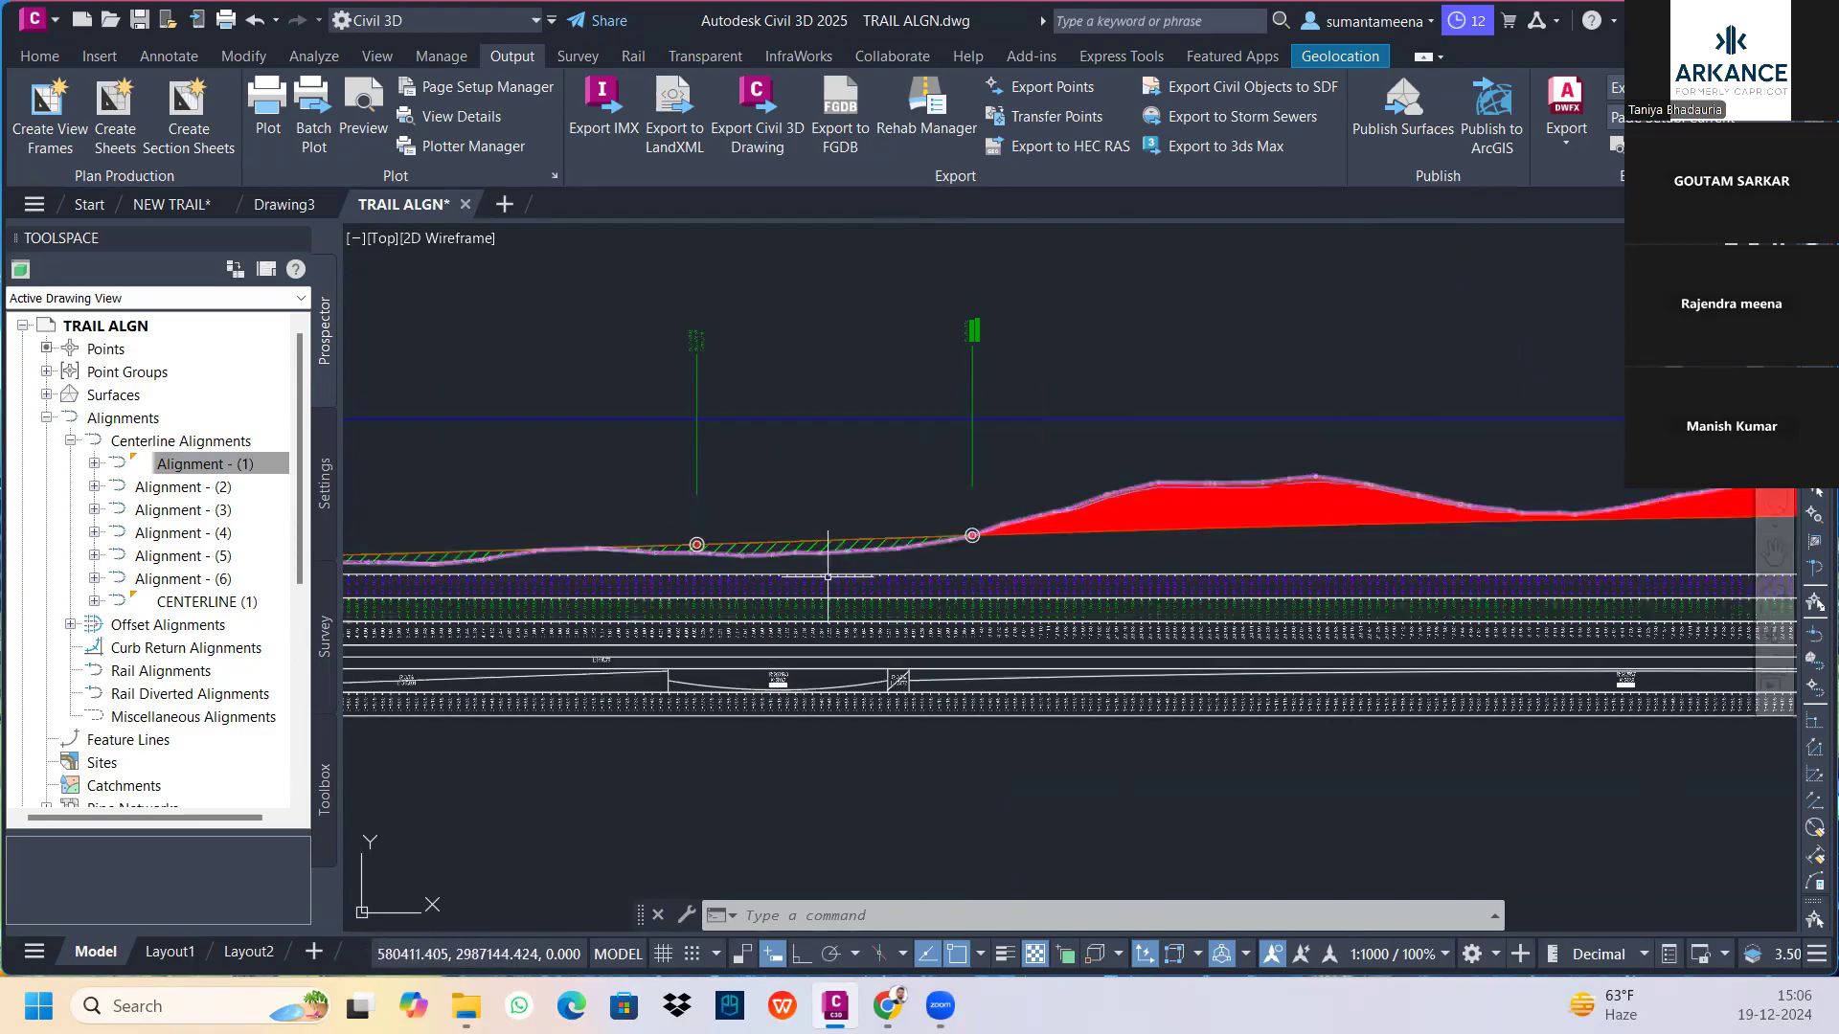
# Examine the profile views with their cut and fill areas and the alignments in the plan area, including the framed alignment stretch
pyautogui.scroll(6, 747, 469)
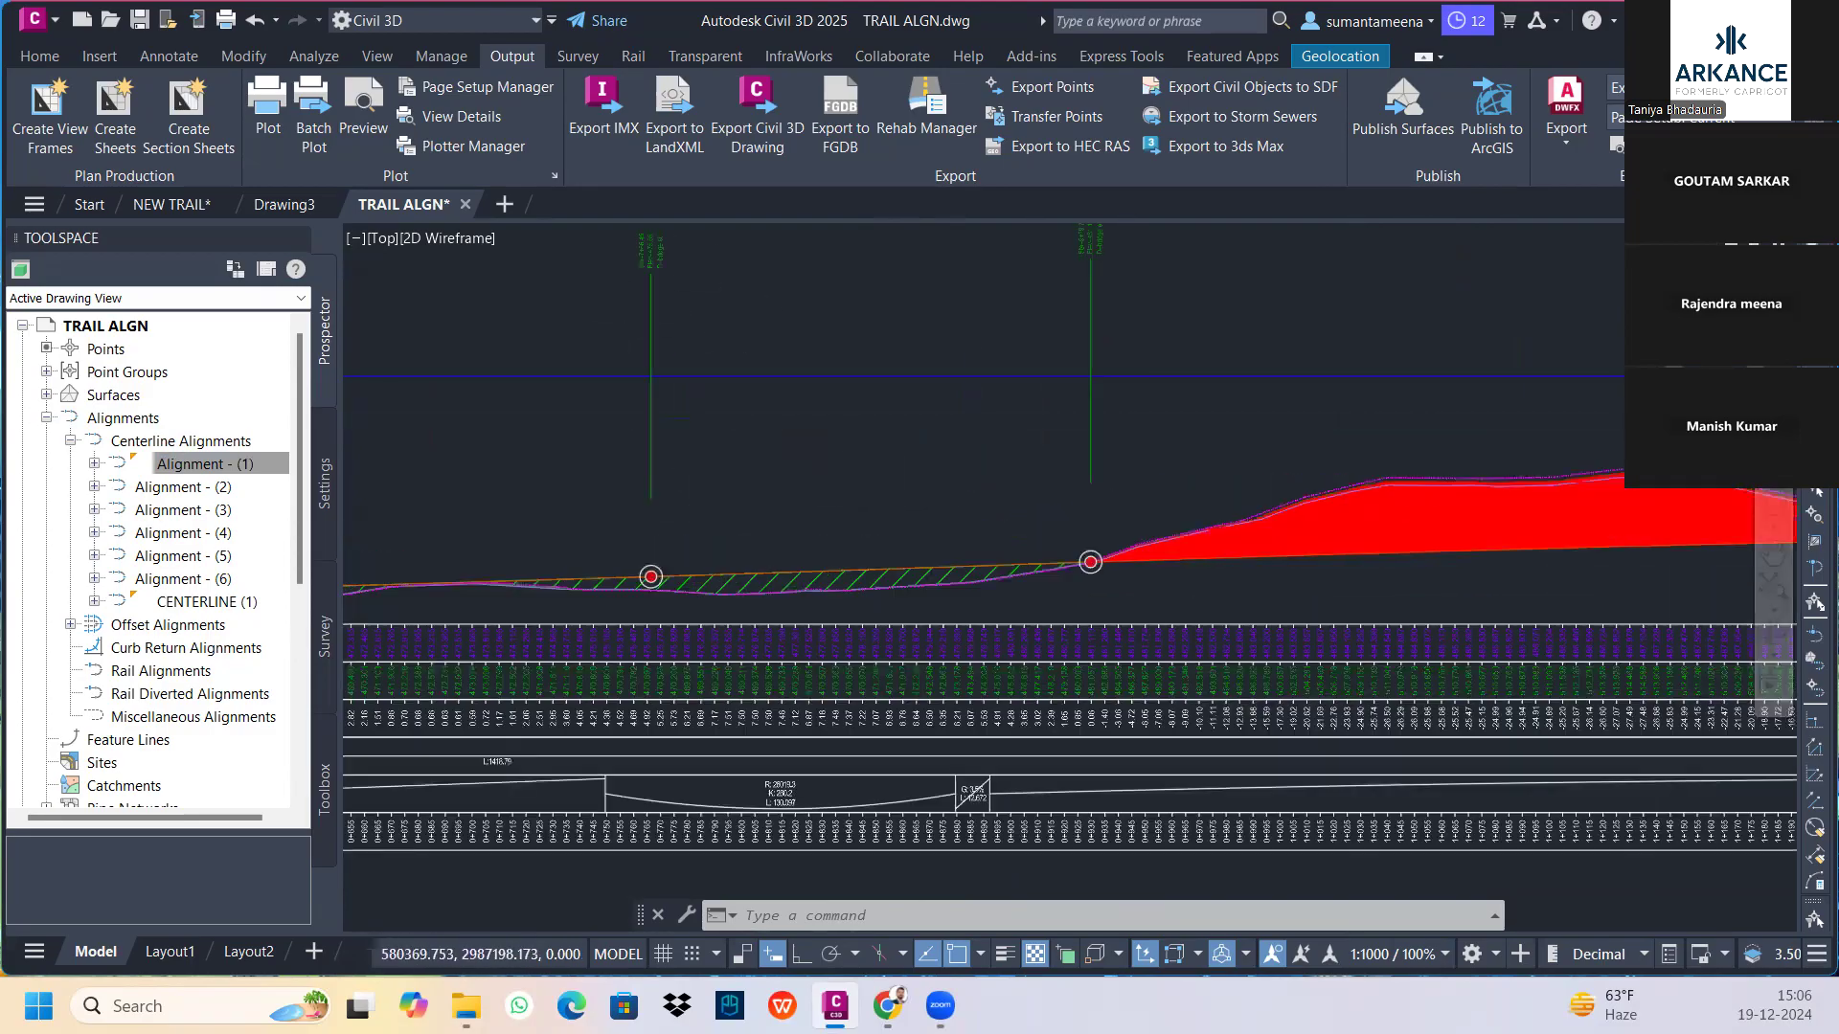
pyautogui.scroll(-4, 657, 431)
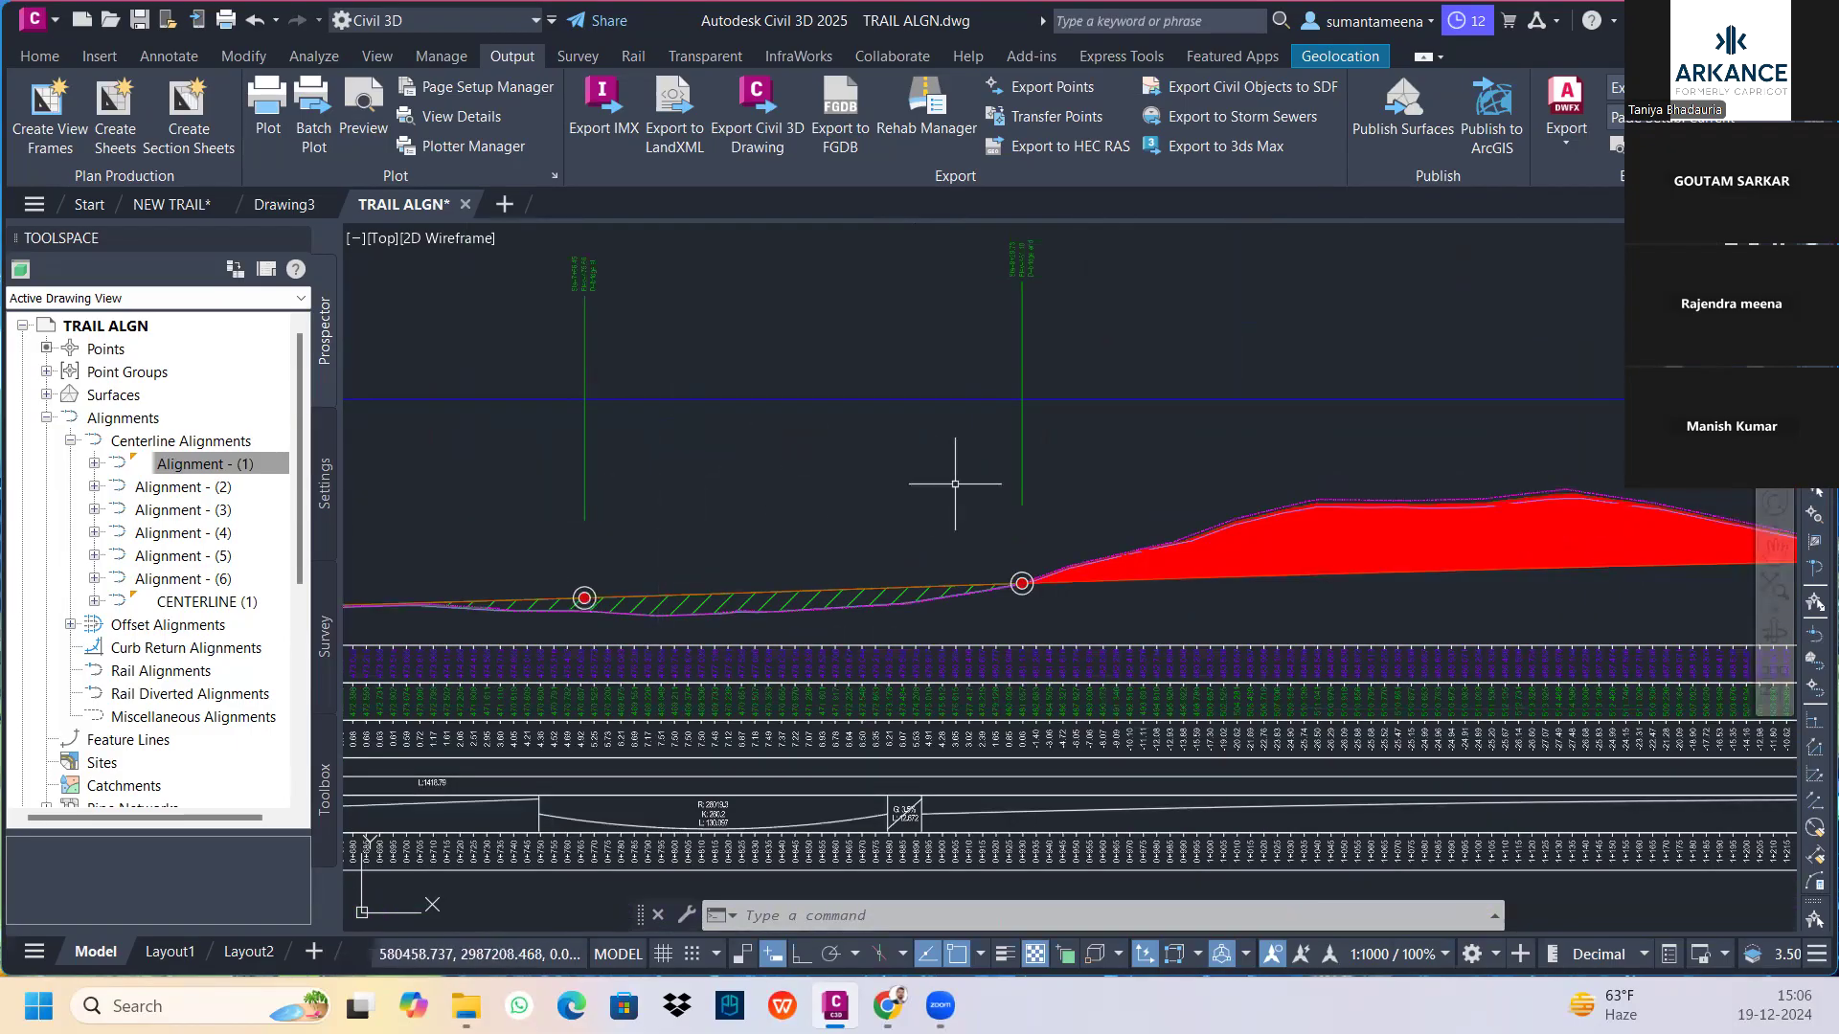
pyautogui.scroll(-6, 874, 601)
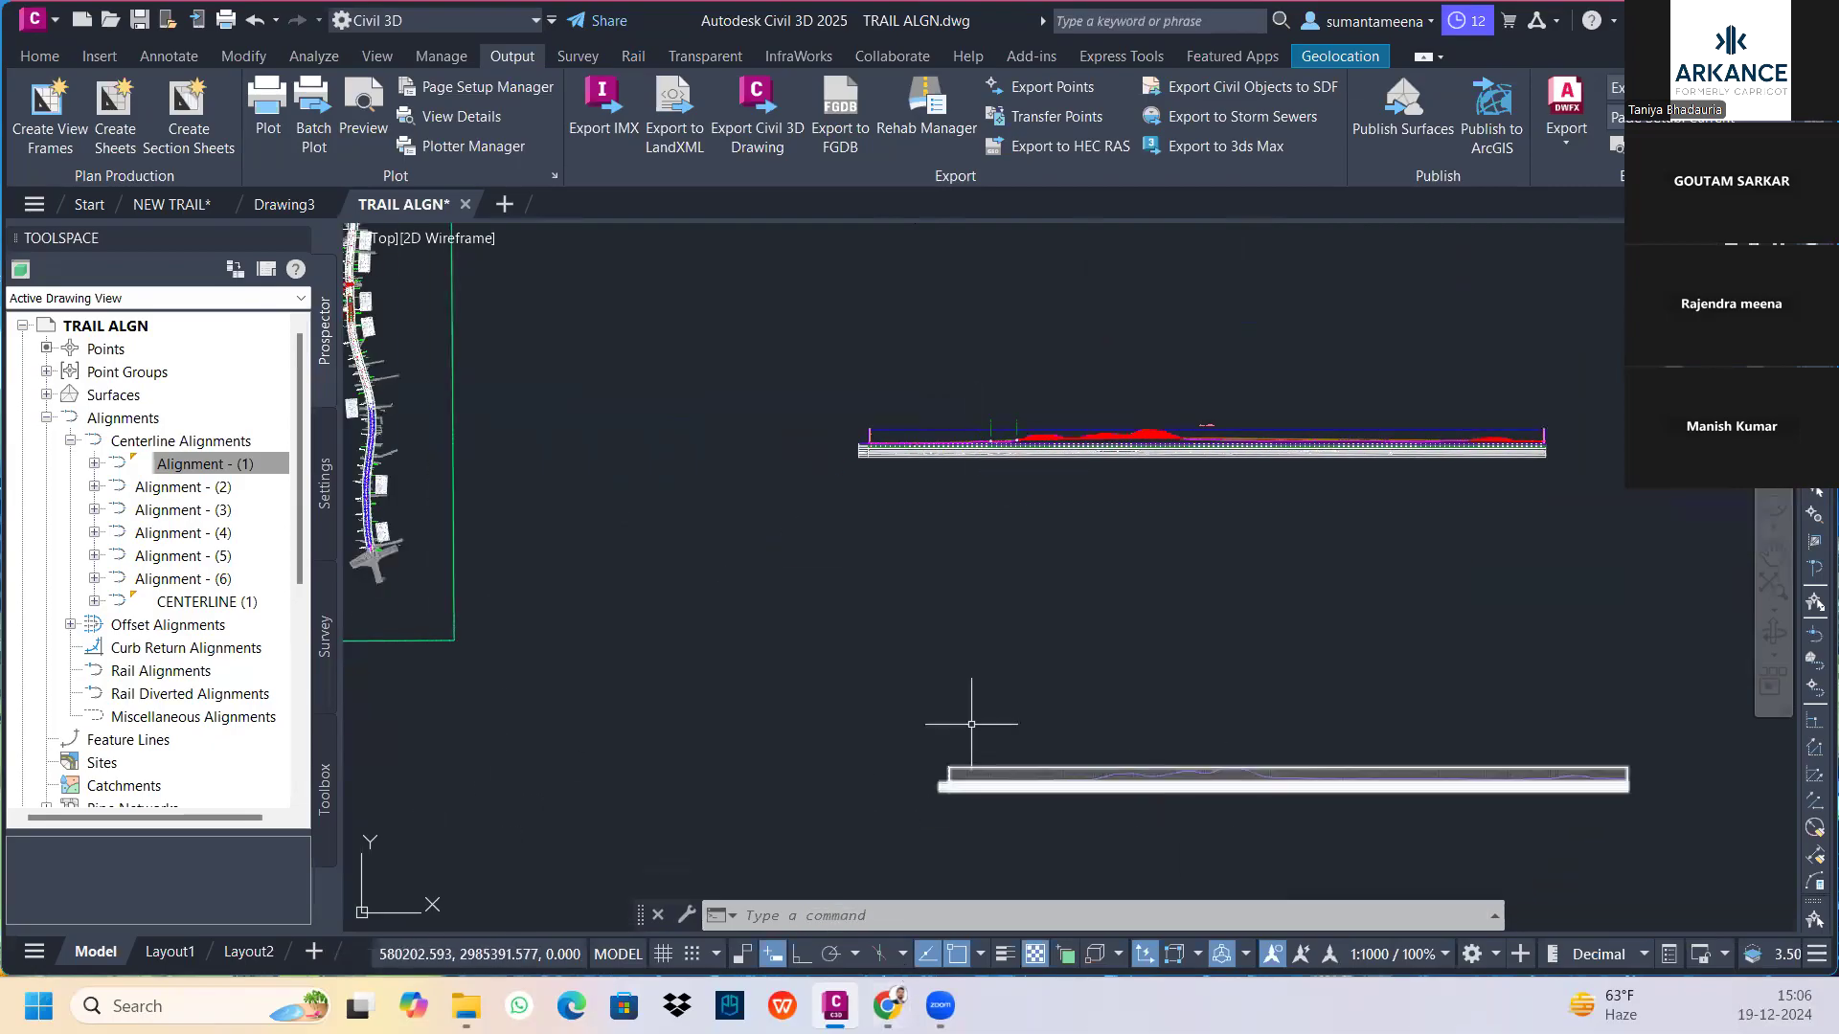
pyautogui.scroll(-4, 1111, 636)
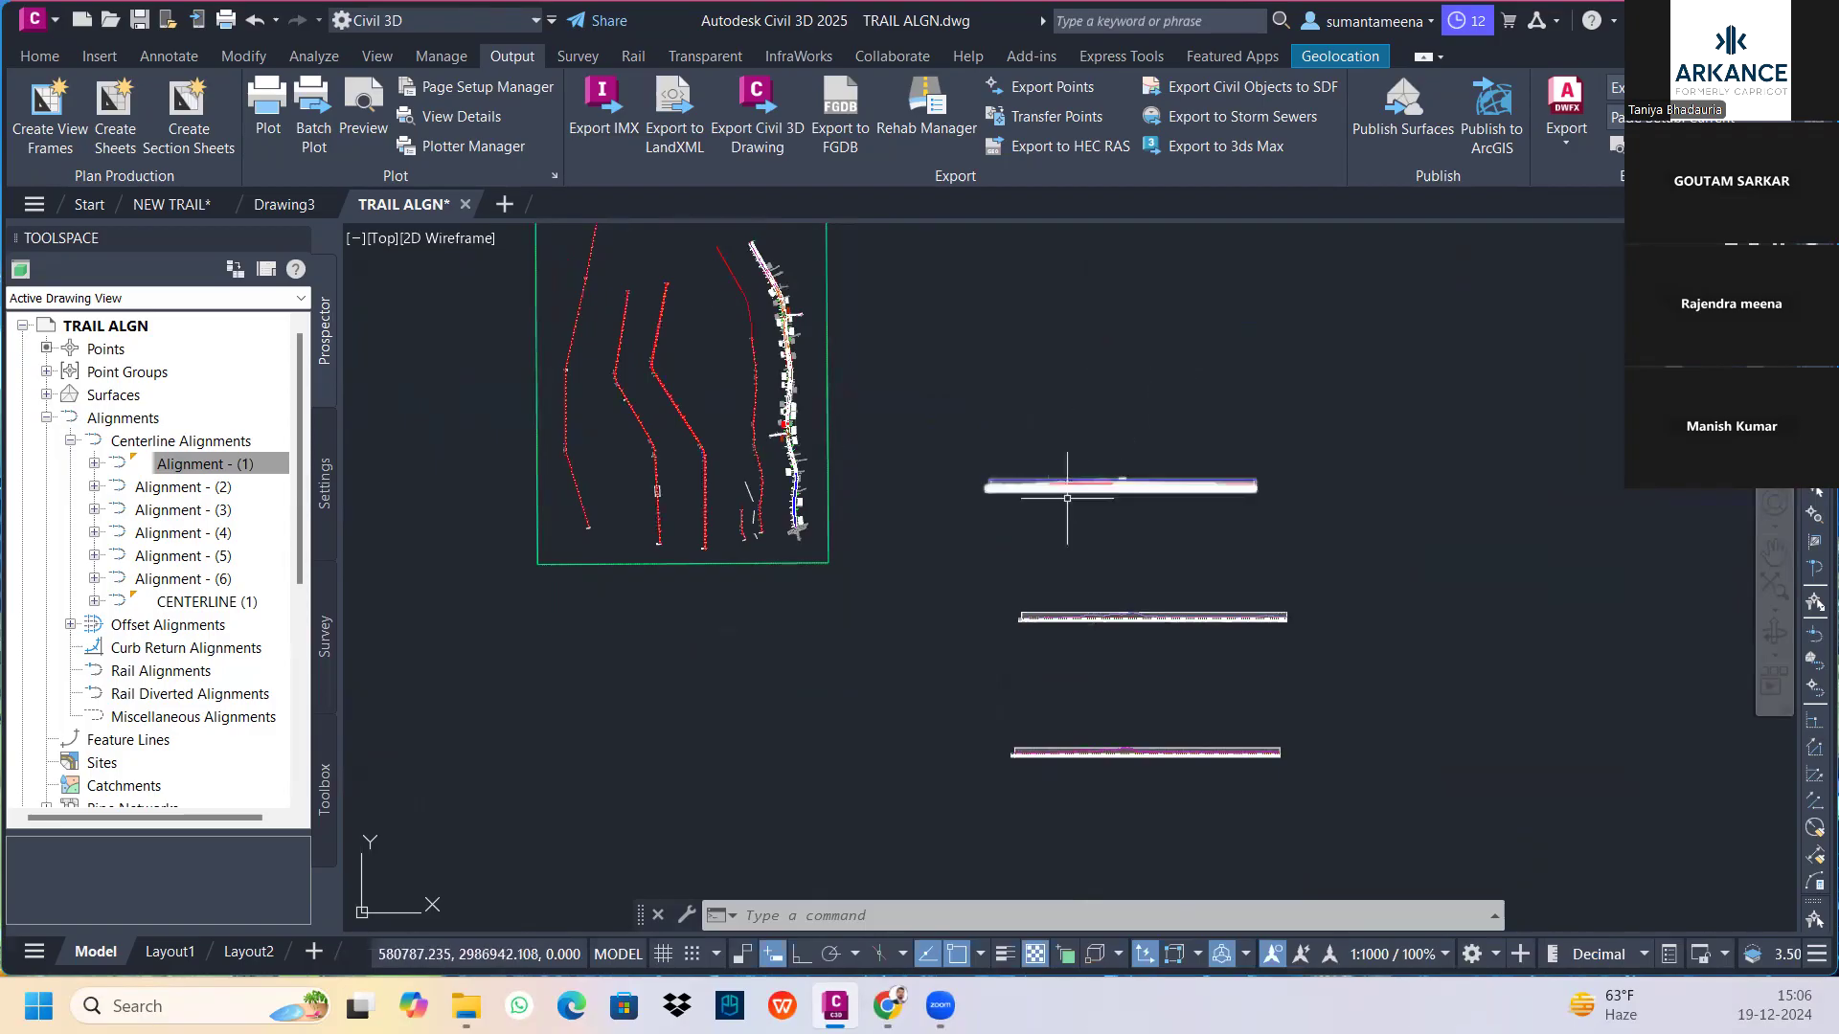
pyautogui.scroll(2, 1019, 479)
pyautogui.scroll(3, 1018, 479)
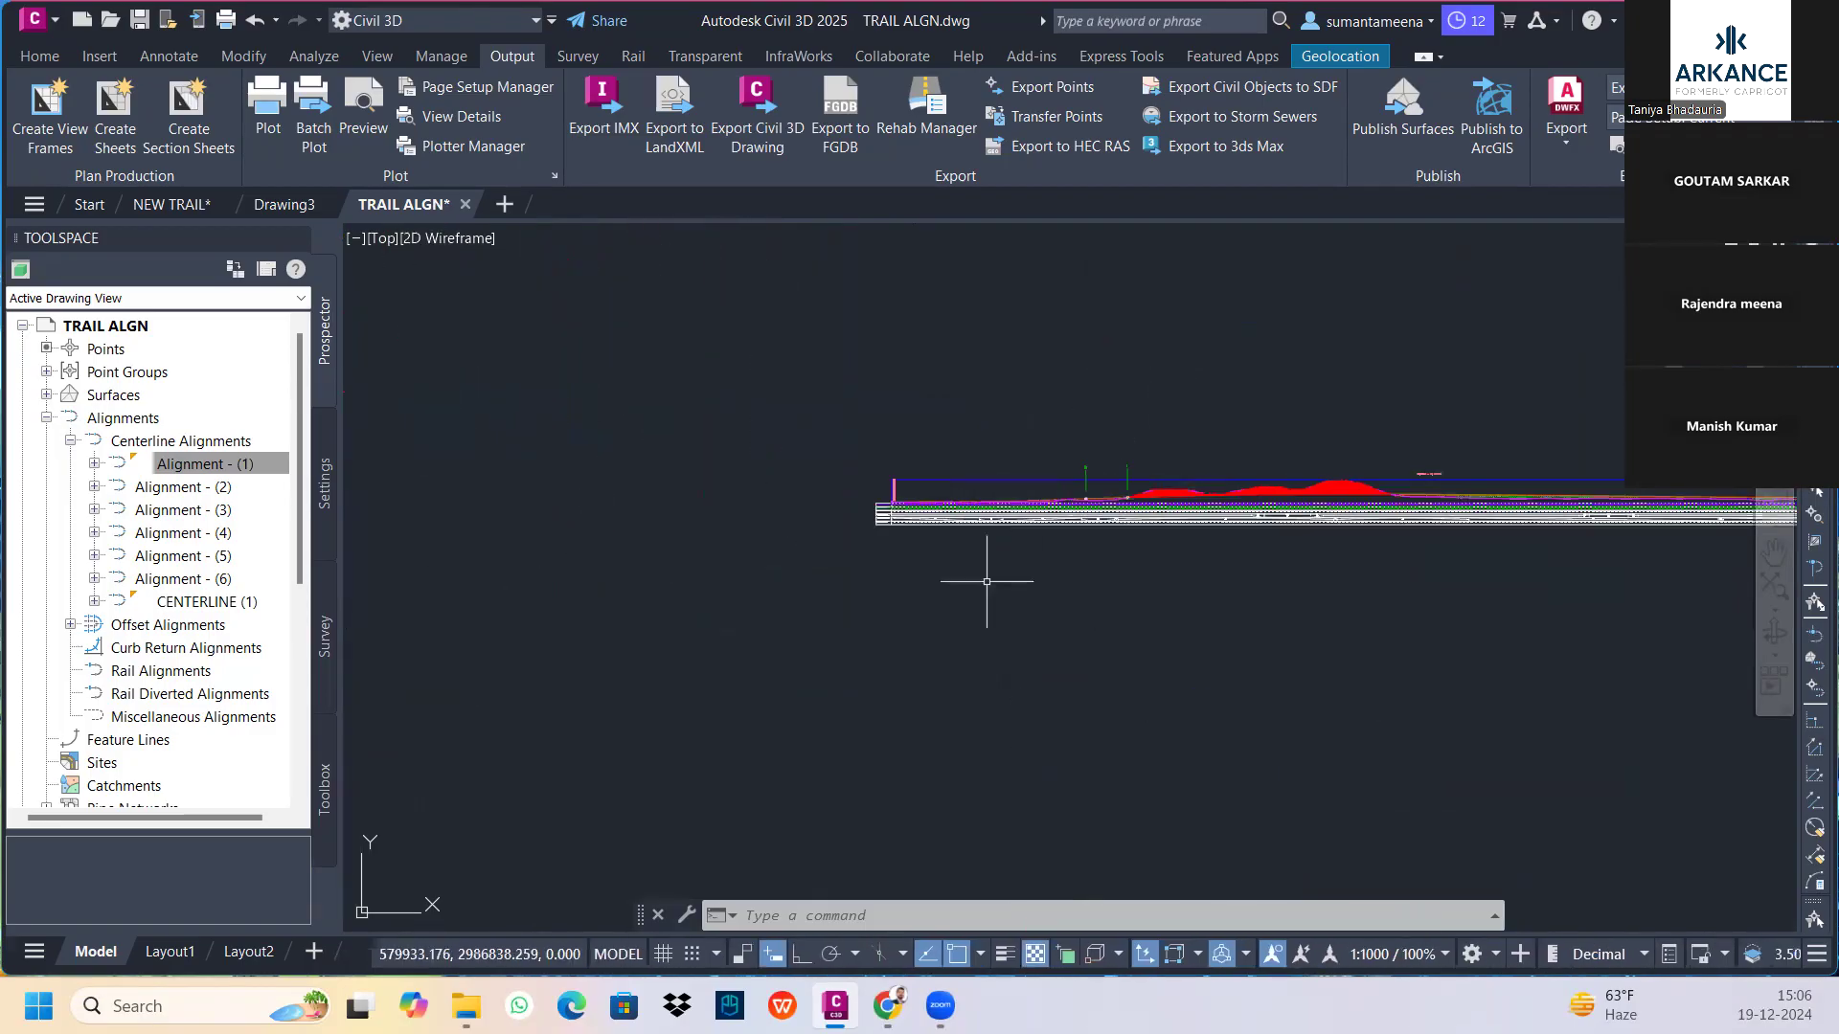
pyautogui.scroll(-3, 993, 587)
pyautogui.moveTo(705, 574); pyautogui.dragTo(997, 556, button='middle')
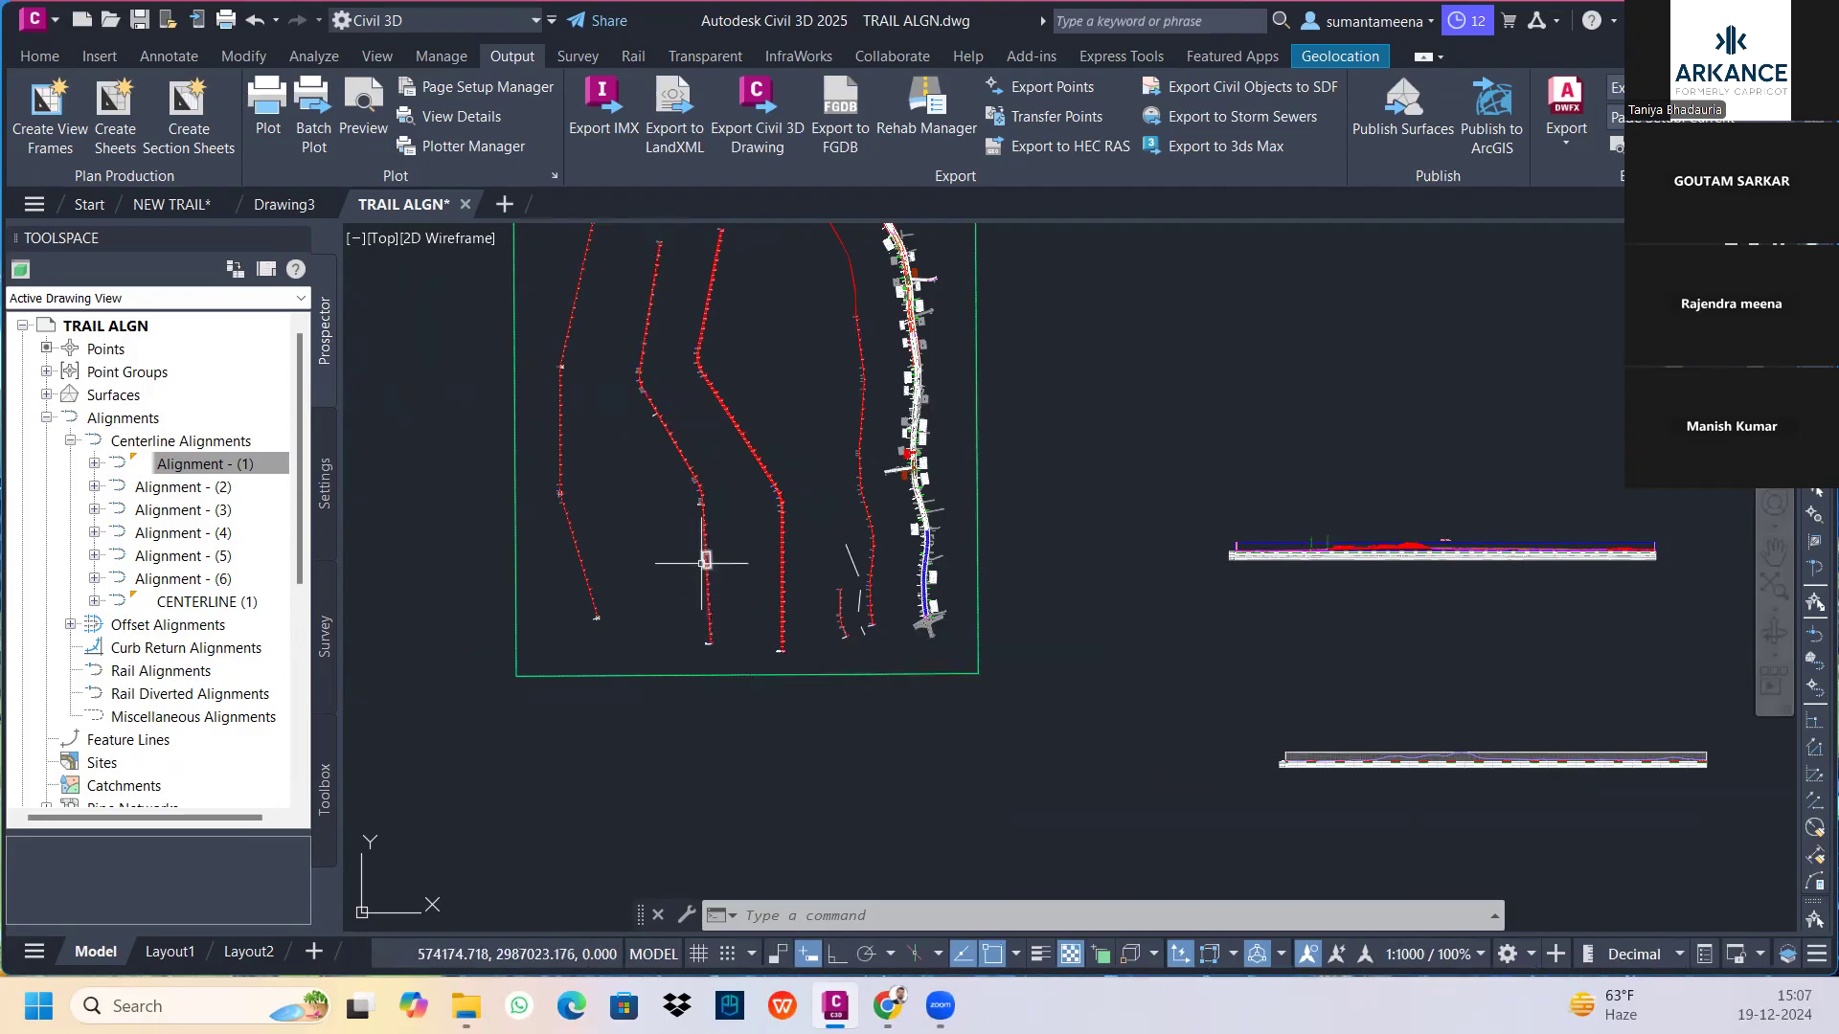
pyautogui.scroll(4, 704, 560)
pyautogui.scroll(5, 703, 561)
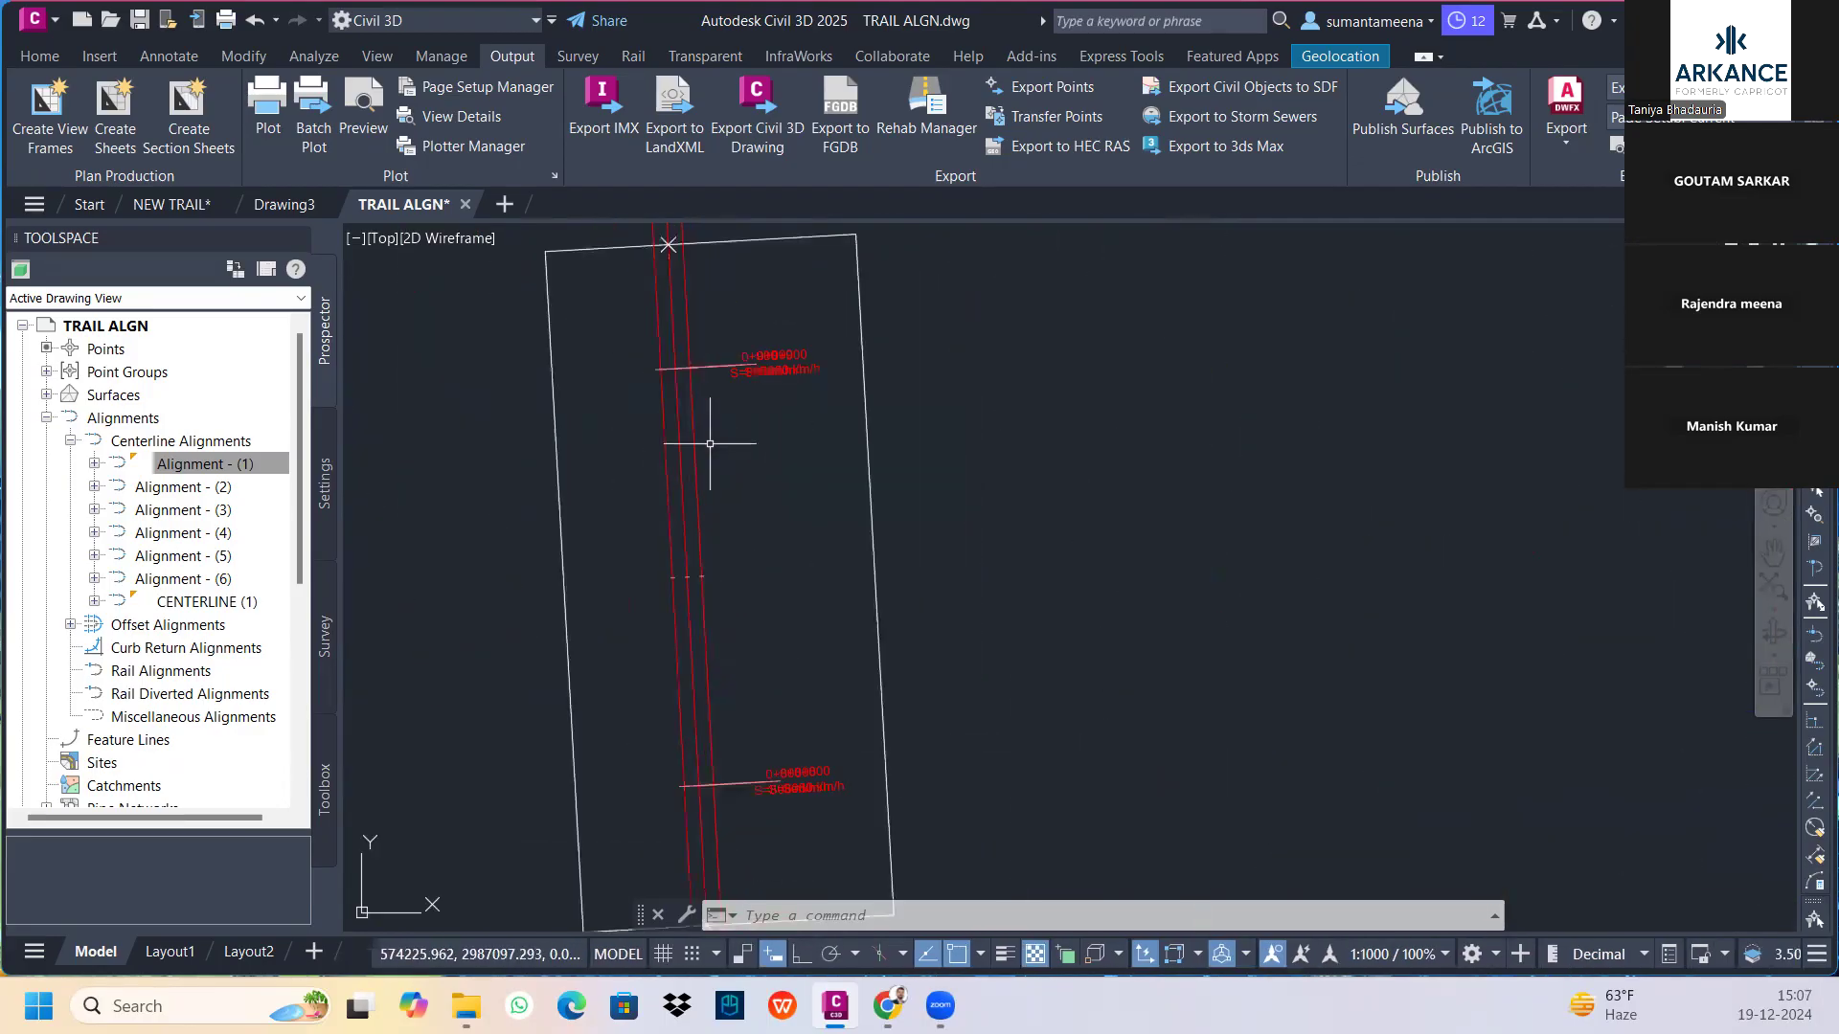
pyautogui.scroll(-9, 824, 556)
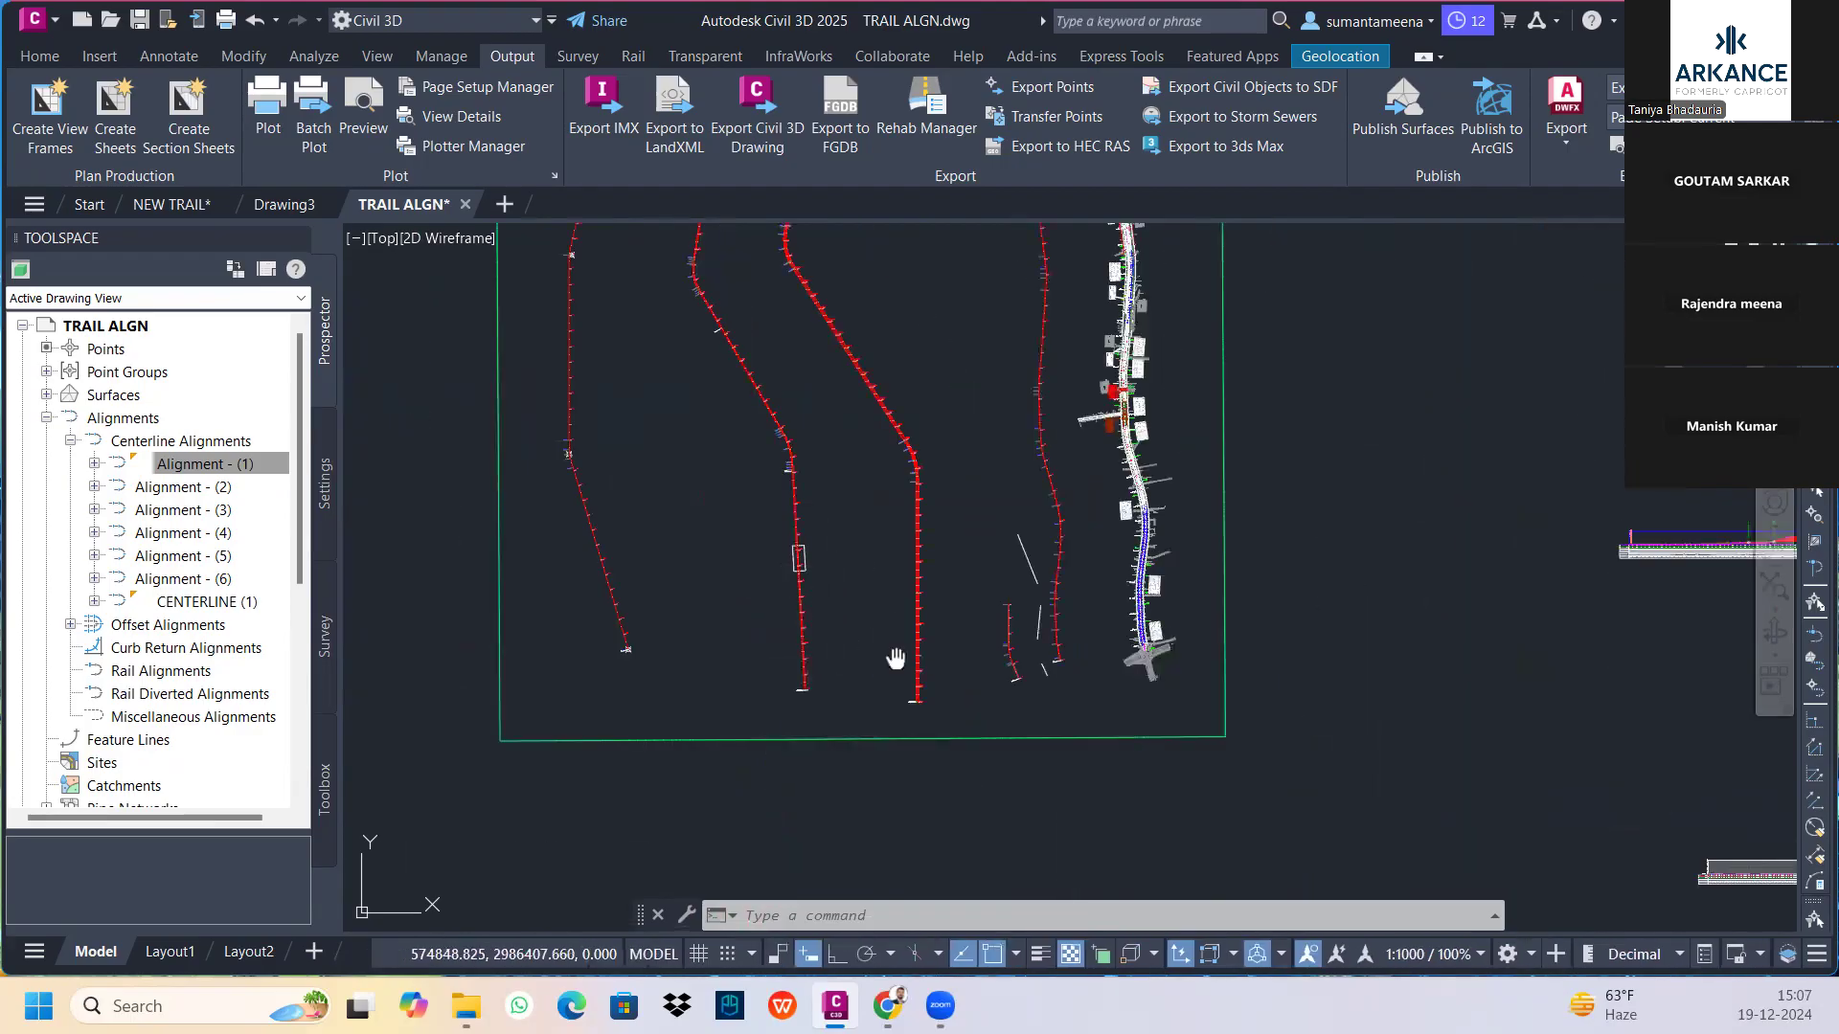
pyautogui.moveTo(894, 657); pyautogui.dragTo(673, 585, button='middle')
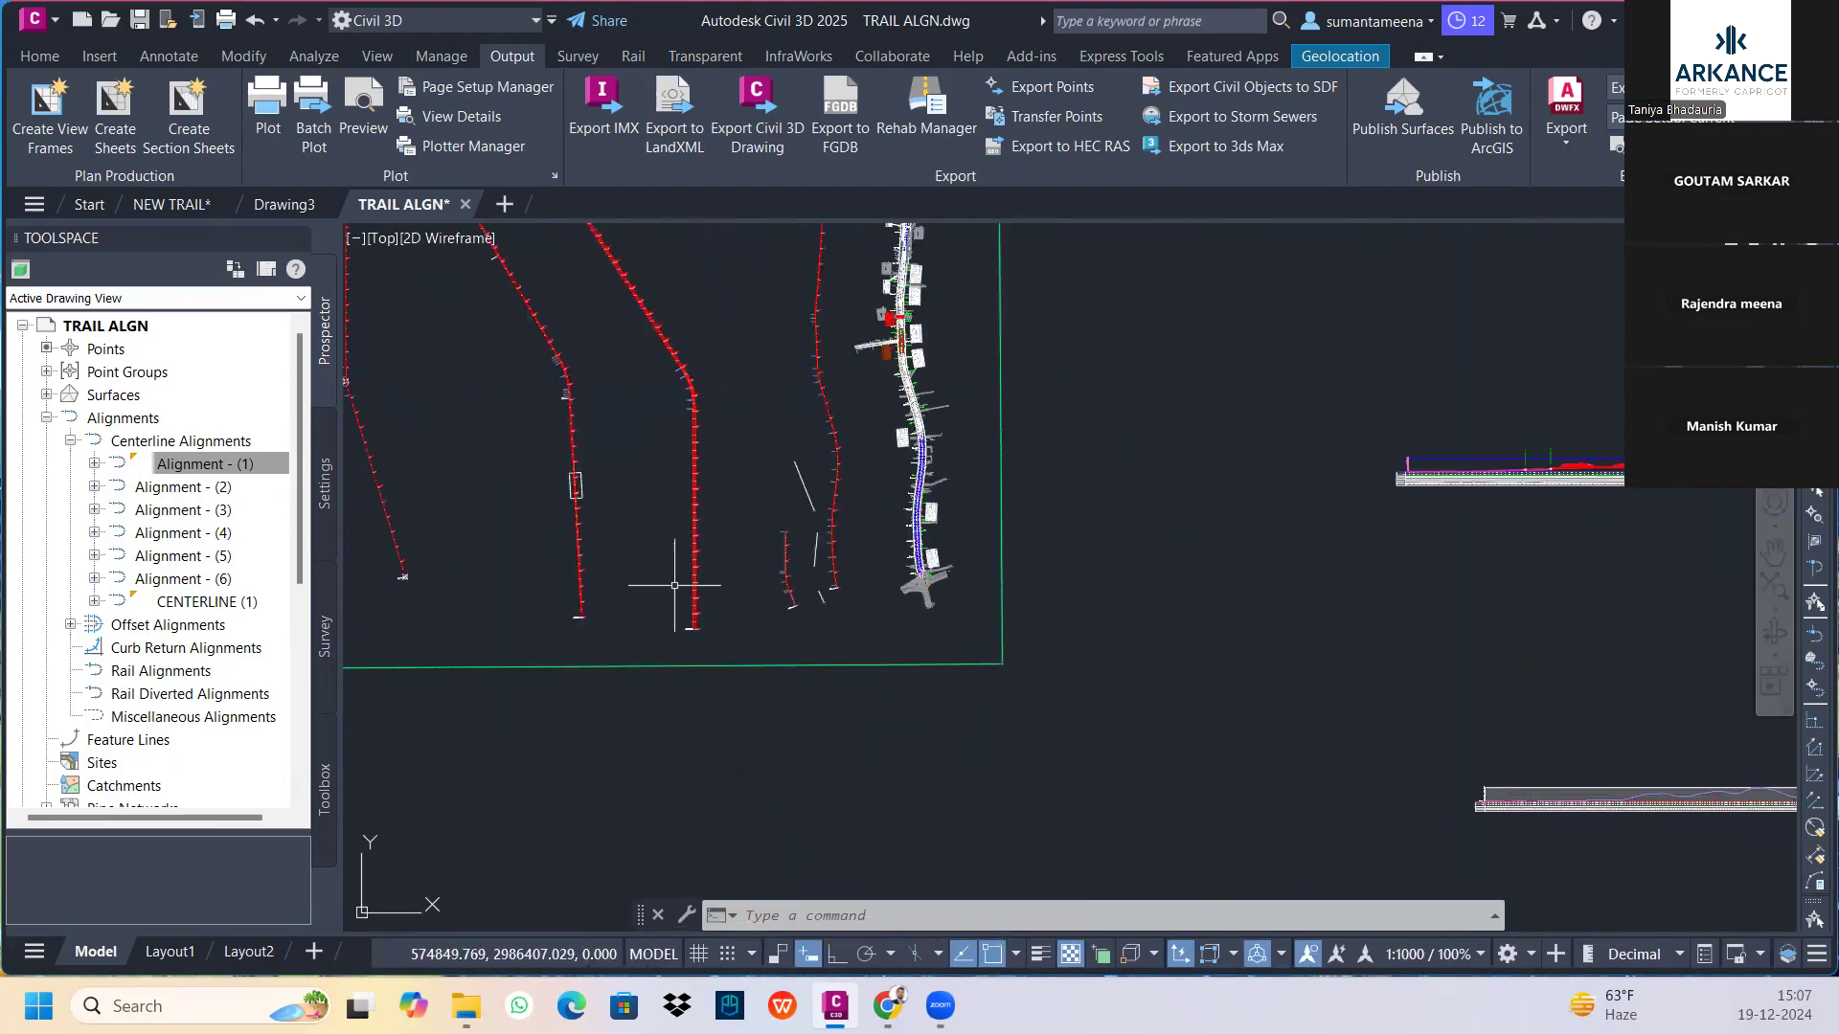
# Create an assembly named 1 of type Undivided Planar Road and place its baseline in the empty area above the profile views
pyautogui.click(39, 55)
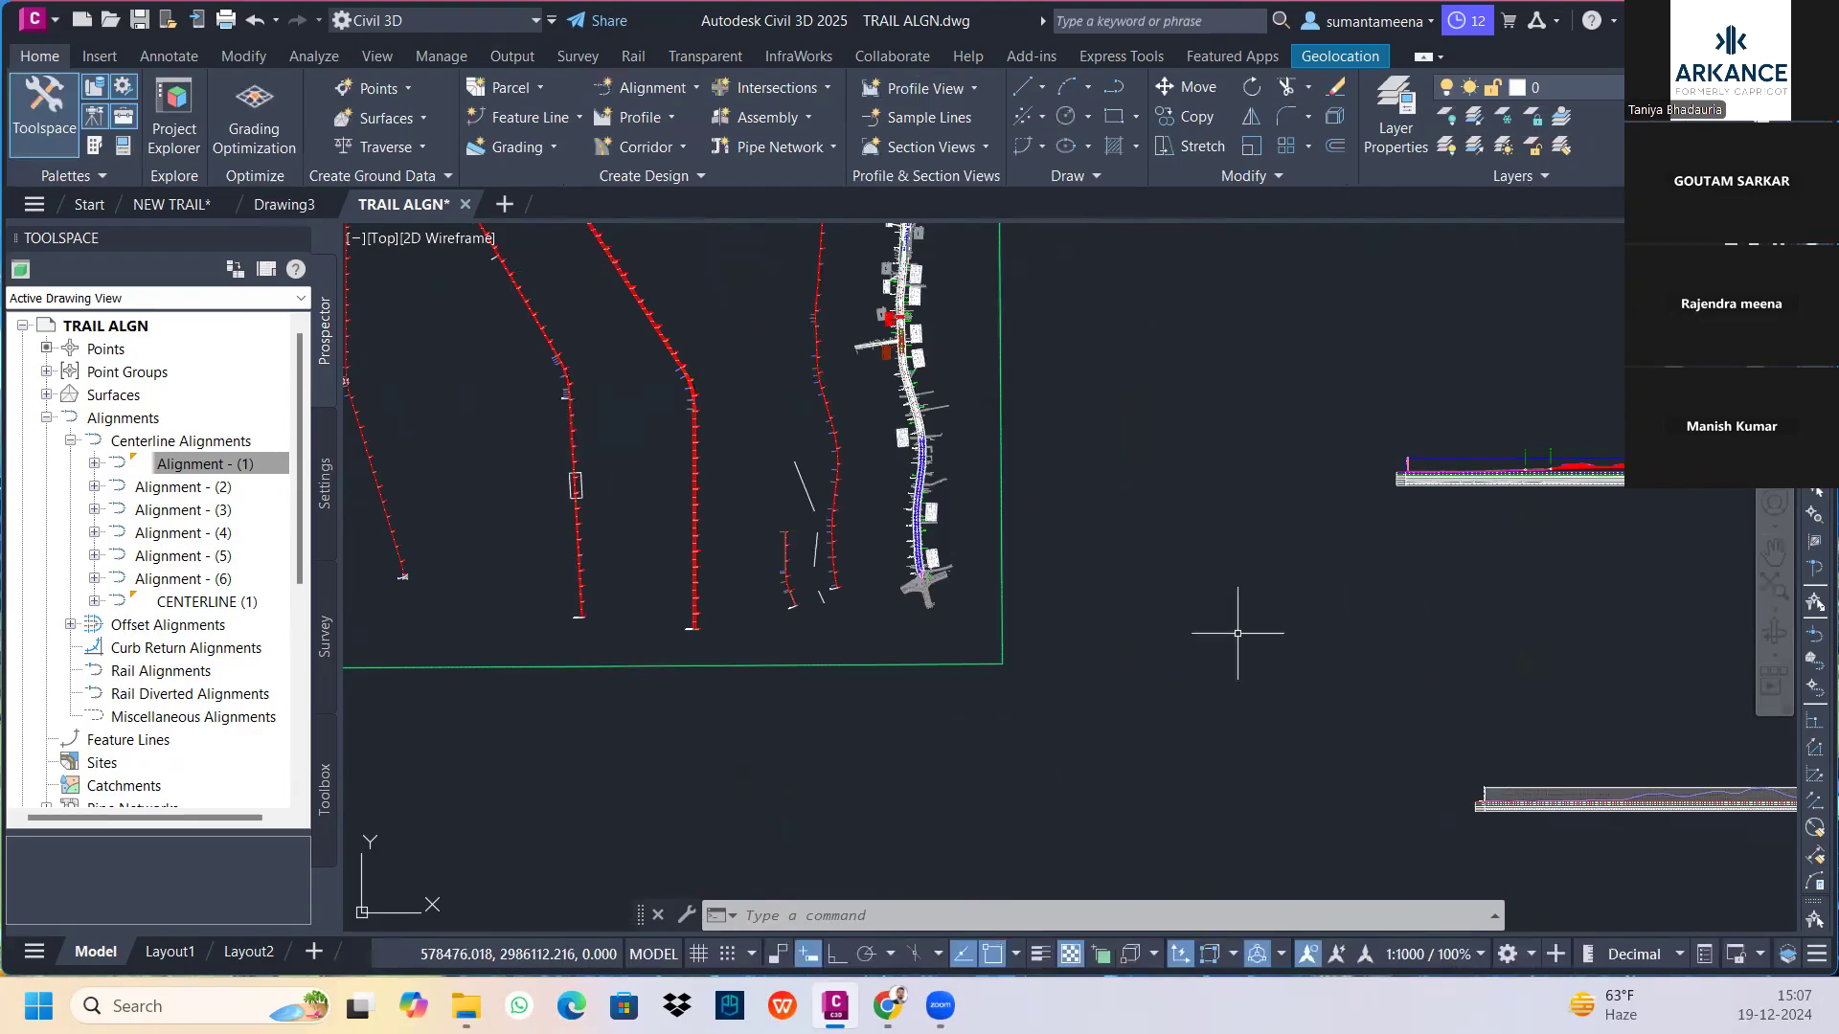
pyautogui.scroll(-3, 1236, 618)
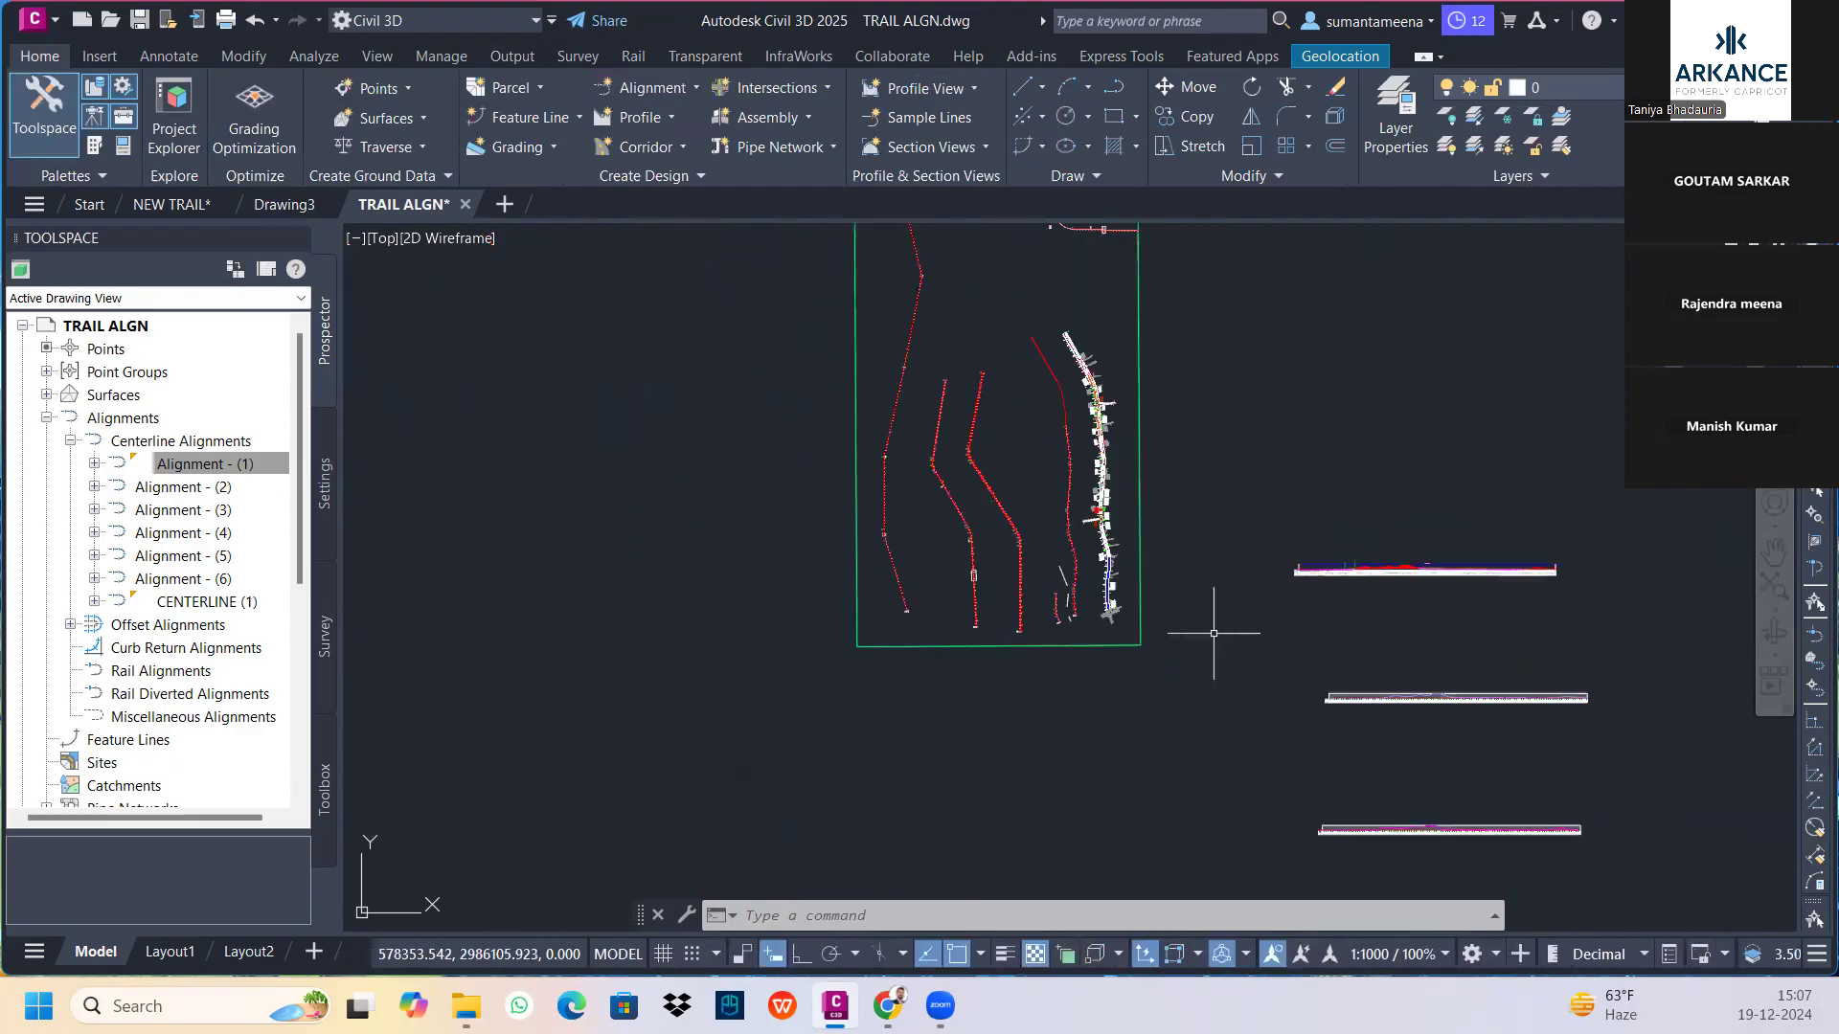
pyautogui.click(797, 128)
pyautogui.click(791, 157)
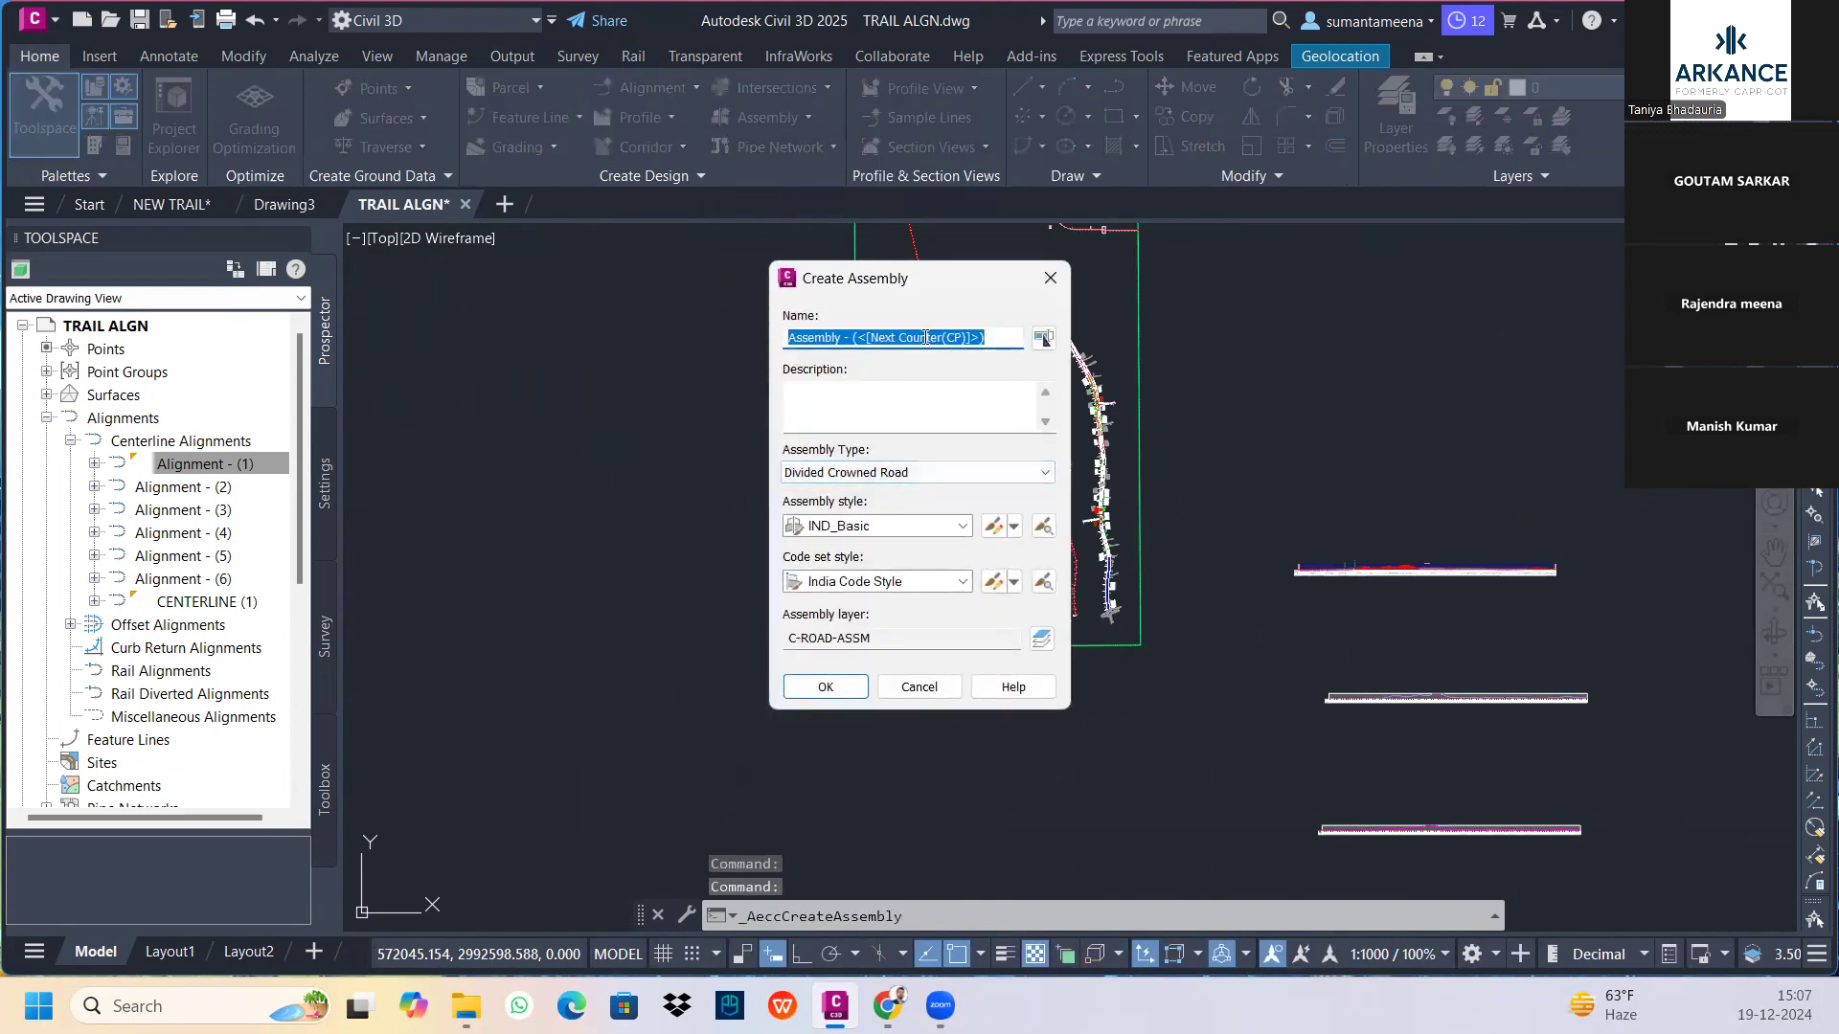
pyautogui.write('1')
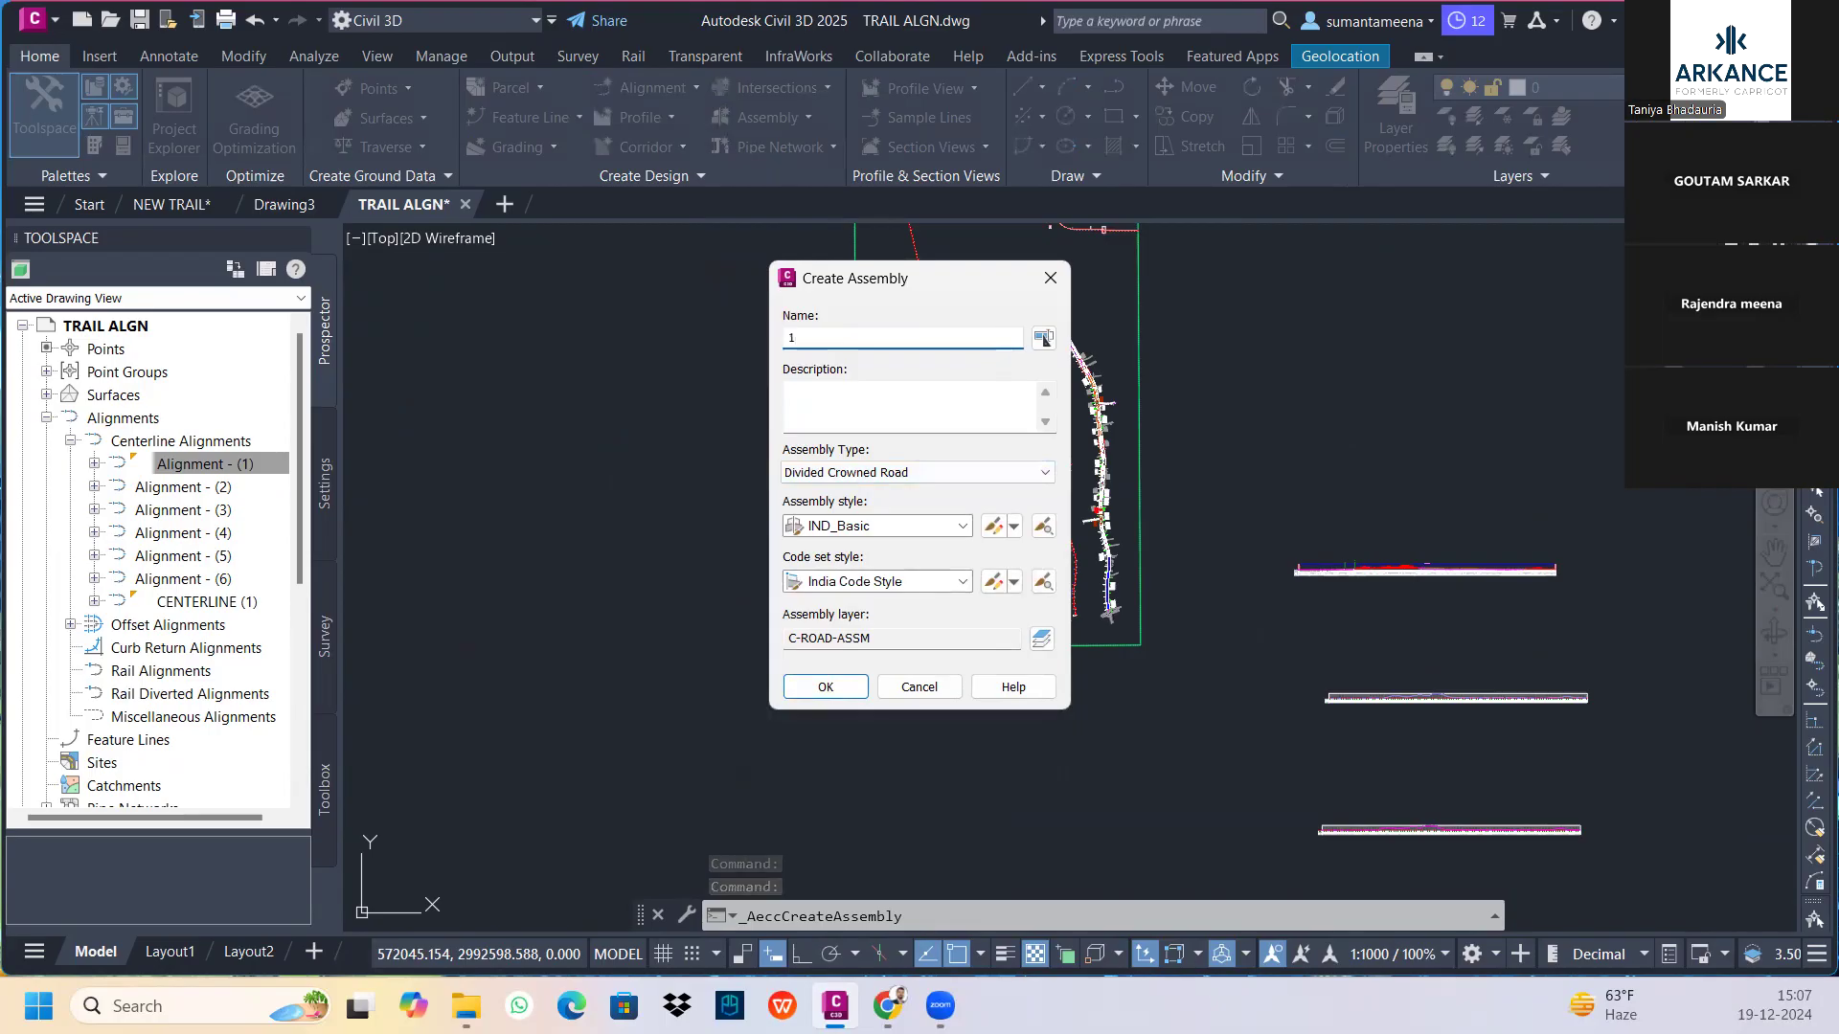
pyautogui.click(905, 476)
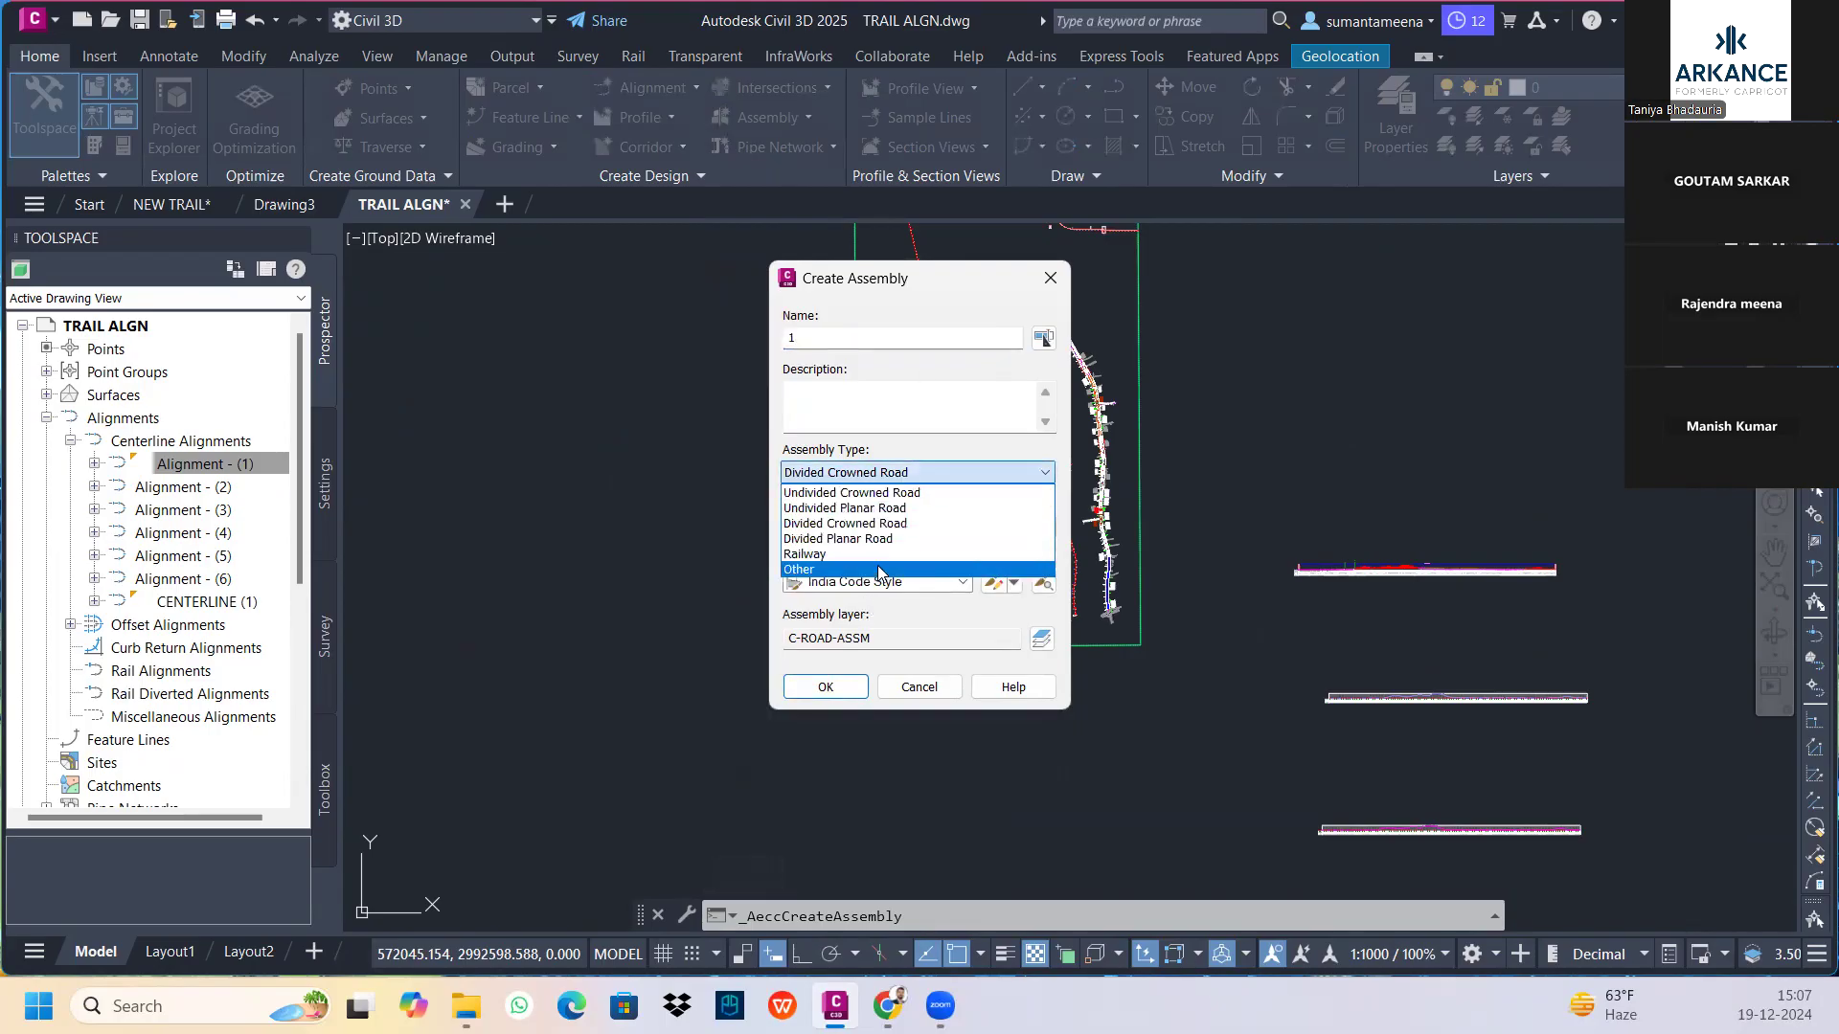
pyautogui.click(862, 522)
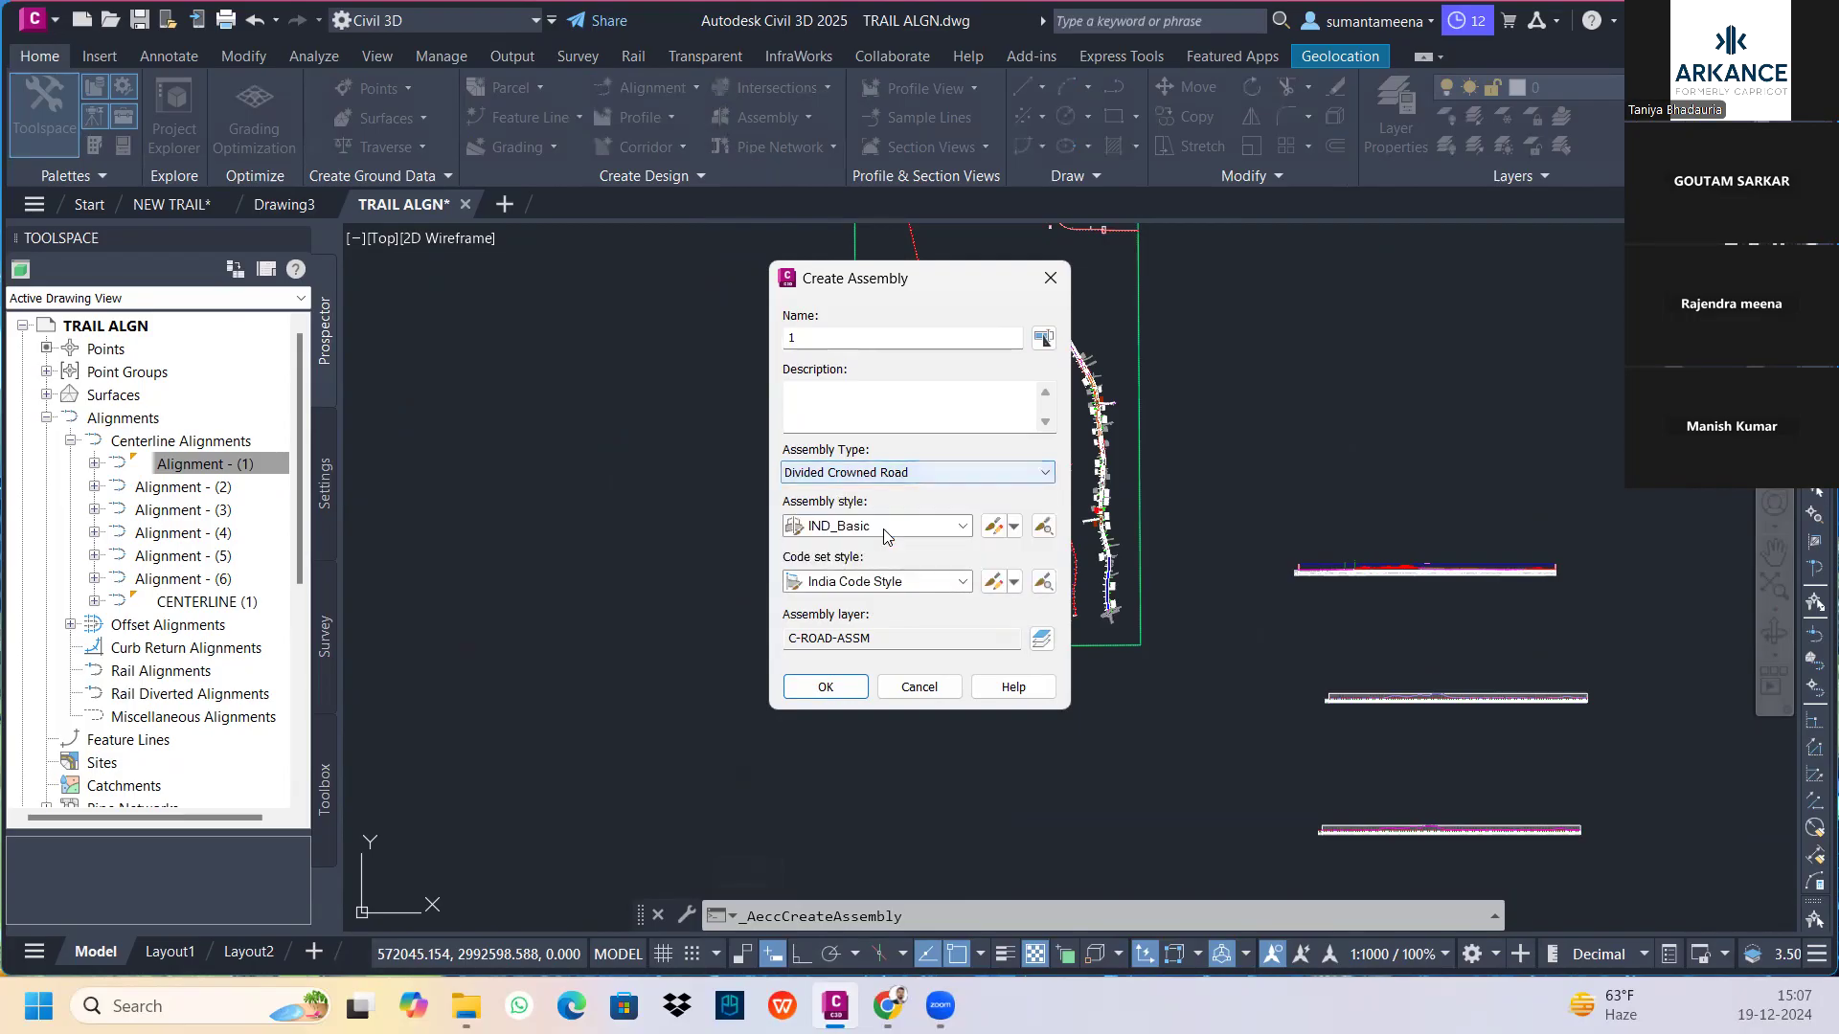
pyautogui.click(913, 475)
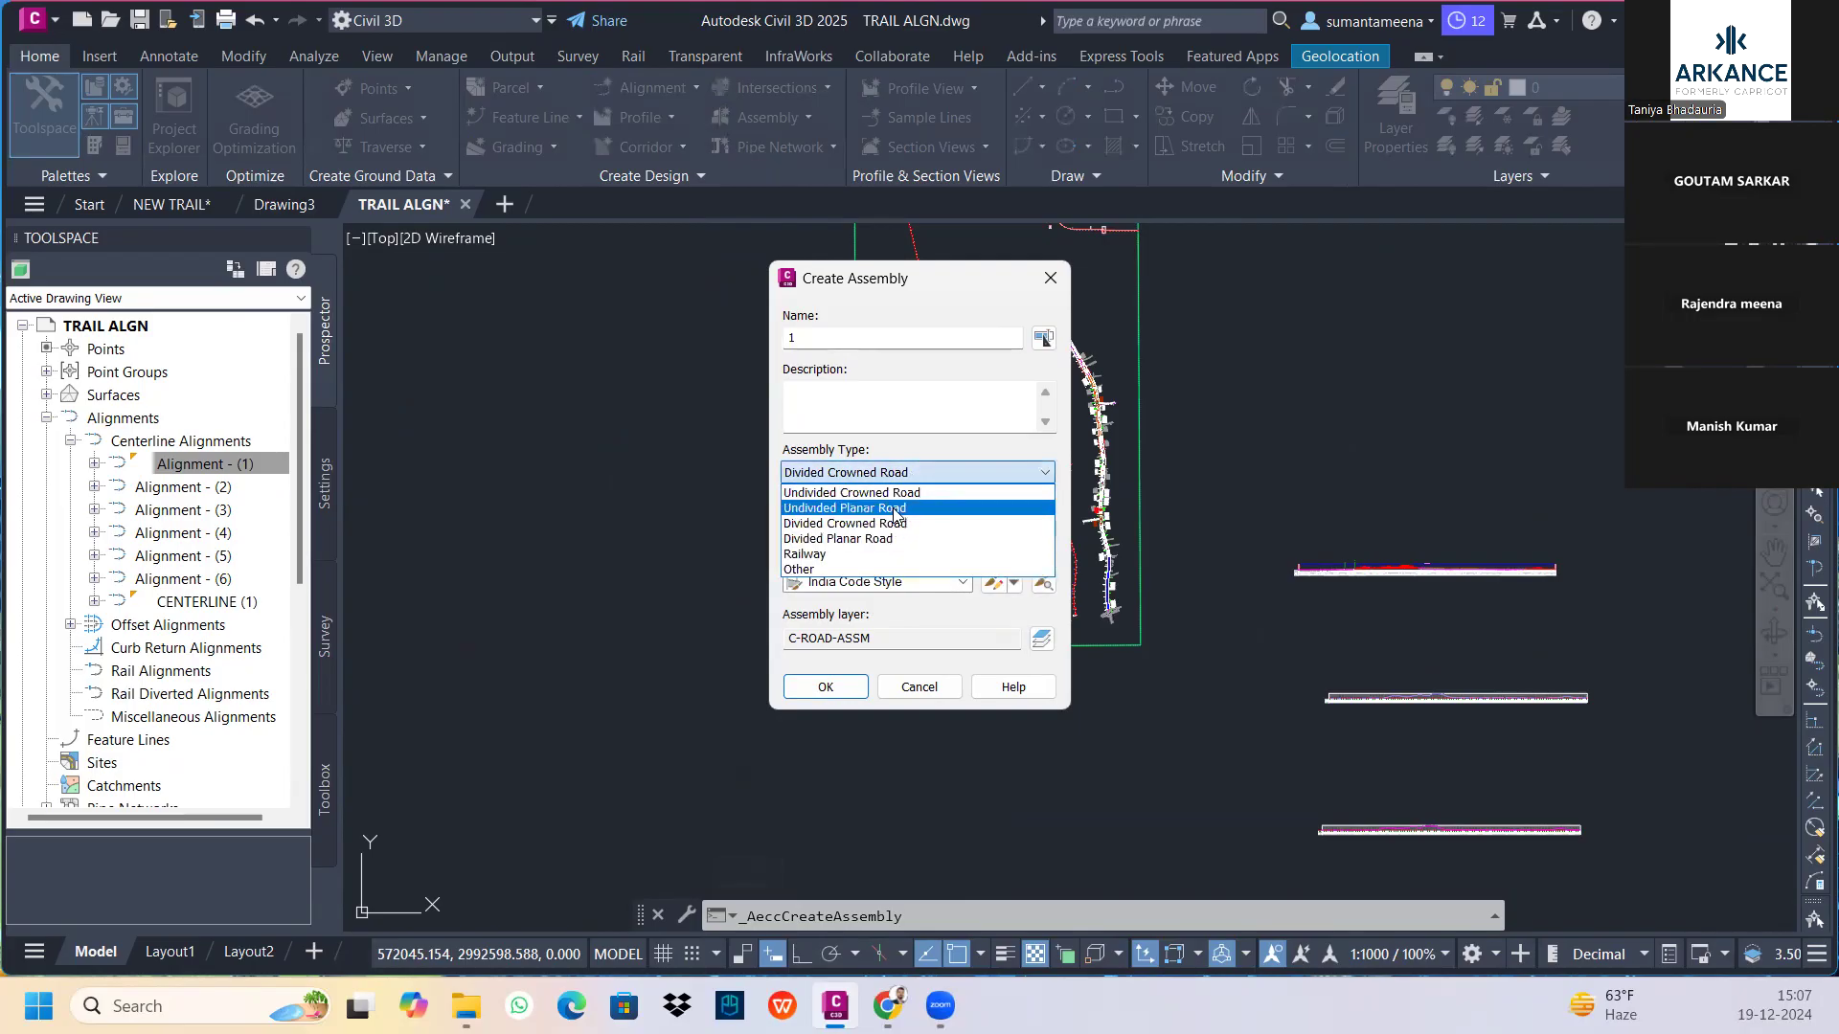
pyautogui.click(894, 509)
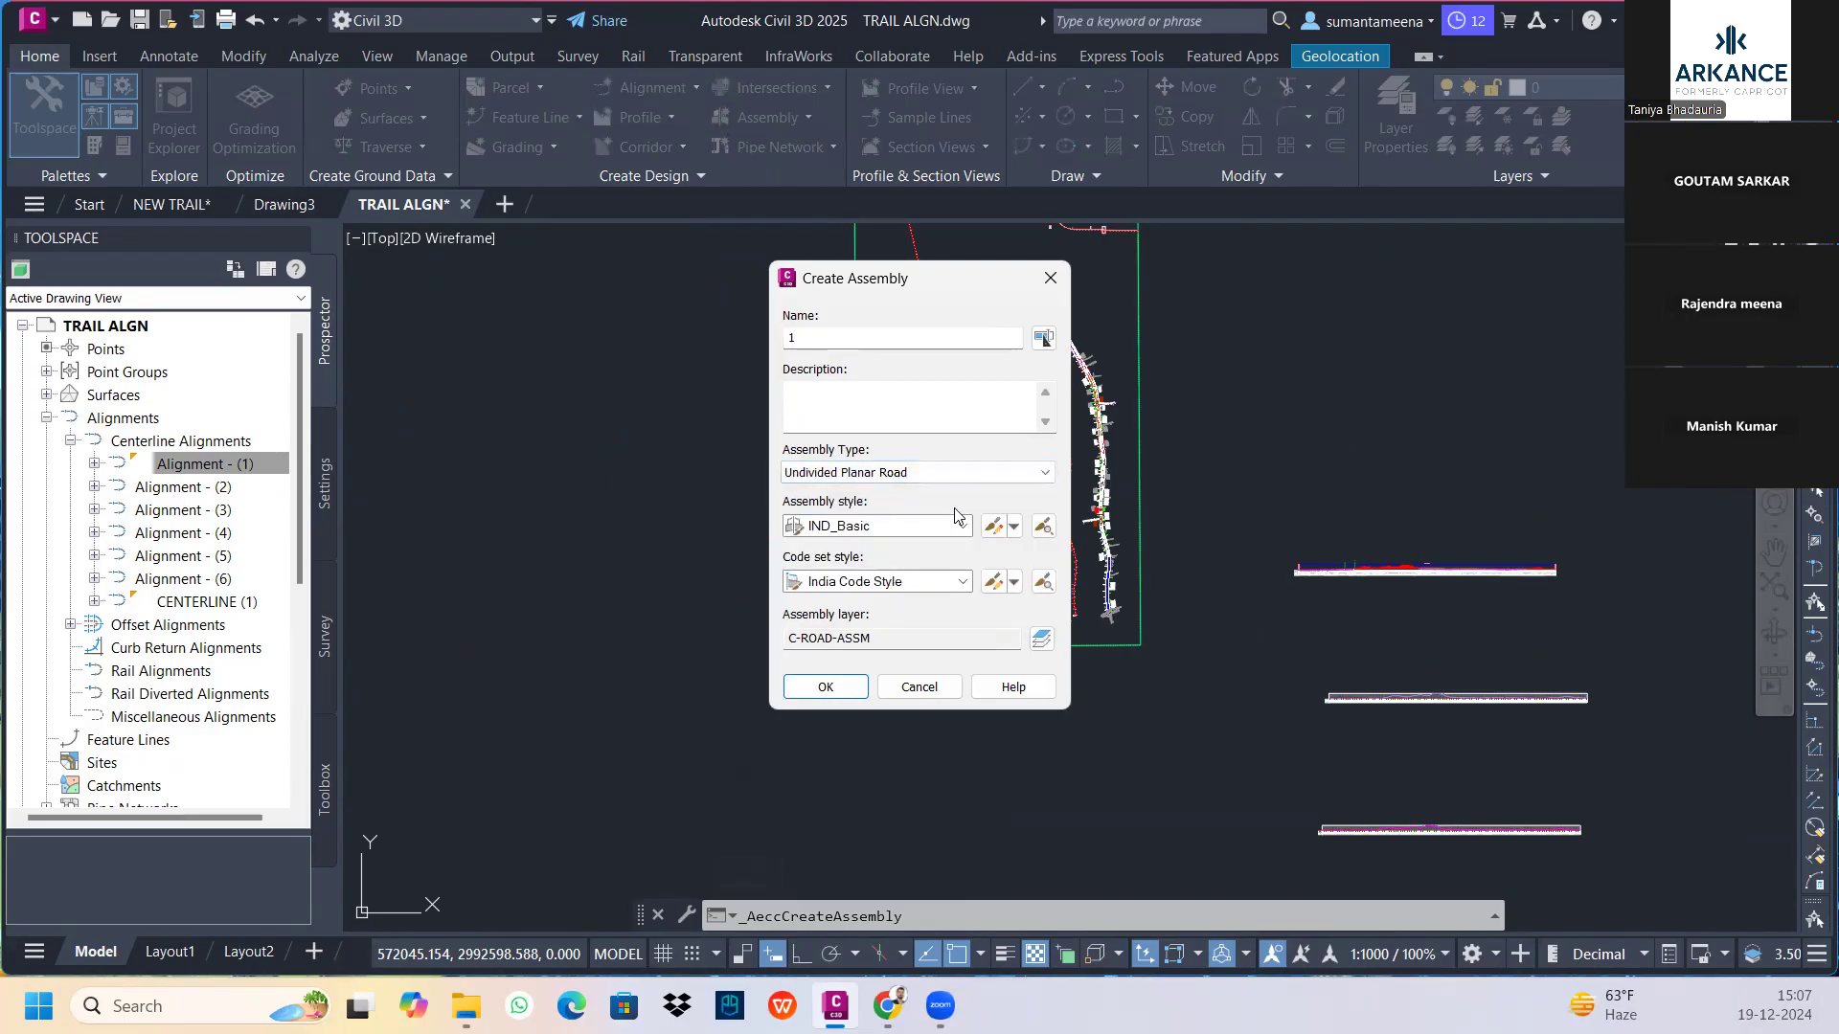
pyautogui.click(823, 686)
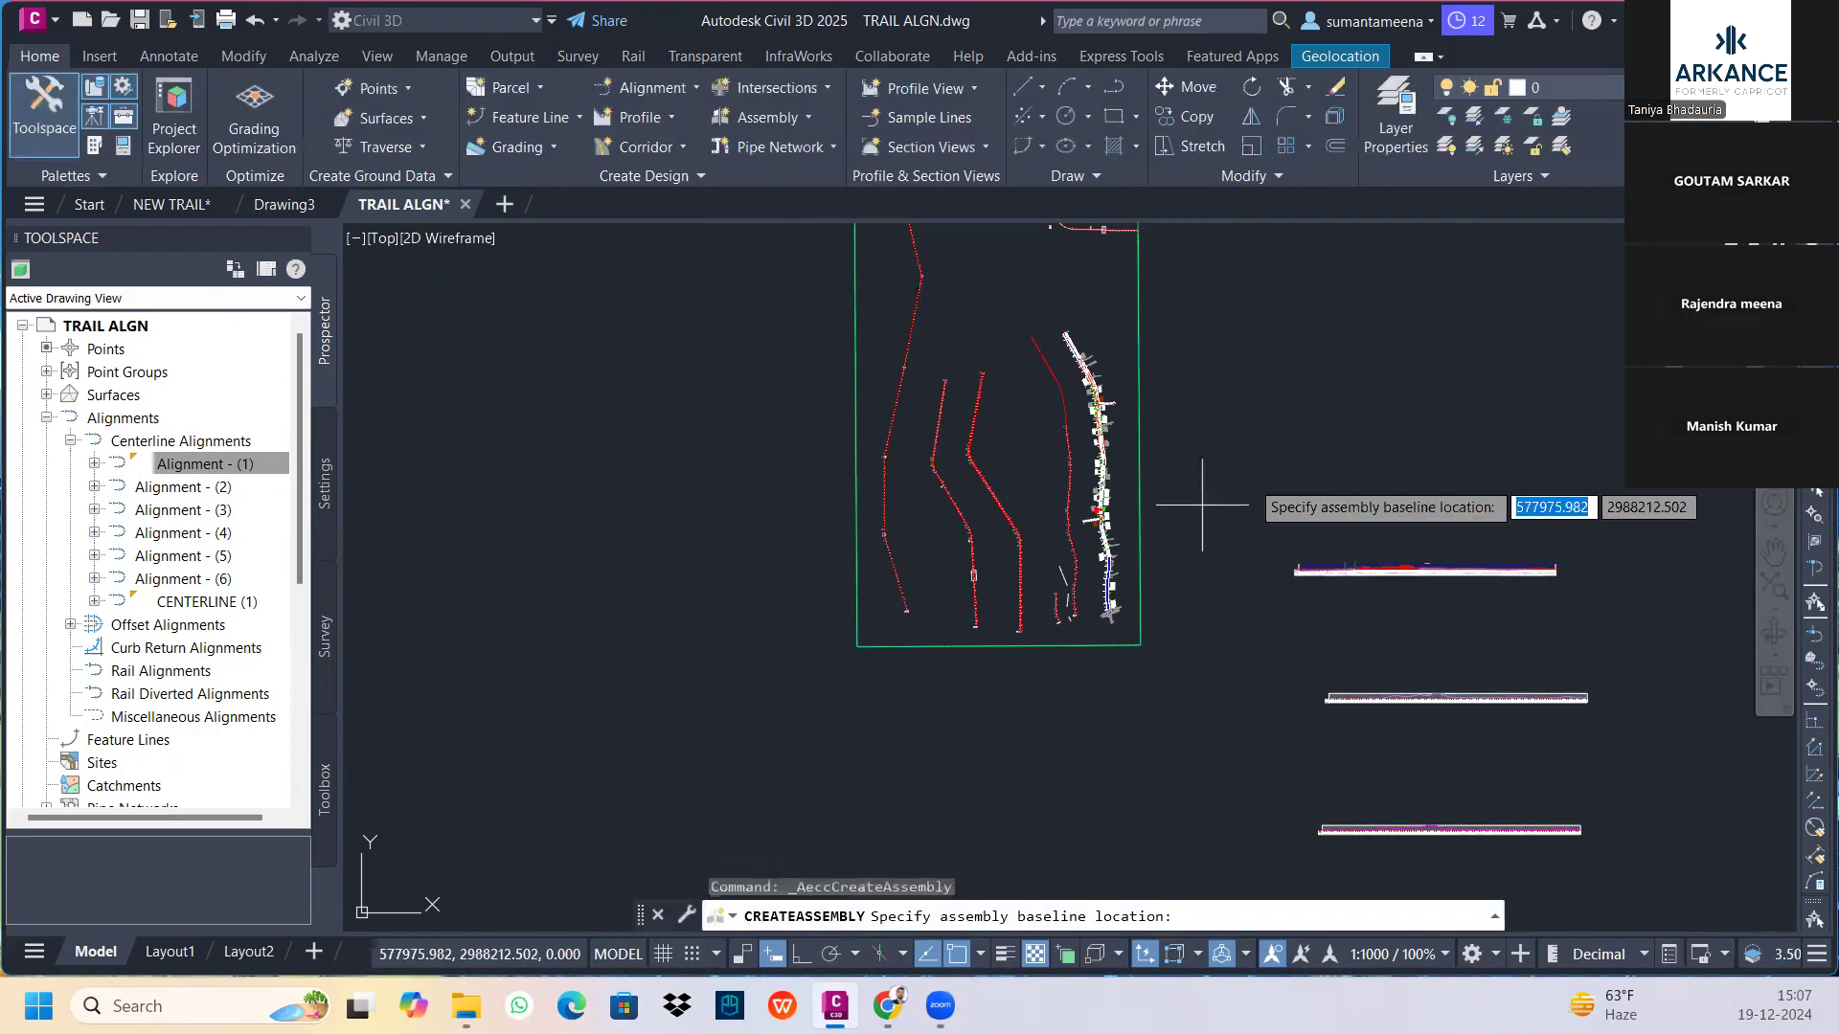
pyautogui.click(1293, 433)
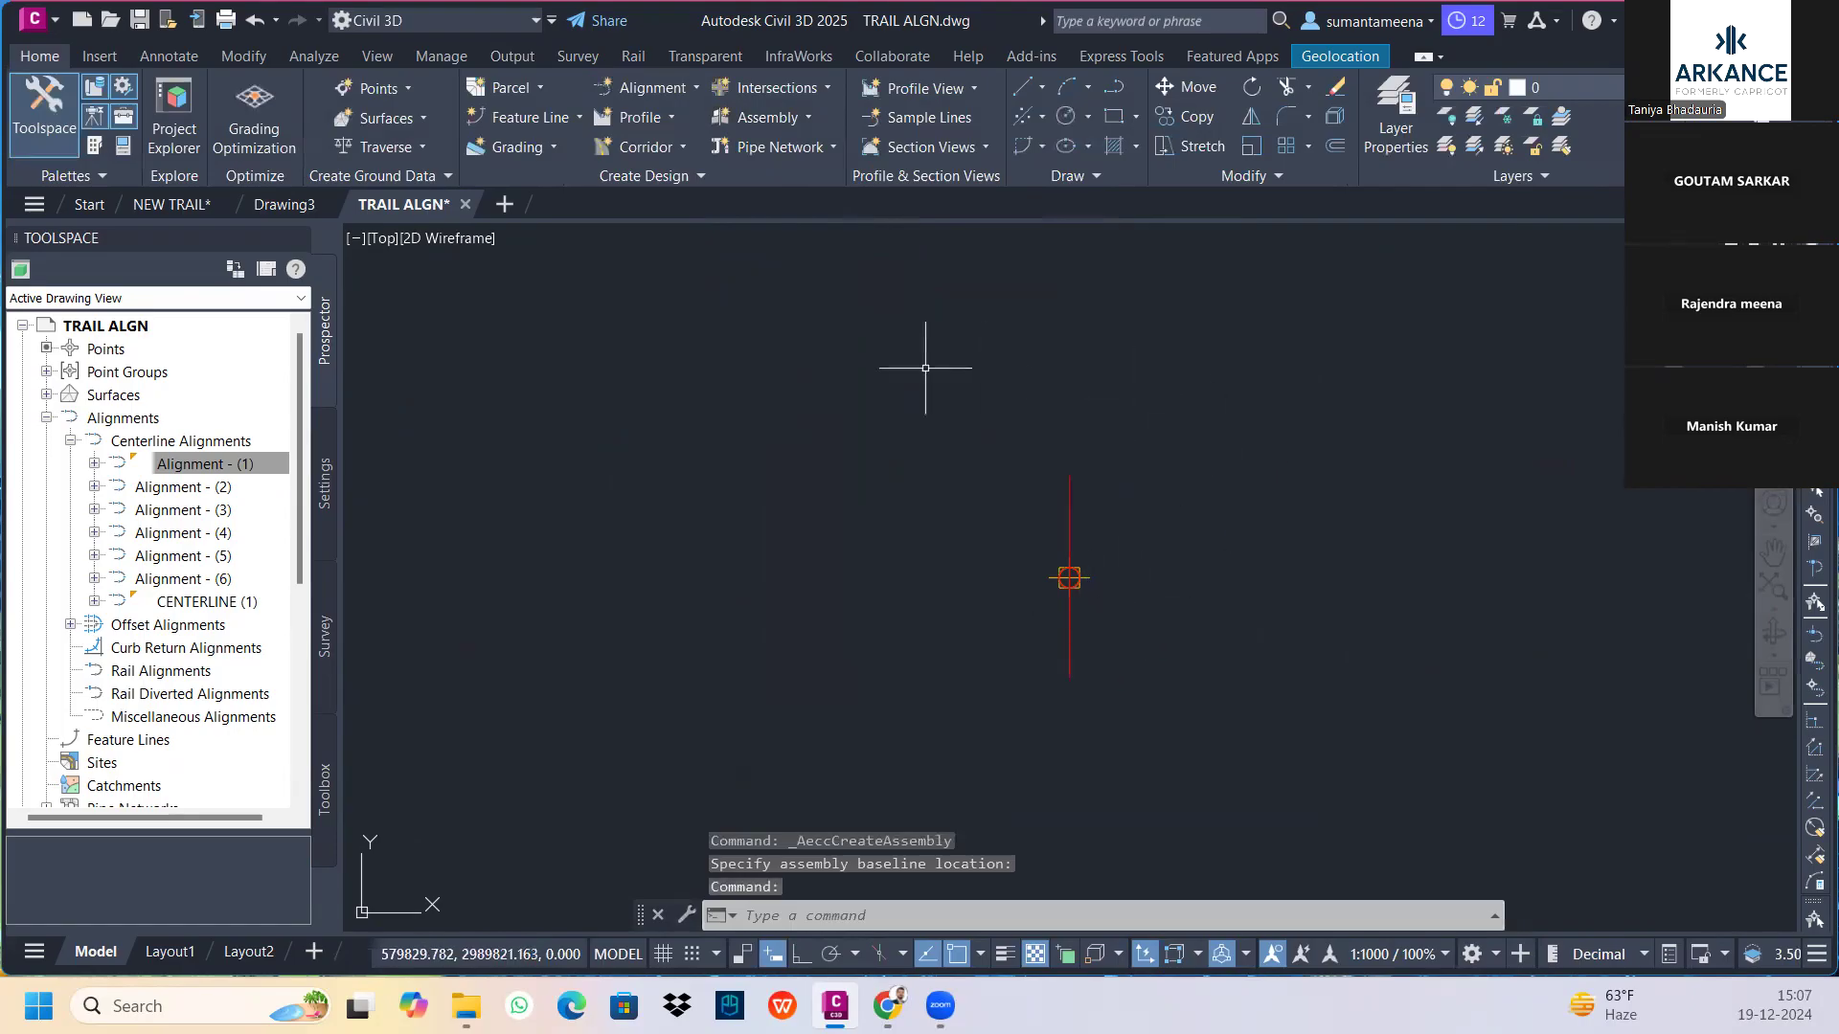
# Open the tool palettes beside the new assembly baseline
pyautogui.moveTo(966, 624); pyautogui.dragTo(833, 502, button='middle')
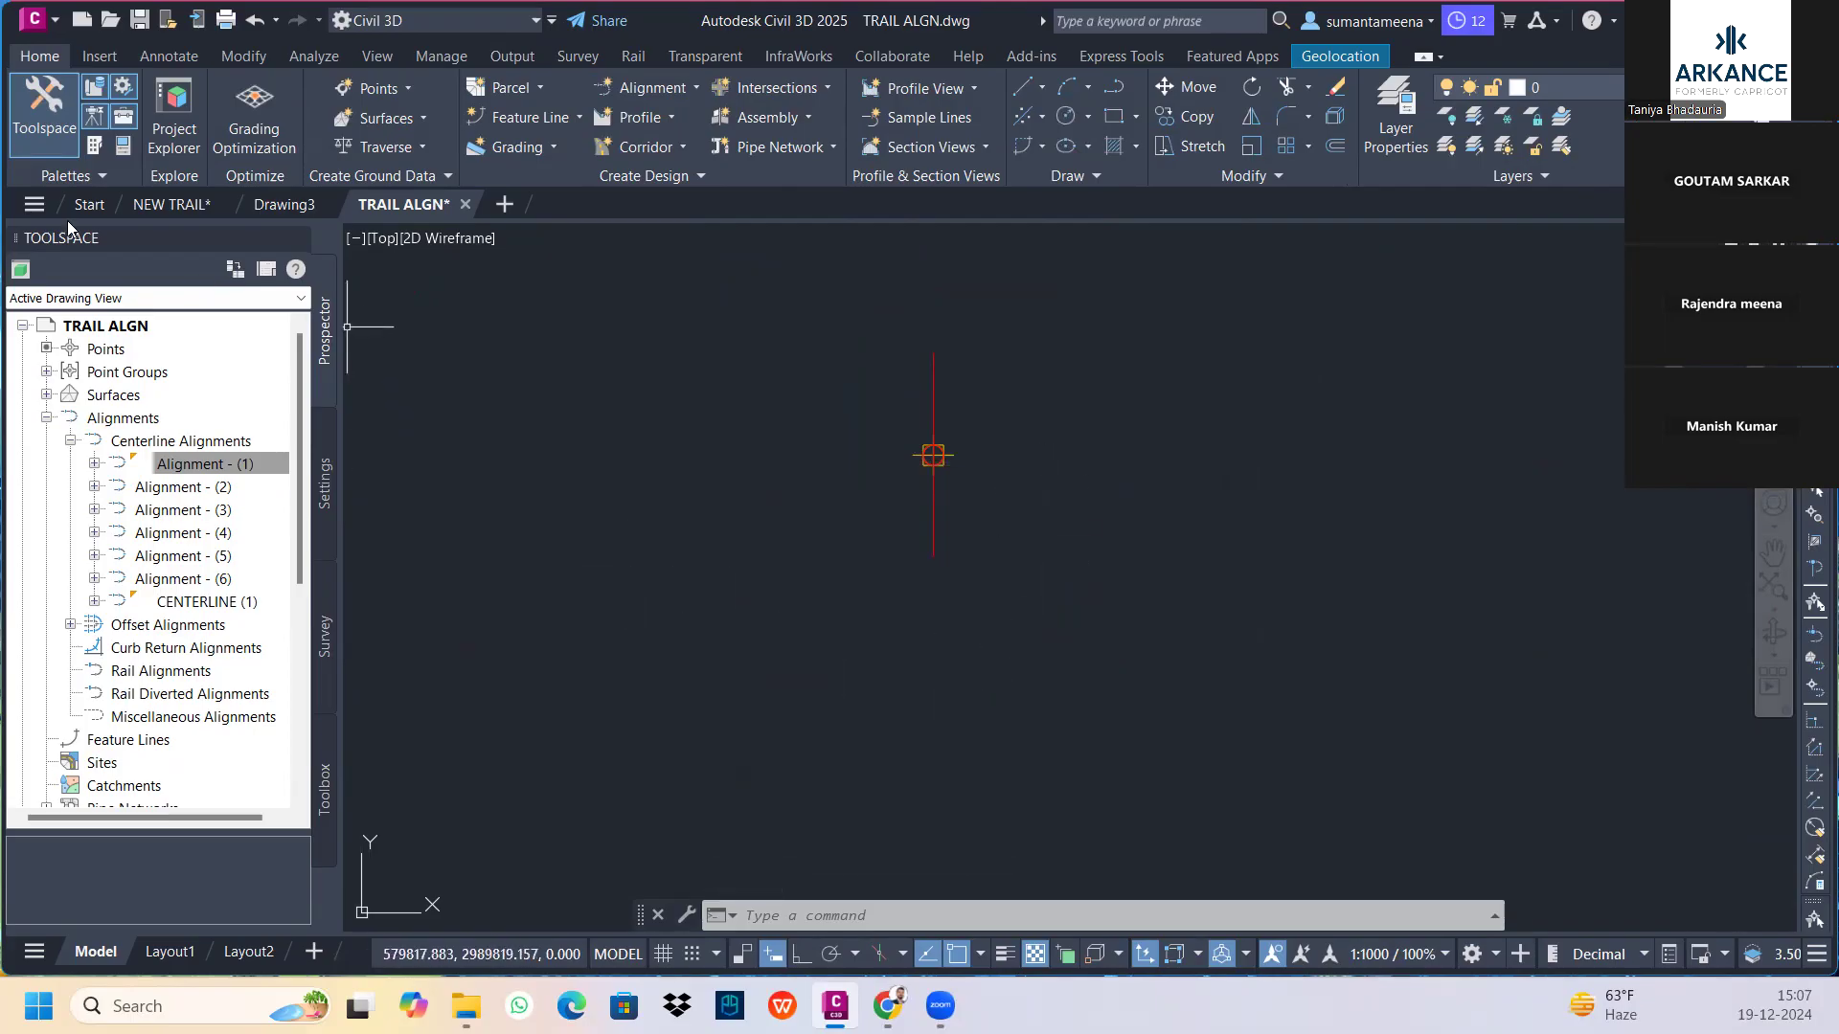
pyautogui.click(96, 147)
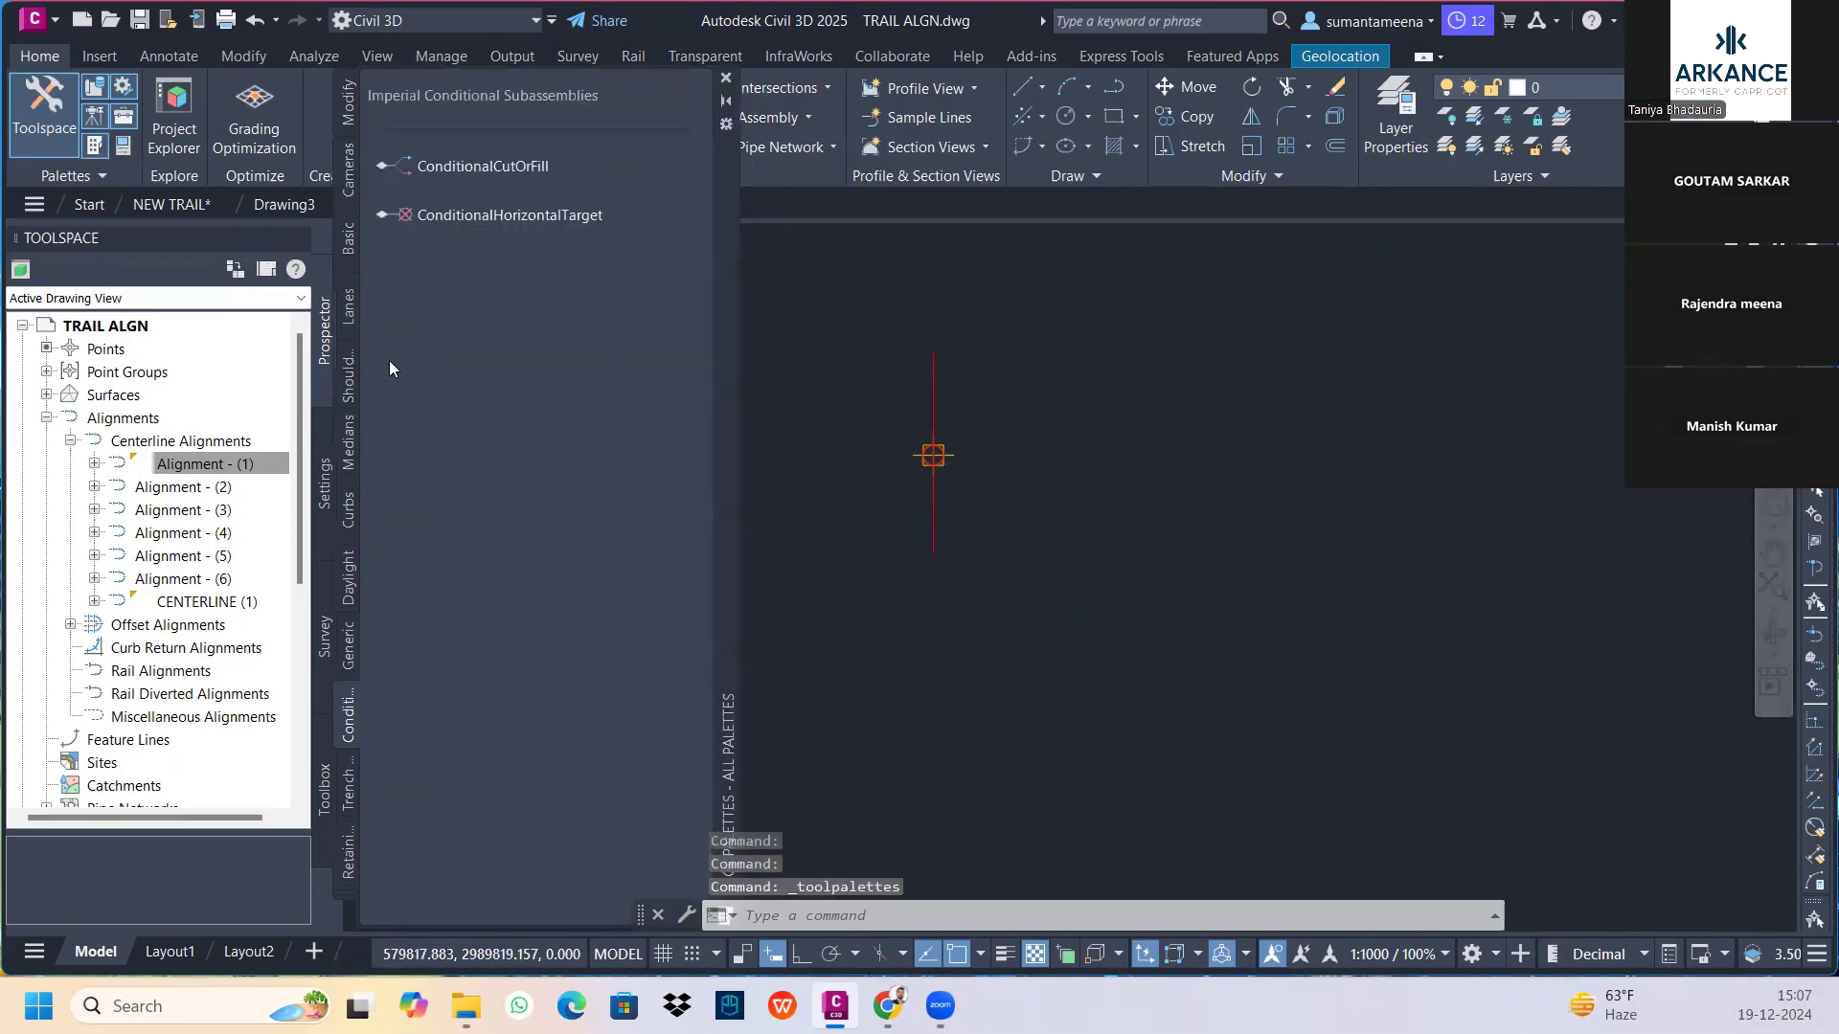
# Try the INDIA COUNTRY KIT tool palette set and return to All Palettes
pyautogui.rightClick(725, 534)
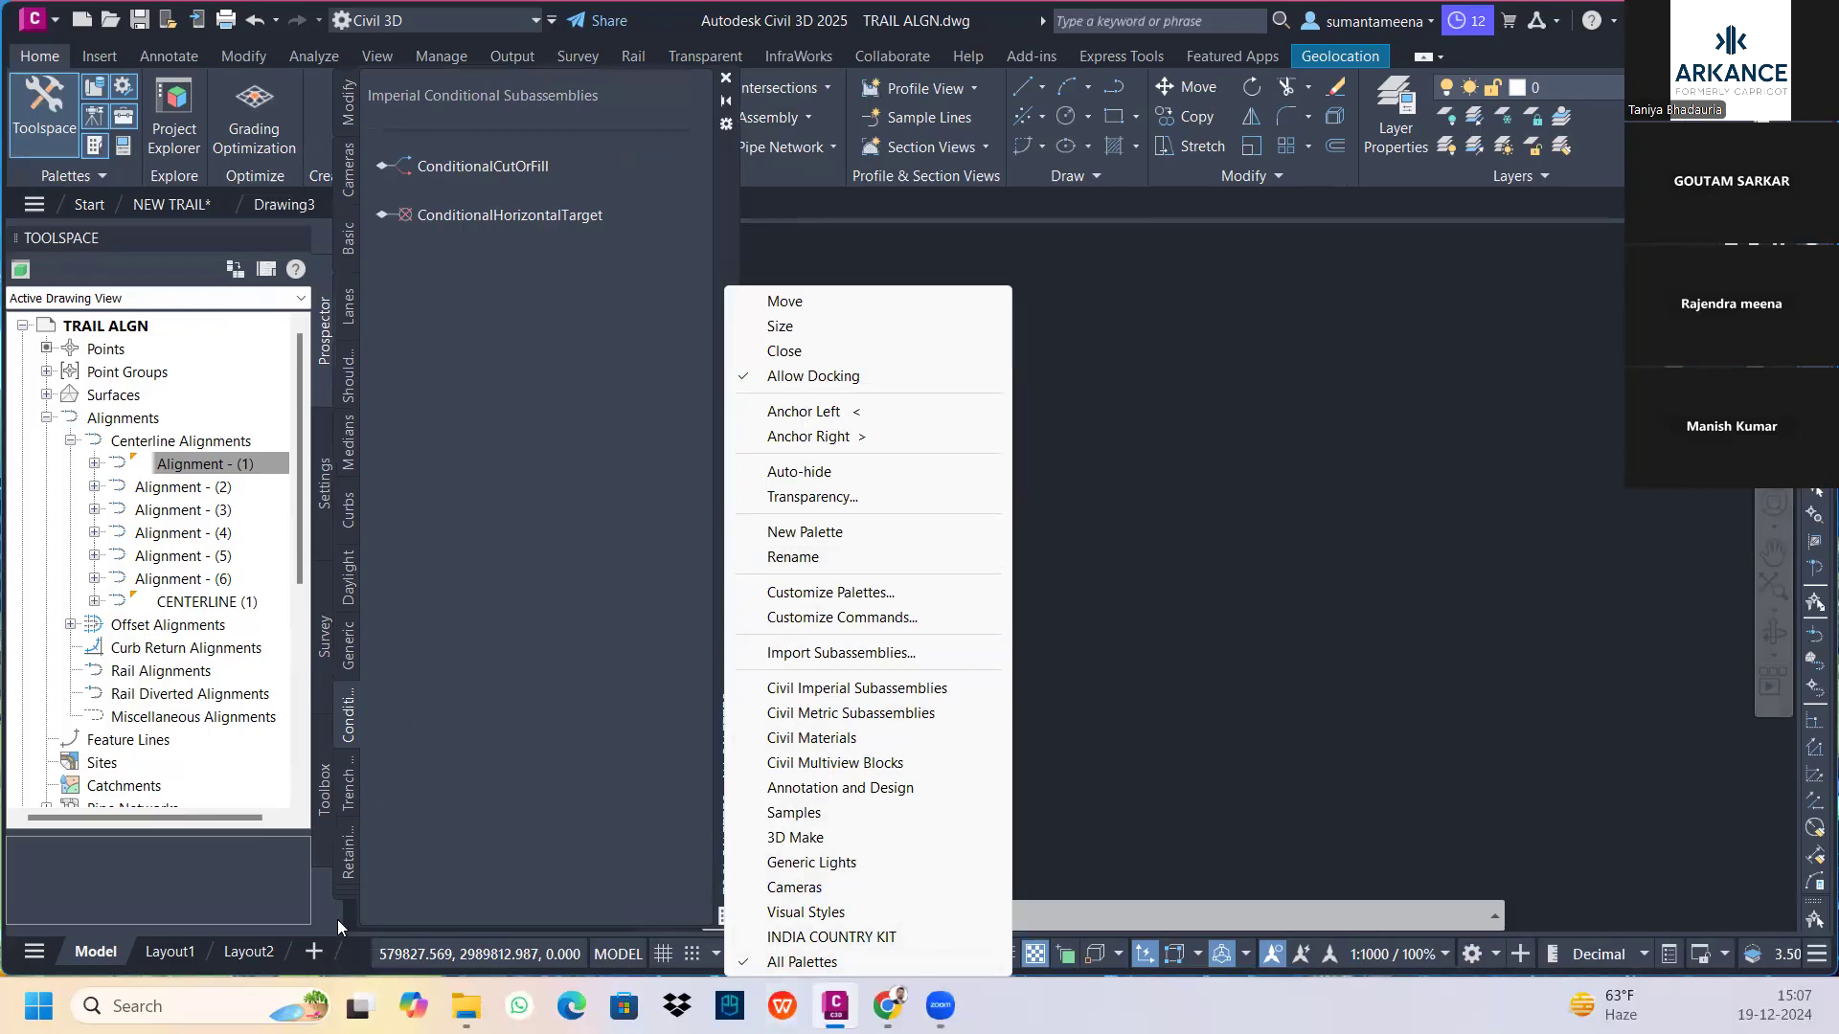
pyautogui.click(356, 890)
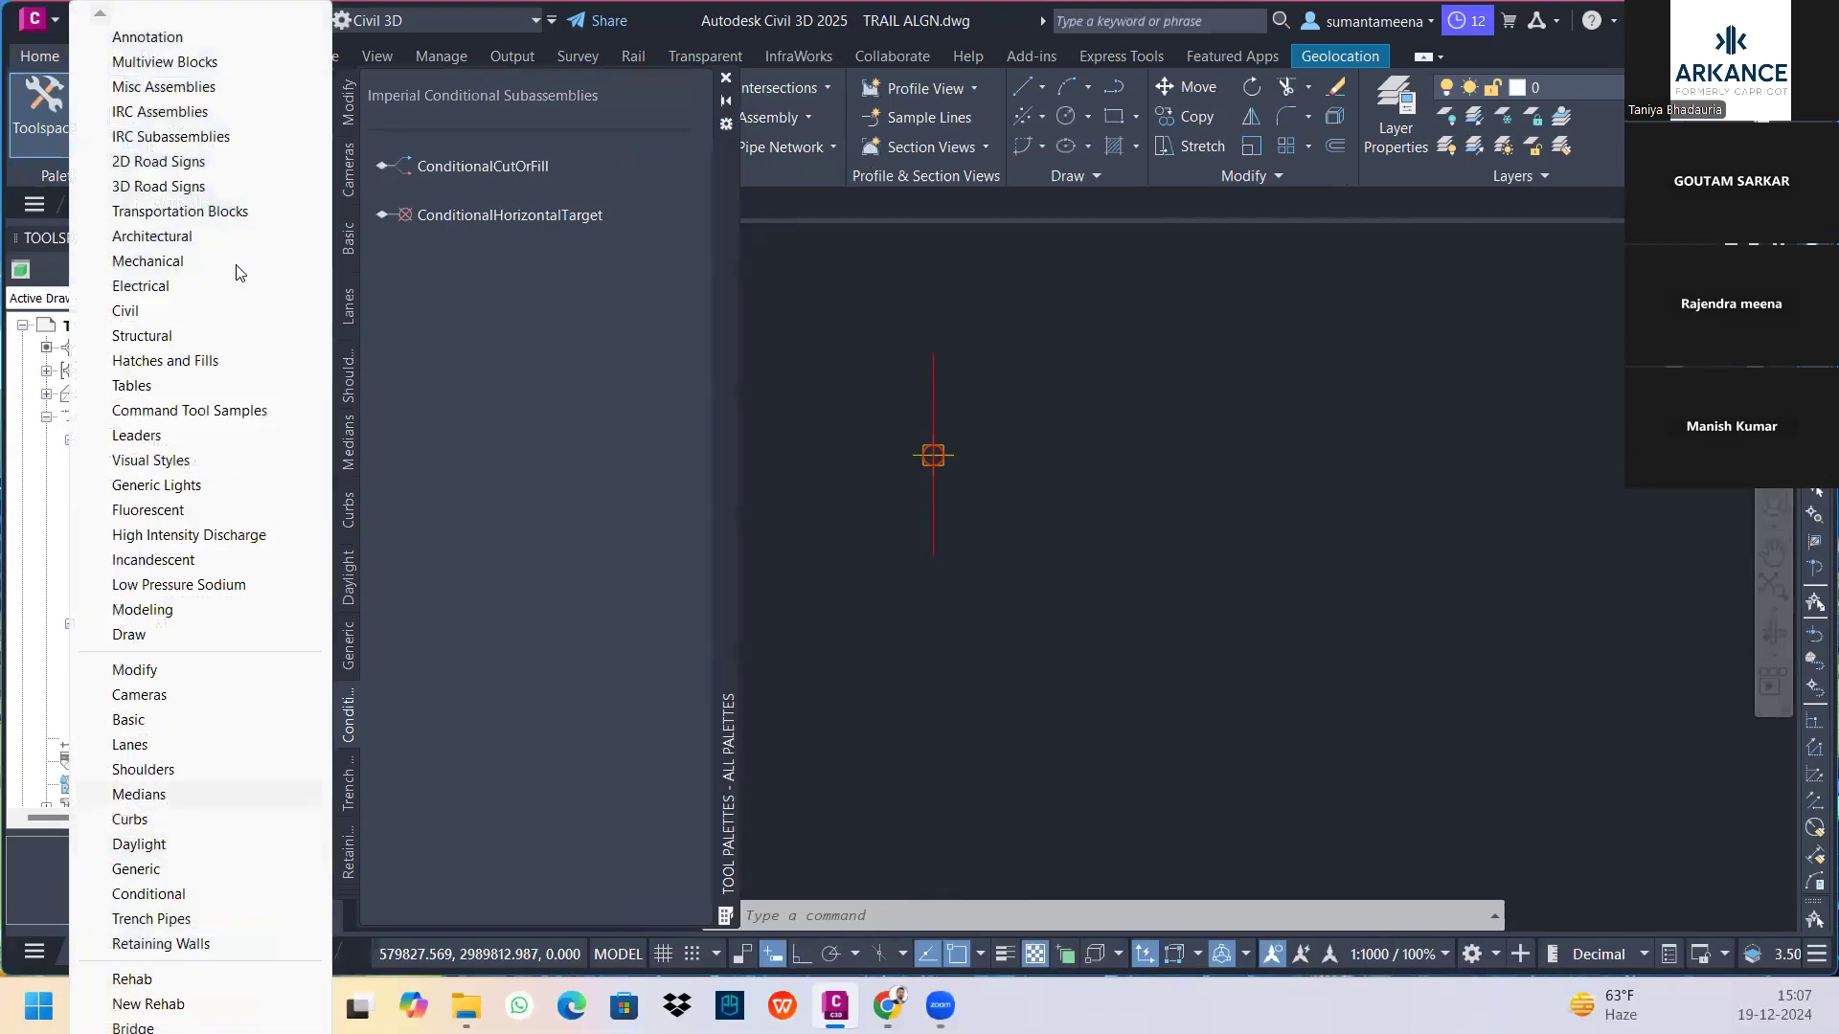
pyautogui.rightClick(724, 530)
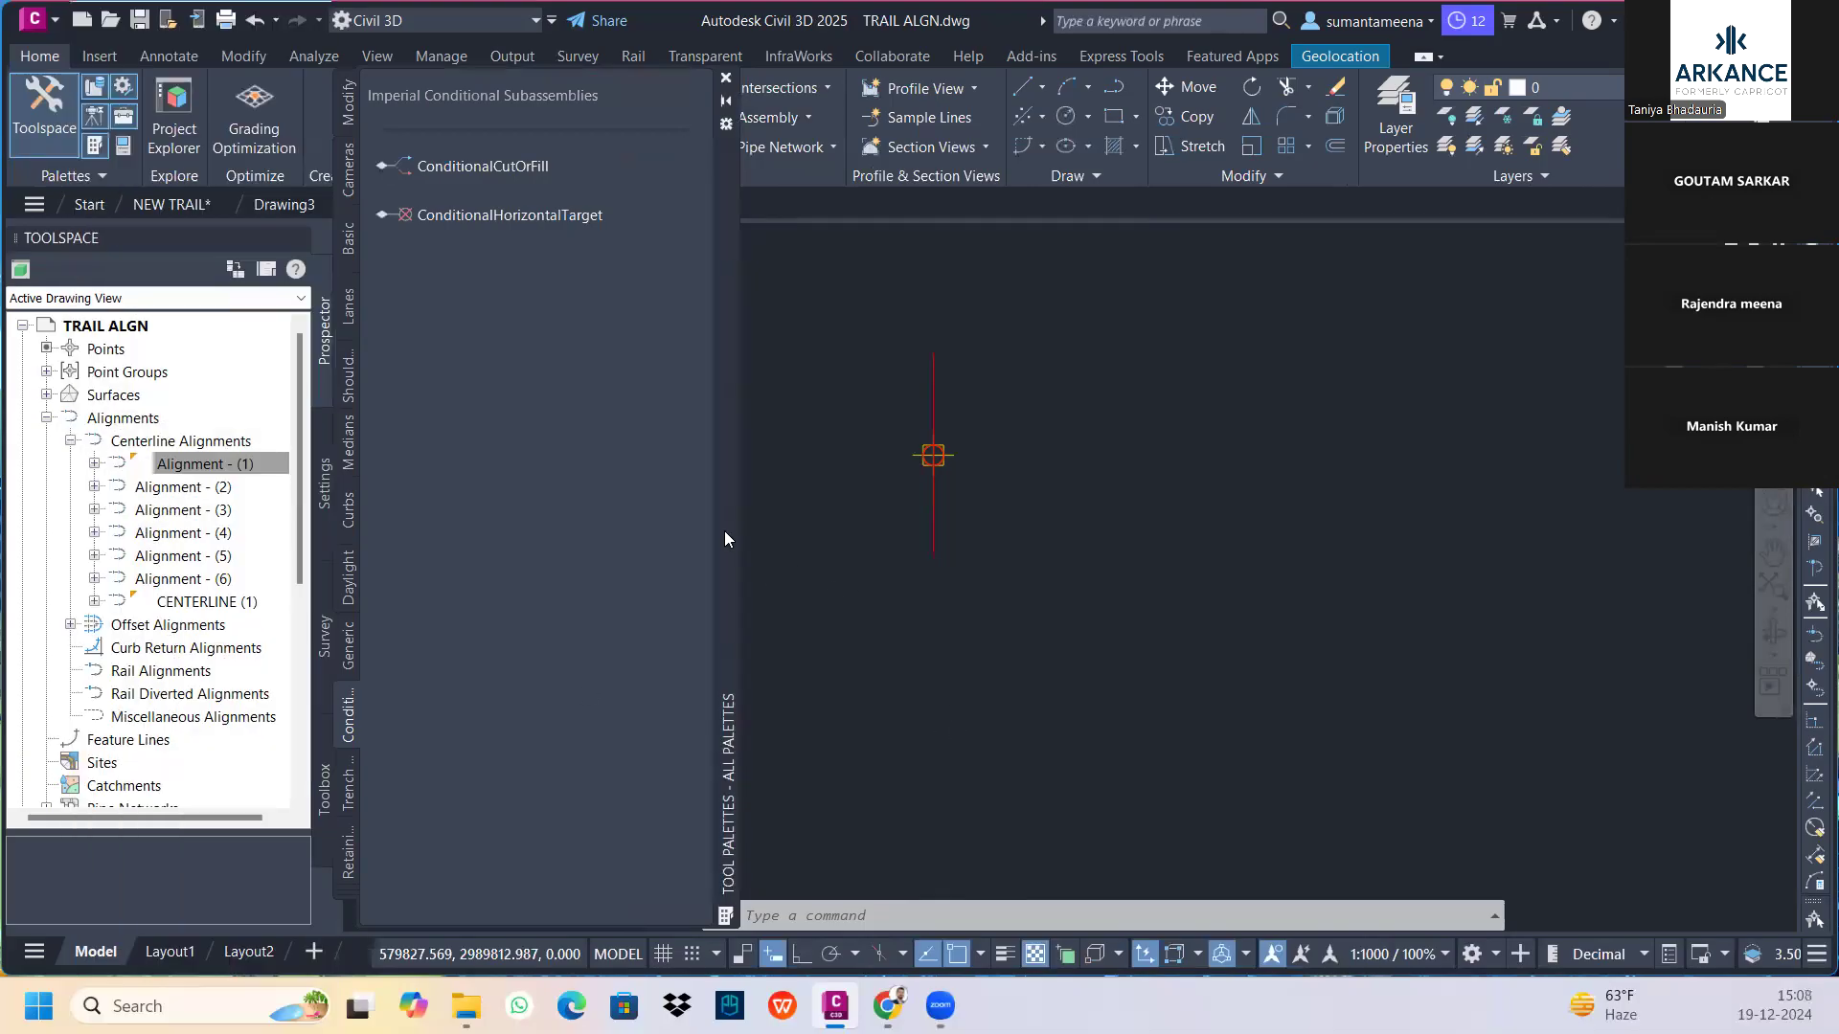
pyautogui.click(751, 937)
pyautogui.rightClick(726, 600)
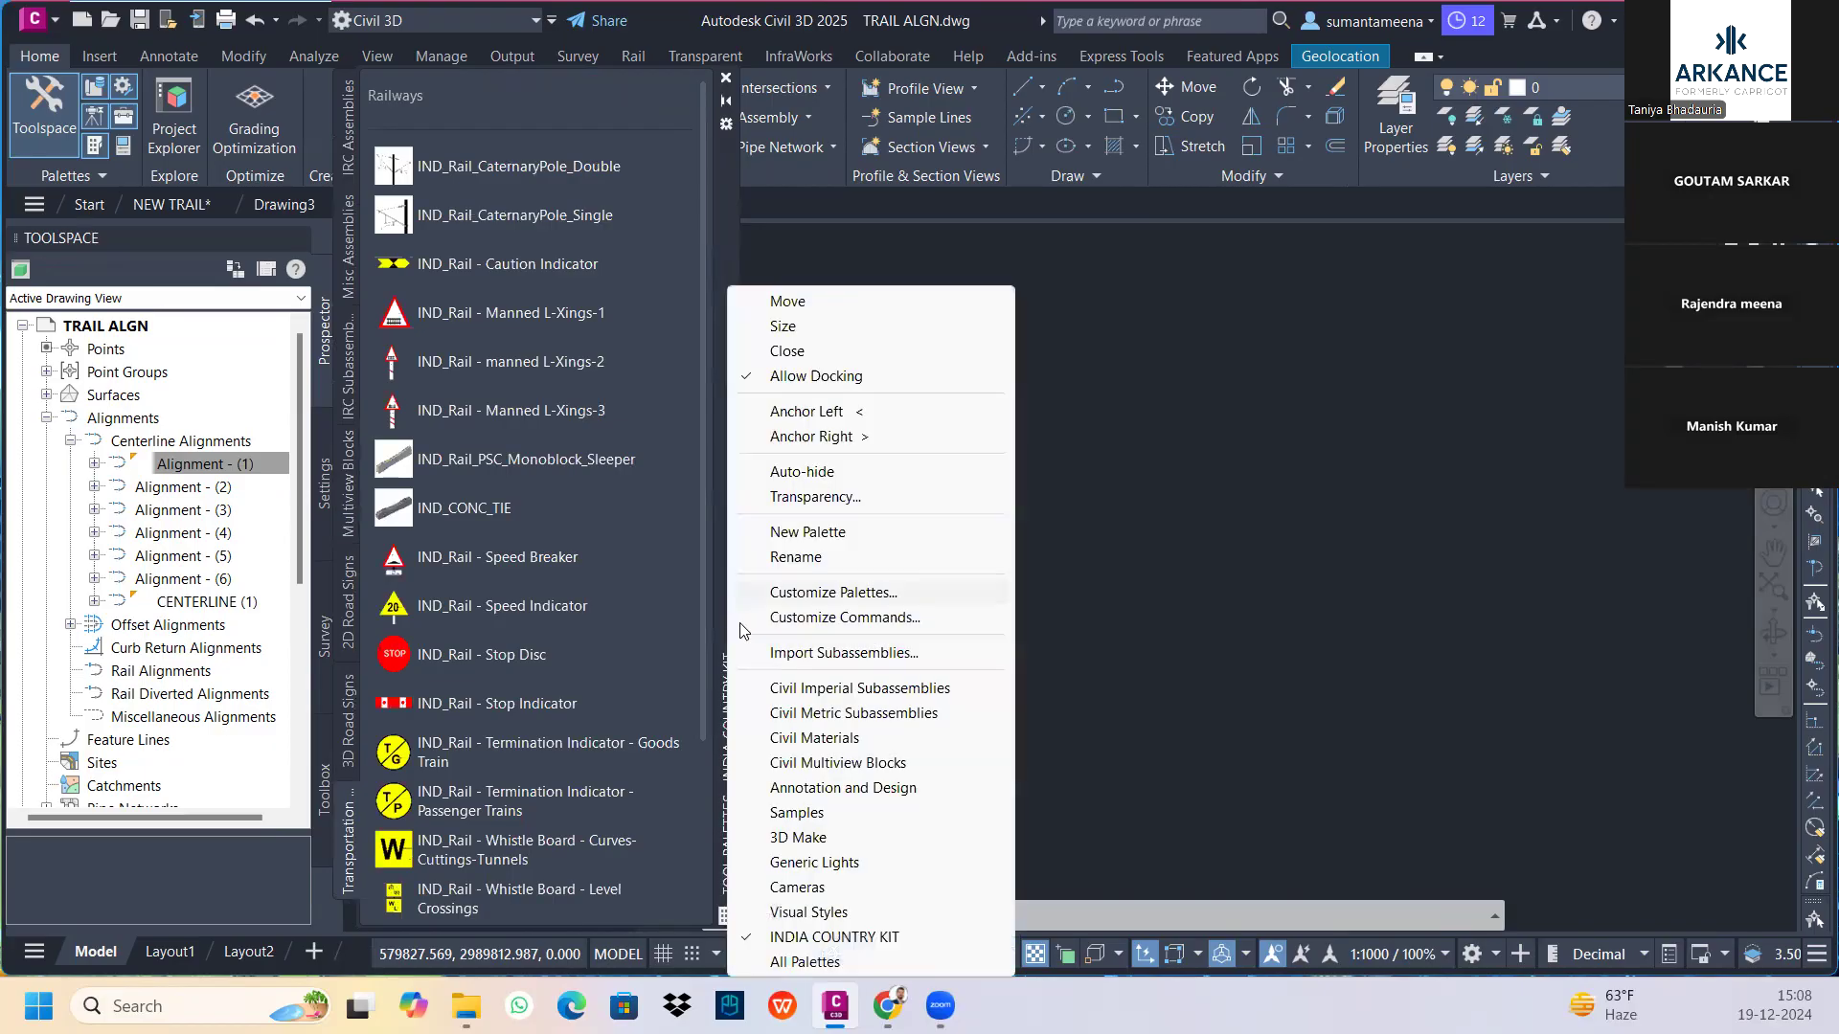
pyautogui.click(774, 965)
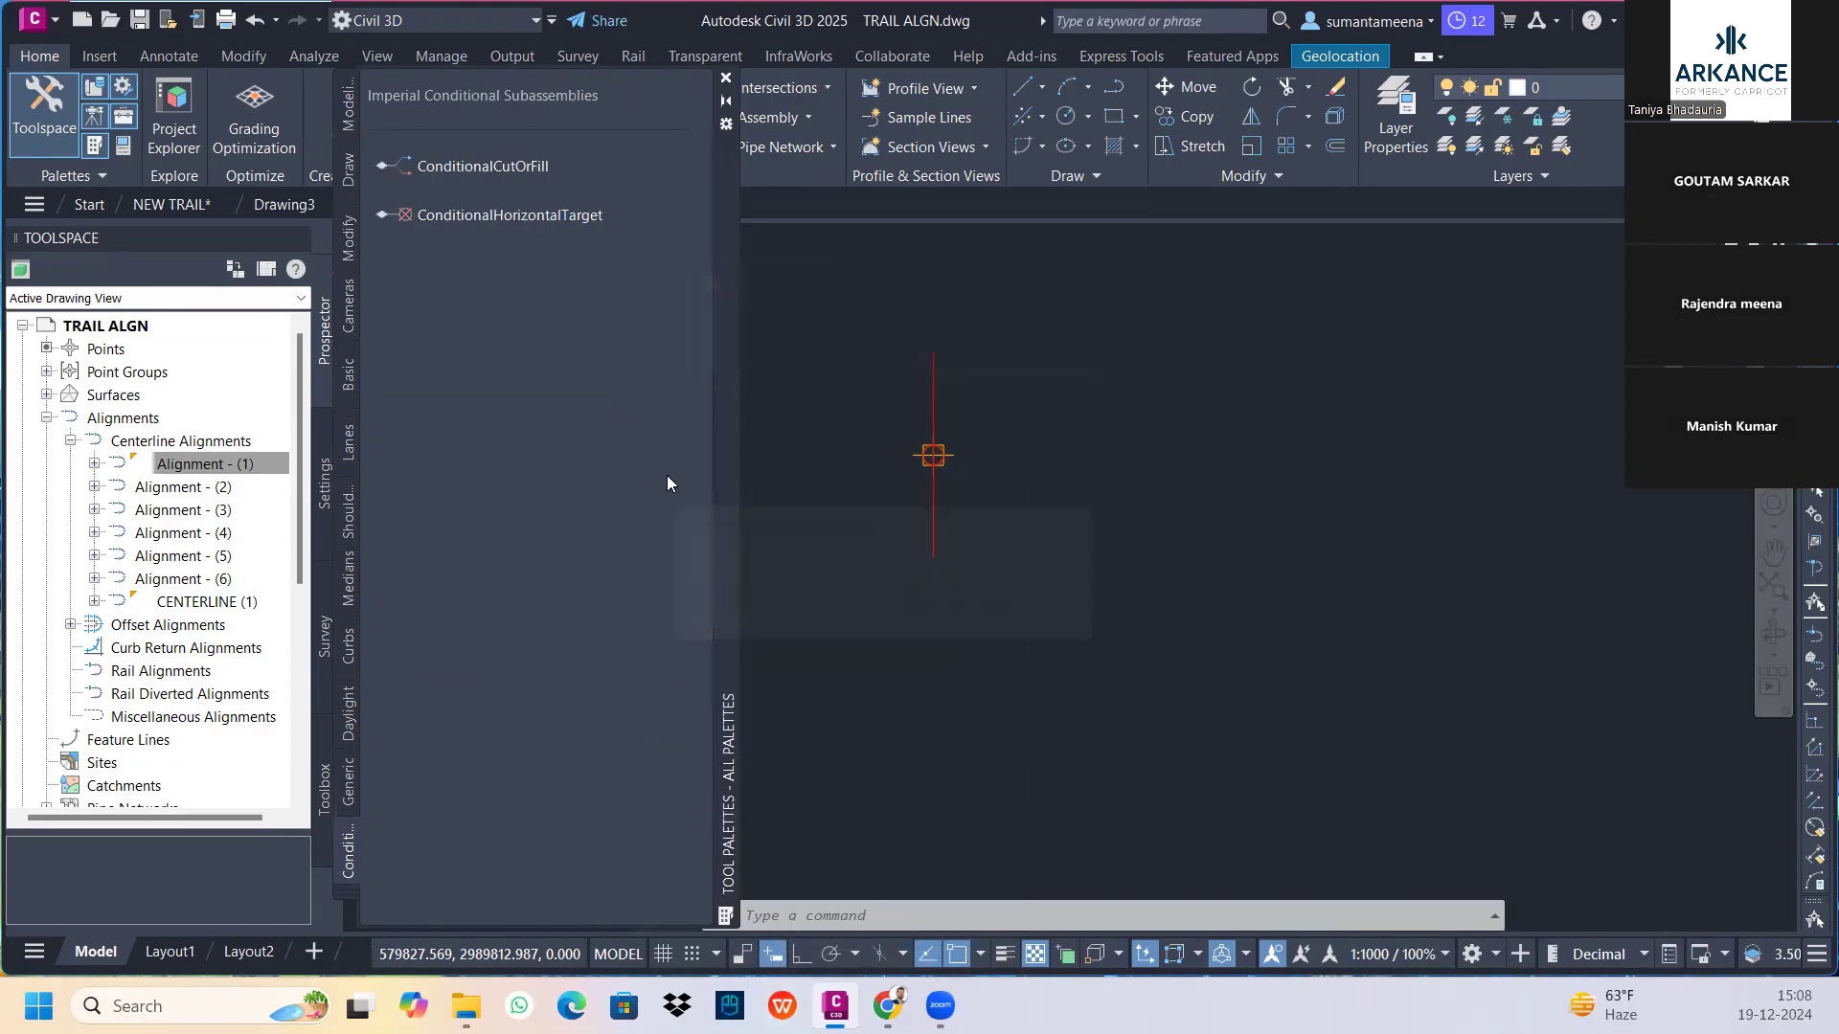
# Display the IRC Assemblies tool palette and look through its highway, expressway and street assemblies
pyautogui.click(343, 894)
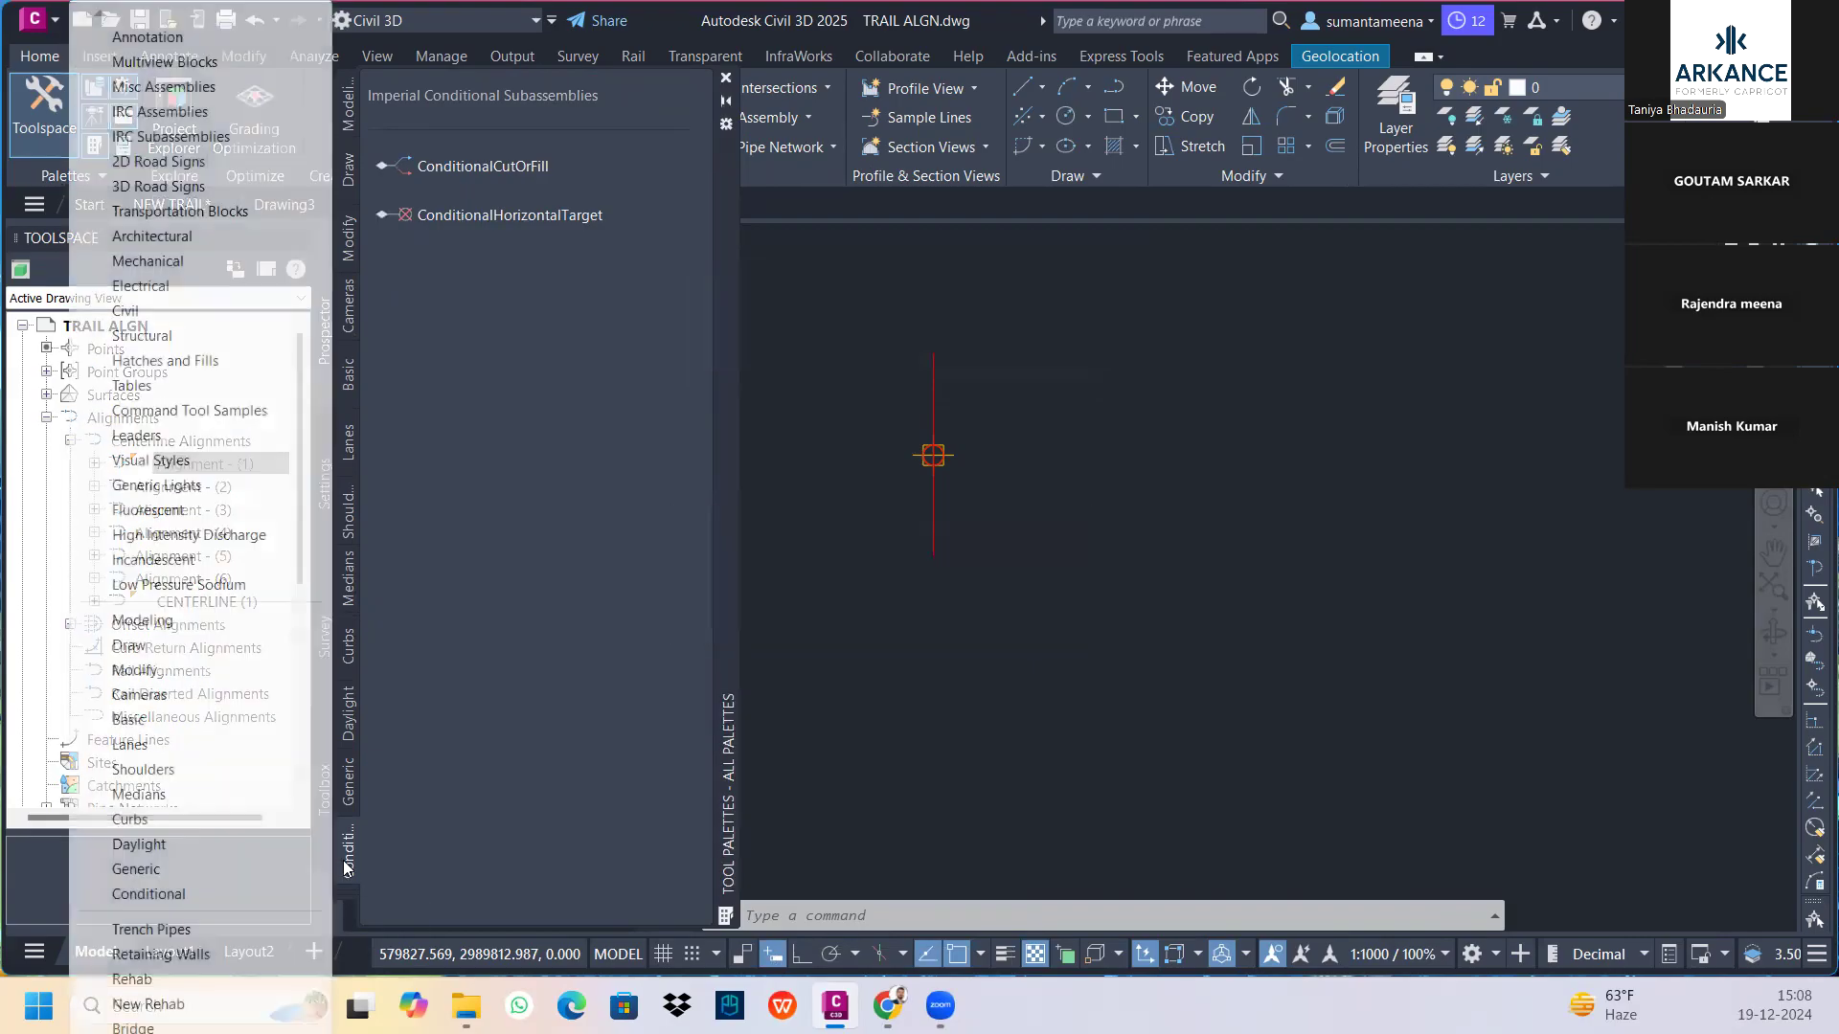
pyautogui.click(159, 112)
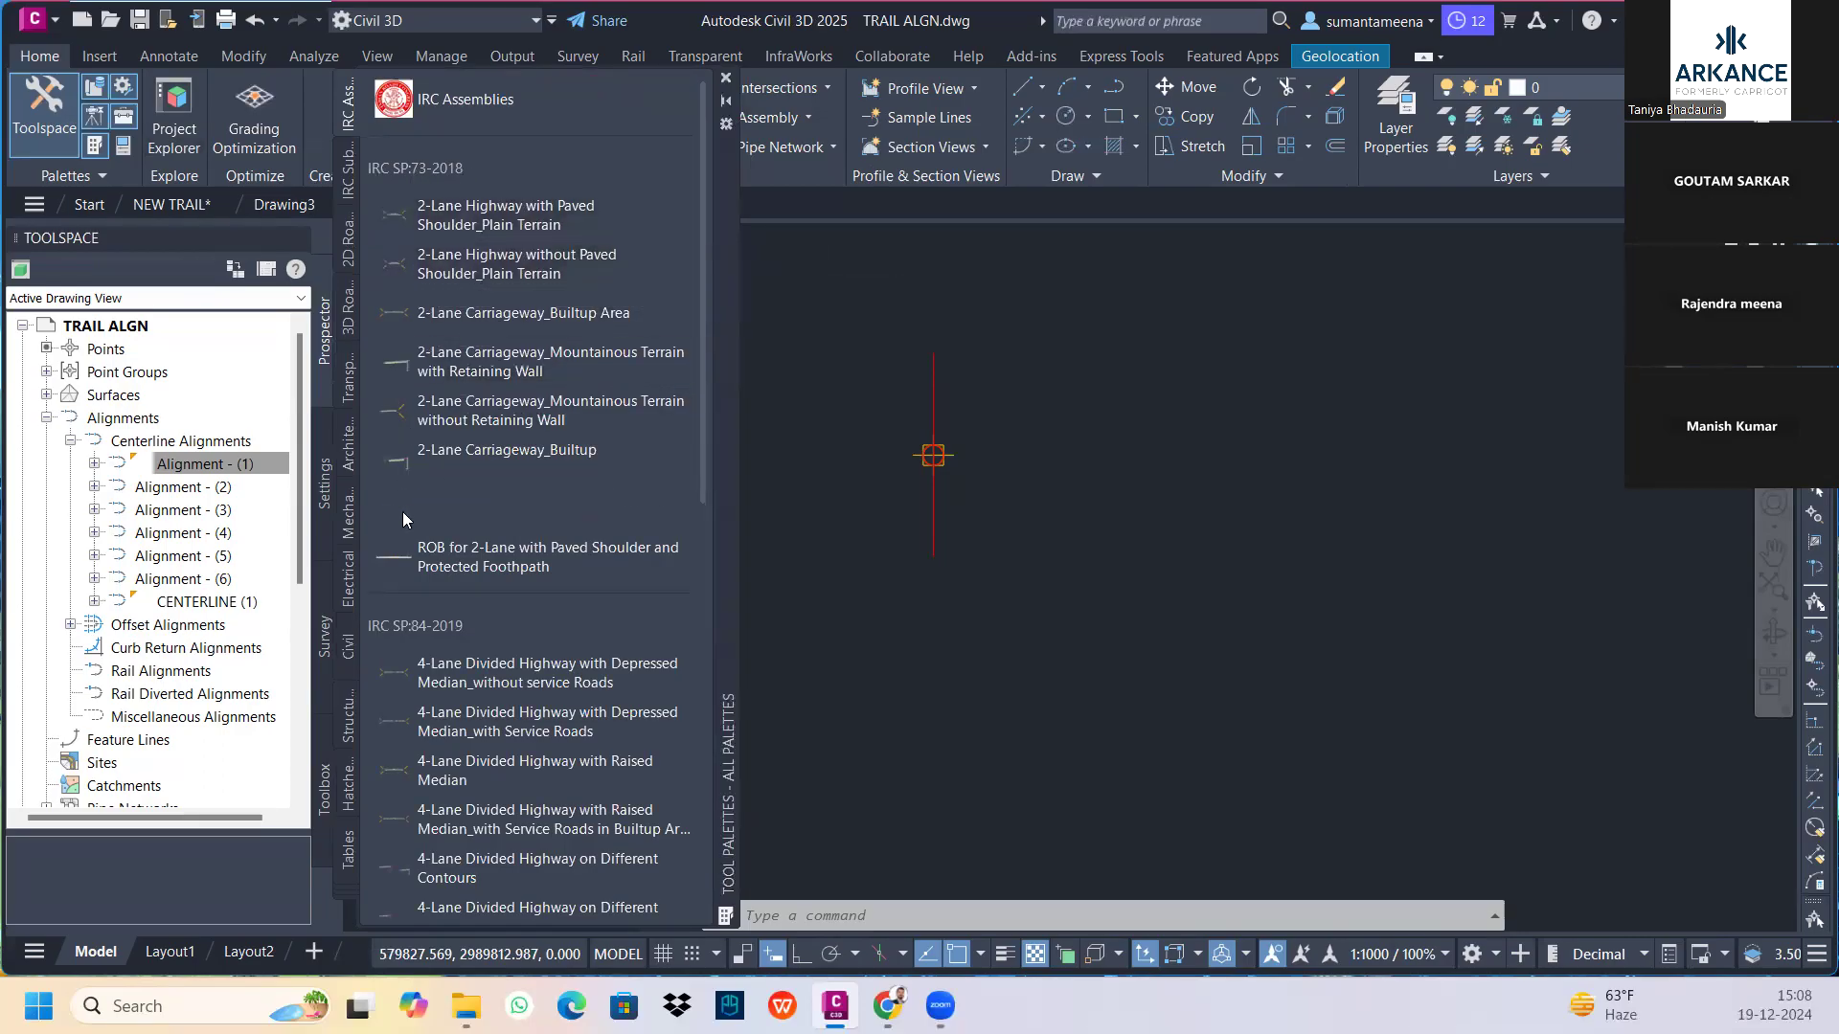
pyautogui.scroll(-2, 513, 464)
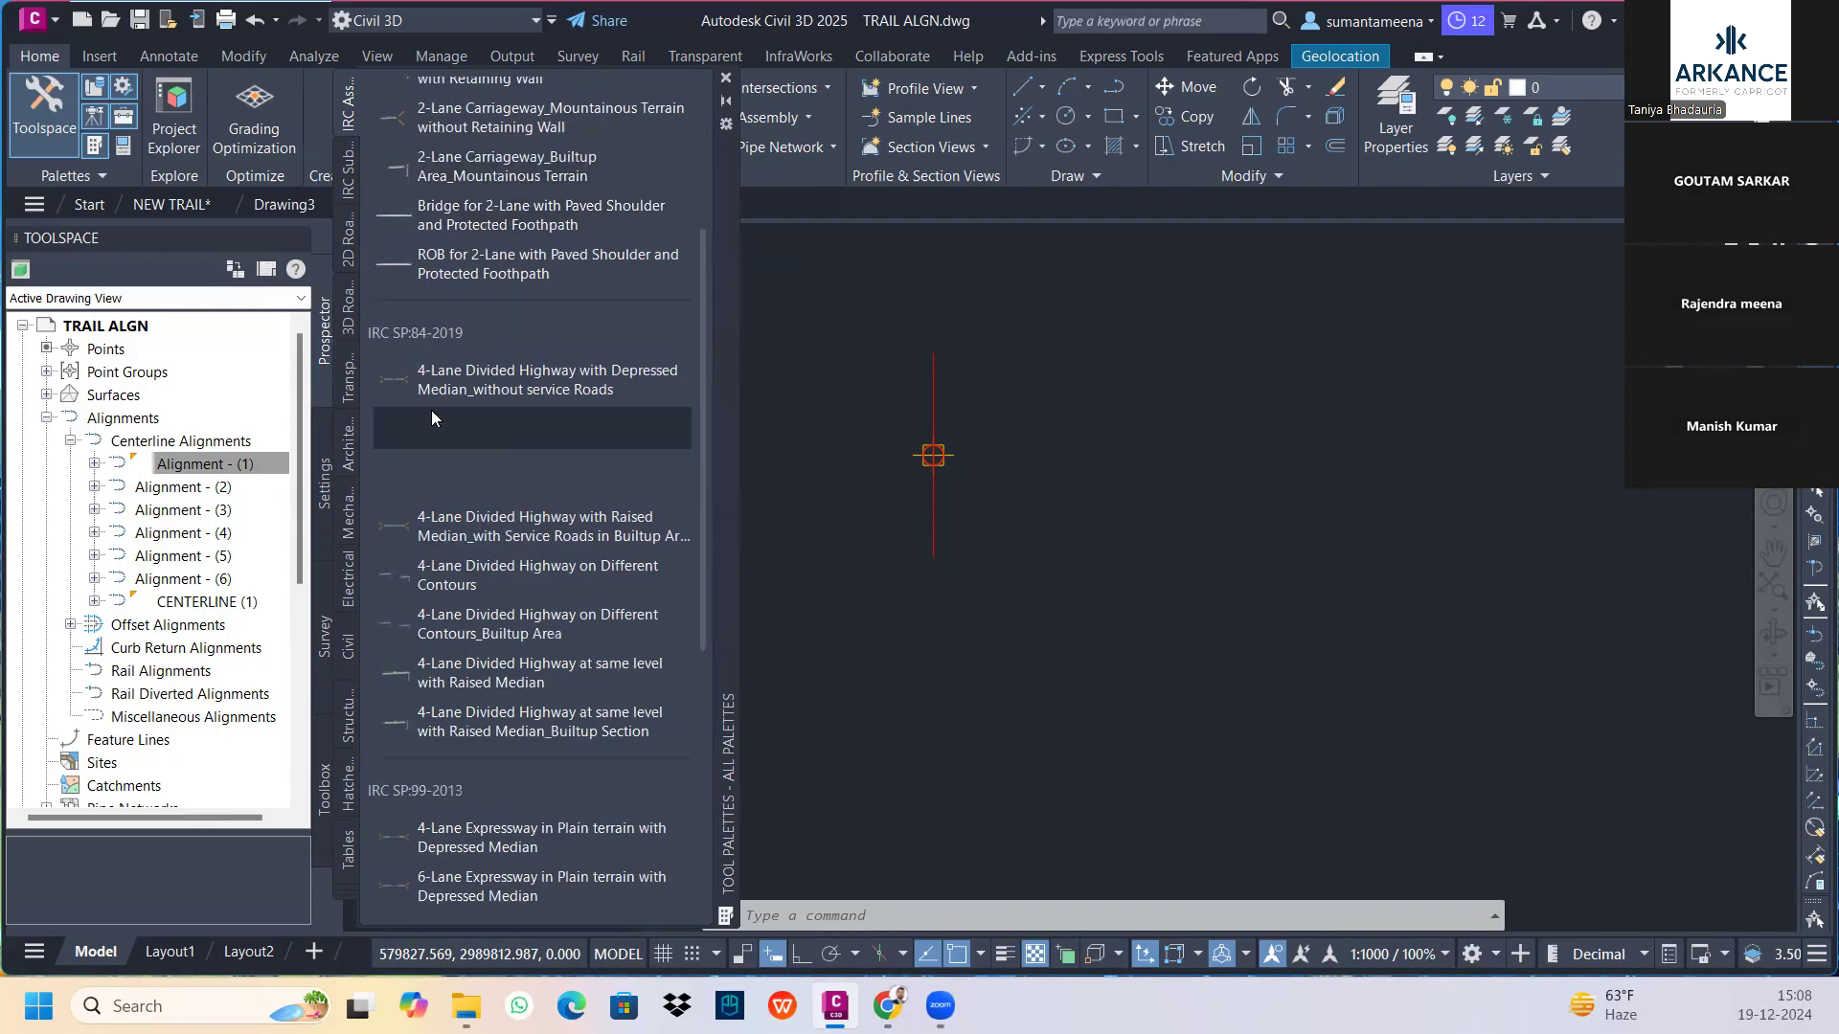
pyautogui.scroll(-3, 460, 555)
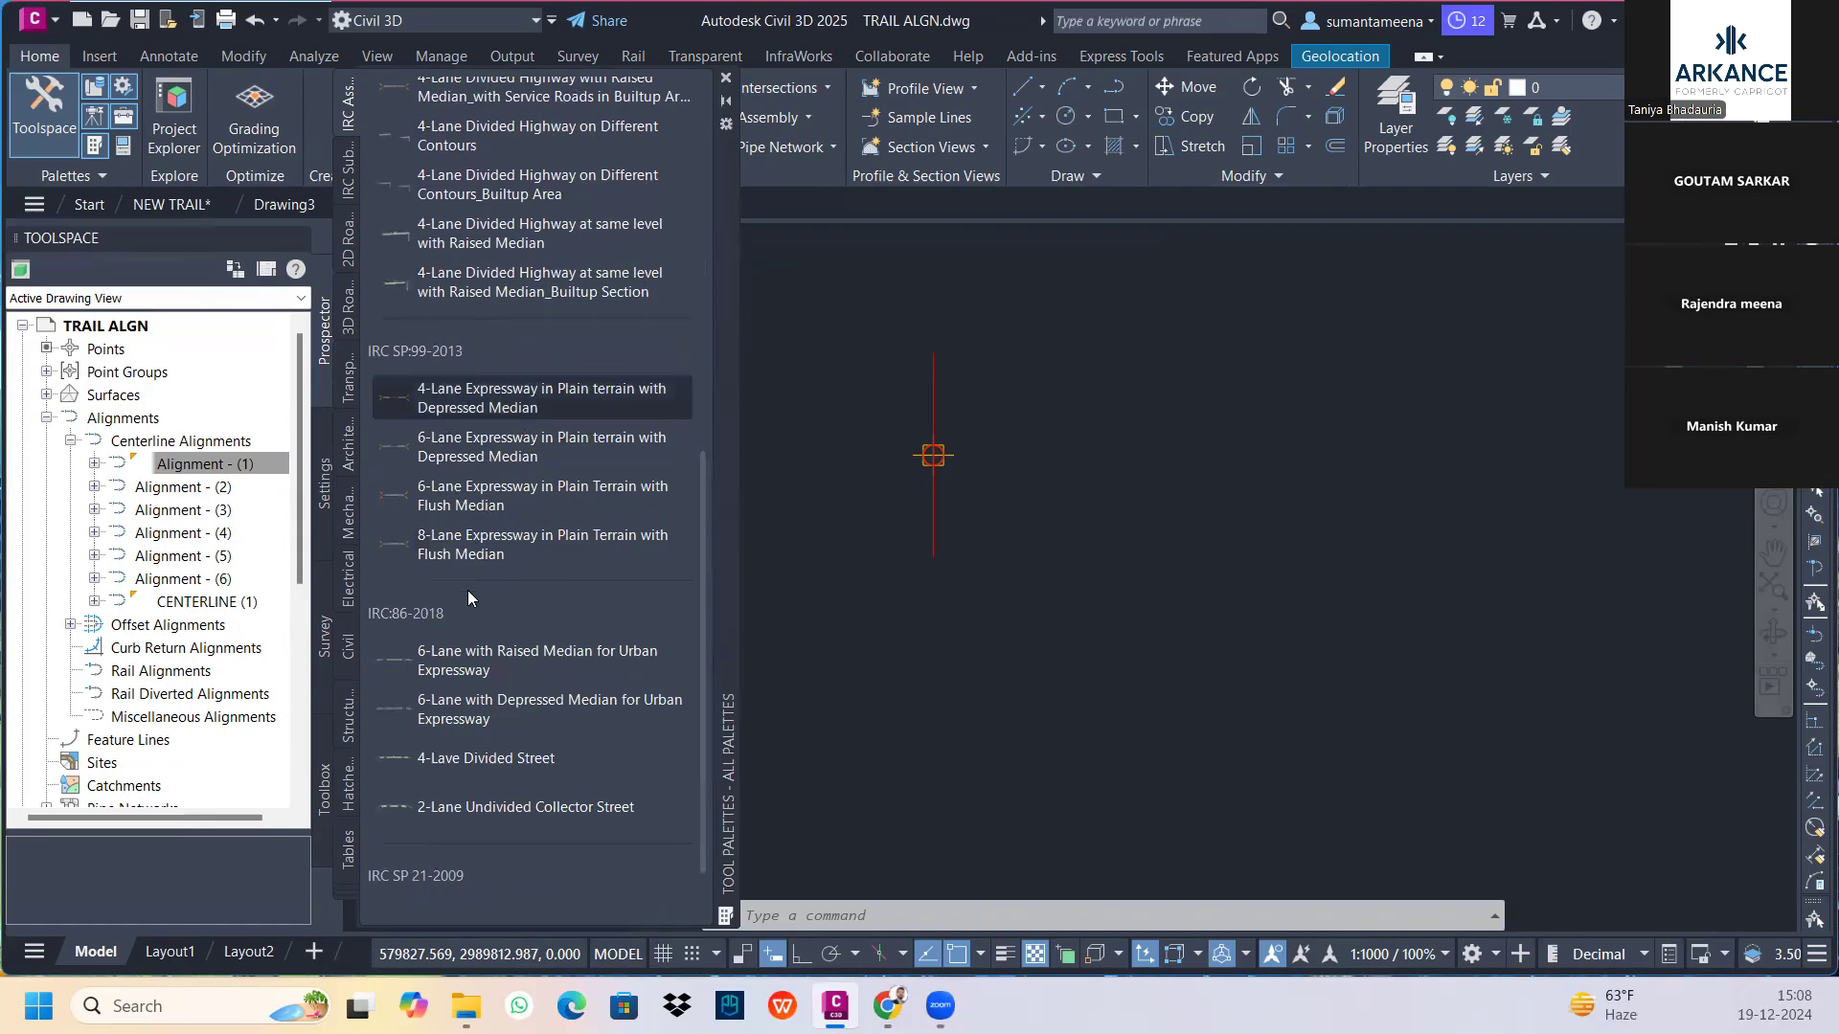
pyautogui.scroll(-1, 486, 690)
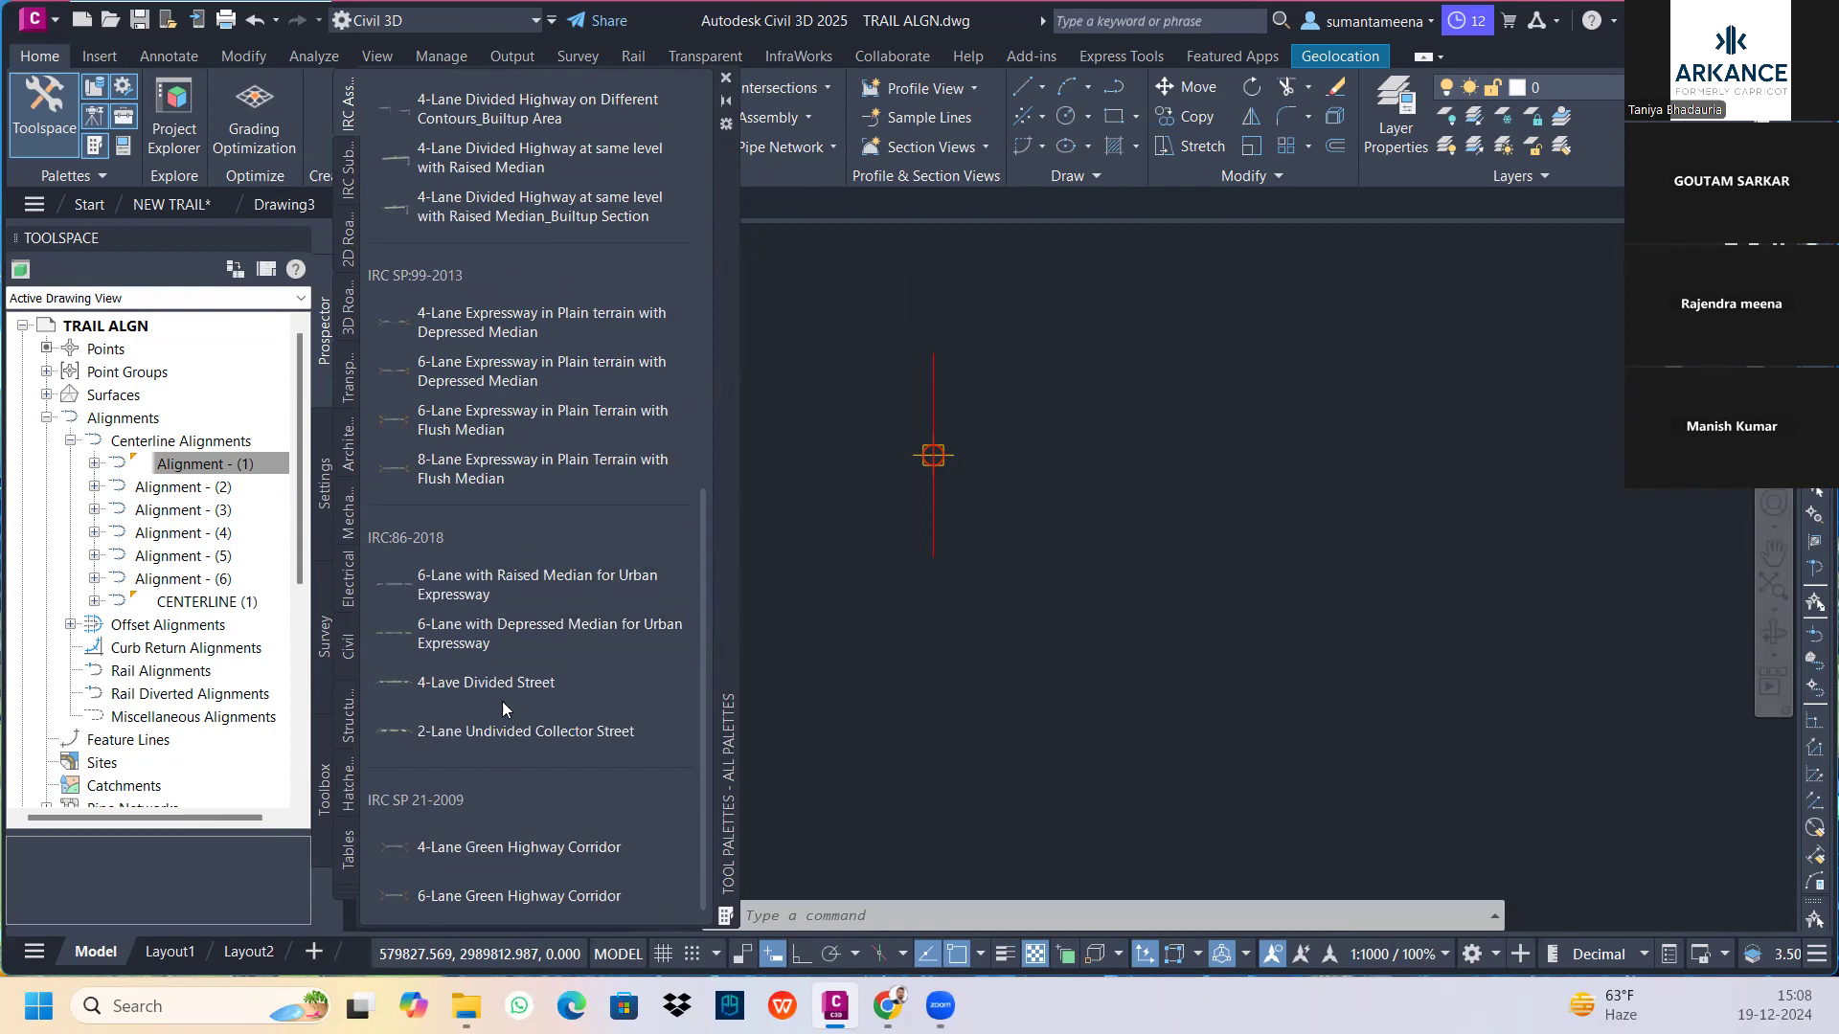
pyautogui.scroll(4, 504, 719)
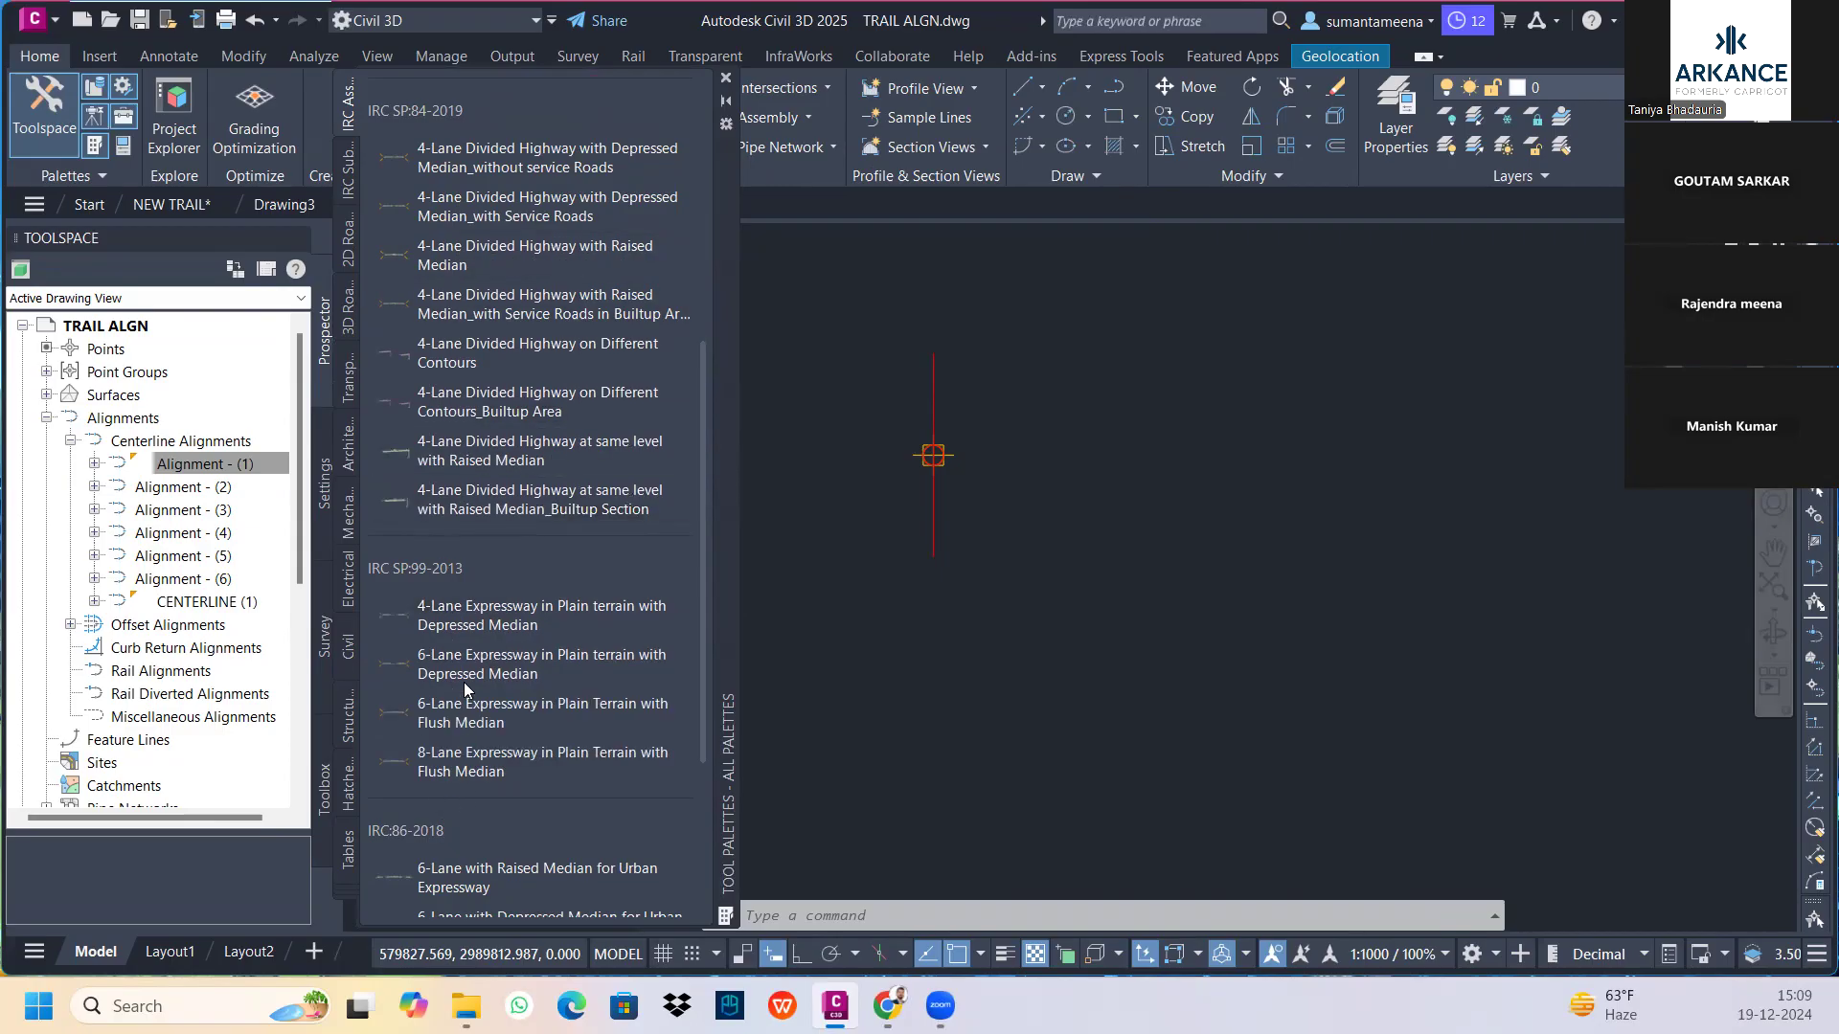
pyautogui.scroll(6, 485, 609)
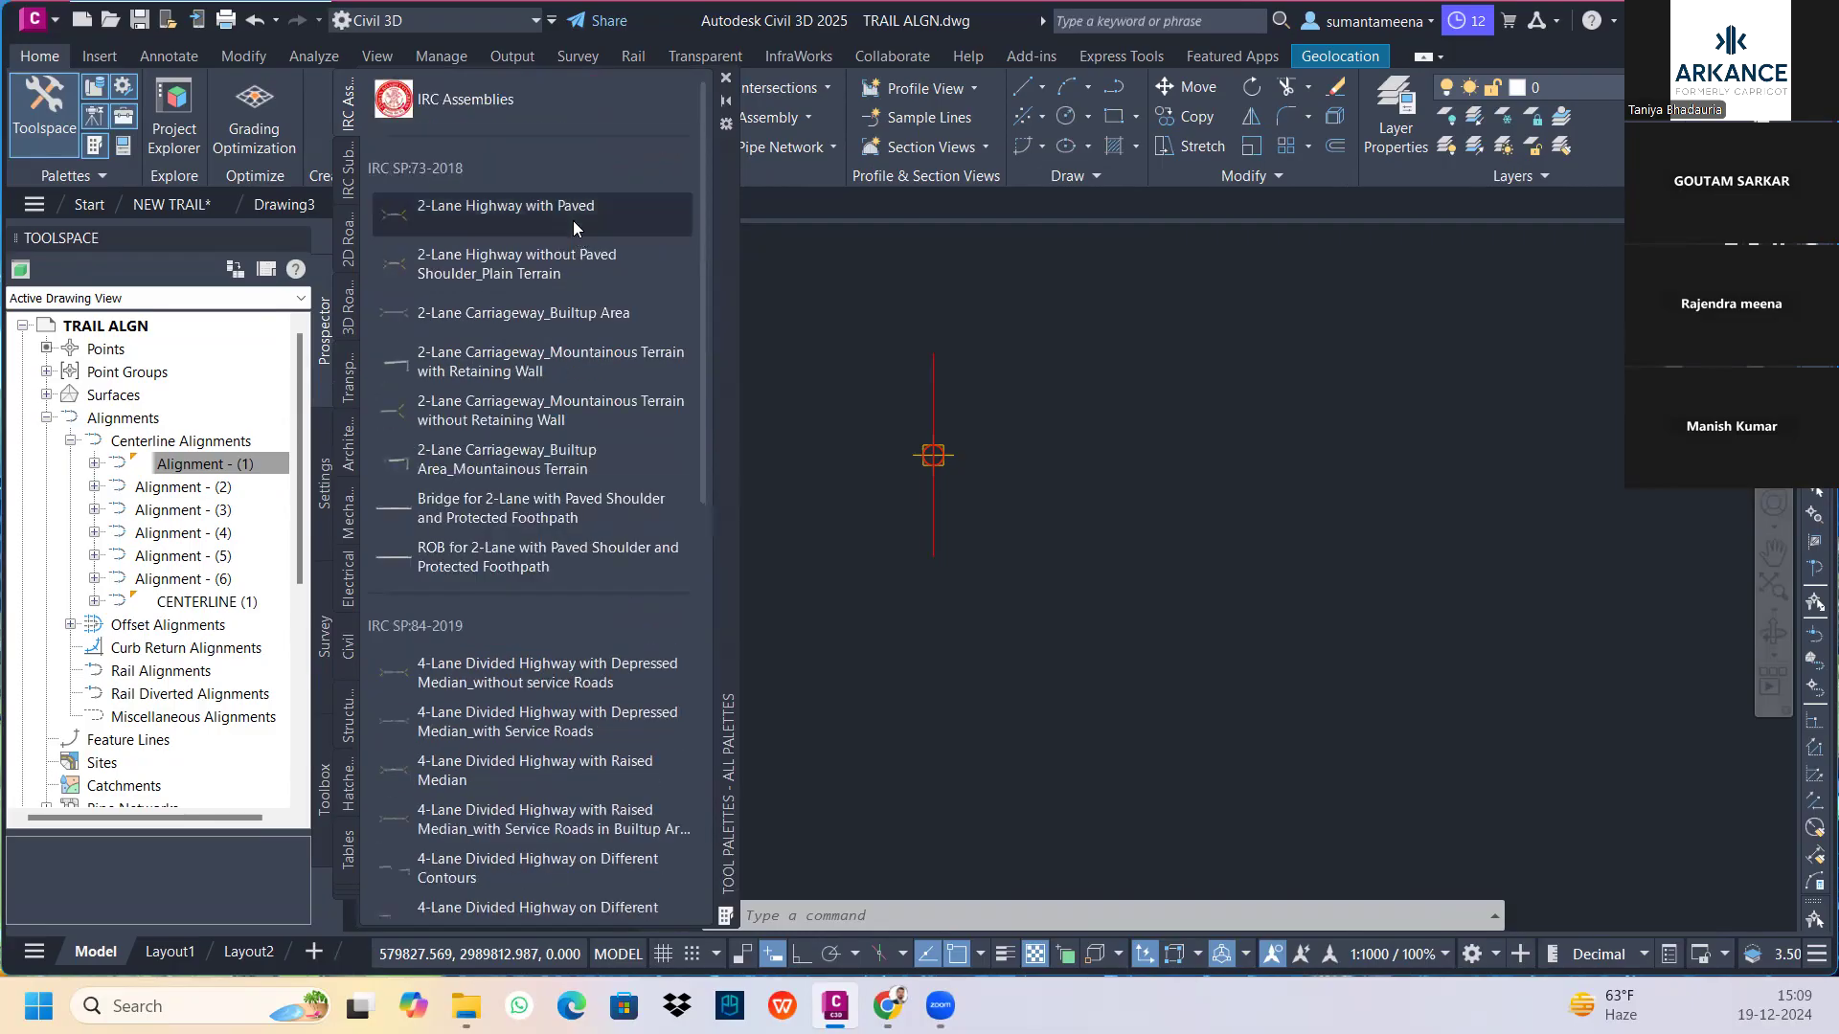
# Insert the 2-Lane Highway with Paved Shoulder_Plain Terrain assembly from IRC SP:73-2018 to the right of the existing assembly baseline
pyautogui.click(548, 223)
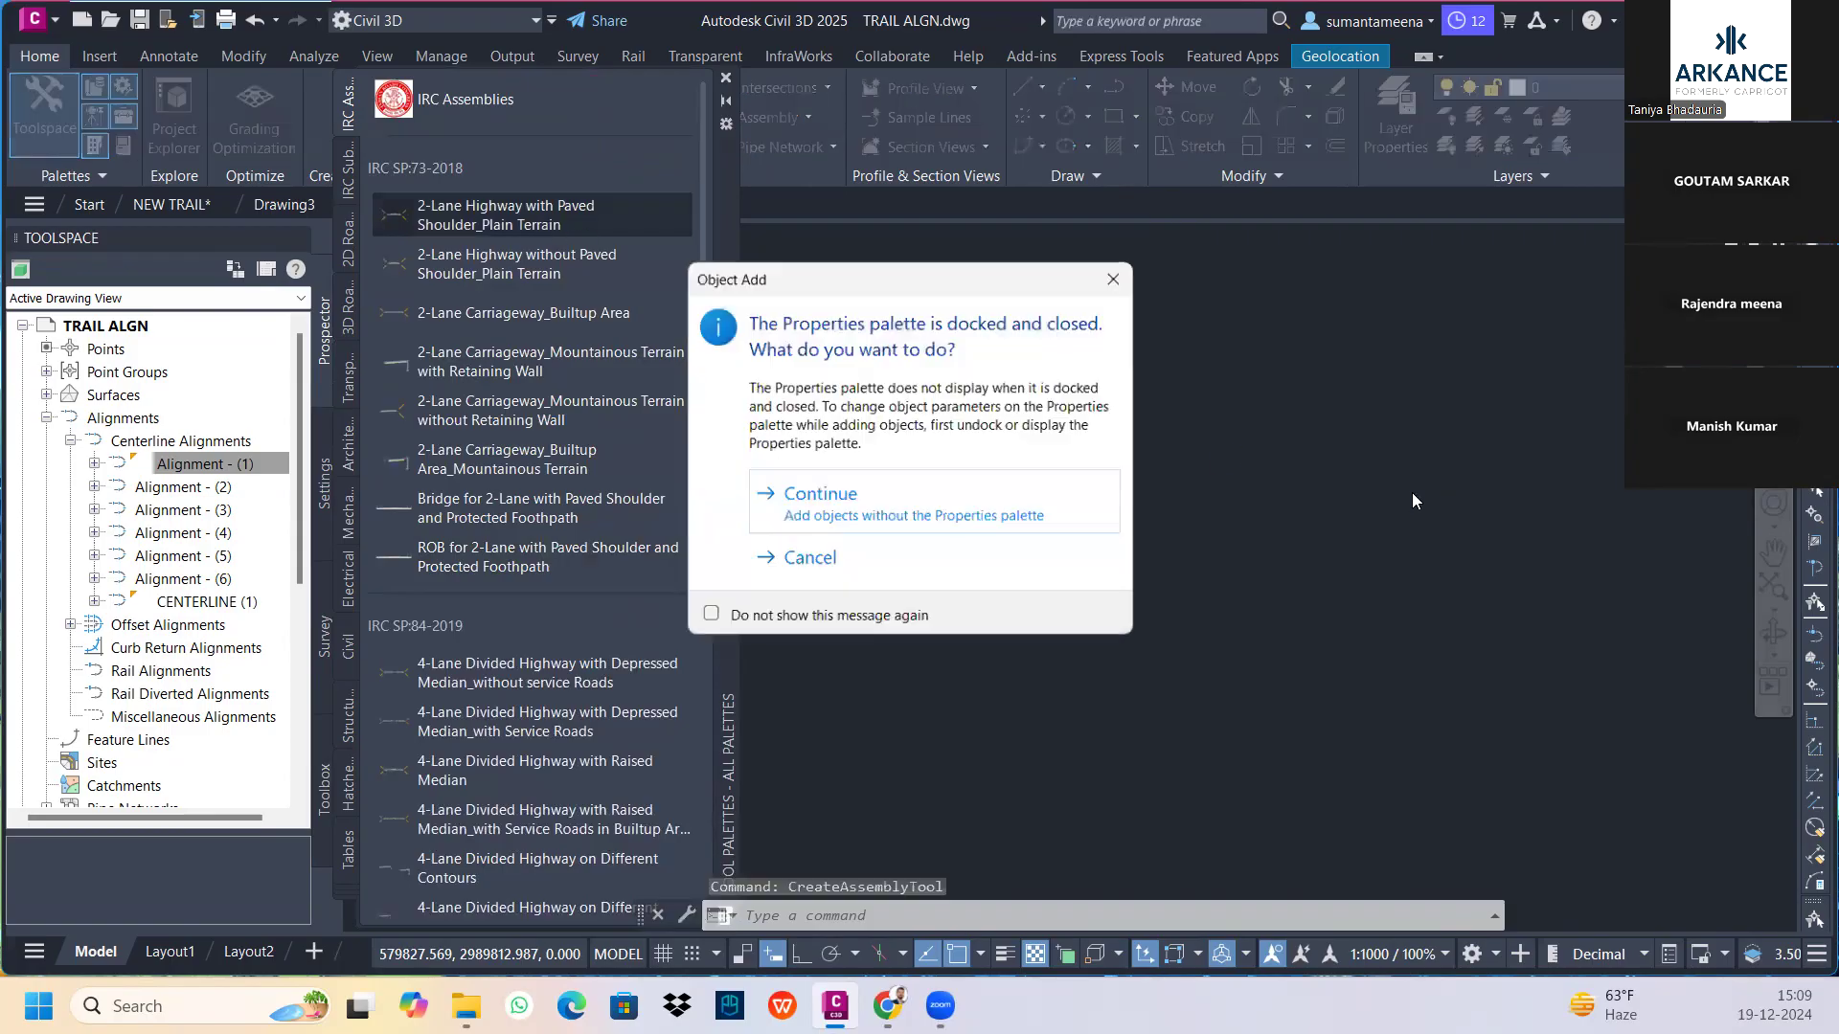
pyautogui.click(966, 497)
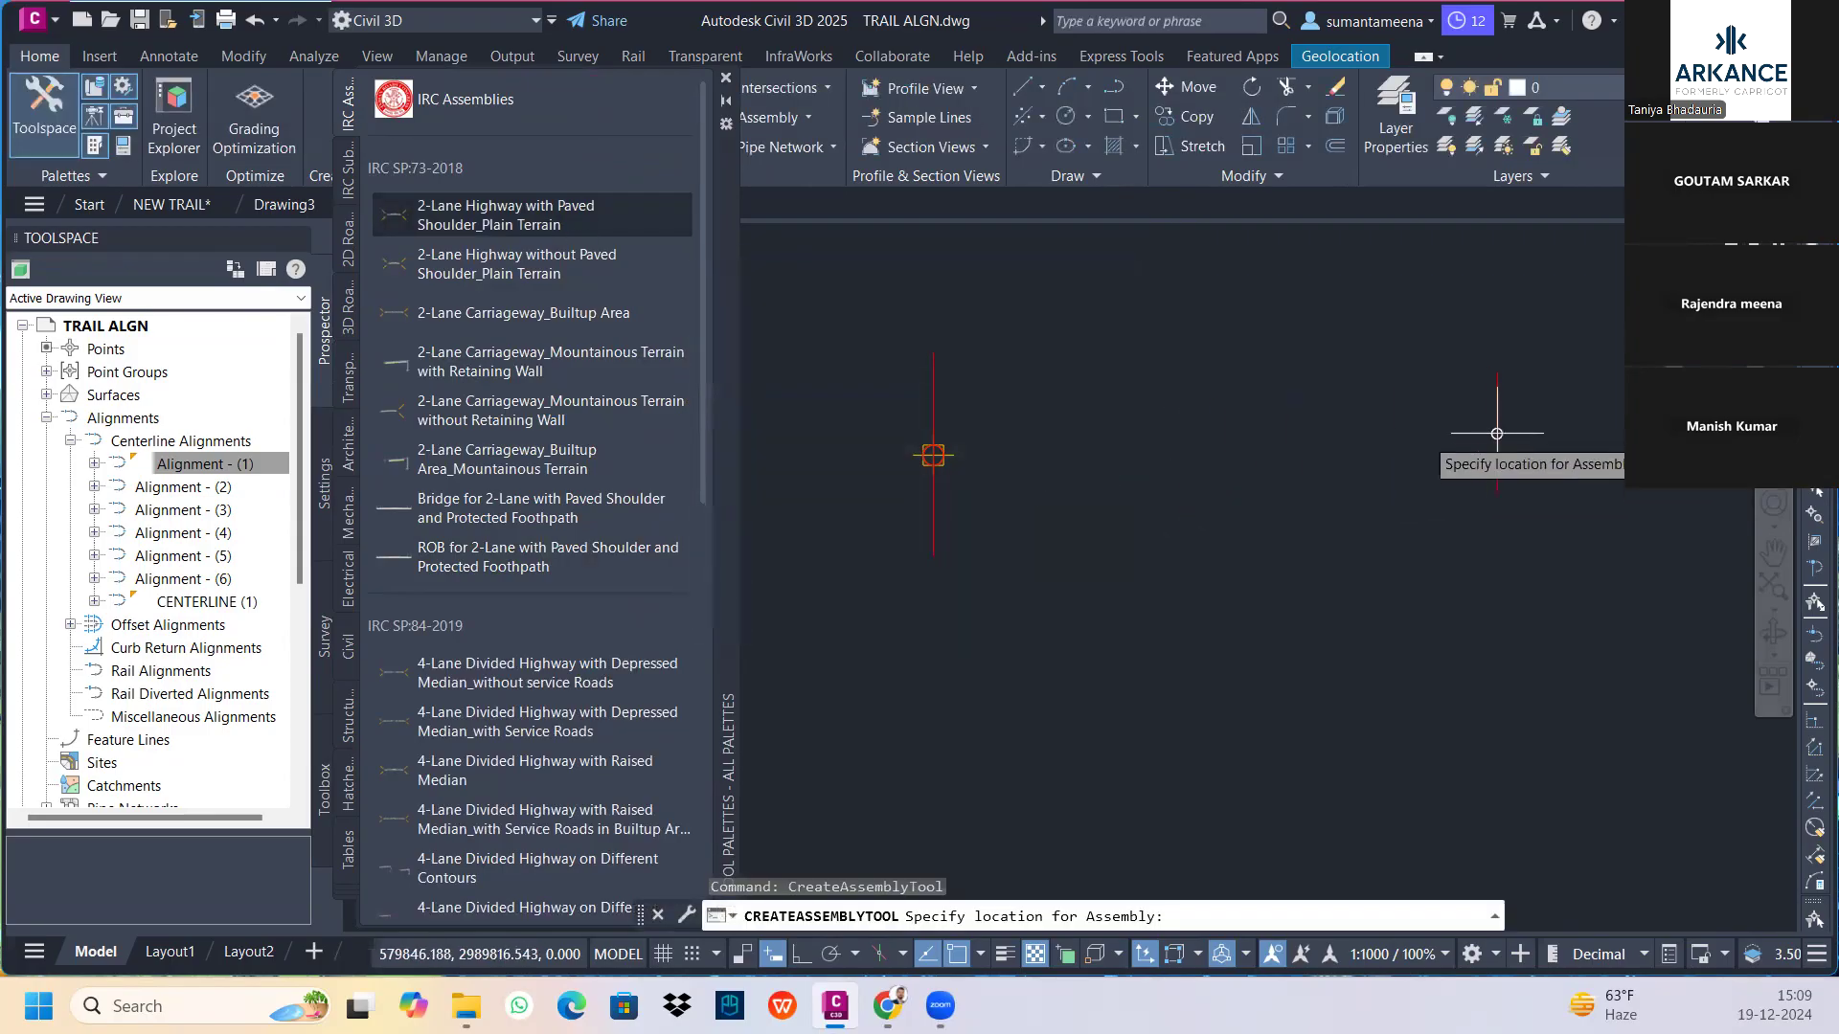
pyautogui.scroll(-2, 1049, 509)
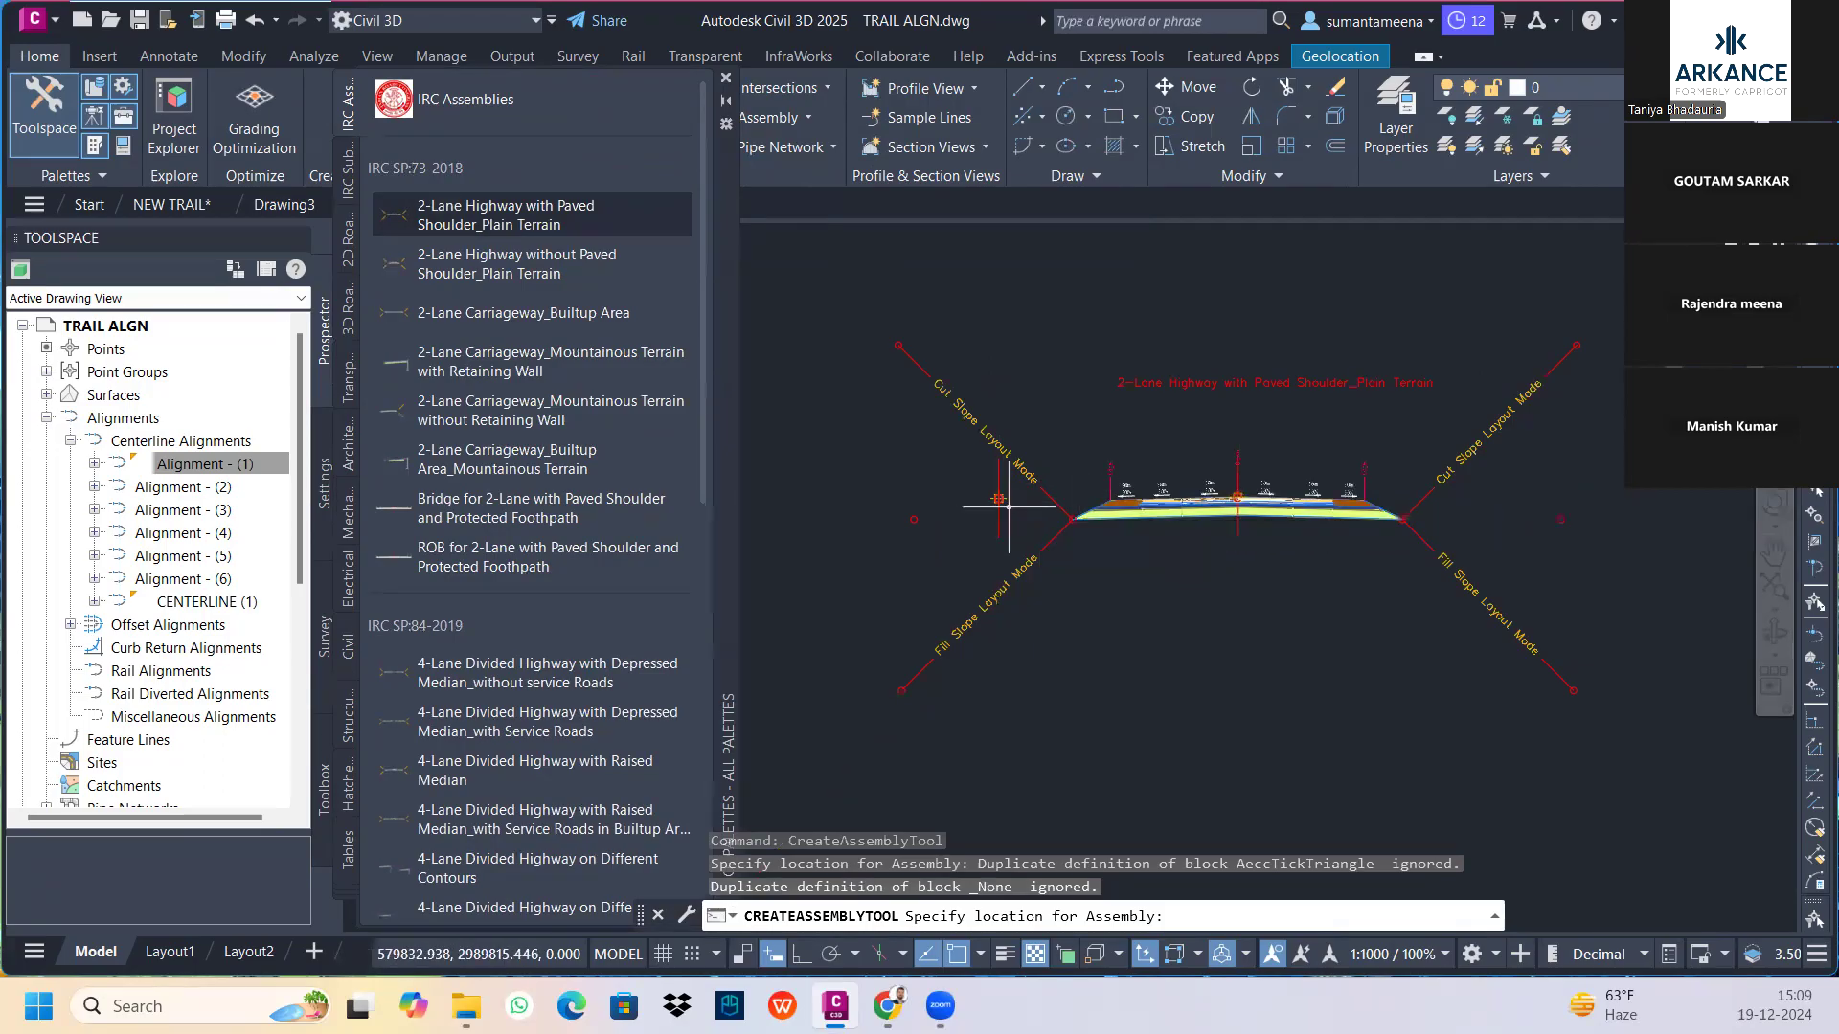
pyautogui.press('Escape')
# Move the baseline of assembly 1 to the empty area above the crown of the two-lane highway assembly
pyautogui.click(999, 500)
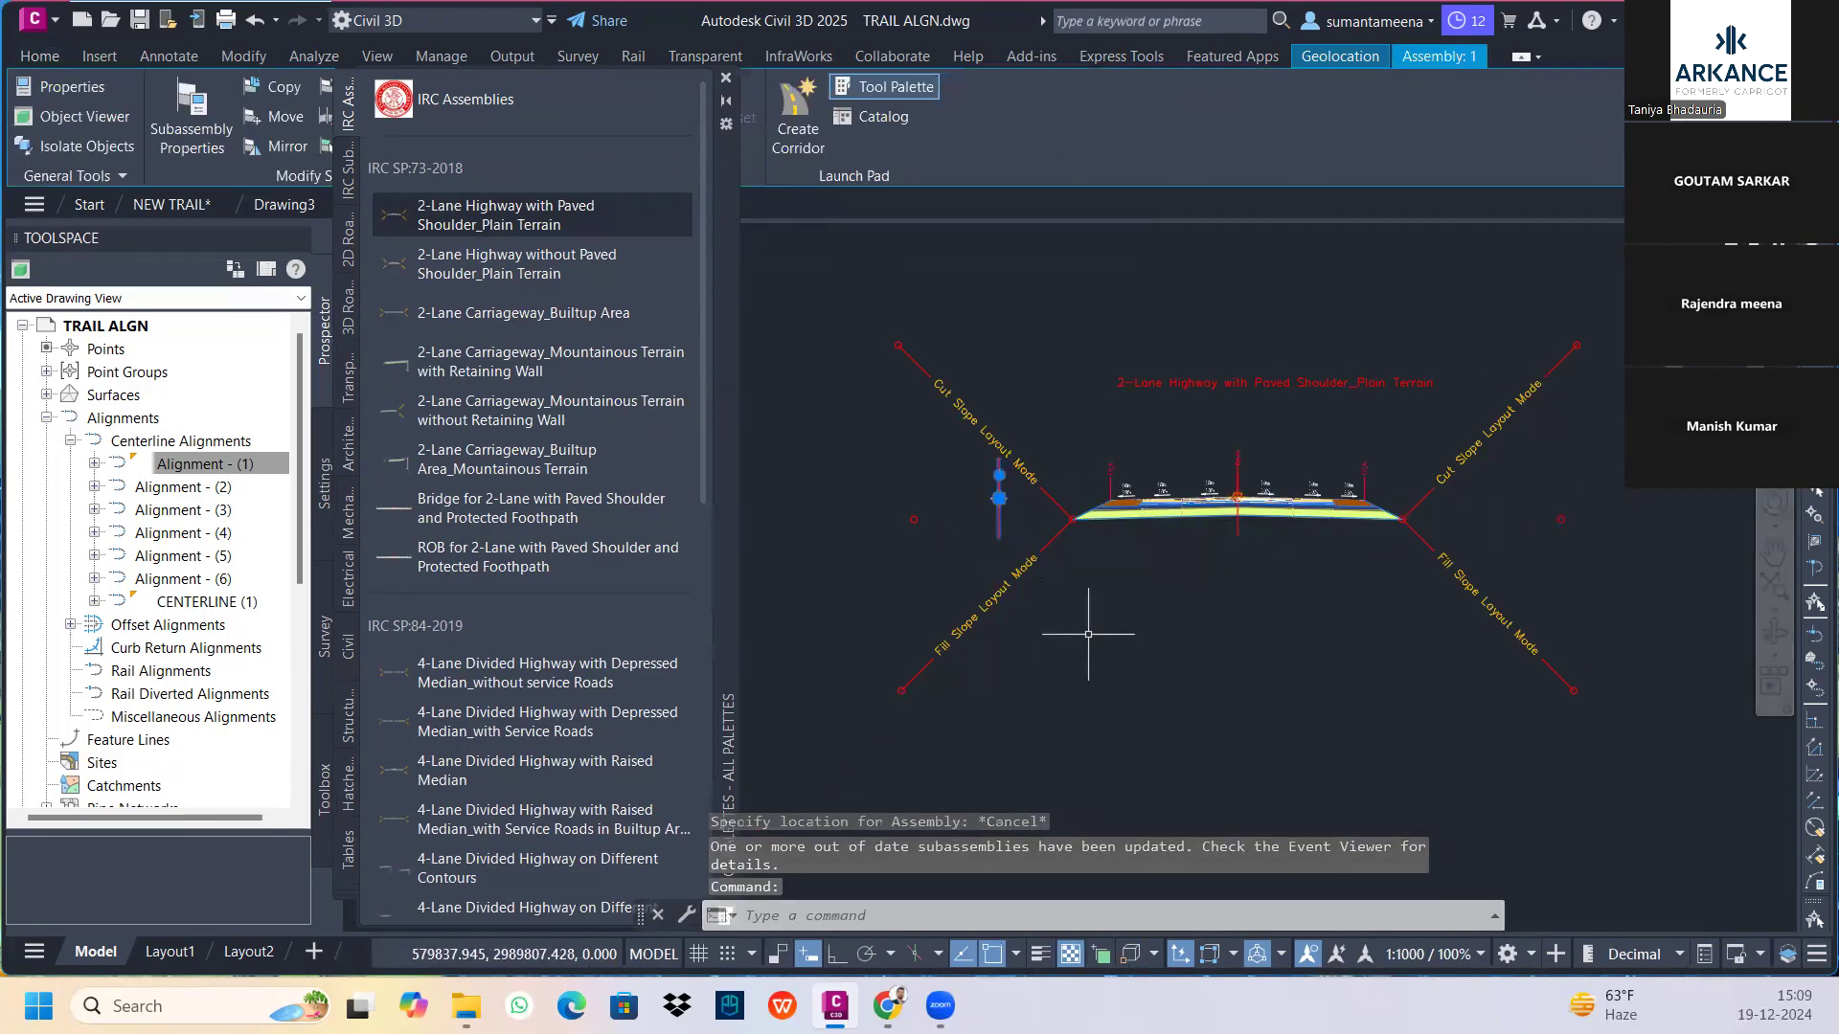
pyautogui.write('m')
pyautogui.press('Return')
pyautogui.click(999, 498)
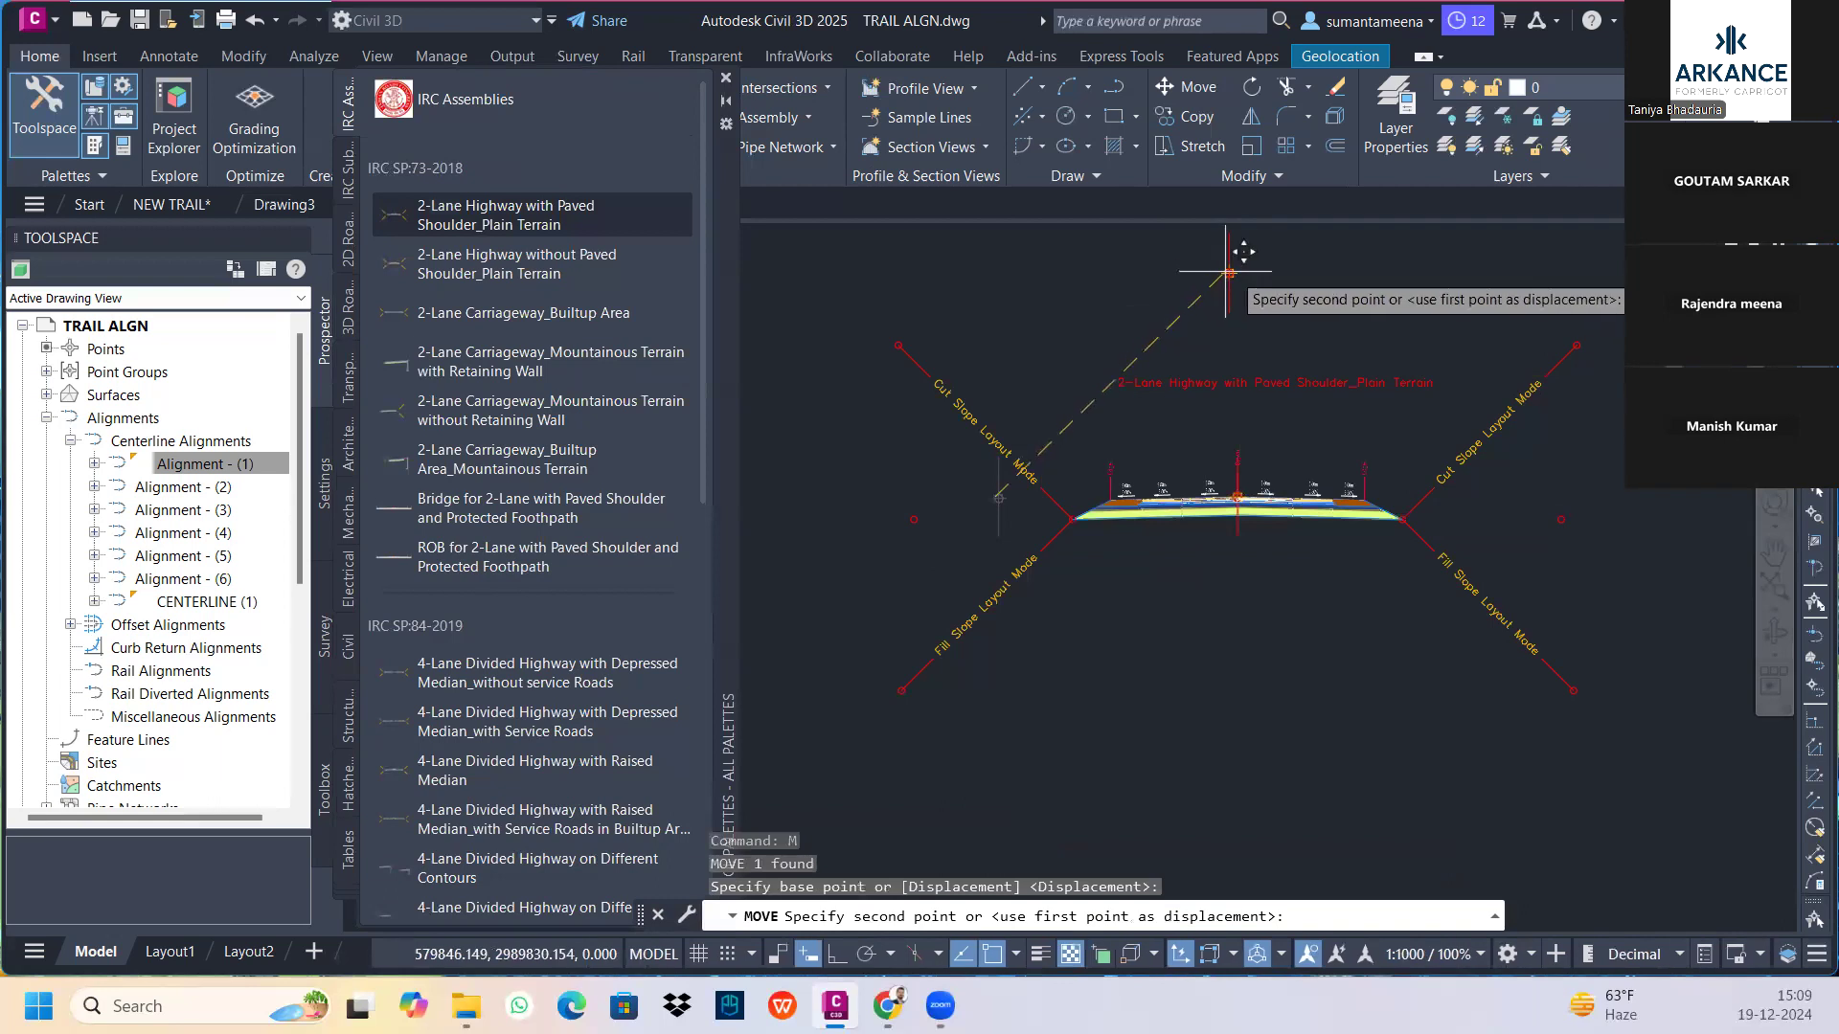
pyautogui.moveTo(1297, 254)
pyautogui.mouseDown(button='middle')
pyautogui.moveTo(1254, 239)
pyautogui.moveTo(1129, 607)
pyautogui.mouseUp(button='middle')
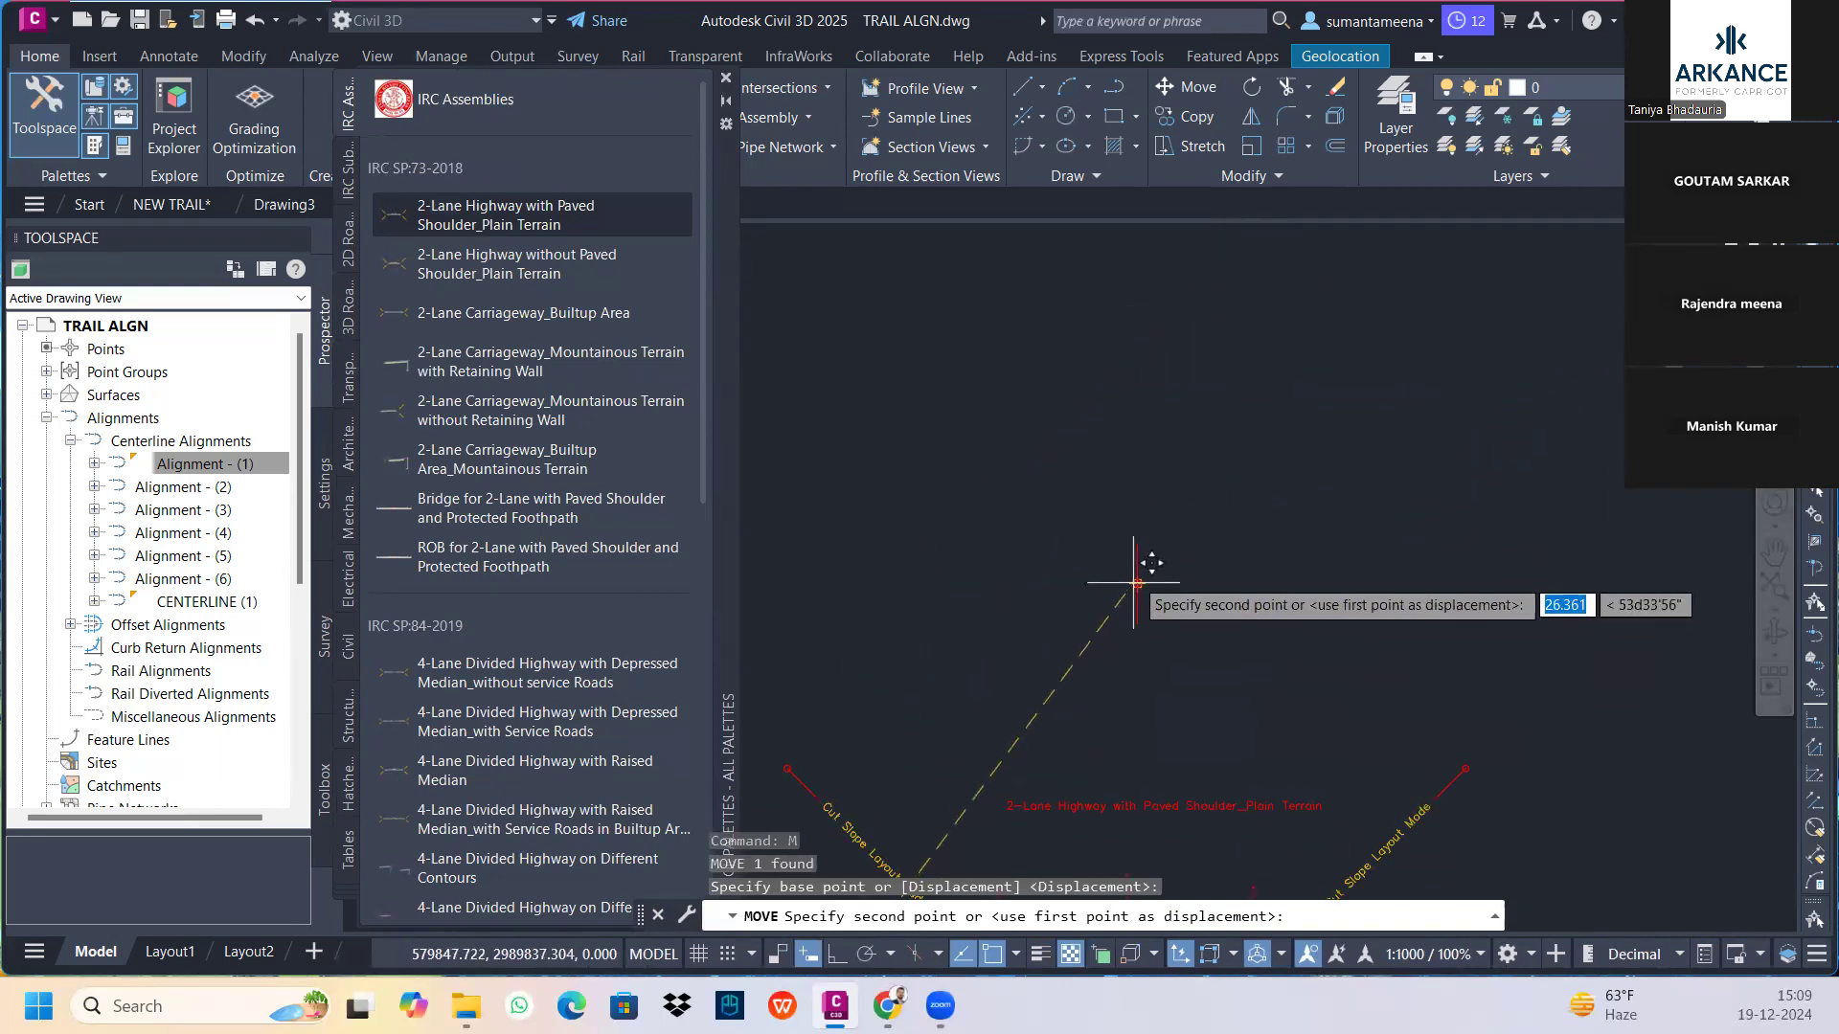
pyautogui.press('Escape')
pyautogui.scroll(-4, 1133, 574)
pyautogui.moveTo(1176, 726); pyautogui.dragTo(1125, 499, button='middle')
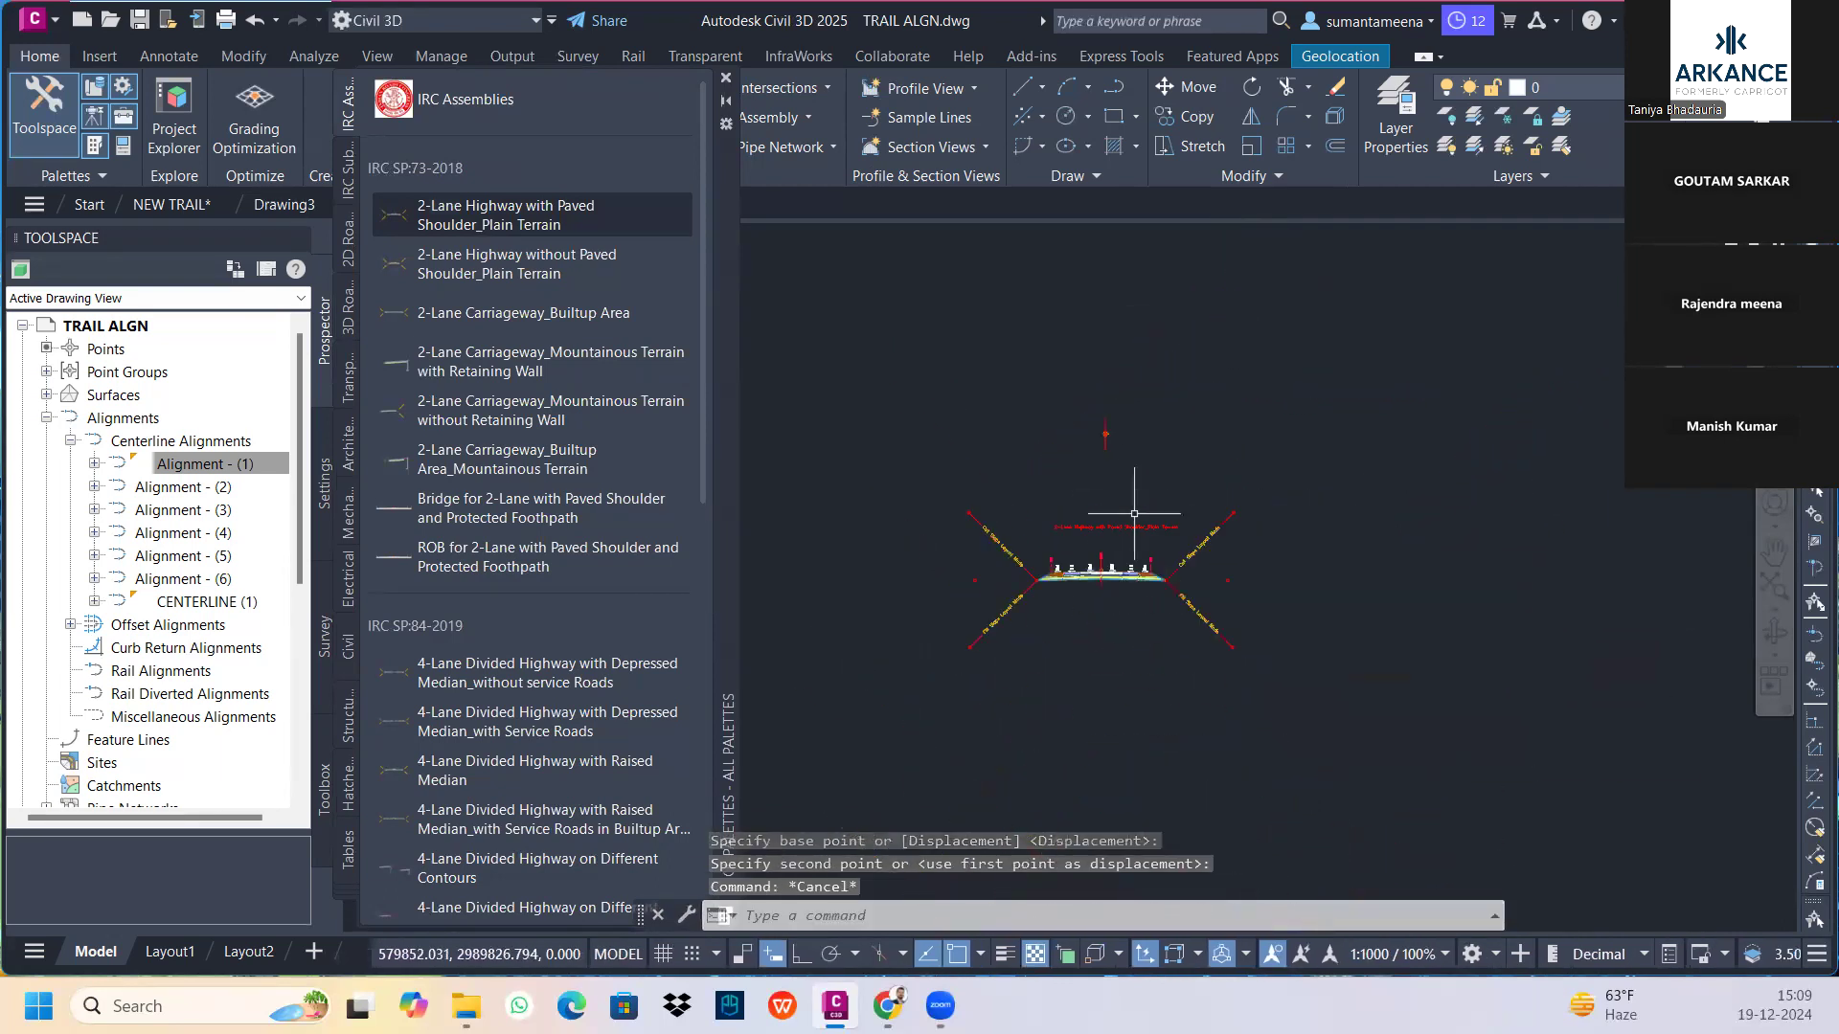
# Display the input parameters of the right Carriageway subassembly in the two-lane highway assembly, keeping the cross-section visible
pyautogui.scroll(2, 1113, 589)
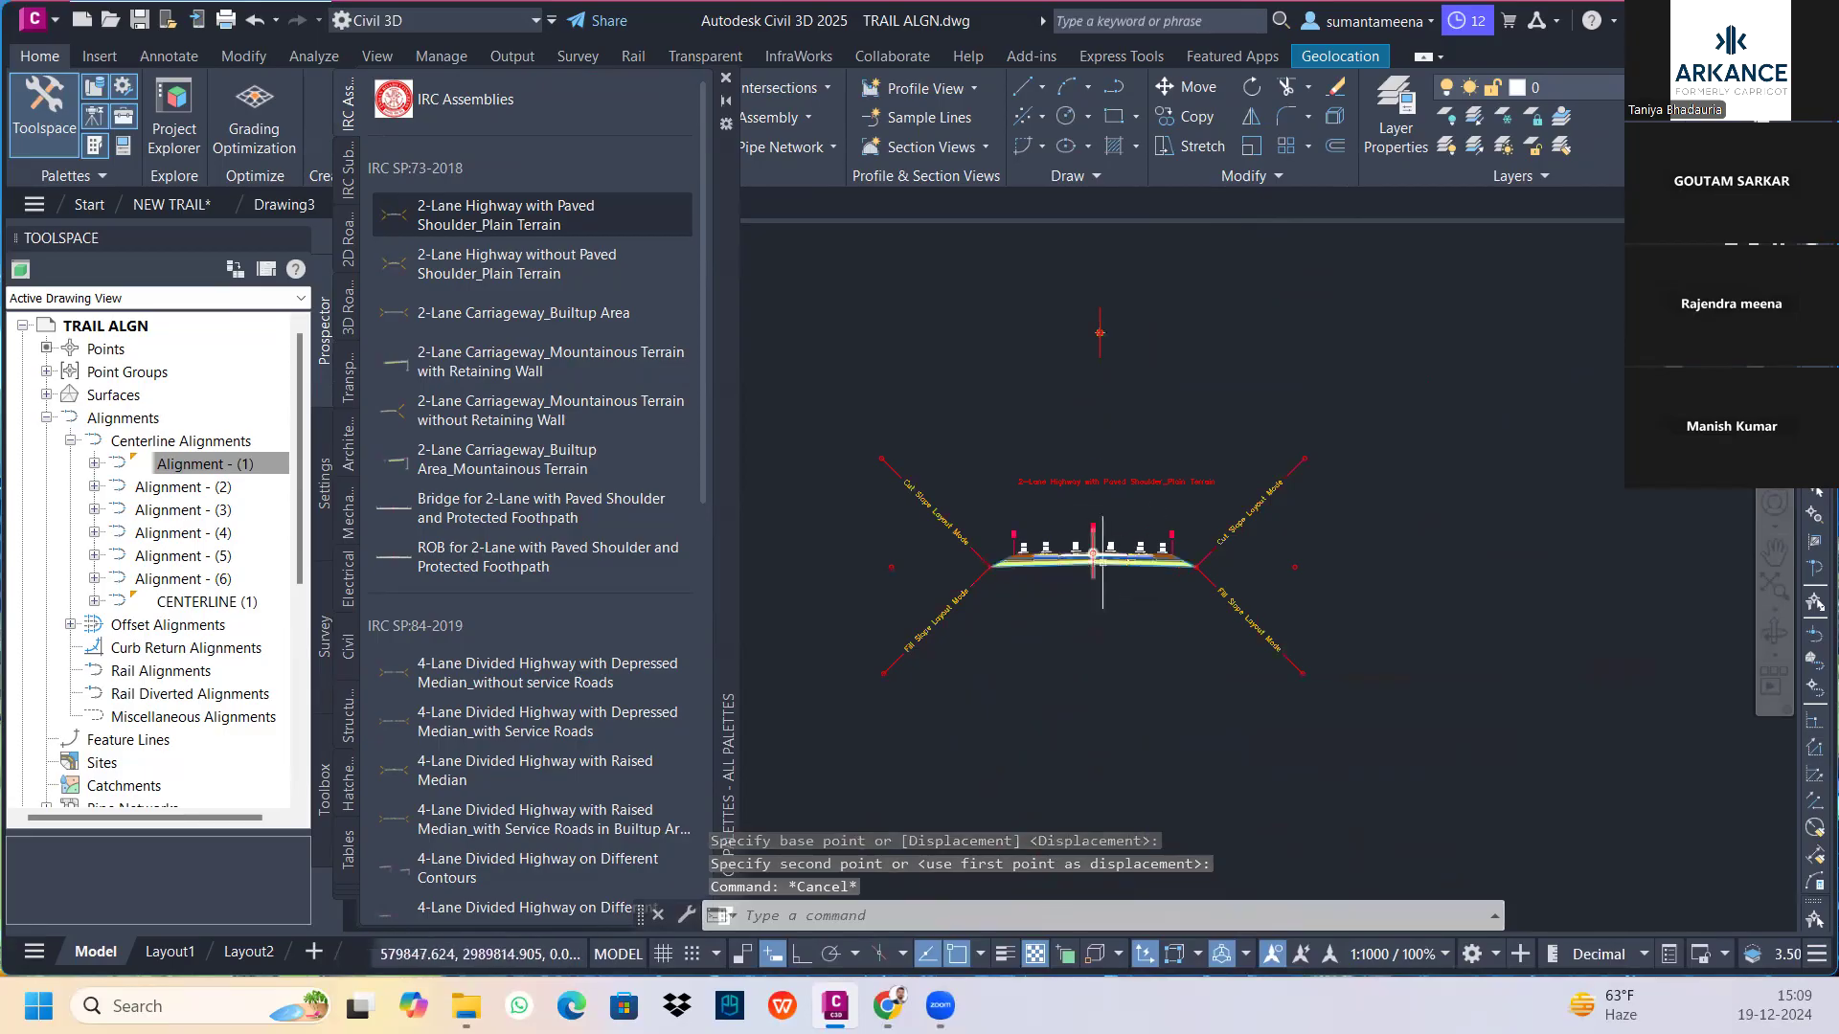
pyautogui.scroll(6, 1111, 562)
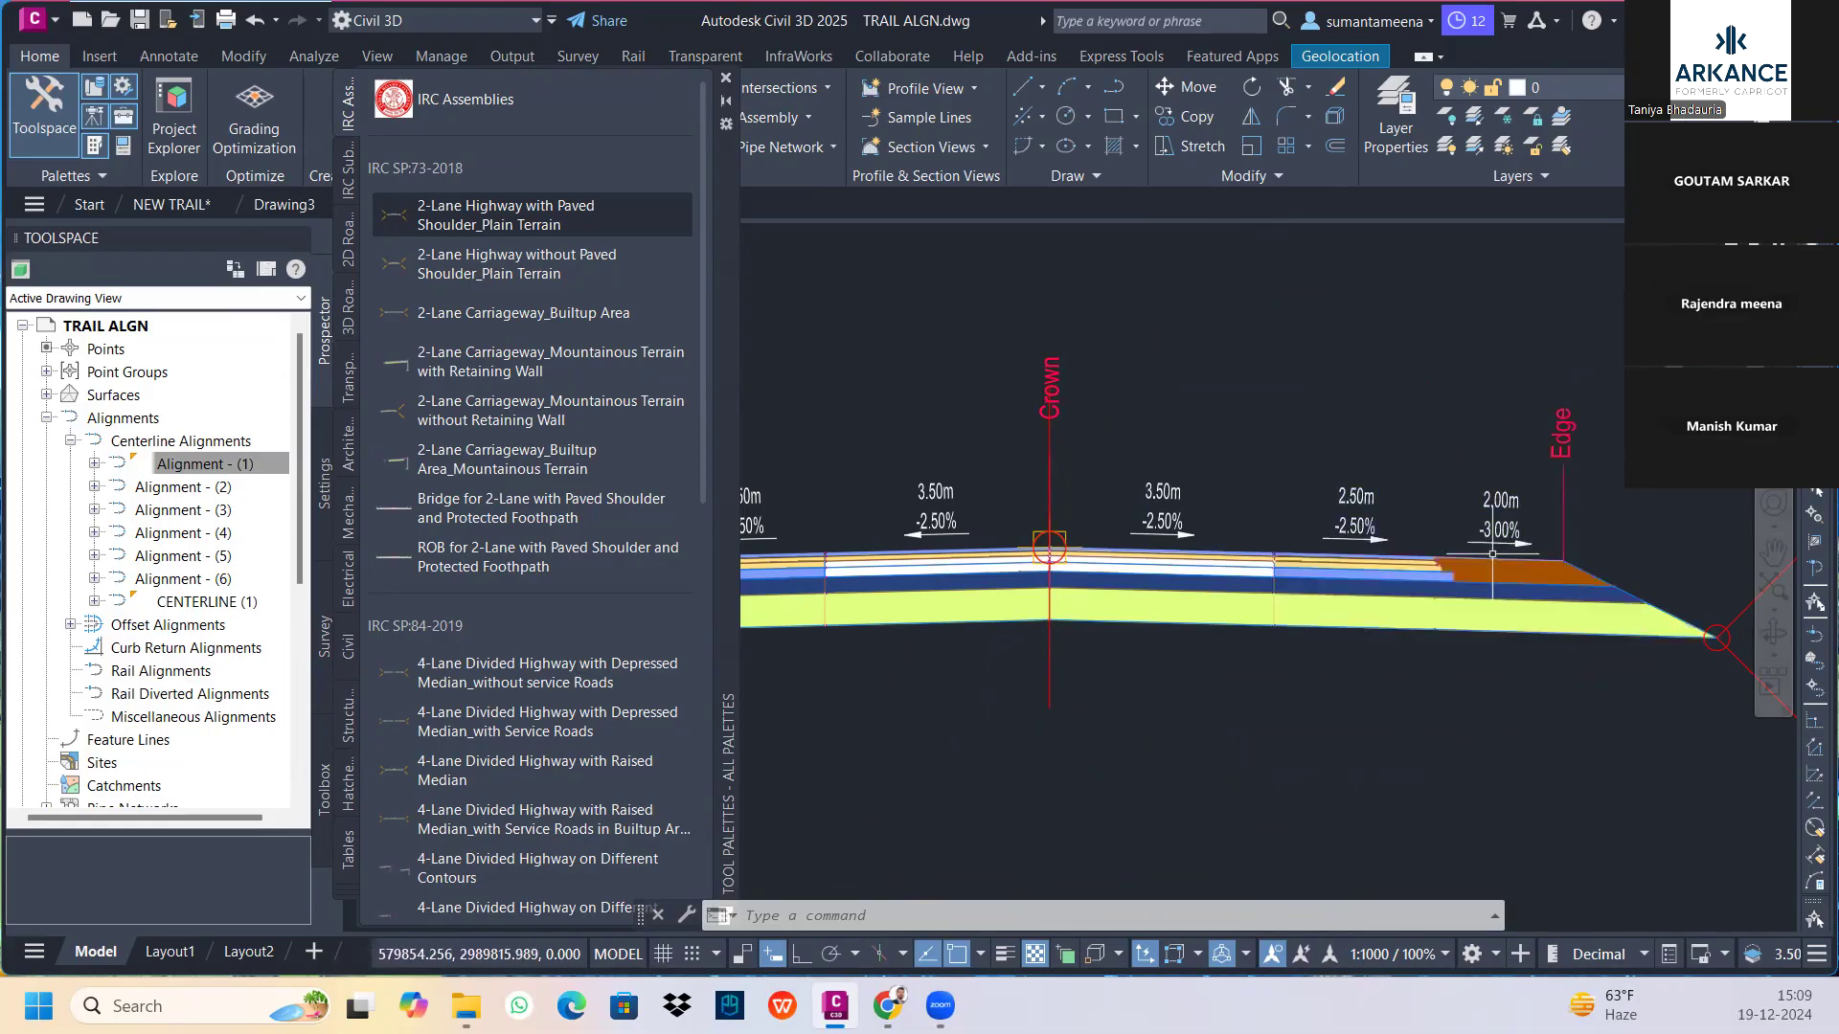
pyautogui.scroll(-3, 1178, 501)
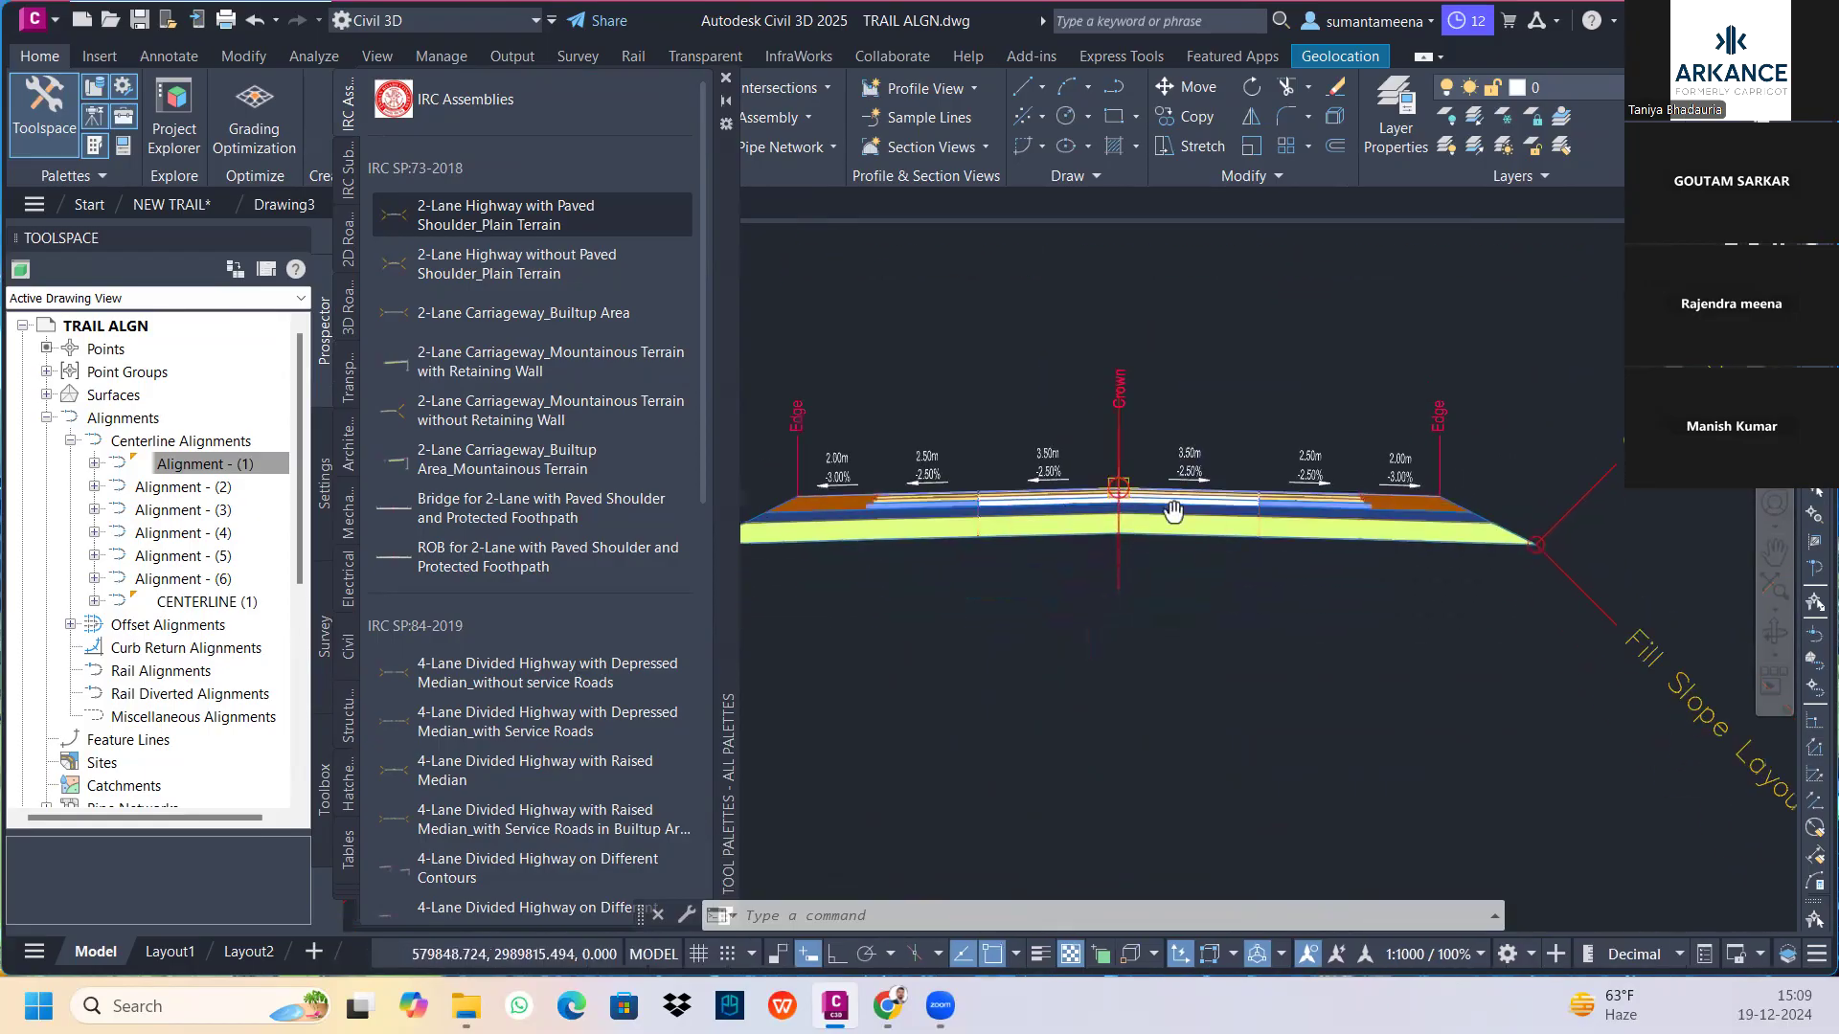
pyautogui.click(1178, 502)
pyautogui.rightClick(1183, 496)
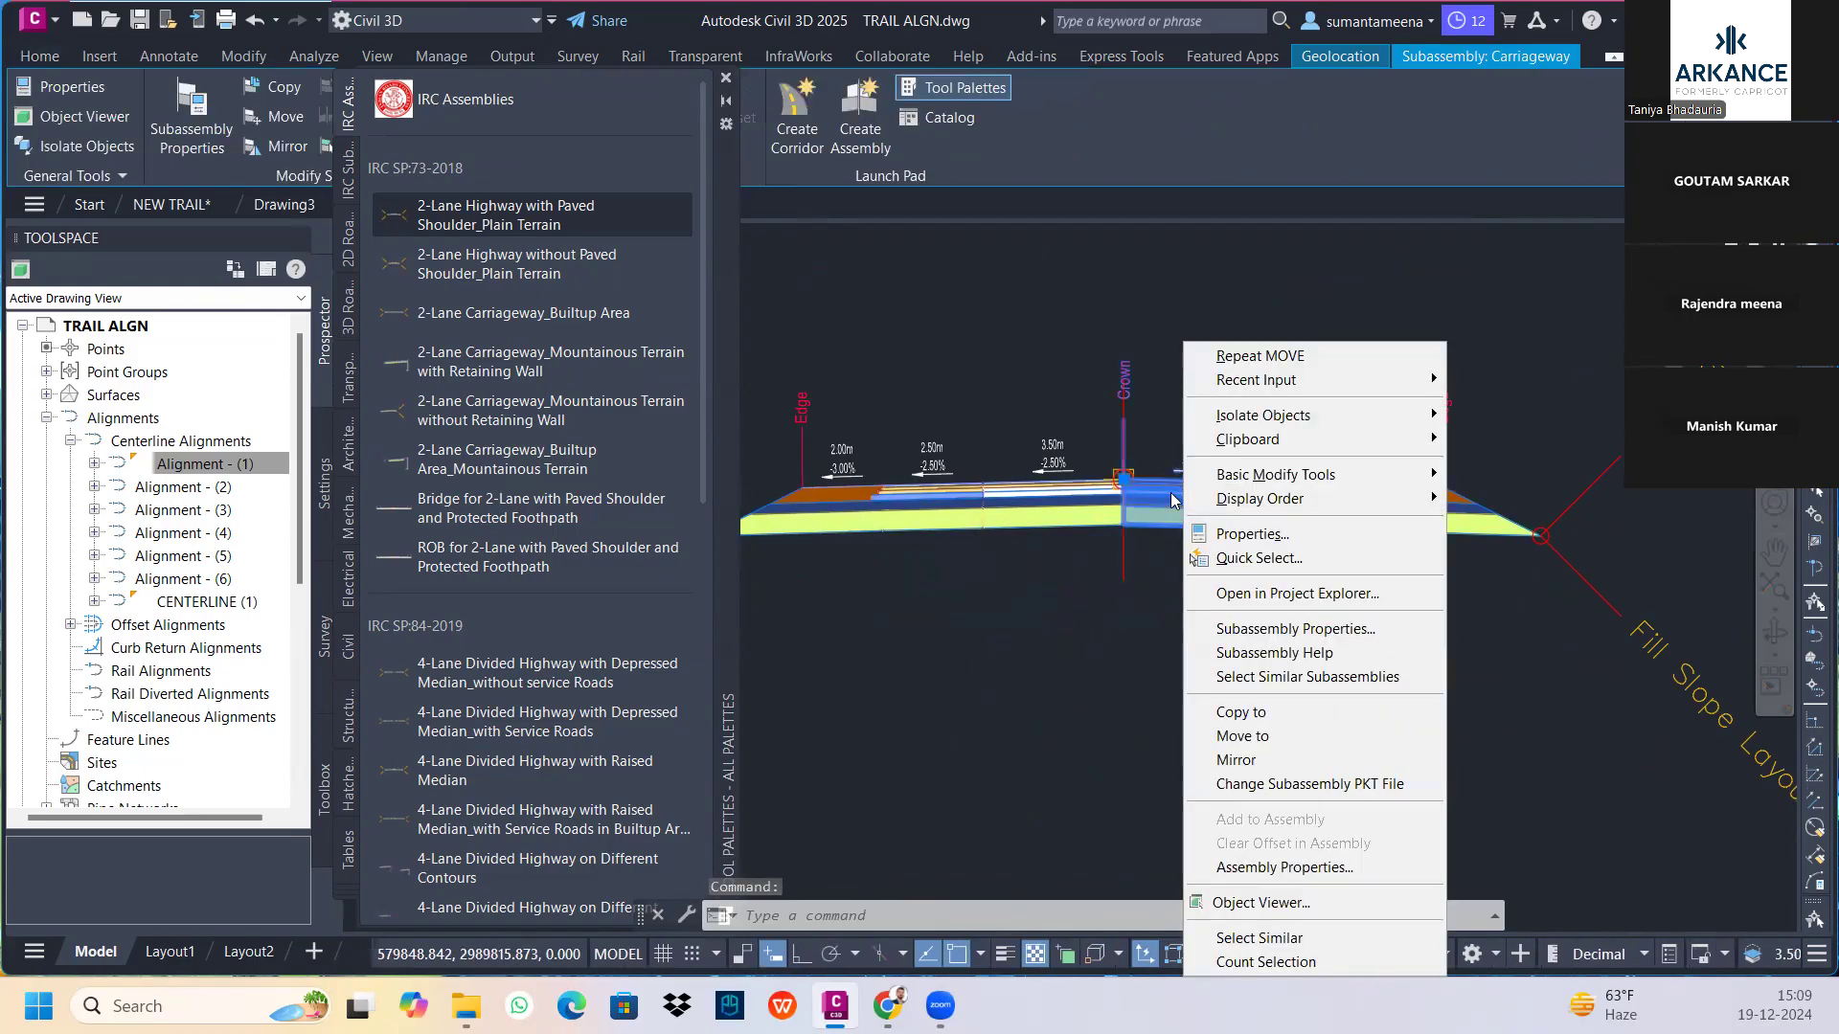
pyautogui.click(1225, 628)
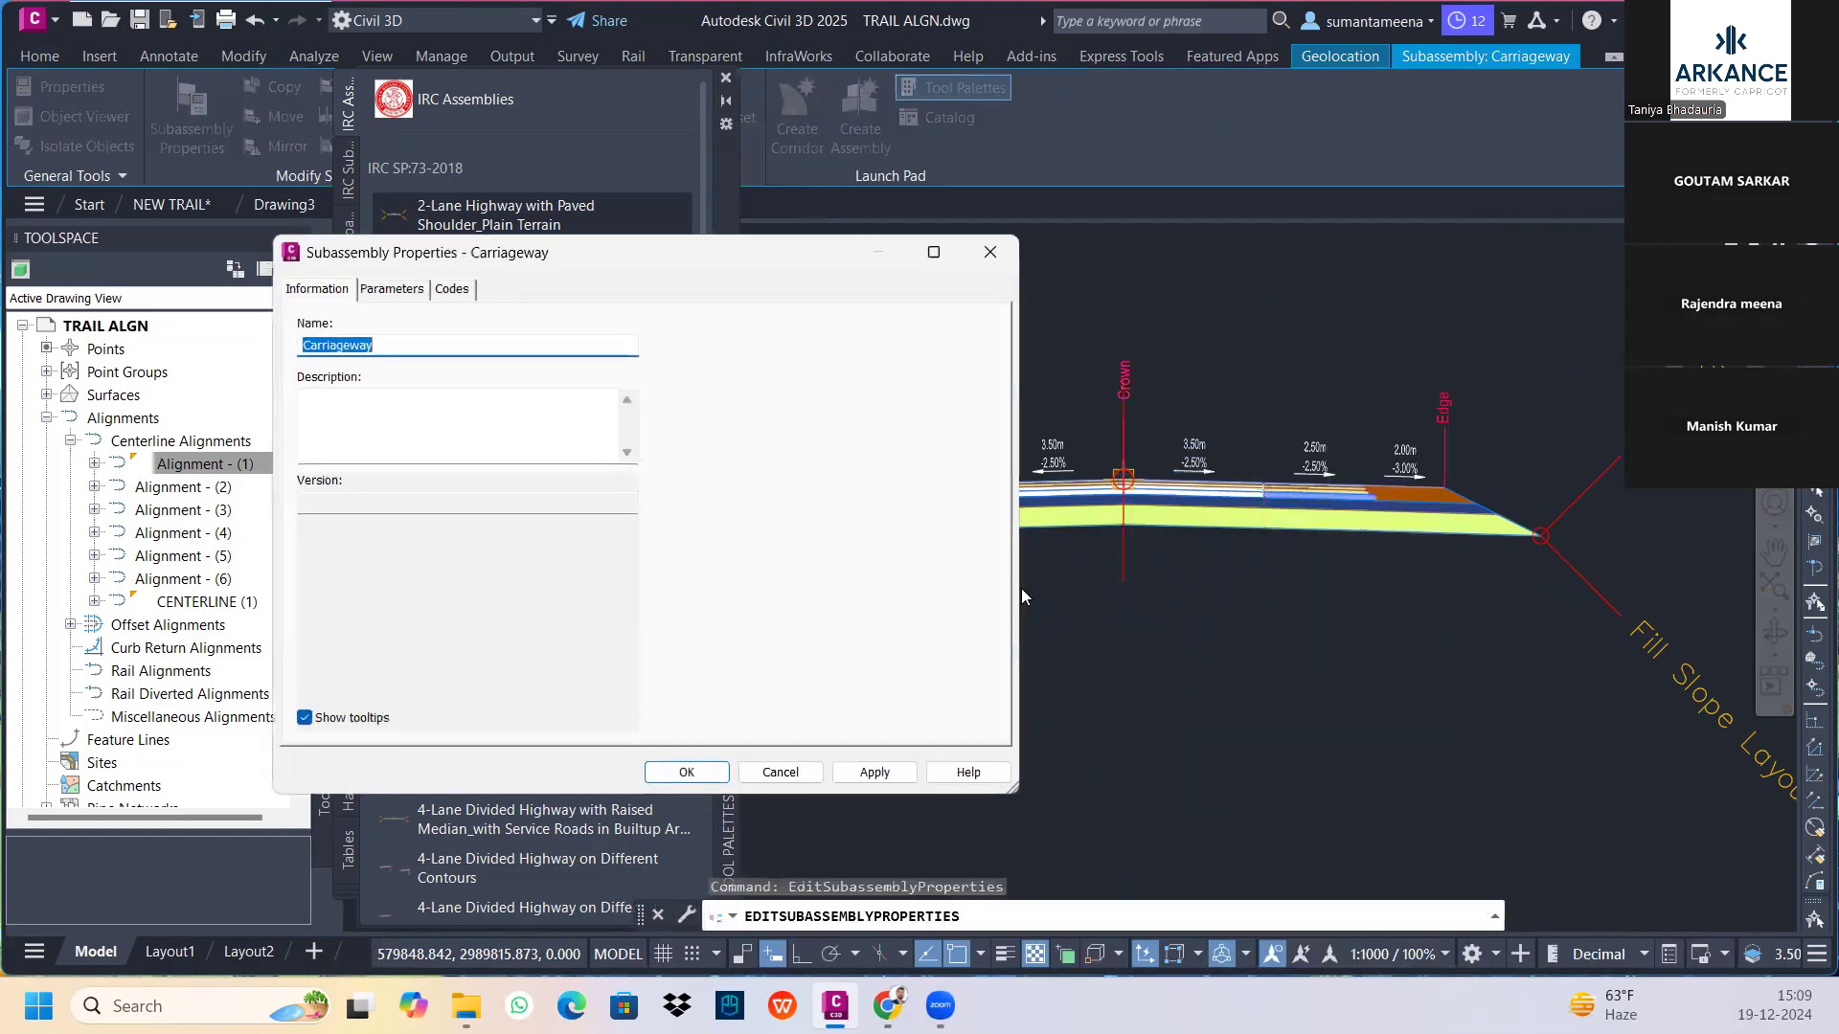
pyautogui.click(387, 290)
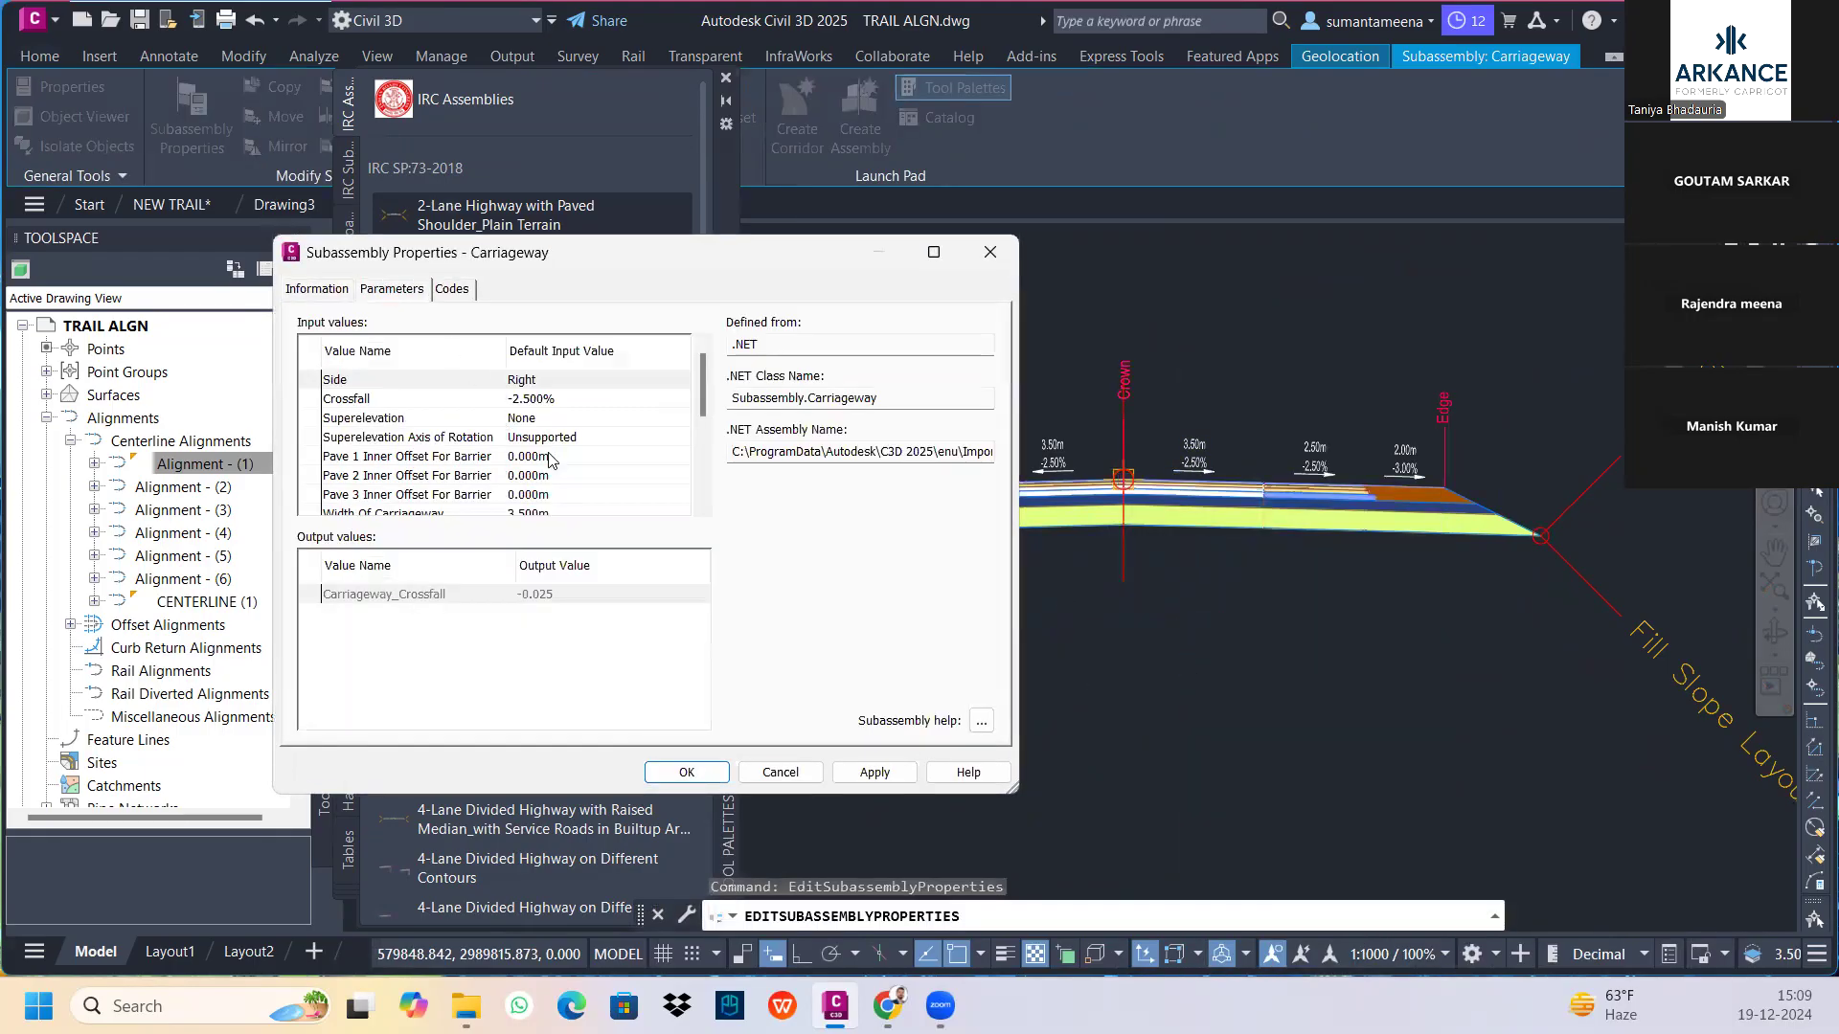
pyautogui.scroll(-1, 549, 460)
pyautogui.scroll(-3, 541, 448)
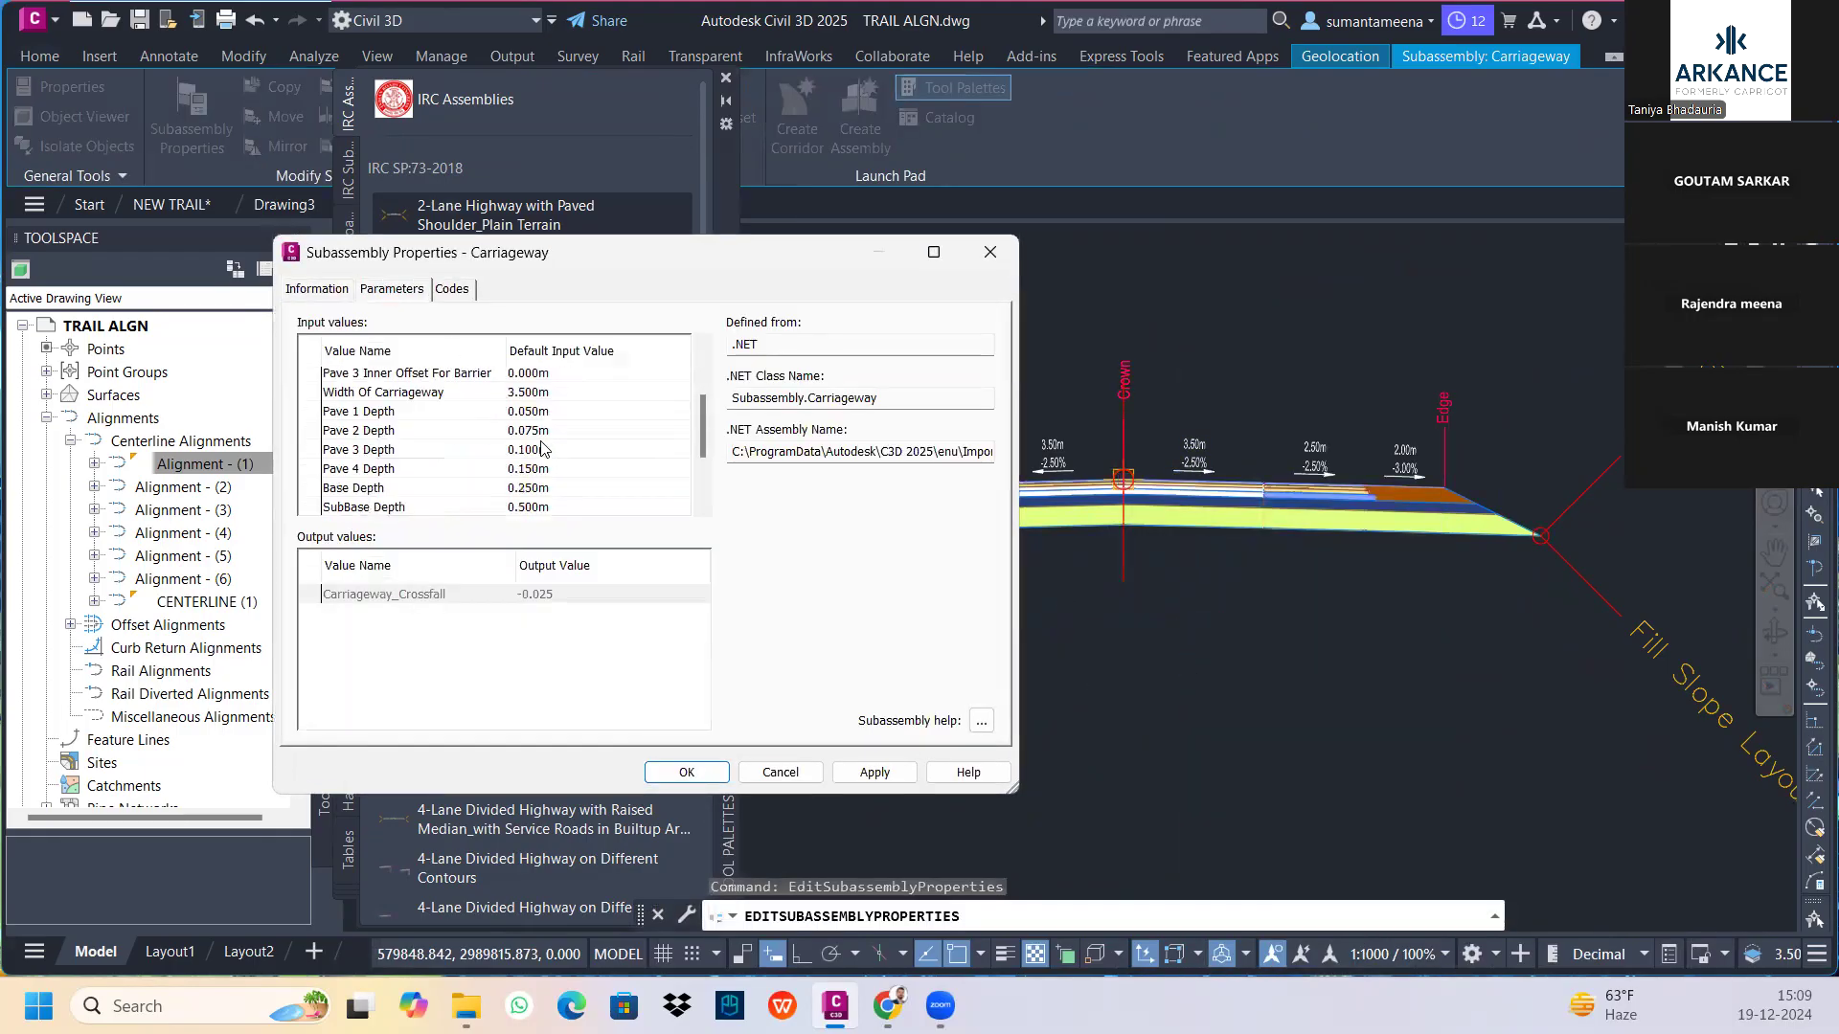
pyautogui.scroll(1, 502, 421)
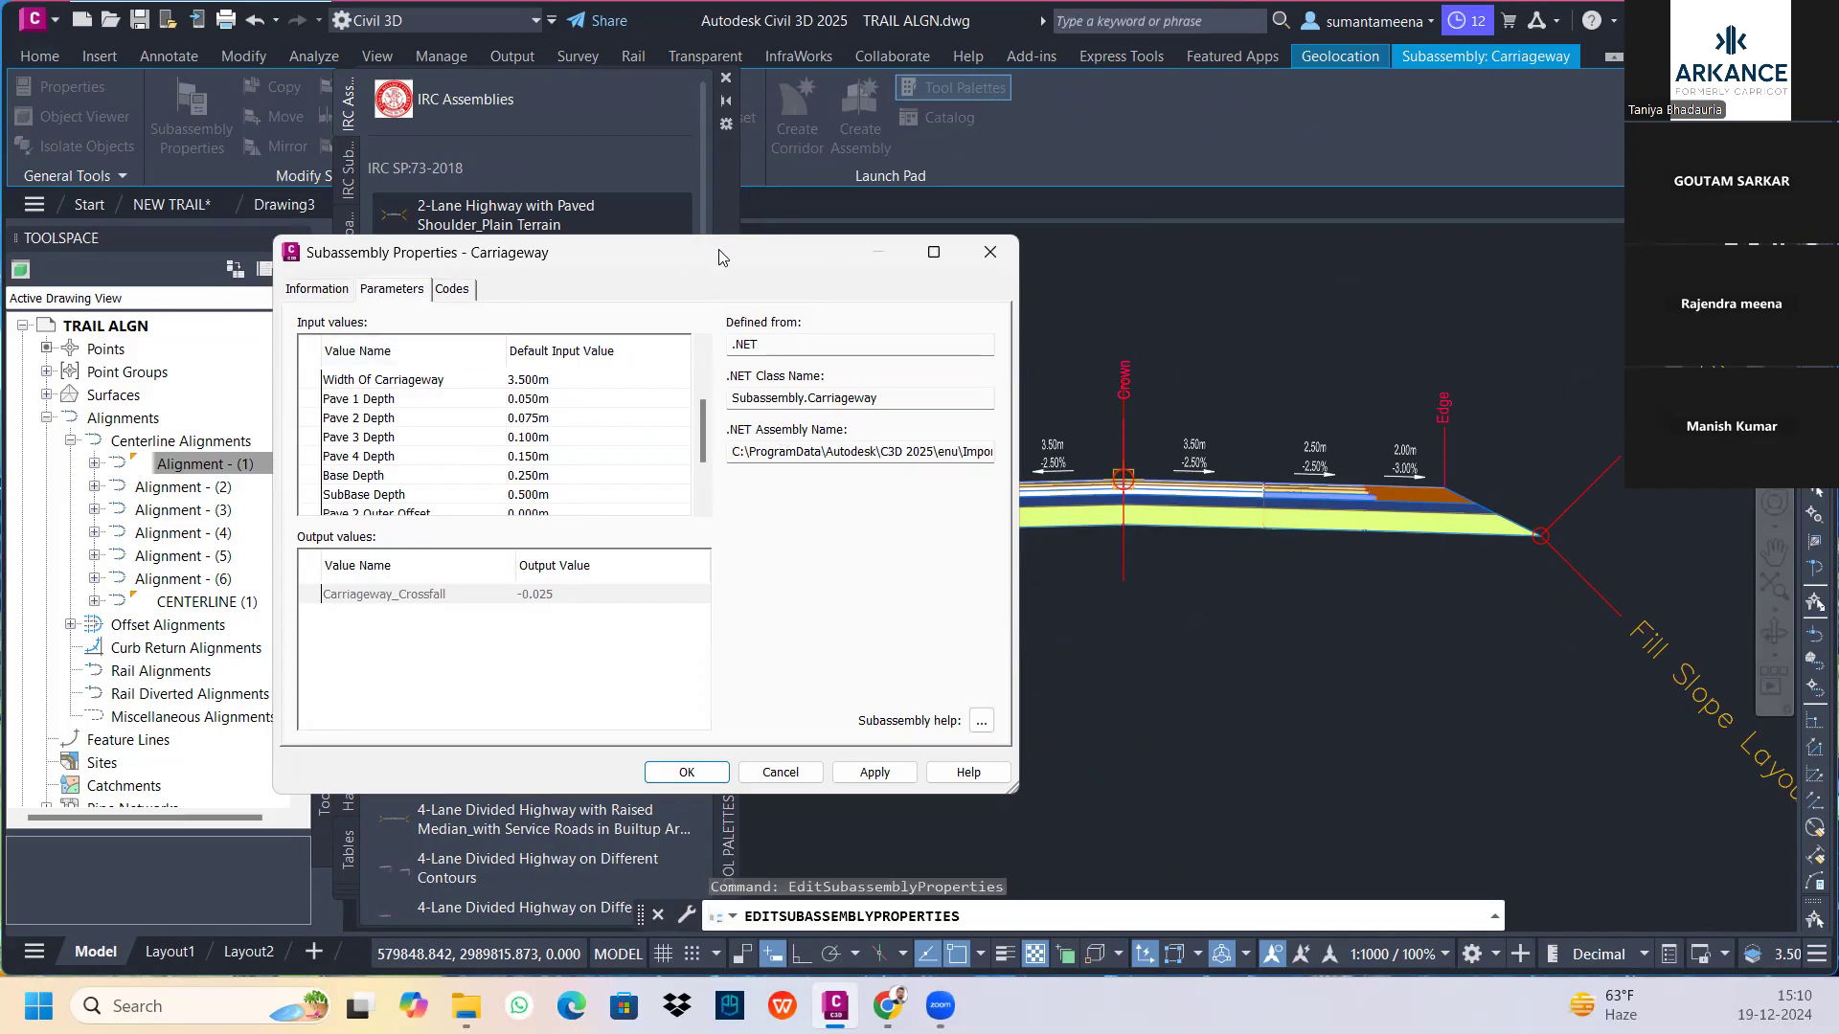
pyautogui.moveTo(720, 251); pyautogui.dragTo(828, 170)
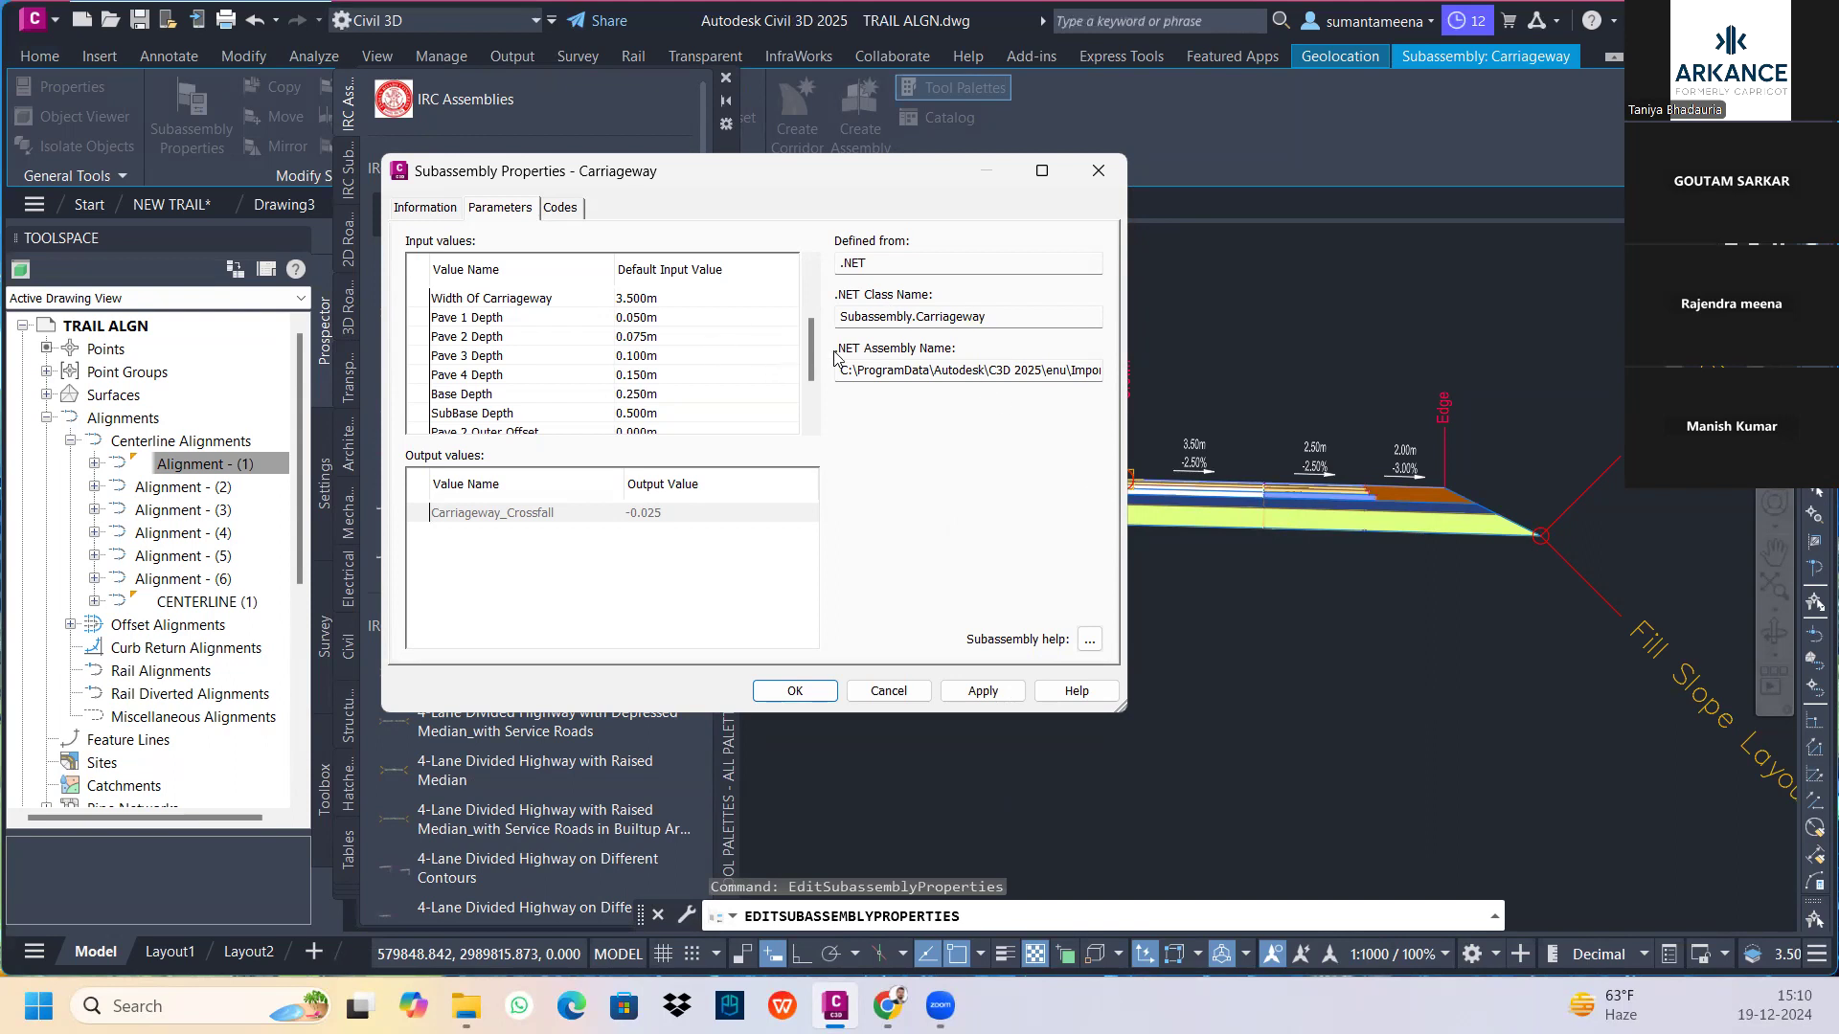
# Set the right carriageway's Pave 1 Depth to 0.025 m
pyautogui.click(646, 321)
pyautogui.click(652, 319)
pyautogui.click(655, 319)
pyautogui.doubleClick(655, 320)
pyautogui.click(691, 320)
pyautogui.doubleClick(691, 320)
pyautogui.click(663, 322)
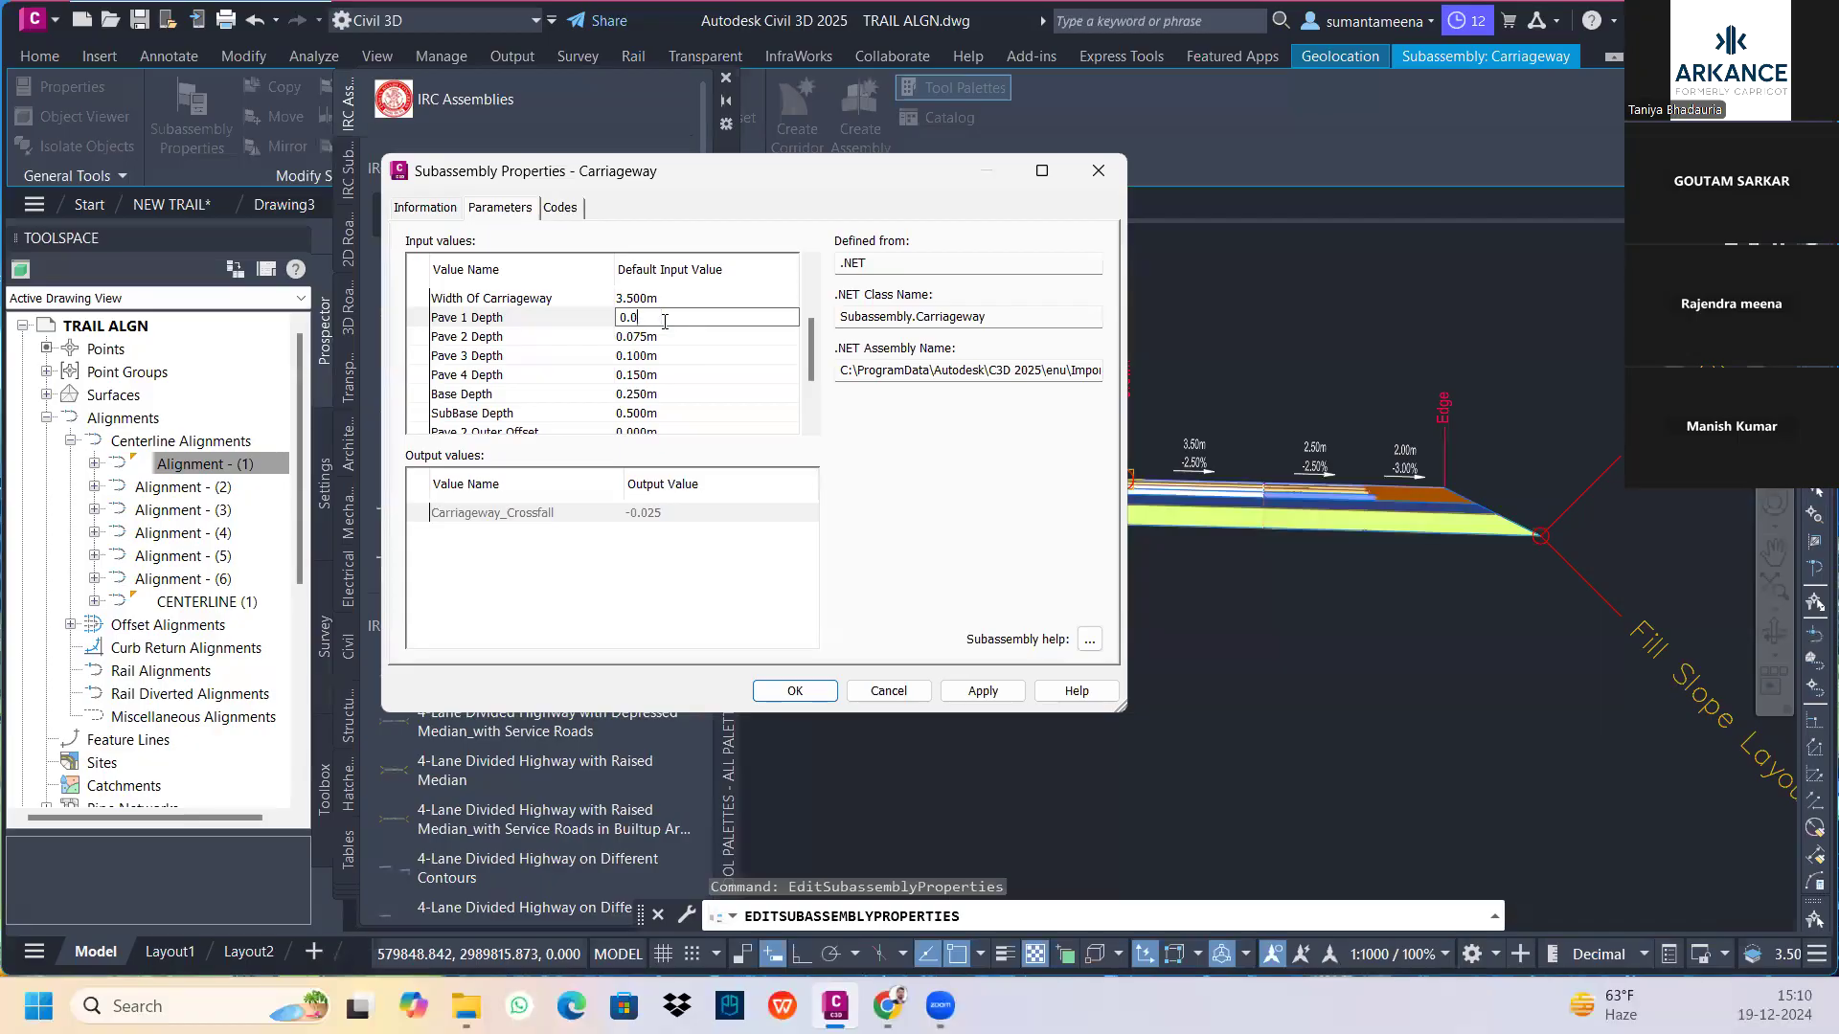
pyautogui.write('0.025')
pyautogui.press('Return')
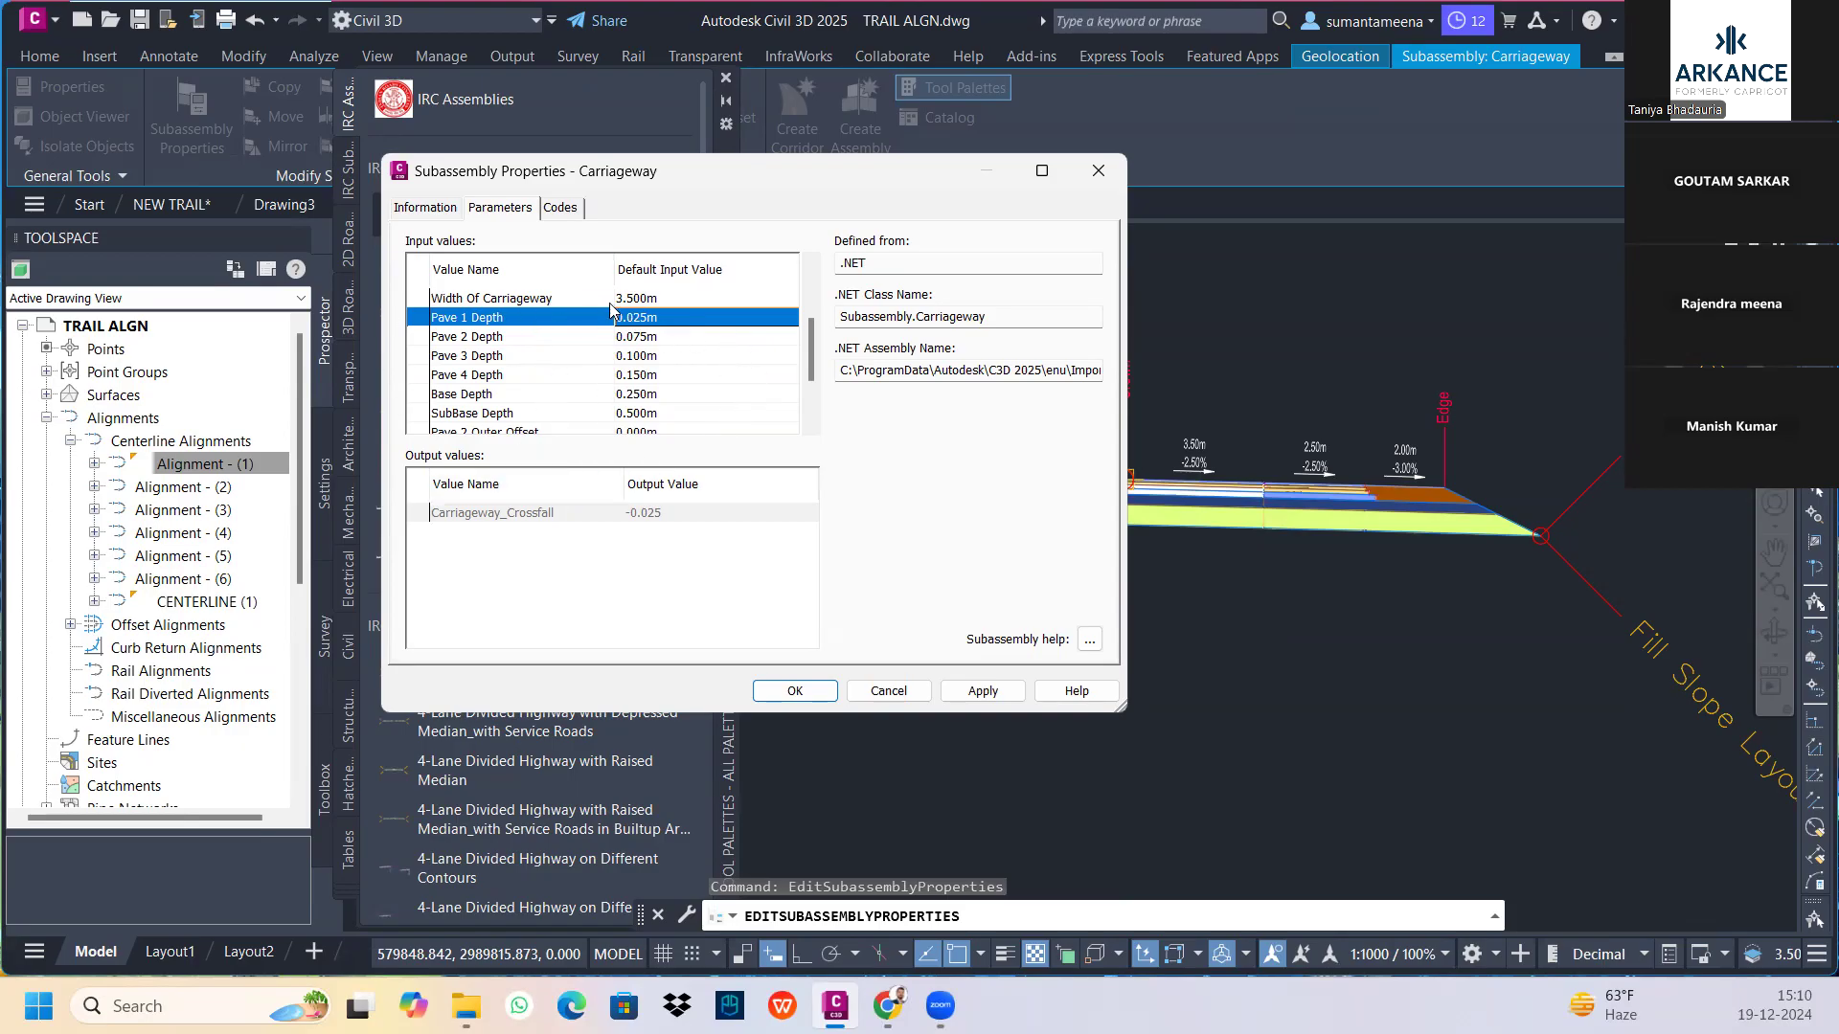
# Review the right carriageway's width and crossfall parameters and the options for its superelevation axis of rotation
pyautogui.moveTo(812, 350); pyautogui.dragTo(814, 278)
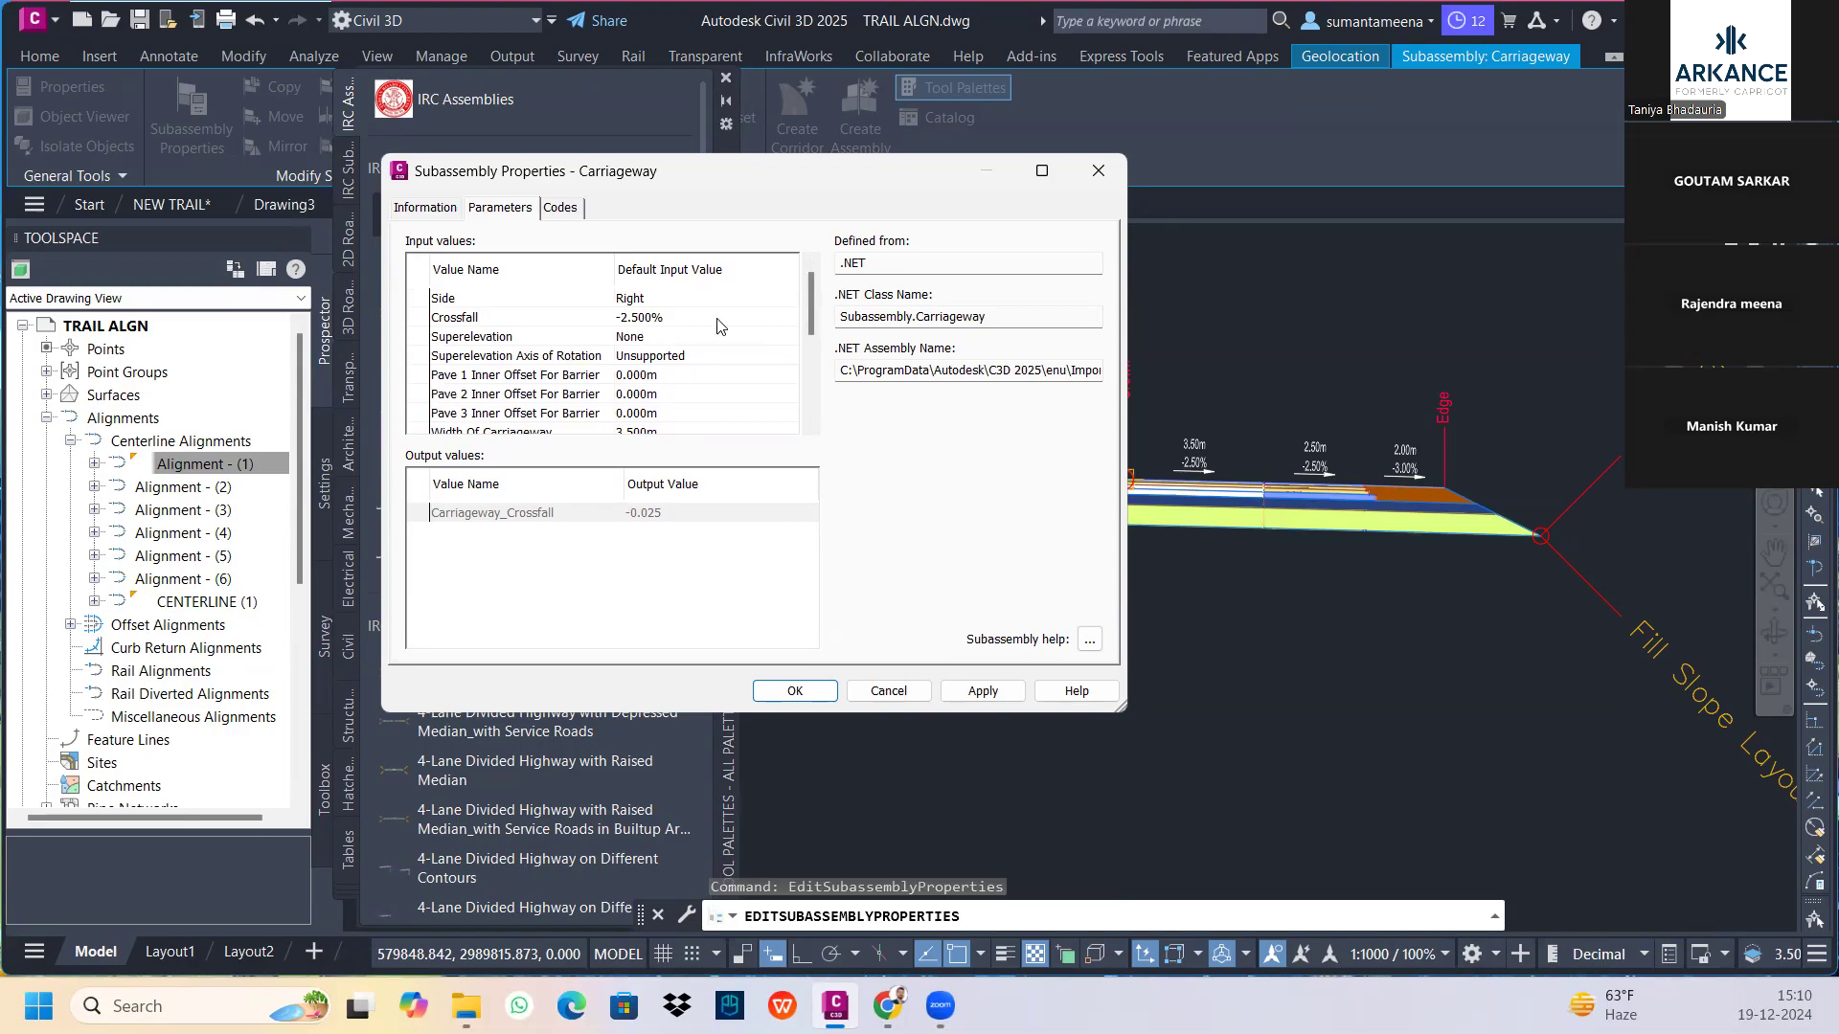
pyautogui.scroll(-1, 673, 327)
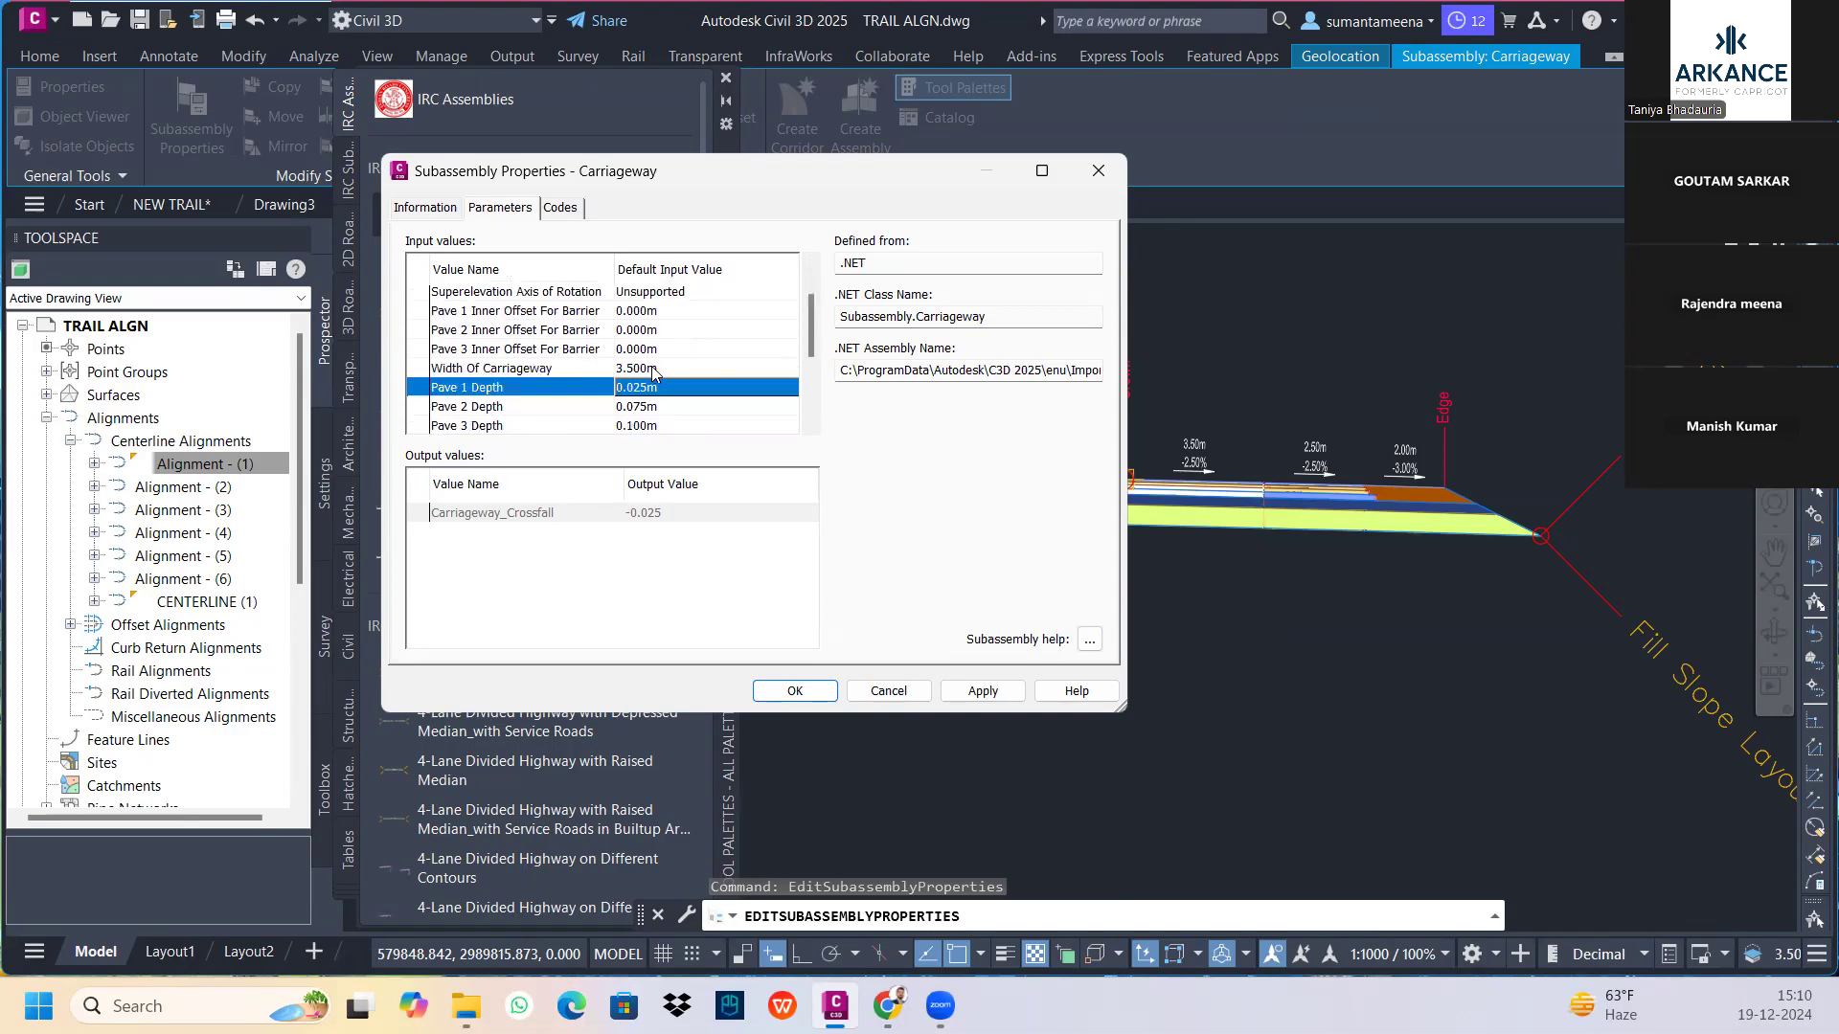
pyautogui.click(657, 371)
pyautogui.click(683, 367)
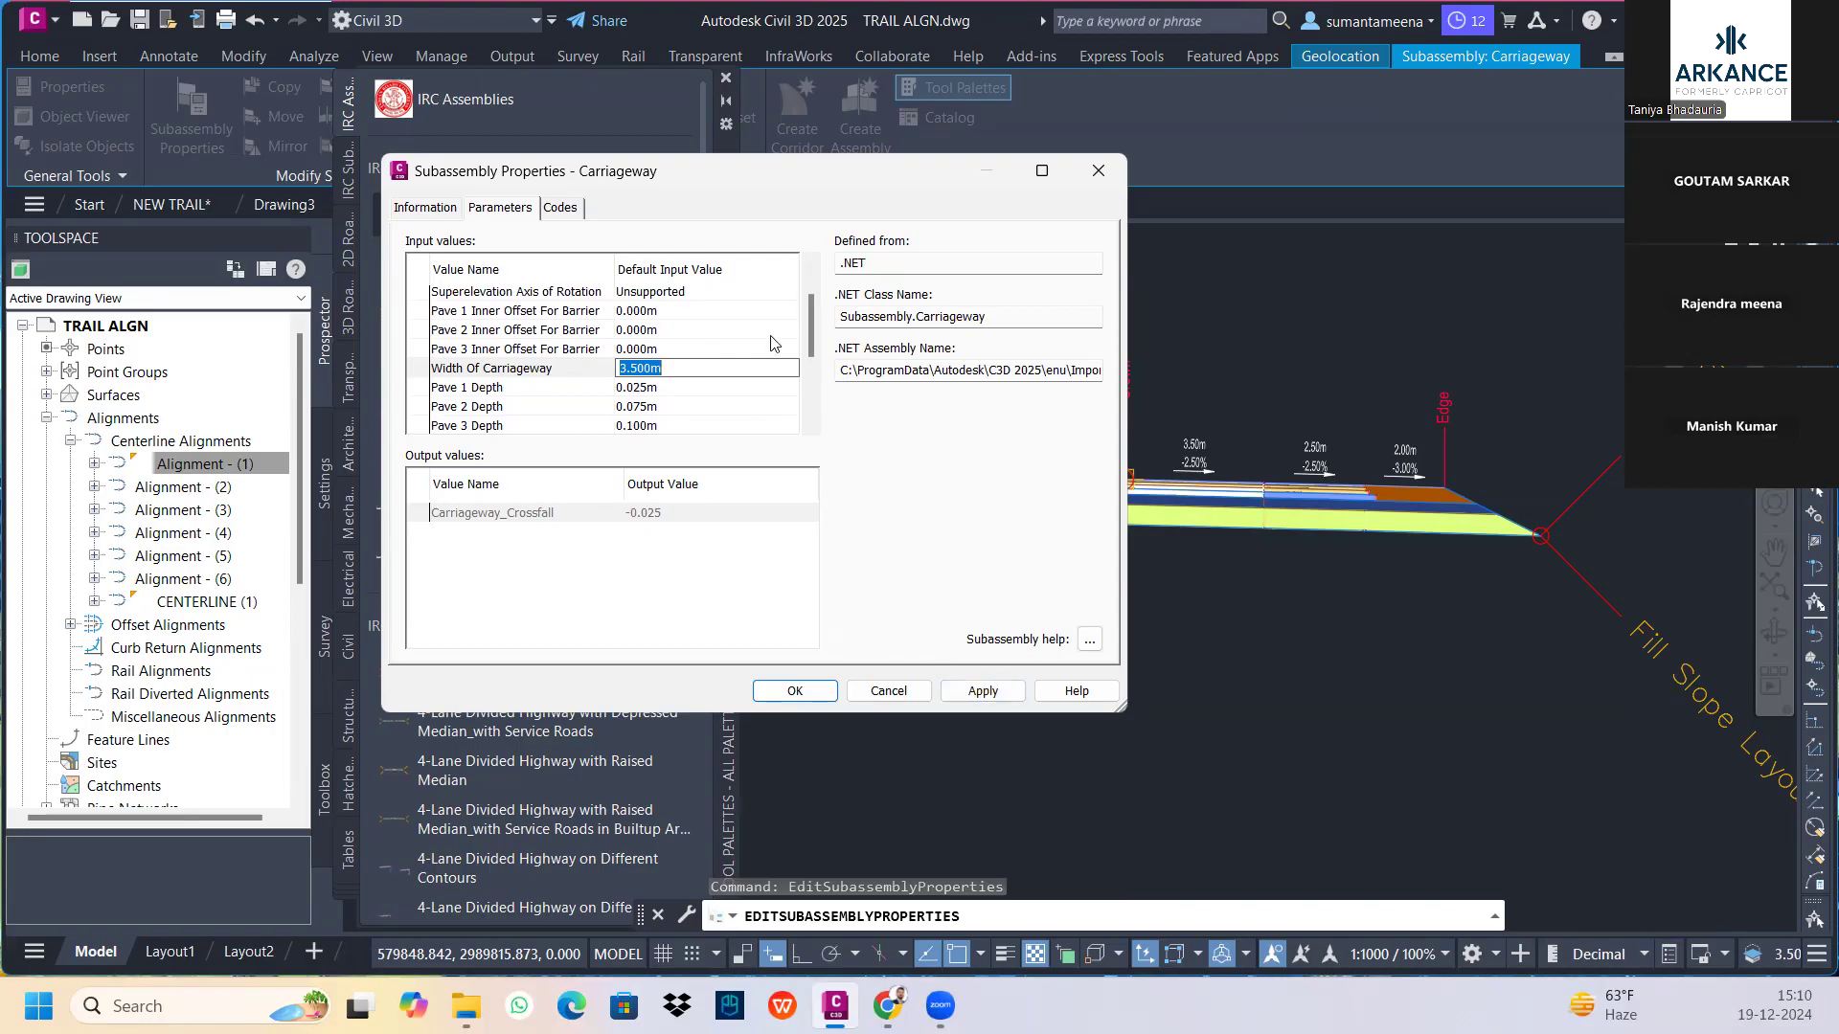
pyautogui.scroll(1, 712, 303)
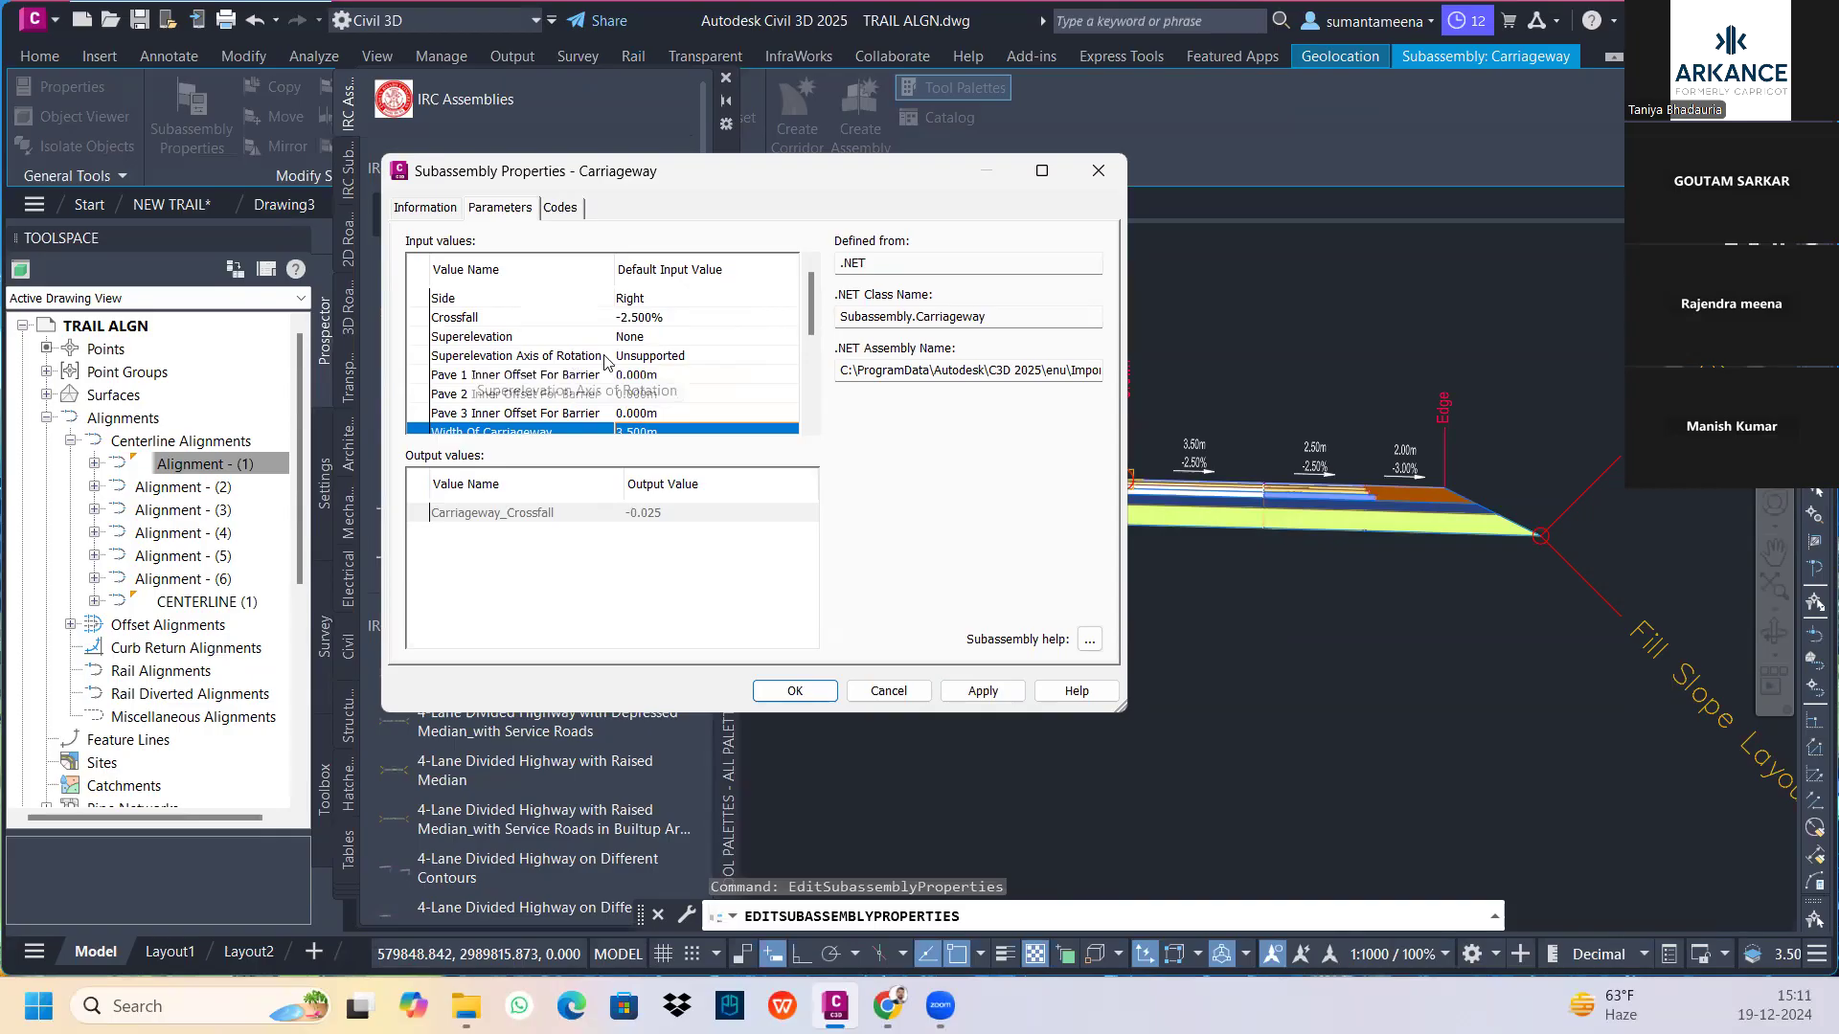
pyautogui.doubleClick(692, 358)
pyautogui.click(708, 436)
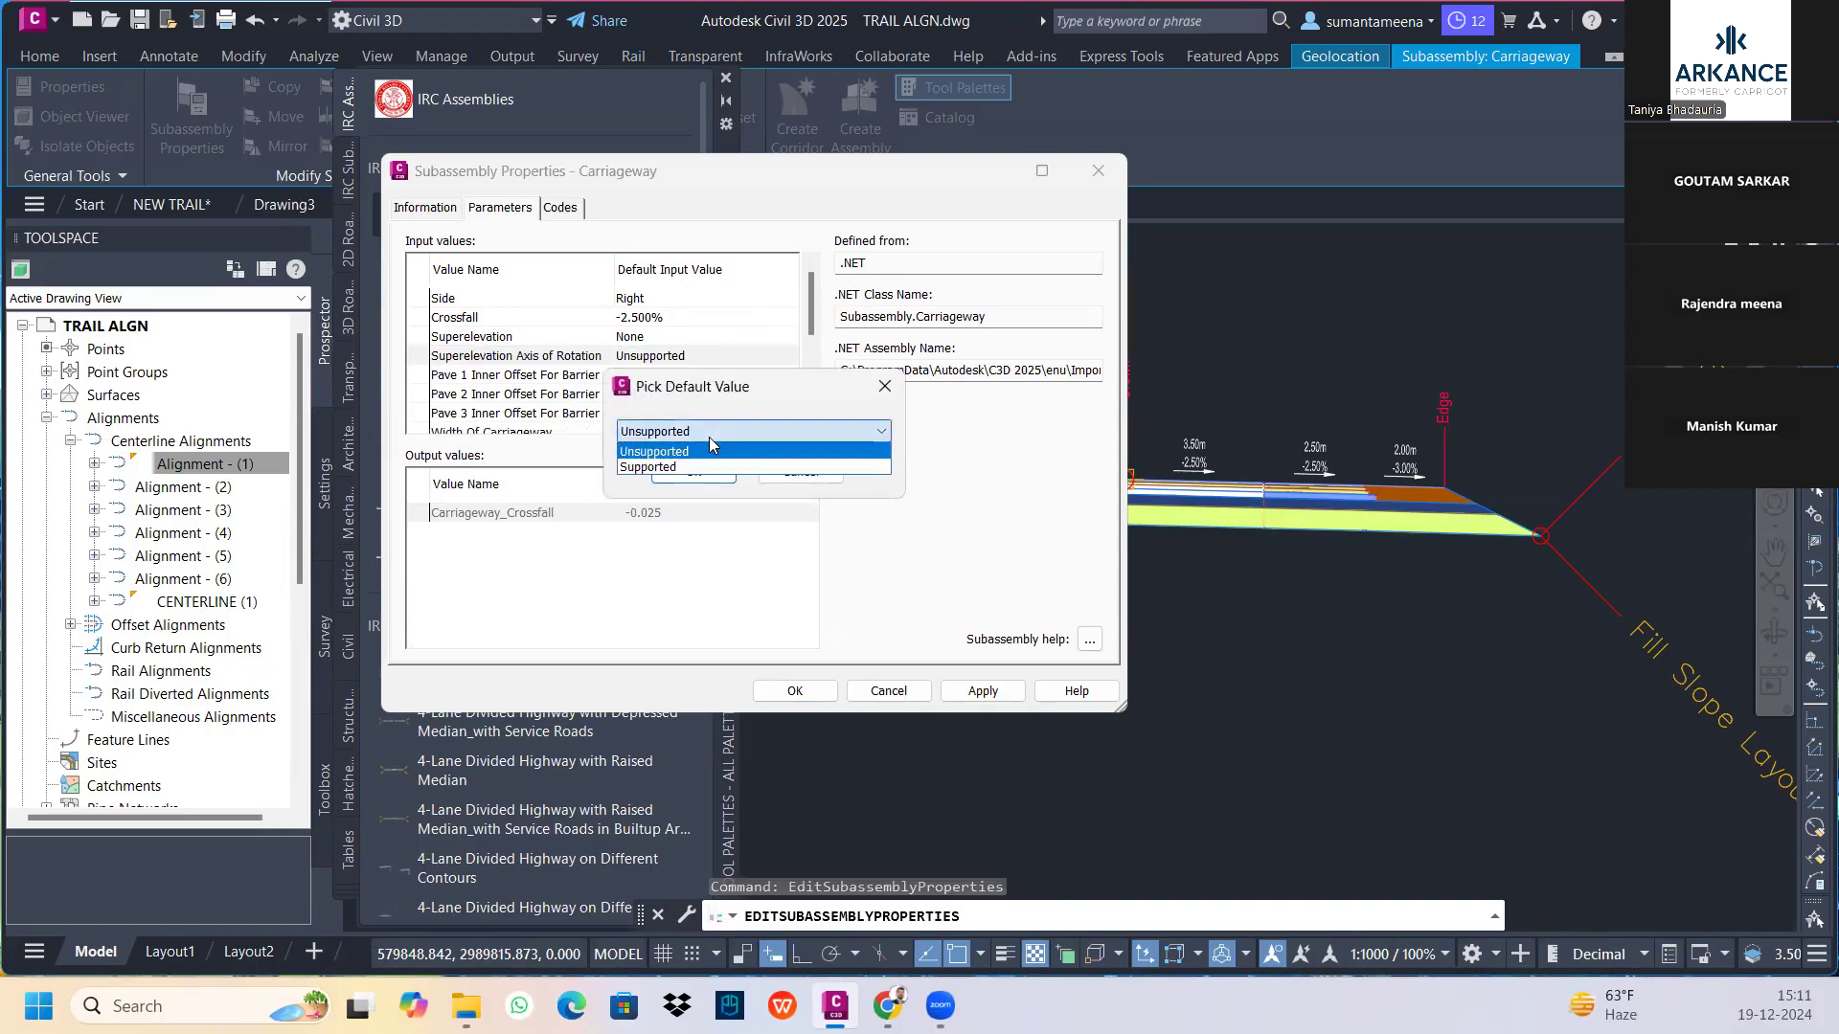
pyautogui.click(821, 319)
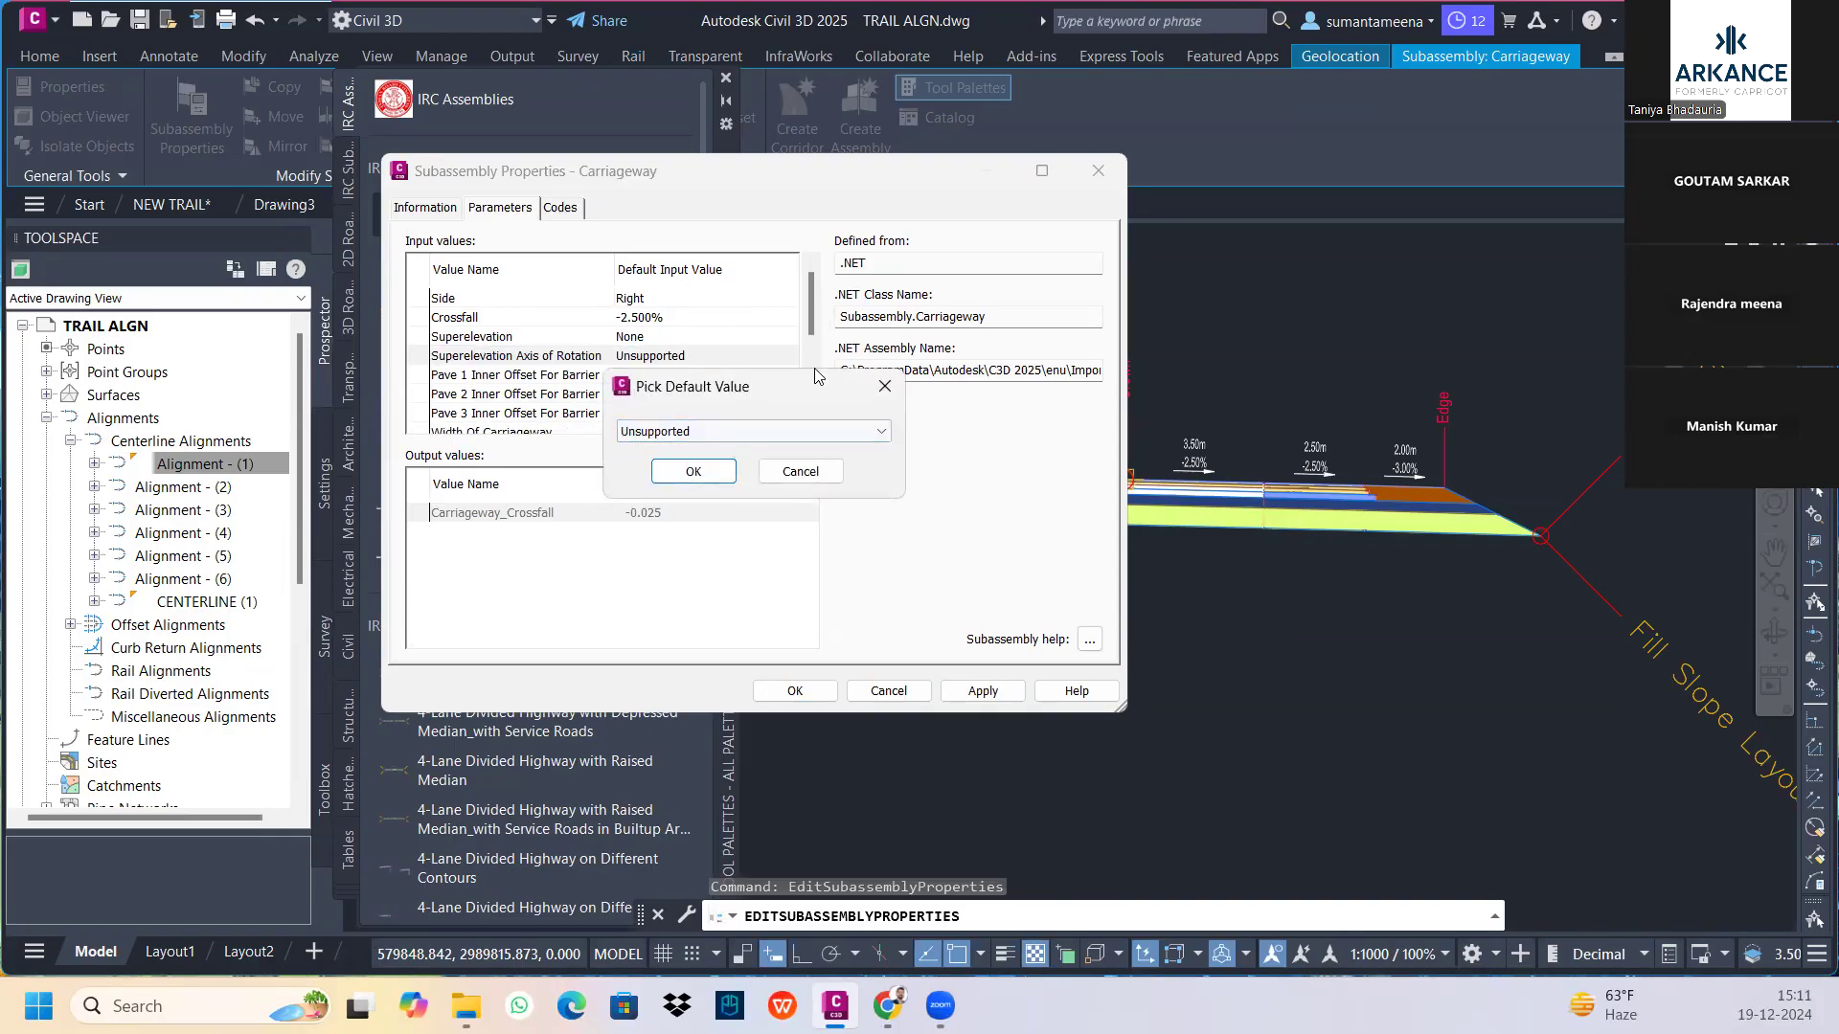
pyautogui.click(885, 386)
# Set the right carriageway's superelevation to Right Outside Lane Slope and apply the subassembly changes
pyautogui.click(683, 340)
pyautogui.doubleClick(683, 343)
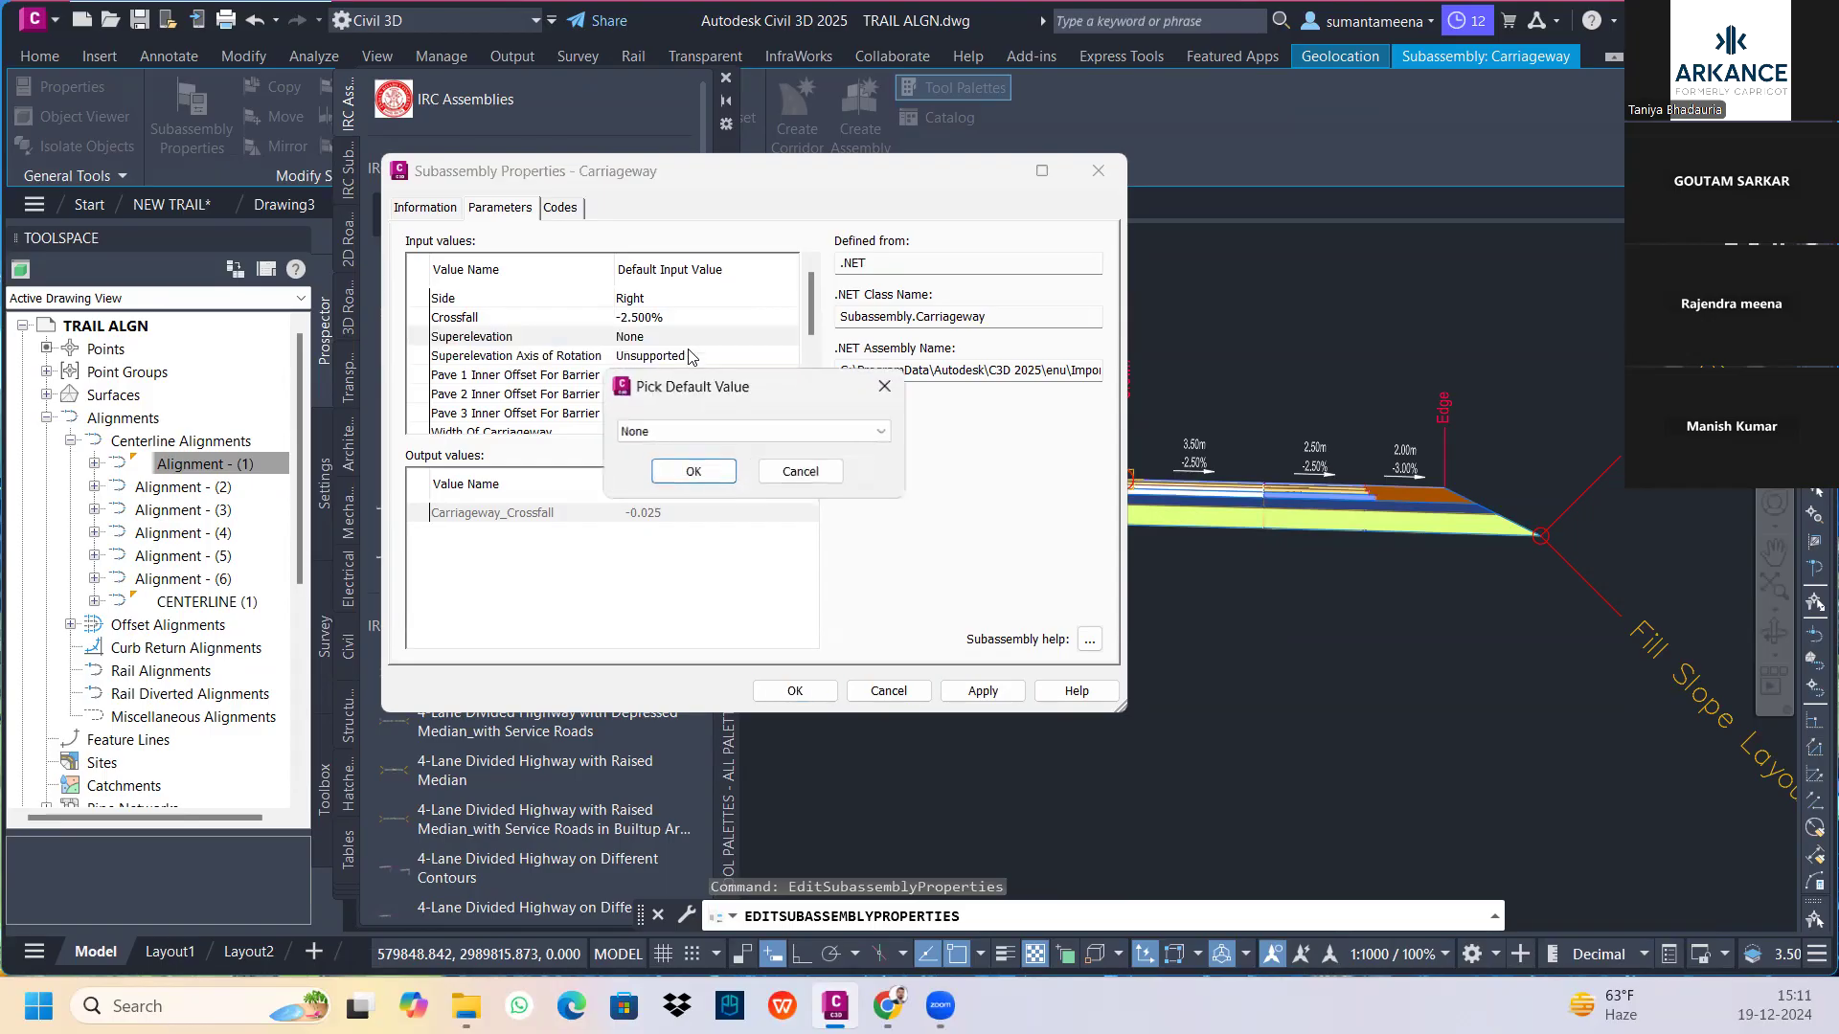
pyautogui.click(717, 430)
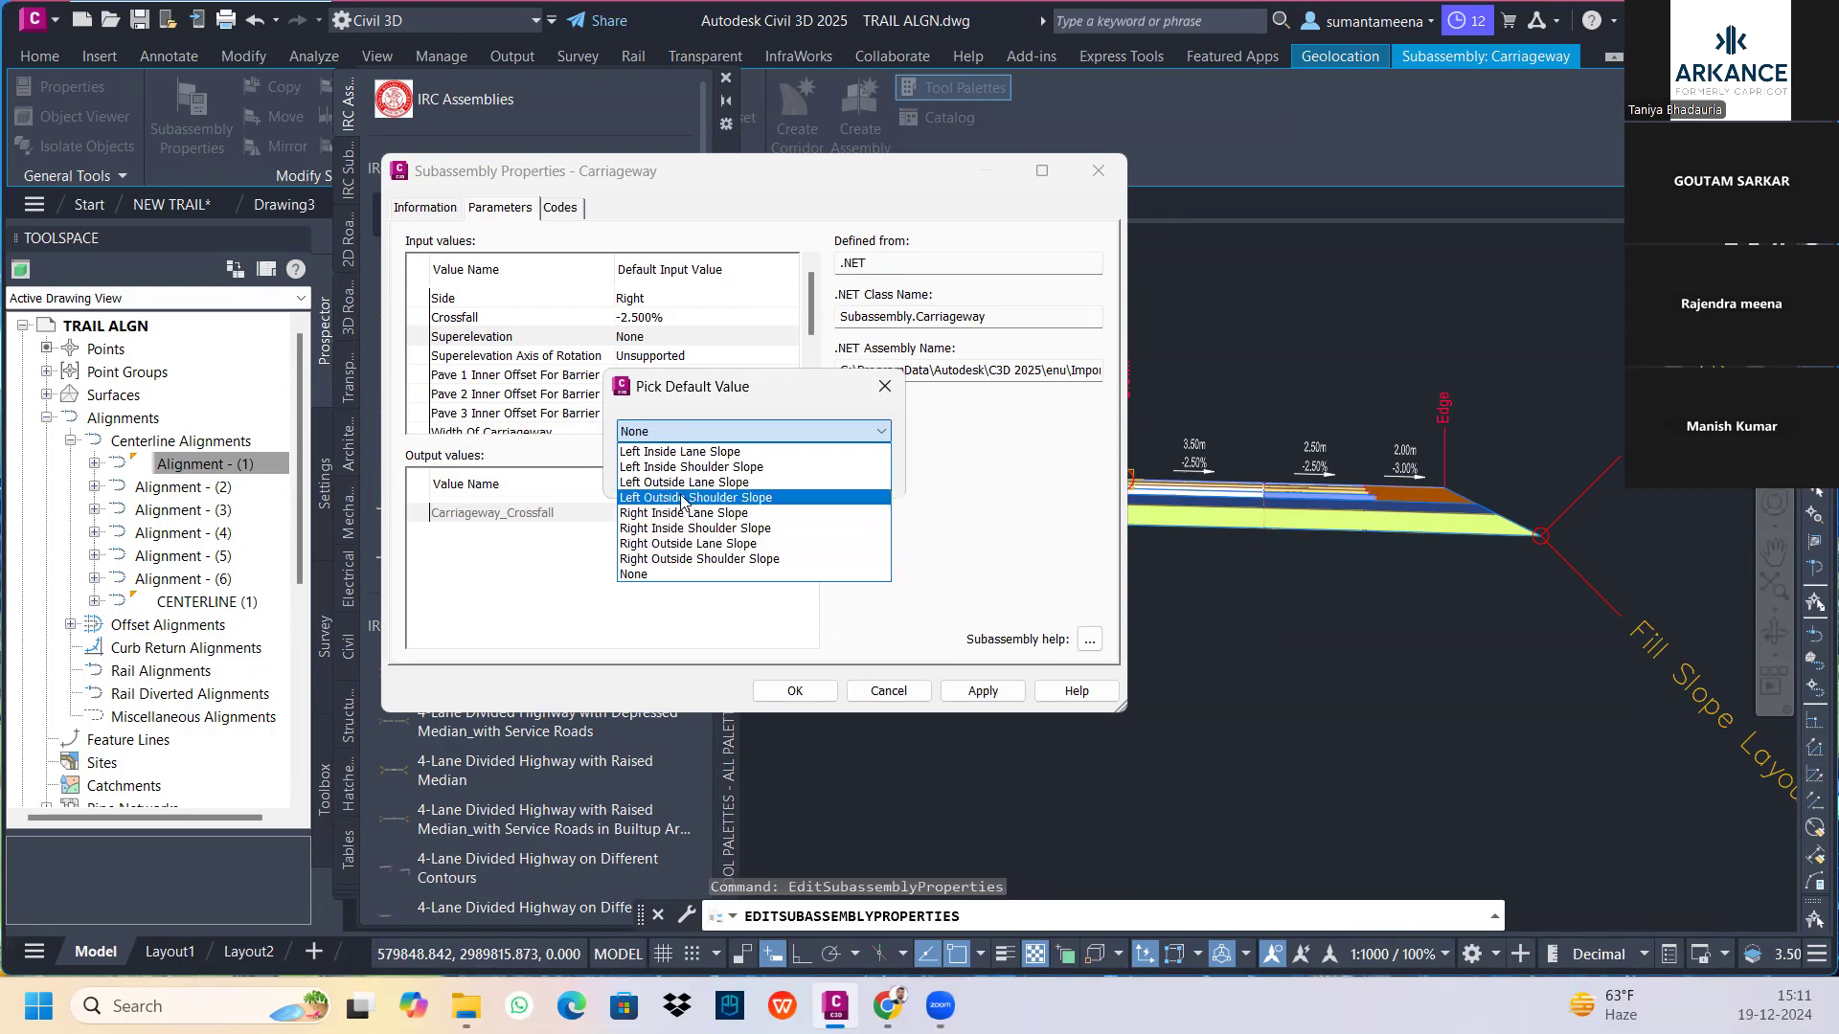
pyautogui.click(676, 543)
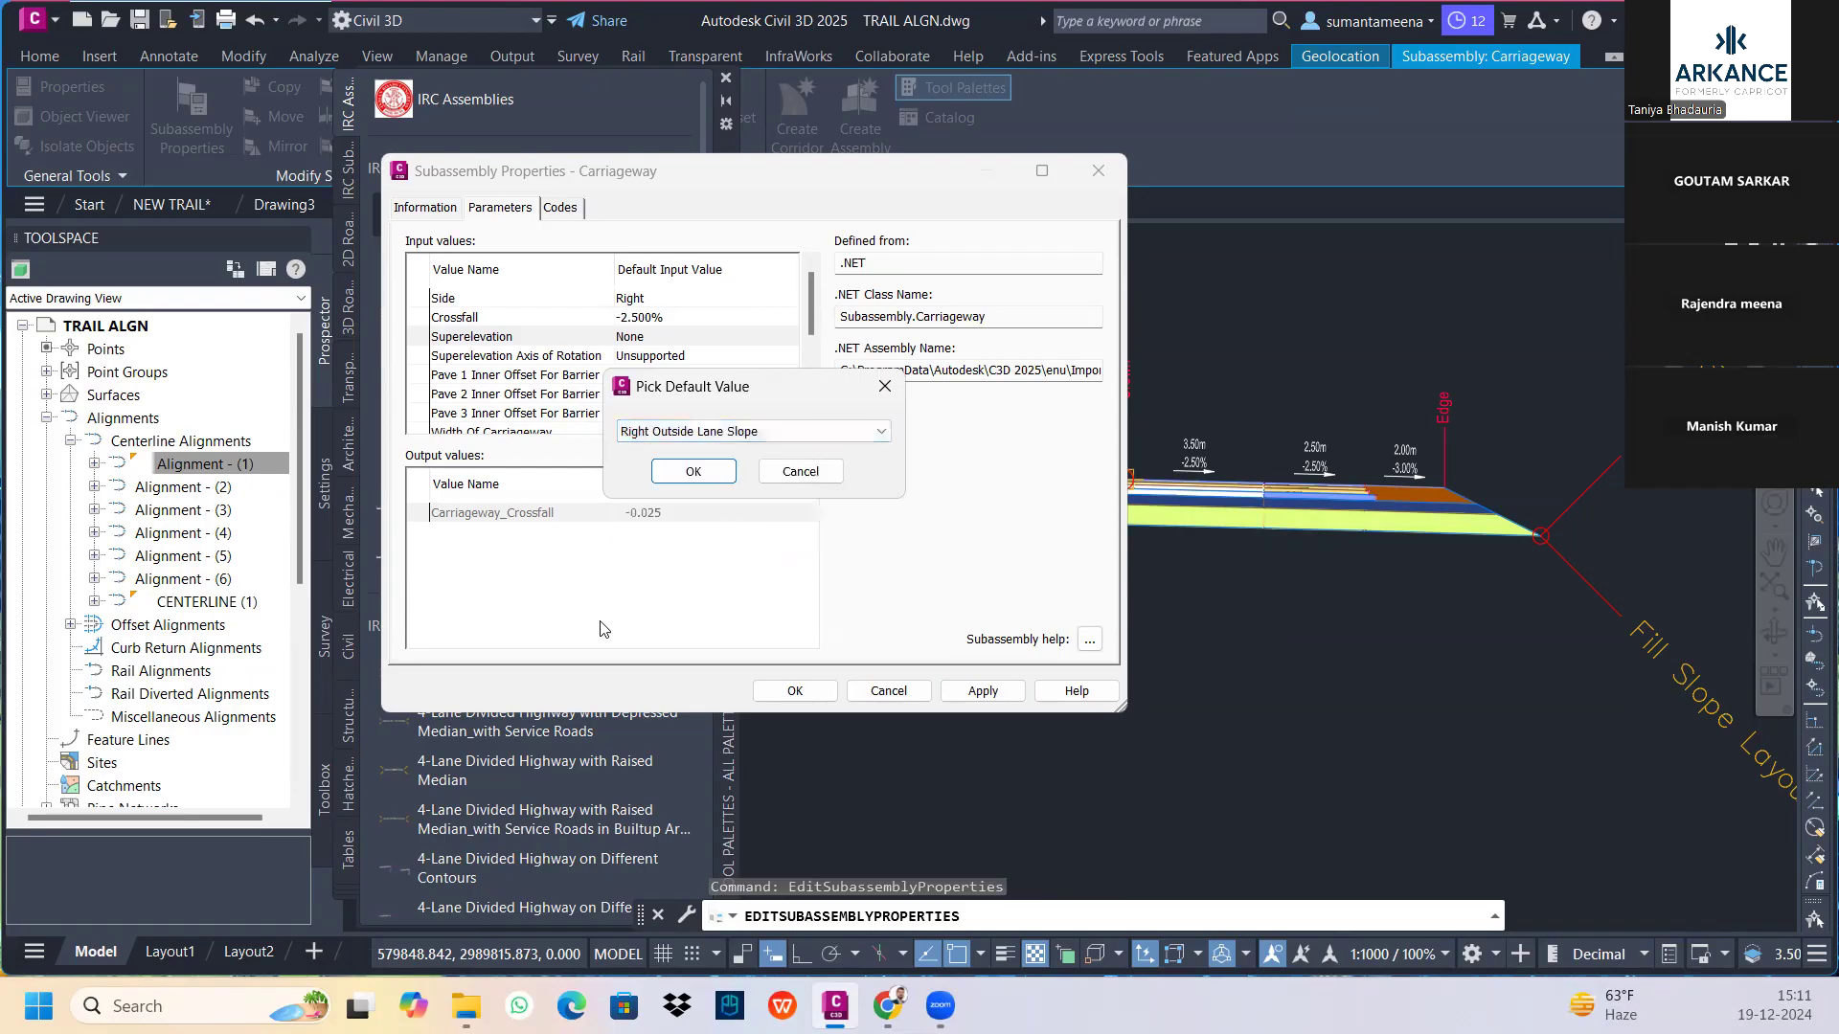
pyautogui.click(697, 472)
pyautogui.click(983, 692)
pyautogui.click(794, 692)
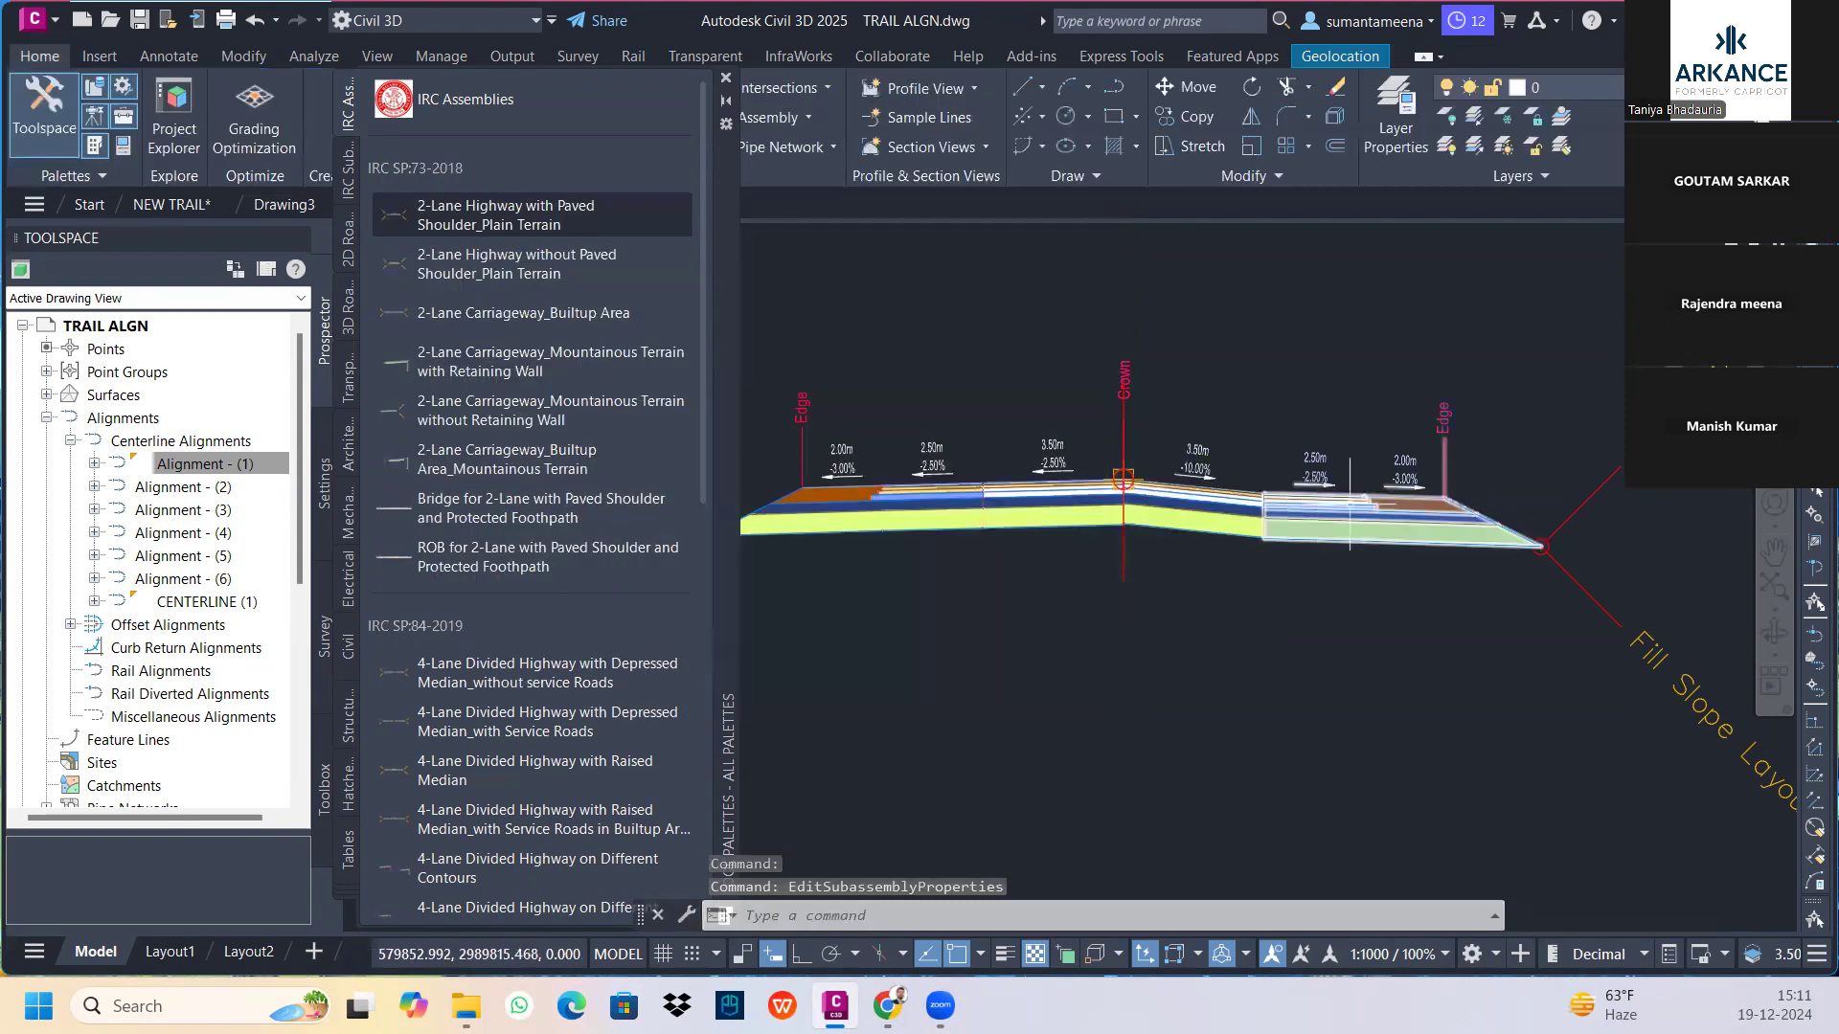
pyautogui.click(1285, 499)
pyautogui.rightClick(1356, 556)
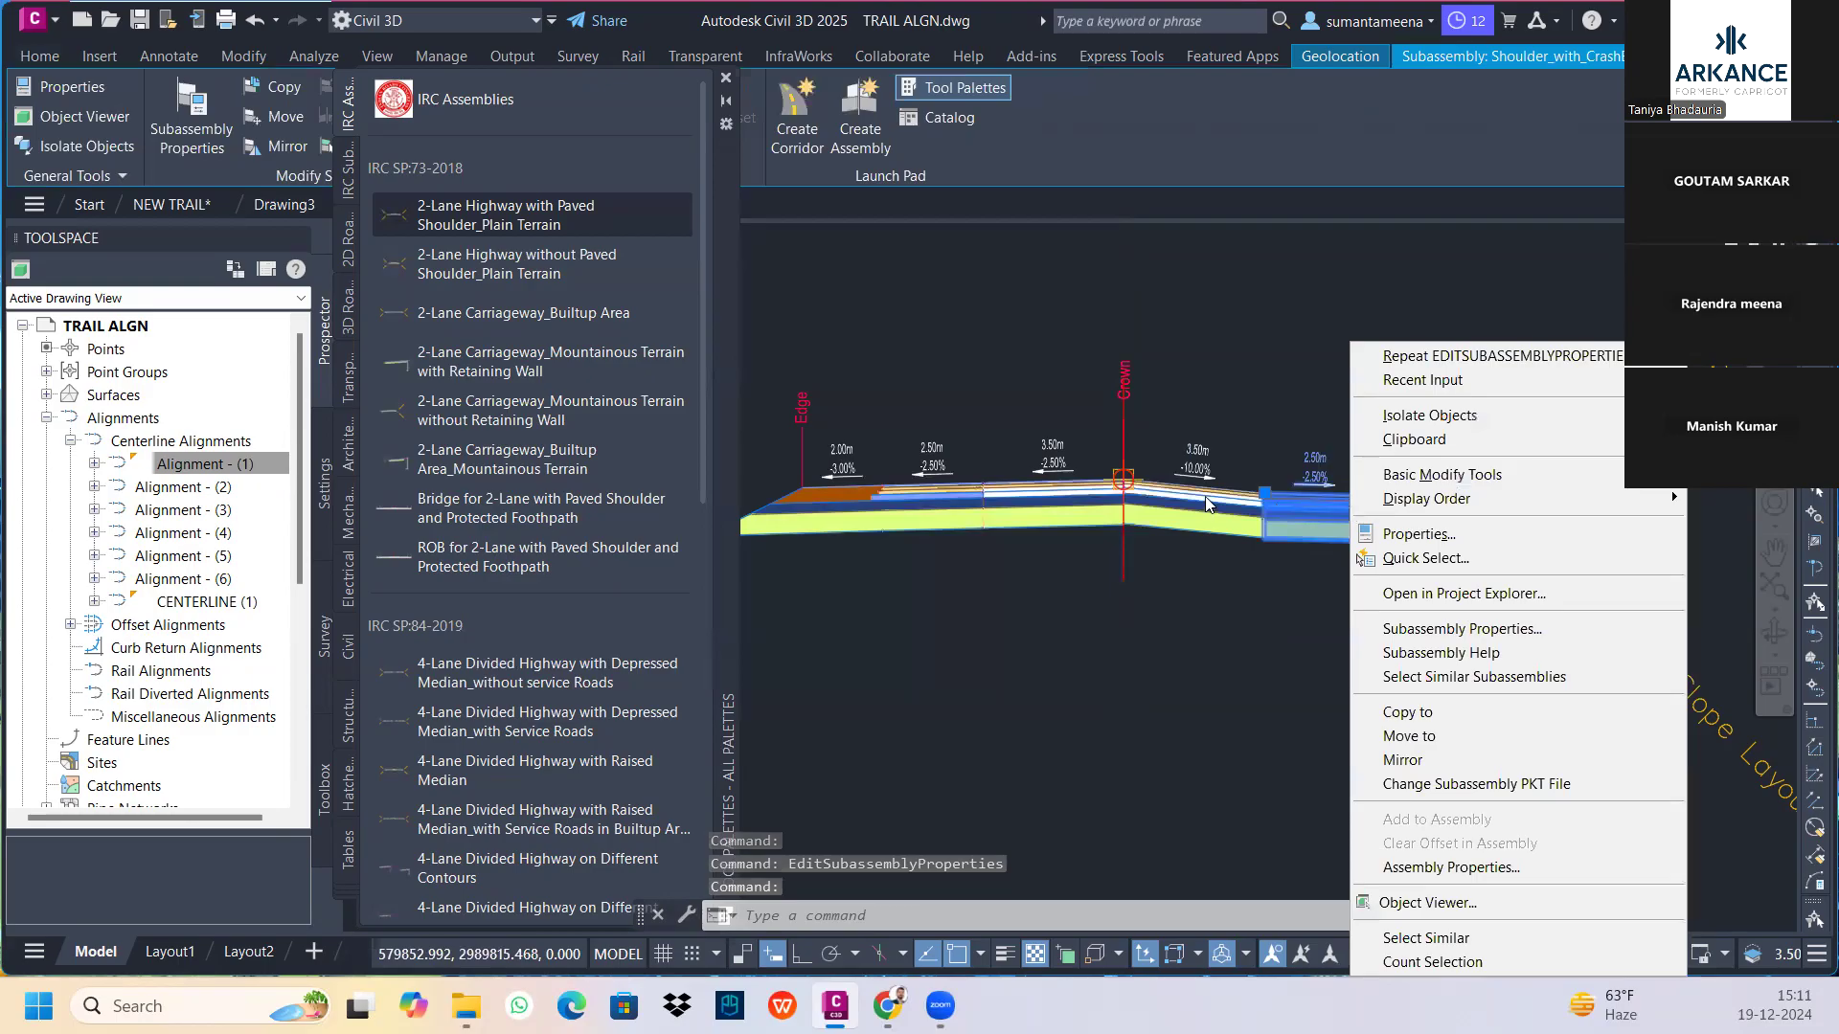
pyautogui.click(1184, 485)
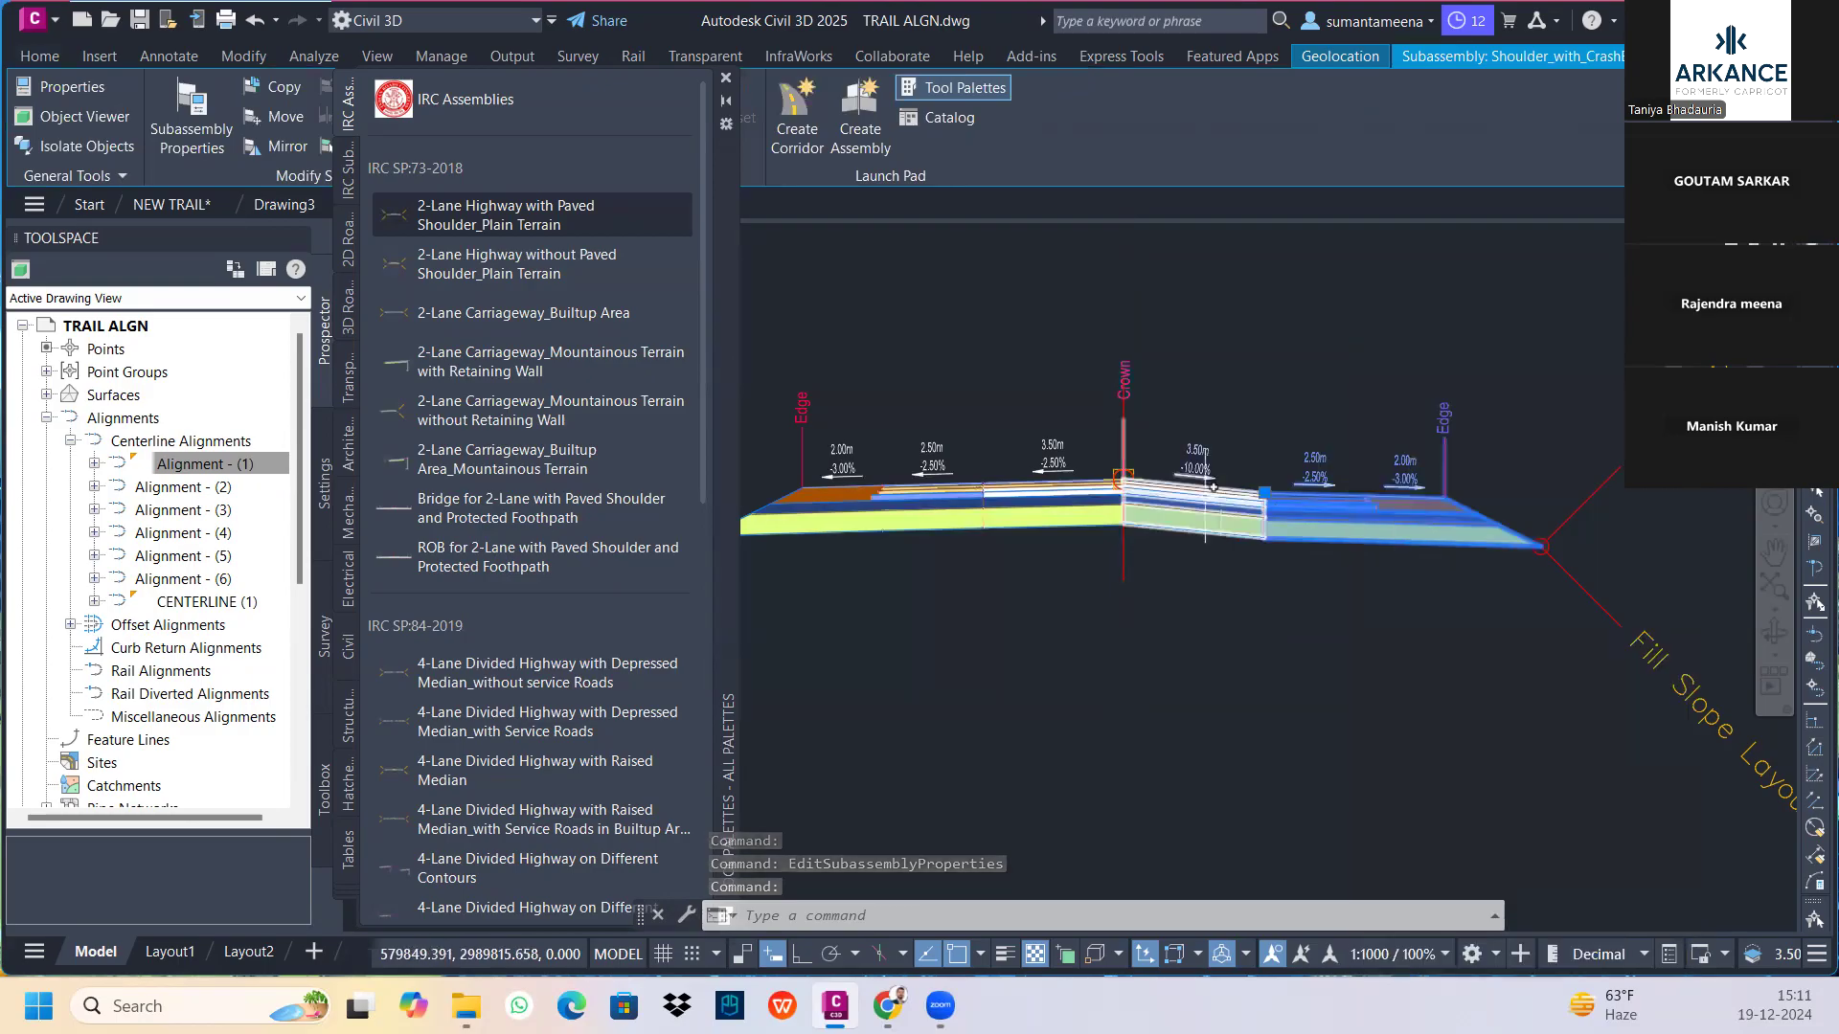
pyautogui.click(1208, 503)
pyautogui.rightClick(1208, 498)
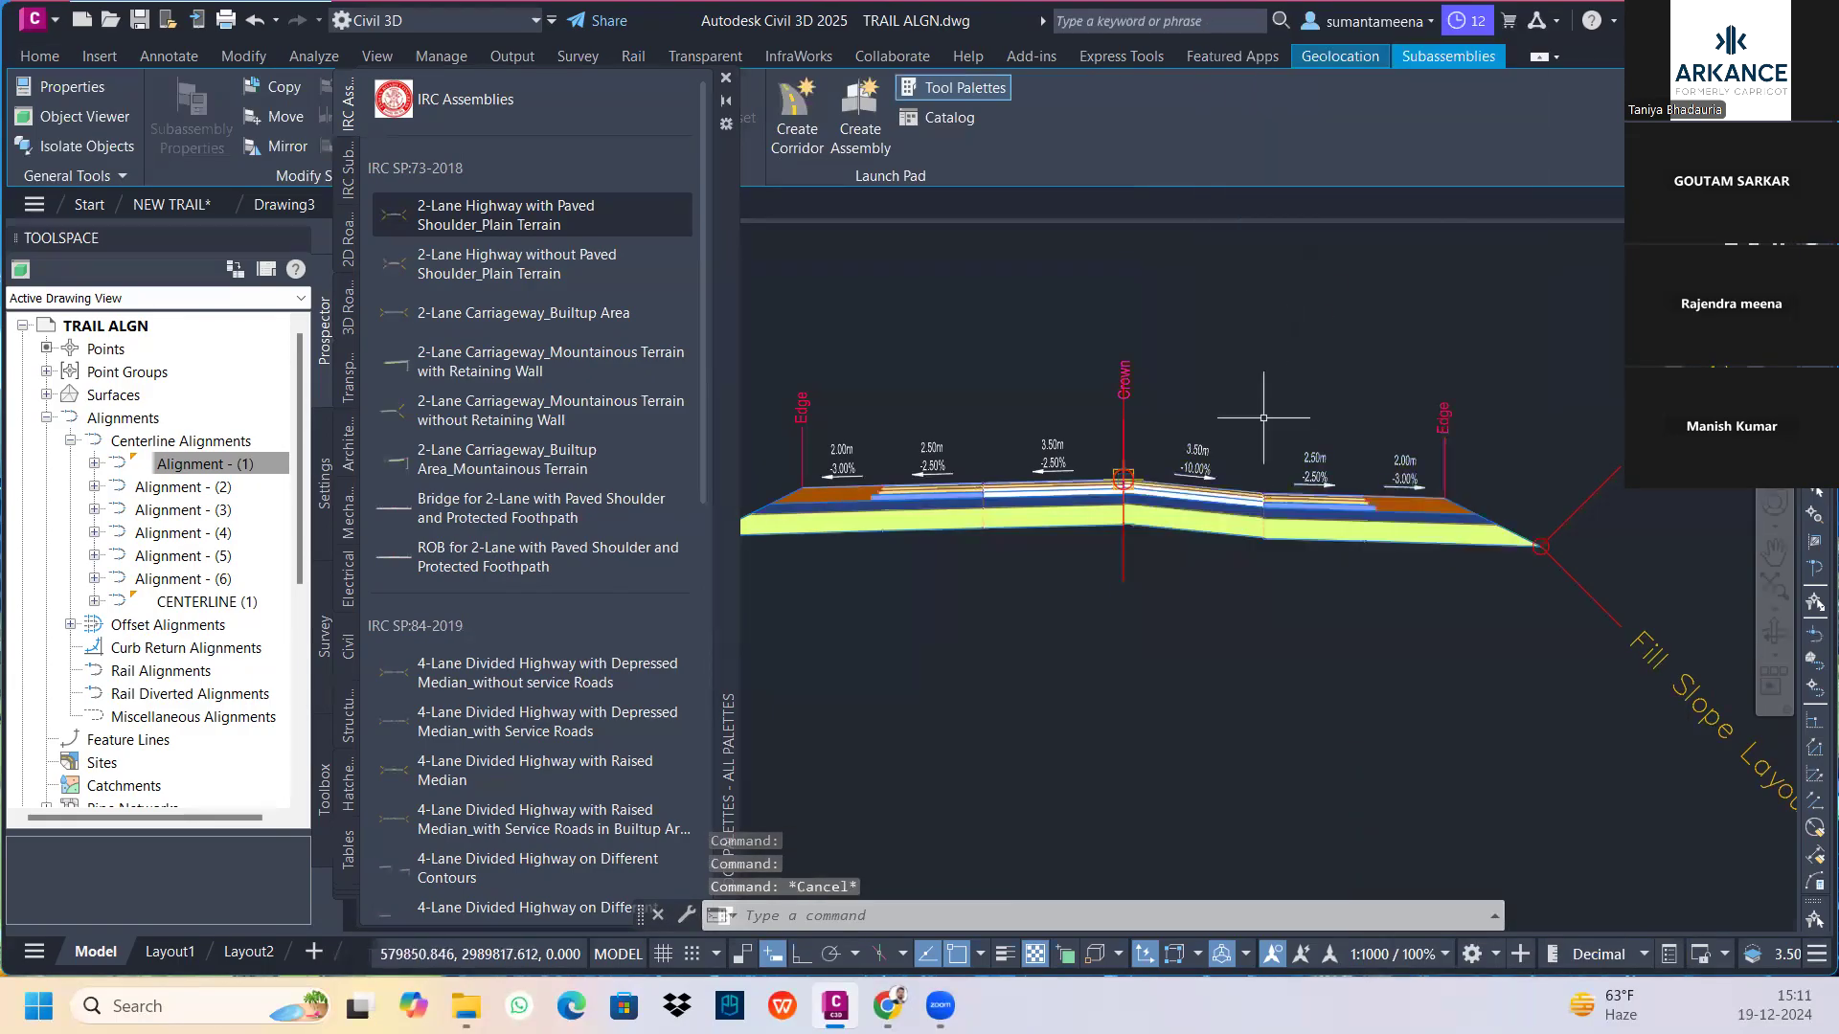
pyautogui.press('Escape')
pyautogui.press('Escape')
# Open the right Carriageway subassembly's input parameters and review its pavement layer depths and barrier offsets
pyautogui.click(1195, 485)
pyautogui.rightClick(1195, 485)
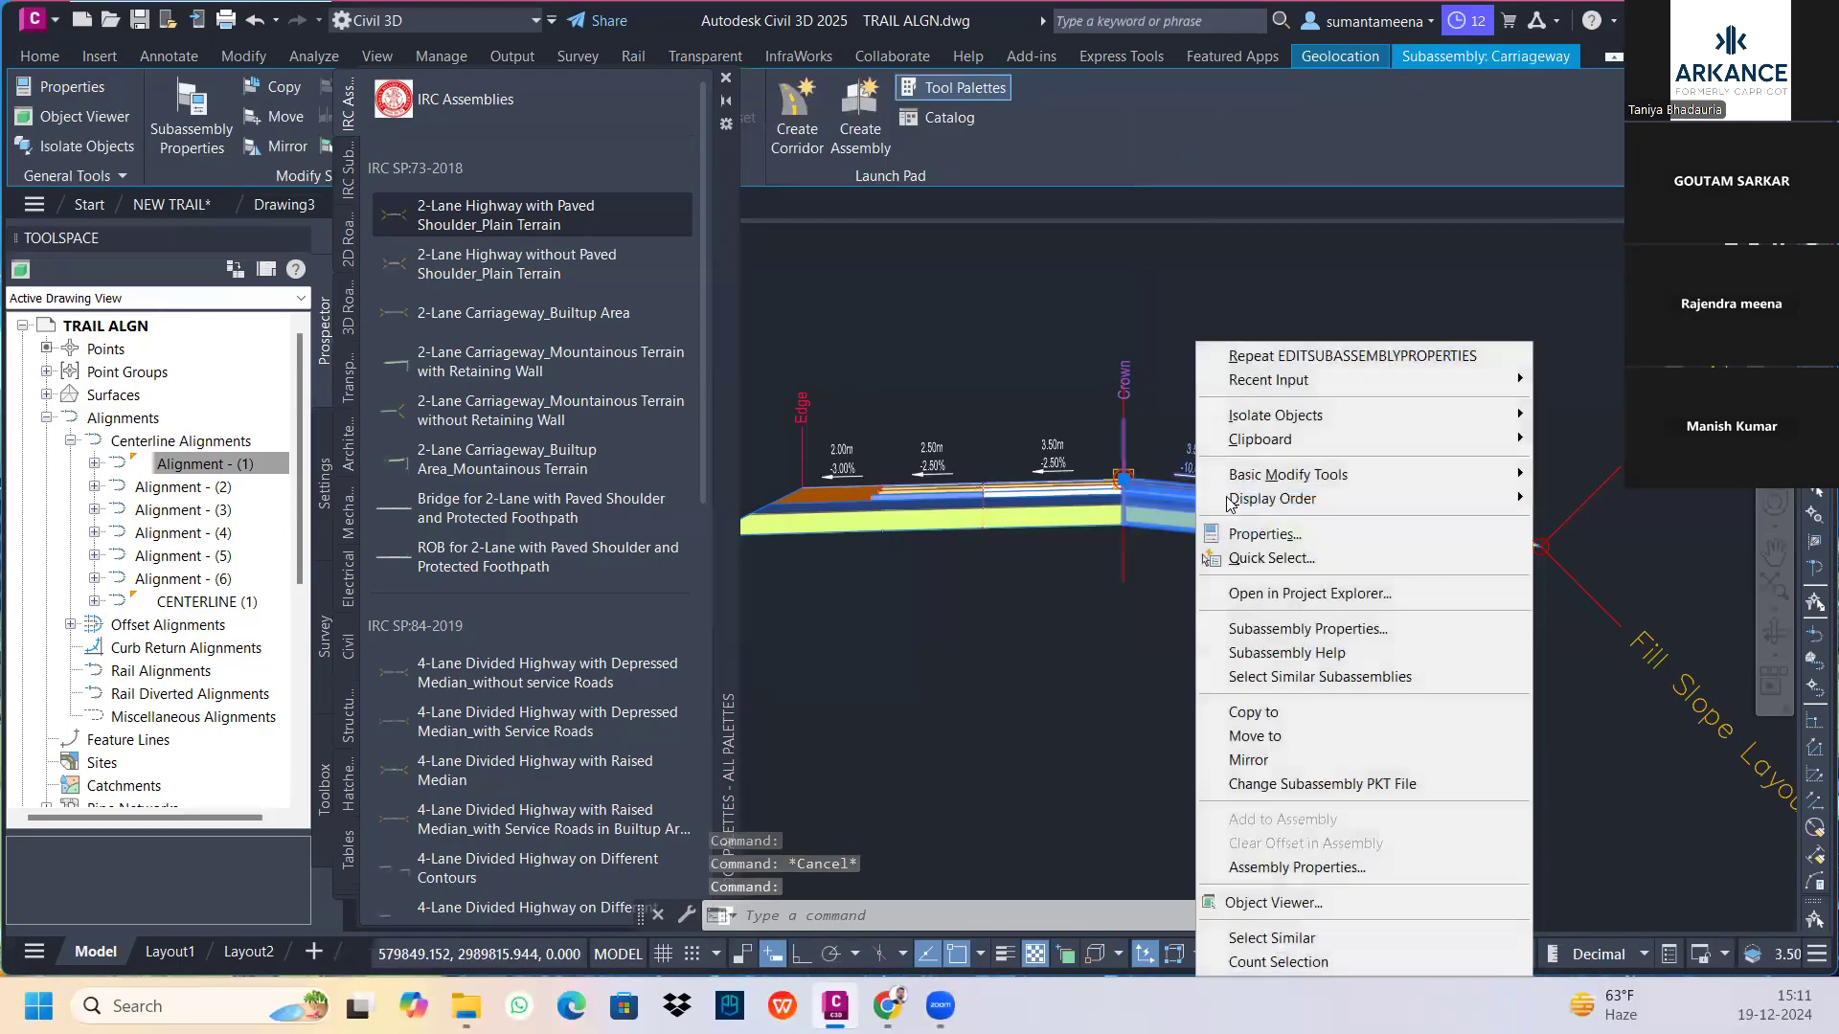
pyautogui.click(1283, 629)
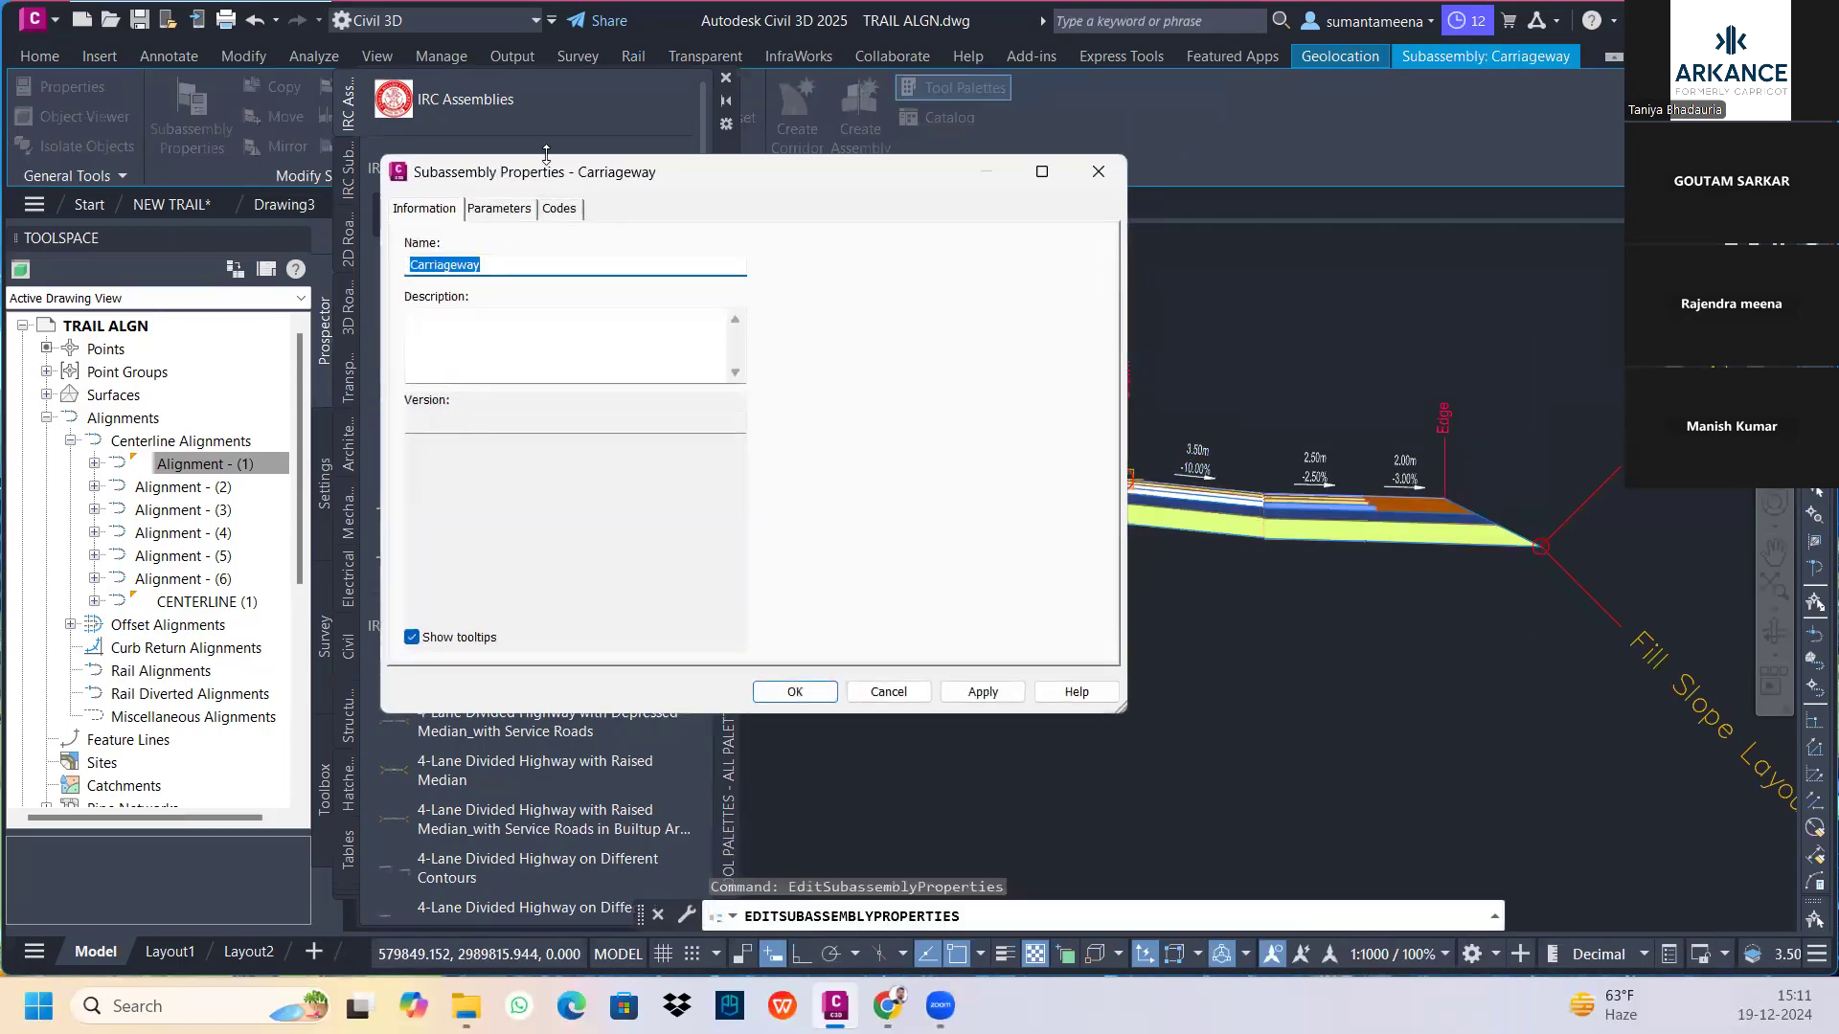
pyautogui.click(507, 208)
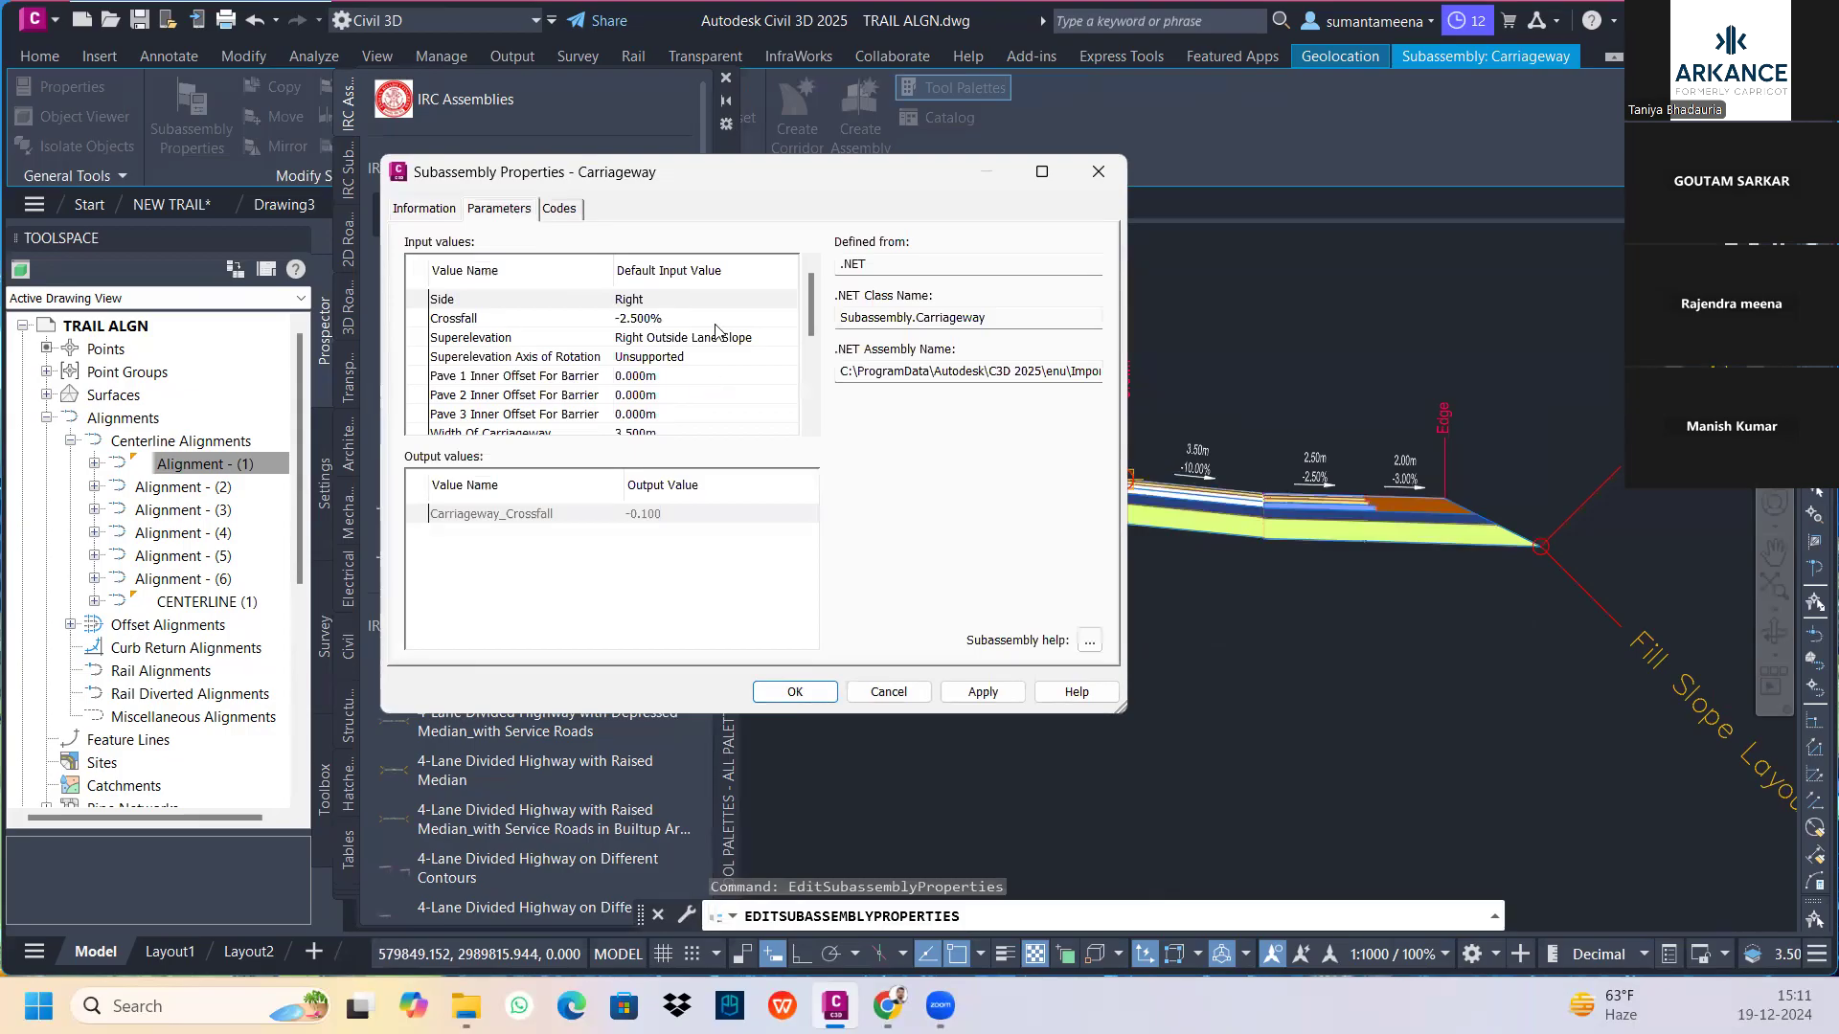
pyautogui.scroll(-6, 717, 330)
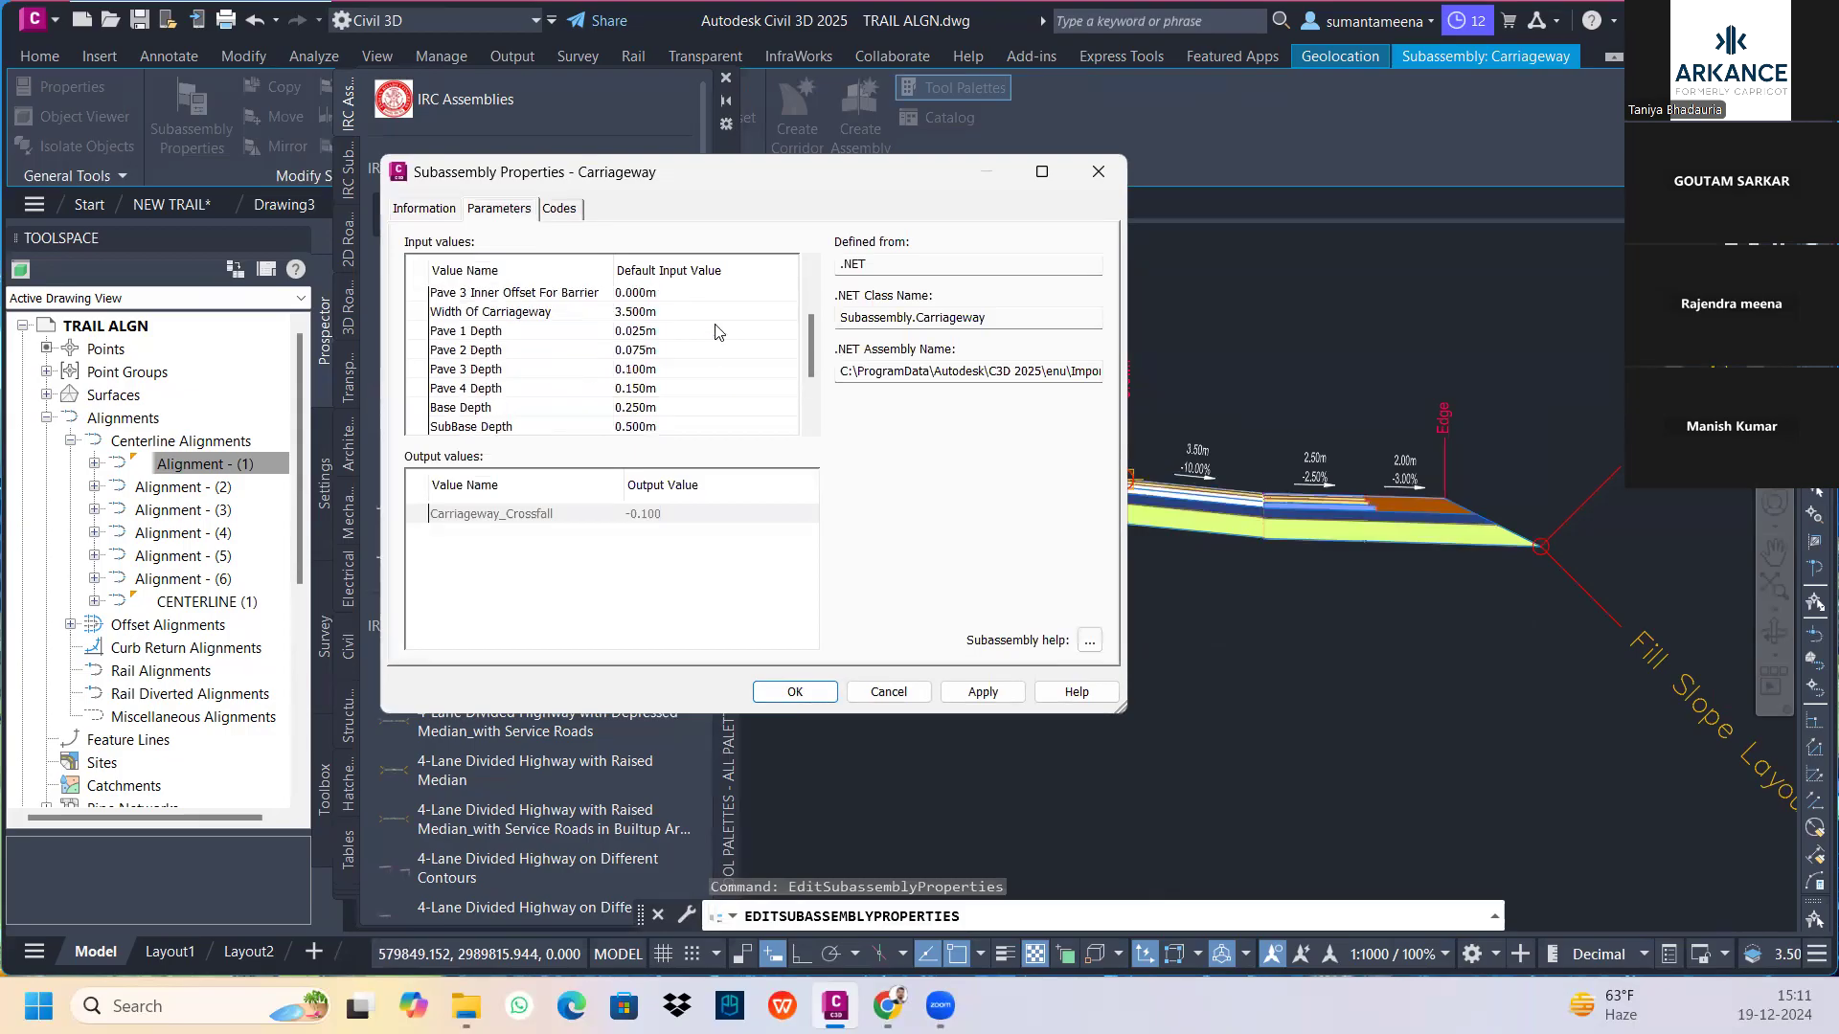
pyautogui.scroll(1, 709, 373)
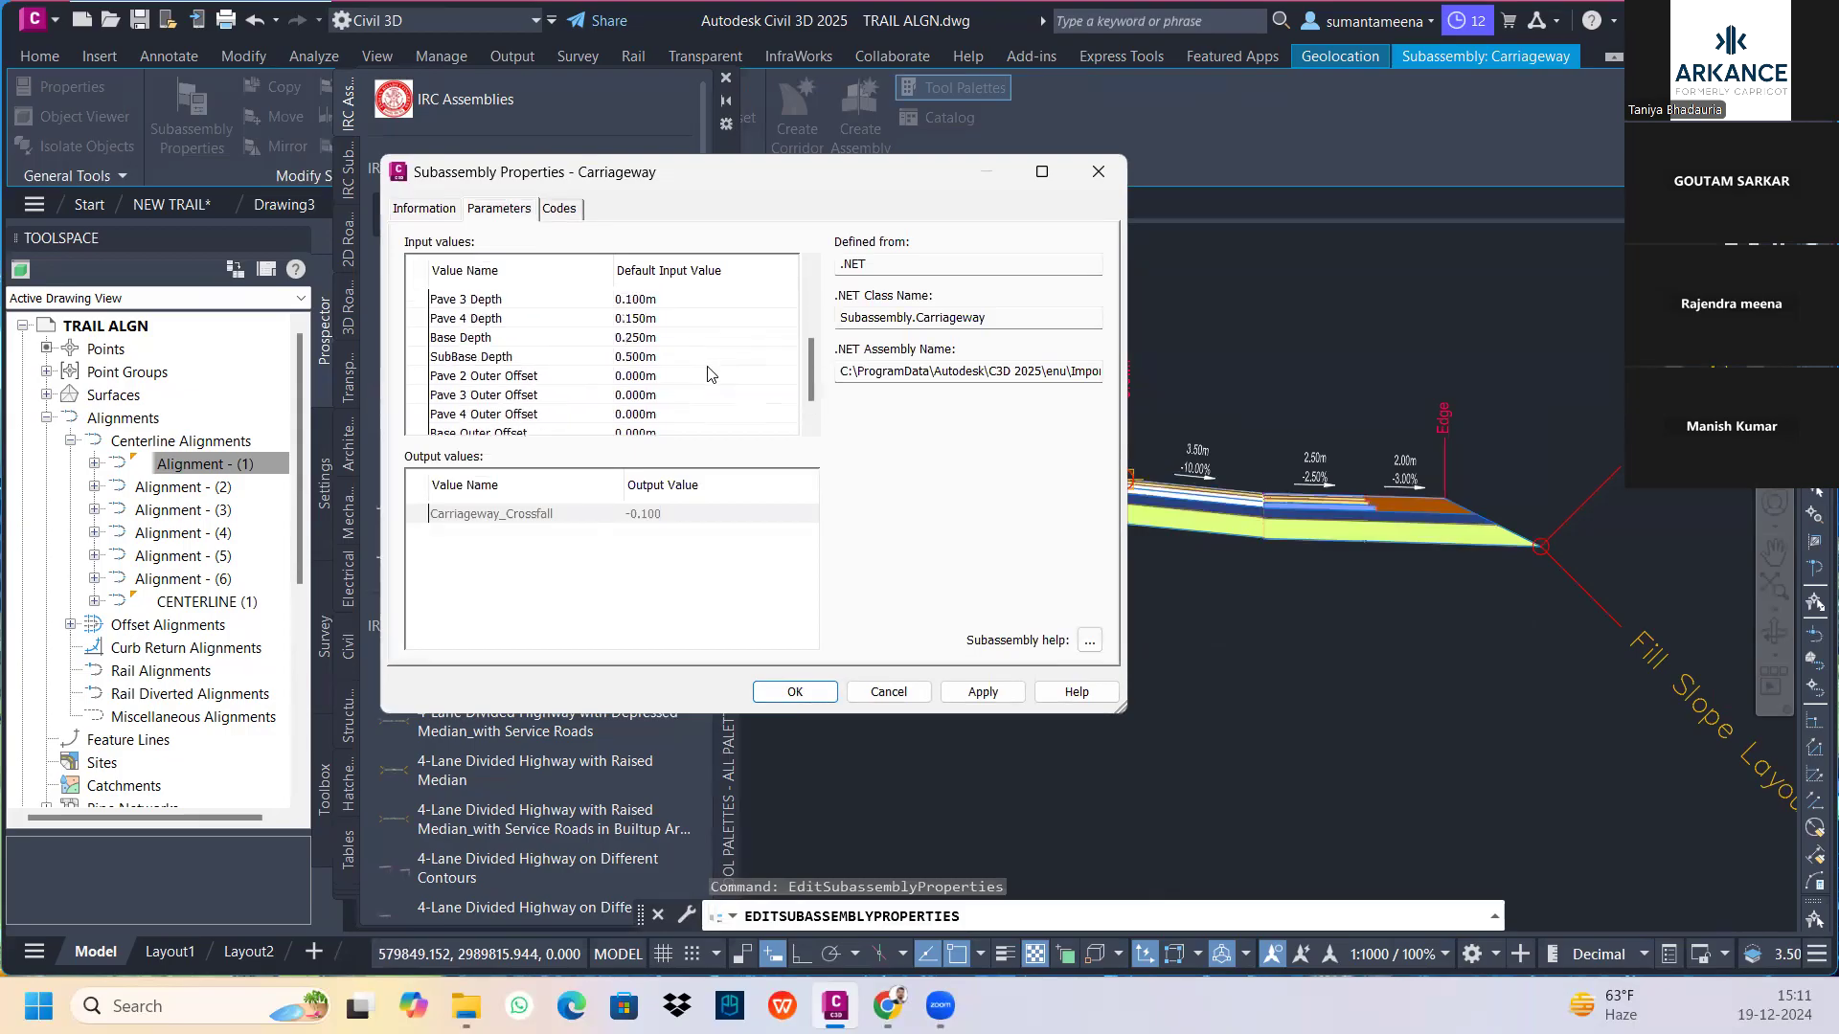
pyautogui.scroll(2, 708, 373)
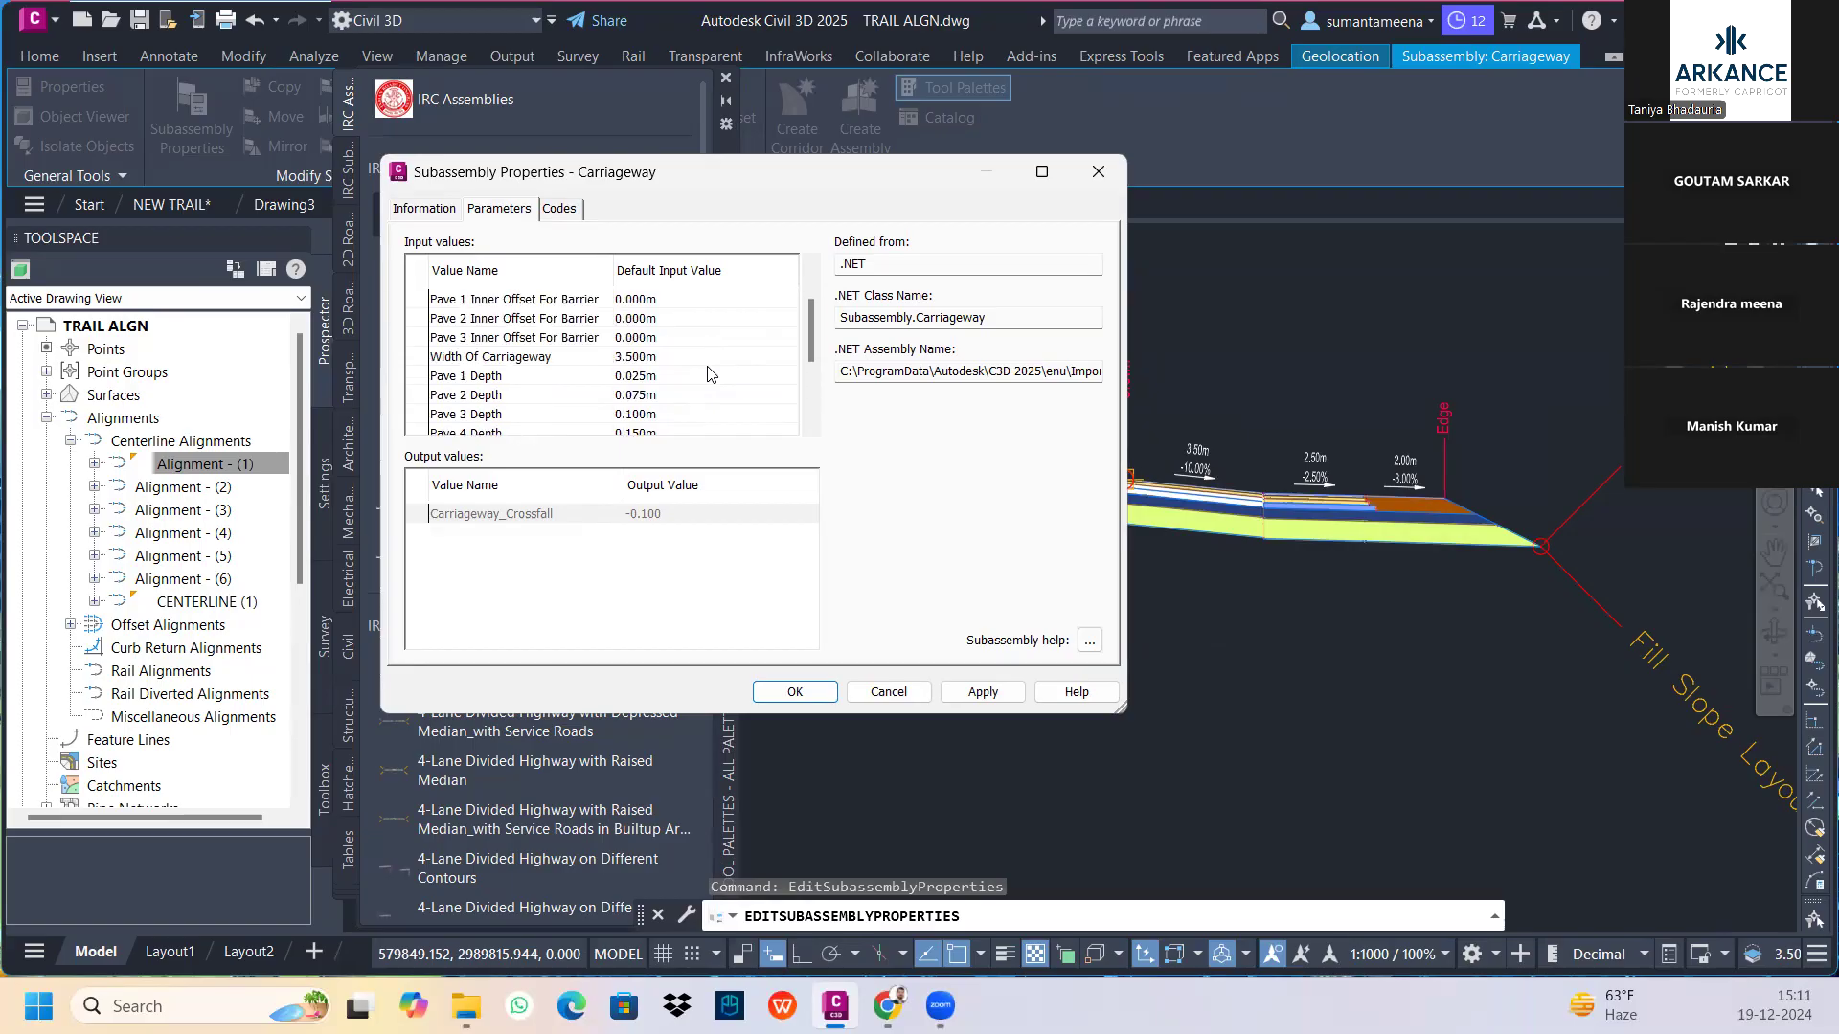
pyautogui.scroll(2, 709, 373)
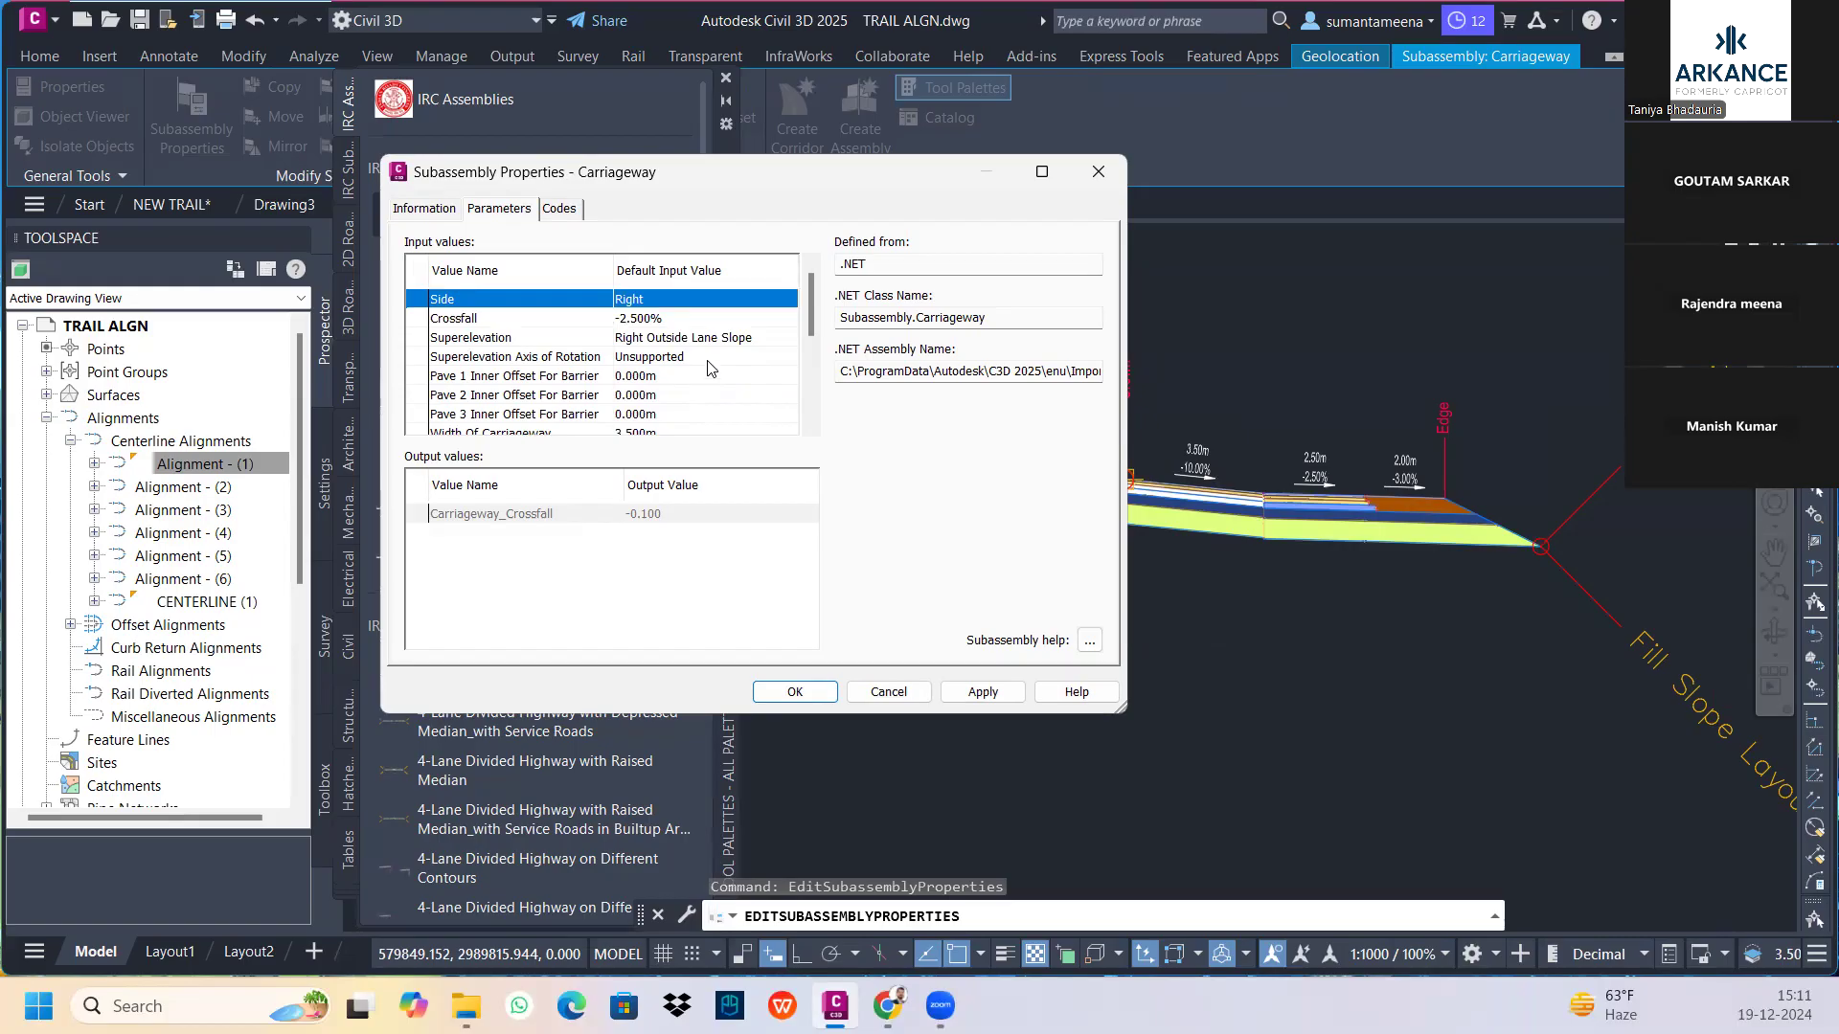
# Set the right carriageway's Superelevation Axis of Rotation to Supported and apply the change
pyautogui.click(709, 359)
pyautogui.click(709, 362)
pyautogui.click(707, 433)
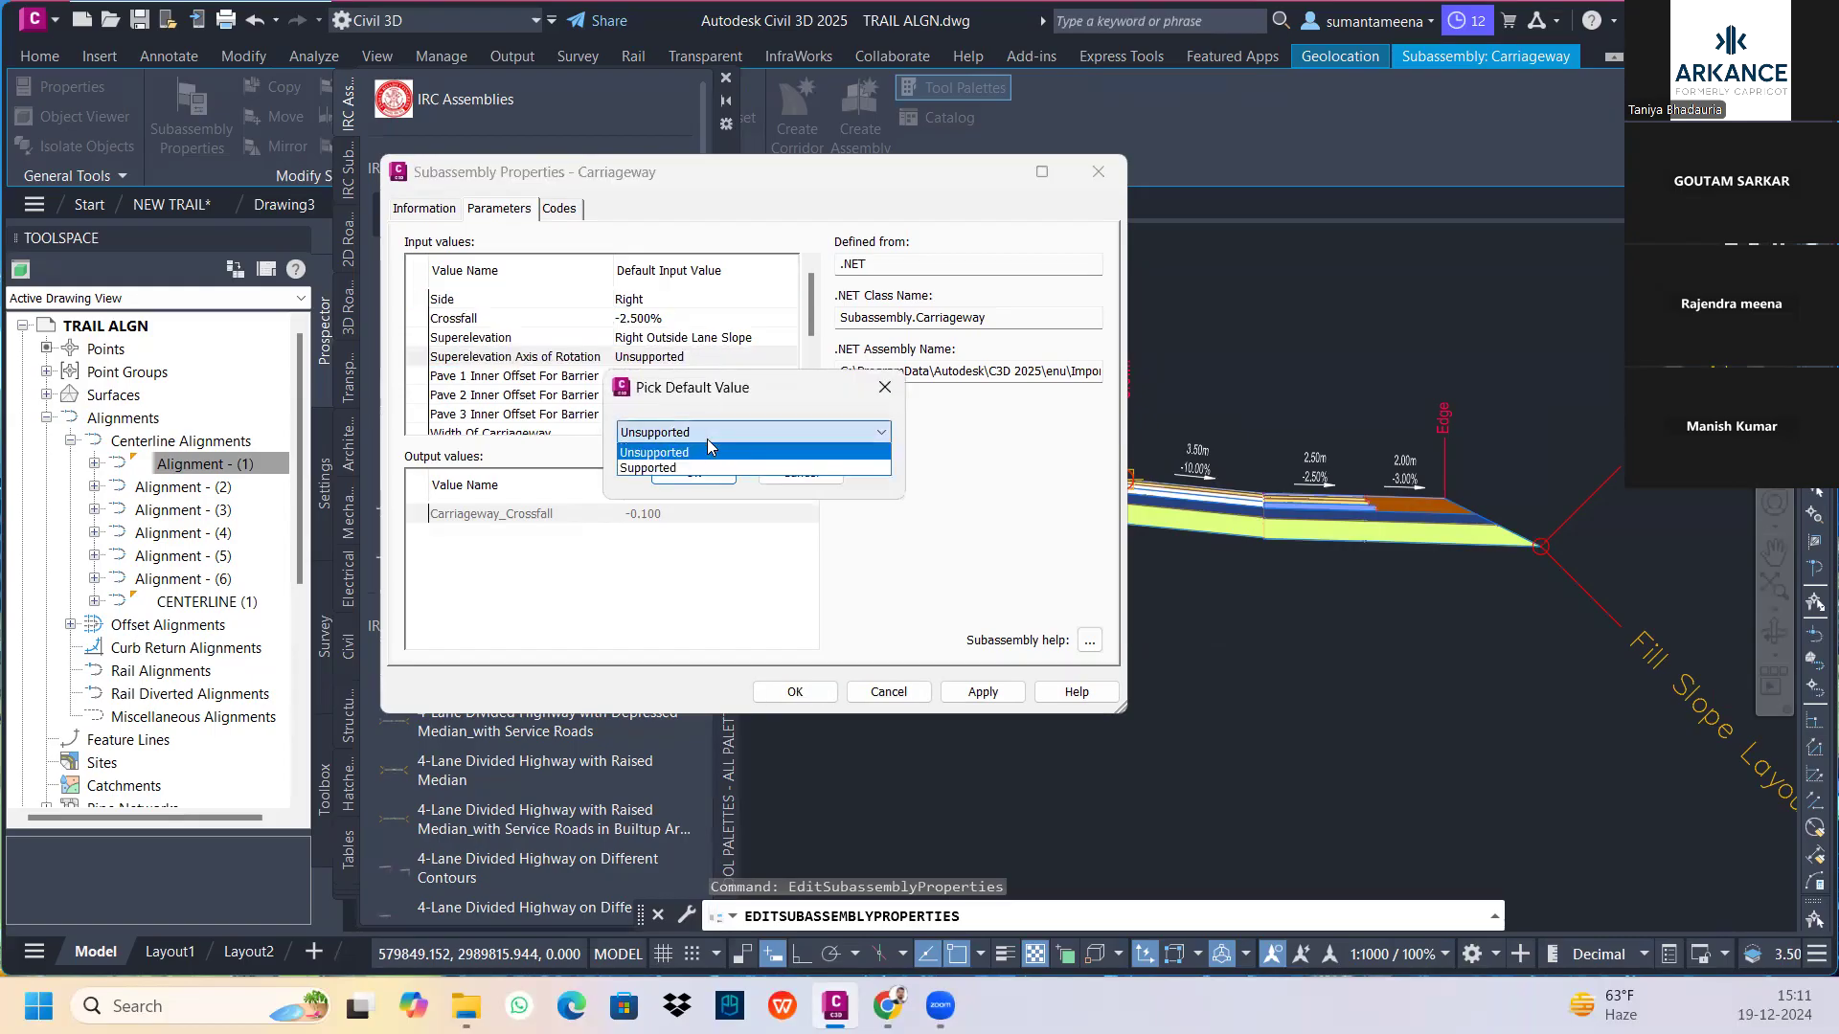
pyautogui.click(702, 468)
pyautogui.click(700, 474)
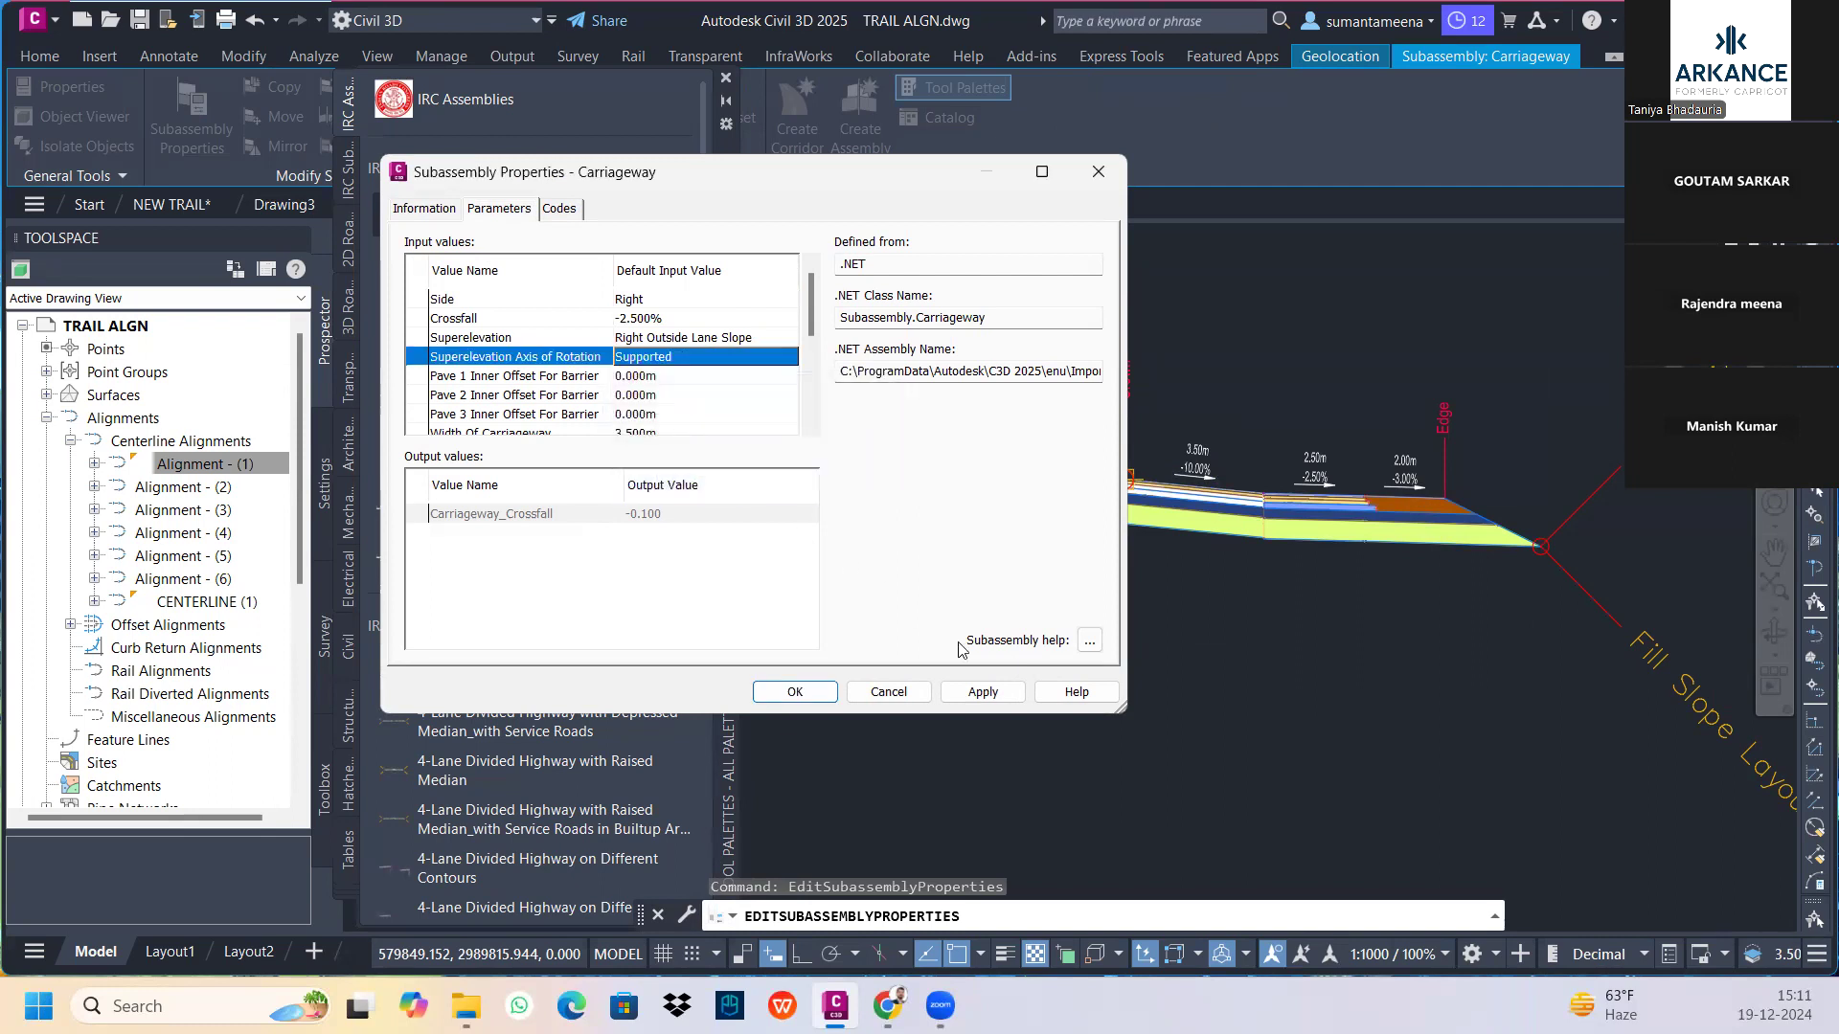
pyautogui.click(1000, 700)
# Review the right carriageway's width, layer depths and outer offsets, and accept the subassembly properties
pyautogui.scroll(-1, 681, 395)
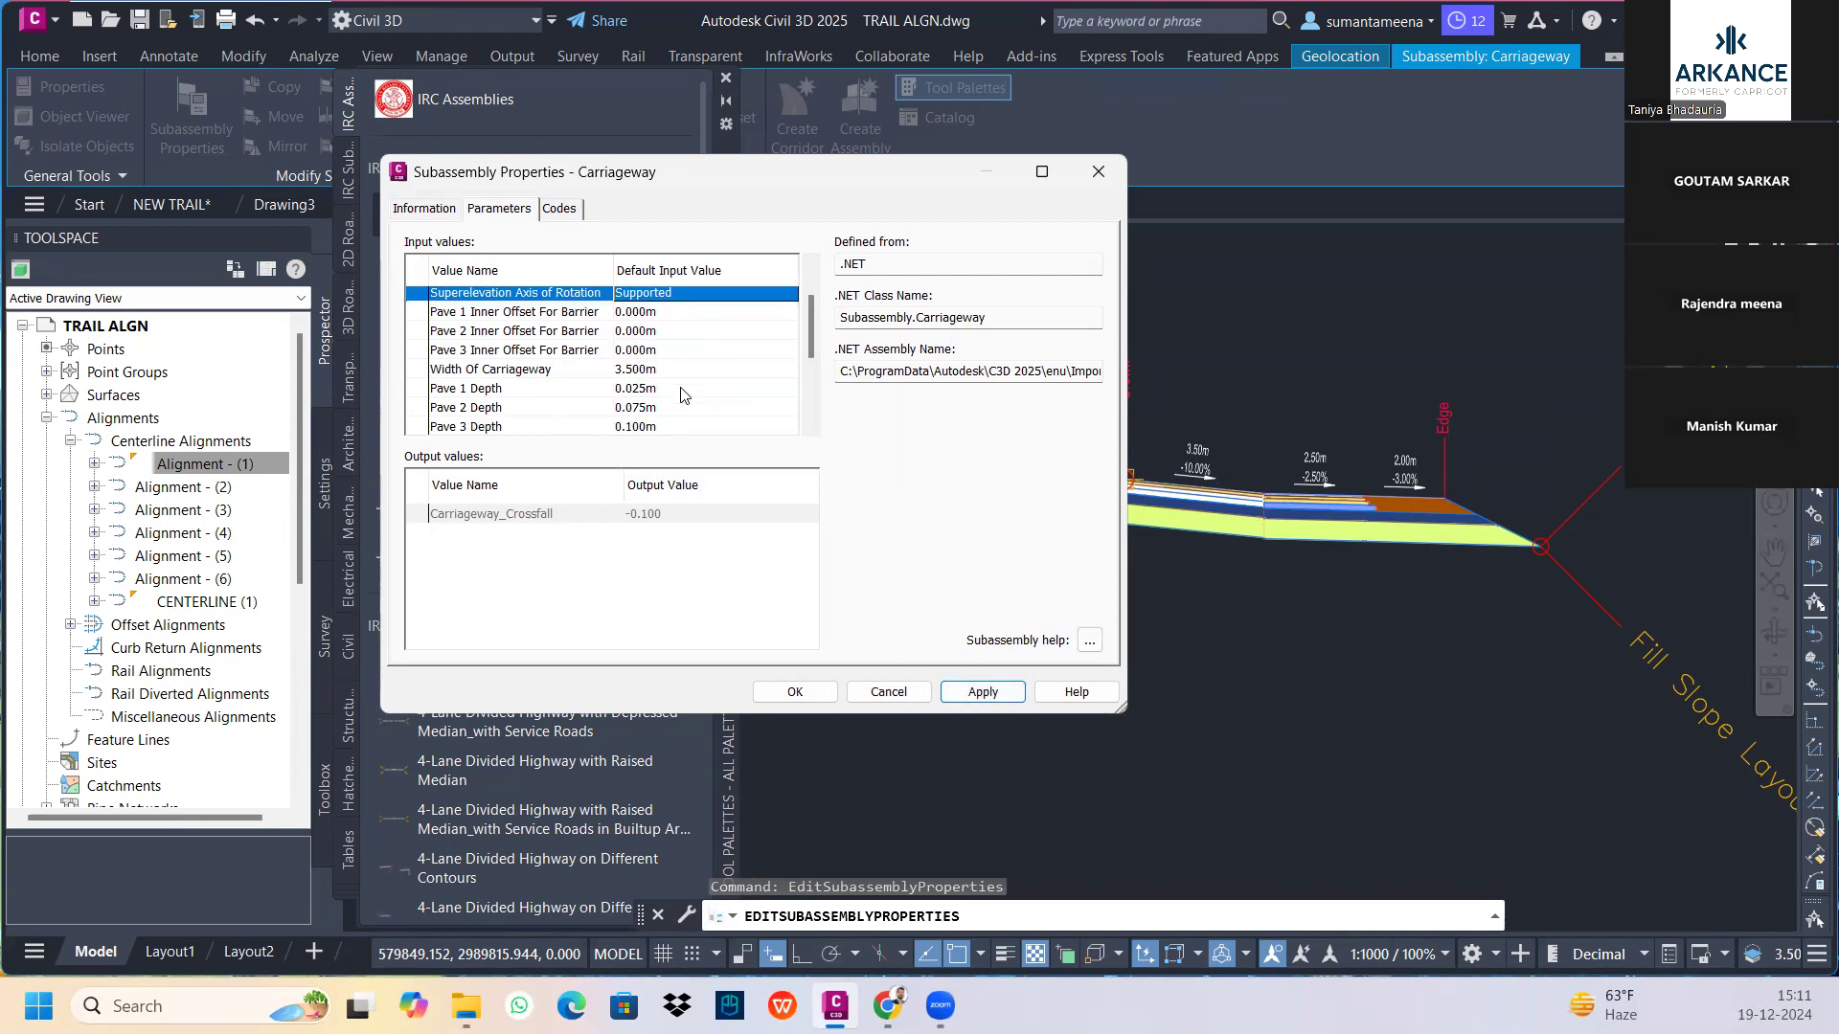
pyautogui.scroll(-3, 681, 394)
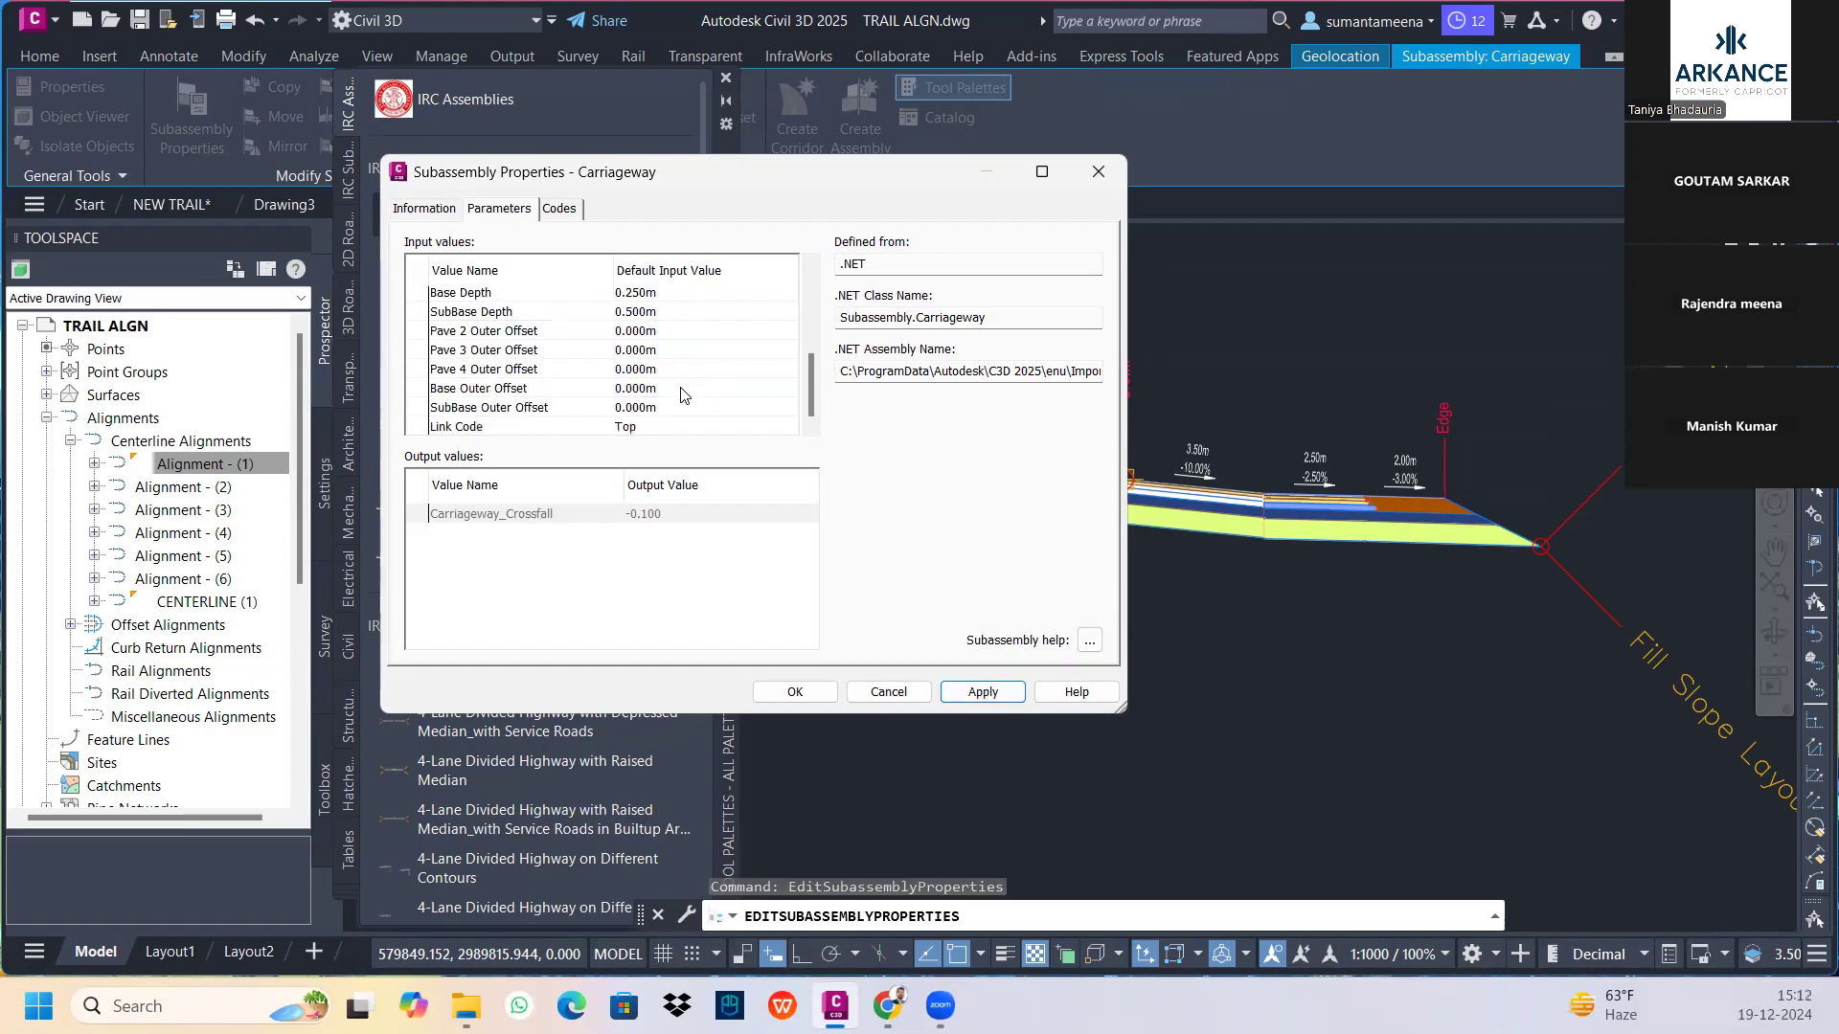
pyautogui.scroll(2, 680, 394)
pyautogui.scroll(2, 680, 394)
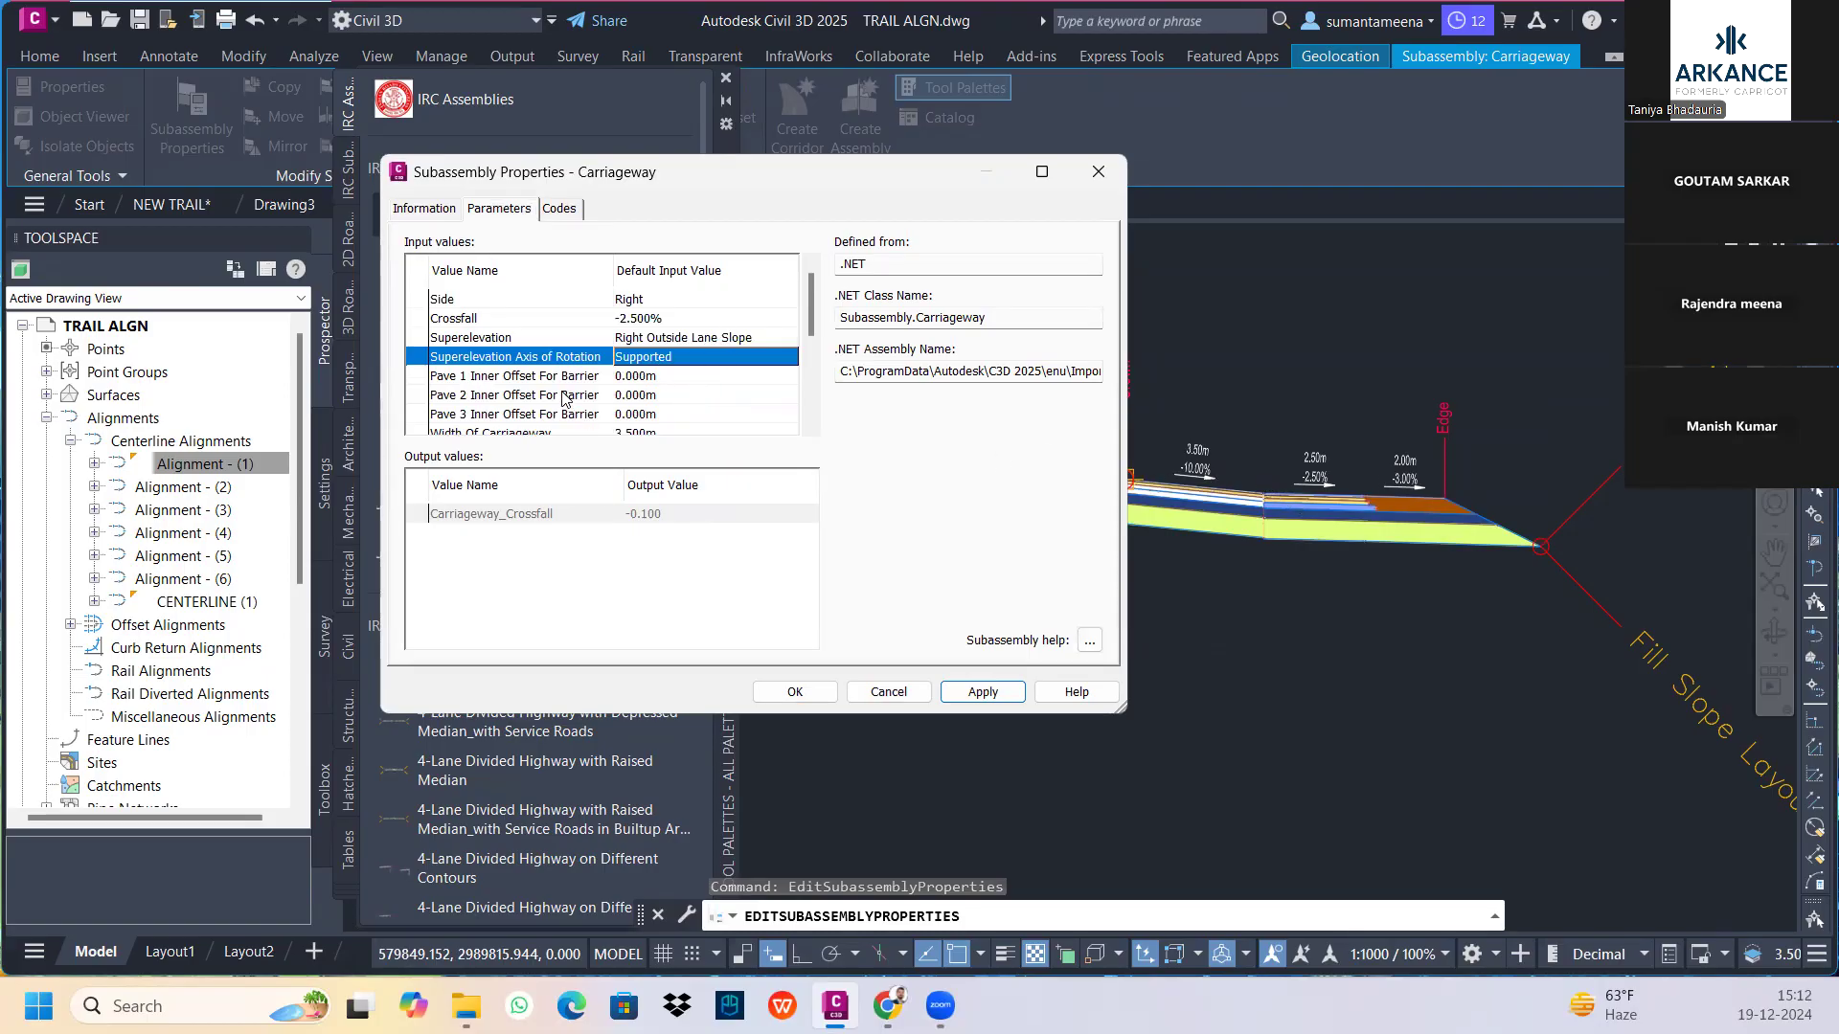
pyautogui.scroll(-1, 647, 386)
pyautogui.scroll(-1, 648, 386)
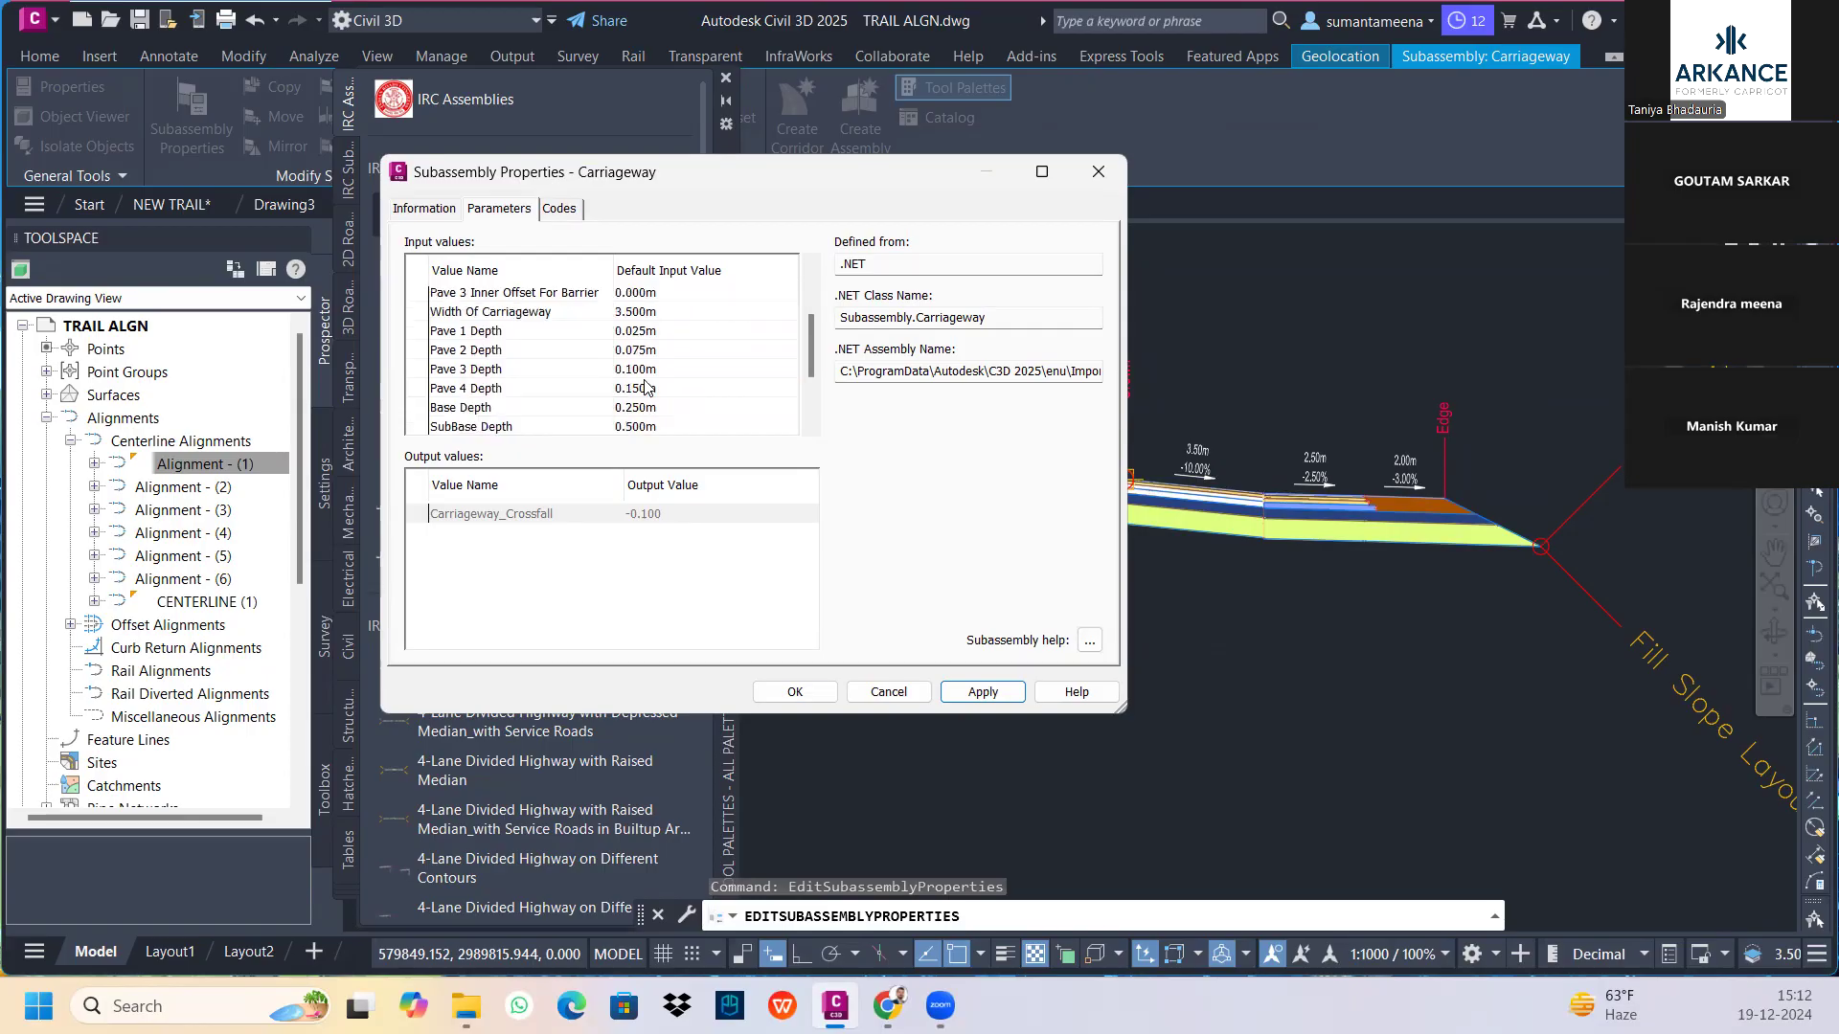
pyautogui.scroll(-2, 647, 386)
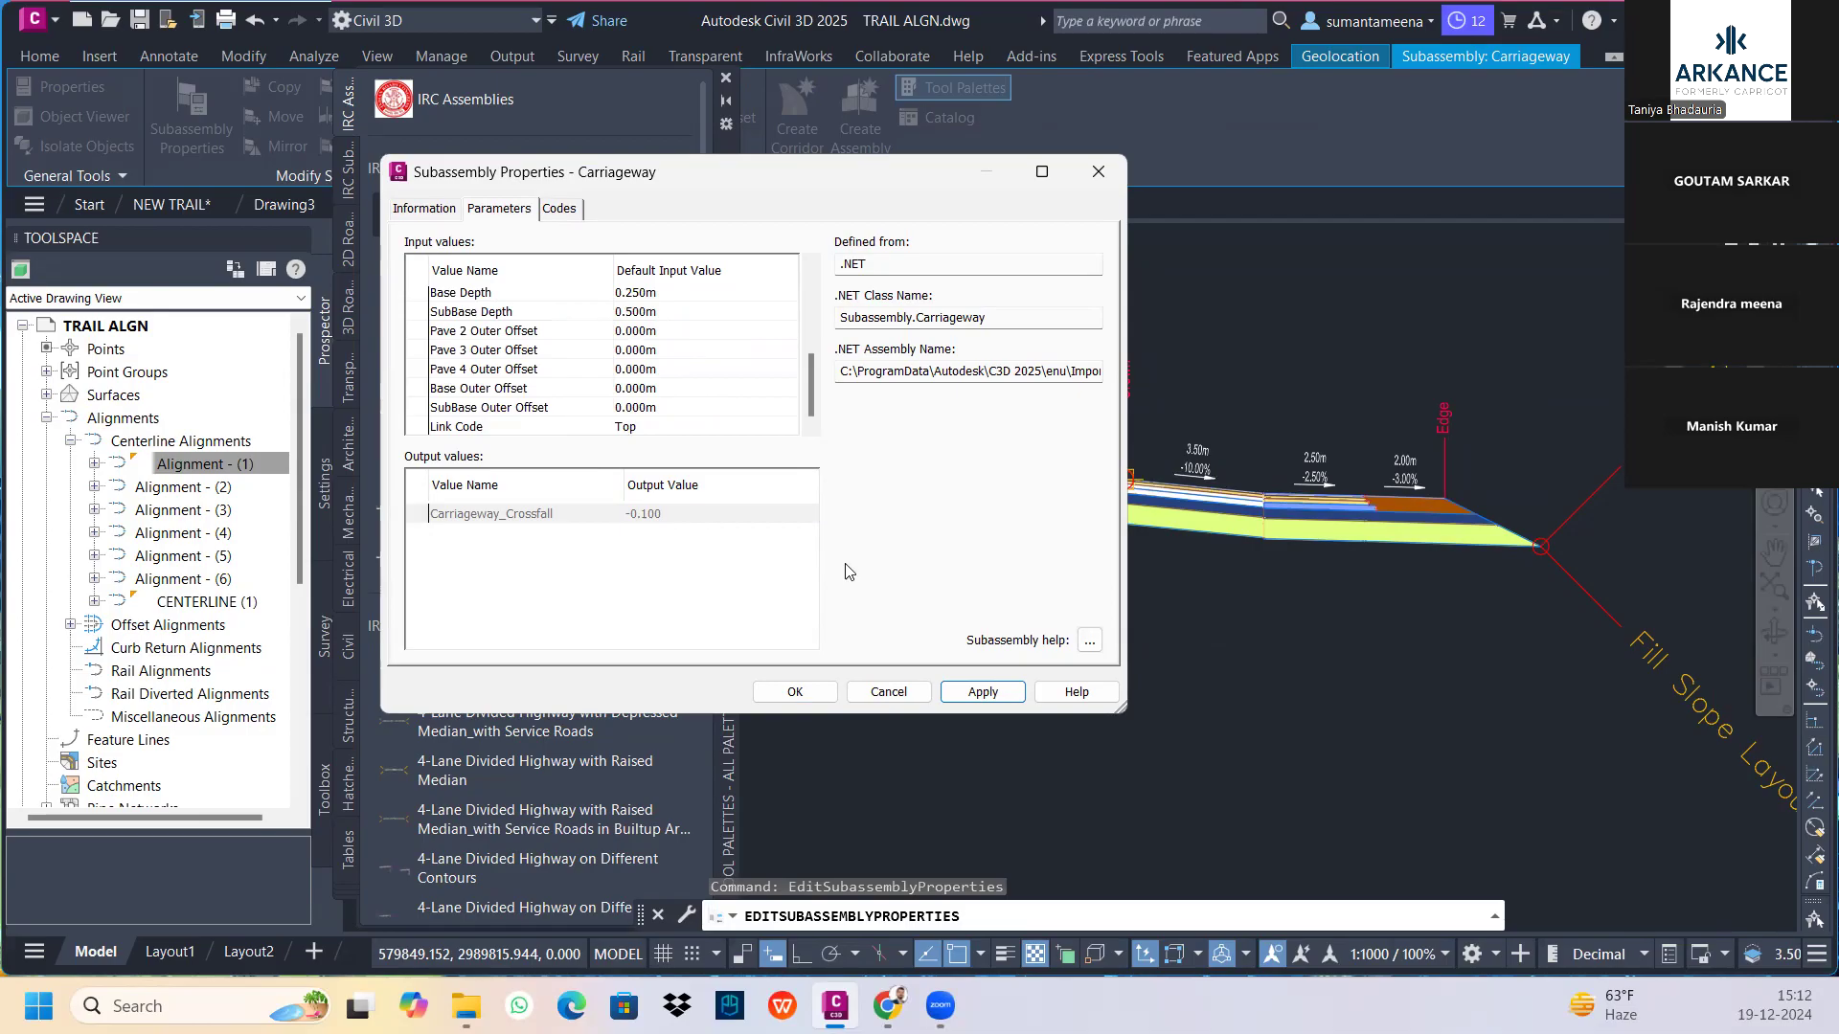
pyautogui.moveTo(820, 388); pyautogui.dragTo(821, 304)
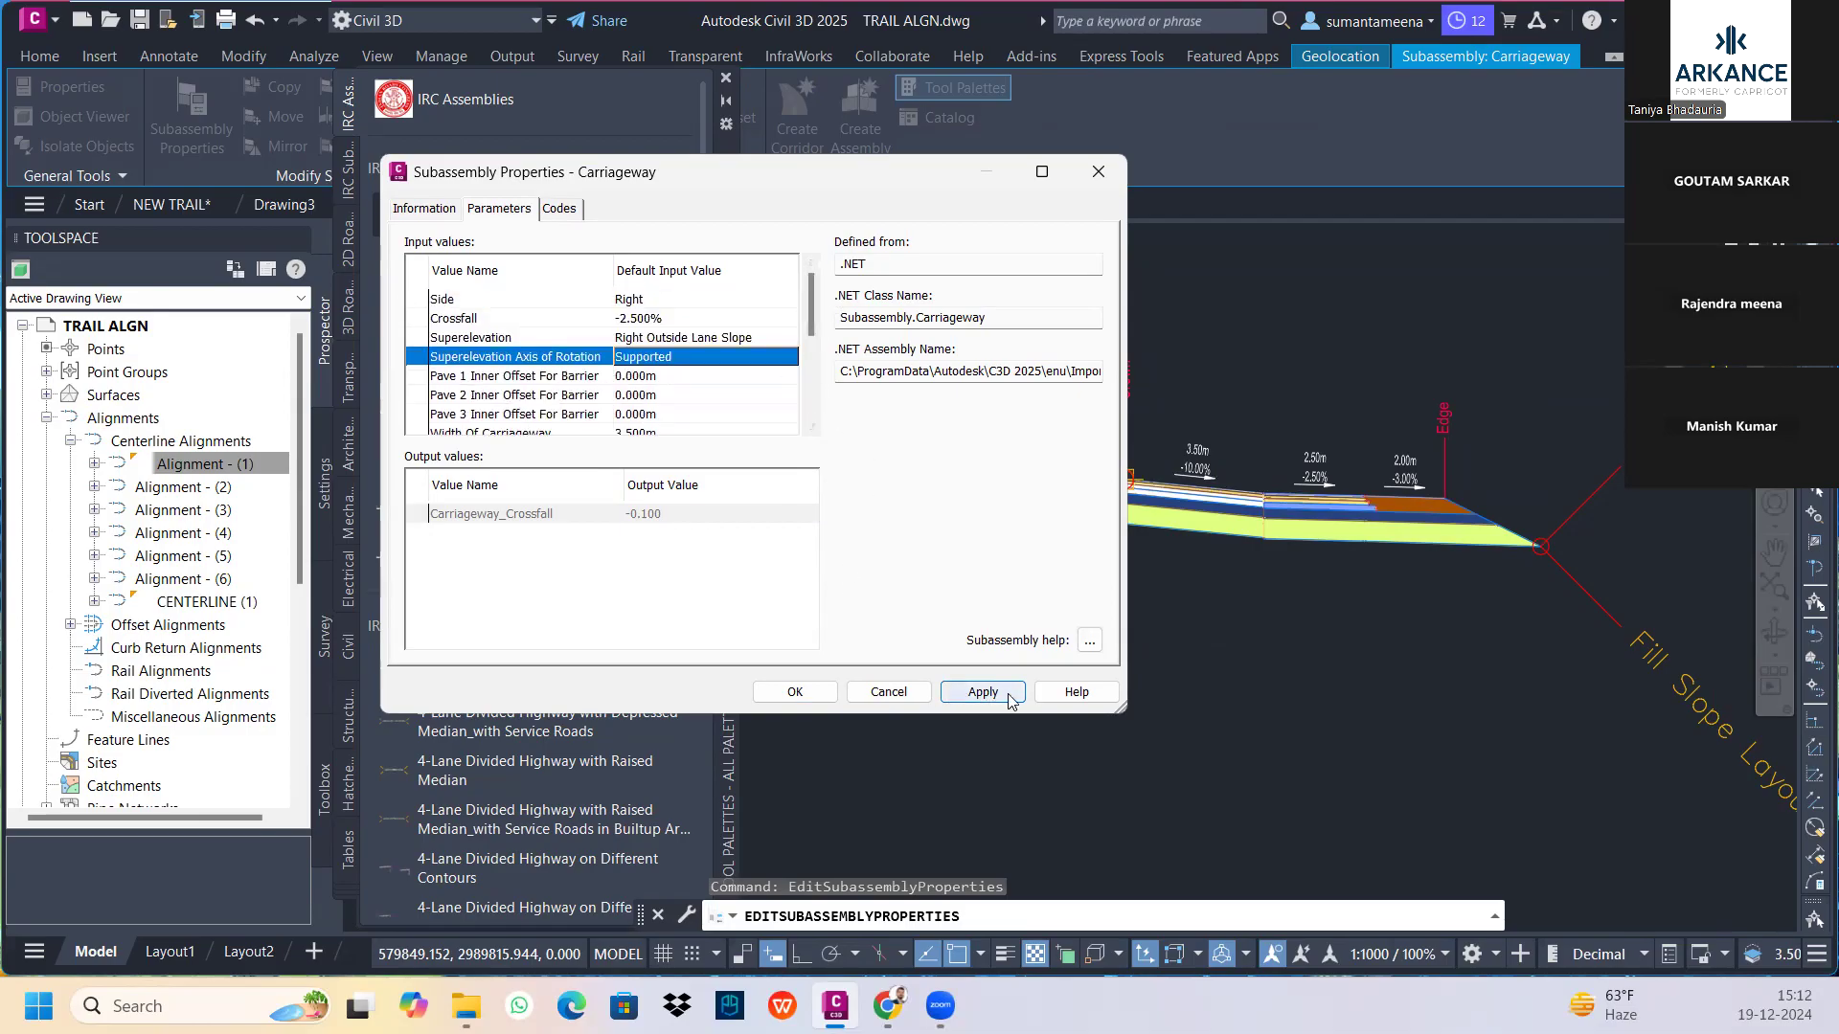
pyautogui.click(794, 691)
# Display the input parameters of the right Shoulder_with_CrashBarrier subassembly, keeping the shoulder's cross-section visible
pyautogui.scroll(4, 1235, 513)
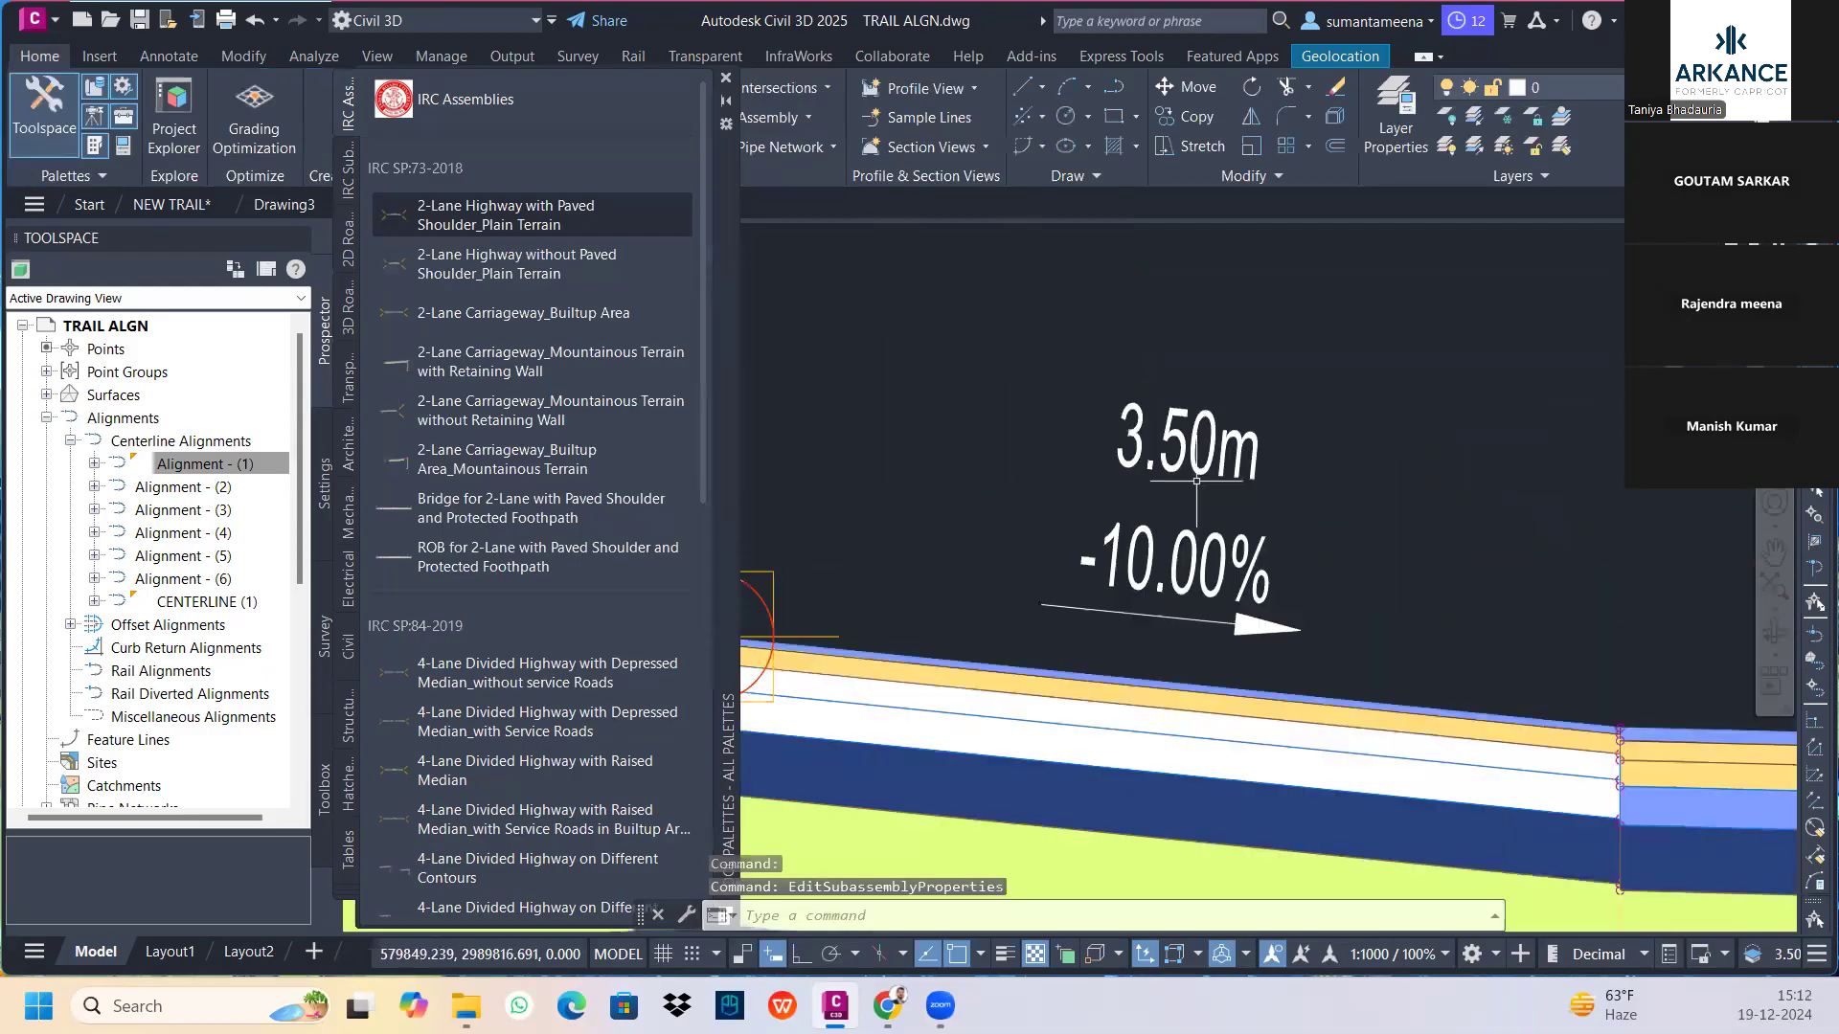
pyautogui.scroll(-2, 1277, 544)
pyautogui.click(1418, 575)
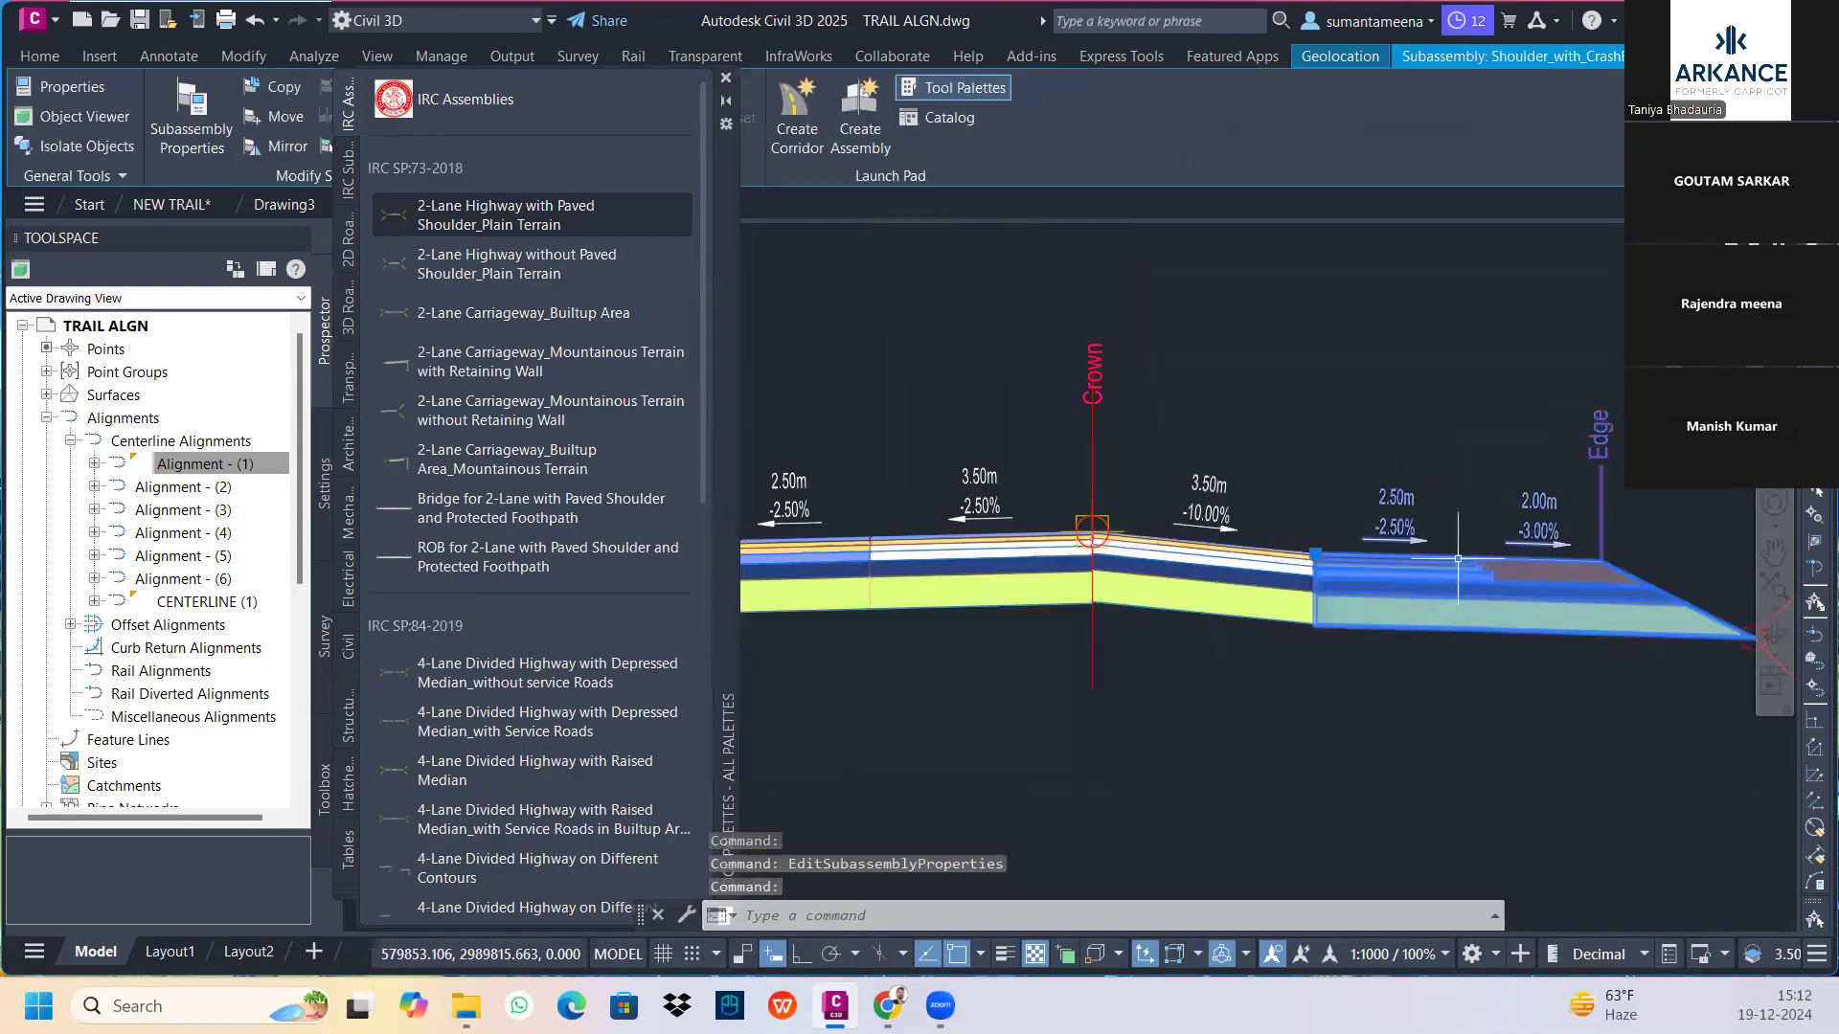
pyautogui.rightClick(1460, 575)
pyautogui.click(1540, 627)
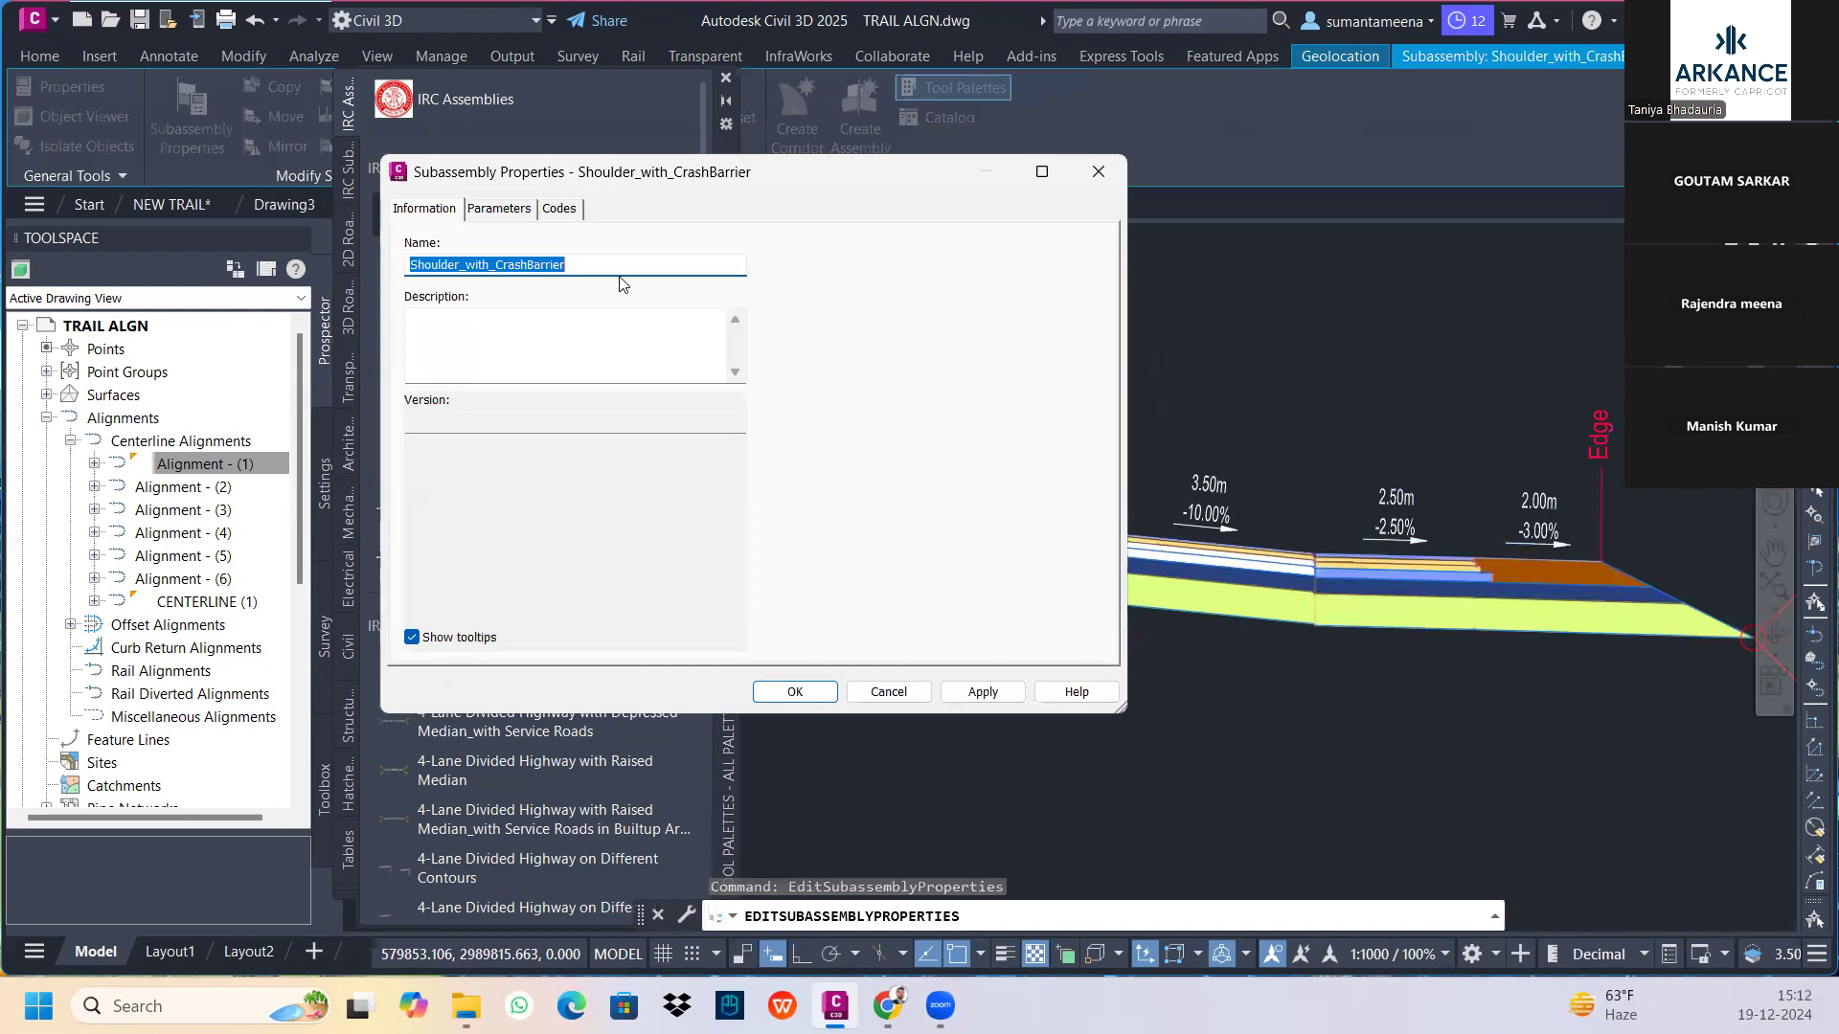
pyautogui.click(512, 215)
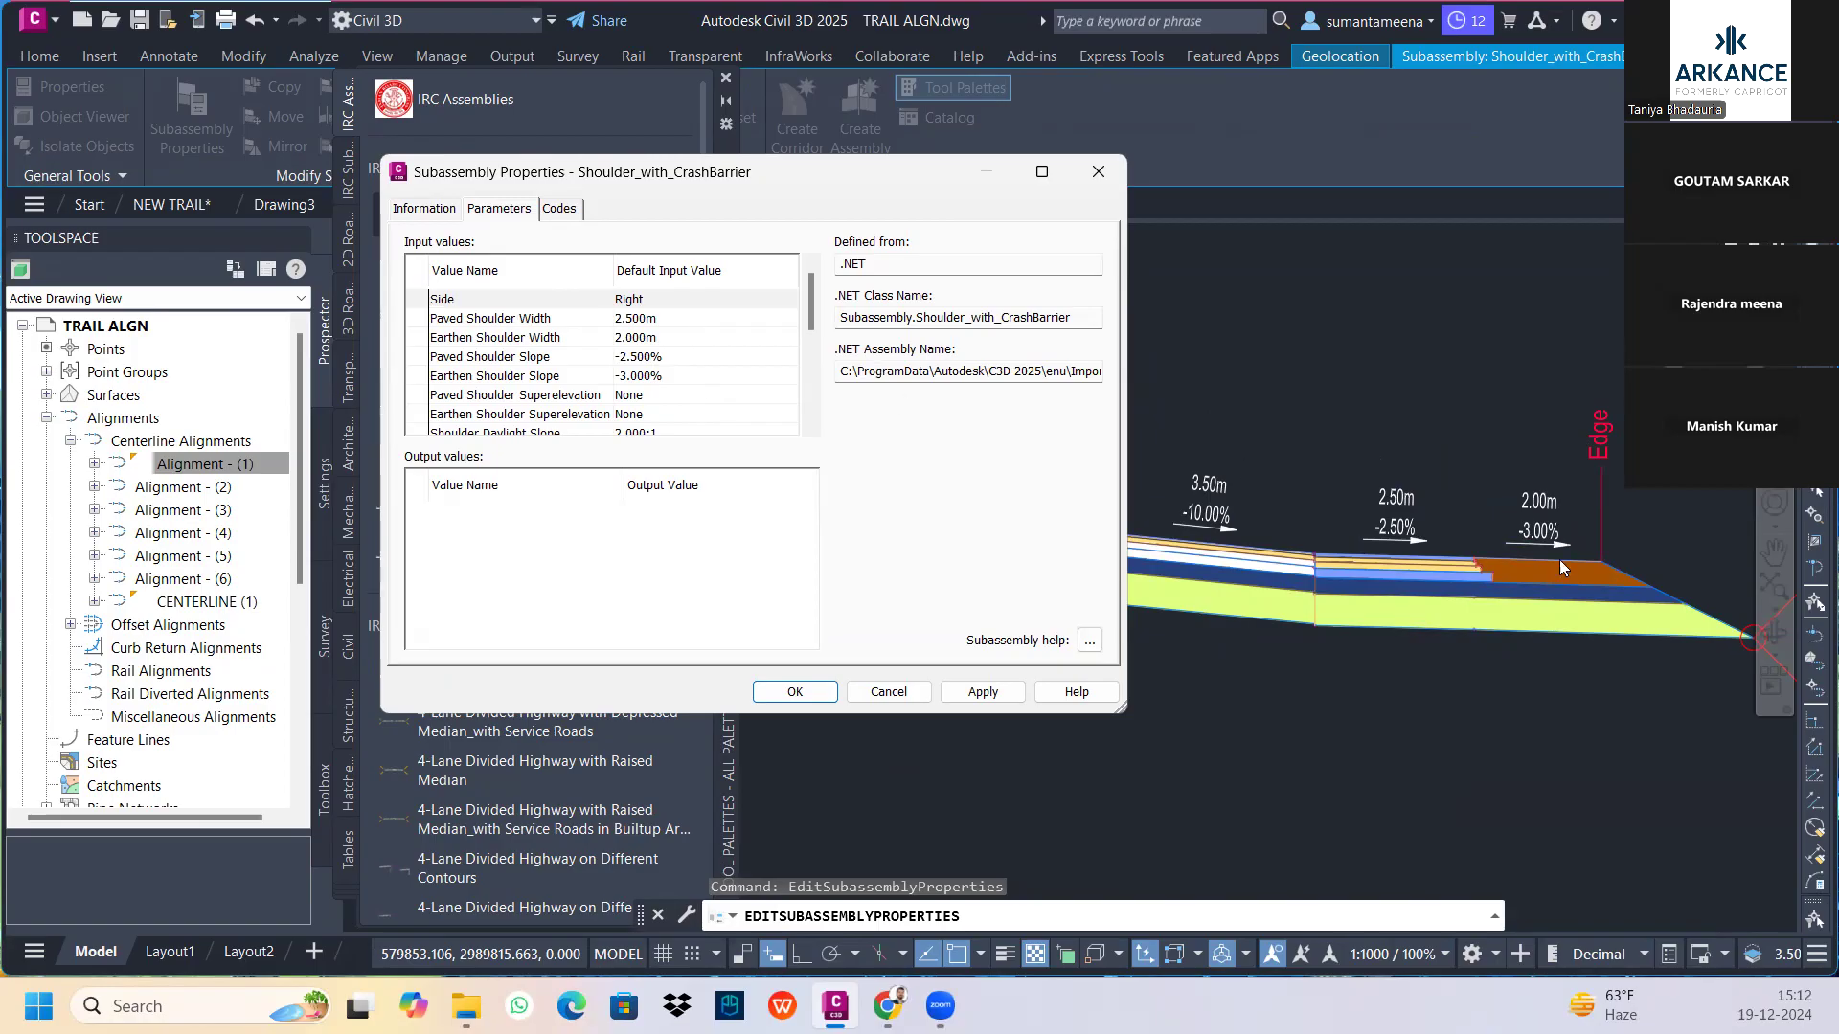
# Set the right shoulder's Paved Shoulder Slope to -3.000% and accept the subassembly change
pyautogui.click(681, 359)
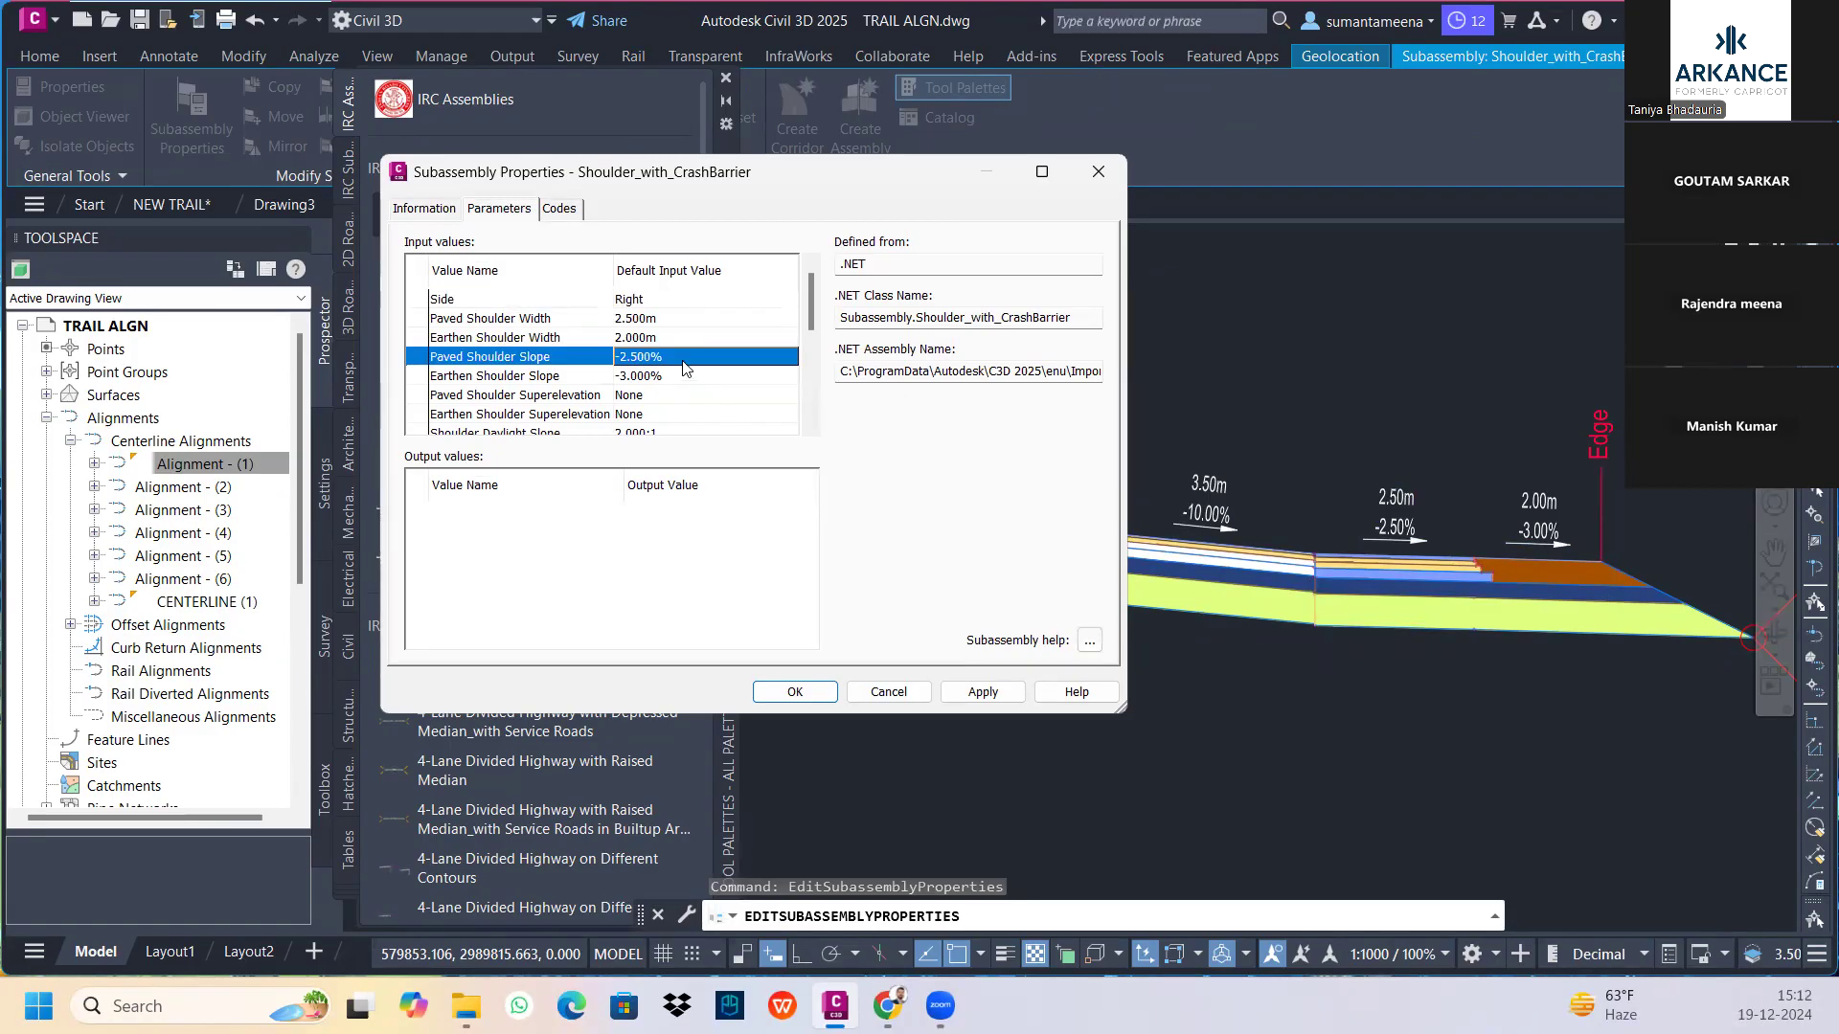
pyautogui.click(673, 362)
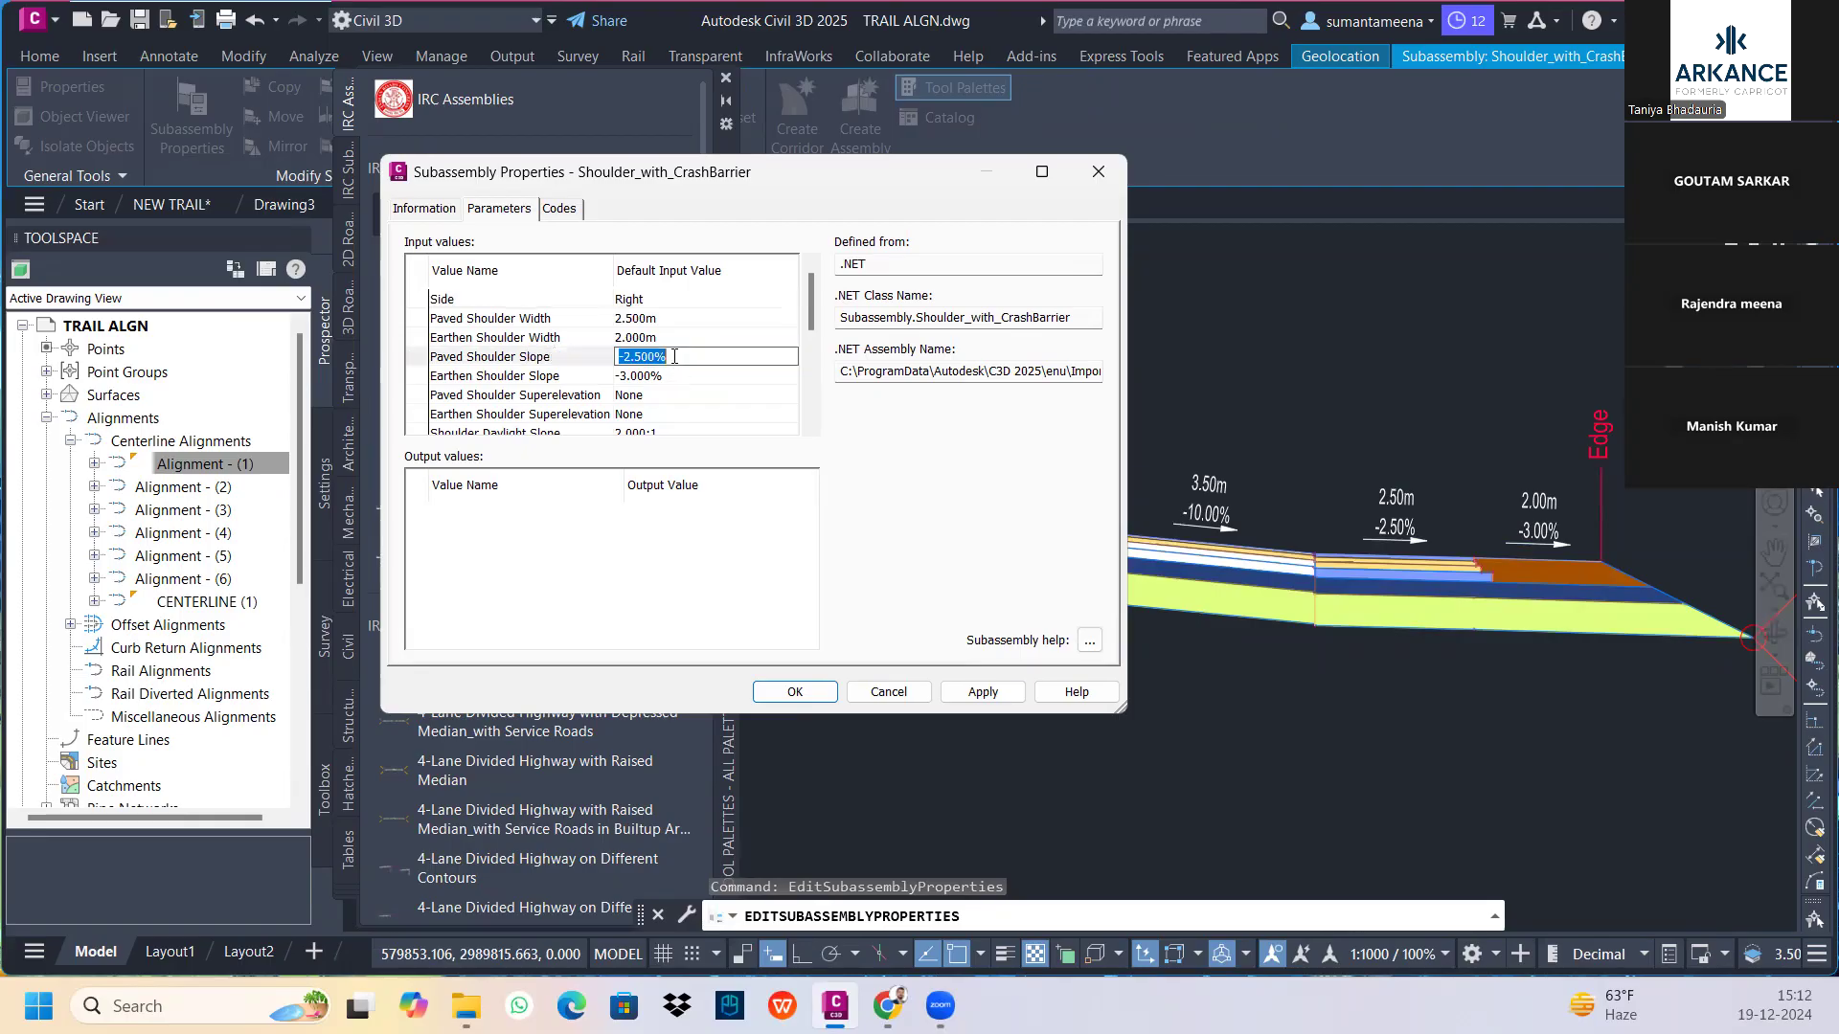
pyautogui.moveTo(682, 357); pyautogui.dragTo(627, 357)
pyautogui.write('3')
pyautogui.press('Return')
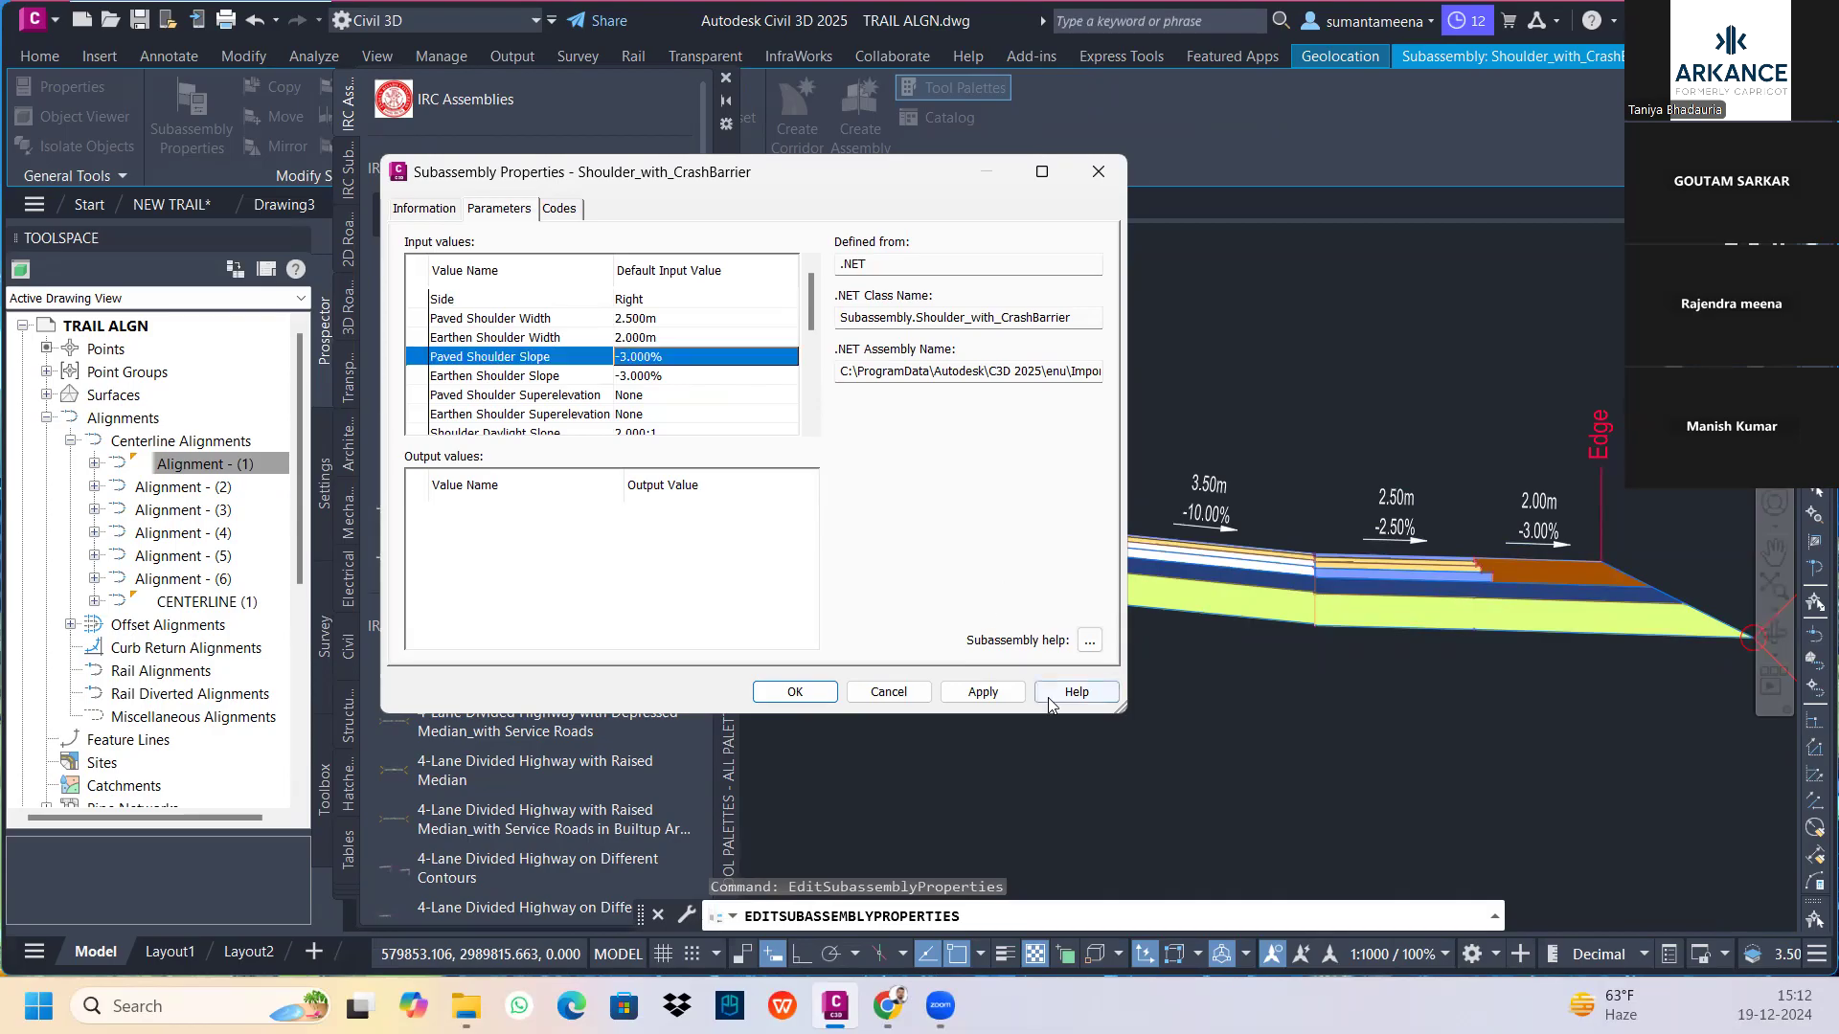
pyautogui.click(983, 692)
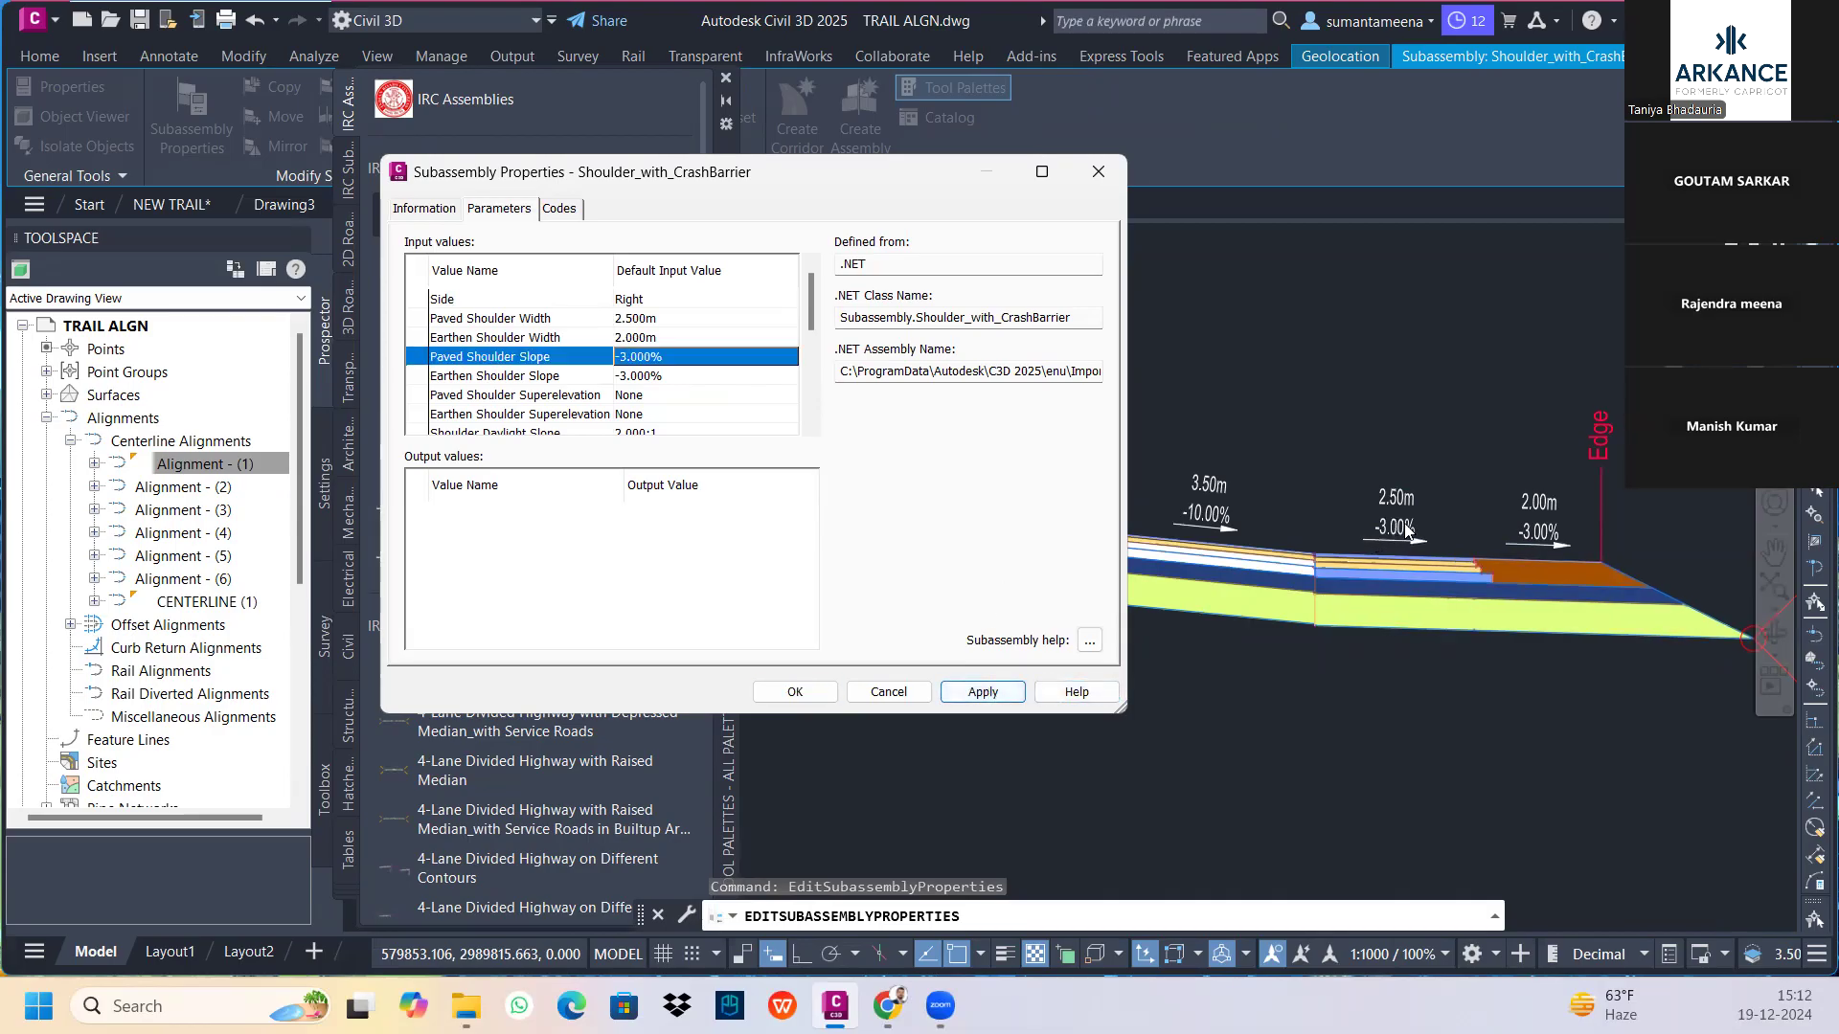
pyautogui.click(825, 698)
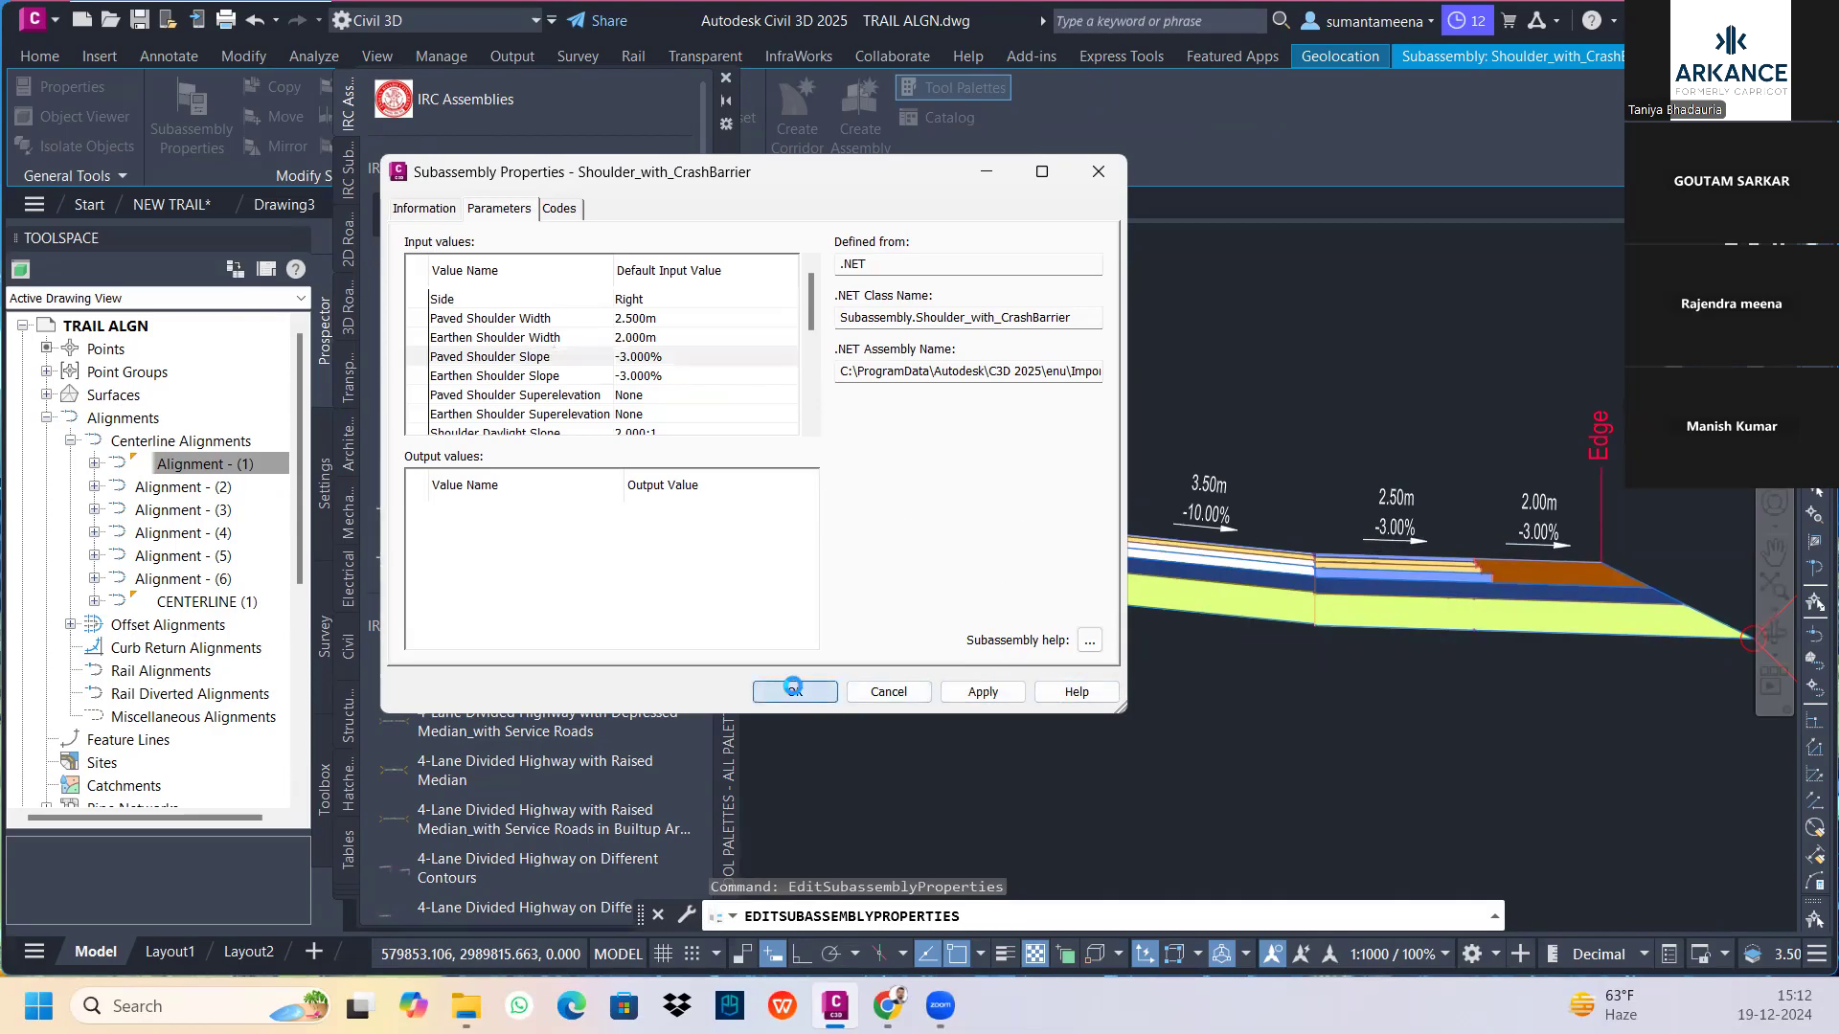
# Reopen the input parameters of the right Carriageway subassembly with its slope label in view
pyautogui.scroll(4, 1205, 517)
pyautogui.click(1199, 515)
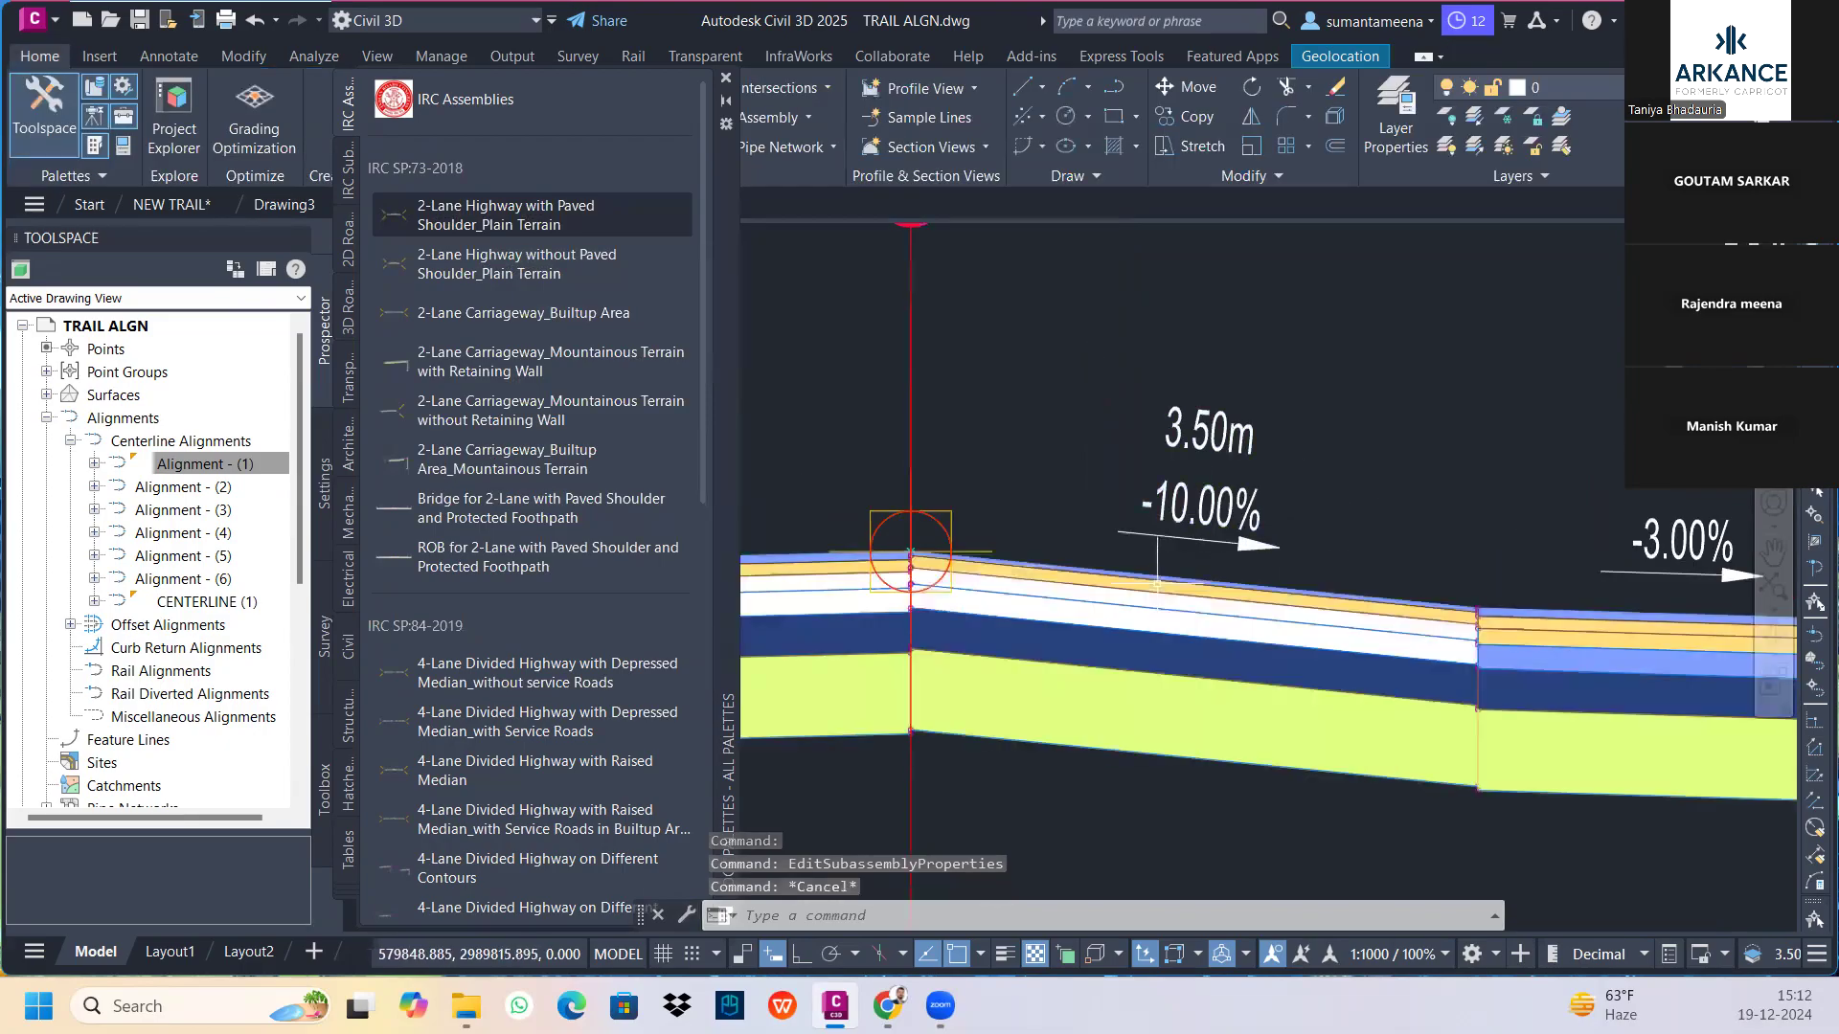
pyautogui.scroll(2, 1158, 587)
pyautogui.rightClick(1158, 579)
pyautogui.click(1232, 628)
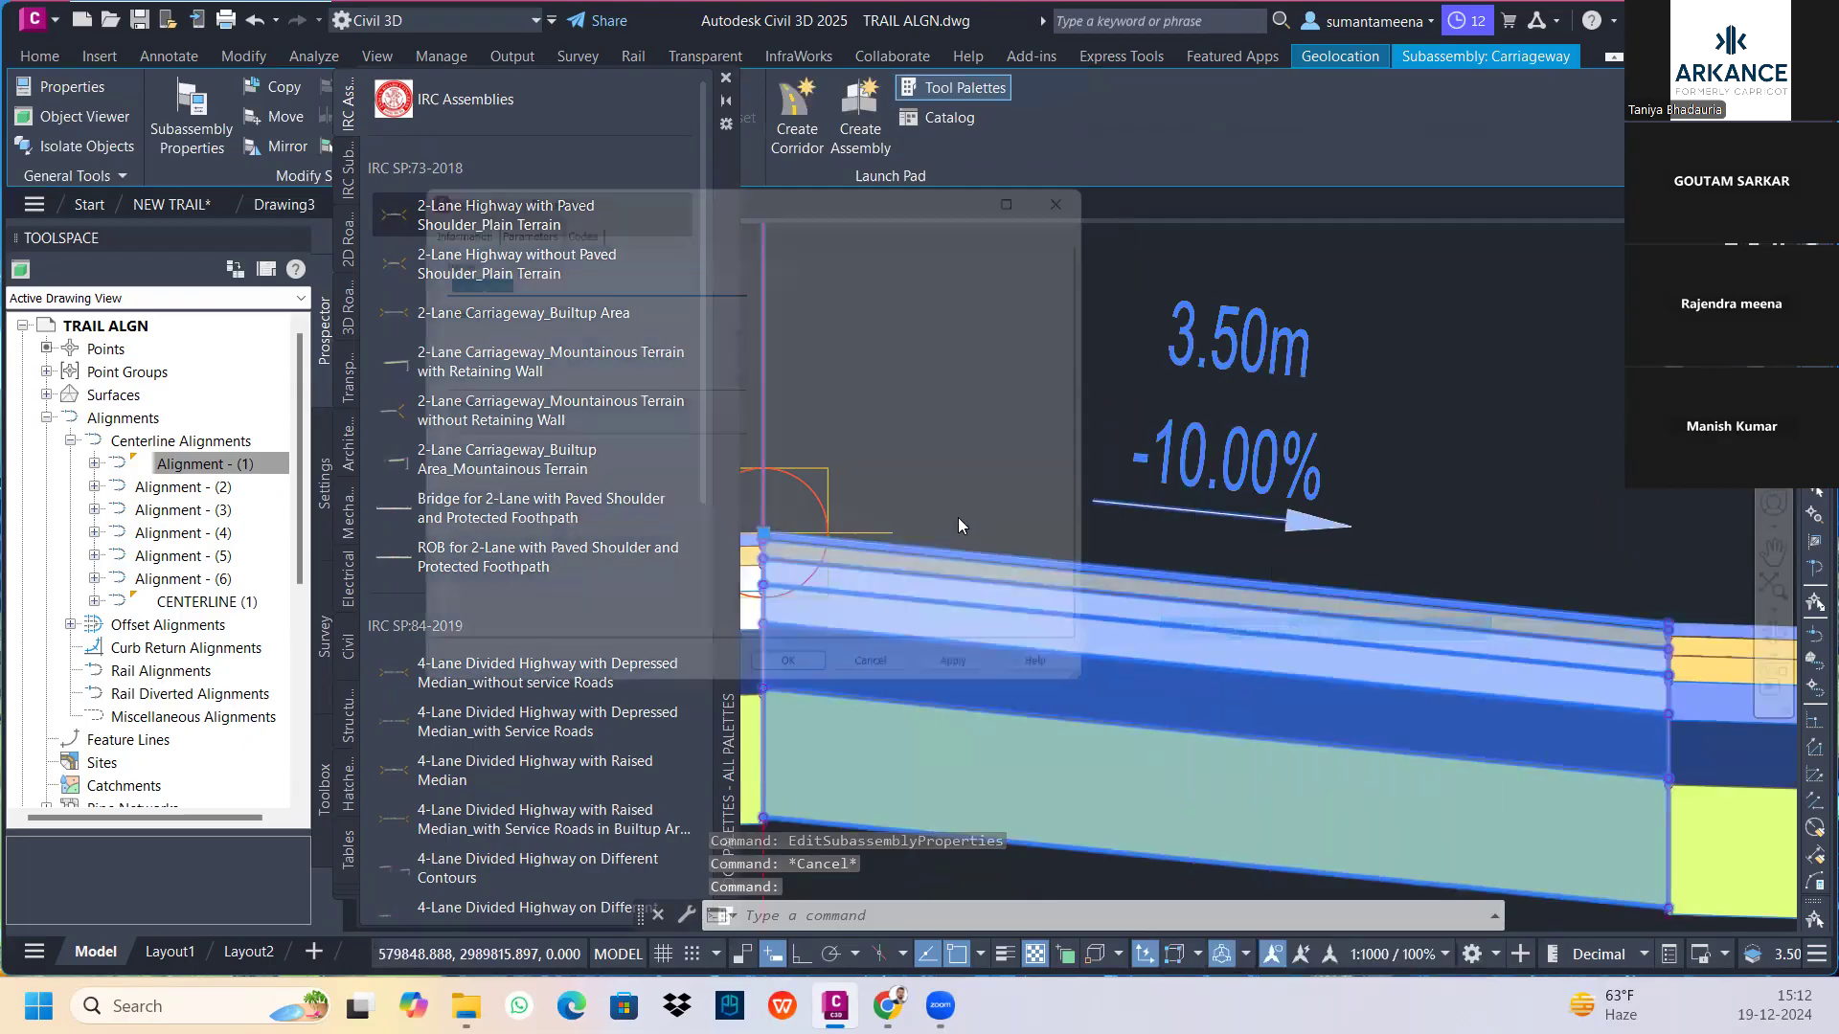
pyautogui.click(499, 209)
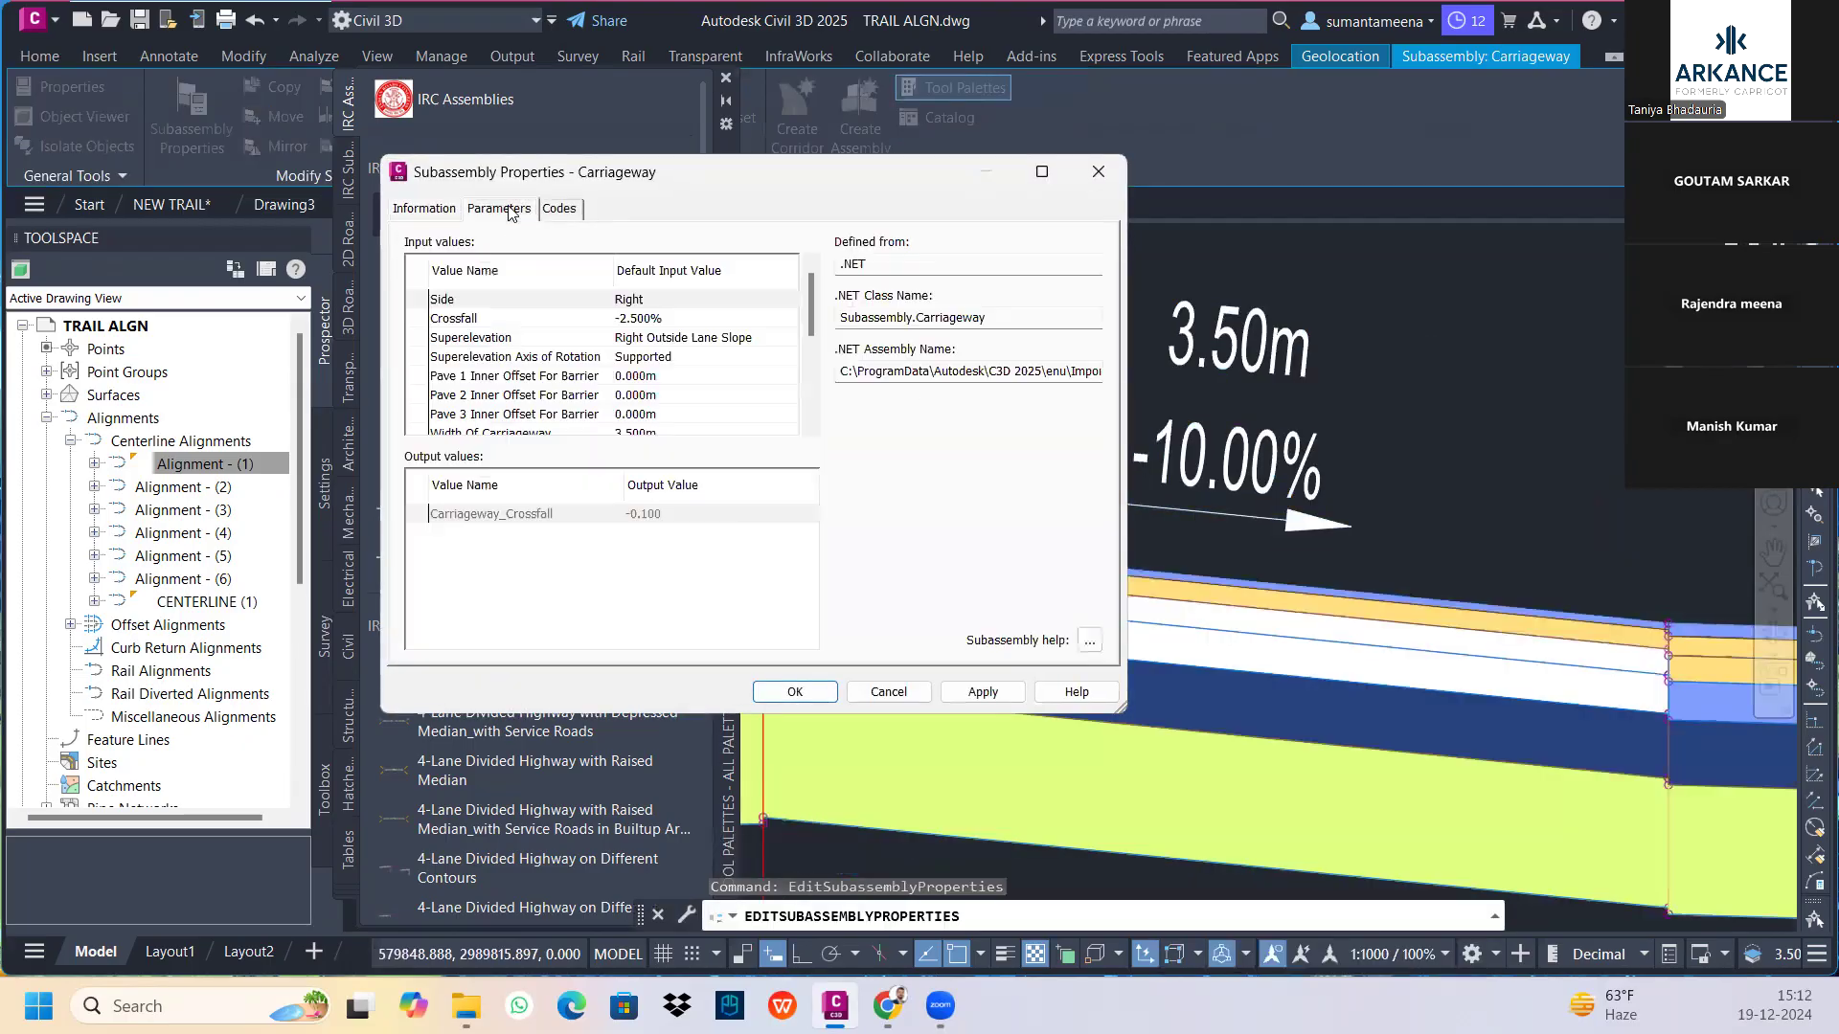
# Set the right carriageway's superelevation to None and apply the change to the cross-section
pyautogui.click(649, 322)
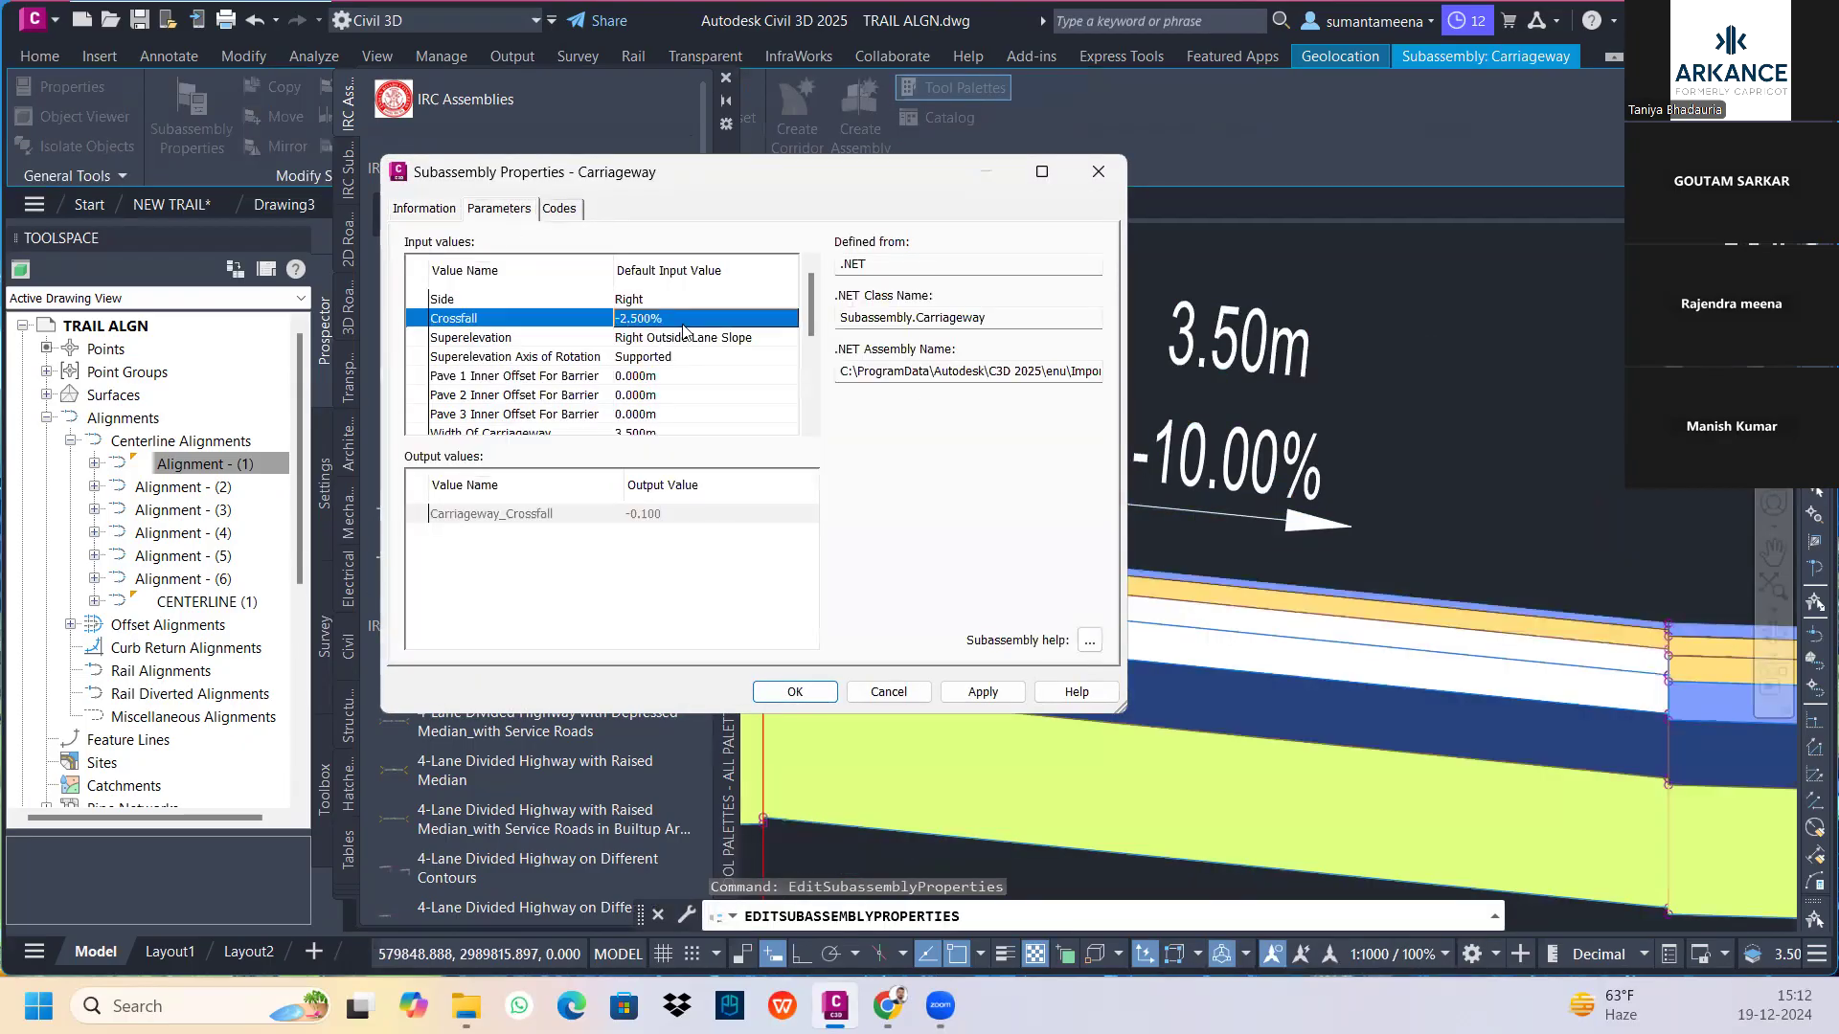
pyautogui.click(737, 344)
pyautogui.click(737, 343)
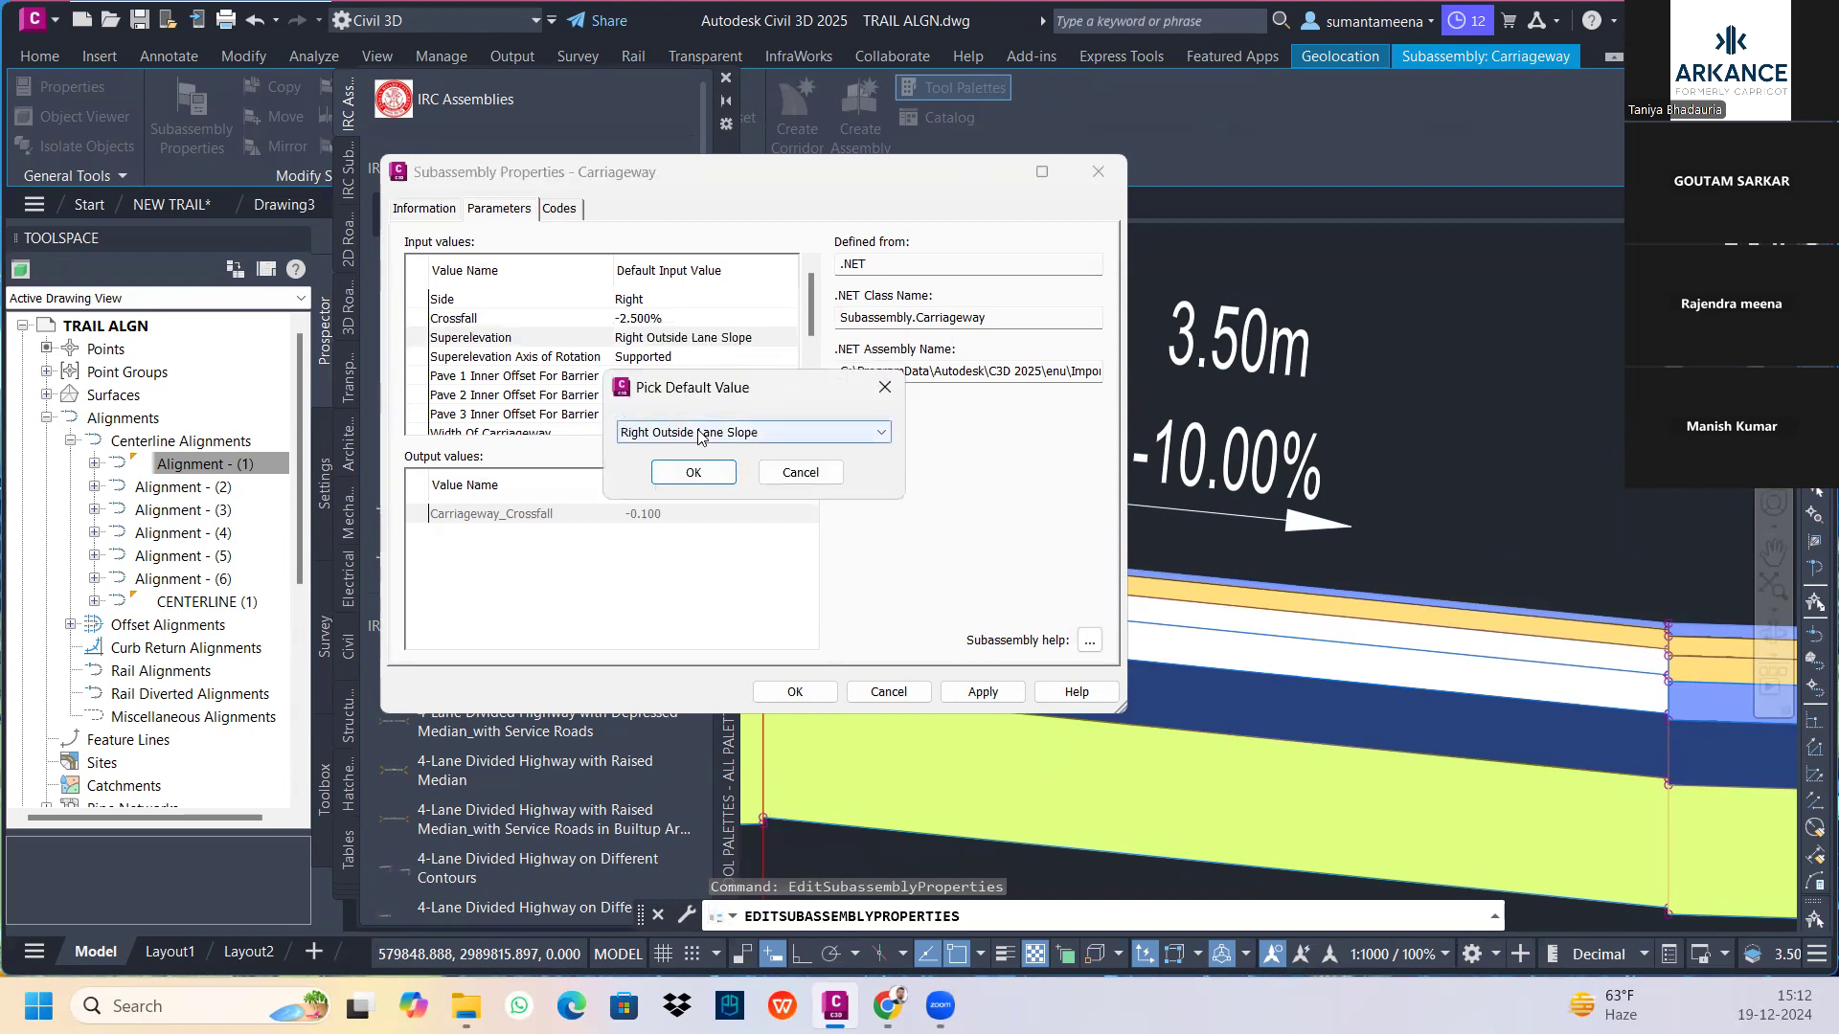
pyautogui.click(694, 432)
pyautogui.click(670, 575)
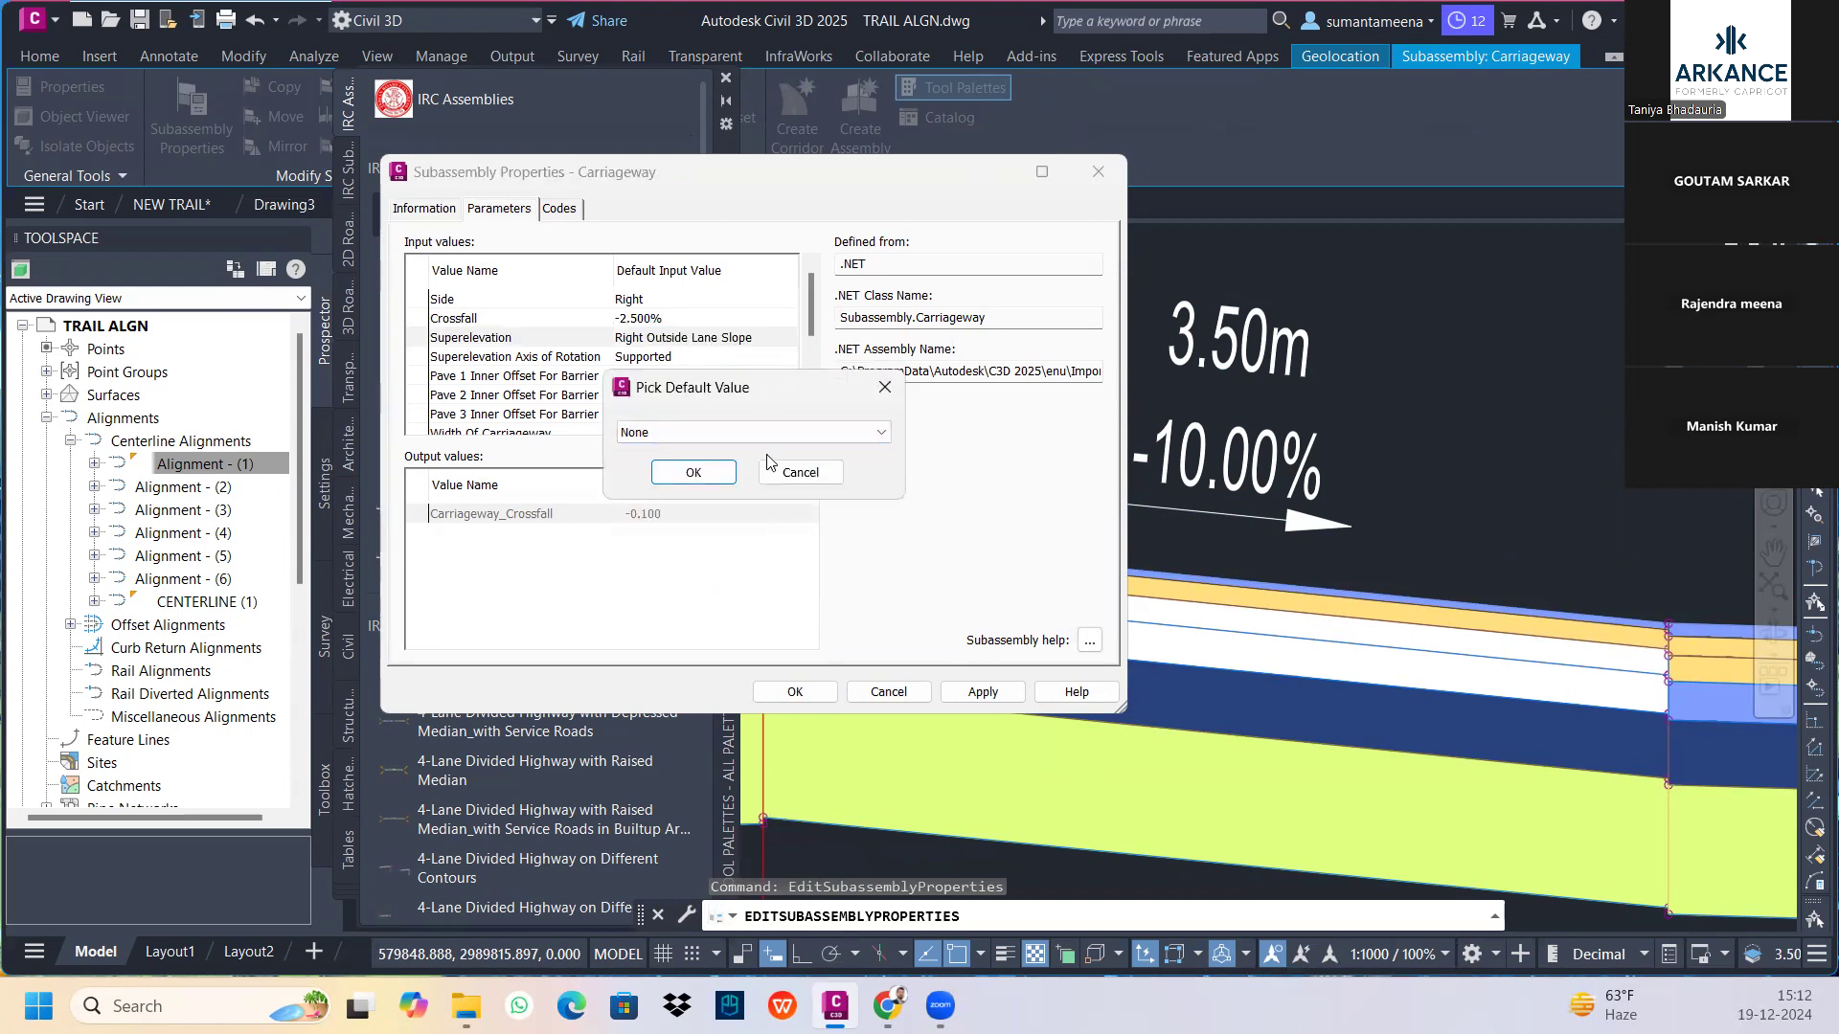
pyautogui.click(694, 472)
pyautogui.click(986, 692)
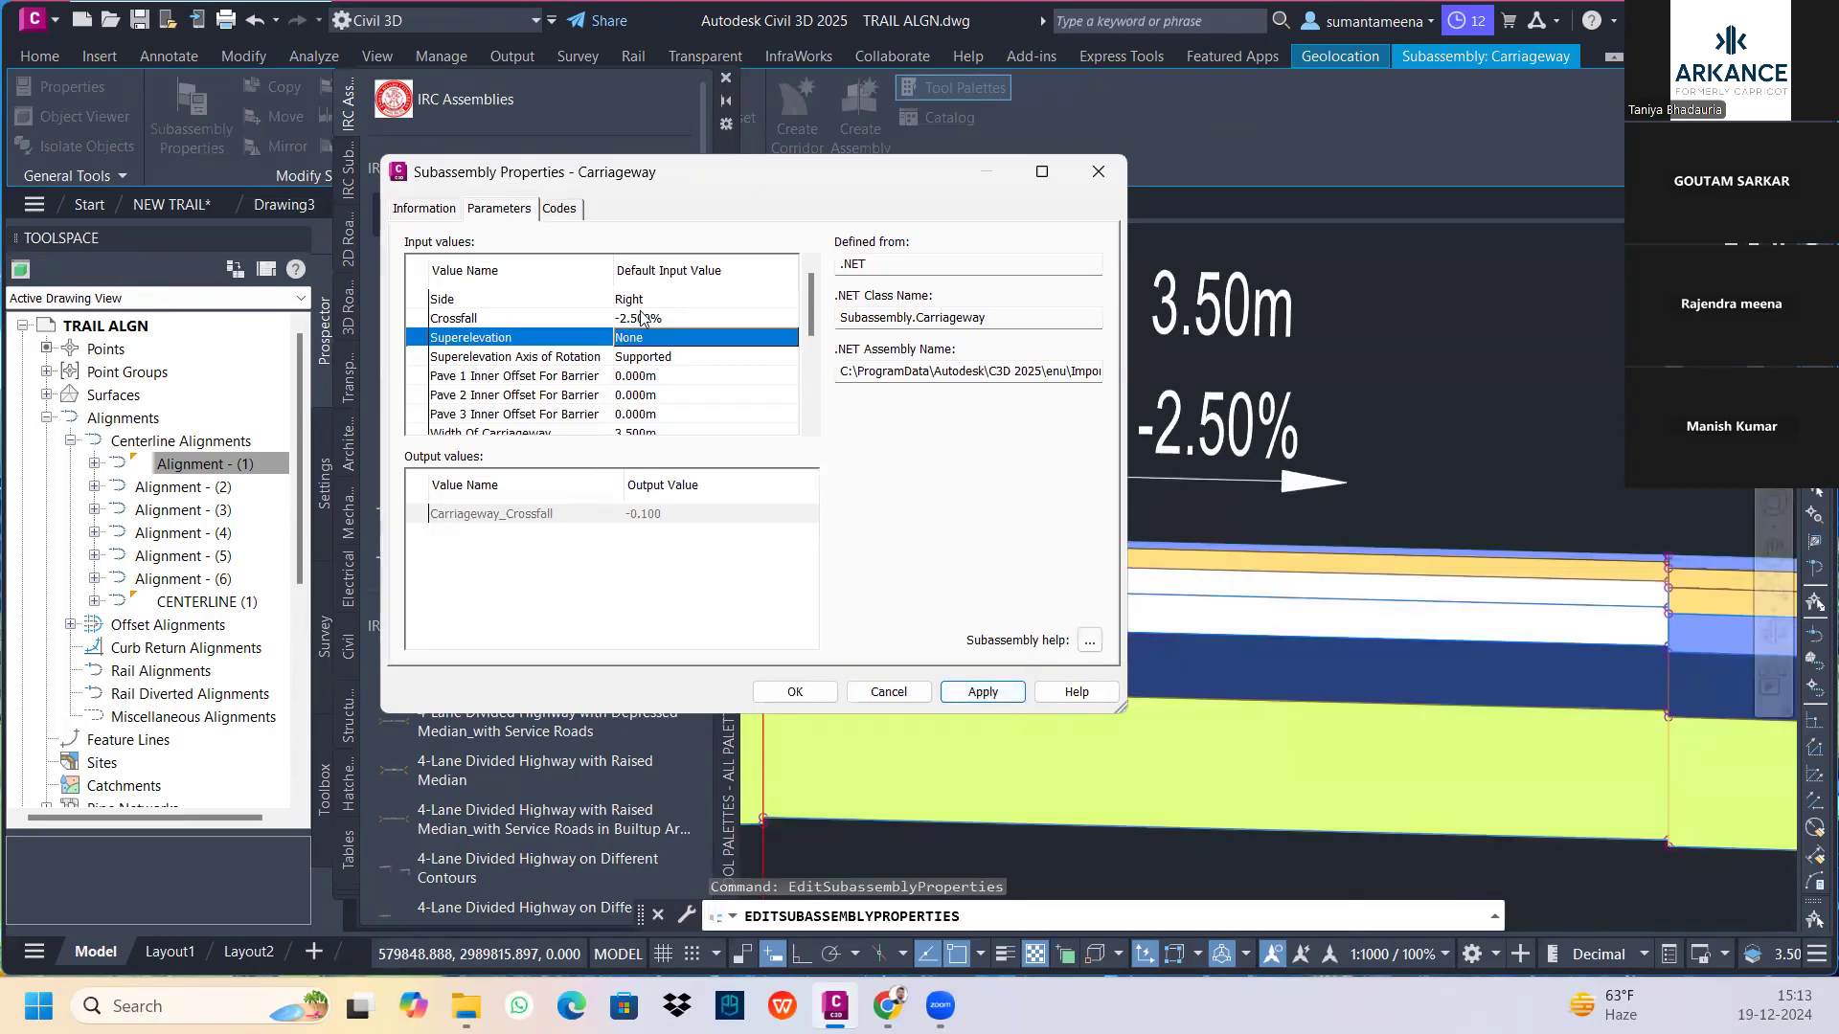
# Set the right carriageway's superelevation back to Right Outside Lane Slope and apply it
pyautogui.click(702, 339)
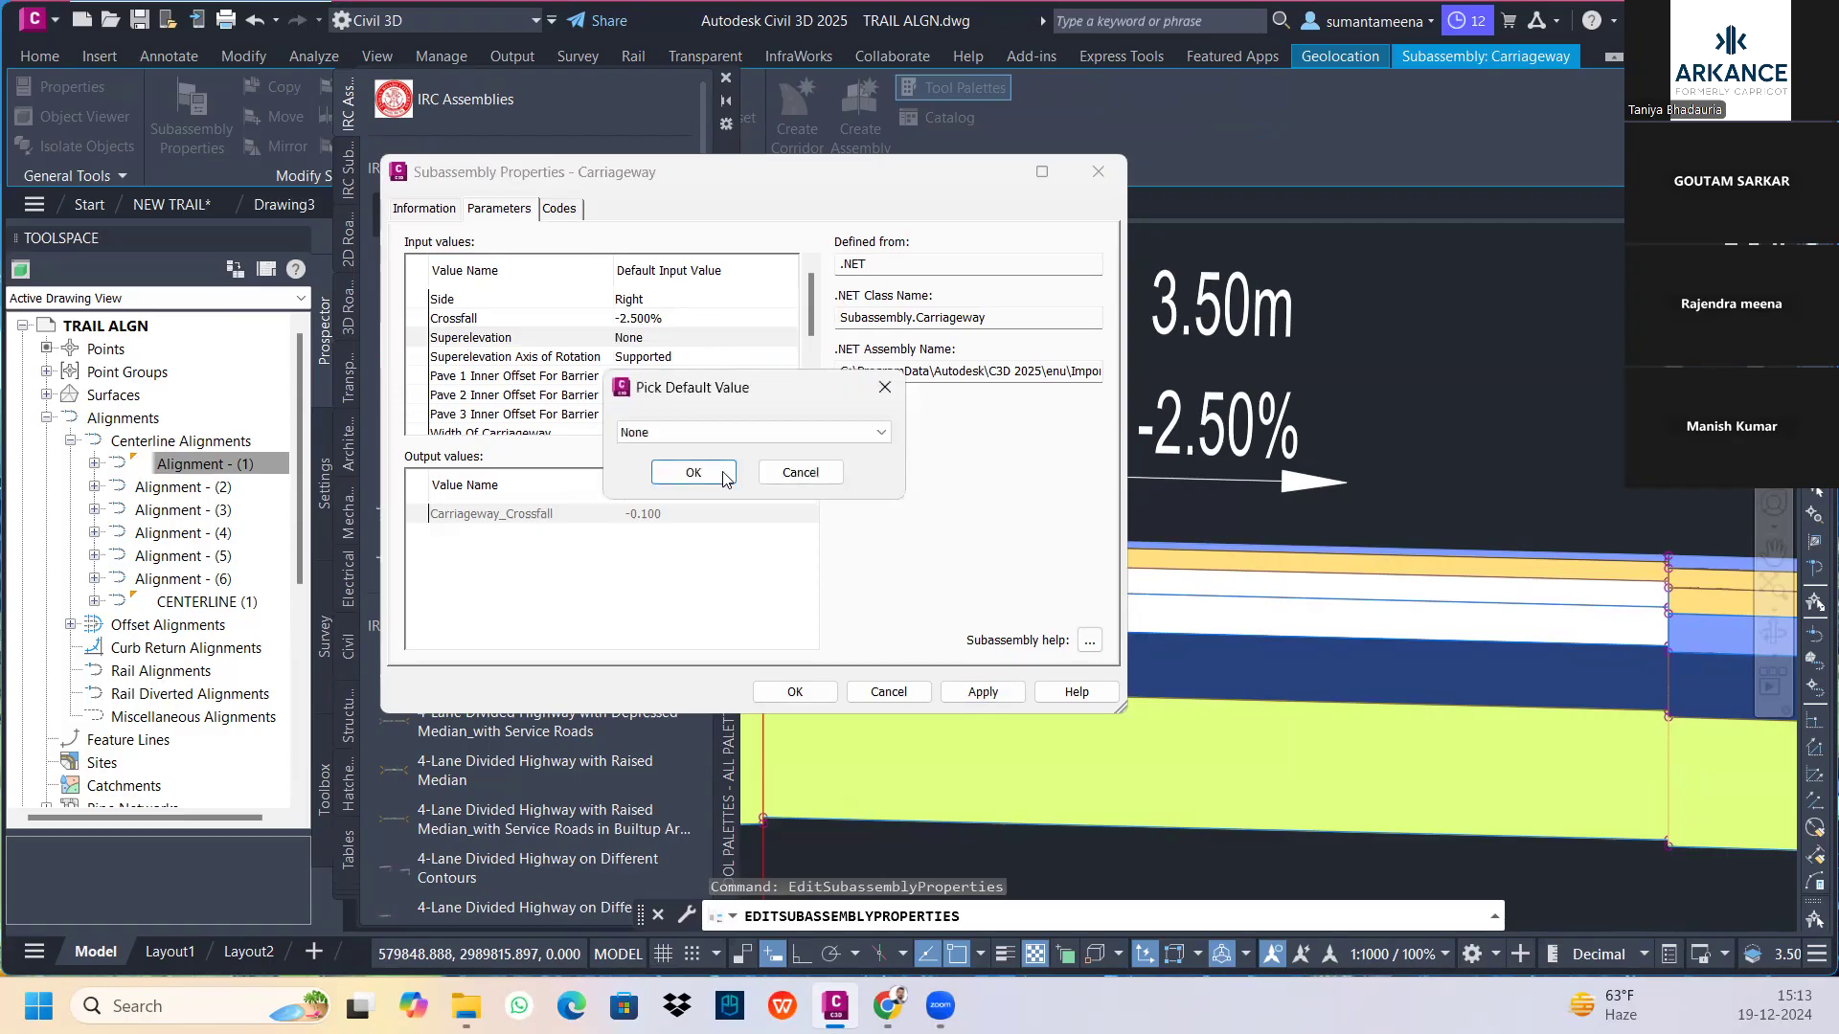
pyautogui.click(747, 432)
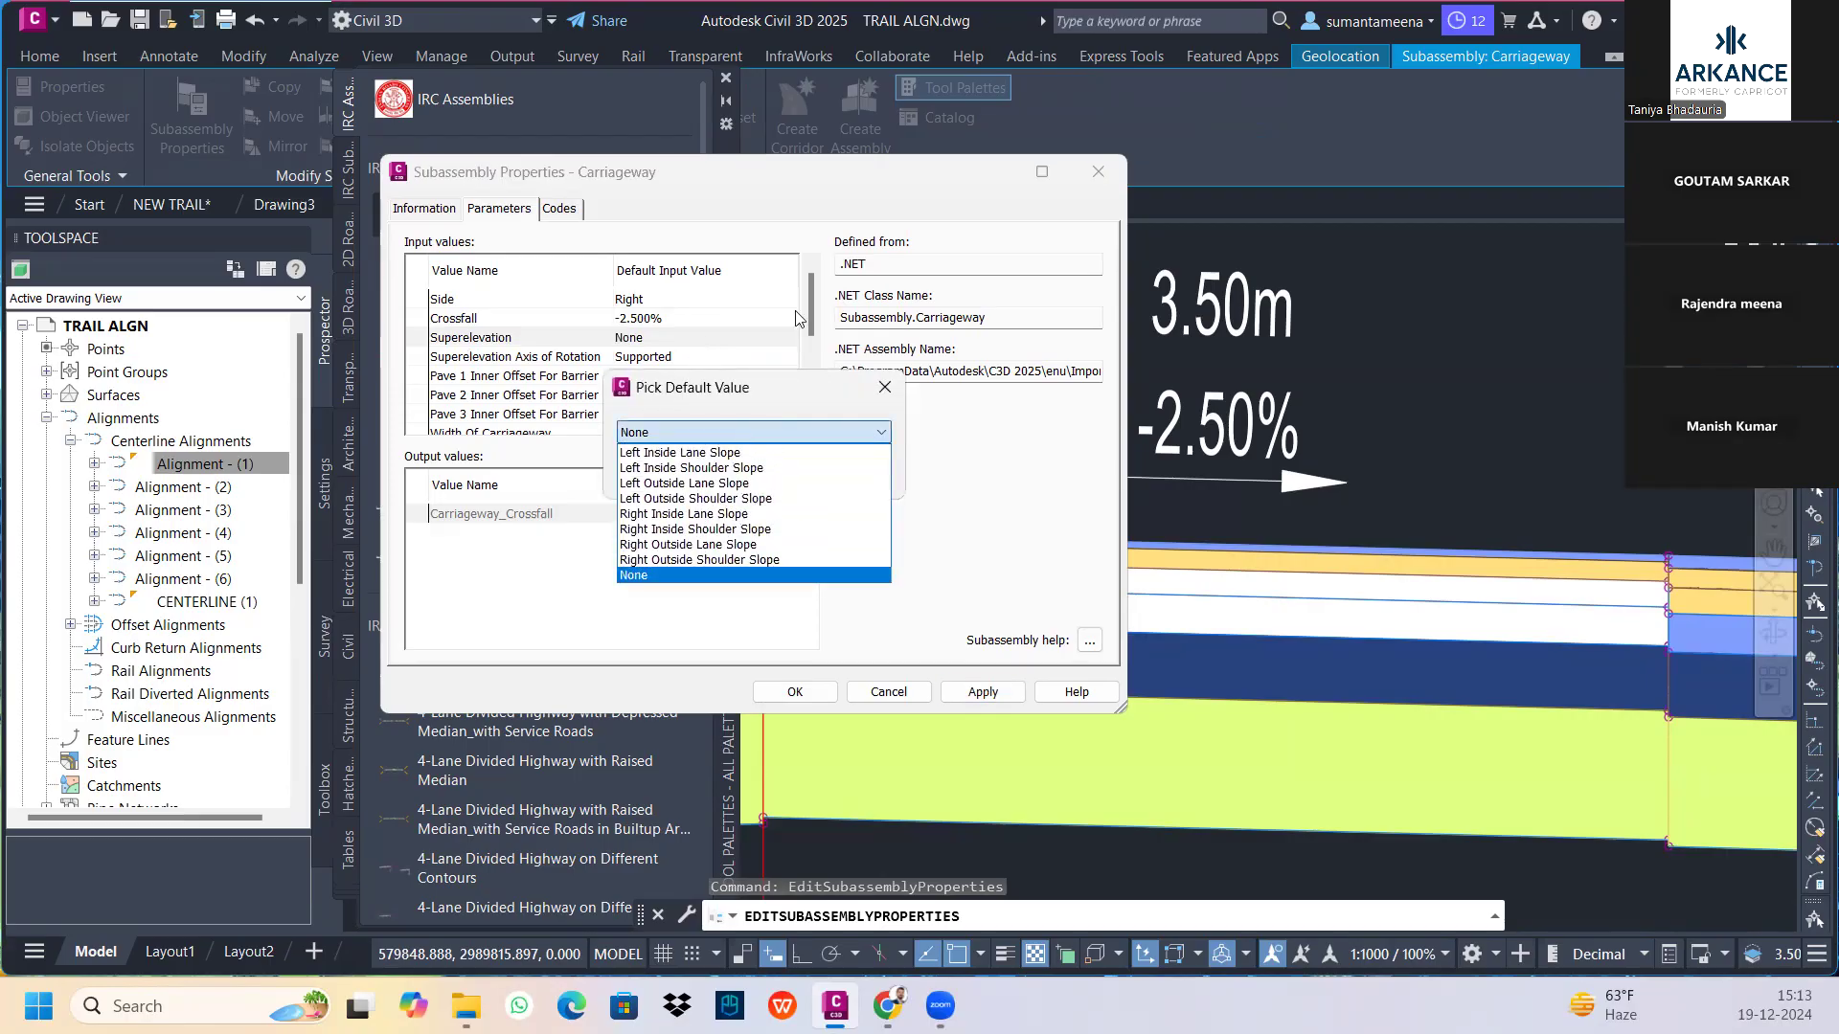
pyautogui.click(708, 544)
pyautogui.click(695, 471)
pyautogui.click(983, 691)
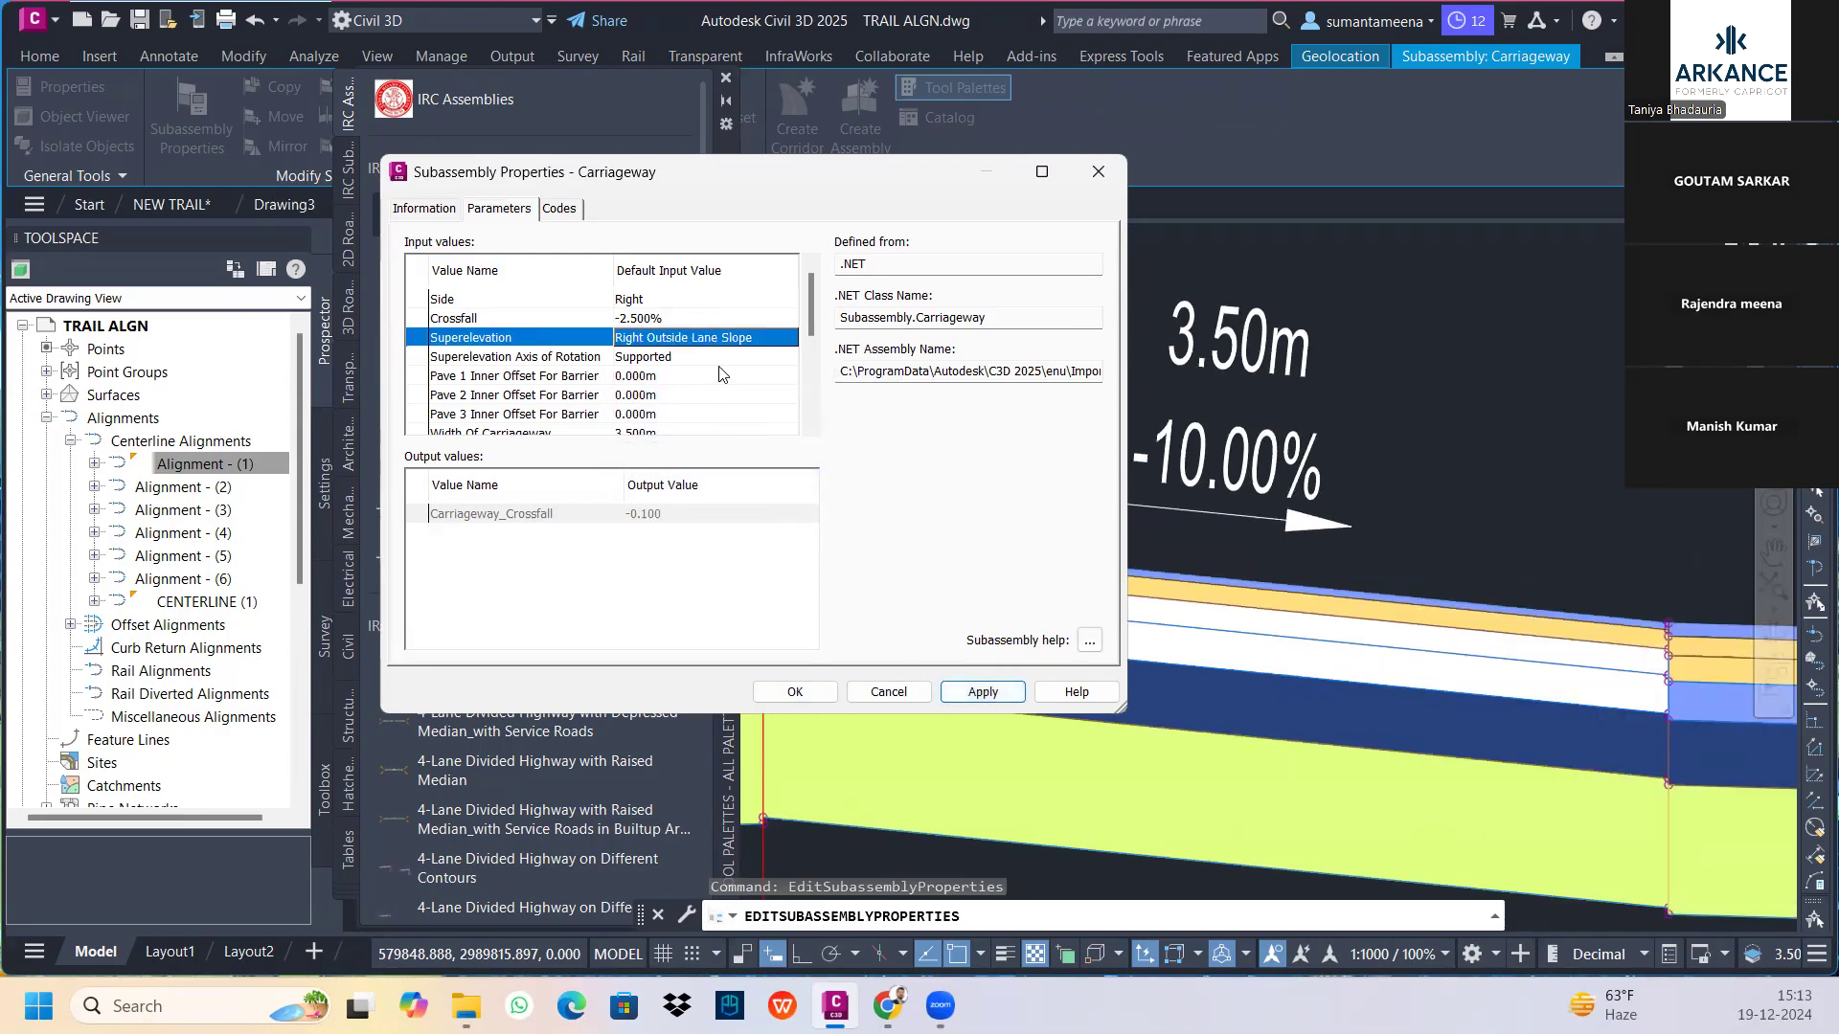
# Set the right carriageway's superelevation to Right Inside Lane Slope, apply it and close the subassembly properties
pyautogui.click(728, 342)
pyautogui.click(713, 432)
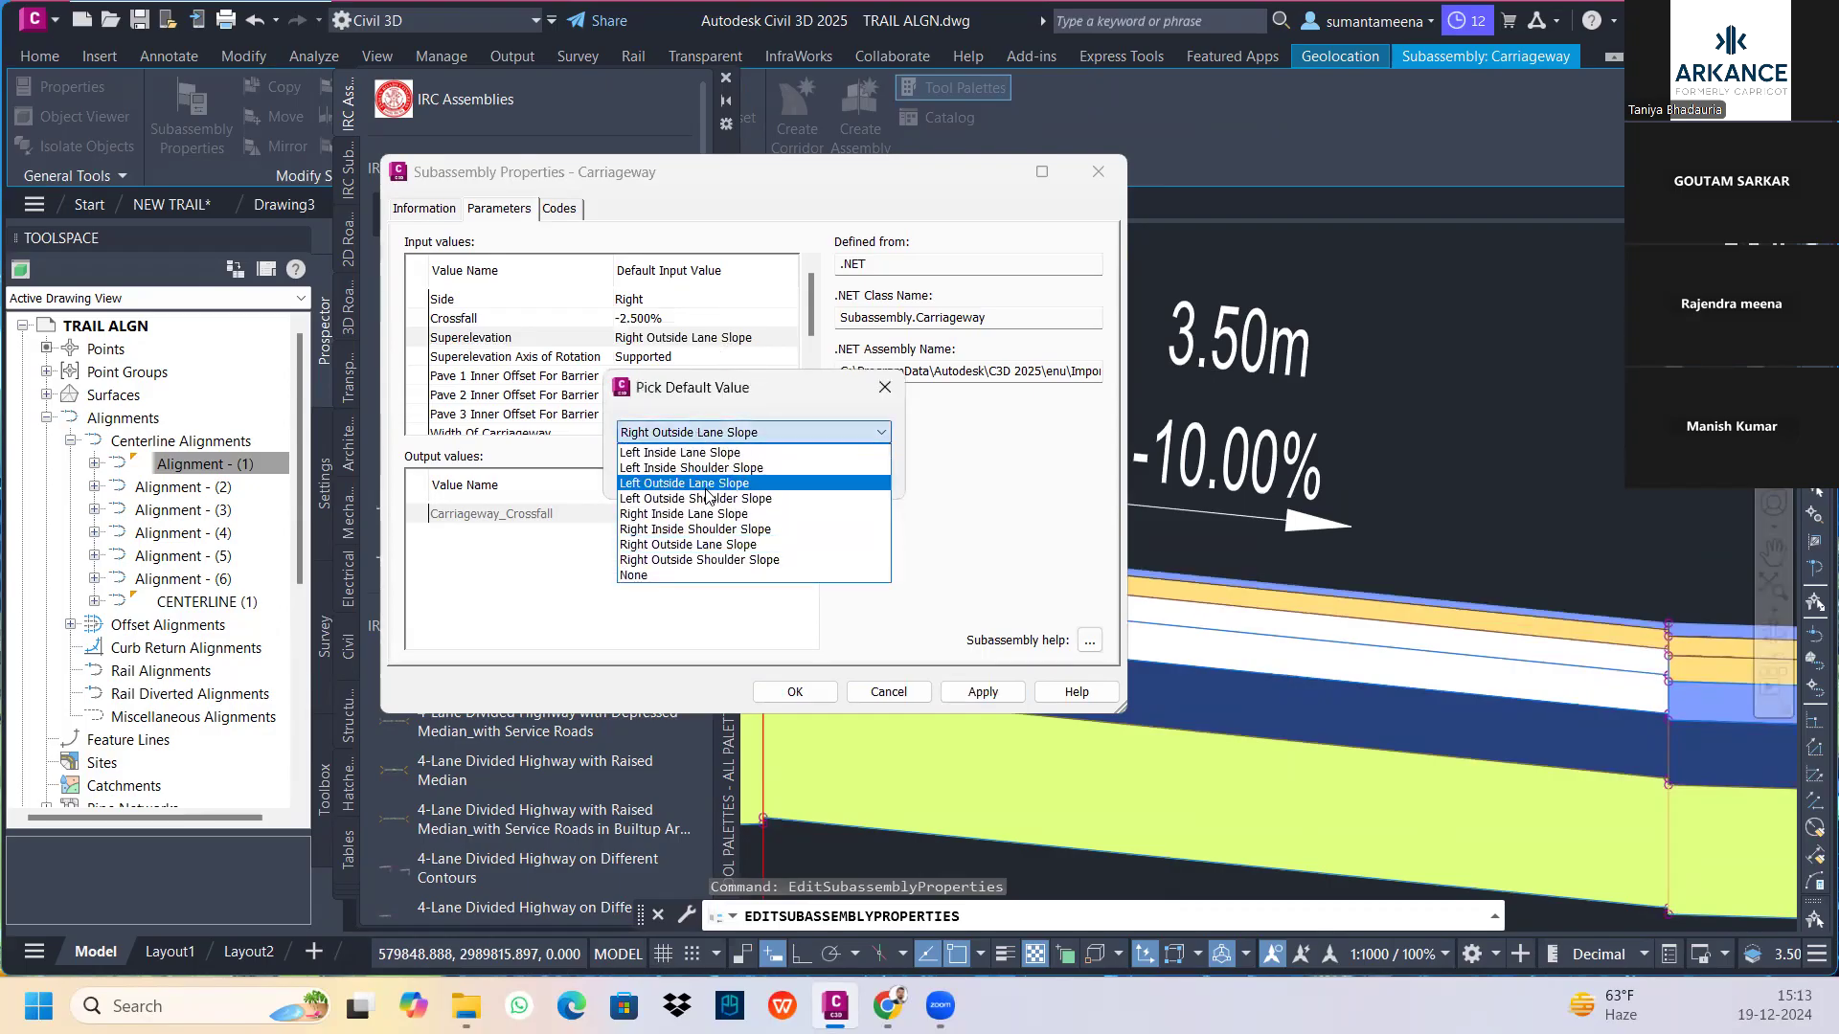
pyautogui.click(706, 513)
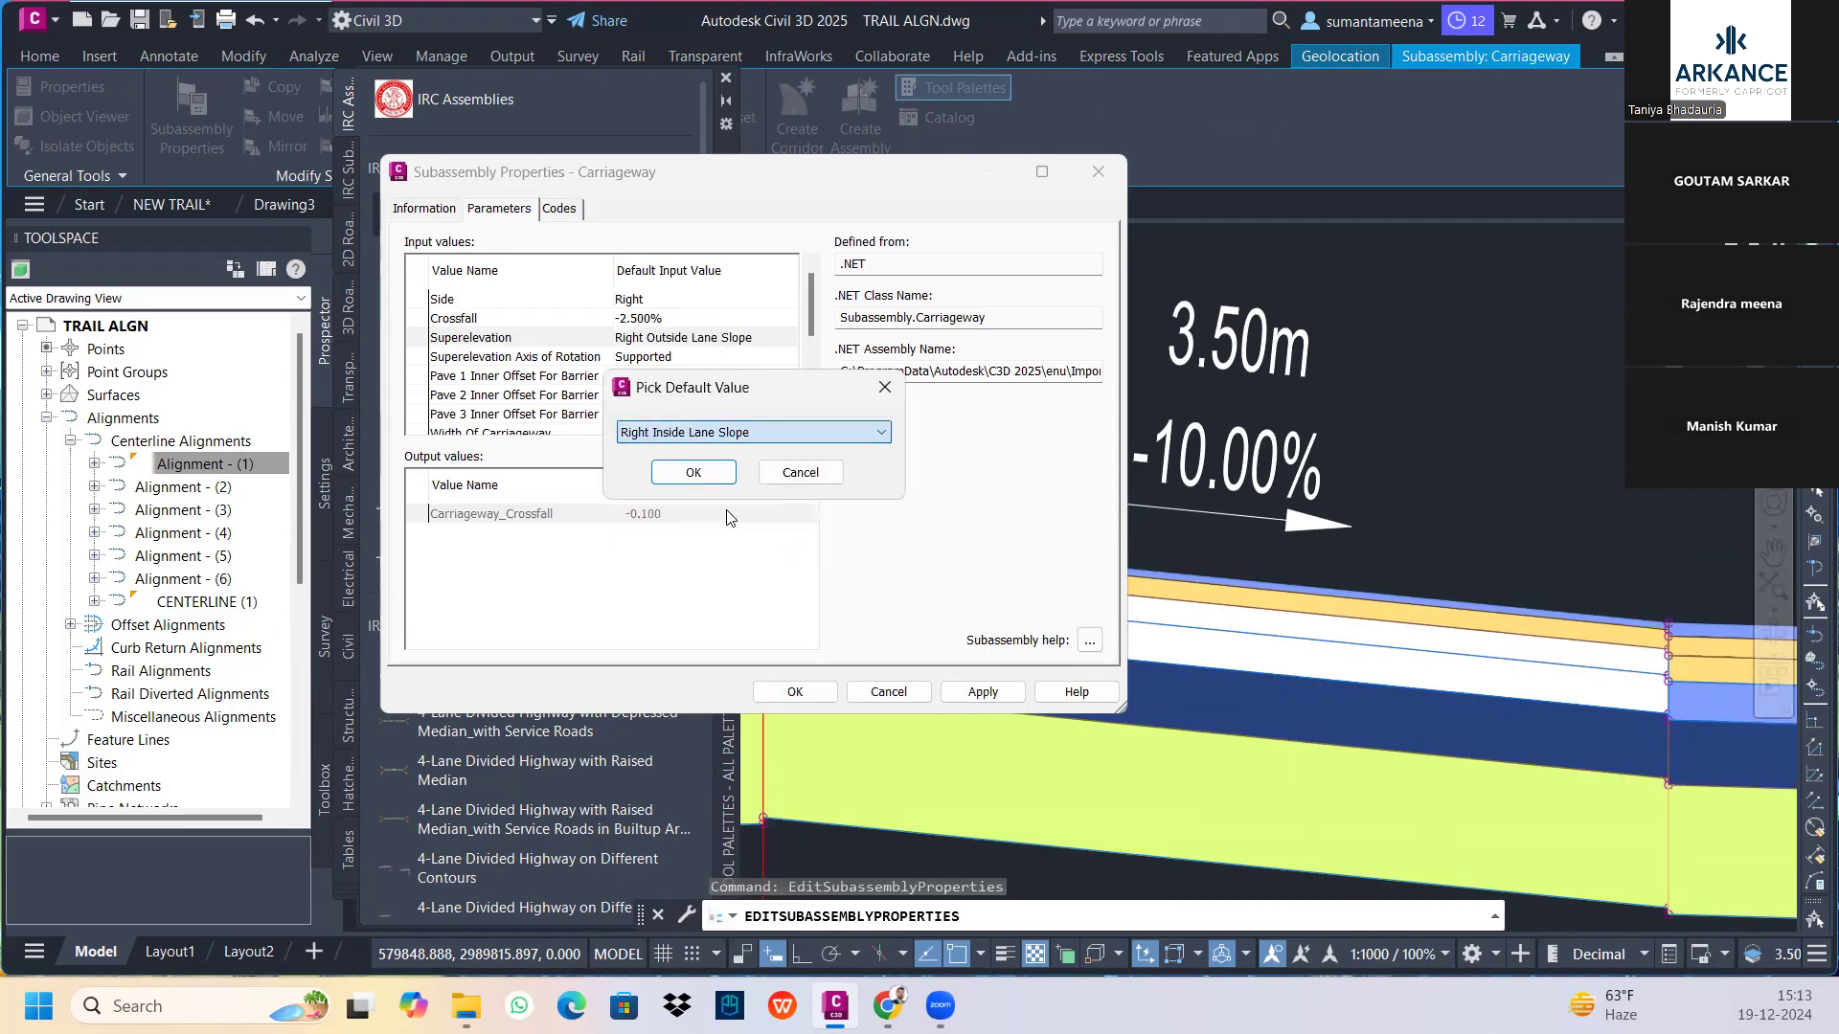
pyautogui.click(690, 472)
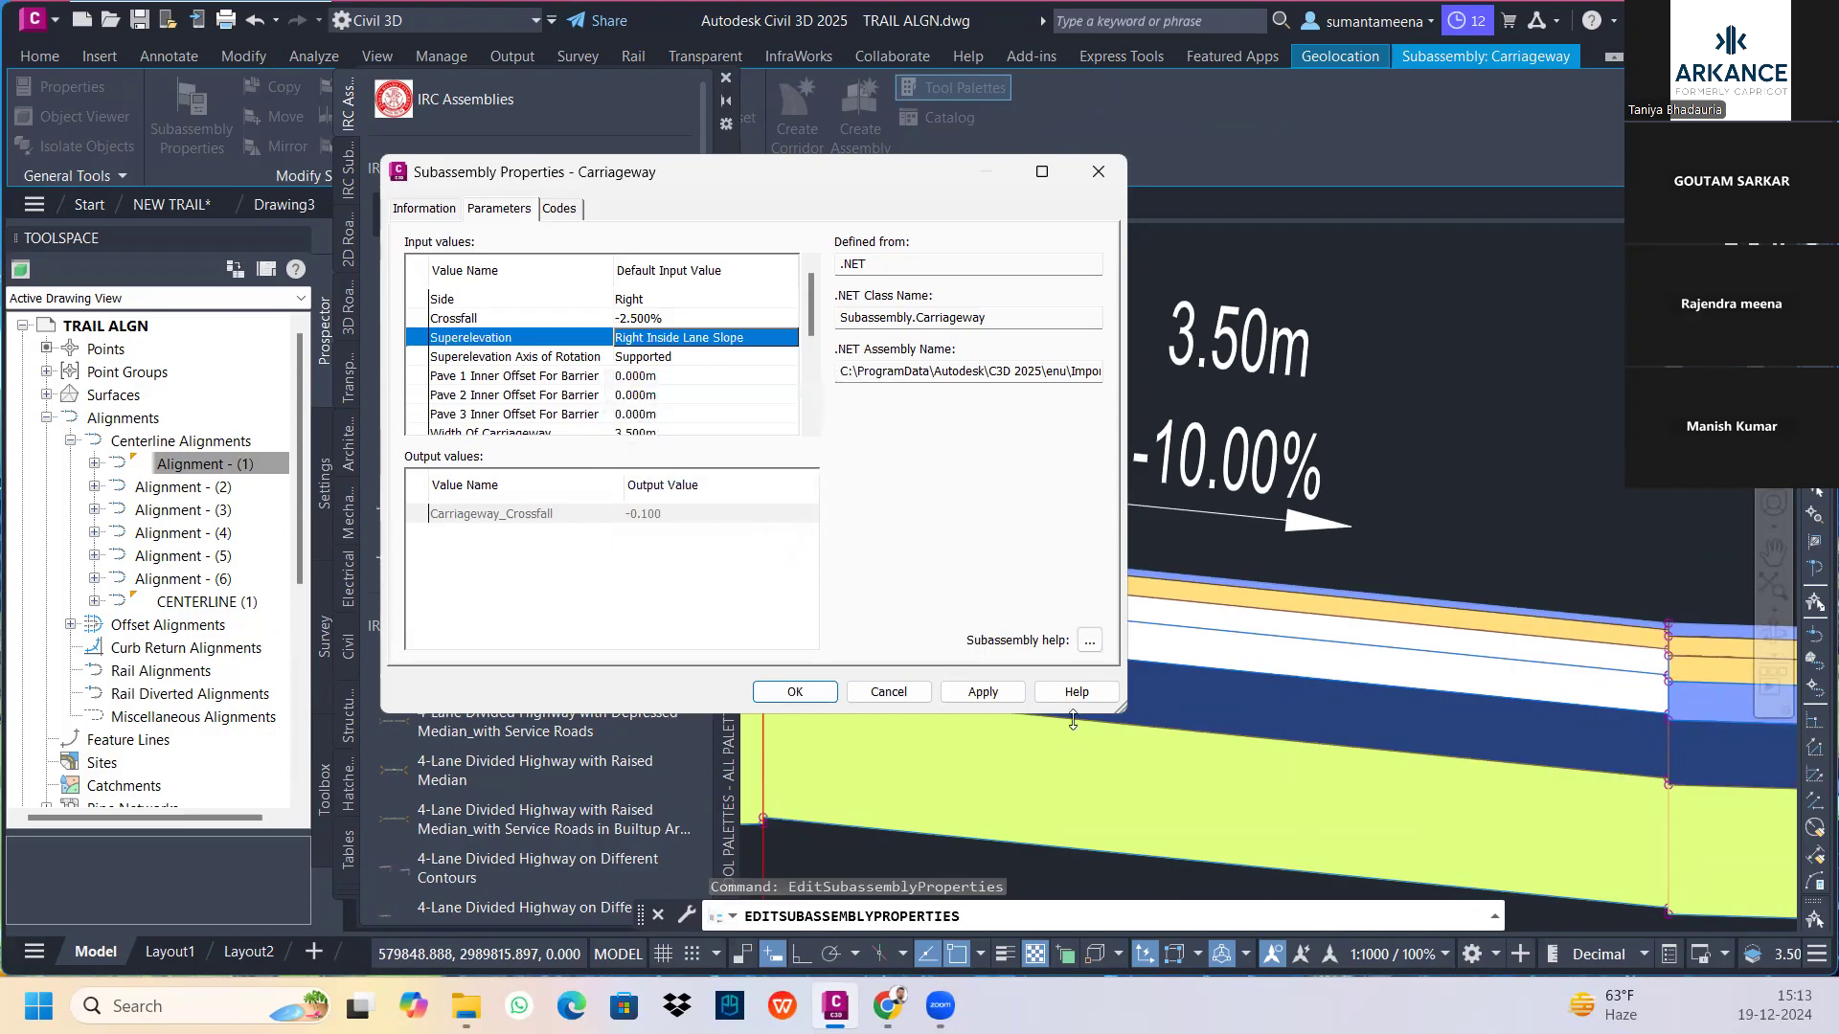
pyautogui.click(1001, 700)
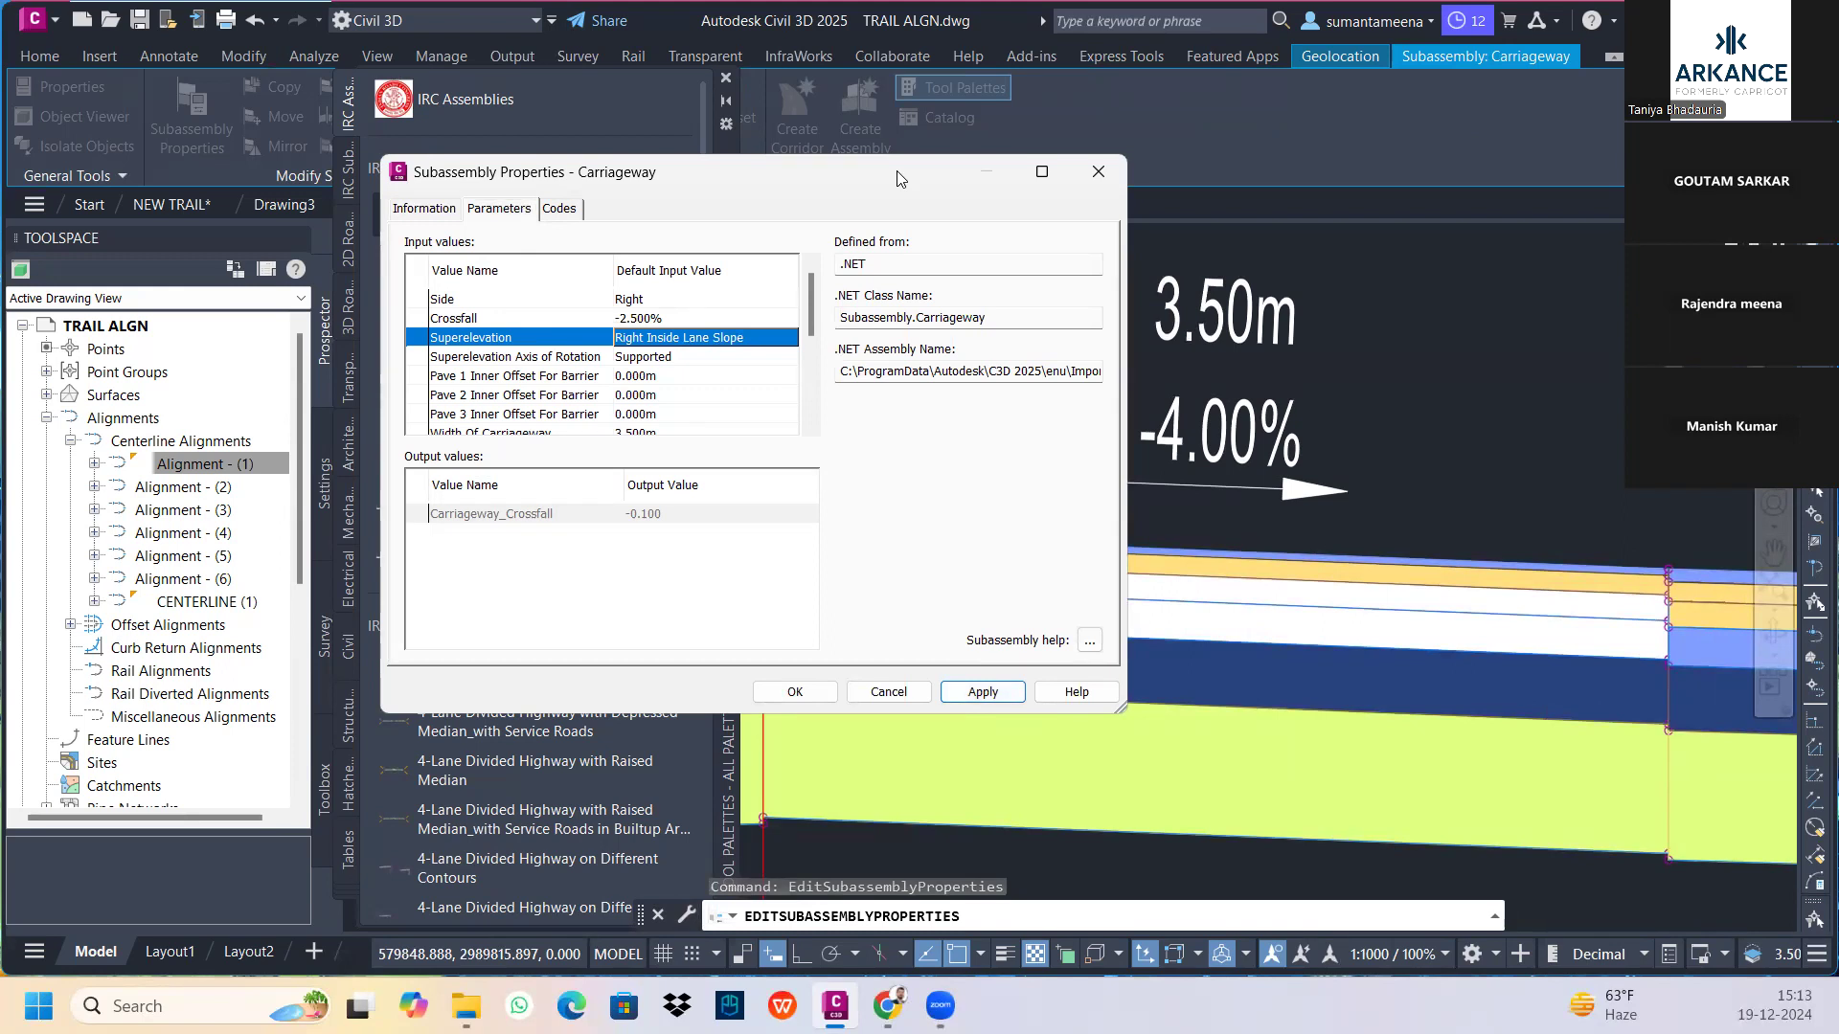
pyautogui.moveTo(898, 177); pyautogui.dragTo(926, 245)
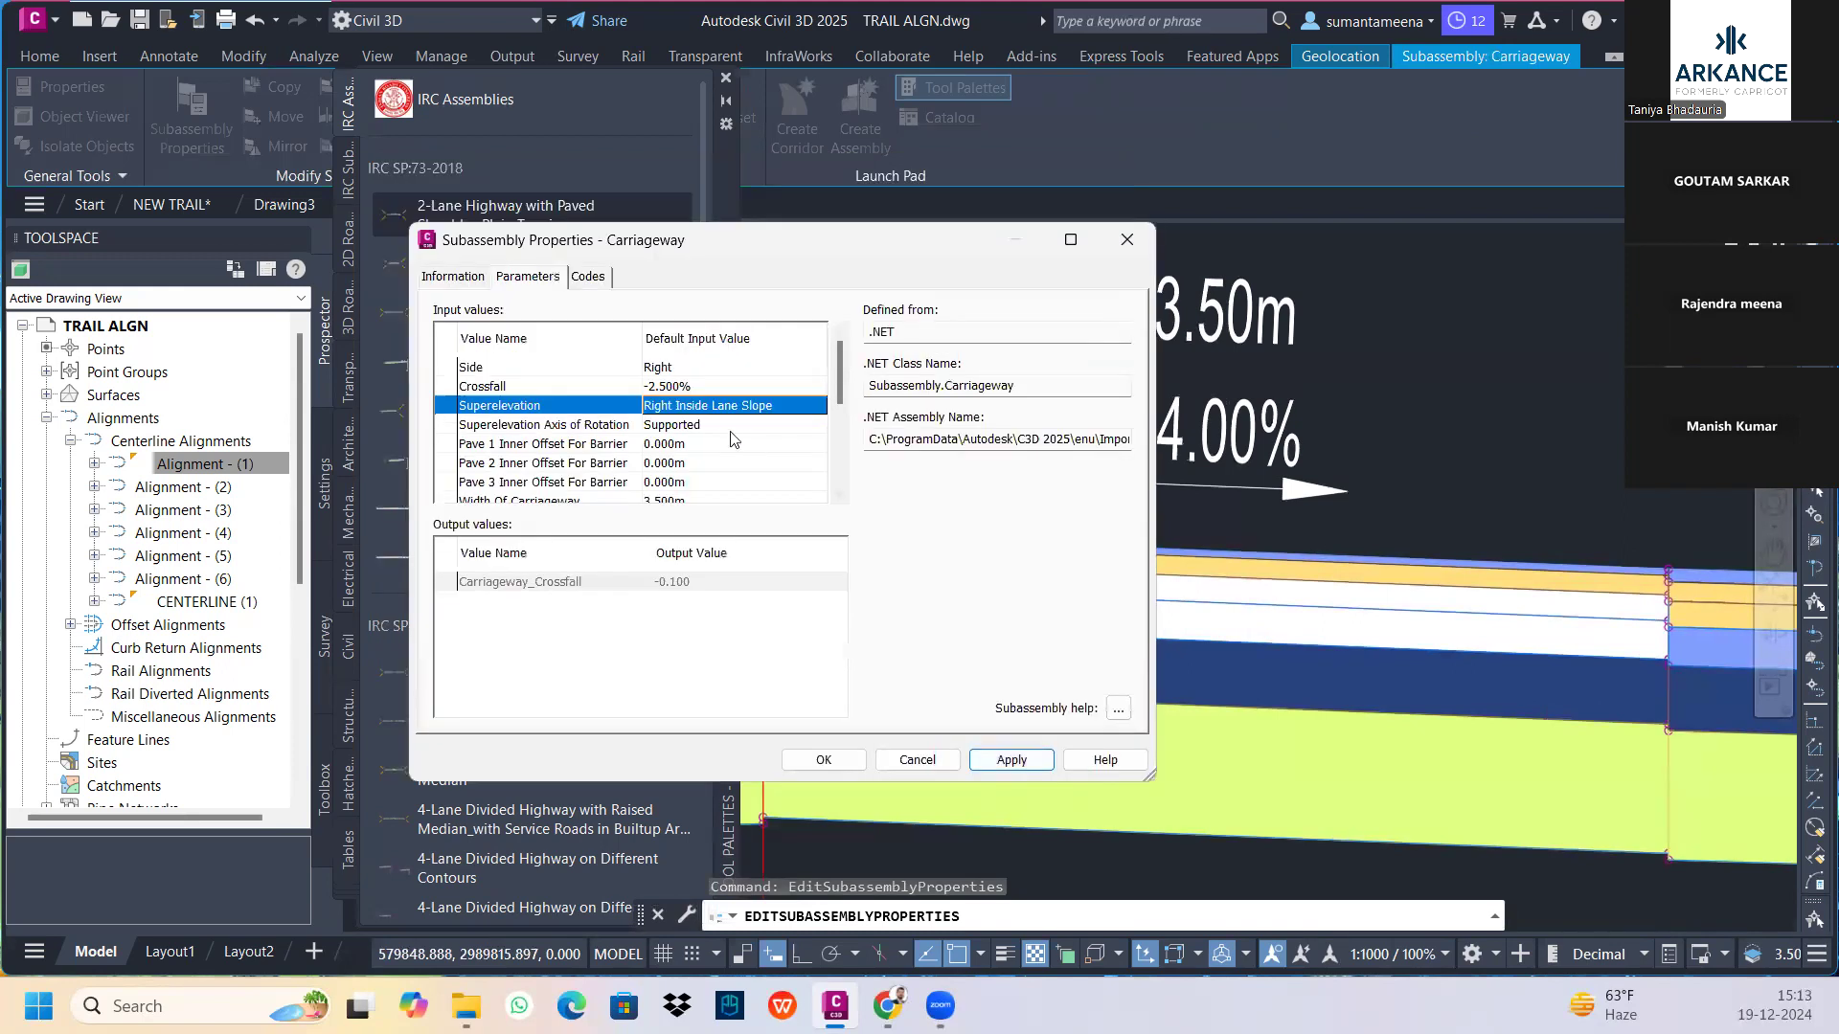
pyautogui.click(1125, 241)
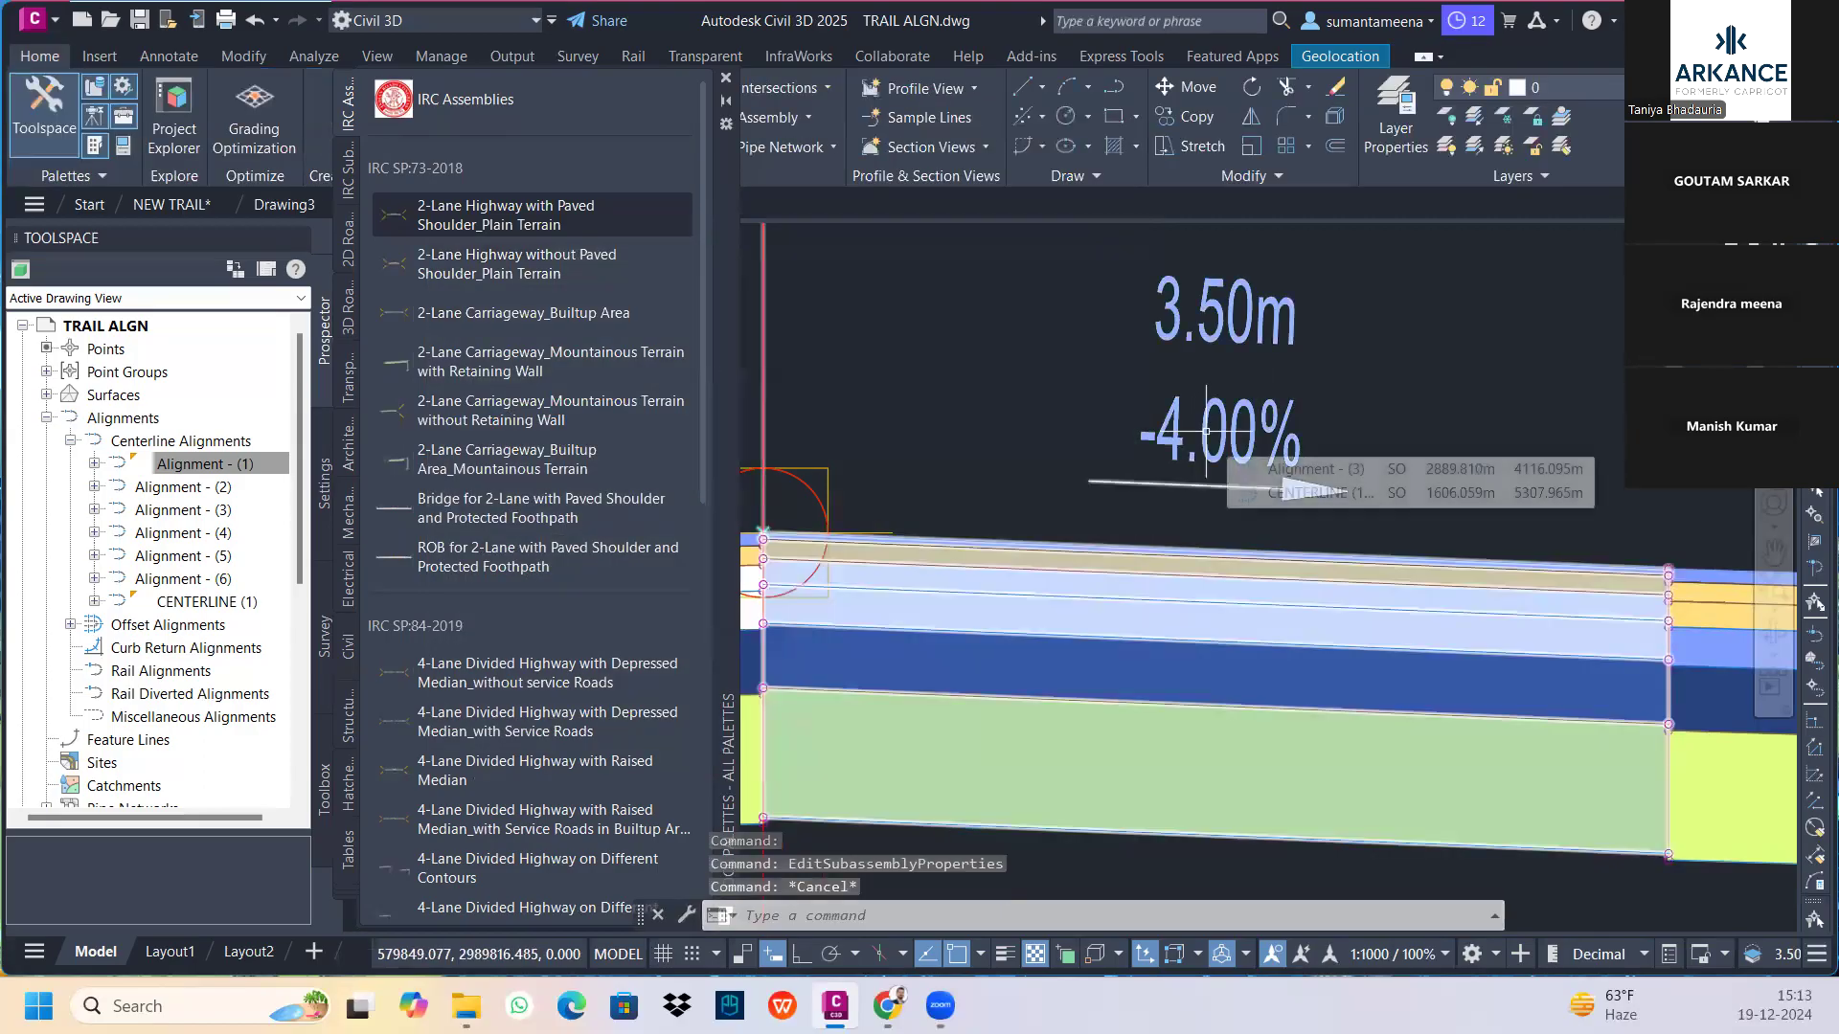
# Add a right-side LaneSuperelevationAOR subassembly from the Lanes set to the empty assembly baseline above the IRC two-lane assembly
pyautogui.scroll(-4, 1206, 431)
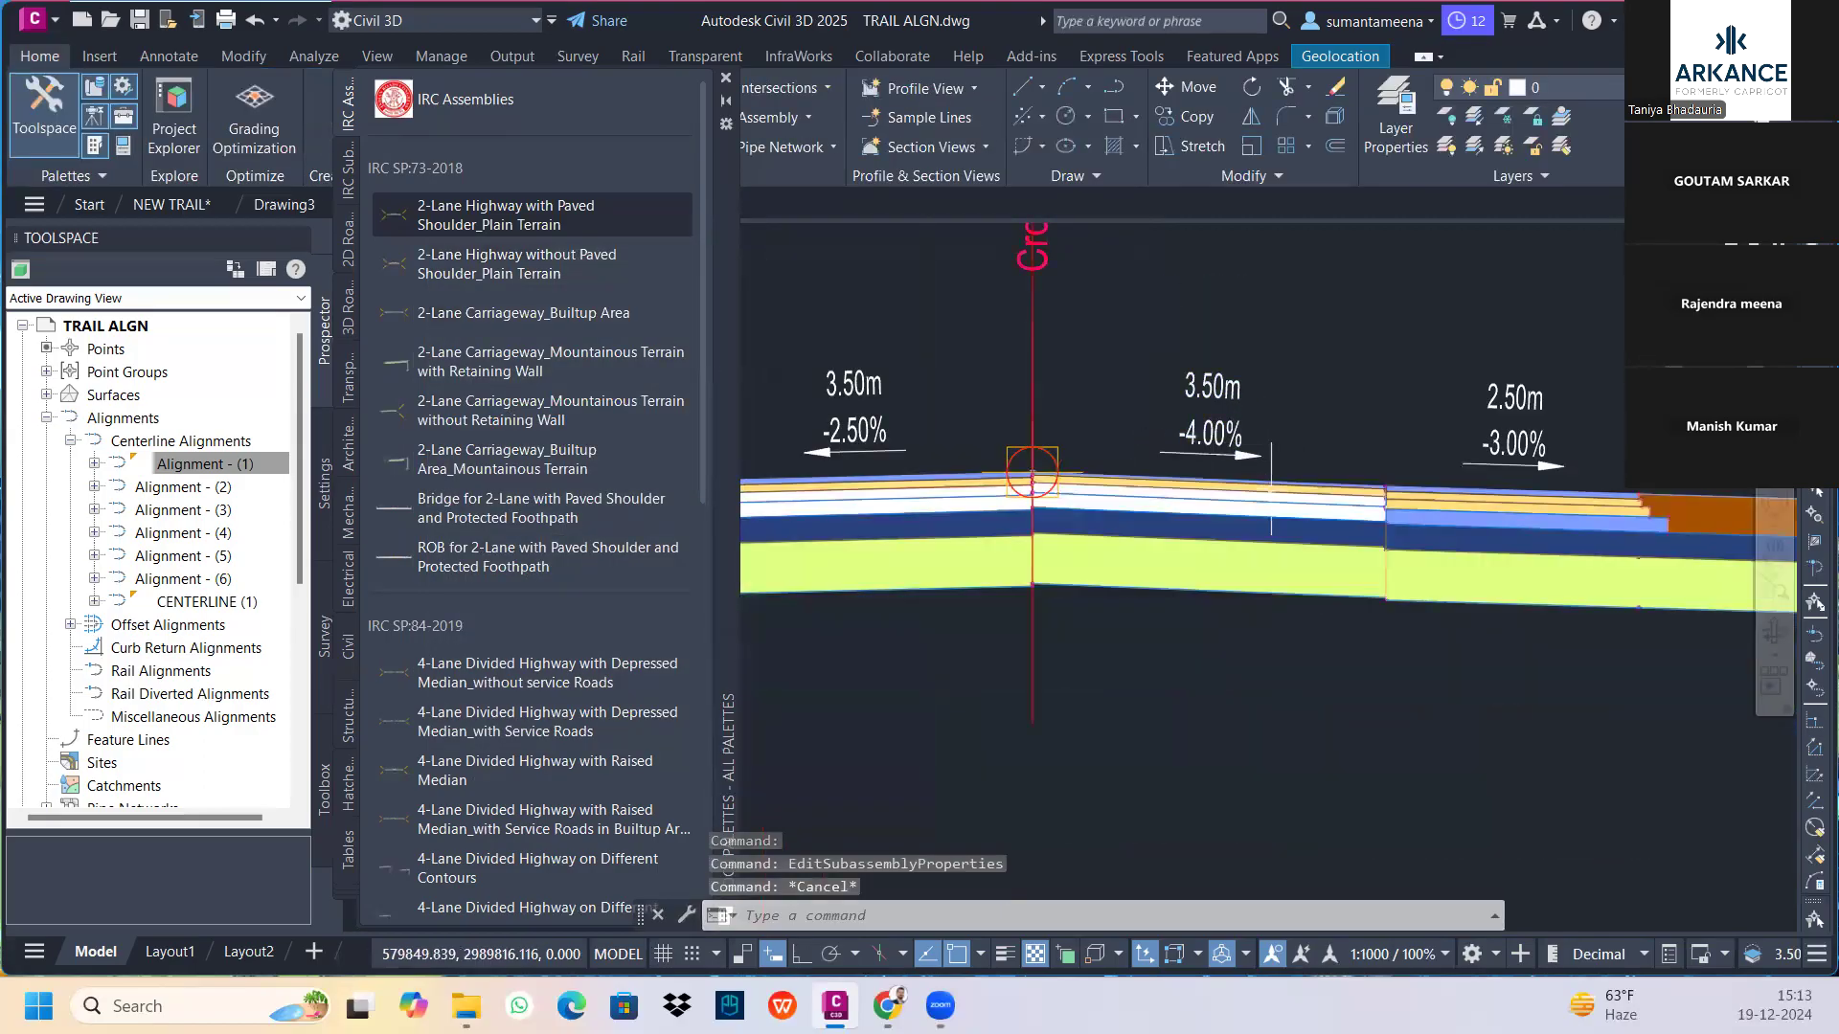
pyautogui.scroll(-3, 1239, 441)
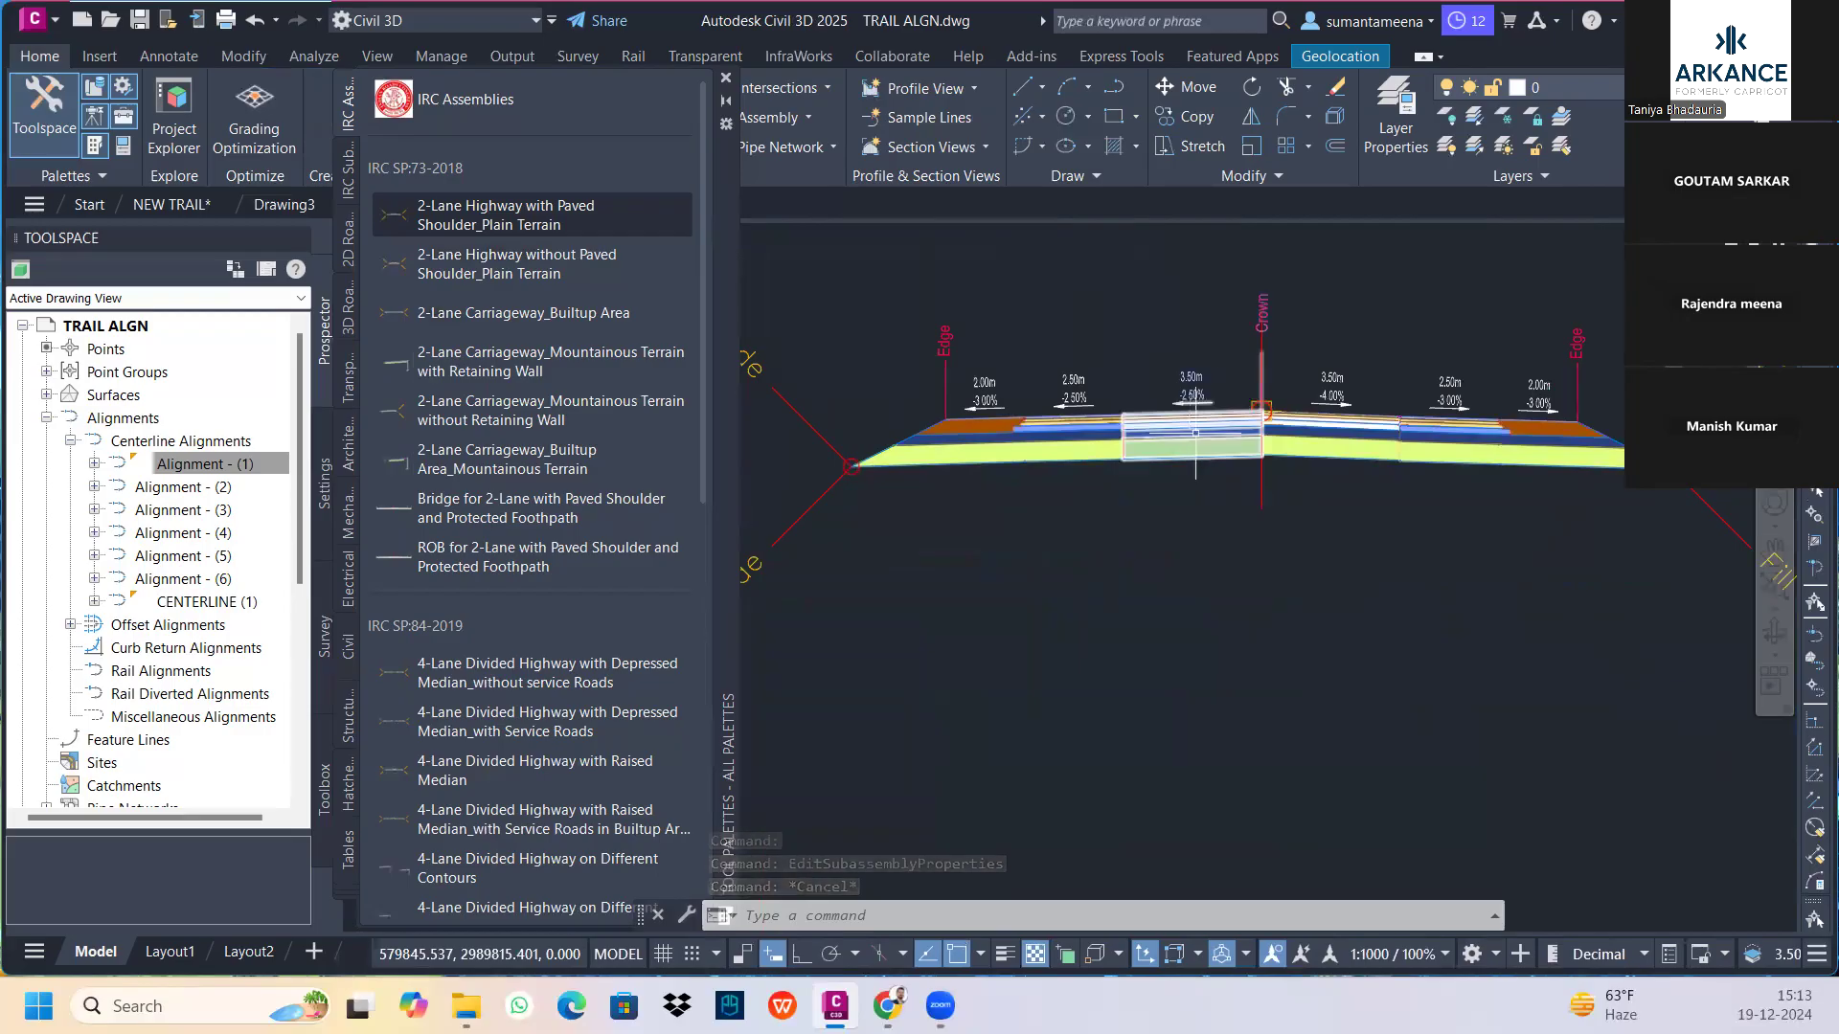
pyautogui.scroll(-4, 1189, 437)
pyautogui.moveTo(1189, 437)
pyautogui.mouseDown(button='middle')
pyautogui.moveTo(932, 625)
pyautogui.moveTo(1052, 316)
pyautogui.moveTo(1034, 528)
pyautogui.mouseUp(button='middle')
pyautogui.scroll(-1, 923, 597)
pyautogui.scroll(2, 1015, 407)
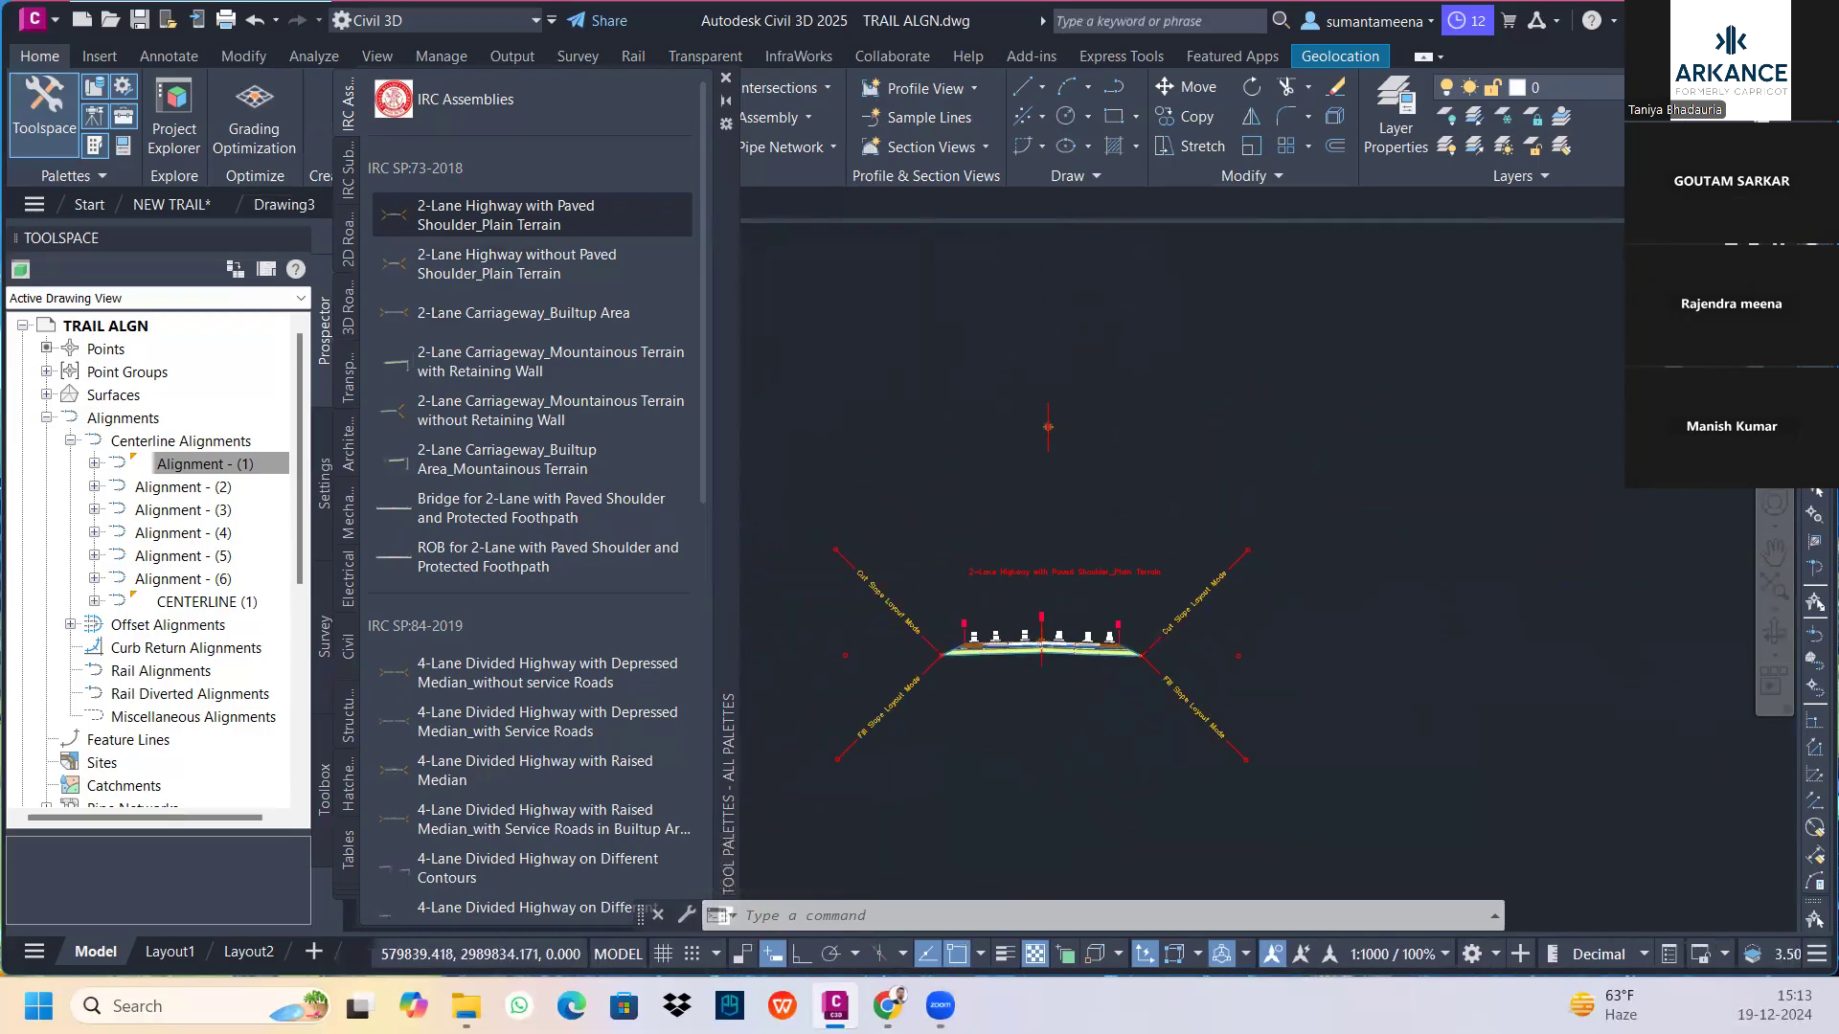
pyautogui.click(337, 897)
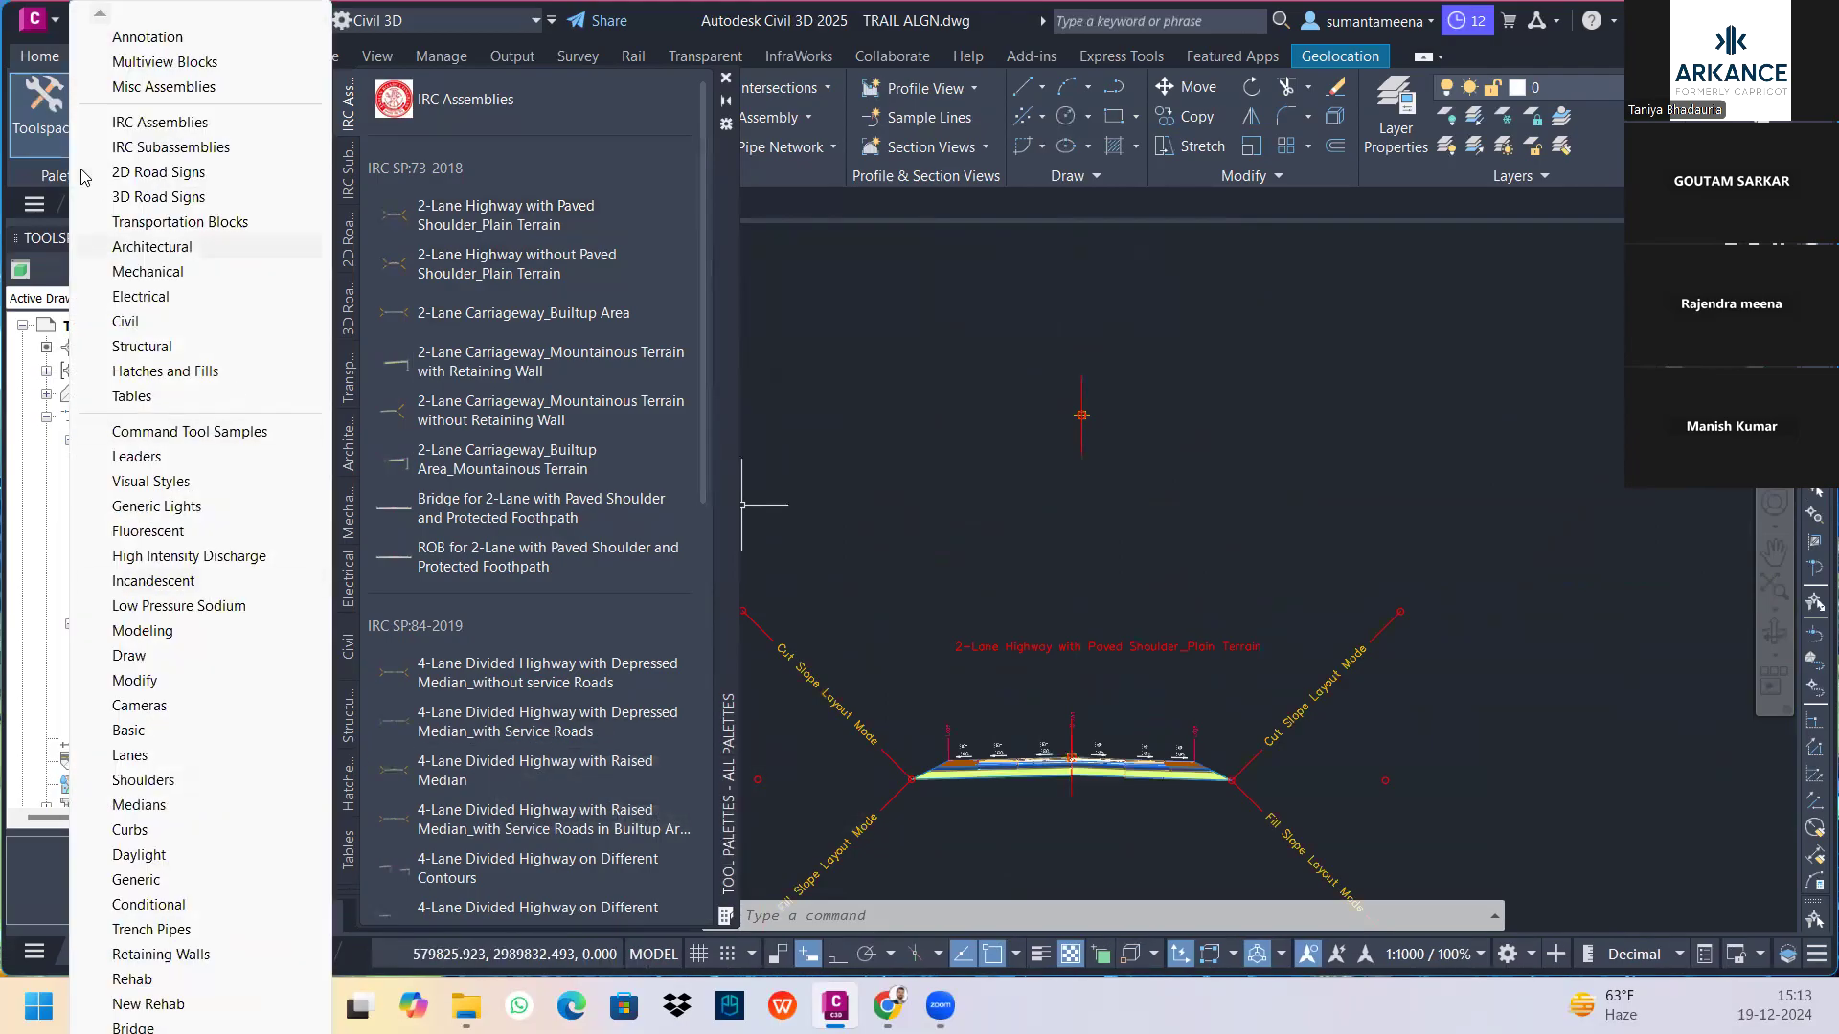
pyautogui.click(132, 753)
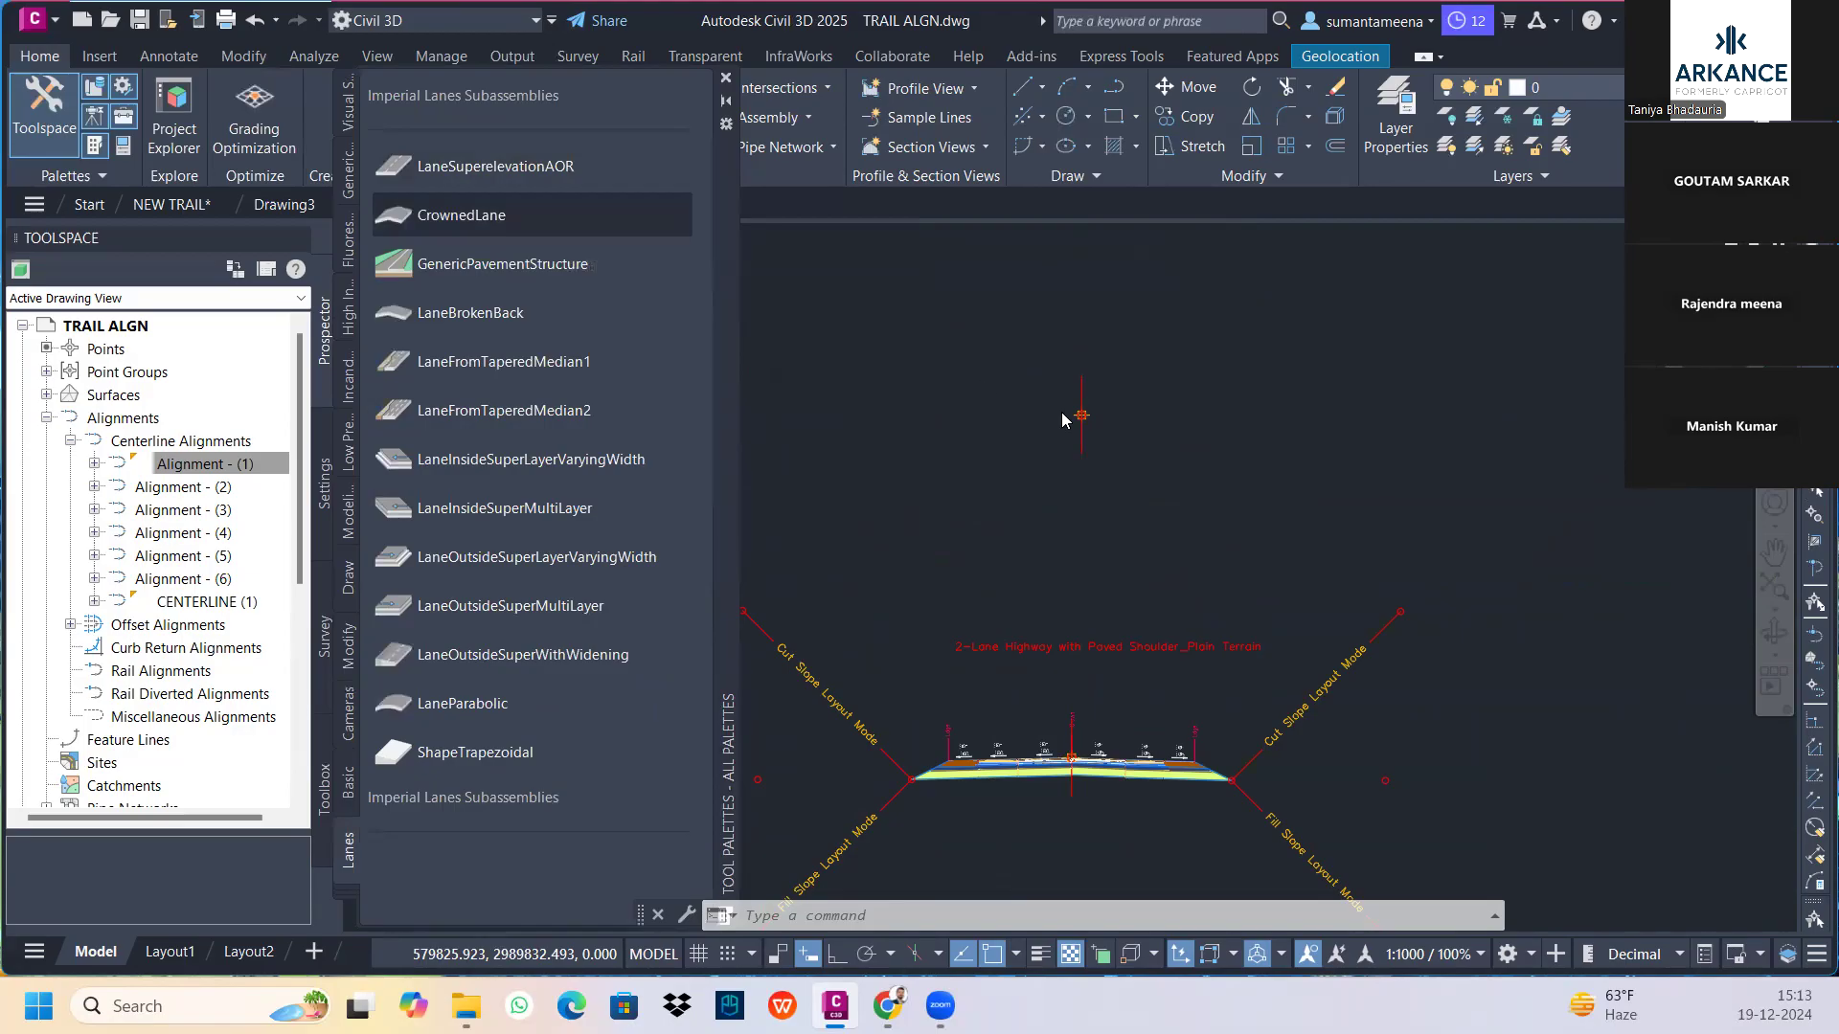
pyautogui.click(918, 517)
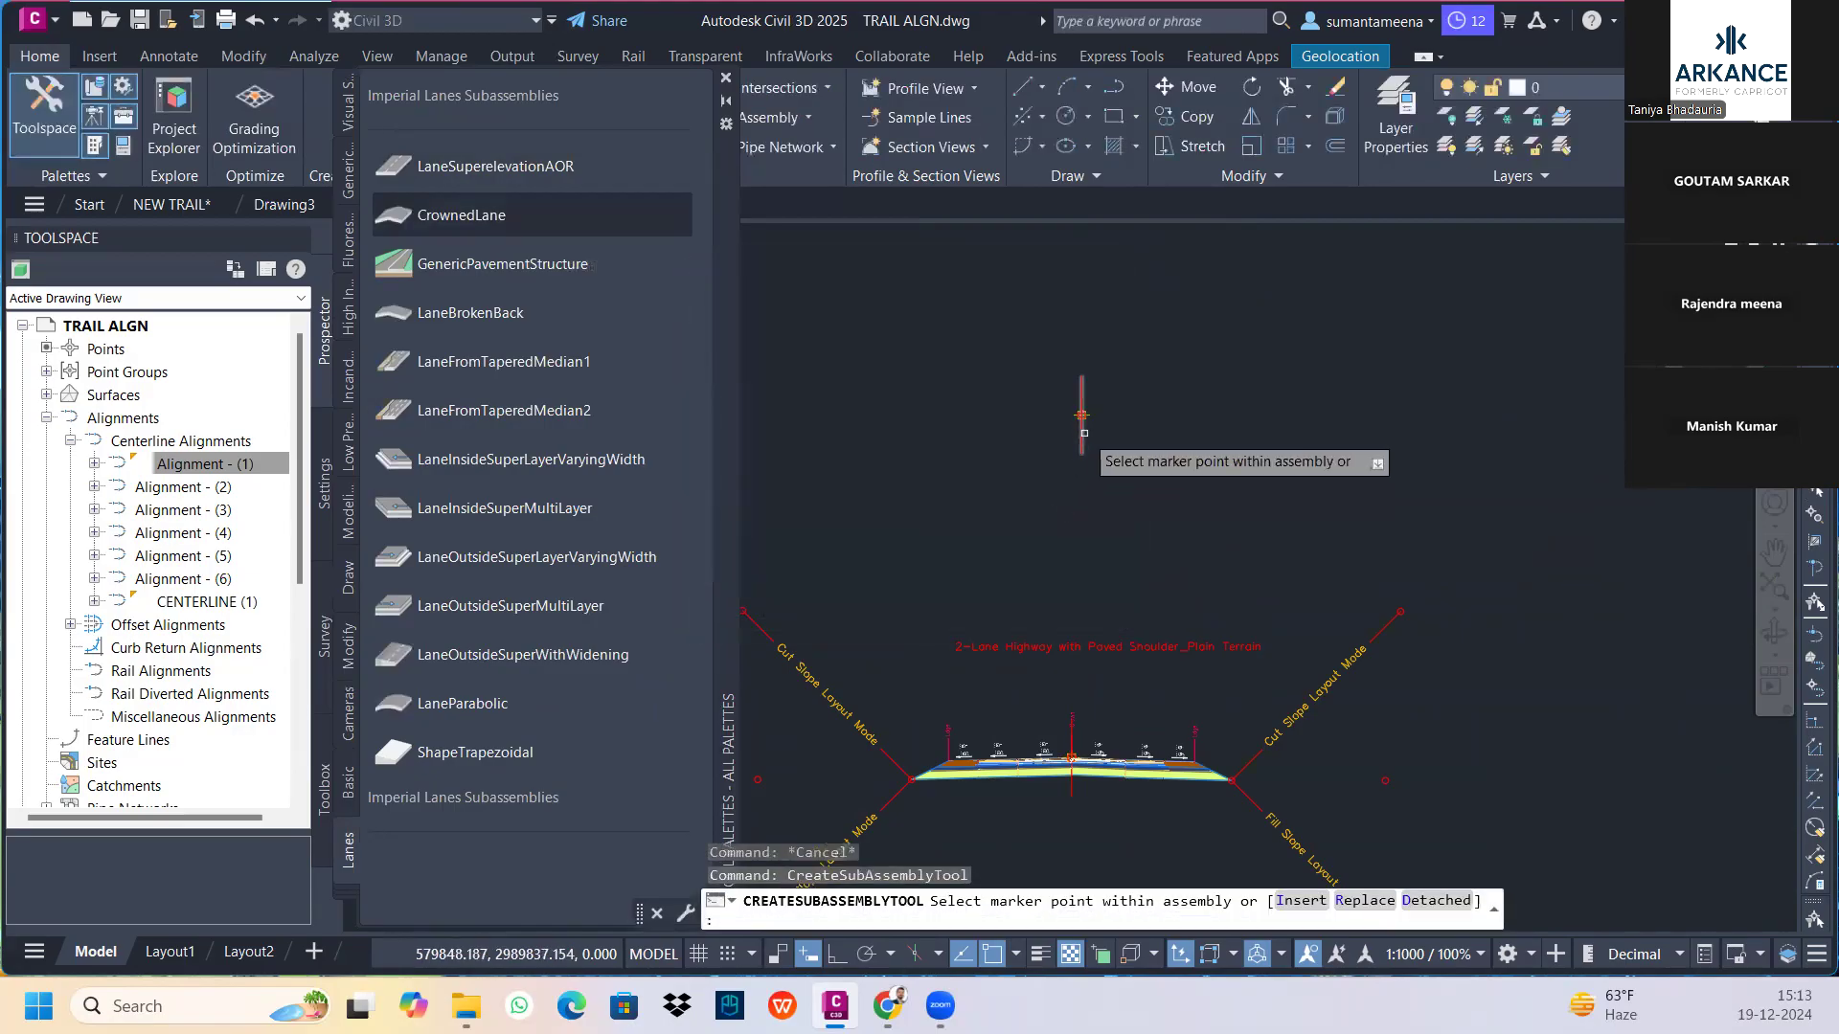
pyautogui.press('Escape')
# Set the new LaneSuperelevationAOR lane's width to 3.5 m and its default slope to -2.5%
pyautogui.scroll(5, 1171, 443)
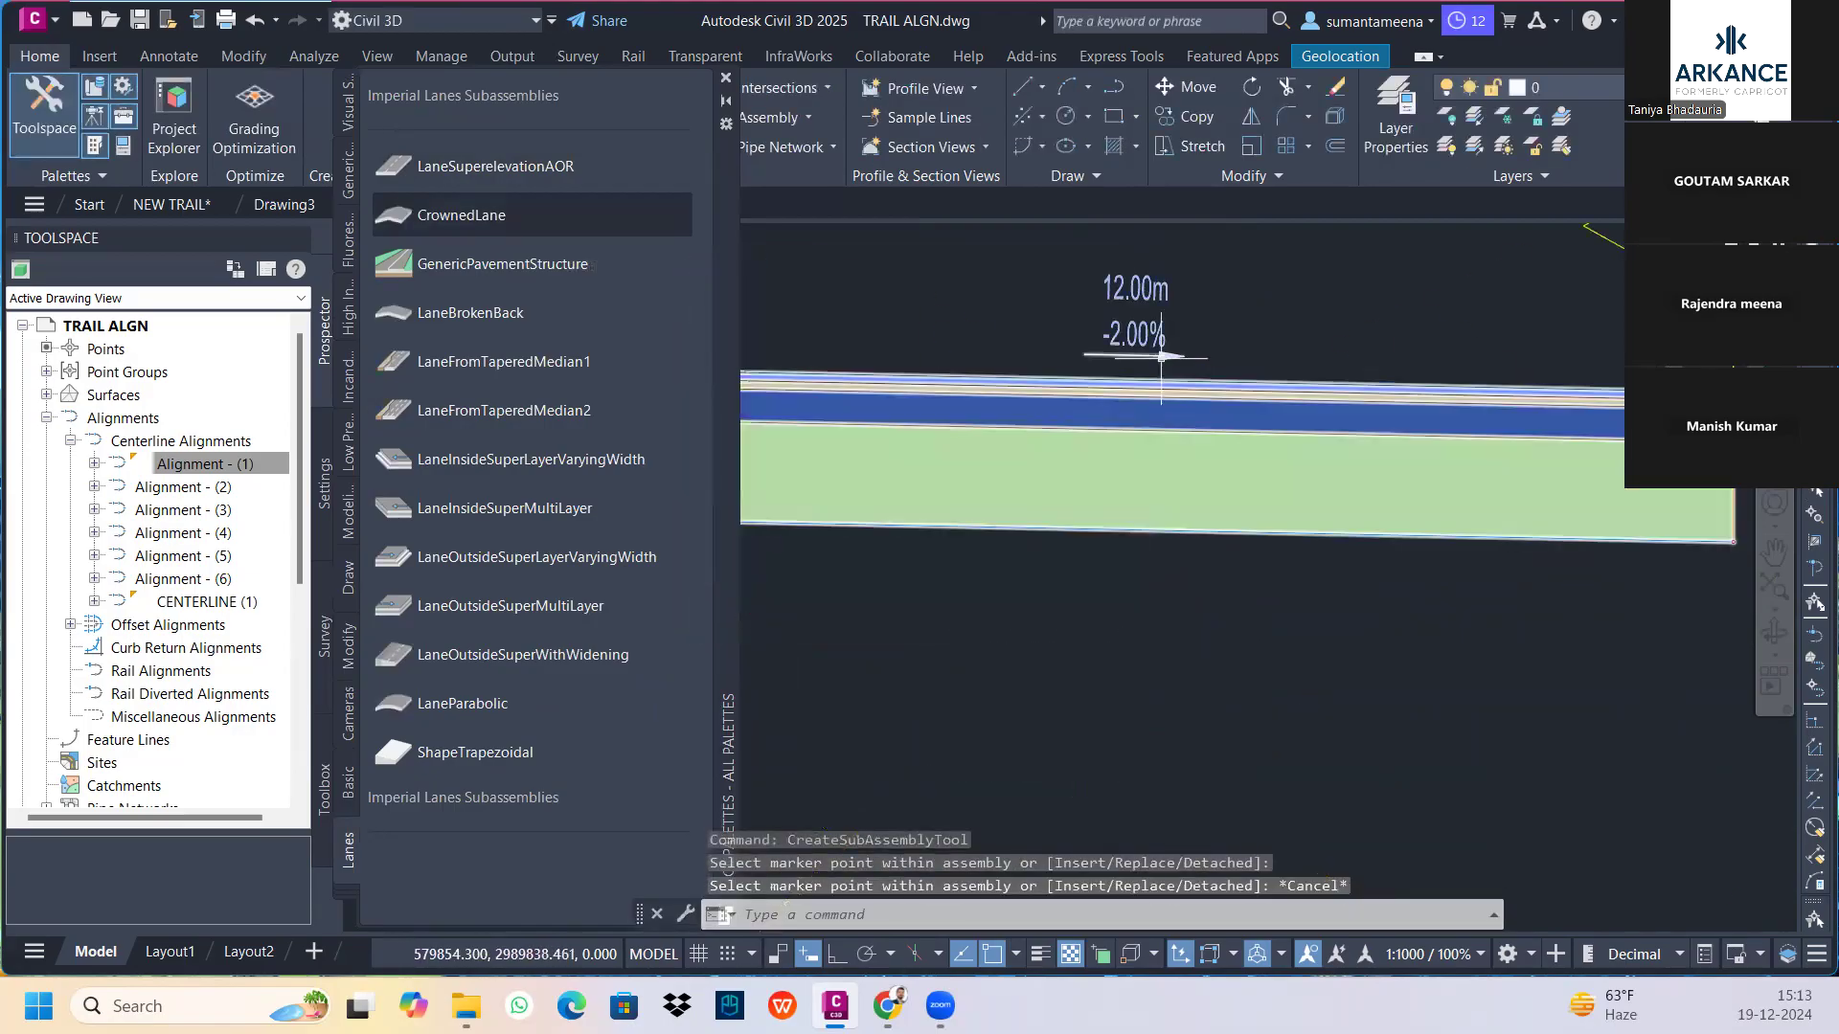
pyautogui.click(1140, 376)
pyautogui.rightClick(1135, 369)
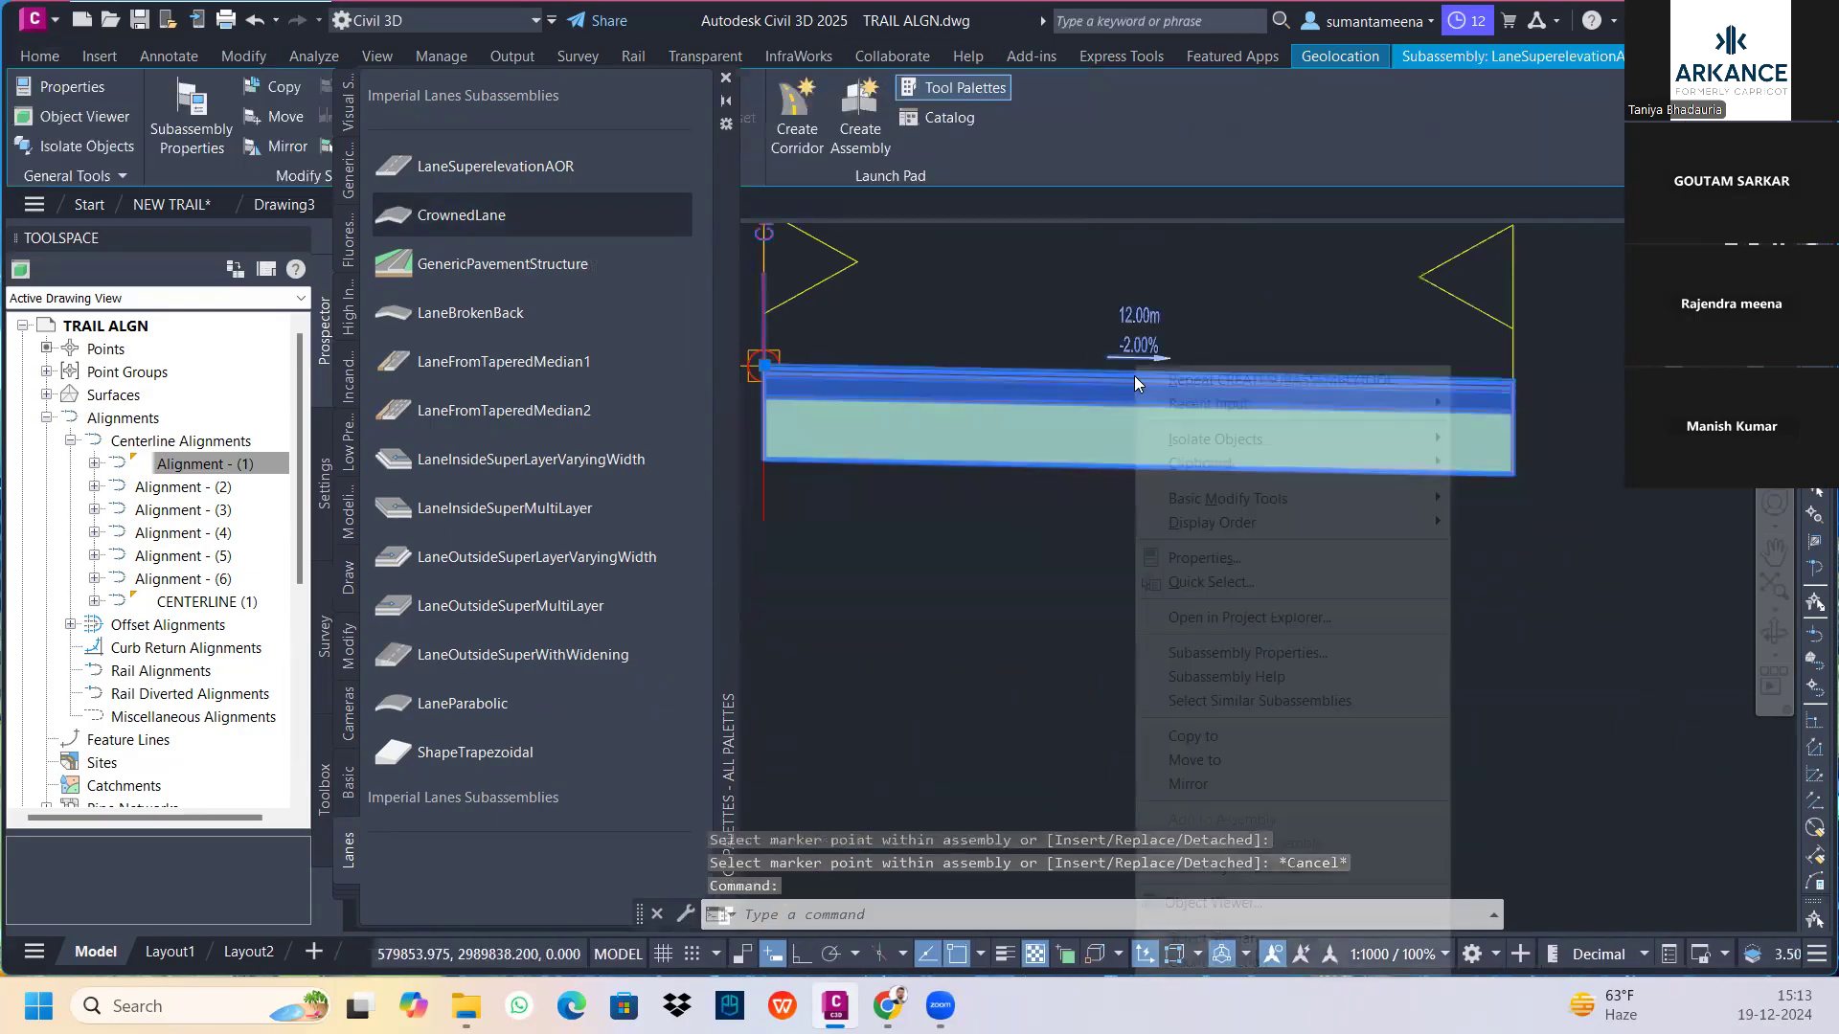
pyautogui.click(1208, 652)
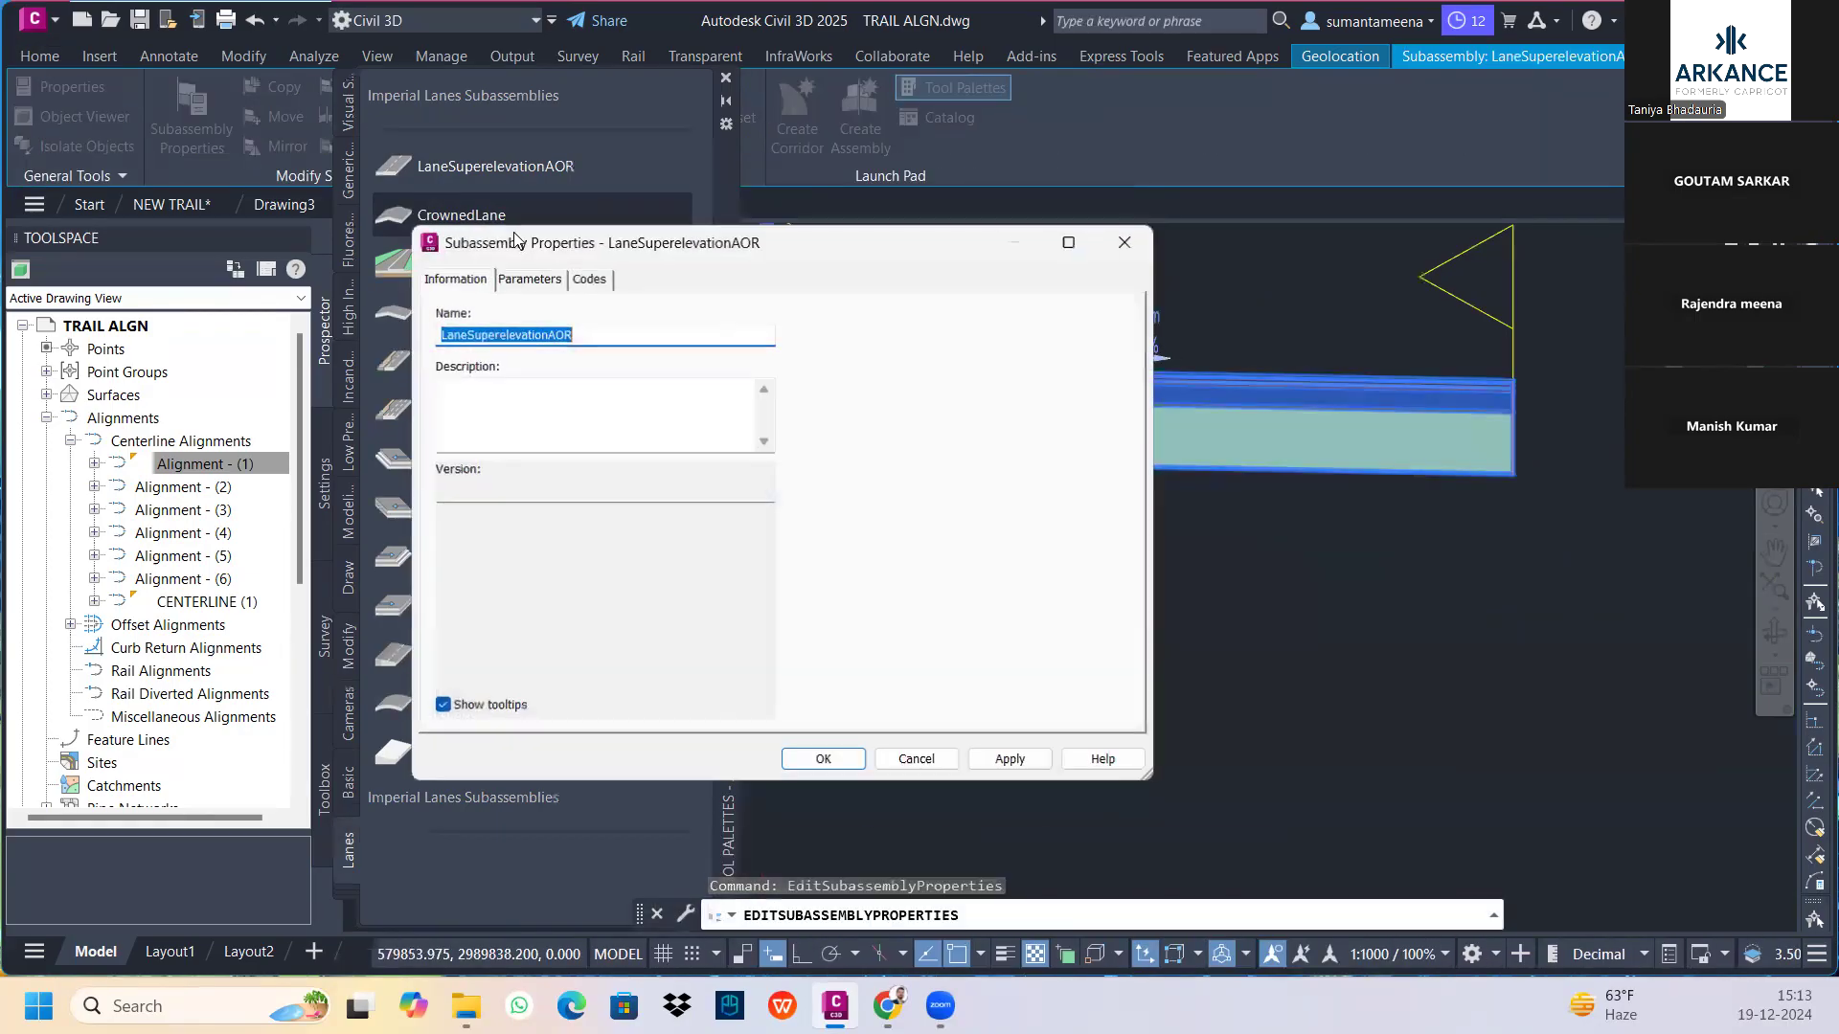
pyautogui.click(527, 277)
pyautogui.click(688, 389)
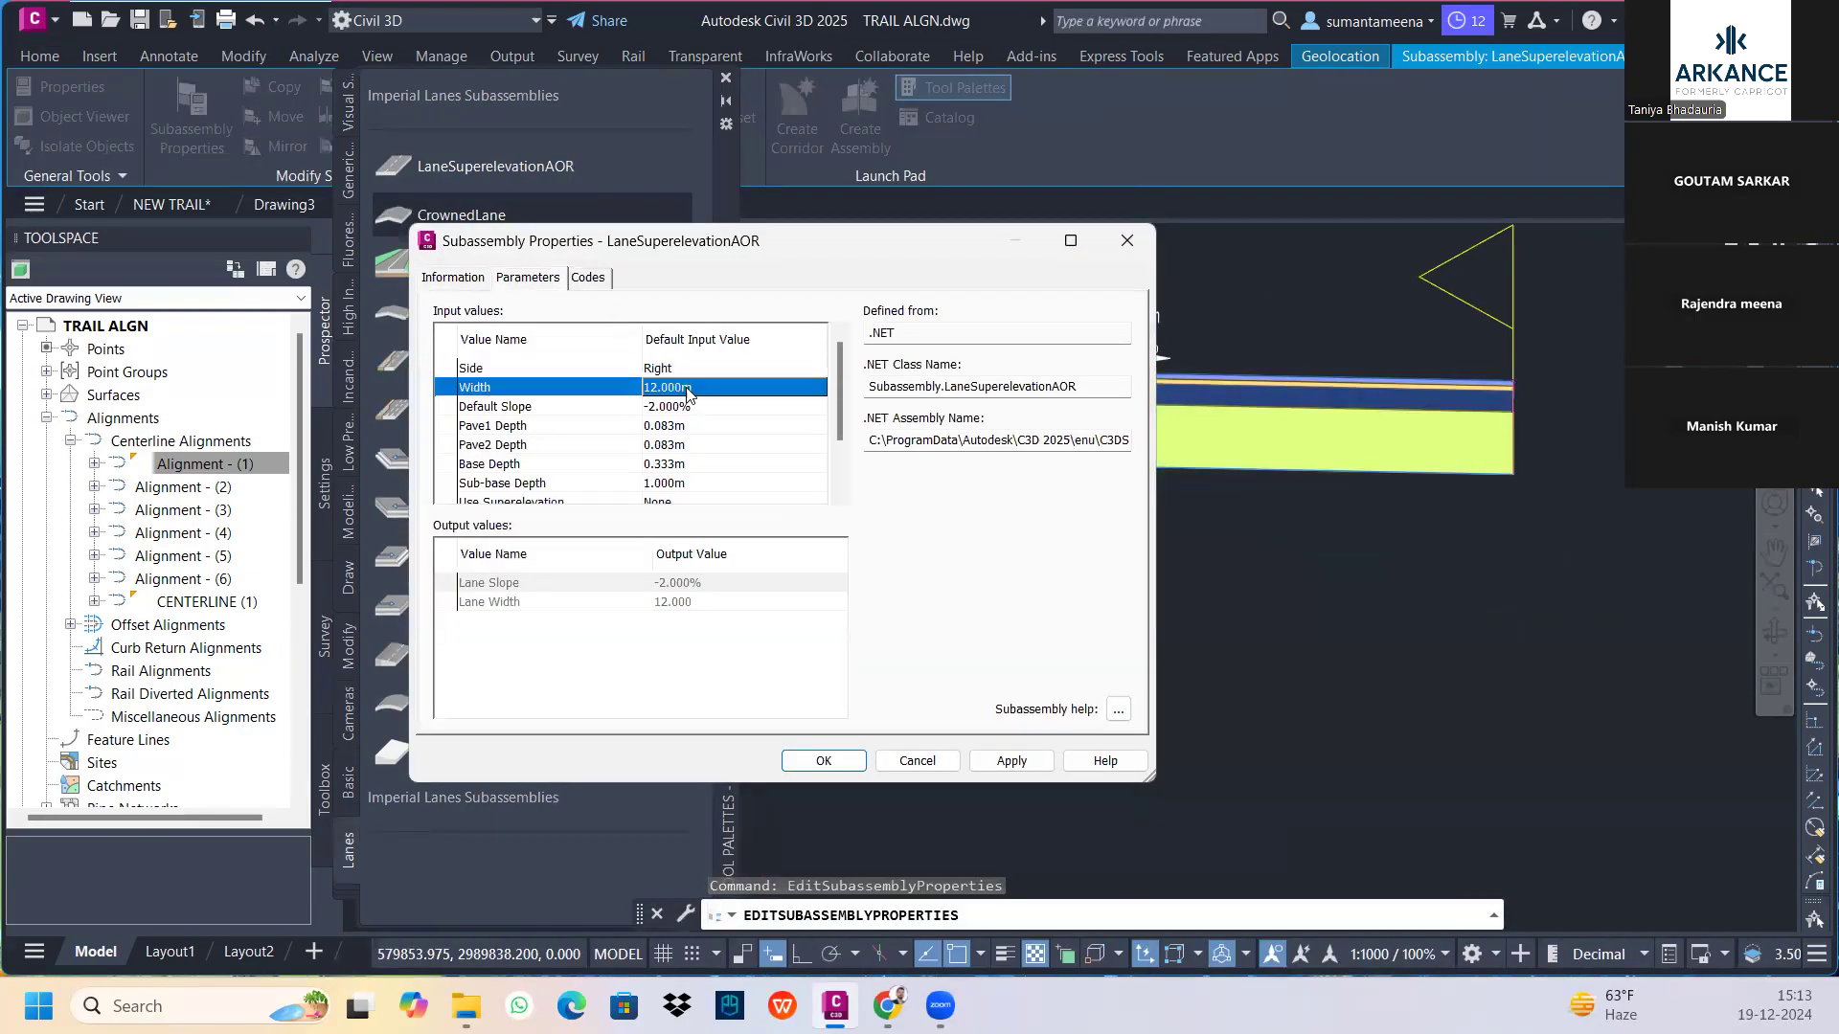
pyautogui.click(687, 388)
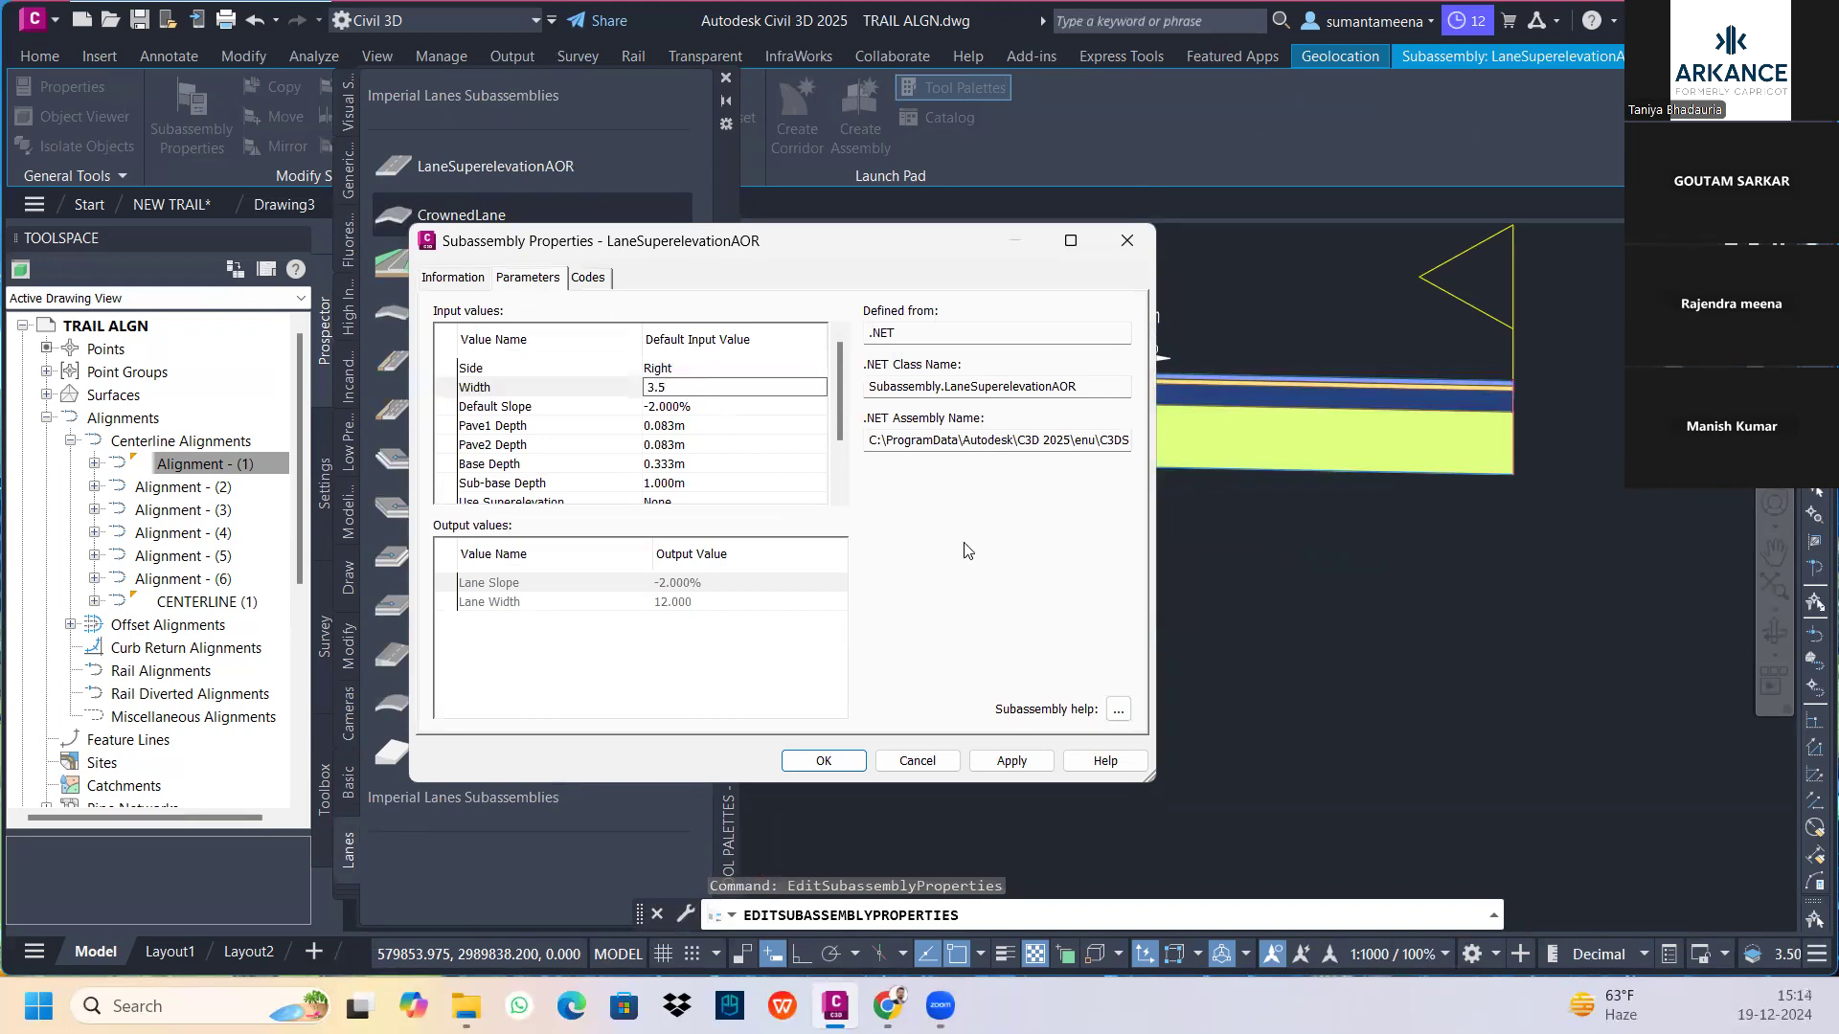
pyautogui.press('Return')
pyautogui.doubleClick(743, 405)
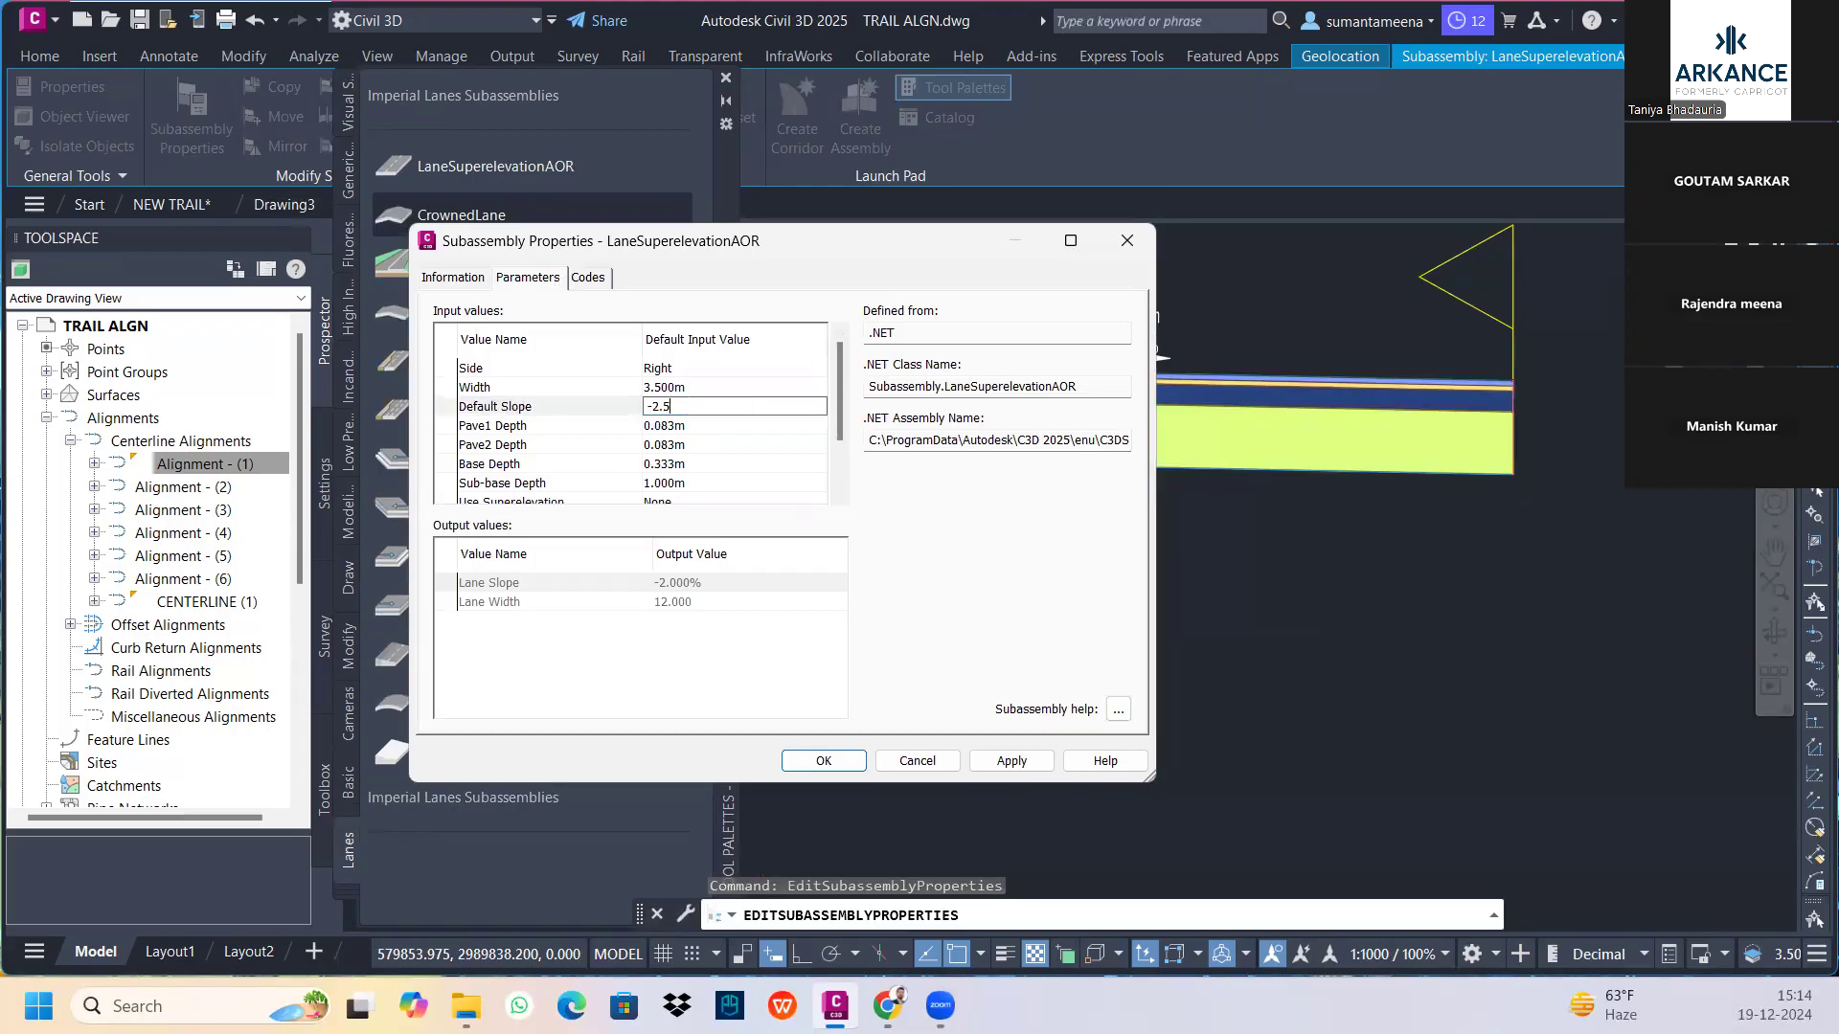
pyautogui.press('Return')
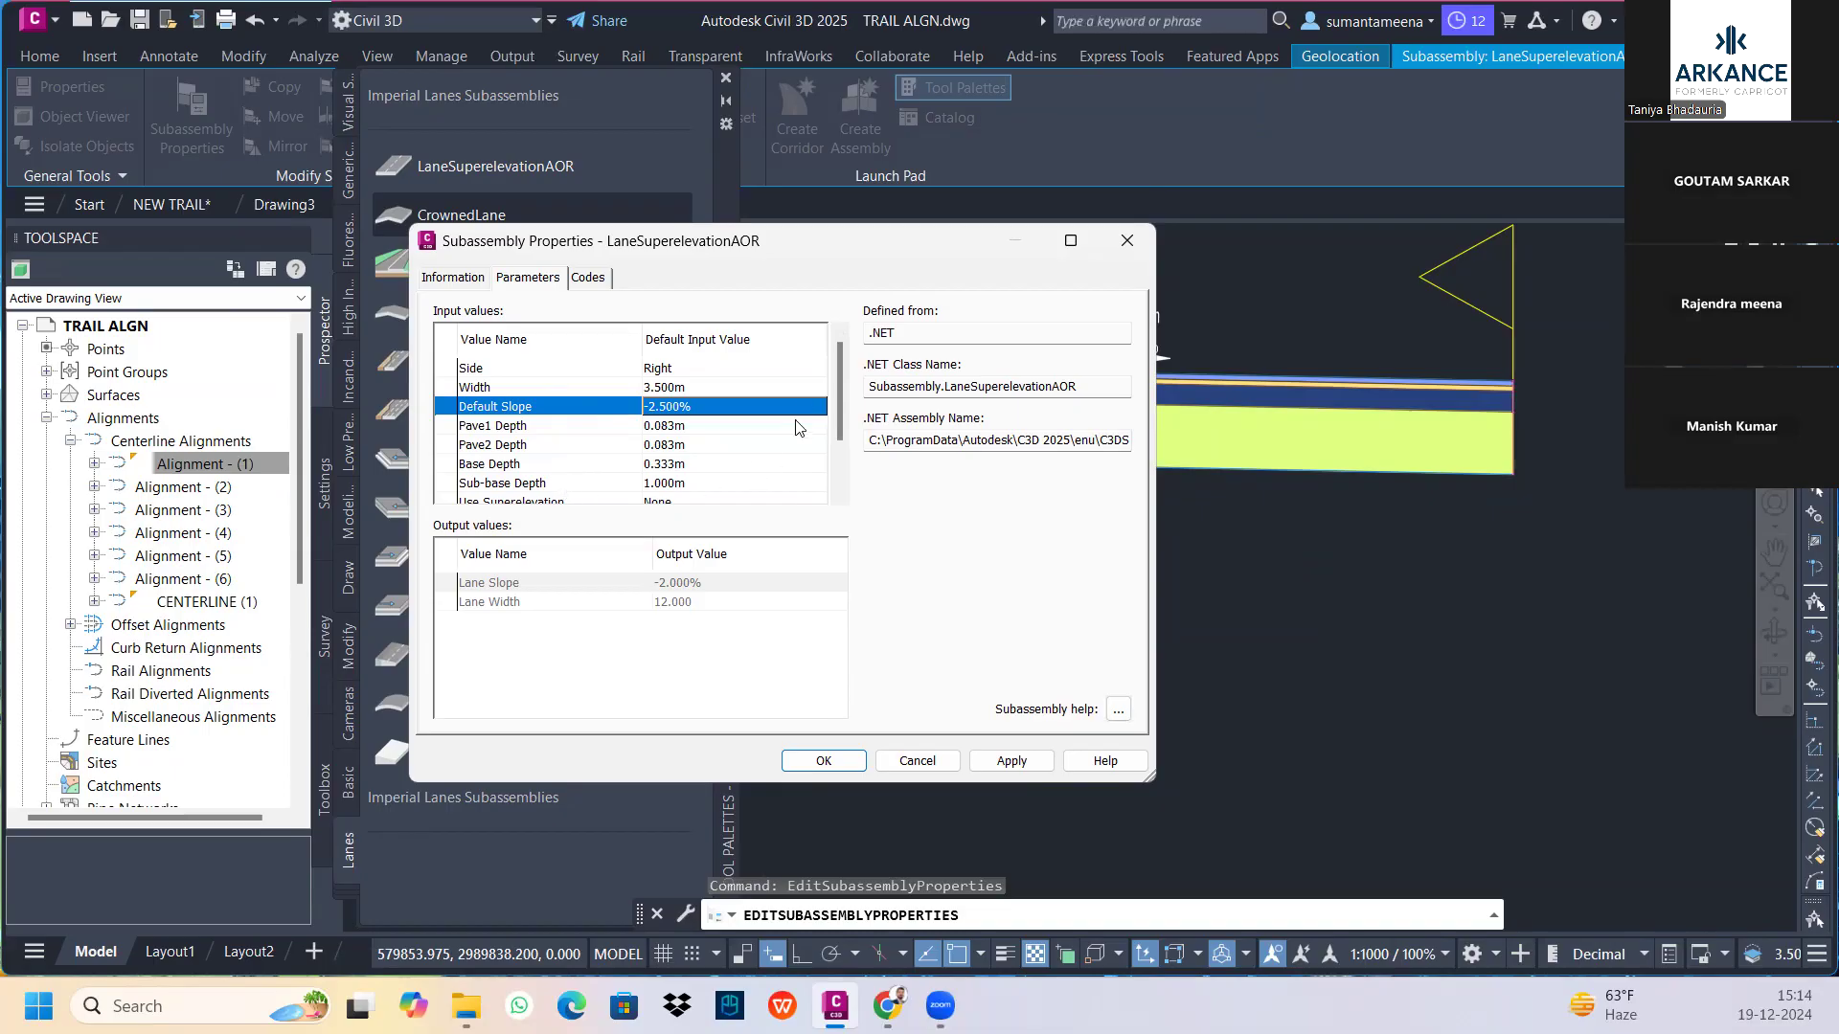
# Set the lane's Use Superelevation parameter to Right Lane Outside and accept the subassembly changes
pyautogui.scroll(-1, 845, 391)
pyautogui.doubleClick(709, 441)
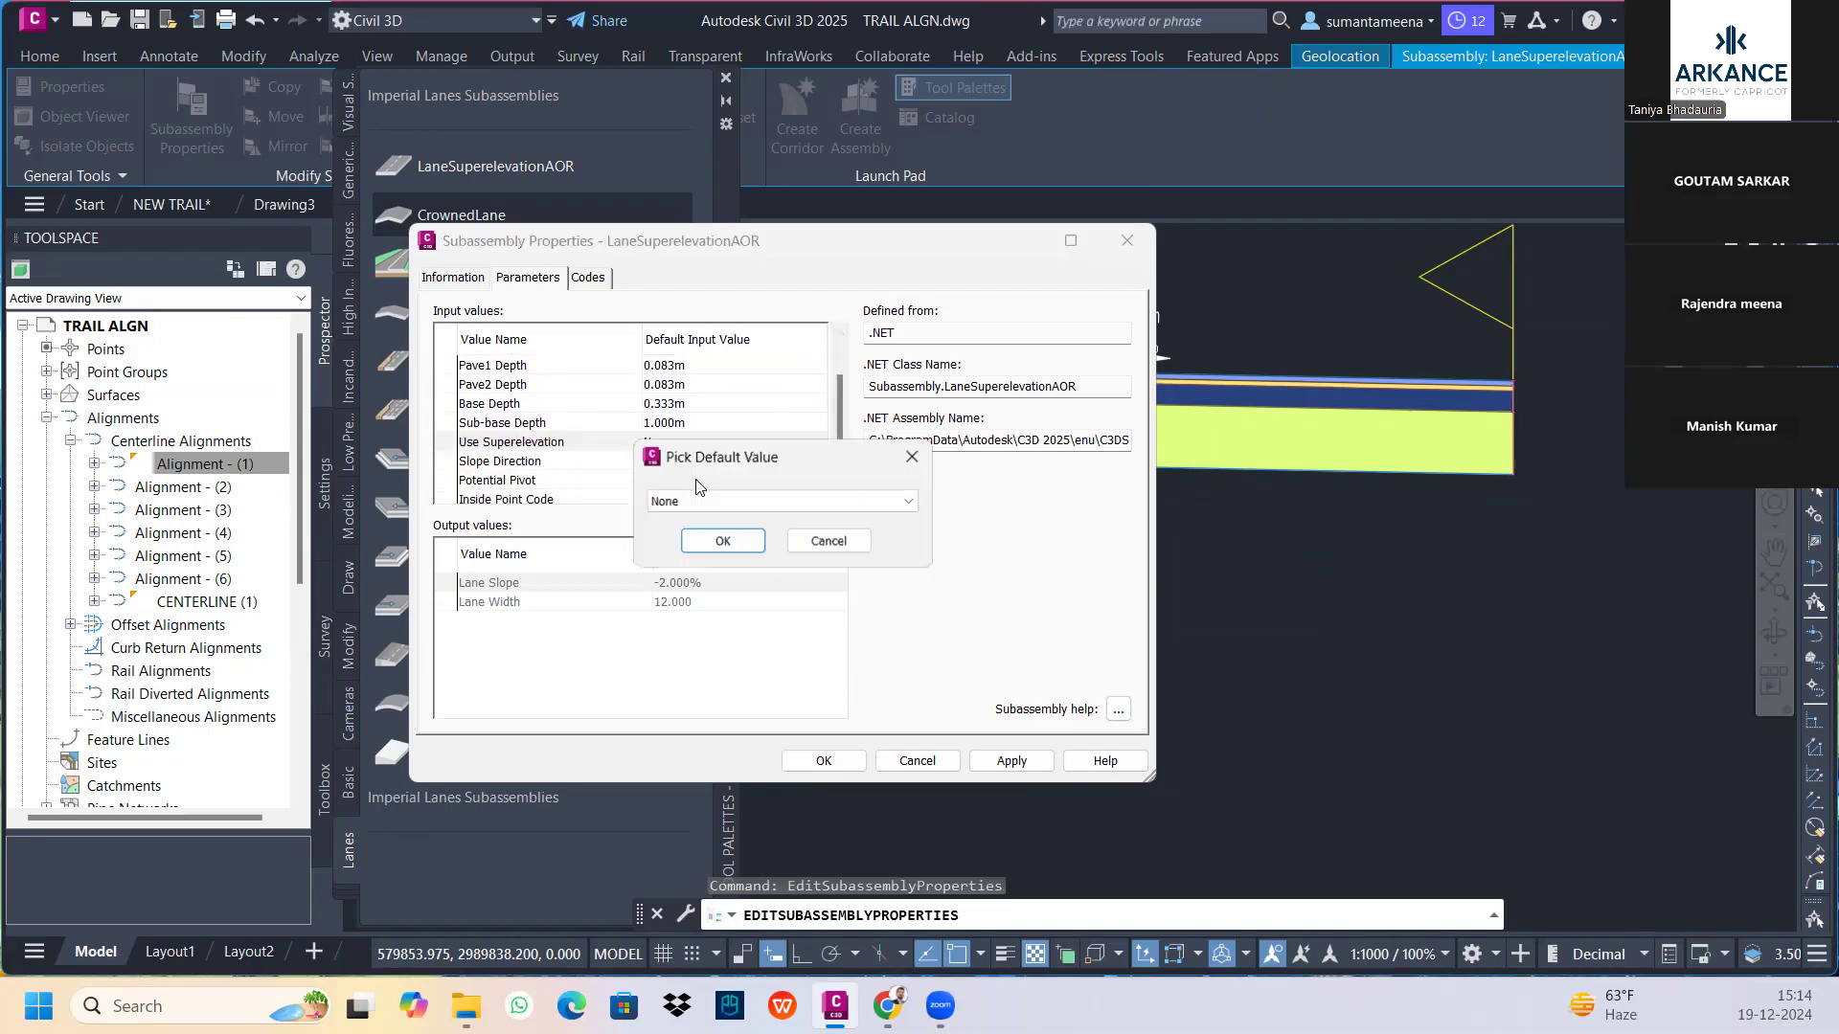
pyautogui.click(709, 501)
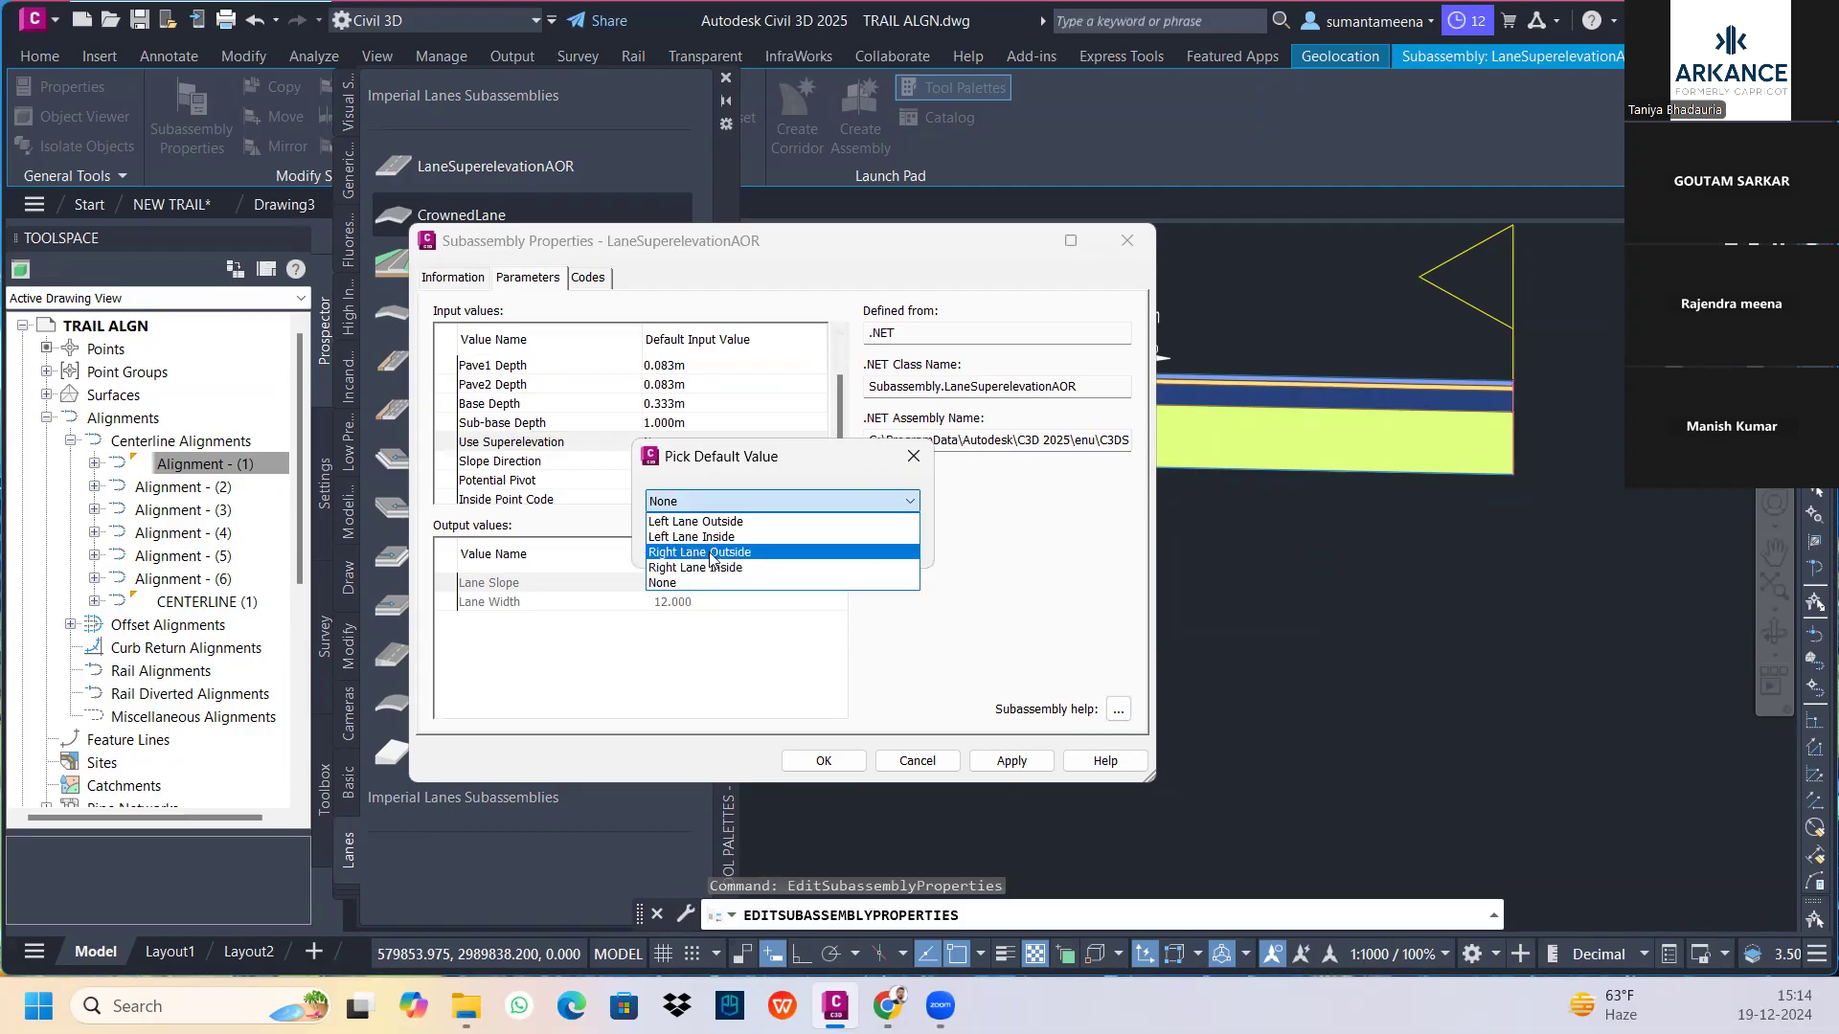
pyautogui.click(725, 554)
pyautogui.click(720, 538)
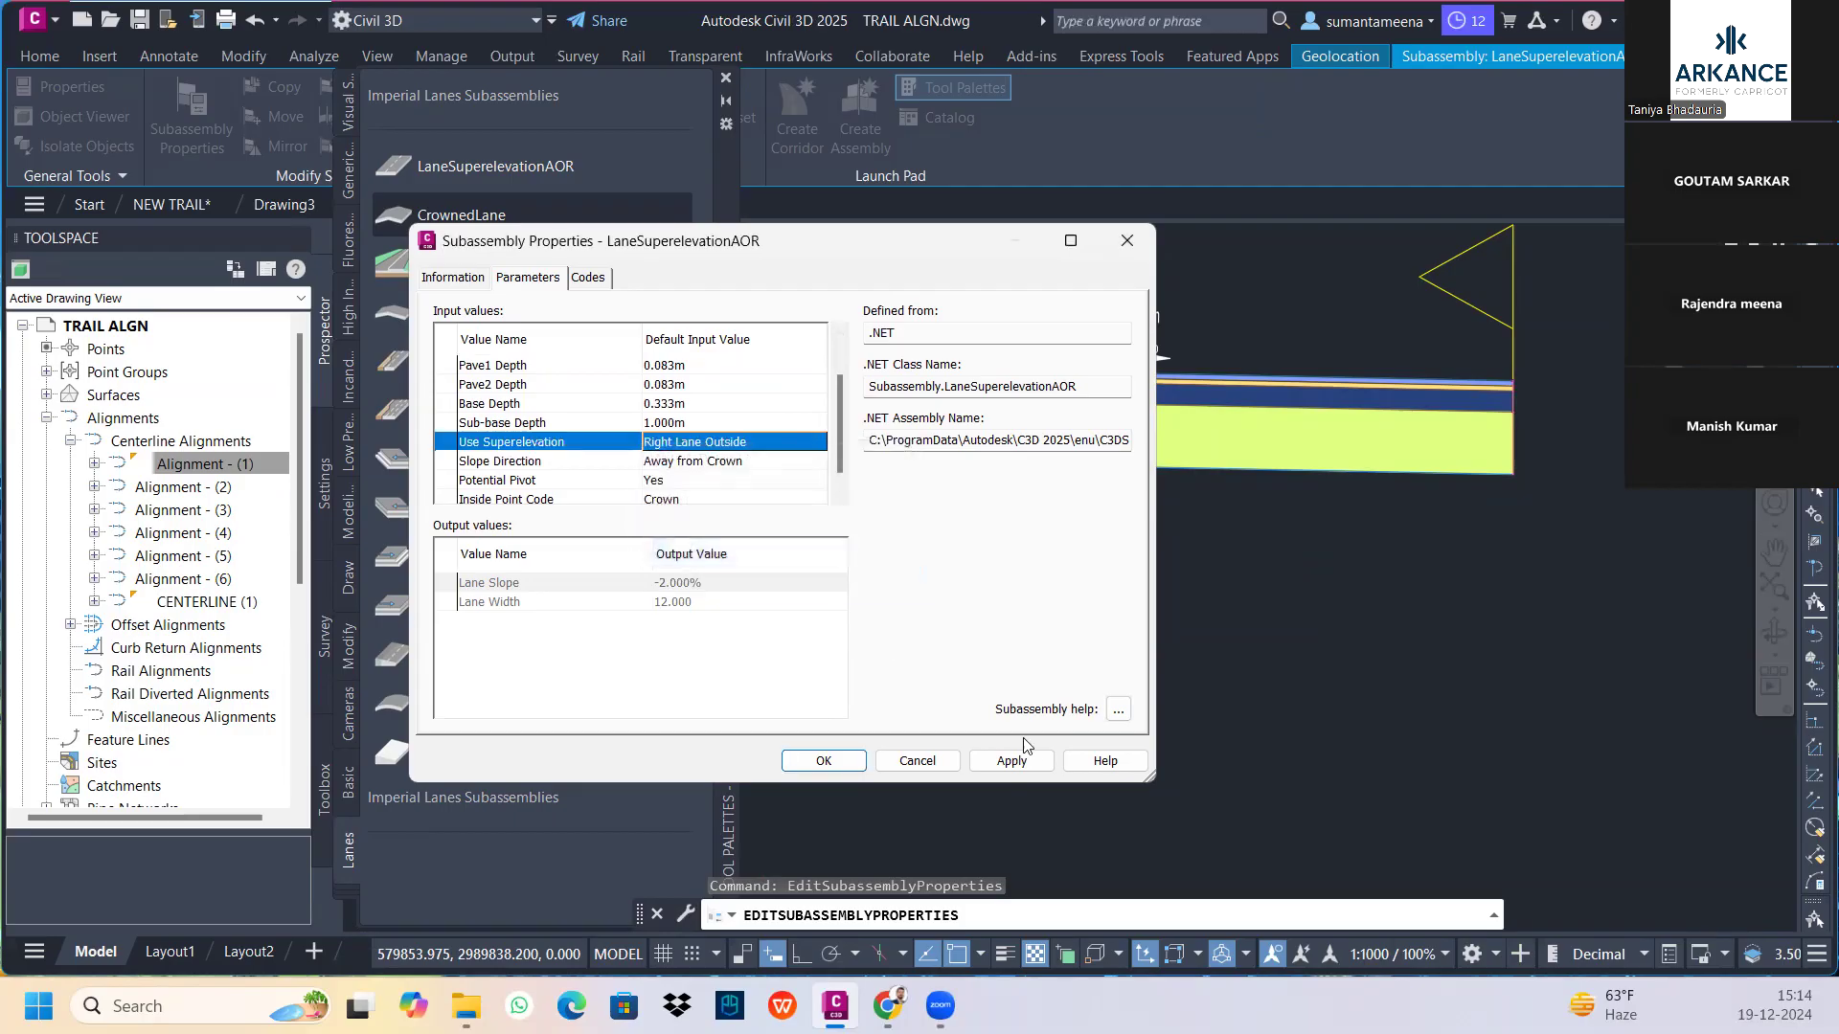
pyautogui.click(1033, 768)
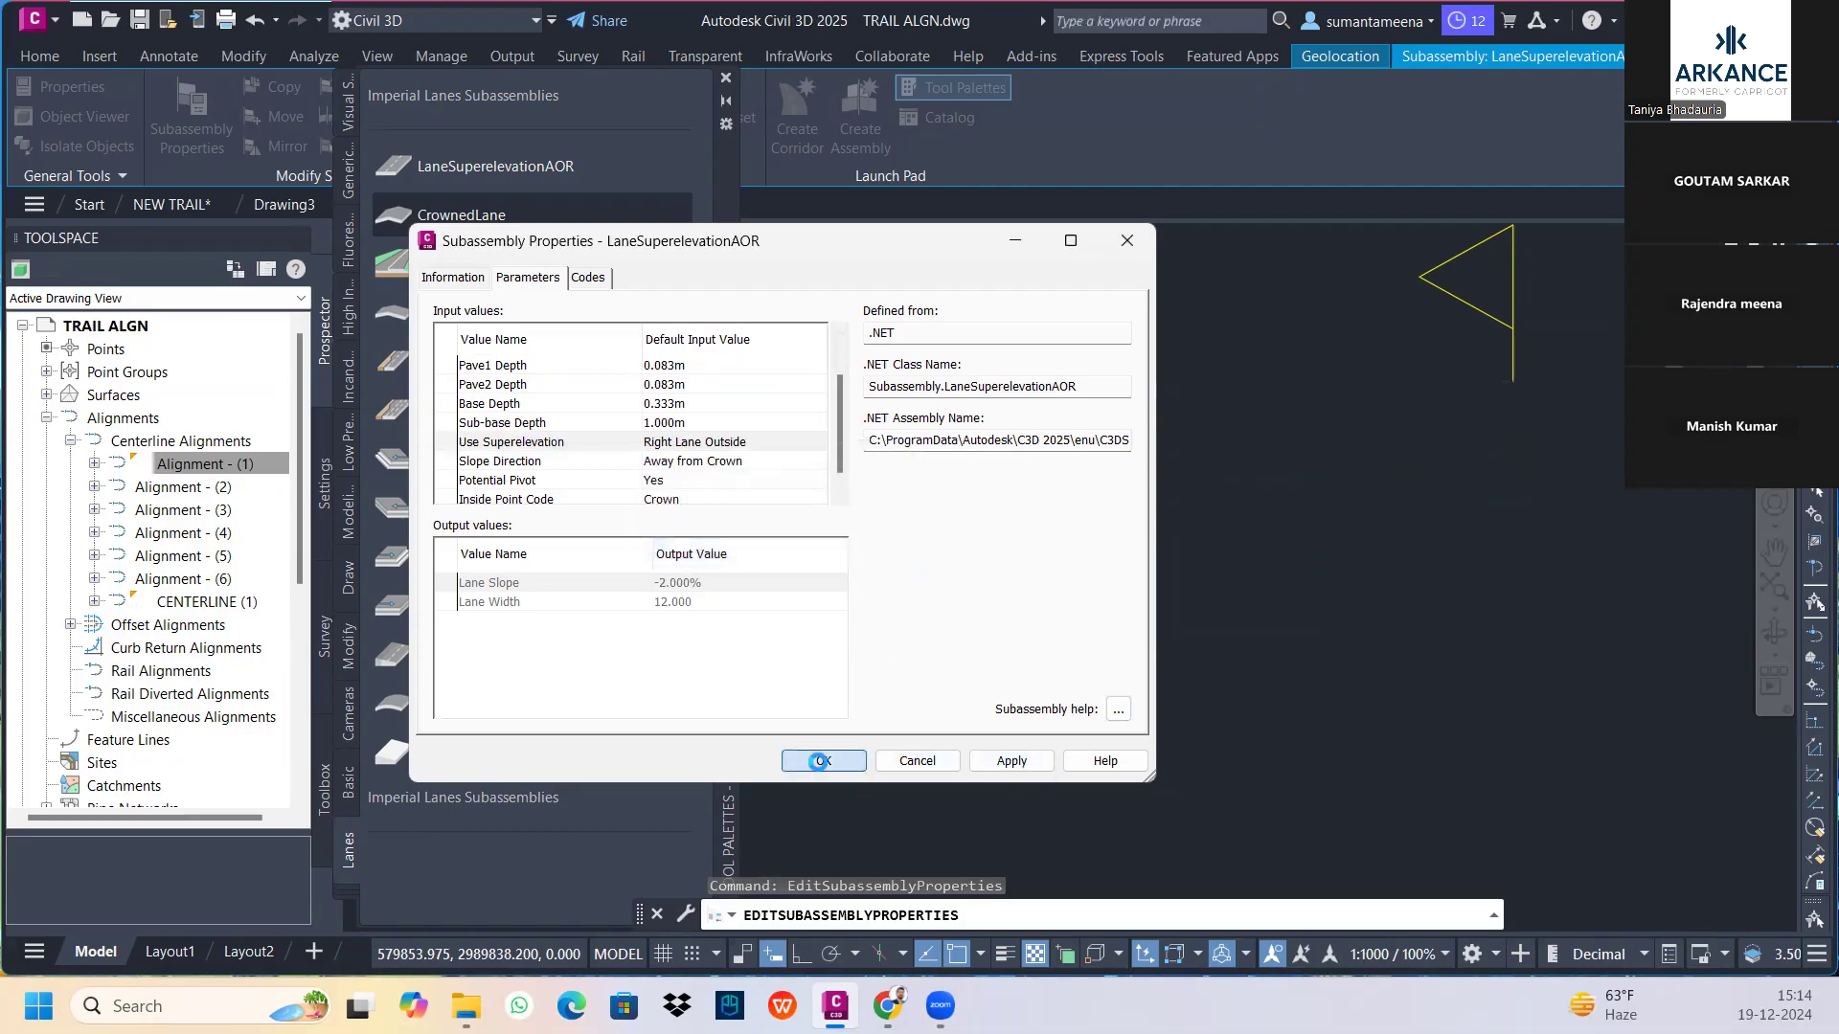
pyautogui.click(821, 761)
# Close the tool palettes and compare the IRC assembly's cross-section with the new single-lane assembly
pyautogui.moveTo(869, 374); pyautogui.dragTo(1032, 417, button='middle')
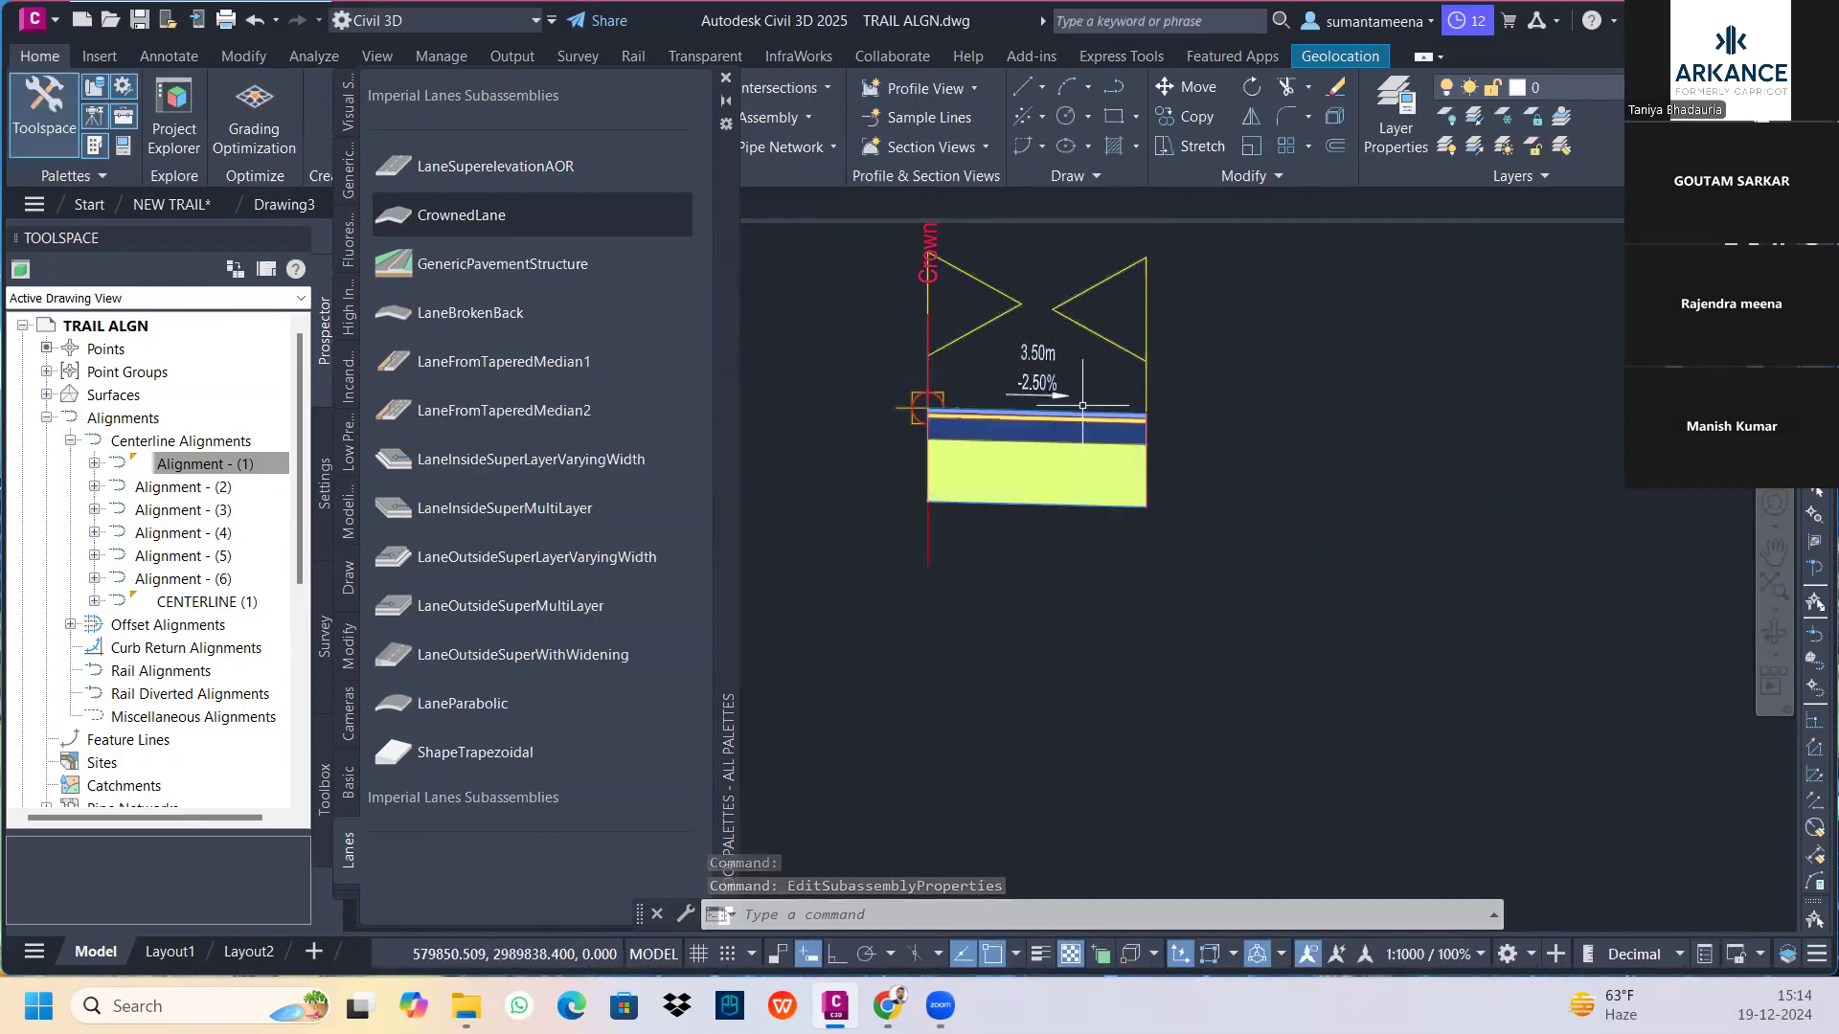
pyautogui.scroll(-5, 1083, 738)
pyautogui.scroll(4, 939, 384)
pyautogui.scroll(6, 940, 384)
pyautogui.rightClick(947, 433)
pyautogui.press('Escape')
pyautogui.press('Escape')
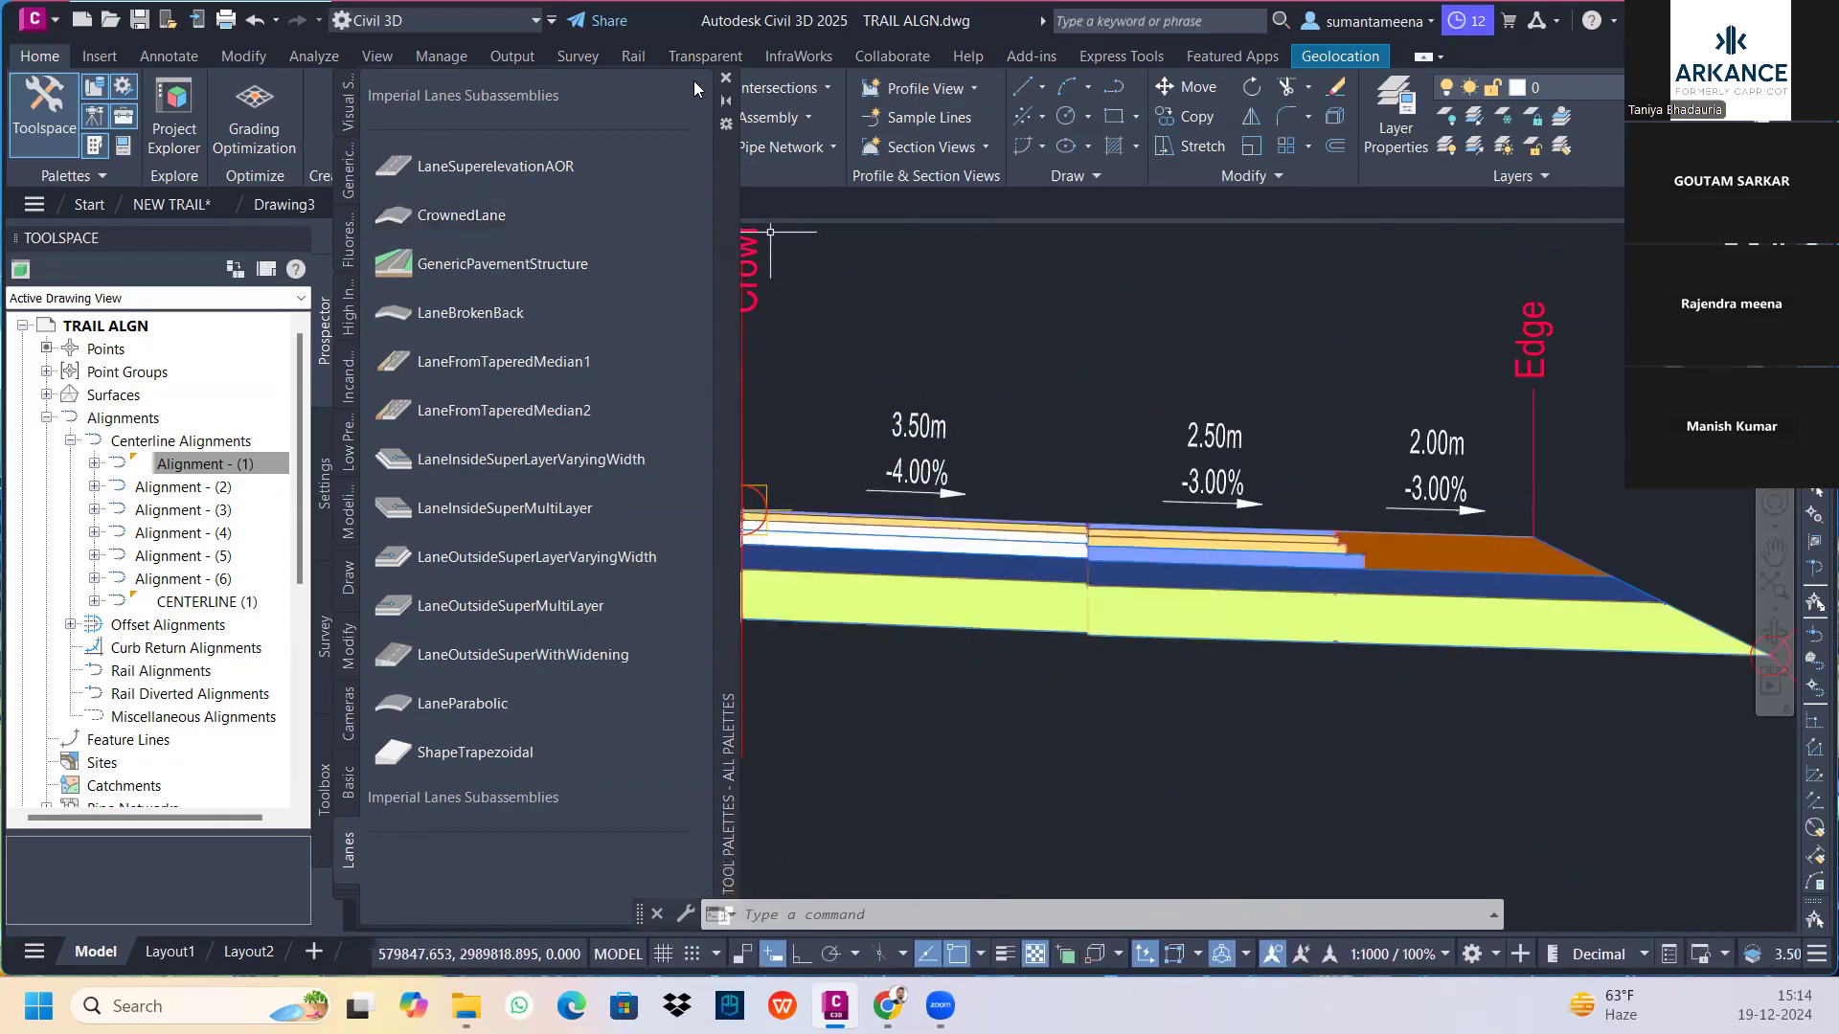
pyautogui.click(723, 80)
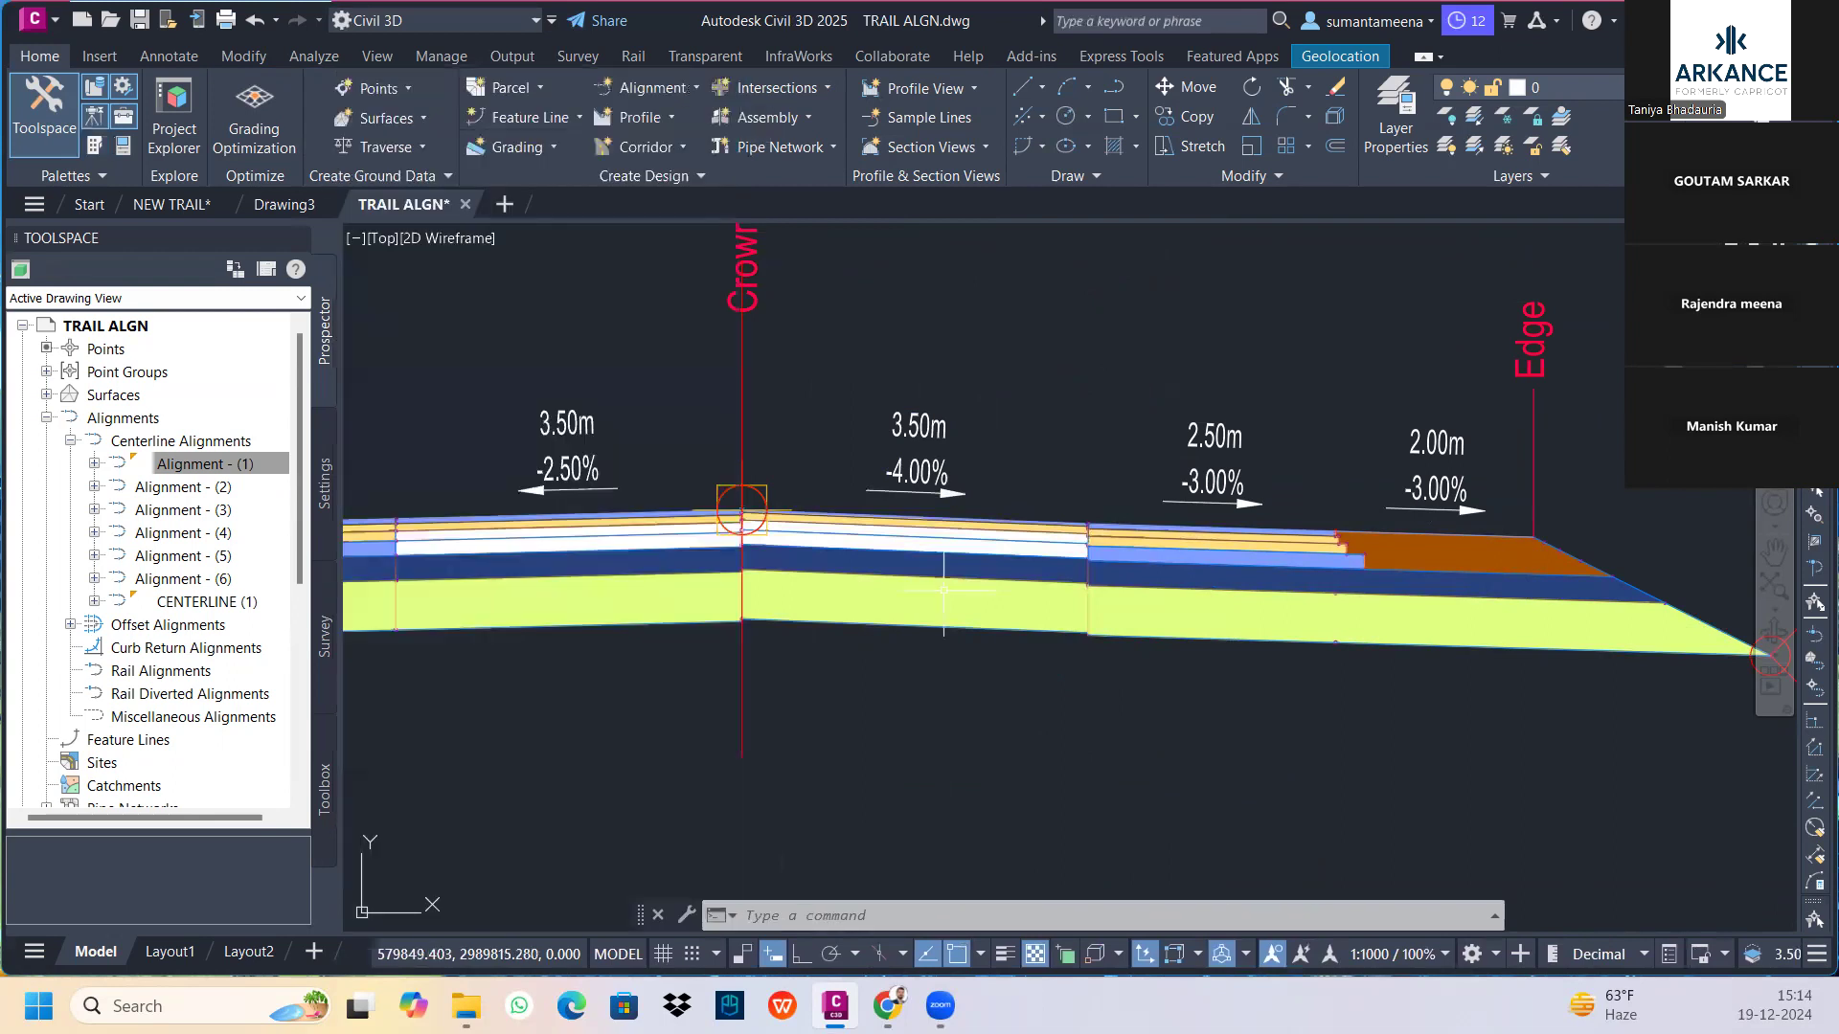
pyautogui.scroll(-5, 941, 288)
pyautogui.scroll(-4, 987, 657)
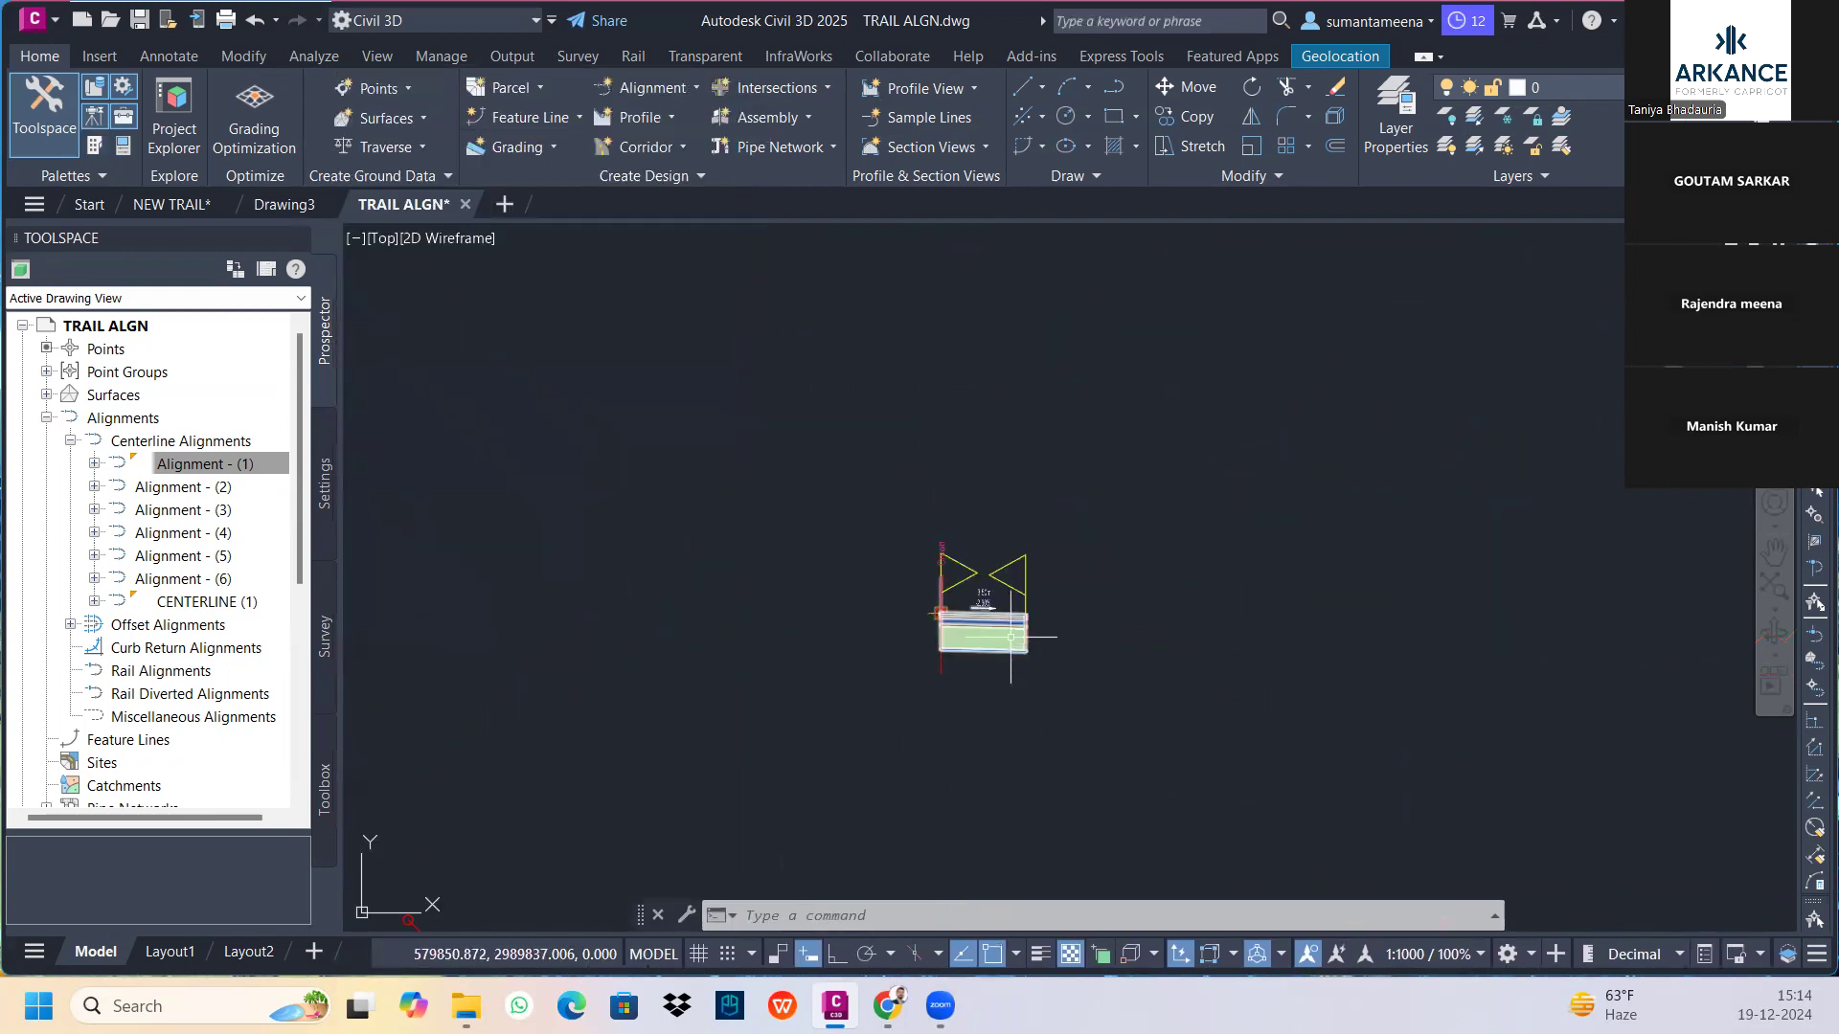
pyautogui.scroll(10, 957, 594)
pyautogui.moveTo(925, 550); pyautogui.dragTo(922, 519, button='middle')
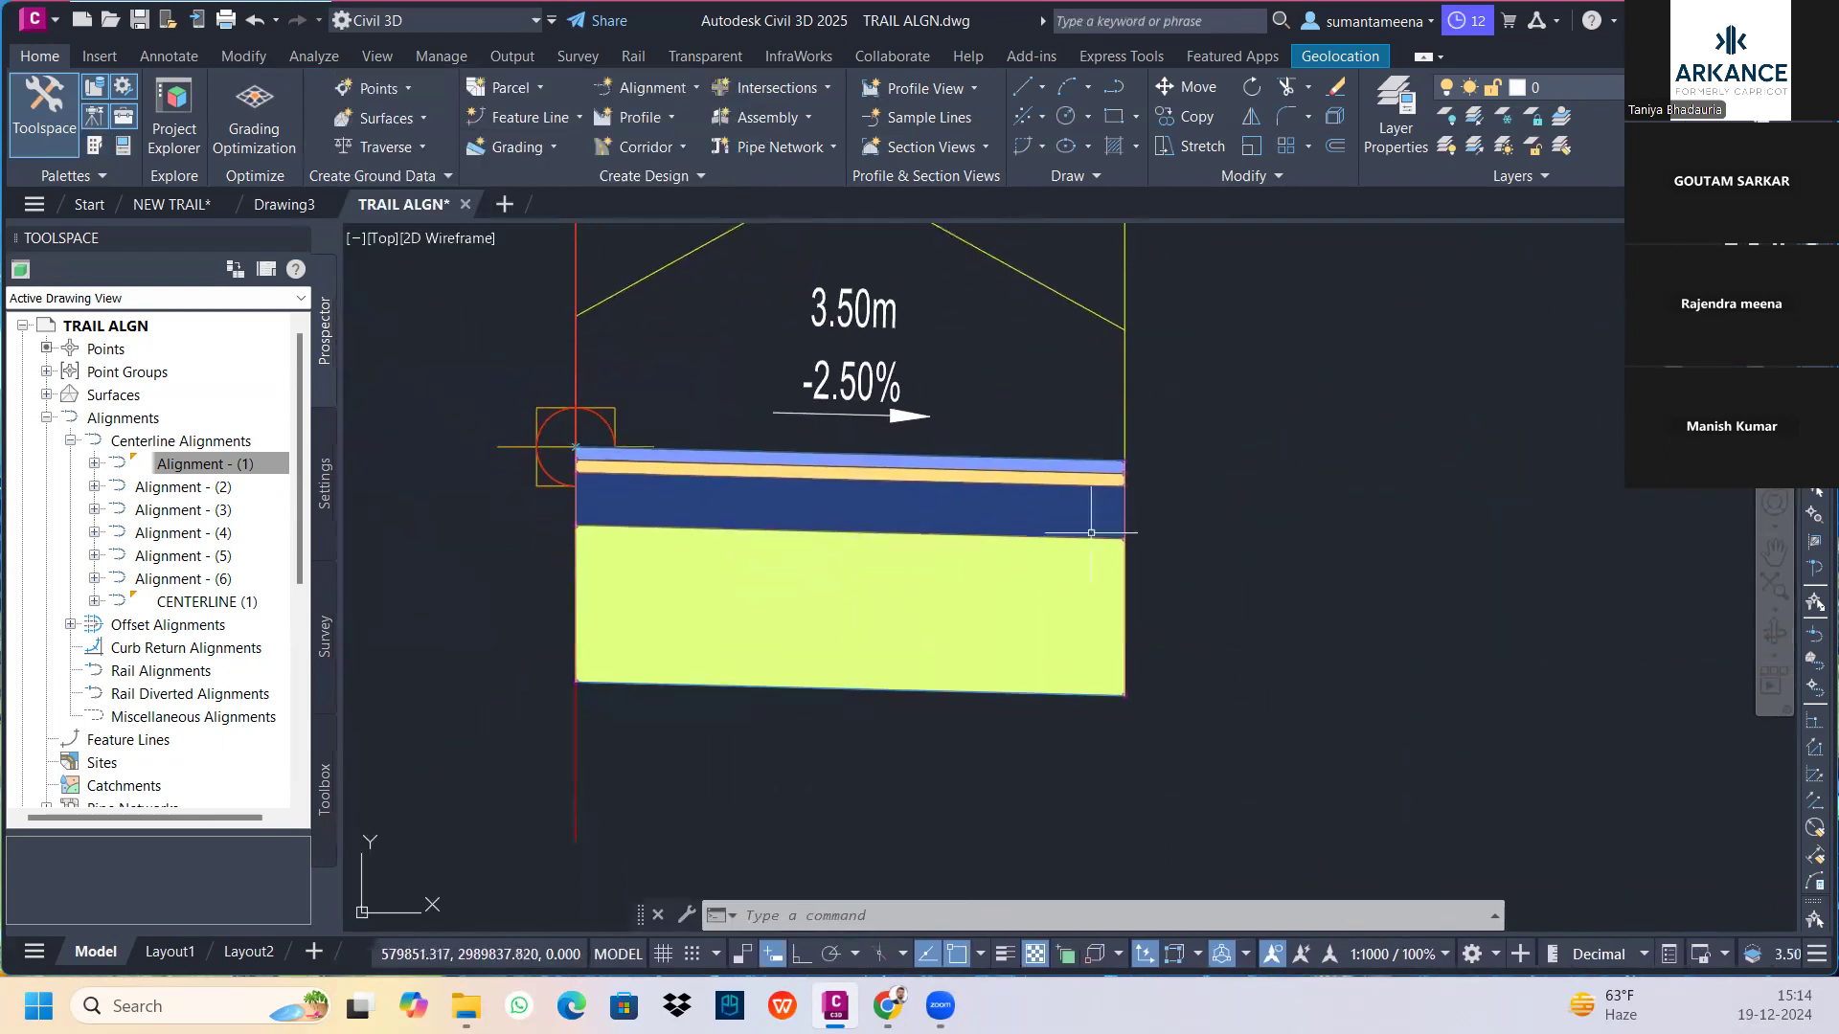
# Set the LaneSuperelevationAOR lane's width to 7 m in its subassembly parameters and accept the change
pyautogui.click(1013, 472)
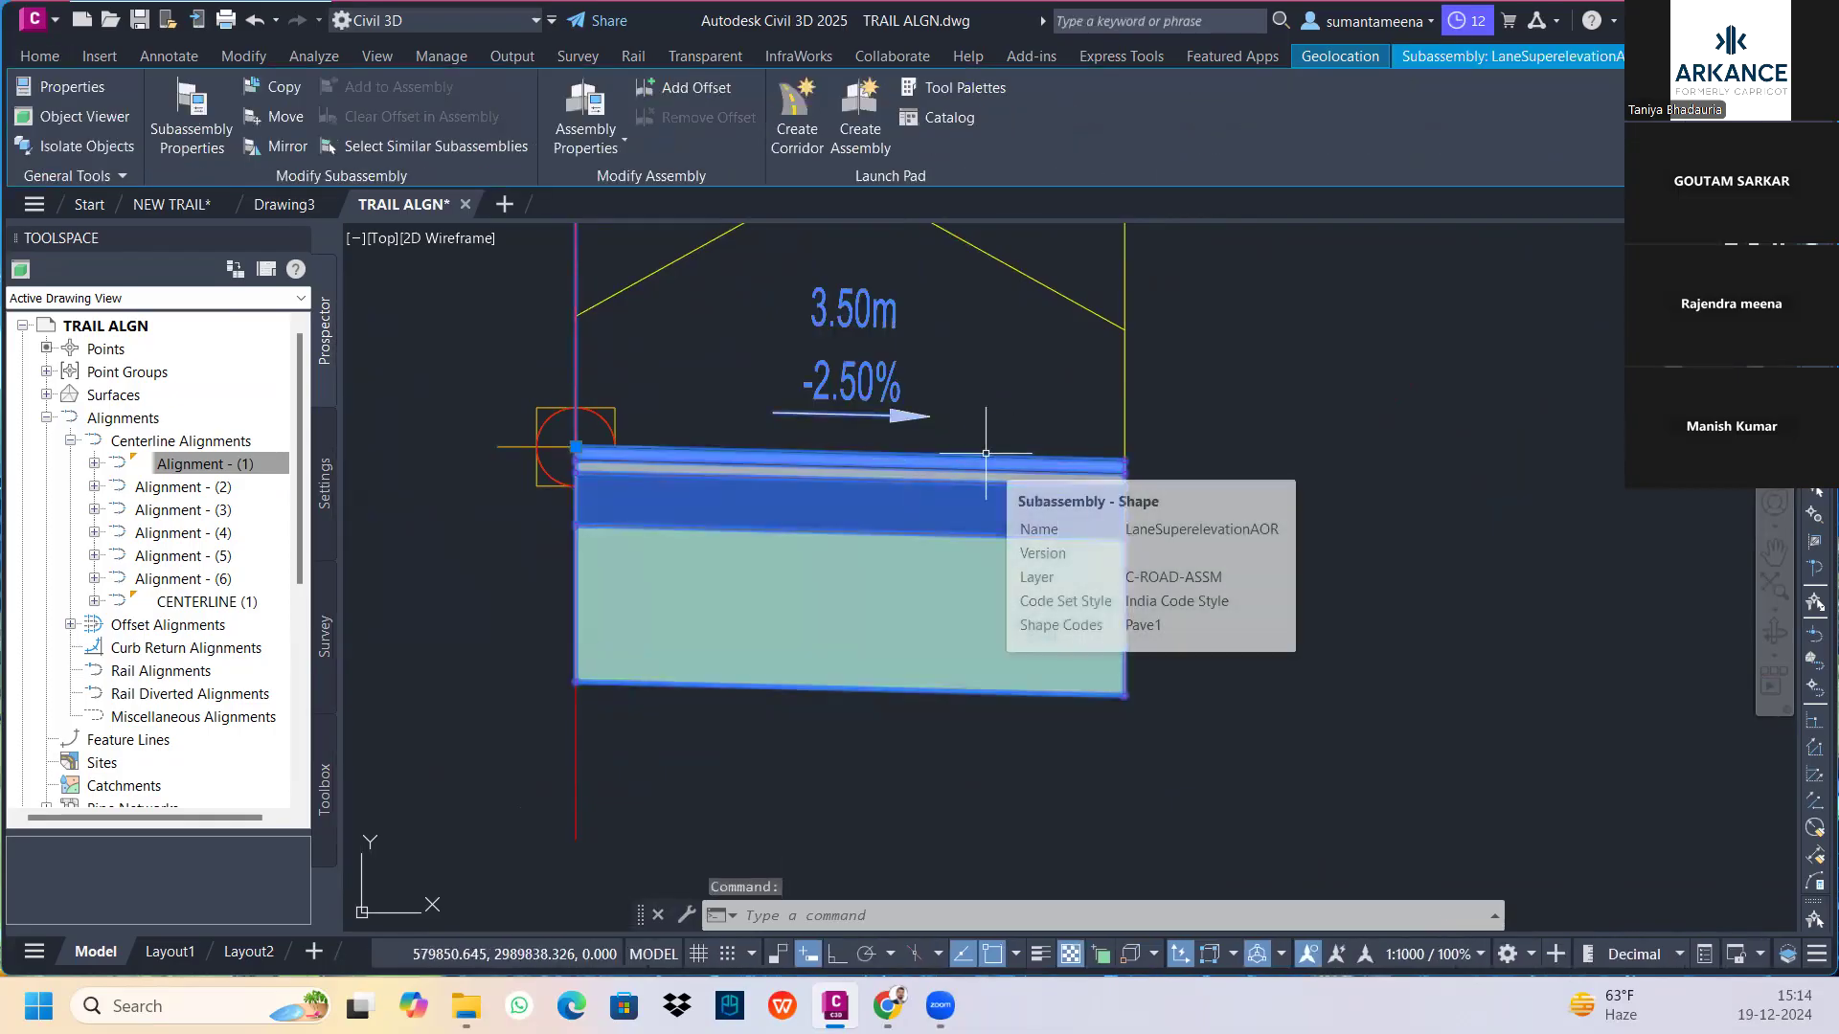
pyautogui.rightClick(1003, 484)
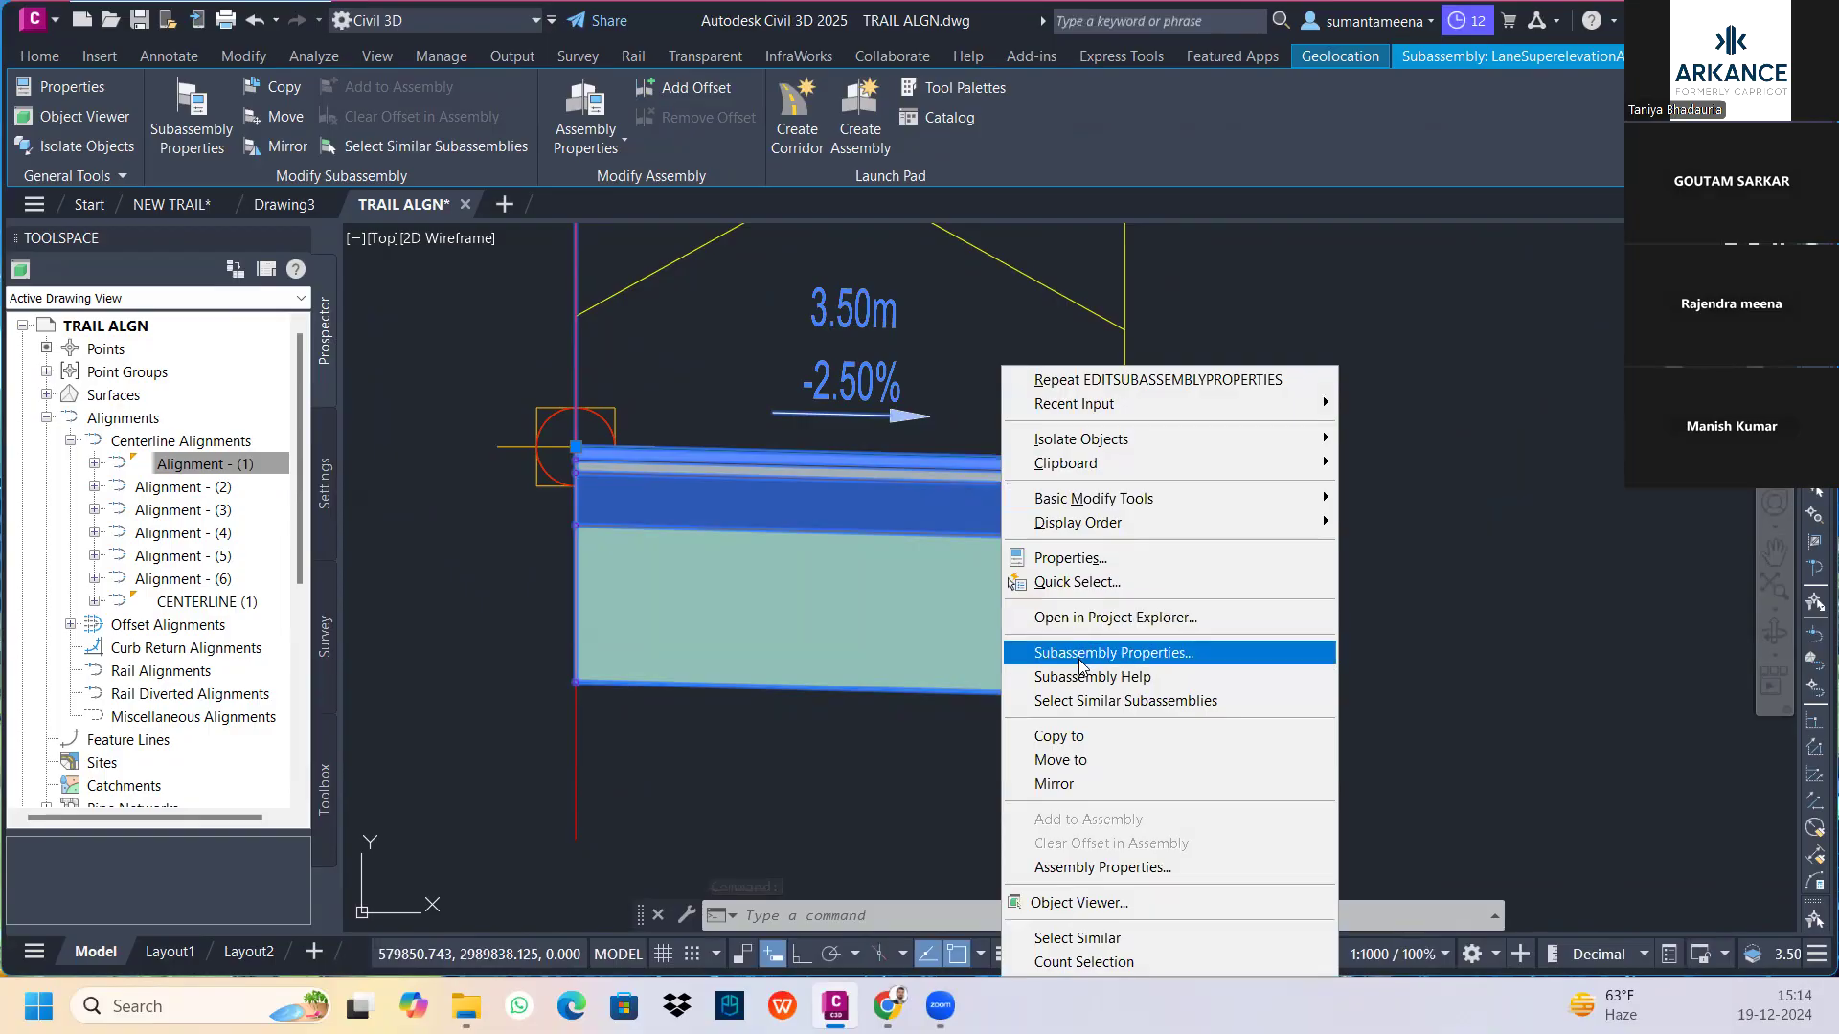
pyautogui.click(1080, 652)
pyautogui.click(527, 277)
pyautogui.click(647, 368)
pyautogui.click(668, 387)
pyautogui.click(688, 406)
pyautogui.doubleClick(686, 387)
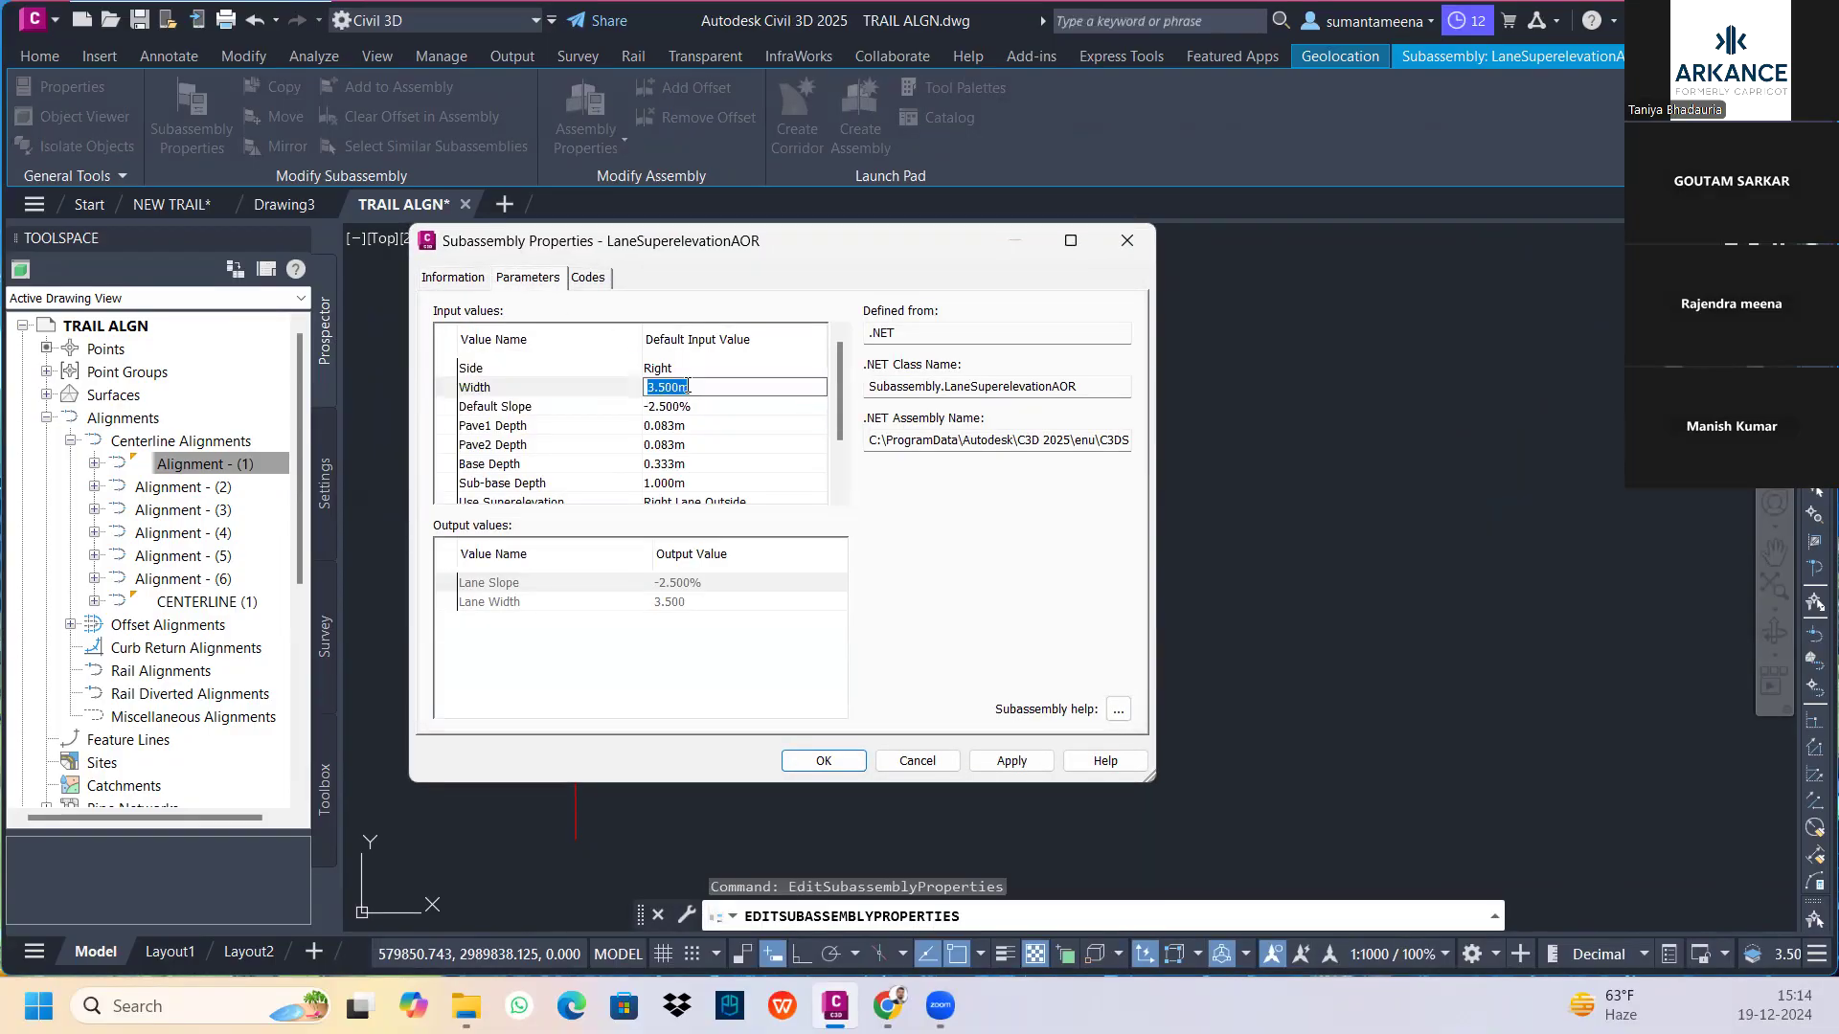
pyautogui.press('Return')
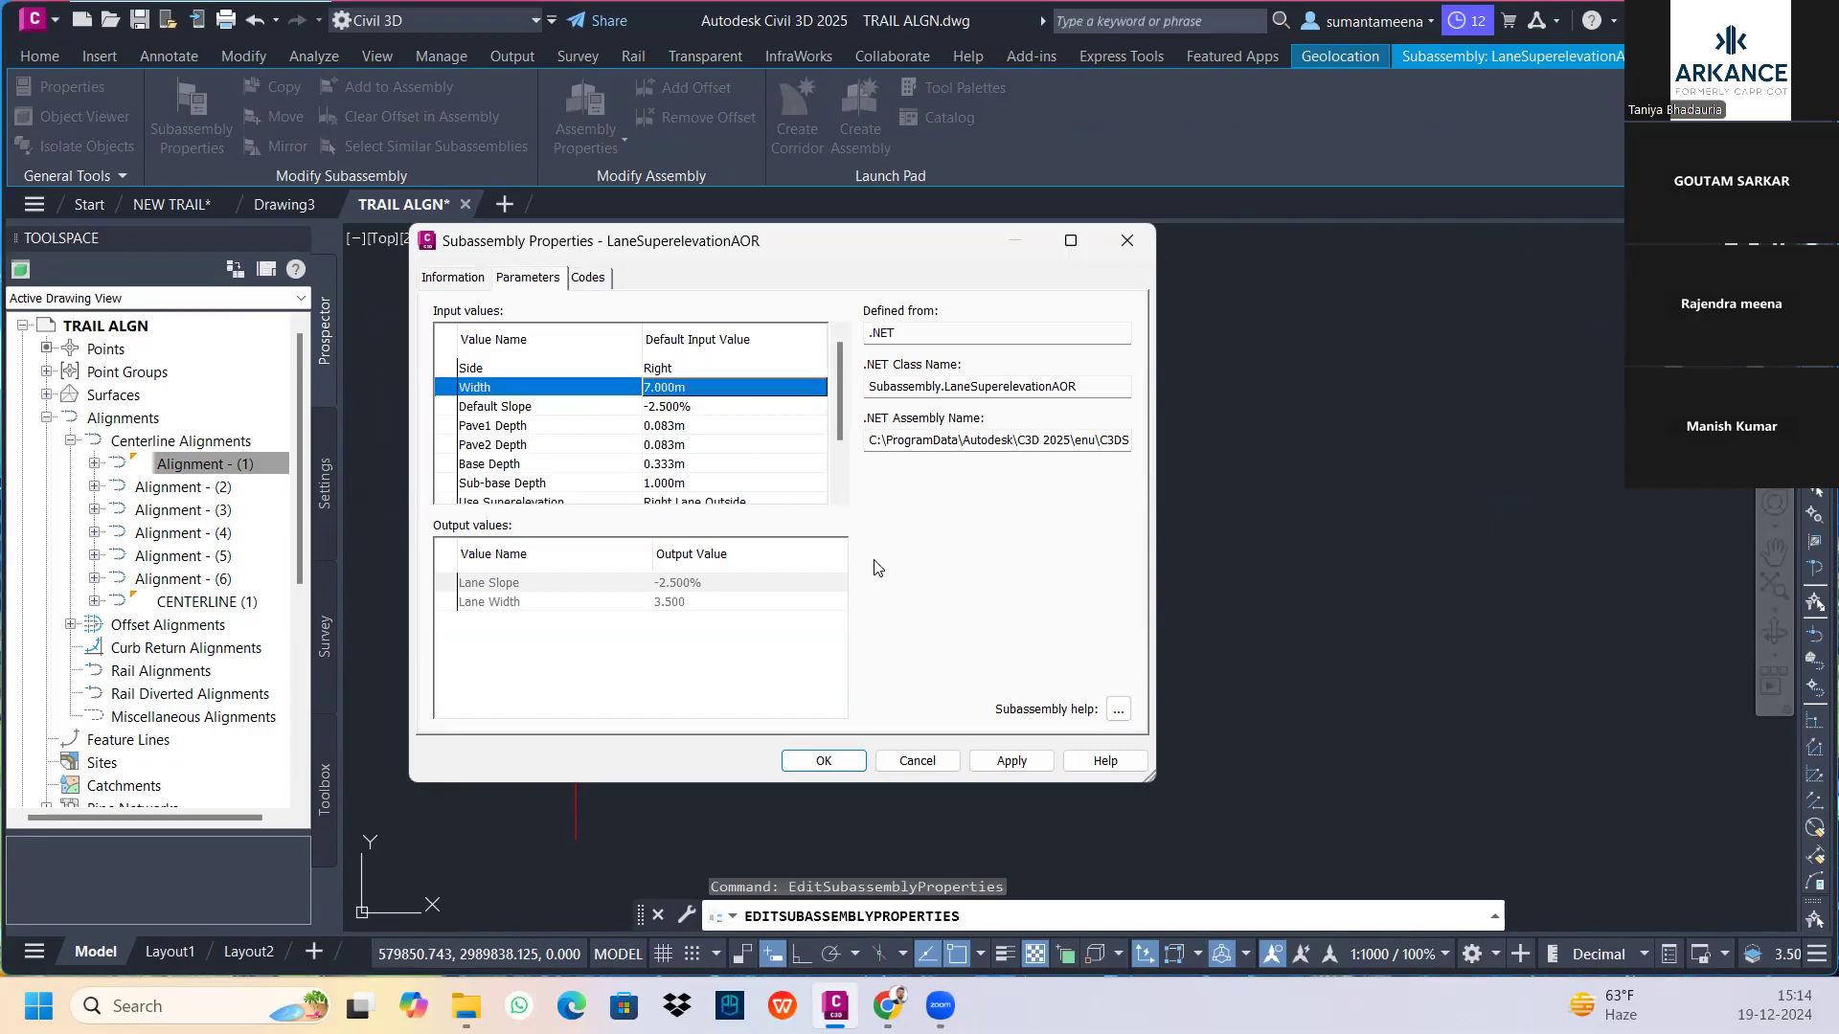
pyautogui.click(996, 761)
pyautogui.click(804, 769)
# Mirror the right LaneSuperelevationAOR lane to the other side of the assembly baseline
pyautogui.scroll(-4, 1274, 498)
pyautogui.moveTo(1316, 476)
pyautogui.mouseDown(button='middle')
pyautogui.moveTo(665, 476)
pyautogui.moveTo(772, 482)
pyautogui.mouseUp(button='middle')
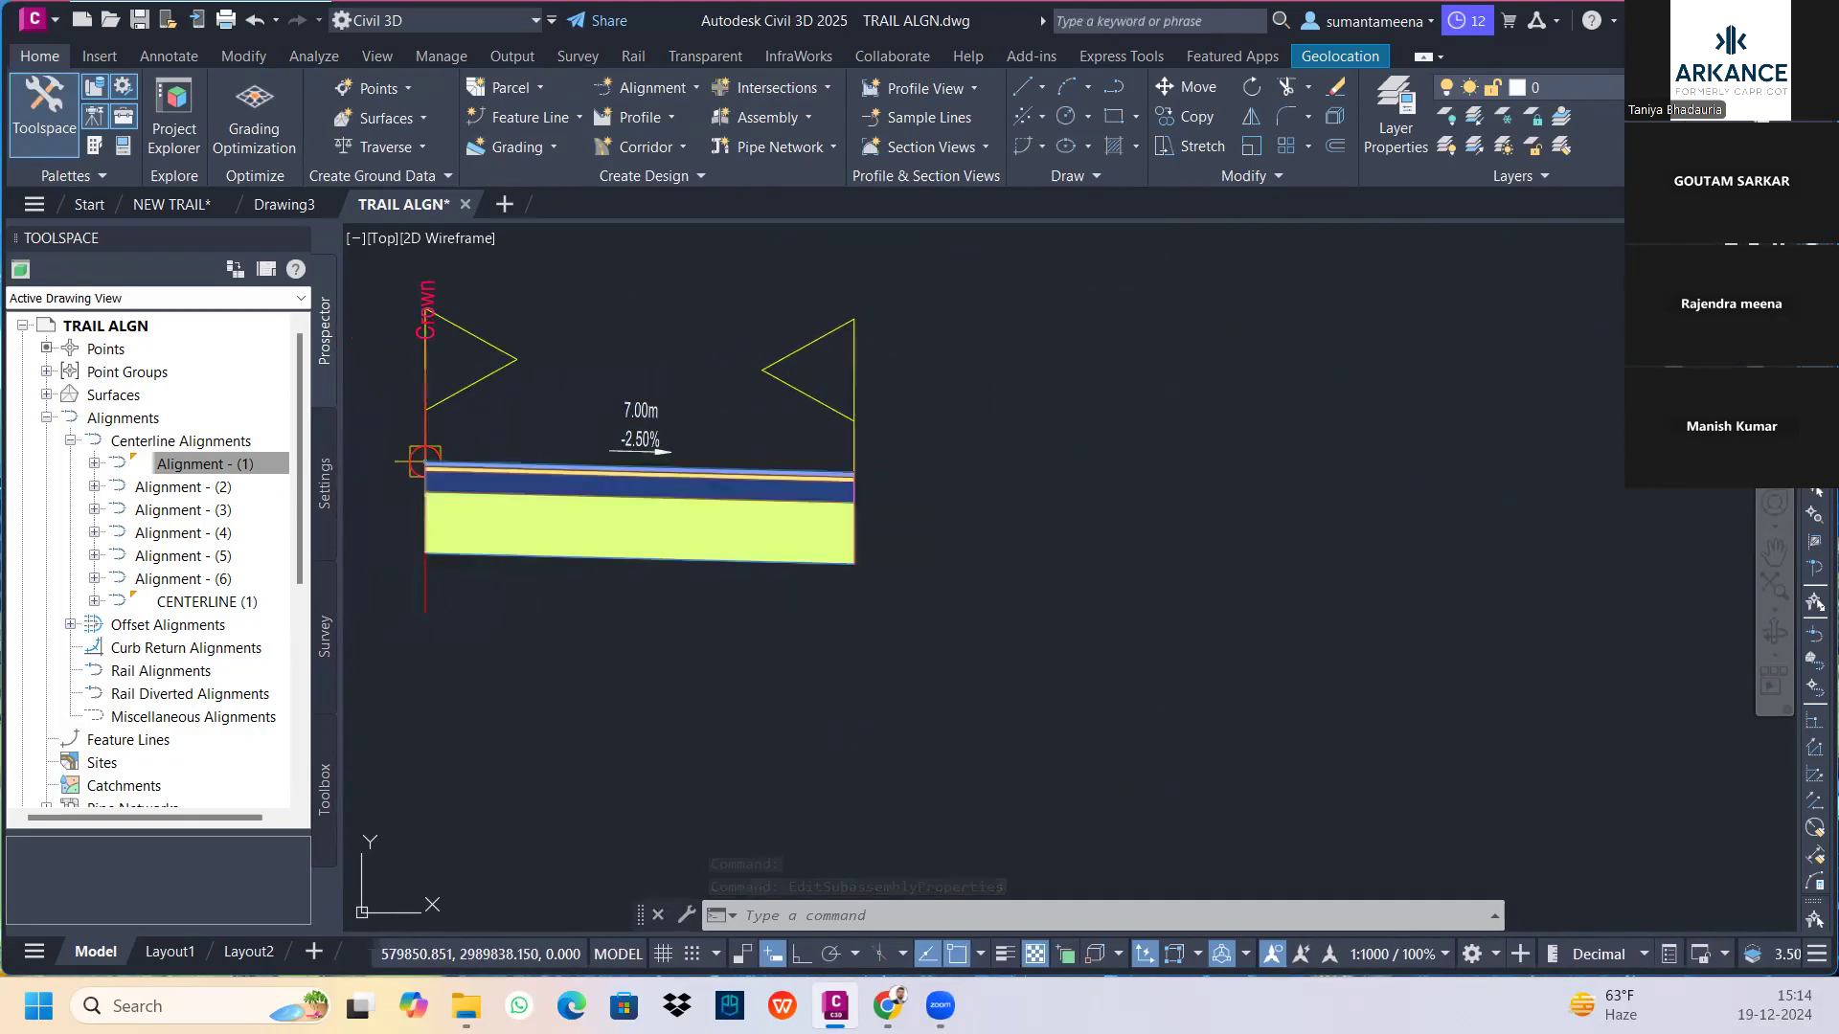
pyautogui.click(597, 474)
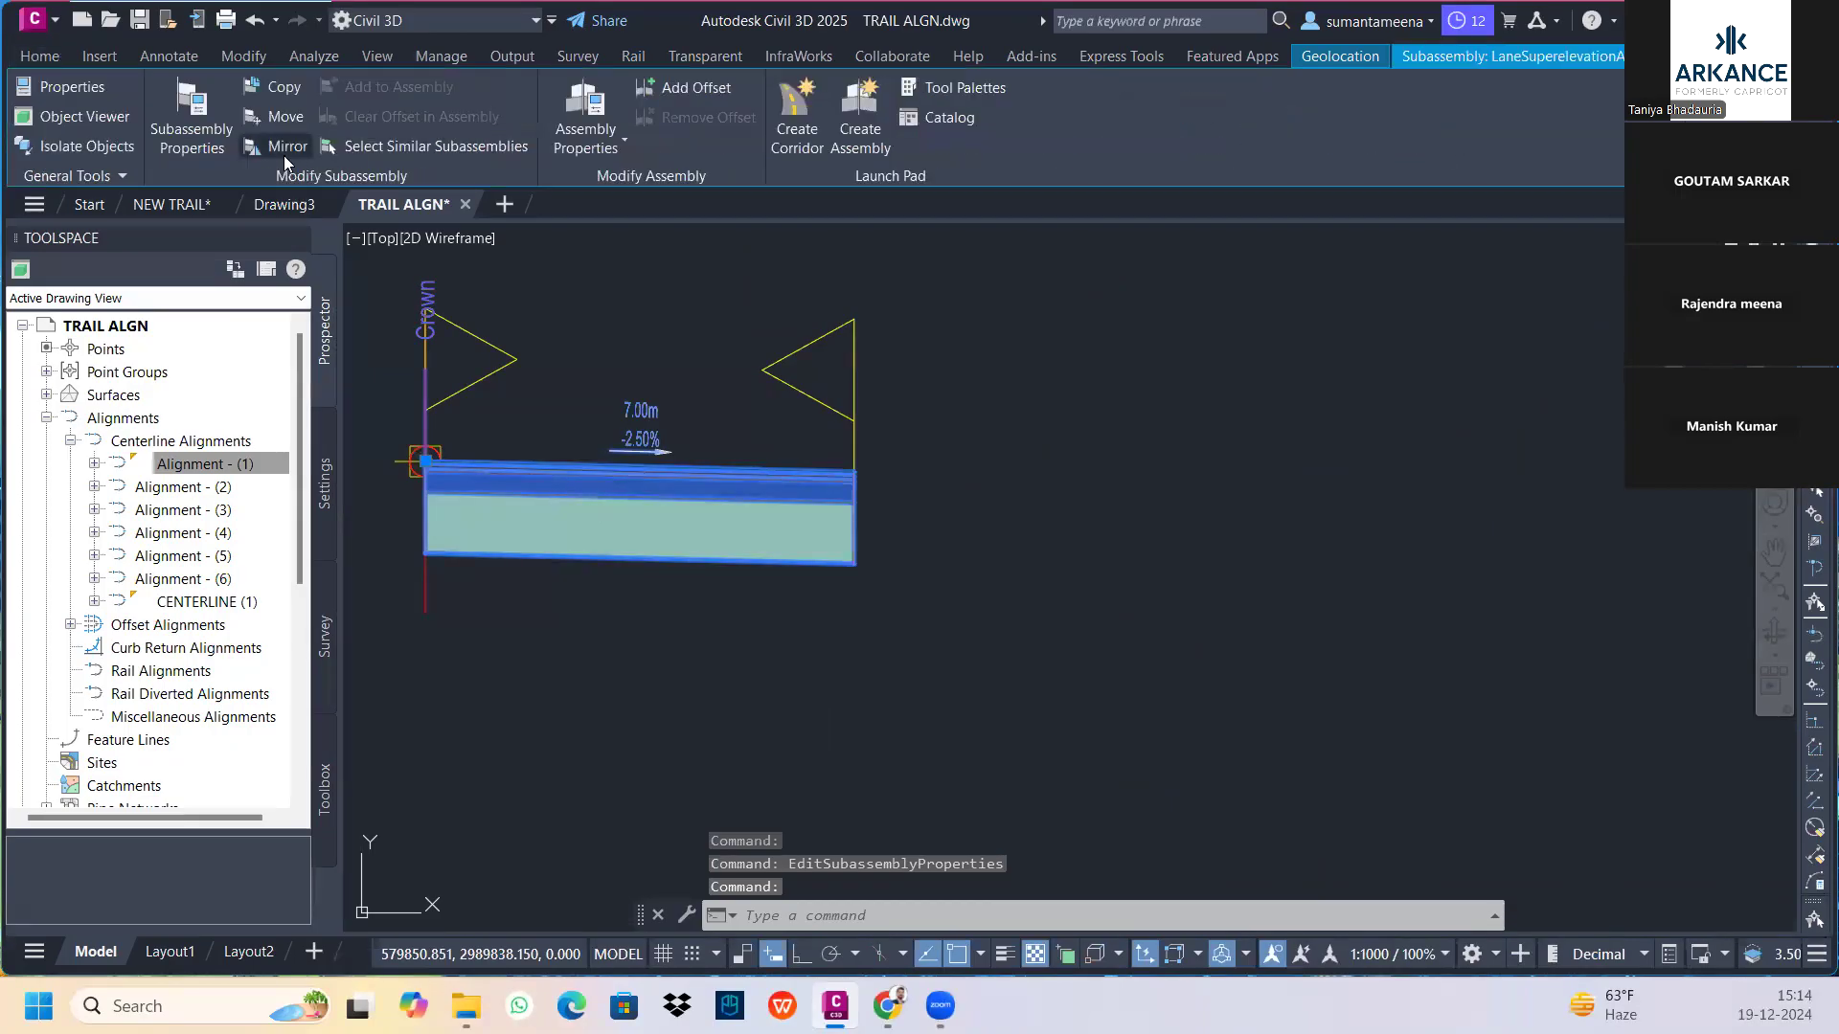
pyautogui.click(284, 155)
pyautogui.click(425, 462)
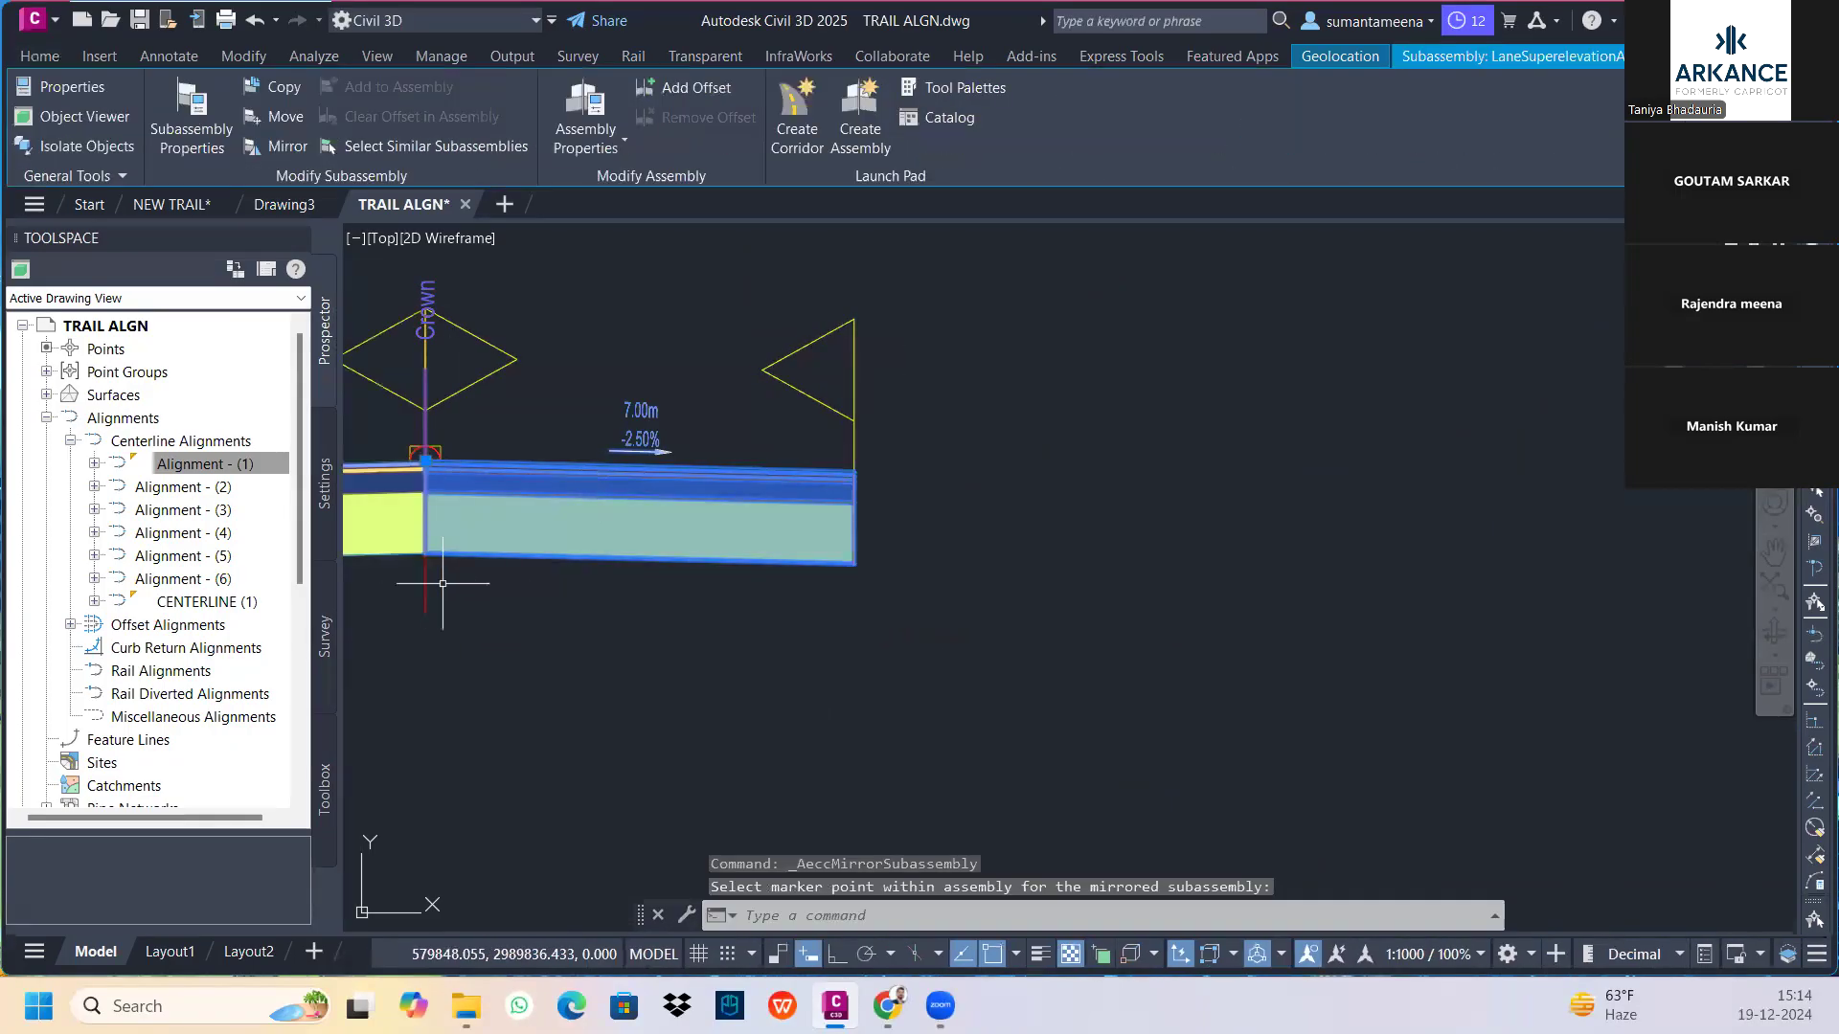
# Review the Generic, Retaining Walls, Trench Pipes and IRC Assemblies palettes for components to add beside the lanes
pyautogui.press('Escape')
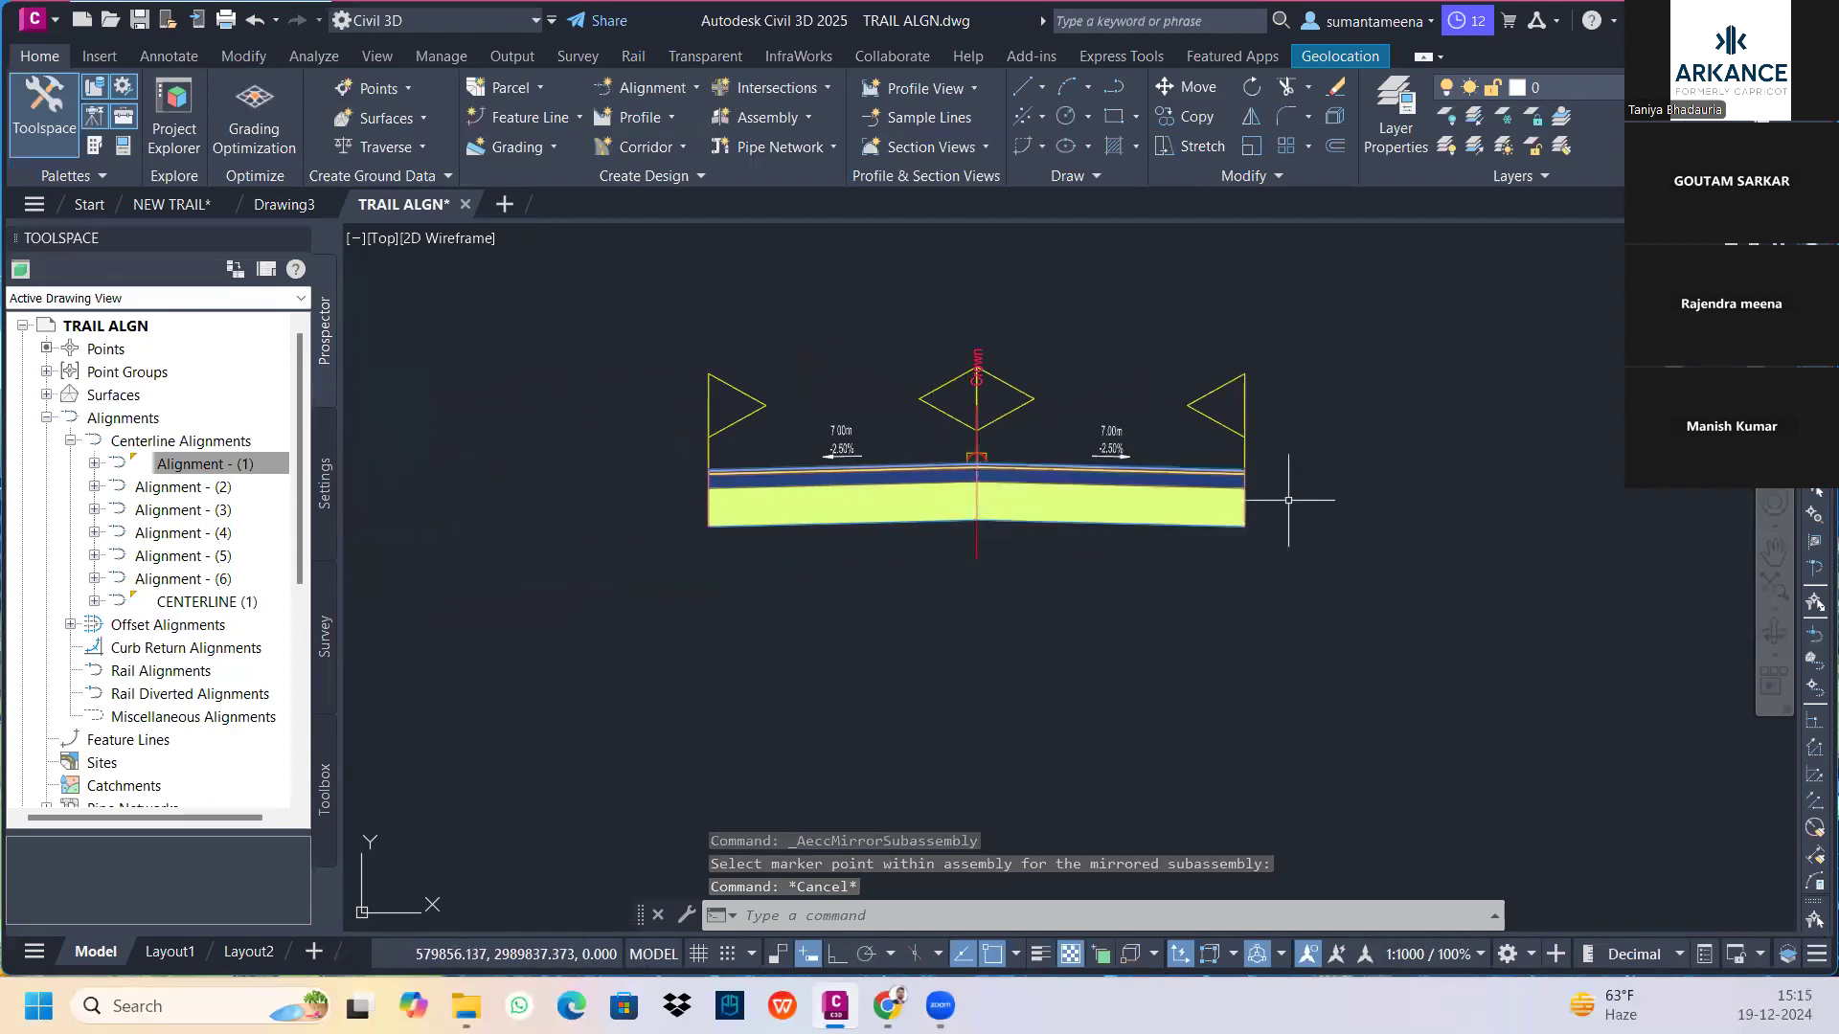
pyautogui.scroll(3, 886, 459)
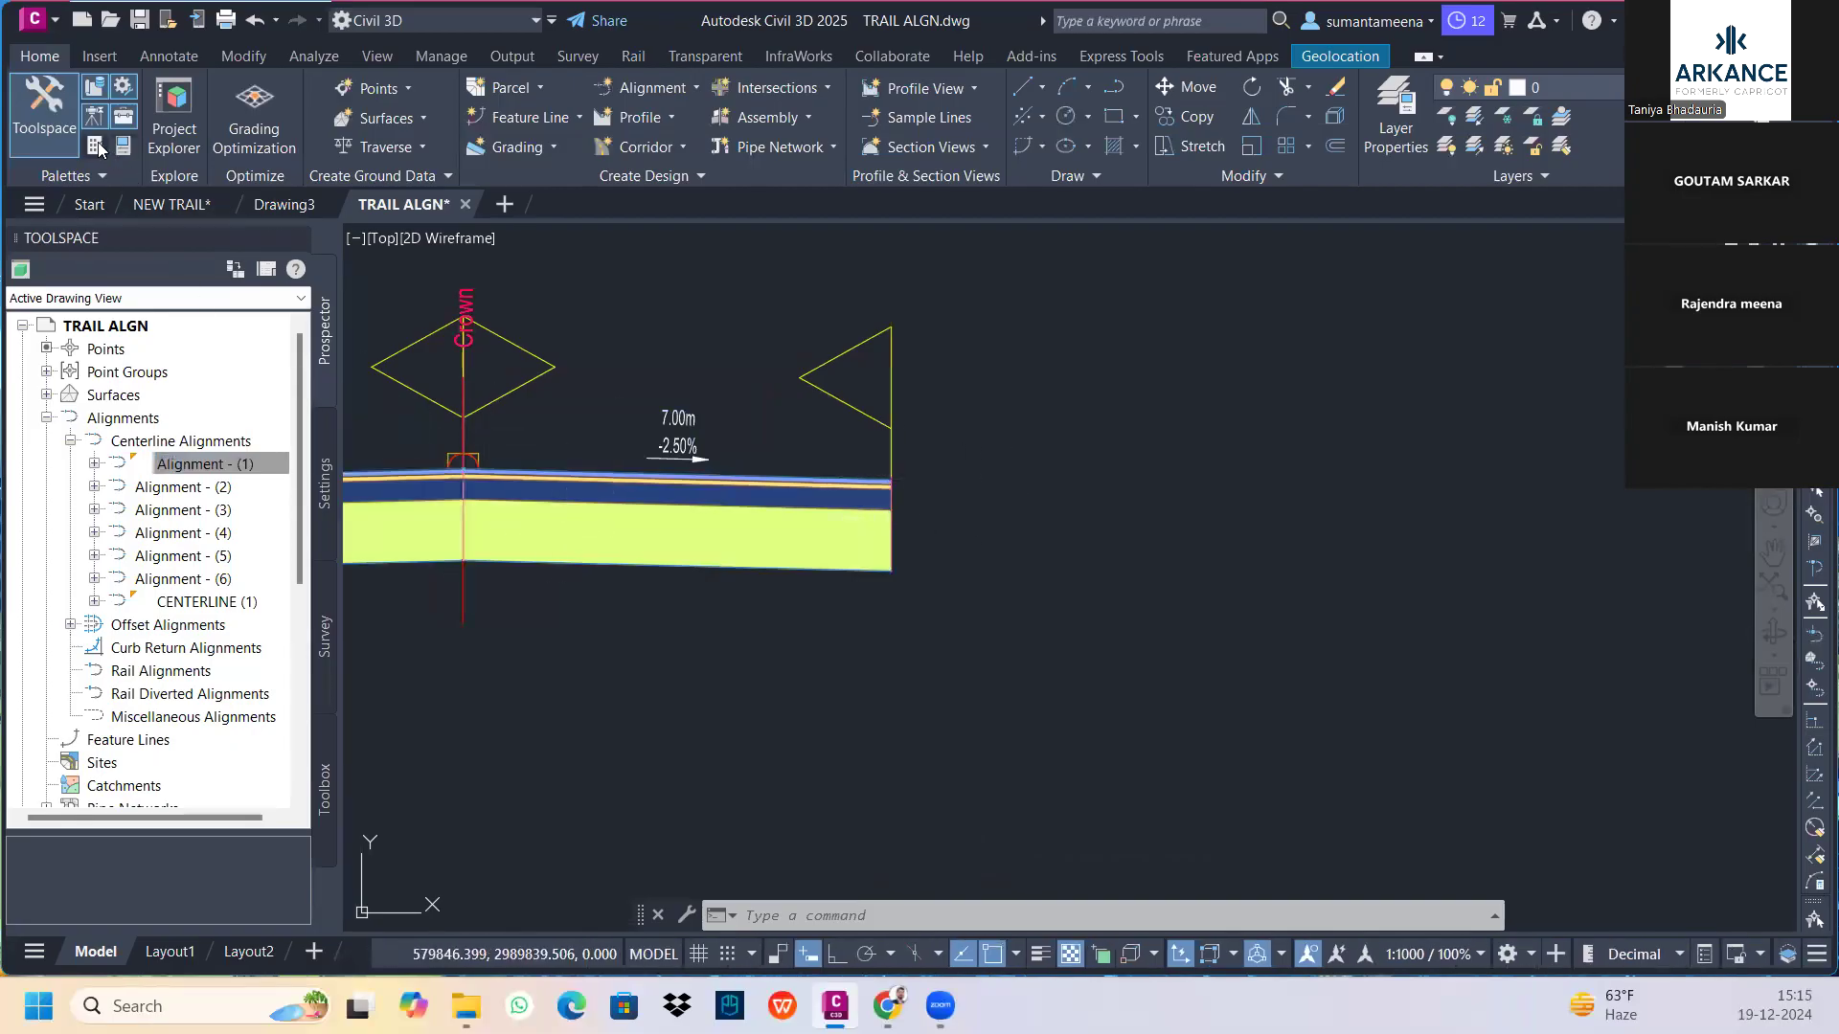
pyautogui.click(97, 146)
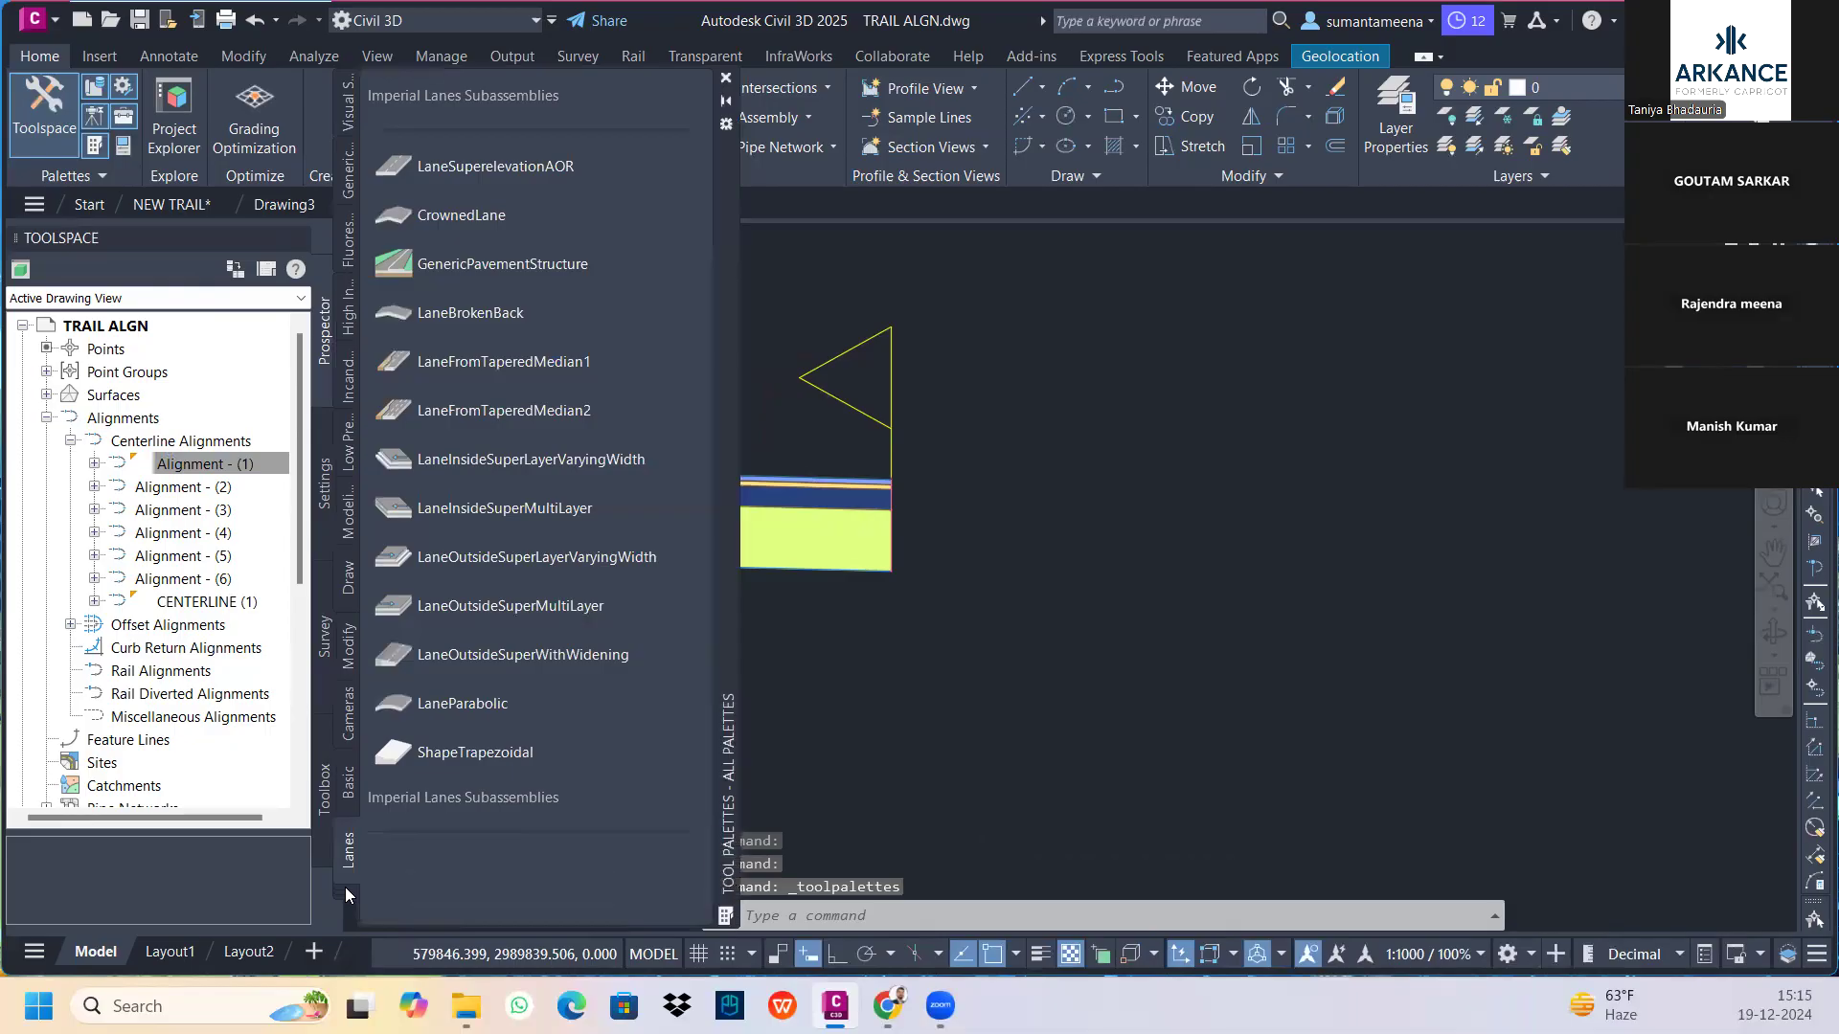
pyautogui.click(345, 887)
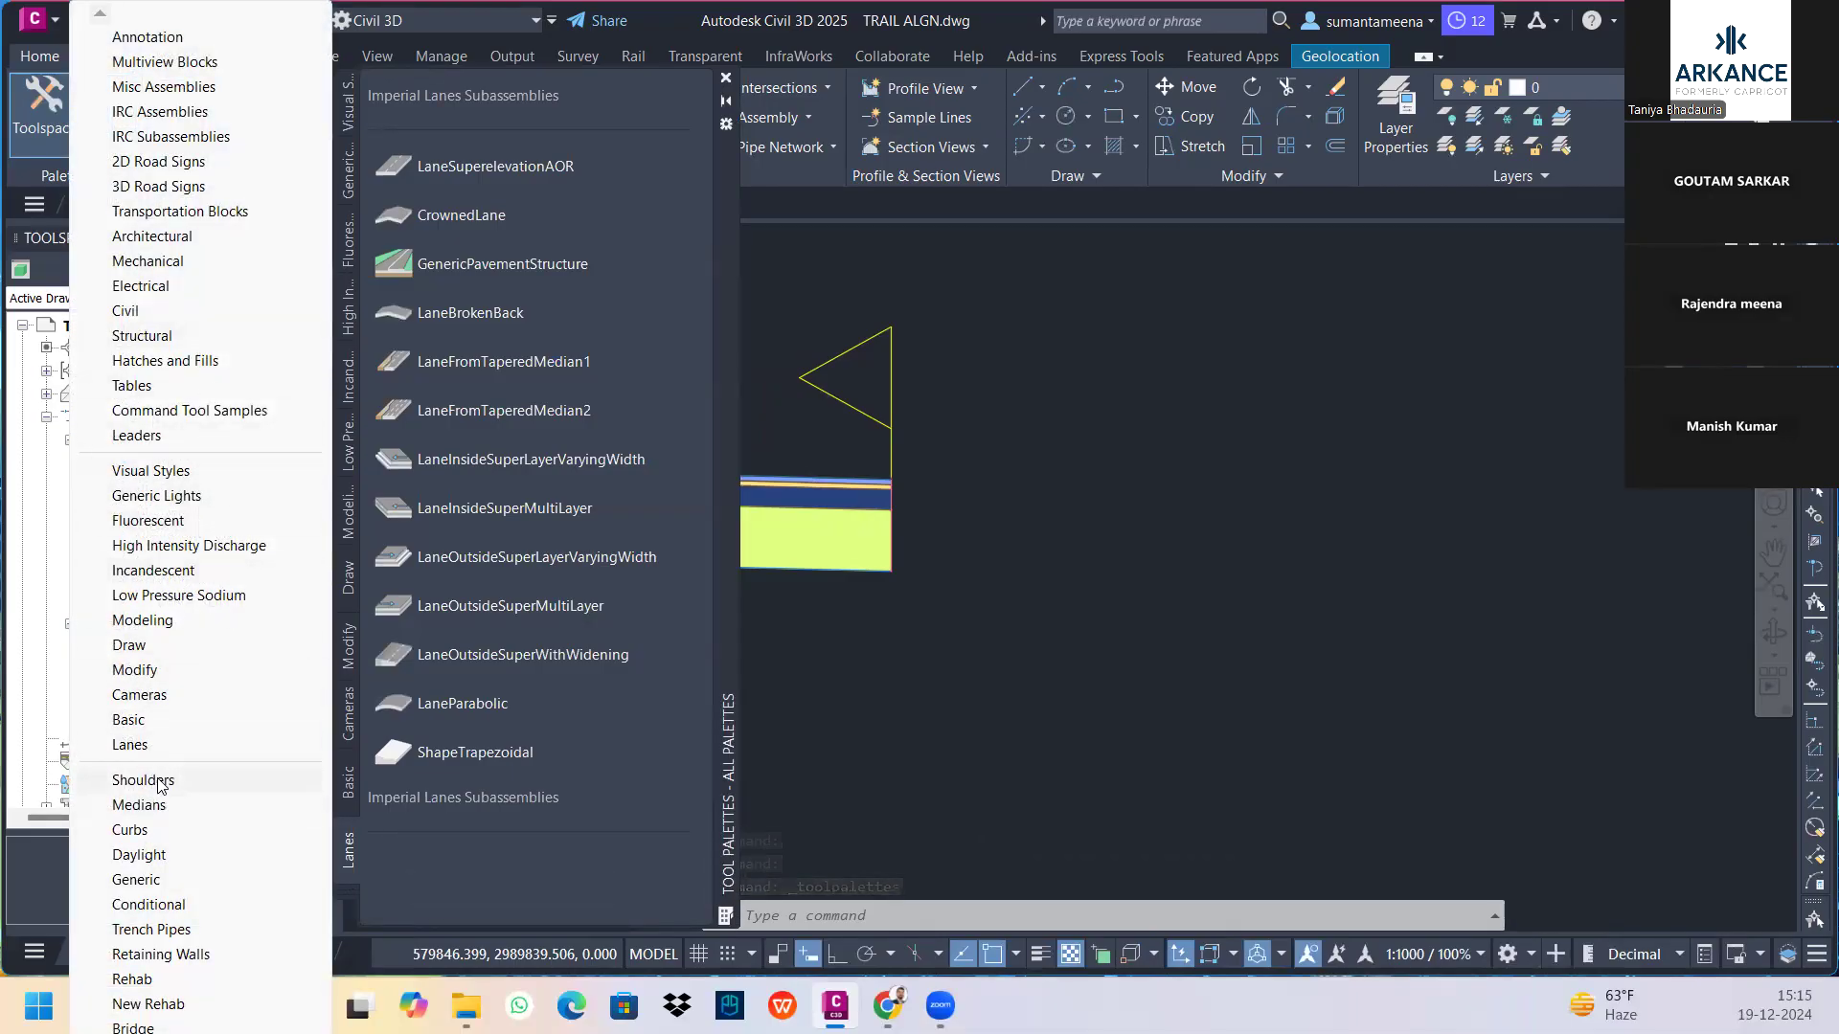
pyautogui.click(146, 879)
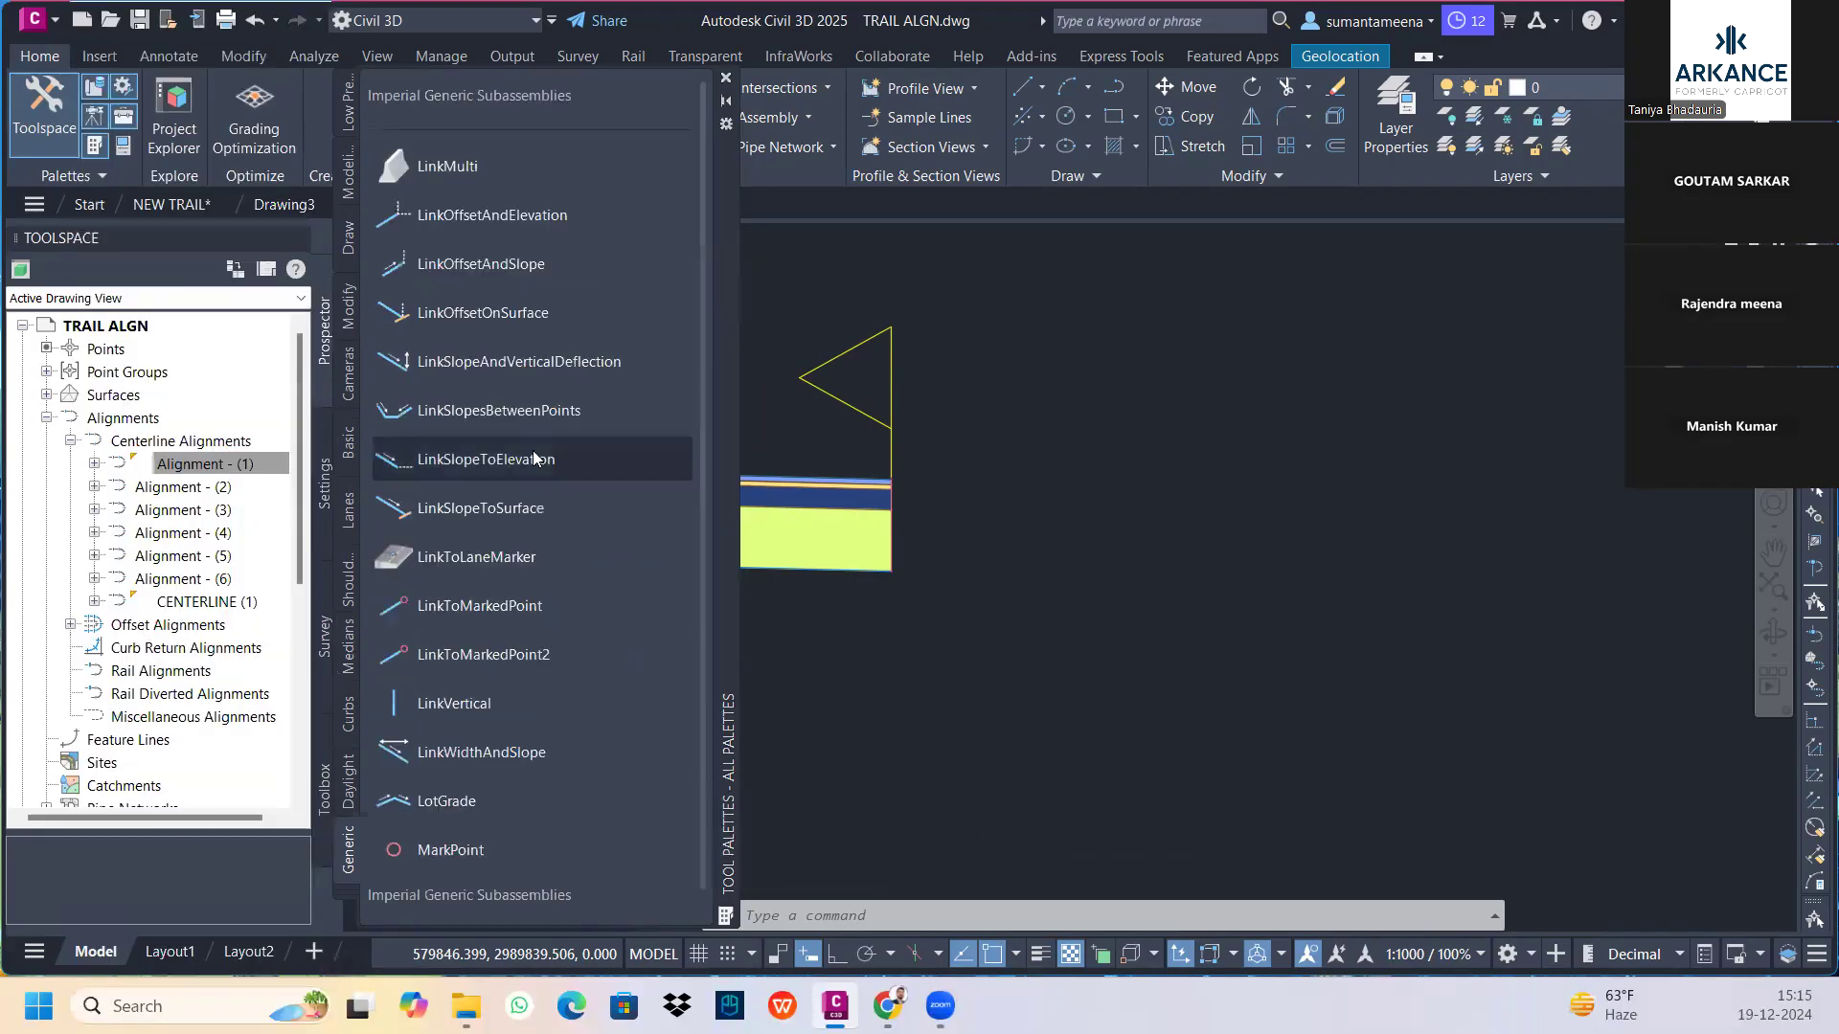
pyautogui.click(354, 895)
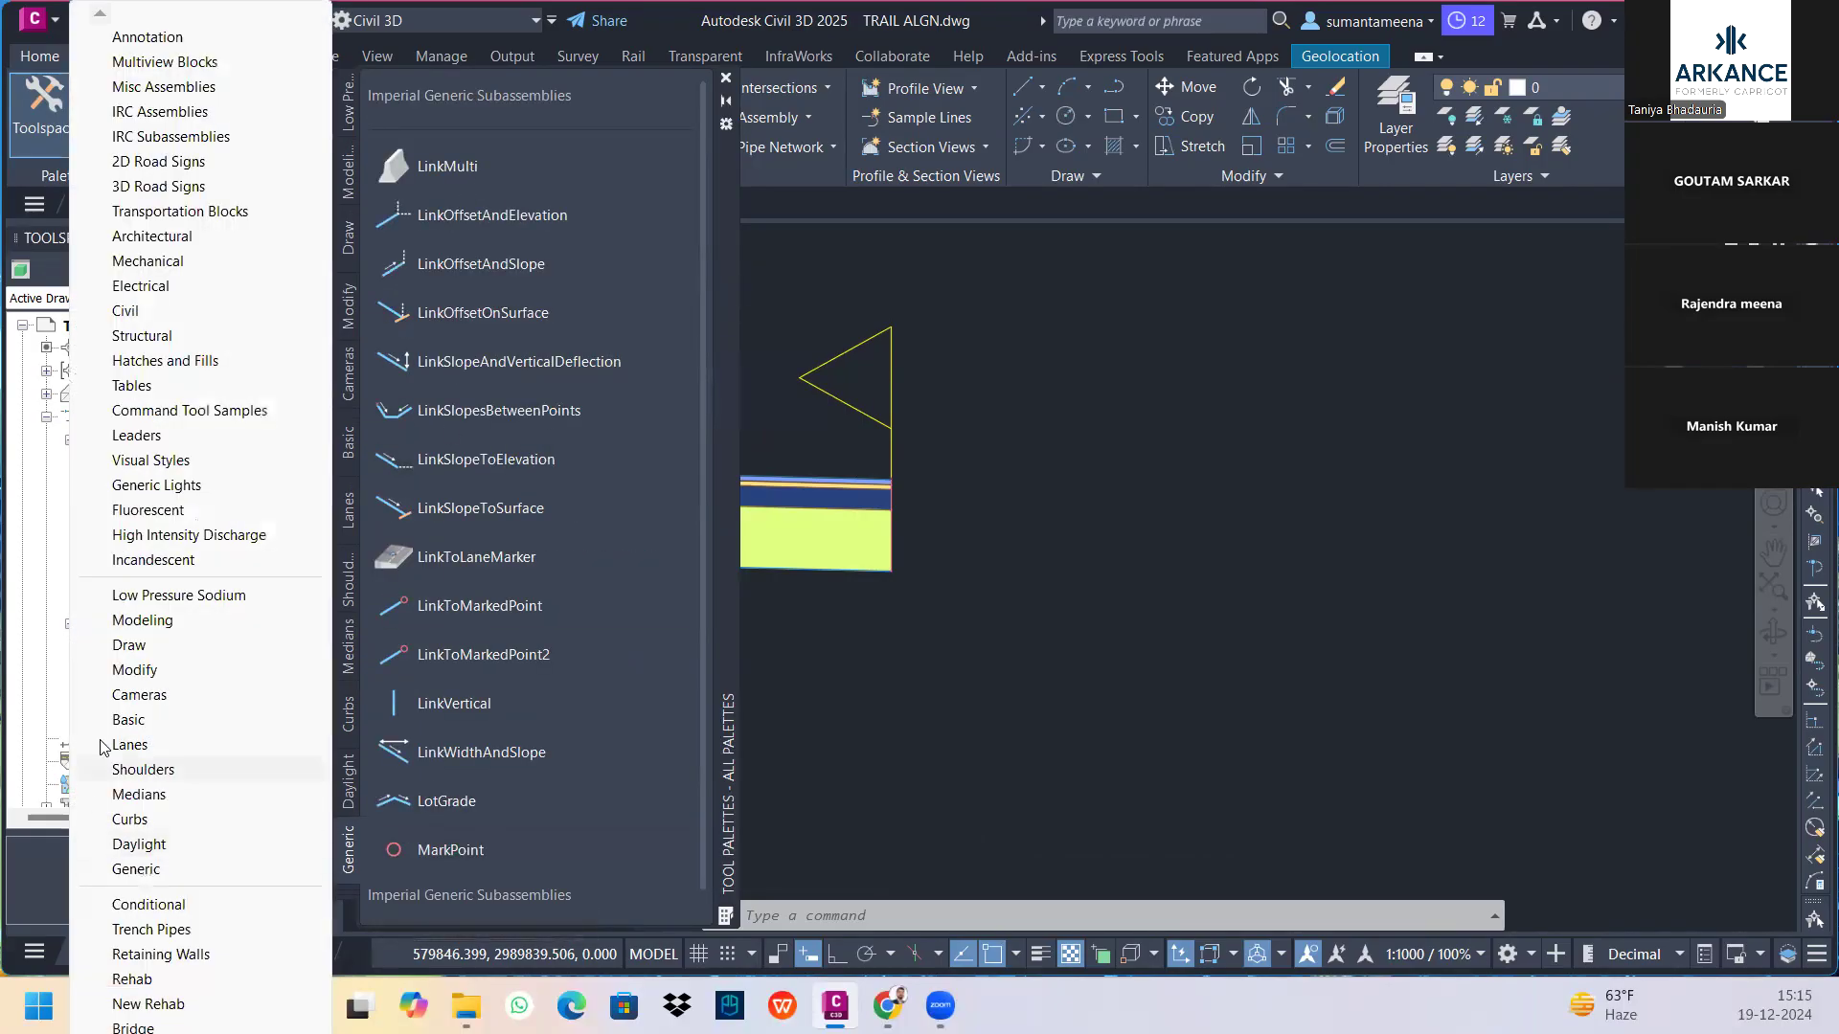
pyautogui.click(132, 955)
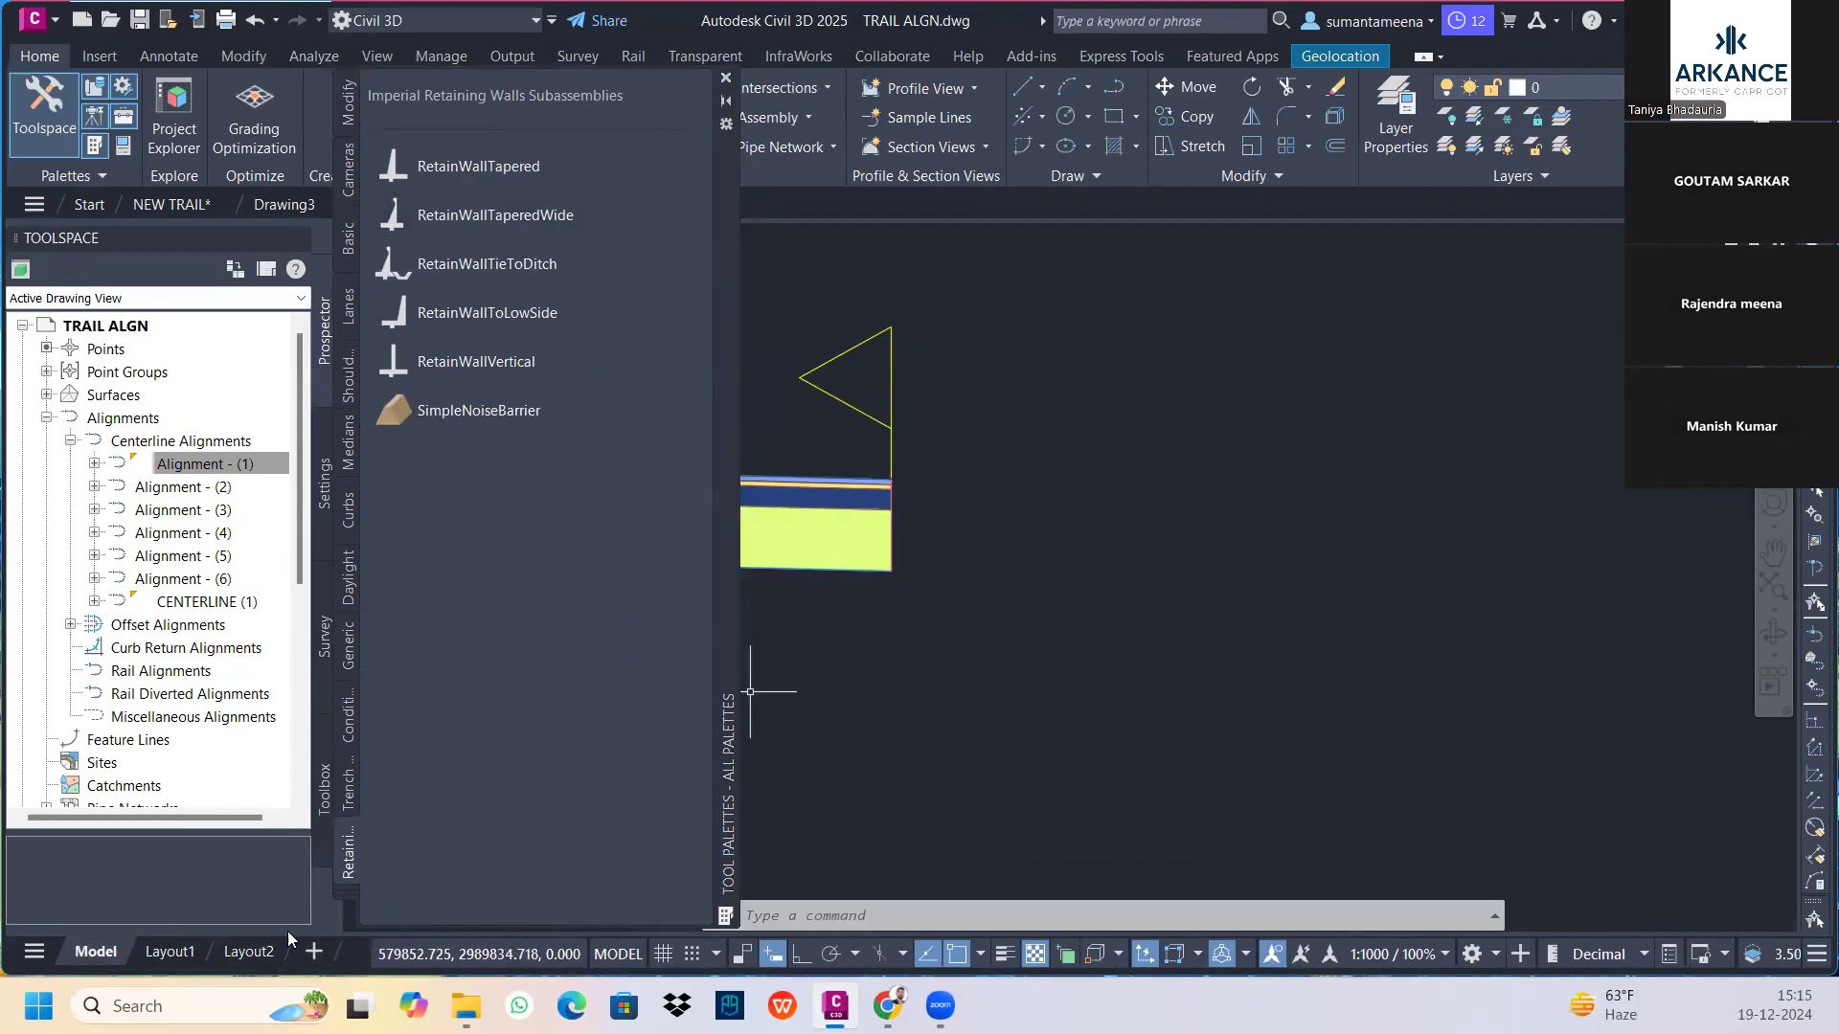
pyautogui.click(351, 895)
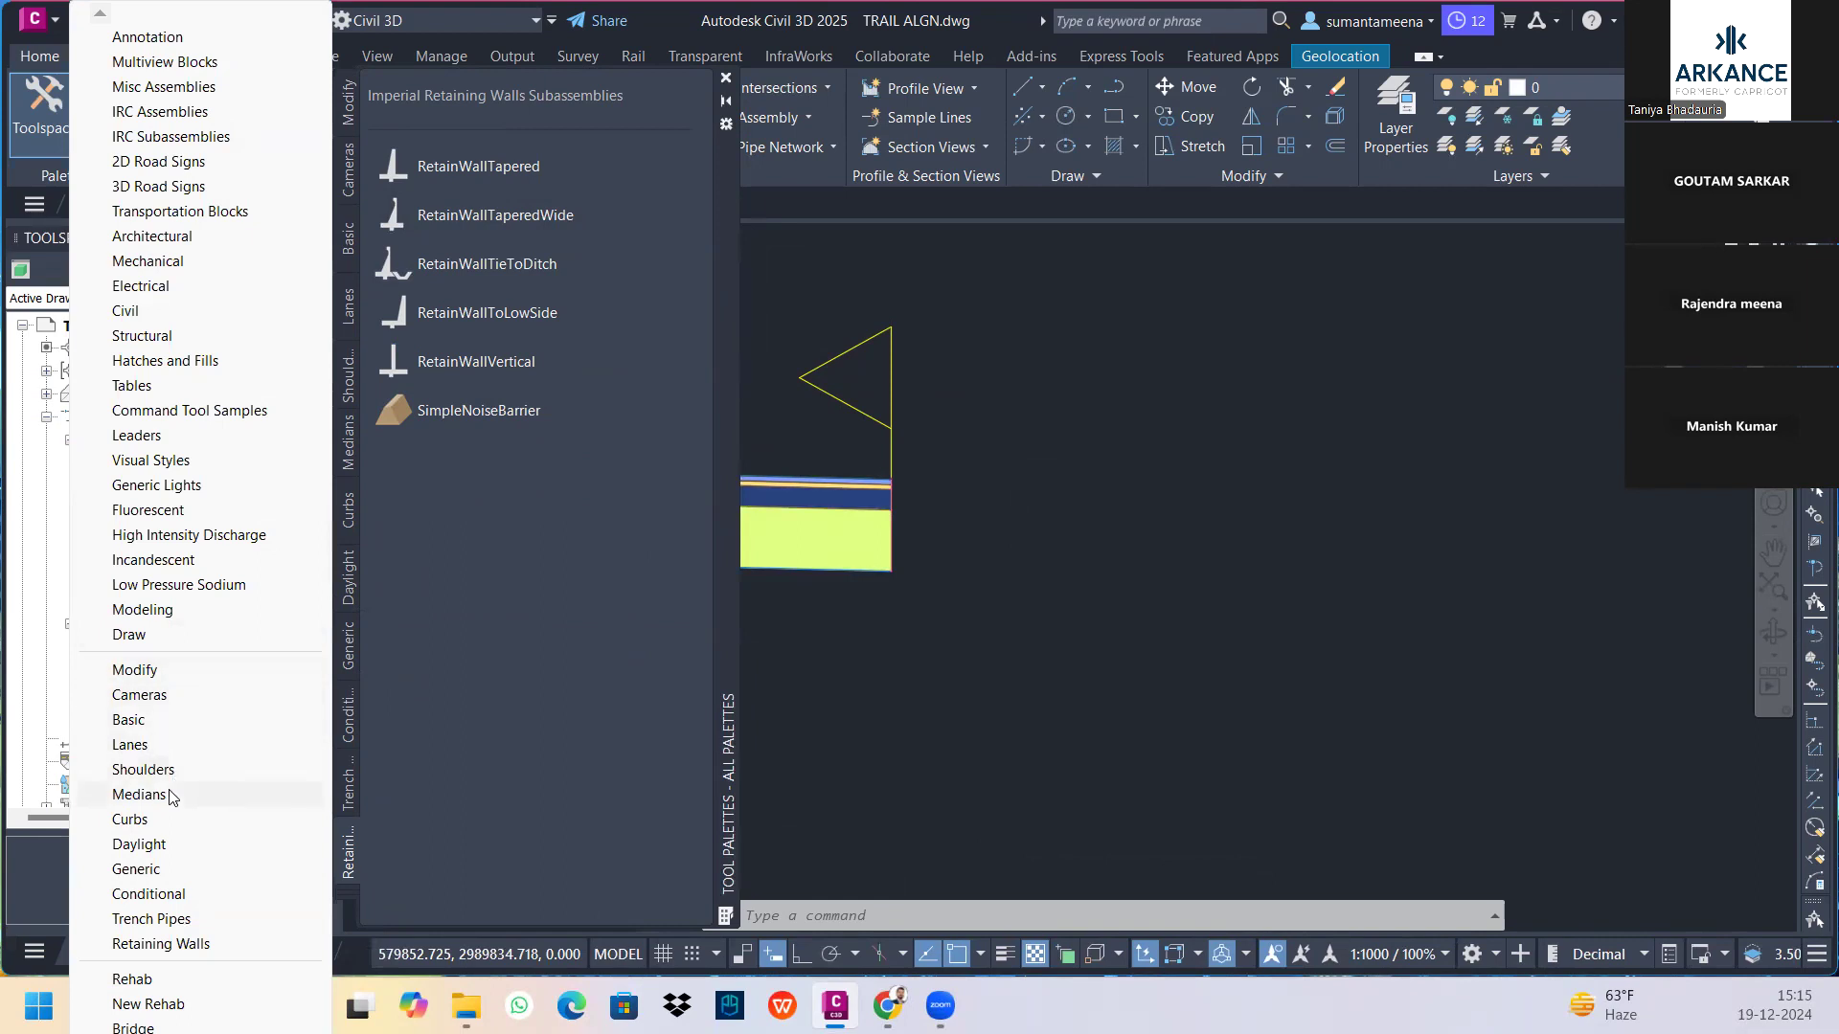
pyautogui.click(150, 920)
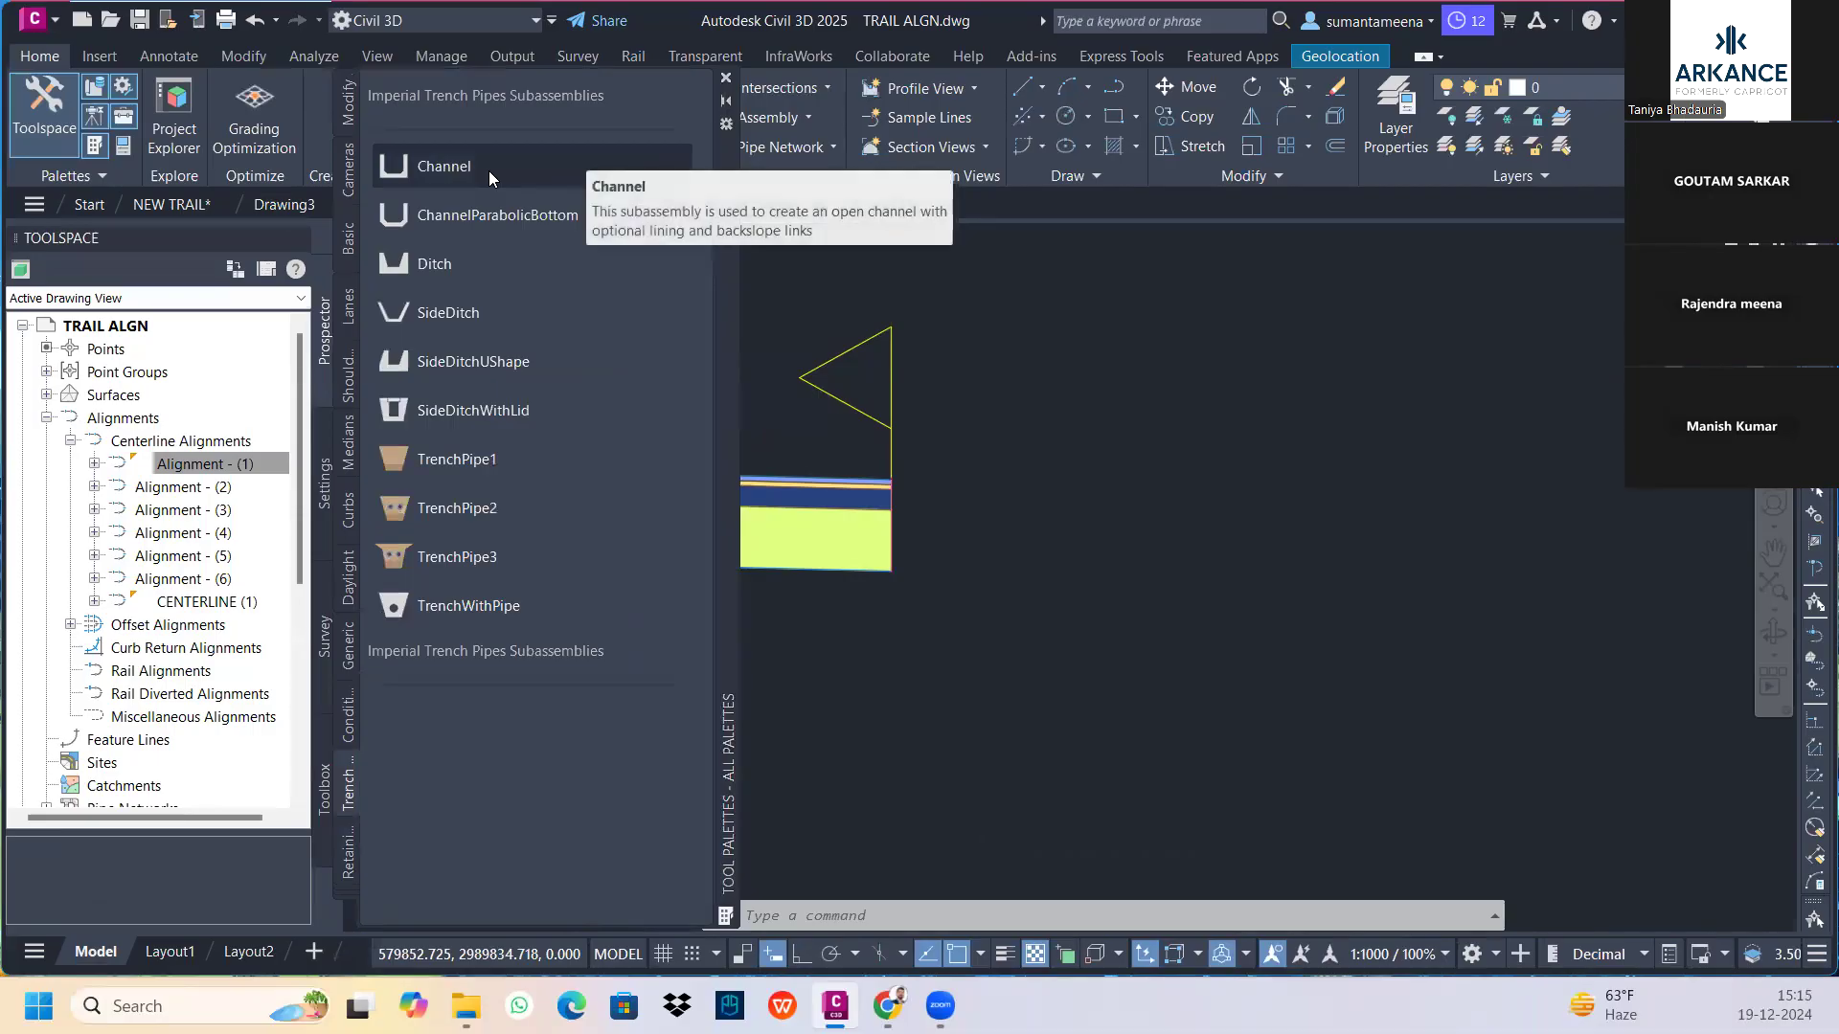
pyautogui.scroll(-2, 838, 389)
pyautogui.moveTo(838, 392); pyautogui.dragTo(1388, 385, button='middle')
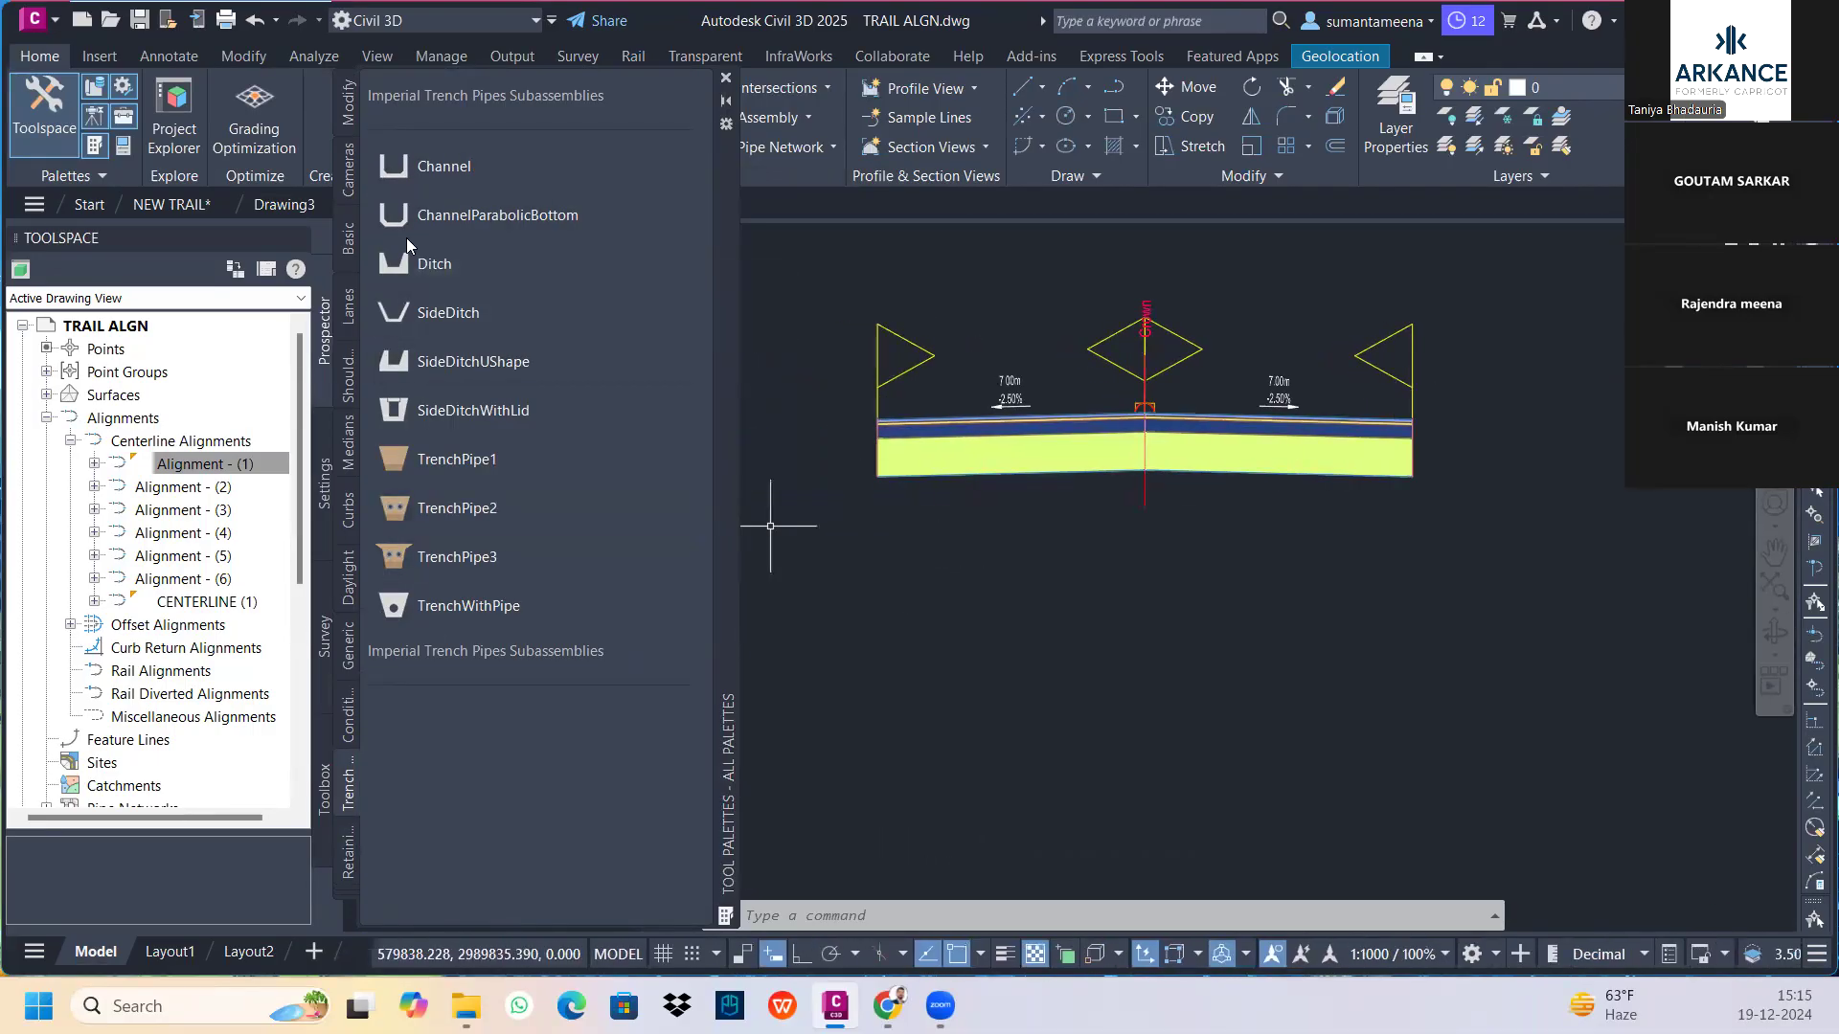
pyautogui.click(347, 889)
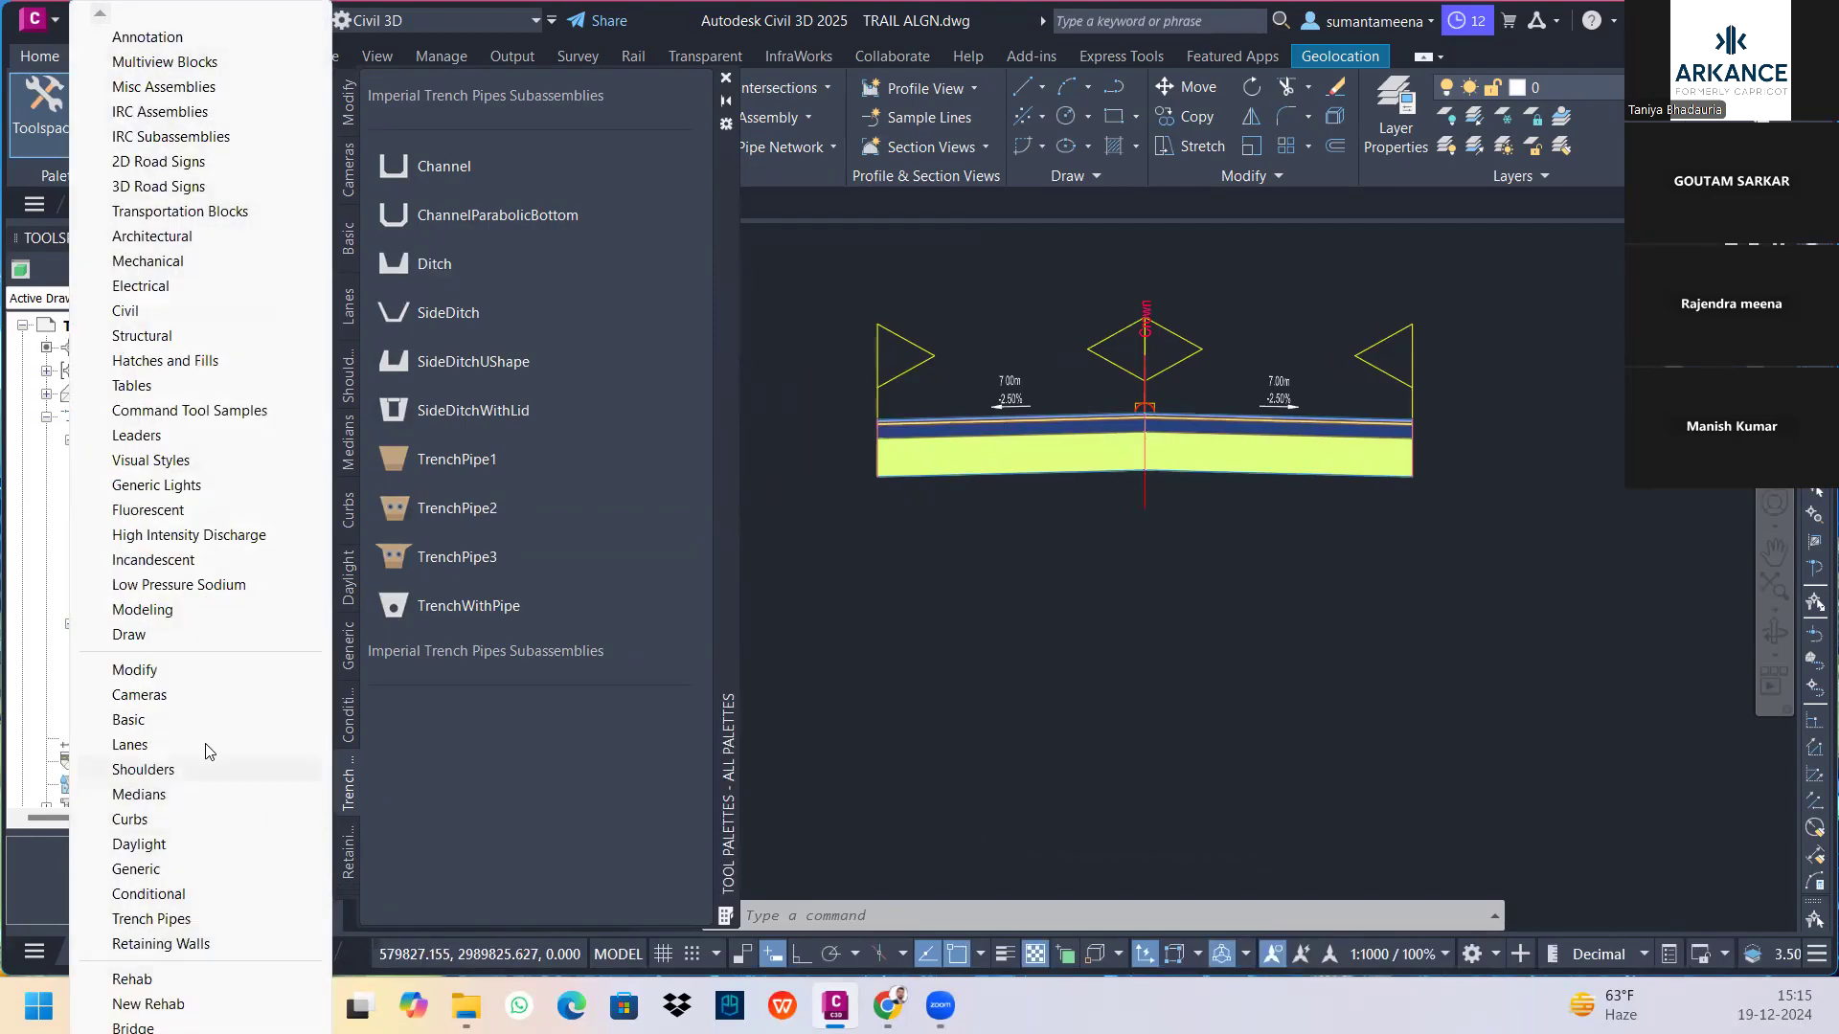
pyautogui.click(176, 113)
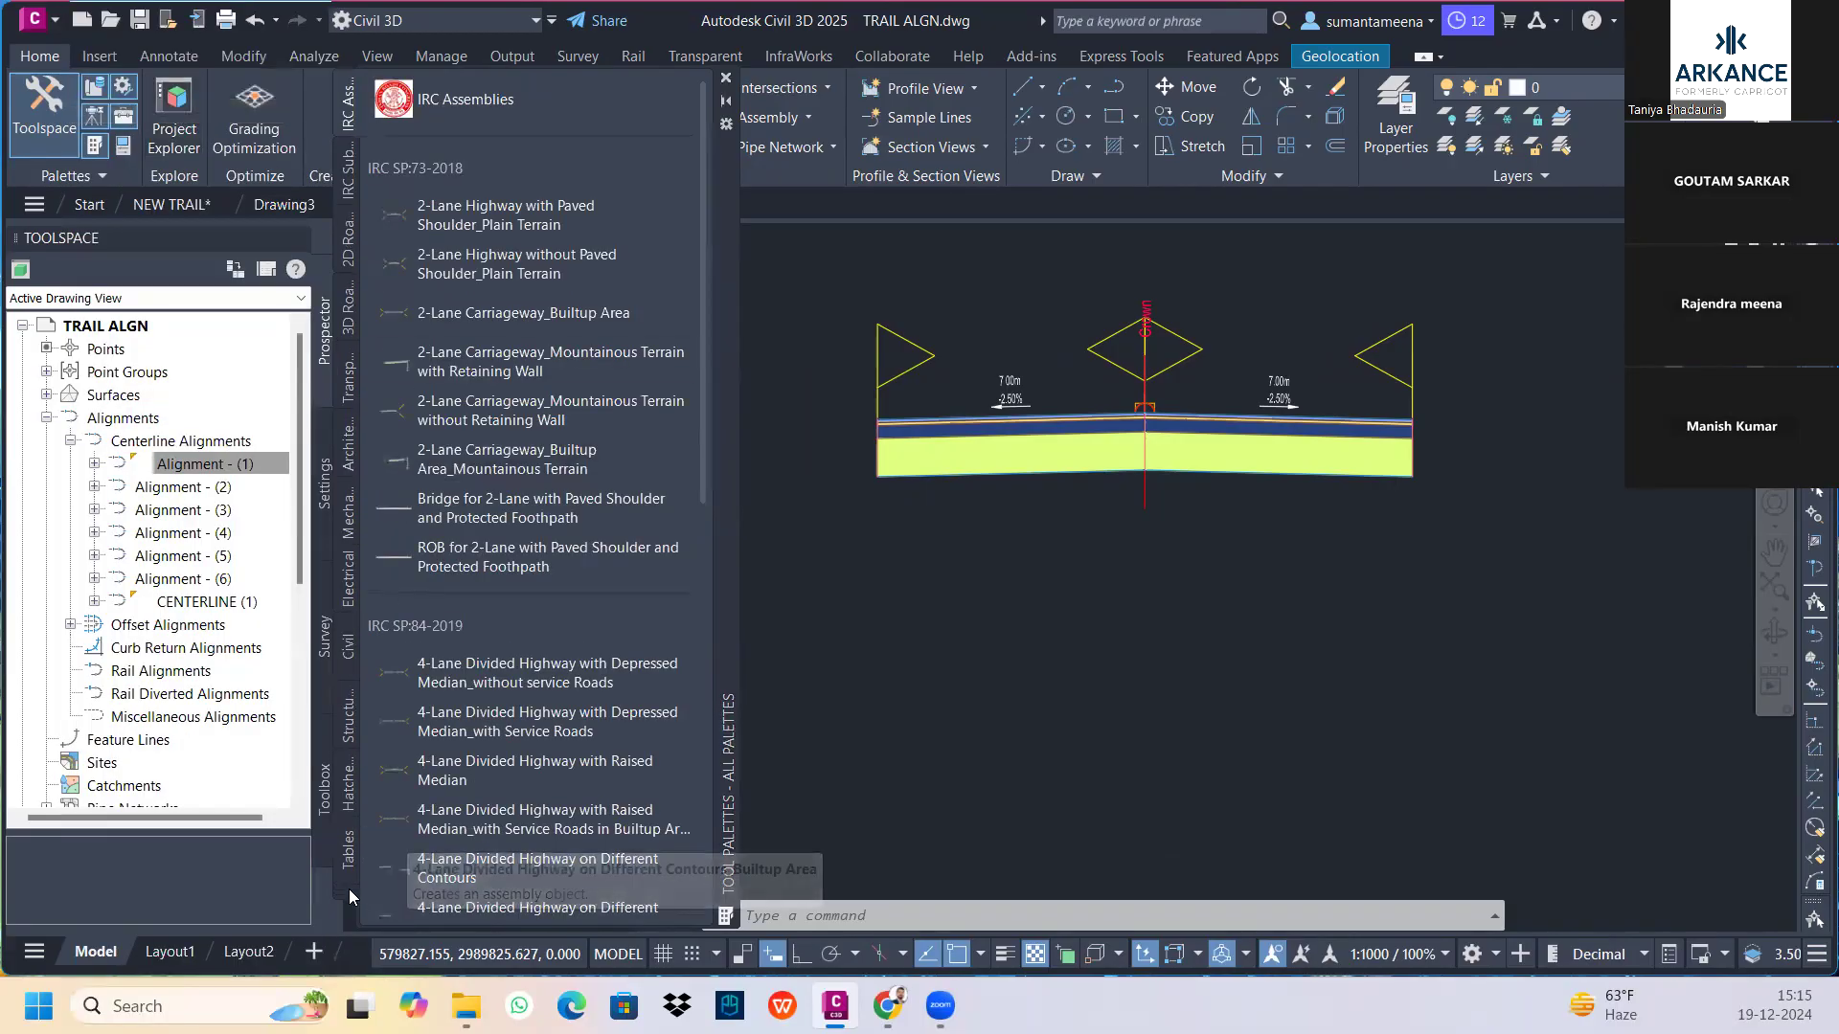
# Attach the IRC Footpath_with_drain subassembly to the top outer edge of the right lane
pyautogui.click(348, 889)
pyautogui.click(157, 146)
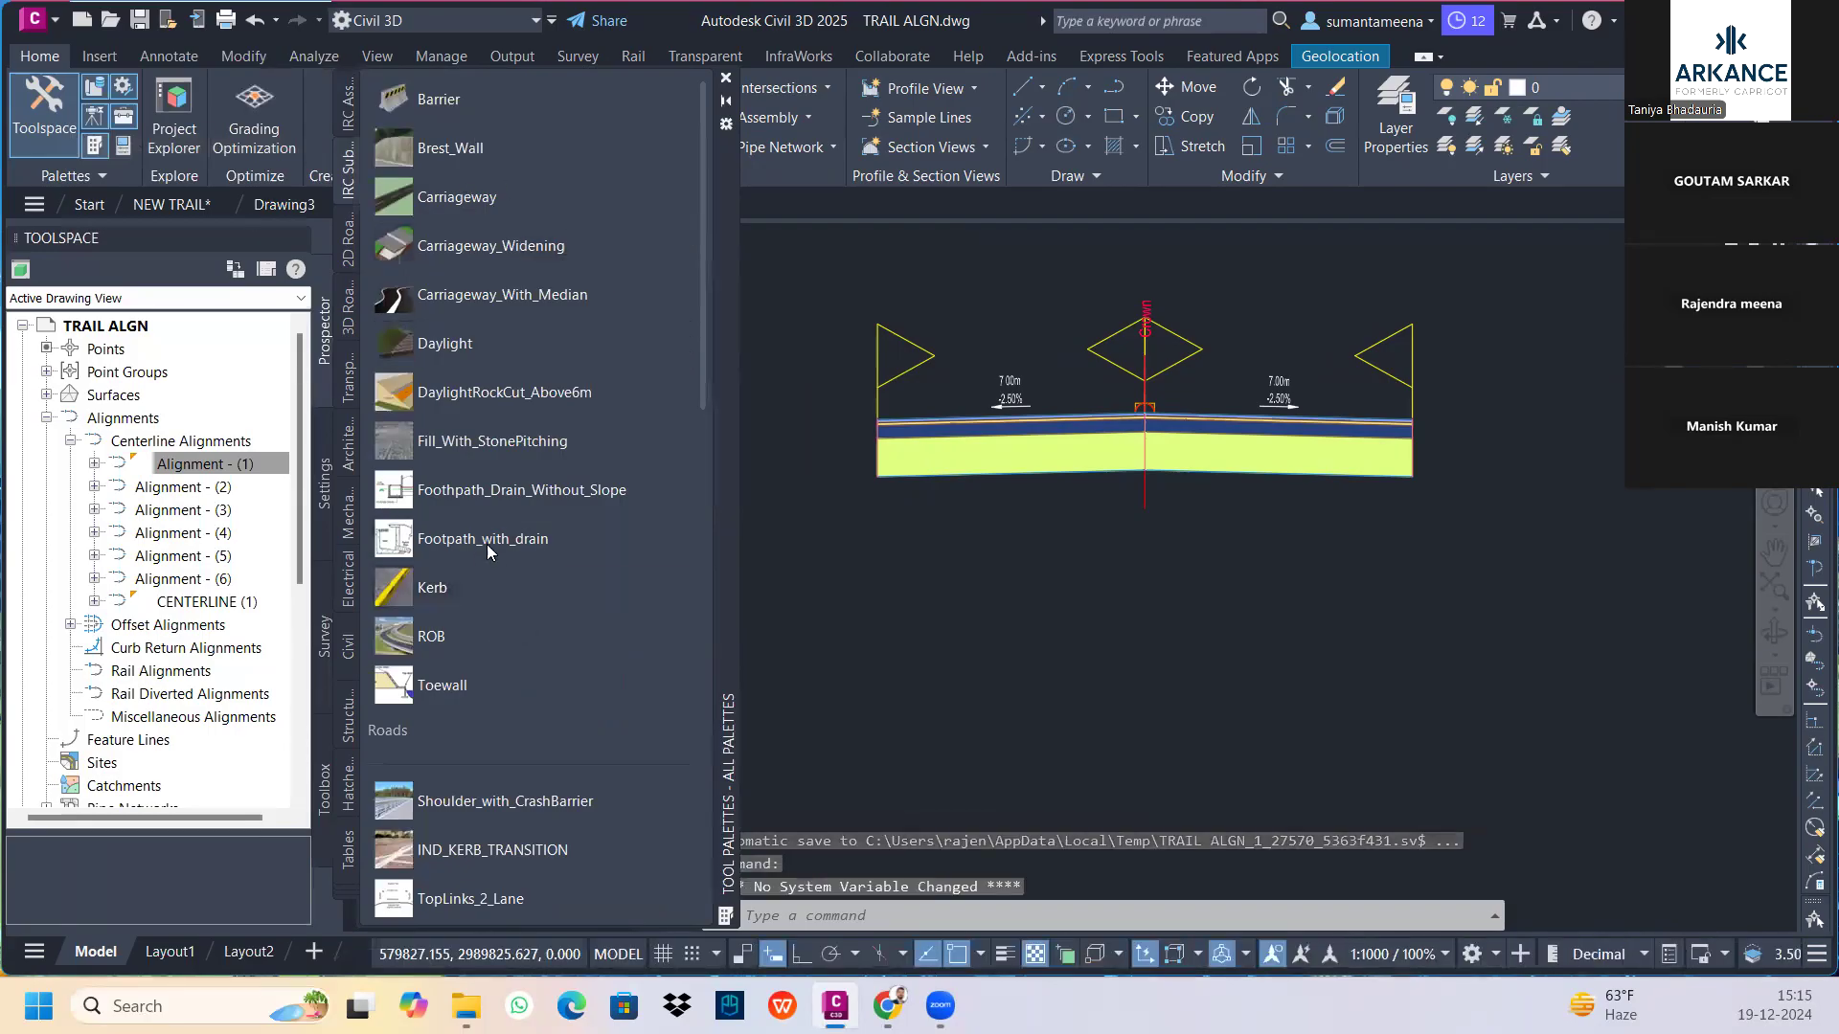
pyautogui.click(1044, 511)
pyautogui.scroll(8, 1417, 427)
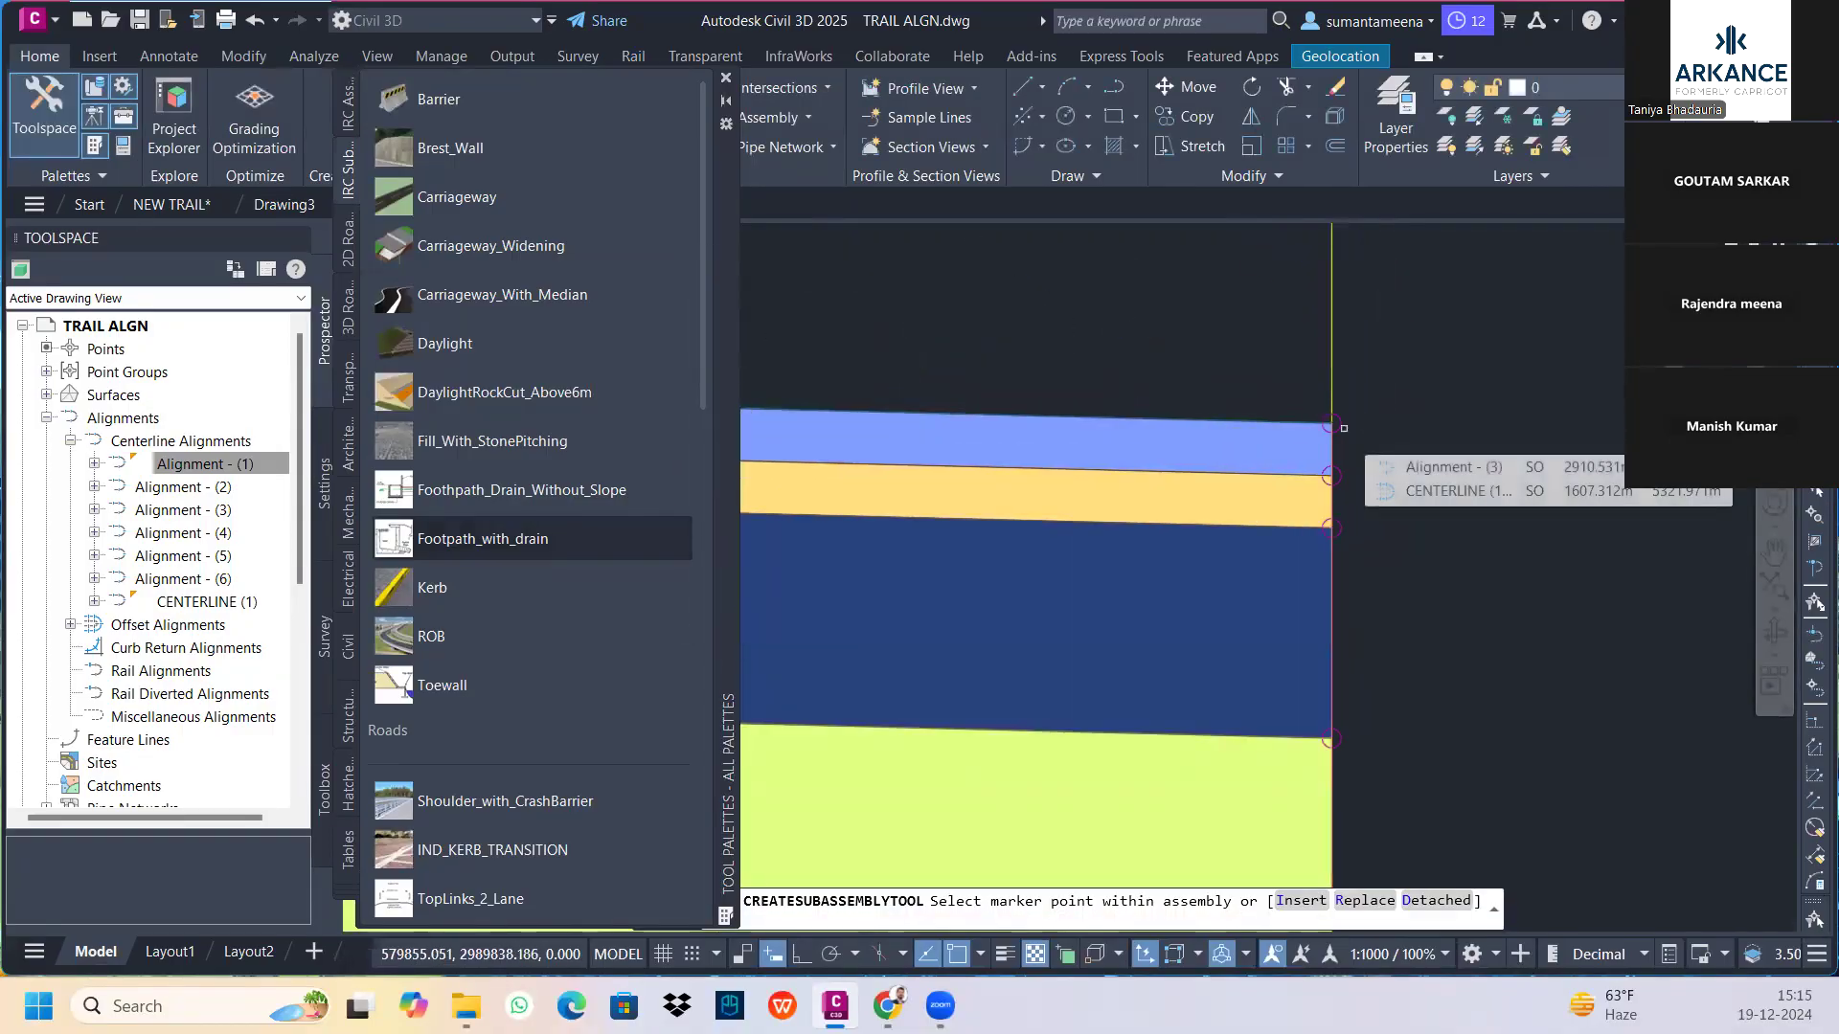
pyautogui.scroll(-5, 1341, 431)
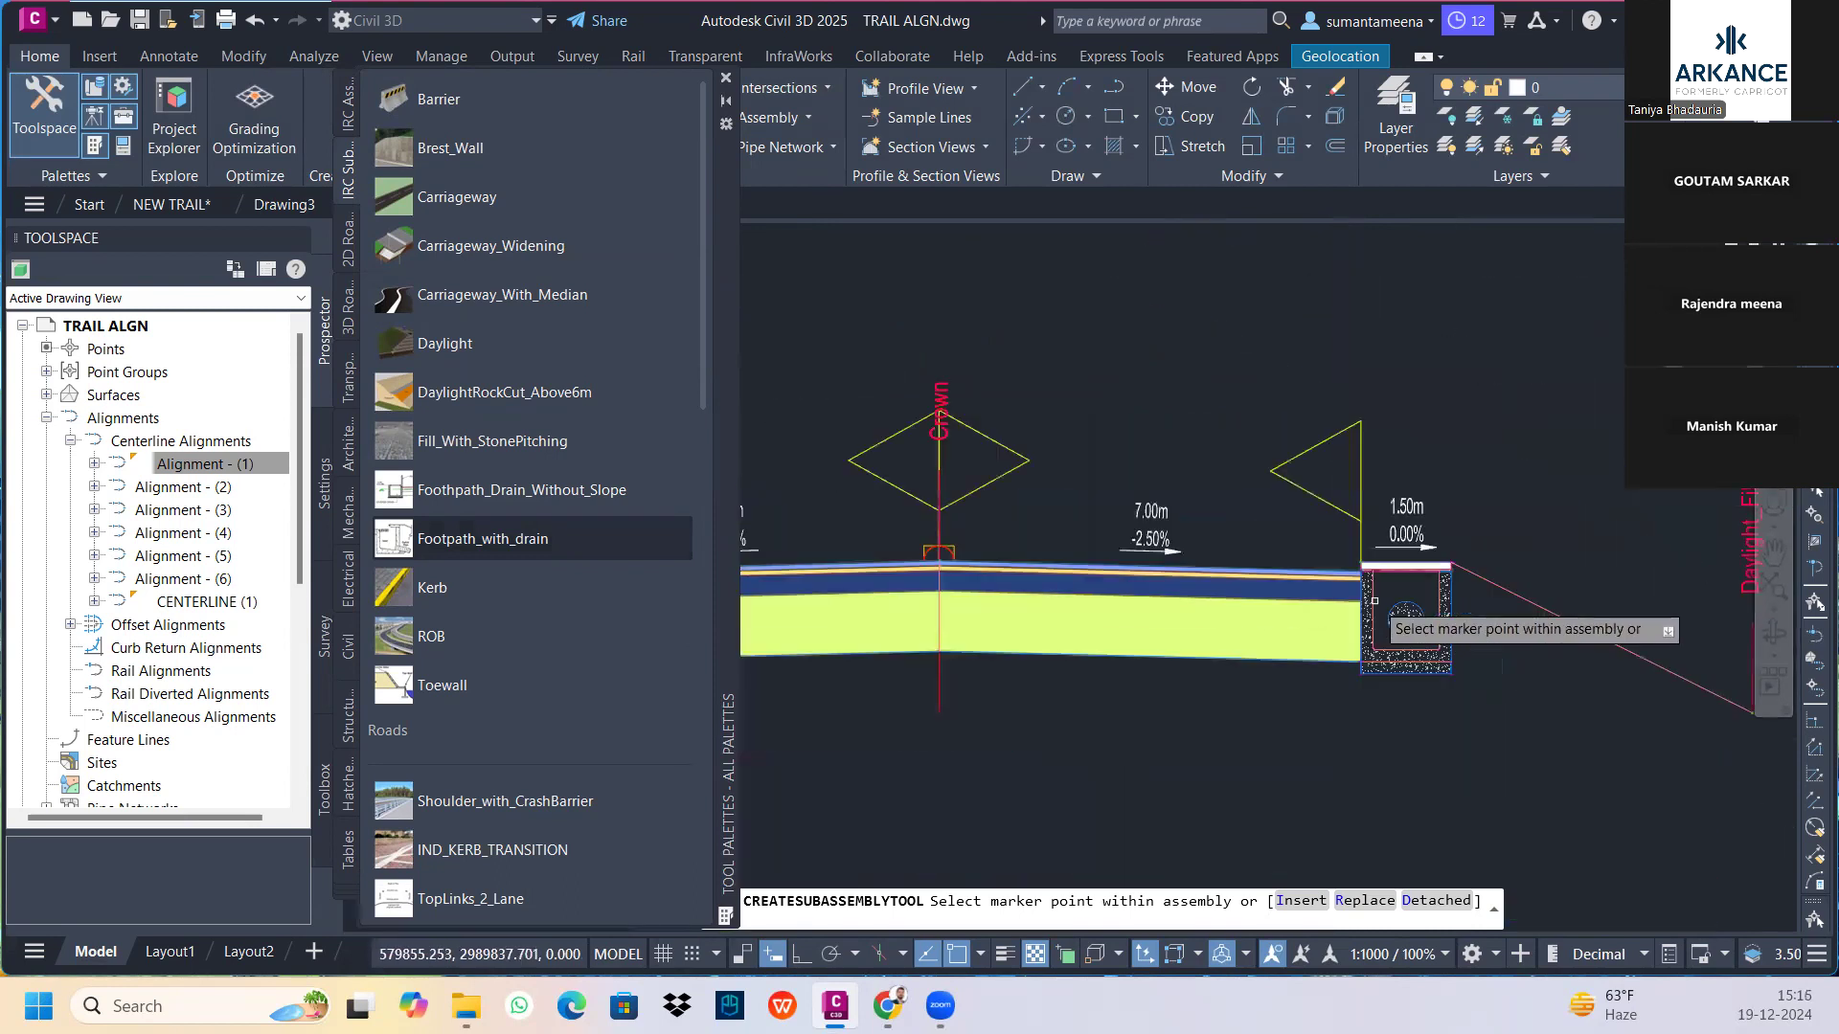
pyautogui.press('Escape')
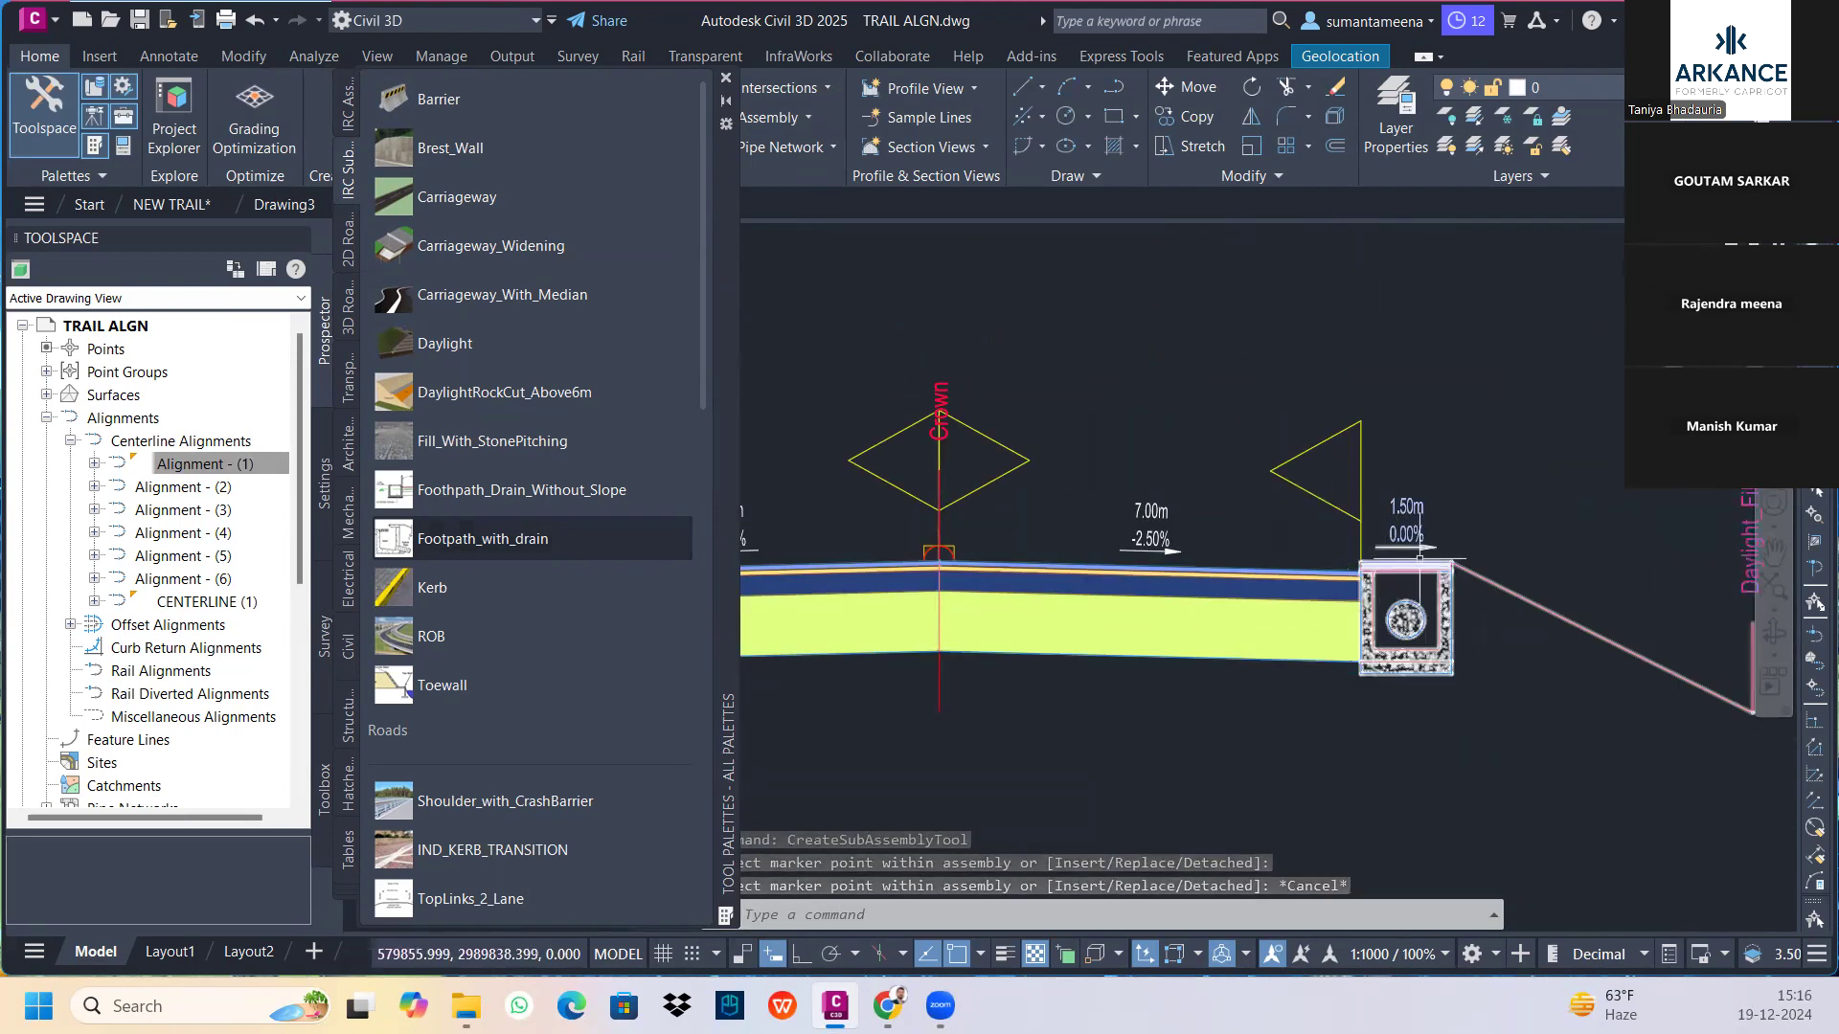
# Mirror the Footpath_with_drain subassembly onto the top outer edge of the left lane
pyautogui.scroll(-3, 1465, 670)
pyautogui.scroll(5, 1409, 721)
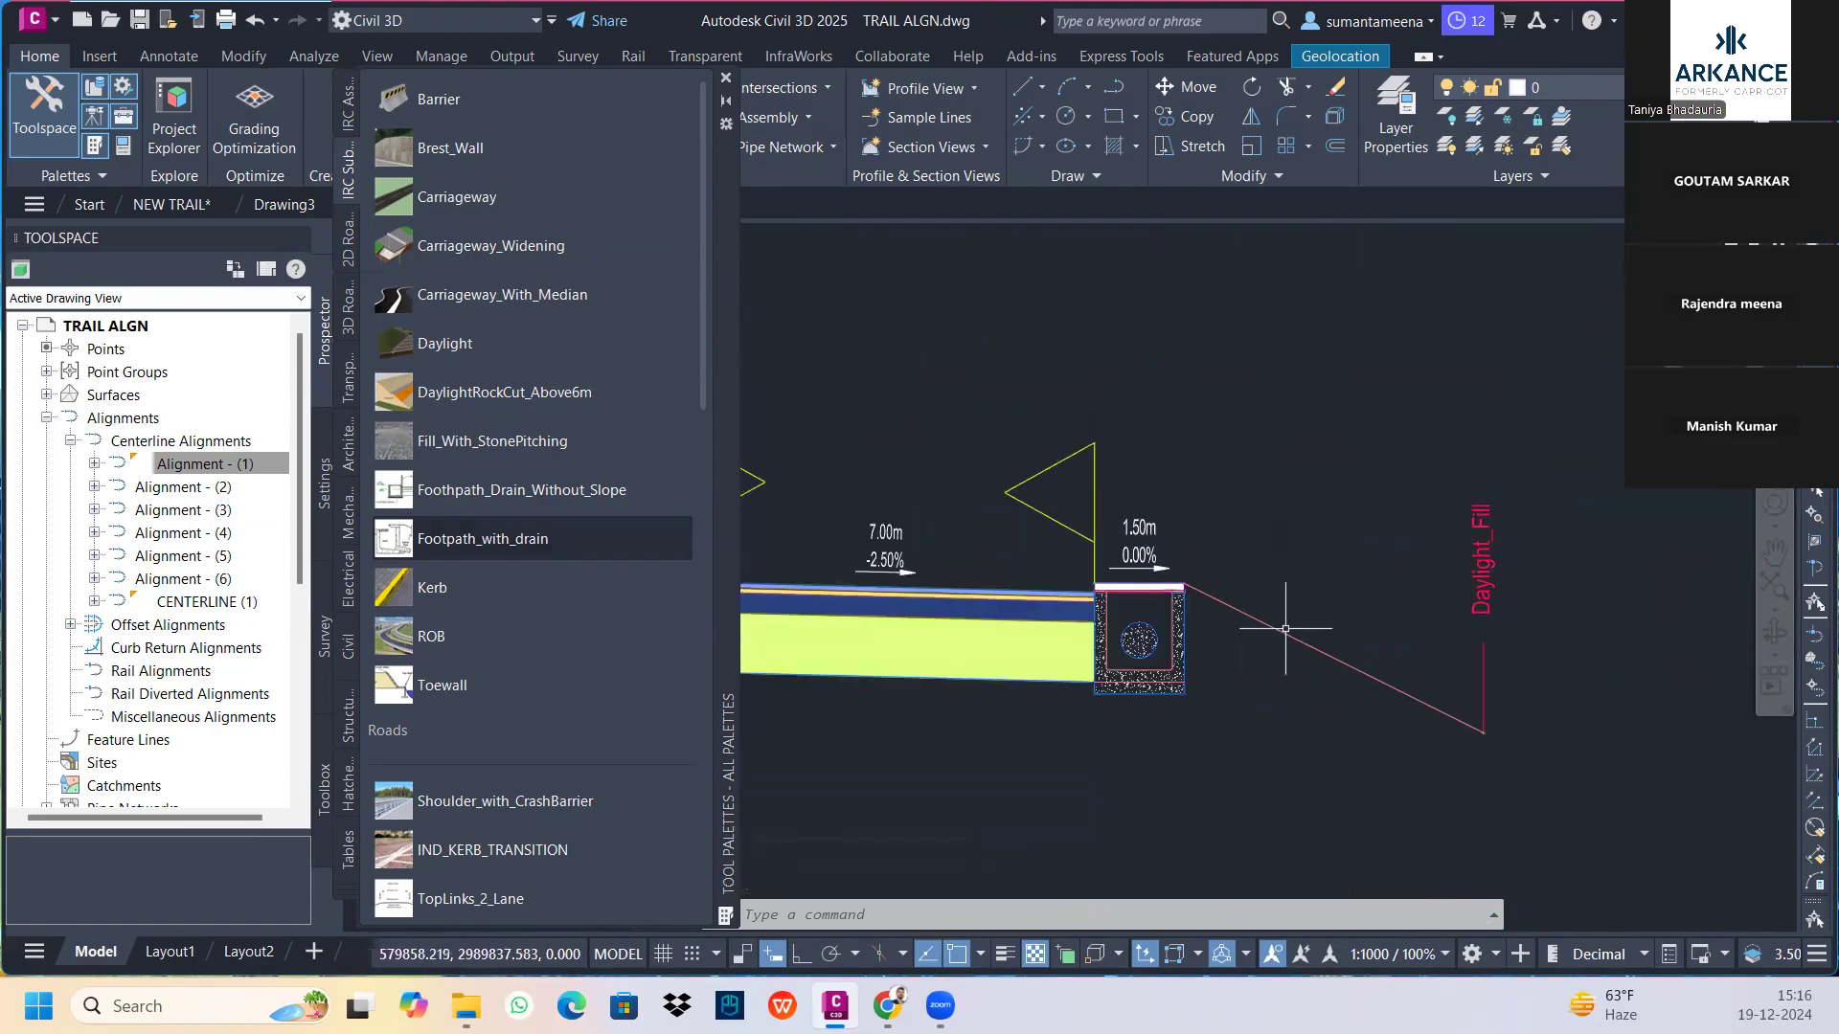
pyautogui.scroll(-2, 1285, 630)
pyautogui.moveTo(842, 607); pyautogui.dragTo(1238, 525, button='middle')
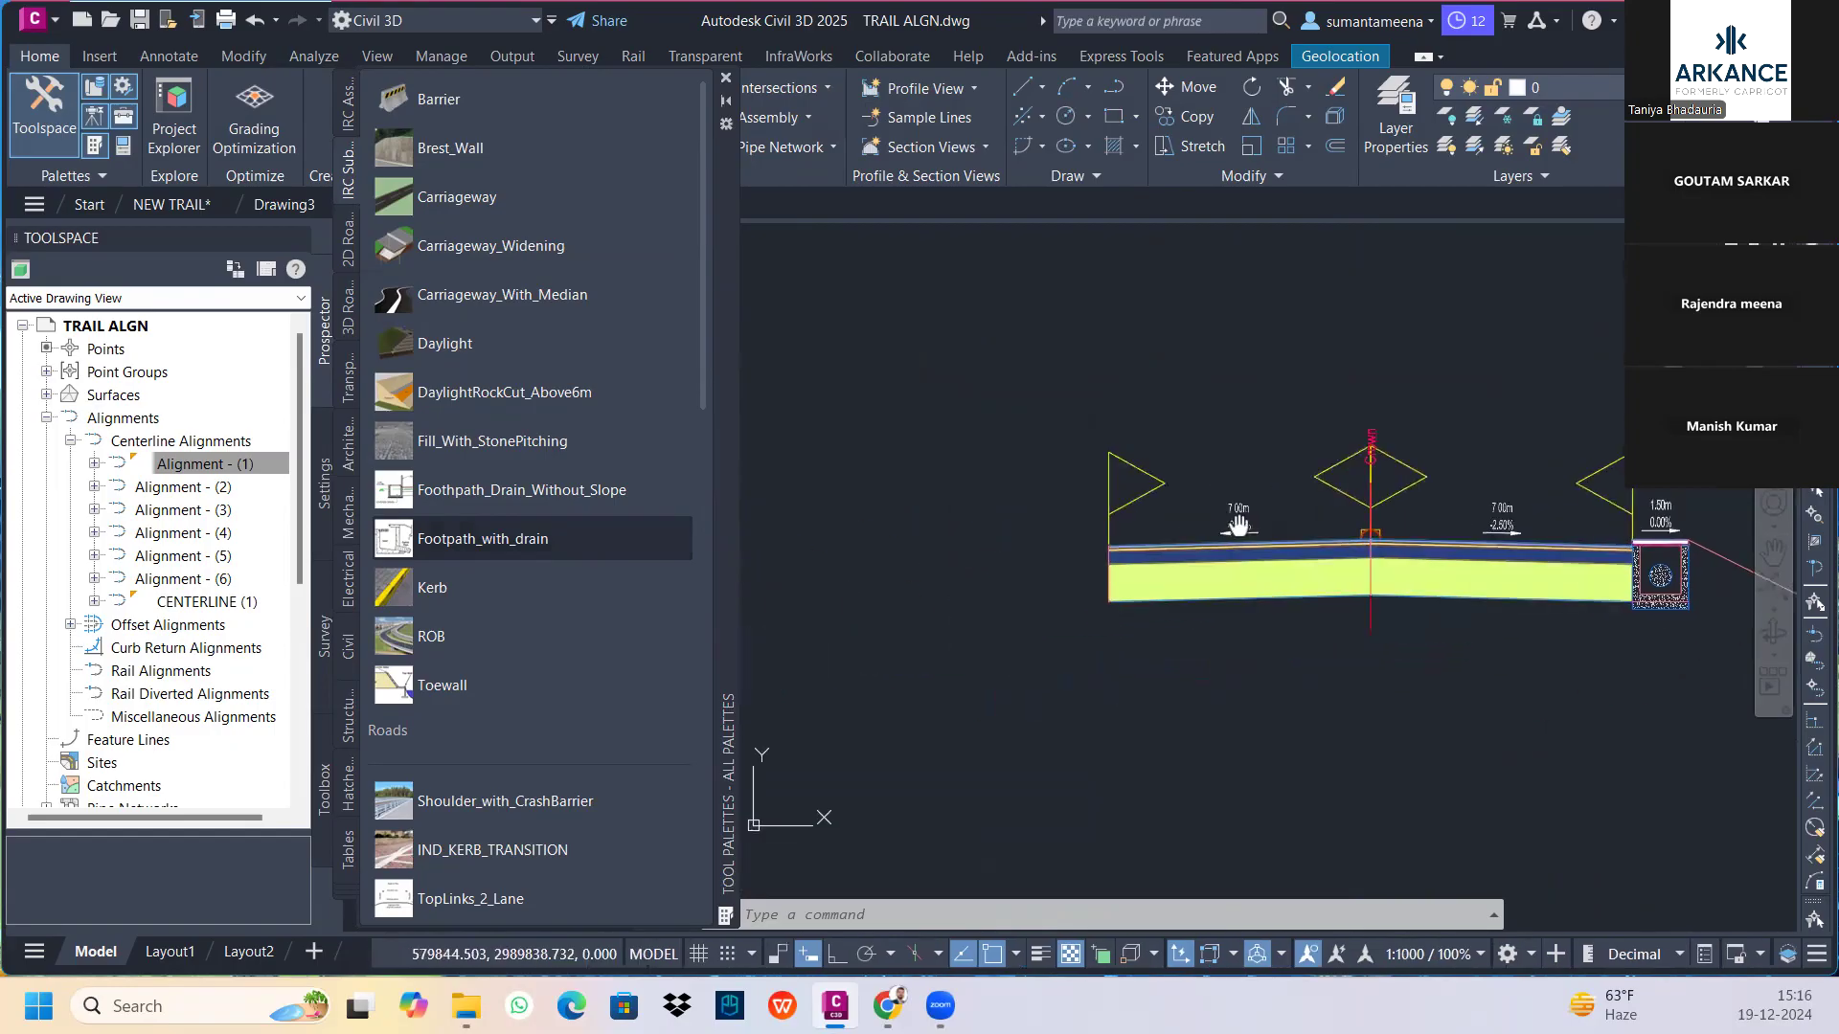
pyautogui.moveTo(1430, 599); pyautogui.dragTo(1295, 589, button='middle')
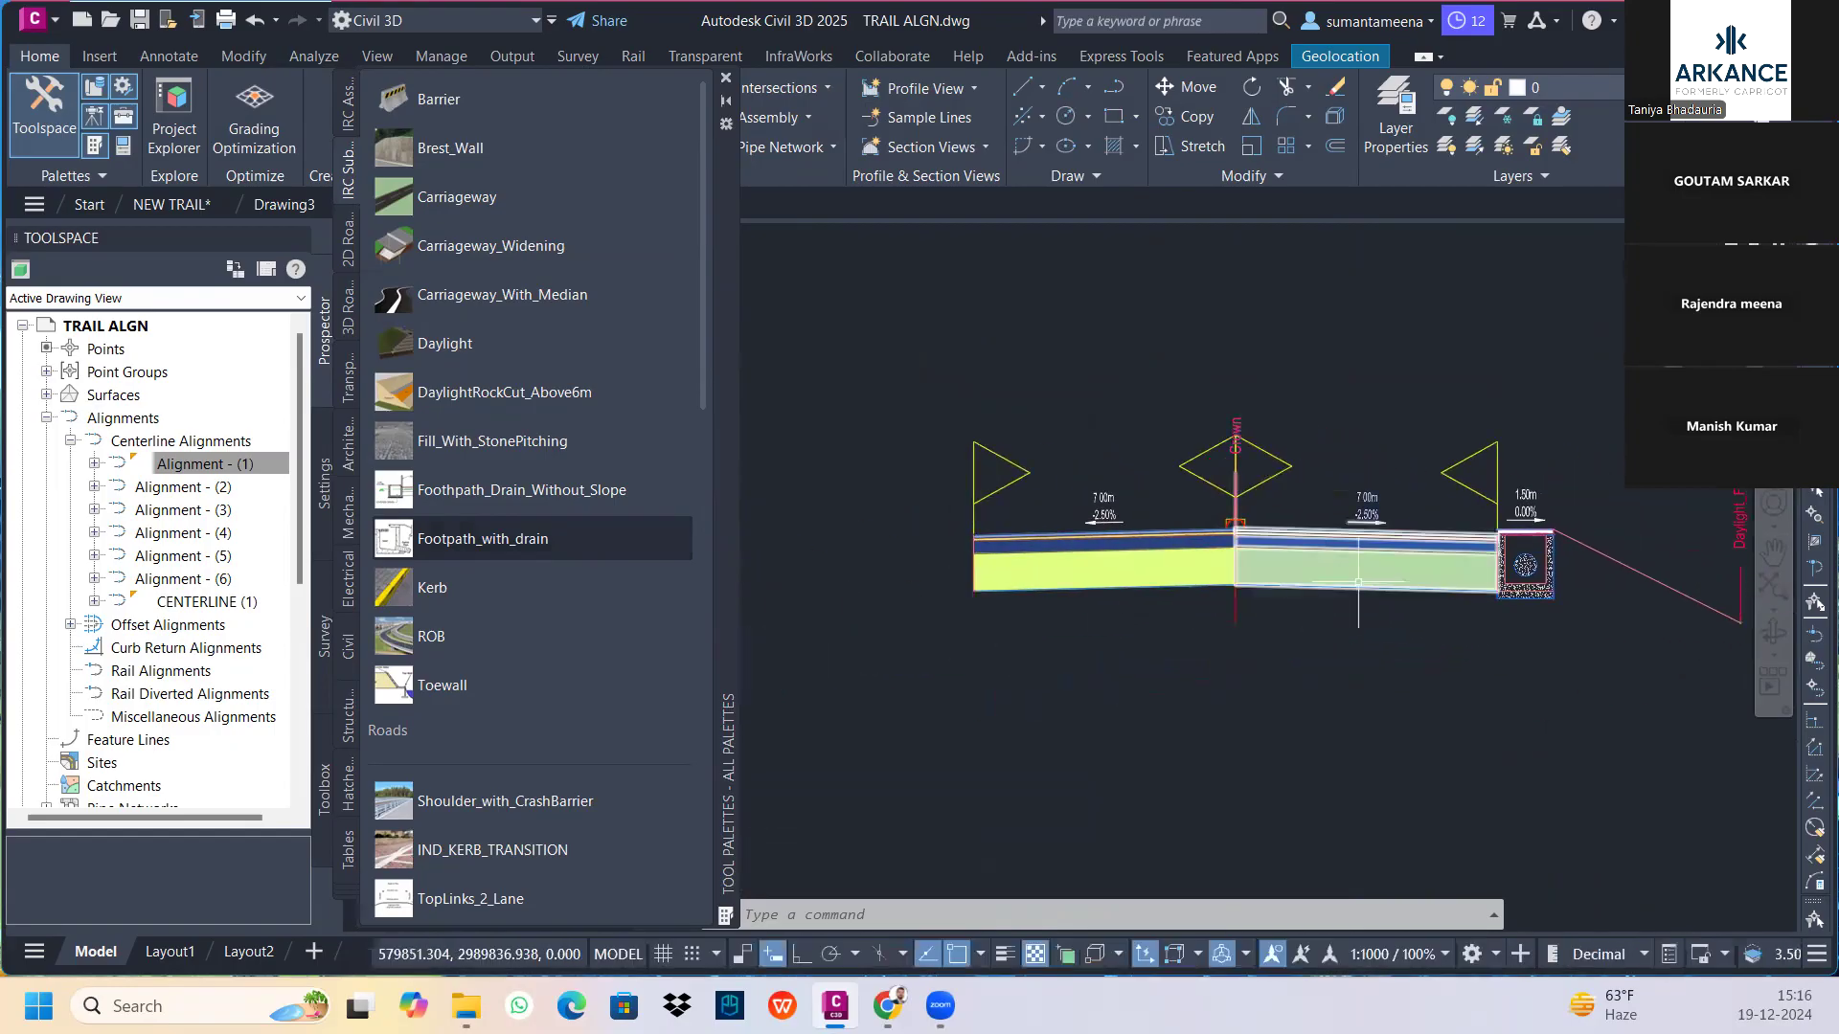
pyautogui.click(1532, 565)
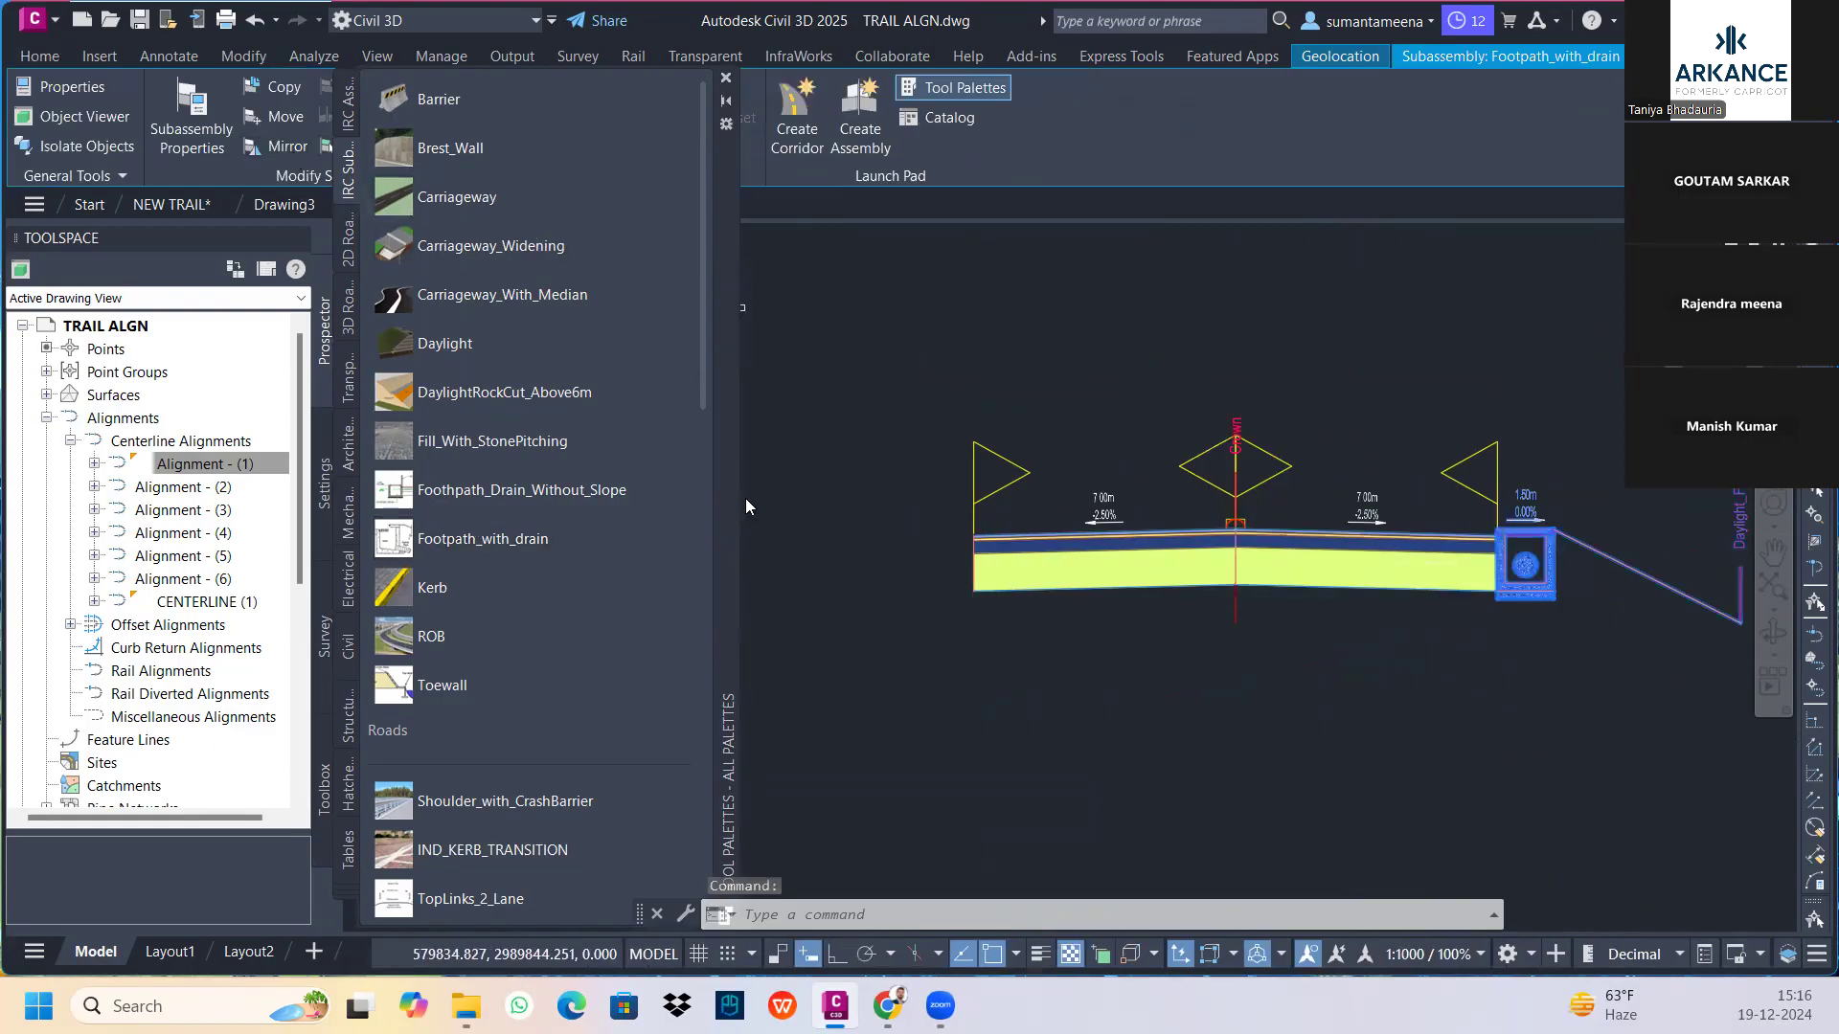
pyautogui.click(287, 146)
pyautogui.scroll(6, 943, 546)
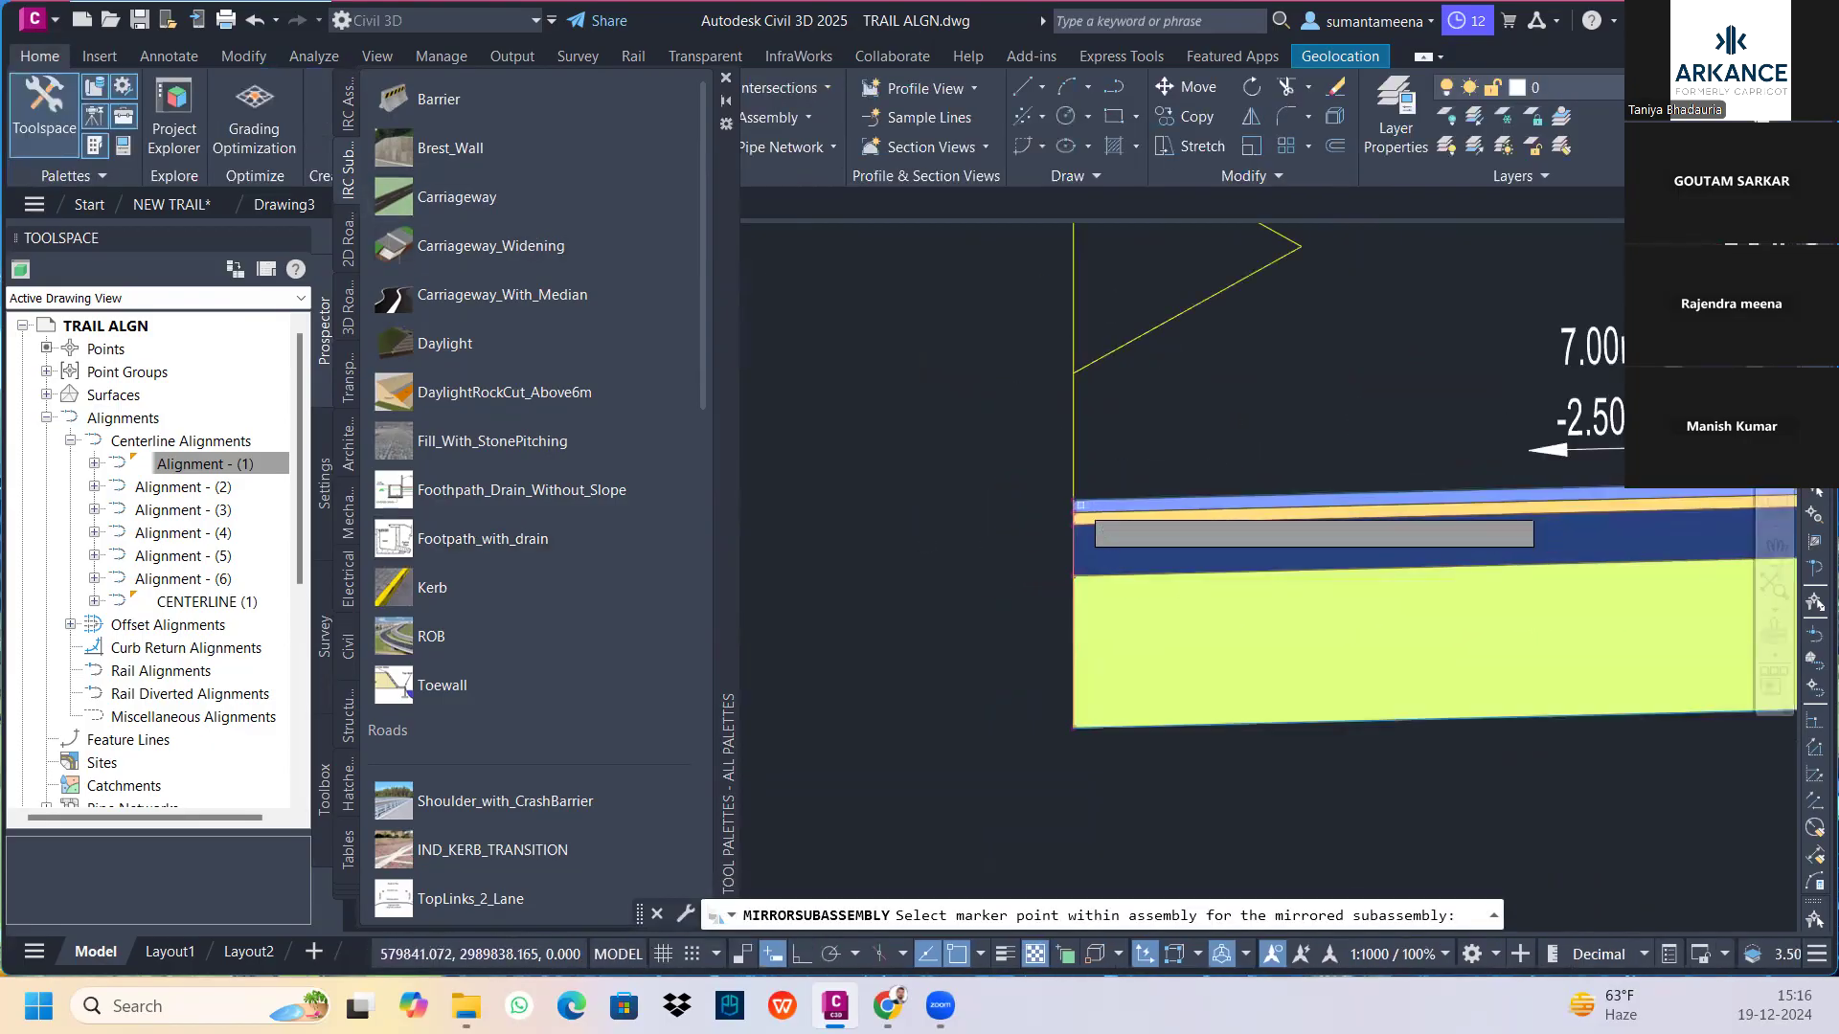
pyautogui.scroll(3, 1058, 503)
pyautogui.scroll(2, 1048, 479)
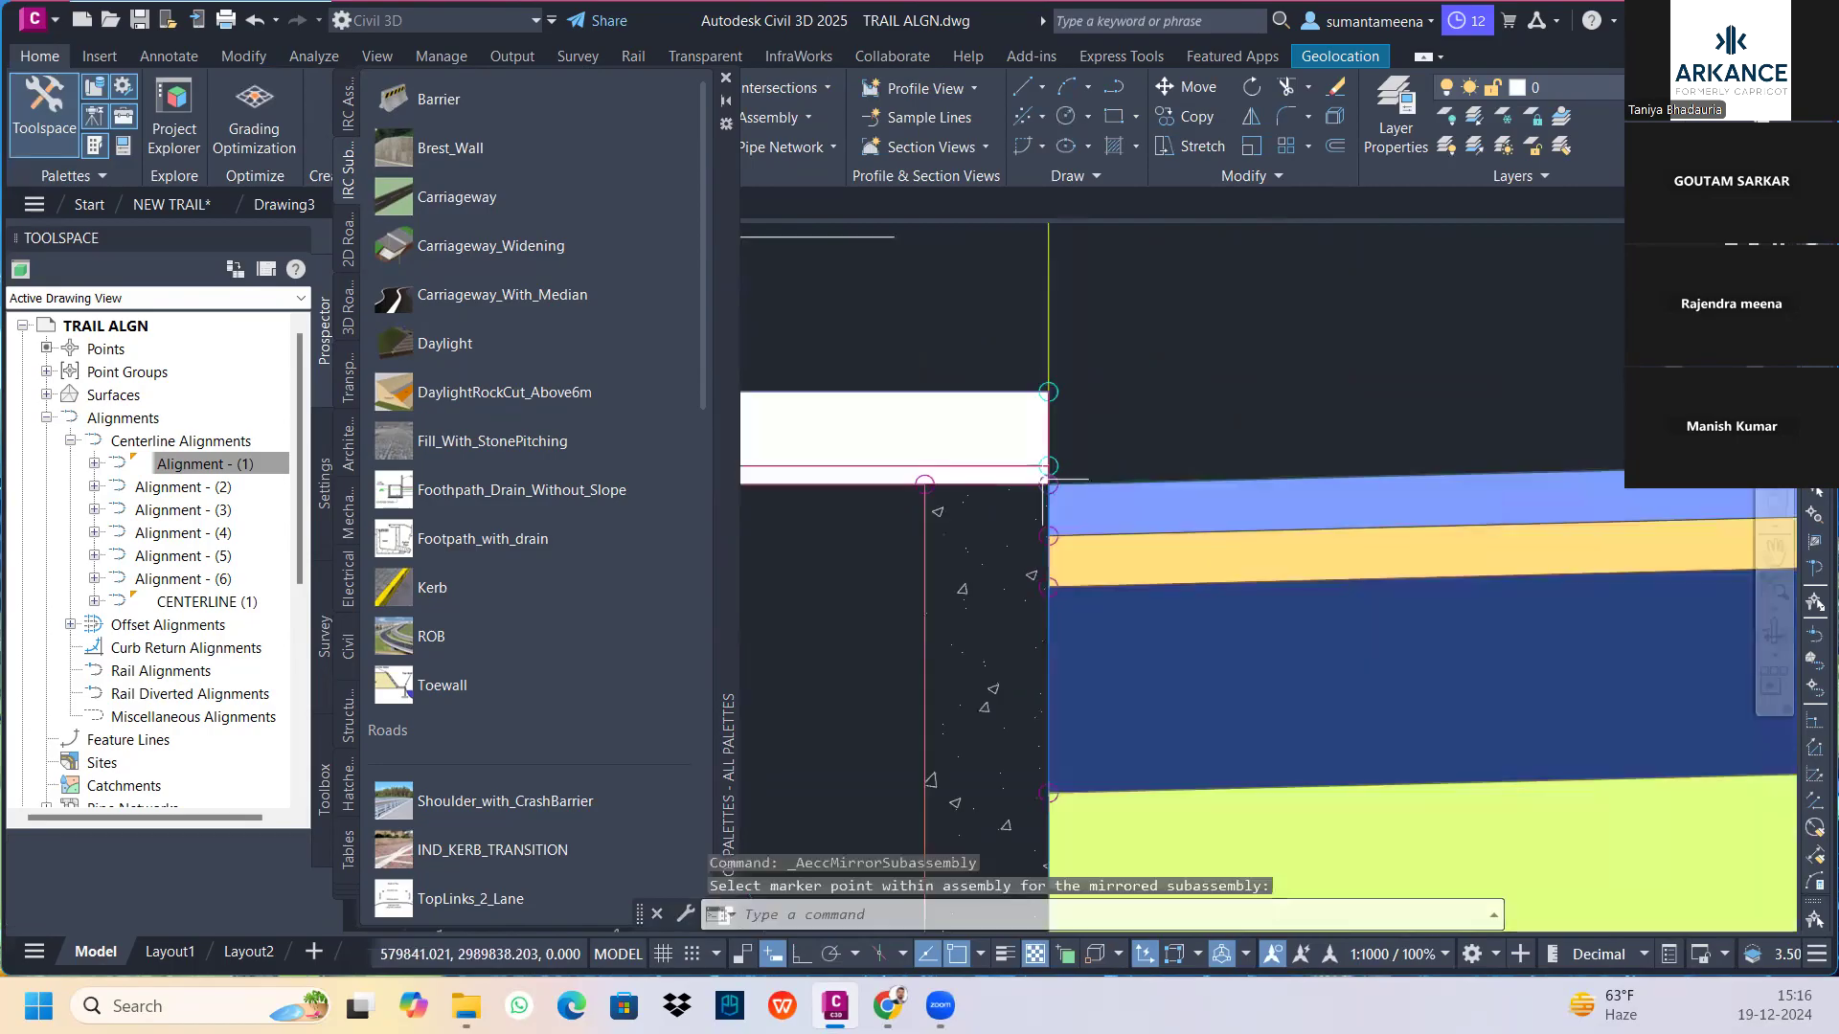
pyautogui.press('Escape')
pyautogui.scroll(-8, 1415, 735)
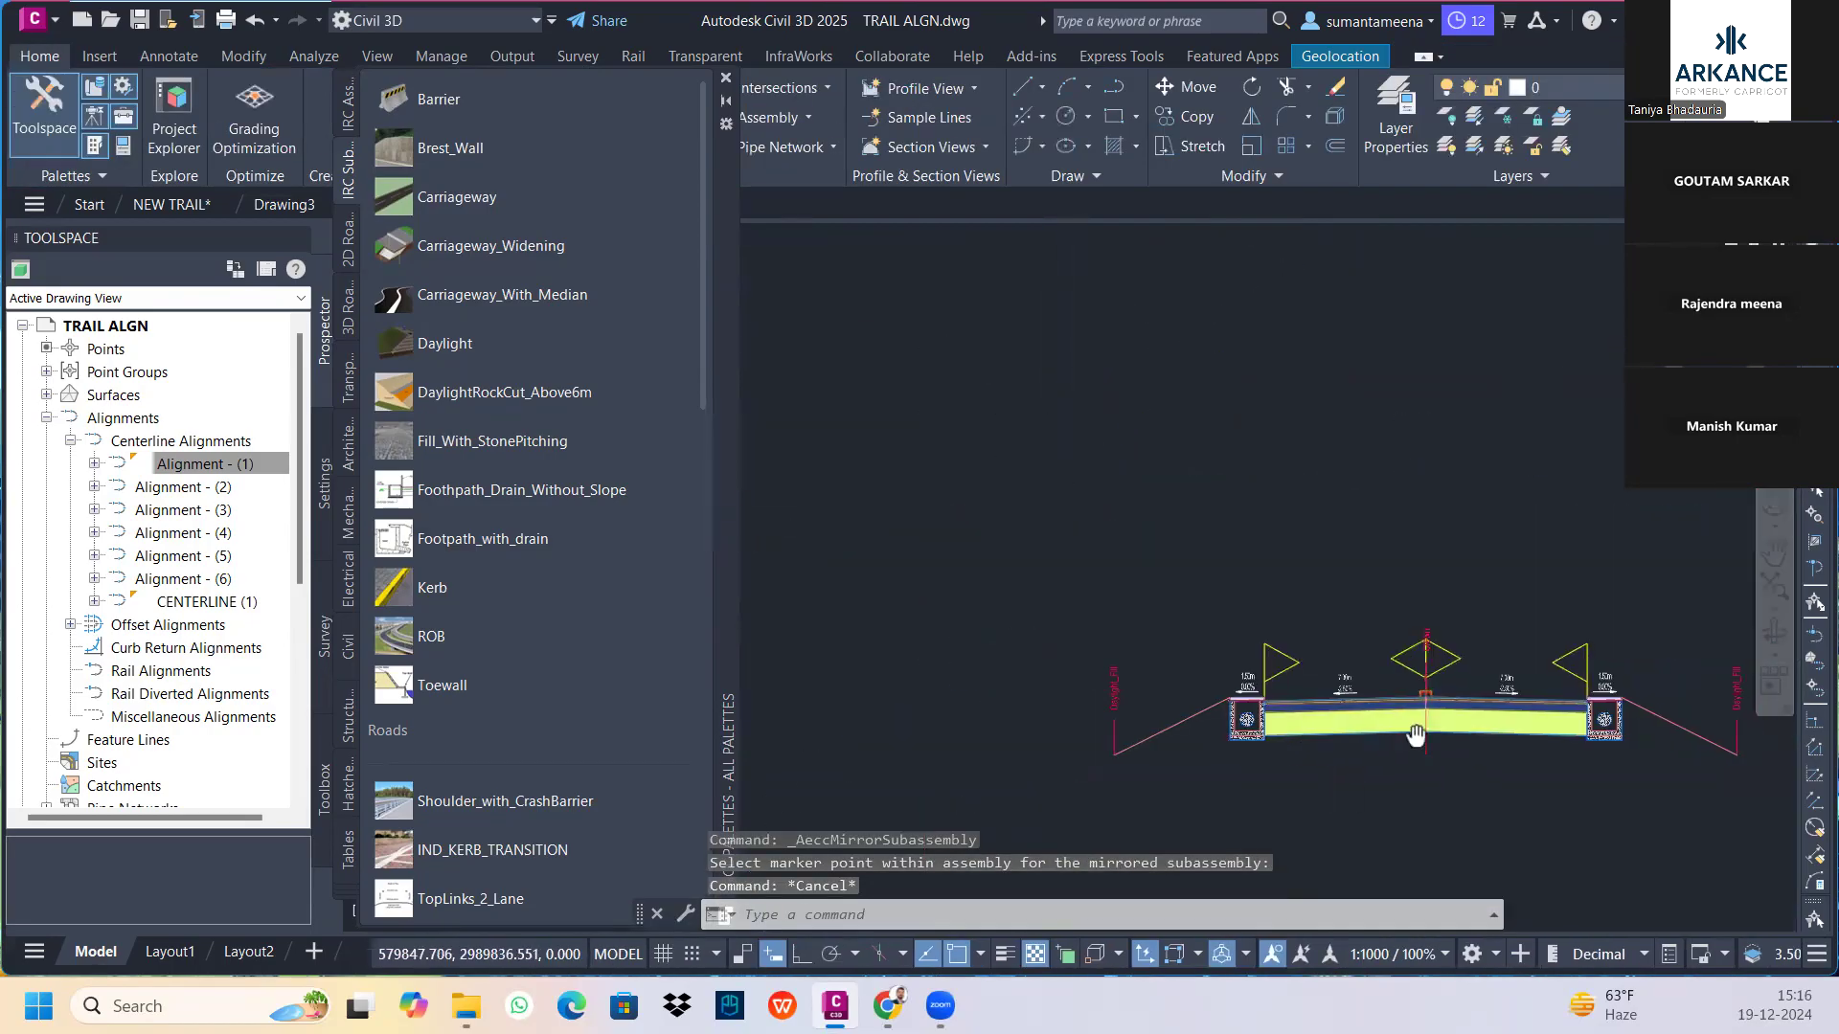
pyautogui.moveTo(1416, 734); pyautogui.dragTo(1199, 616, button='middle')
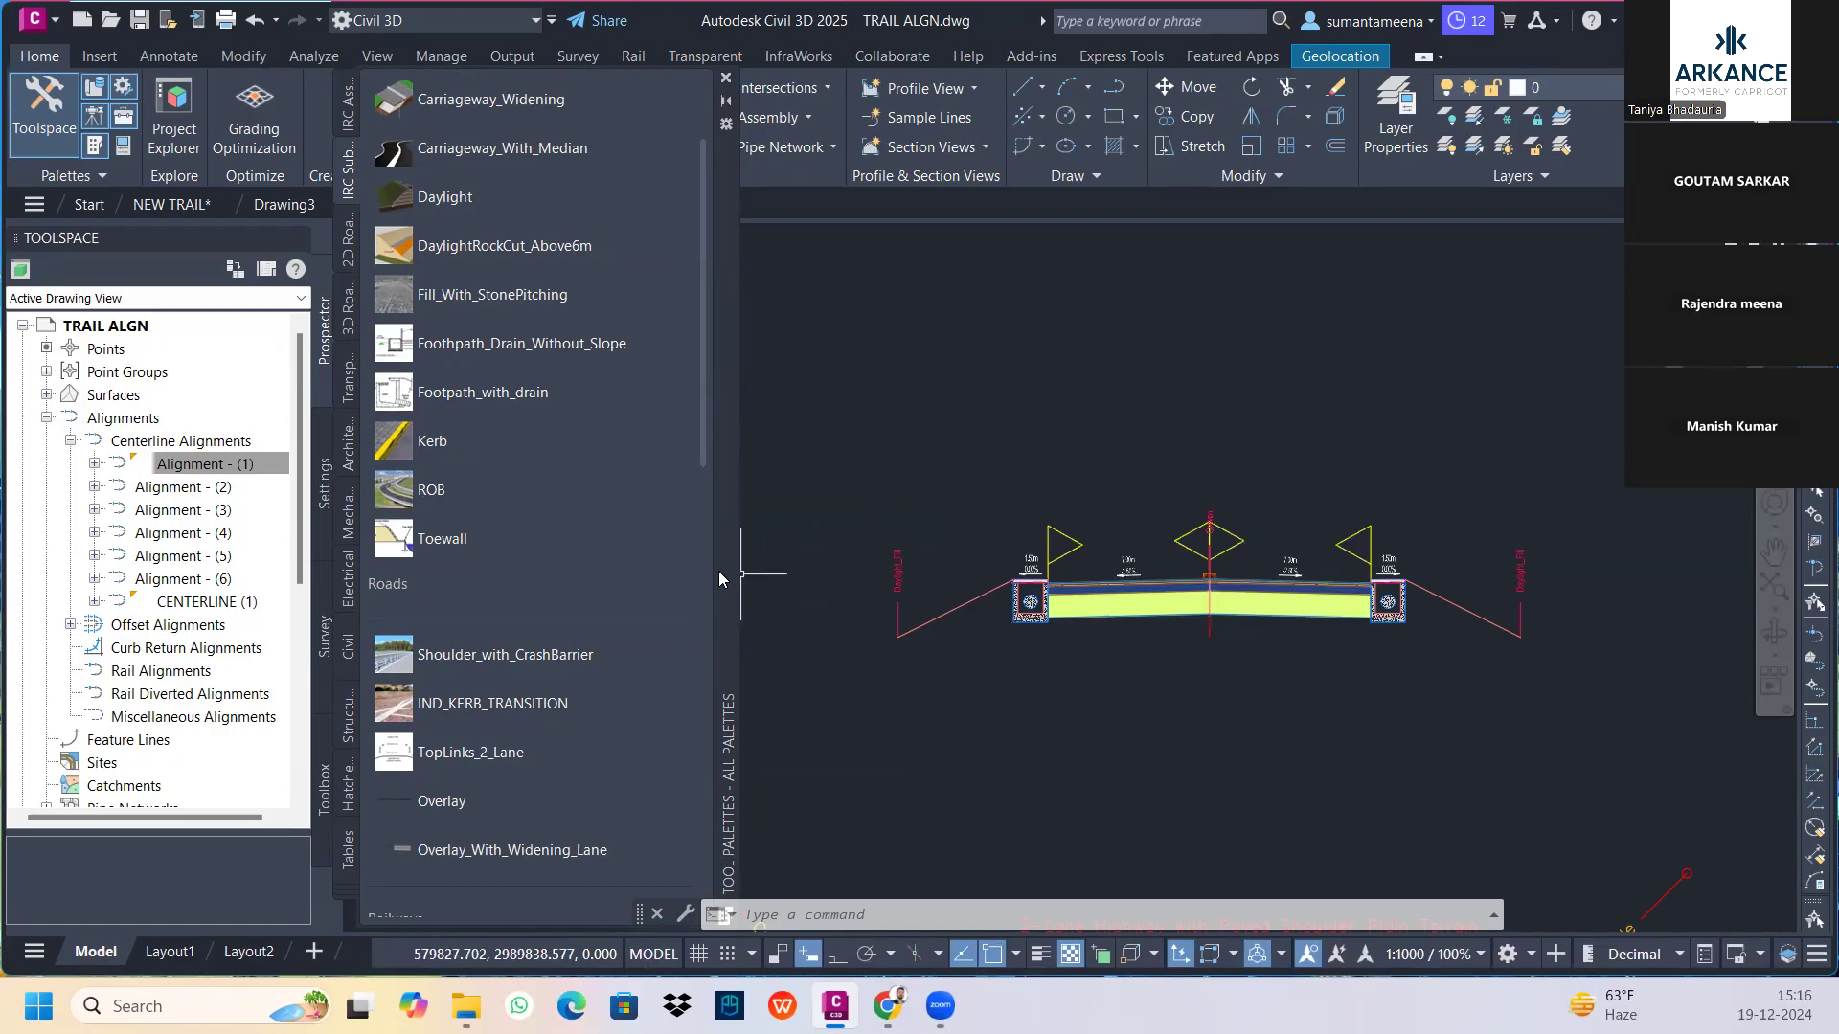
# Look through the IRC subassemblies for roads, railways, structures and utilities
pyautogui.scroll(3, 566, 522)
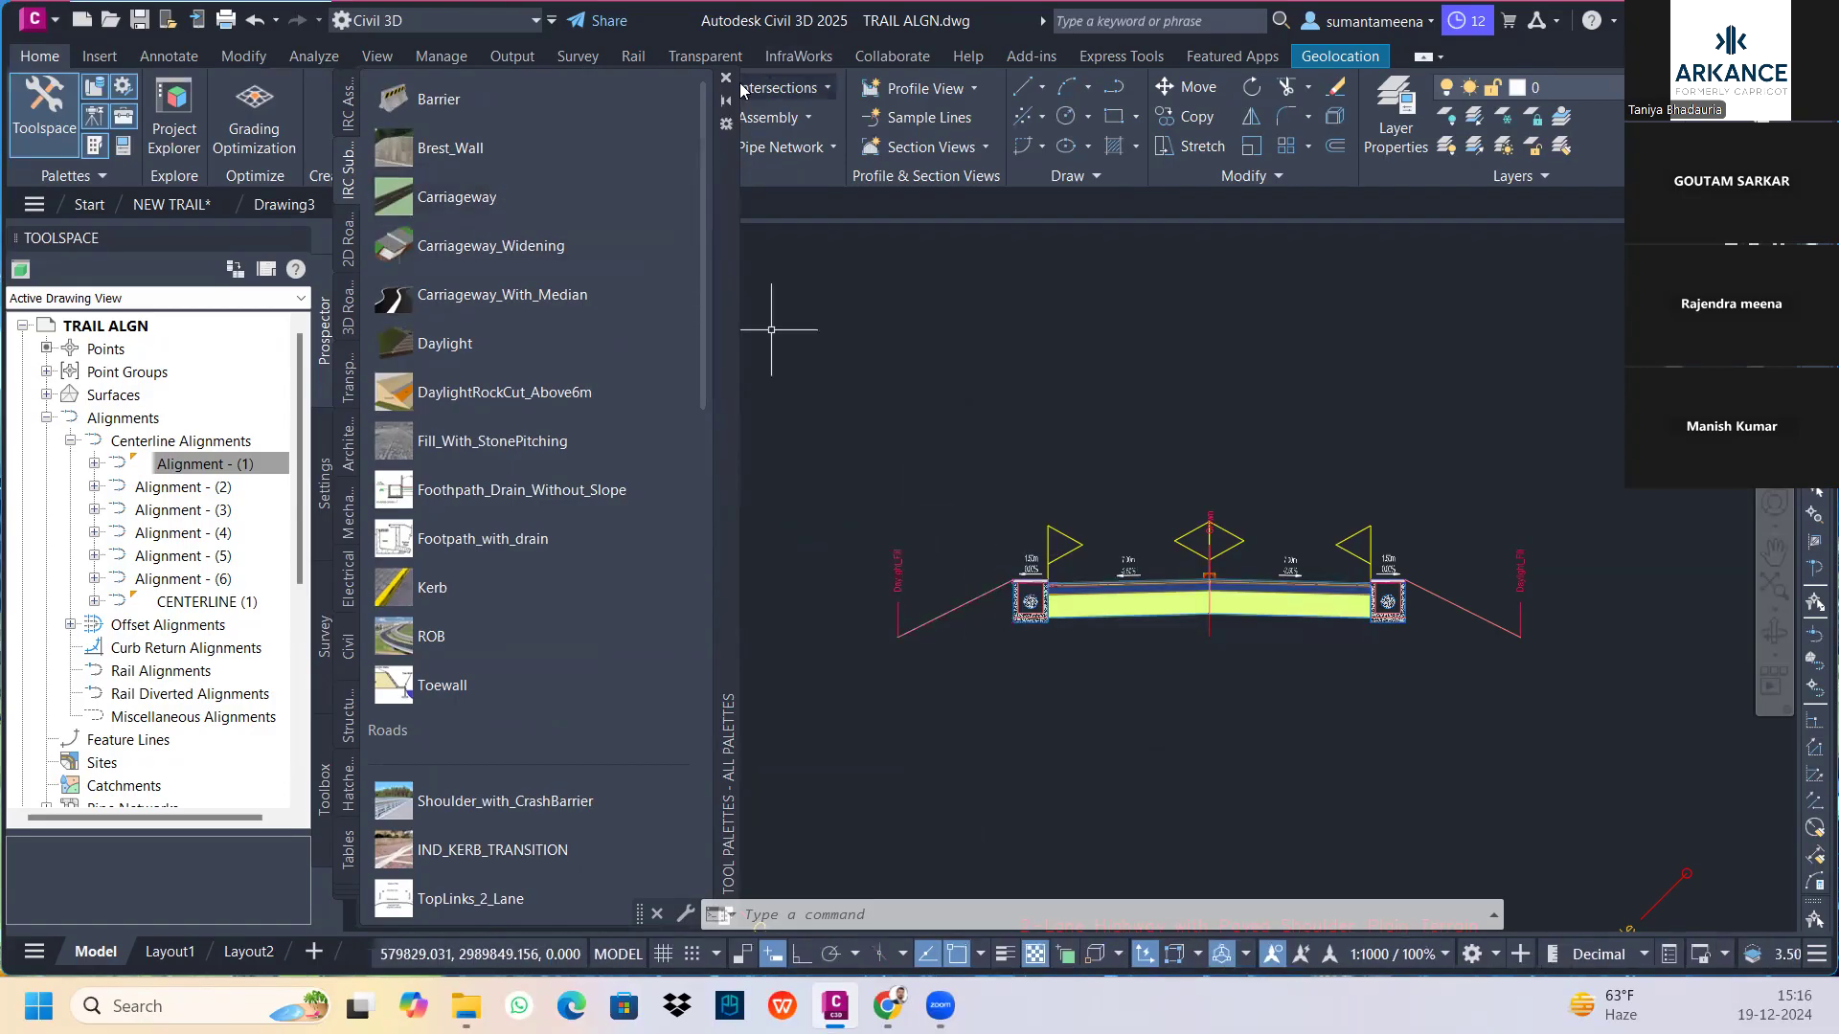
pyautogui.scroll(-3, 475, 653)
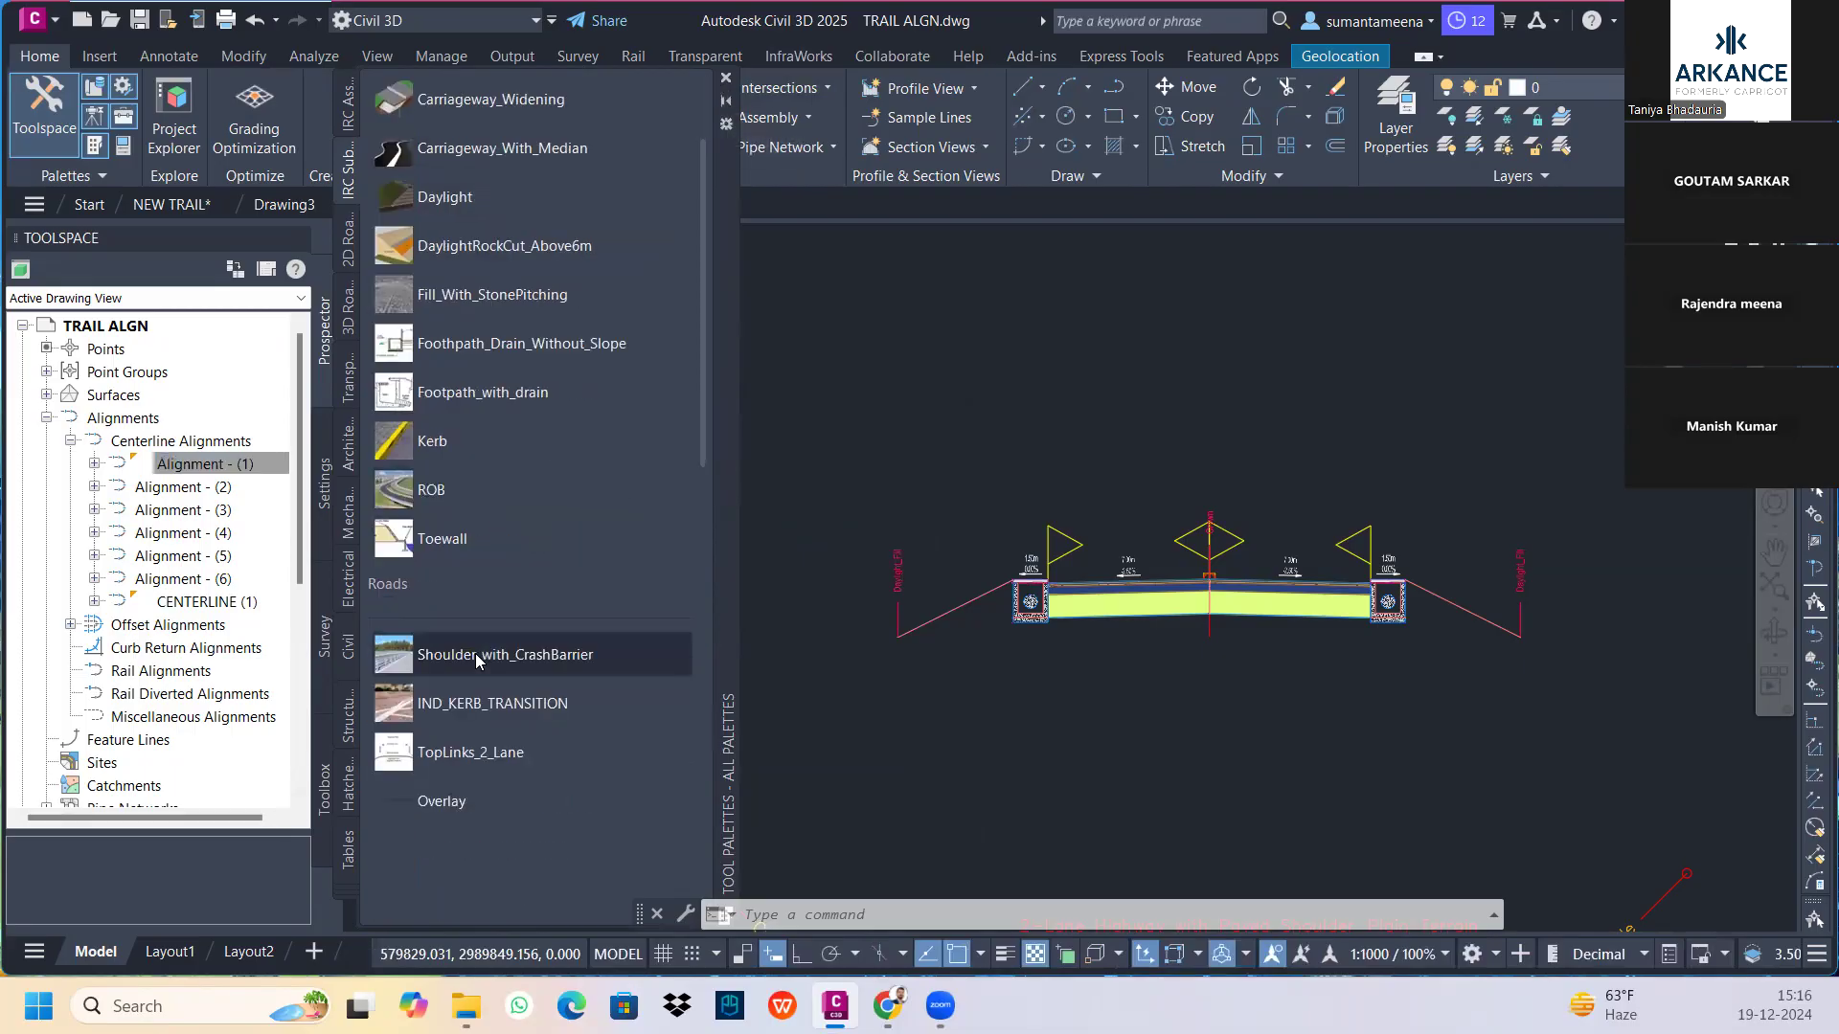
pyautogui.scroll(-3, 475, 653)
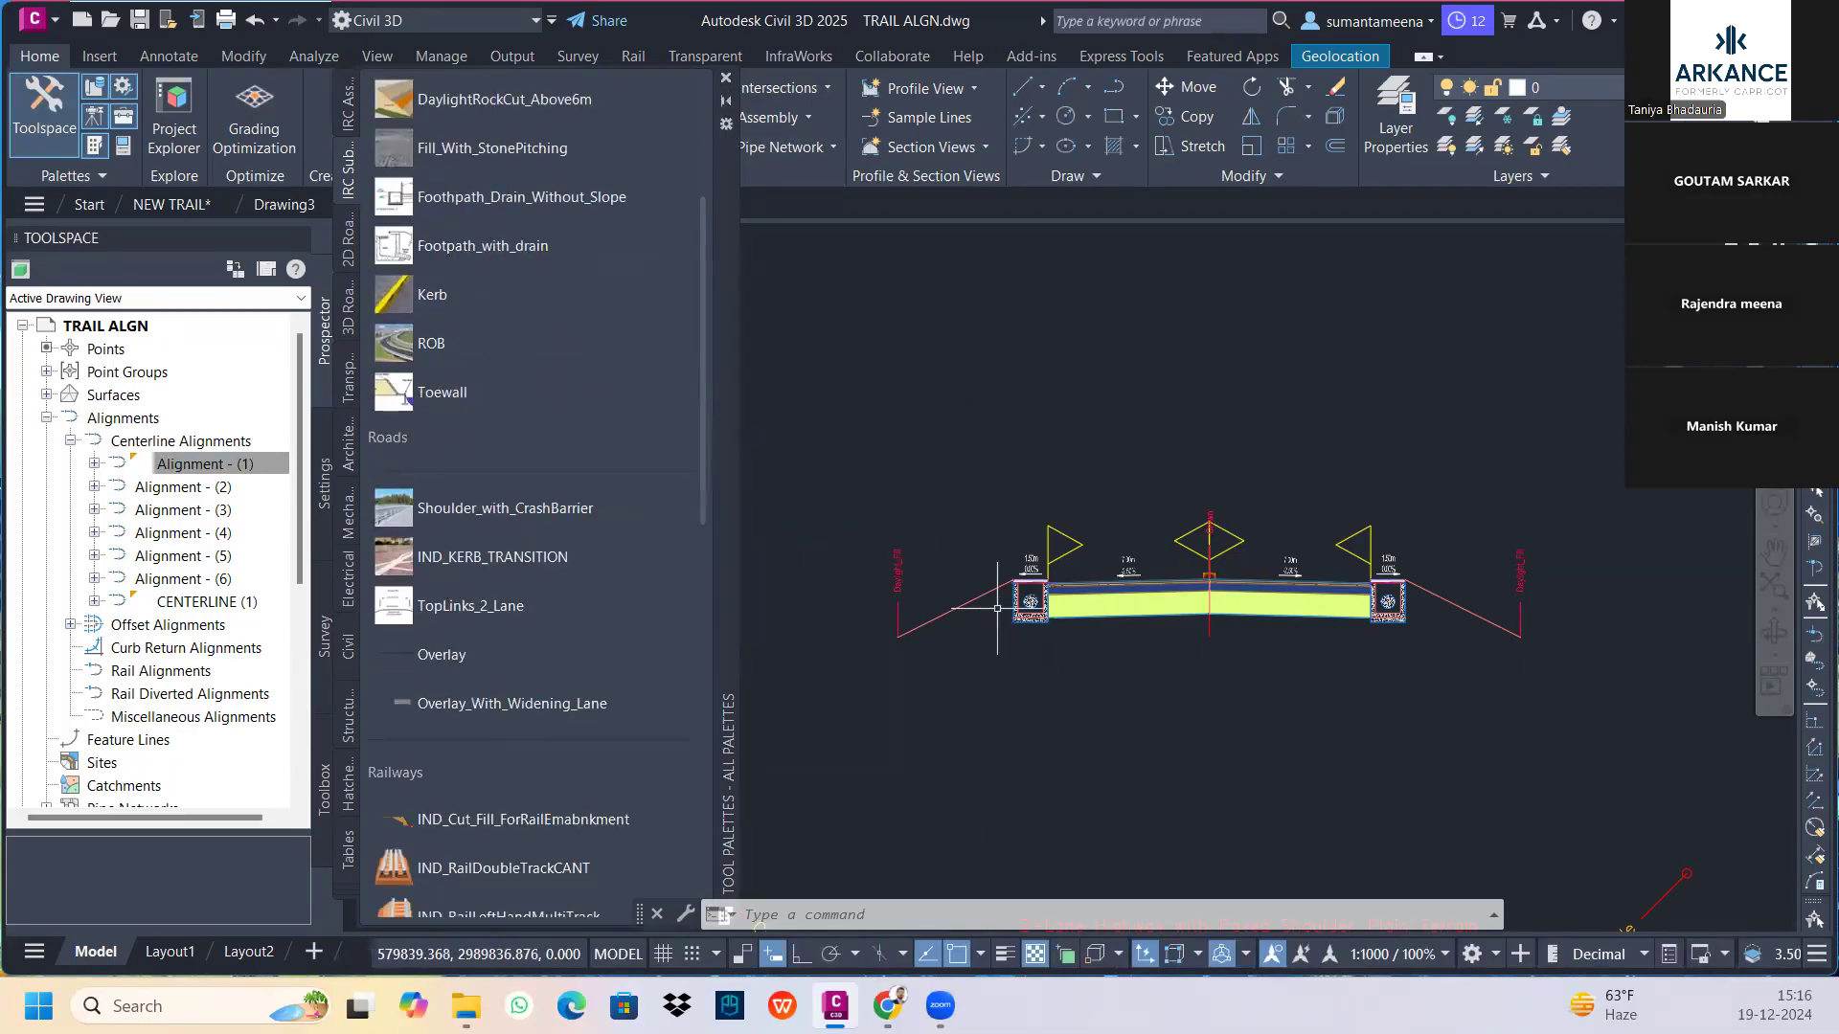
pyautogui.scroll(-18, 443, 642)
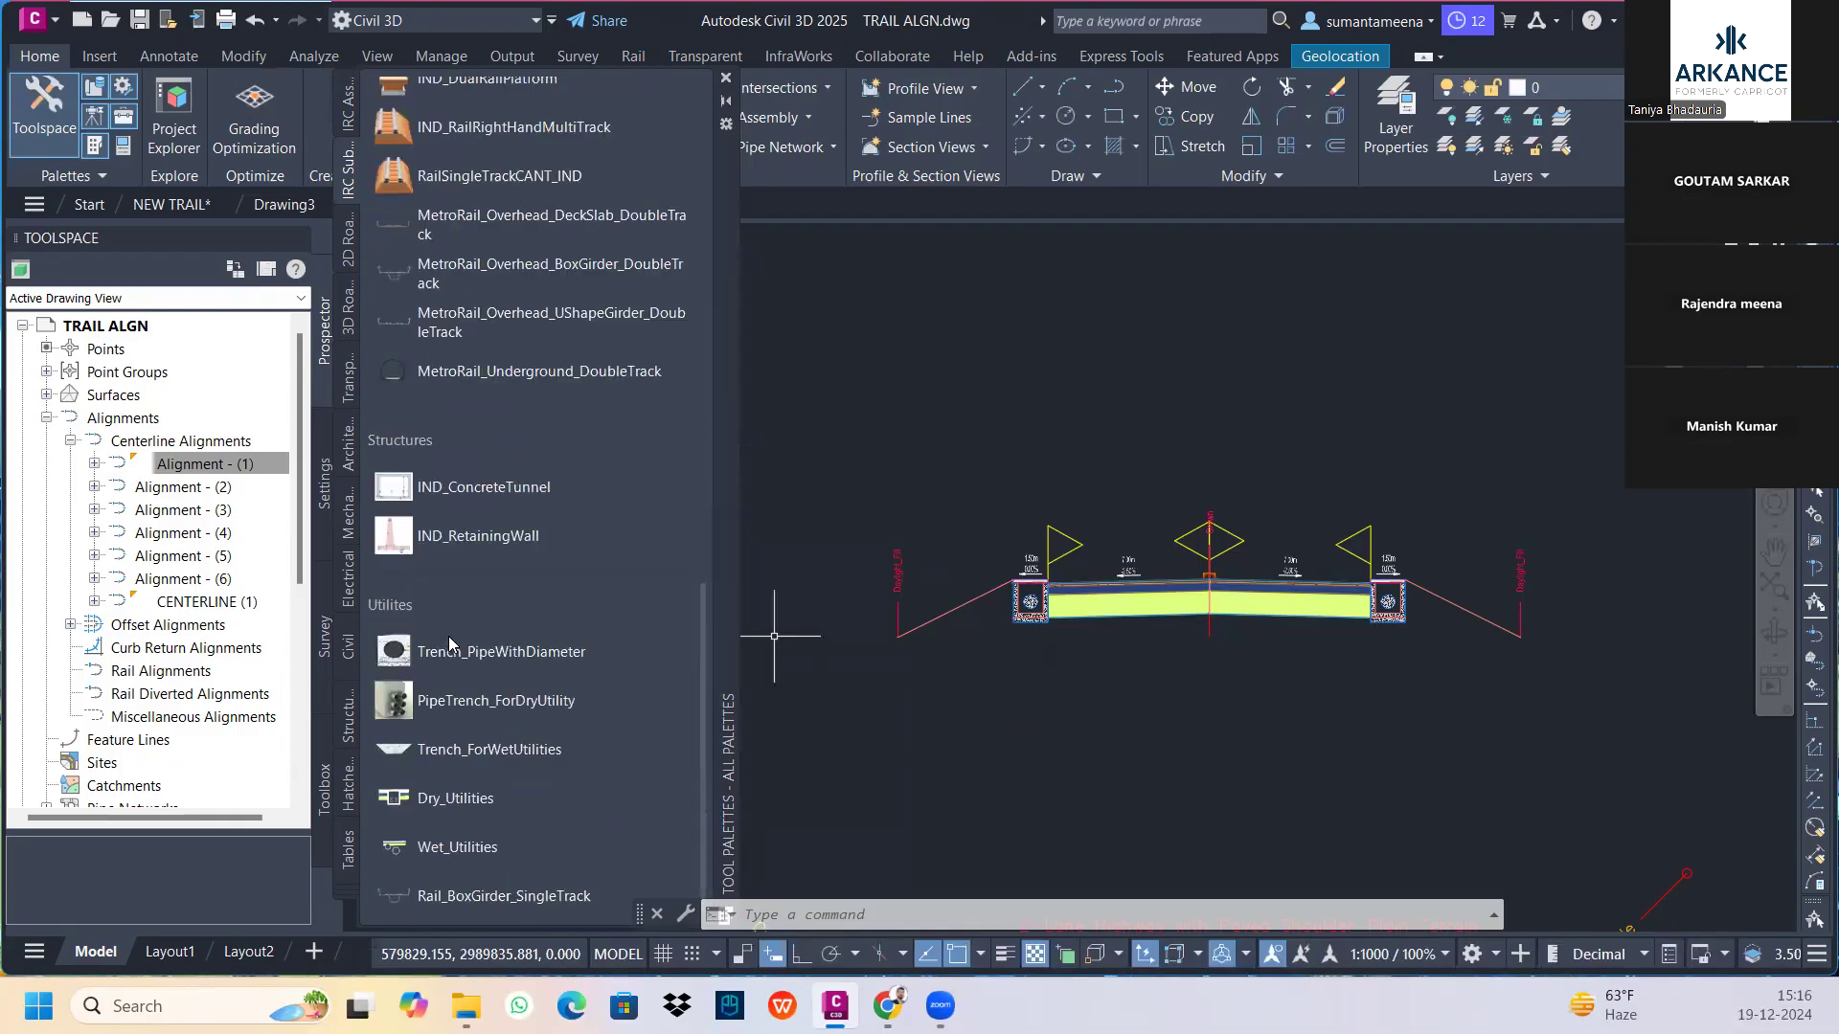
pyautogui.scroll(10, 448, 636)
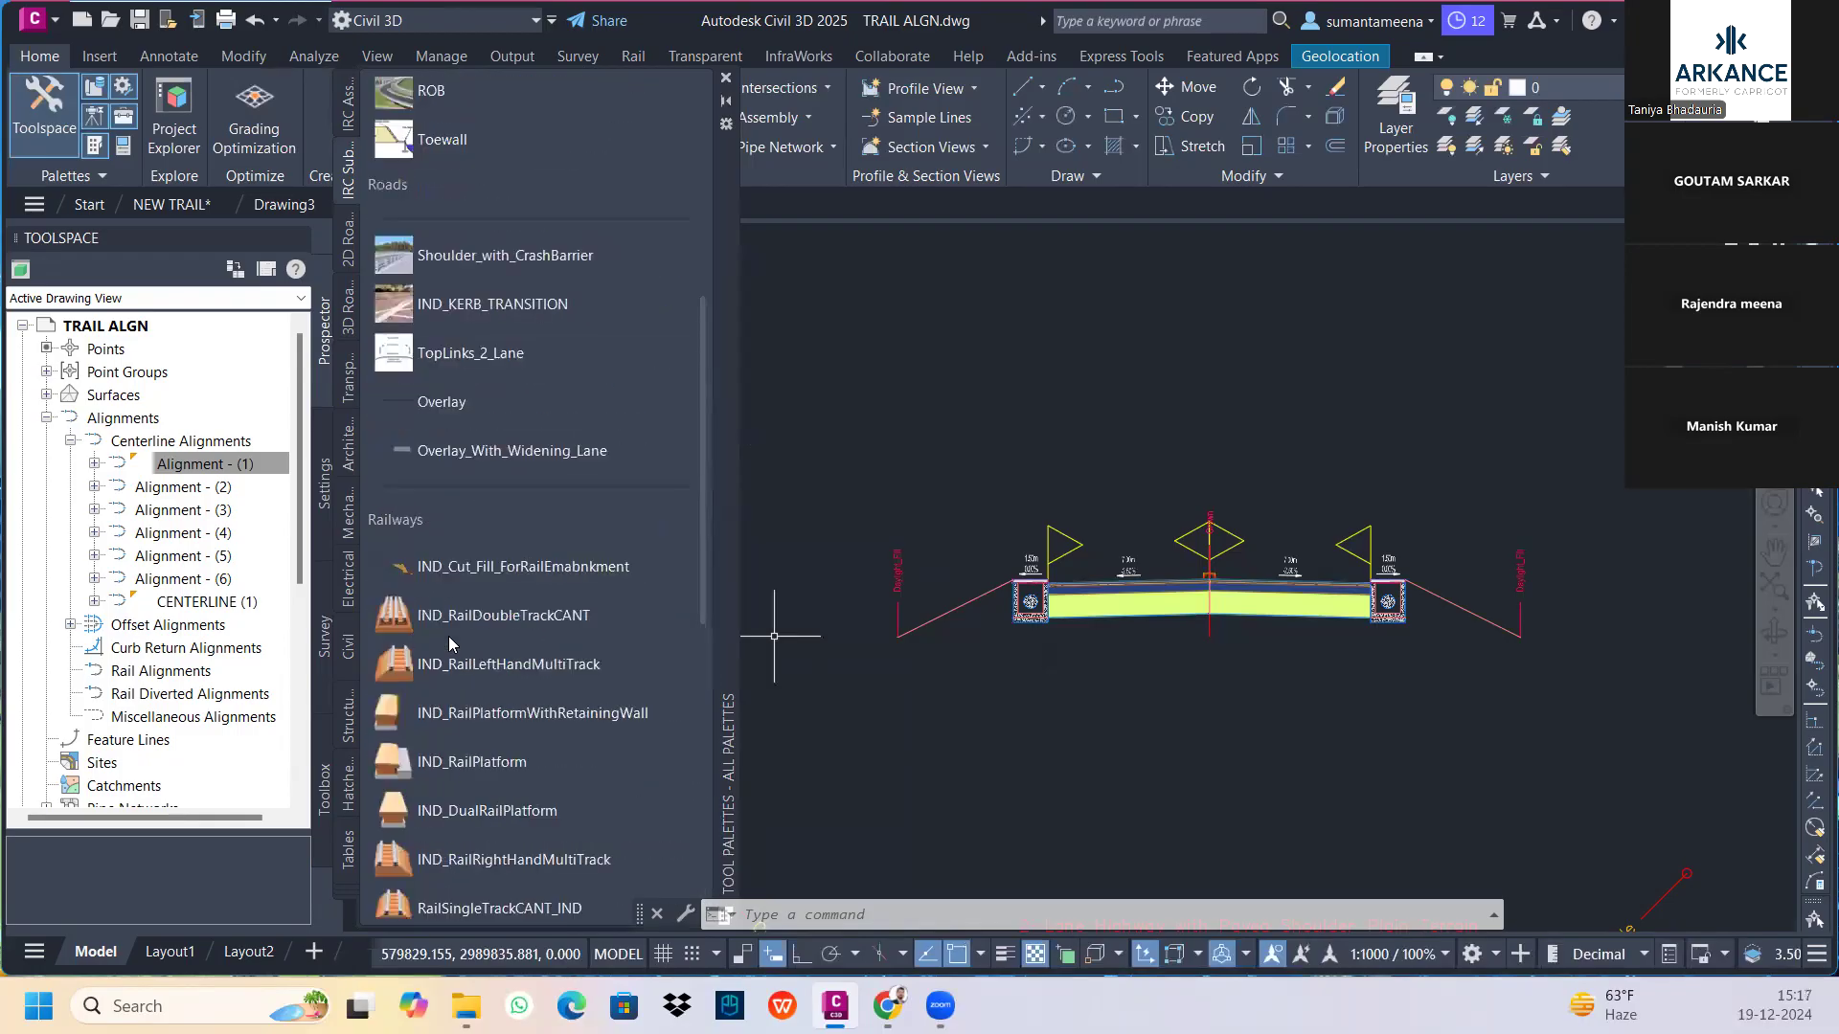
pyautogui.scroll(6, 449, 636)
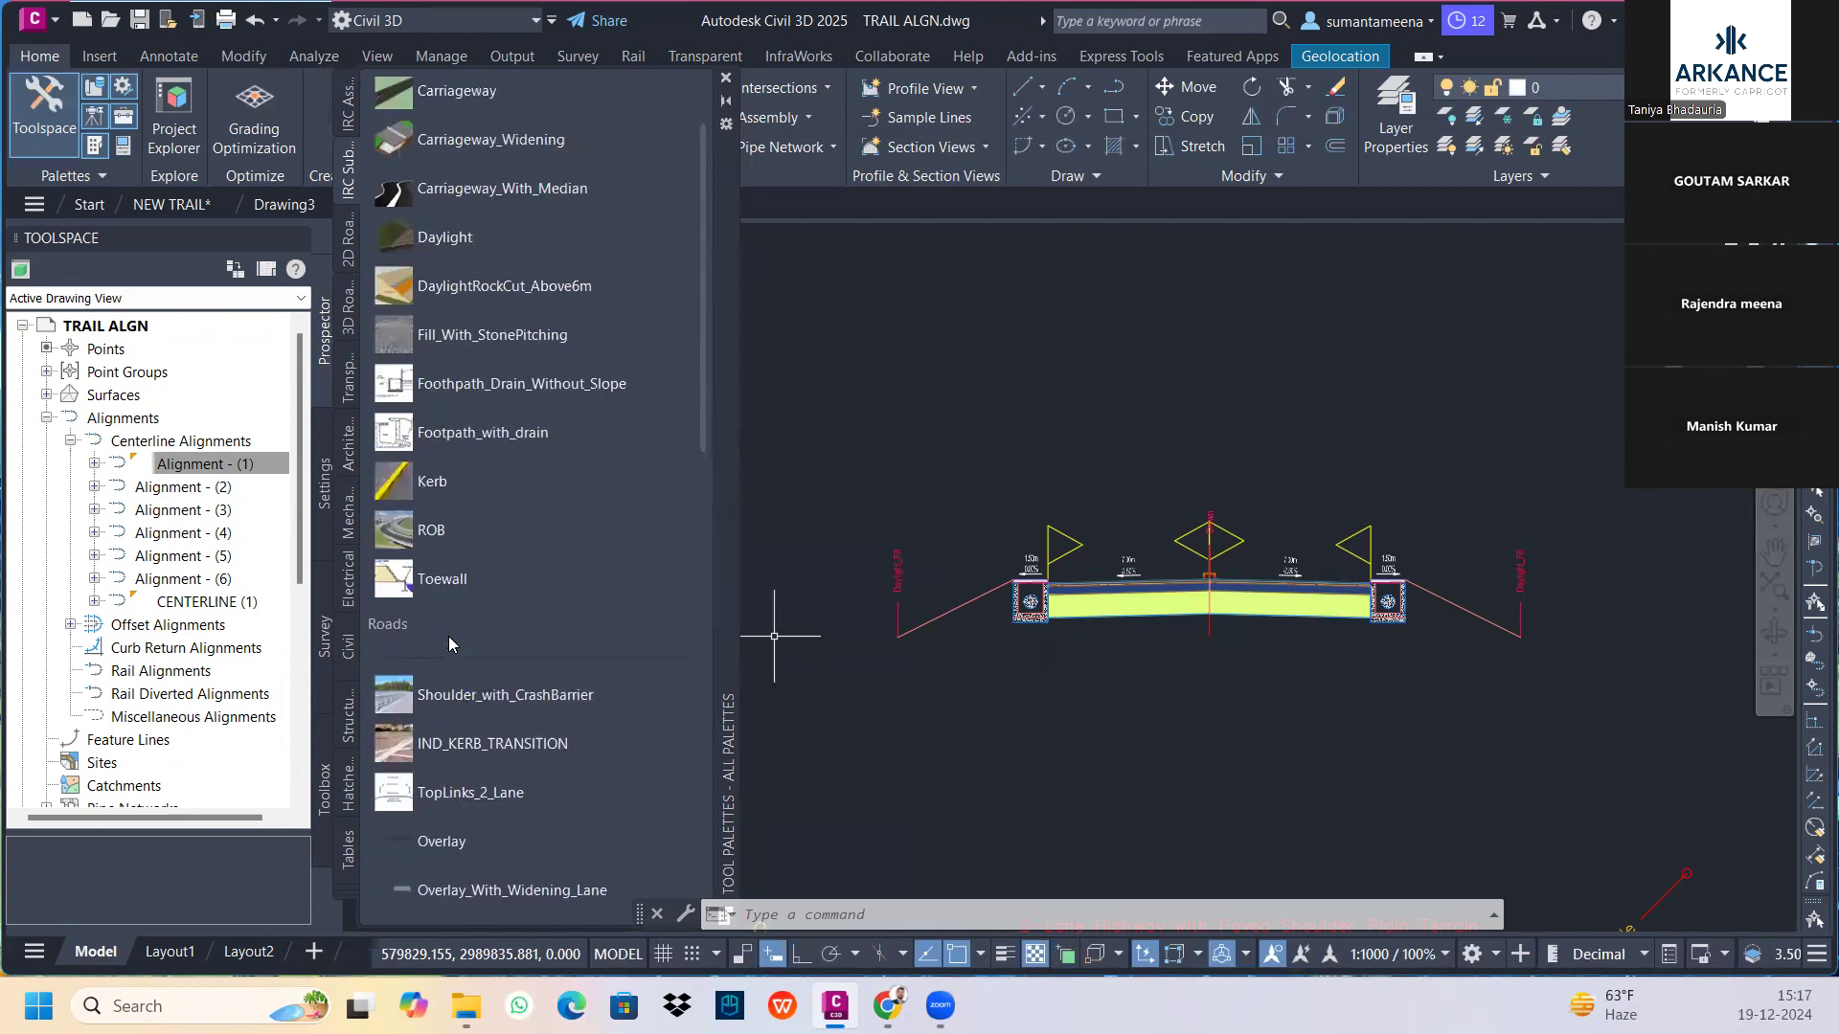
# Attach an UrbanReplaceSidewalk curb subassembly to the top outer edge of the left footpath drain
pyautogui.click(334, 888)
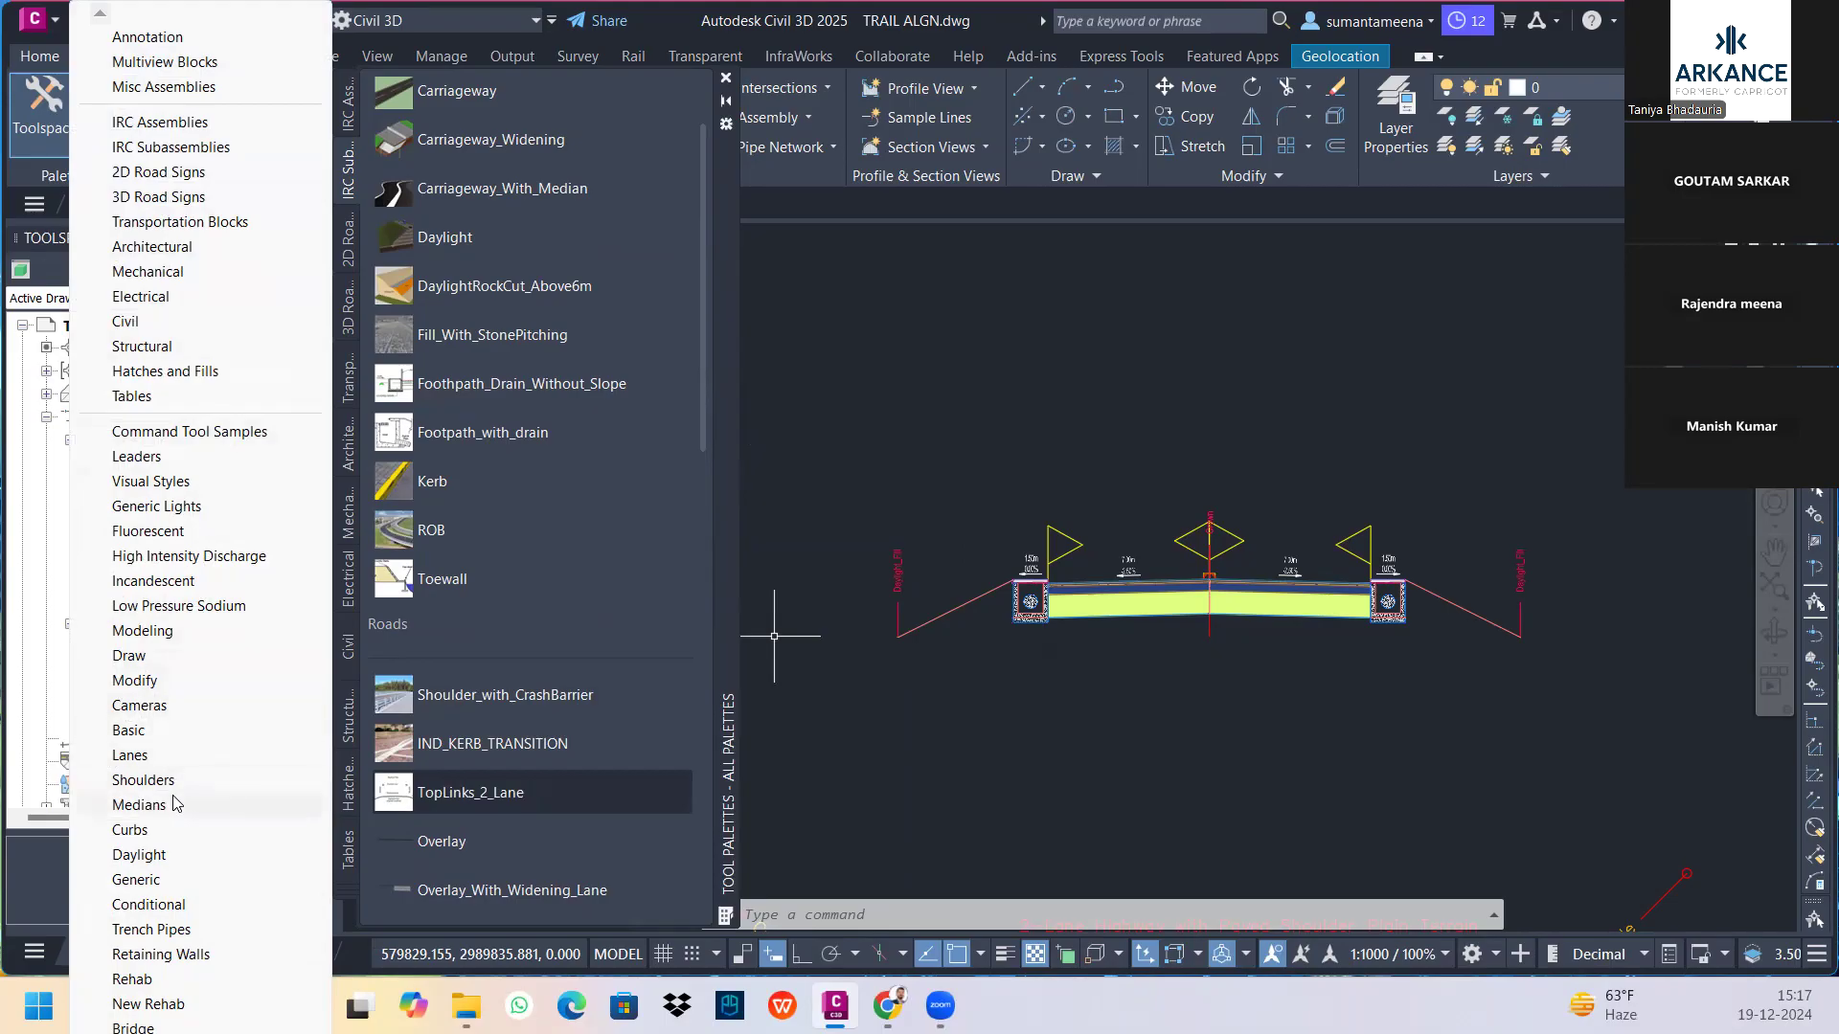
pyautogui.click(131, 830)
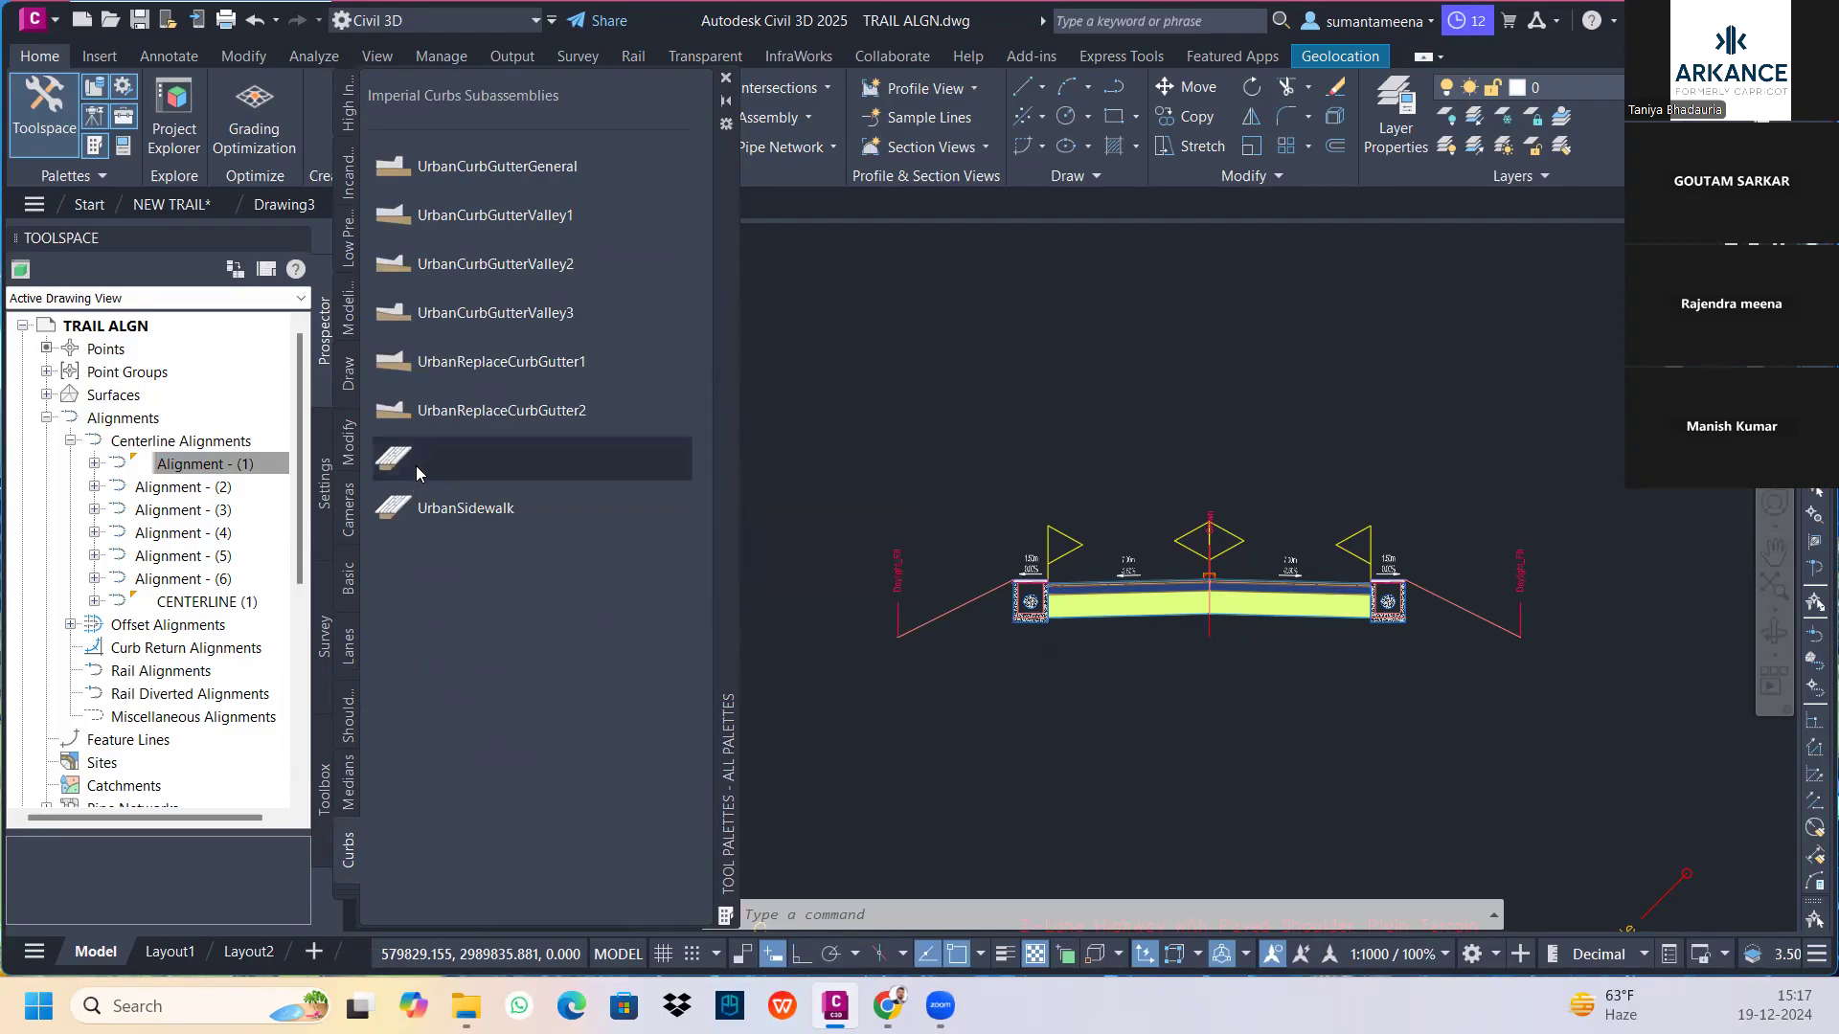
pyautogui.click(499, 462)
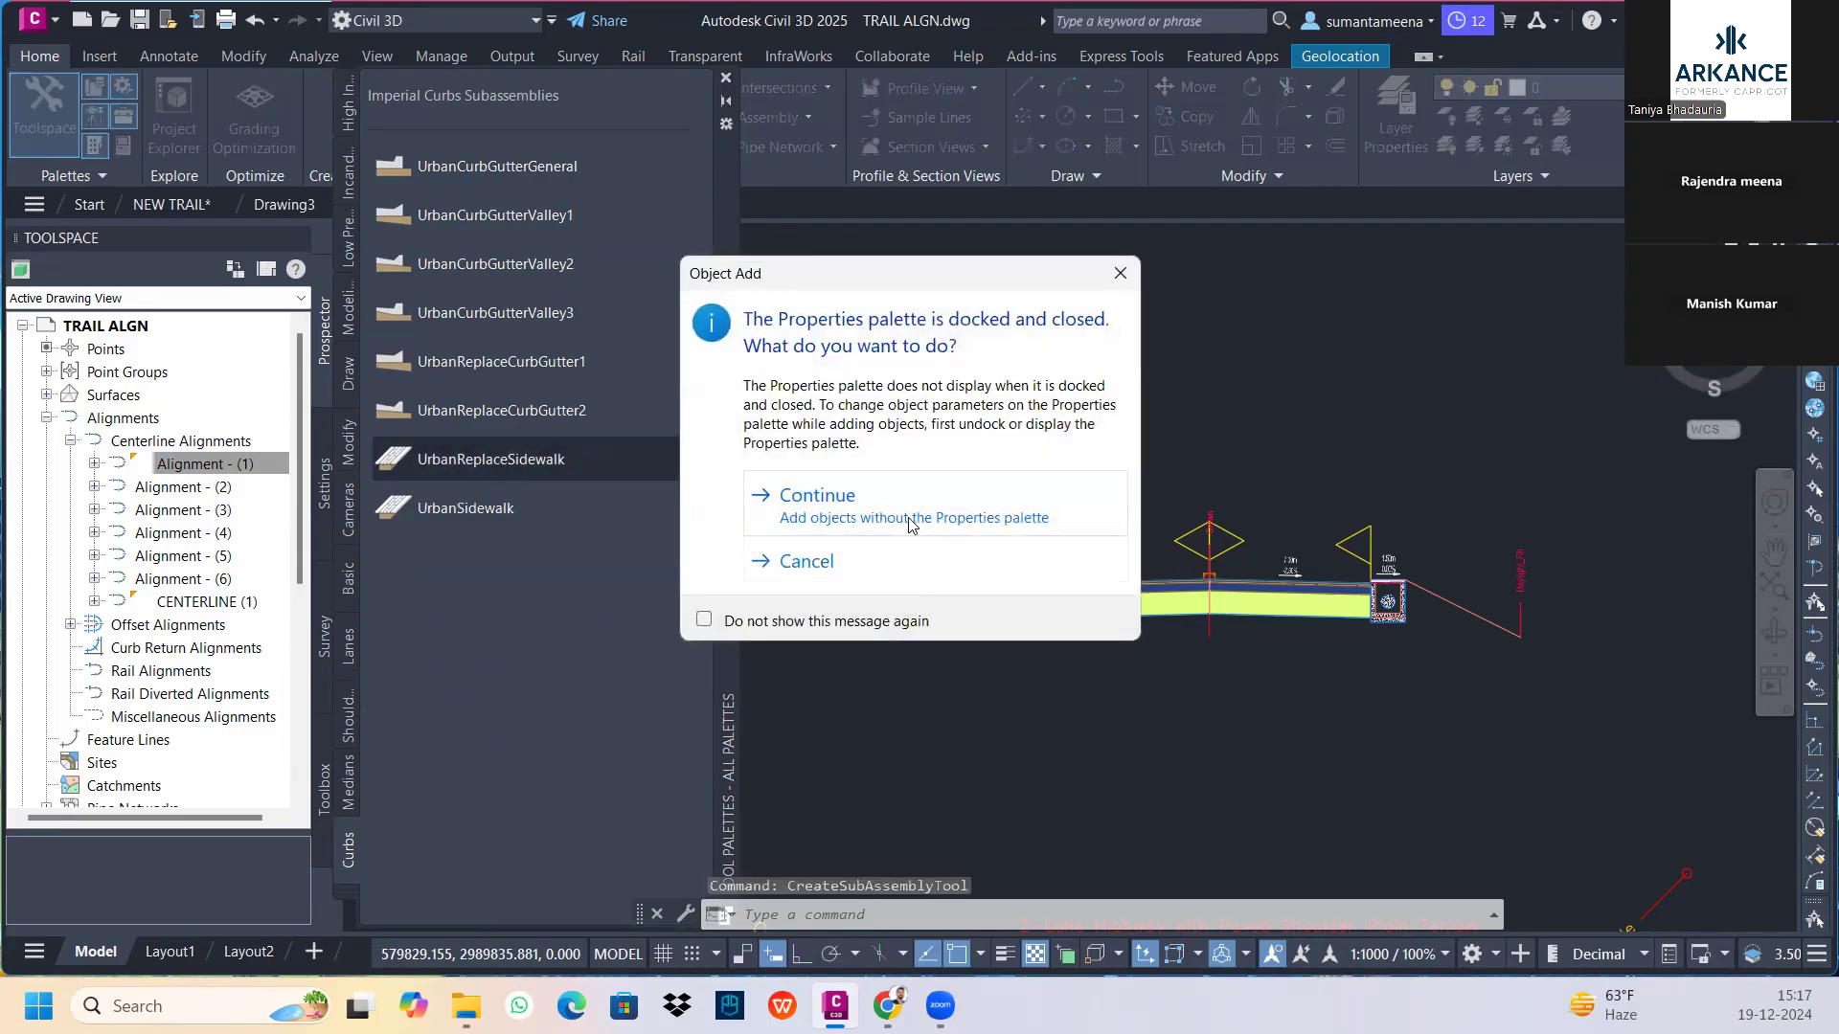
pyautogui.click(909, 518)
pyautogui.scroll(6, 1006, 594)
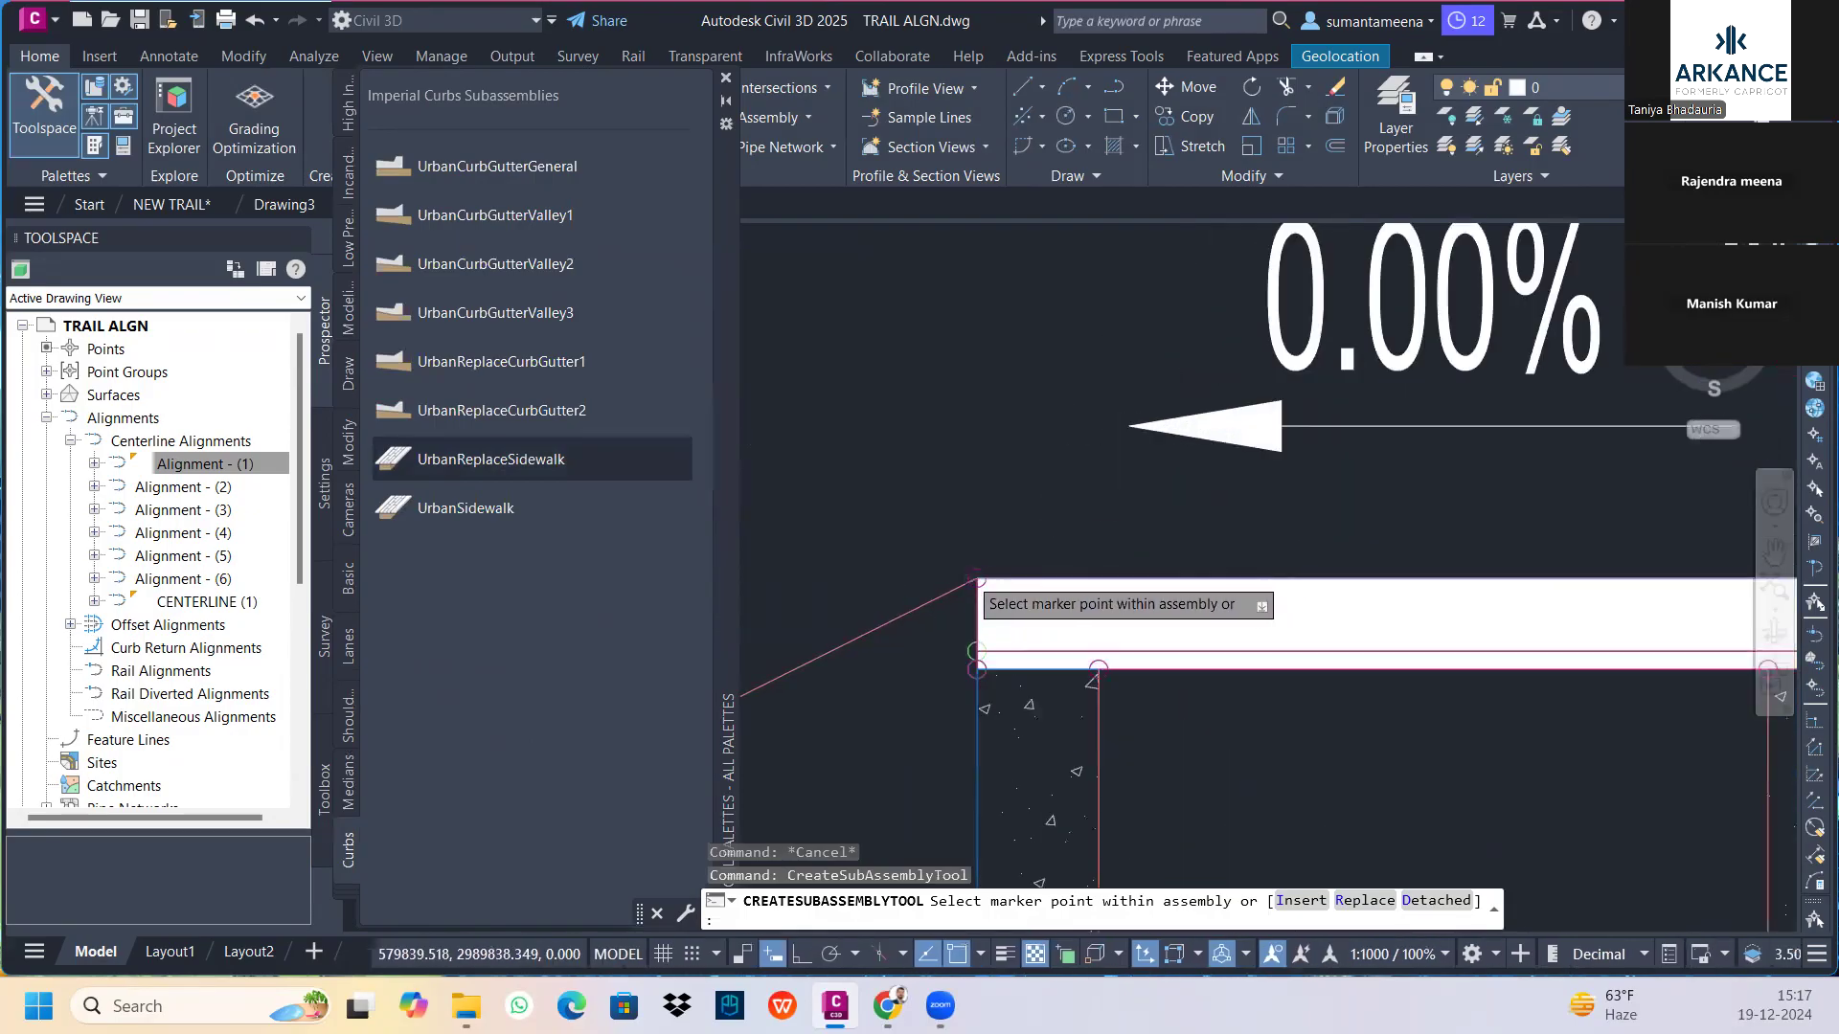
pyautogui.scroll(-5, 975, 586)
pyautogui.press('Escape')
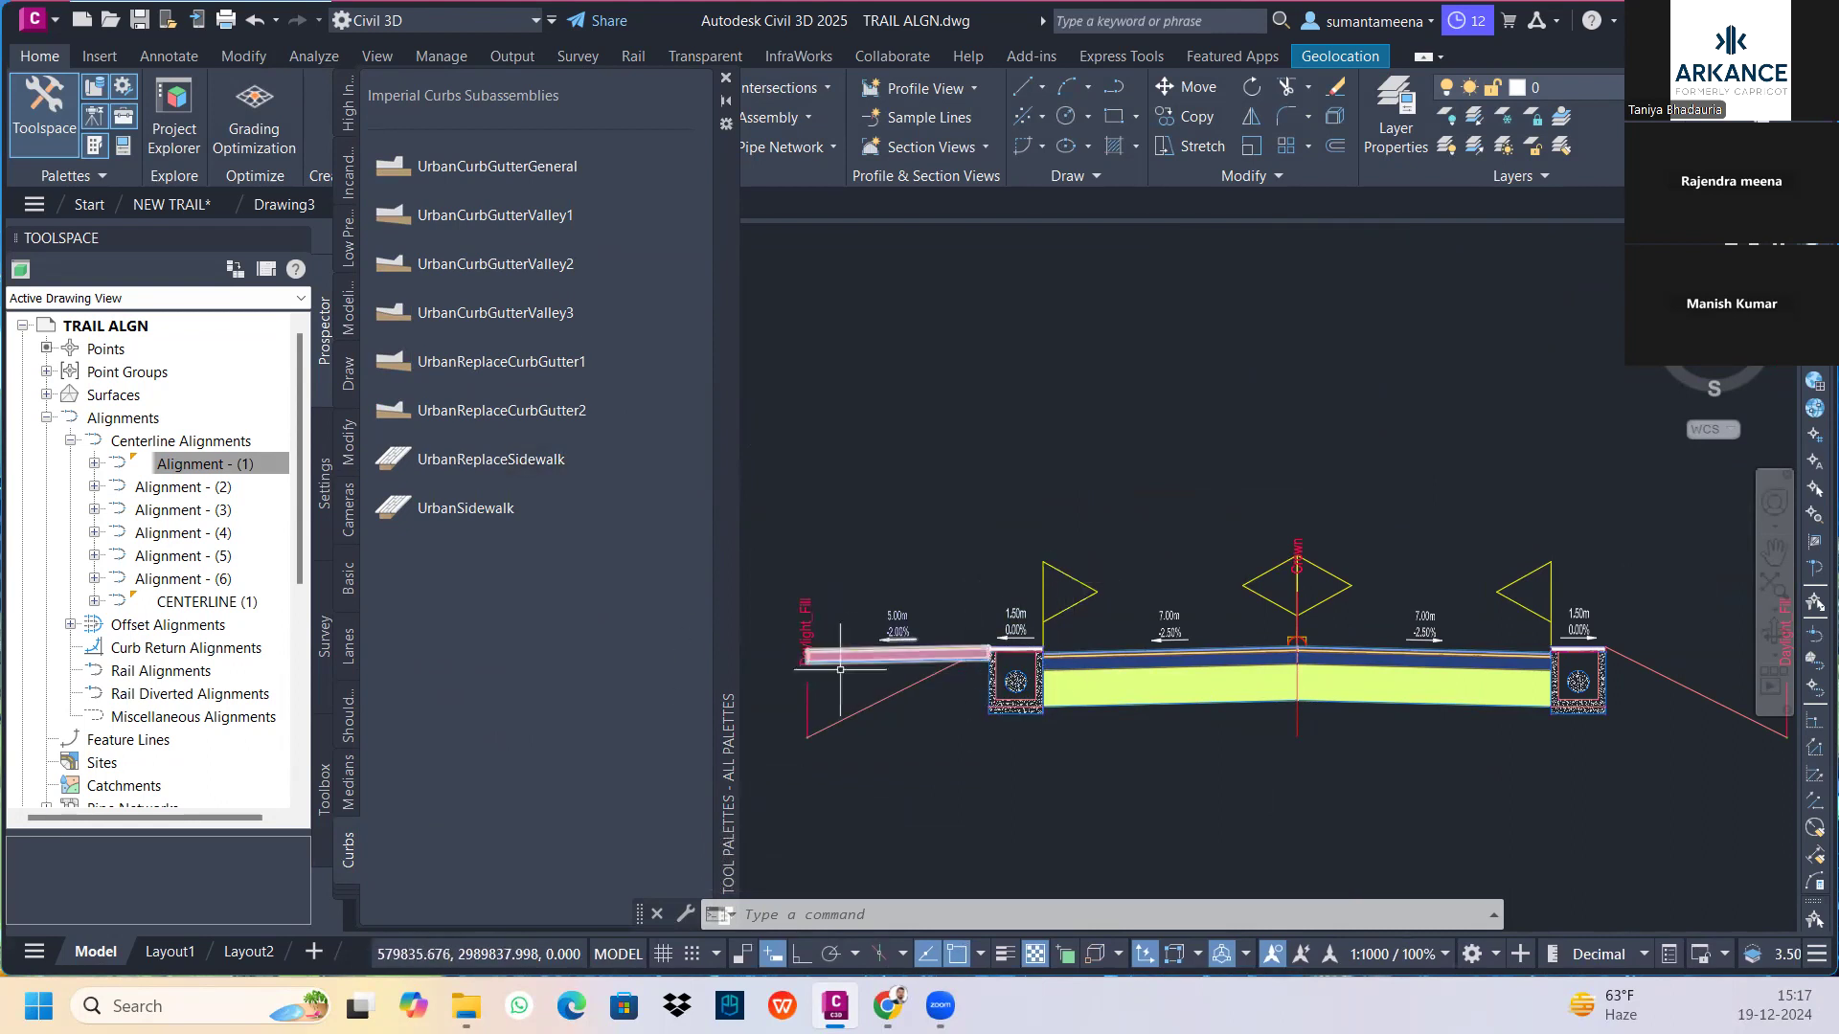
# Set the cut slope and fill slope of the left Footpath_with_drain subassembly to 0:1
pyautogui.click(886, 704)
pyautogui.rightClick(886, 704)
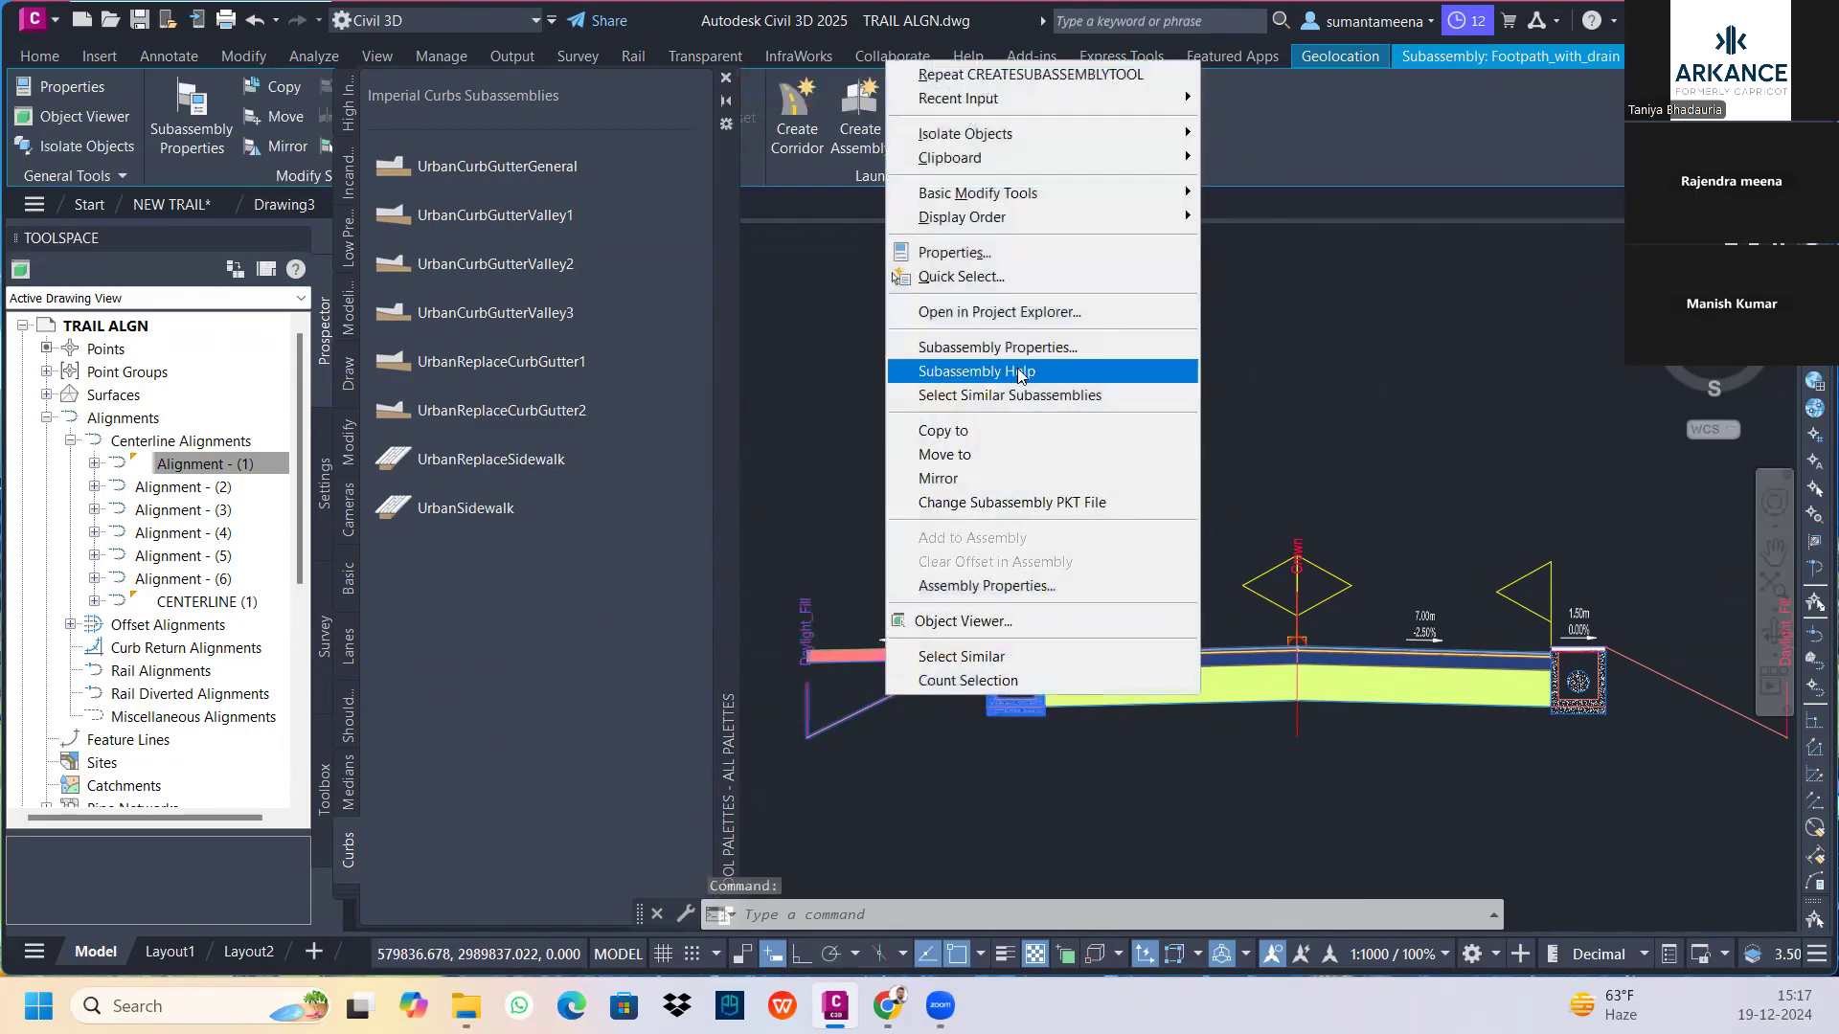
pyautogui.click(1017, 348)
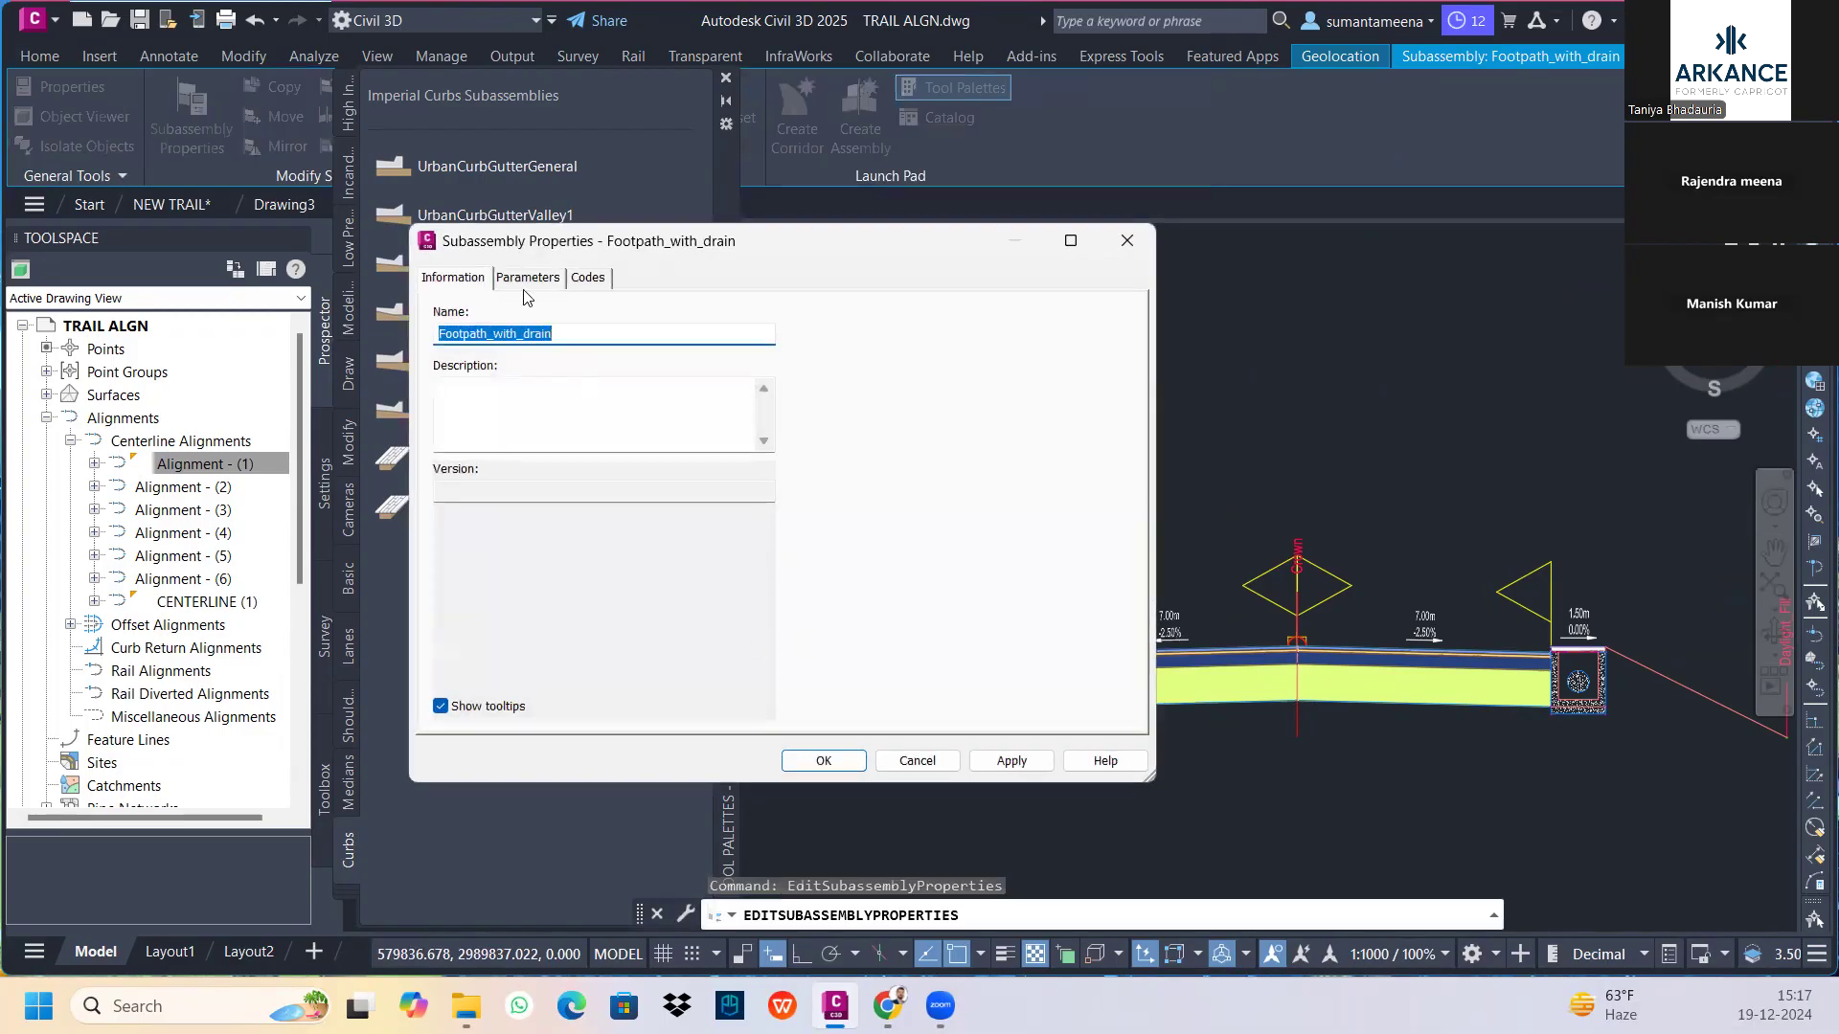
pyautogui.click(528, 279)
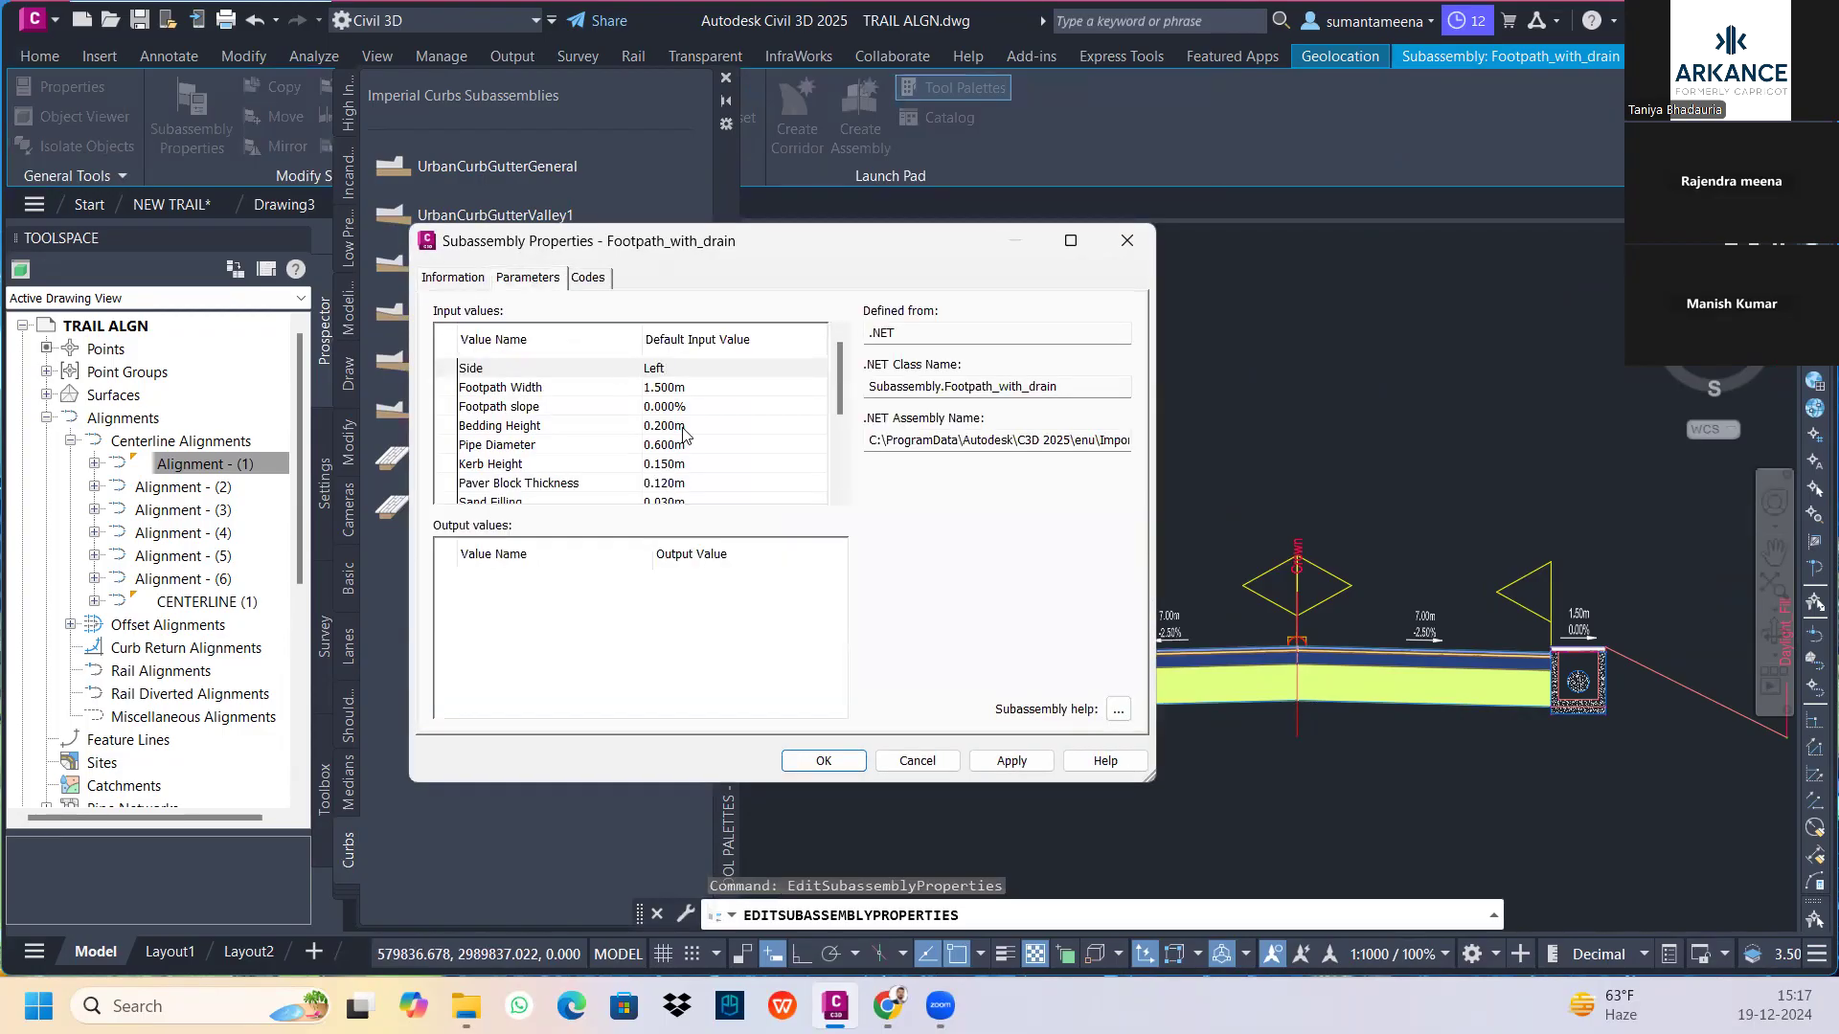
pyautogui.scroll(-3, 684, 434)
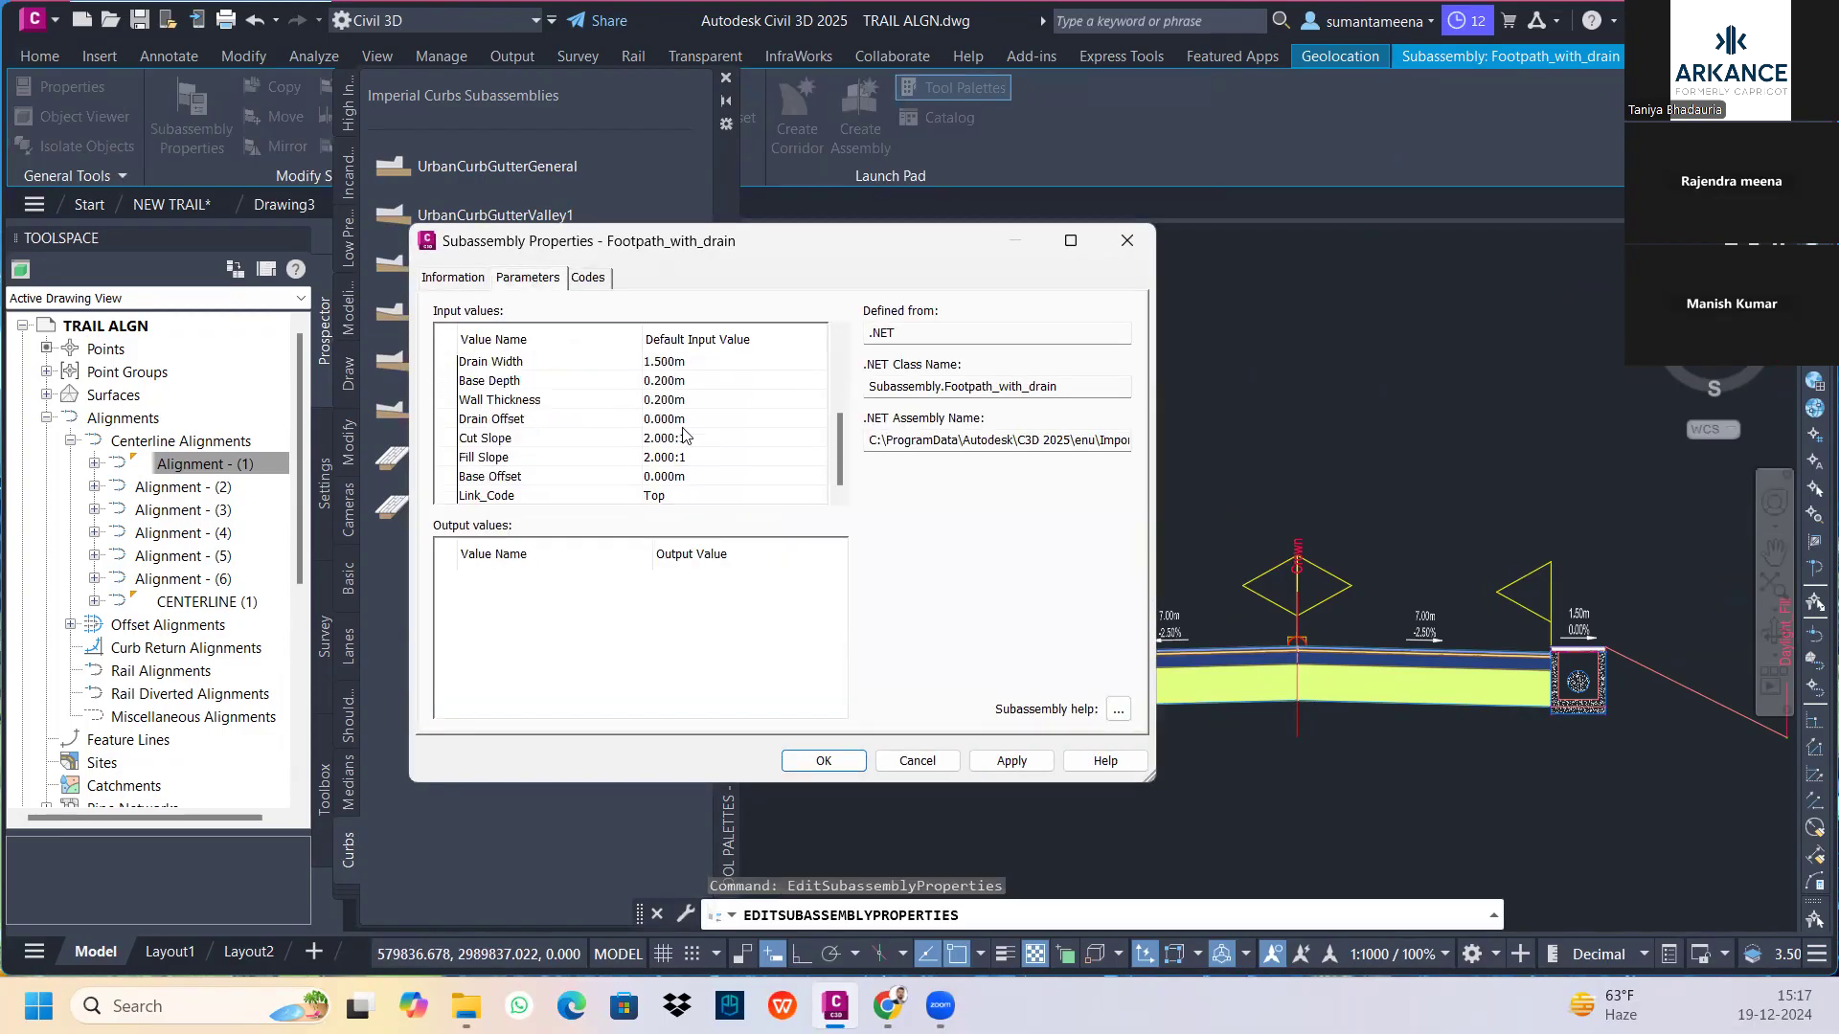
pyautogui.click(659, 440)
pyautogui.click(665, 440)
pyautogui.write('0')
pyautogui.press('Return')
pyautogui.press('Down')
pyautogui.write('0')
pyautogui.press('Return')
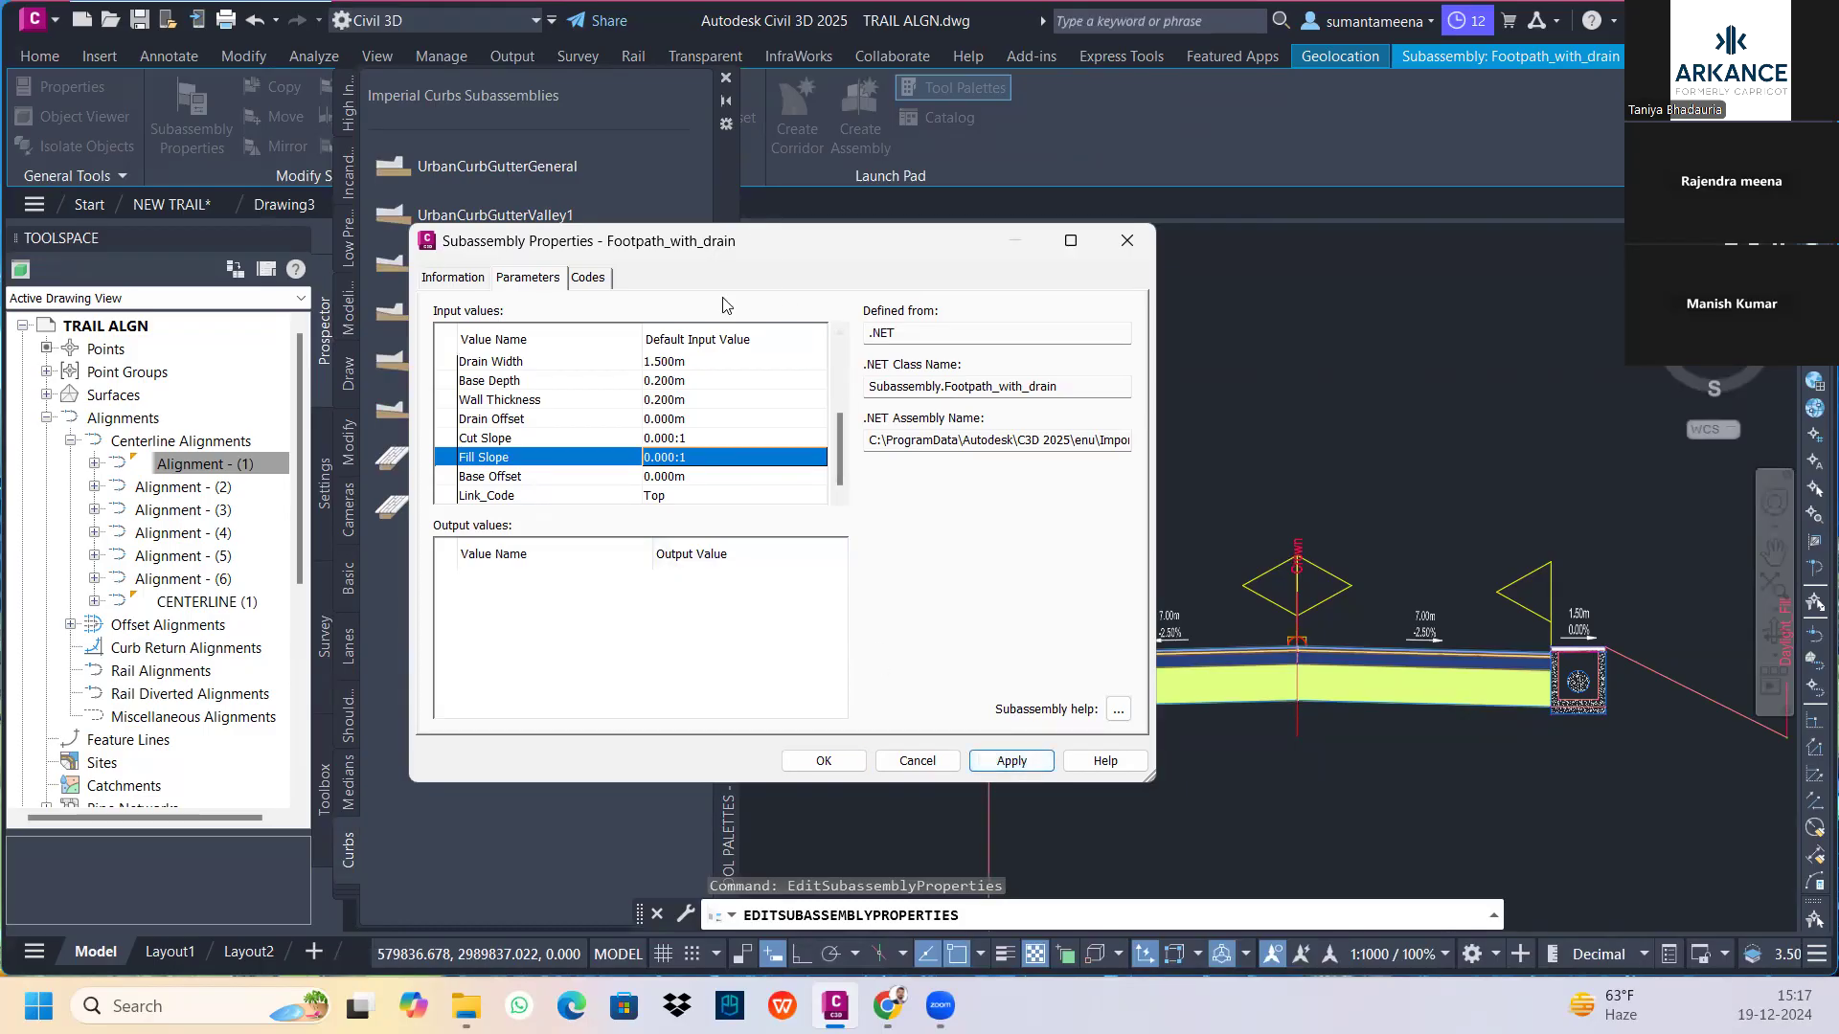
pyautogui.moveTo(723, 240); pyautogui.dragTo(588, 214)
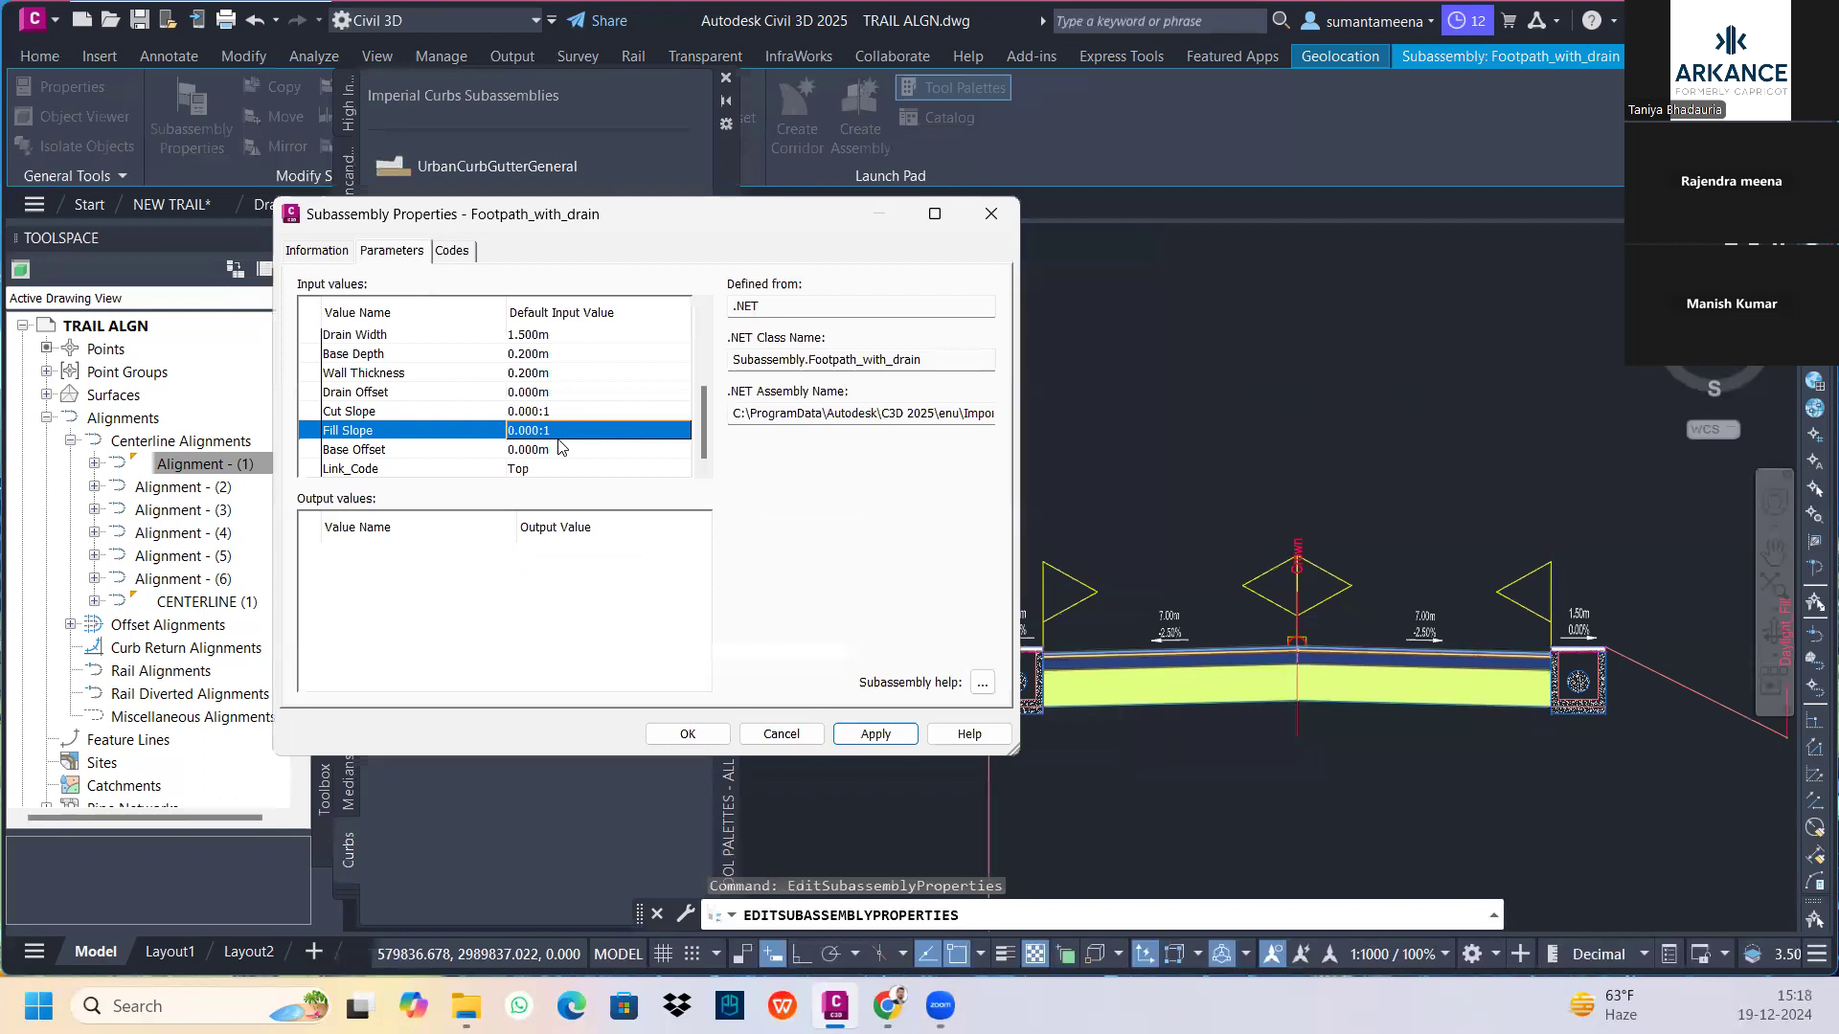
pyautogui.scroll(2, 550, 406)
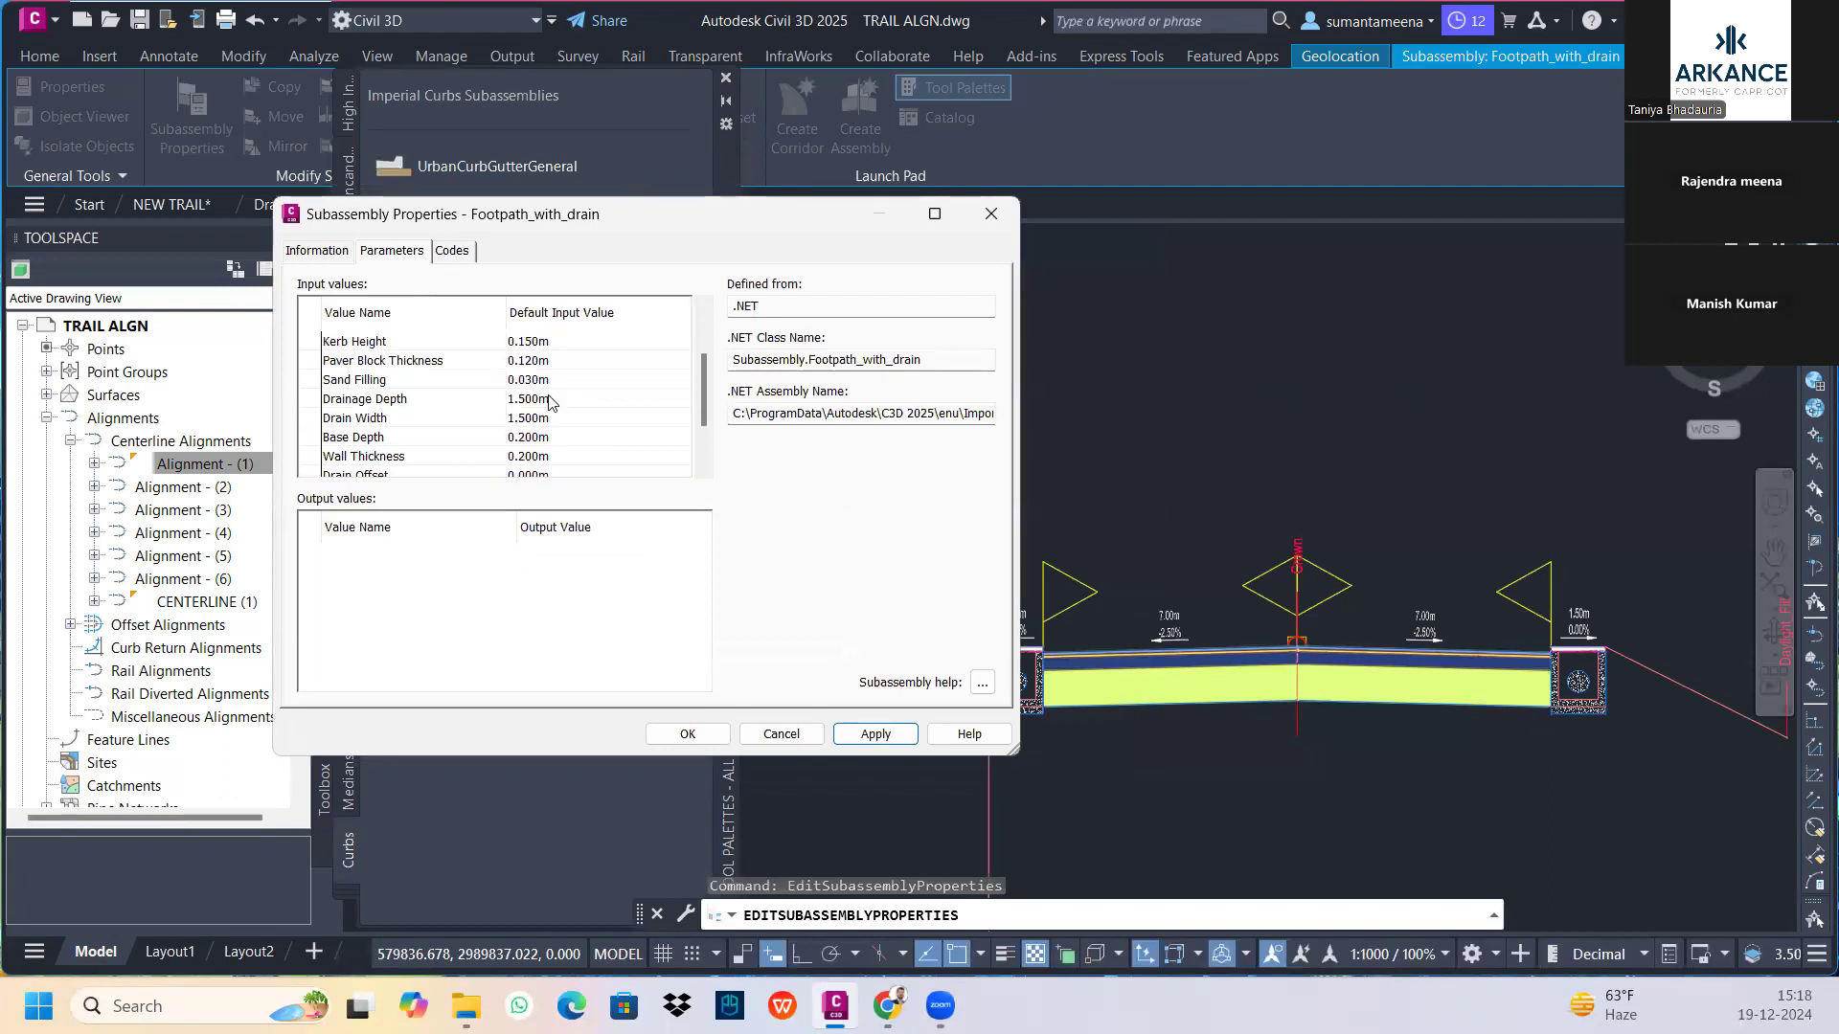
pyautogui.scroll(-2, 550, 403)
pyautogui.click(551, 456)
pyautogui.click(697, 737)
# Attach an imperial DaylightBench subassembly to the top outer edge of the left sidewalk
pyautogui.moveTo(921, 633); pyautogui.dragTo(1170, 489, button='middle')
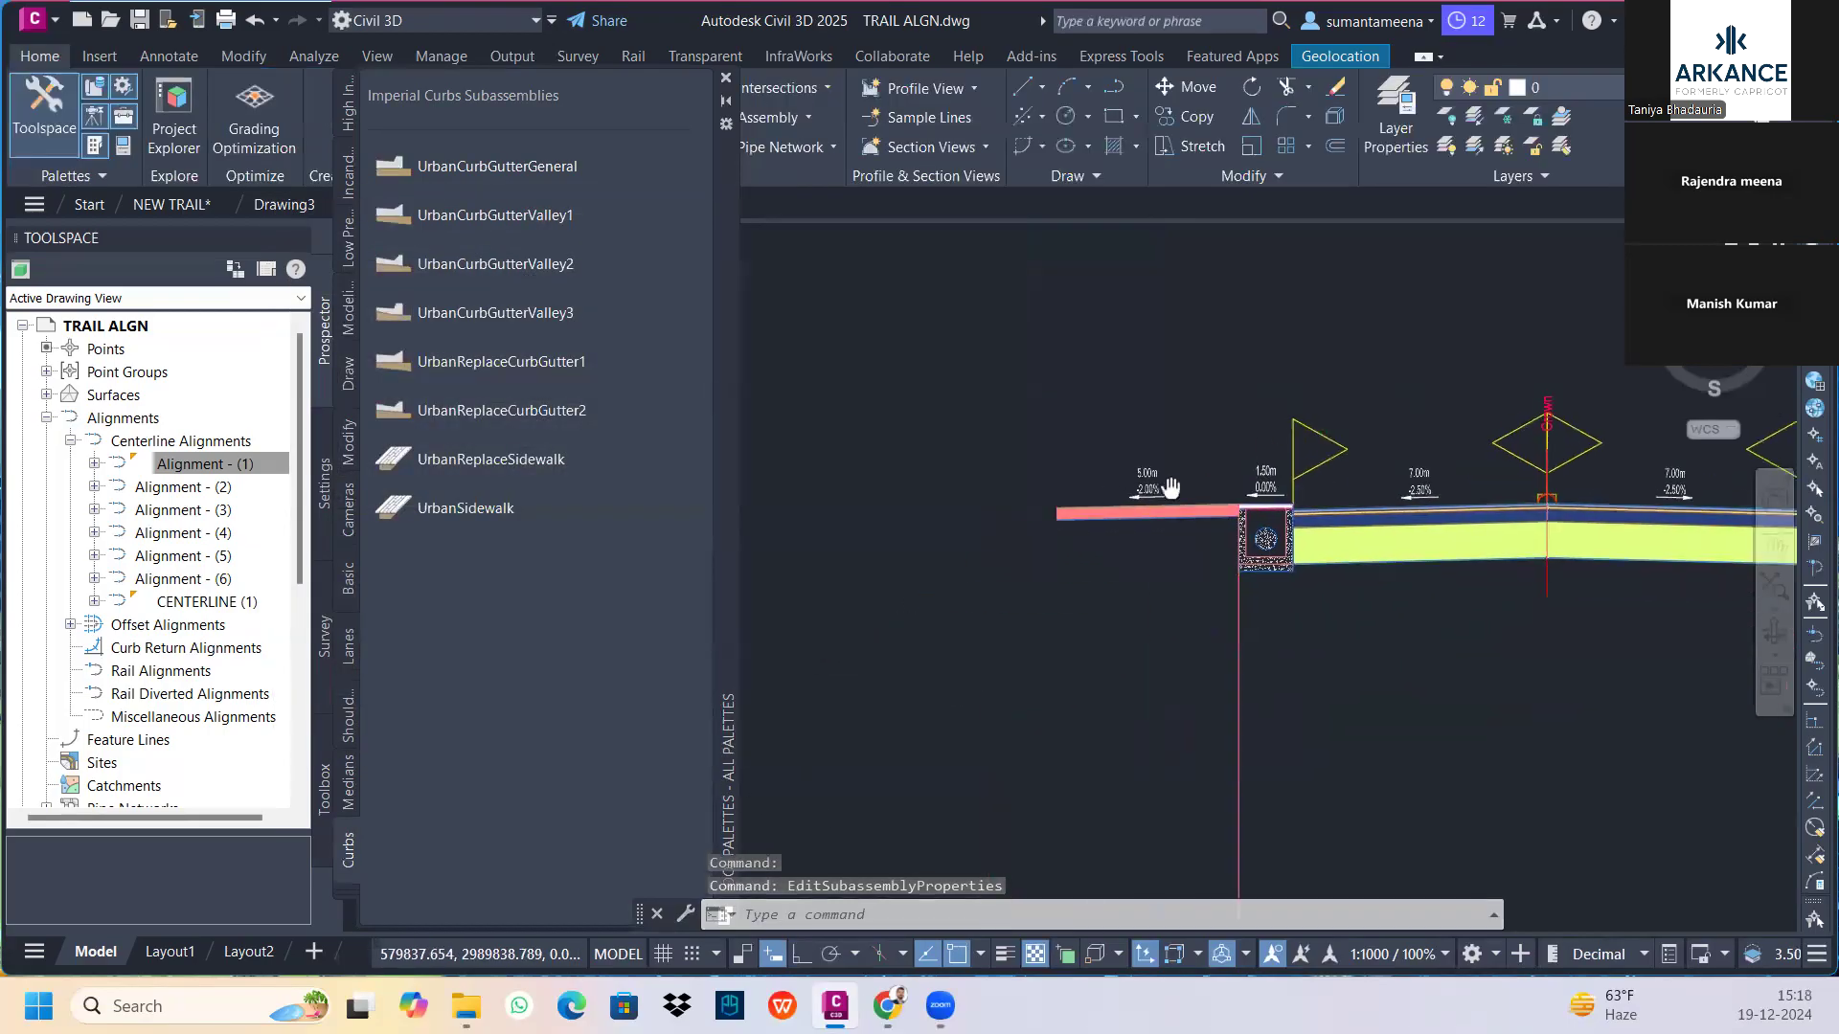
pyautogui.scroll(-6, 1241, 653)
pyautogui.moveTo(1241, 653)
pyautogui.mouseDown(button='middle')
pyautogui.moveTo(1197, 651)
pyautogui.moveTo(1110, 695)
pyautogui.moveTo(1073, 661)
pyautogui.mouseUp(button='middle')
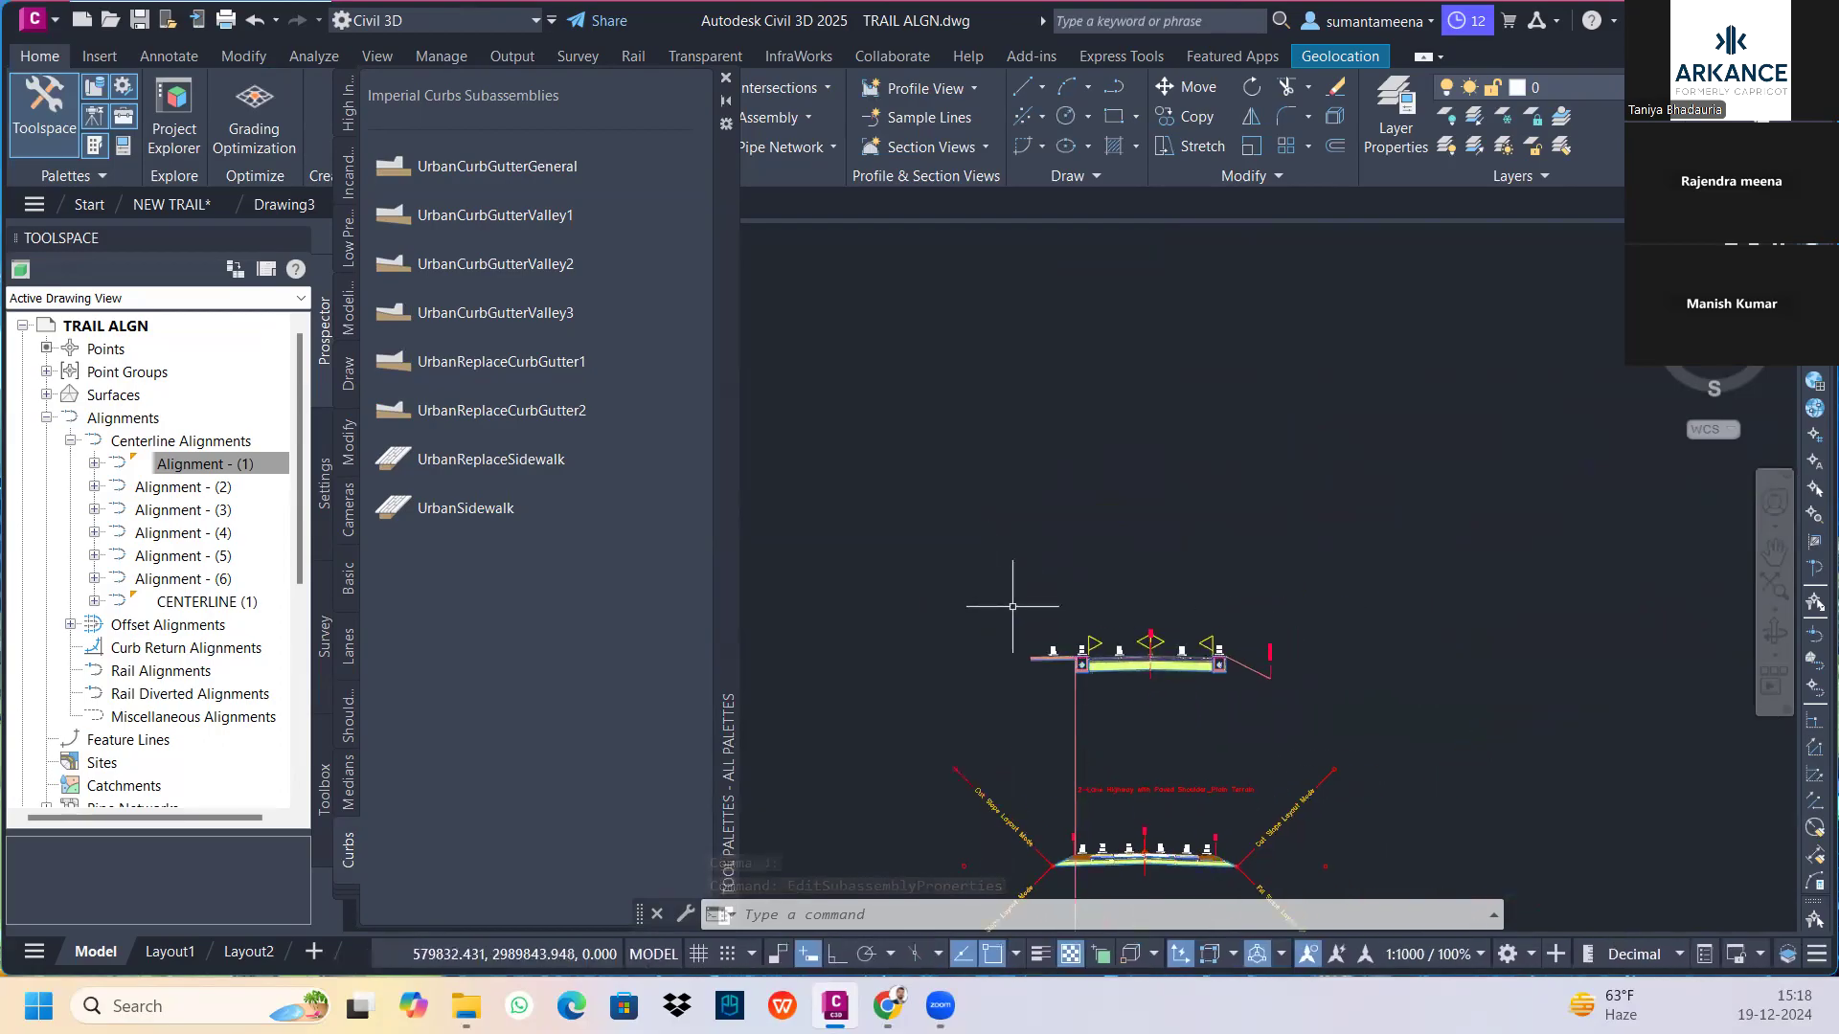
pyautogui.scroll(10, 1013, 605)
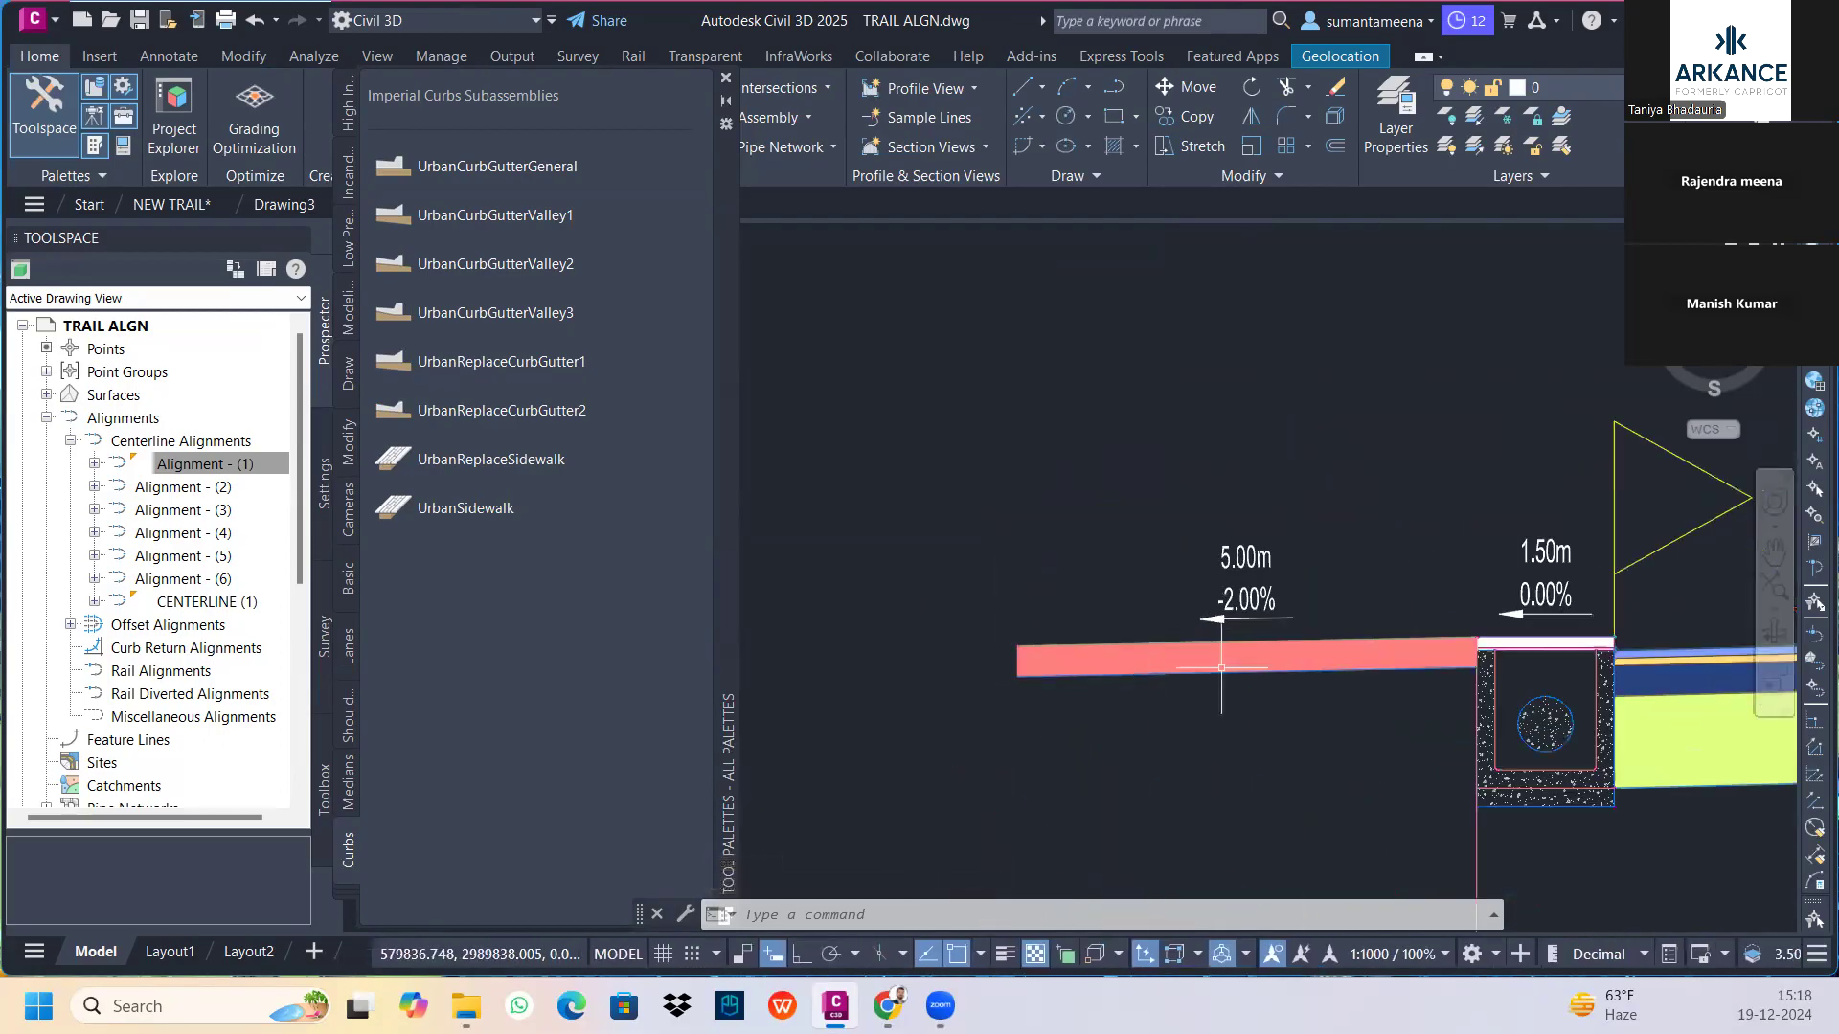
pyautogui.scroll(-2, 1221, 668)
pyautogui.moveTo(1289, 708); pyautogui.dragTo(1002, 546, button='middle')
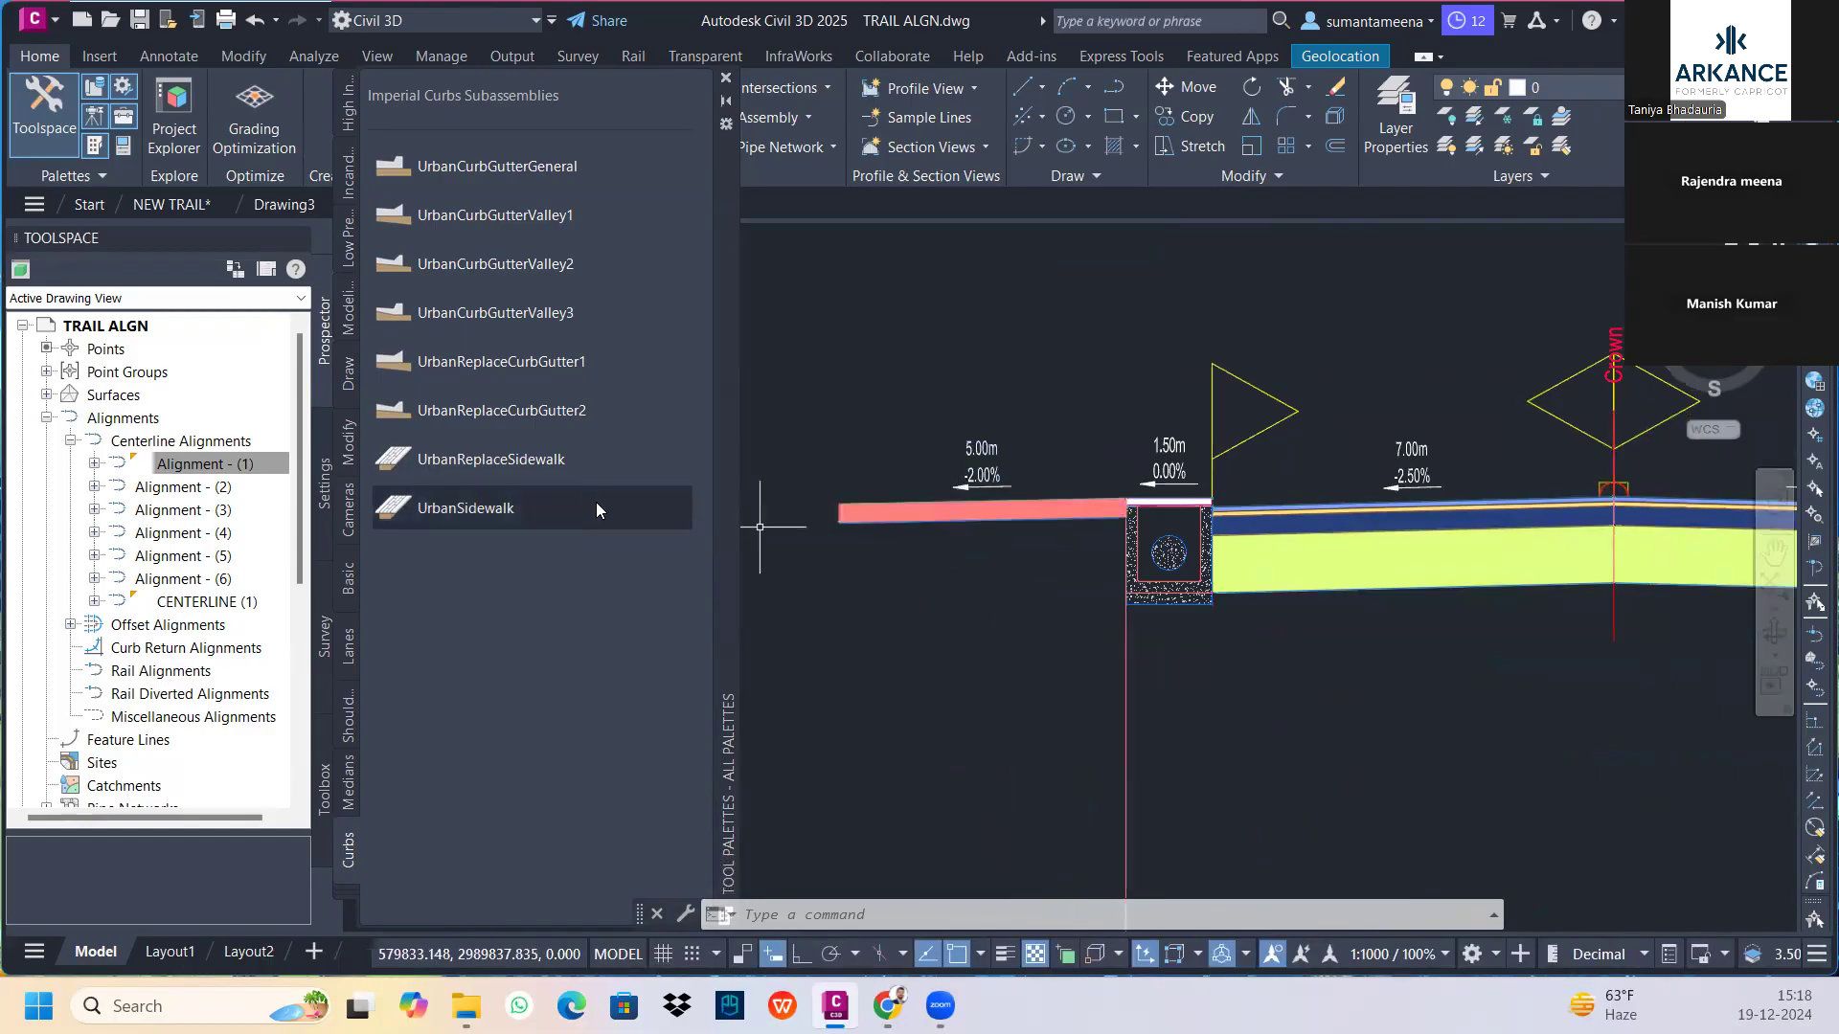
pyautogui.click(337, 879)
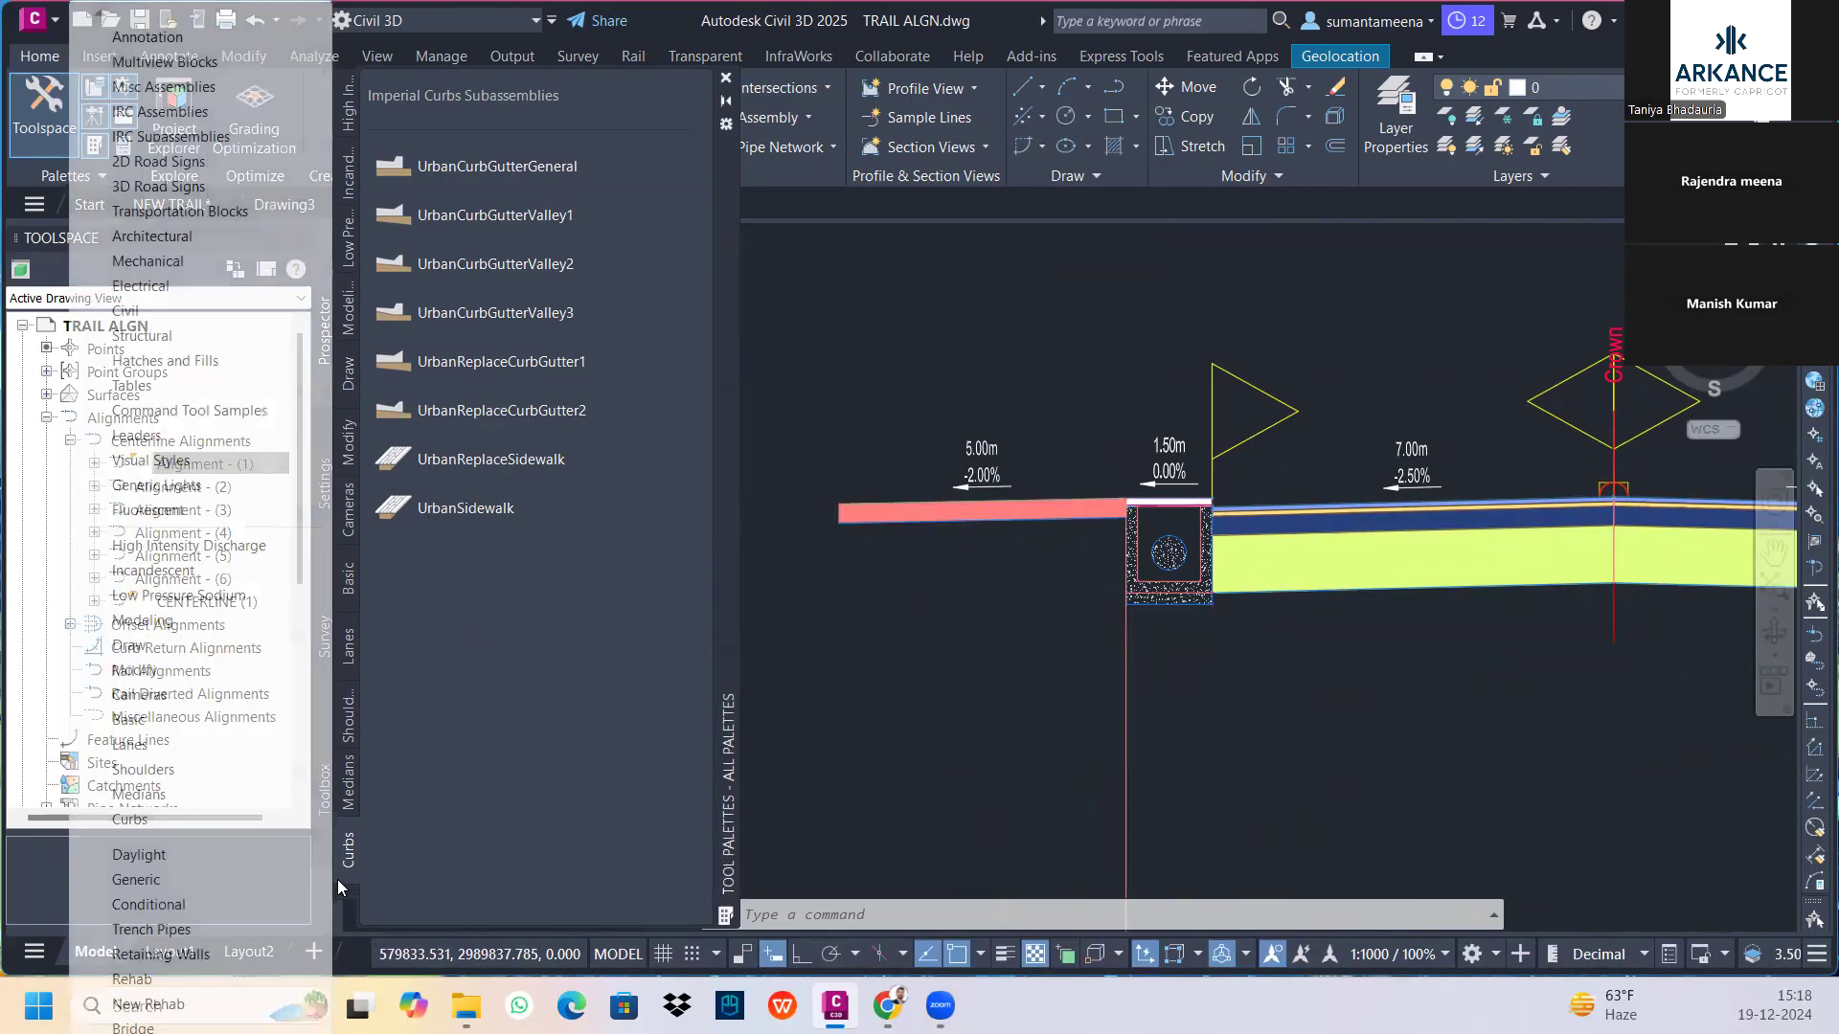
pyautogui.click(155, 855)
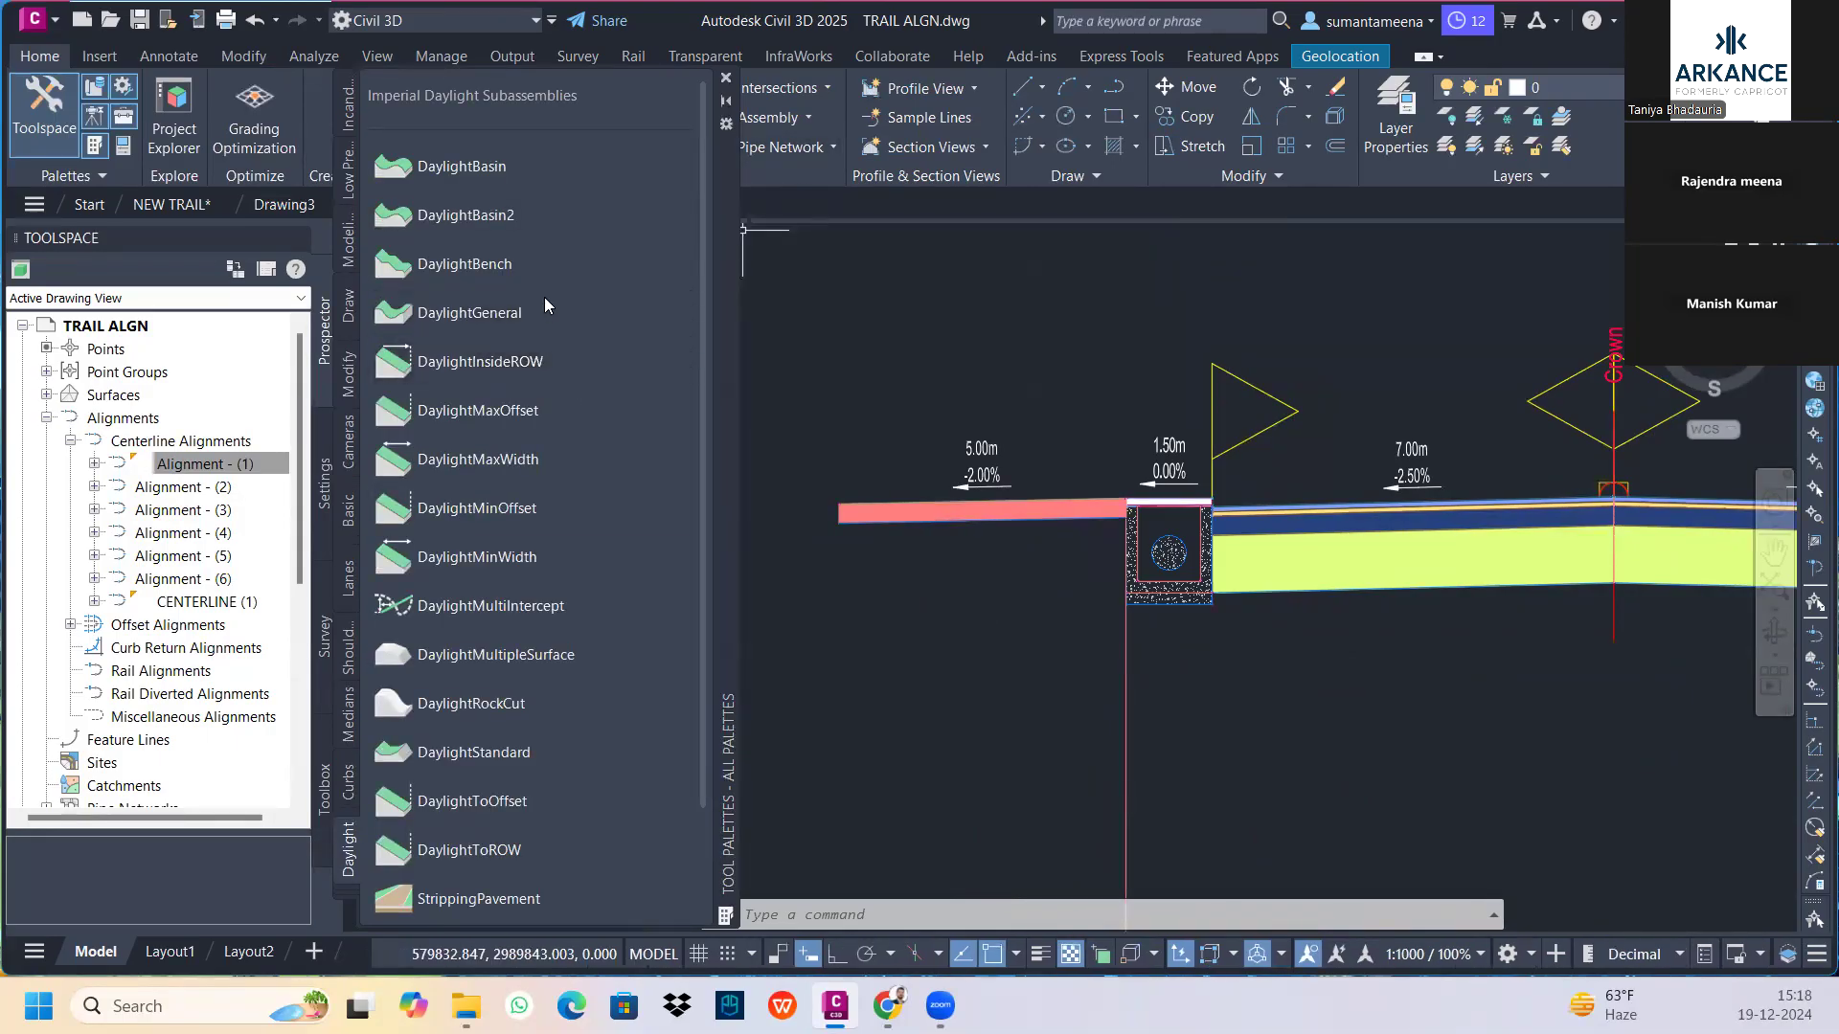
pyautogui.click(497, 267)
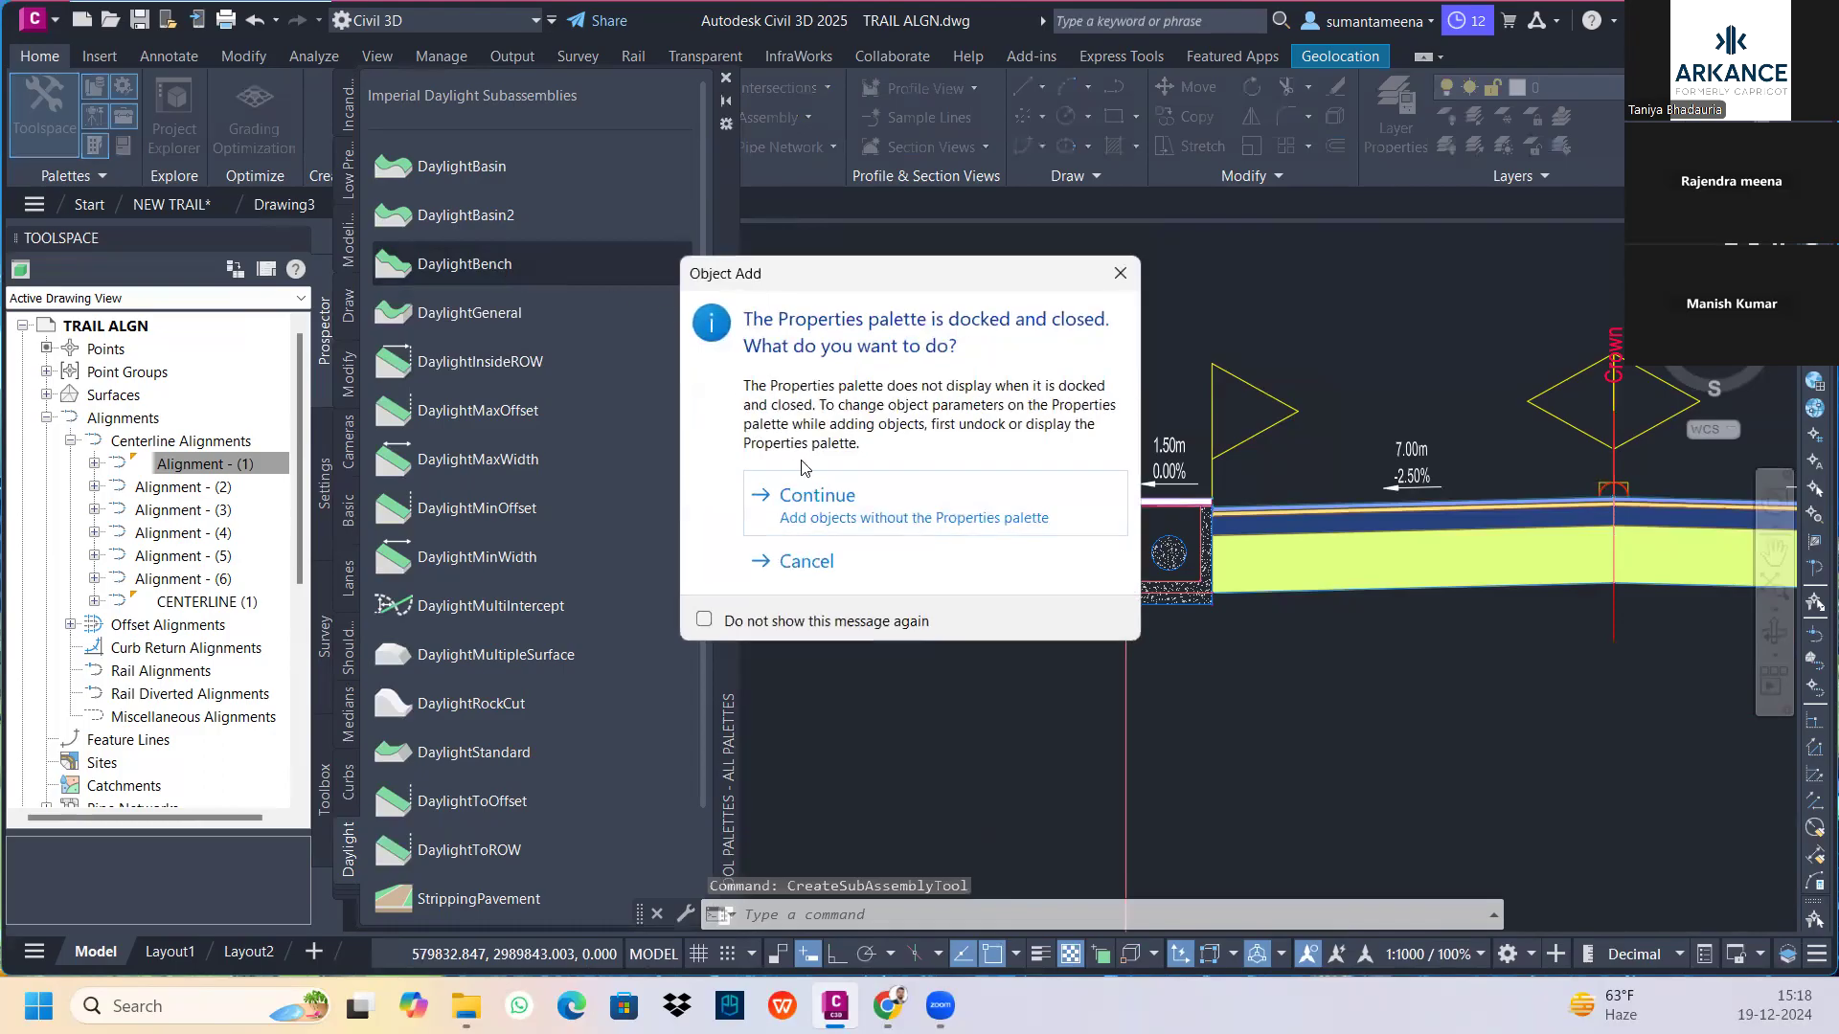
pyautogui.click(817, 495)
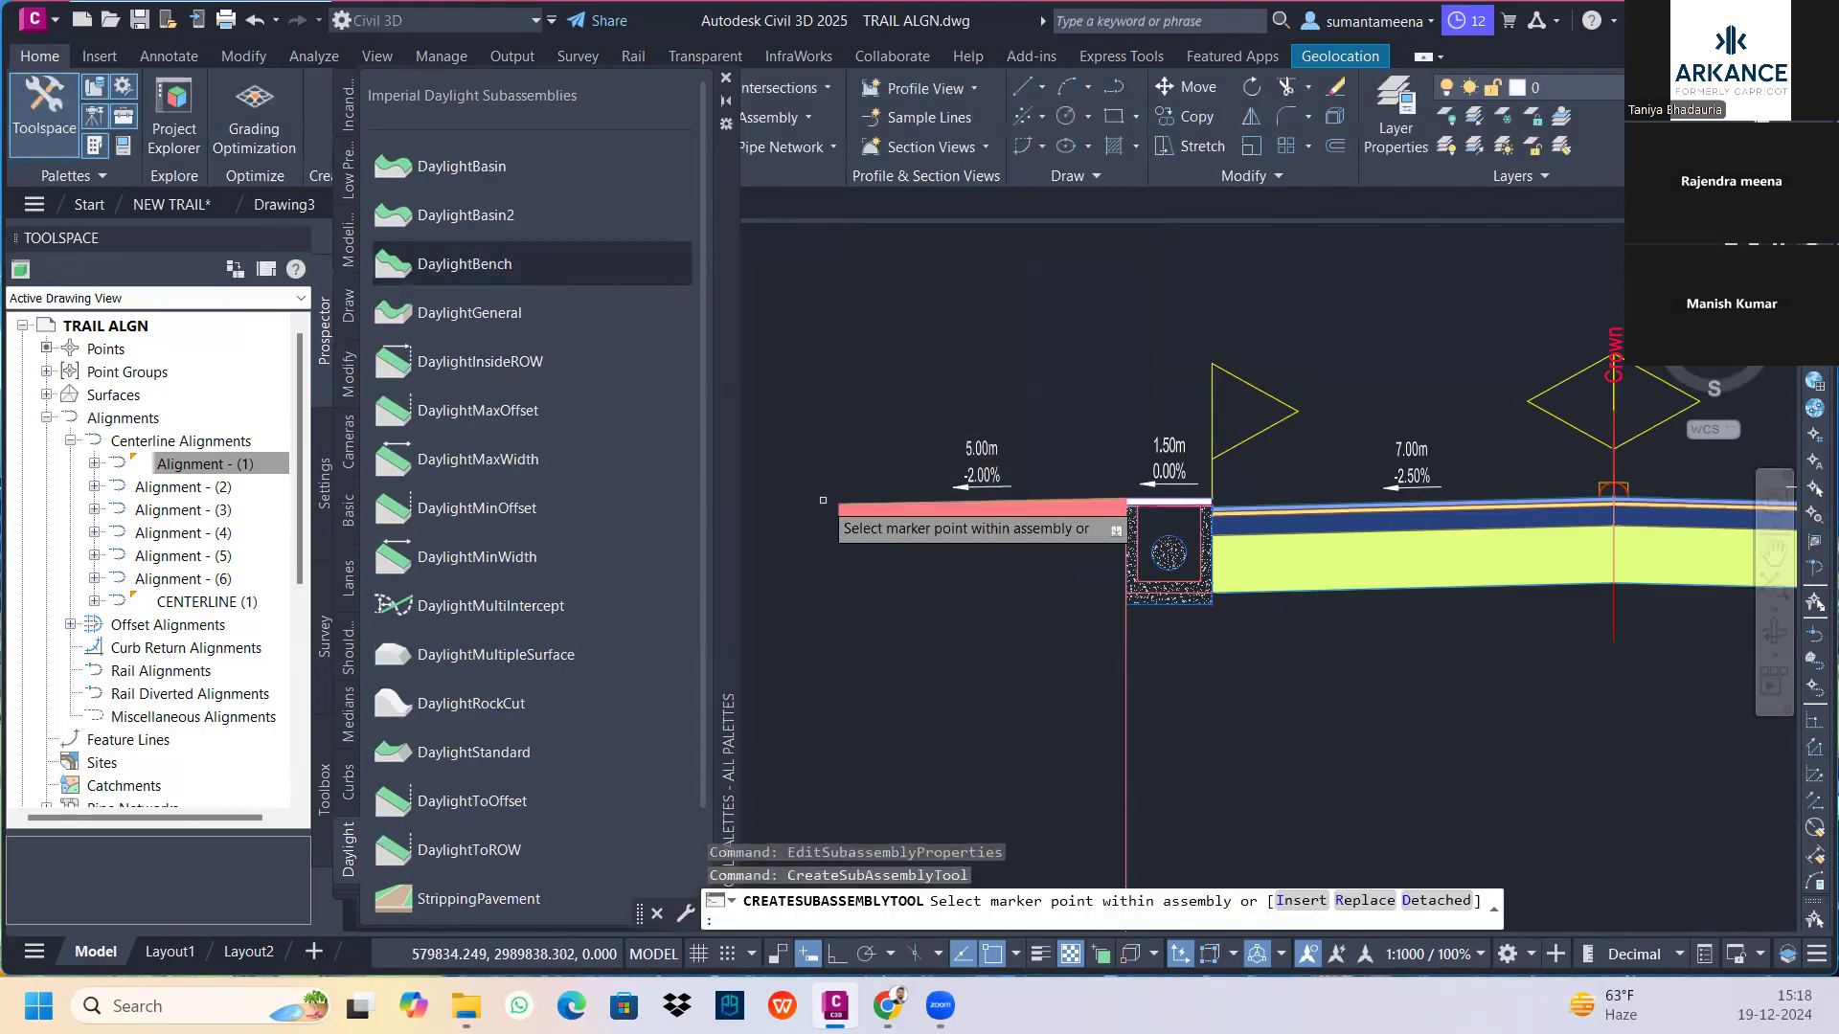
pyautogui.scroll(2, 823, 500)
pyautogui.scroll(3, 822, 500)
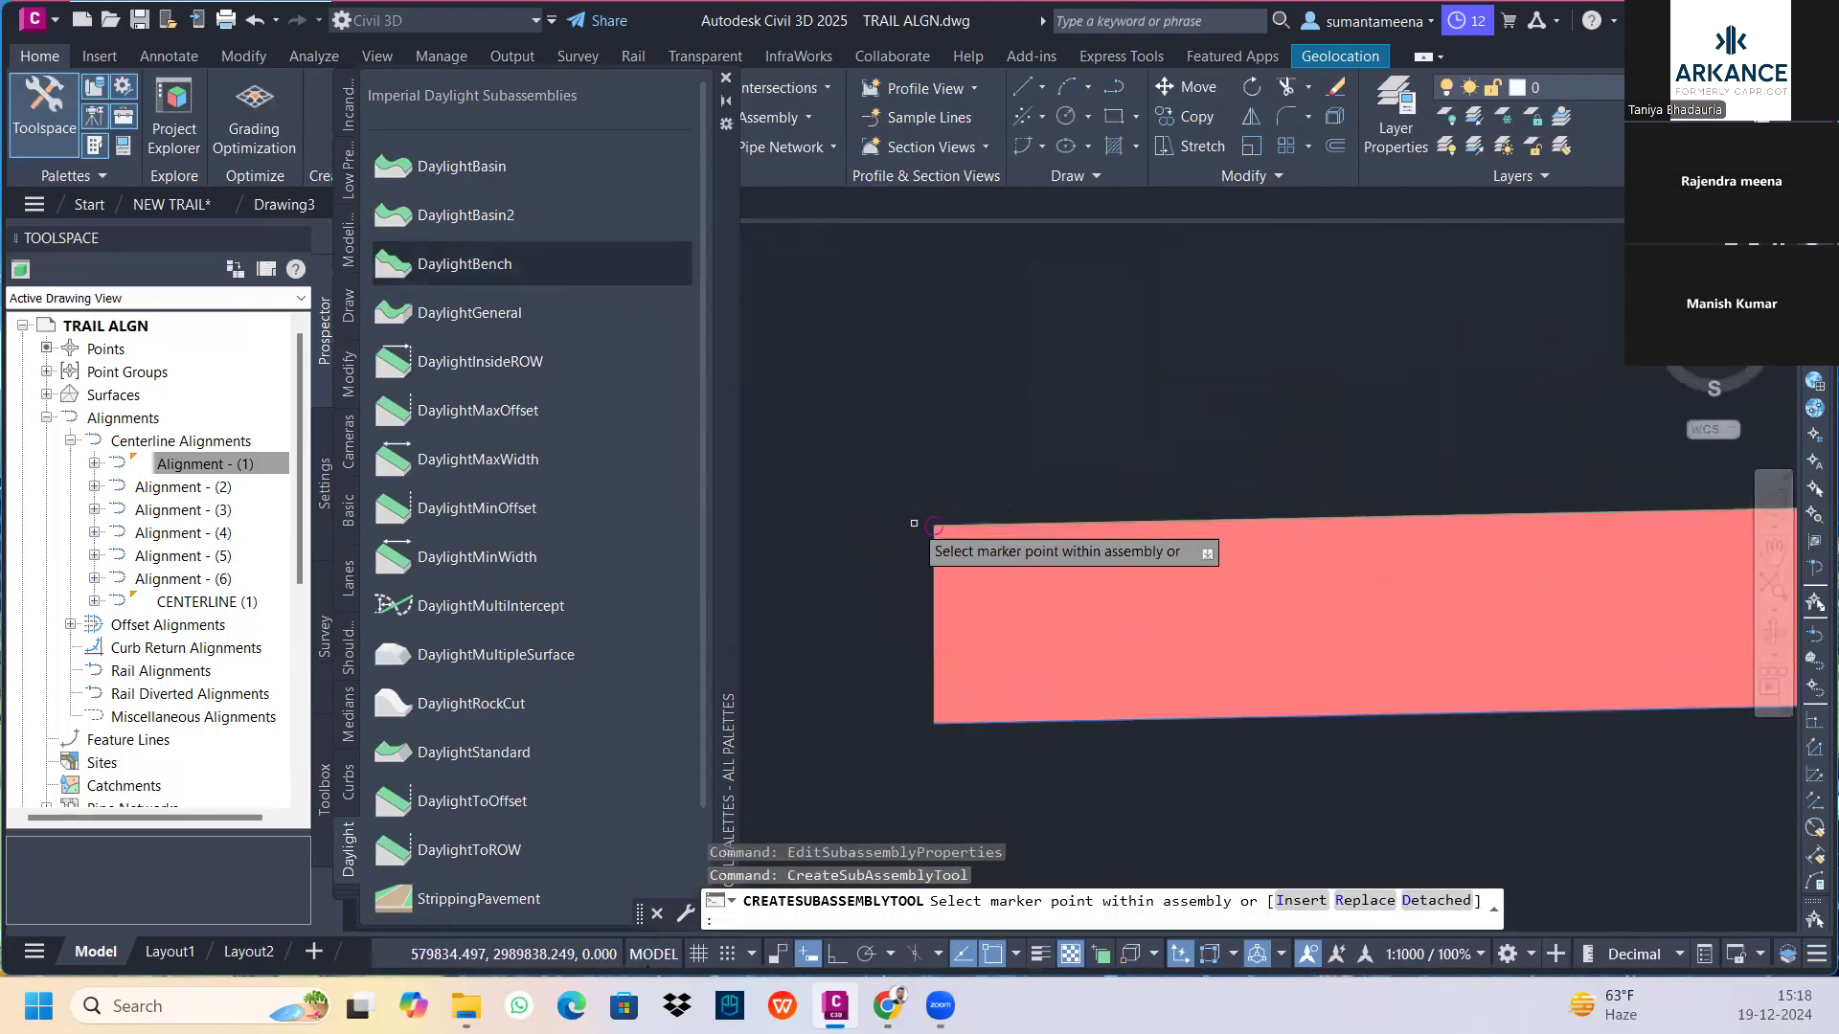
pyautogui.scroll(-5, 931, 525)
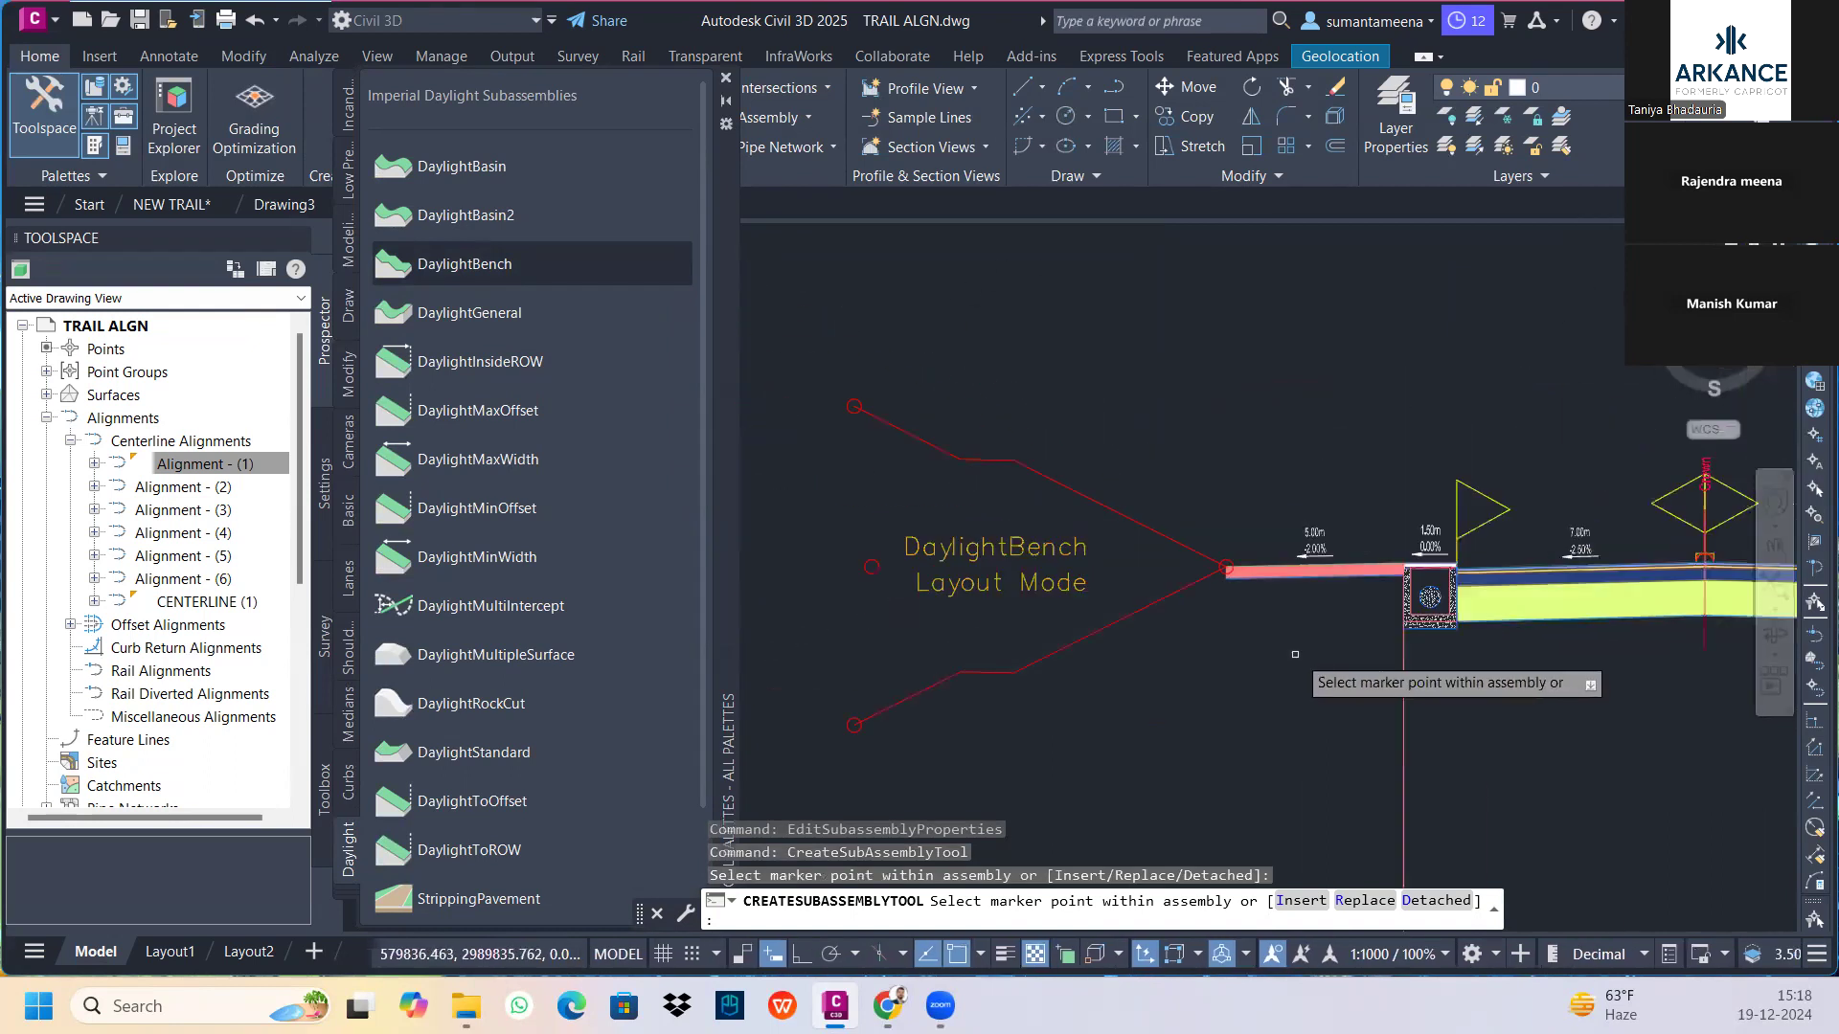
pyautogui.moveTo(1324, 690); pyautogui.dragTo(1123, 664, button='middle')
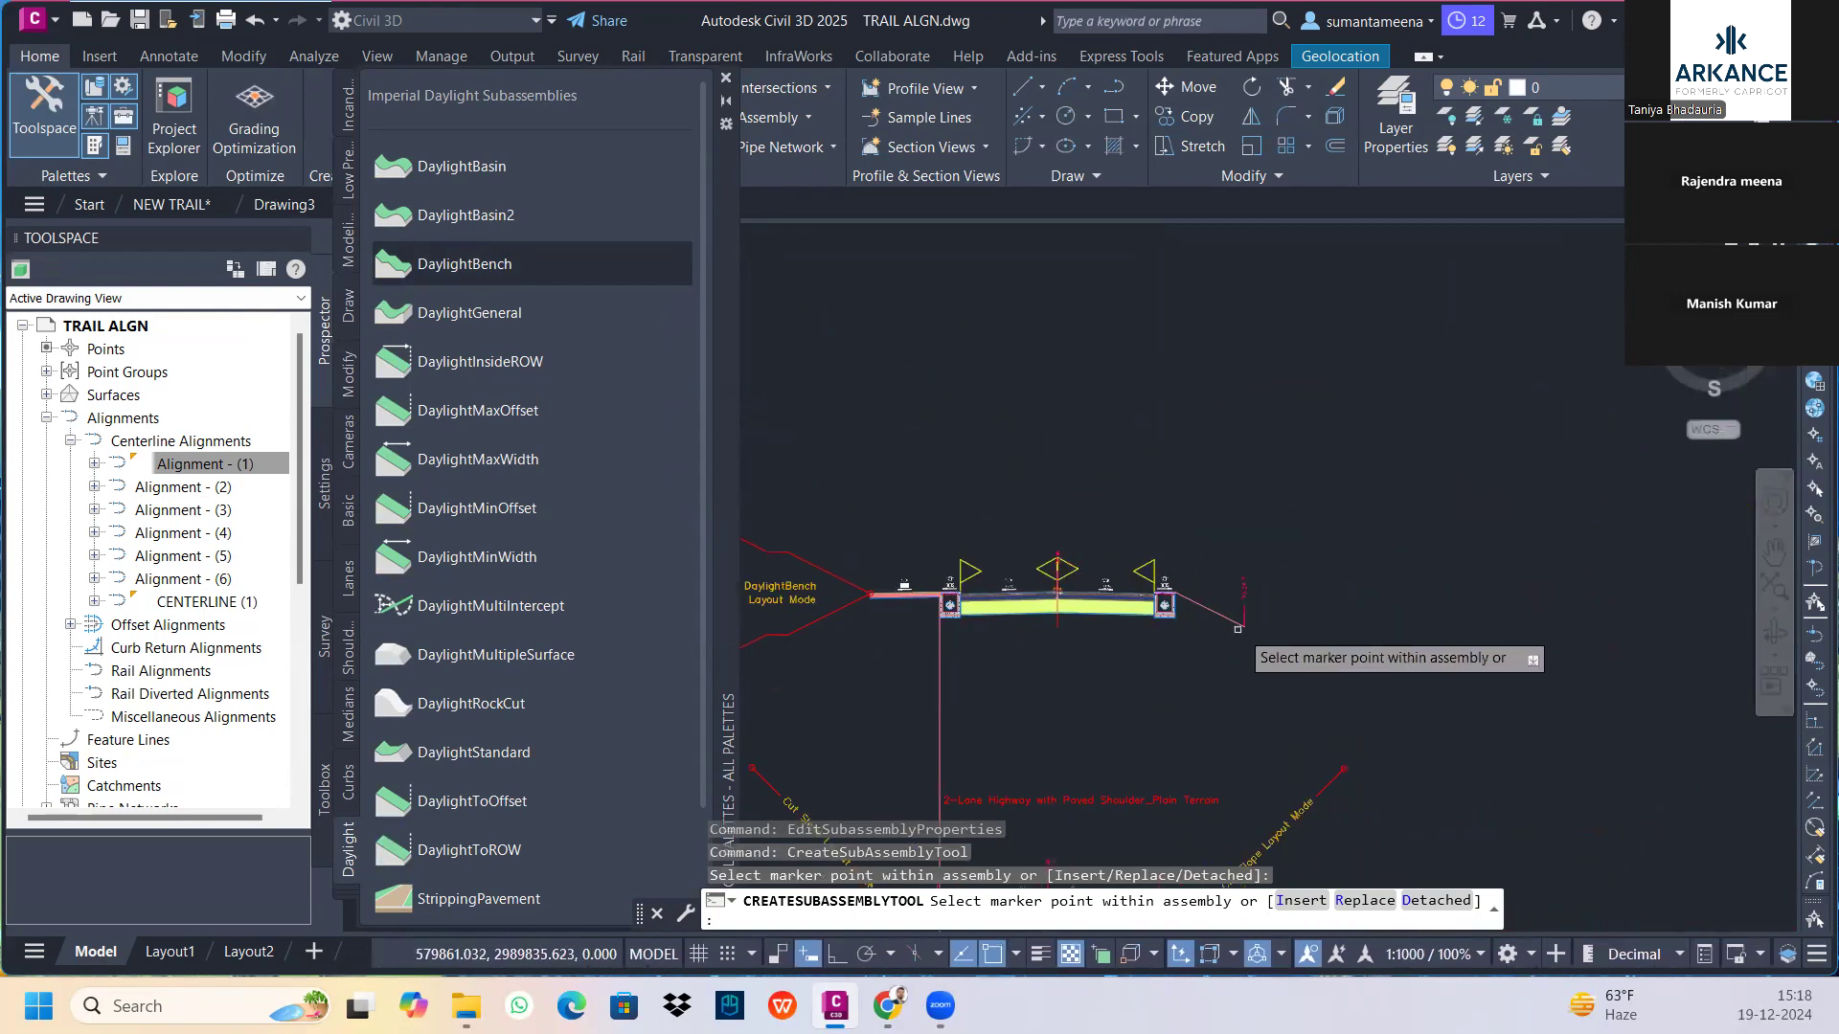
pyautogui.press('Escape')
# Delete the Footpath_with_drain subassemblies from both the right and left sides of the assembly
pyautogui.scroll(3, 1178, 604)
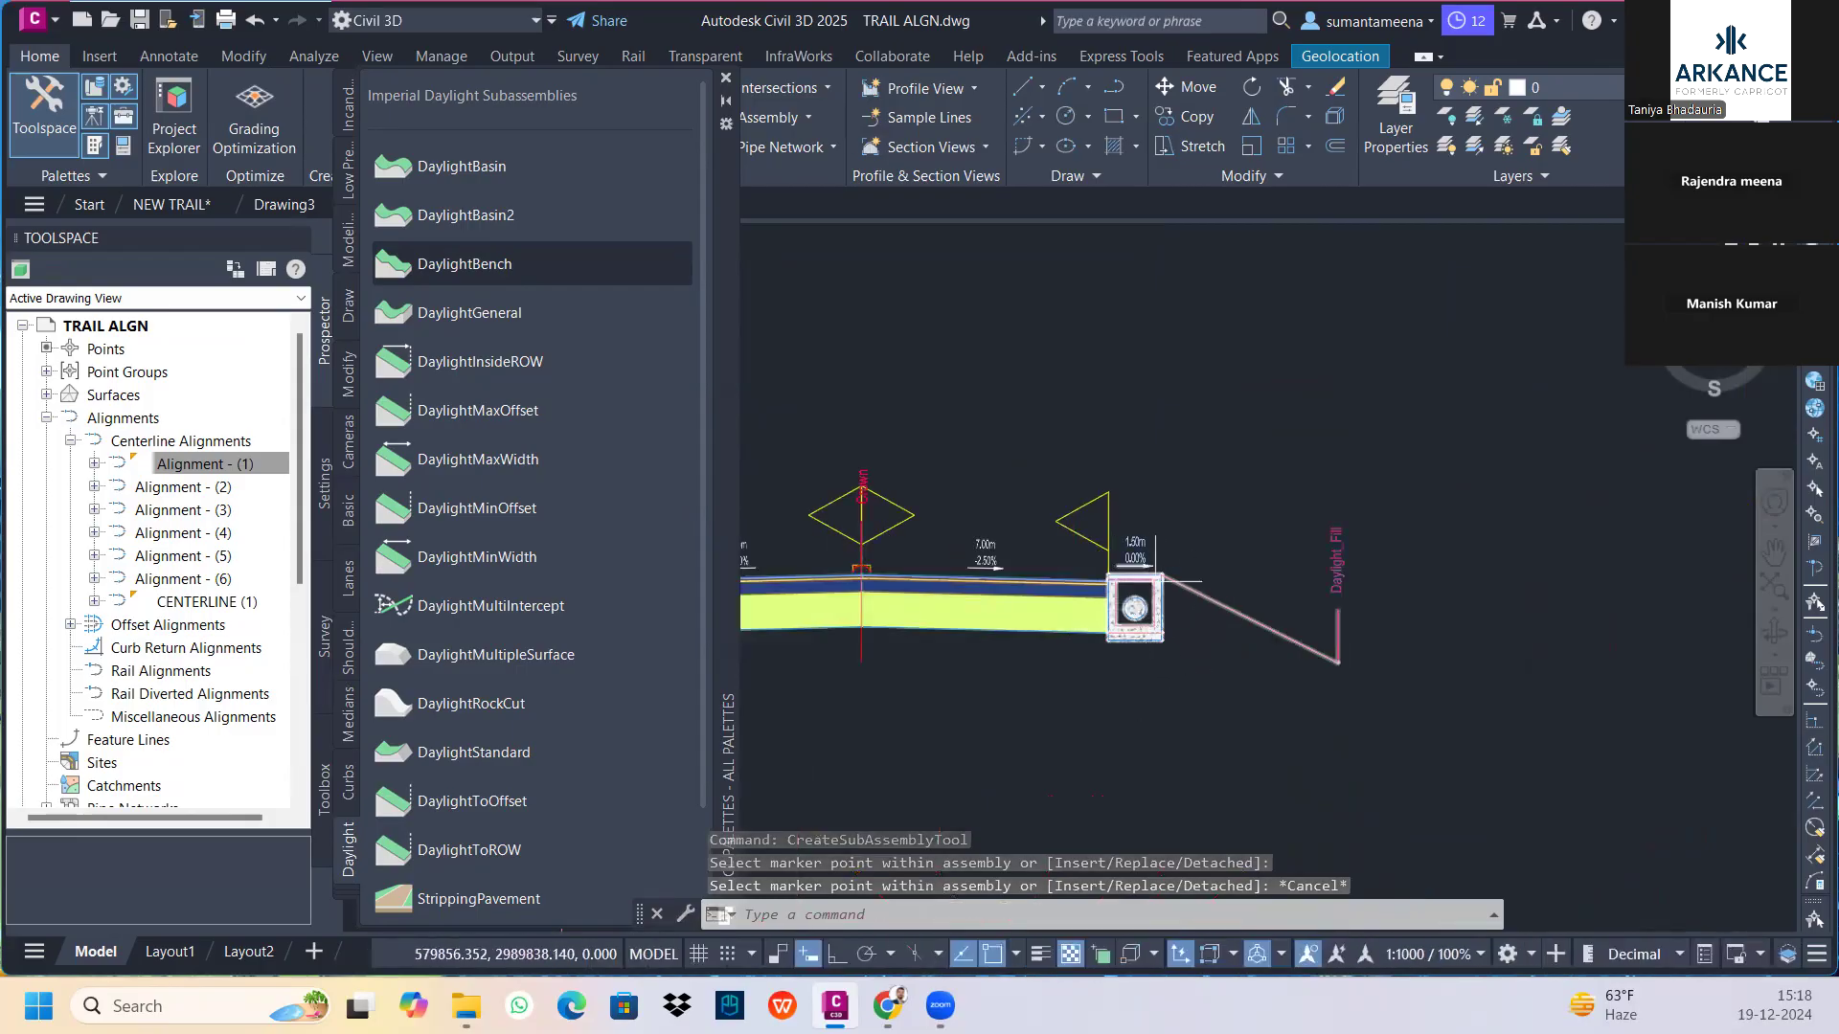
pyautogui.click(1134, 607)
pyautogui.press('Delete')
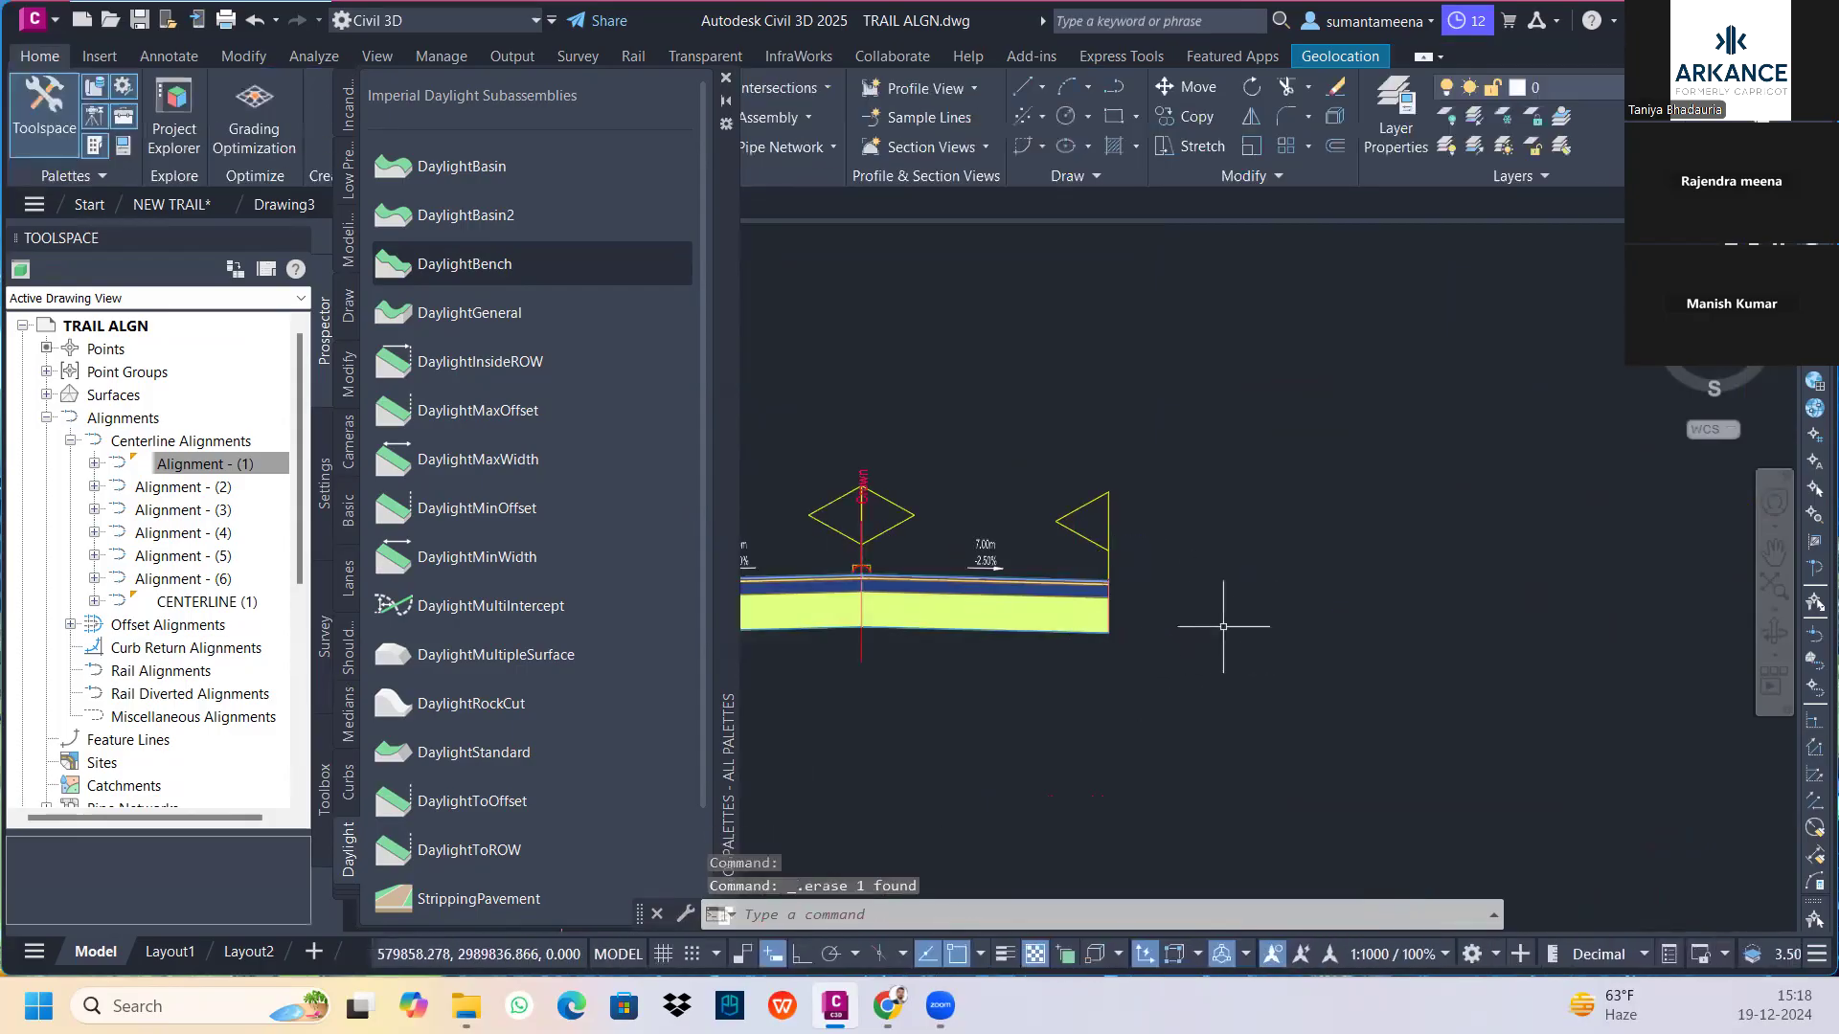
pyautogui.scroll(5, 1203, 583)
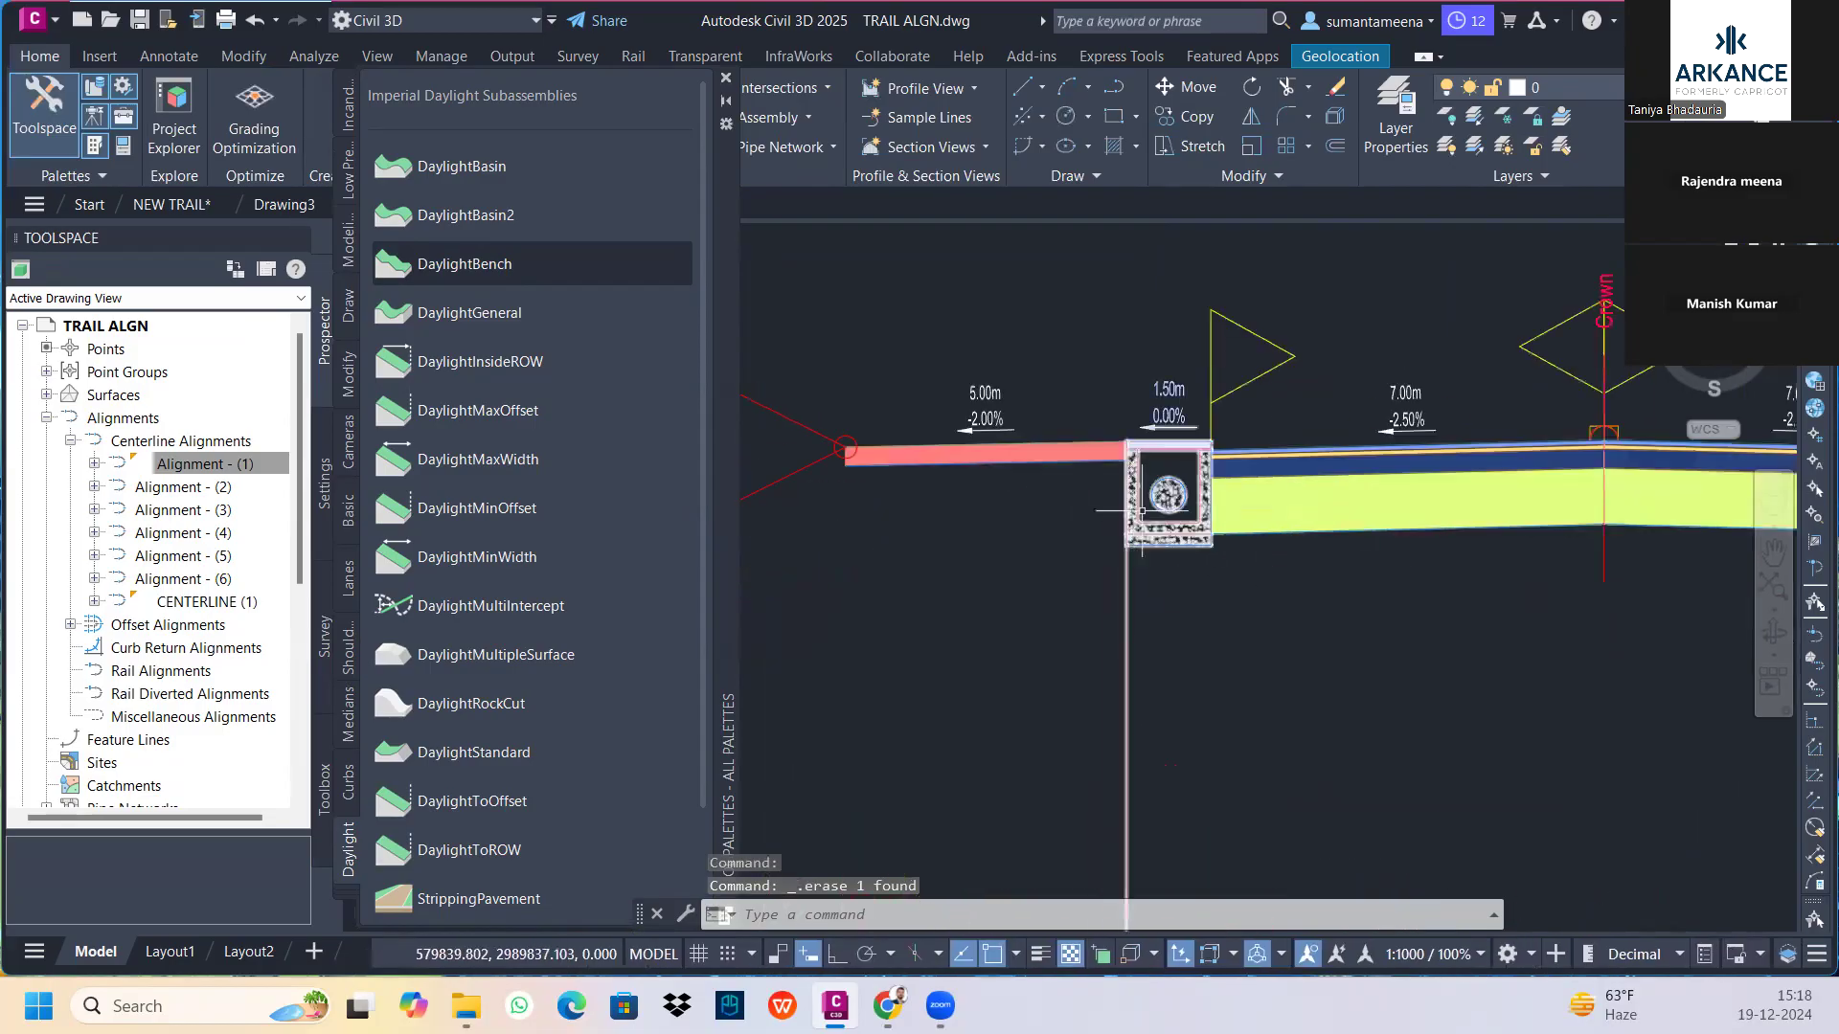
pyautogui.click(1142, 512)
pyautogui.click(1054, 589)
pyautogui.press('Delete')
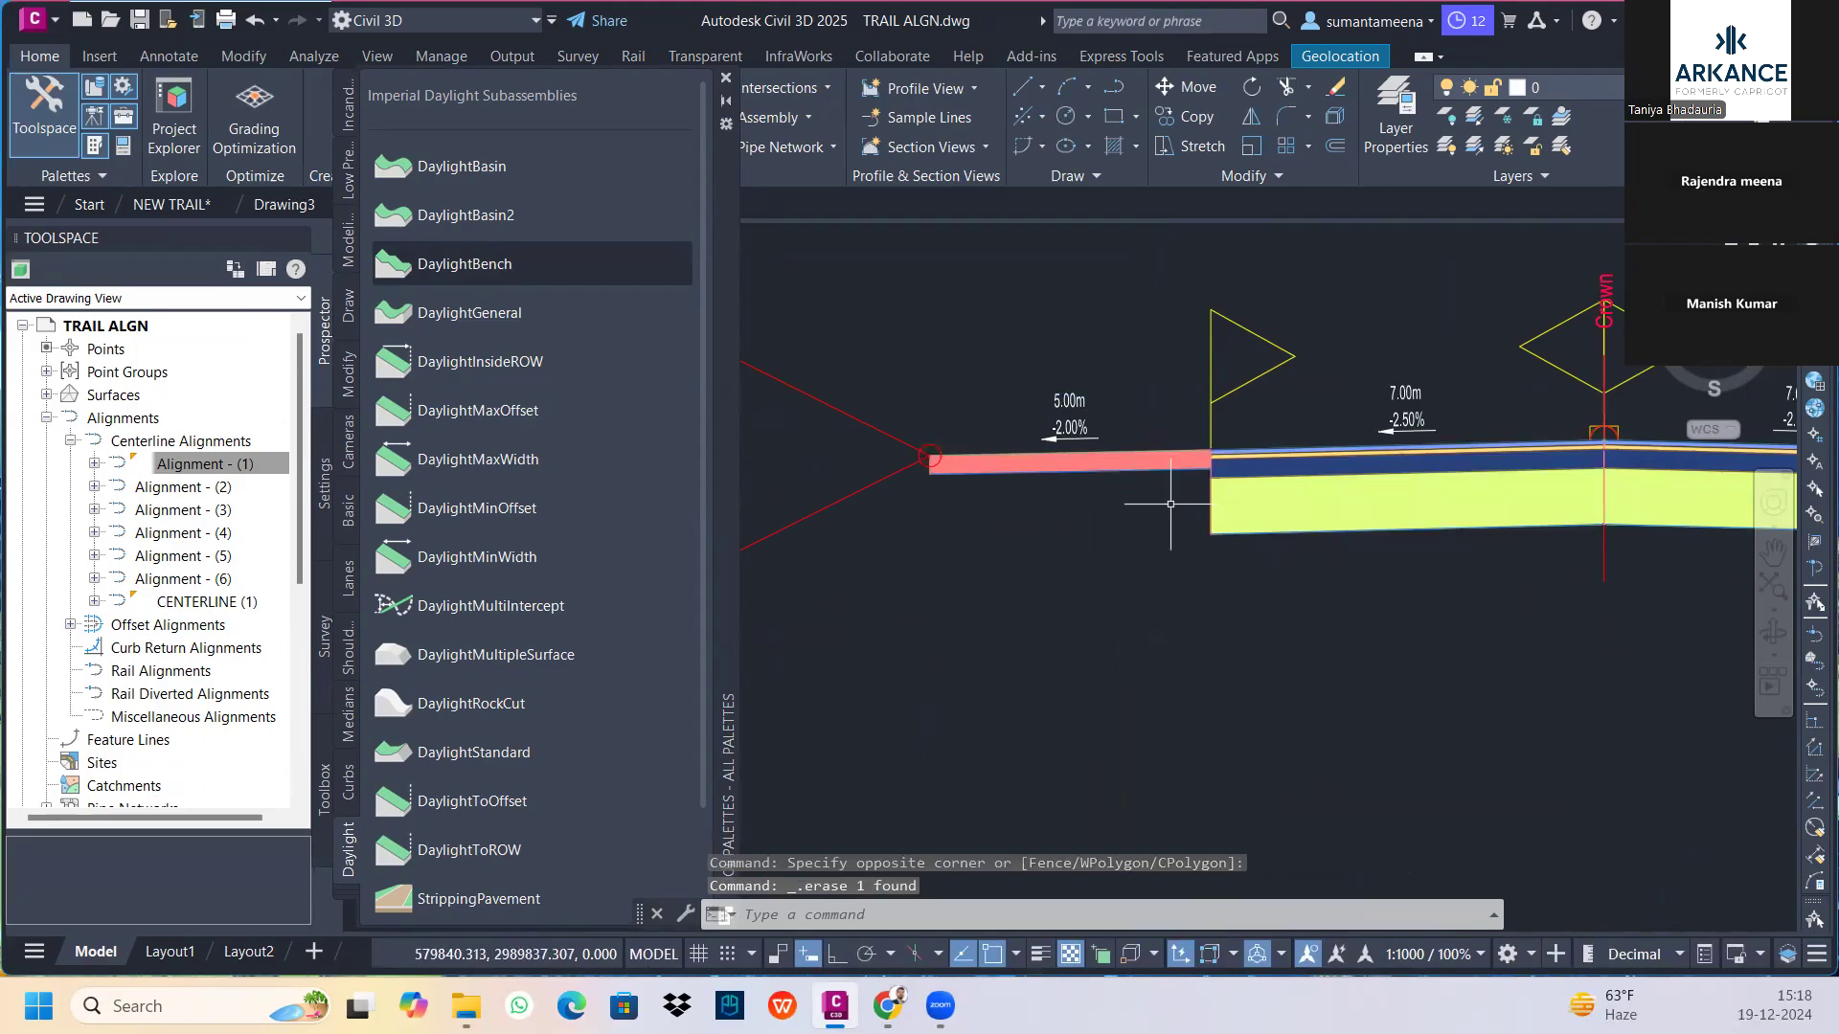
# Attach an imperial SideDitch subassembly from the trench pipes set to the top outer edge of the right lane
pyautogui.scroll(-4, 1170, 504)
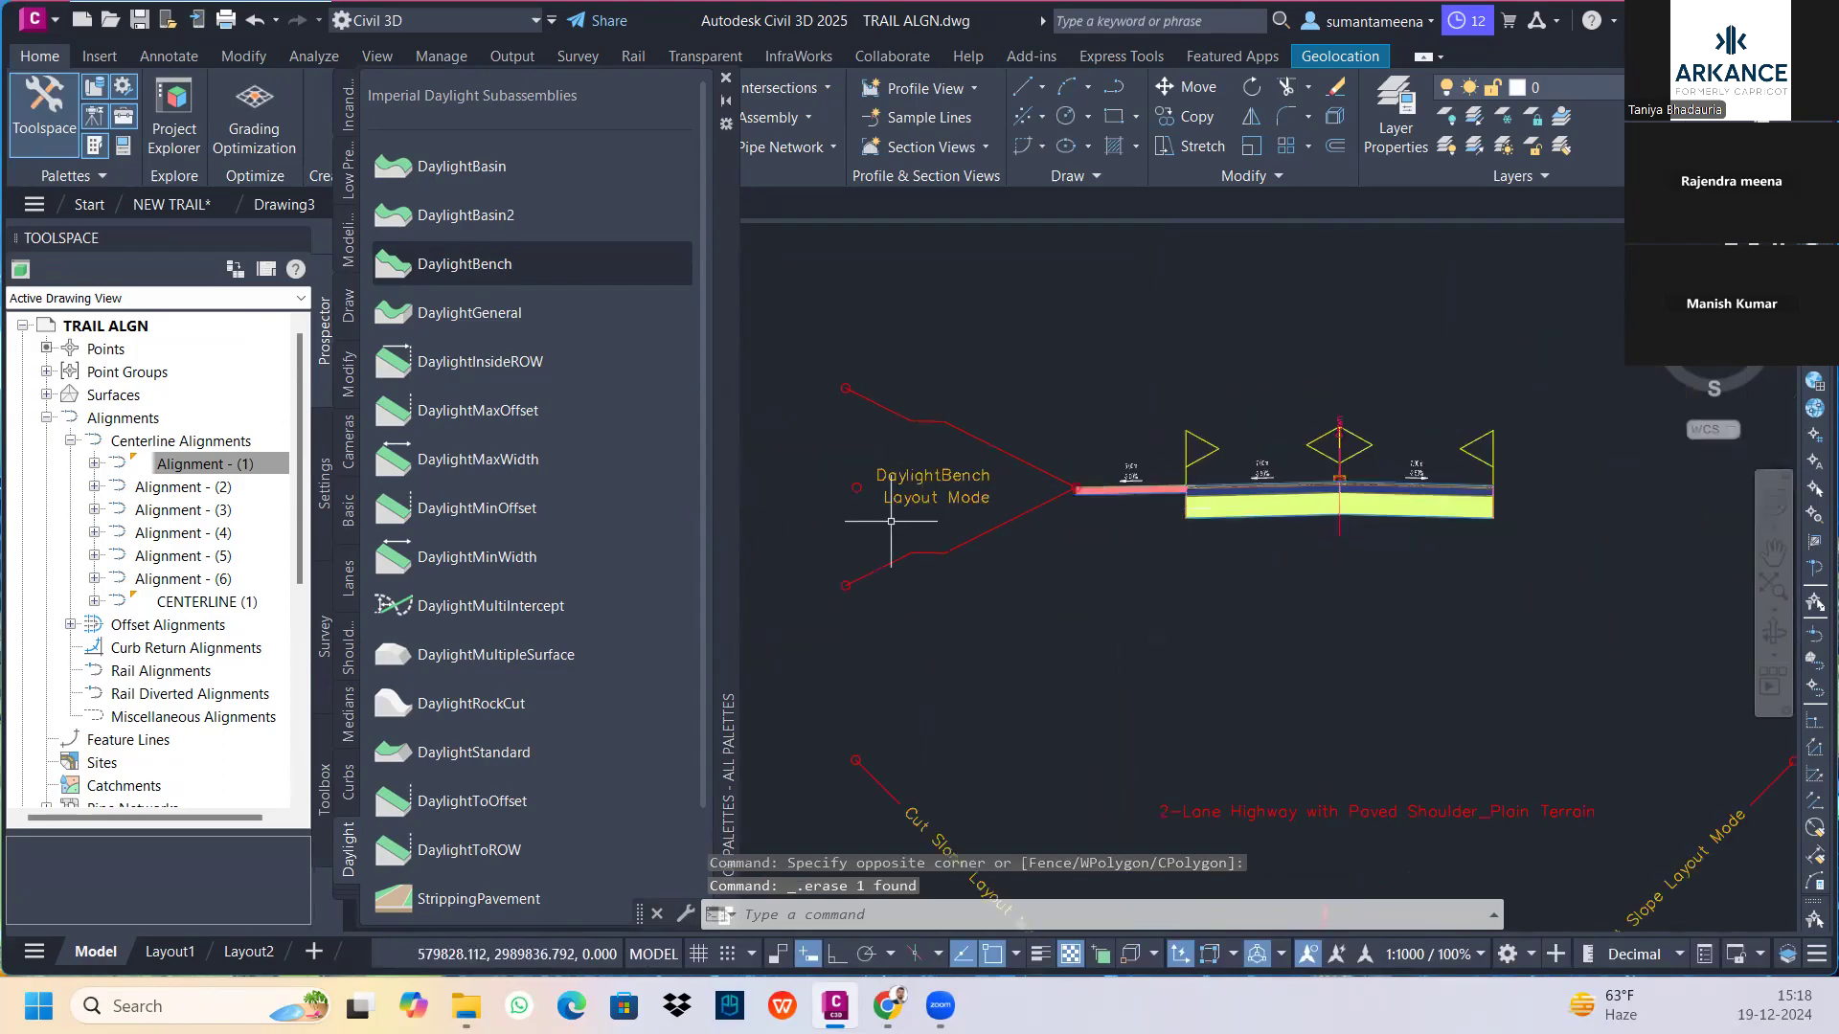
pyautogui.click(353, 898)
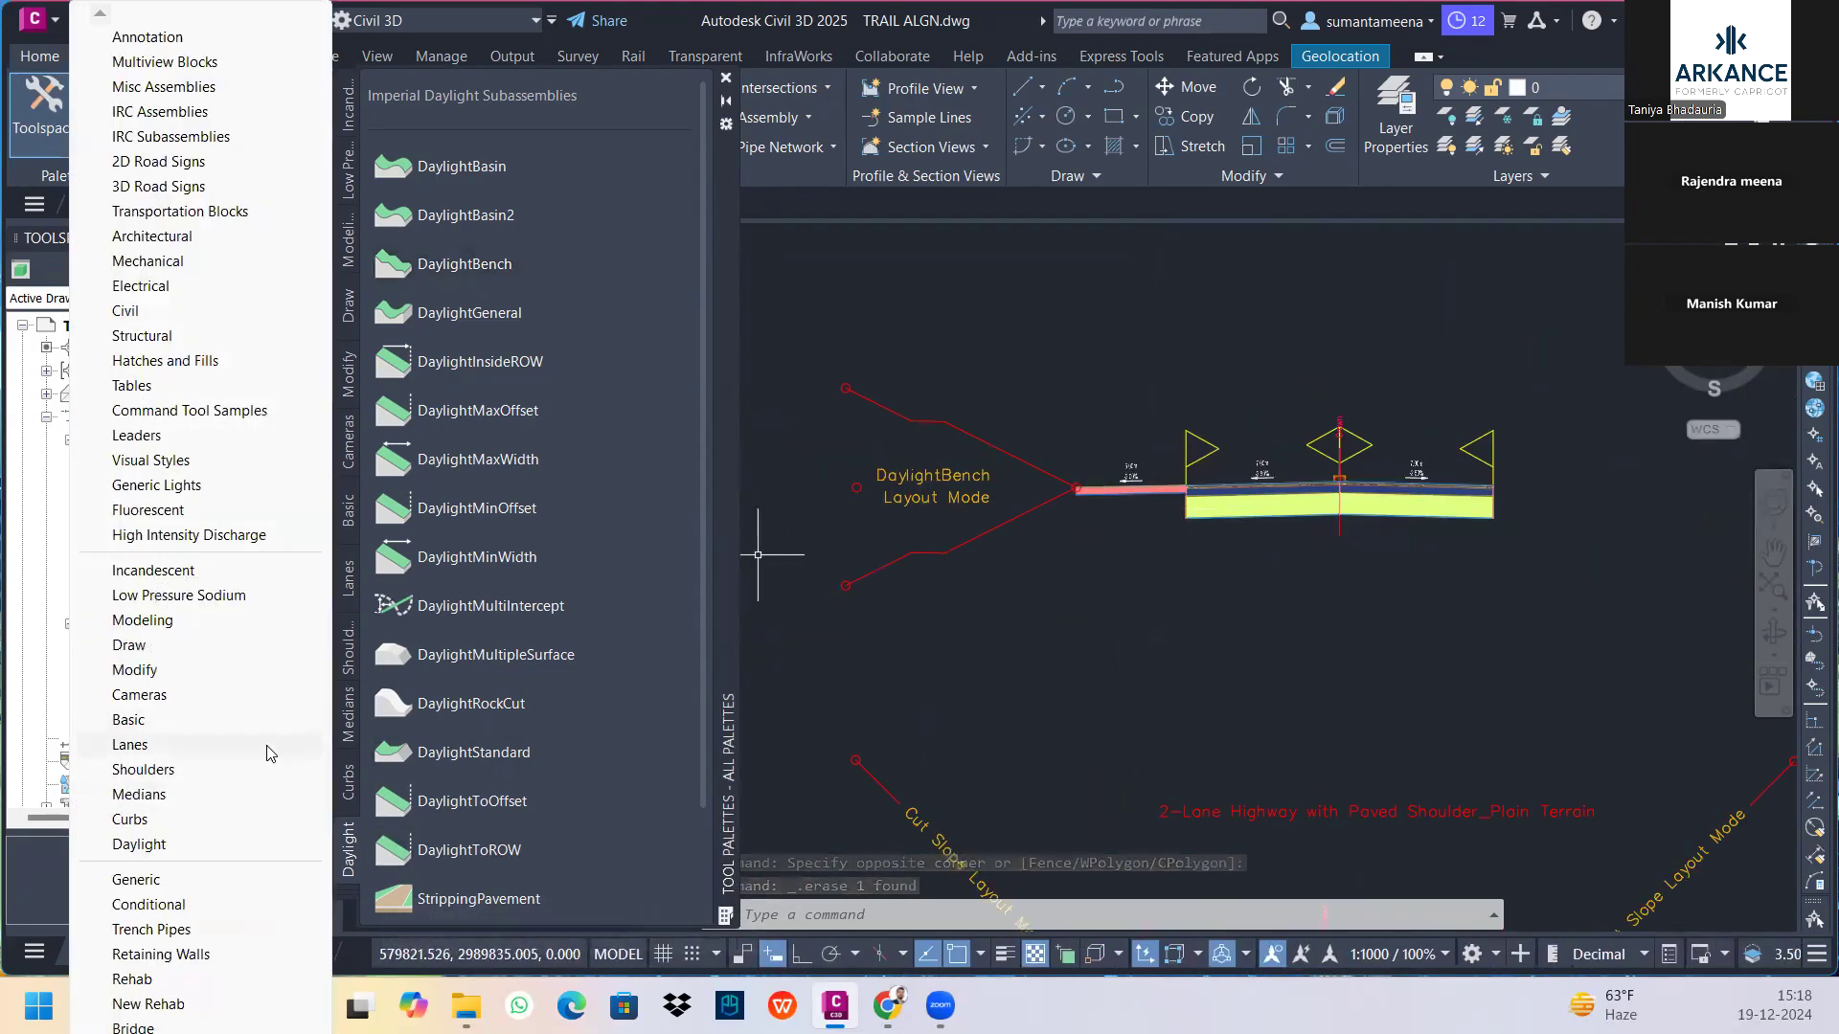
pyautogui.click(151, 929)
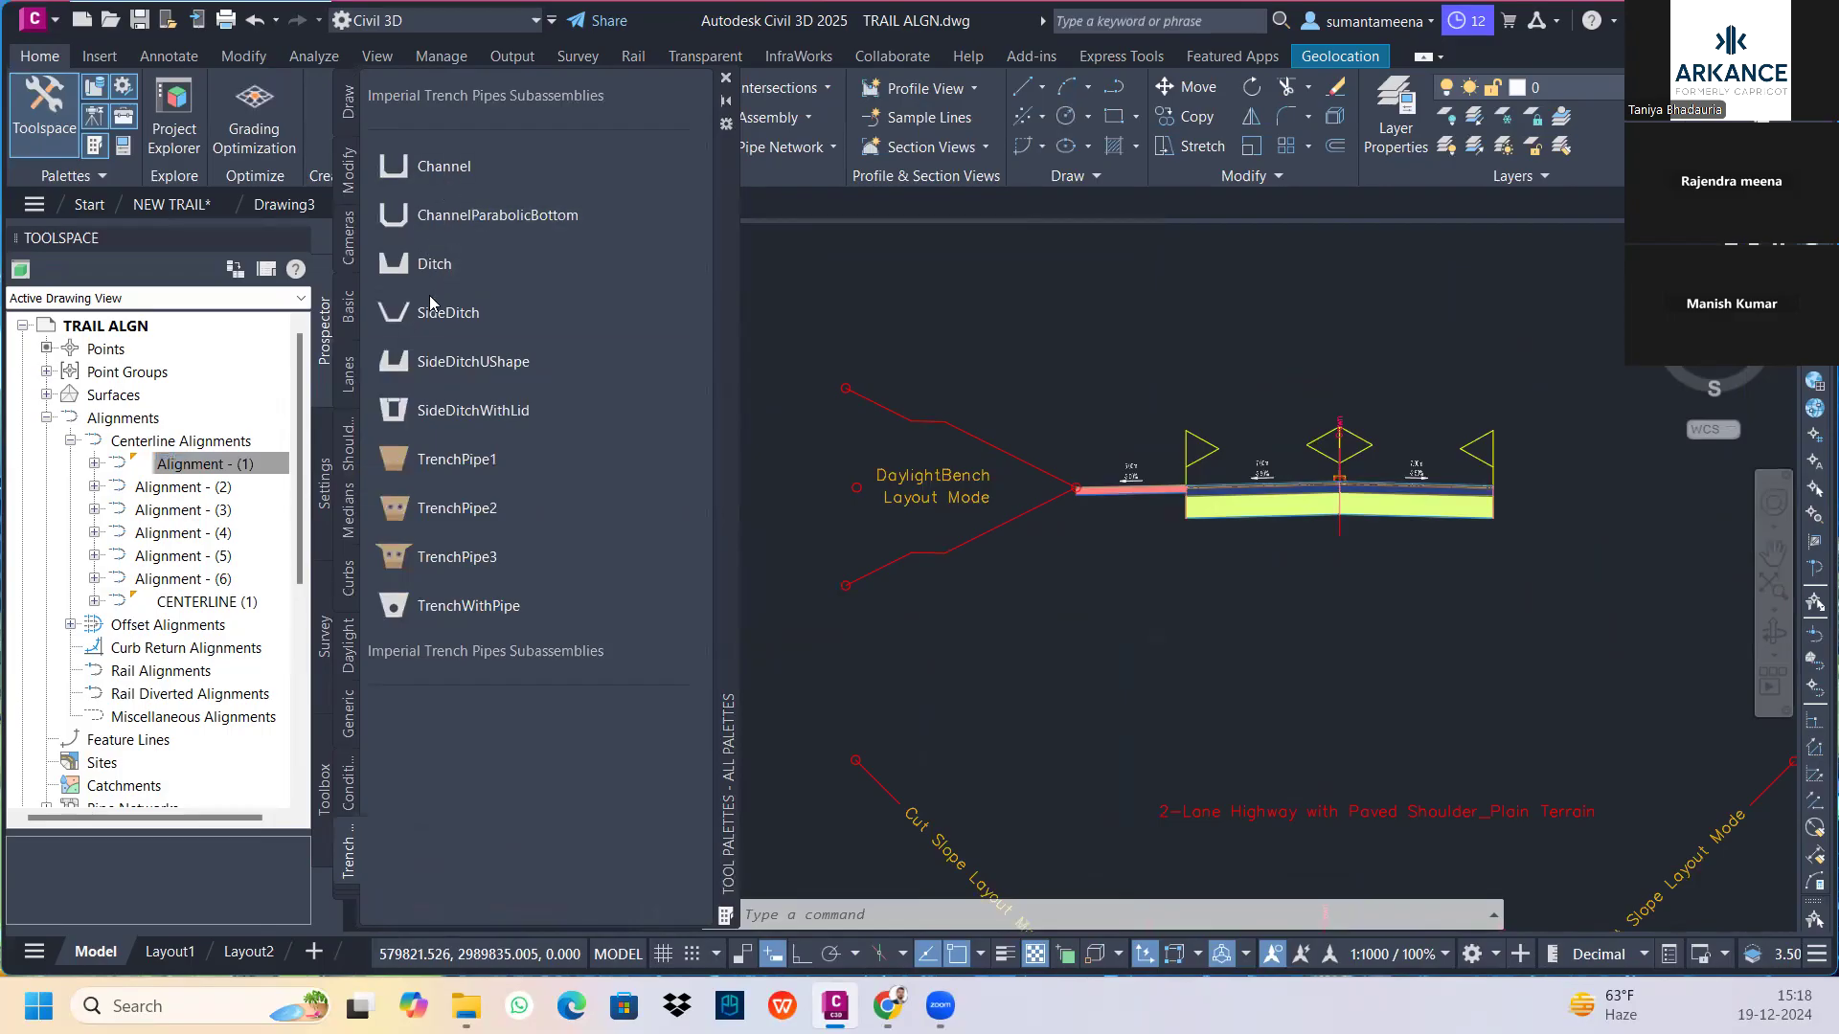
pyautogui.click(435, 168)
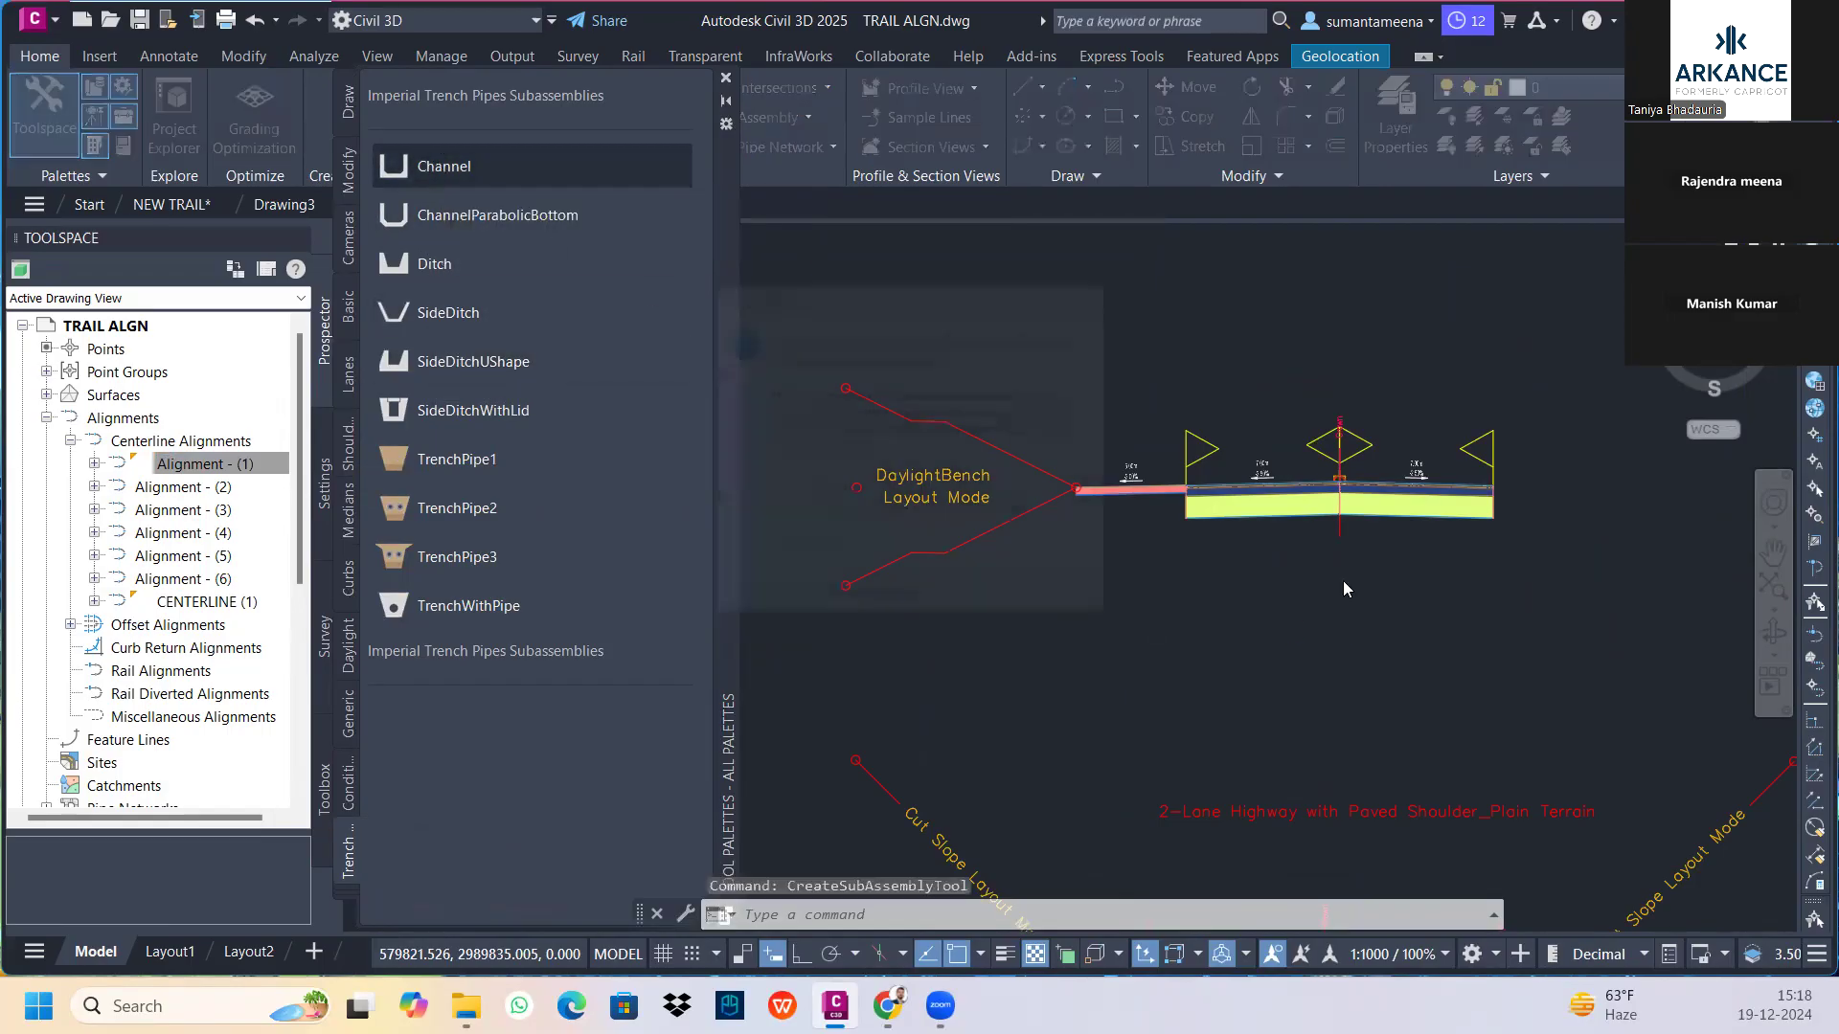
pyautogui.click(1022, 516)
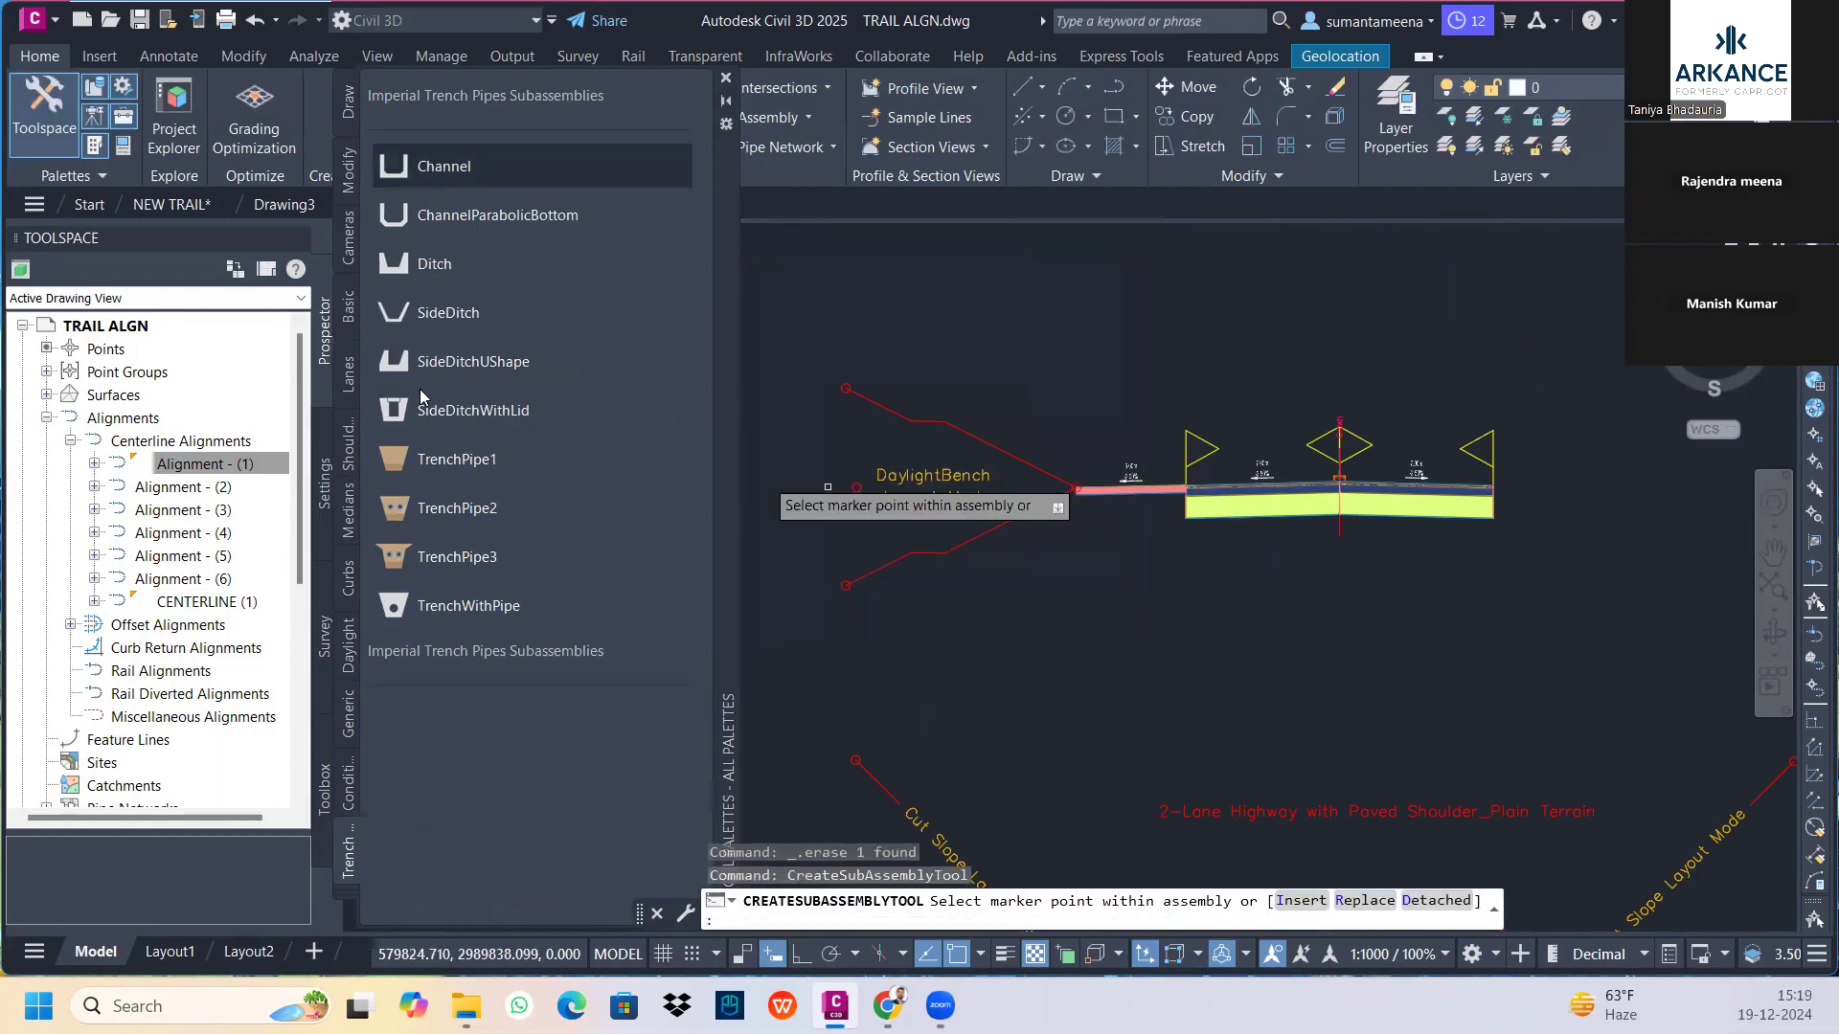
pyautogui.click(680, 506)
pyautogui.click(771, 494)
pyautogui.scroll(8, 1530, 460)
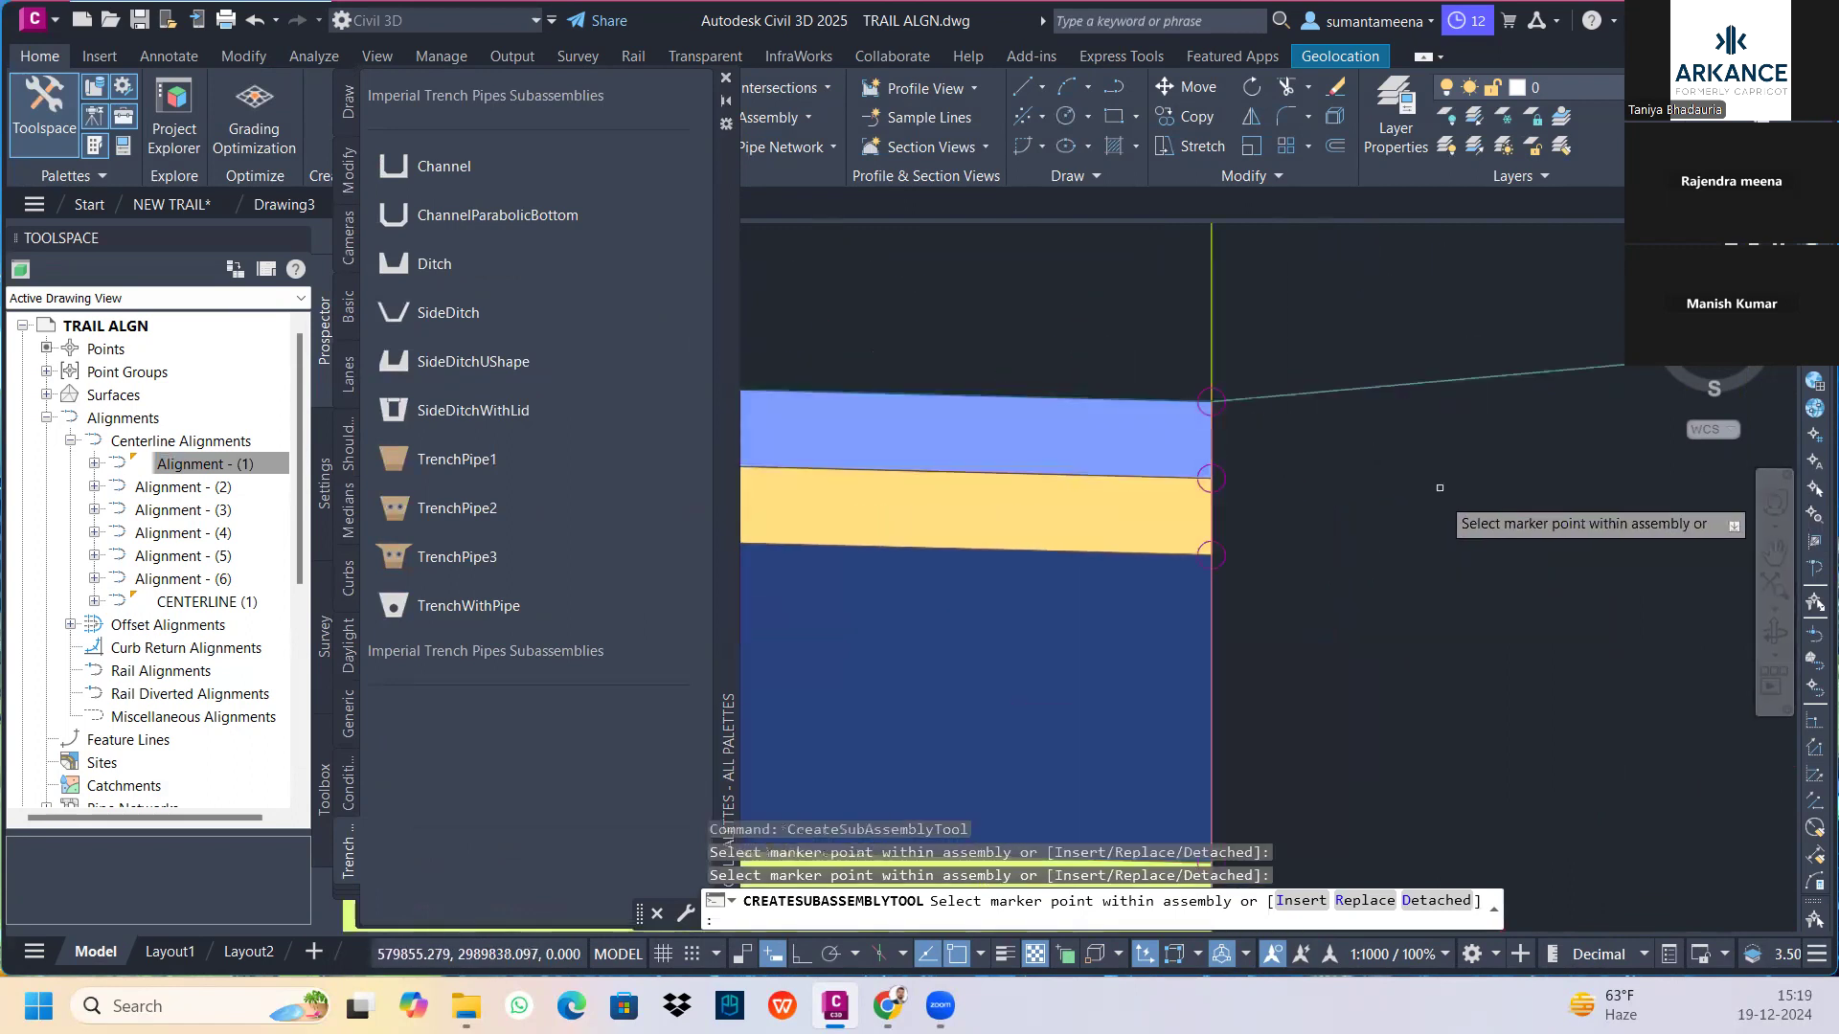
pyautogui.scroll(-8, 1455, 522)
pyautogui.press('Escape')
# Set the inside backslope width of the right SideDitch subassembly to 0 m and apply it
pyautogui.scroll(2, 1245, 575)
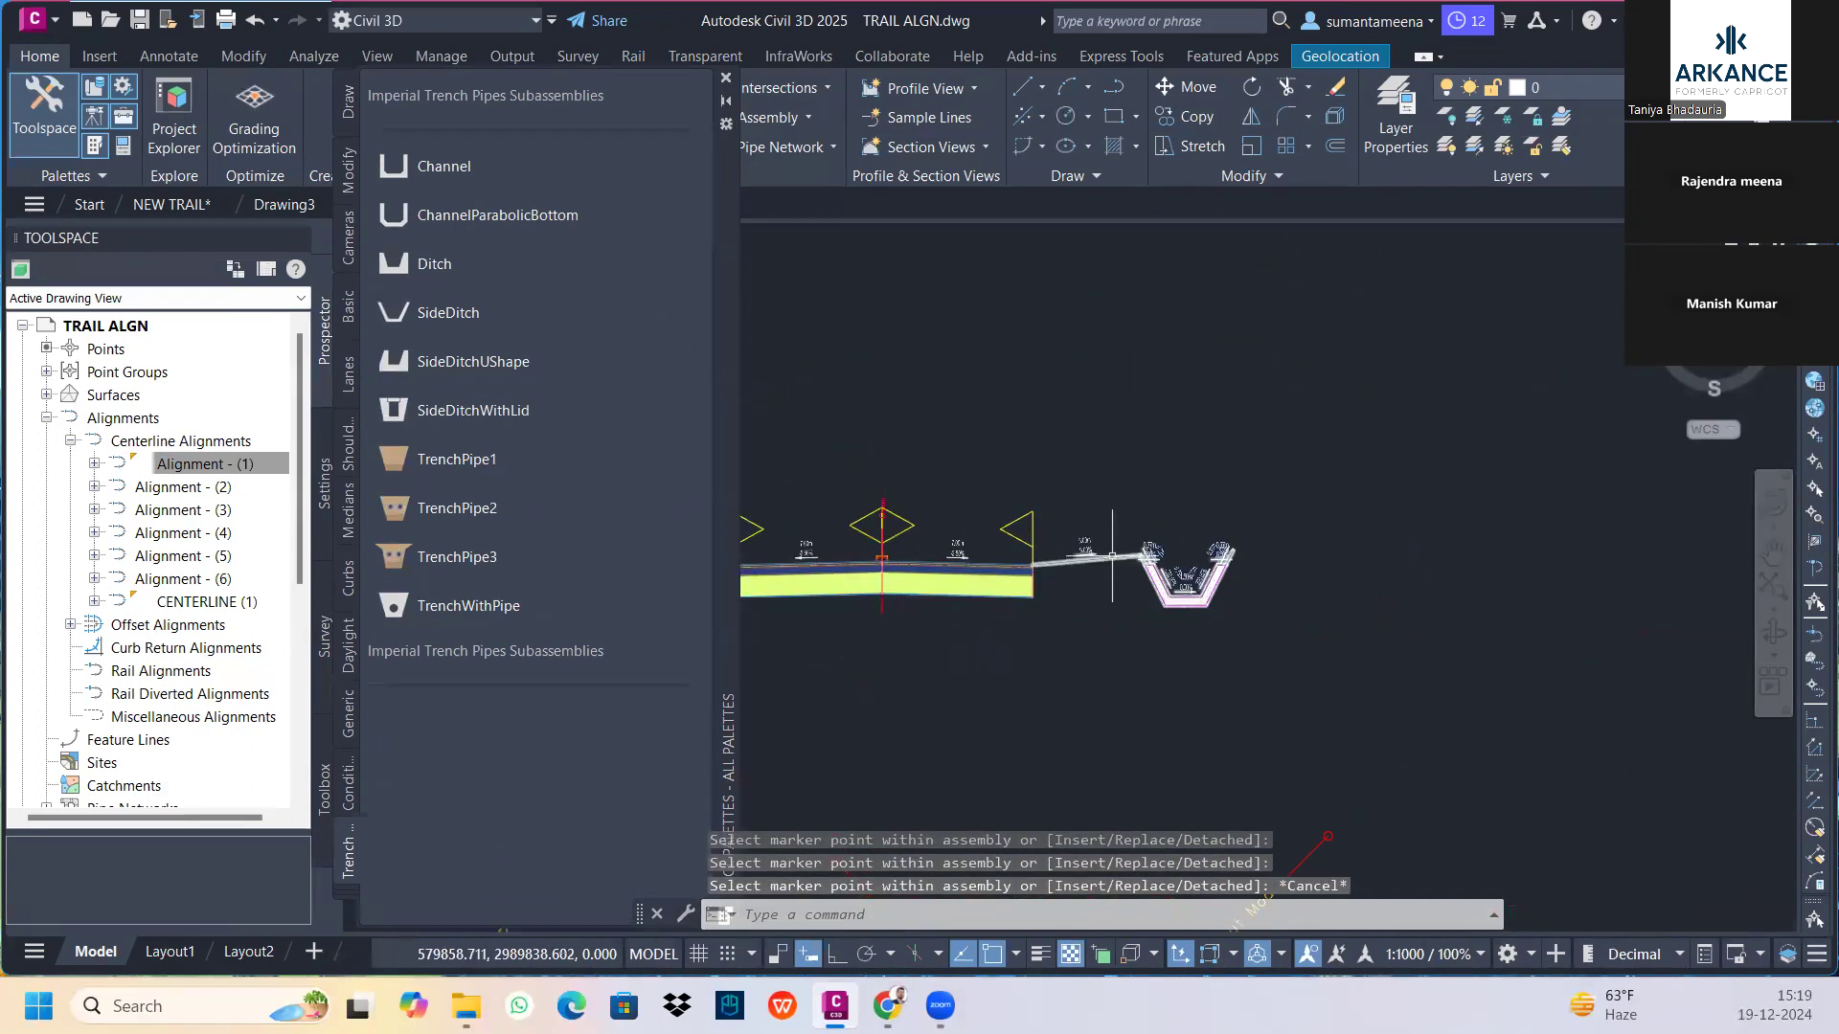
pyautogui.click(1113, 559)
pyautogui.rightClick(1114, 558)
pyautogui.click(1183, 652)
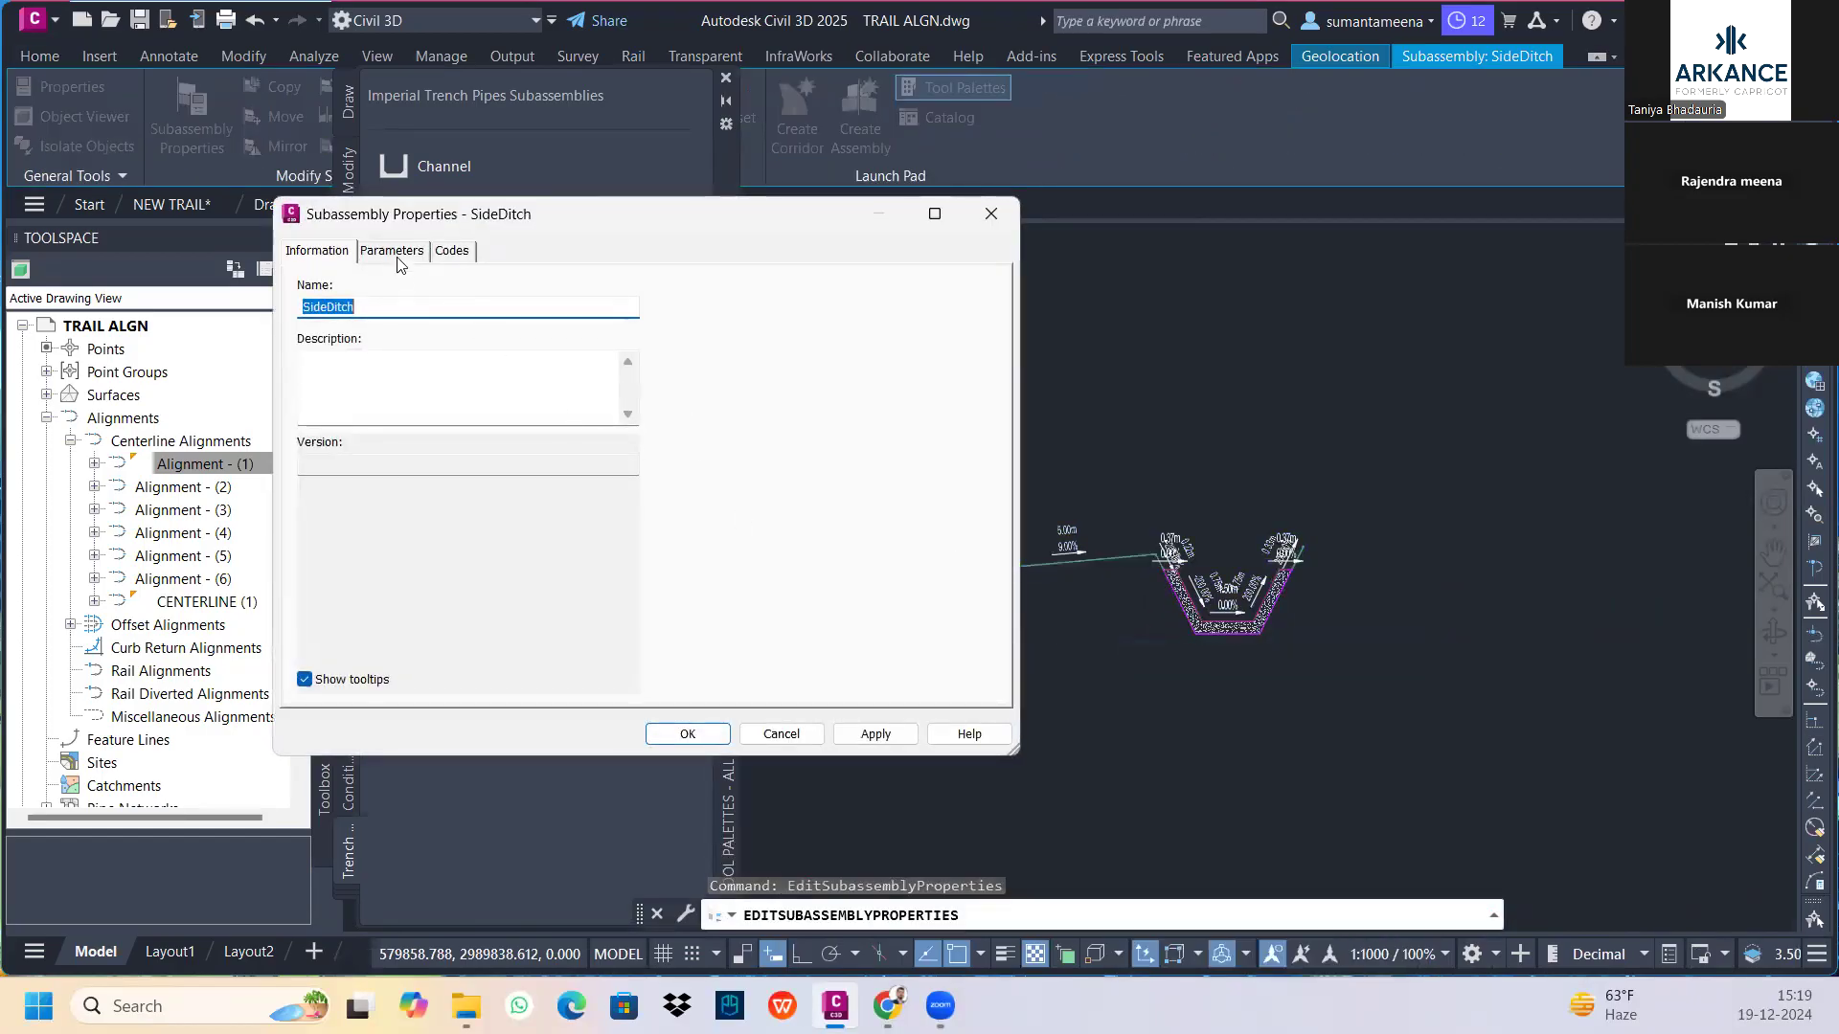
pyautogui.click(392, 253)
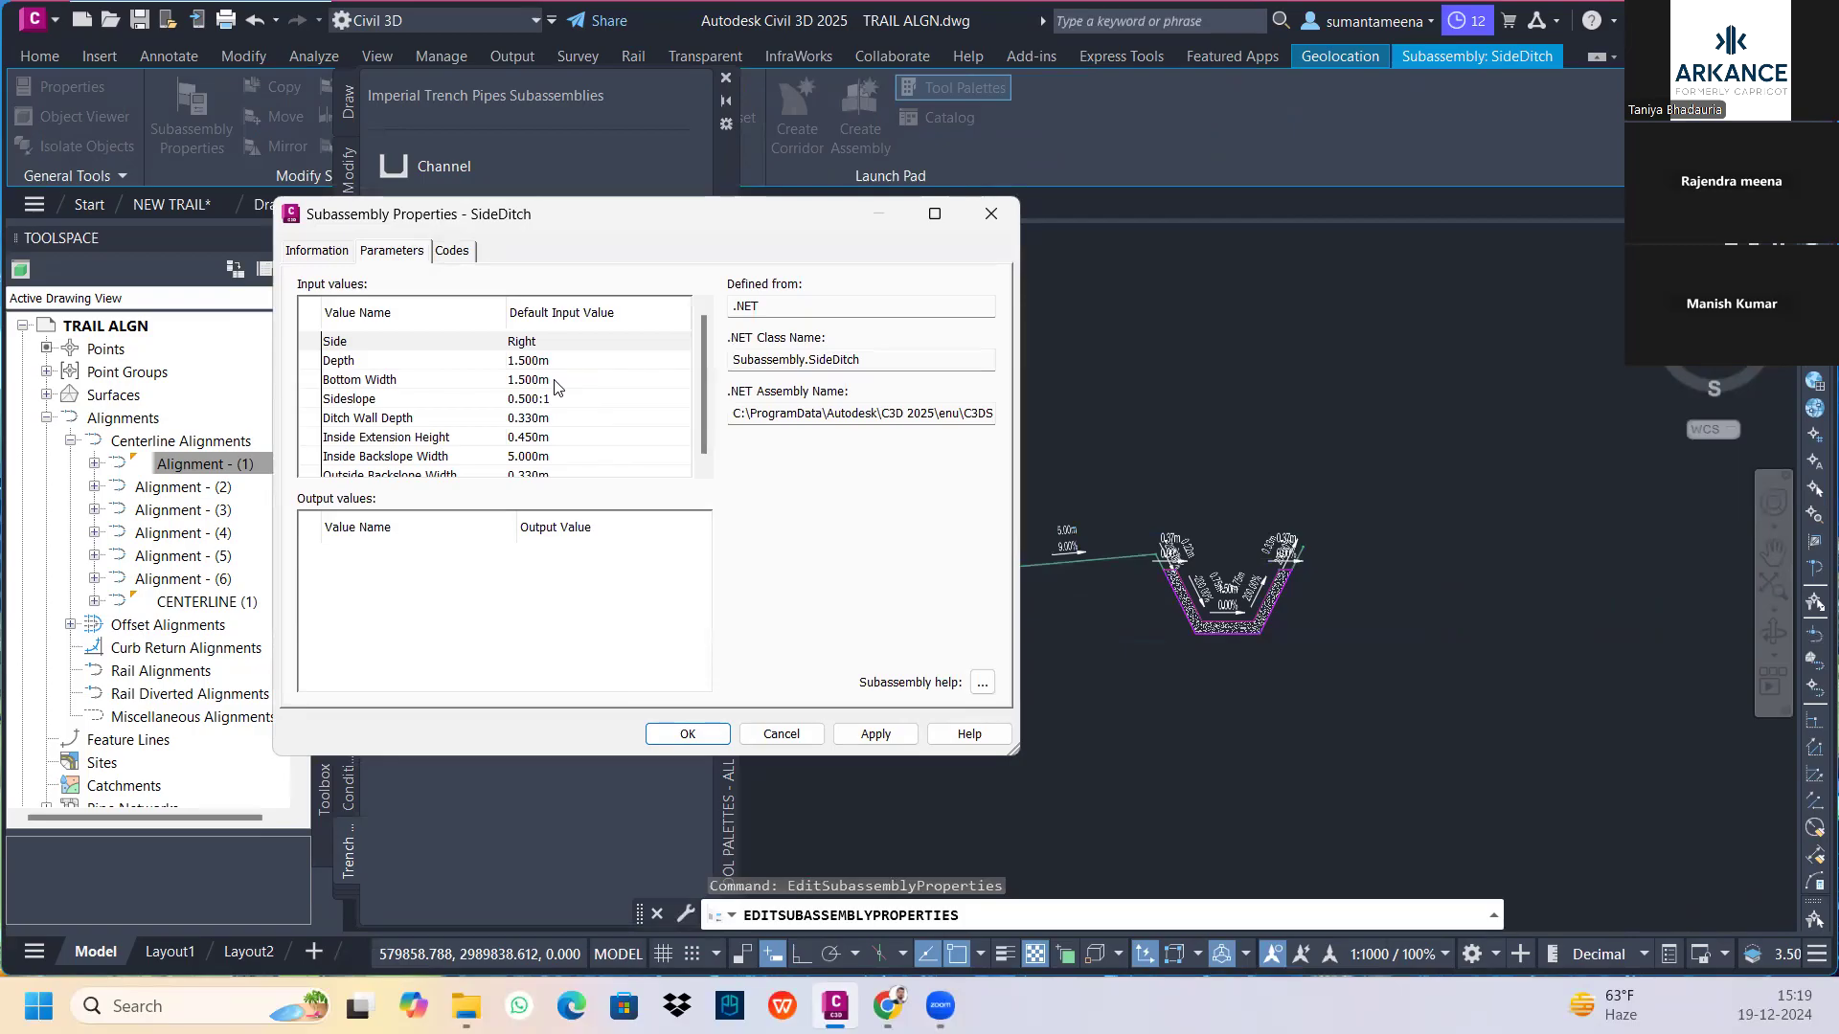
pyautogui.click(534, 440)
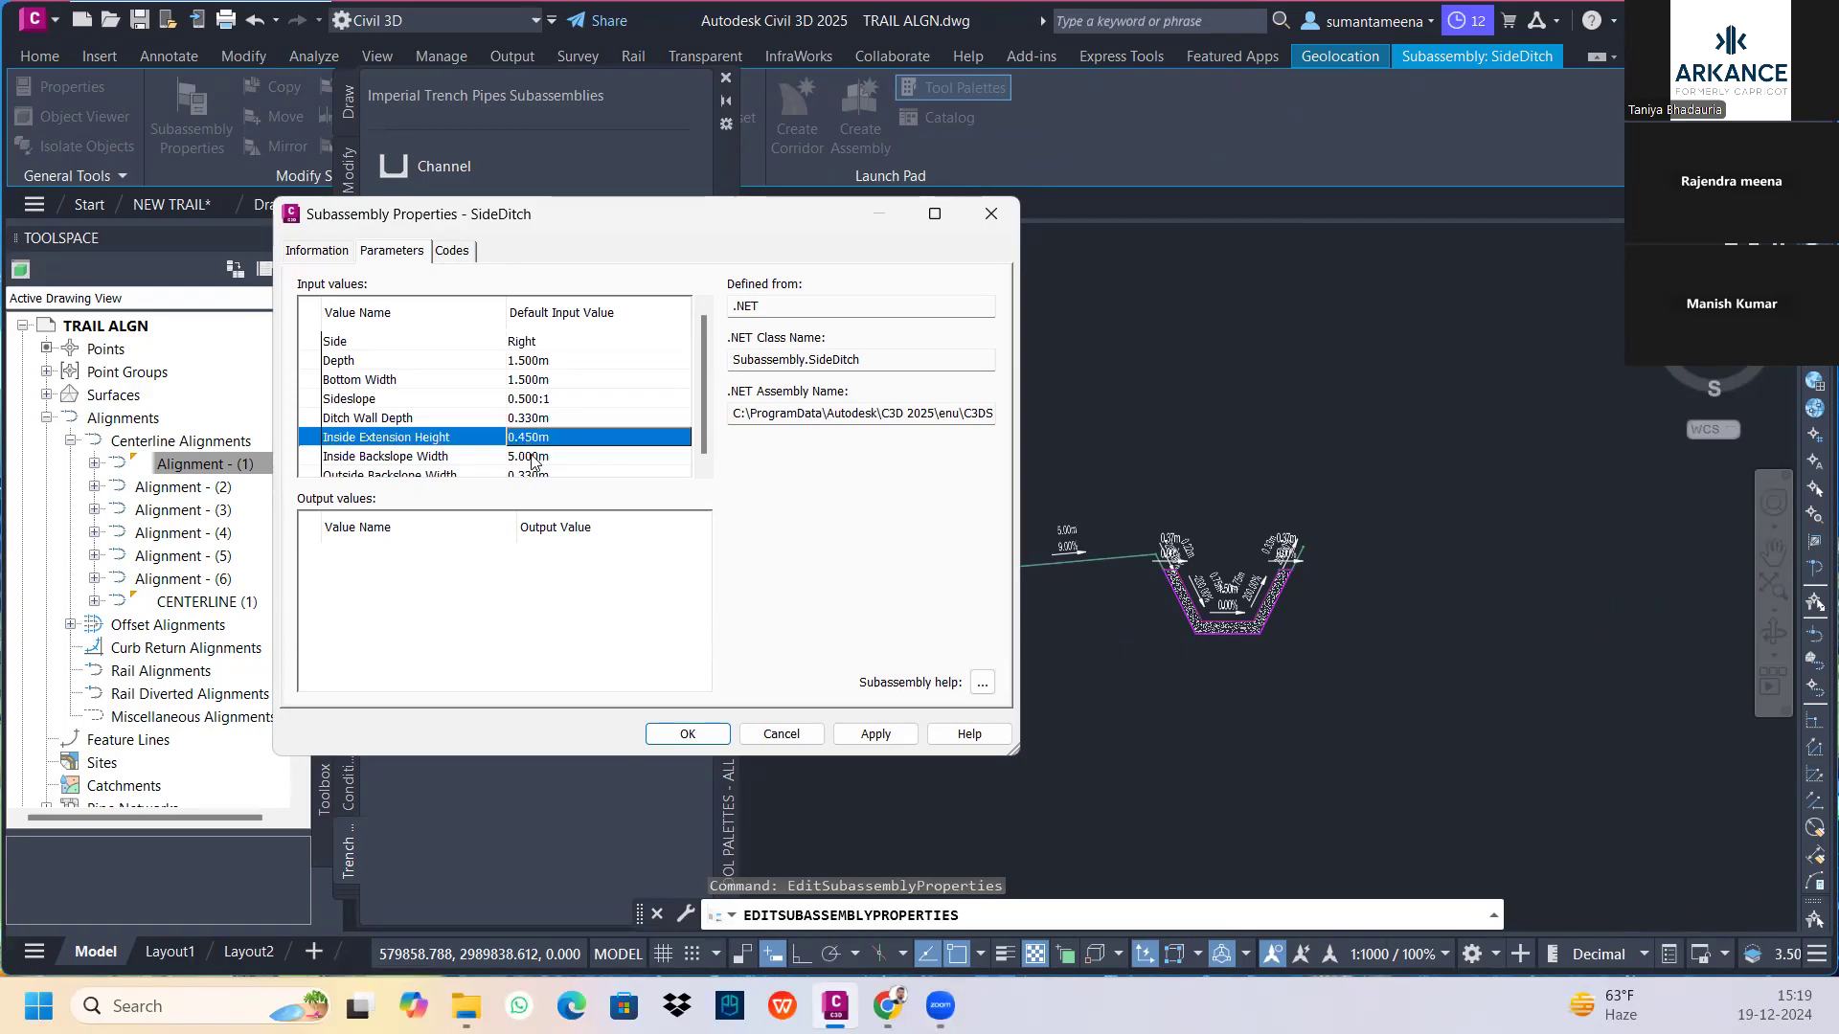
pyautogui.click(533, 458)
pyautogui.click(553, 457)
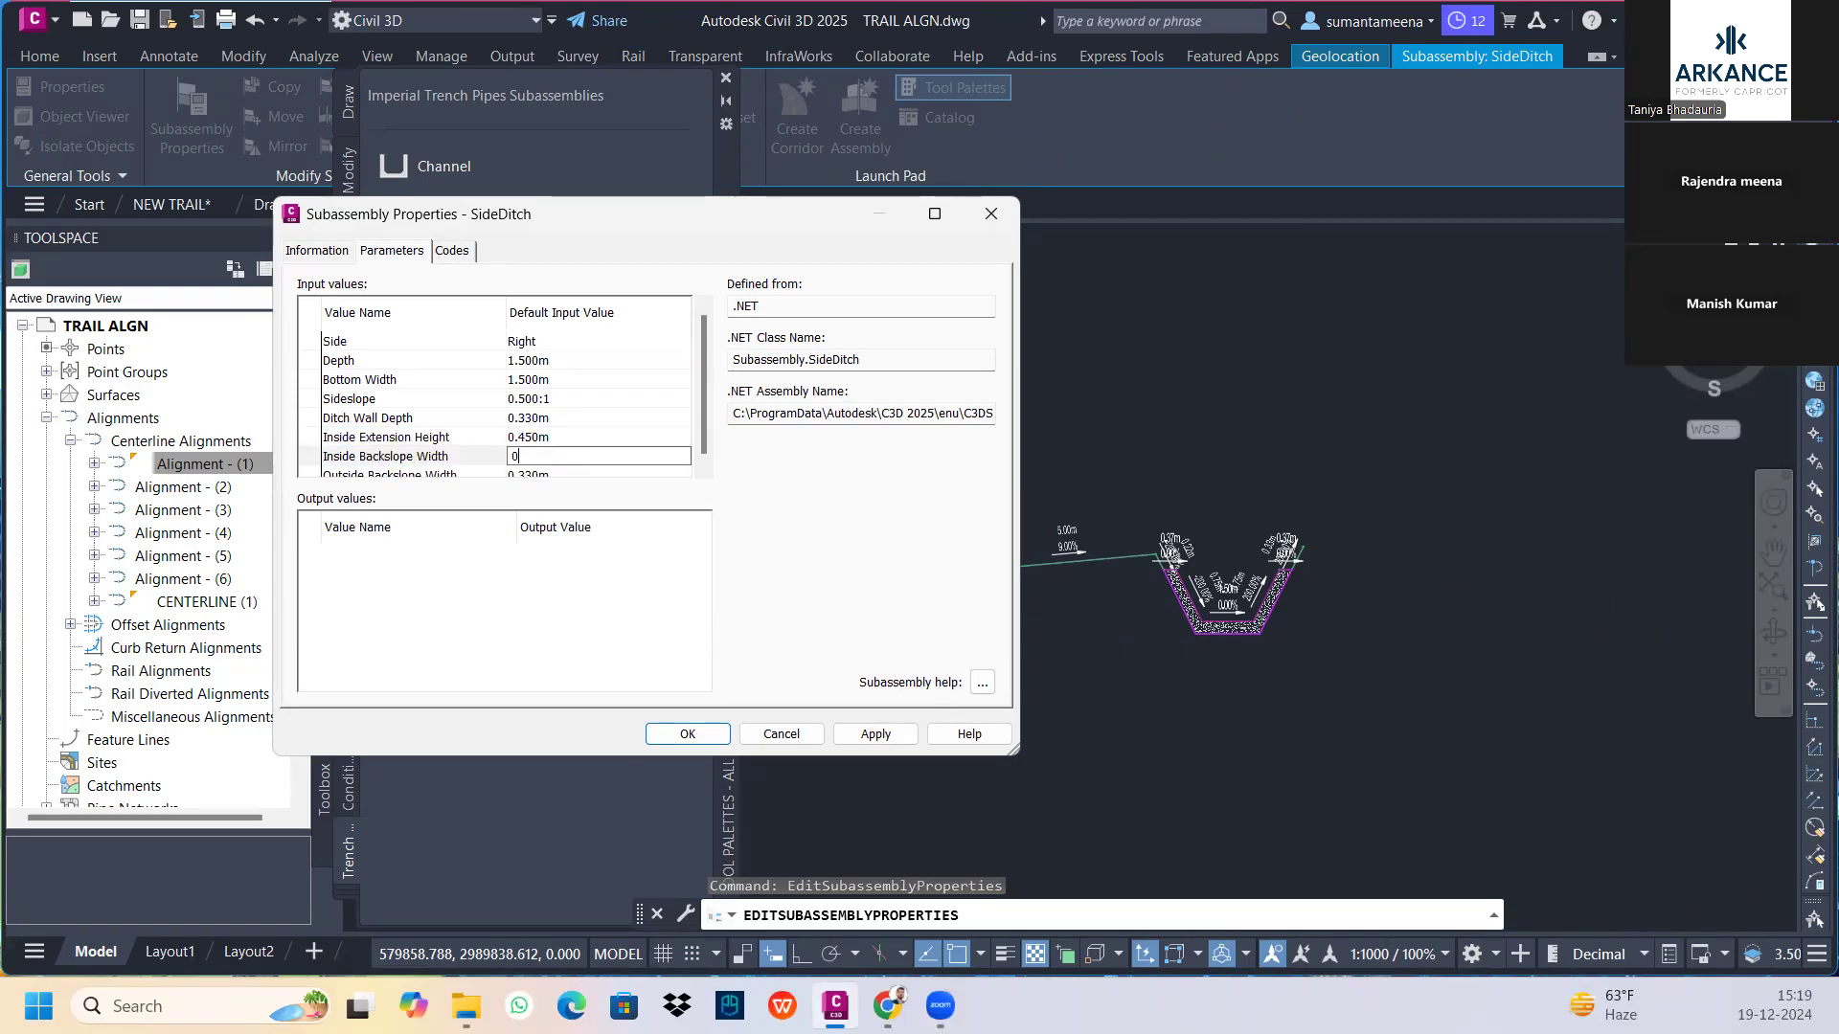
pyautogui.click(865, 736)
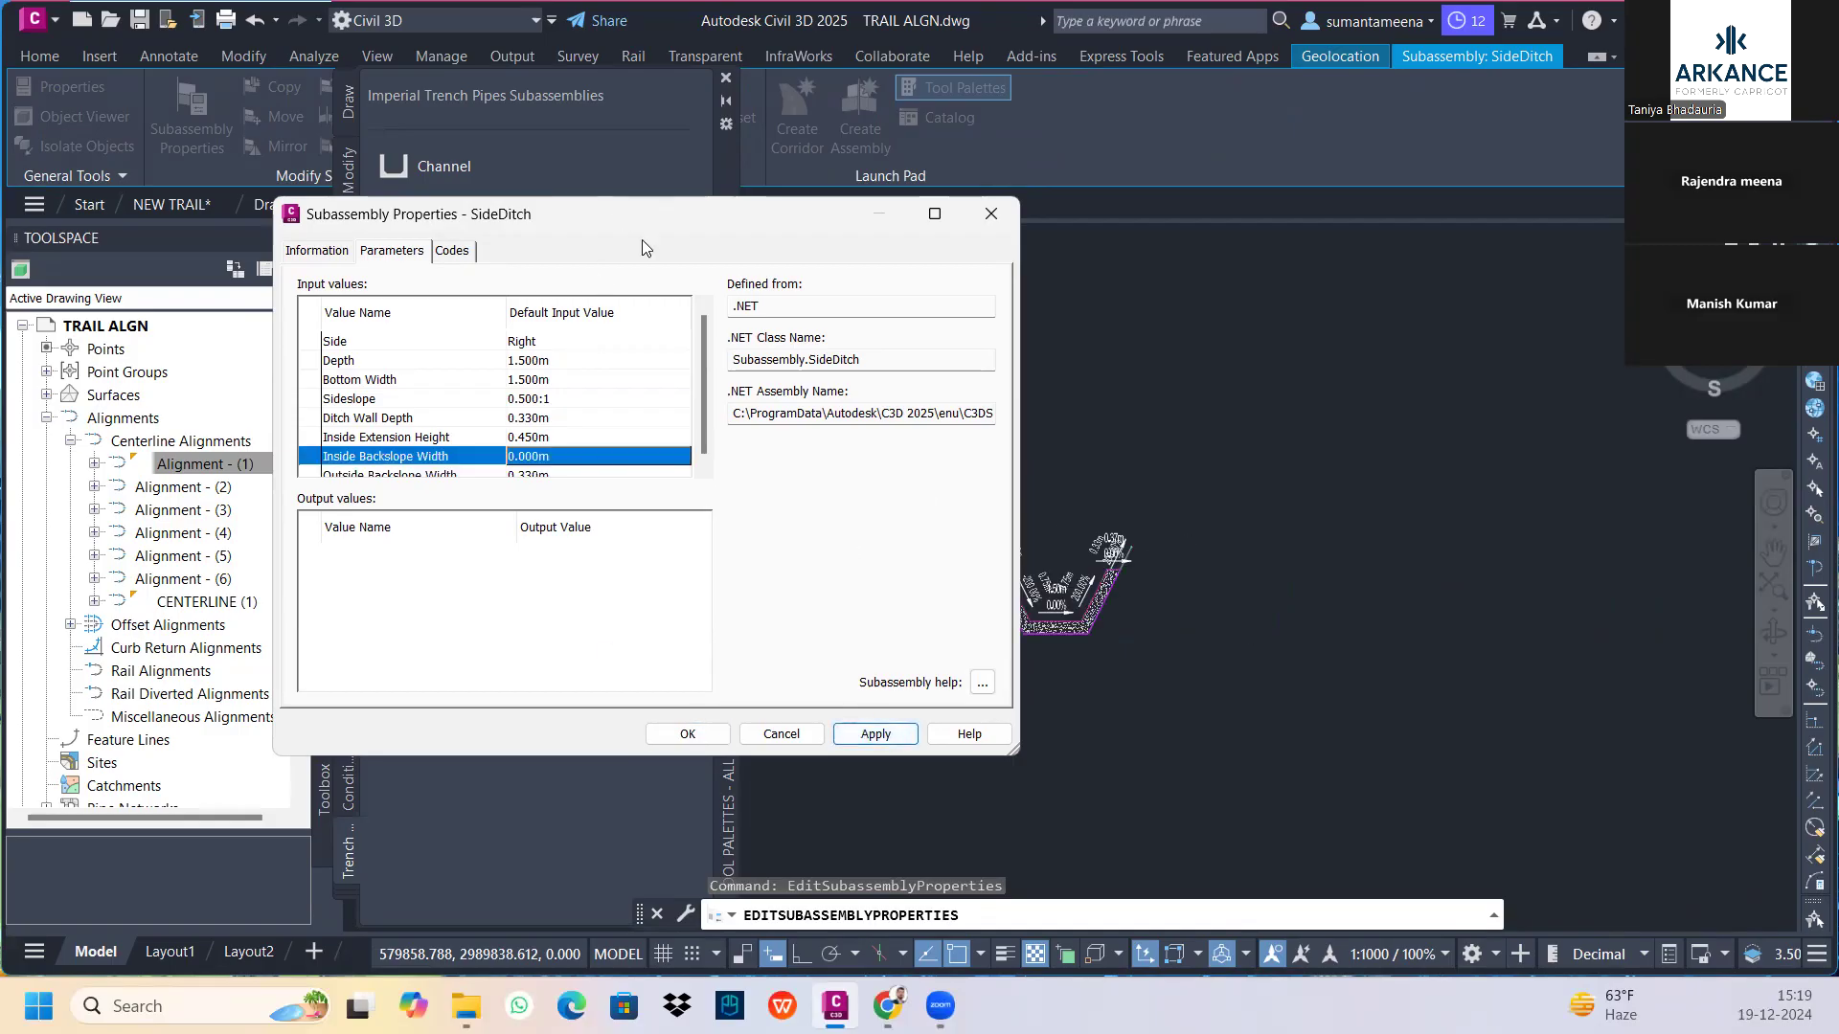
pyautogui.moveTo(641, 239); pyautogui.dragTo(585, 210)
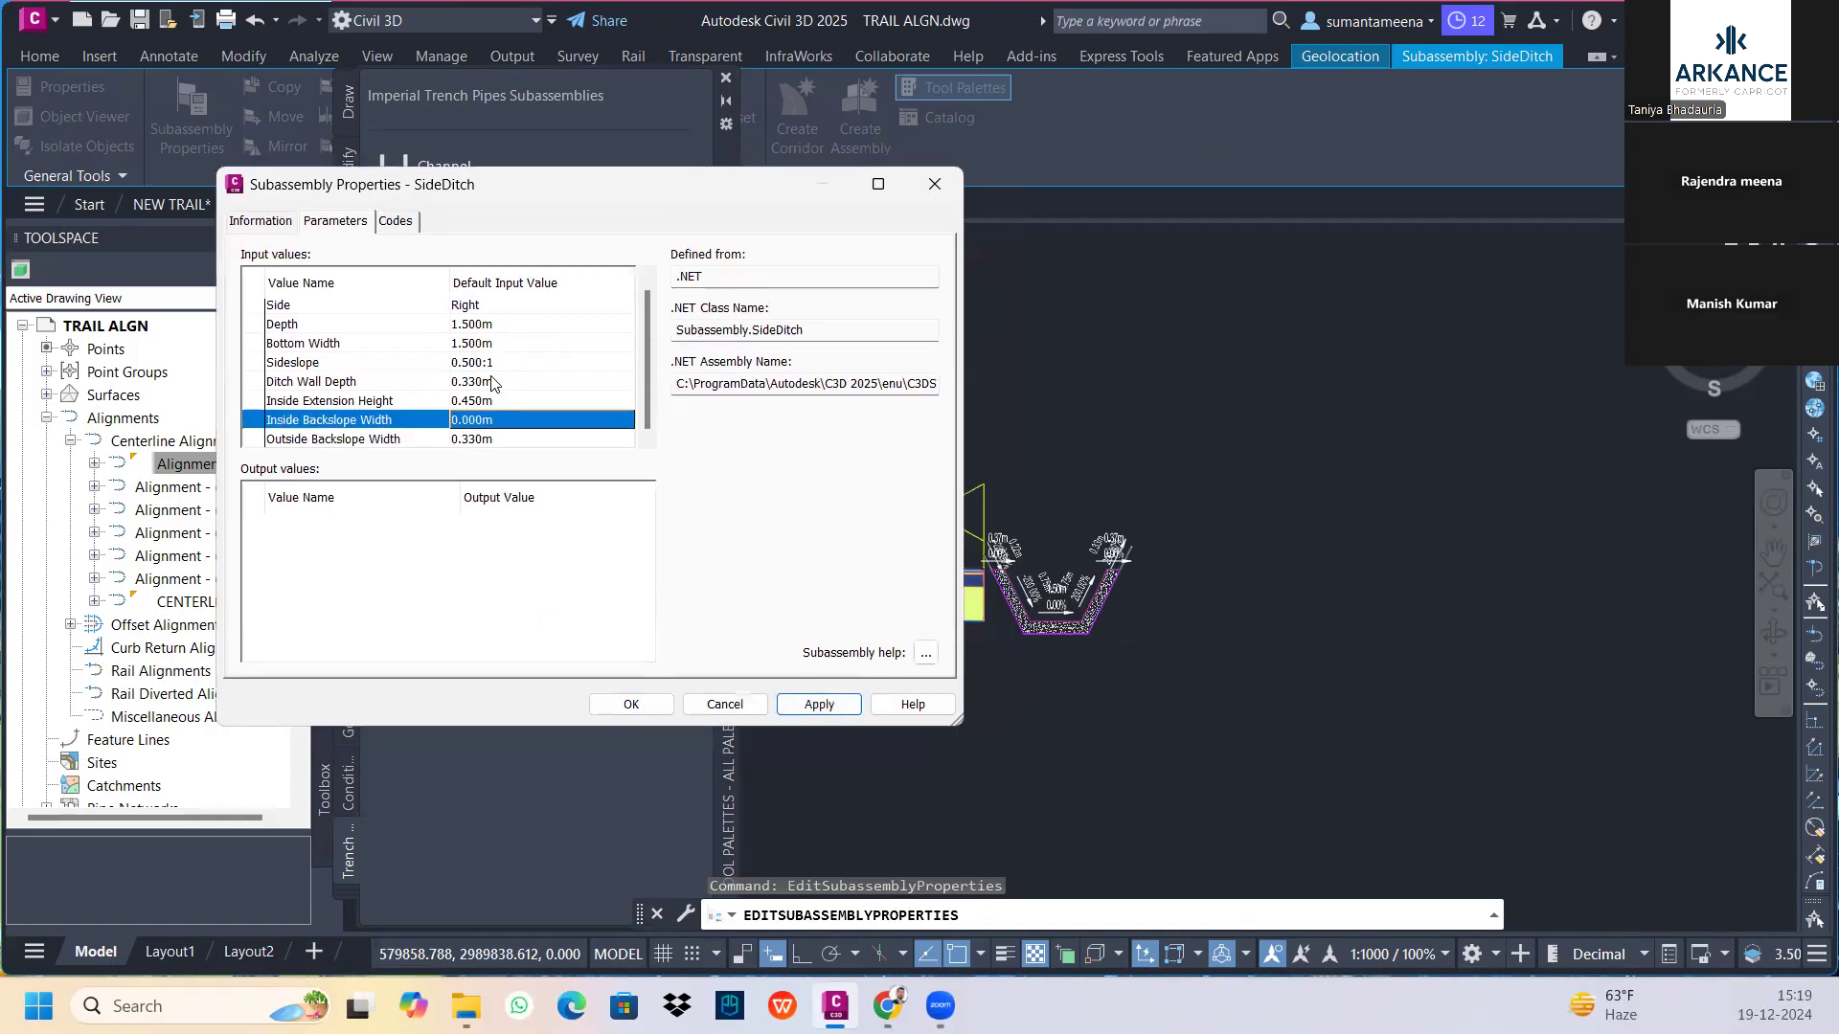
# Set the outside backslope width of the right SideDitch subassembly to 0 m and accept its properties
pyautogui.click(480, 441)
pyautogui.click(508, 441)
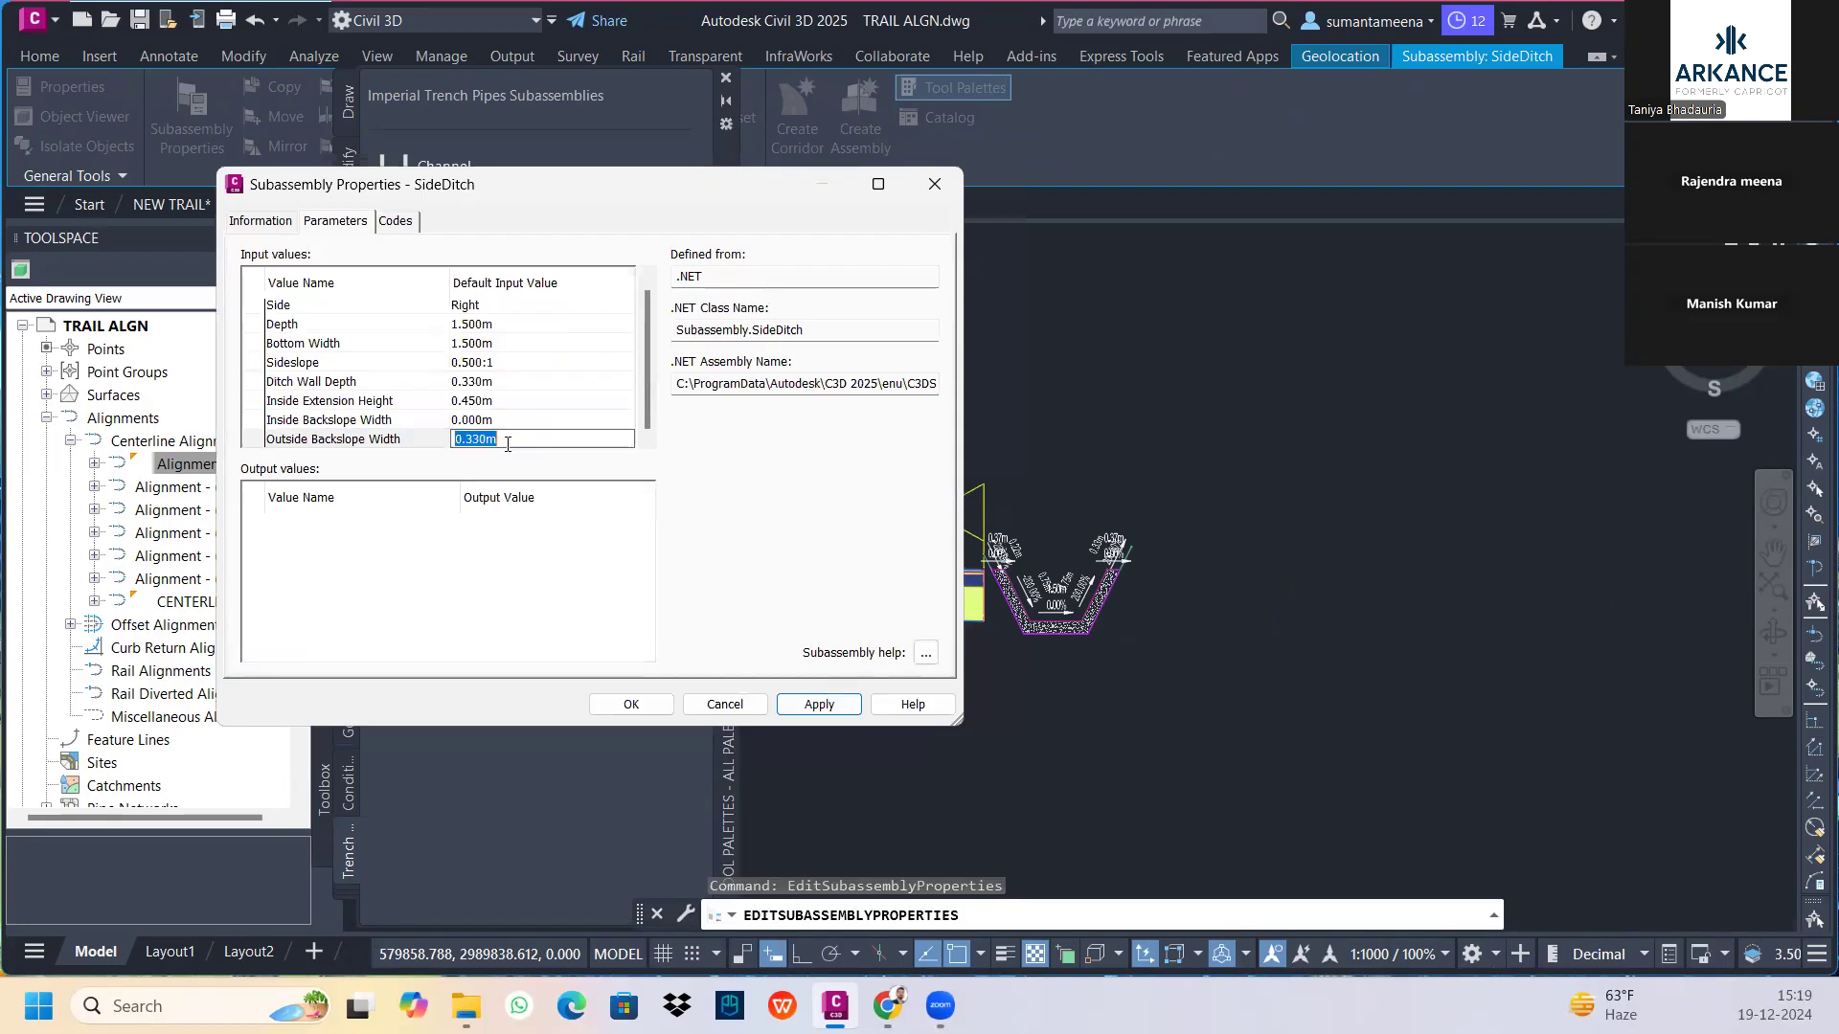
pyautogui.write('0')
pyautogui.click(819, 704)
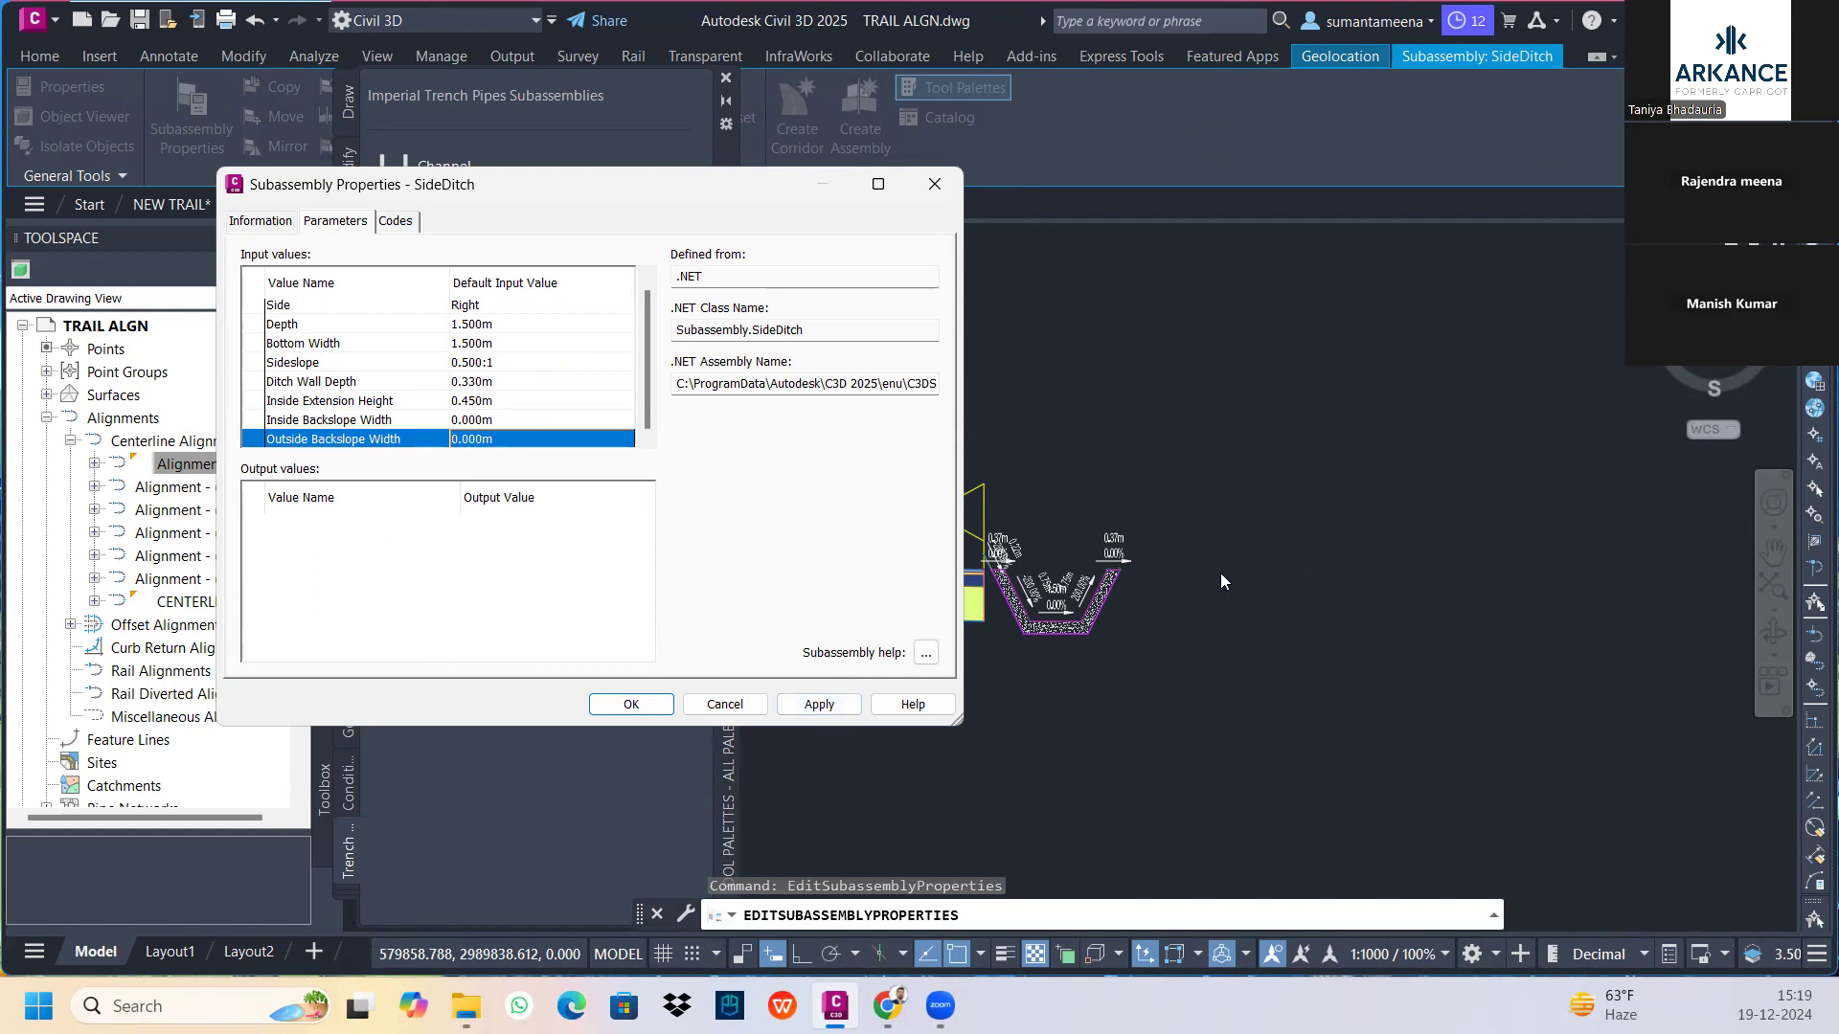
pyautogui.click(631, 704)
# Mirror the left DaylightBench subassembly onto the top outer edge of the right SideDitch
pyautogui.scroll(-3, 999, 556)
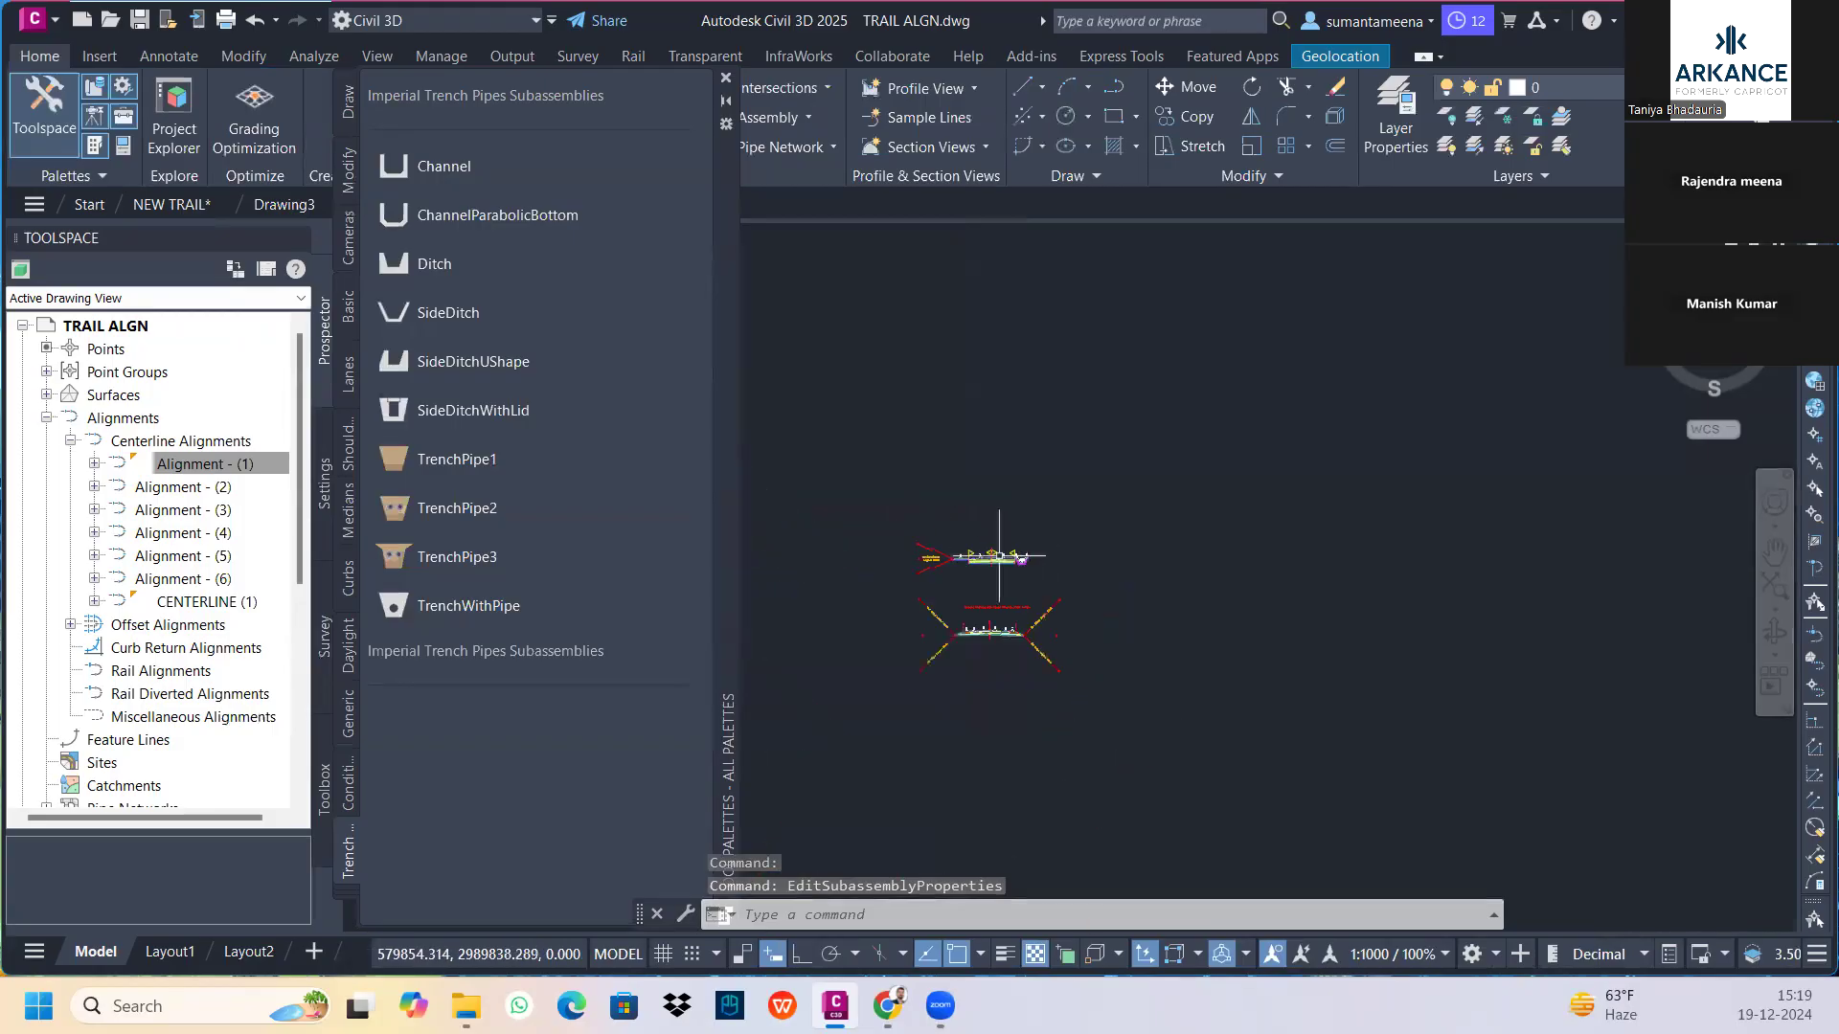
pyautogui.scroll(5, 999, 555)
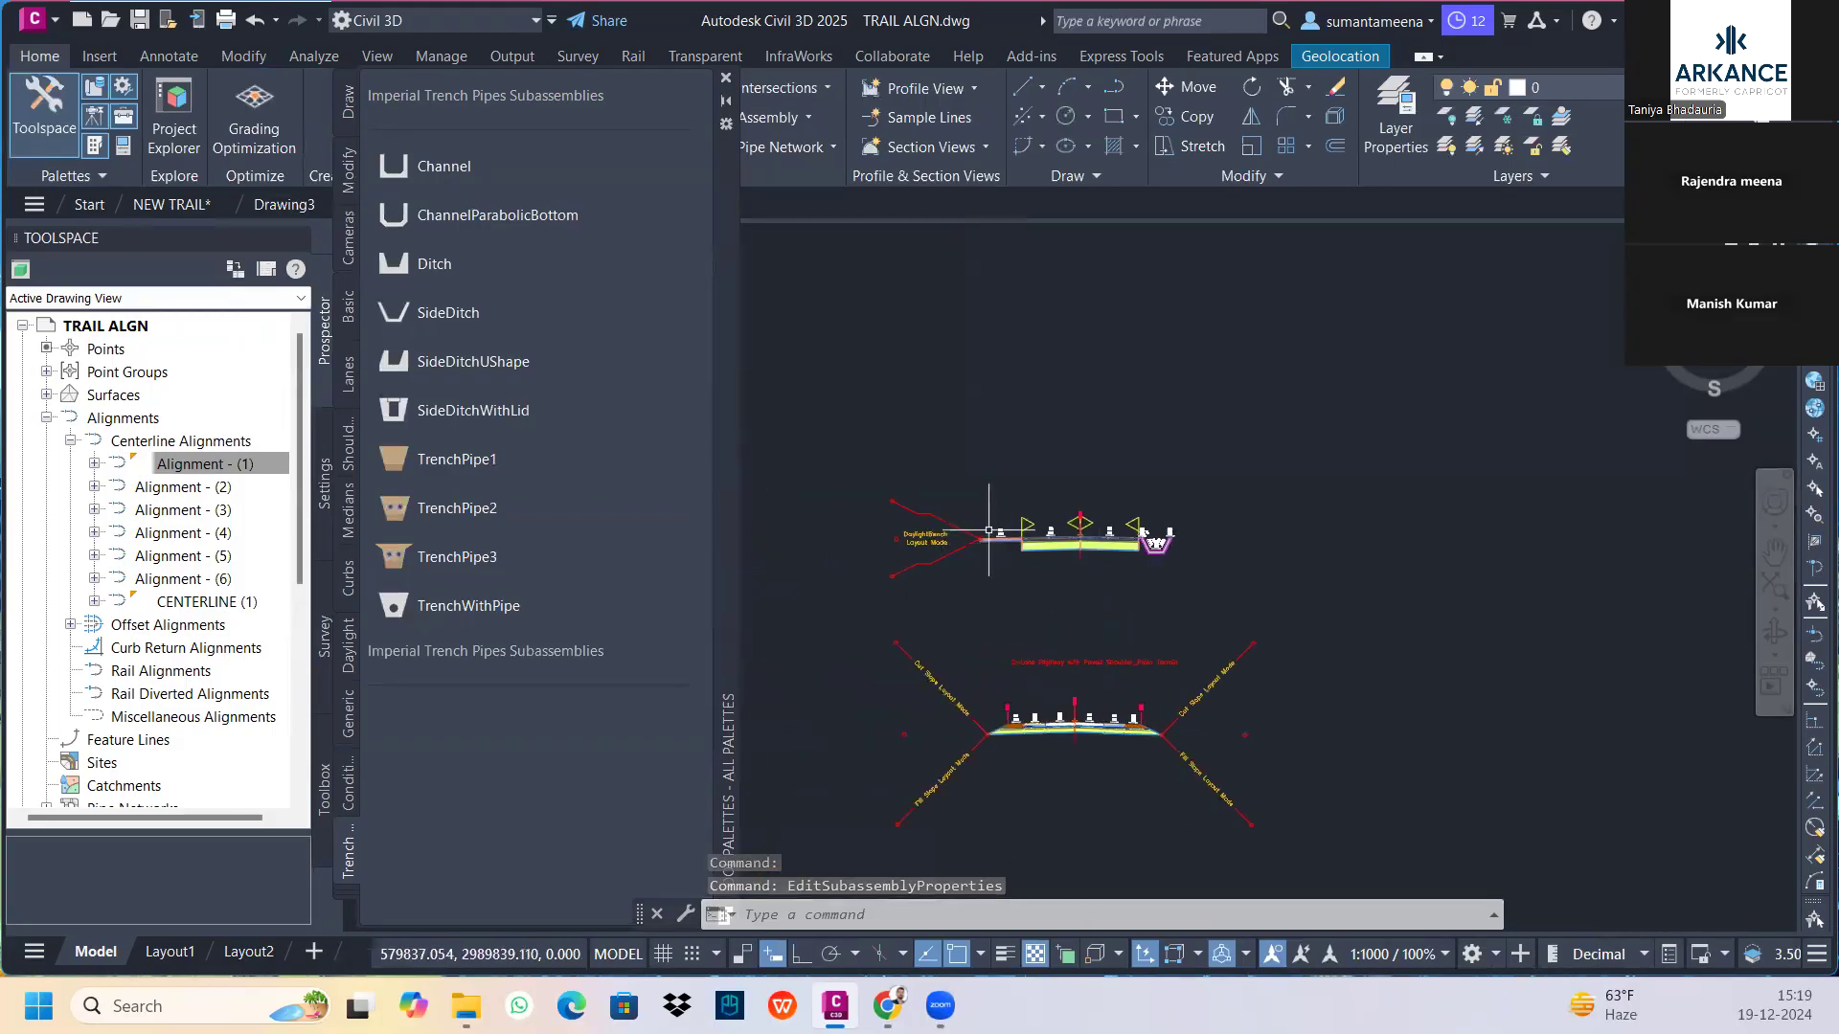
pyautogui.scroll(3, 990, 530)
pyautogui.click(751, 446)
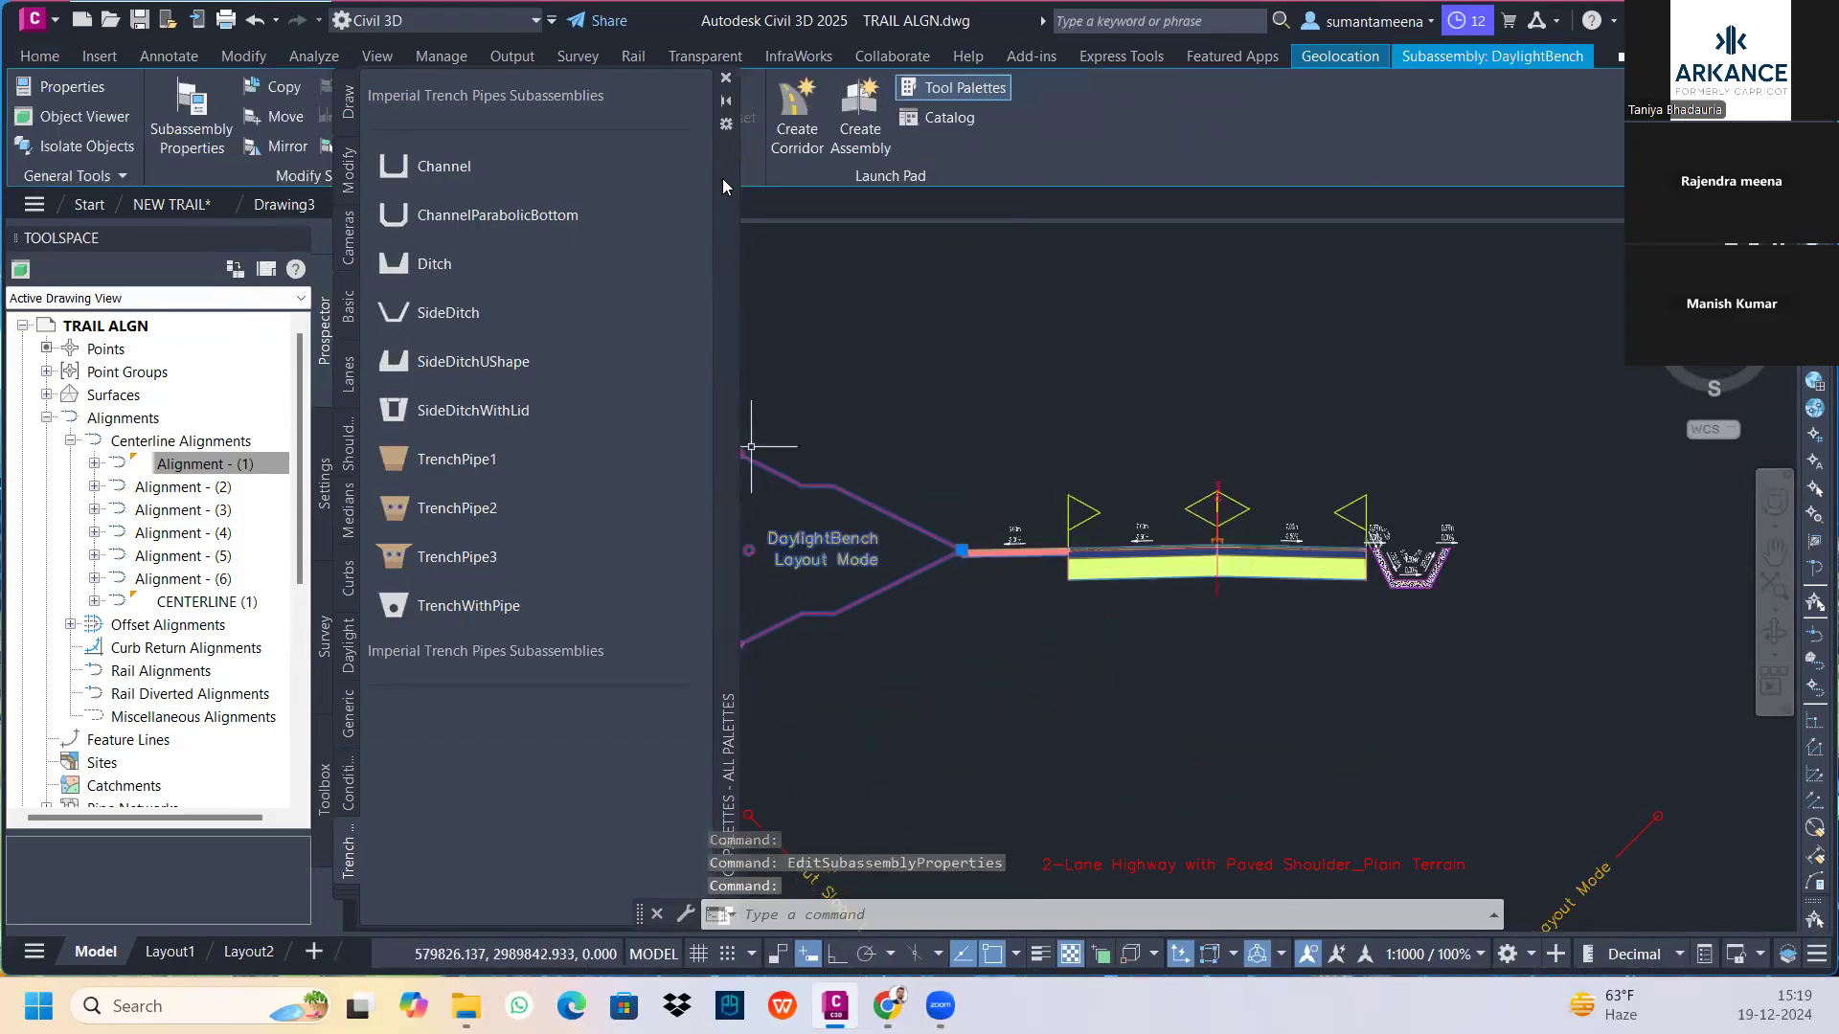
pyautogui.click(725, 79)
pyautogui.click(287, 147)
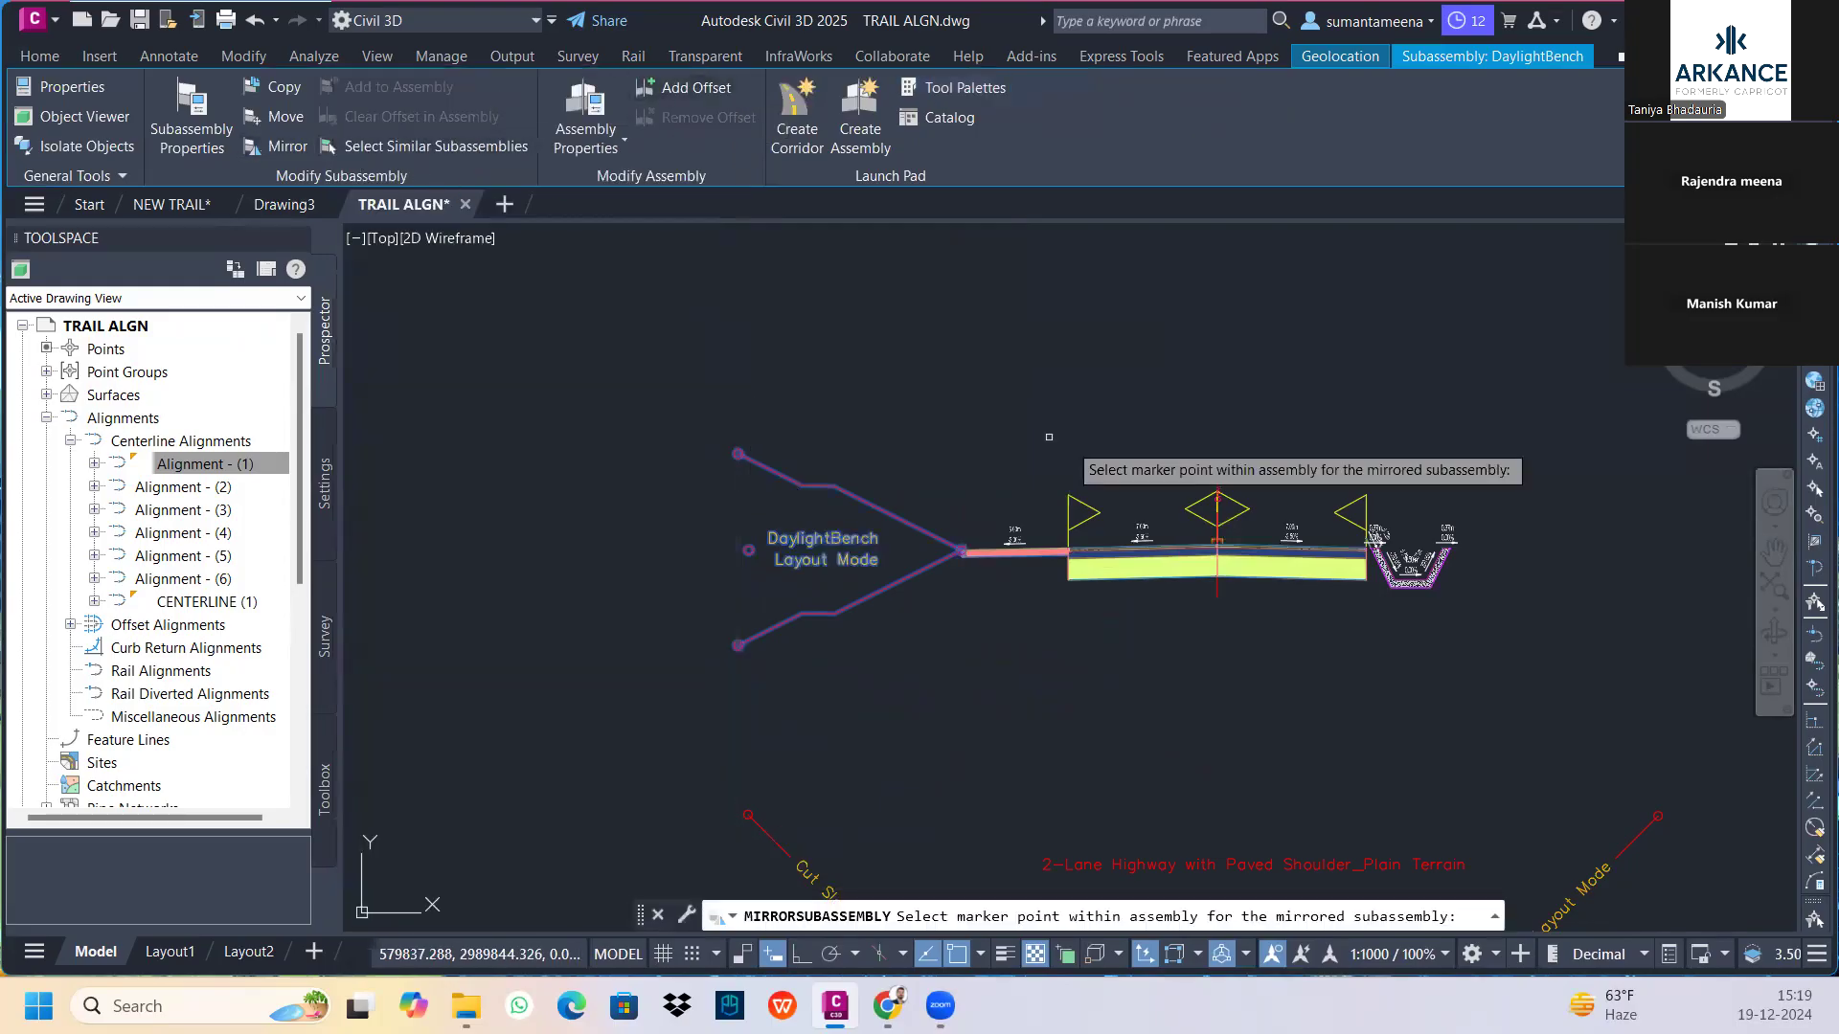
pyautogui.scroll(10, 1399, 522)
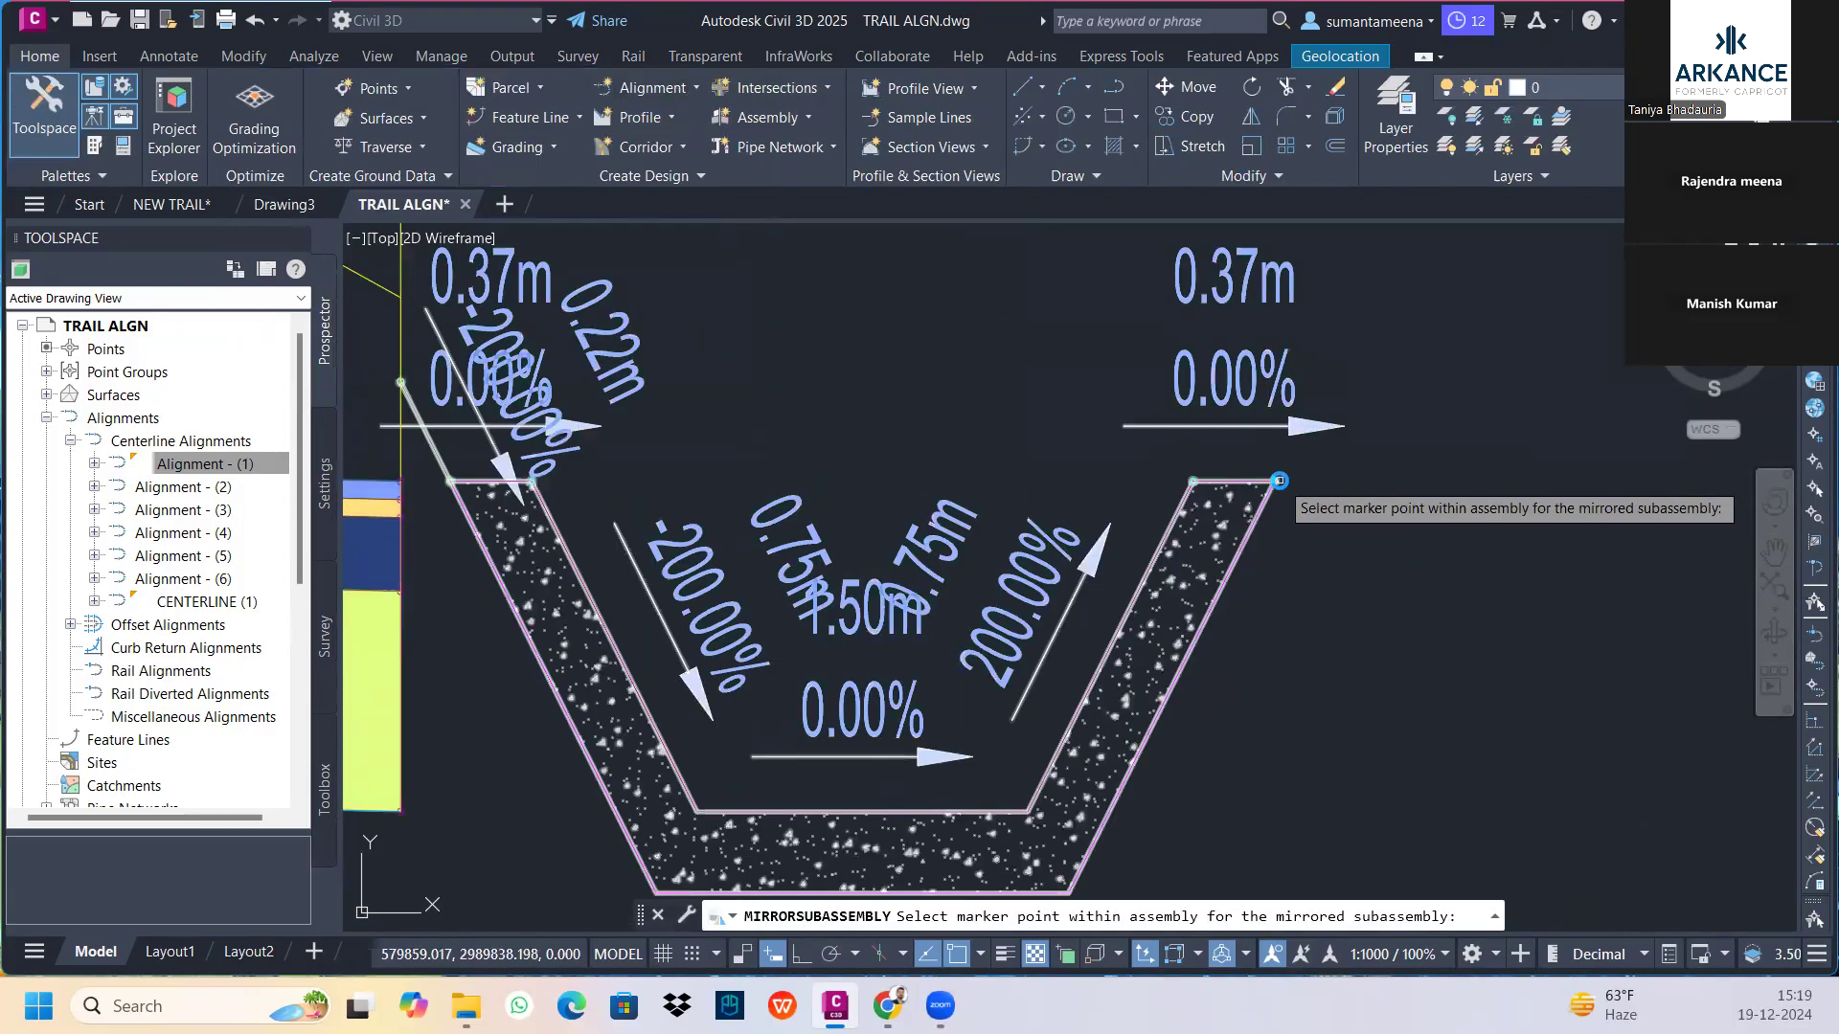
pyautogui.press('Escape')
pyautogui.scroll(-10, 1331, 632)
pyautogui.press('Escape')
# Open the parameters of the right DaylightBench subassembly and set its max cut height to 8 m
pyautogui.click(1373, 607)
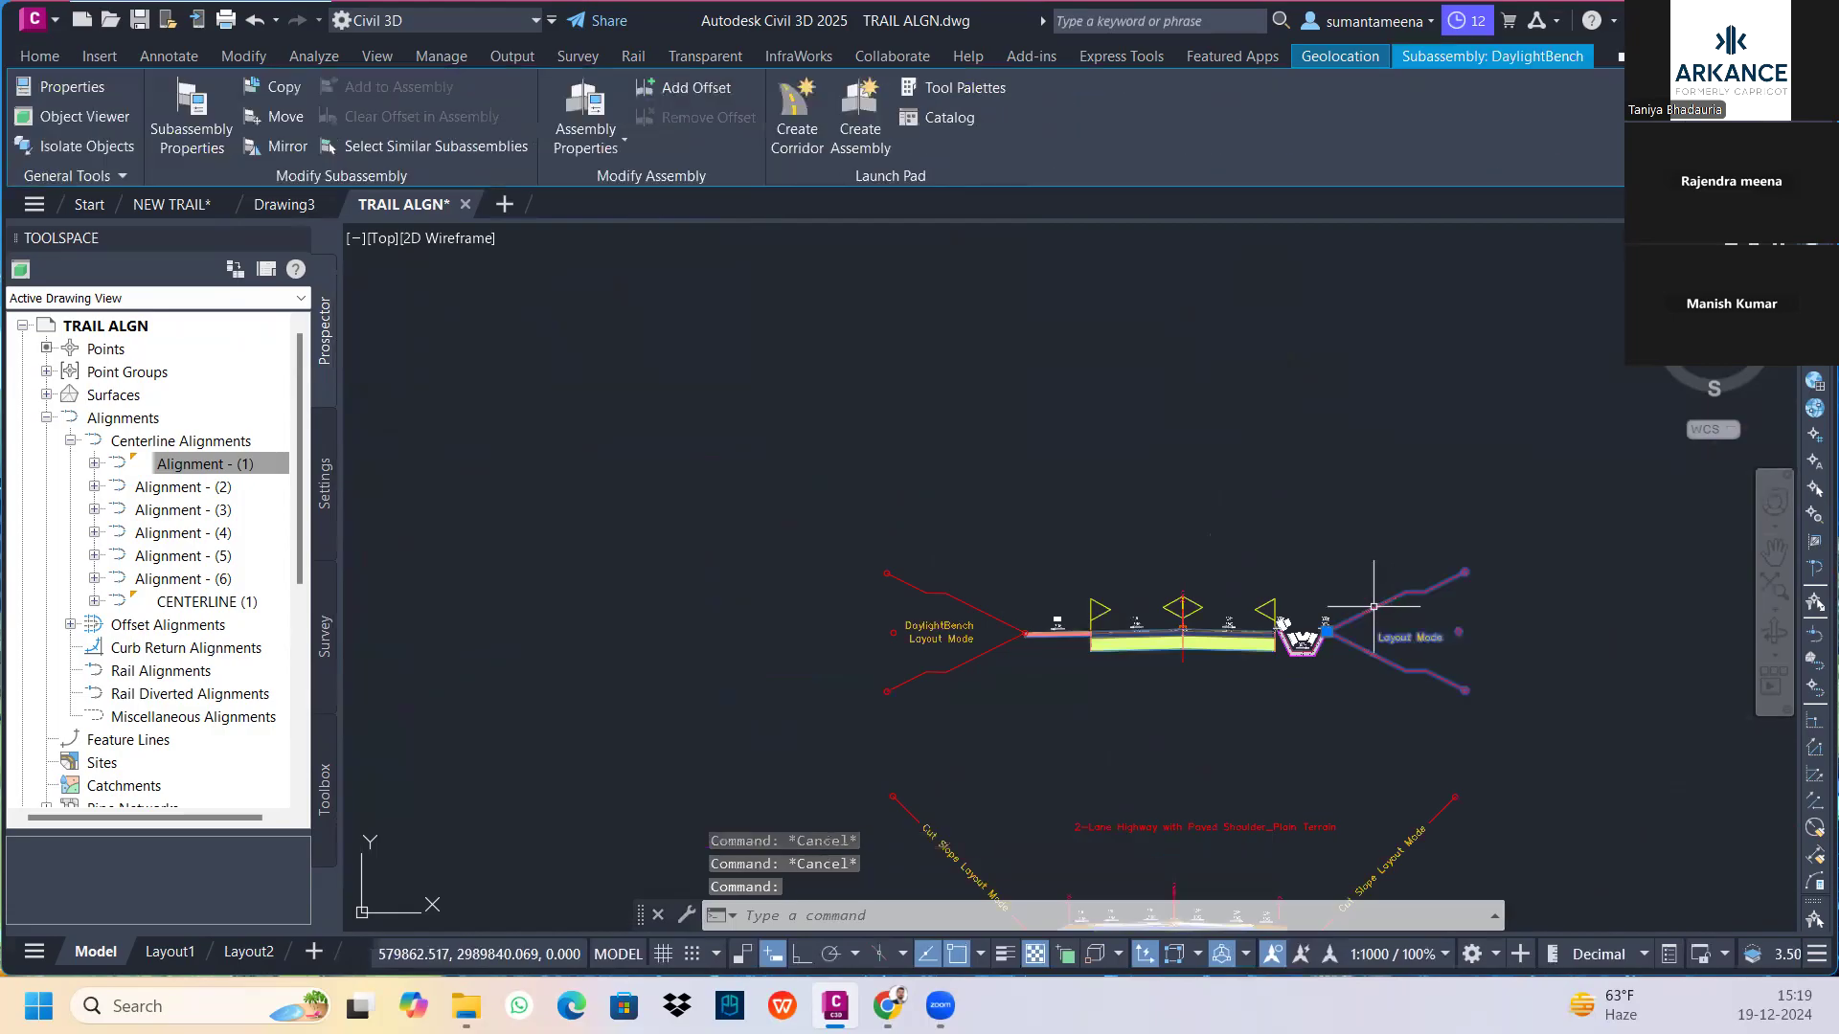
pyautogui.rightClick(1373, 606)
pyautogui.click(1420, 653)
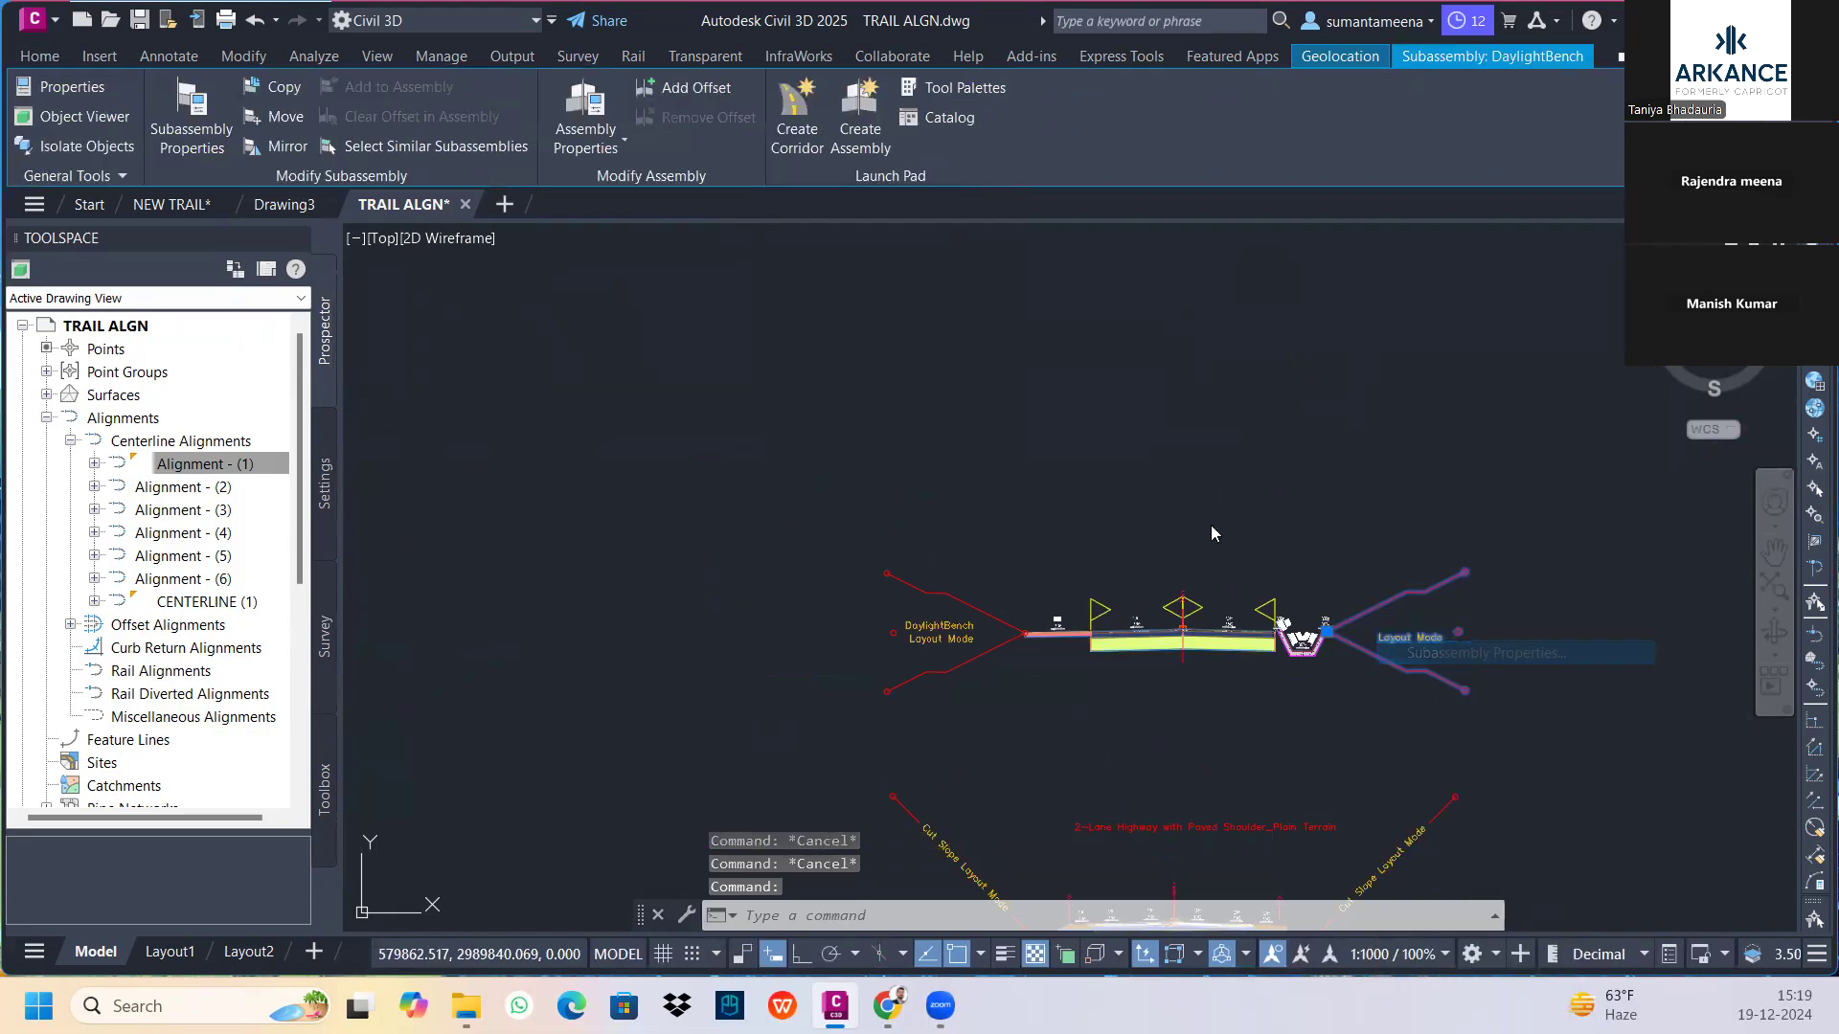
pyautogui.click(337, 224)
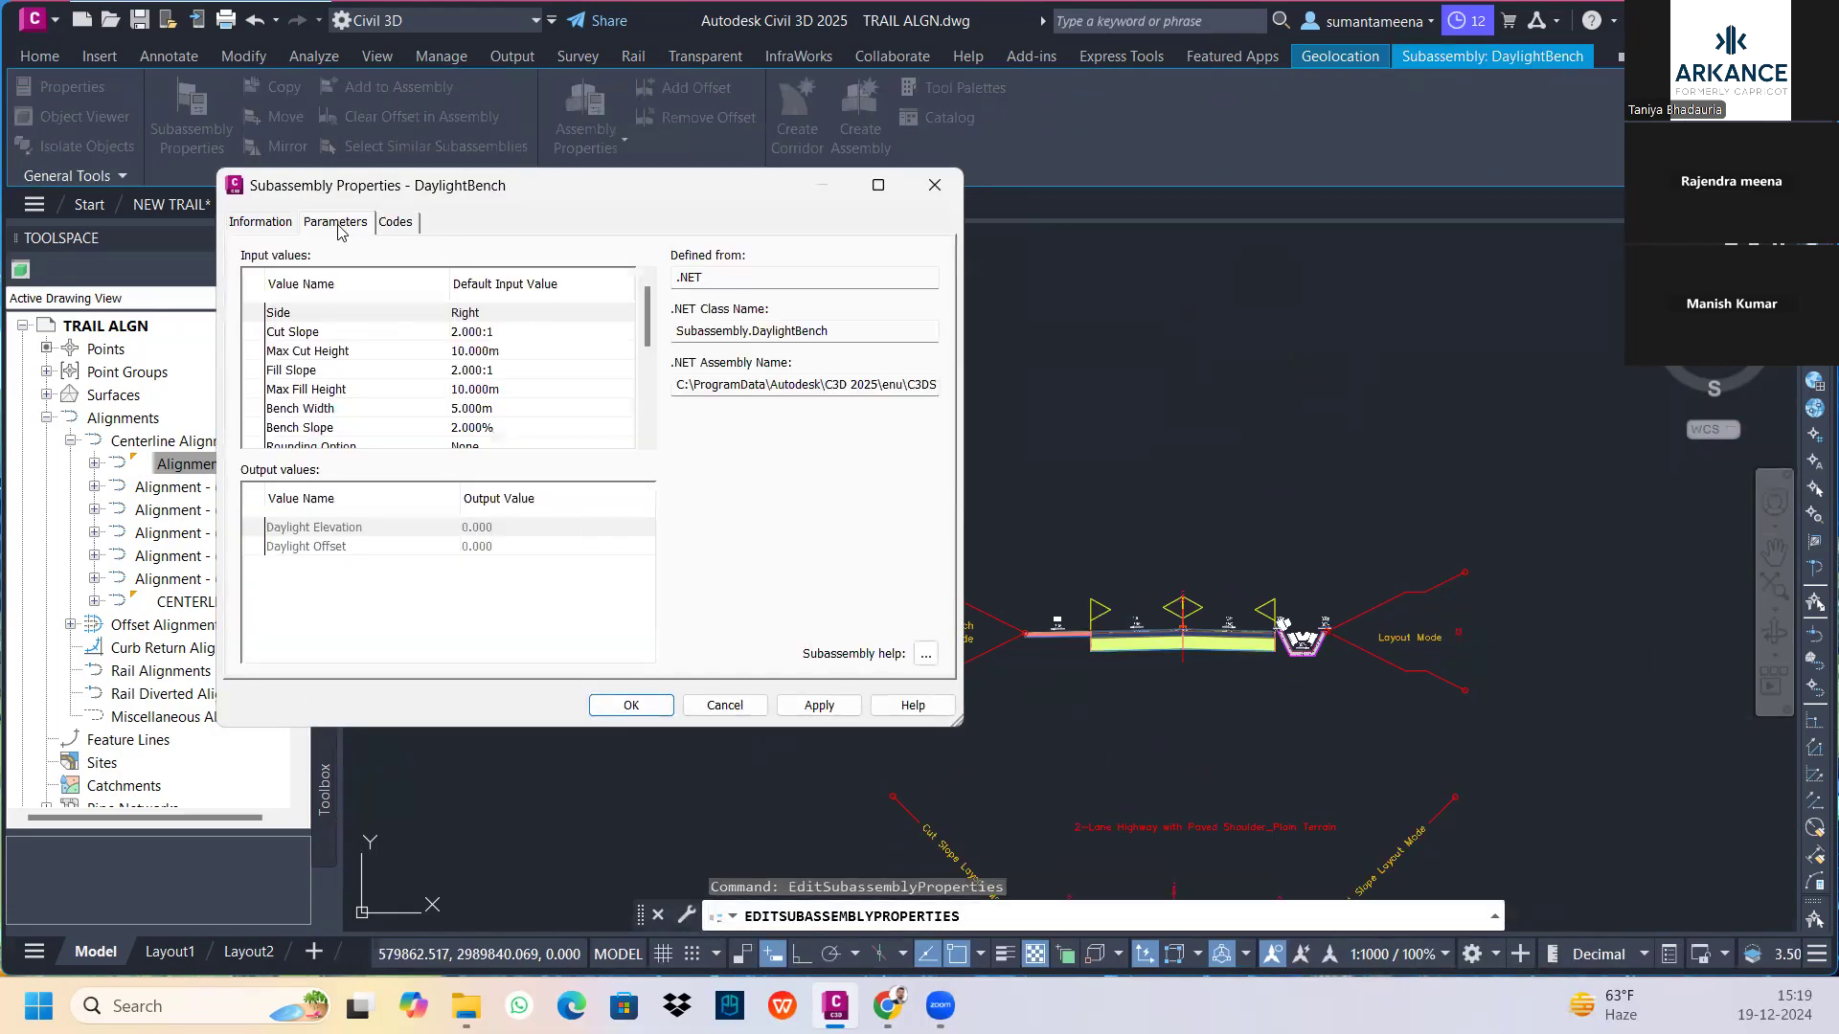
pyautogui.click(491, 337)
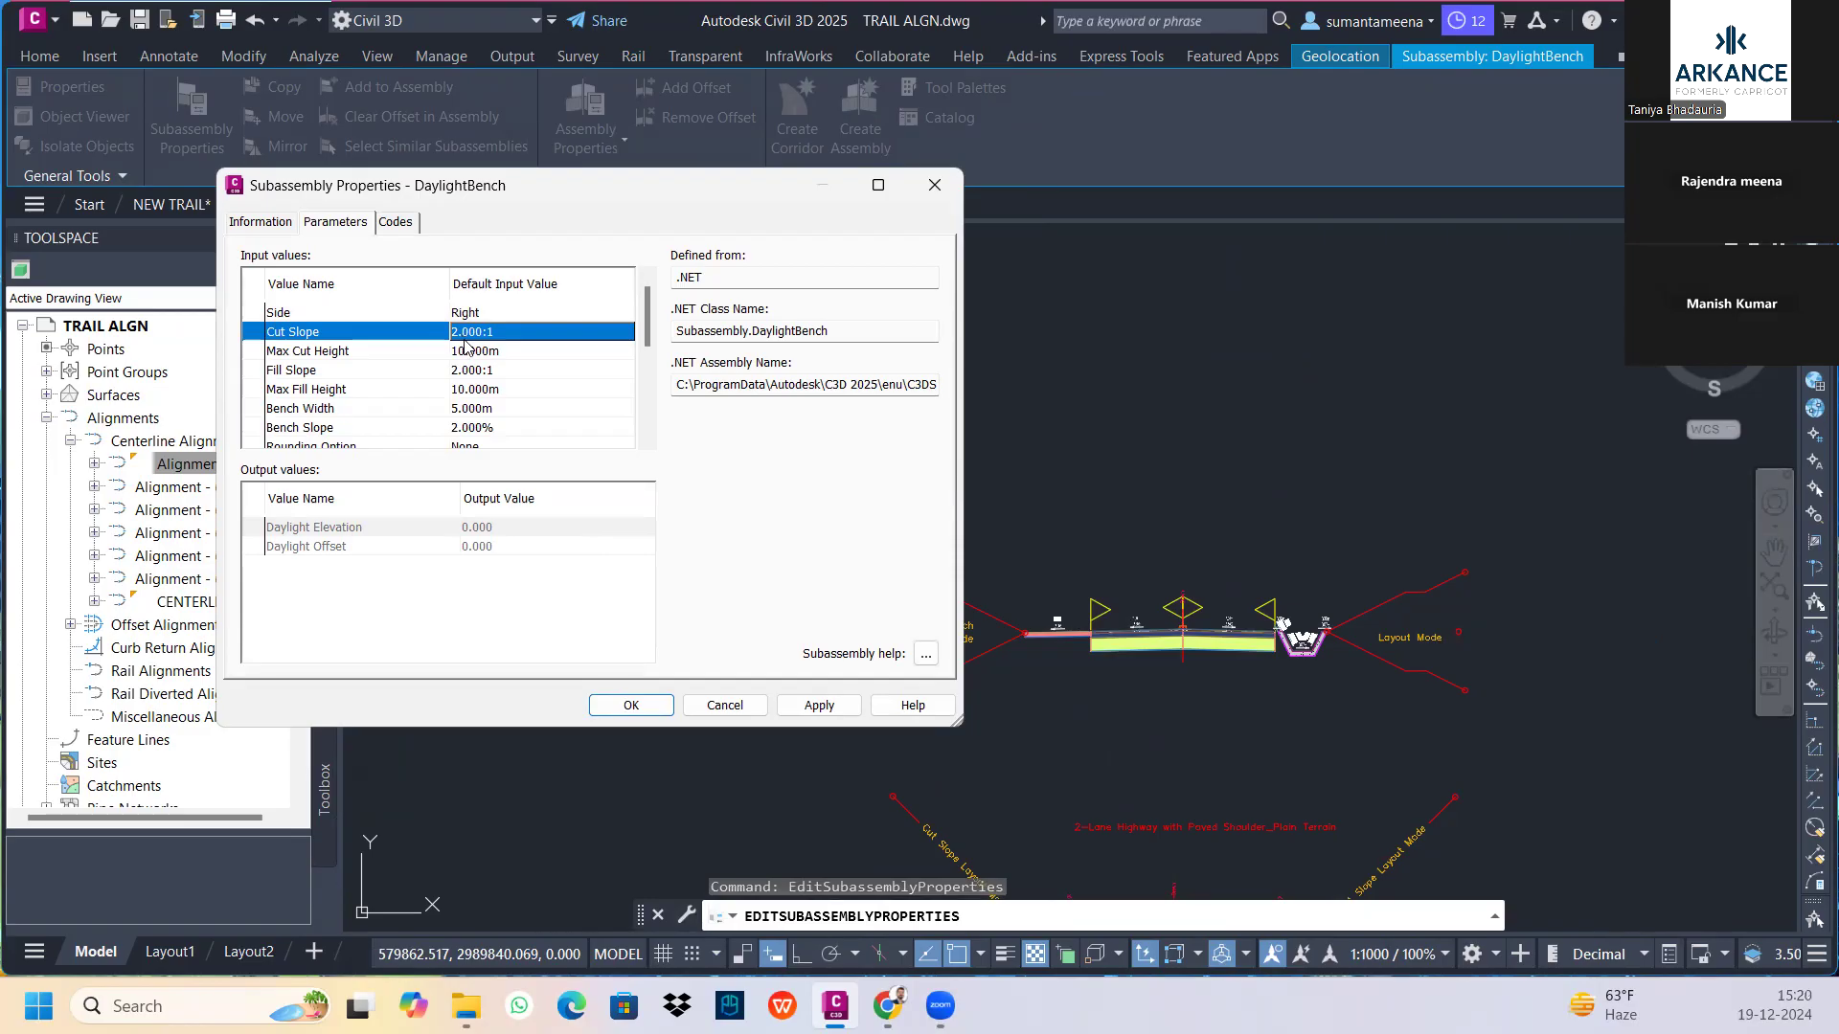
pyautogui.click(468, 351)
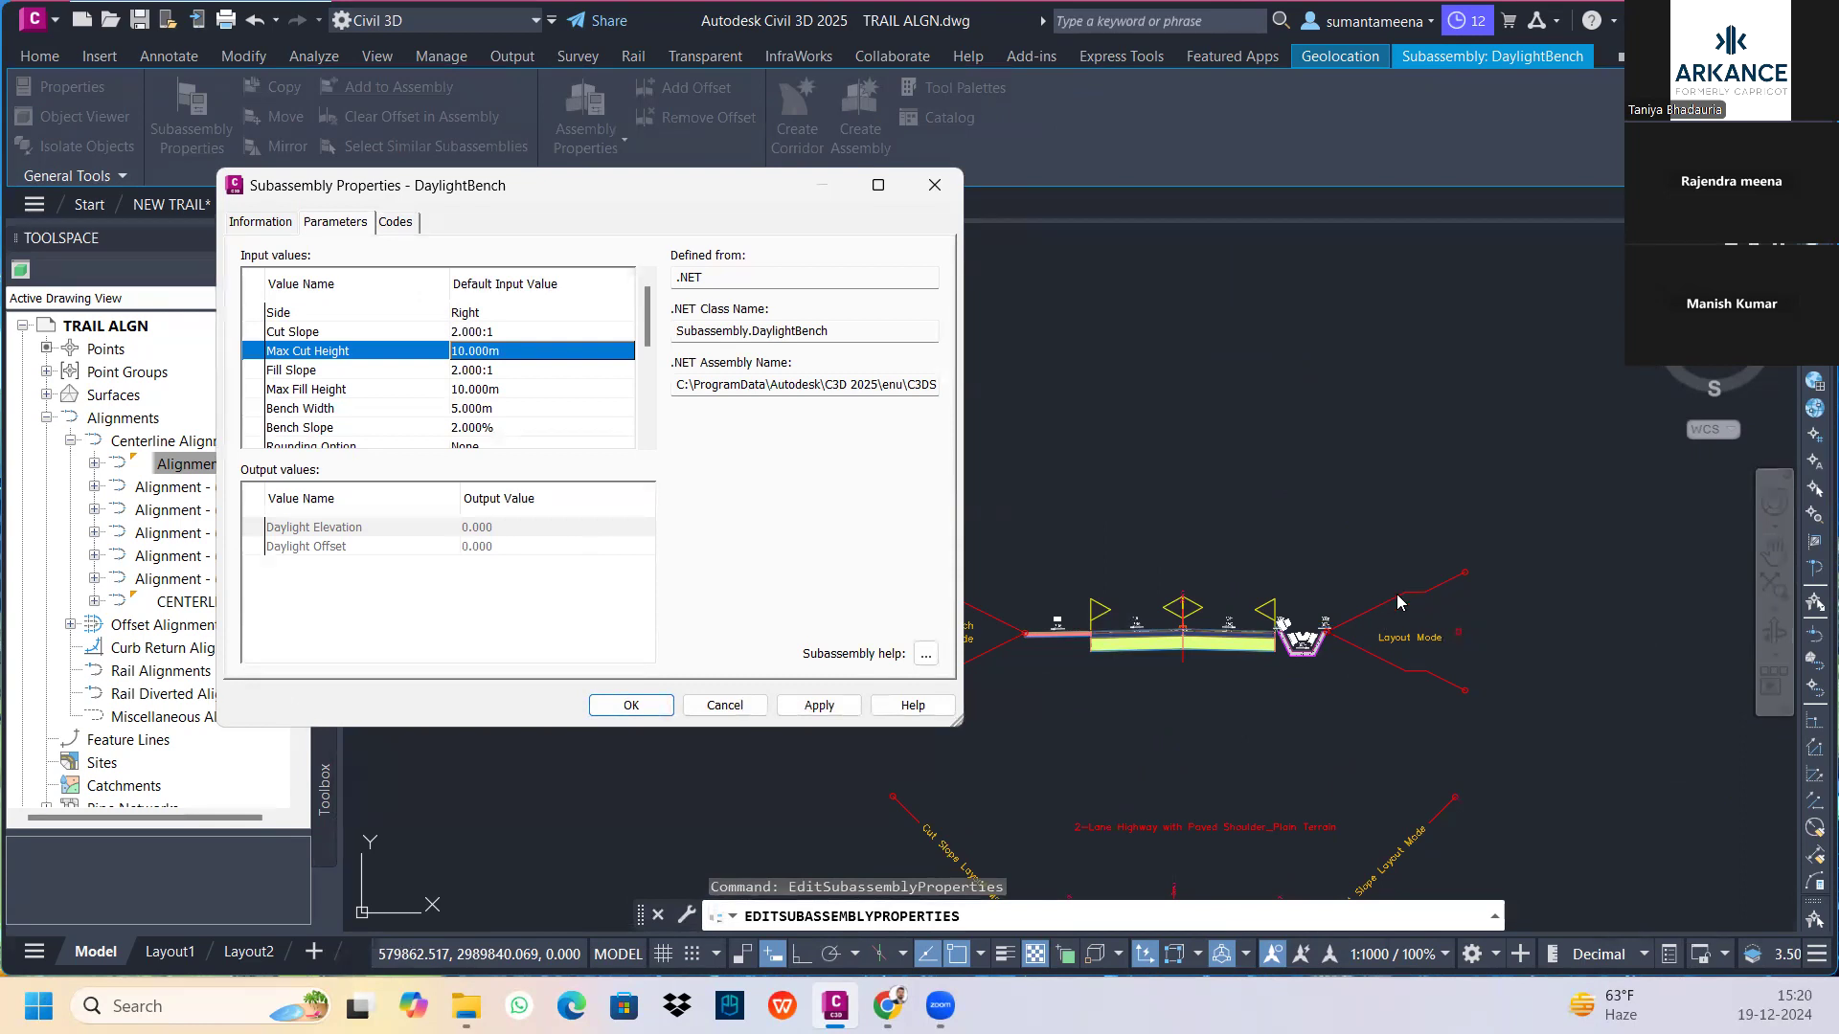
pyautogui.click(497, 350)
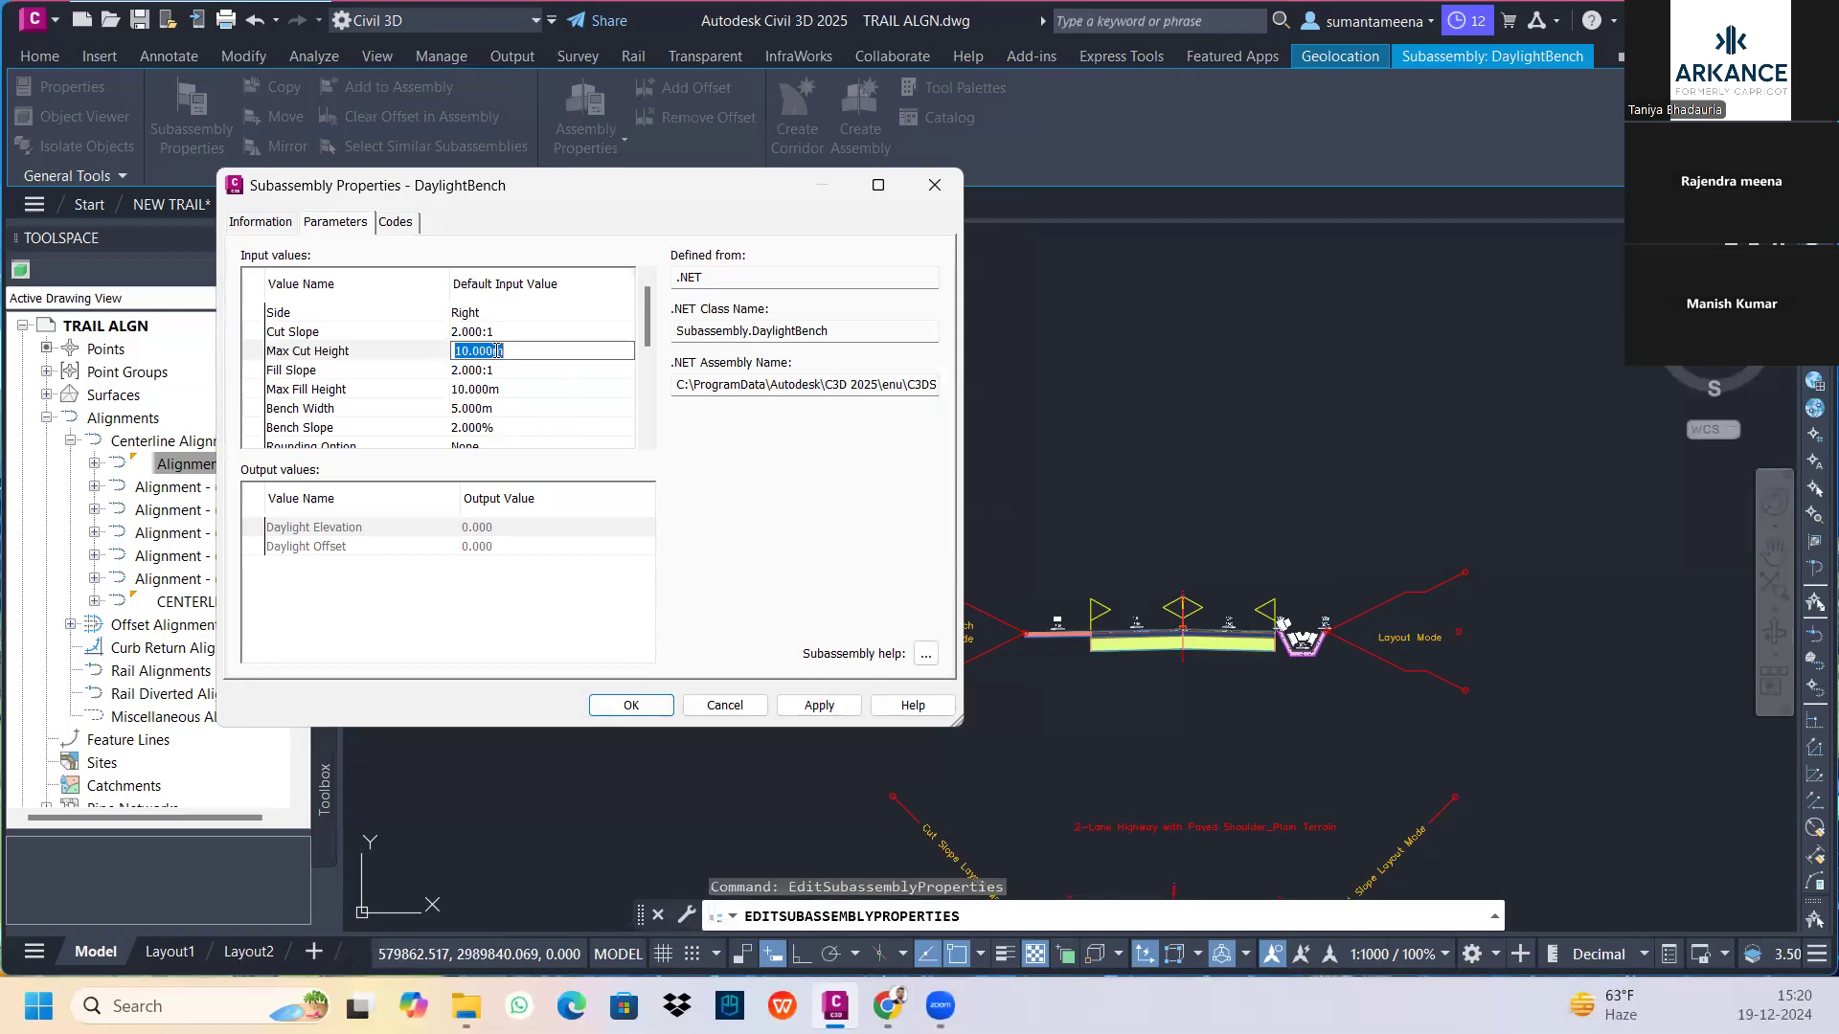
pyautogui.write('8')
pyautogui.press('Return')
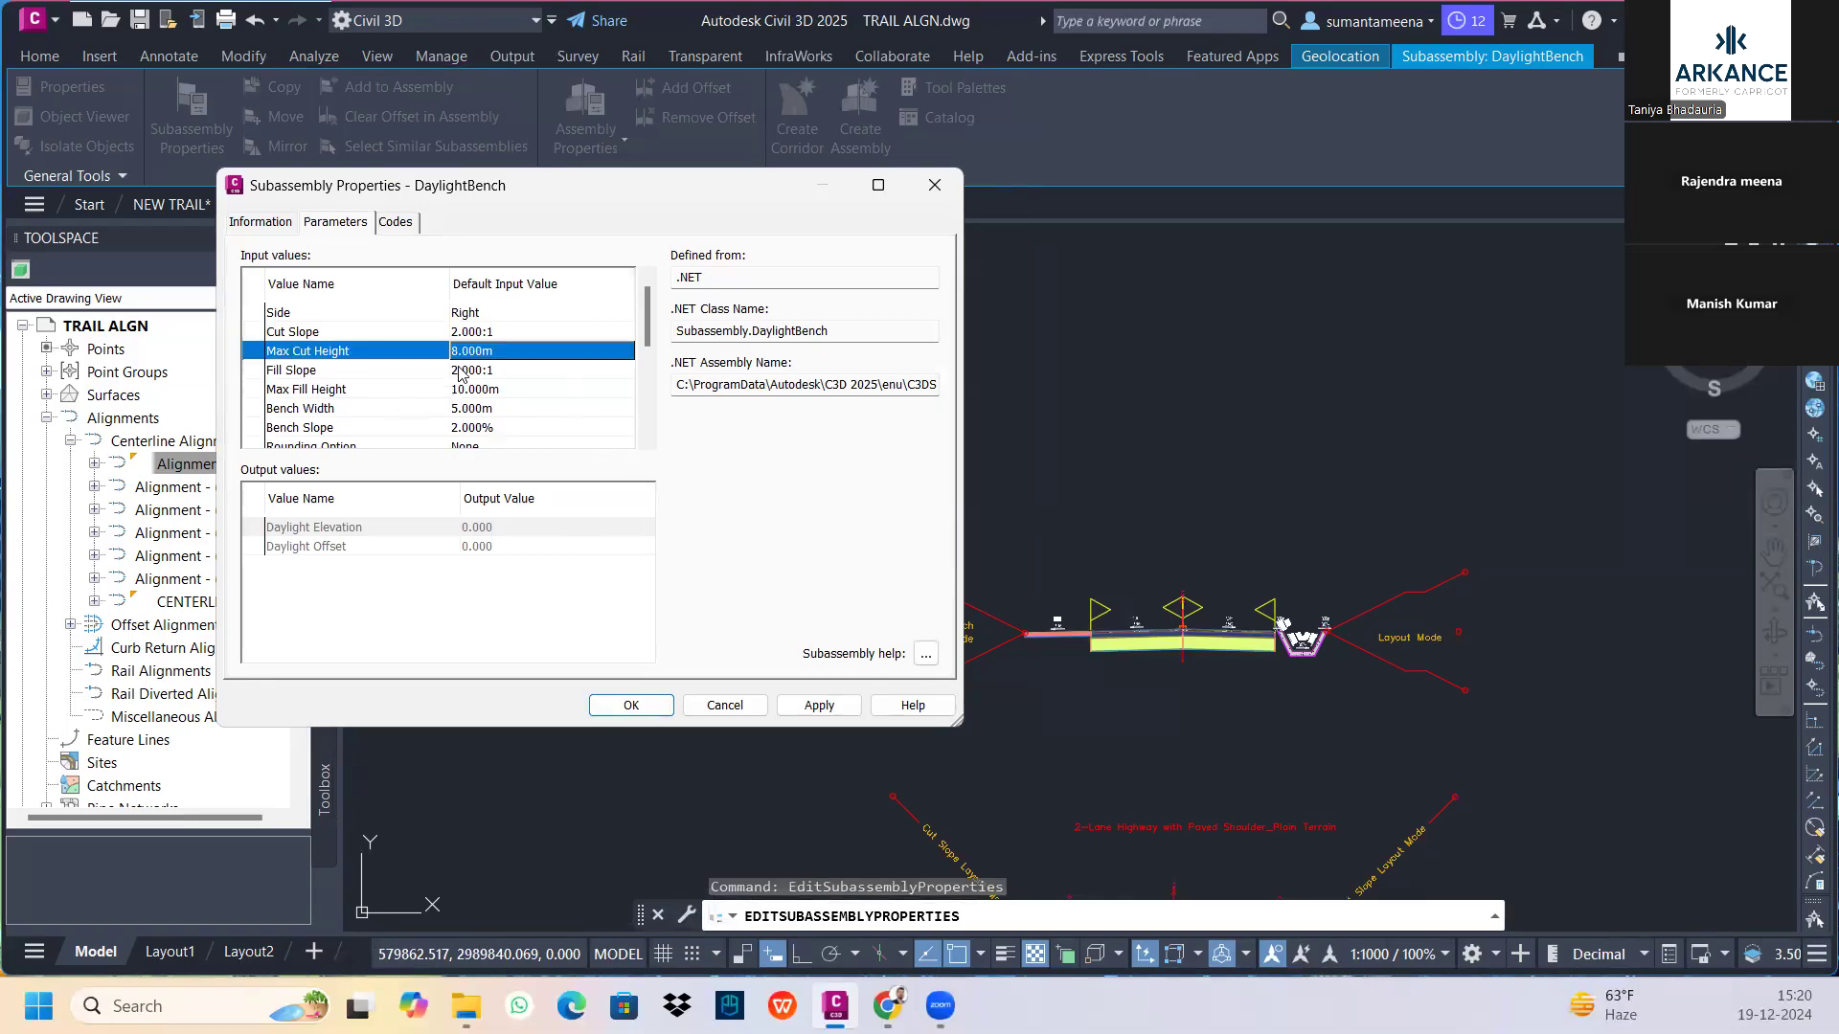
# Set the bench width of the right DaylightBench subassembly to 3 m and apply the changes
pyautogui.click(495, 409)
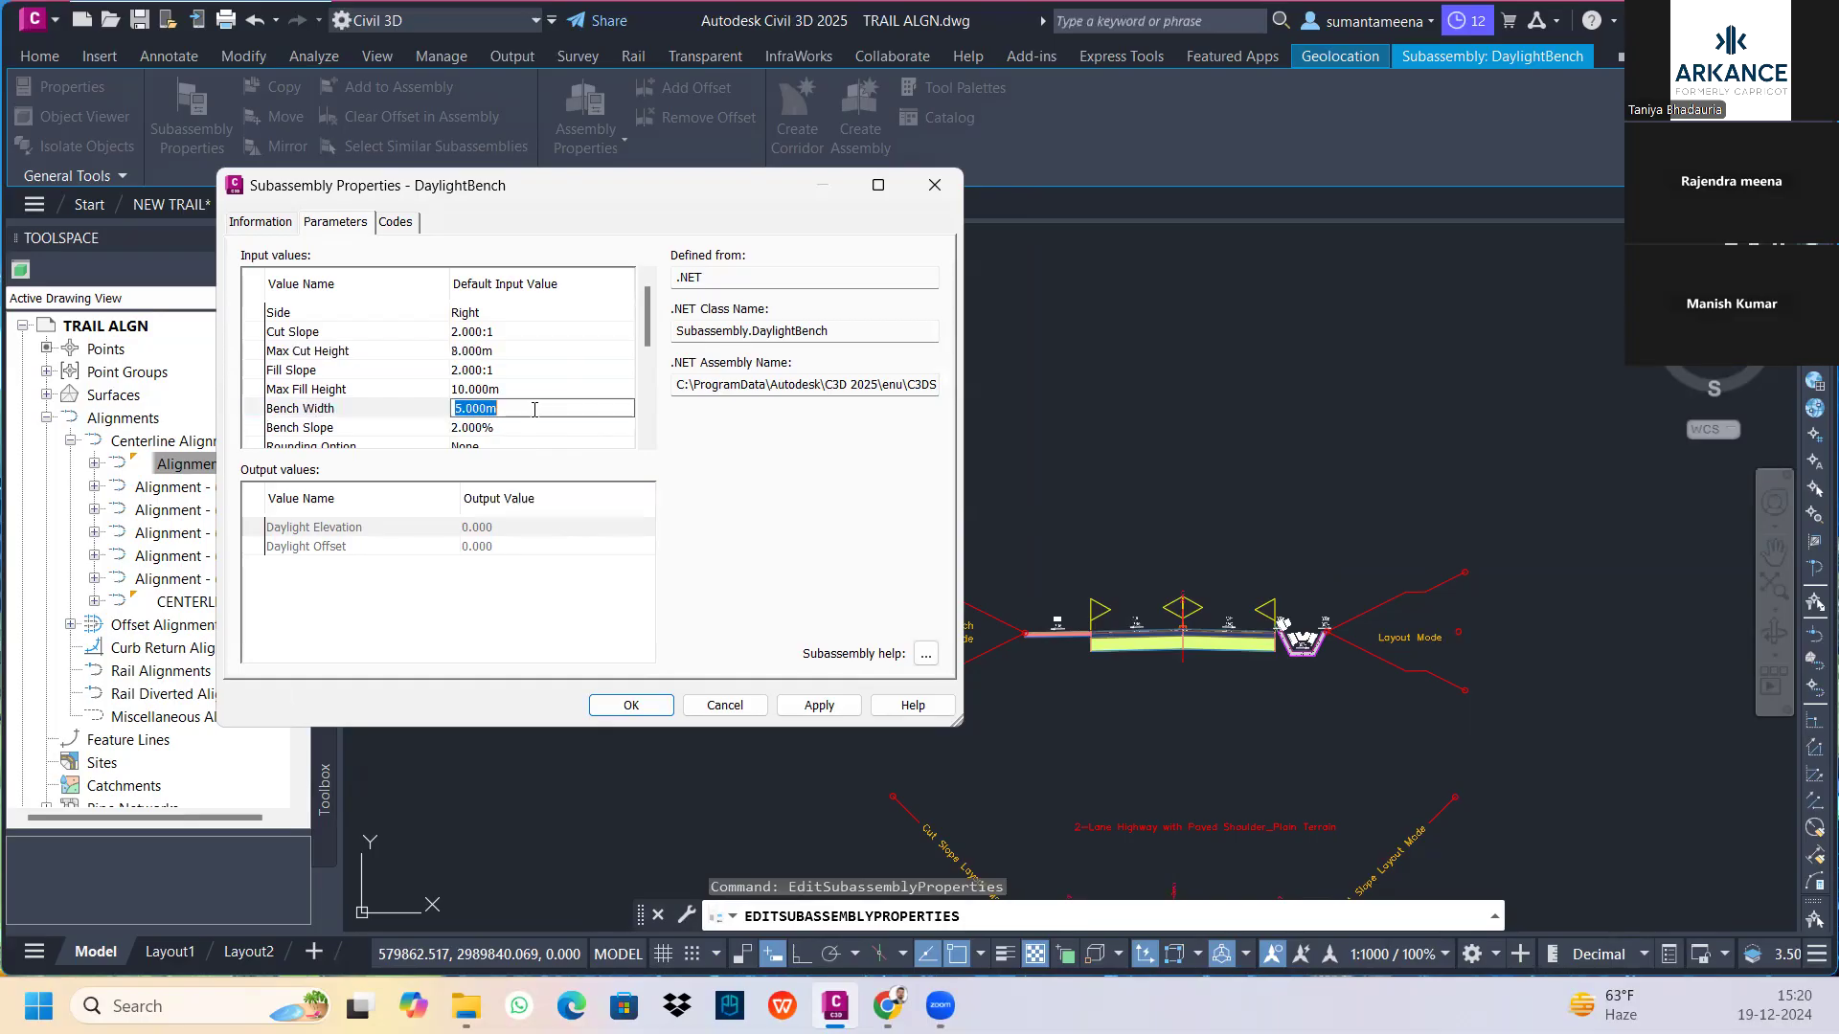
pyautogui.write('3')
pyautogui.press('Return')
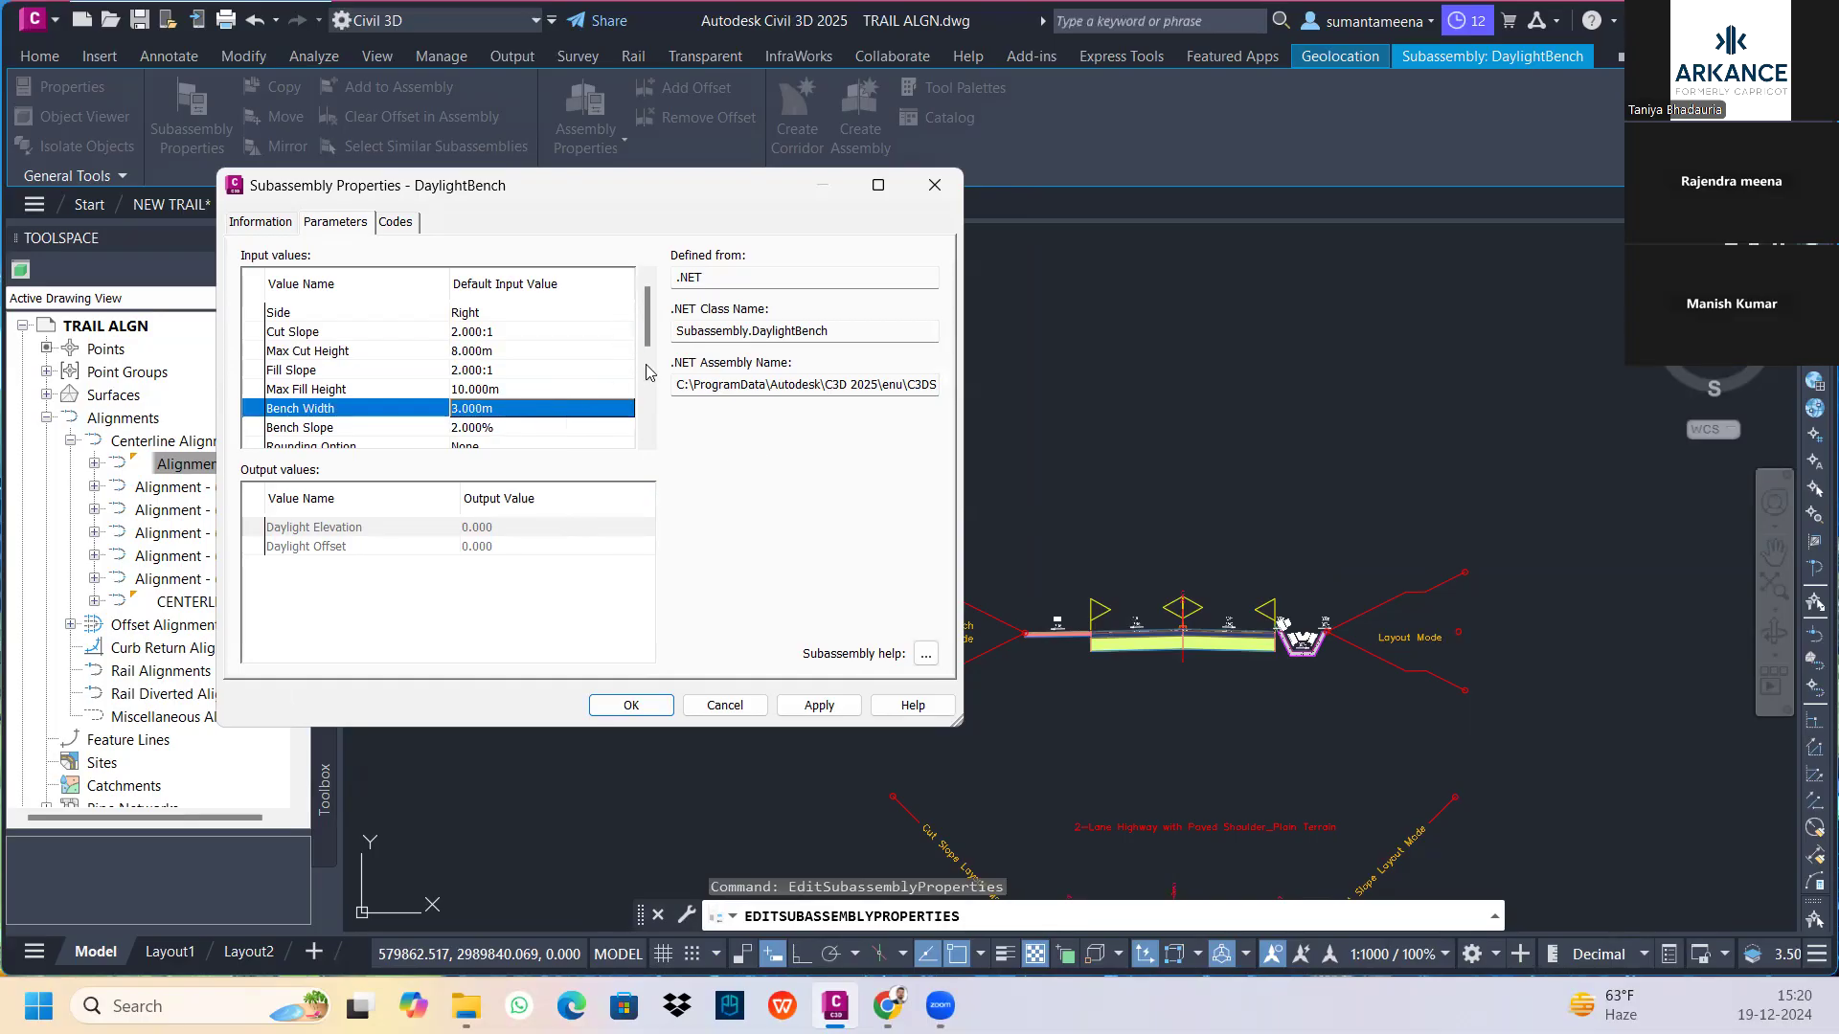
pyautogui.press('Down')
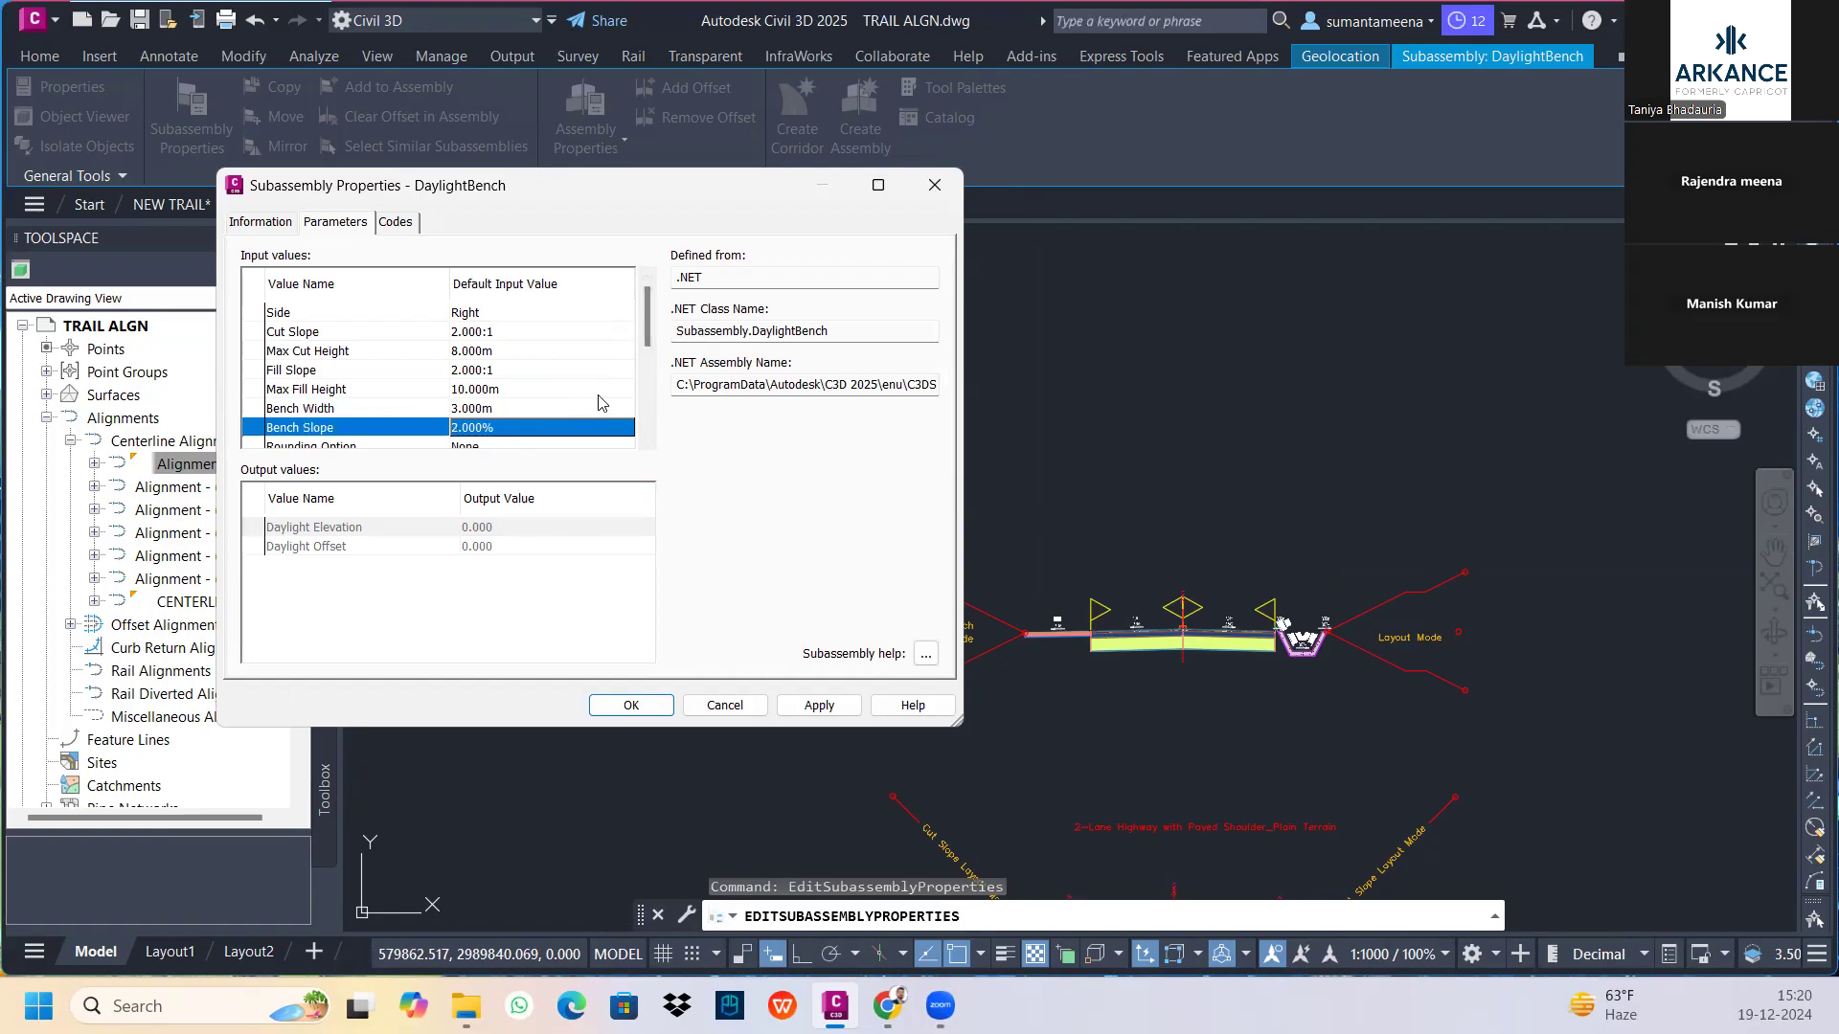
pyautogui.moveTo(649, 334)
pyautogui.mouseDown()
pyautogui.moveTo(646, 412)
pyautogui.moveTo(638, 362)
pyautogui.mouseUp()
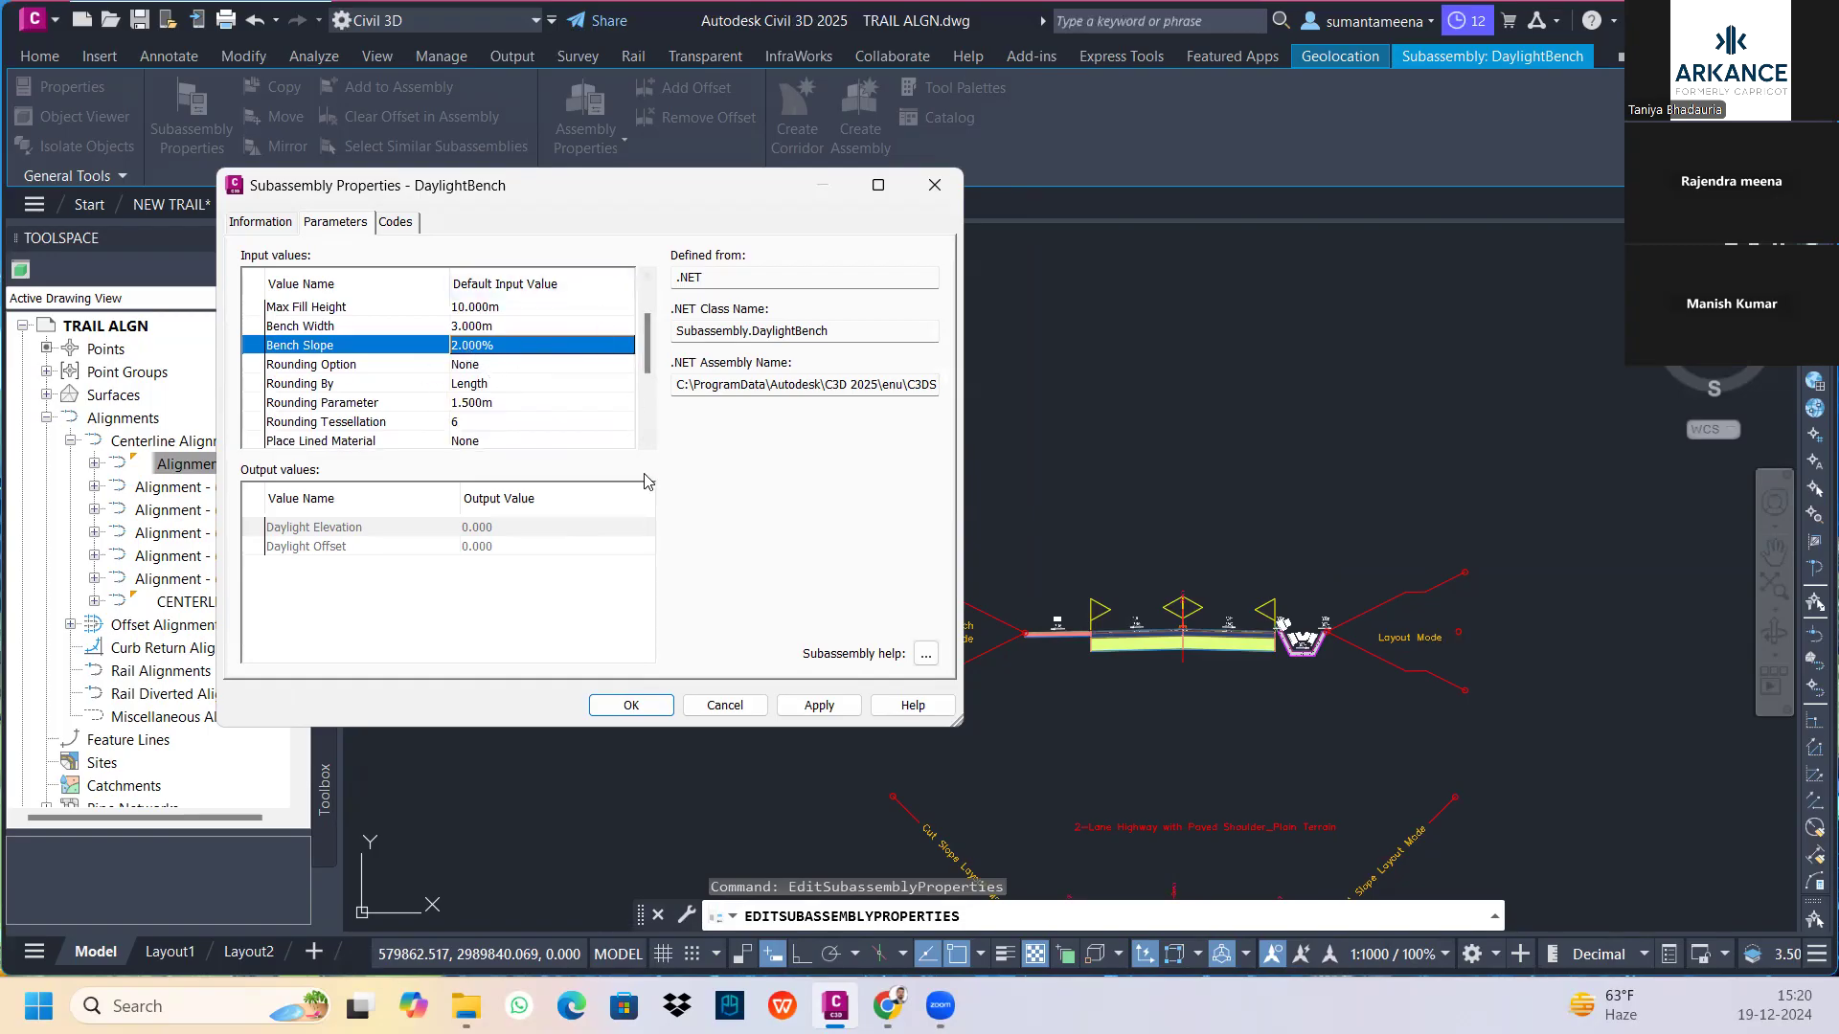
pyautogui.click(819, 704)
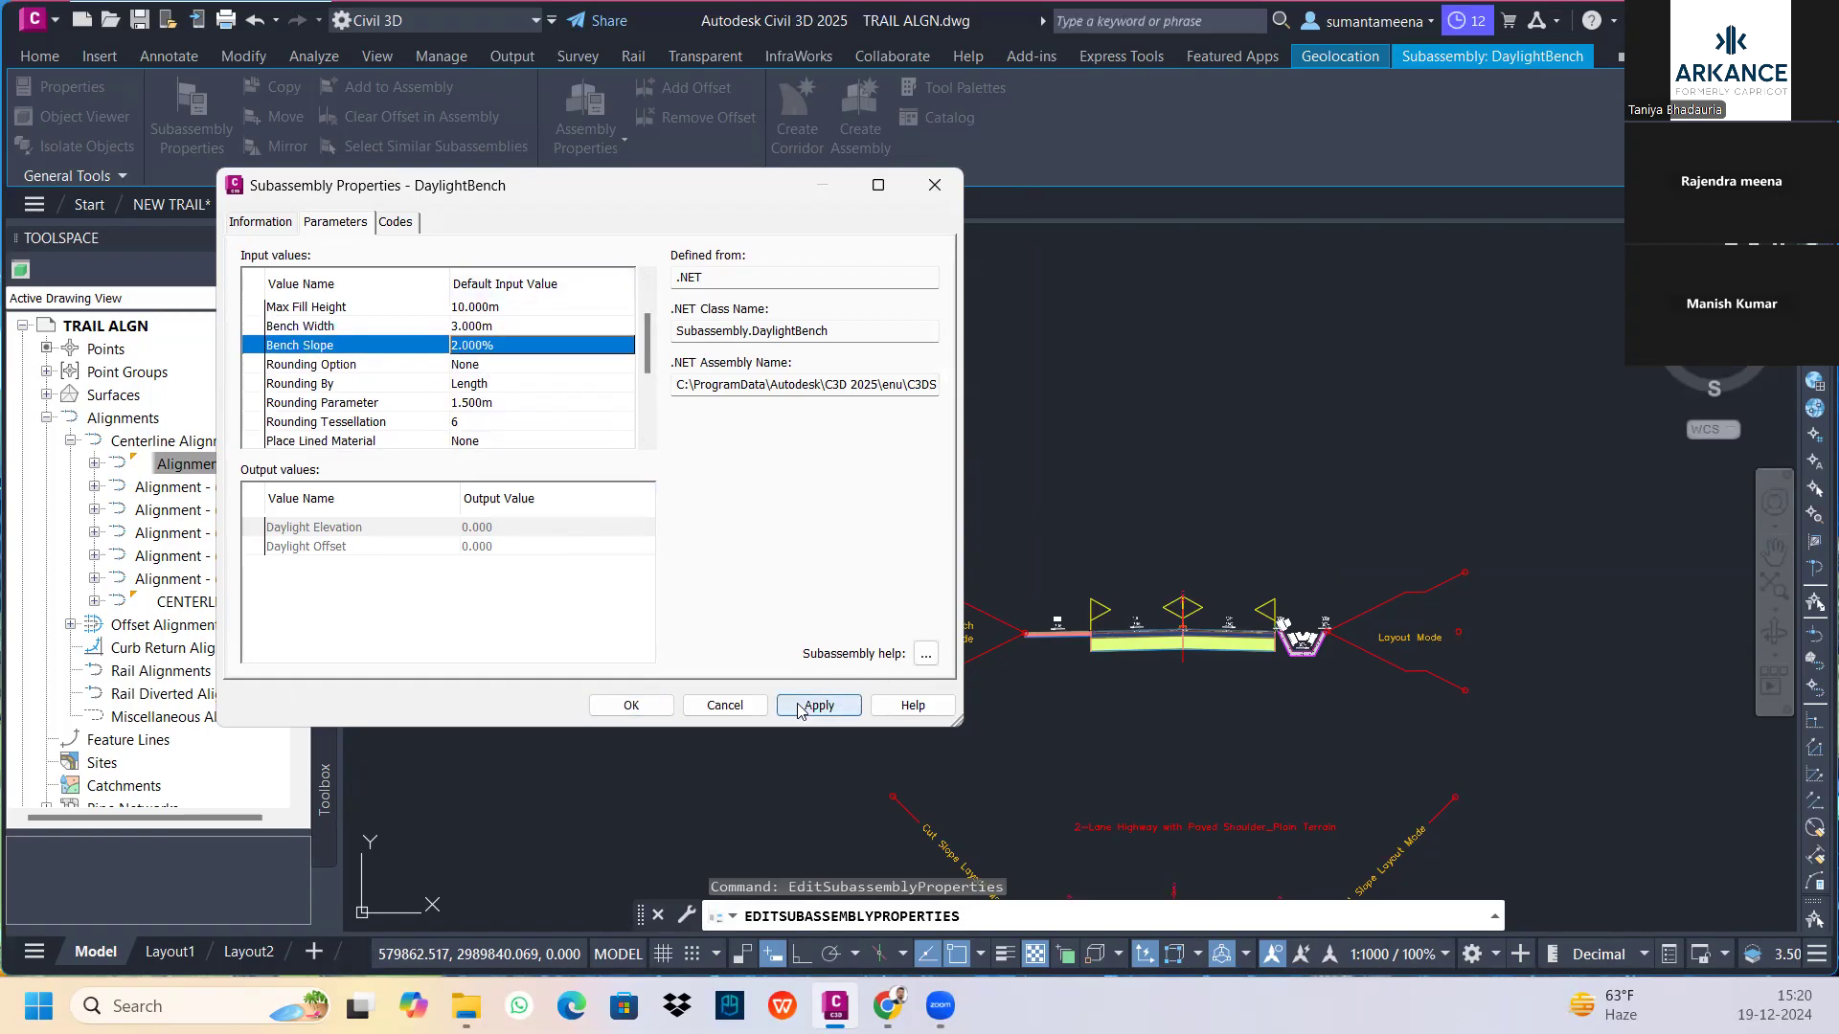
pyautogui.click(631, 705)
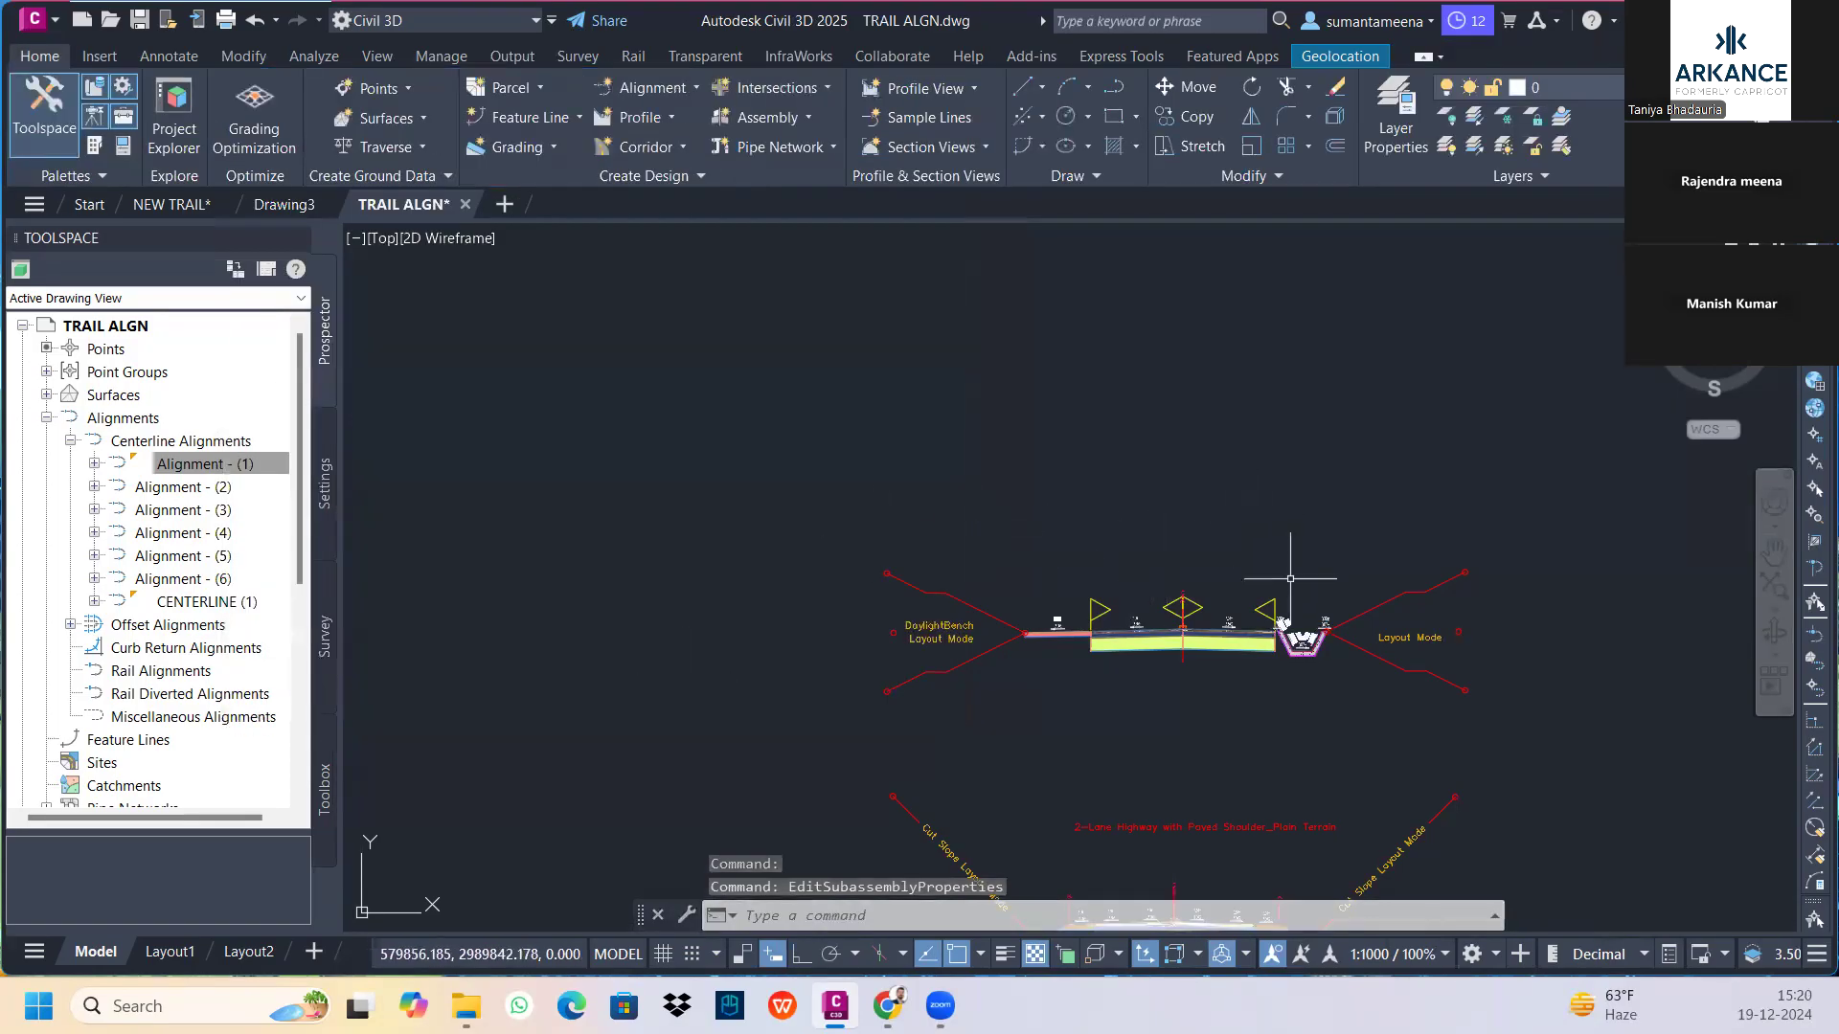
# Locate Alignment - (1) in the plan and examine its end with the offset lines and station labels
pyautogui.scroll(-5, 1188, 585)
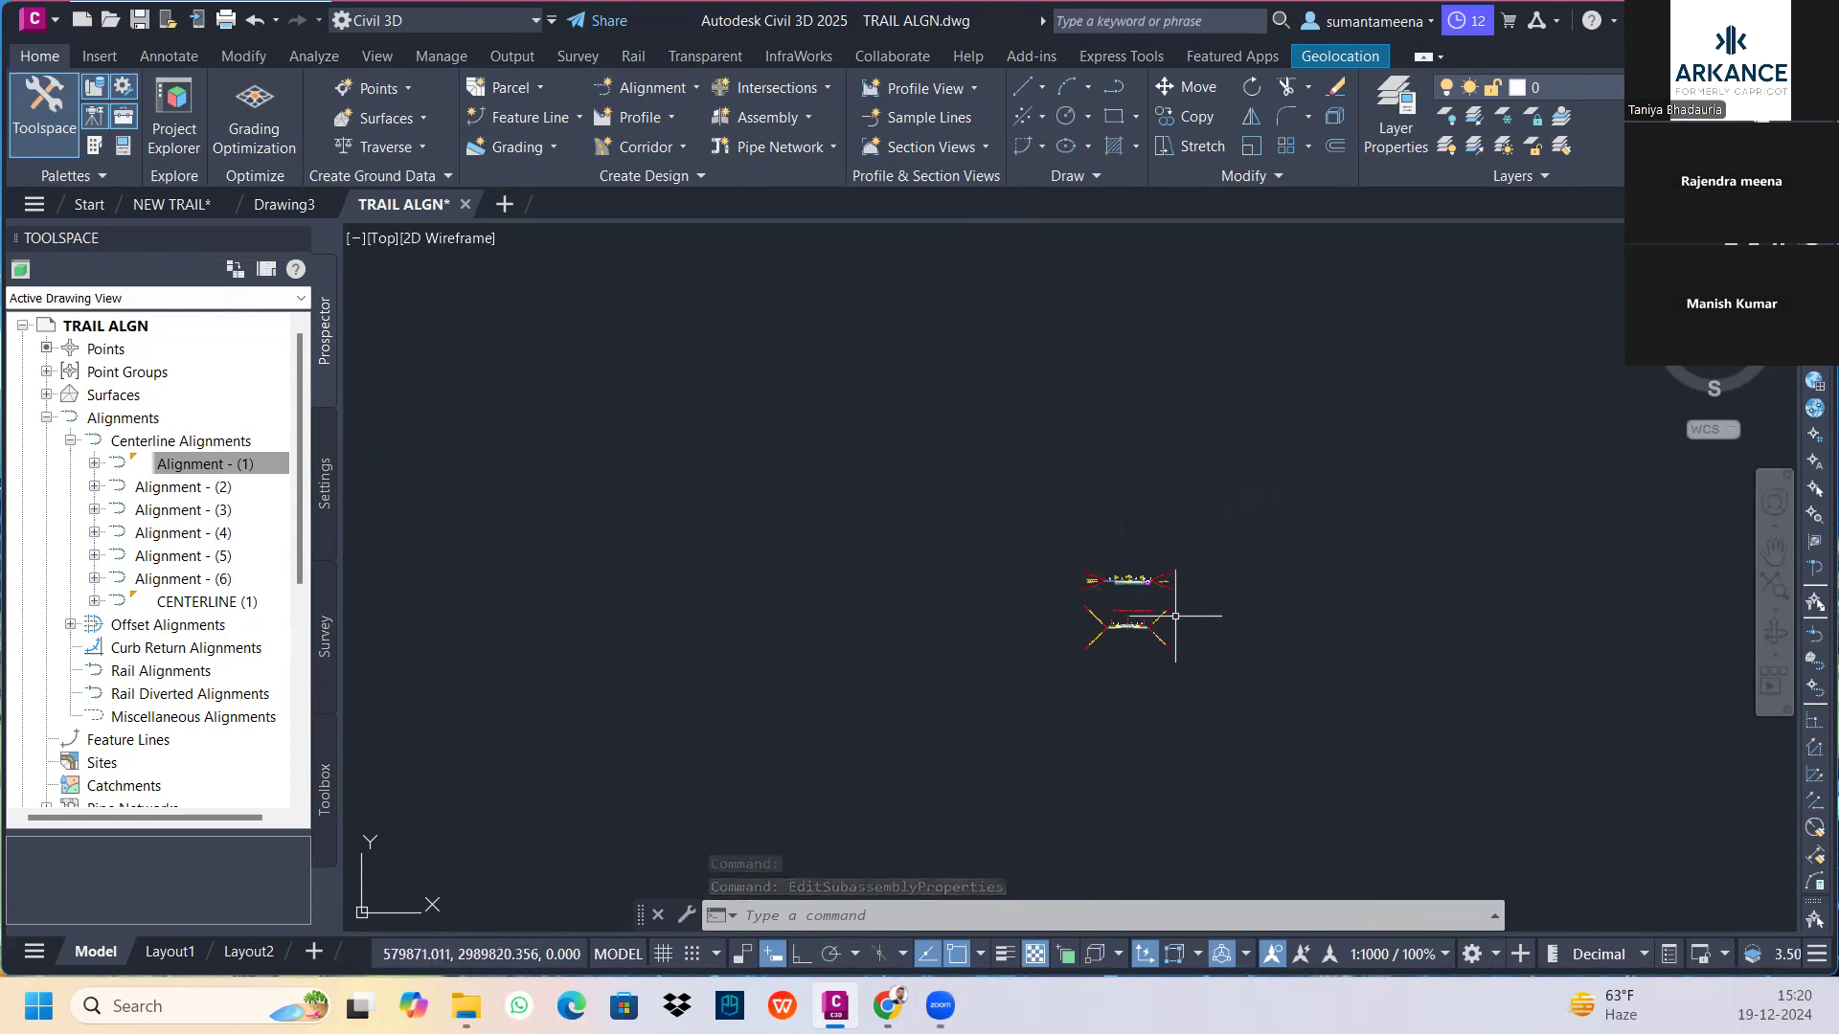
pyautogui.scroll(1, 1140, 618)
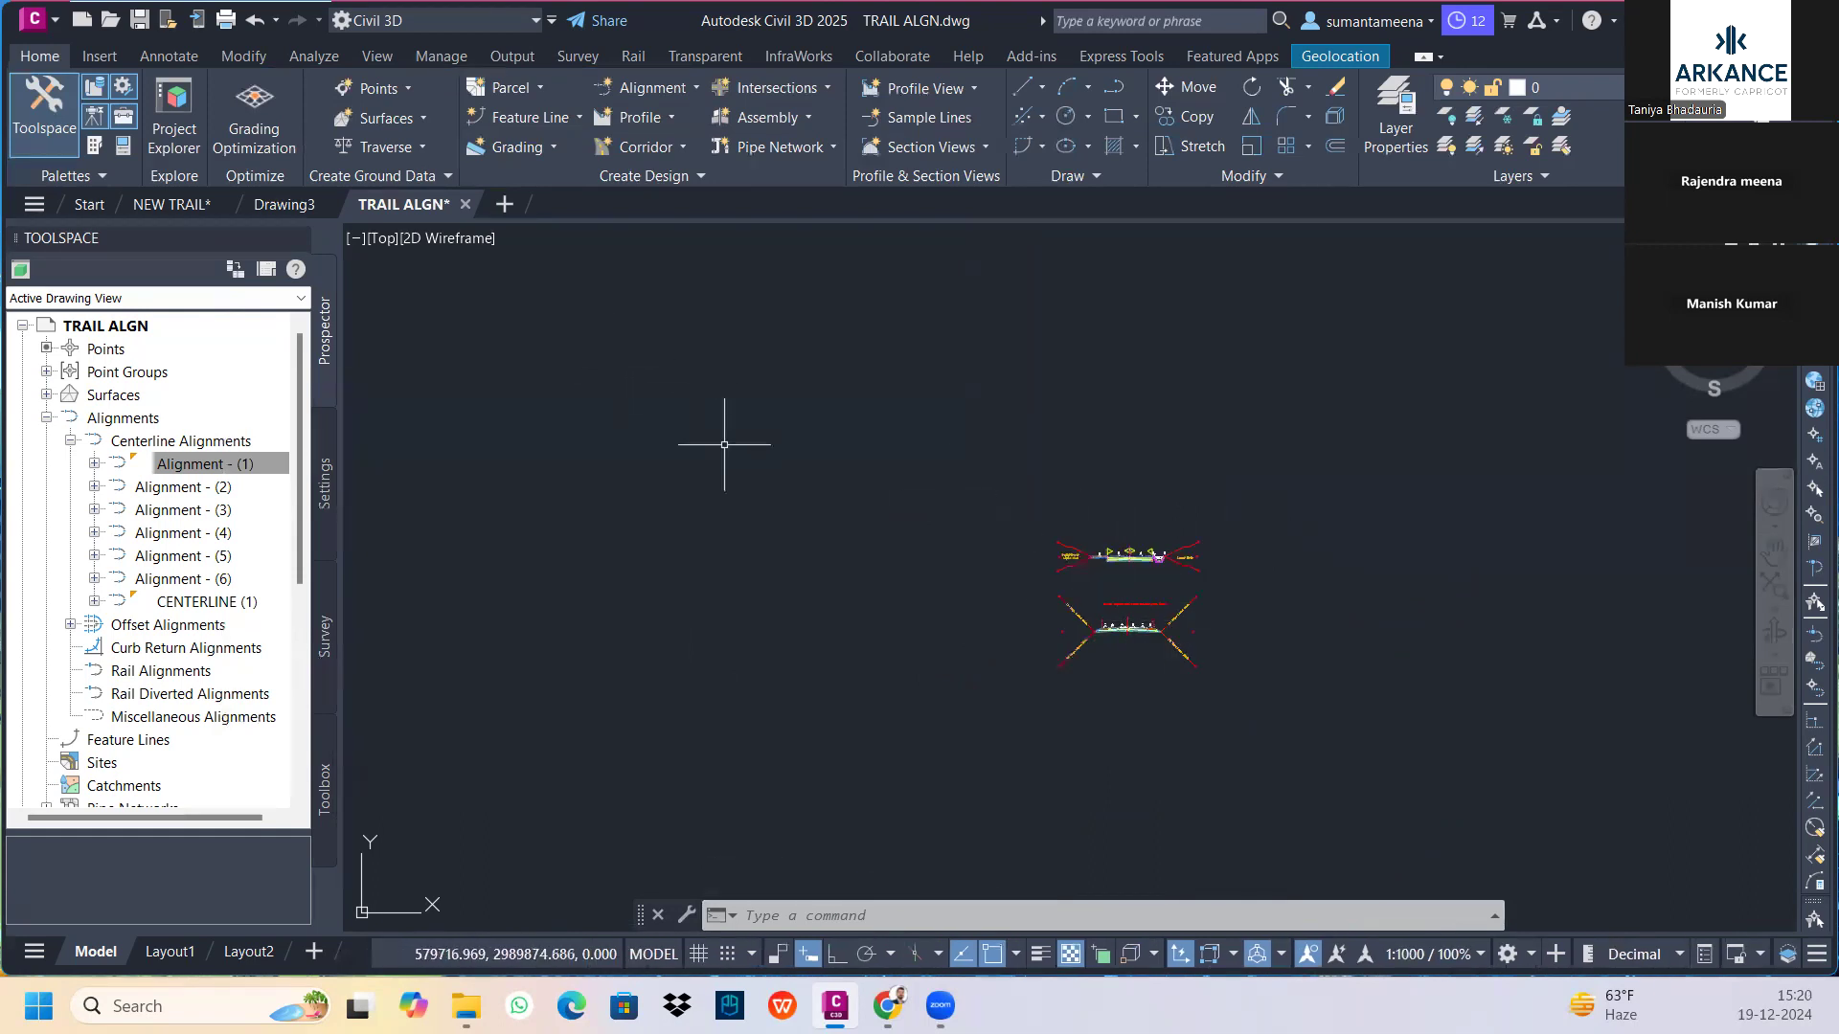
pyautogui.scroll(-5, 756, 518)
pyautogui.moveTo(628, 505); pyautogui.dragTo(1026, 368, button='middle')
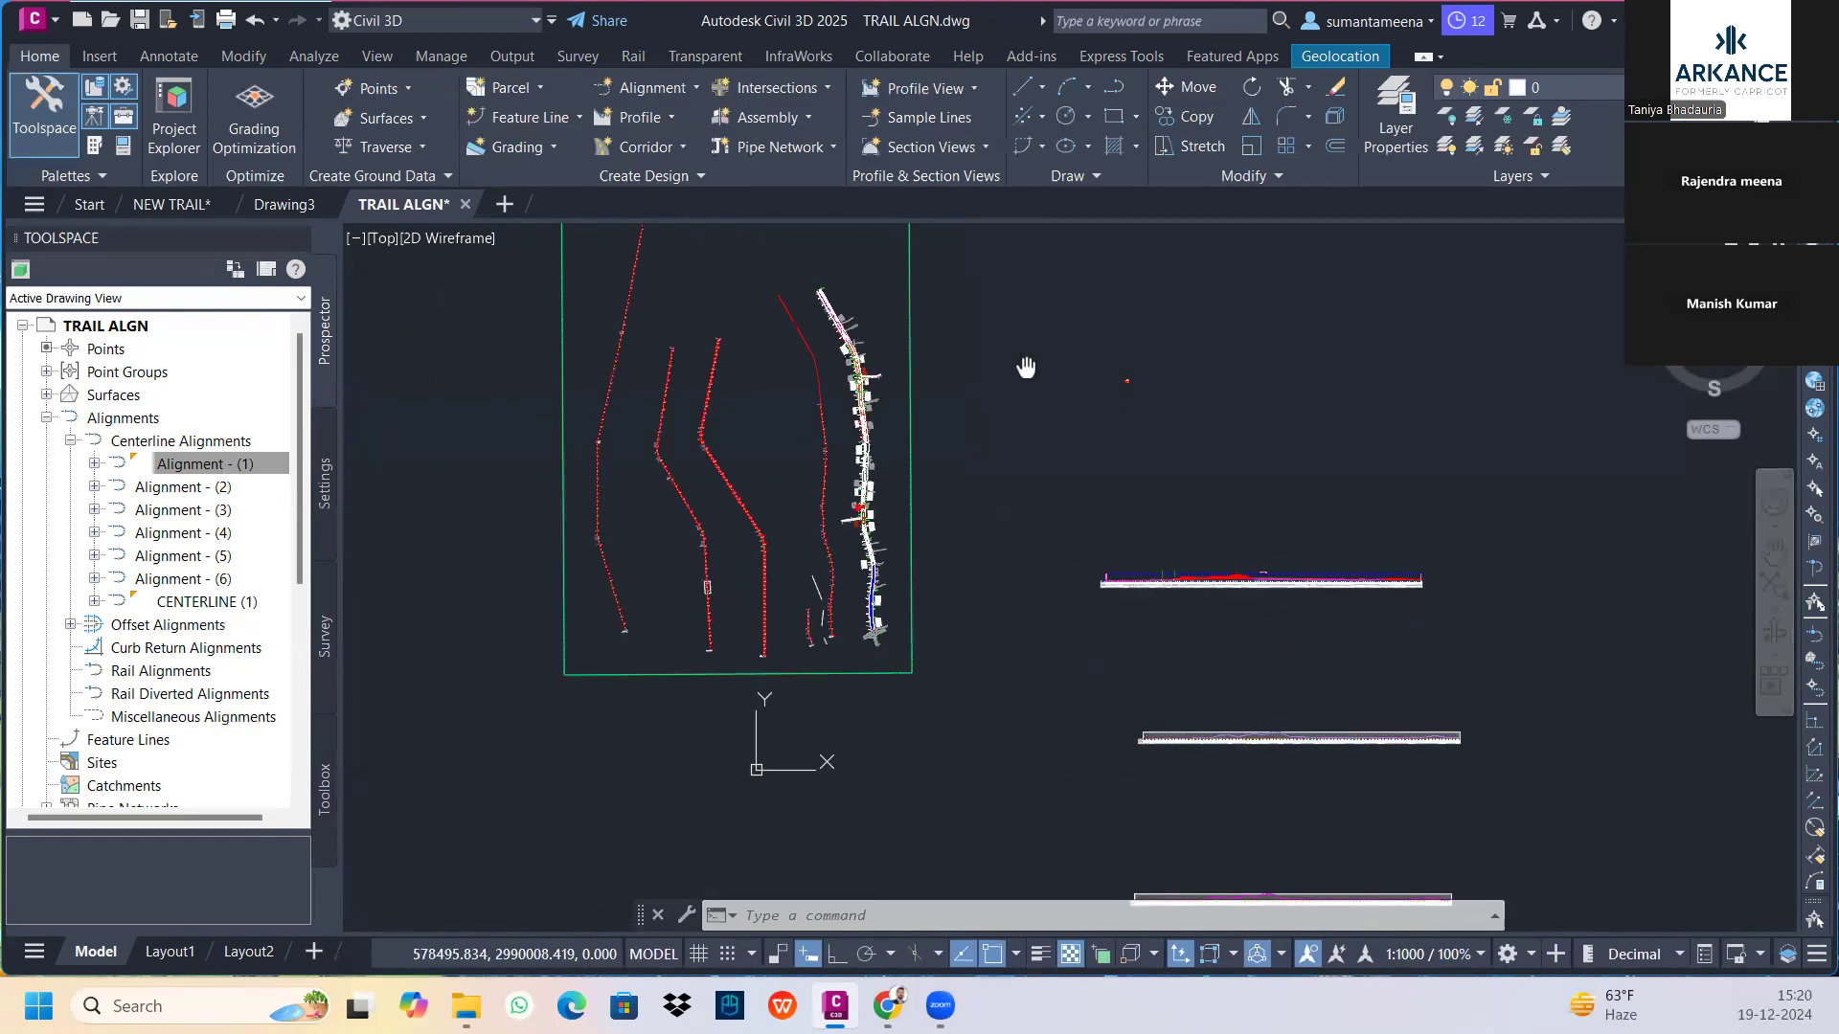
pyautogui.scroll(4, 728, 644)
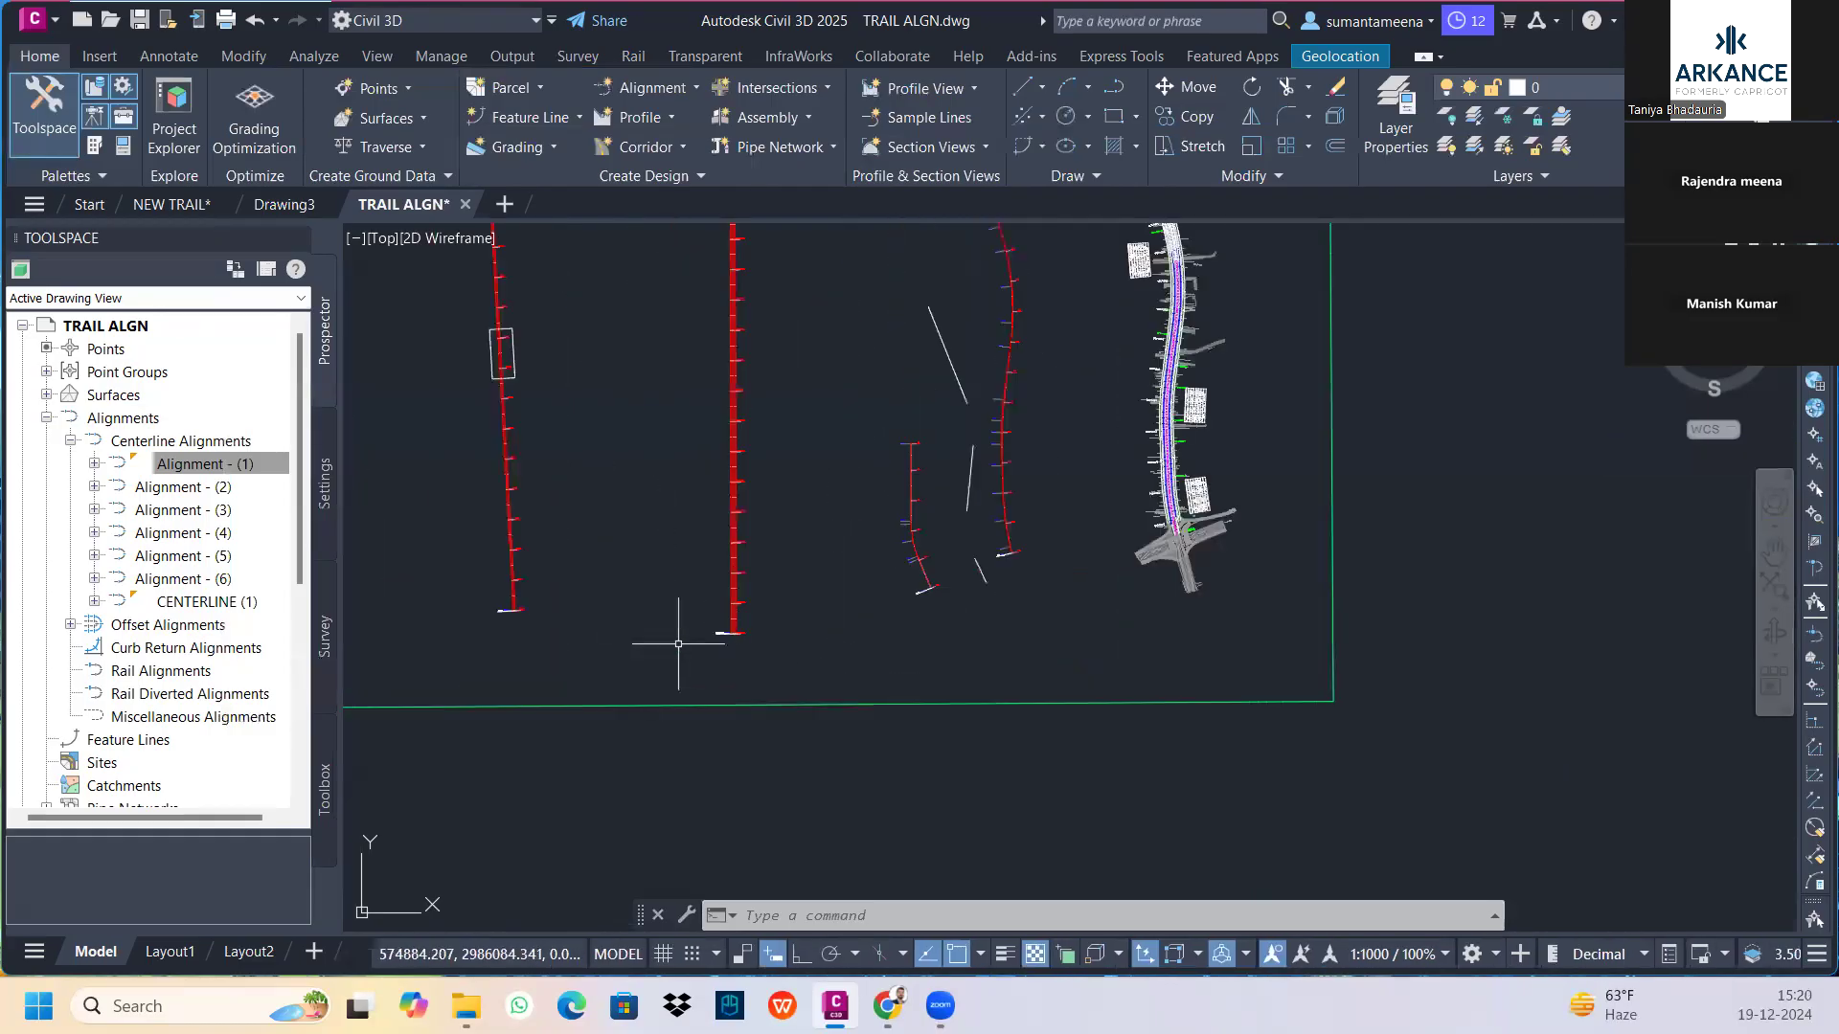
pyautogui.scroll(8, 814, 541)
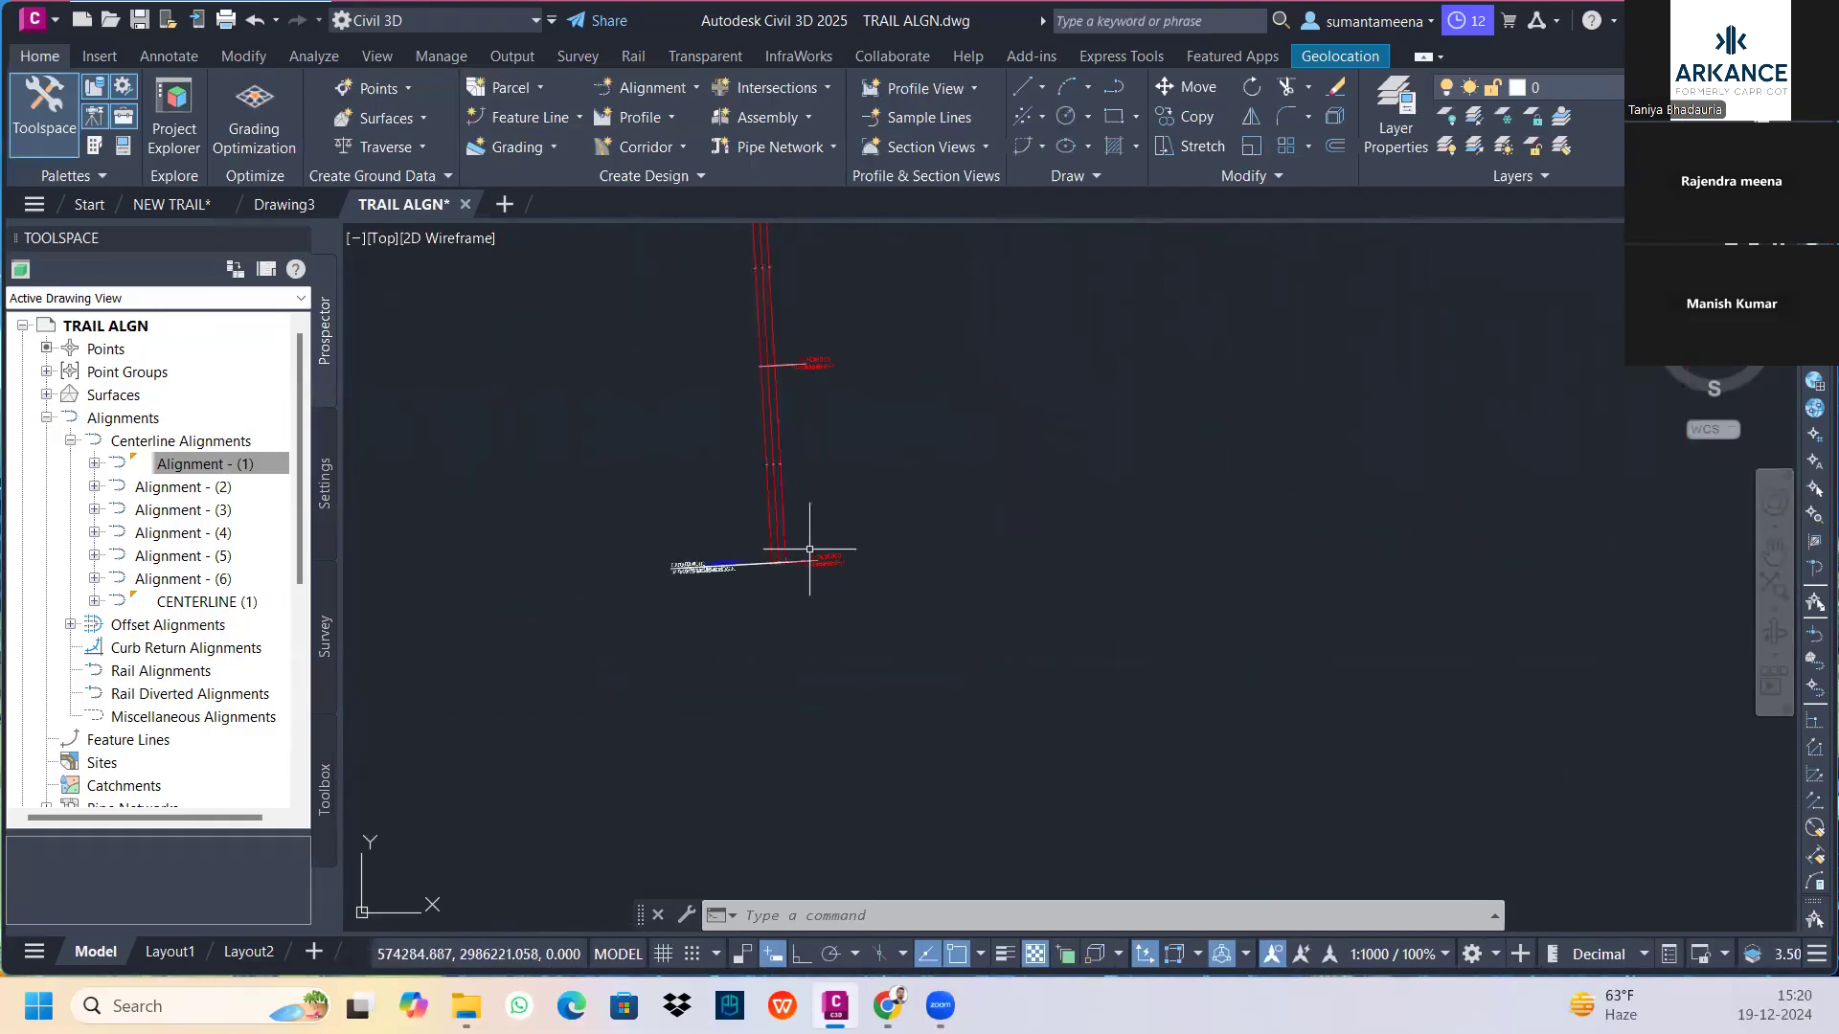
pyautogui.scroll(3, 810, 550)
pyautogui.click(796, 519)
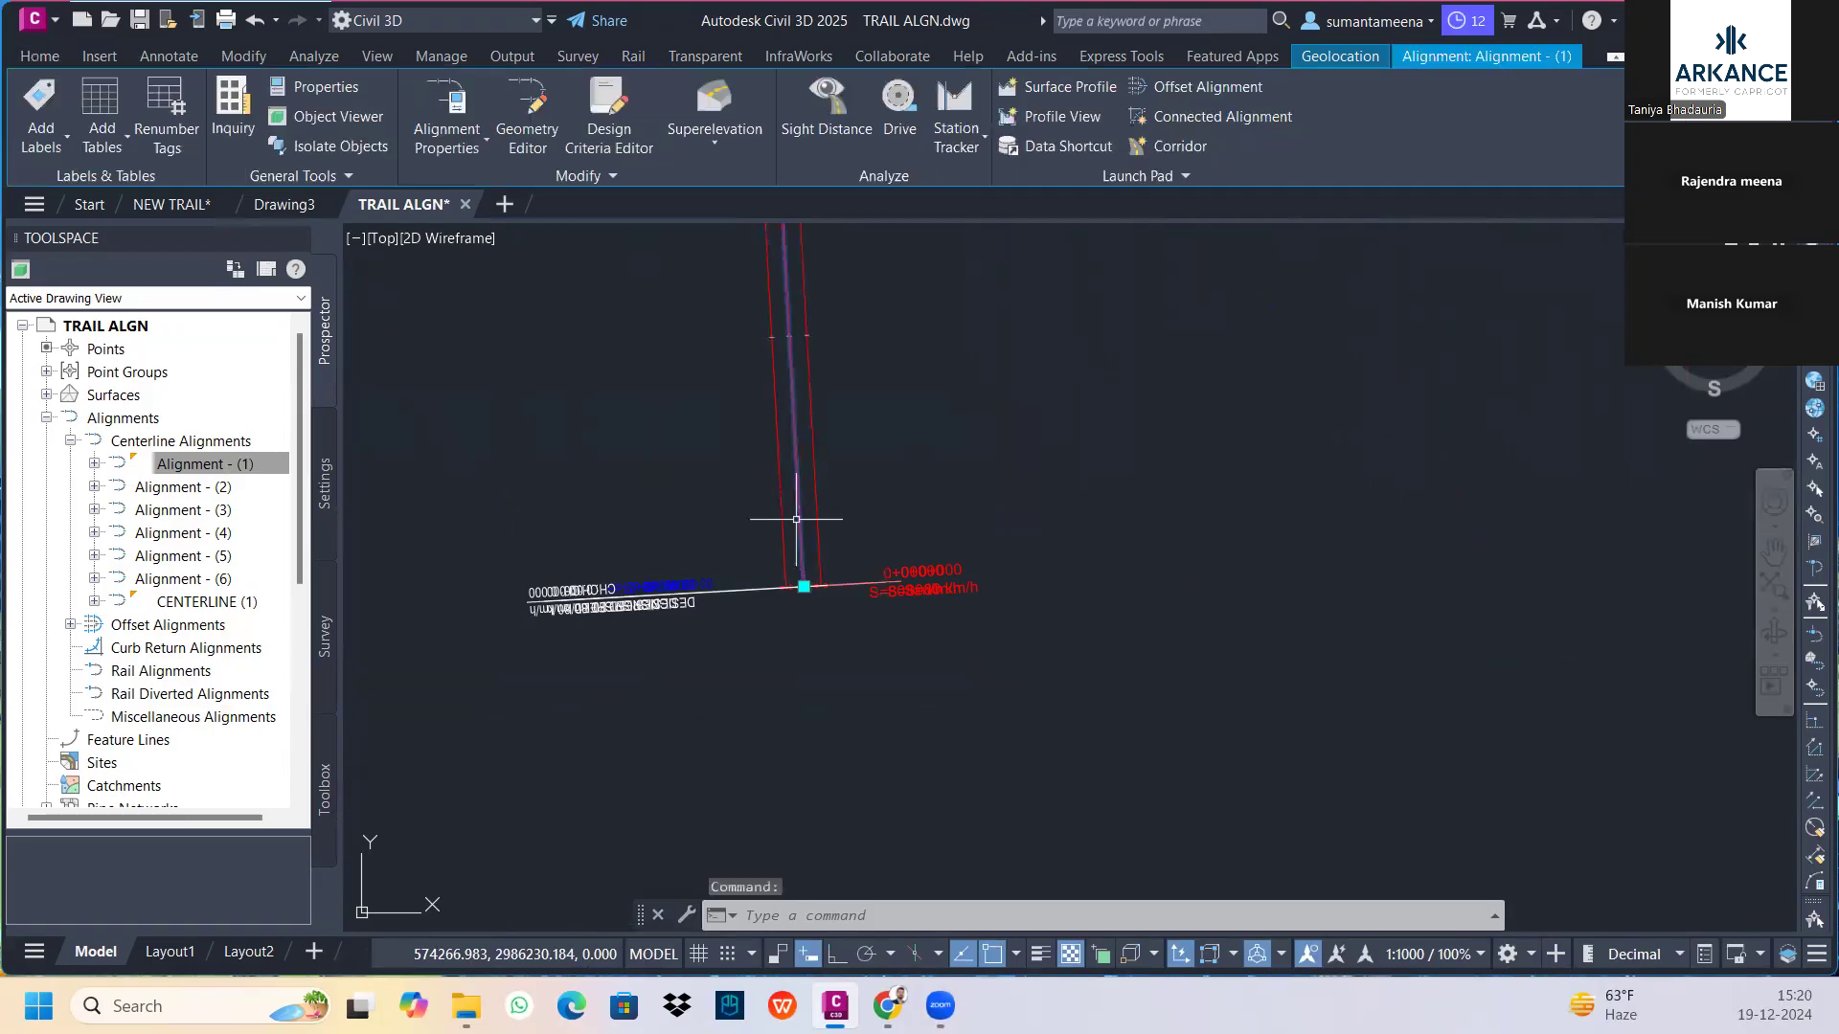
pyautogui.press('Escape')
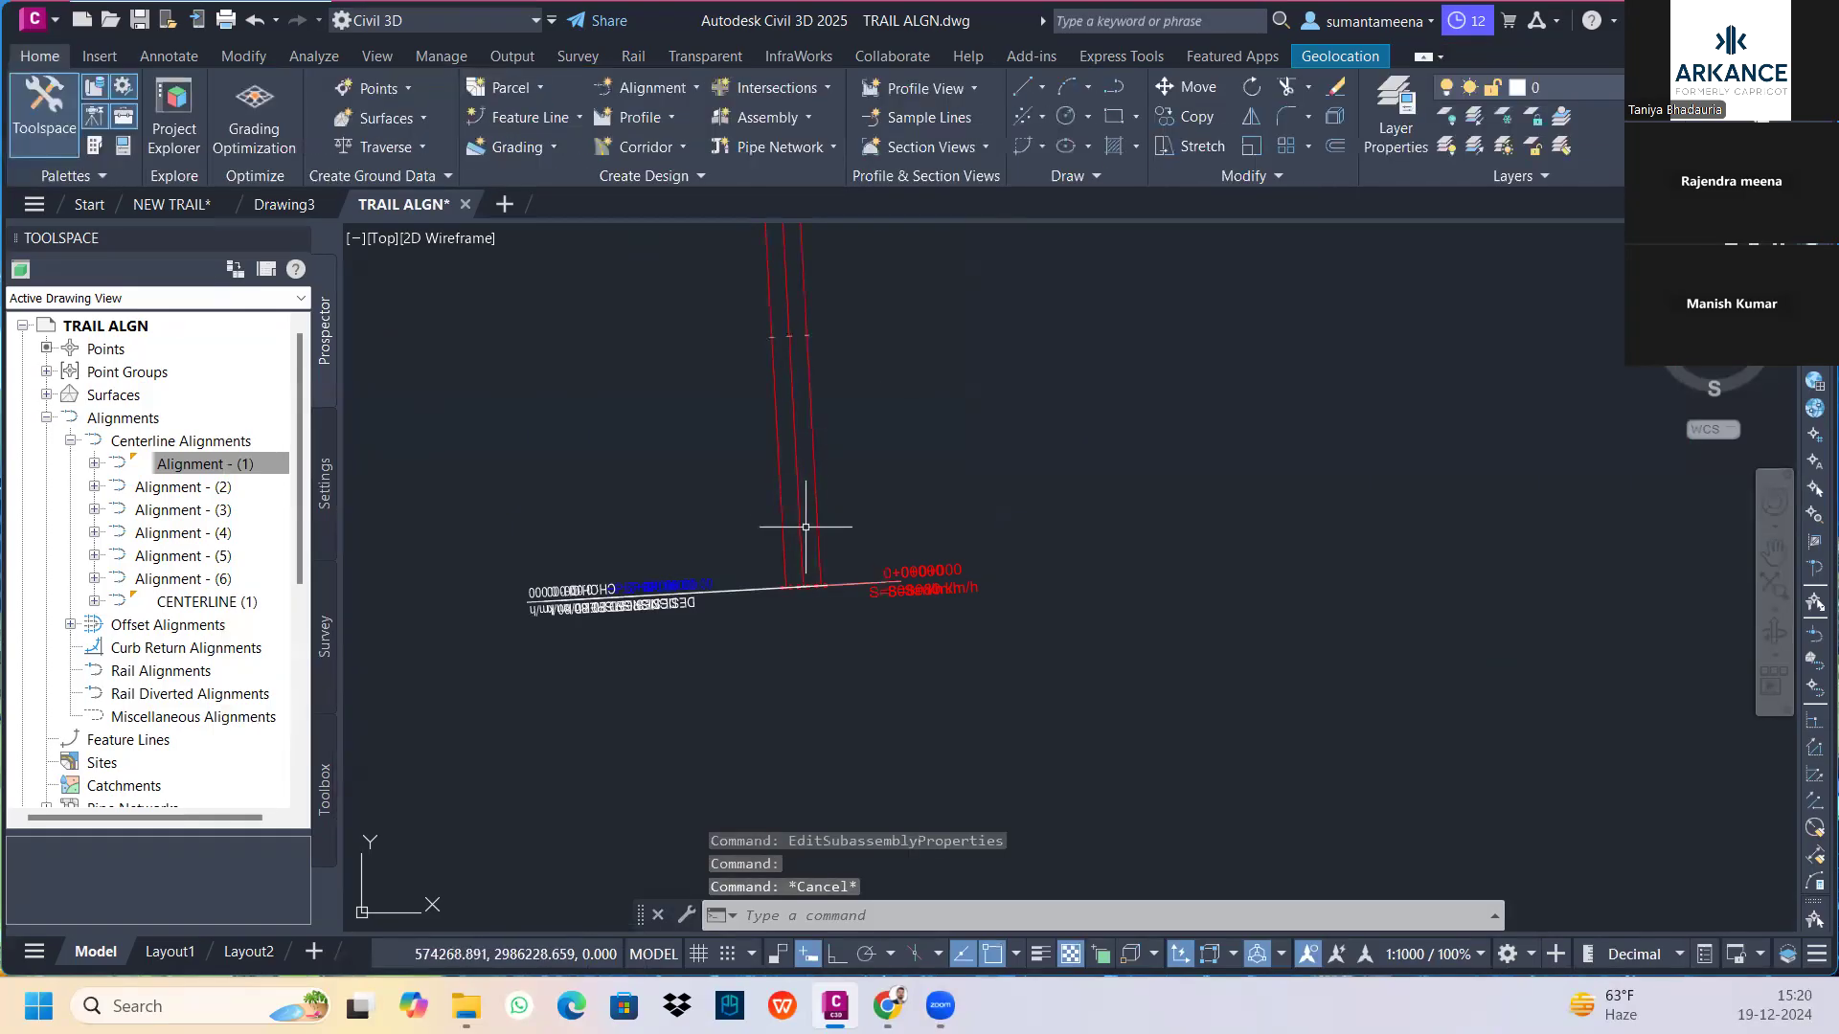
# Start a new corridor and choose Alignment - (1) as its baseline alignment
pyautogui.click(661, 146)
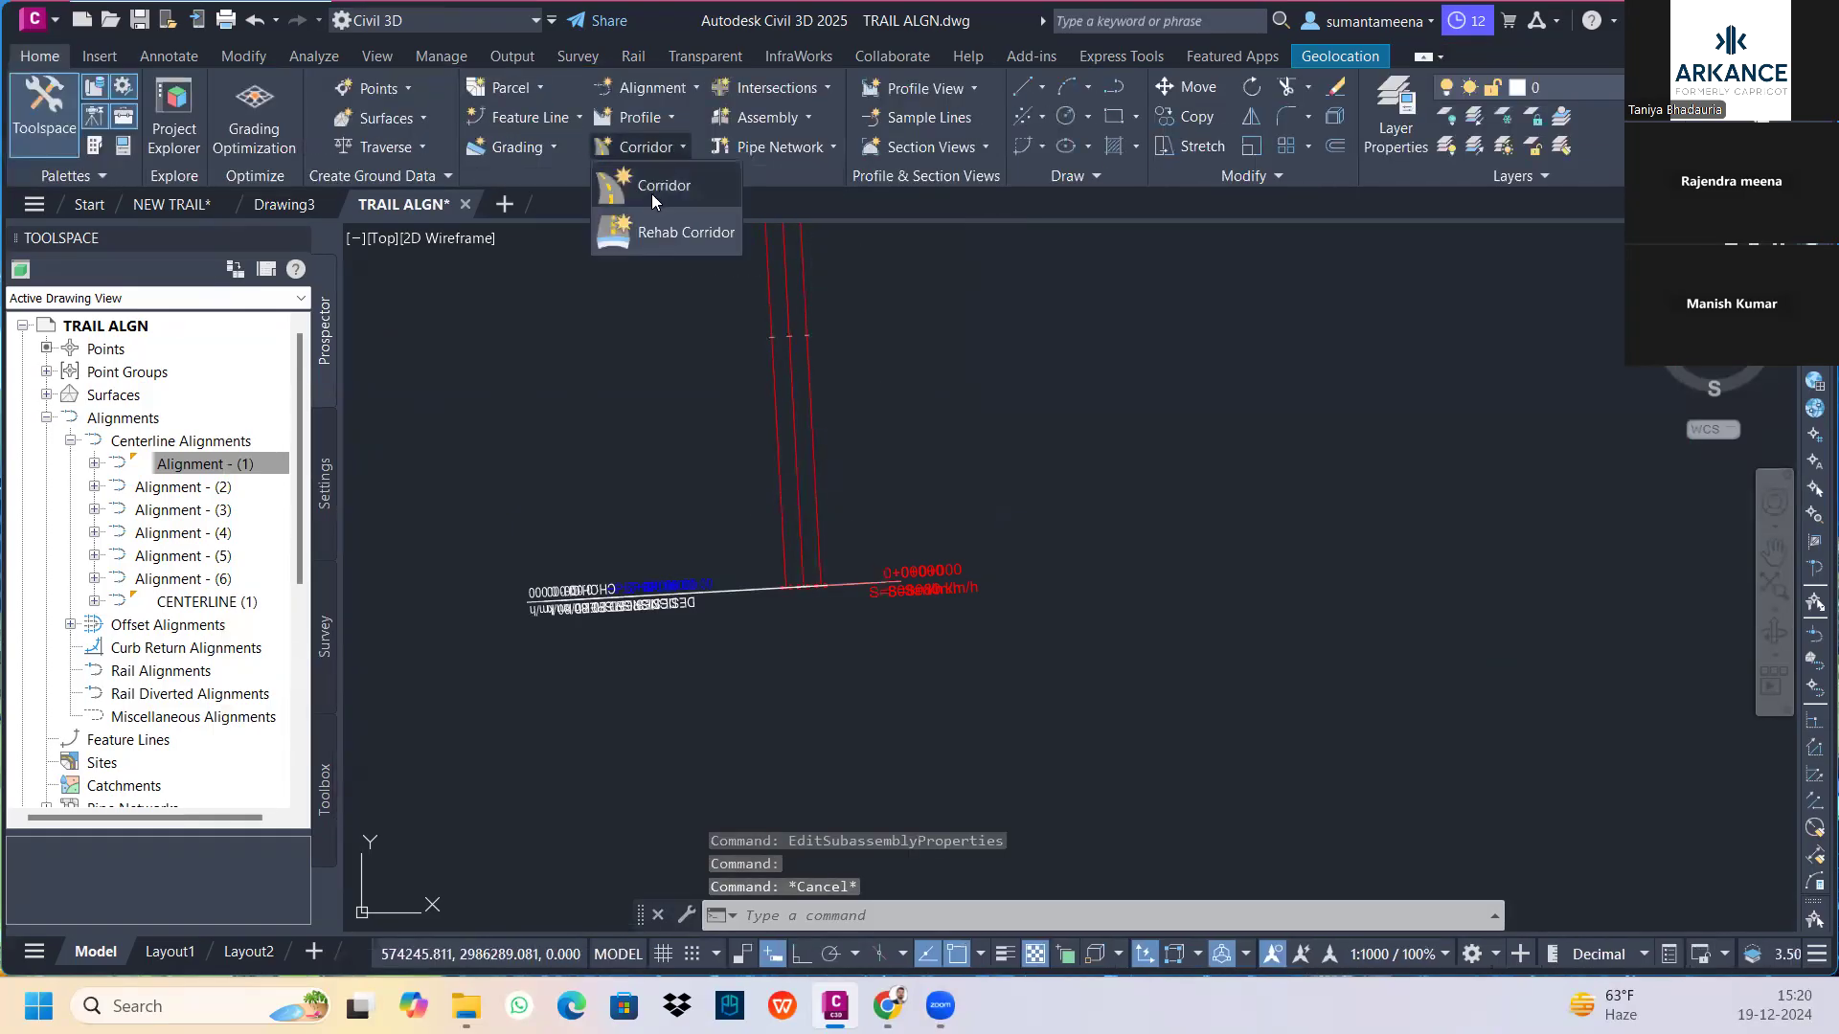
pyautogui.click(651, 192)
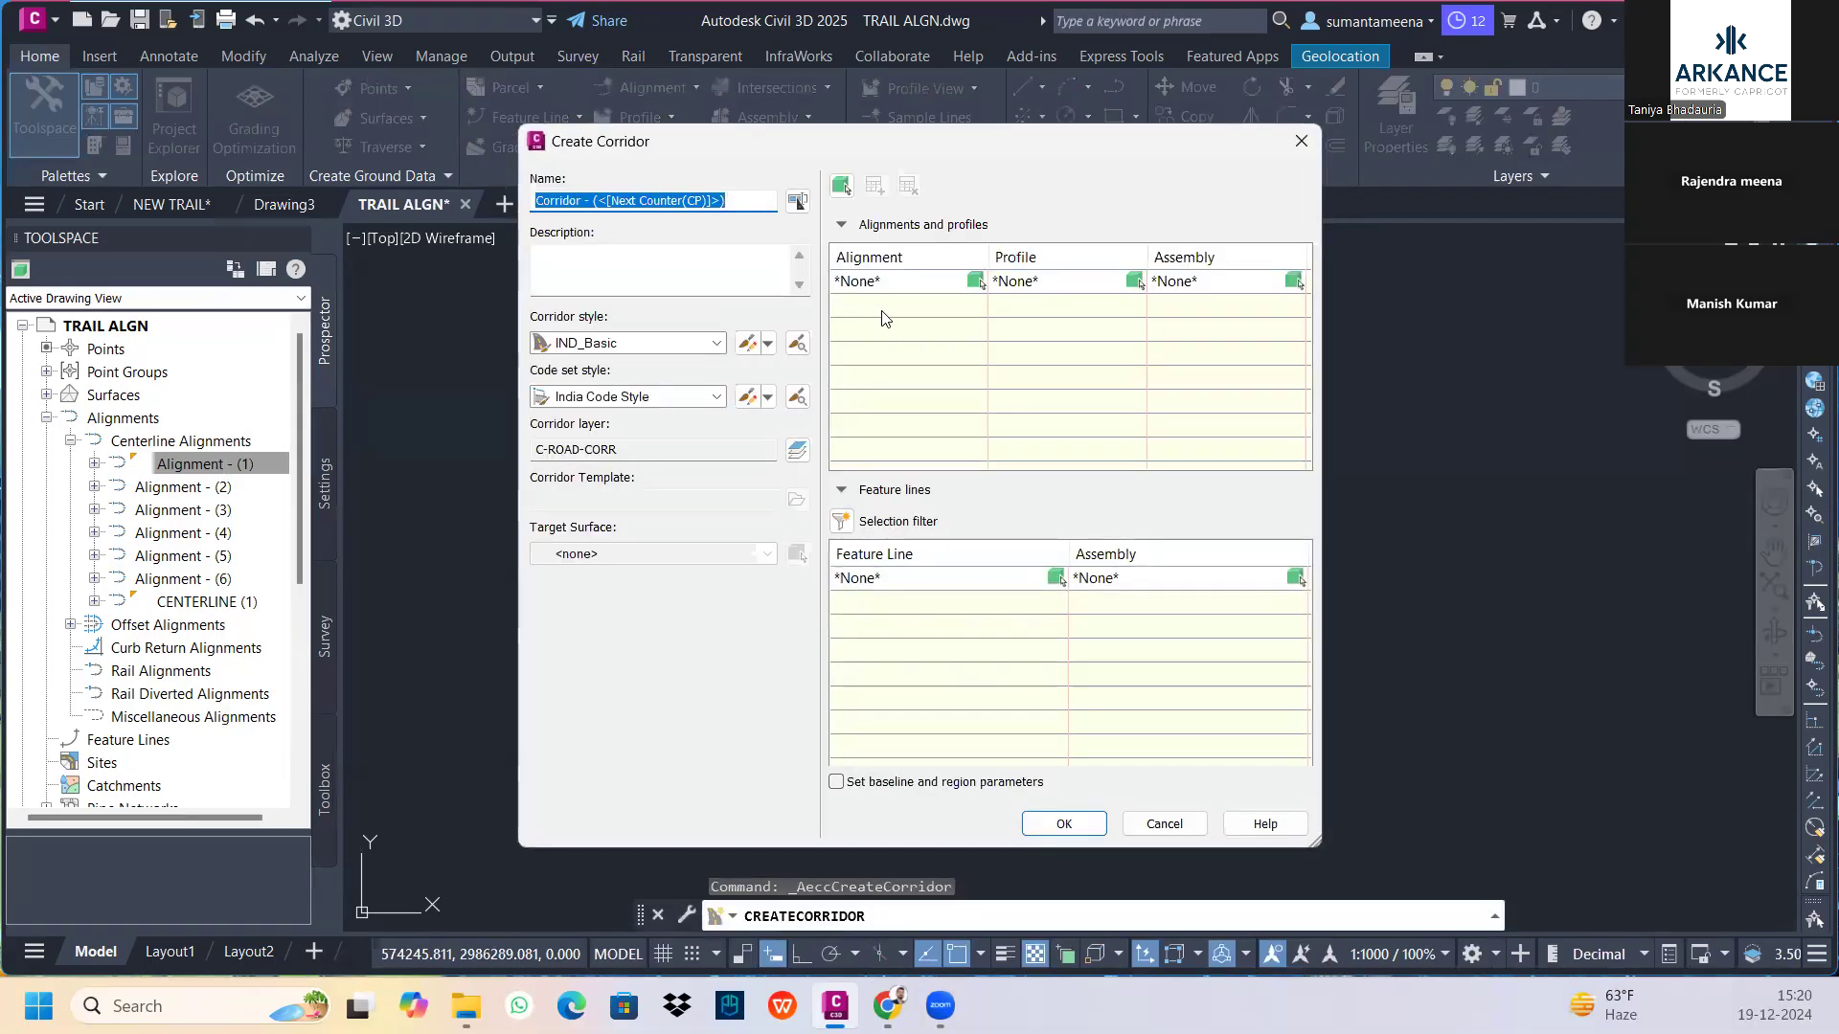
pyautogui.click(887, 281)
pyautogui.click(955, 282)
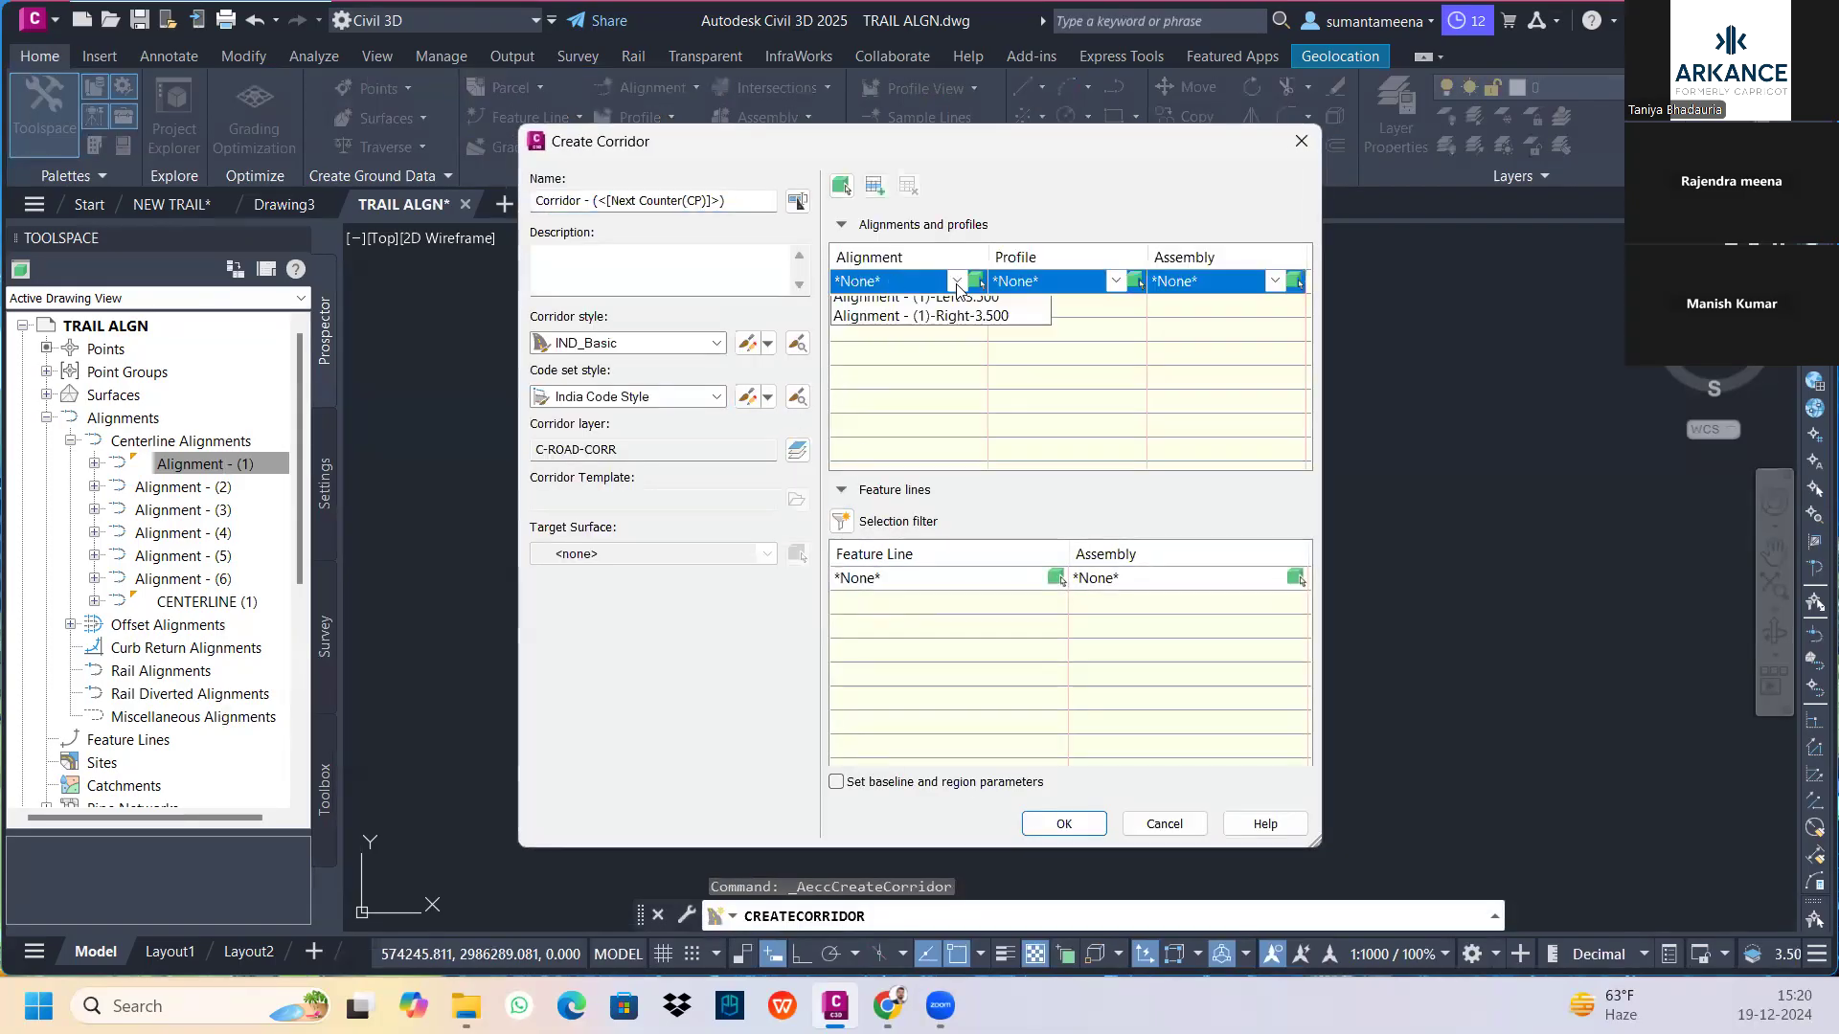
pyautogui.click(896, 318)
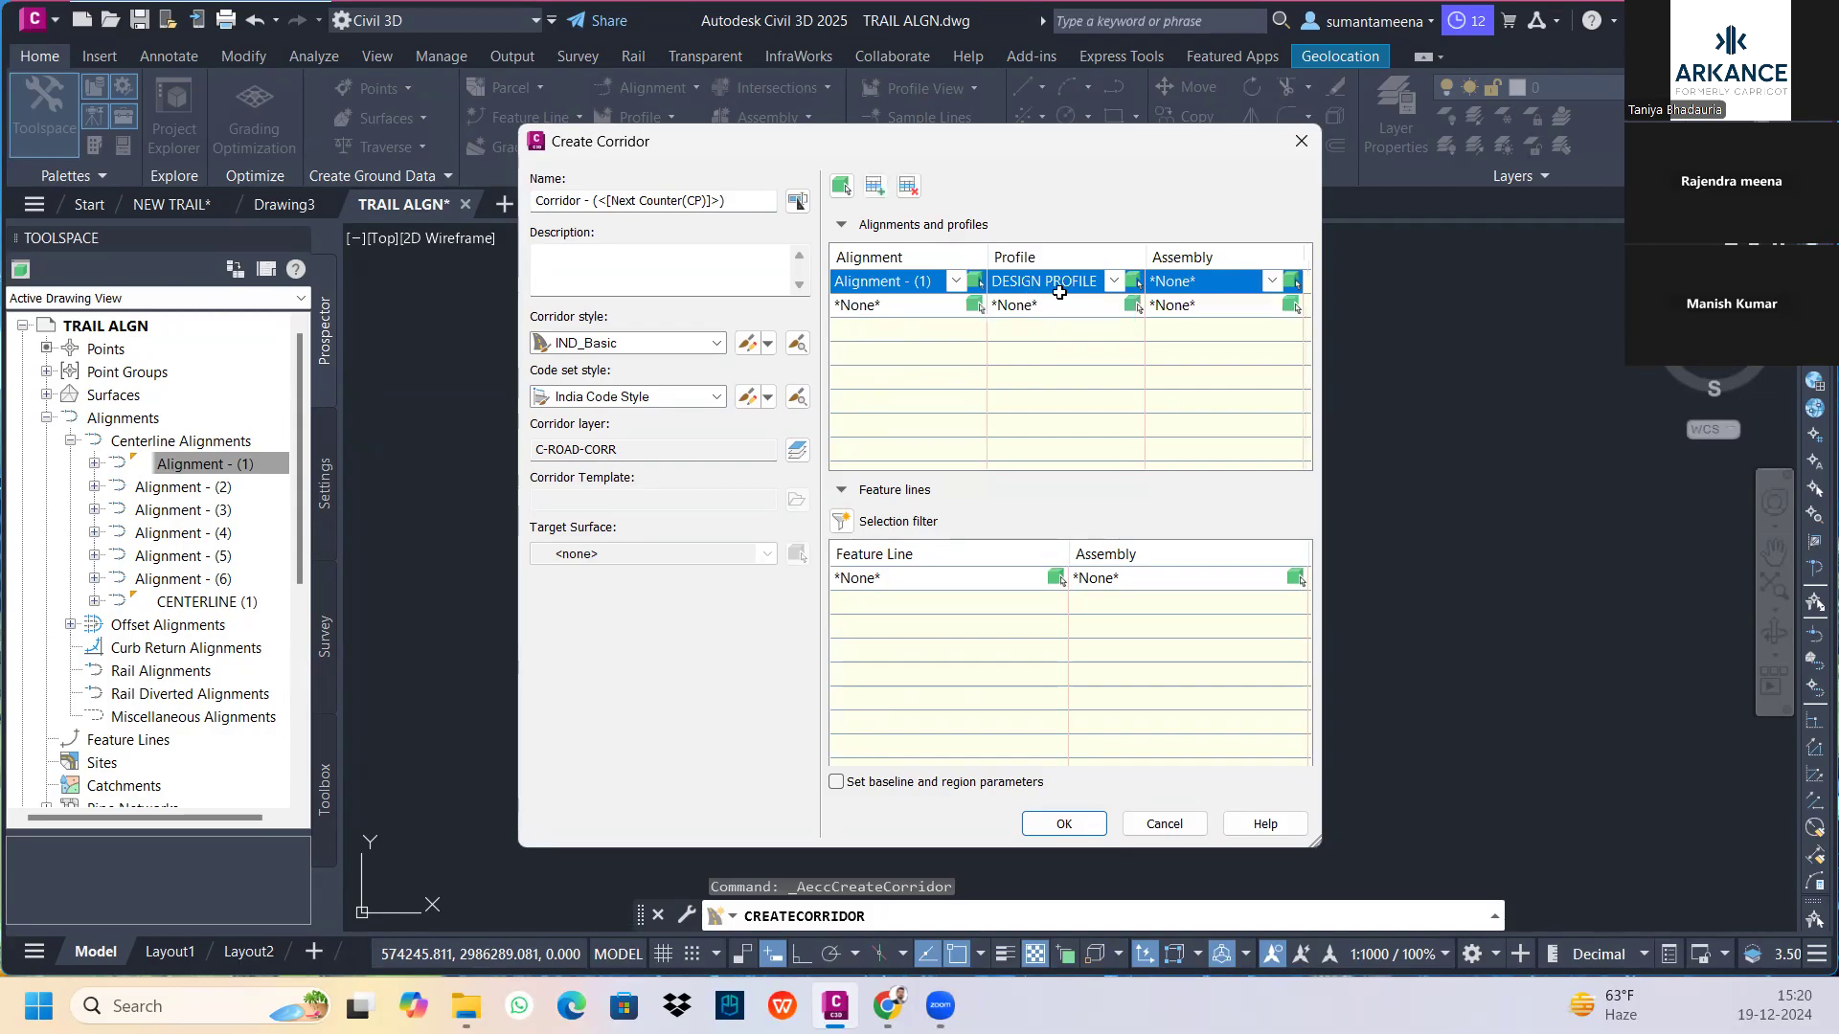
# Assign DESIGN PROFILE as the profile and assembly 1 as the assembly for the corridor's Alignment - (1) baseline
pyautogui.click(1098, 283)
pyautogui.click(1113, 281)
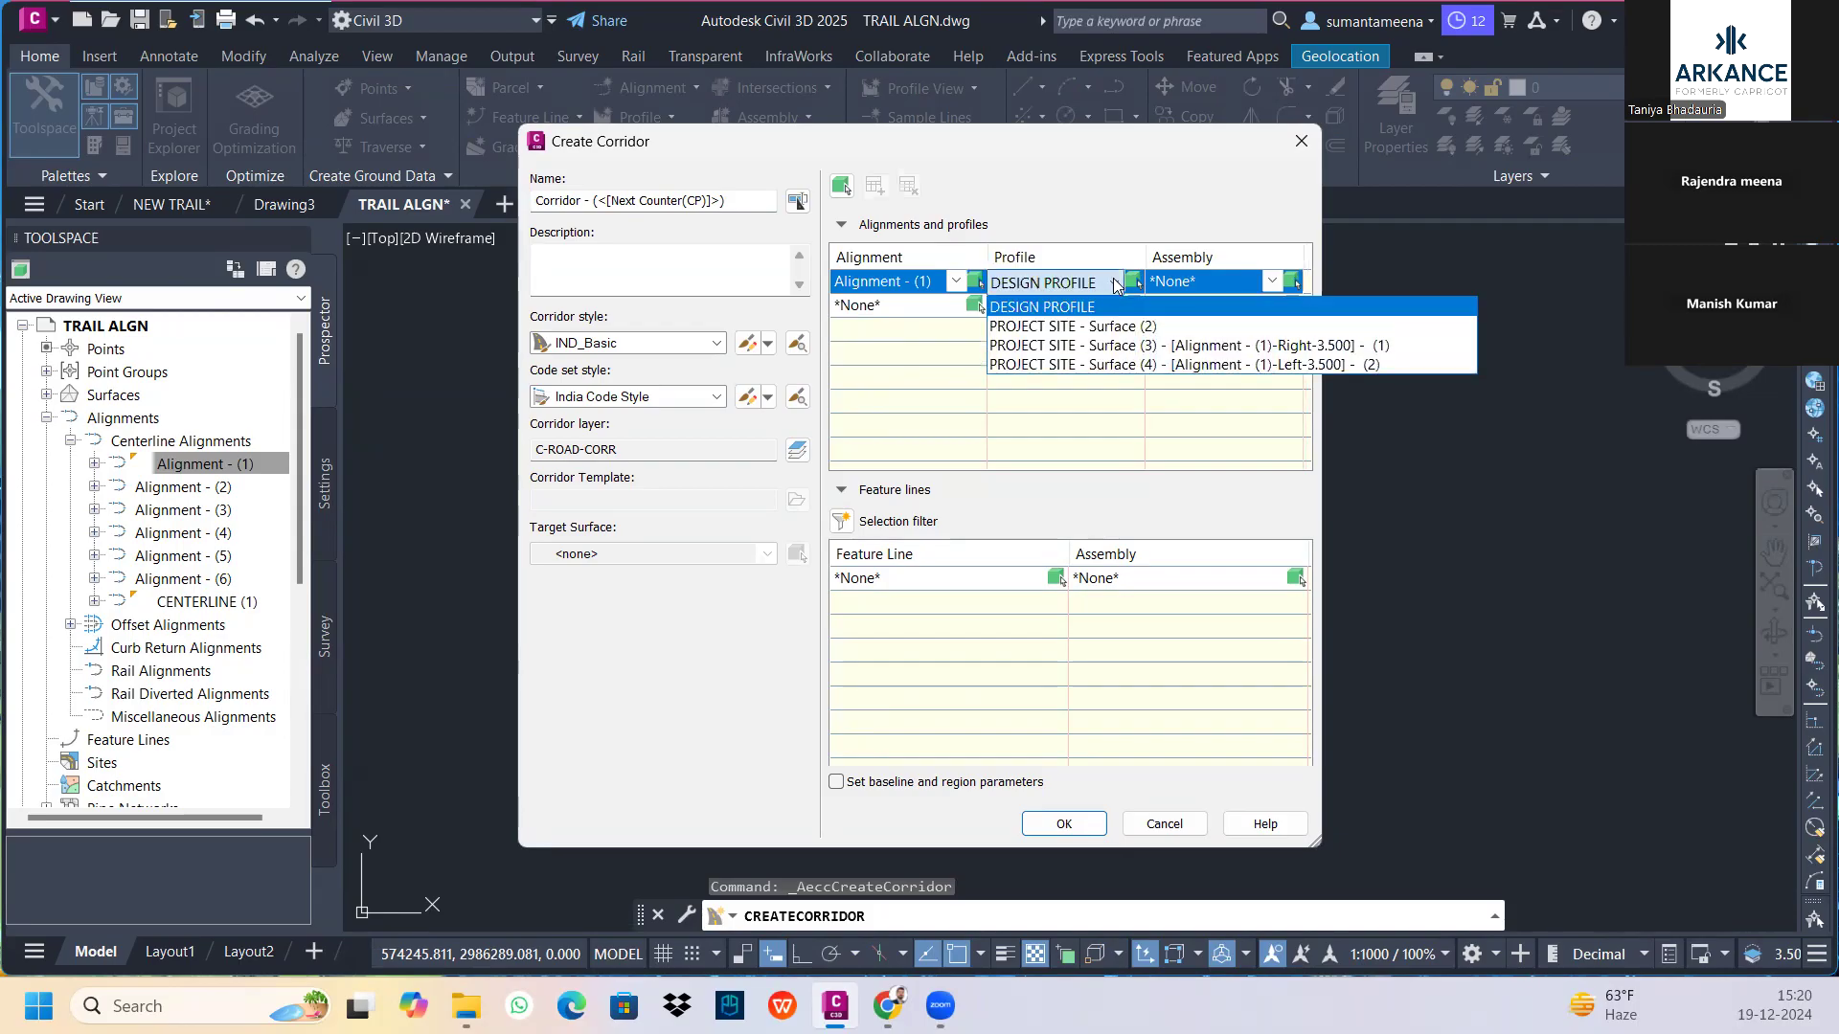
pyautogui.click(1063, 307)
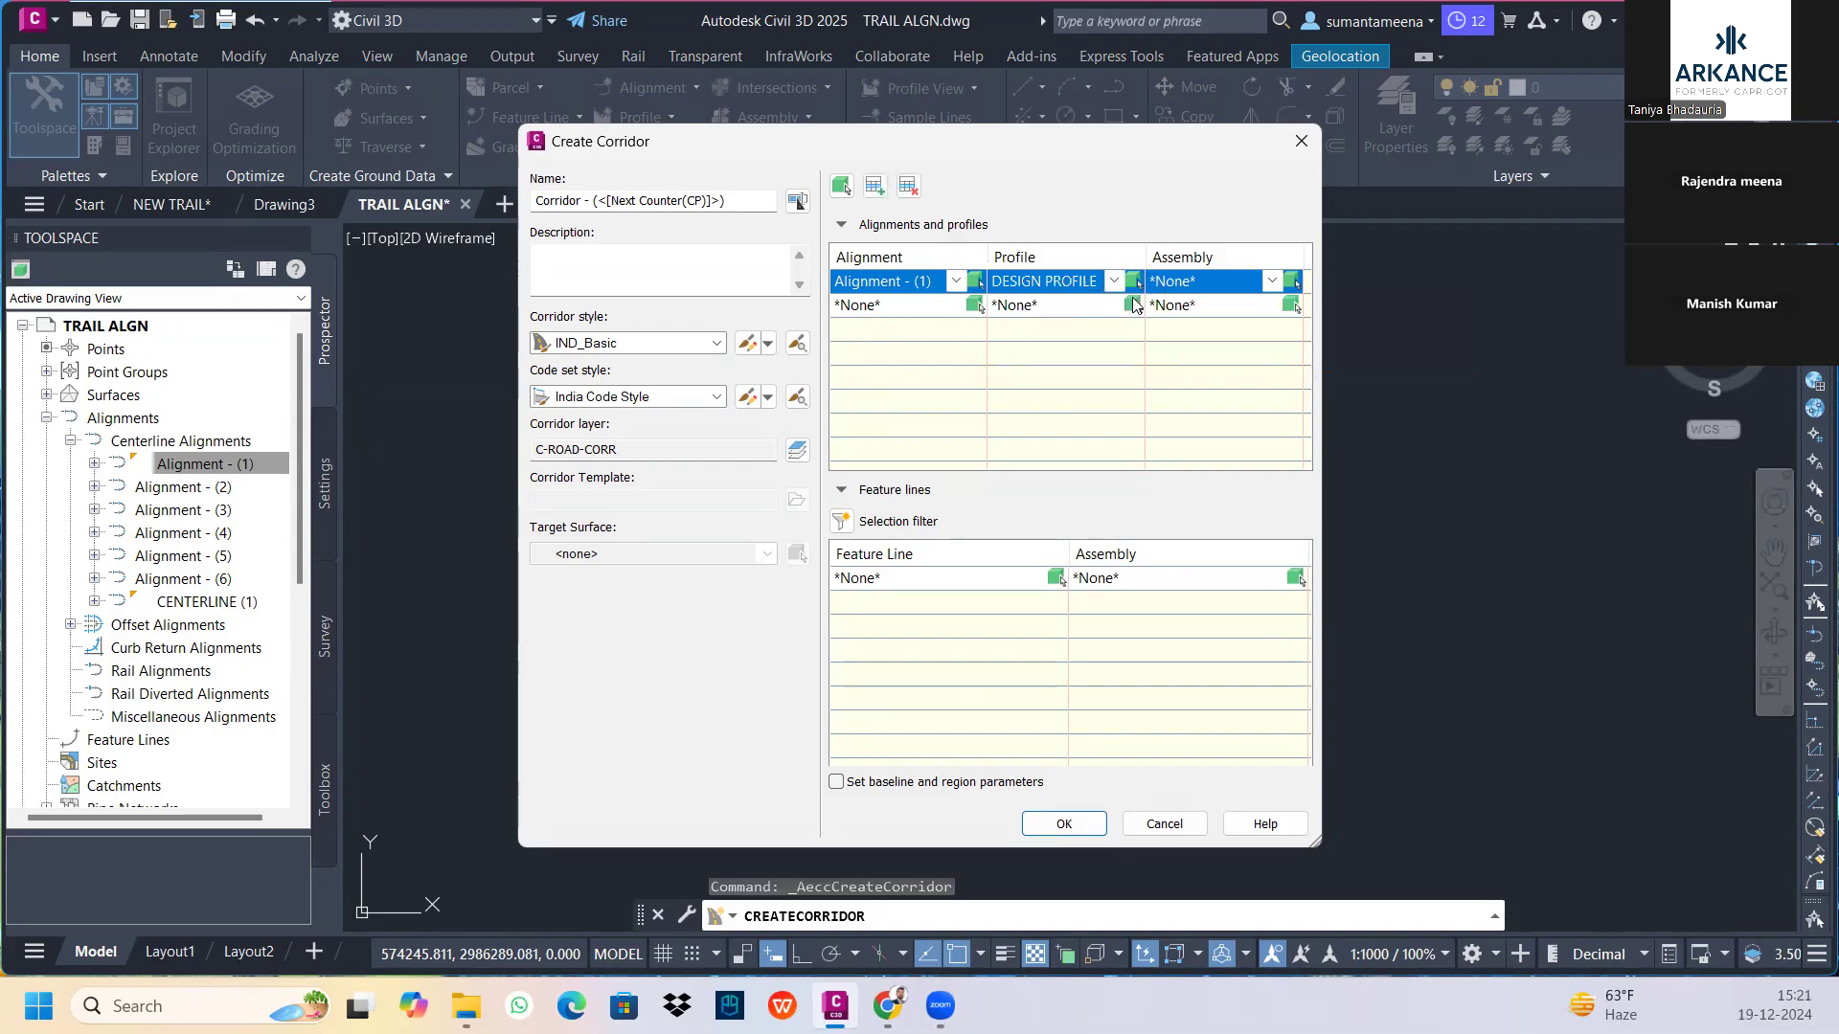
pyautogui.click(1199, 286)
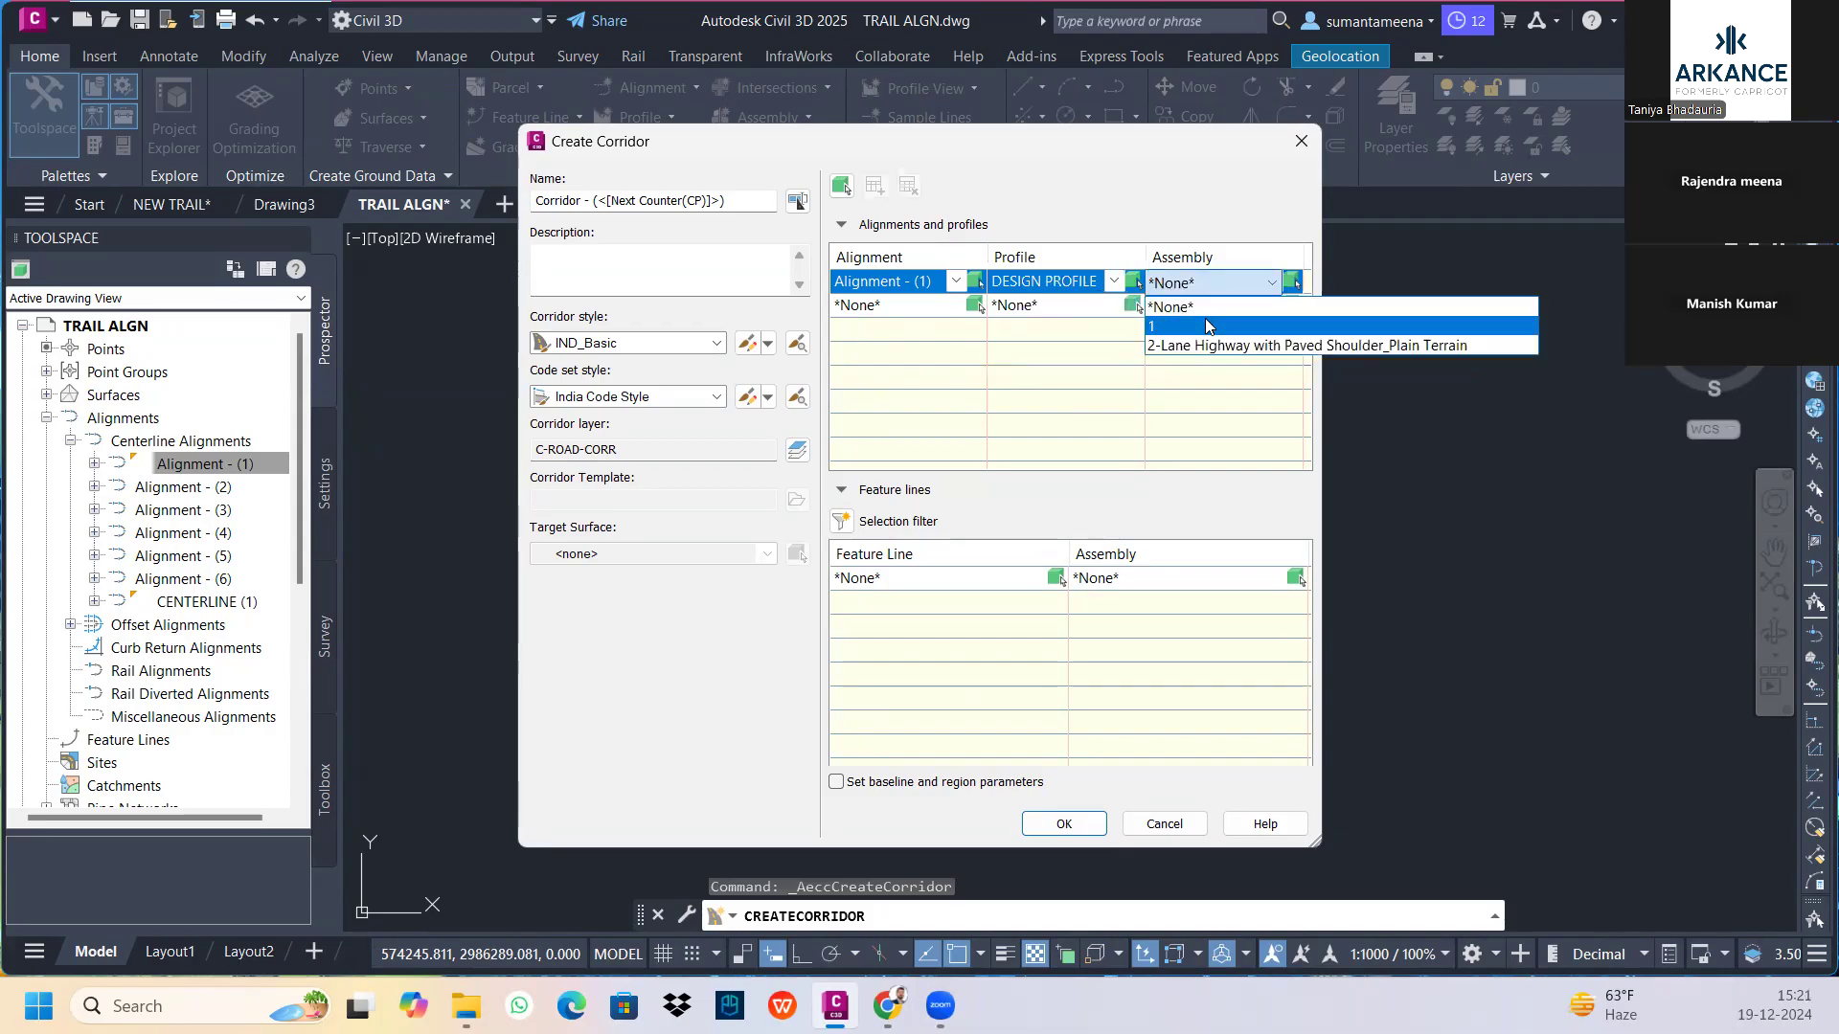
pyautogui.click(1206, 327)
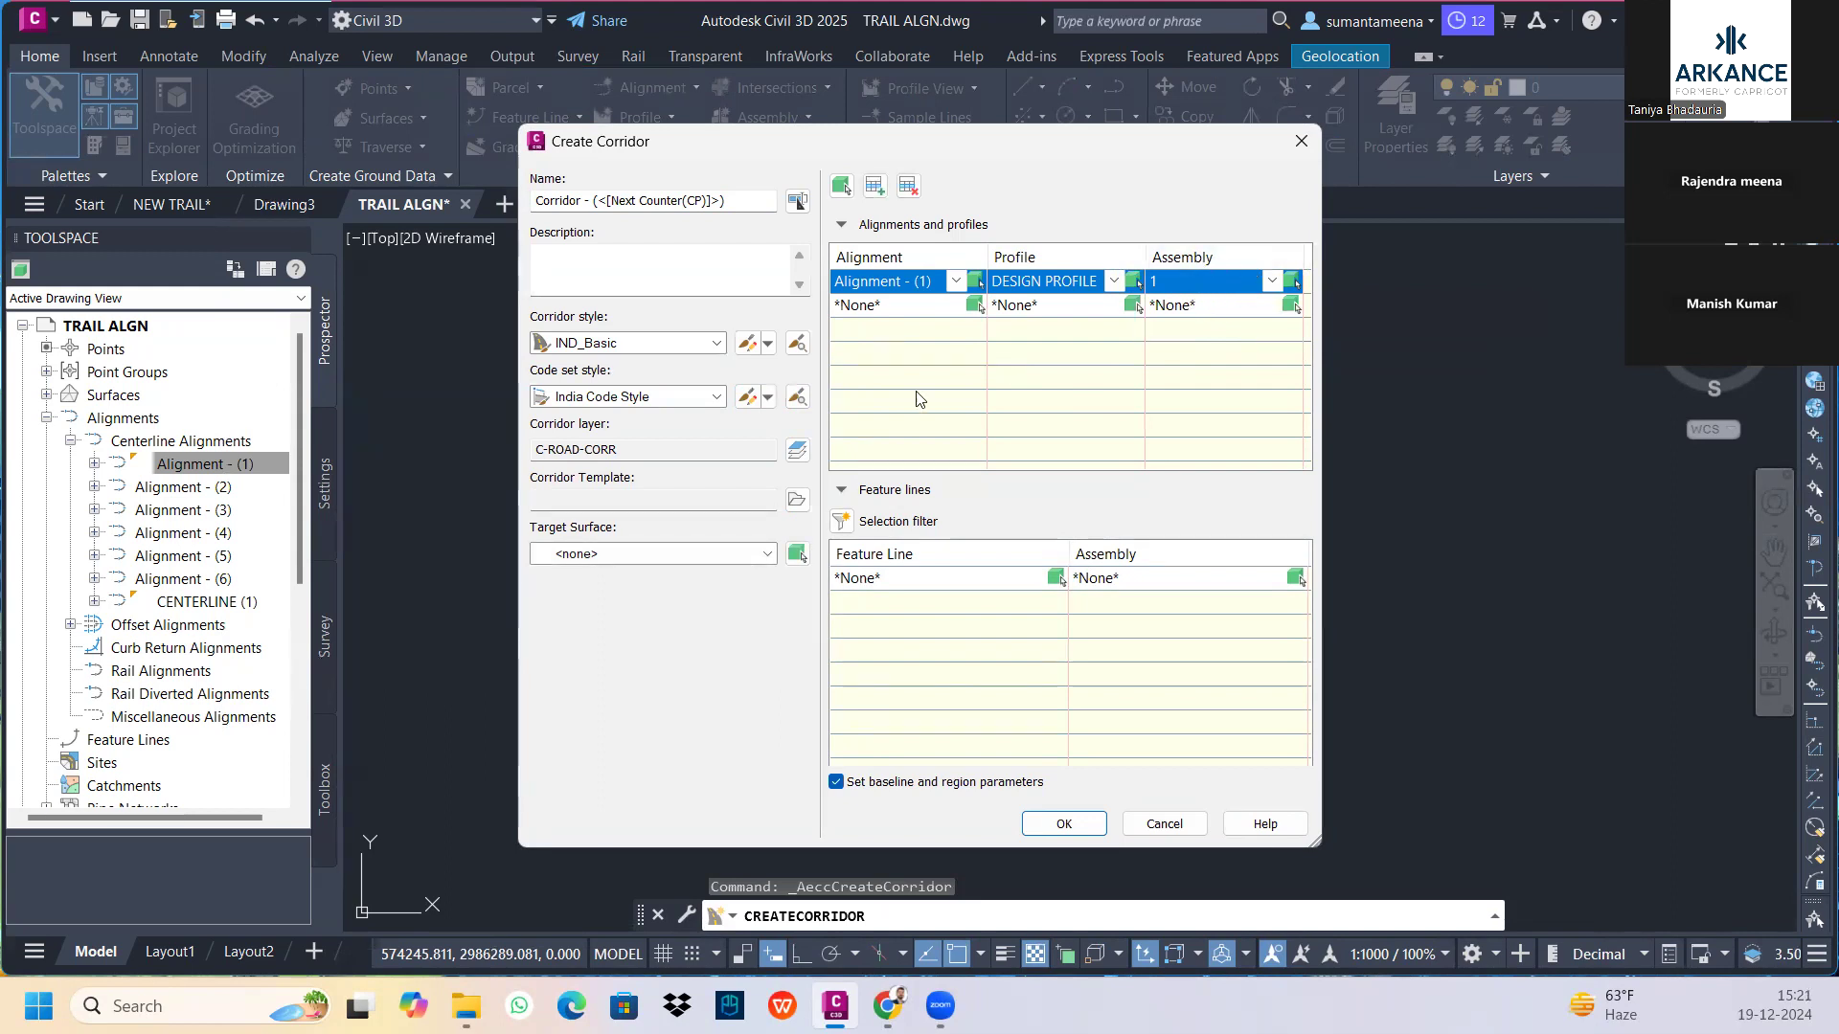
# Set PROJECT SITE as the corridor's target surface and create the corridor with its baseline and region parameters
pyautogui.click(680, 554)
pyautogui.click(632, 581)
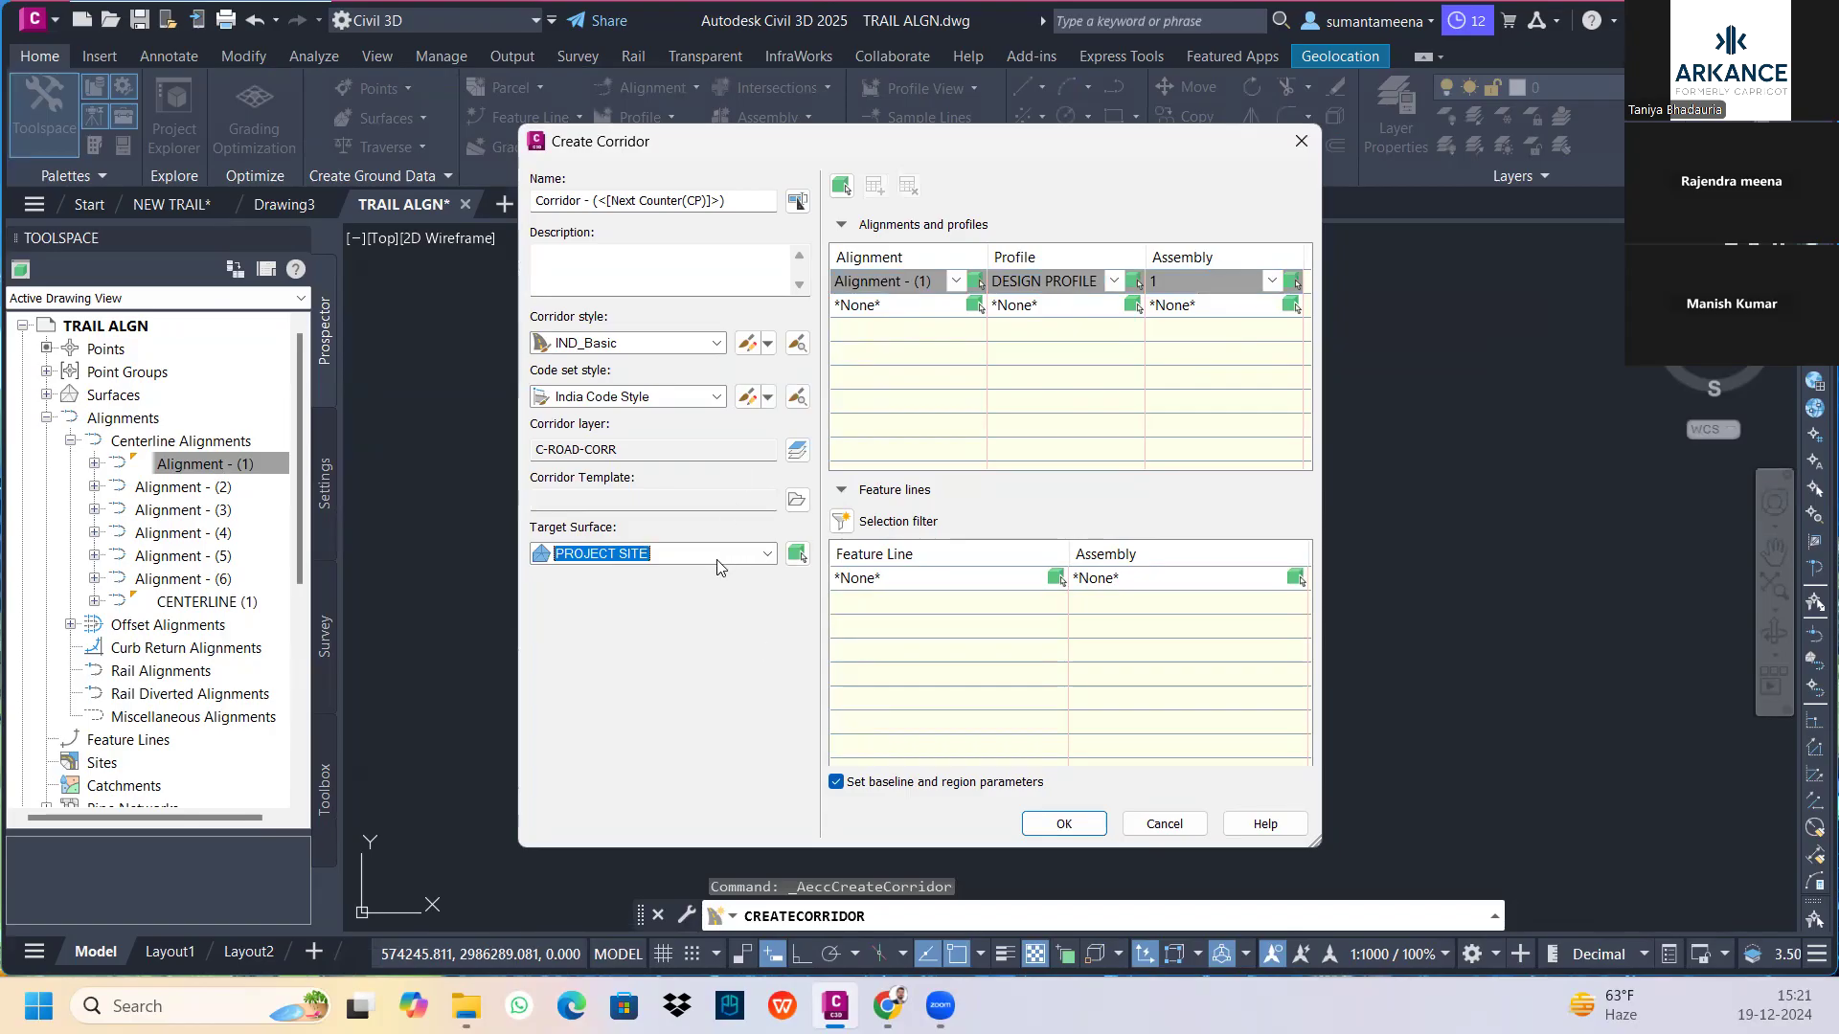
pyautogui.click(1046, 826)
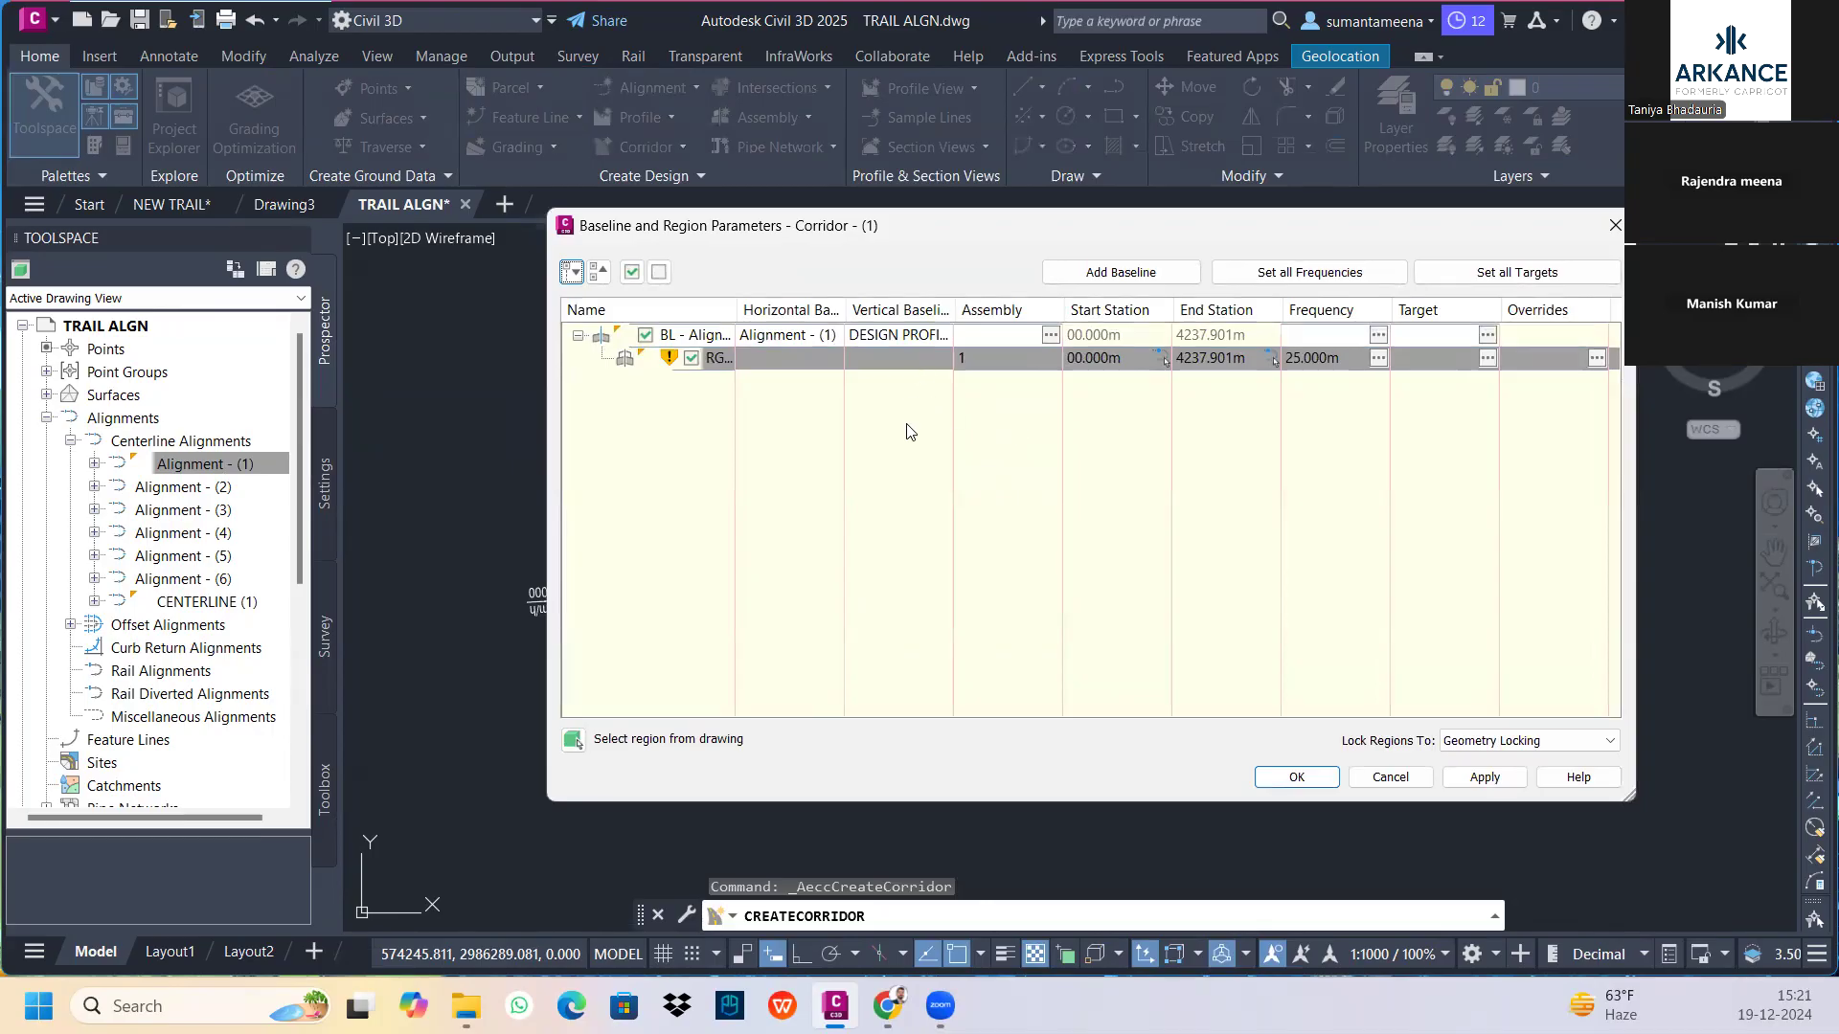
# Insert a region using assembly 1 before the existing RG - 1 - (1) region and set its end station to 2000 m
pyautogui.moveTo(692, 245); pyautogui.dragTo(463, 264)
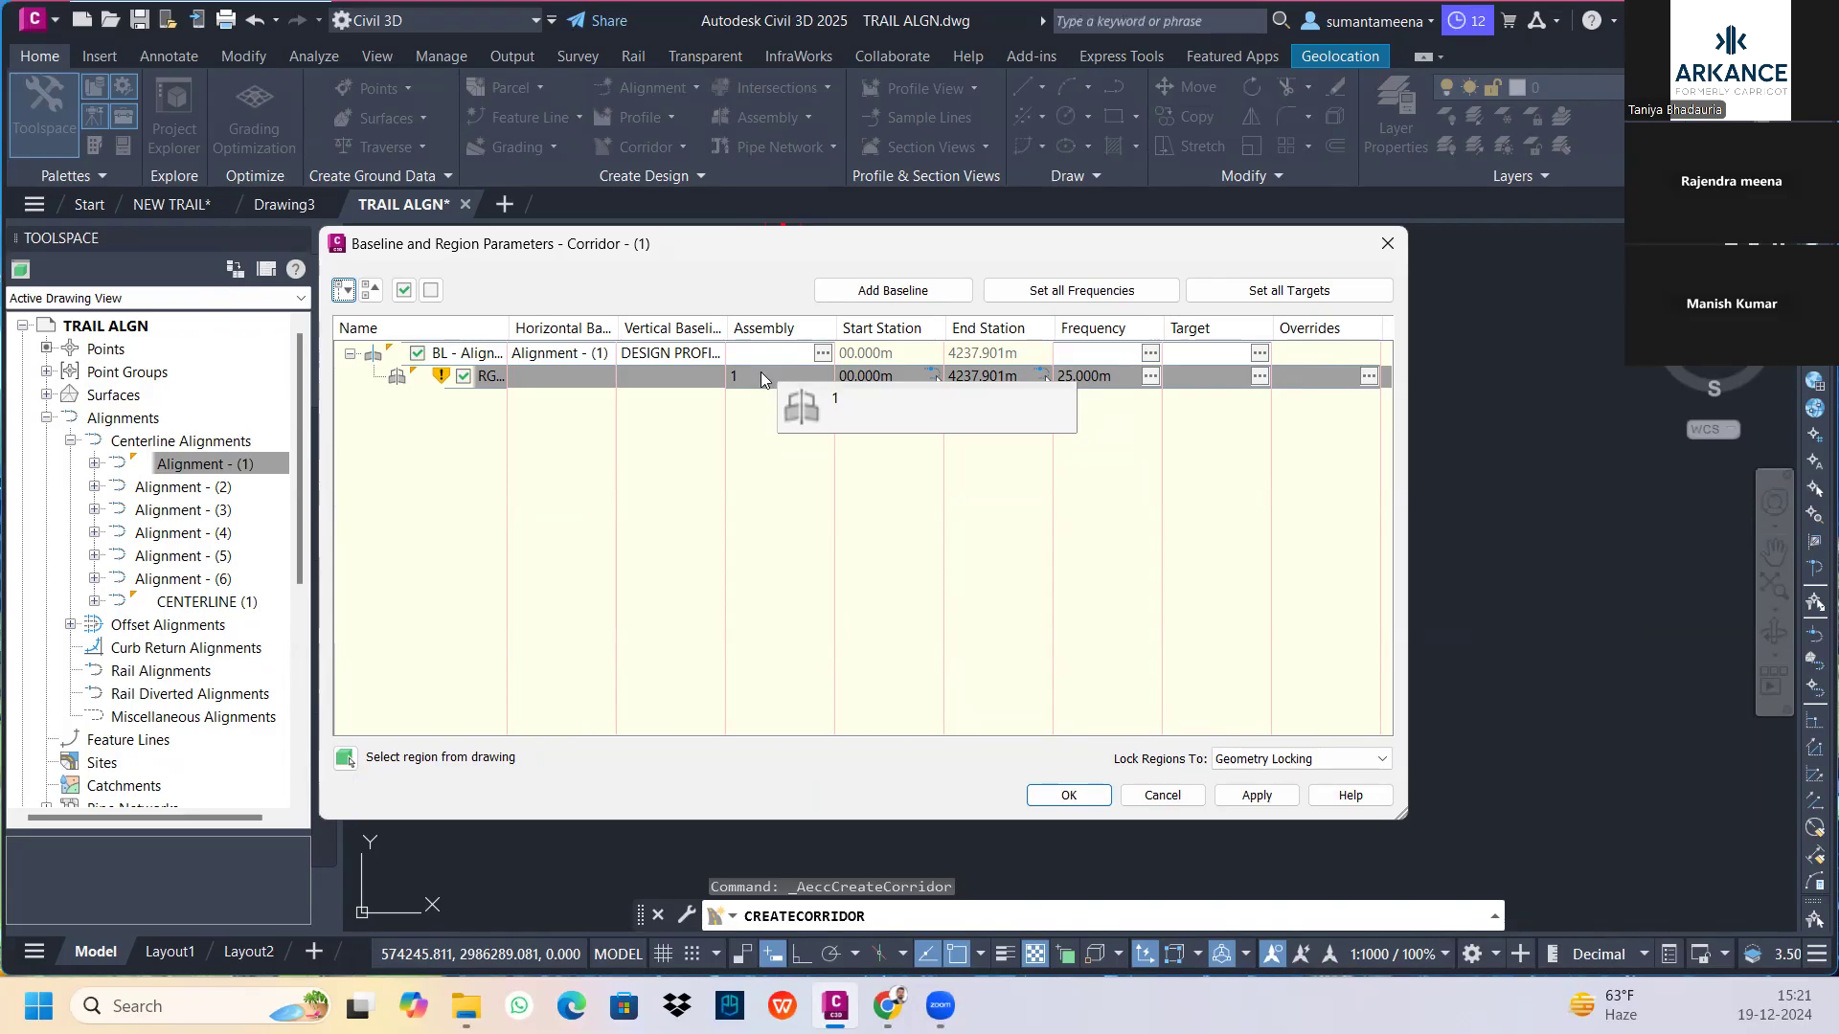
pyautogui.moveTo(510, 328); pyautogui.dragTo(642, 329)
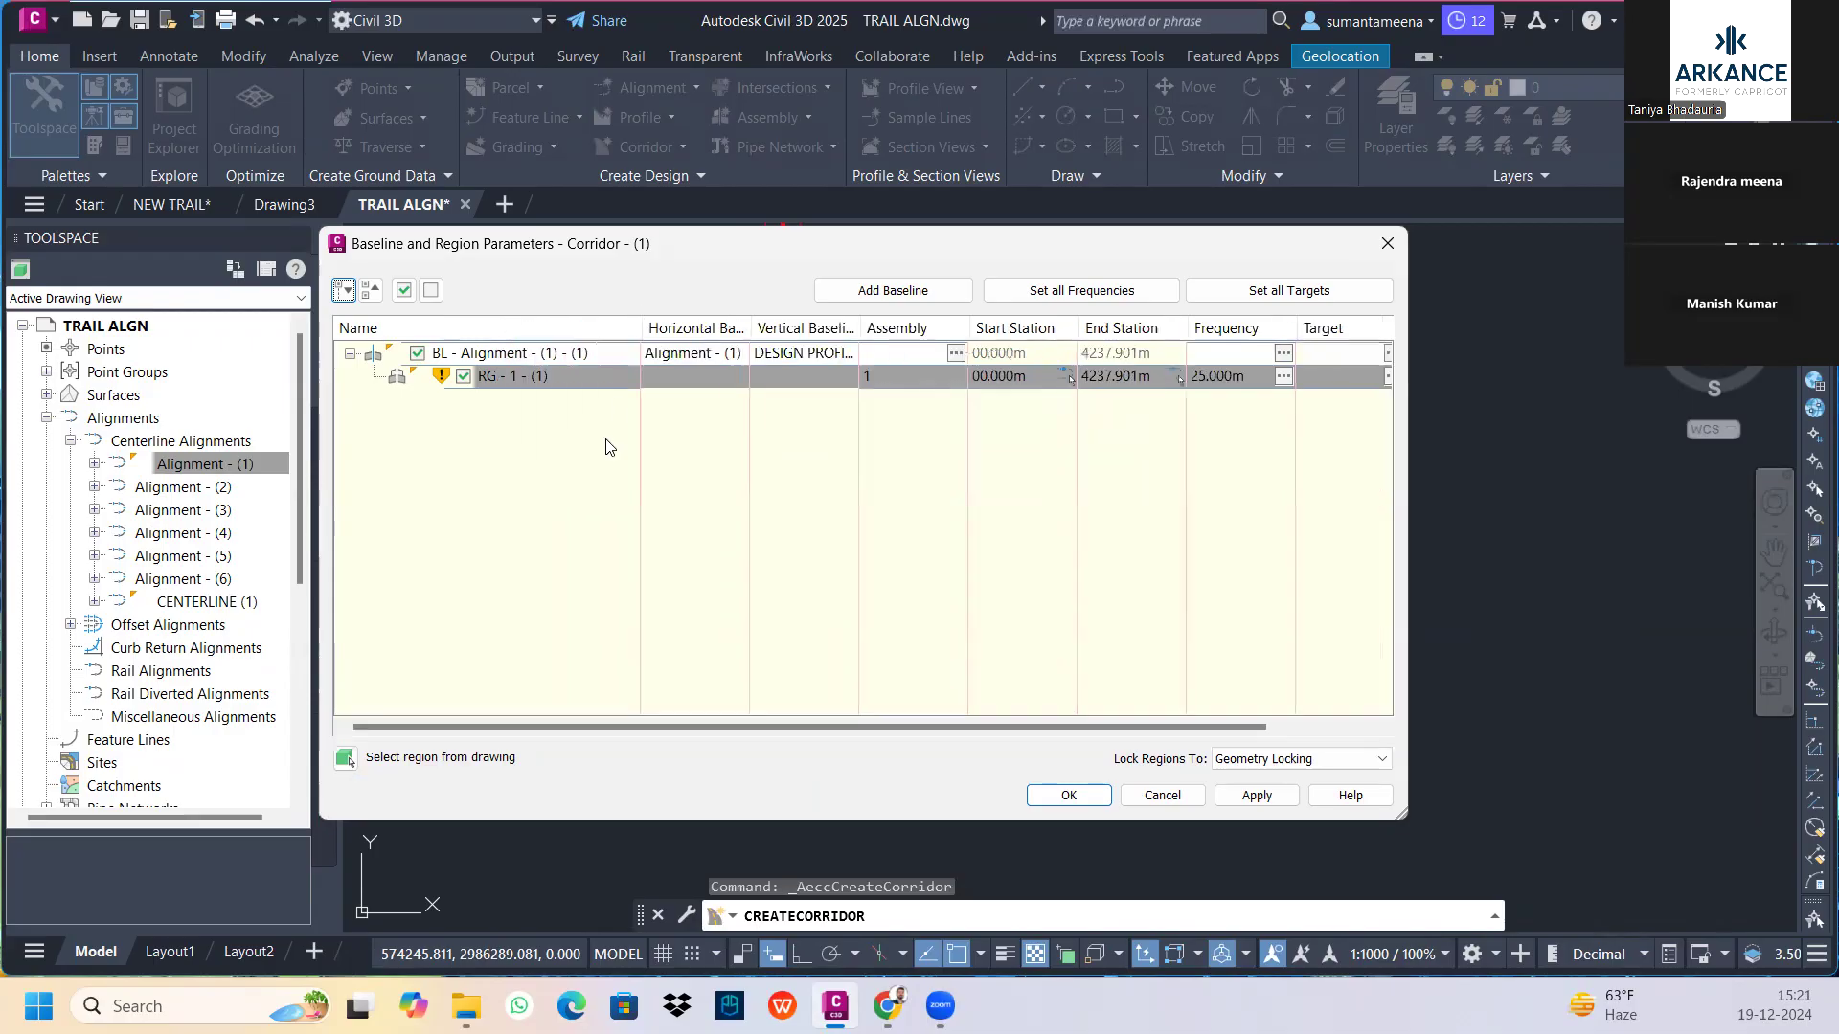
pyautogui.rightClick(507, 380)
pyautogui.press('Escape')
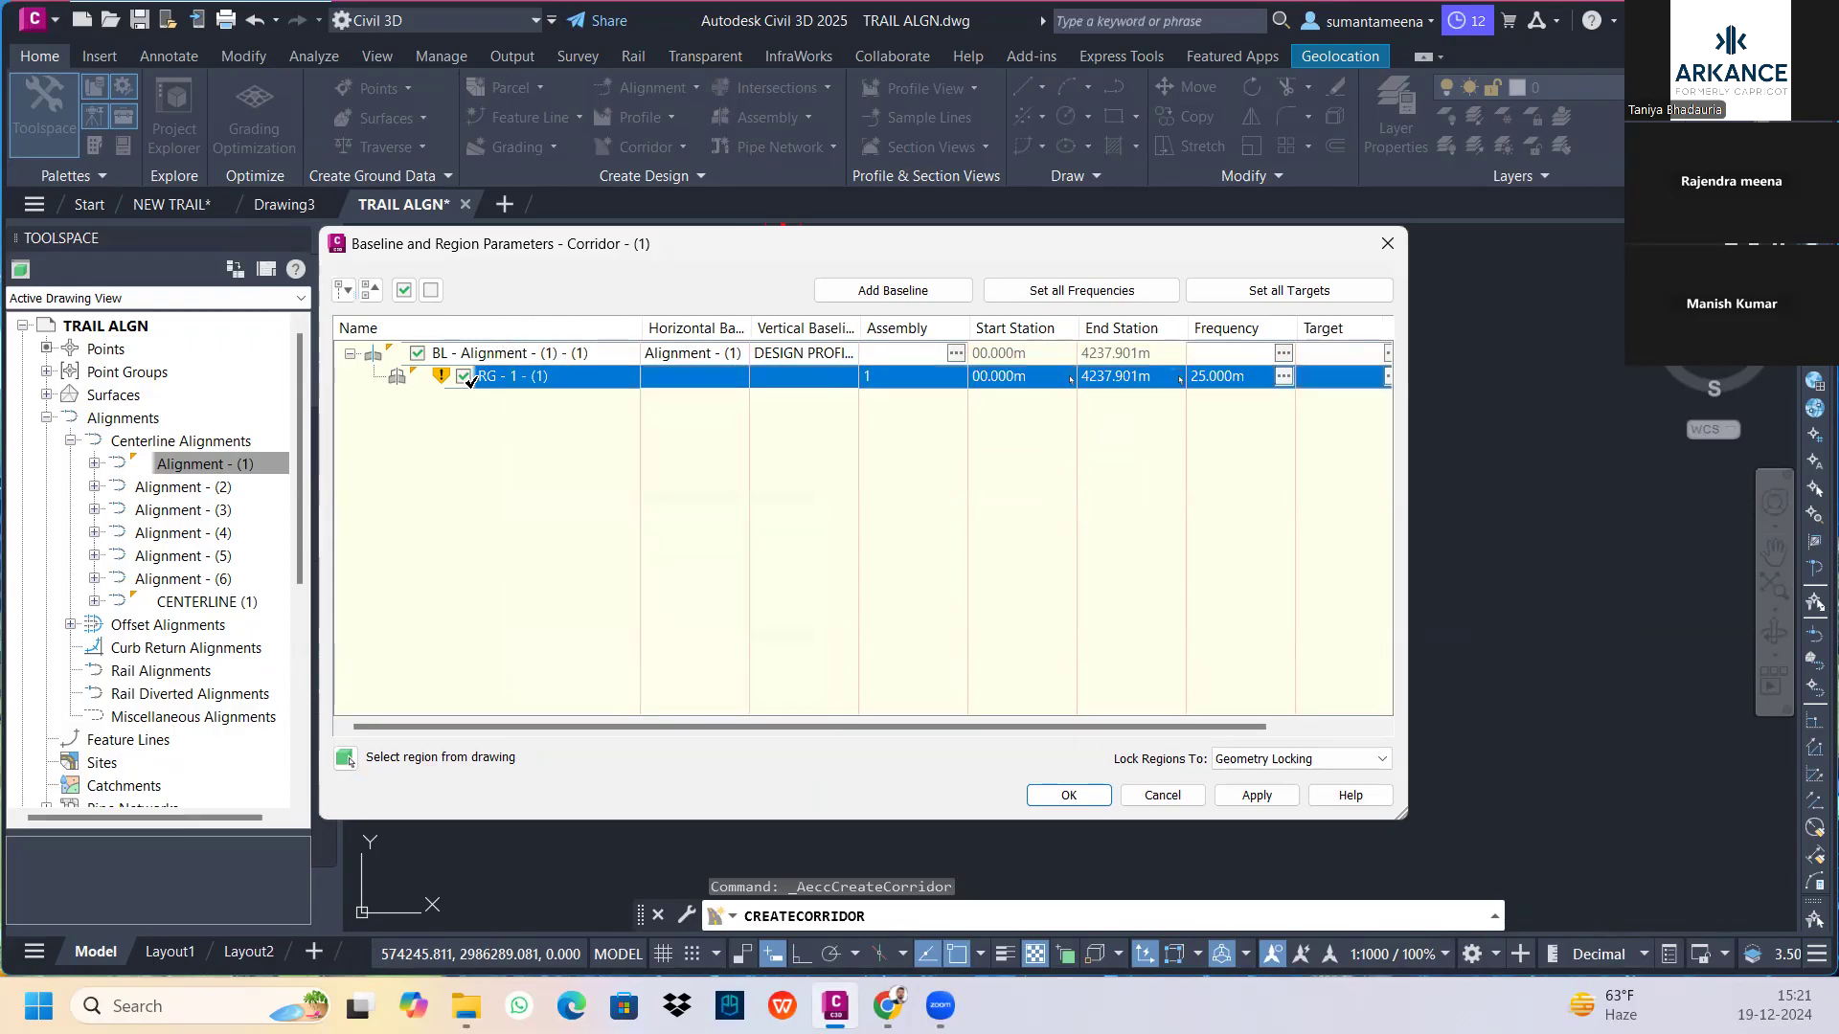
pyautogui.rightClick(498, 369)
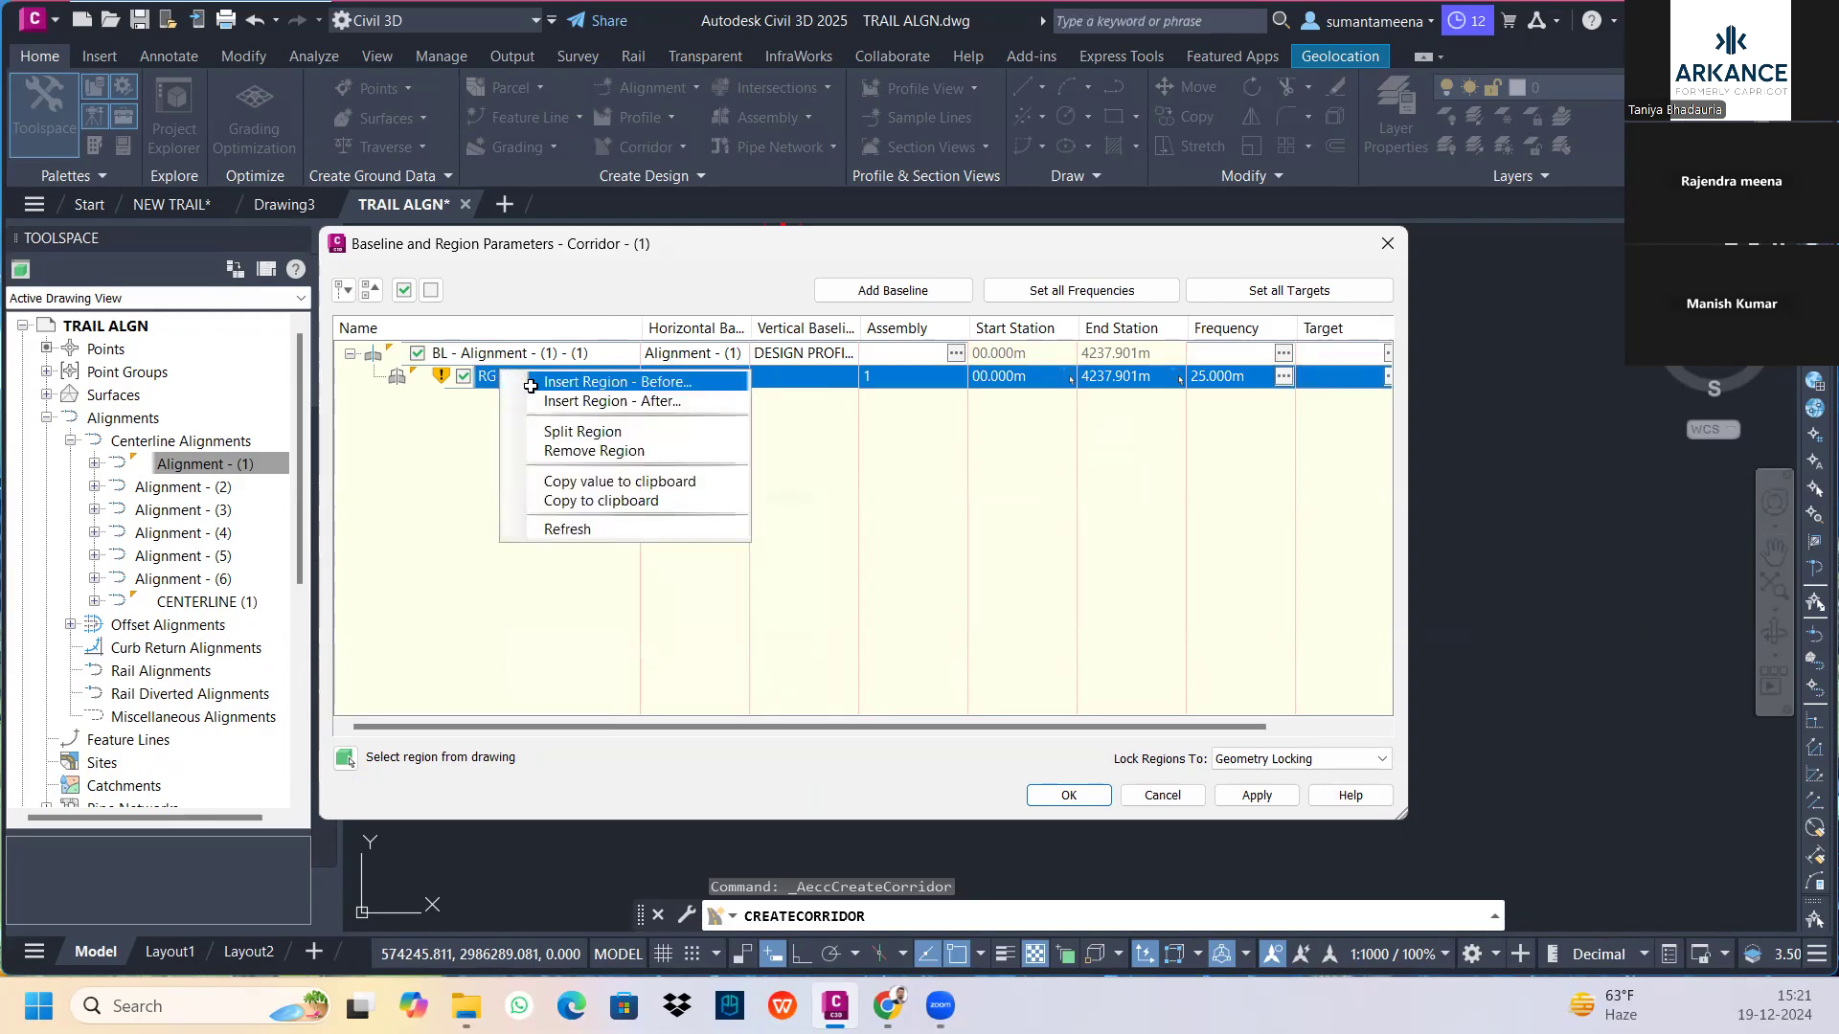
pyautogui.click(531, 383)
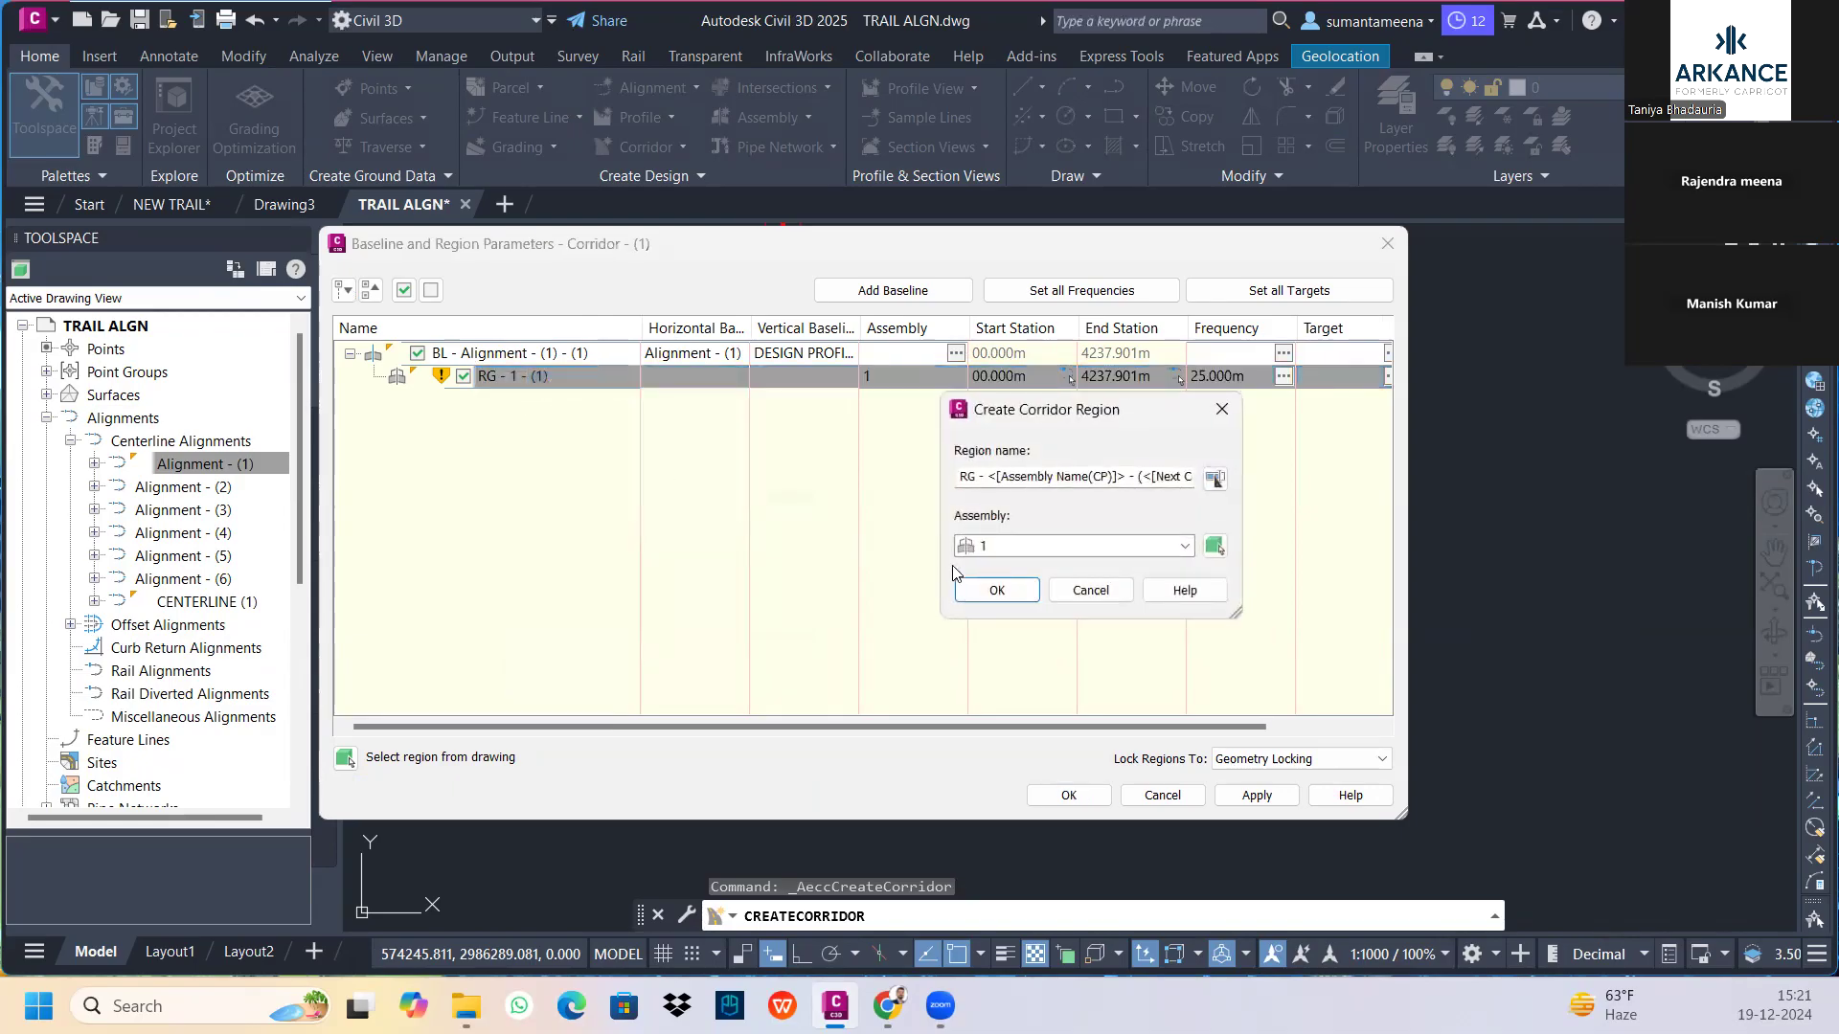
pyautogui.click(987, 588)
pyautogui.click(1136, 377)
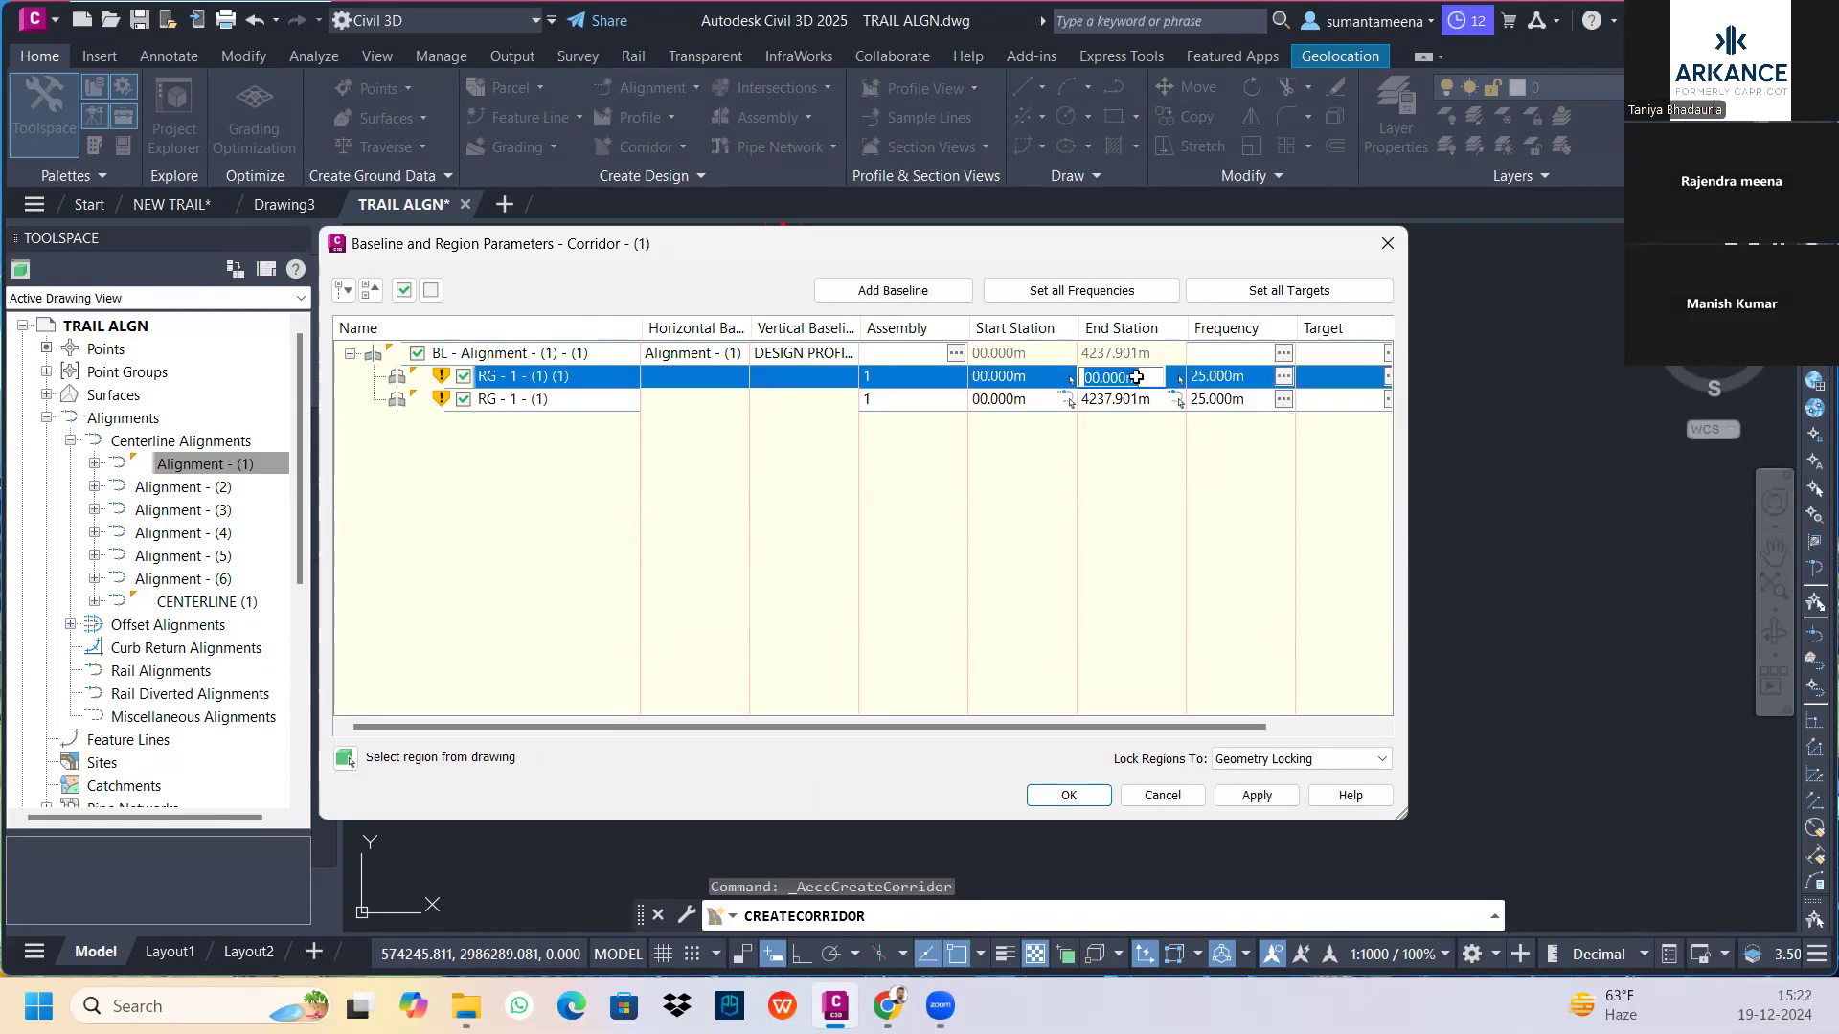
pyautogui.write('2000')
pyautogui.press('Return')
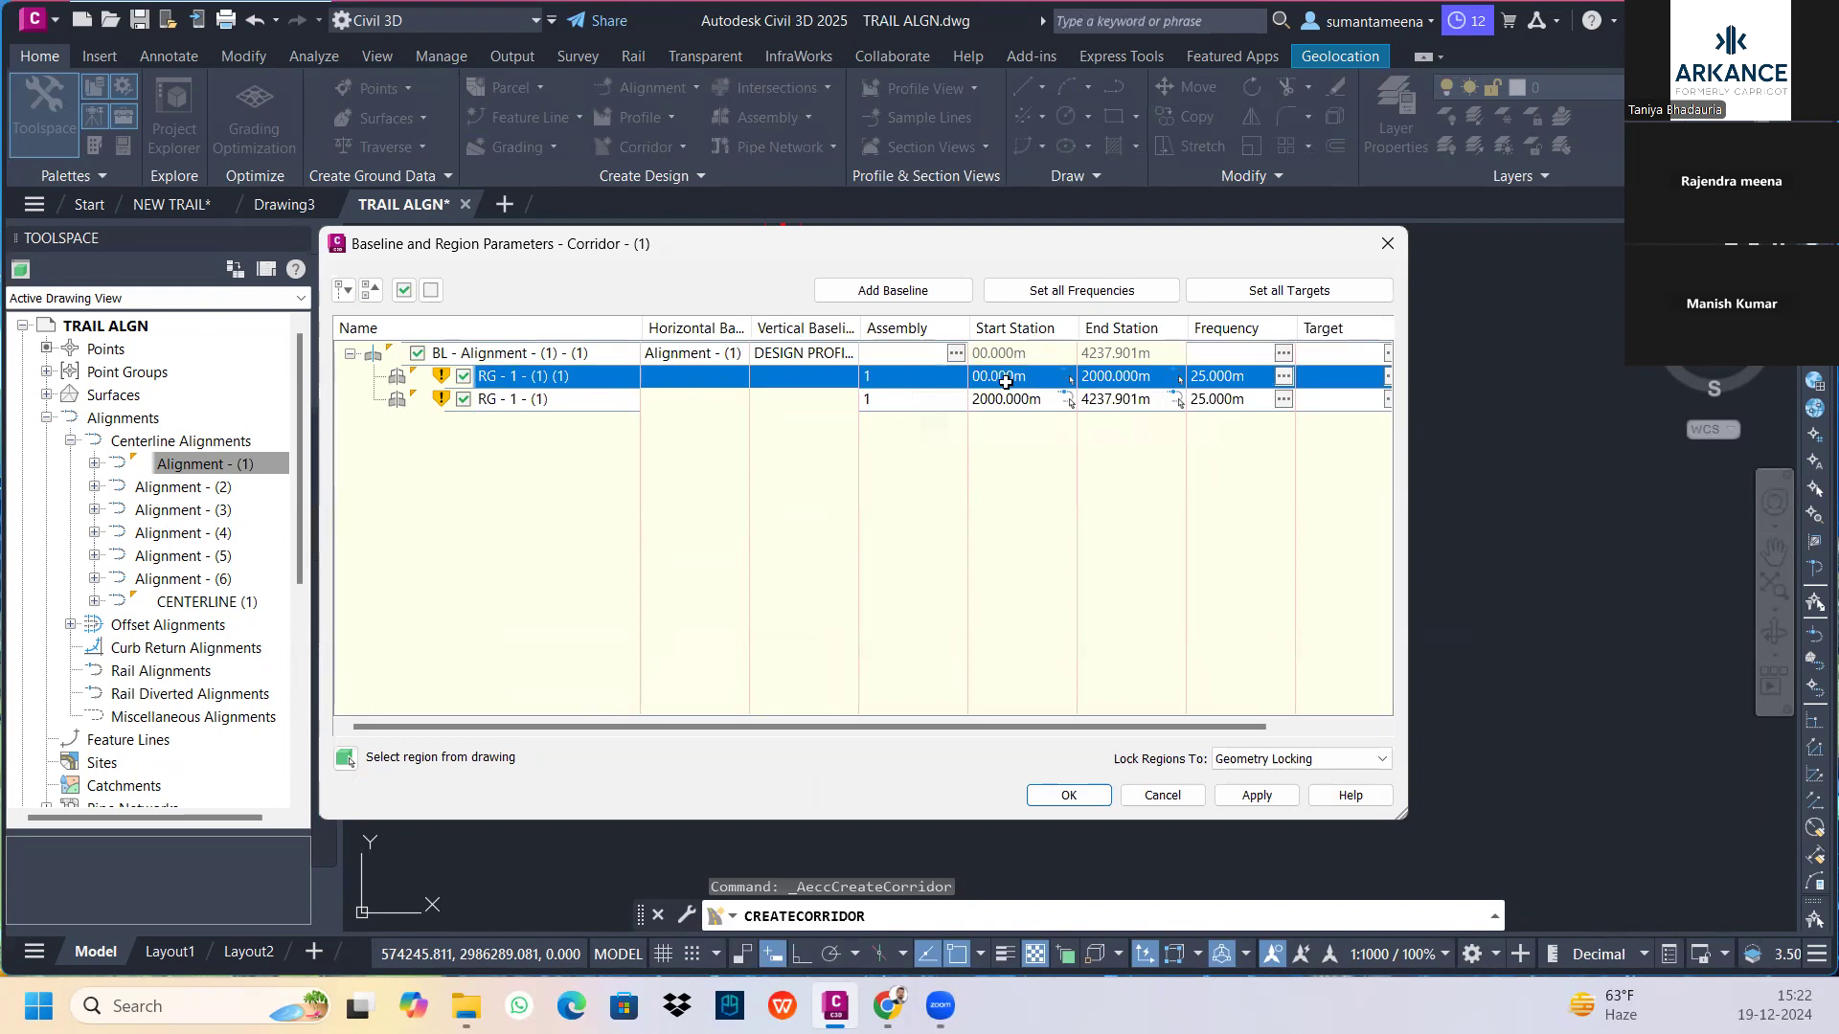
# Change the assembly of the second region, starting at station 2000 m, to the 2-Lane Highway assembly
pyautogui.click(937, 399)
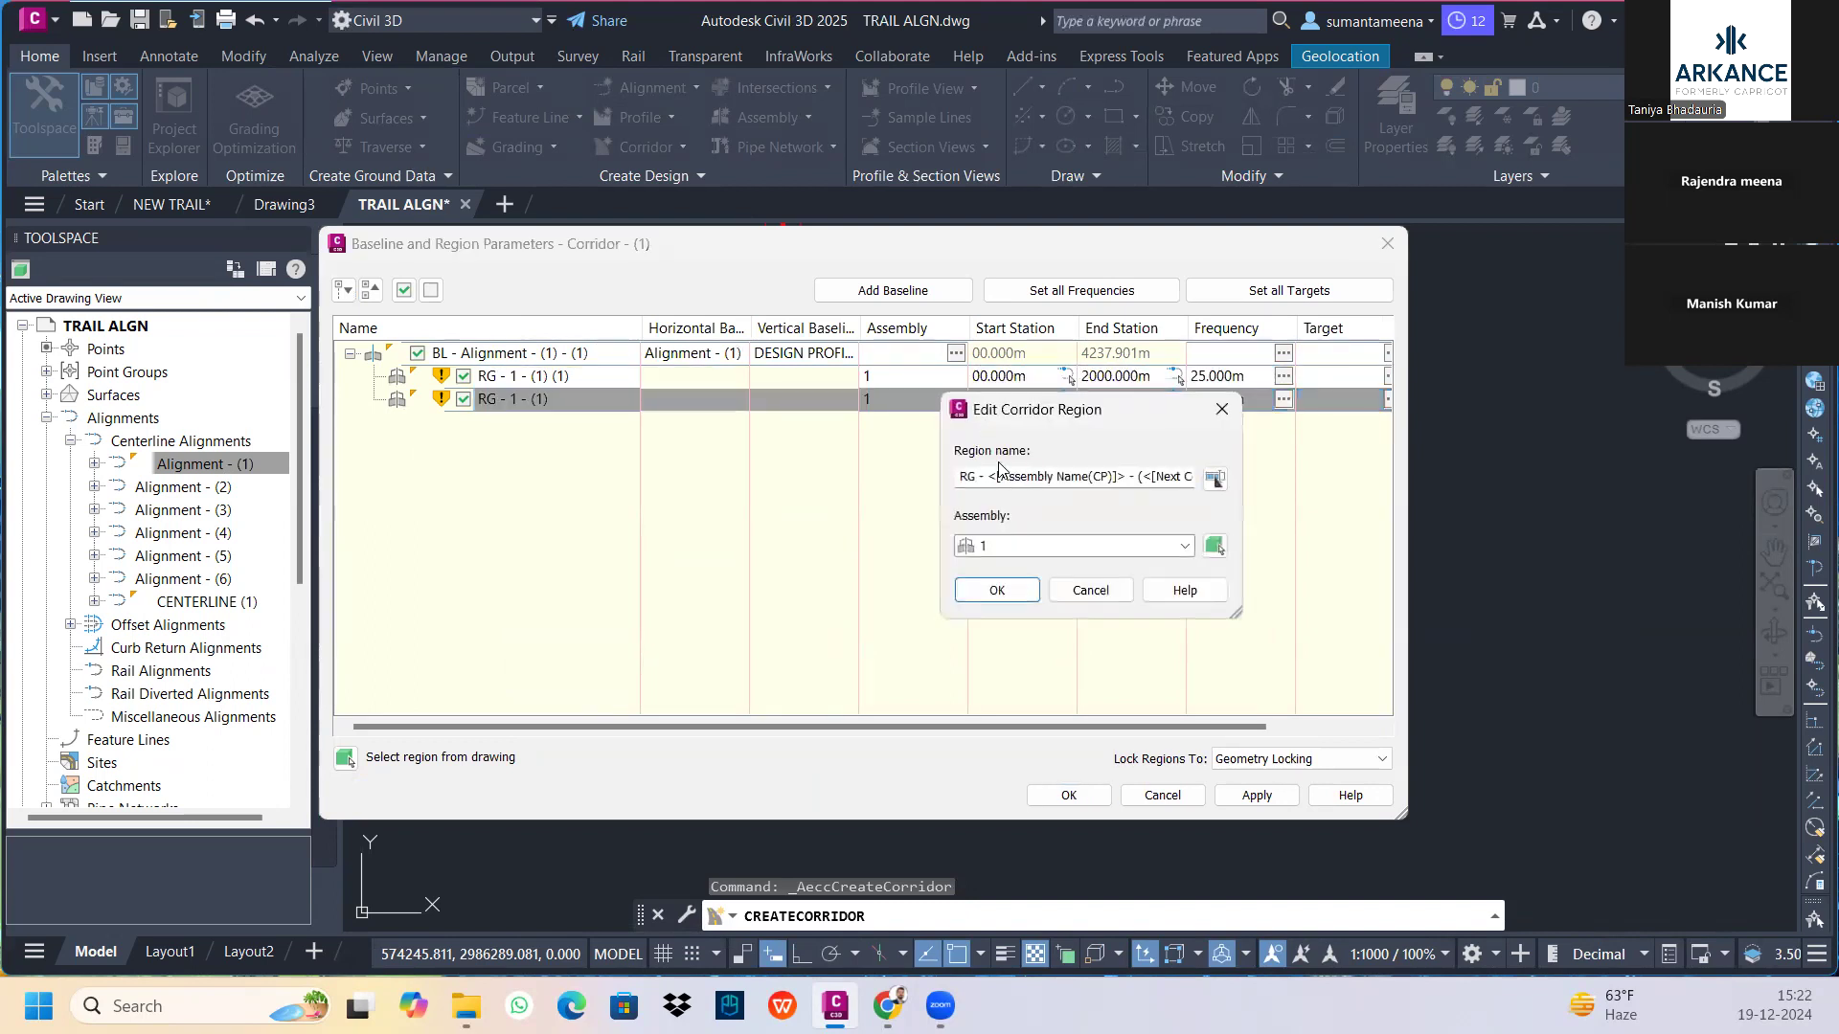
pyautogui.click(1044, 548)
pyautogui.click(1014, 586)
pyautogui.click(1016, 588)
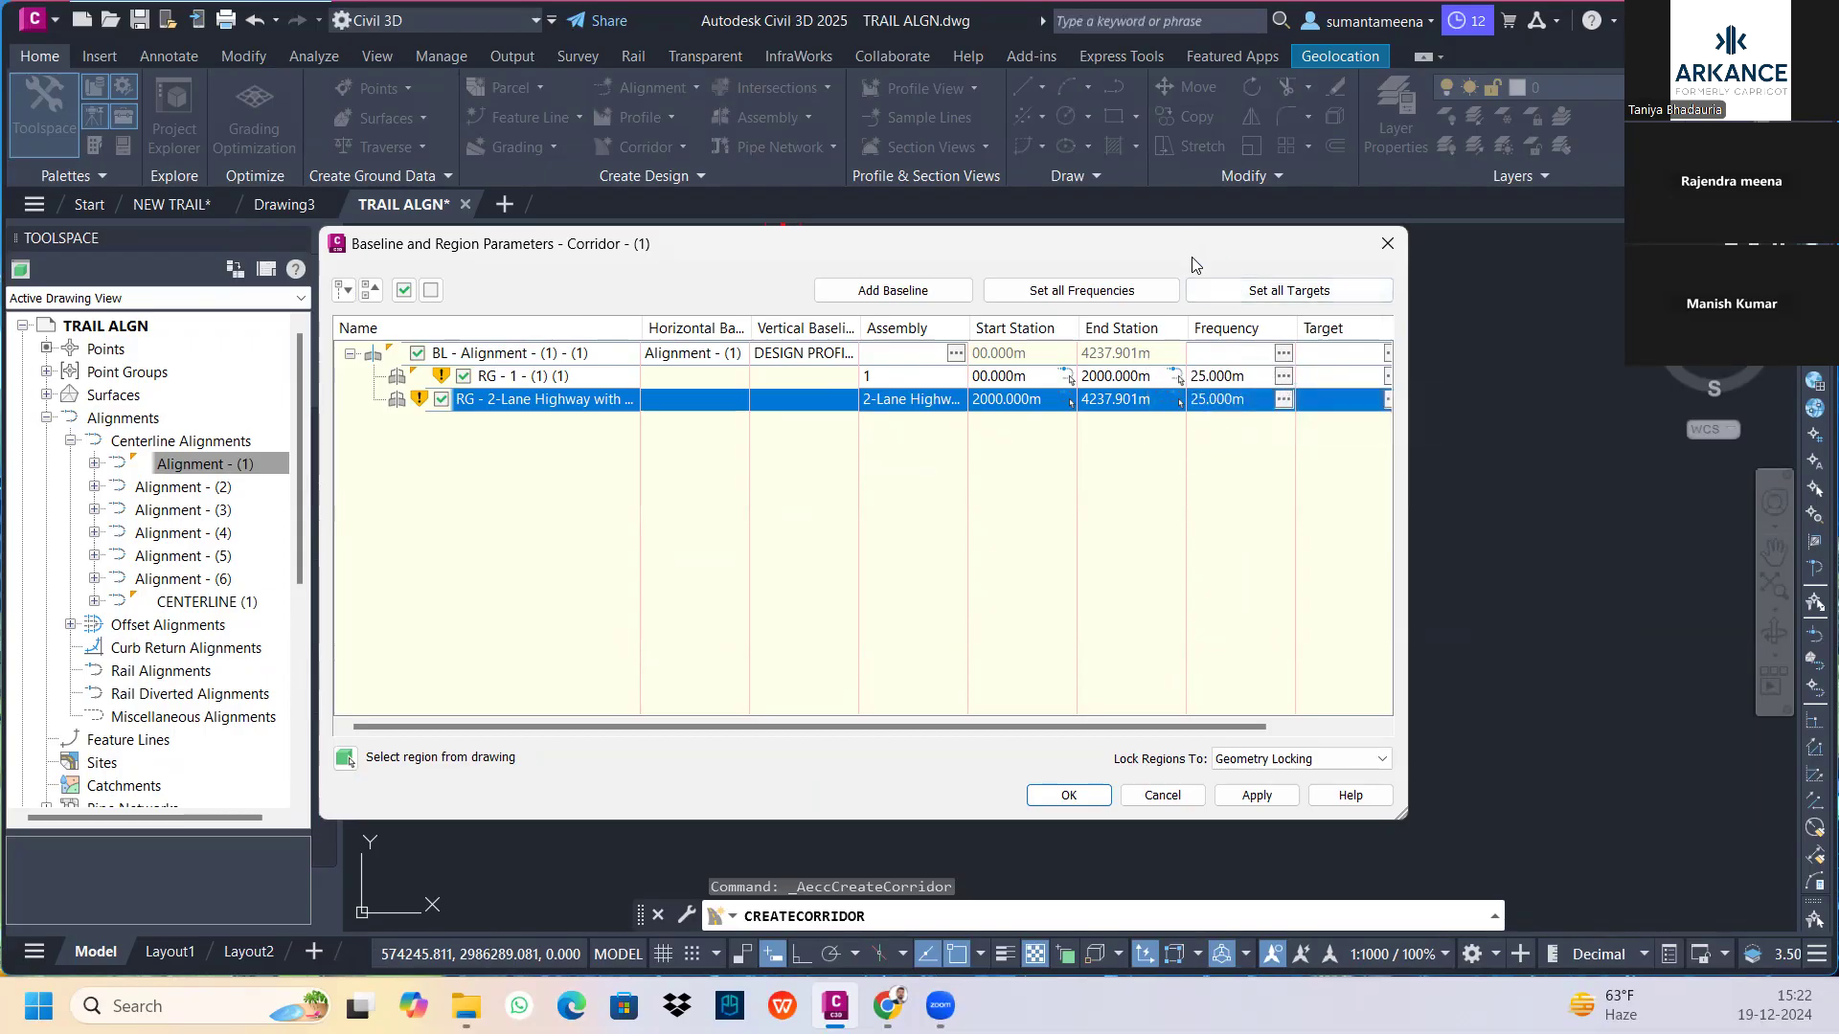
pyautogui.moveTo(1192, 257); pyautogui.dragTo(1221, 226)
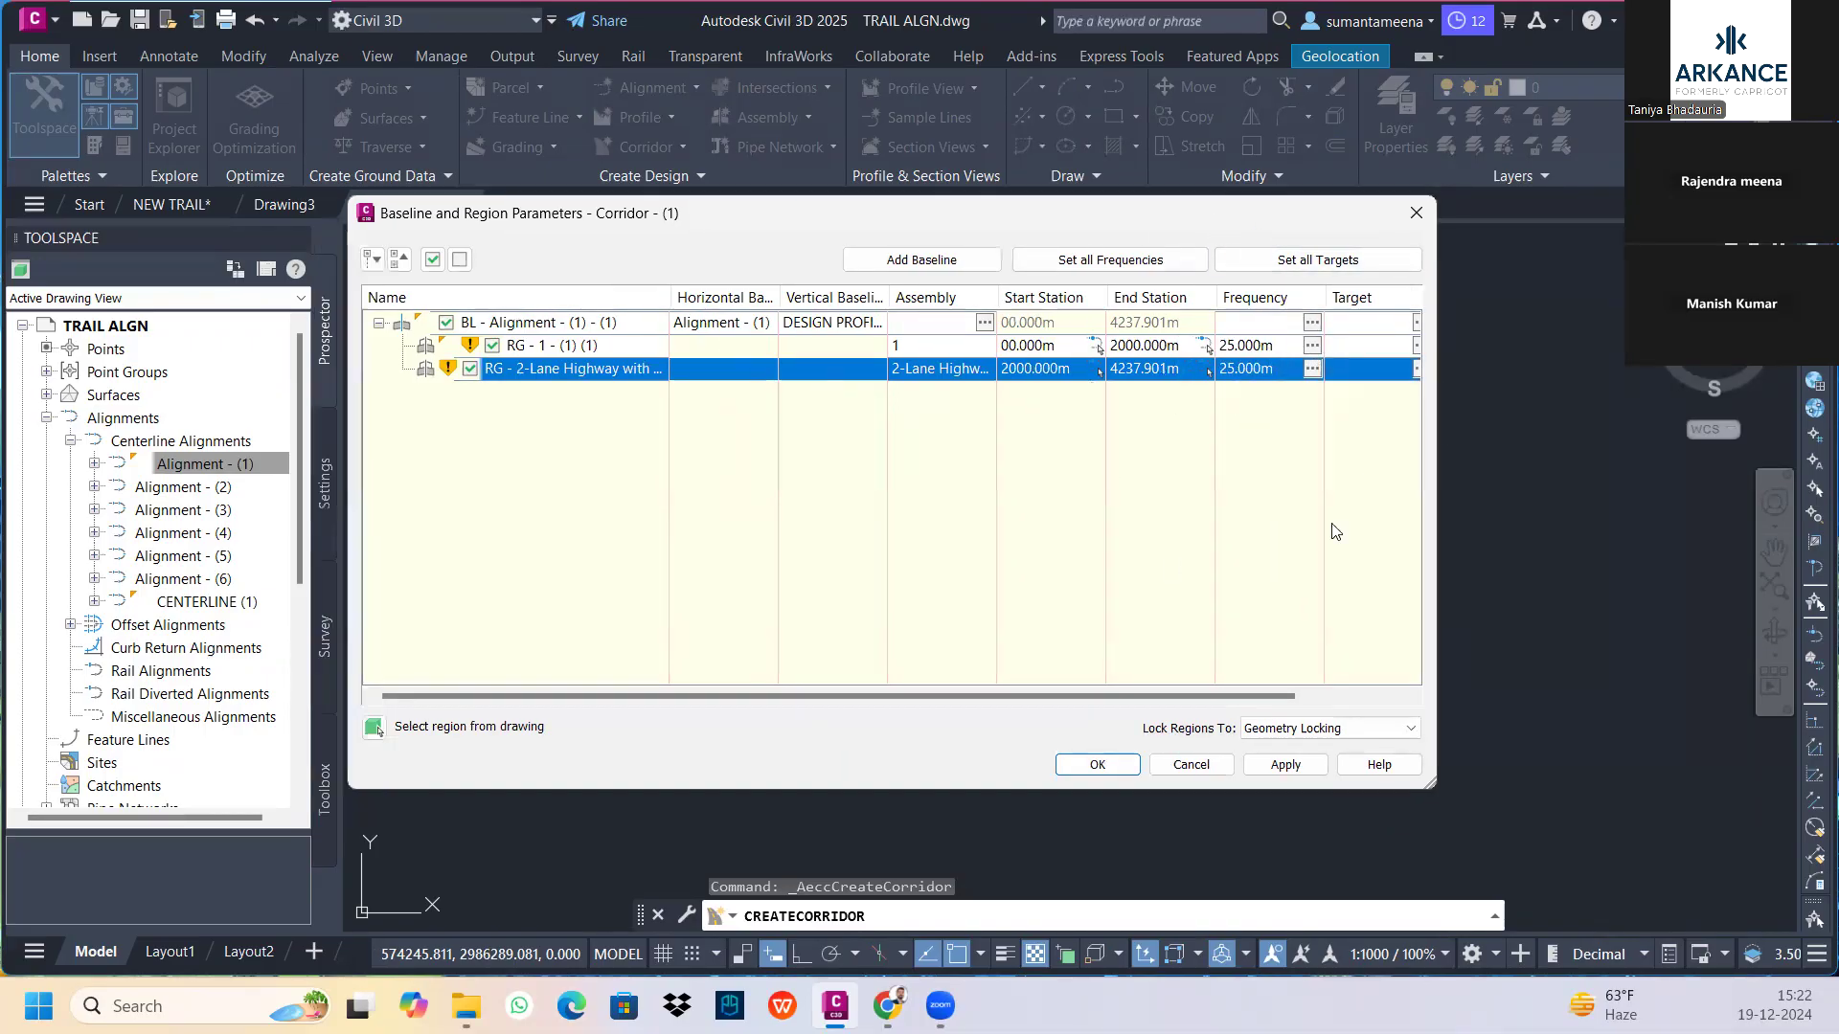
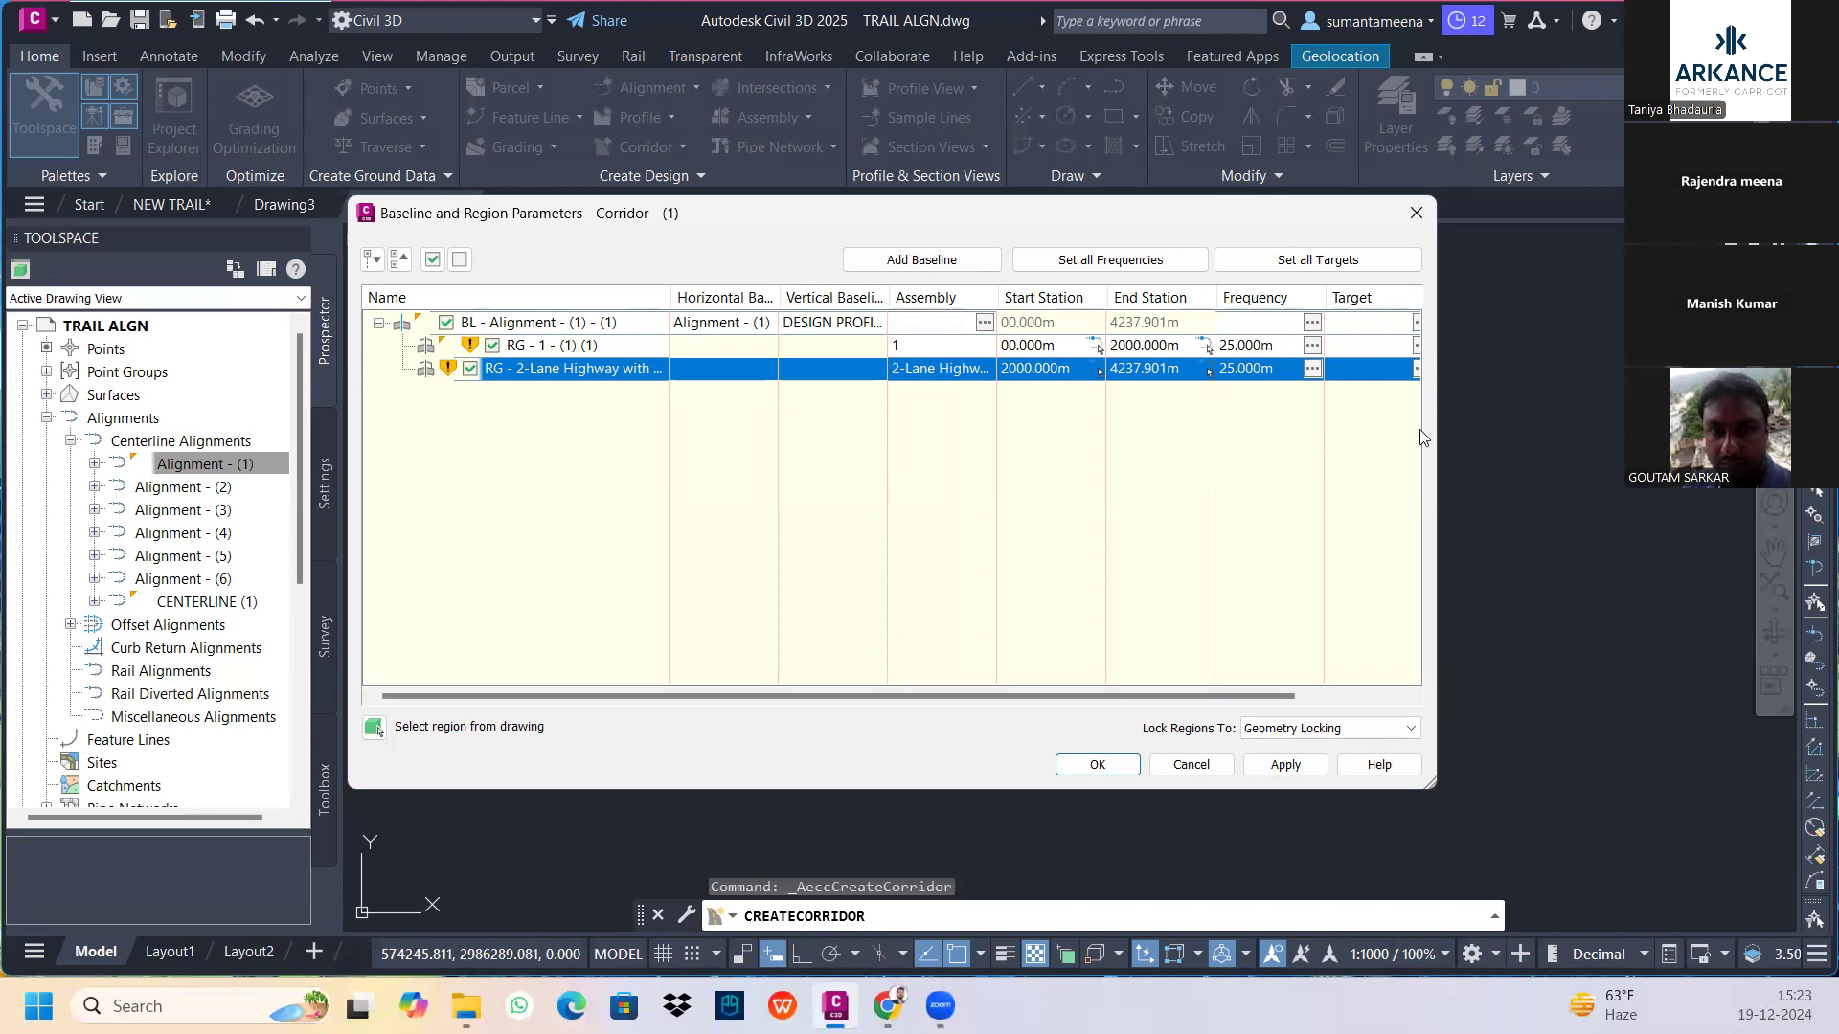
# Set the assembly frequency for both regions to 5 m along tangents, curves, spirals and vertical curves
pyautogui.click(1312, 345)
pyautogui.click(1026, 259)
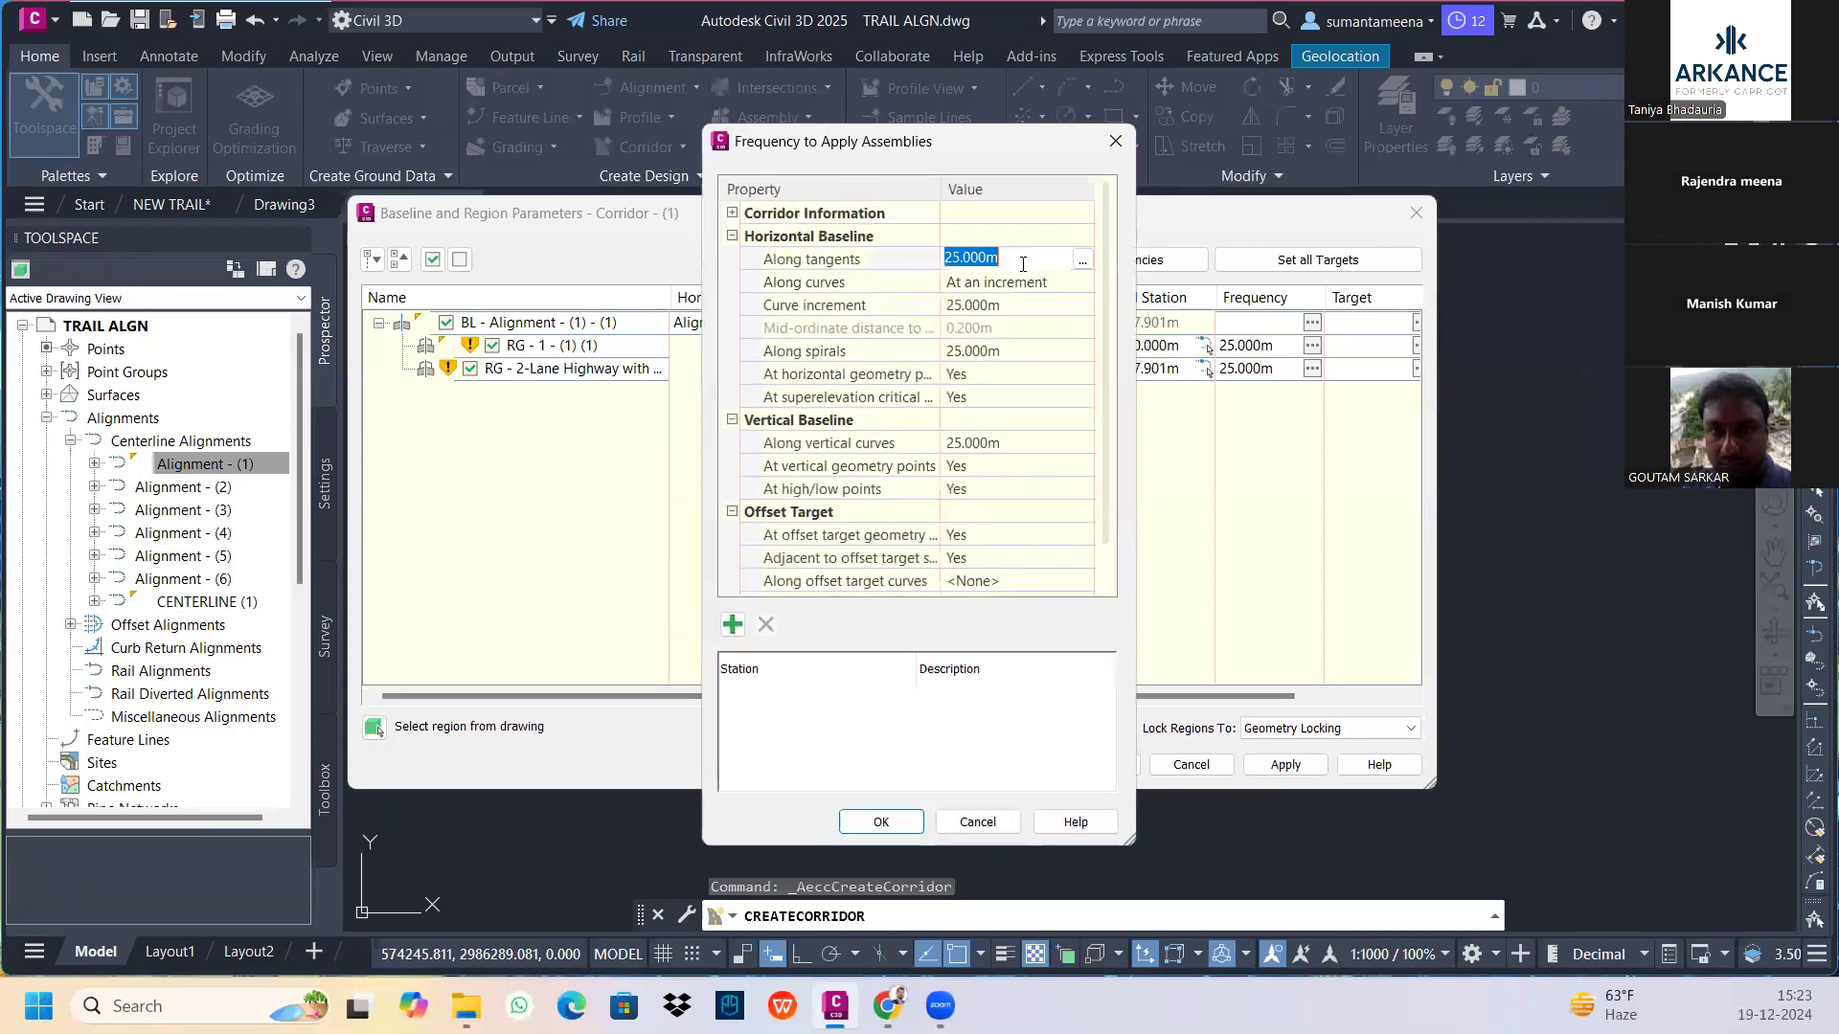
pyautogui.write('5')
pyautogui.press('Return')
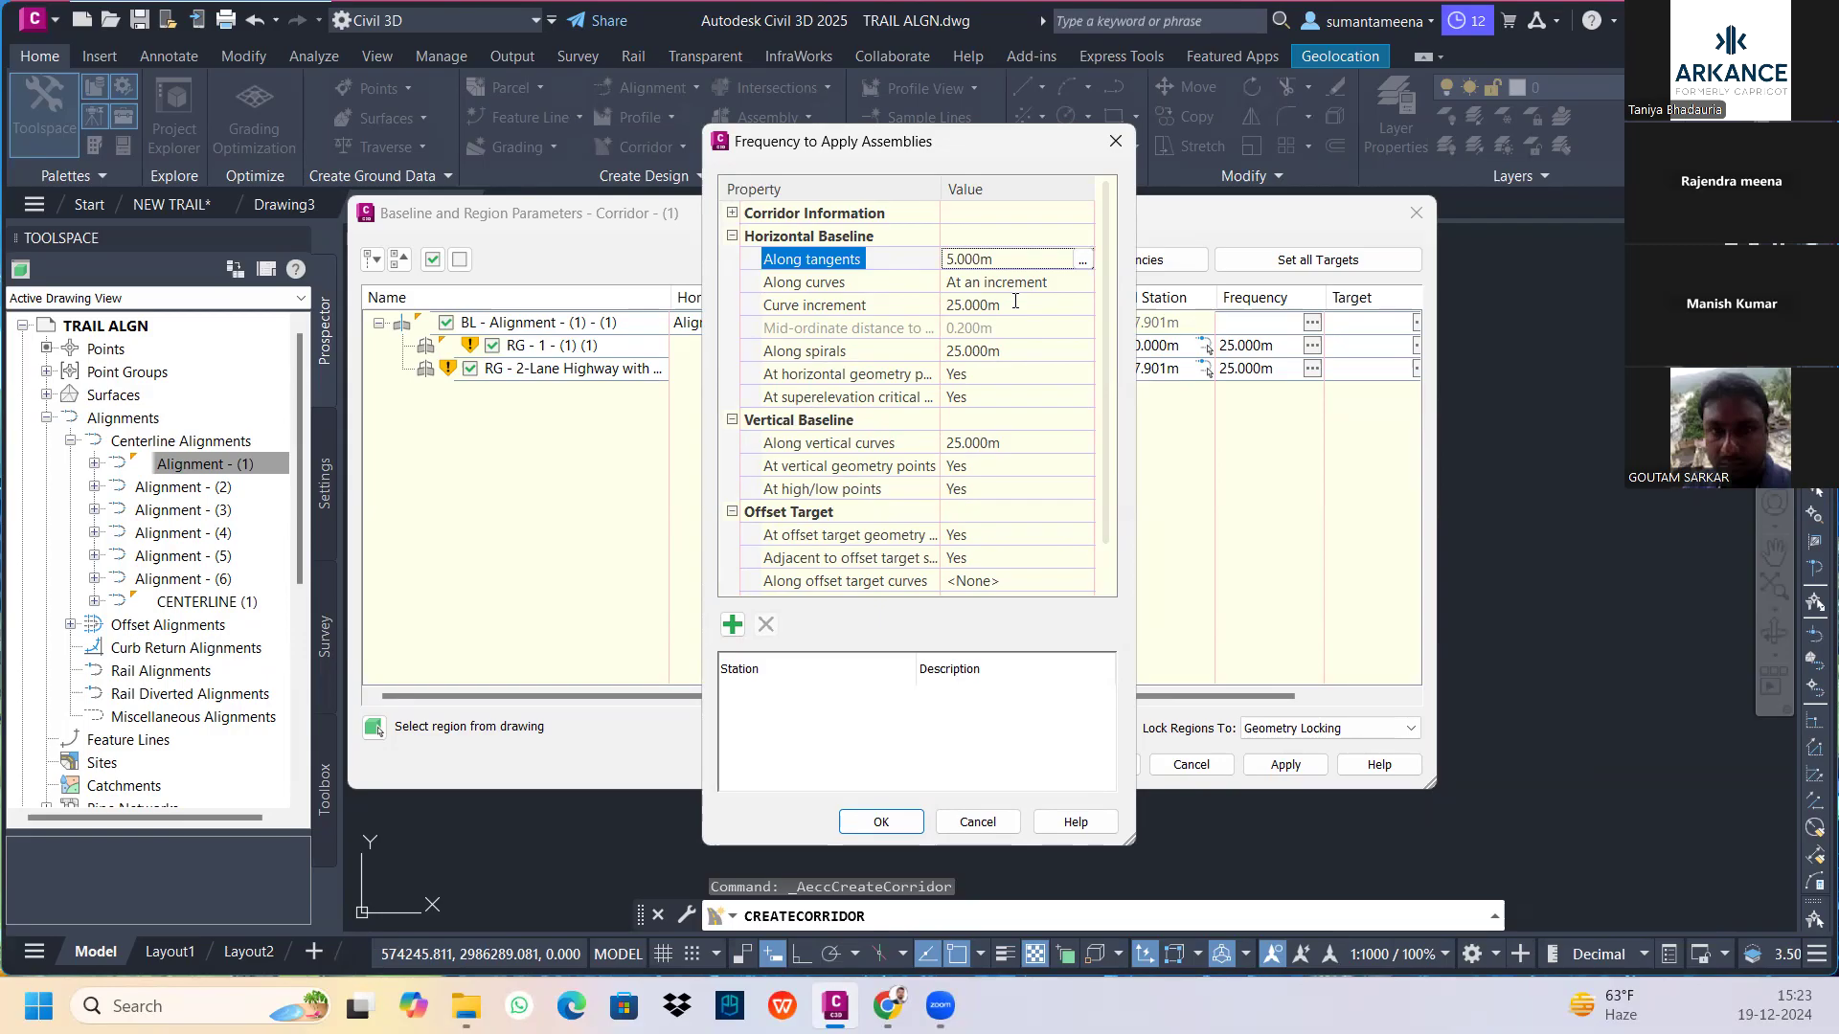
pyautogui.click(1017, 305)
pyautogui.write('5')
pyautogui.press('Return')
pyautogui.click(1005, 352)
pyautogui.write('5')
pyautogui.press('Return')
pyautogui.click(996, 447)
pyautogui.write('5')
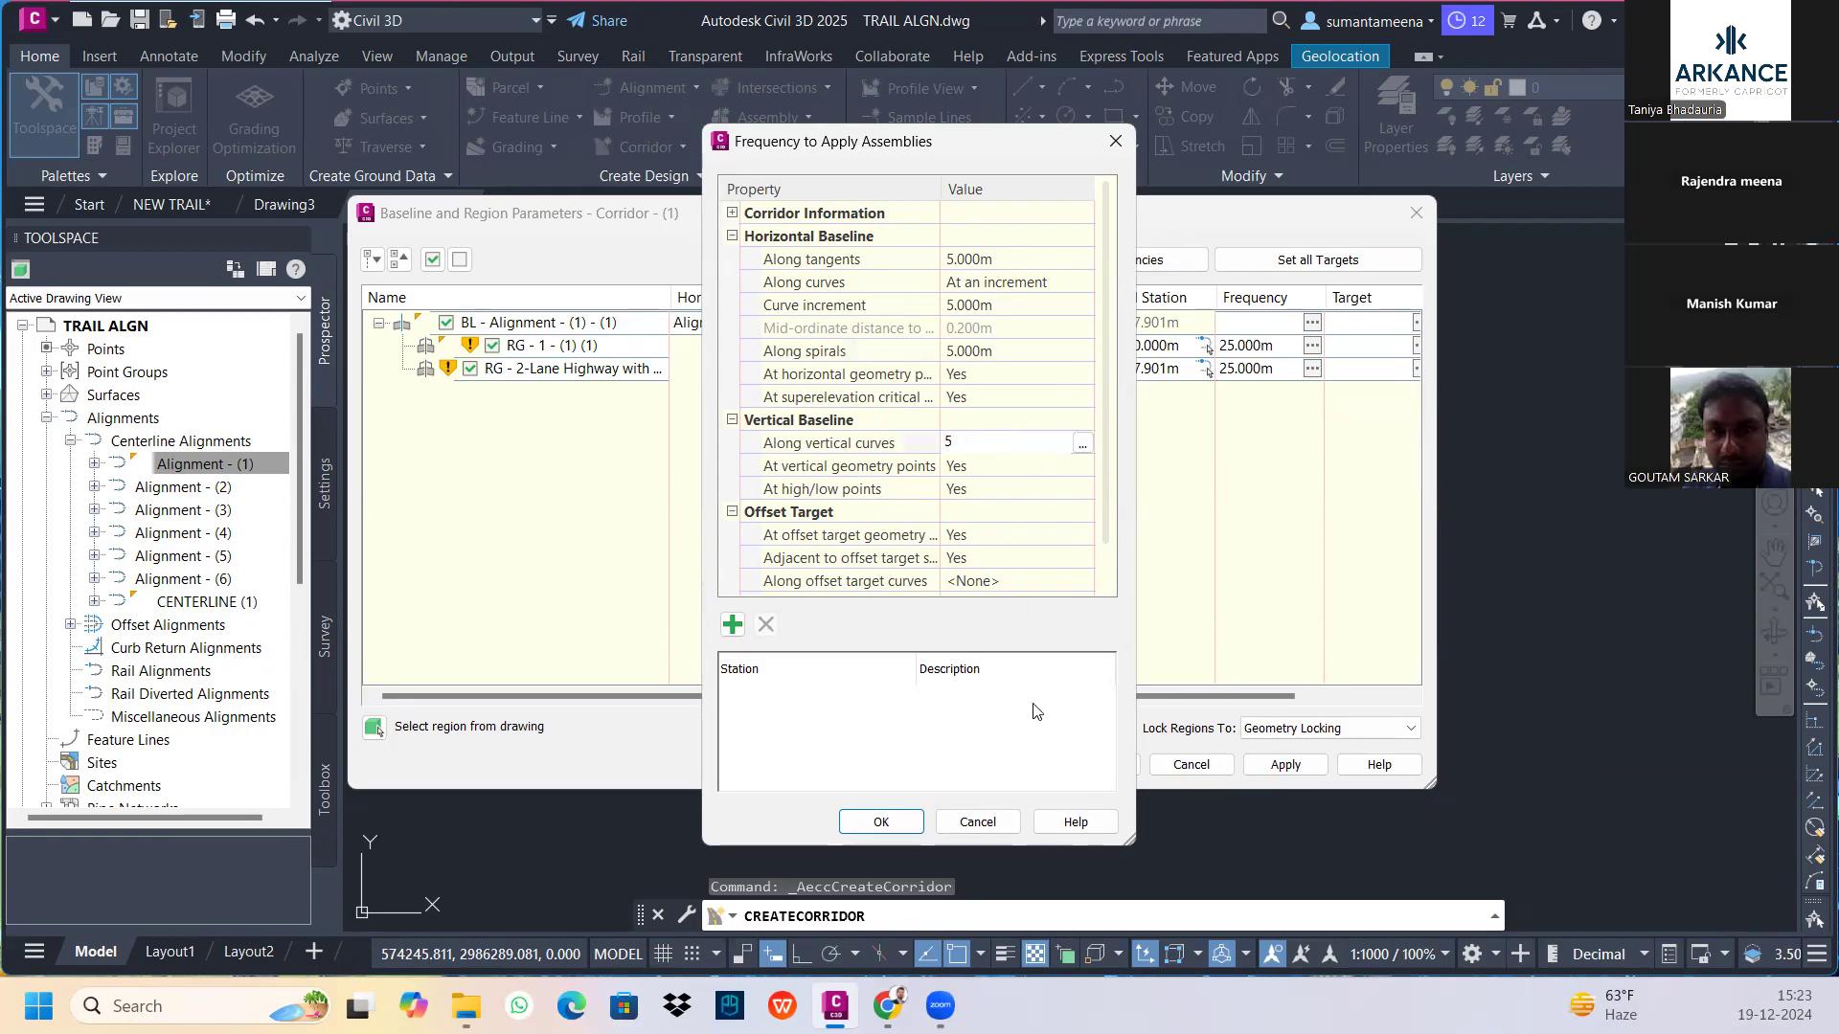
pyautogui.click(879, 822)
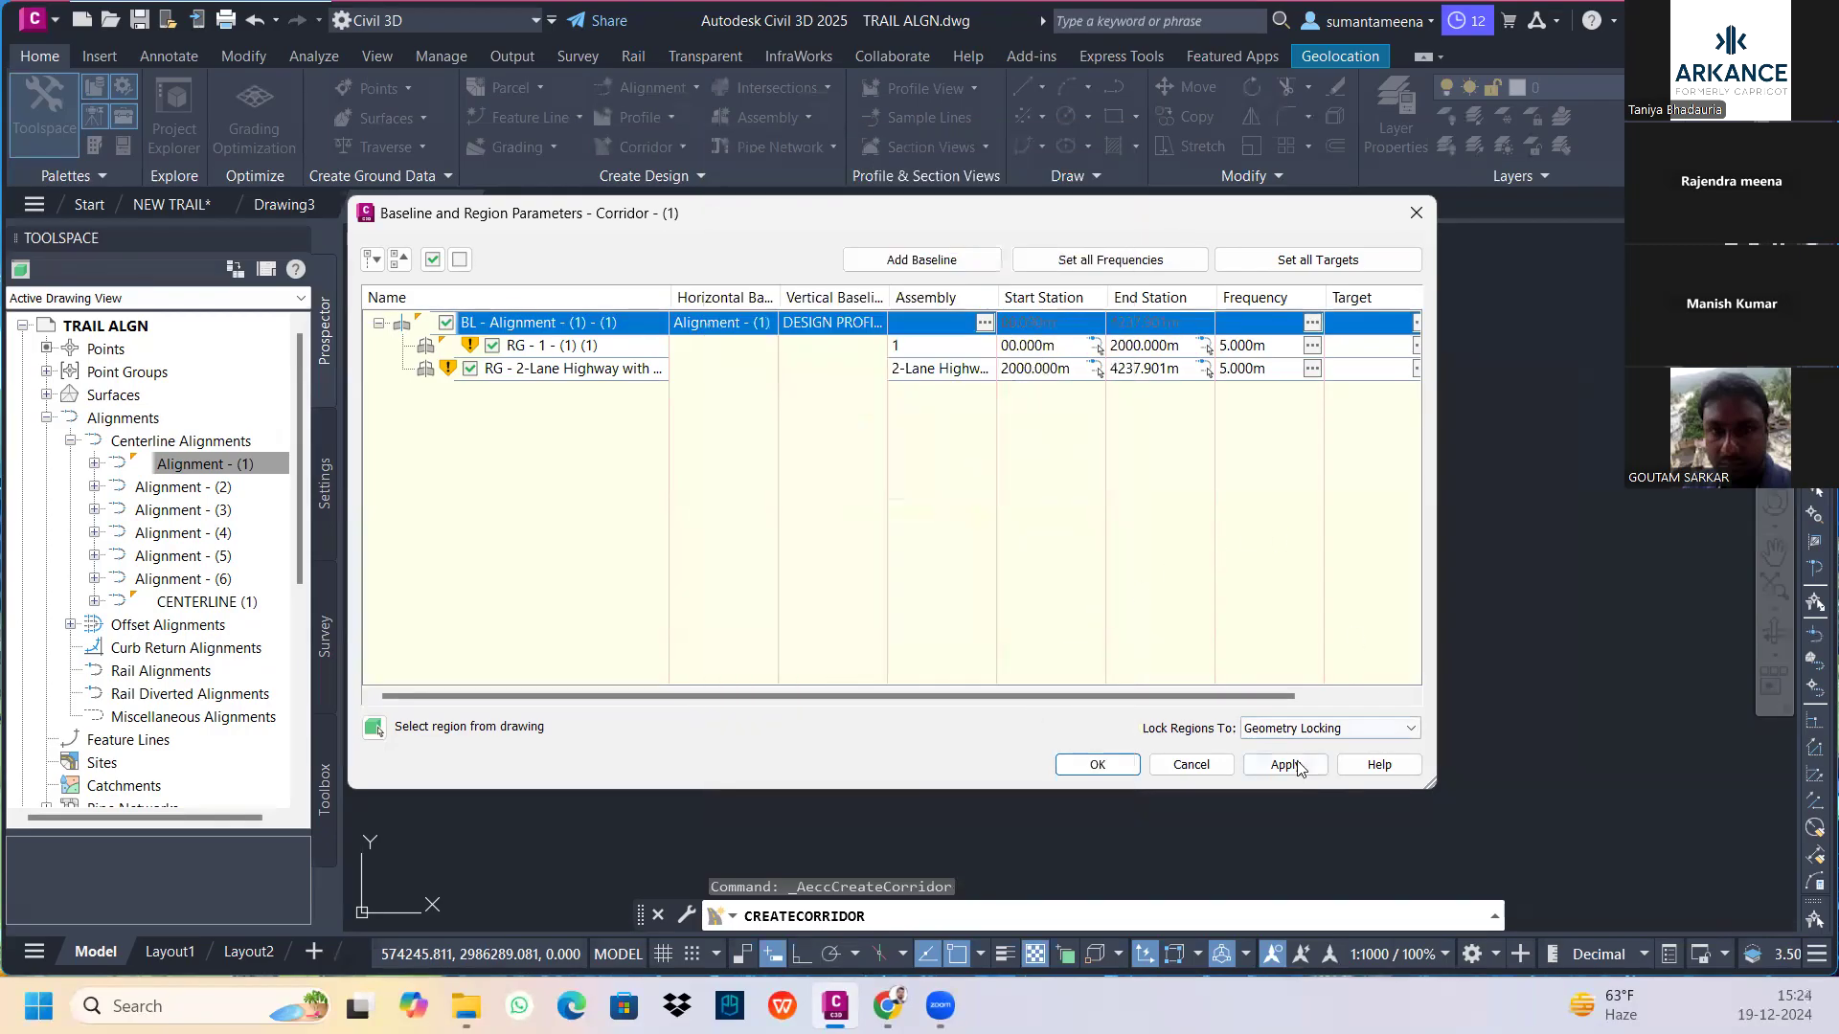
# Map all surface targets of the corridor's subassemblies to the PROJECT SITE surface
pyautogui.click(1382, 262)
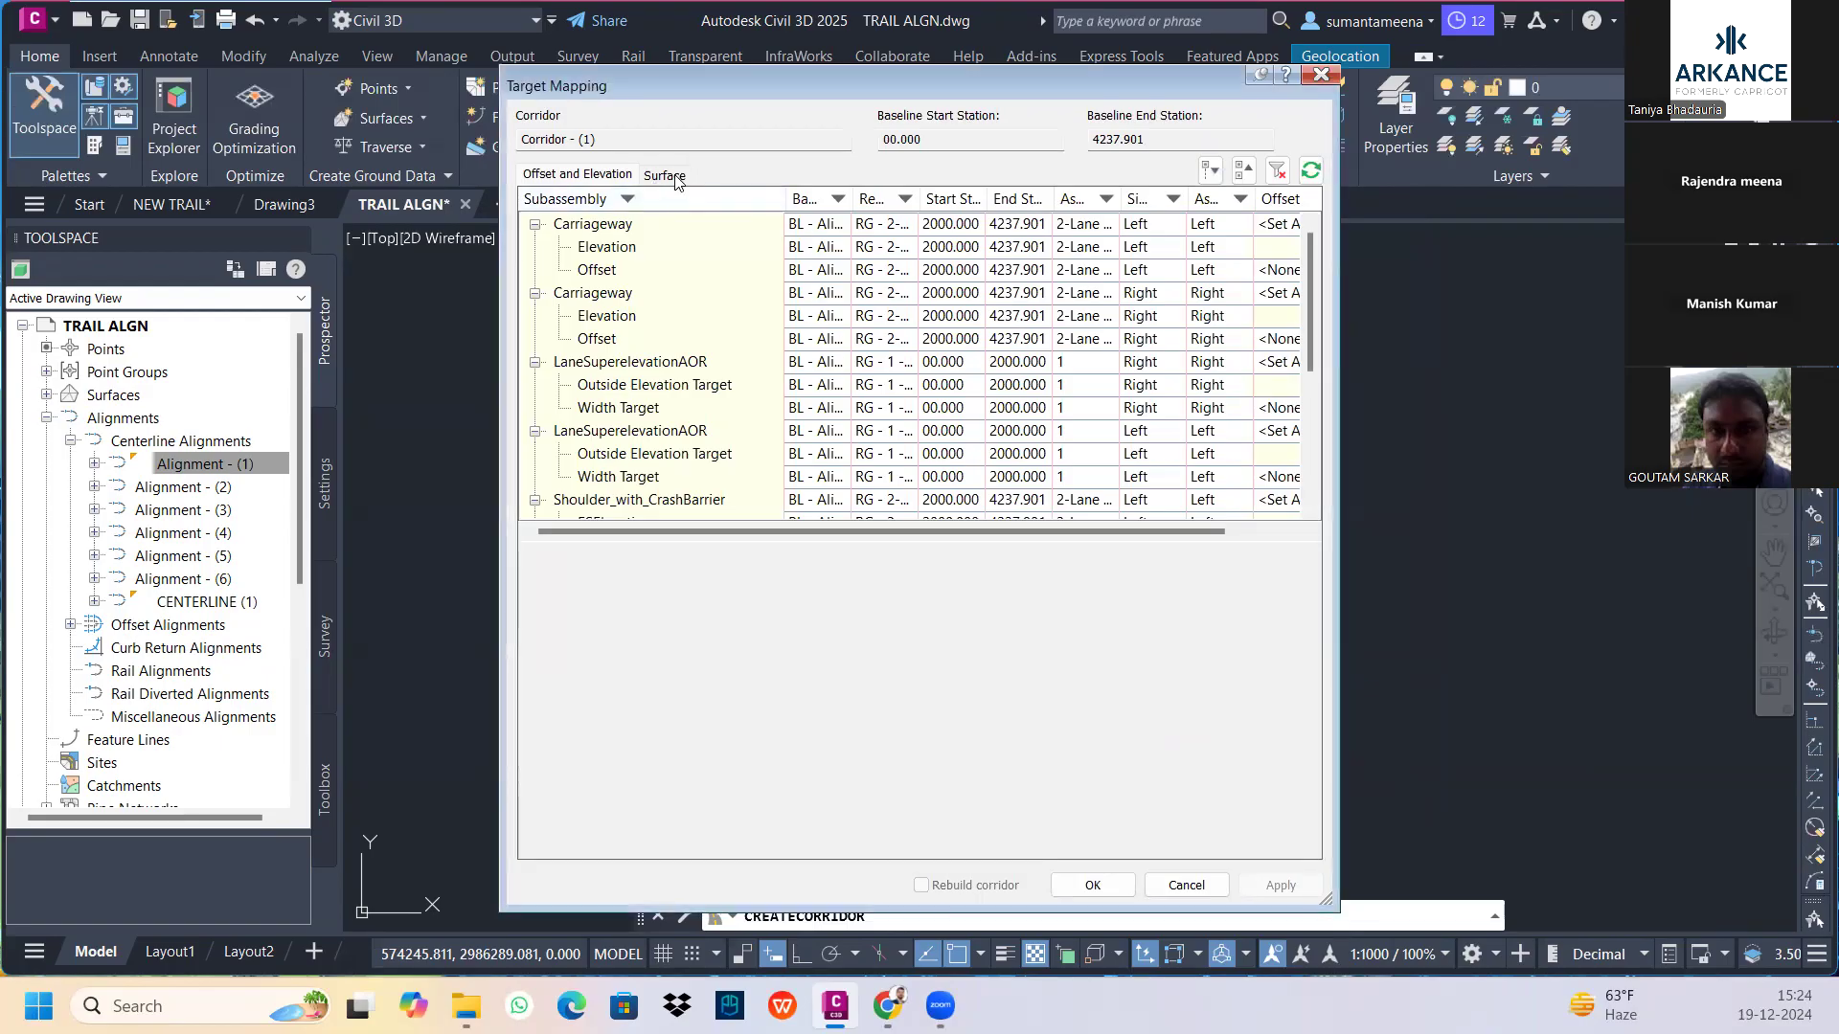
pyautogui.click(671, 174)
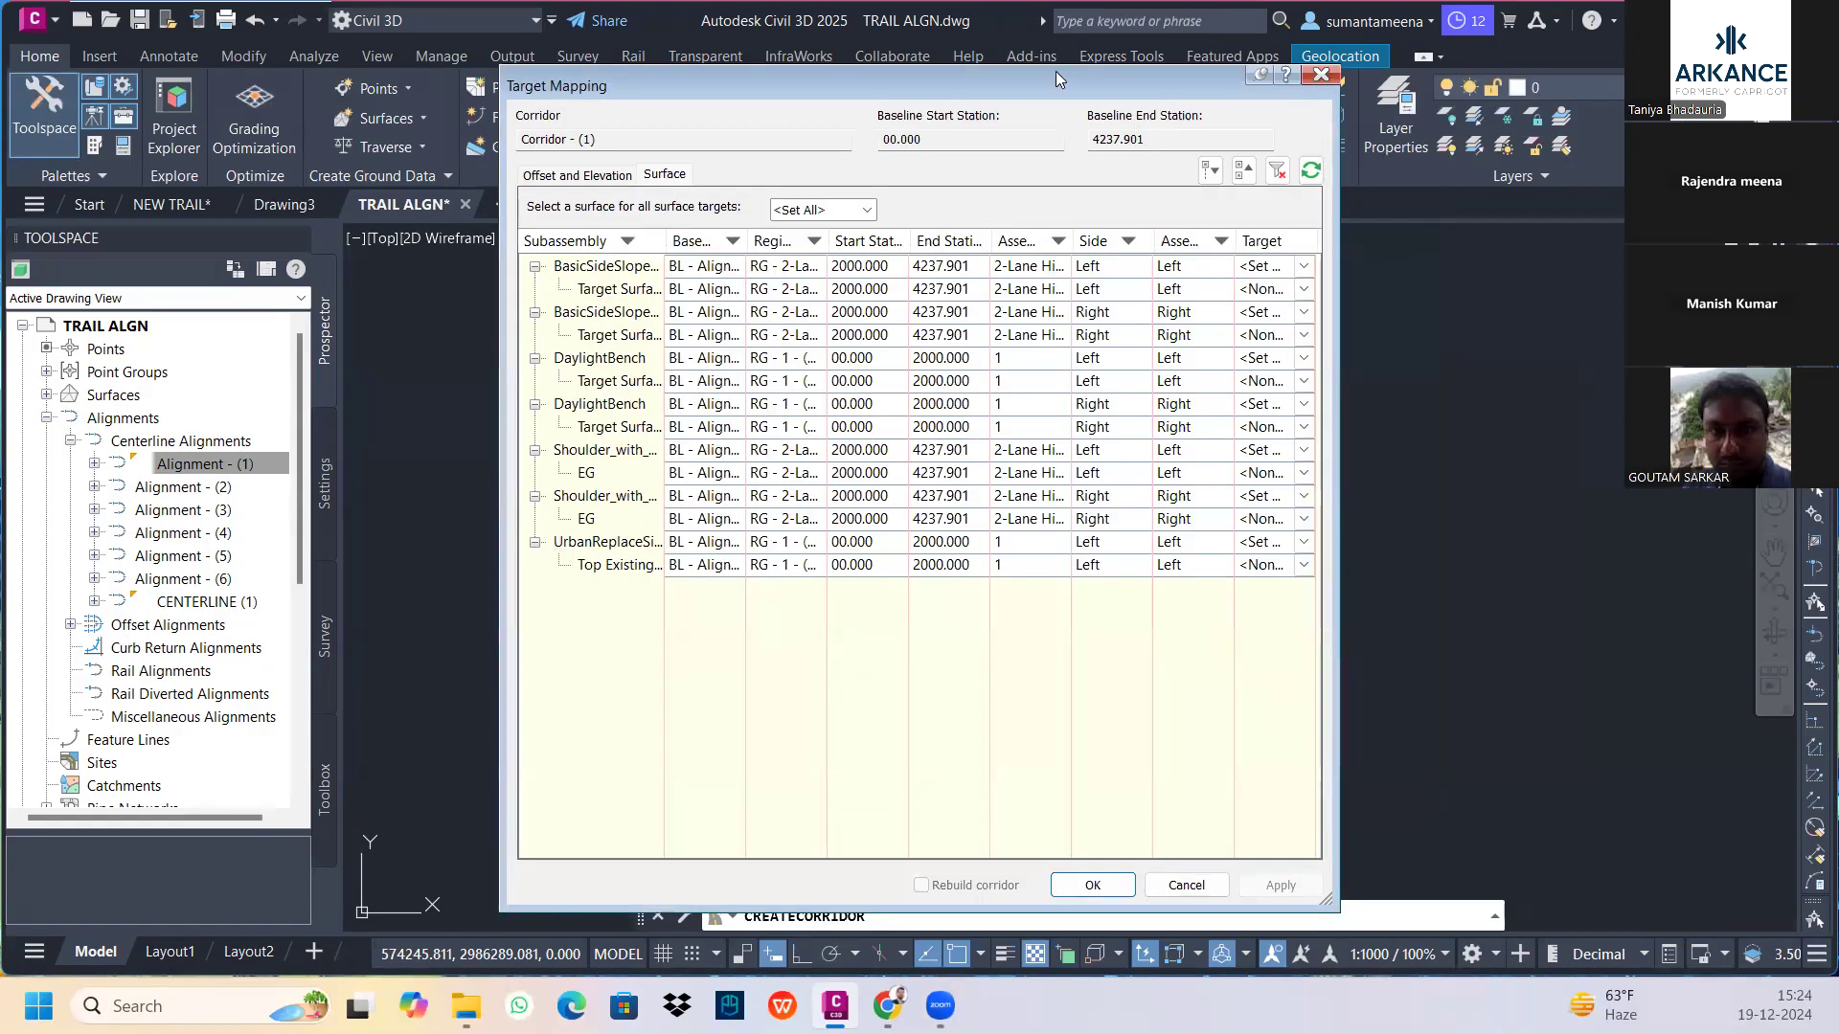
pyautogui.moveTo(1067, 98); pyautogui.dragTo(1202, 151)
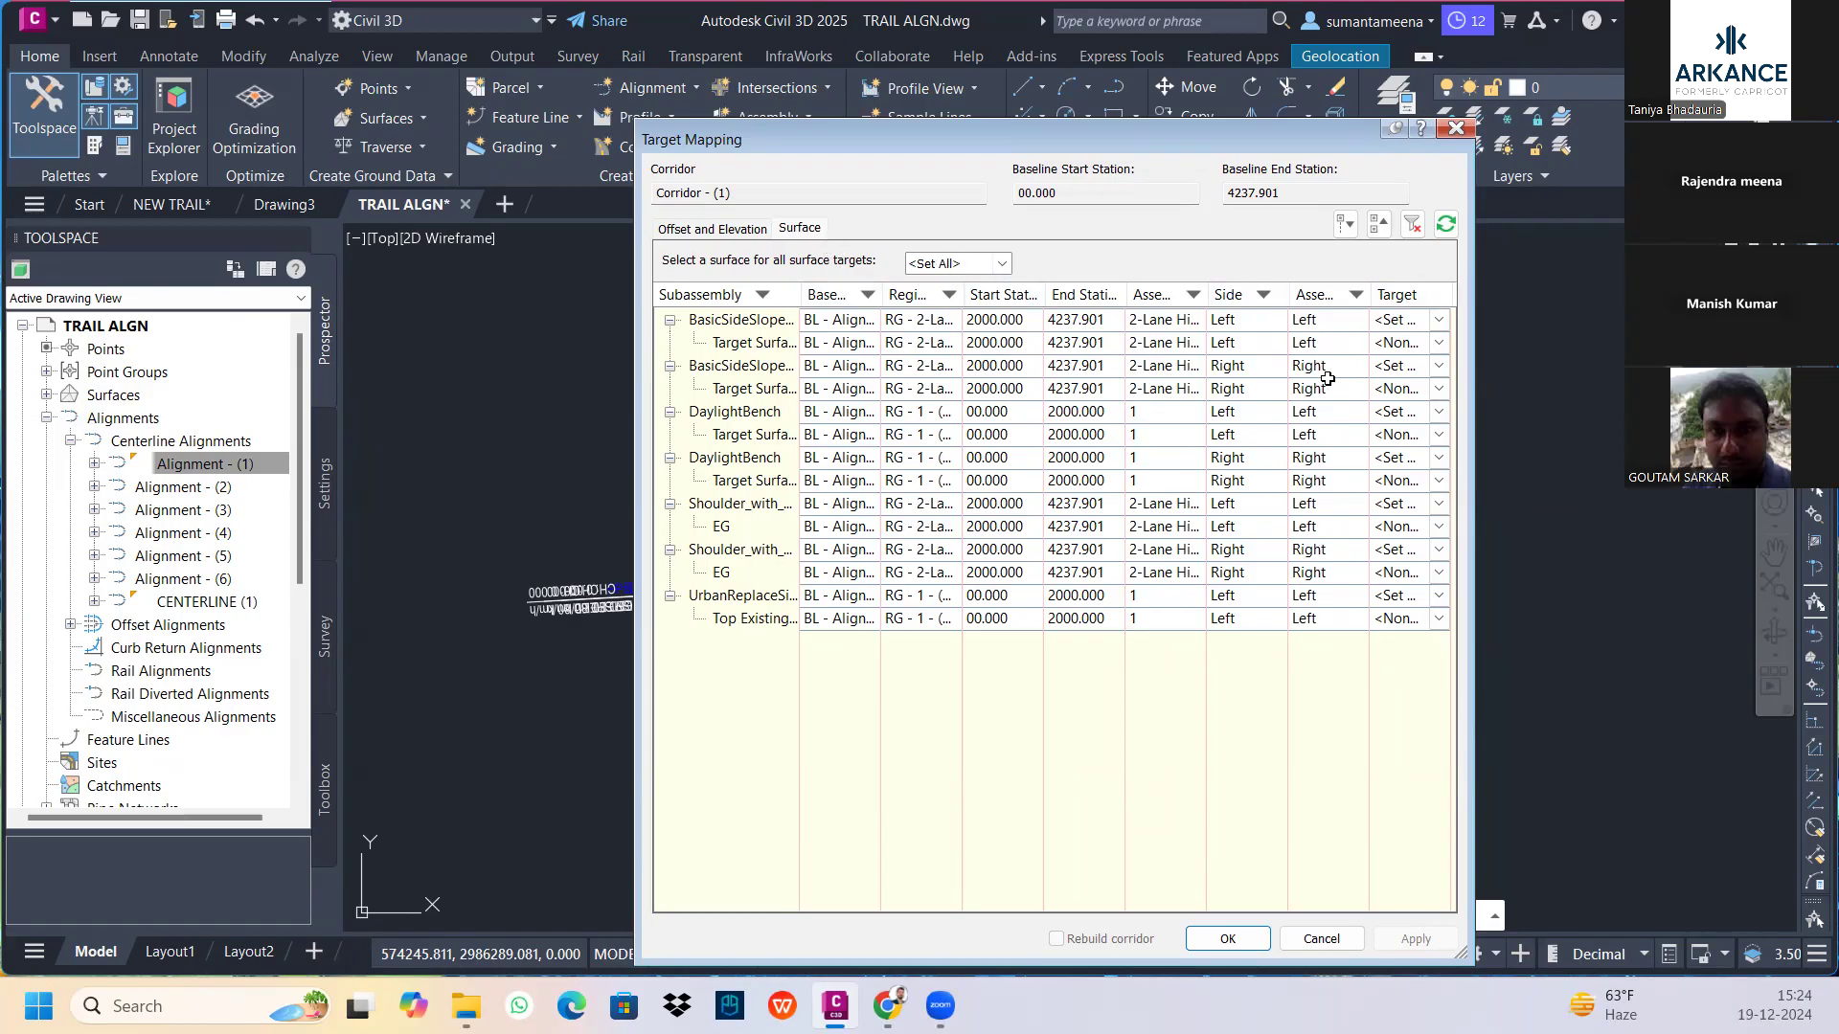
pyautogui.click(1001, 264)
pyautogui.click(962, 298)
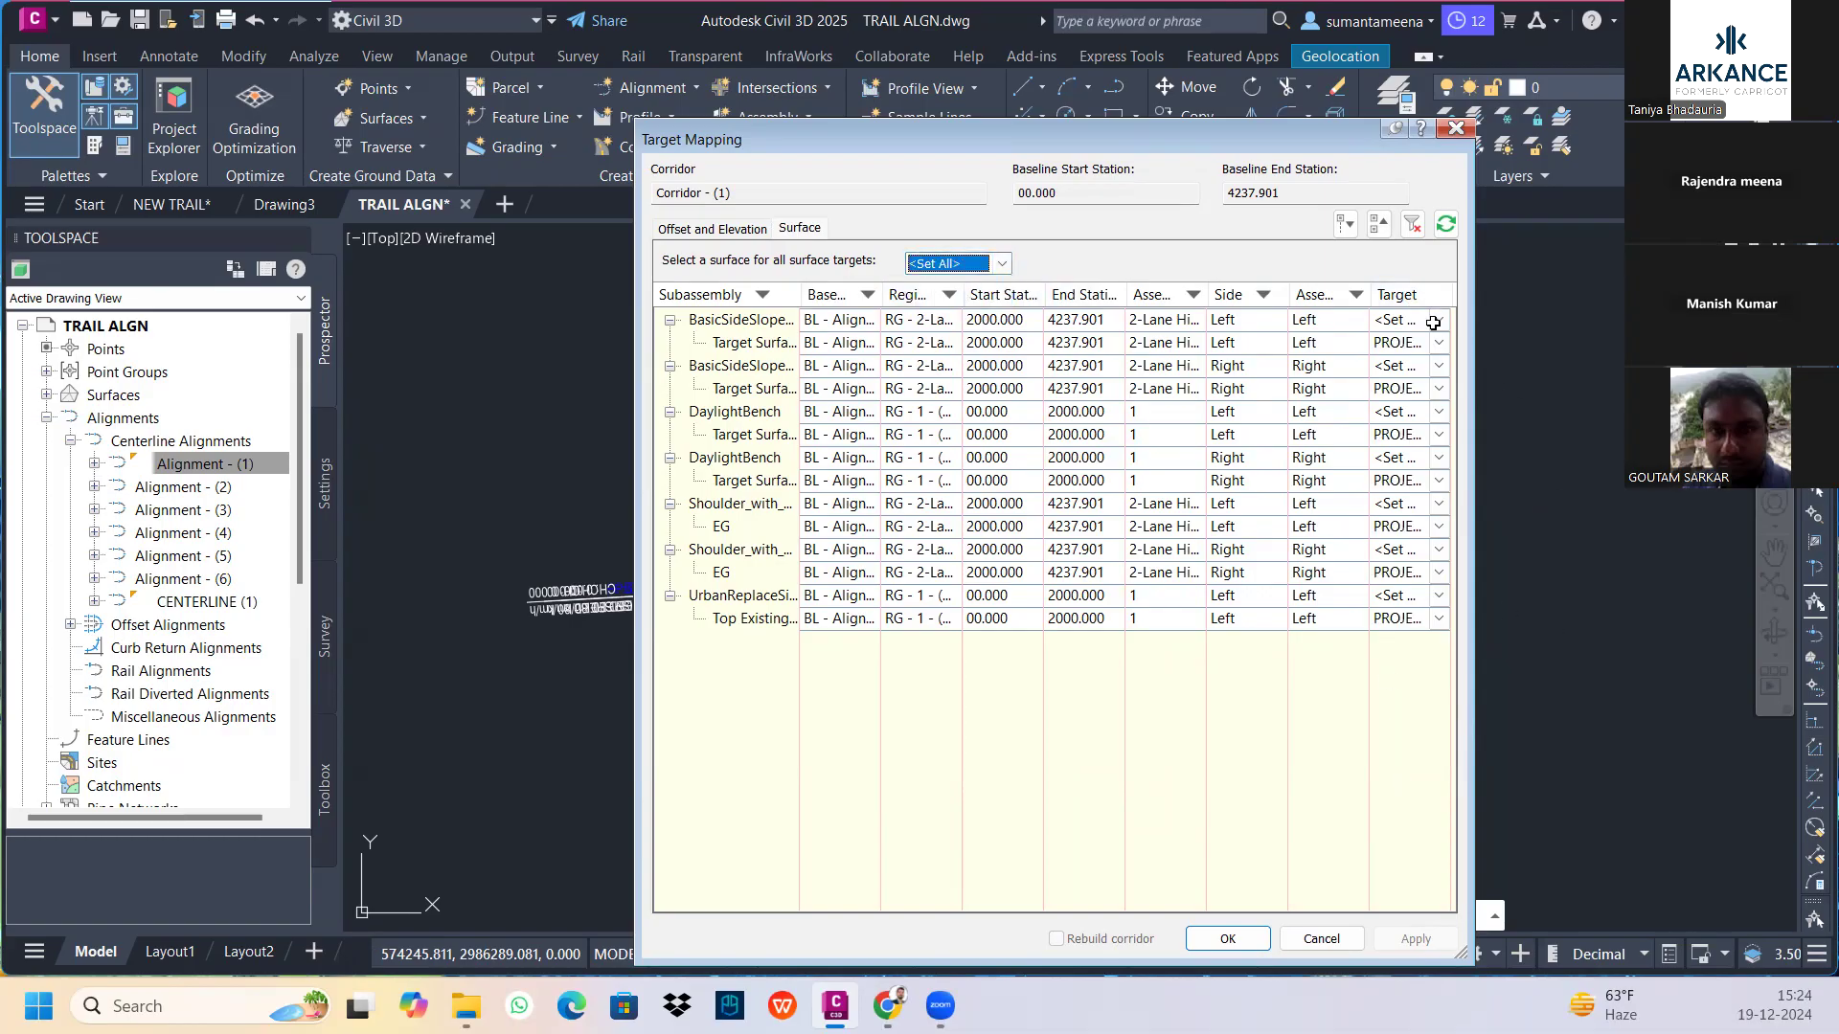
# Review the offset and elevation targets against the surface targets, and accept the target mapping
pyautogui.click(721, 230)
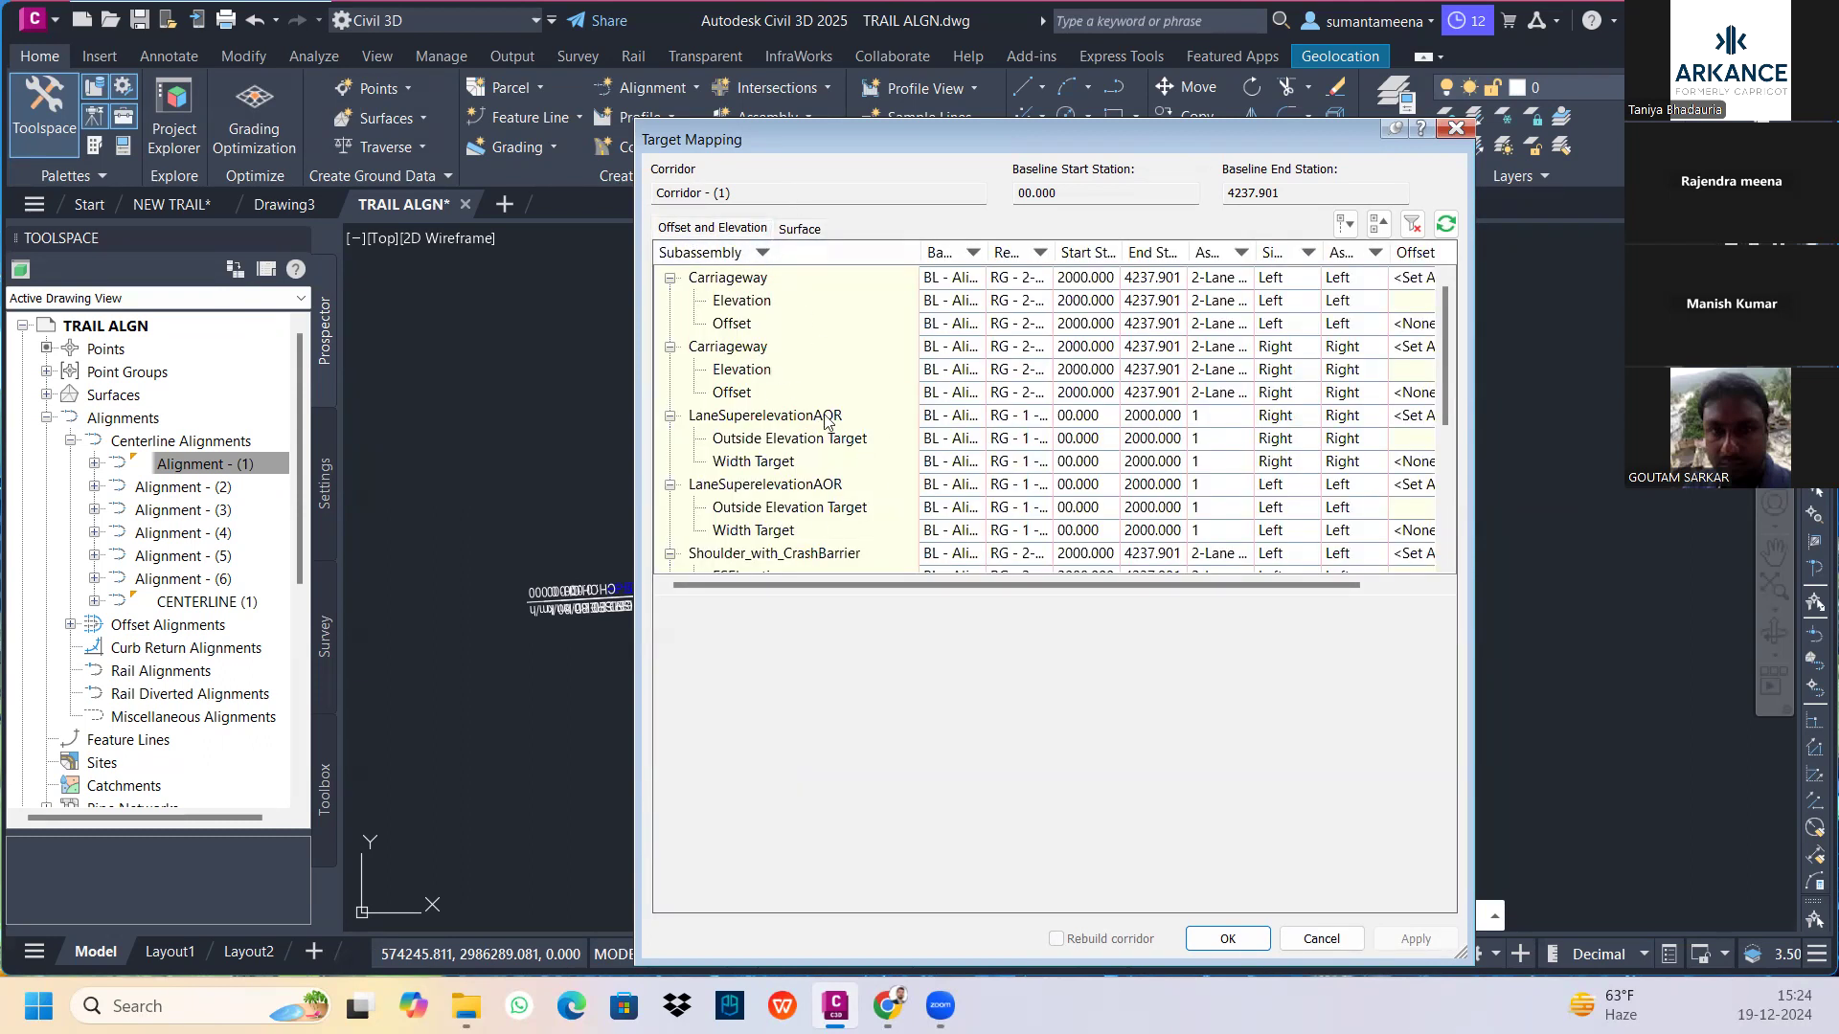
pyautogui.moveTo(830, 431)
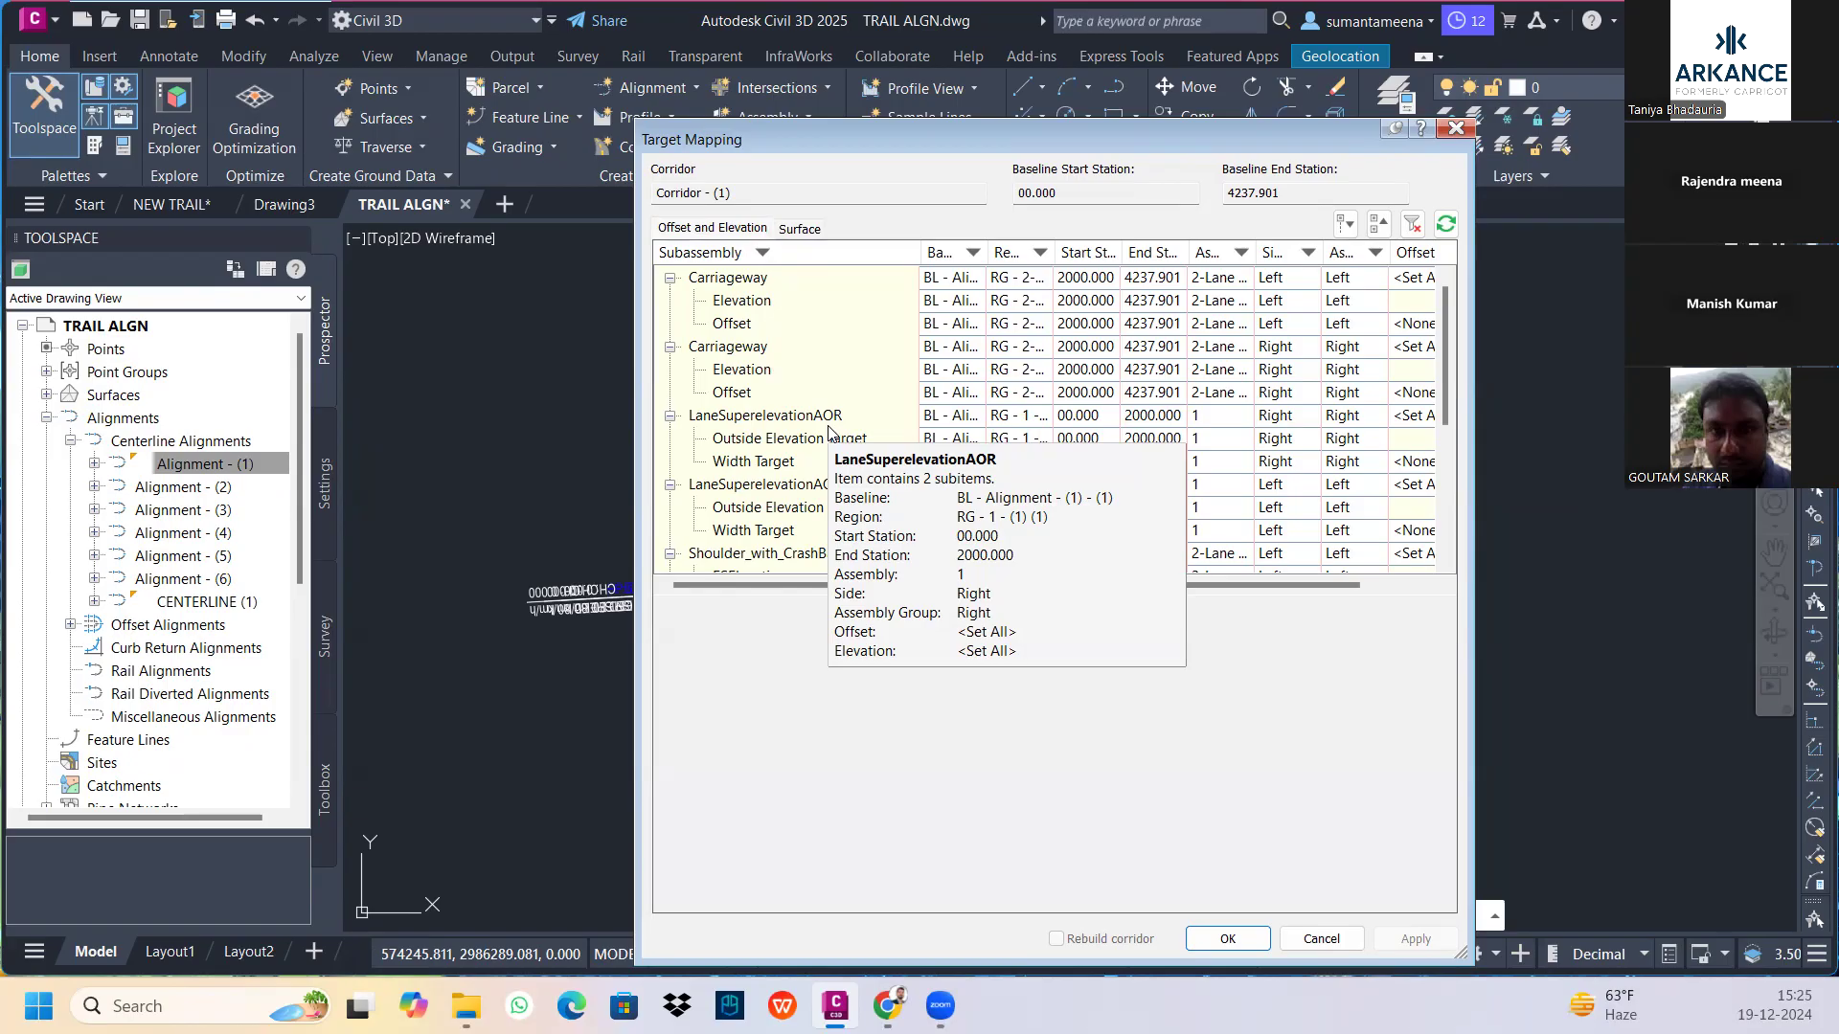
pyautogui.click(803, 233)
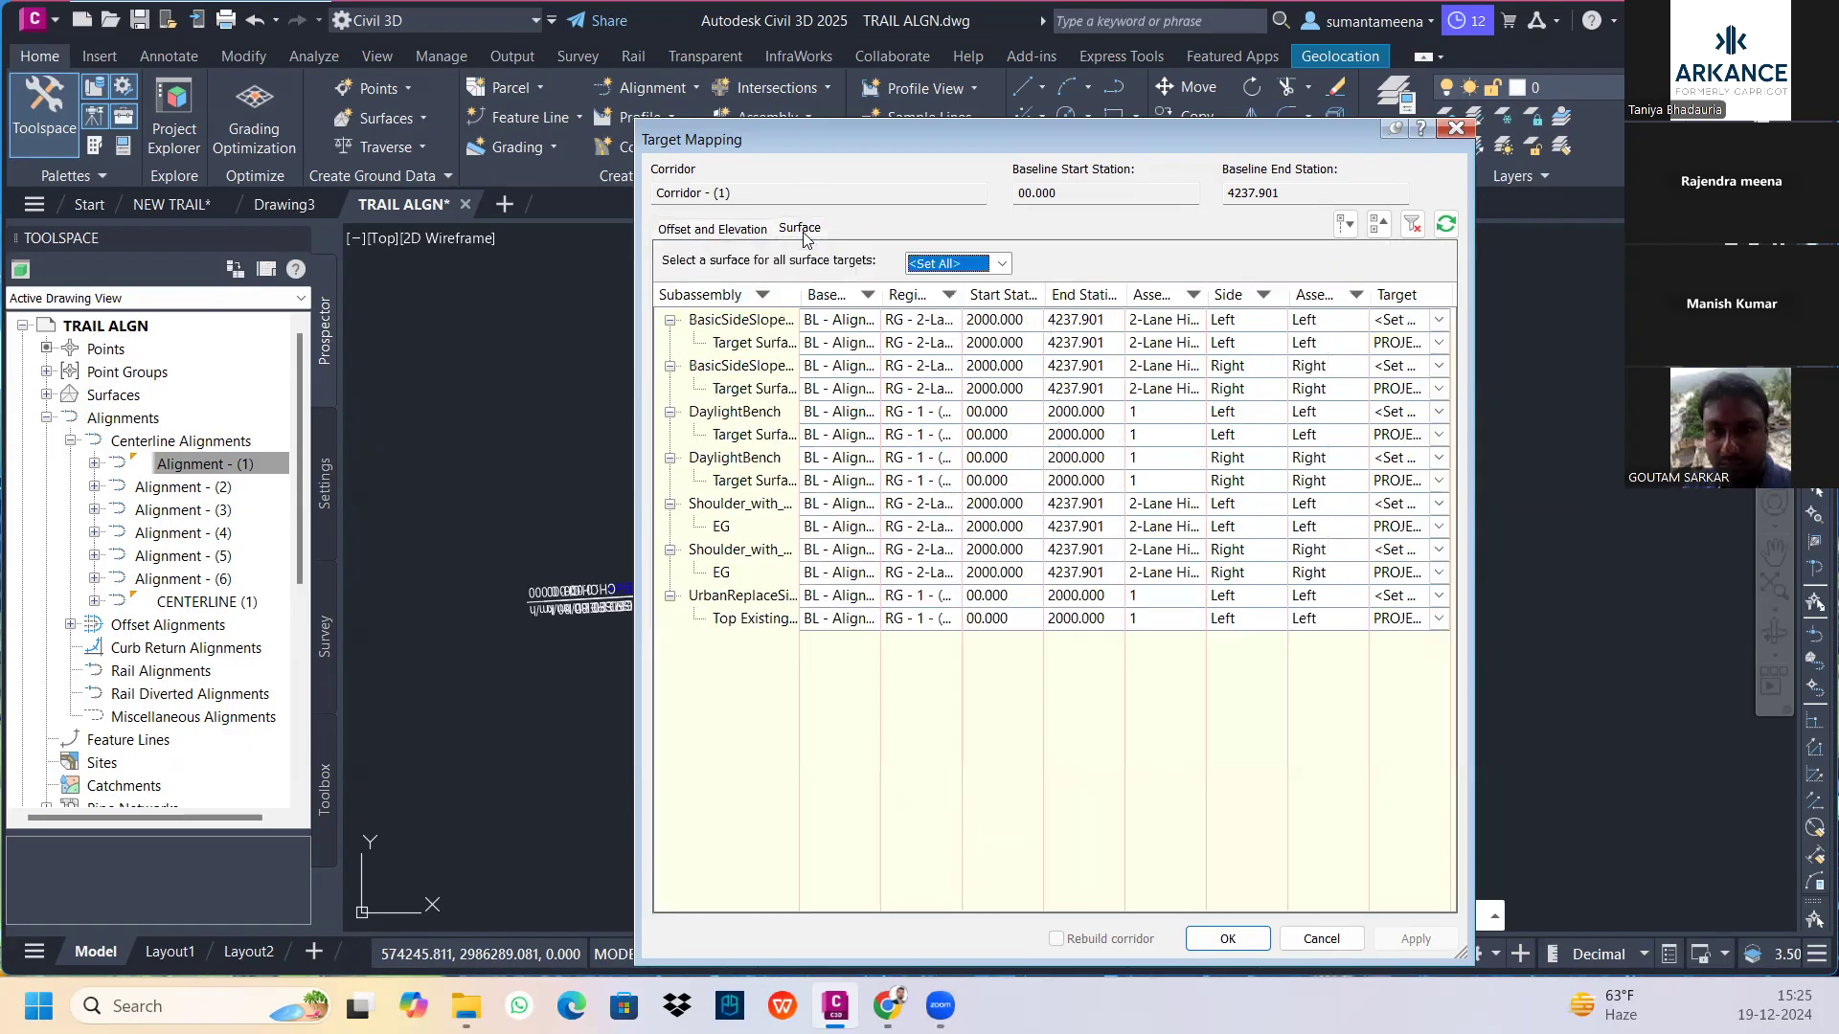
pyautogui.click(734, 230)
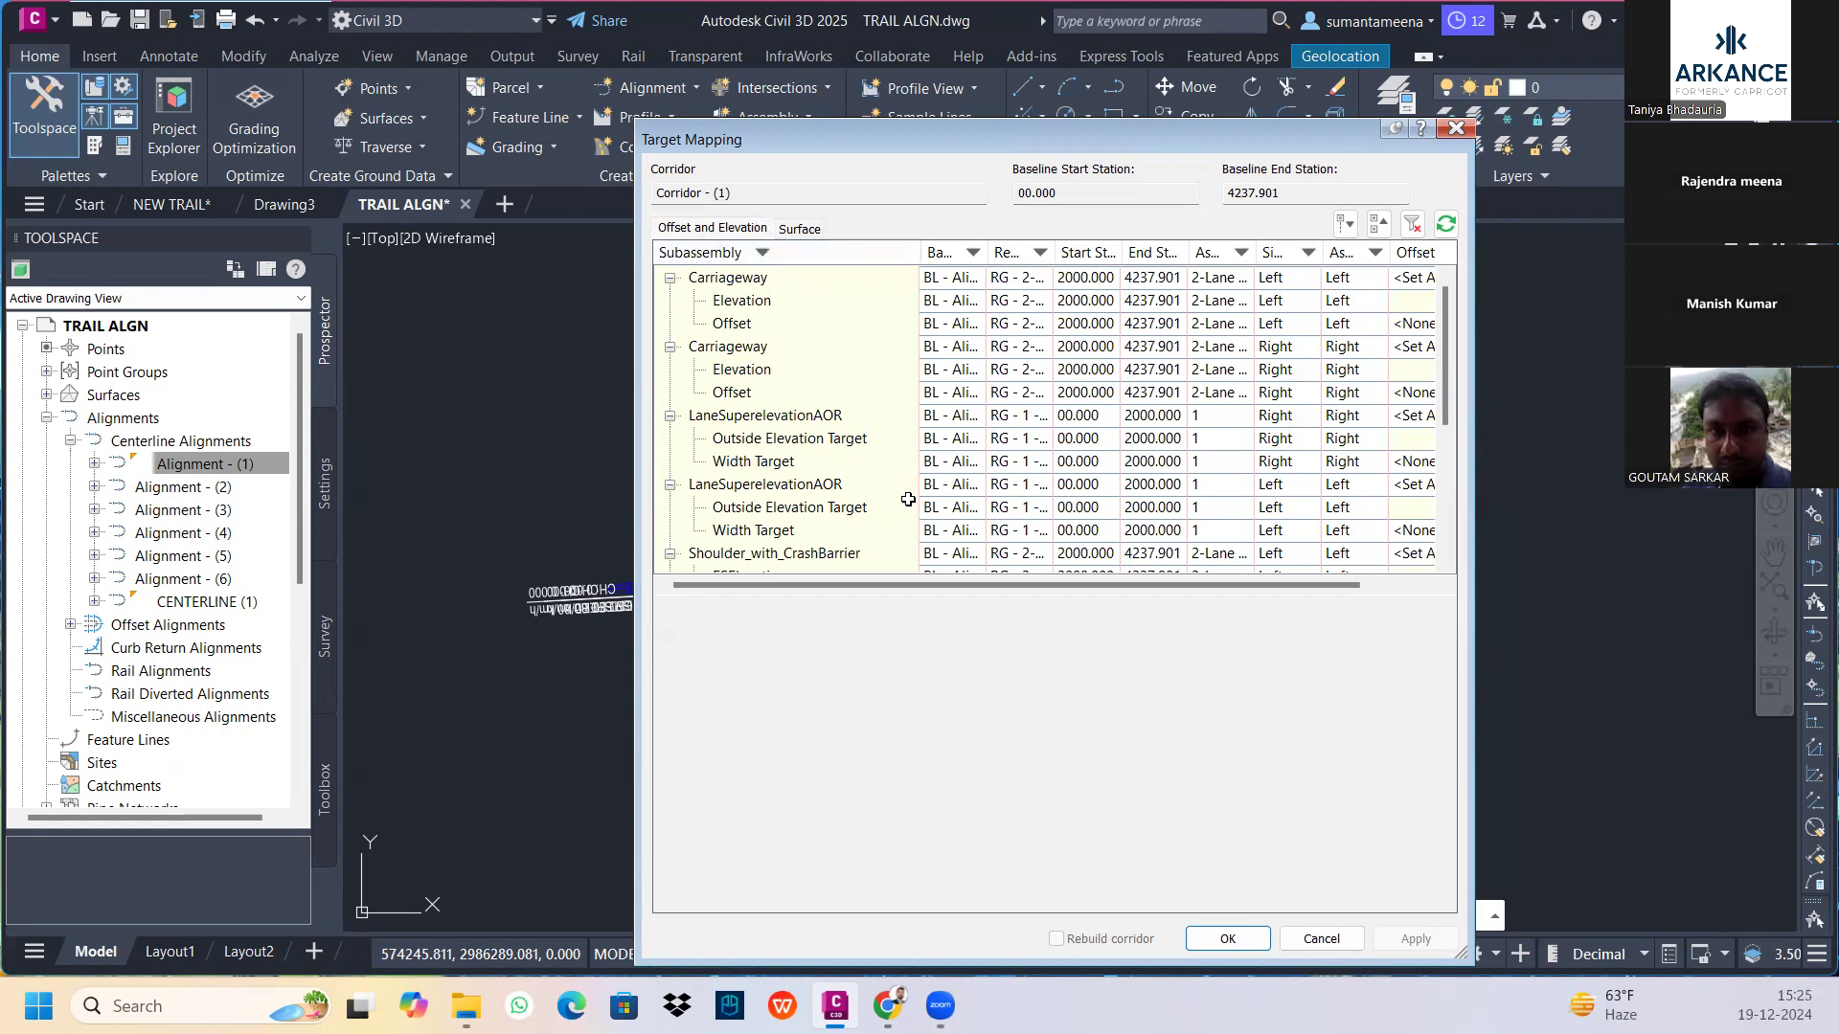
pyautogui.click(1228, 939)
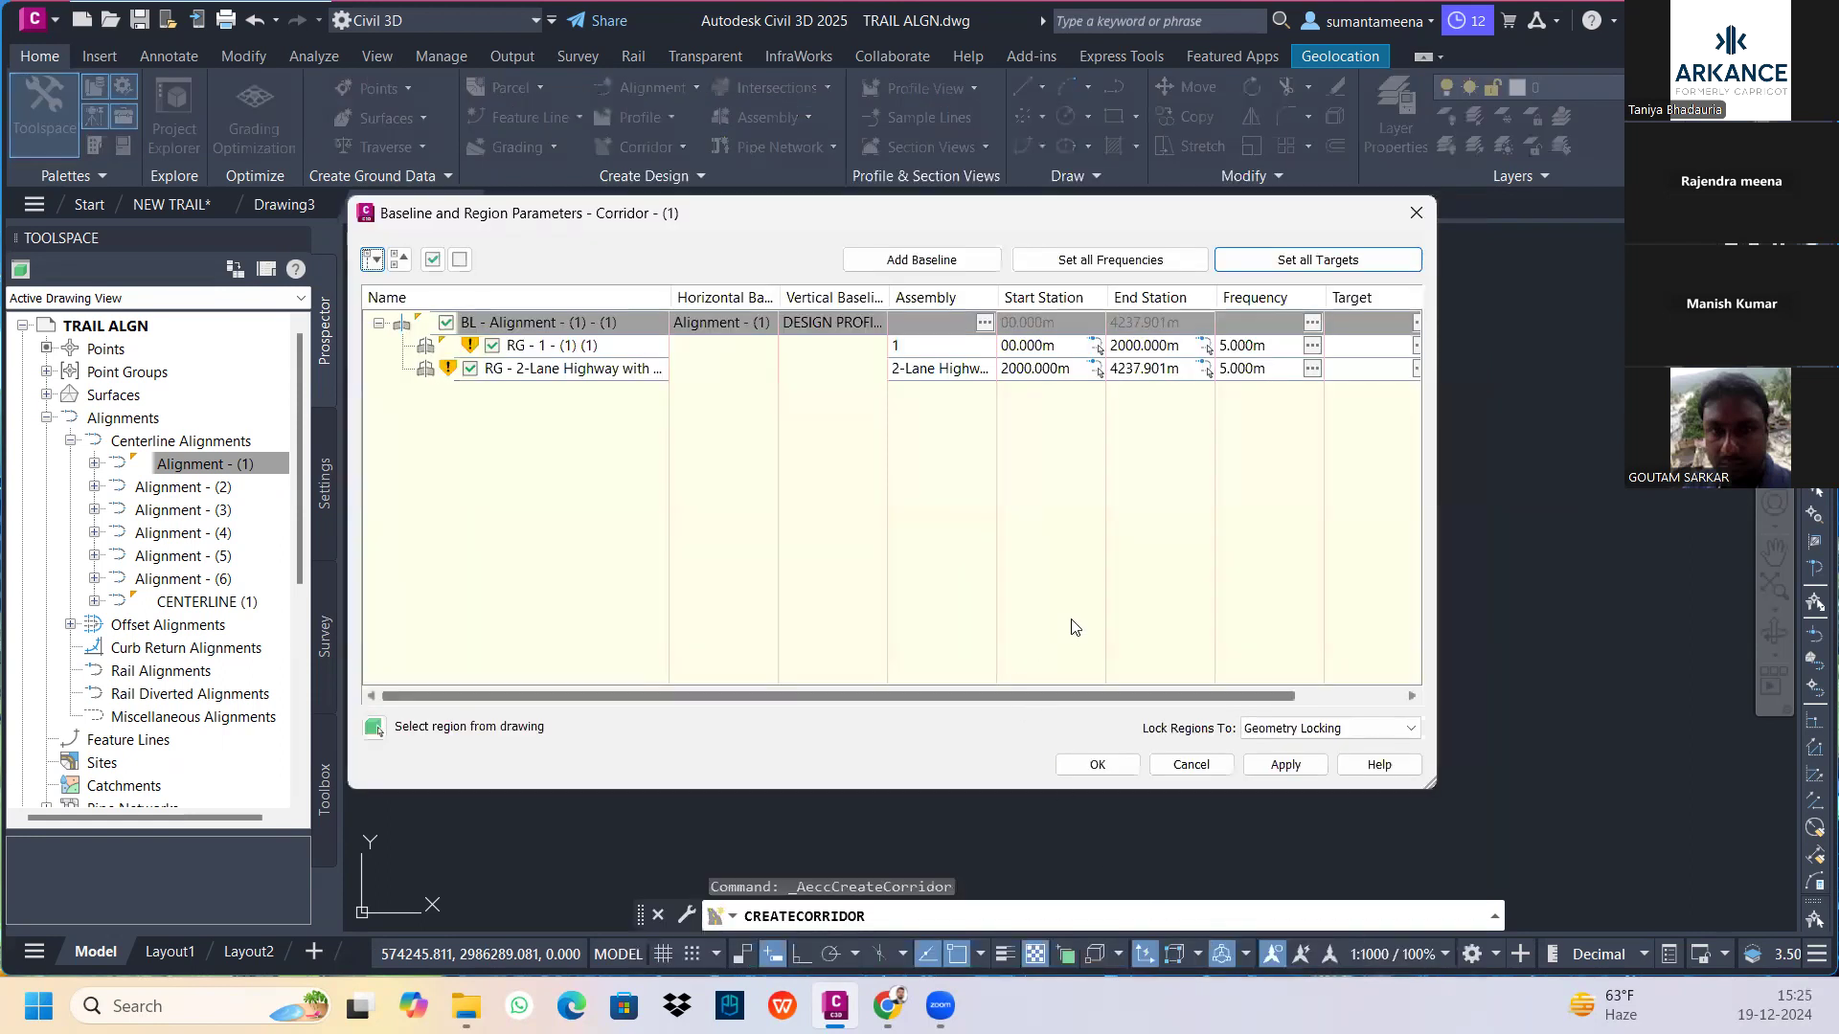
# Apply the baseline and region parameters, rebuild the corridor and finish its creation
pyautogui.click(1285, 765)
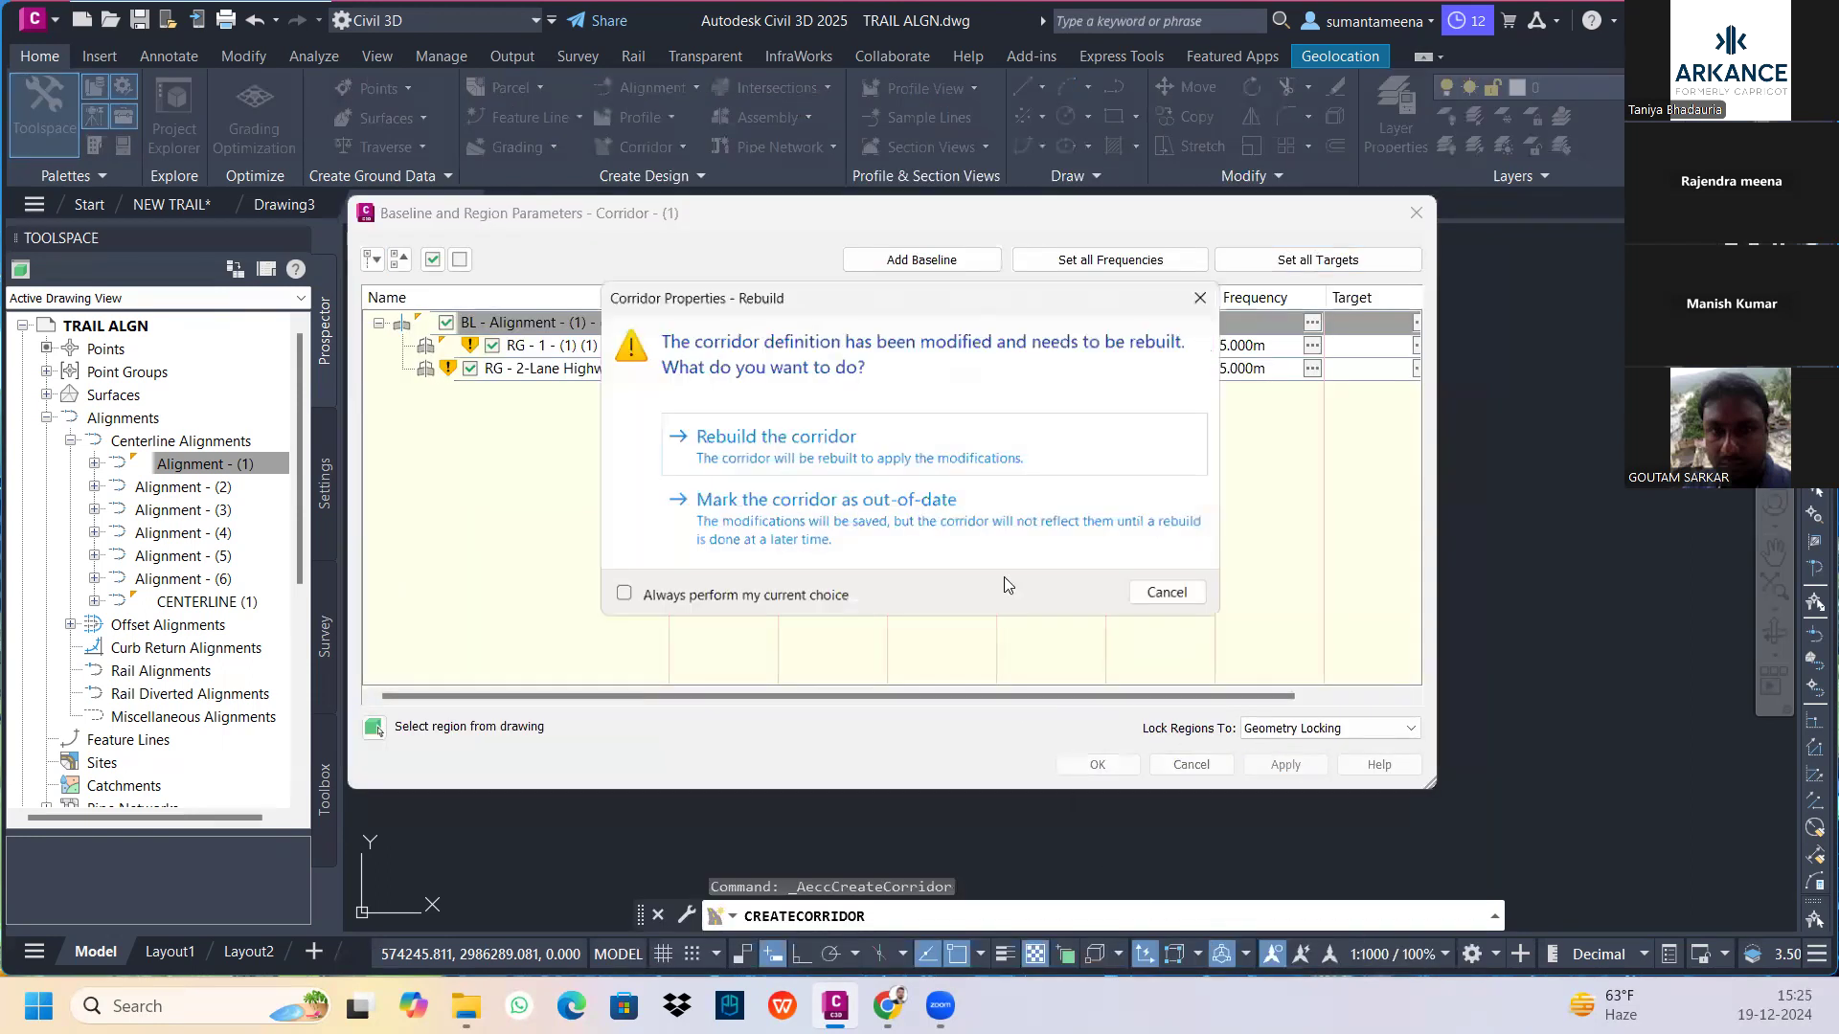
pyautogui.click(951, 467)
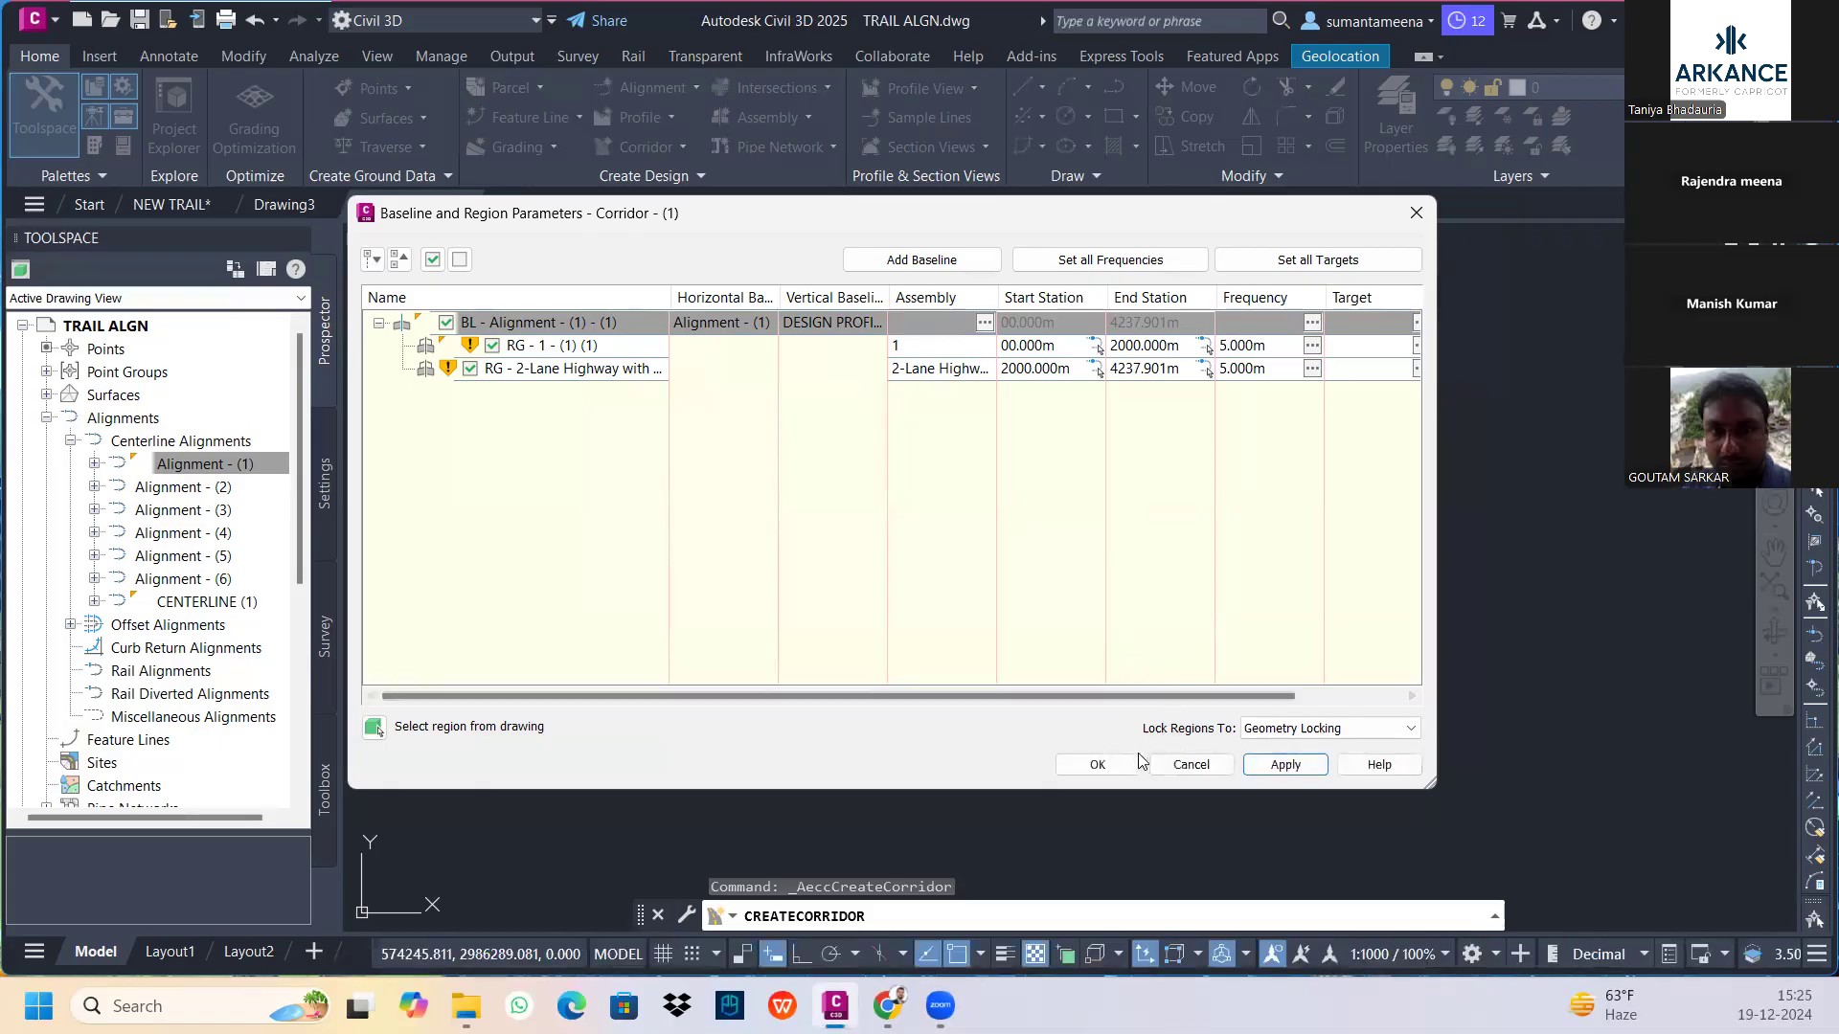
pyautogui.click(1109, 761)
# Inspect the new corridor in plan around the change between its two regions and open it in Object Viewer
pyautogui.scroll(-6, 904, 410)
pyautogui.moveTo(903, 377); pyautogui.dragTo(954, 443, button='middle')
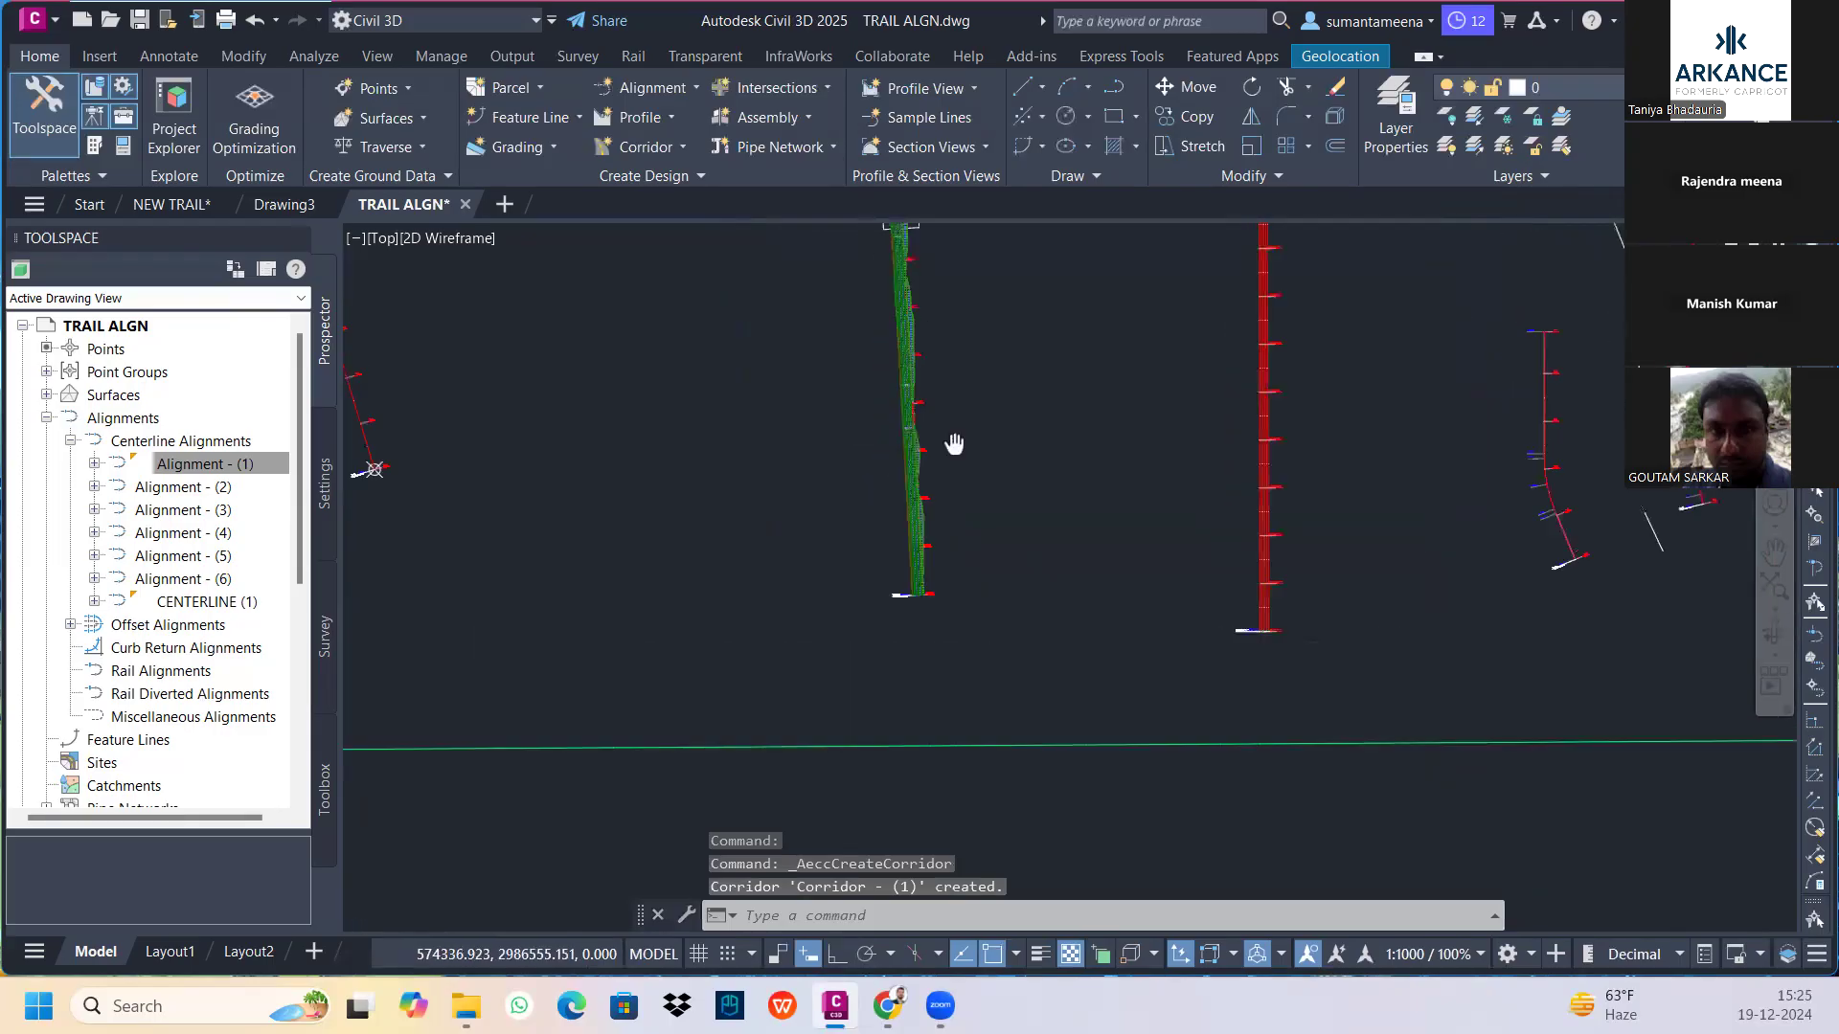
pyautogui.scroll(5, 919, 533)
pyautogui.moveTo(894, 624)
pyautogui.mouseDown(button='middle')
pyautogui.moveTo(811, 439)
pyautogui.moveTo(985, 780)
pyautogui.mouseUp(button='middle')
pyautogui.scroll(-4, 850, 444)
pyautogui.scroll(5, 945, 636)
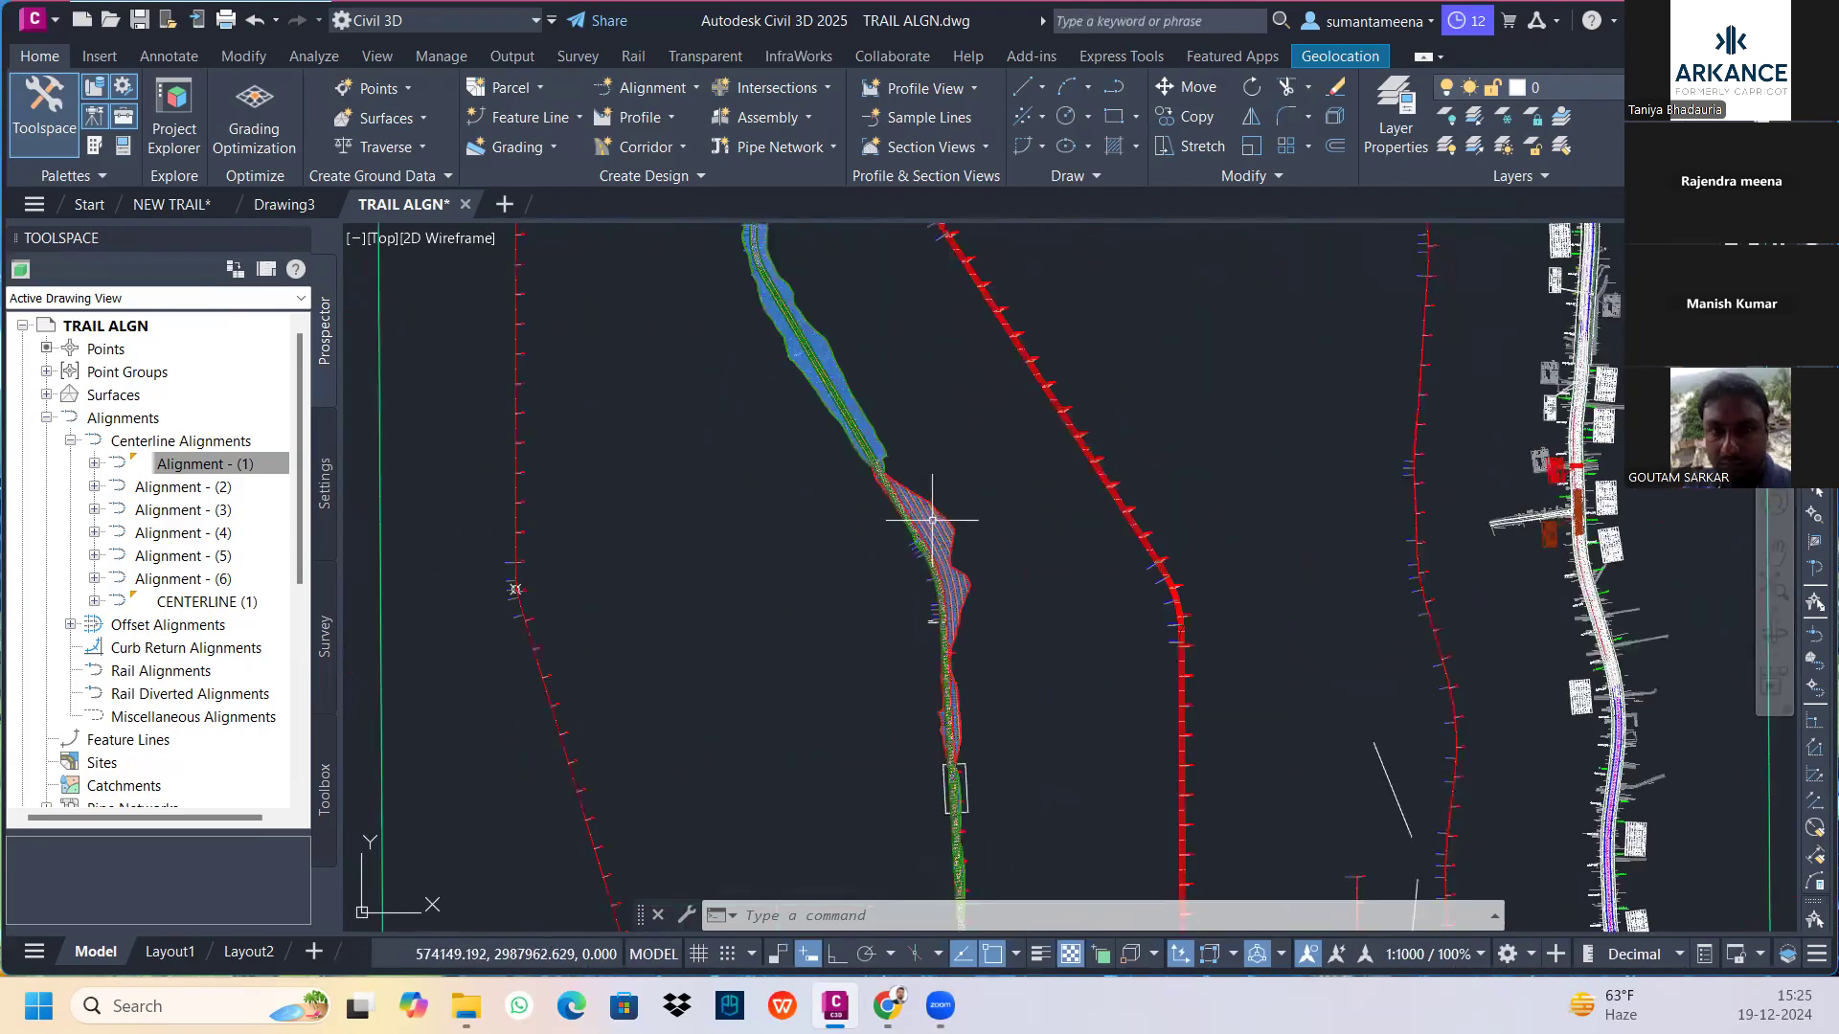
pyautogui.scroll(2, 931, 520)
pyautogui.click(936, 526)
pyautogui.rightClick(936, 532)
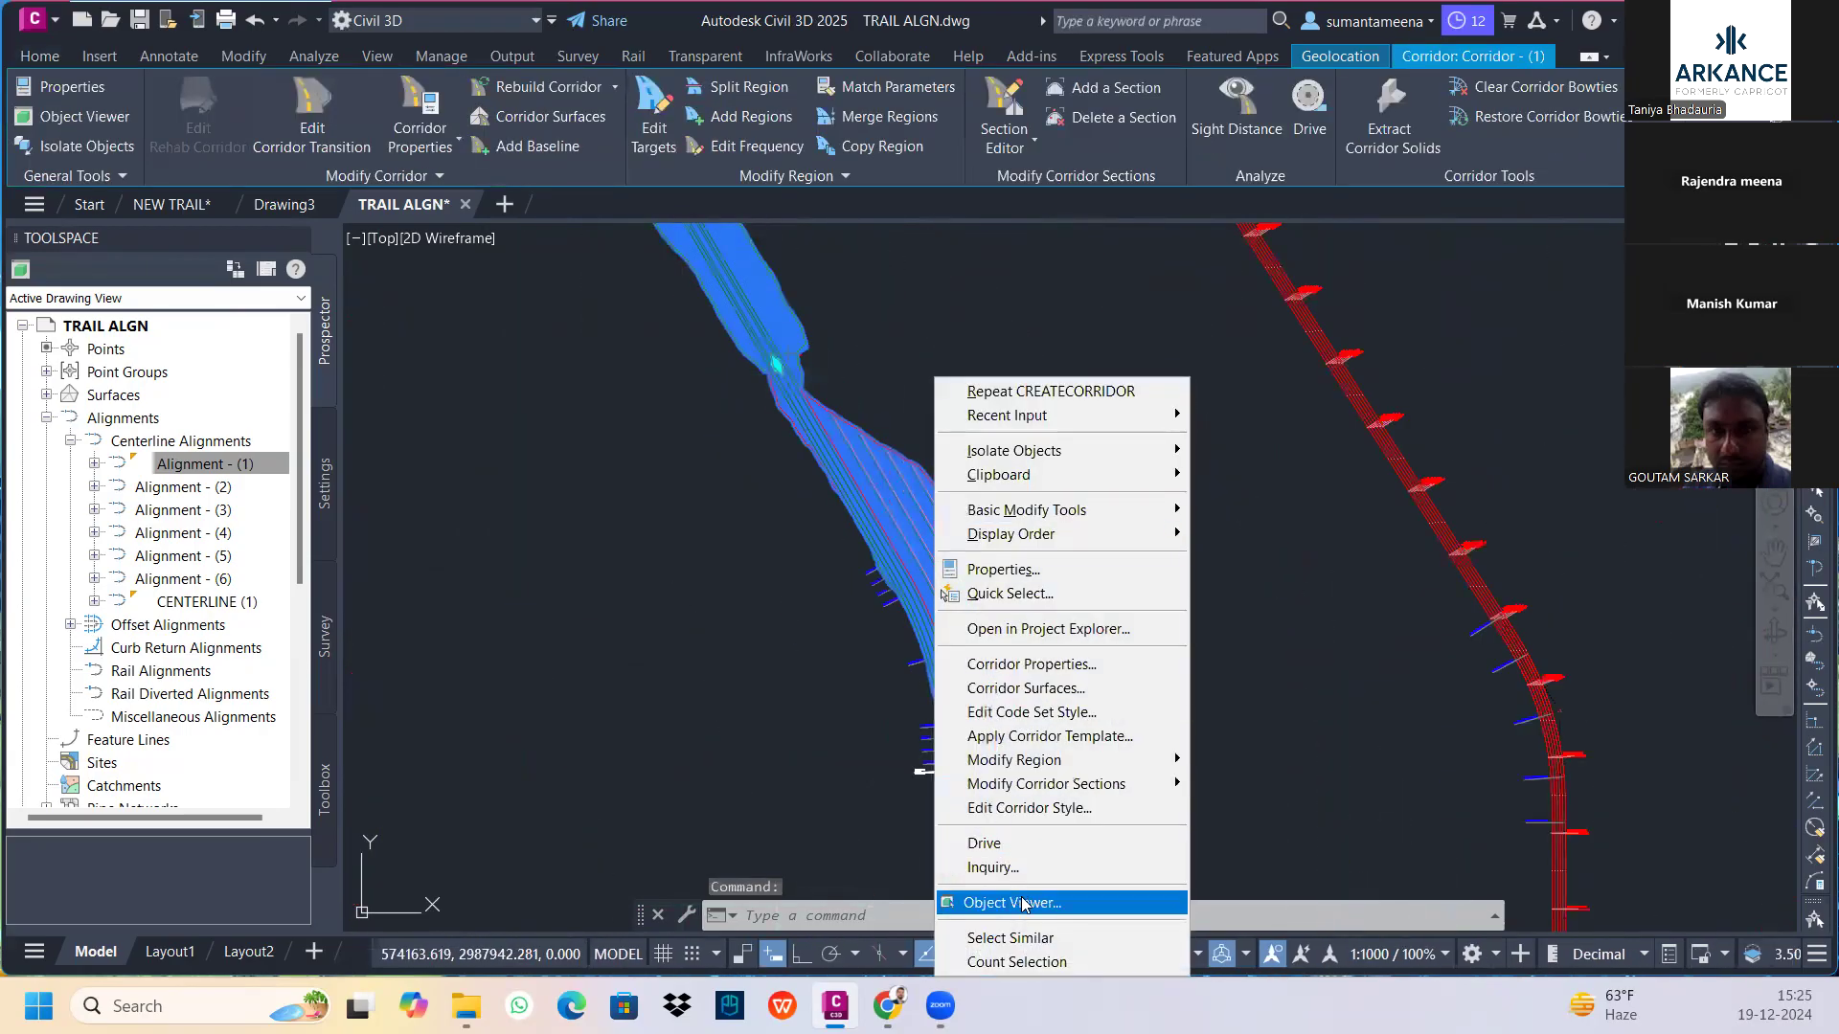
pyautogui.click(1022, 903)
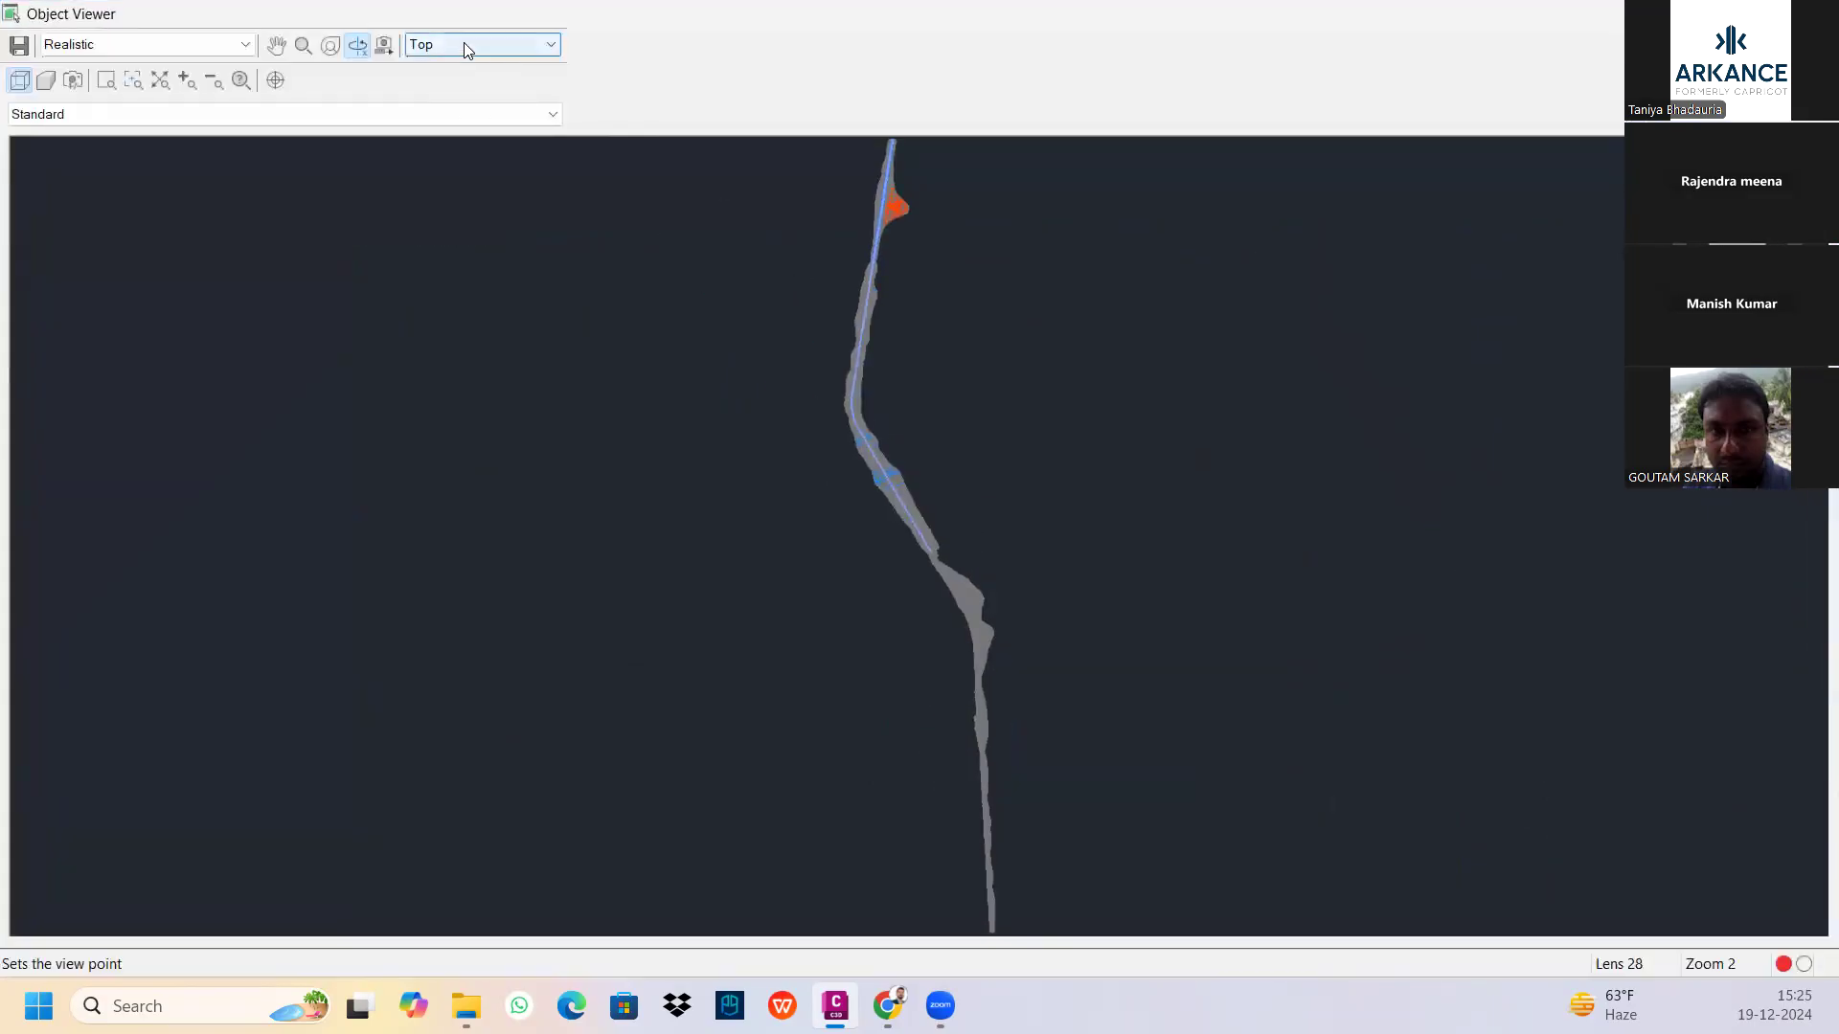
# View the corridor from SW Isometric and enlarge the wide daylight slopes near its middle
pyautogui.click(463, 45)
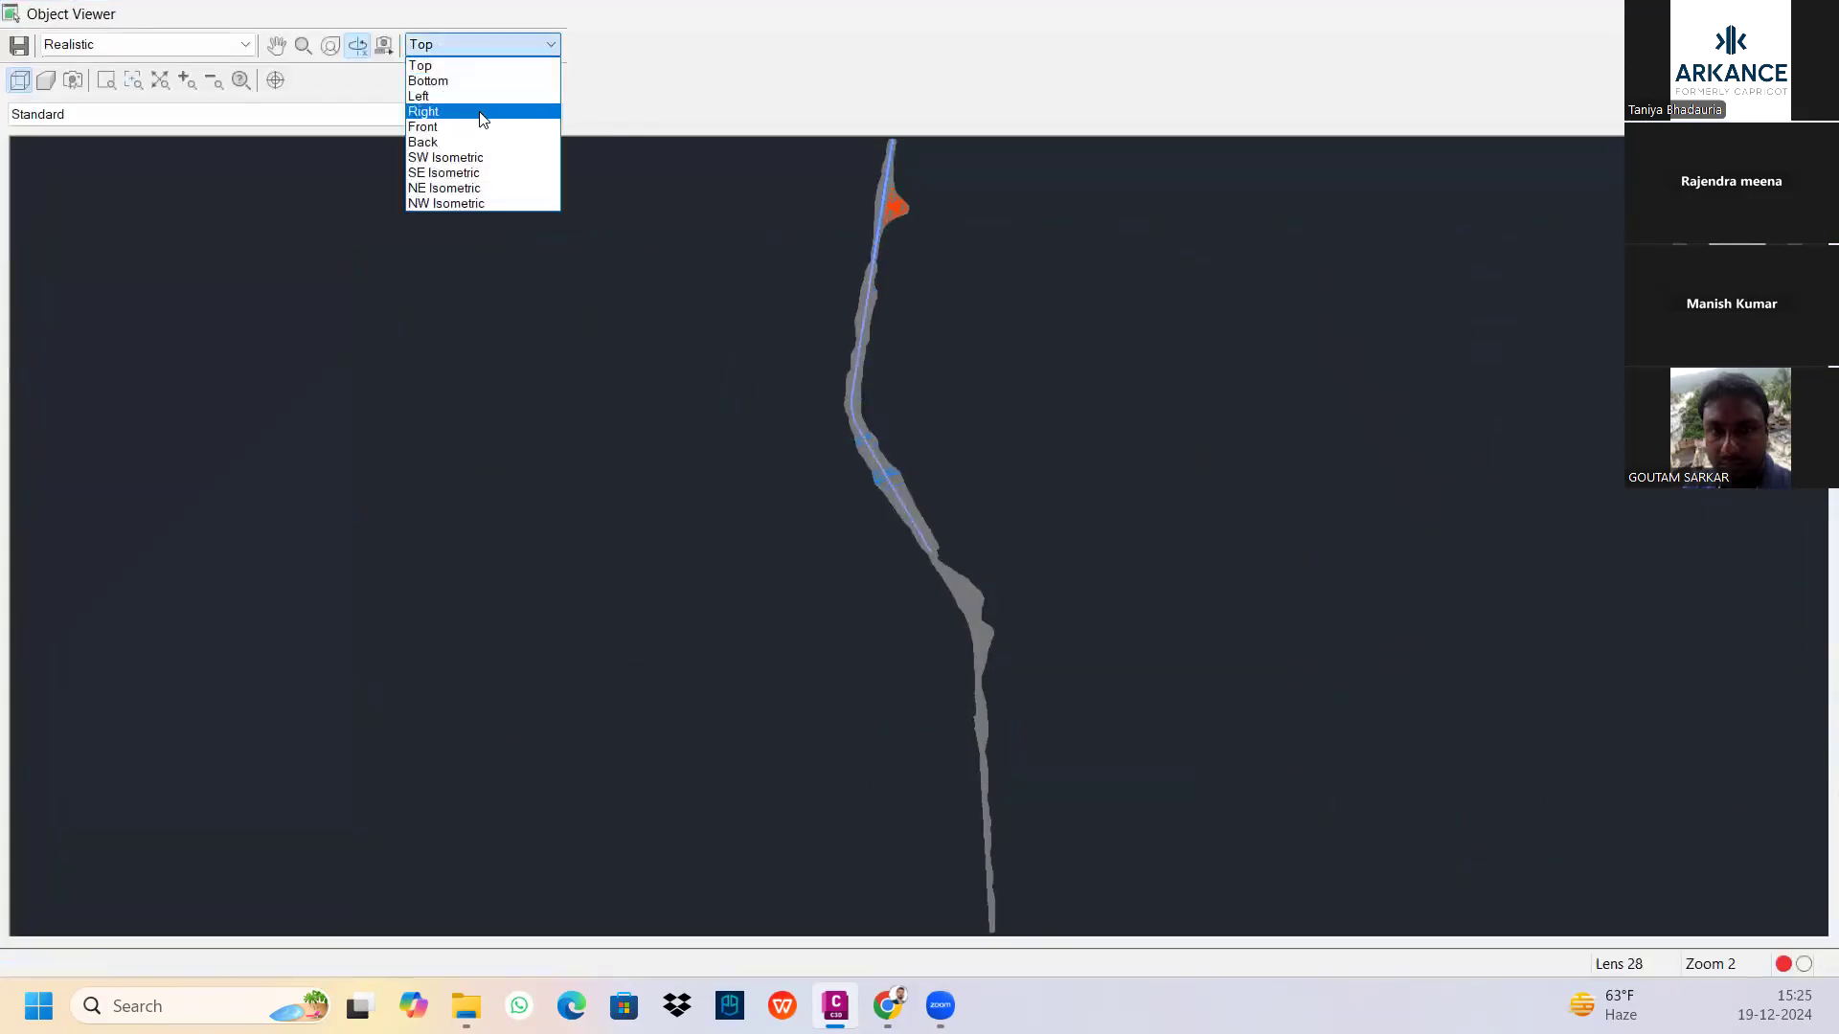
pyautogui.click(484, 157)
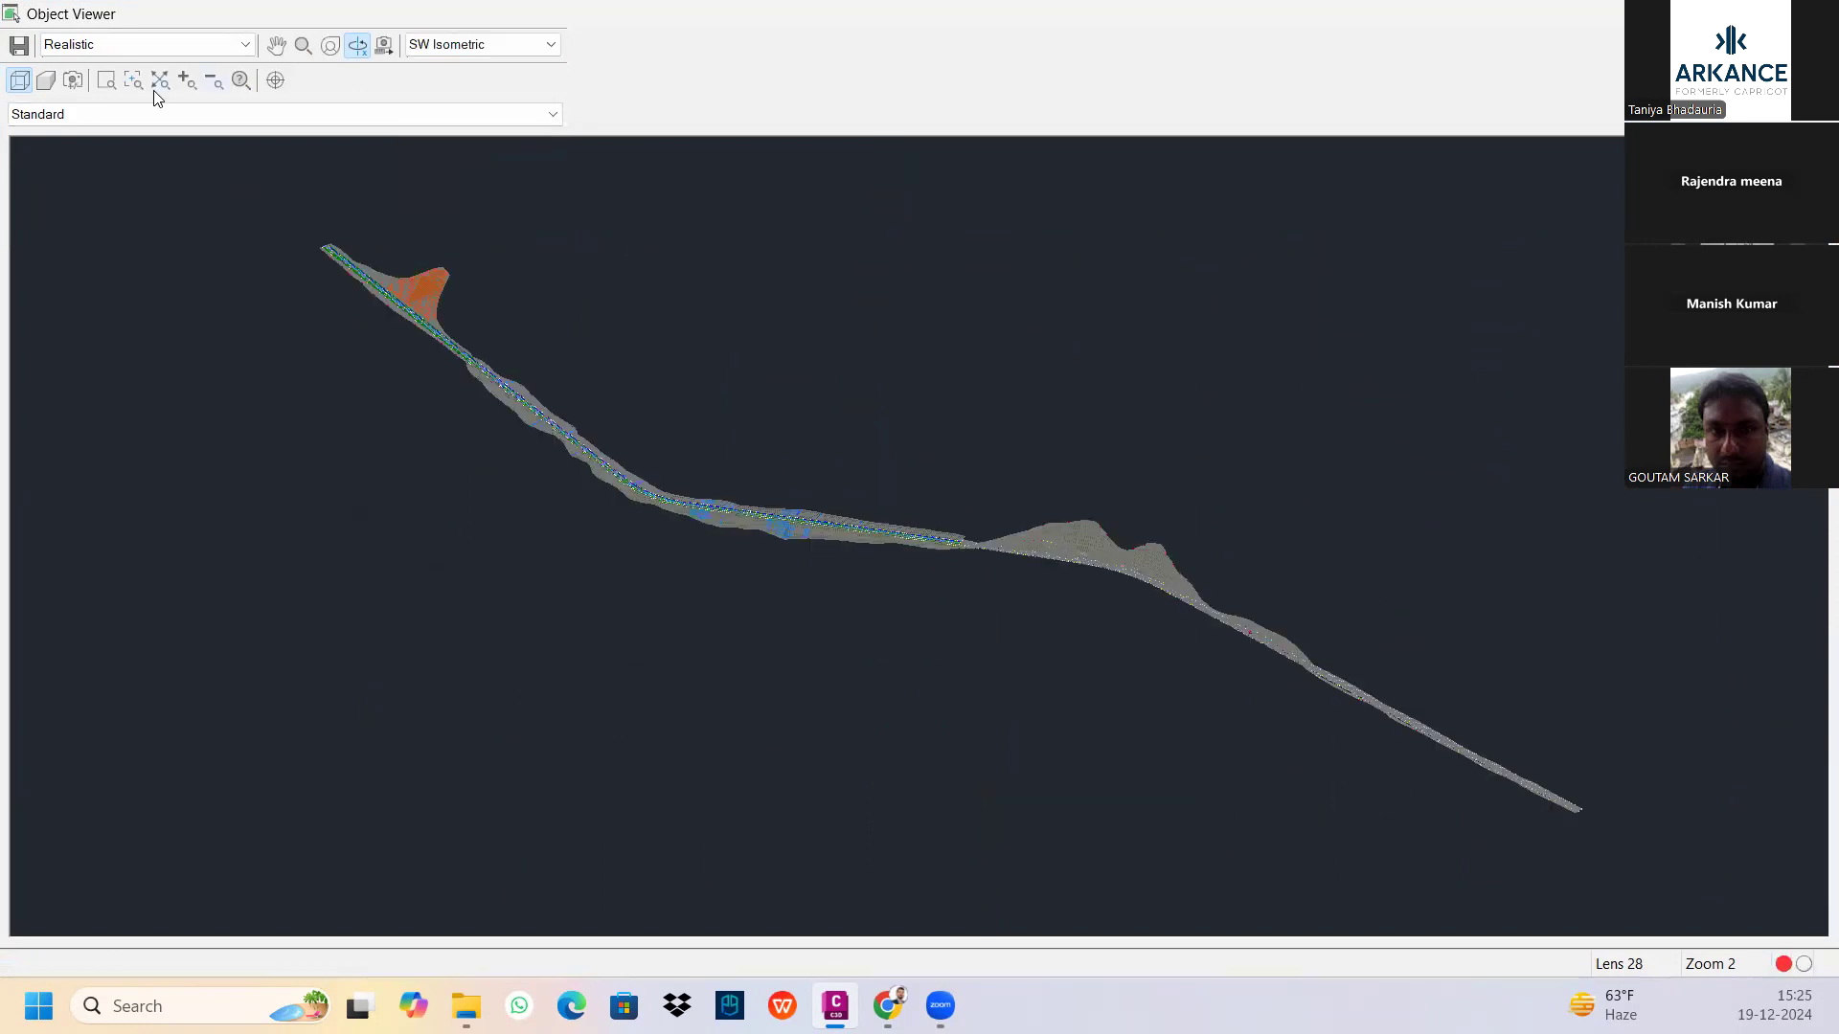
pyautogui.click(106, 80)
pyautogui.moveTo(997, 479); pyautogui.dragTo(1210, 651)
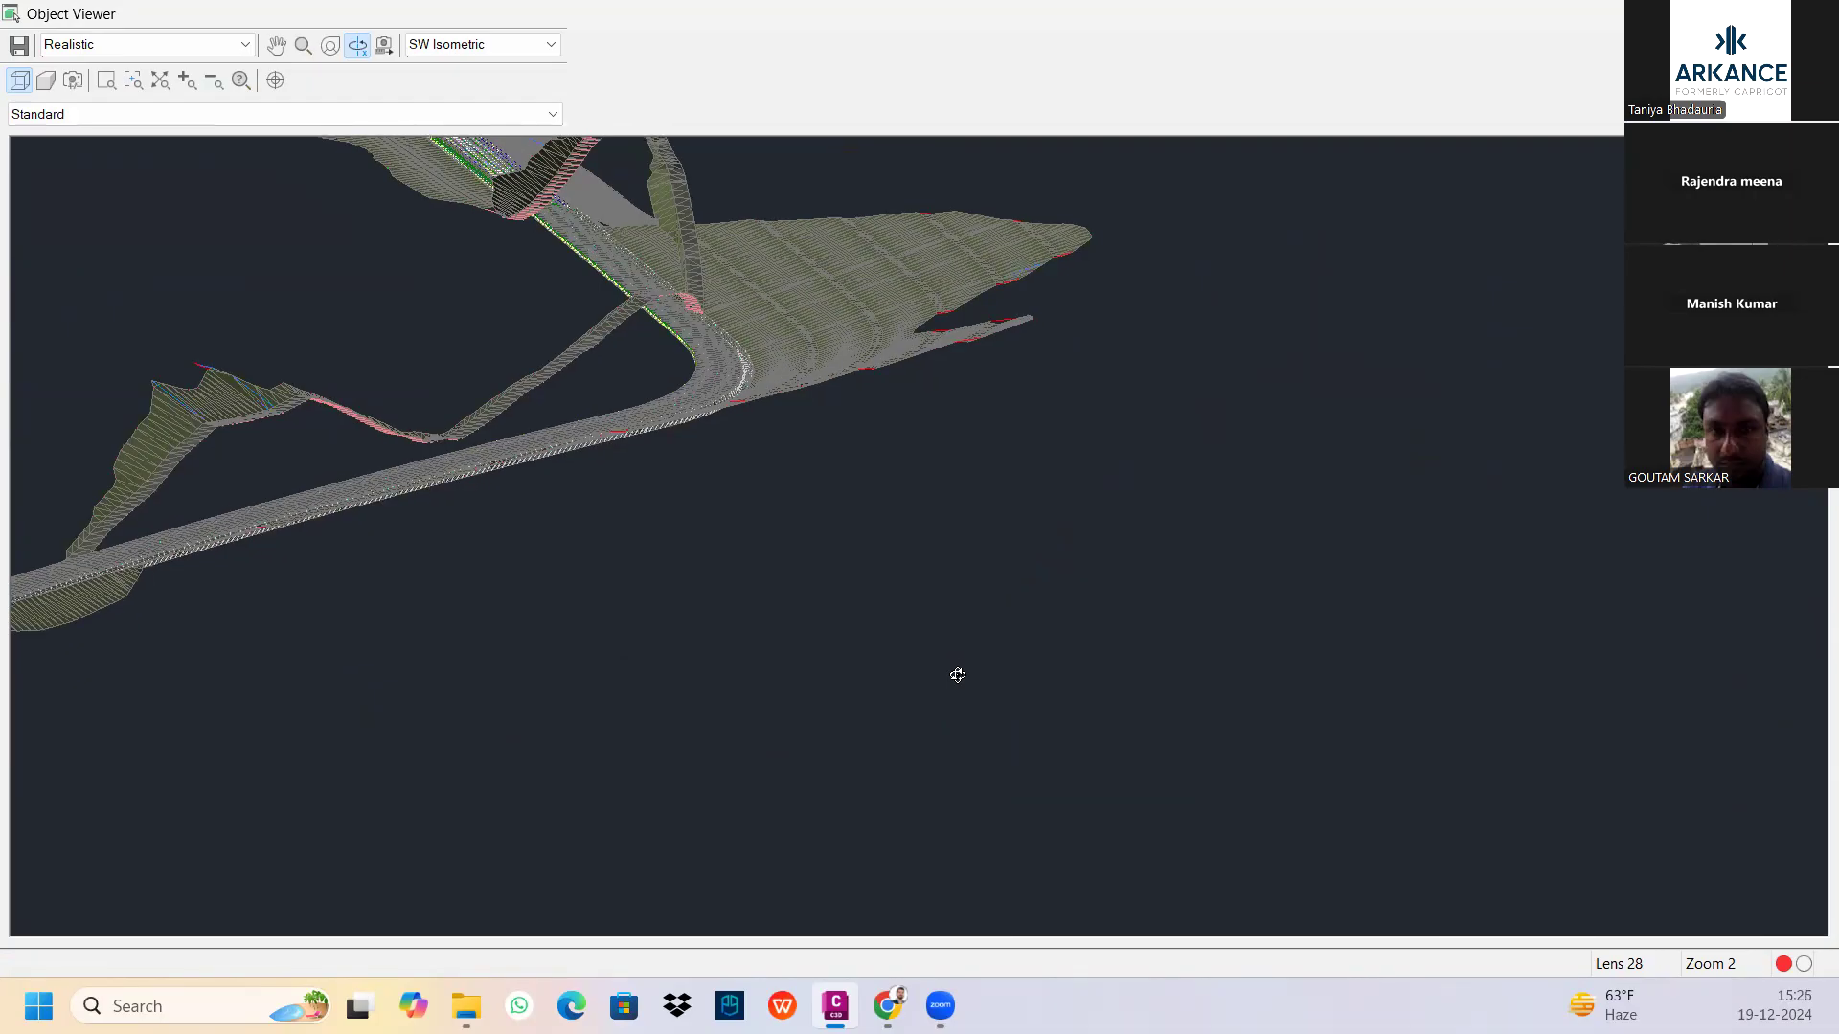
# Orbit around the corridor's bend and wide daylight slopes in 3D, close Object Viewer and clear the corridor selection
pyautogui.moveTo(1042, 679); pyautogui.dragTo(1104, 664)
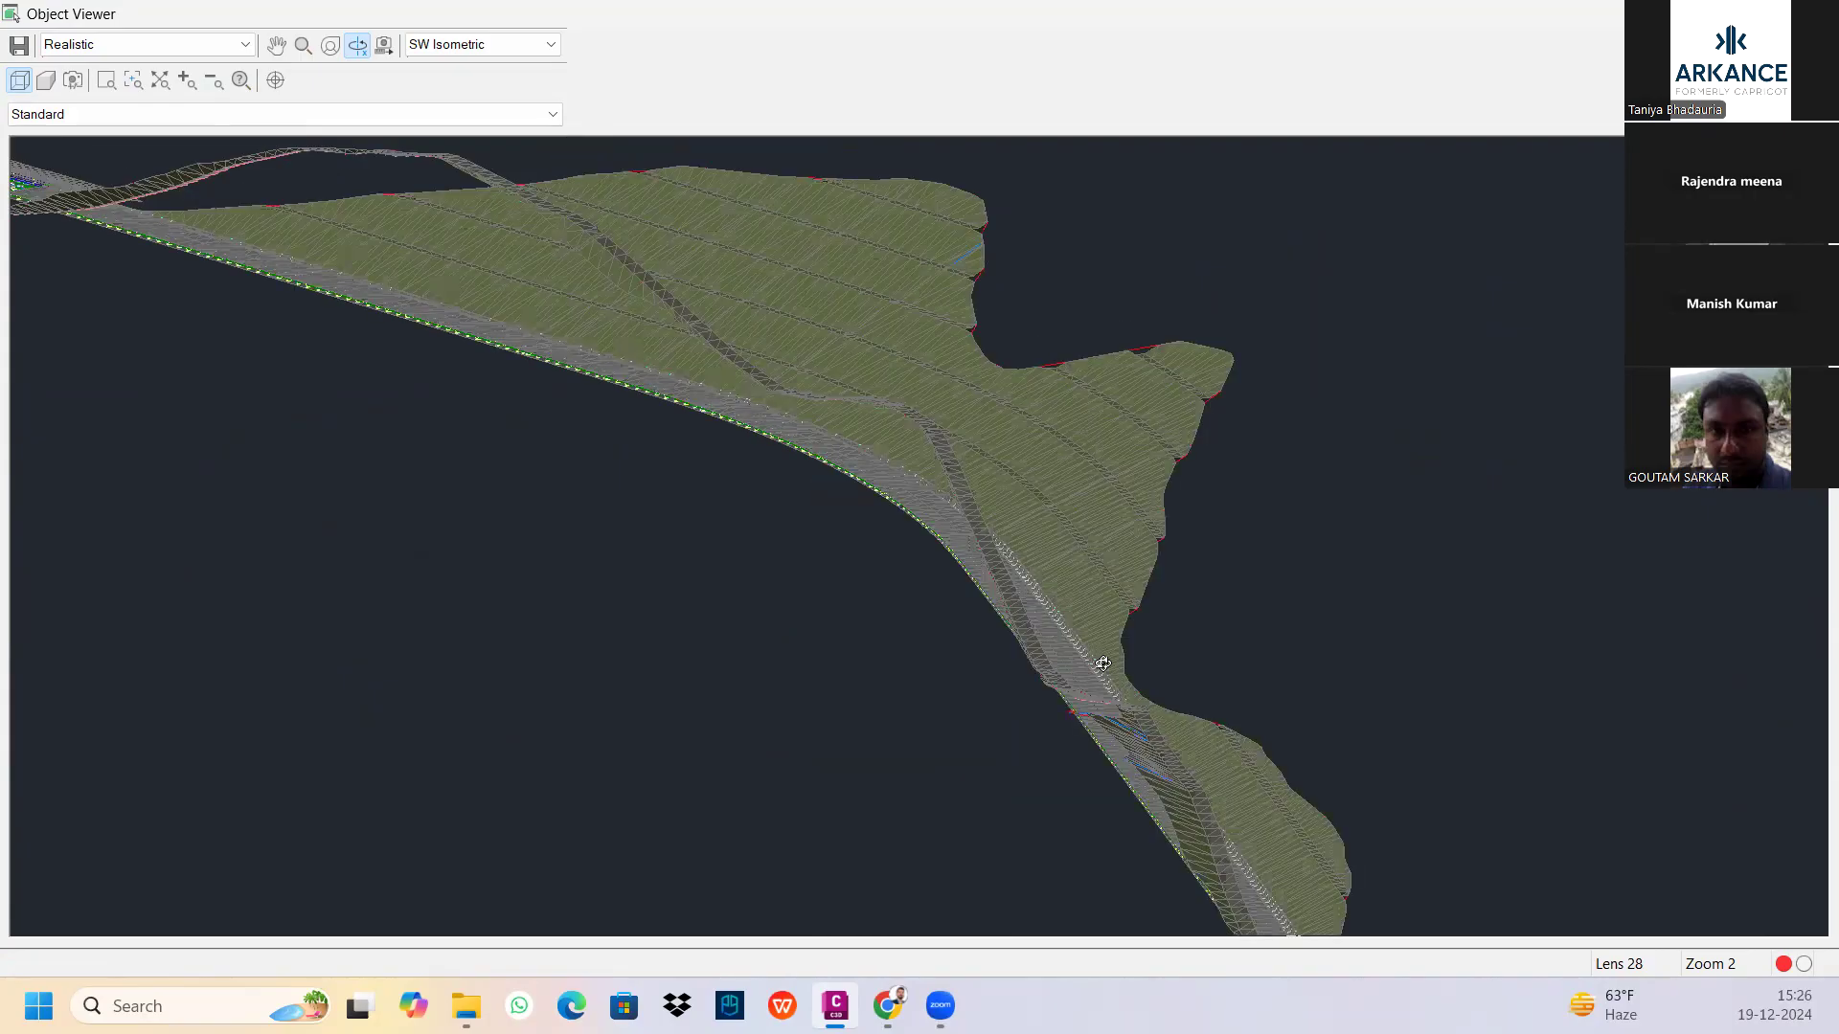
pyautogui.moveTo(1103, 663); pyautogui.dragTo(947, 656)
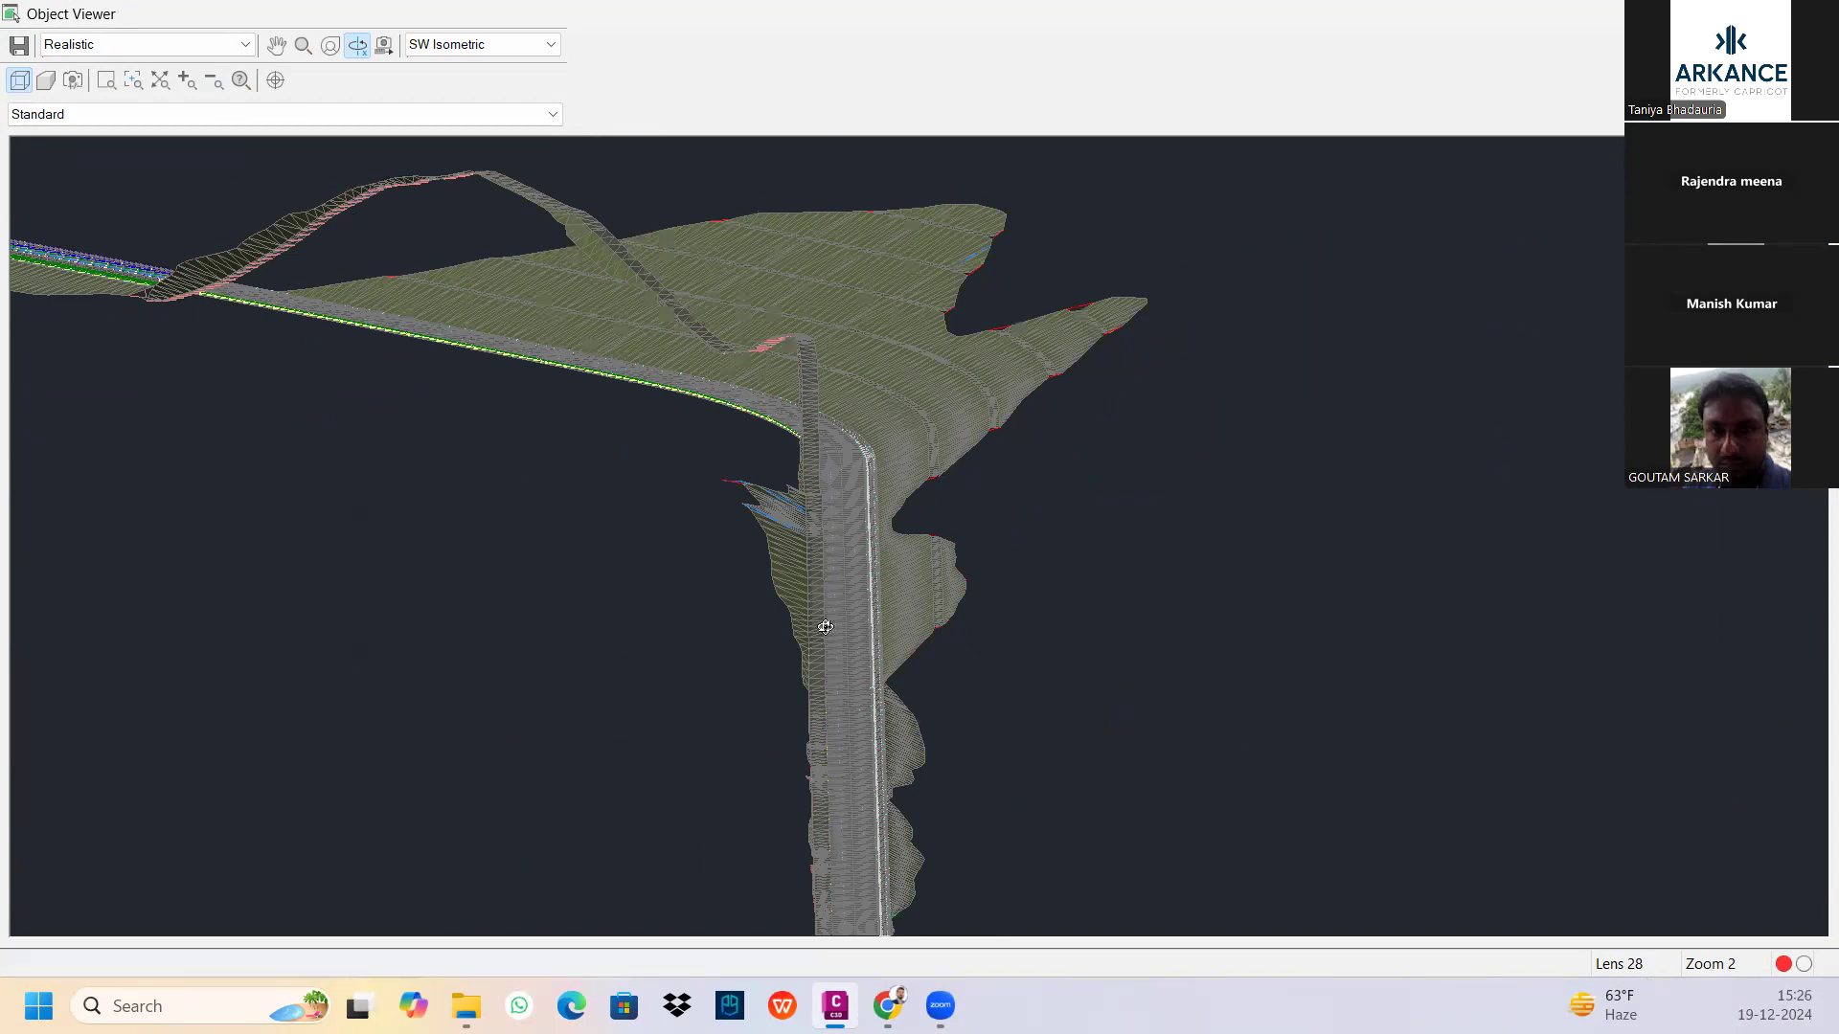
pyautogui.press('Escape')
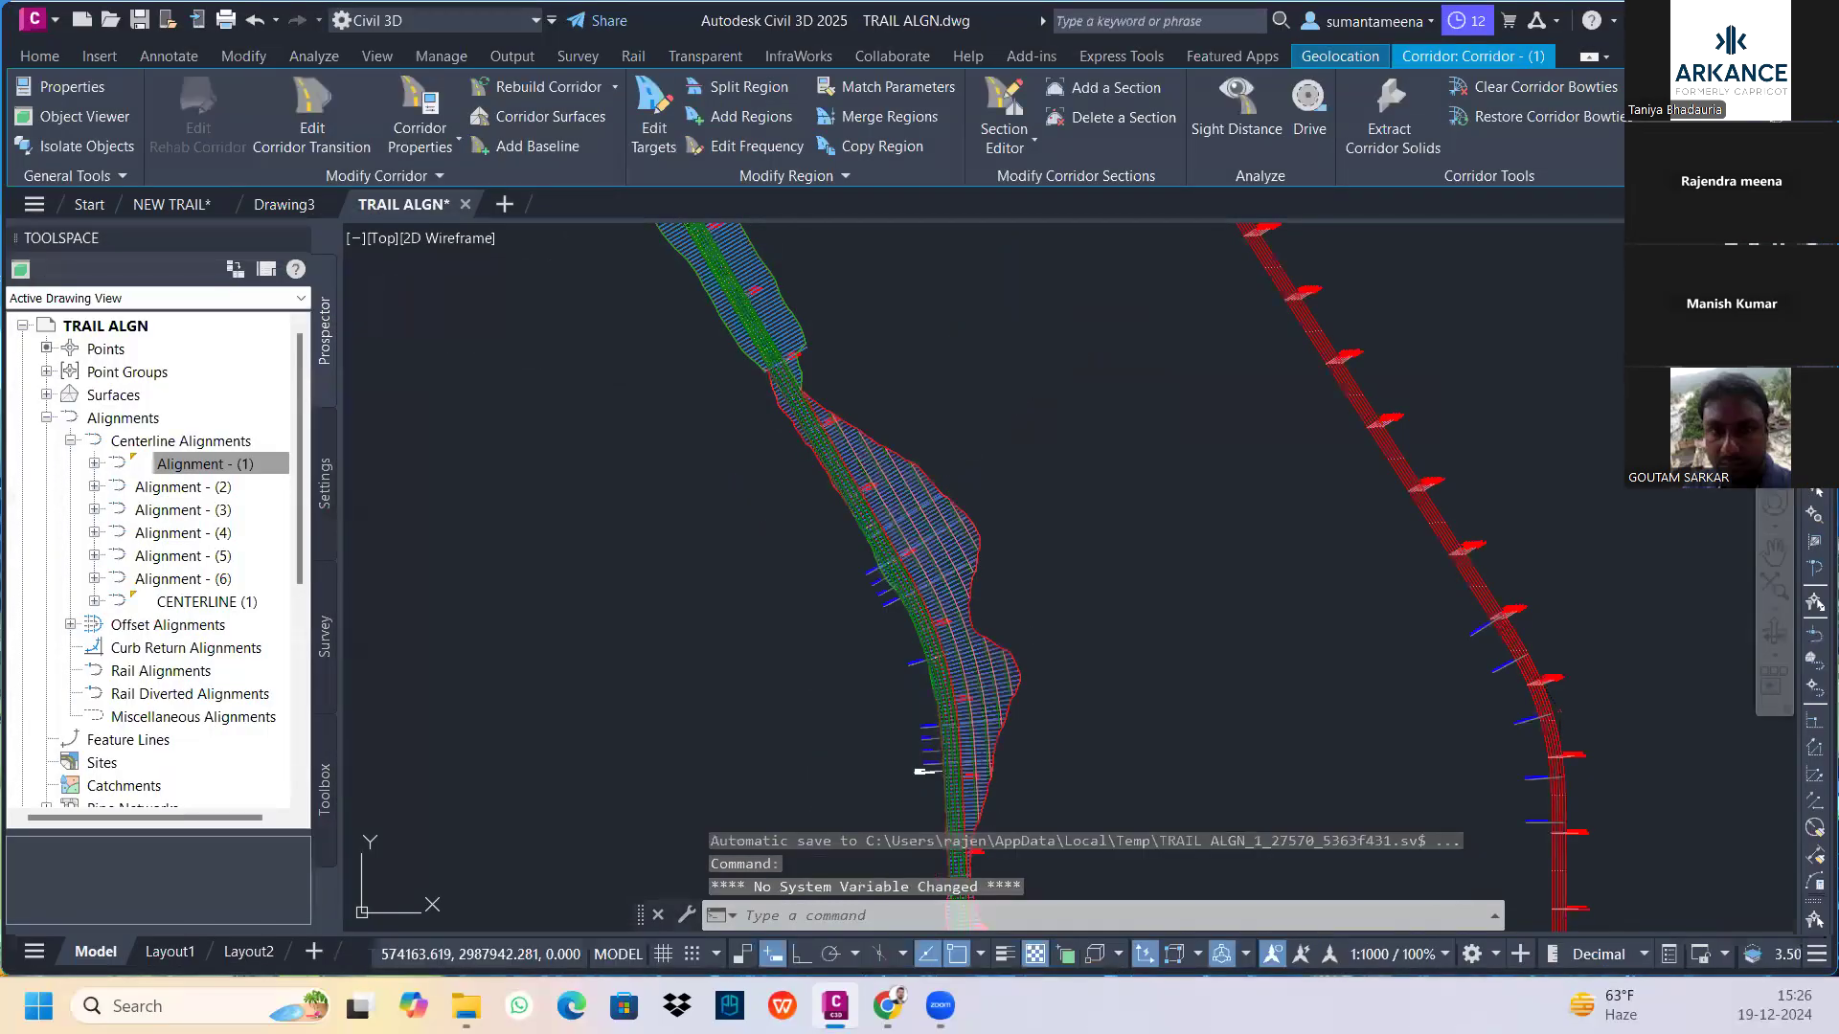
pyautogui.press('Escape')
# Open the corridor properties of the corridor along Alignment - (1)
pyautogui.scroll(-10, 965, 730)
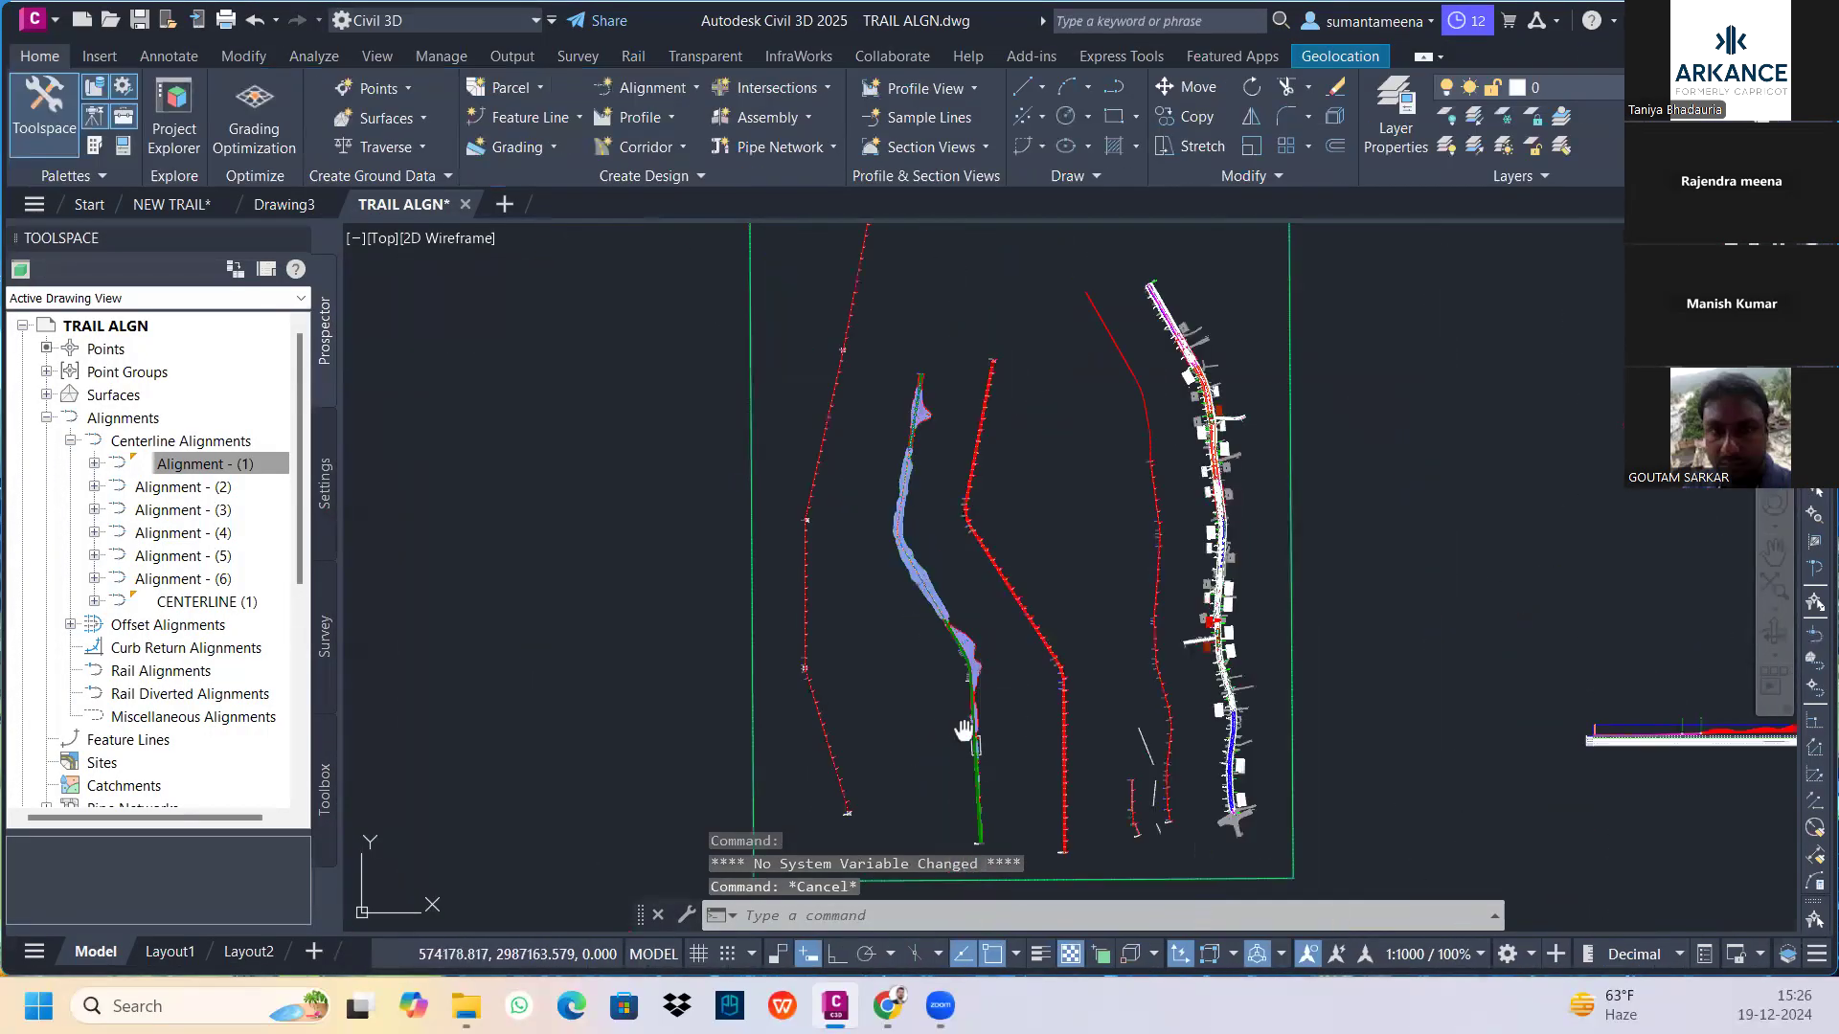
pyautogui.moveTo(964, 730); pyautogui.dragTo(897, 632, button='middle')
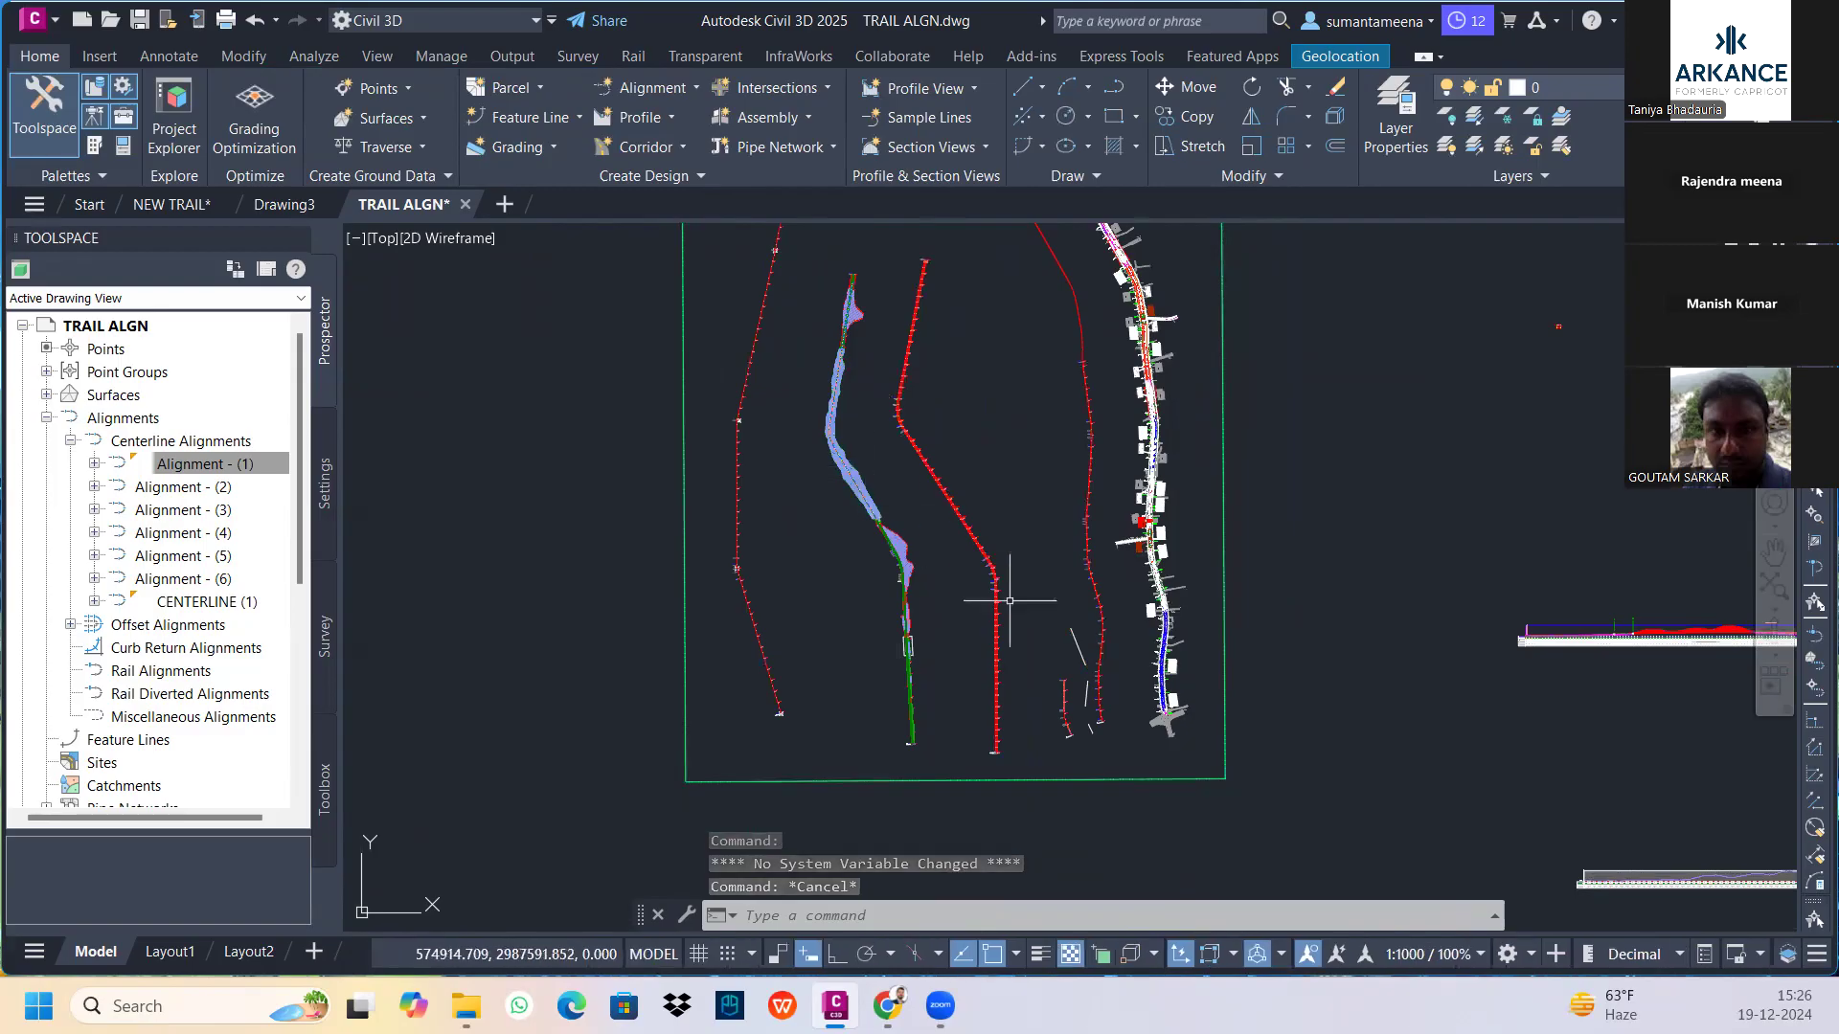
pyautogui.moveTo(1451, 688); pyautogui.dragTo(882, 741, button='middle')
pyautogui.moveTo(965, 424)
pyautogui.mouseDown(button='middle')
pyautogui.moveTo(960, 460)
pyautogui.moveTo(1254, 463)
pyautogui.mouseUp(button='middle')
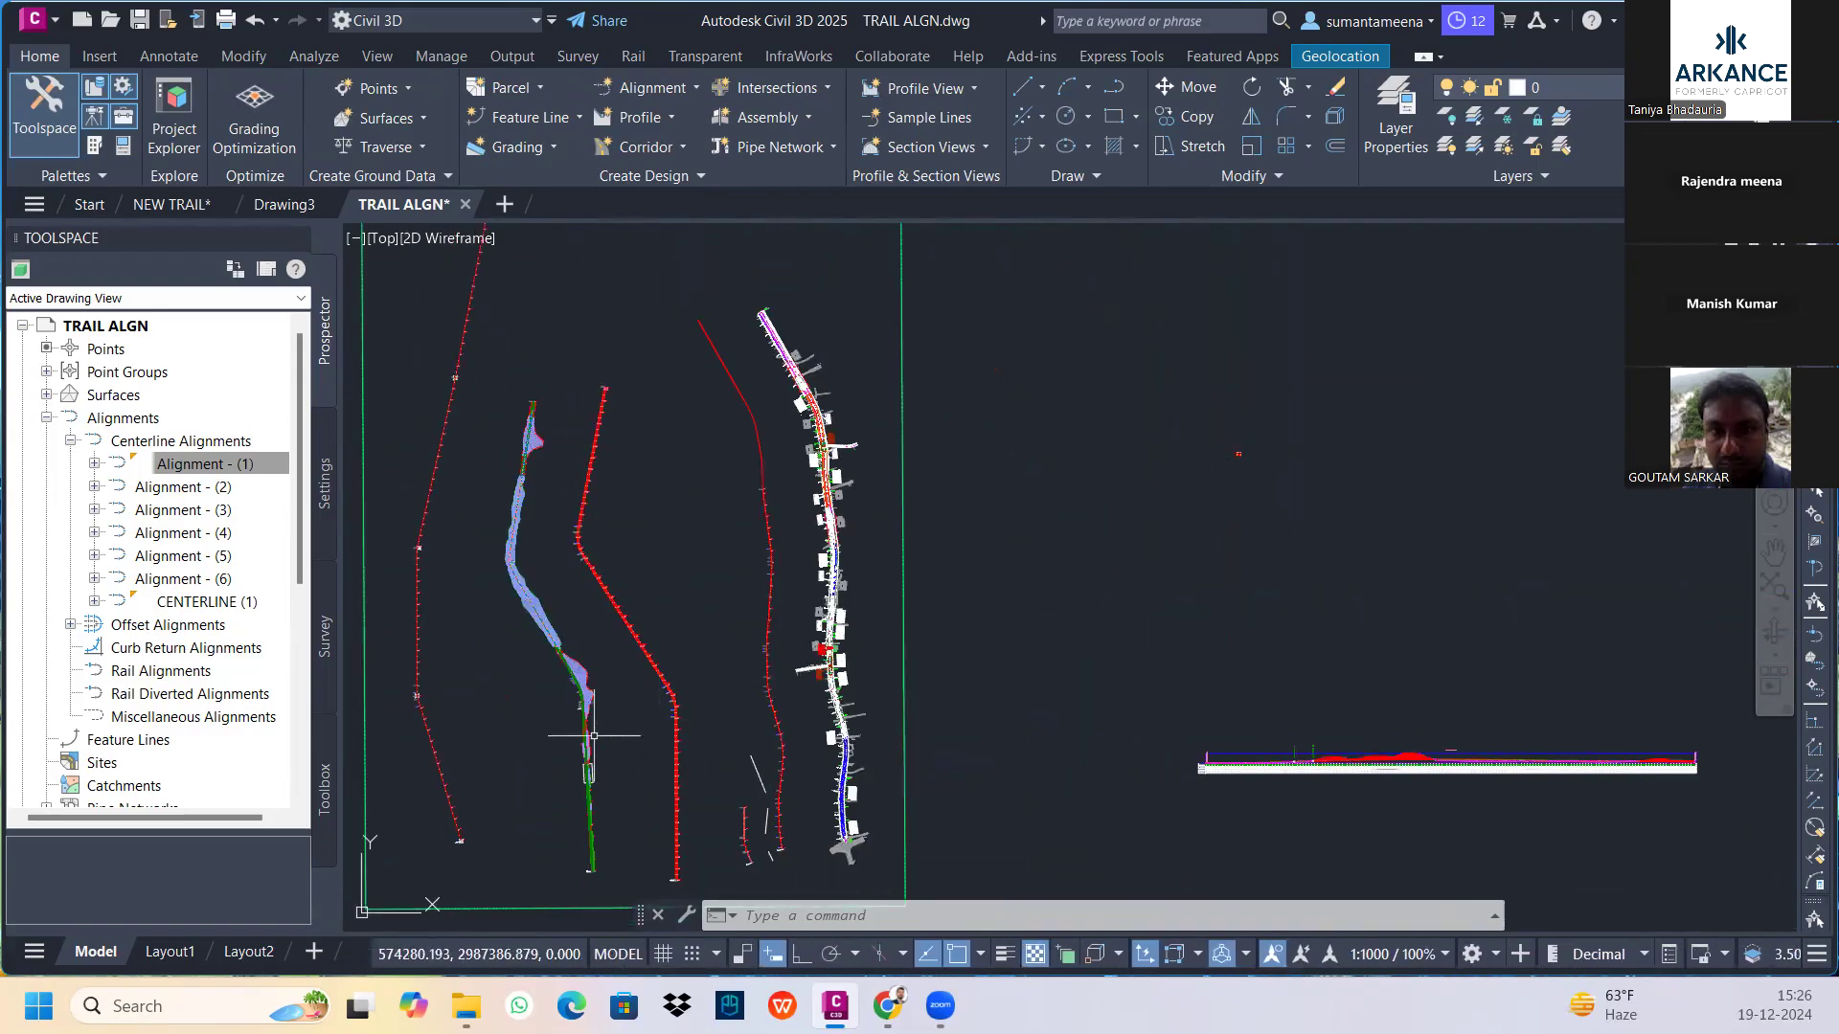
pyautogui.scroll(5, 552, 624)
pyautogui.scroll(5, 552, 624)
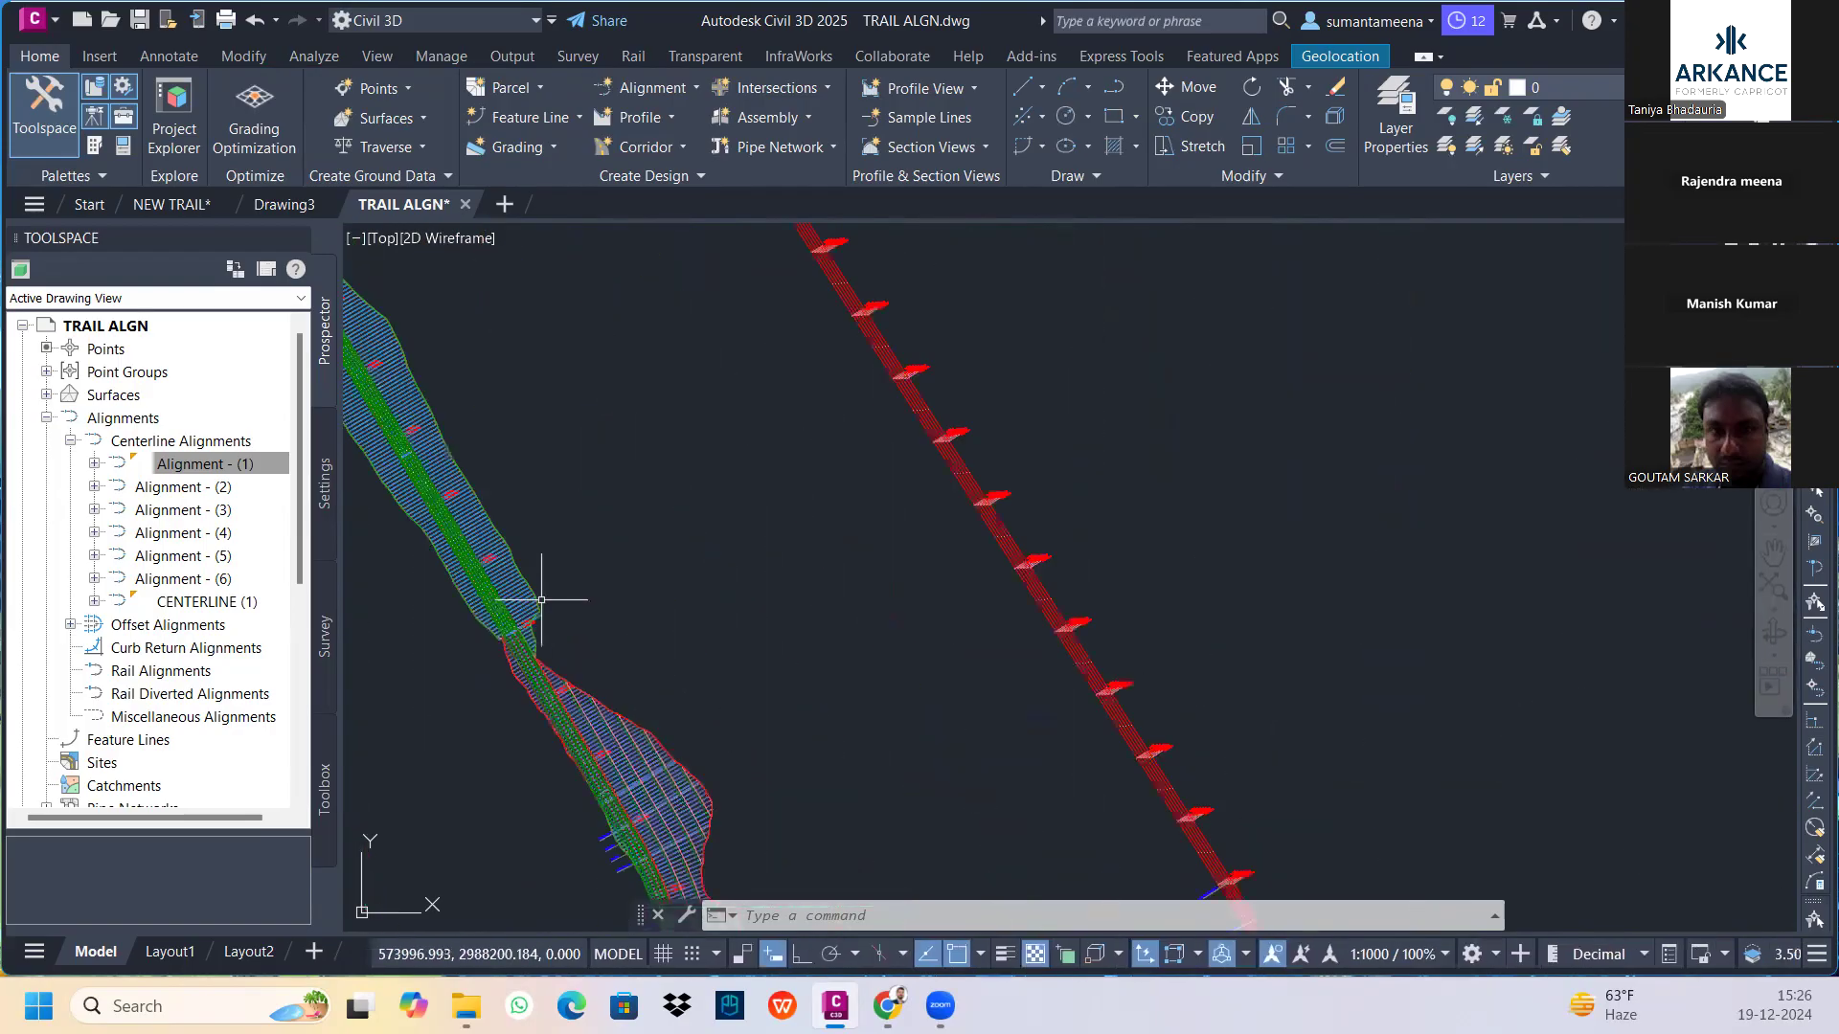
pyautogui.click(484, 566)
pyautogui.rightClick(484, 566)
pyautogui.click(569, 664)
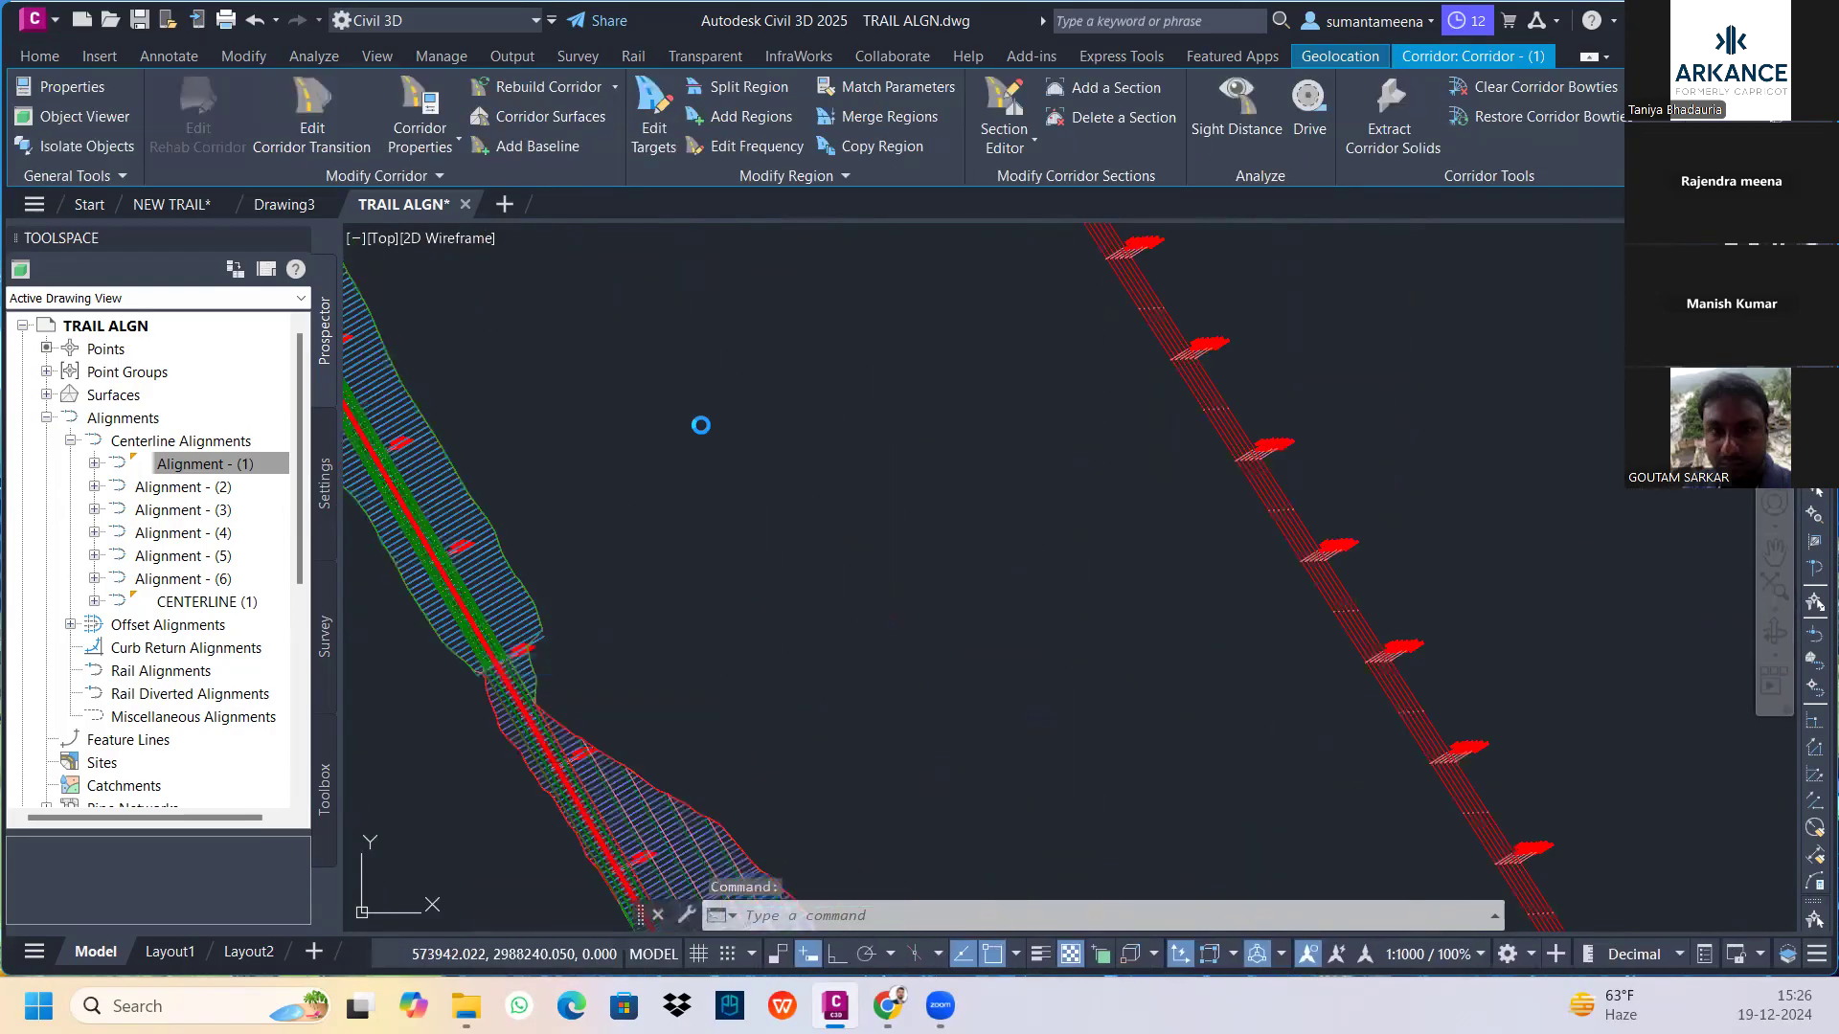
# Replace the 2-Lane Highway assembly of the corridor's second region with assembly 1 and apply the change
pyautogui.click(473, 257)
pyautogui.doubleClick(896, 402)
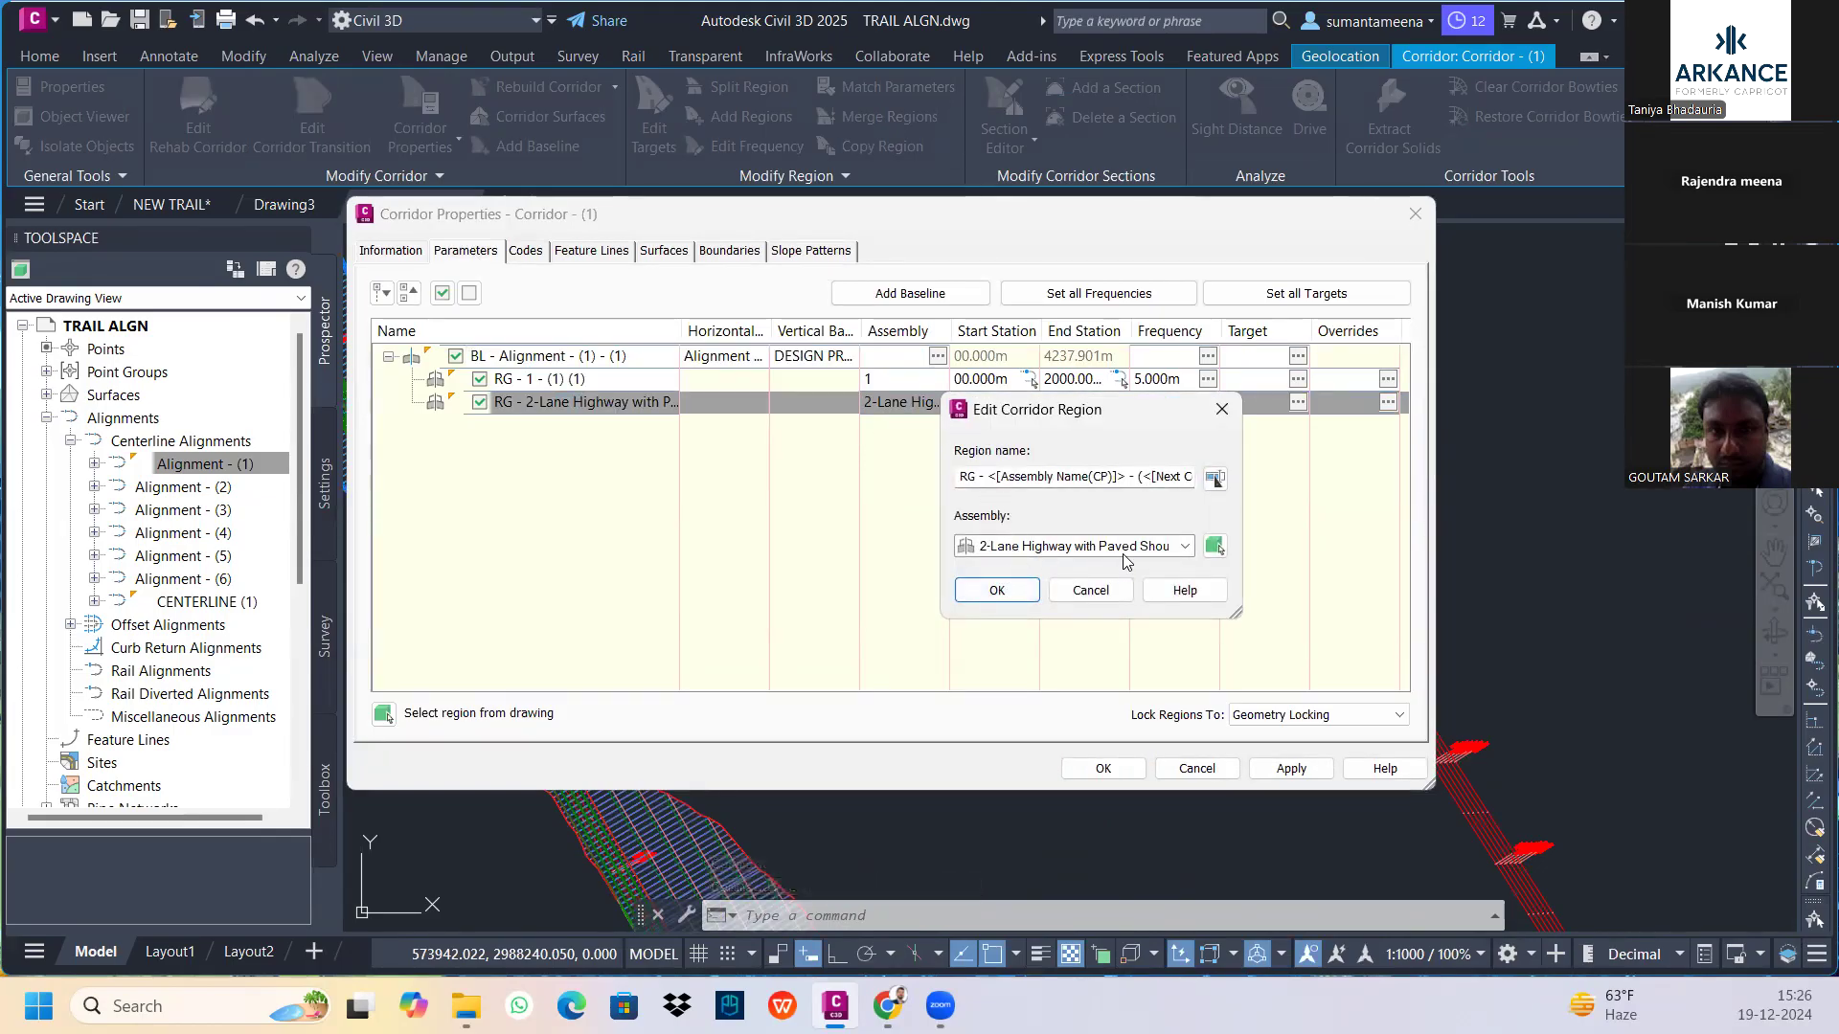
pyautogui.click(1123, 555)
pyautogui.click(987, 565)
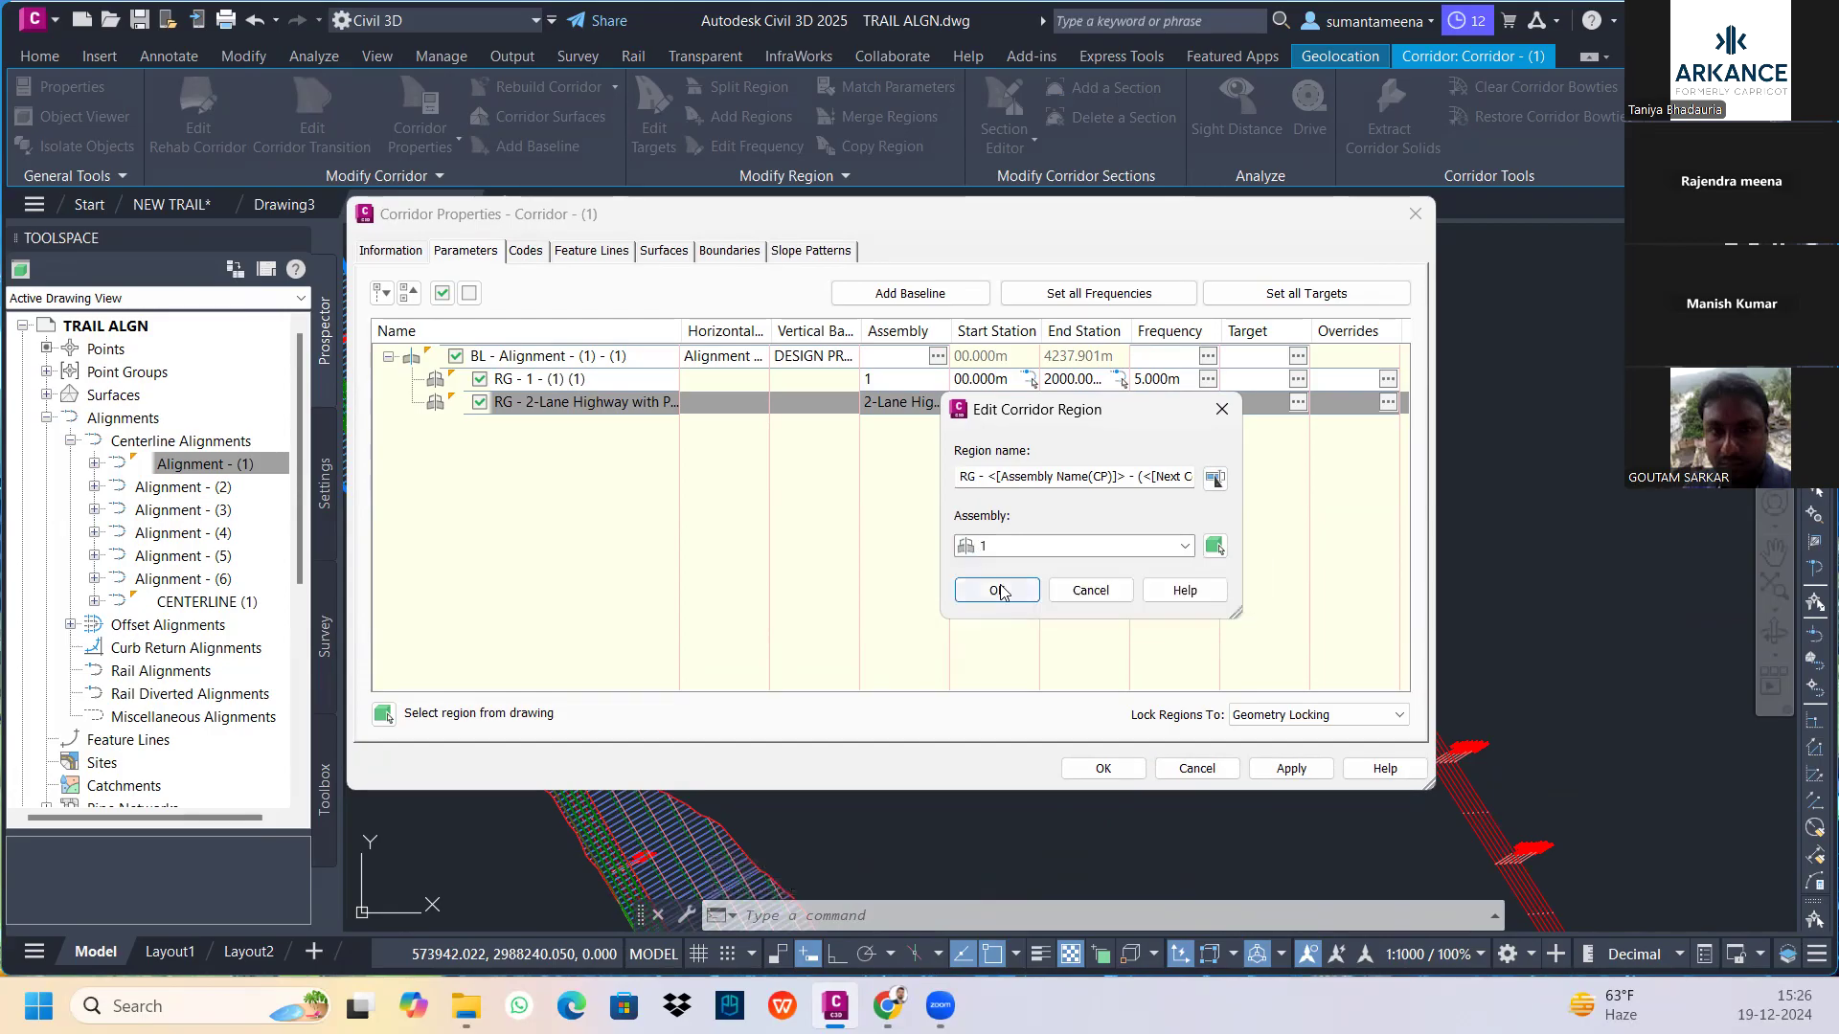
pyautogui.click(997, 590)
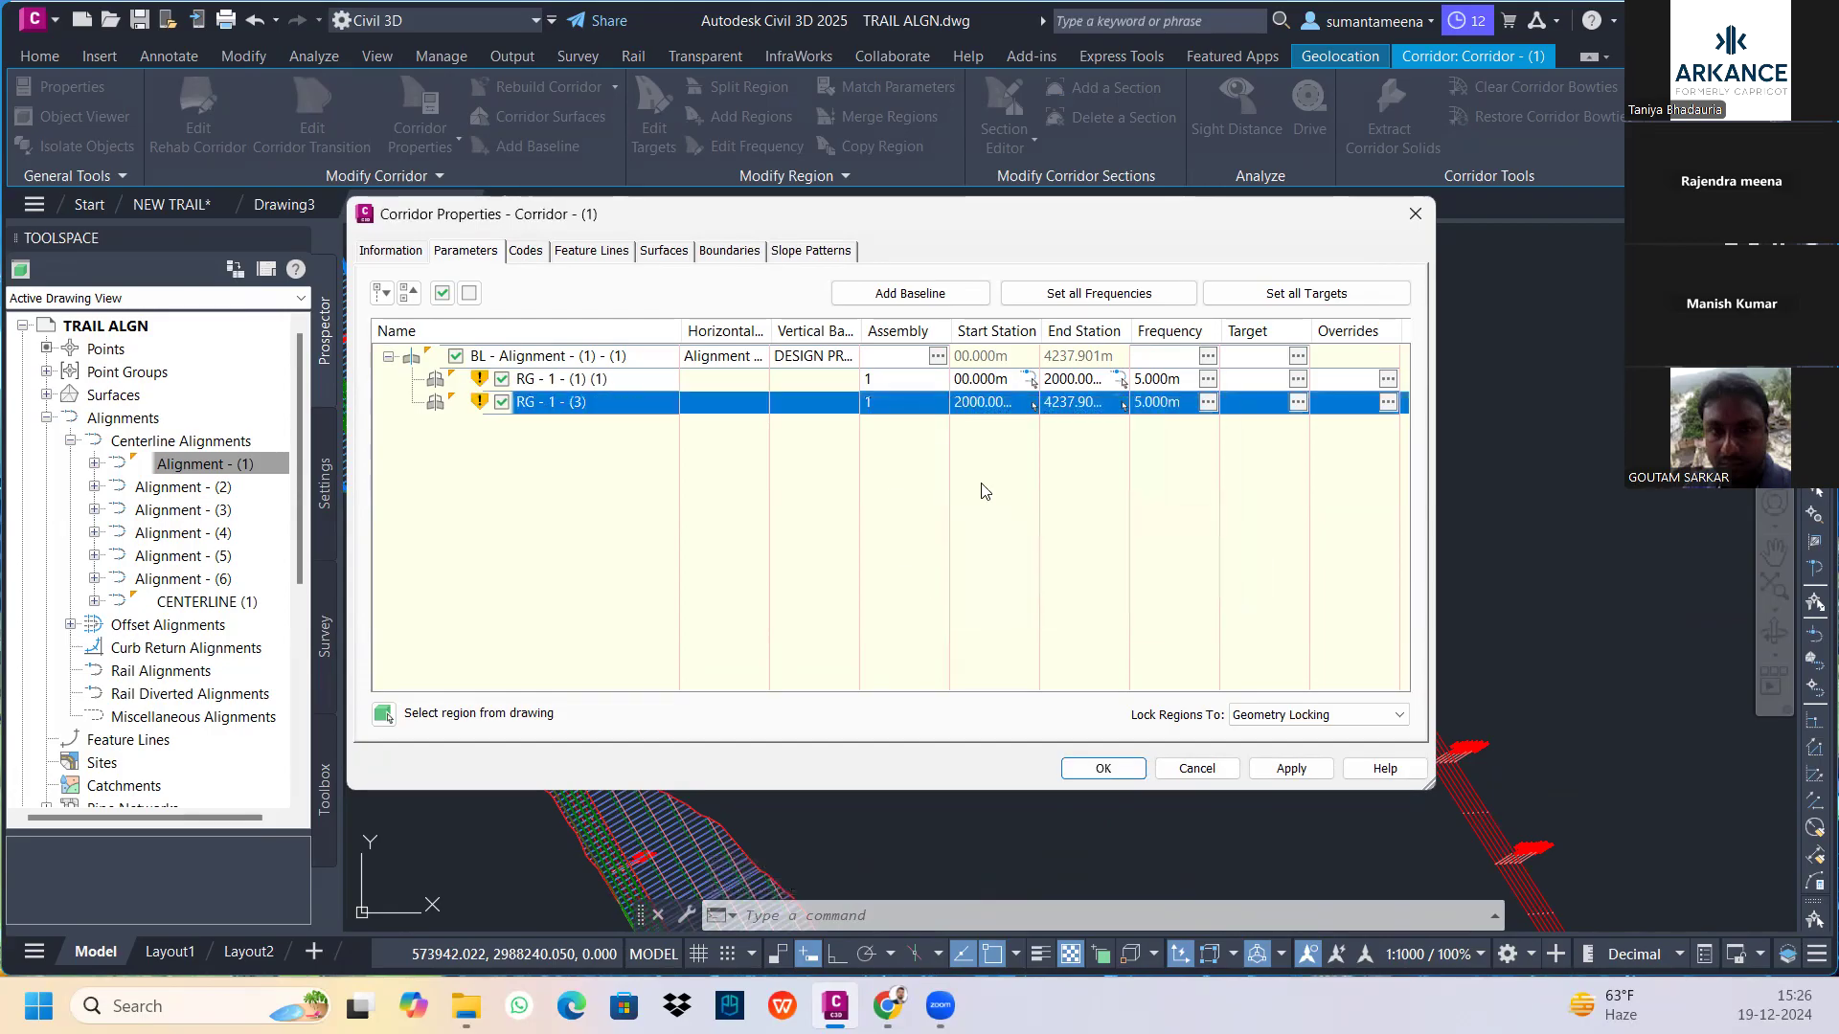
pyautogui.click(1315, 777)
pyautogui.click(891, 430)
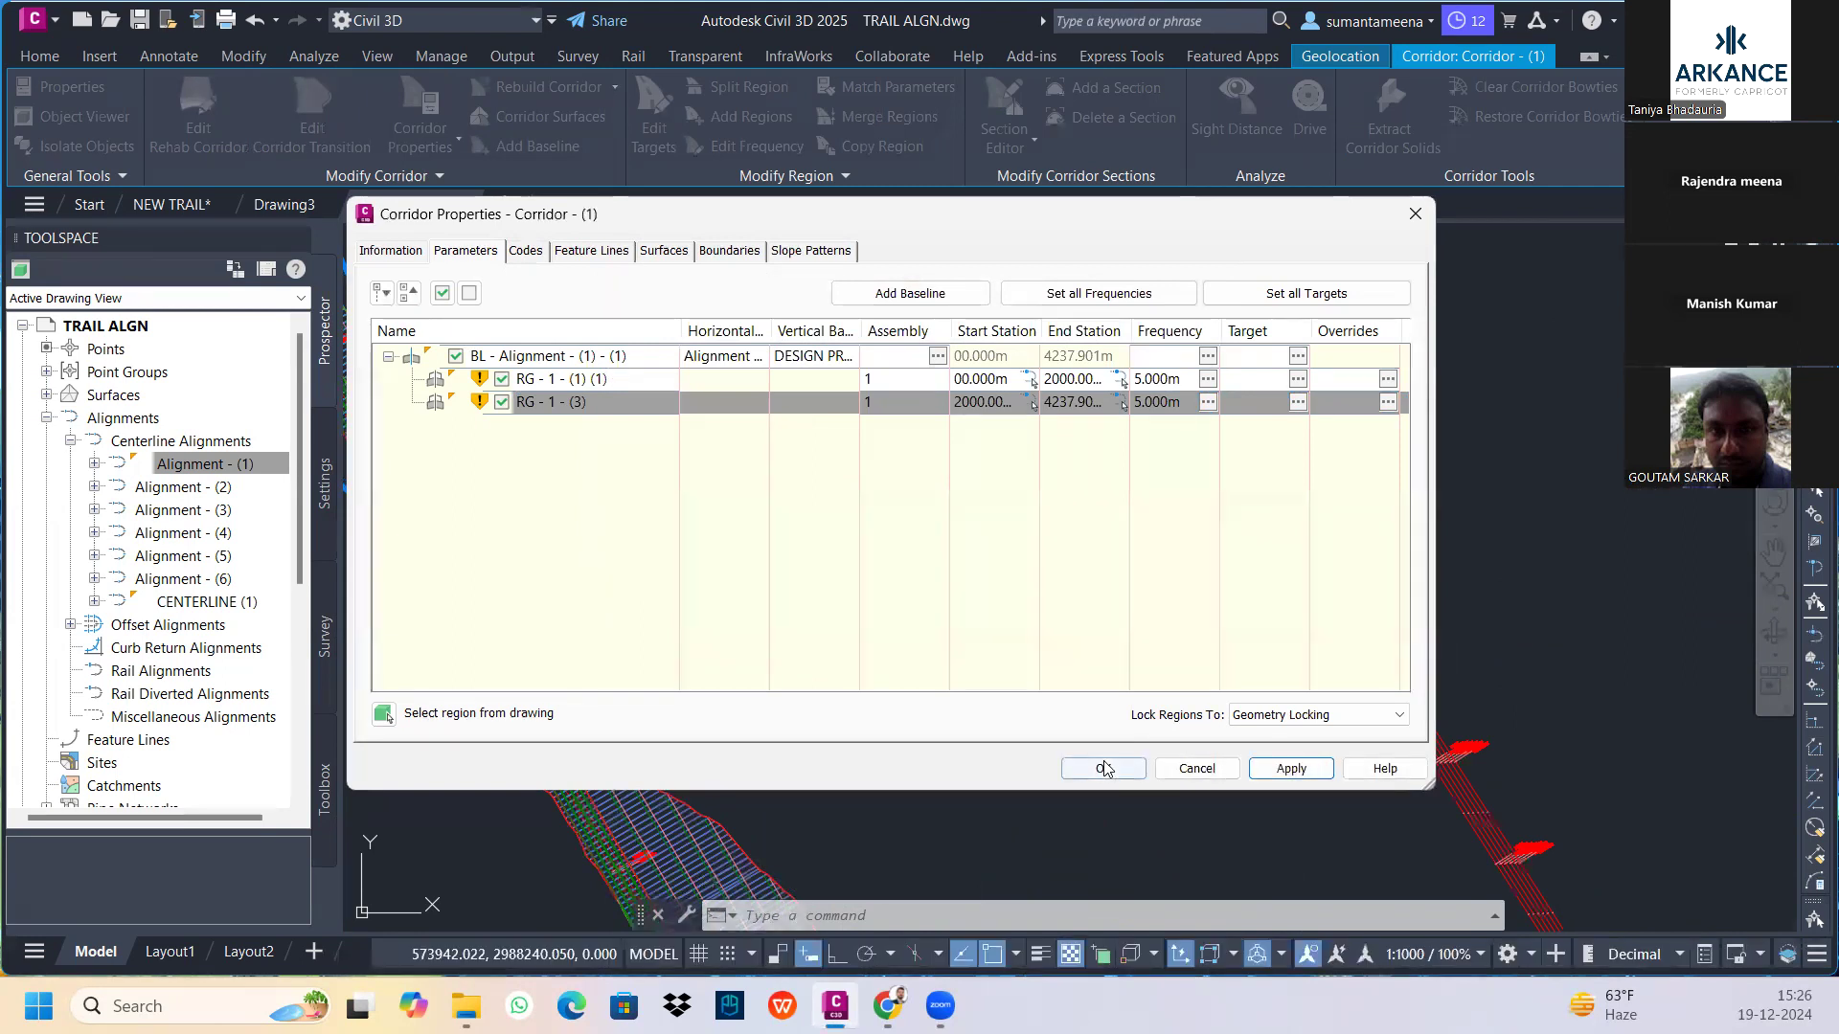
# Review the surface targets of both regions, accept the target mapping, and apply and confirm the corridor properties
pyautogui.click(1321, 291)
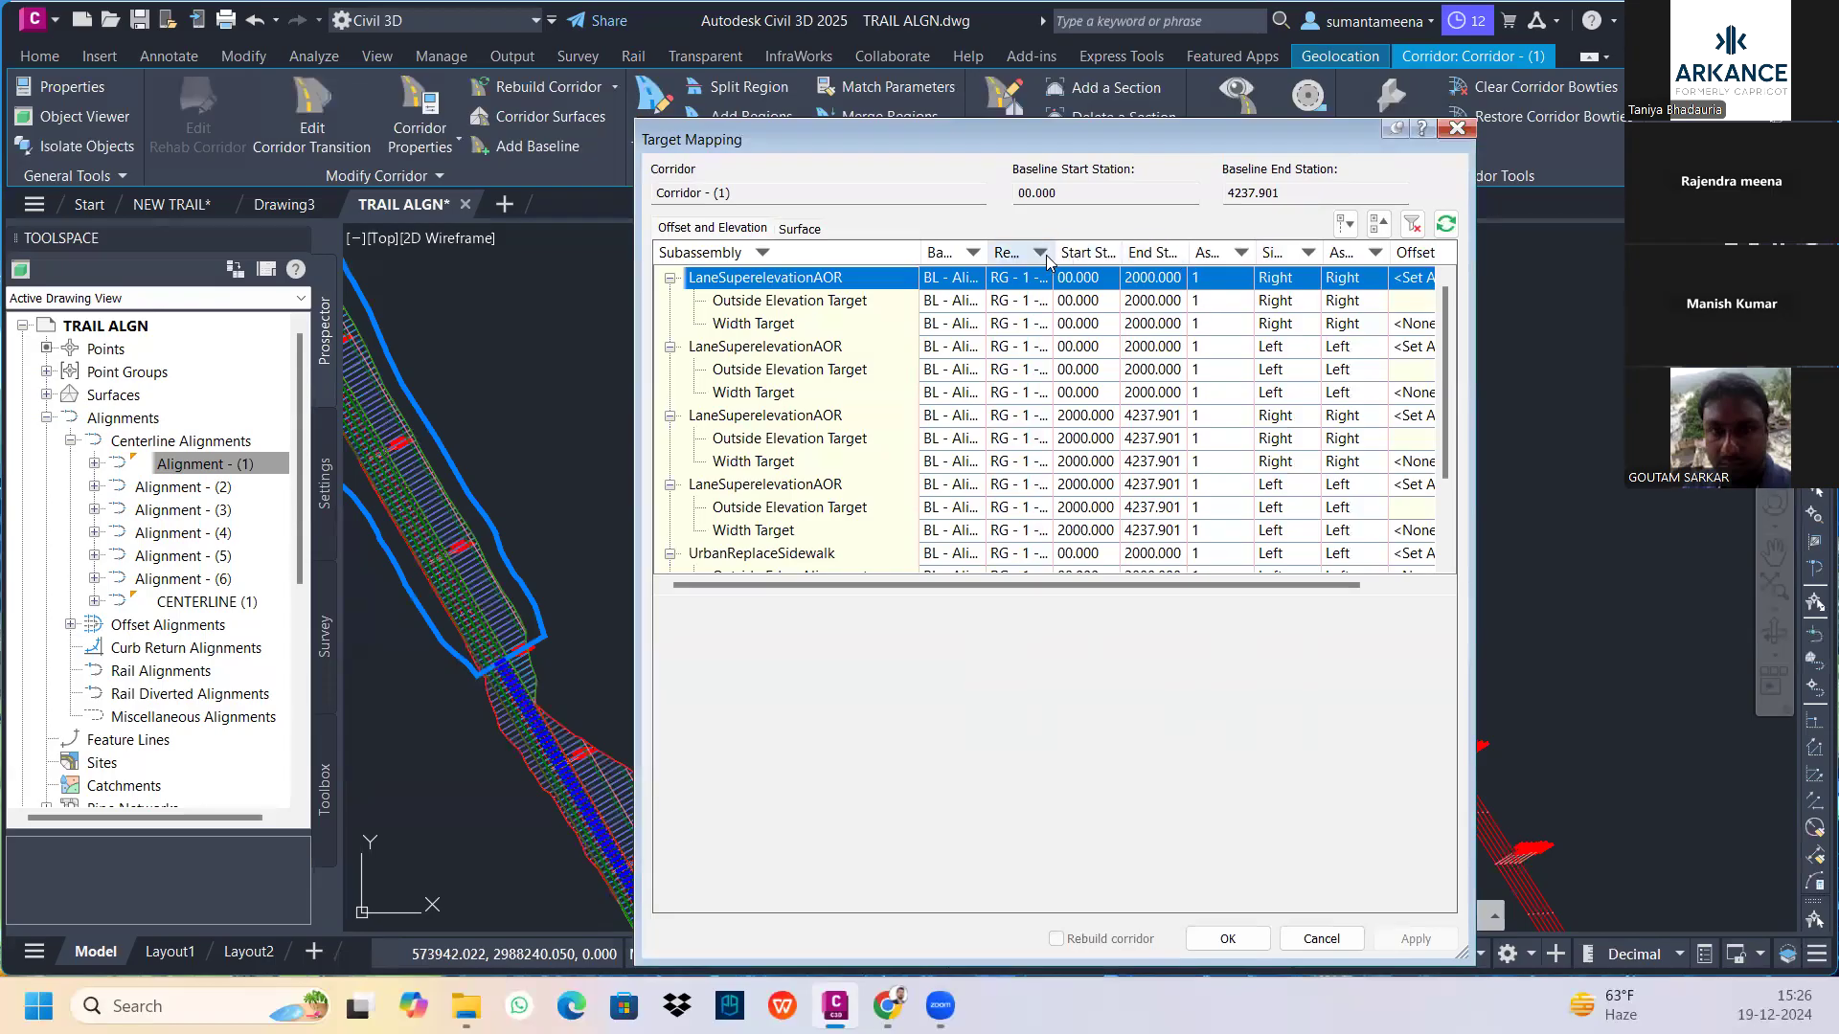
pyautogui.click(800, 229)
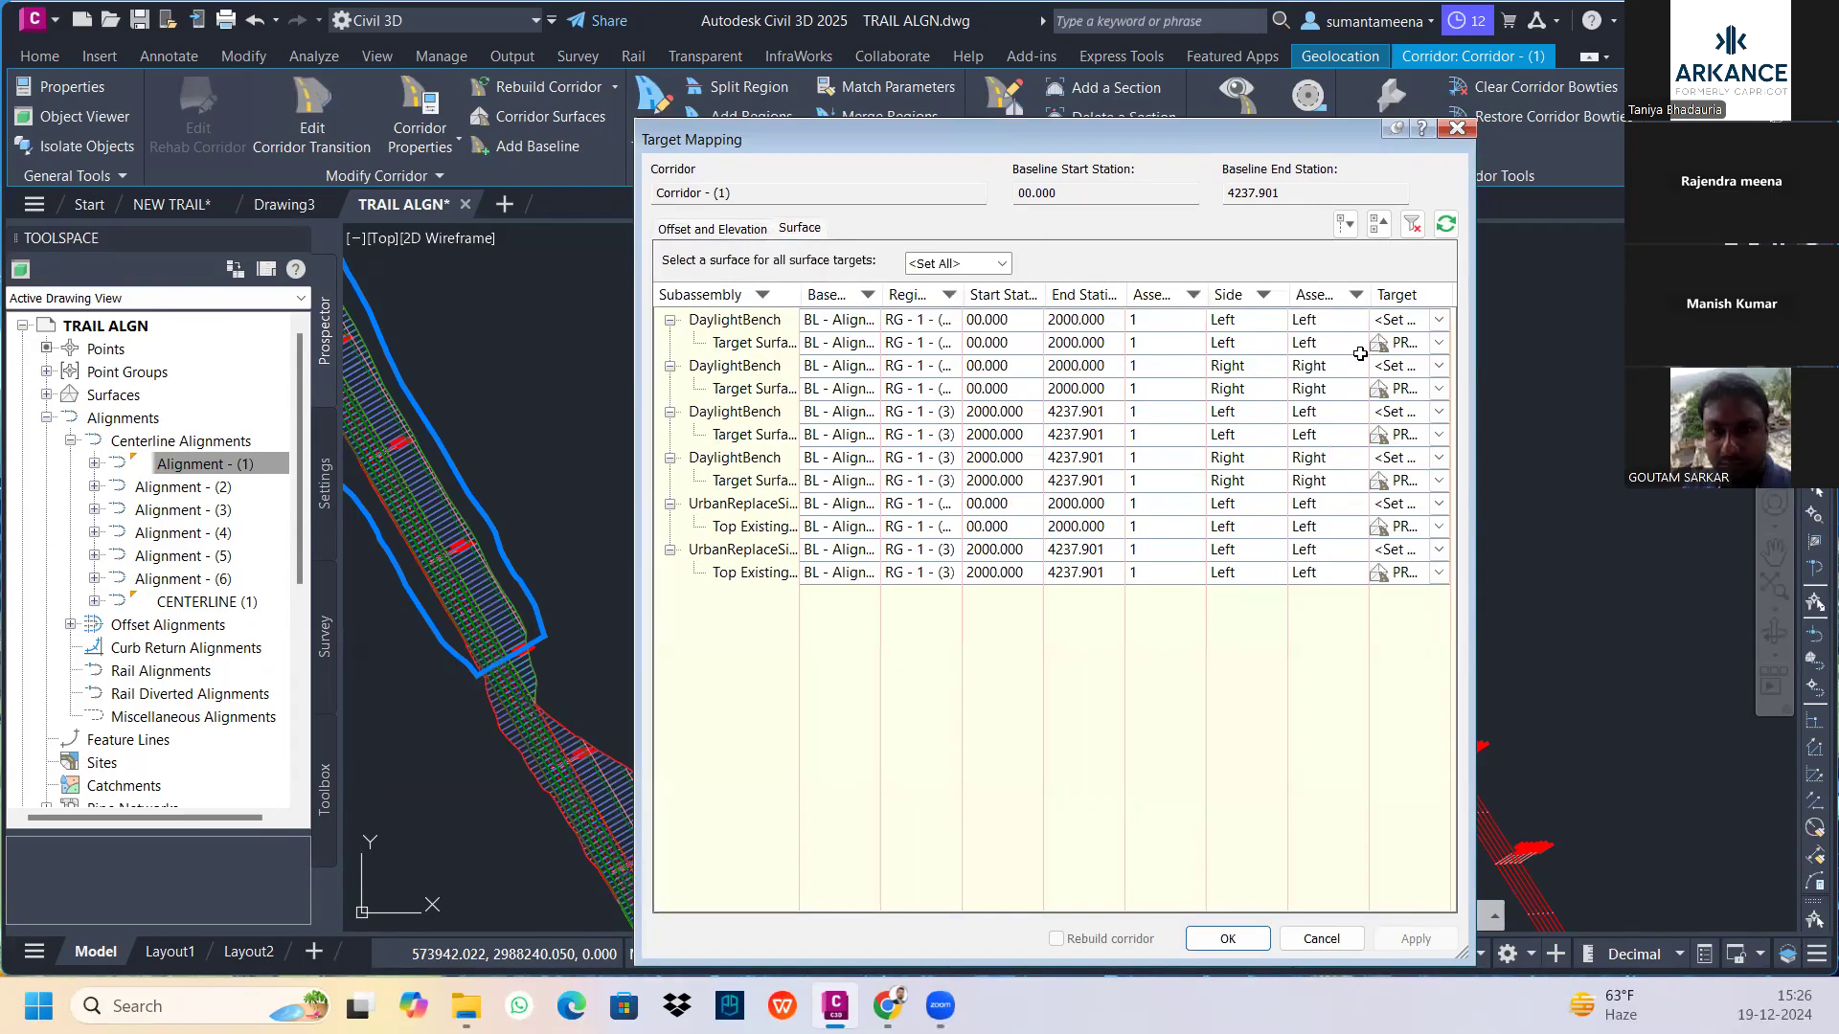
pyautogui.click(945, 265)
pyautogui.click(944, 286)
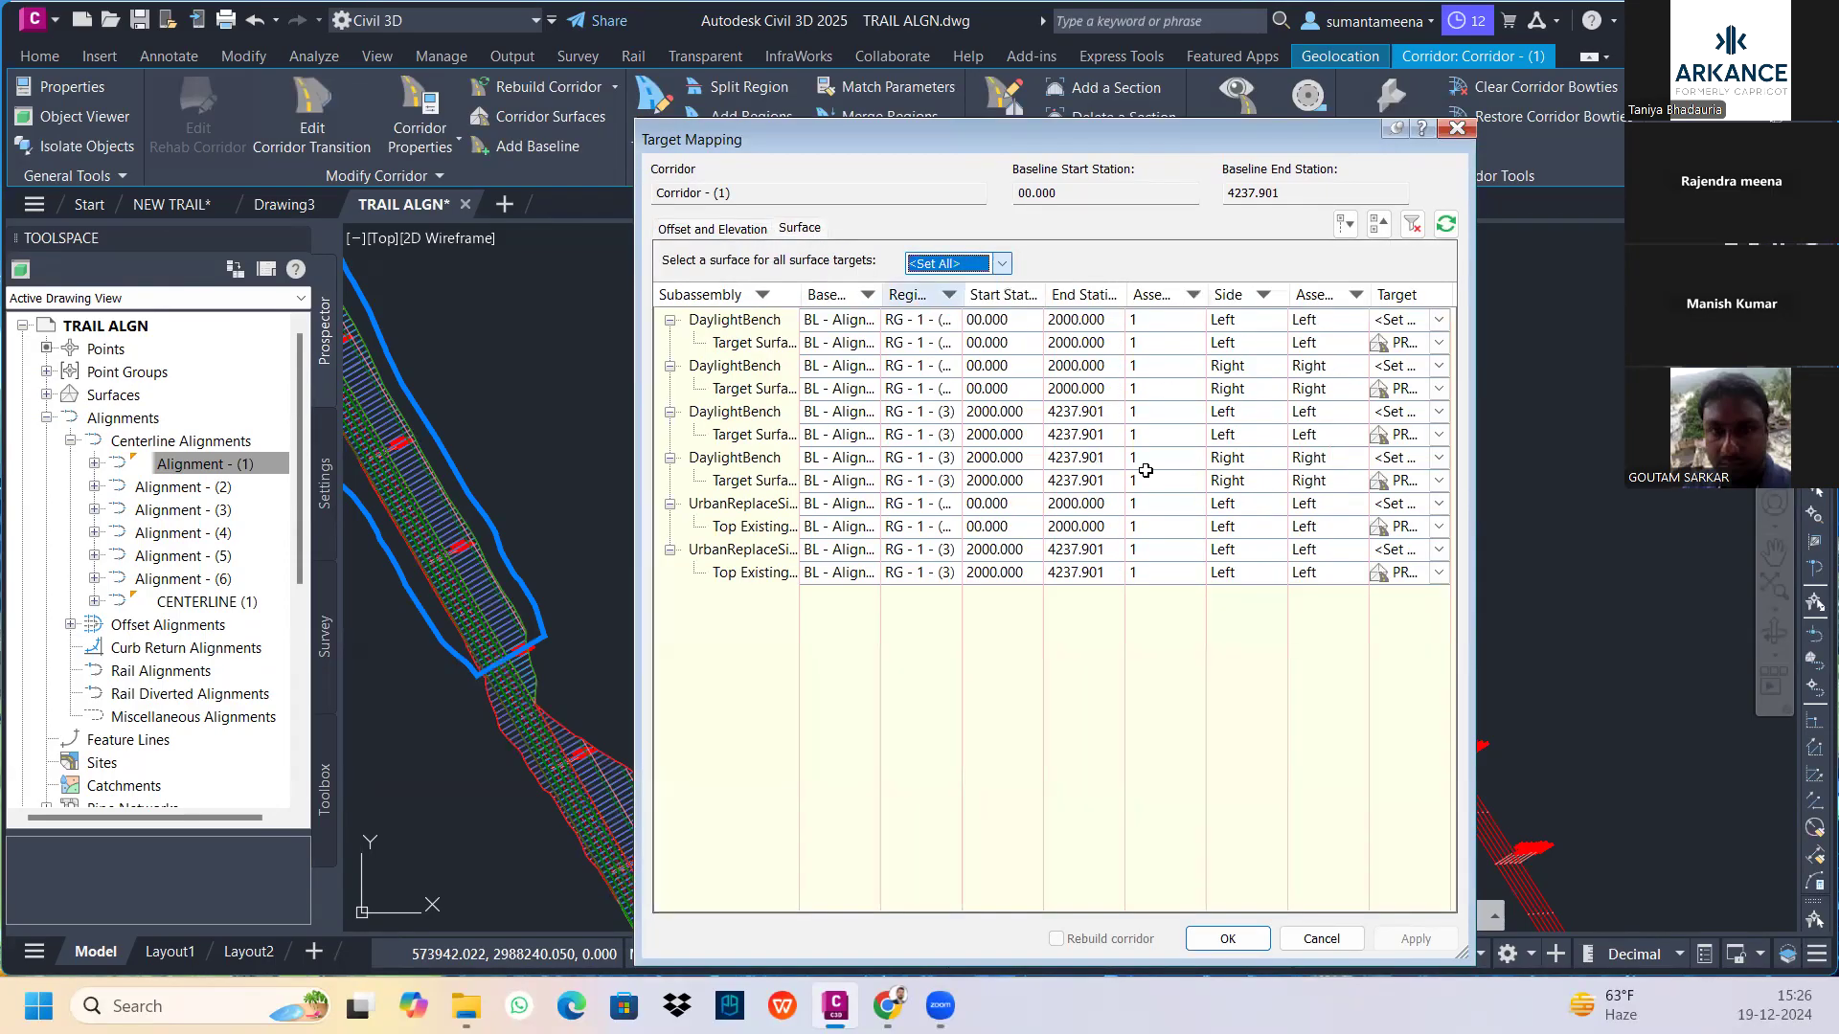
pyautogui.click(1230, 939)
pyautogui.click(1292, 770)
pyautogui.click(1104, 768)
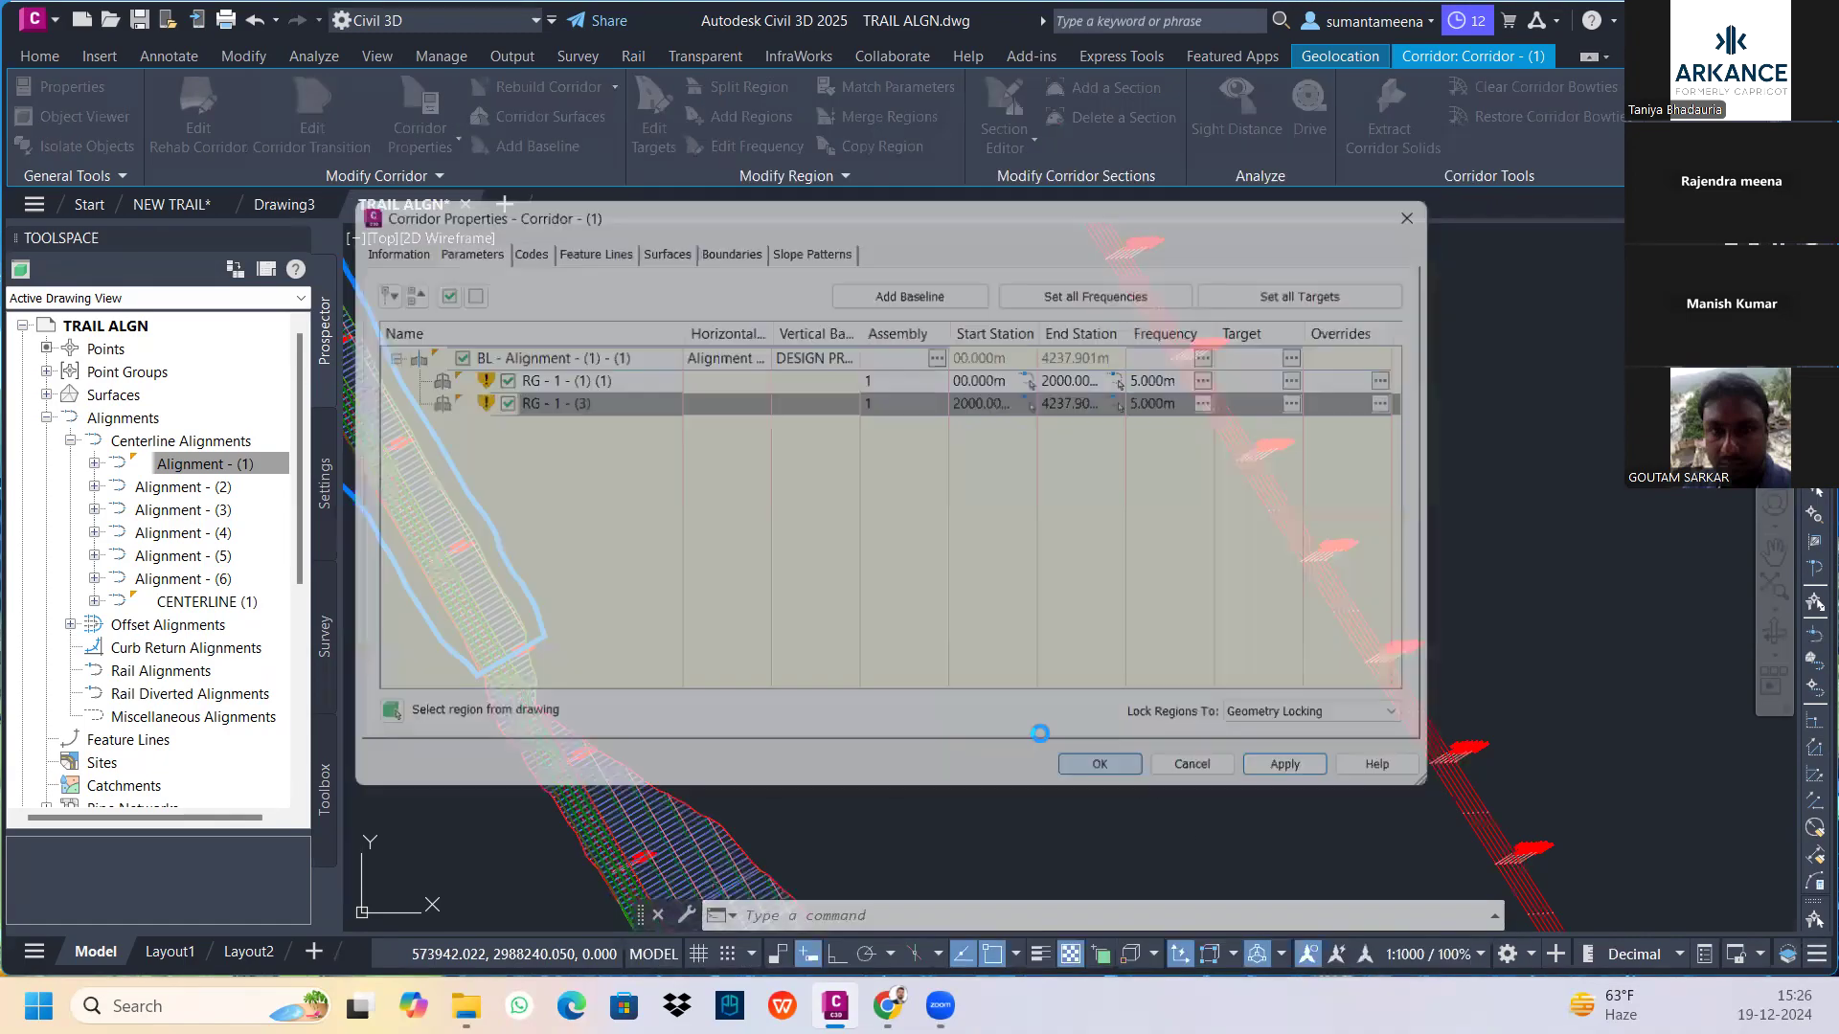
# Inspect the rebuilt corridor's straight lower stretch in plan and open the corridor in Object Viewer
pyautogui.scroll(-10, 868, 545)
pyautogui.scroll(5, 866, 526)
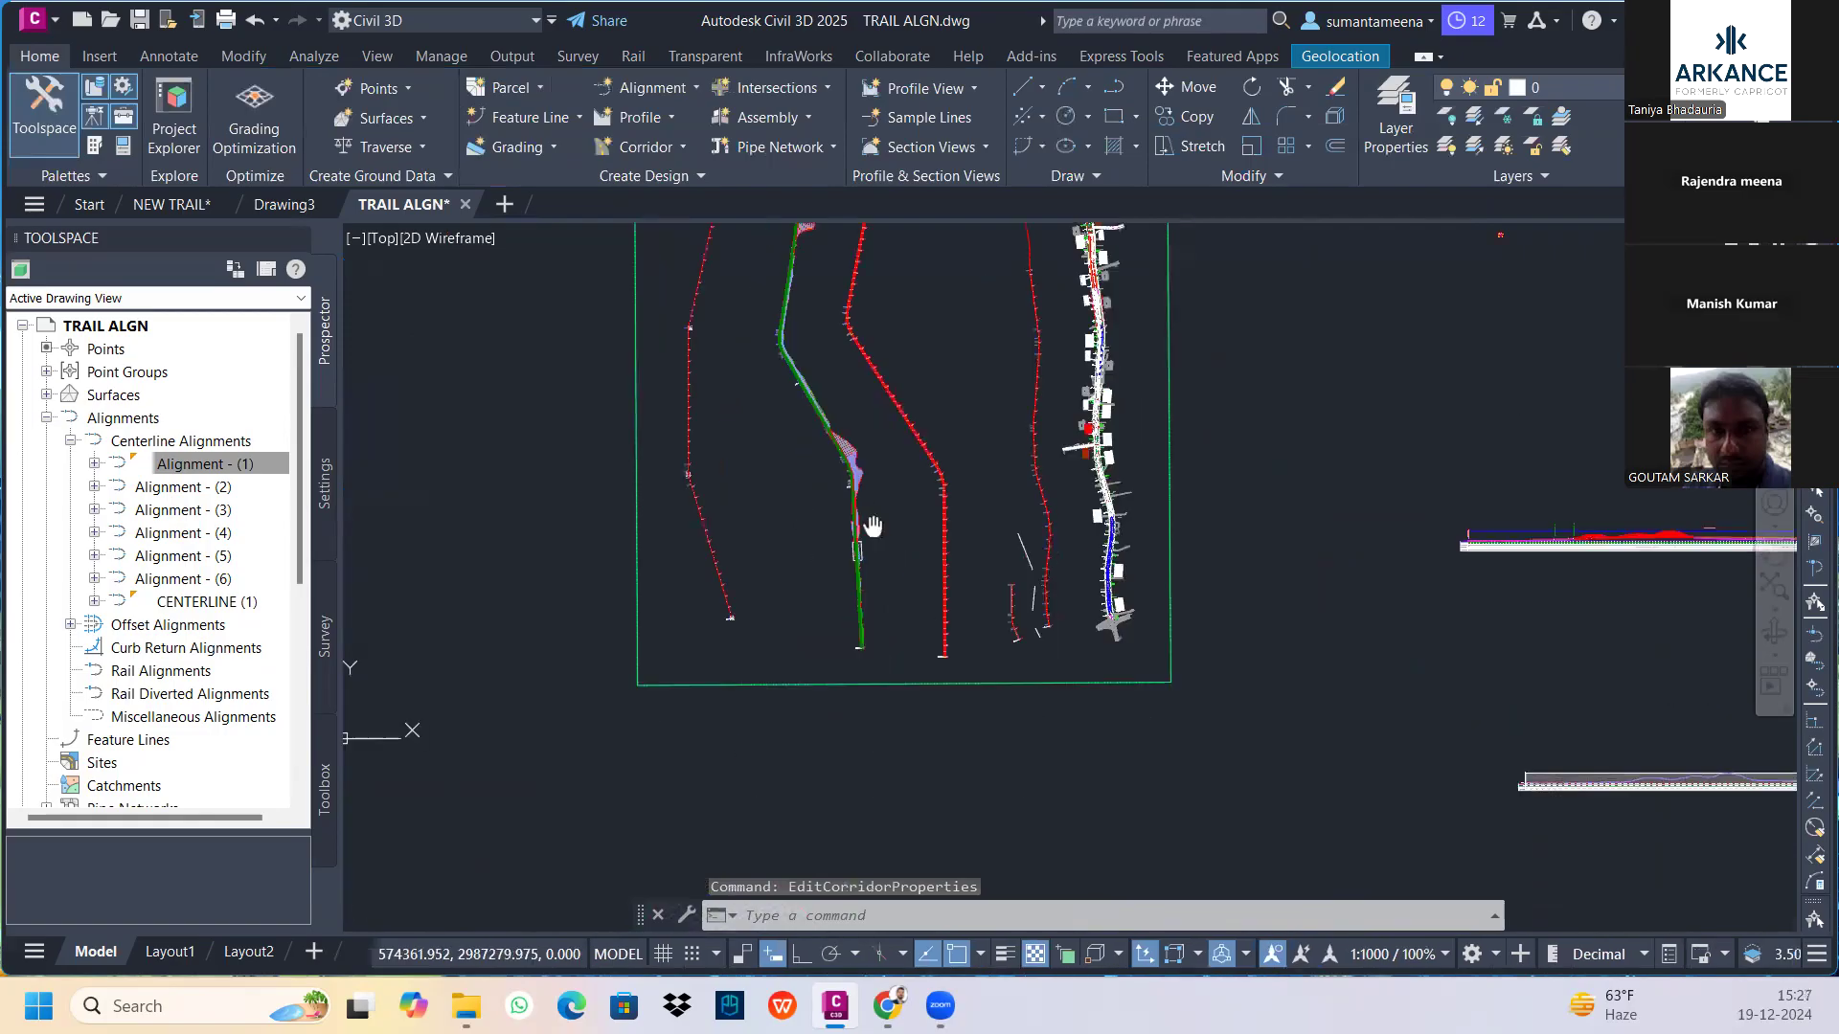
pyautogui.scroll(6, 867, 594)
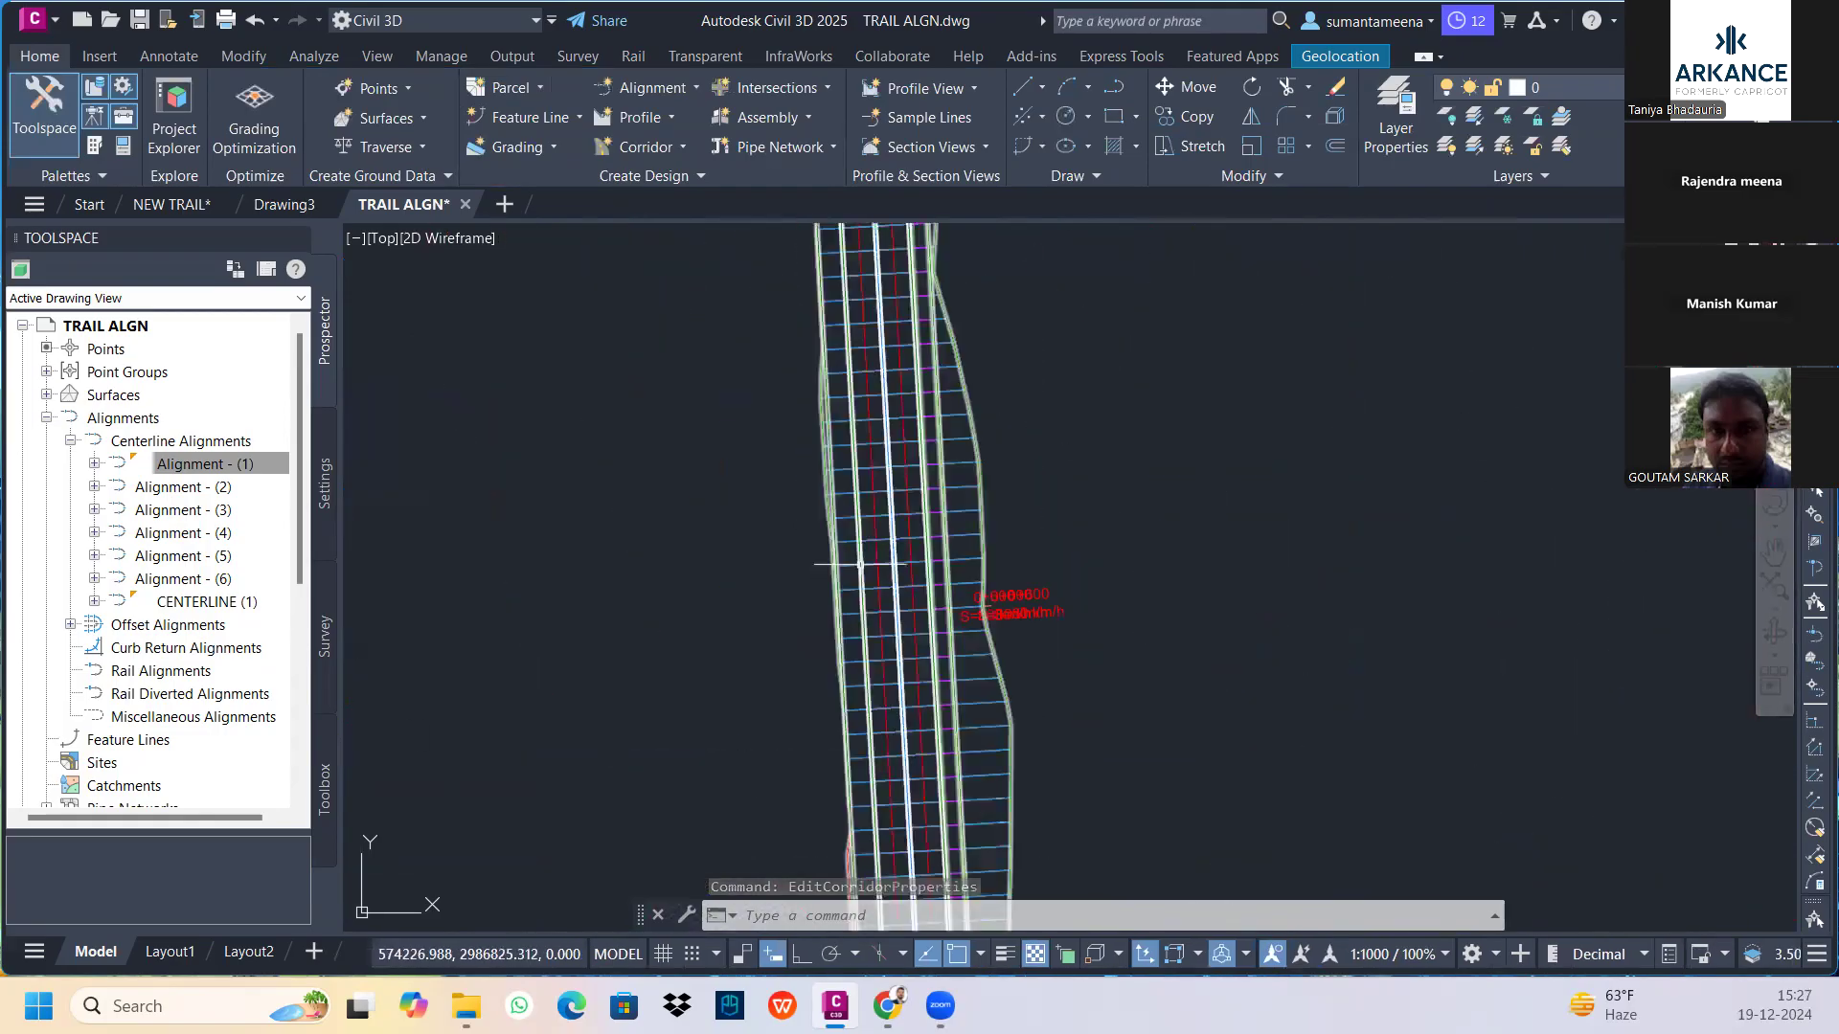
pyautogui.click(872, 546)
pyautogui.press('Escape')
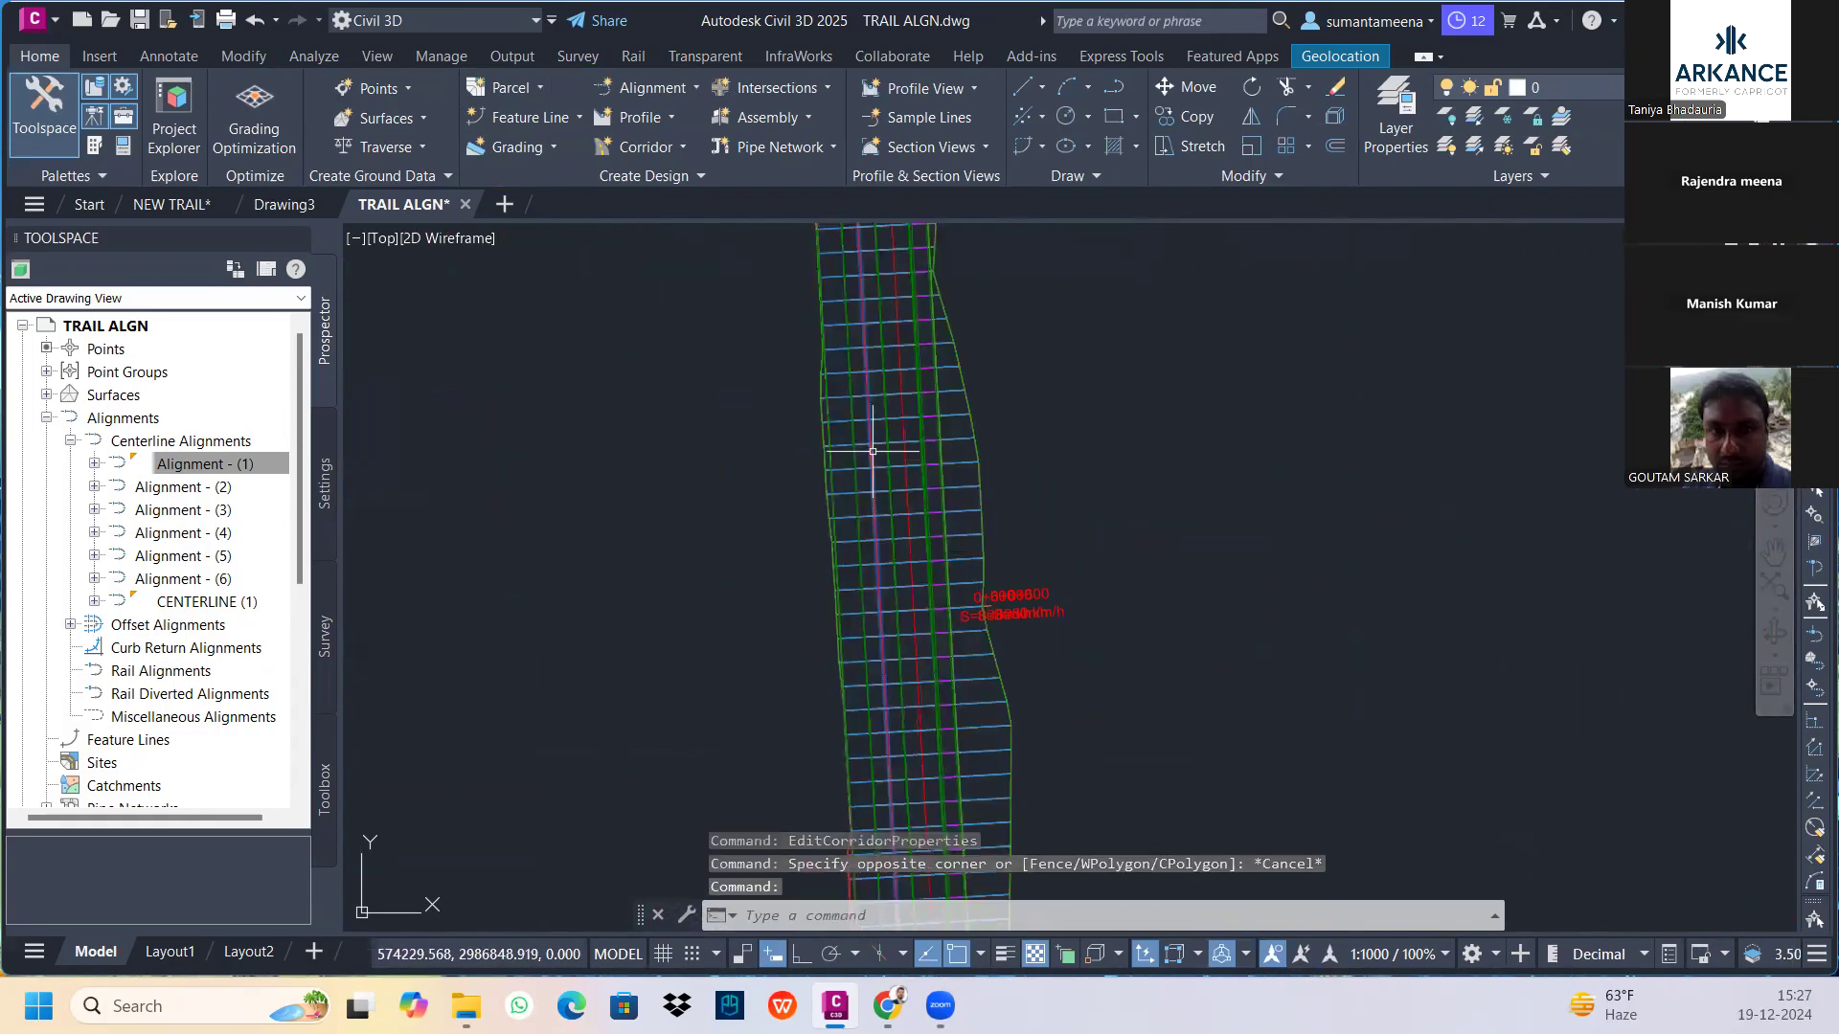
pyautogui.click(871, 450)
pyautogui.press('Escape')
pyautogui.click(853, 436)
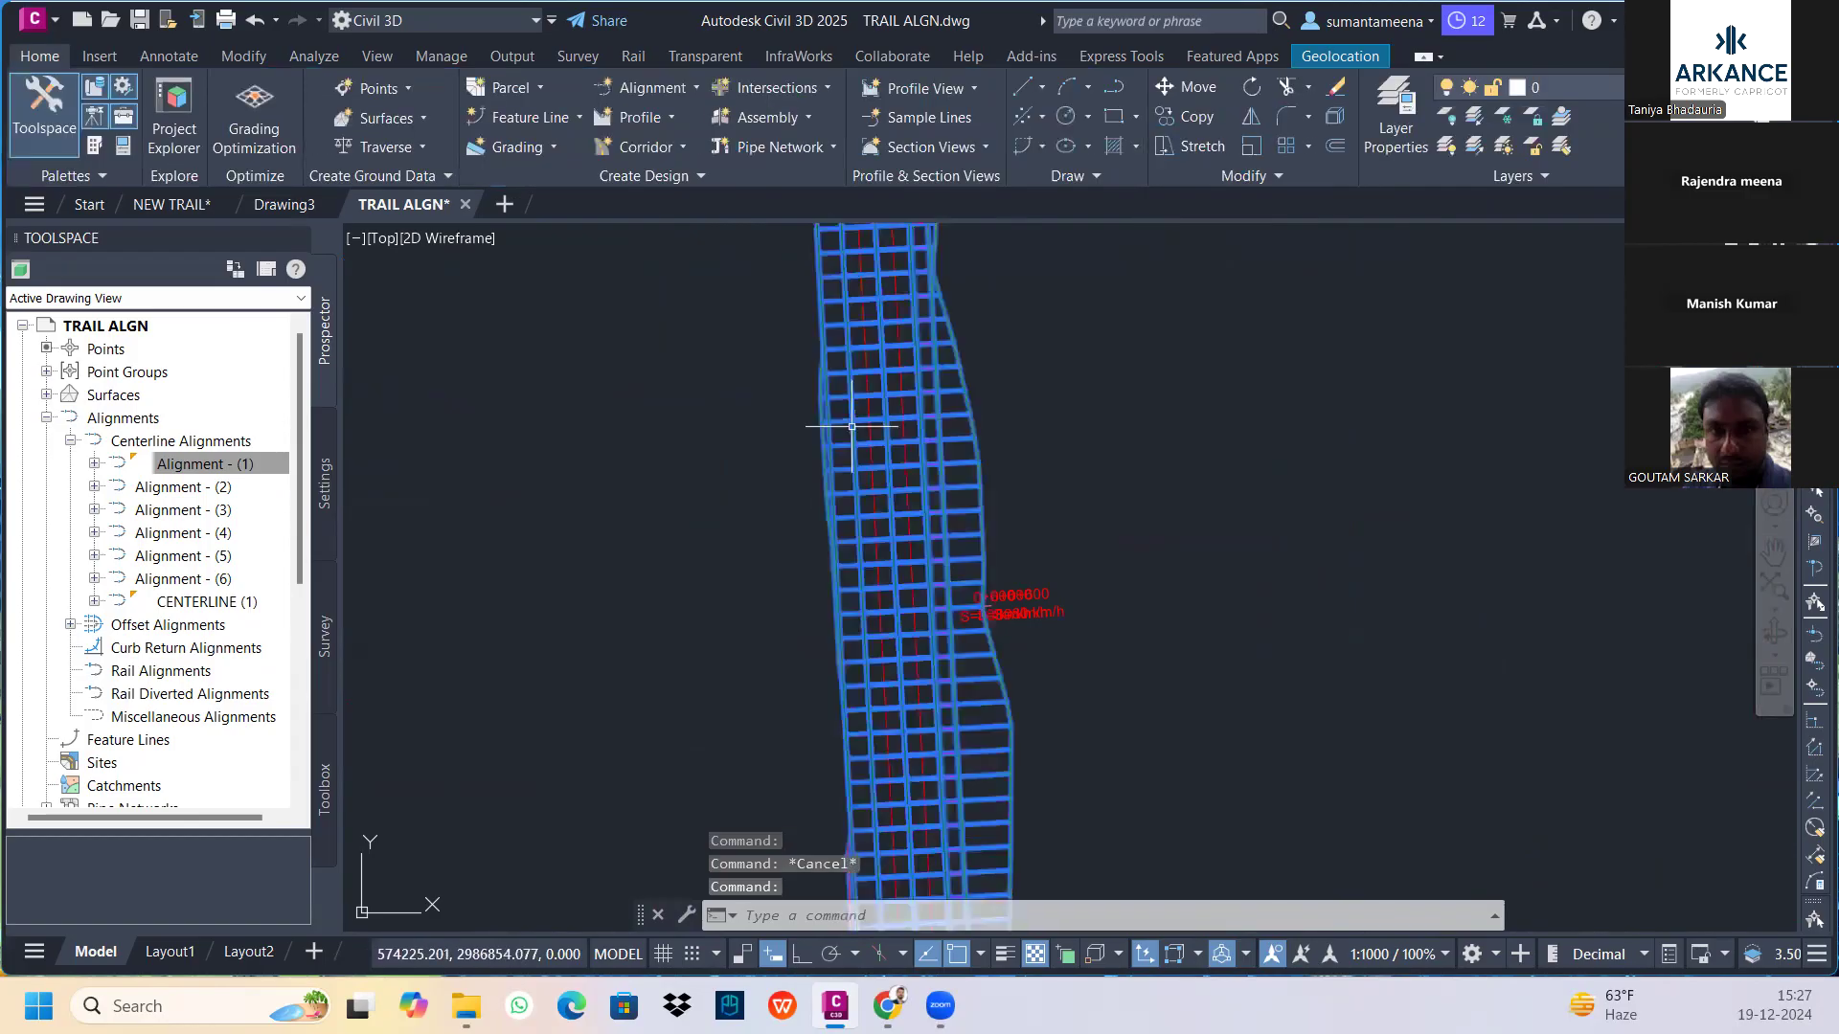
pyautogui.rightClick(851, 434)
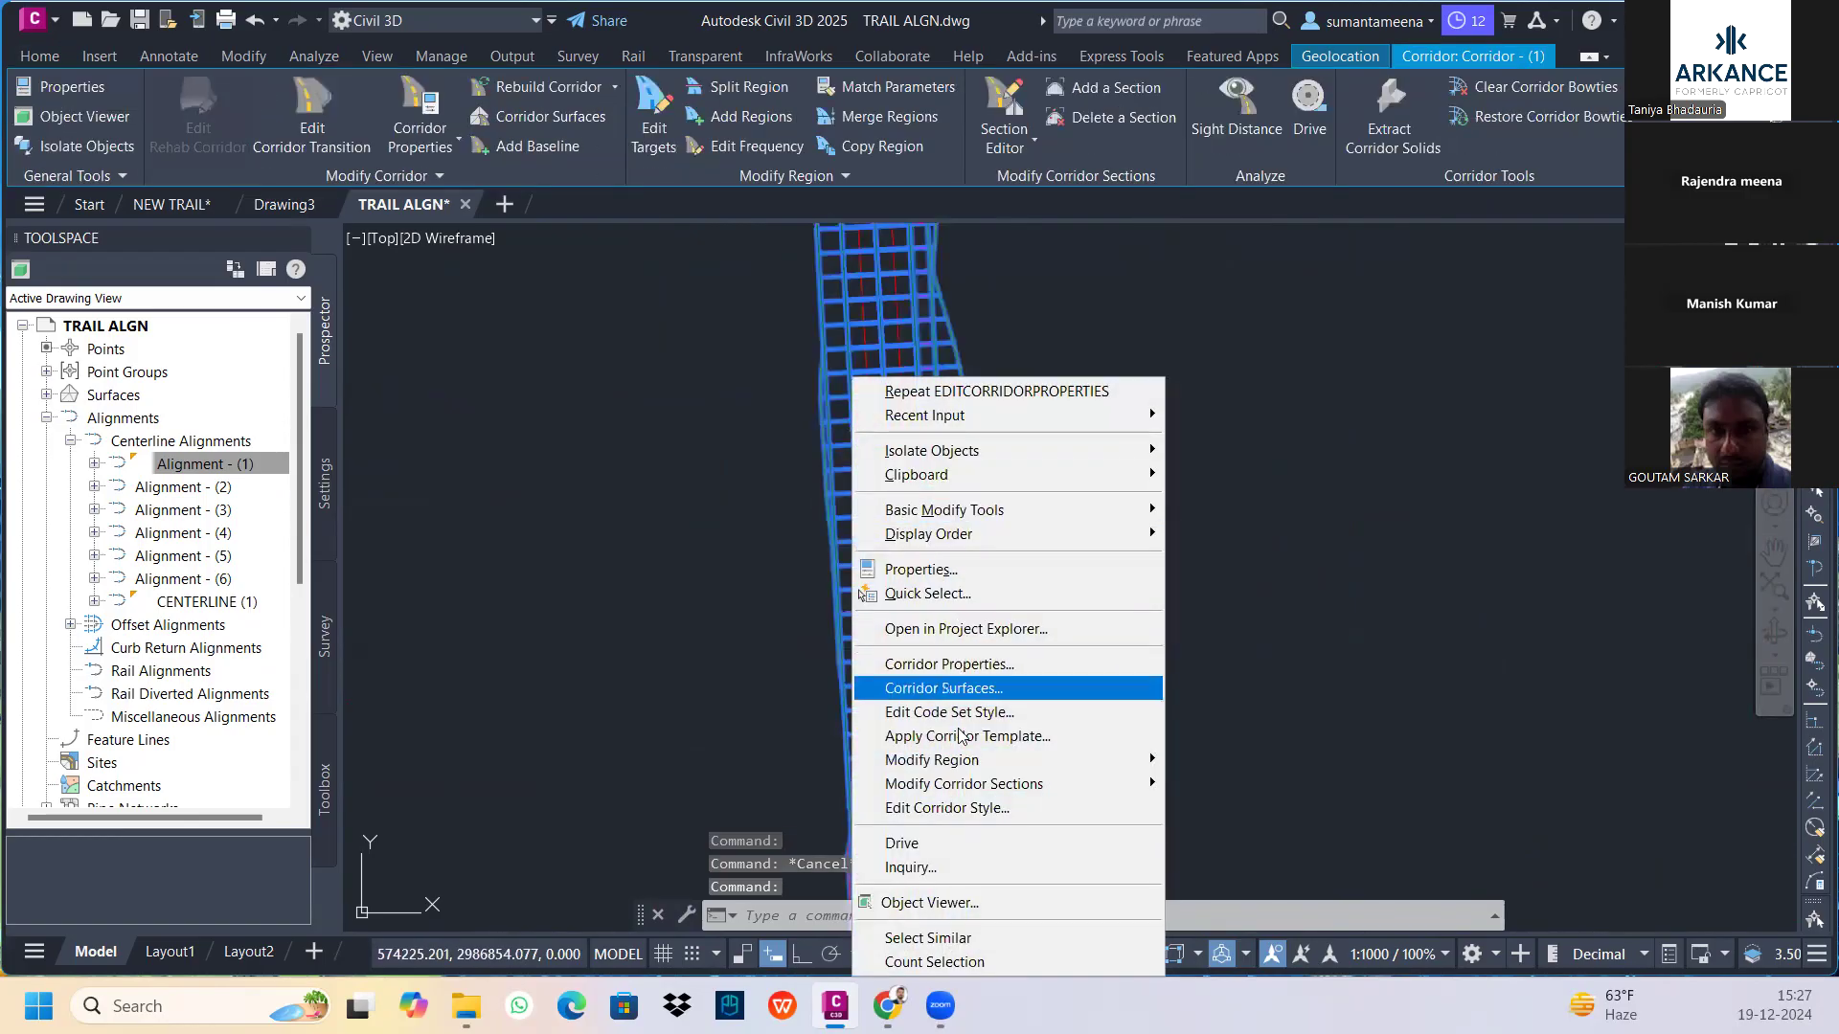
pyautogui.click(984, 902)
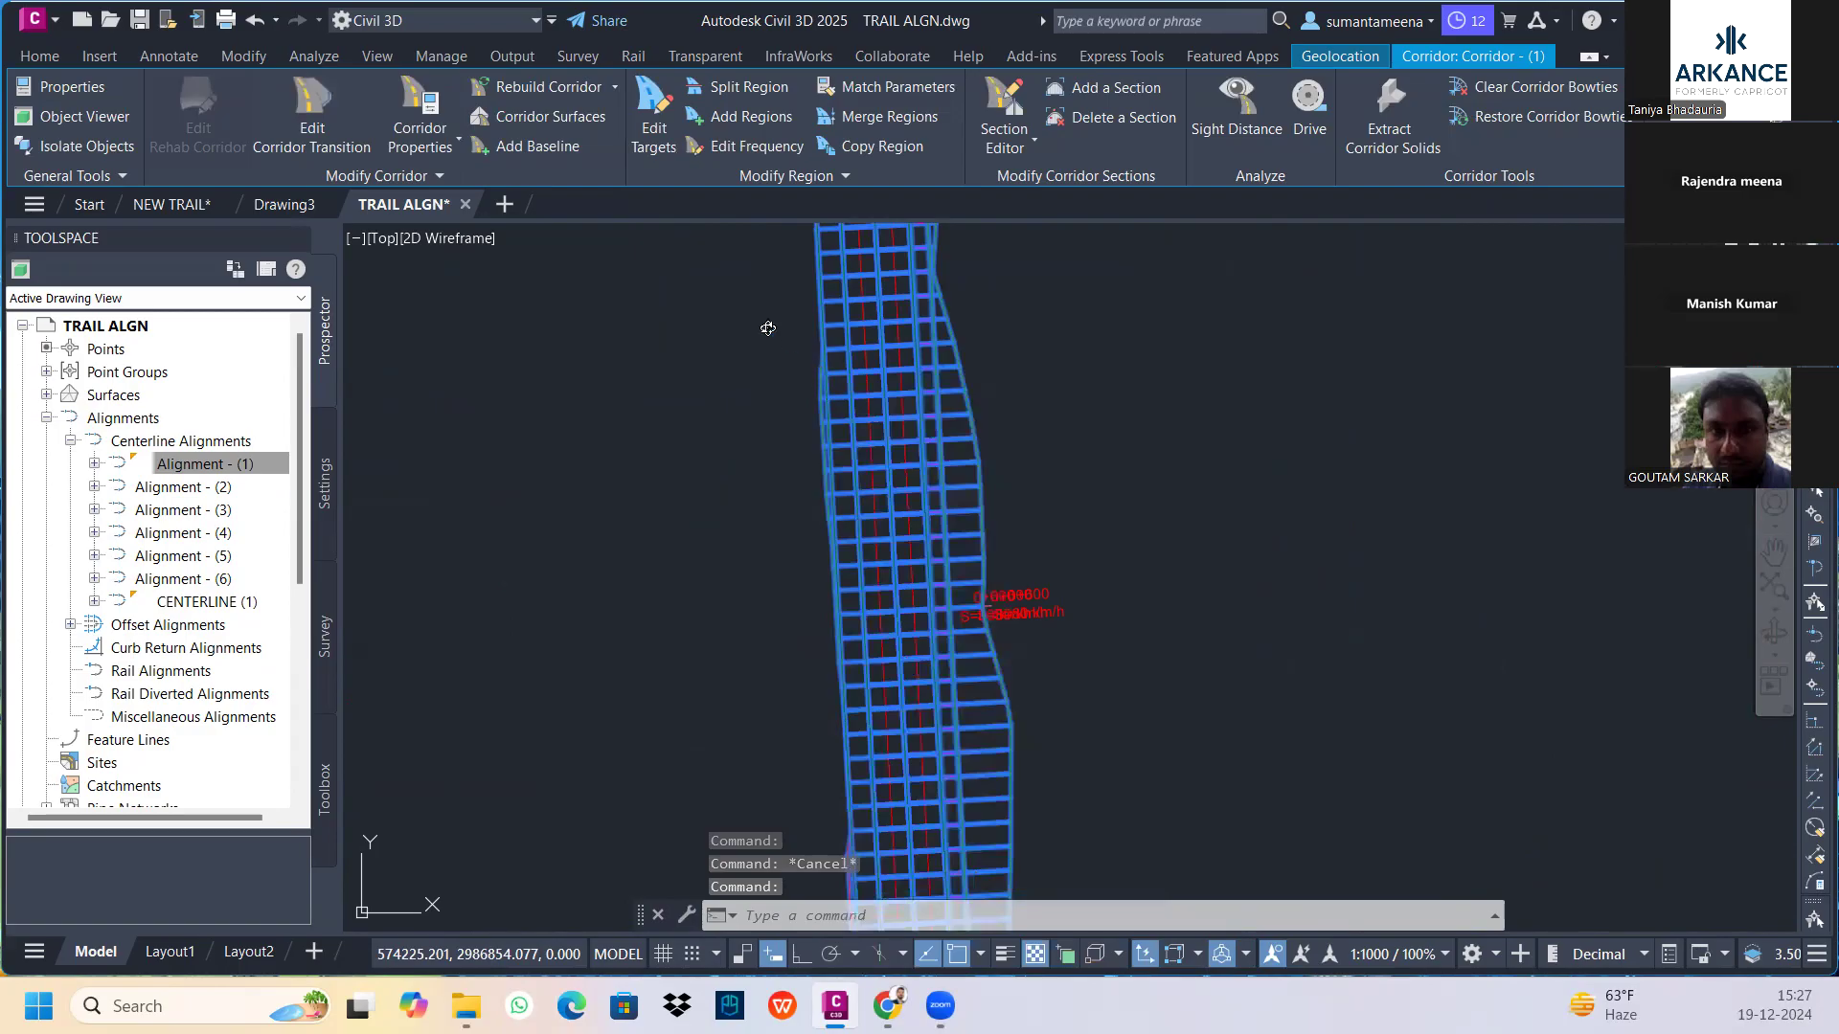
# View the corridor from SW Isometric and examine its pavement, side drain and daylight slope up close
pyautogui.click(501, 44)
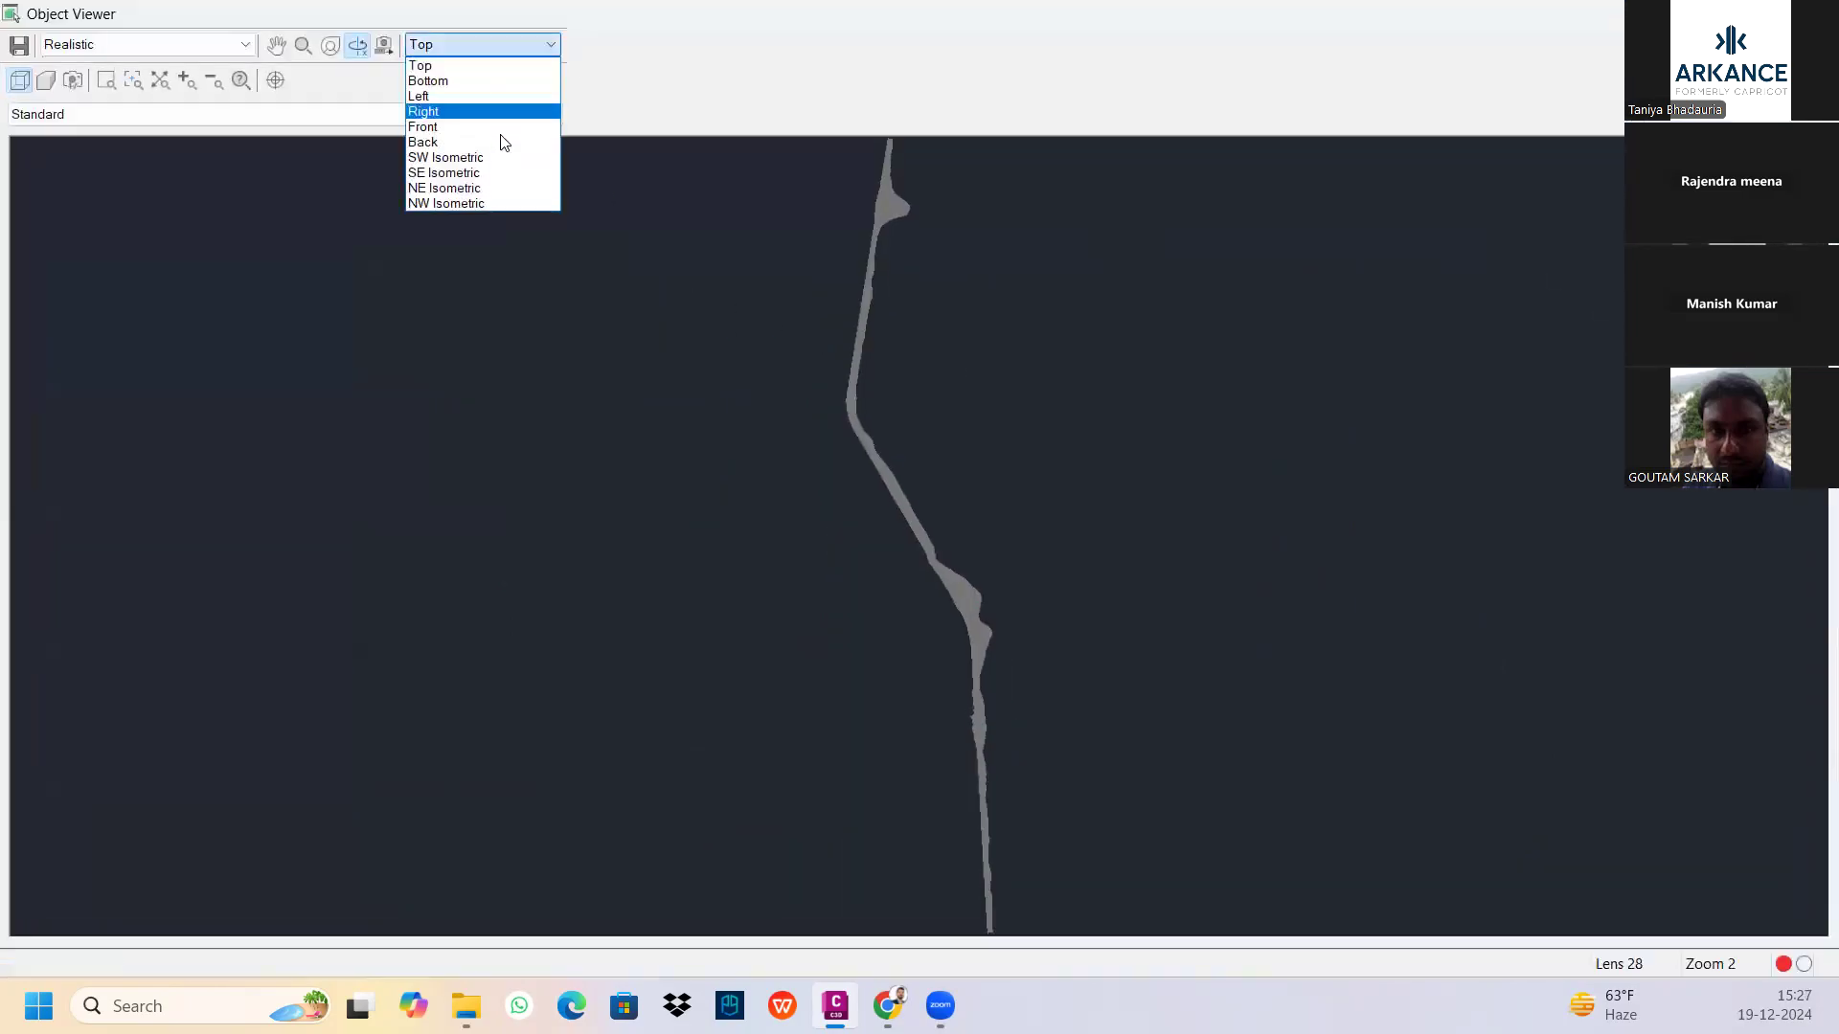
pyautogui.click(501, 151)
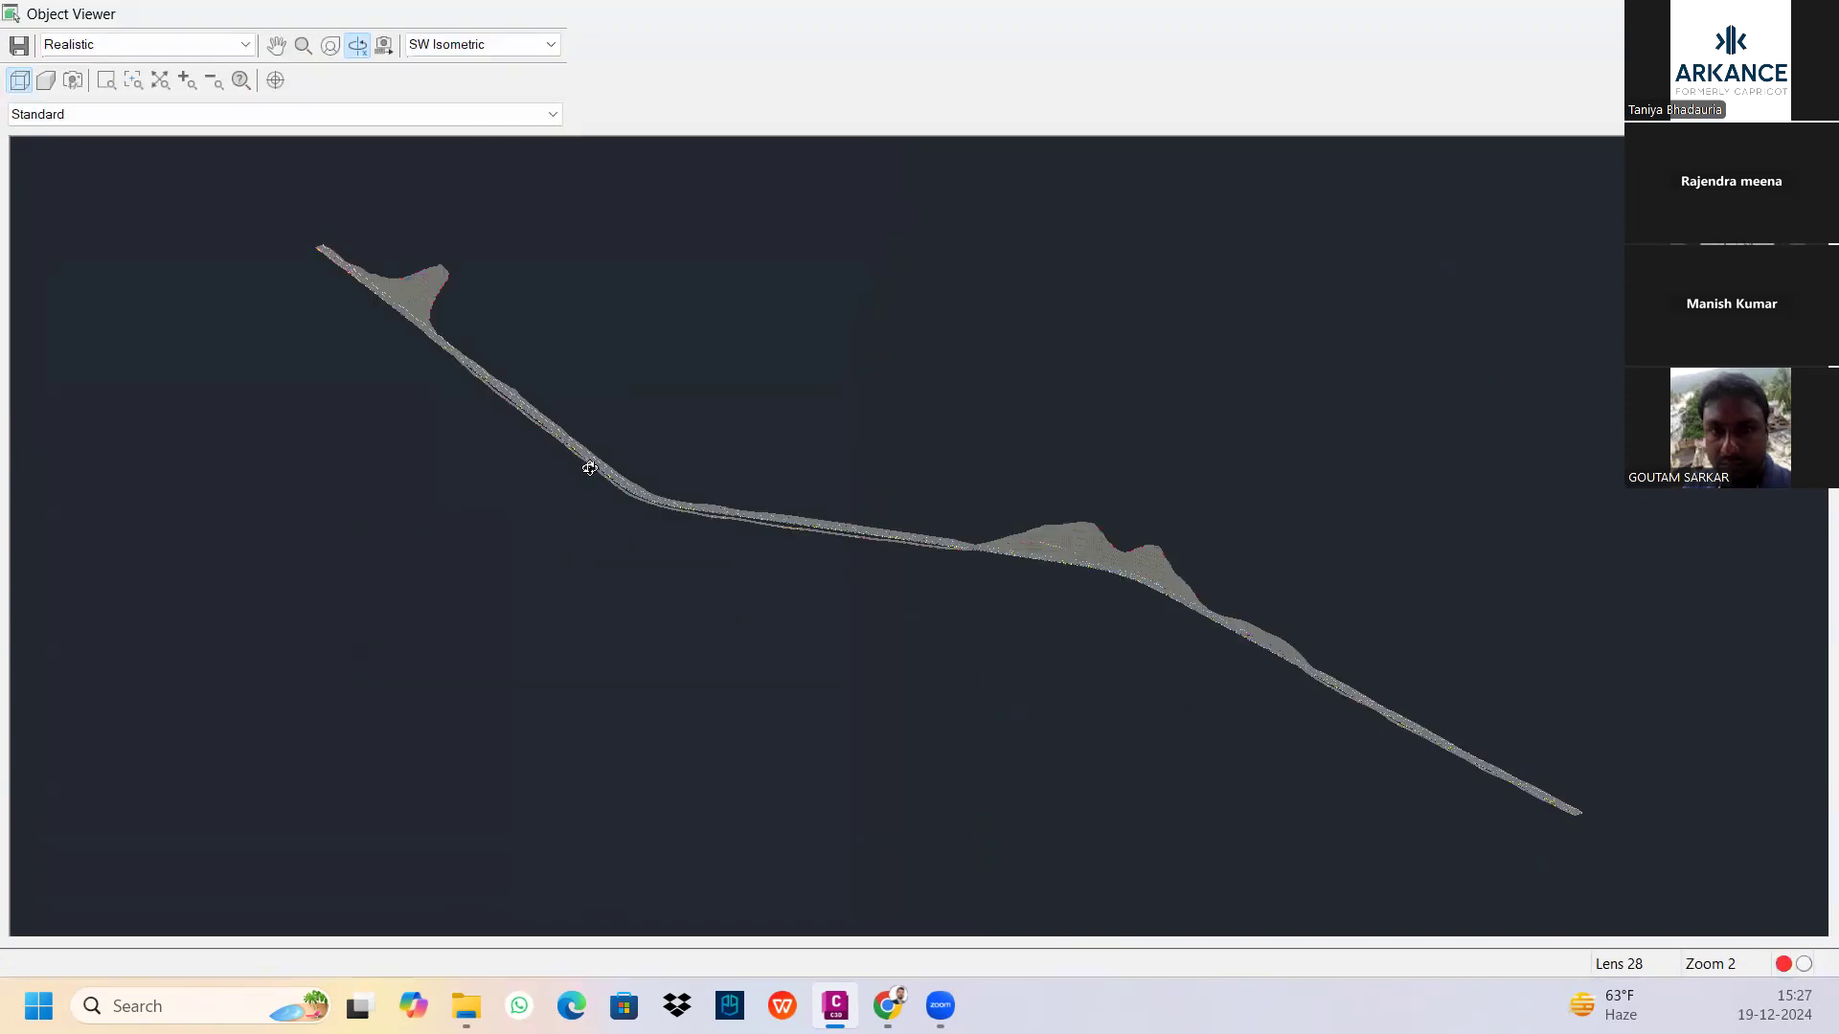
pyautogui.scroll(10, 589, 469)
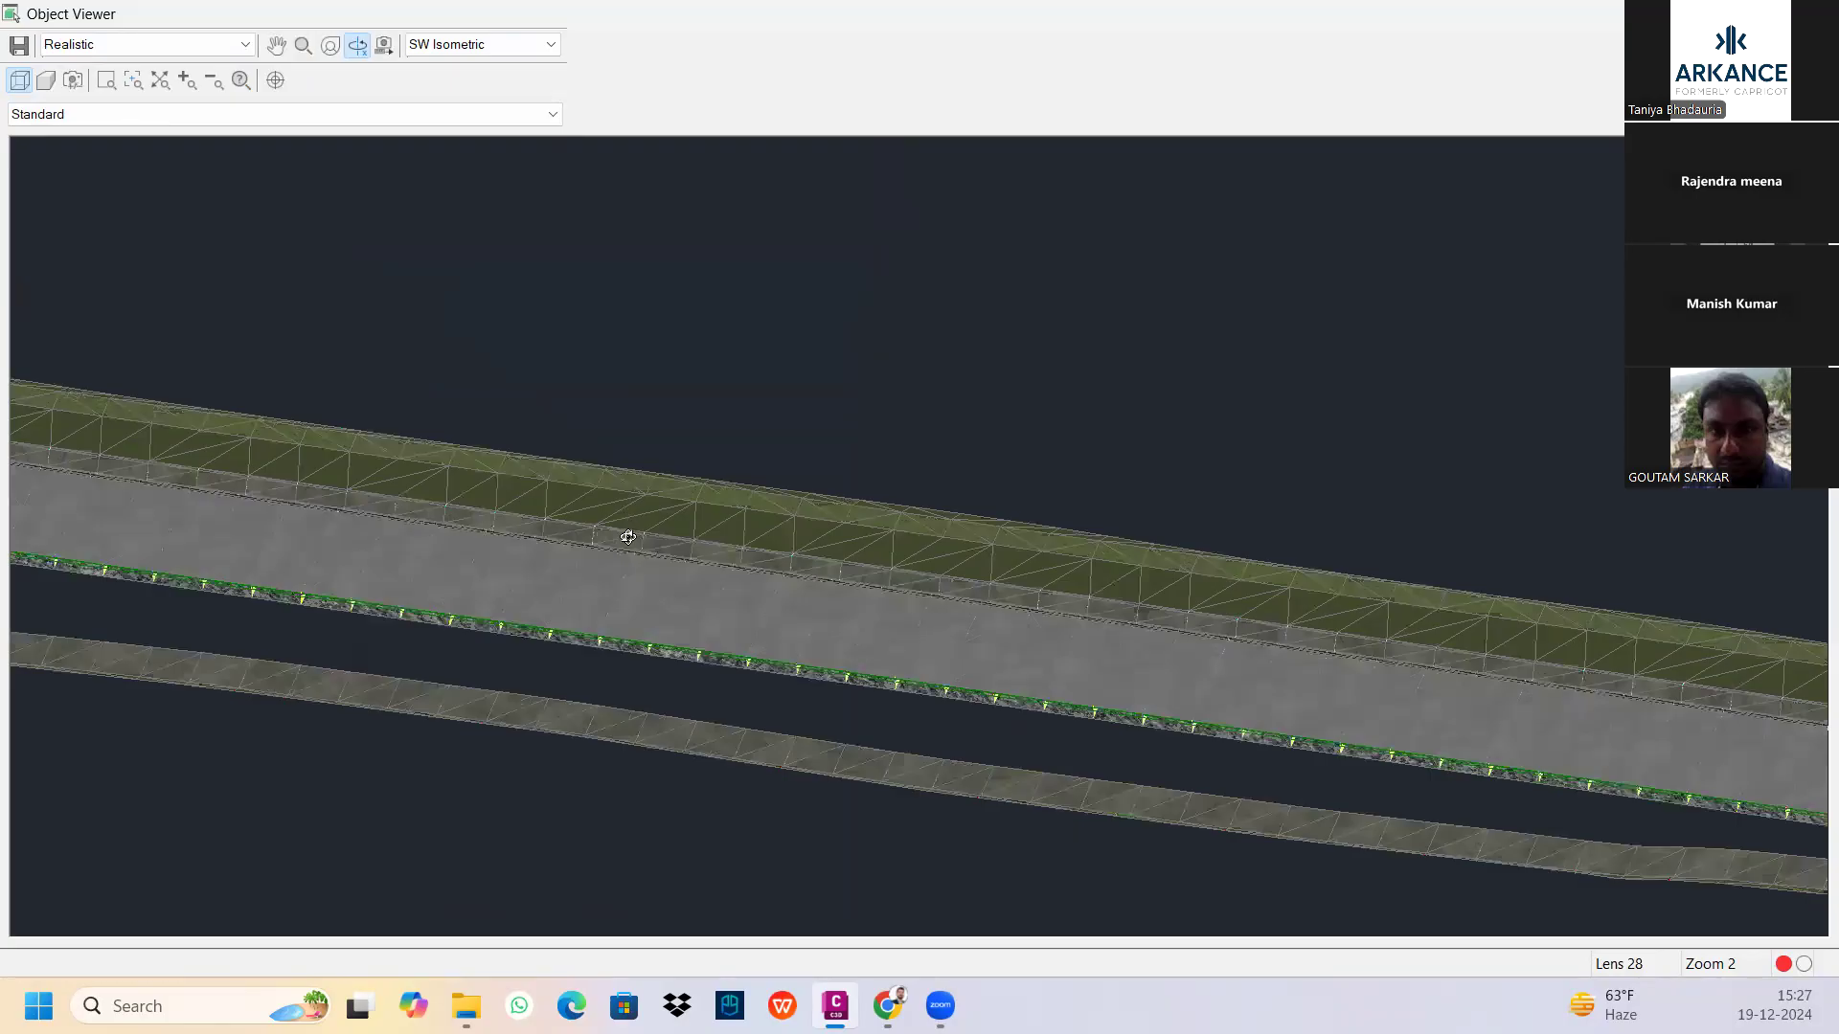
pyautogui.scroll(3, 655, 683)
pyautogui.scroll(-3, 659, 648)
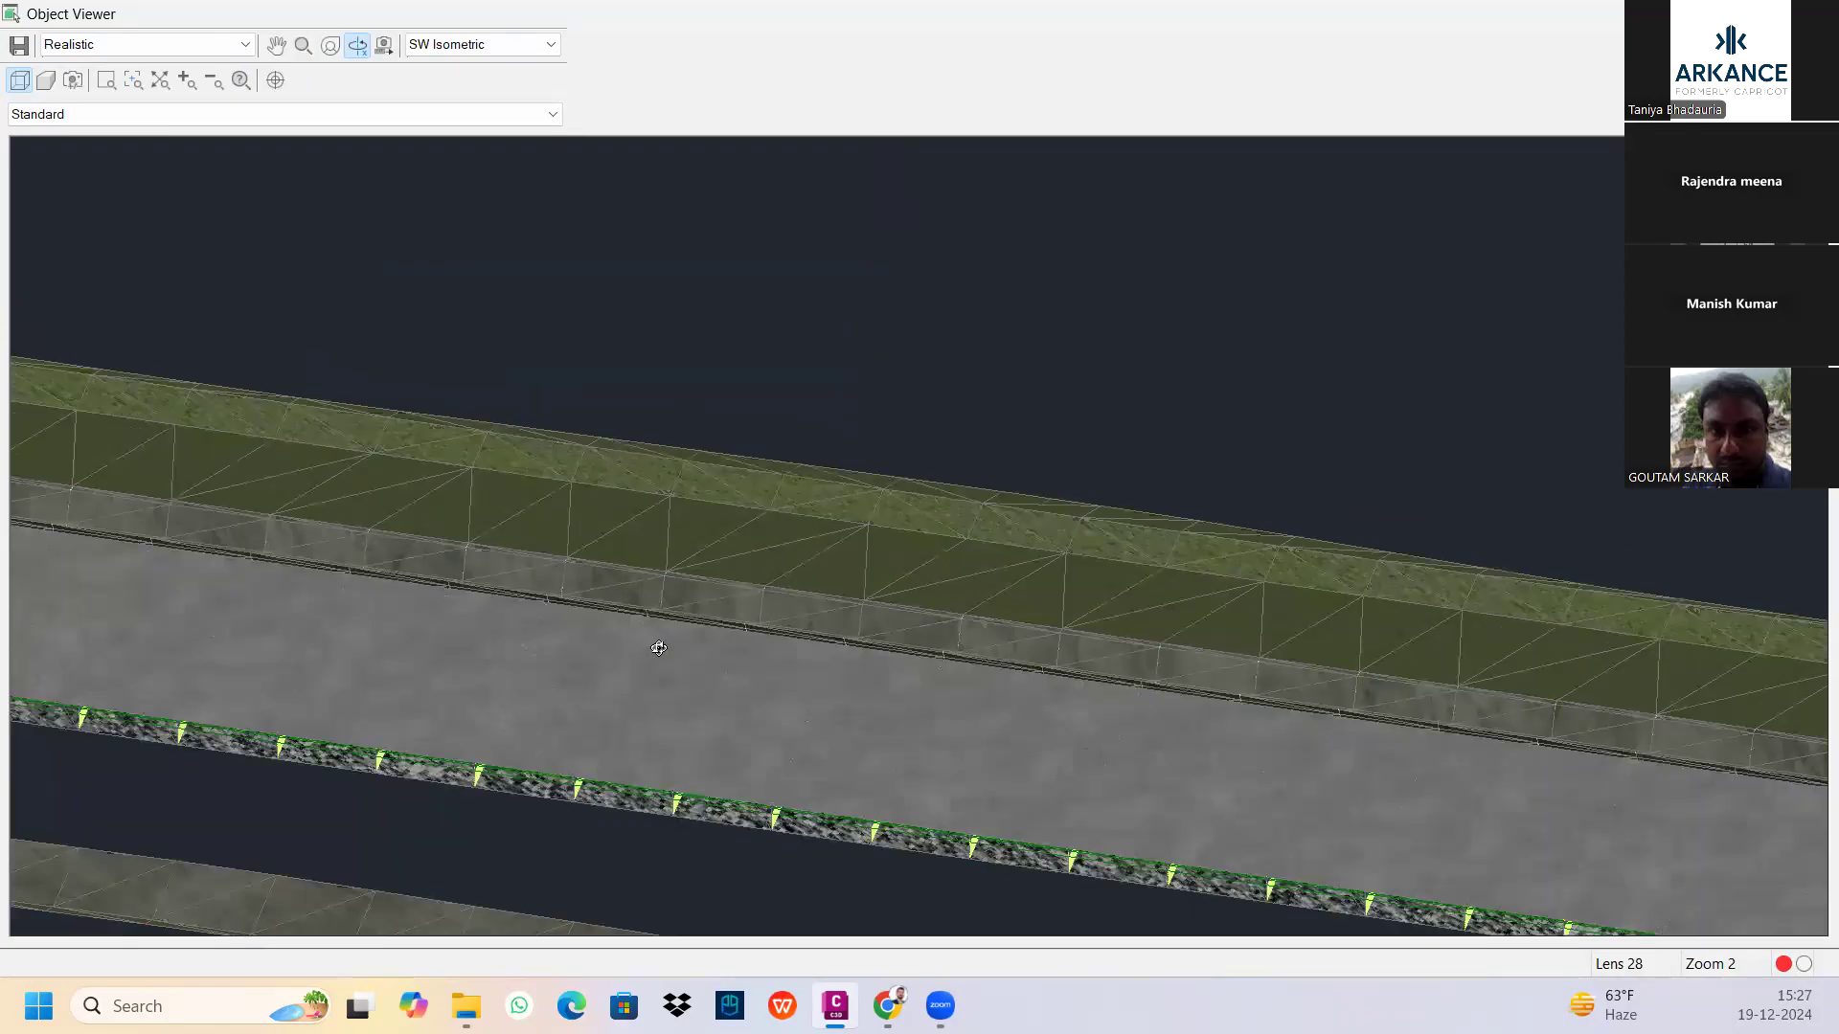
pyautogui.scroll(-2, 656, 708)
# Close Object Viewer and examine the assembly with DaylightBench subassemblies in the drawing
pyautogui.press('Escape')
pyautogui.moveTo(1468, 467); pyautogui.dragTo(814, 537, button='middle')
pyautogui.moveTo(1306, 410); pyautogui.dragTo(759, 607, button='middle')
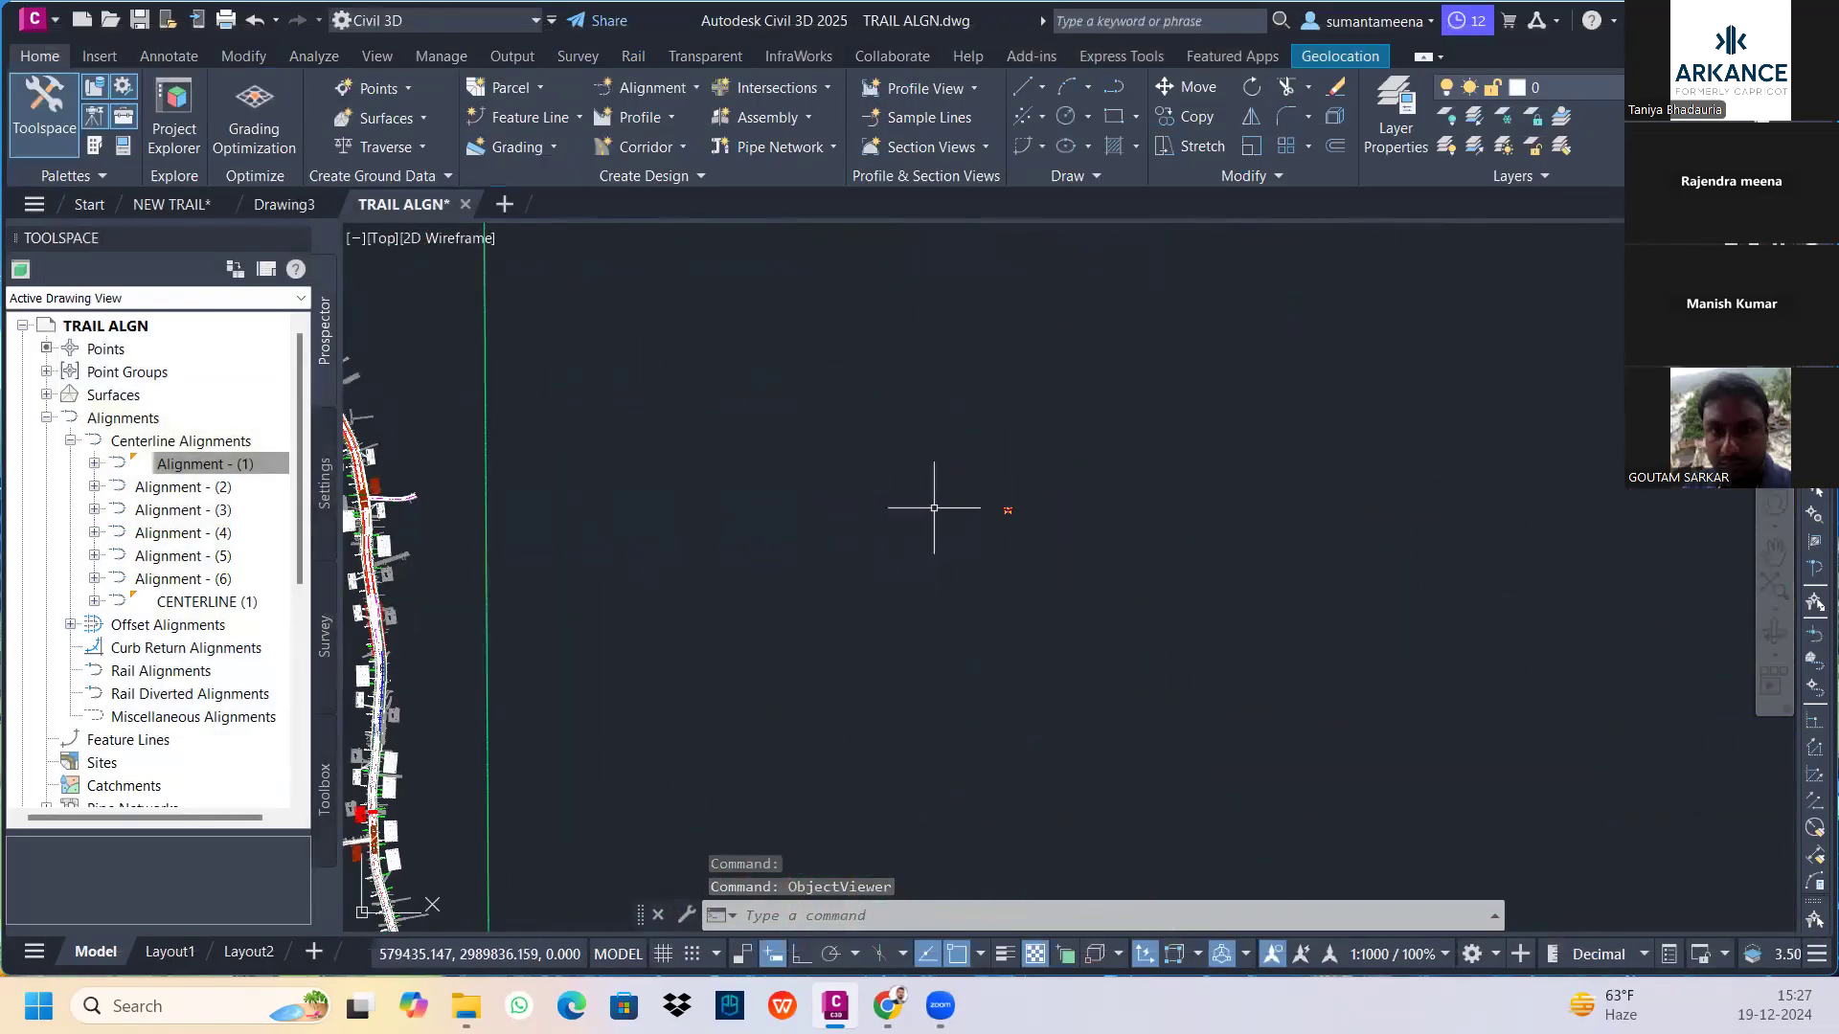
pyautogui.scroll(10, 991, 506)
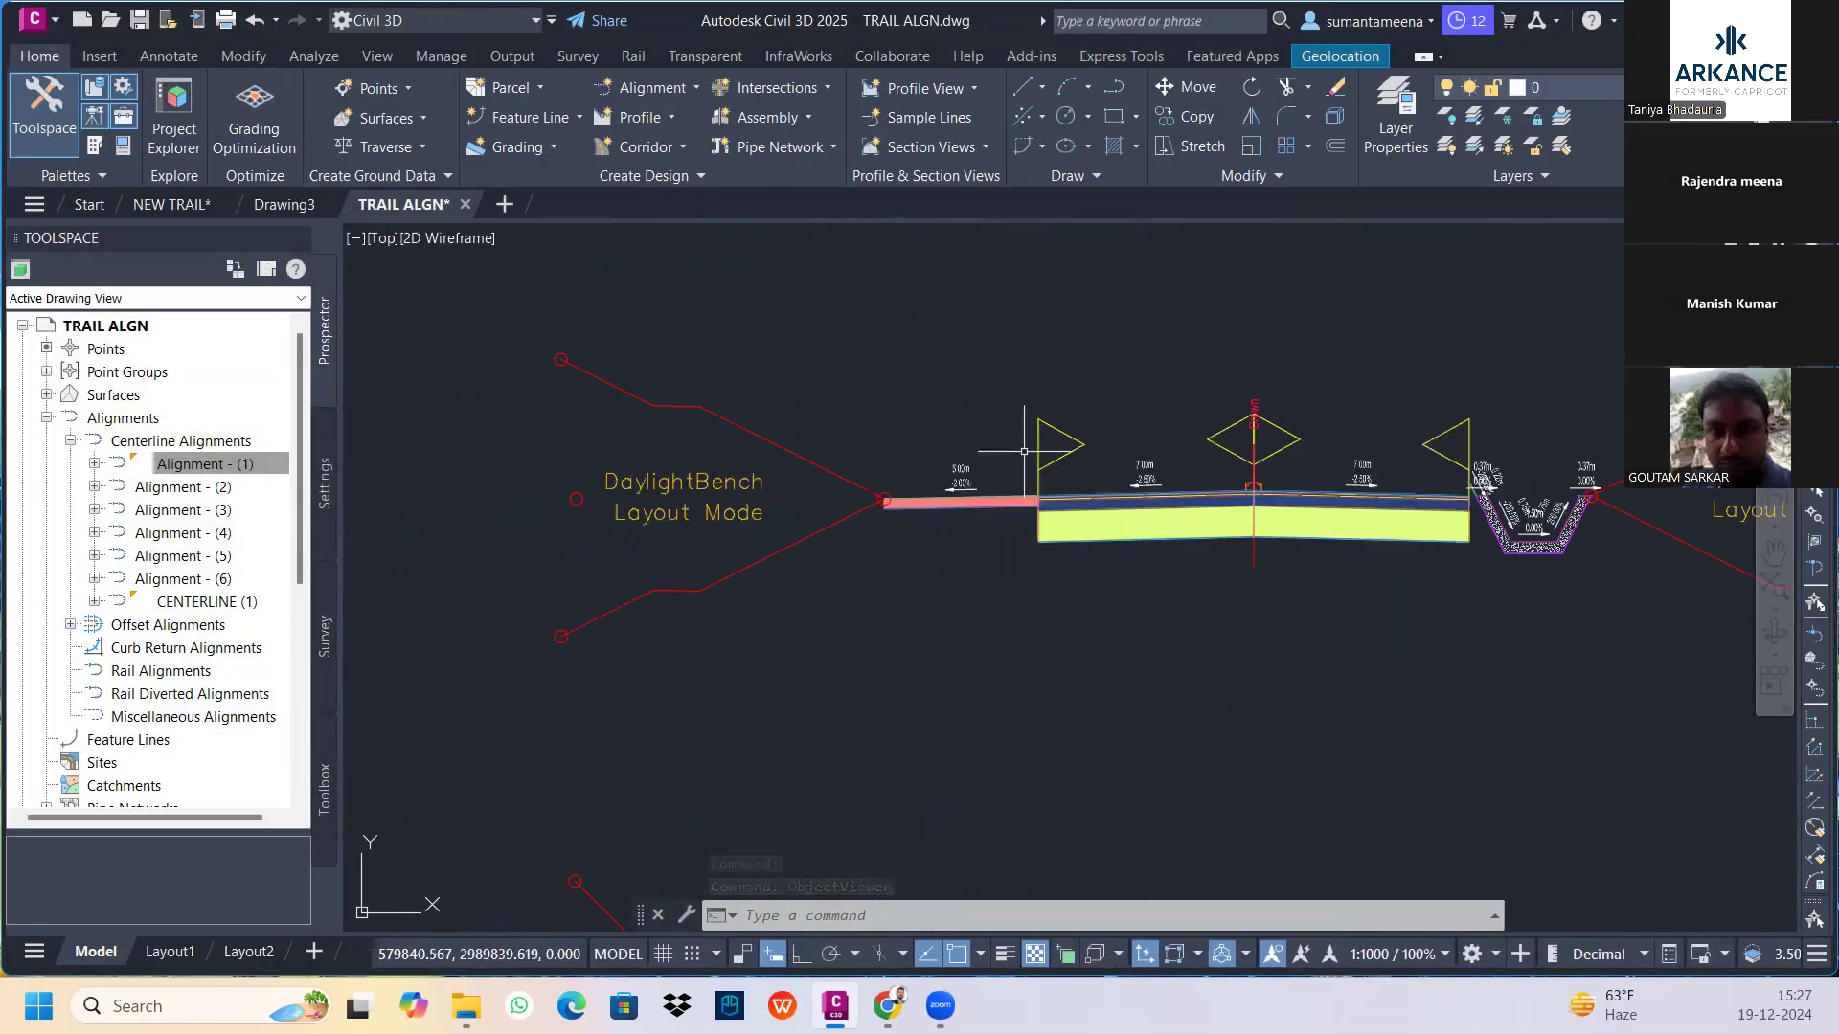
# Delete the 5.00 m sidewalk subassembly between the pavement edge and the DaylightBench subassembly
pyautogui.scroll(2, 1024, 451)
pyautogui.click(942, 530)
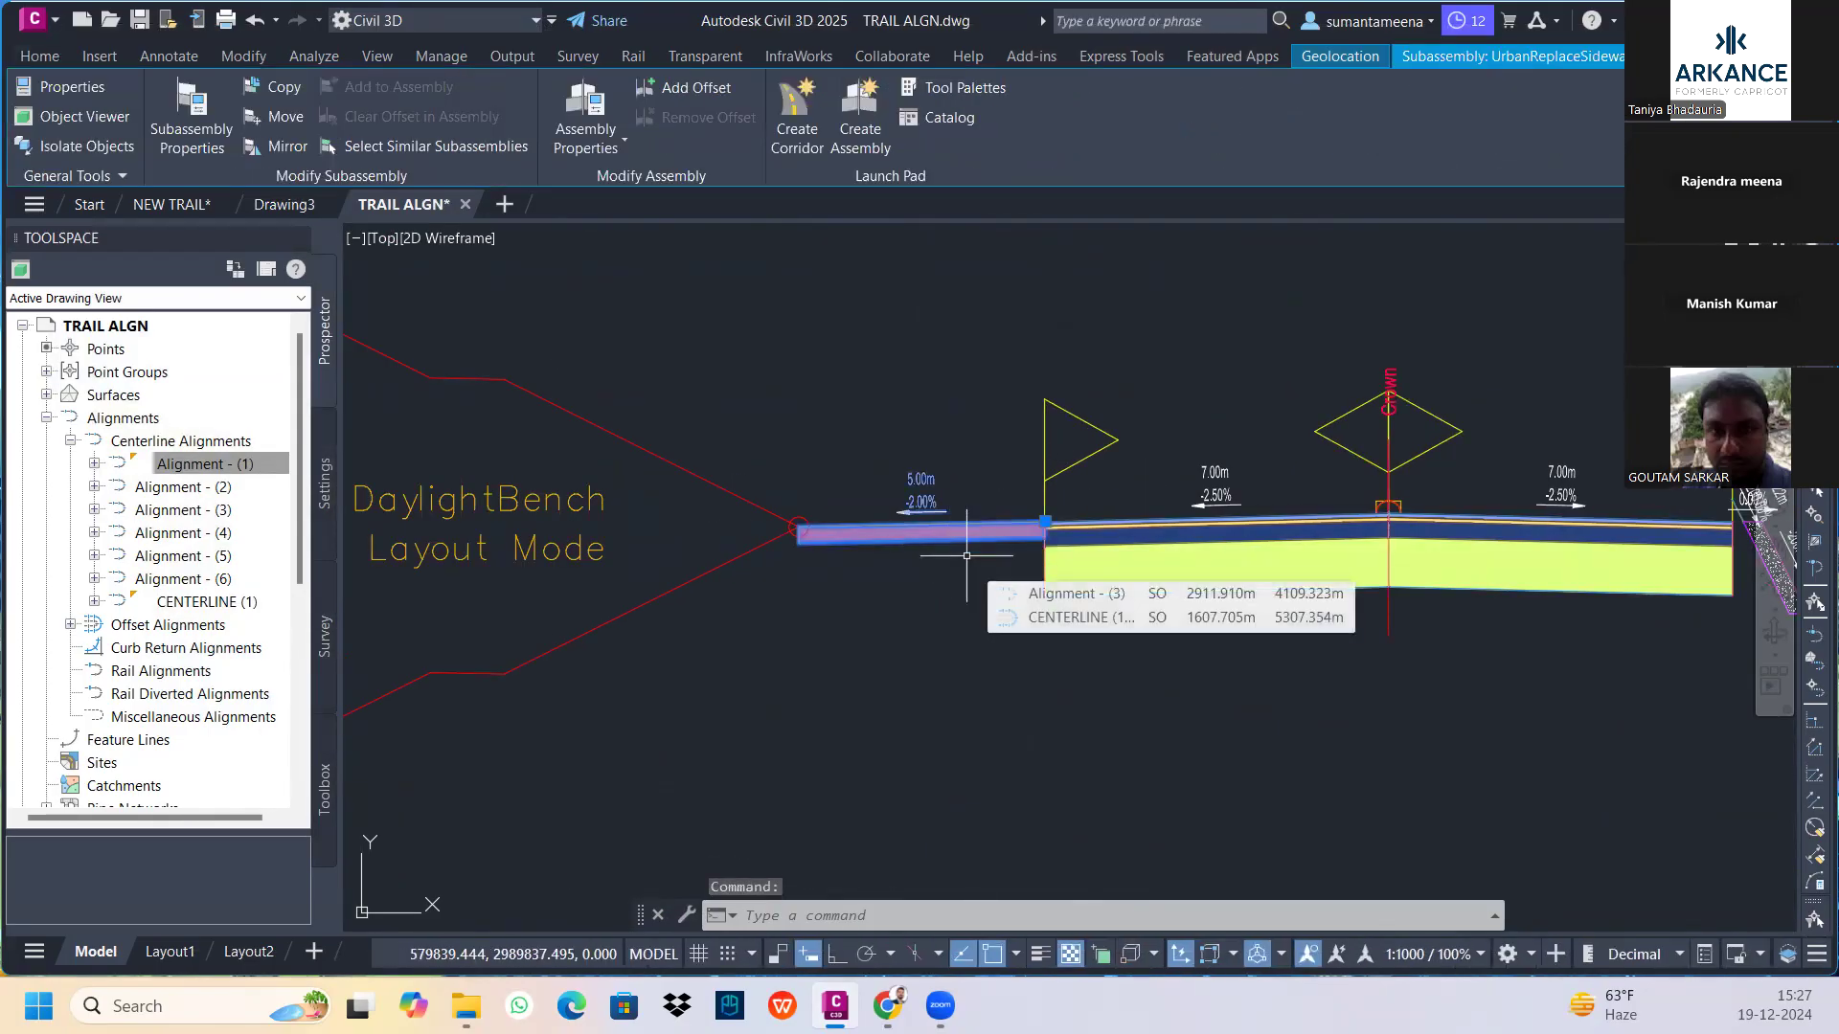
pyautogui.press('Delete')
# Move the detached DaylightBench subassembly to the top marker point at the outer edge of the 7.00 m lane
pyautogui.click(812, 529)
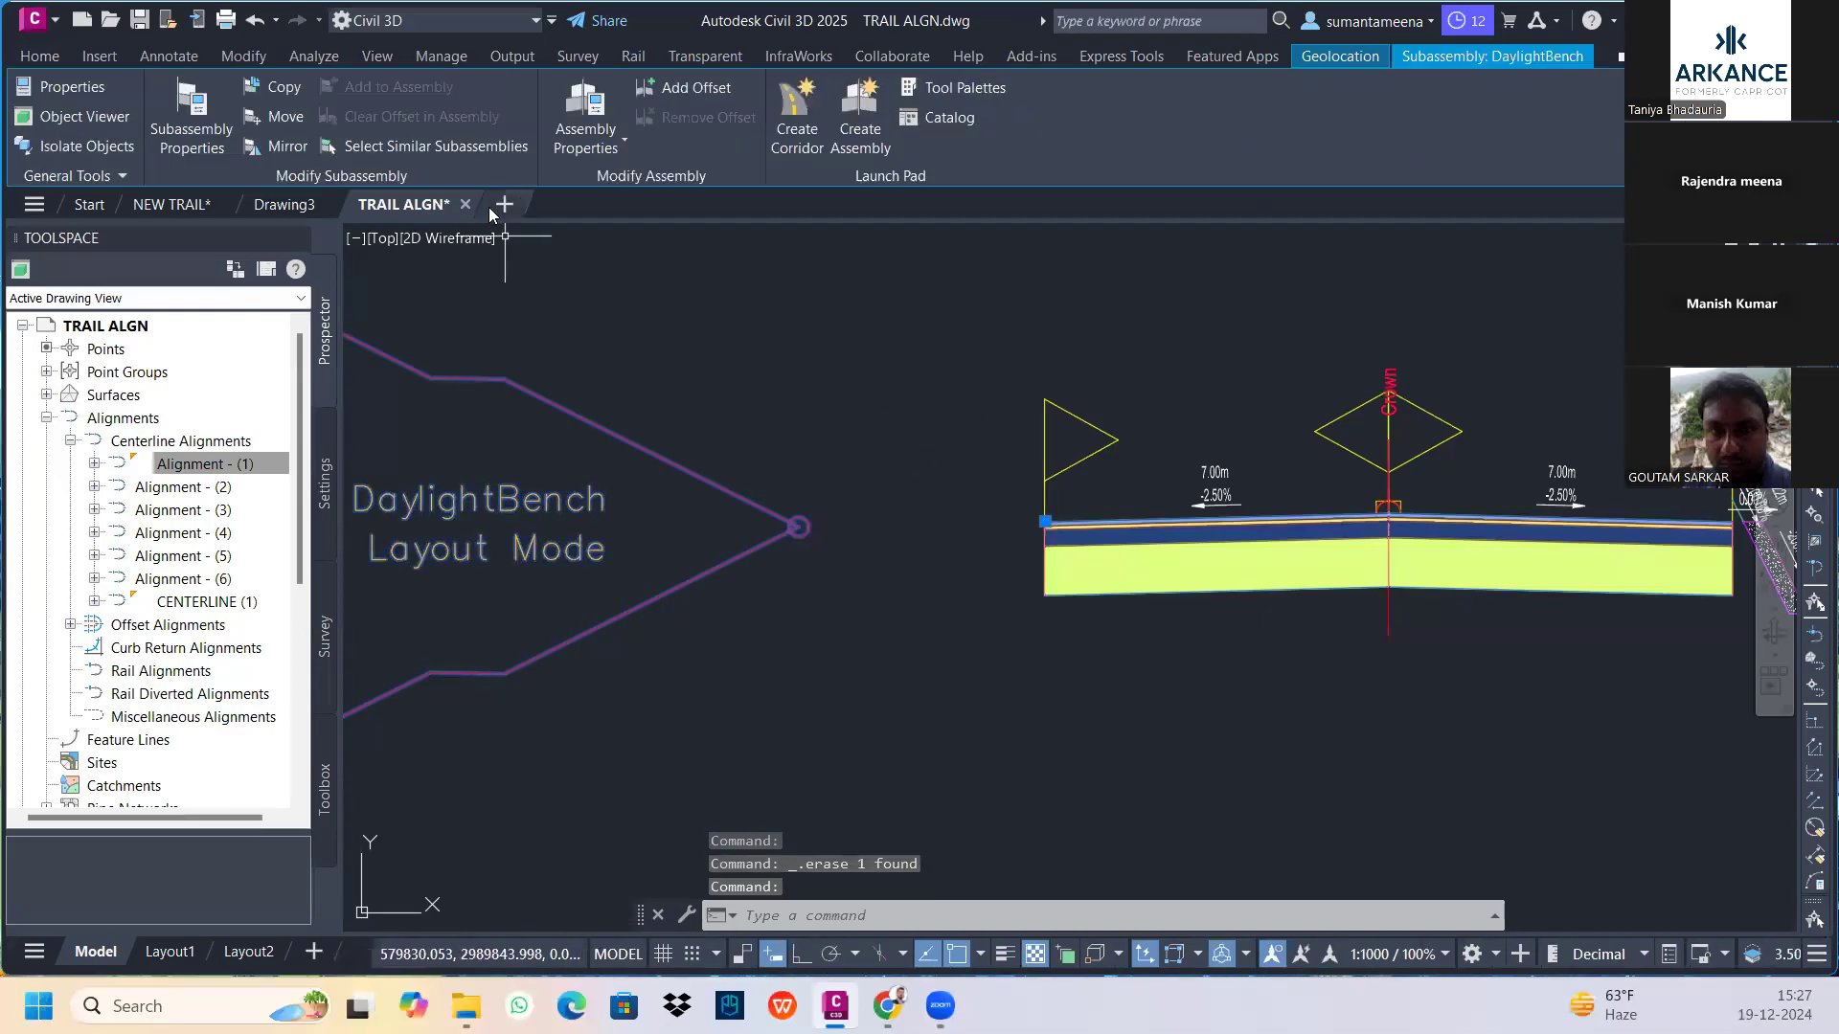
pyautogui.click(275, 116)
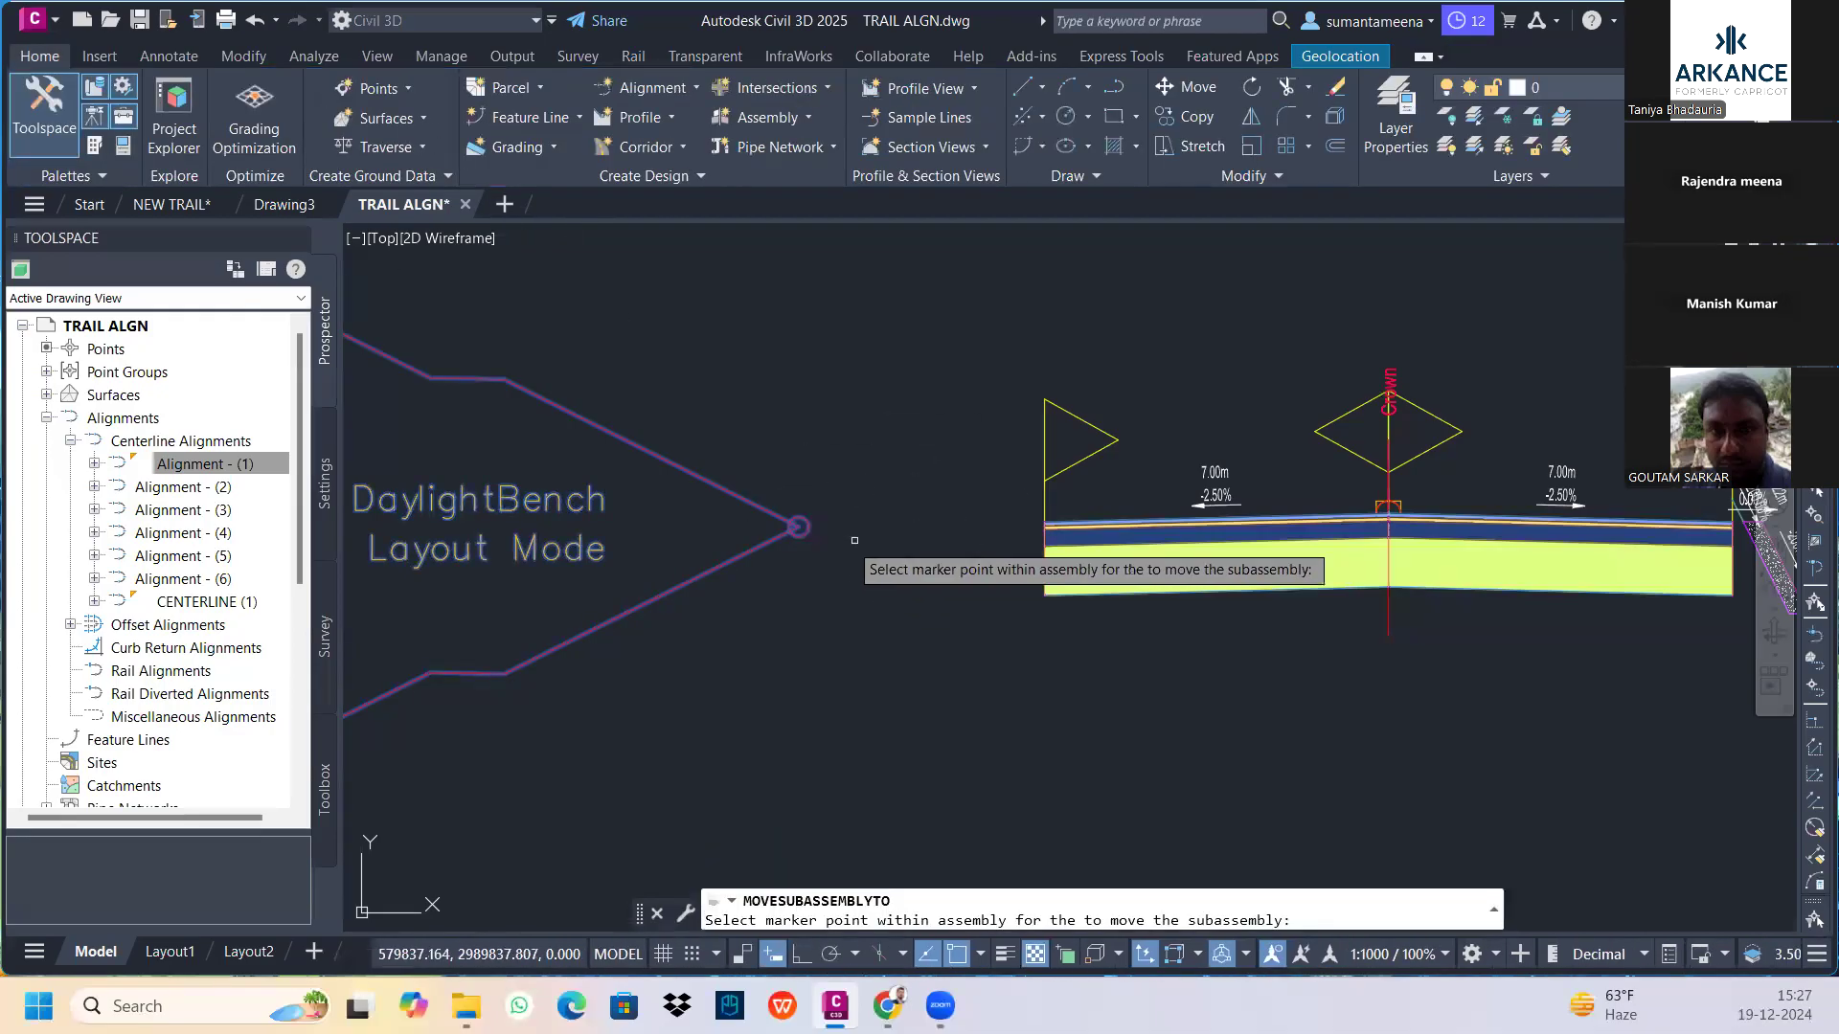
pyautogui.scroll(6, 1051, 526)
pyautogui.scroll(2, 1025, 514)
pyautogui.scroll(-5, 1025, 514)
pyautogui.press('Escape')
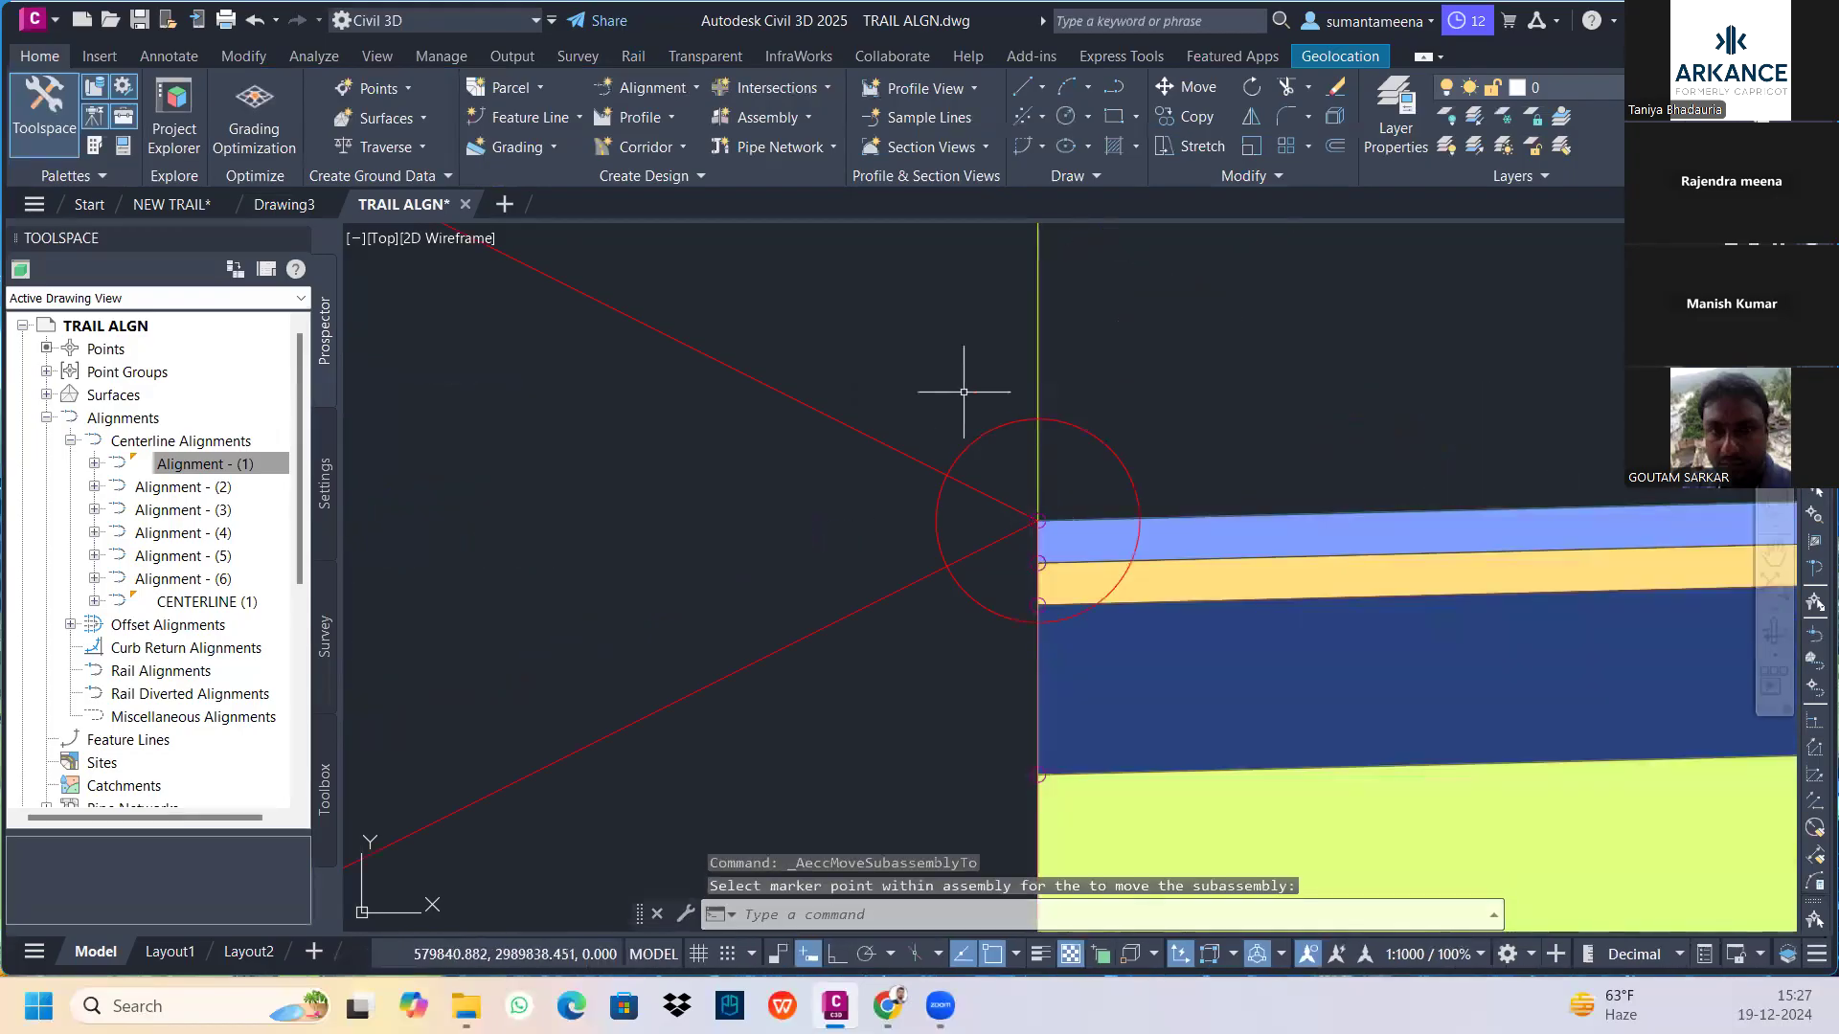
pyautogui.scroll(-3, 862, 460)
pyautogui.scroll(-4, 135, 632)
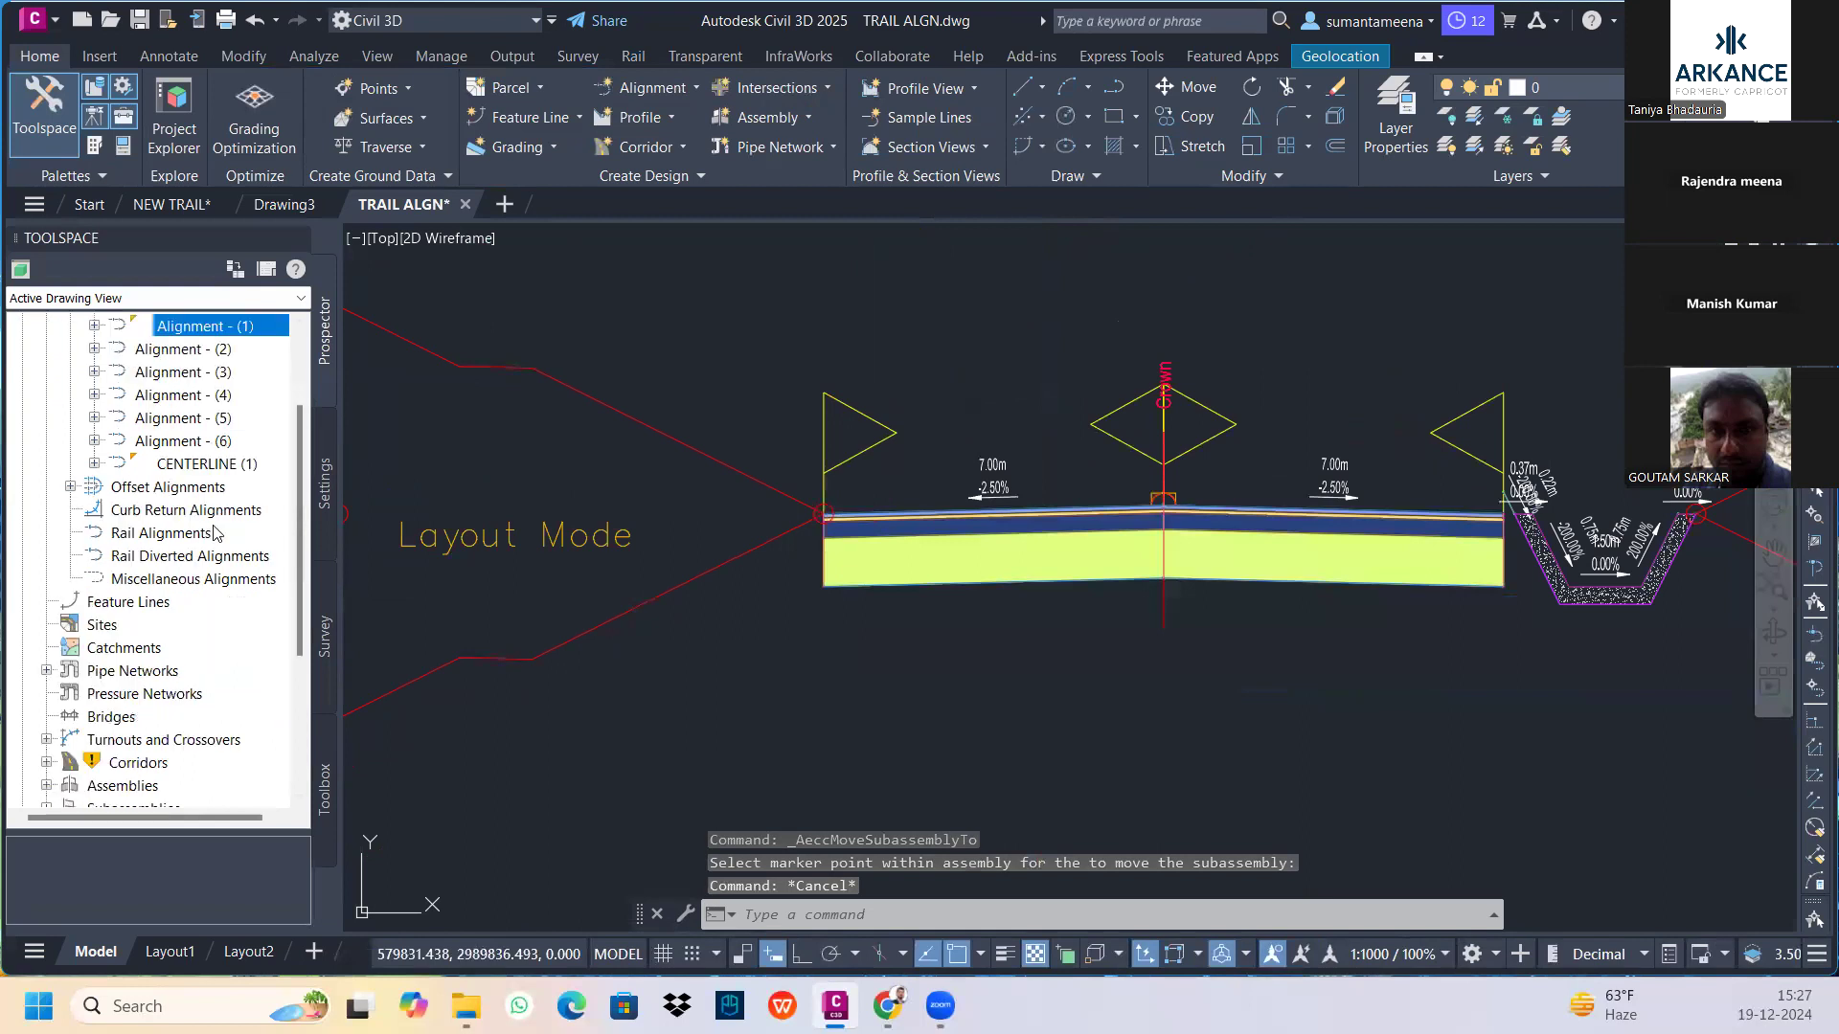
# Rebuild all corridors in the drawing with the edited assembly
pyautogui.click(134, 627)
pyautogui.rightClick(134, 634)
pyautogui.click(206, 670)
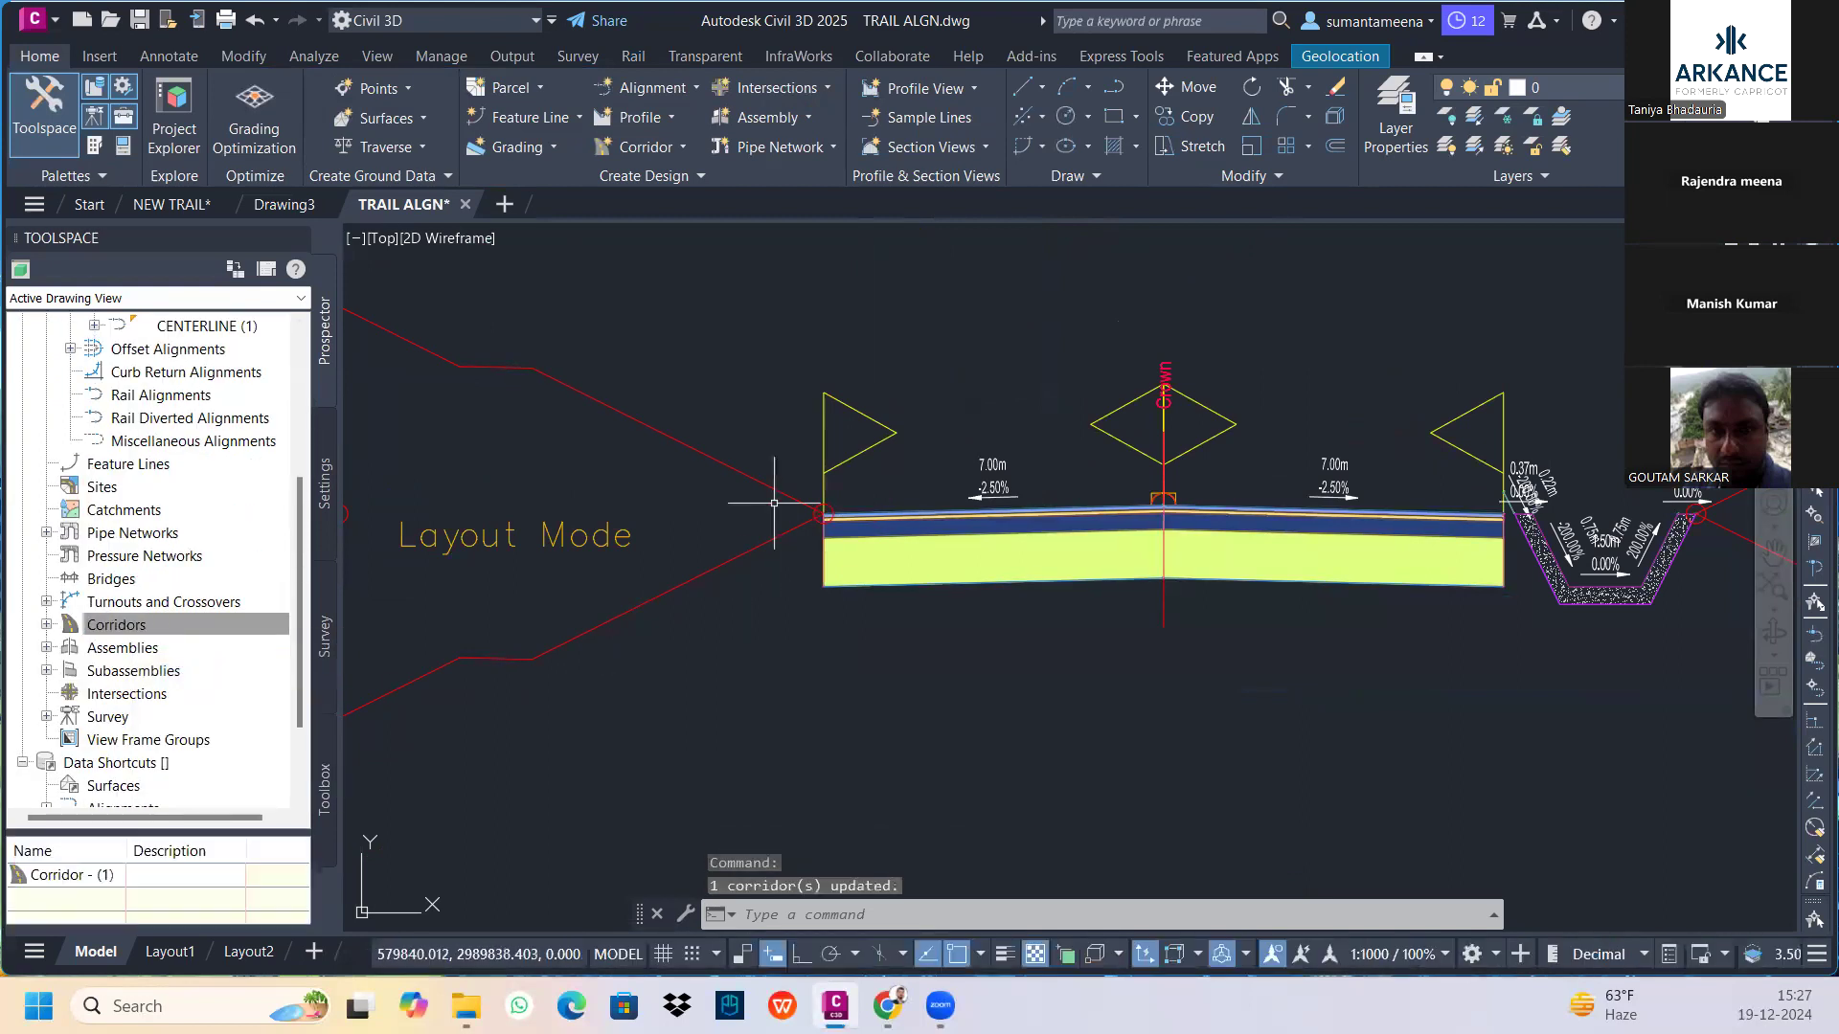
# Open the target mapping for all regions of Corridor - (1) from its corridor properties
pyautogui.scroll(-8, 756, 575)
pyautogui.scroll(-3, 625, 626)
pyautogui.moveTo(505, 546)
pyautogui.mouseDown(button='middle')
pyautogui.moveTo(1154, 542)
pyautogui.moveTo(613, 621)
pyautogui.mouseUp(button='middle')
pyautogui.scroll(6, 814, 616)
pyautogui.scroll(2, 575, 624)
pyautogui.moveTo(1108, 410); pyautogui.dragTo(832, 599, button='middle')
pyautogui.scroll(6, 776, 479)
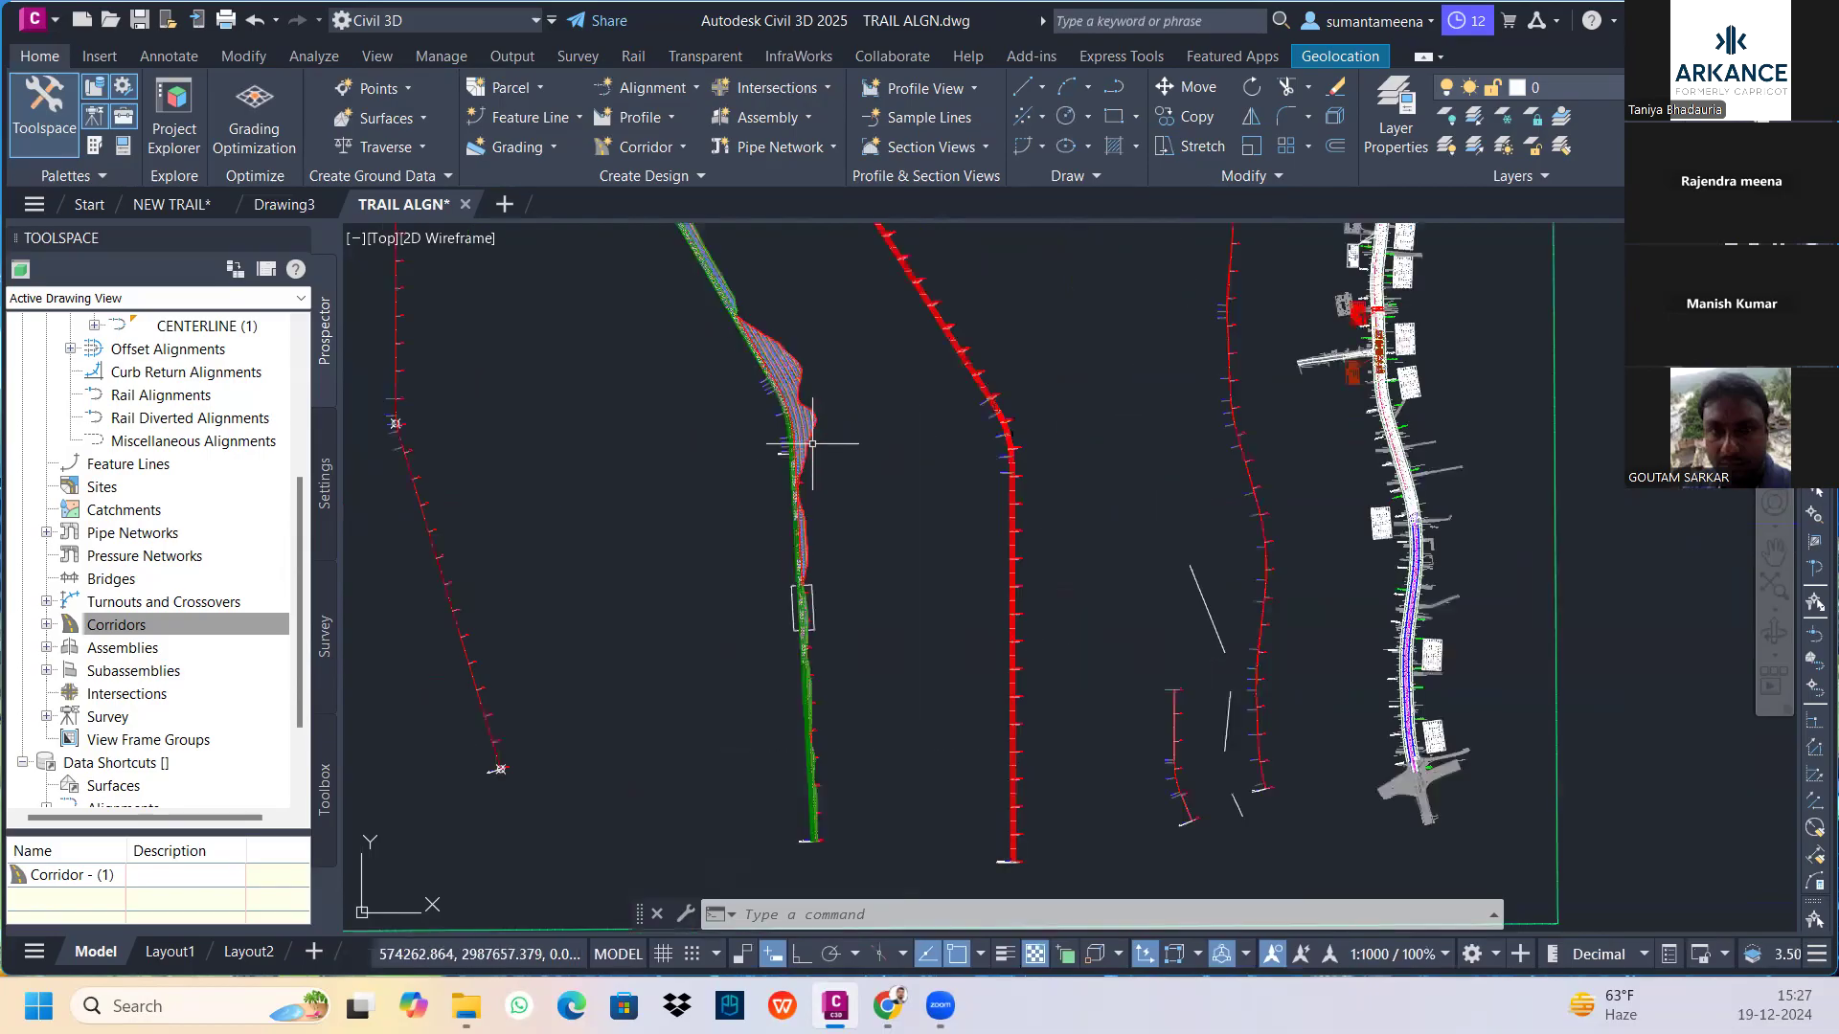
pyautogui.click(772, 522)
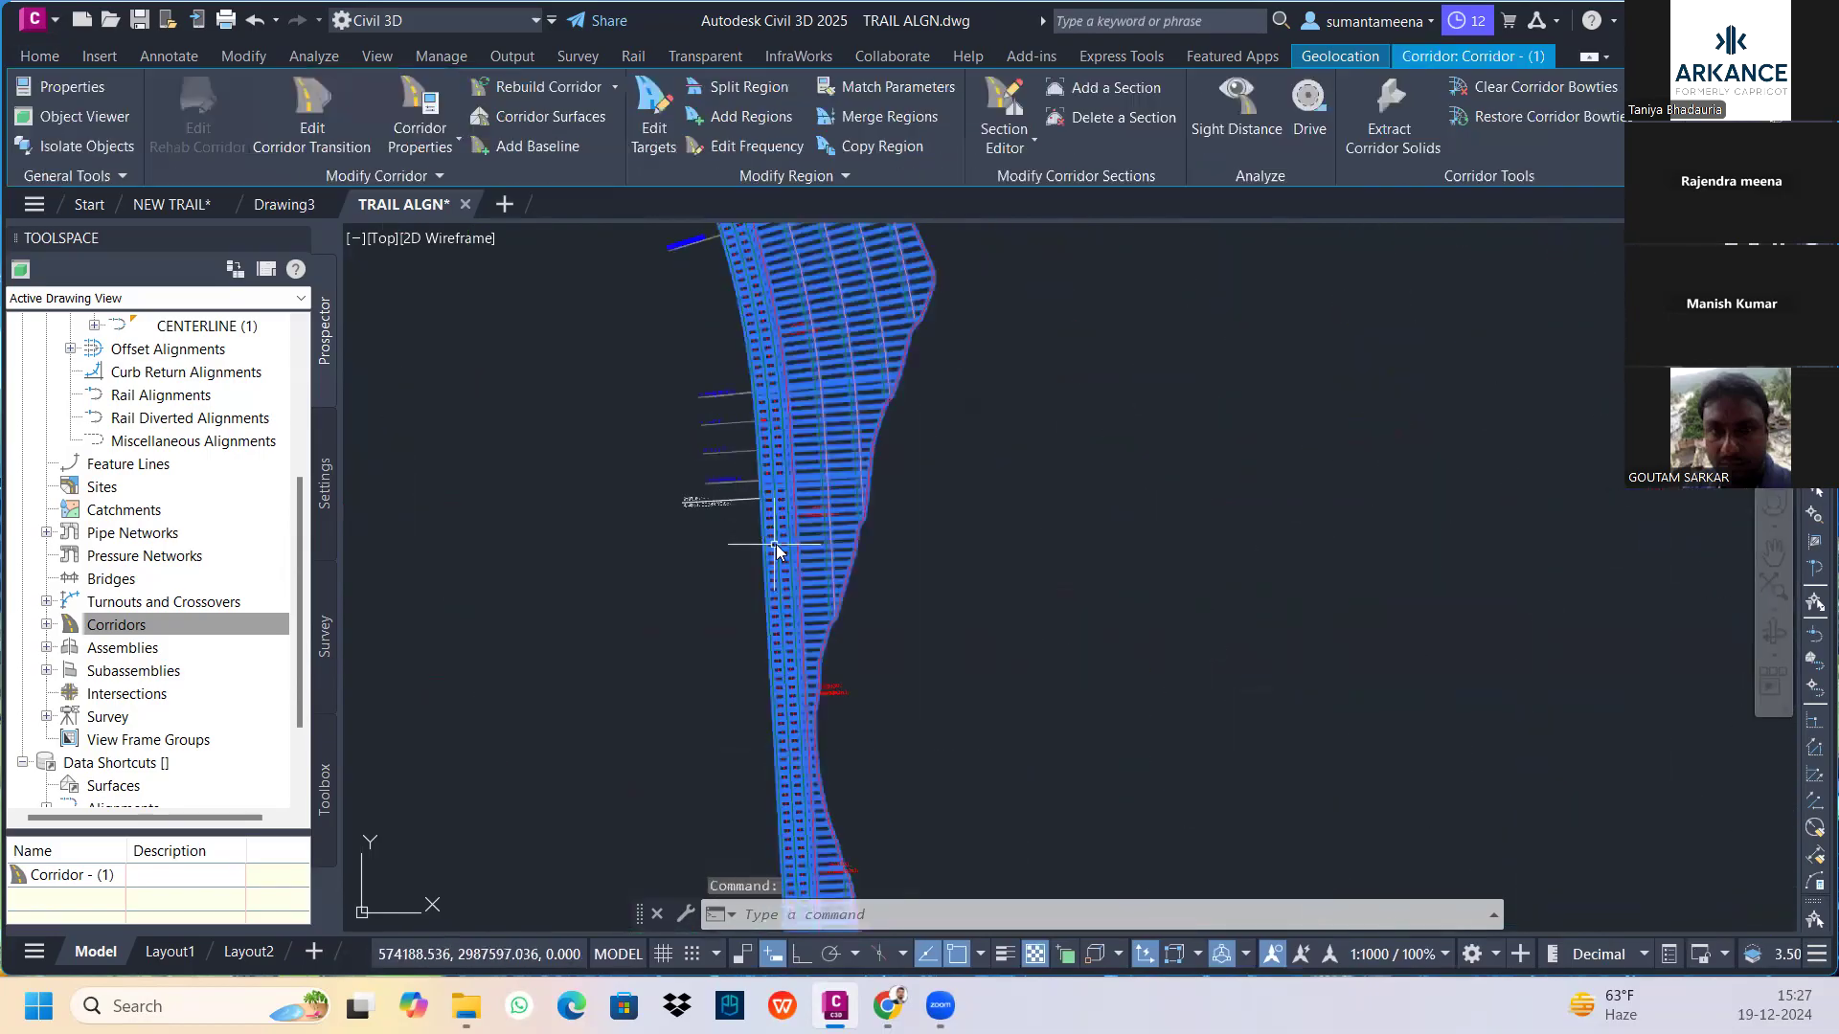
pyautogui.rightClick(776, 546)
pyautogui.click(882, 667)
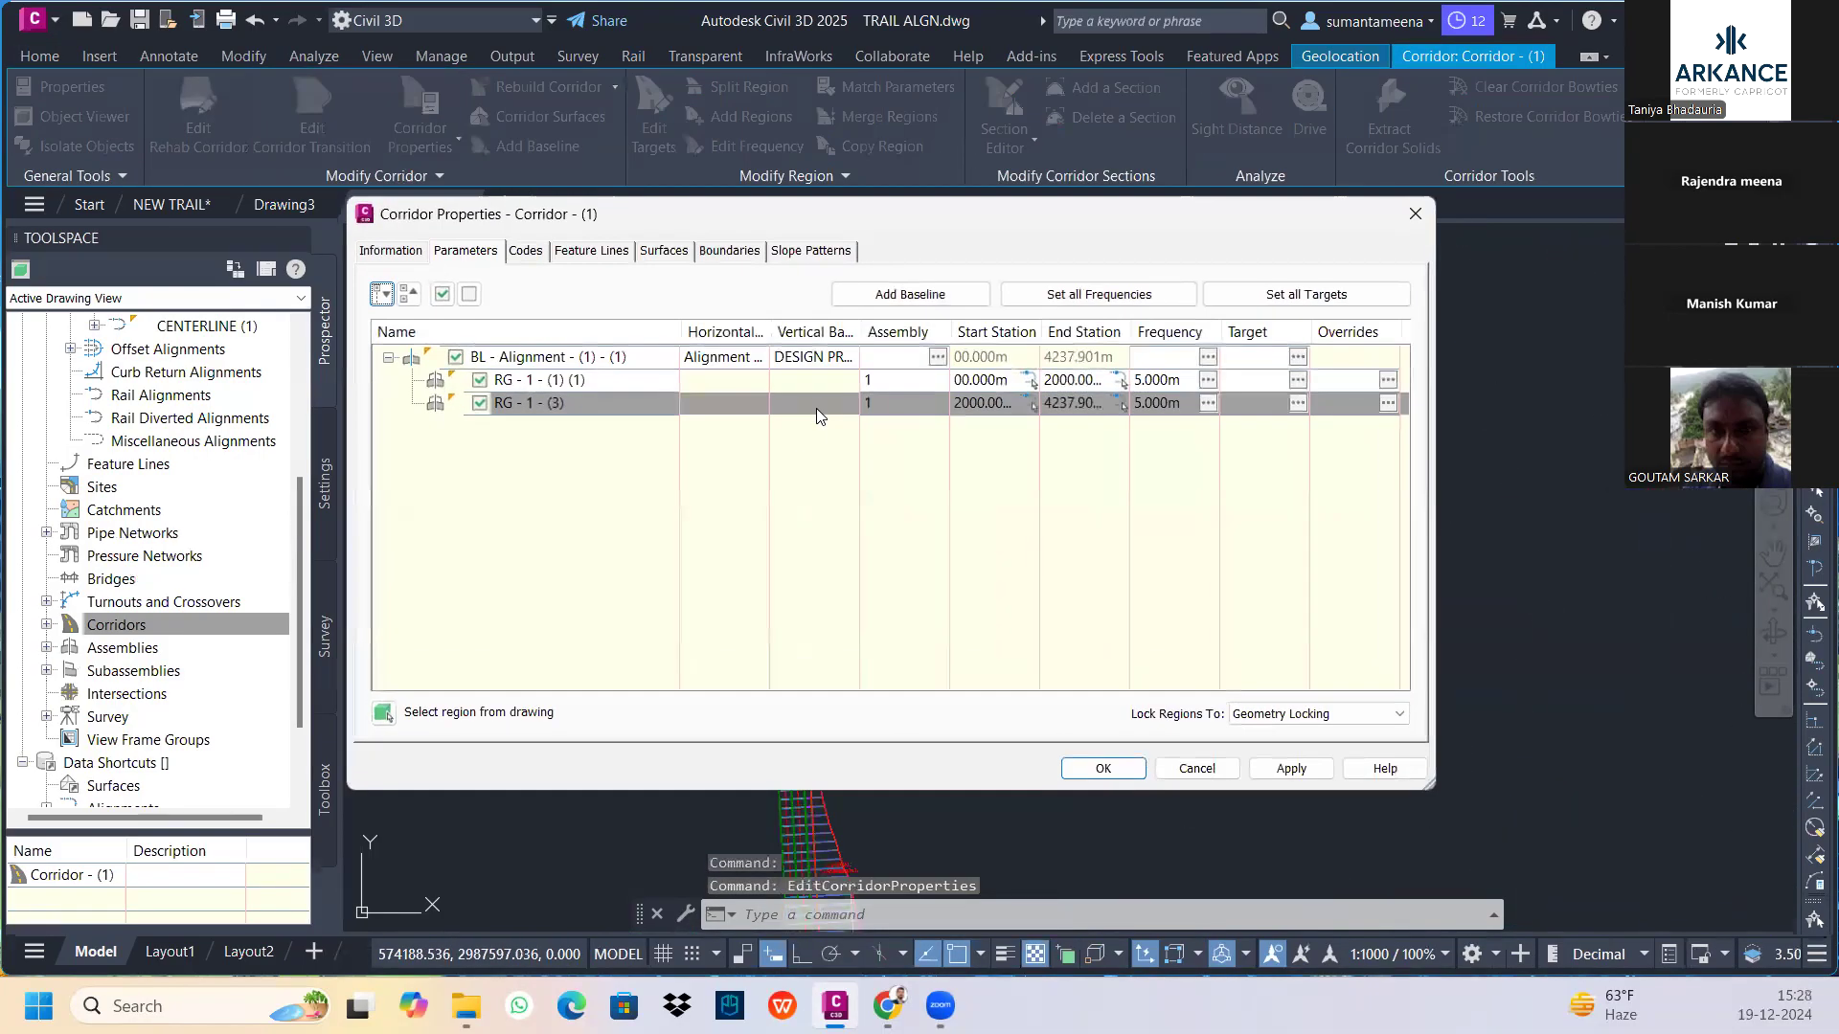
pyautogui.click(1303, 294)
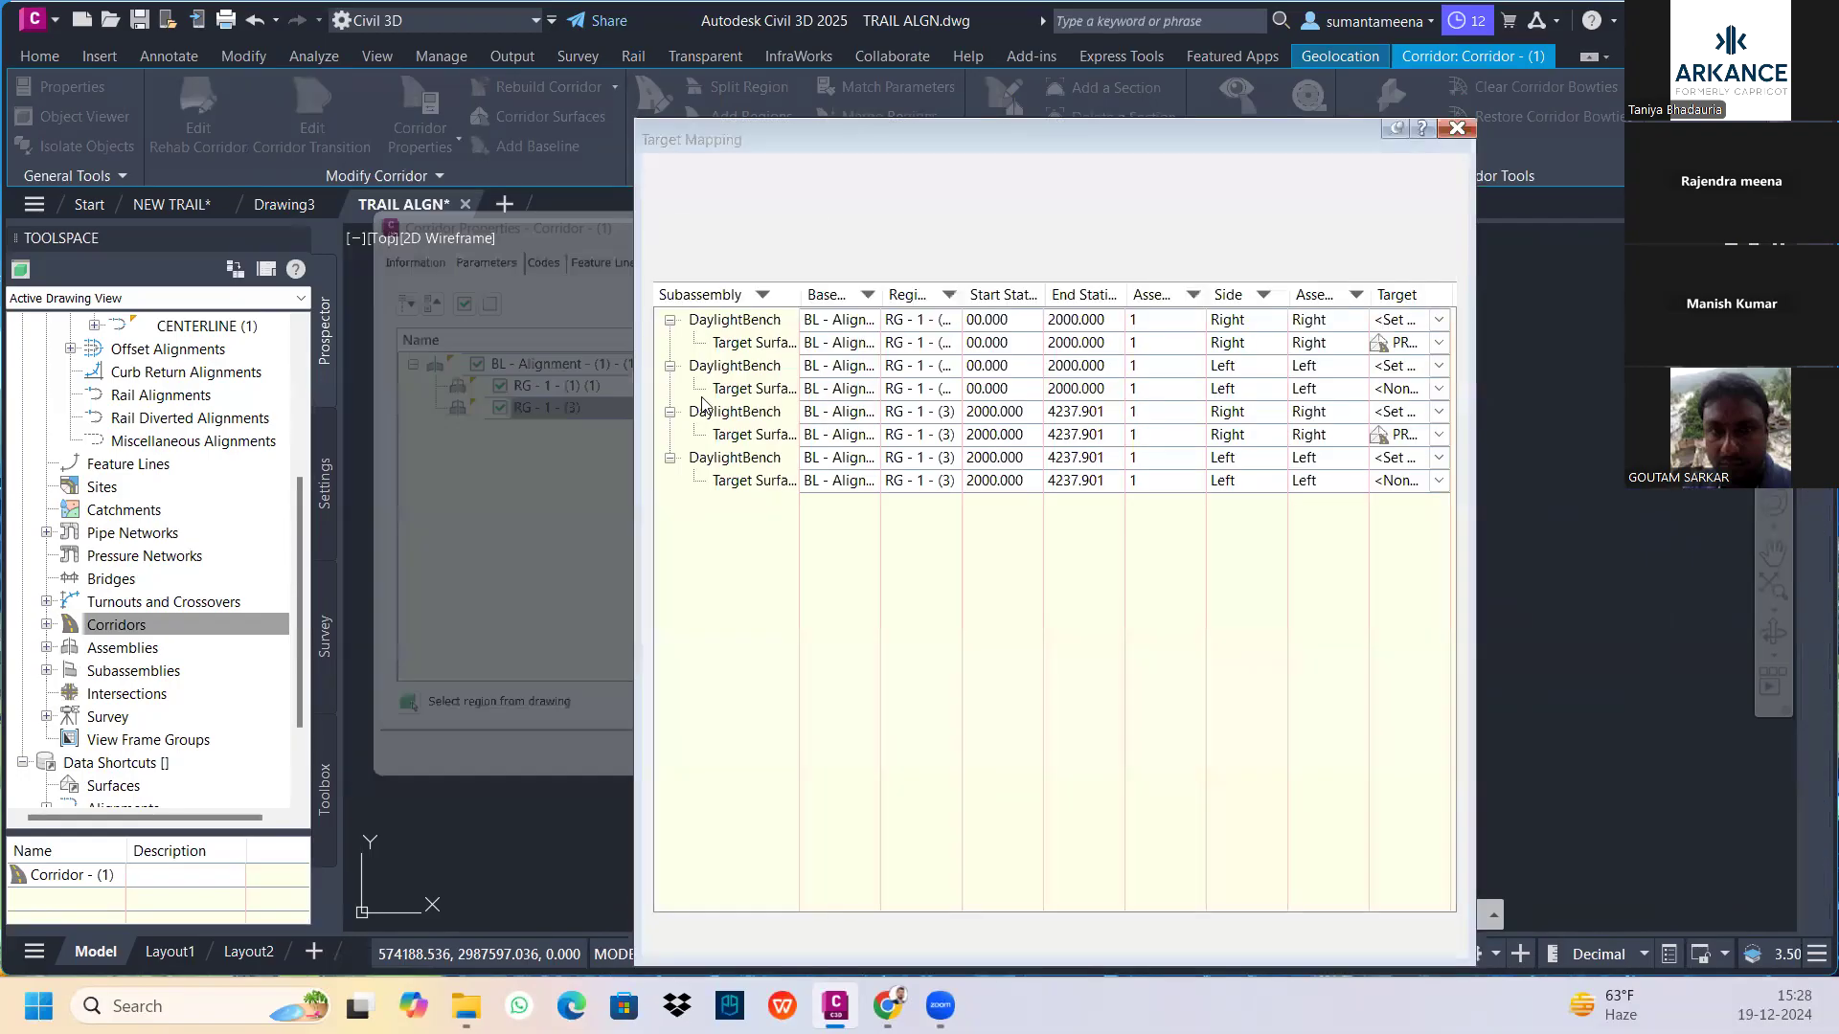
# Set PROJECT SITE as the target for all surface targets, apply it with a corridor rebuild, and close the corridor properties
pyautogui.click(1000, 264)
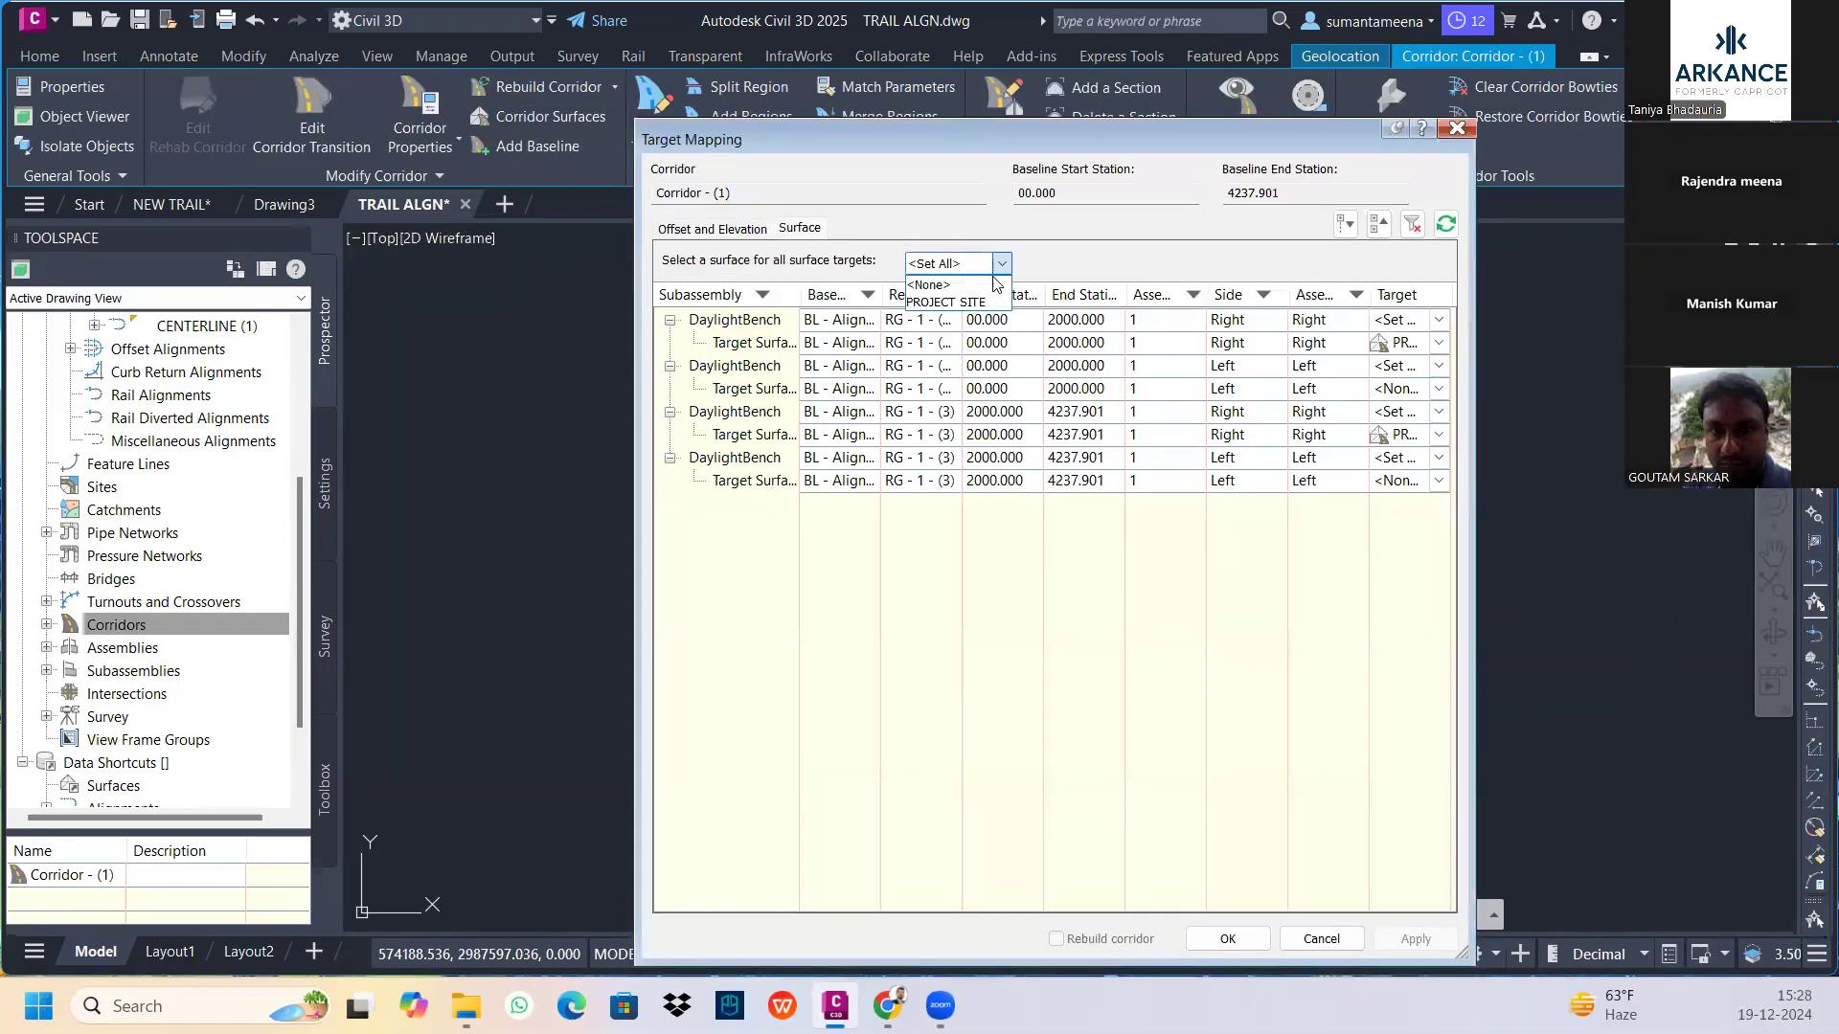
pyautogui.click(978, 291)
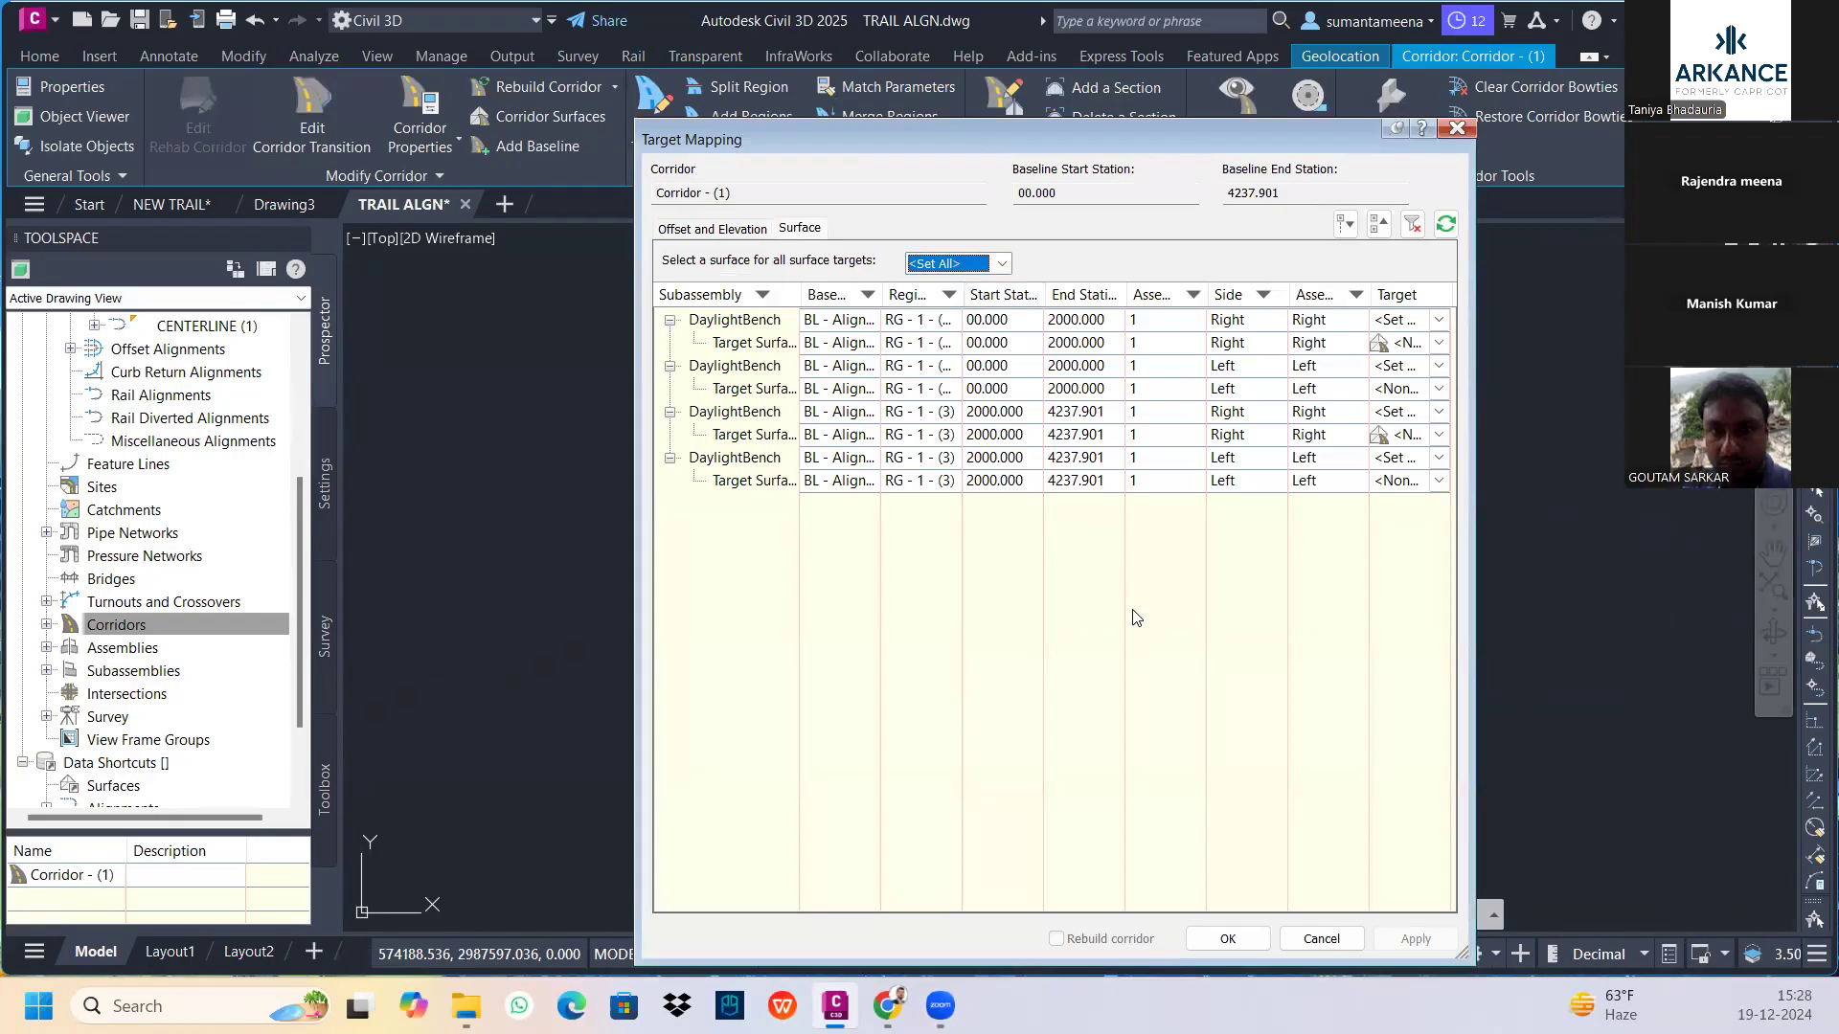
pyautogui.click(1001, 264)
pyautogui.click(943, 306)
pyautogui.click(1193, 930)
pyautogui.click(1295, 772)
pyautogui.click(983, 454)
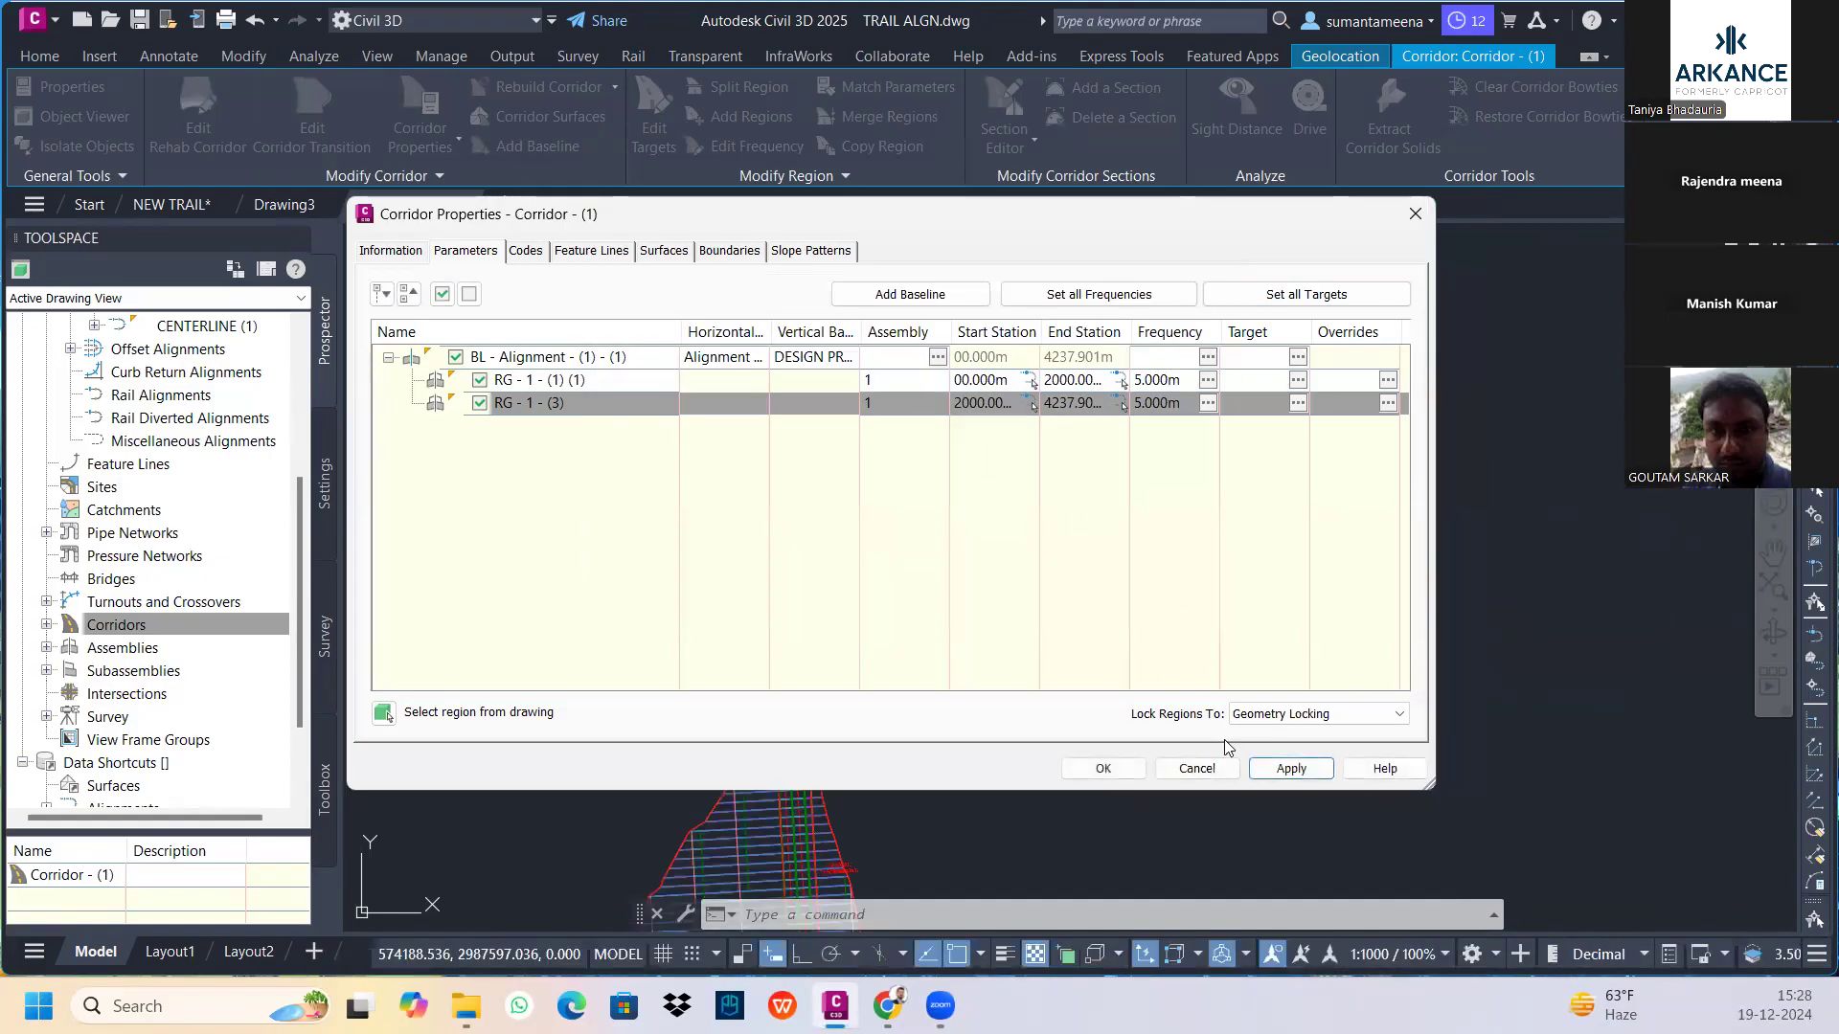
pyautogui.click(1106, 767)
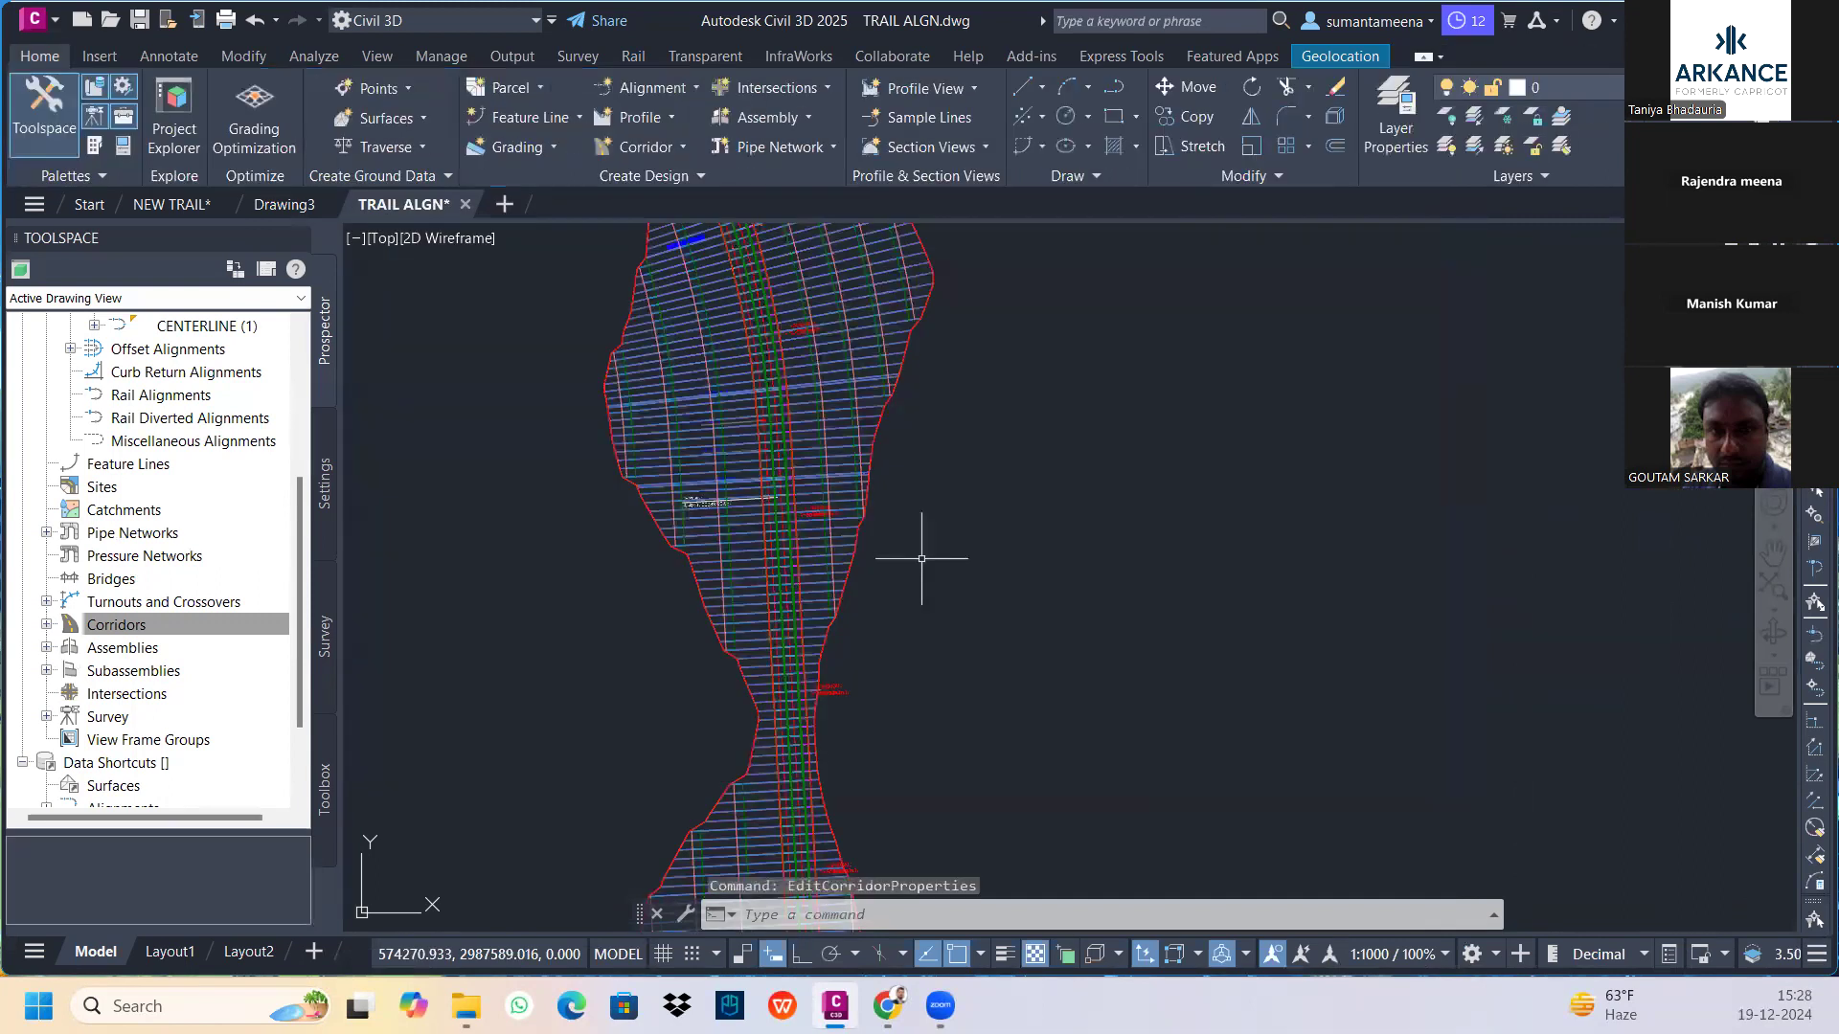
# Show Corridor - (1) in the Object Viewer from the SW Isometric view
pyautogui.scroll(-5, 884, 535)
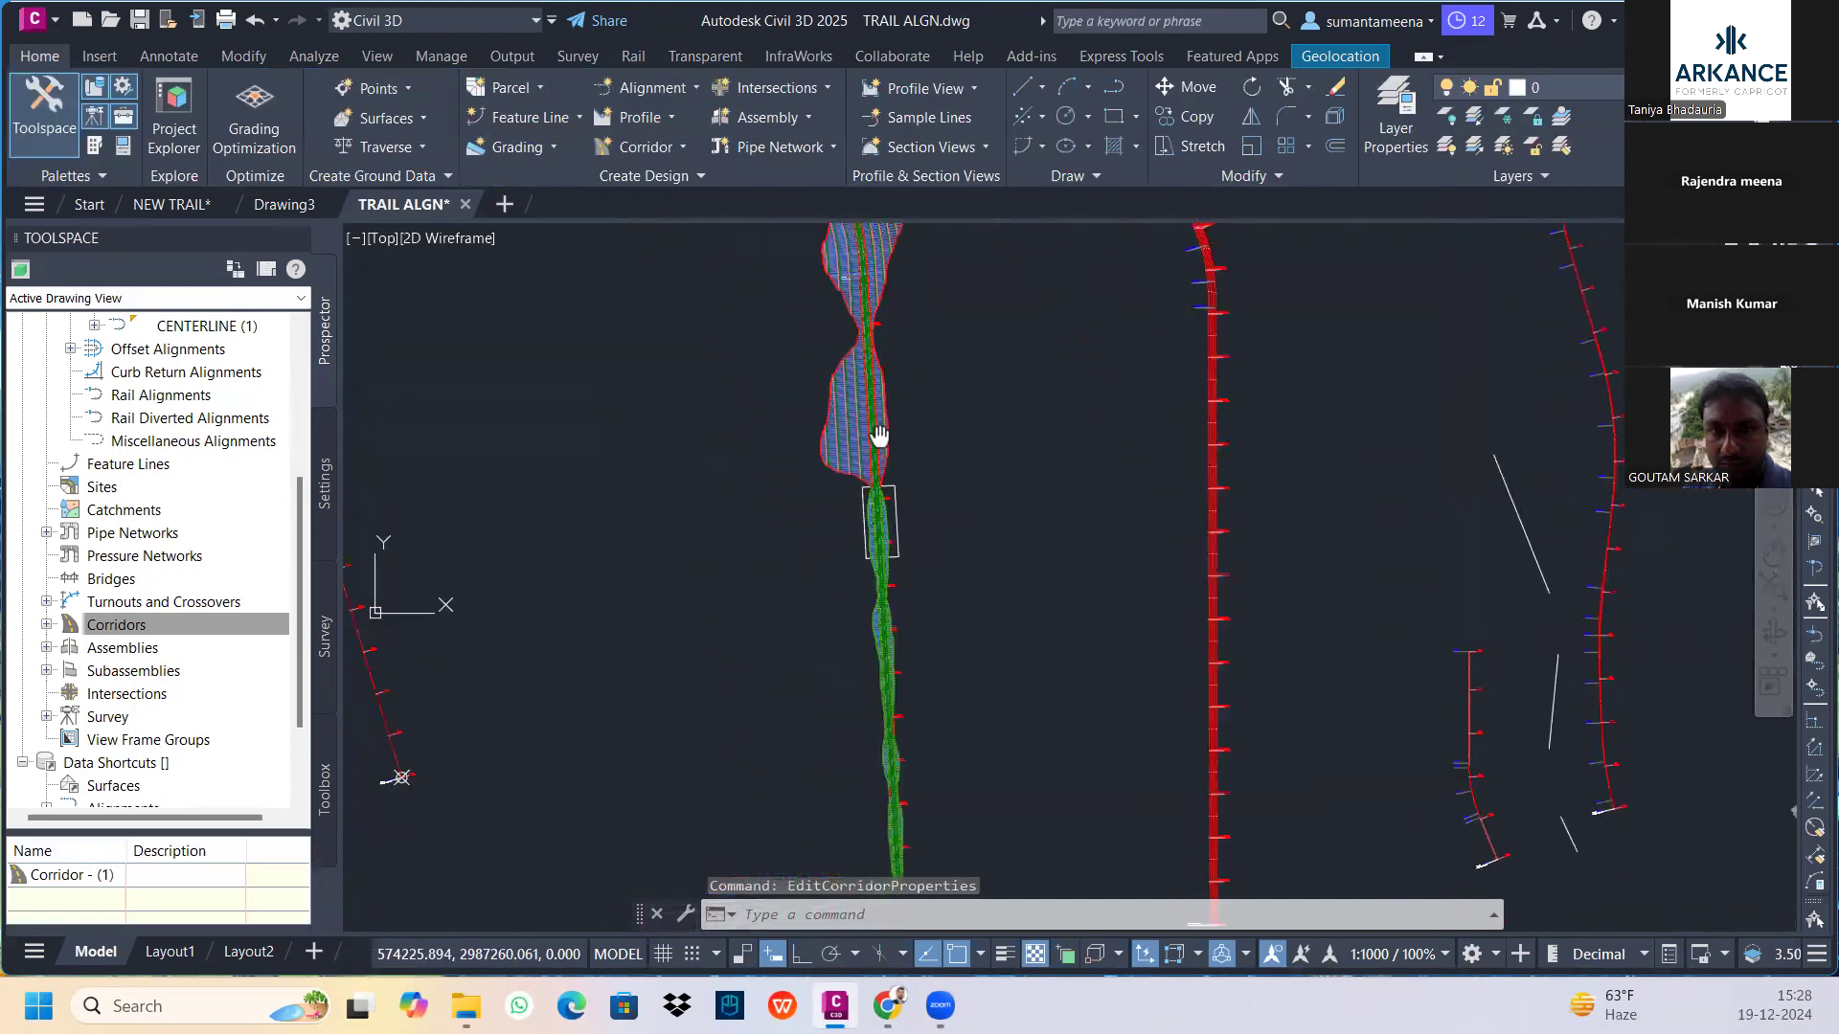
pyautogui.moveTo(893, 517)
pyautogui.mouseDown(button='middle')
pyautogui.moveTo(910, 287)
pyautogui.moveTo(971, 328)
pyautogui.moveTo(1235, 347)
pyautogui.mouseUp(button='middle')
pyautogui.scroll(3, 1026, 608)
pyautogui.moveTo(1026, 607)
pyautogui.mouseDown(button='middle')
pyautogui.moveTo(1354, 410)
pyautogui.moveTo(1223, 616)
pyautogui.moveTo(1099, 751)
pyautogui.mouseUp(button='middle')
pyautogui.scroll(-4, 1355, 401)
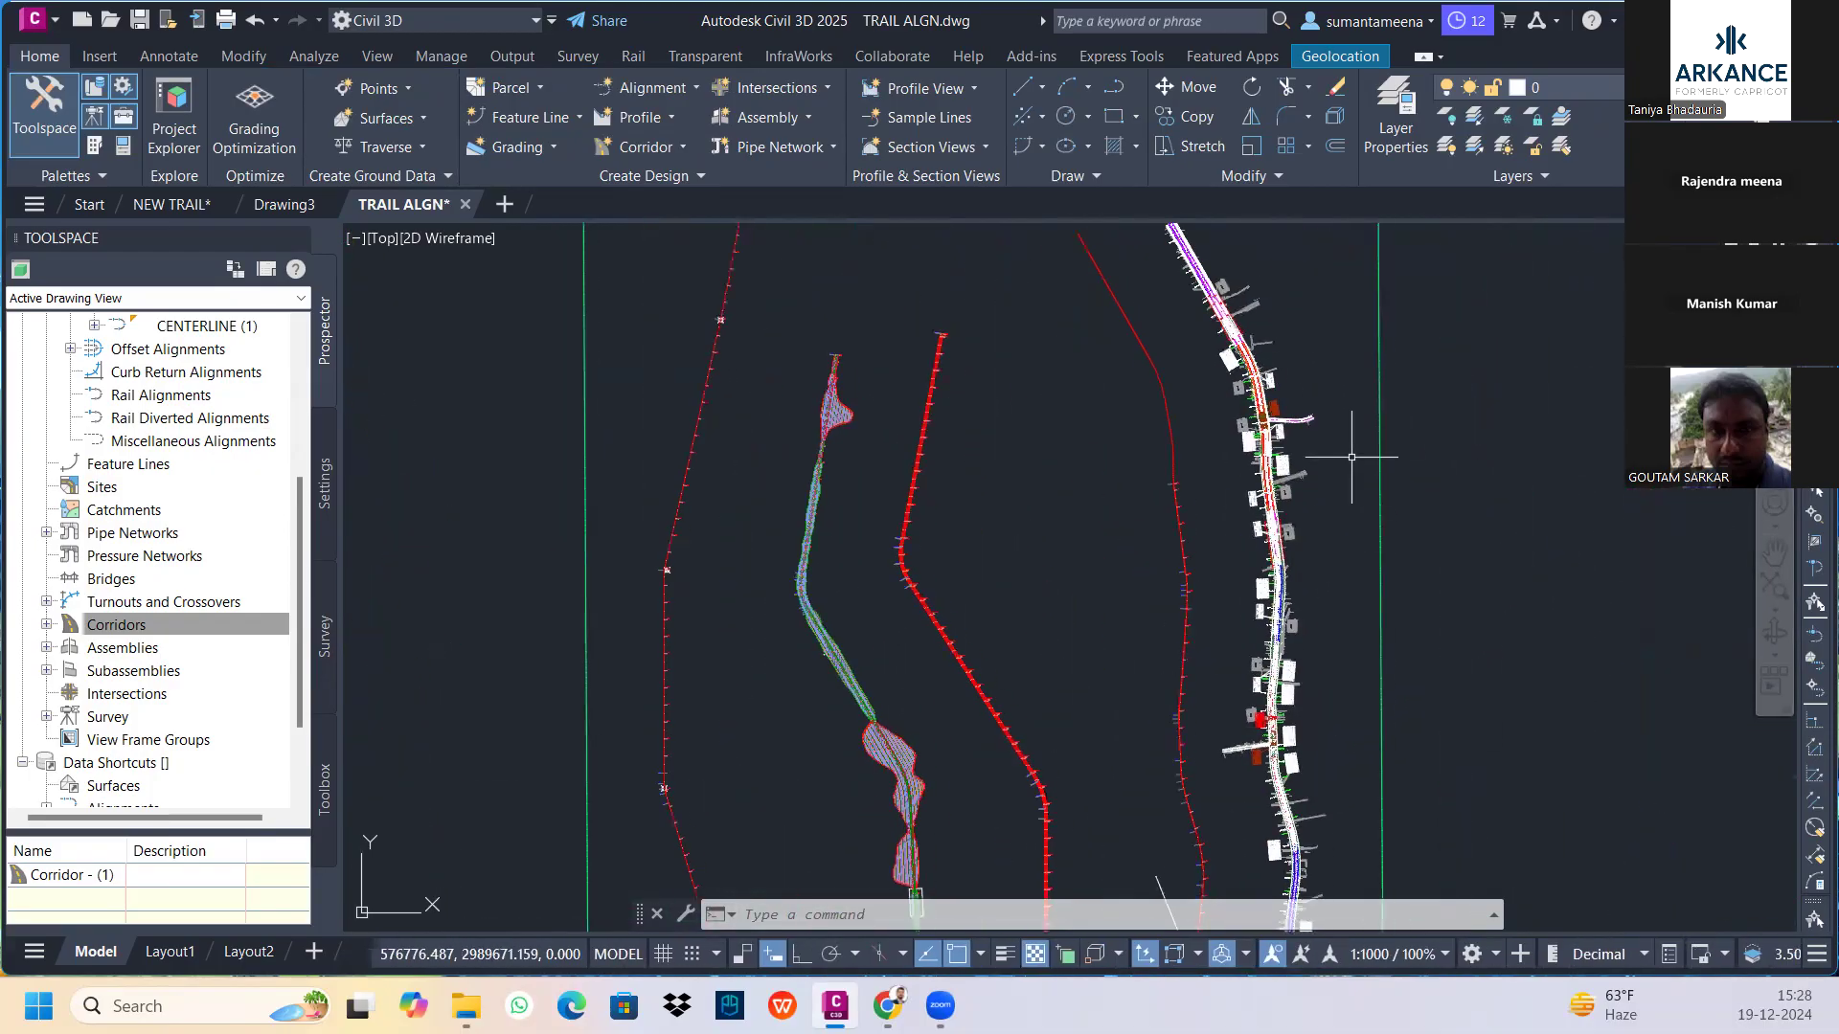
pyautogui.scroll(6, 919, 593)
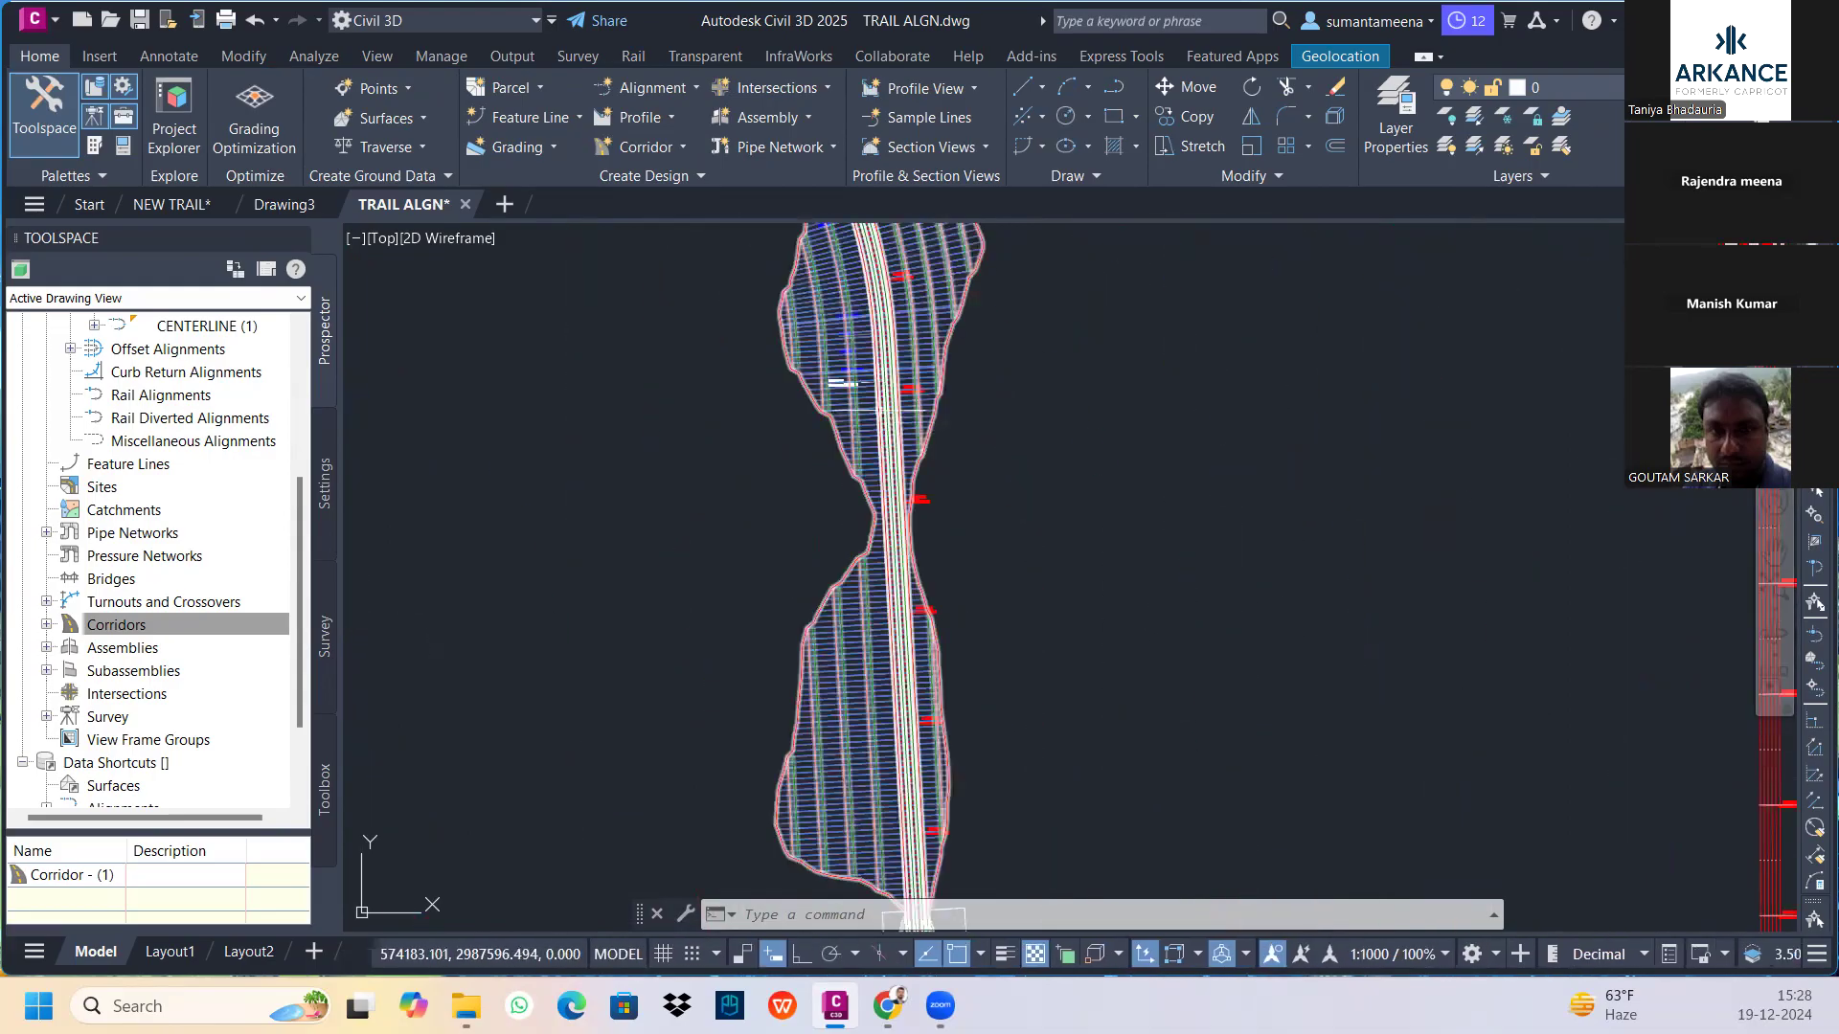
pyautogui.click(850, 418)
pyautogui.rightClick(867, 418)
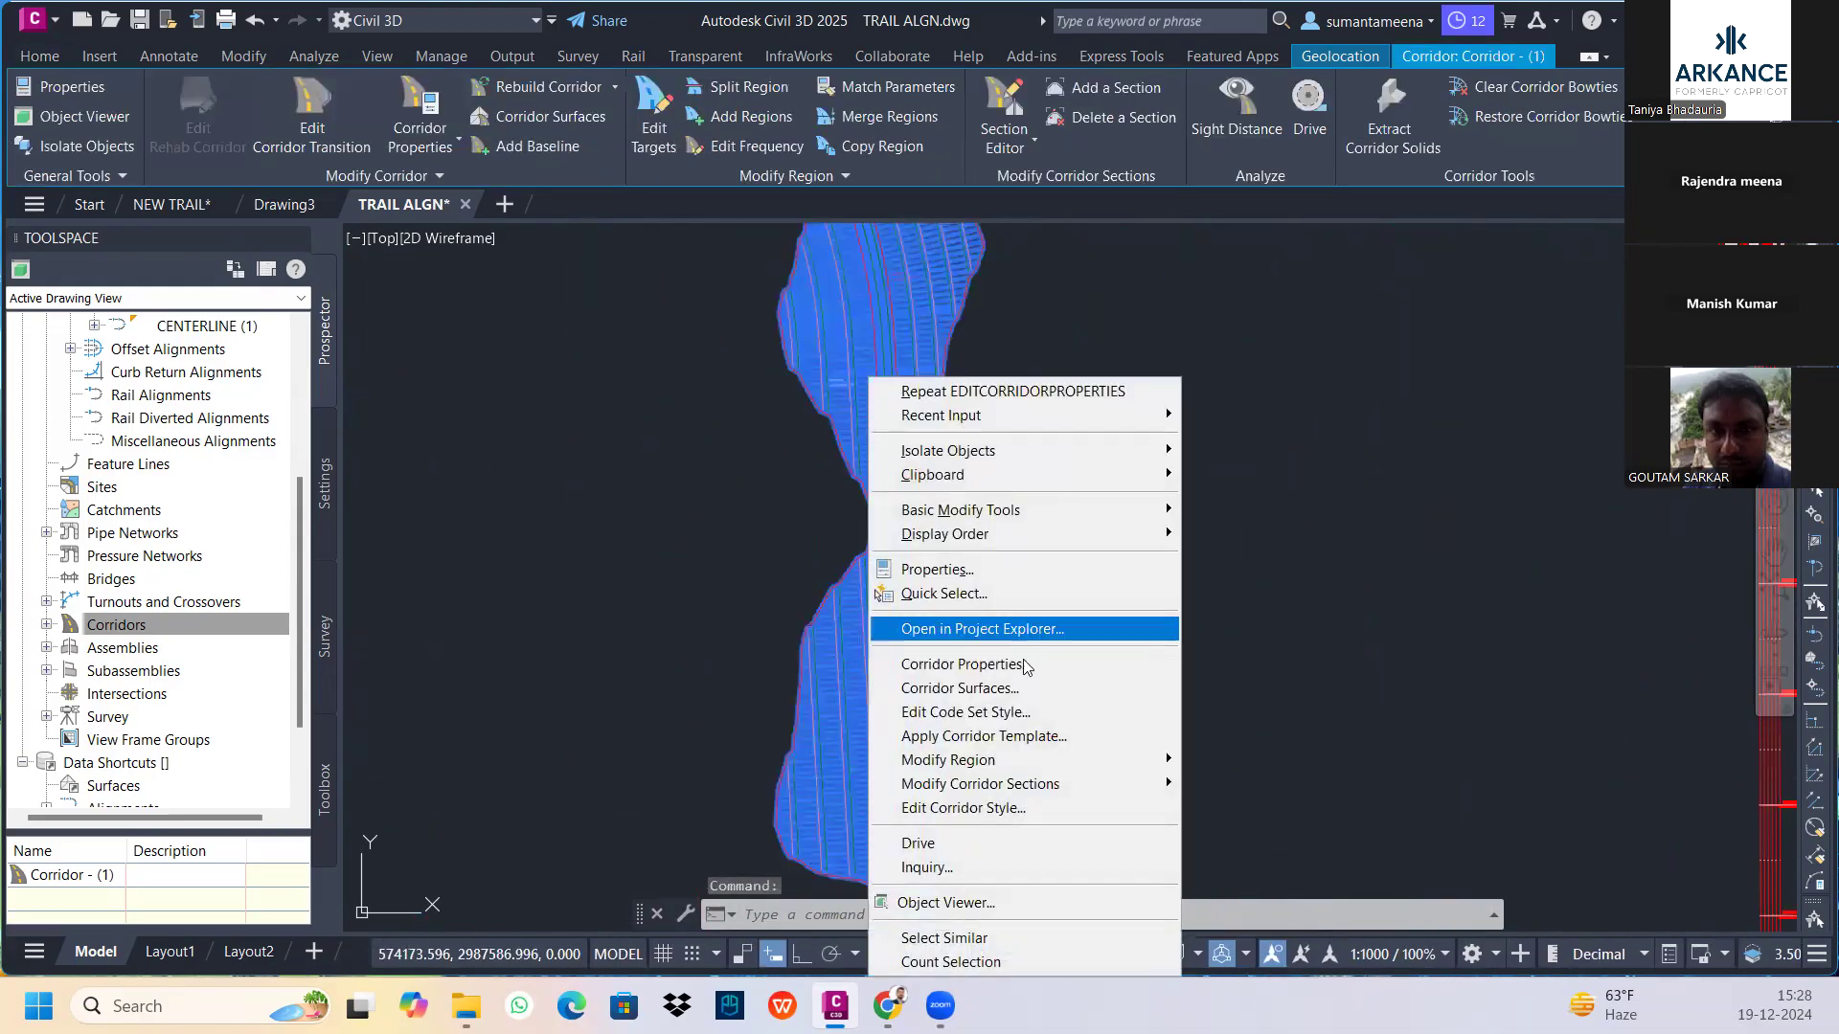
pyautogui.click(945, 937)
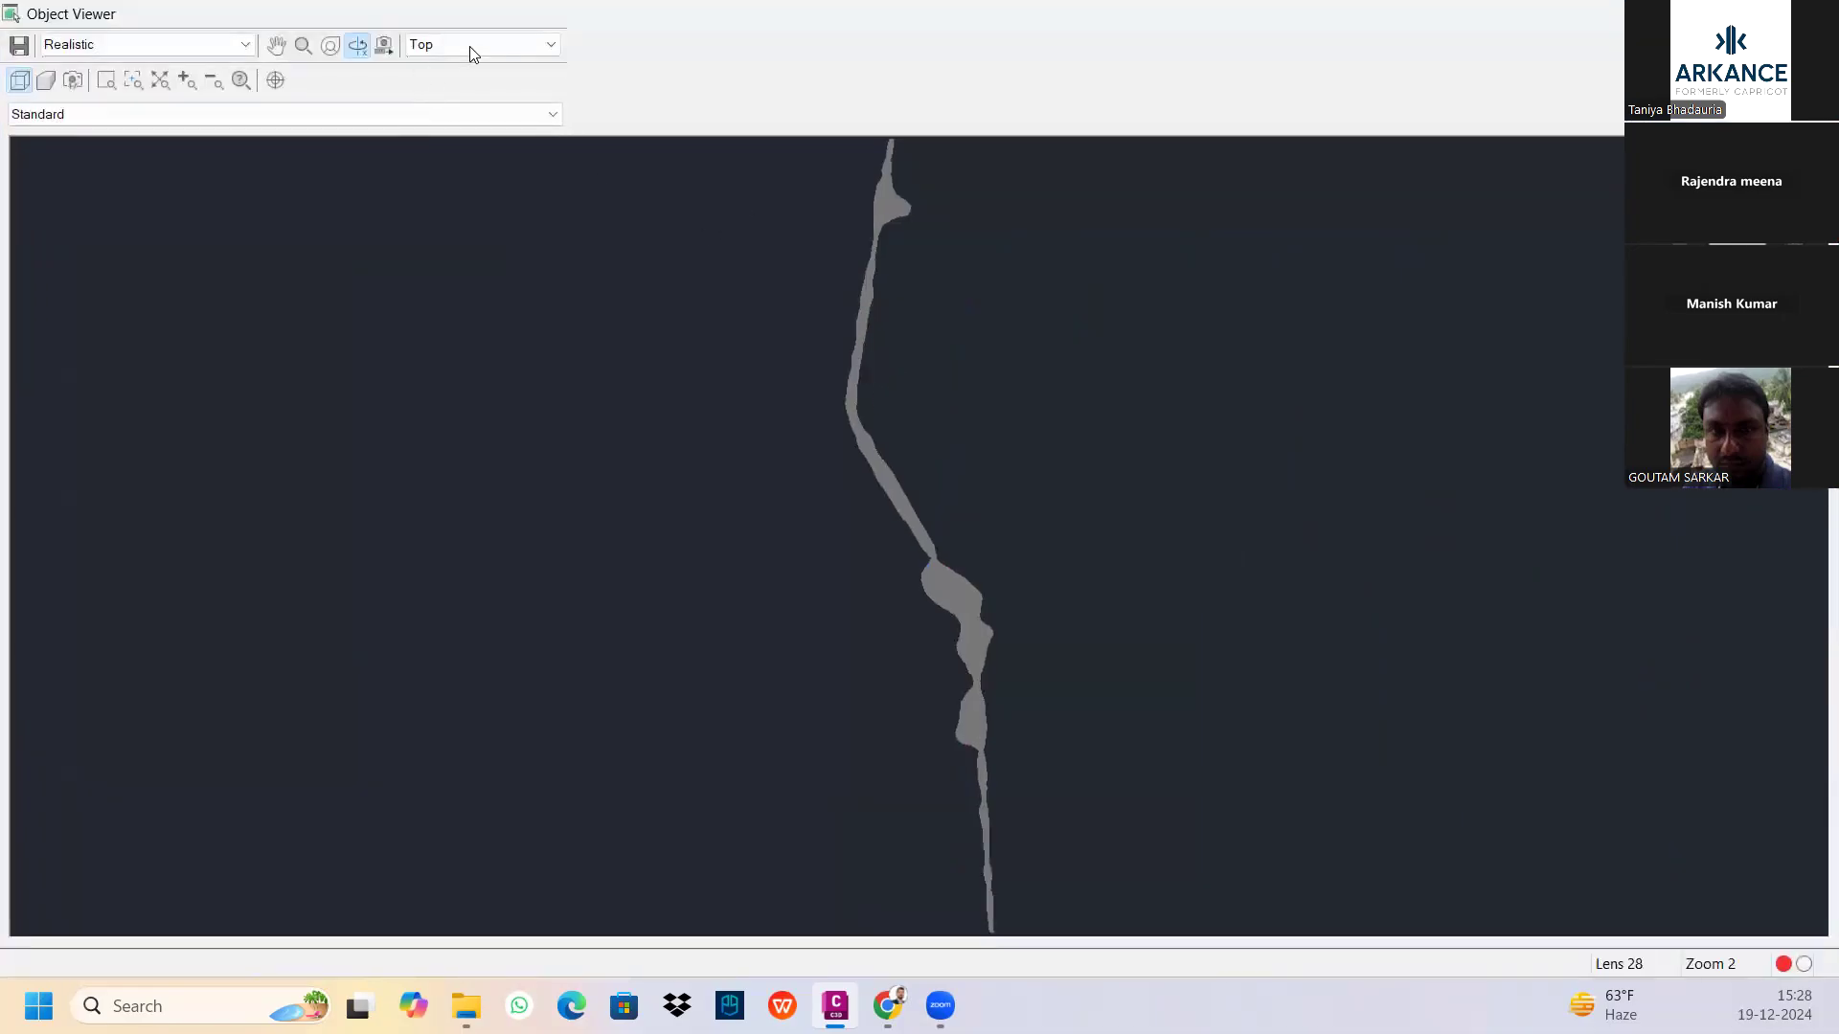
pyautogui.click(472, 52)
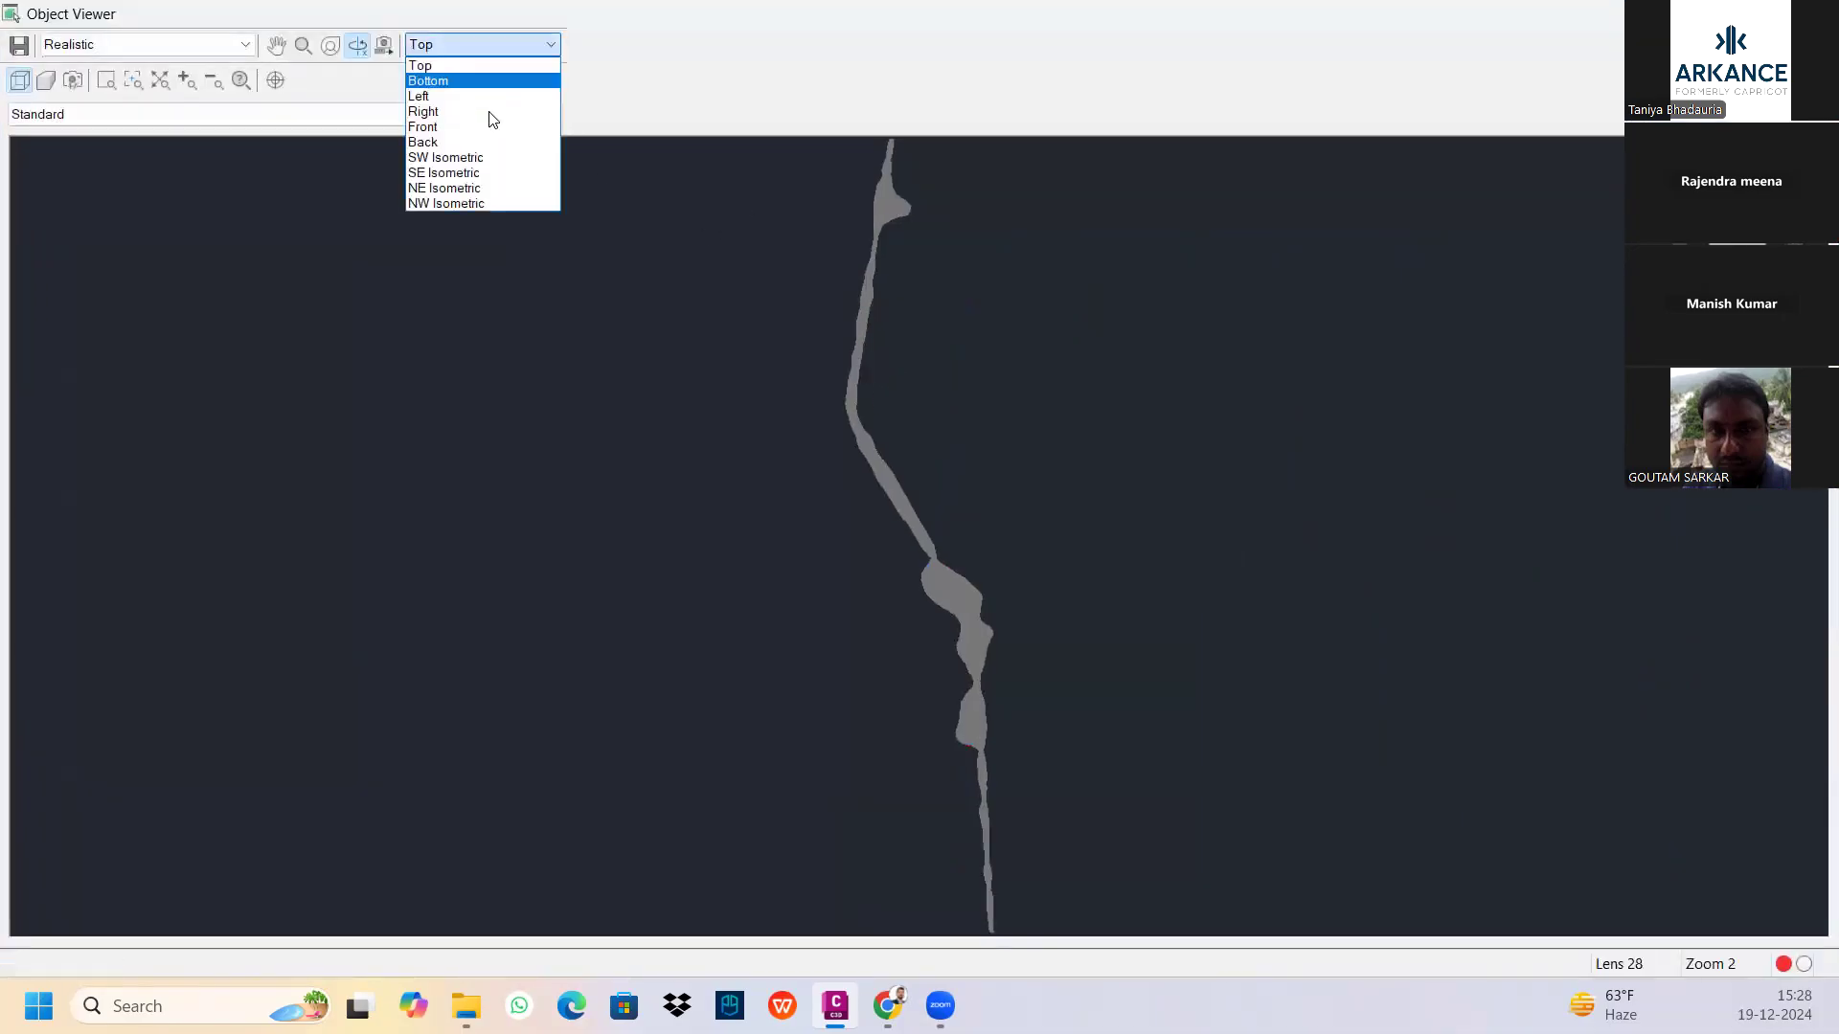
pyautogui.click(486, 151)
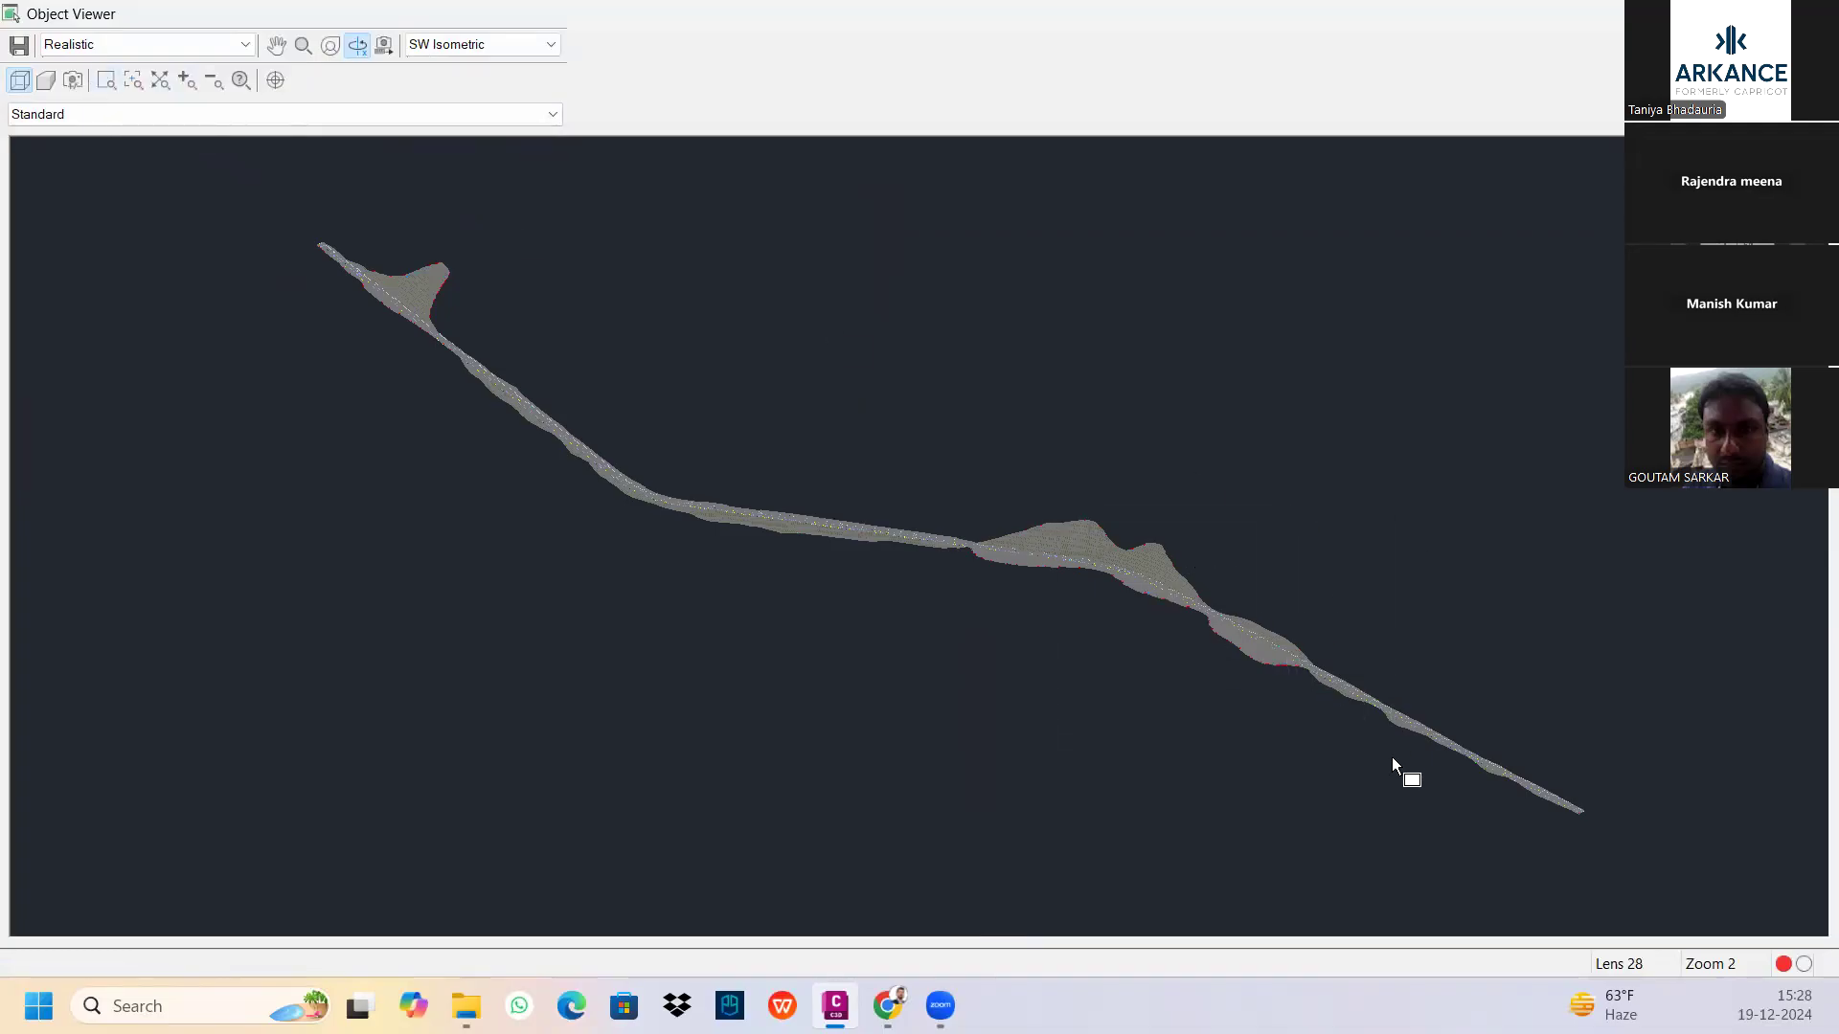
# Examine the daylight slopes on both sides of the corridor in 3D, and close the Object Viewer
pyautogui.scroll(5, 1292, 736)
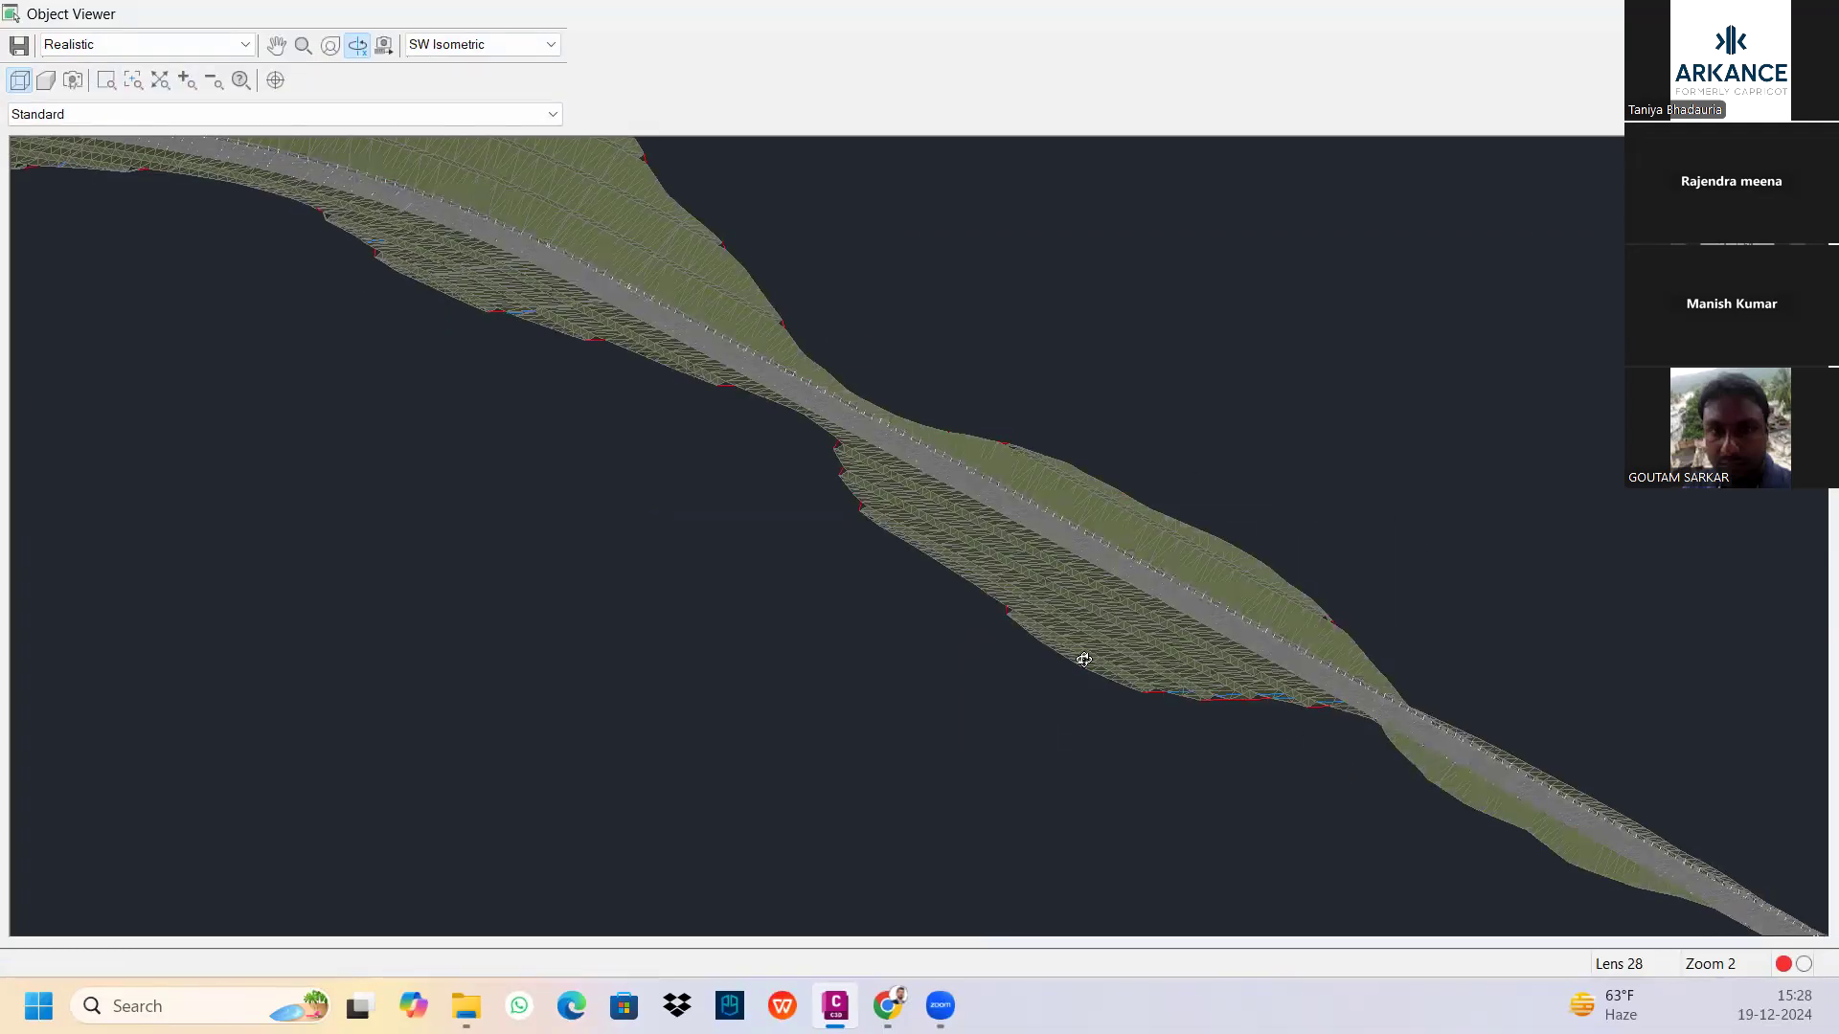
pyautogui.scroll(-5, 996, 627)
pyautogui.moveTo(986, 623); pyautogui.dragTo(956, 509)
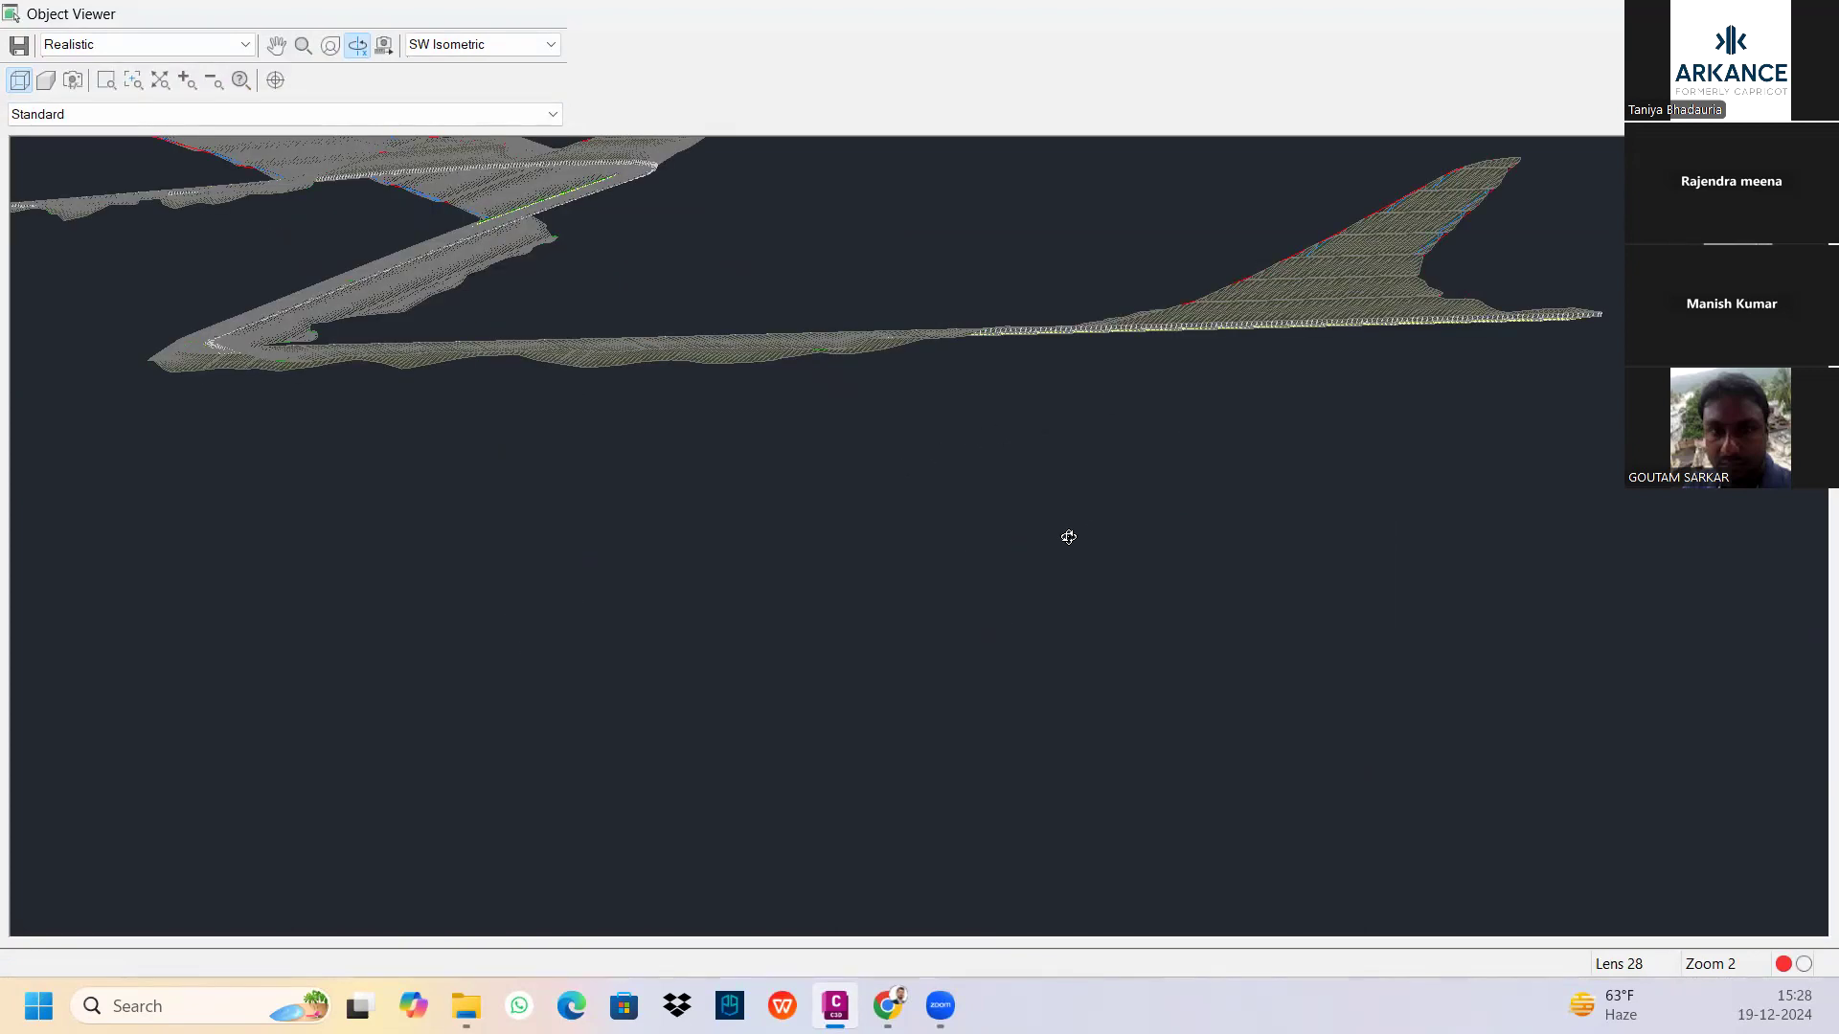
pyautogui.scroll(3, 1069, 537)
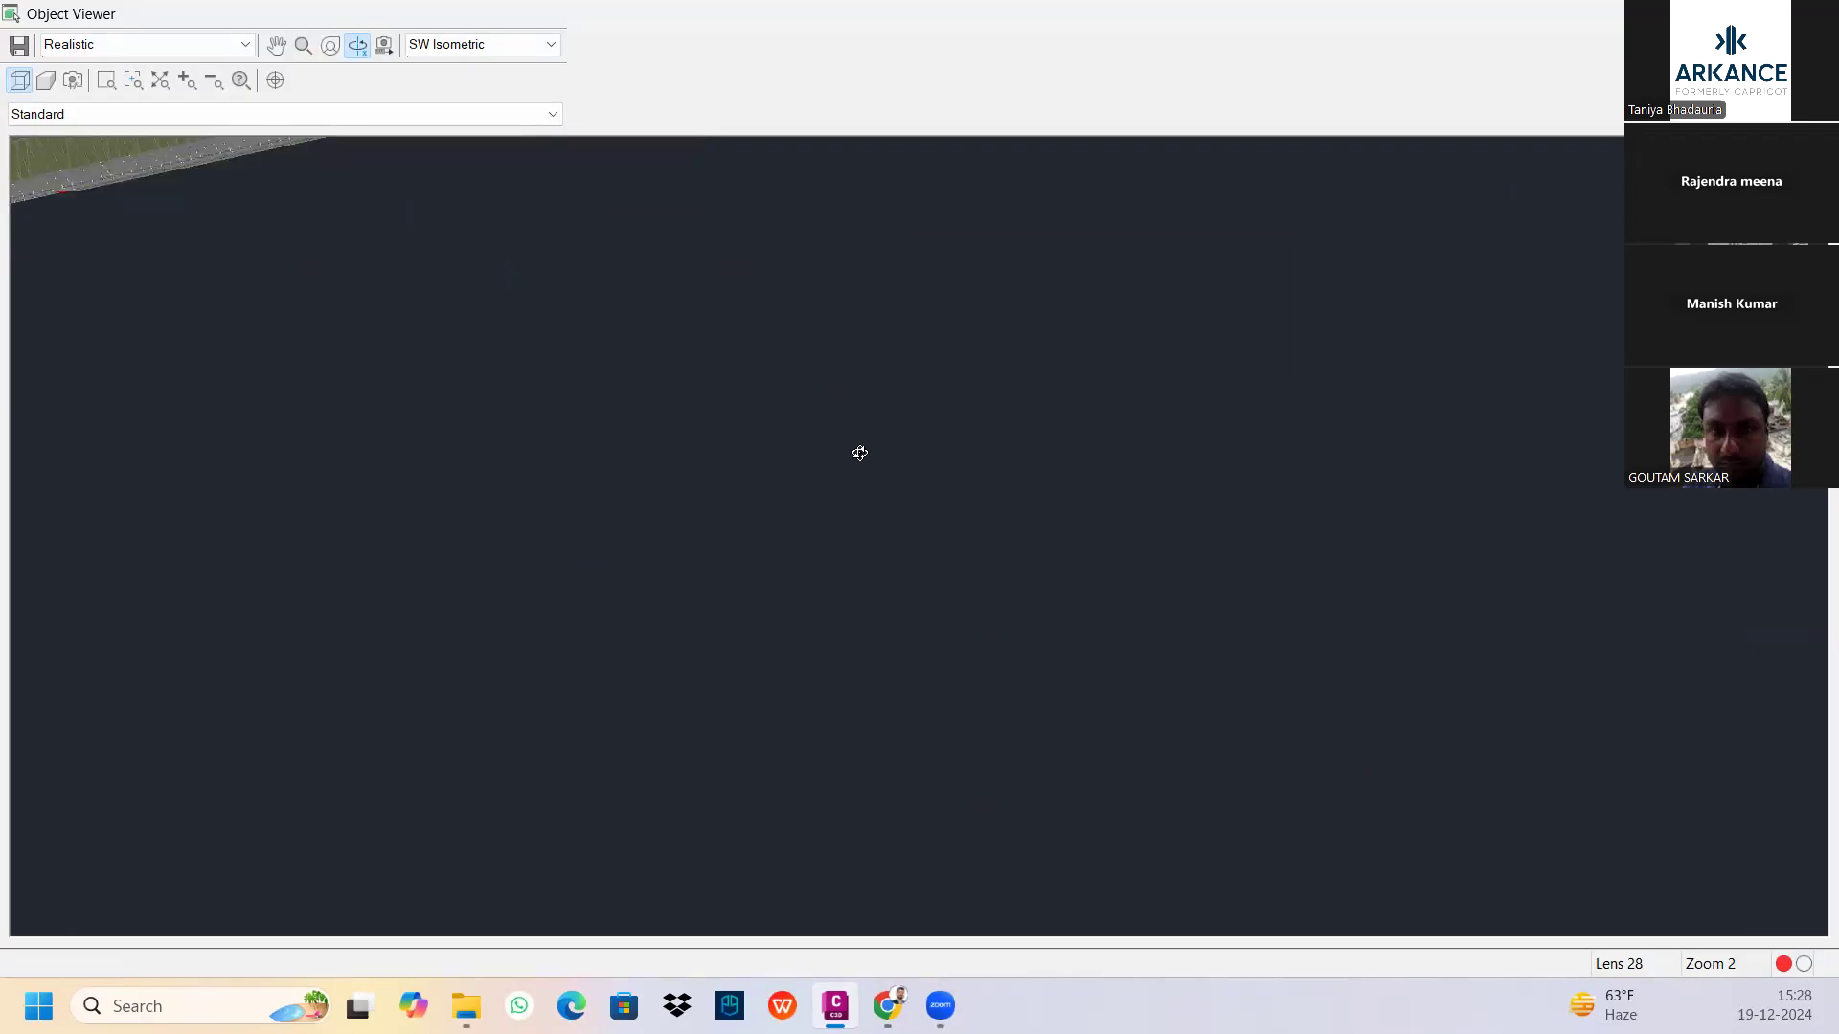
pyautogui.scroll(-3, 900, 476)
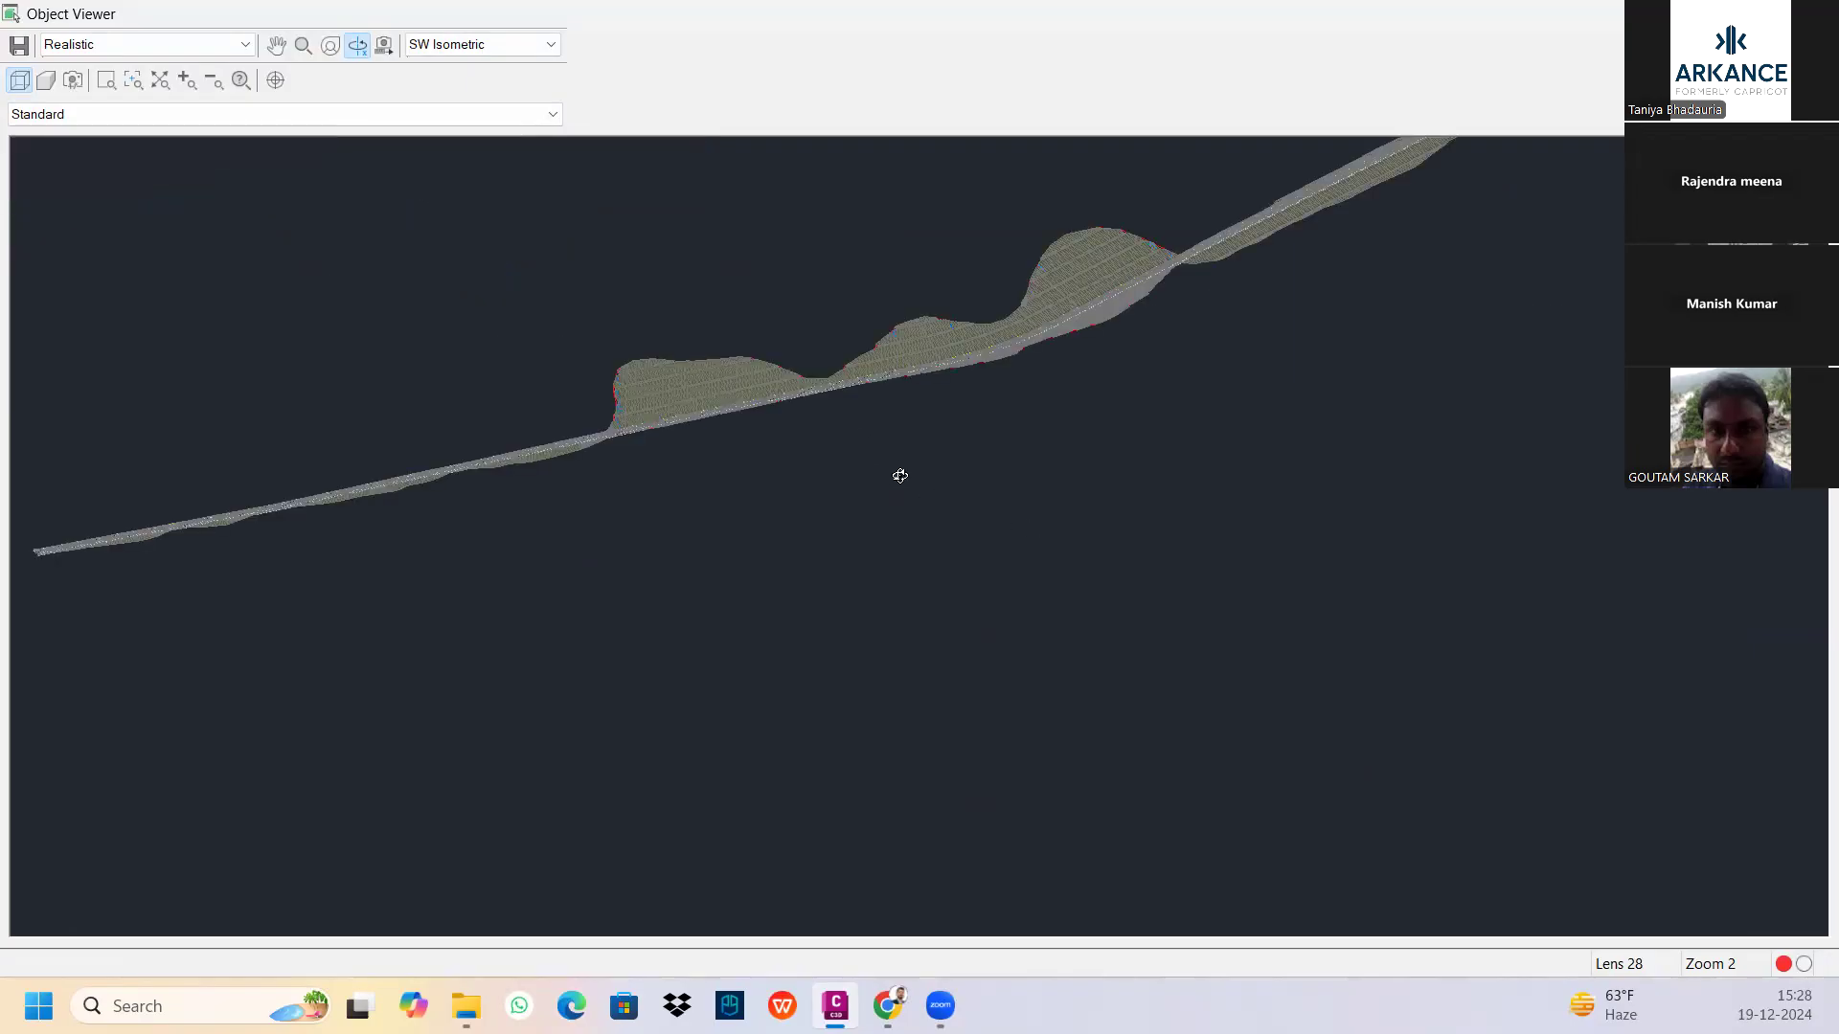
pyautogui.scroll(-1, 945, 517)
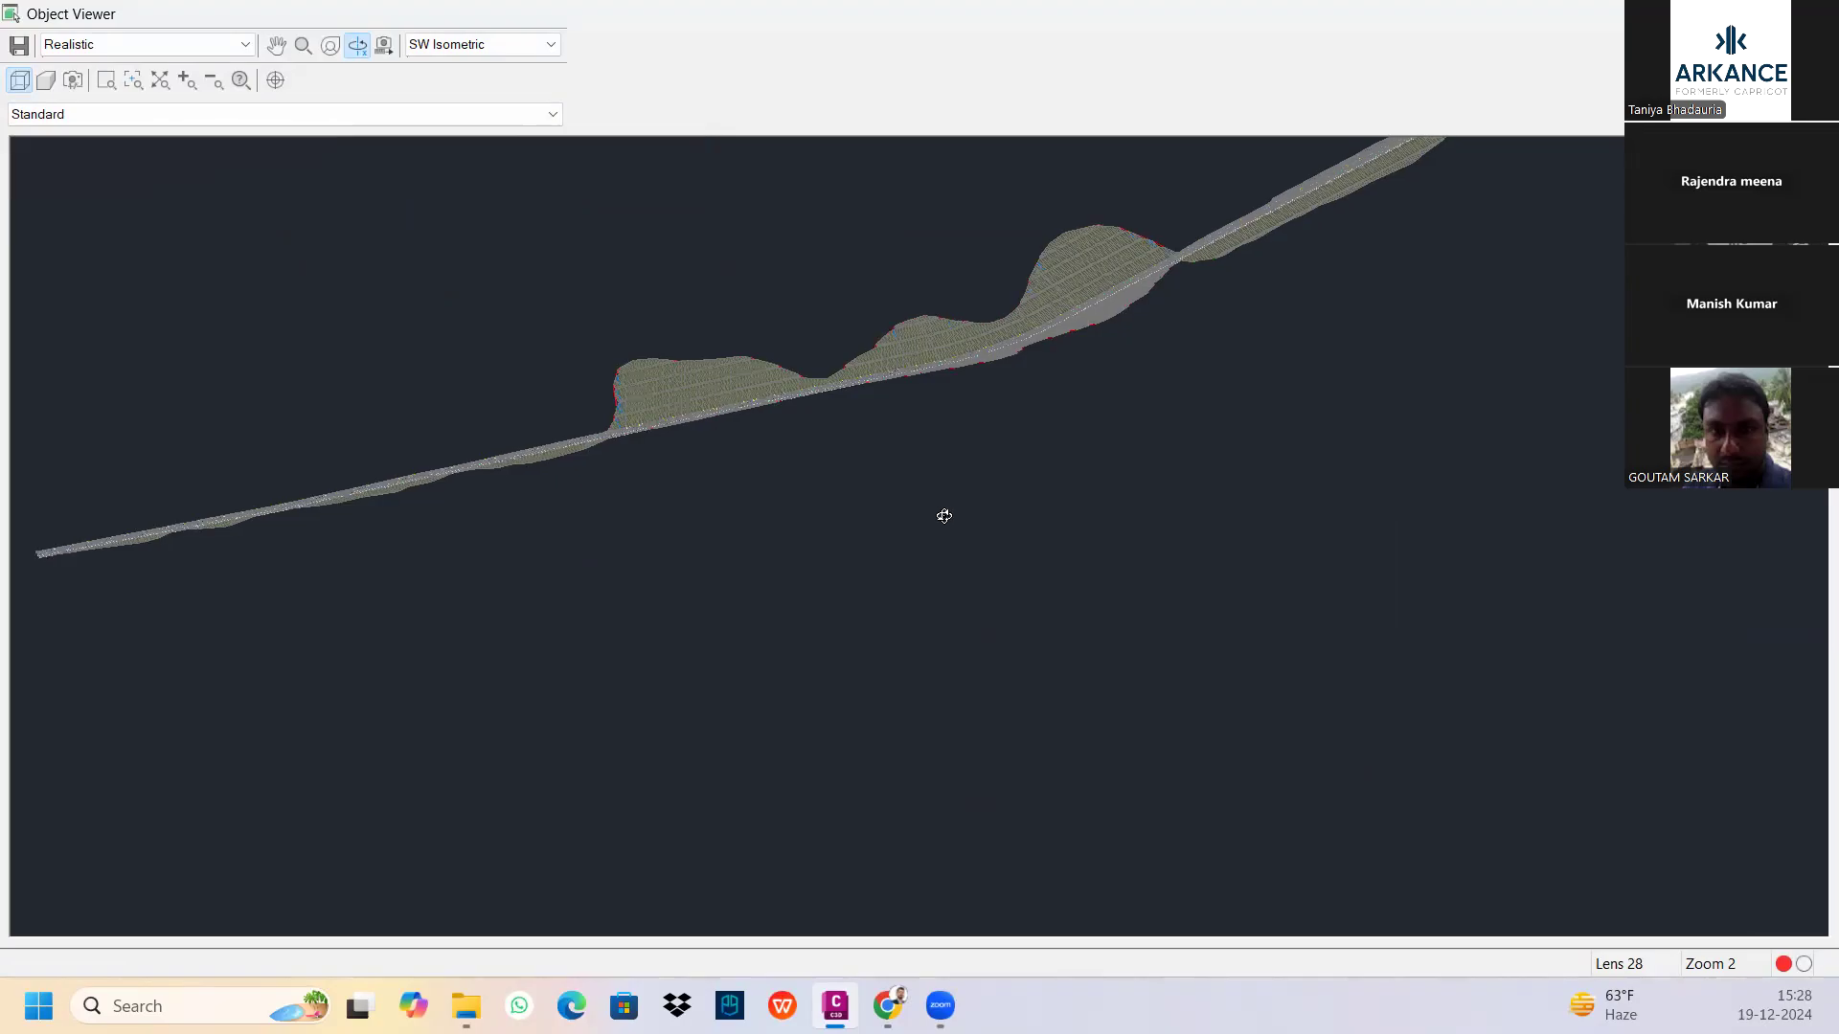
pyautogui.moveTo(829, 399); pyautogui.dragTo(827, 409)
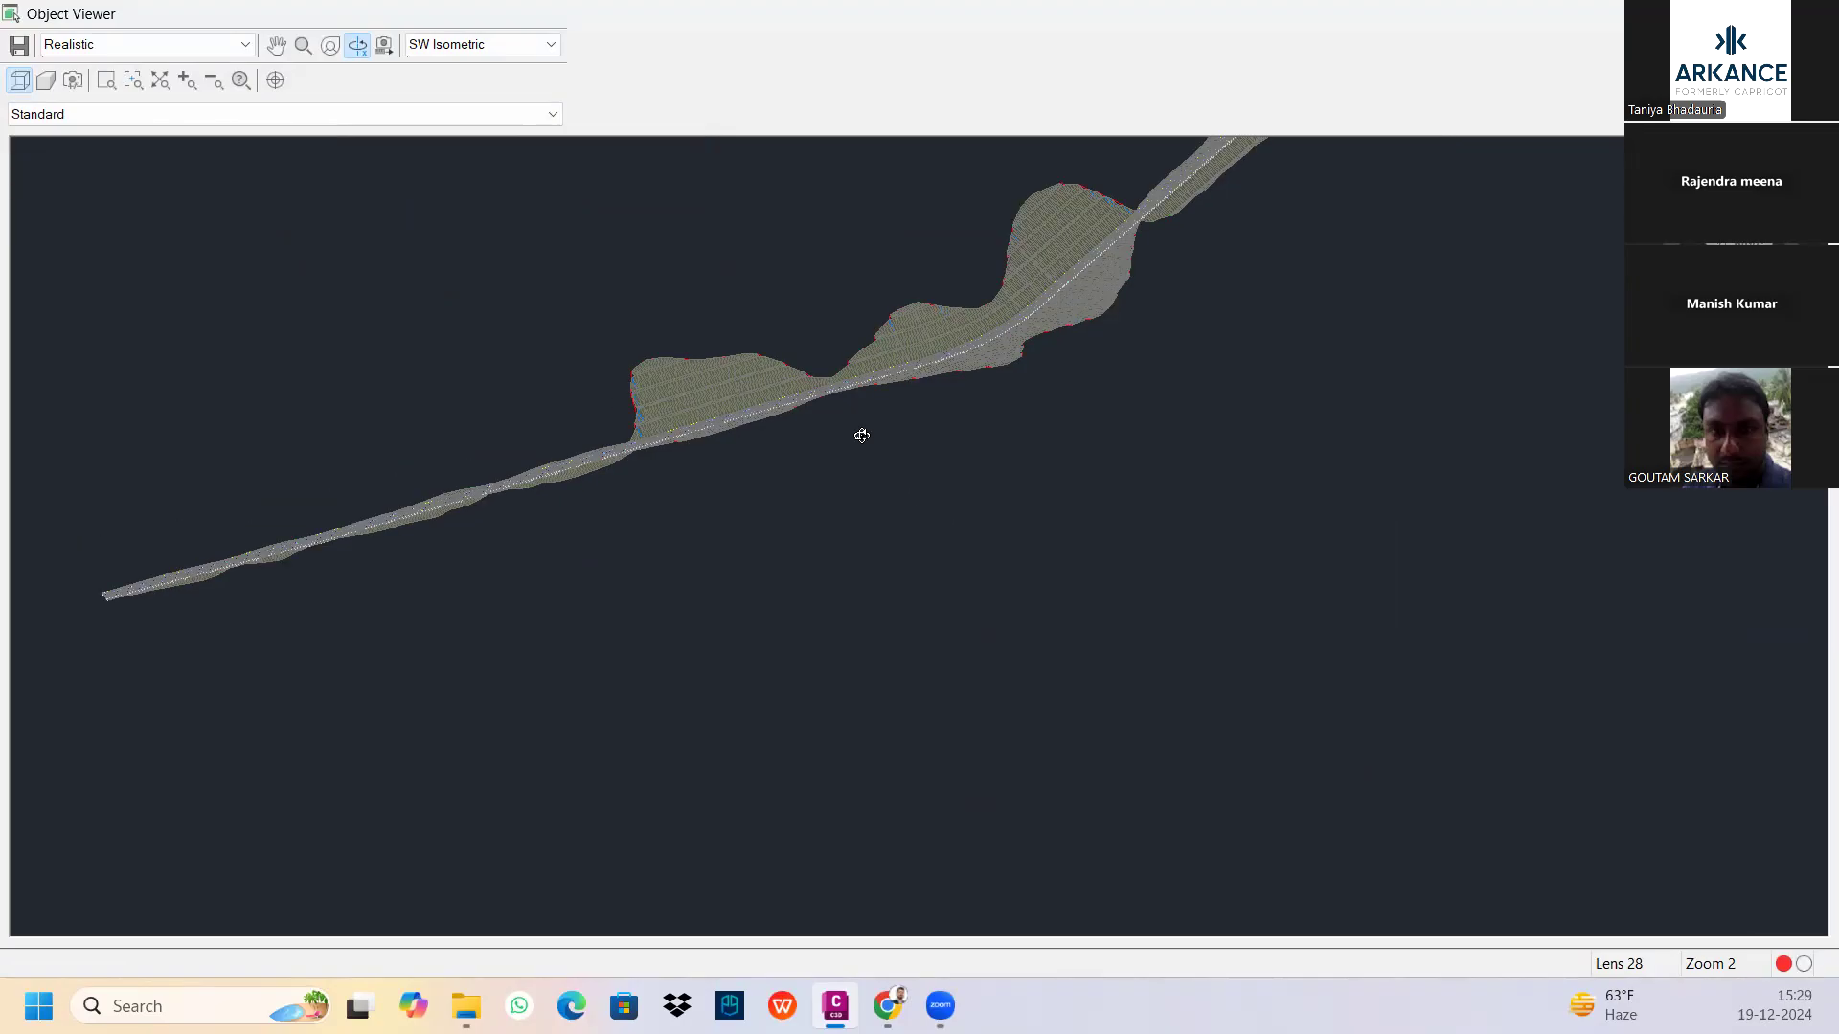
pyautogui.moveTo(861, 436); pyautogui.dragTo(862, 437)
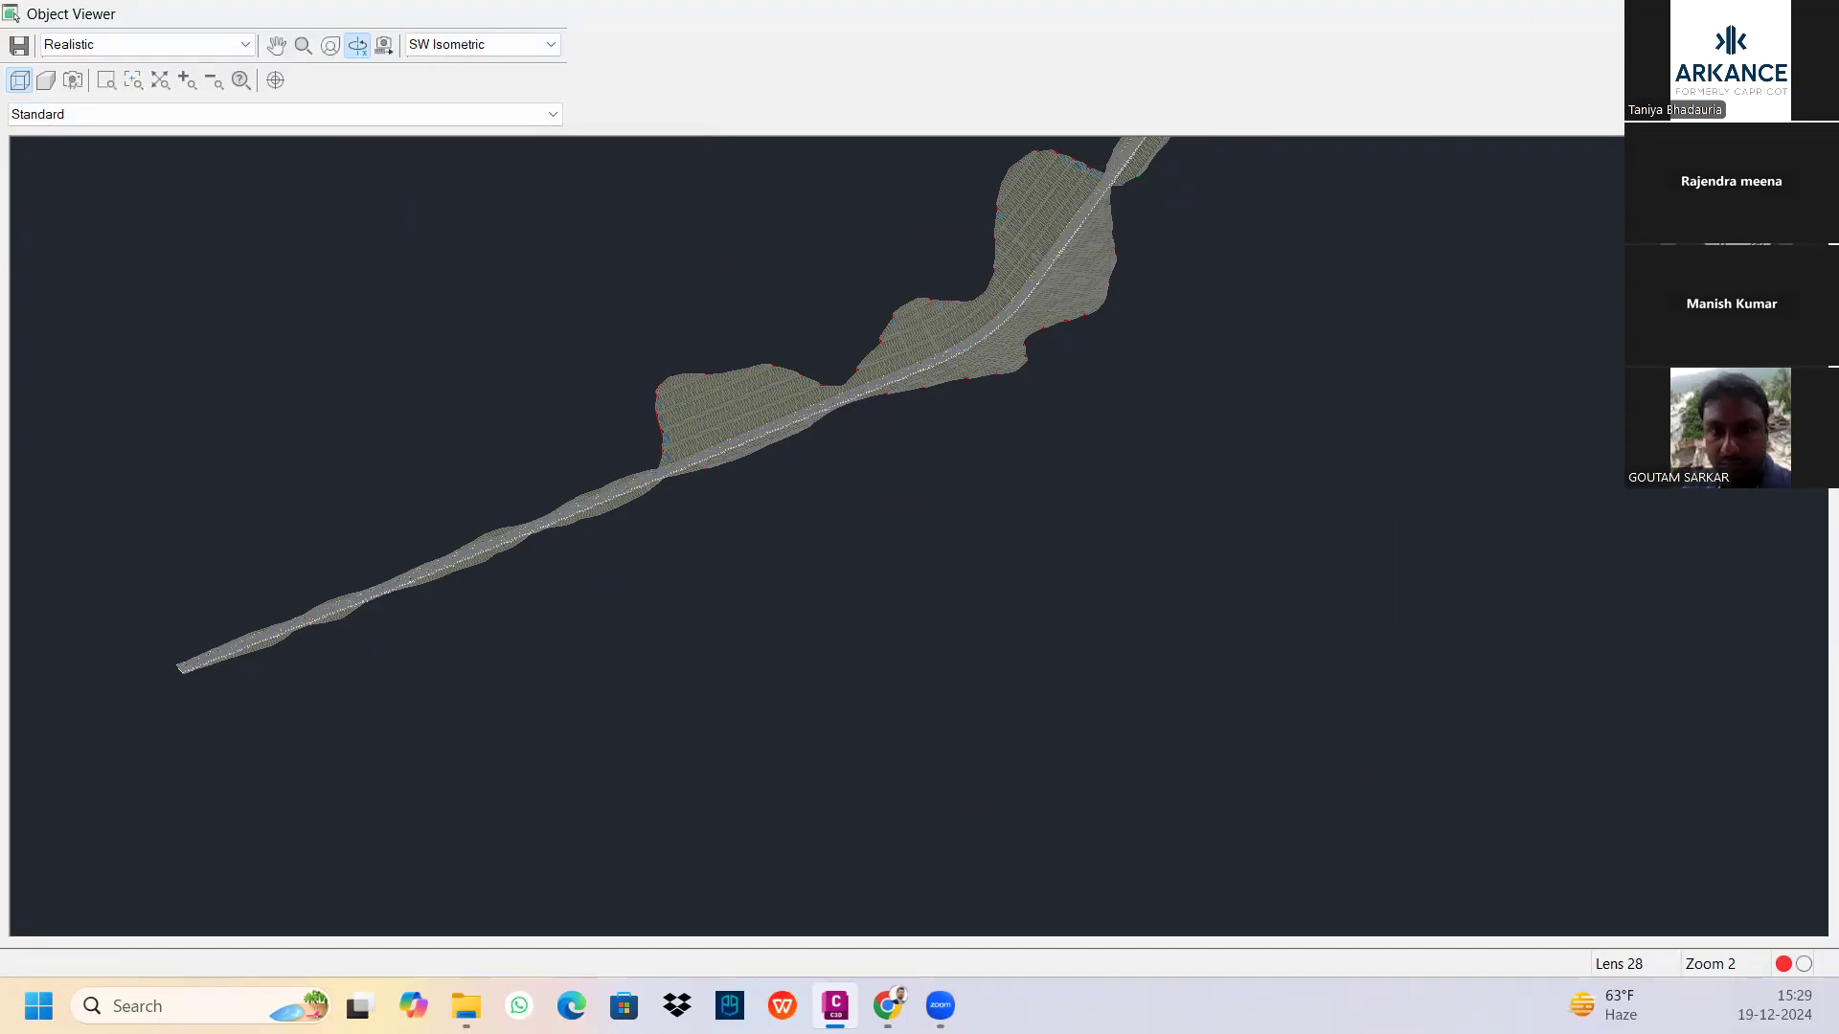
pyautogui.press('Escape')
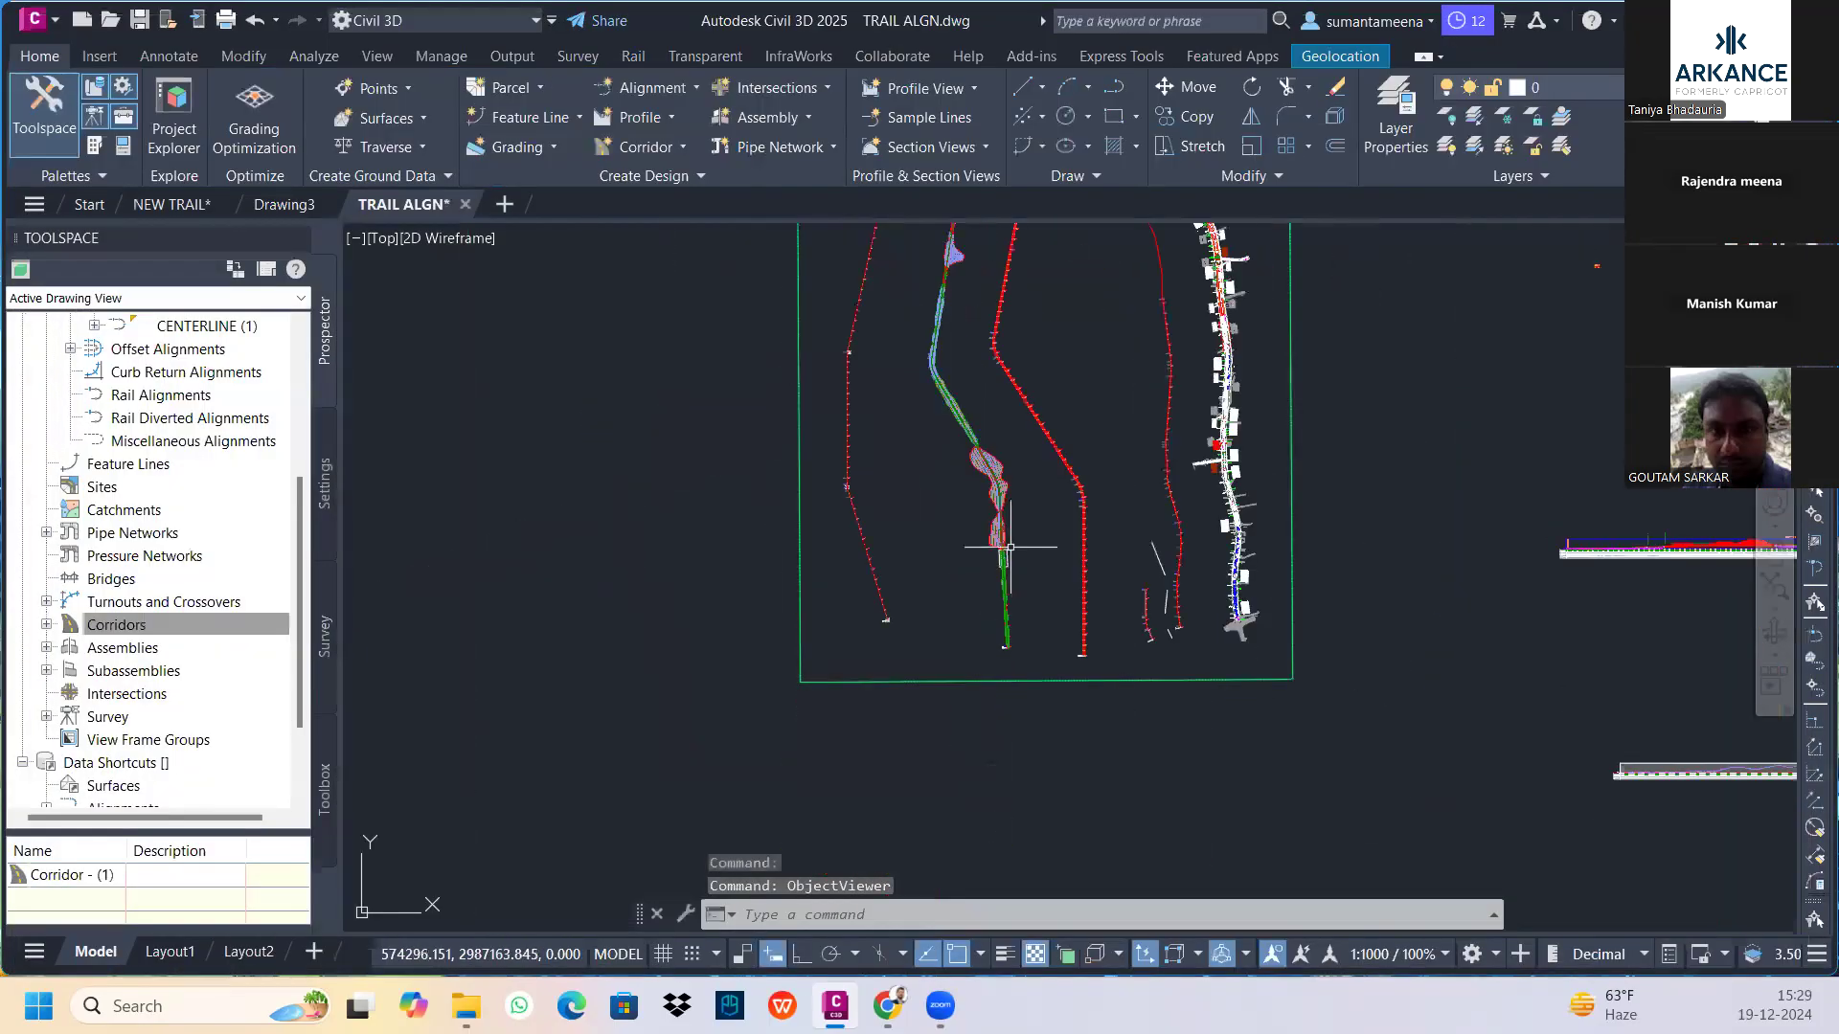
# Create a new corridor surface in the surface settings of Corridor - (1)'s properties
pyautogui.scroll(6, 923, 521)
pyautogui.scroll(6, 879, 501)
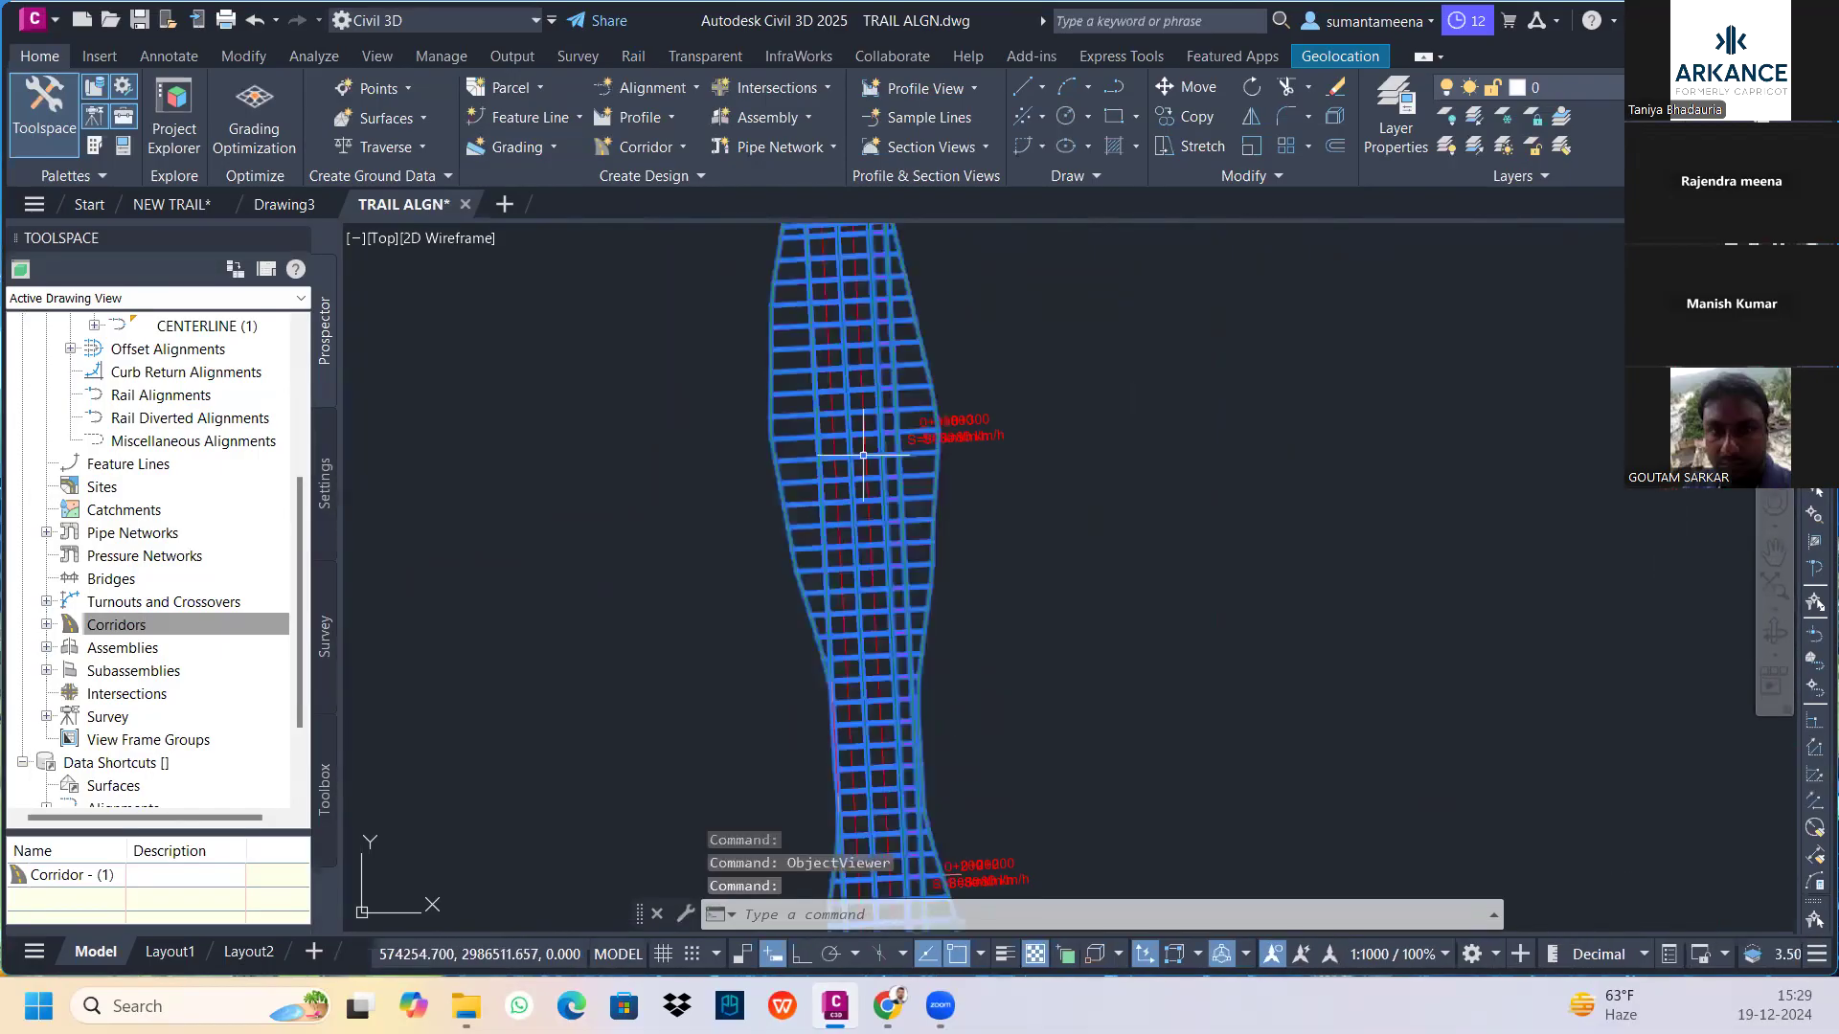
pyautogui.click(863, 456)
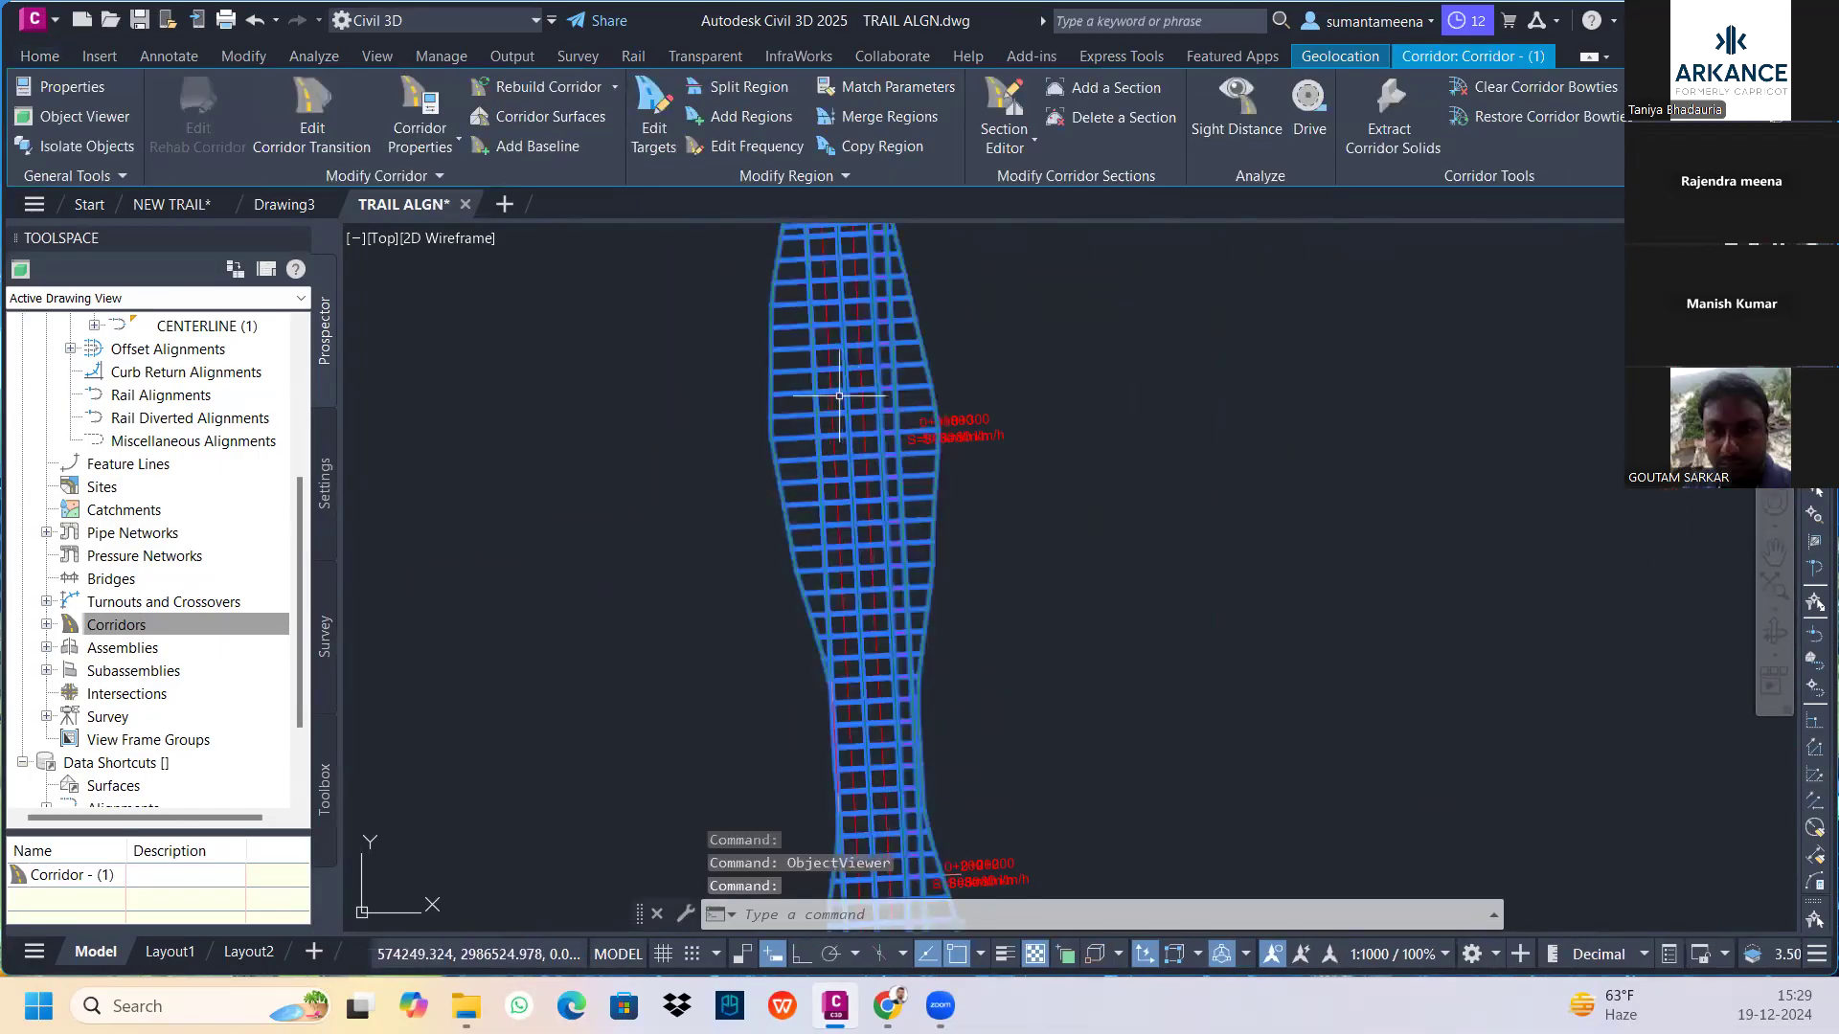
pyautogui.rightClick(839, 394)
pyautogui.click(934, 663)
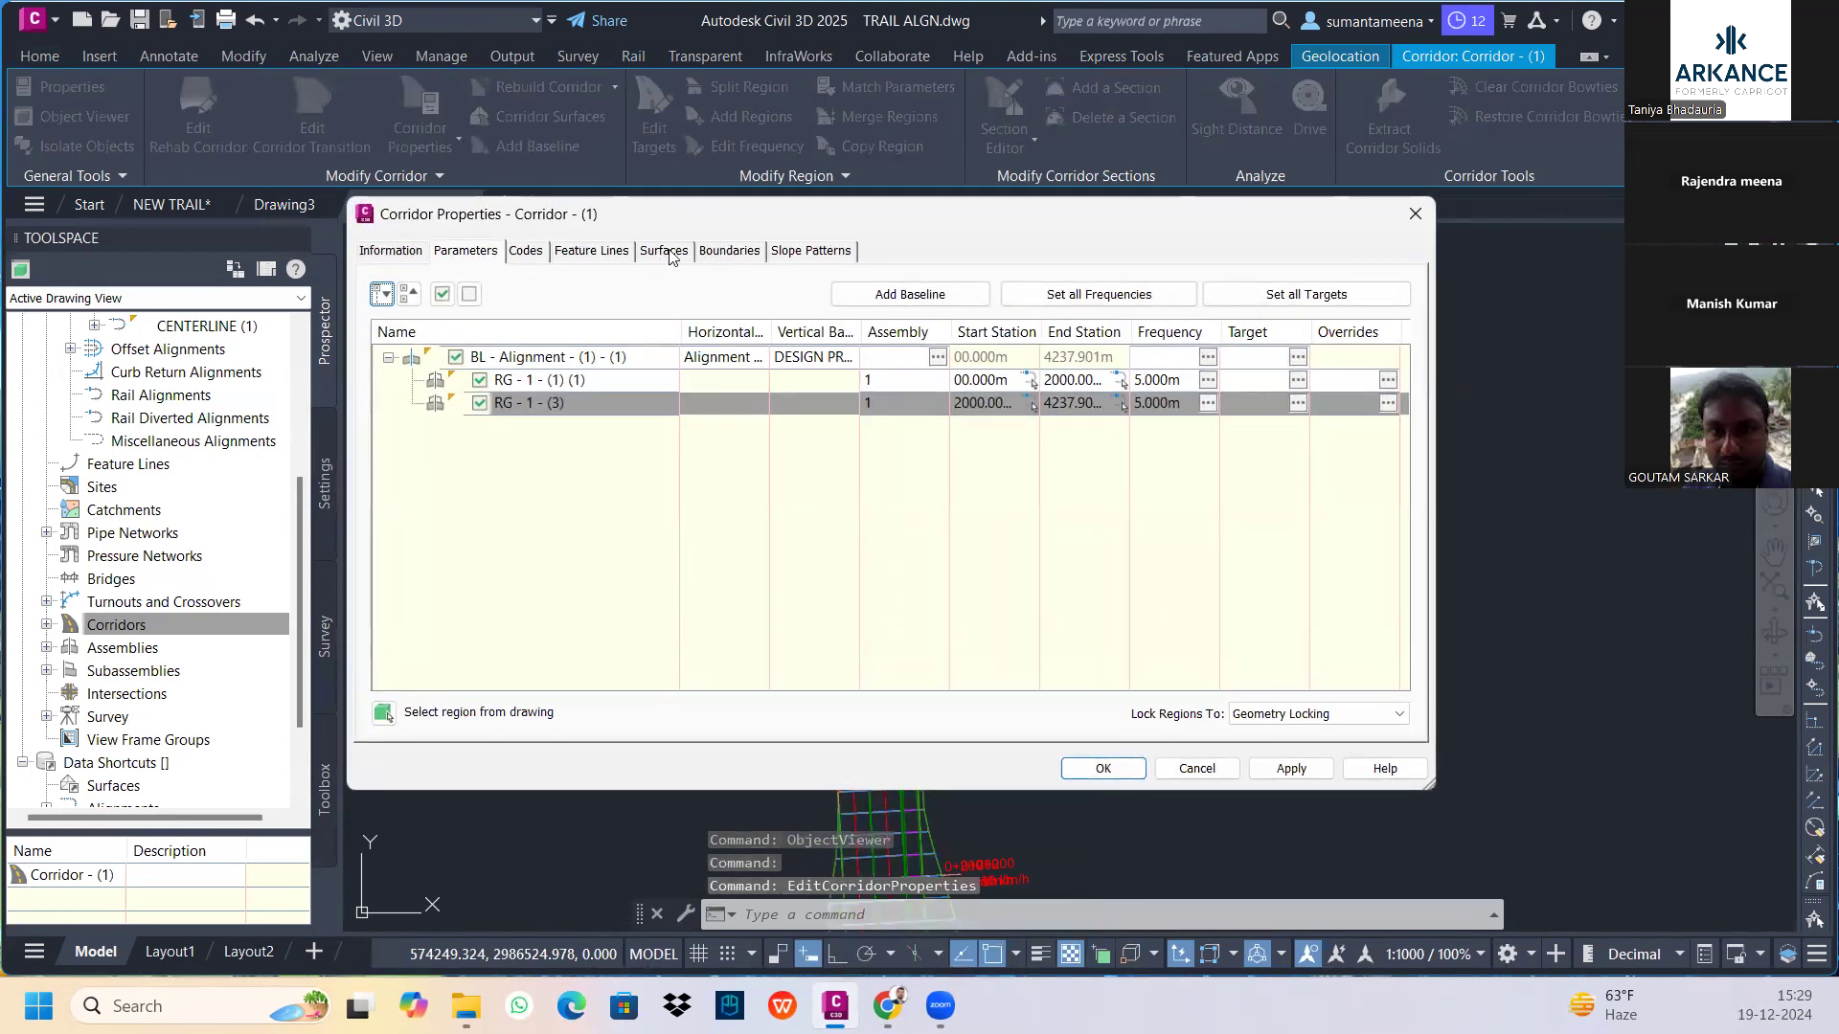
pyautogui.click(665, 251)
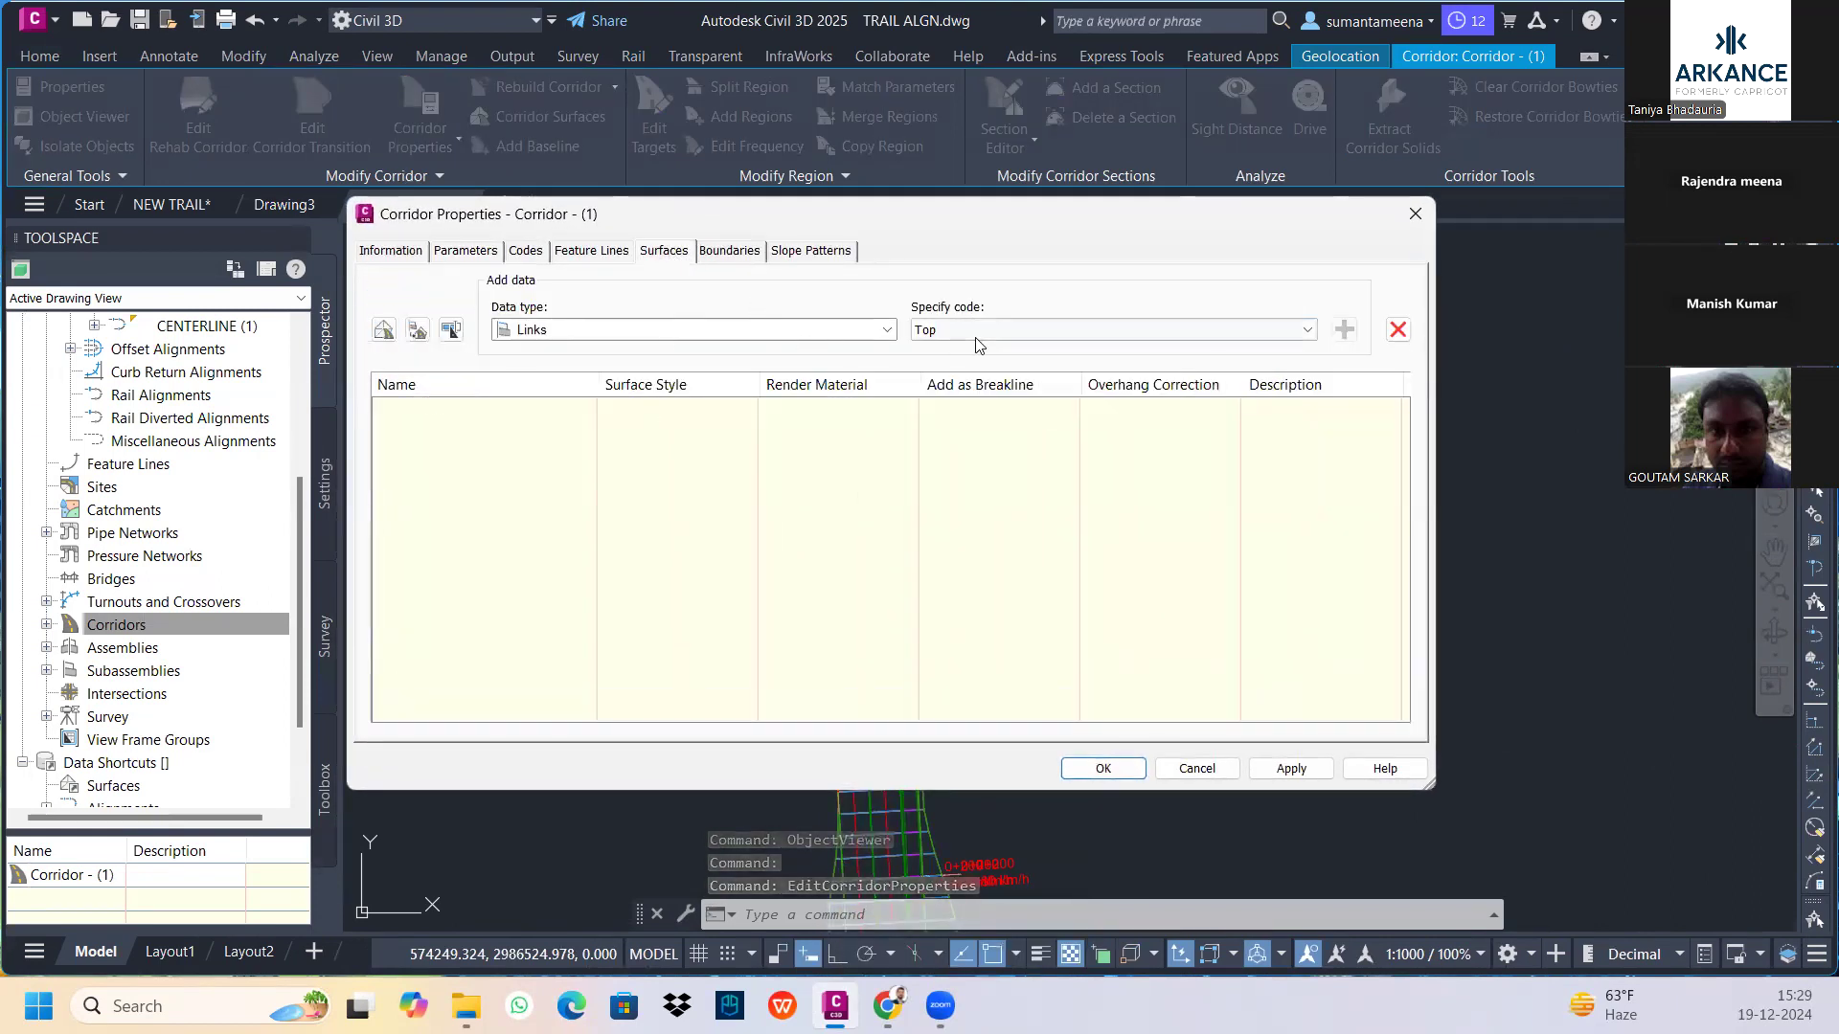
pyautogui.click(383, 335)
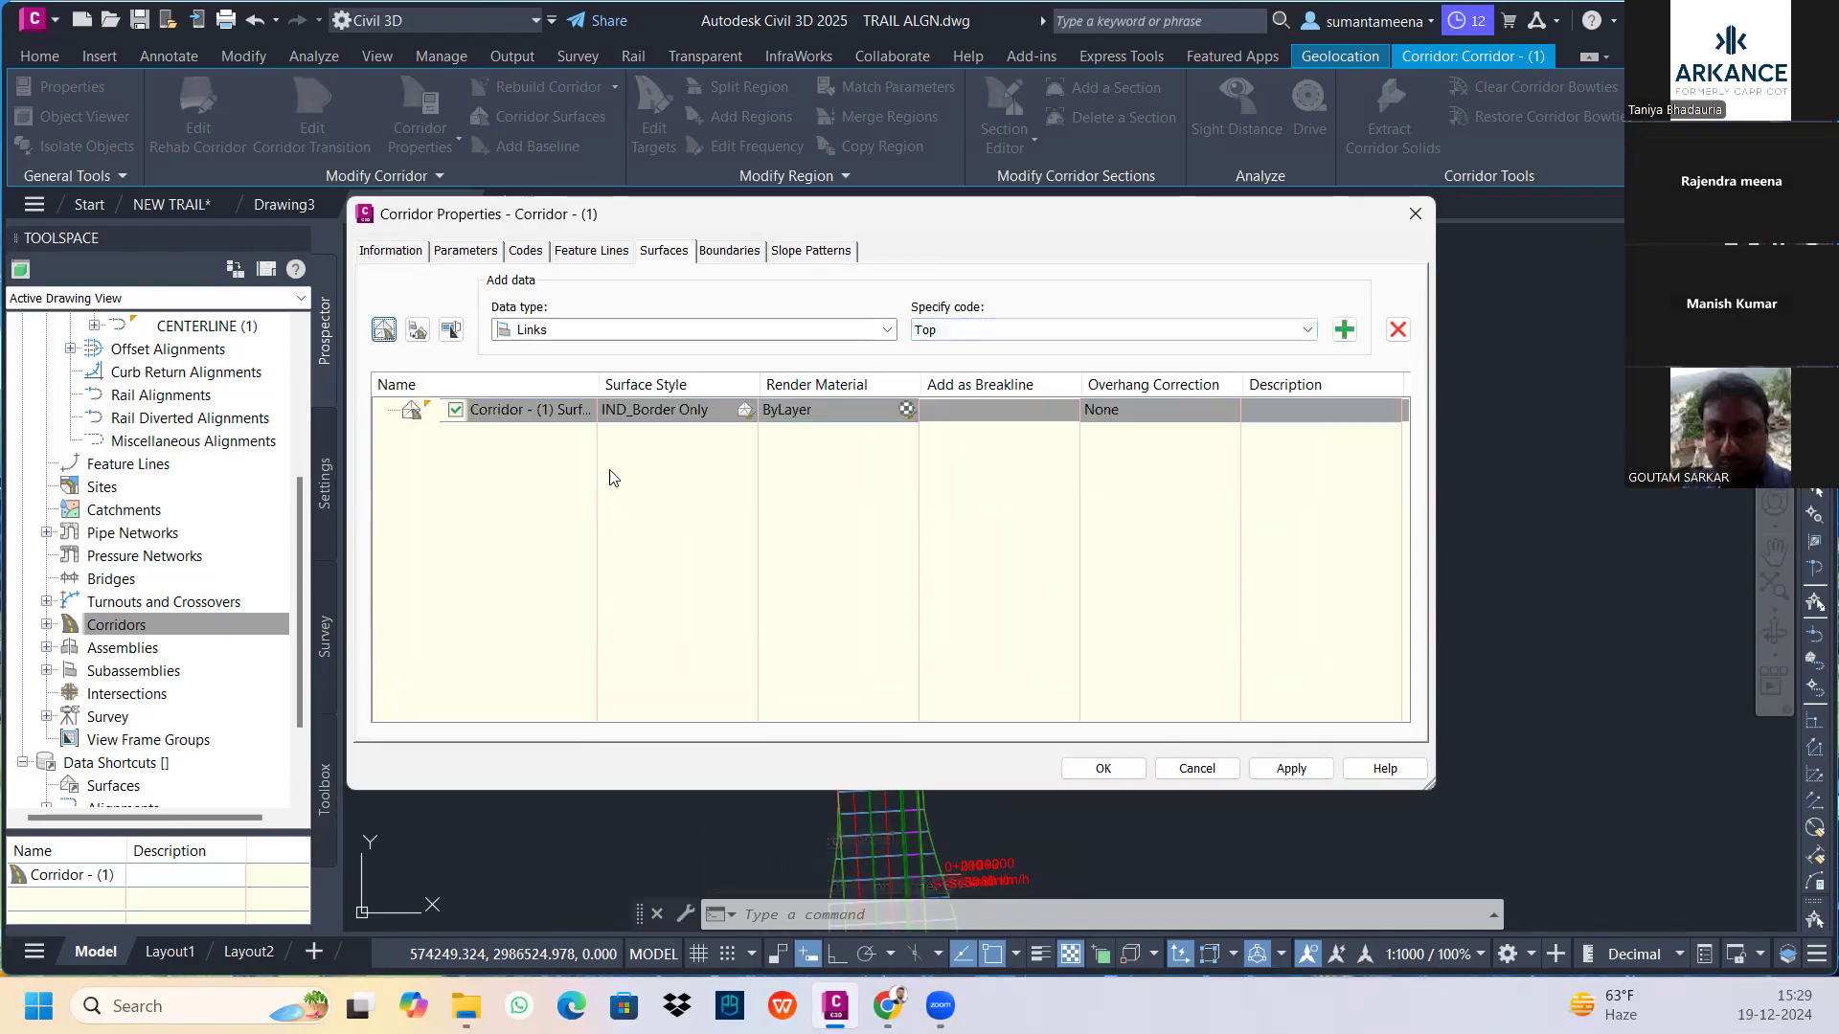
# Rename the new corridor surface to CORRIDOR DATUM and set its overhang correction to Bottom Links
pyautogui.click(590, 411)
pyautogui.click(590, 412)
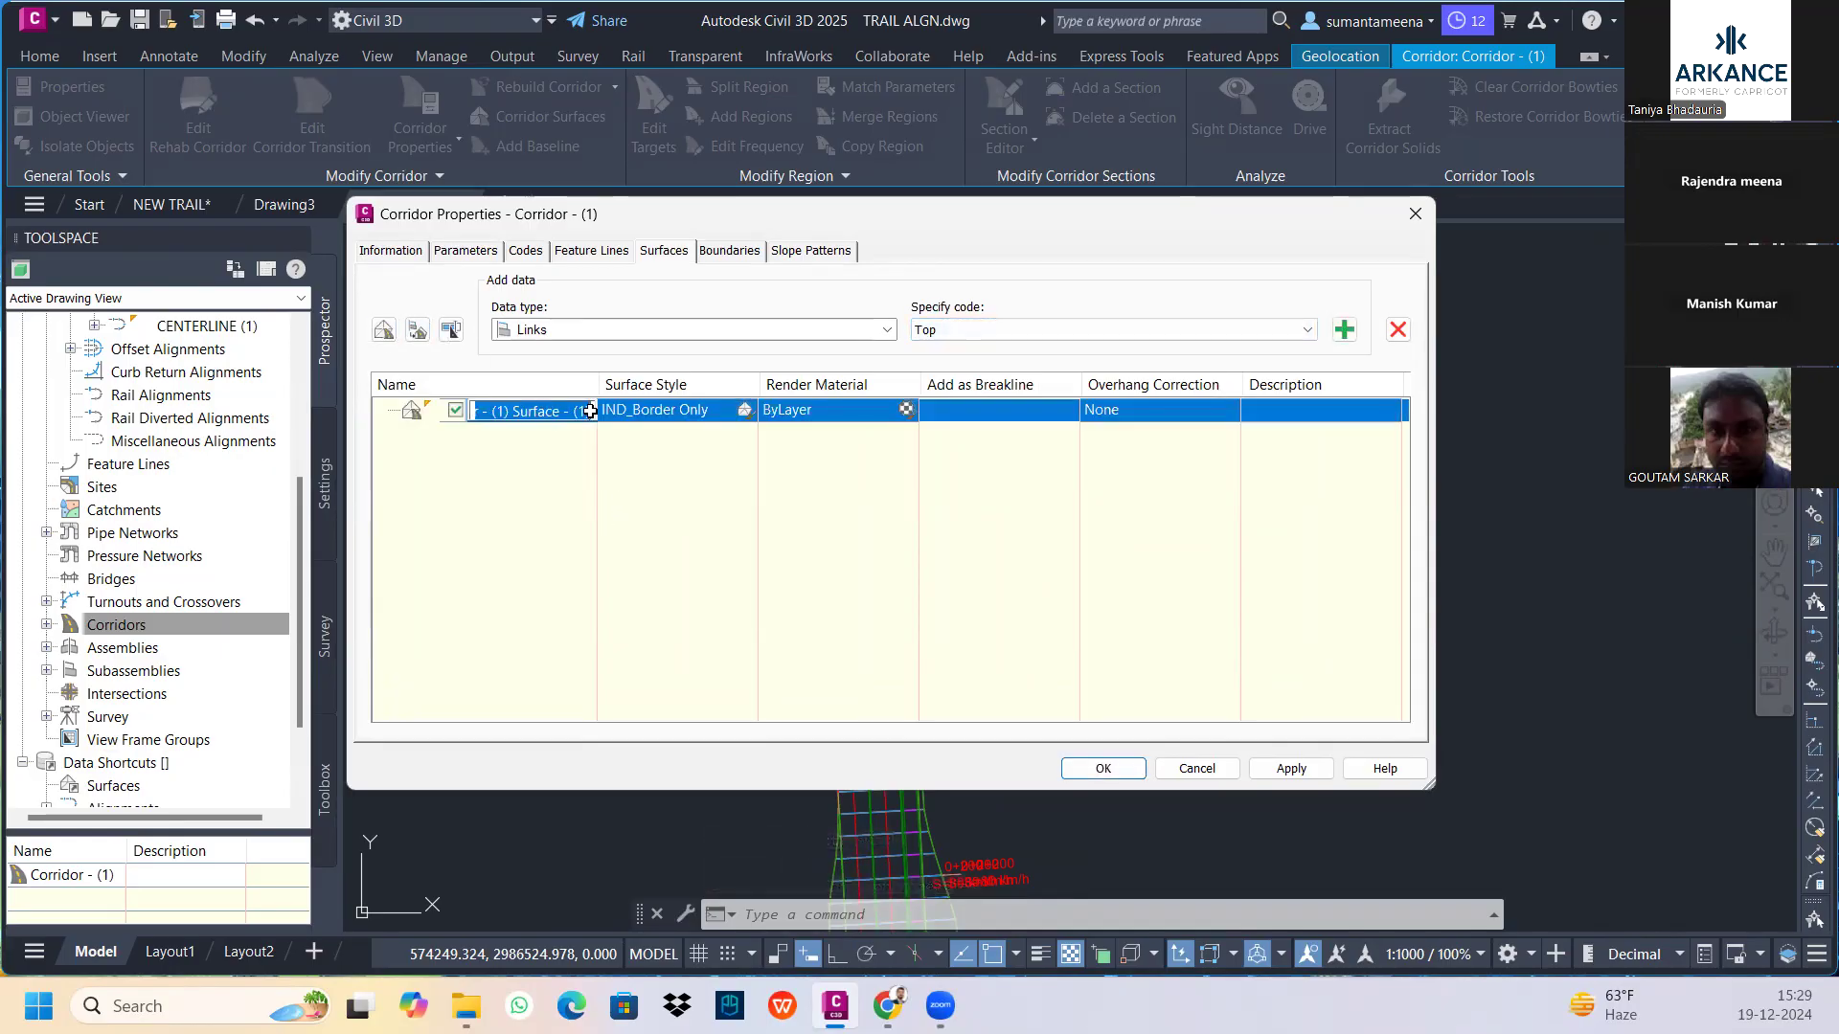
pyautogui.write('CORRIDOR DATUM')
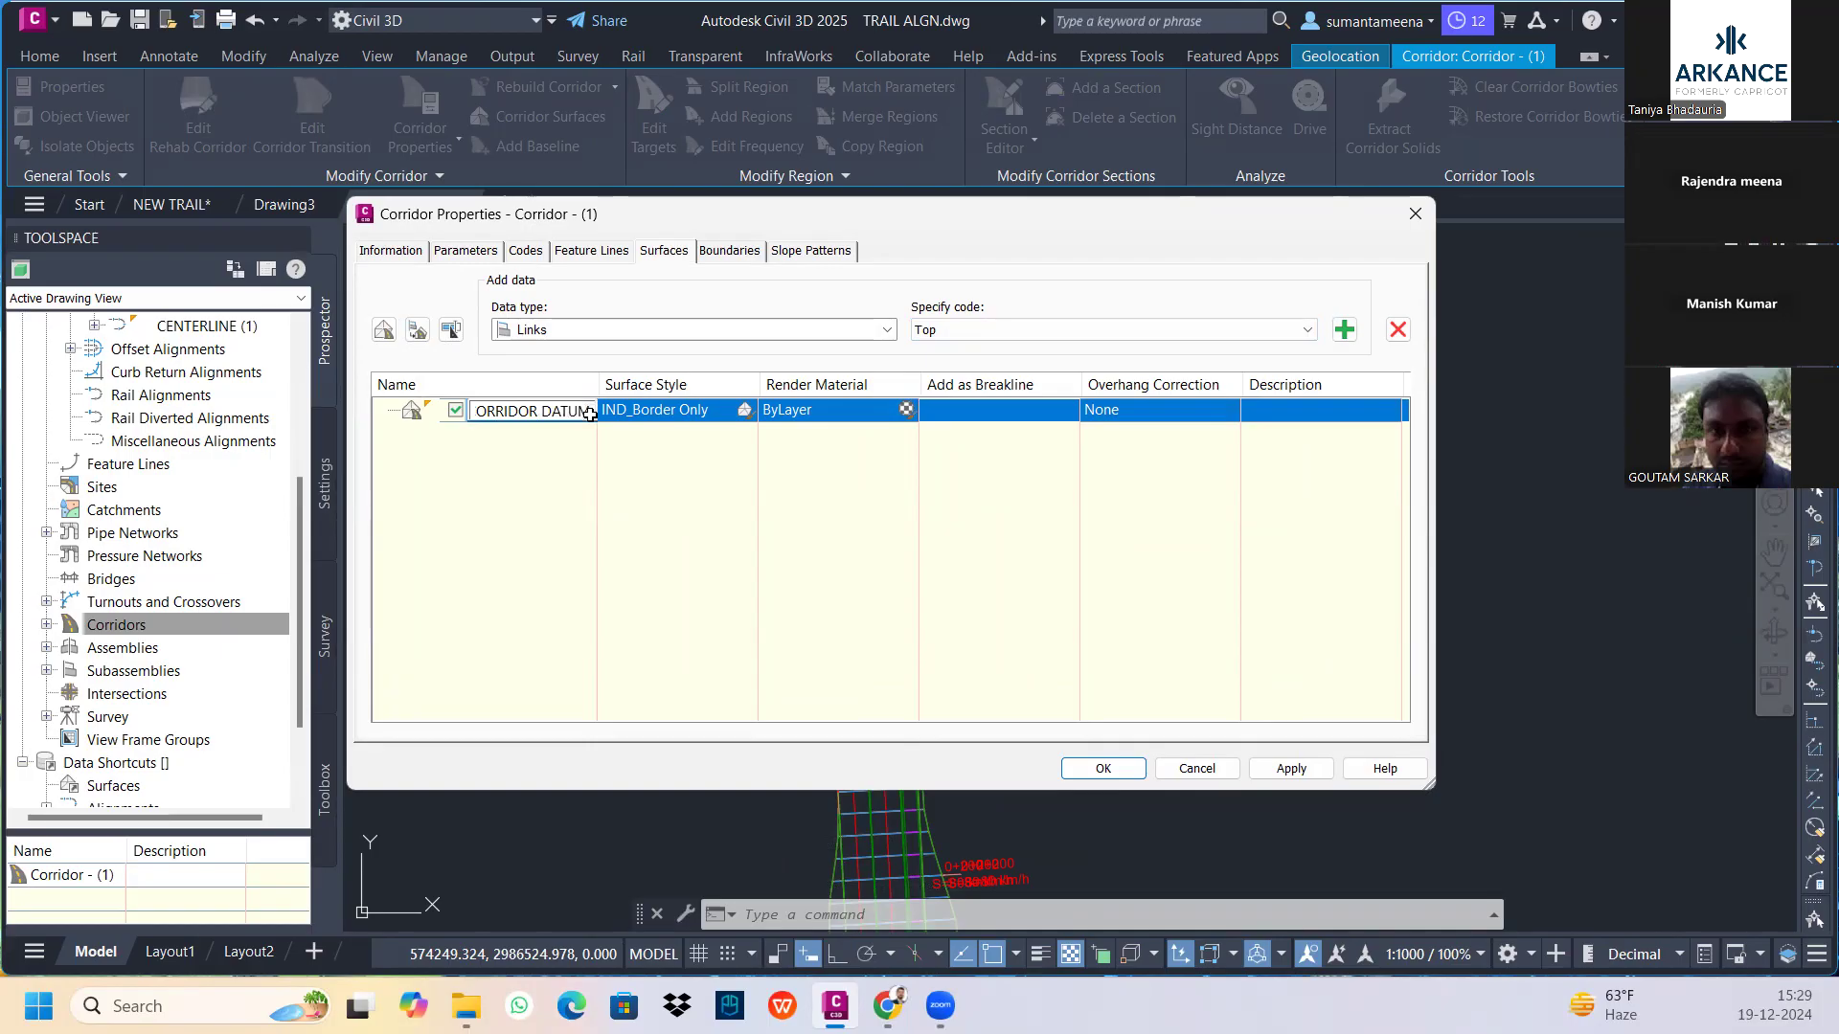
pyautogui.click(573, 526)
pyautogui.click(1173, 411)
pyautogui.click(1149, 466)
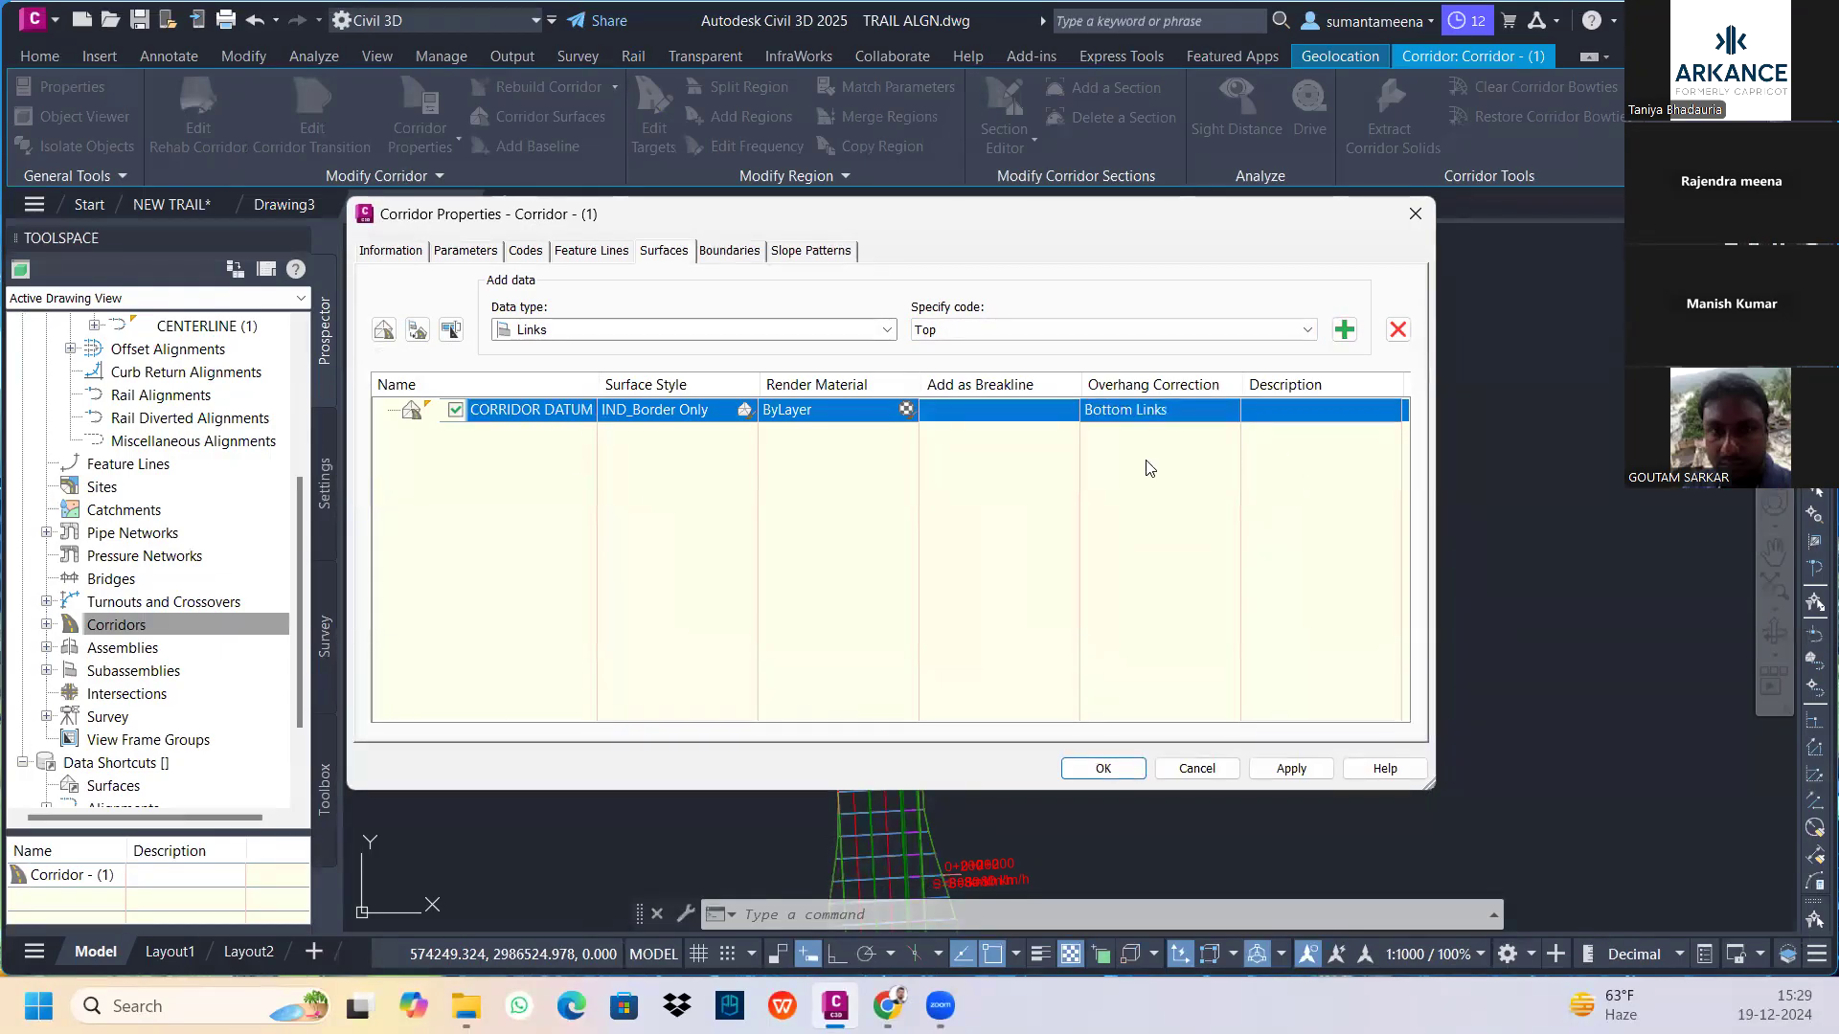
# Add the link codes Datum, Daylight_Fill and Daylight_Cut to the CORRIDOR DATUM surface
pyautogui.click(1165, 326)
pyautogui.click(1018, 442)
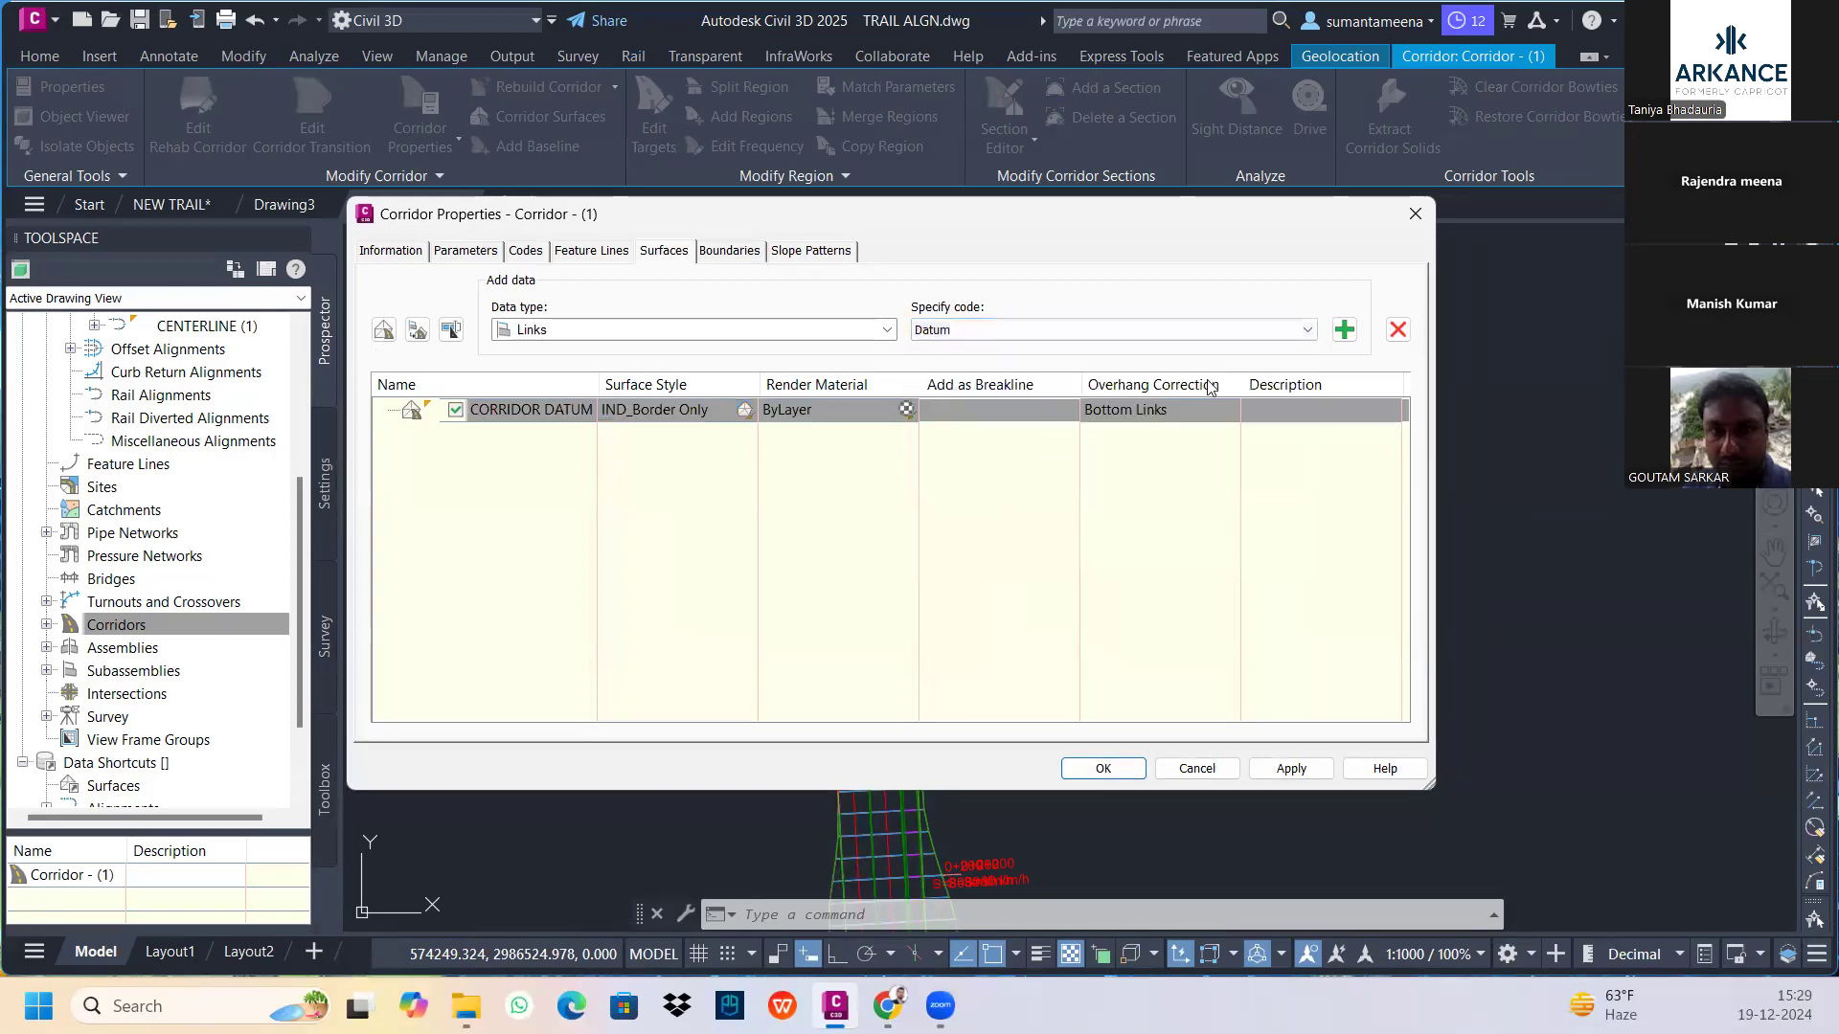
pyautogui.click(1343, 330)
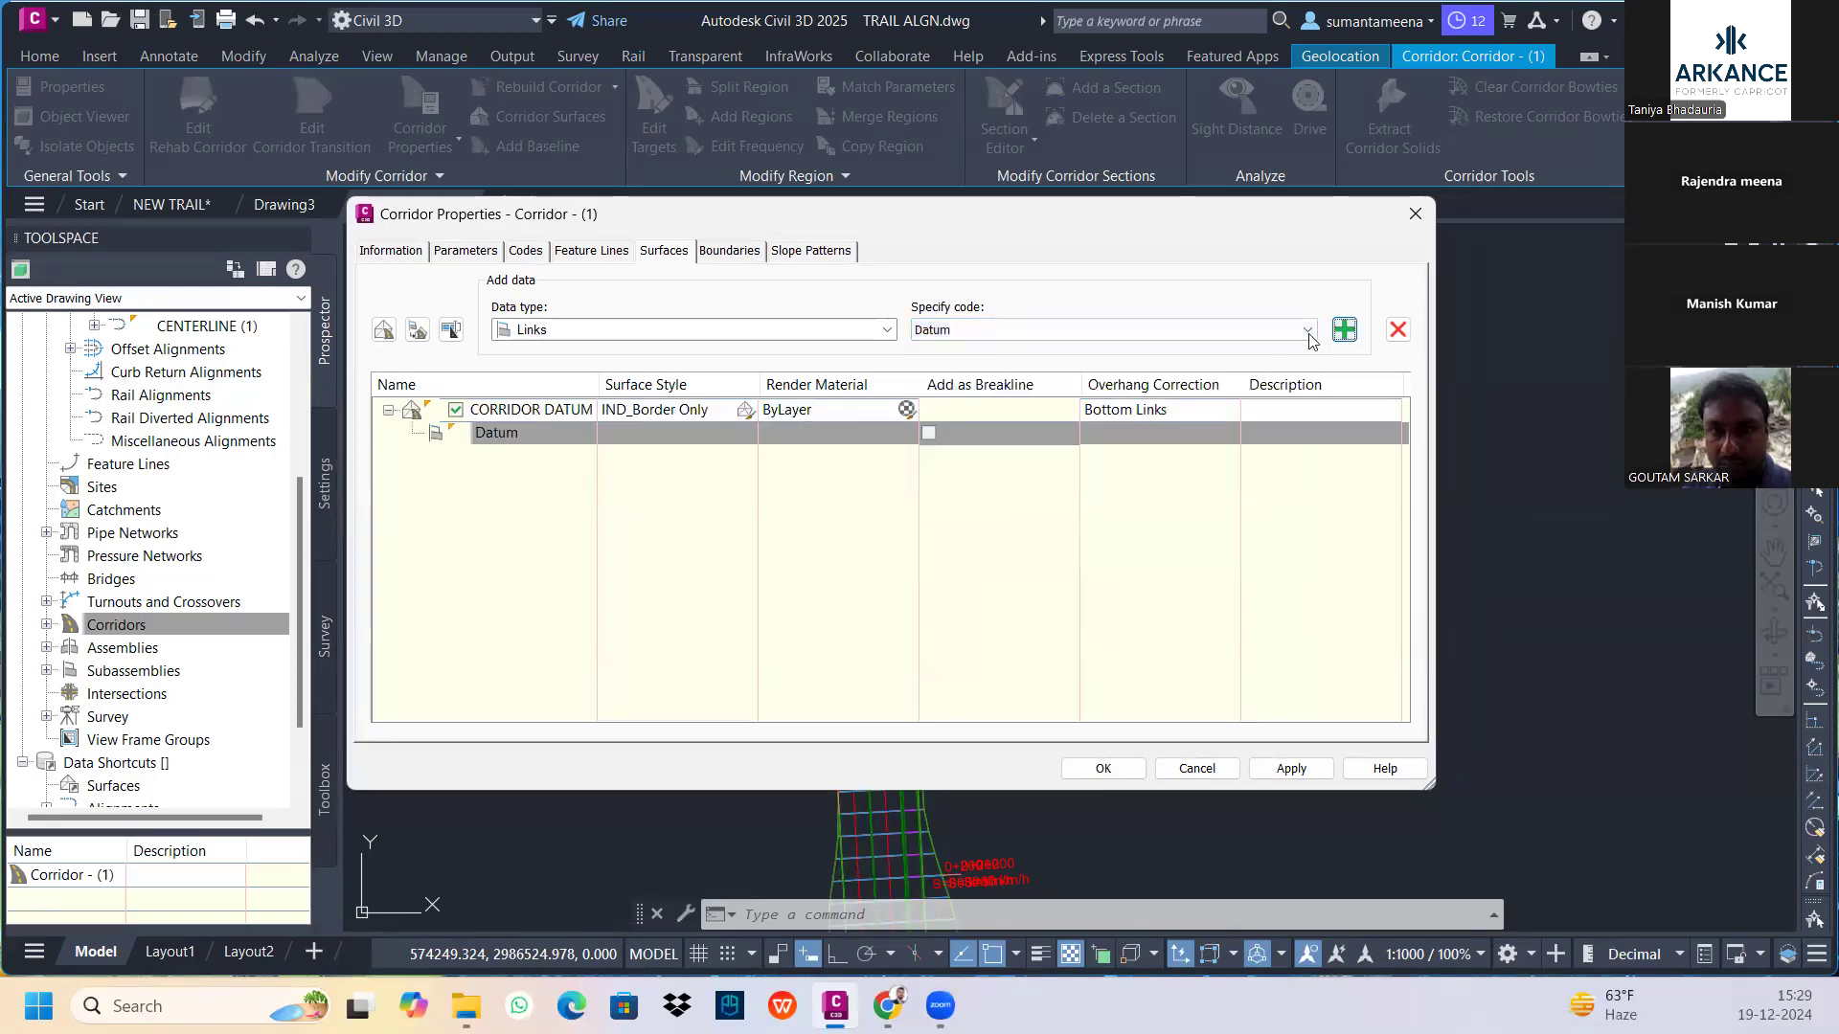
pyautogui.click(1059, 332)
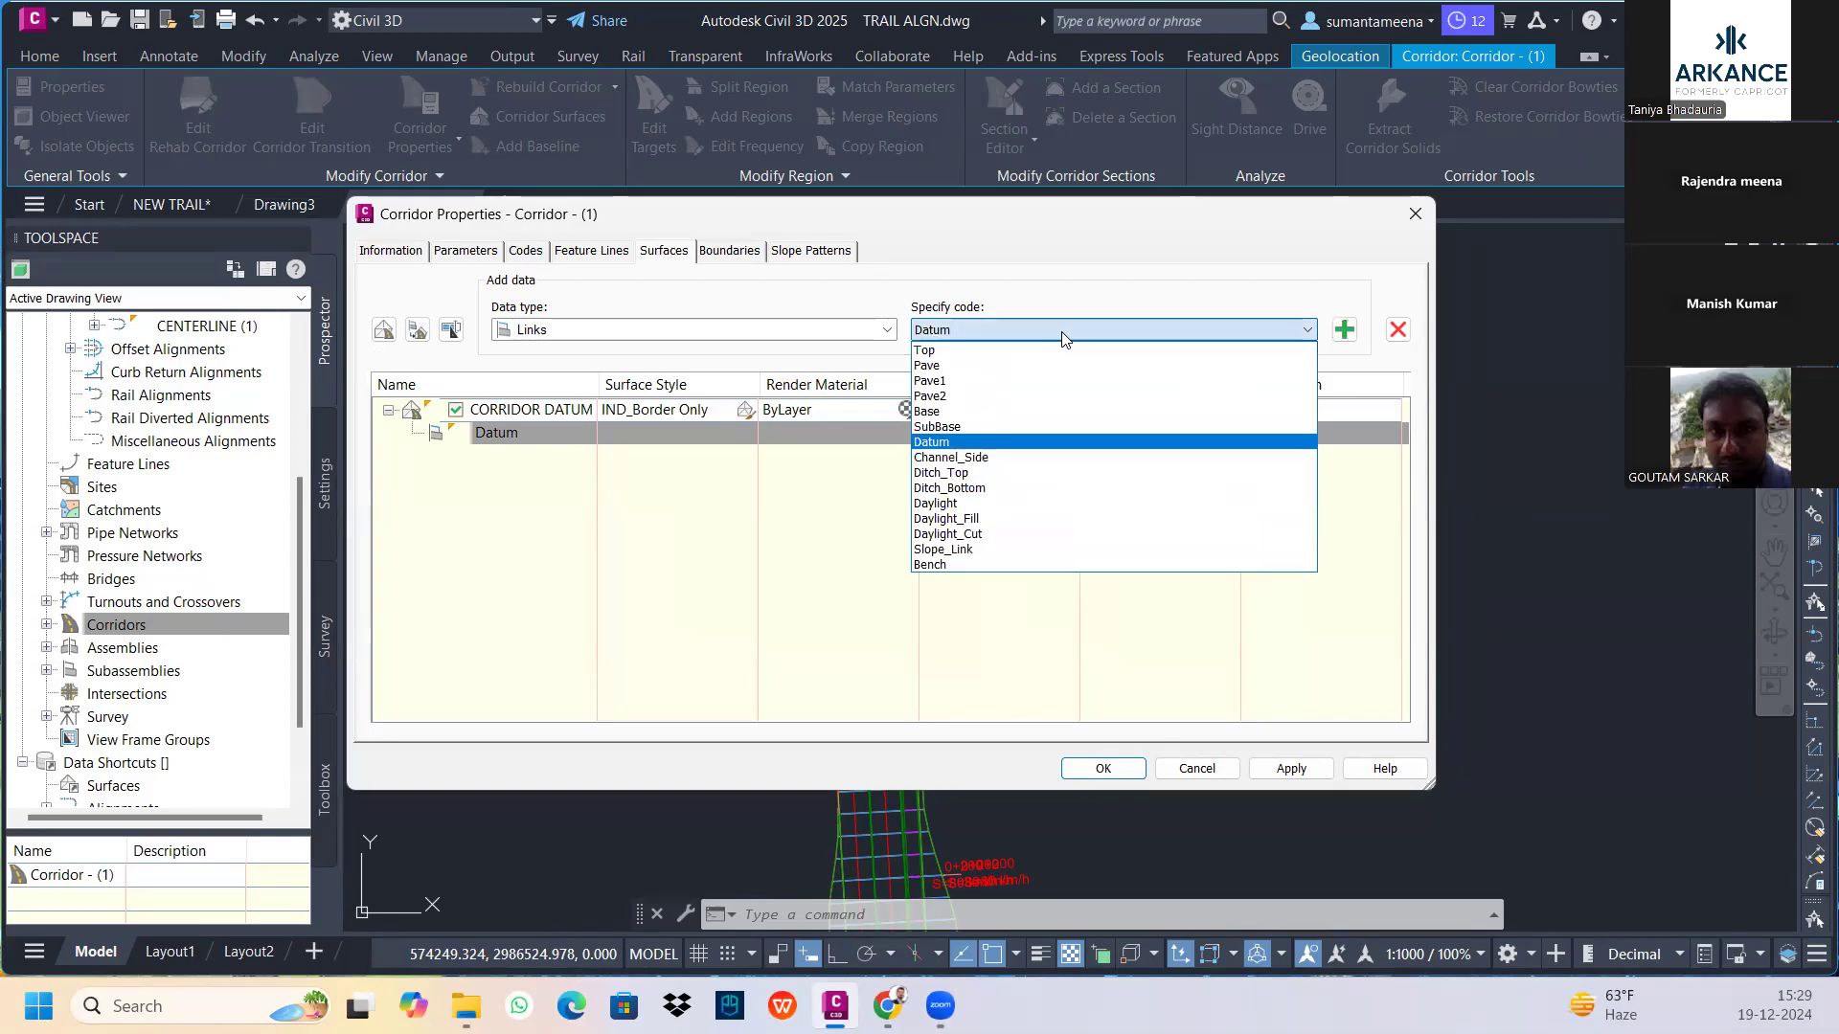
pyautogui.click(977, 519)
pyautogui.click(1345, 329)
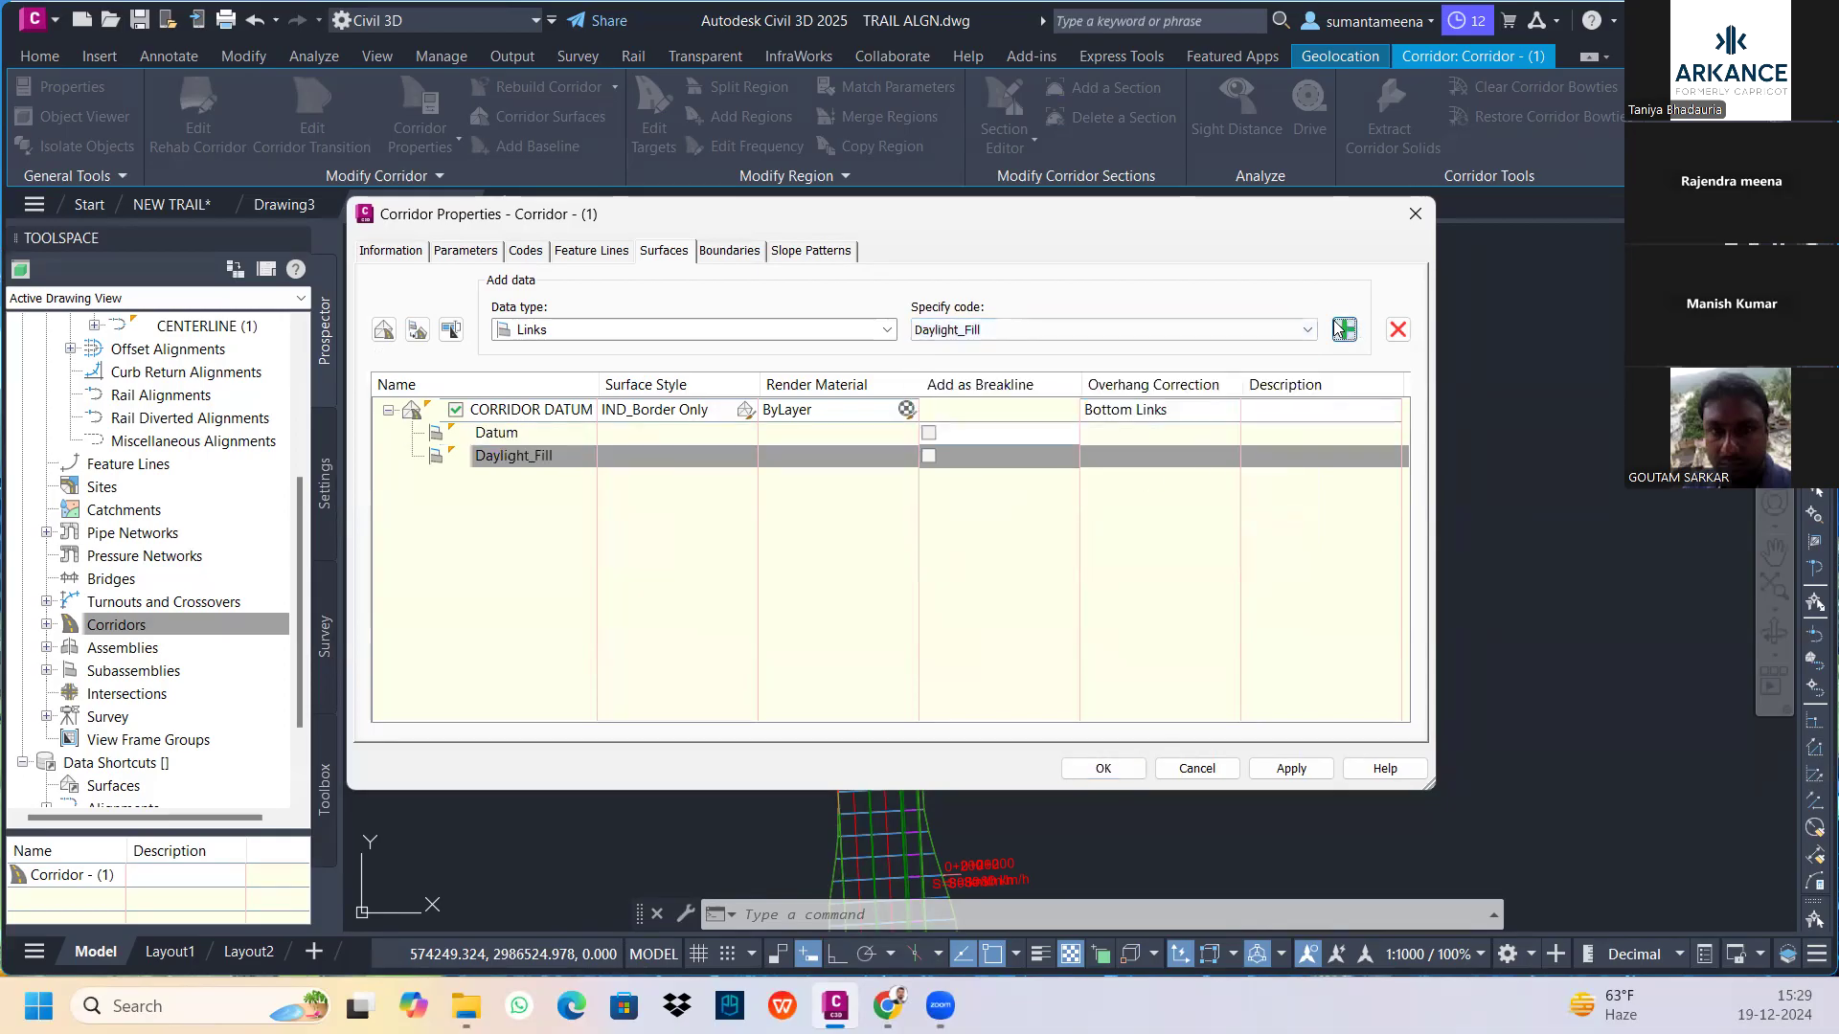
pyautogui.click(1304, 329)
pyautogui.click(1029, 533)
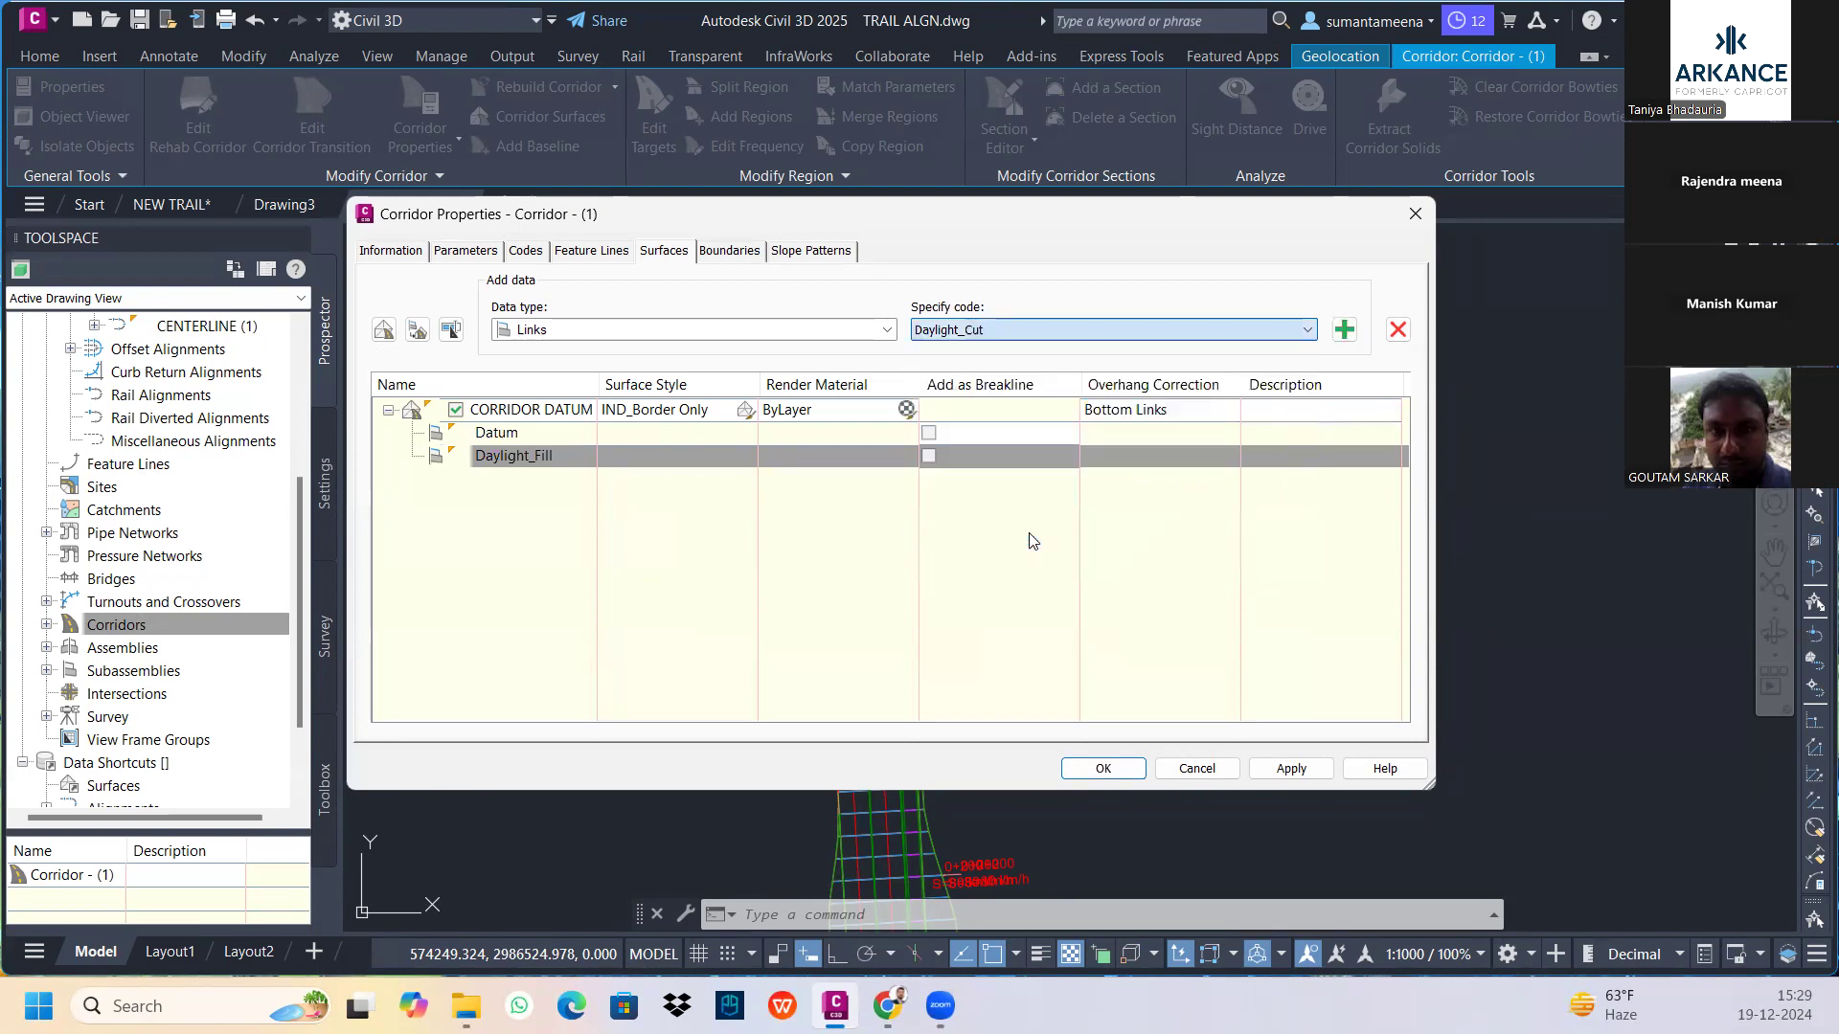
pyautogui.click(1345, 329)
# Enable adding as breaklines for all three link codes of the CORRIDOR DATUM surface
pyautogui.click(928, 432)
pyautogui.click(928, 455)
pyautogui.click(928, 478)
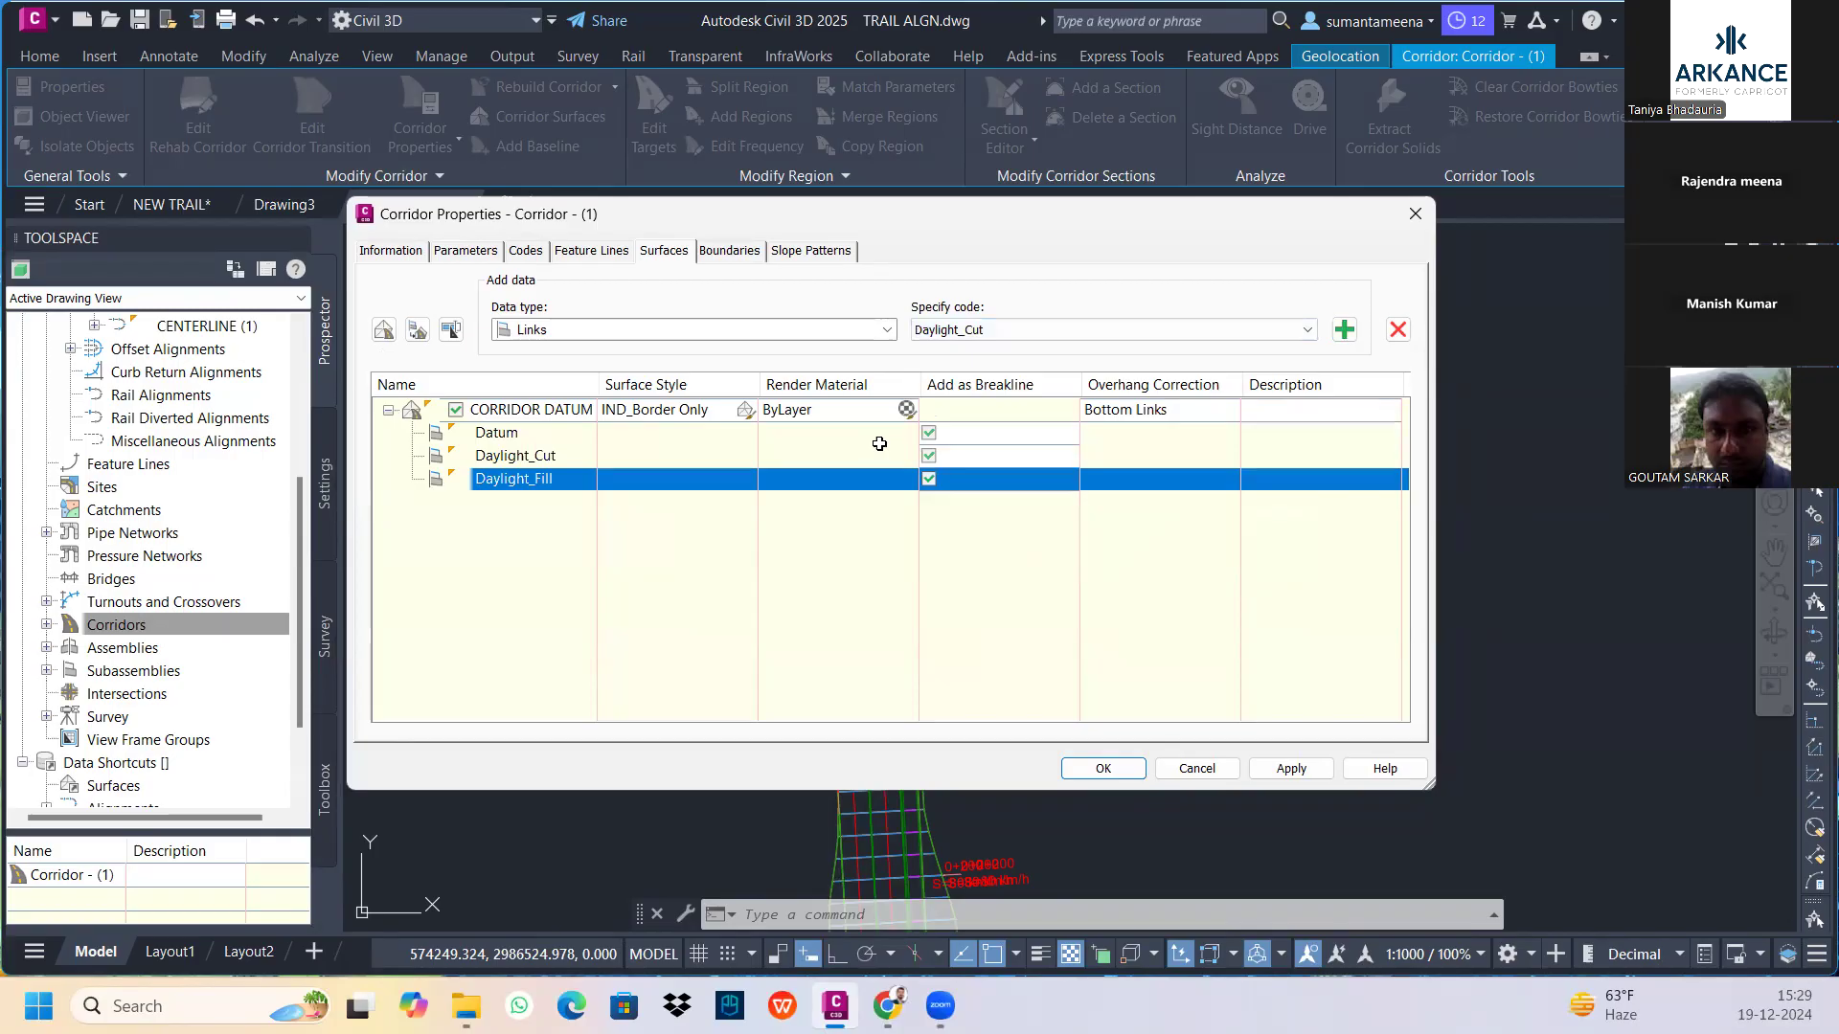
# Set the corridor extents as CORRIDOR DATUM's outer boundary, and apply the properties with a corridor rebuild
pyautogui.click(730, 251)
pyautogui.click(506, 326)
pyautogui.rightClick(508, 326)
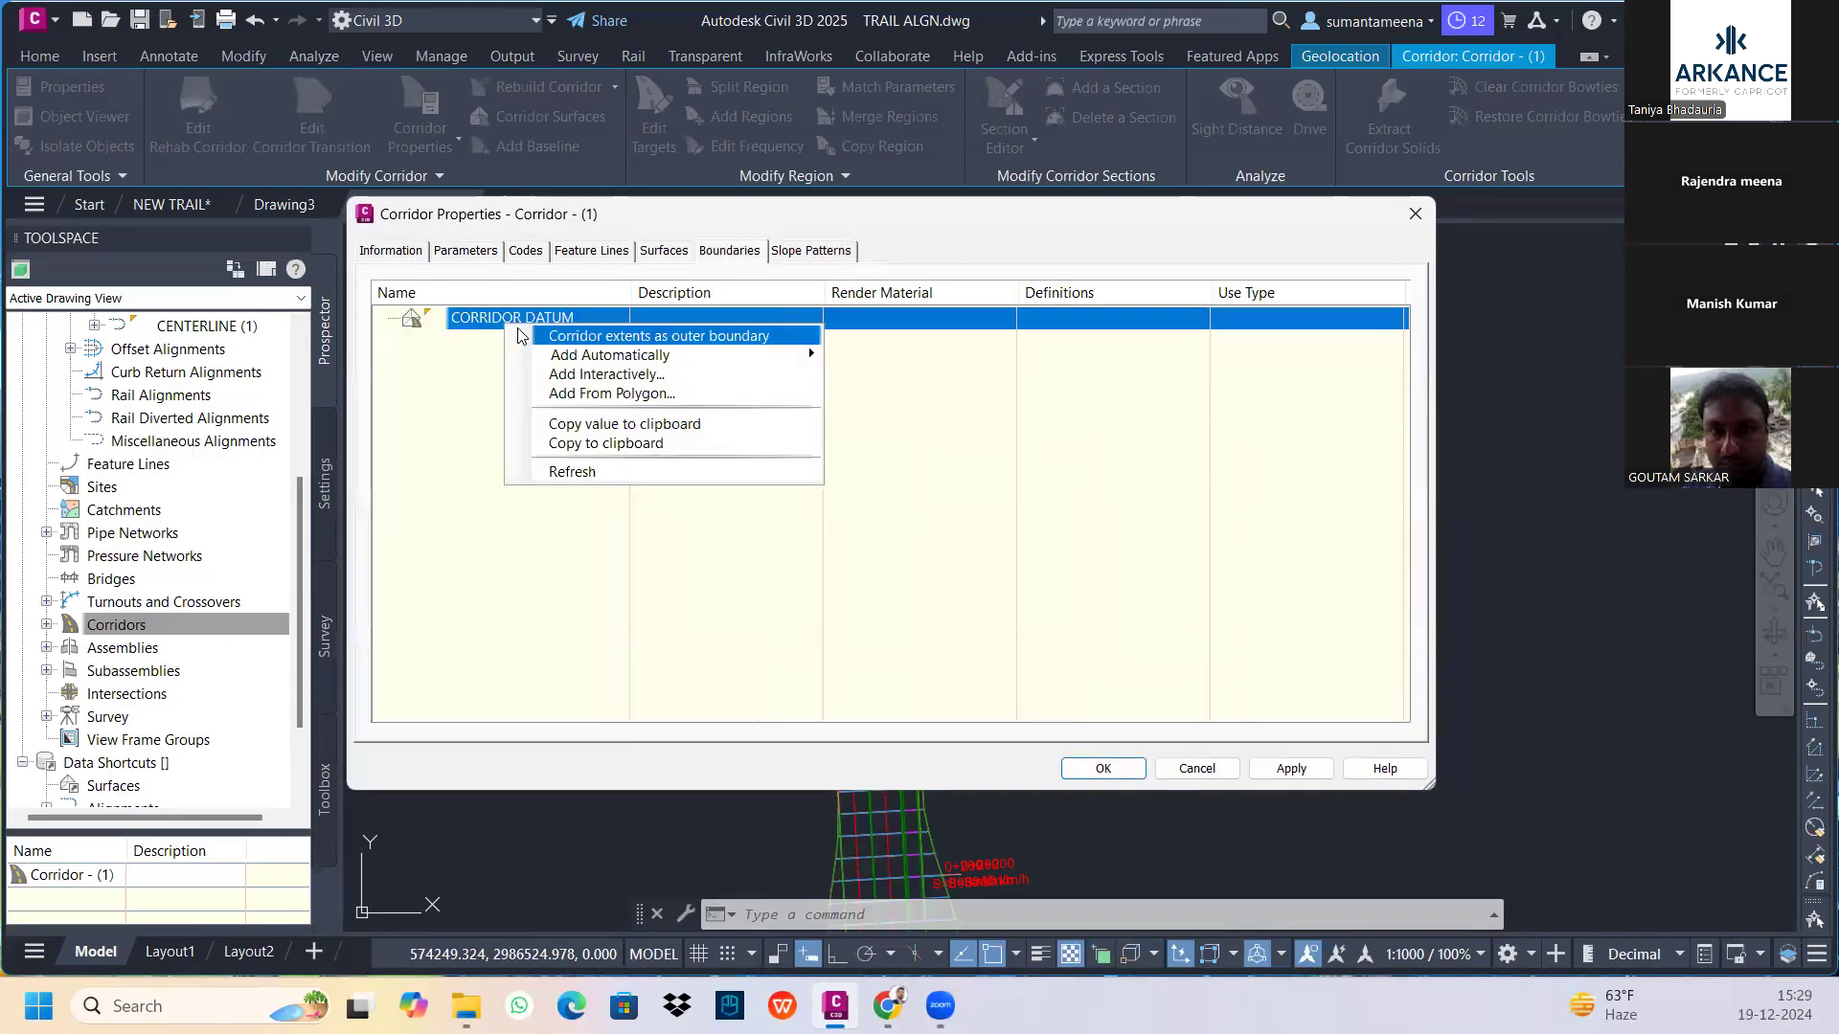
pyautogui.click(652, 337)
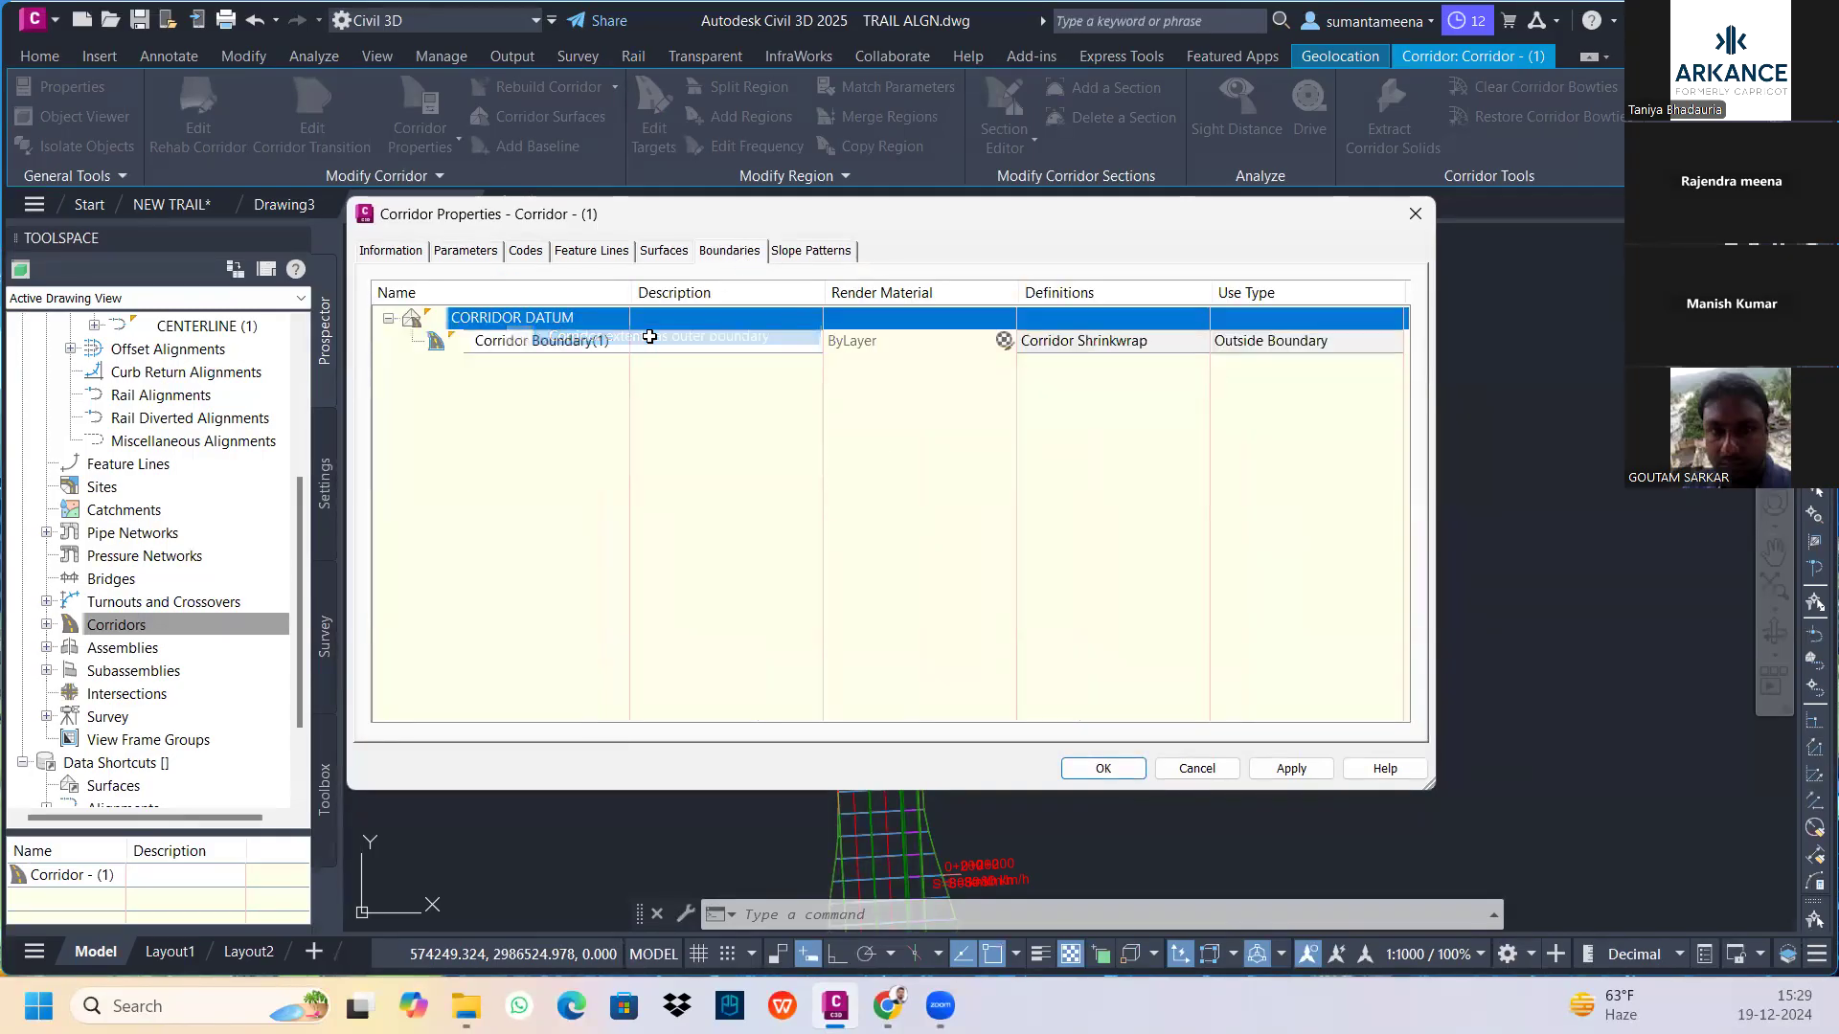
pyautogui.click(1289, 770)
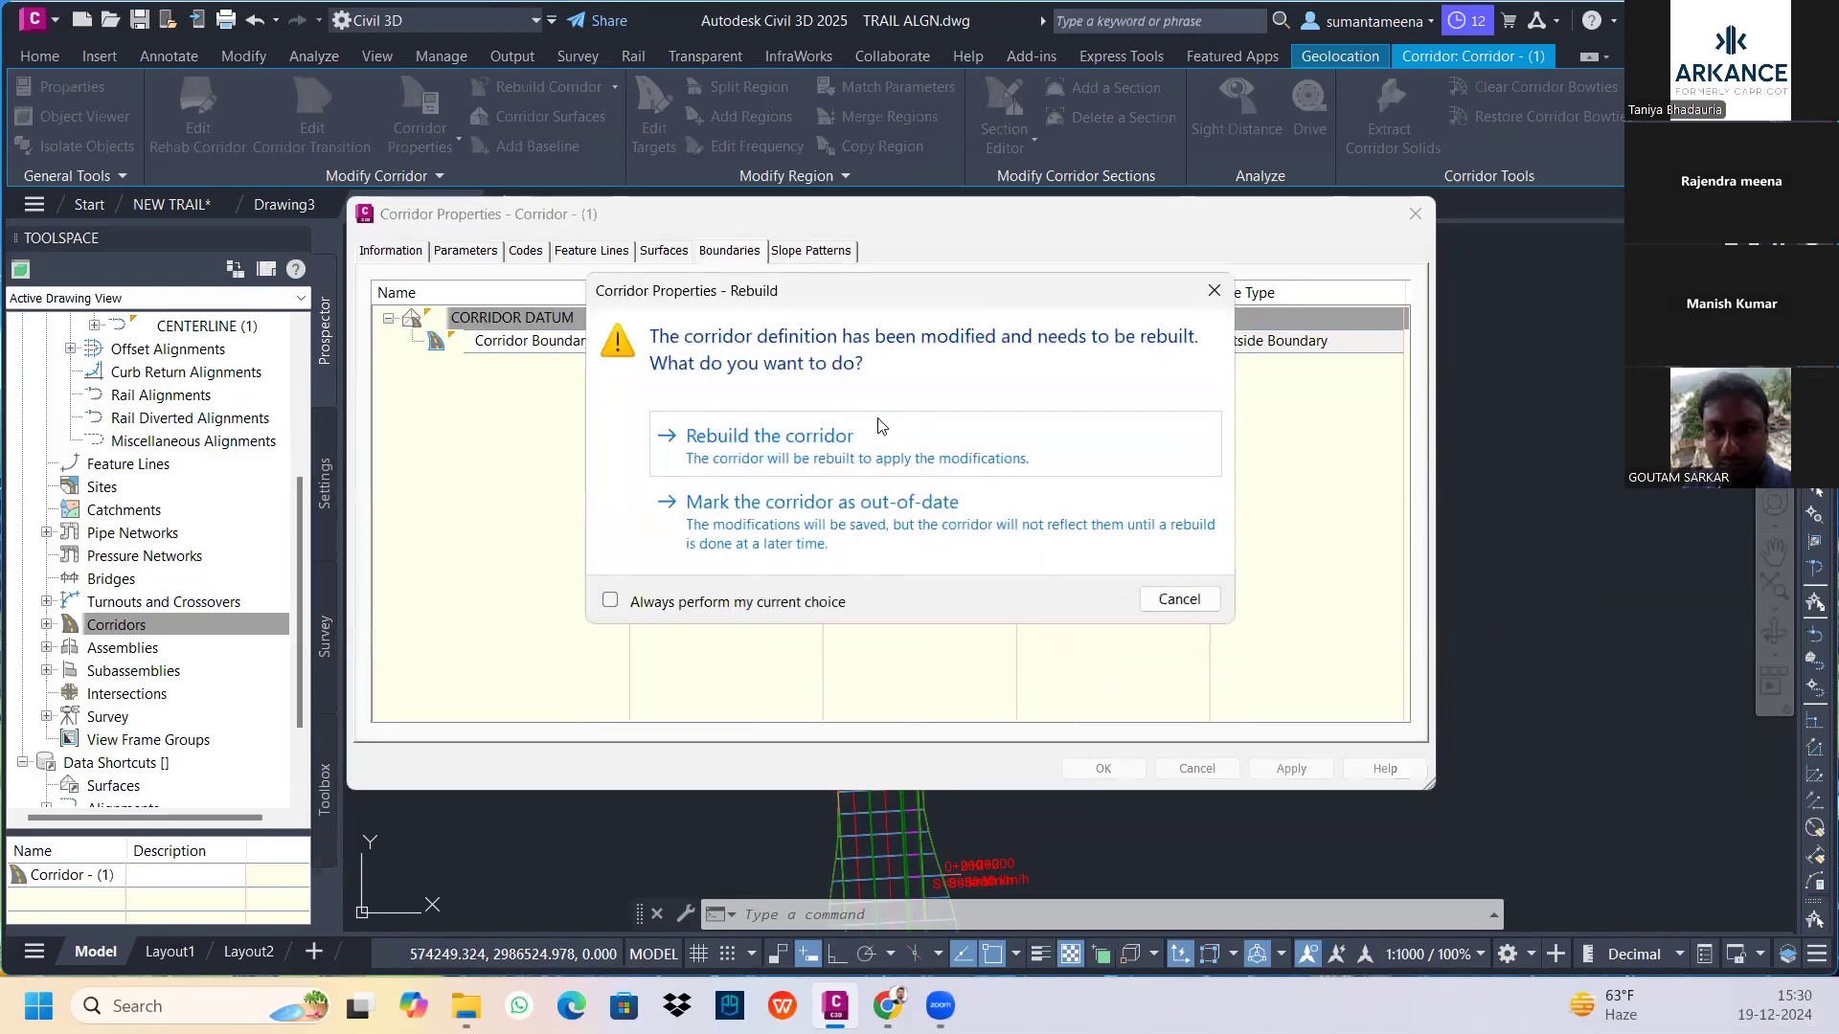
pyautogui.click(881, 443)
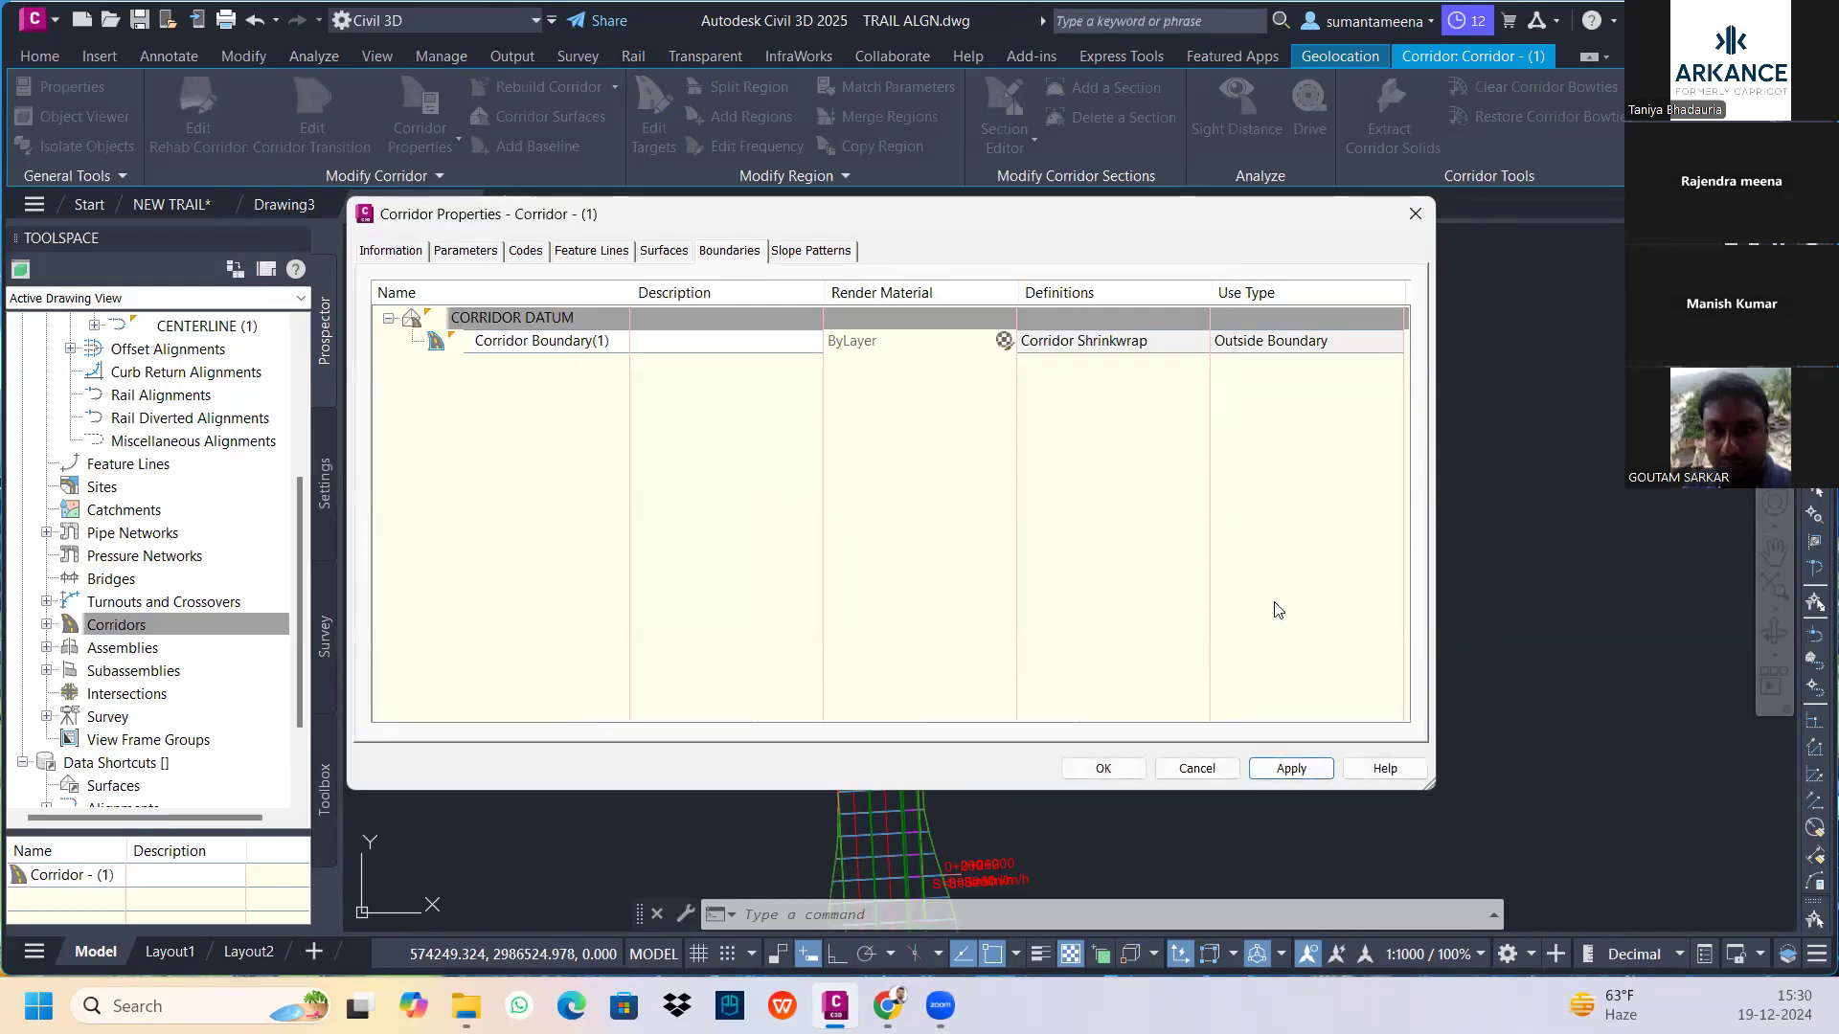
pyautogui.click(1101, 768)
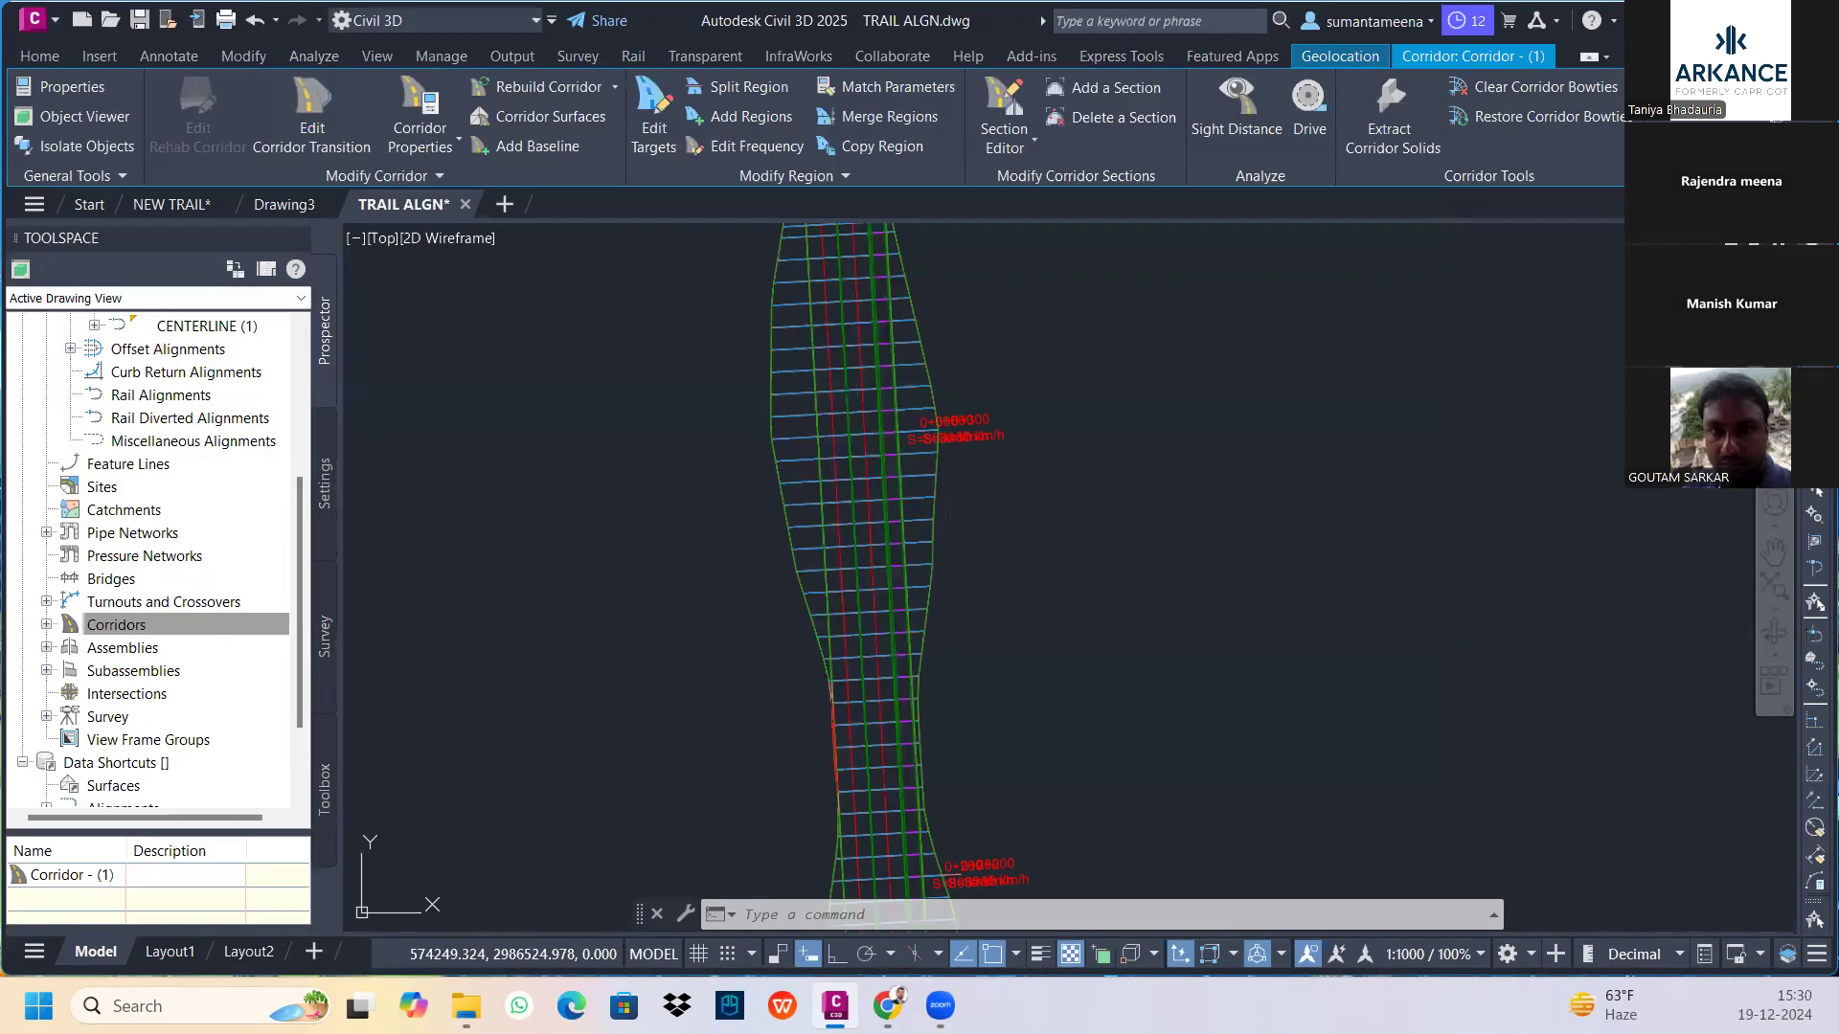
# Start a Drive along the corridor's Crown feature line from its start, using the Shaded visual style
pyautogui.scroll(-6, 976, 555)
pyautogui.press('Escape')
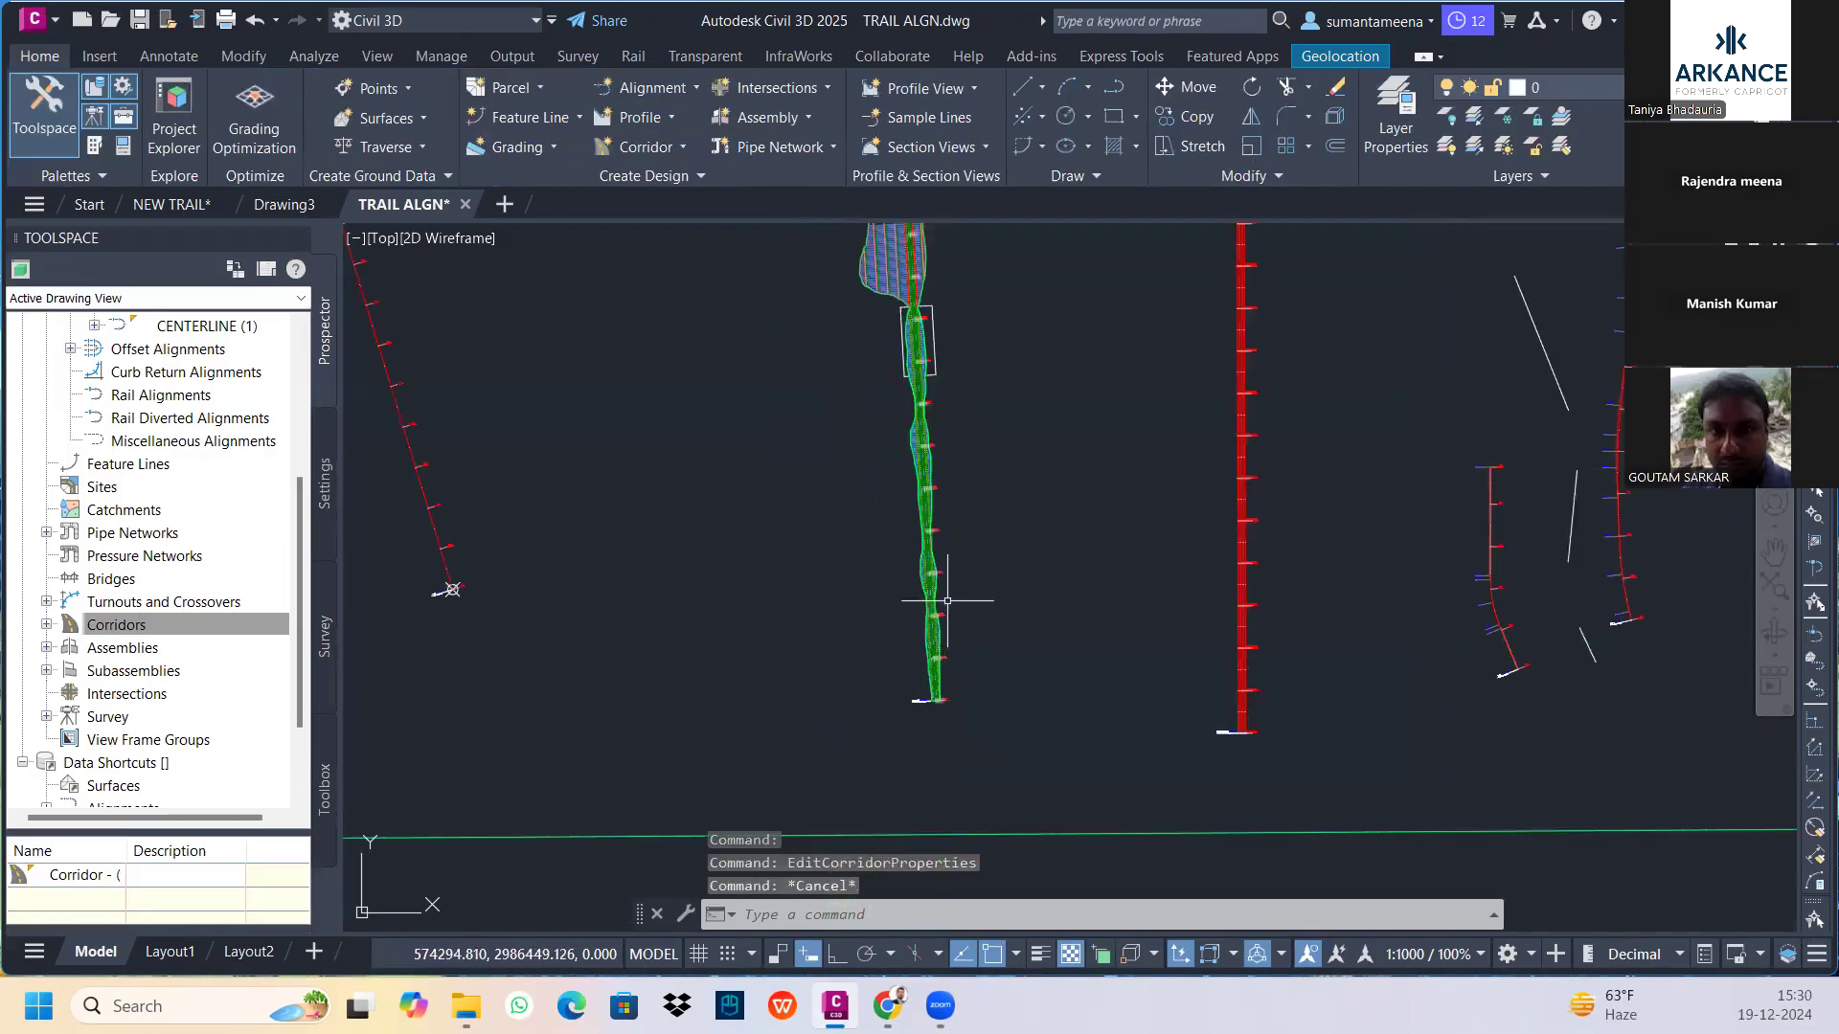
pyautogui.scroll(5, 937, 653)
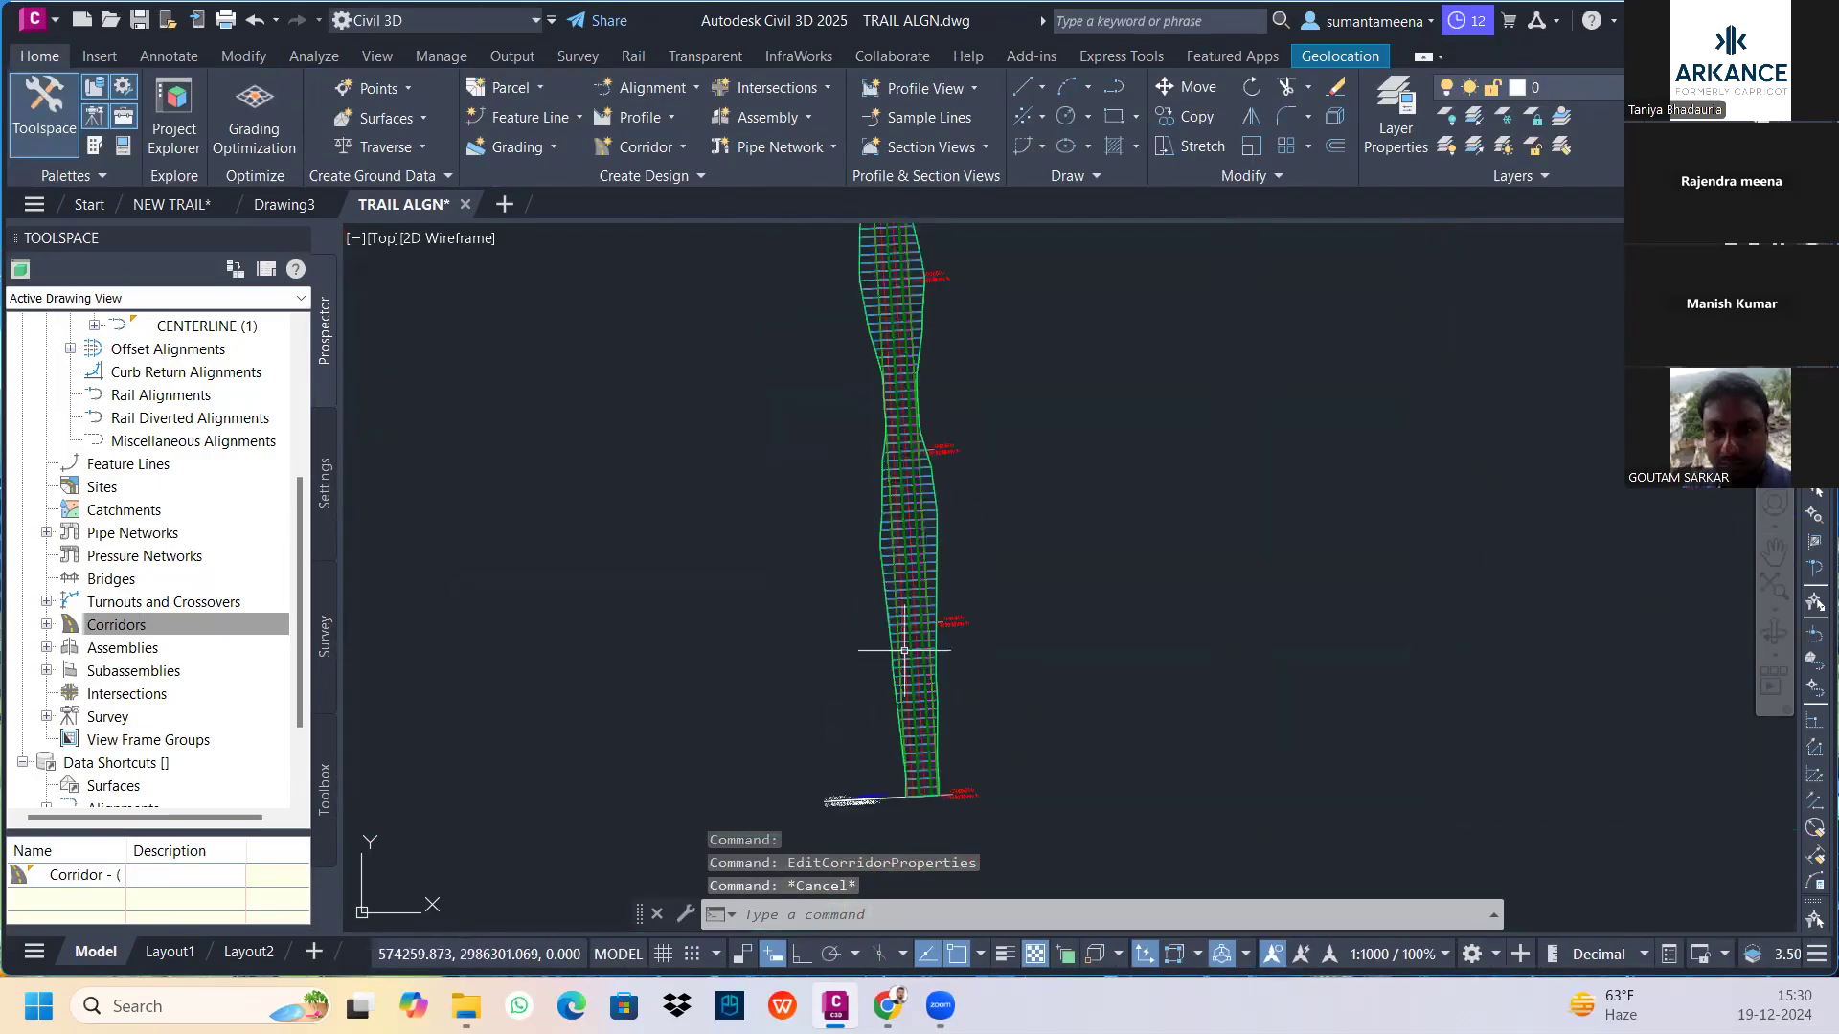
pyautogui.click(916, 642)
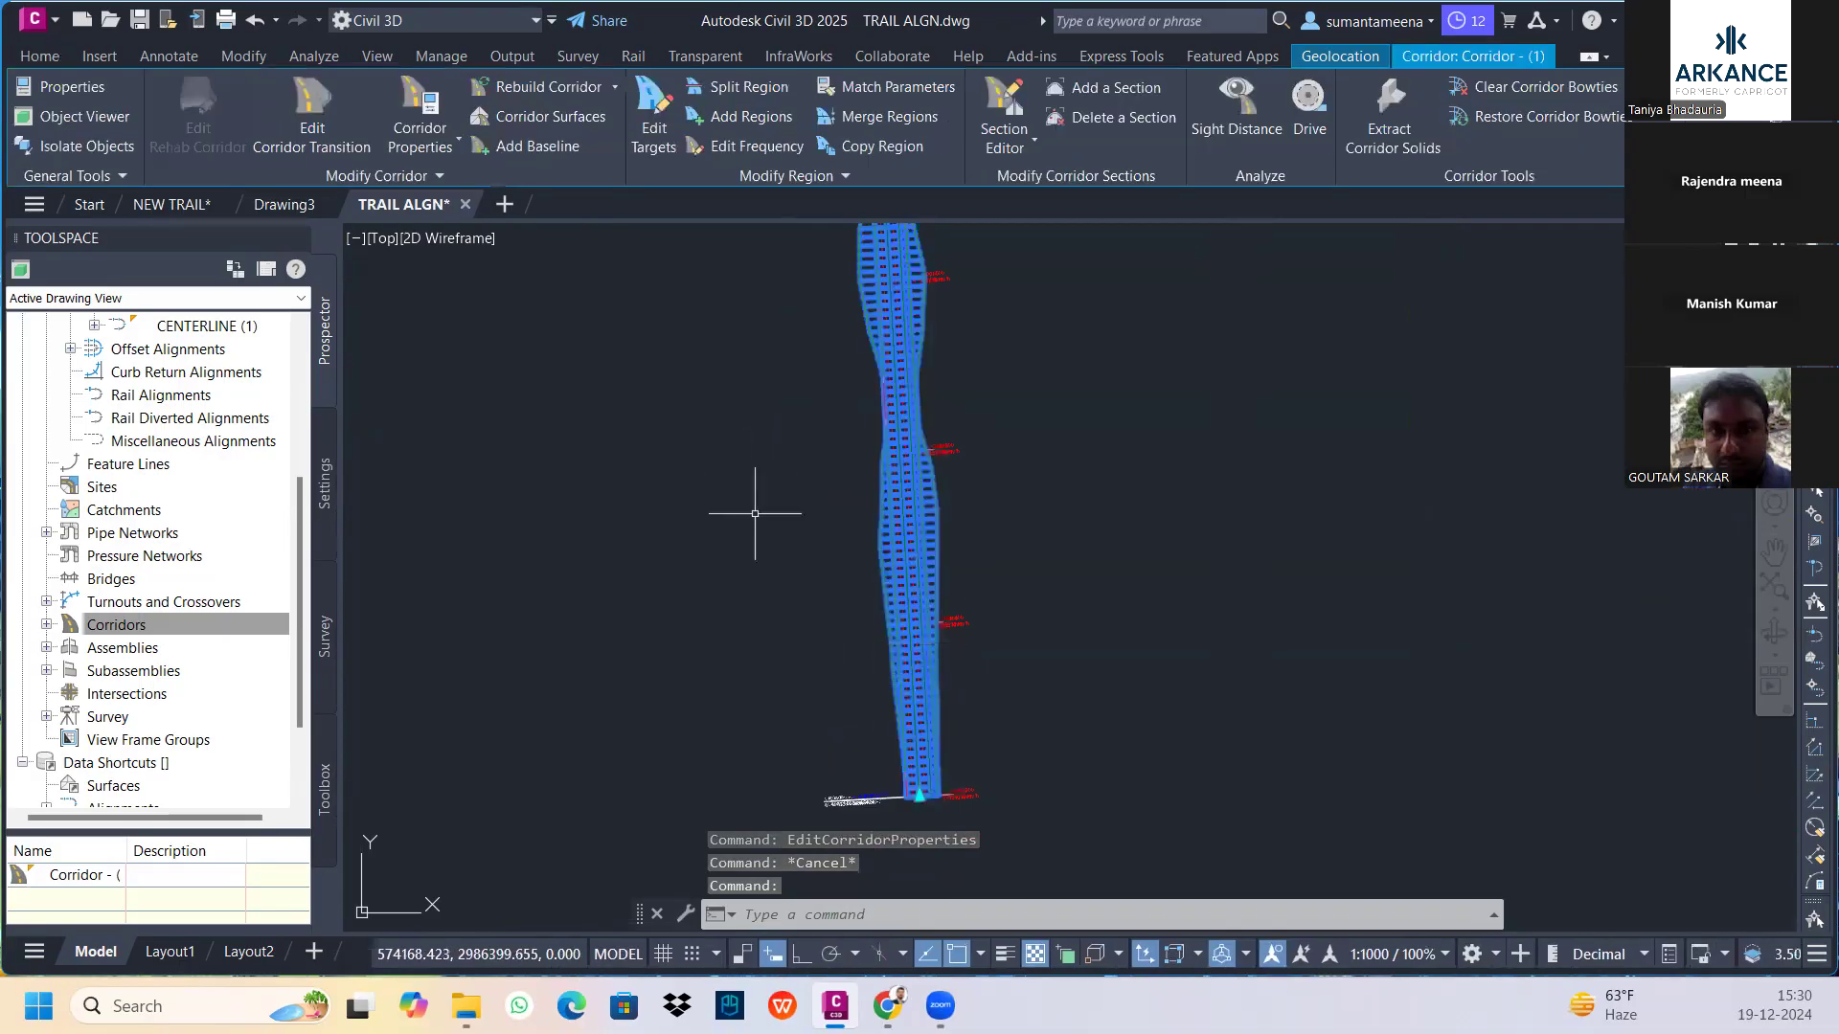
pyautogui.click(1321, 111)
pyautogui.scroll(2, 925, 814)
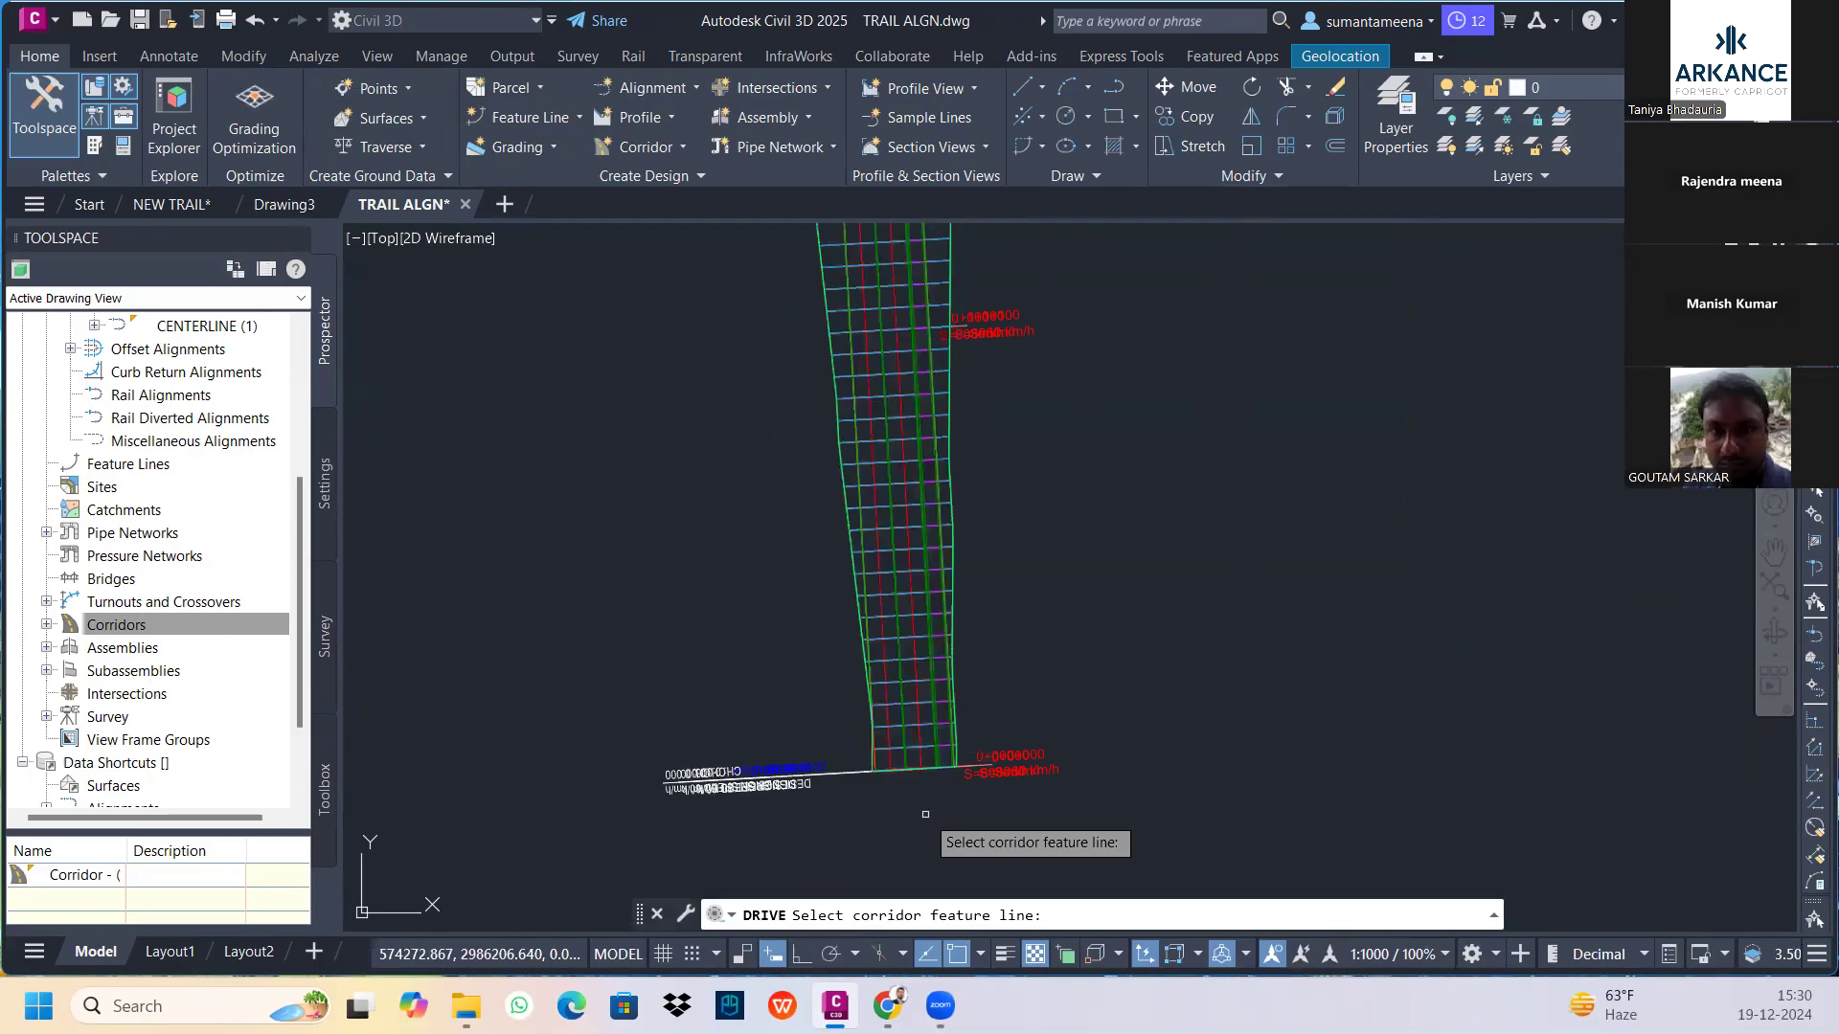
pyautogui.scroll(3, 925, 814)
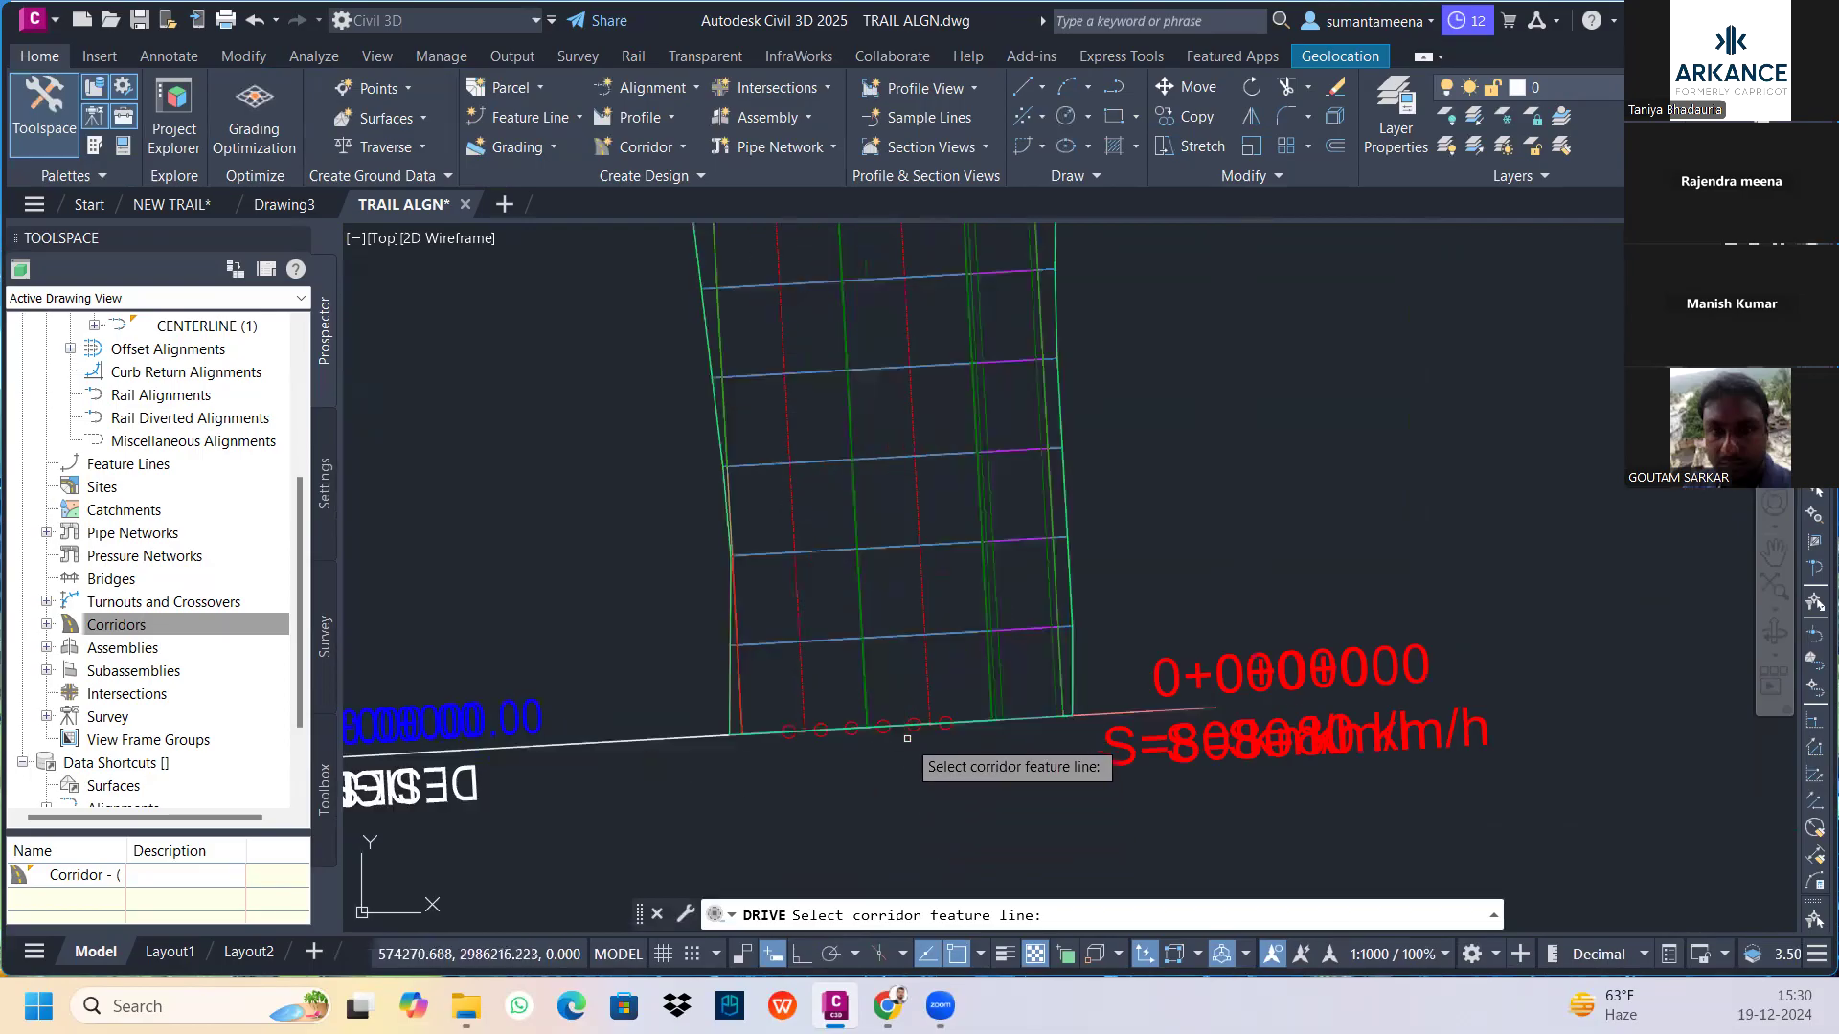
pyautogui.click(921, 676)
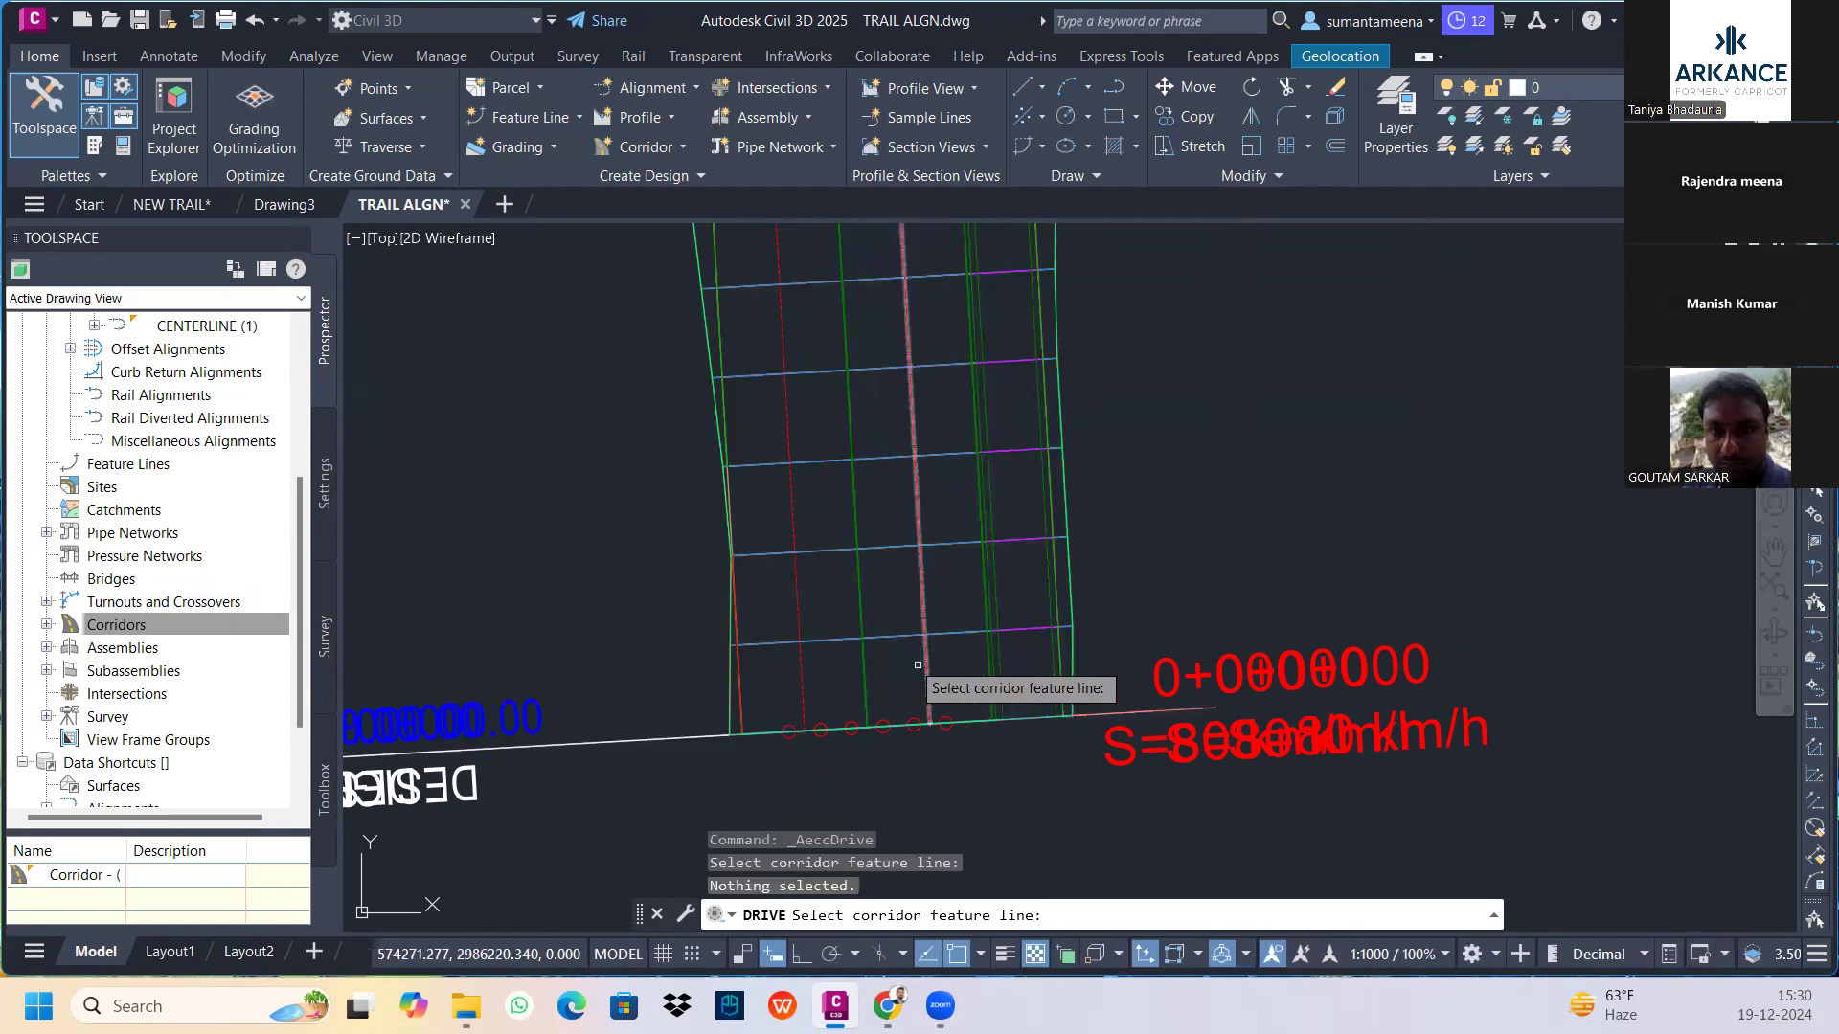
pyautogui.click(868, 682)
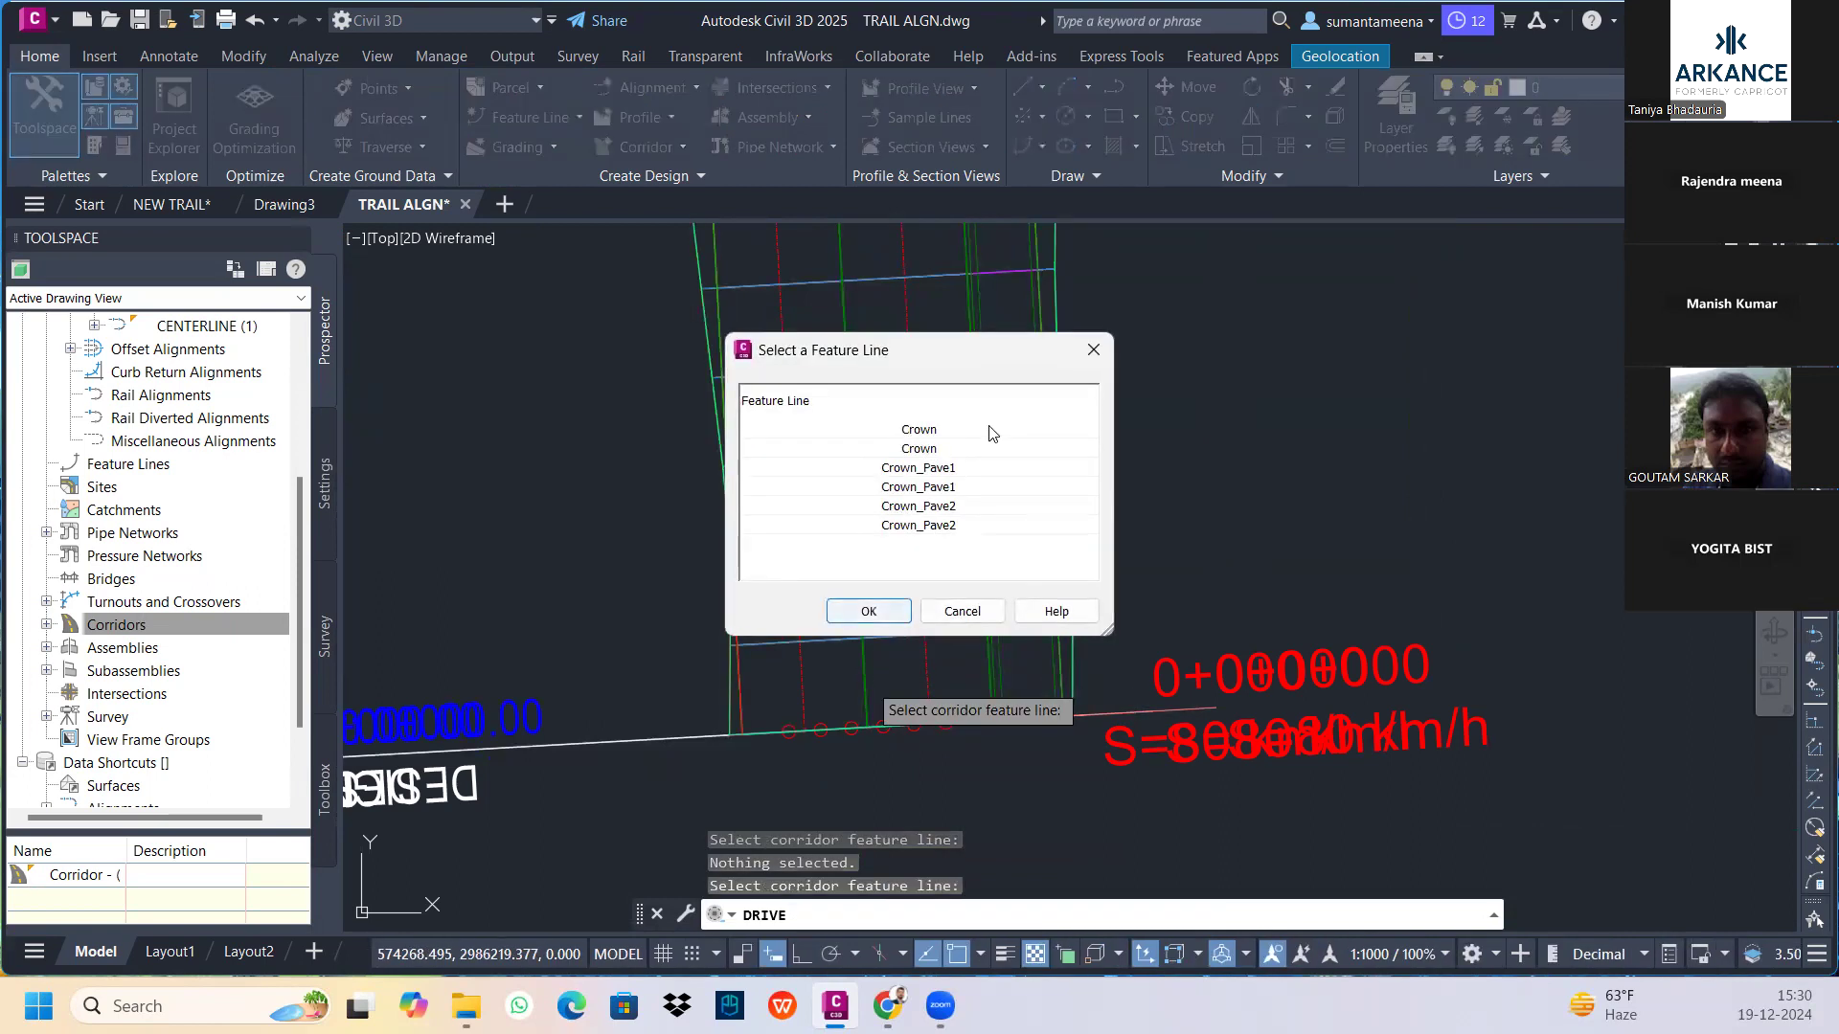
pyautogui.click(865, 610)
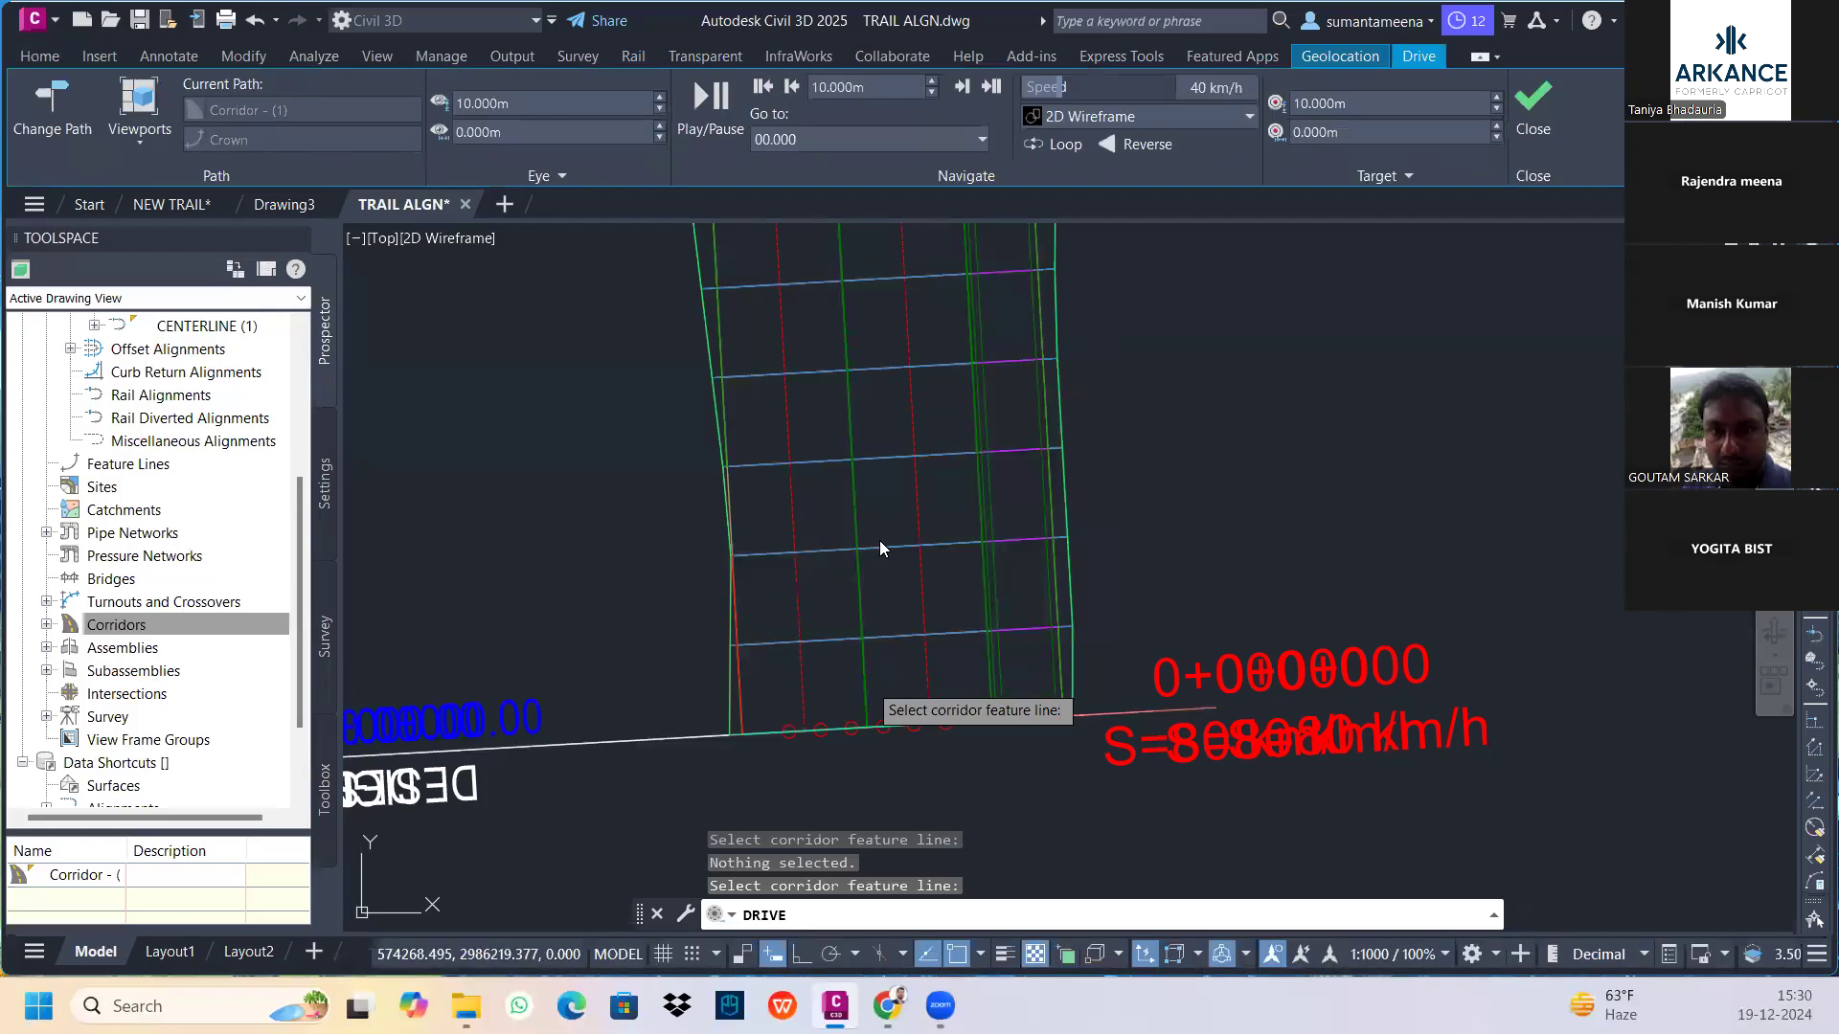
pyautogui.click(881, 548)
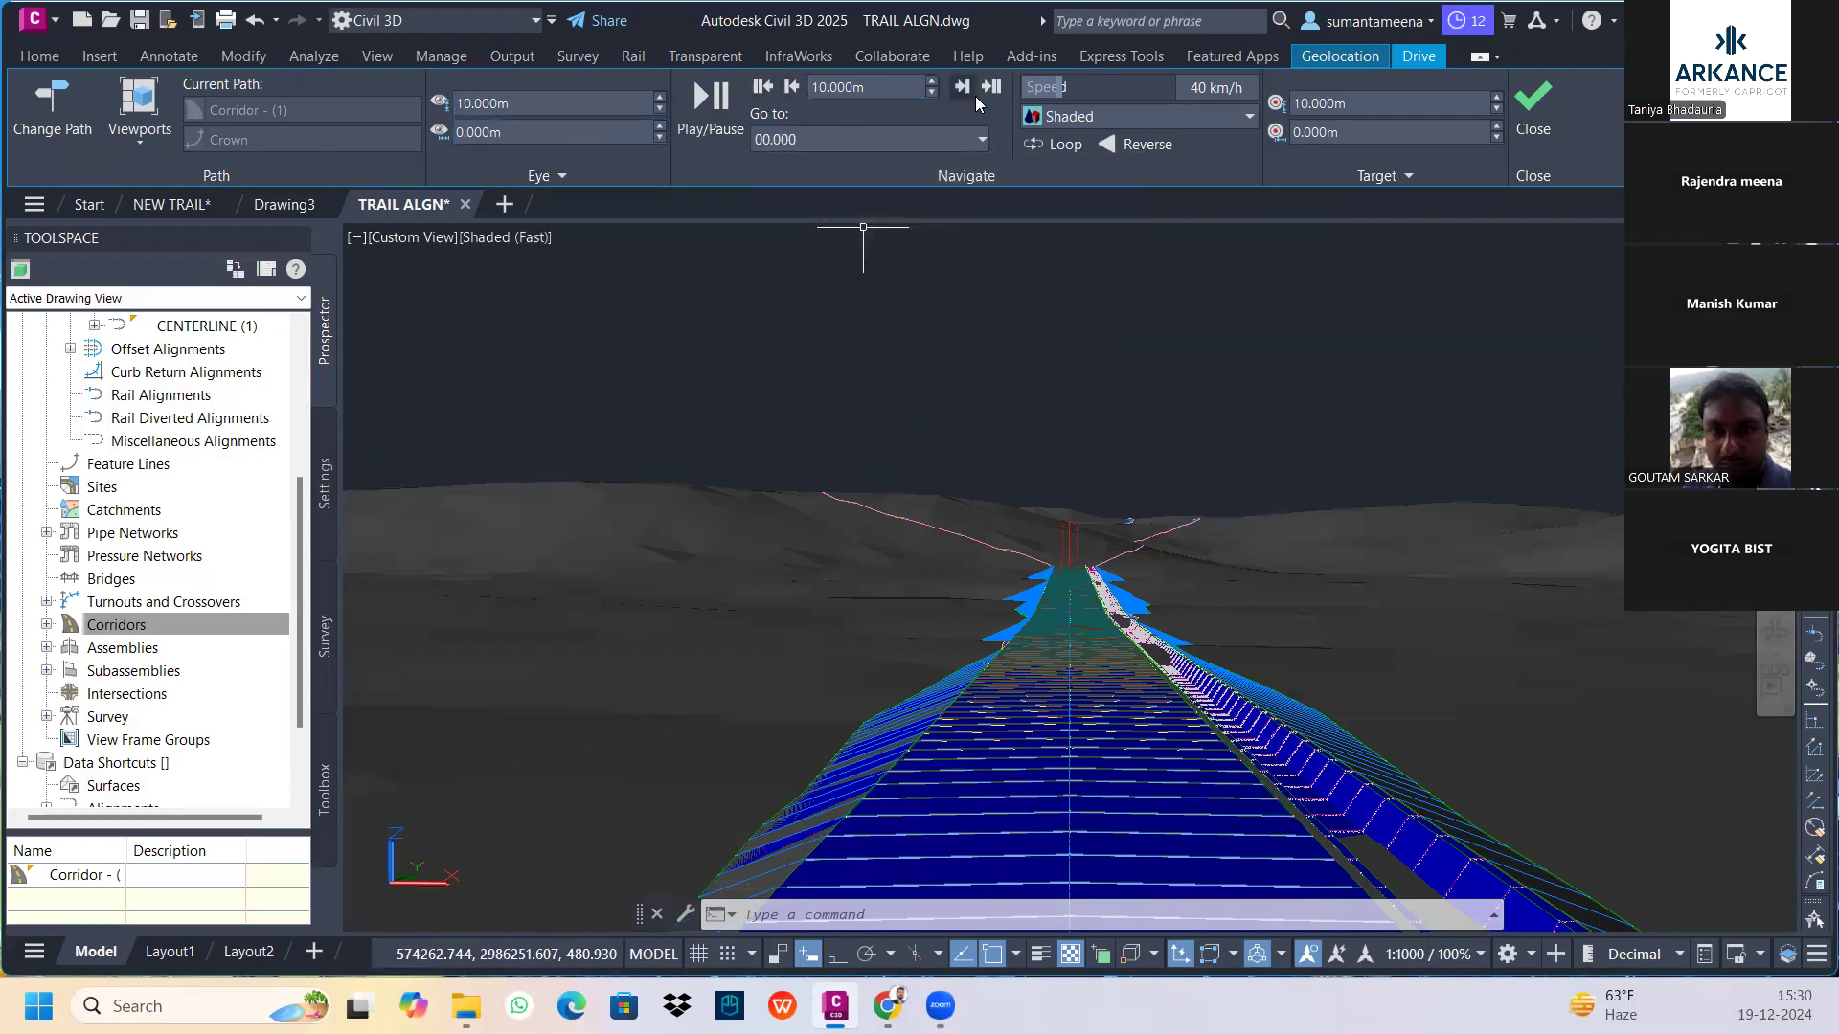
# Play the drive along the corridor at 94 km/h, raise the speed to 145 km/h, and exit the drive
pyautogui.moveTo(1063, 88); pyautogui.dragTo(1175, 92)
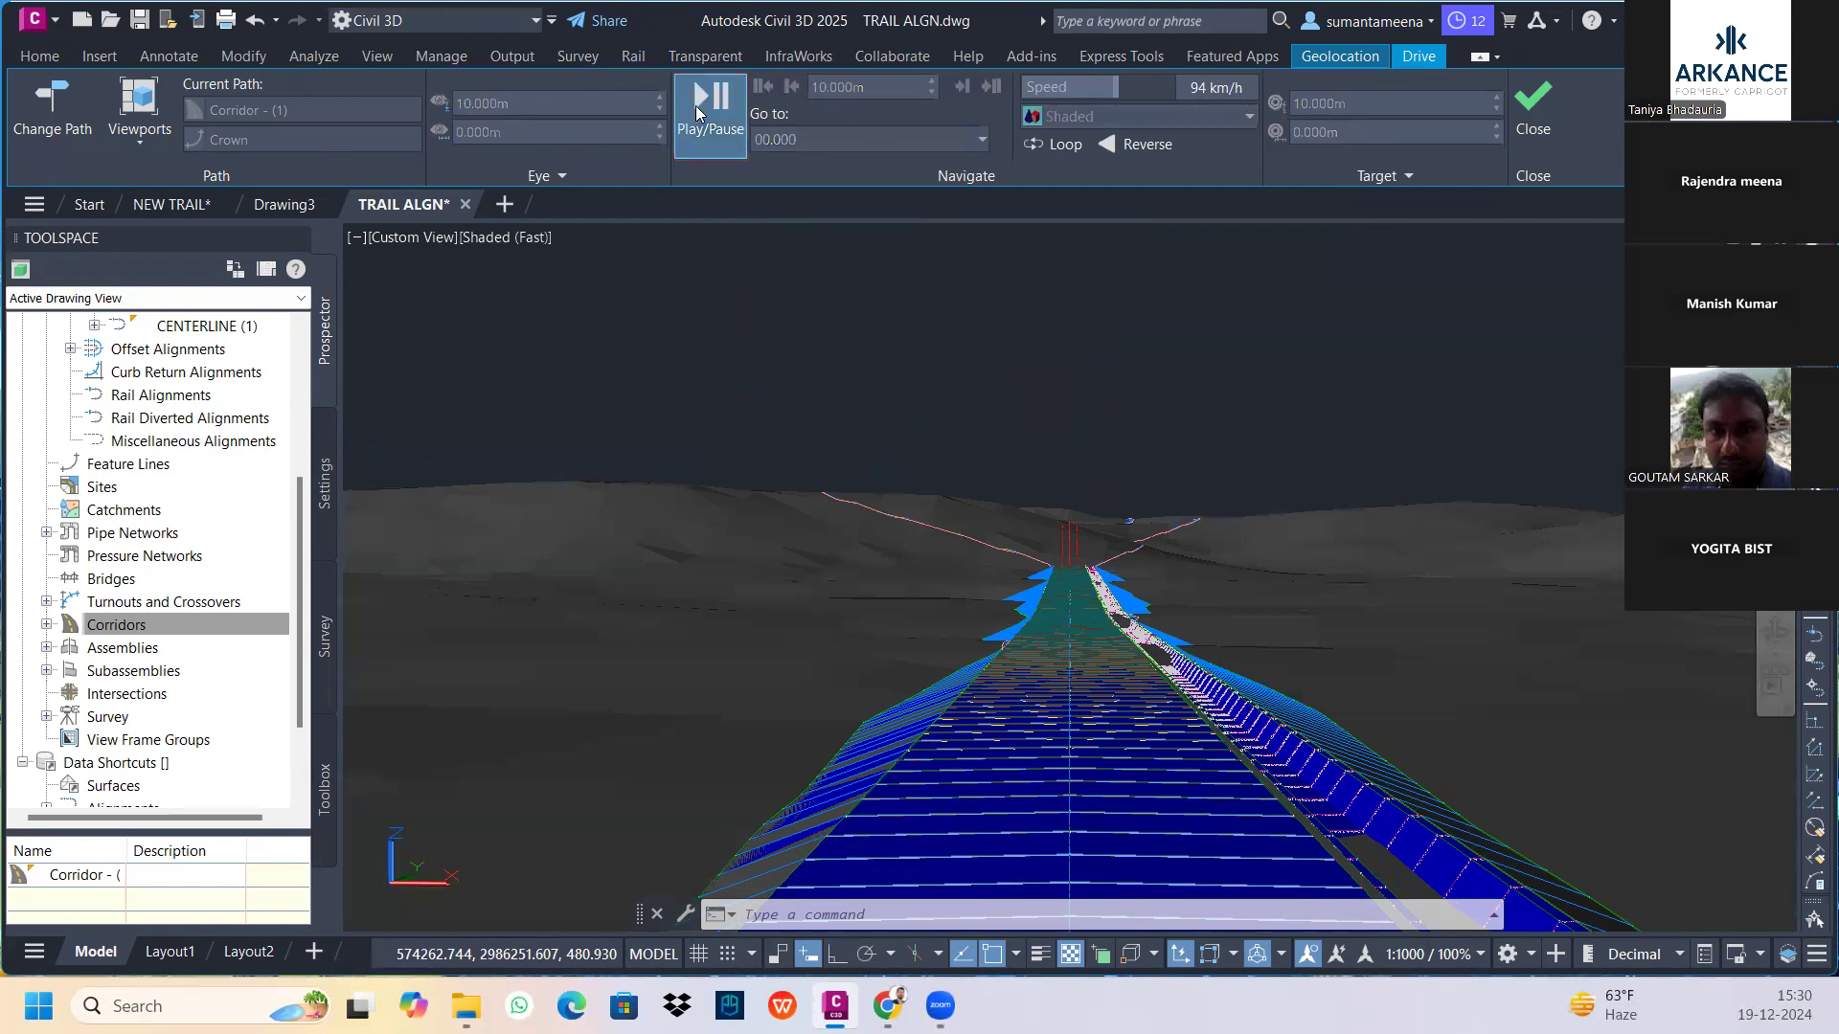
pyautogui.click(710, 106)
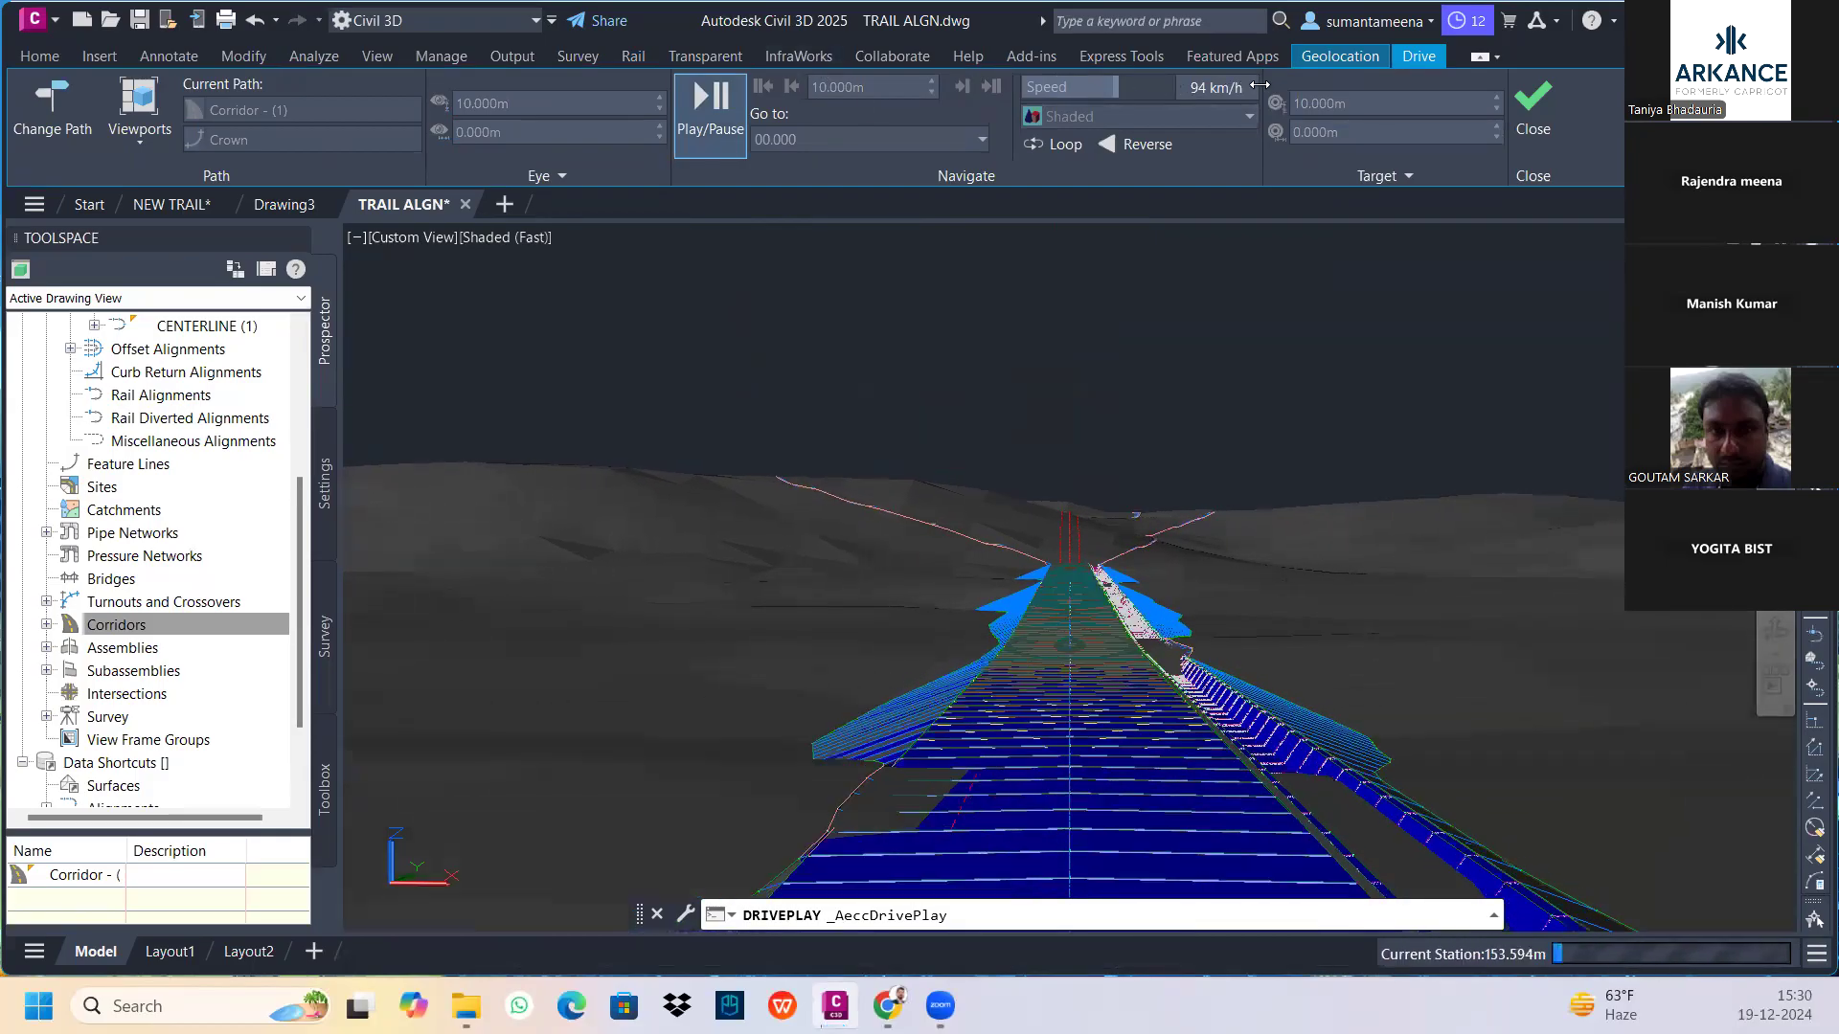
pyautogui.click(1172, 87)
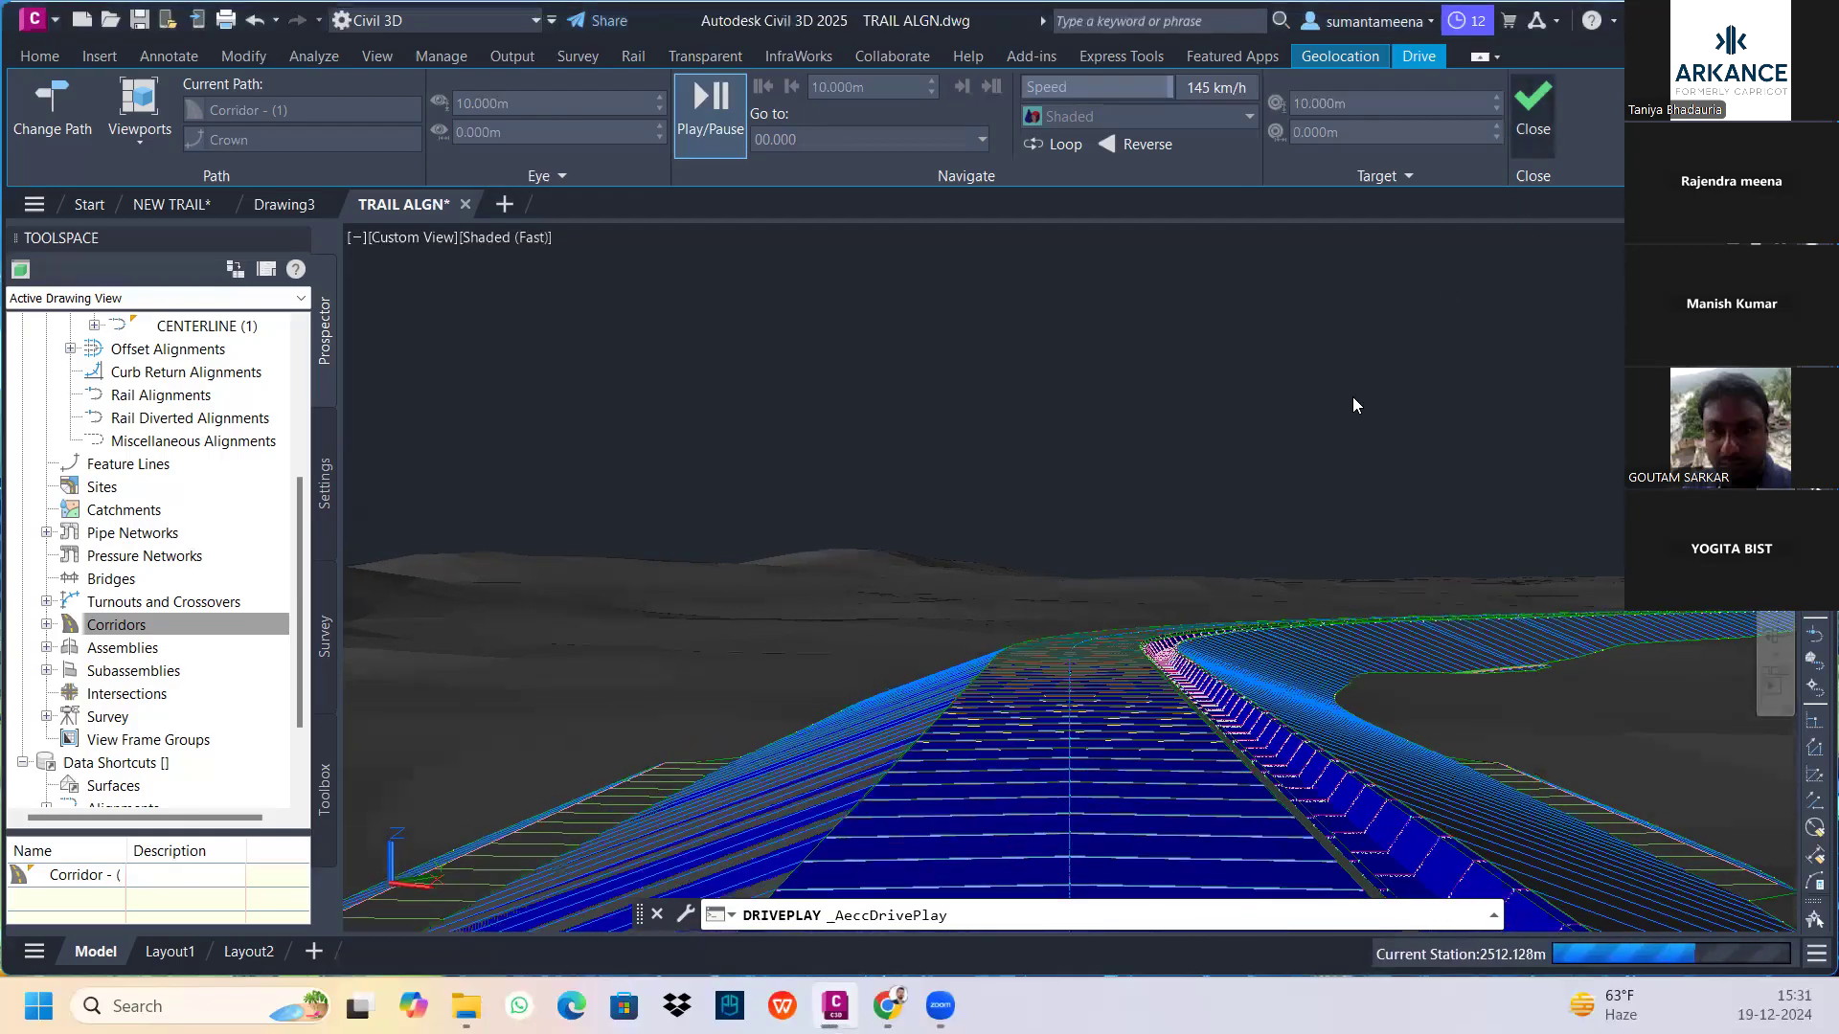
pyautogui.press('Escape')
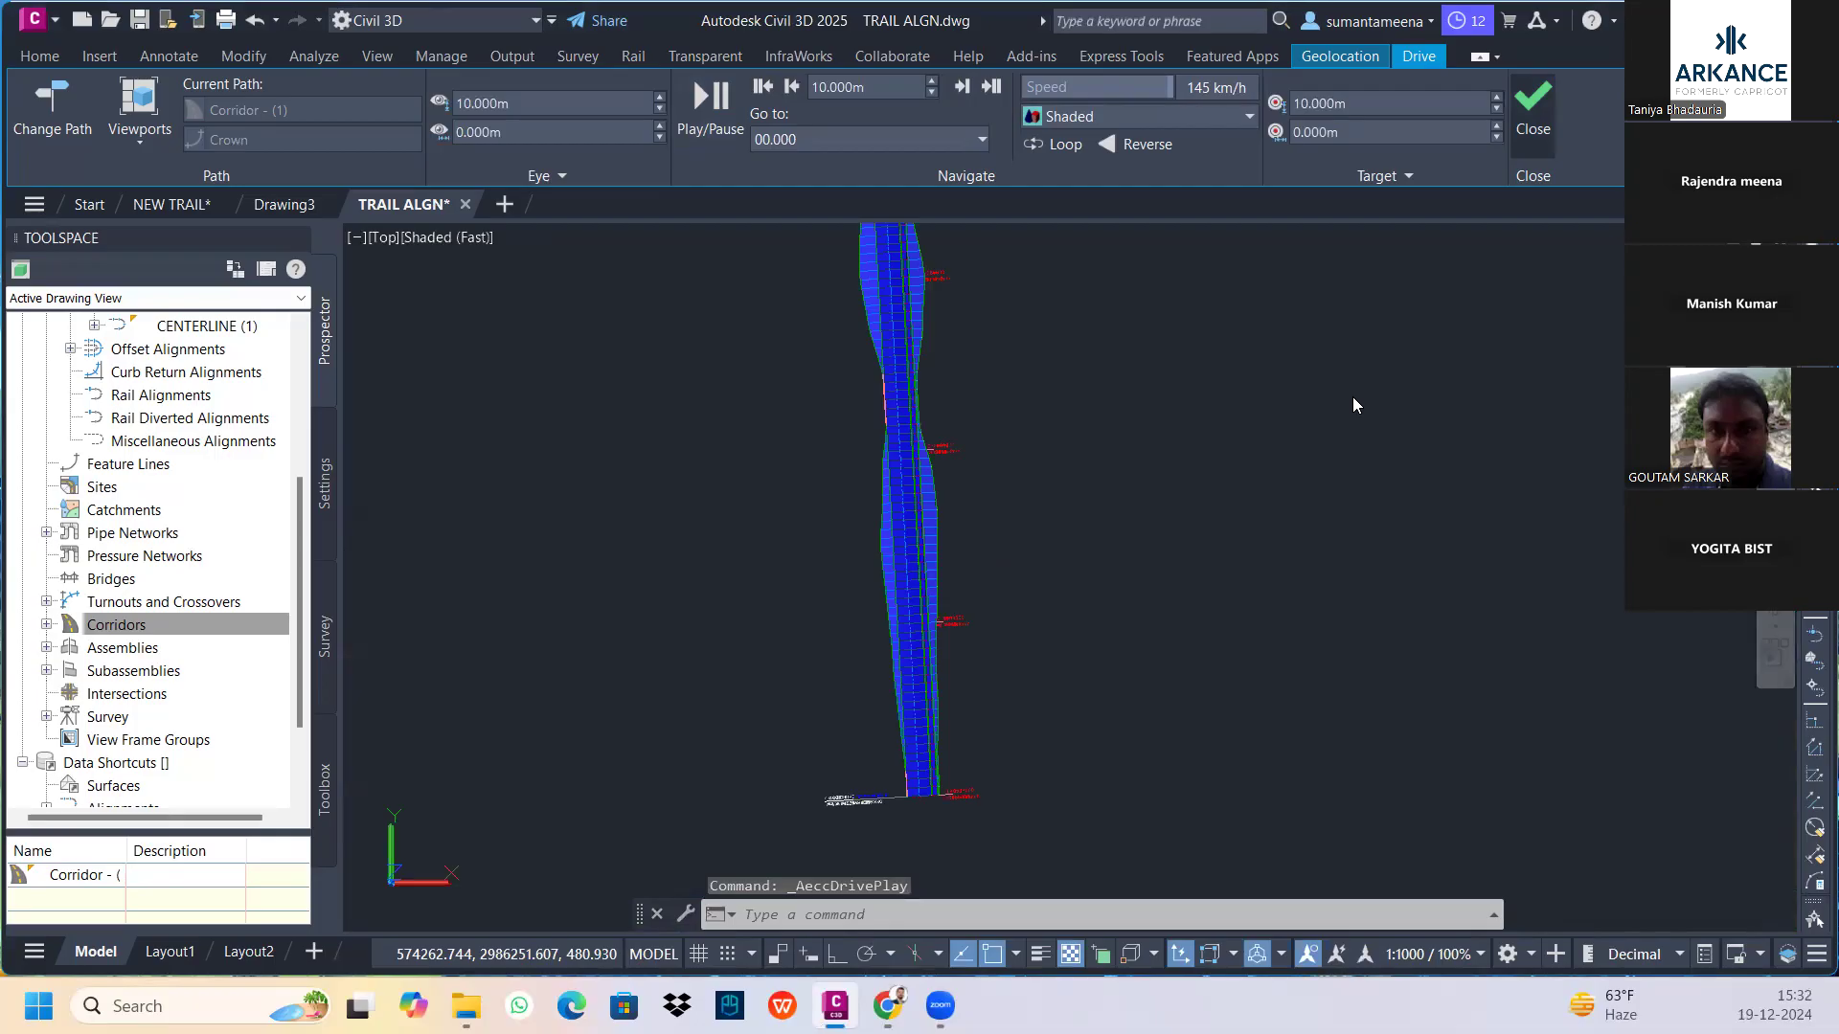
pyautogui.press('Escape')
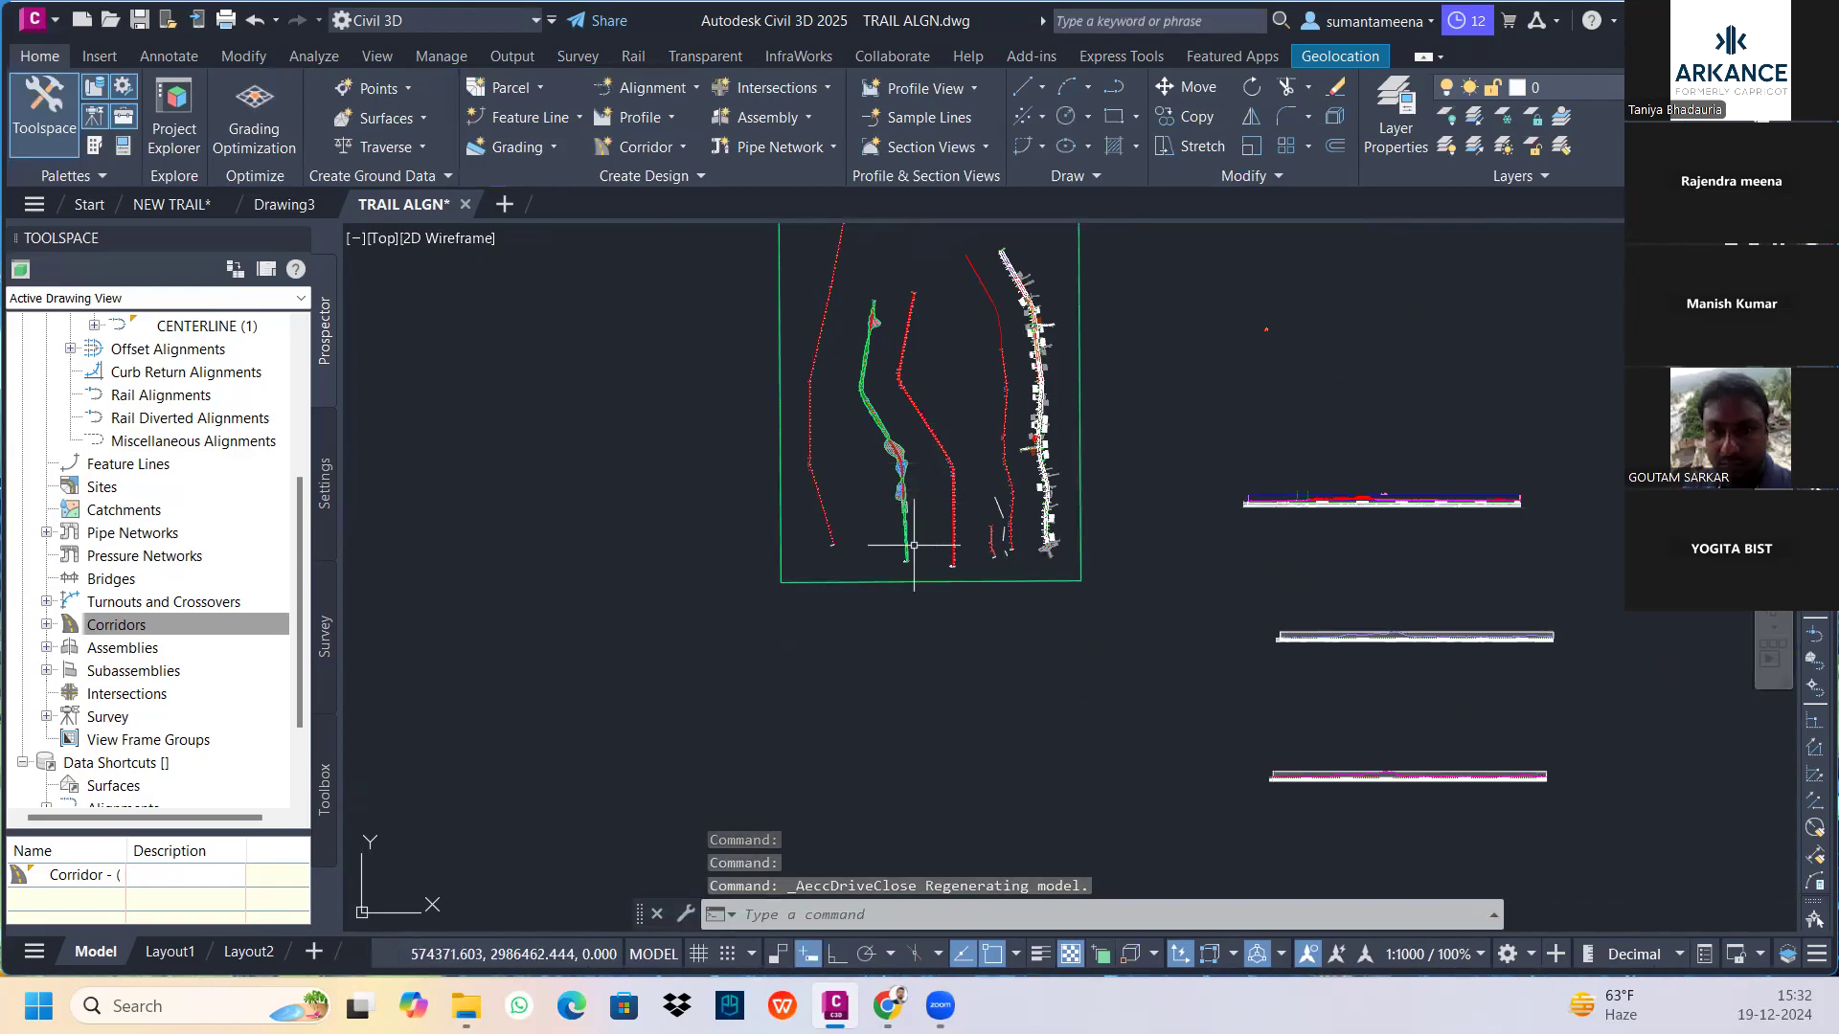
# Create a sample line group for Alignment - (1), sampling PROJECT SITE, Corridor - (1) and the corridor datum surface
pyautogui.scroll(8, 914, 545)
pyautogui.scroll(2, 895, 566)
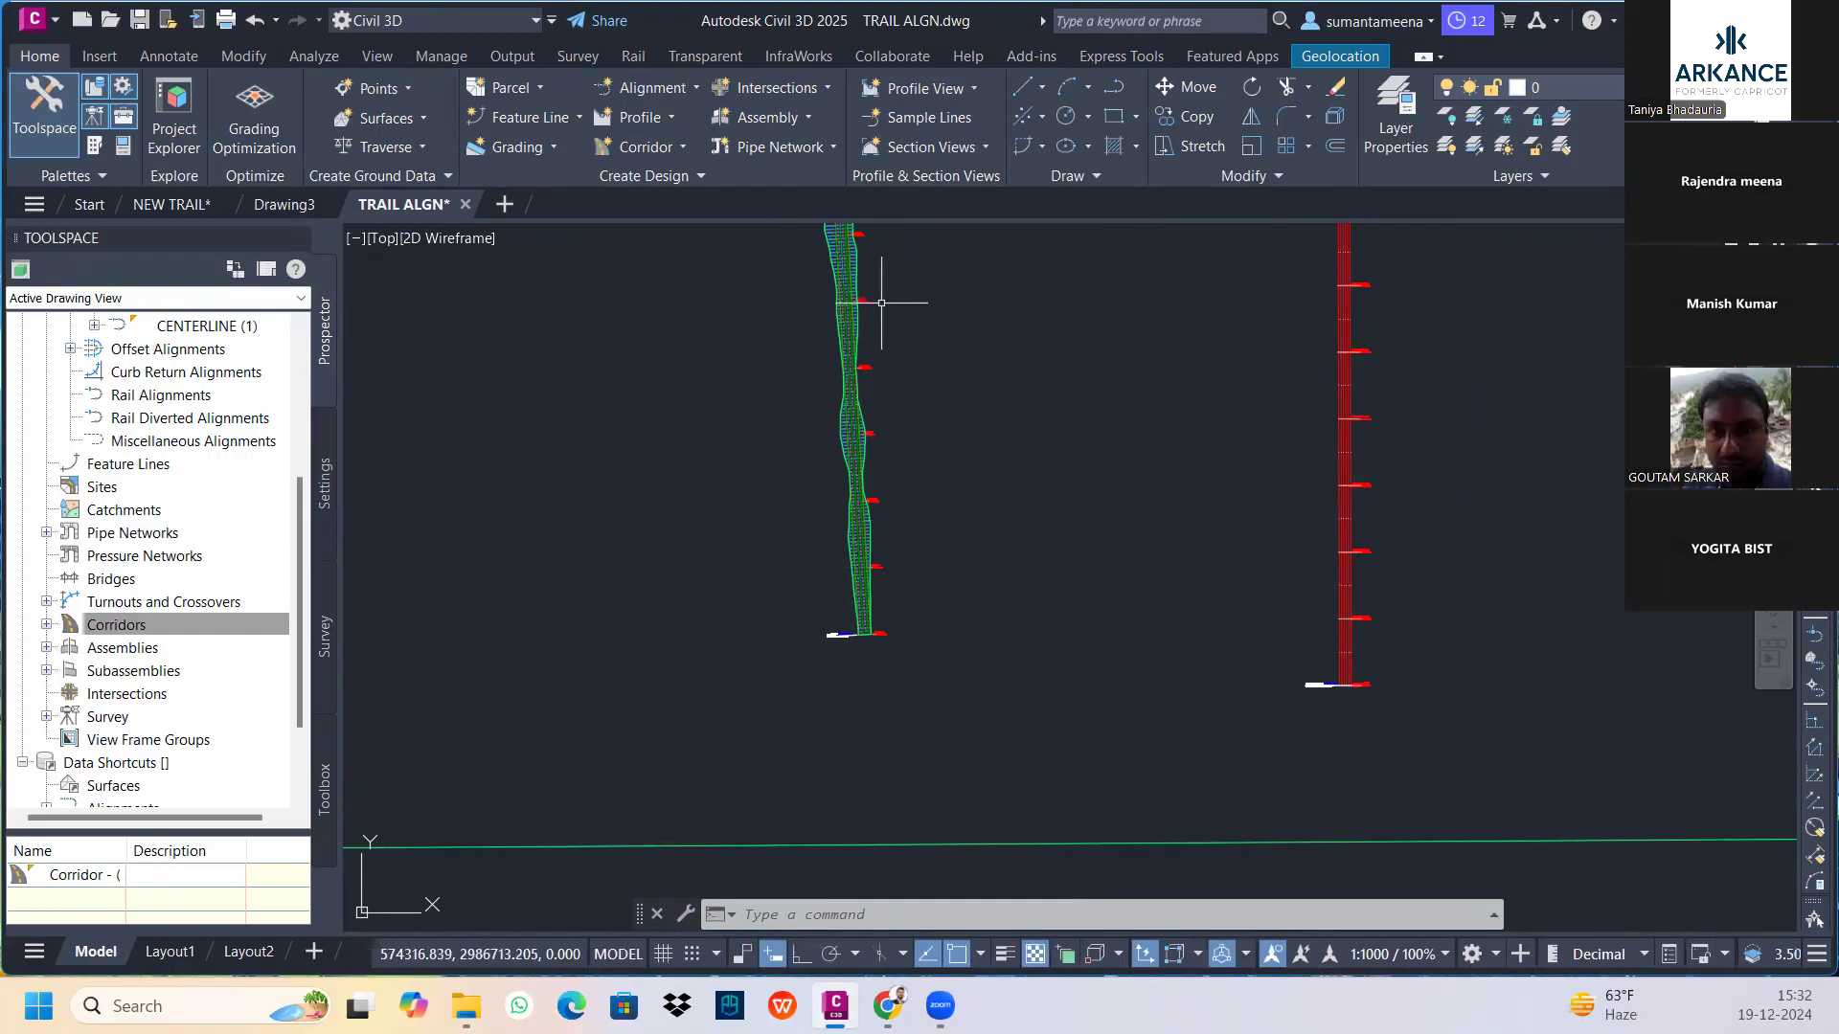
pyautogui.click(923, 122)
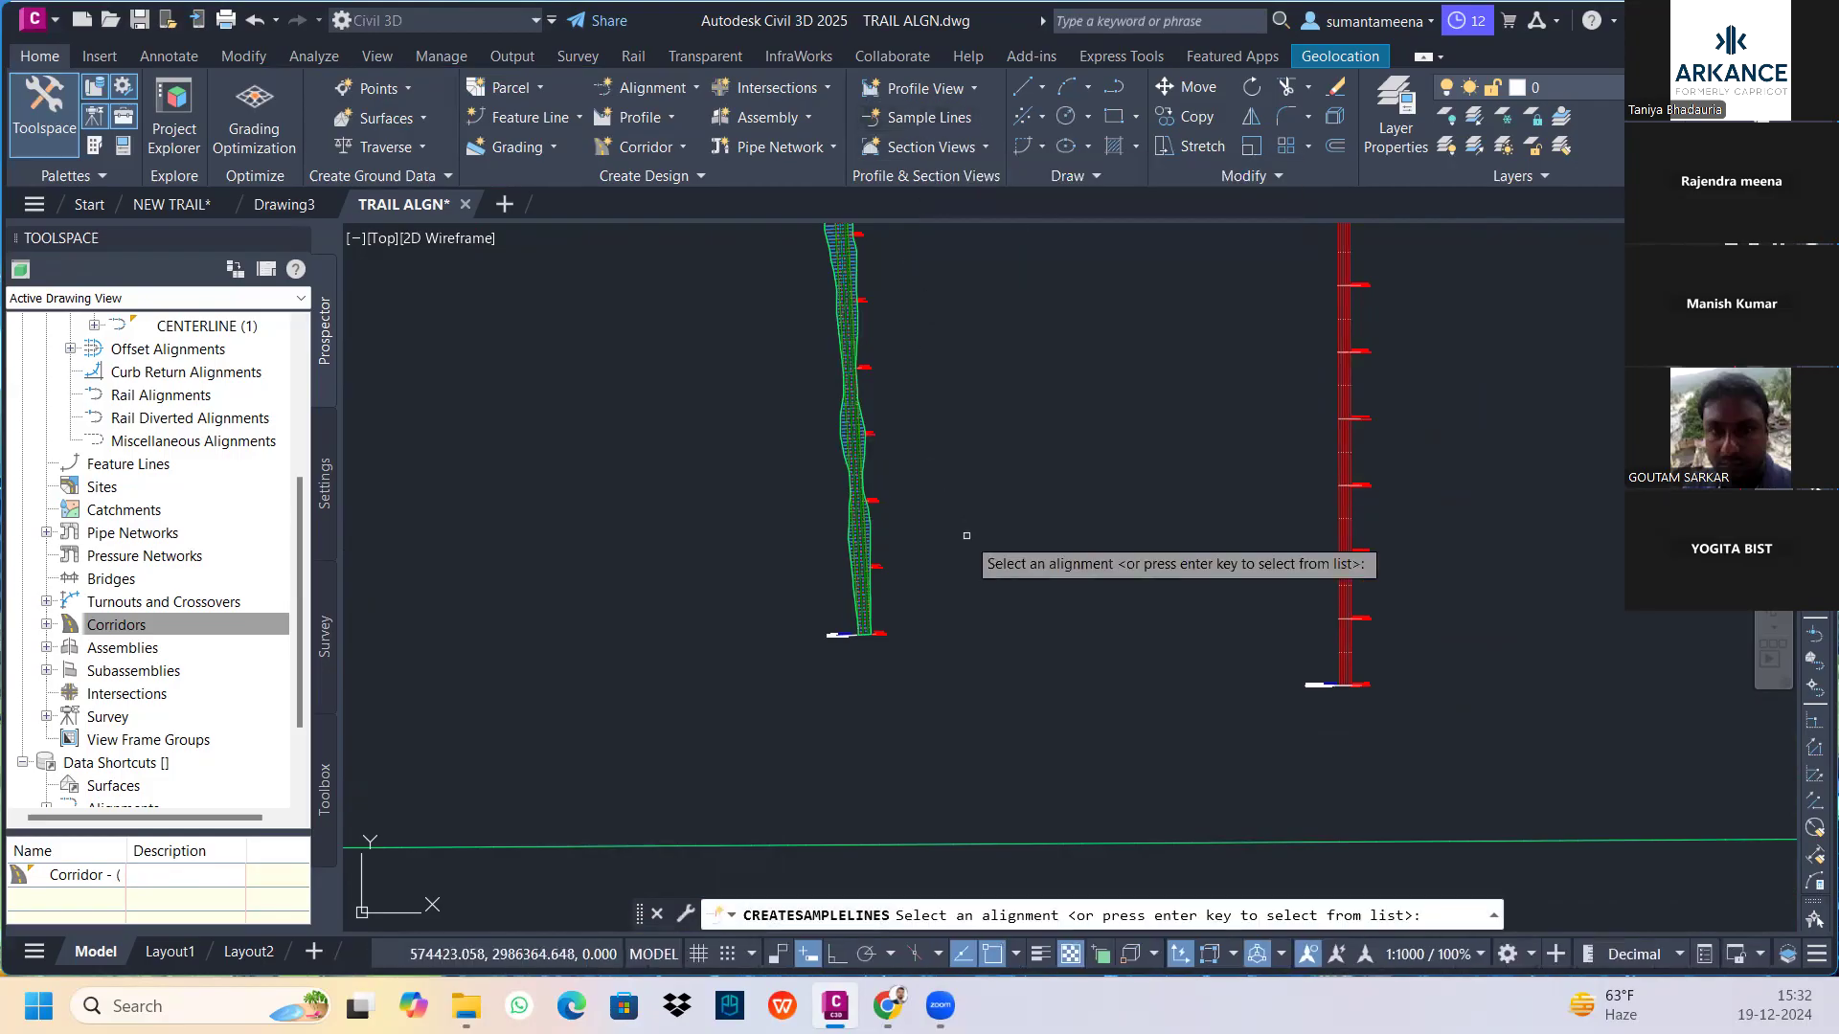
pyautogui.press('Return')
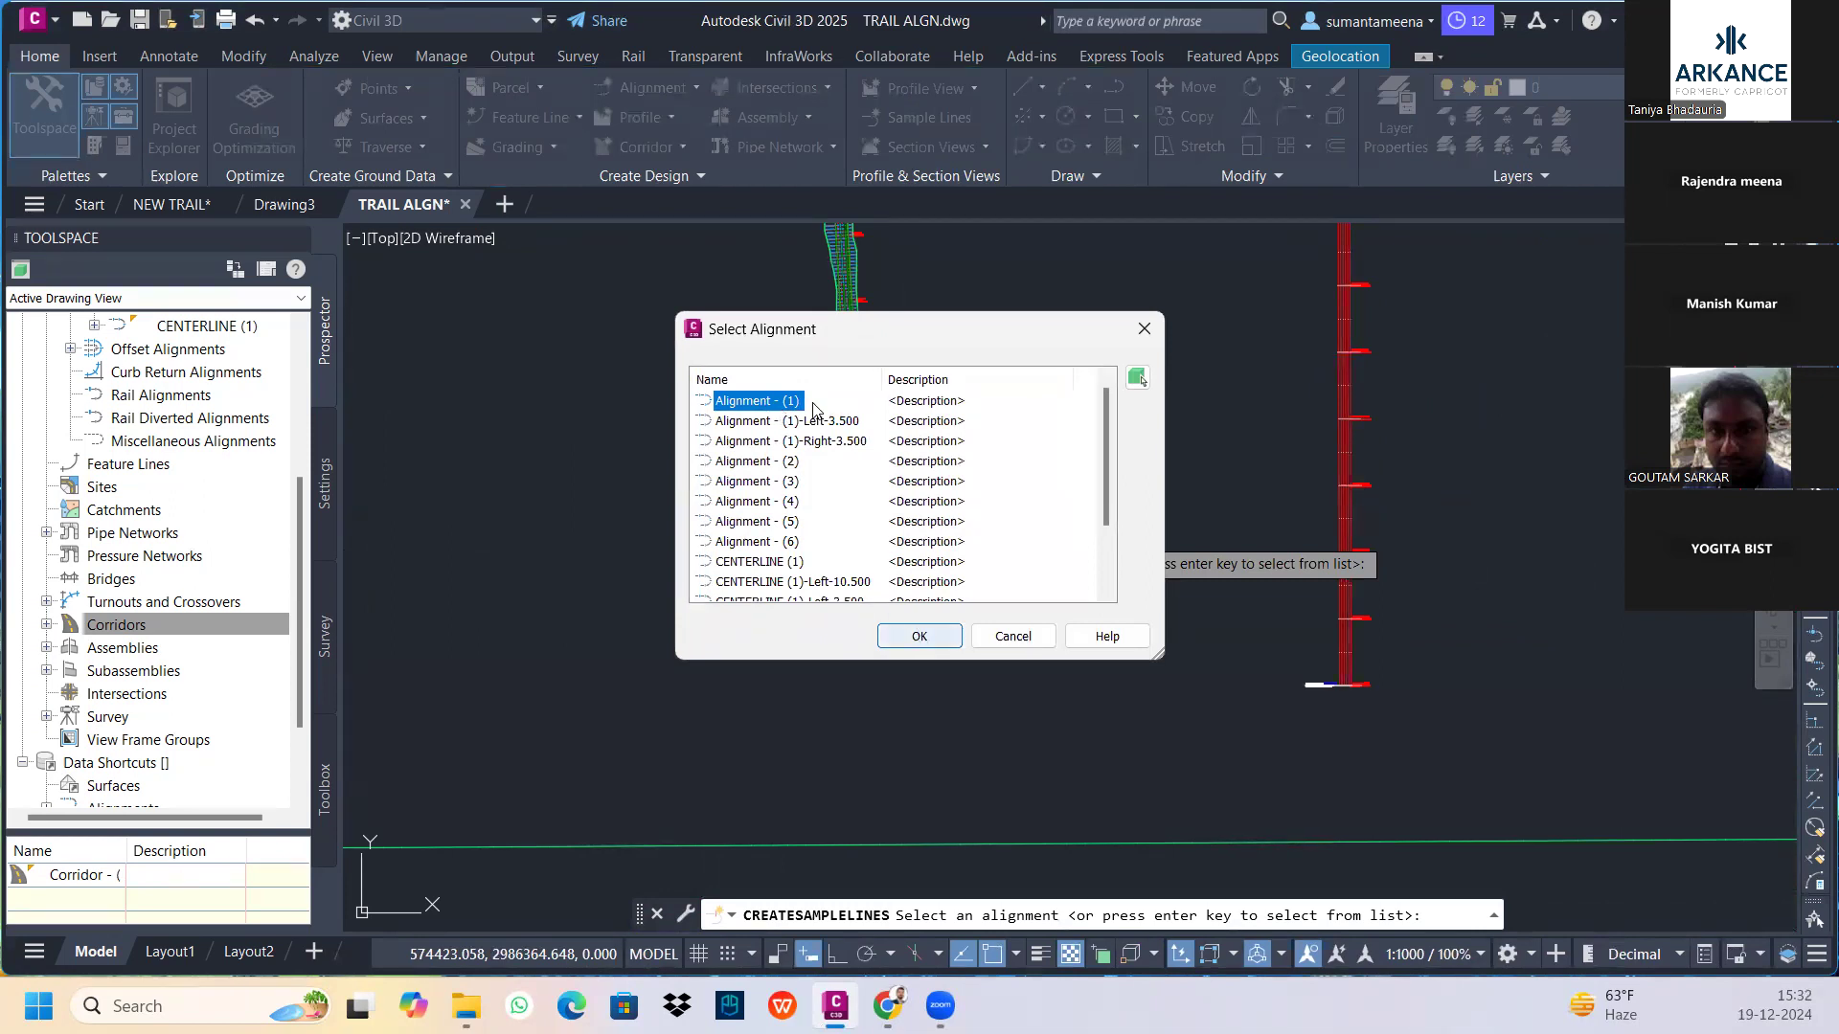
pyautogui.click(919, 637)
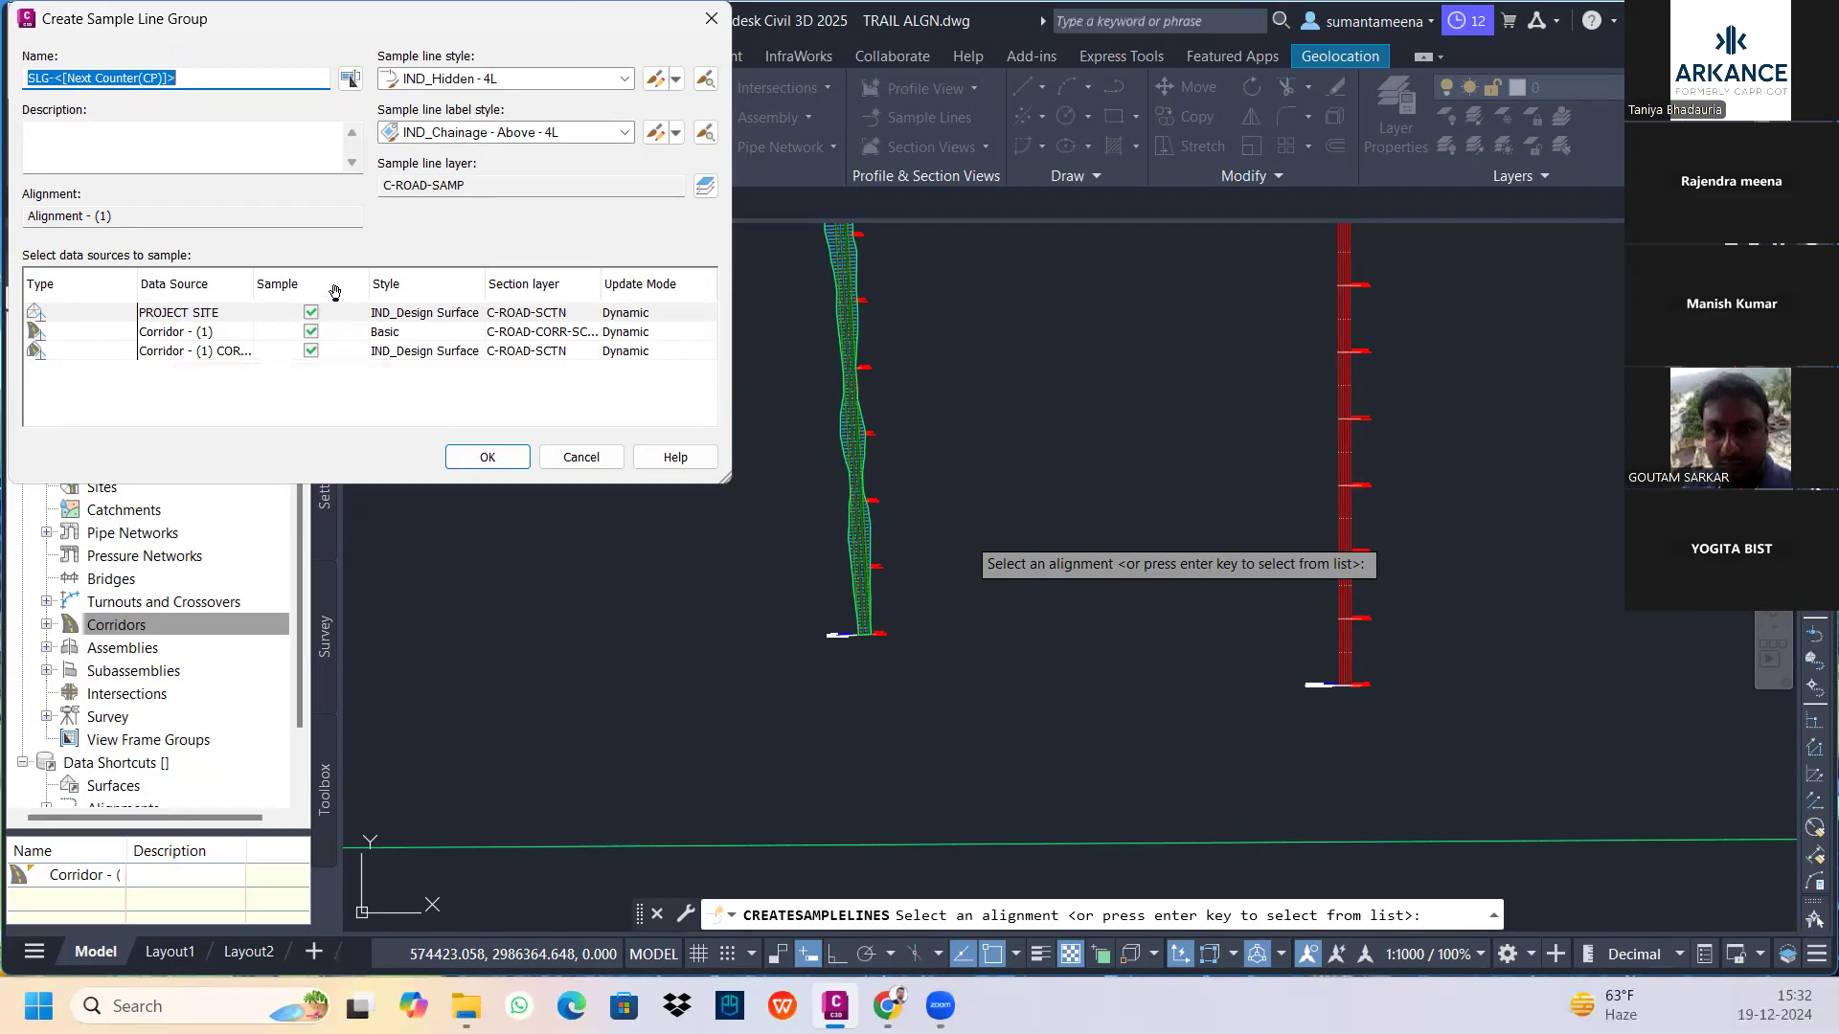
pyautogui.click(487, 457)
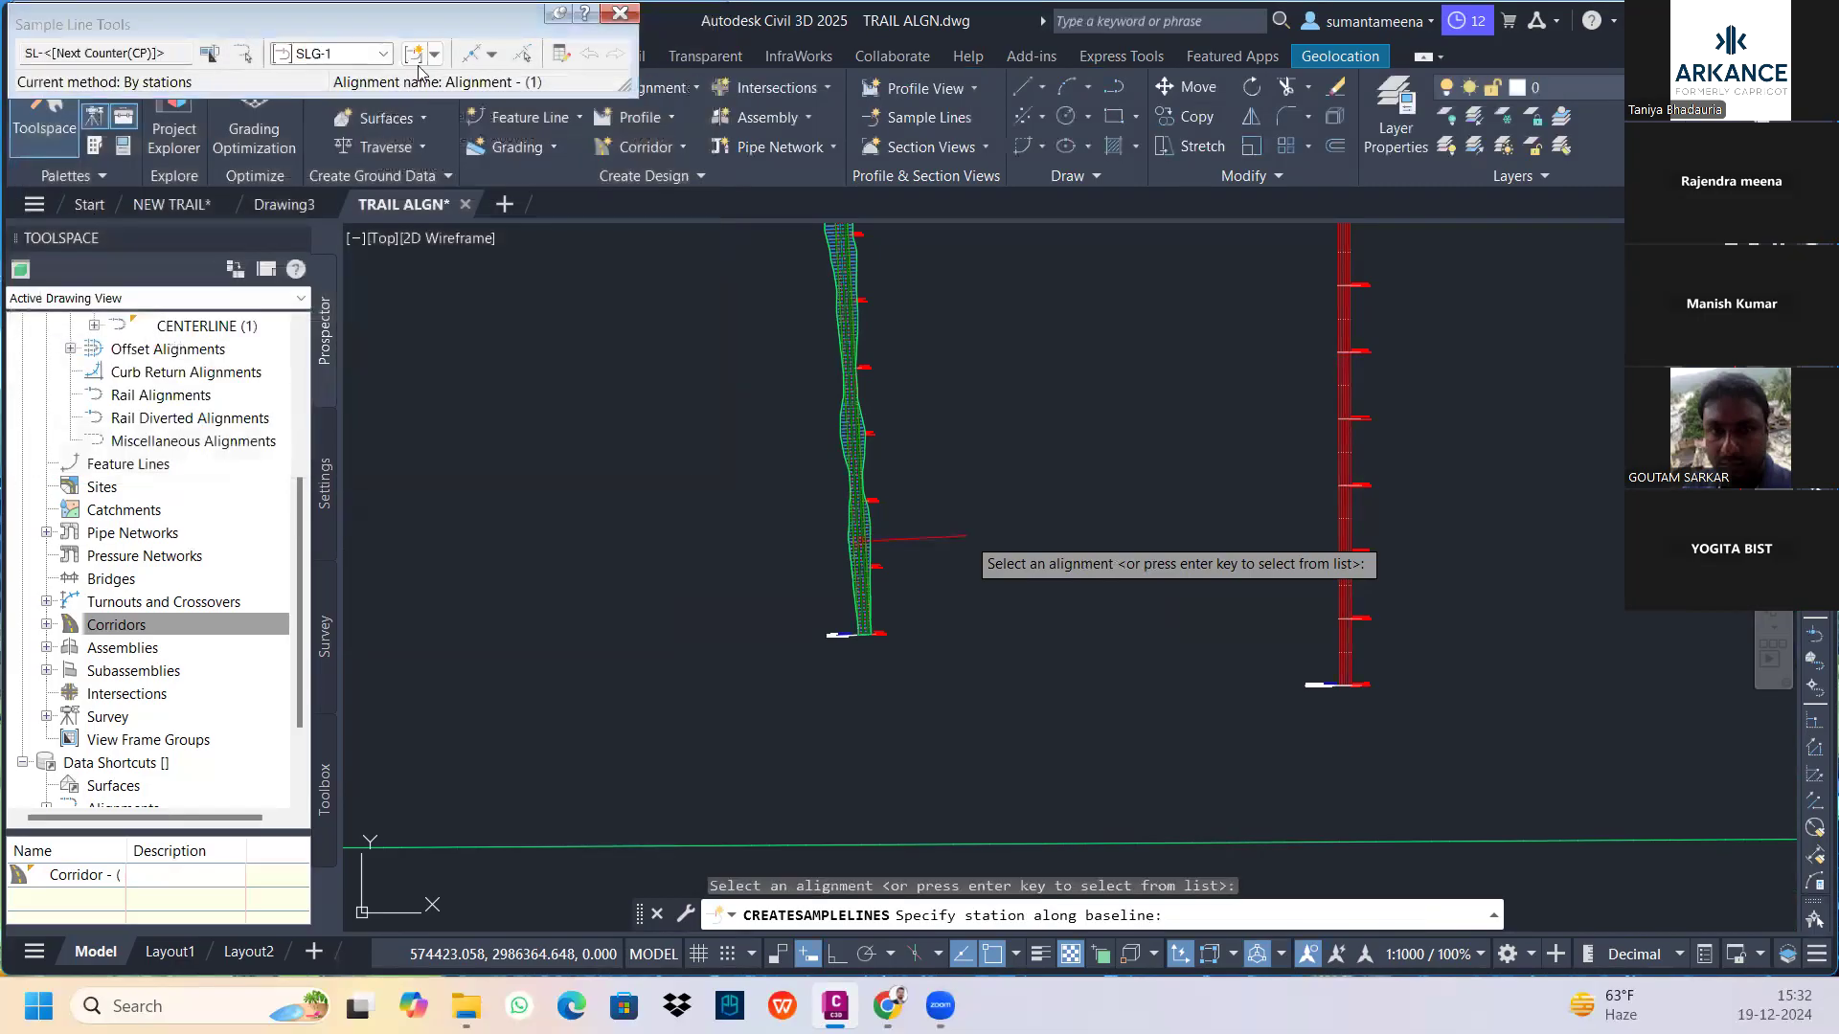
# Start adding sample lines by range of stations, with left and right swath widths of 70 m
pyautogui.click(493, 57)
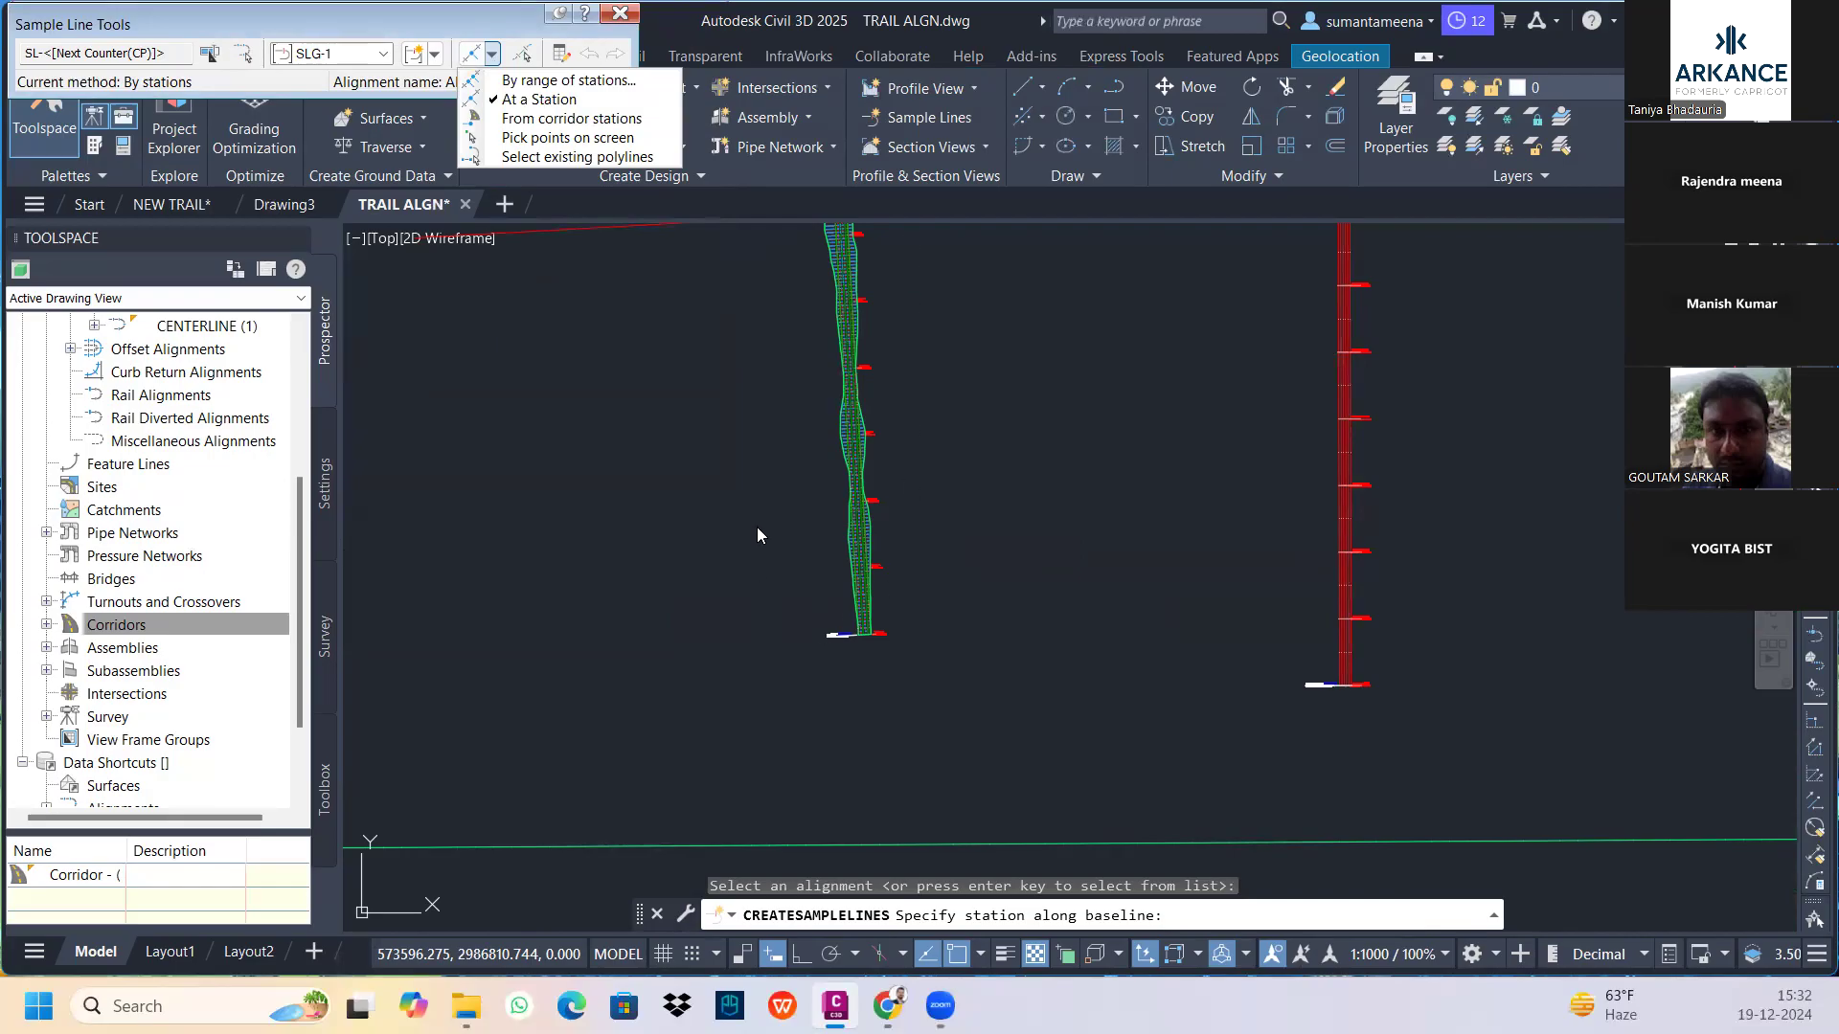
pyautogui.click(567, 82)
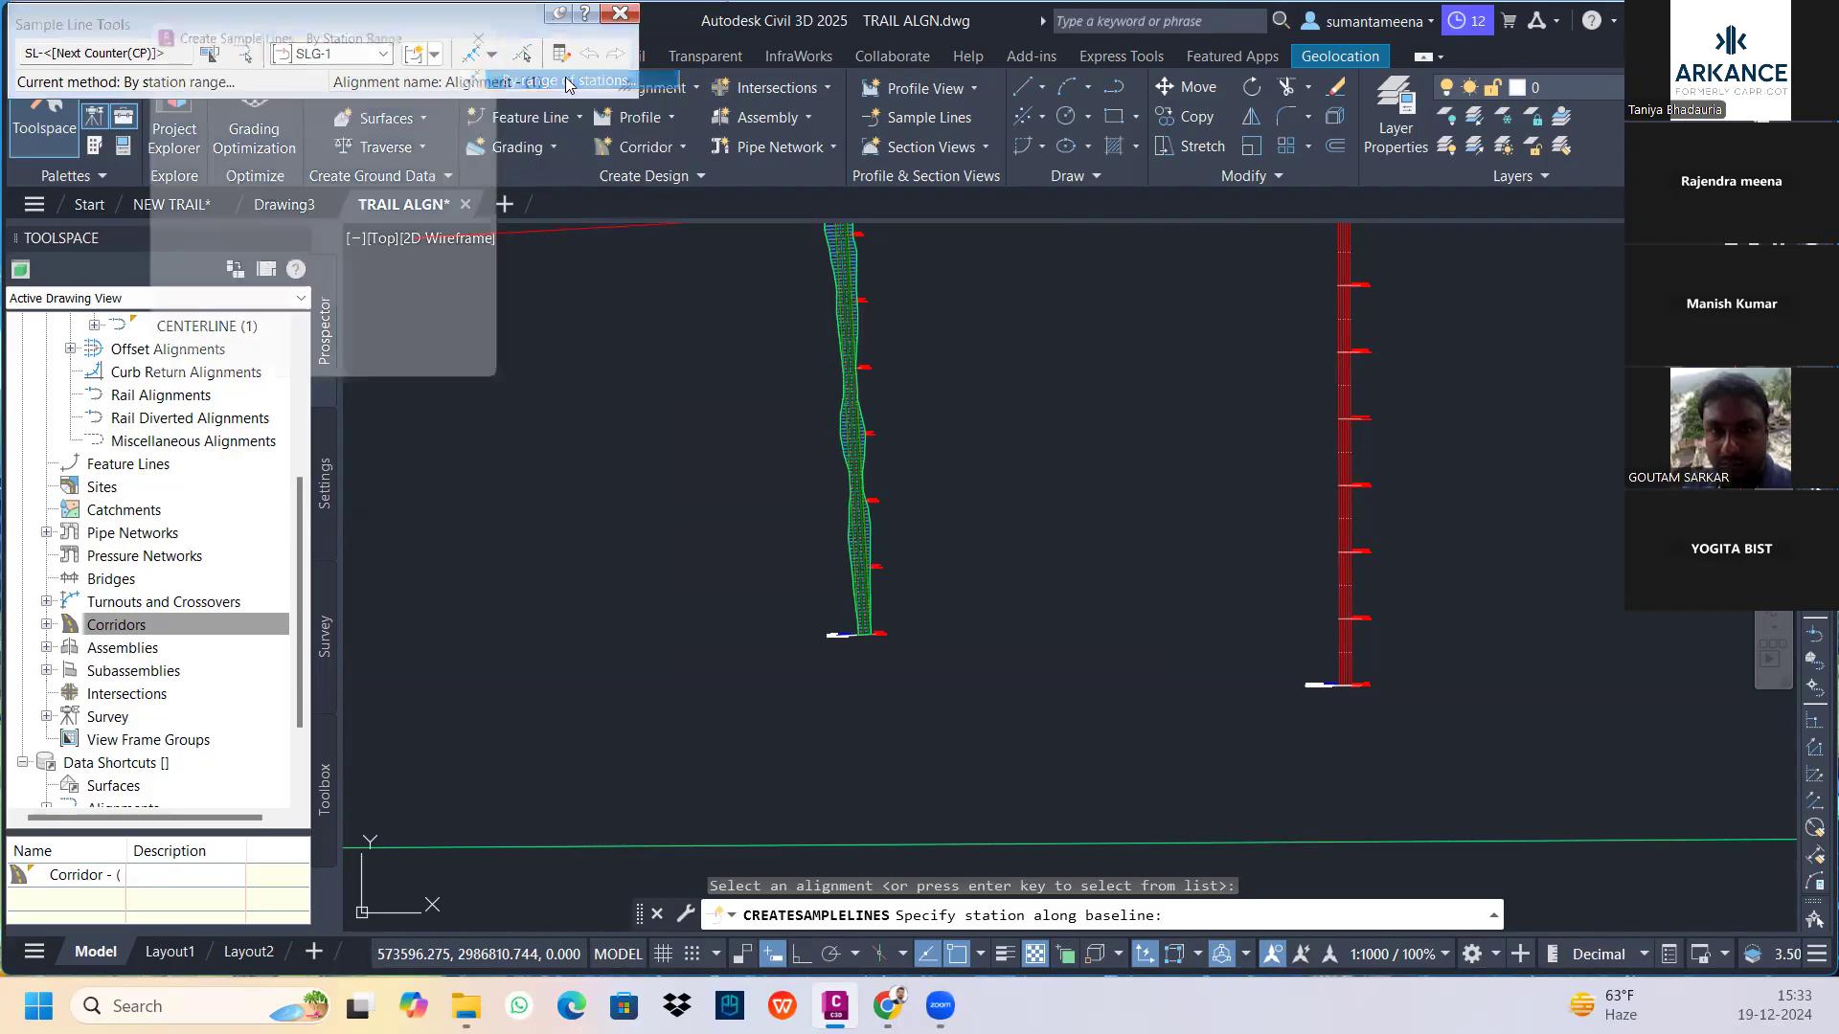
pyautogui.scroll(-1, 402, 206)
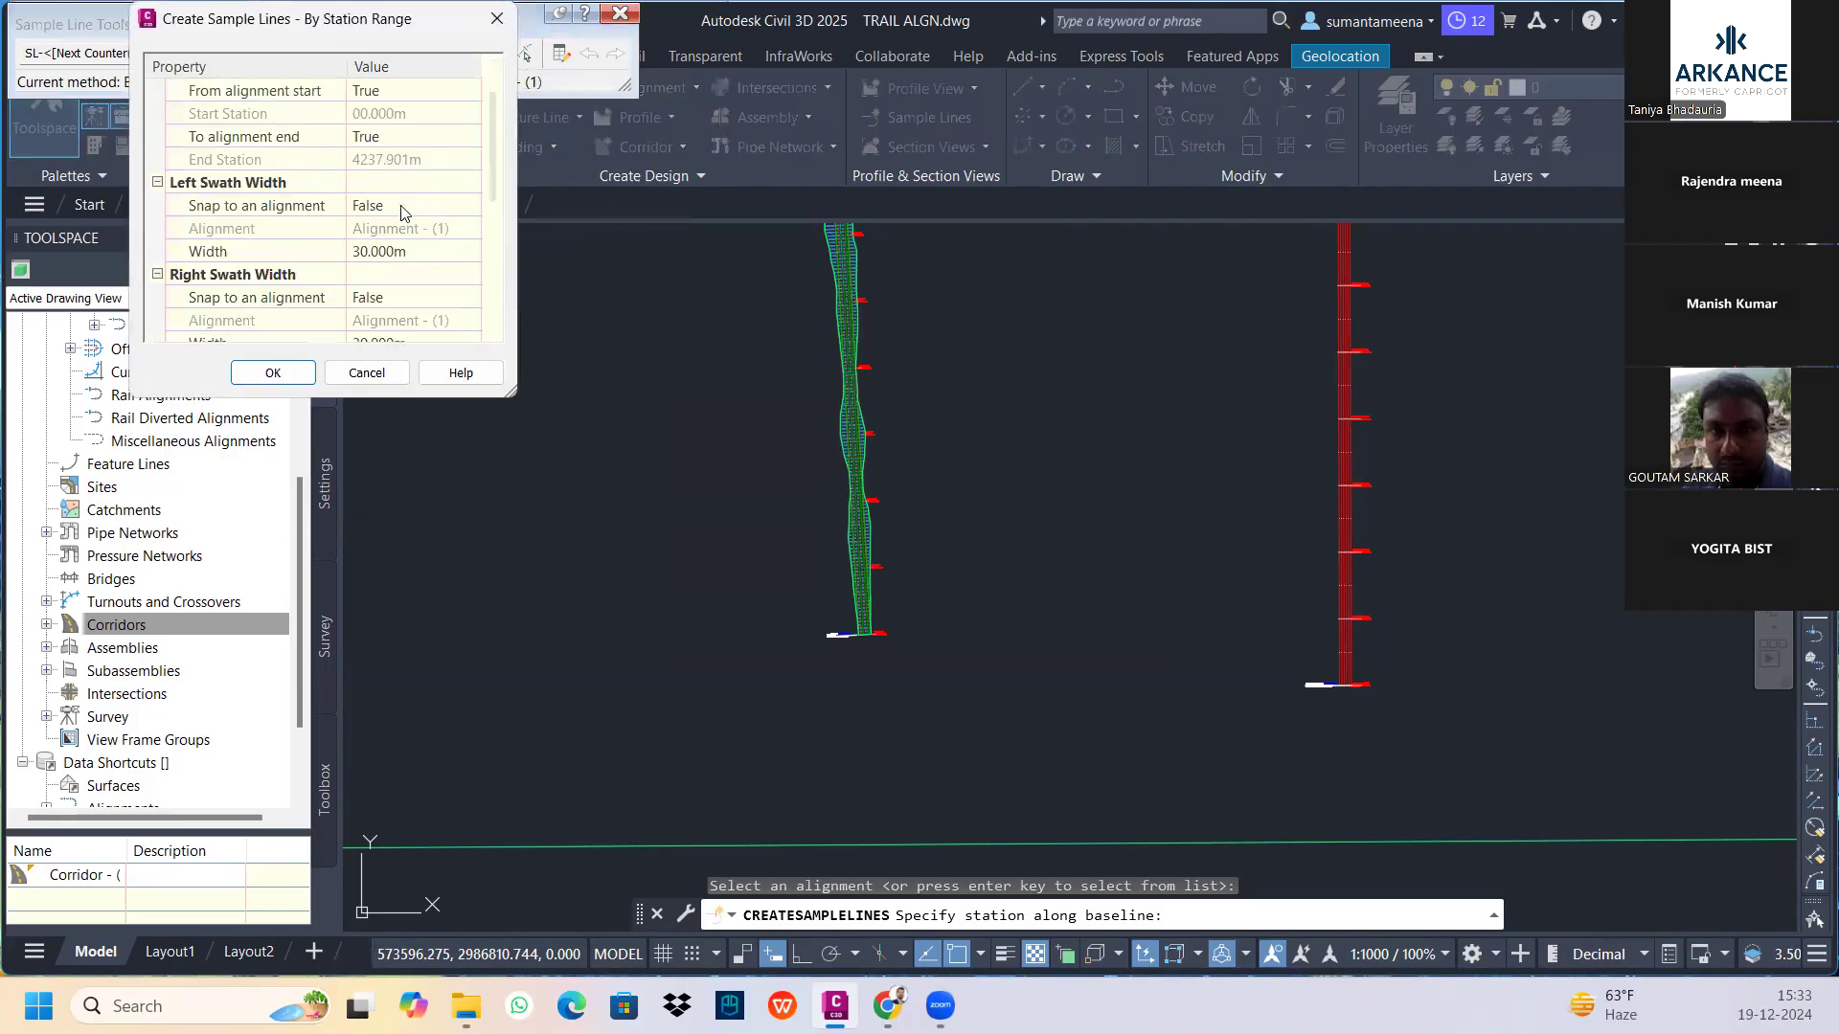
pyautogui.click(397, 251)
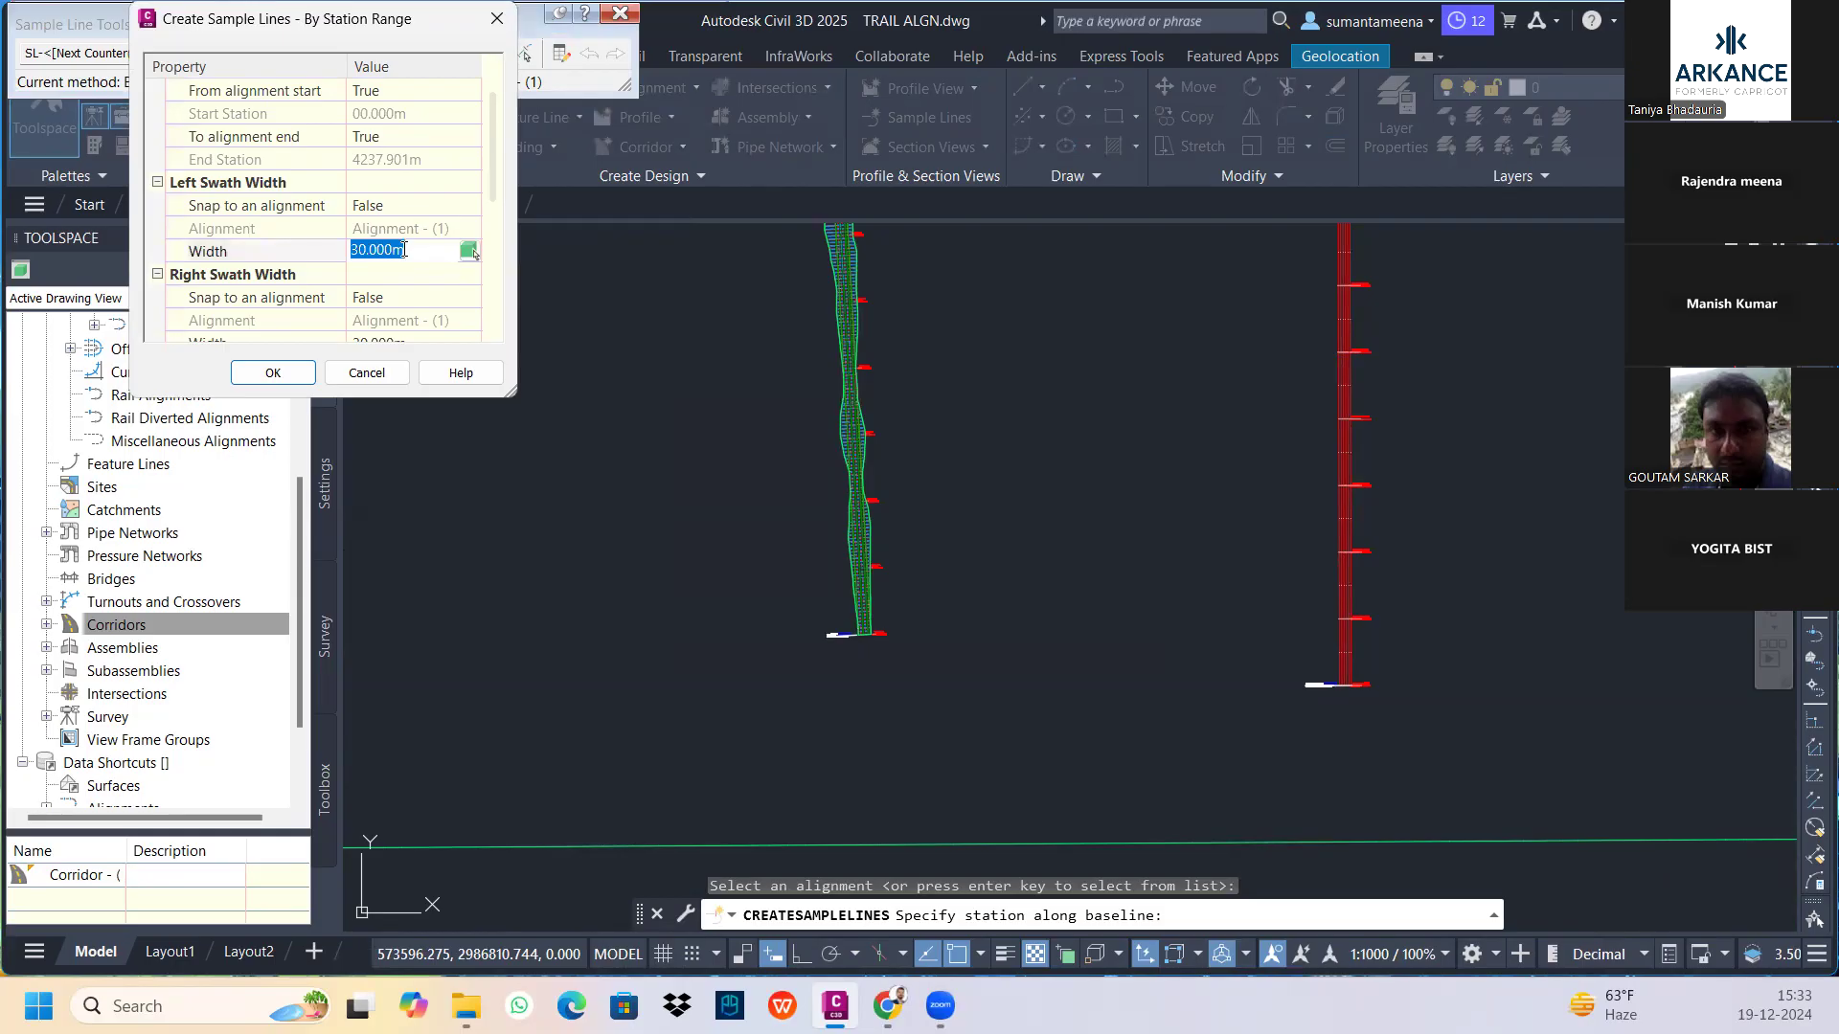
pyautogui.write('7')
pyautogui.scroll(-2, 396, 287)
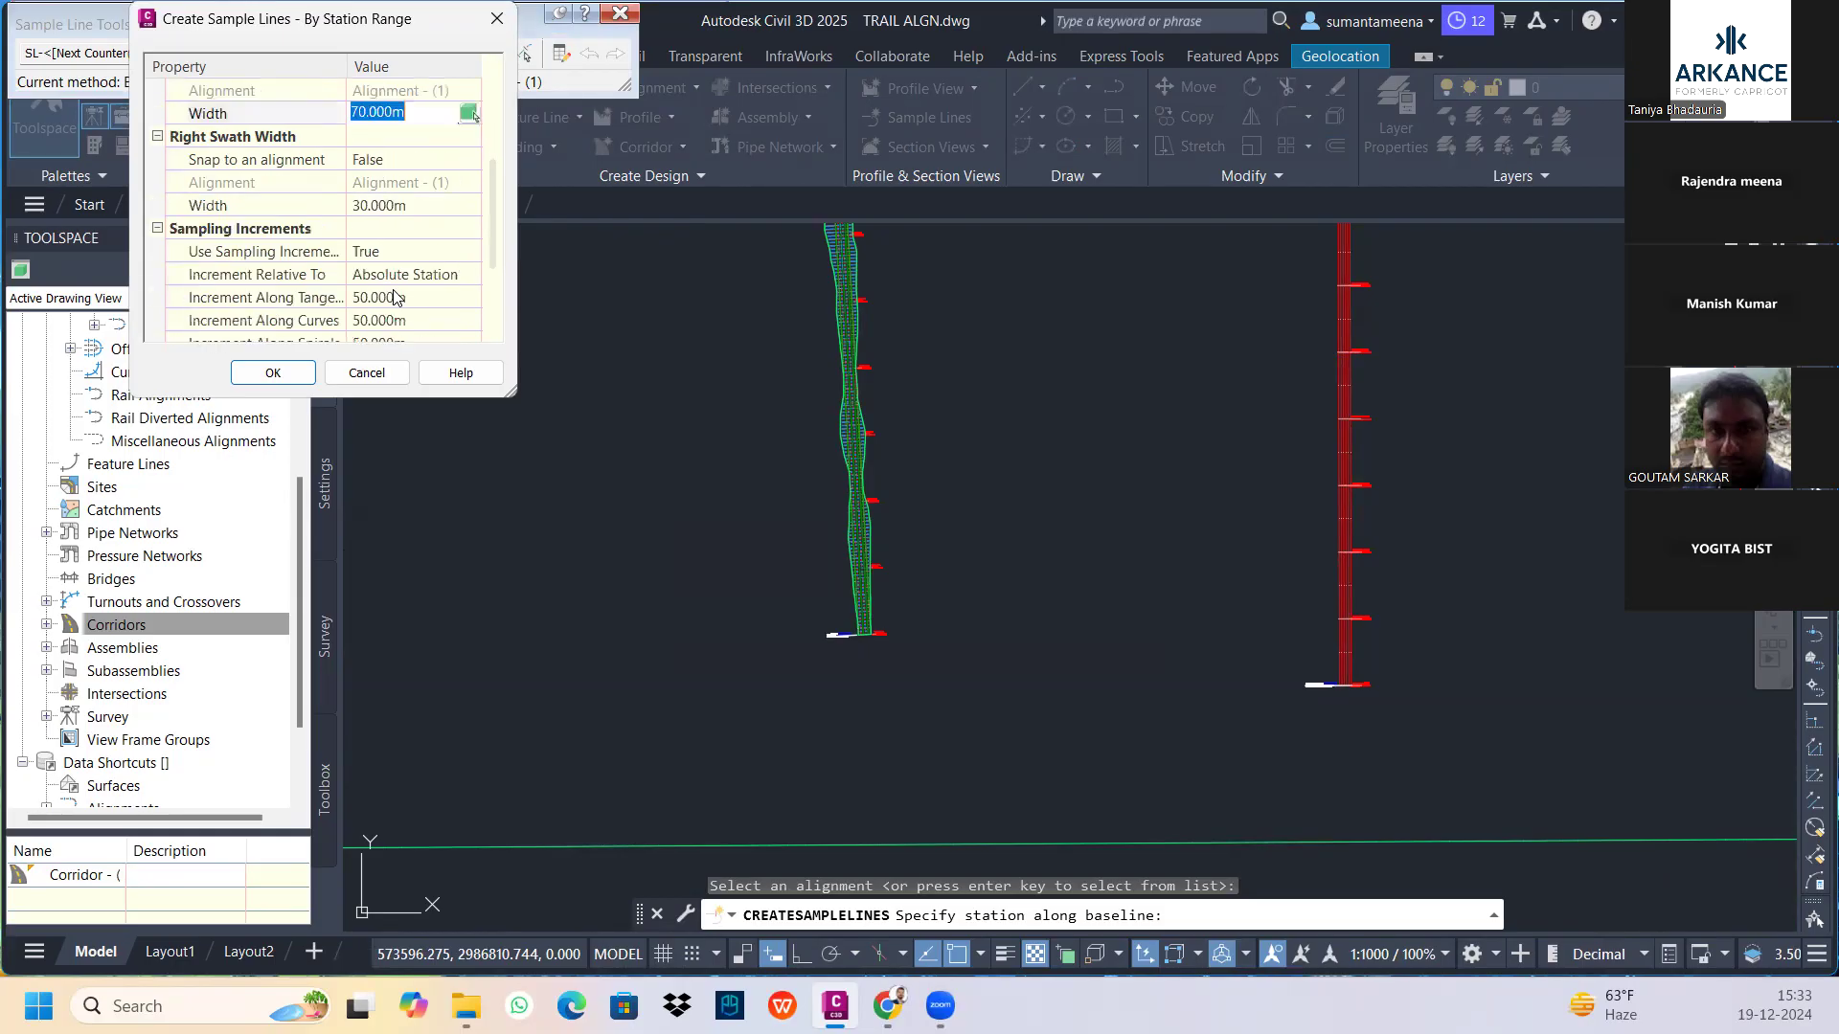
pyautogui.click(385, 206)
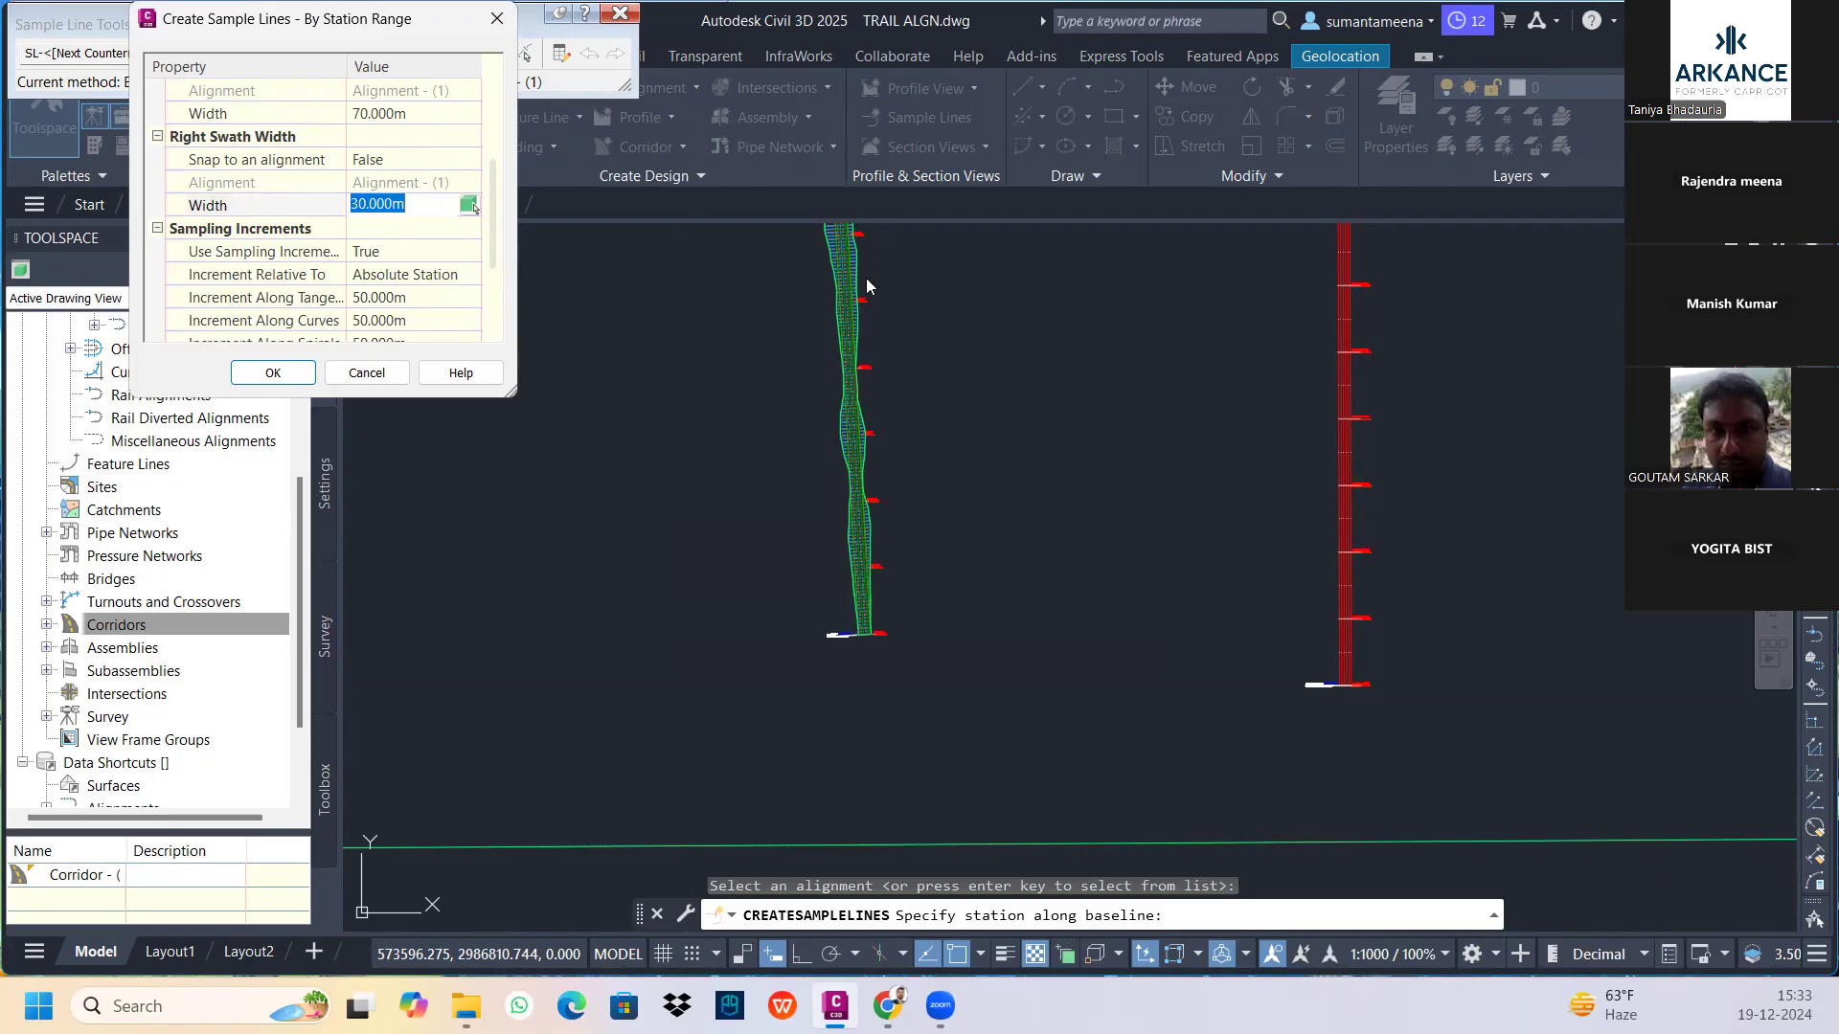
pyautogui.write('7')
pyautogui.scroll(-1, 497, 278)
# Enable additional sample lines at the range start and range end, create the sample lines, and end the command
pyautogui.click(421, 274)
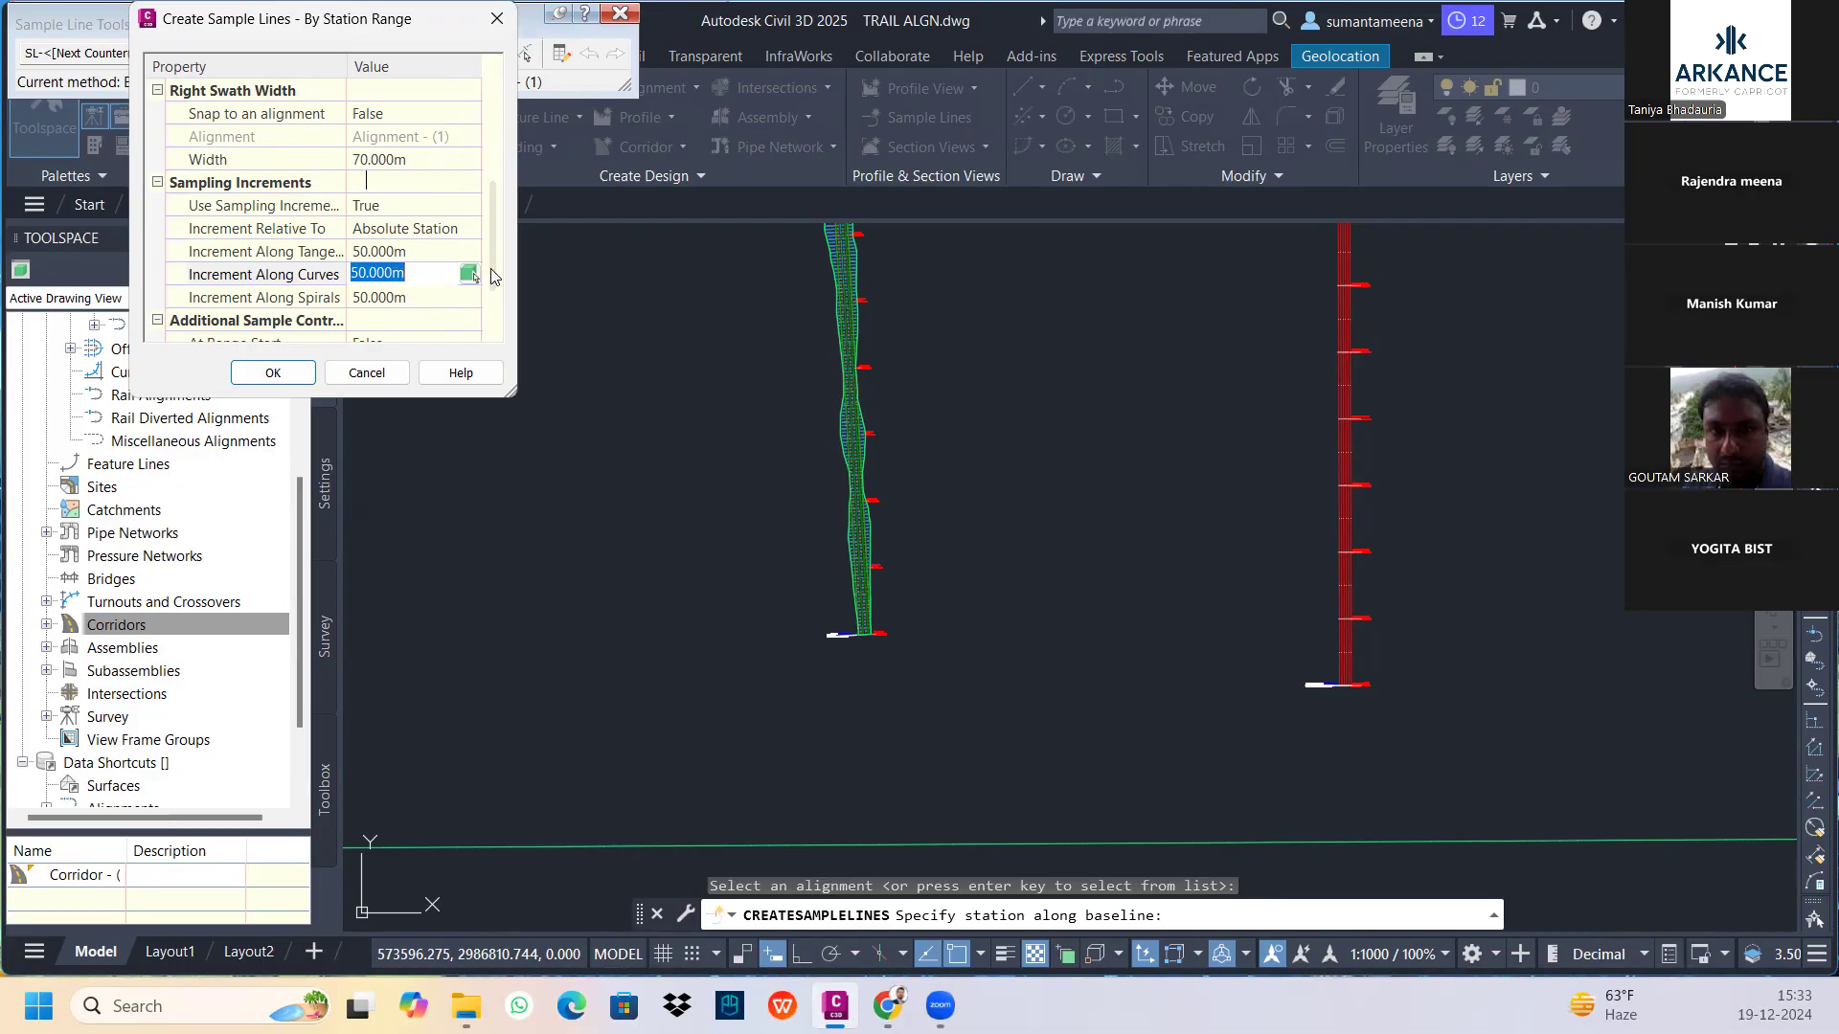
pyautogui.scroll(-2, 492, 287)
pyautogui.click(396, 239)
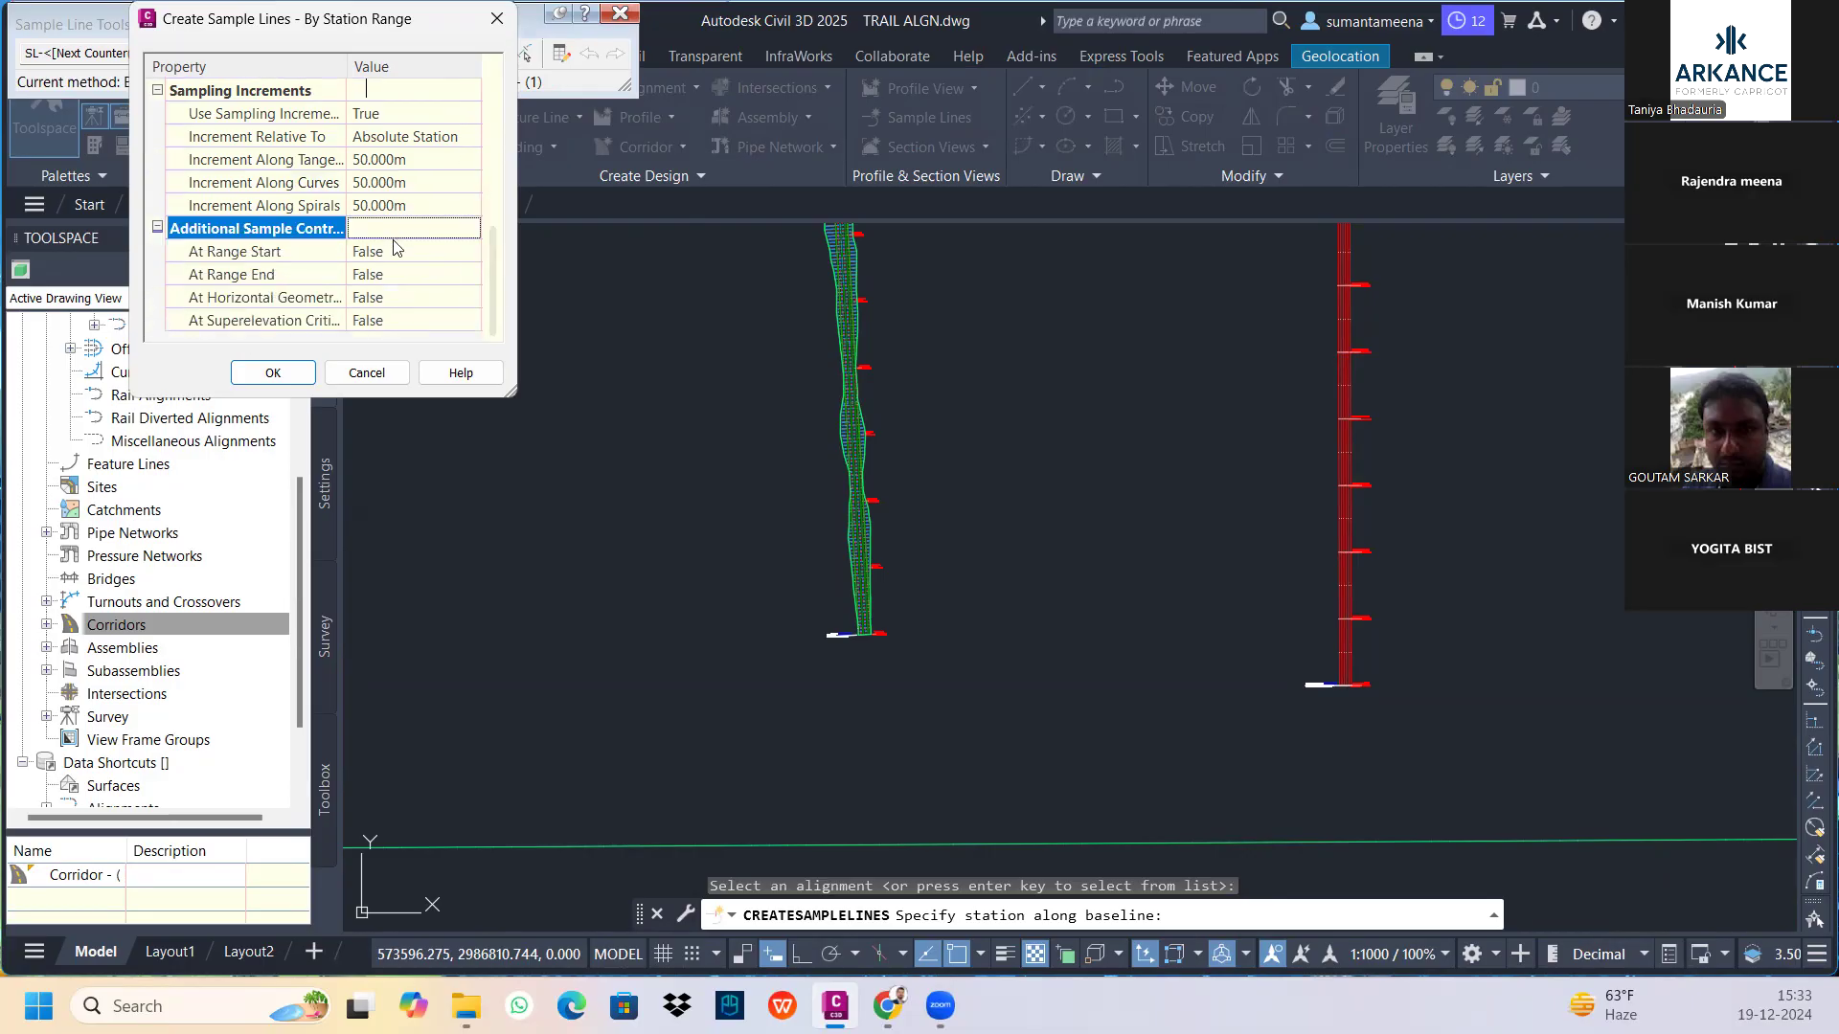
pyautogui.click(376, 256)
pyautogui.click(378, 254)
pyautogui.click(410, 297)
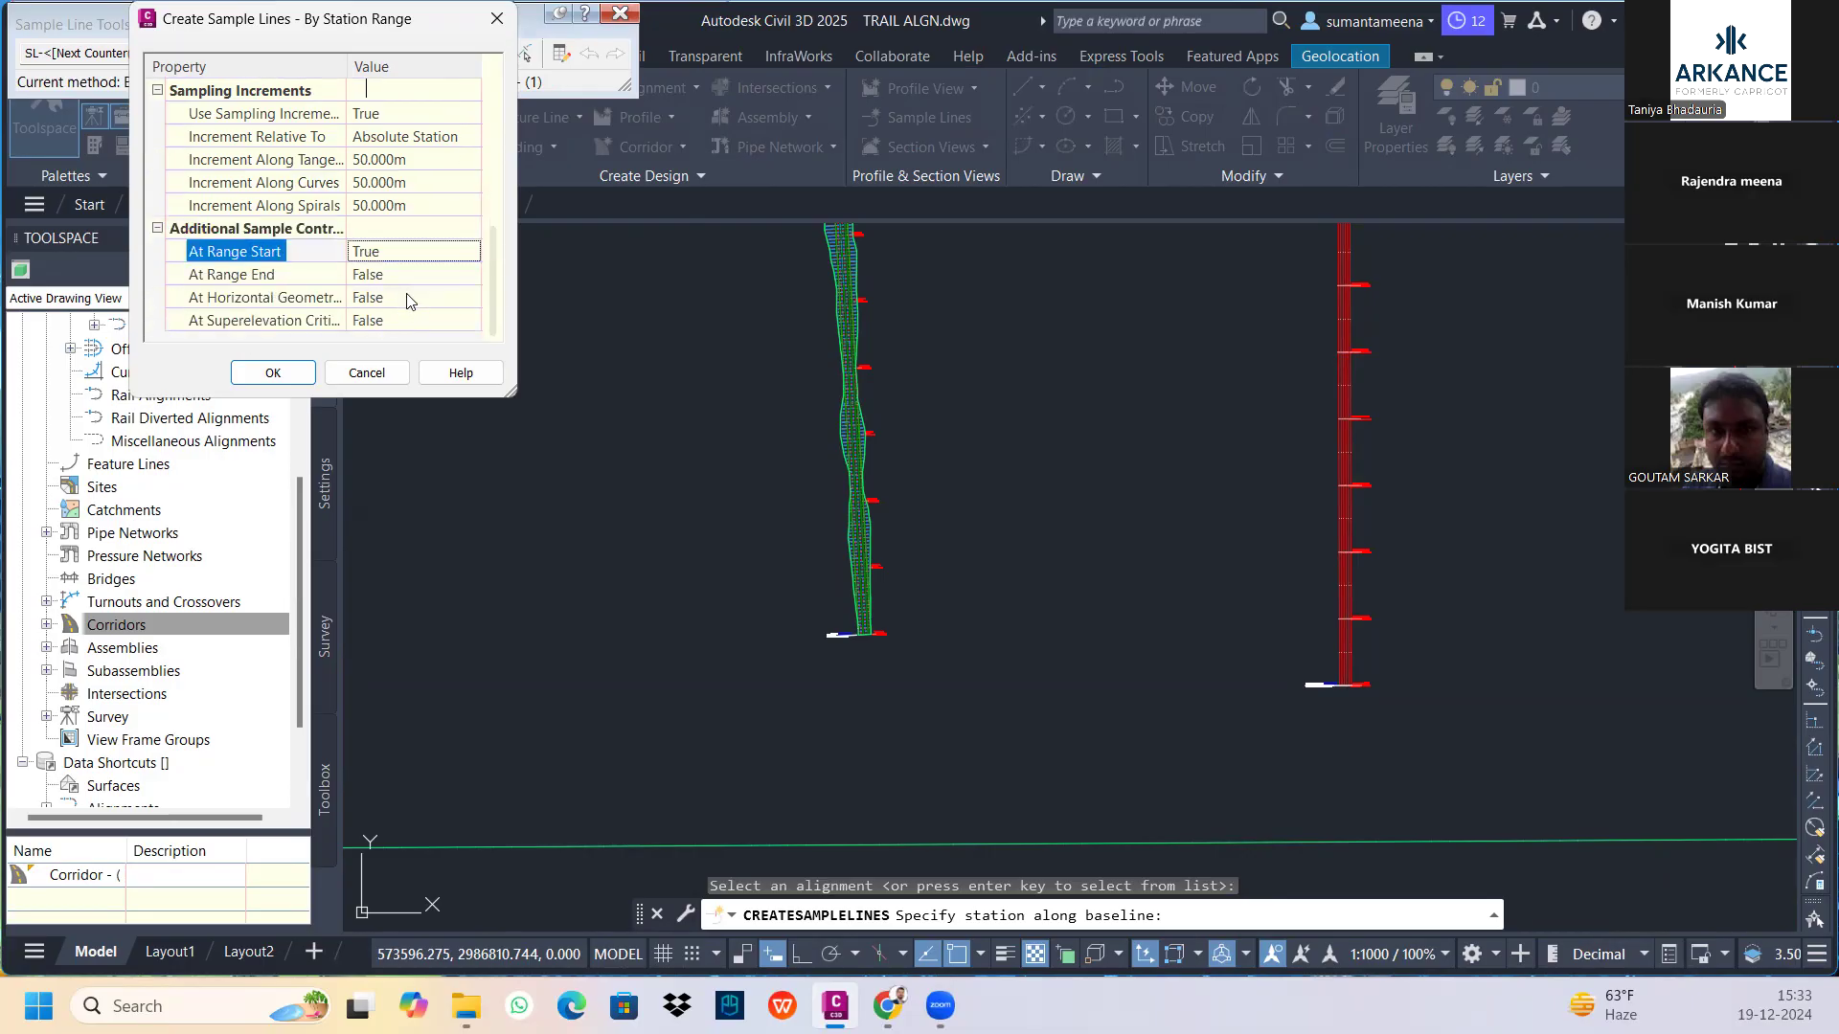
pyautogui.click(405, 278)
pyautogui.click(424, 318)
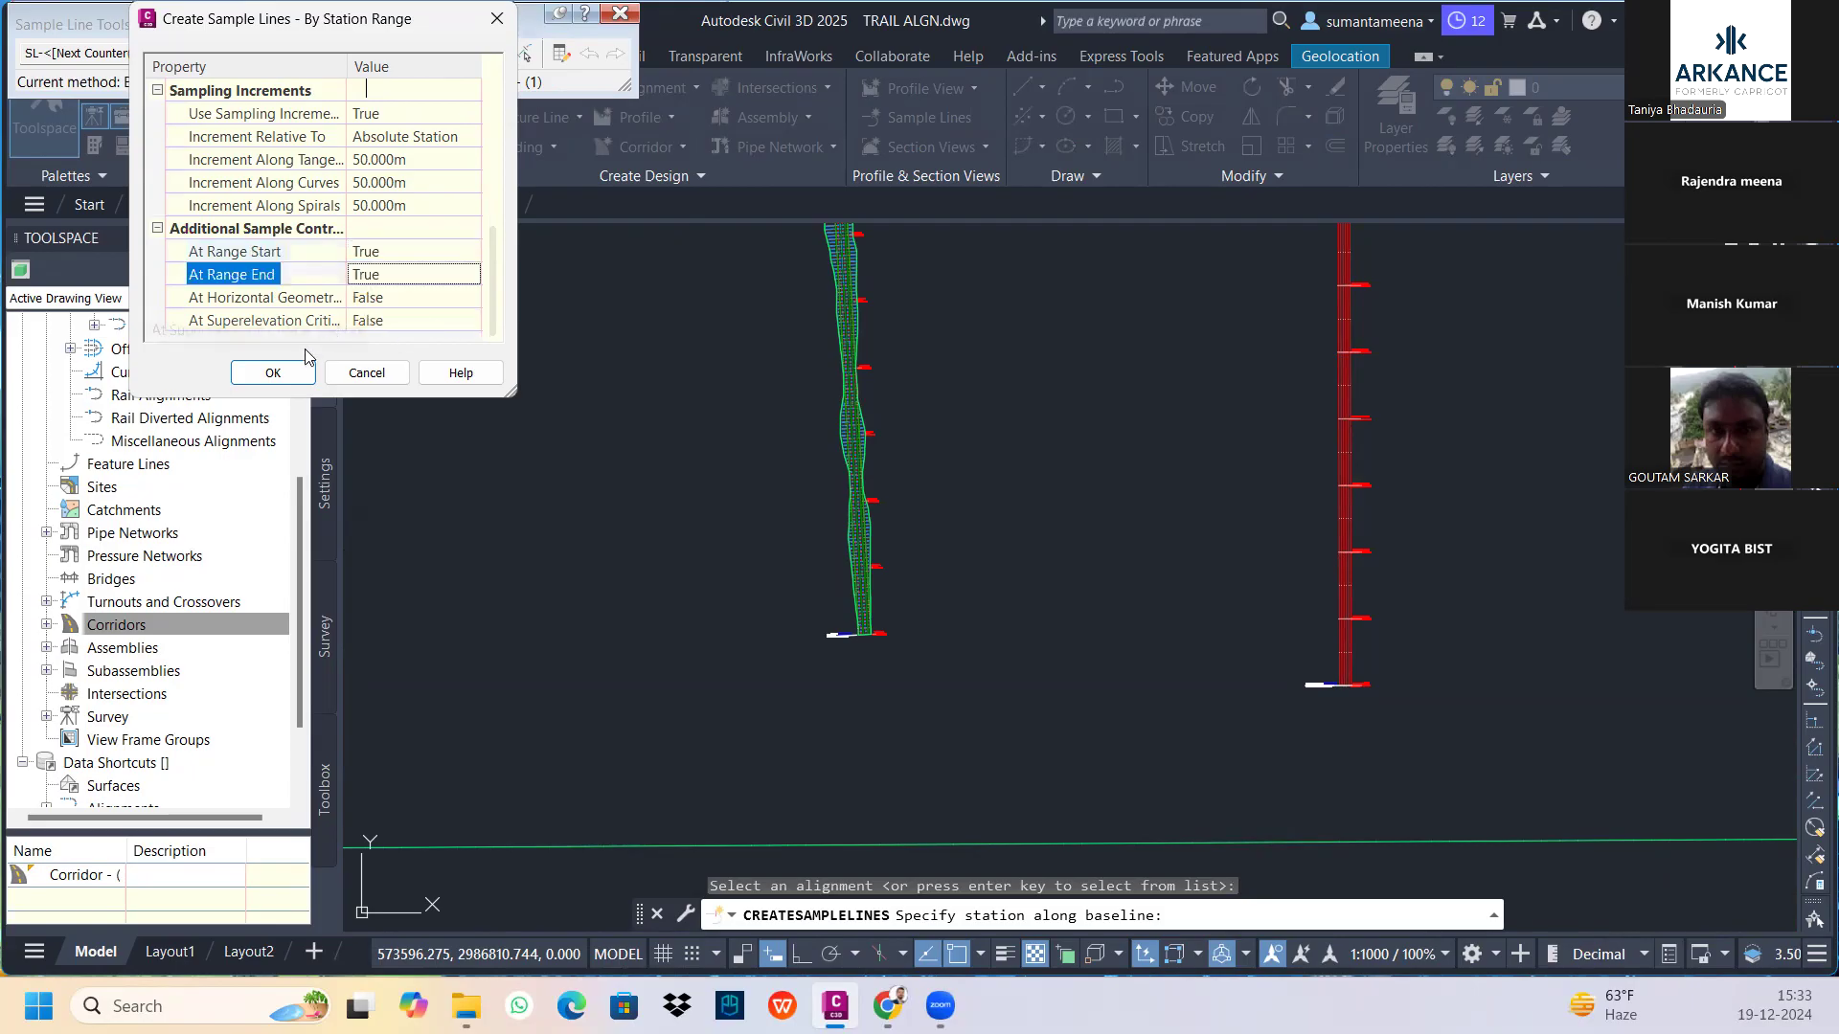
pyautogui.click(273, 373)
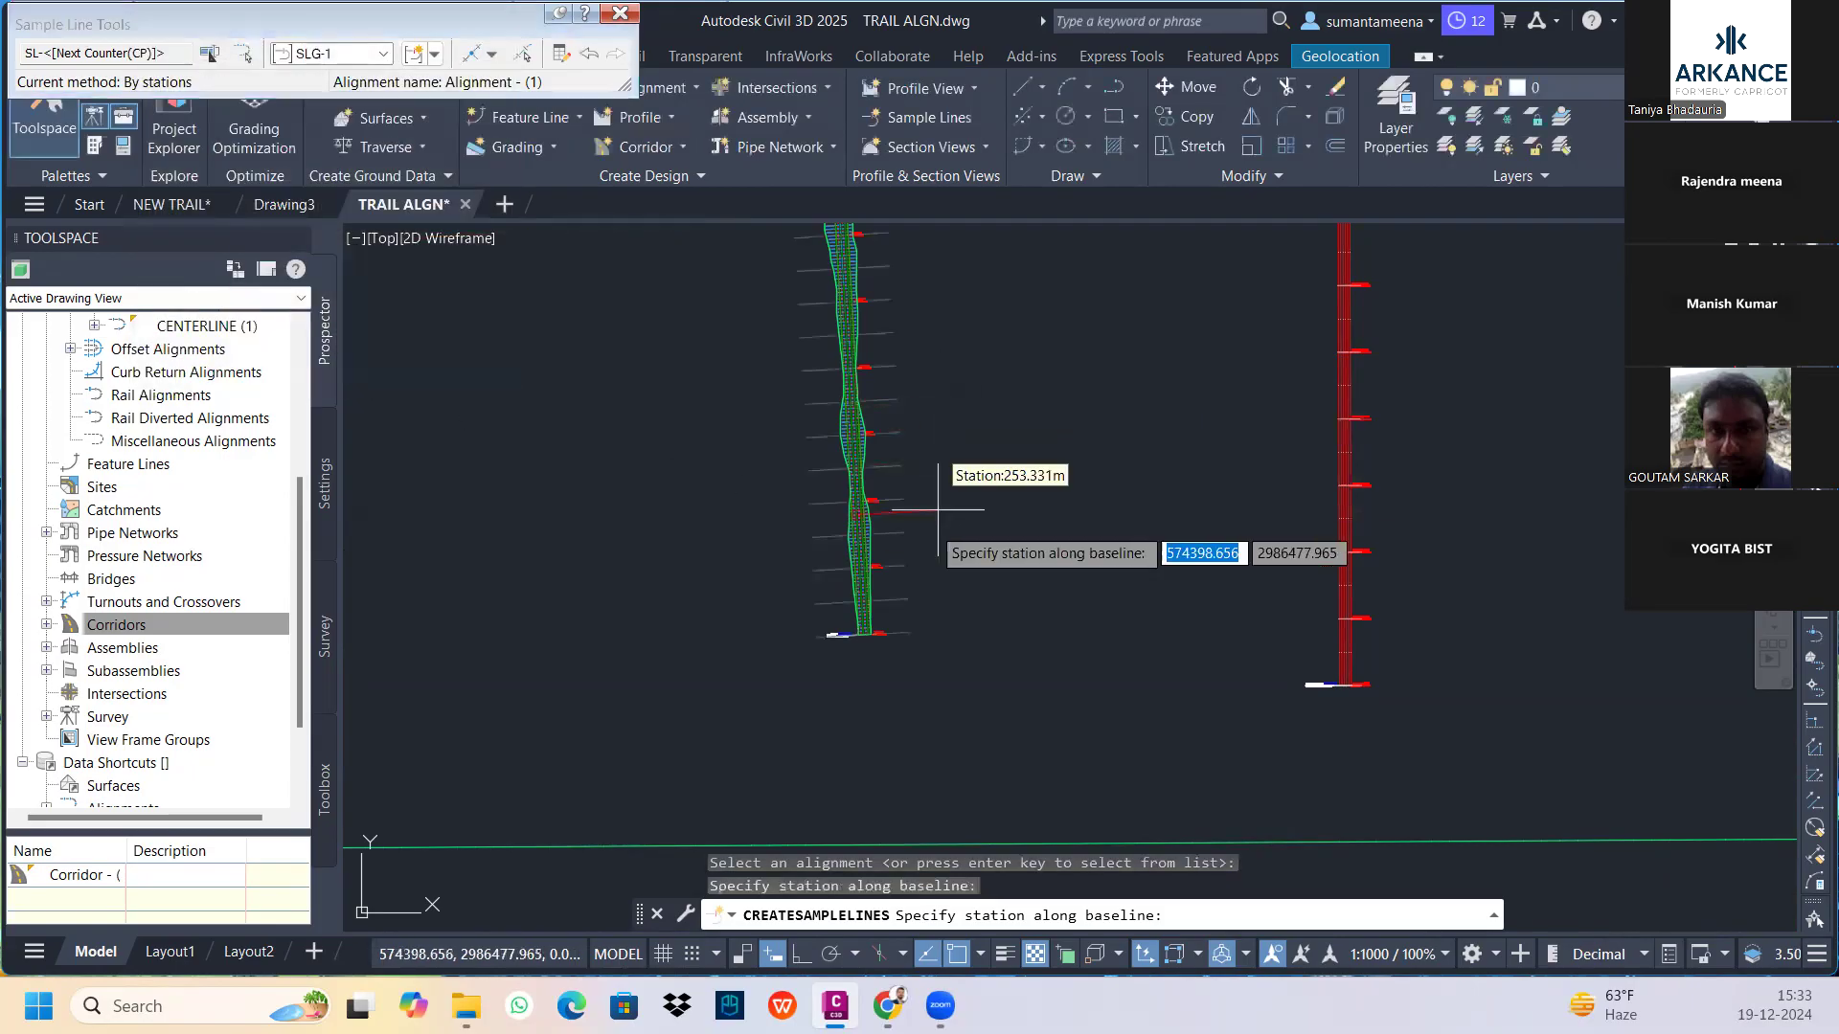
pyautogui.press('Escape')
# Examine the new sample lines along the whole corridor, including the curves and the widest cut and fill areas
pyautogui.scroll(-2, 862, 427)
pyautogui.scroll(2, 885, 398)
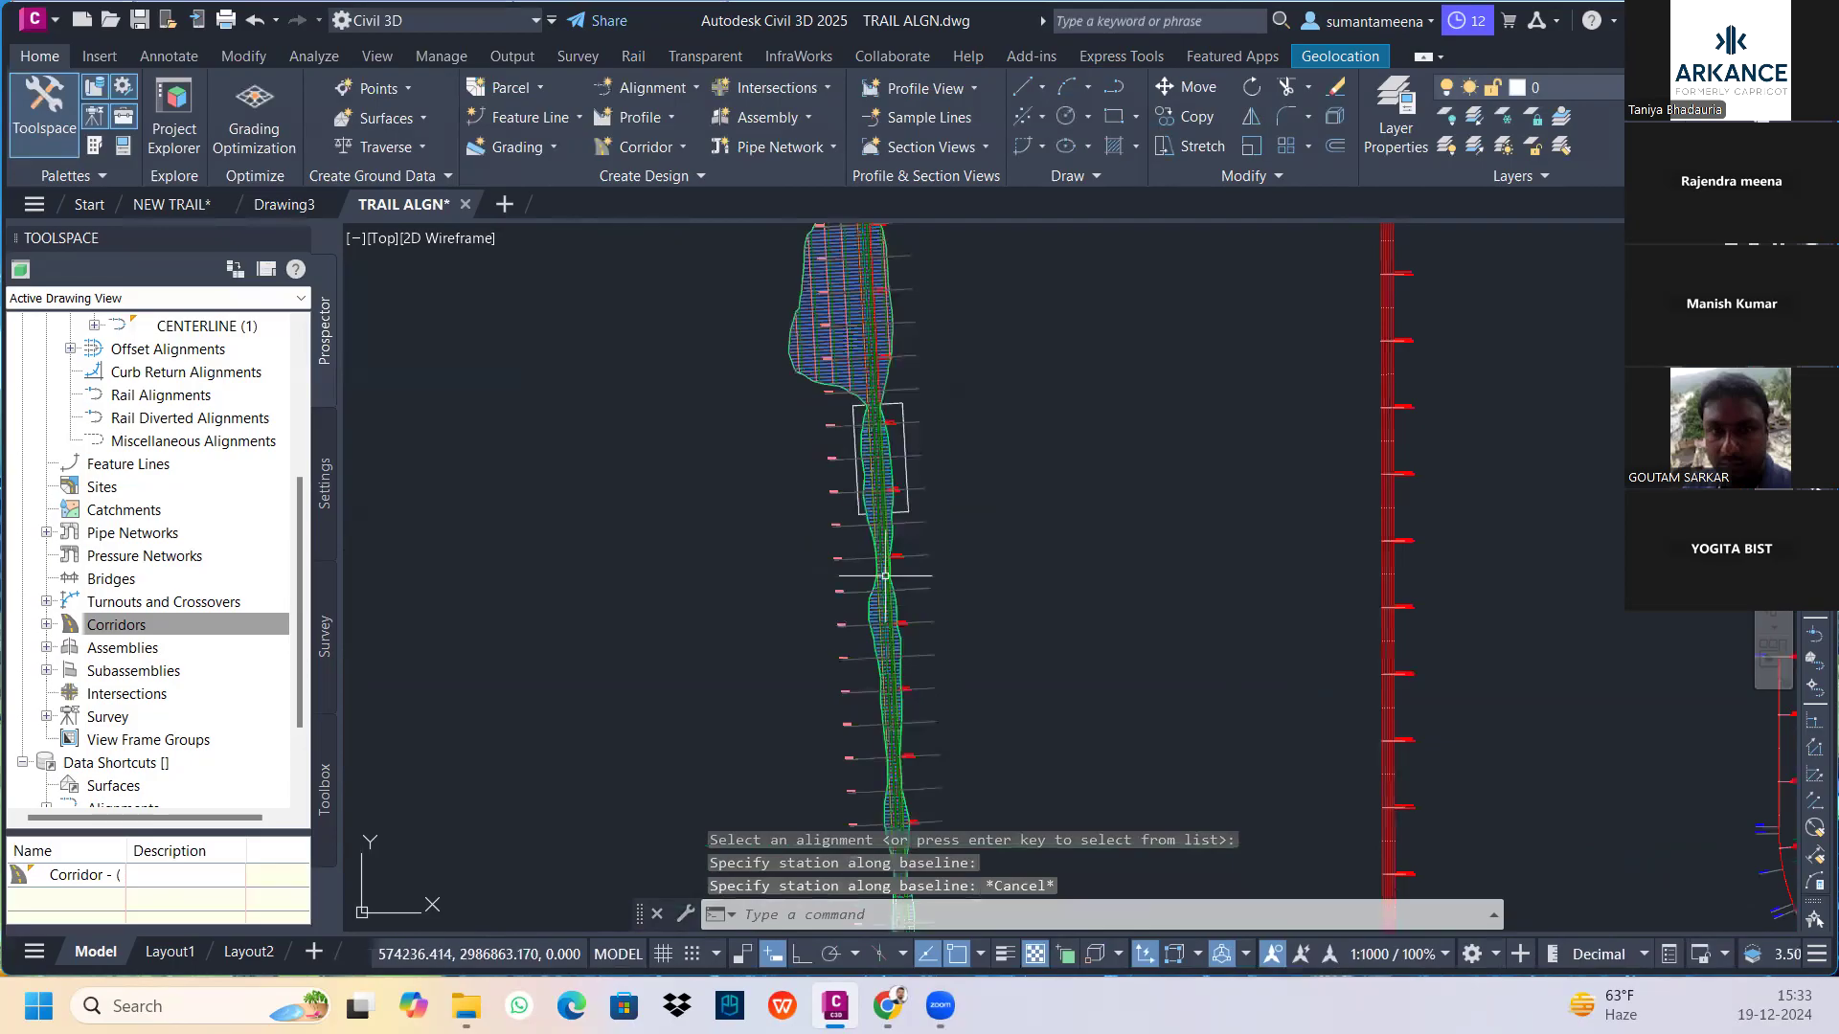
pyautogui.scroll(-1, 891, 412)
pyautogui.scroll(1, 919, 426)
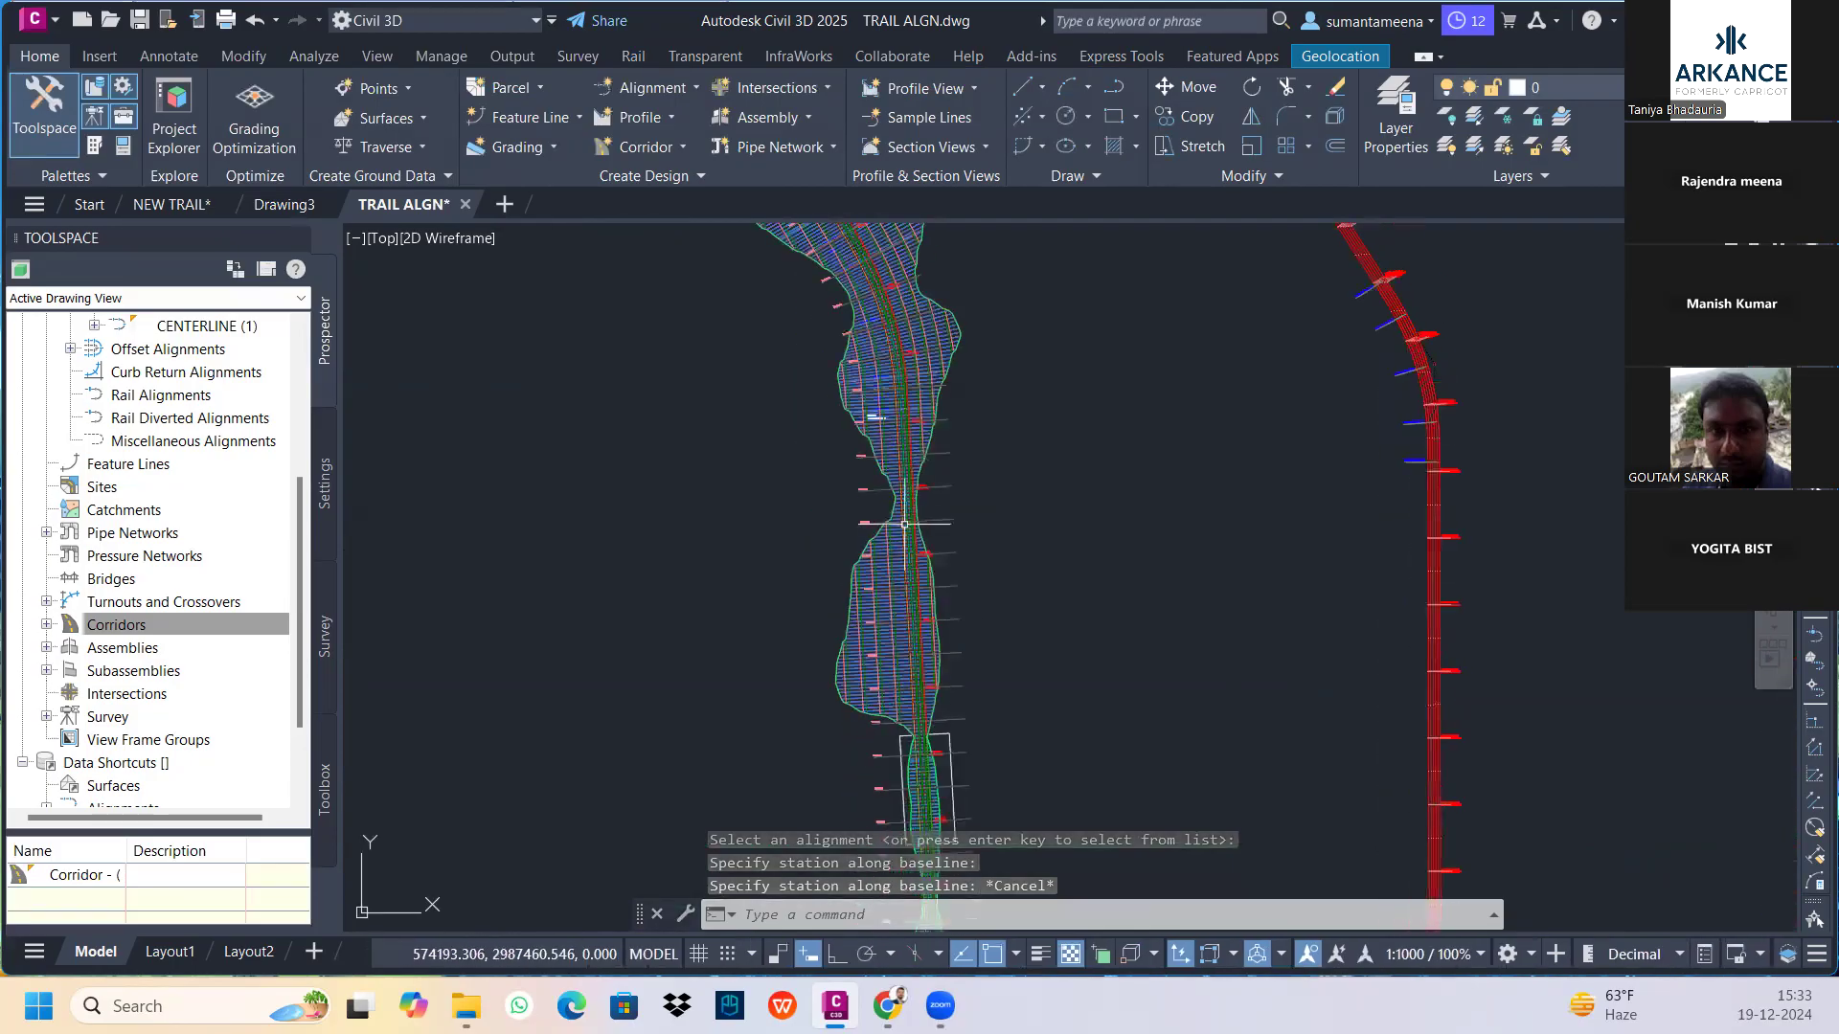
pyautogui.scroll(4, 937, 459)
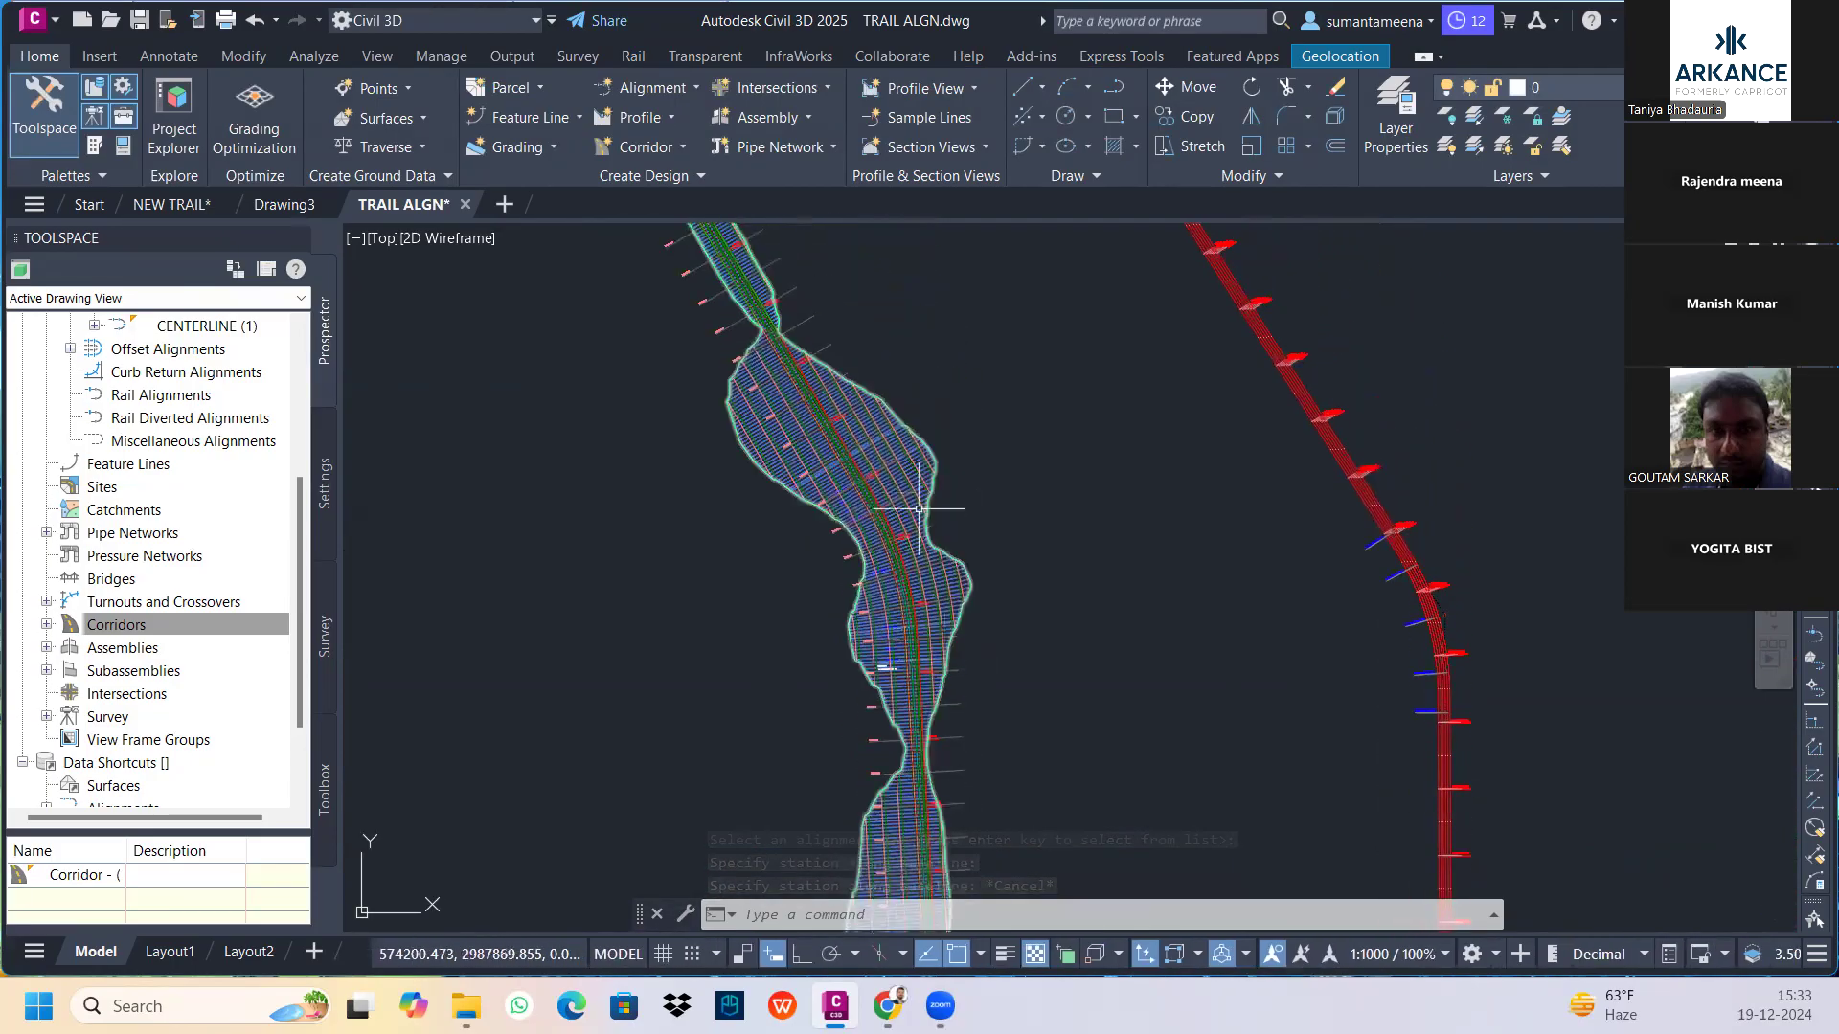
pyautogui.scroll(2, 916, 553)
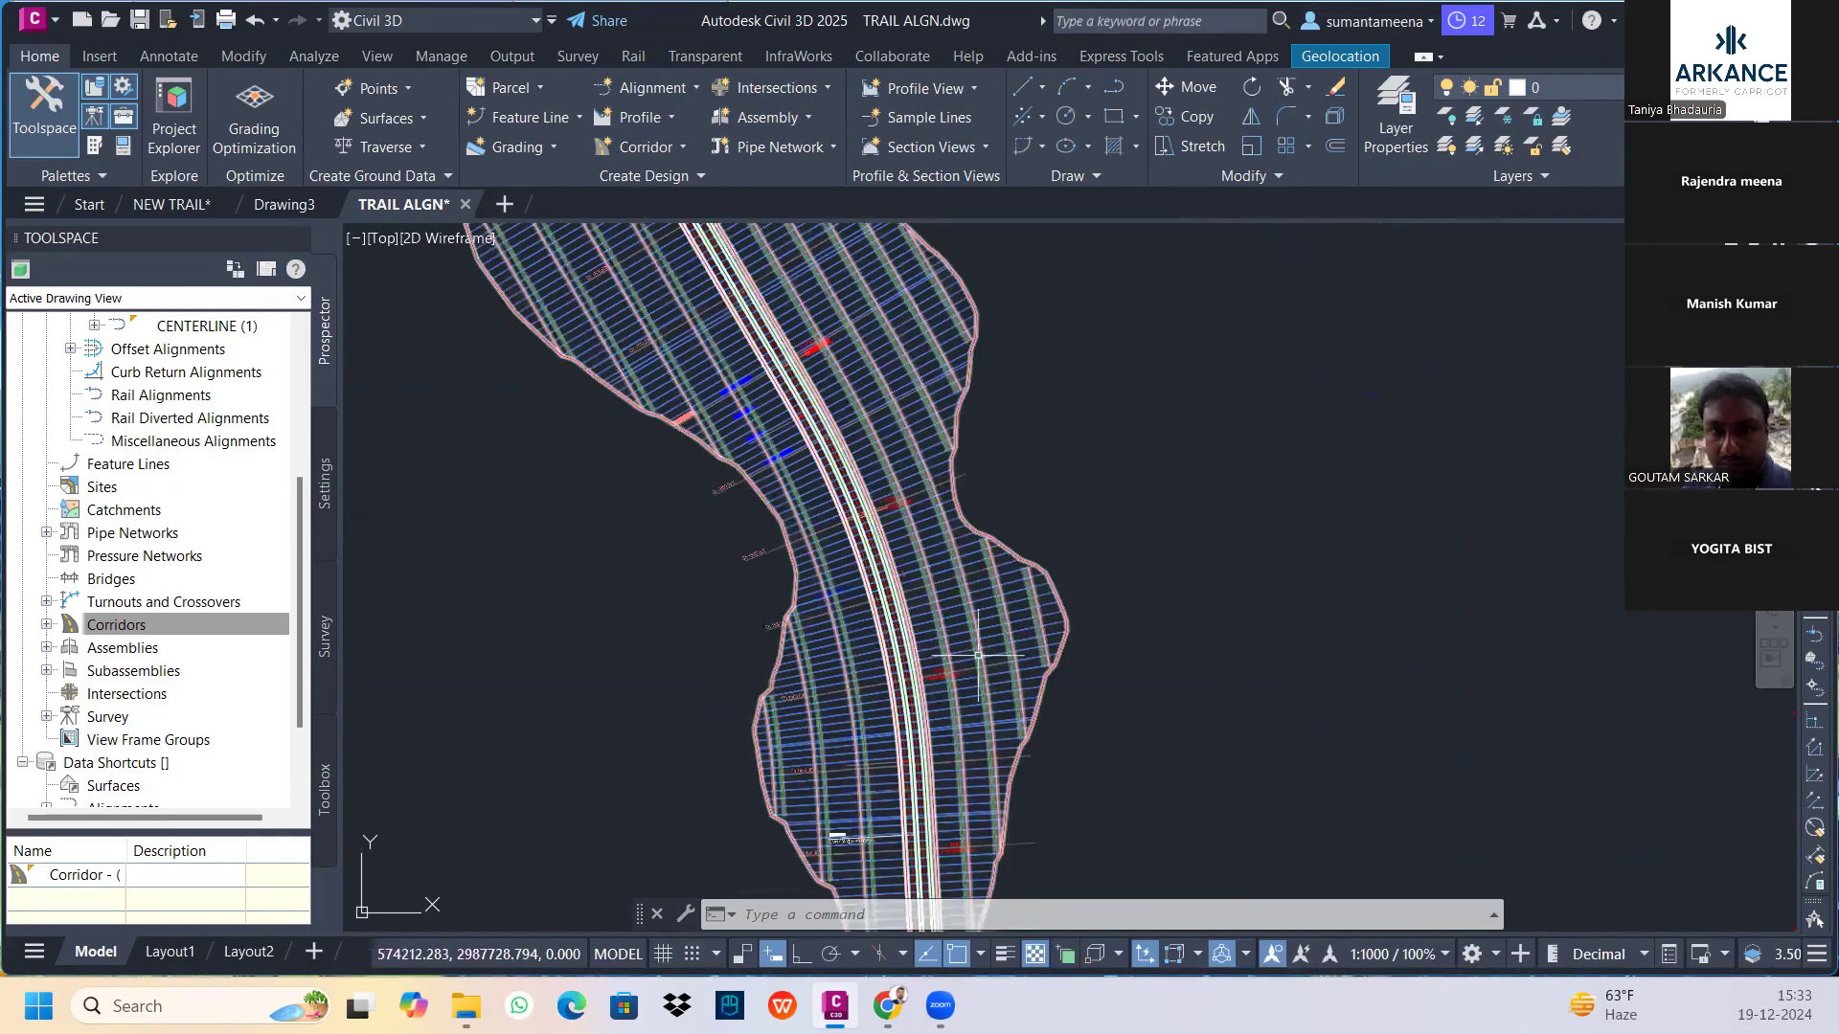
pyautogui.scroll(-1, 843, 431)
pyautogui.scroll(1, 882, 546)
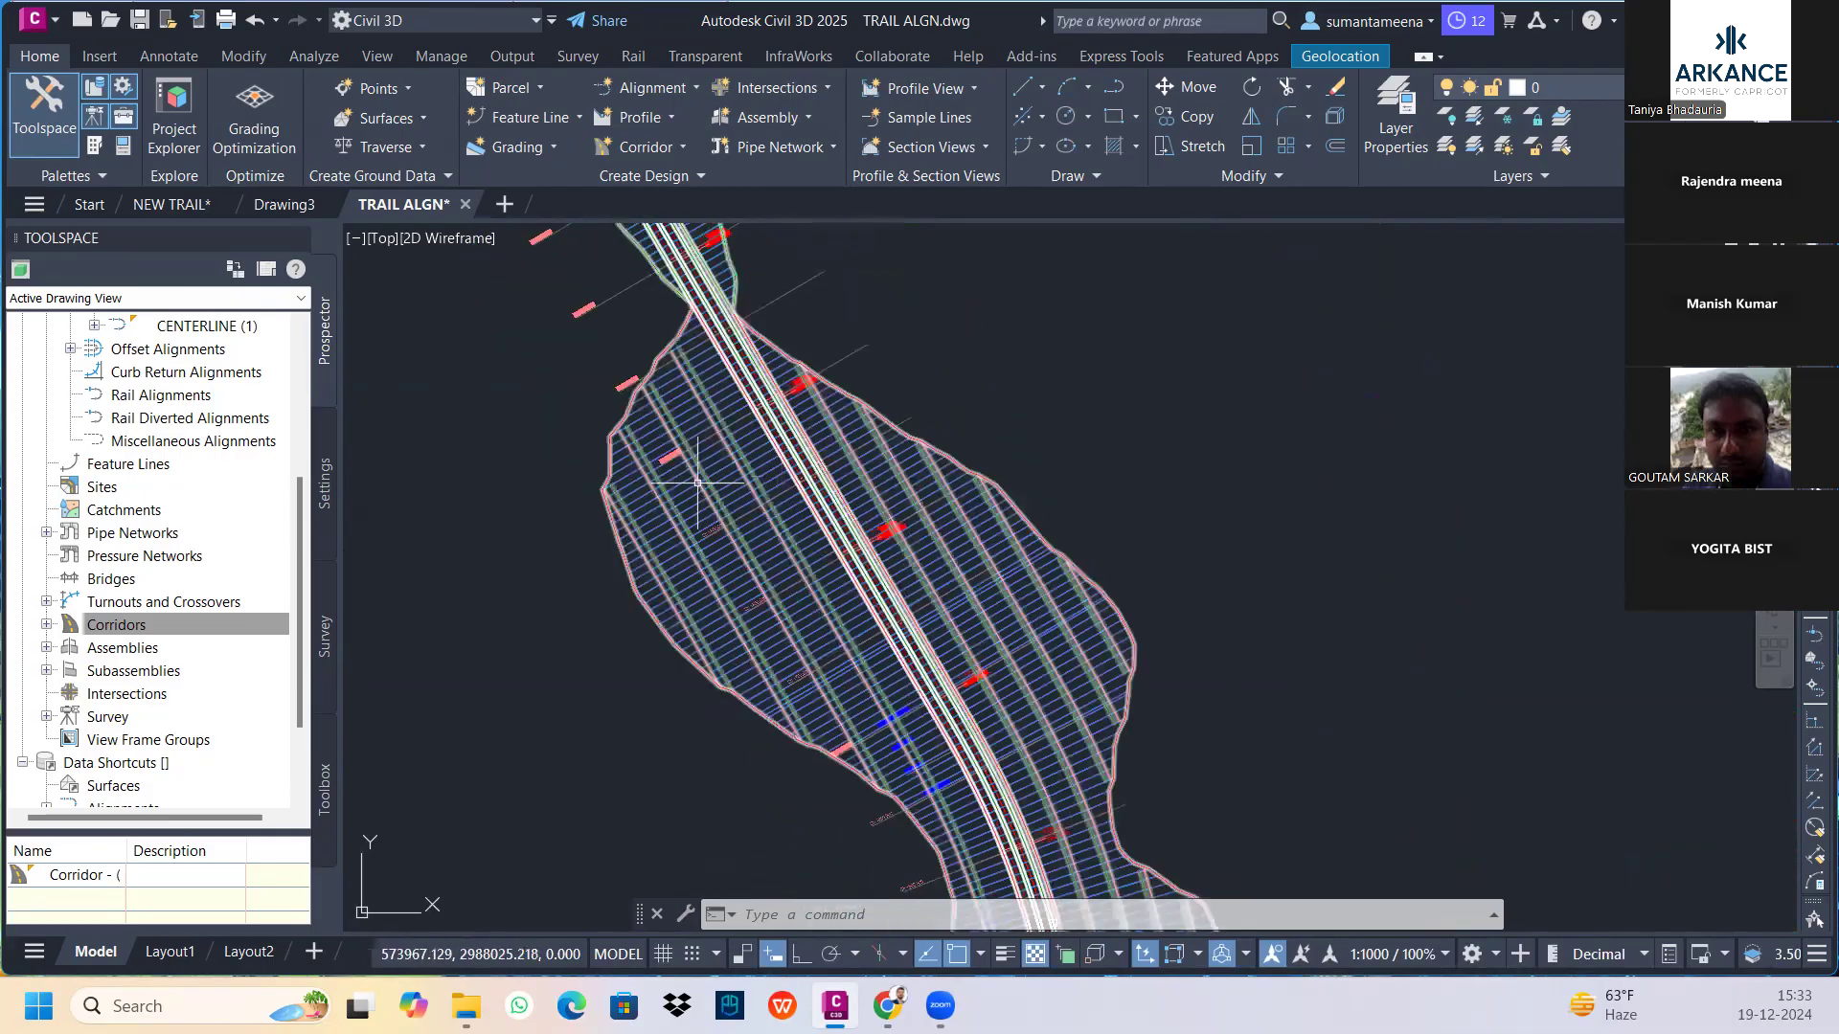
pyautogui.scroll(-3, 772, 410)
pyautogui.moveTo(814, 369)
pyautogui.mouseDown(button='middle')
pyautogui.moveTo(817, 585)
pyautogui.moveTo(792, 578)
pyautogui.moveTo(704, 716)
pyautogui.mouseUp(button='middle')
pyautogui.scroll(-3, 704, 717)
pyautogui.moveTo(779, 665); pyautogui.dragTo(769, 542, button='middle')
pyautogui.scroll(-10, 769, 542)
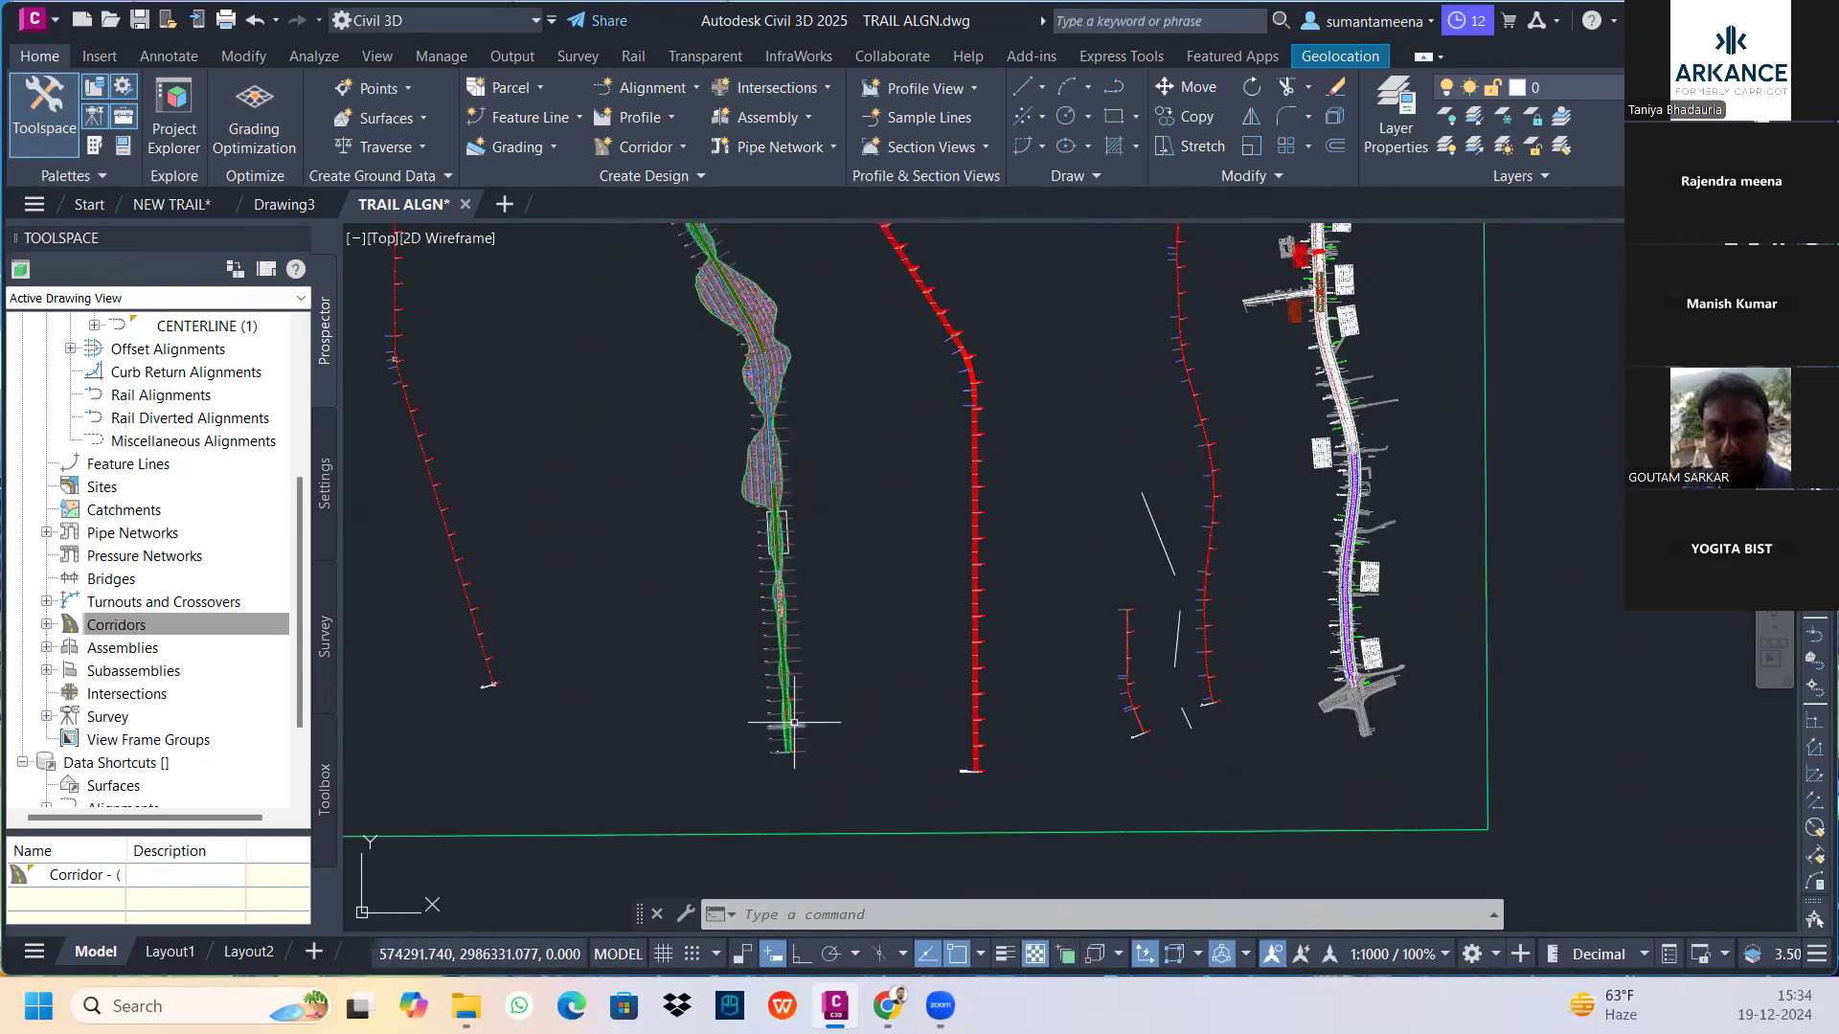
# Select the sample line at the corridor's start and check the section sources sampled by SLG-1
pyautogui.scroll(4, 787, 742)
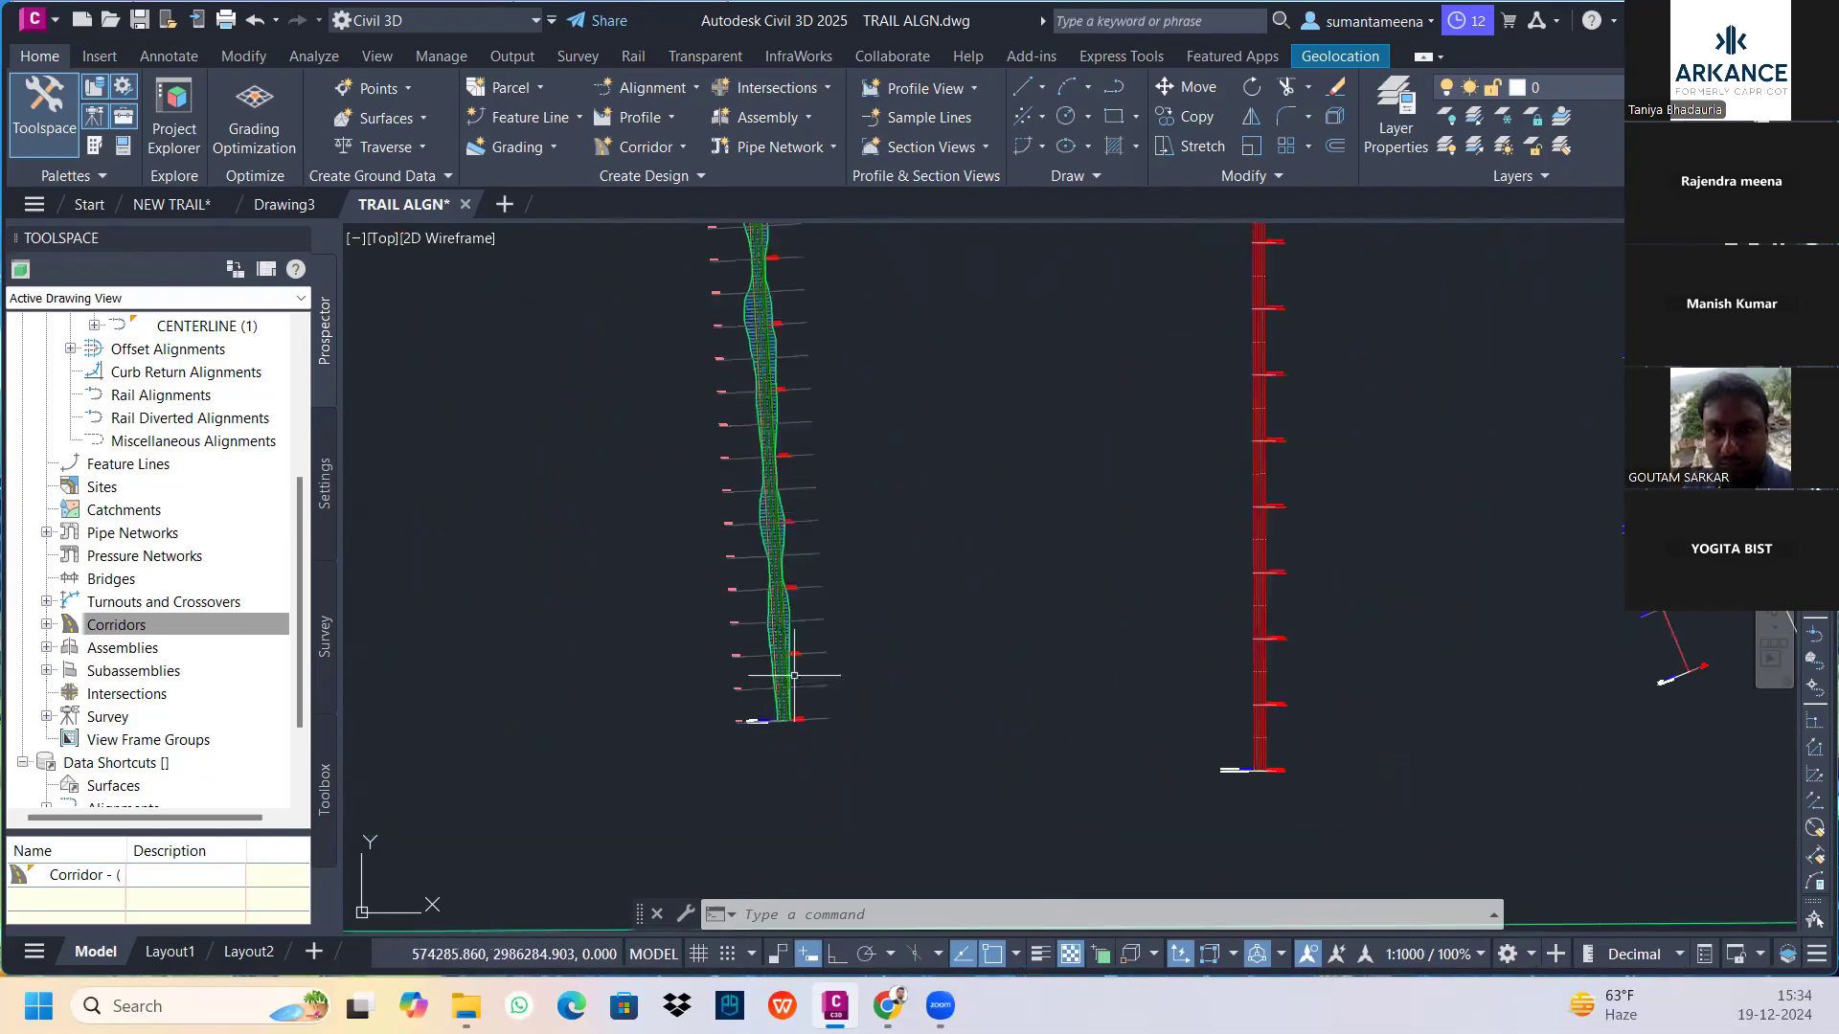
pyautogui.scroll(2, 766, 656)
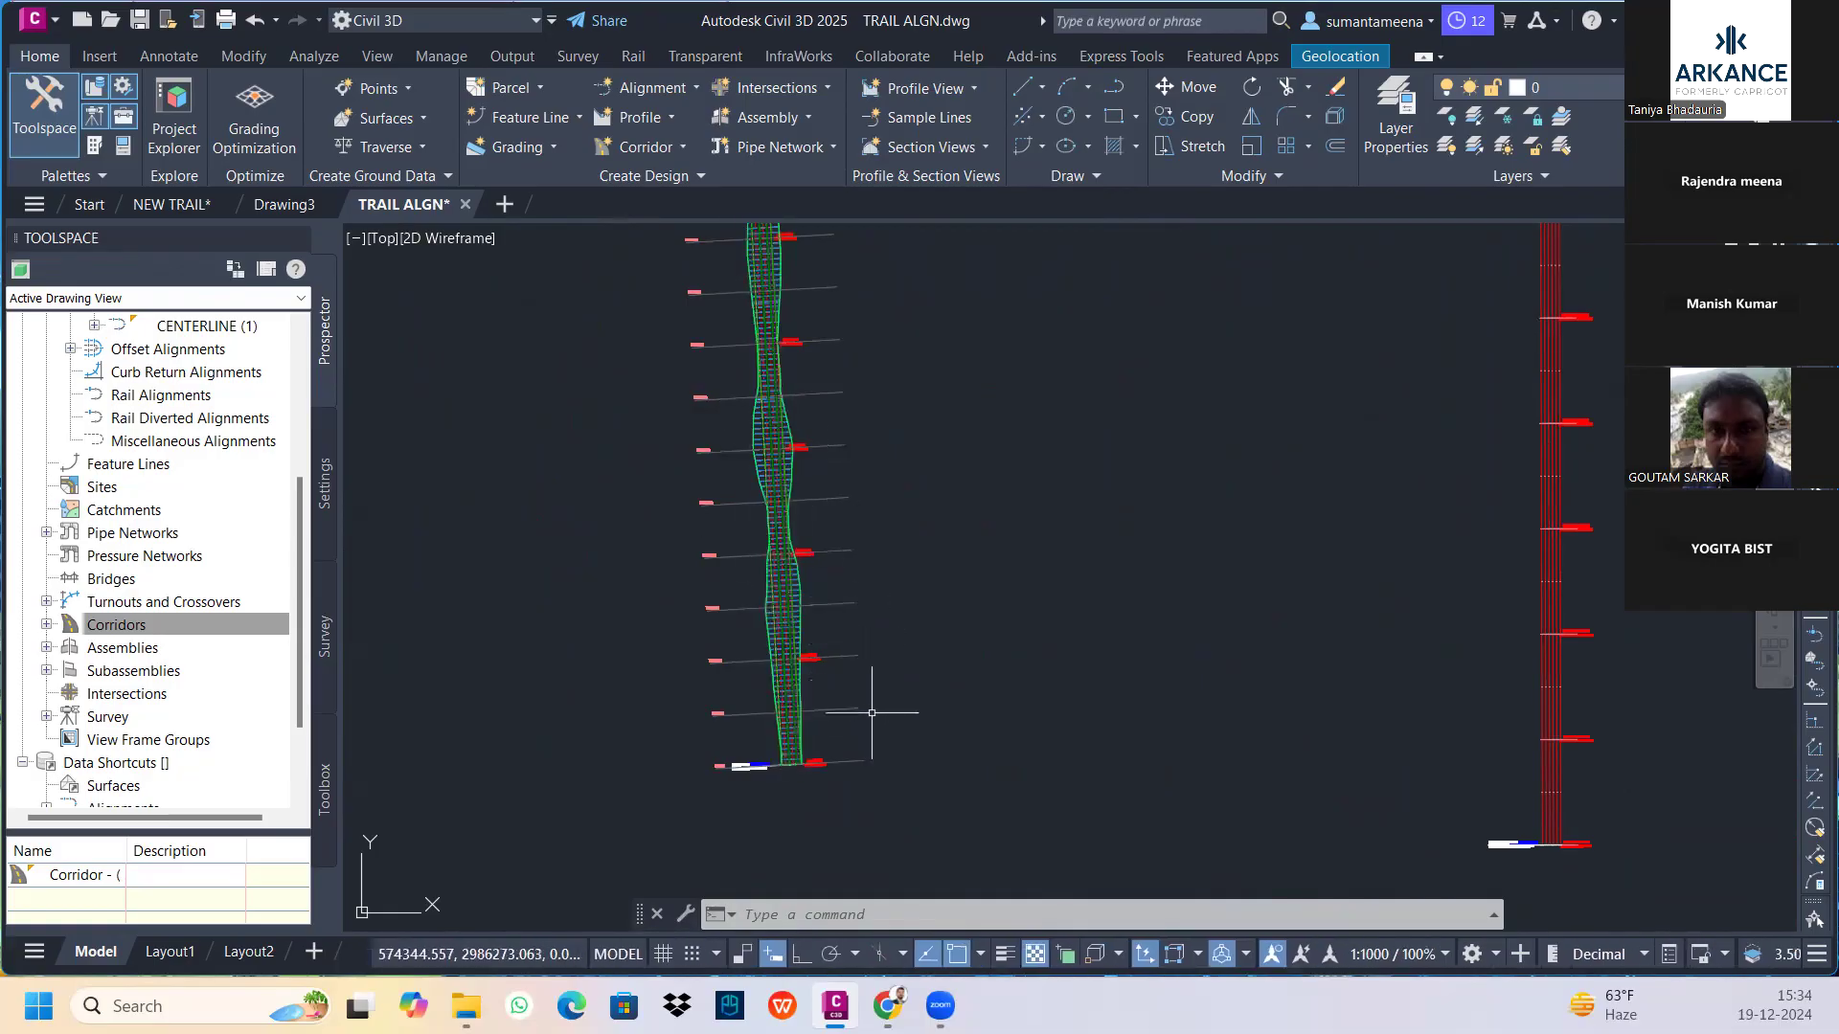
pyautogui.click(840, 756)
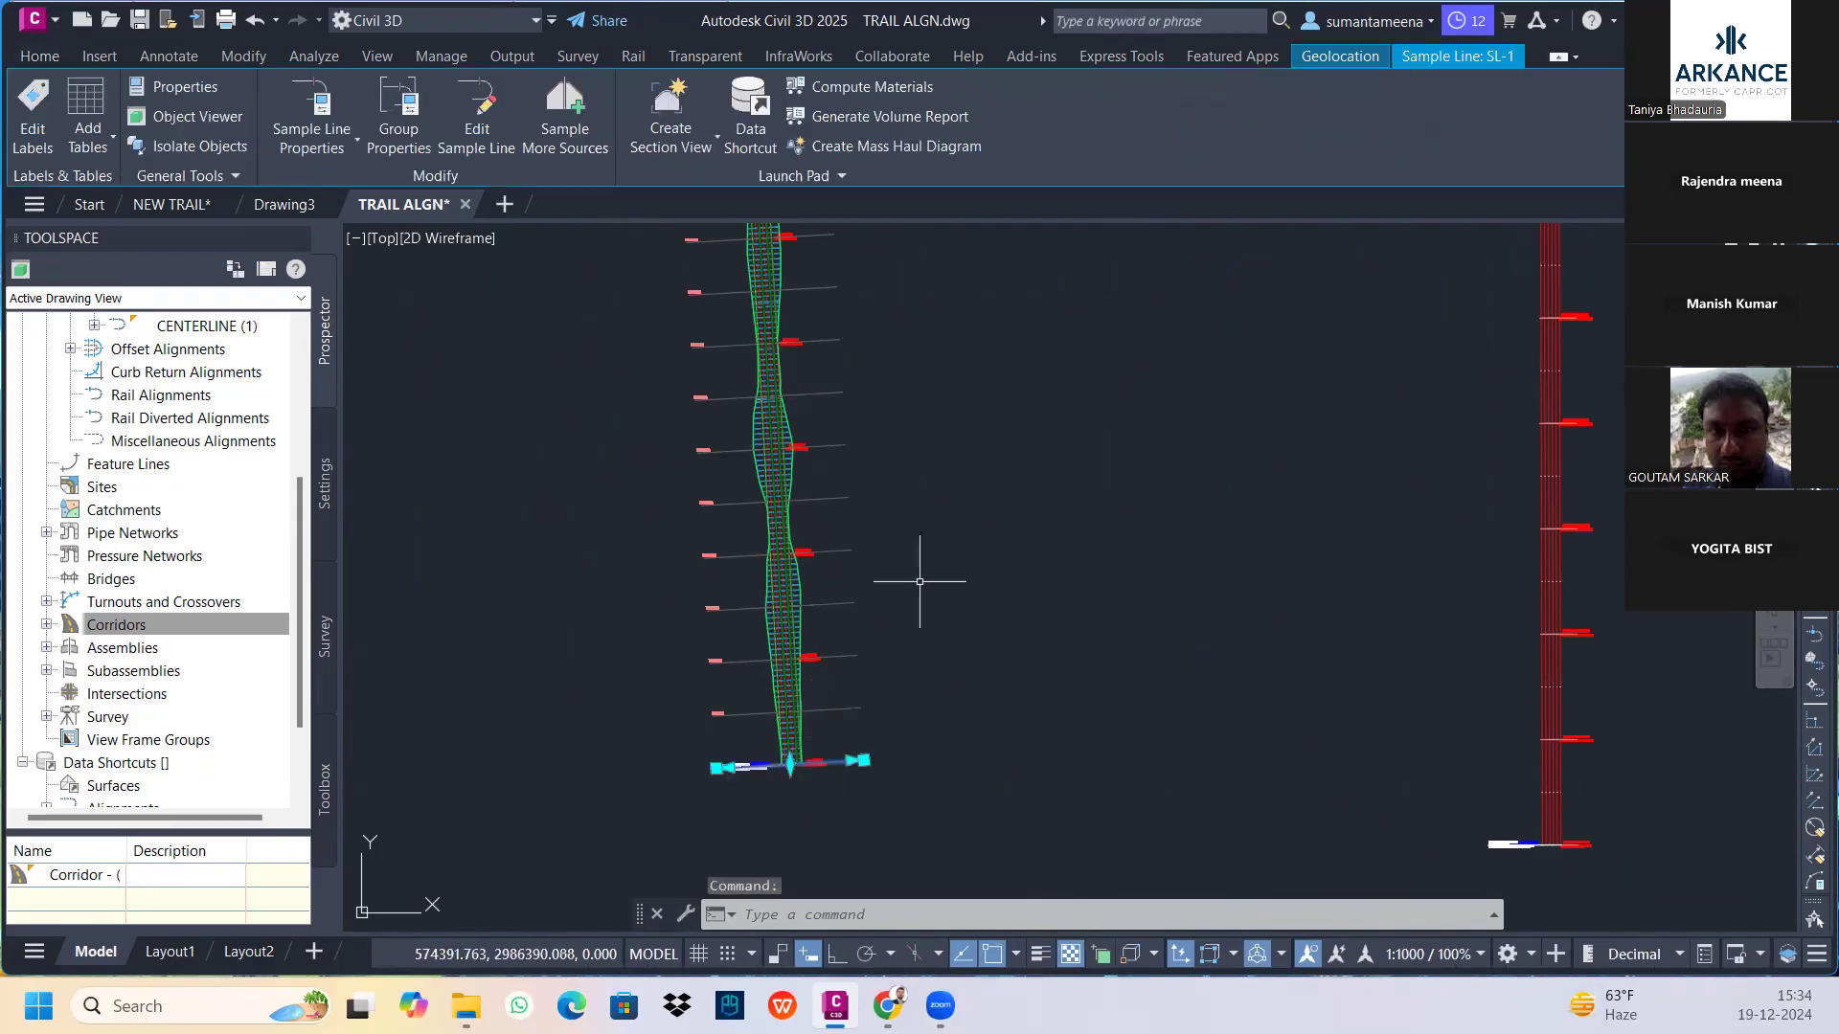
pyautogui.click(578, 152)
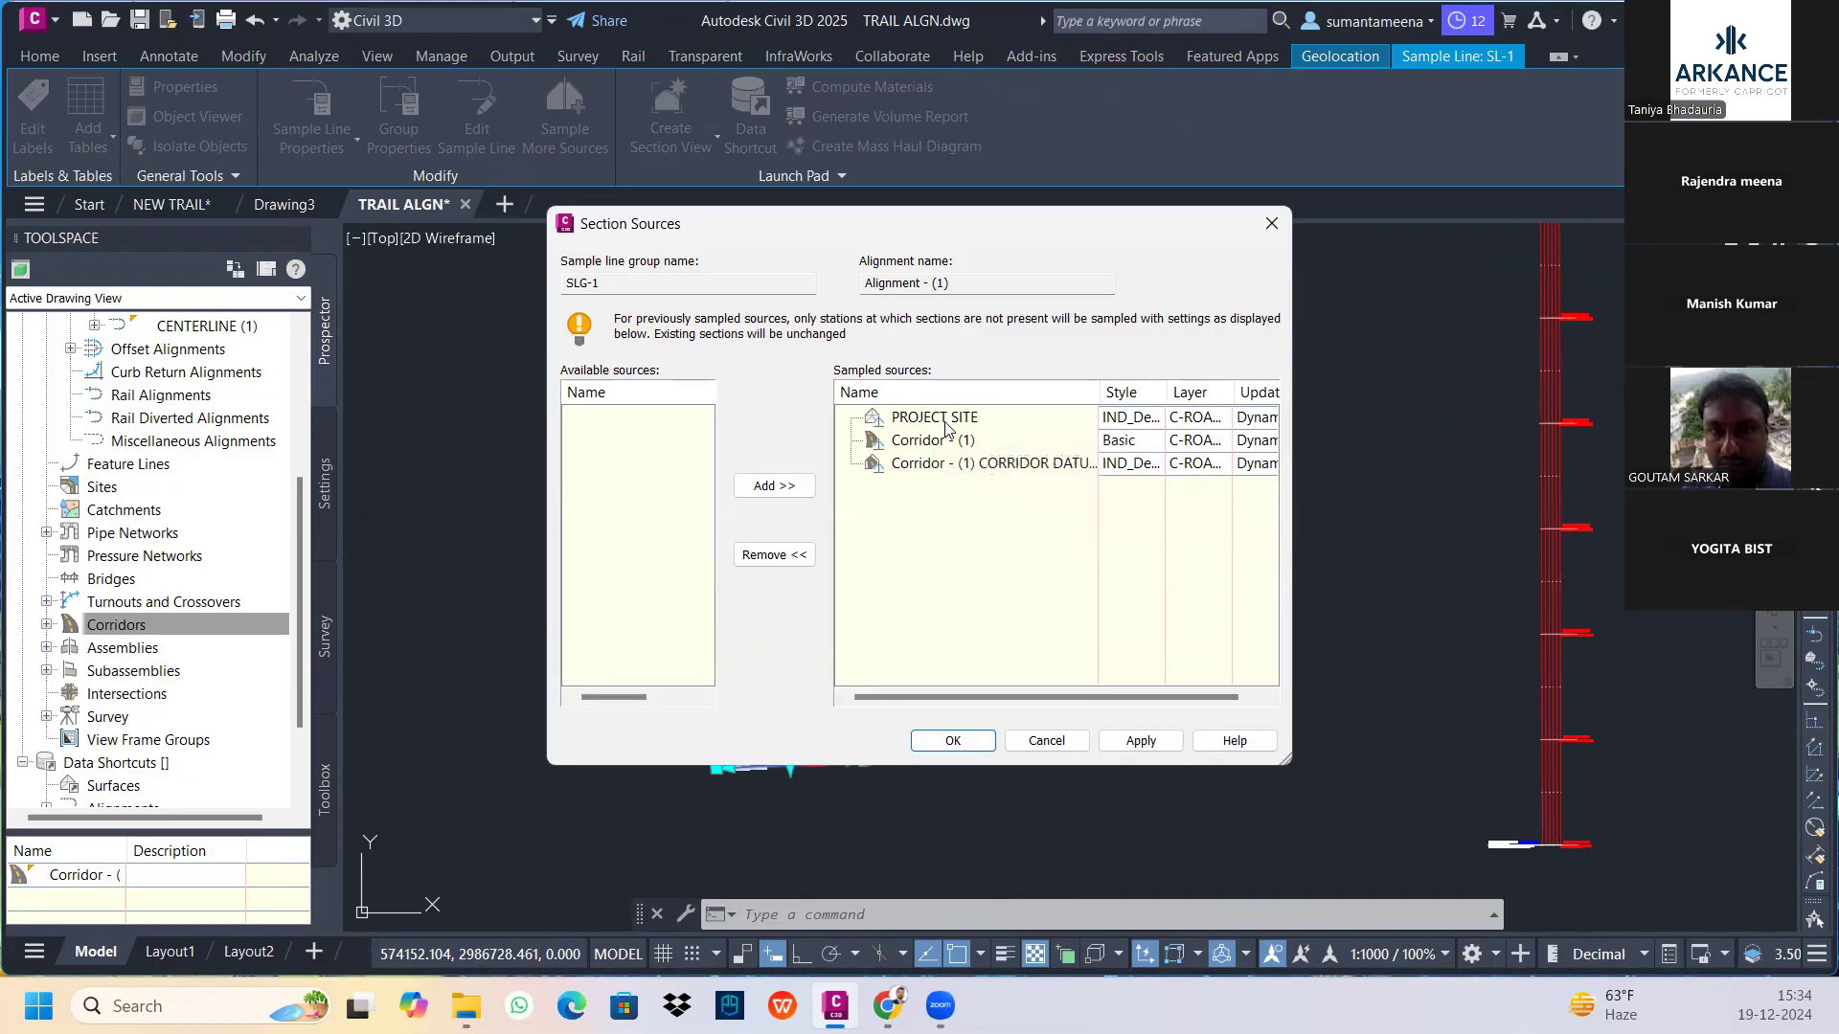
pyautogui.click(953, 740)
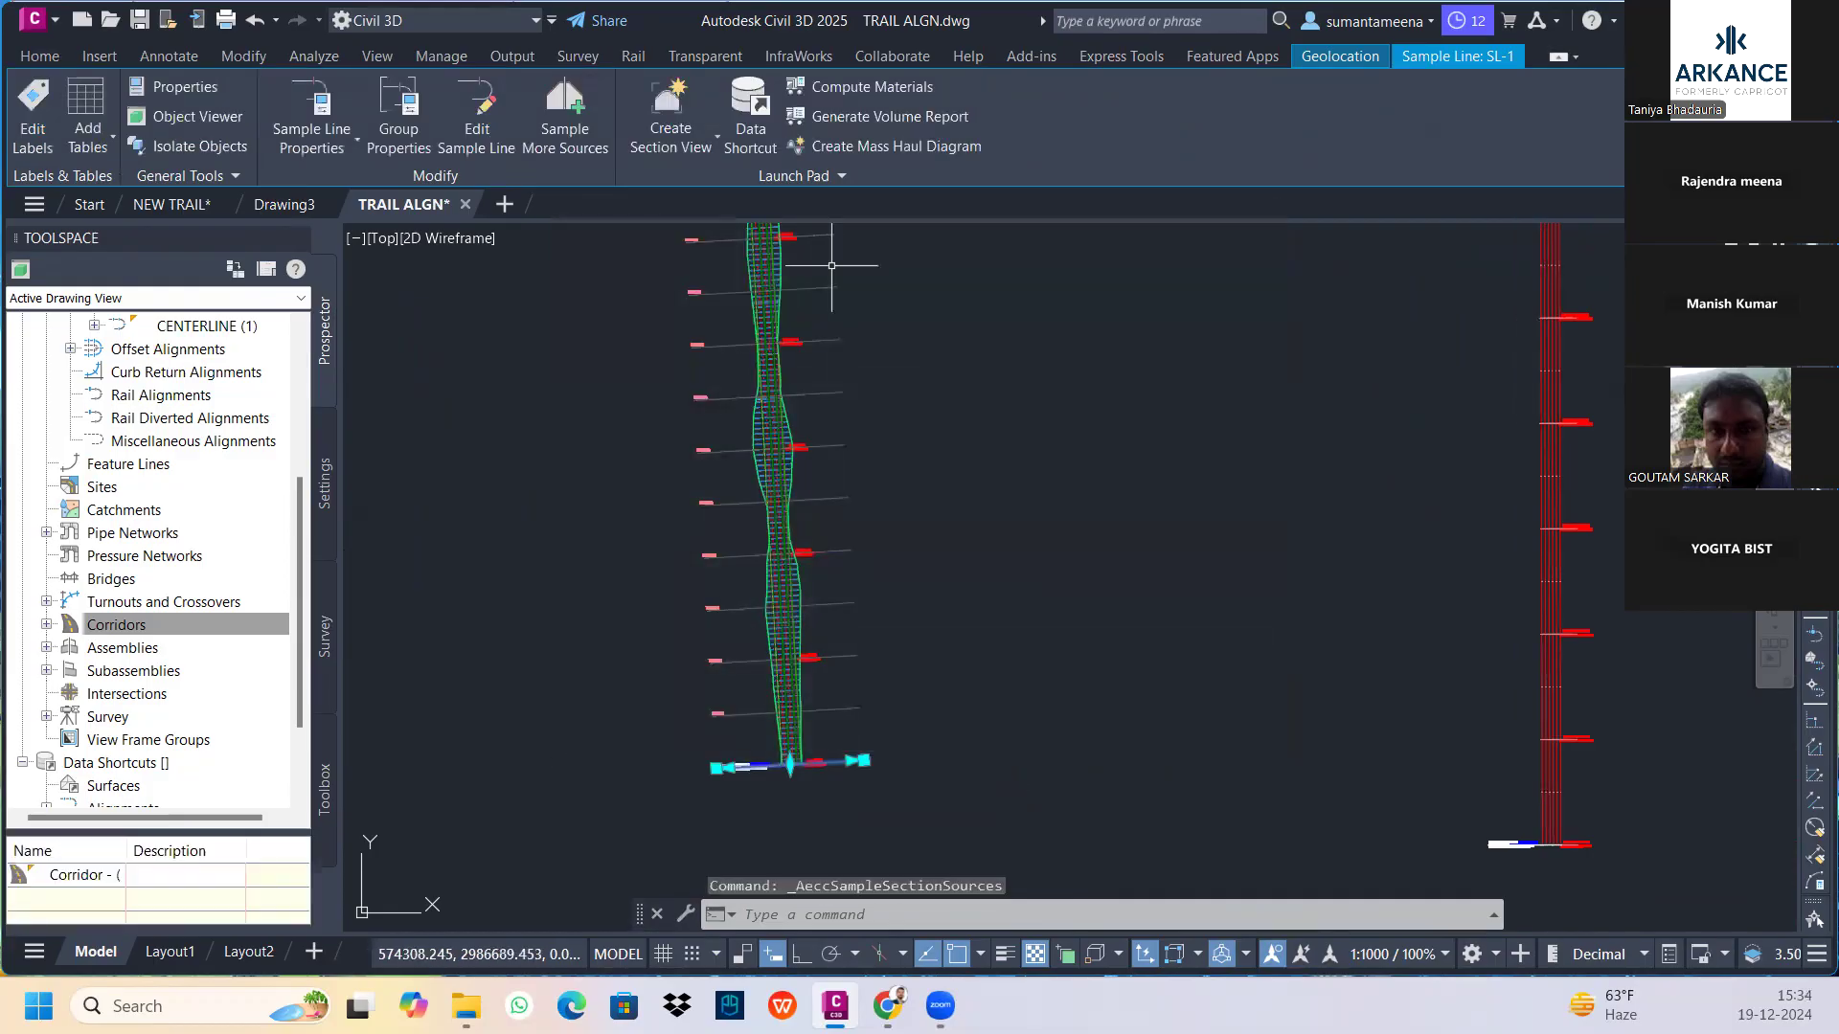
# Compute materials for SLG-1 using IND_Earthworks criteria, with PROJECT SITE as existing ground and Corridor - (1) CORRIDOR DATUM as datum
pyautogui.click(862, 88)
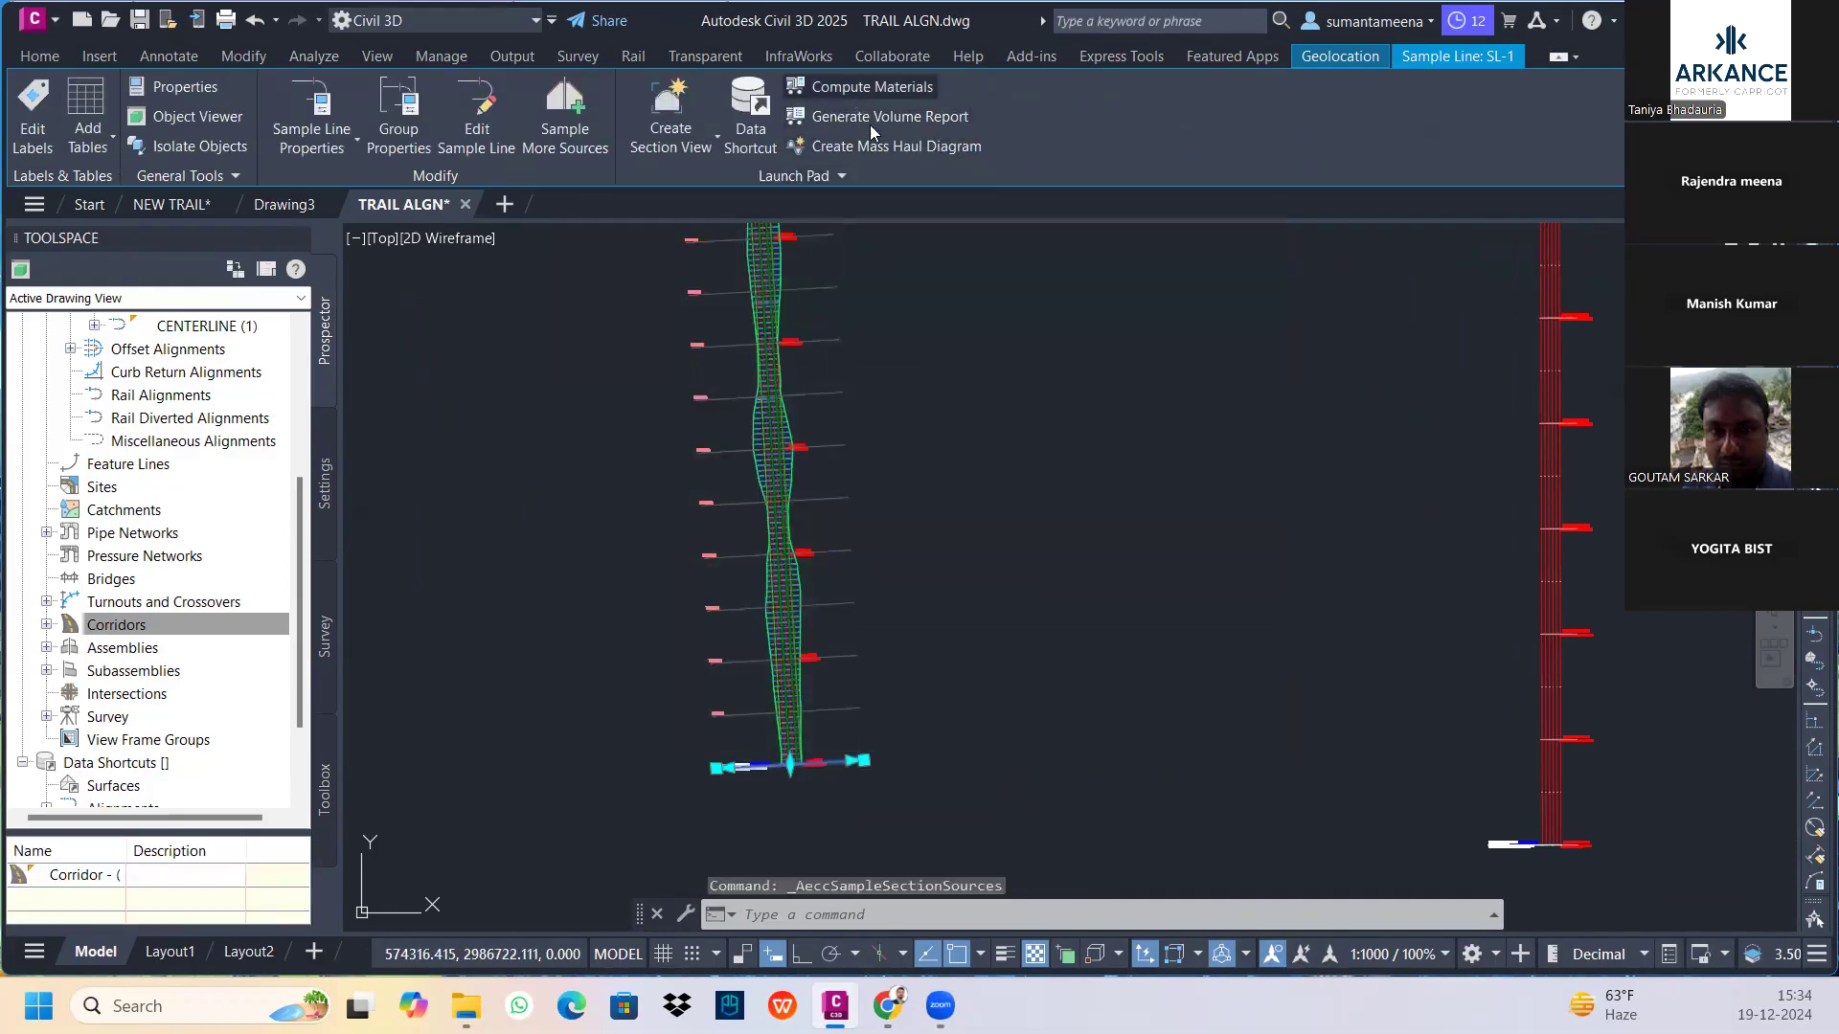
pyautogui.click(822, 565)
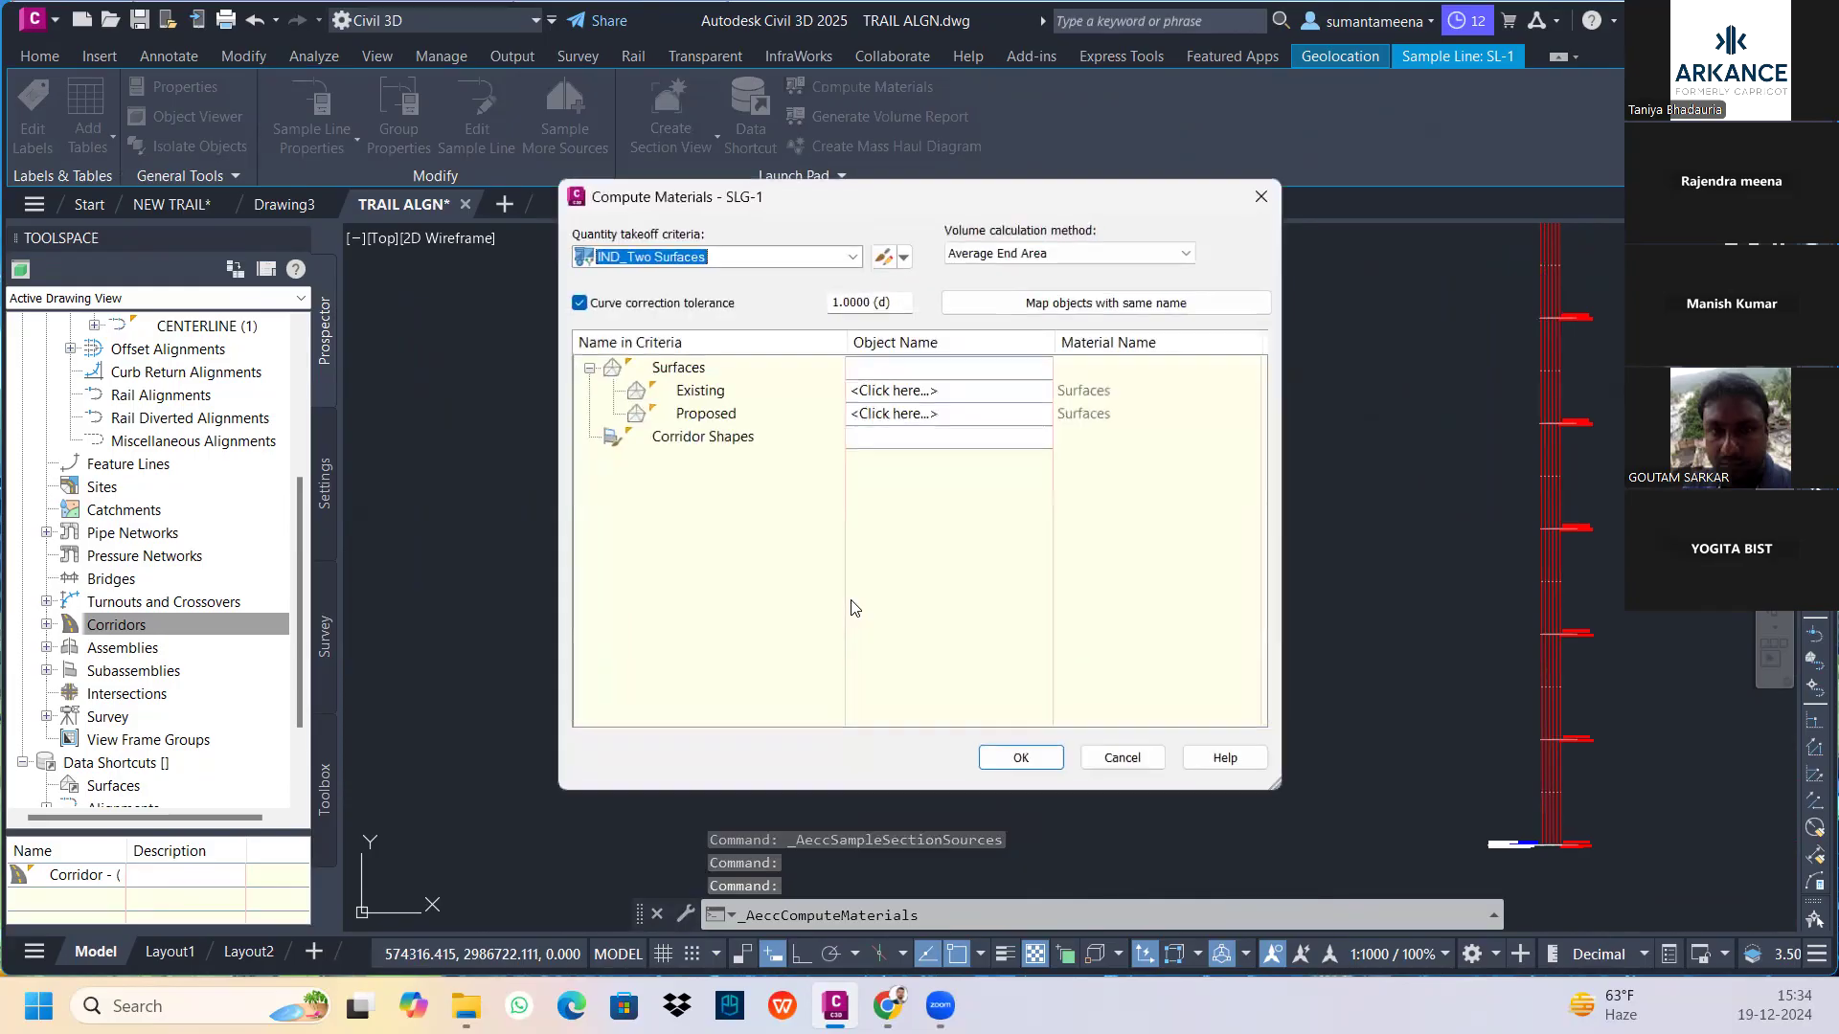
pyautogui.click(851, 257)
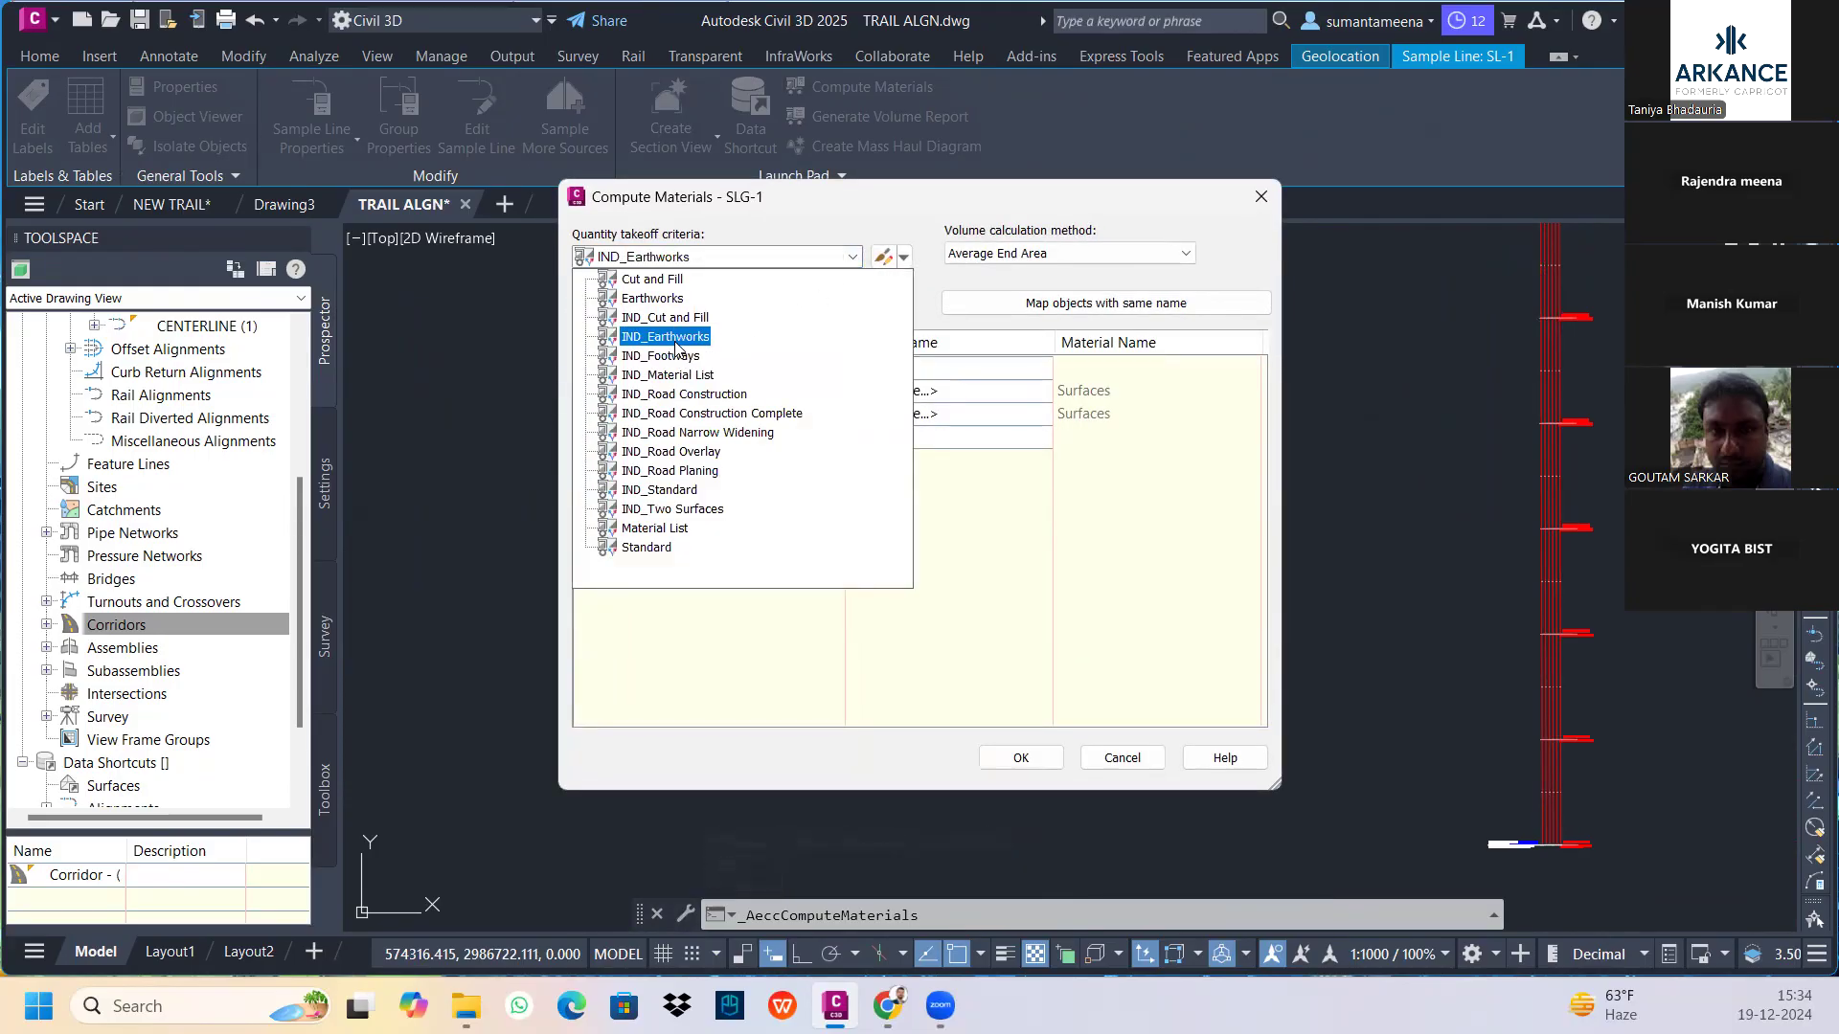
pyautogui.click(707, 339)
pyautogui.click(919, 392)
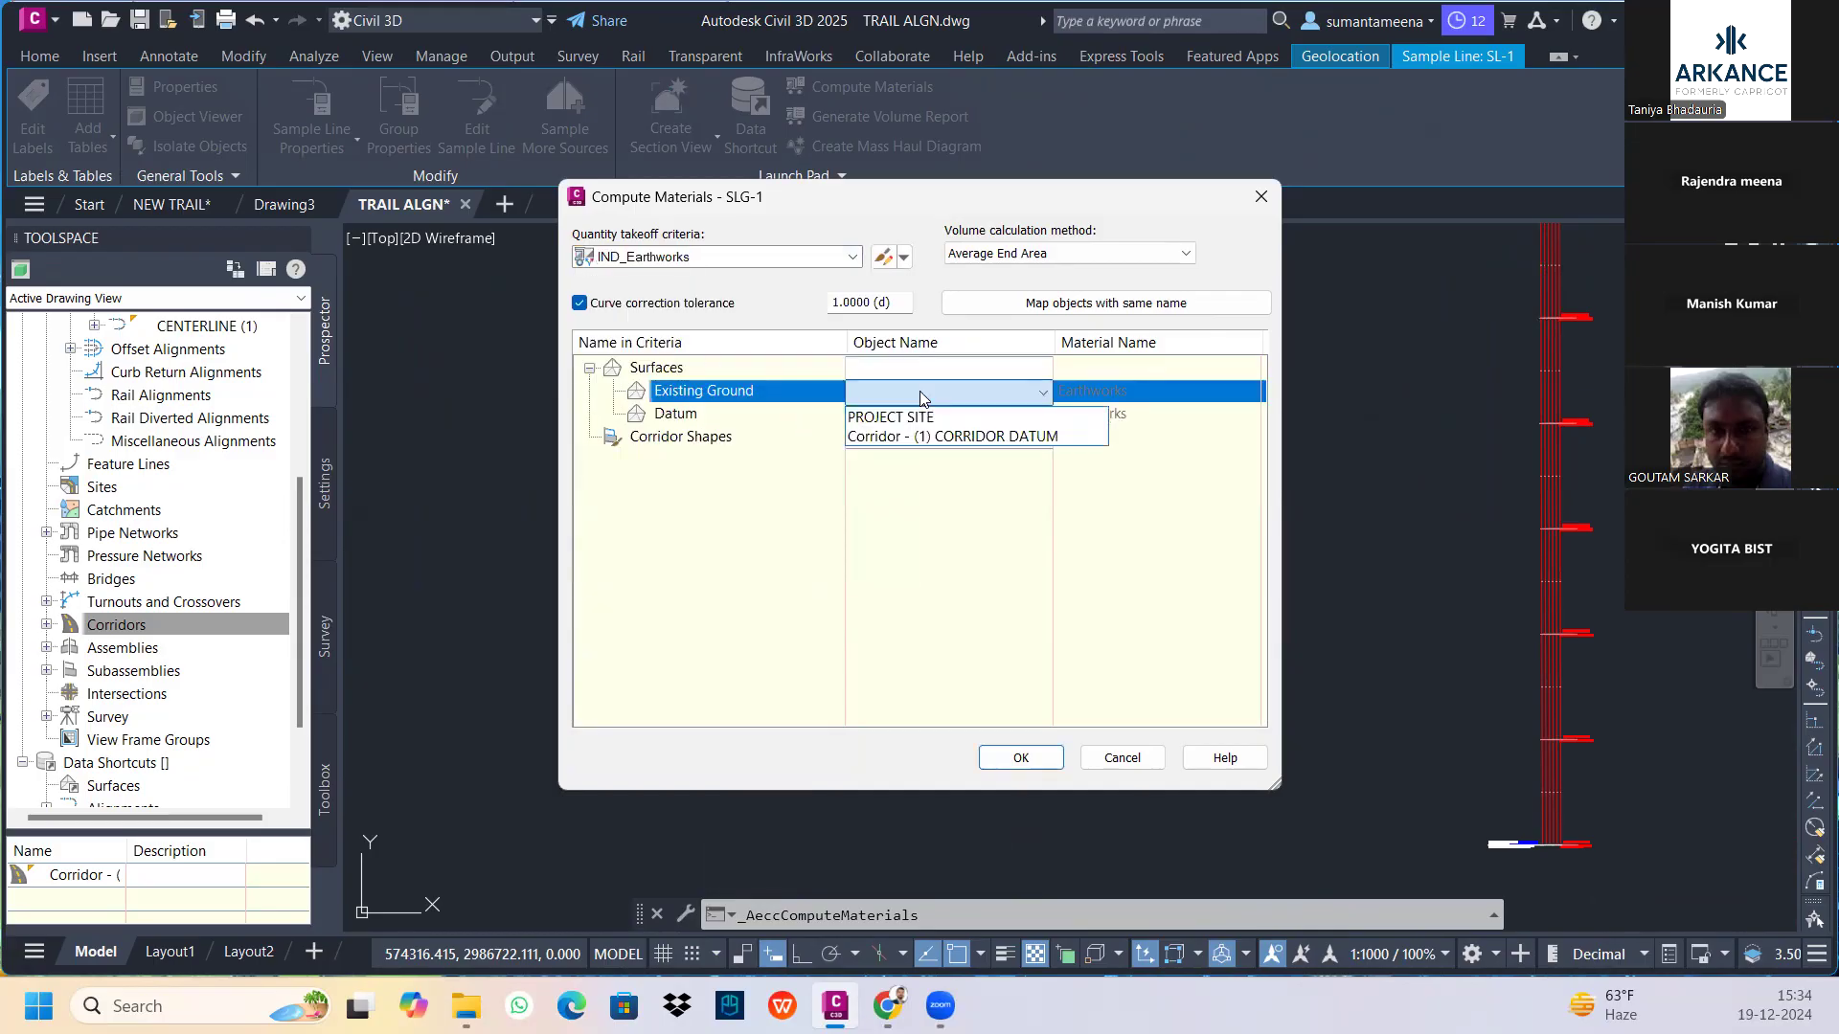
pyautogui.click(900, 416)
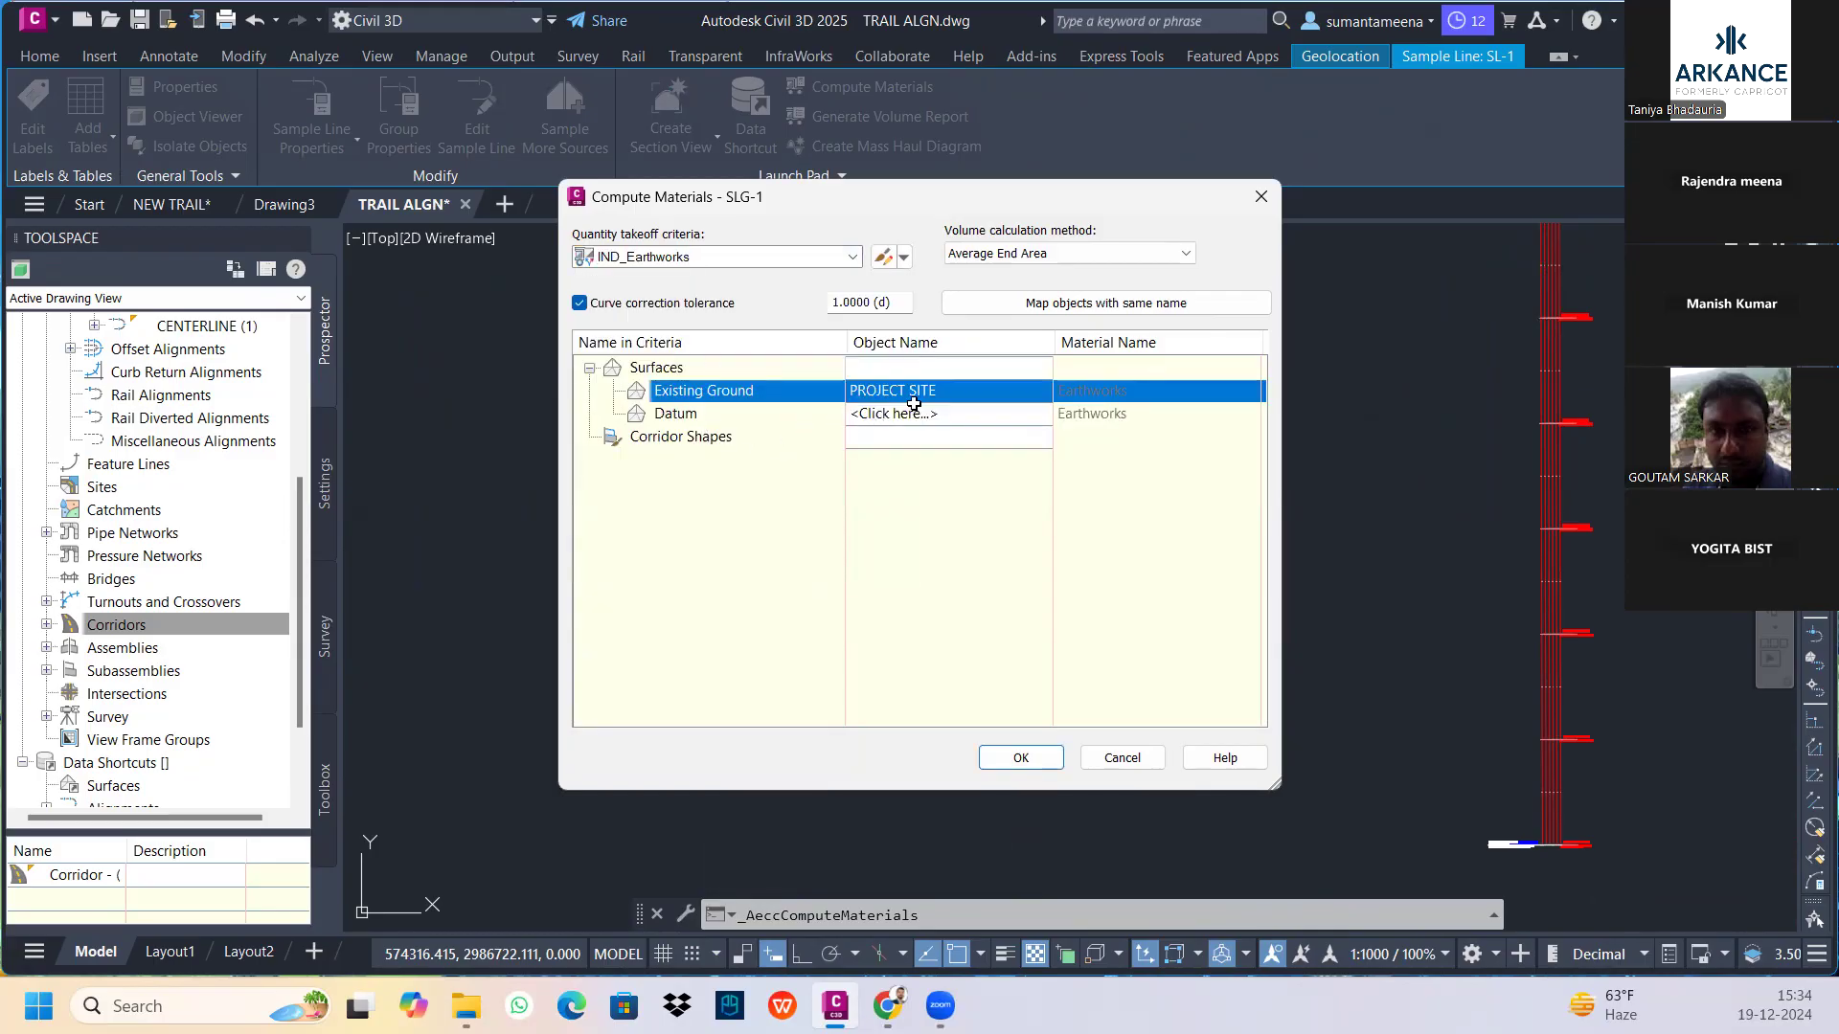
pyautogui.click(925, 413)
pyautogui.click(934, 456)
pyautogui.click(1019, 757)
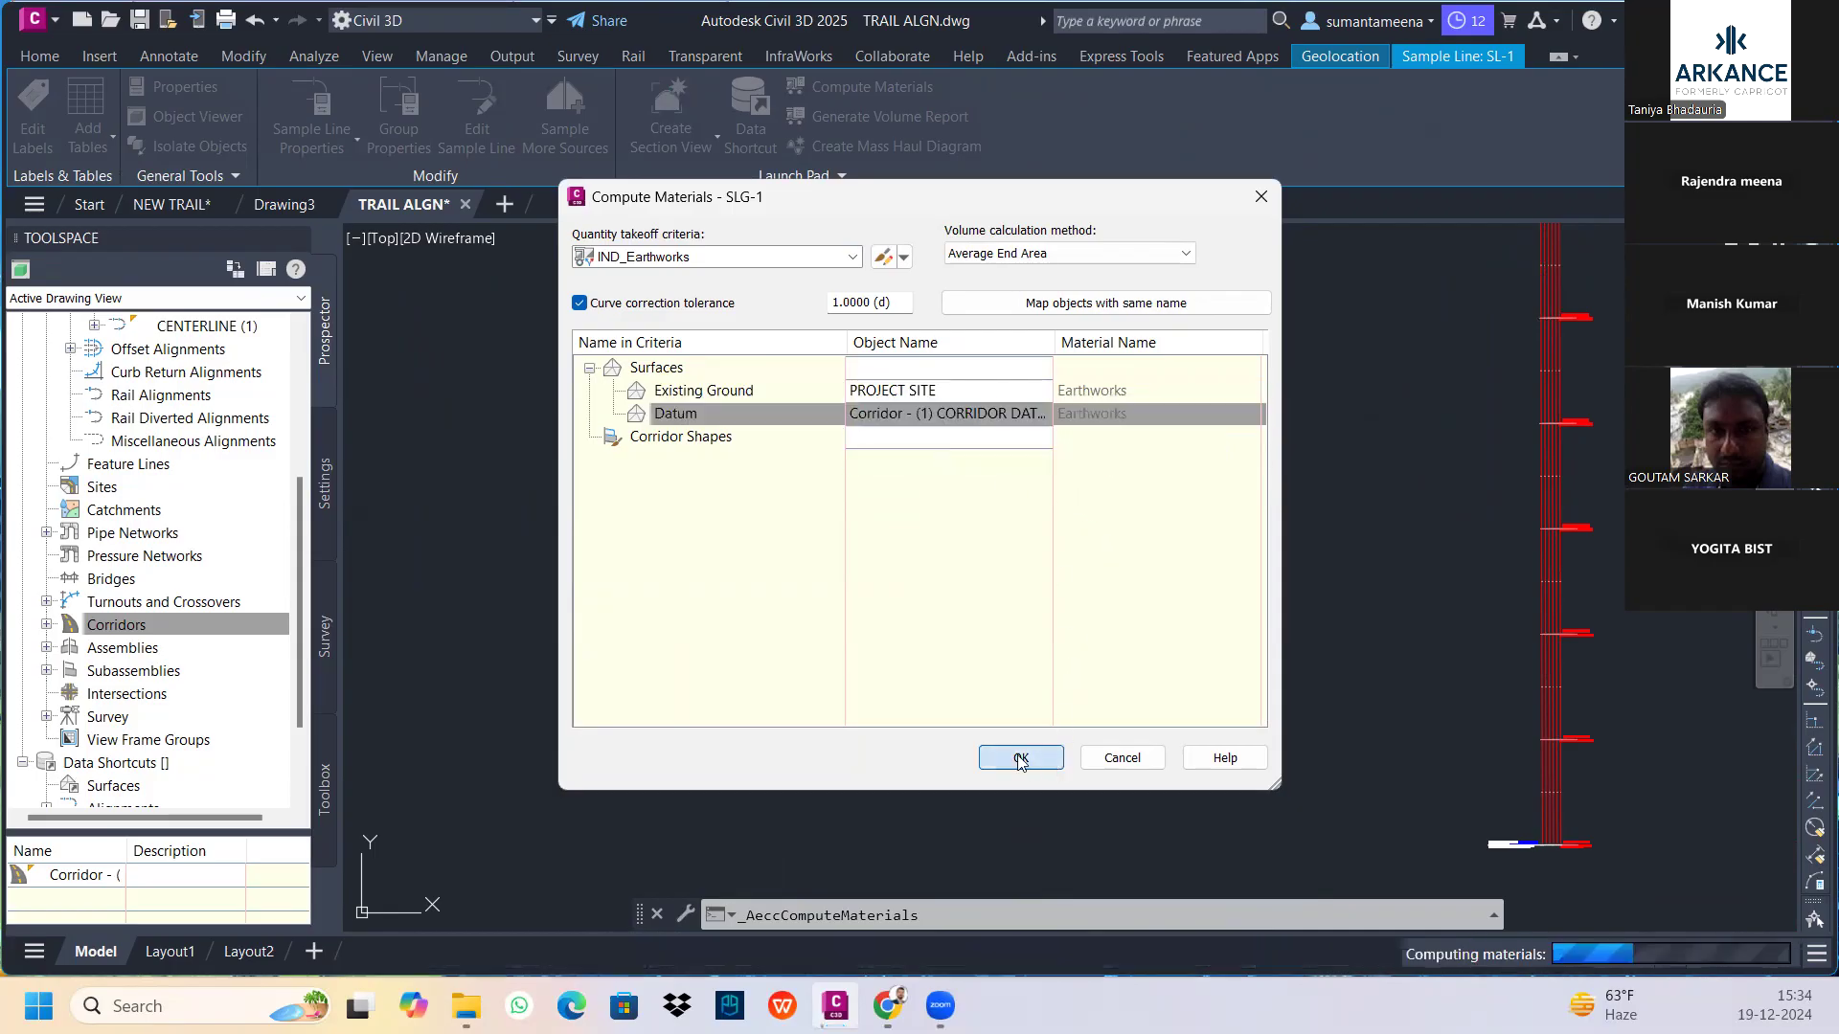
# Reopen the computed materials of SLG-1 and rename the material list as EARHOWRK
pyautogui.click(873, 89)
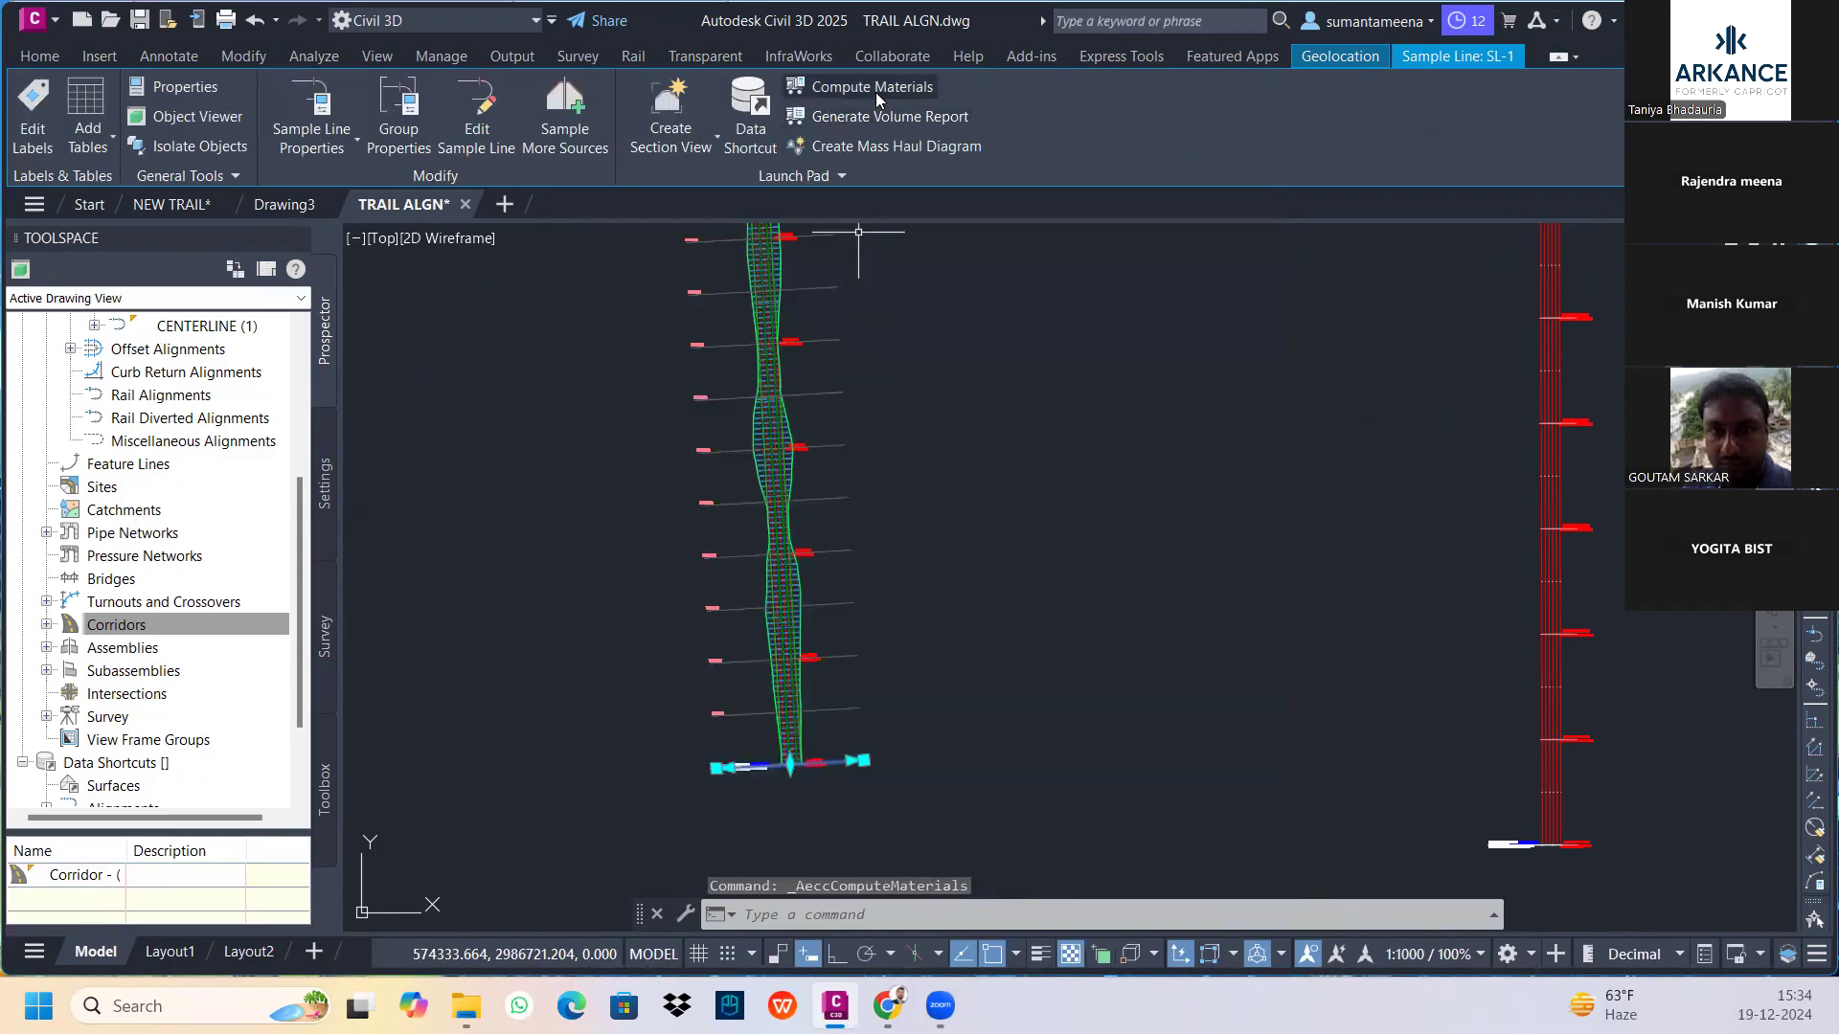
pyautogui.click(826, 564)
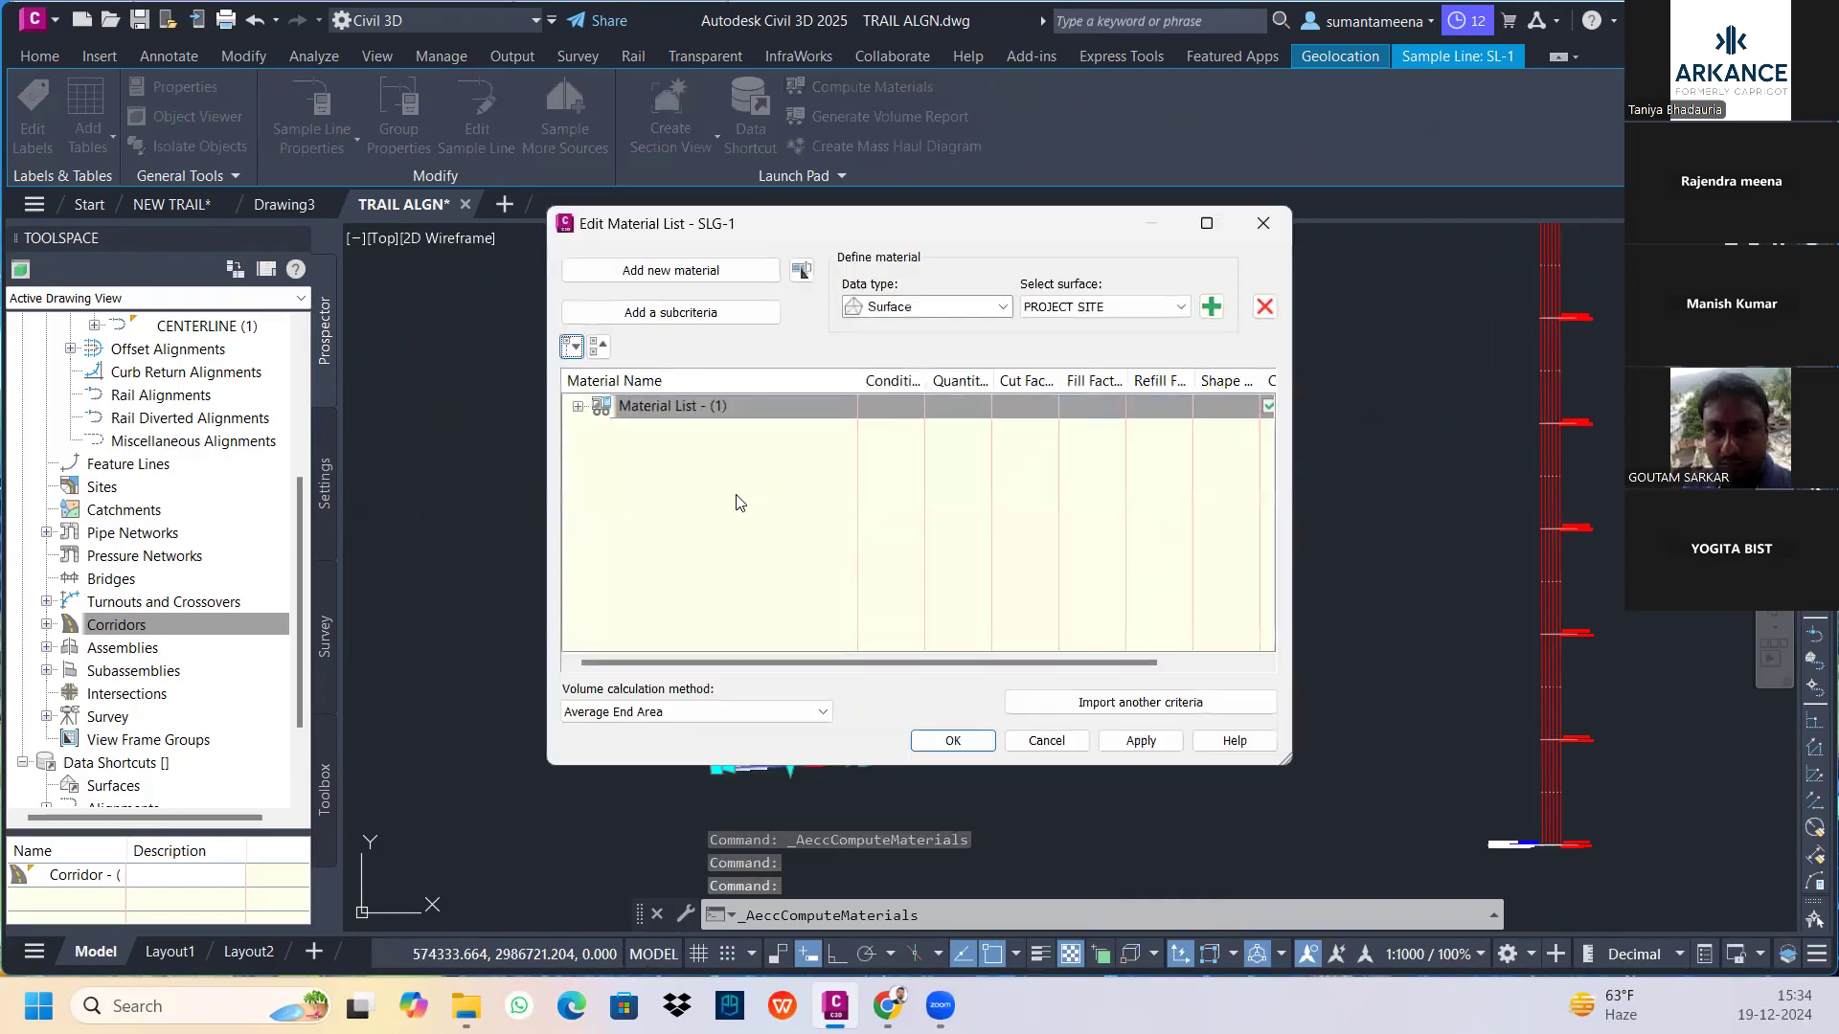
pyautogui.doubleClick(720, 408)
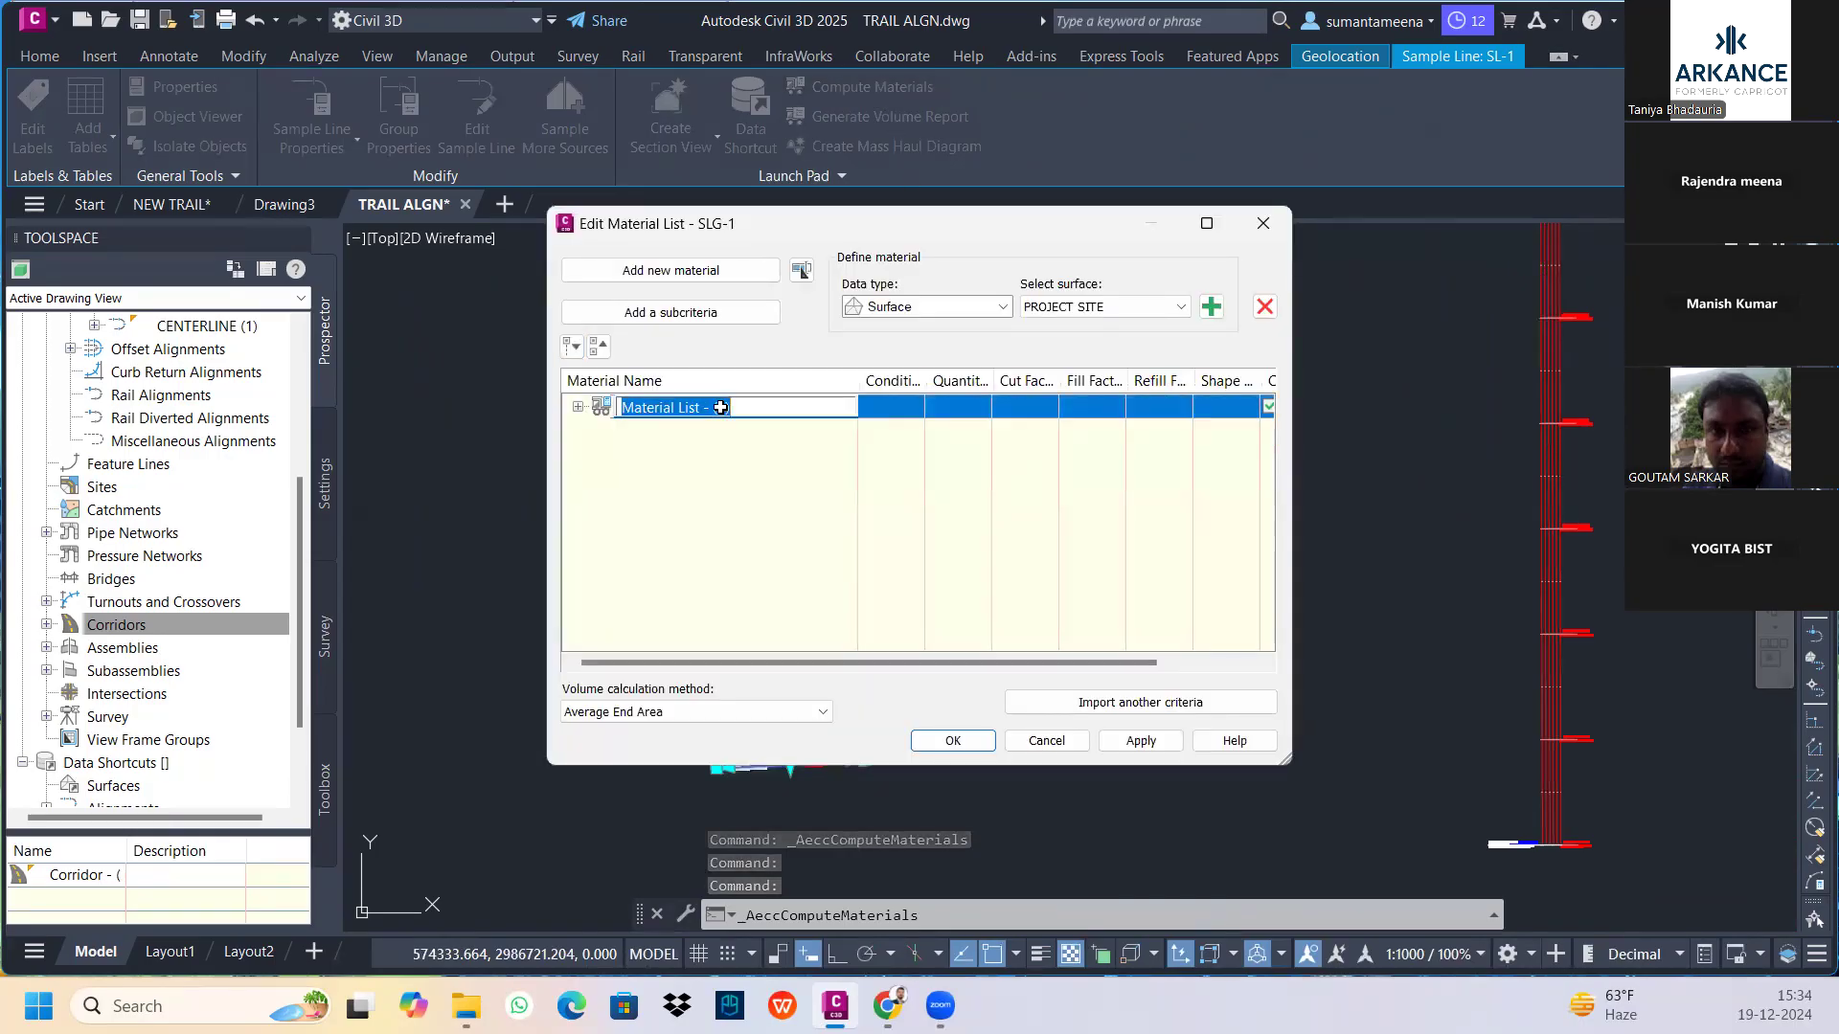
pyautogui.write('EARHOWRK')
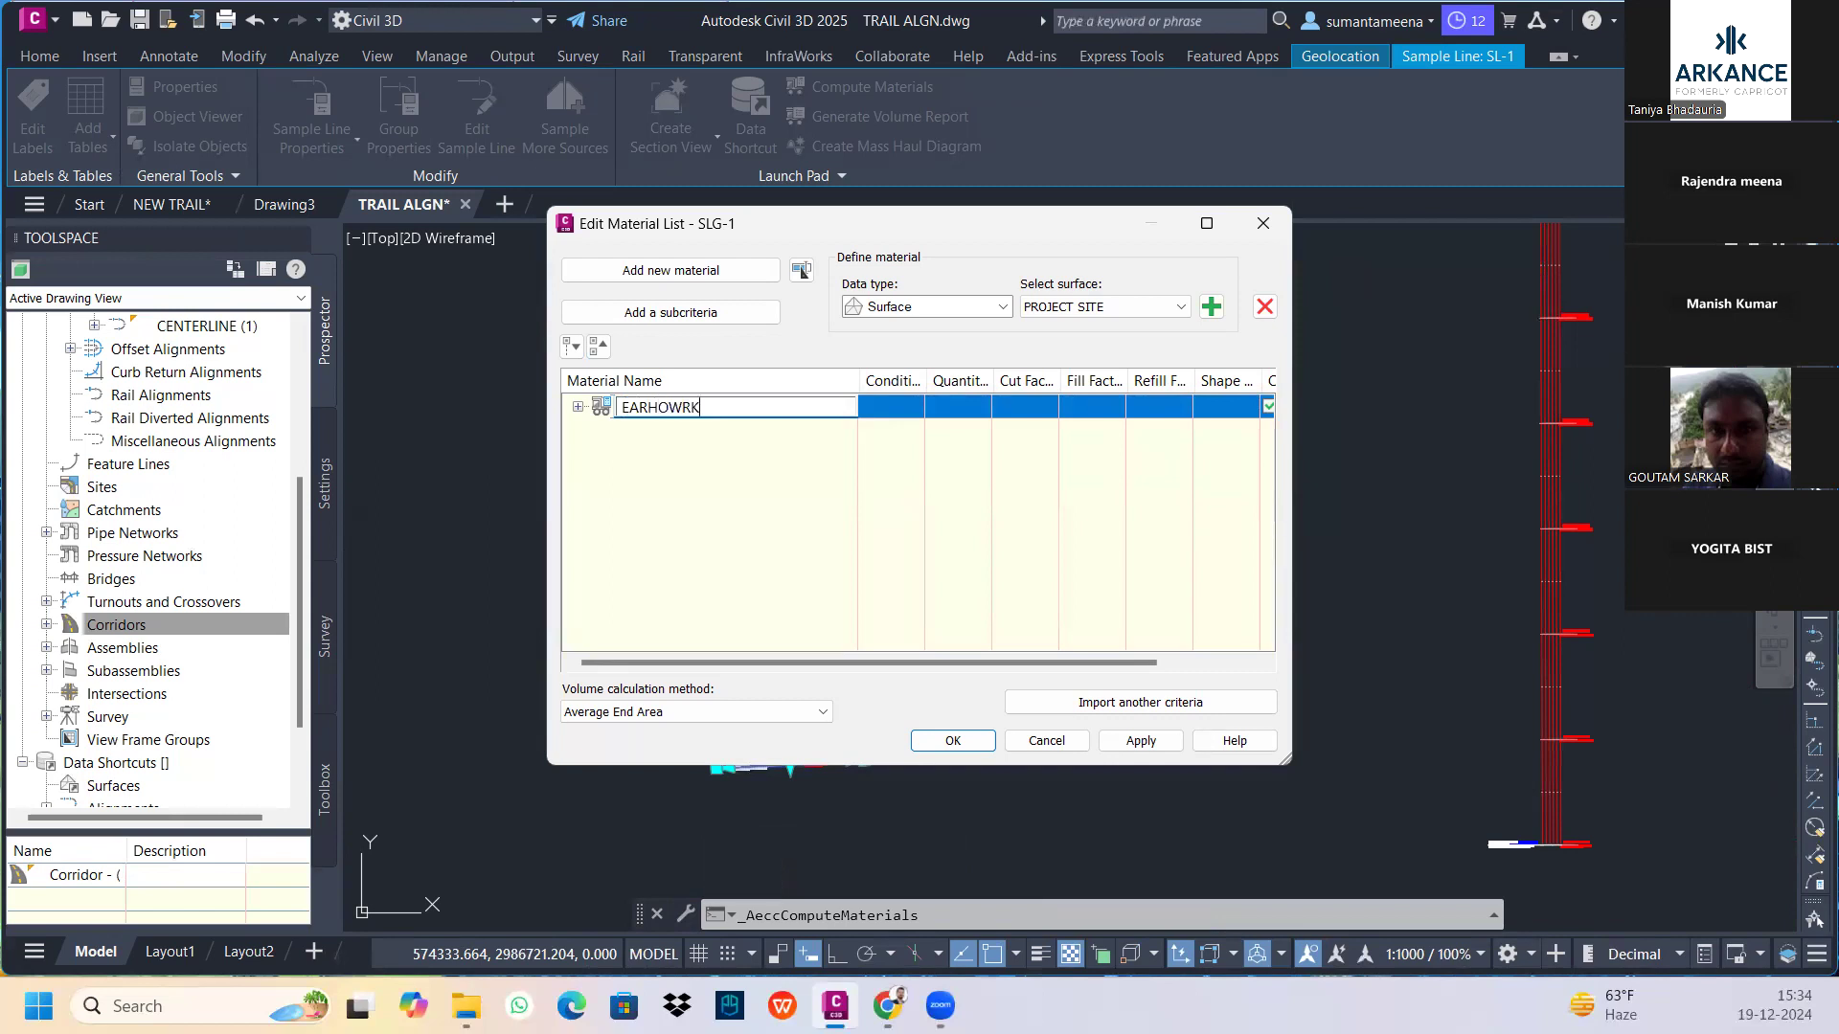
pyautogui.press('Return')
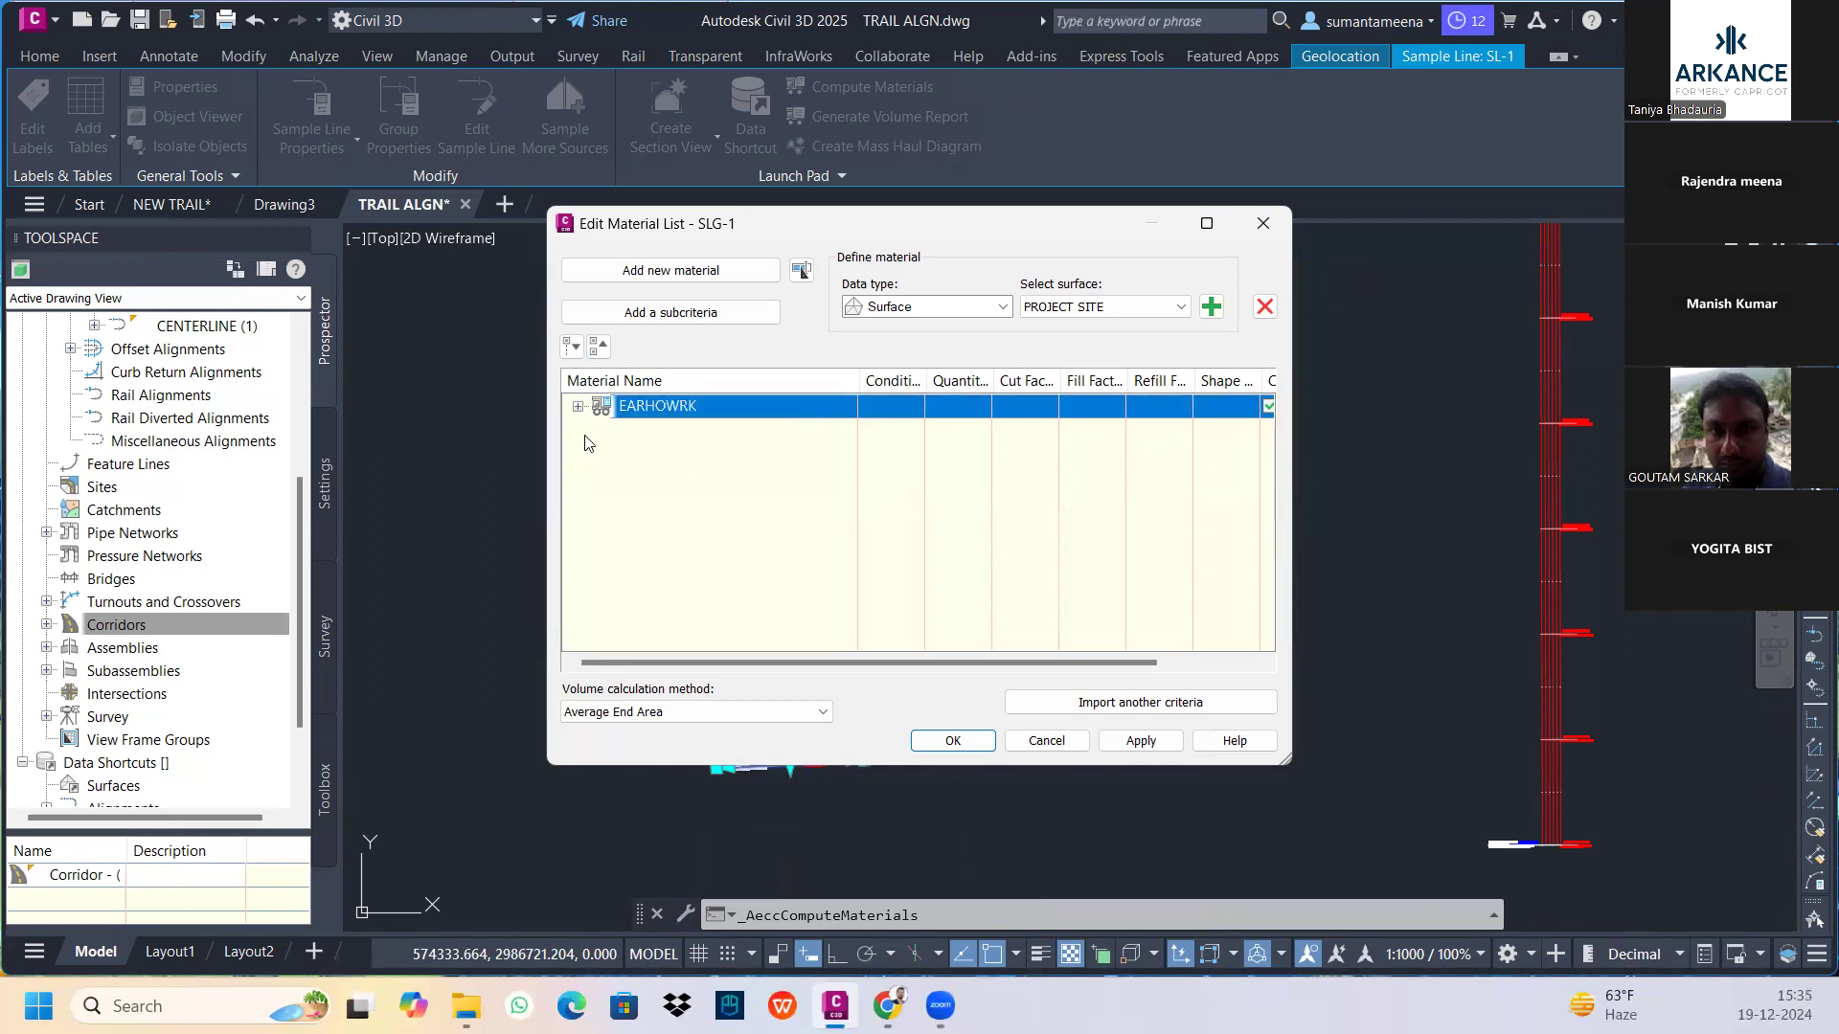
# Expand the EARHOWRK material list down to its surfaces and fit the material name column to its contents
pyautogui.click(578, 409)
pyautogui.click(602, 430)
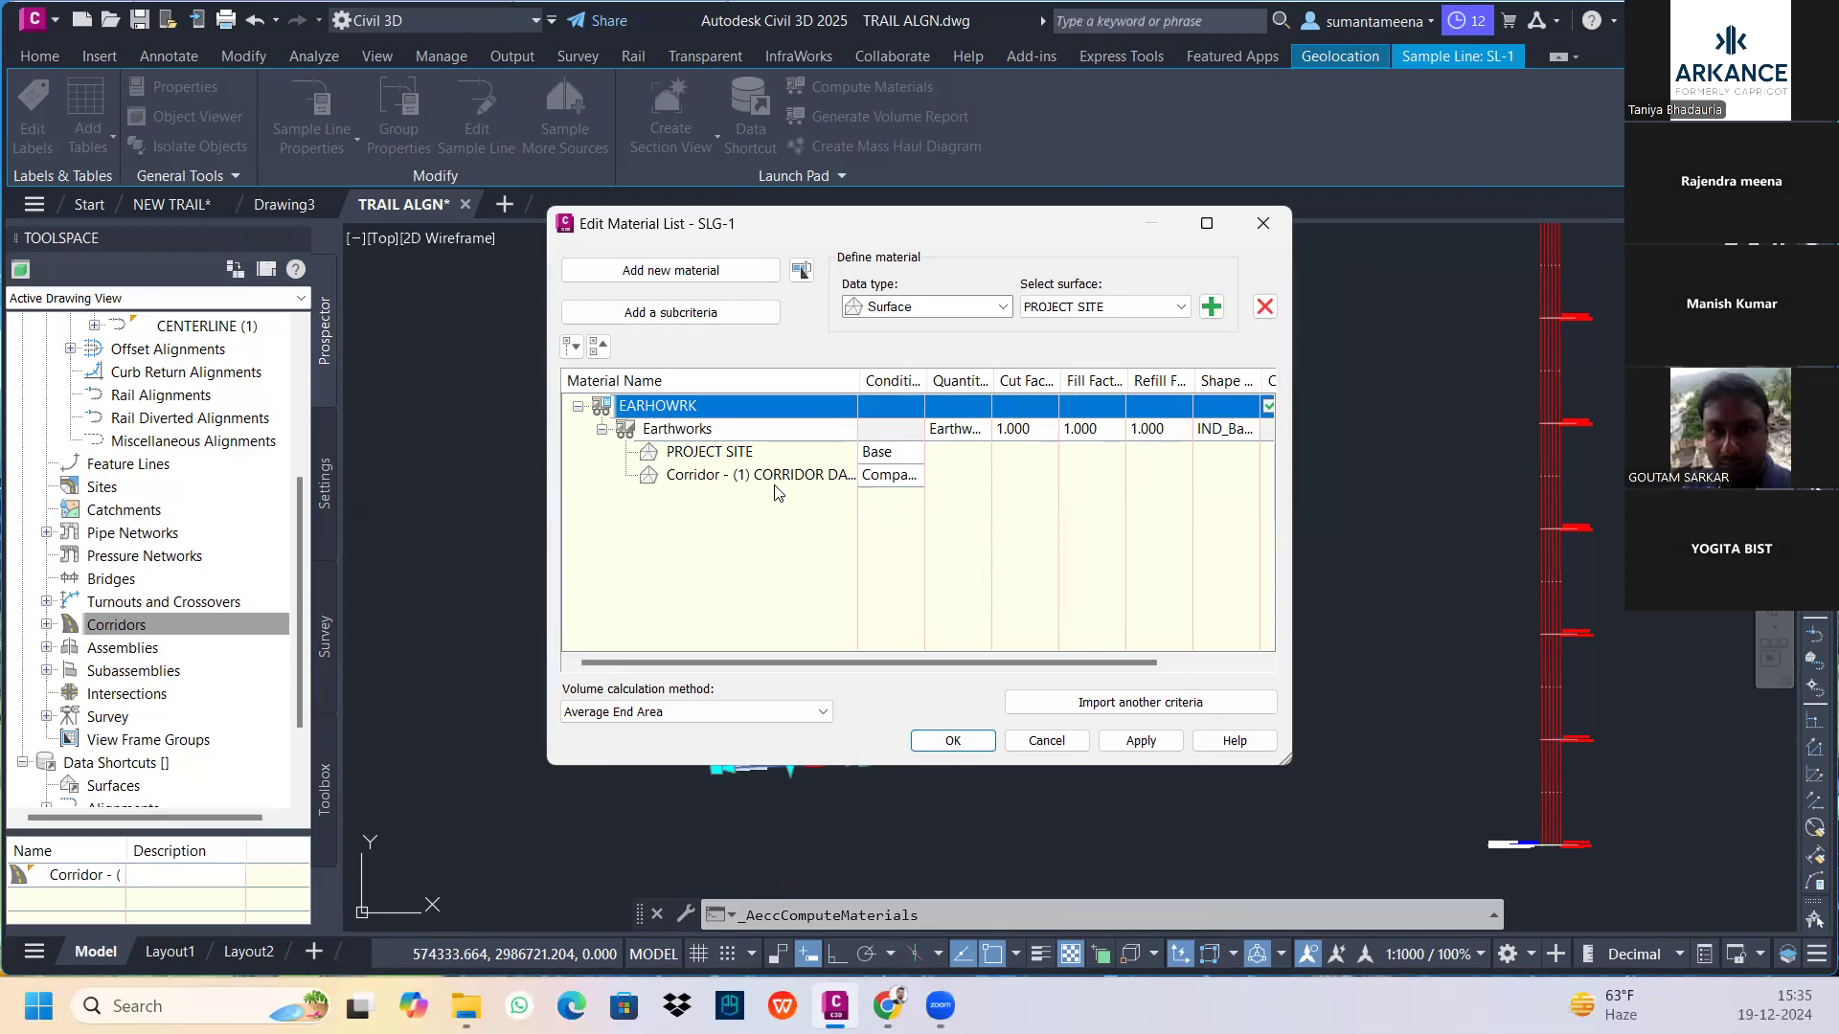
pyautogui.doubleClick(859, 382)
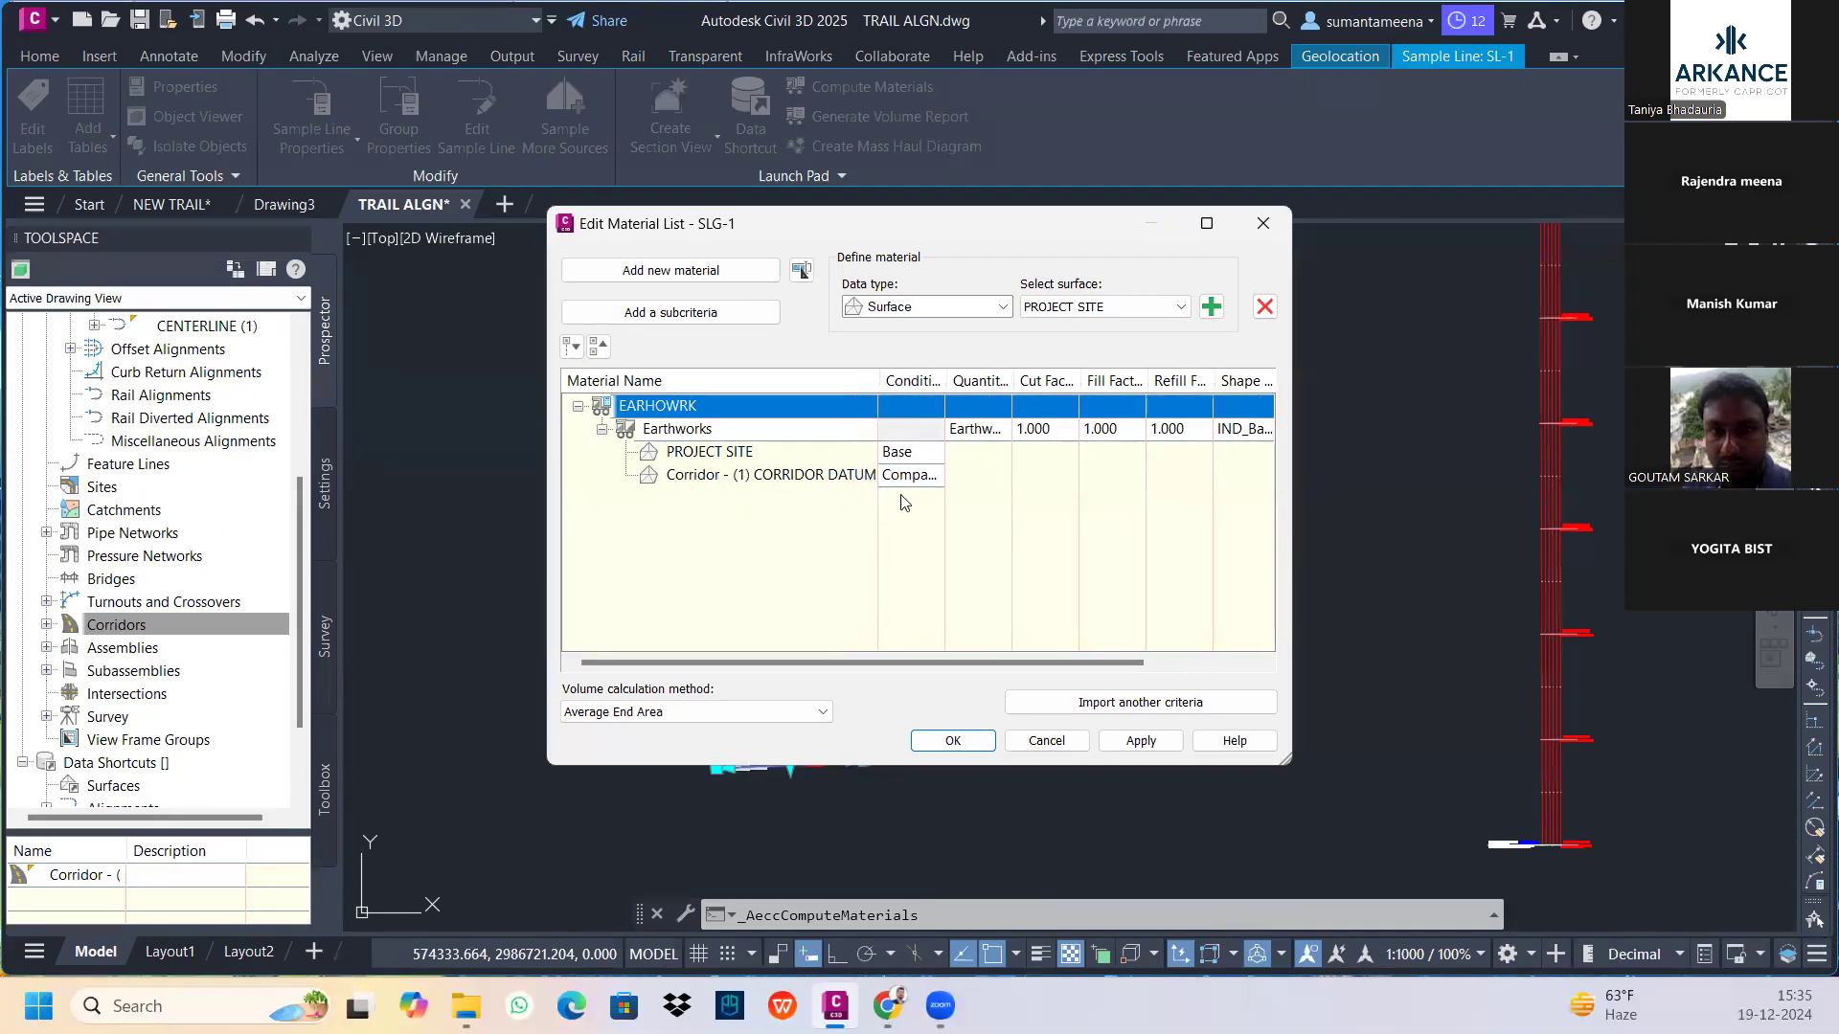
# Apply the material list edits and generate a volume report for SLG-1 from EARHOWRK, using the earthwork style sheet
pyautogui.click(1140, 740)
pyautogui.click(958, 741)
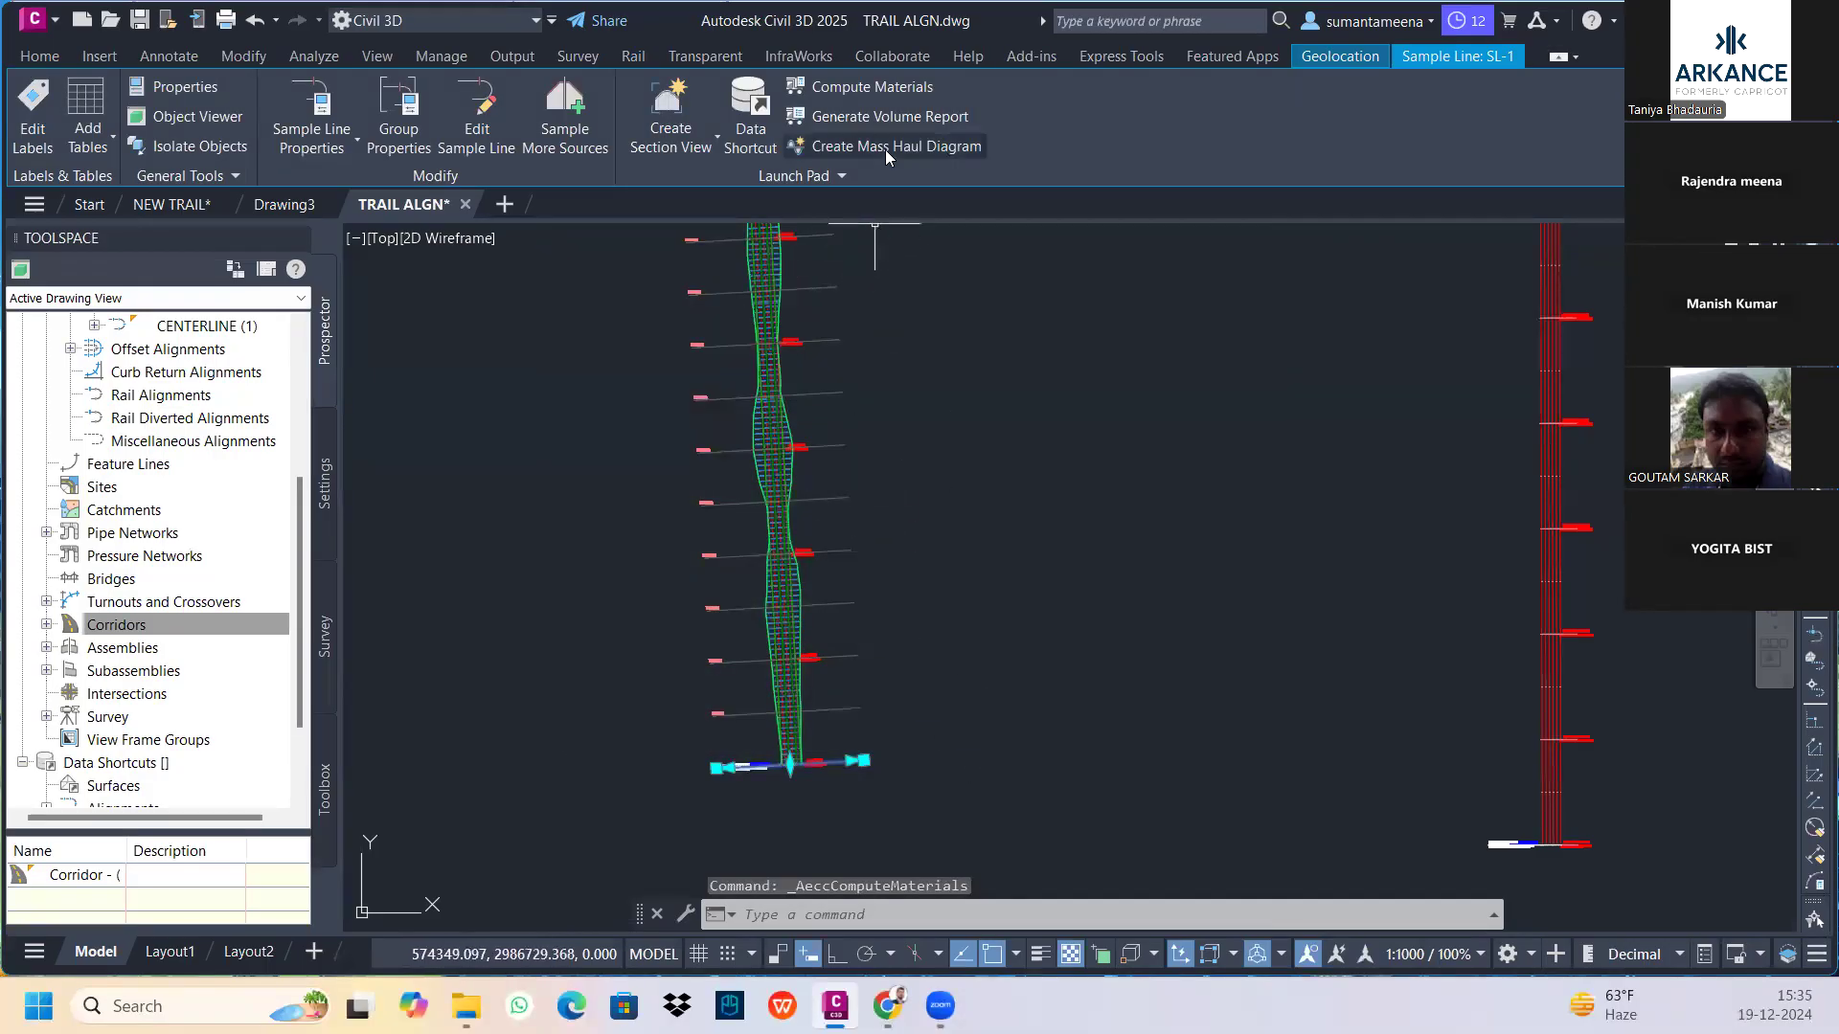
pyautogui.click(887, 120)
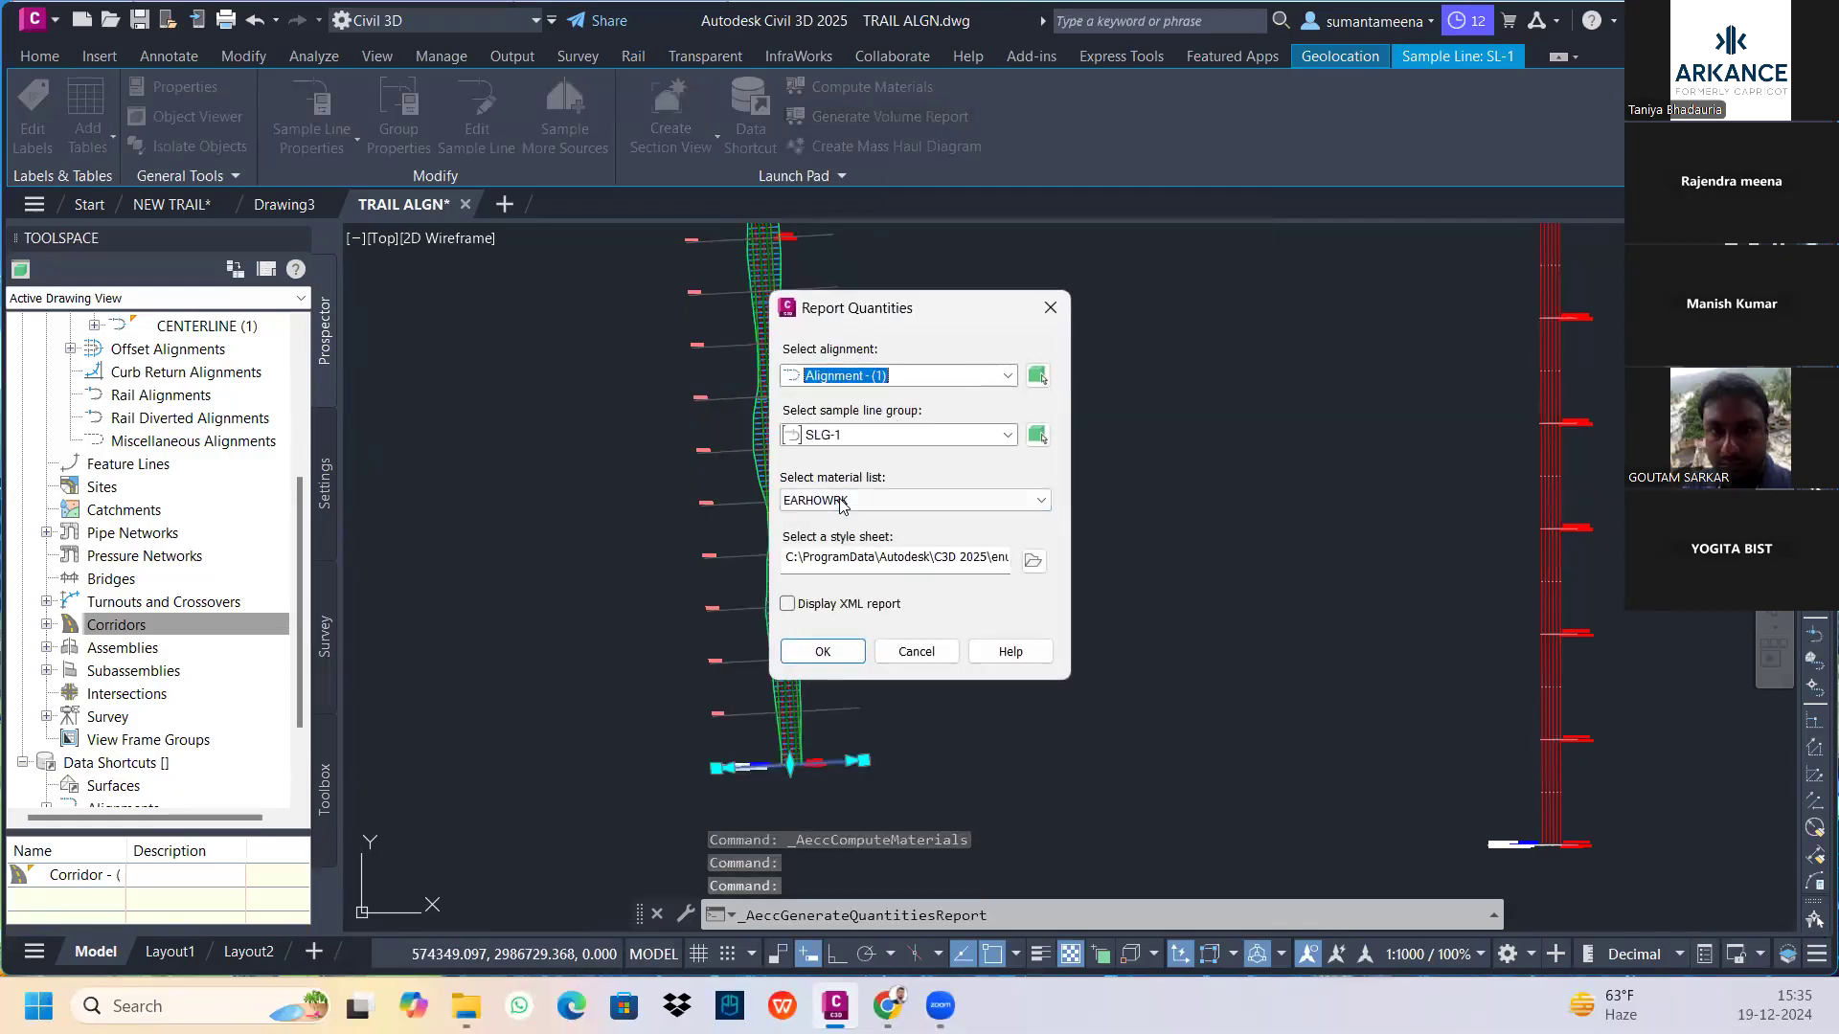
pyautogui.click(934, 500)
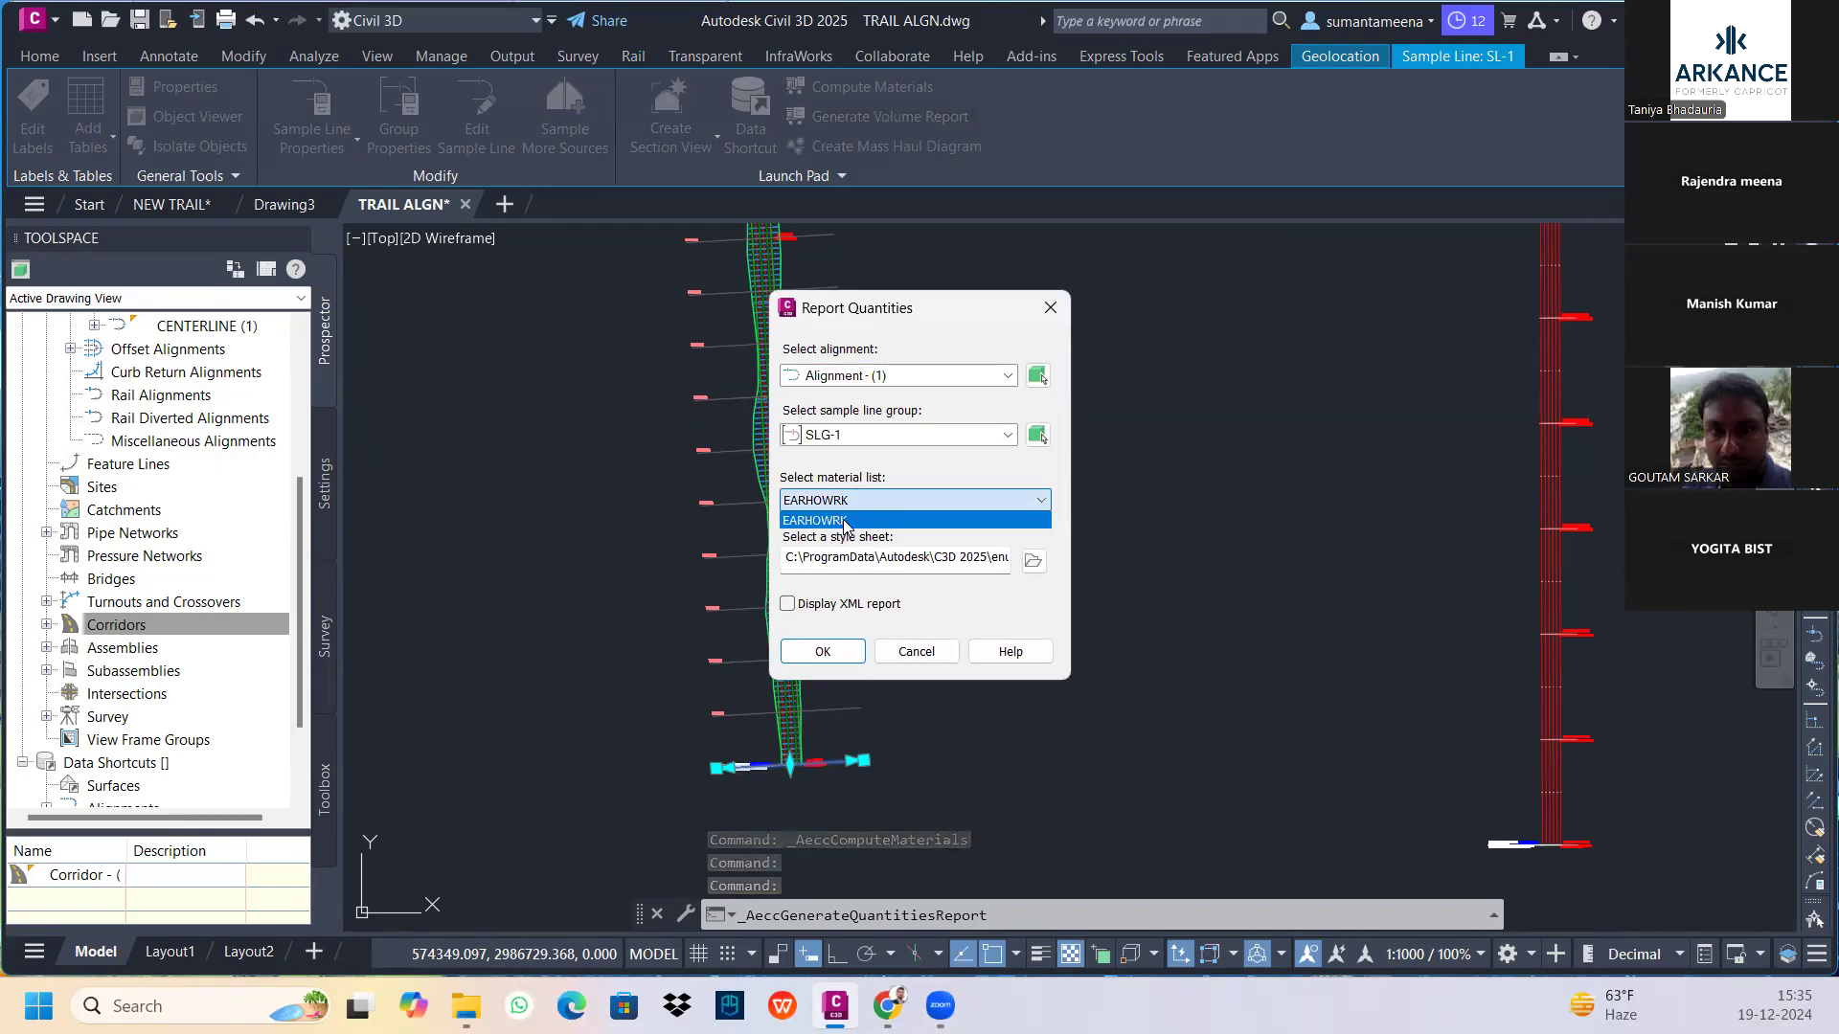
pyautogui.click(849, 522)
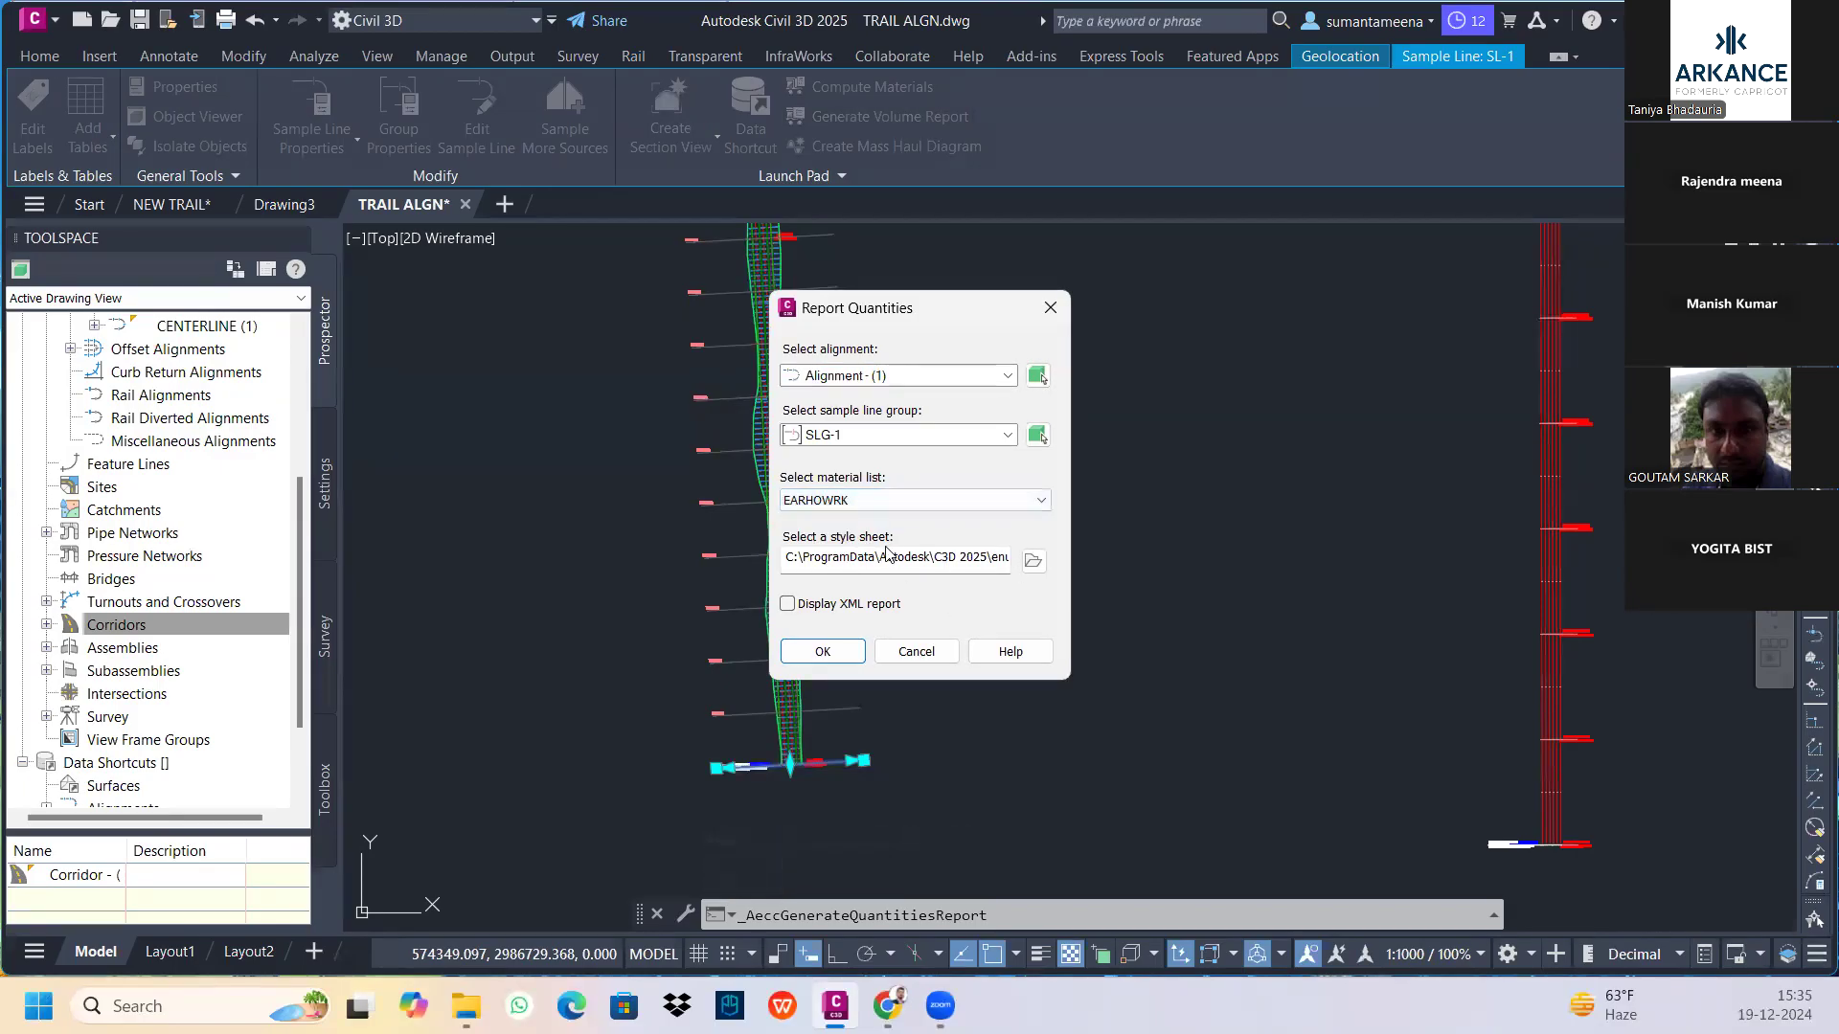
pyautogui.click(1033, 561)
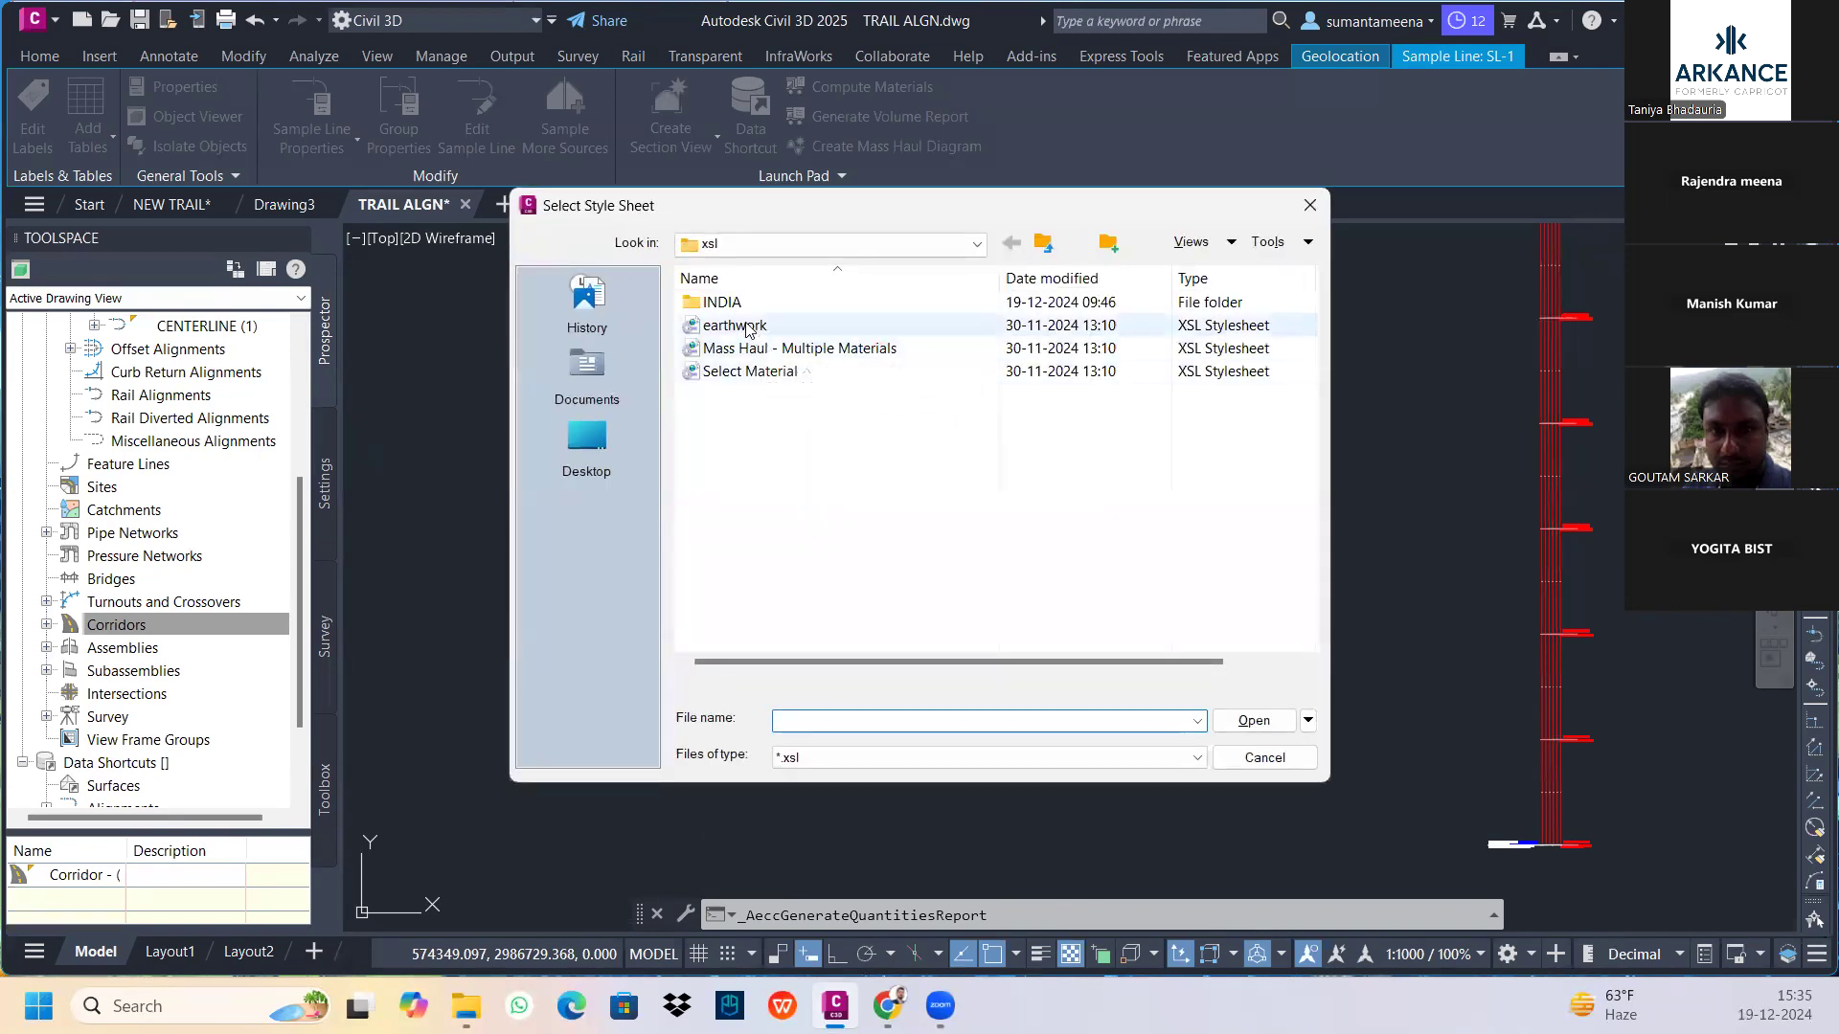
pyautogui.click(734, 326)
pyautogui.click(1255, 720)
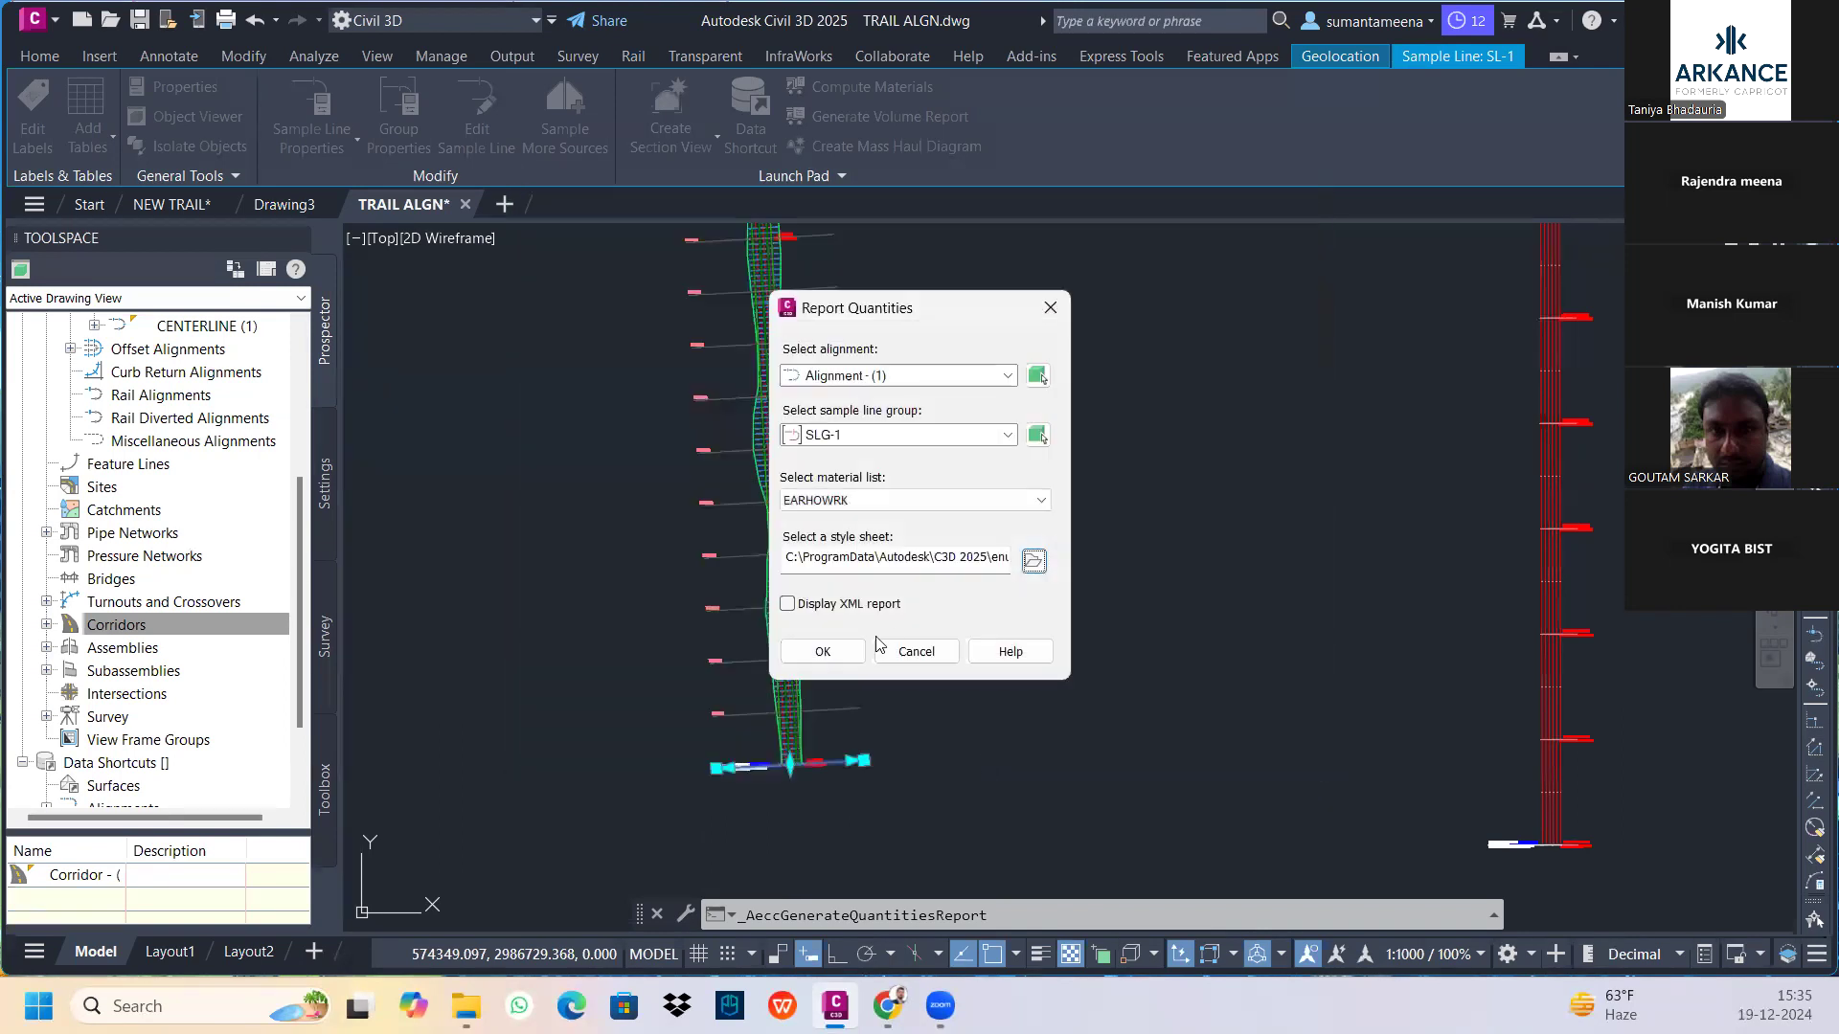
pyautogui.click(822, 651)
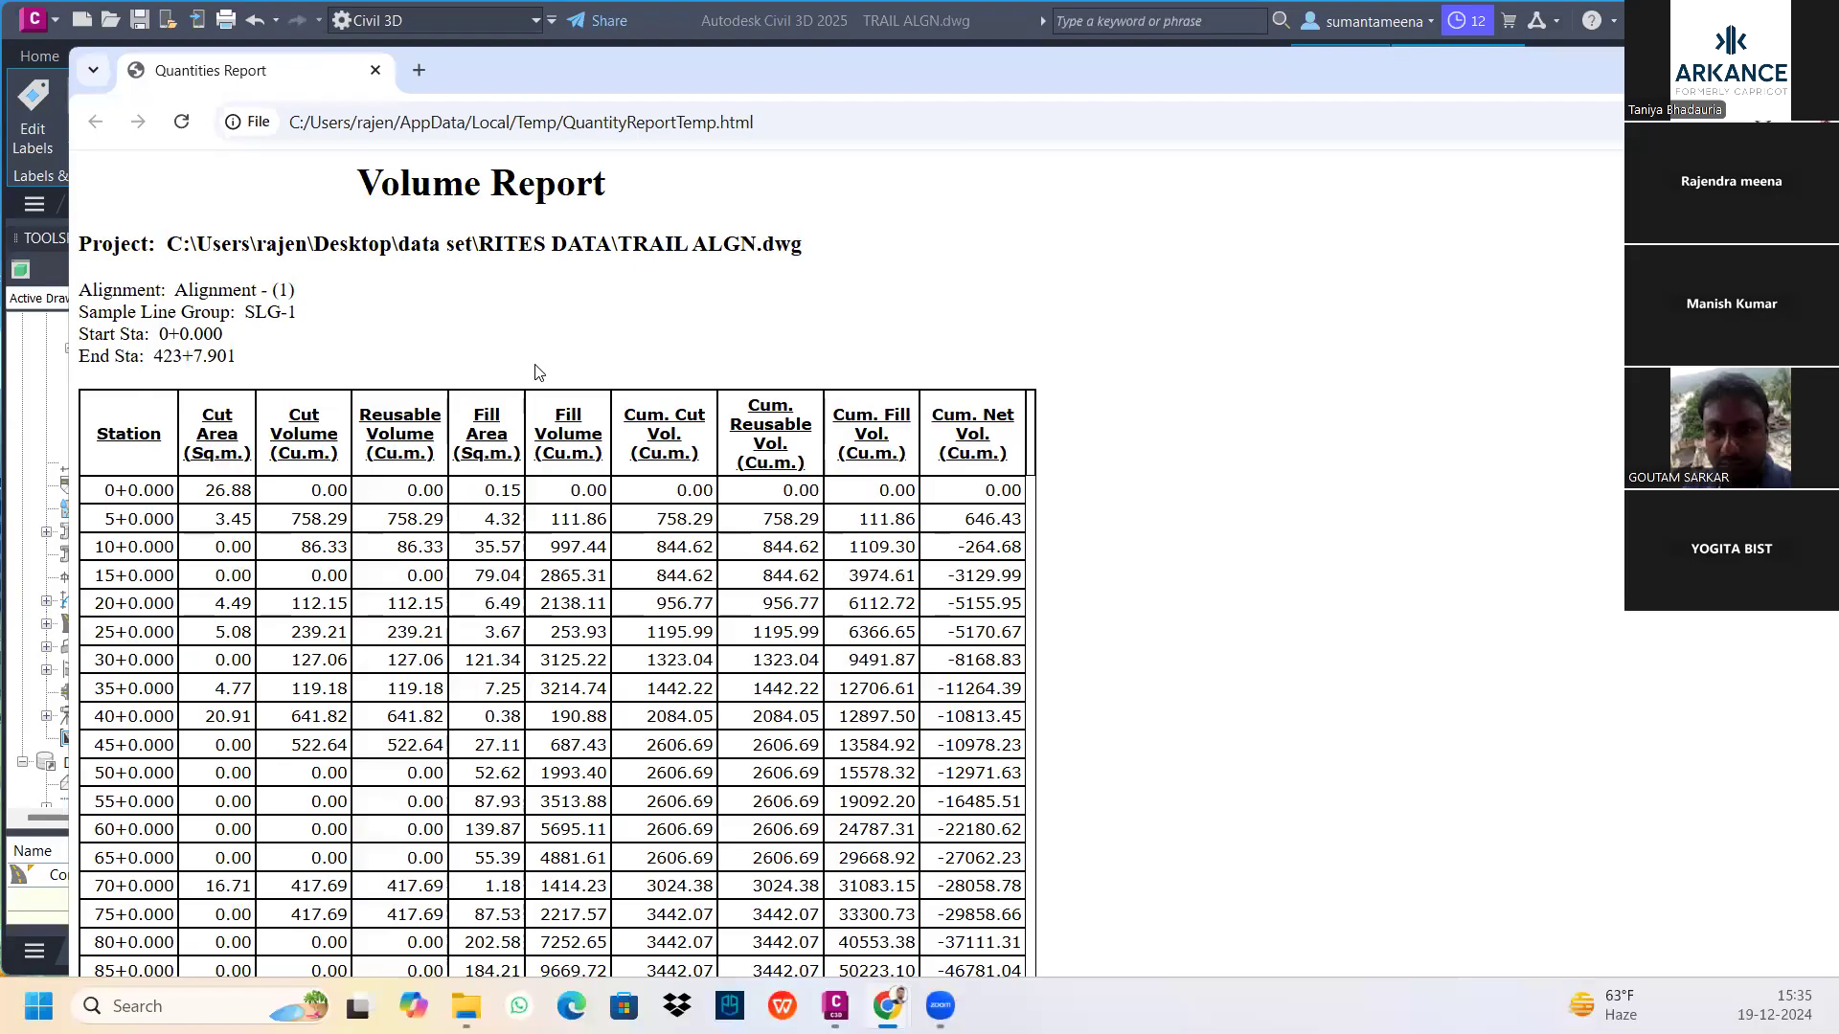
# Examine the volume report's cut, fill and cumulative net volumes from the first station to the last
pyautogui.scroll(-1, 536, 372)
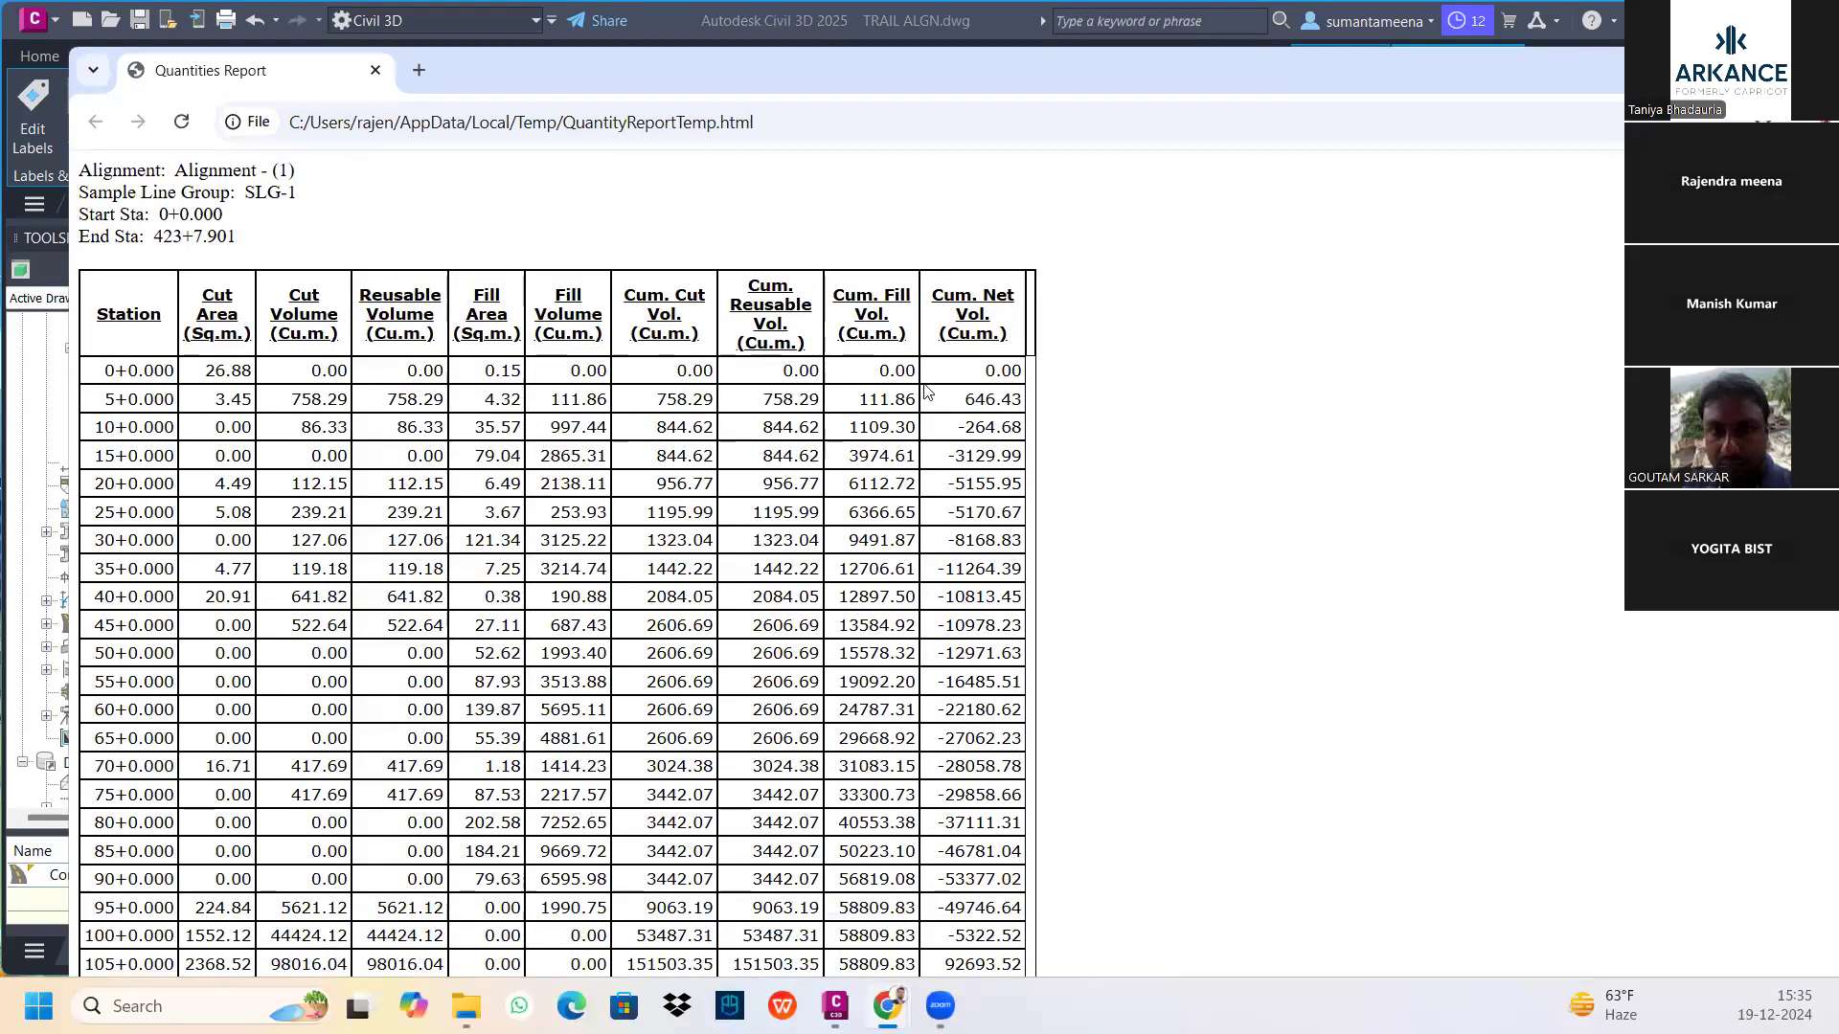
pyautogui.scroll(-15, 938, 461)
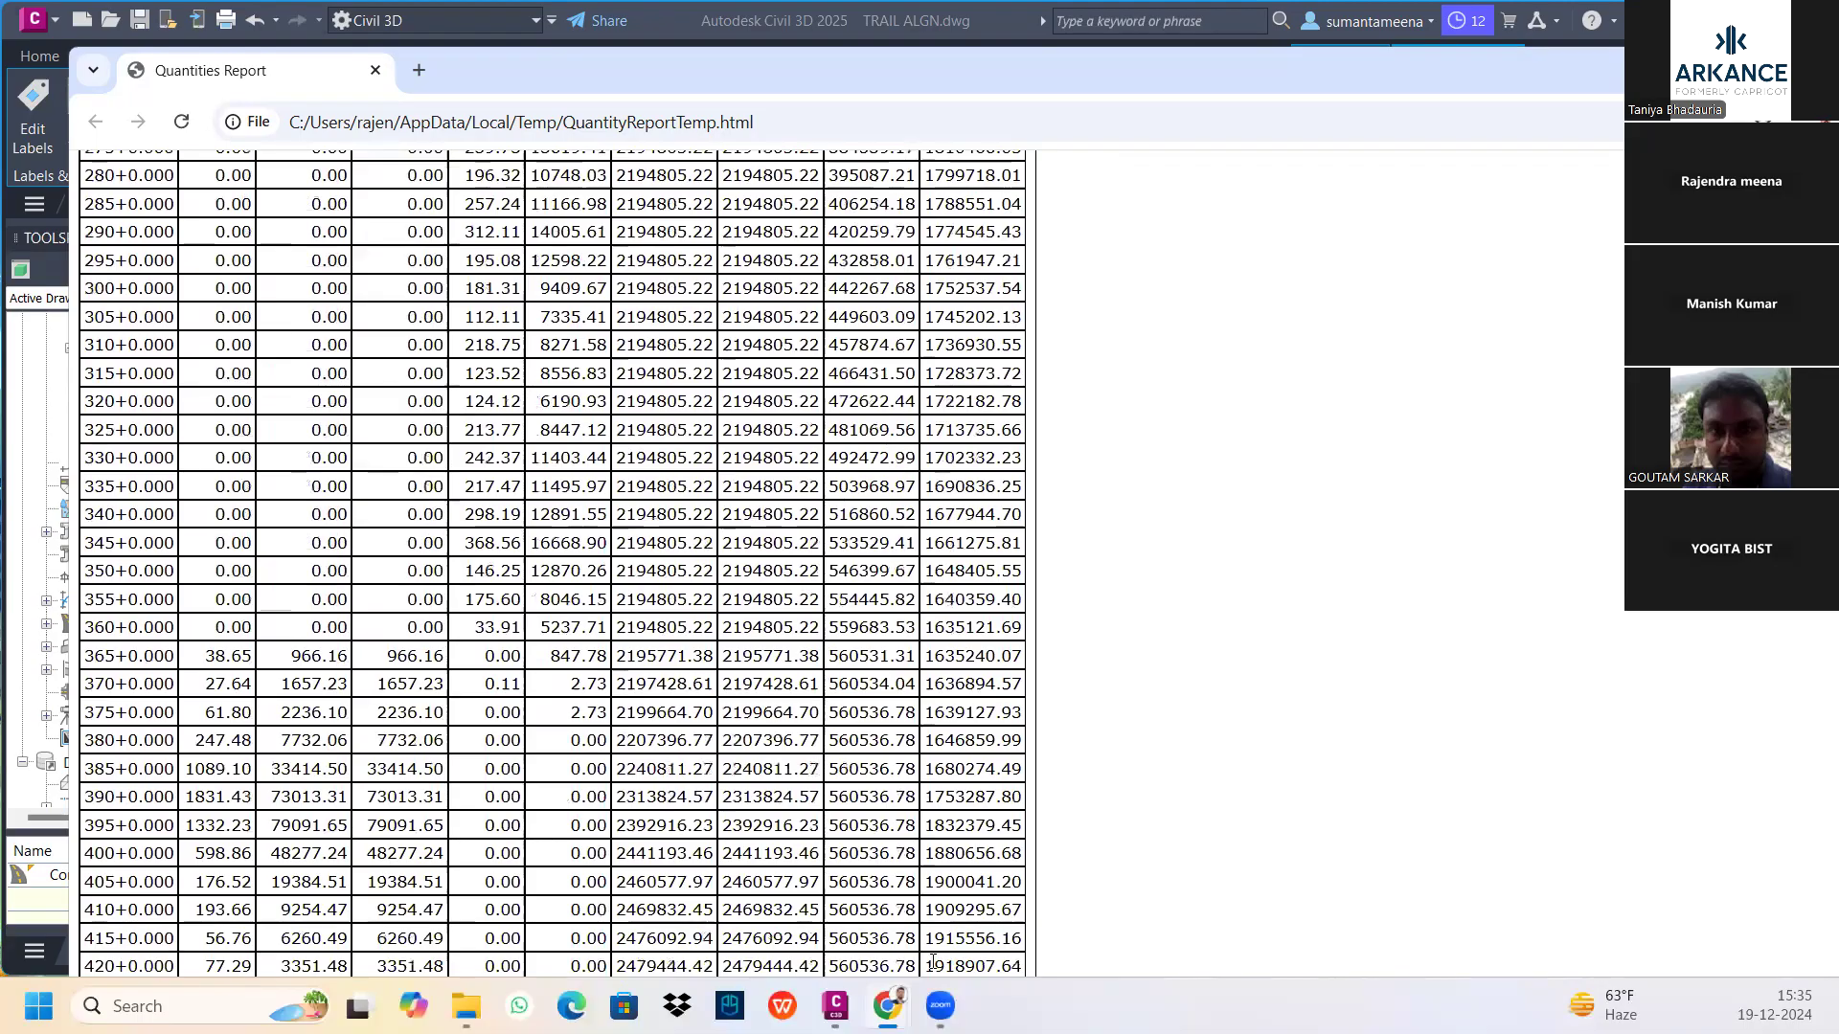
pyautogui.moveTo(924, 970); pyautogui.dragTo(1059, 972)
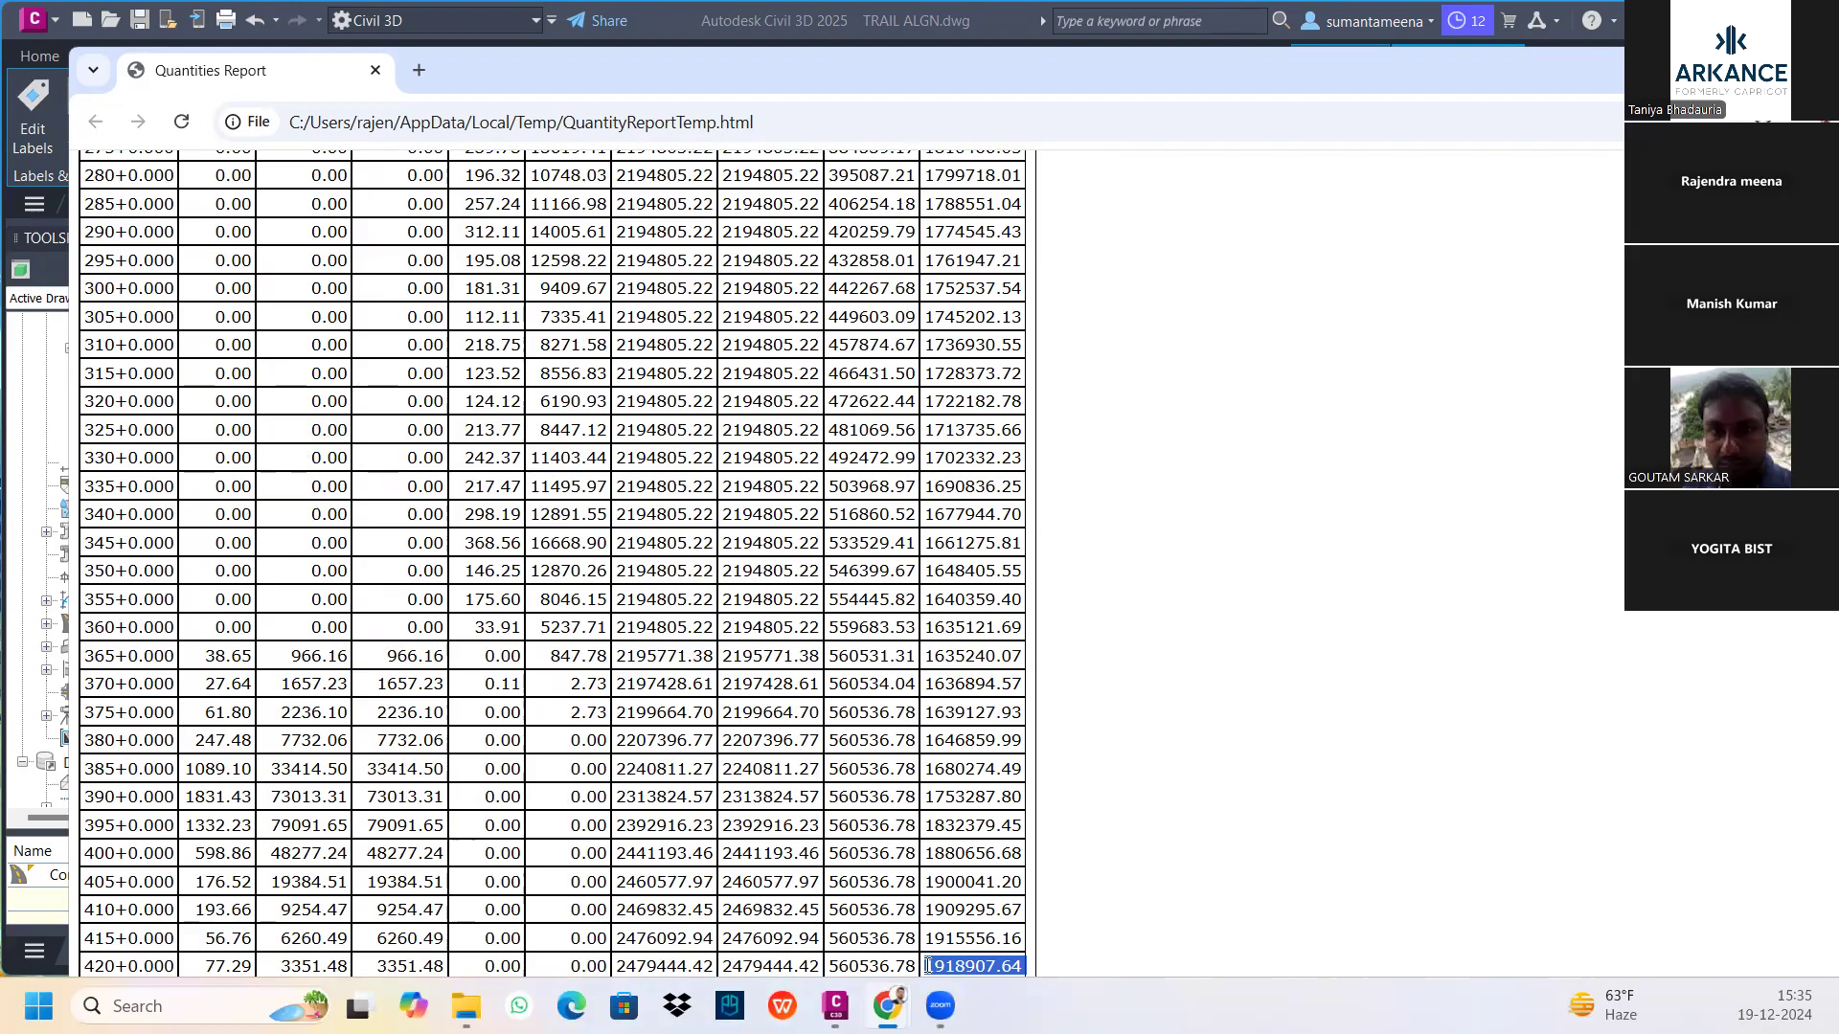
pyautogui.scroll(11, 738, 391)
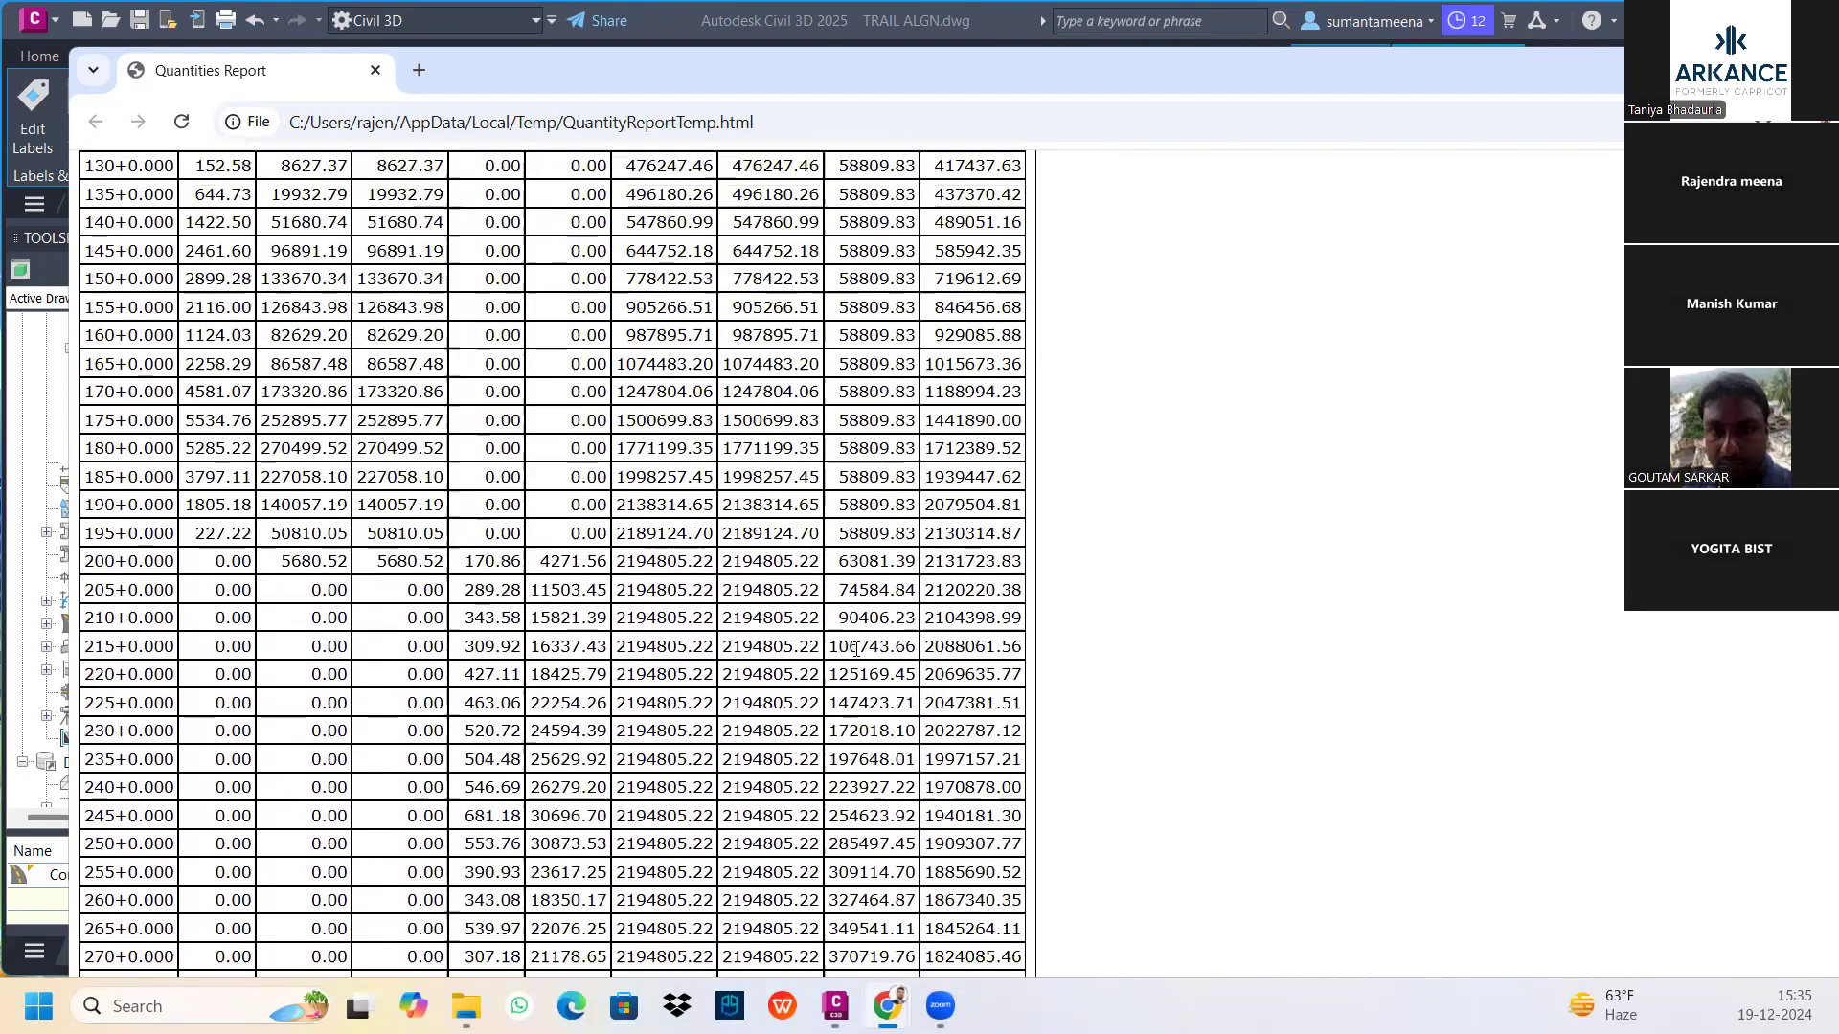
pyautogui.scroll(6, 901, 316)
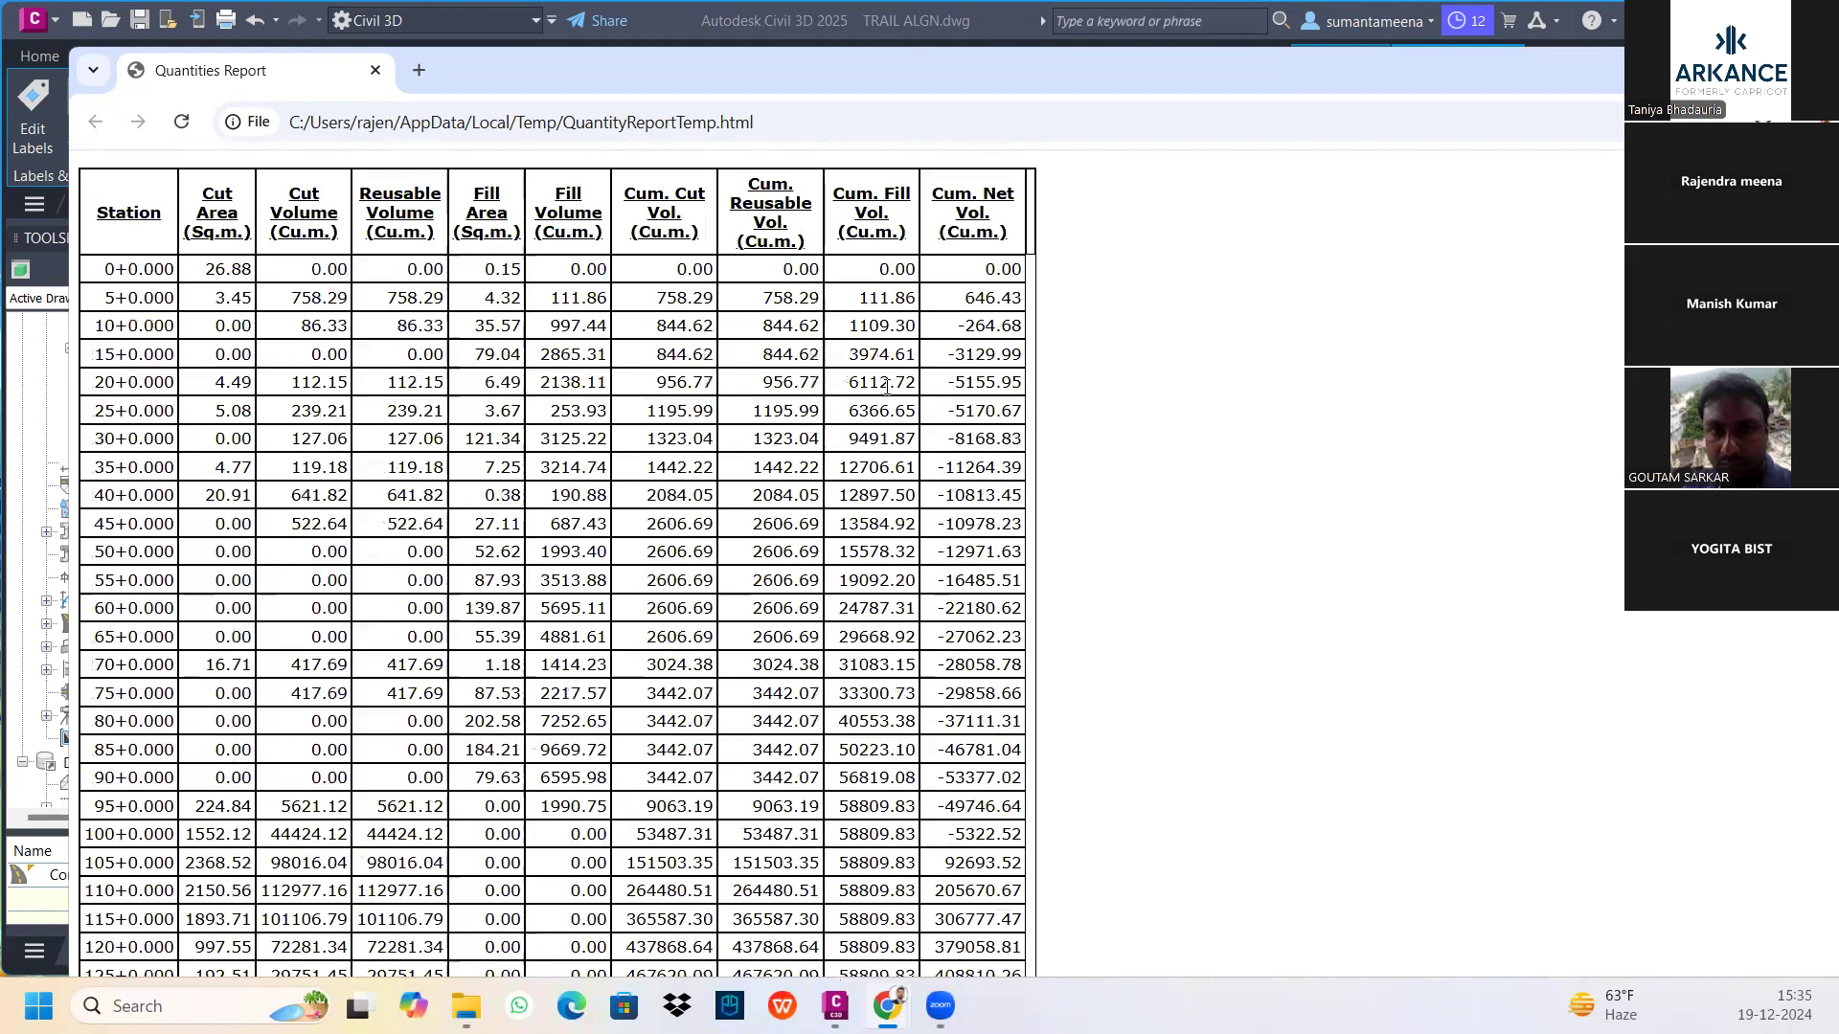
pyautogui.scroll(-12, 915, 303)
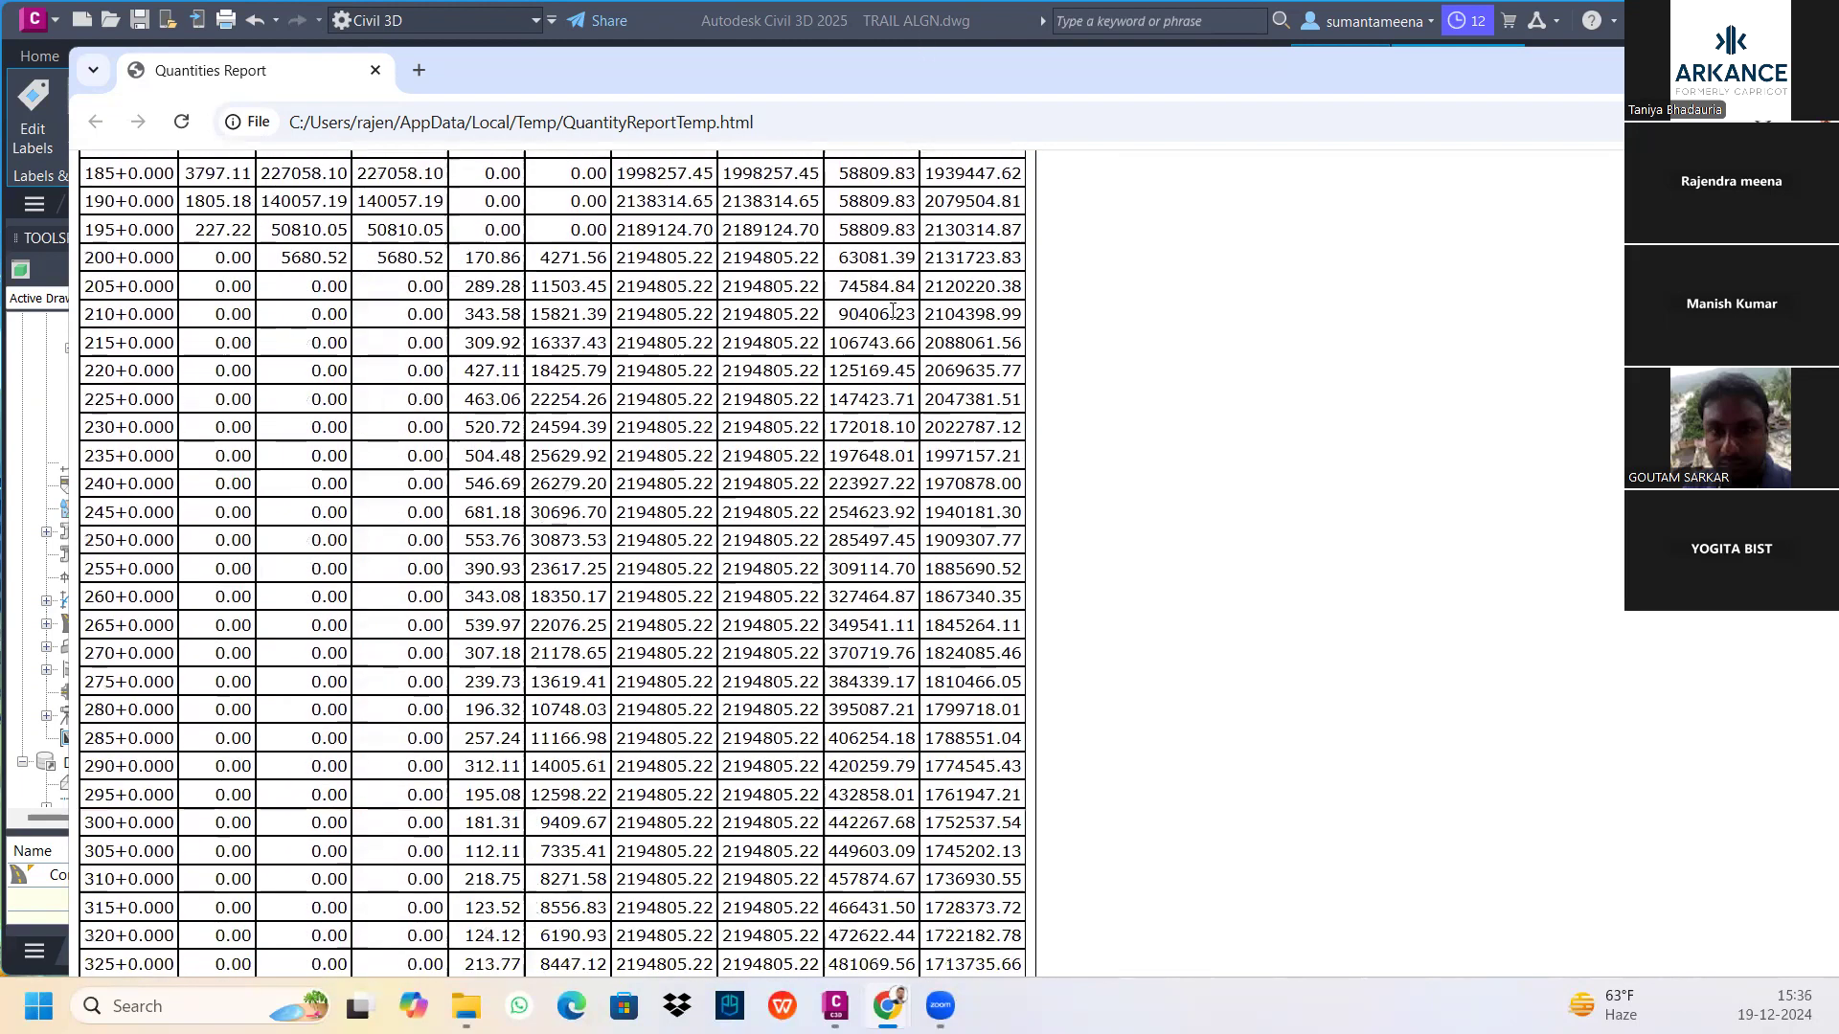
pyautogui.scroll(-5, 892, 311)
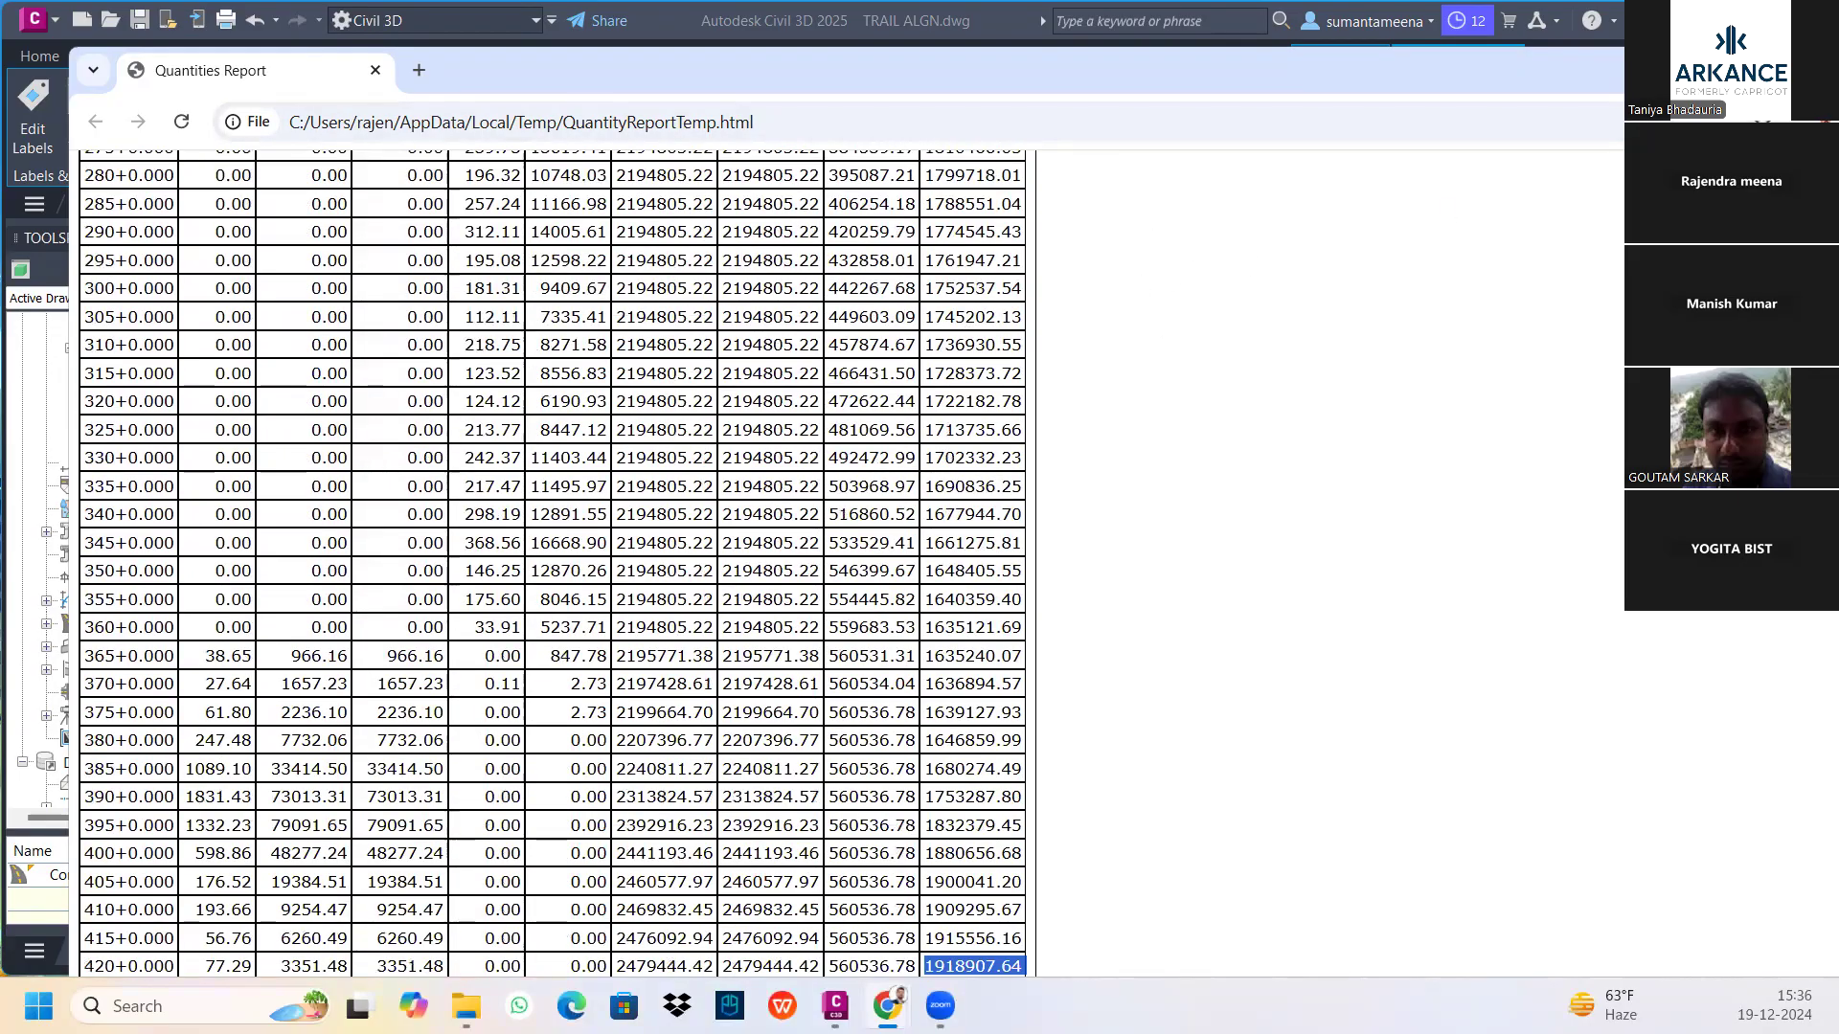
pyautogui.scroll(15, 1023, 410)
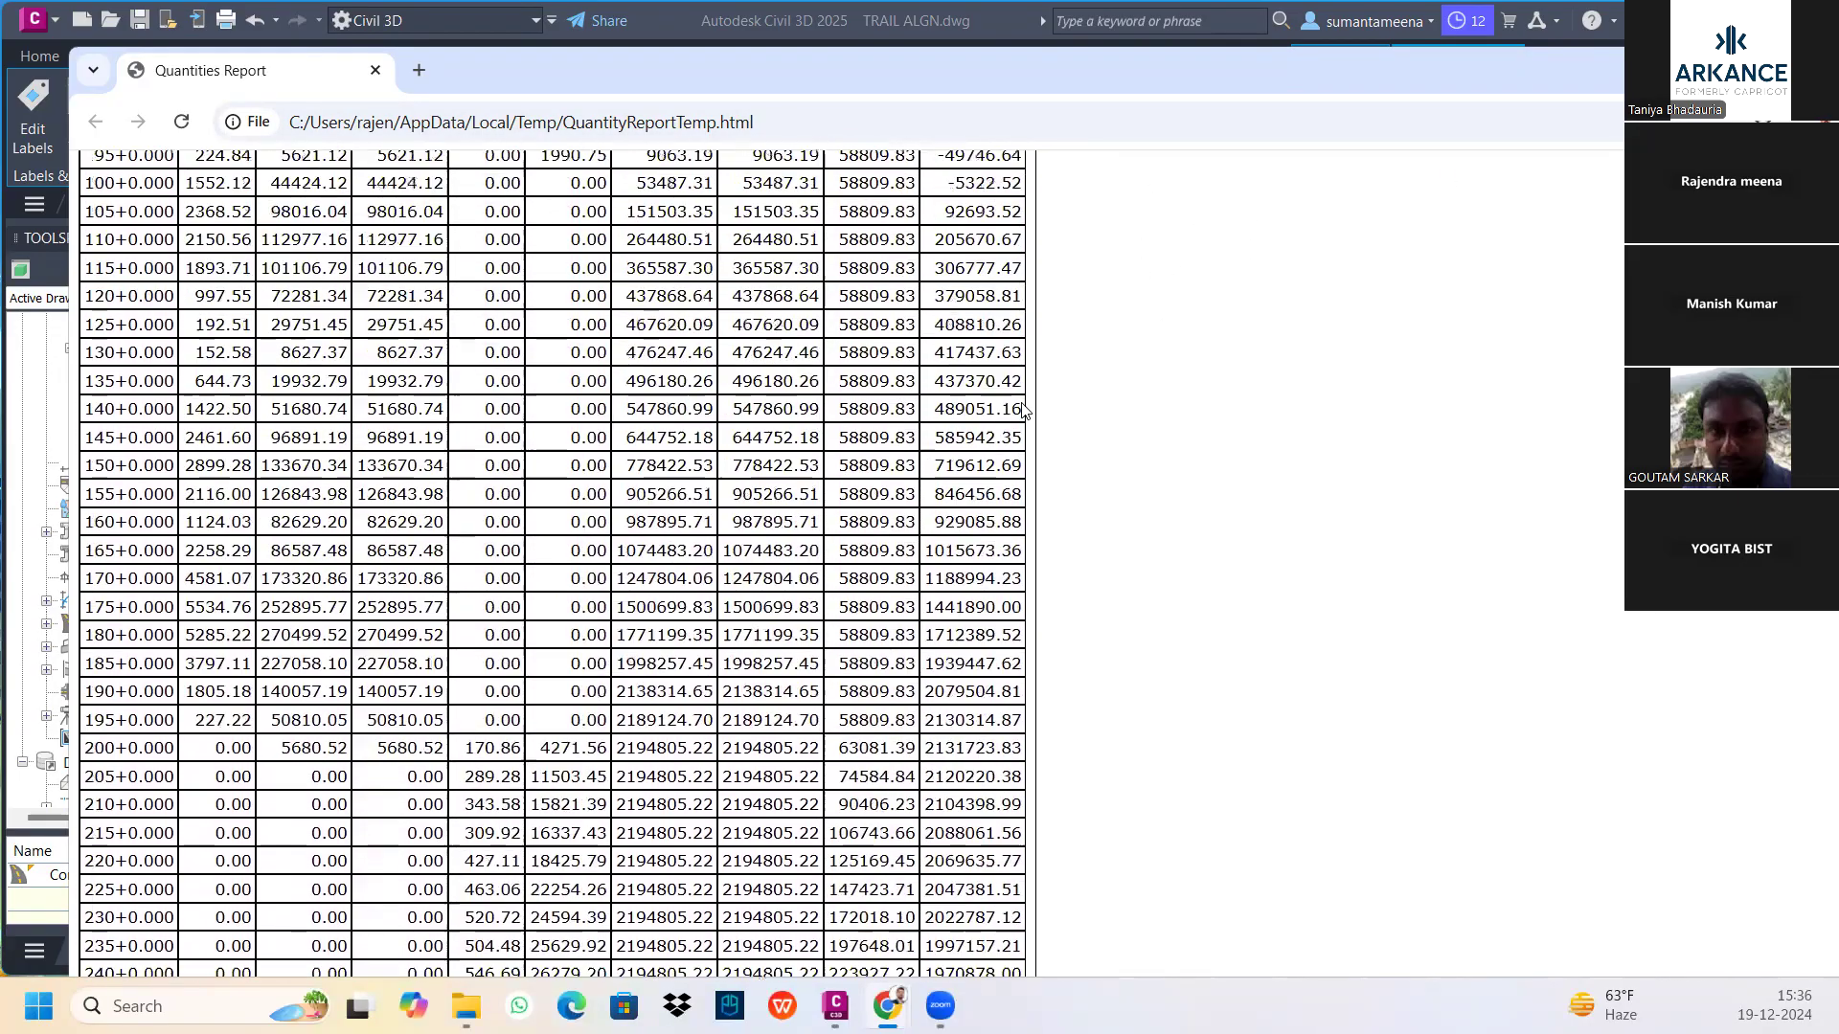
pyautogui.scroll(2, 1013, 448)
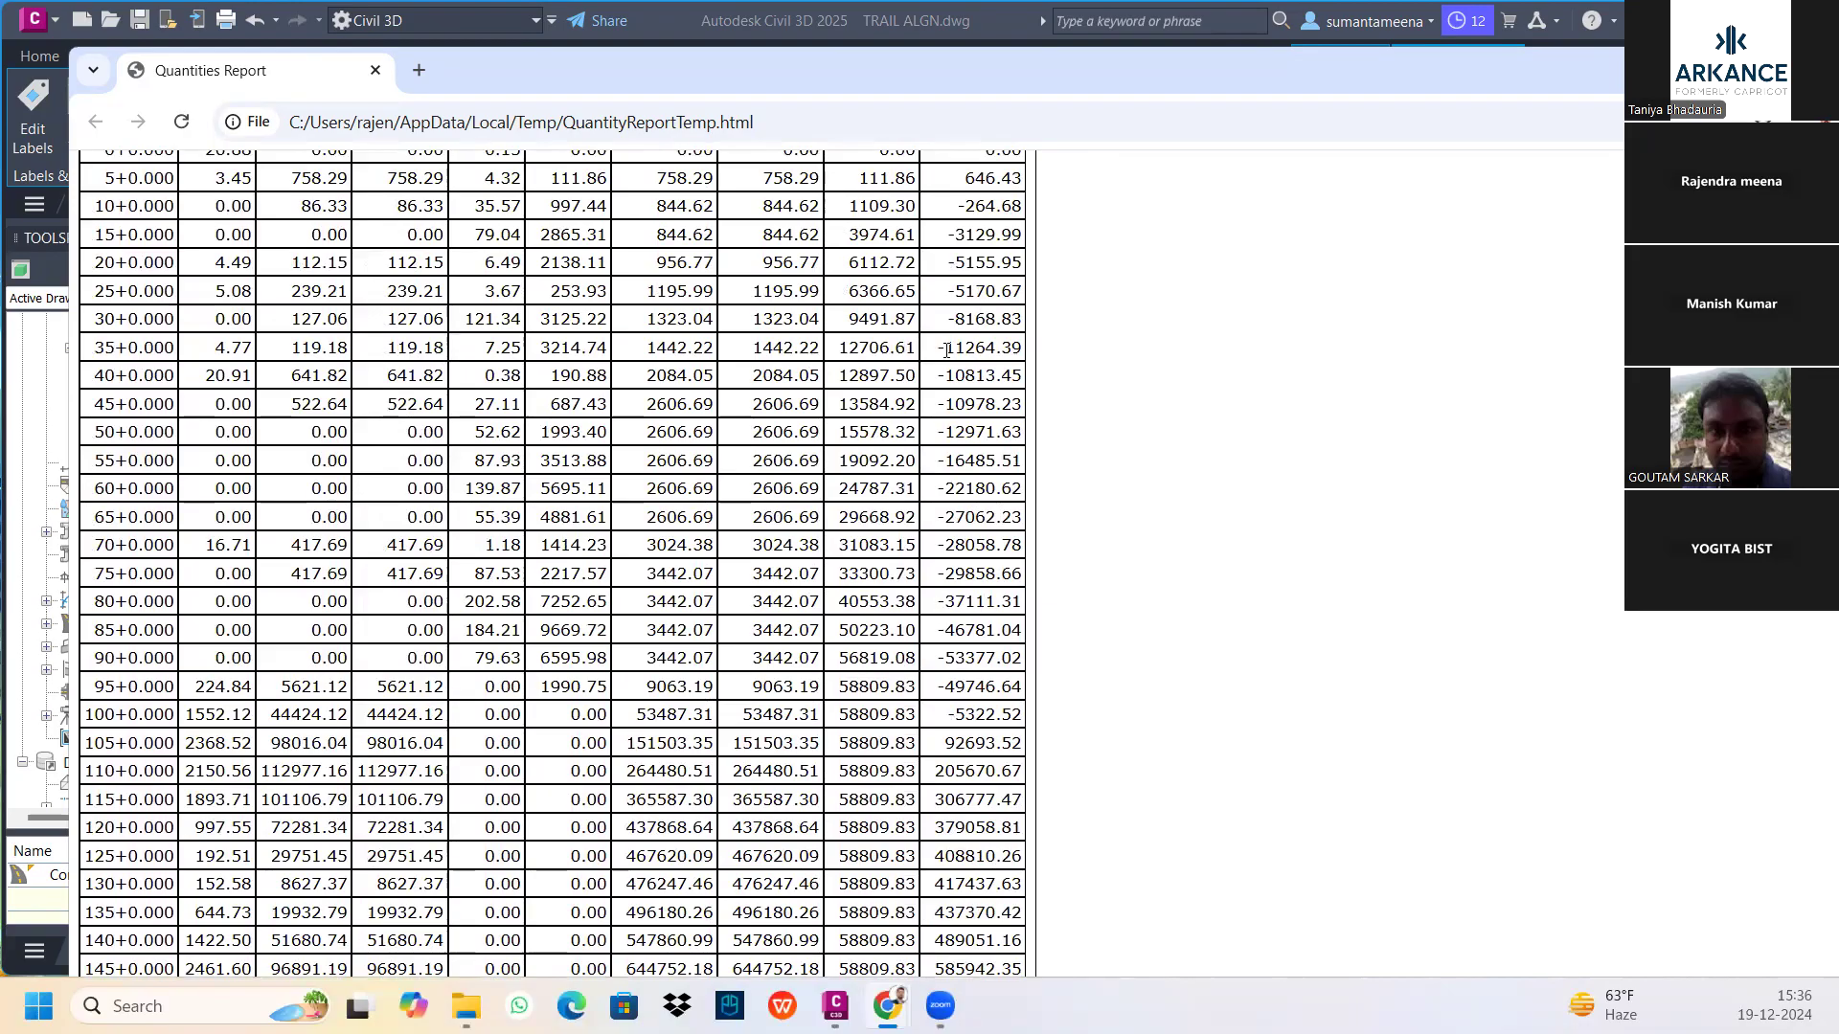
pyautogui.scroll(3, 945, 211)
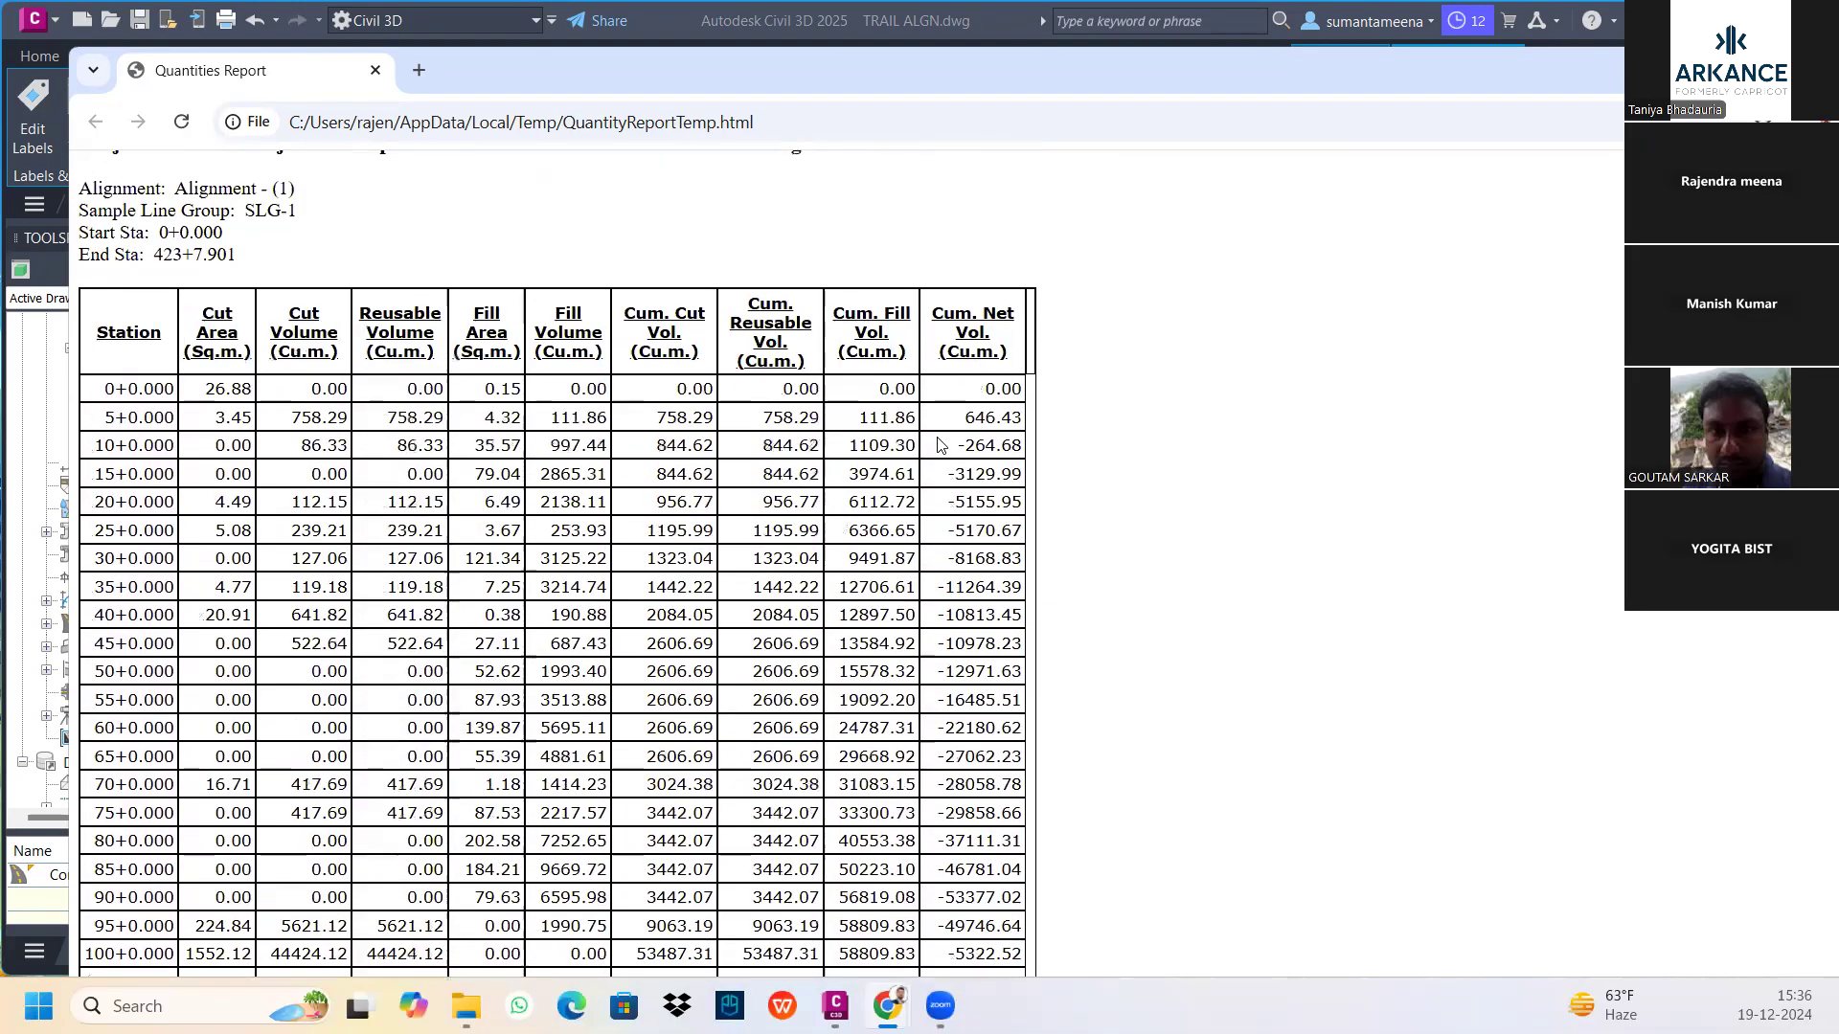
pyautogui.scroll(-1, 941, 446)
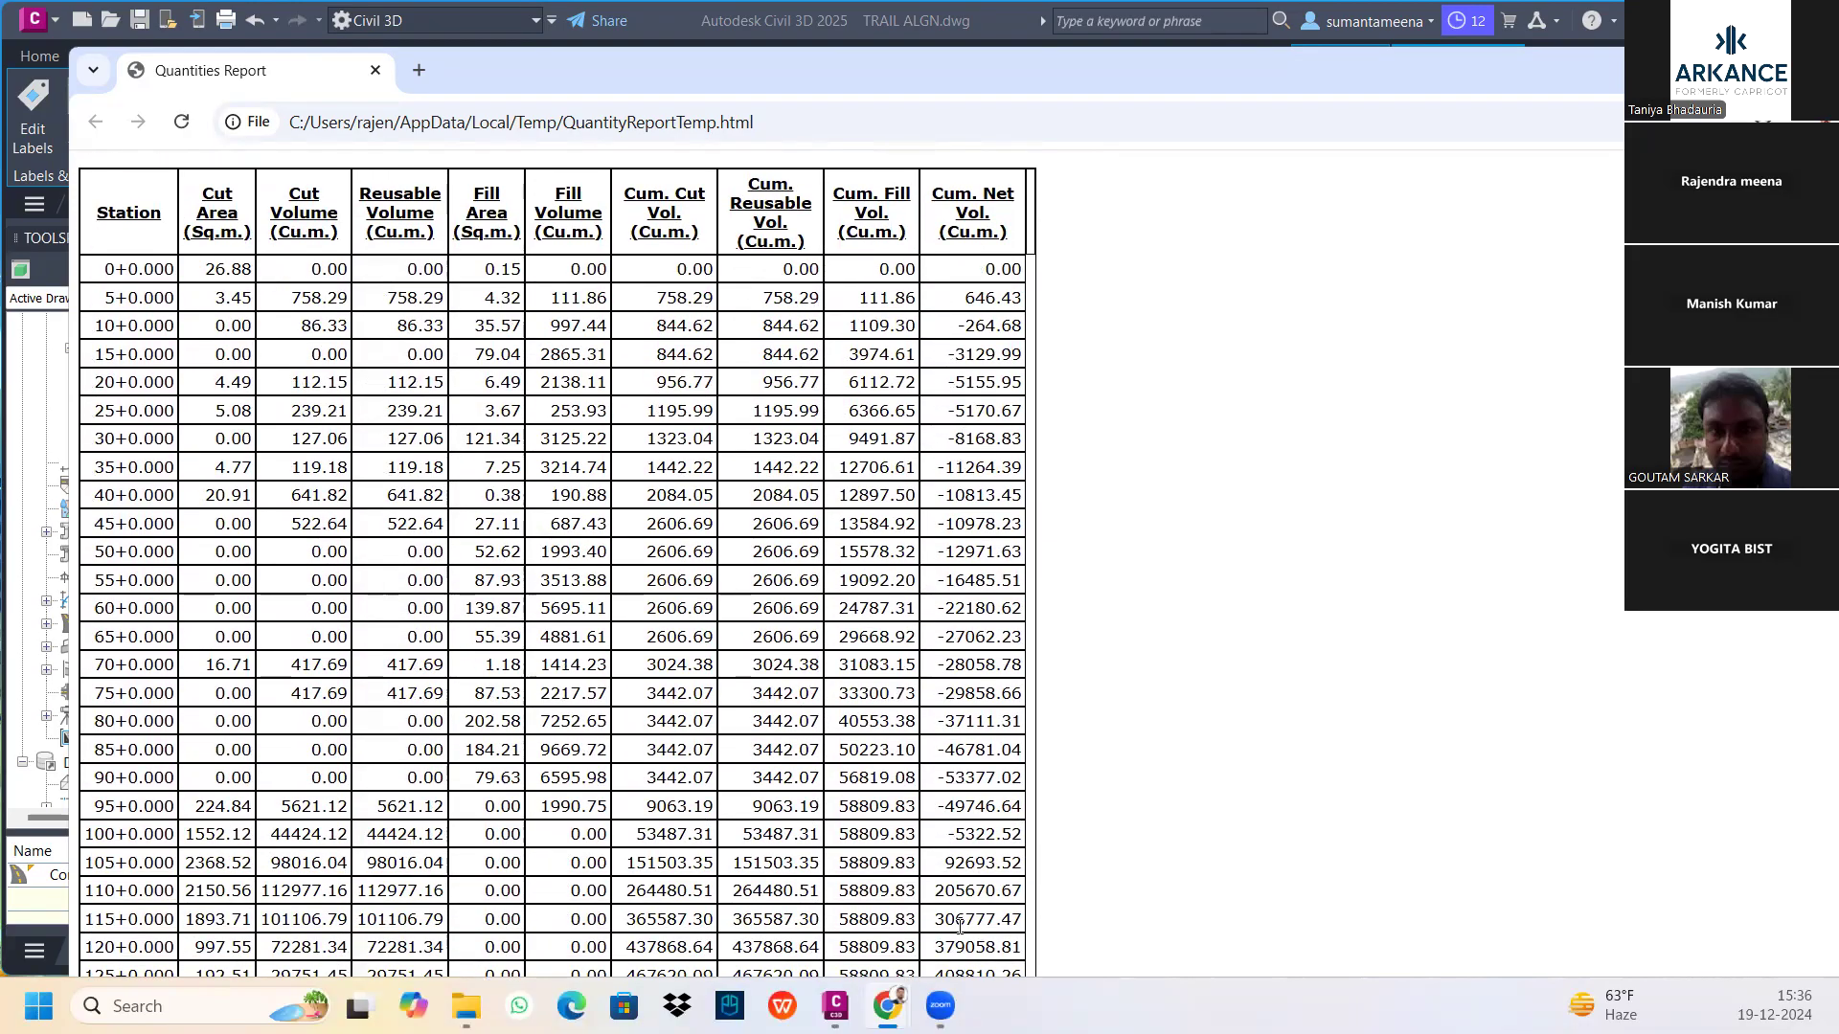
pyautogui.scroll(-4, 967, 757)
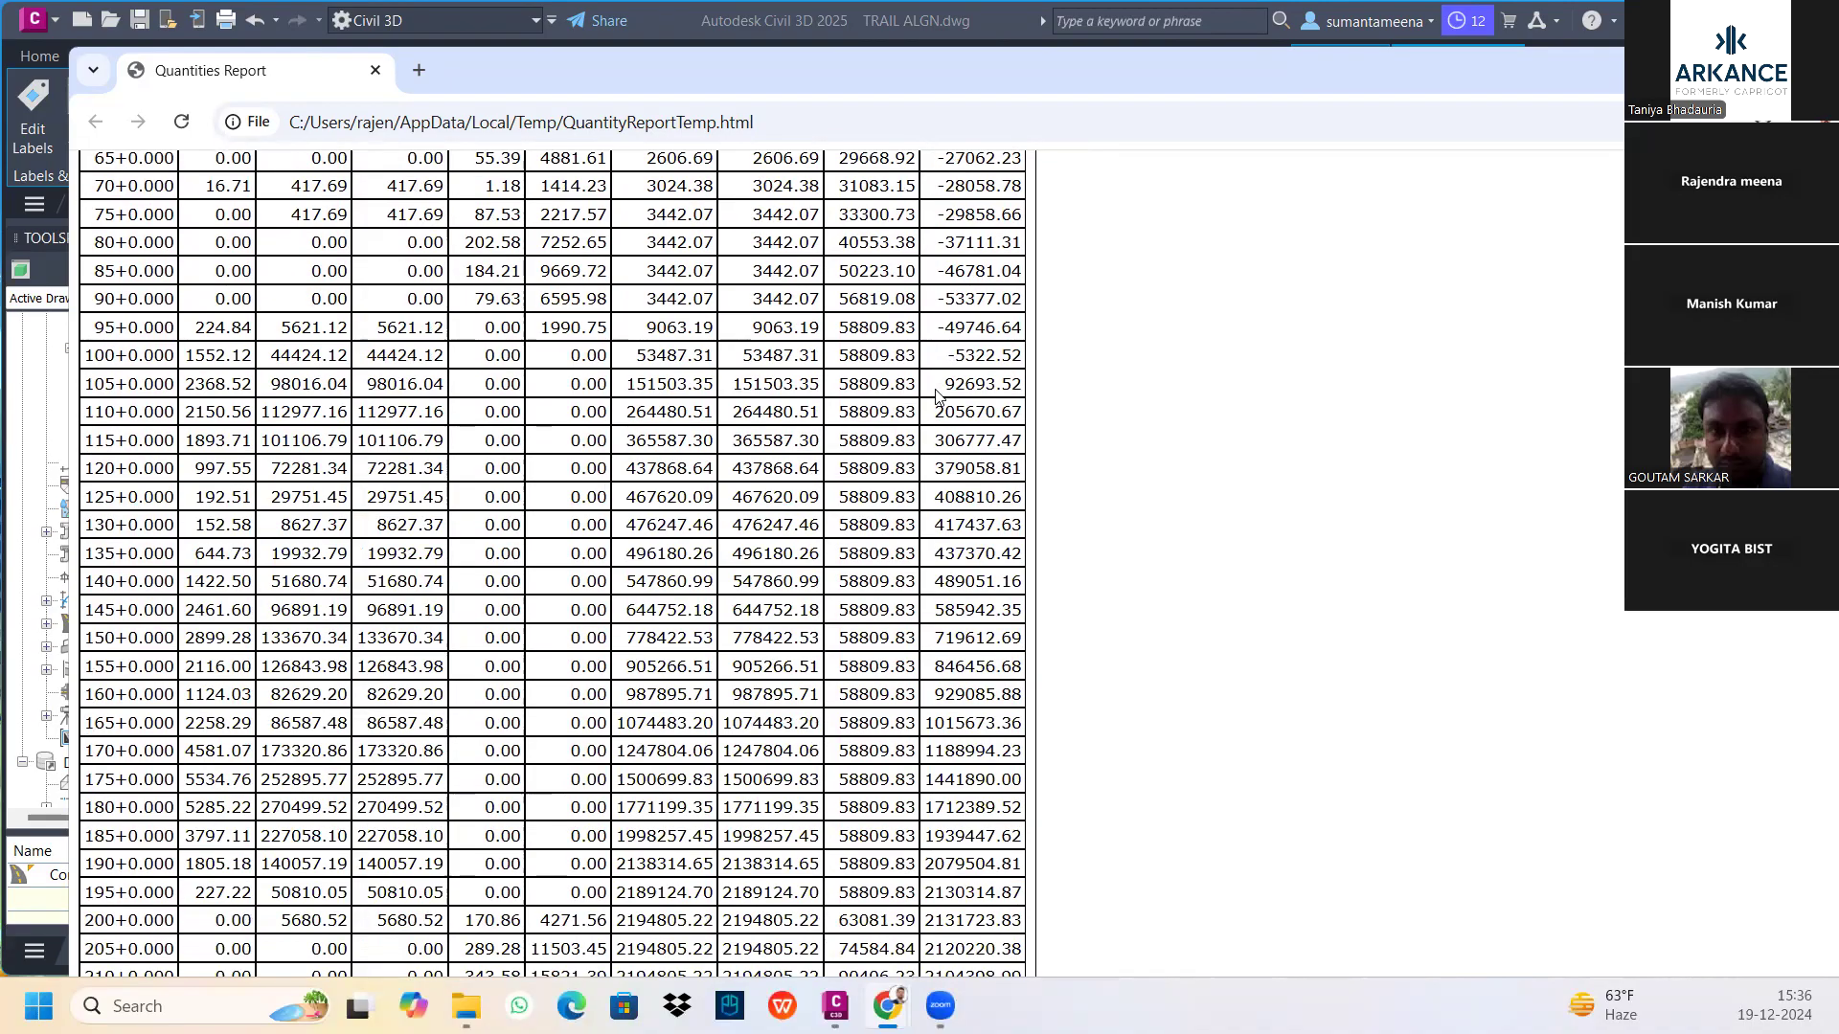
# Highlight rows and station values in the volume report to review the station interval, and leave the report for the drawing
pyautogui.moveTo(81, 364); pyautogui.dragTo(998, 667)
pyautogui.click(499, 342)
pyautogui.moveTo(91, 386); pyautogui.dragTo(1006, 877)
pyautogui.scroll(19, 783, 507)
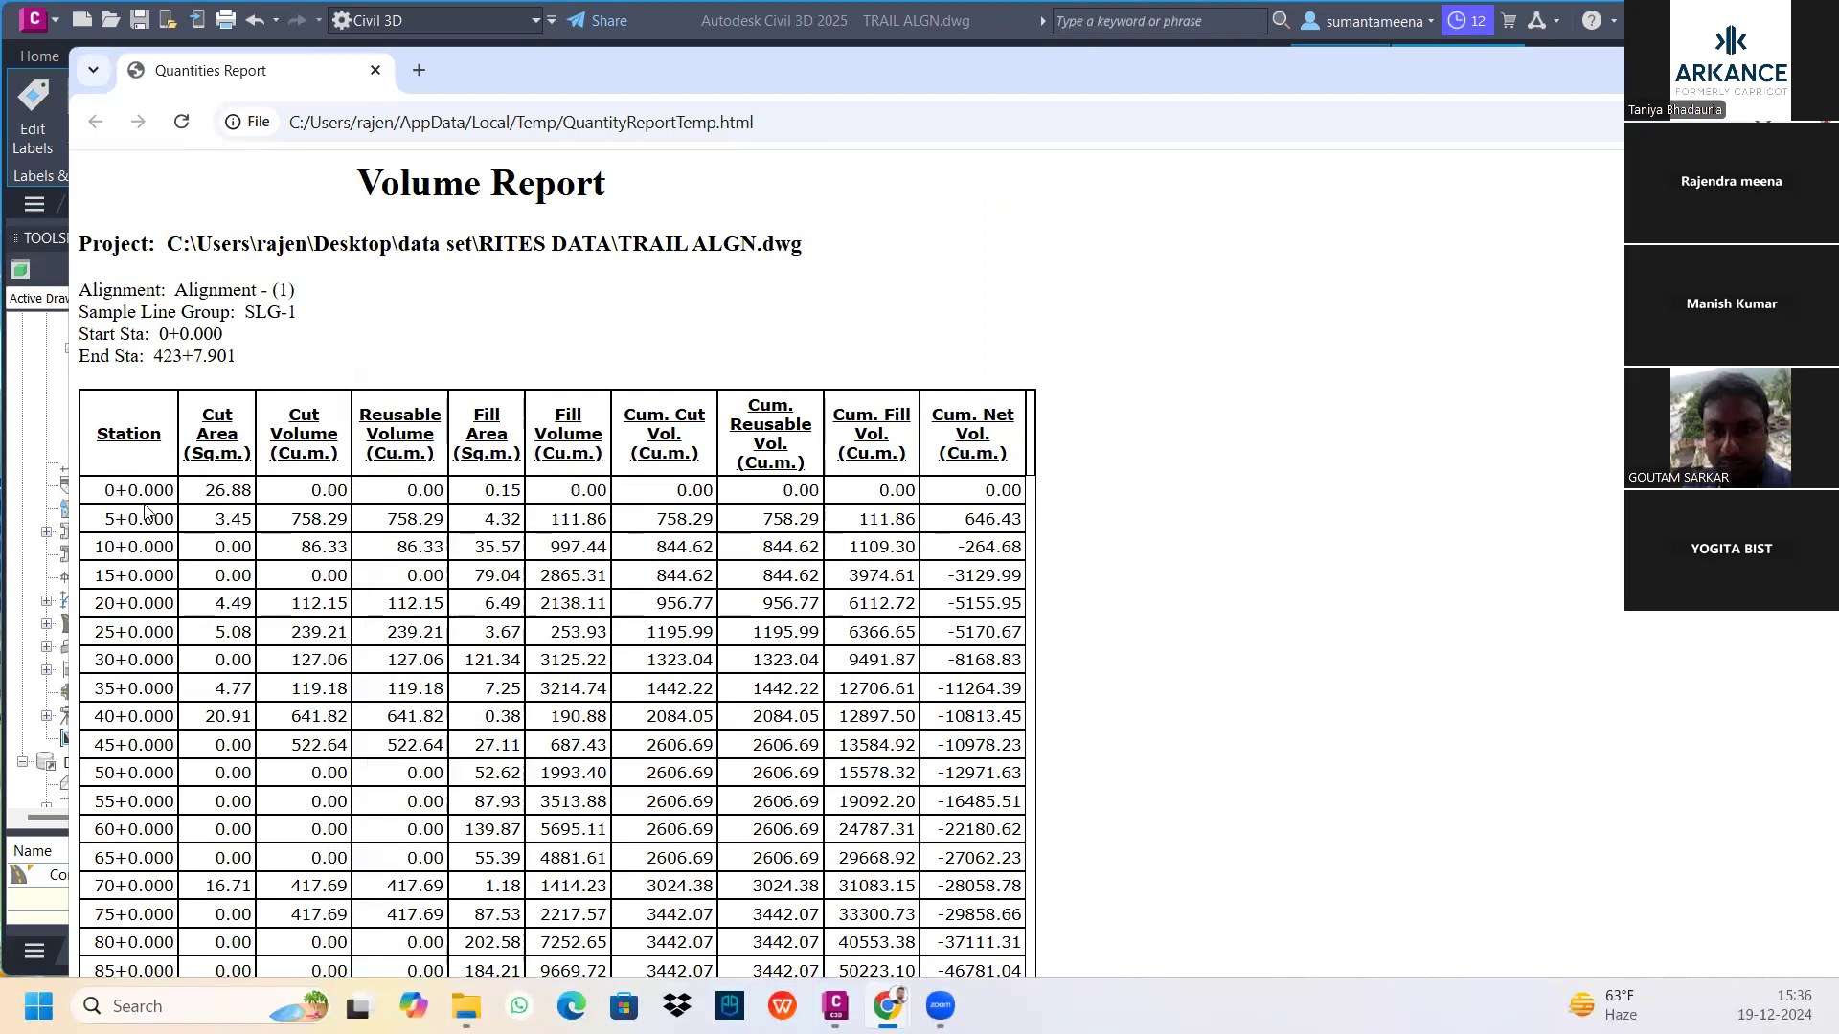
pyautogui.moveTo(108, 496); pyautogui.dragTo(125, 550)
pyautogui.click(127, 549)
pyautogui.moveTo(118, 545); pyautogui.dragTo(147, 548)
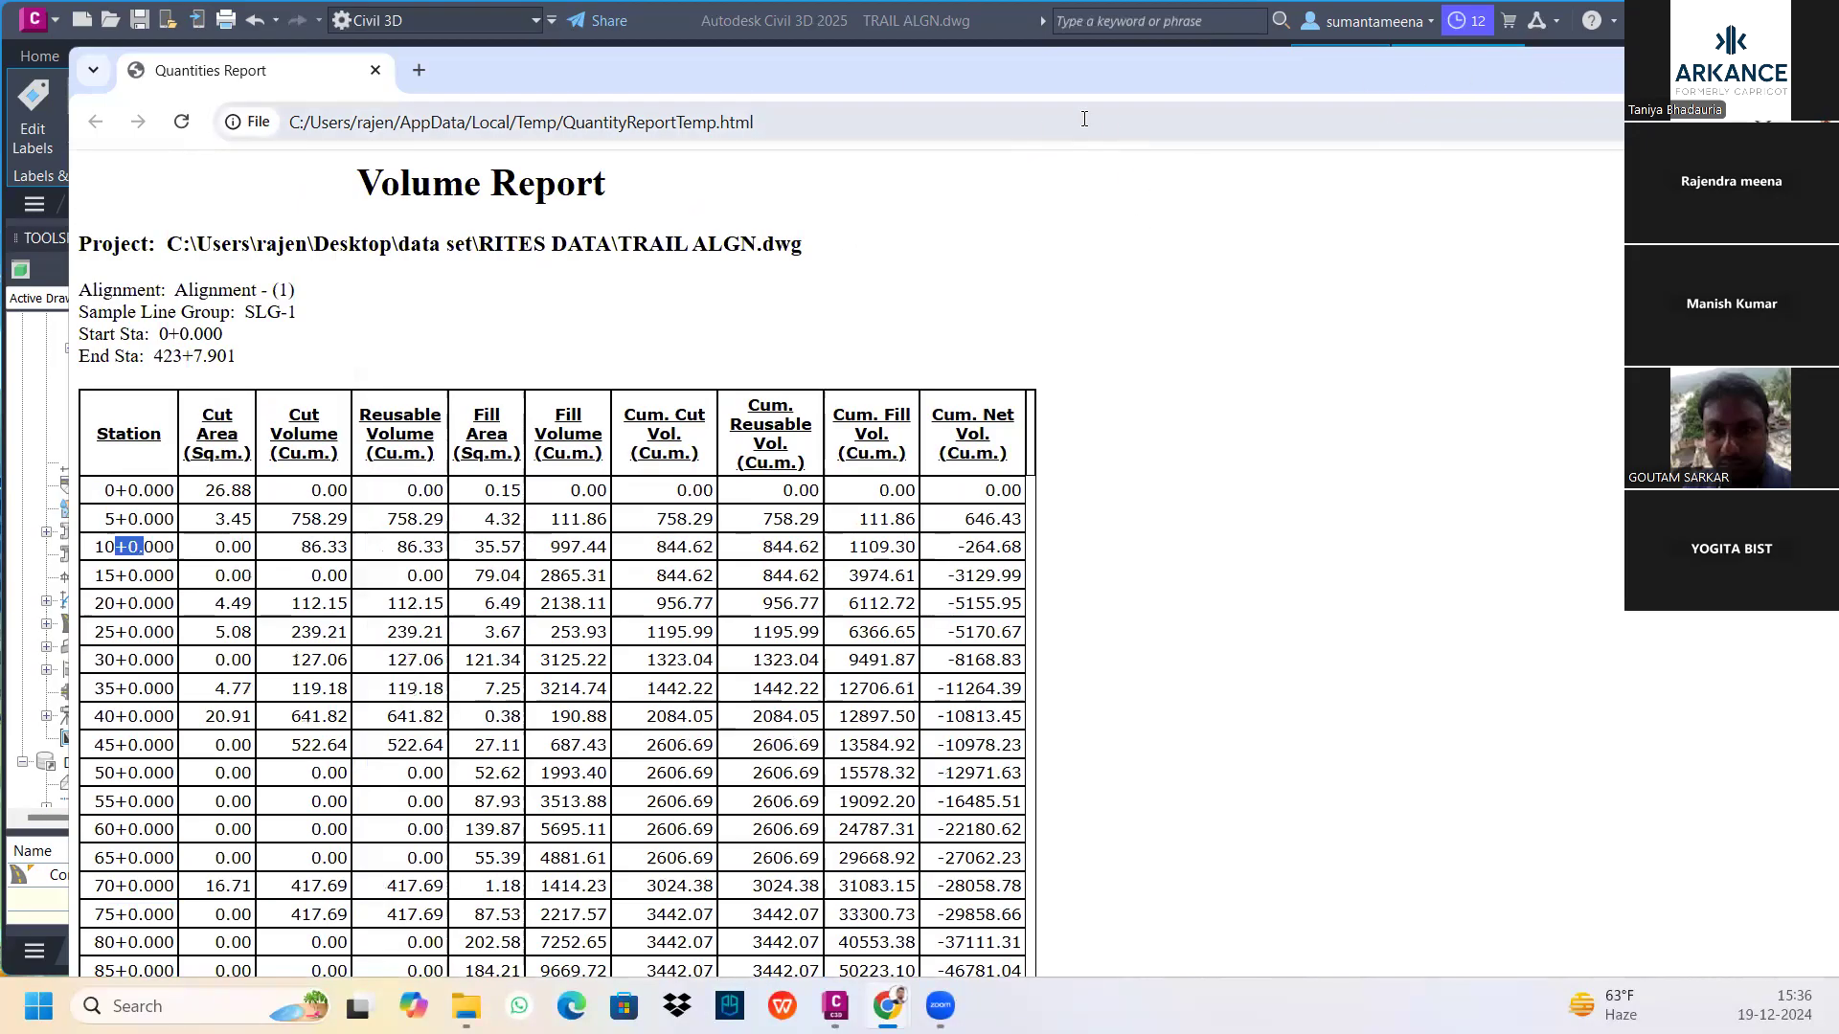
pyautogui.click(1553, 85)
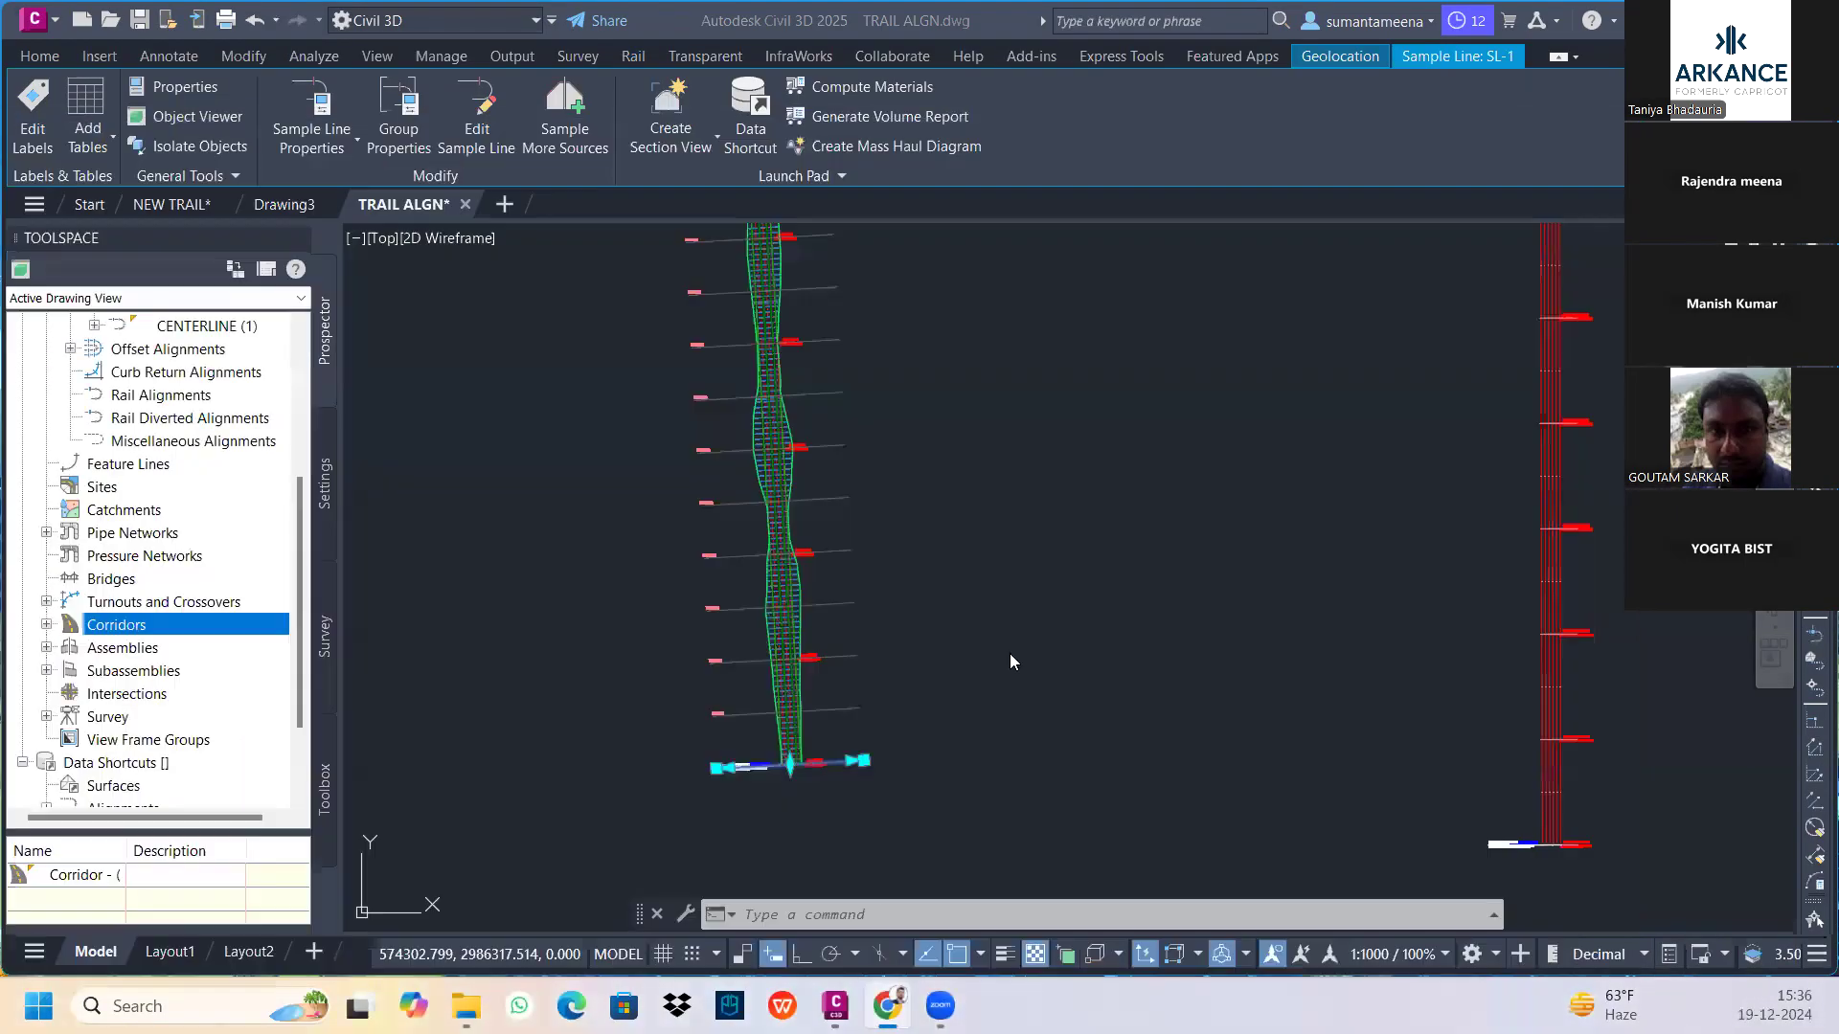
# Reopen the material list of sample line group SLG-1 on Alignment - (1) for editing
pyautogui.click(876, 88)
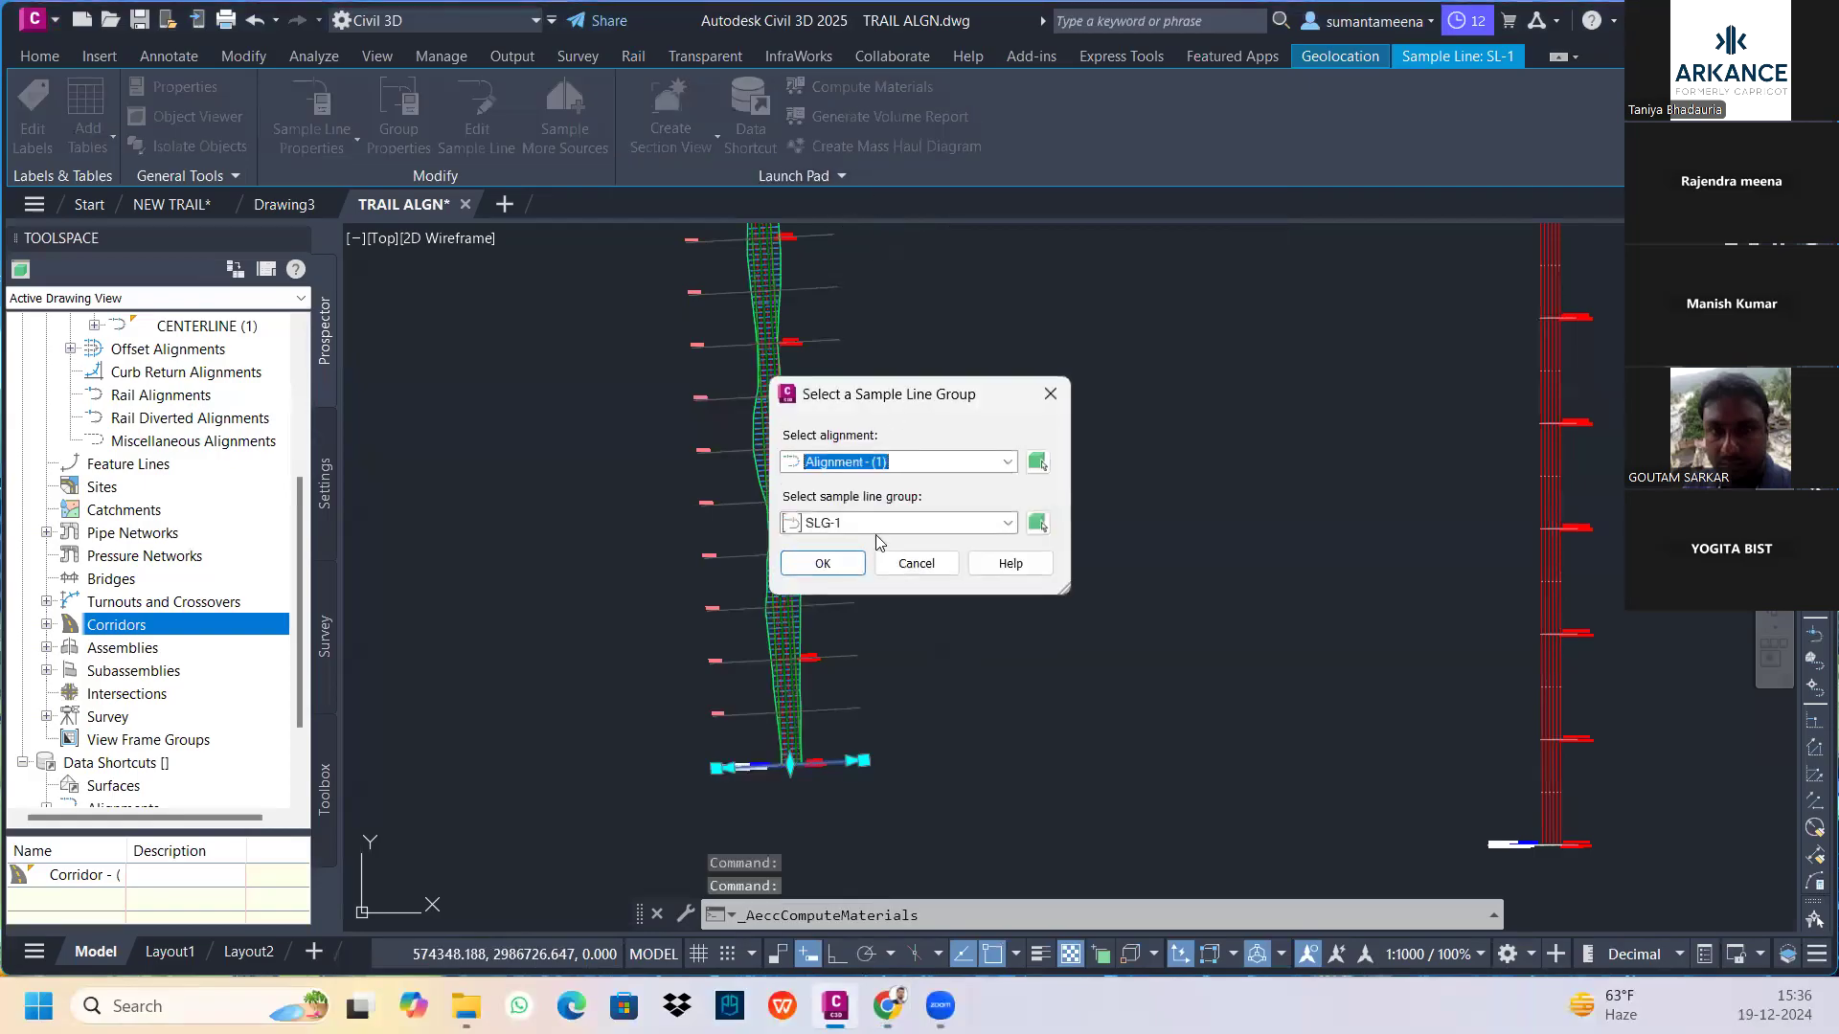
pyautogui.click(822, 563)
pyautogui.click(1126, 703)
pyautogui.click(944, 479)
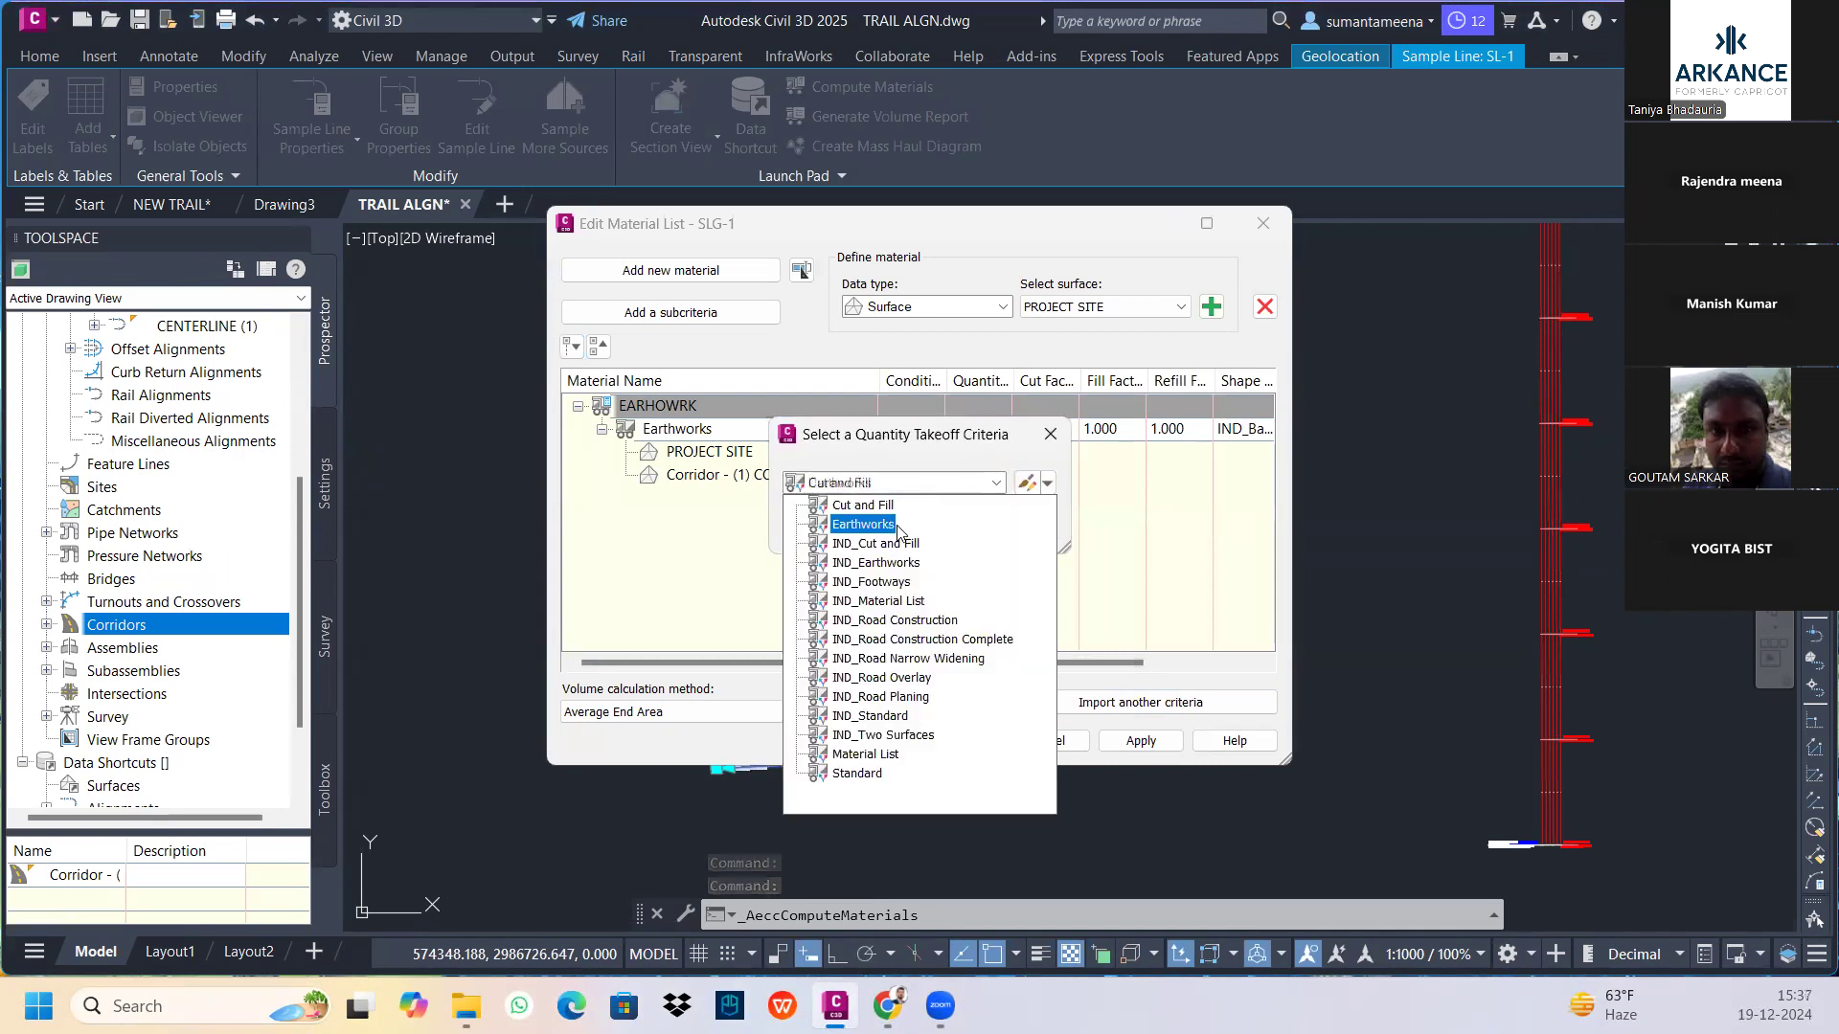
pyautogui.click(878, 600)
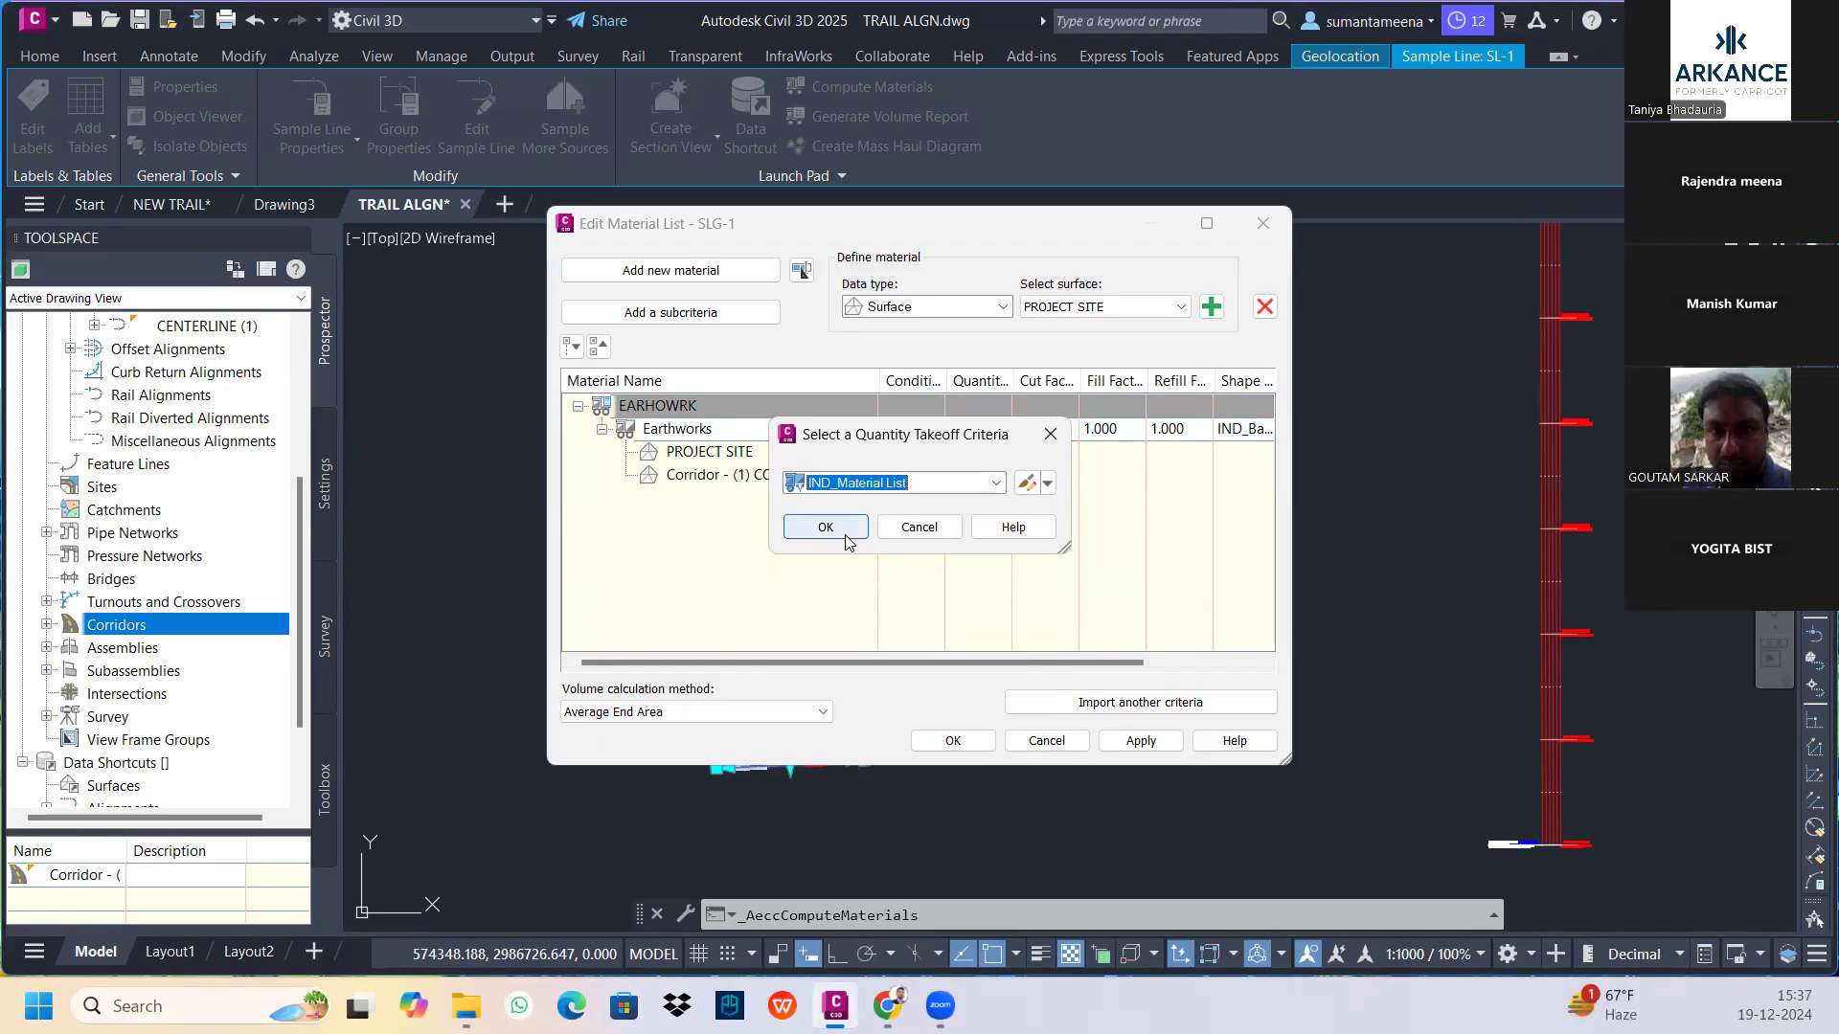
pyautogui.click(921, 490)
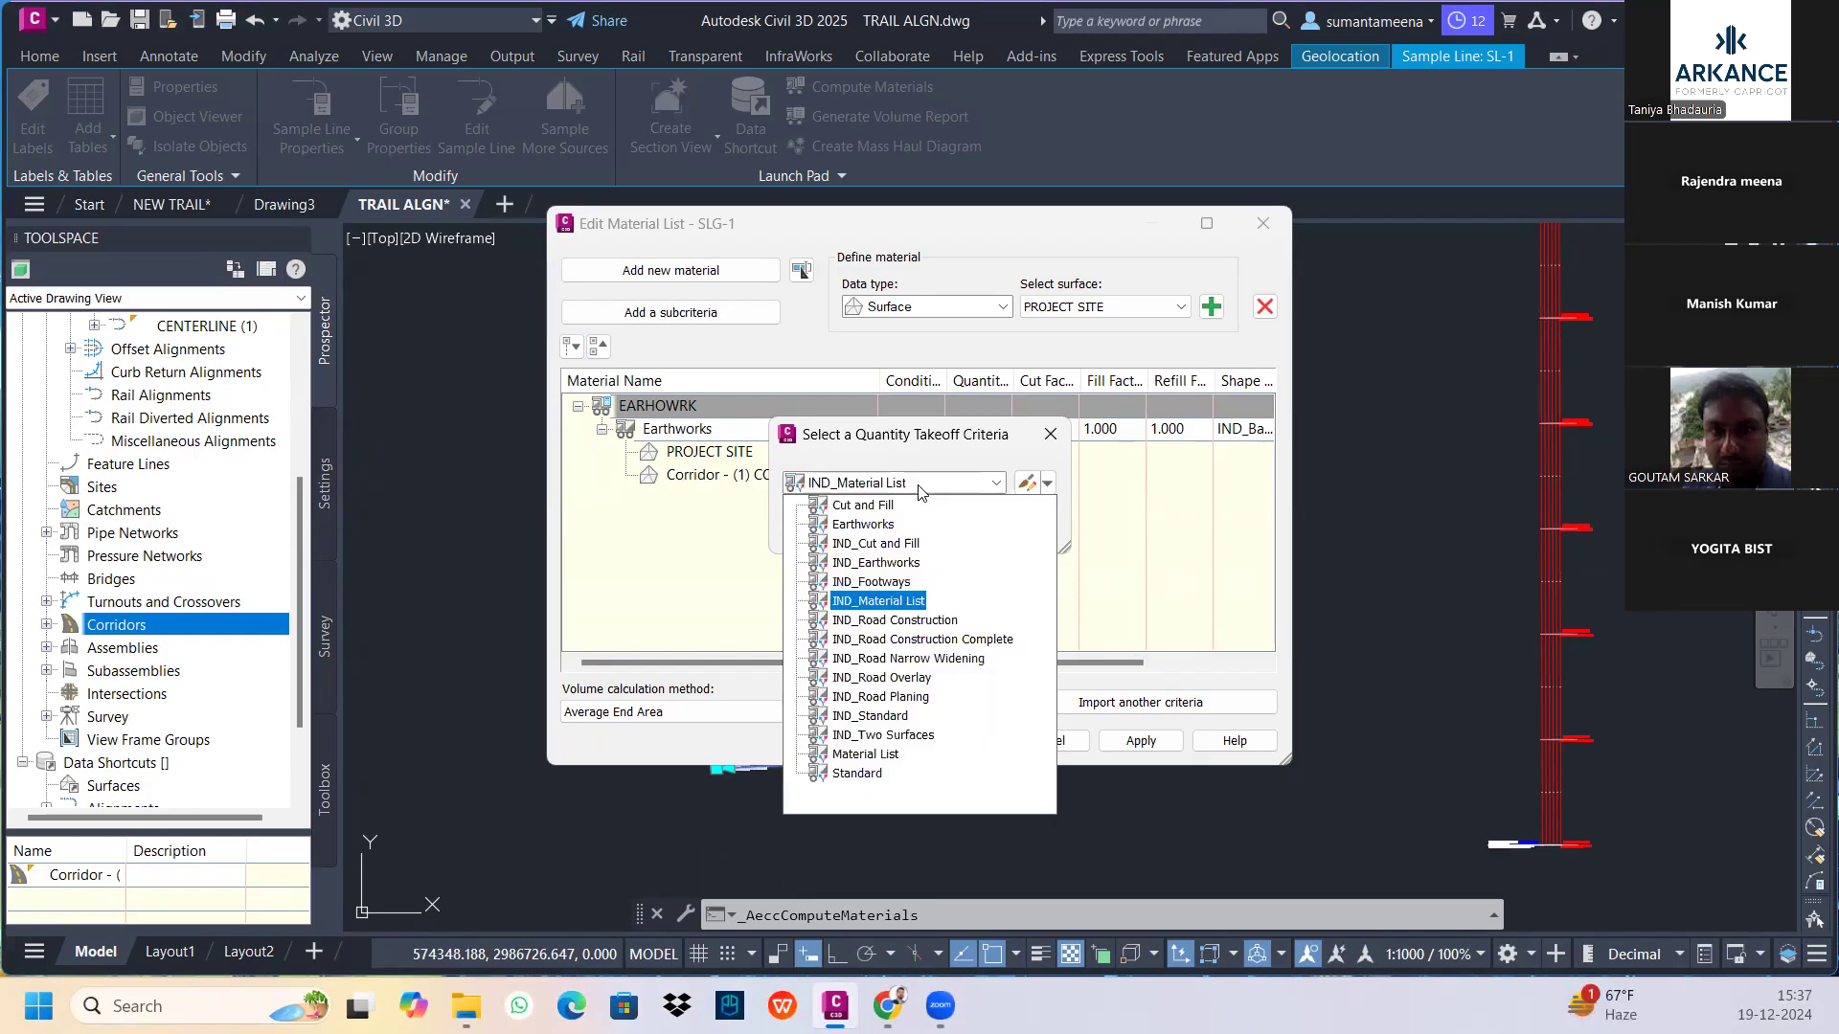
pyautogui.click(877, 601)
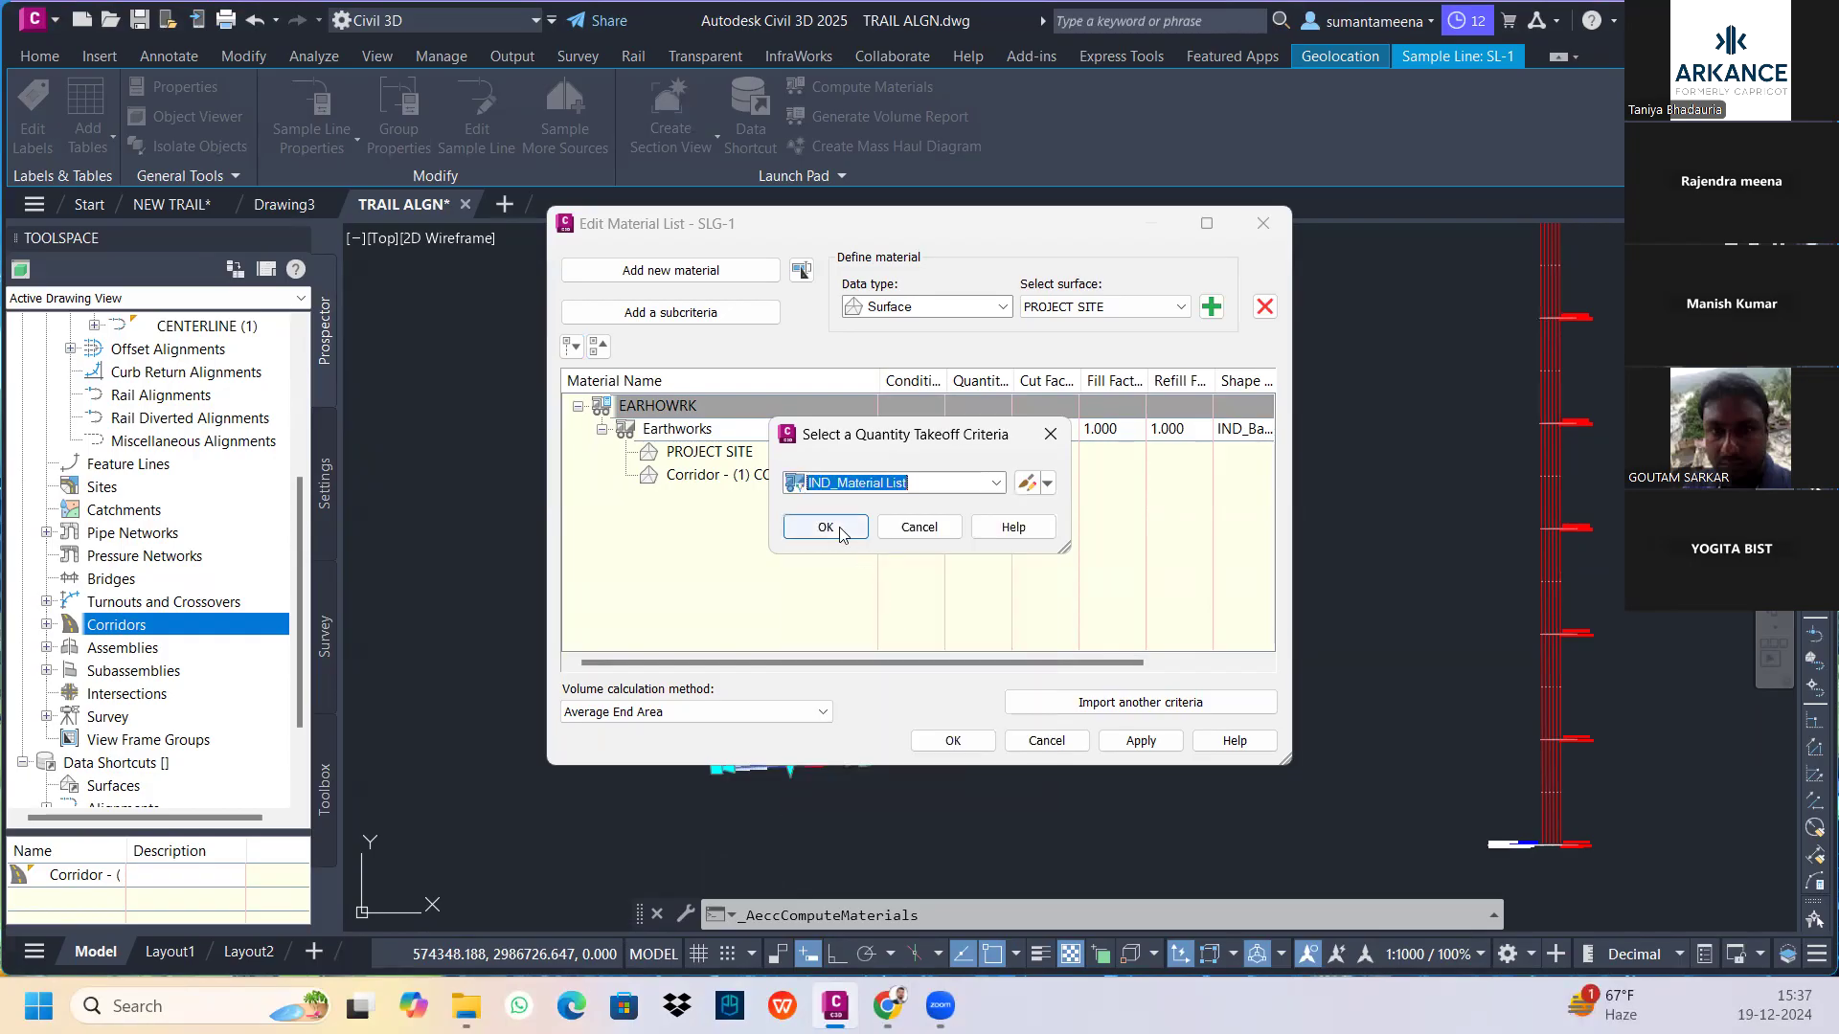
pyautogui.click(840, 528)
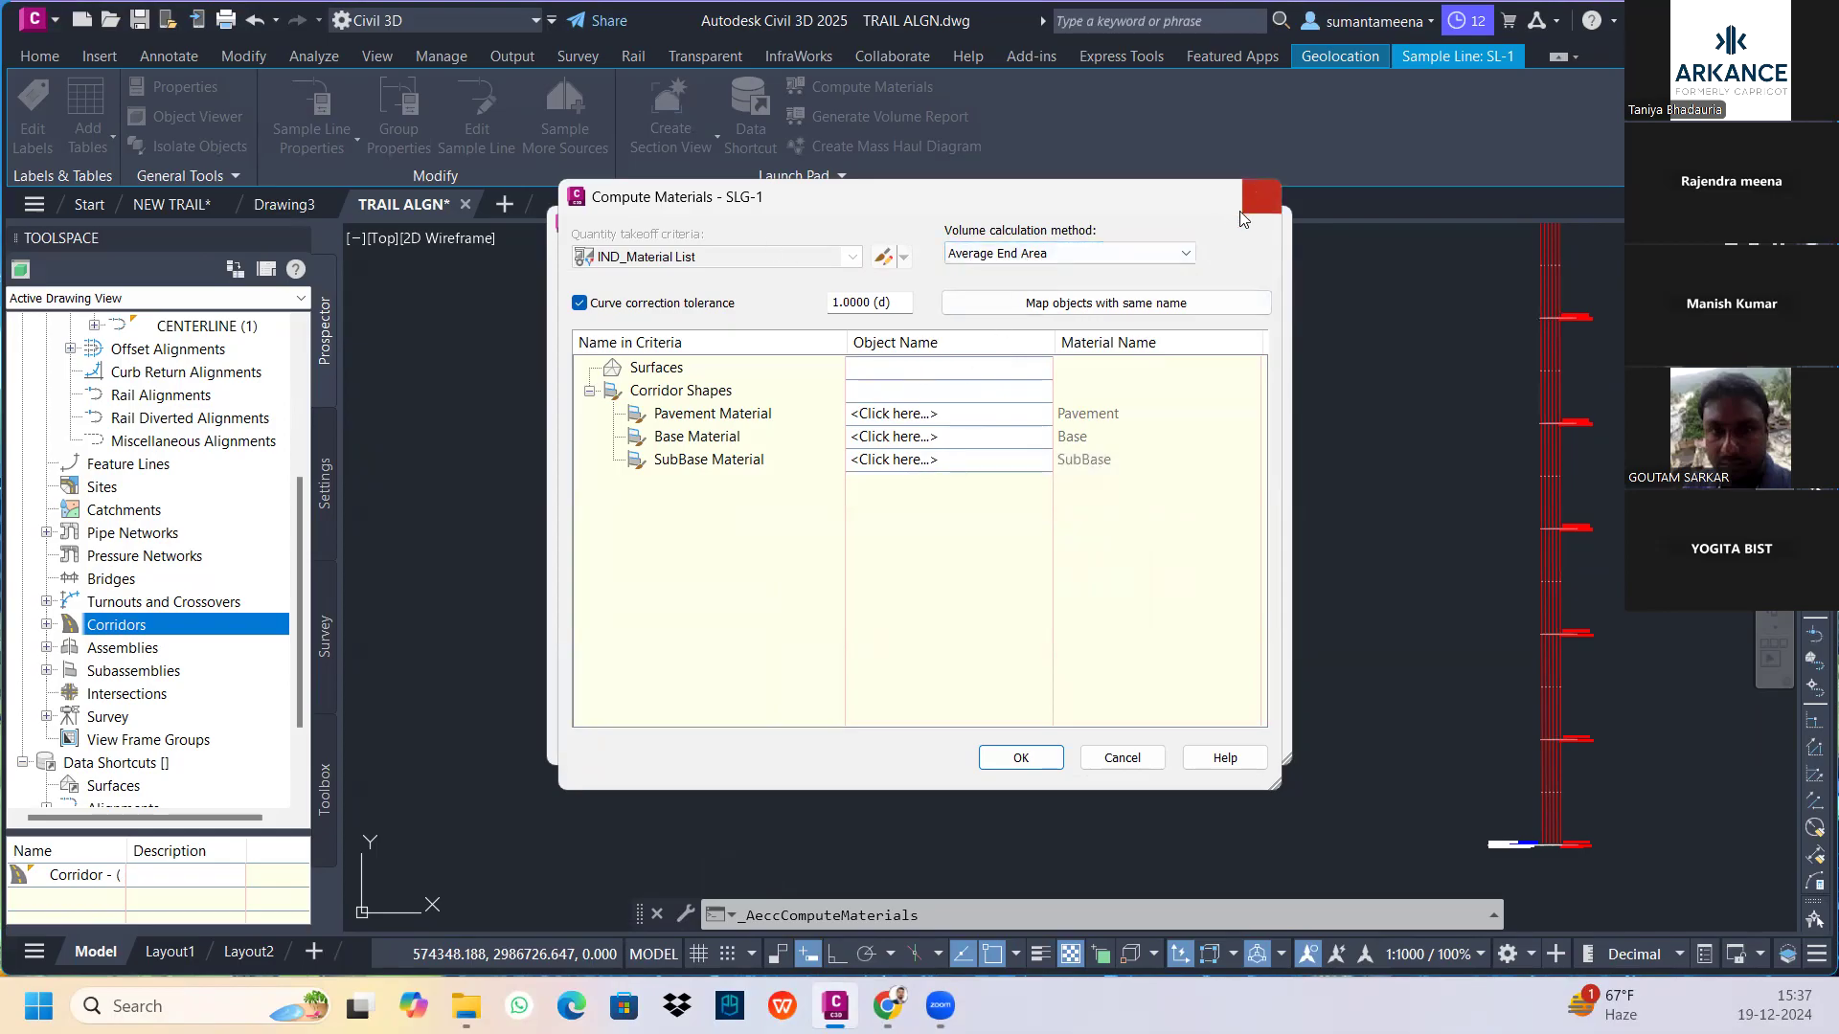
pyautogui.click(1260, 196)
pyautogui.click(1060, 698)
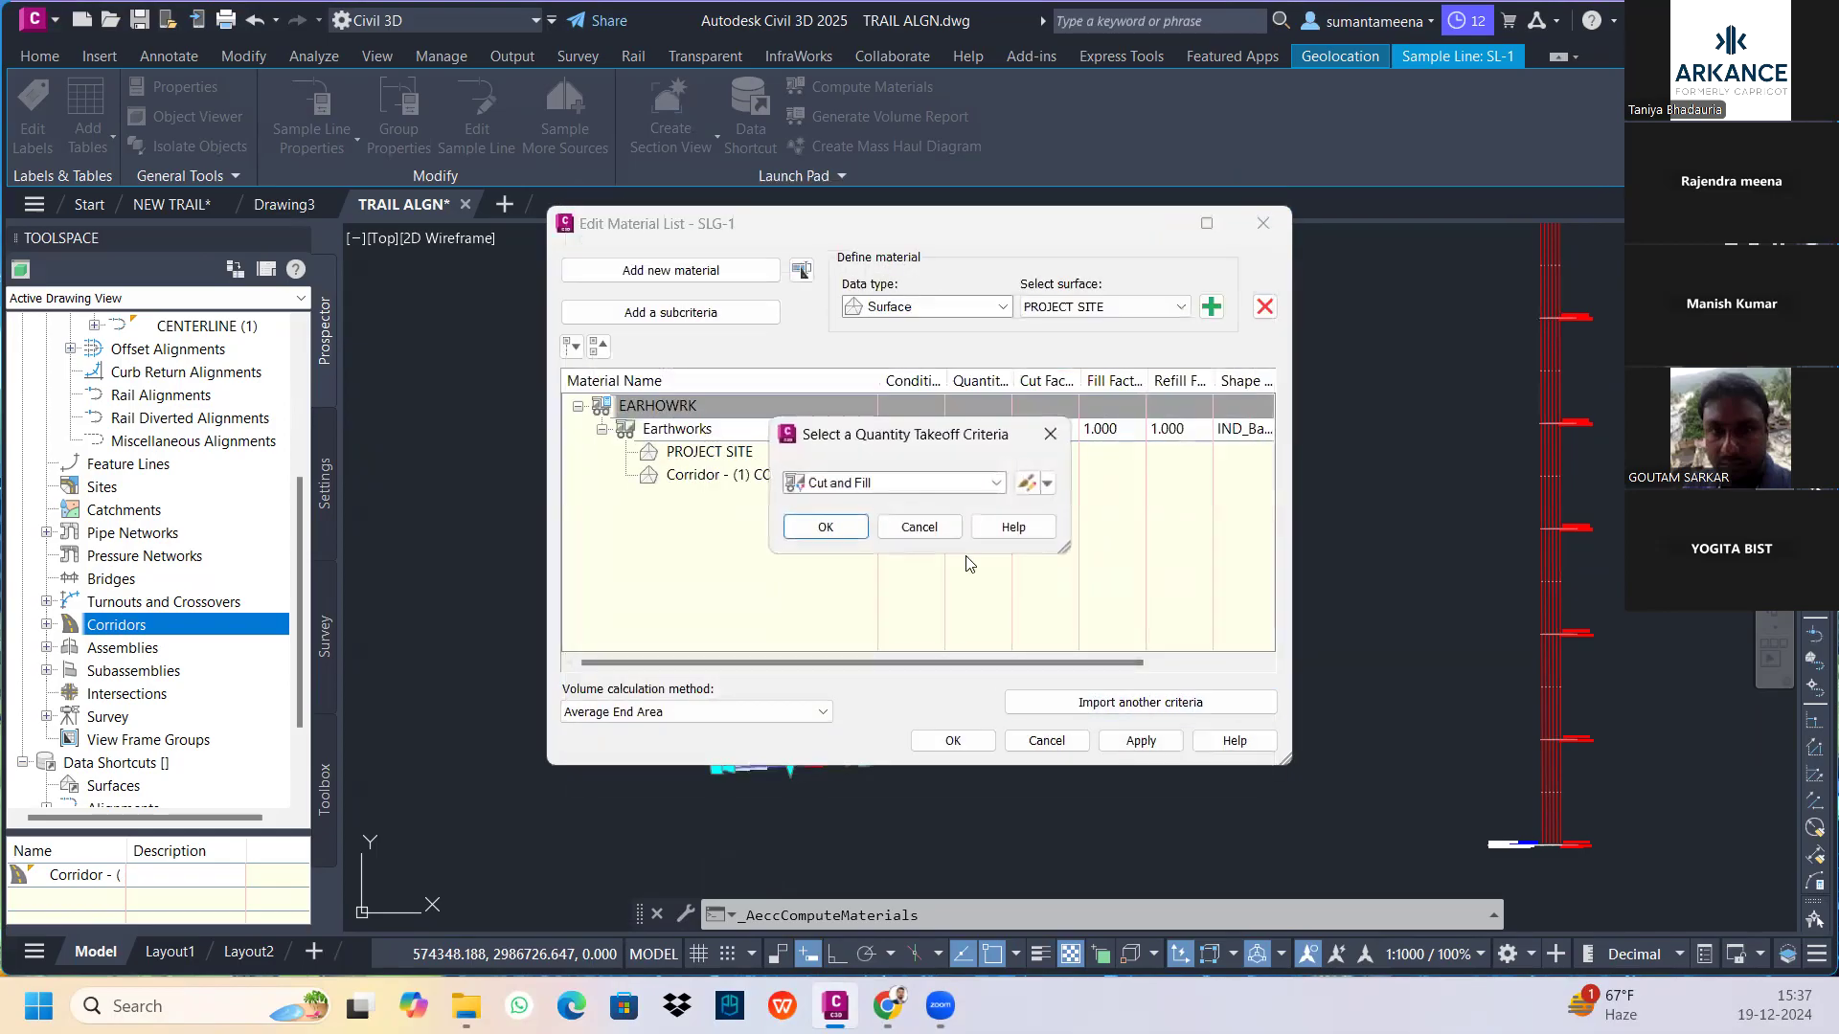
pyautogui.click(903, 484)
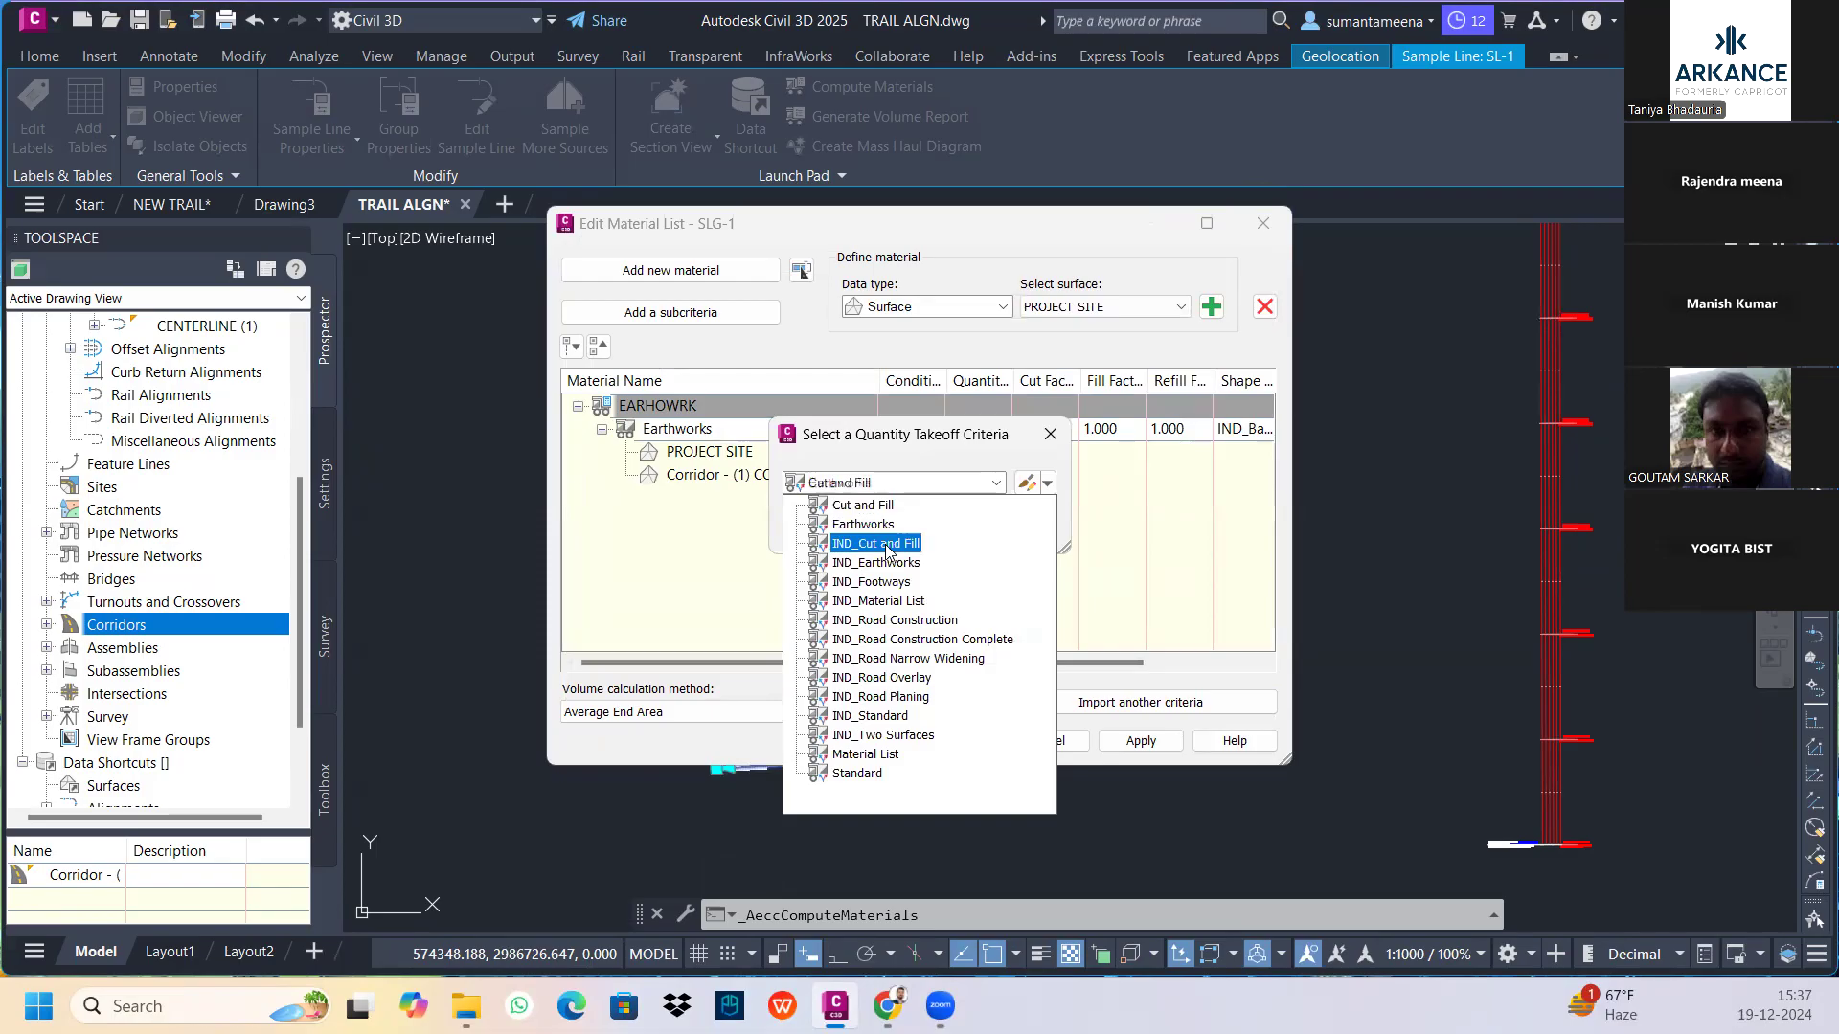
pyautogui.click(900, 639)
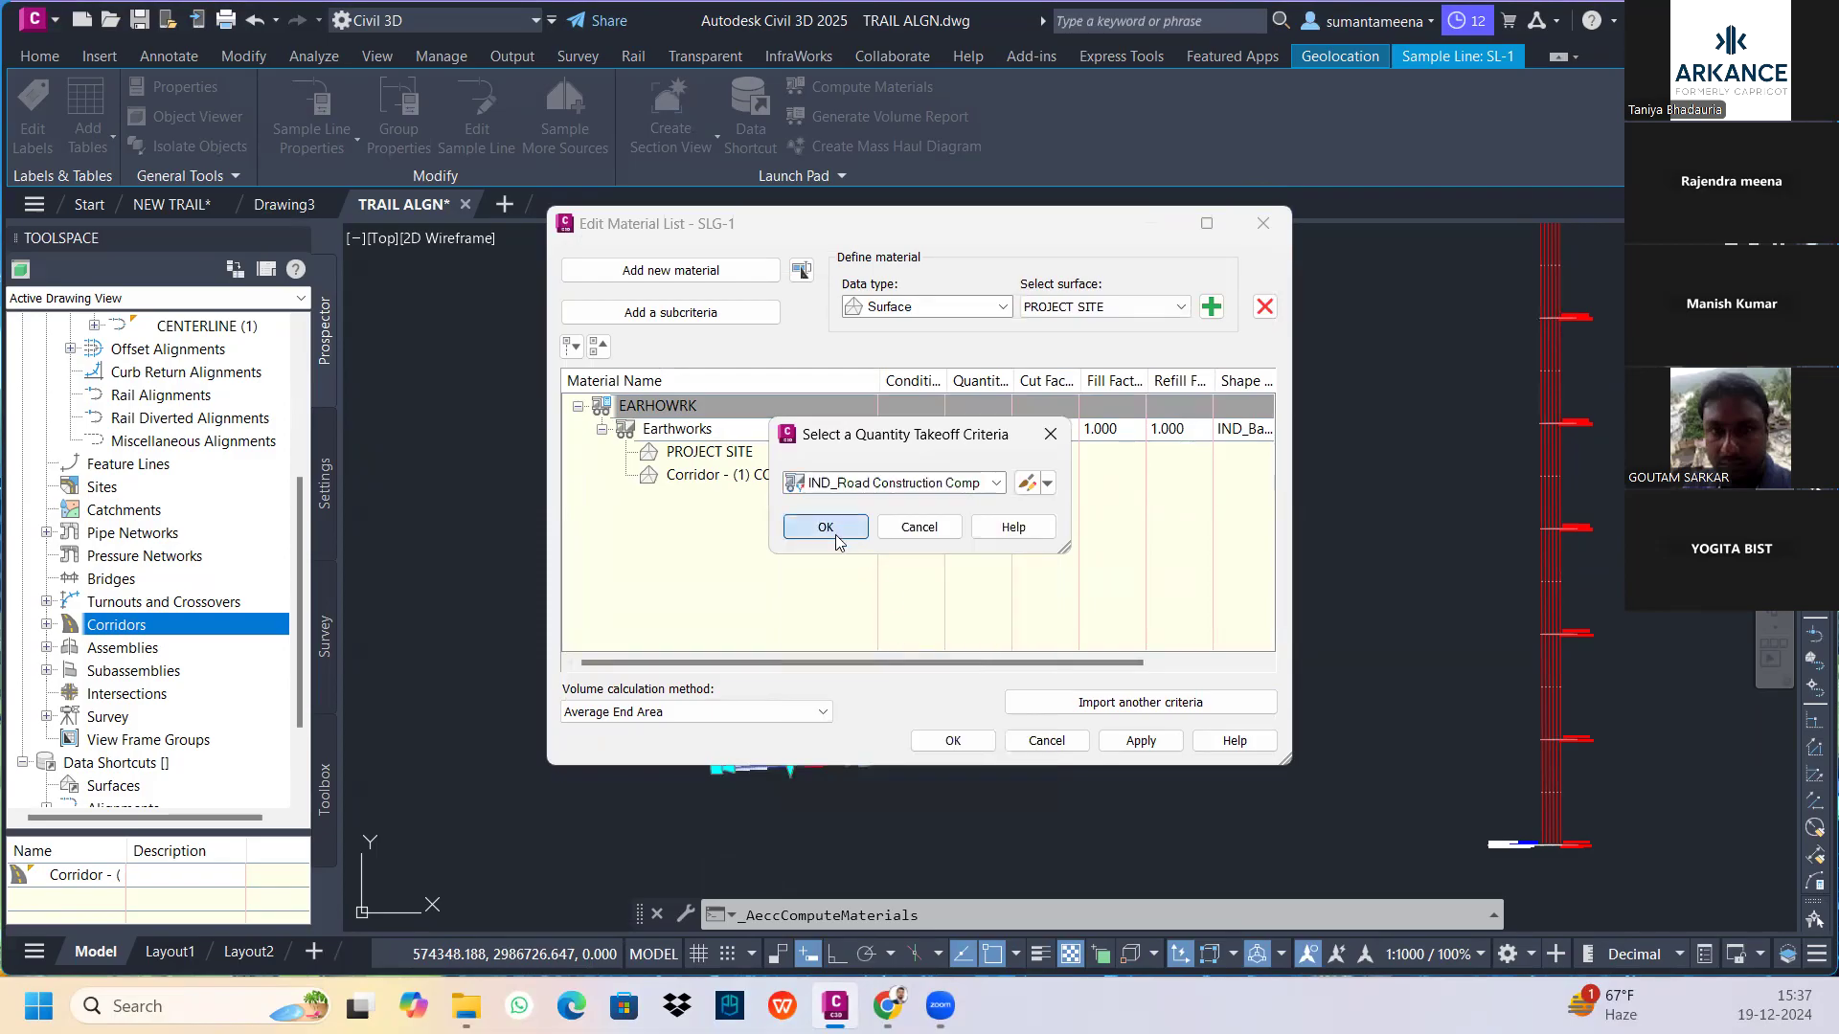
pyautogui.click(826, 528)
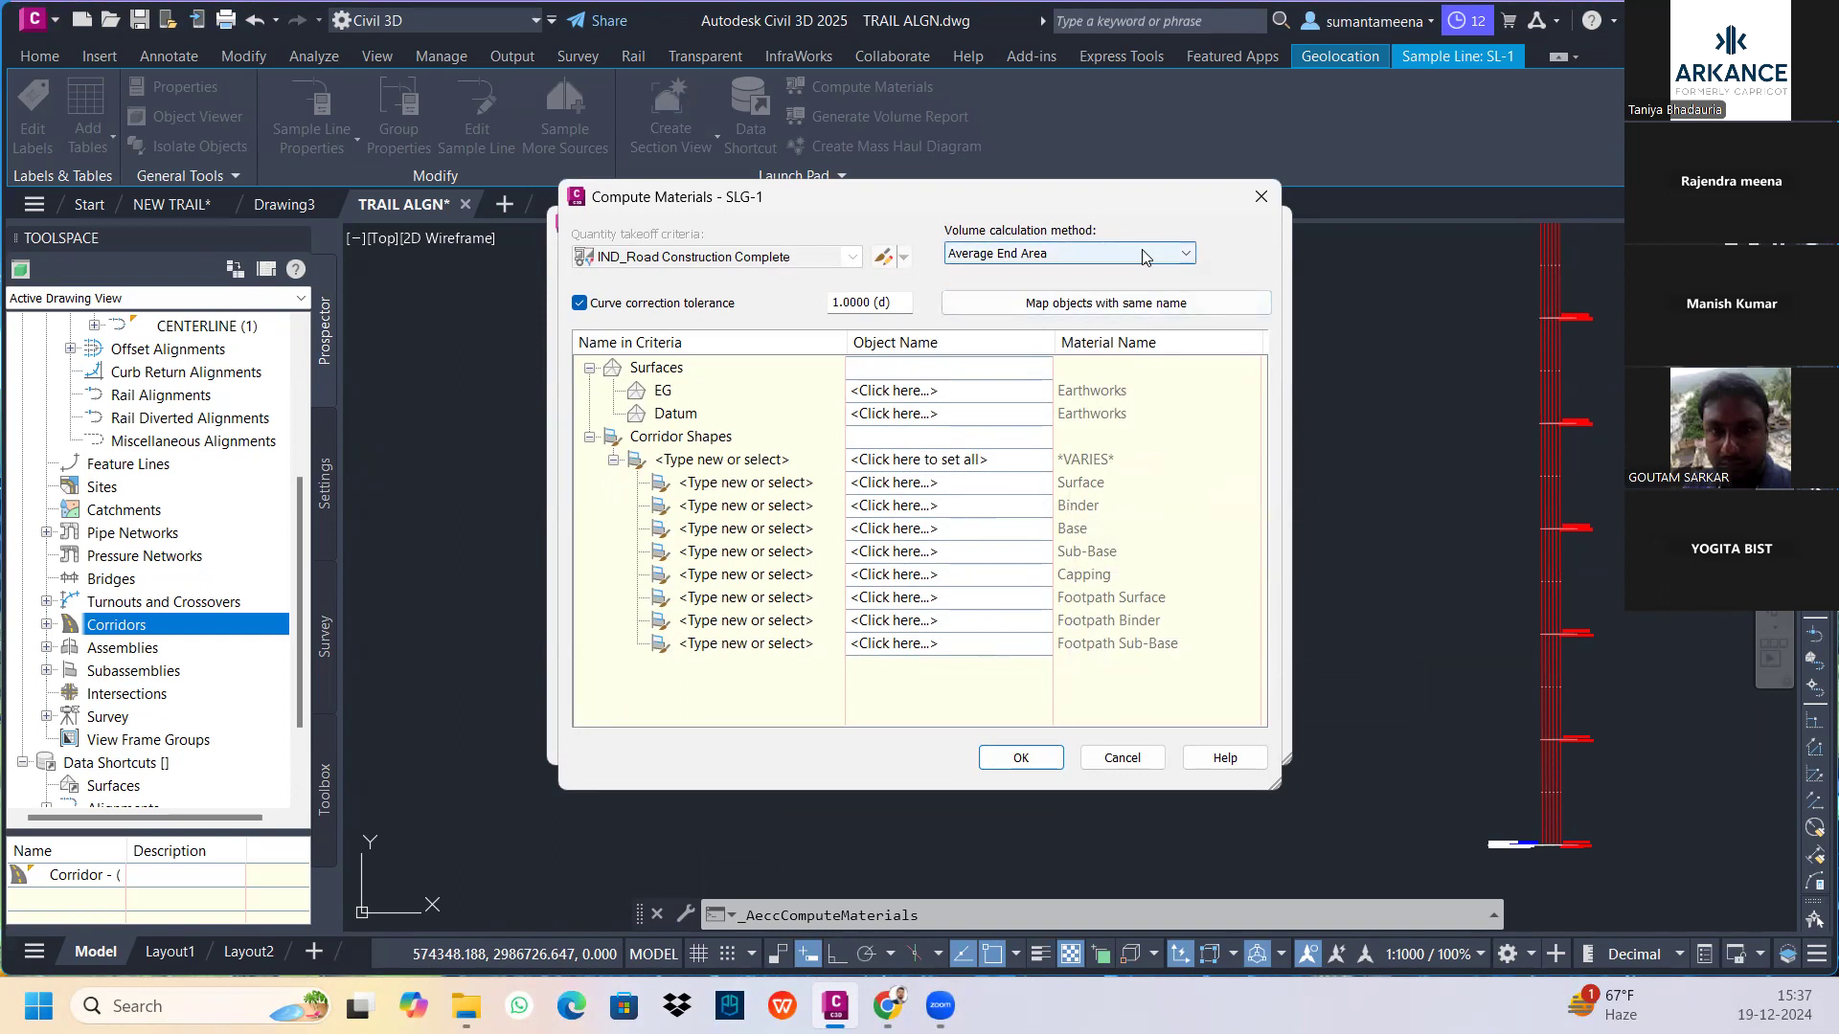
pyautogui.click(1260, 197)
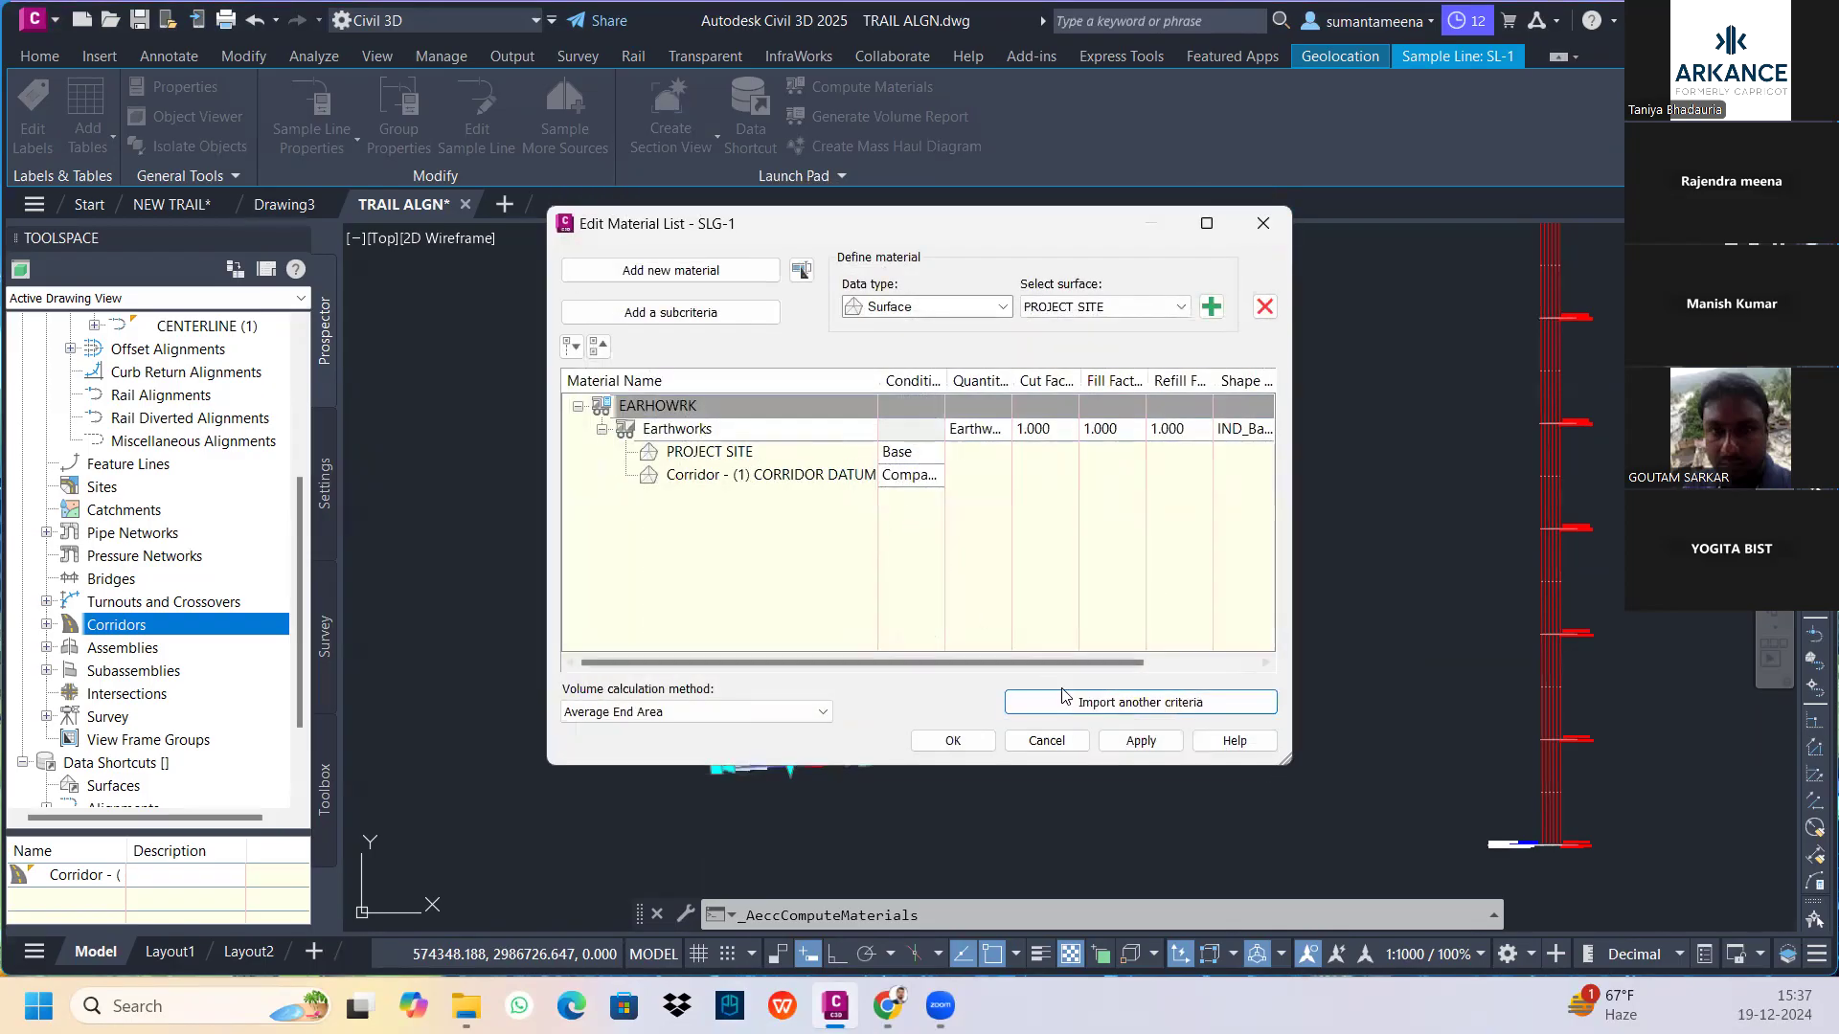
# Import the IND_Road Construction takeoff criteria into the SLG-1 material list and check the materials it defines
pyautogui.click(1077, 702)
pyautogui.click(908, 486)
pyautogui.click(896, 617)
pyautogui.click(825, 526)
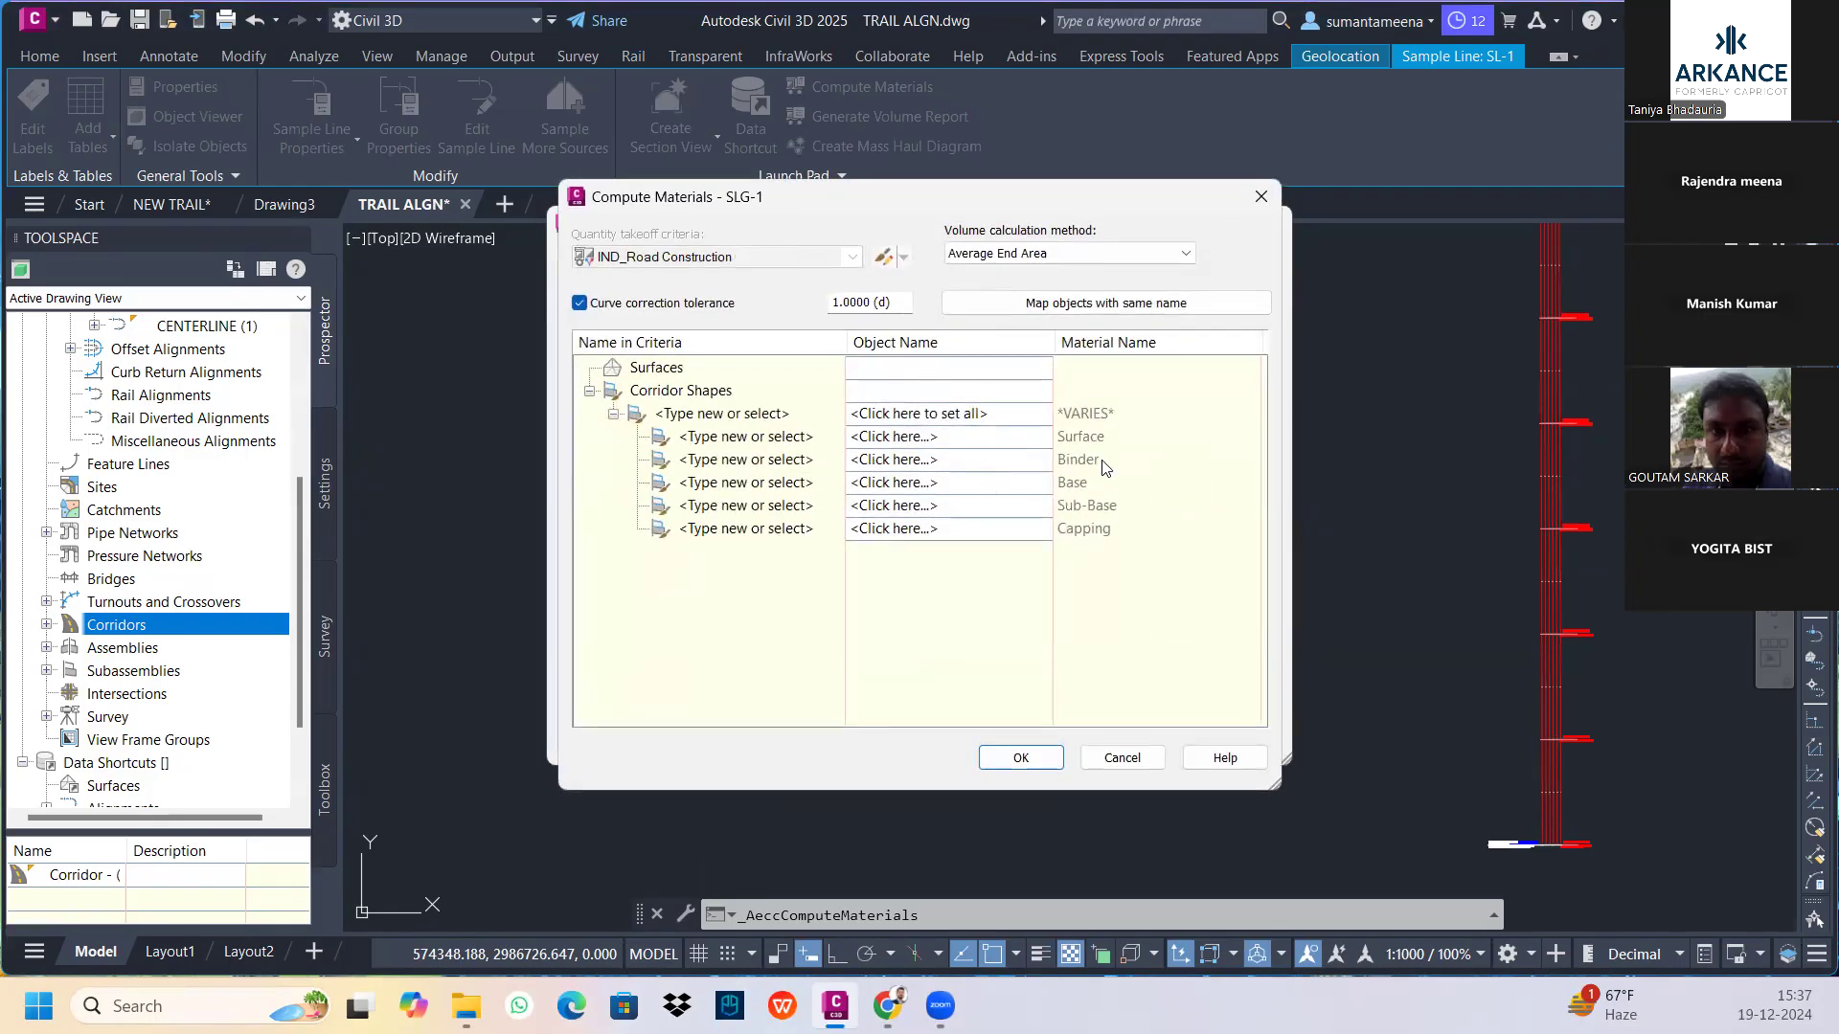
pyautogui.moveTo(1090, 504); pyautogui.dragTo(1069, 532)
# Map the Corridor - (1) shapes Pave1, Pave2, Base and SubBase to the Surface, Binder, Base and Sub-Base materials respectively
pyautogui.click(931, 439)
pyautogui.click(938, 501)
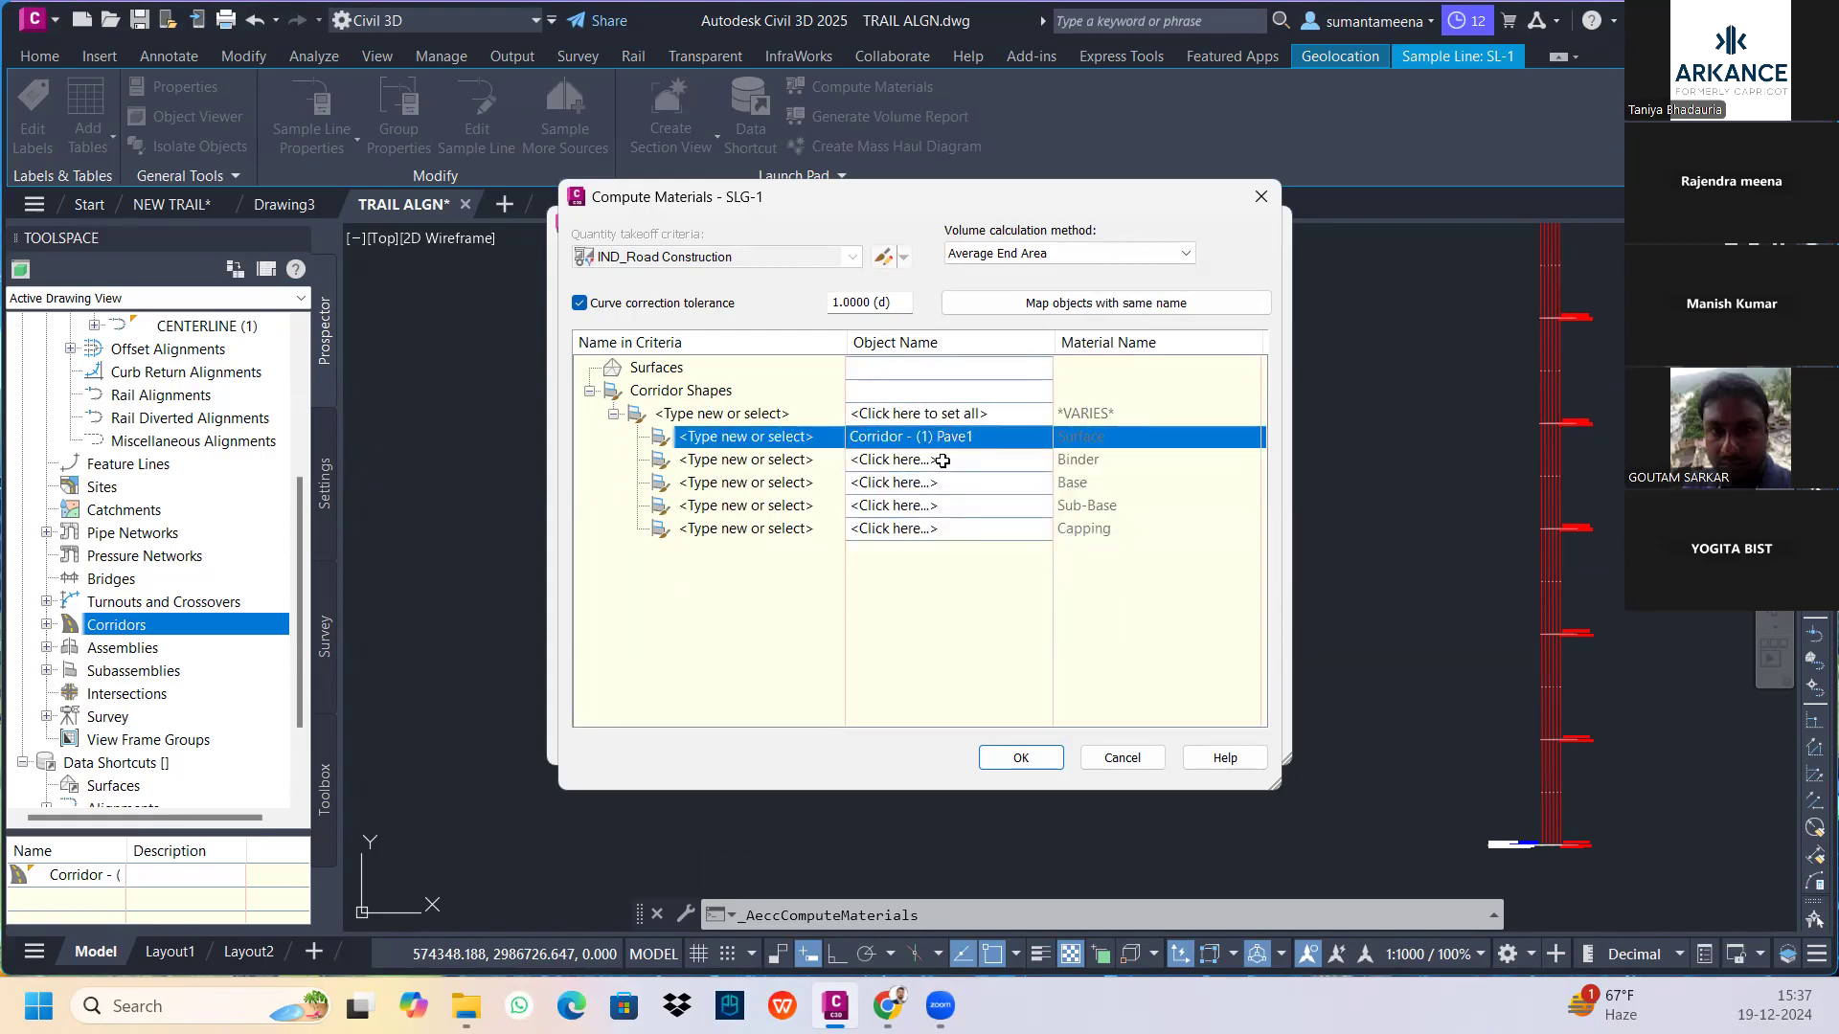
pyautogui.click(944, 462)
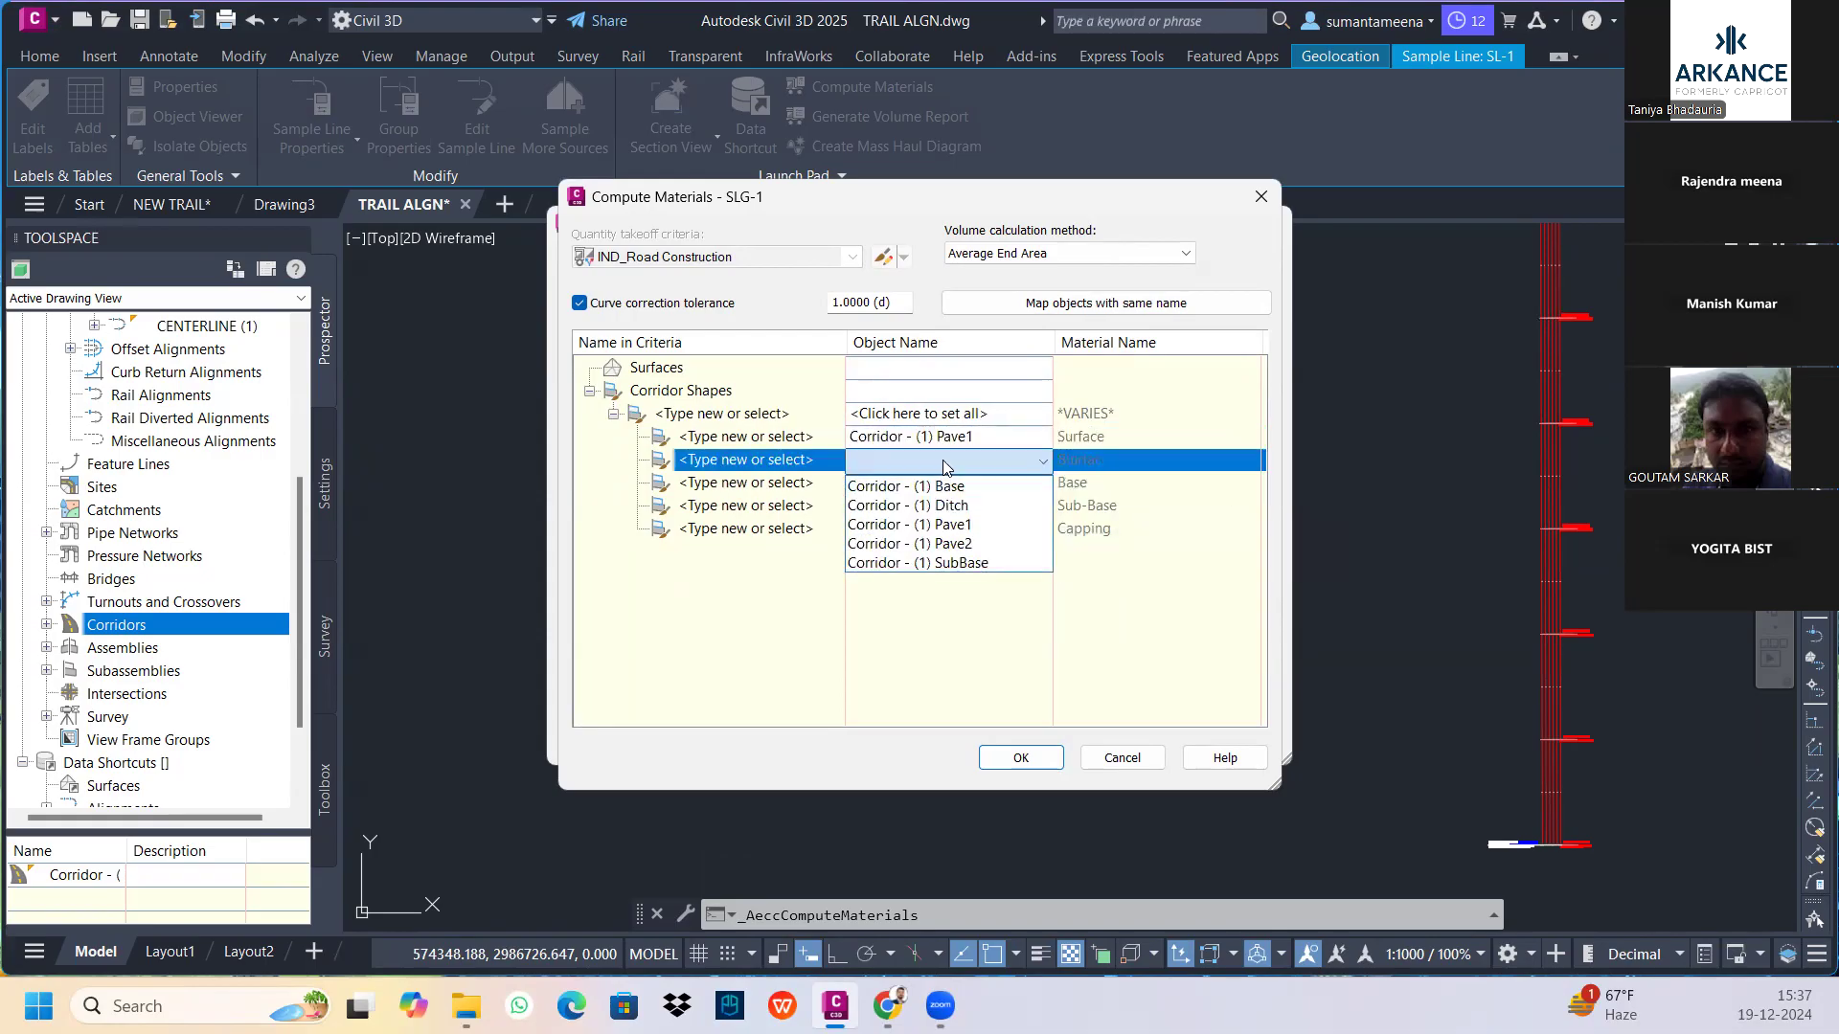
pyautogui.click(948, 543)
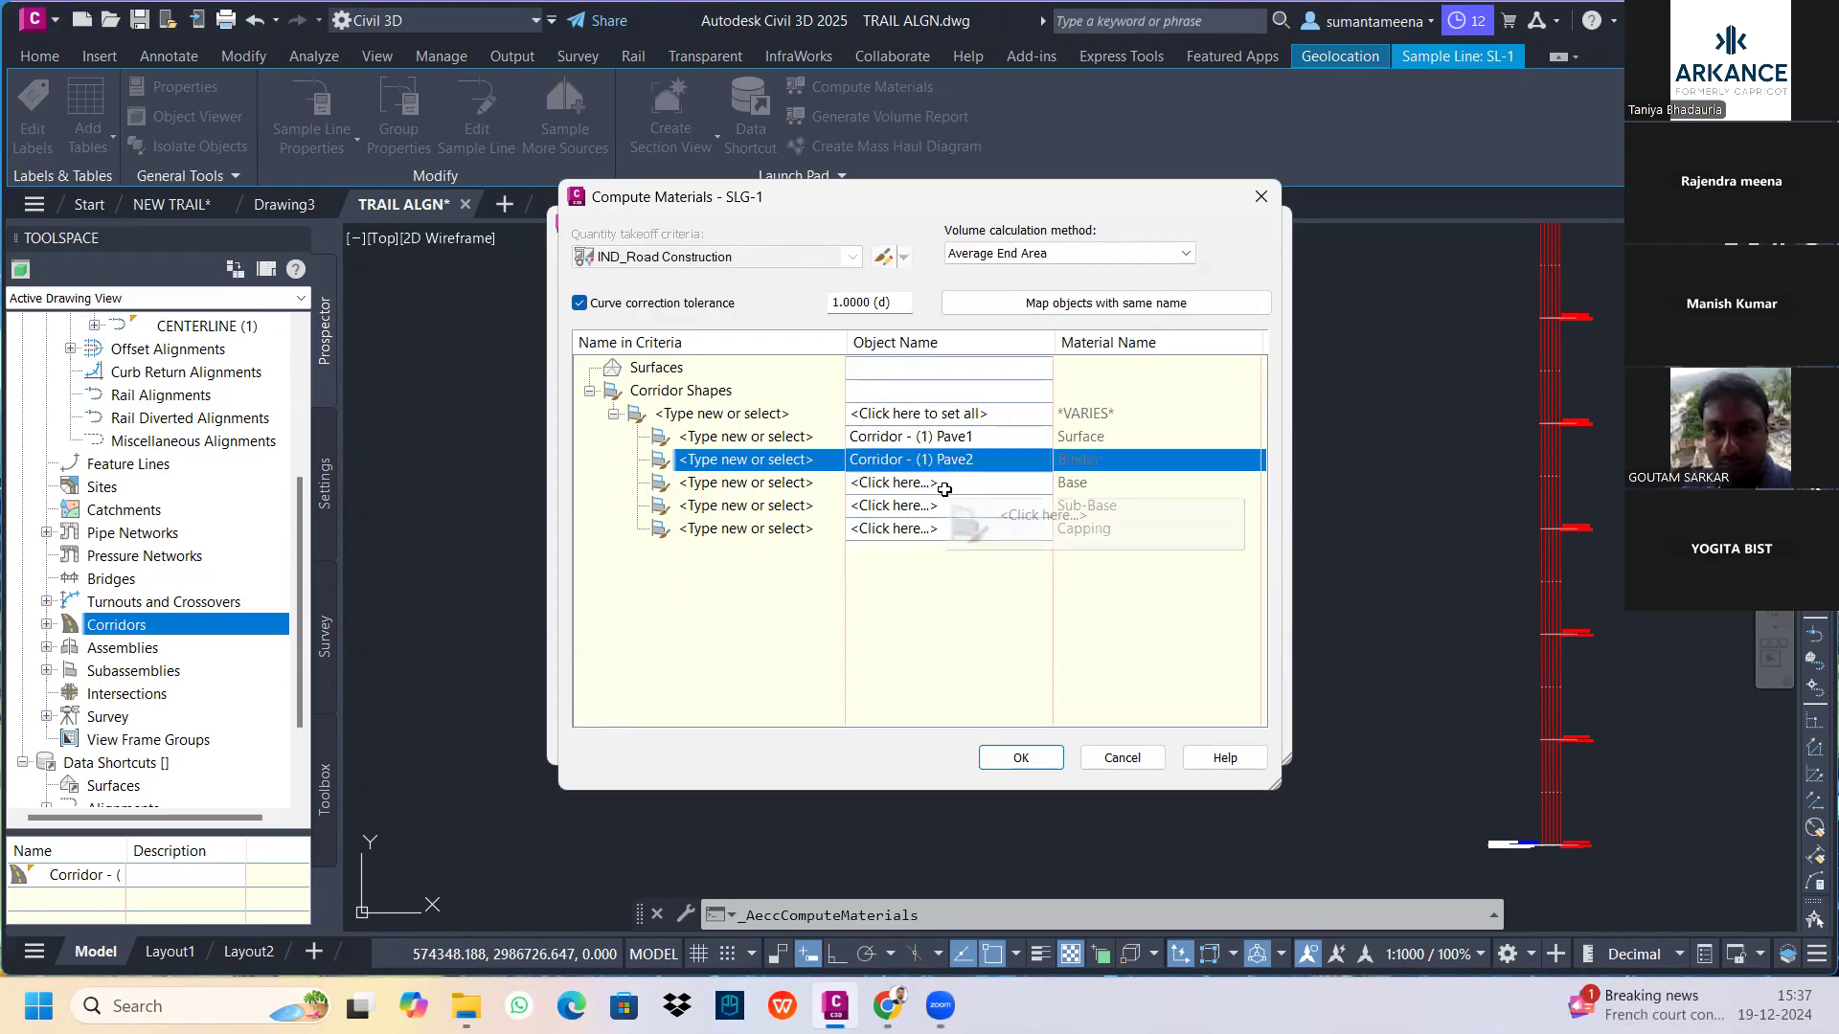
pyautogui.click(946, 487)
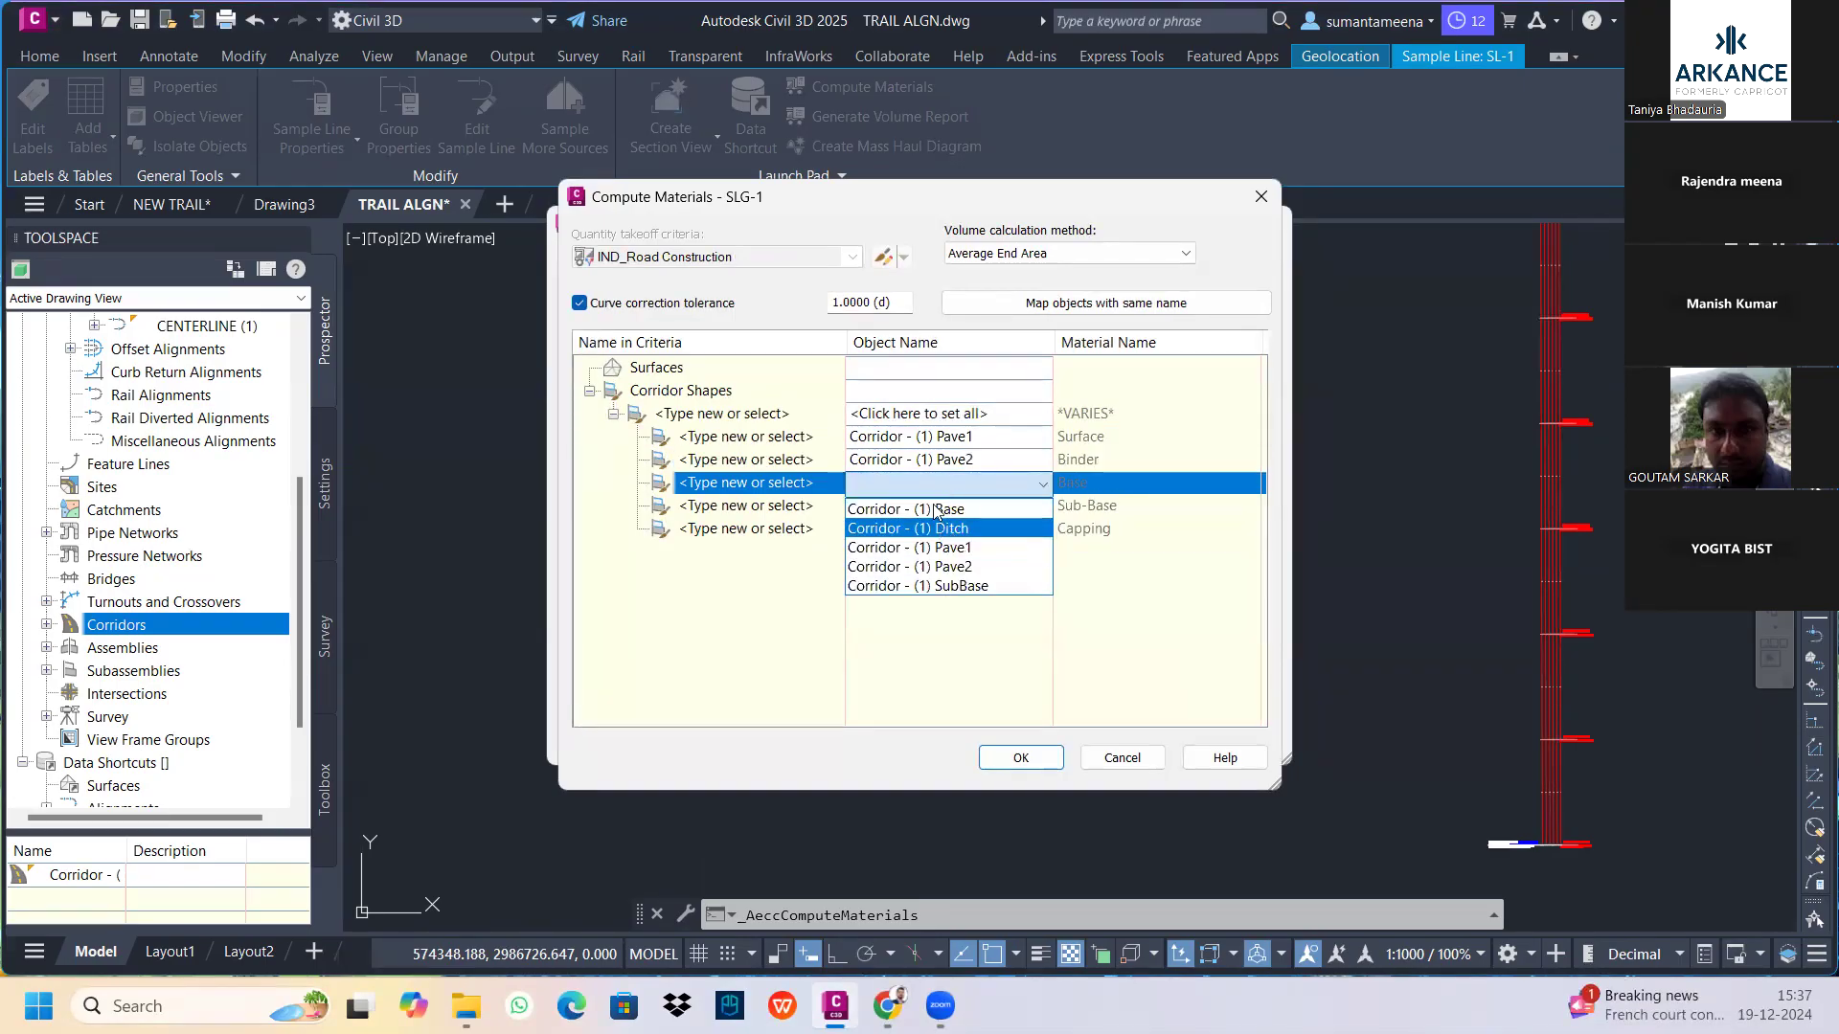
pyautogui.click(944, 509)
pyautogui.click(943, 505)
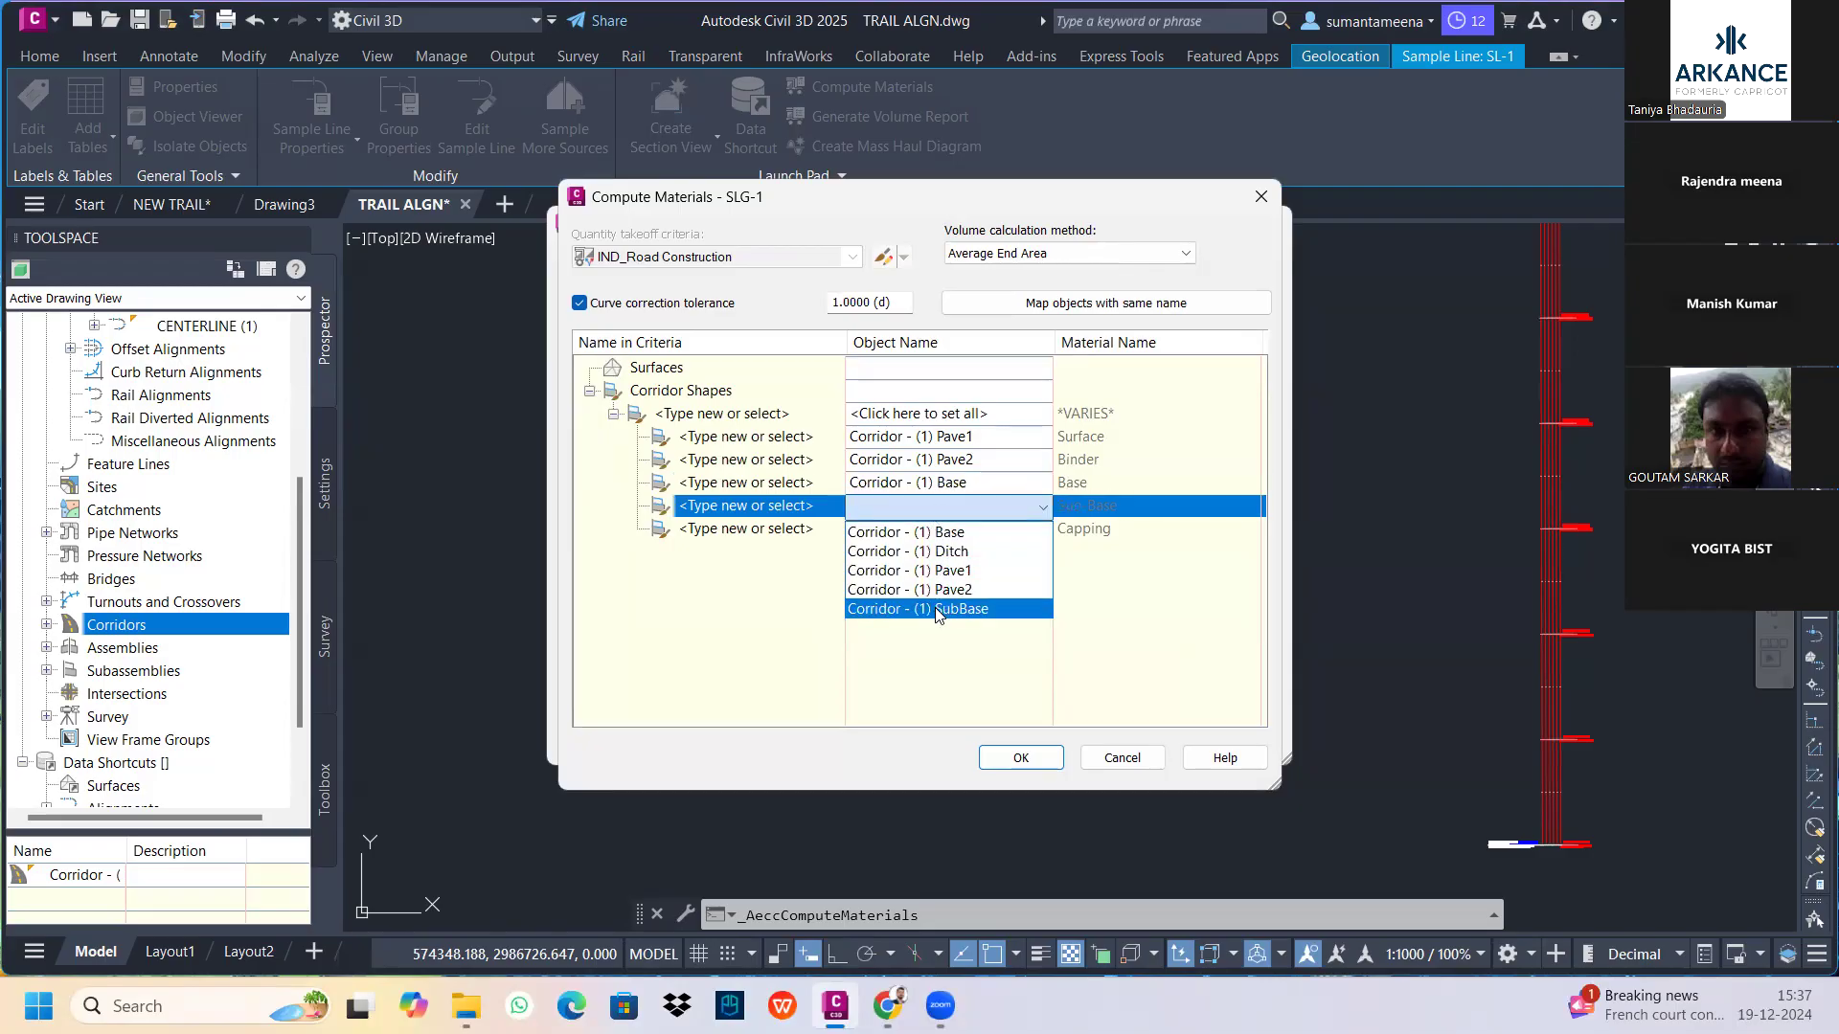
pyautogui.click(950, 609)
pyautogui.click(1021, 758)
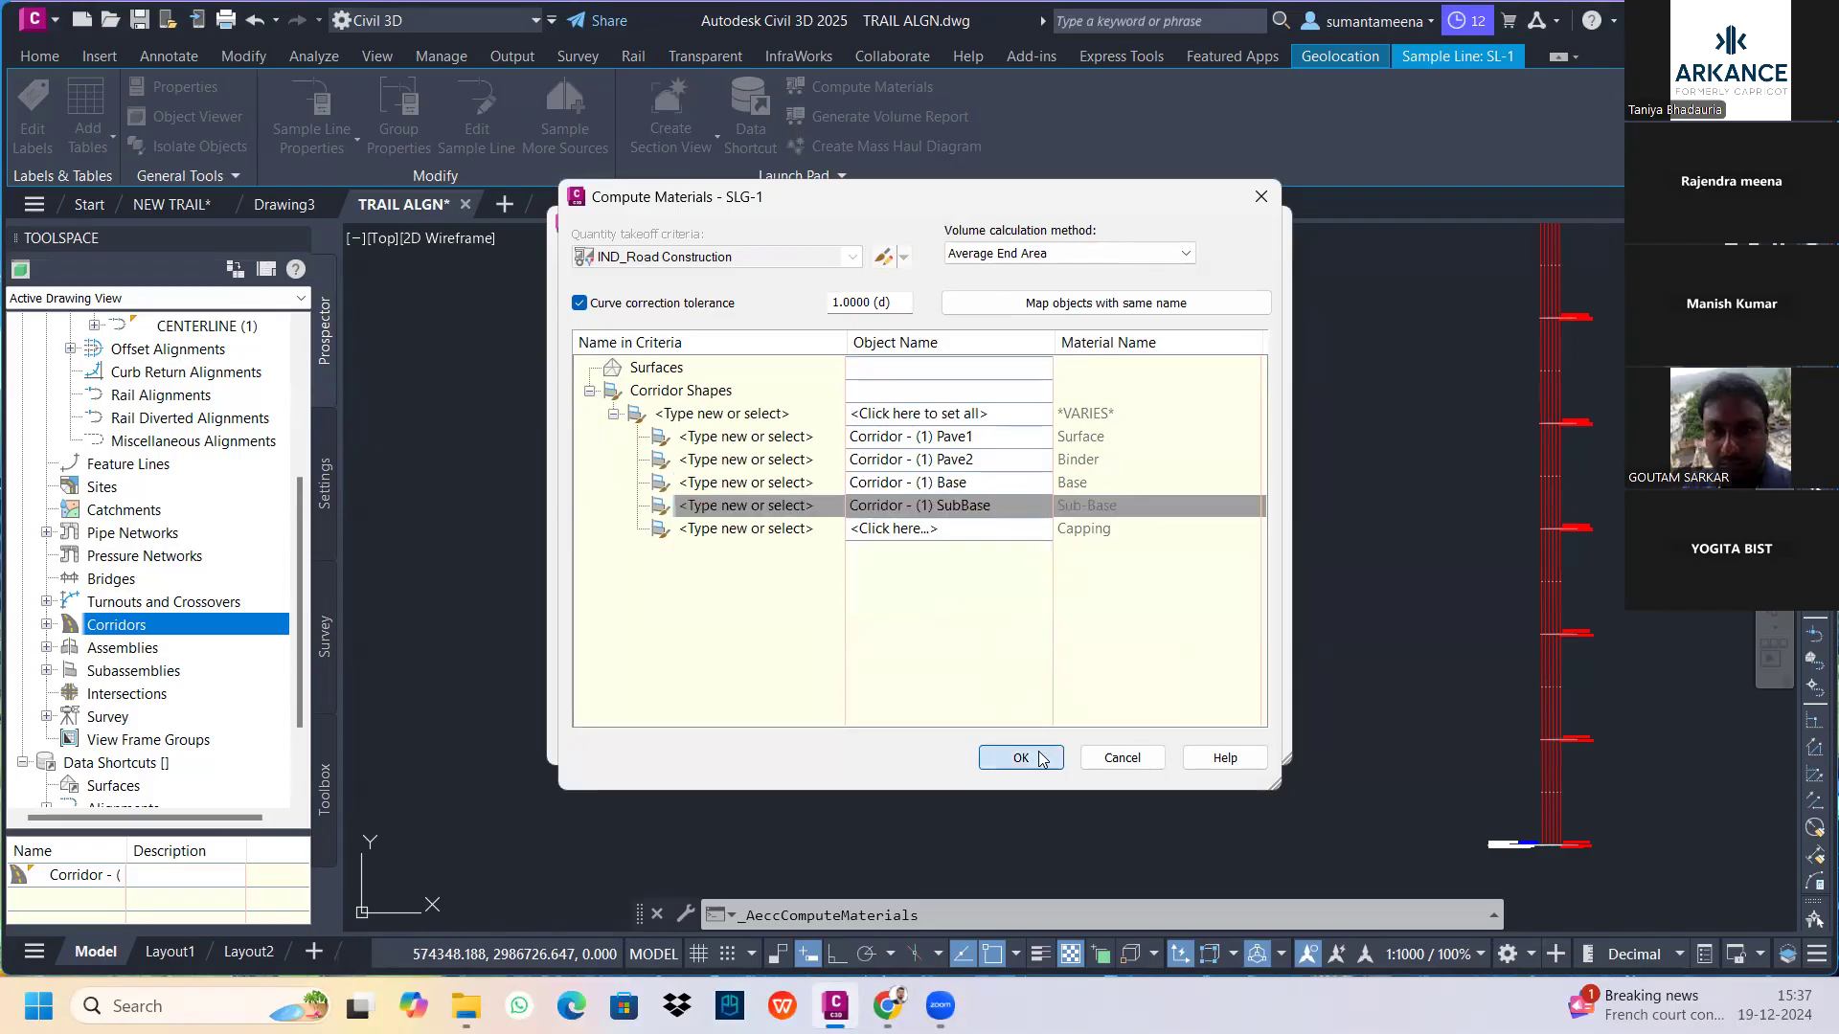
pyautogui.click(1001, 560)
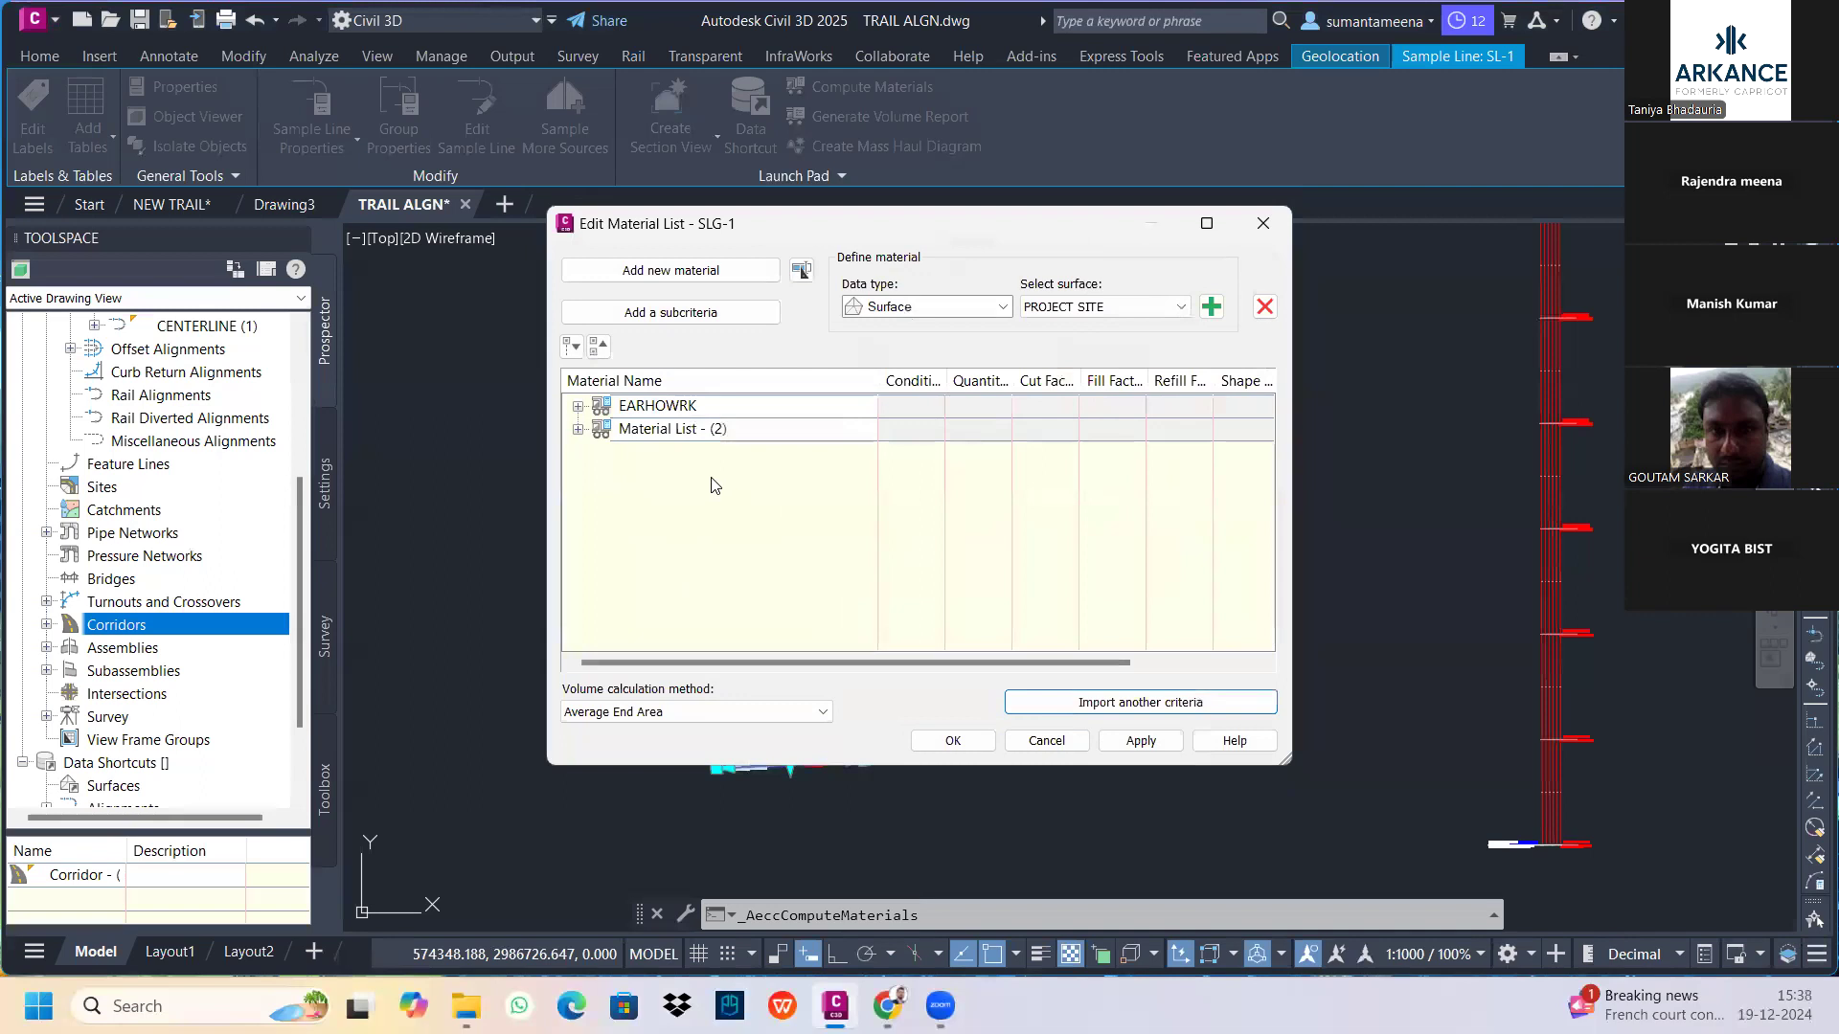
# Rename the newly imported material list as Material List, then apply and accept the SLG-1 material list edits
pyautogui.doubleClick(733, 428)
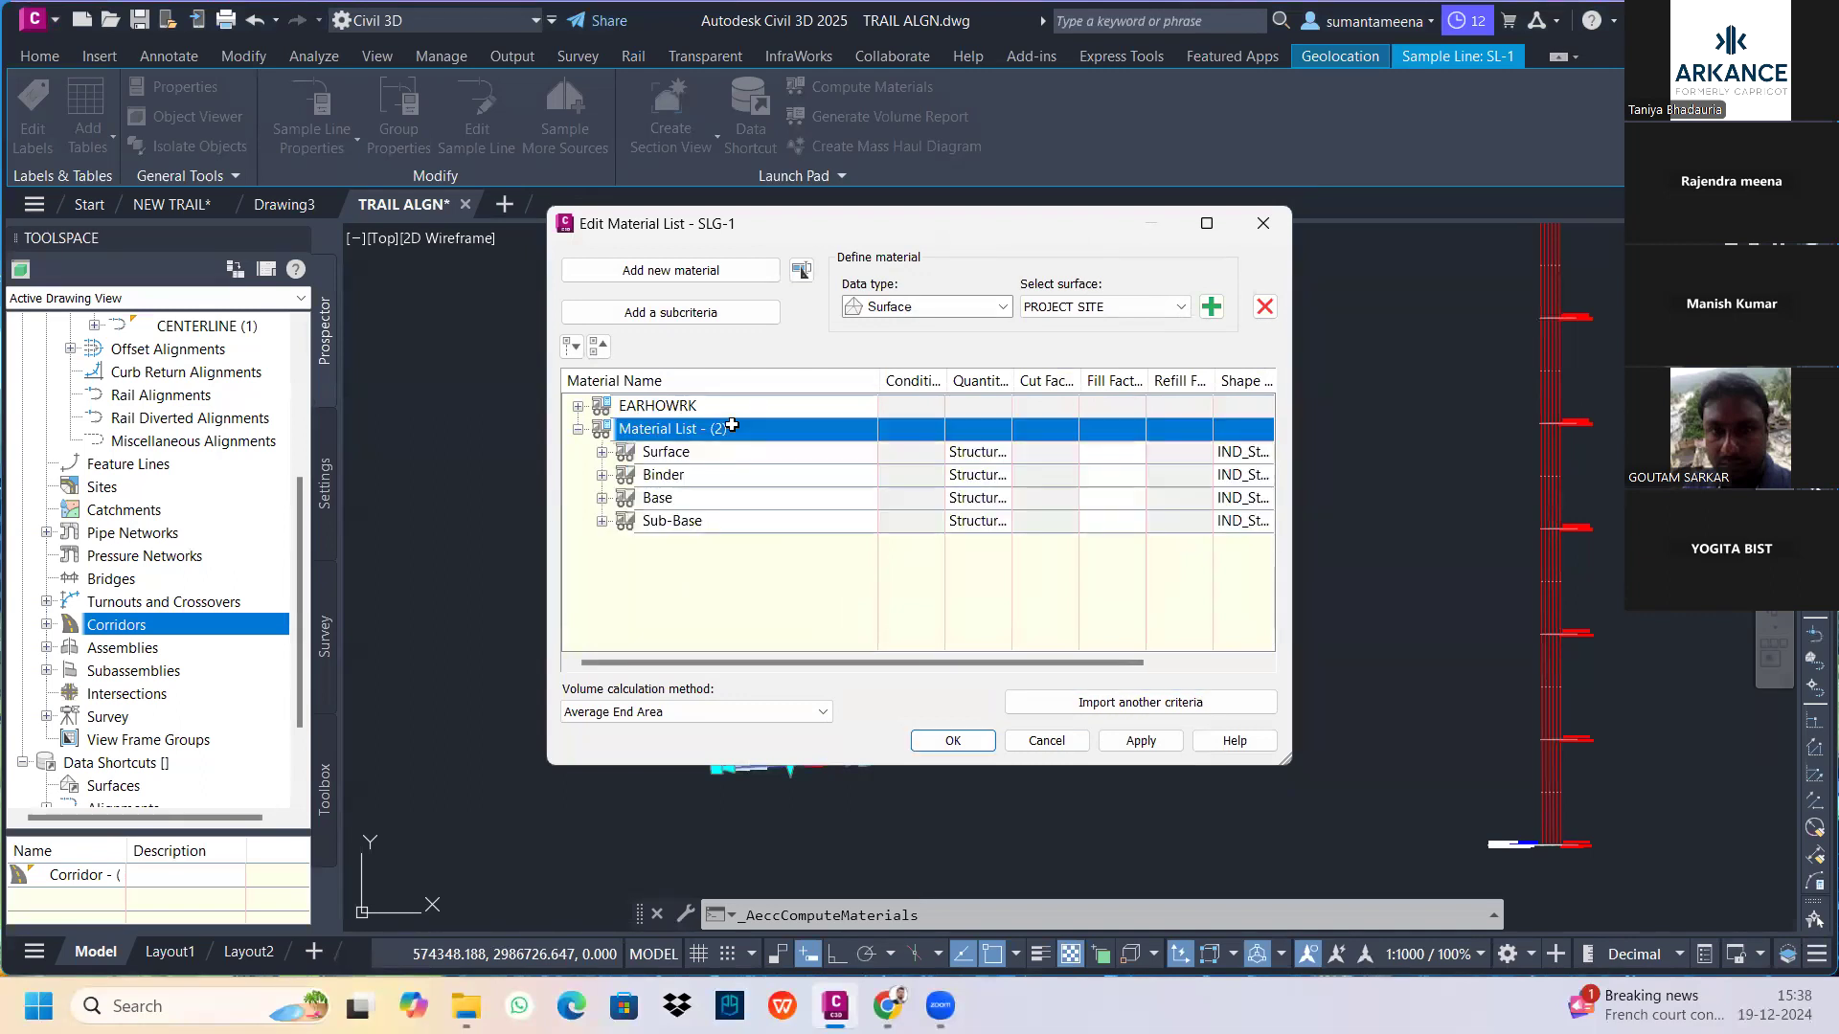
pyautogui.click(733, 428)
pyautogui.click(735, 427)
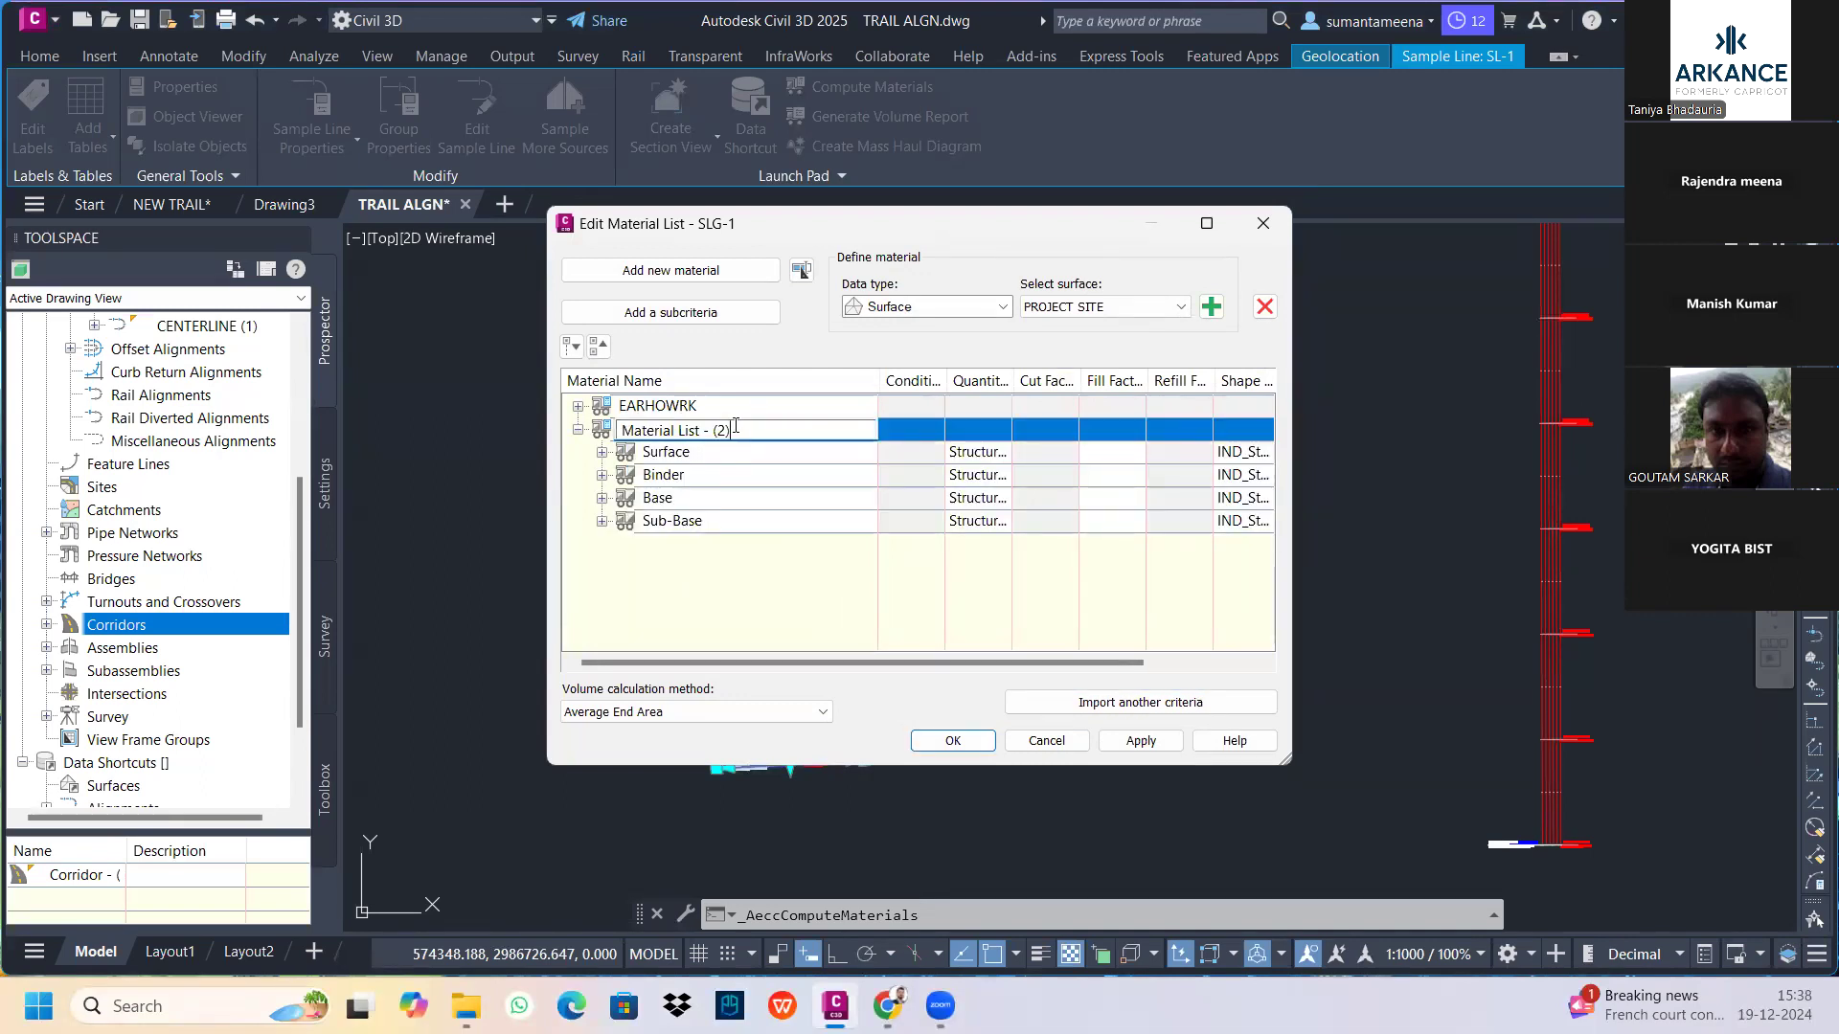
pyautogui.press('BackSpace')
pyautogui.press('BackSpace')
pyautogui.click(776, 619)
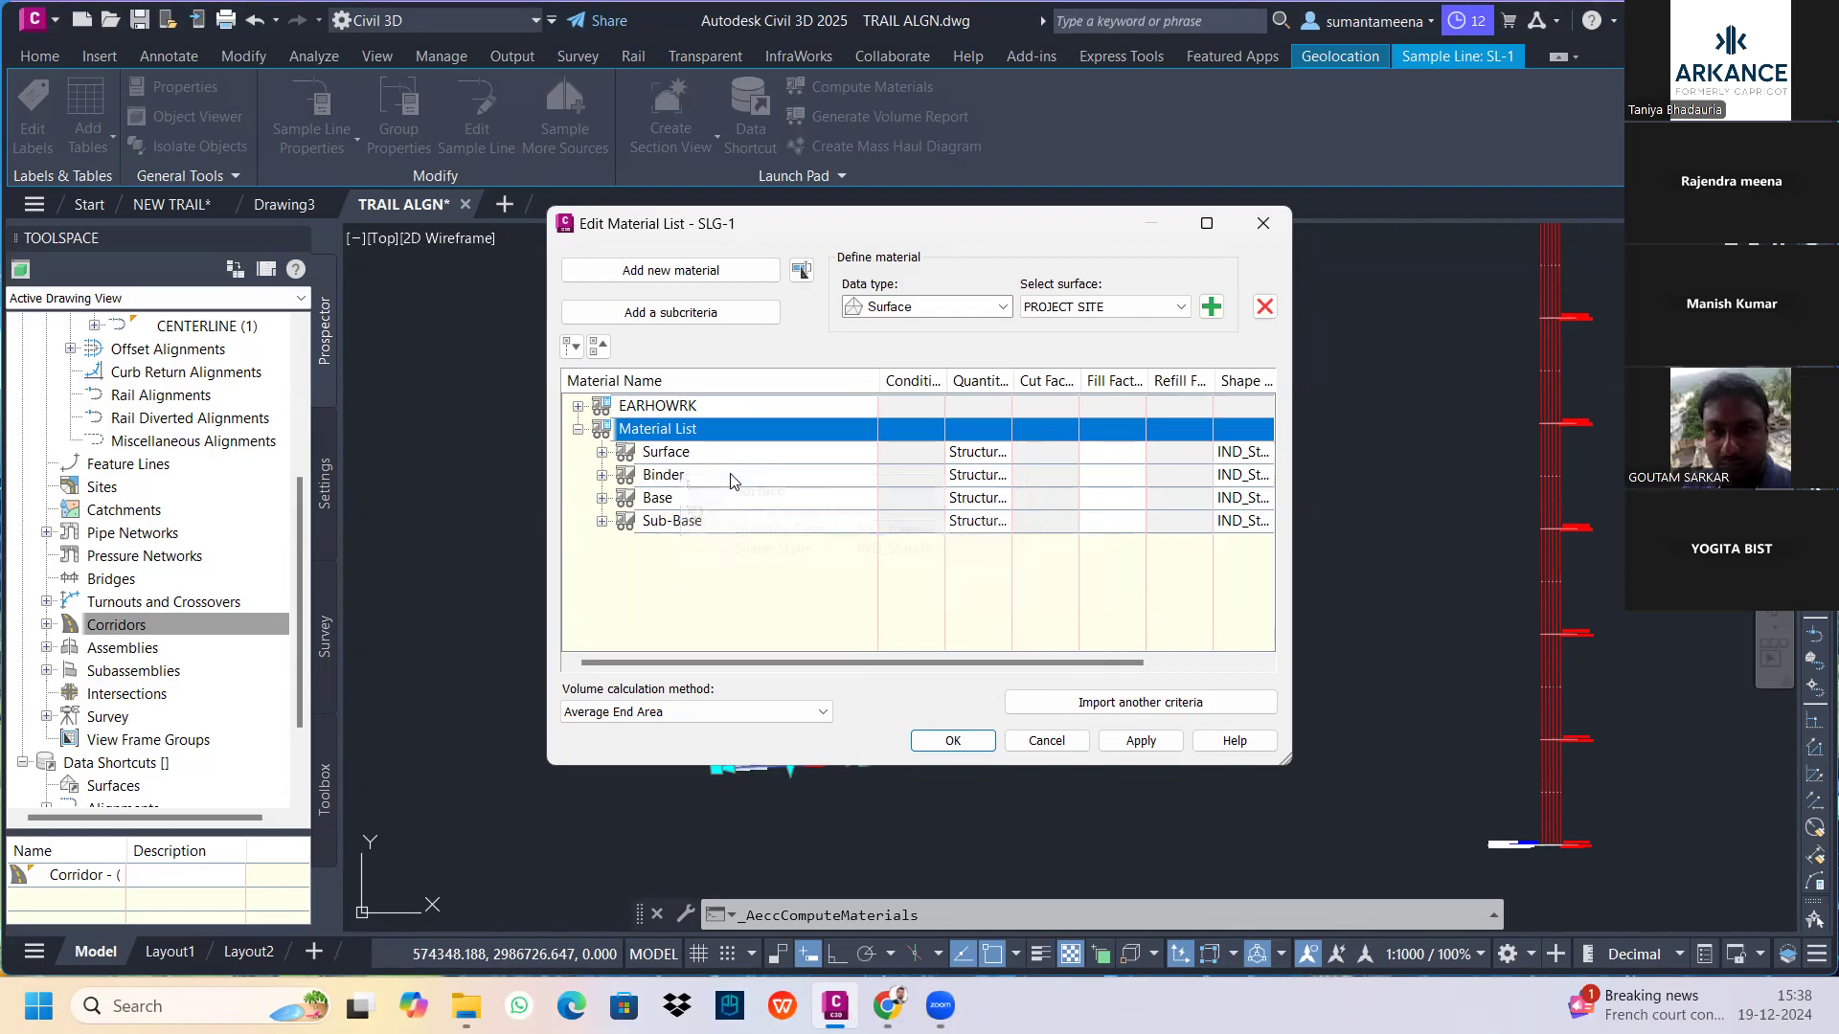
pyautogui.click(1139, 740)
pyautogui.click(953, 740)
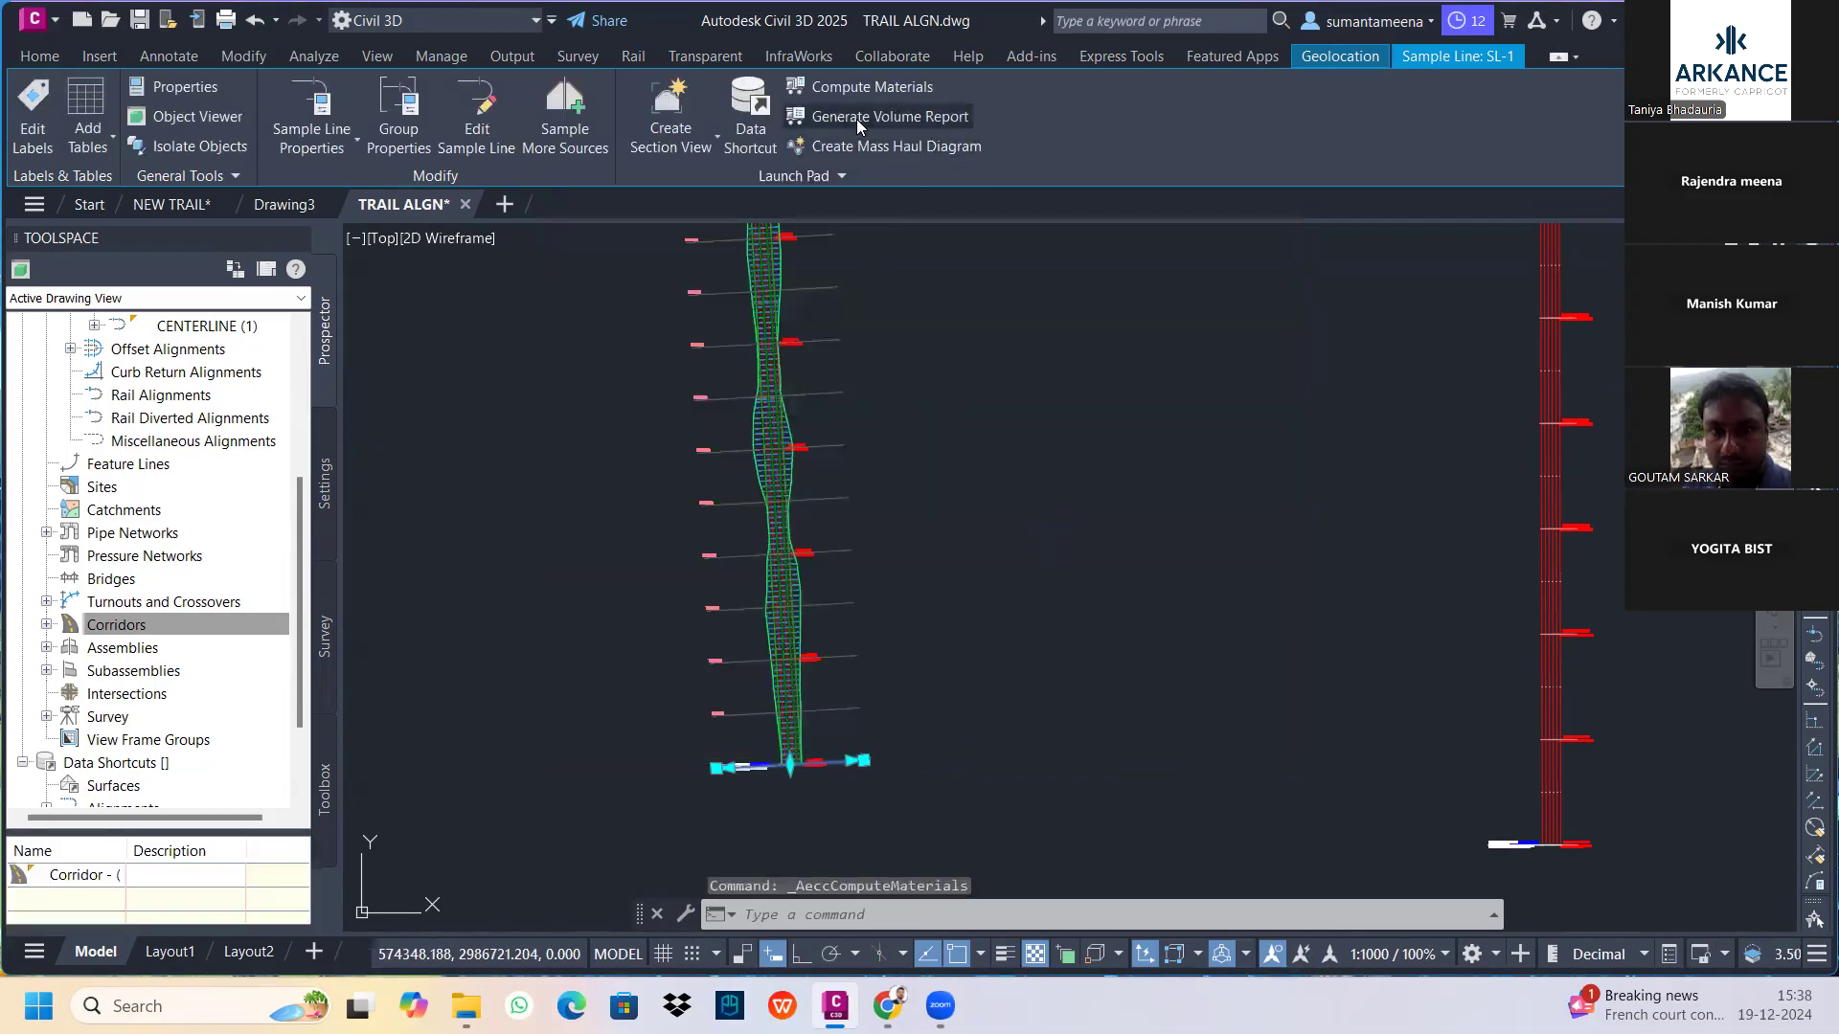
# Generate a volume report for Material List of SLG-1 on Alignment - (1) using the Select Material style sheet
pyautogui.click(856, 119)
pyautogui.click(909, 499)
pyautogui.click(920, 534)
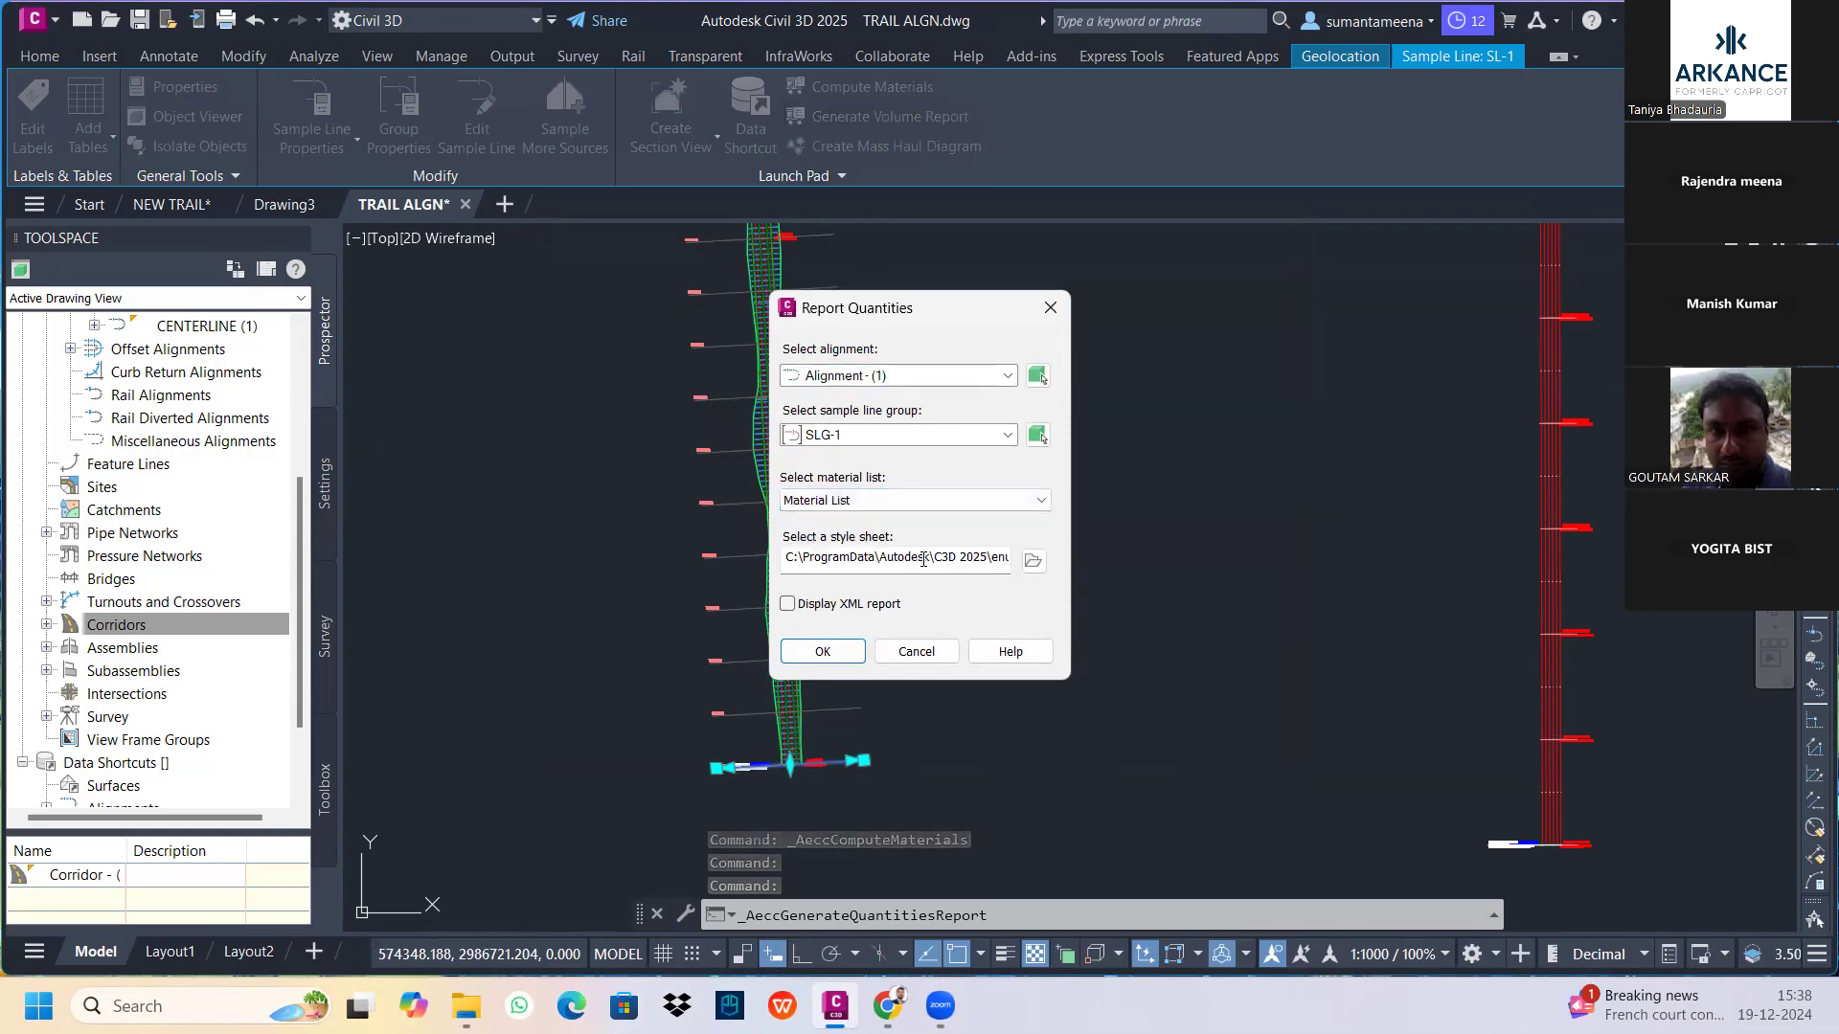
pyautogui.click(1033, 560)
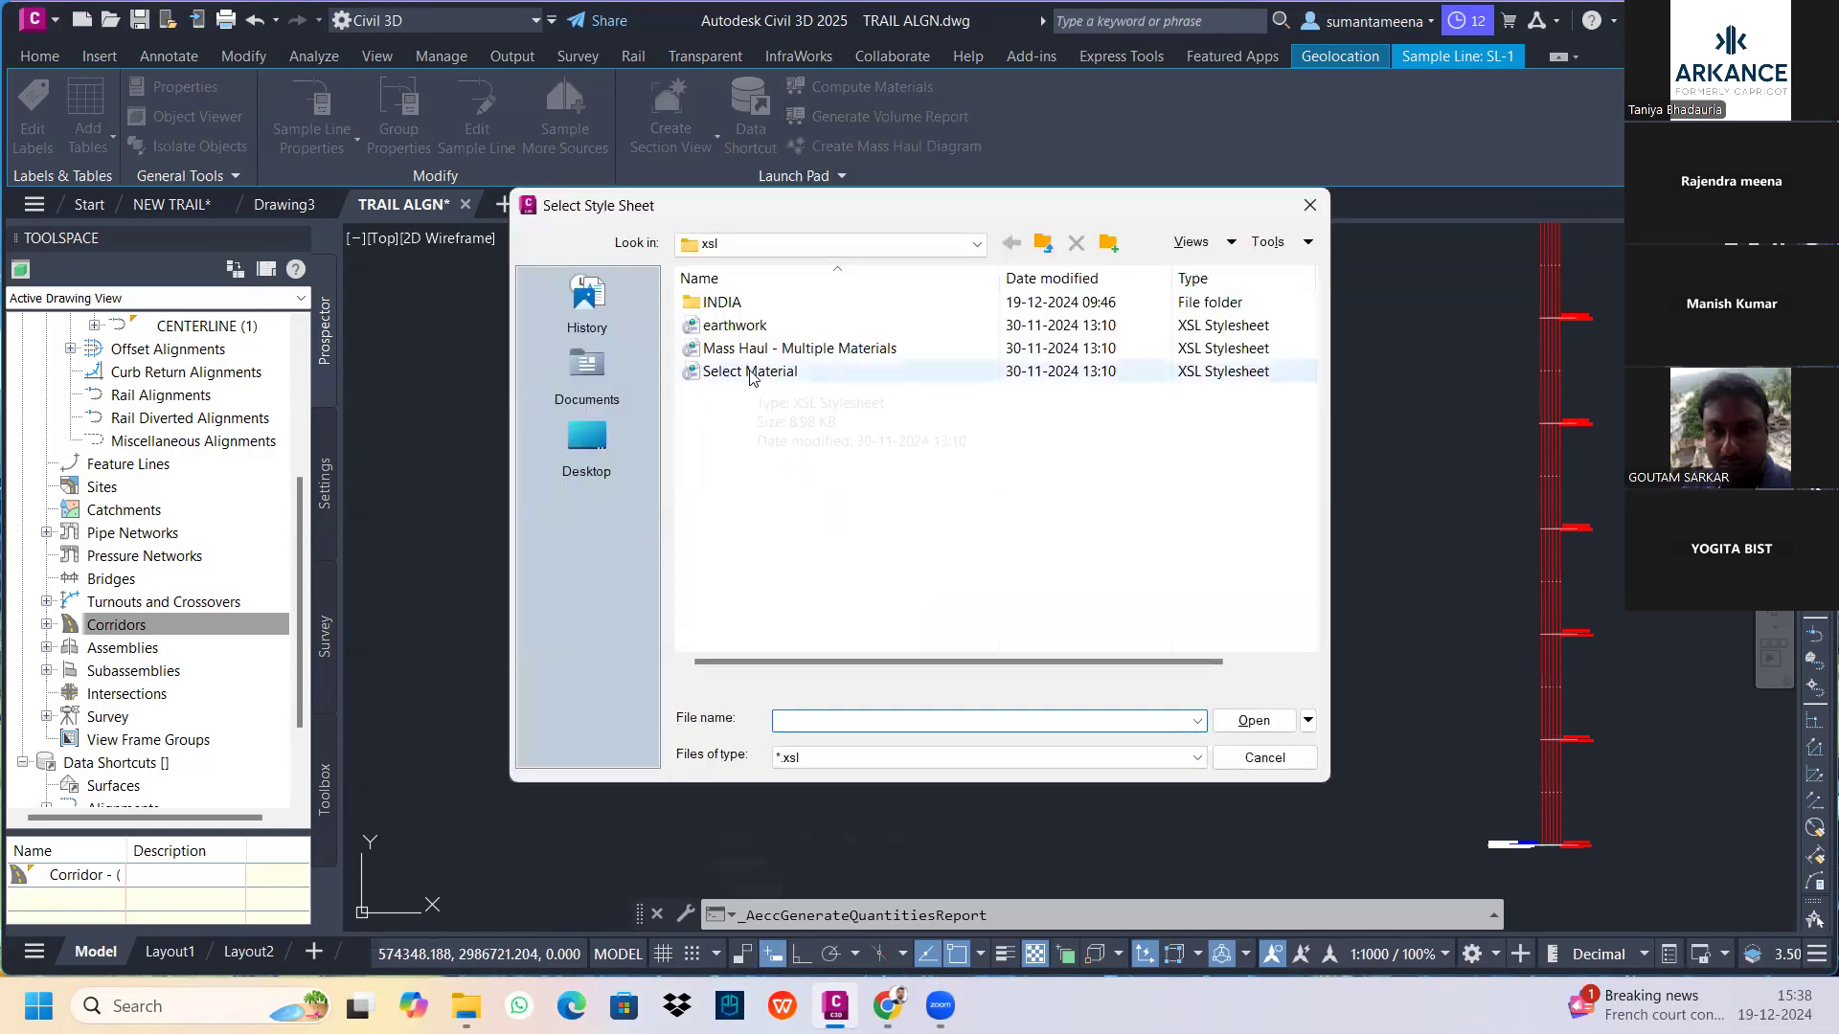
pyautogui.click(814, 372)
pyautogui.click(1252, 723)
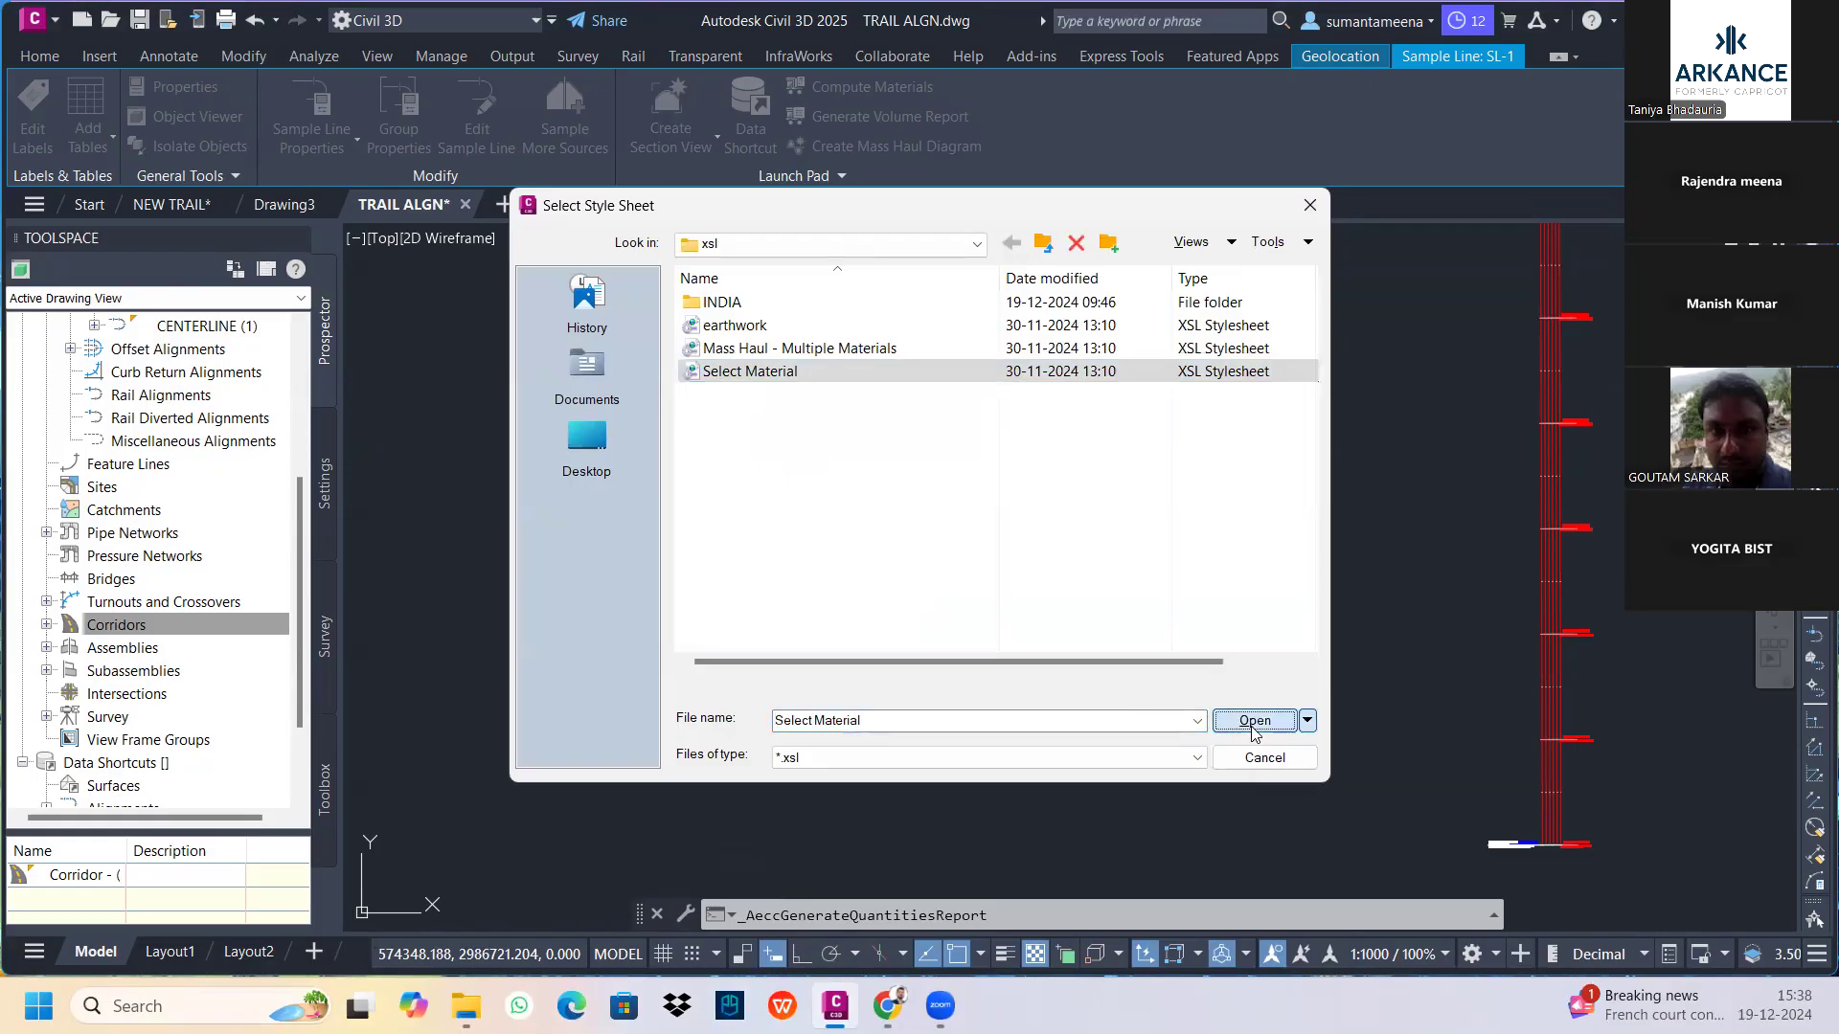
pyautogui.click(788, 651)
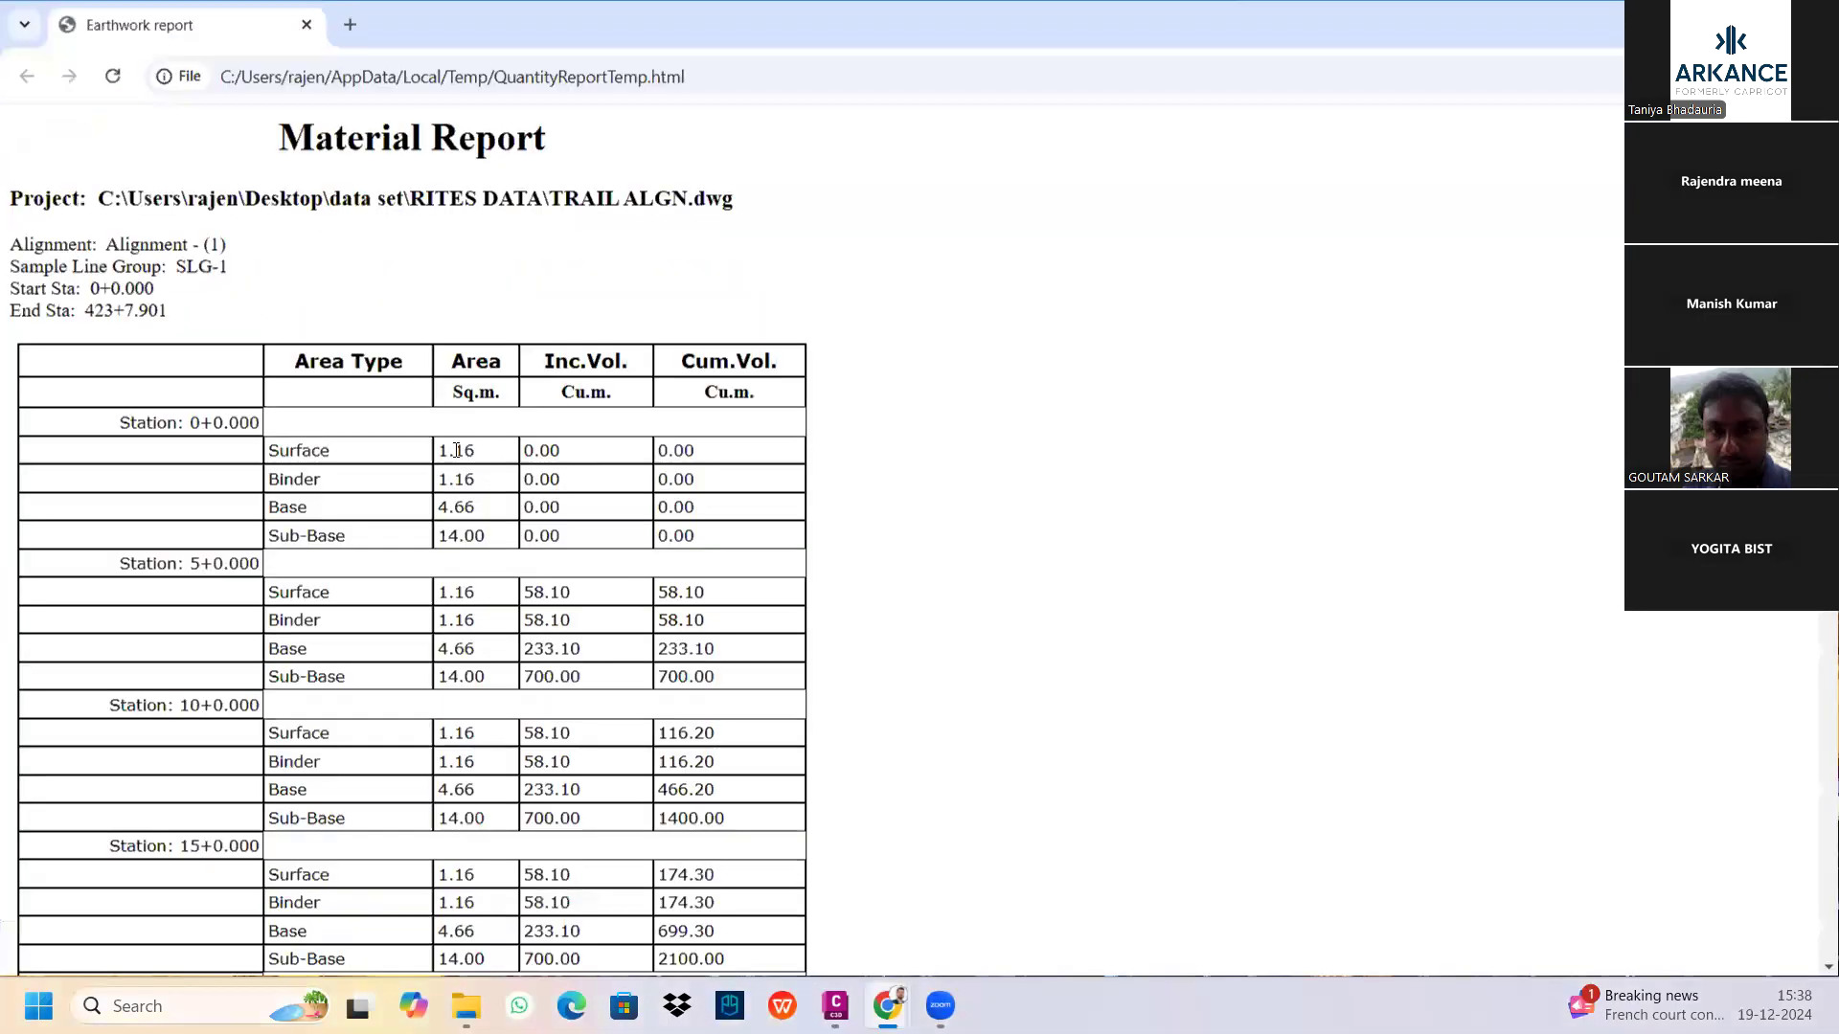
# Examine the area, incremental volume and cumulative volume of each pavement material at the report's first stations
pyautogui.scroll(-4, 497, 433)
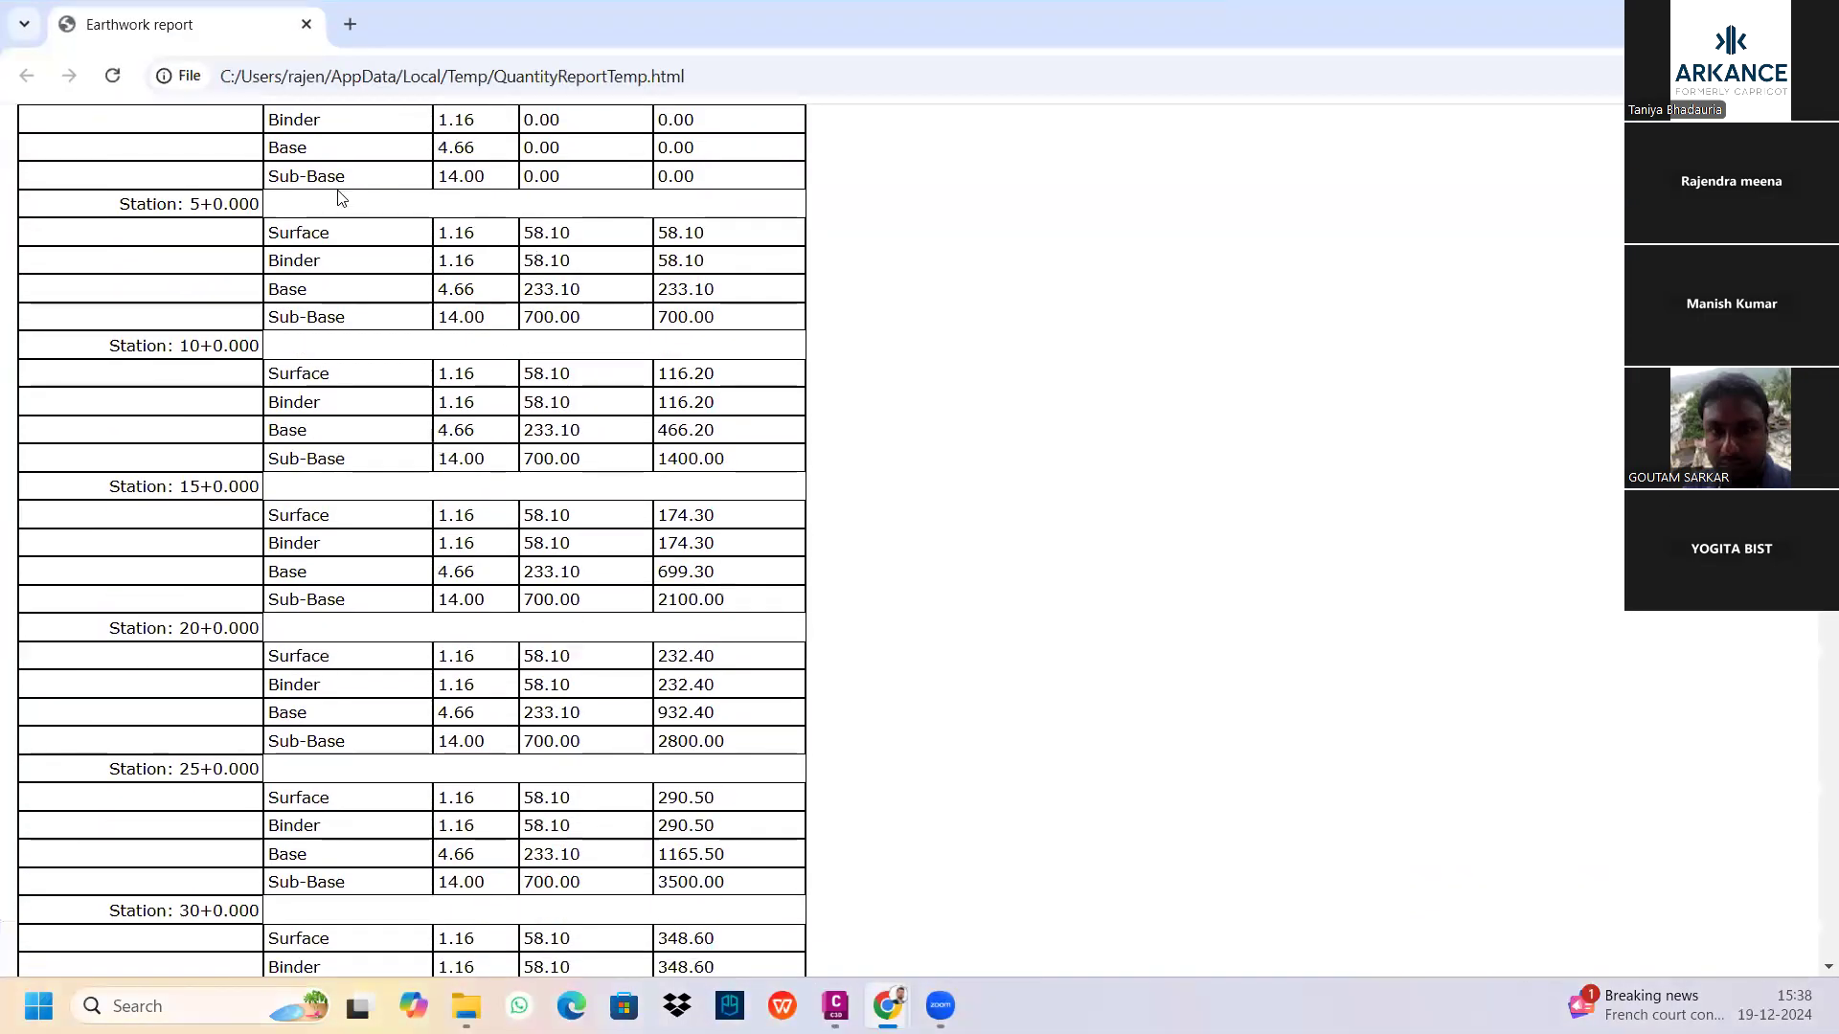
pyautogui.scroll(4, 578, 499)
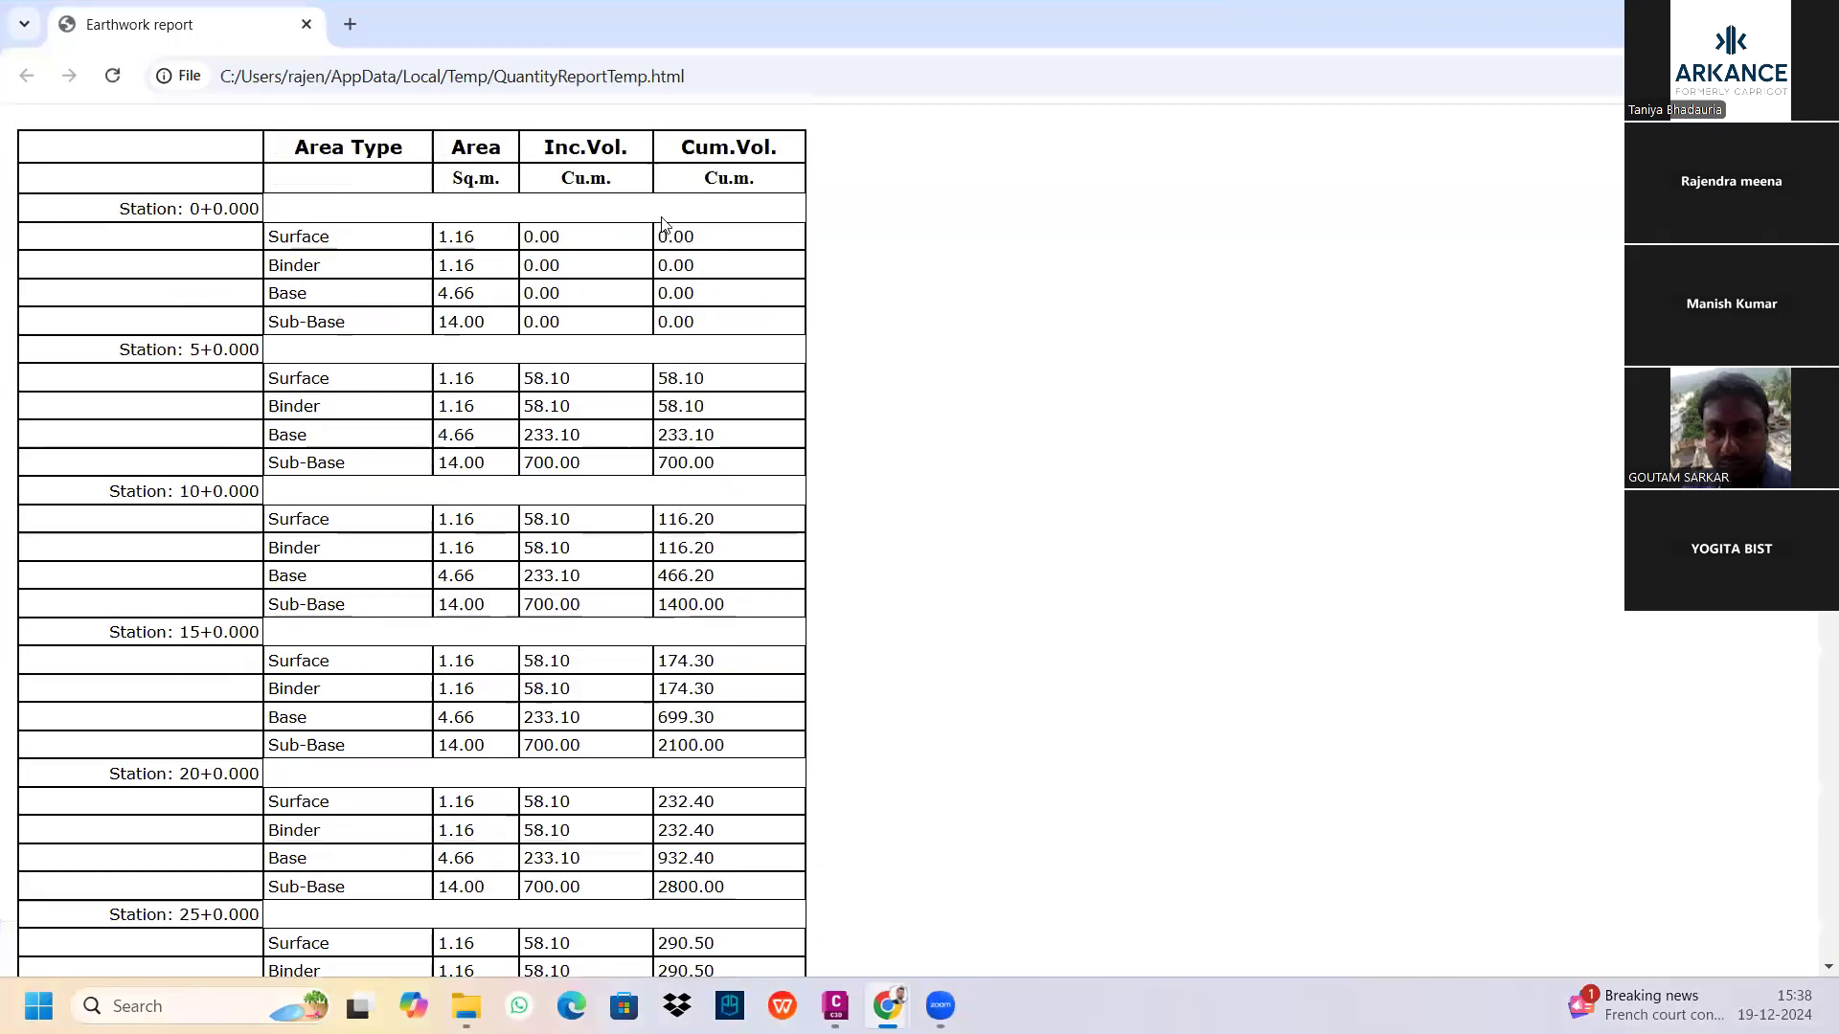
pyautogui.scroll(-2, 579, 499)
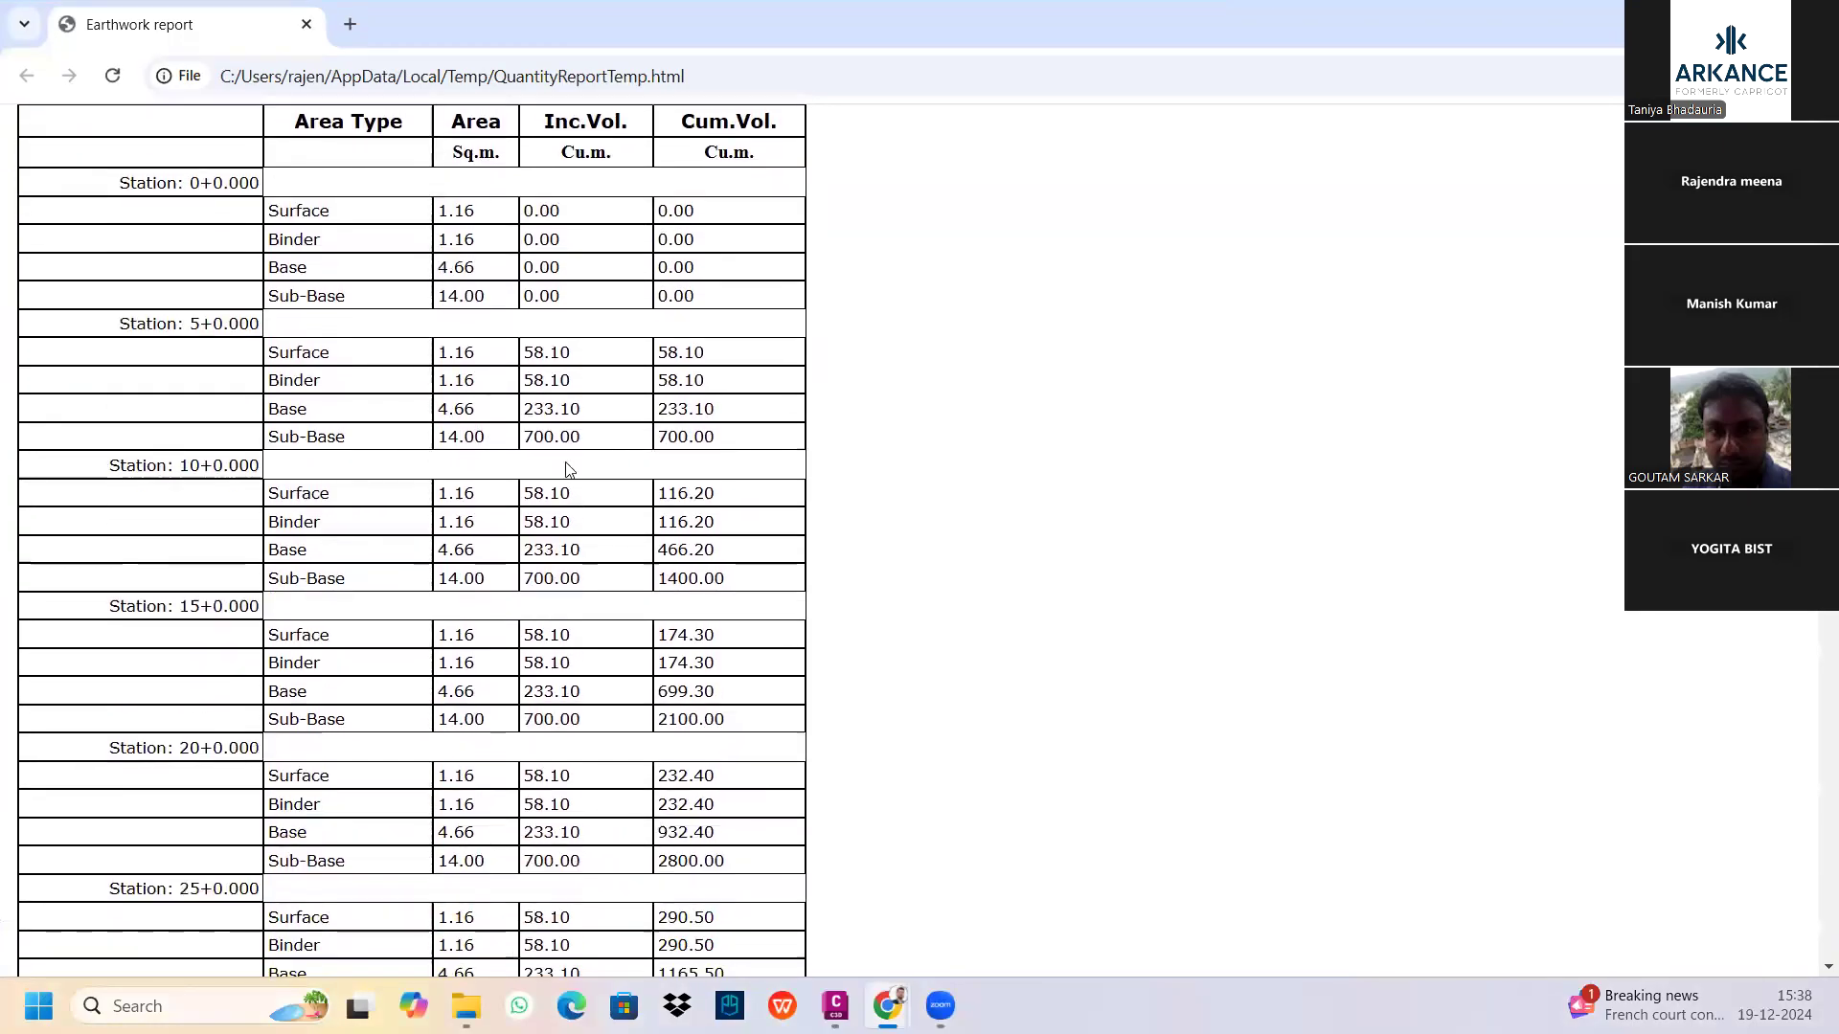
pyautogui.moveTo(442, 215); pyautogui.dragTo(558, 331)
pyautogui.click(556, 335)
pyautogui.moveTo(447, 346); pyautogui.dragTo(575, 354)
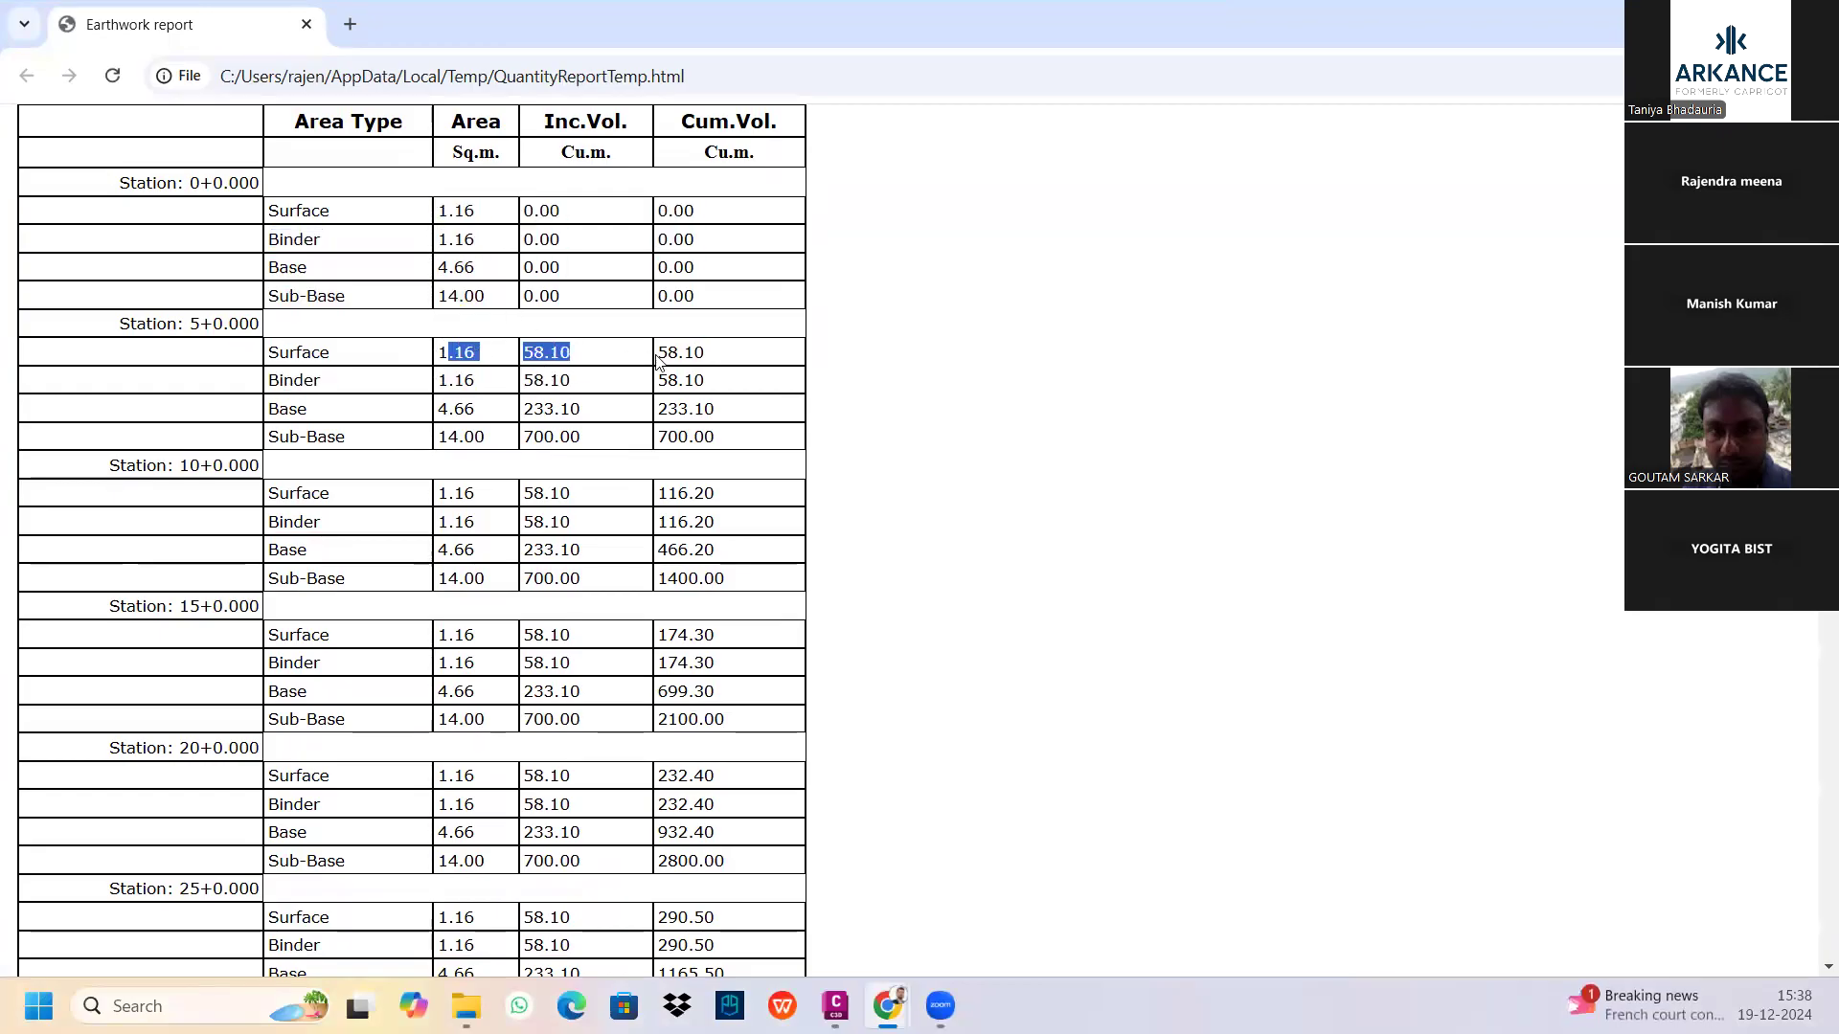
# Examine the cumulative material volumes through to the report's last station, then return to the drawing
pyautogui.scroll(-1, 691, 431)
pyautogui.scroll(-18, 691, 431)
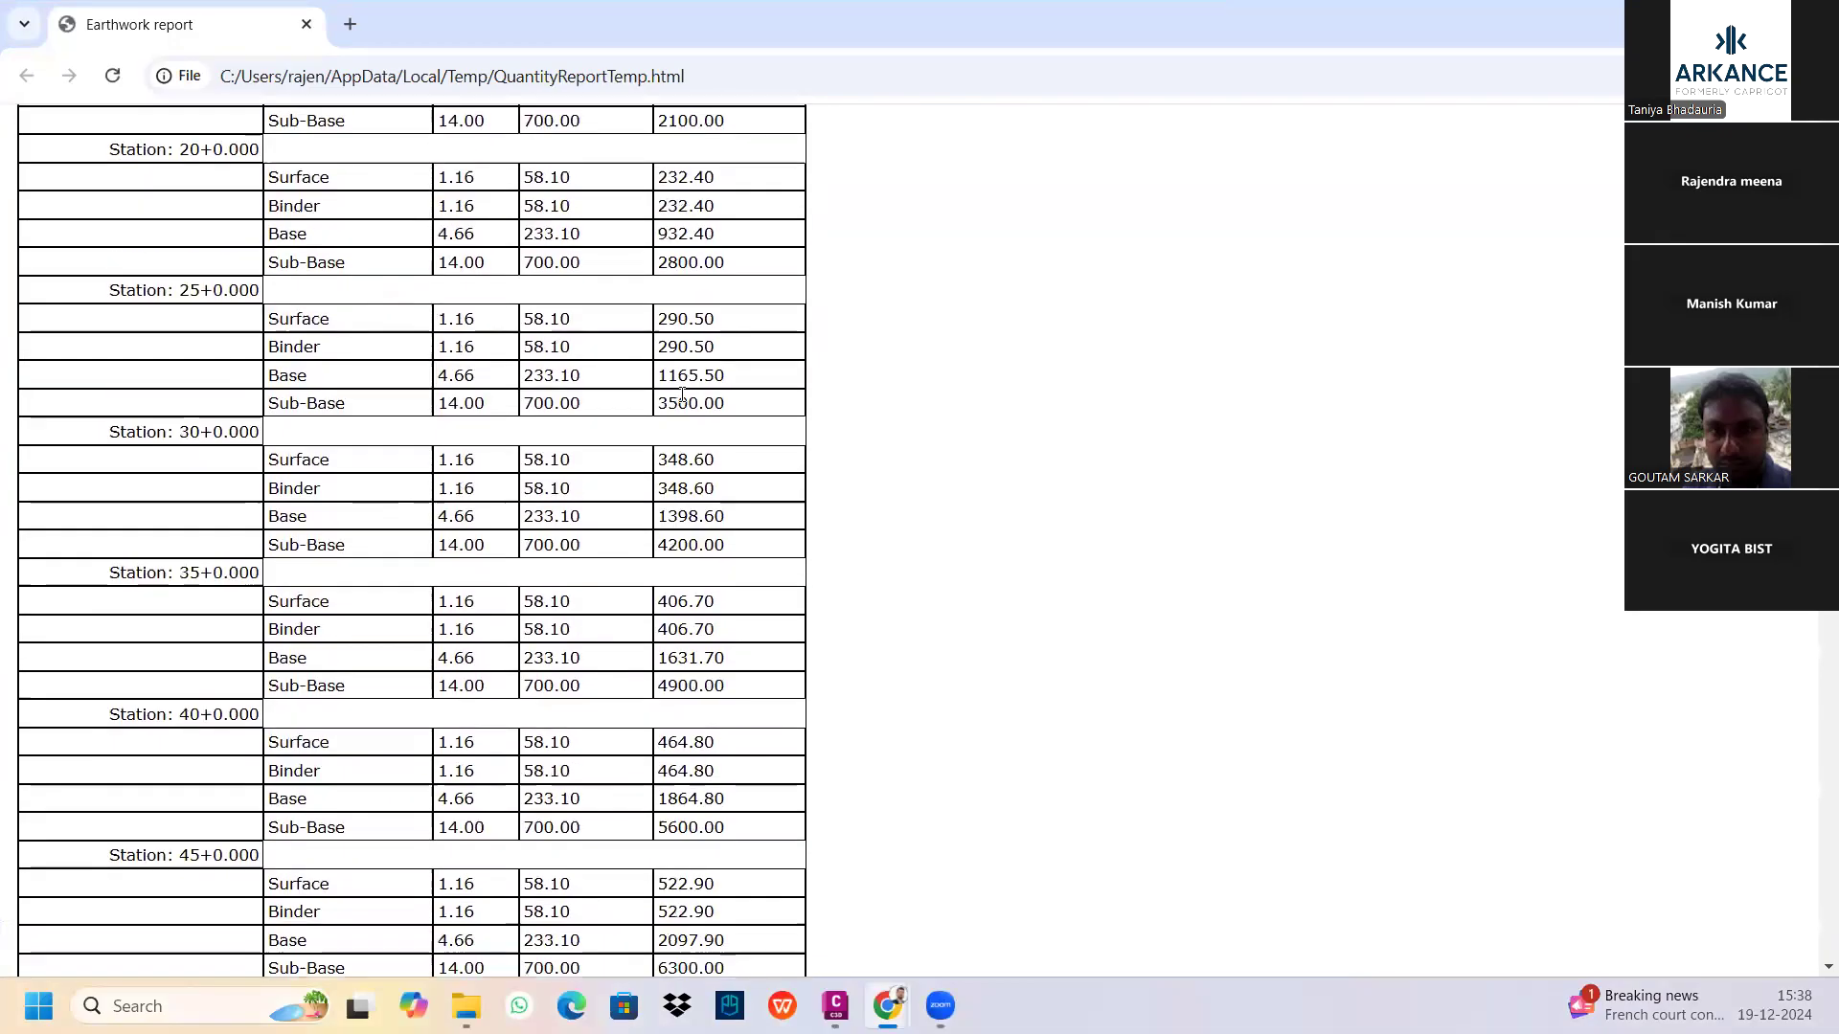
pyautogui.scroll(-20, 682, 393)
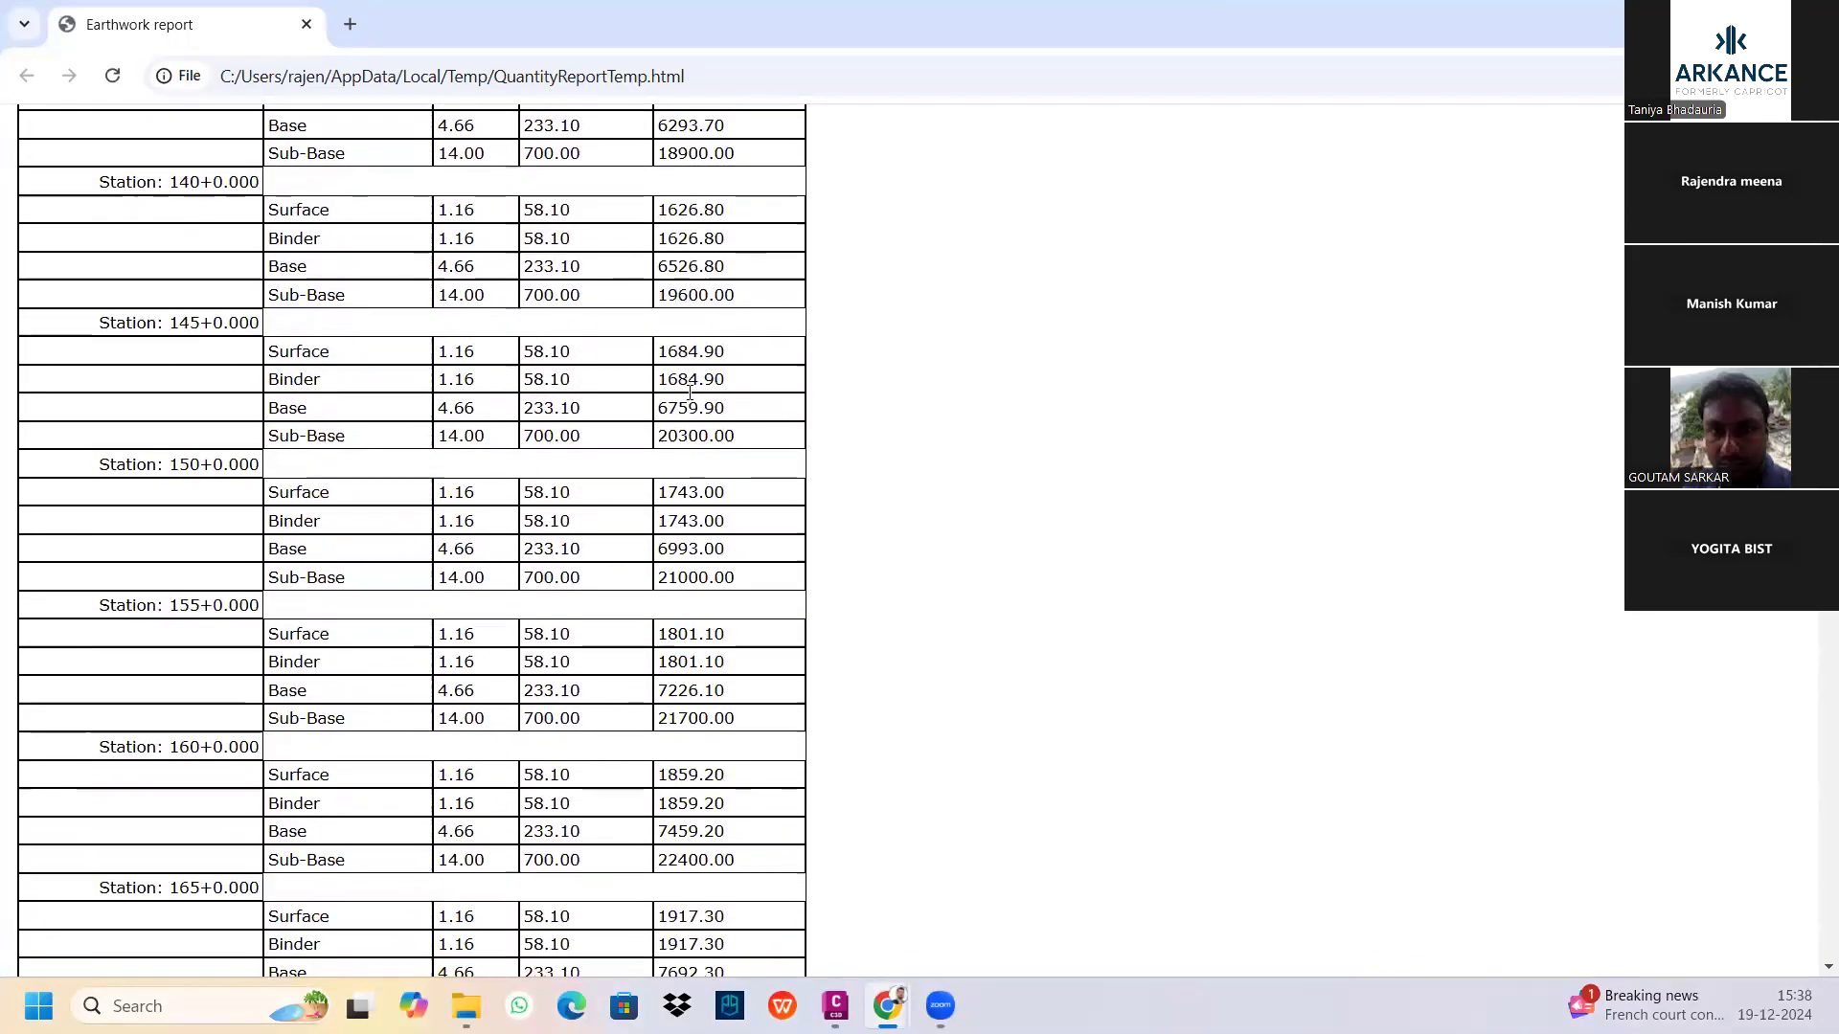
pyautogui.scroll(-20, 533, 869)
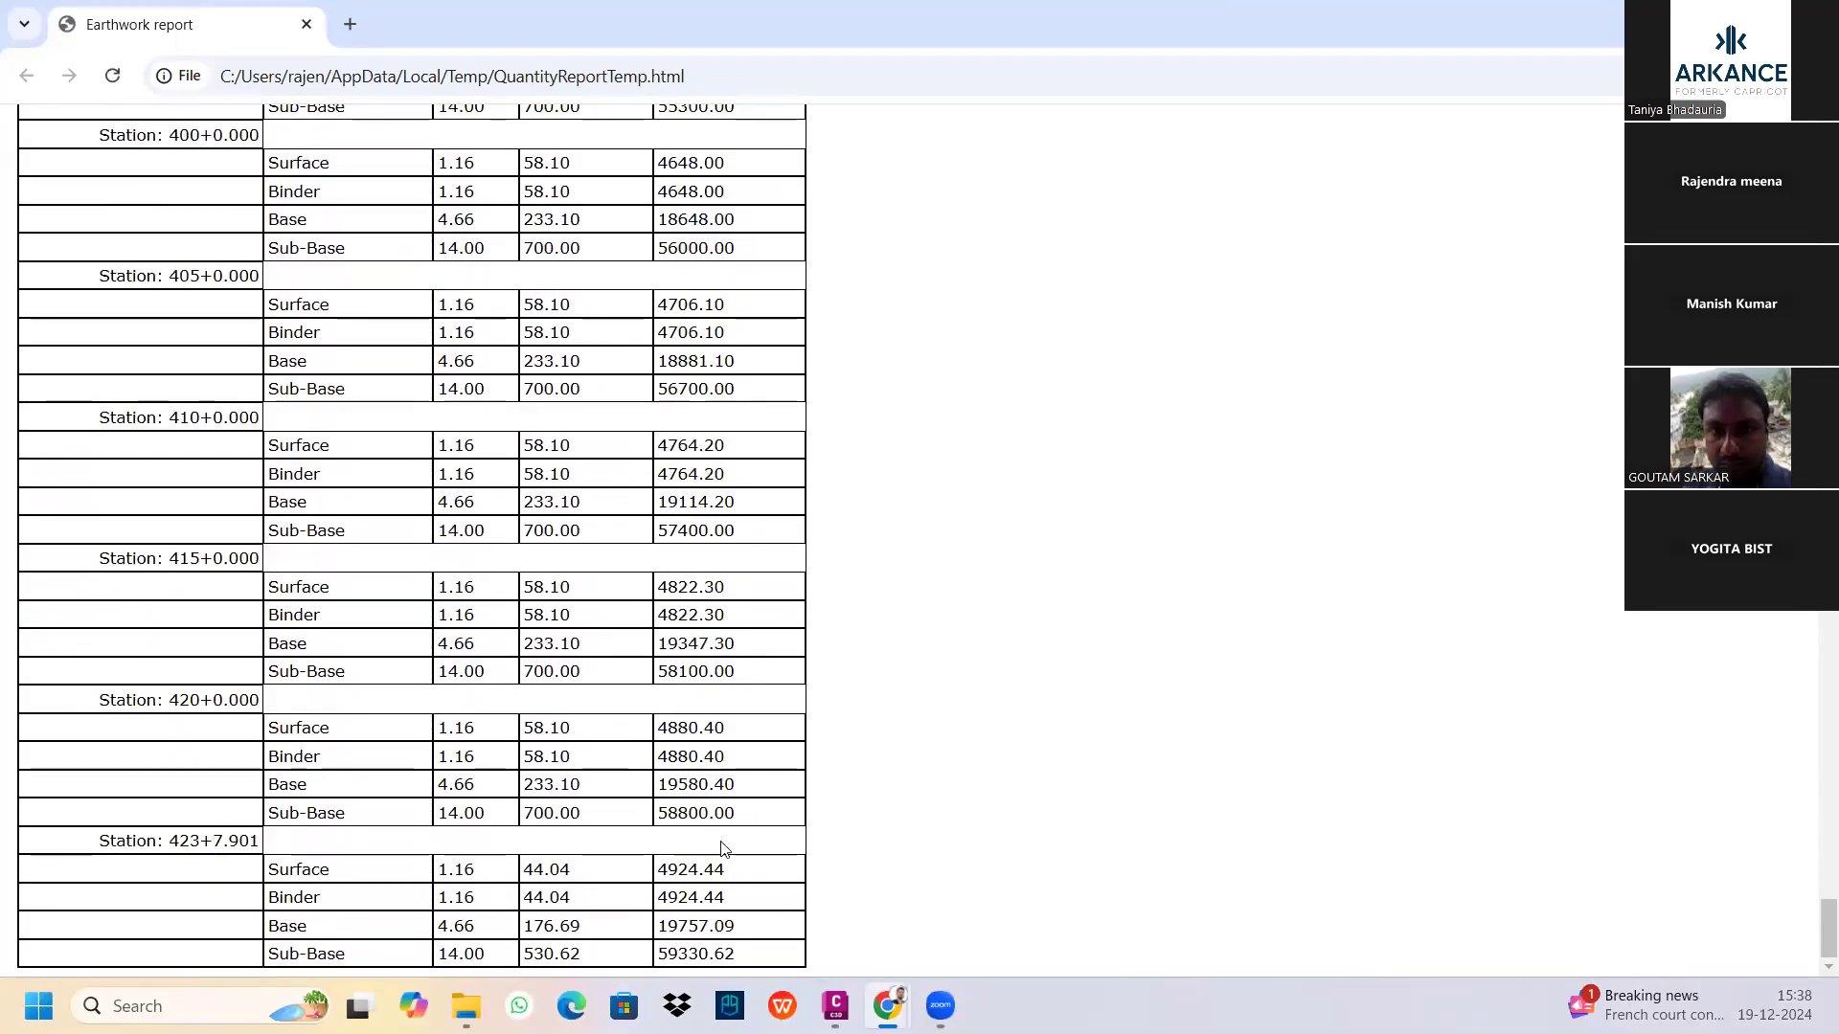
pyautogui.moveTo(668, 868); pyautogui.dragTo(726, 901)
pyautogui.moveTo(669, 952); pyautogui.dragTo(756, 961)
pyautogui.scroll(8, 777, 843)
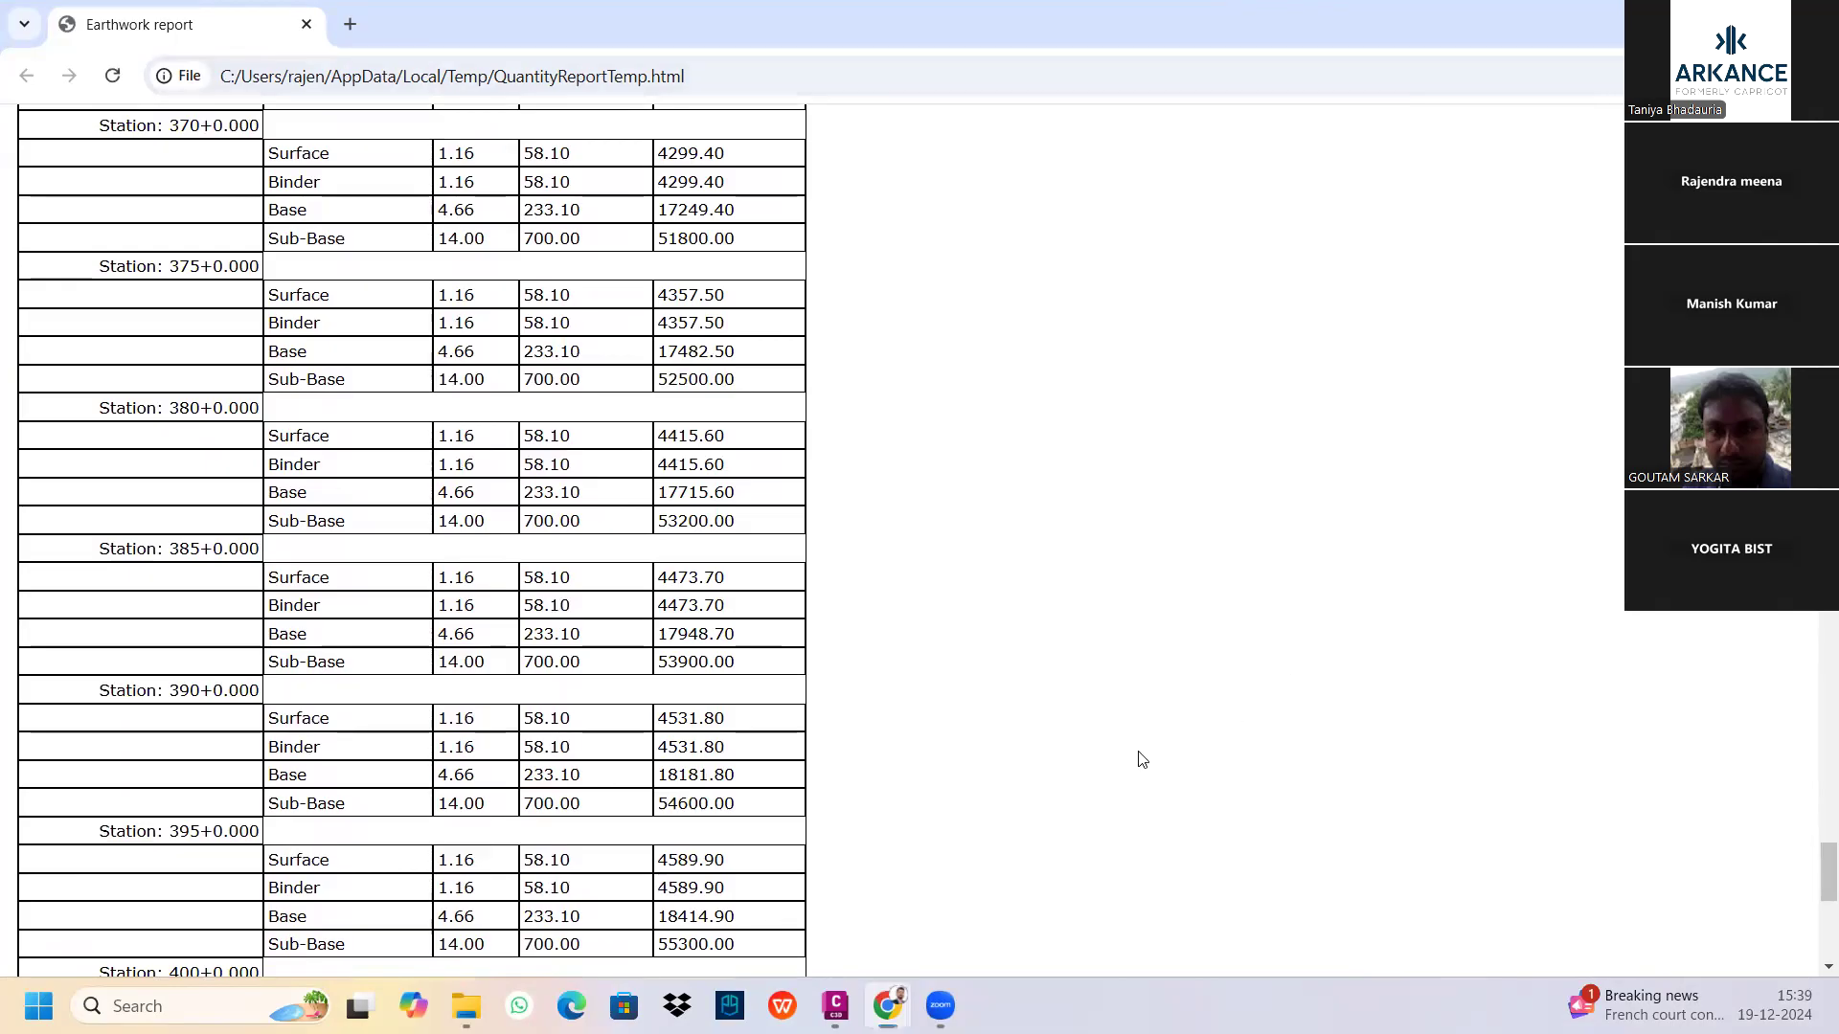
pyautogui.press('super+Down')
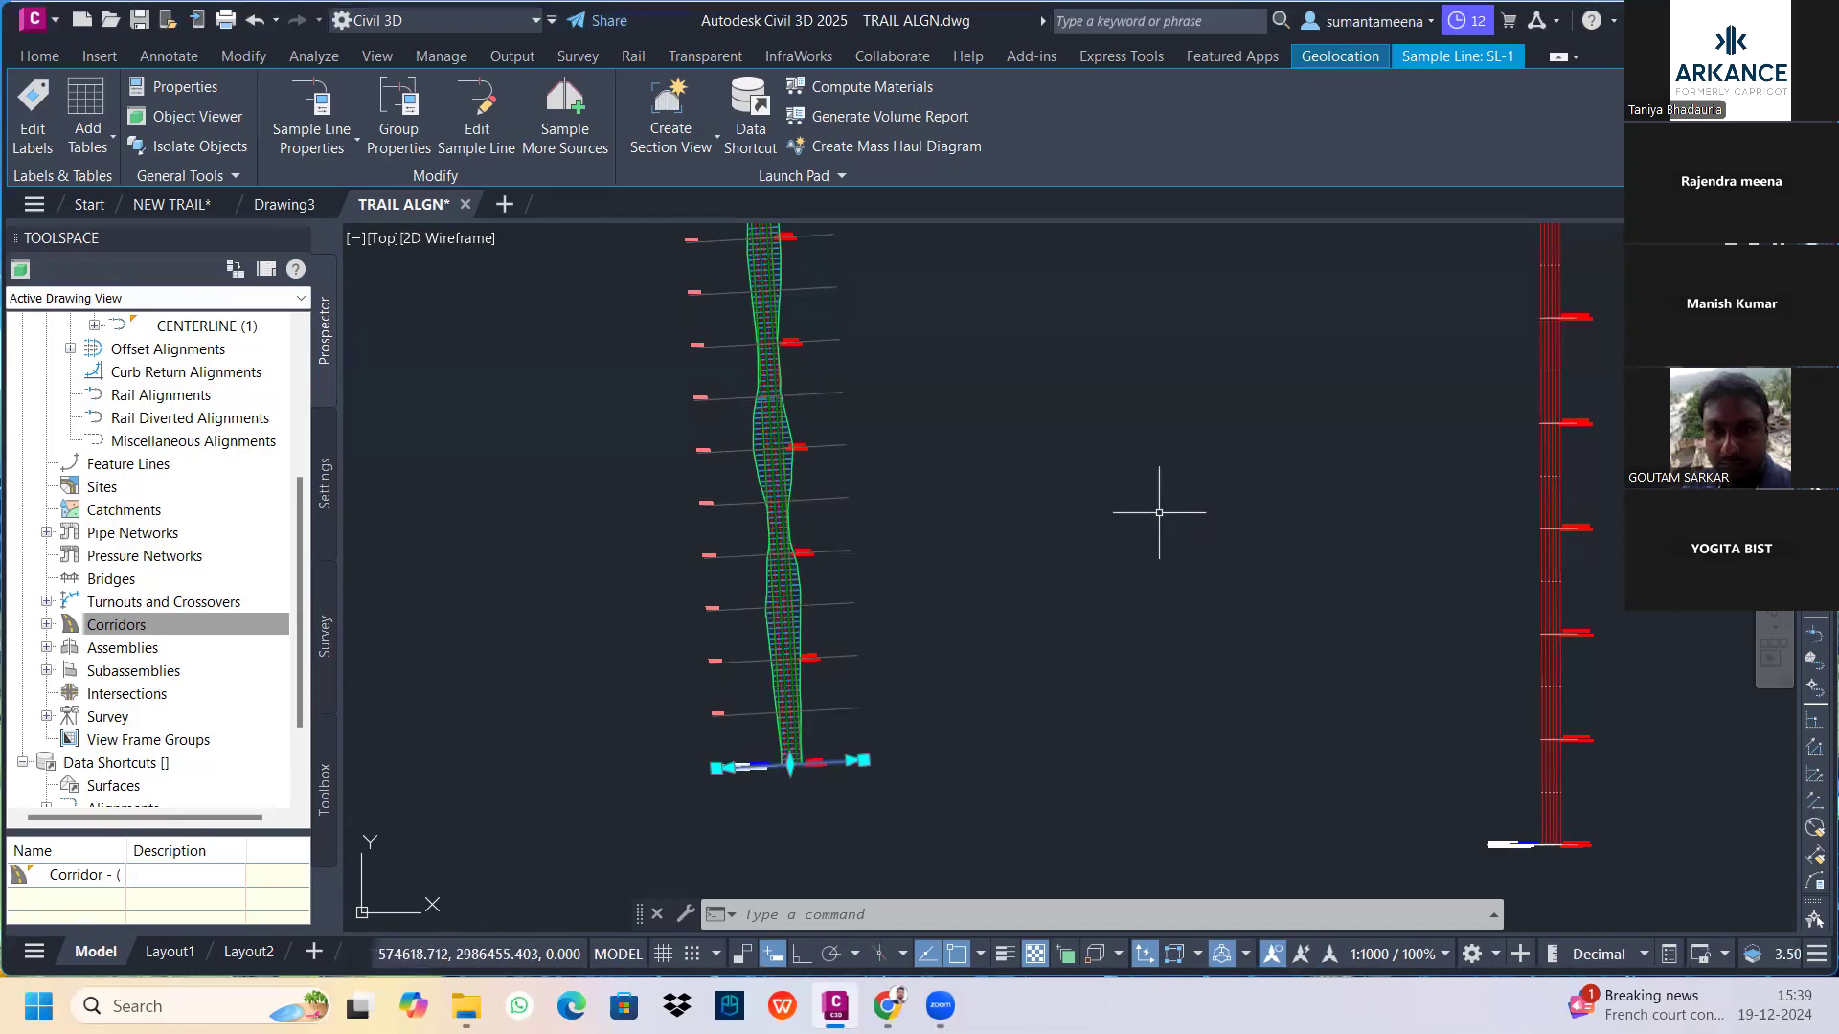
# Deselect the sample line and start creating multiple section views for SLG-1 along Alignment - (1)
pyautogui.scroll(-2, 1072, 462)
pyautogui.scroll(-4, 1073, 461)
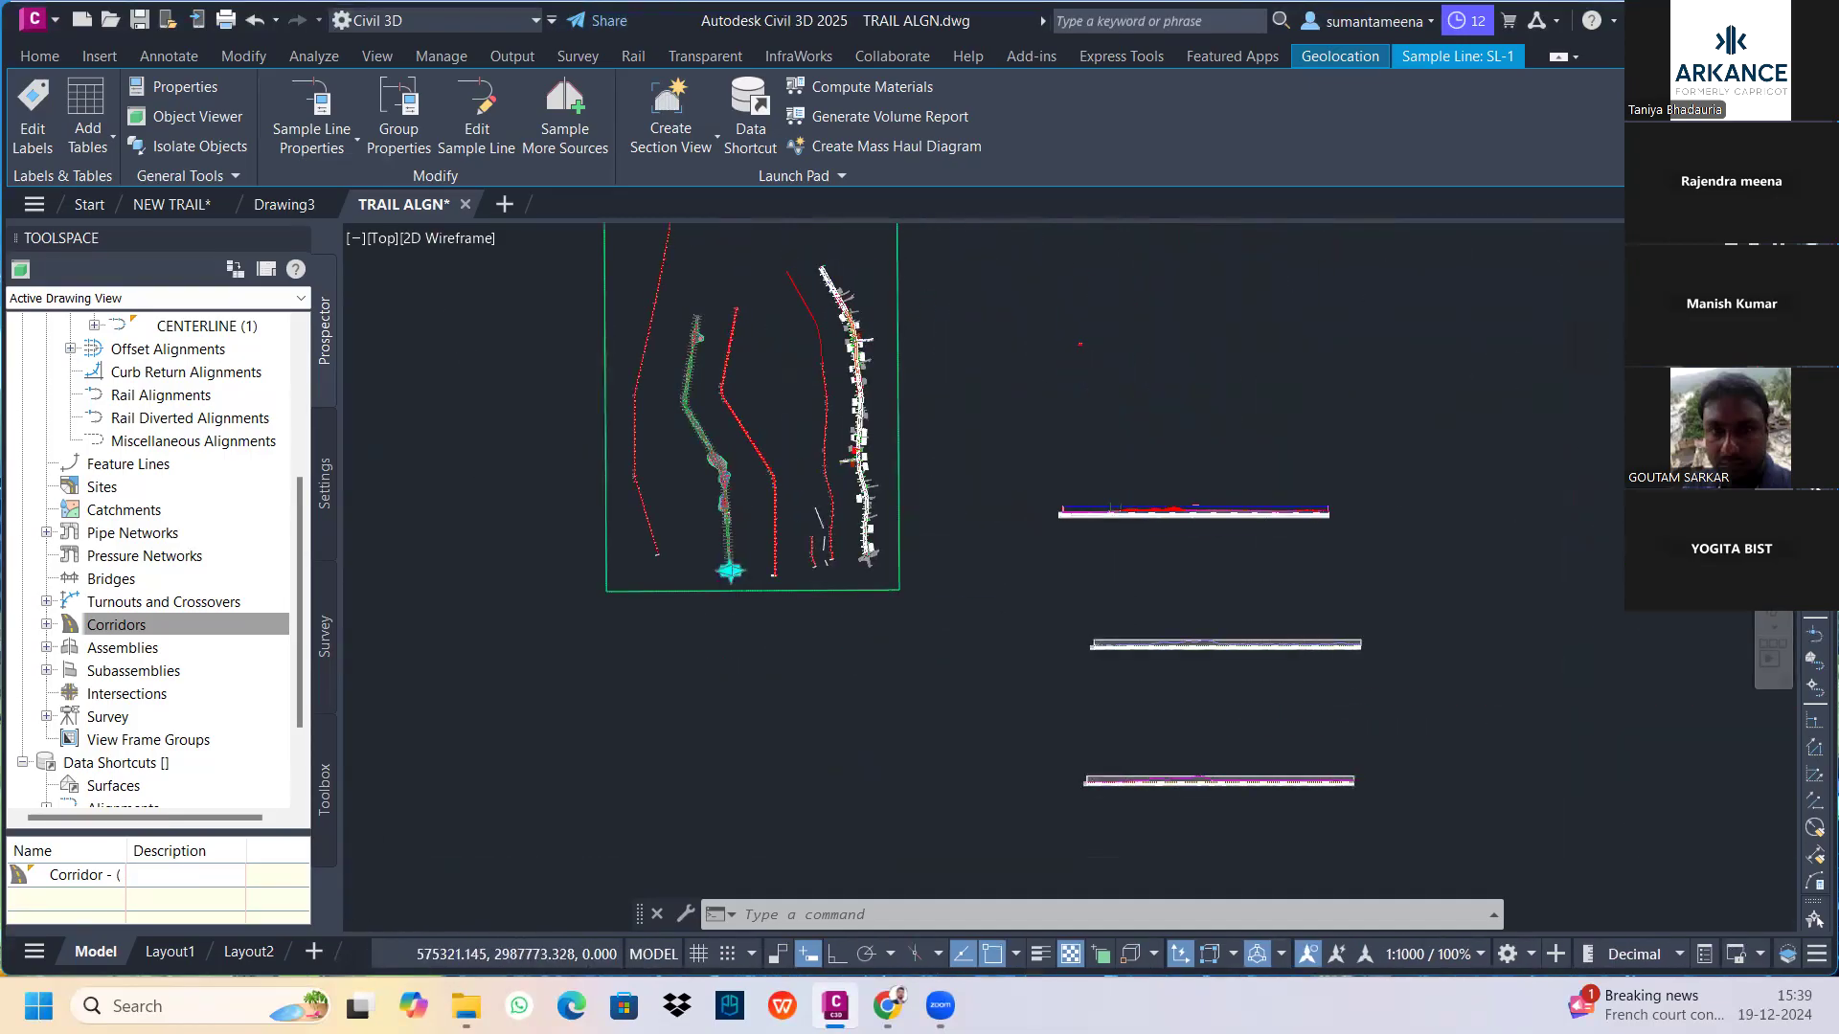
pyautogui.press('Escape')
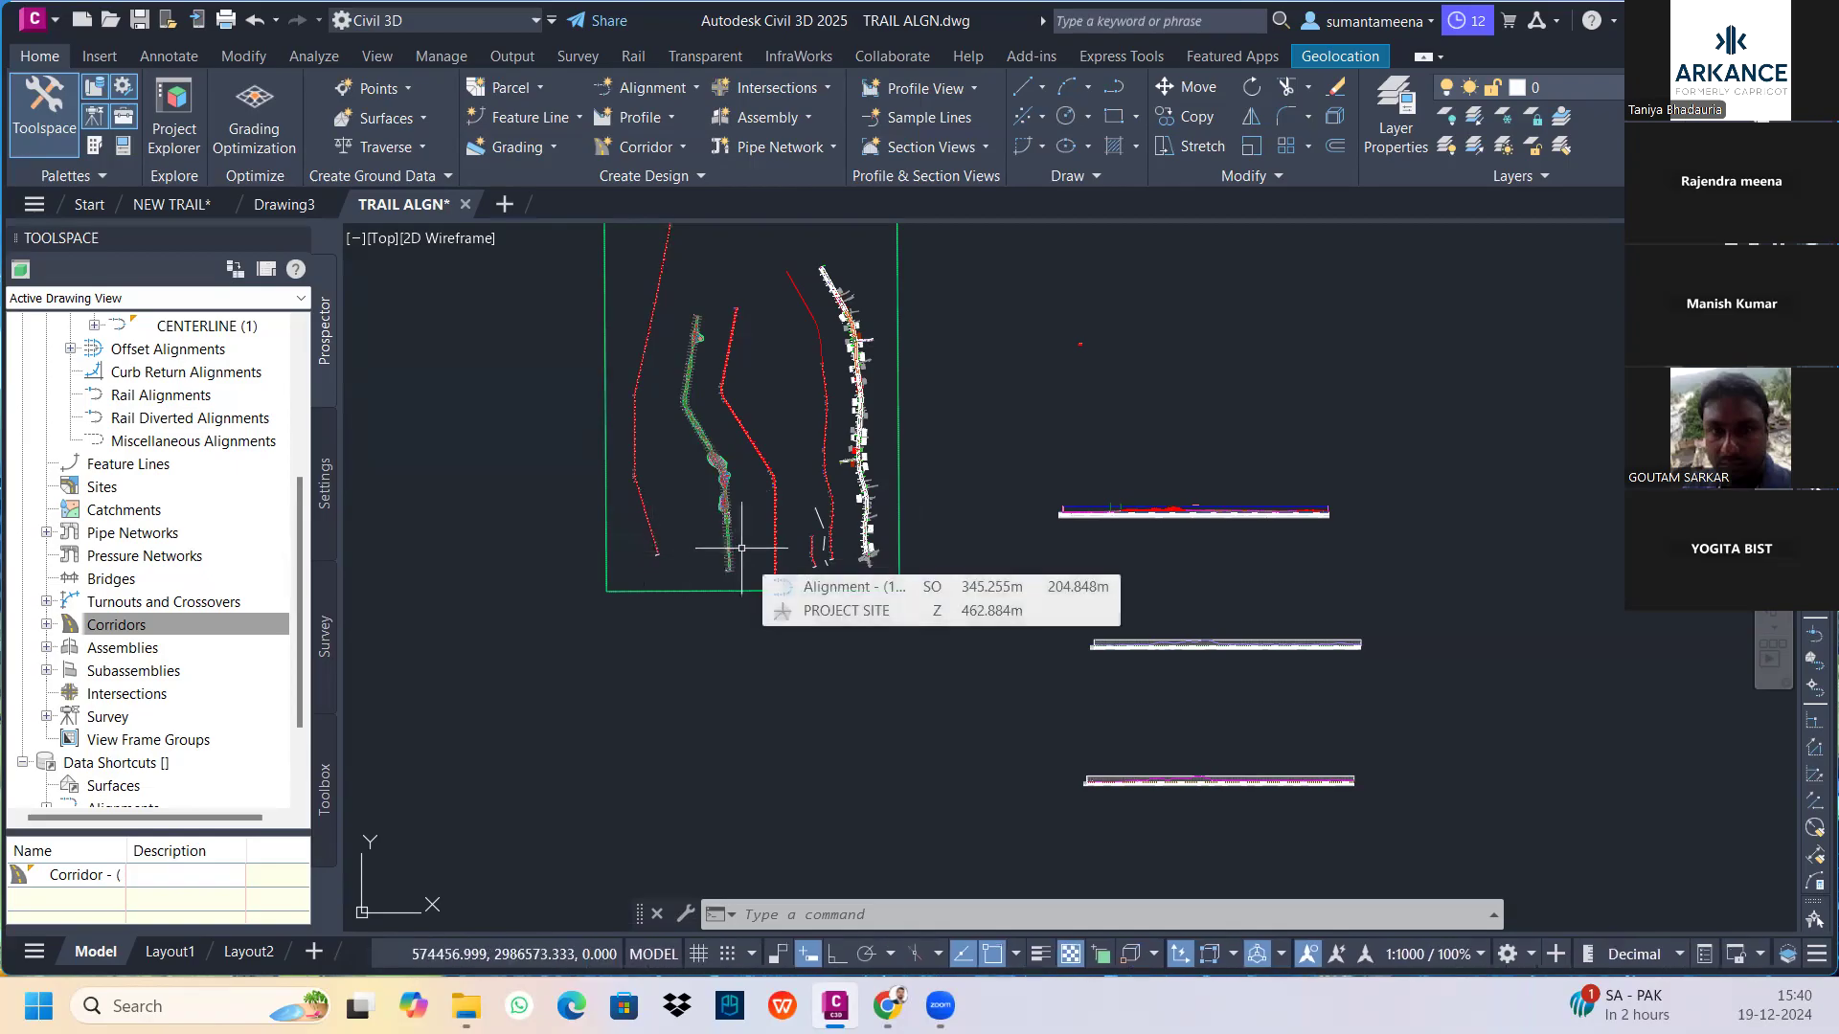
pyautogui.scroll(4, 732, 536)
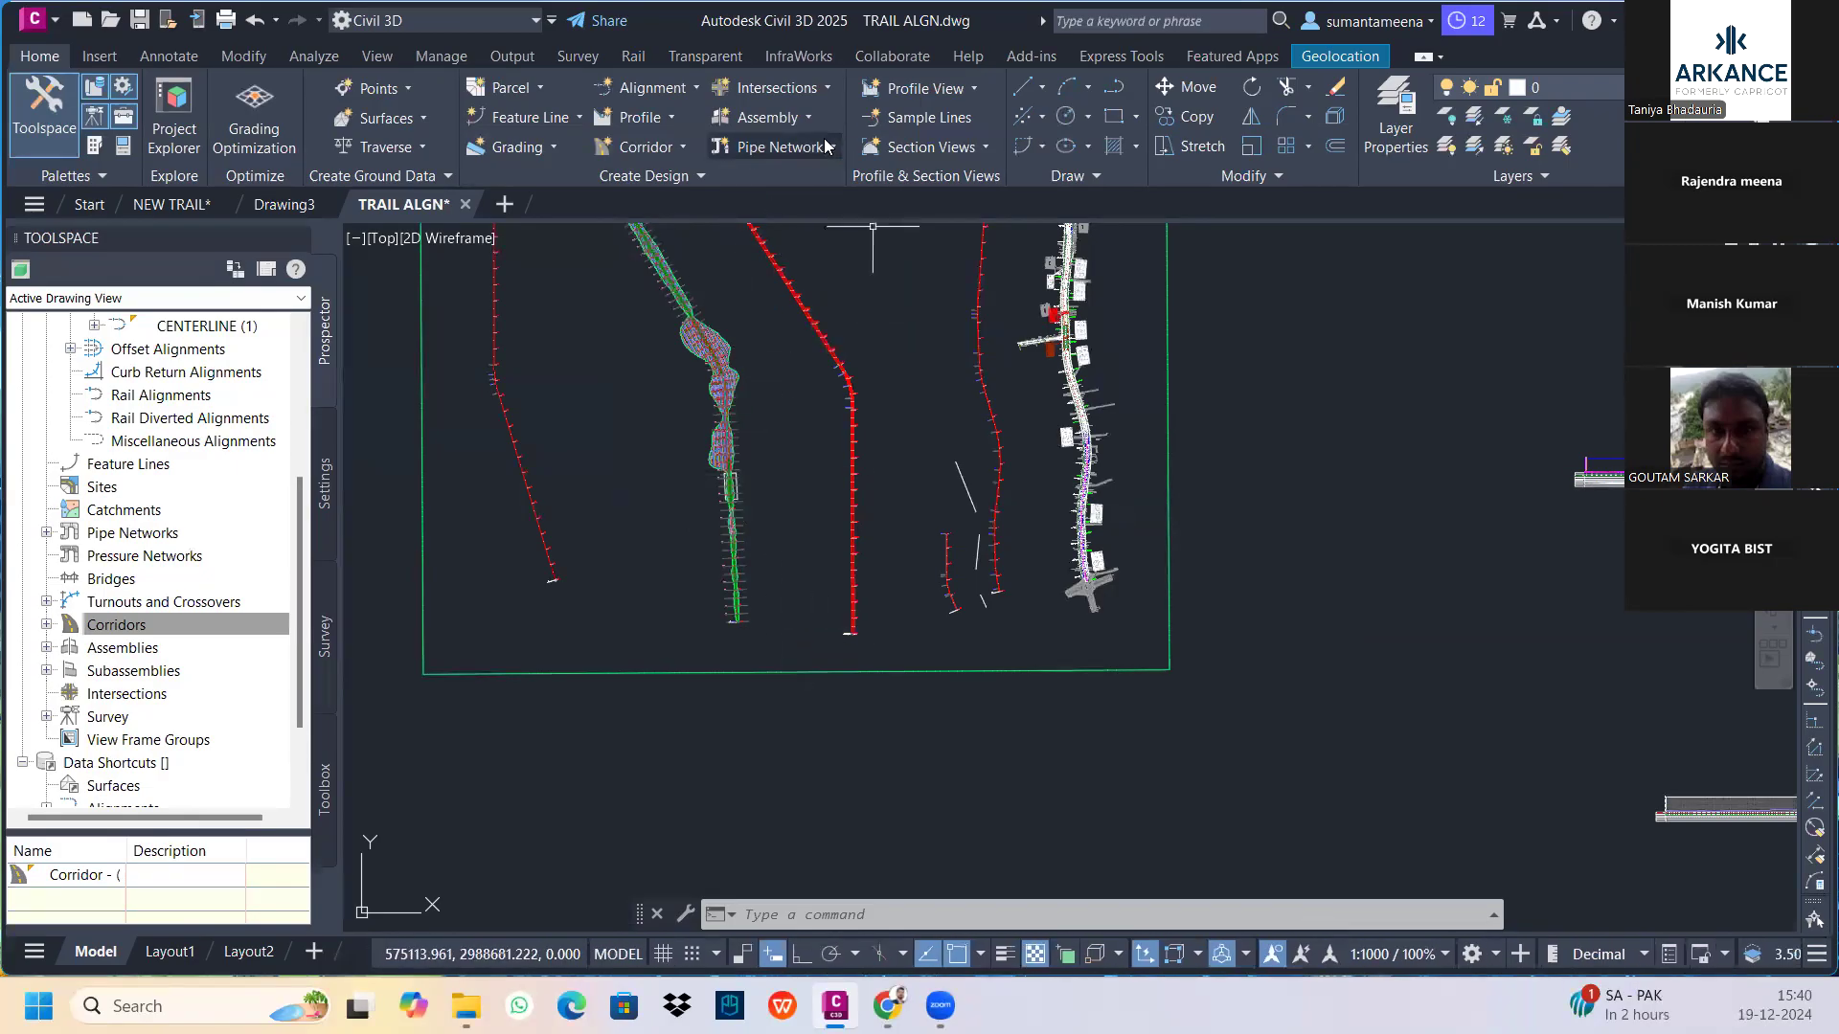
pyautogui.click(956, 151)
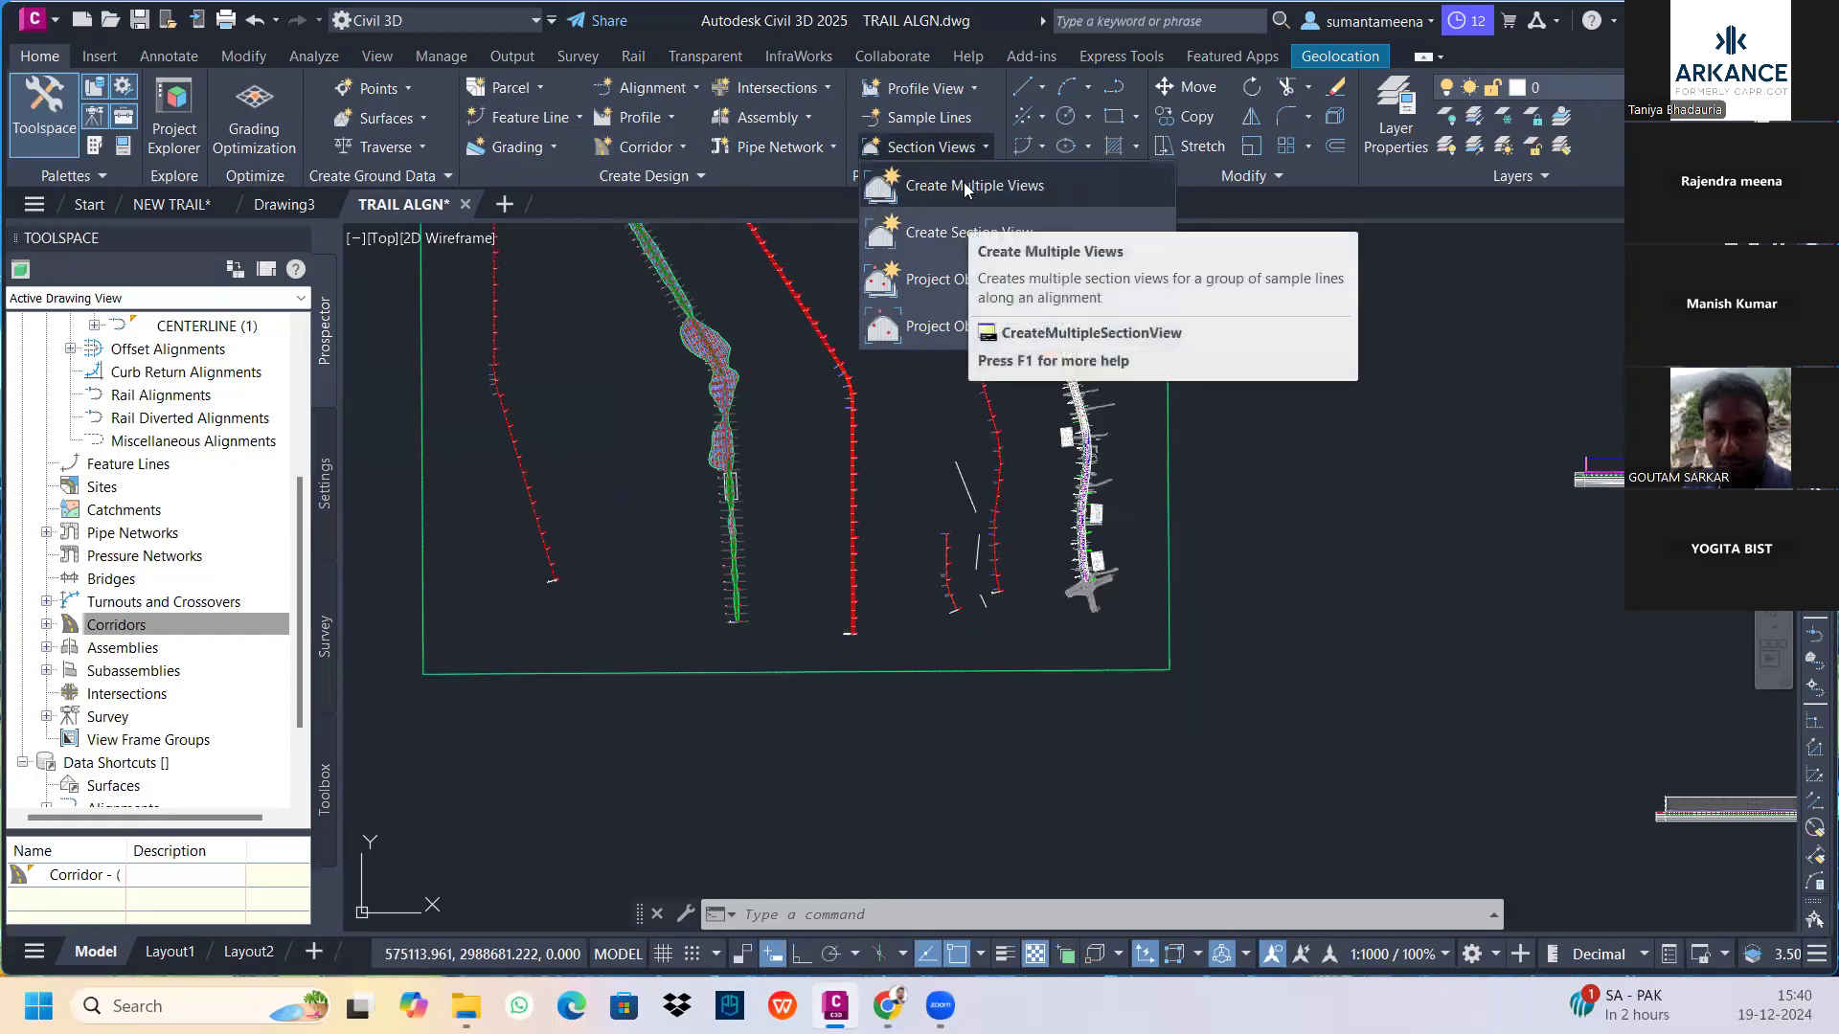
pyautogui.click(965, 184)
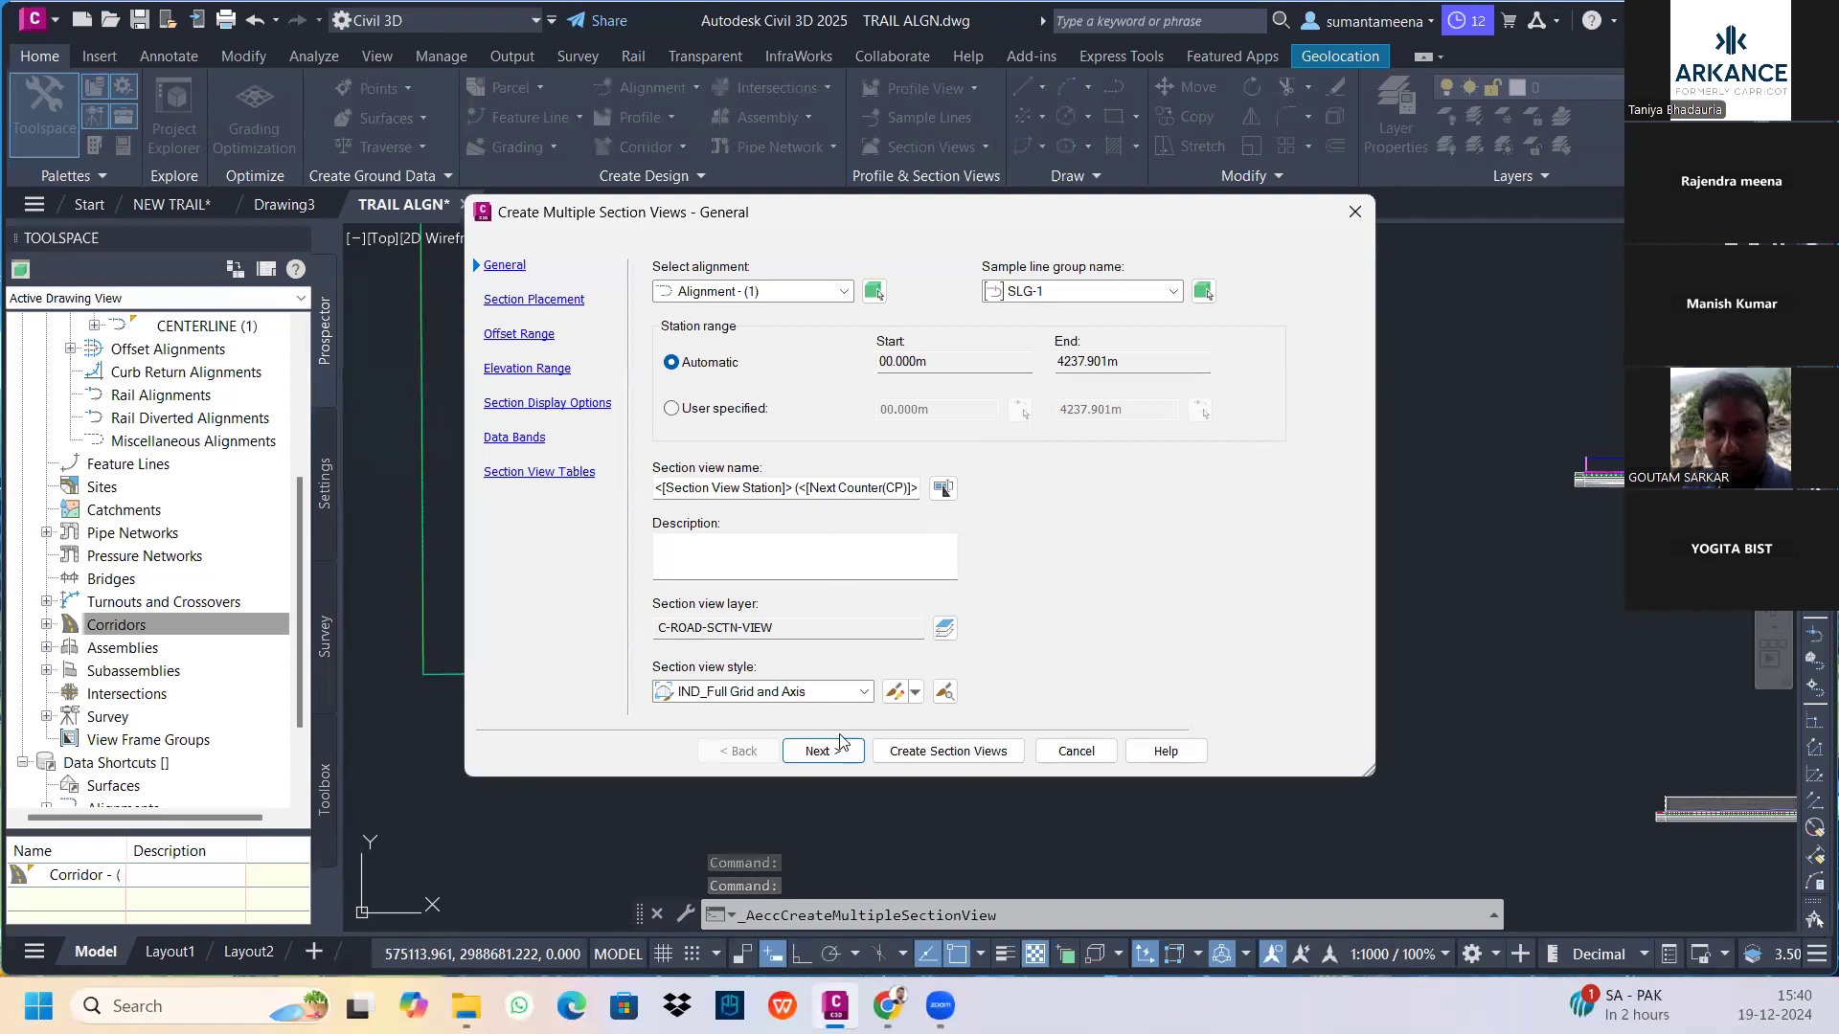
pyautogui.click(713, 409)
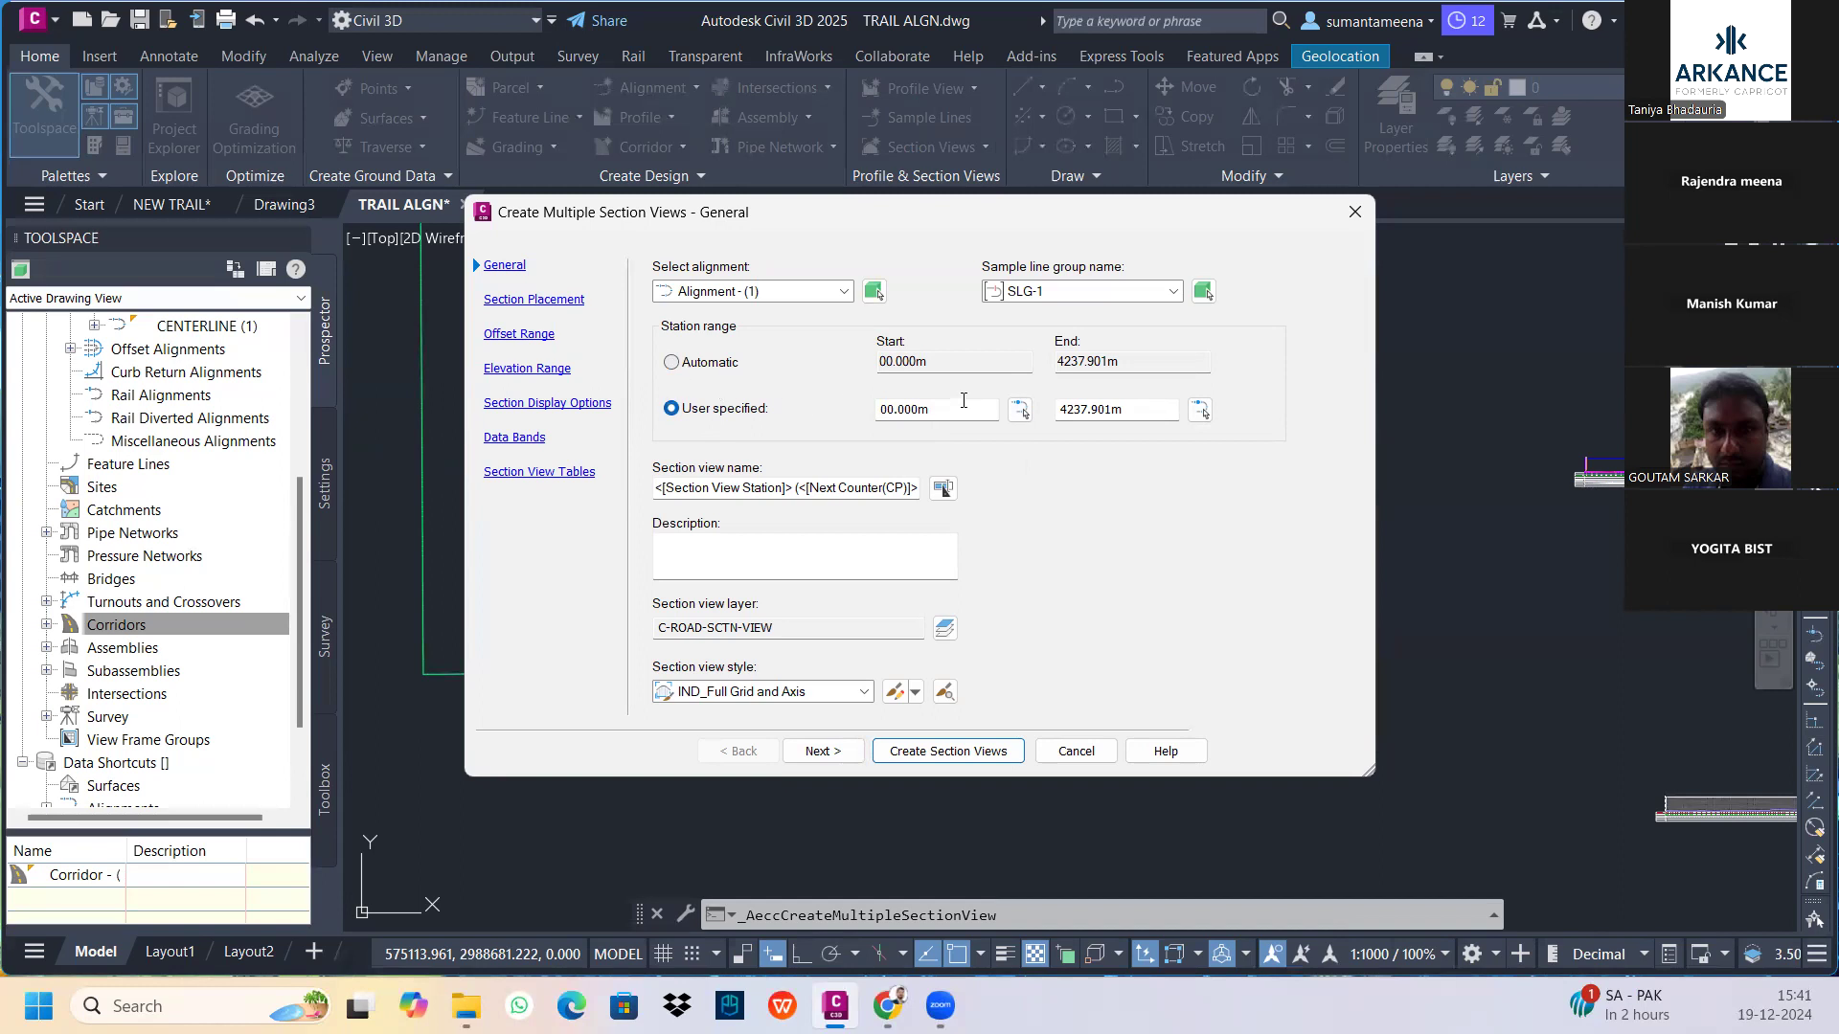
pyautogui.moveTo(946, 412); pyautogui.dragTo(855, 422)
pyautogui.click(723, 364)
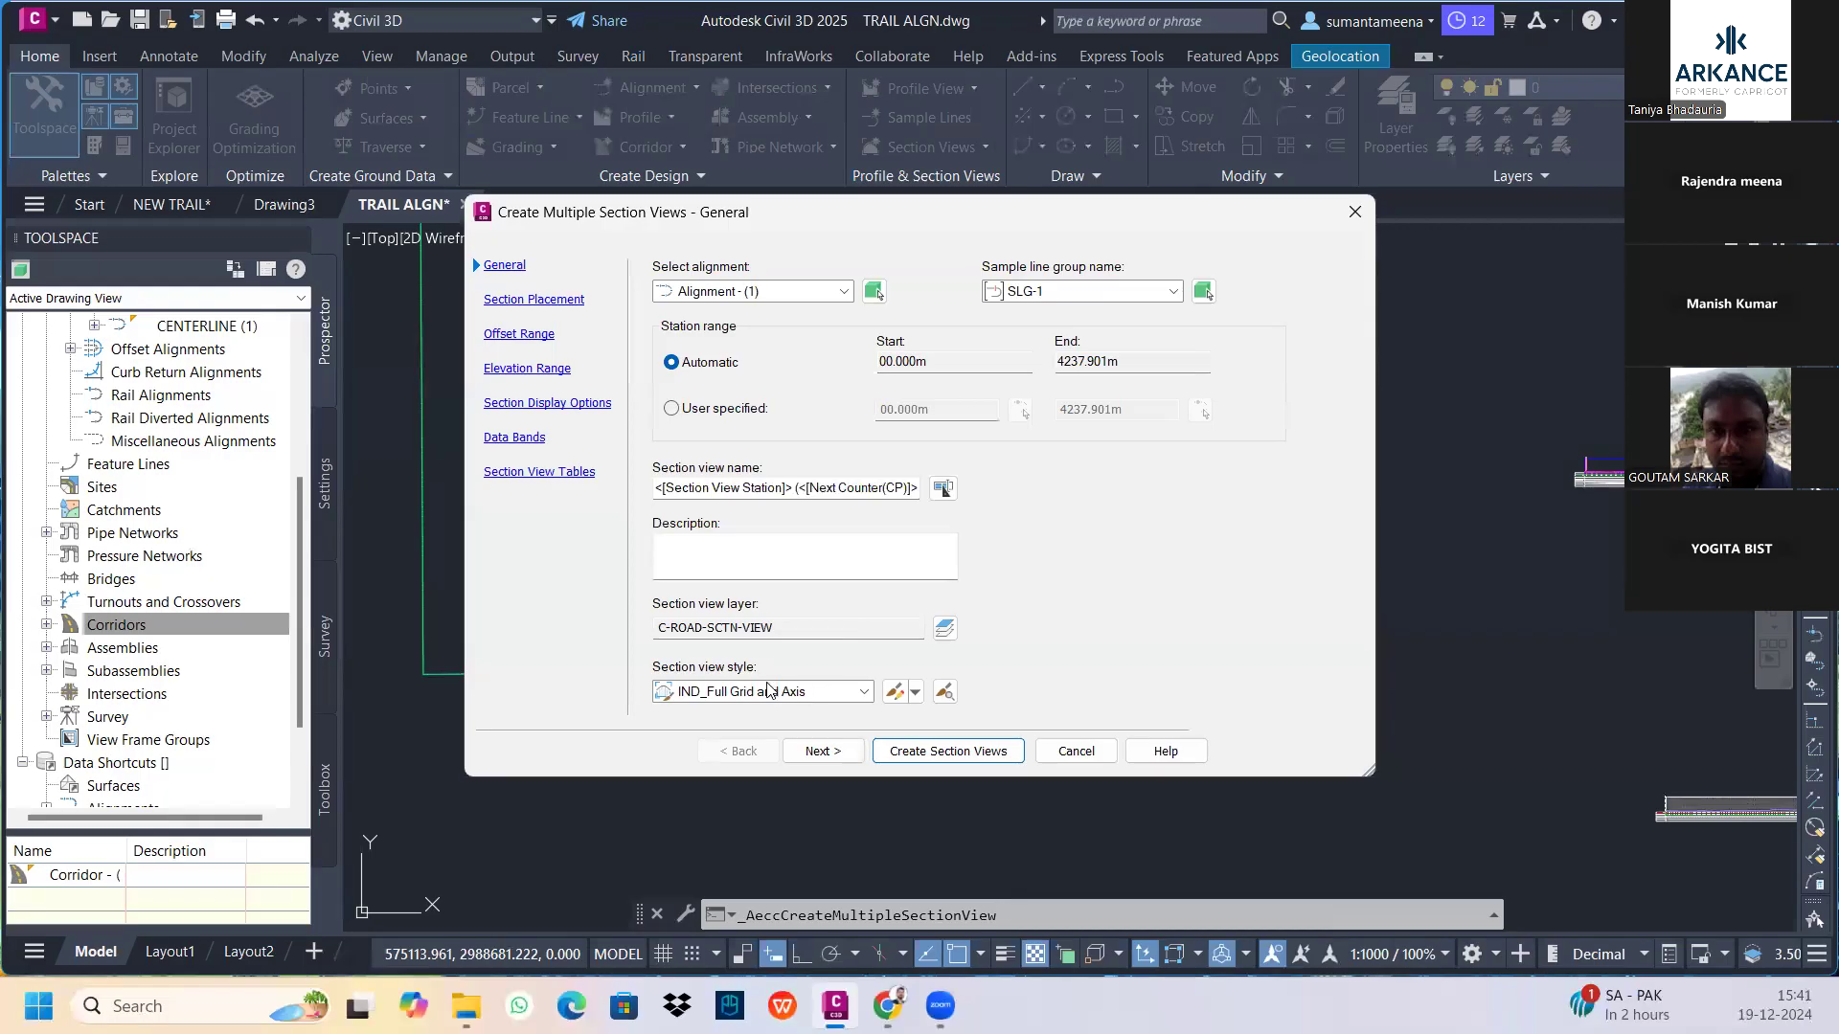
# Set the section view style to IND_LHS Axis Only and proceed to the section placement settings
pyautogui.click(864, 692)
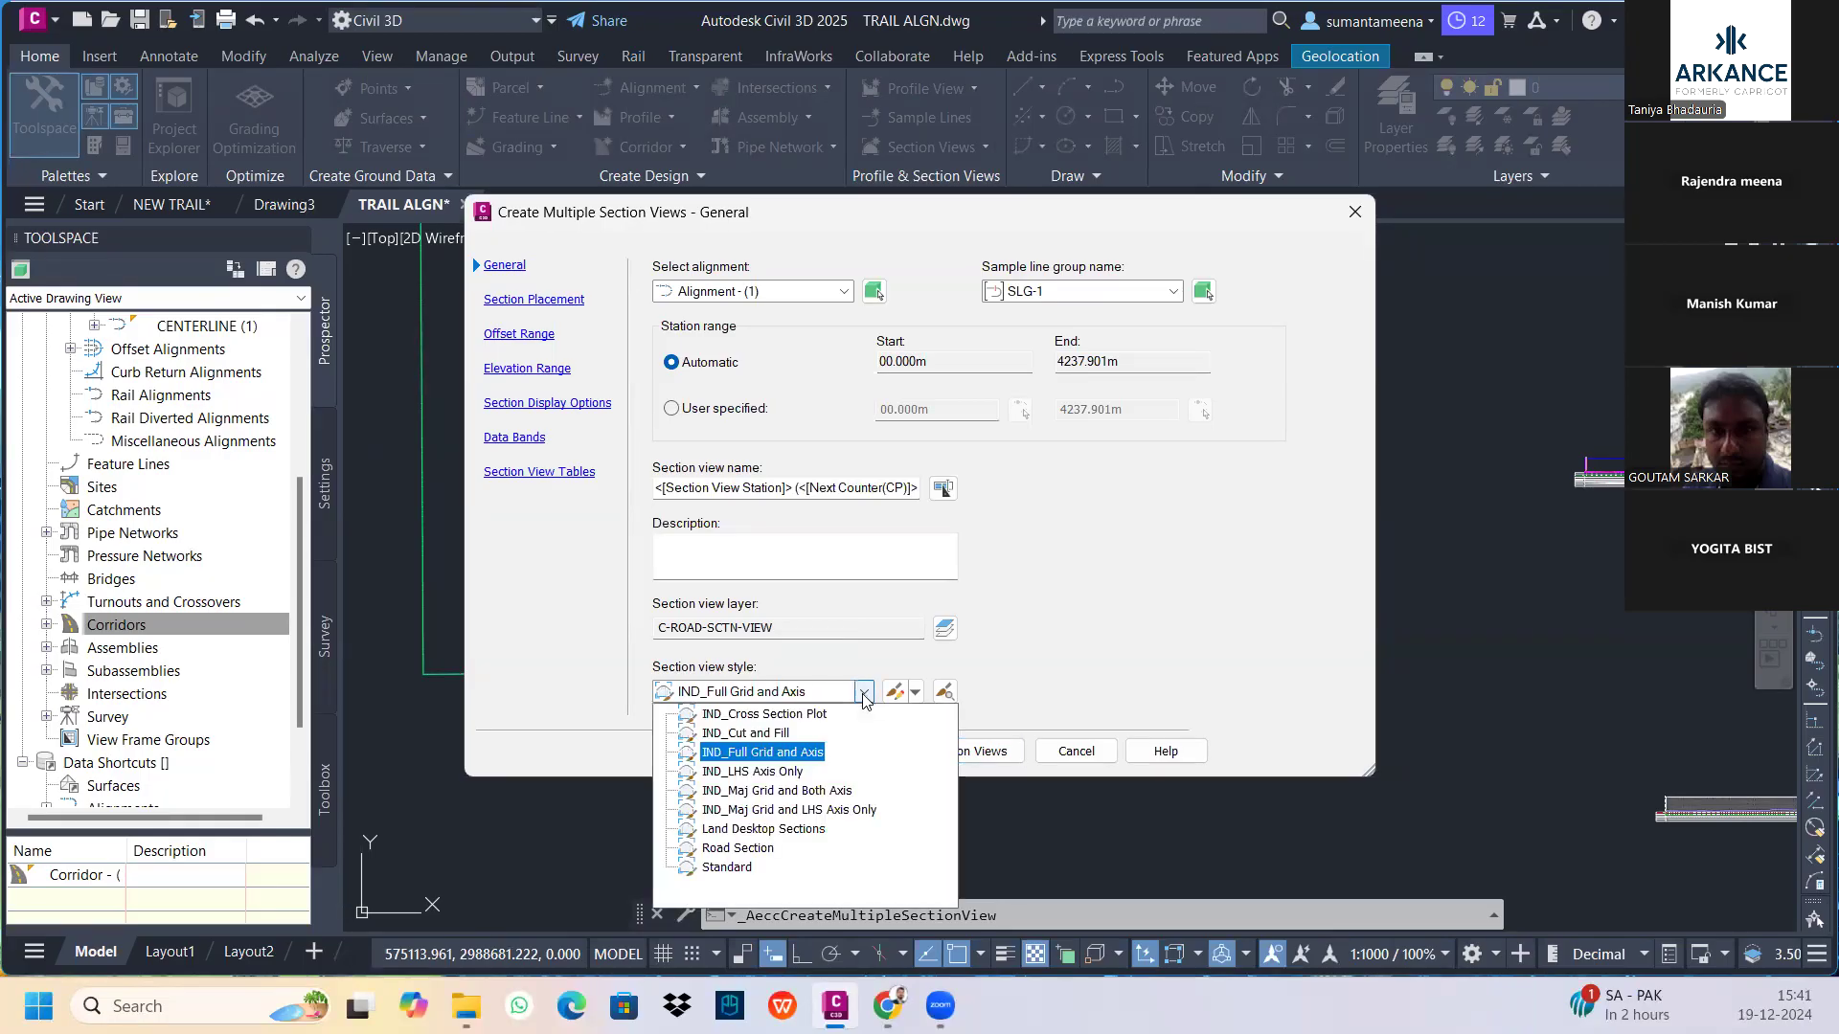
pyautogui.click(810, 771)
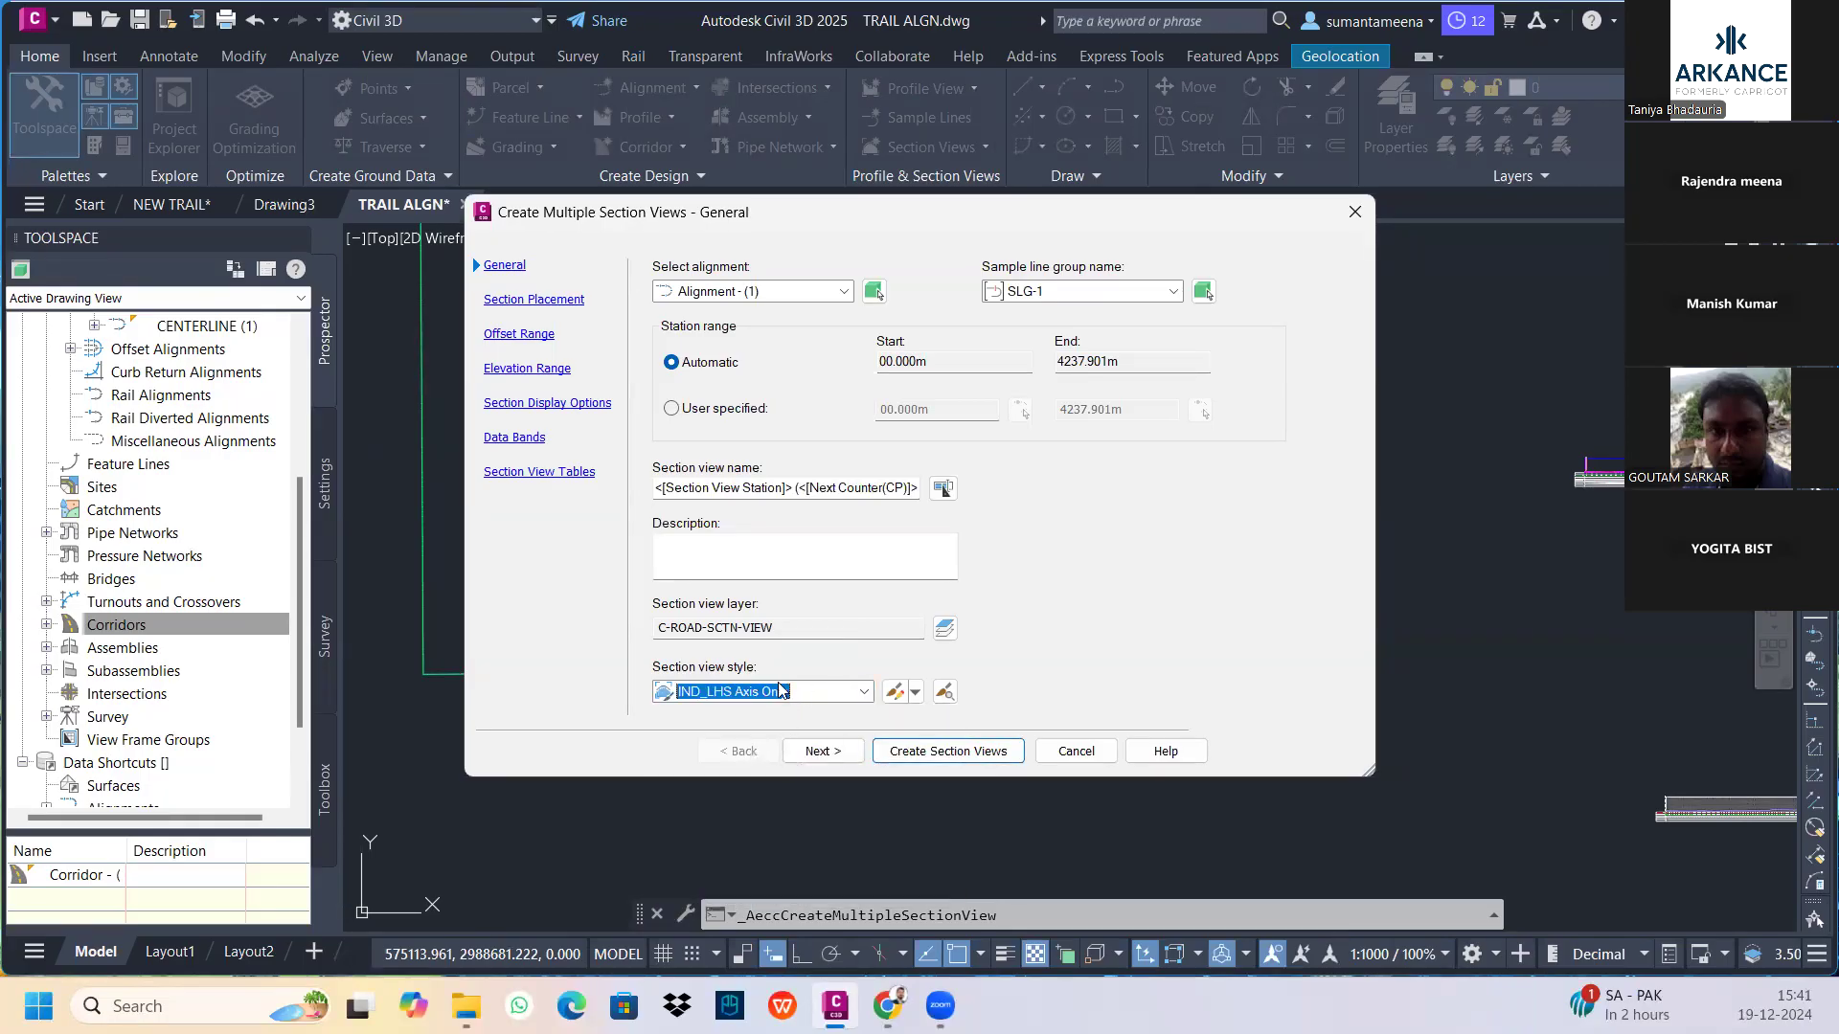
pyautogui.click(826, 753)
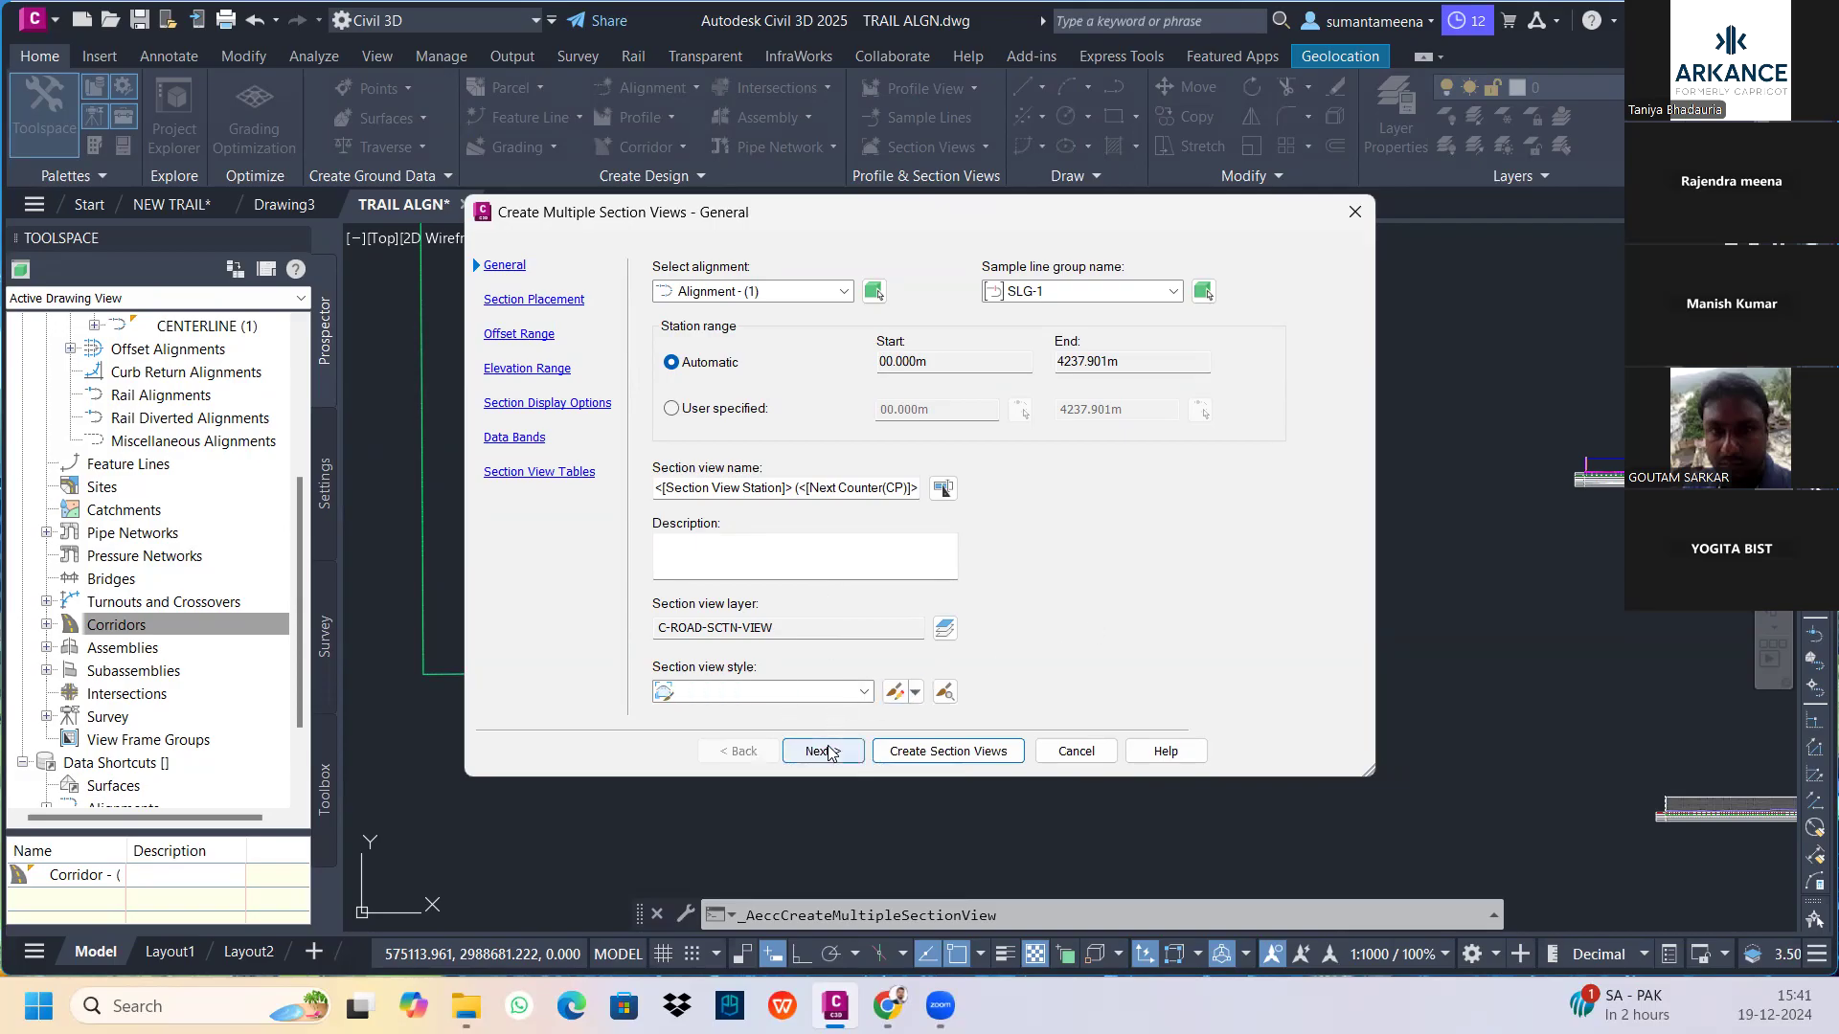
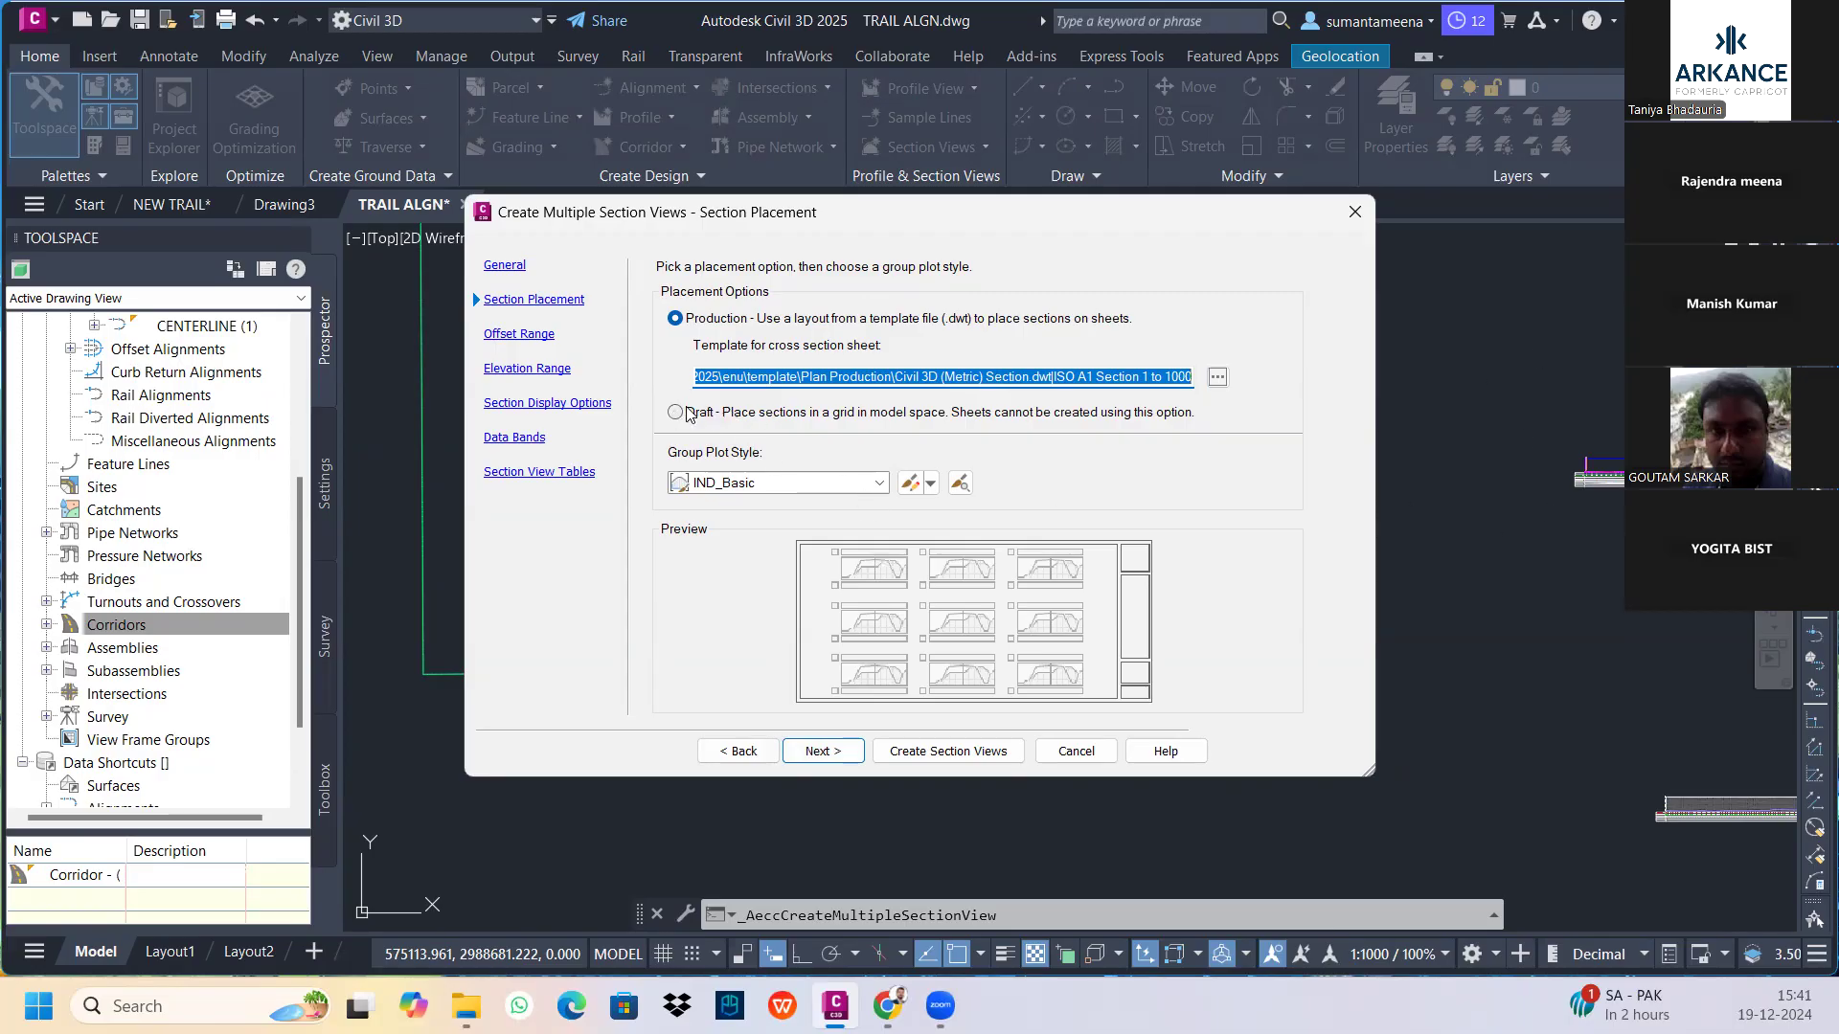
# Try to use the Civil 3D (Metric) Plan and Profile template from the Plan Production folder for the cross section sheet
pyautogui.click(1218, 377)
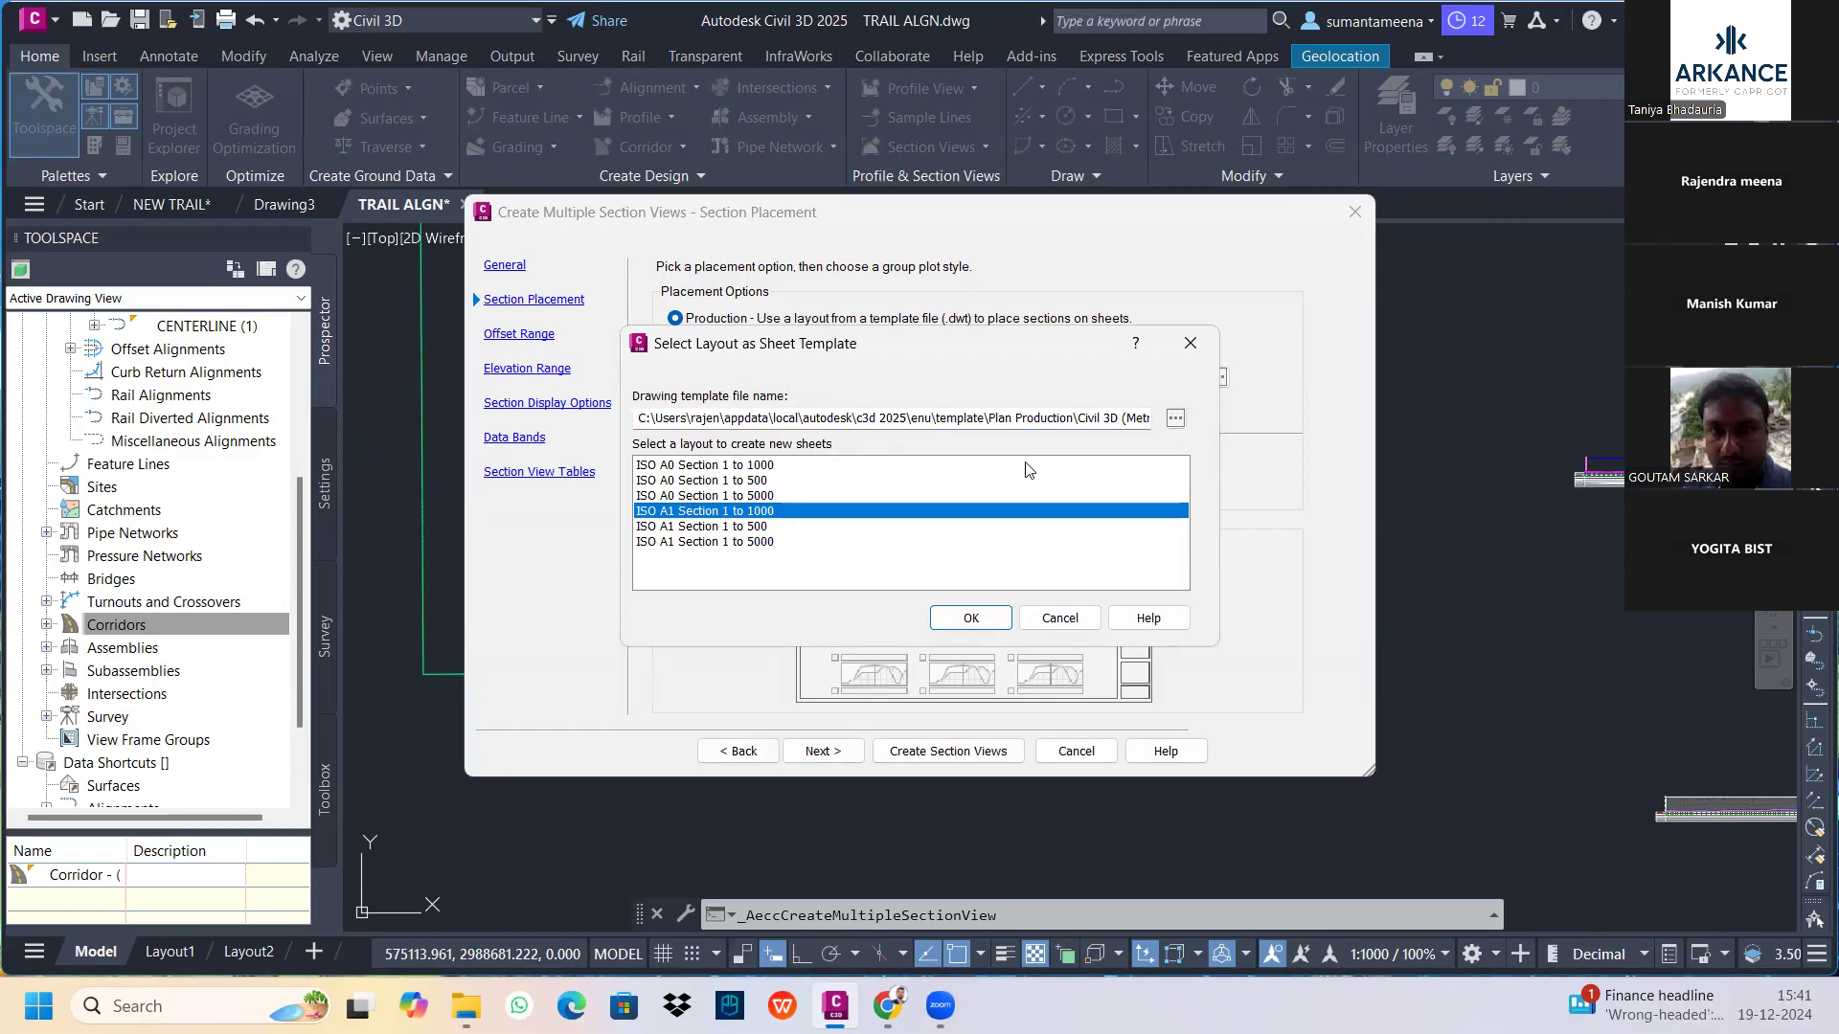
pyautogui.click(1176, 419)
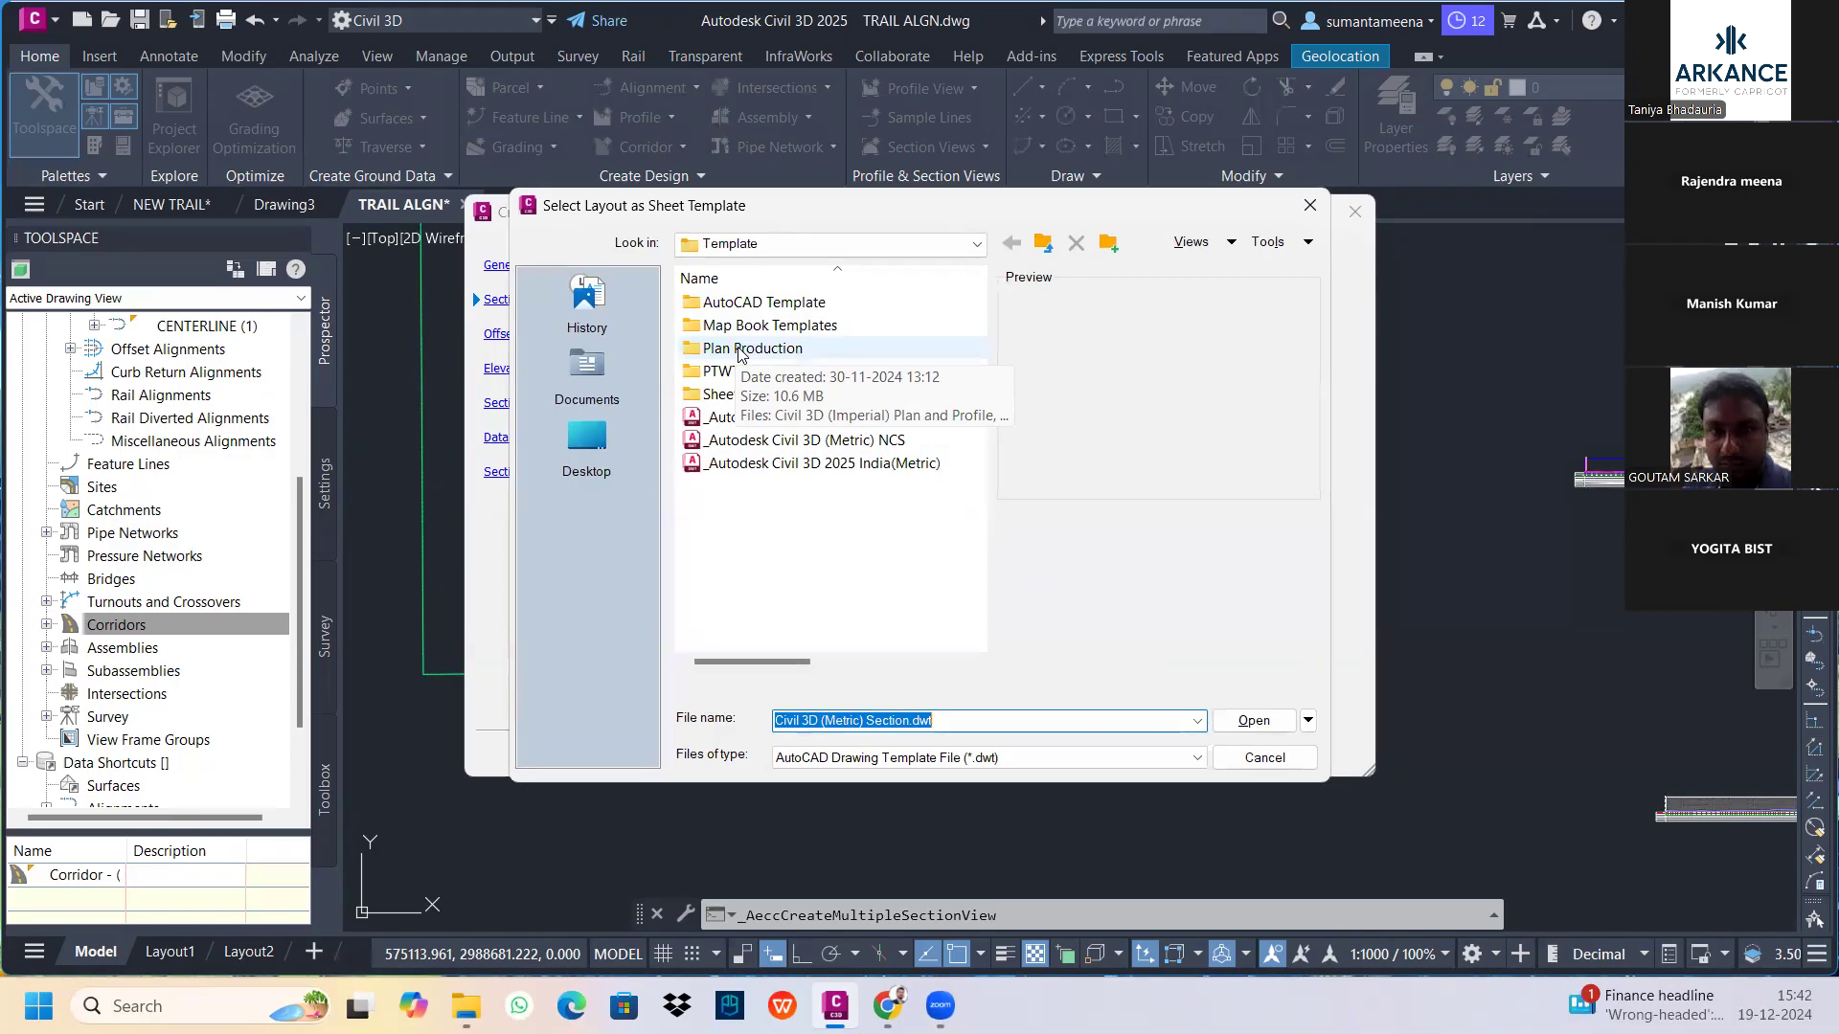
pyautogui.doubleClick(738, 349)
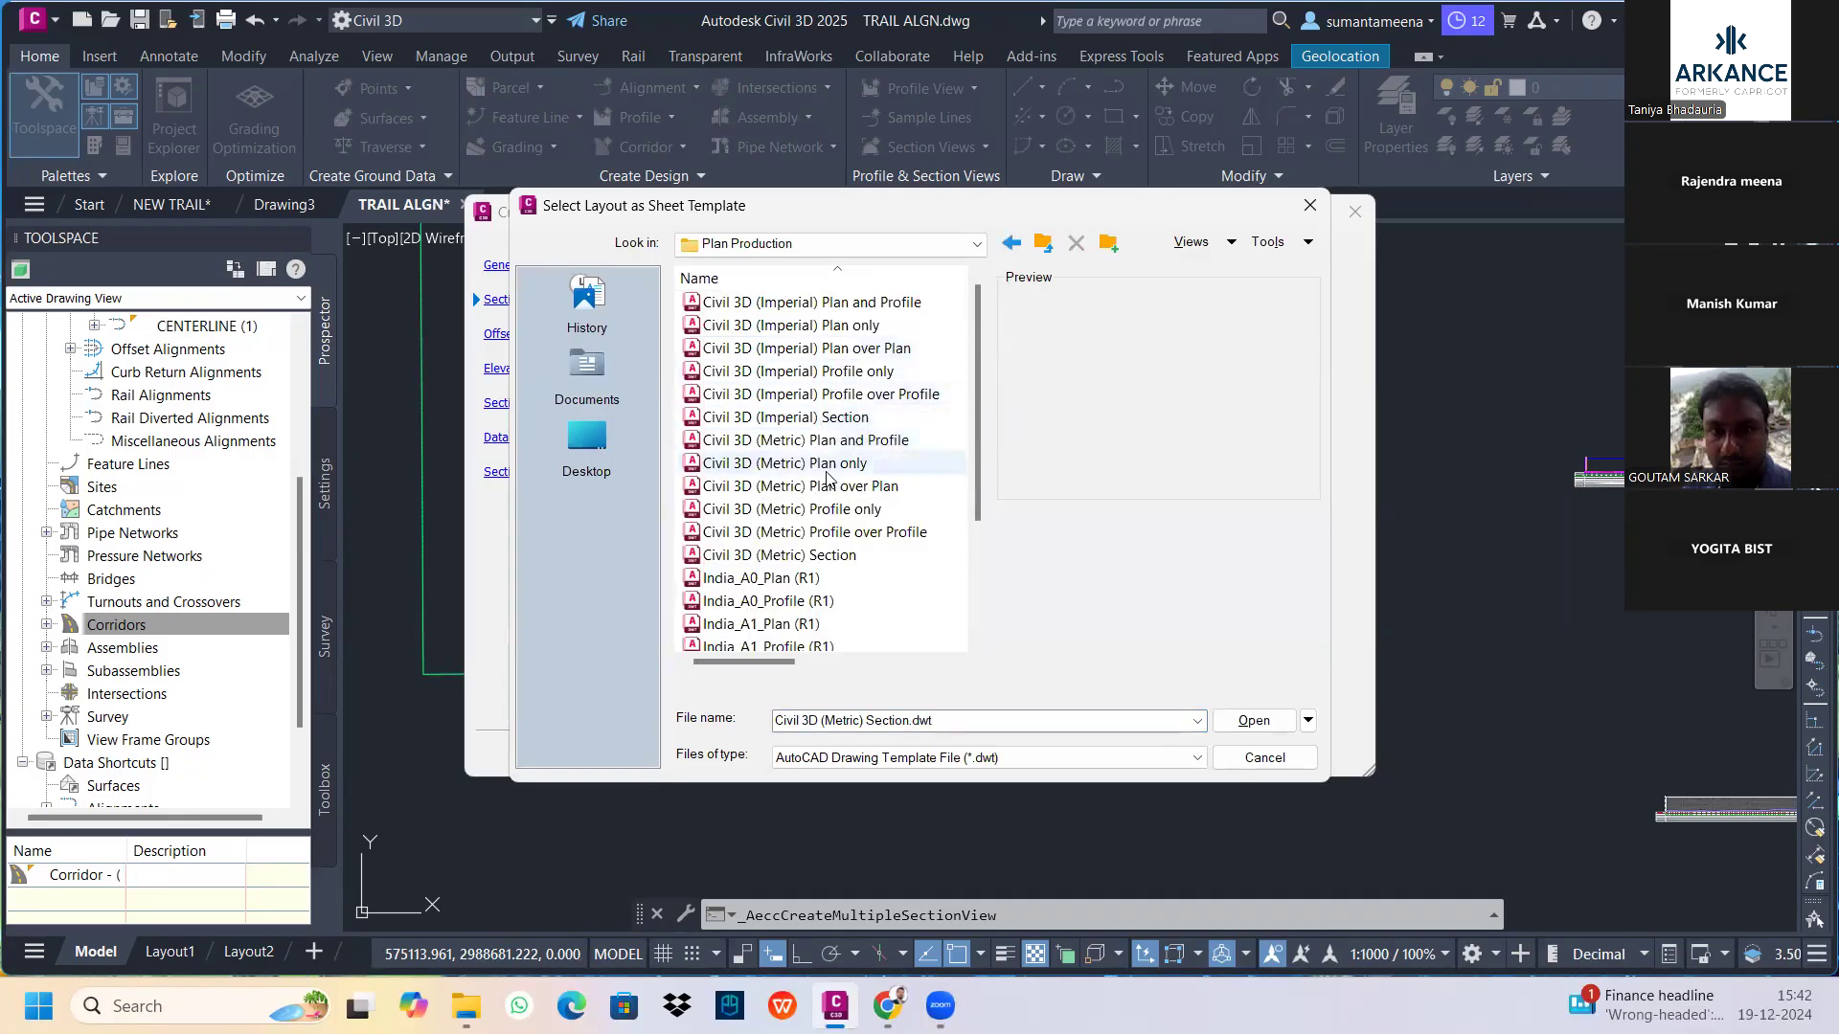
pyautogui.click(837, 442)
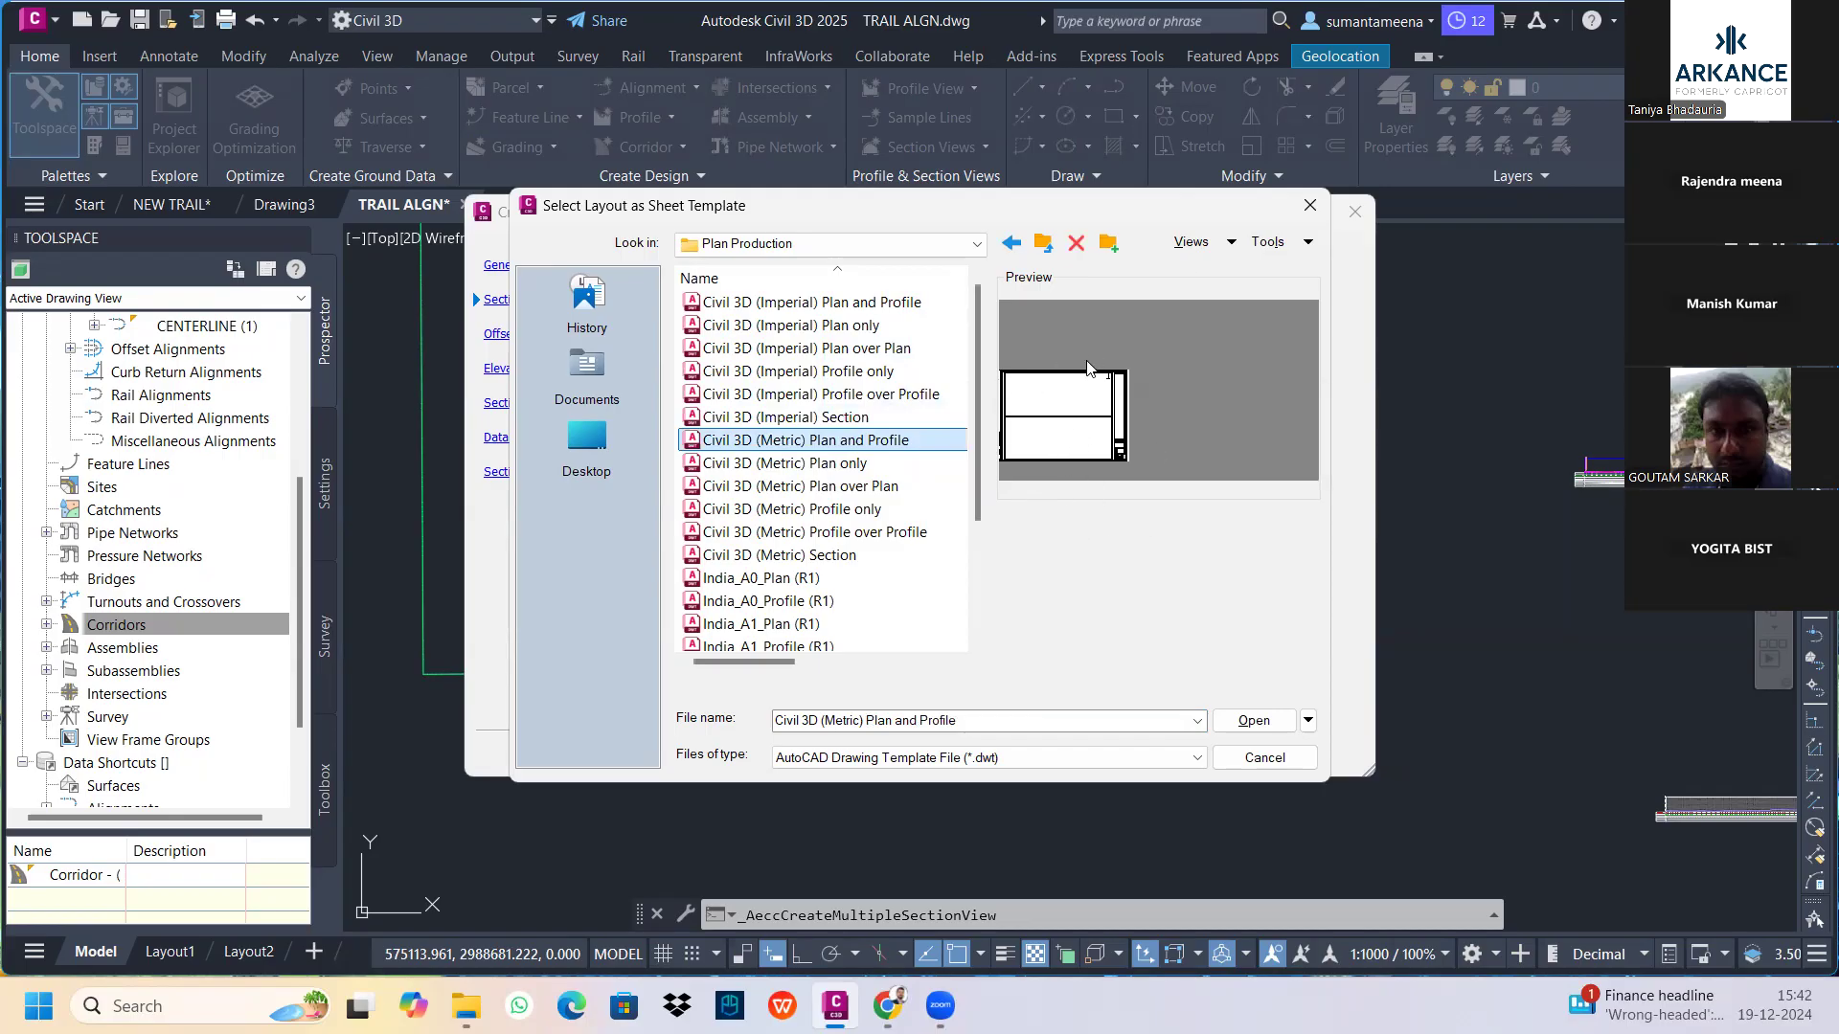
pyautogui.click(1248, 723)
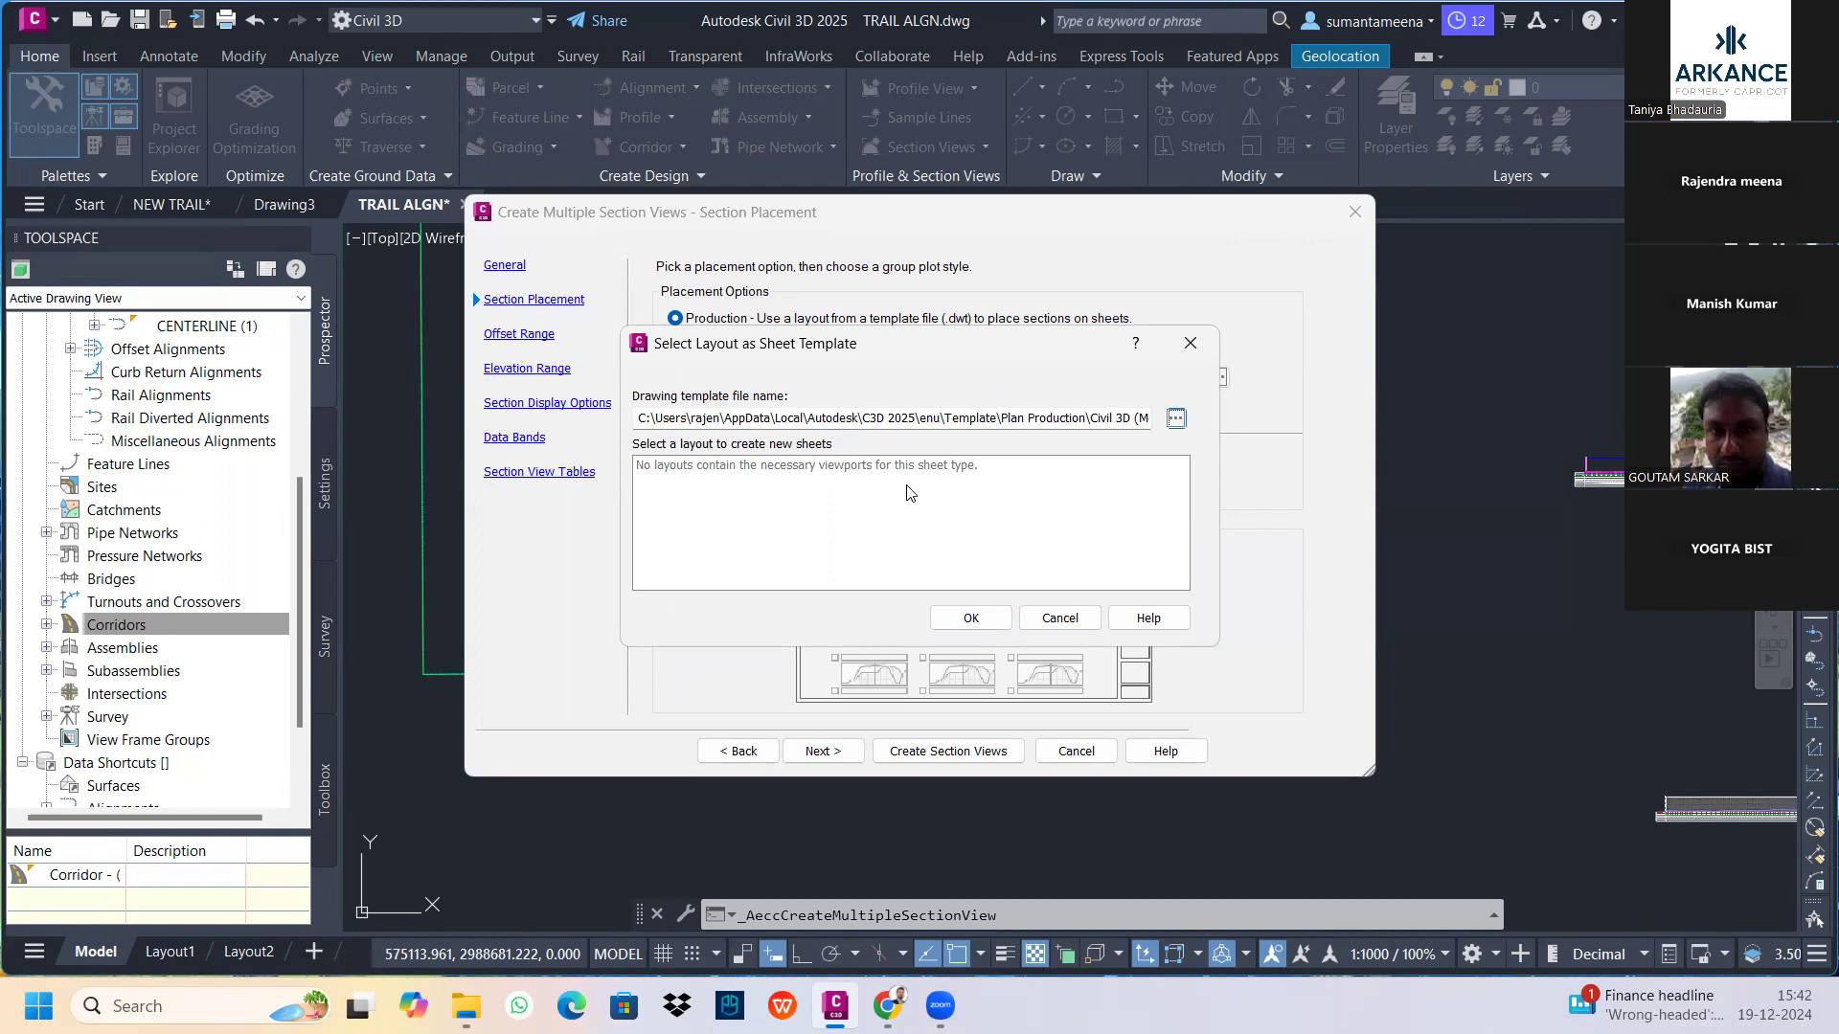
pyautogui.click(1176, 419)
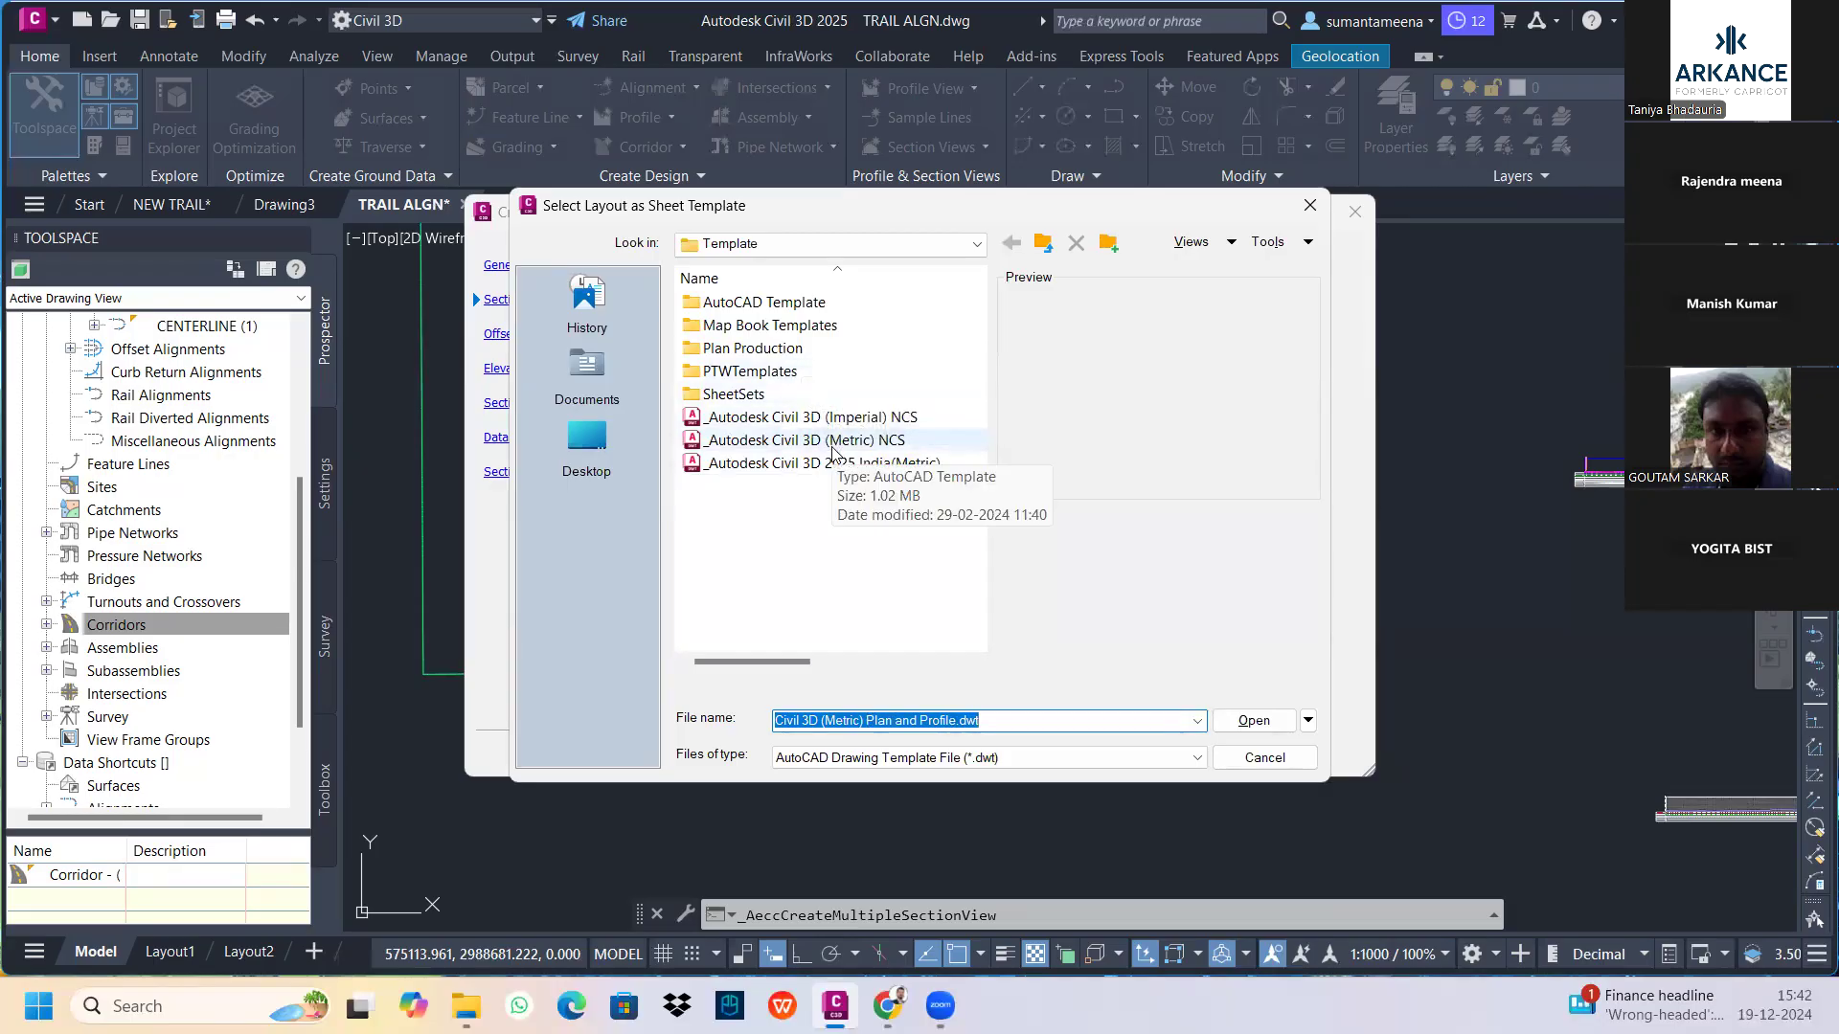
pyautogui.doubleClick(781, 347)
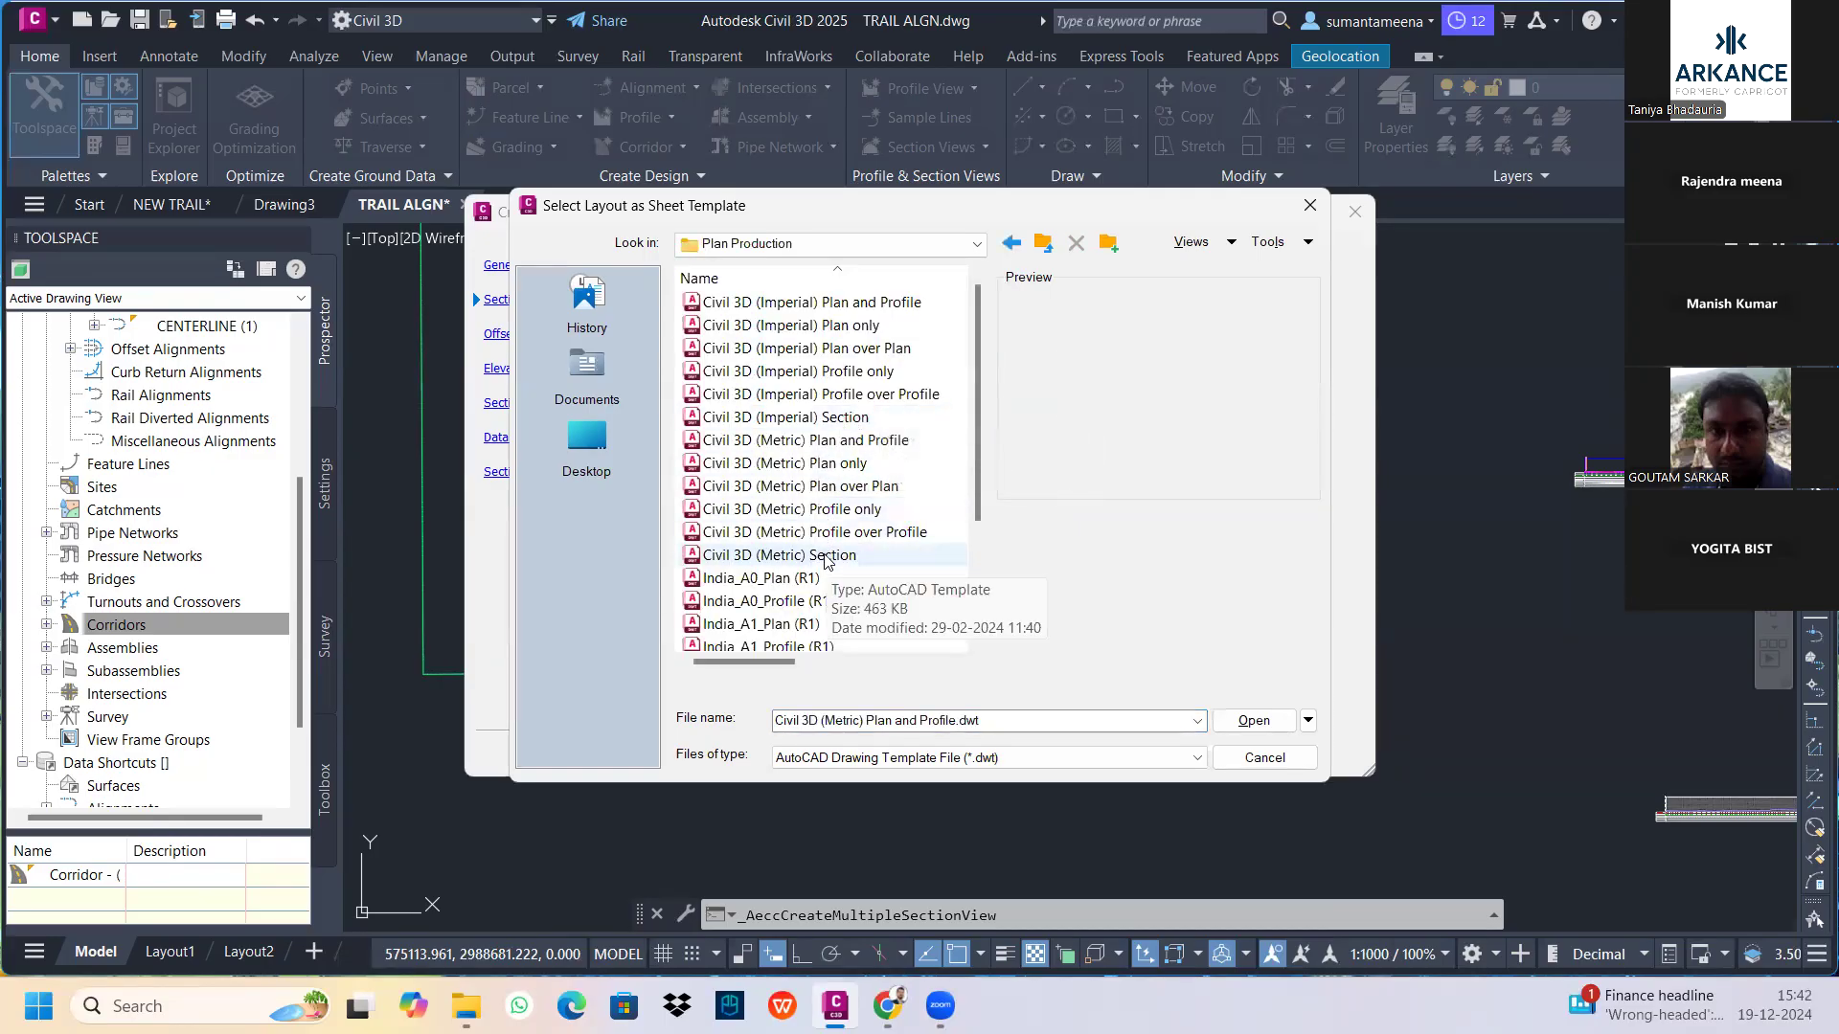
pyautogui.click(809, 445)
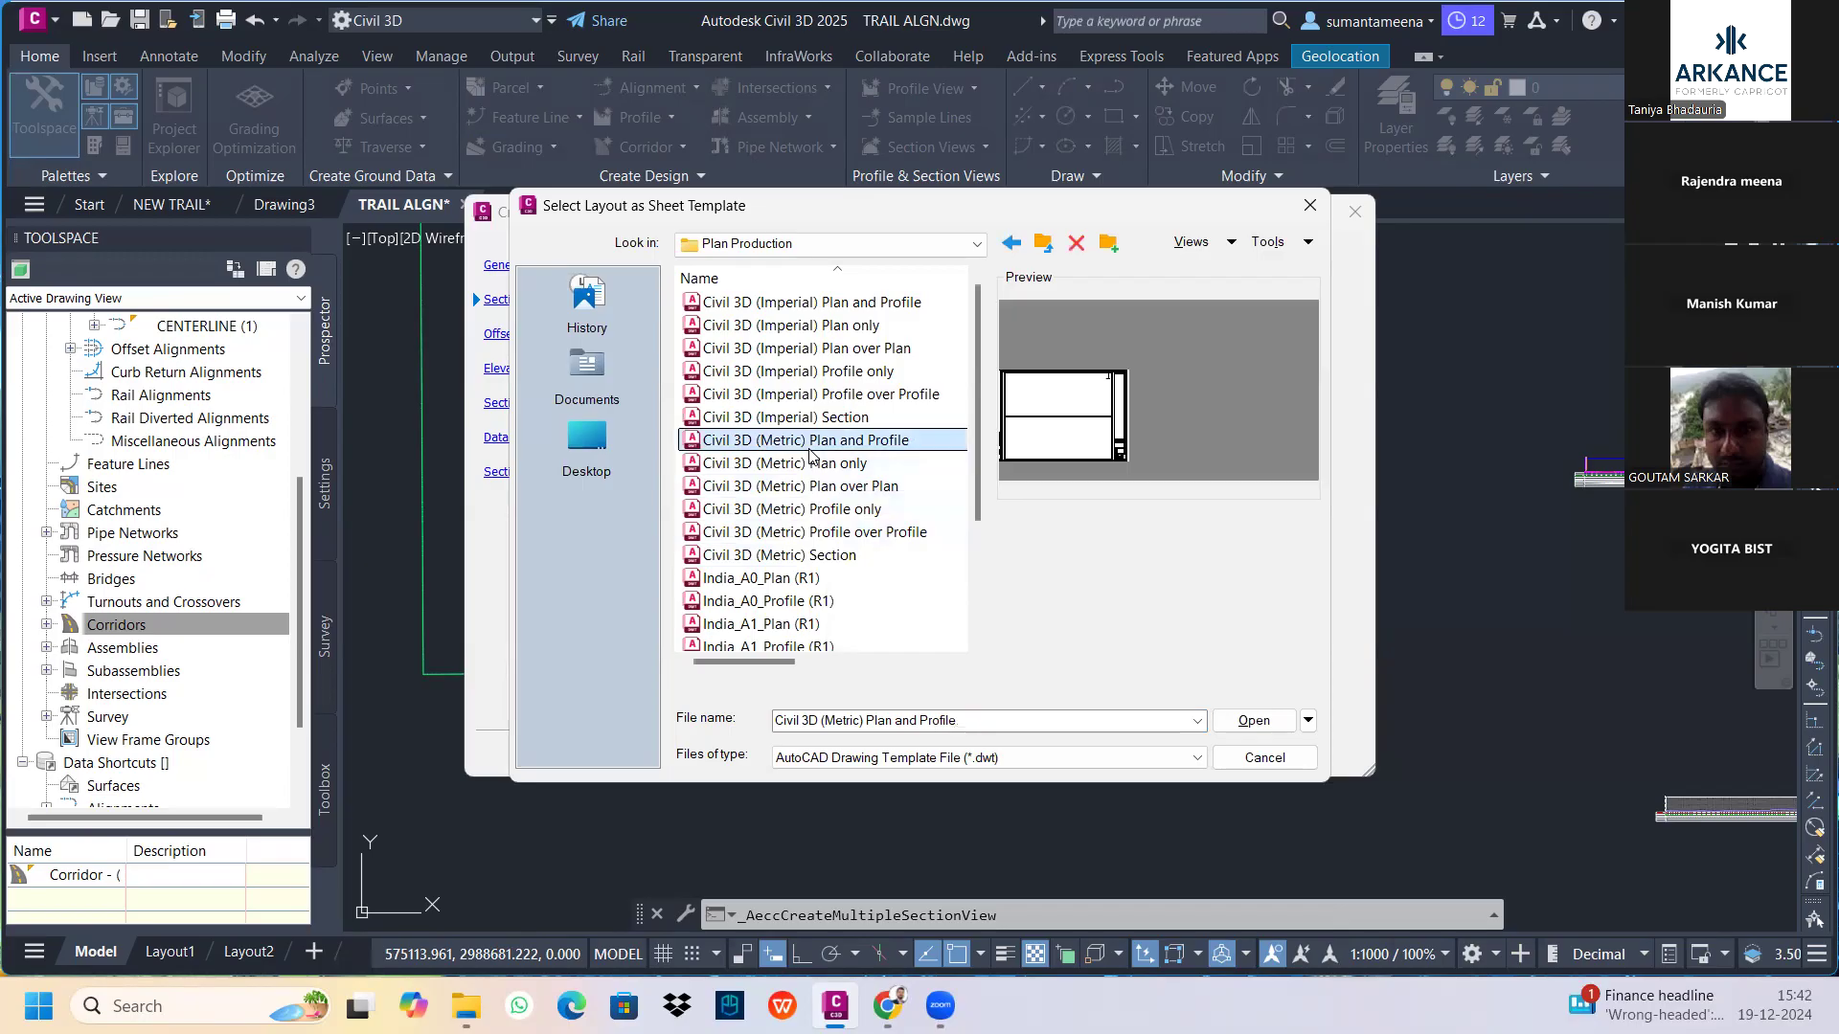
pyautogui.click(1254, 720)
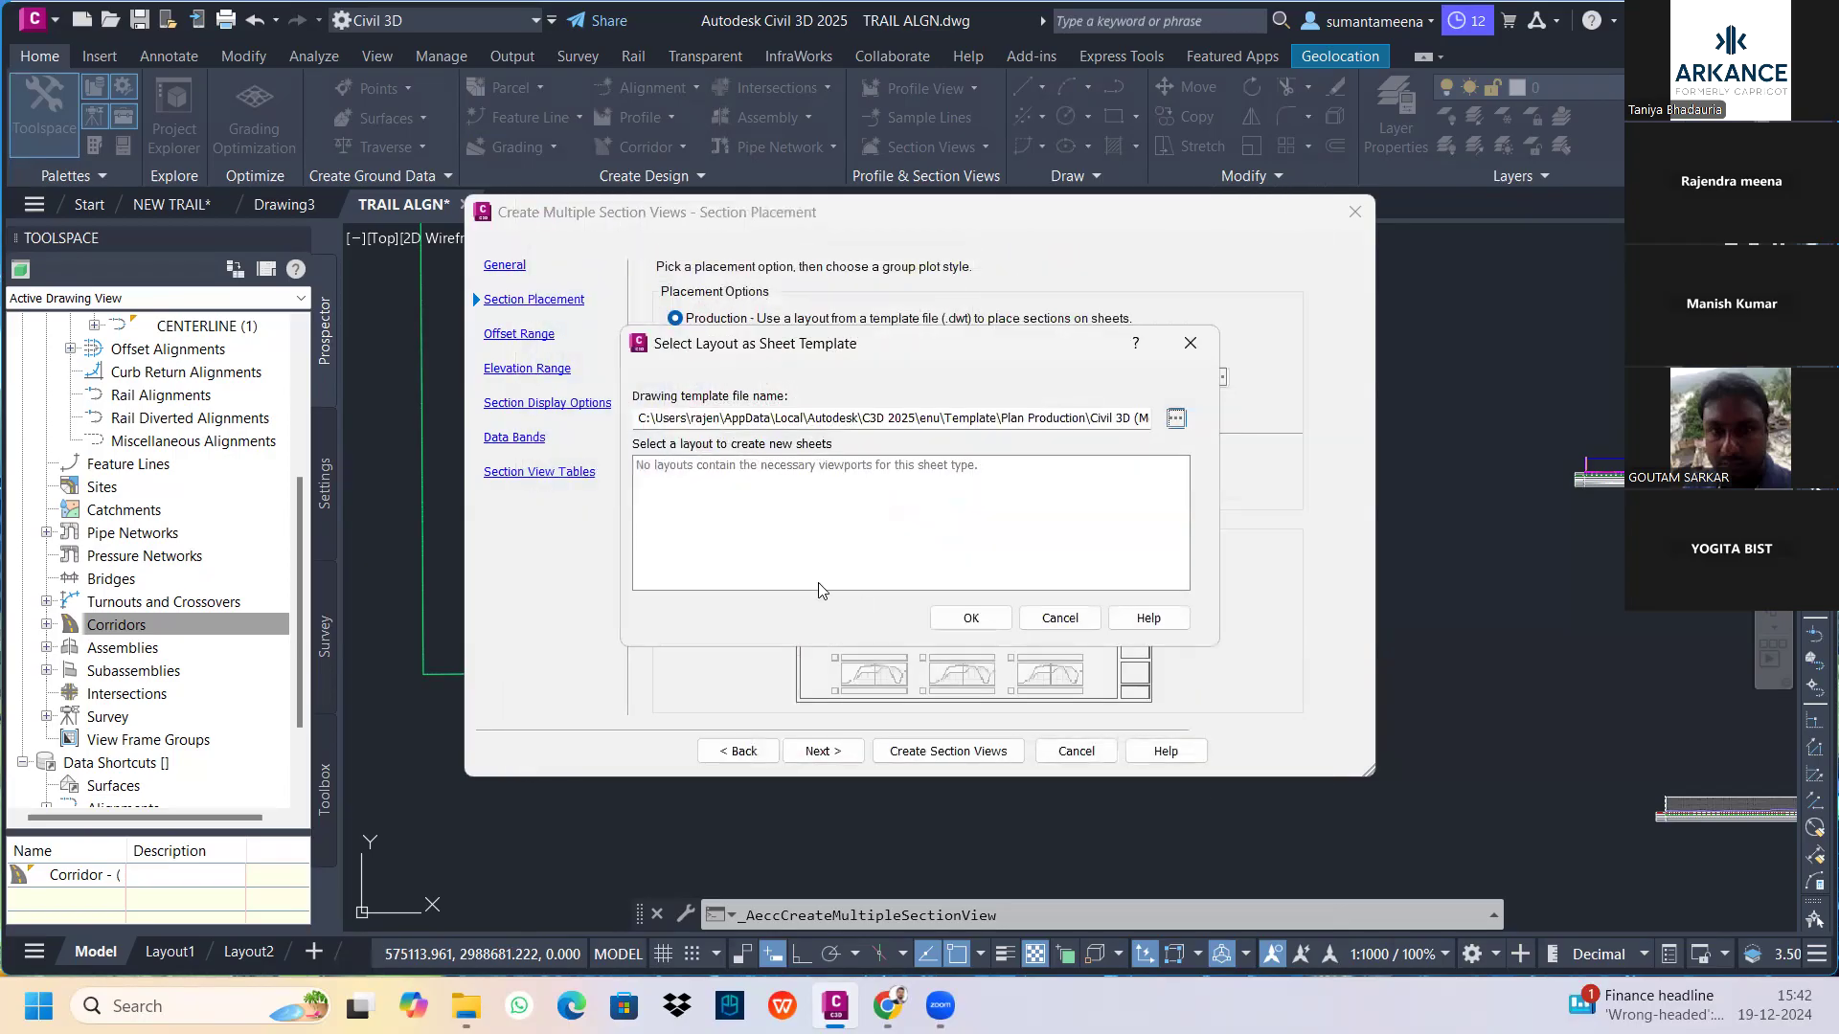
pyautogui.click(969, 618)
pyautogui.click(987, 557)
pyautogui.click(1190, 343)
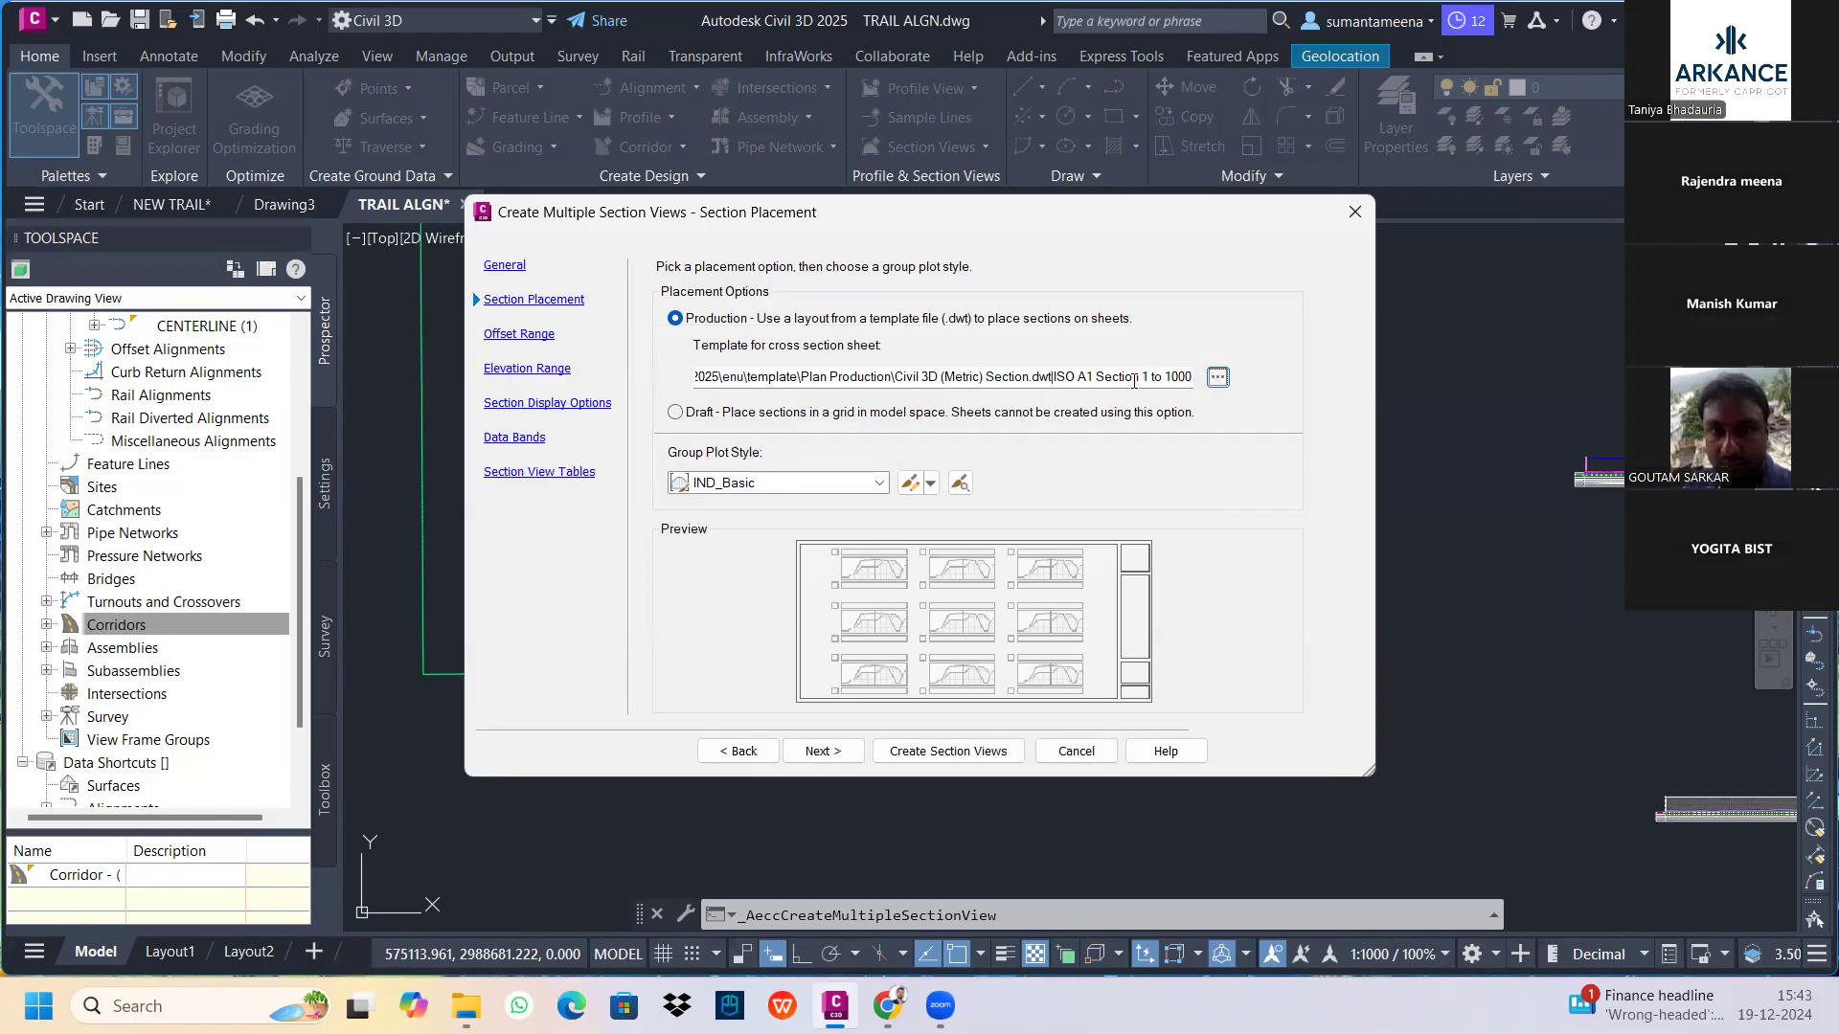
# Confirm the ISO A1 Section 1 to 1000 layout as the cross section sheet template and proceed to the offset range settings
pyautogui.click(1216, 378)
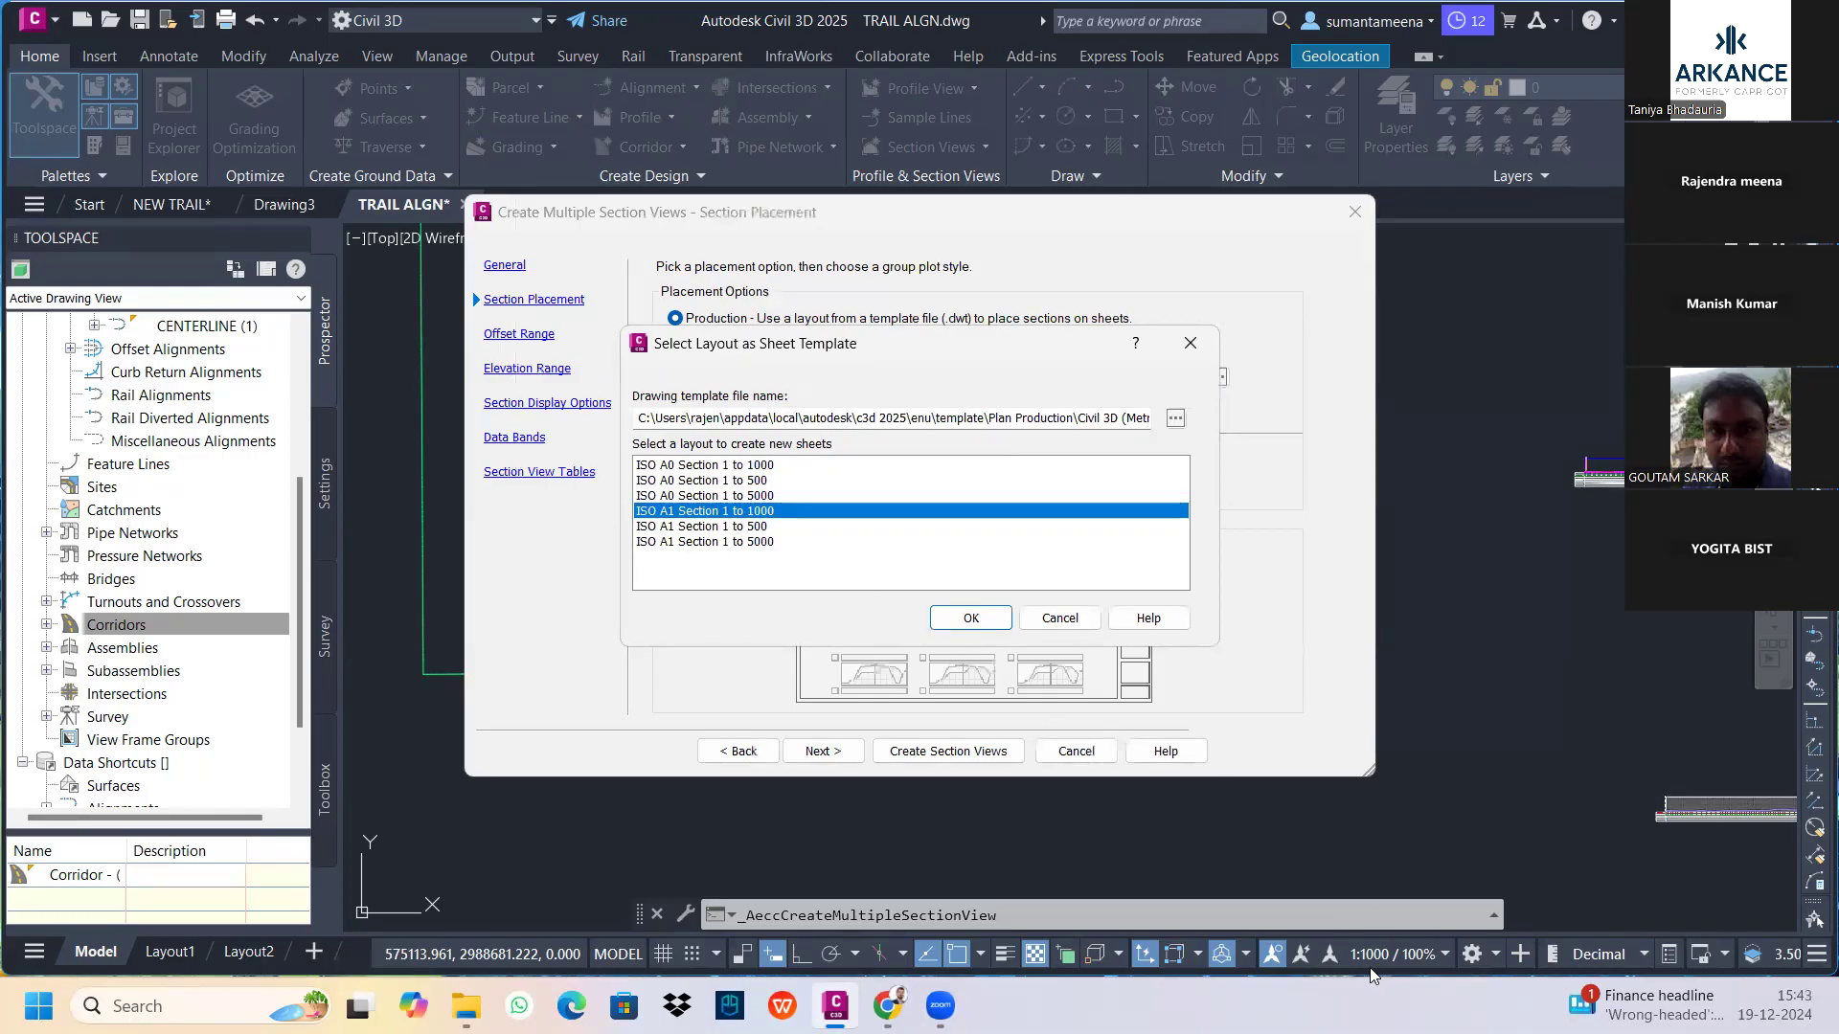
pyautogui.click(969, 617)
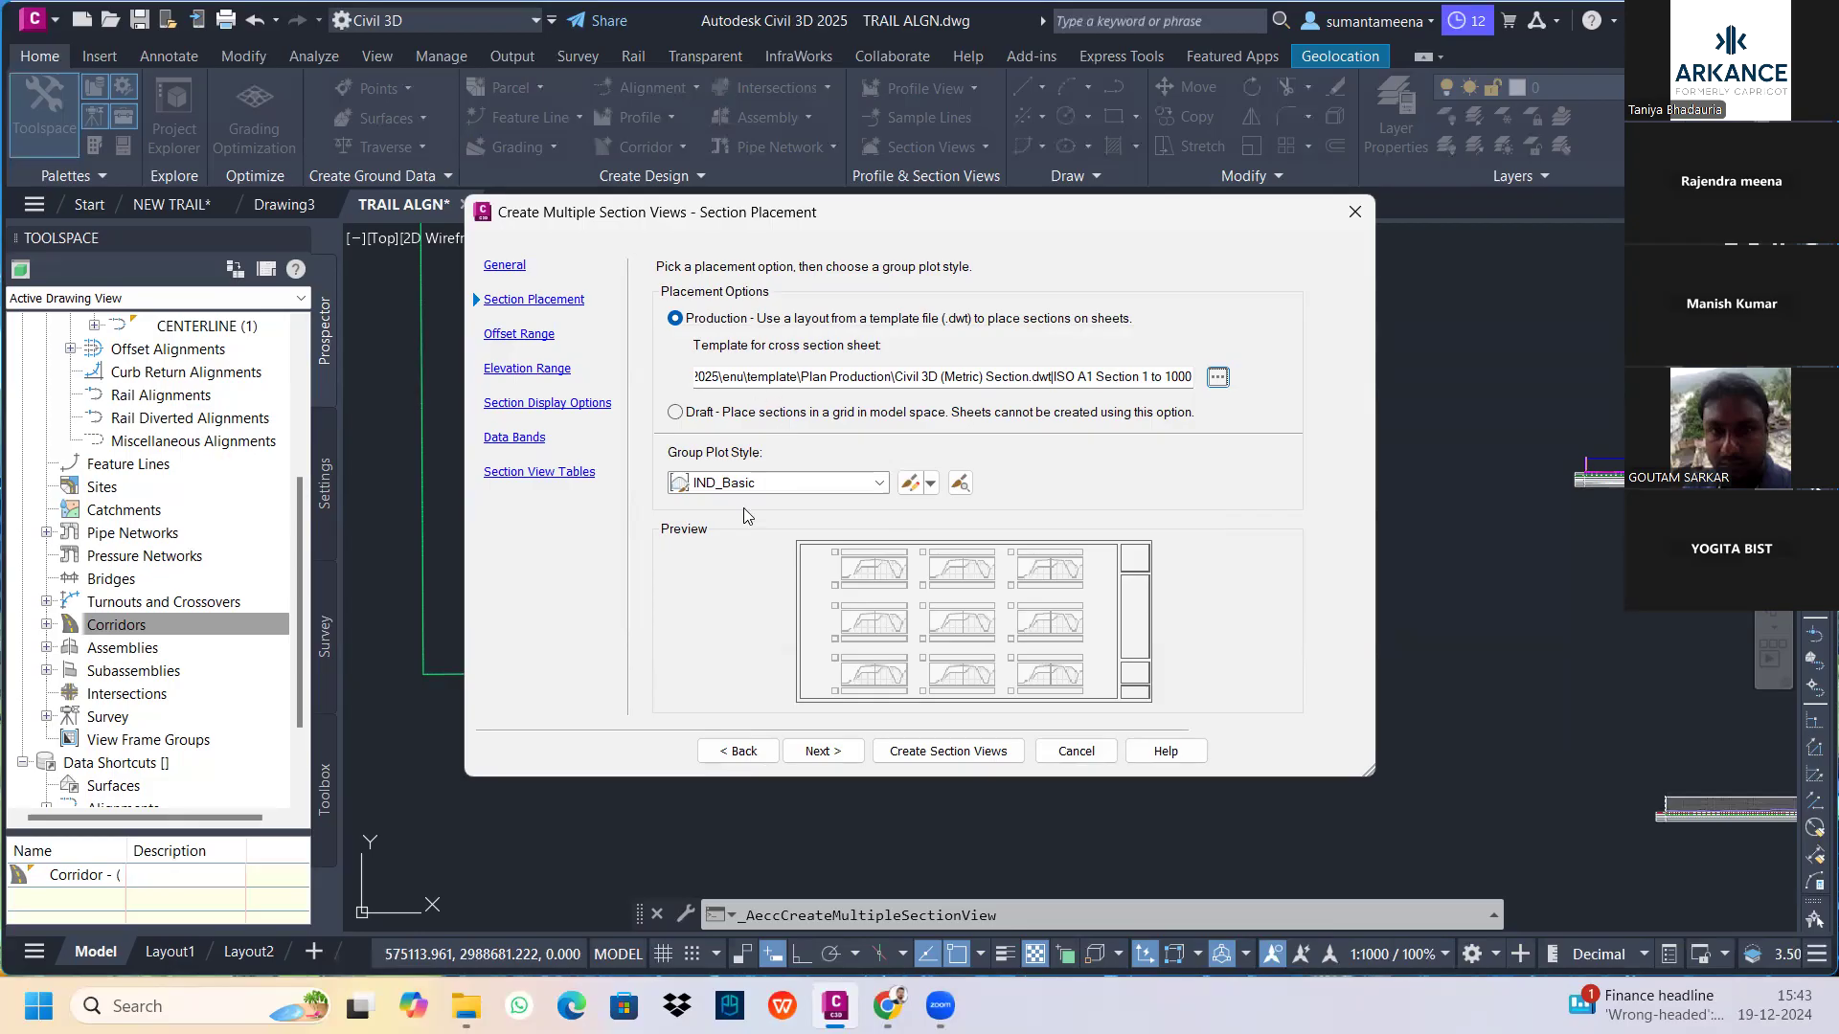
pyautogui.click(839, 753)
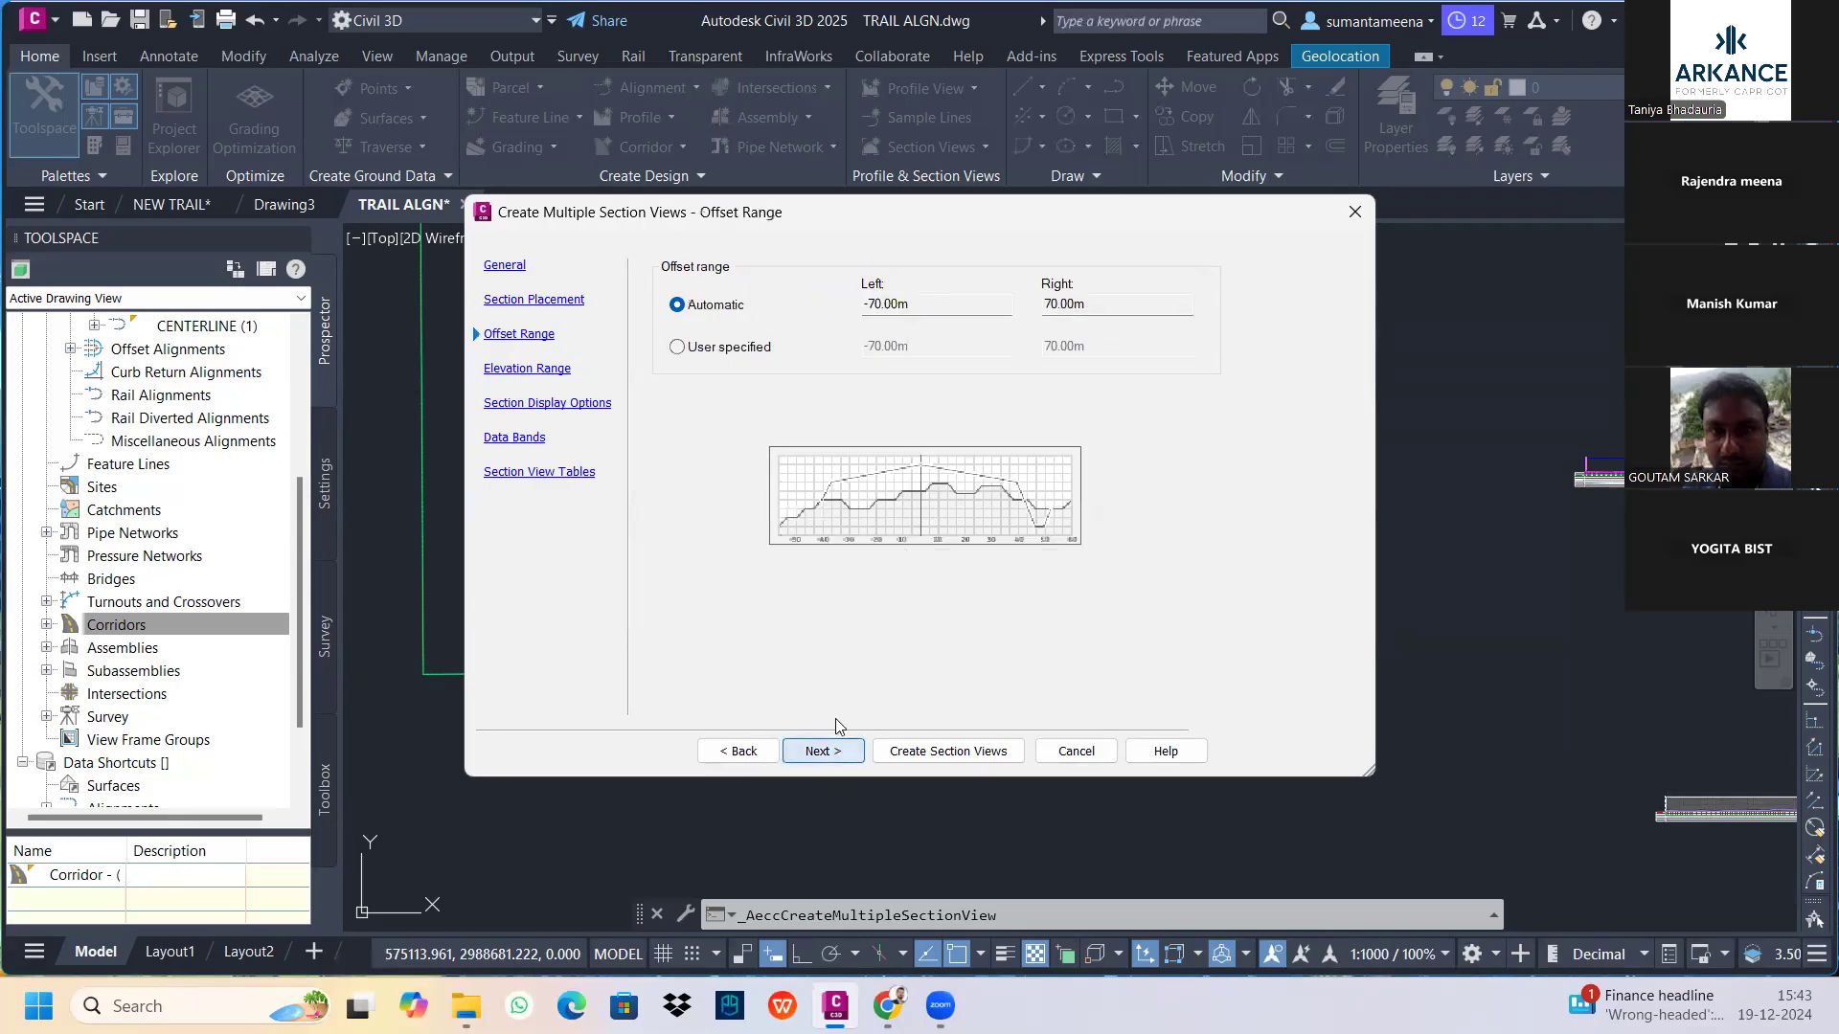
# Switch to a user-specified offset range, set the left offset to -100 m, replace the right offset, and proceed to the elevation range
pyautogui.click(725, 347)
pyautogui.click(921, 347)
pyautogui.moveTo(921, 346); pyautogui.dragTo(875, 350)
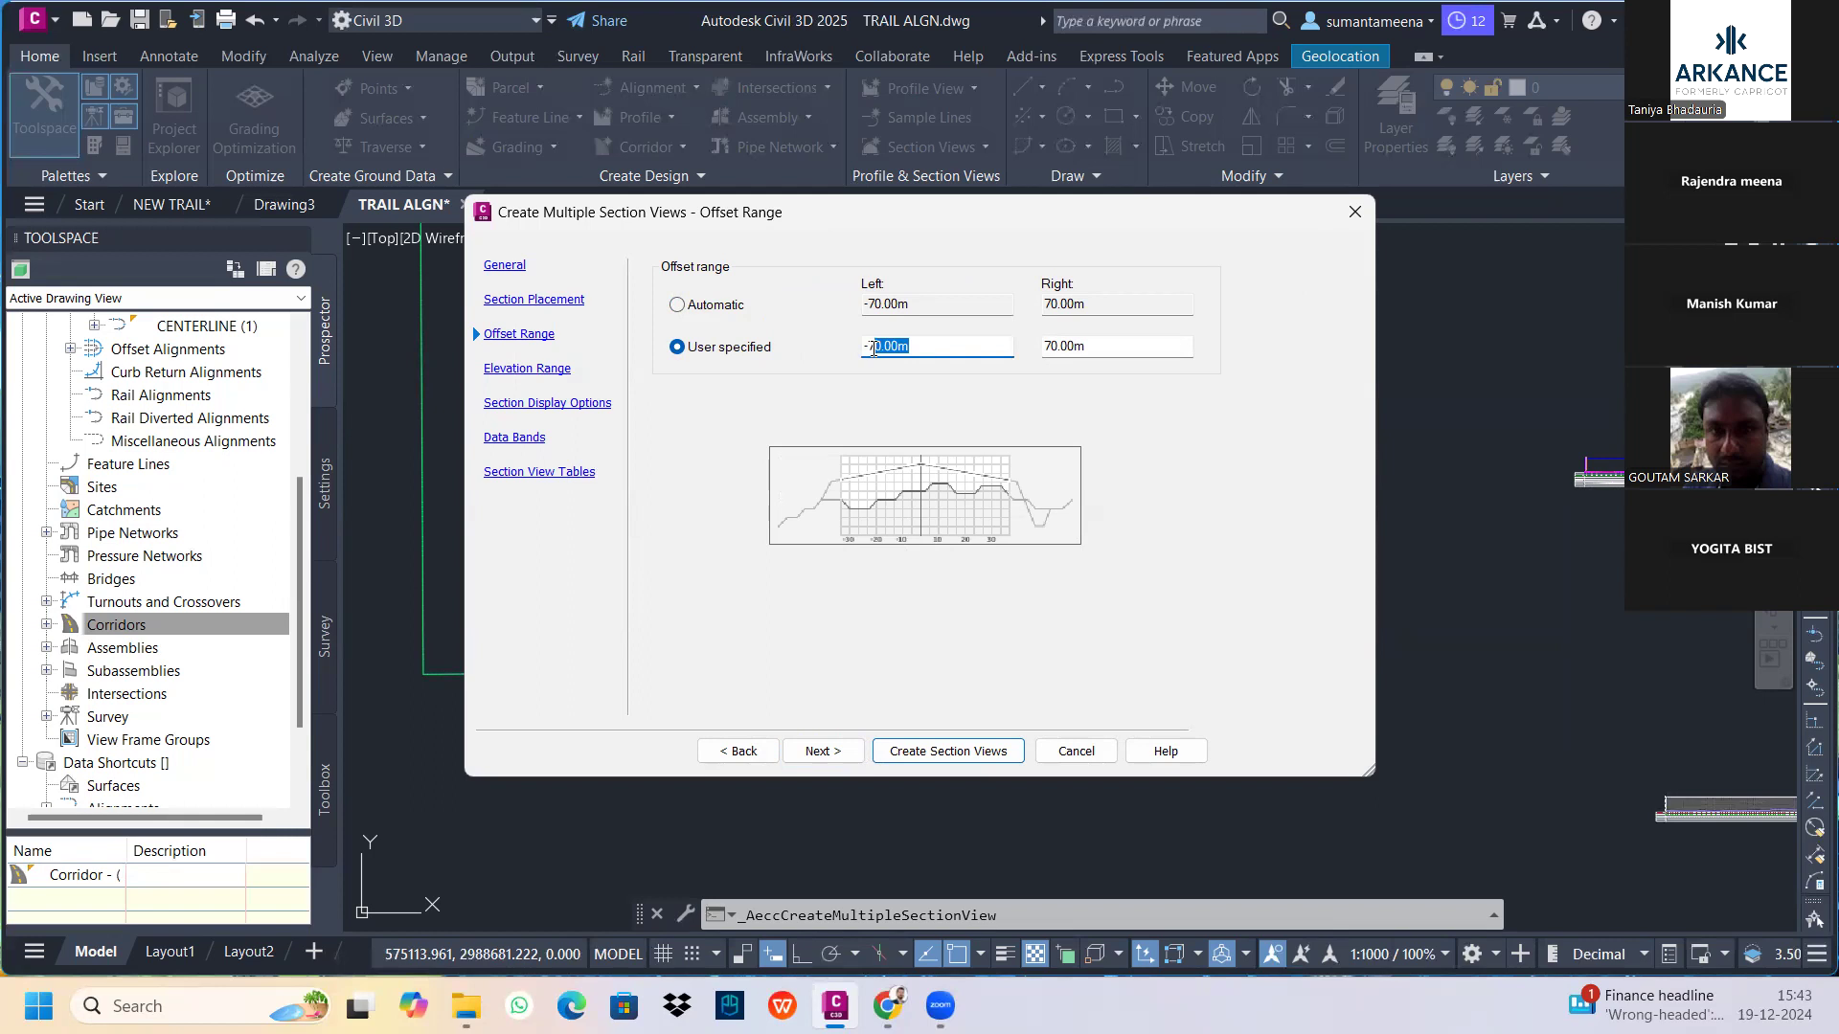
pyautogui.write('100')
pyautogui.click(1084, 345)
pyautogui.moveTo(1084, 345); pyautogui.dragTo(1050, 352)
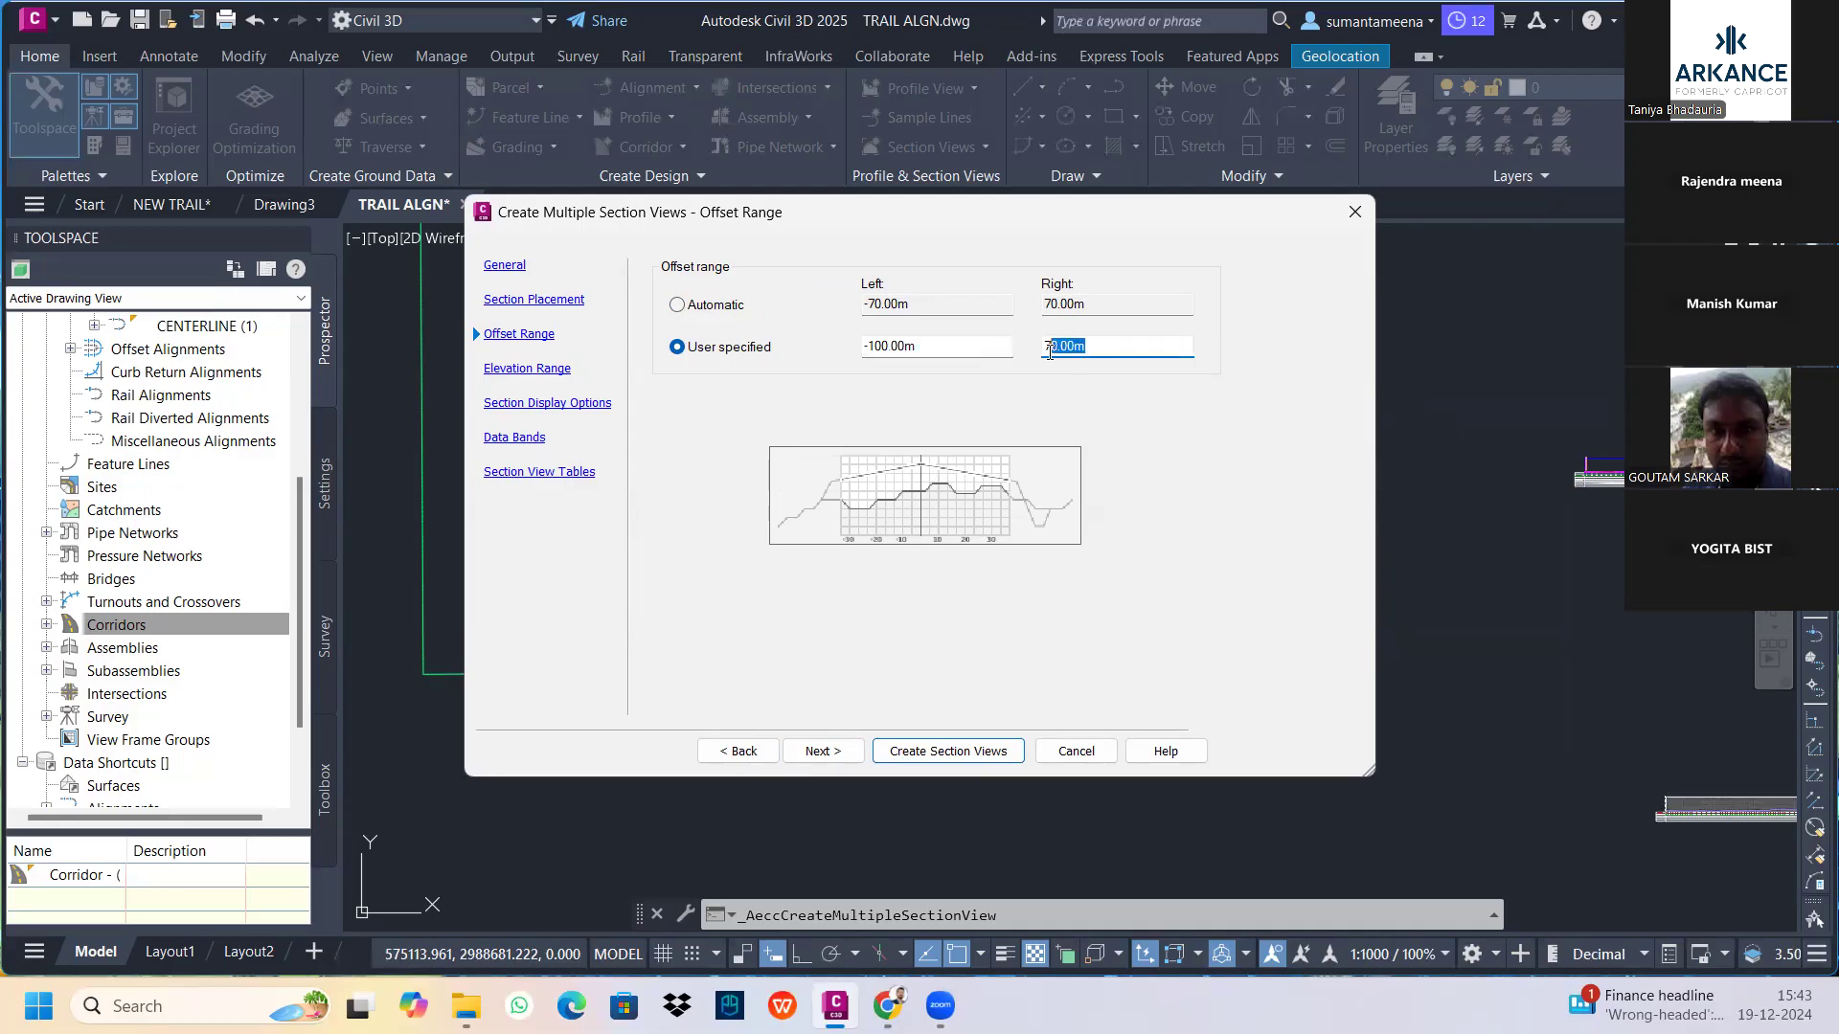
pyautogui.press('BackSpace')
pyautogui.press('BackSpace')
pyautogui.click(822, 751)
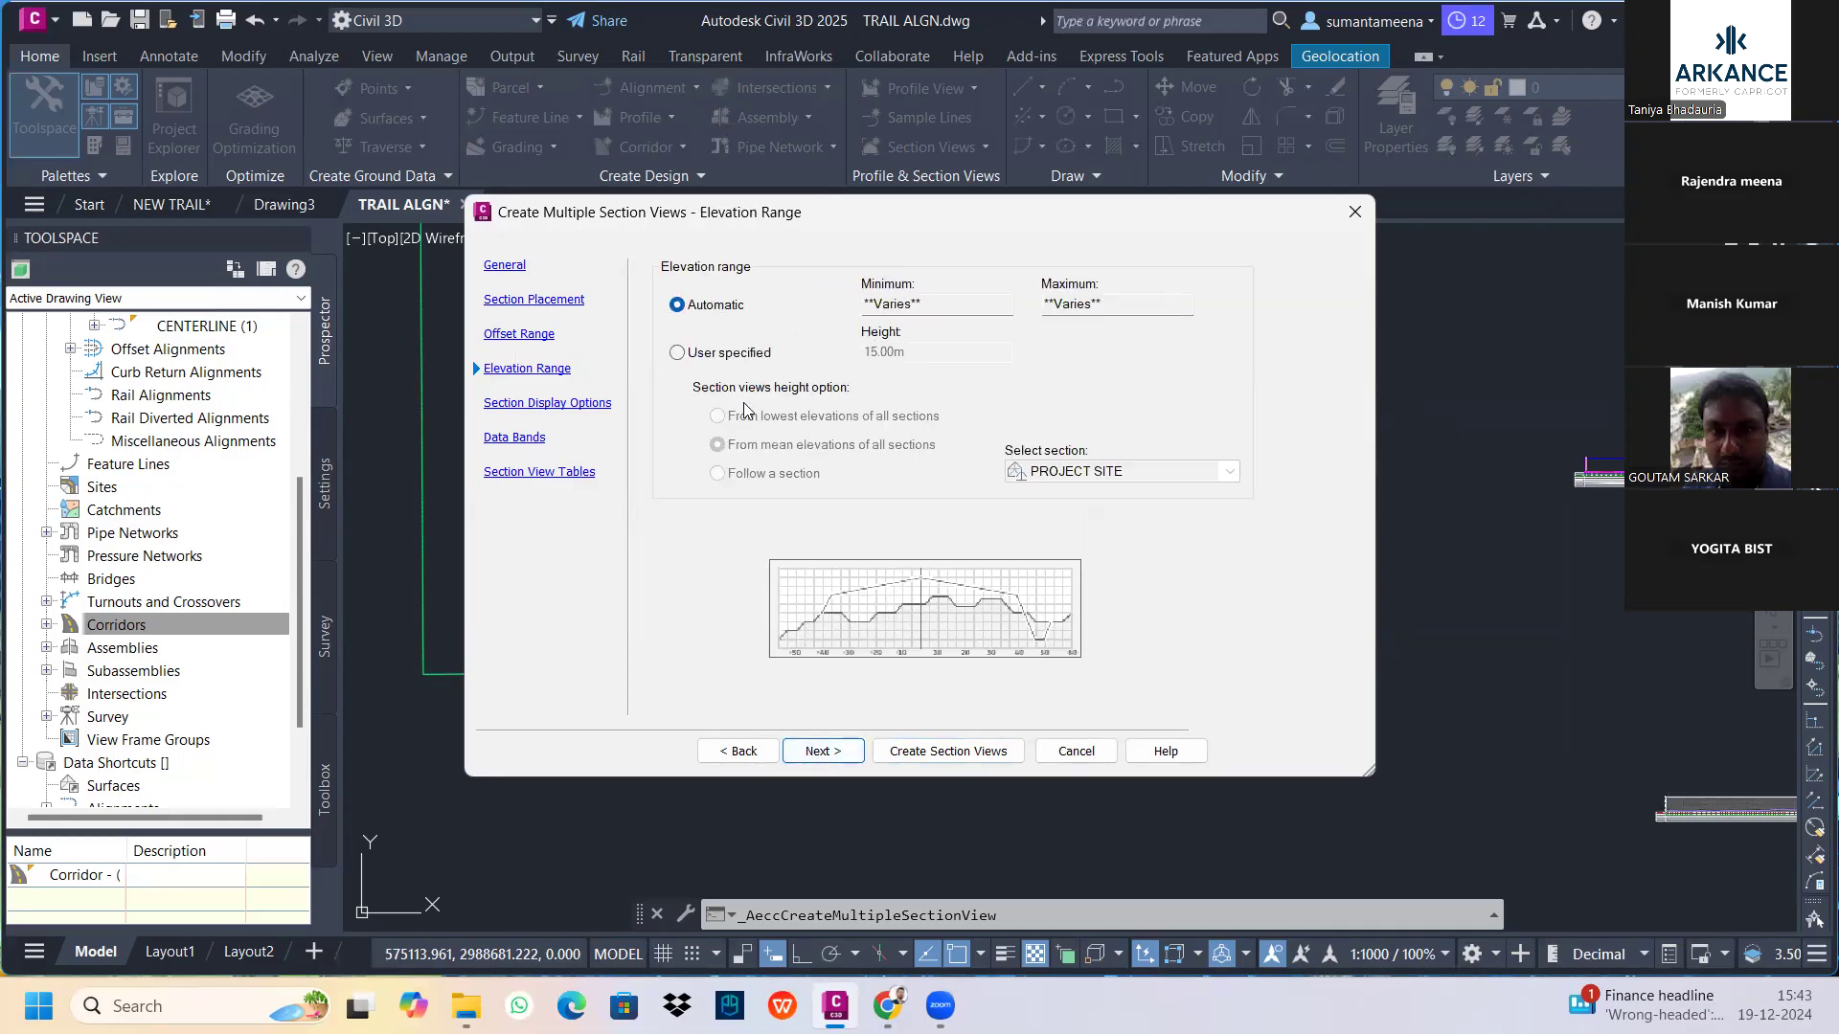
# Keep the automatic elevation range and exclude Earthworks, Surface, Binder, Base and Sub-Base from the sections to draw
pyautogui.click(823, 751)
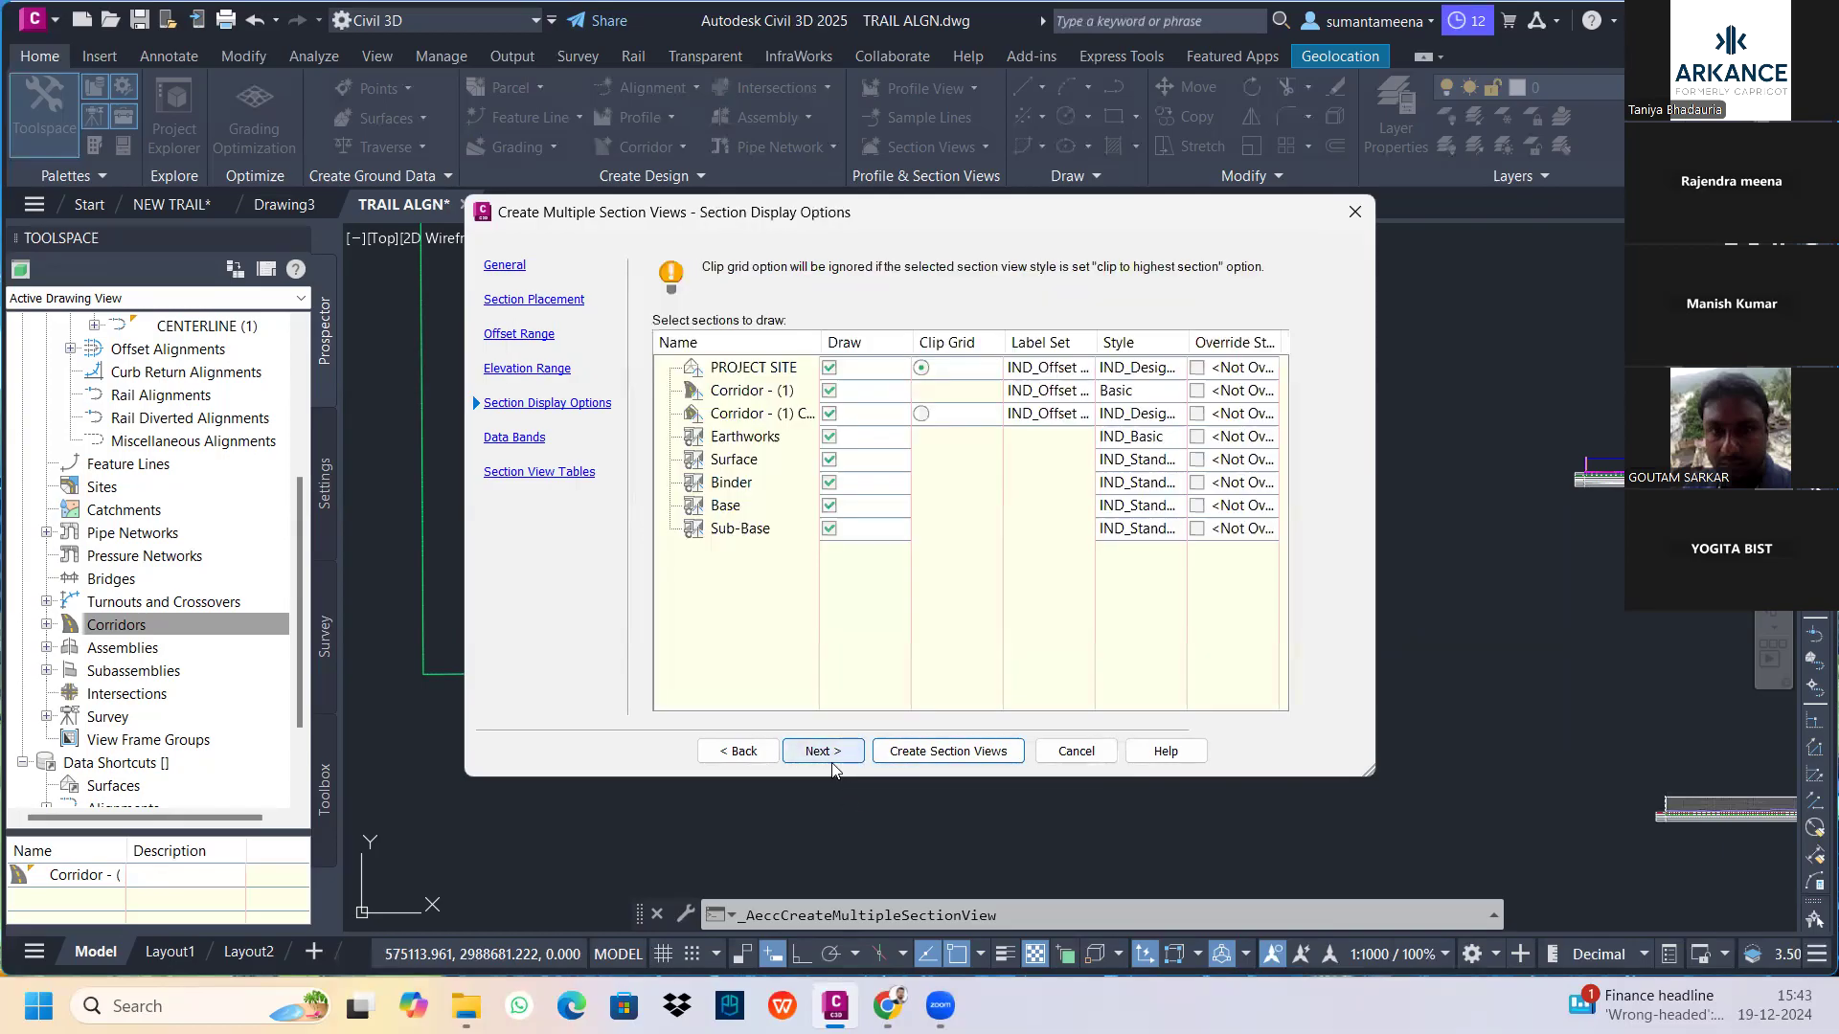
pyautogui.click(829, 437)
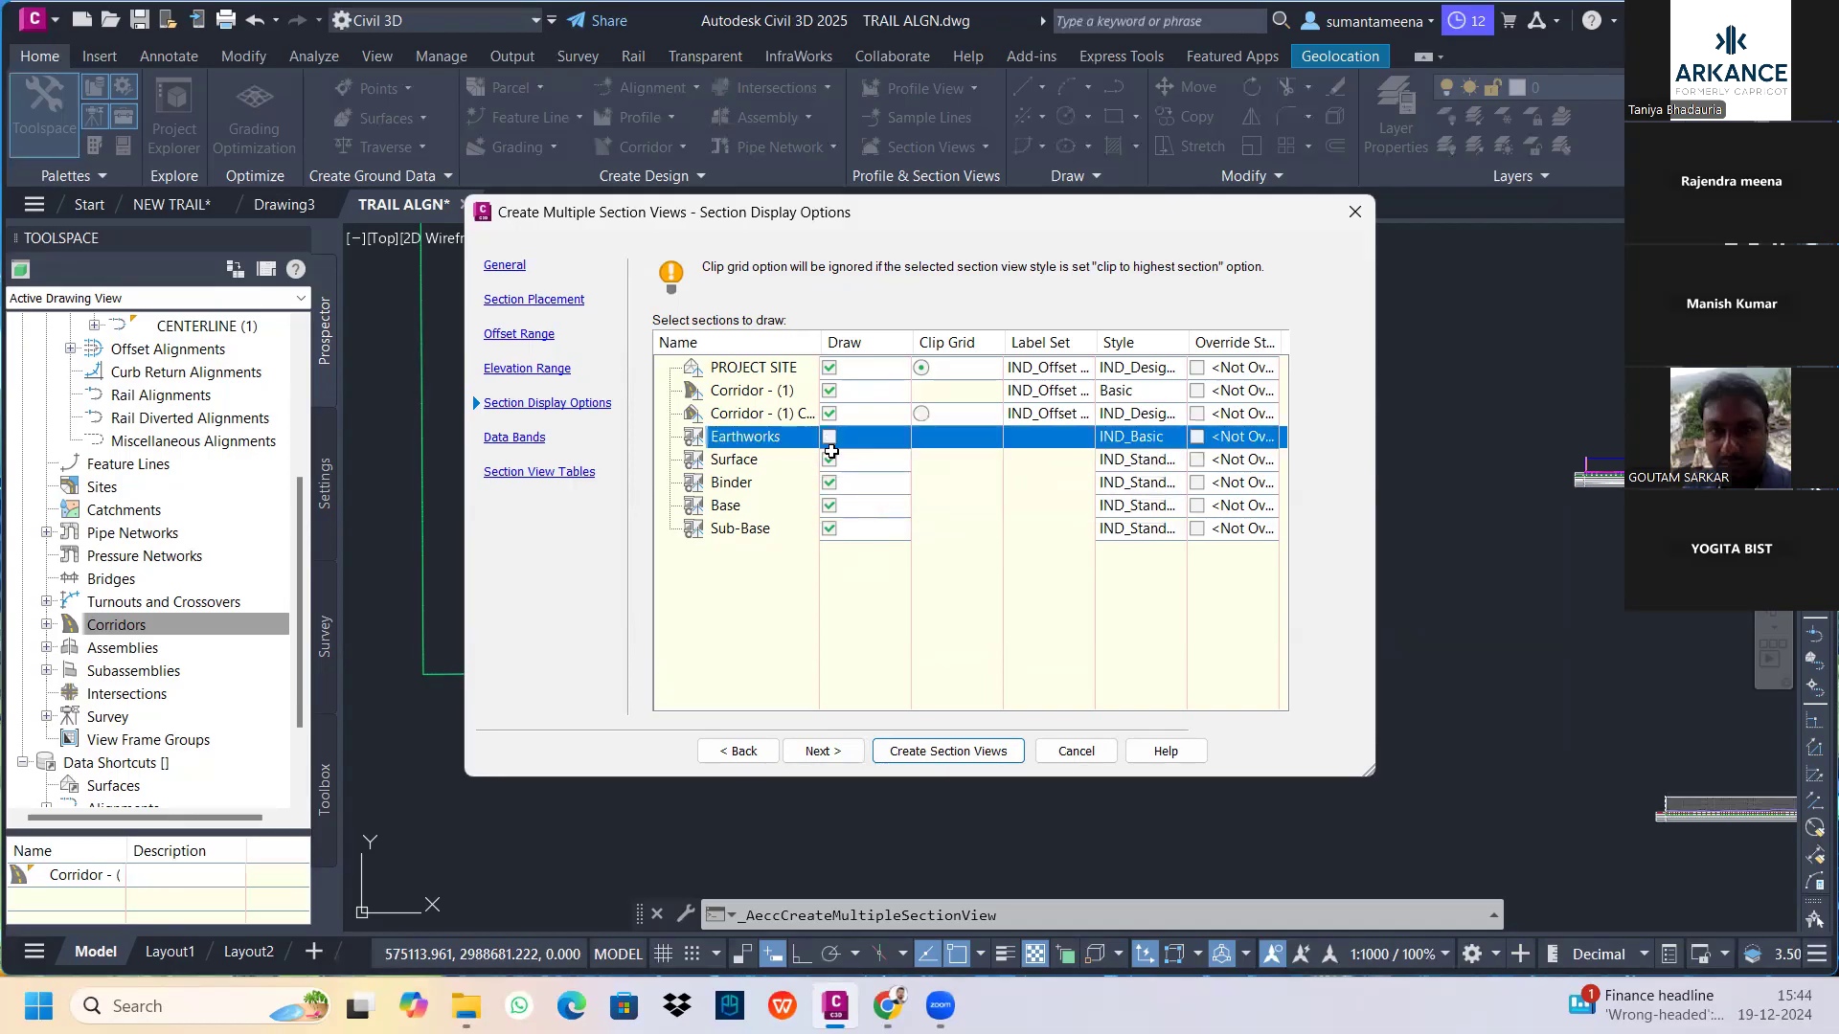
pyautogui.click(829, 459)
pyautogui.click(830, 483)
pyautogui.click(829, 505)
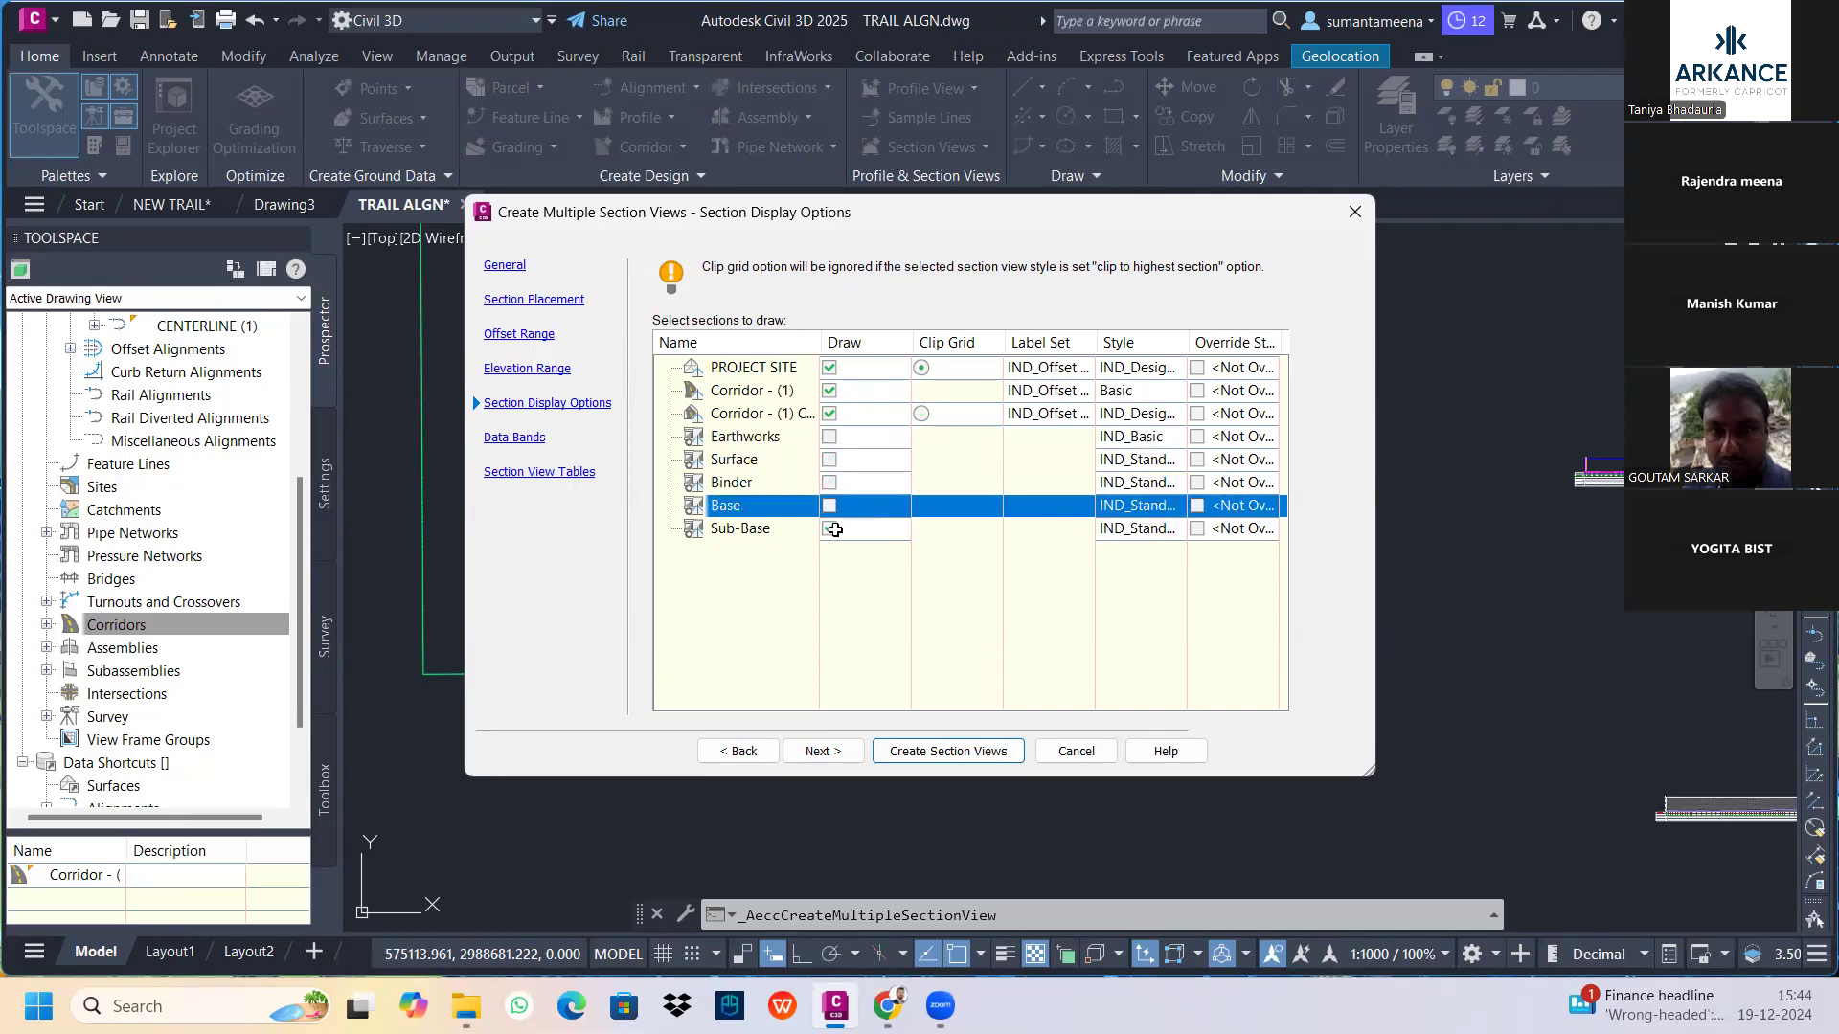
pyautogui.click(830, 529)
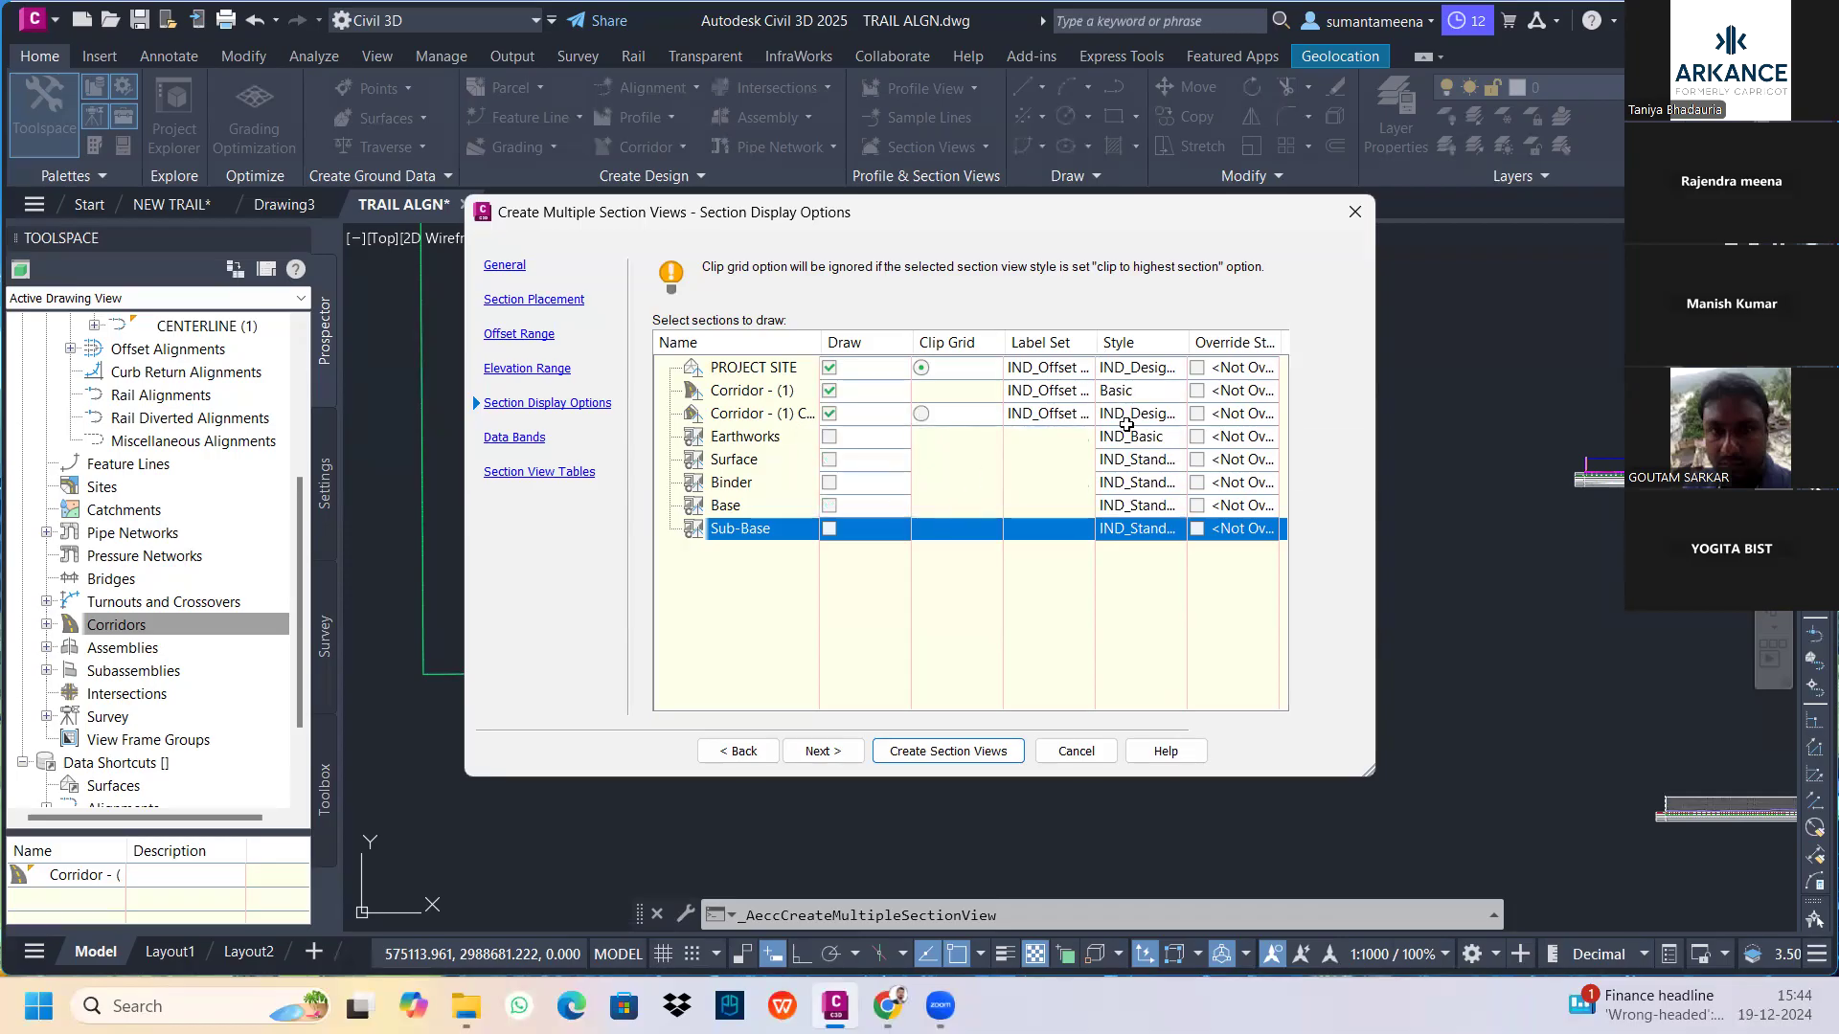
# Choose Existing Ground as the section style for PROJECT SITE
pyautogui.click(1137, 374)
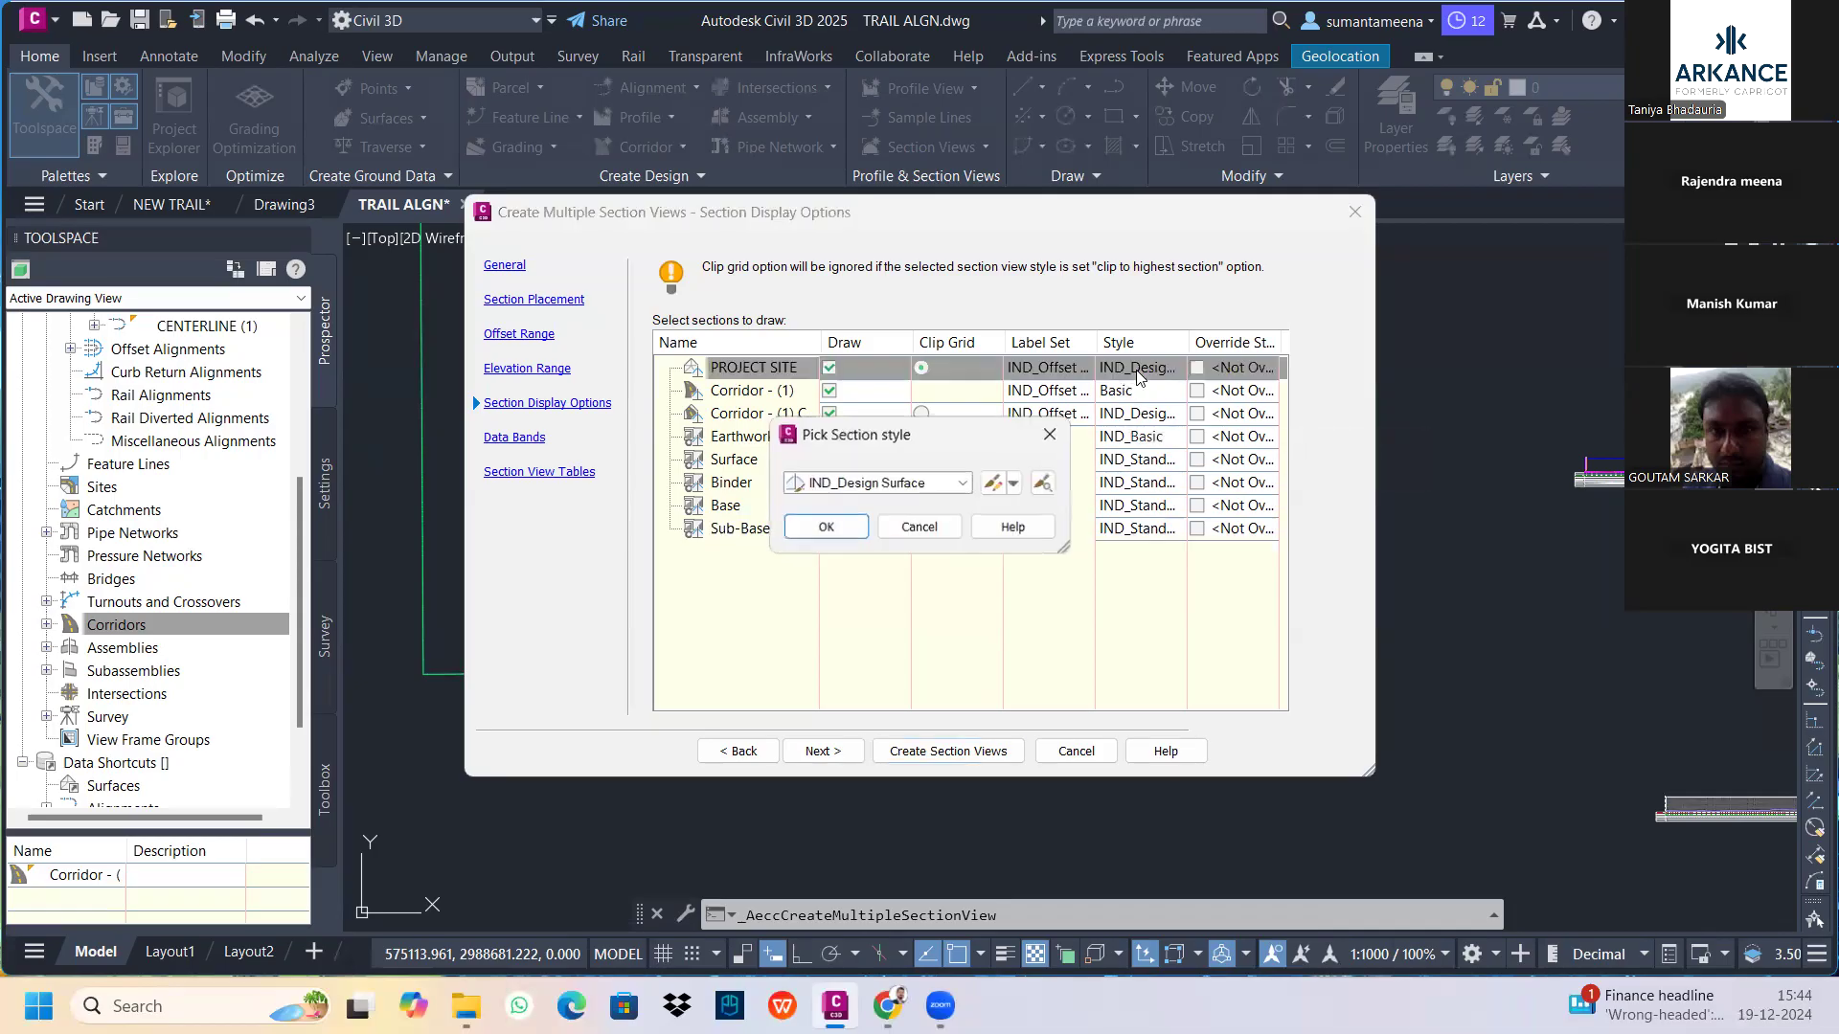
pyautogui.click(952, 484)
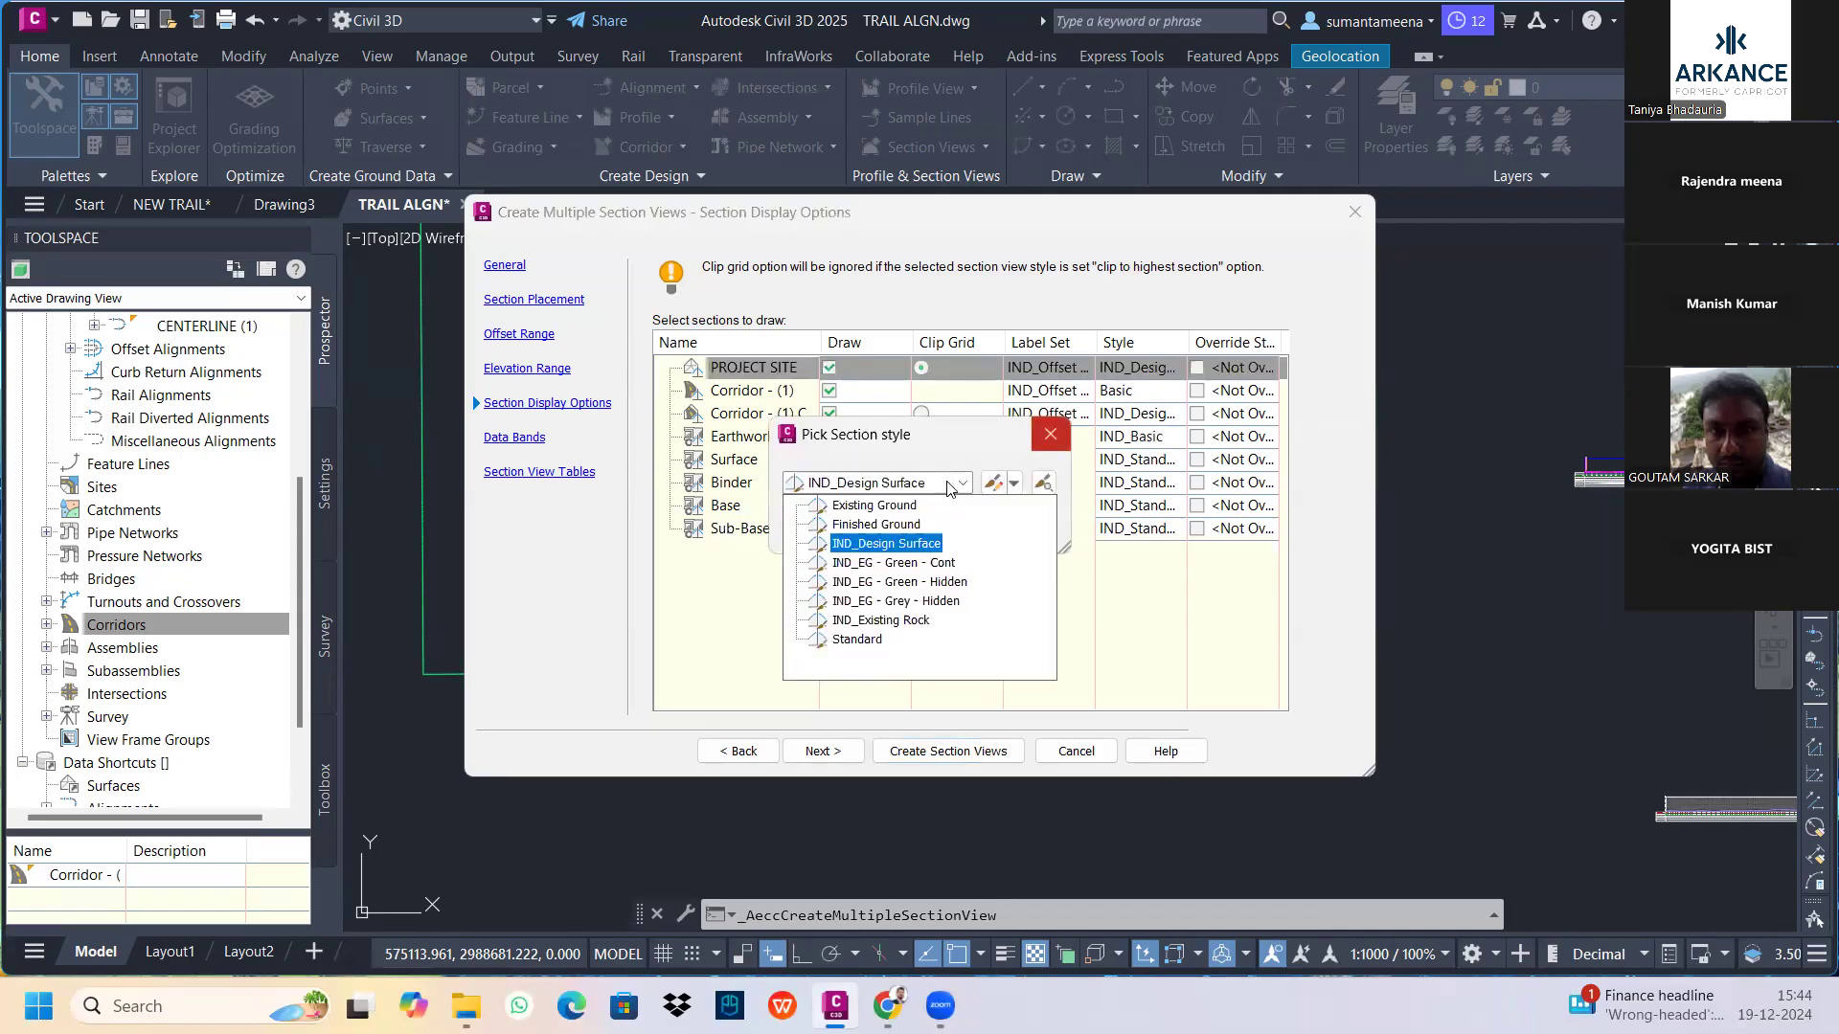
pyautogui.click(902, 511)
# Set the segments colour of the Existing Ground section style to index colour 109 and confirm the style for PROJECT SITE
pyautogui.click(1014, 483)
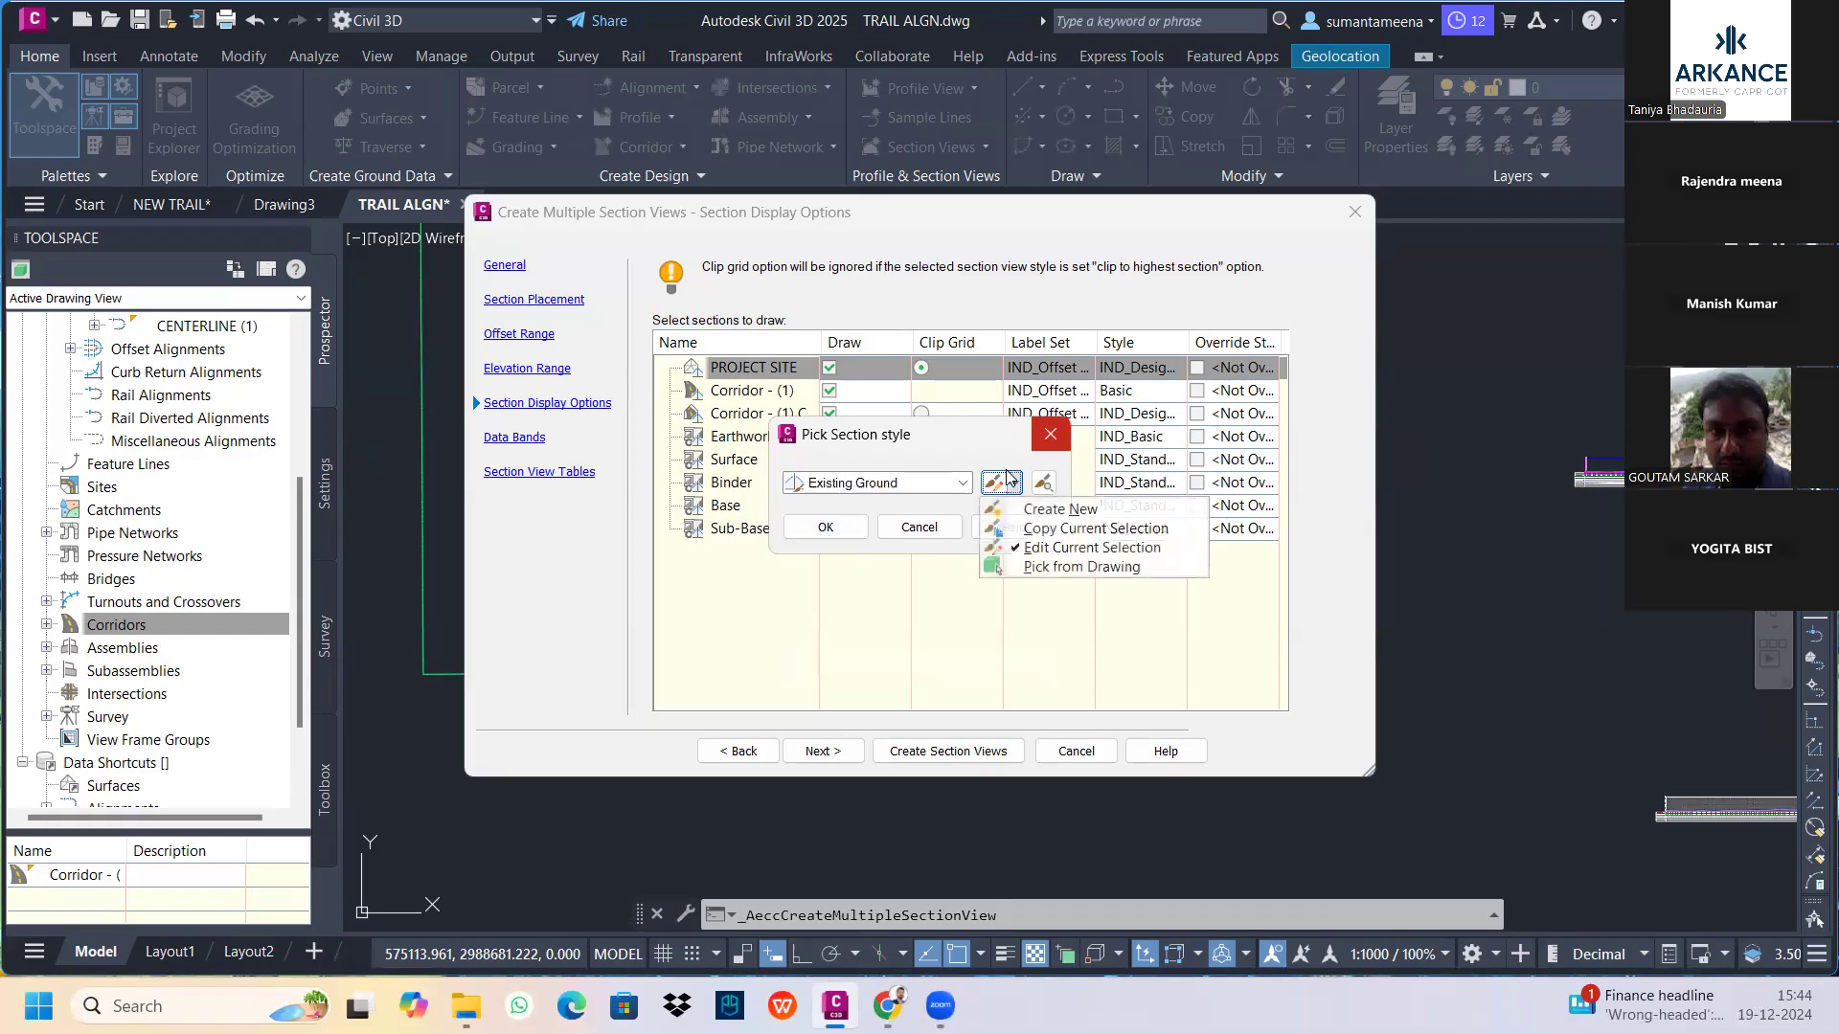
pyautogui.click(1021, 547)
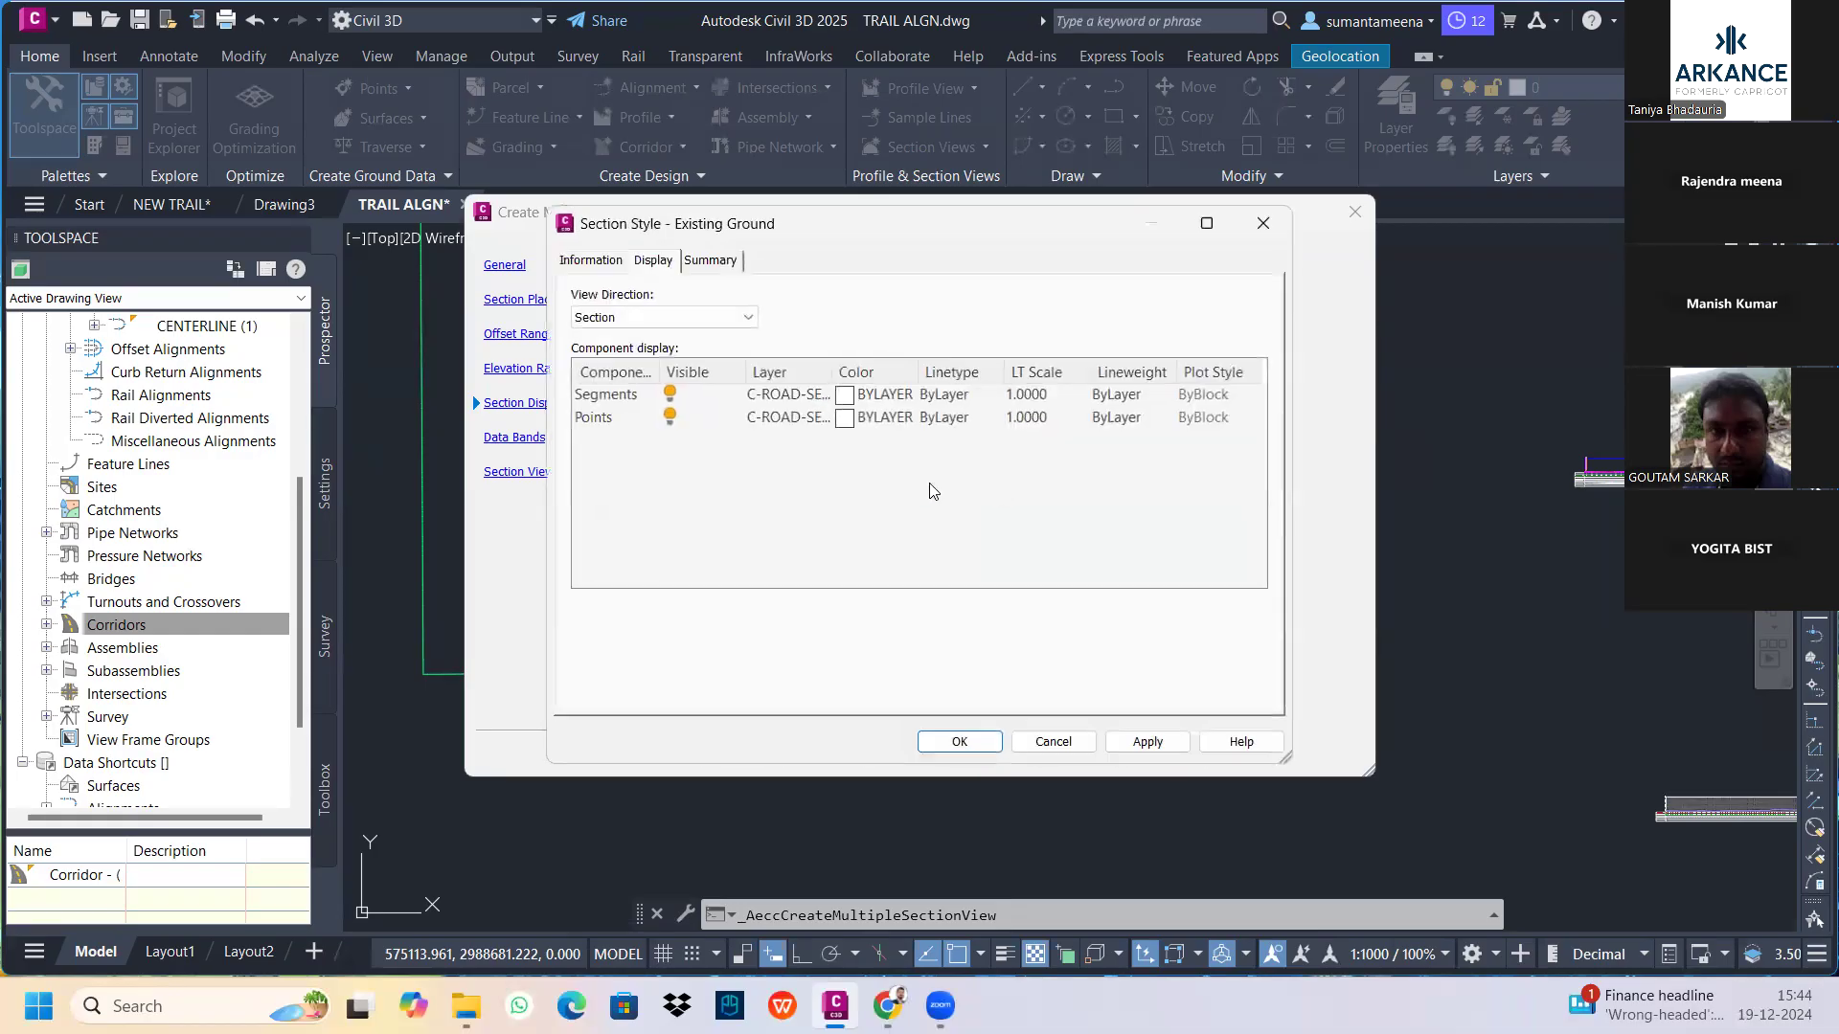
pyautogui.click(845, 395)
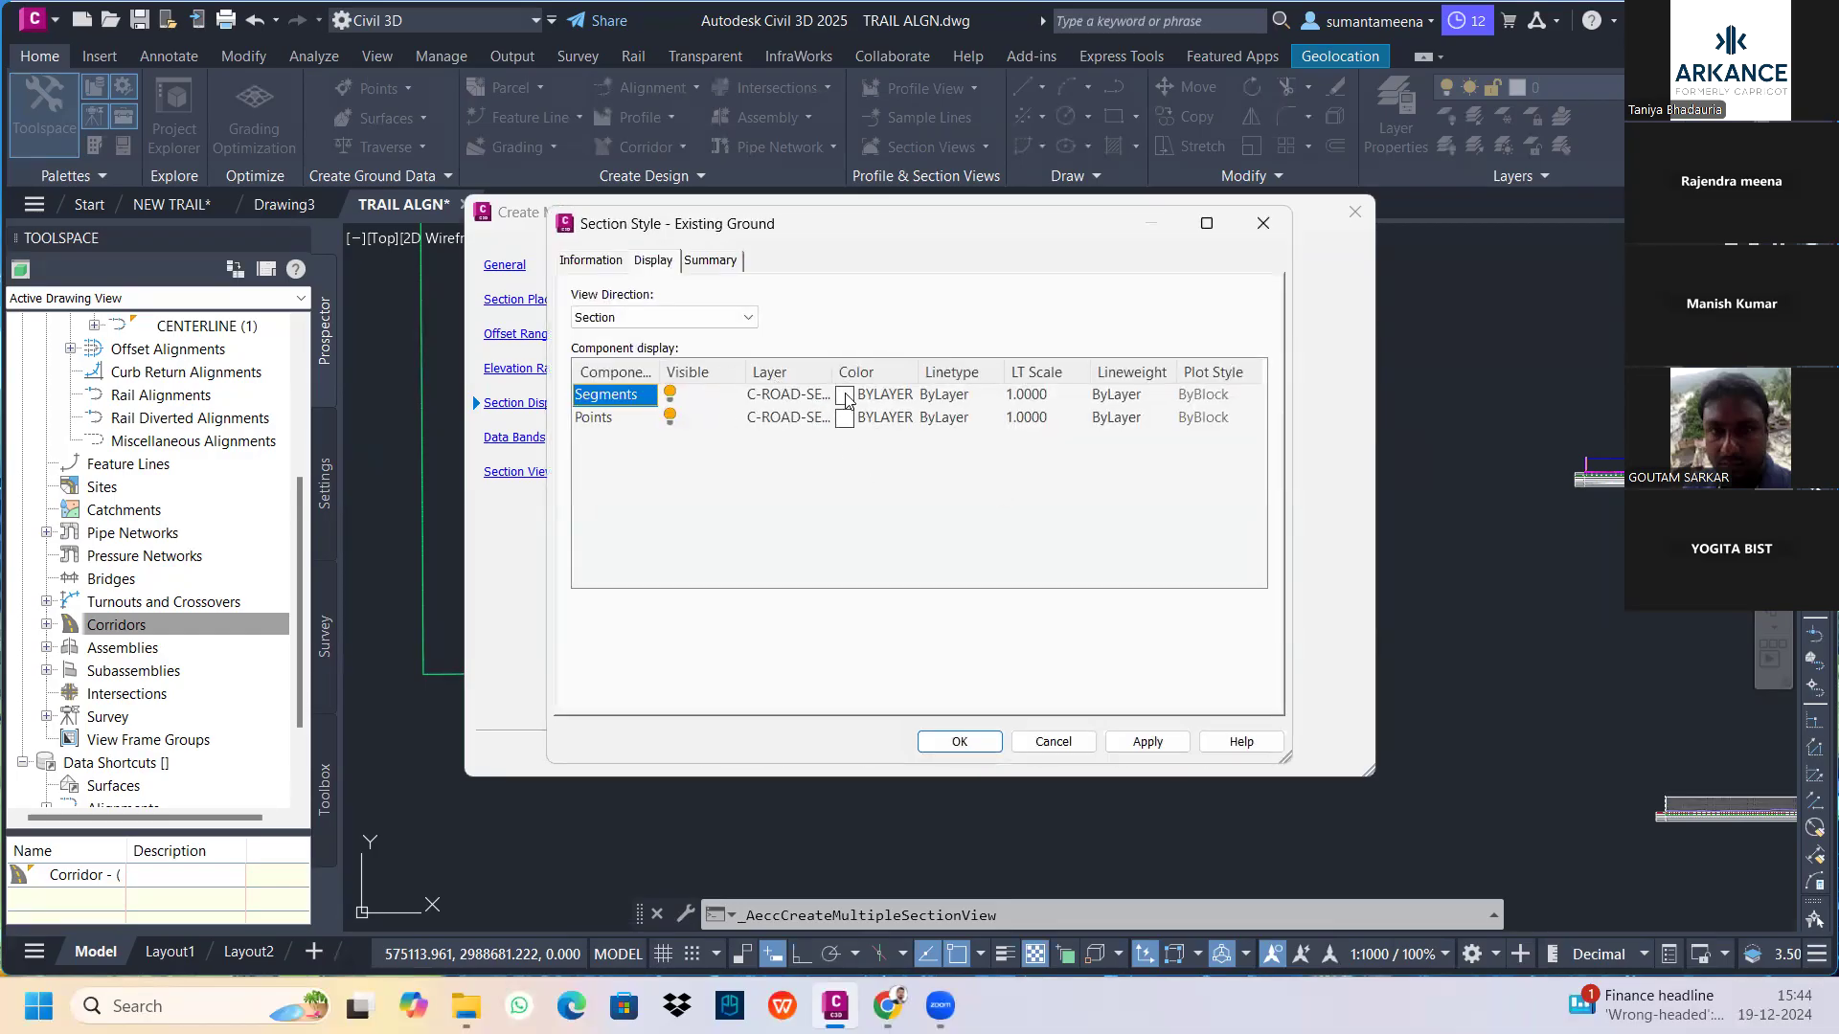
pyautogui.click(872, 497)
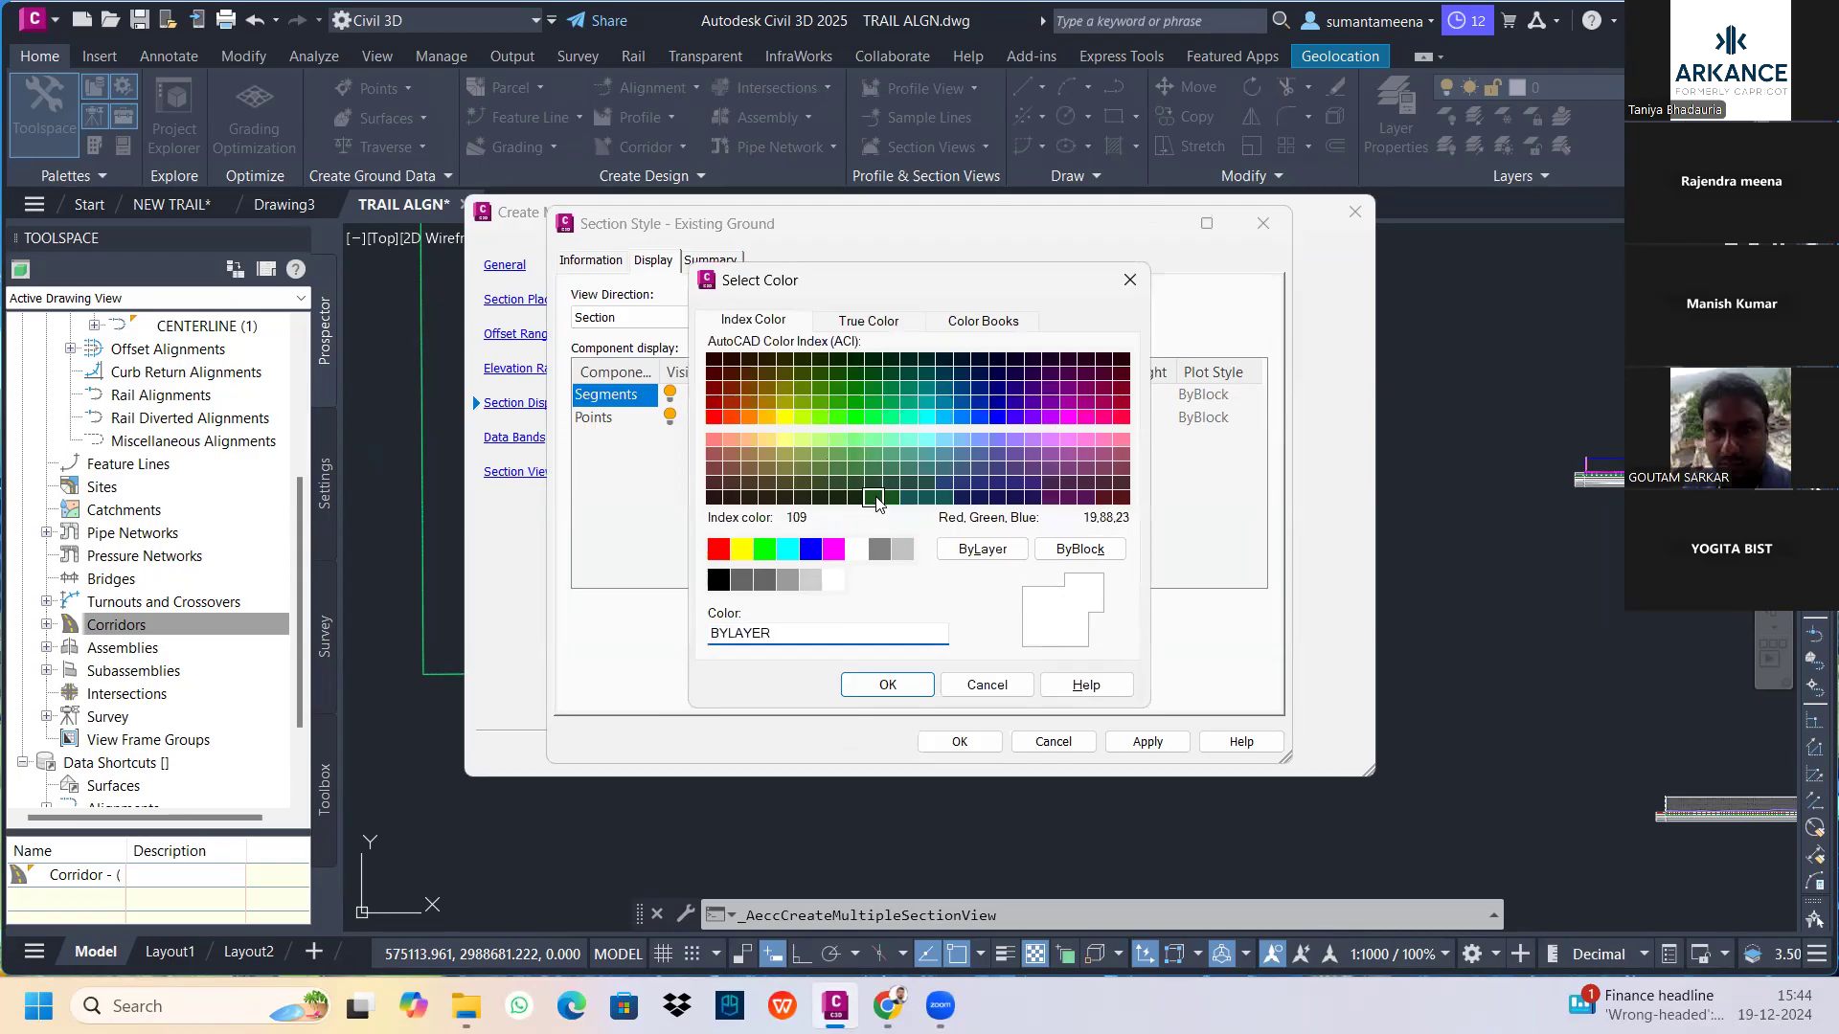
pyautogui.click(888, 686)
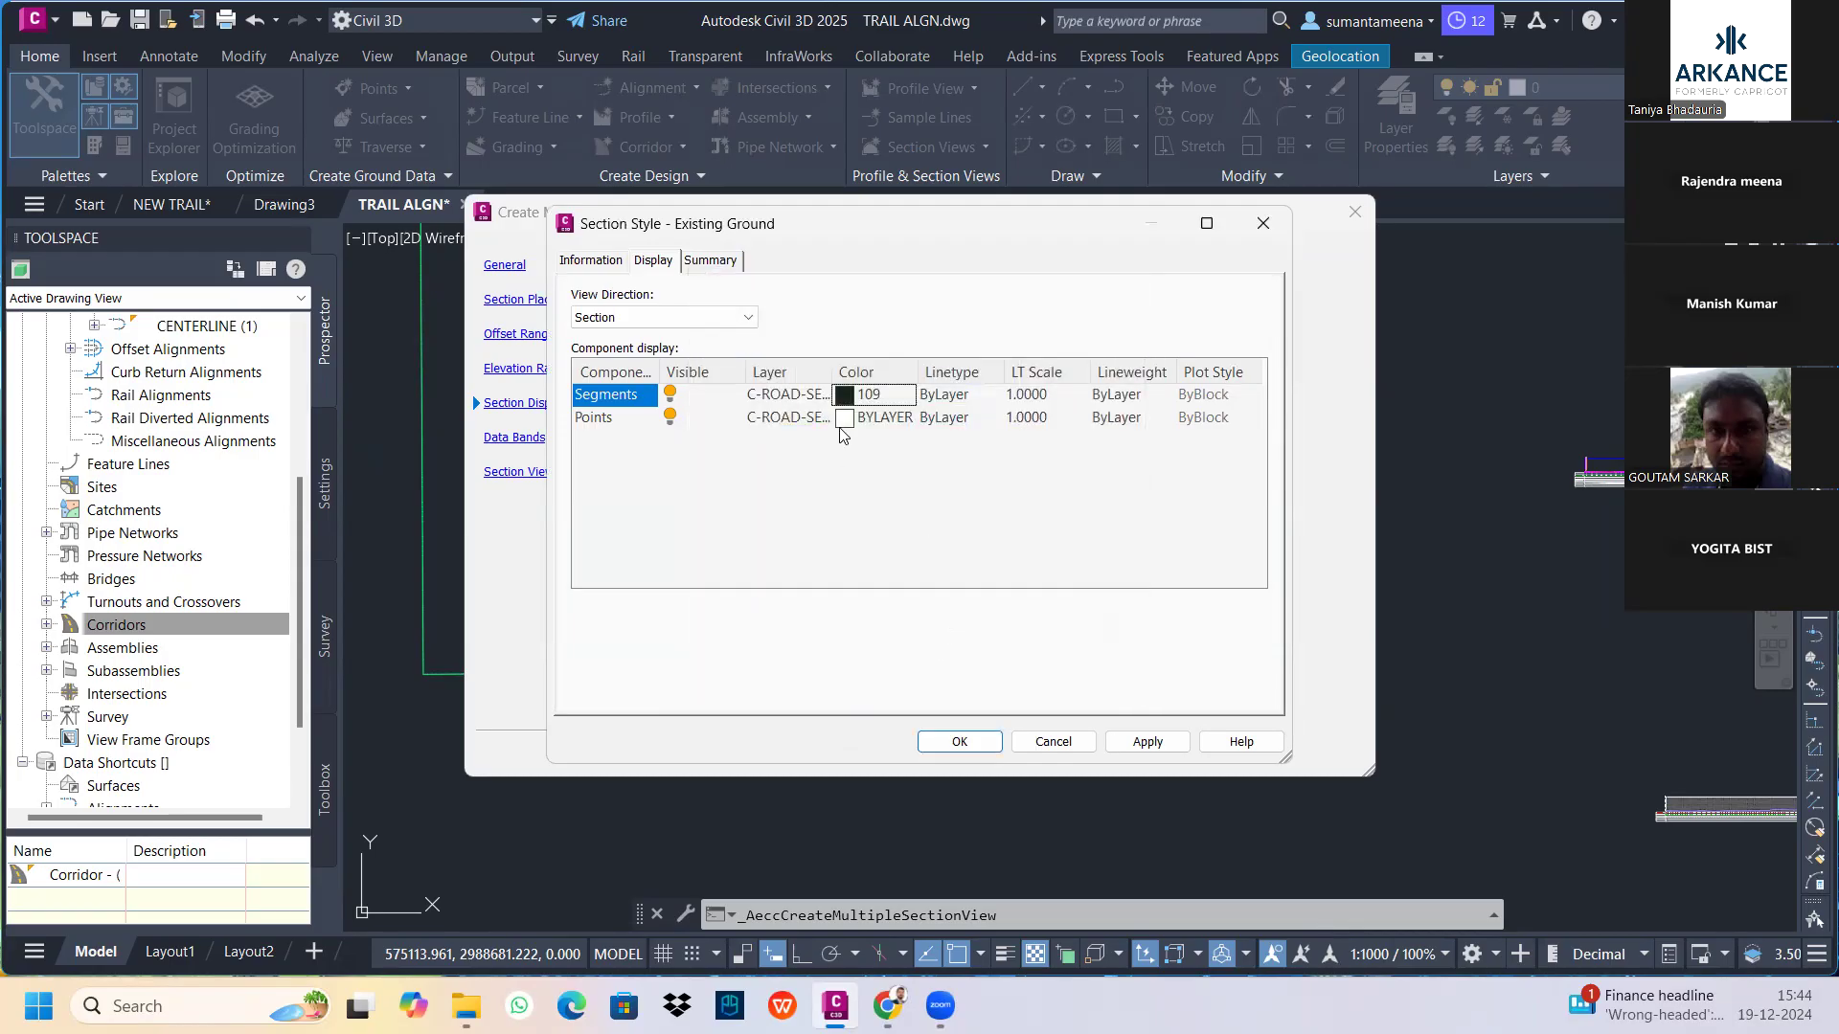
pyautogui.click(1146, 742)
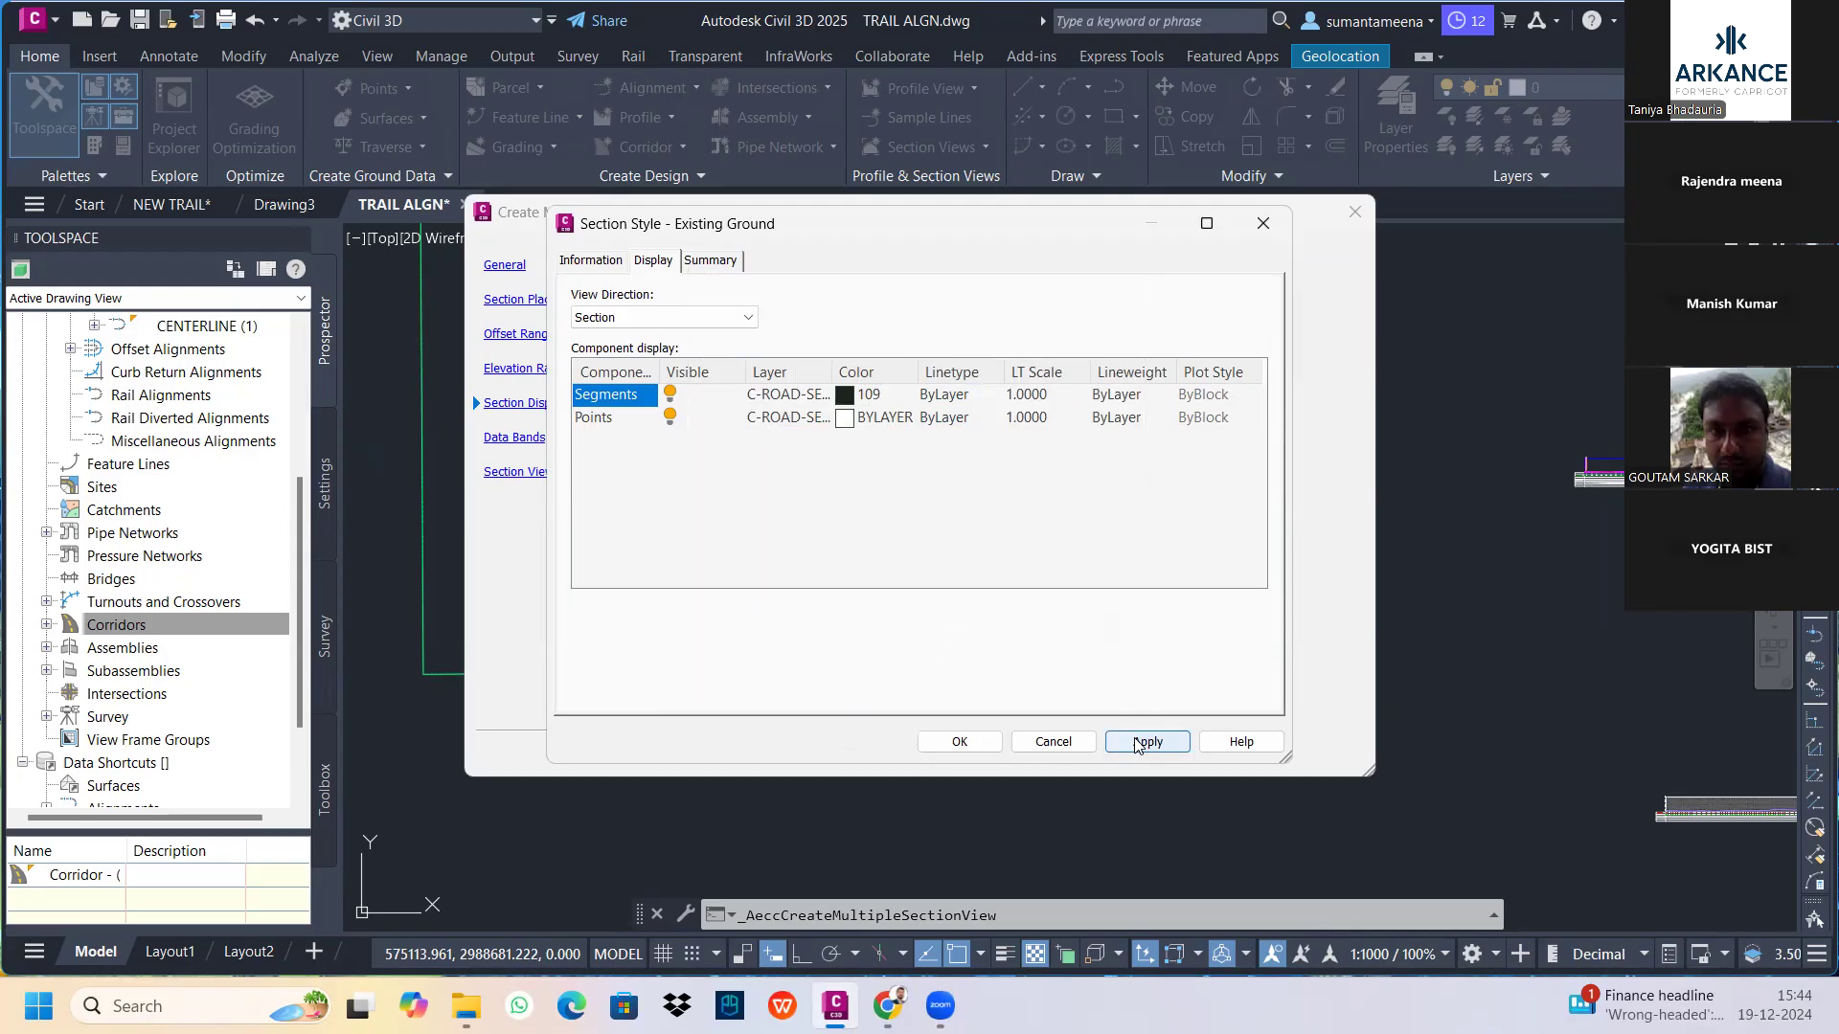
pyautogui.press('Return')
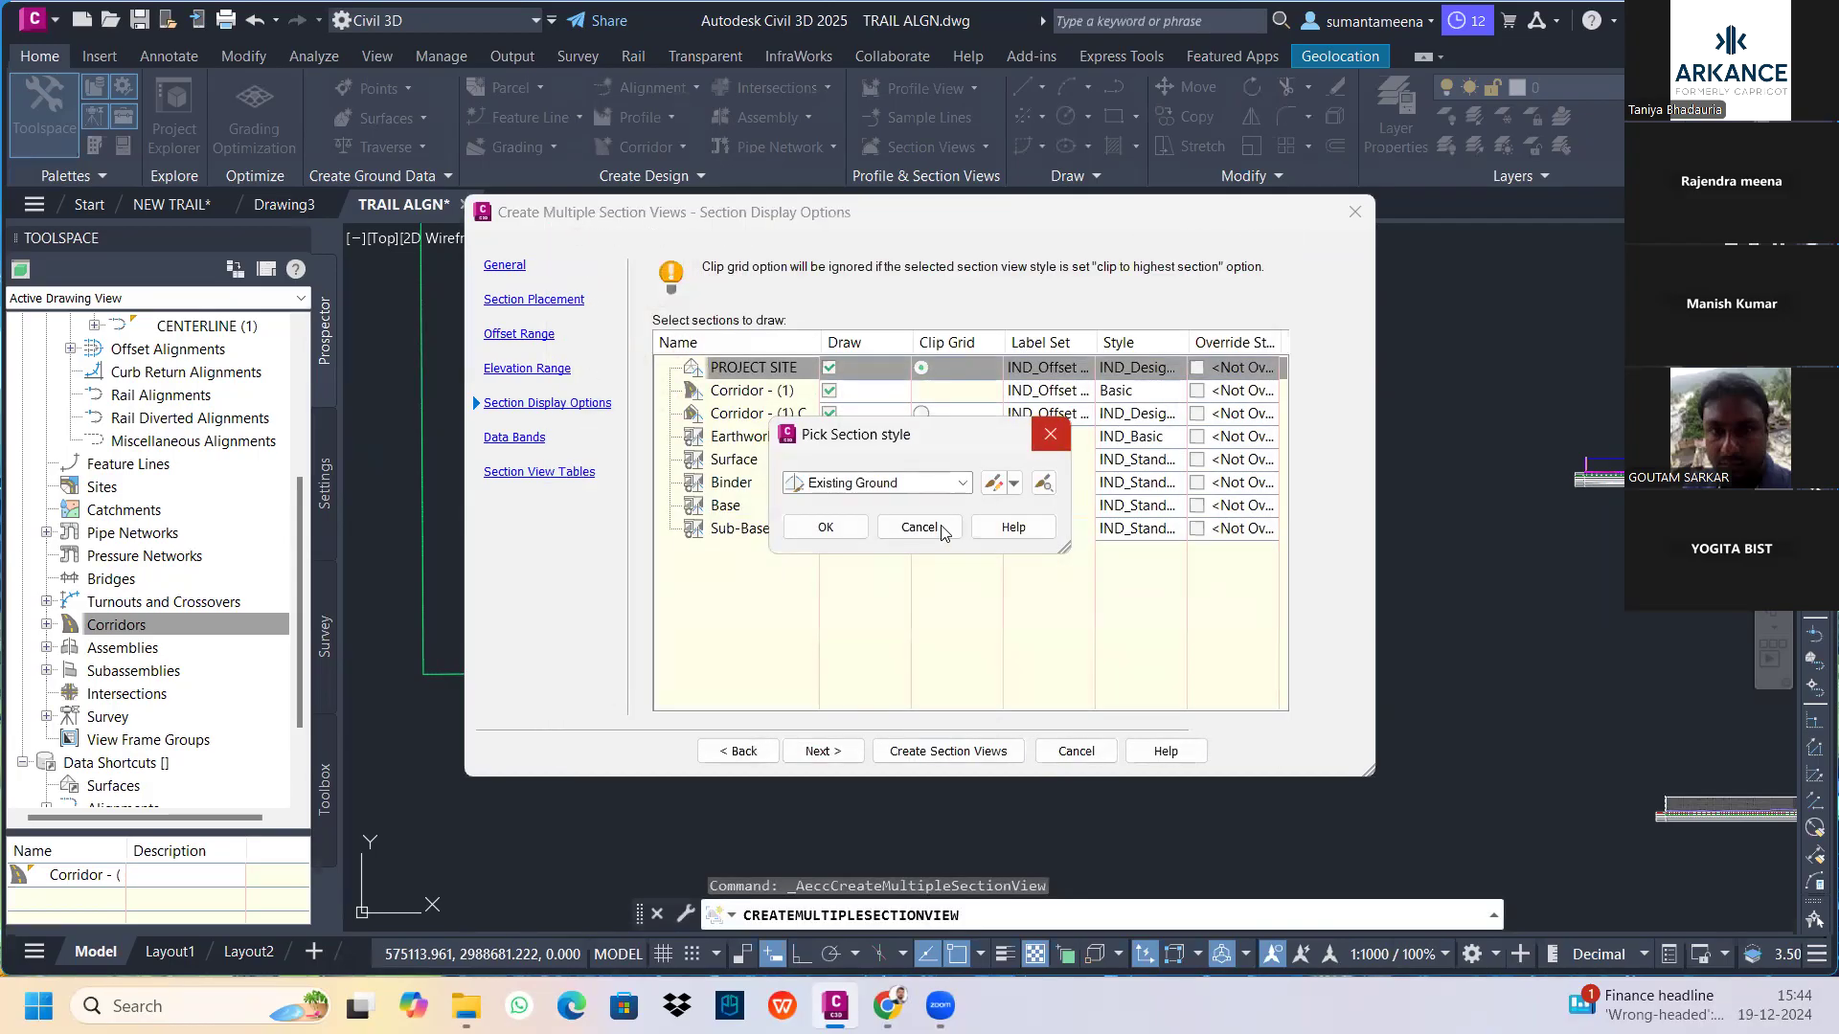
pyautogui.click(941, 529)
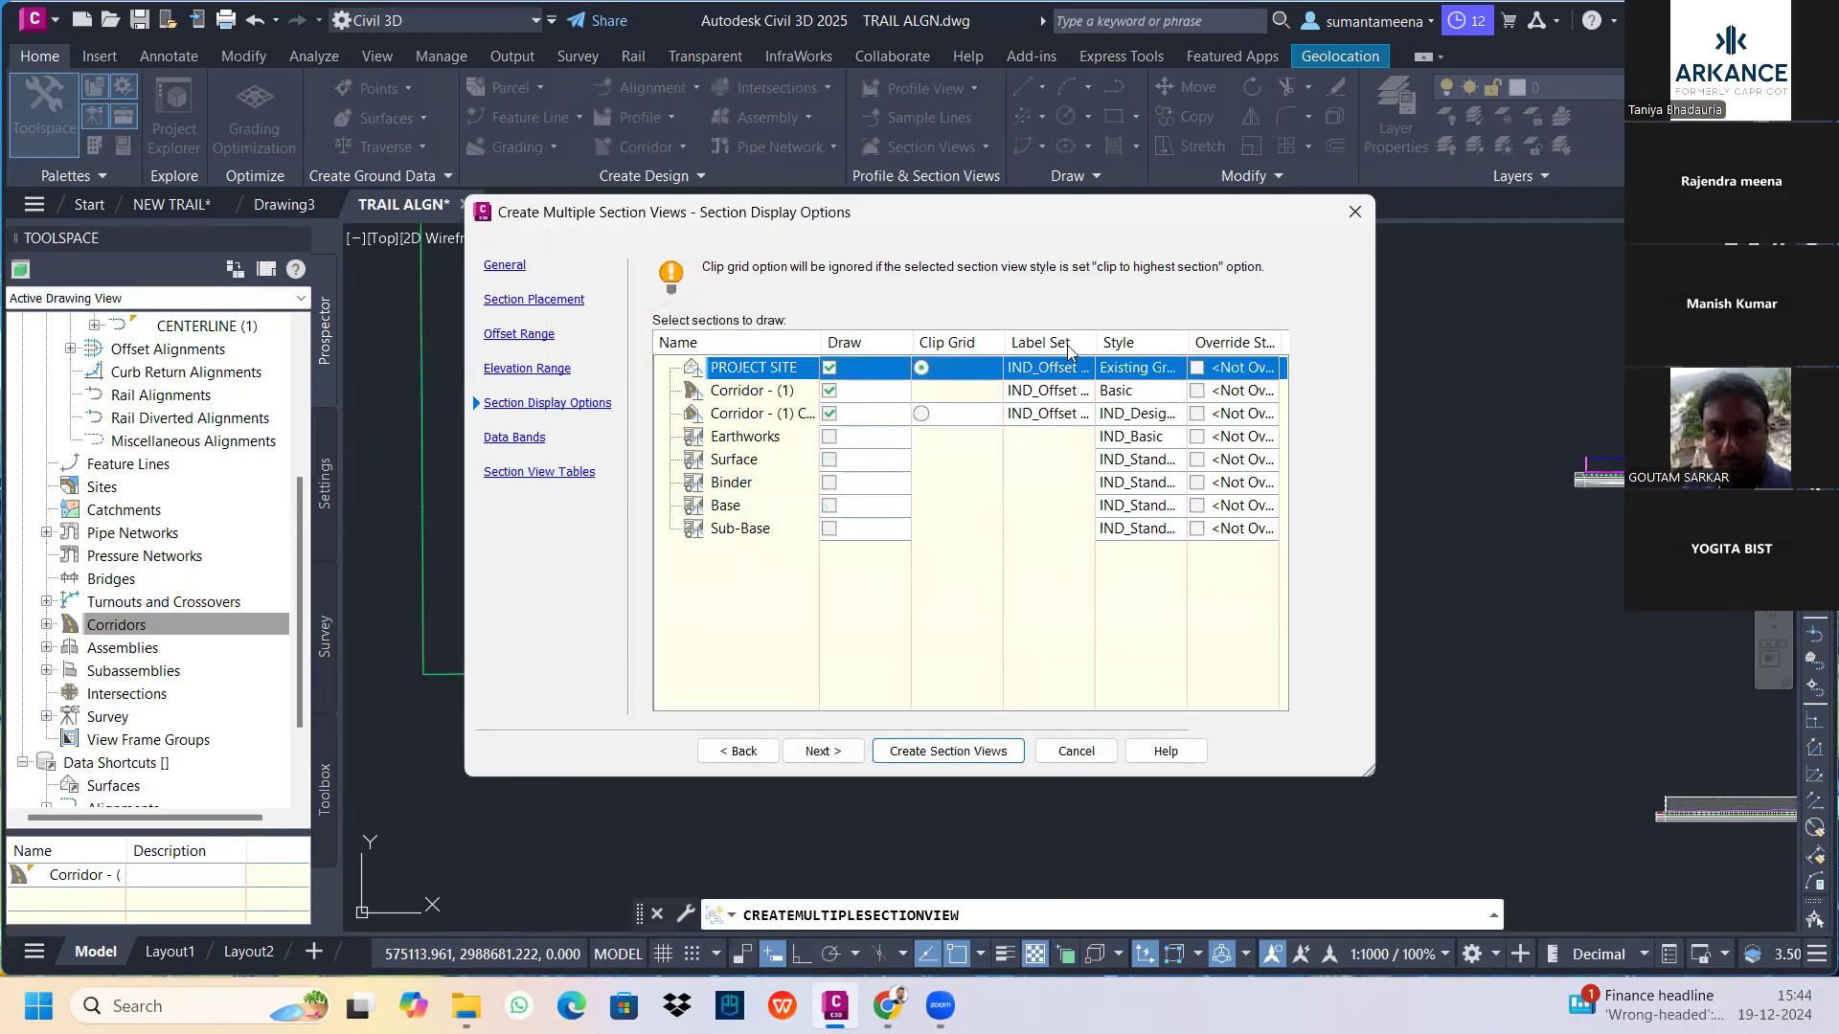
# Set the label set of the PROJECT SITE section to _No Labels
pyautogui.click(1055, 378)
pyautogui.click(962, 483)
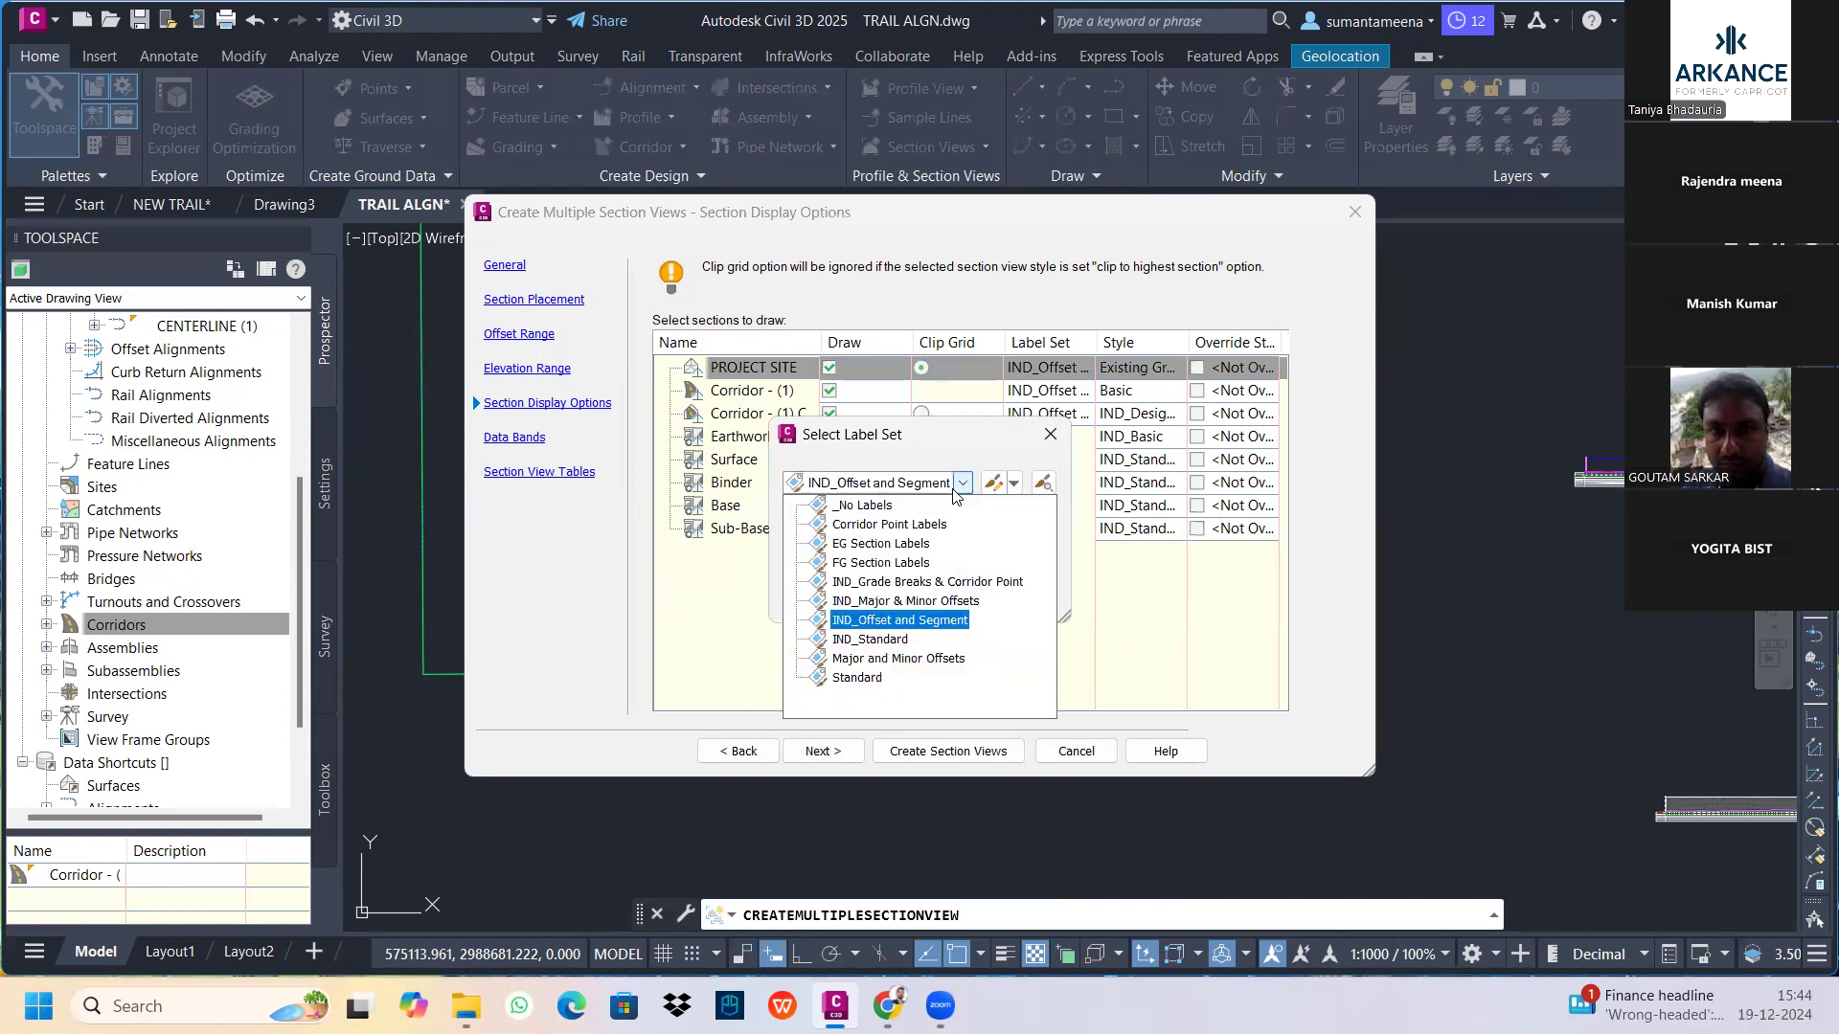
pyautogui.click(861, 506)
pyautogui.click(830, 598)
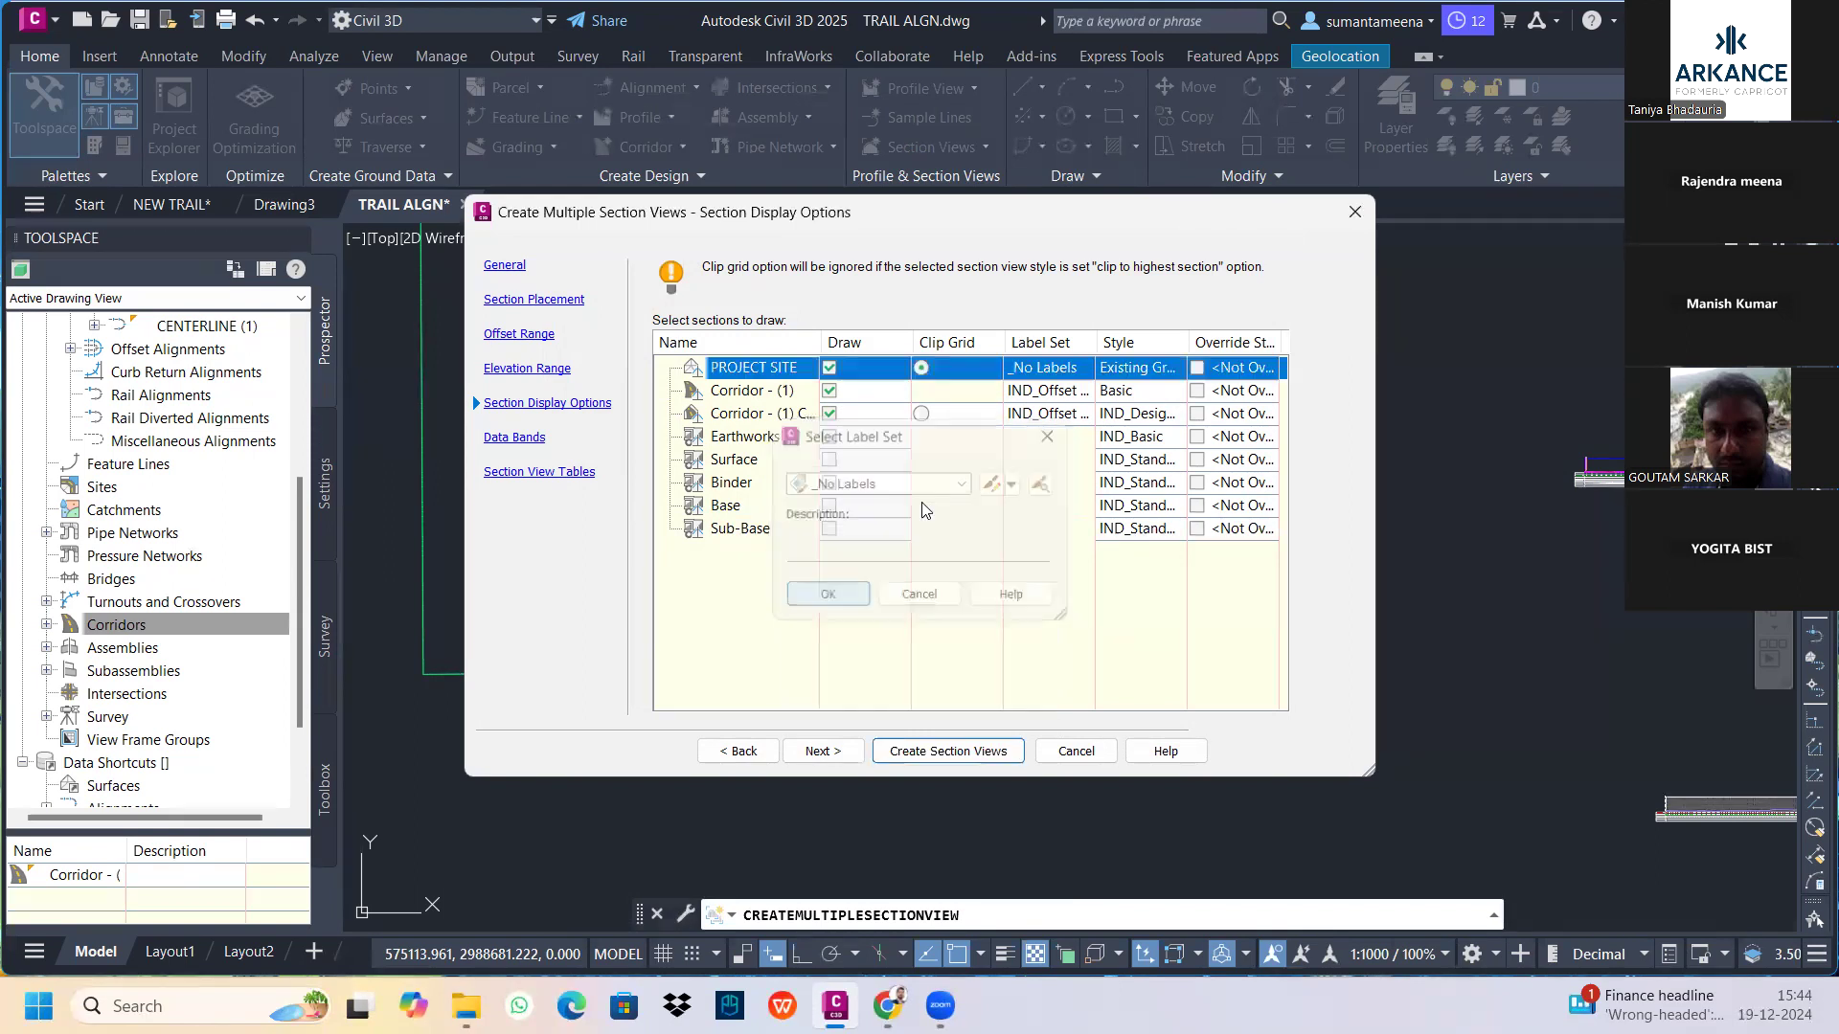
# Set the label sets of Corridor - (1) and its Corridor Datum surface section to _No Labels
pyautogui.click(1054, 391)
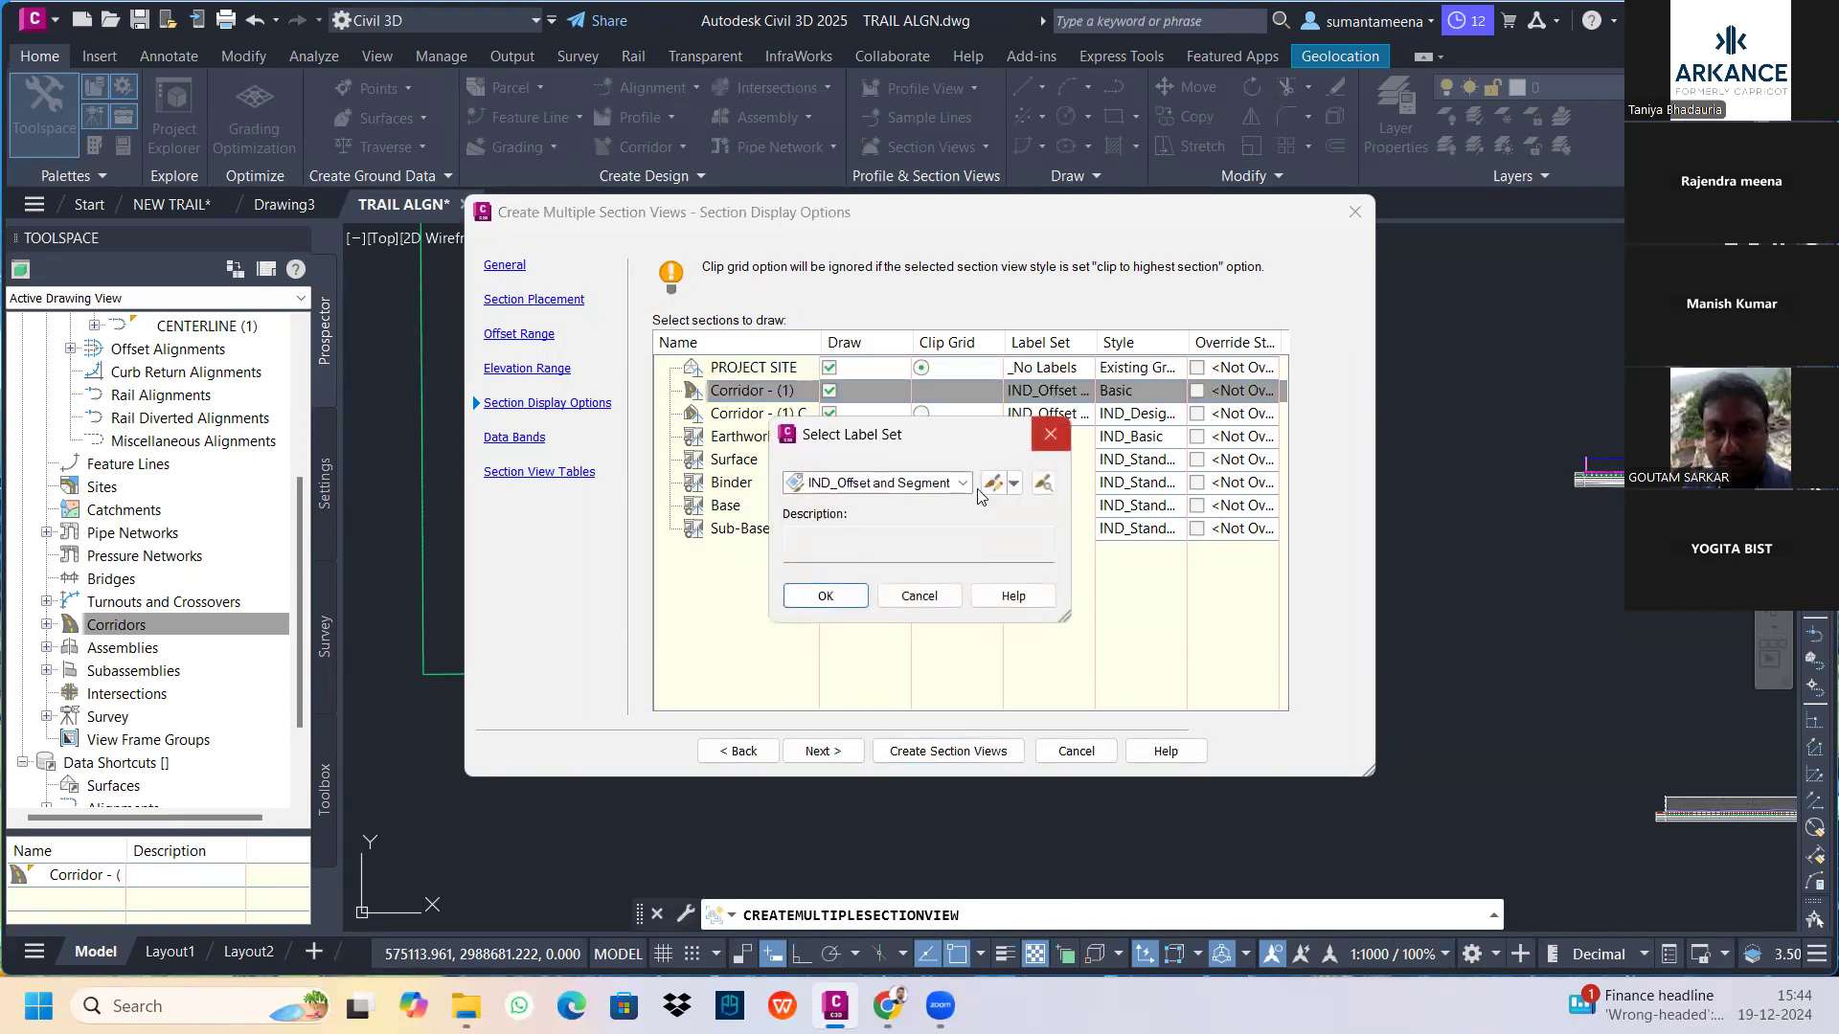
pyautogui.click(962, 484)
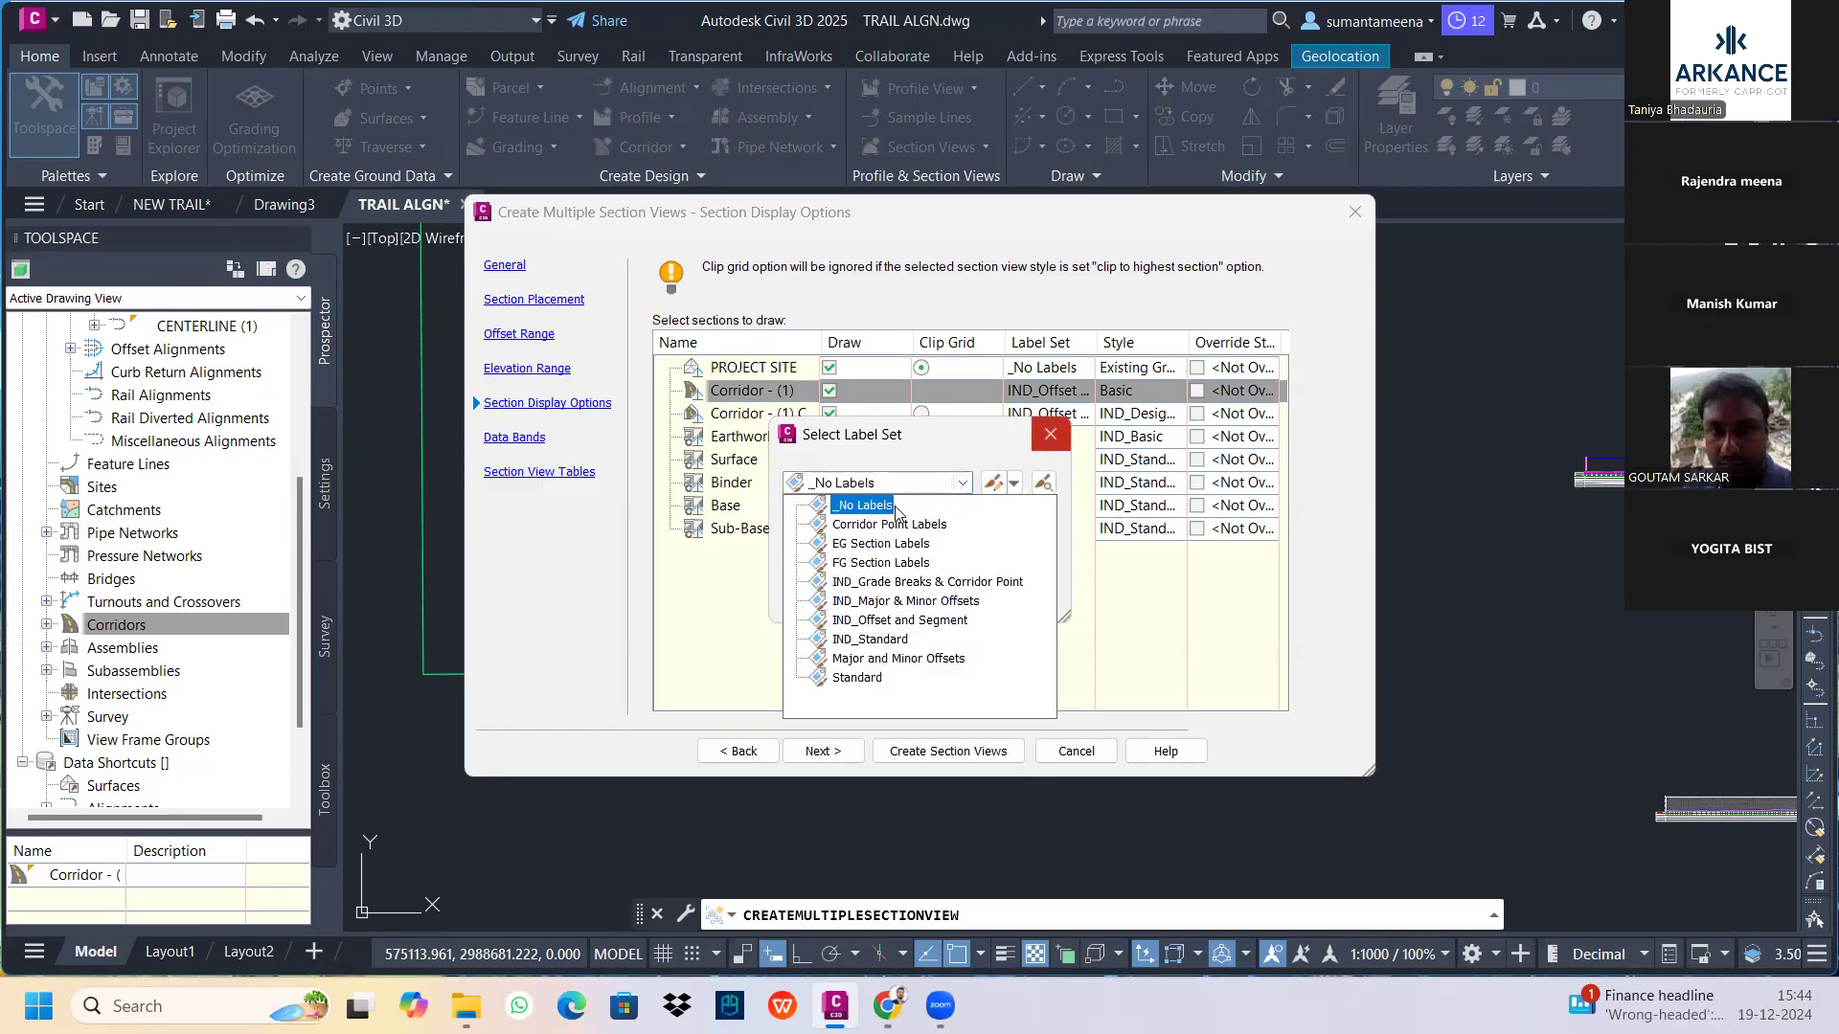
pyautogui.click(865, 506)
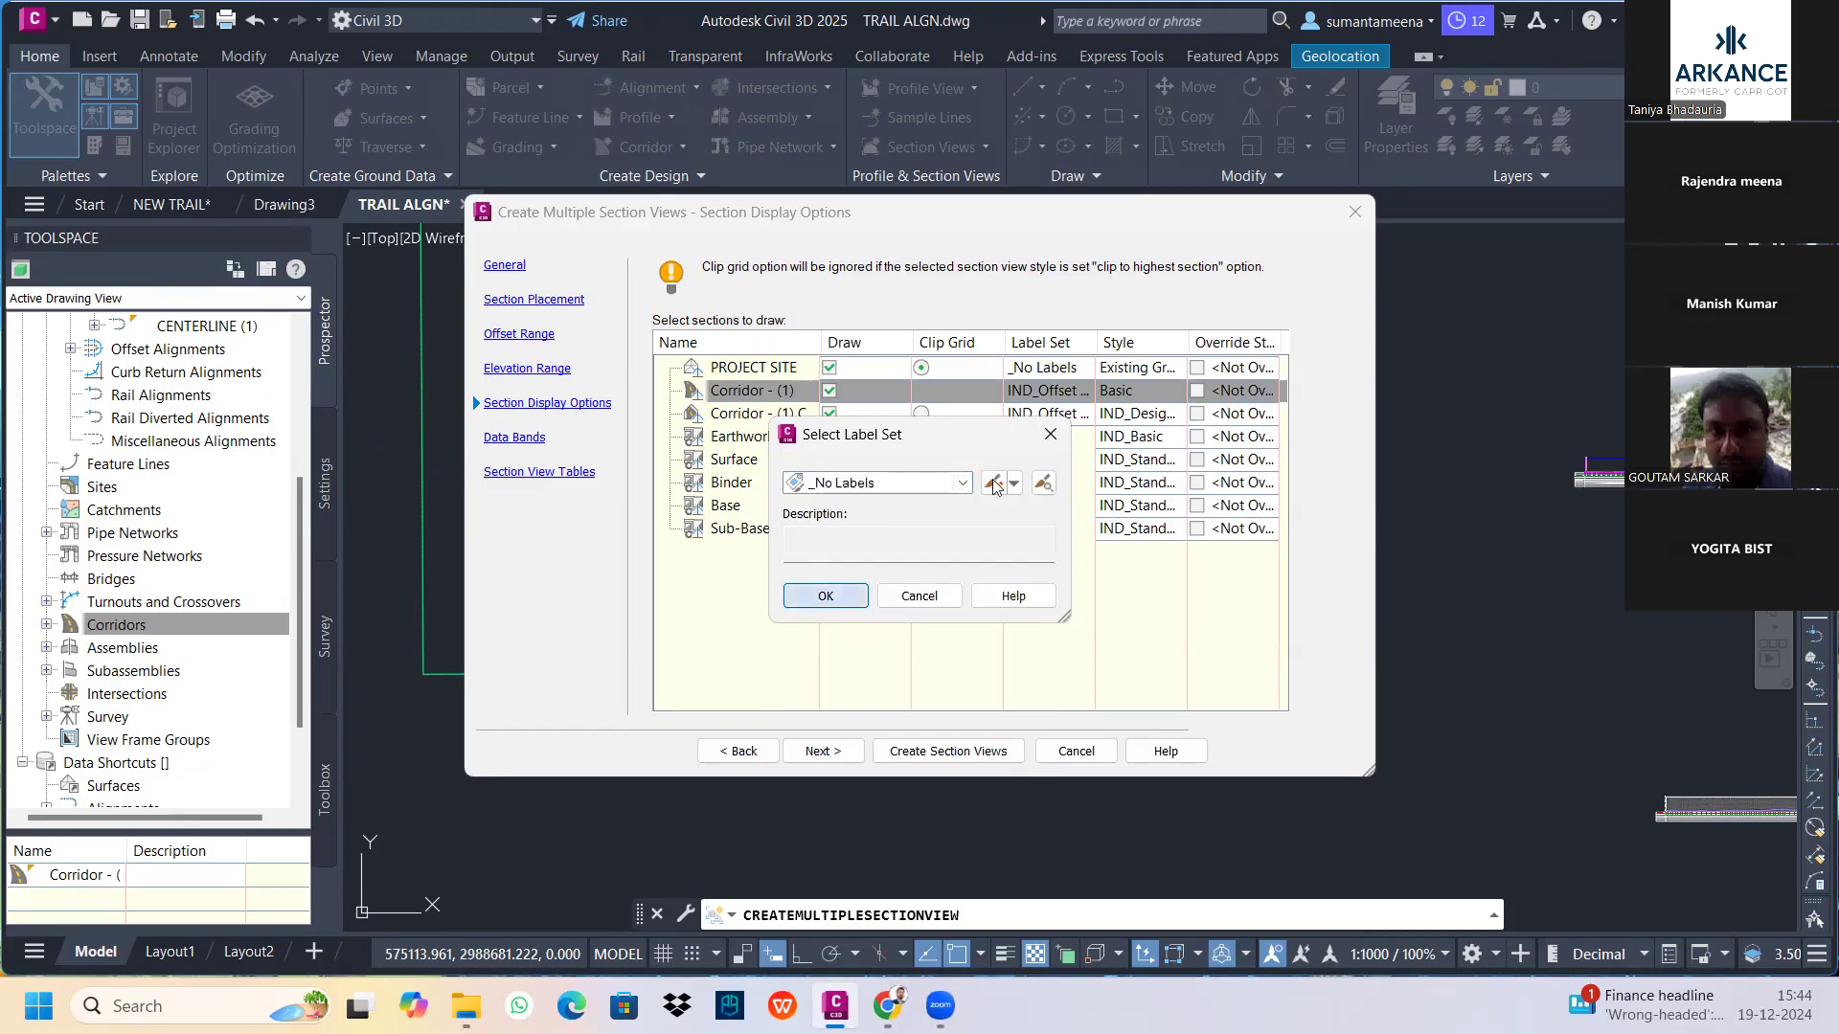
pyautogui.click(819, 592)
pyautogui.click(1052, 418)
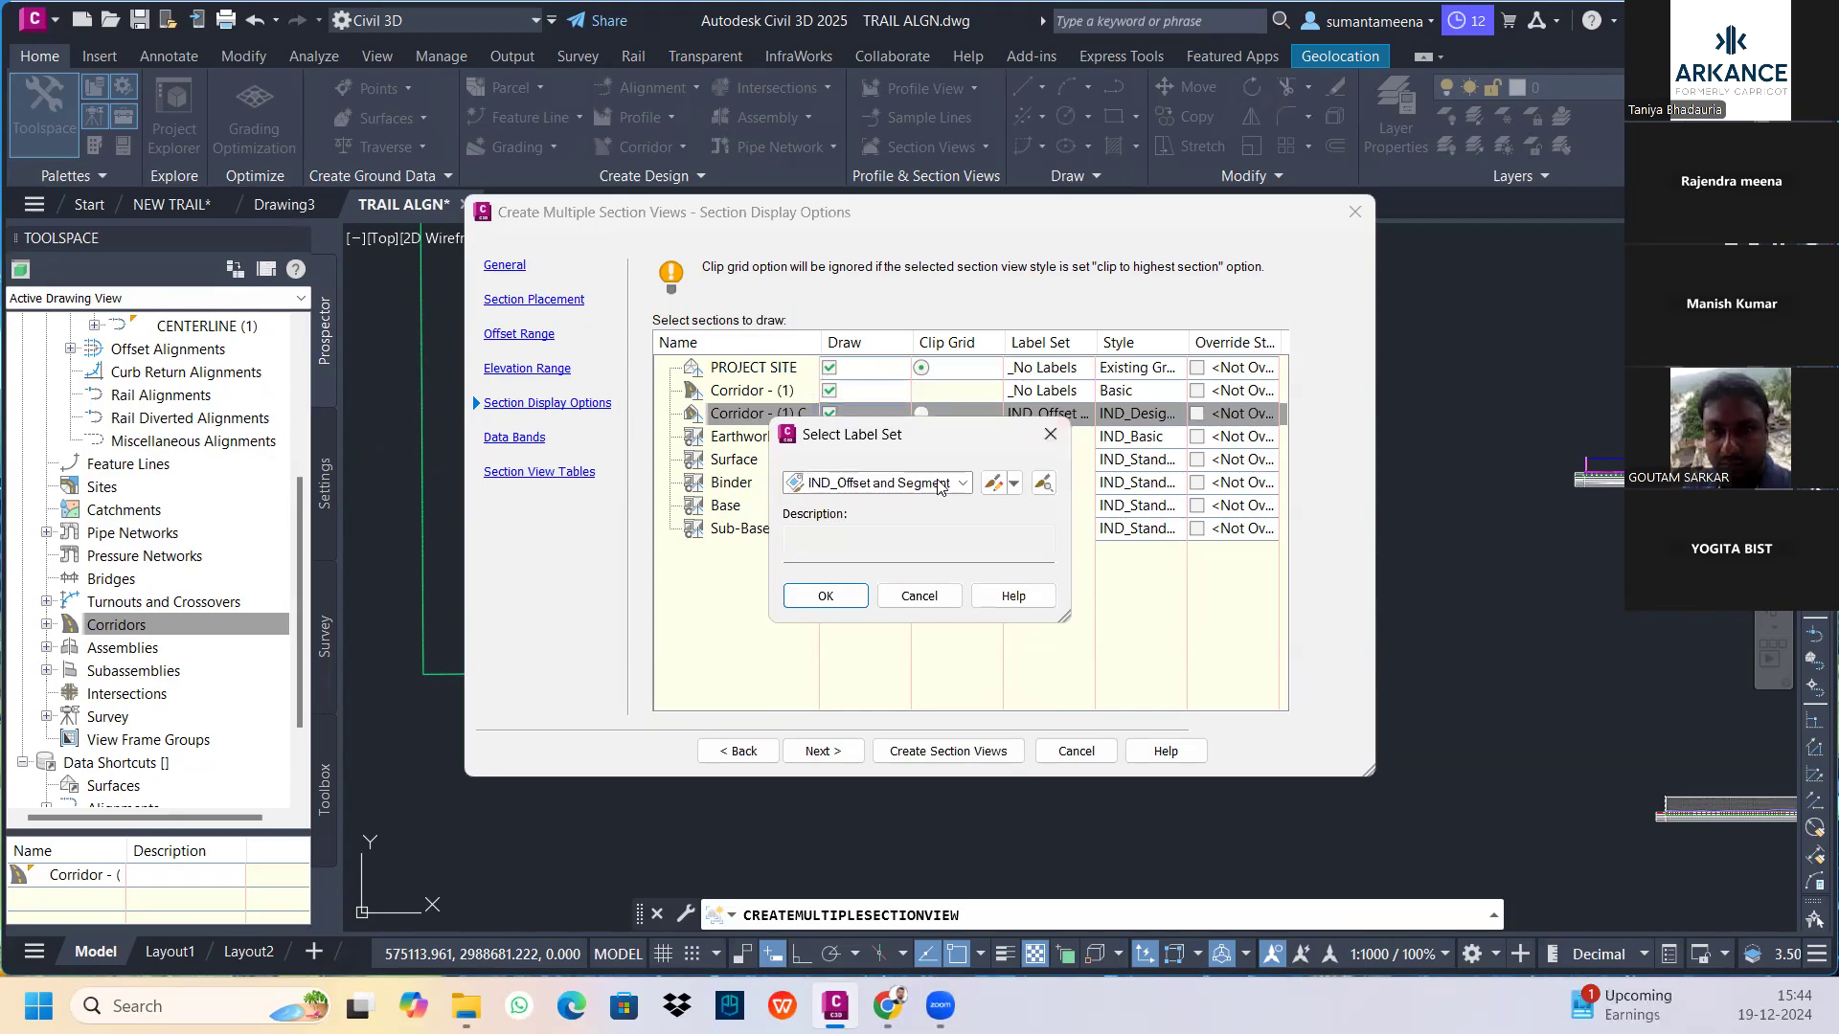
pyautogui.click(963, 484)
pyautogui.click(877, 504)
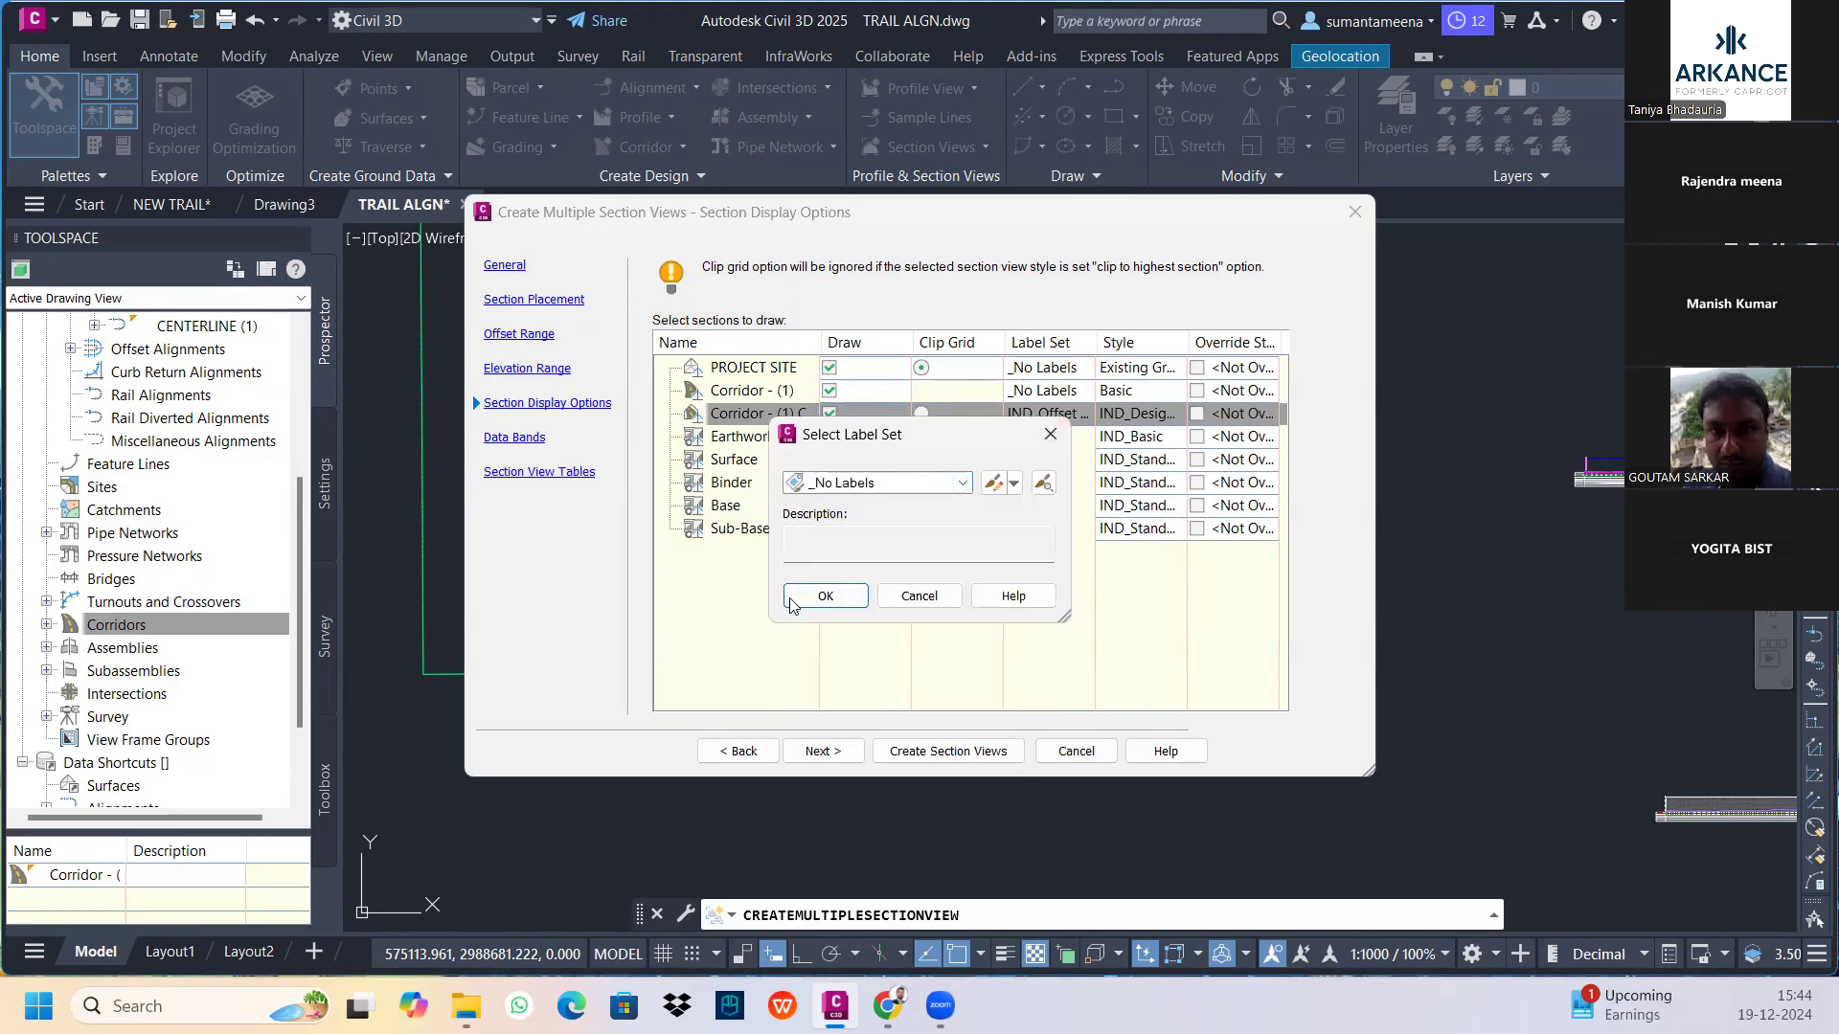
pyautogui.click(805, 594)
# In the data bands, keep Corridor - (1) CORRIDOR DATUM for IND_FG Elevations and assign PROJECT SITE as both surfaces of IND_EG Elevations
pyautogui.click(826, 752)
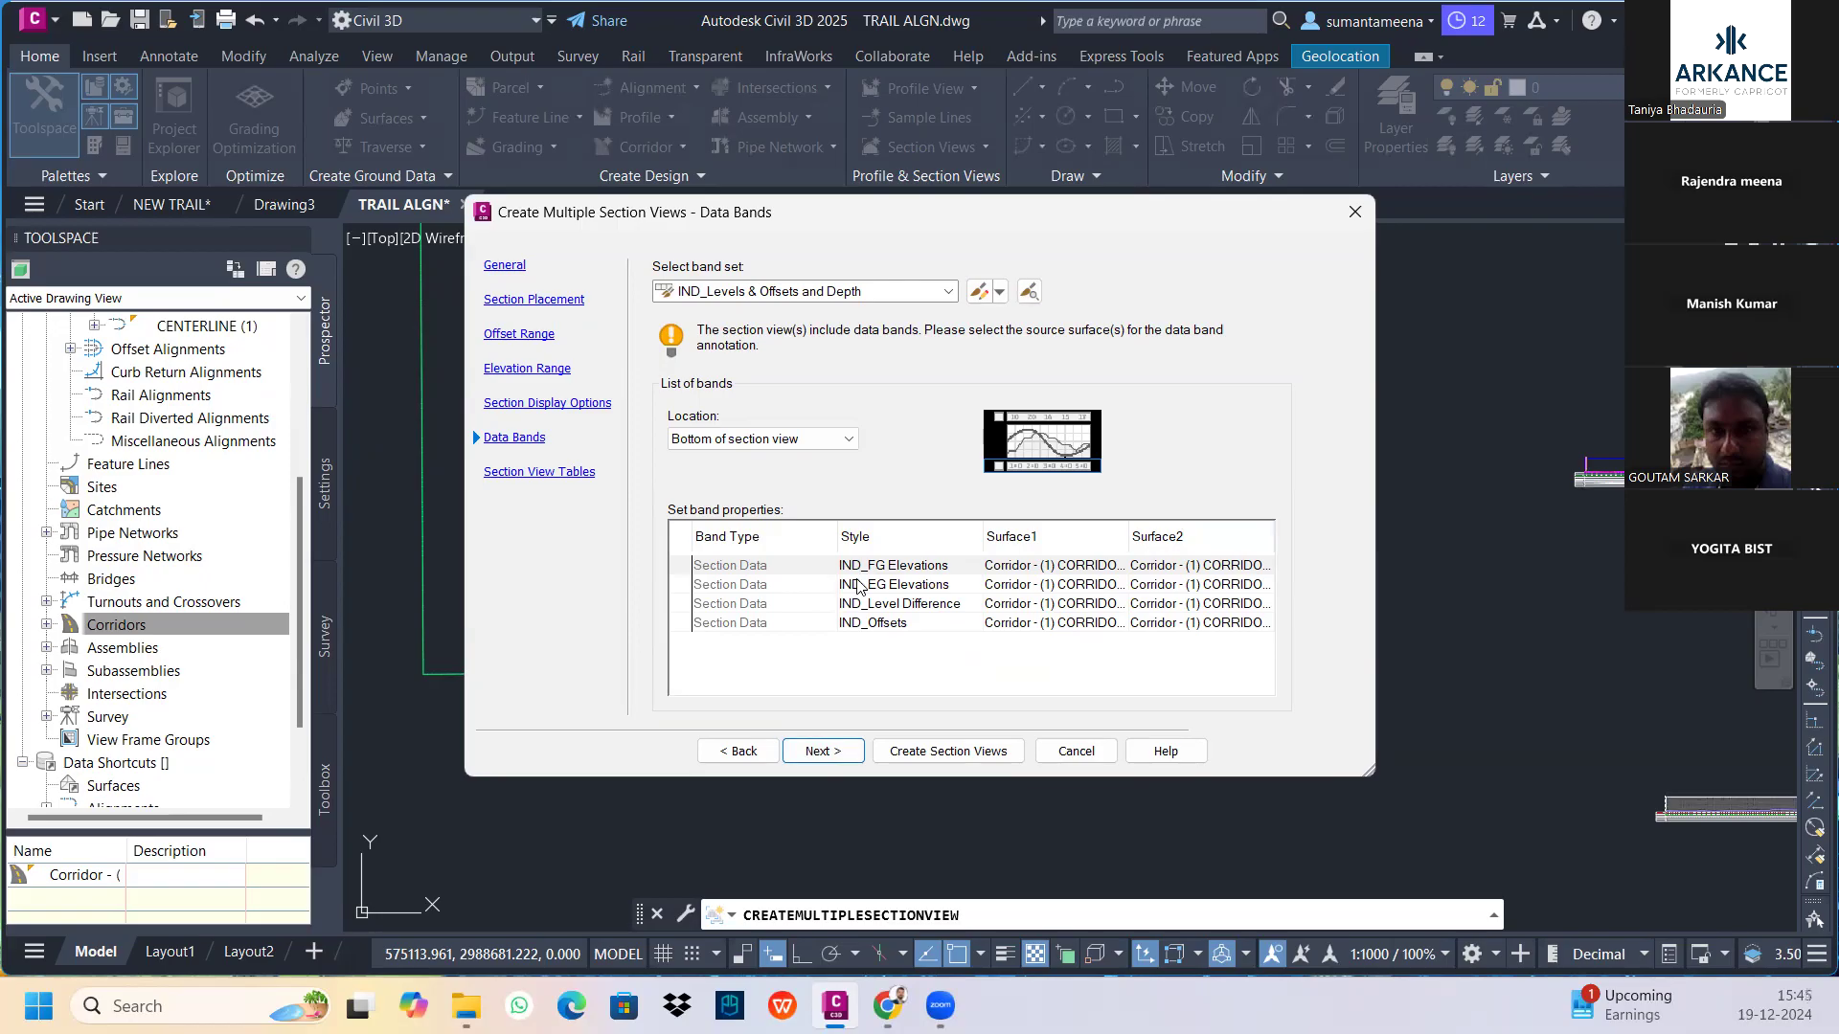
pyautogui.click(1075, 566)
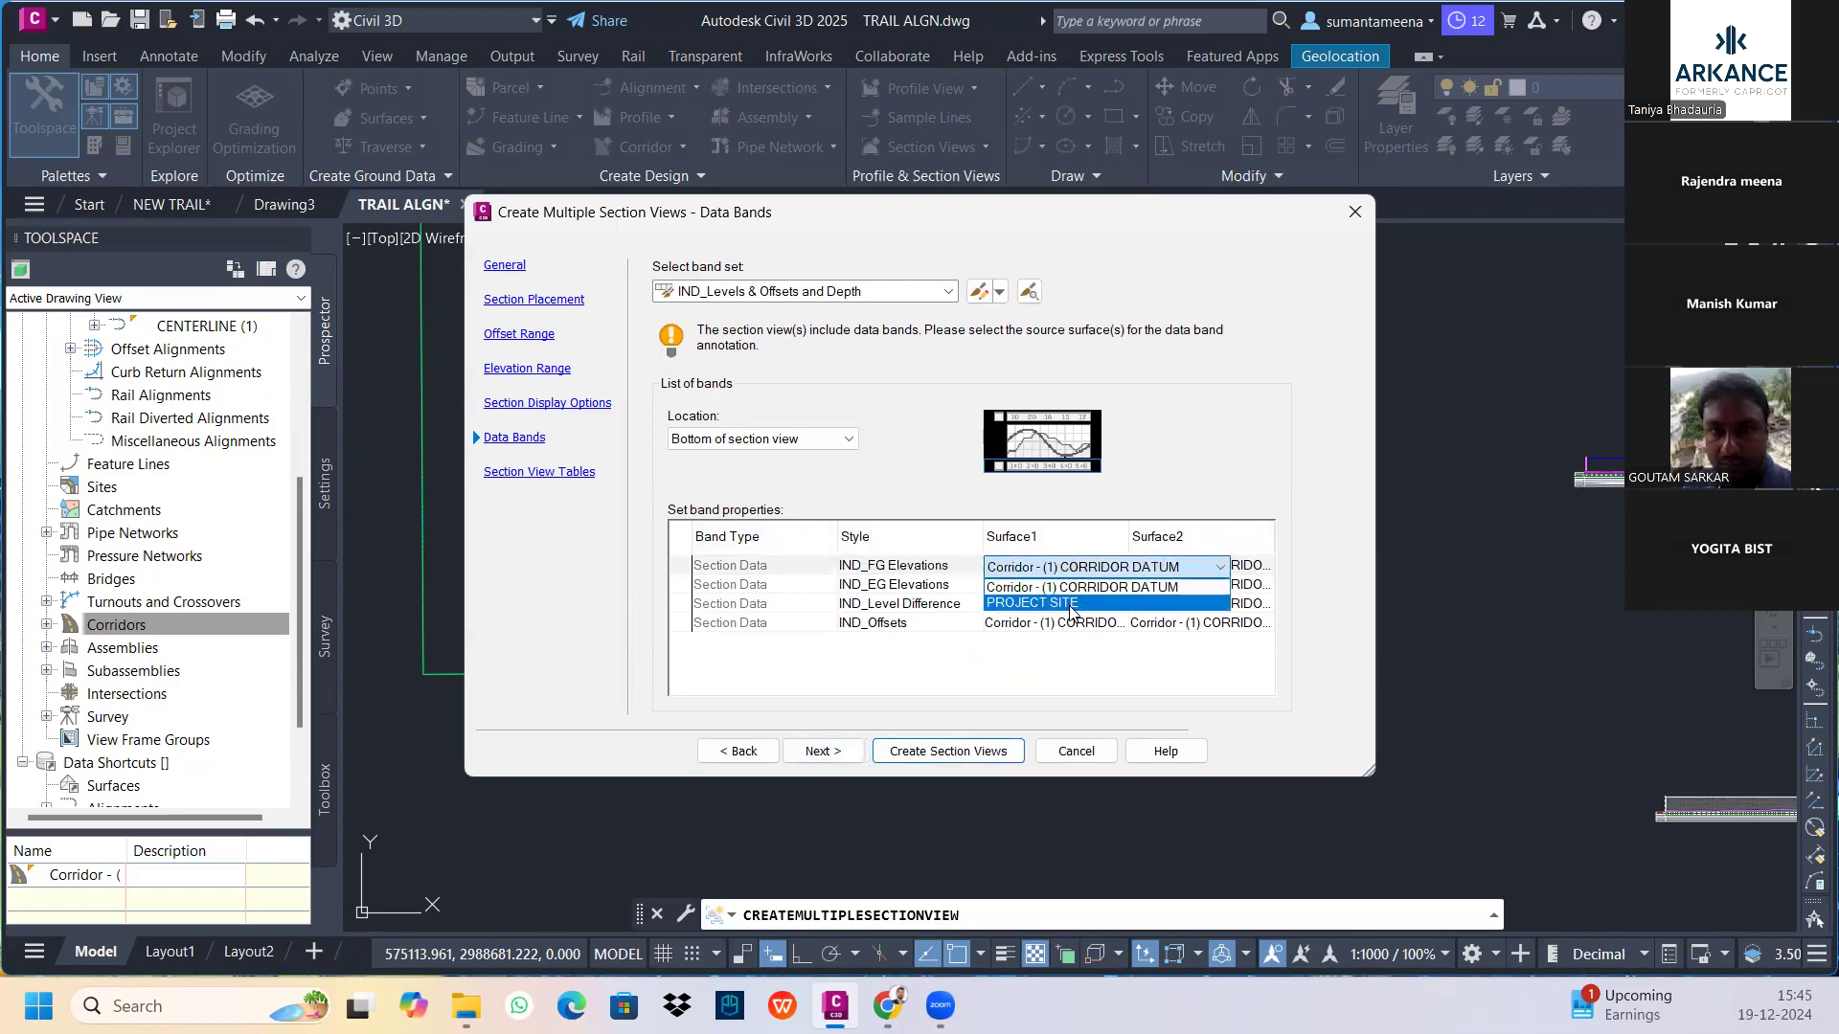
pyautogui.click(1111, 592)
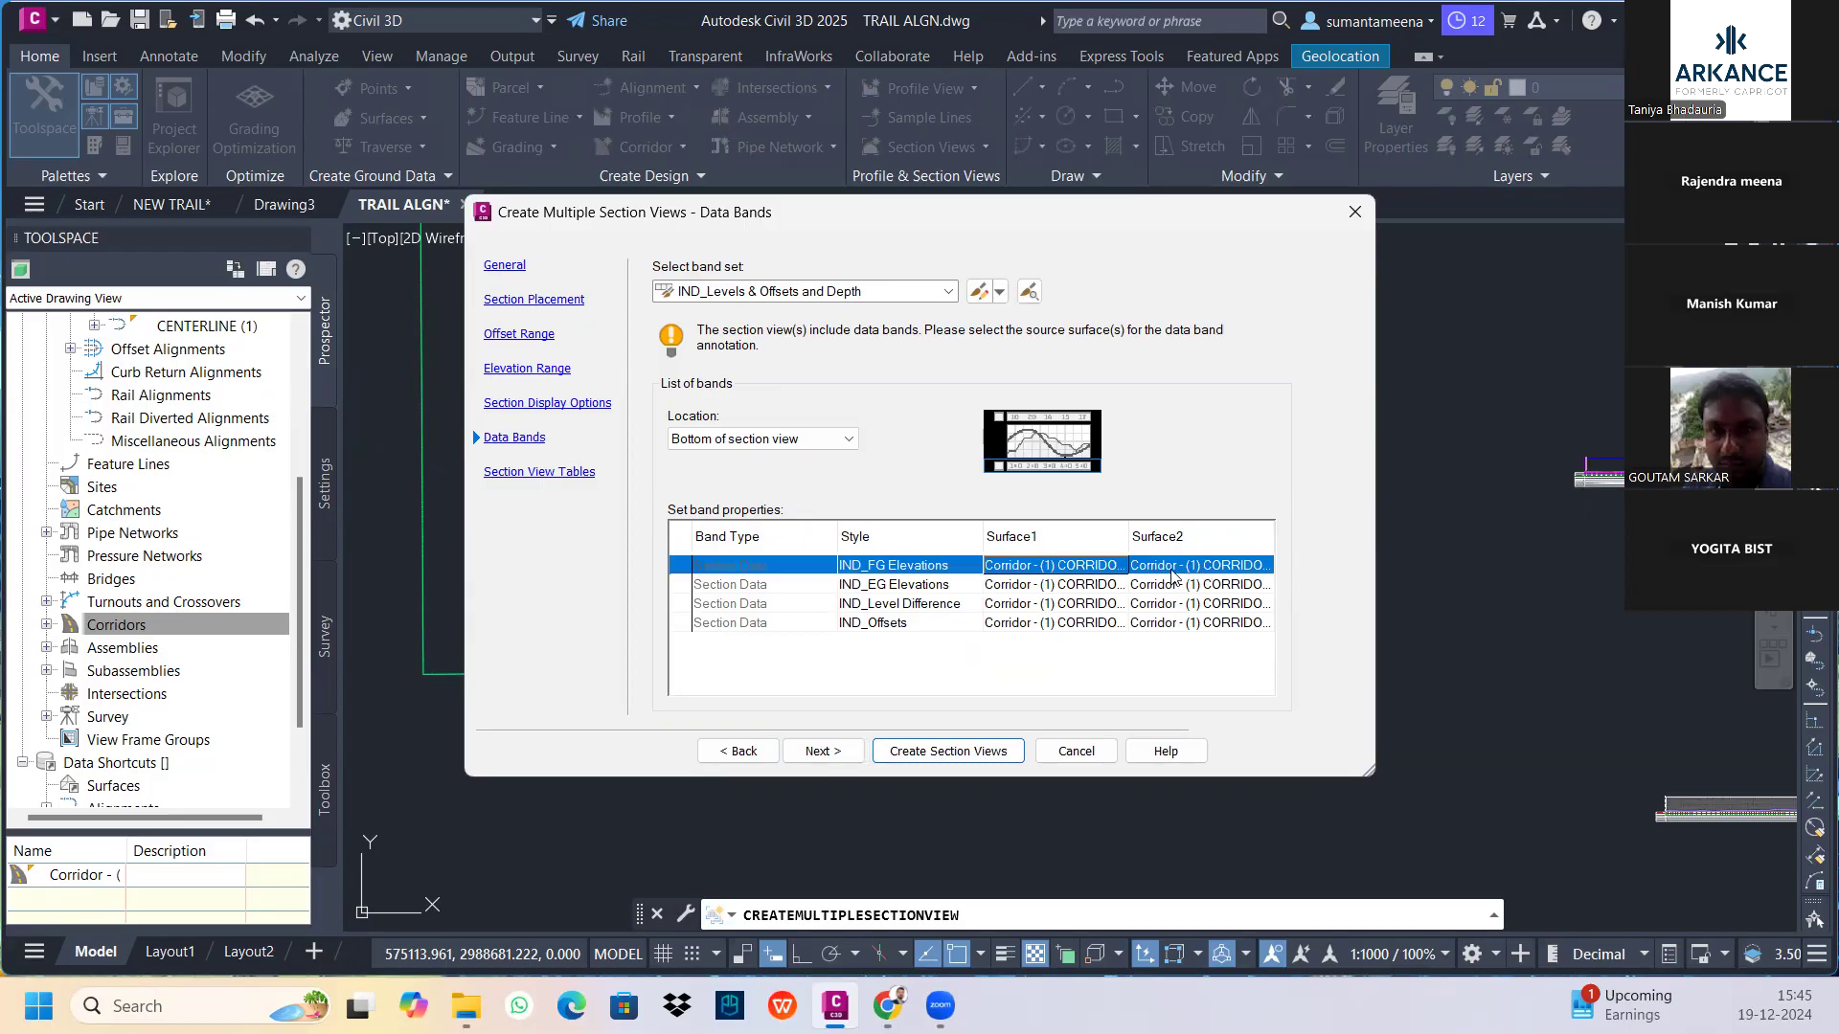
pyautogui.click(1029, 586)
pyautogui.click(1030, 586)
pyautogui.click(1142, 618)
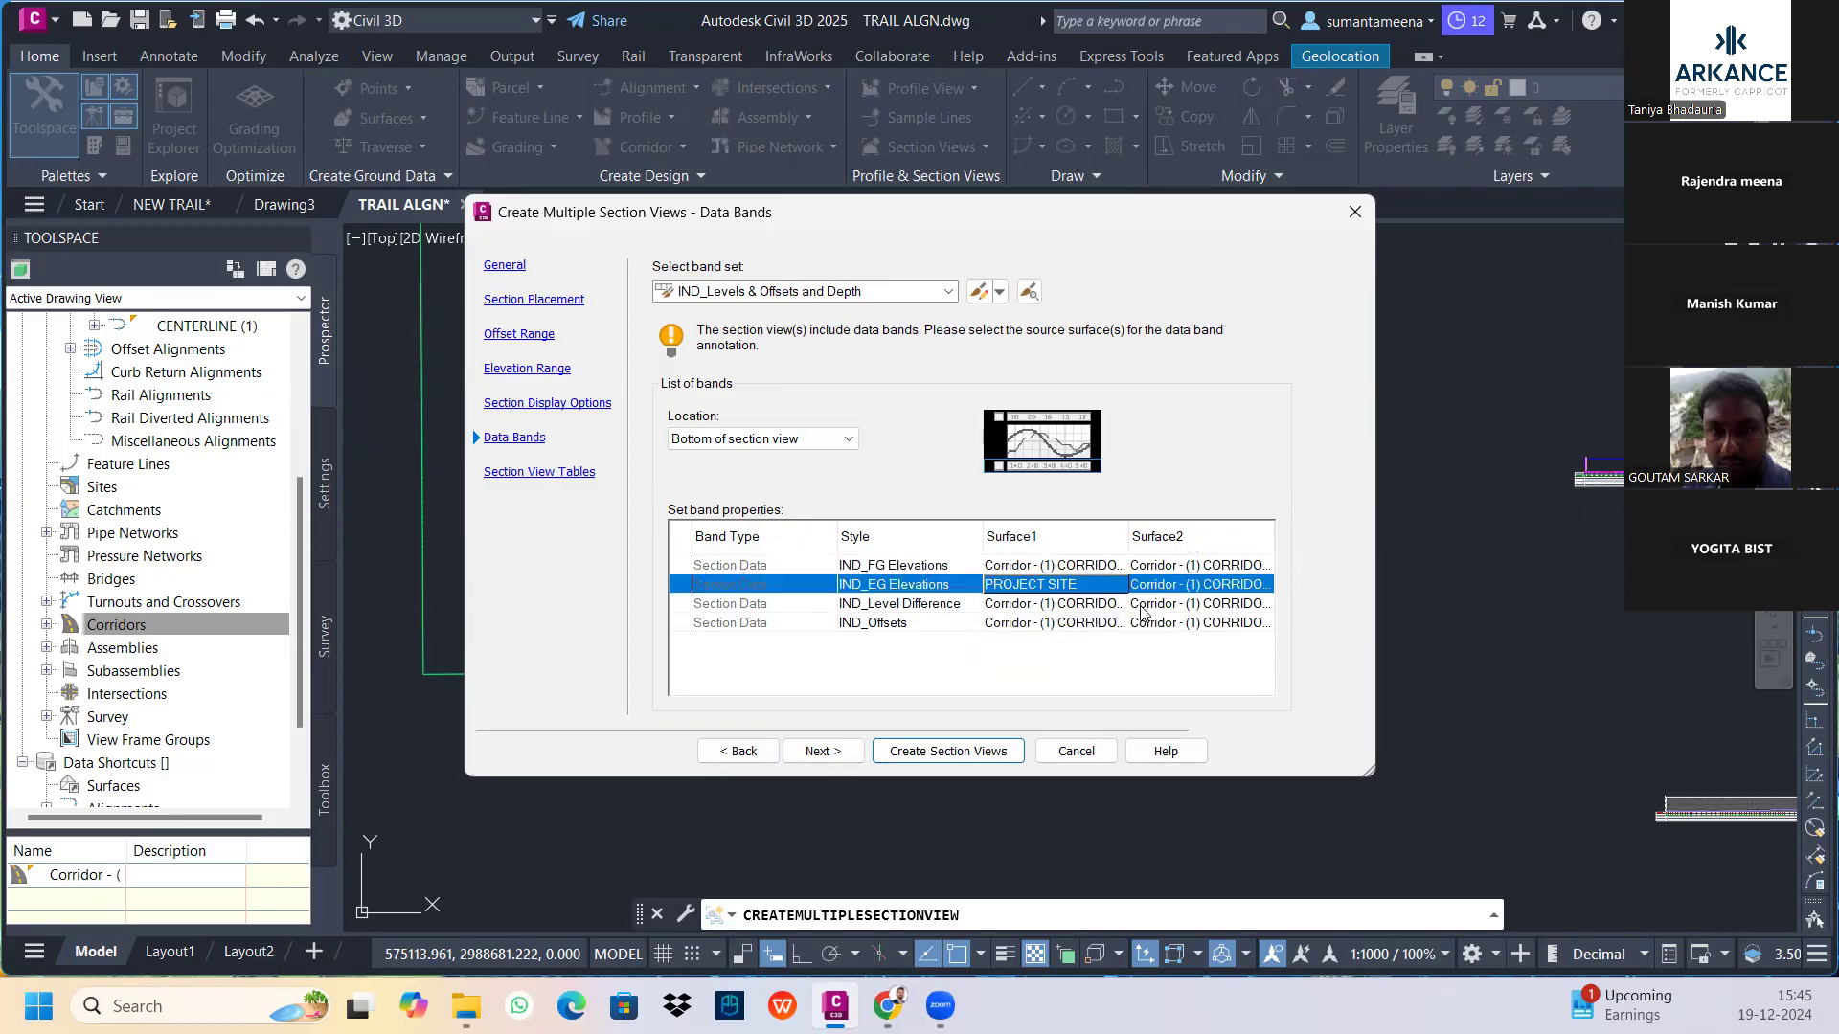
pyautogui.click(1187, 584)
pyautogui.click(1188, 585)
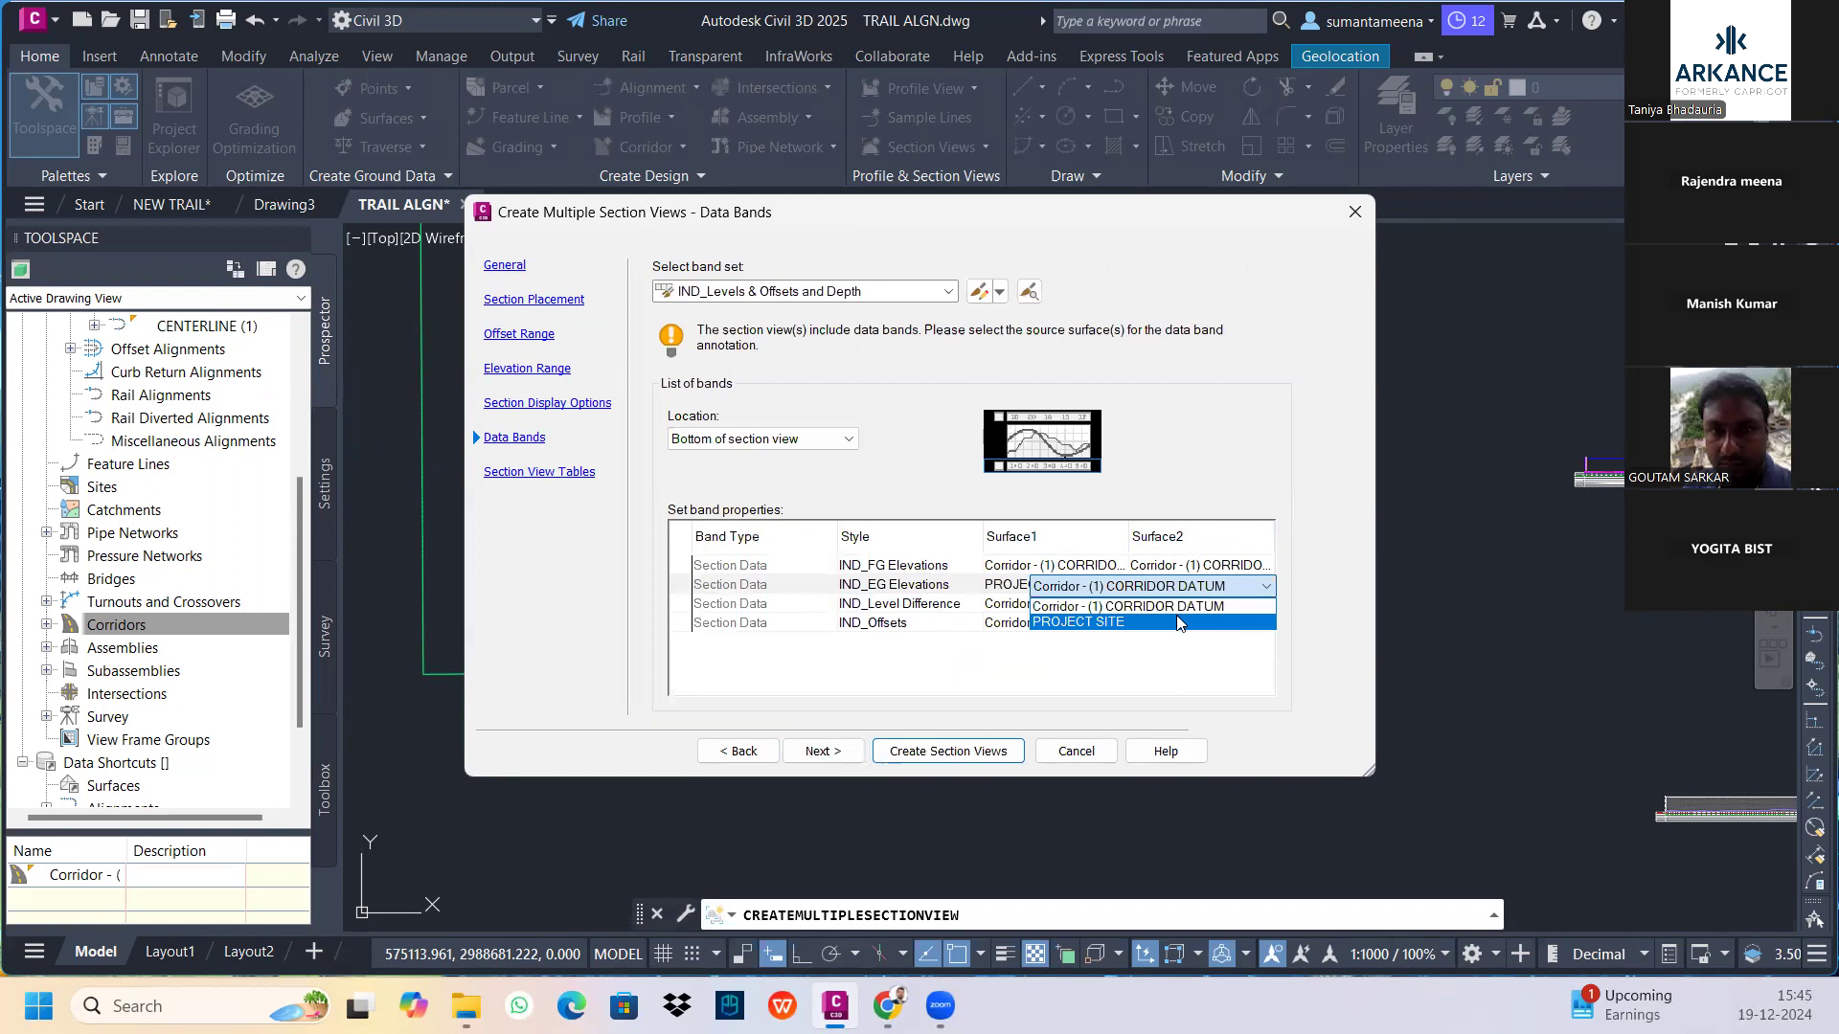
pyautogui.click(1179, 624)
# For the IND_Level Difference band, use Corridor - (1) CORRIDOR DATUM as Surface1 and PROJECT SITE as Surface2
pyautogui.click(1095, 607)
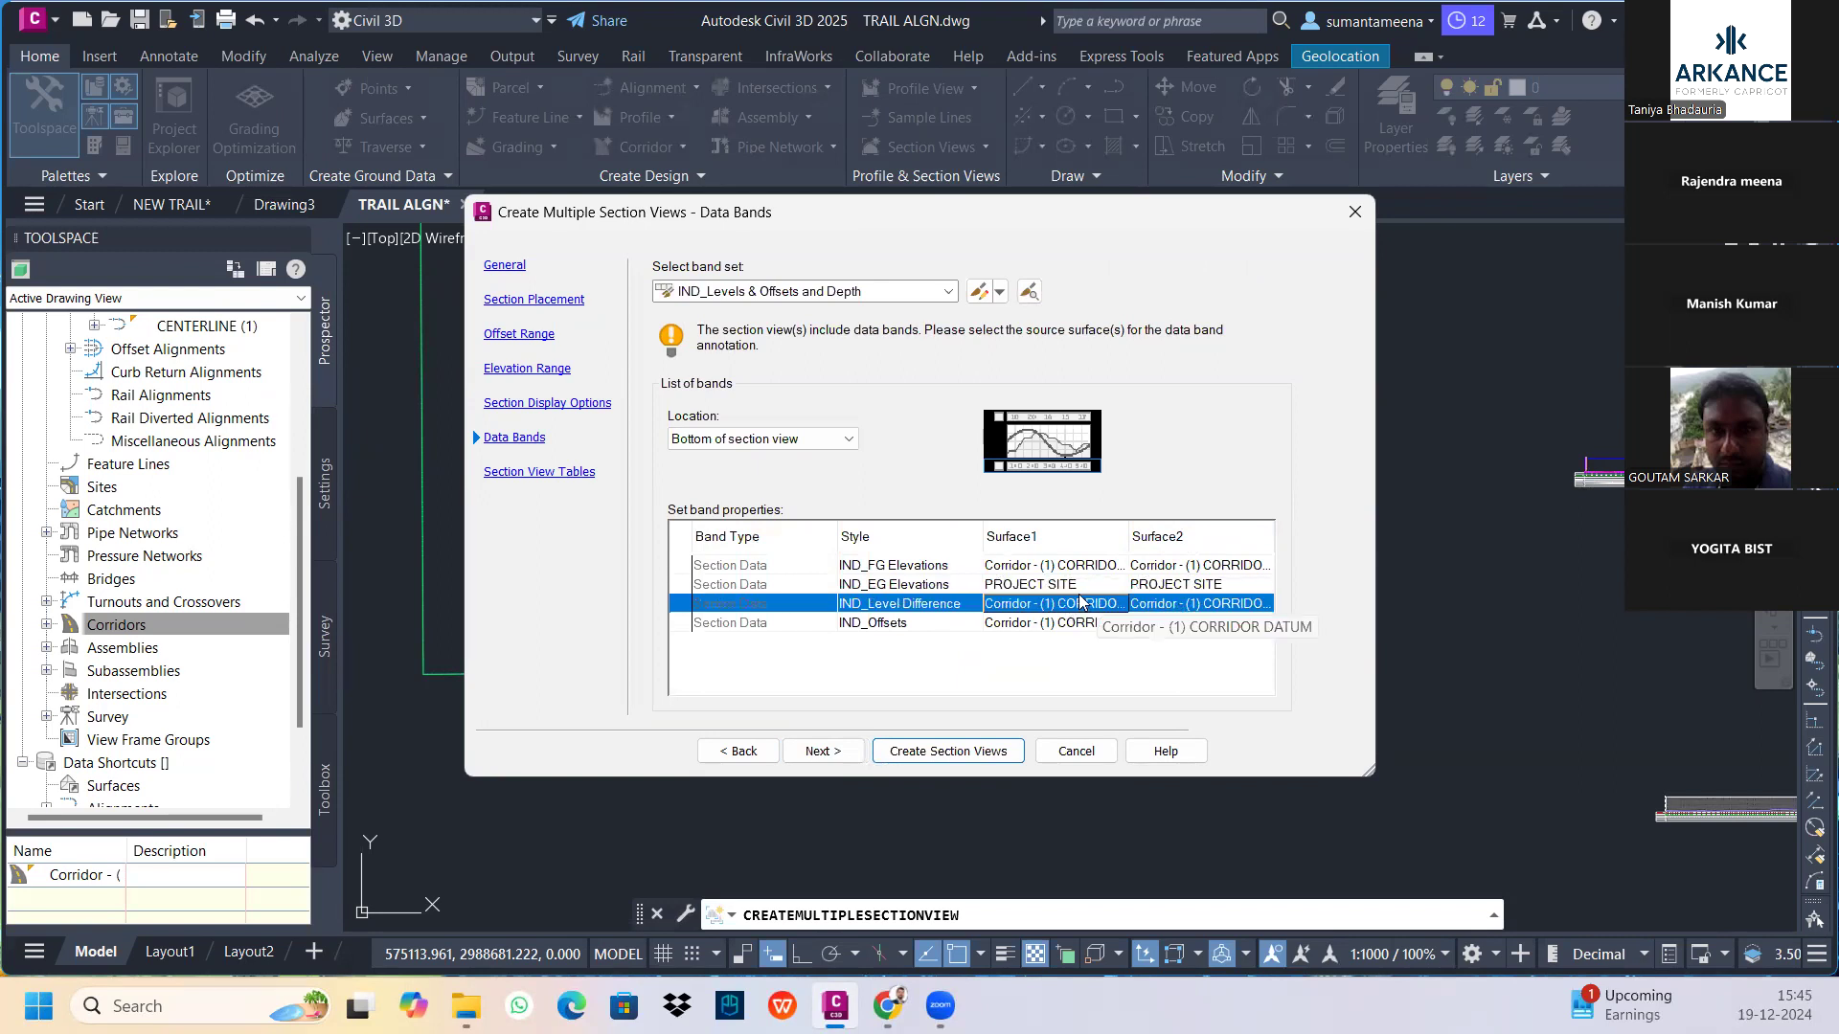
pyautogui.click(1092, 605)
pyautogui.click(1090, 605)
pyautogui.click(1077, 628)
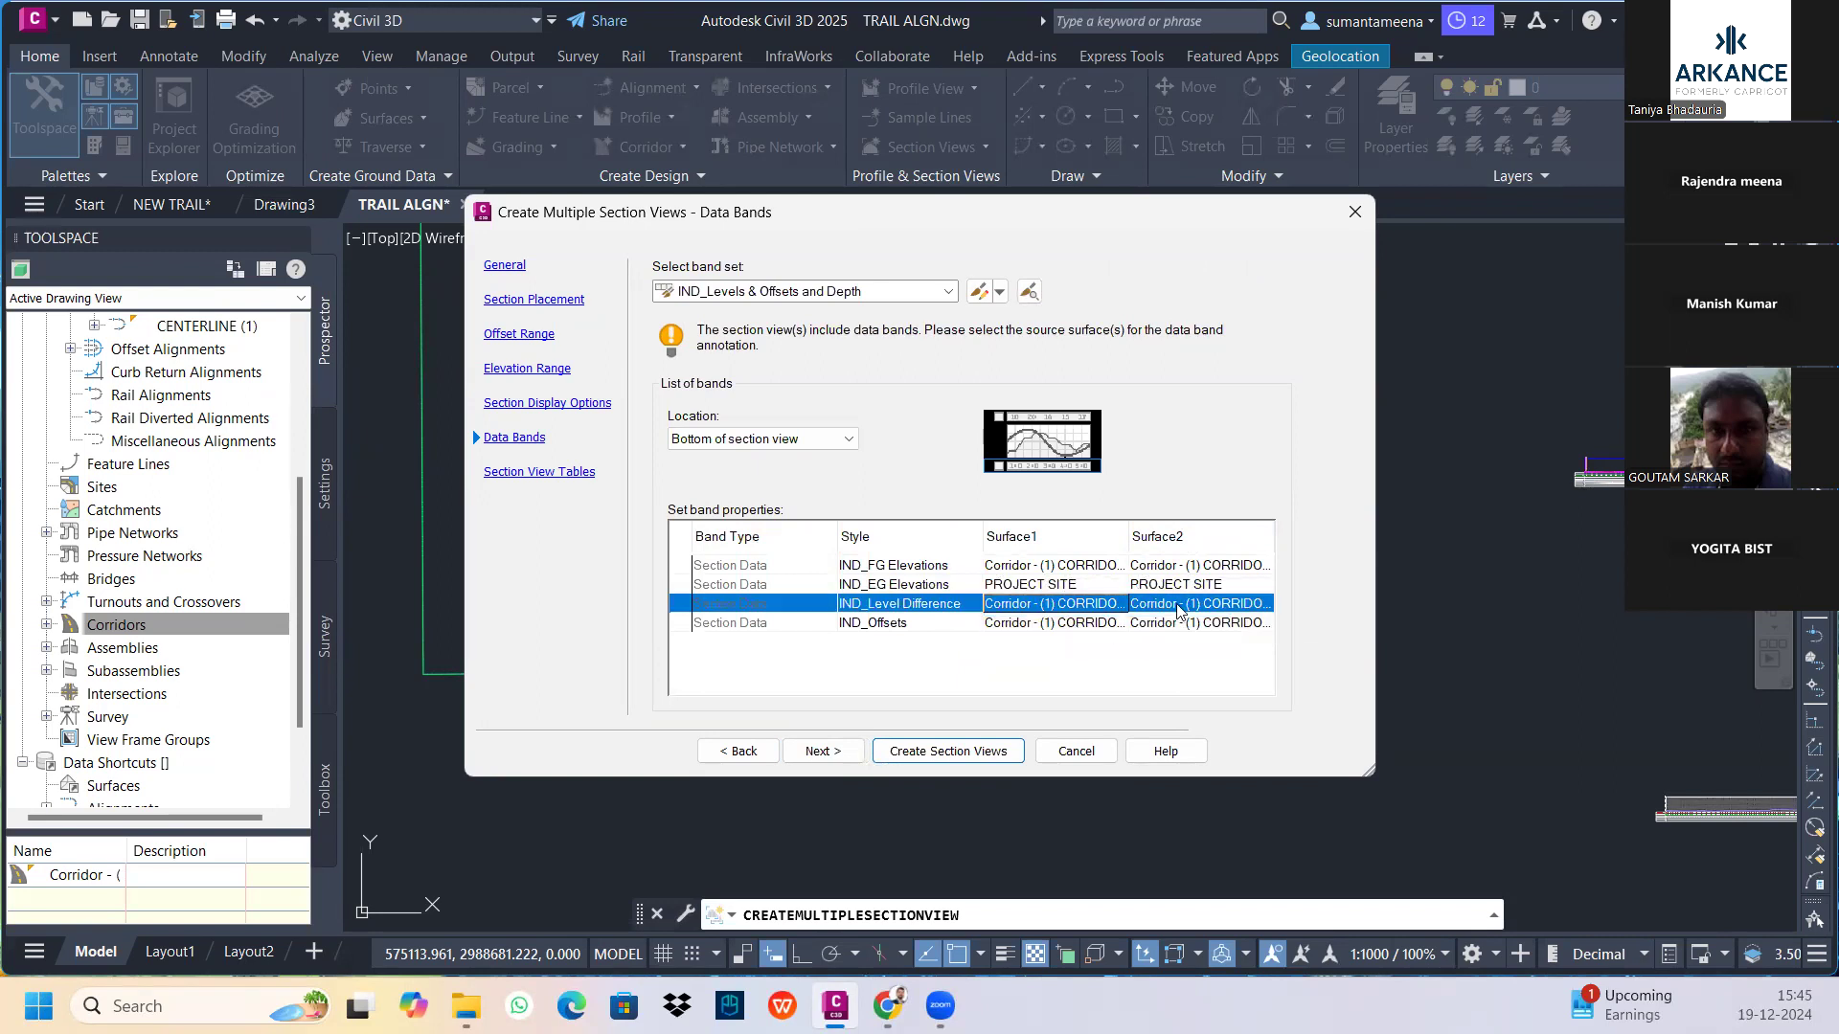
pyautogui.click(1179, 610)
pyautogui.click(1144, 641)
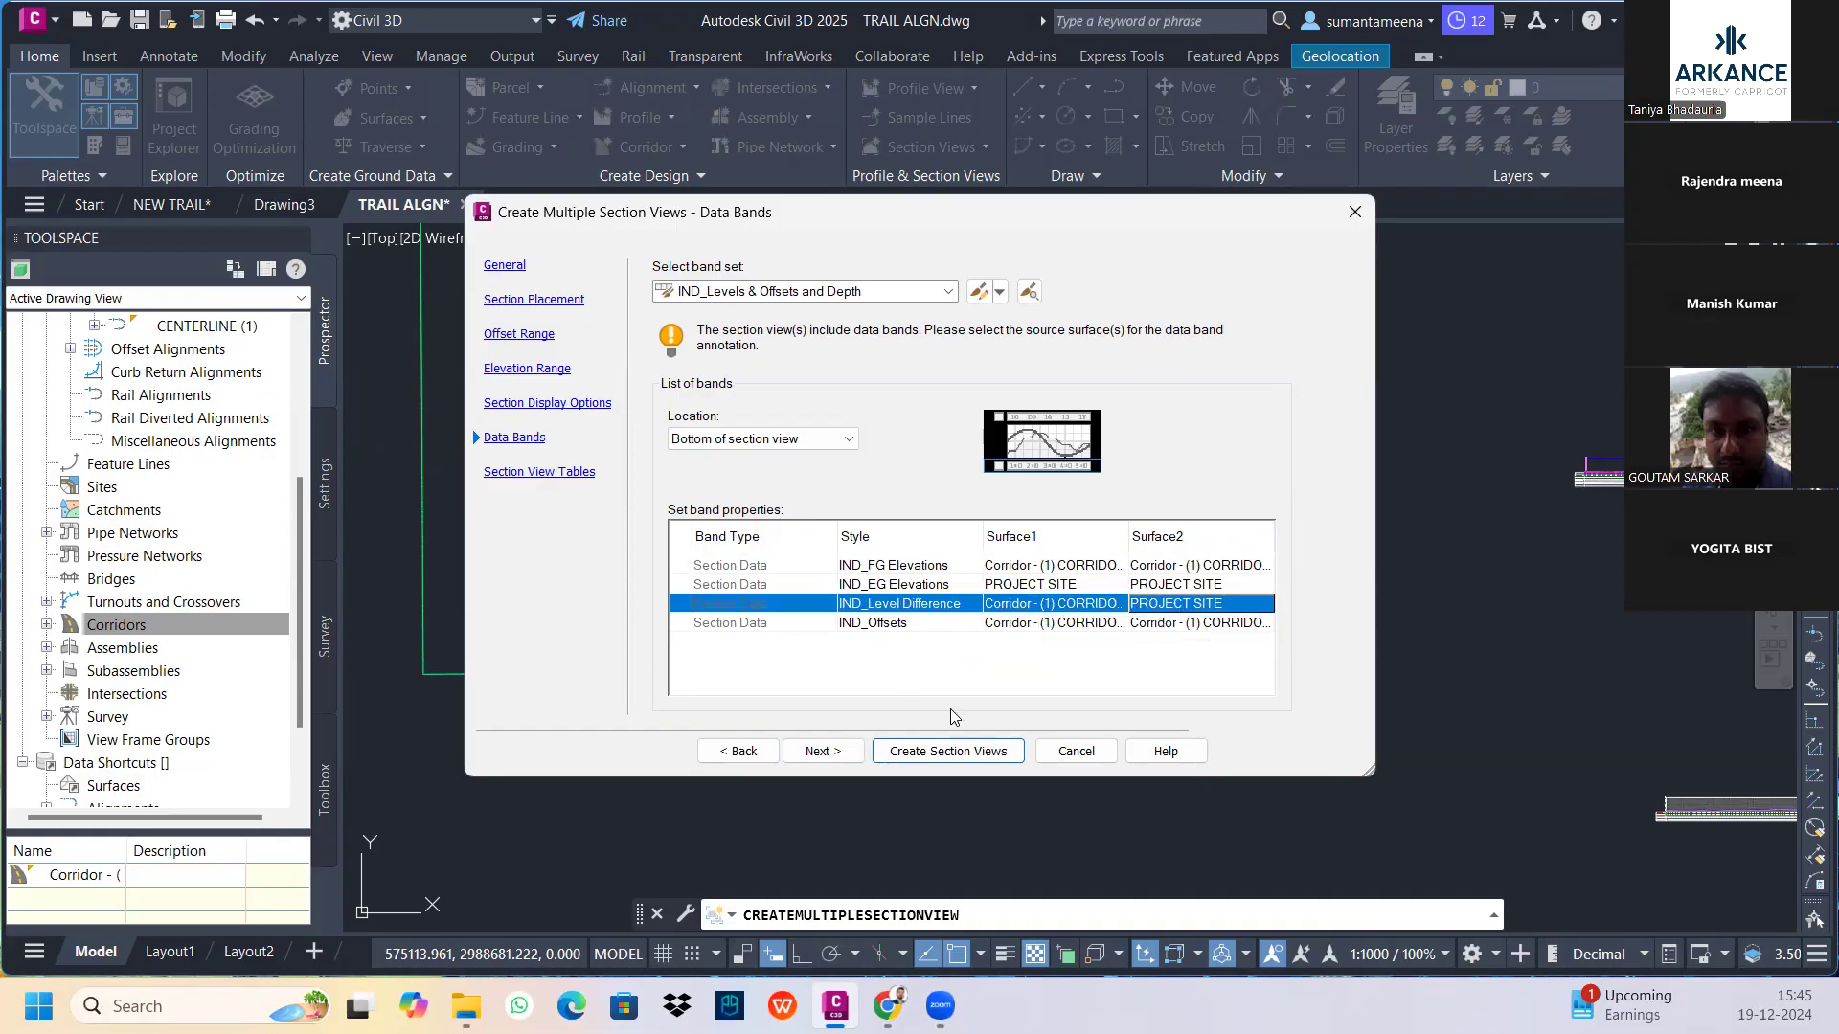
# Add a Total Volume table in the IND_Standard style and create the section views with their origin west of the green site boundary
pyautogui.click(816, 751)
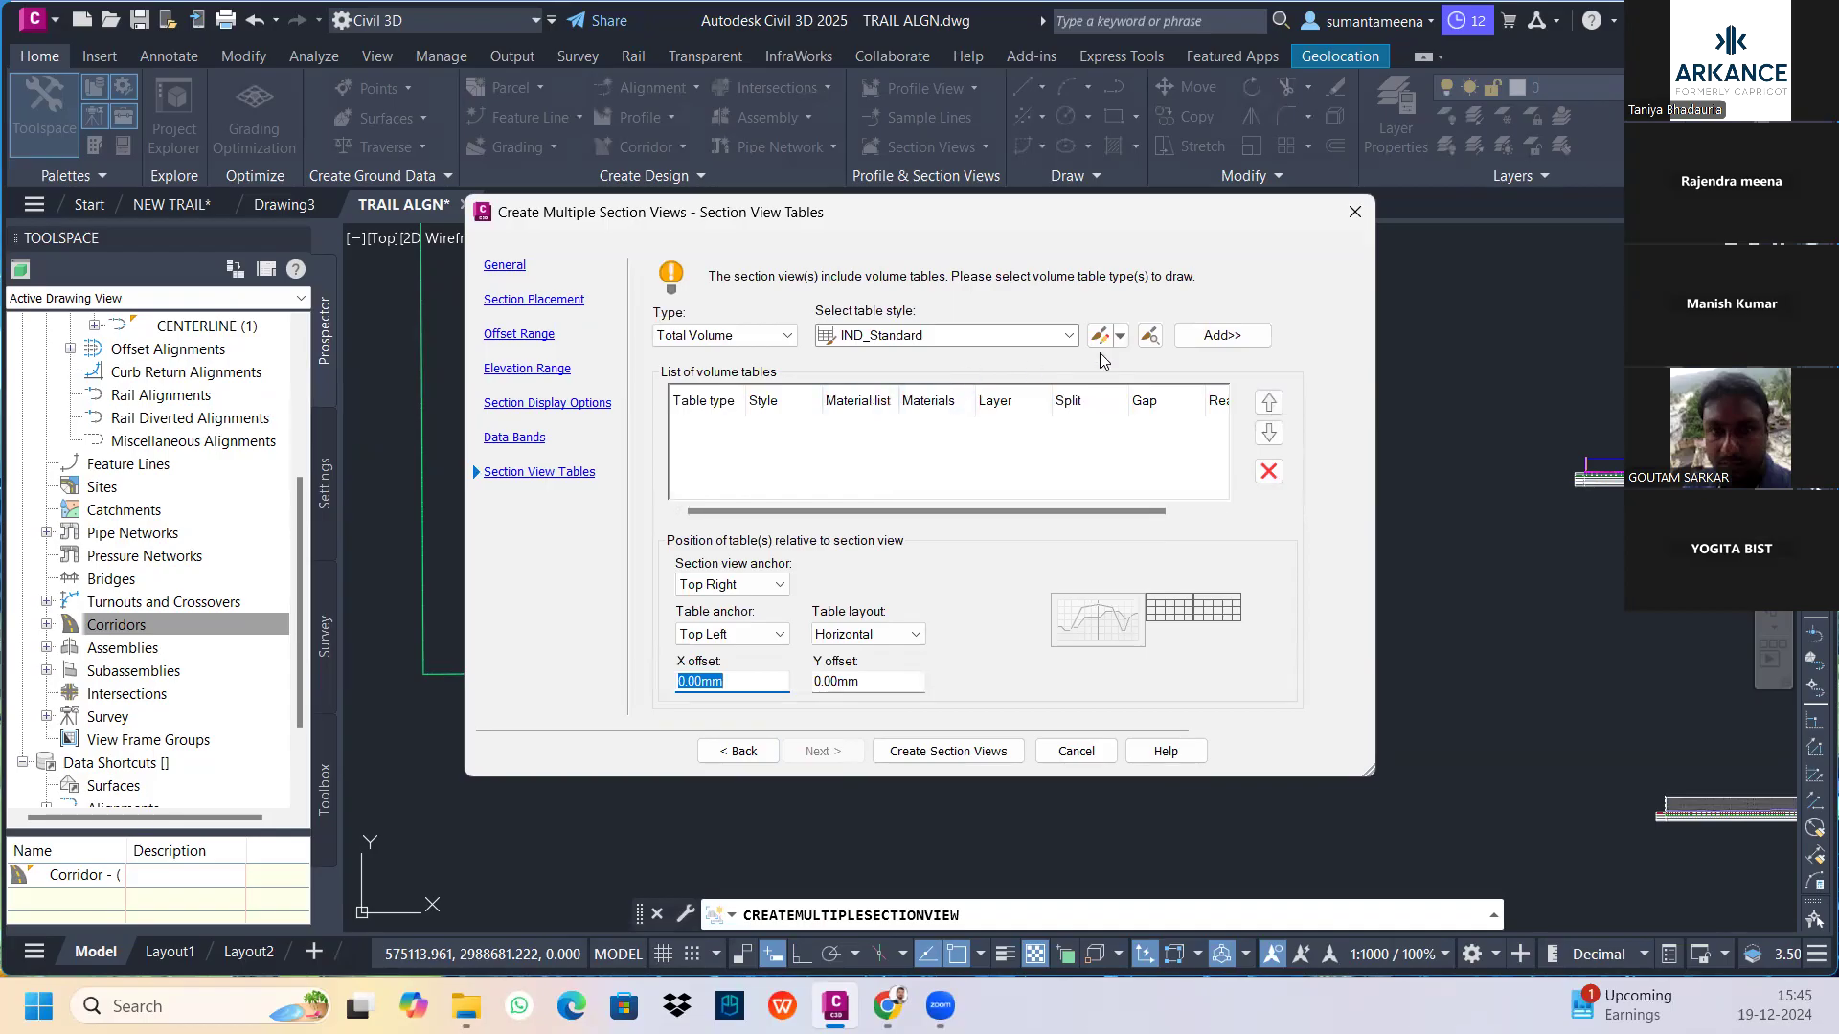
pyautogui.click(1207, 337)
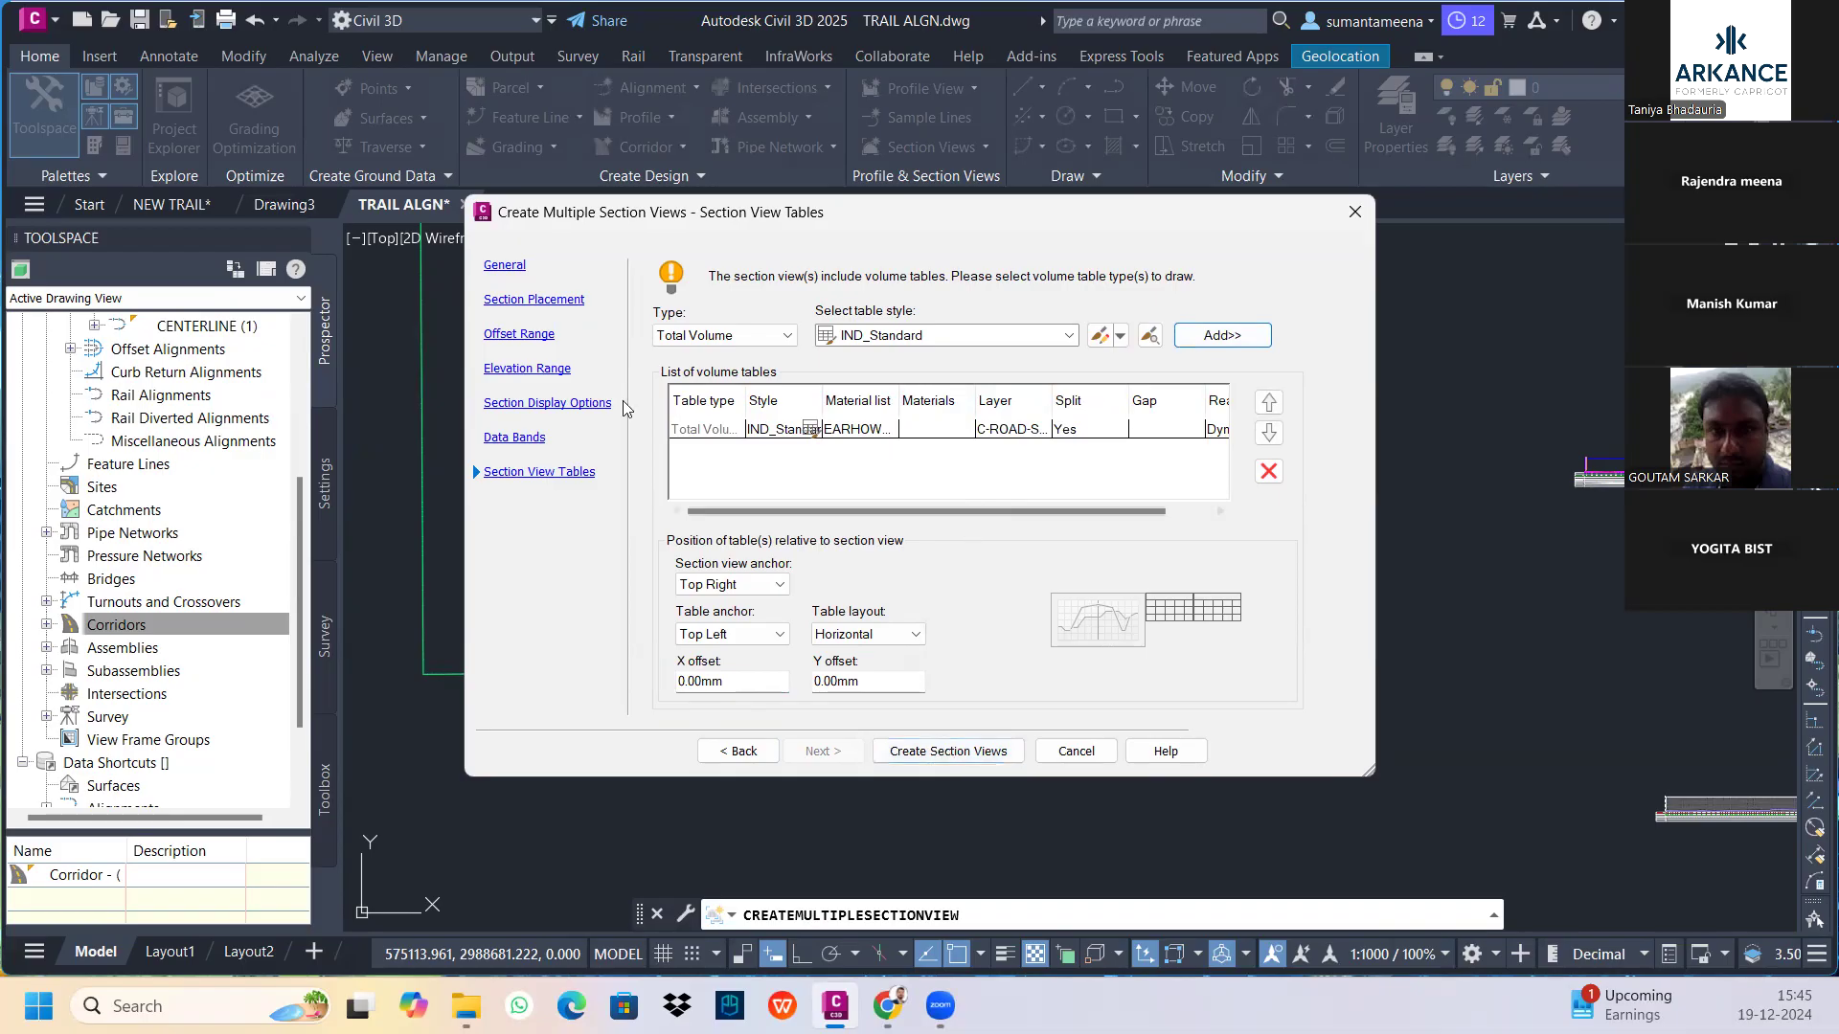
pyautogui.click(948, 751)
pyautogui.scroll(-5, 1217, 661)
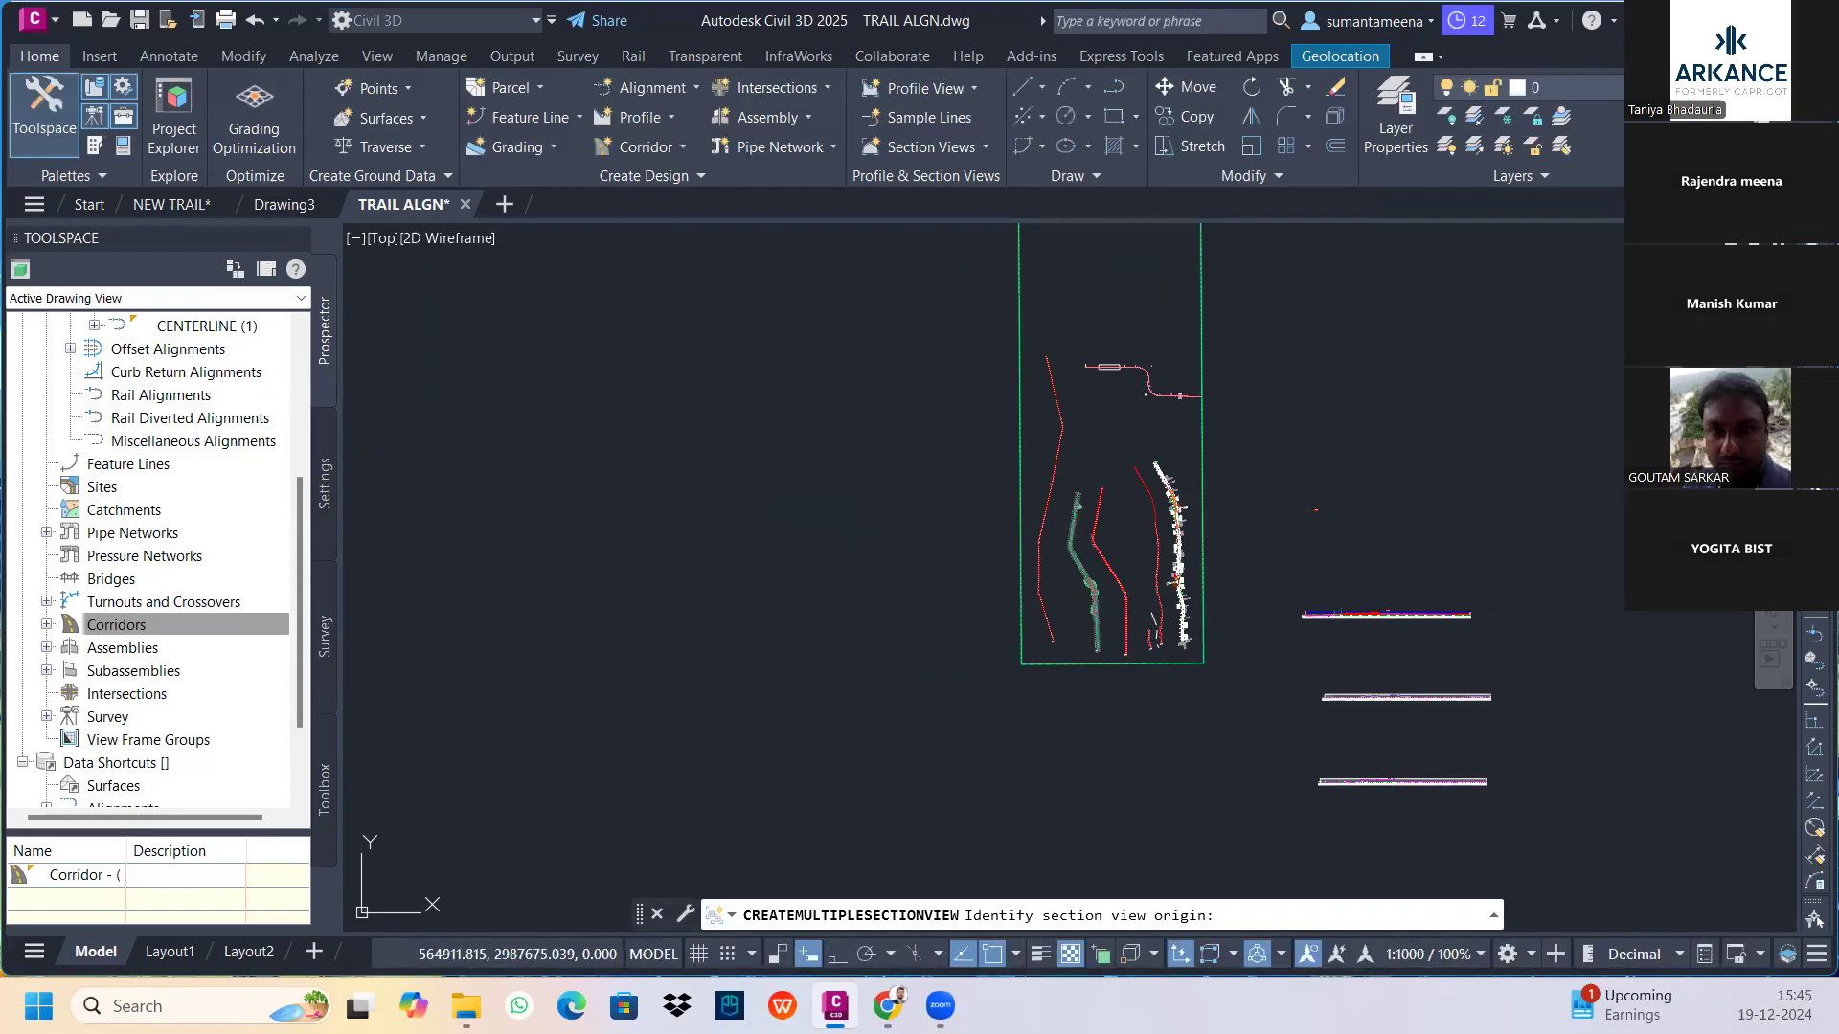
pyautogui.click(732, 594)
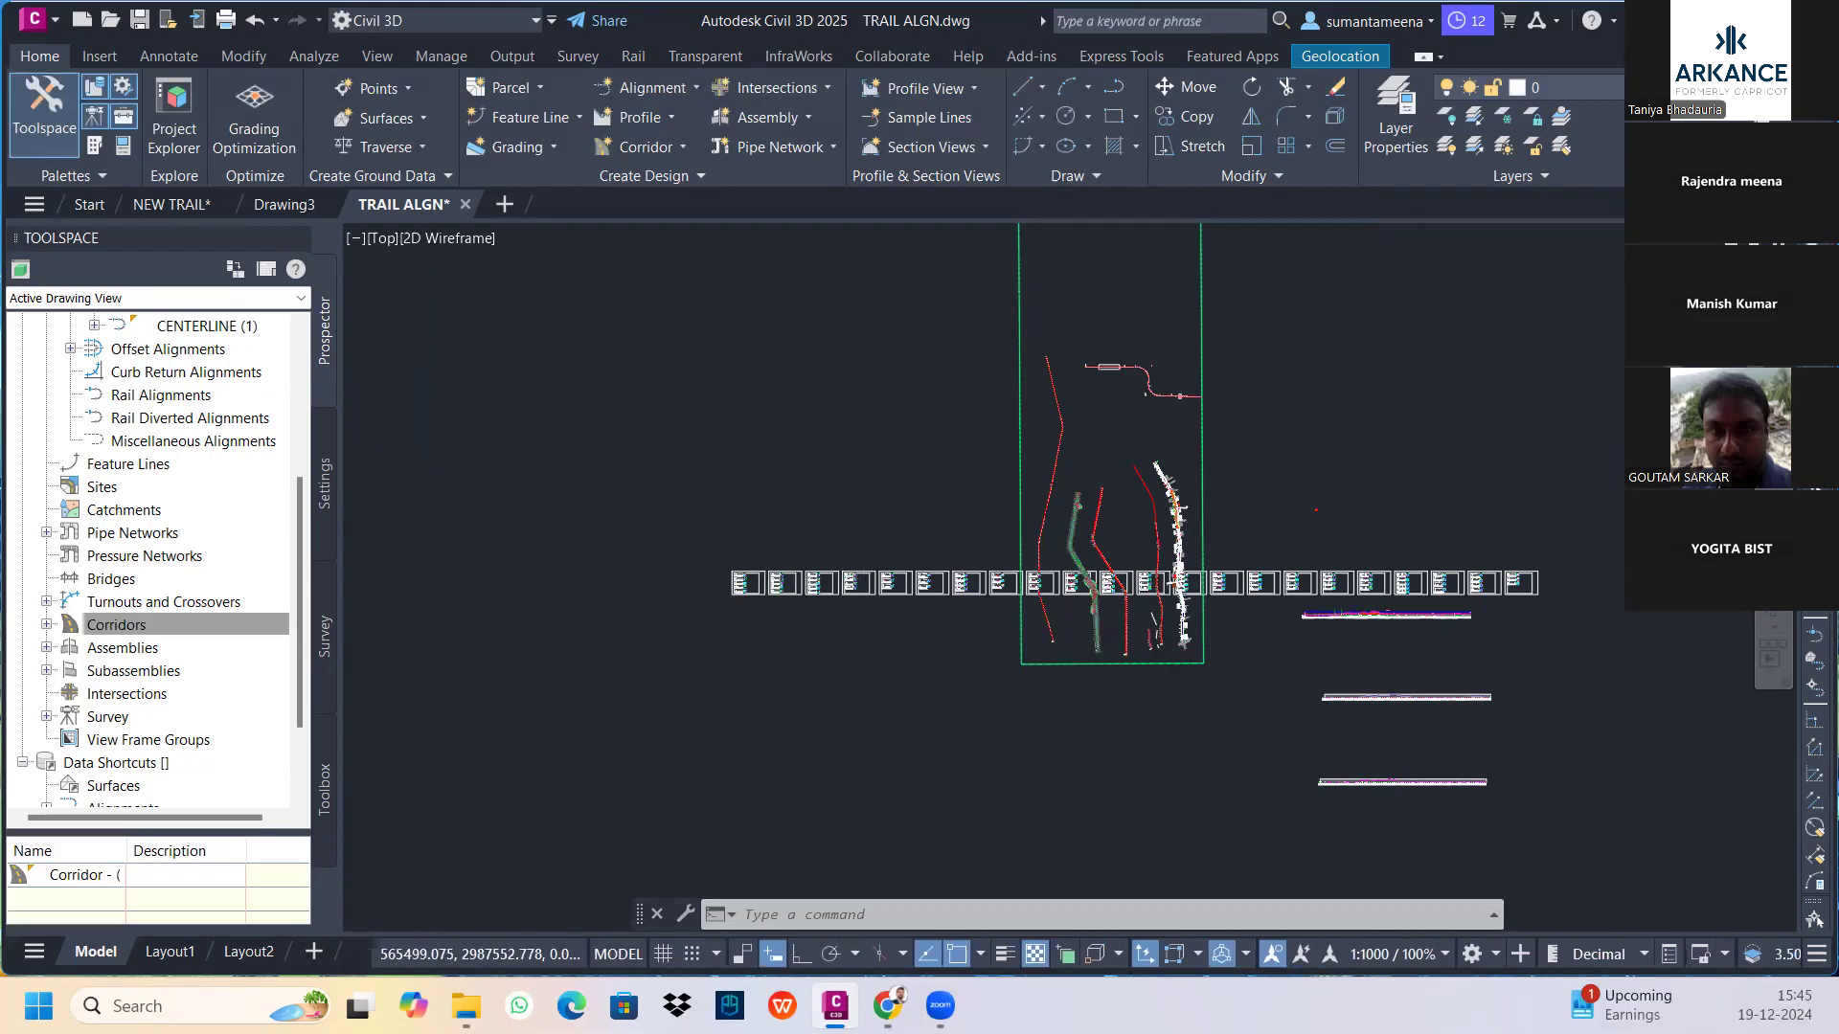
# Examine the cross sections, data bands and volume tables on the first sheet, from station 0+000.00 to 0+200.00
pyautogui.scroll(4, 756, 596)
pyautogui.scroll(12, 712, 399)
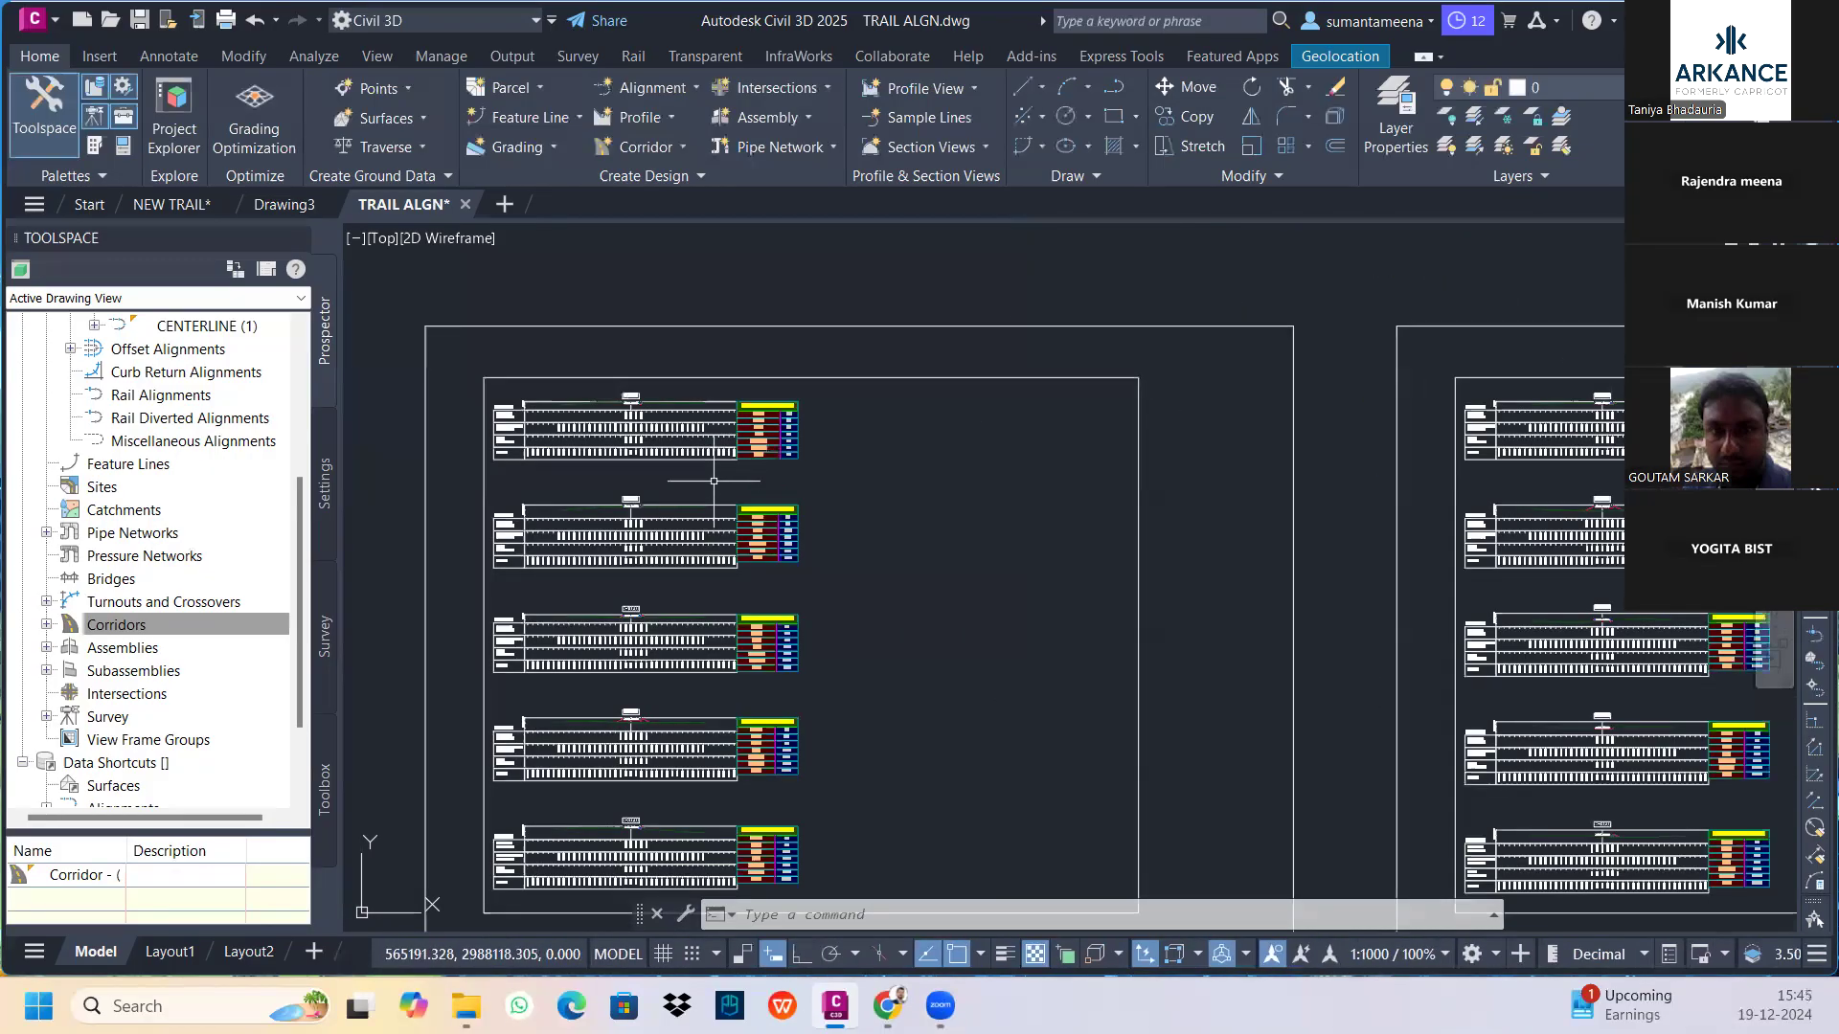
pyautogui.moveTo(485, 314)
pyautogui.mouseDown(button='middle')
pyautogui.moveTo(733, 465)
pyautogui.moveTo(905, 484)
pyautogui.mouseUp(button='middle')
pyautogui.scroll(6, 1005, 498)
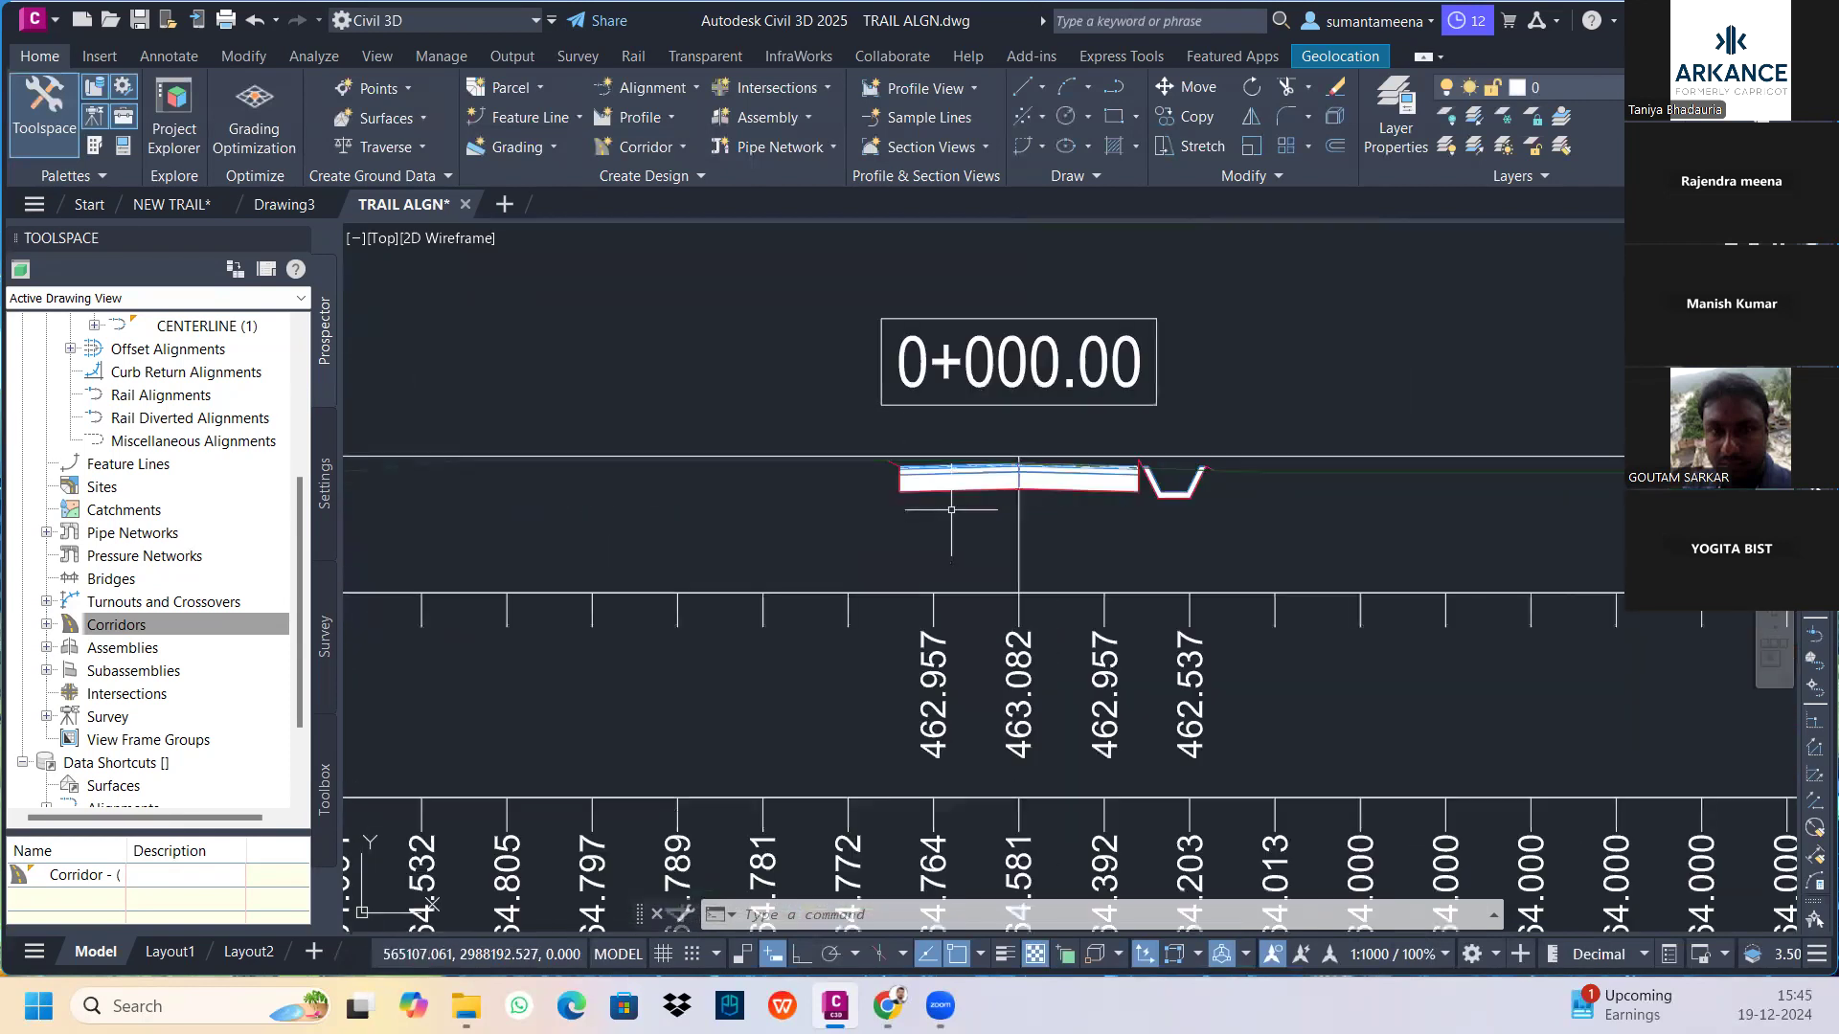
pyautogui.scroll(-6, 1050, 491)
pyautogui.moveTo(1145, 723); pyautogui.dragTo(973, 637, button='middle')
pyautogui.scroll(-3, 1039, 396)
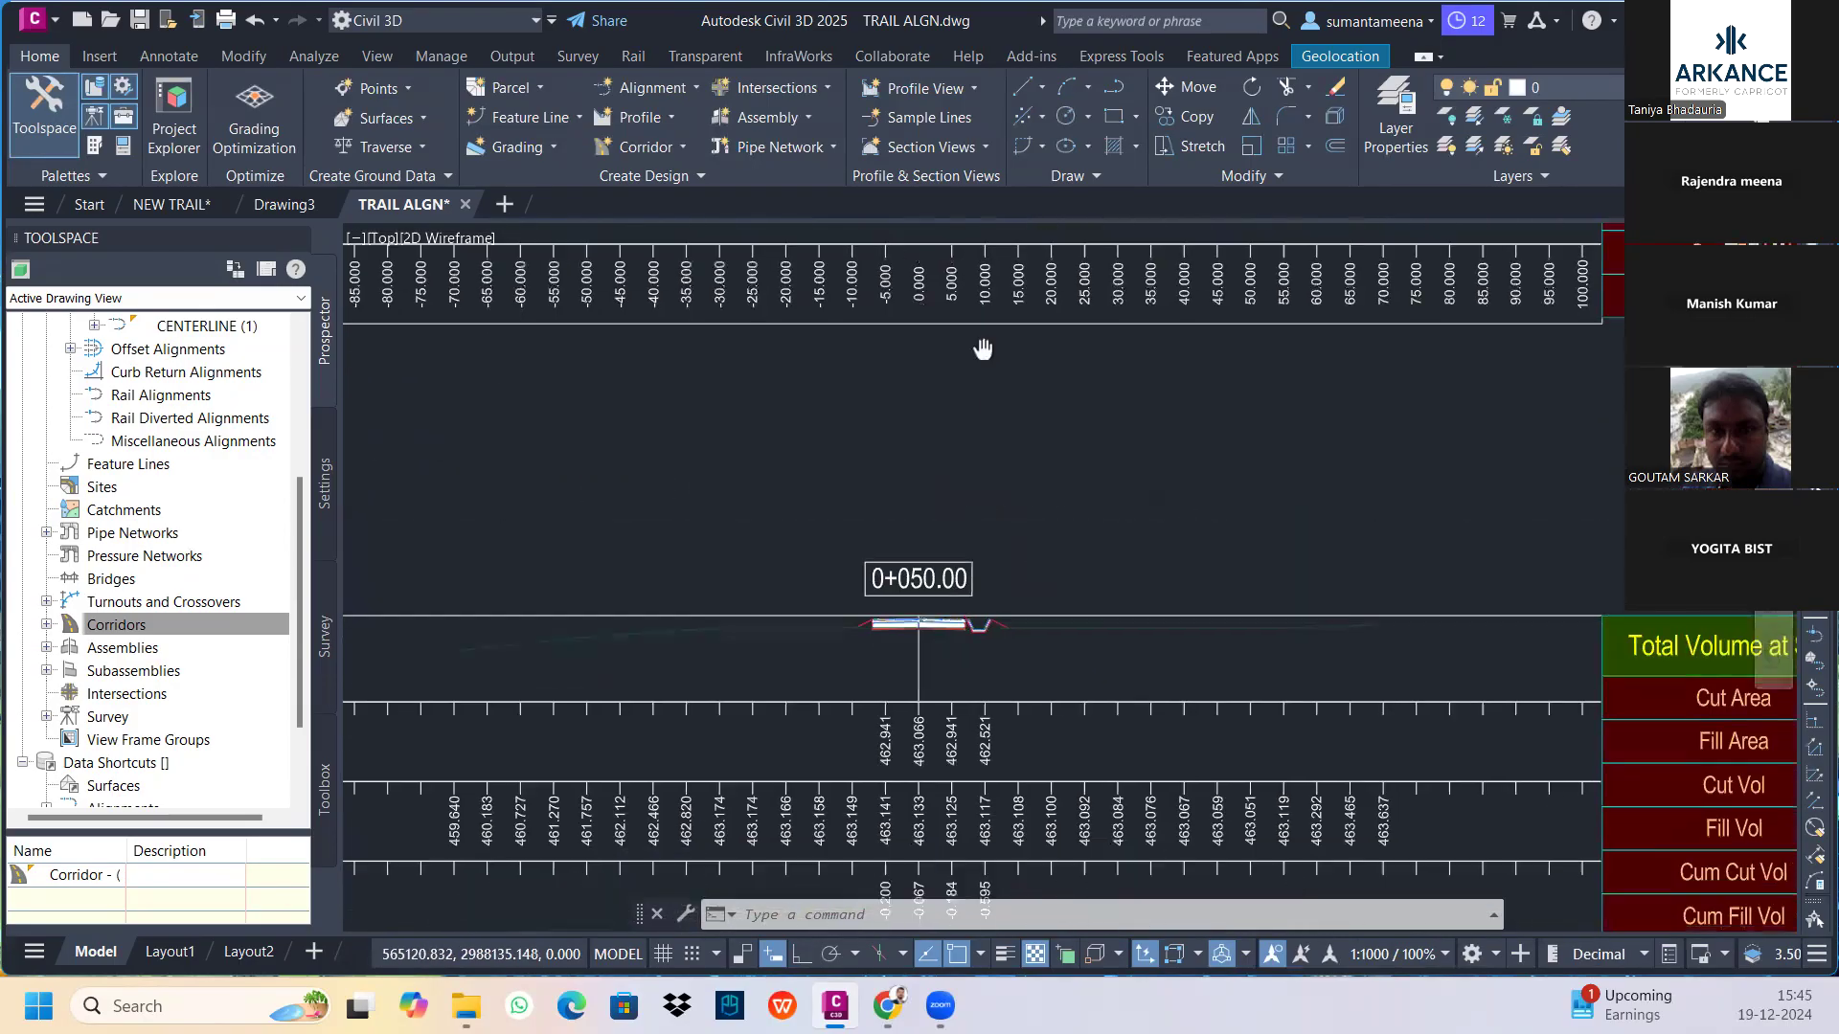
pyautogui.scroll(5, 953, 619)
pyautogui.scroll(-6, 829, 572)
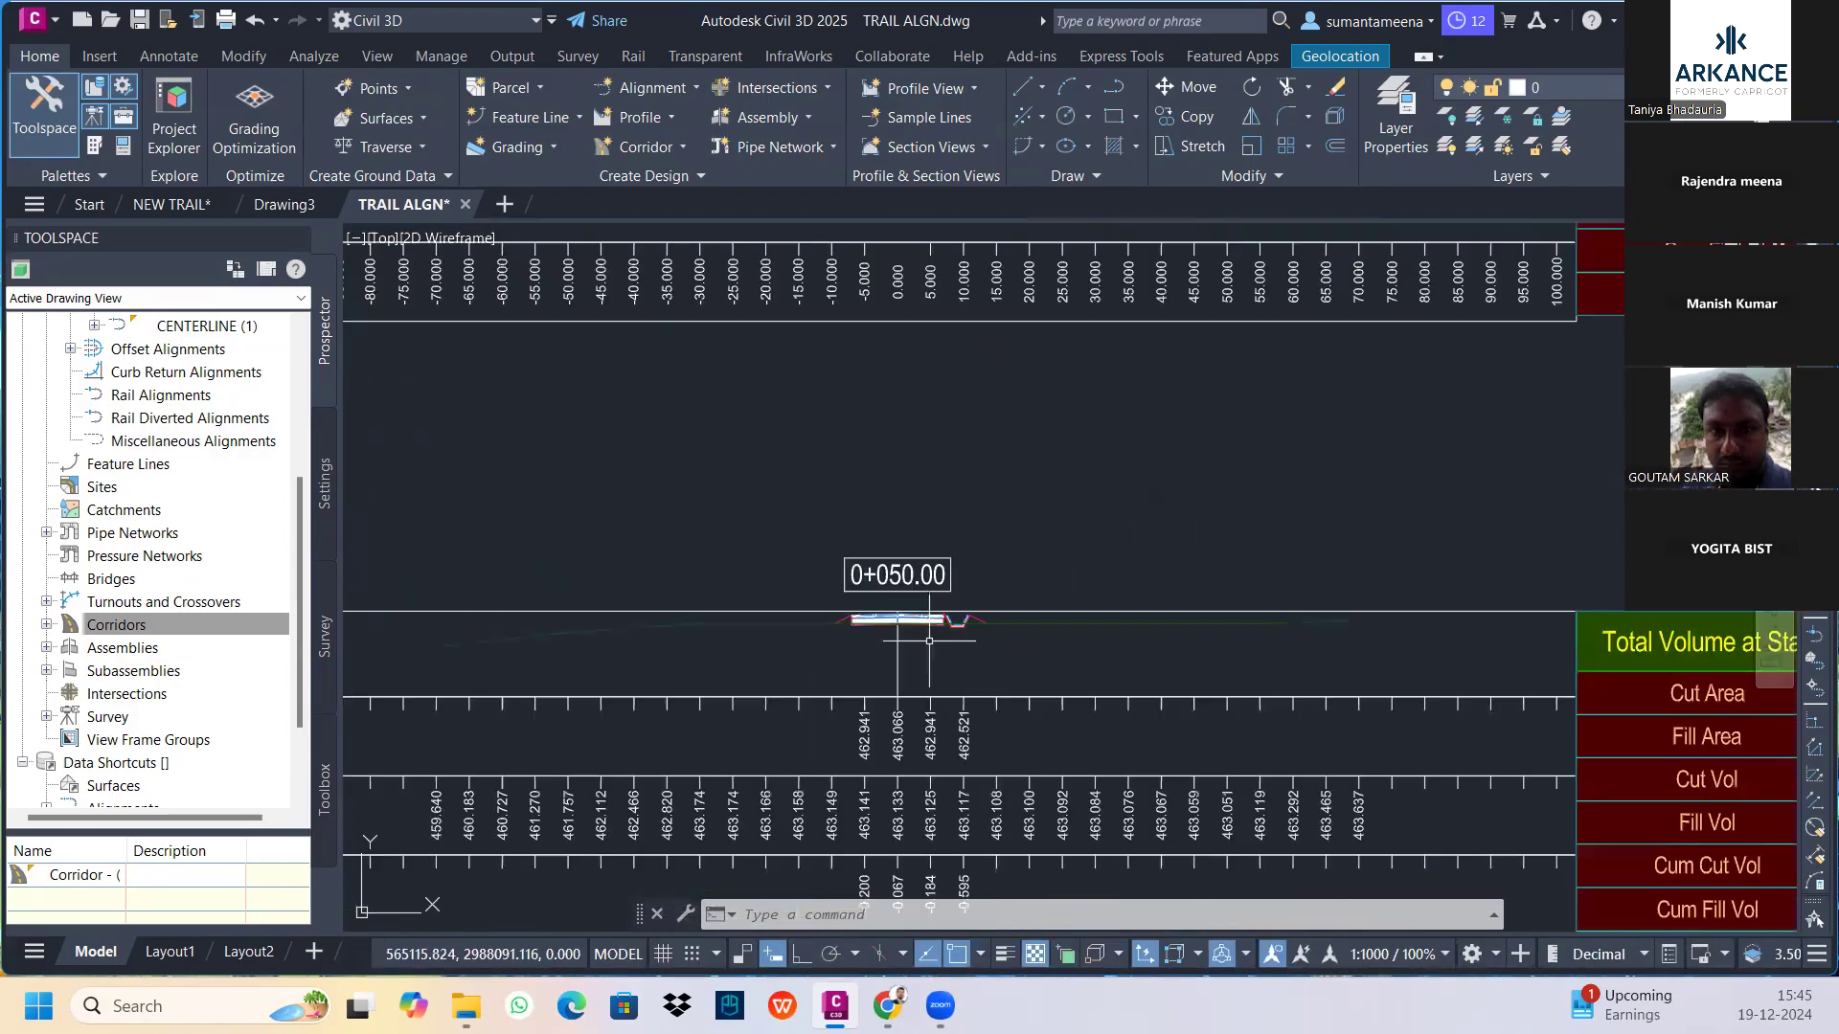
pyautogui.moveTo(1038, 706); pyautogui.dragTo(838, 354, button='middle')
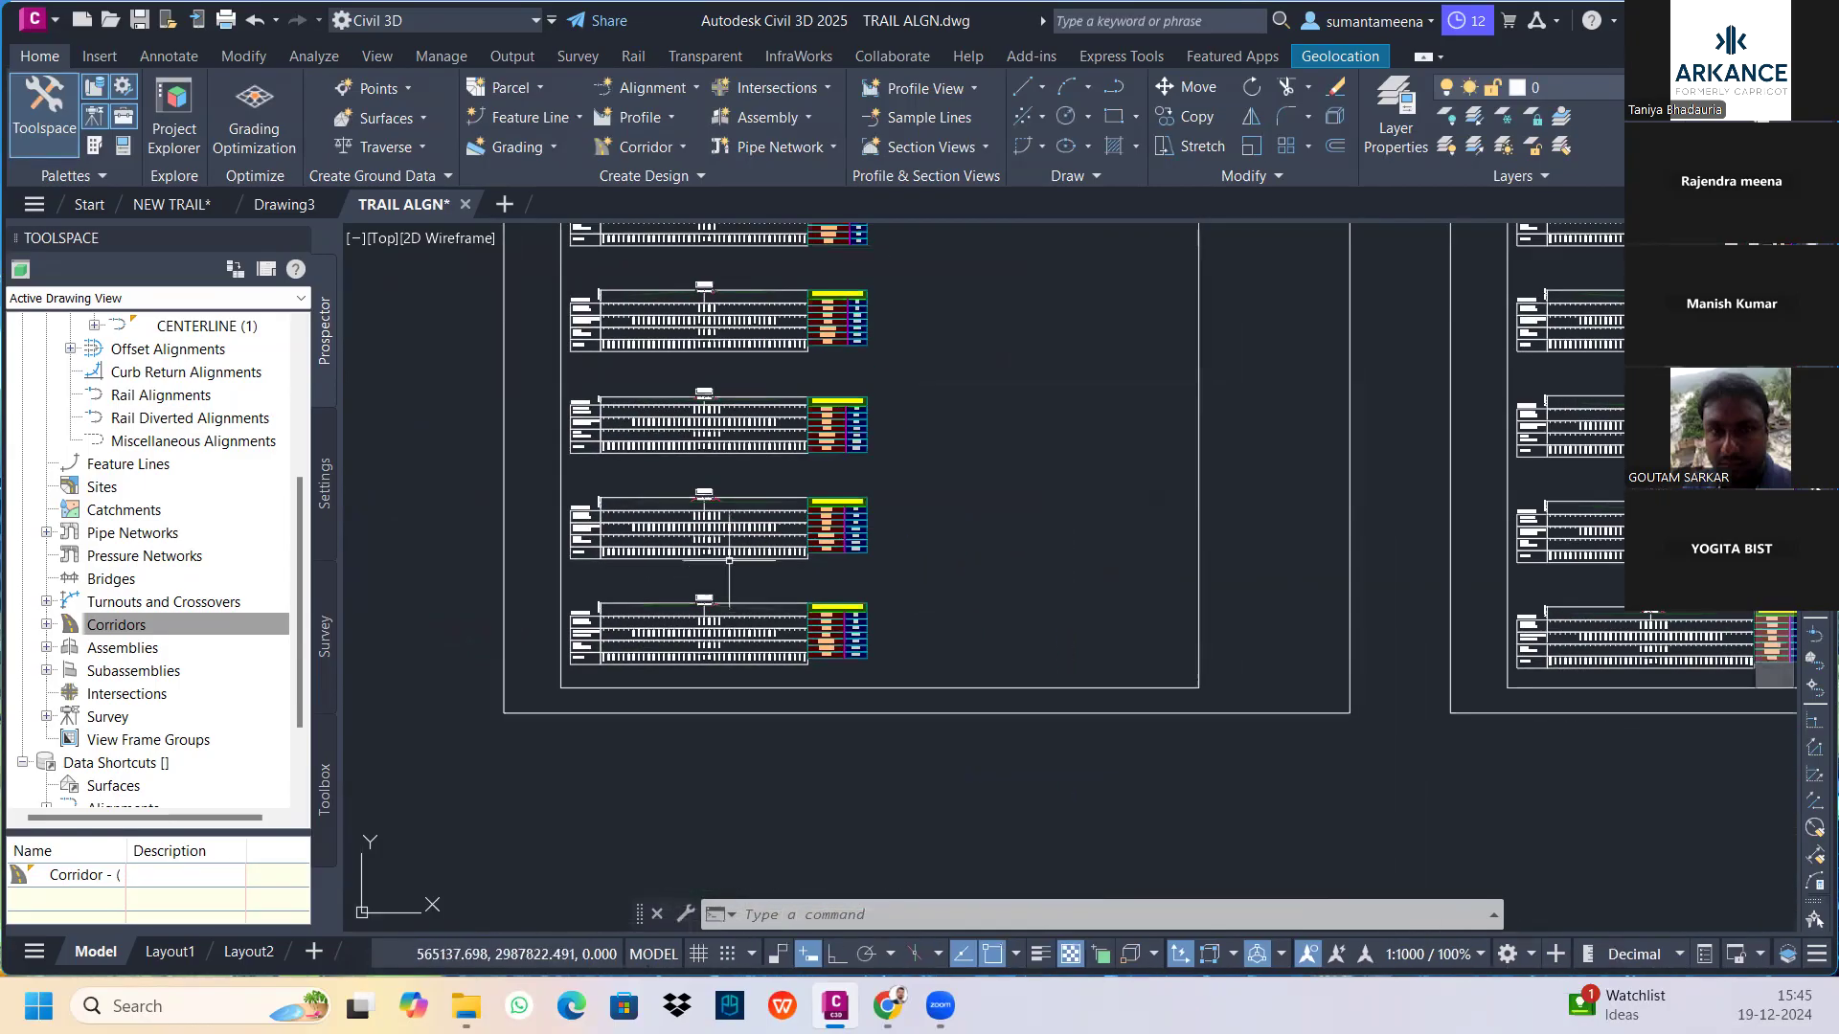
pyautogui.scroll(6, 725, 499)
pyautogui.scroll(-6, 725, 499)
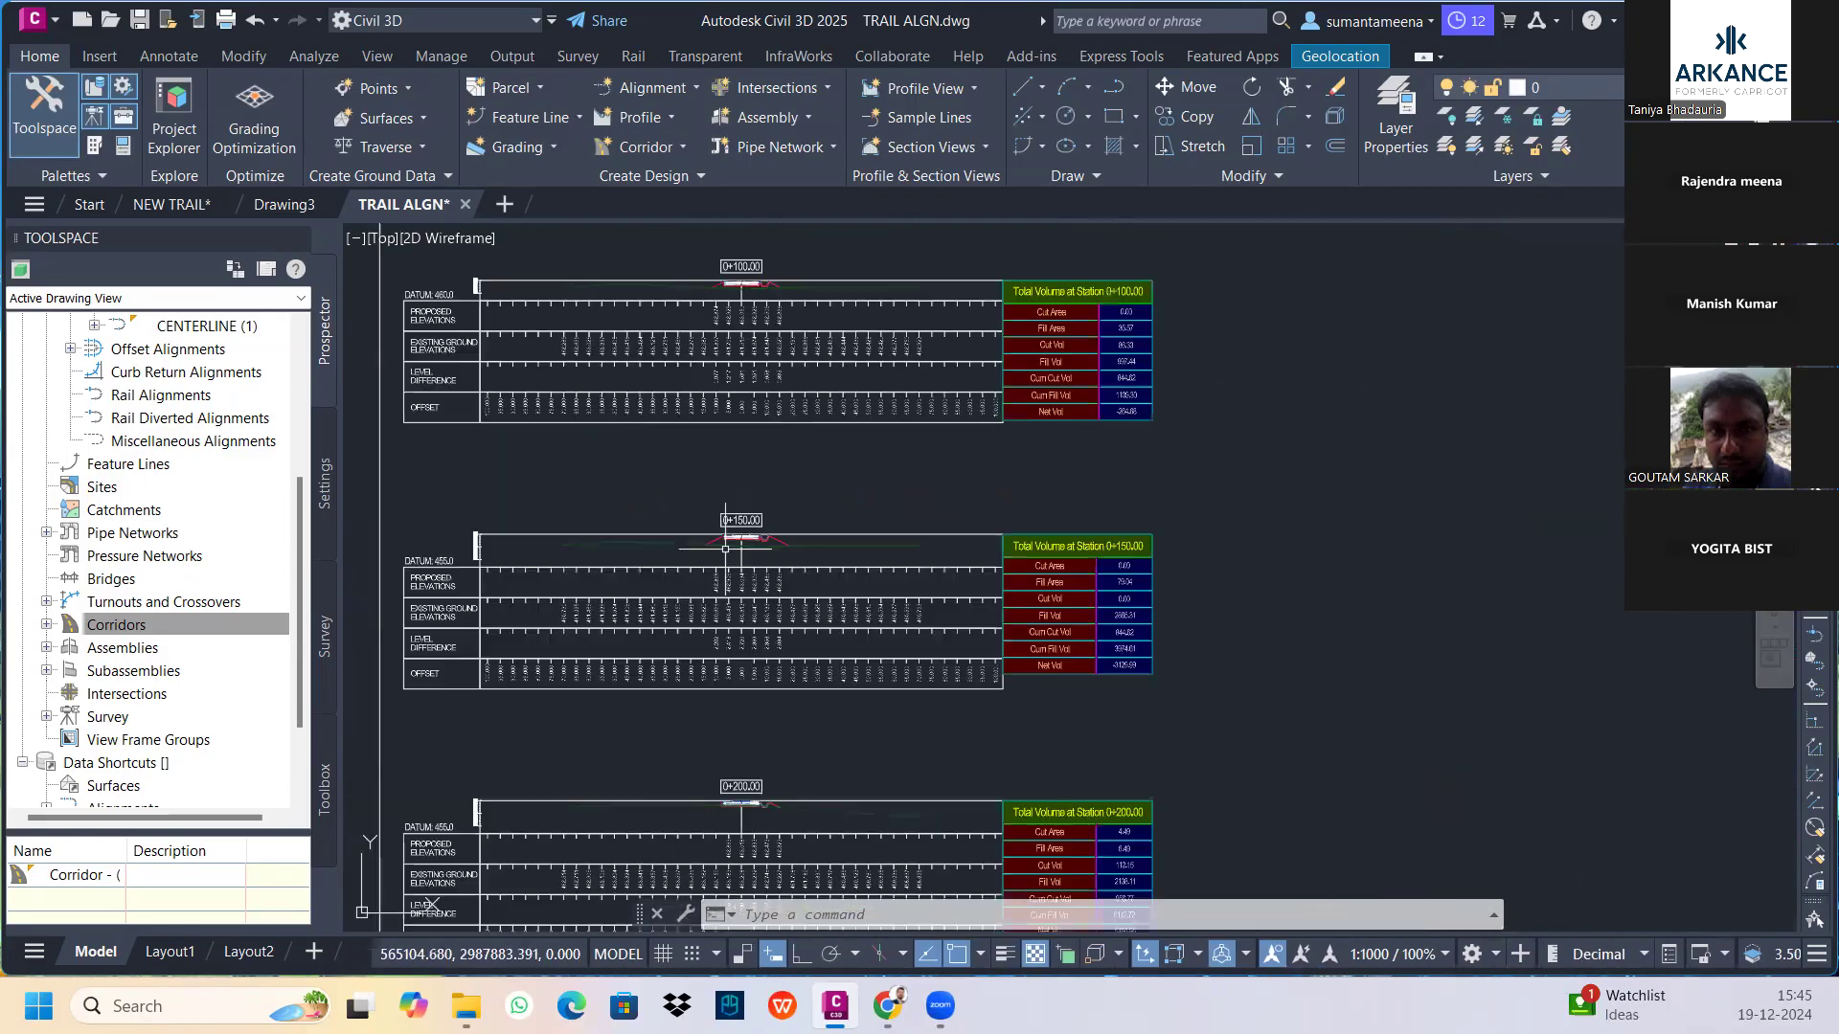
pyautogui.scroll(3, 751, 582)
pyautogui.scroll(2, 756, 575)
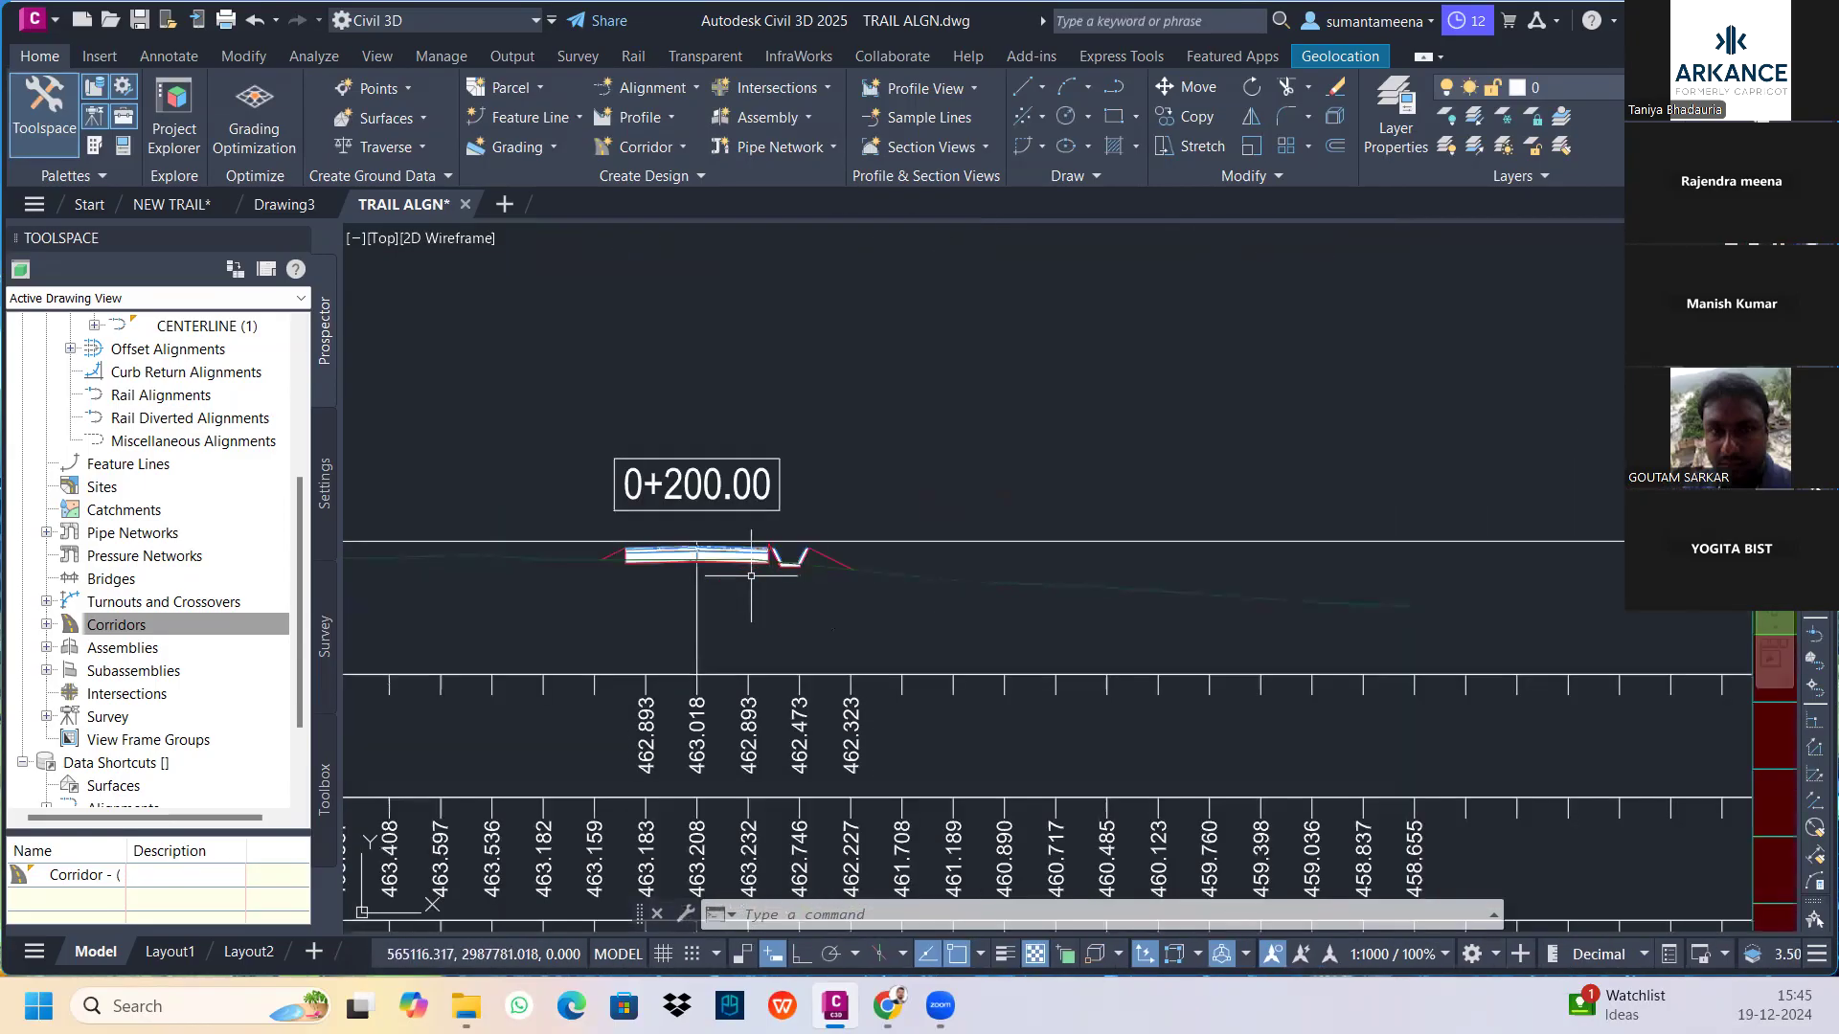
pyautogui.scroll(-5, 862, 607)
pyautogui.moveTo(1214, 577); pyautogui.dragTo(940, 575, button='middle')
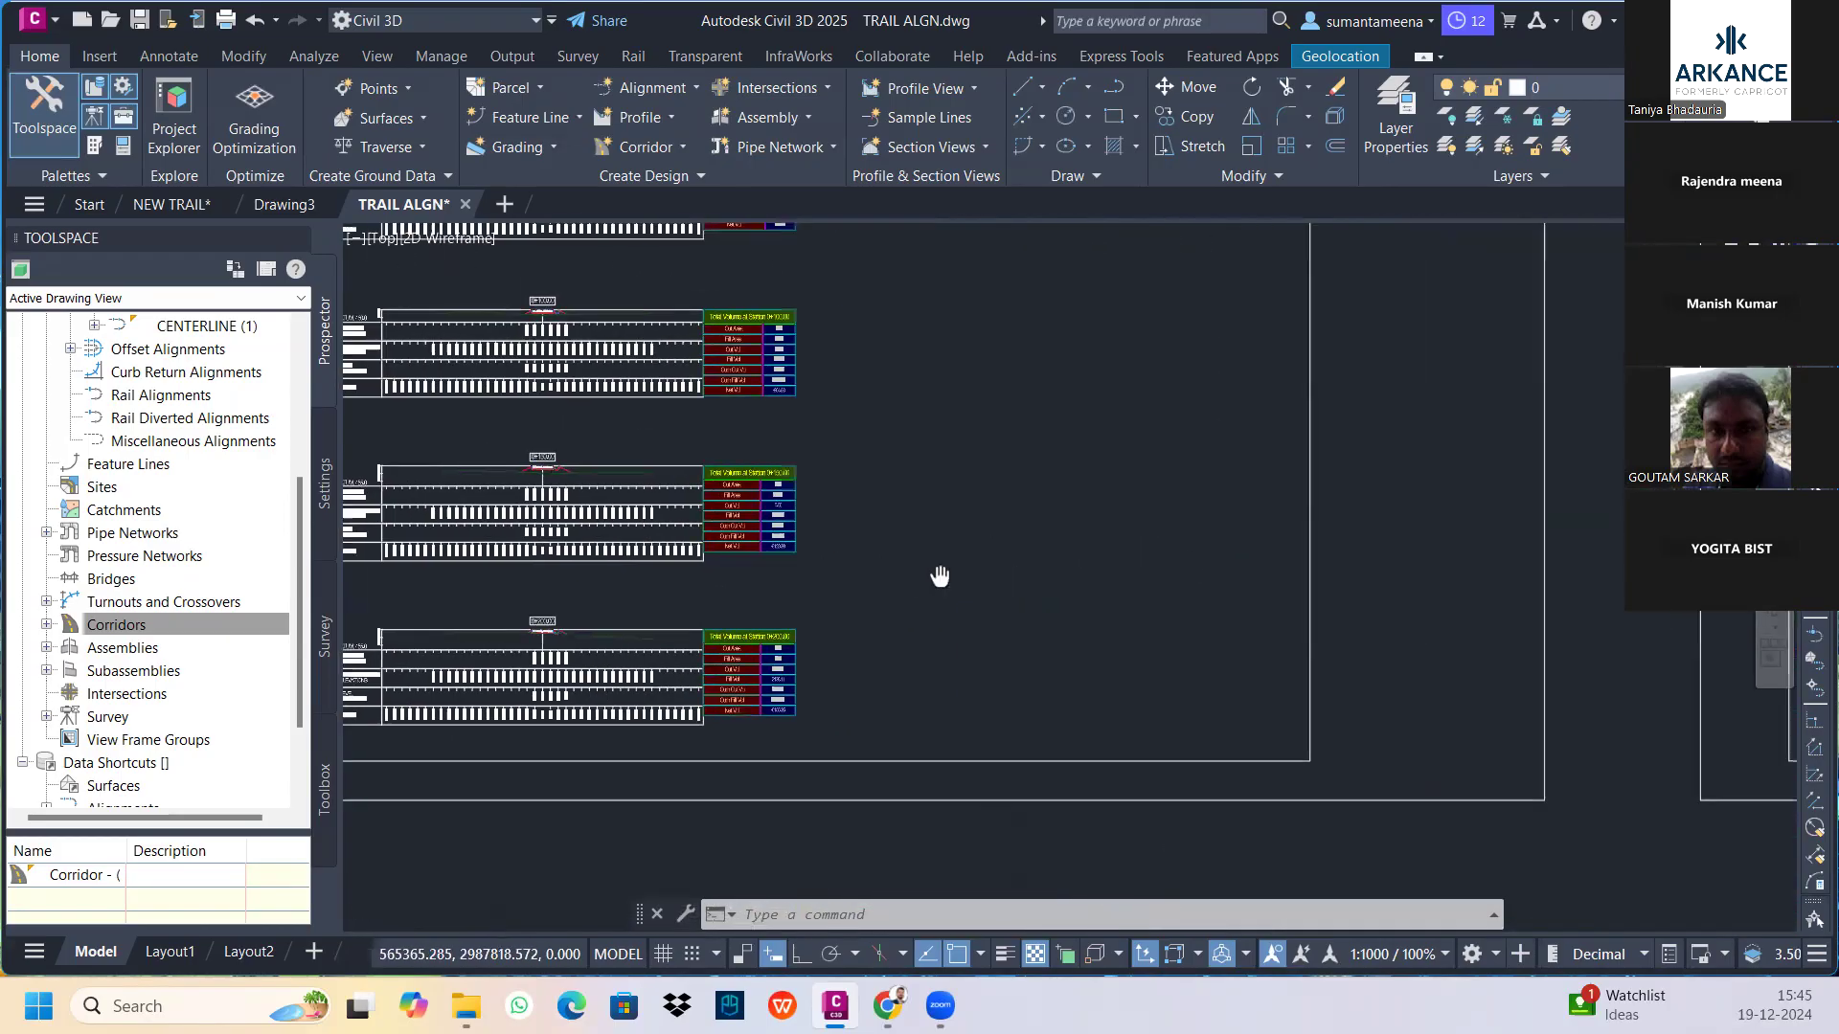
# Examine the section views on the following sheets, including stations 0+300.00 and 0+600.00
pyautogui.scroll(-5, 1404, 533)
pyautogui.moveTo(977, 501); pyautogui.dragTo(865, 459, button='middle')
pyautogui.scroll(8, 865, 452)
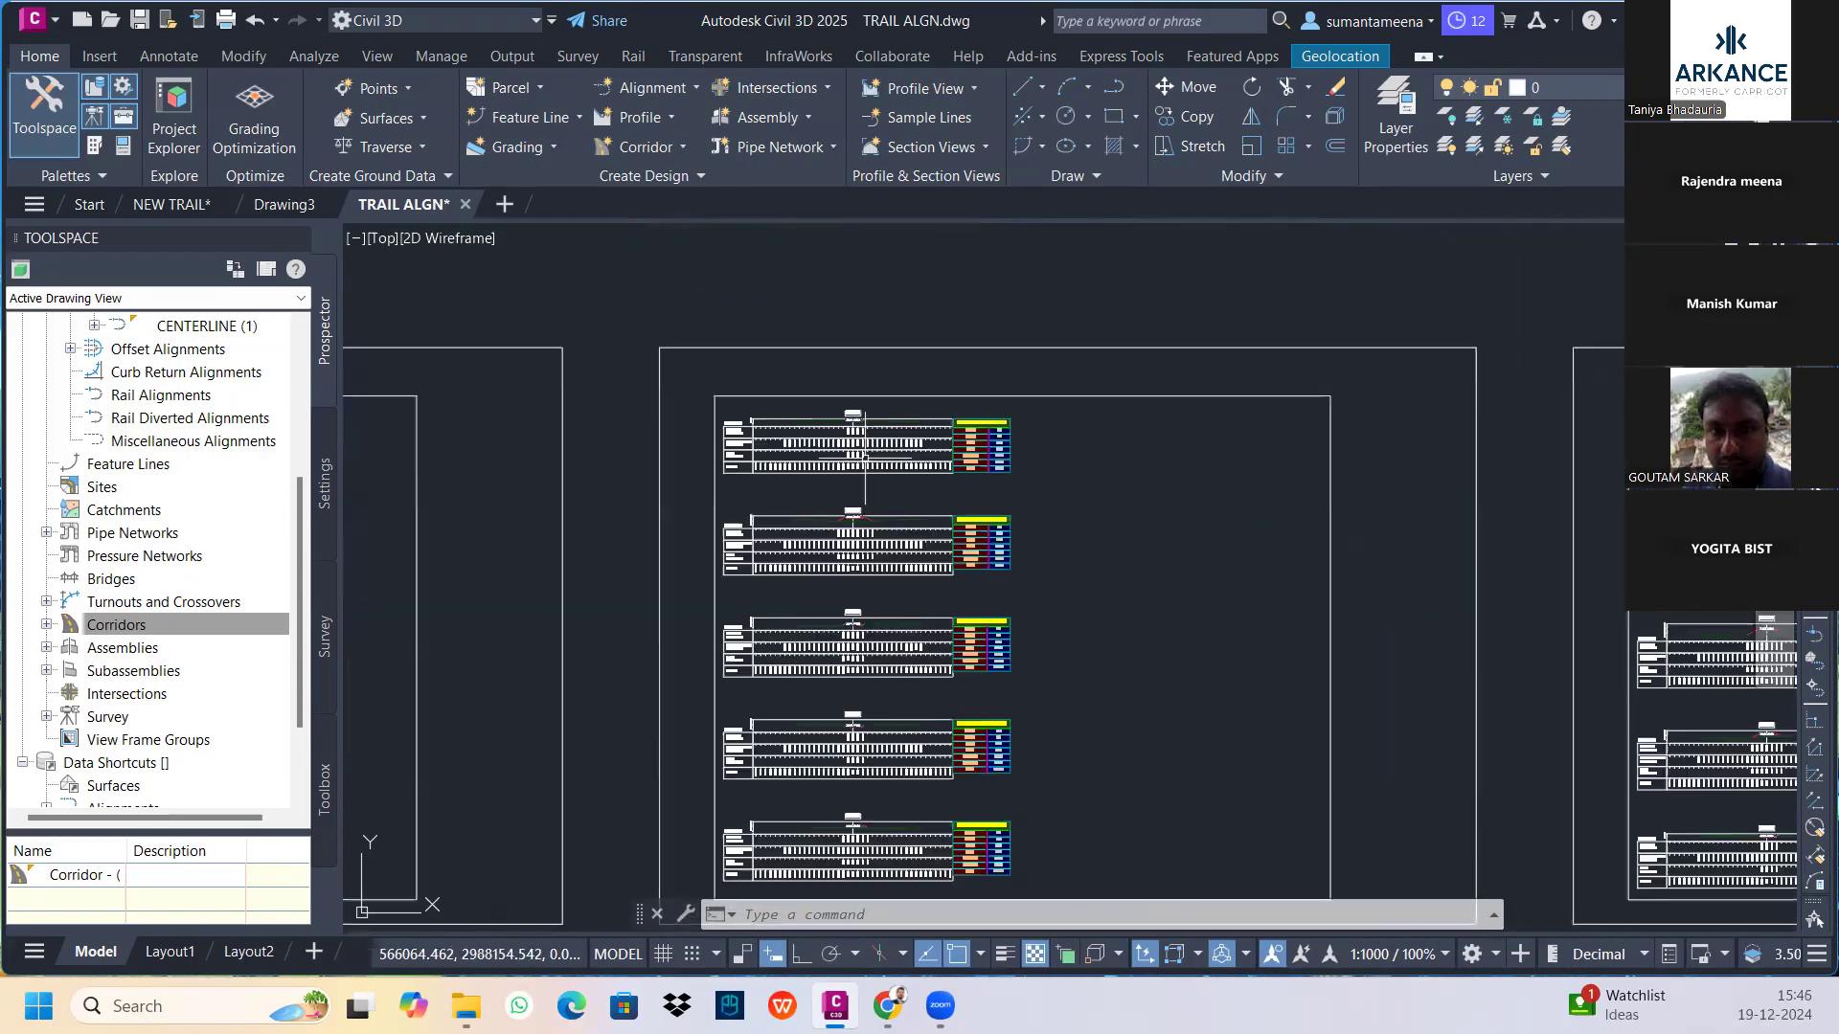
pyautogui.scroll(-8, 855, 405)
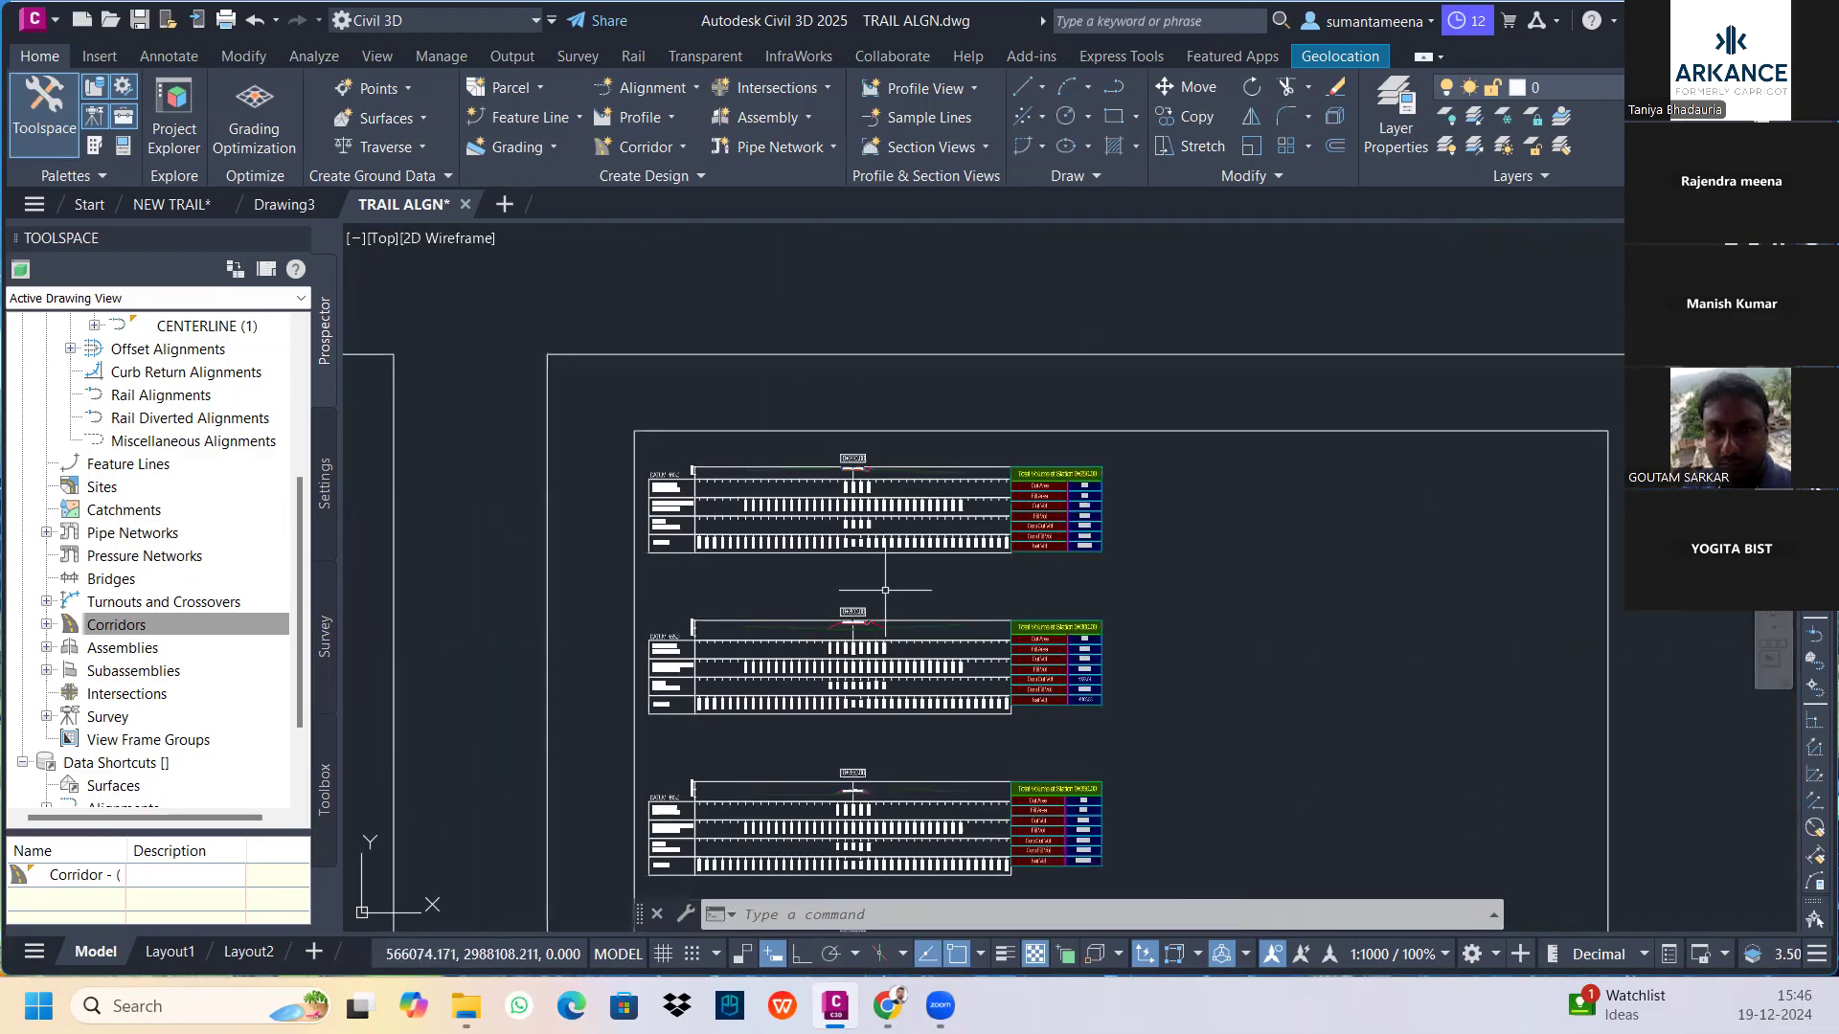
pyautogui.scroll(6, 864, 648)
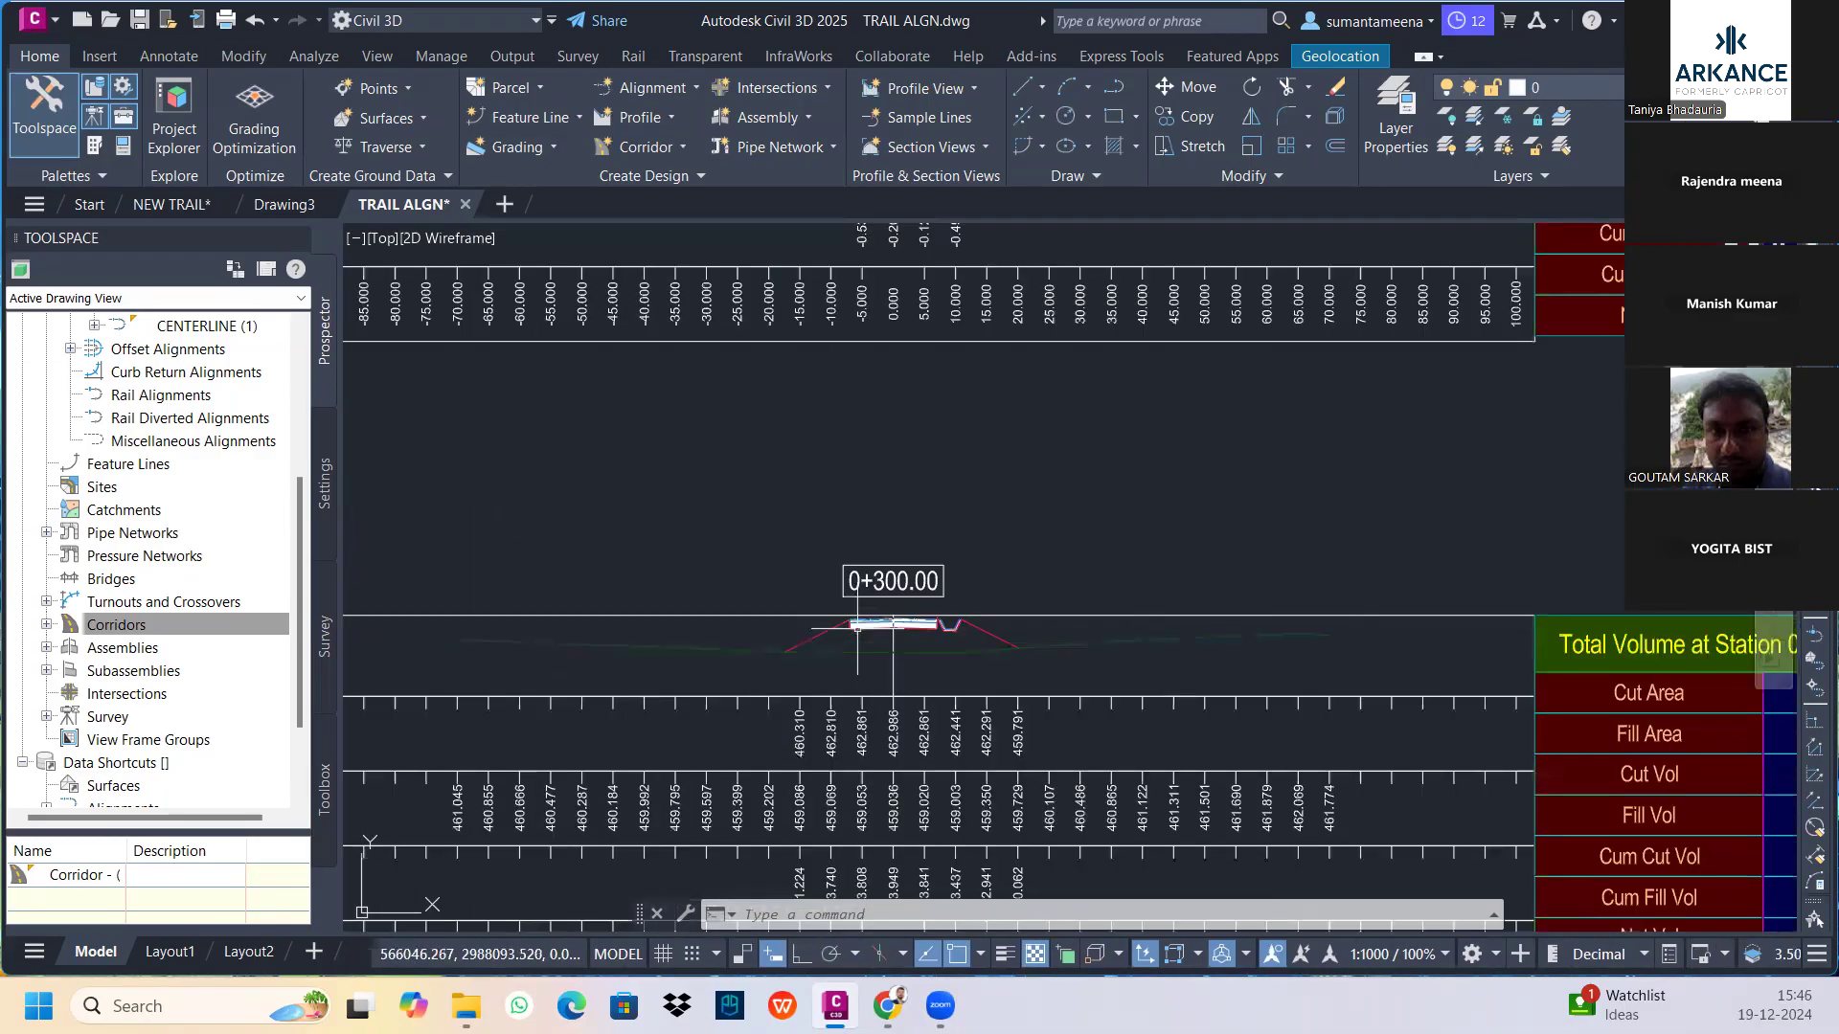
pyautogui.scroll(-8, 859, 671)
pyautogui.scroll(-1, 859, 670)
pyautogui.scroll(3, 1266, 463)
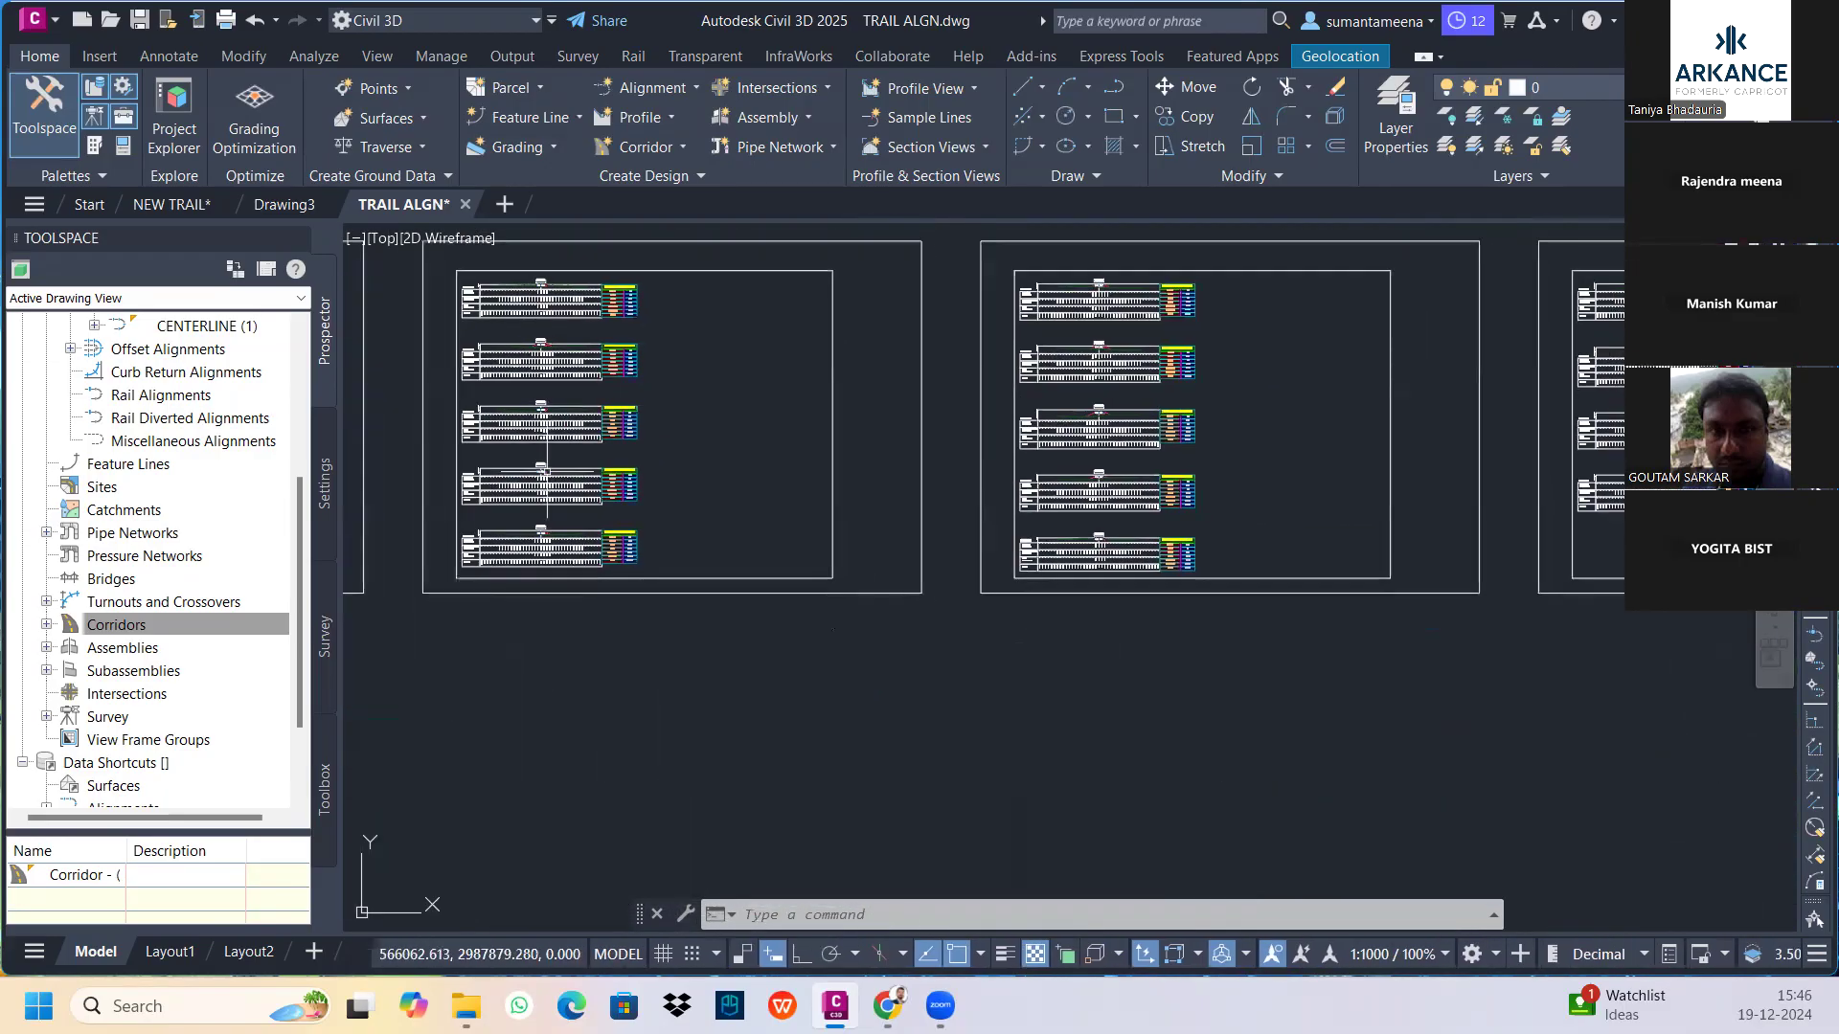
pyautogui.scroll(3, 1100, 425)
pyautogui.scroll(1, 1100, 425)
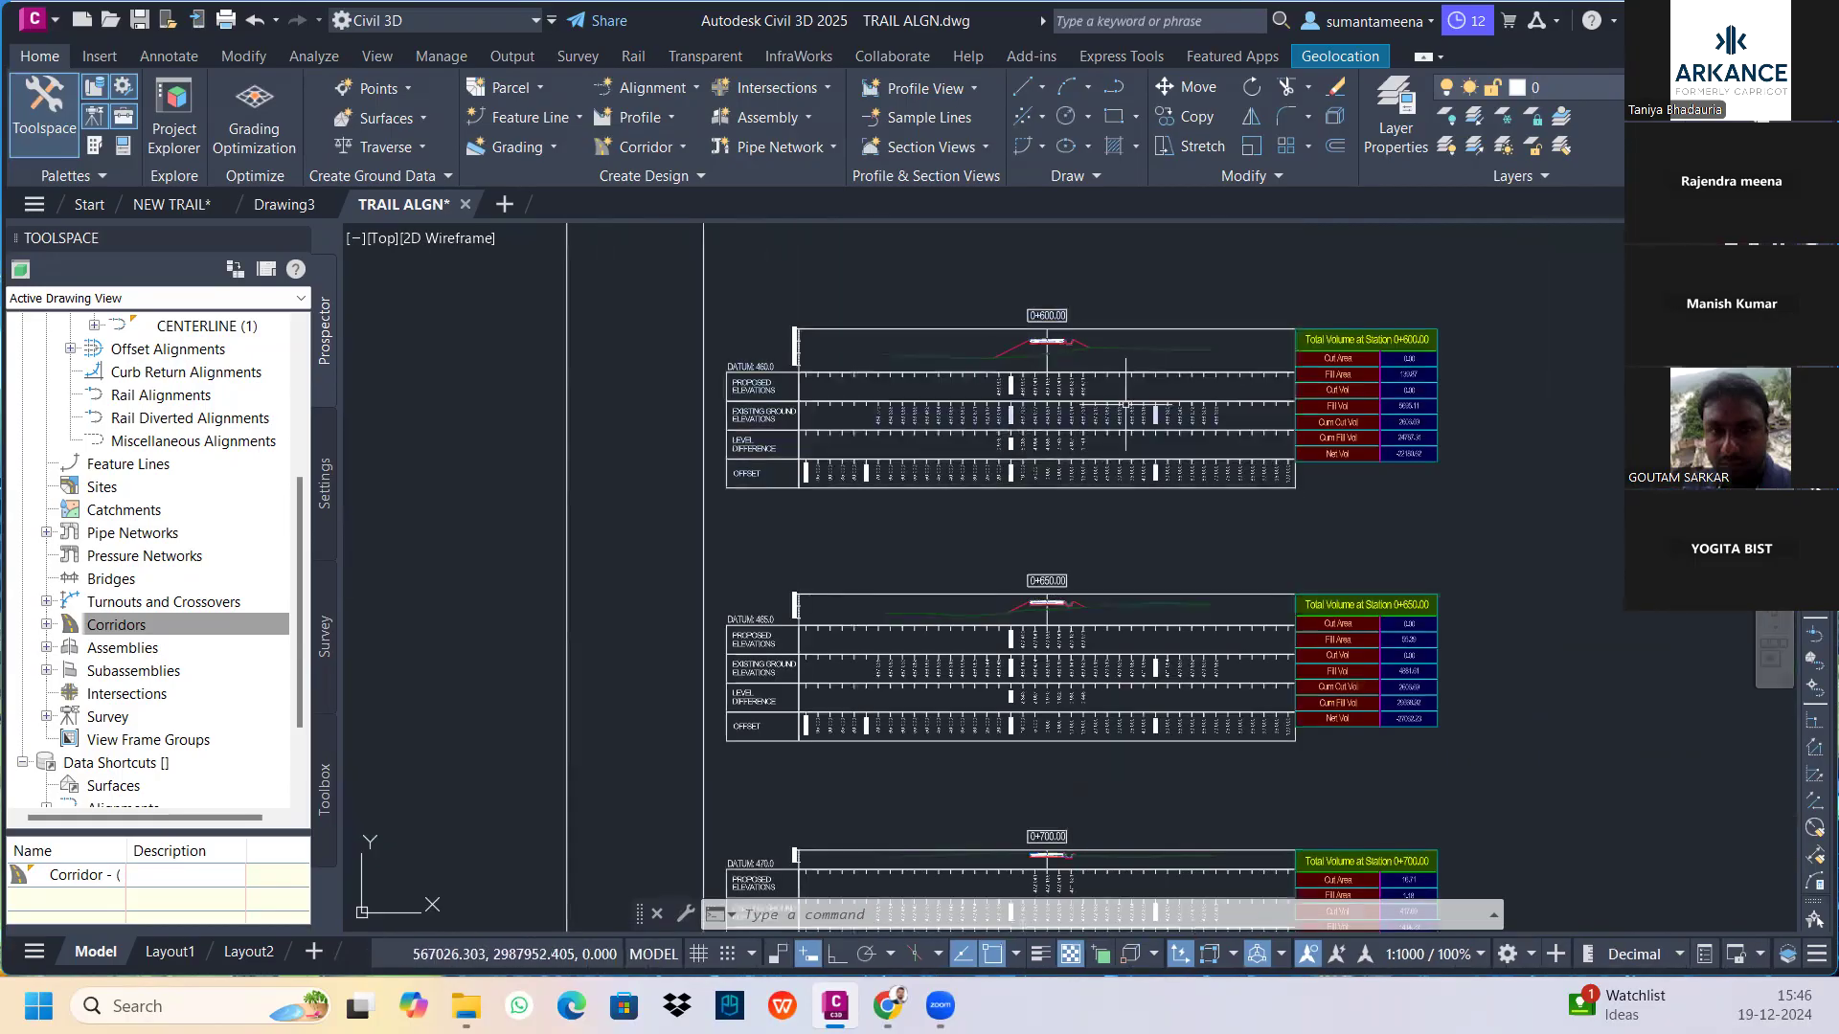
# Examine the deep-cut section views and their volume tables around stations 1+000.00 and 1+050.00
pyautogui.scroll(-4, 1354, 439)
pyautogui.moveTo(960, 370)
pyautogui.mouseDown(button='middle')
pyautogui.moveTo(941, 485)
pyautogui.moveTo(868, 542)
pyautogui.mouseUp(button='middle')
pyautogui.scroll(2, 664, 410)
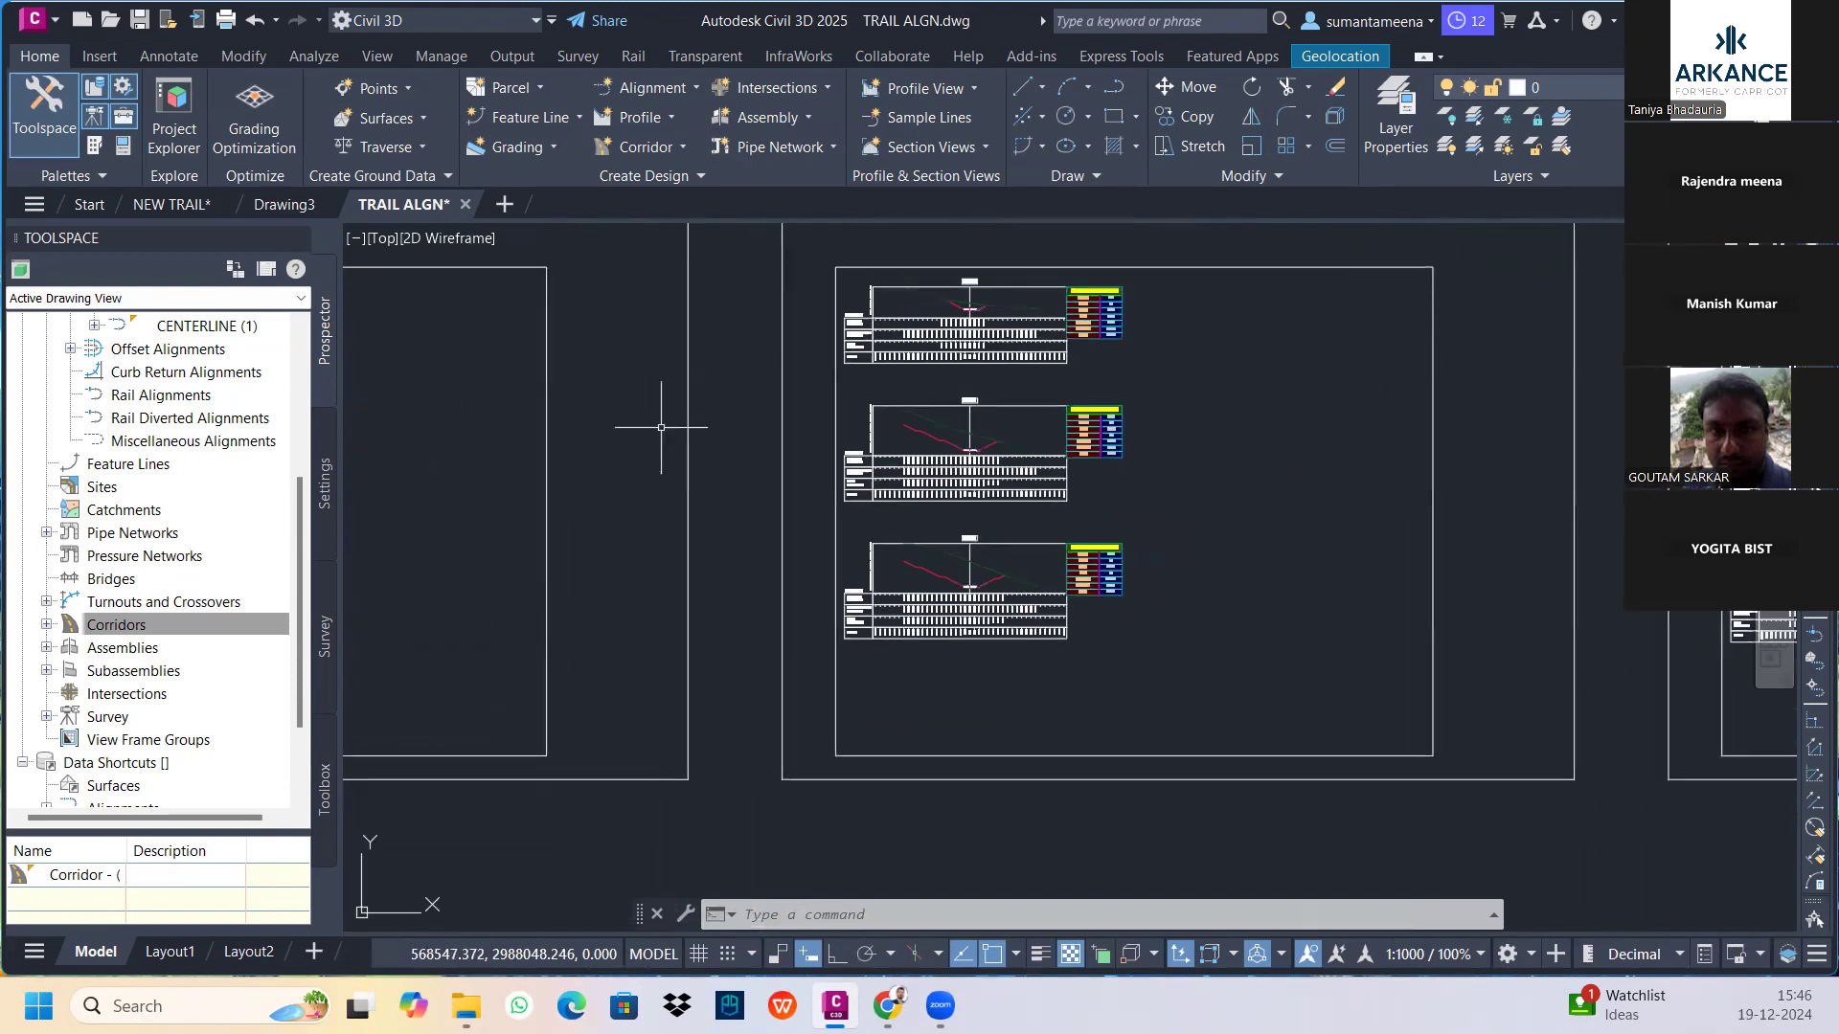
pyautogui.scroll(4, 984, 294)
pyautogui.scroll(2, 968, 336)
pyautogui.scroll(2, 968, 362)
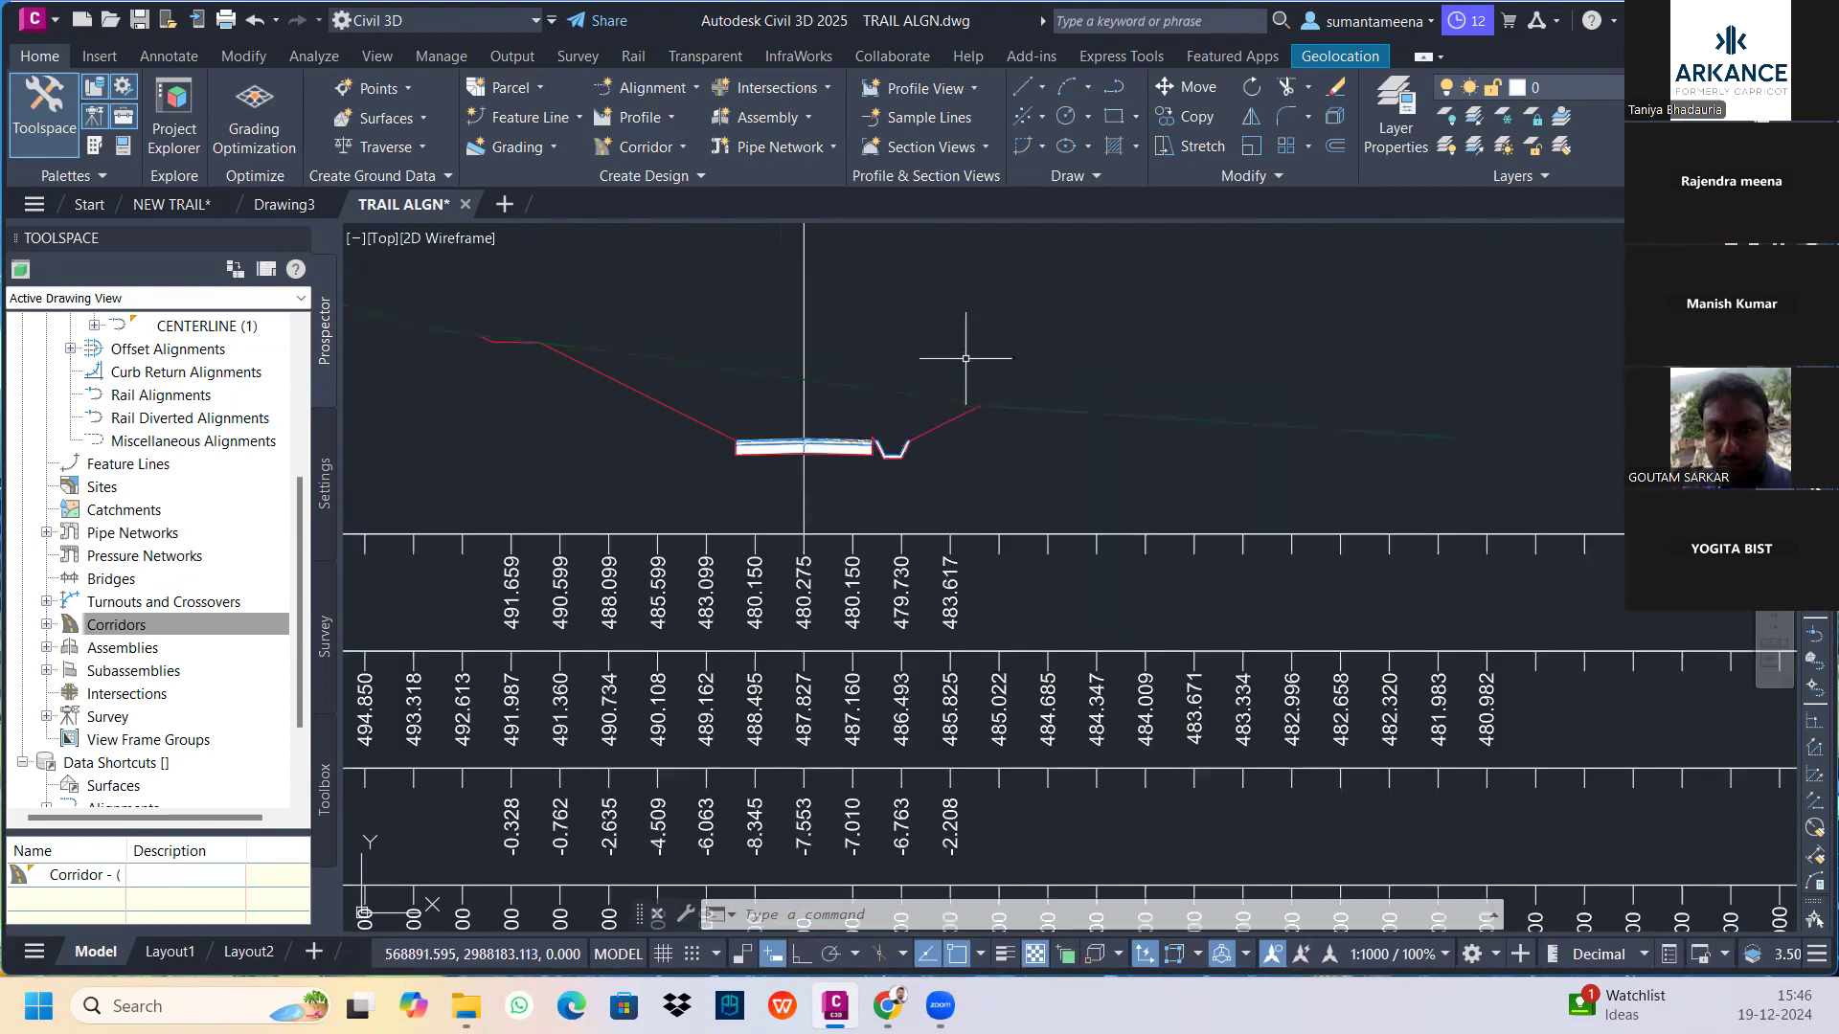
pyautogui.scroll(-2, 928, 544)
pyautogui.scroll(-3, 928, 544)
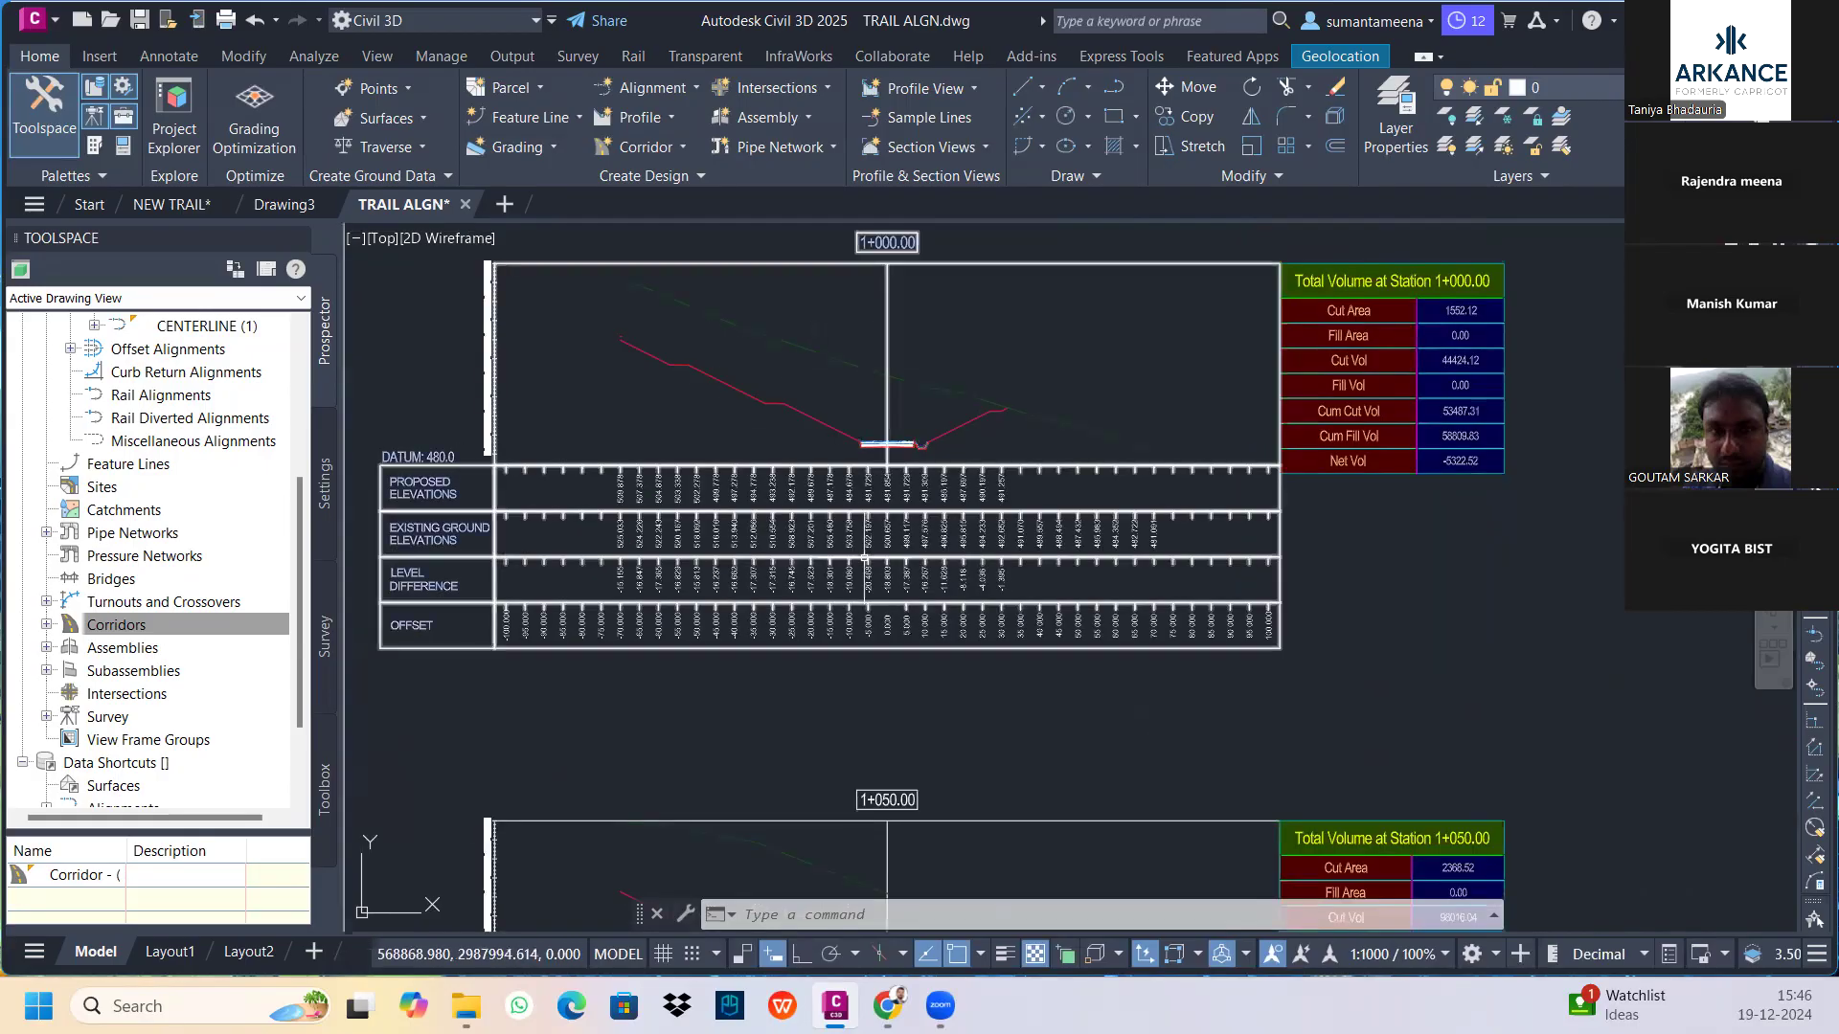
pyautogui.moveTo(711, 374); pyautogui.dragTo(692, 79, button='middle')
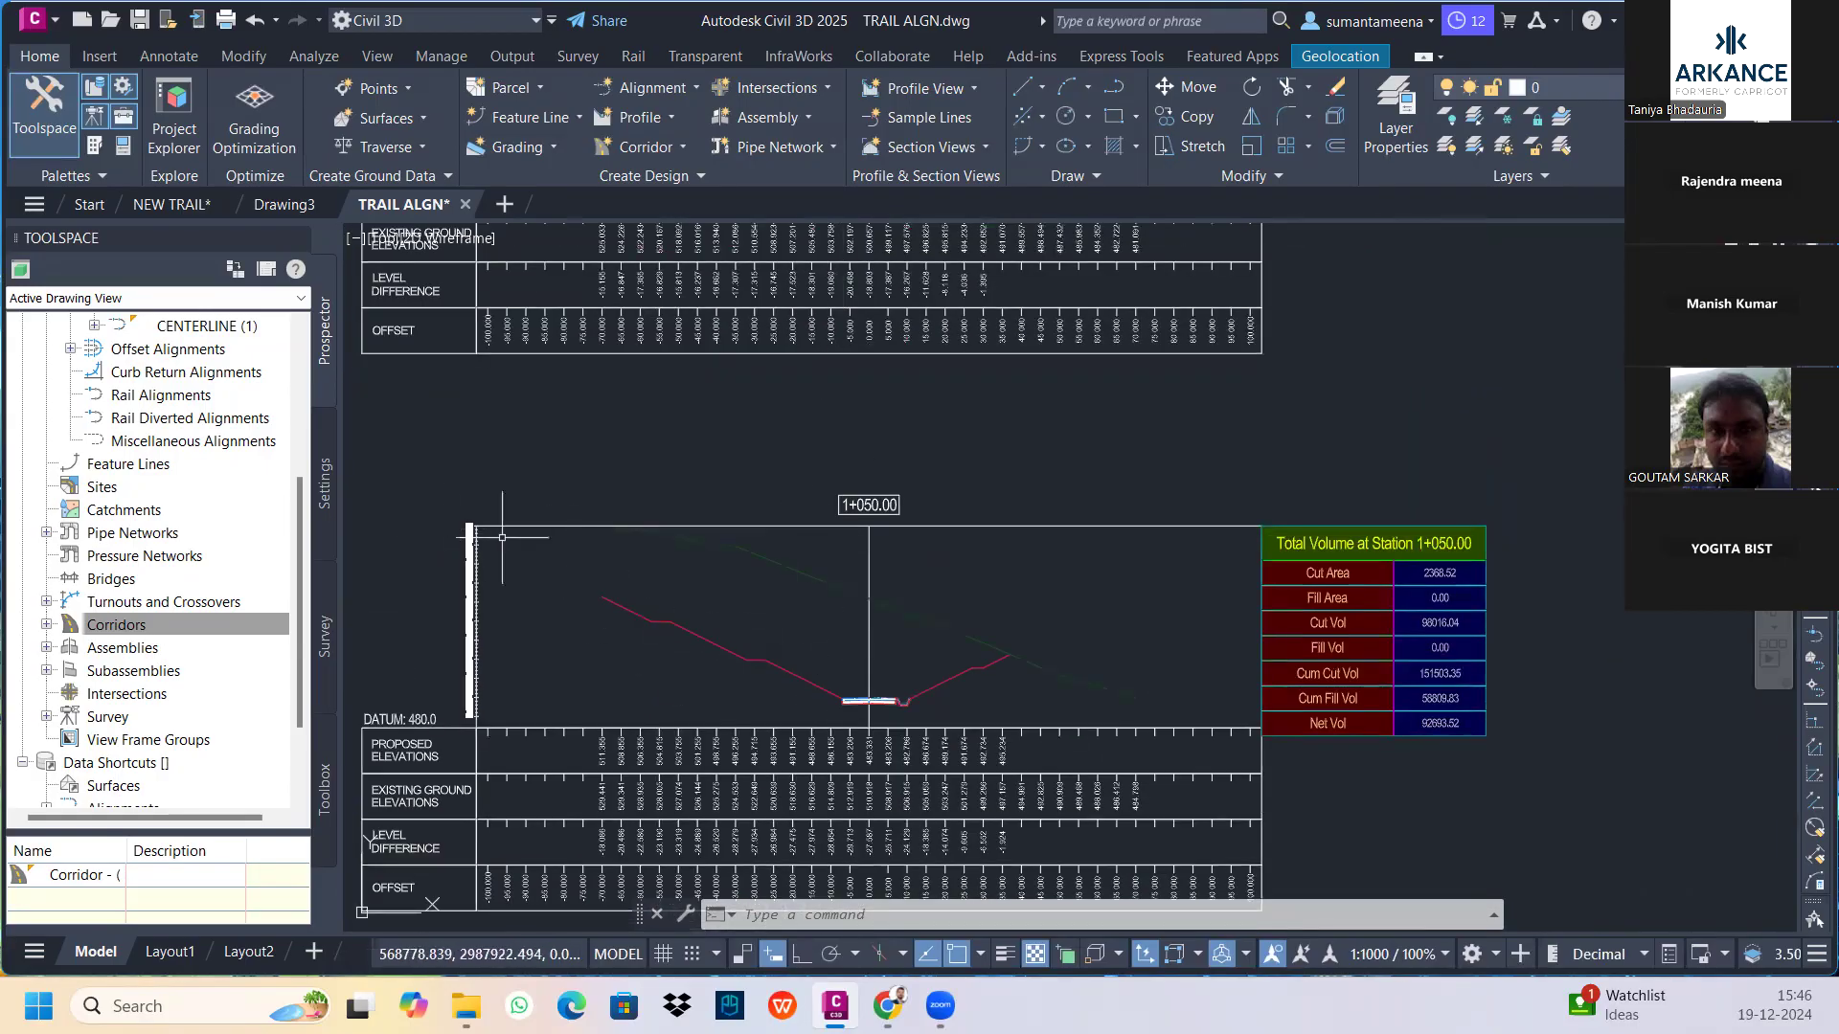
pyautogui.moveTo(584, 661); pyautogui.dragTo(695, 413, button='middle')
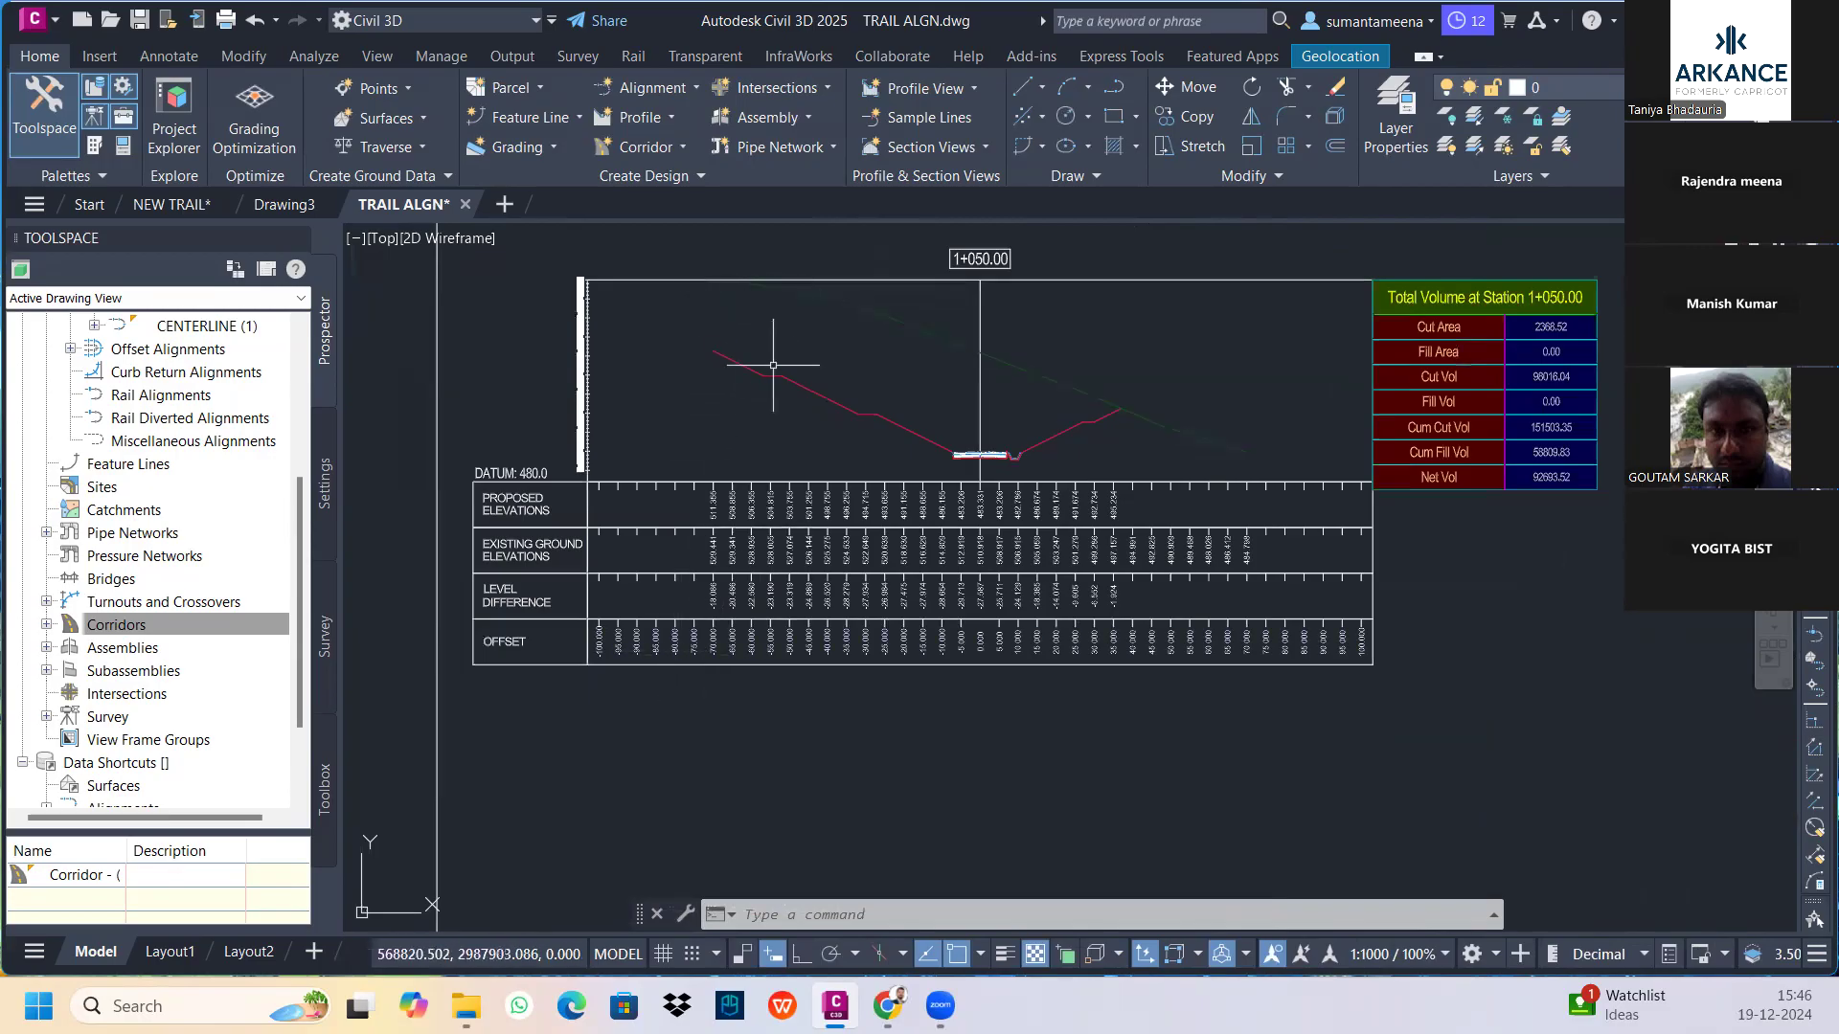
# Examine the section views, data bands and volume tables from station 1+100.00 to 1+200.00 on the next sheet
pyautogui.scroll(-5, 953, 594)
pyautogui.scroll(-4, 1034, 377)
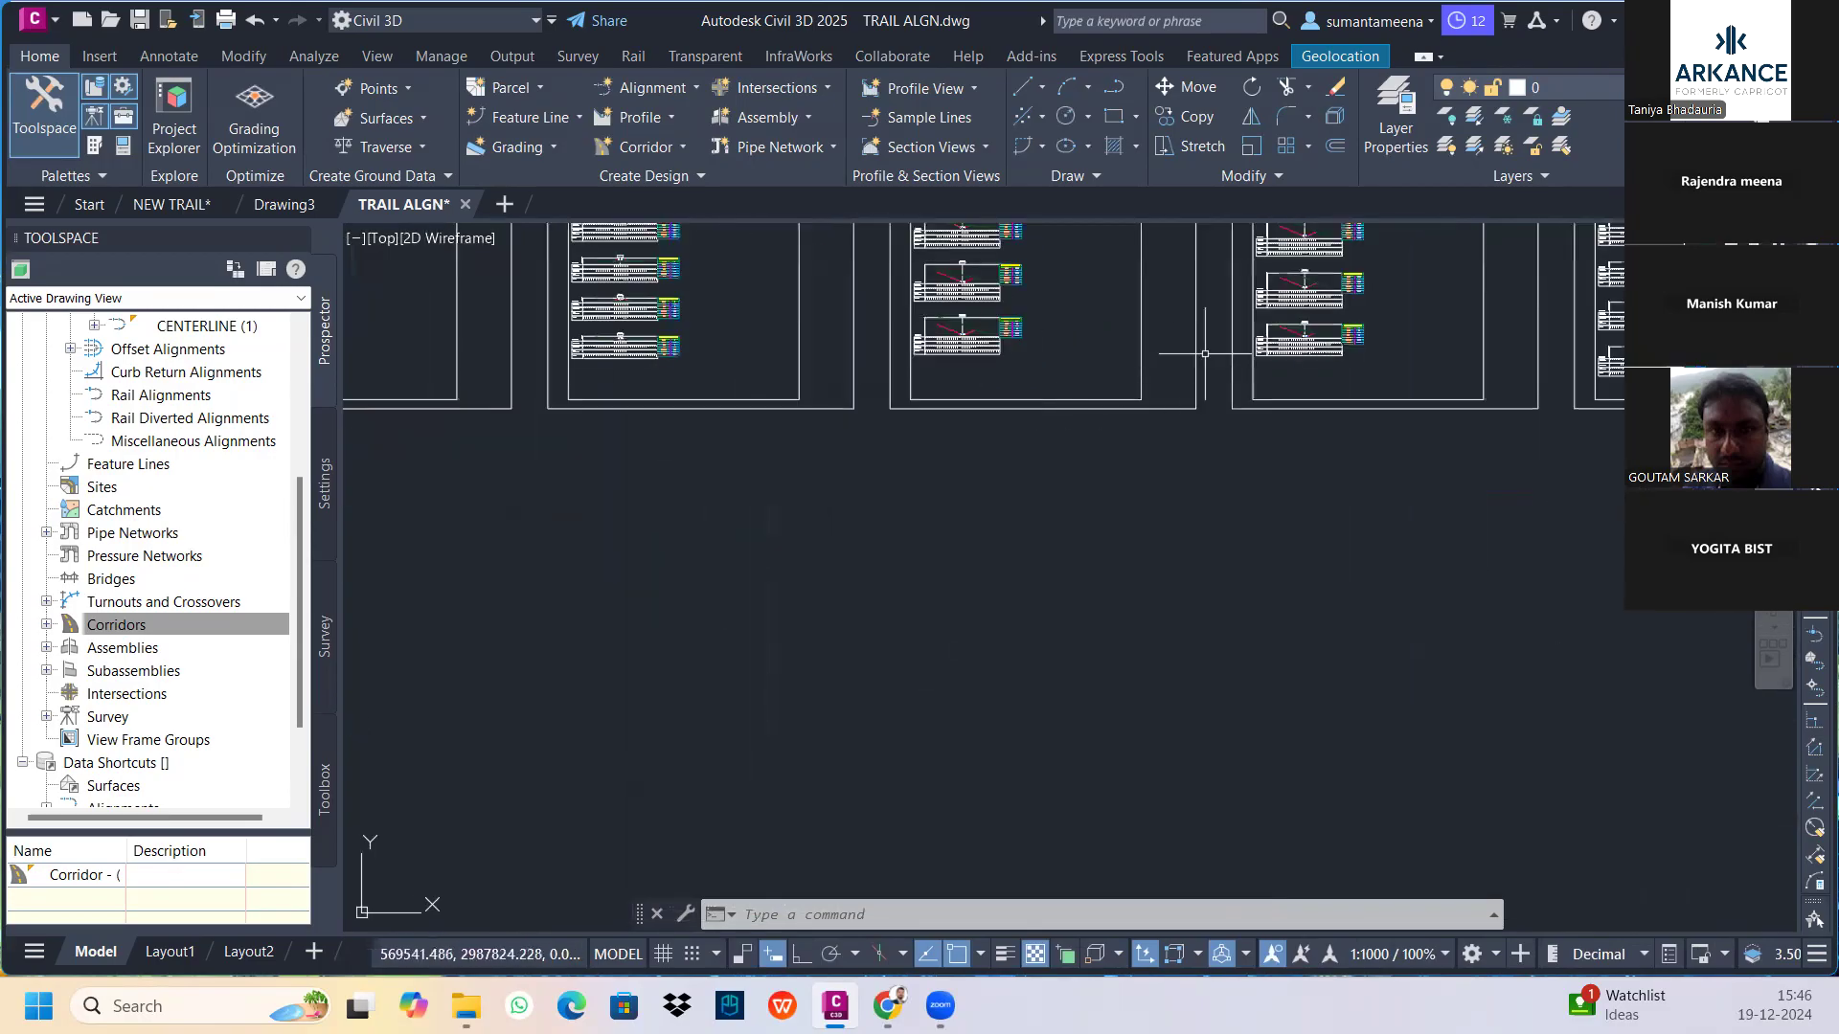
pyautogui.moveTo(1198, 354); pyautogui.dragTo(850, 628, button='middle')
pyautogui.scroll(6, 930, 519)
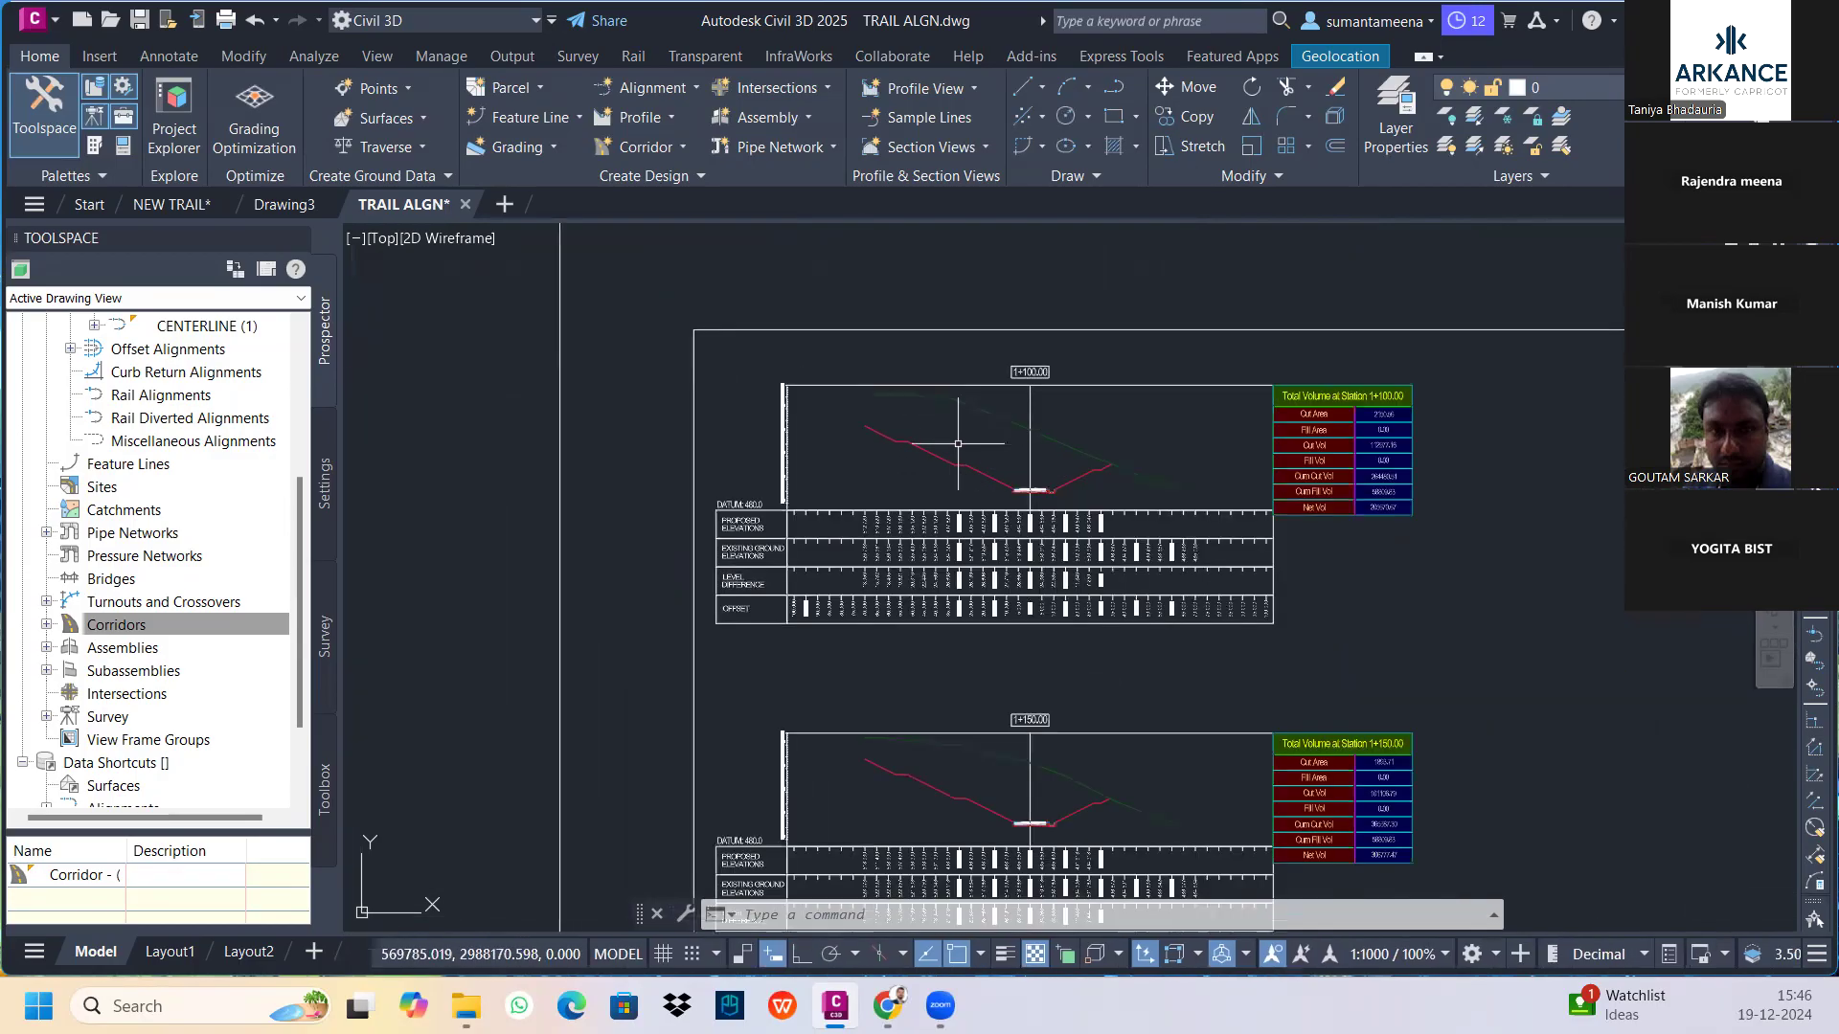
pyautogui.scroll(5, 937, 441)
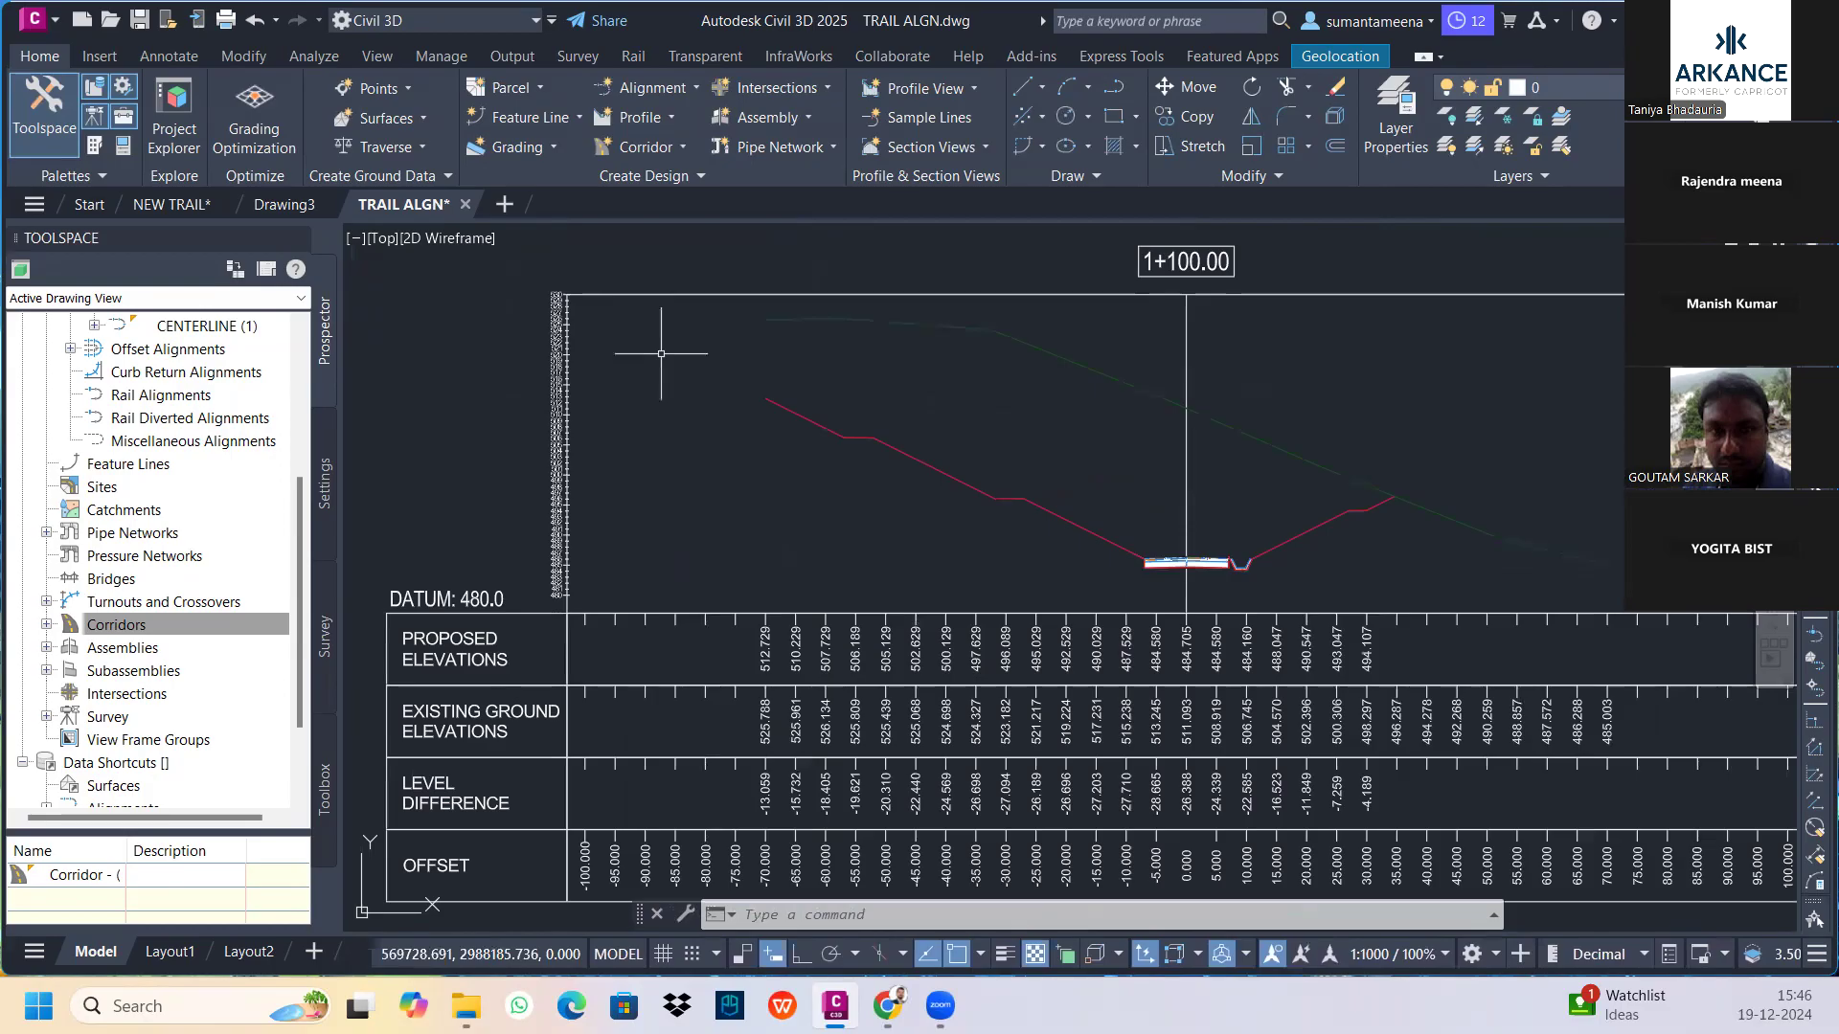
pyautogui.scroll(-4, 862, 501)
pyautogui.moveTo(862, 501); pyautogui.dragTo(848, 407, button='middle')
pyautogui.moveTo(889, 566); pyautogui.dragTo(871, 392, button='middle')
pyautogui.moveTo(894, 610); pyautogui.dragTo(862, 330, button='middle')
pyautogui.scroll(4, 668, 633)
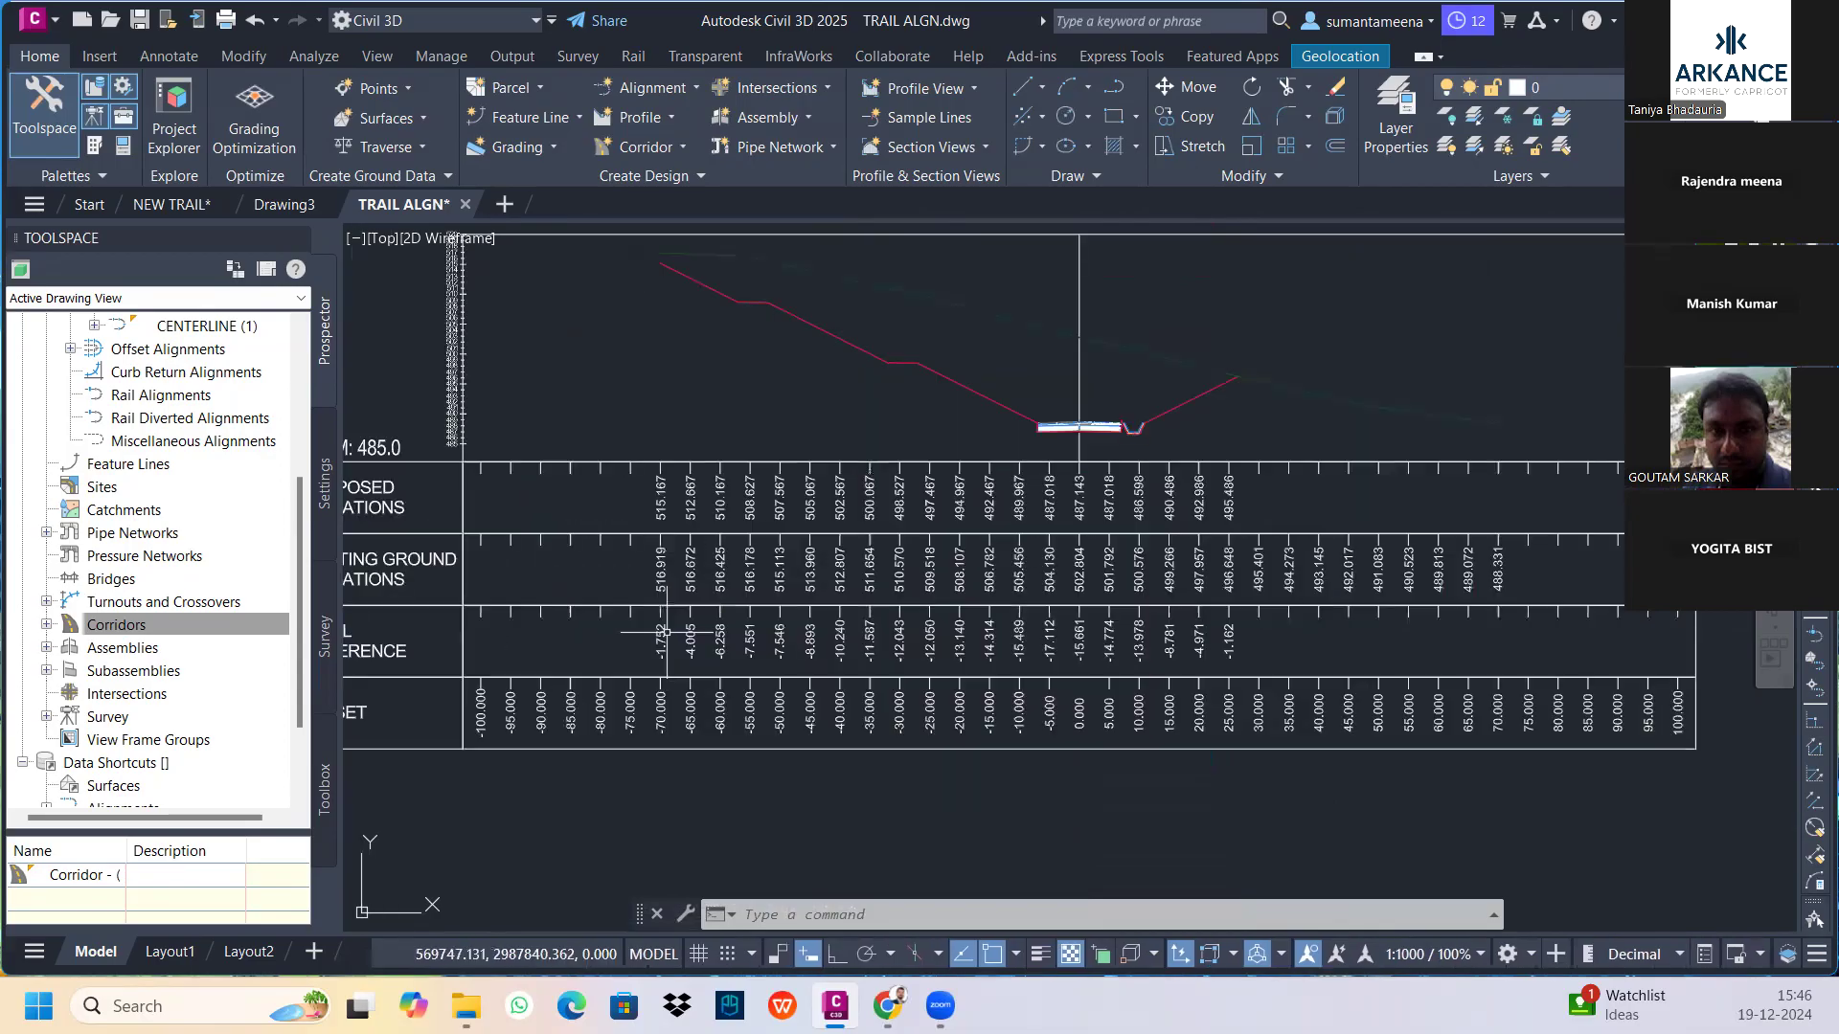
pyautogui.scroll(-5, 914, 574)
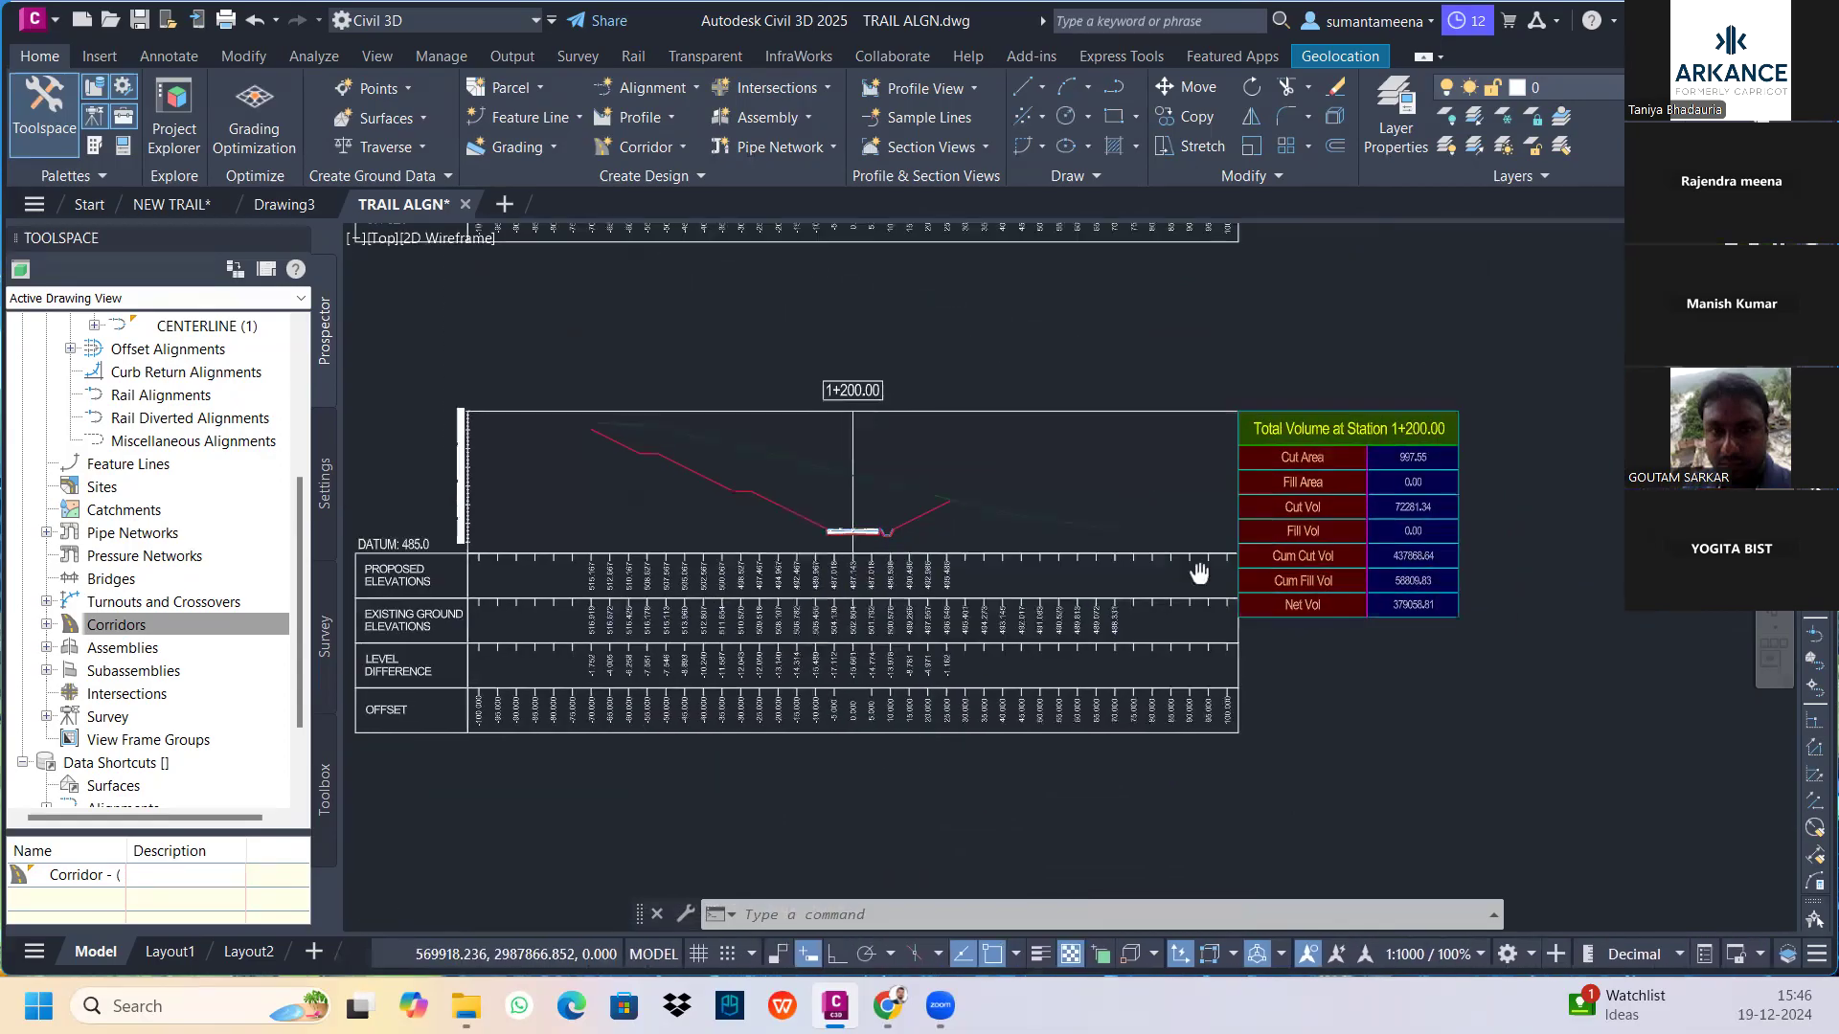
# Examine the remaining section sheets along the row and how they overlap the site alignments and corridor
pyautogui.scroll(-4, 848, 565)
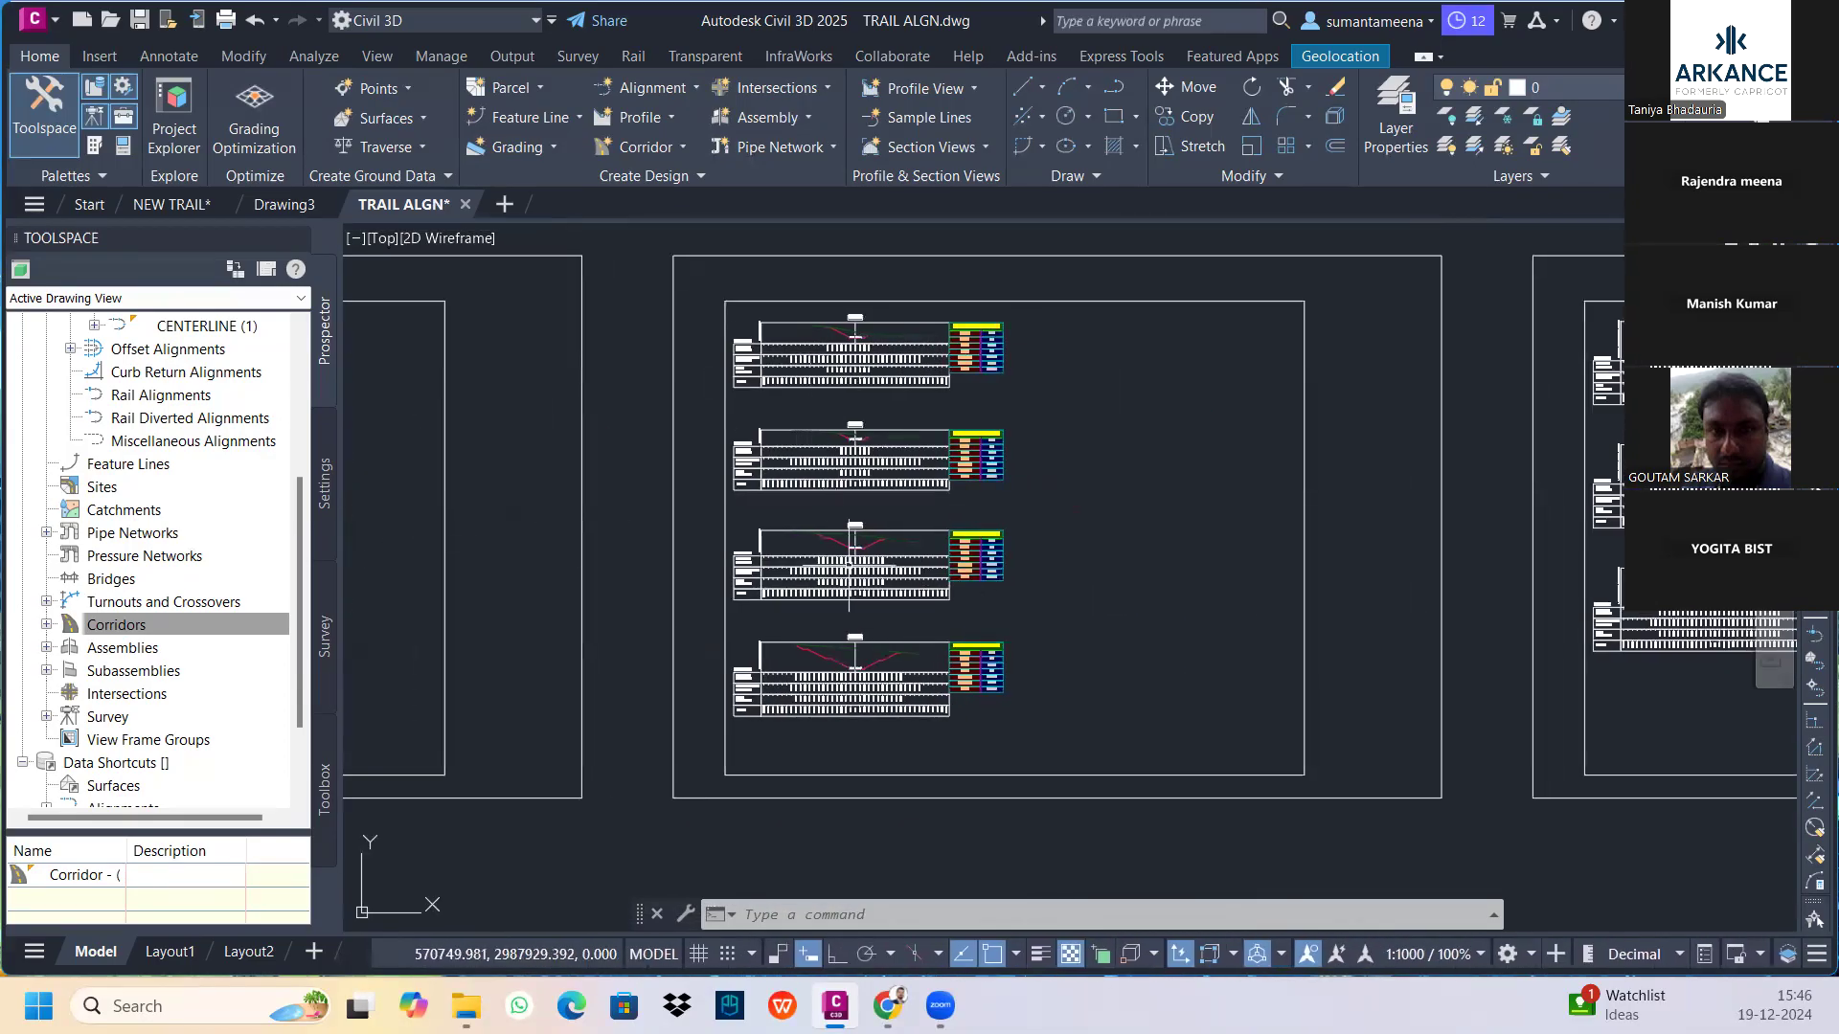
pyautogui.scroll(-3, 1053, 651)
pyautogui.scroll(2, 1253, 581)
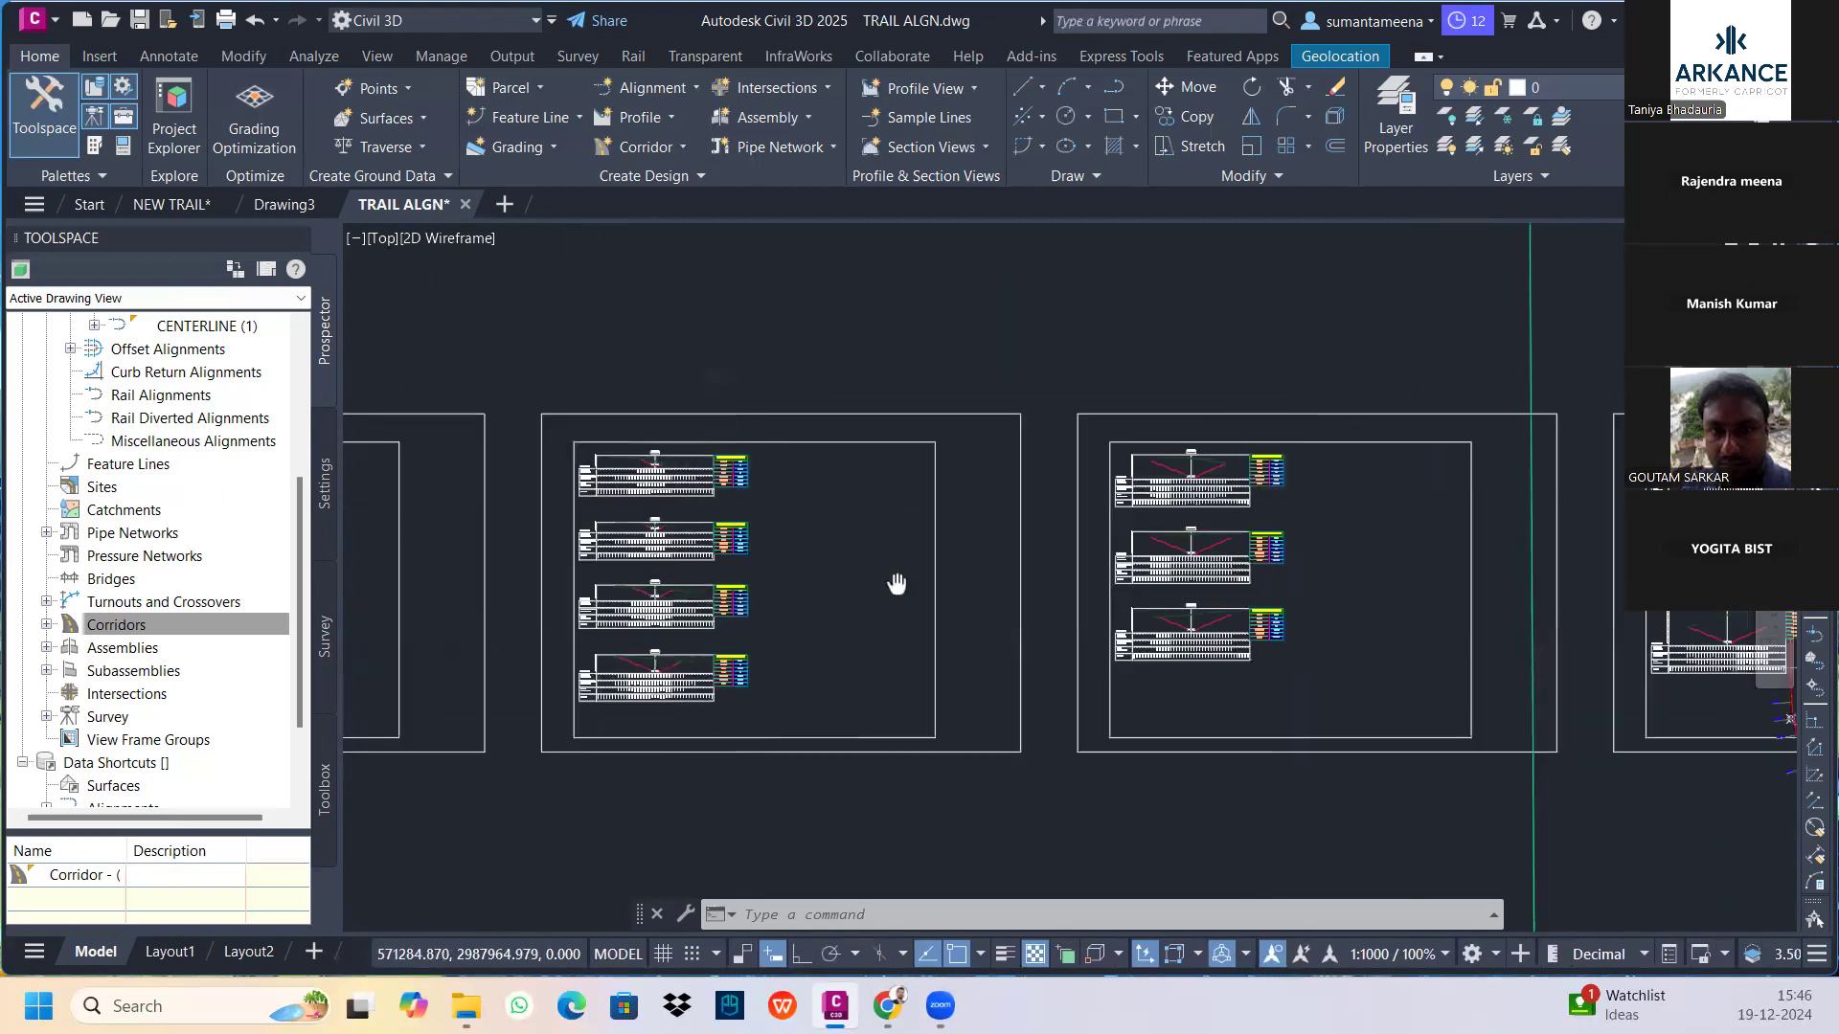
pyautogui.scroll(-2, 1254, 581)
pyautogui.scroll(2, 1350, 574)
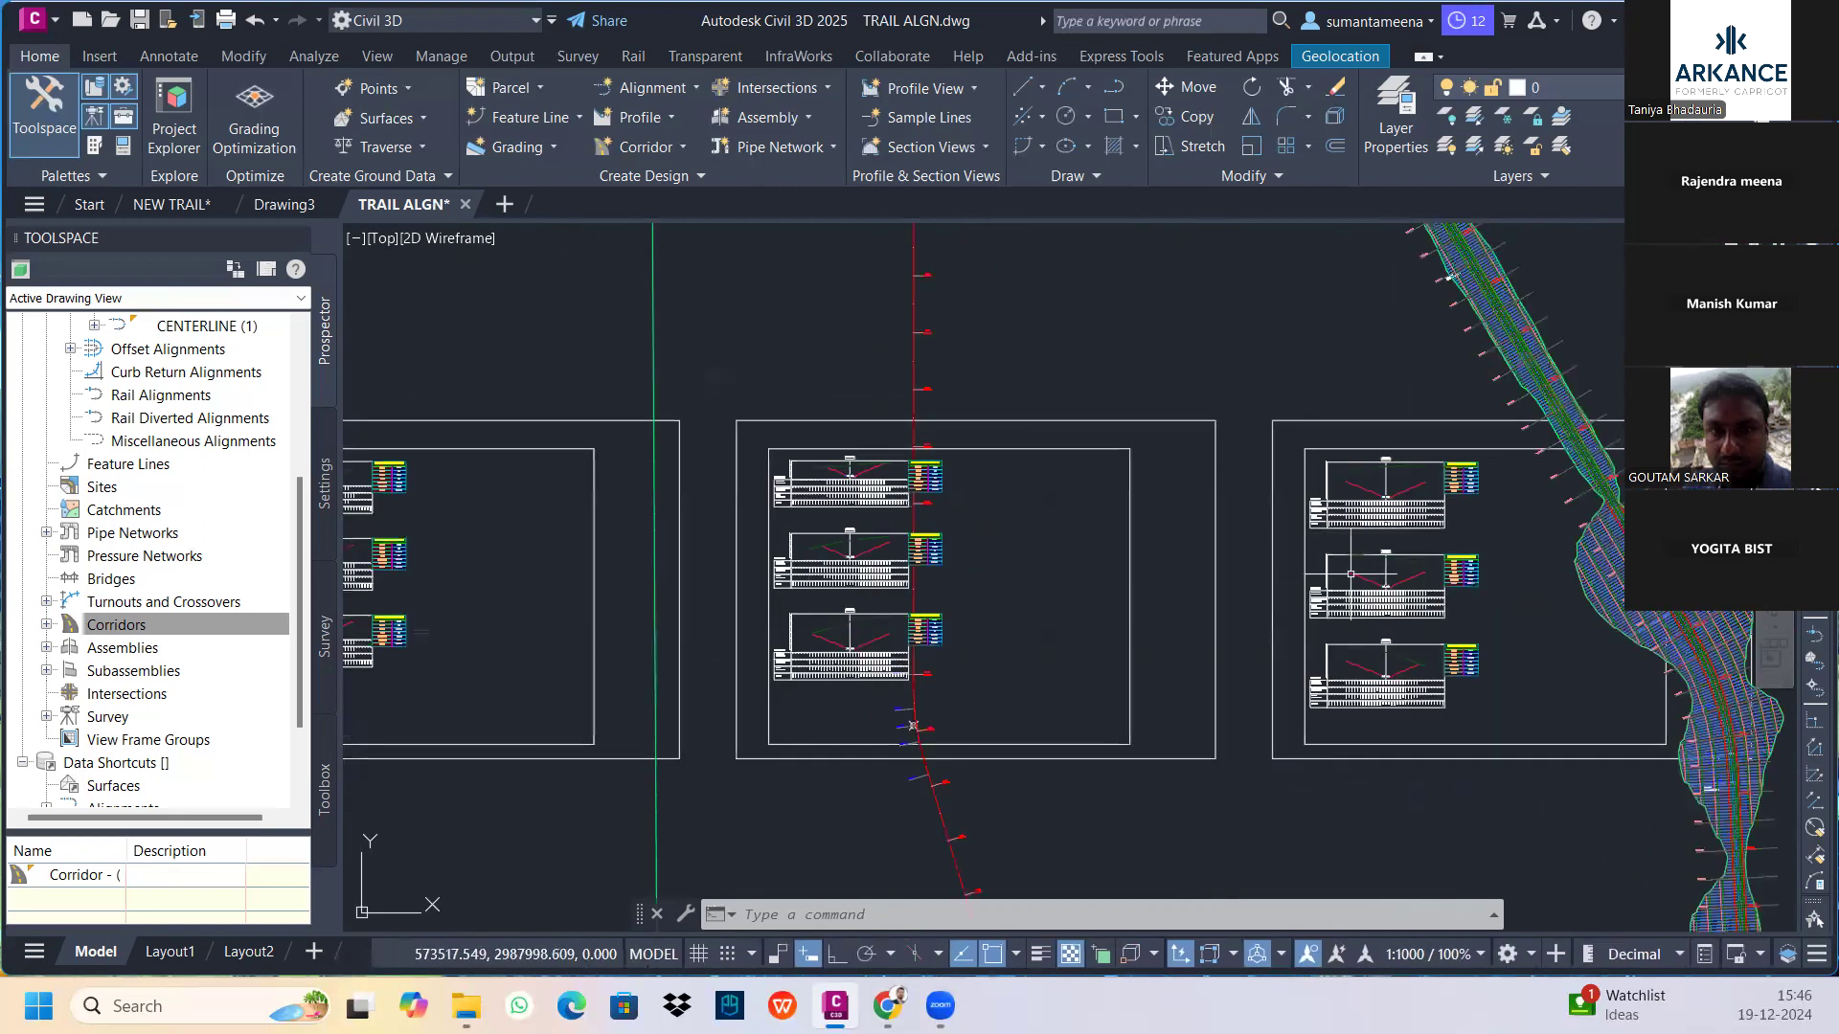
pyautogui.scroll(-5, 1366, 483)
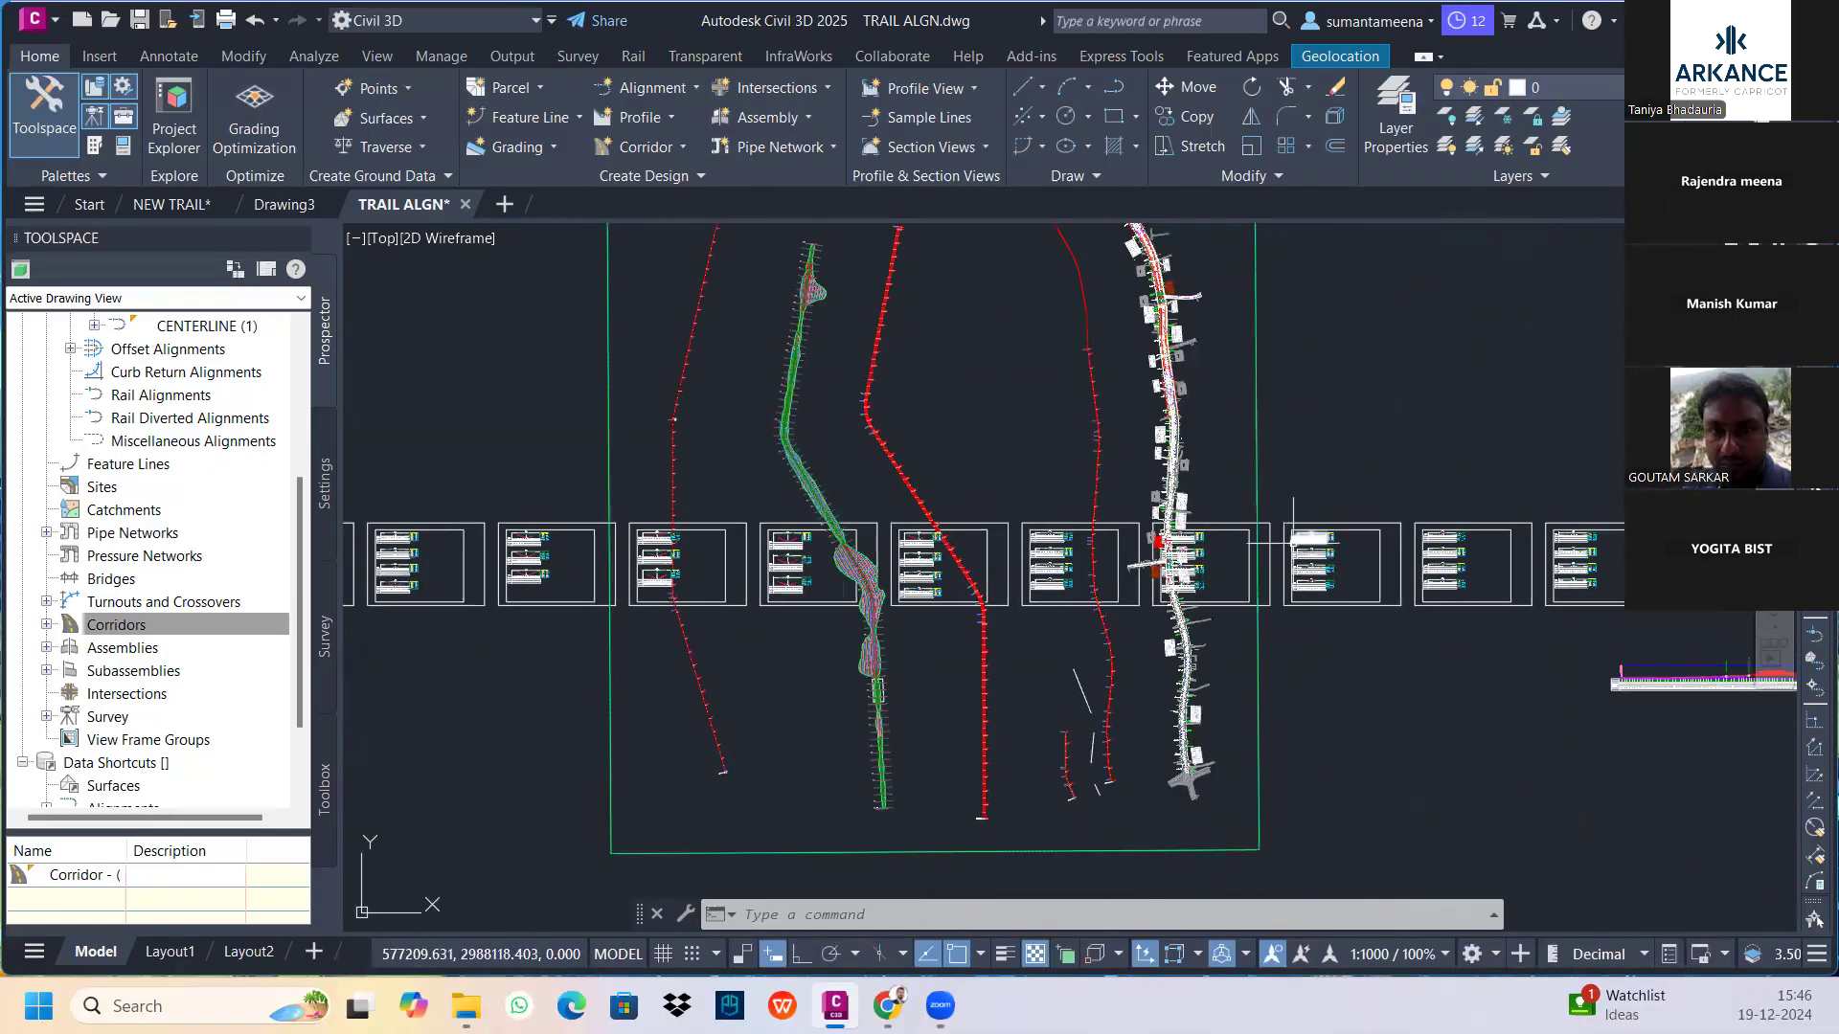
pyautogui.scroll(-3, 1340, 553)
pyautogui.moveTo(1340, 553)
pyautogui.mouseDown(button='middle')
pyautogui.moveTo(636, 486)
pyautogui.moveTo(1016, 503)
pyautogui.moveTo(1295, 486)
pyautogui.mouseUp(button='middle')
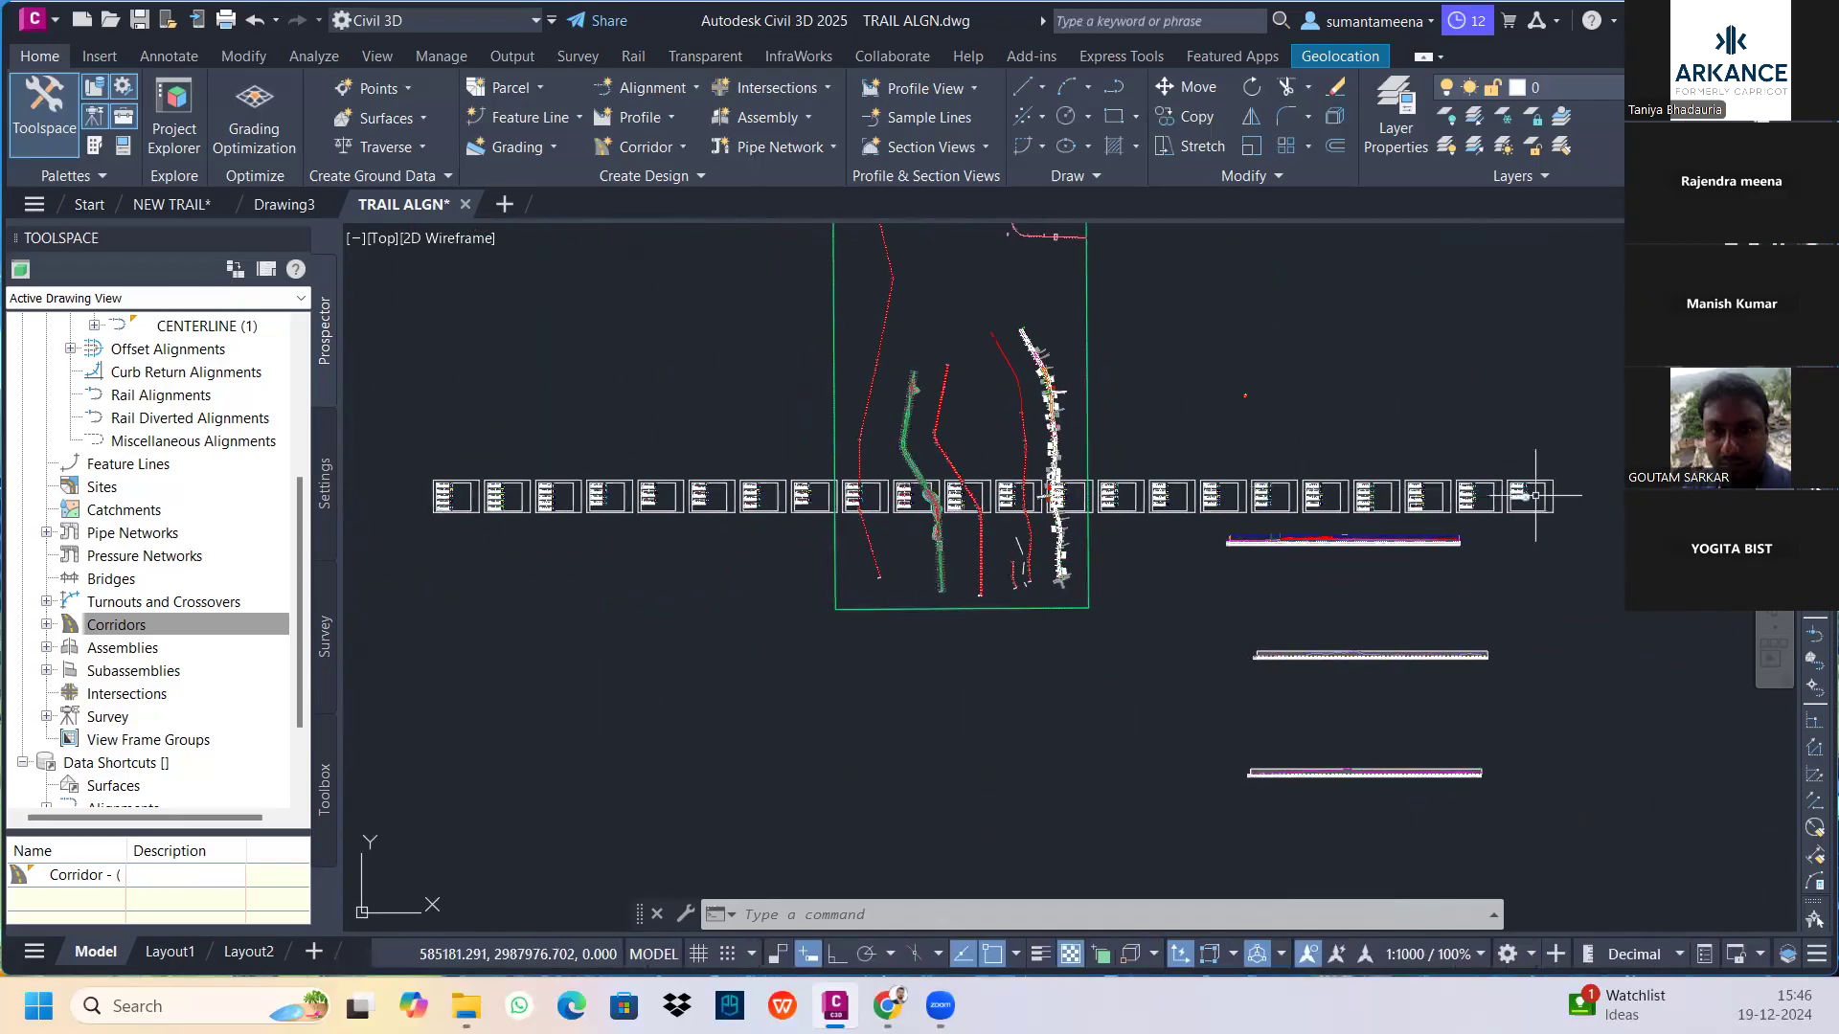
# Select all section views, tables and sheet frames by similarity and move the whole row below the green site boundary
pyautogui.click(1605, 547)
pyautogui.press('Escape')
pyautogui.click(1592, 524)
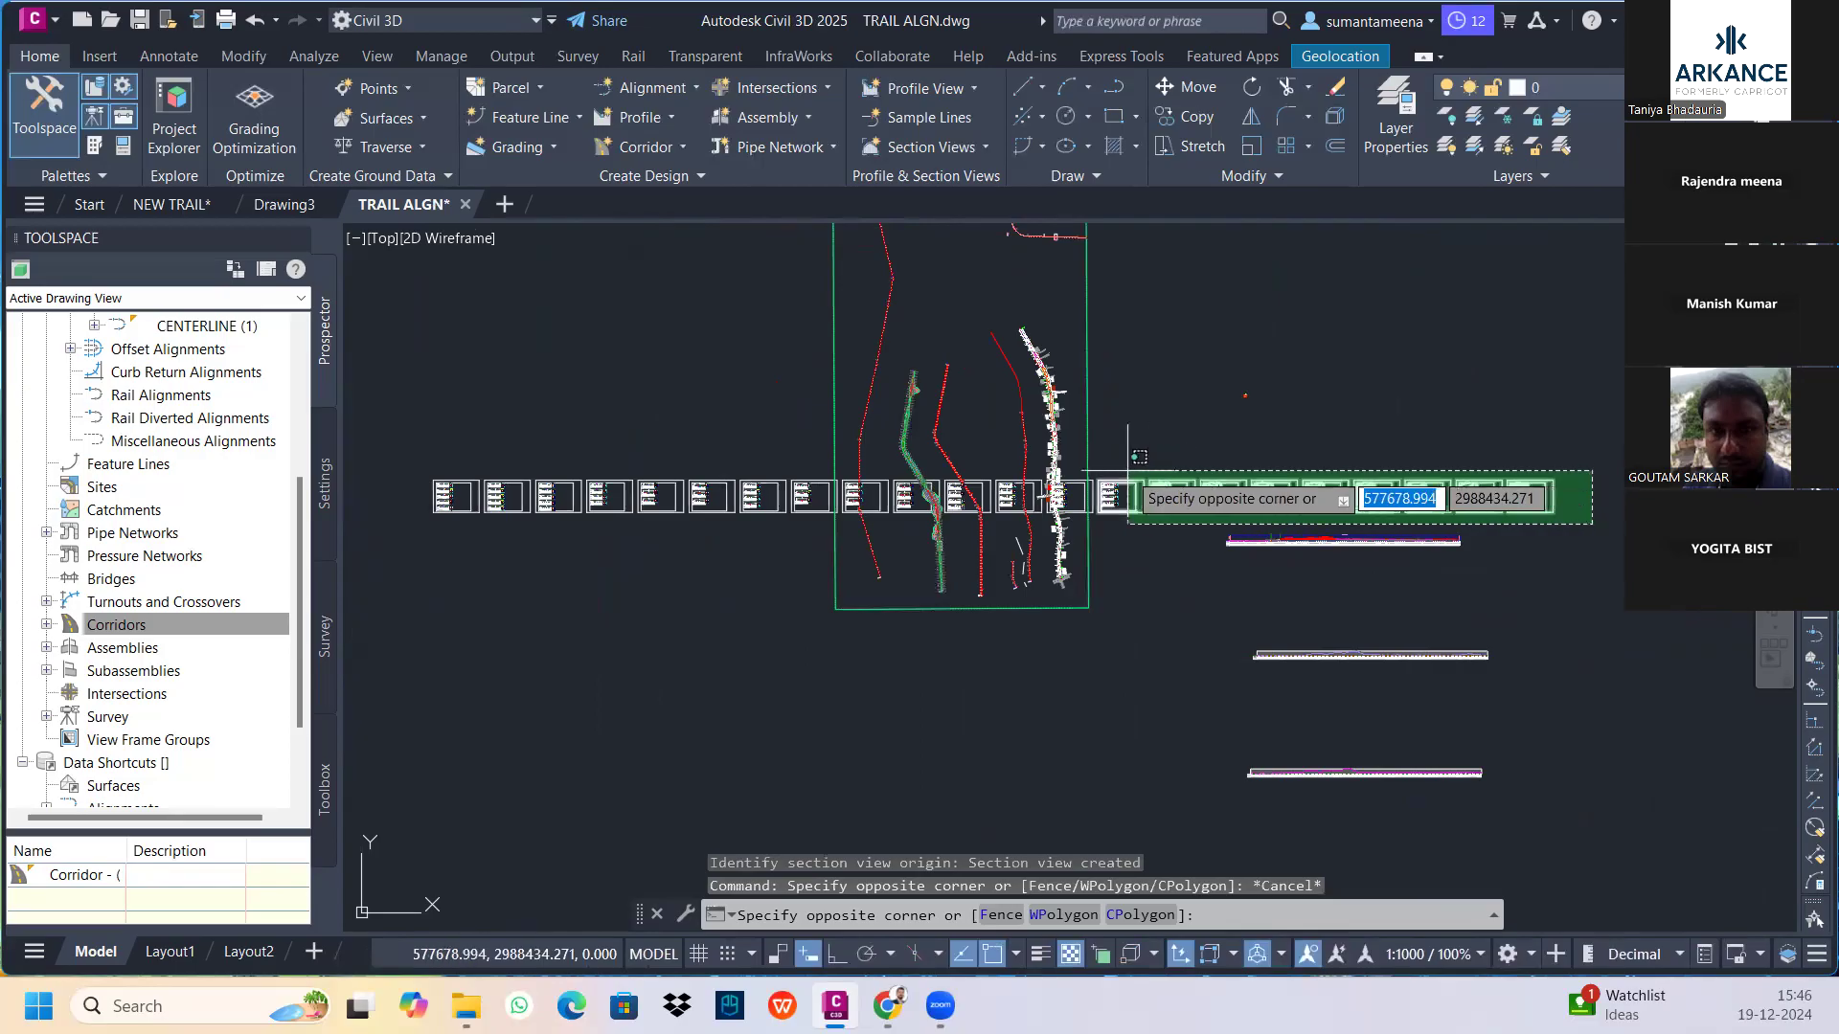
pyautogui.scroll(2, 1115, 472)
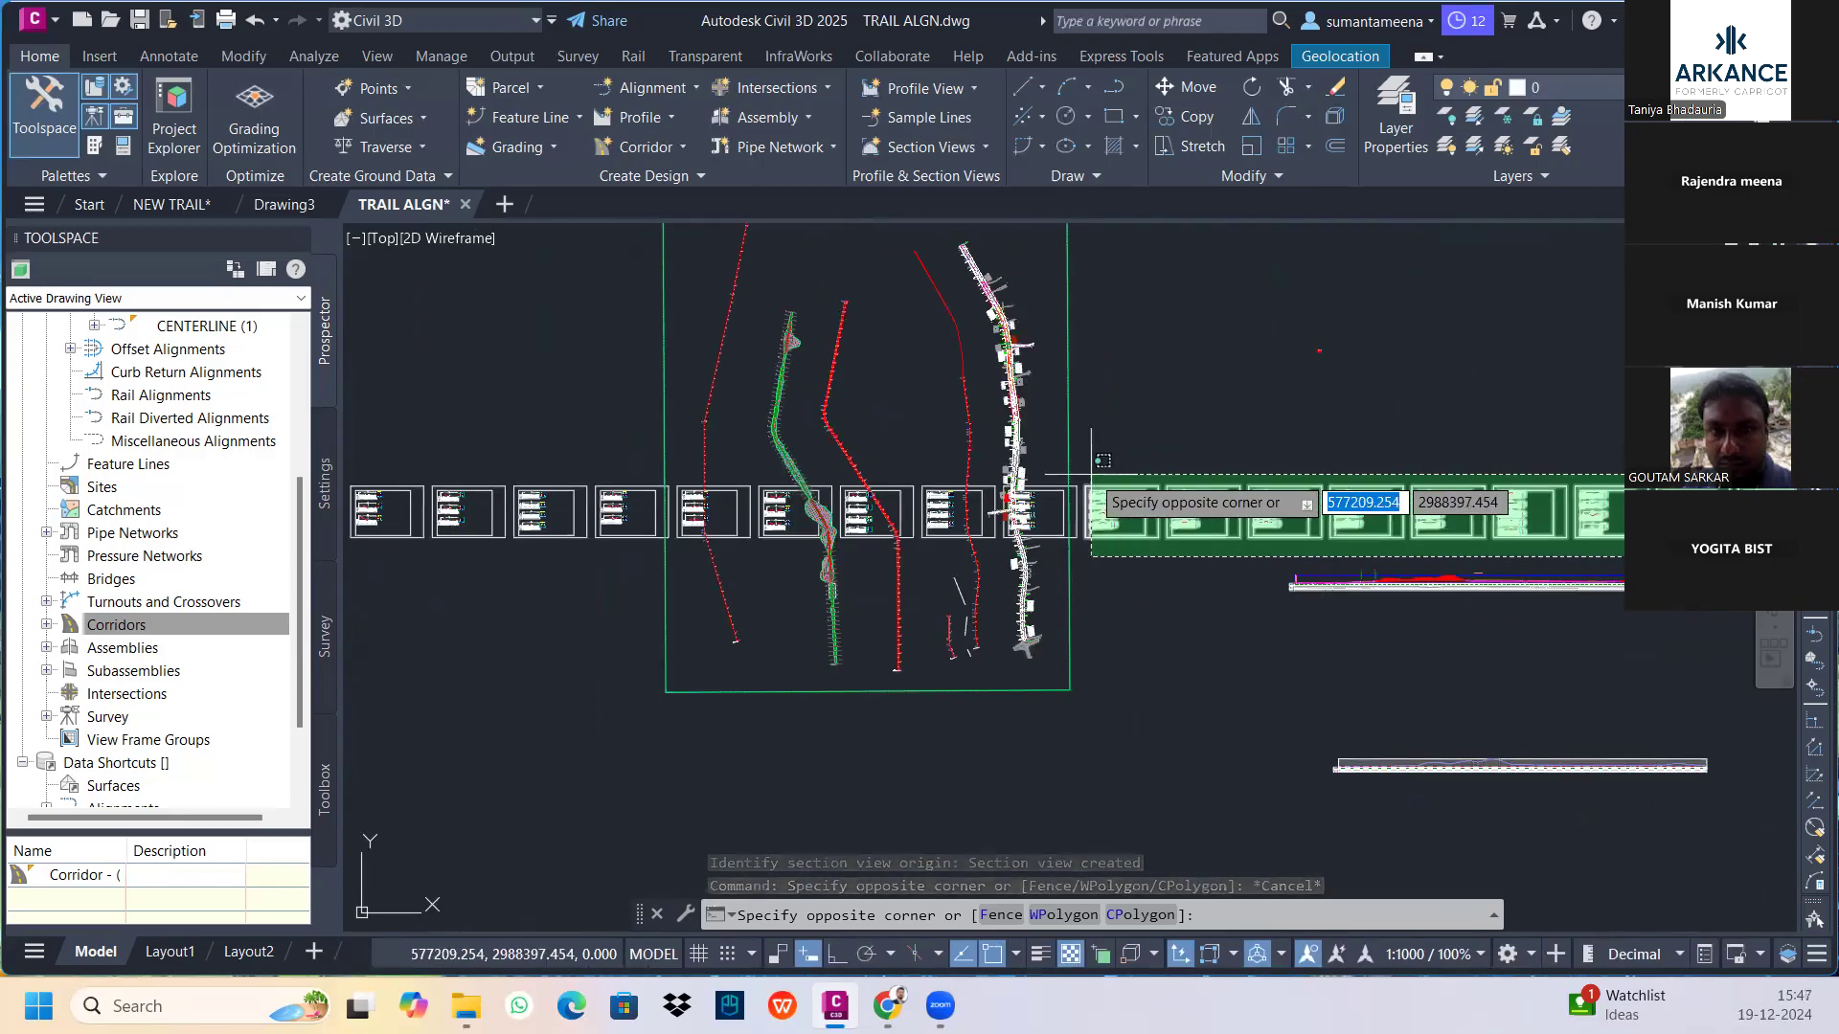
pyautogui.click(1078, 428)
pyautogui.rightClick(1163, 644)
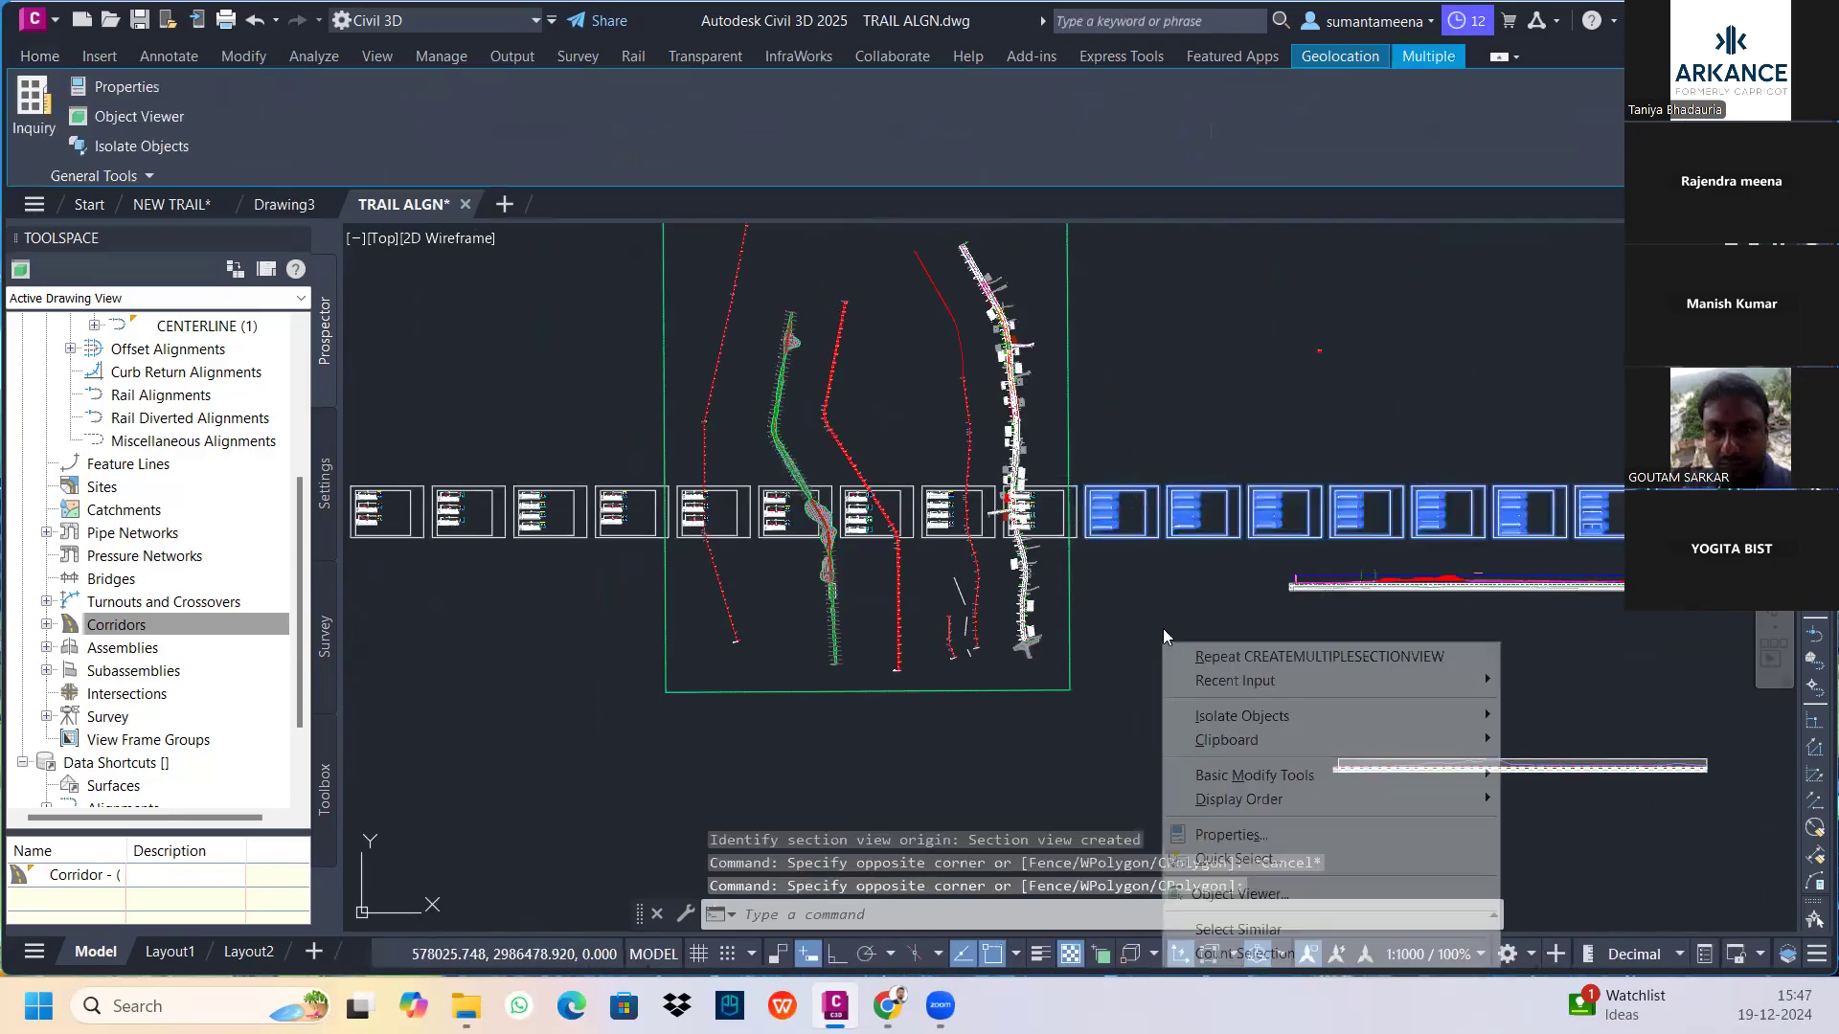
pyautogui.click(1237, 929)
pyautogui.write('M')
pyautogui.press('Return')
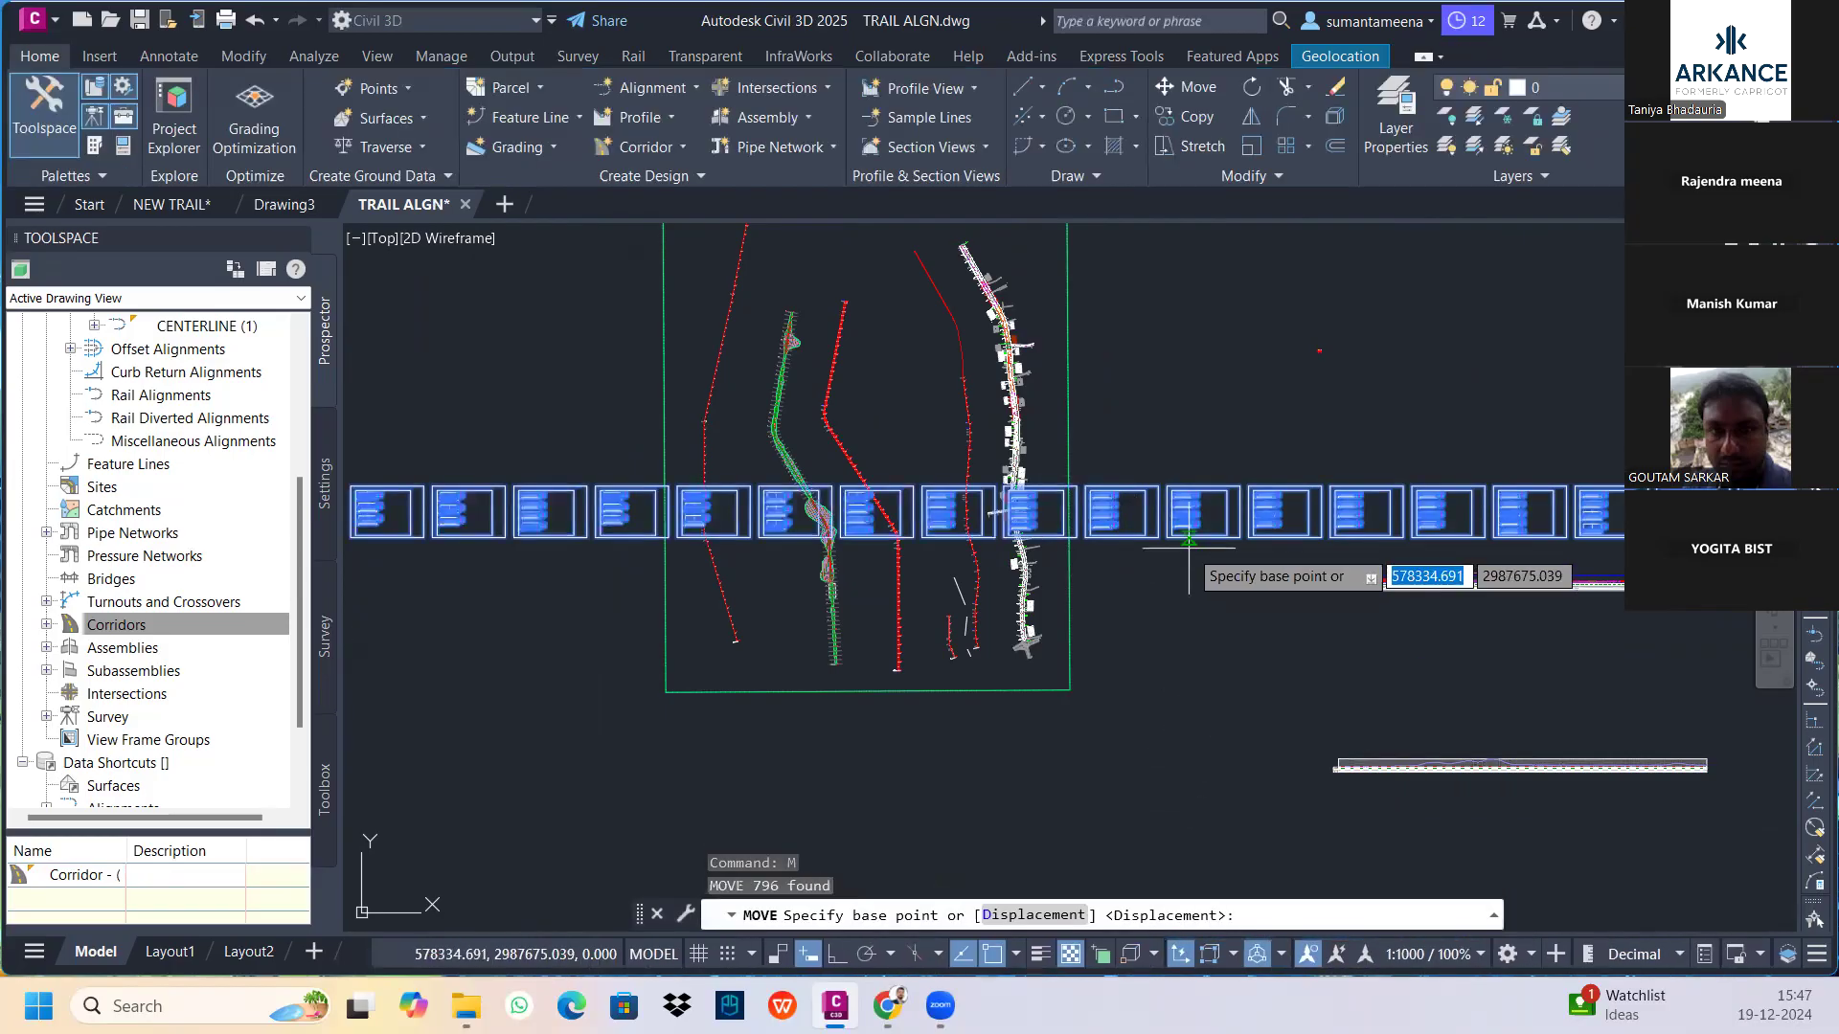
pyautogui.click(1192, 489)
pyautogui.scroll(-4, 1184, 709)
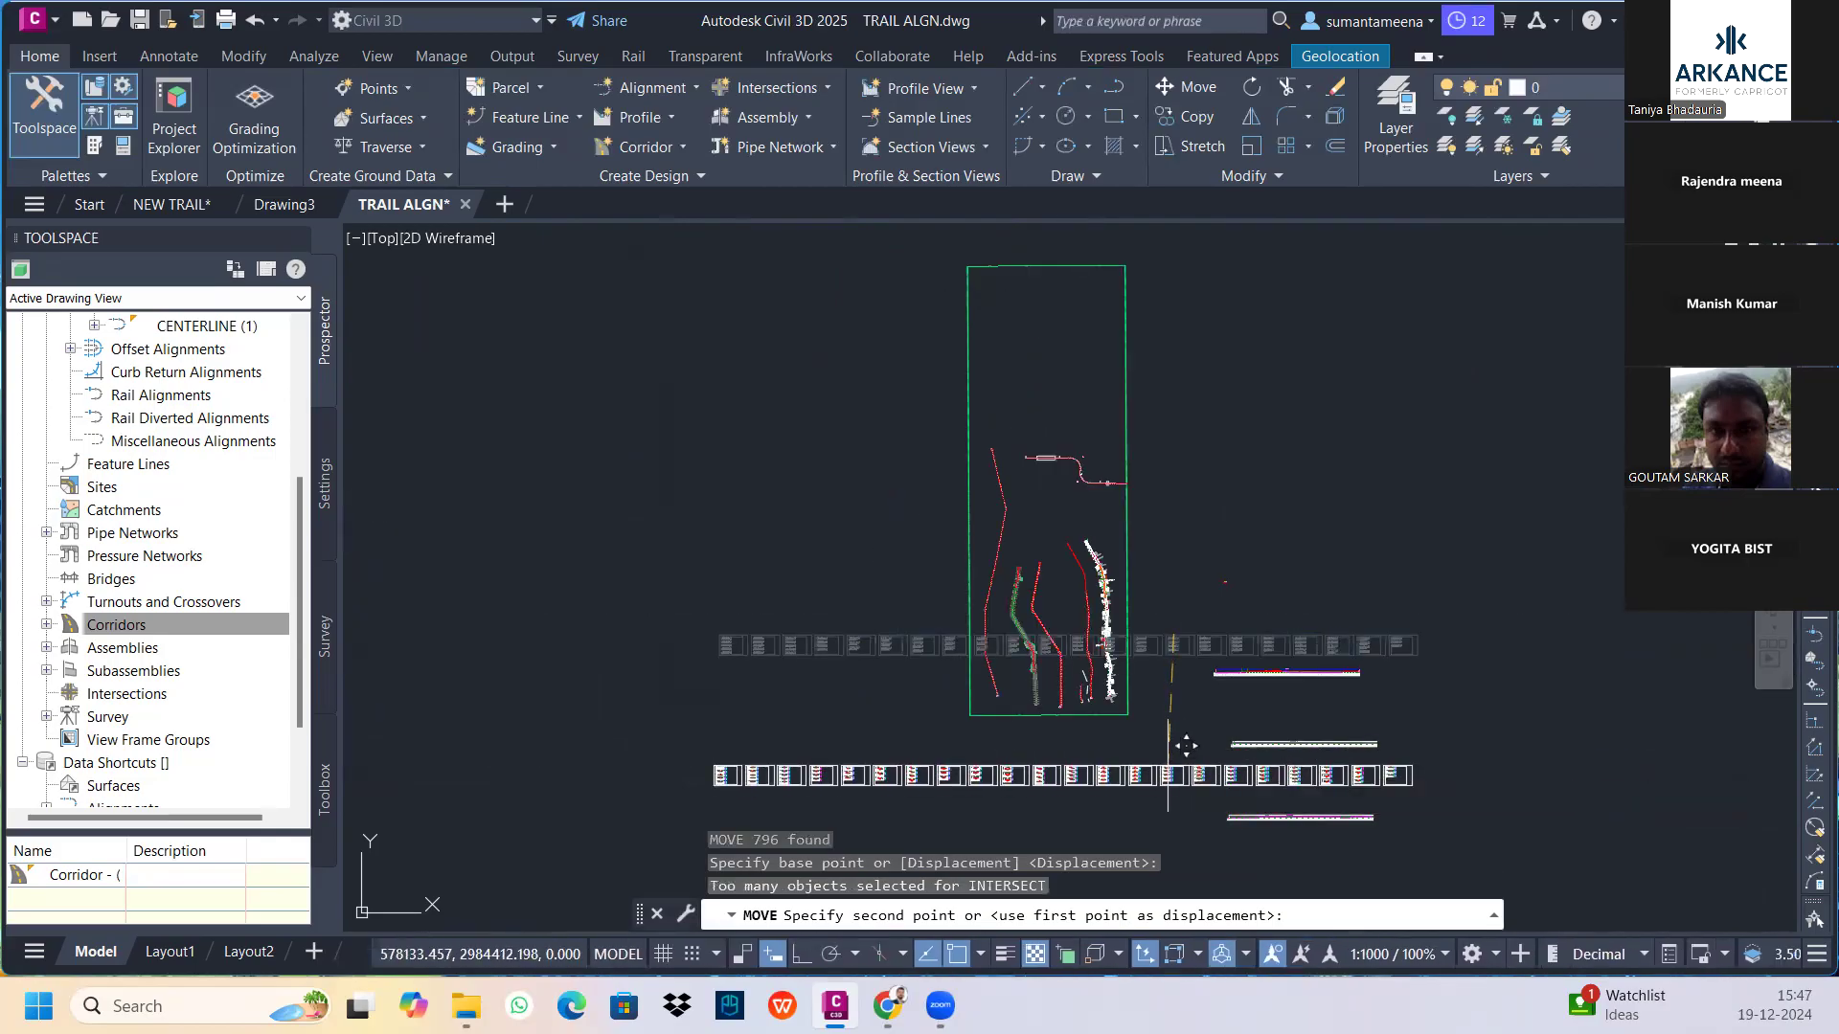
pyautogui.press('Escape')
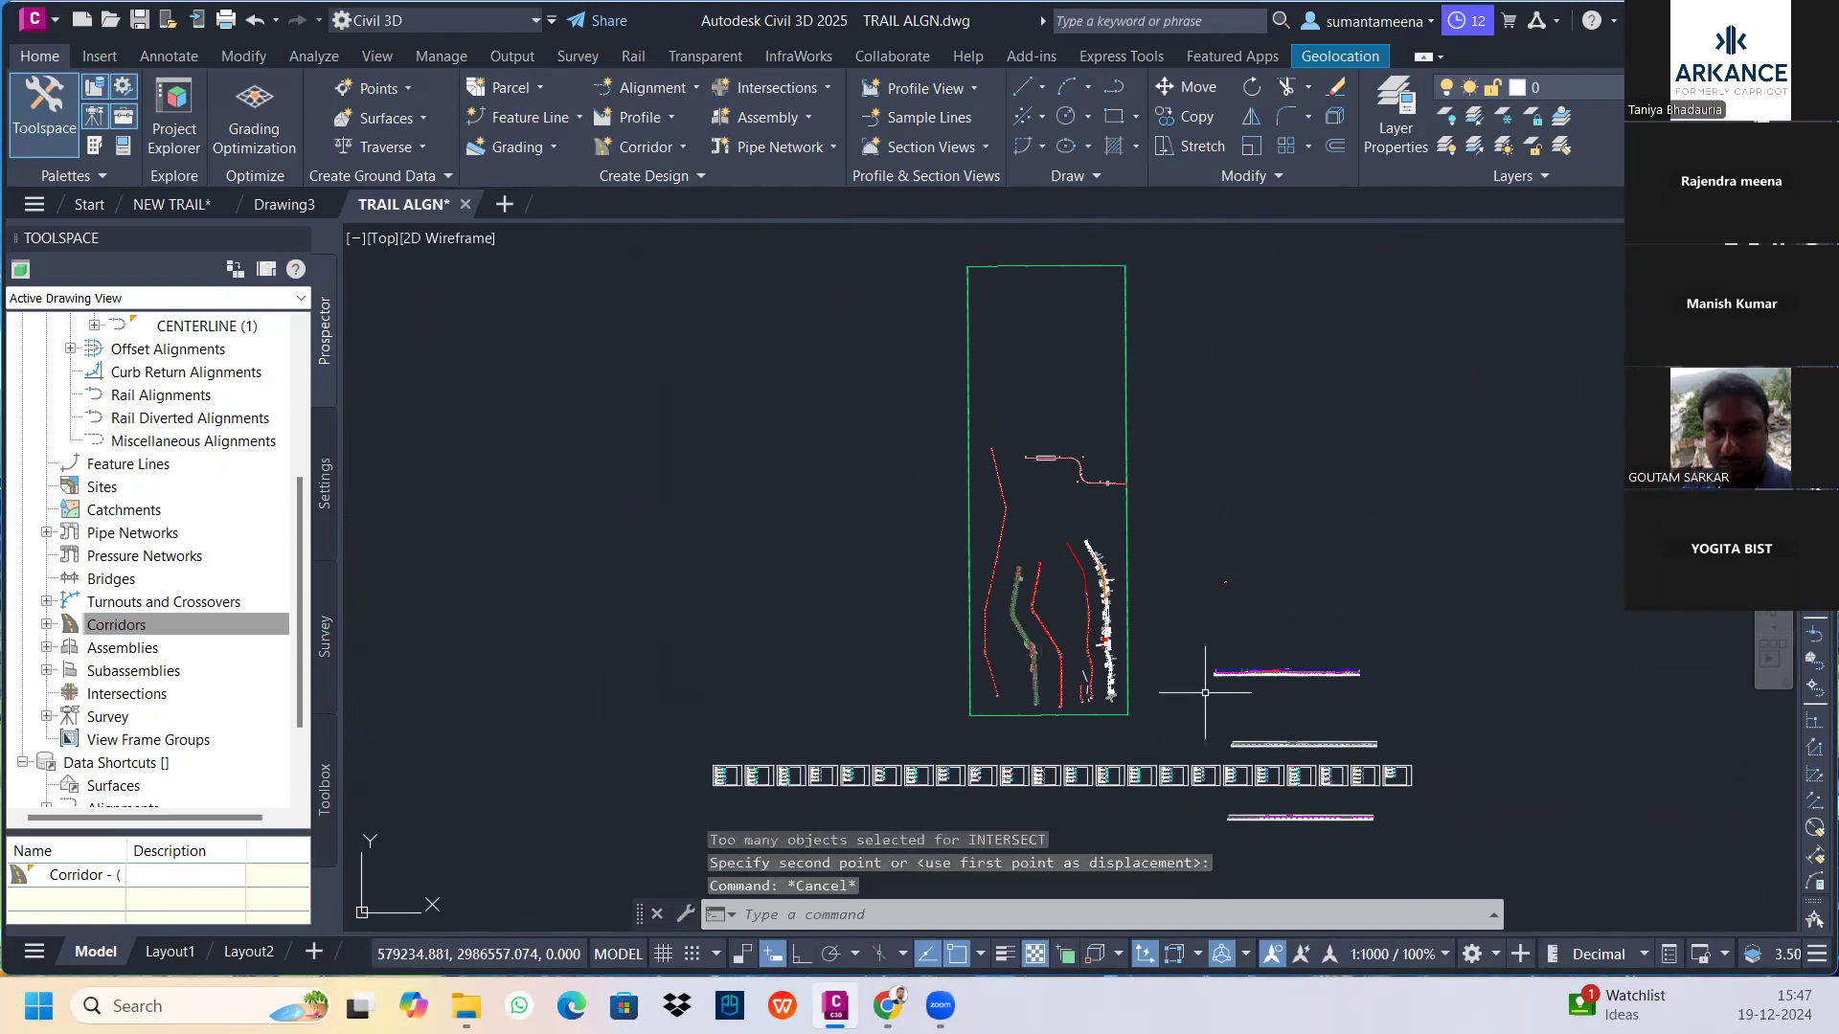
# Start another set of multiple section views for SLG-1 on Alignment - (1), using Draft placement in model space
pyautogui.scroll(8, 712, 771)
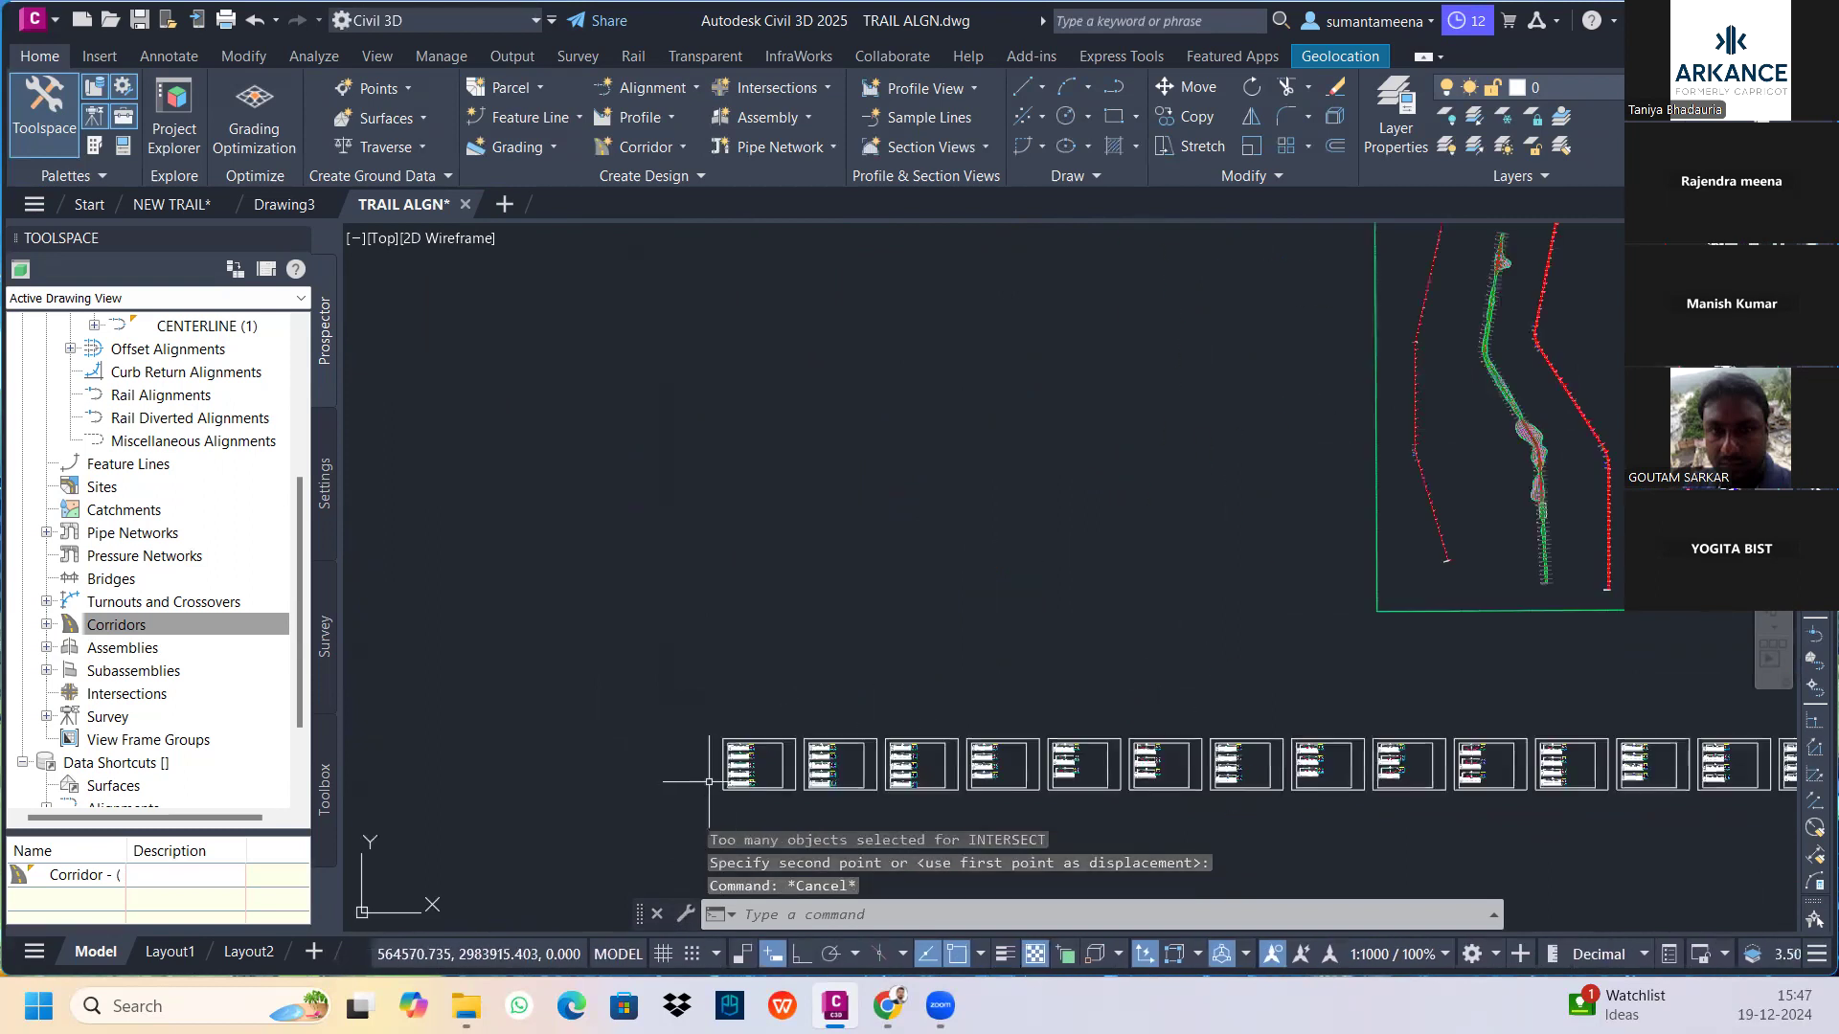
pyautogui.scroll(10, 849, 663)
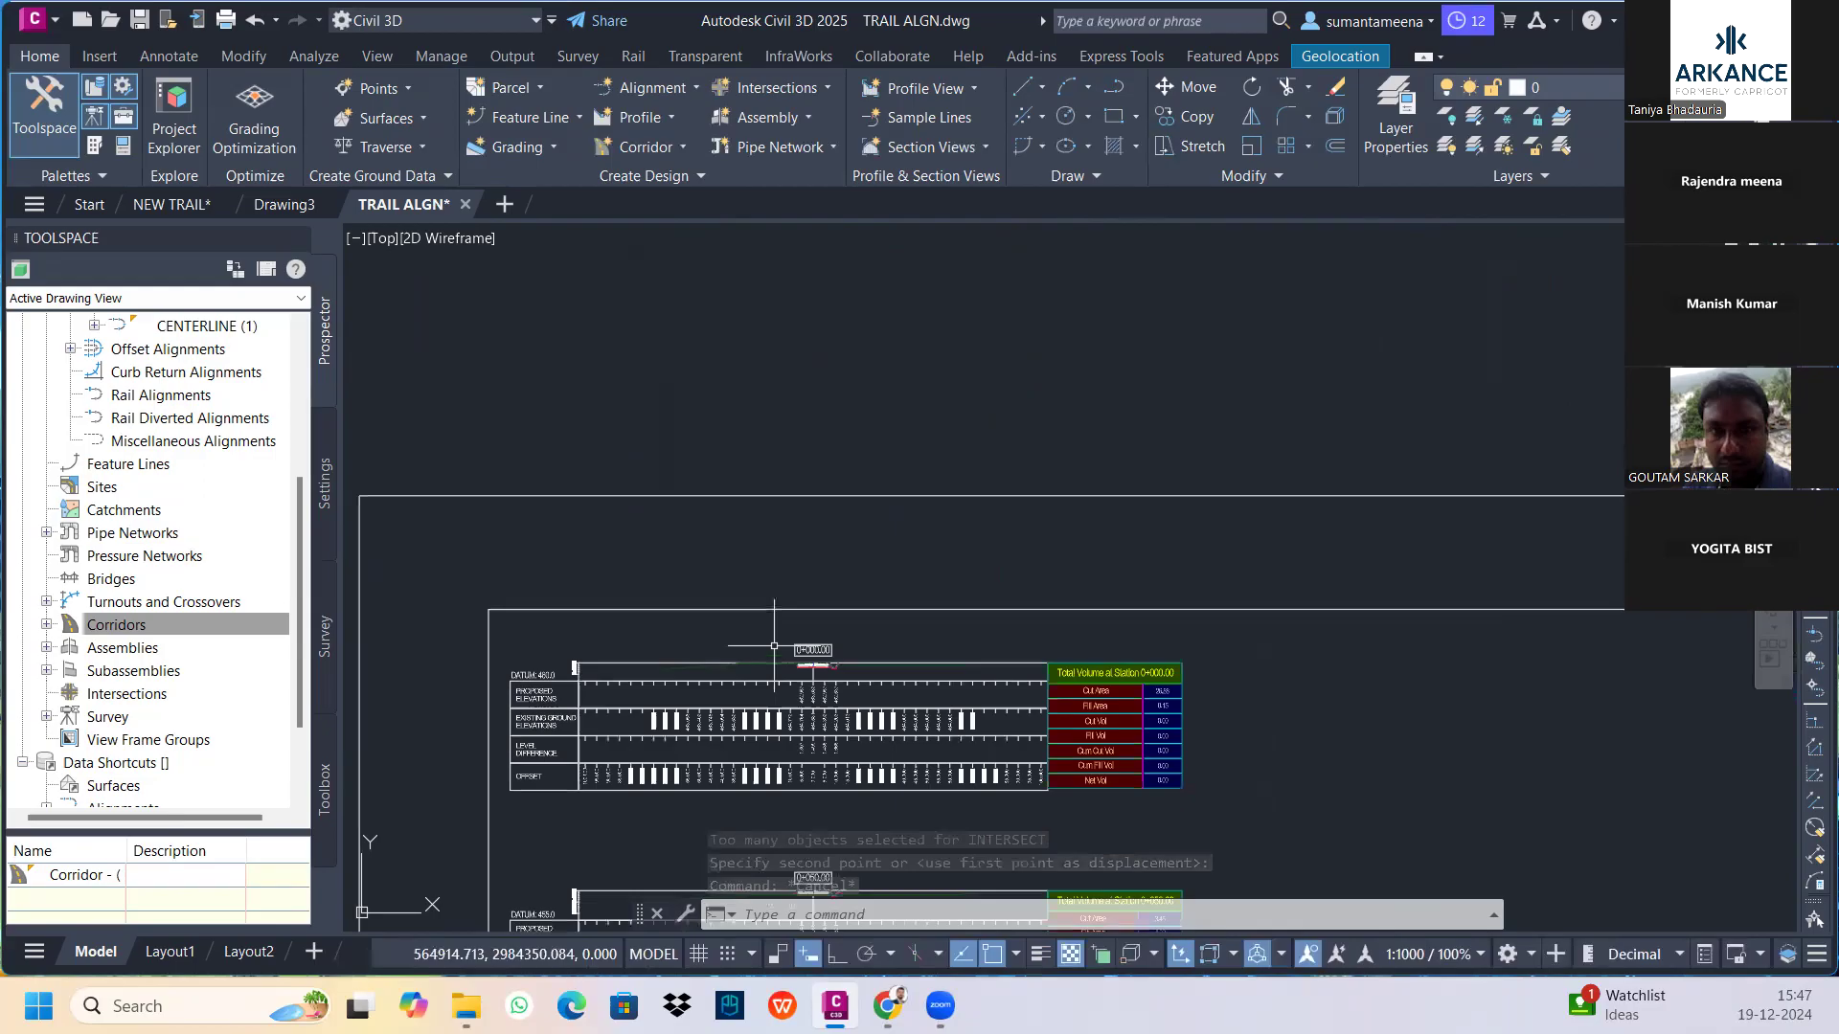
pyautogui.scroll(-10, 850, 664)
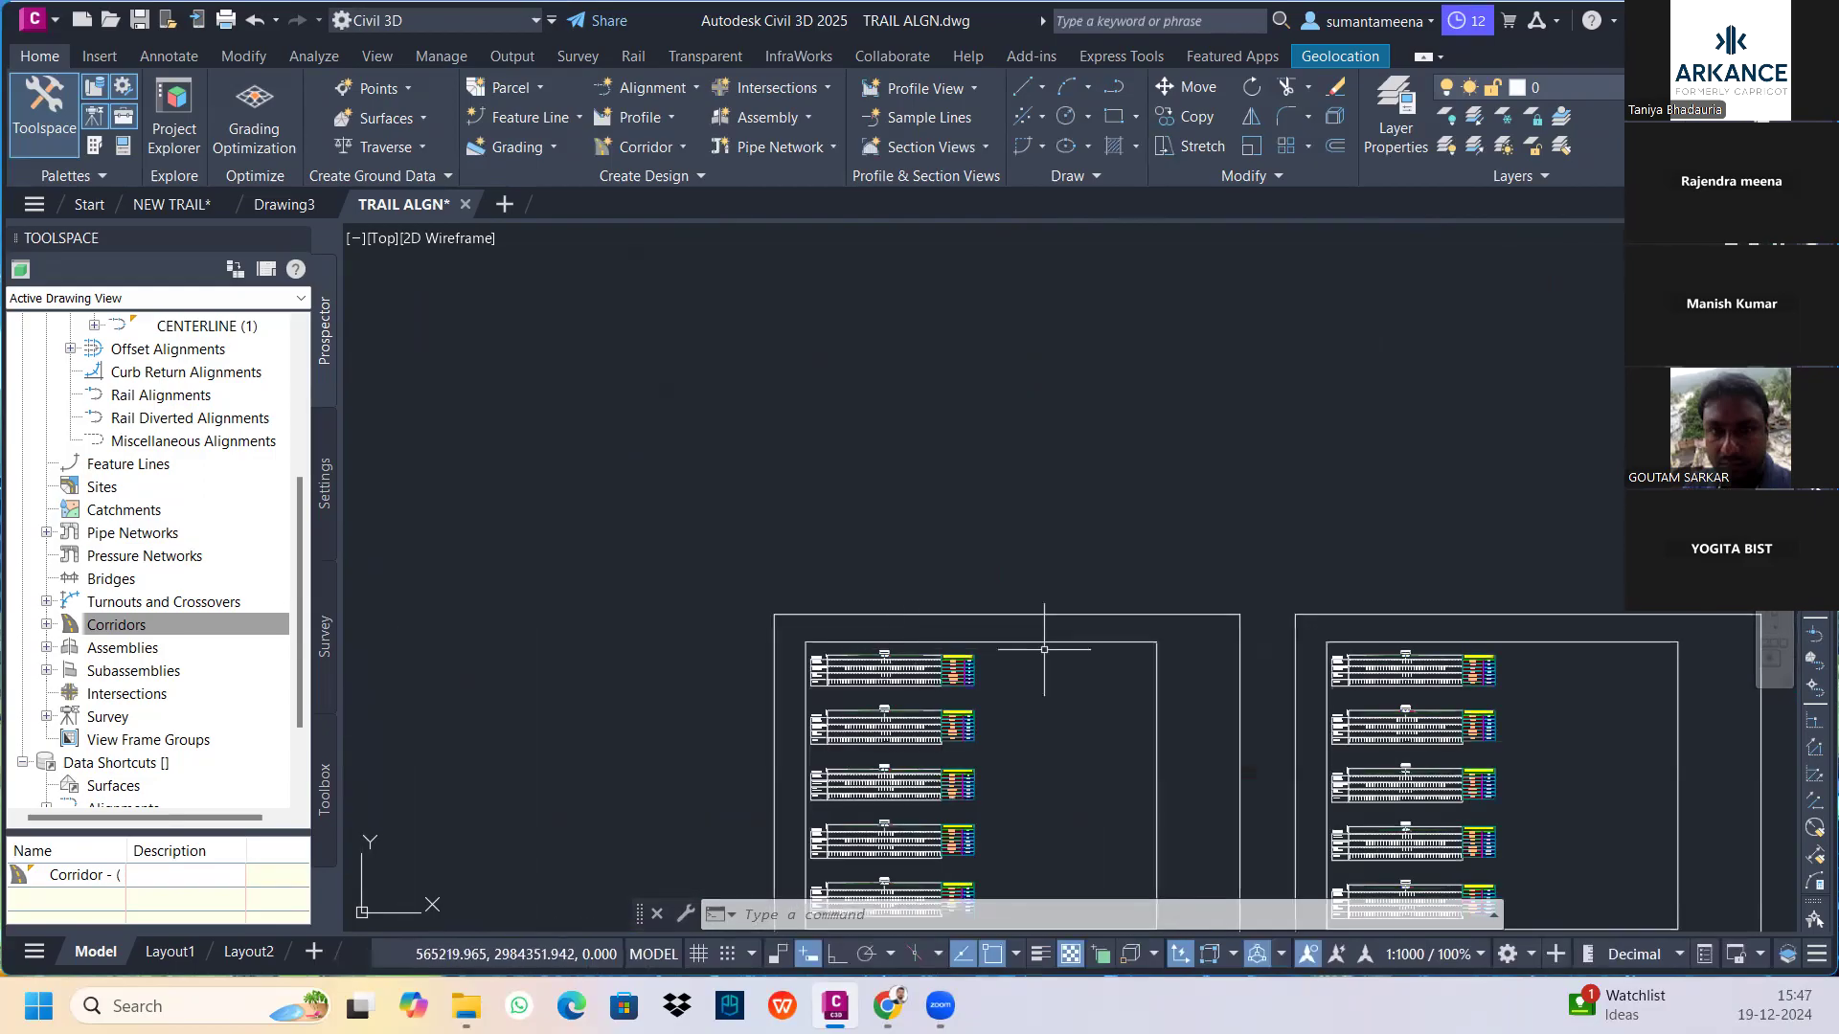
pyautogui.moveTo(1406, 563); pyautogui.dragTo(637, 565, button='middle')
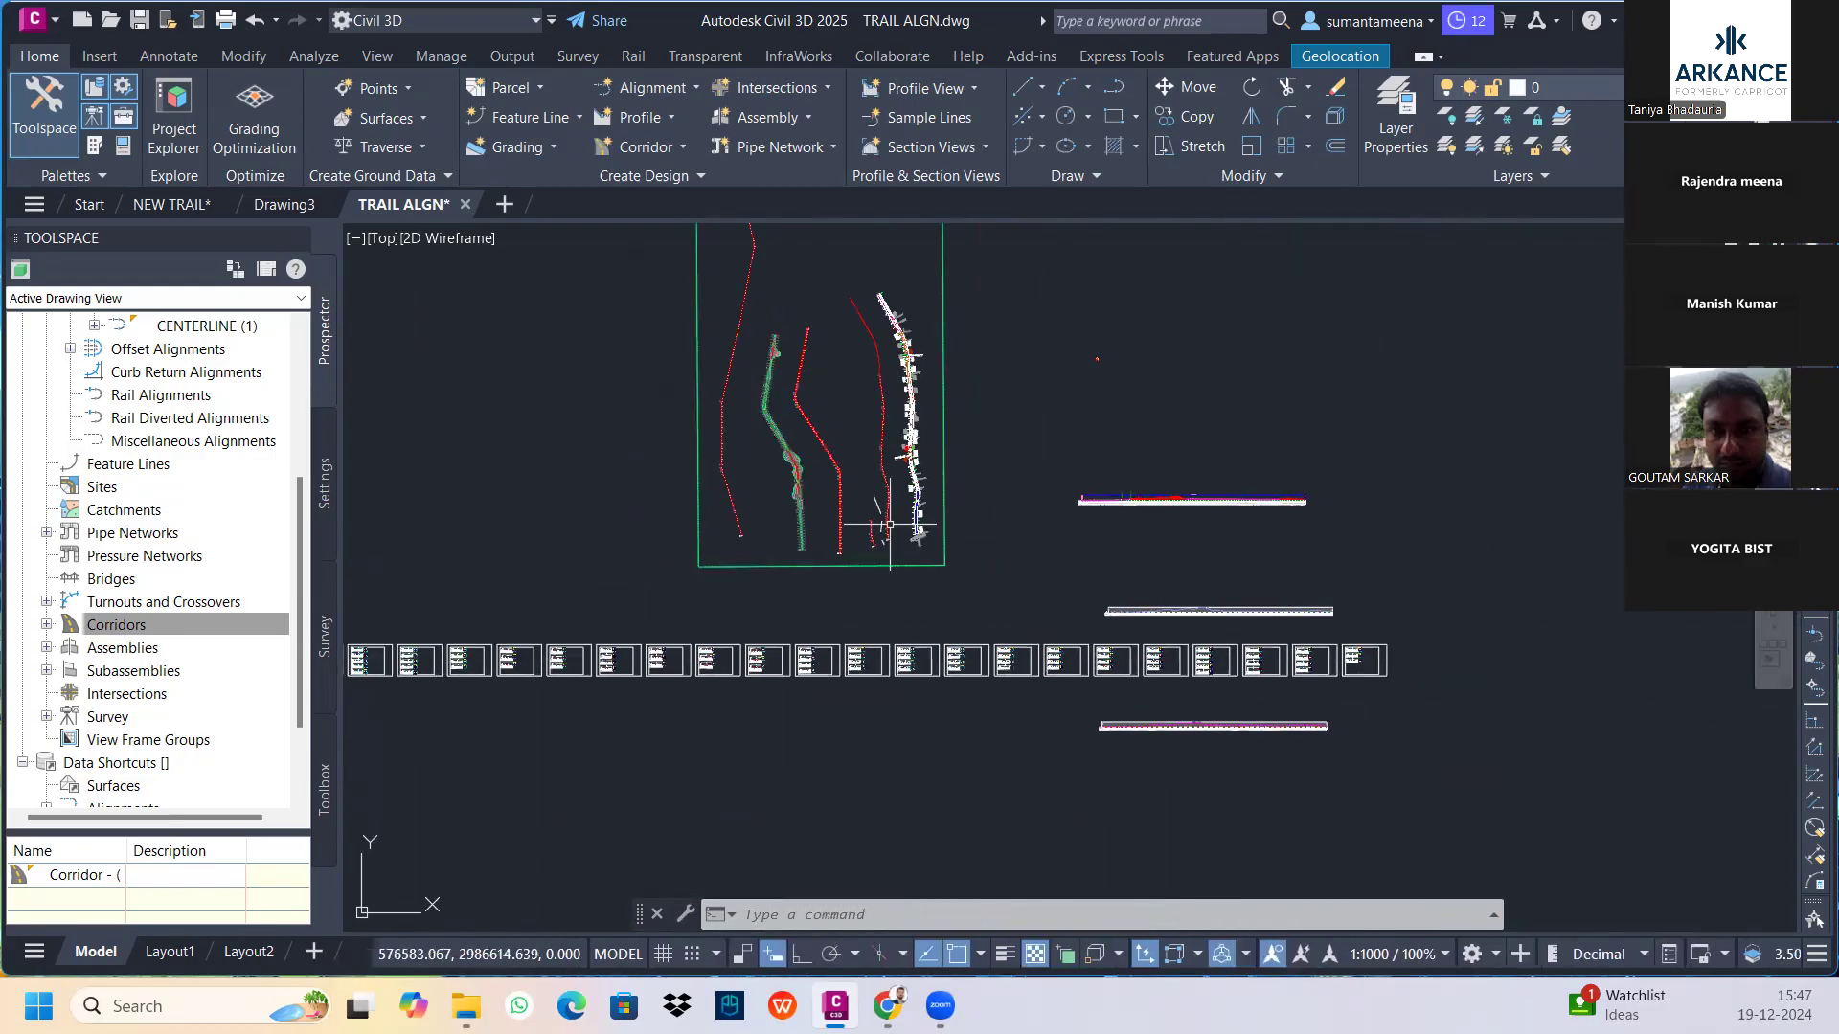
pyautogui.click(927, 149)
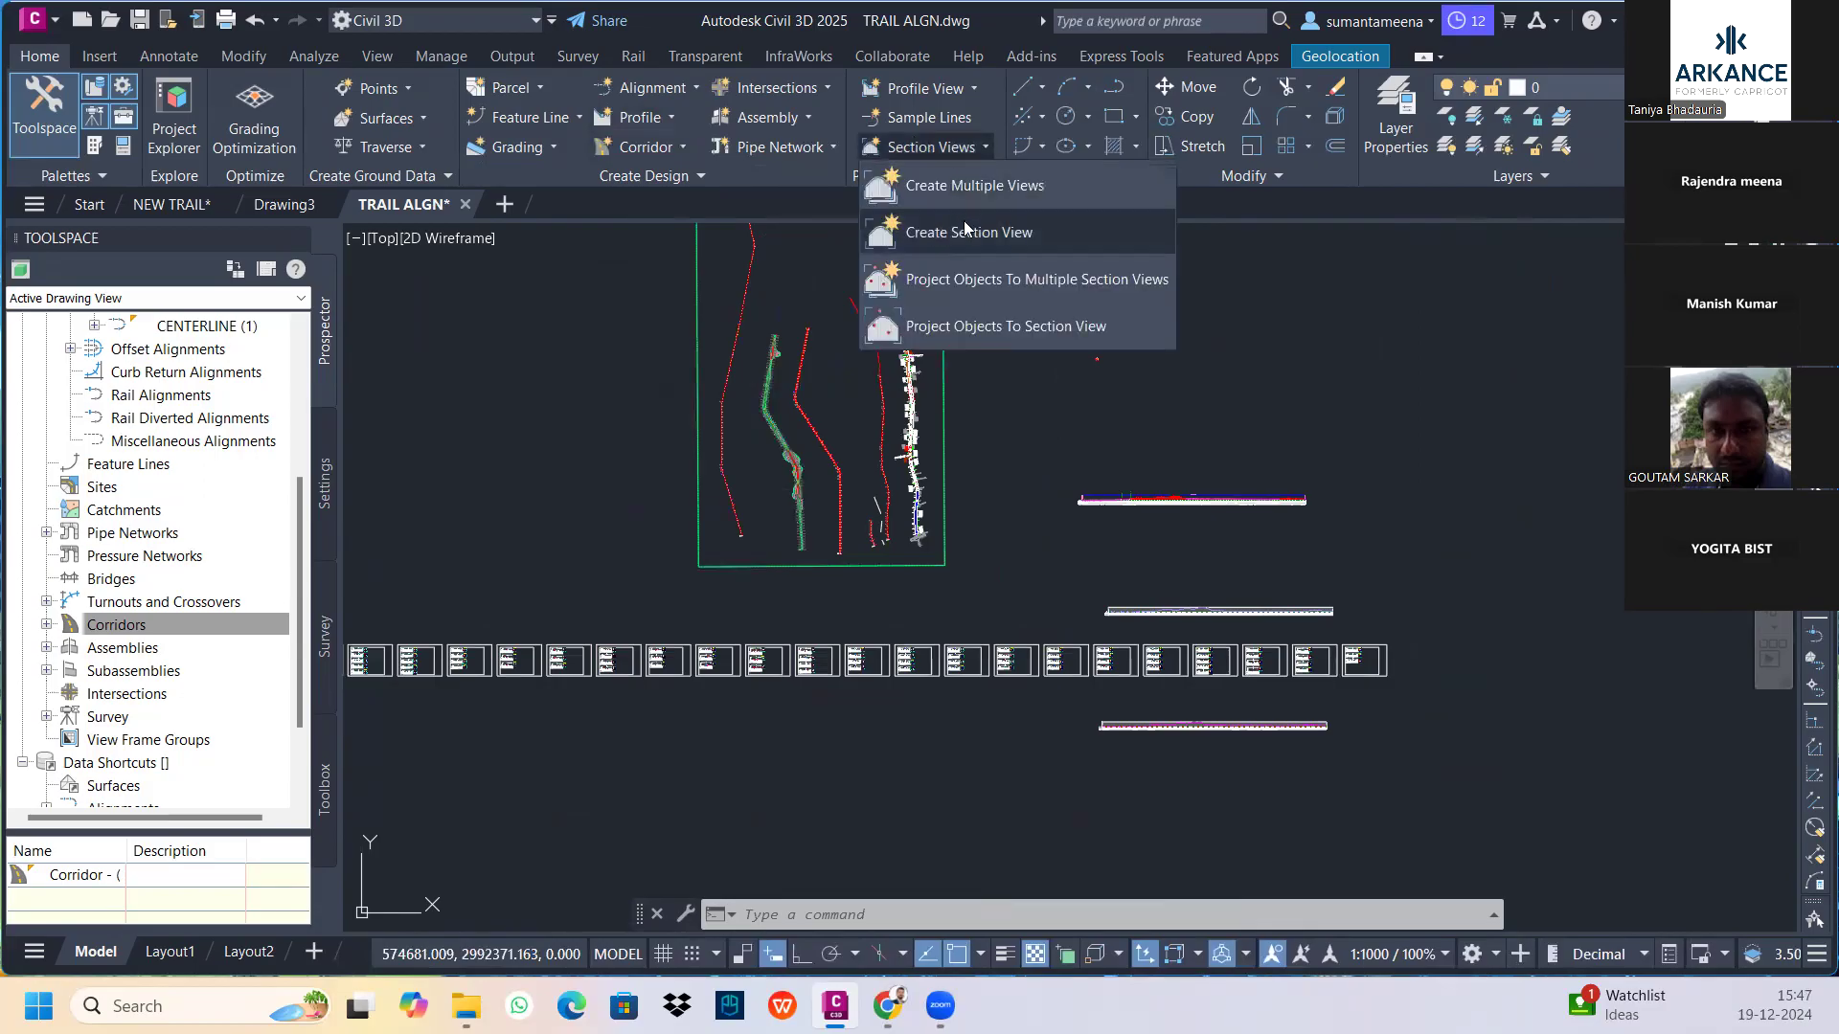
pyautogui.click(967, 201)
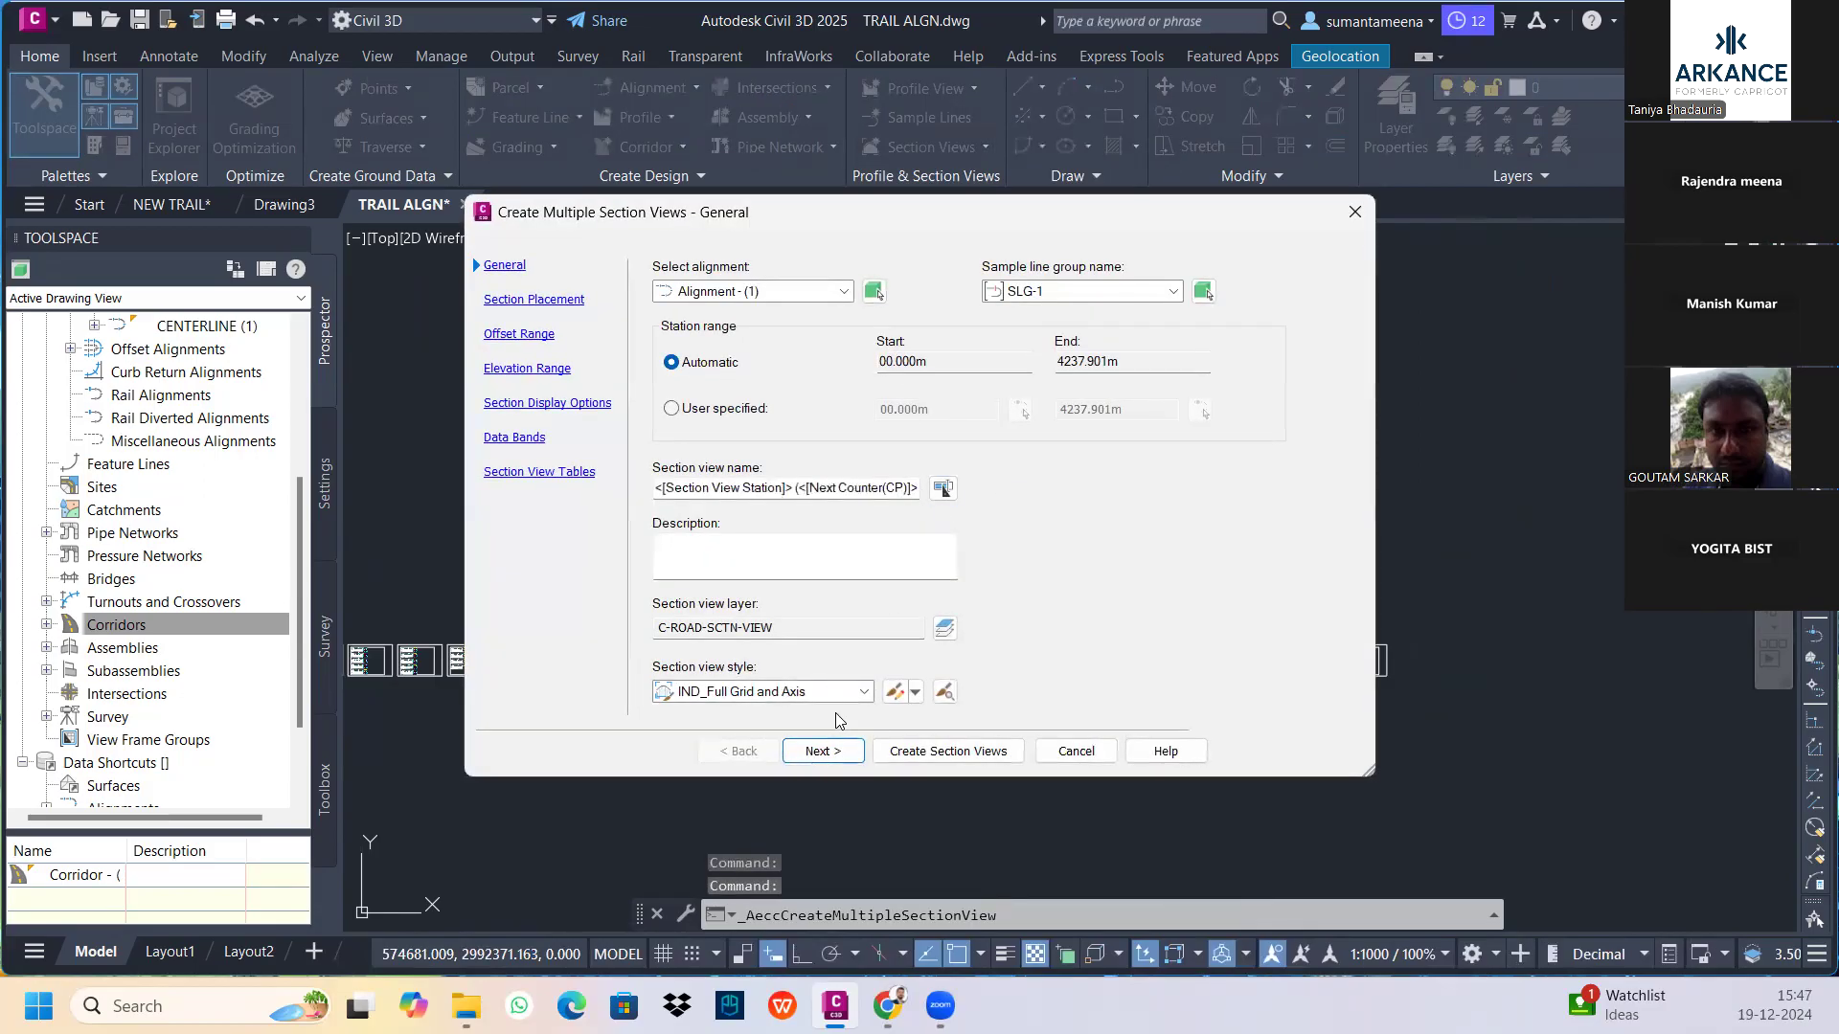
pyautogui.click(829, 752)
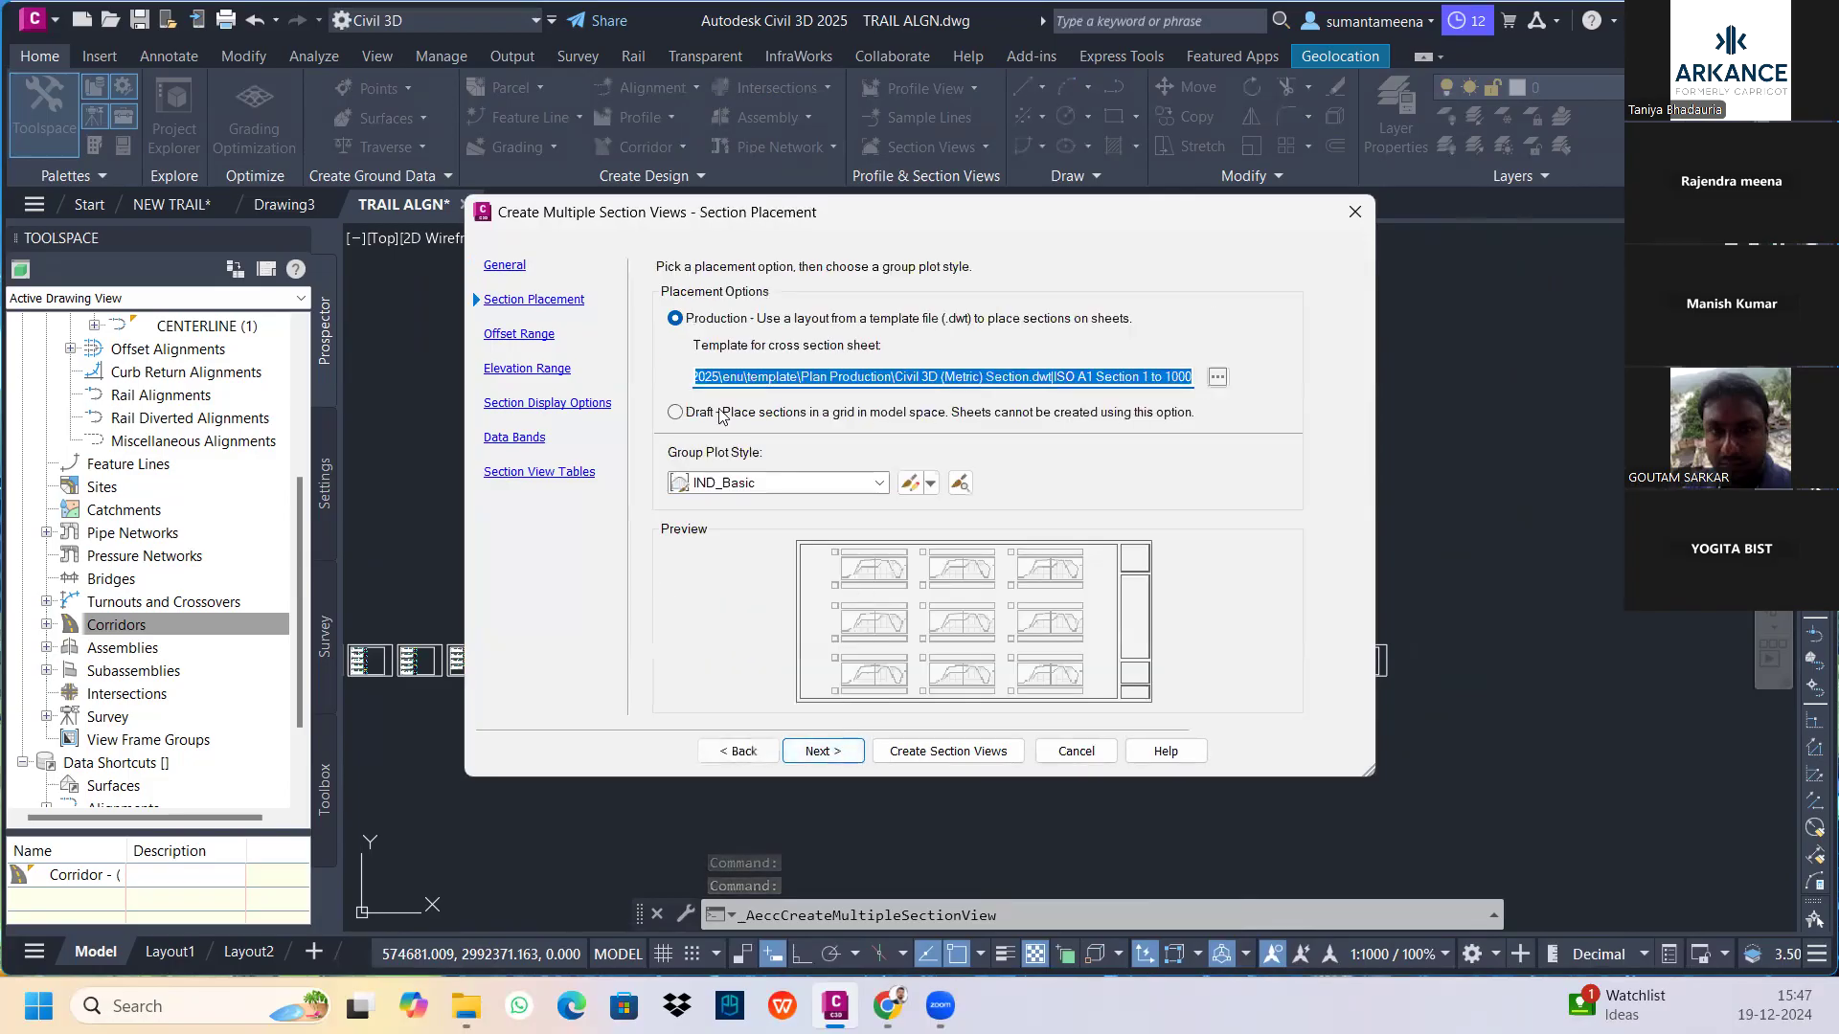
pyautogui.click(674, 413)
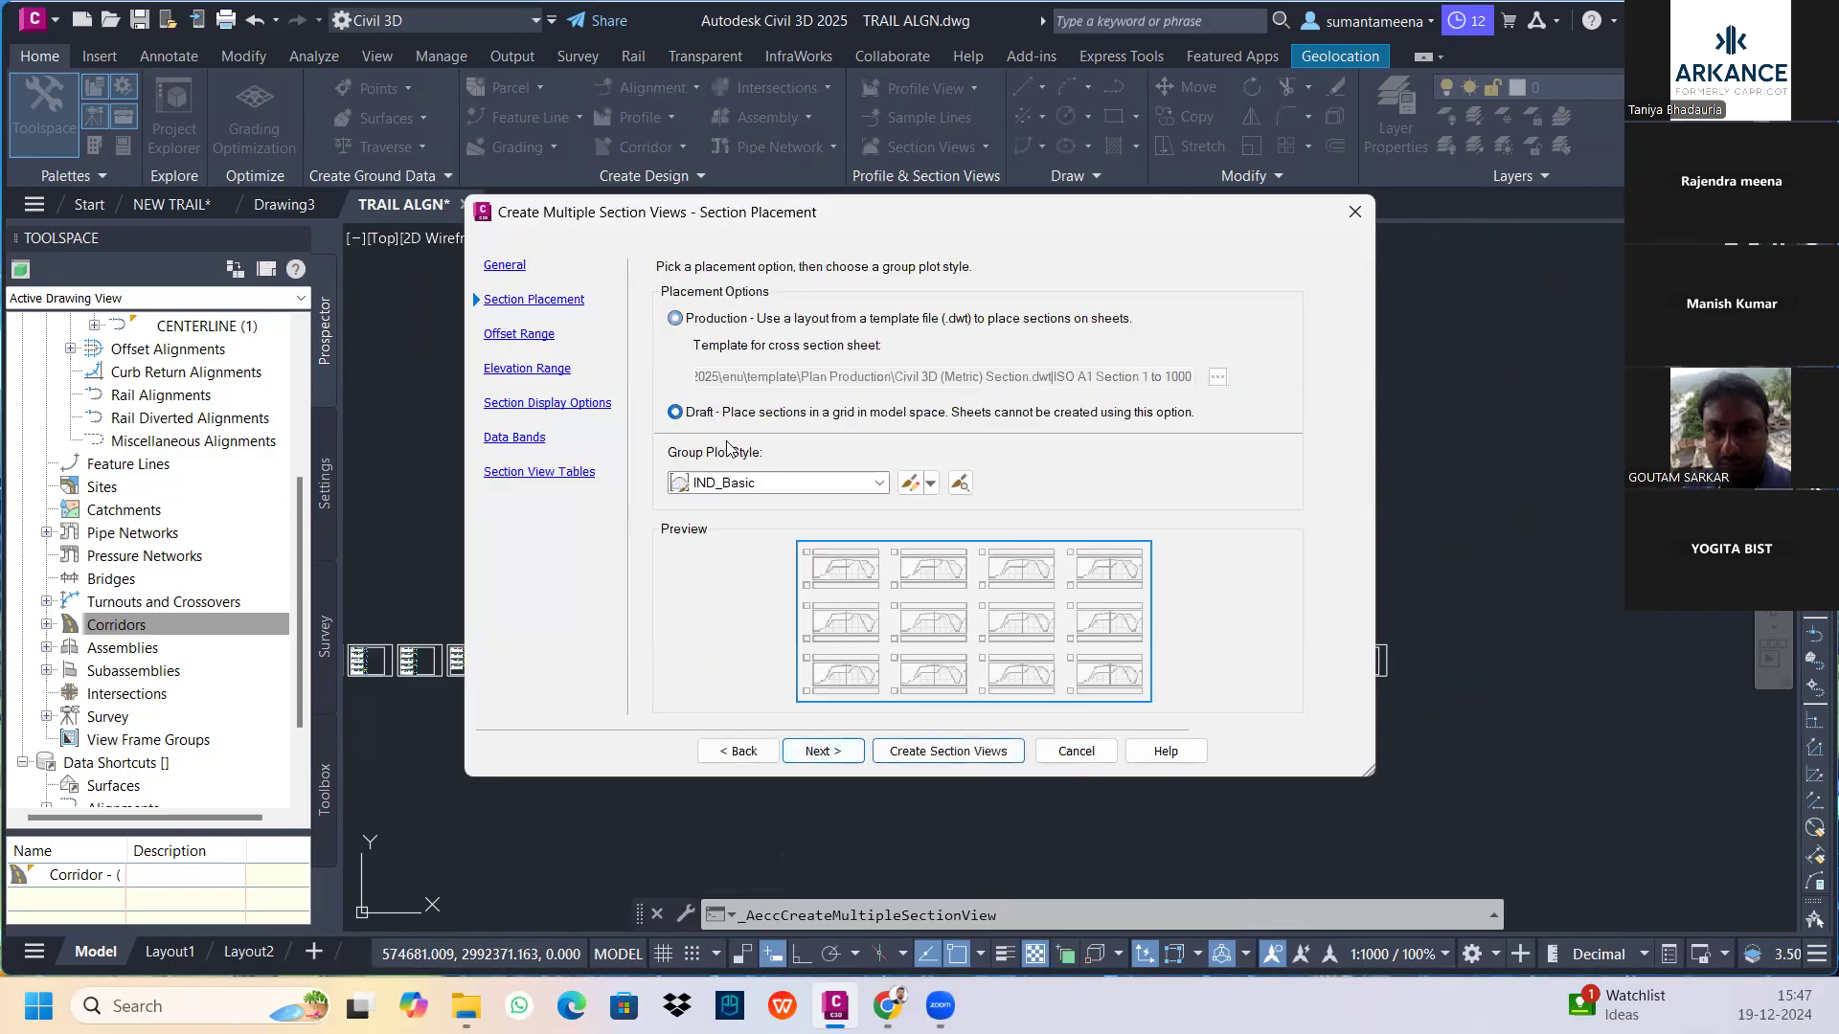
# Set a user-specified offset range of -100 m left and 100 m right for the section views
pyautogui.click(833, 753)
pyautogui.click(830, 752)
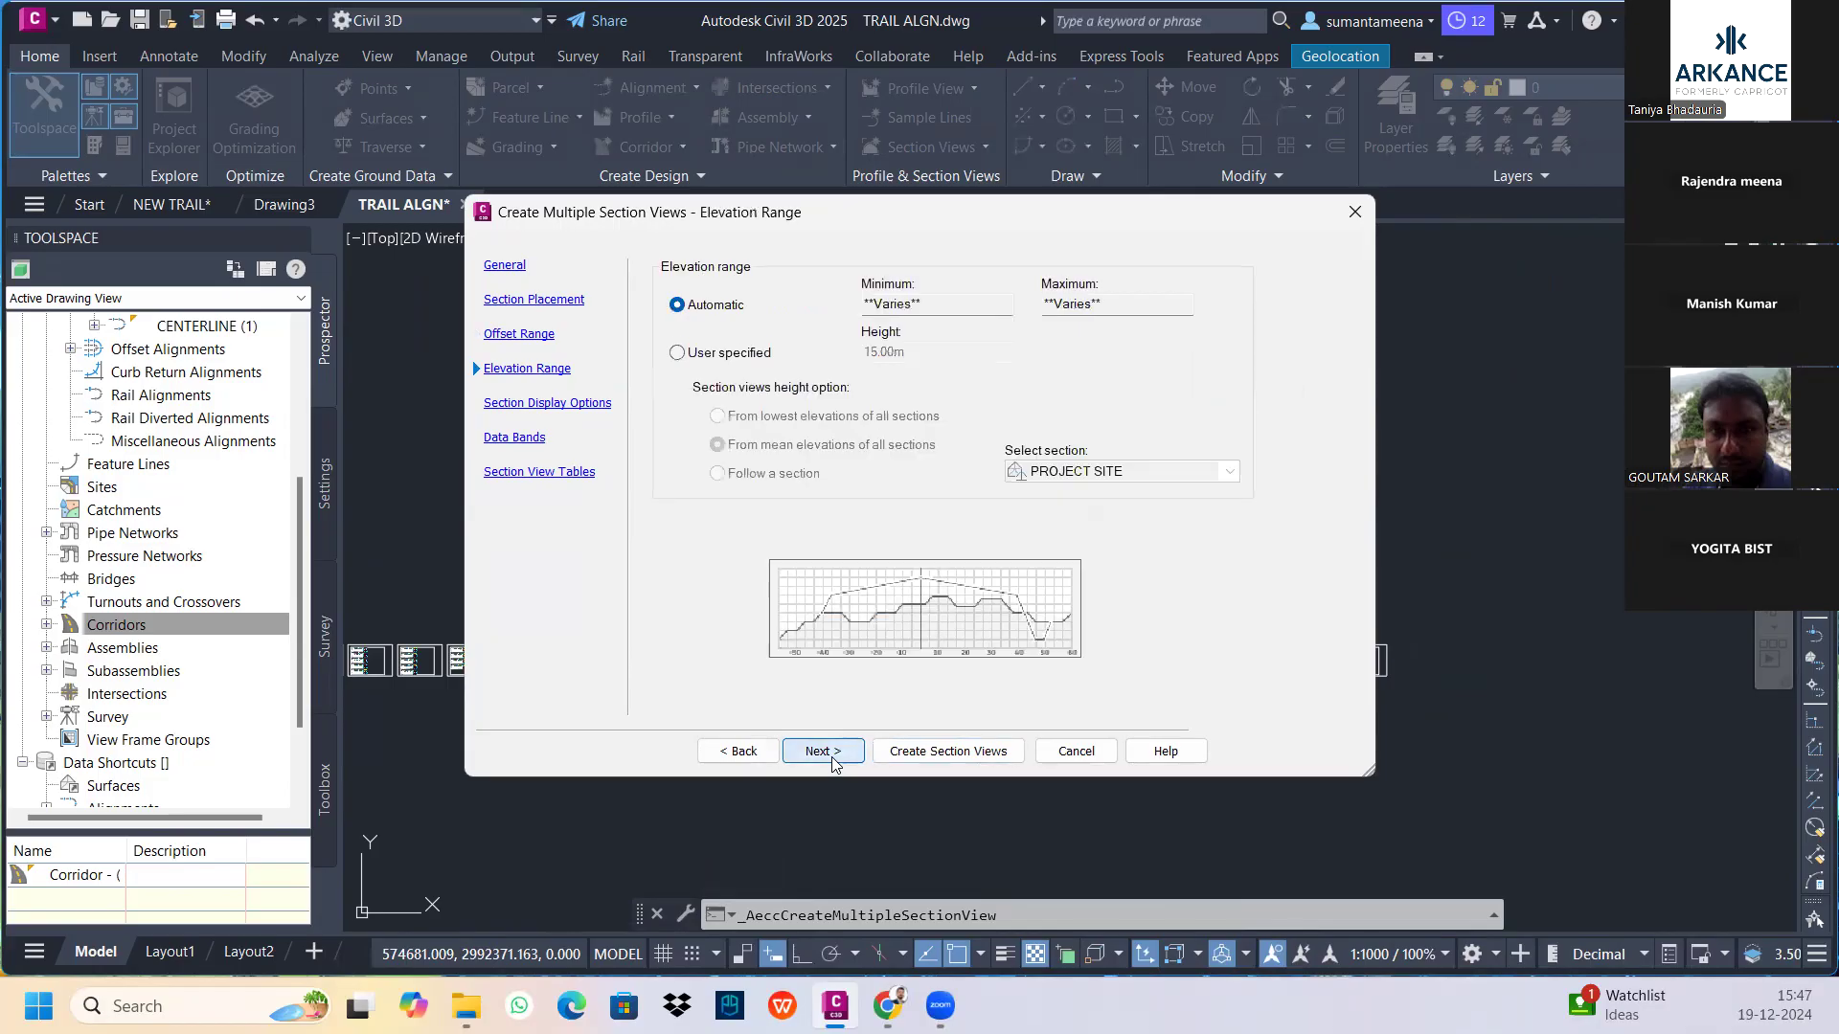
pyautogui.click(773, 758)
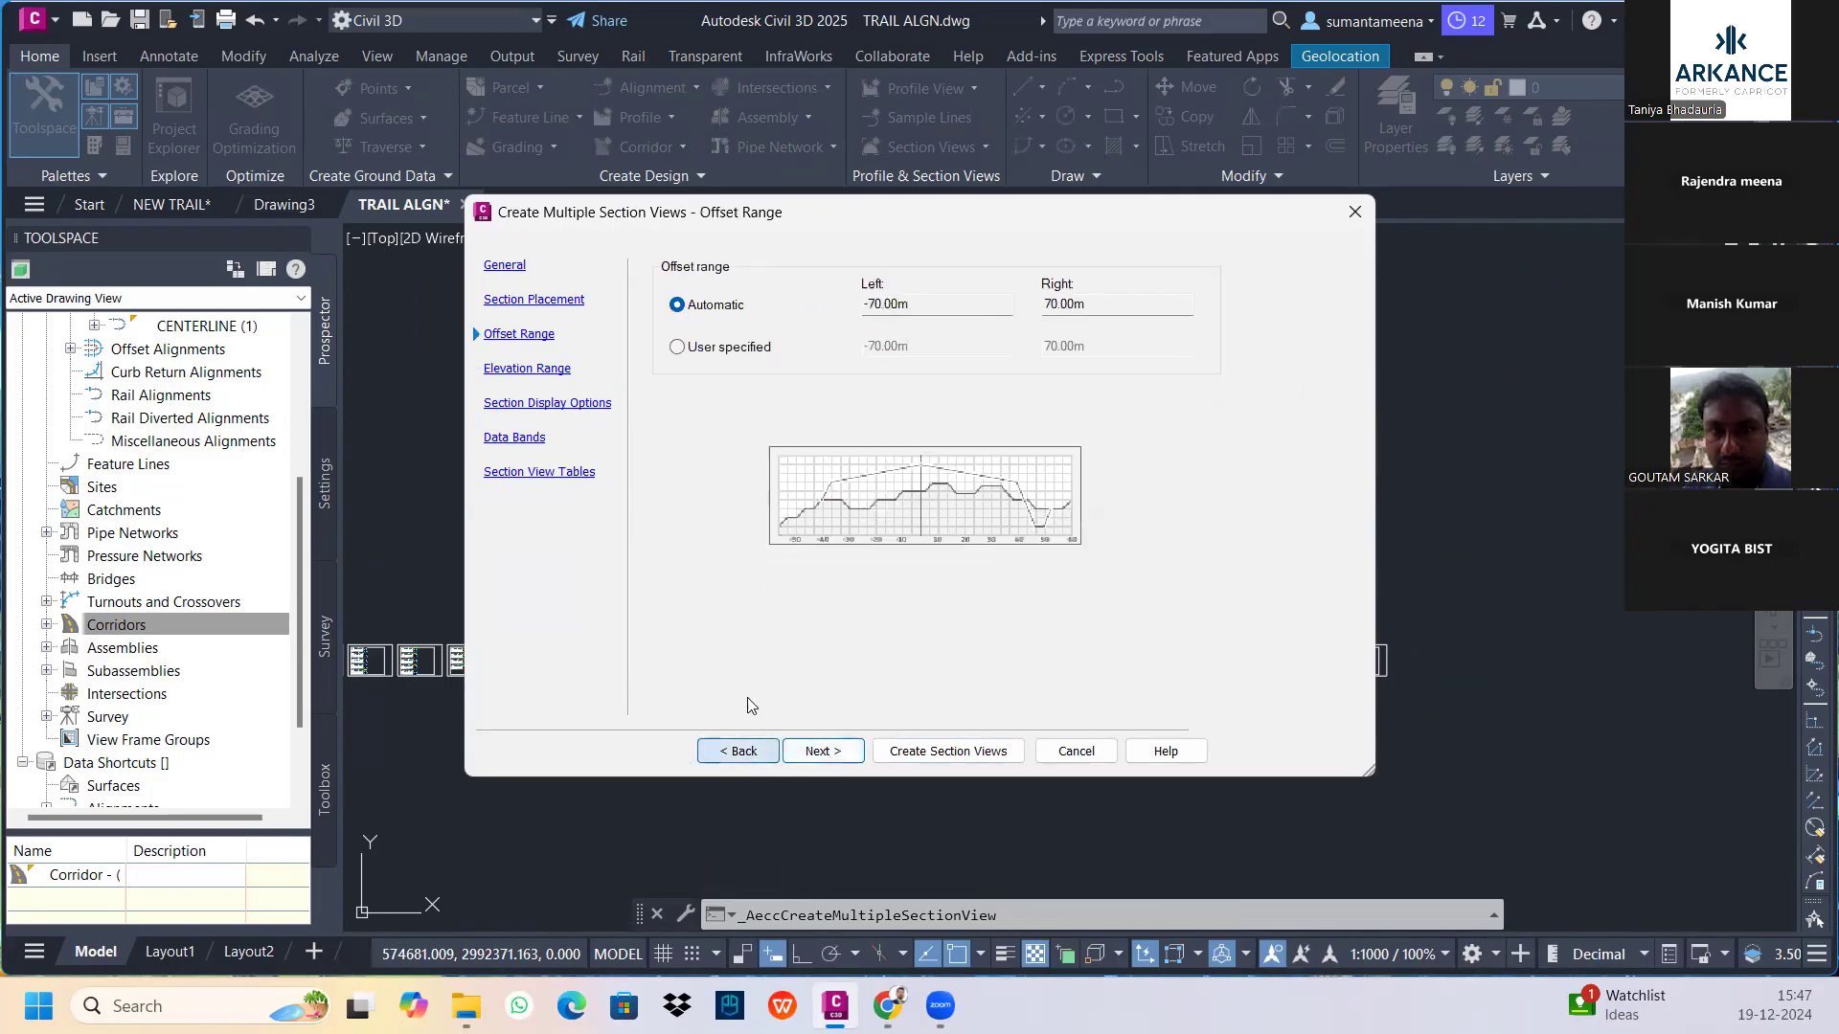
pyautogui.click(712, 352)
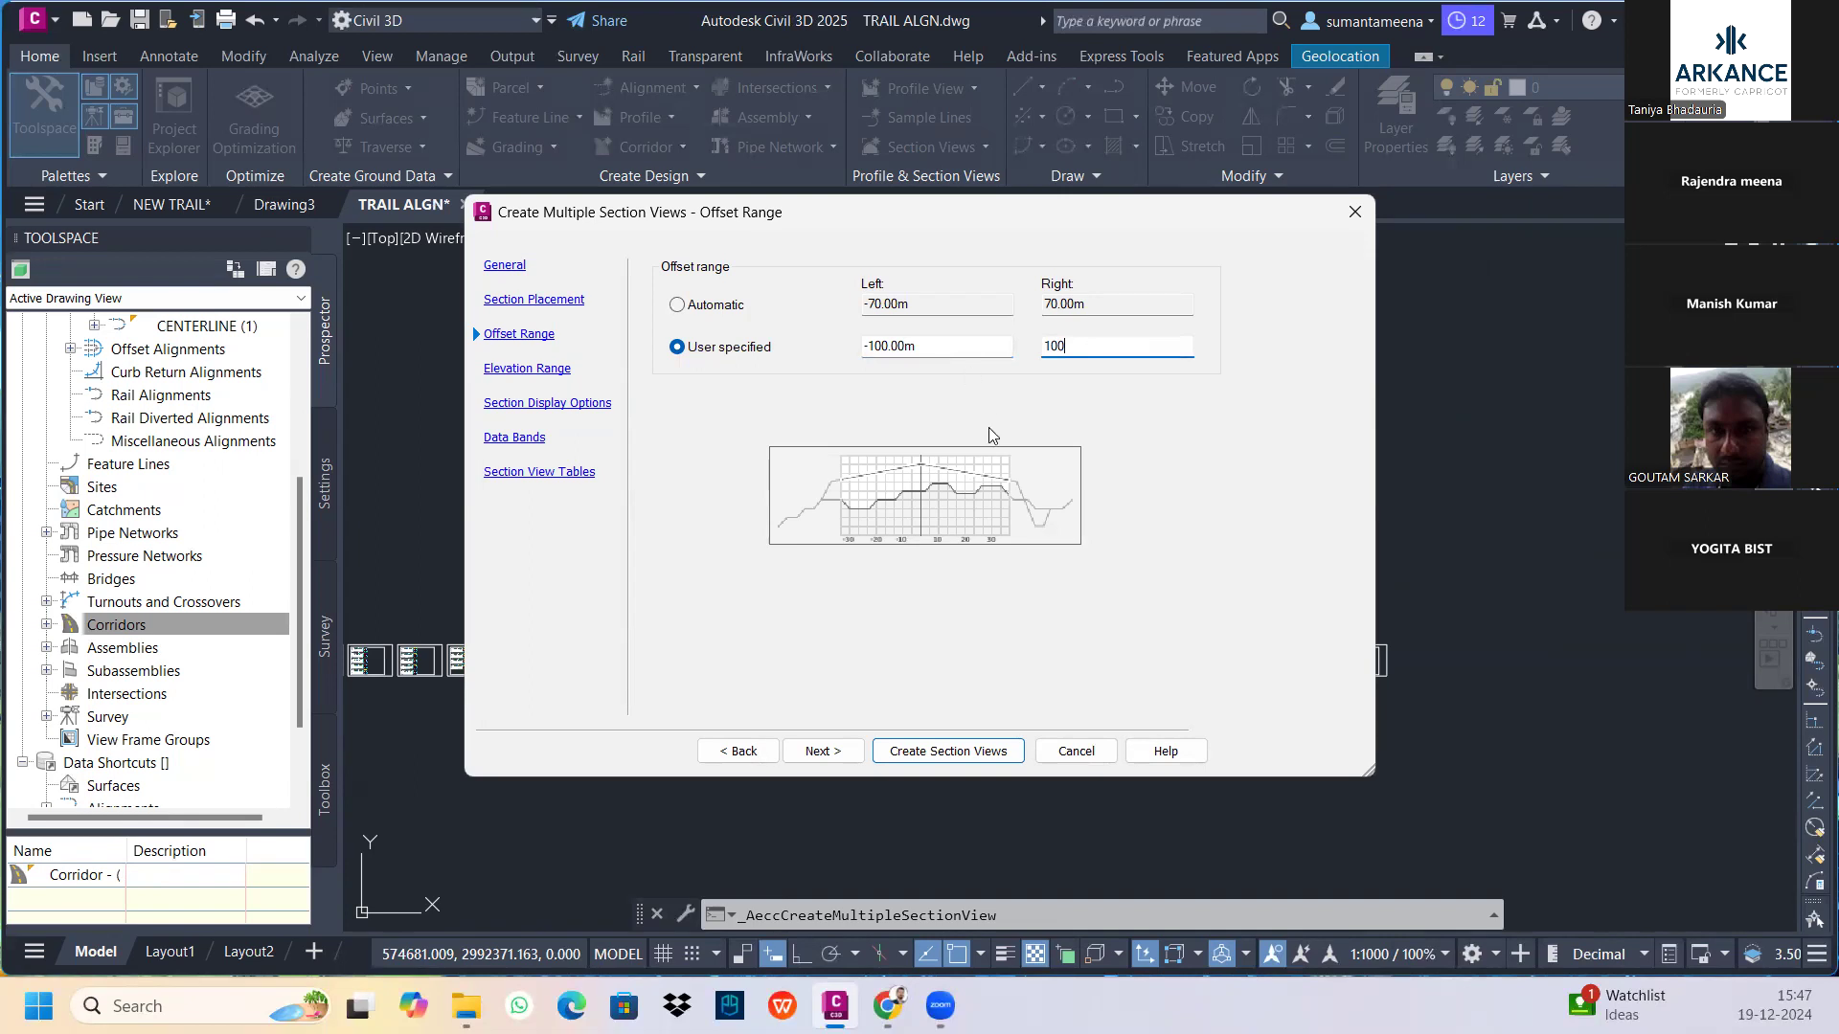
pyautogui.click(819, 751)
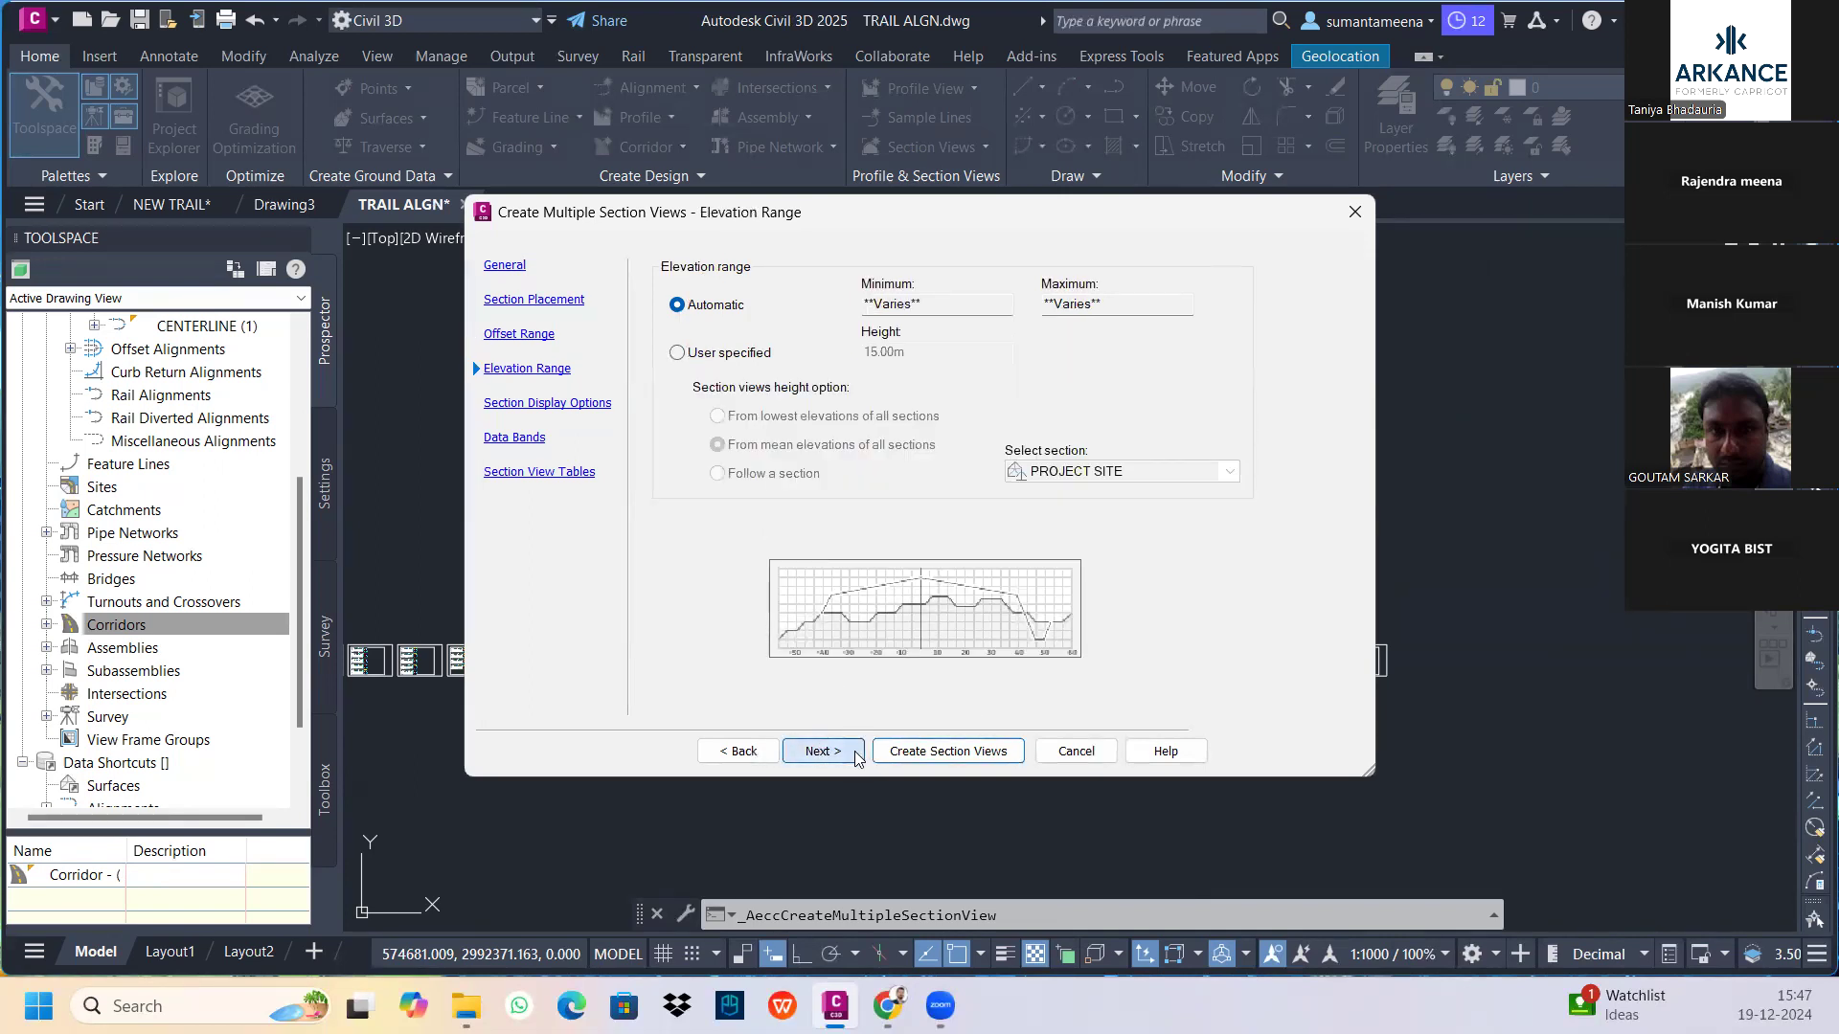
# Keep the automatic elevation range and exclude the Surface, Binder, Base and Sub-Base sections from being drawn
pyautogui.click(854, 751)
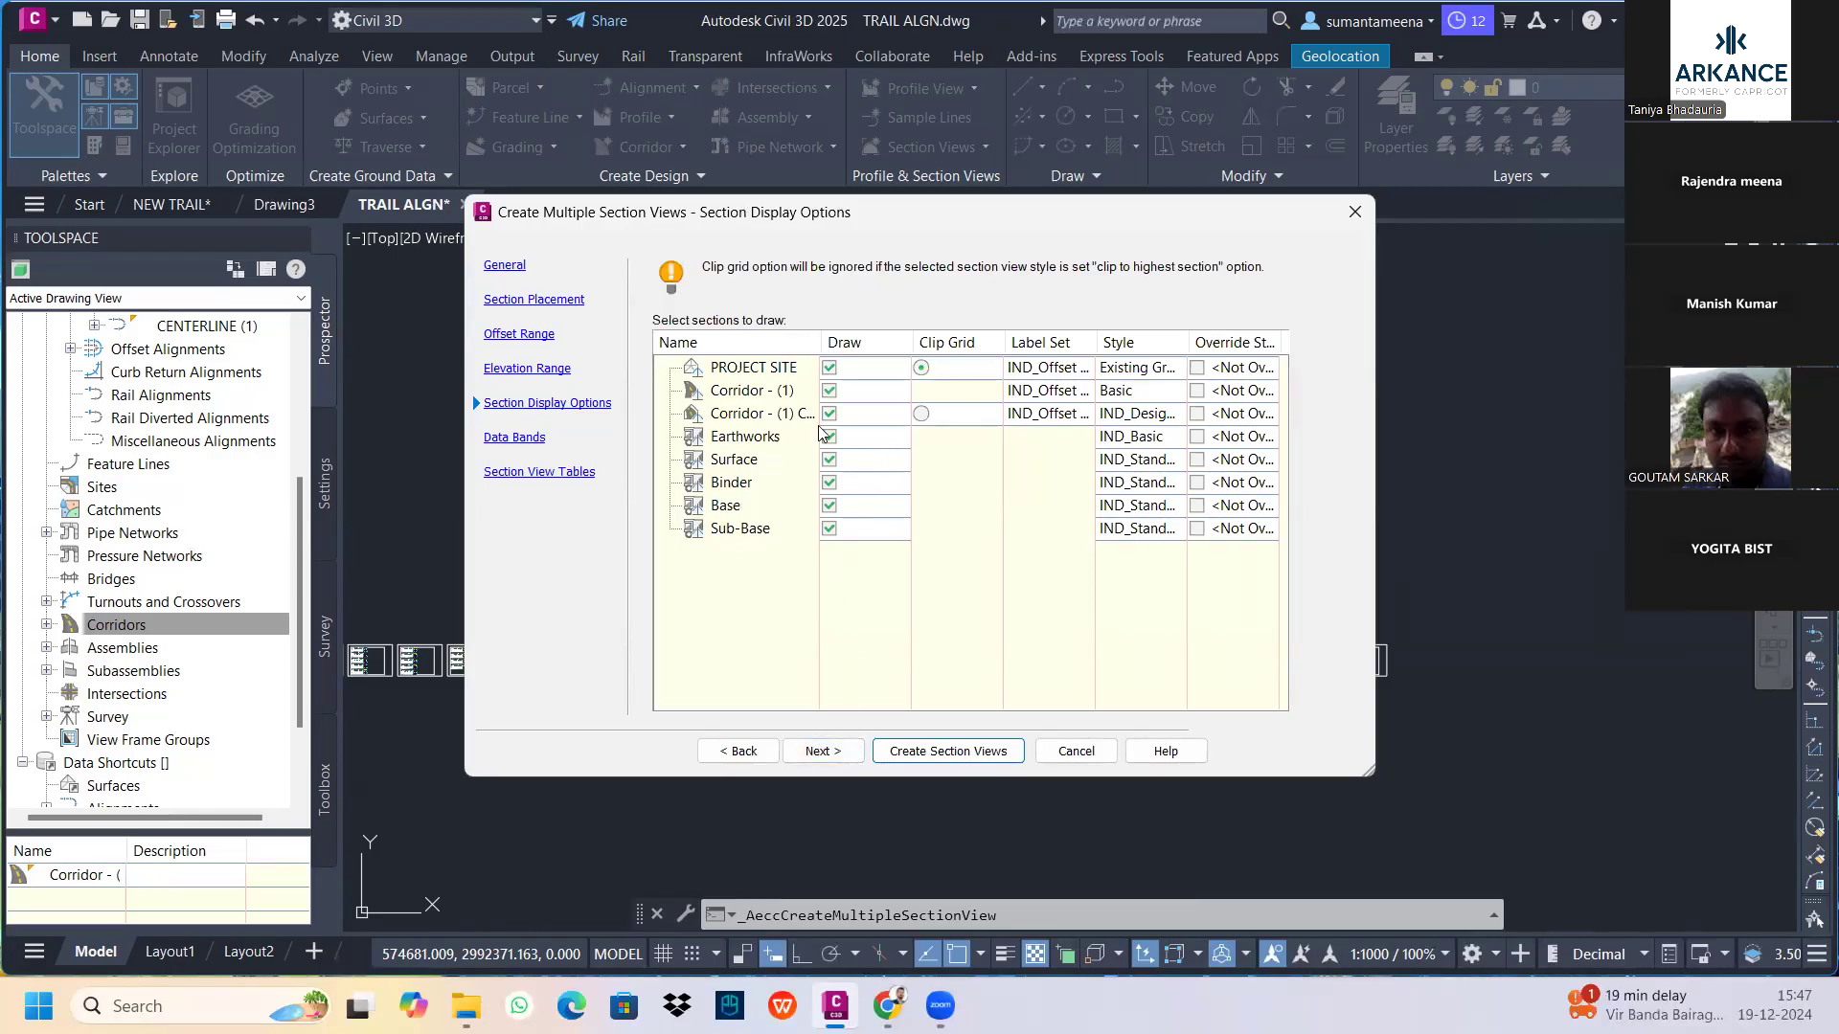
pyautogui.click(829, 460)
pyautogui.click(830, 483)
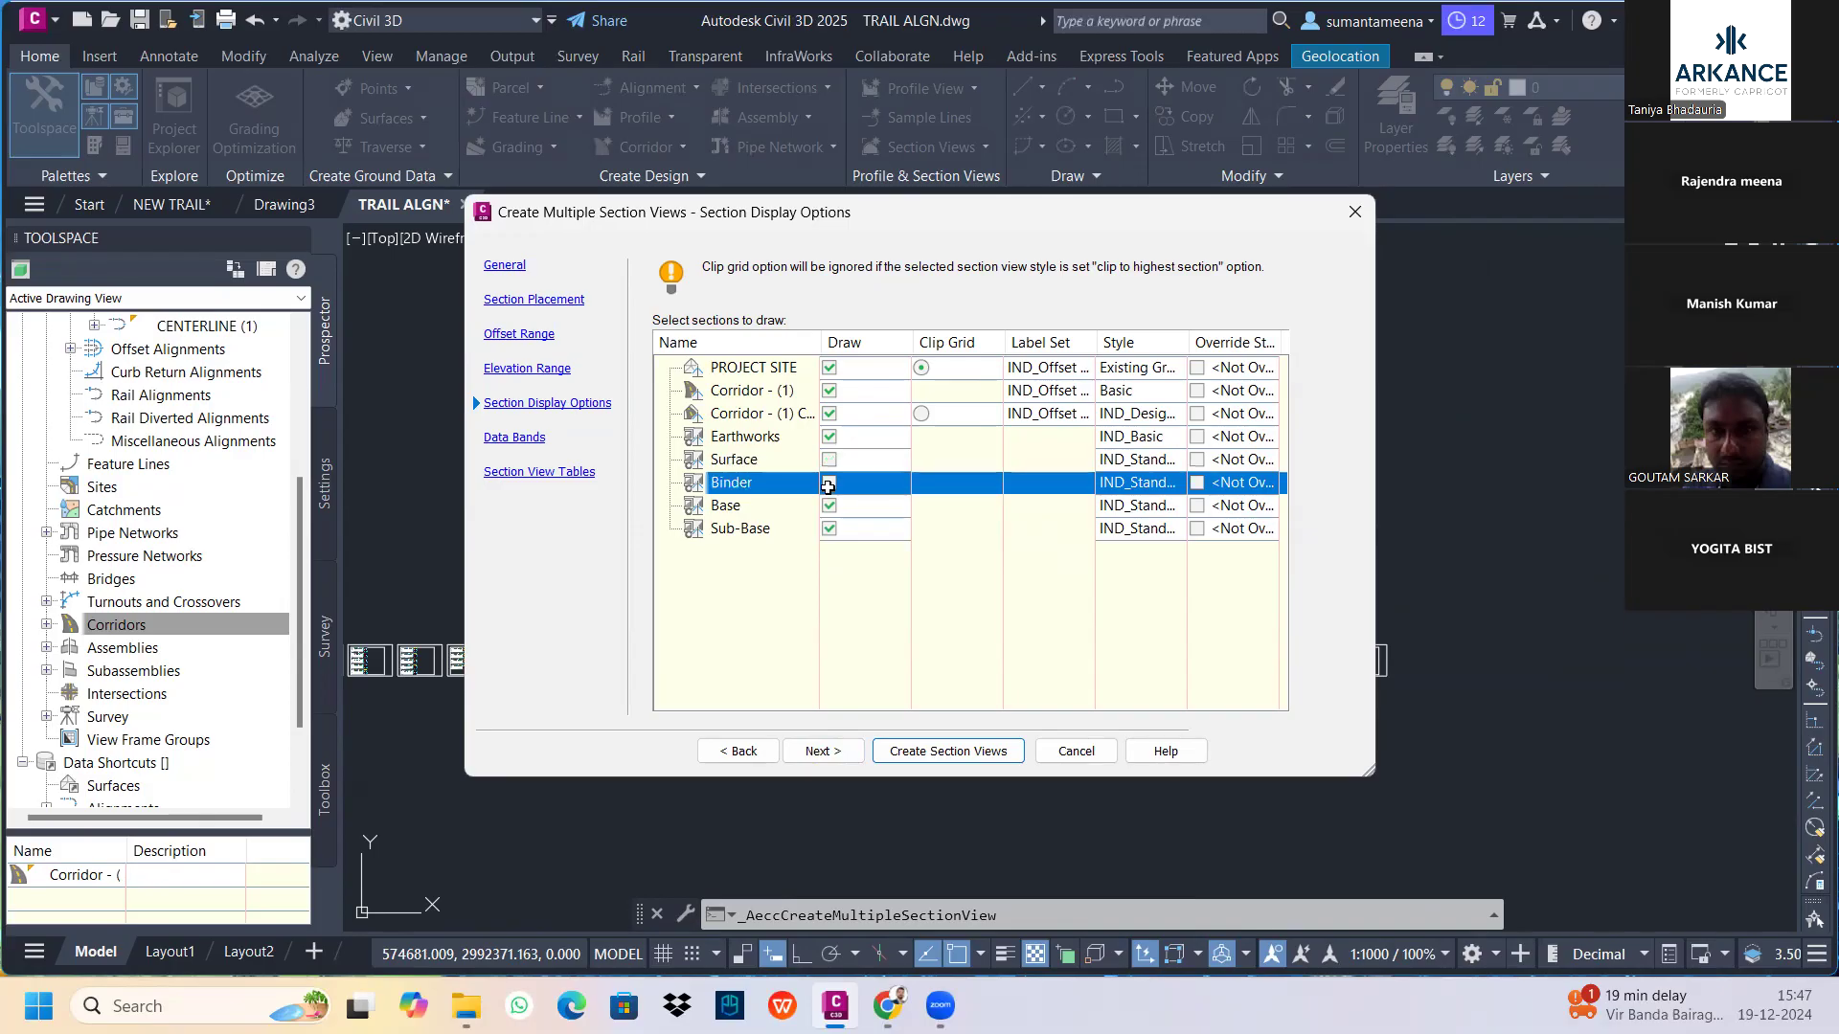
pyautogui.click(829, 506)
pyautogui.click(838, 529)
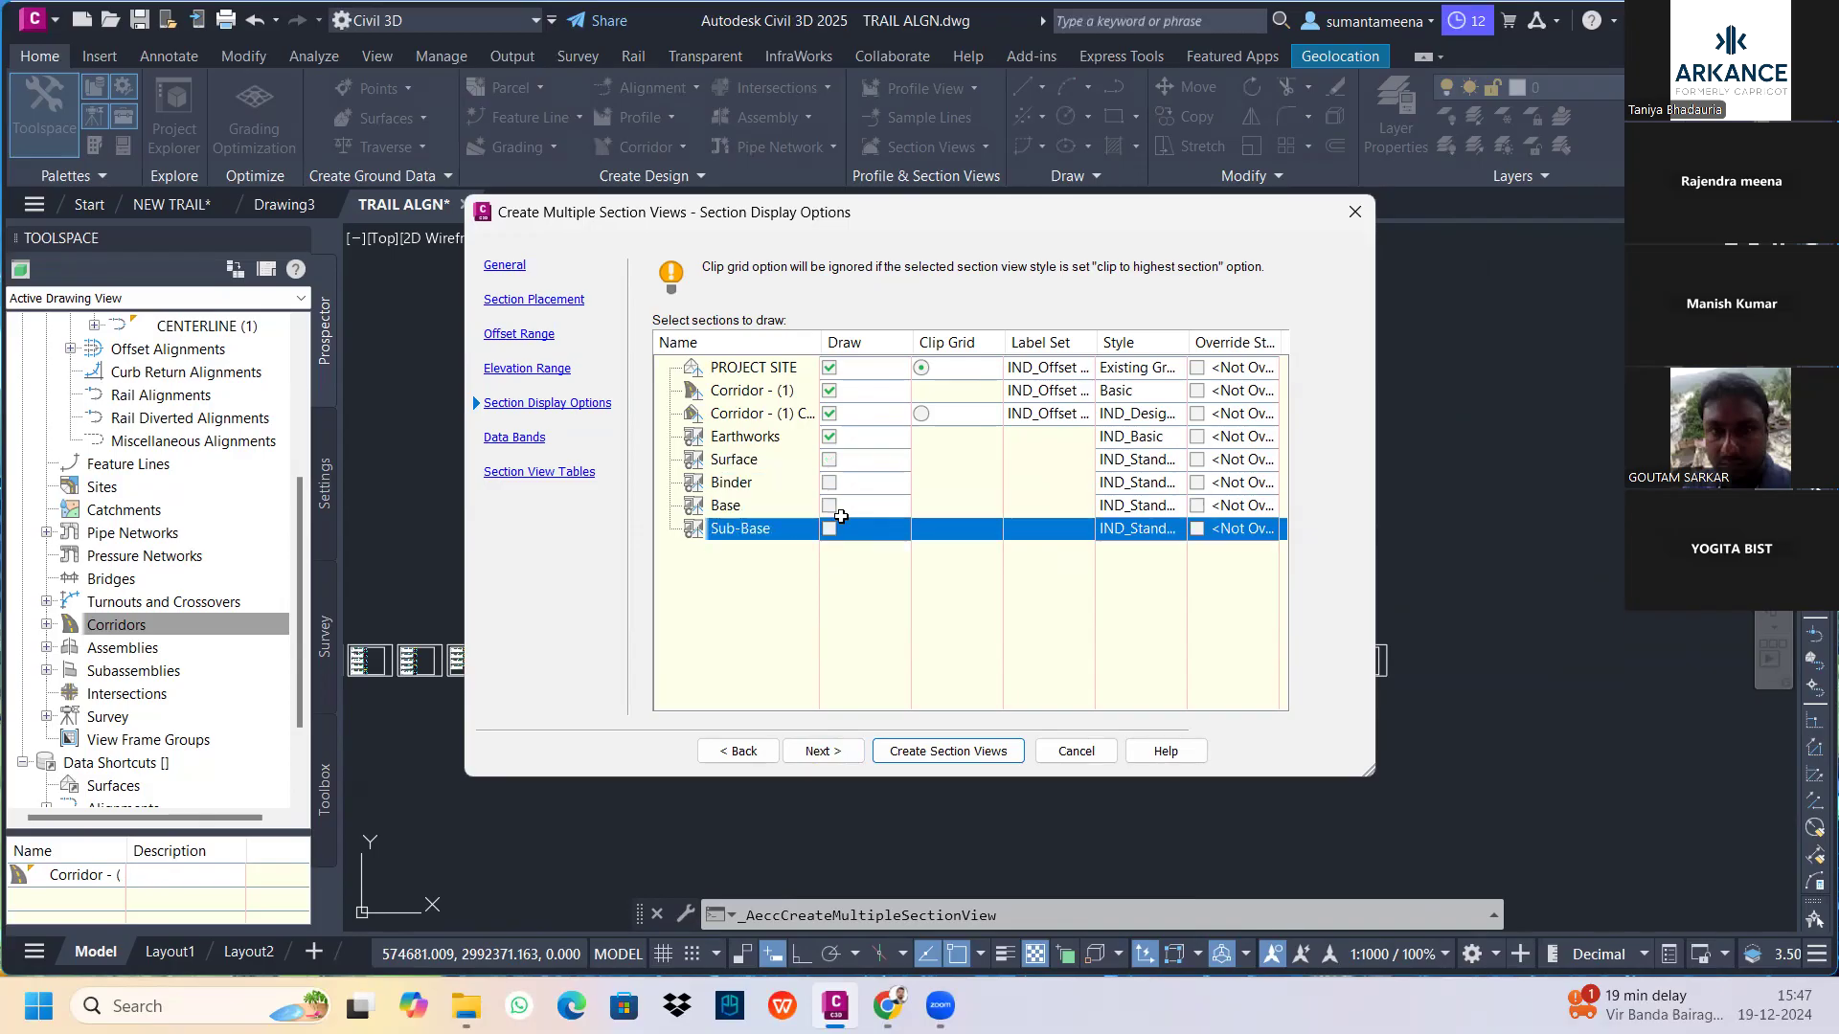
# Assign the _No Labels label set to the PROJECT SITE, Corridor - (1) and corridor surface sections
pyautogui.click(1060, 367)
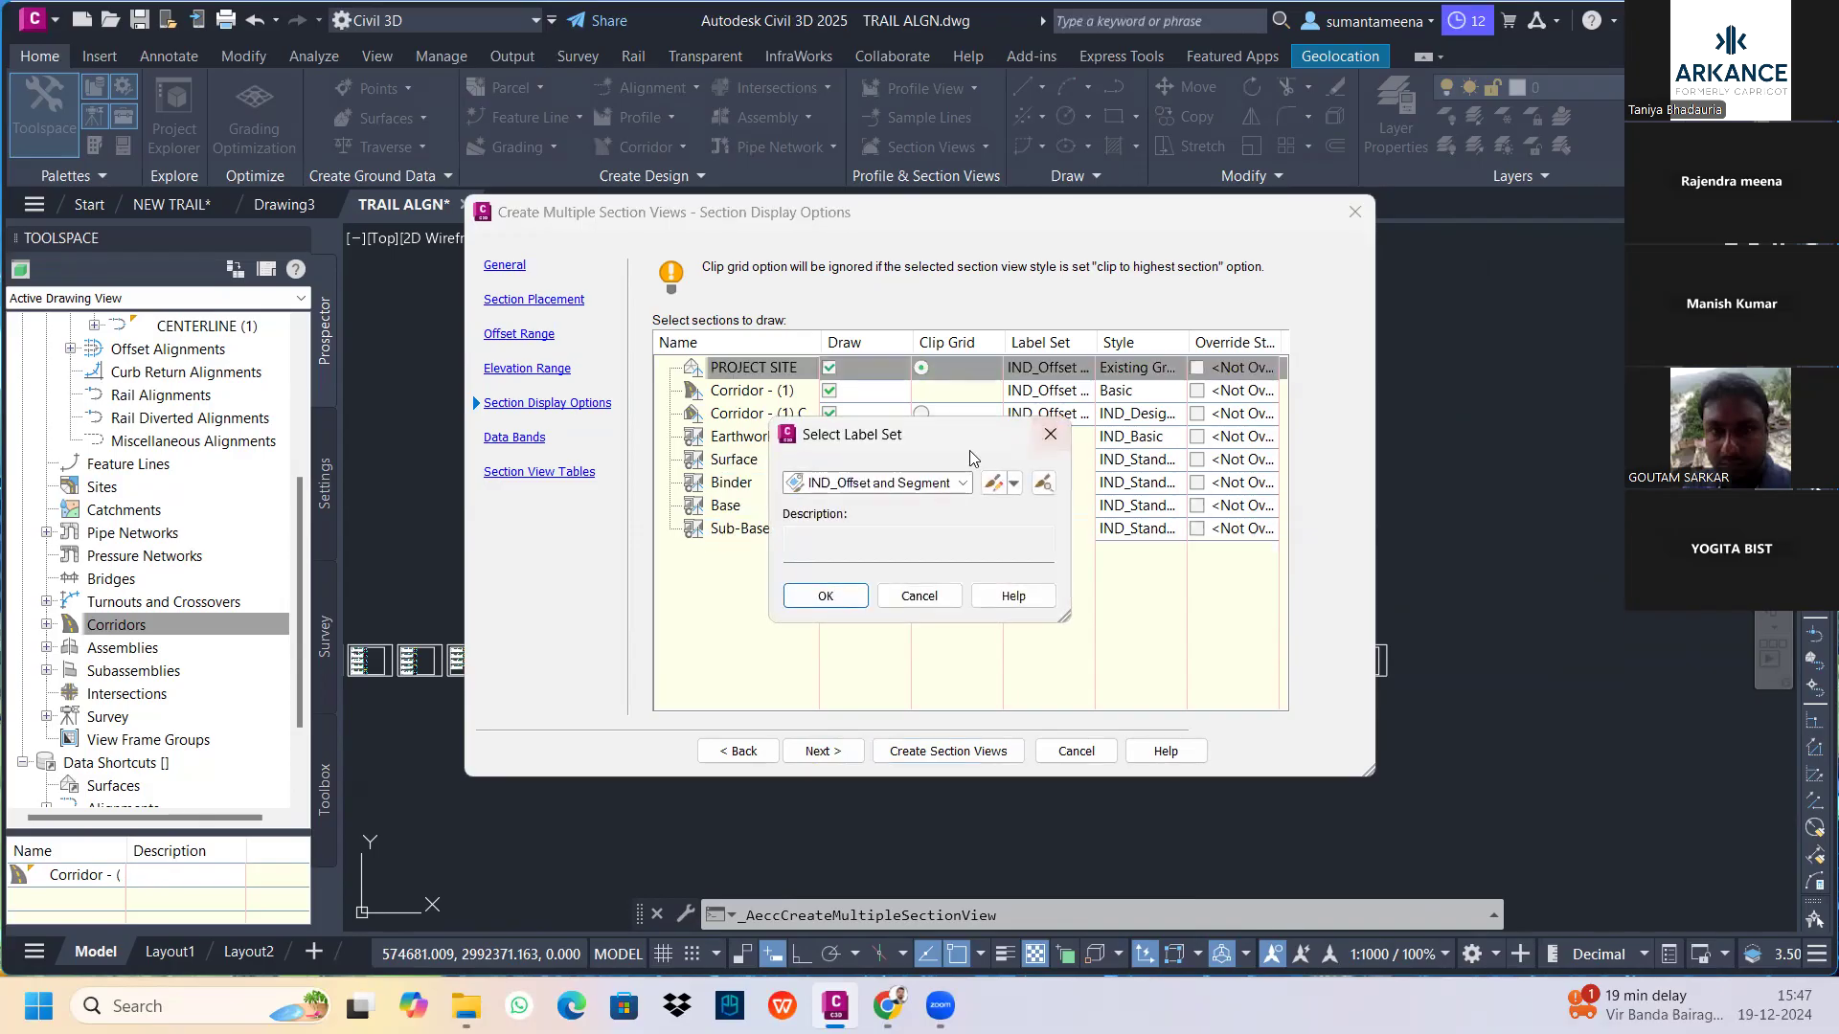
pyautogui.click(954, 485)
pyautogui.click(858, 525)
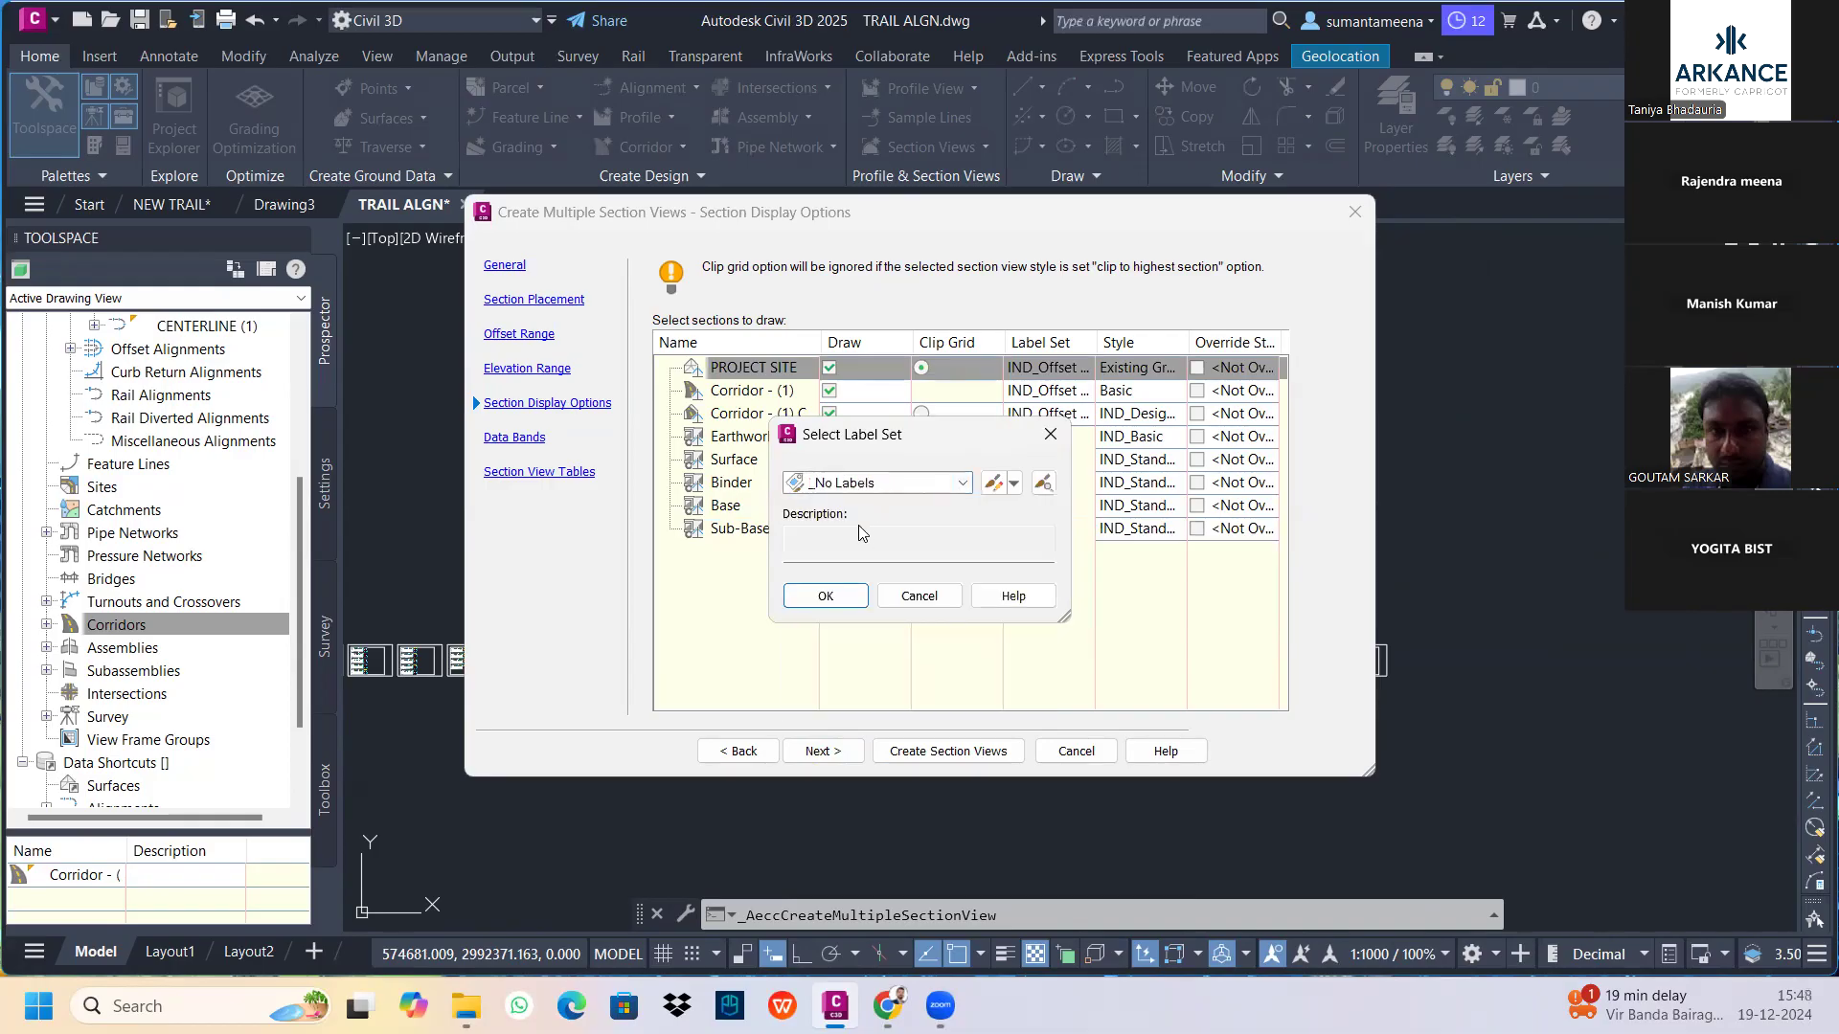
pyautogui.click(829, 598)
pyautogui.click(1049, 392)
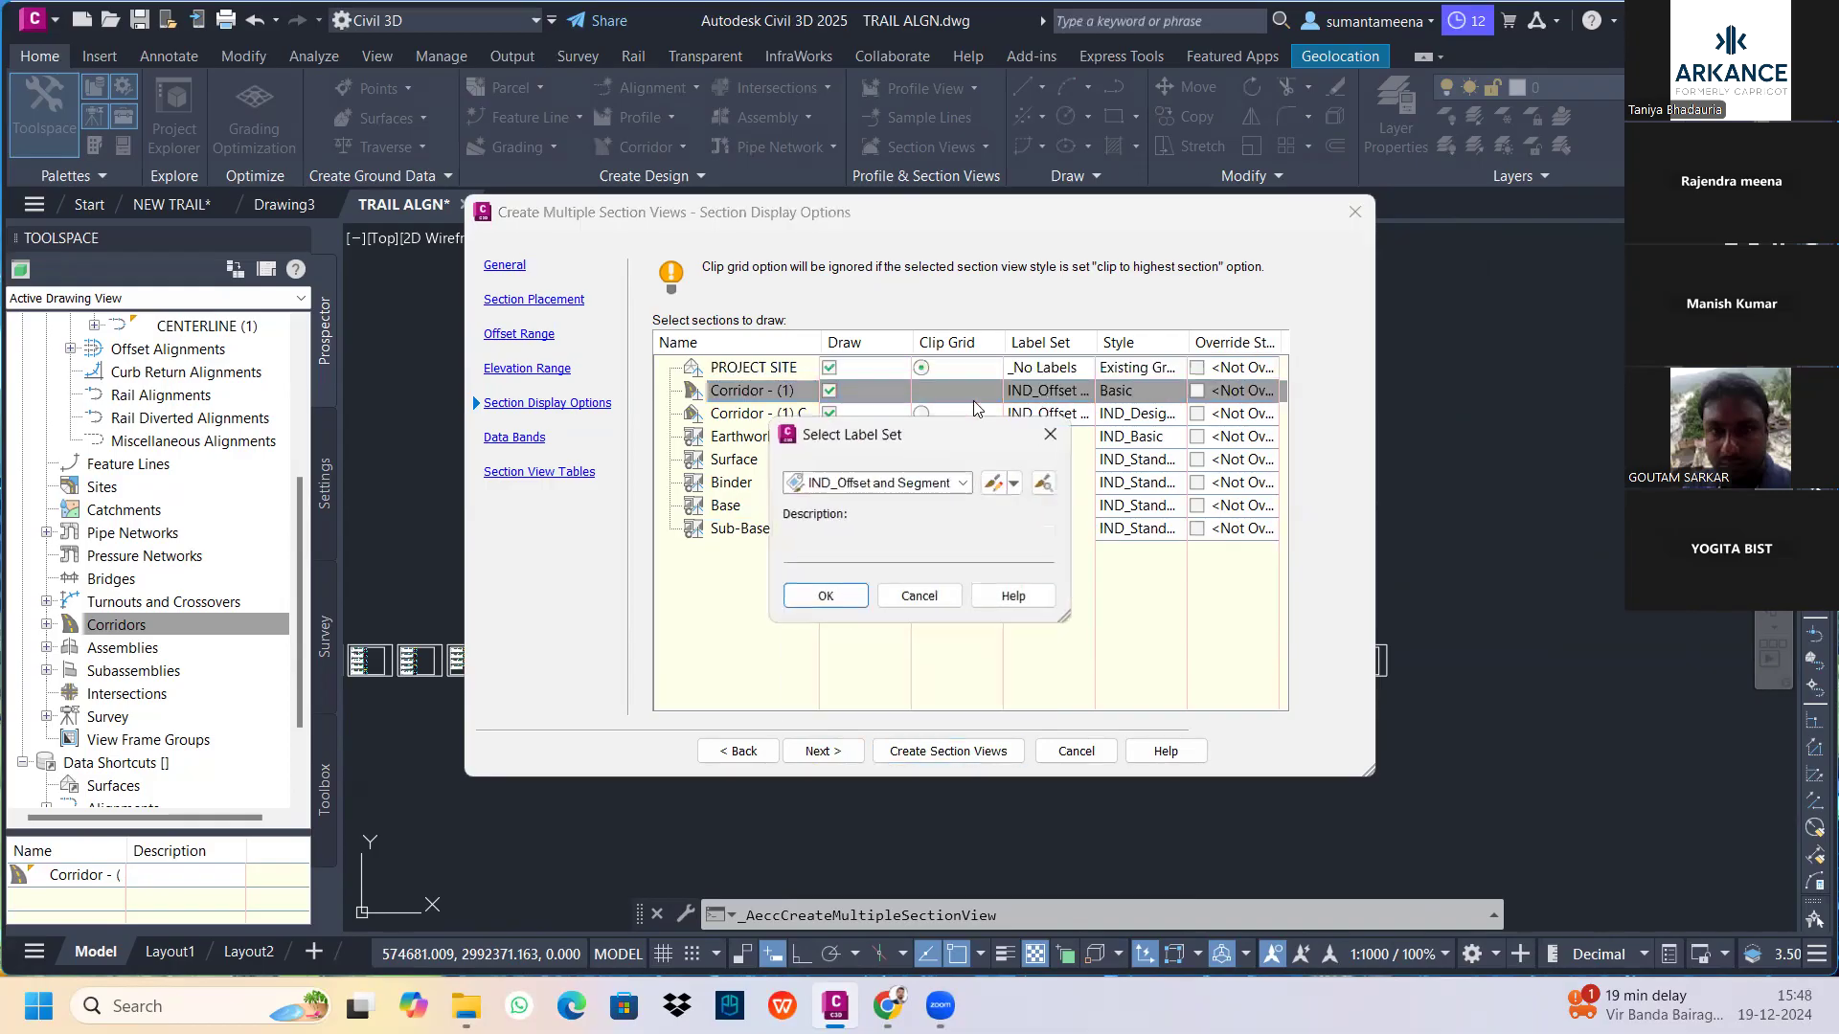
pyautogui.click(953, 485)
pyautogui.click(871, 518)
pyautogui.click(825, 595)
pyautogui.click(1049, 413)
pyautogui.click(958, 485)
pyautogui.click(871, 519)
pyautogui.click(826, 595)
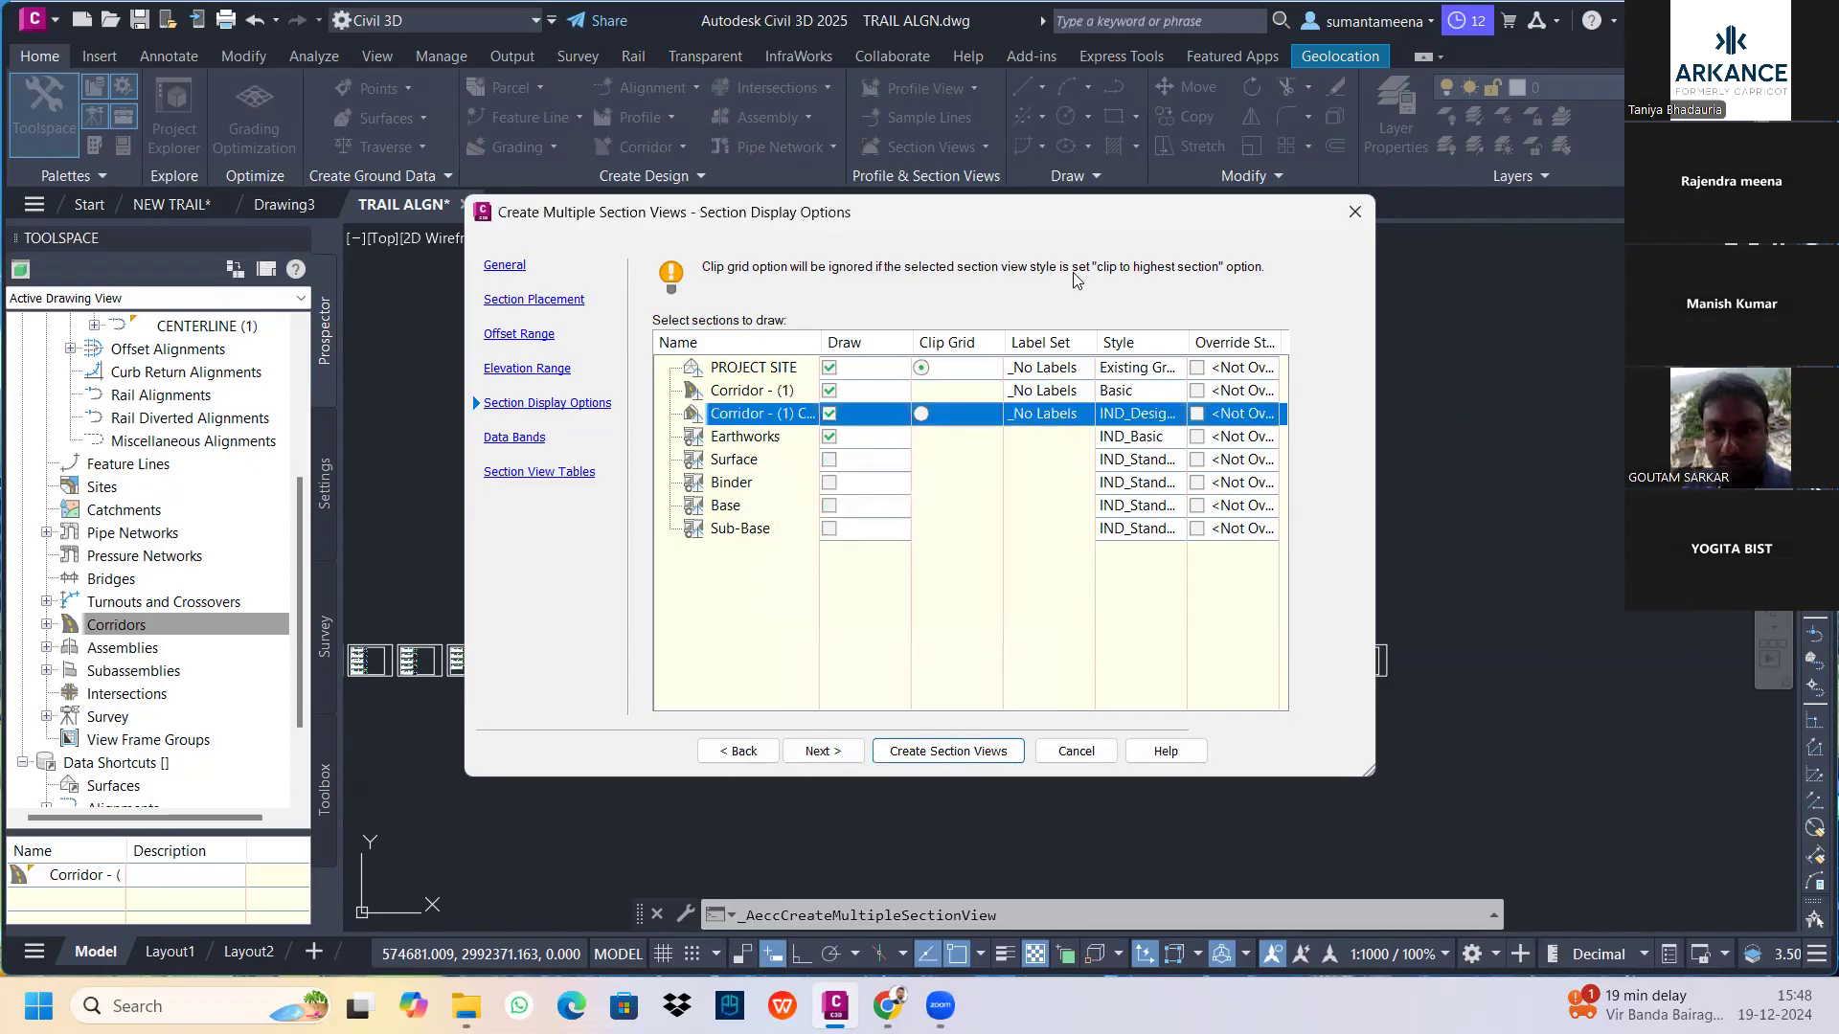
# Assign the data band source surfaces, using PROJECT SITE as Surface1 for IND_EG Elevations and choosing Surface2 for IND_Level Difference
pyautogui.click(835, 753)
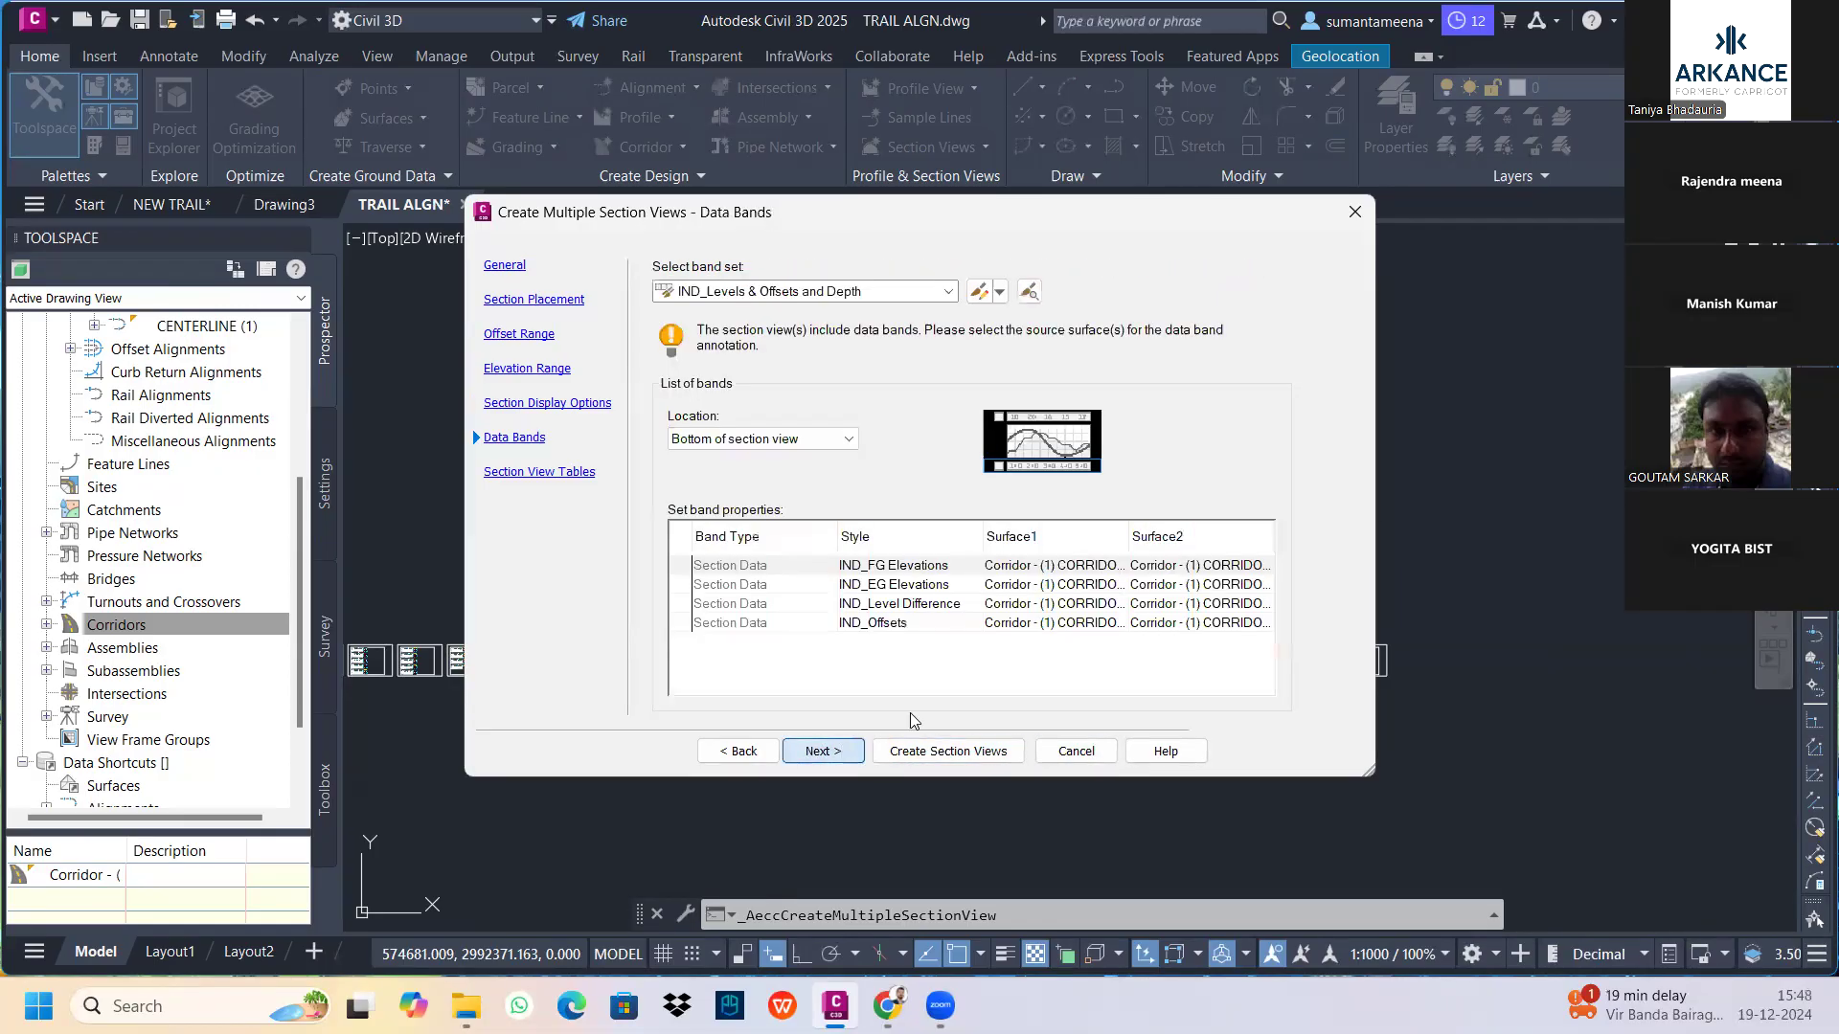
pyautogui.click(1074, 583)
pyautogui.click(1074, 585)
pyautogui.click(1167, 602)
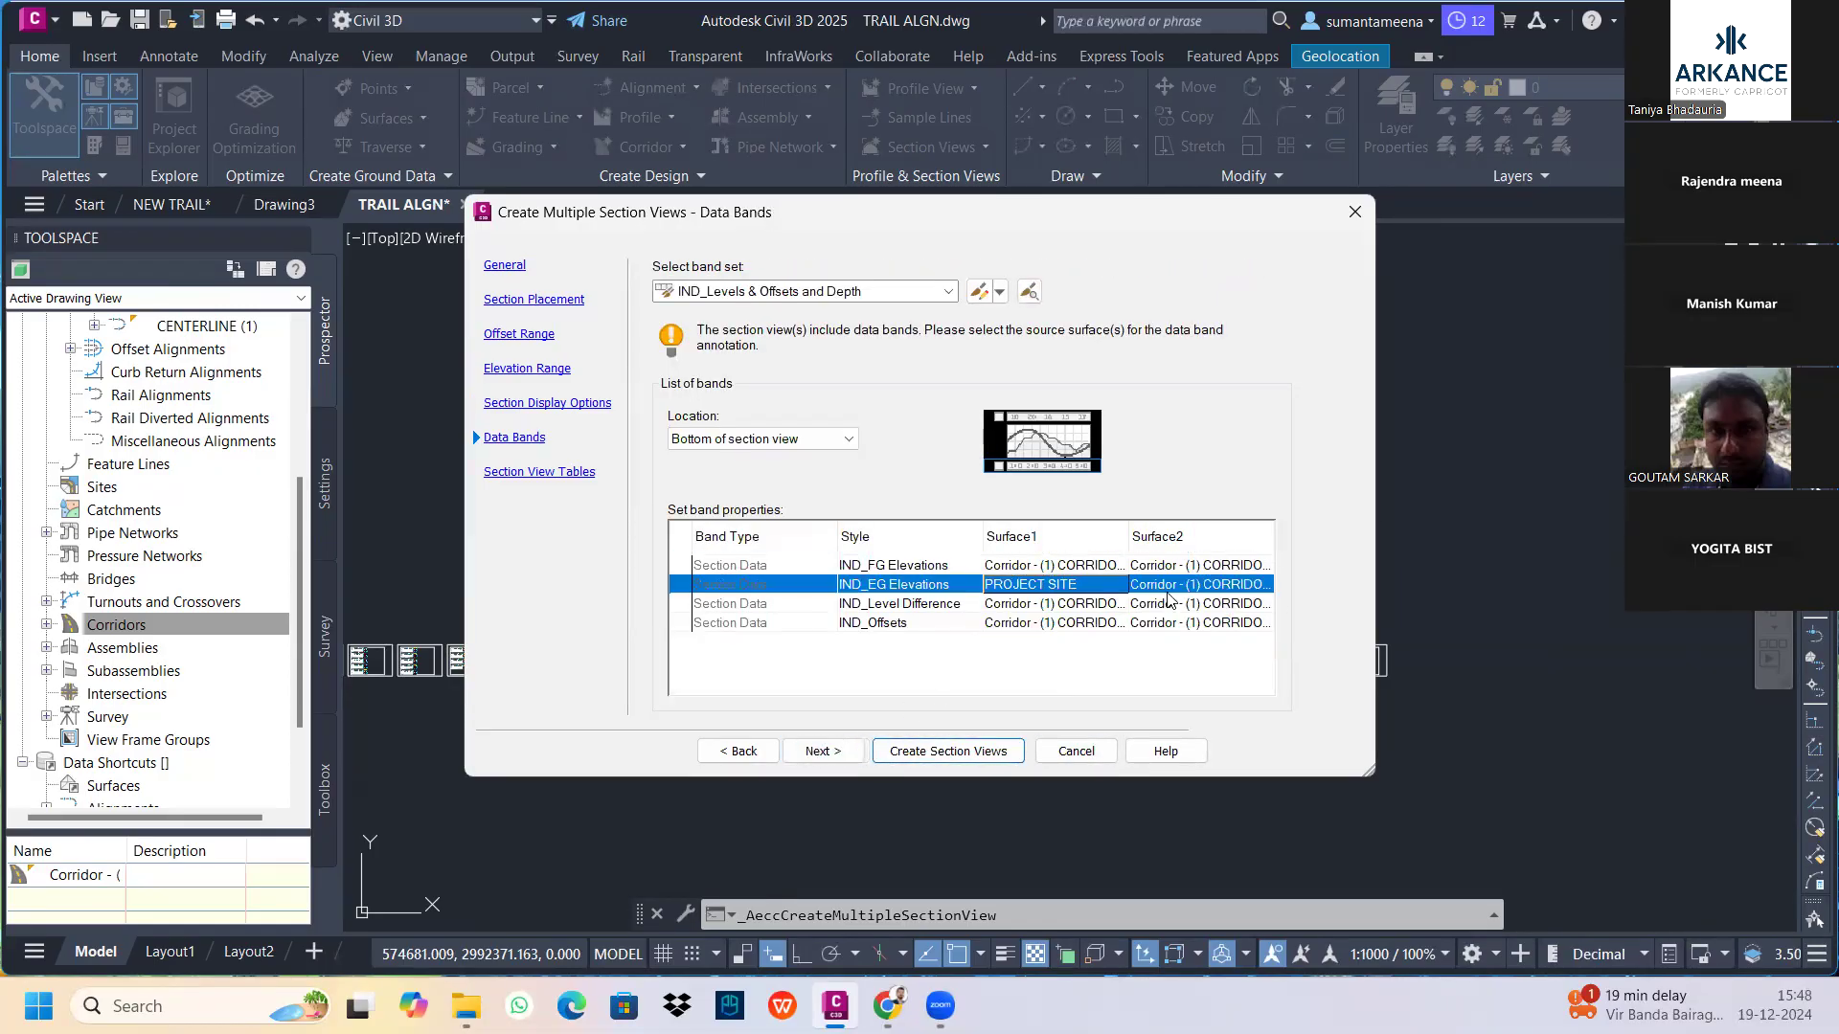
pyautogui.click(1187, 588)
pyautogui.click(1154, 612)
pyautogui.click(1187, 584)
pyautogui.click(1149, 622)
pyautogui.click(1182, 605)
pyautogui.click(1182, 609)
pyautogui.click(1183, 607)
pyautogui.click(1117, 642)
pyautogui.click(836, 753)
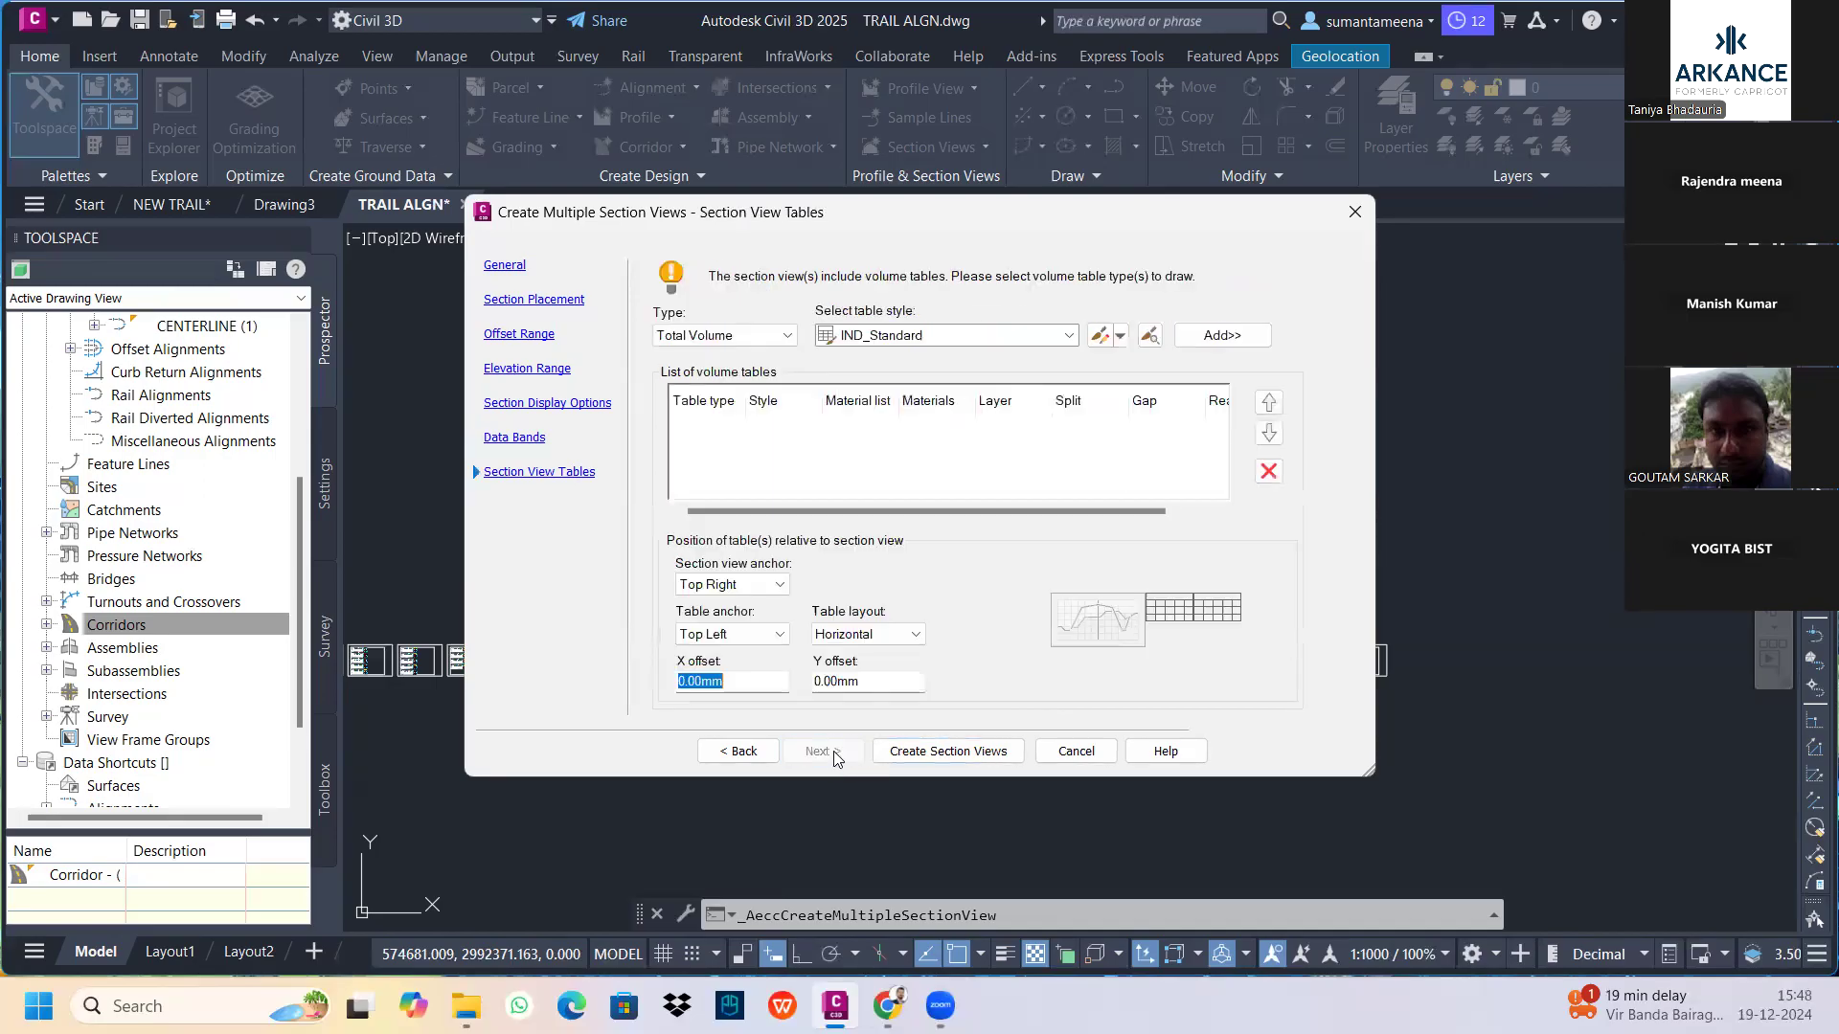
# Add a Total Volume table in the IND_Standard style and create the section views in open space beside the site plan
pyautogui.click(1208, 338)
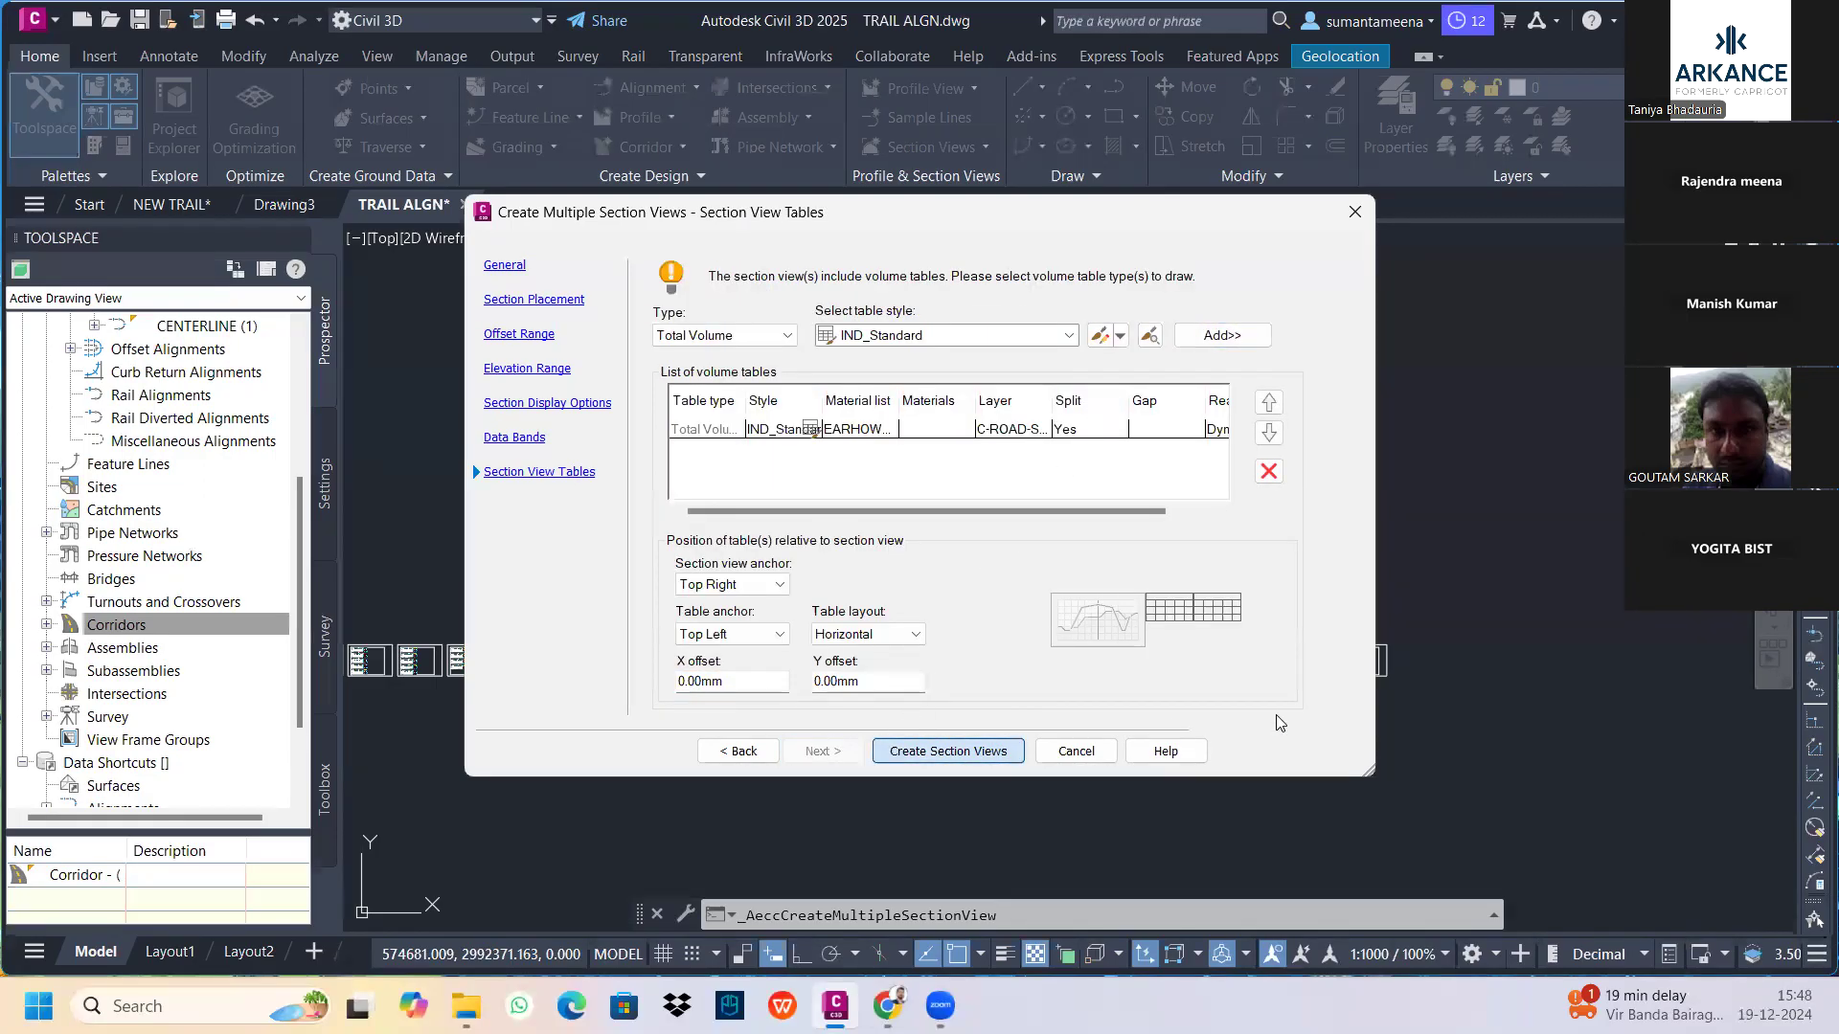
pyautogui.click(948, 751)
pyautogui.scroll(-4, 1416, 426)
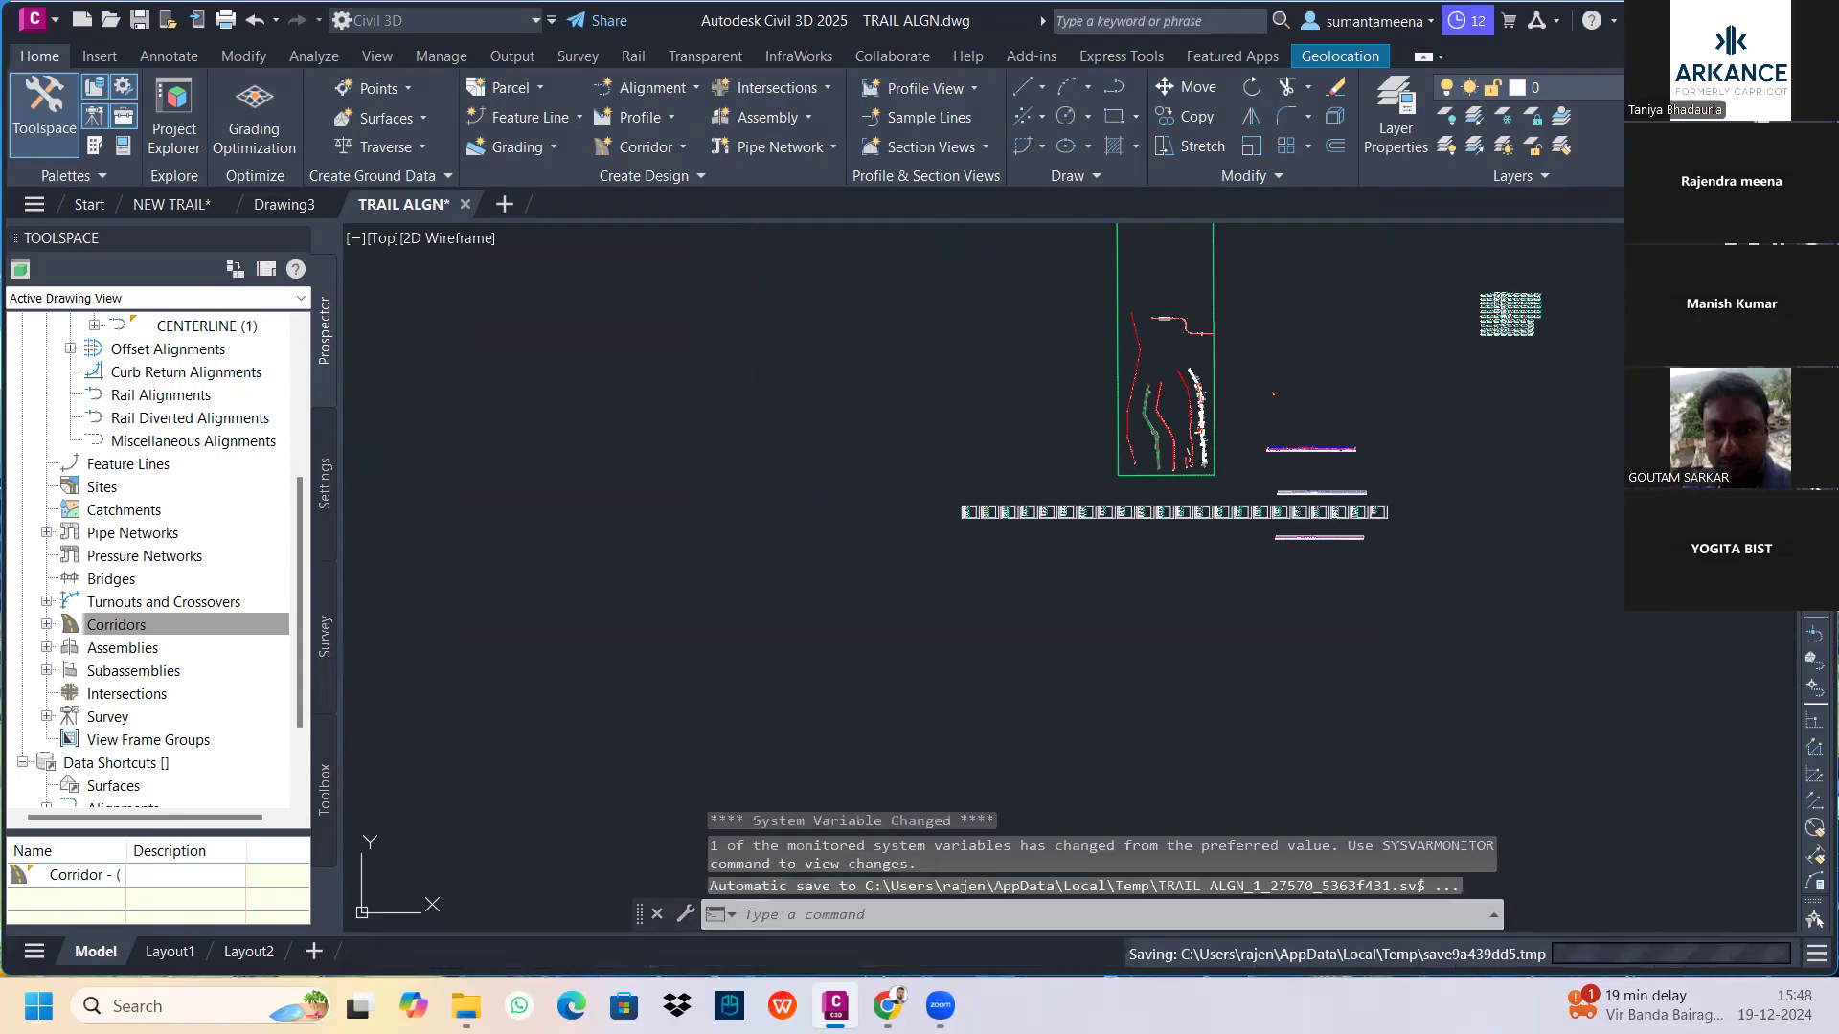
# Examine the new section views near the start of the alignment, including the 0+100.00 and 0+200.00 stations with their bands and volume tables
pyautogui.scroll(8, 1513, 308)
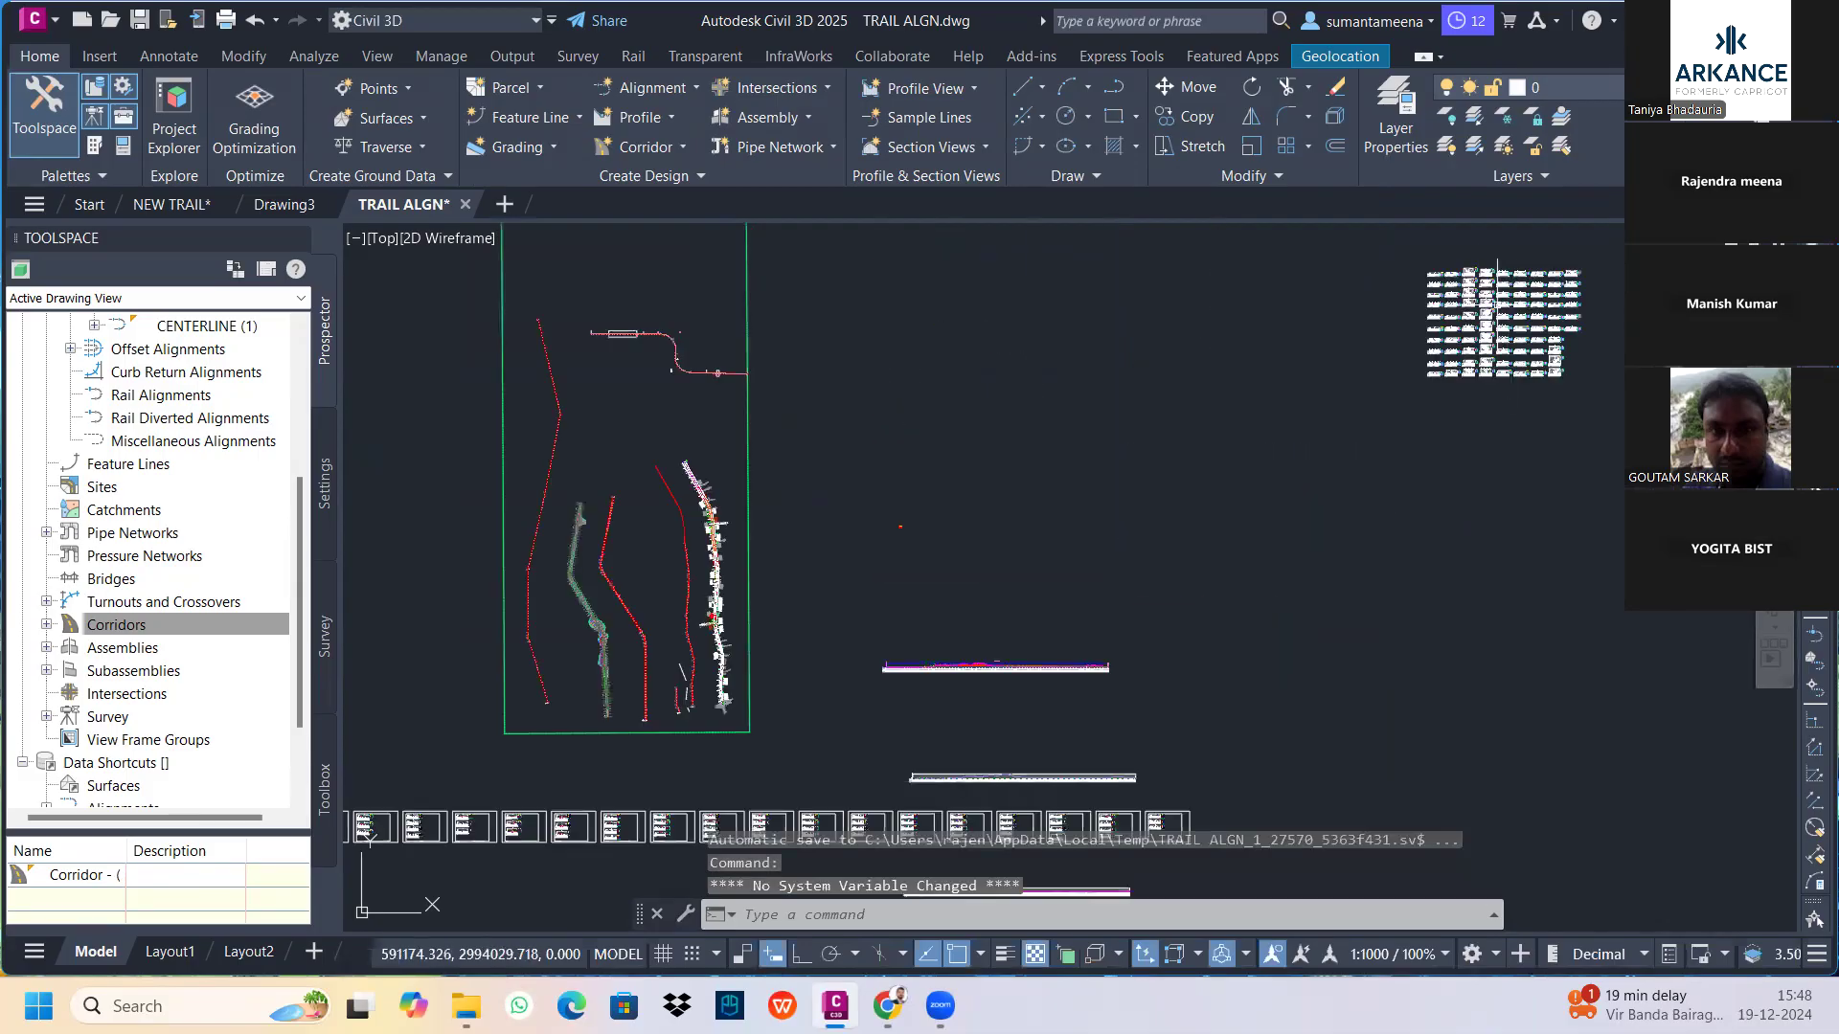
pyautogui.scroll(10, 1354, 297)
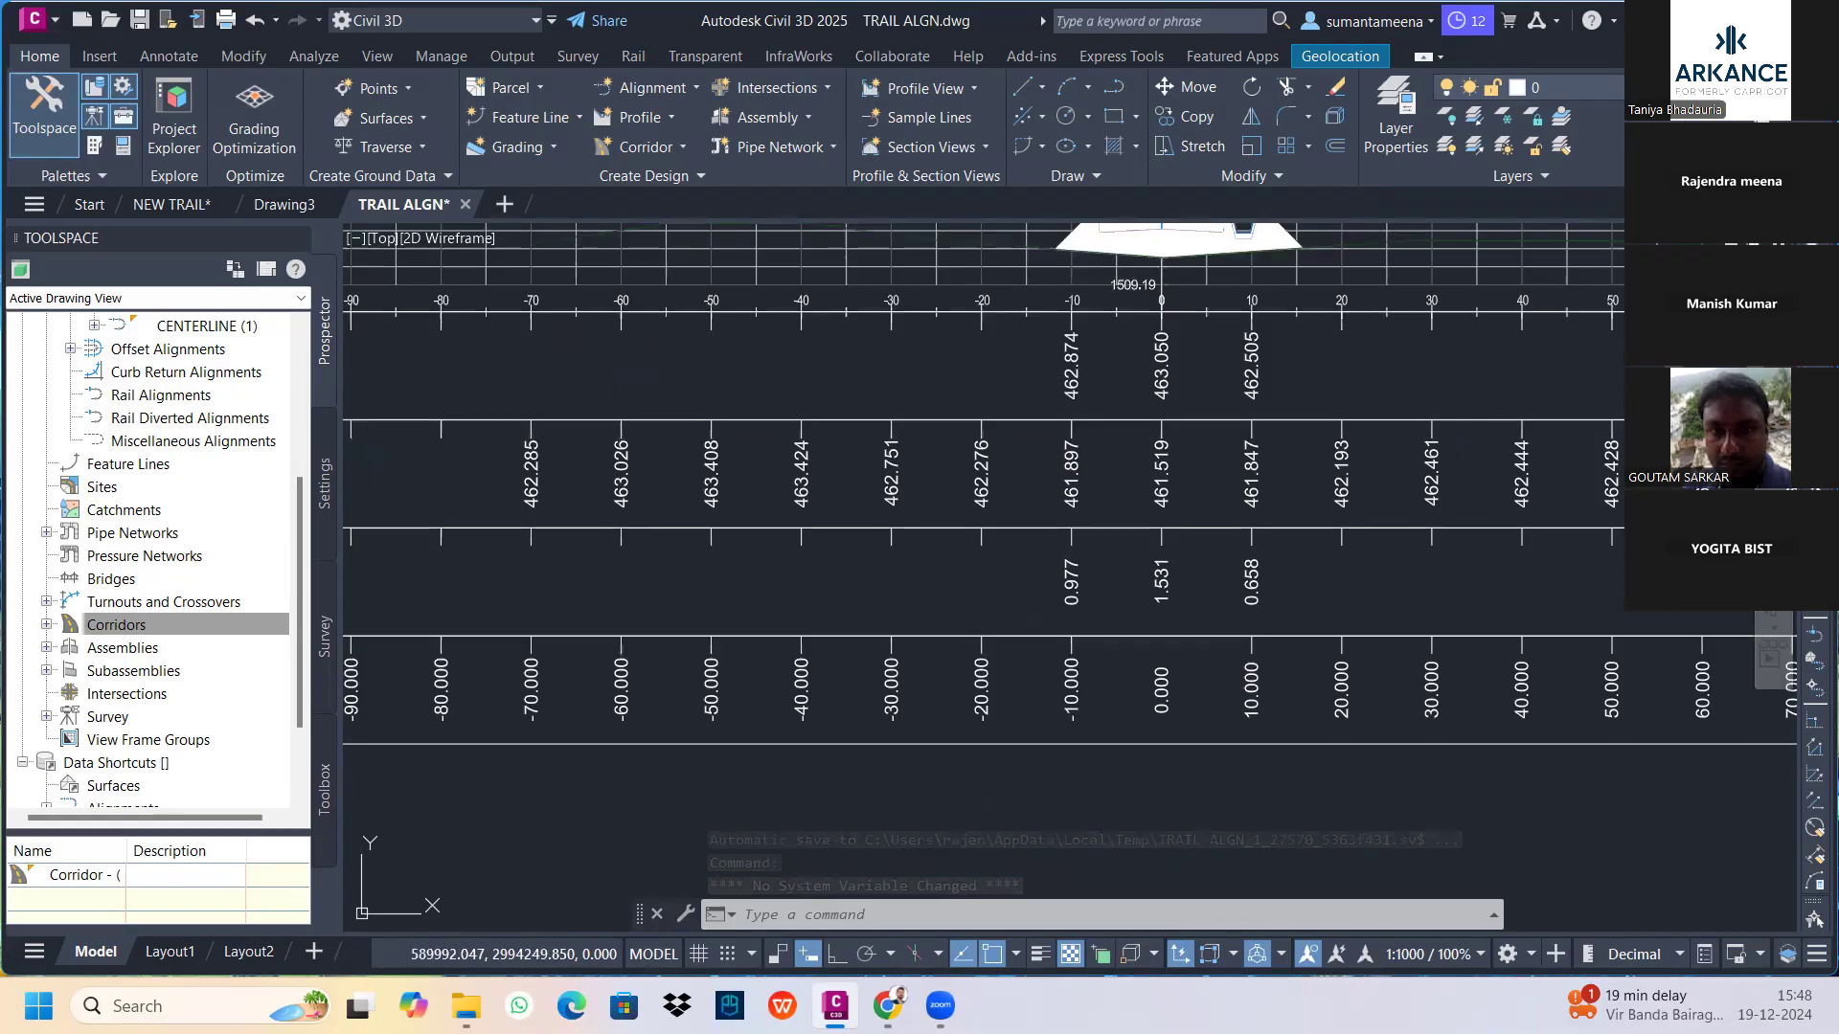
pyautogui.moveTo(1053, 316); pyautogui.dragTo(1071, 461, button='middle')
pyautogui.scroll(3, 1071, 461)
pyautogui.scroll(2, 1071, 458)
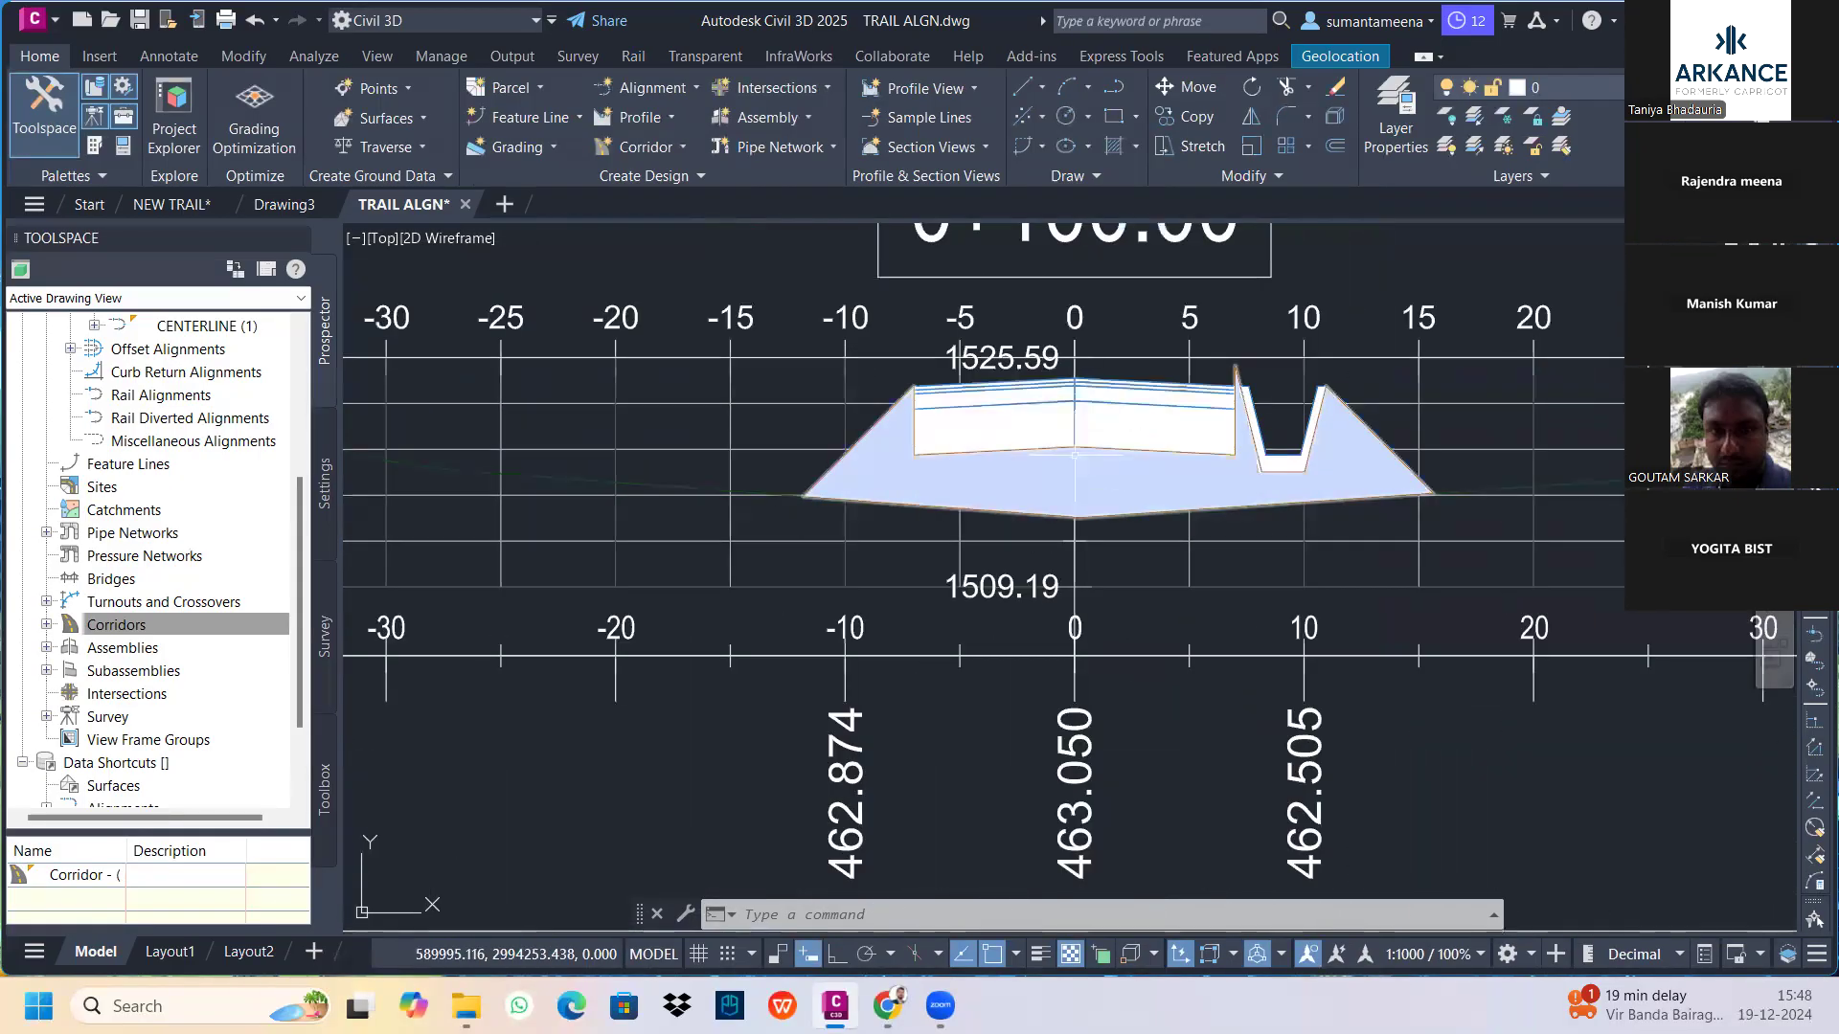
pyautogui.scroll(-5, 1102, 461)
pyautogui.moveTo(1102, 460)
pyautogui.mouseDown(button='middle')
pyautogui.moveTo(1056, 522)
pyautogui.moveTo(1063, 737)
pyautogui.moveTo(1068, 670)
pyautogui.mouseUp(button='middle')
pyautogui.scroll(-2, 1089, 701)
pyautogui.scroll(5, 1067, 671)
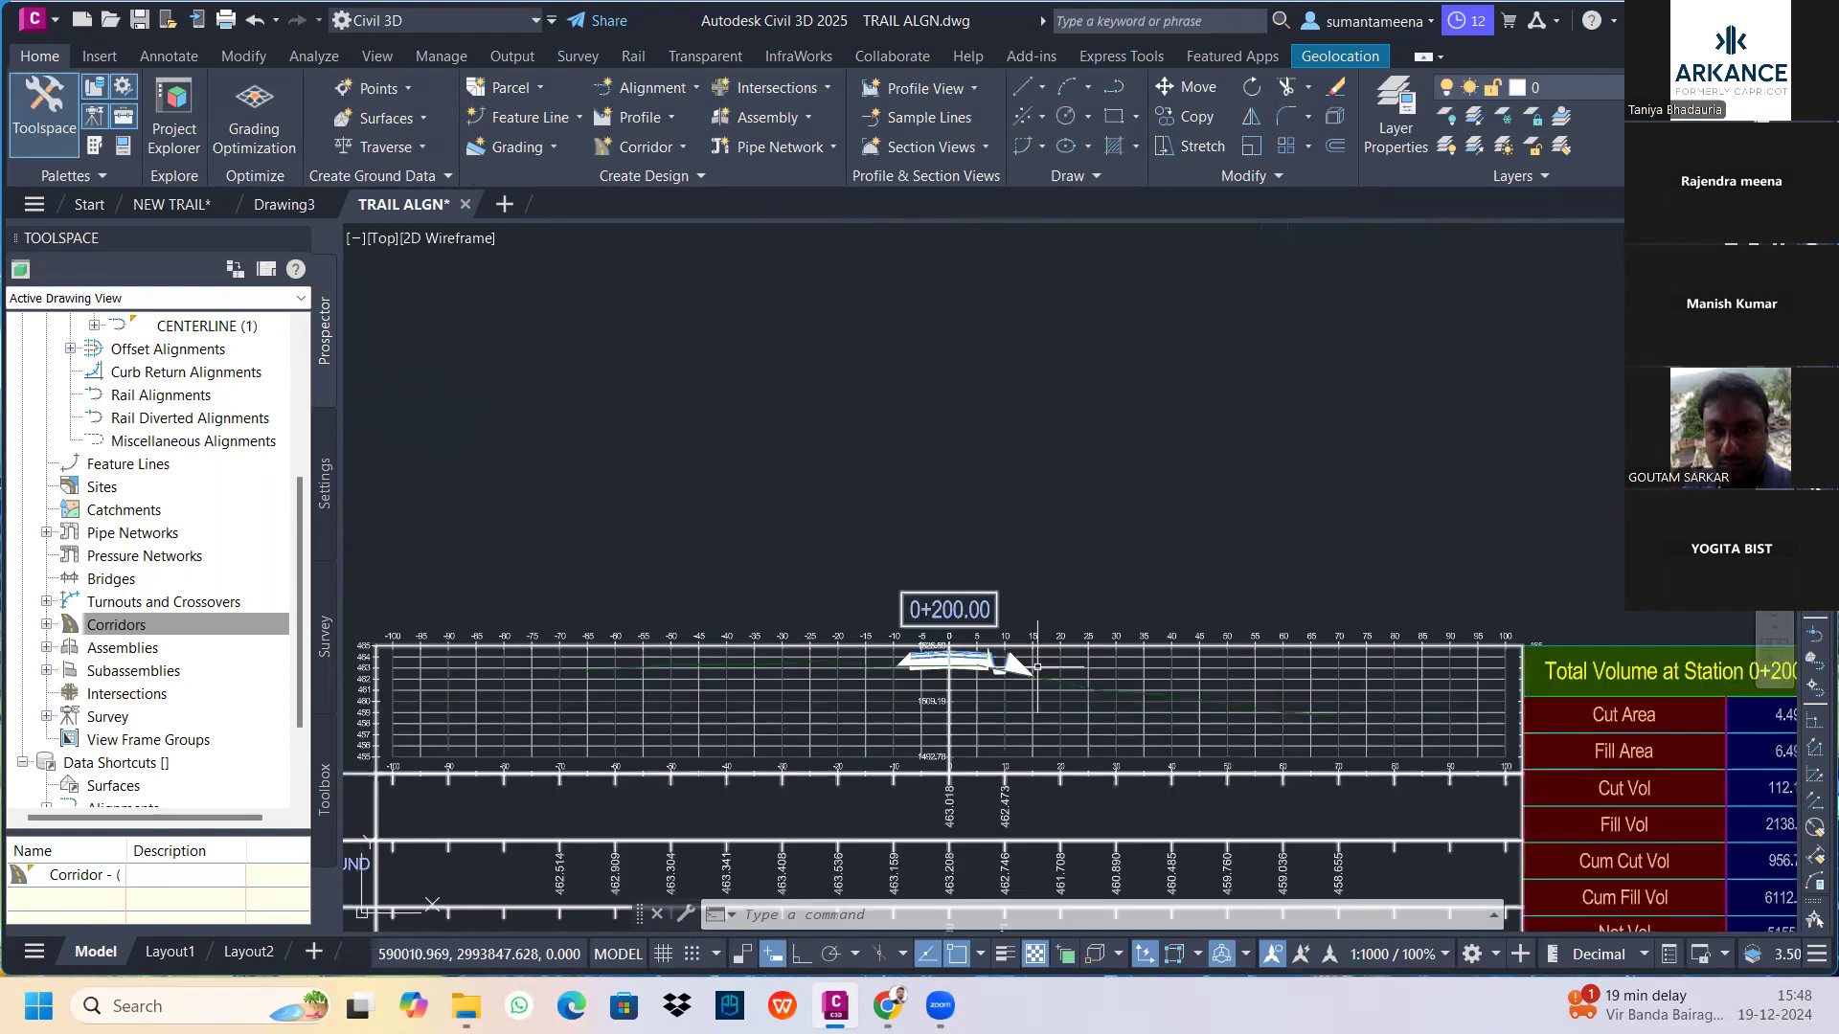
# Review the whole grid of section views and compare the sections with large cut areas, such as station 1+750.00
pyautogui.scroll(-6, 892, 669)
pyautogui.moveTo(1053, 574)
pyautogui.mouseDown(button='middle')
pyautogui.moveTo(1266, 718)
pyautogui.moveTo(1226, 693)
pyautogui.moveTo(1104, 478)
pyautogui.mouseUp(button='middle')
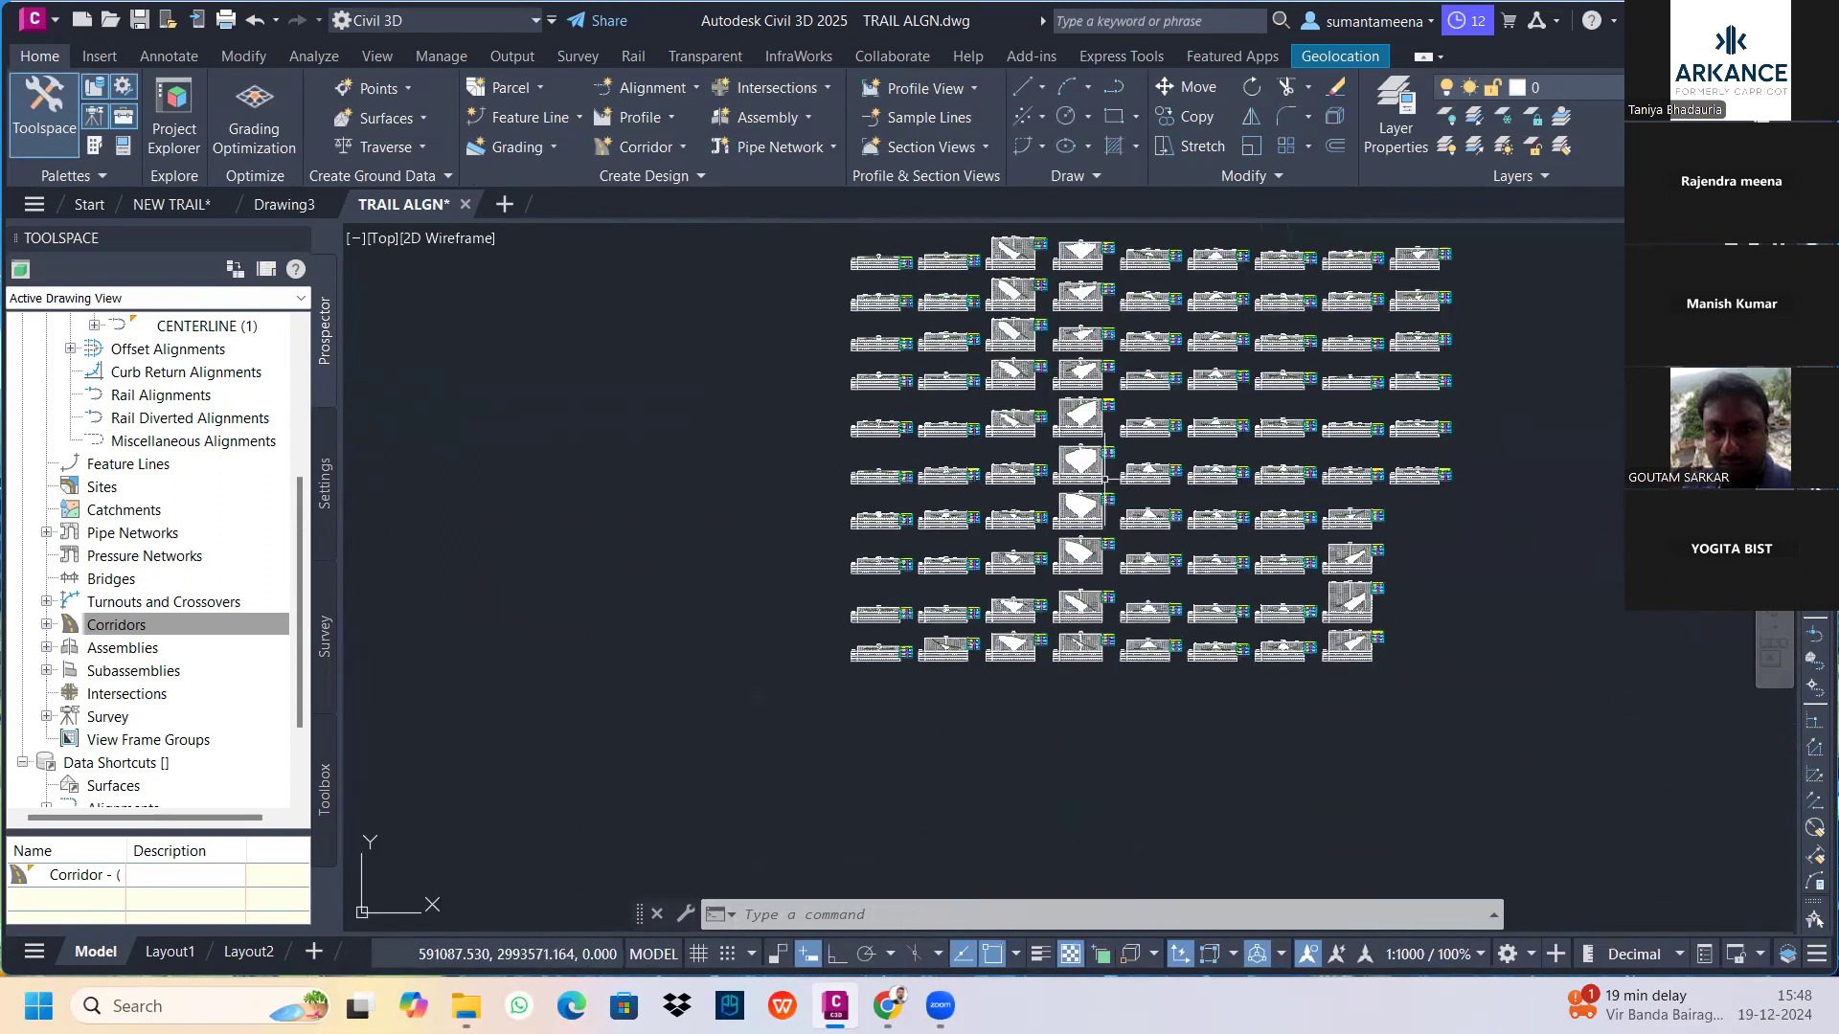
pyautogui.scroll(8, 1092, 469)
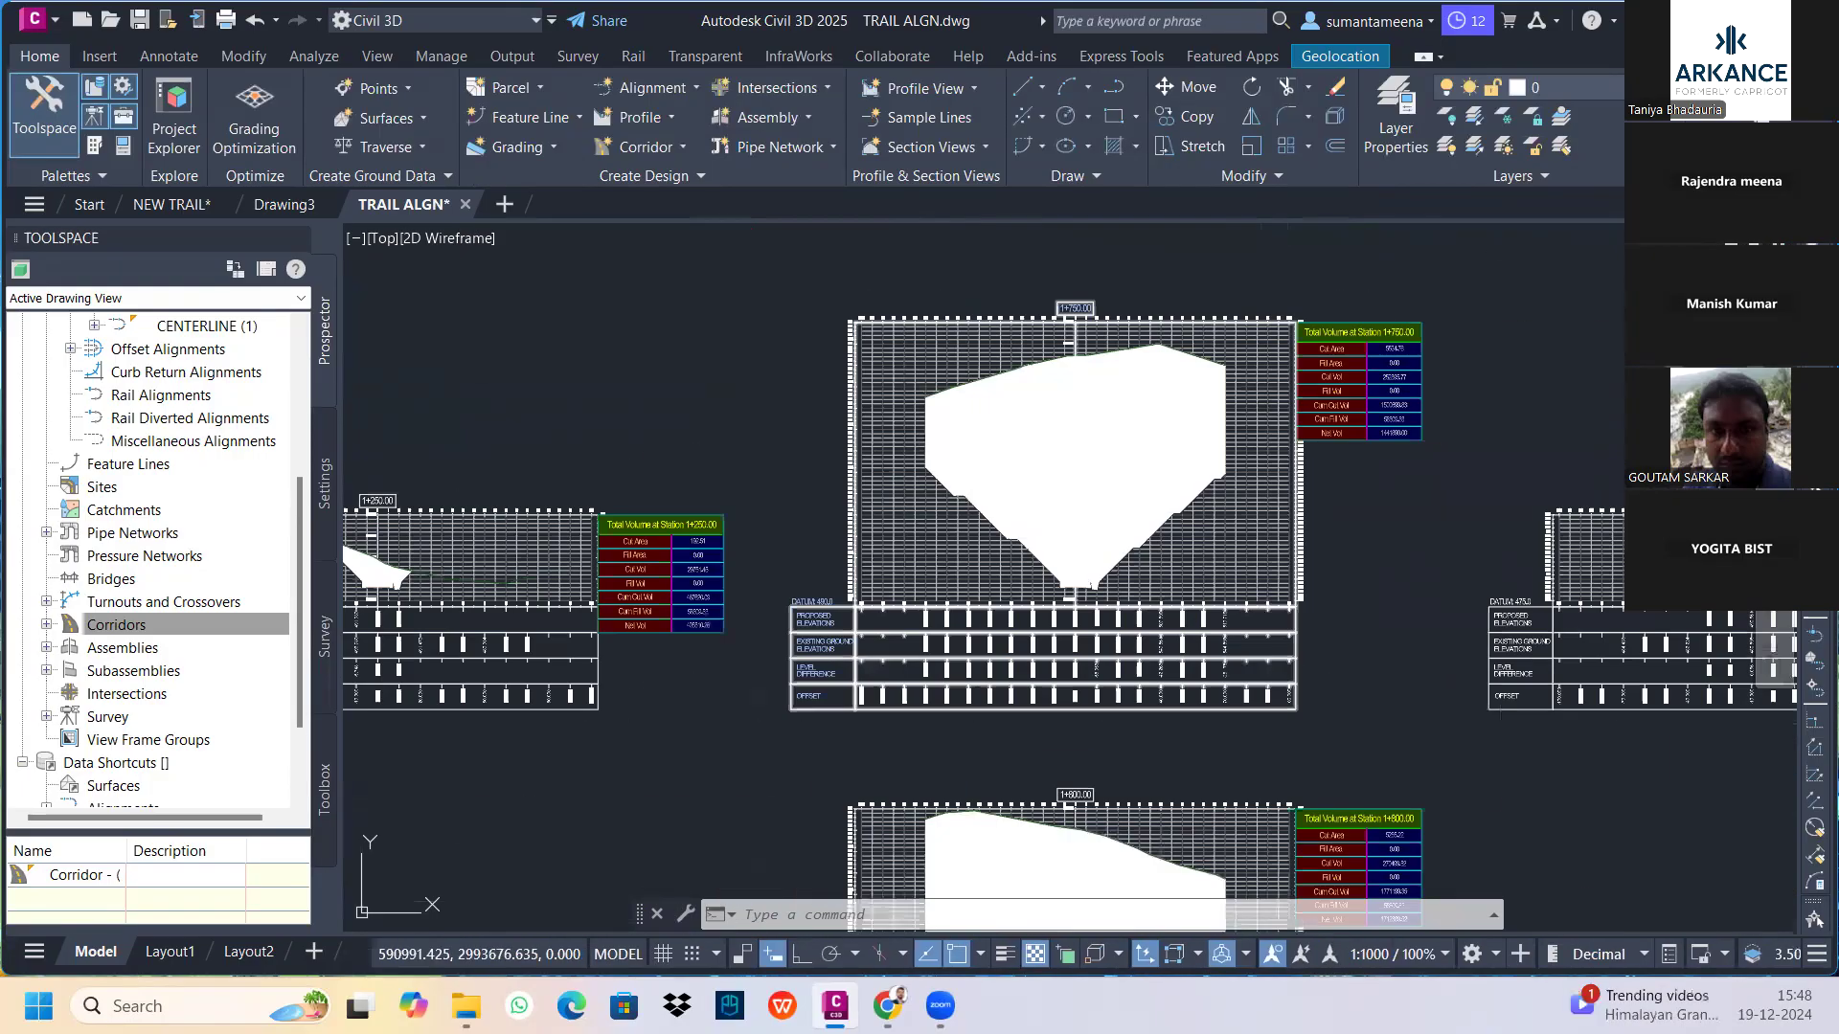
pyautogui.scroll(-6, 1005, 612)
pyautogui.moveTo(1005, 613); pyautogui.dragTo(1027, 450, button='middle')
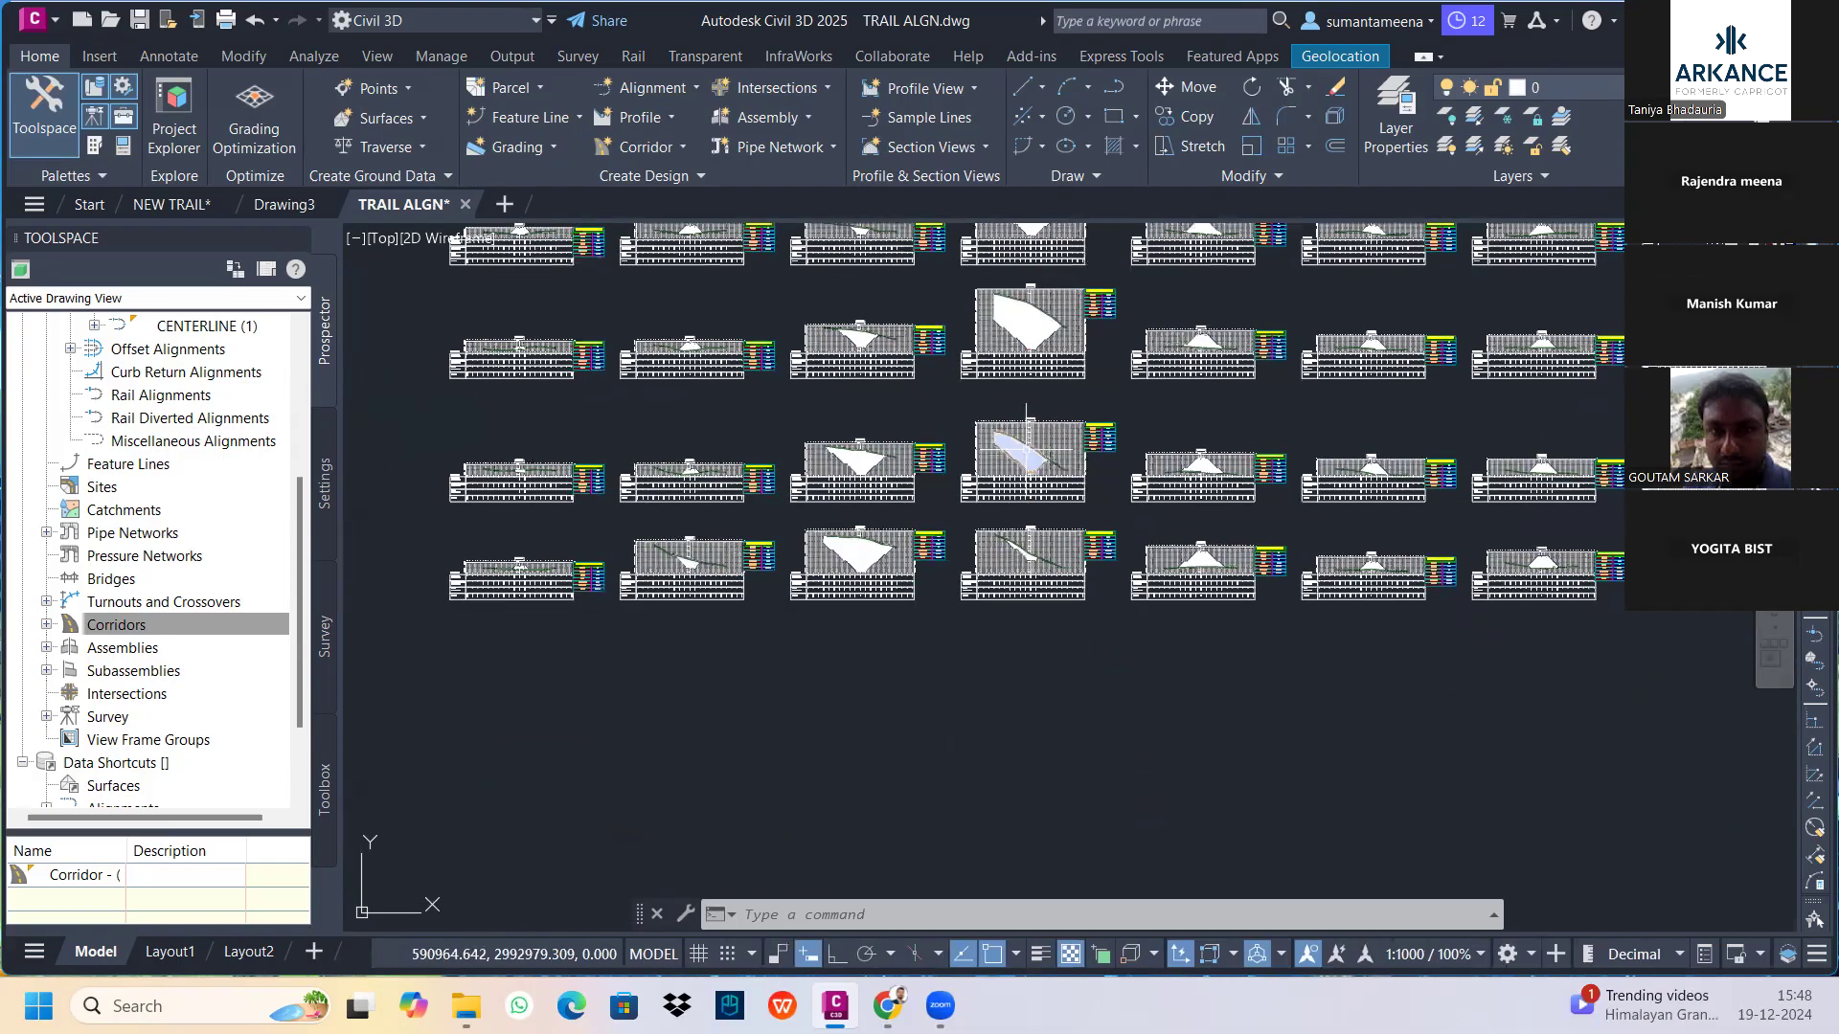
pyautogui.scroll(4, 1027, 450)
pyautogui.scroll(-4, 862, 431)
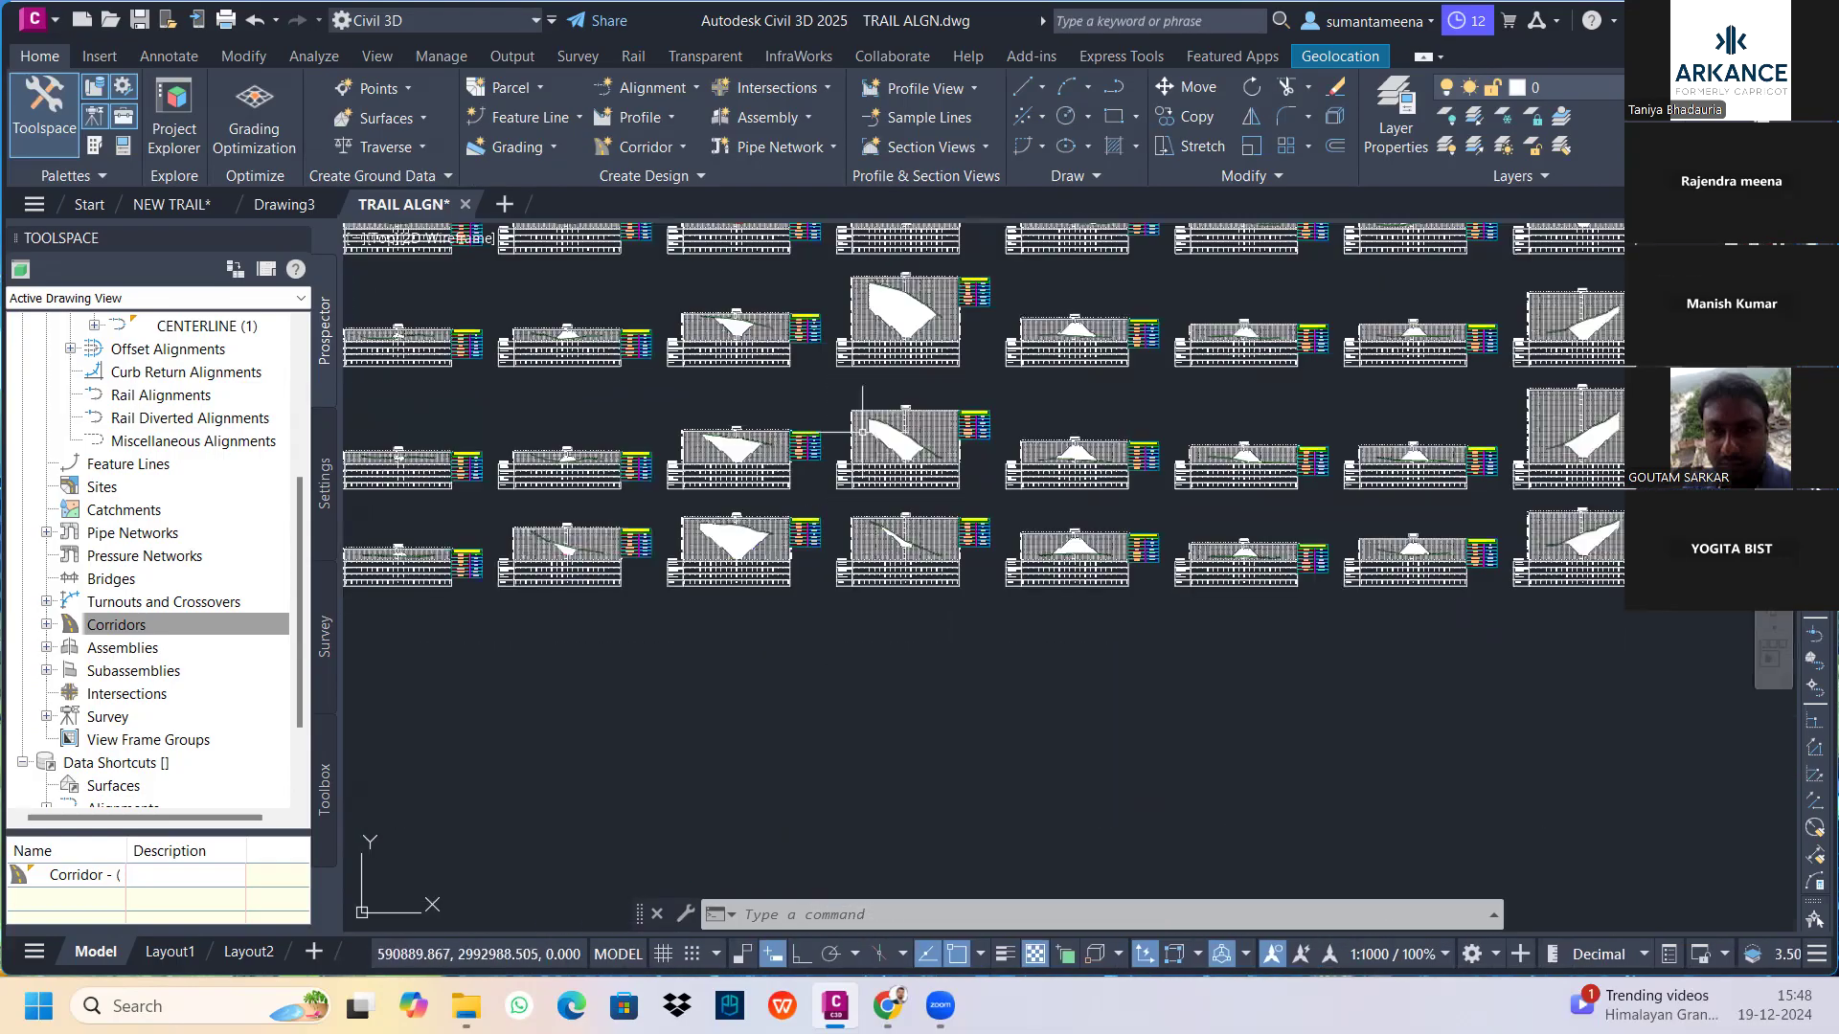
pyautogui.scroll(-5, 861, 431)
pyautogui.press('Escape')
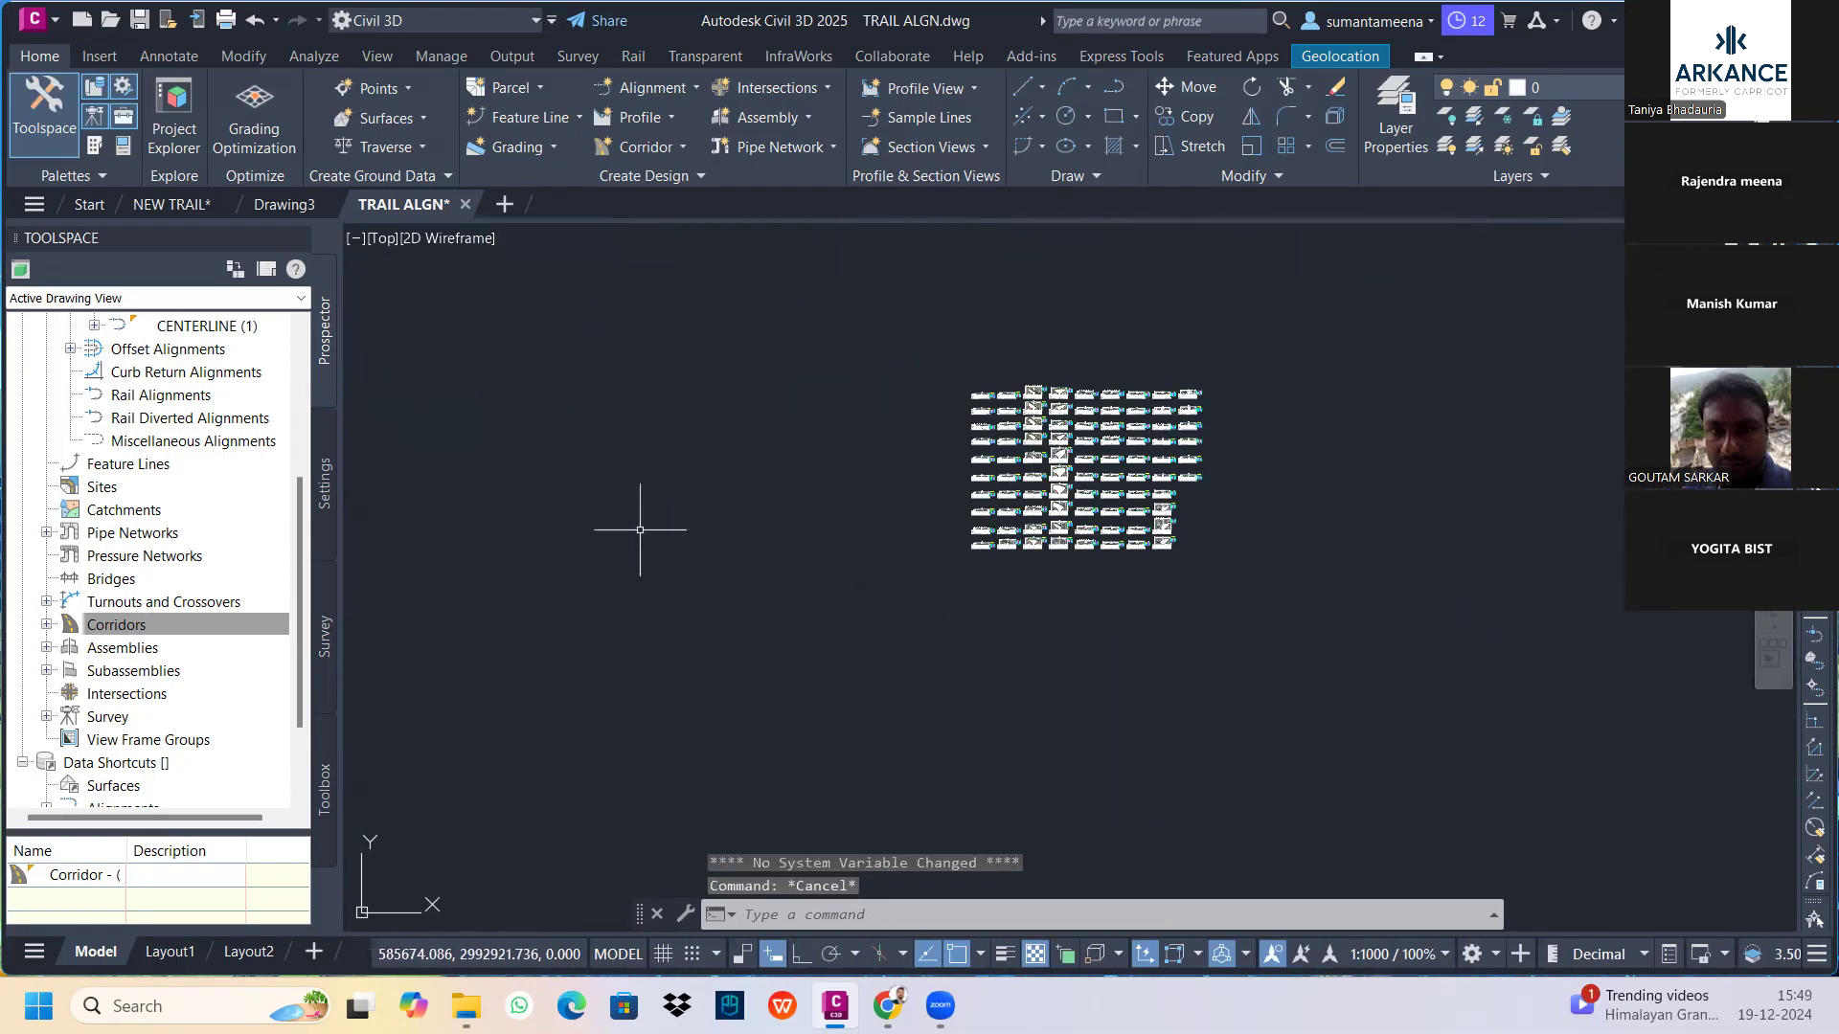
# Open sample line SL-28 at the narrow stretch of the Alignment - (1) corridor in the Edit Sample Line tool
pyautogui.moveTo(637, 526); pyautogui.dragTo(1196, 535, button='middle')
pyautogui.scroll(-4, 725, 560)
pyautogui.moveTo(725, 560); pyautogui.dragTo(889, 399, button='middle')
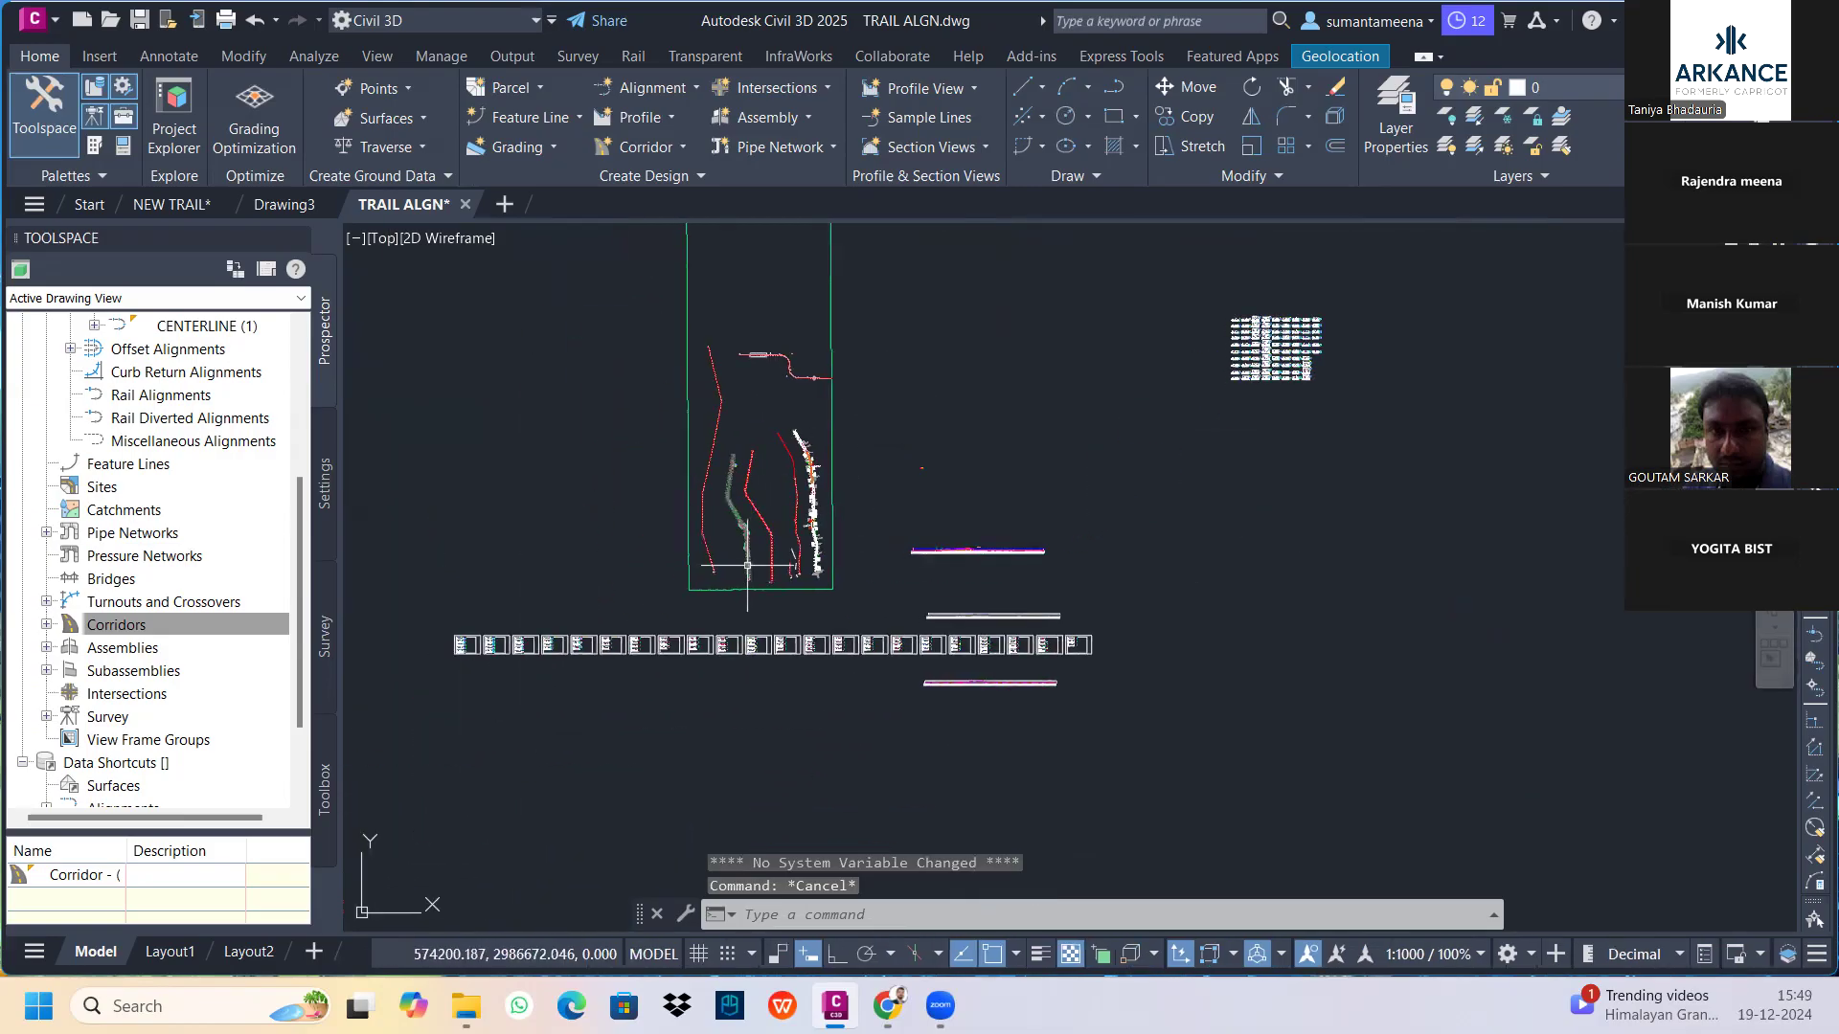
pyautogui.scroll(10, 747, 566)
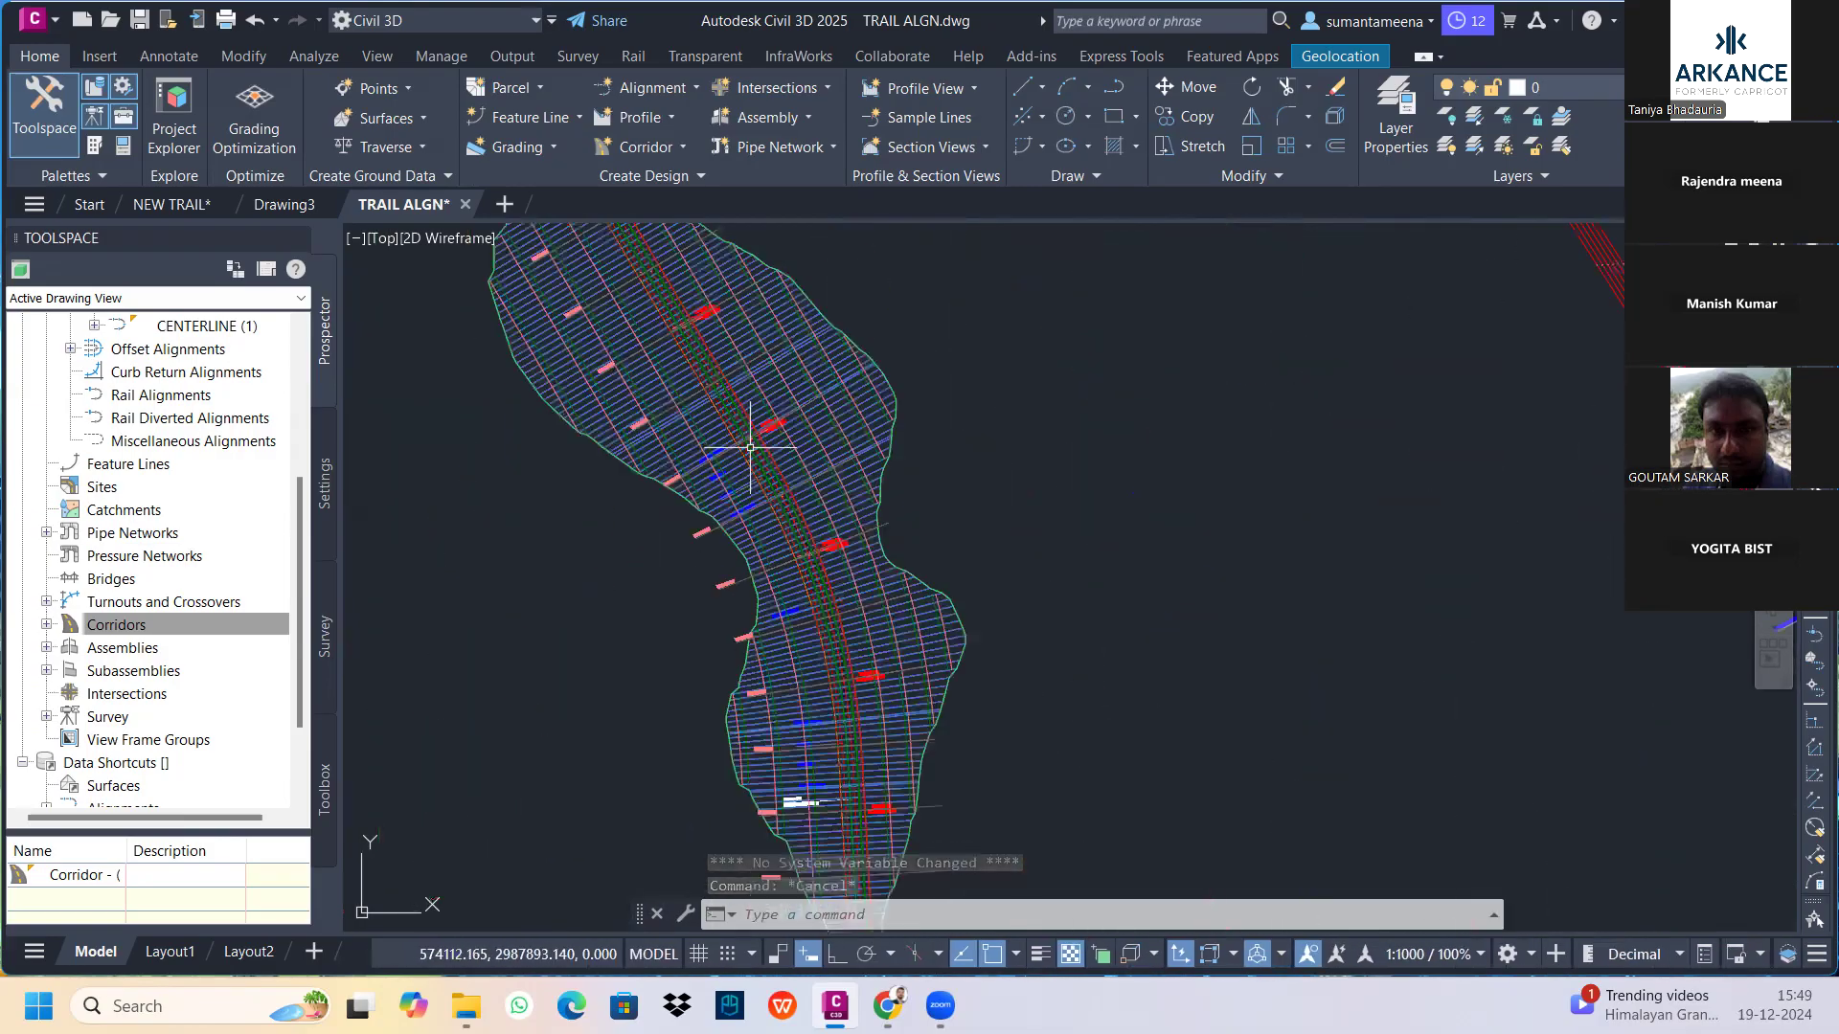
pyautogui.scroll(3, 750, 448)
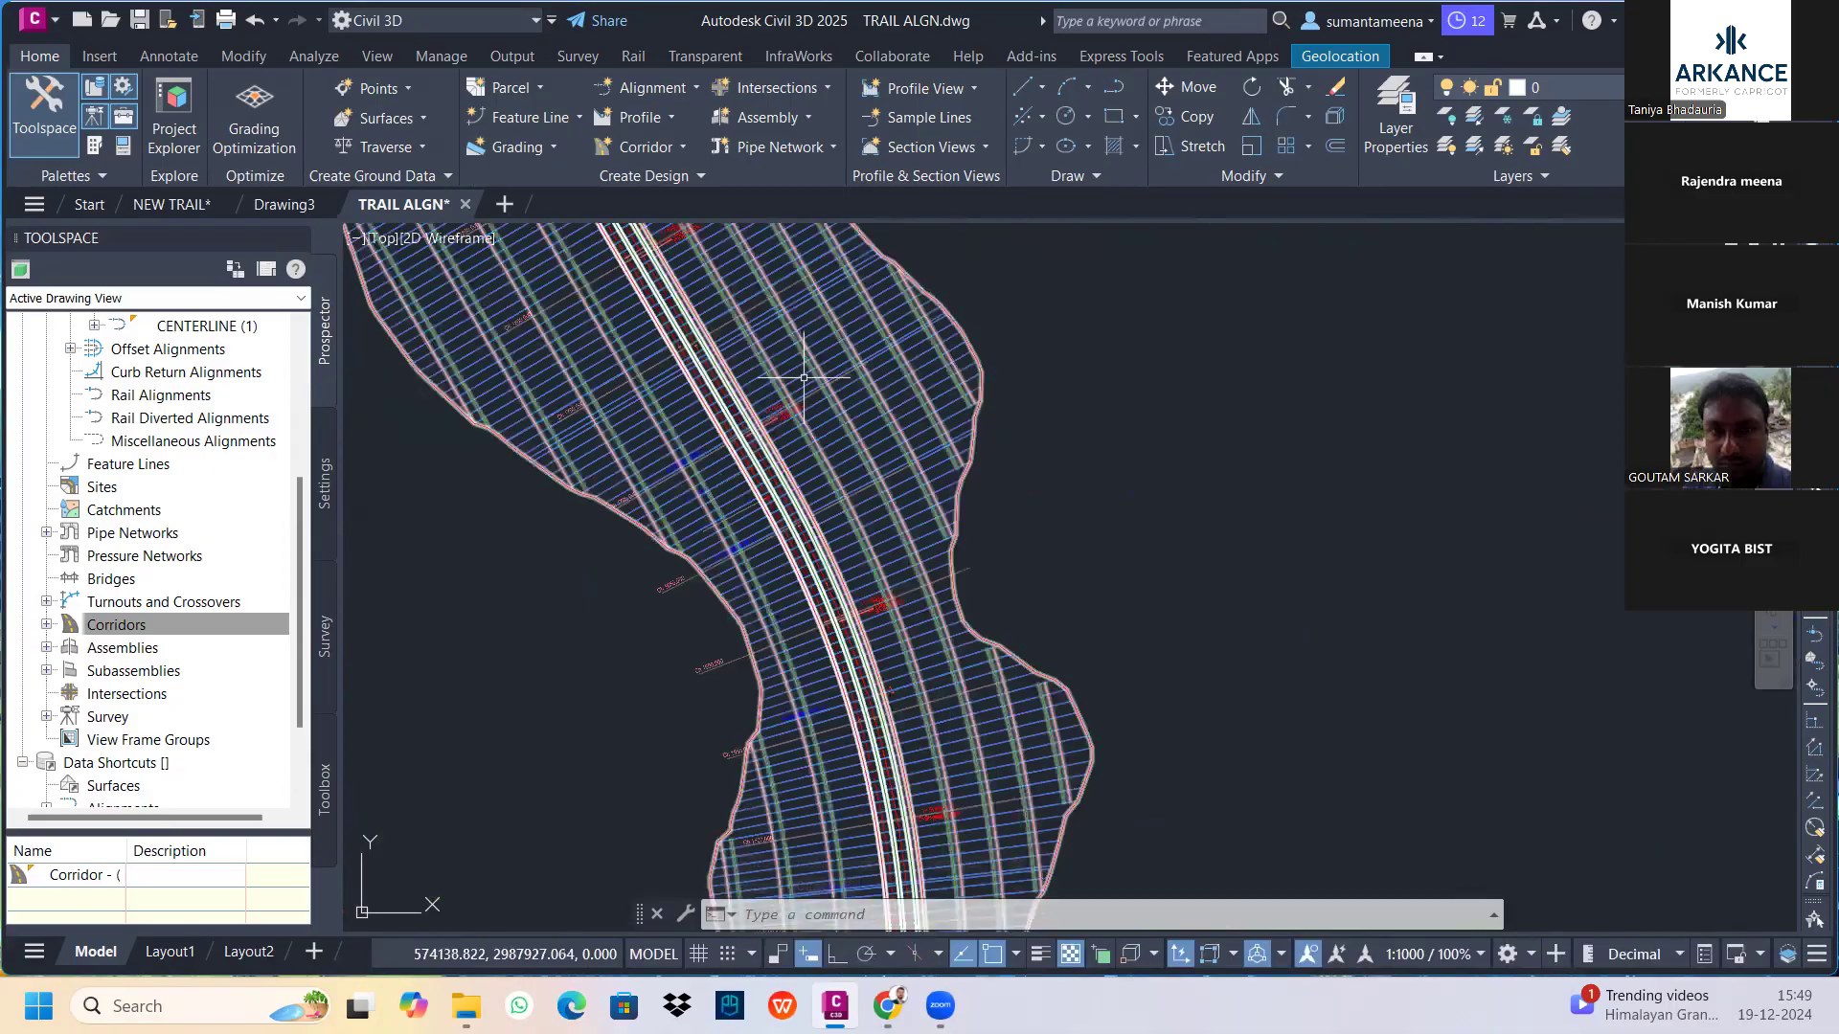
pyautogui.scroll(-5, 805, 377)
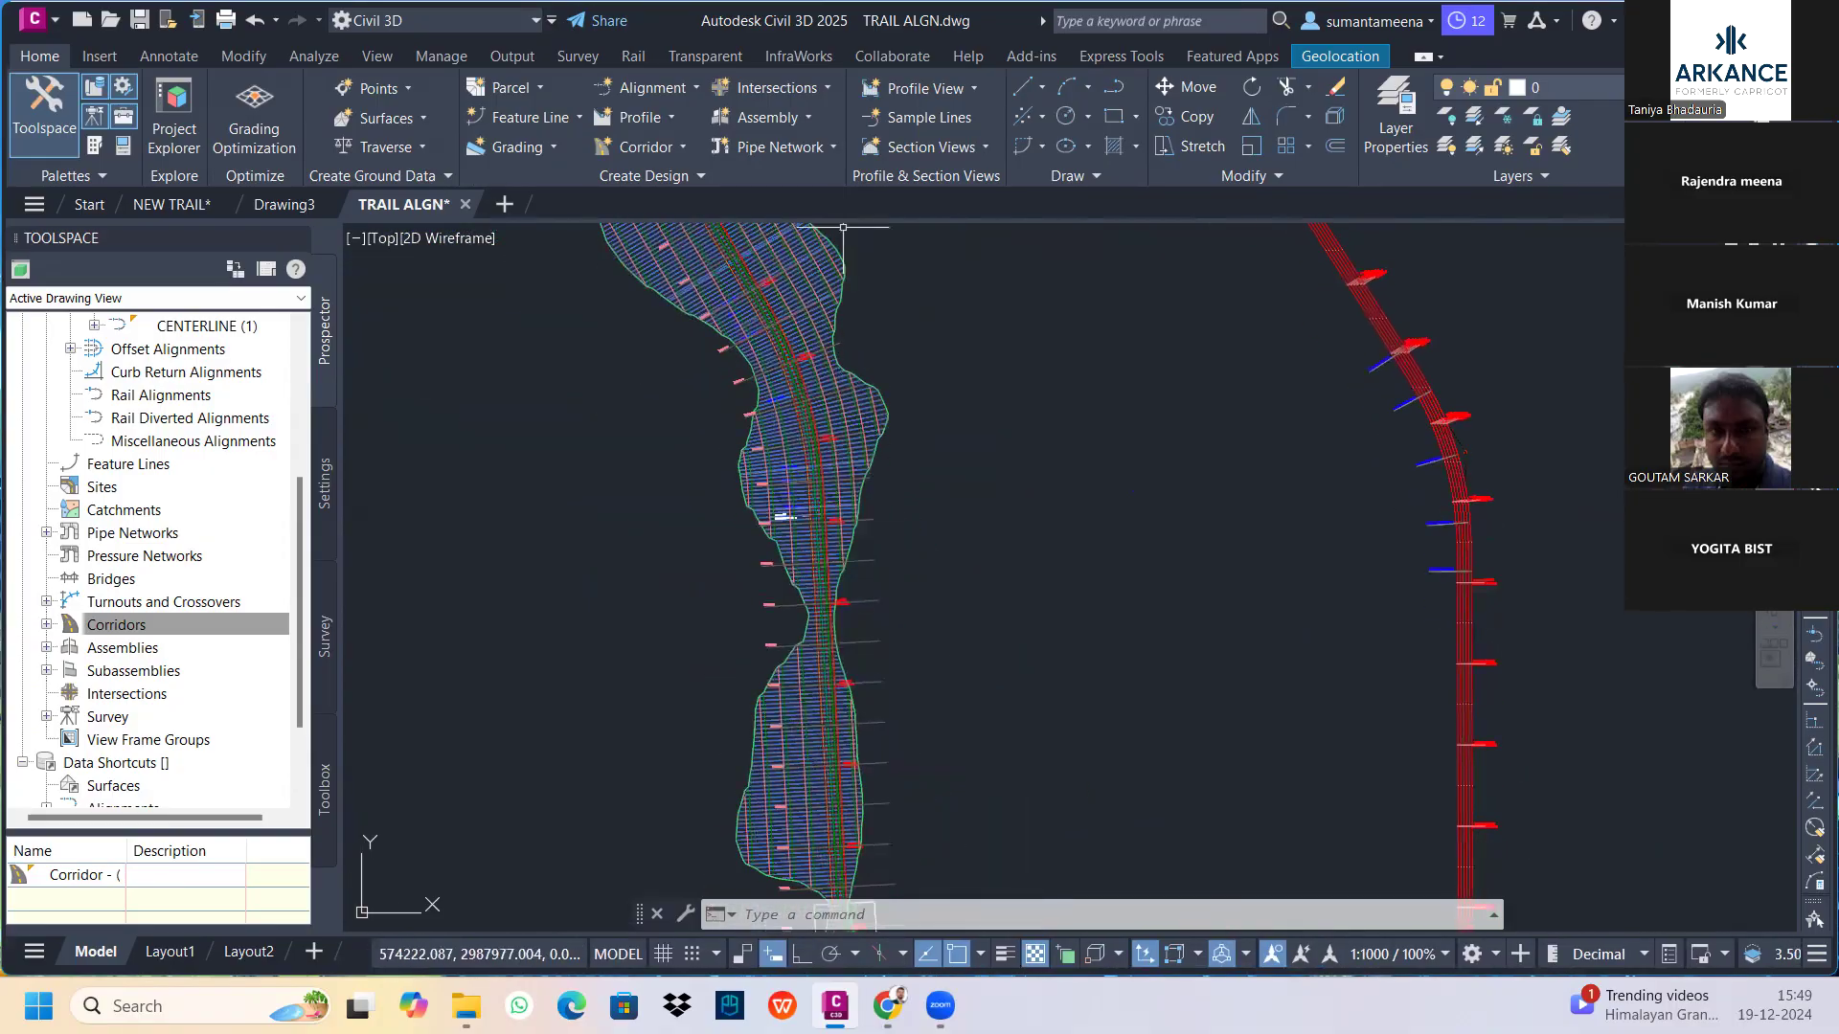
pyautogui.scroll(2, 848, 553)
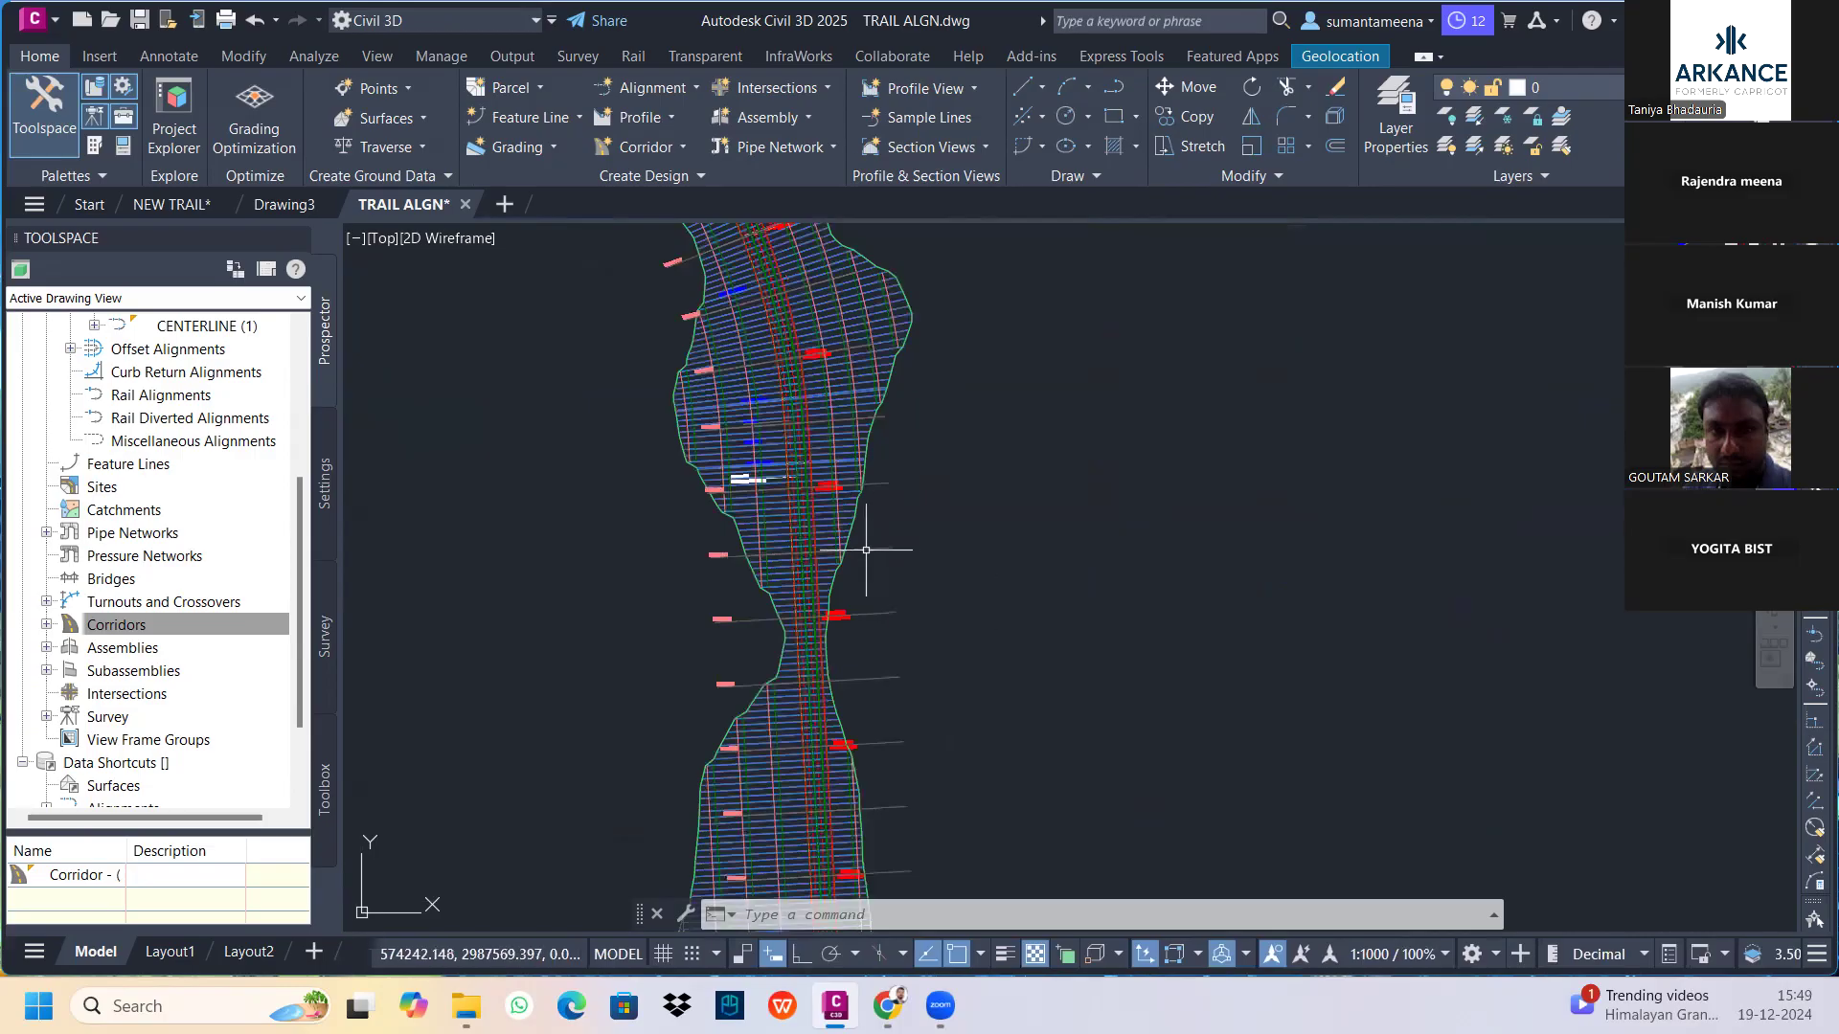
pyautogui.click(866, 553)
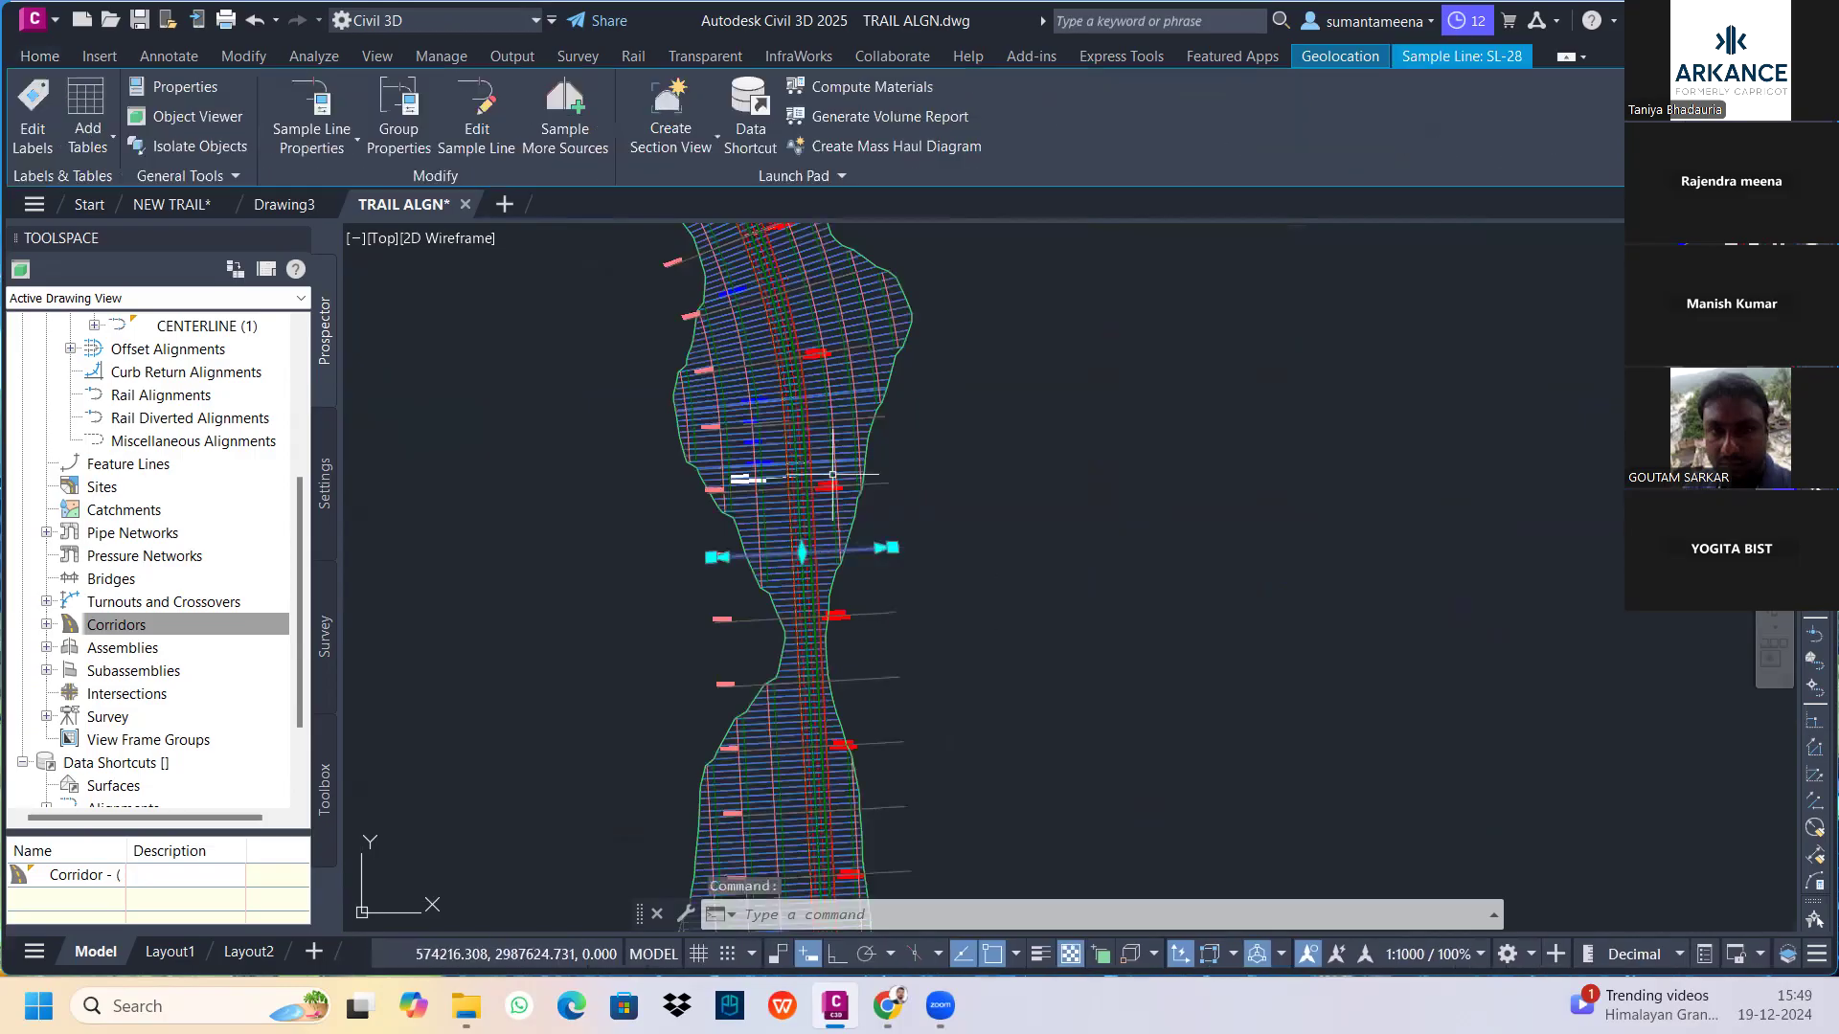
pyautogui.click(456, 124)
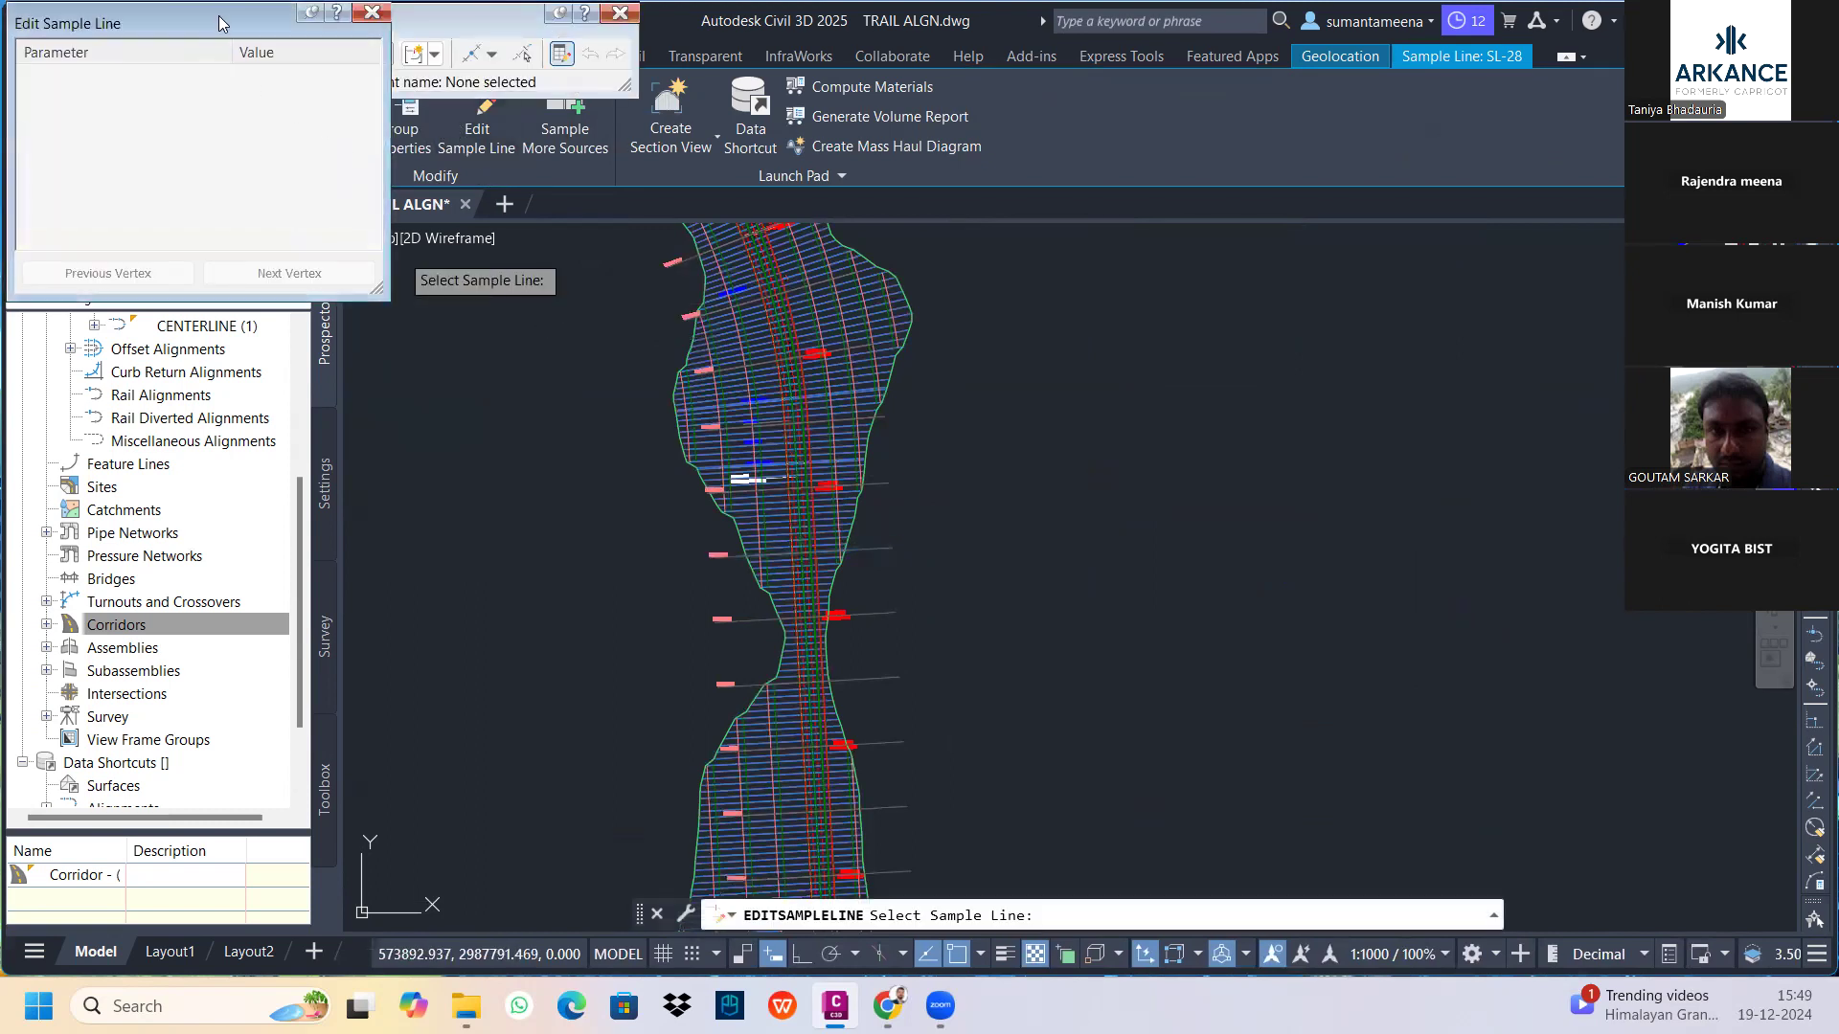
pyautogui.moveTo(230, 30); pyautogui.dragTo(530, 345)
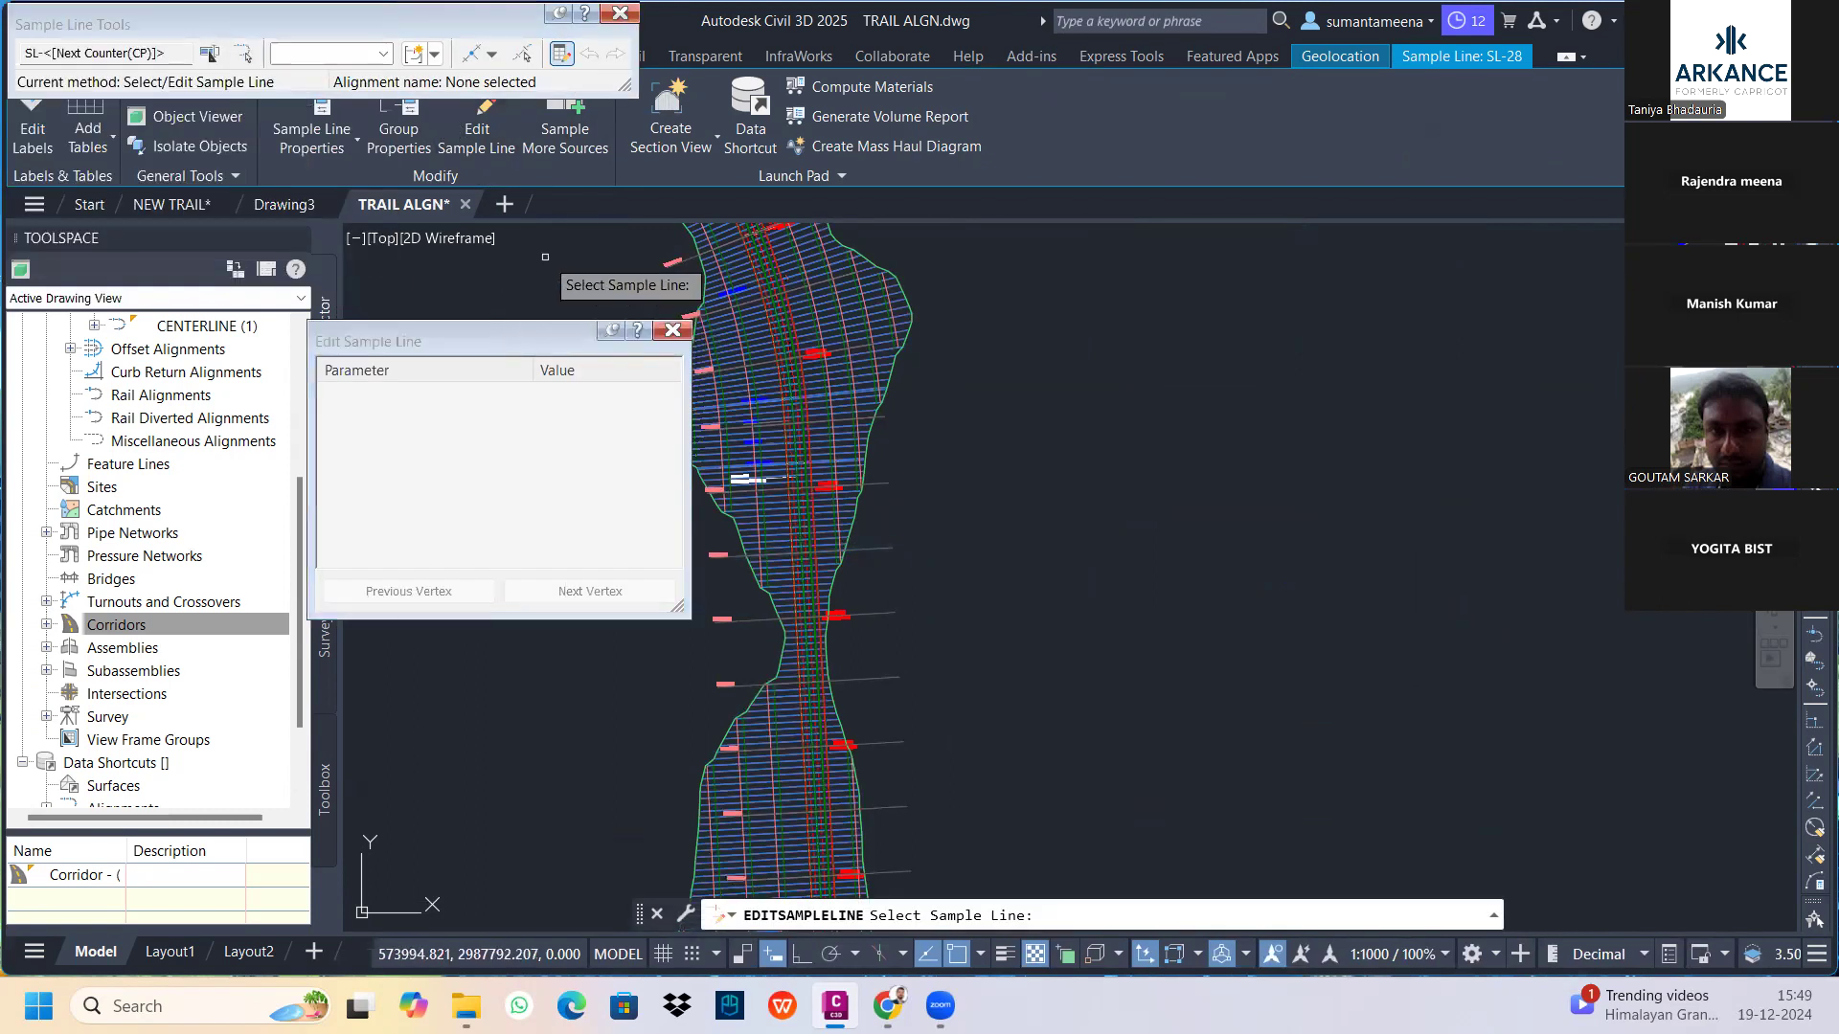
pyautogui.click(865, 546)
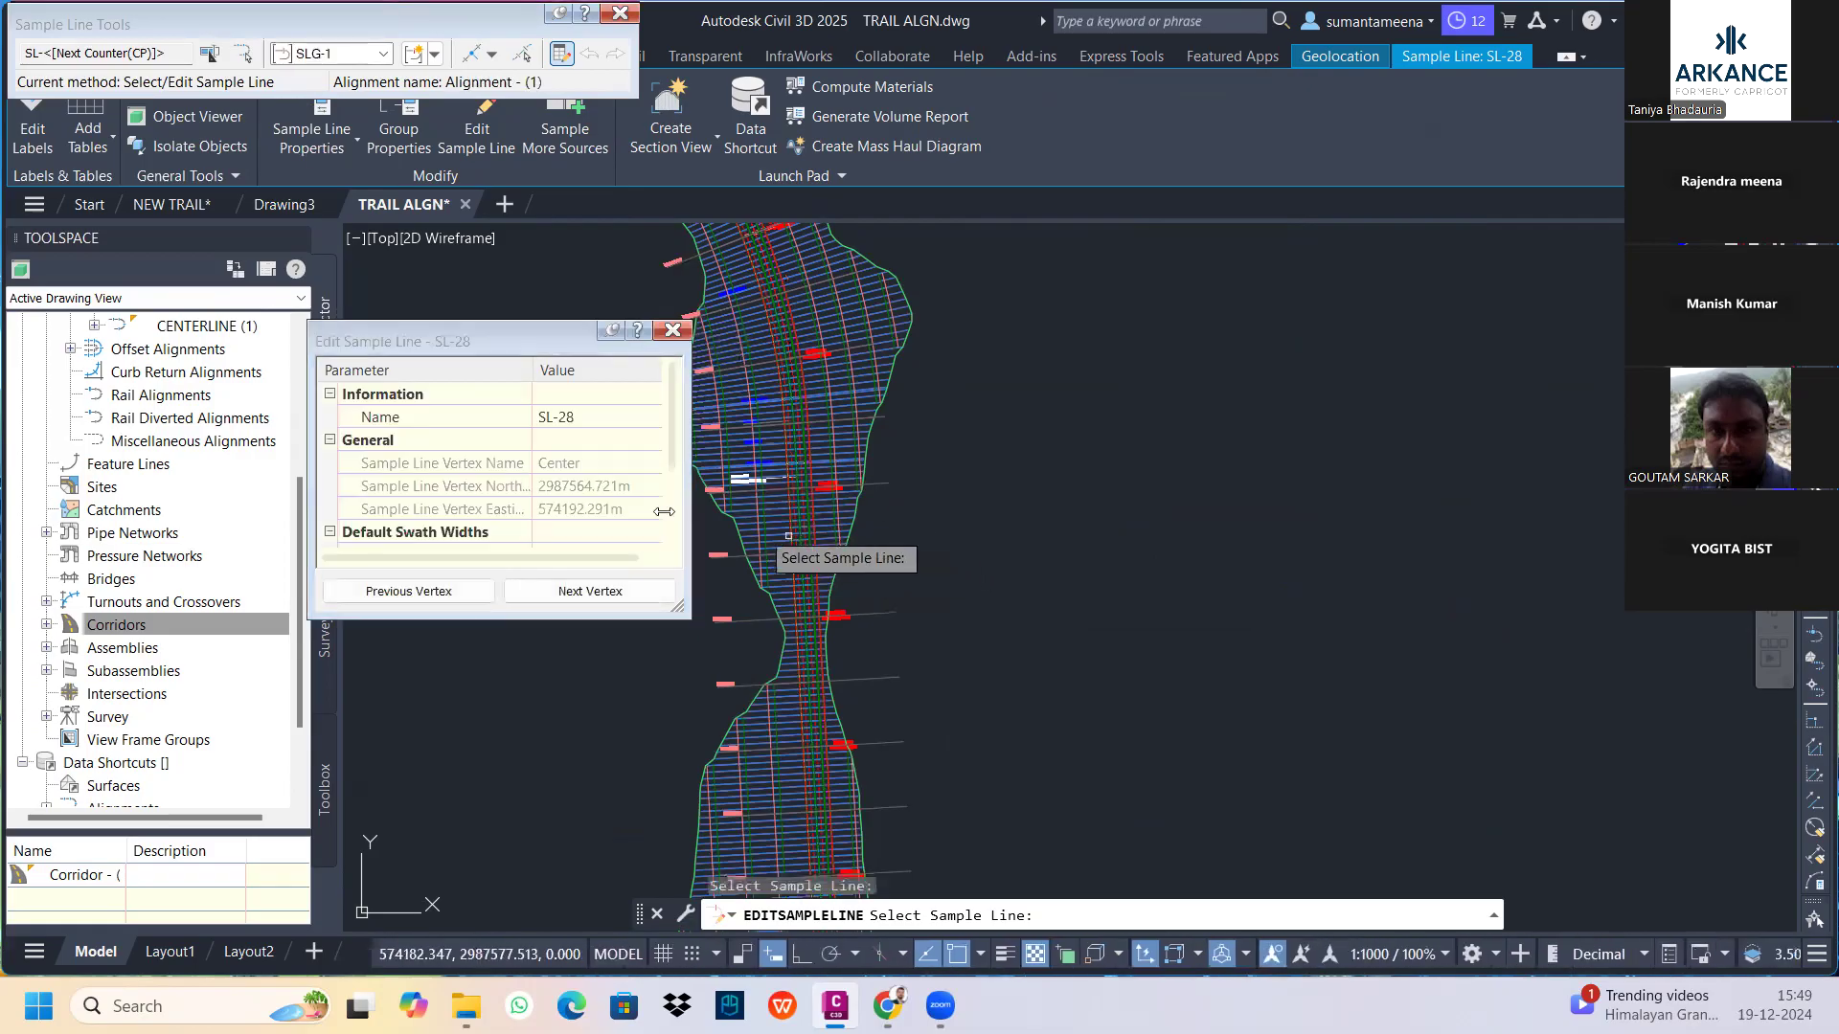
# Set the left and right swath widths of sample line SL-28 to 100 m and finish editing
pyautogui.scroll(-2, 591, 458)
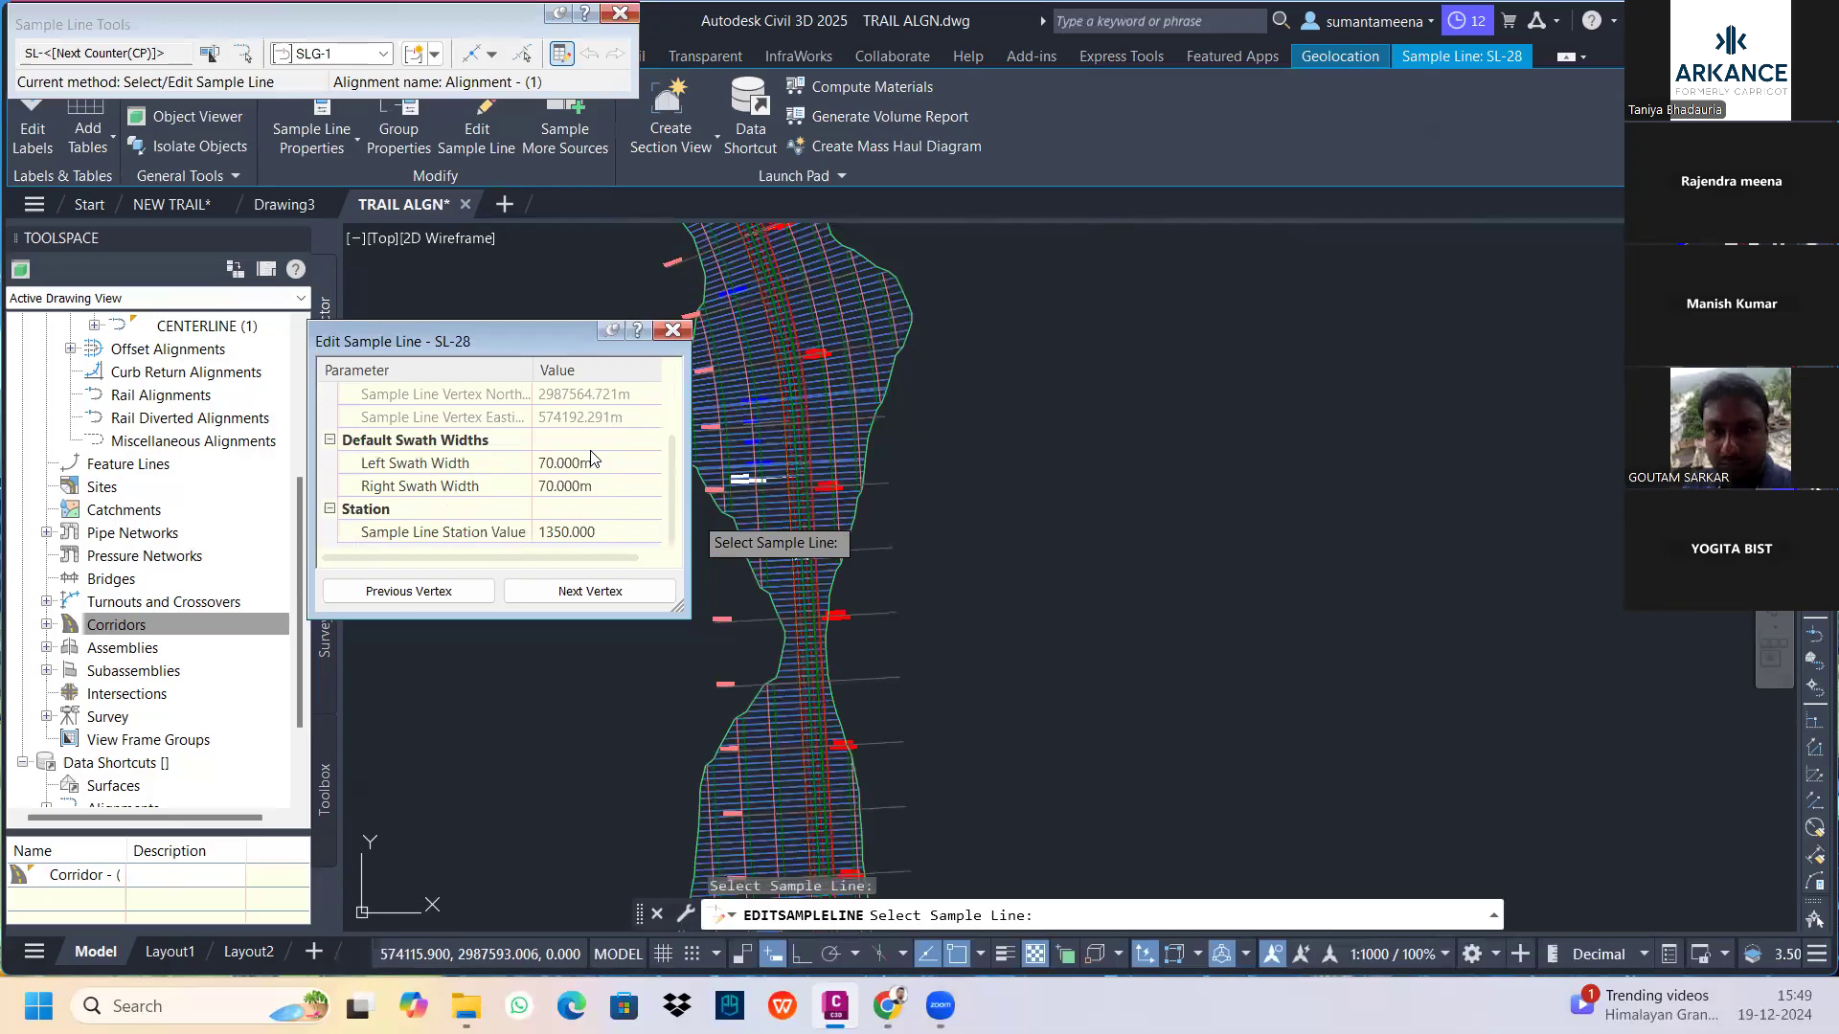
pyautogui.click(595, 463)
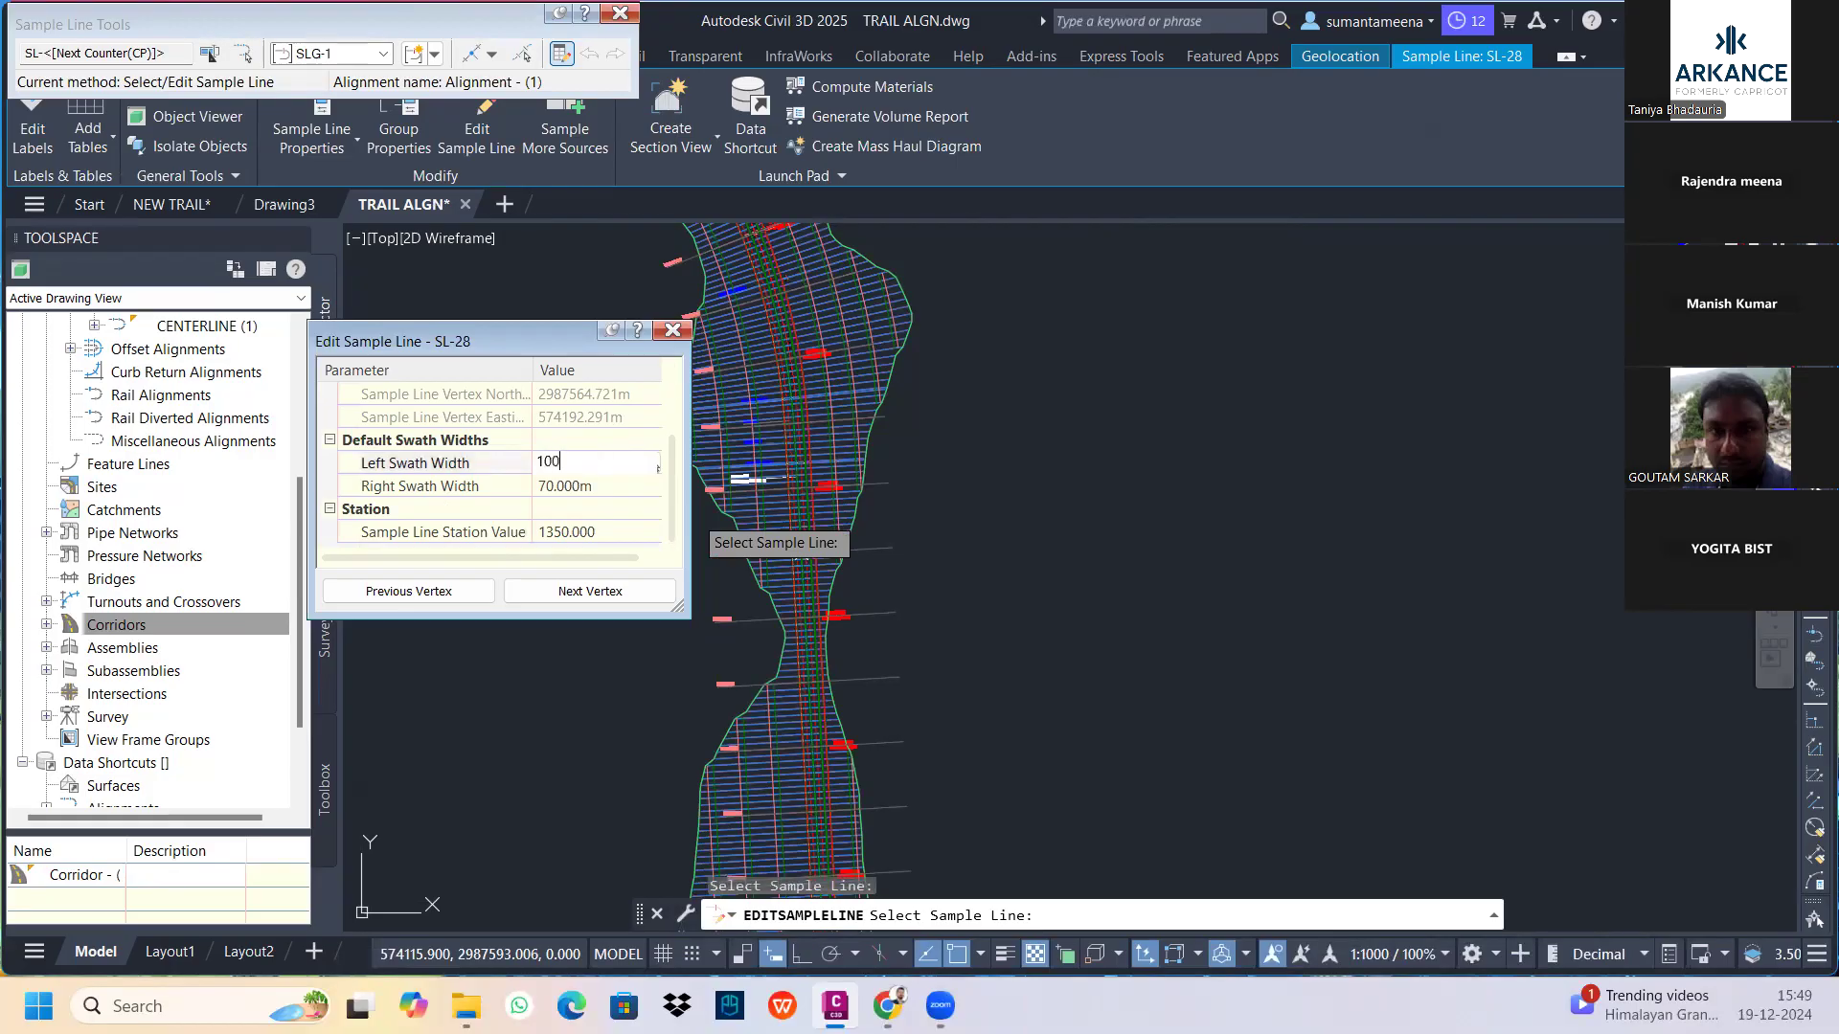
pyautogui.click(595, 488)
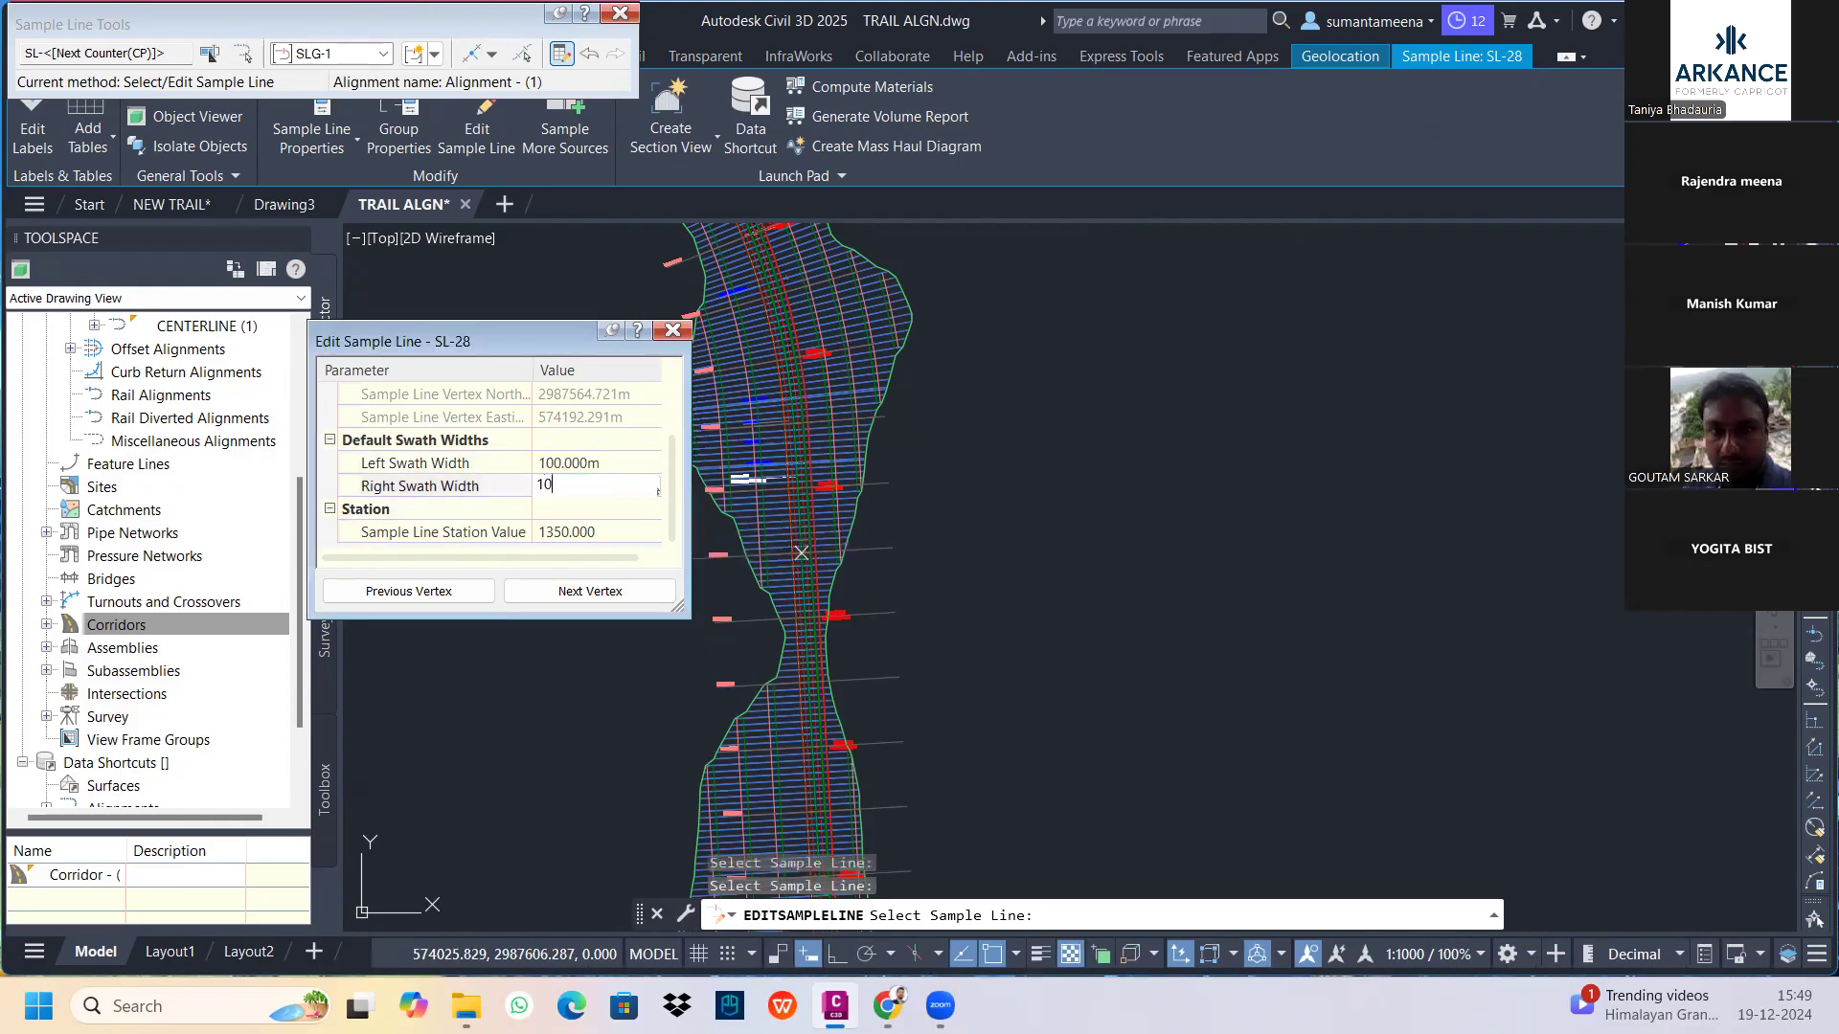
pyautogui.write('100')
pyautogui.click(572, 591)
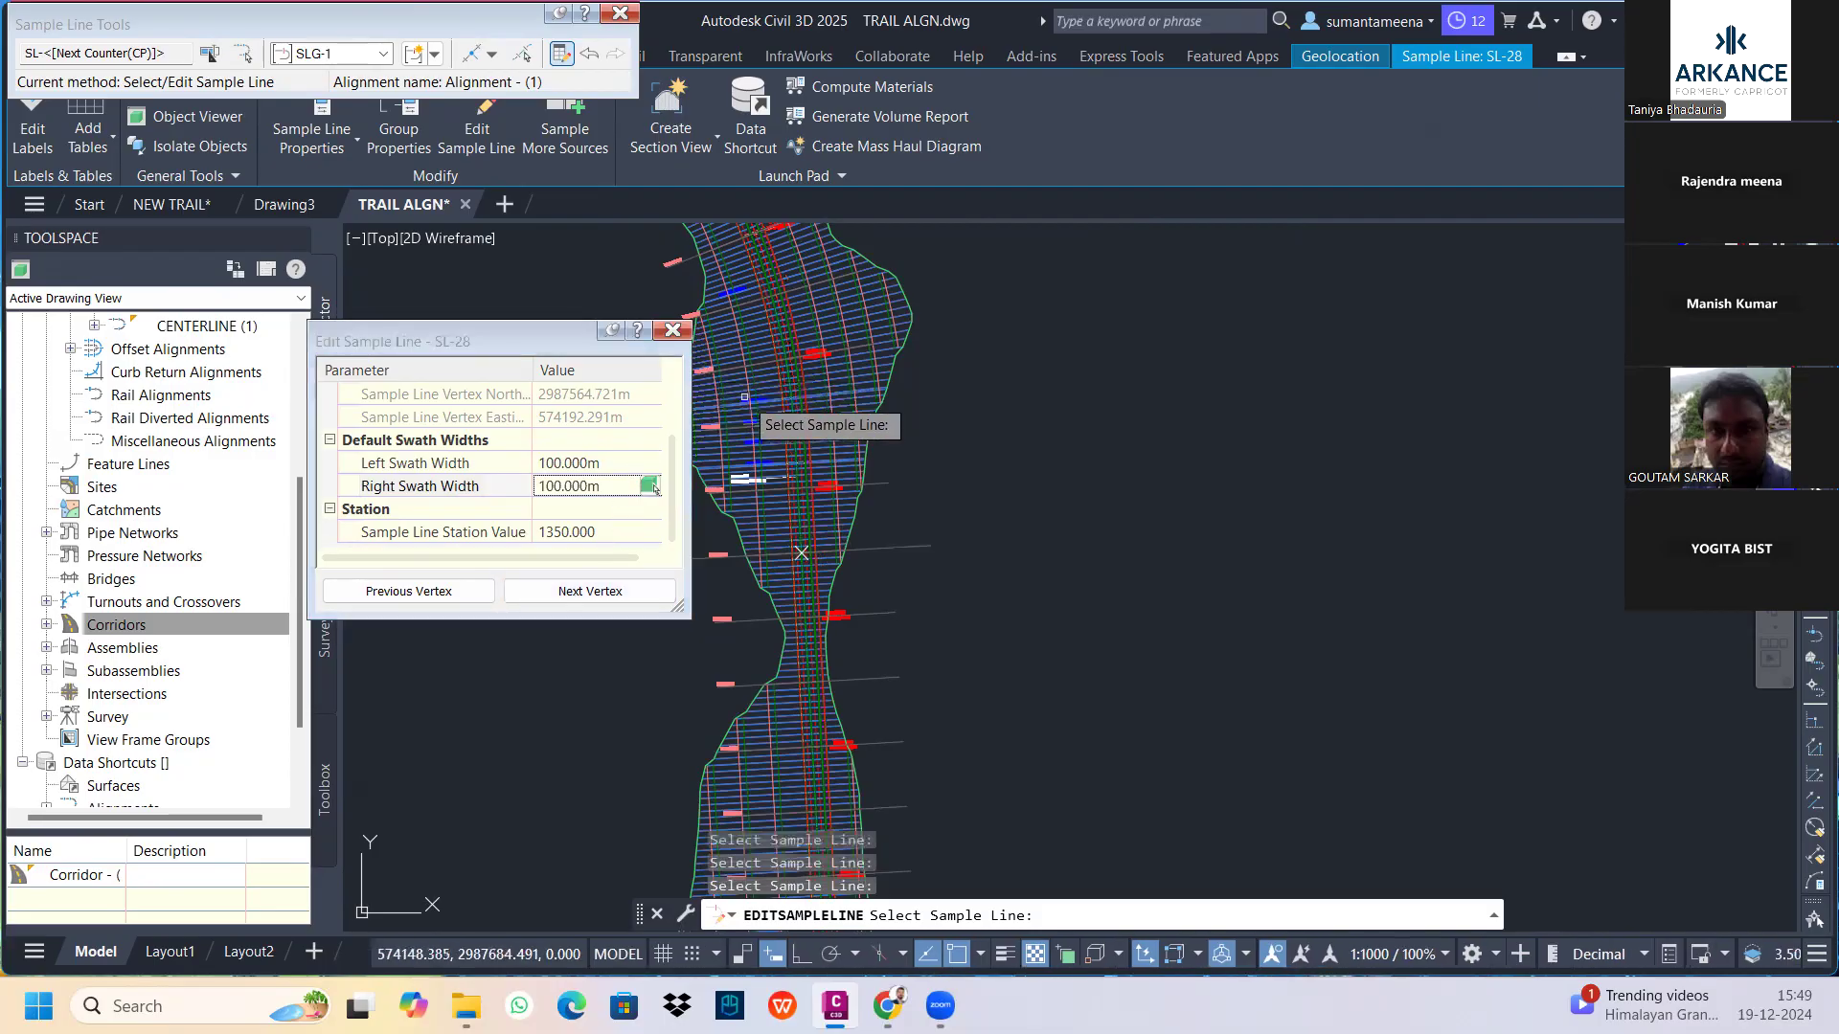
pyautogui.press('Escape')
pyautogui.press('Escape')
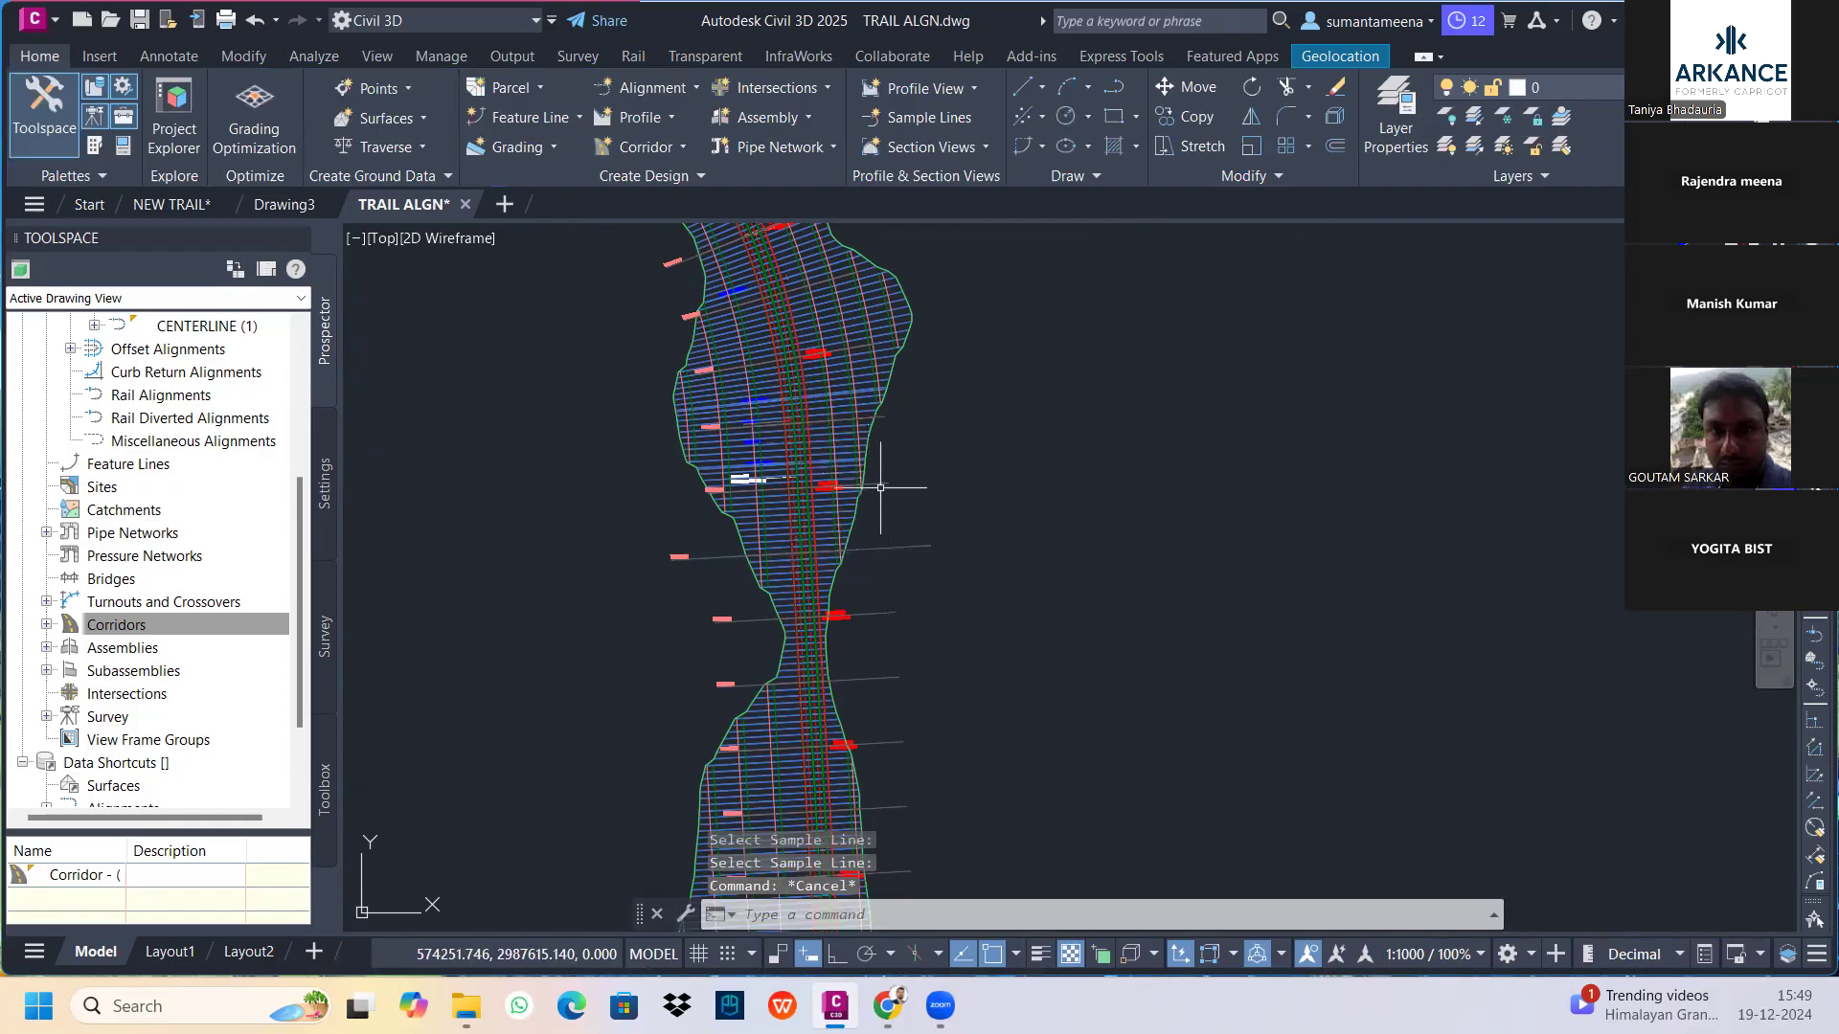
# Examine the sample line properties at station 1350, including its data, sections with their offsets, and section views
pyautogui.click(887, 547)
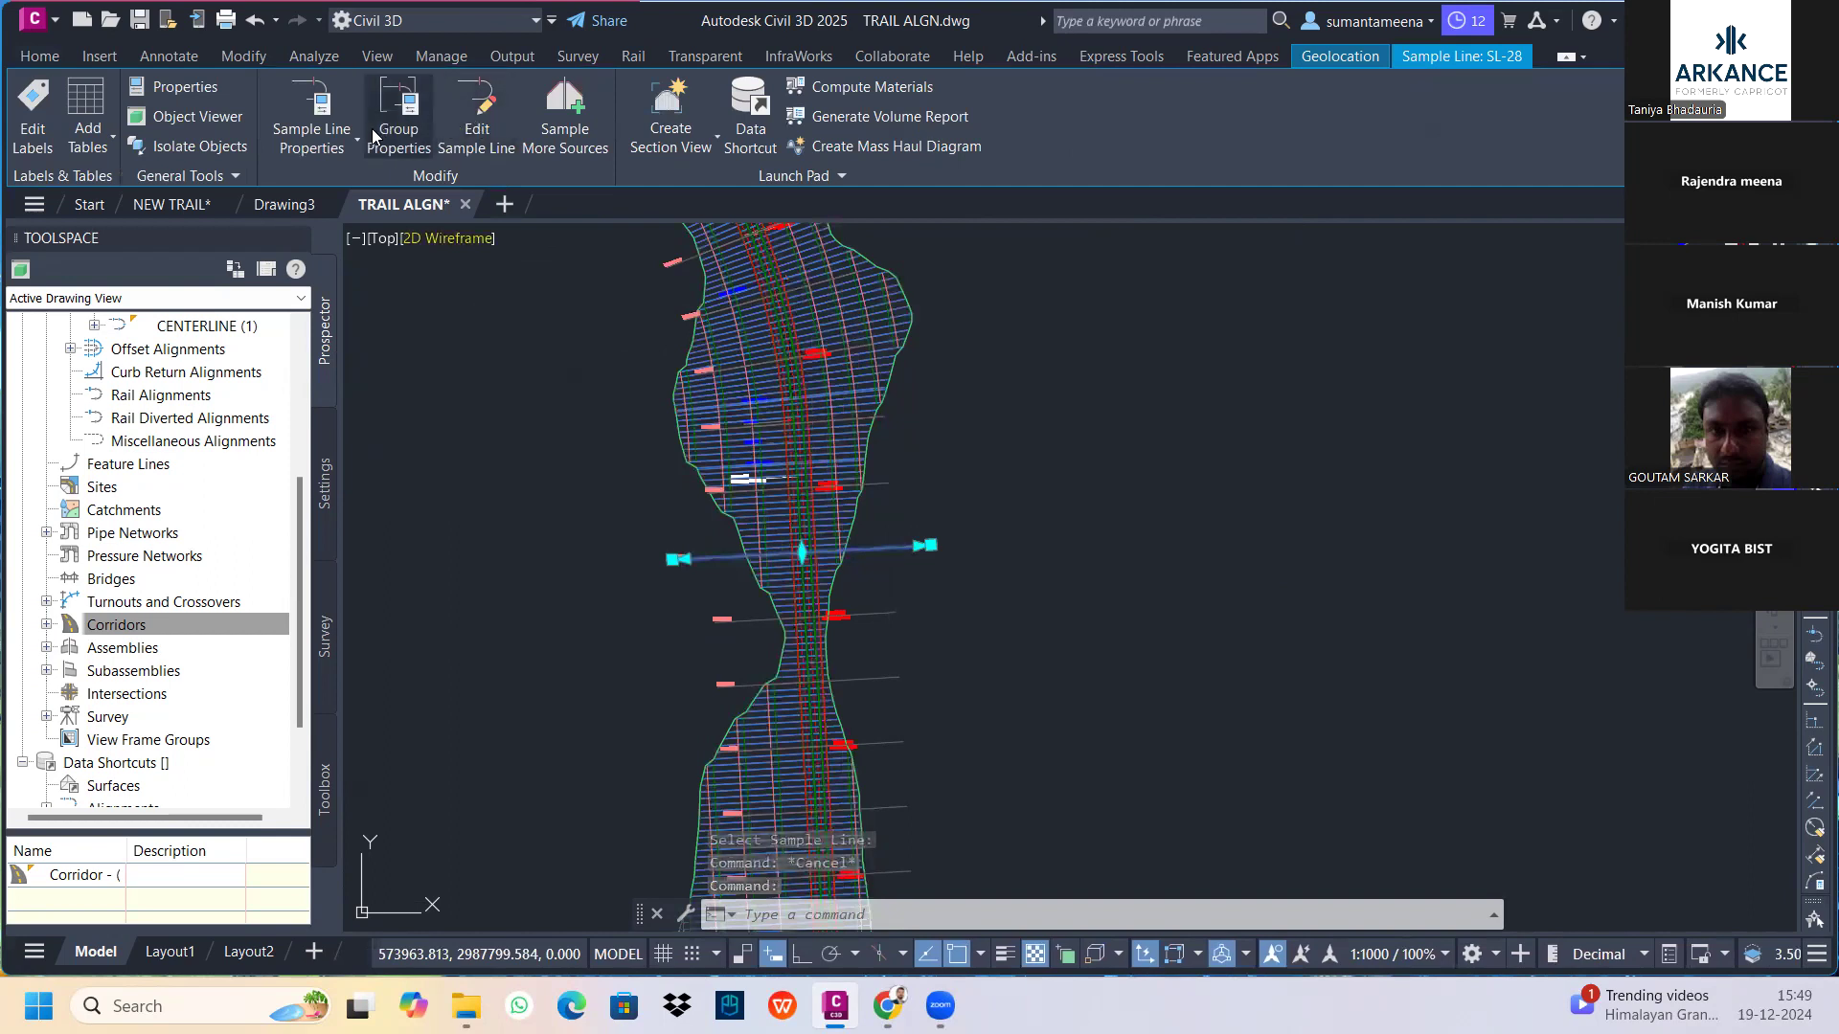
pyautogui.click(314, 120)
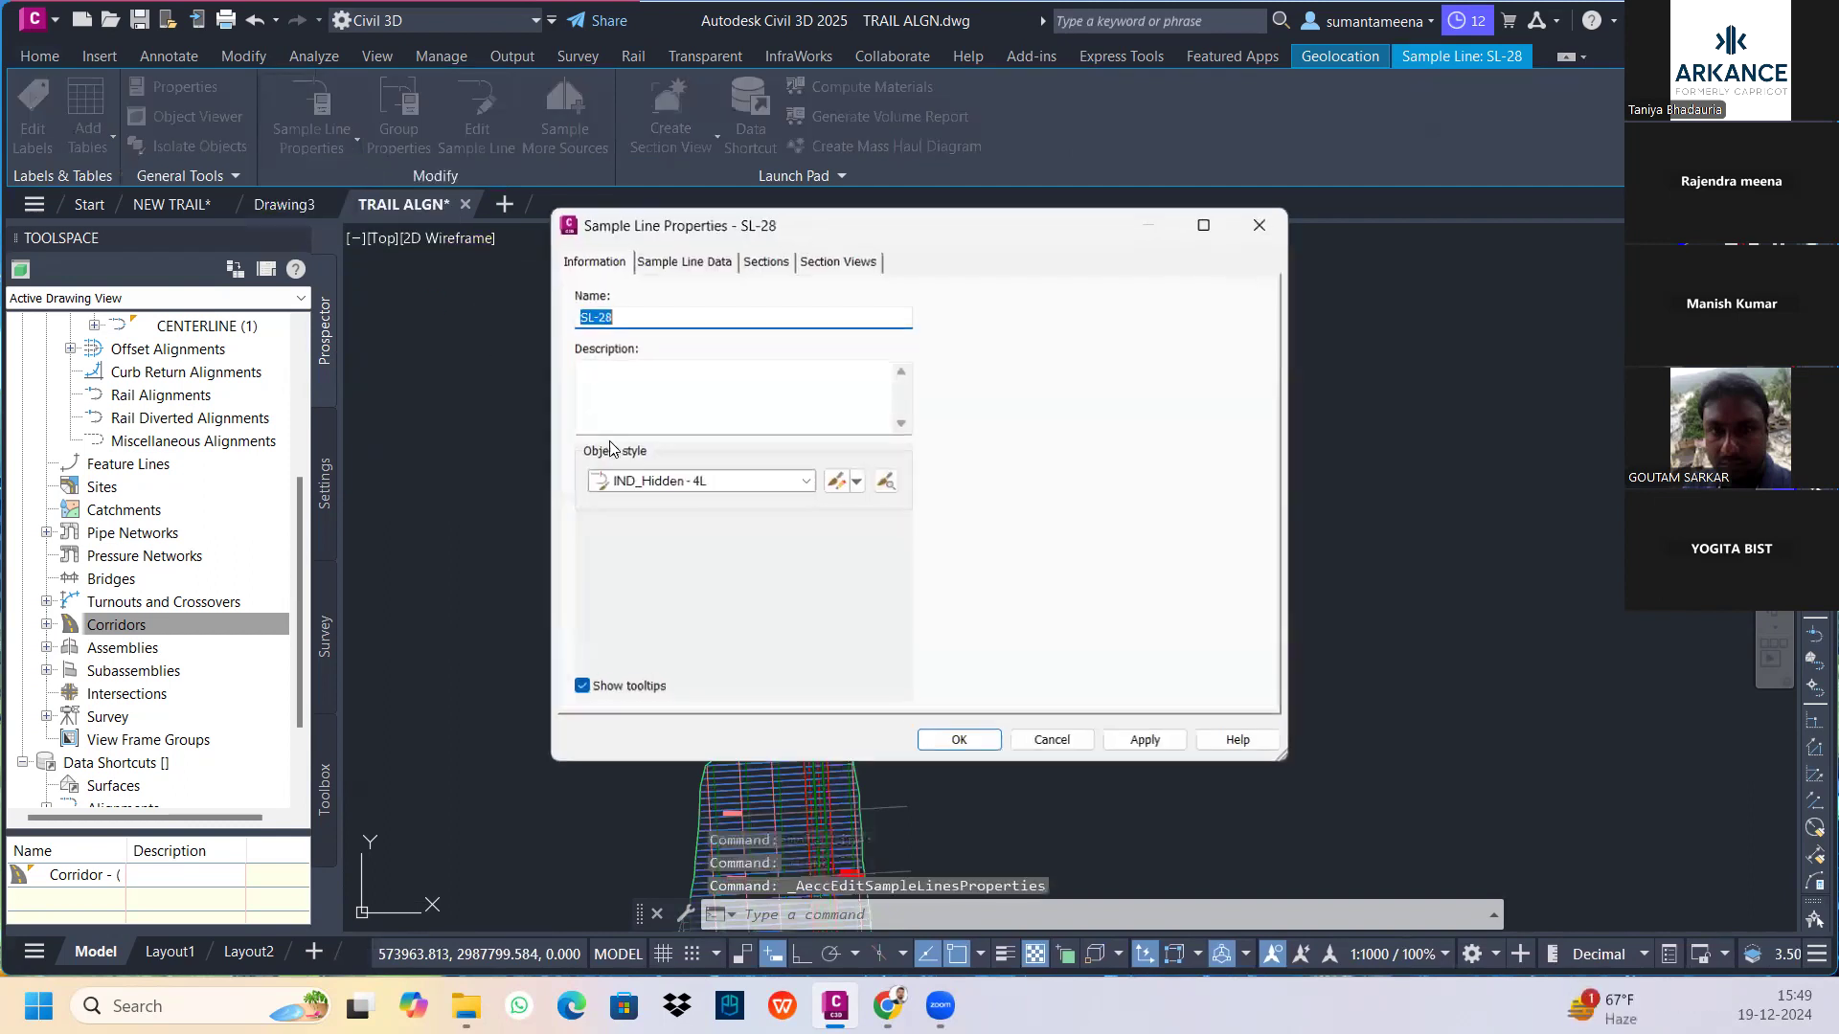
pyautogui.click(698, 260)
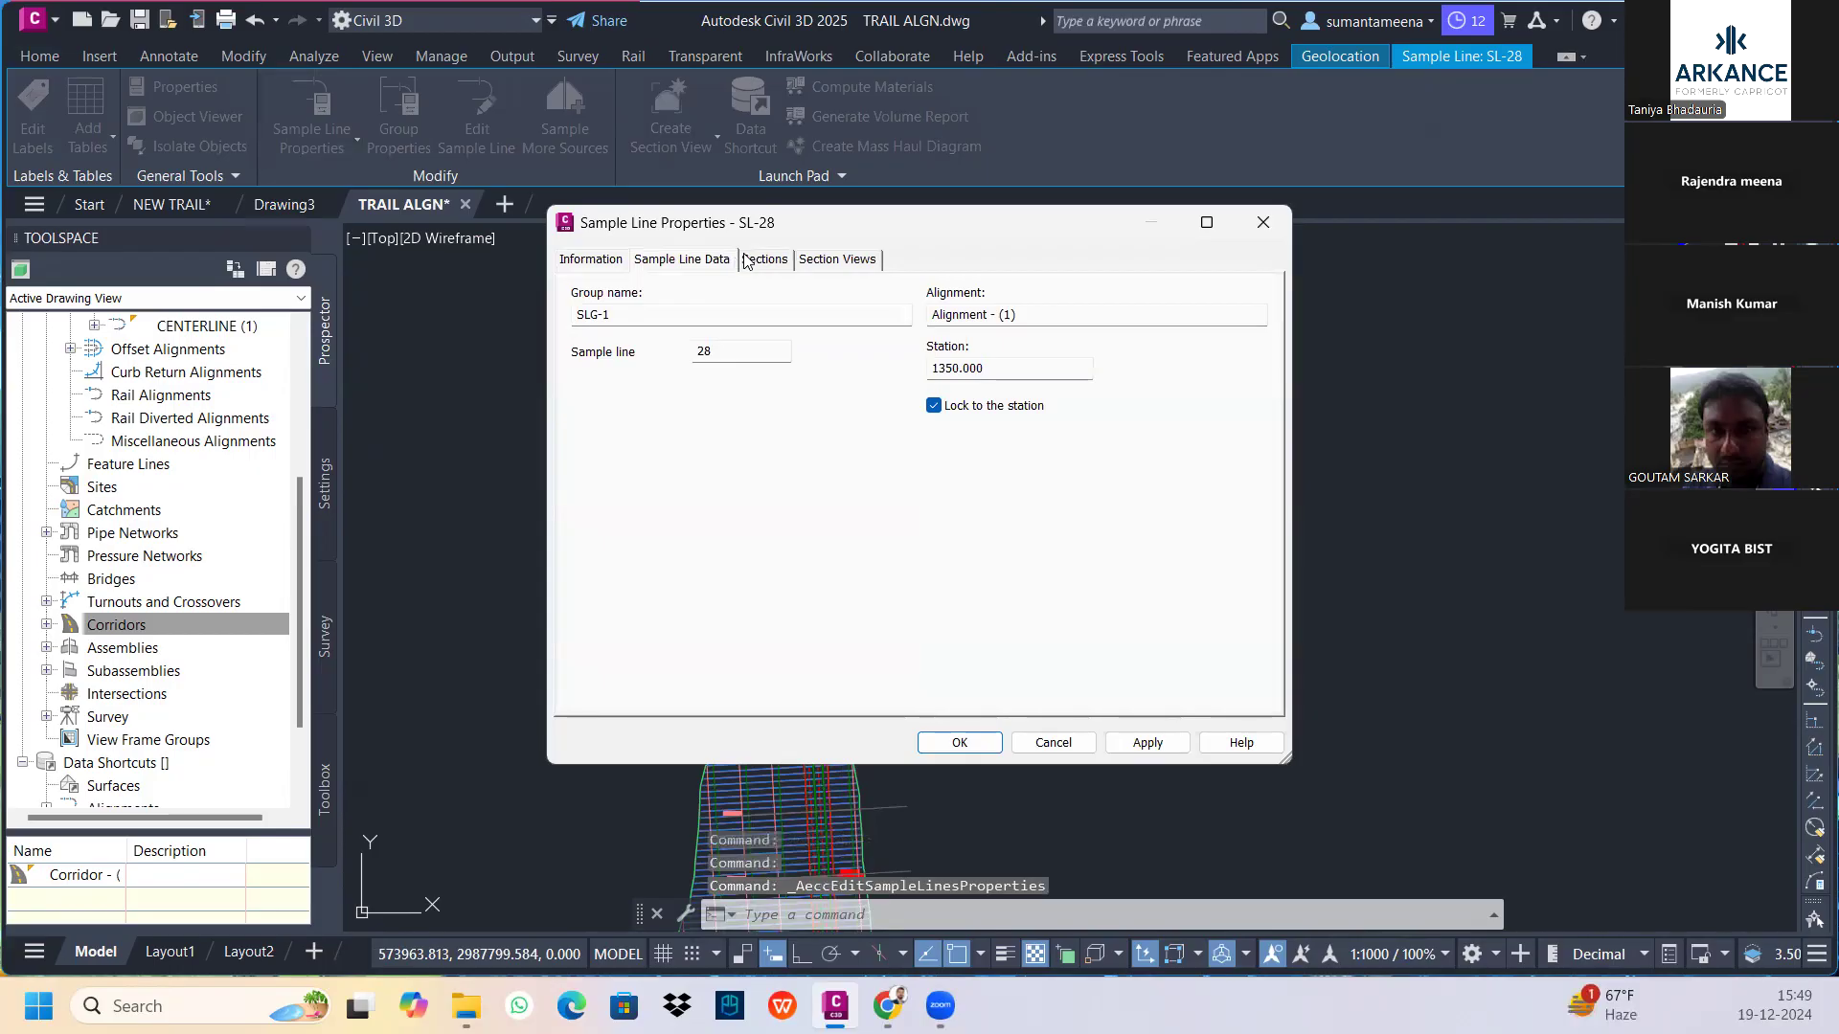
pyautogui.click(746, 261)
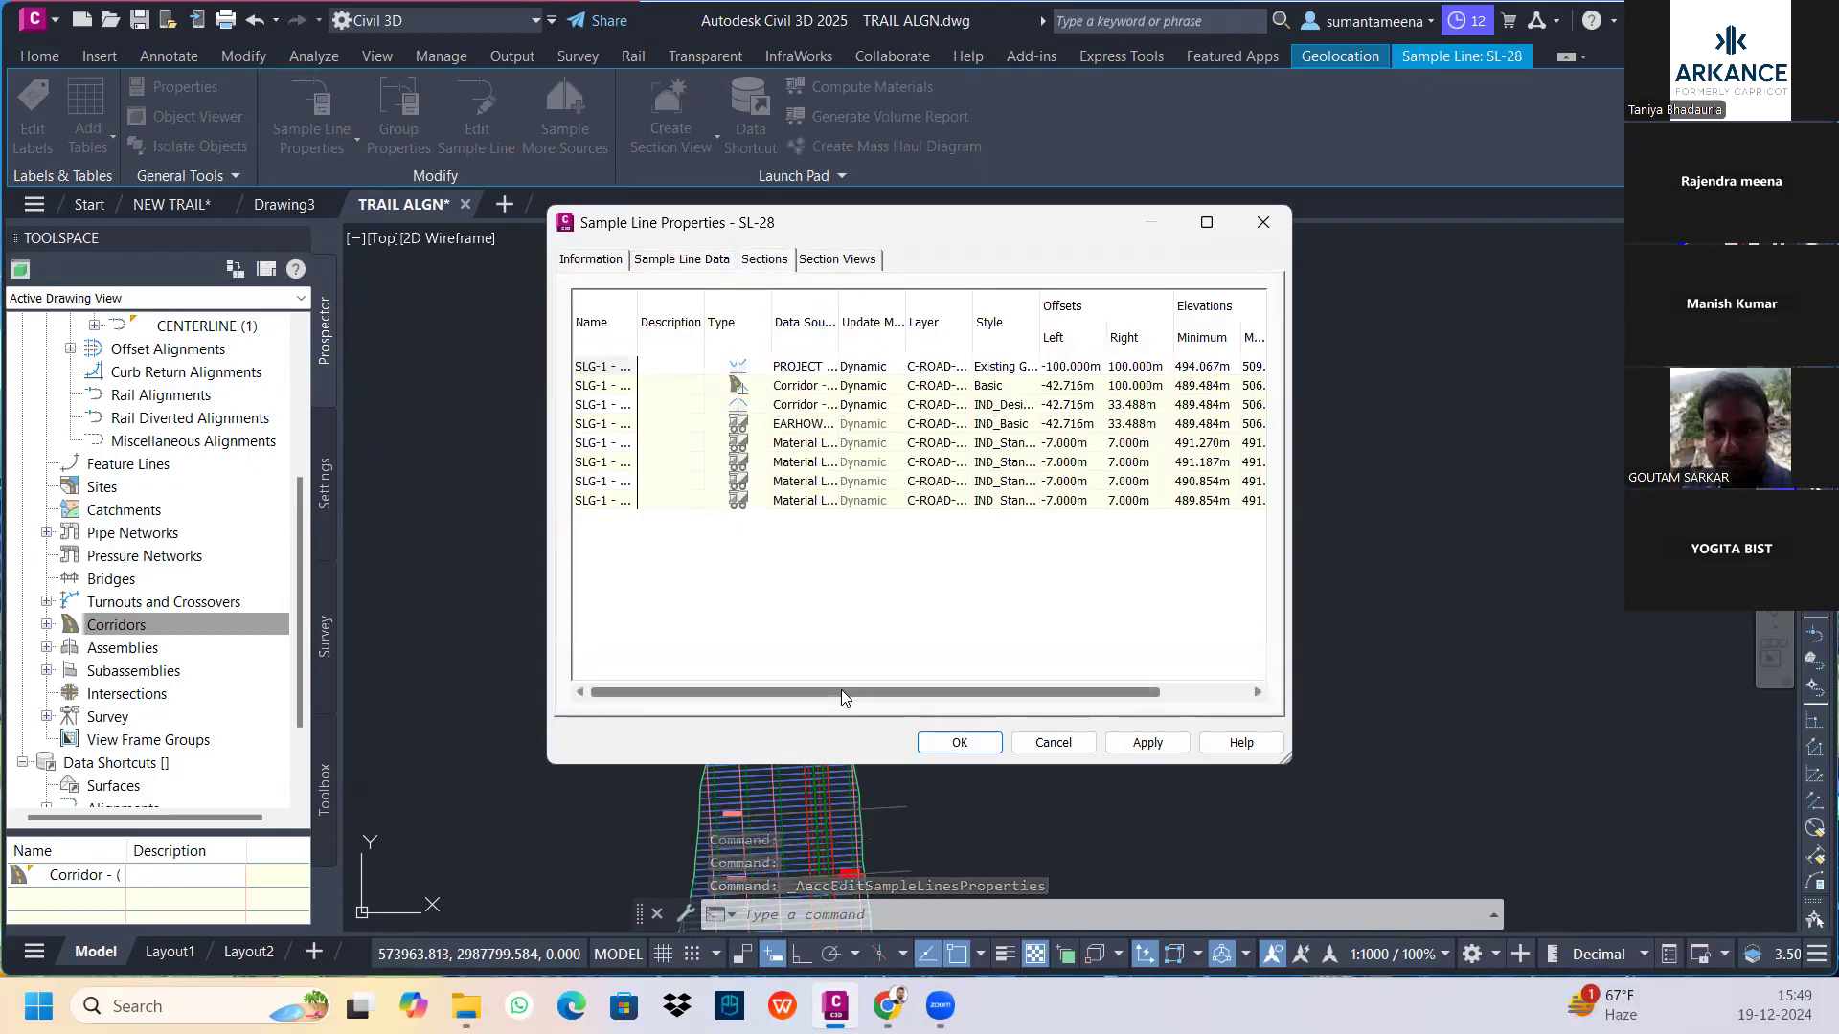
pyautogui.moveTo(953, 697); pyautogui.dragTo(1034, 704)
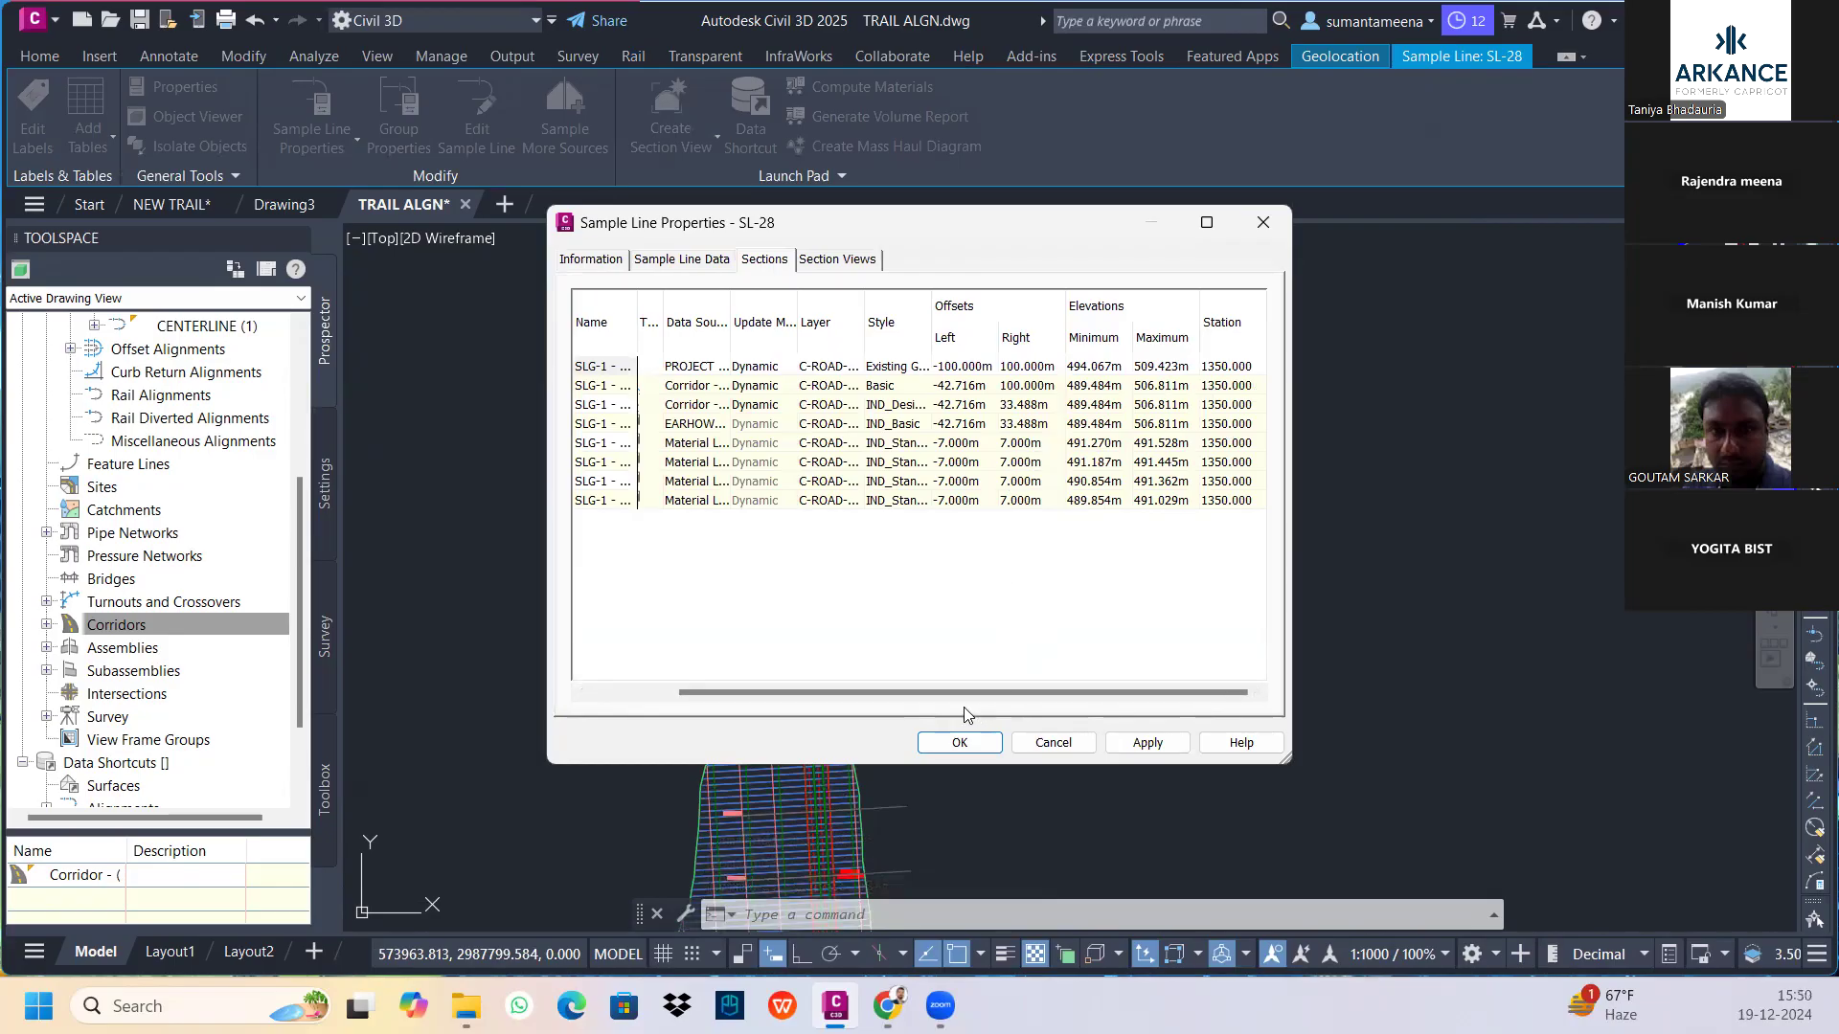
pyautogui.moveTo(960, 691); pyautogui.dragTo(808, 691)
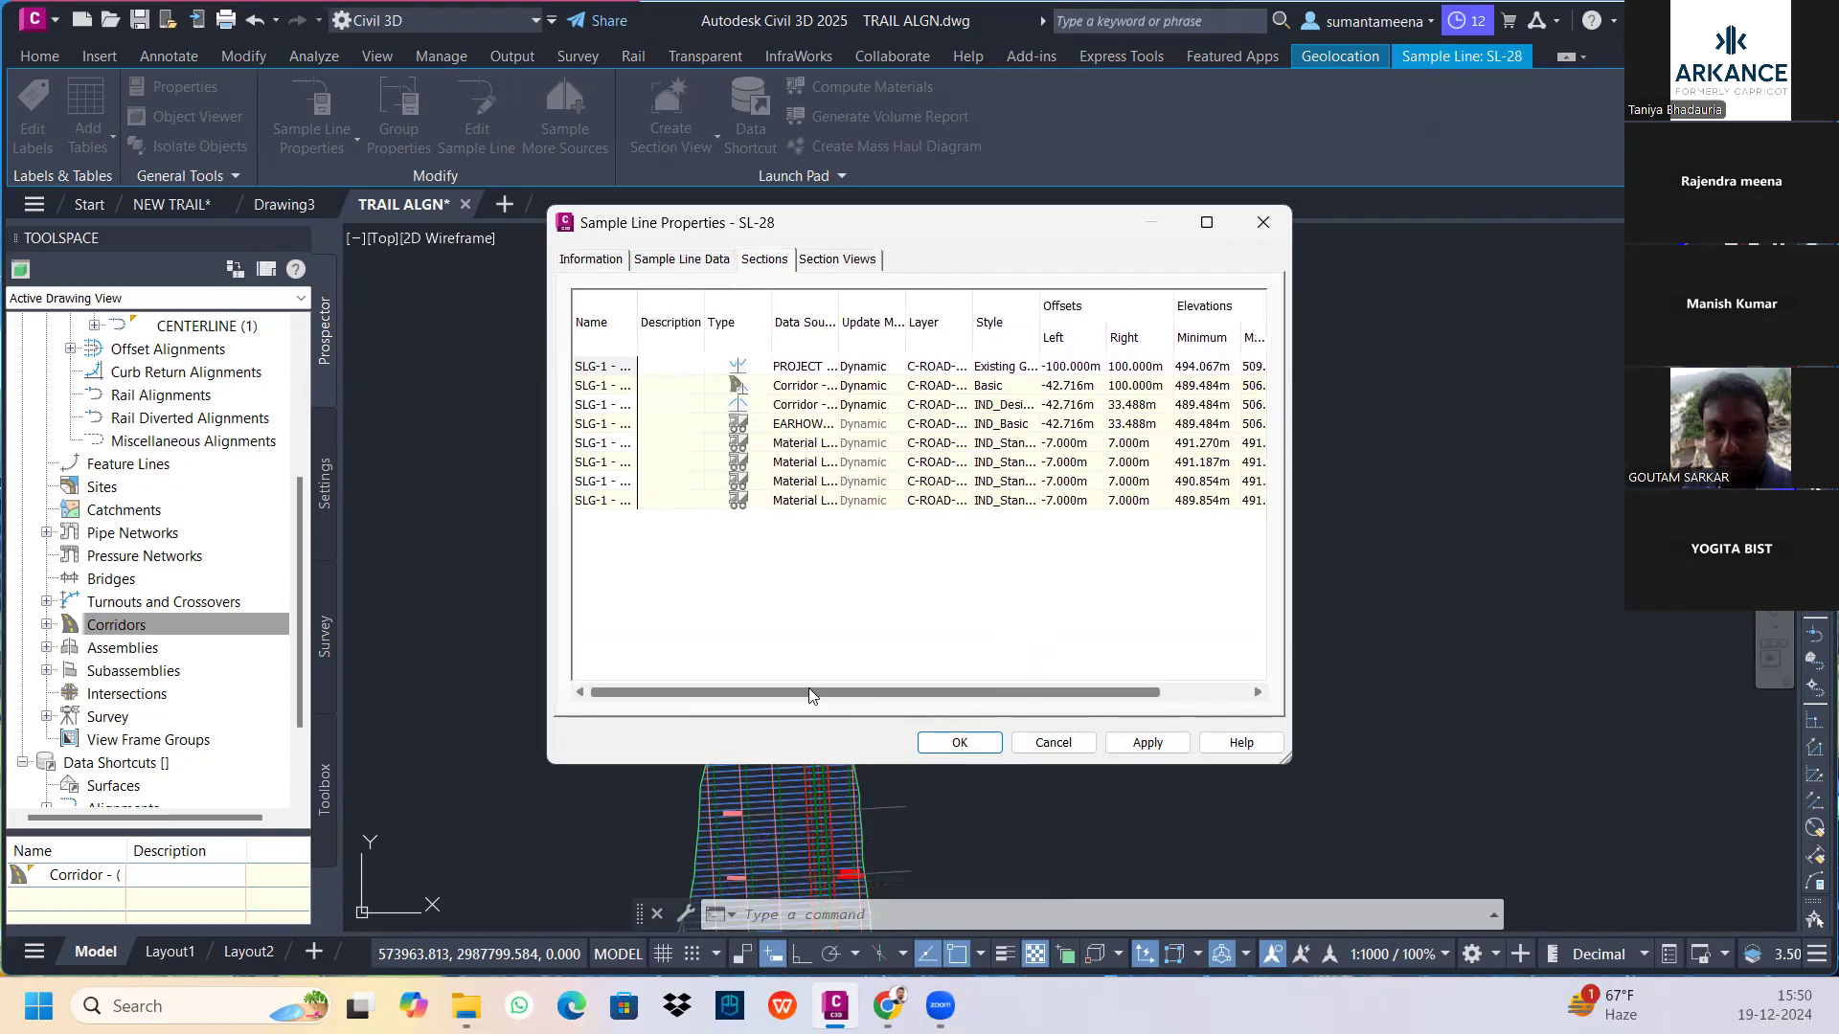
pyautogui.click(848, 264)
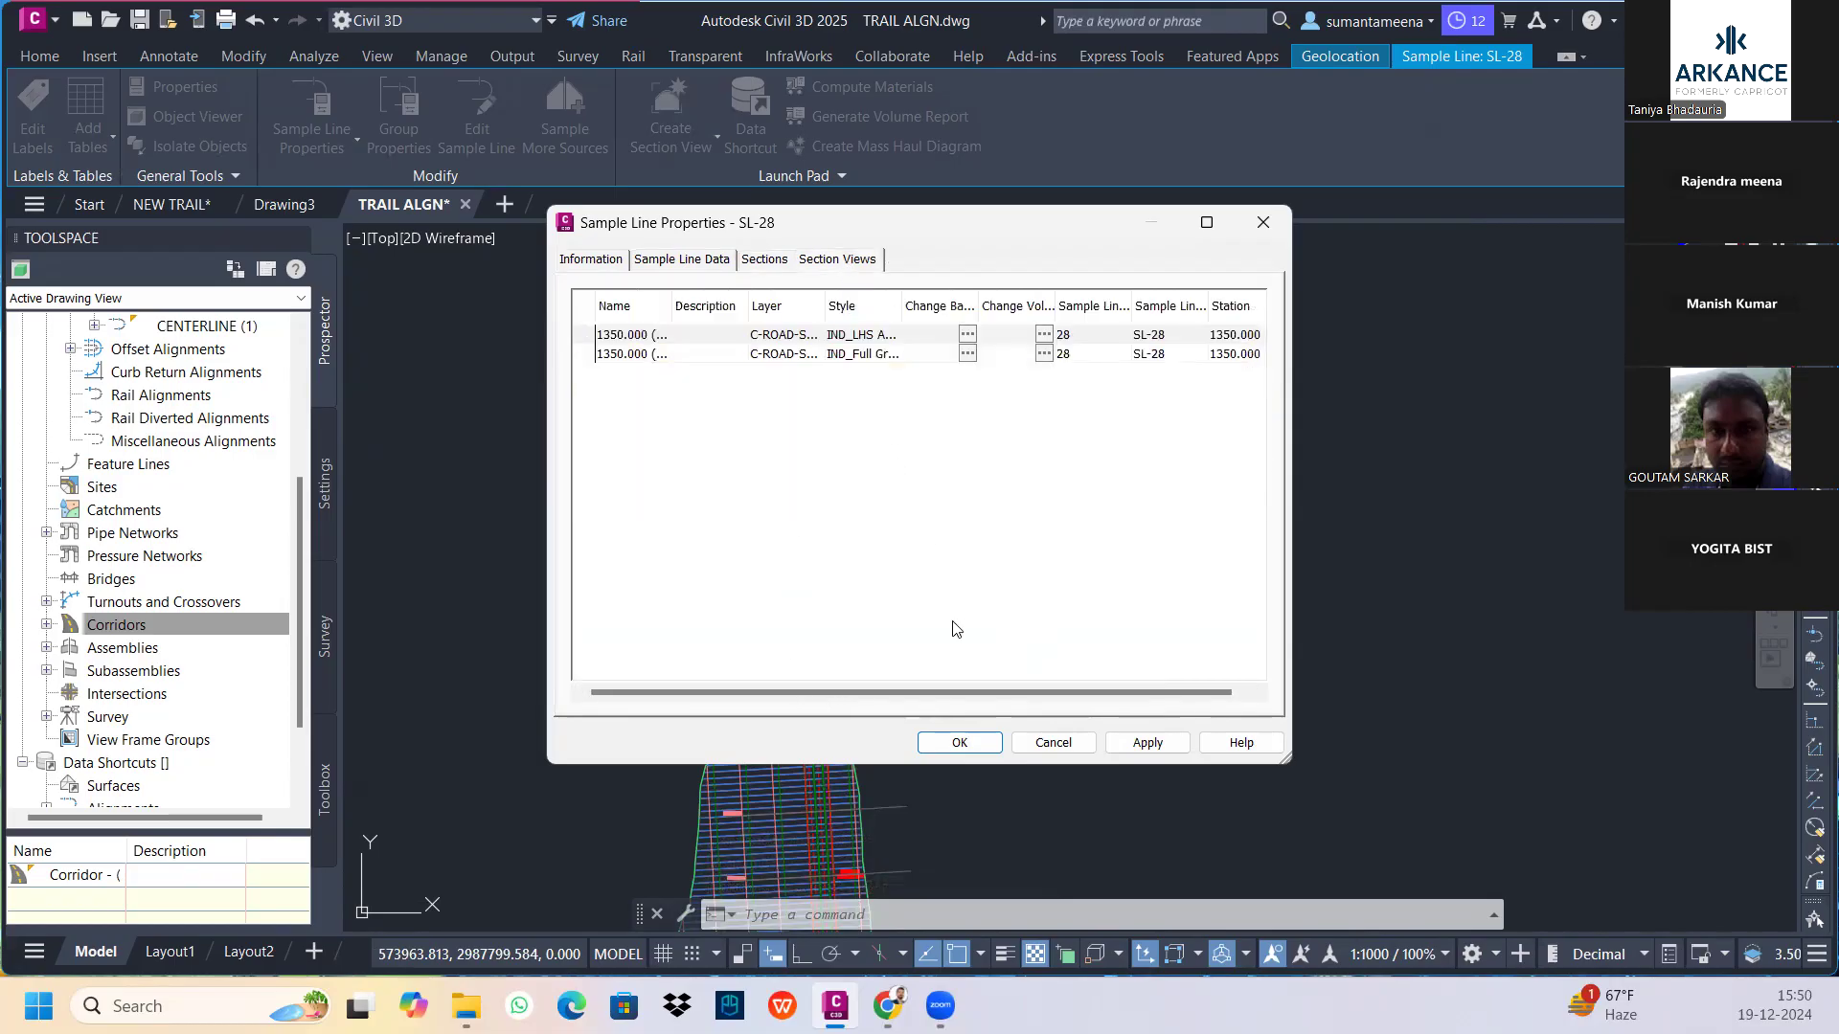
pyautogui.moveTo(952, 691); pyautogui.dragTo(891, 698)
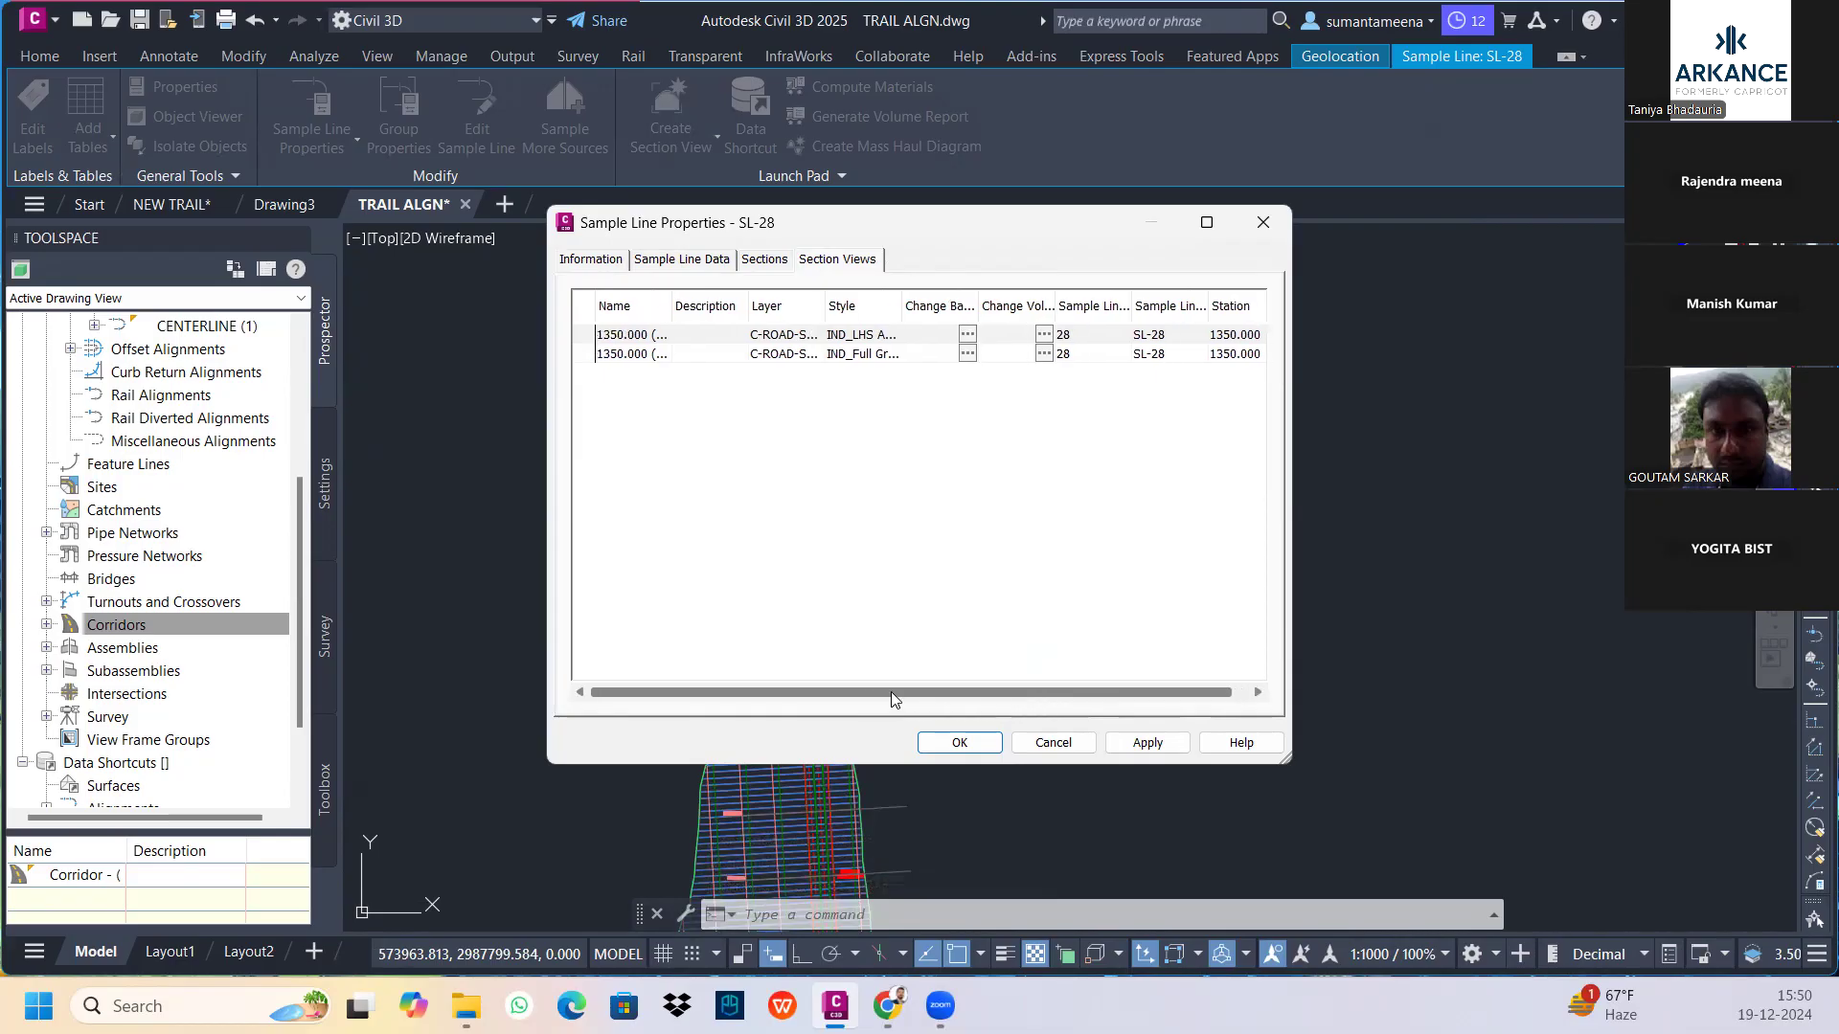
pyautogui.click(764, 259)
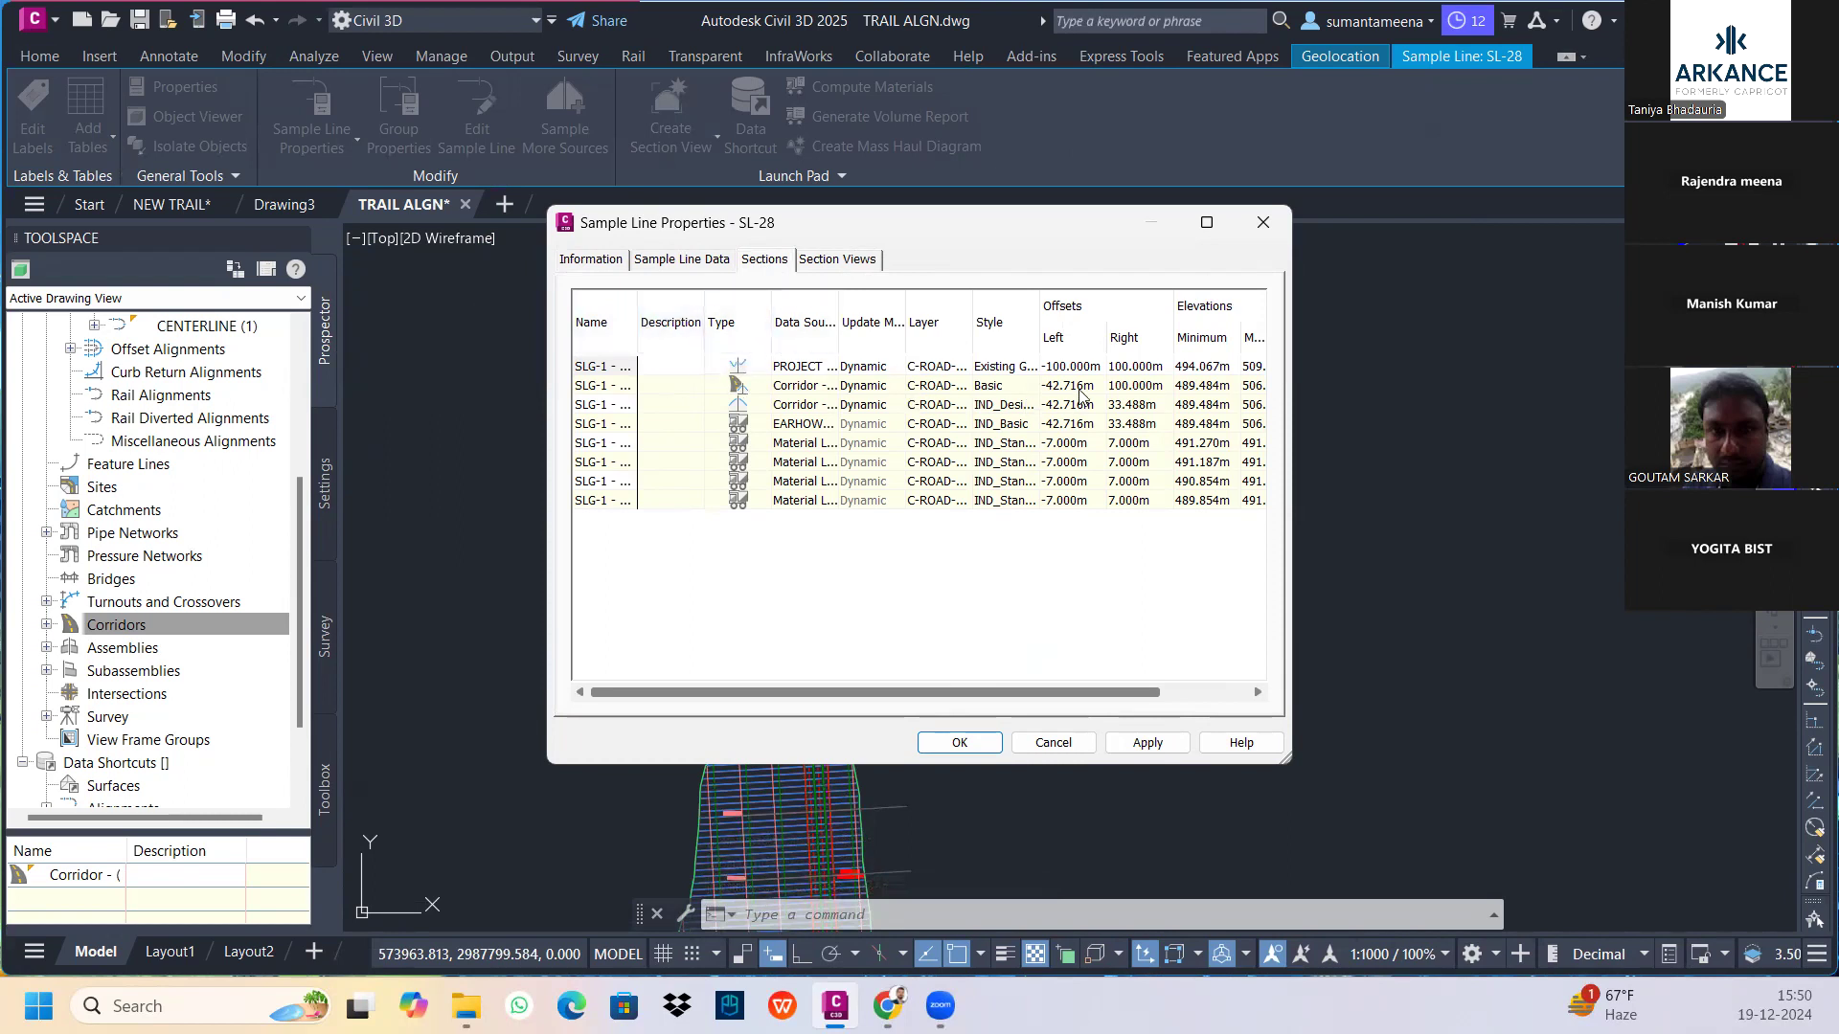
pyautogui.click(1090, 387)
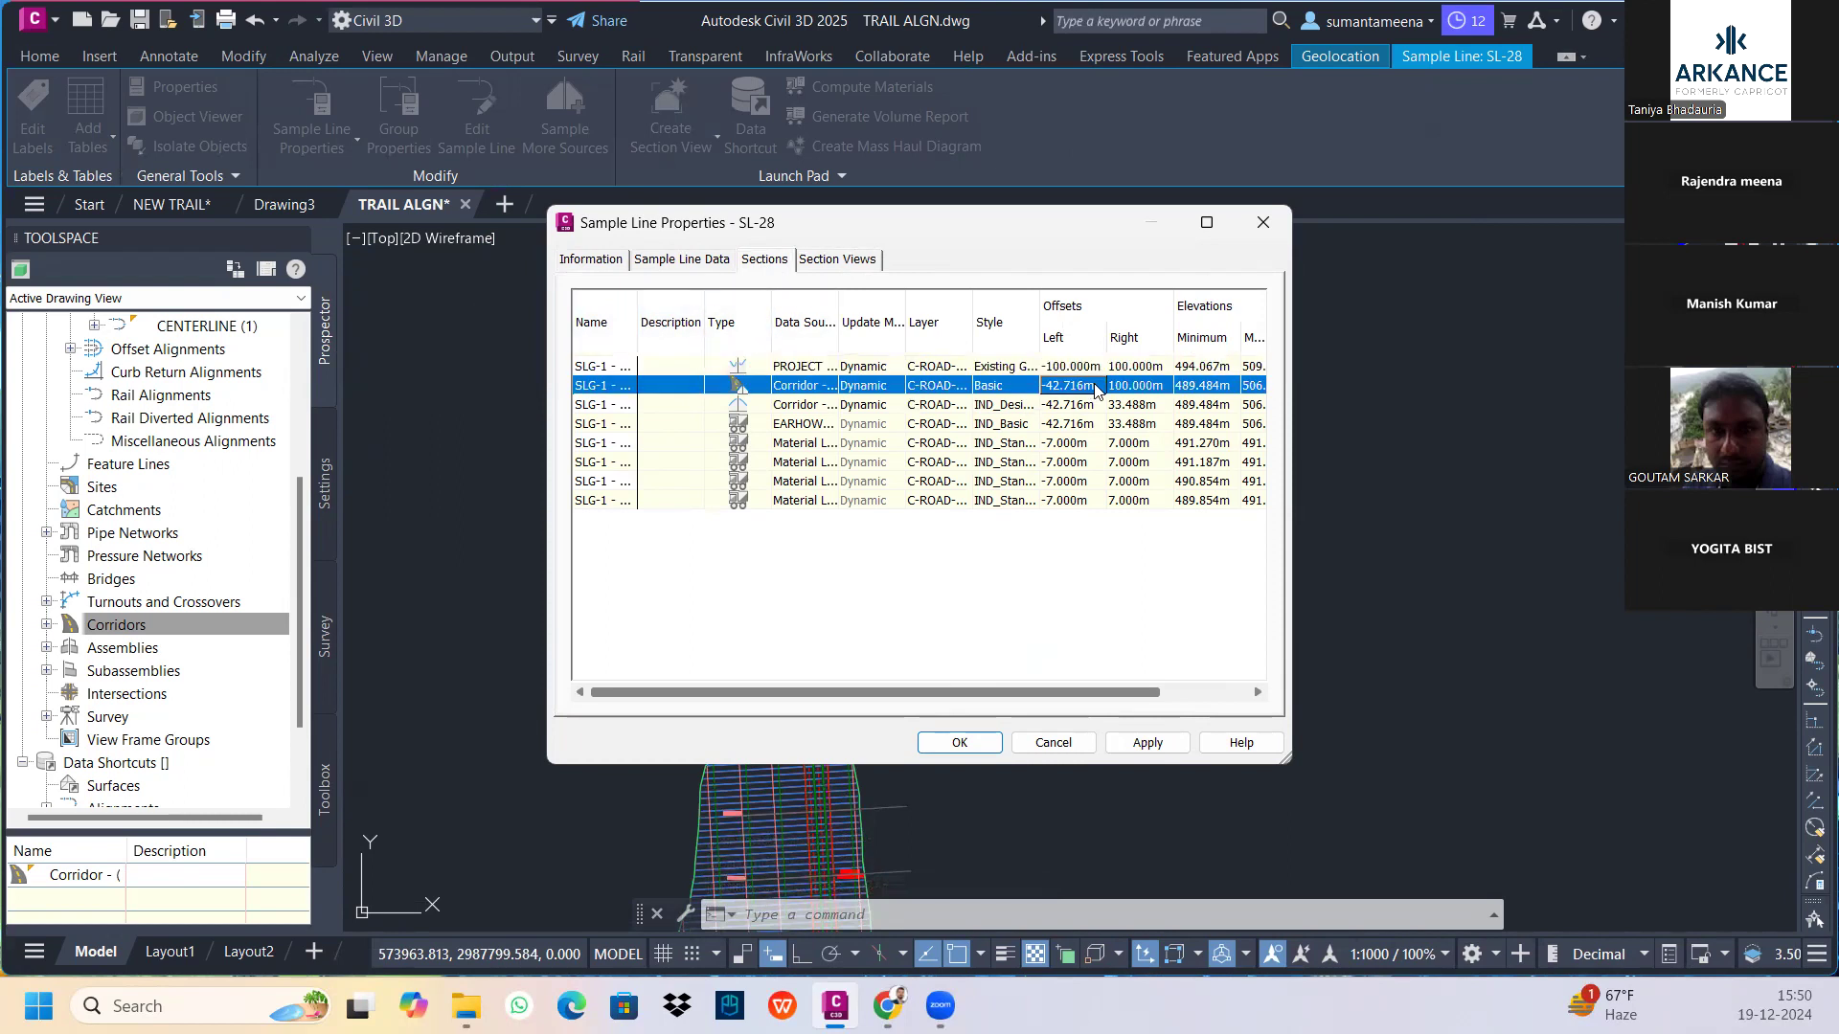
pyautogui.click(686, 262)
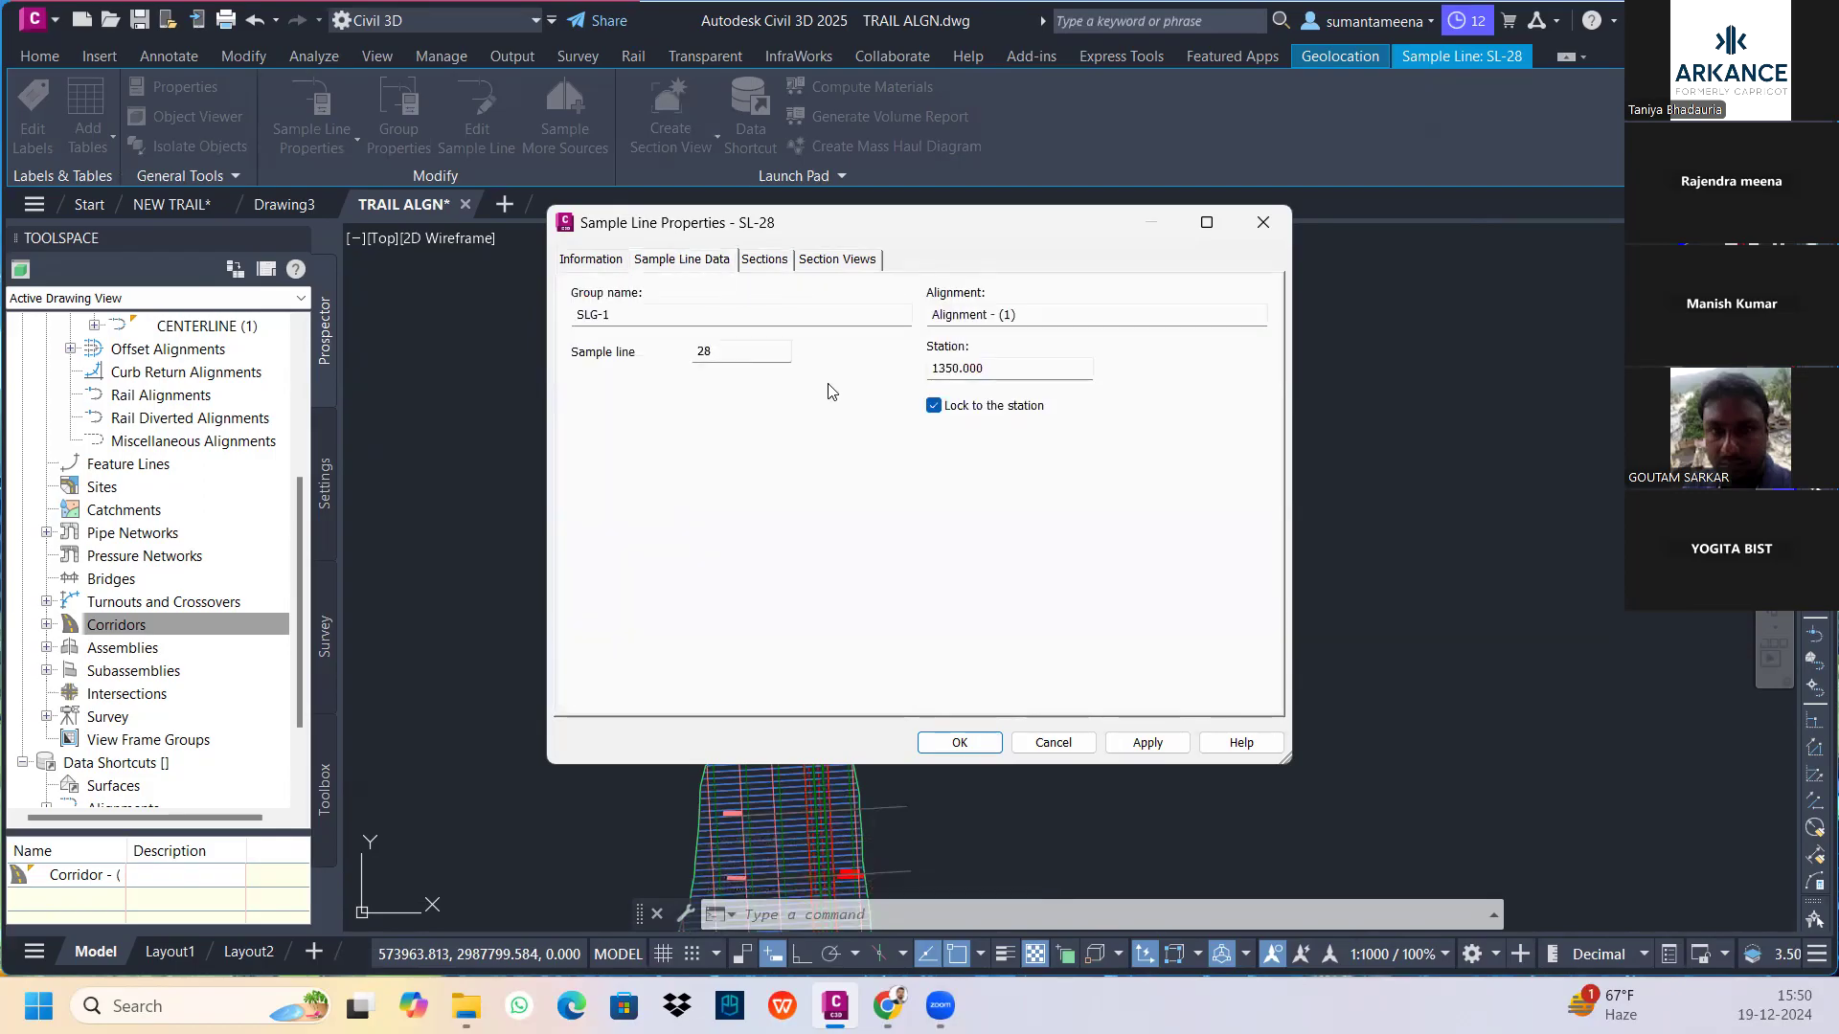
pyautogui.click(591, 260)
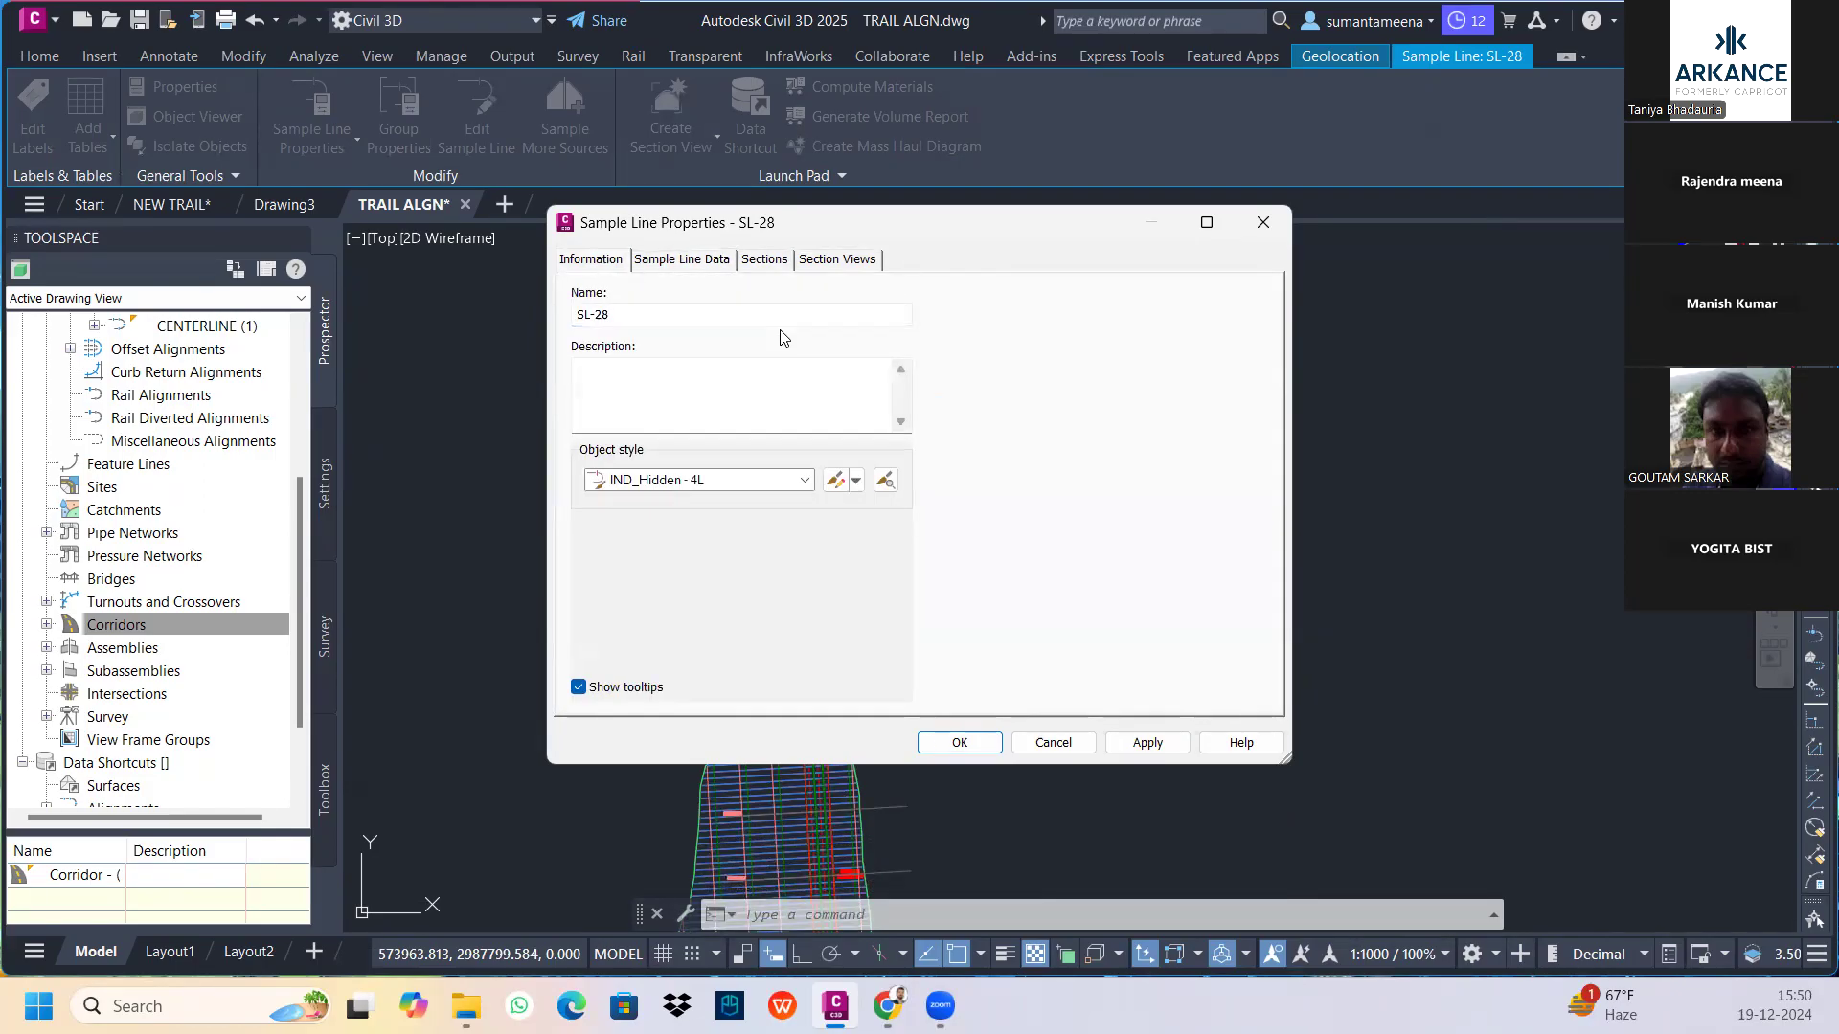
pyautogui.click(1263, 222)
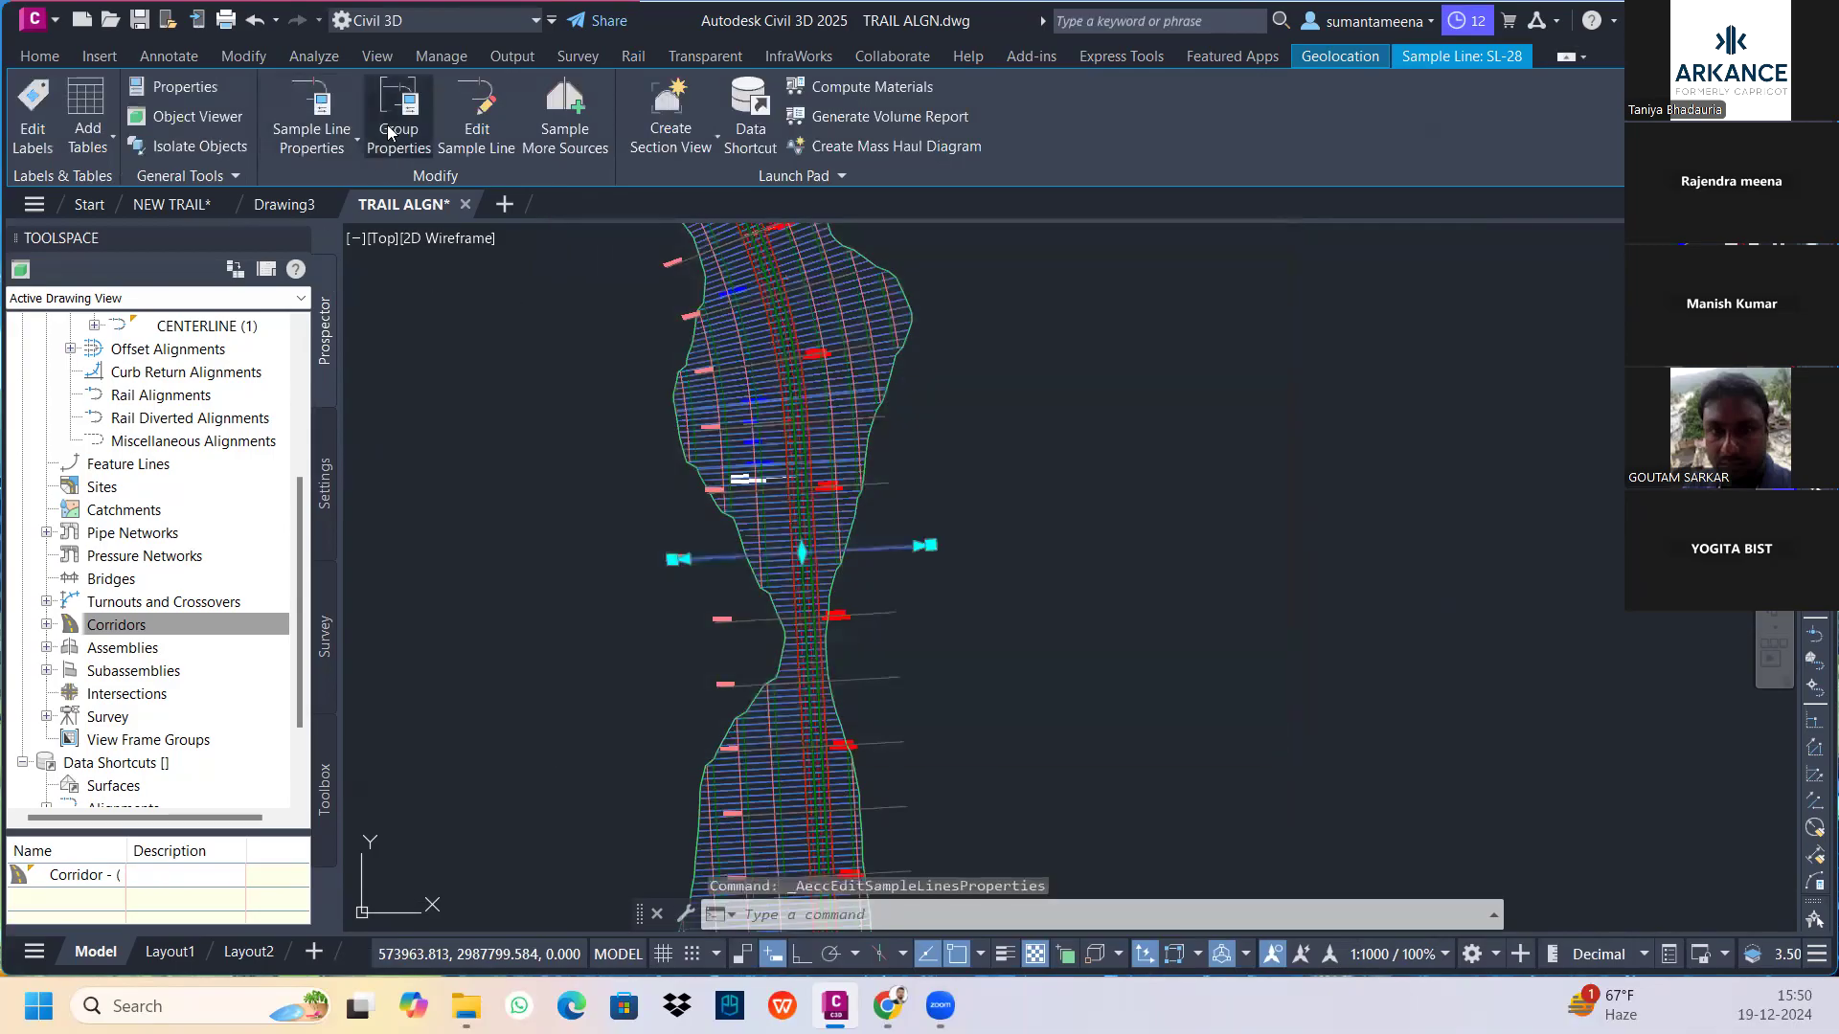
# In the SLG-1 sample line group properties, set the left offset of all sample lines to 100 m
pyautogui.click(689, 261)
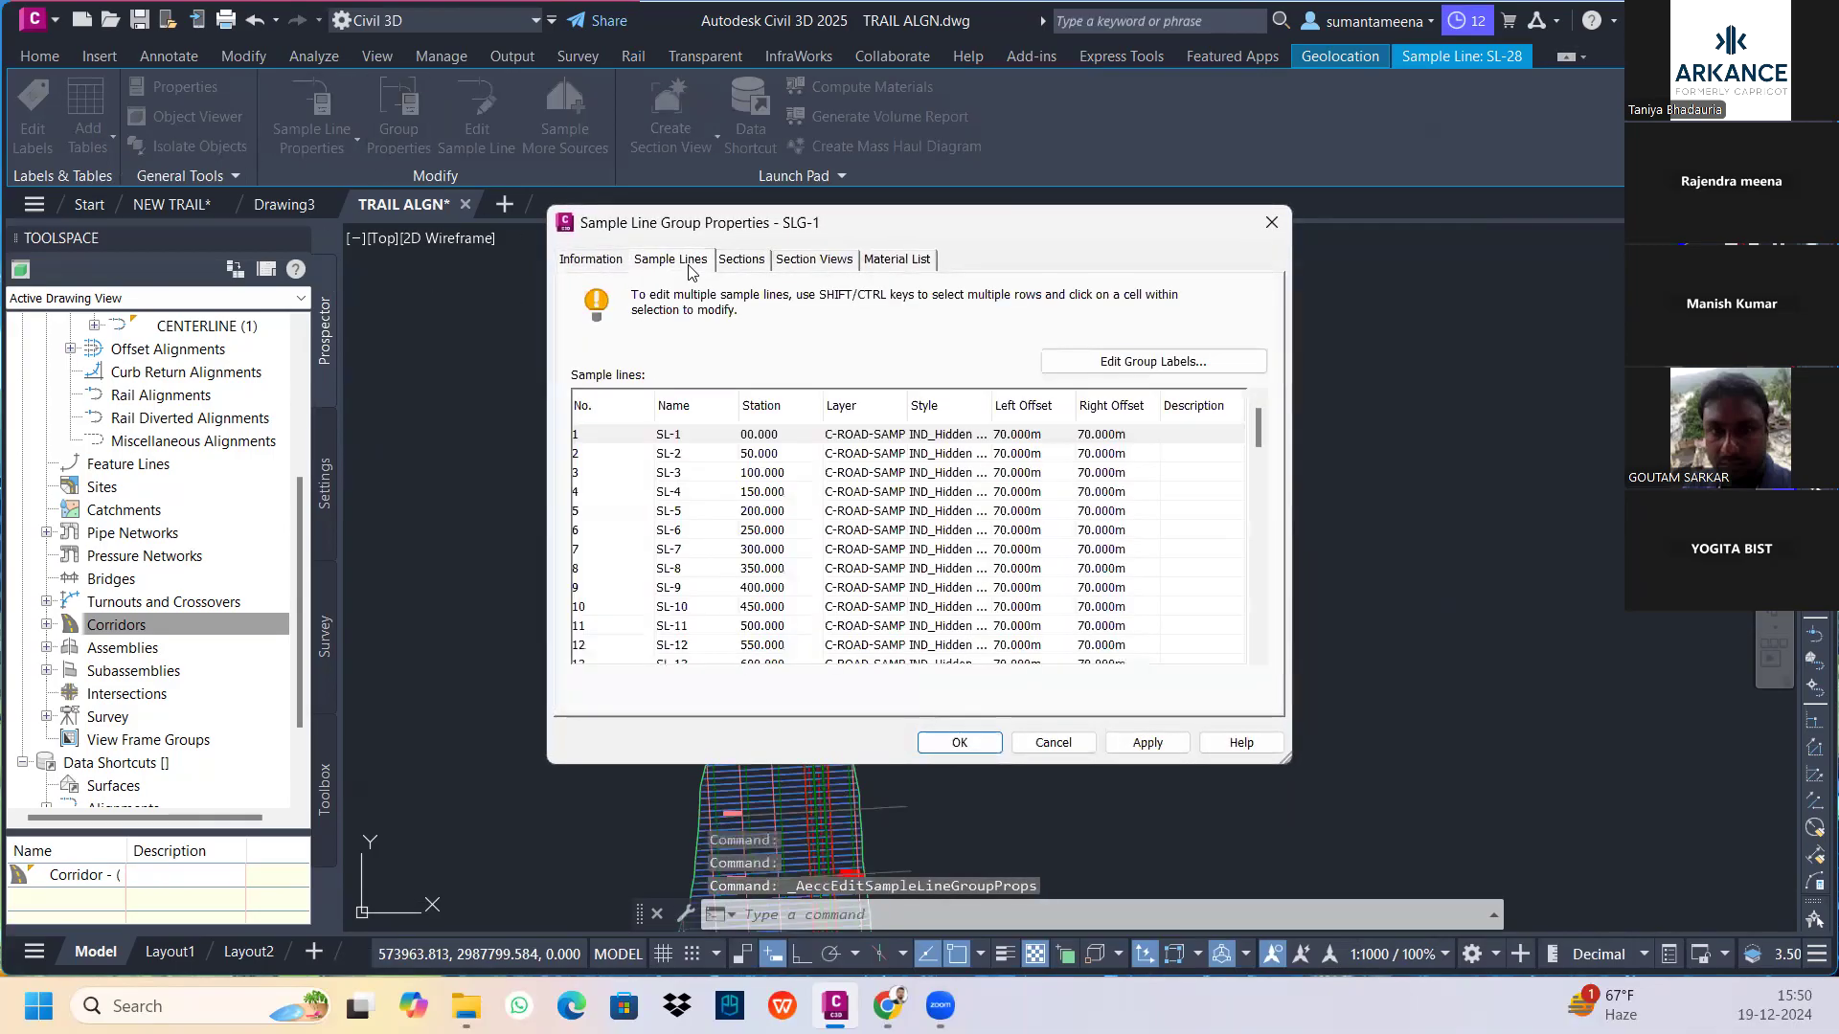
pyautogui.click(1037, 434)
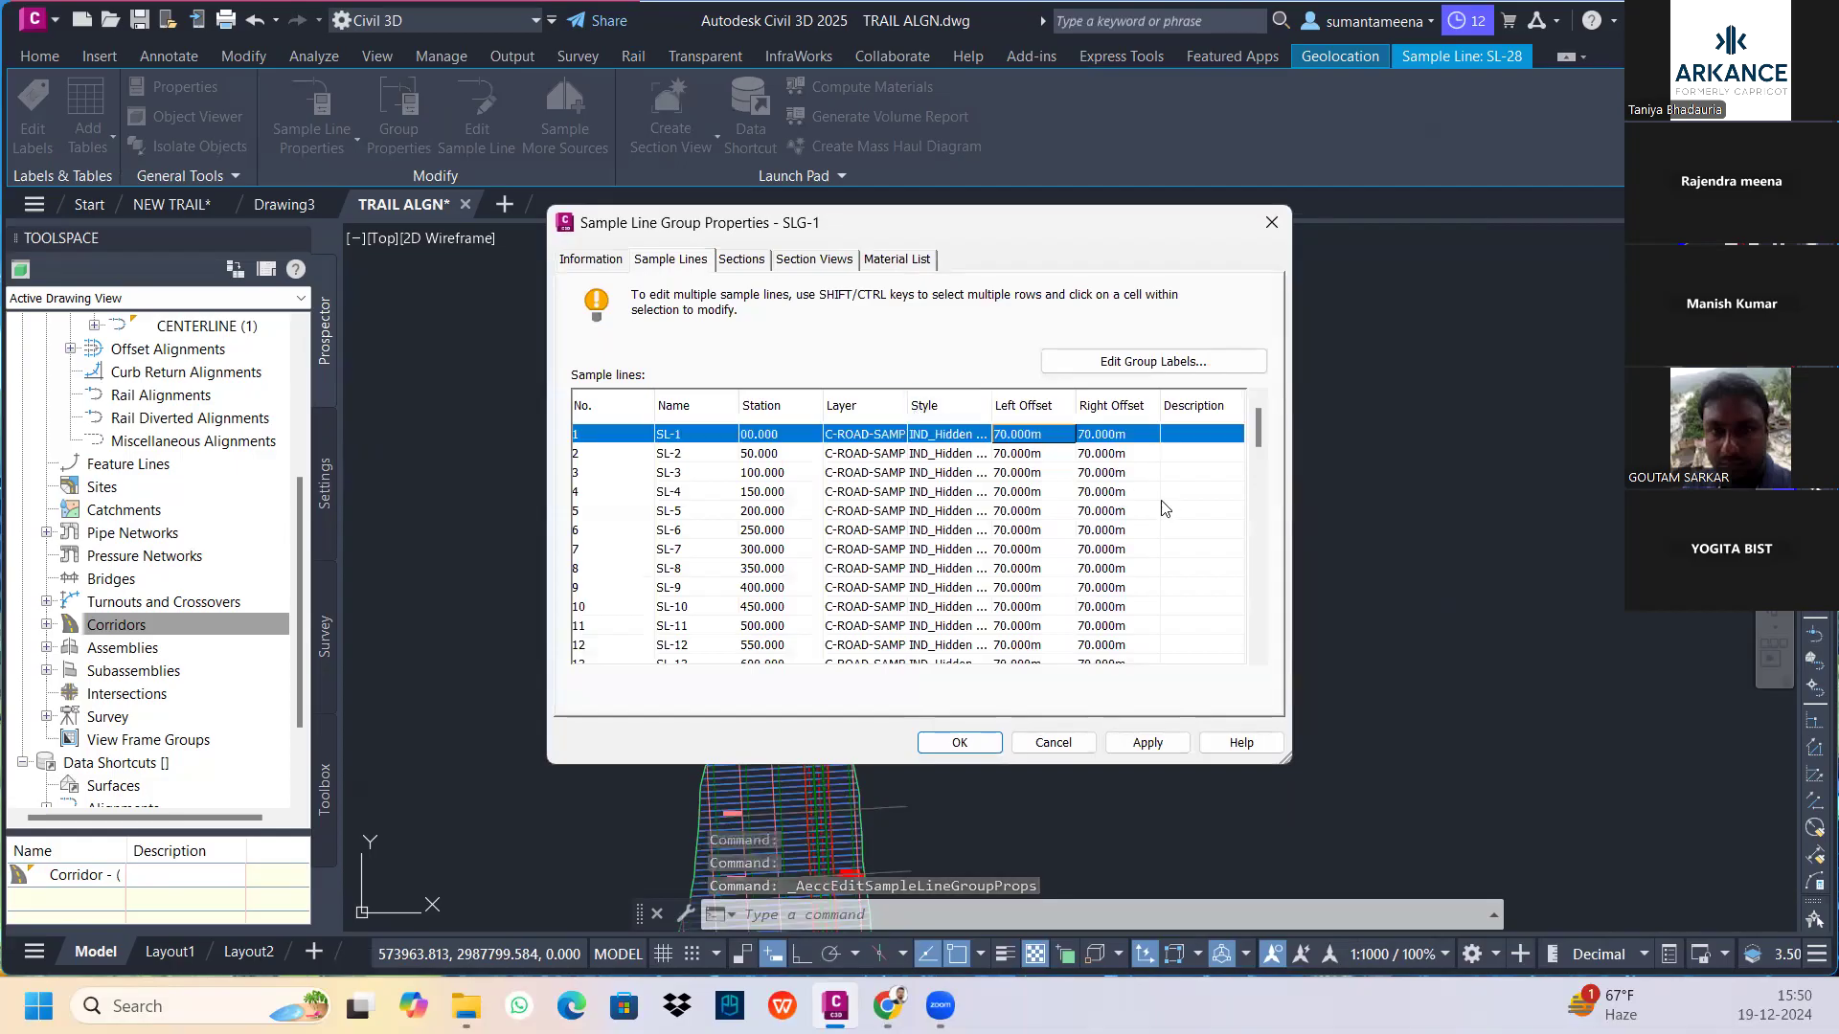
pyautogui.click(1036, 436)
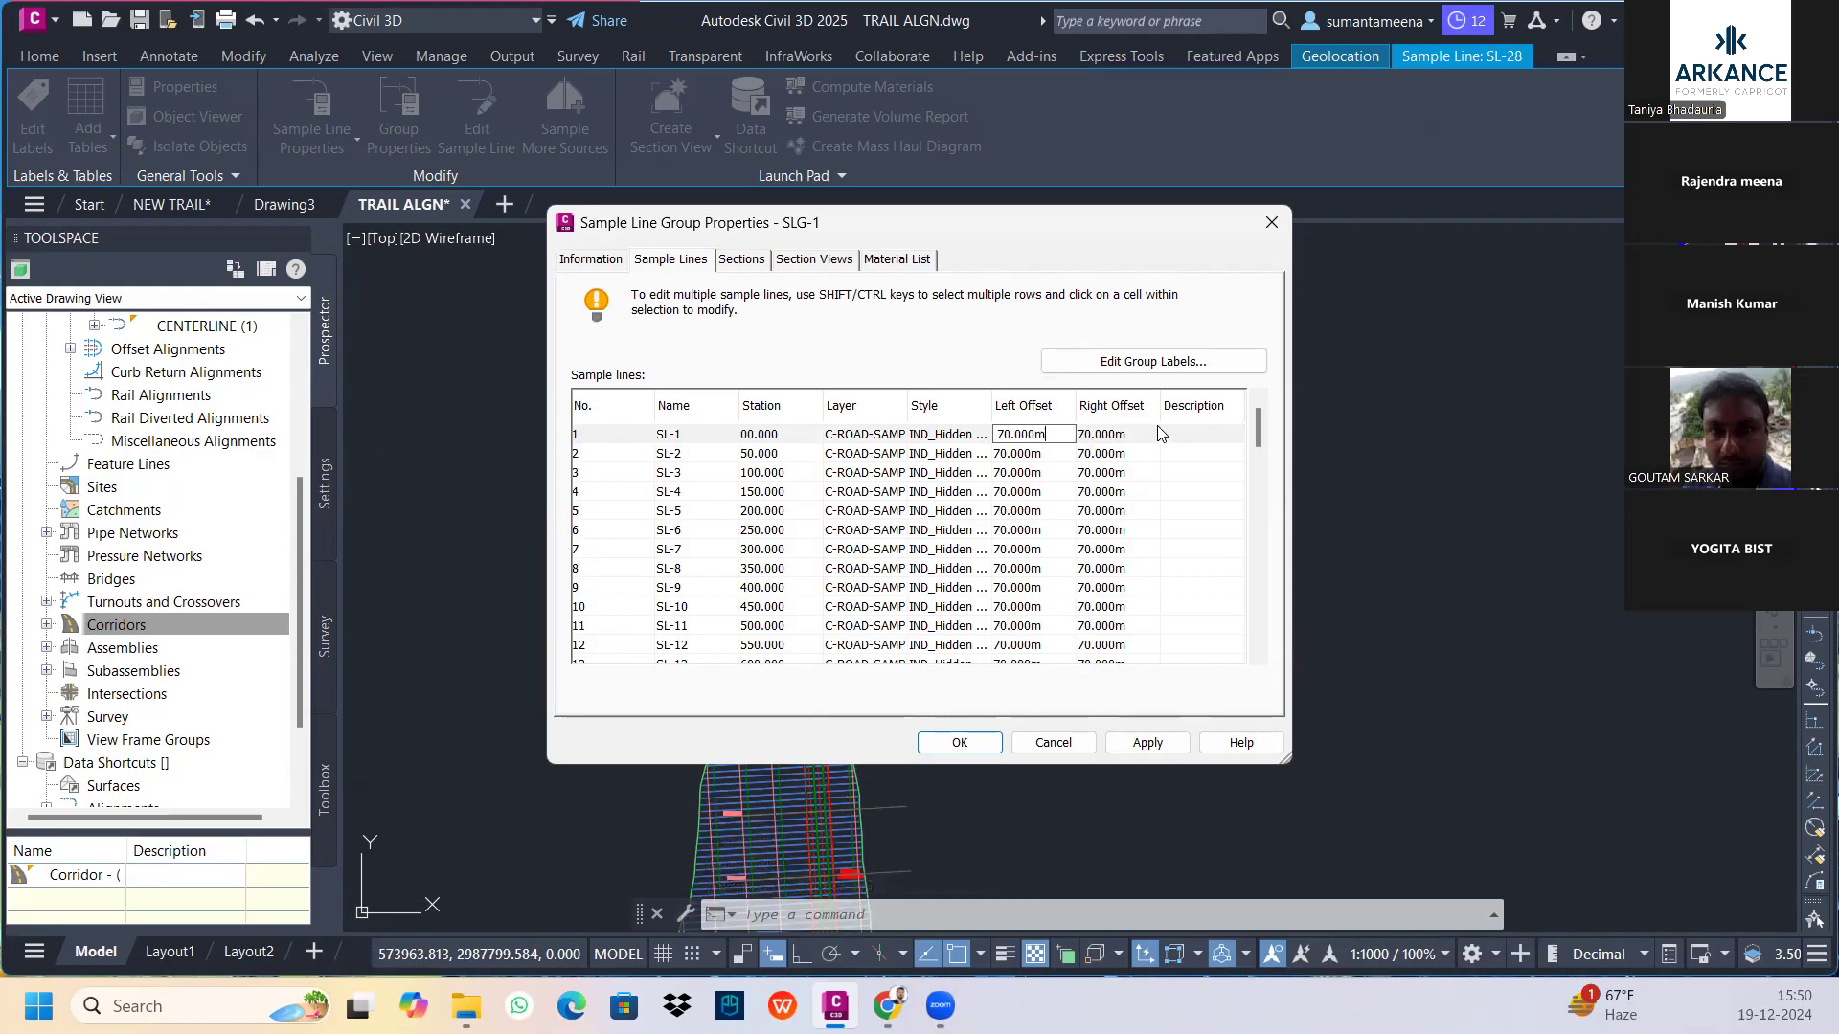
pyautogui.click(794, 441)
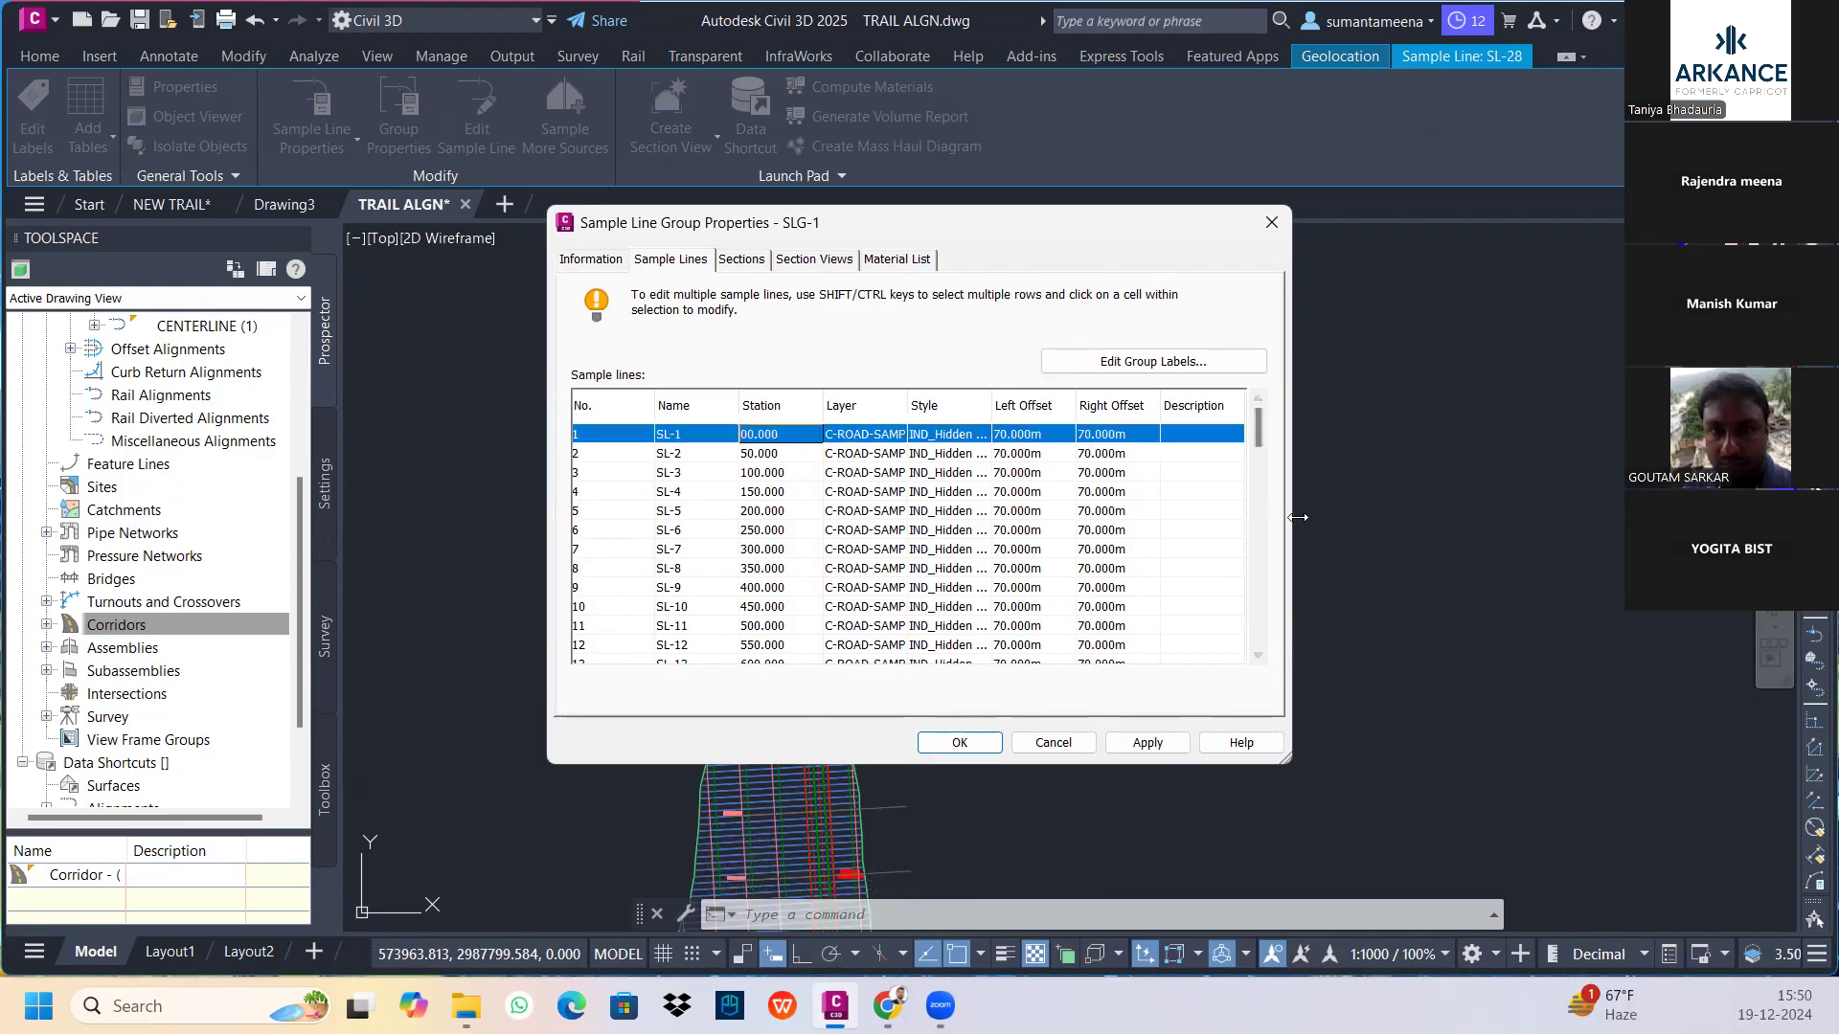
pyautogui.moveTo(1255, 425); pyautogui.dragTo(1255, 701)
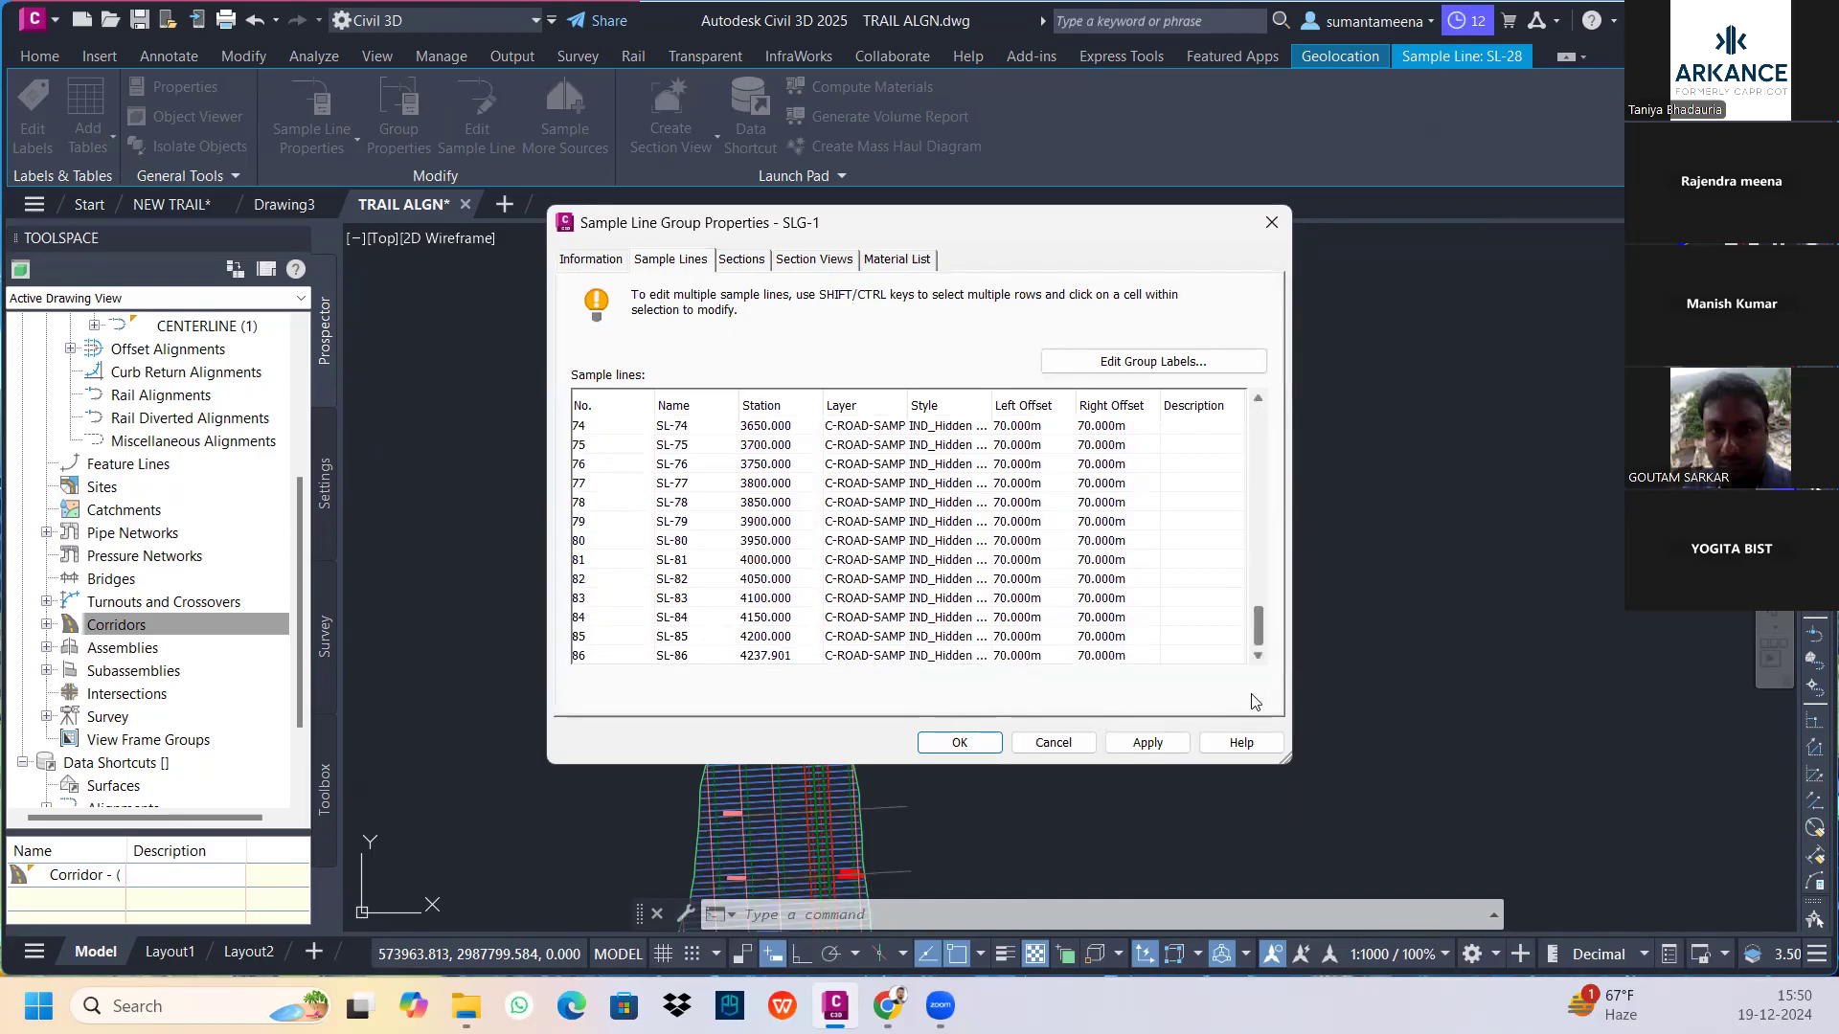
pyautogui.keyDown('shift'); pyautogui.click(977, 657); pyautogui.keyUp('shift')
pyautogui.scroll(15, 1032, 560)
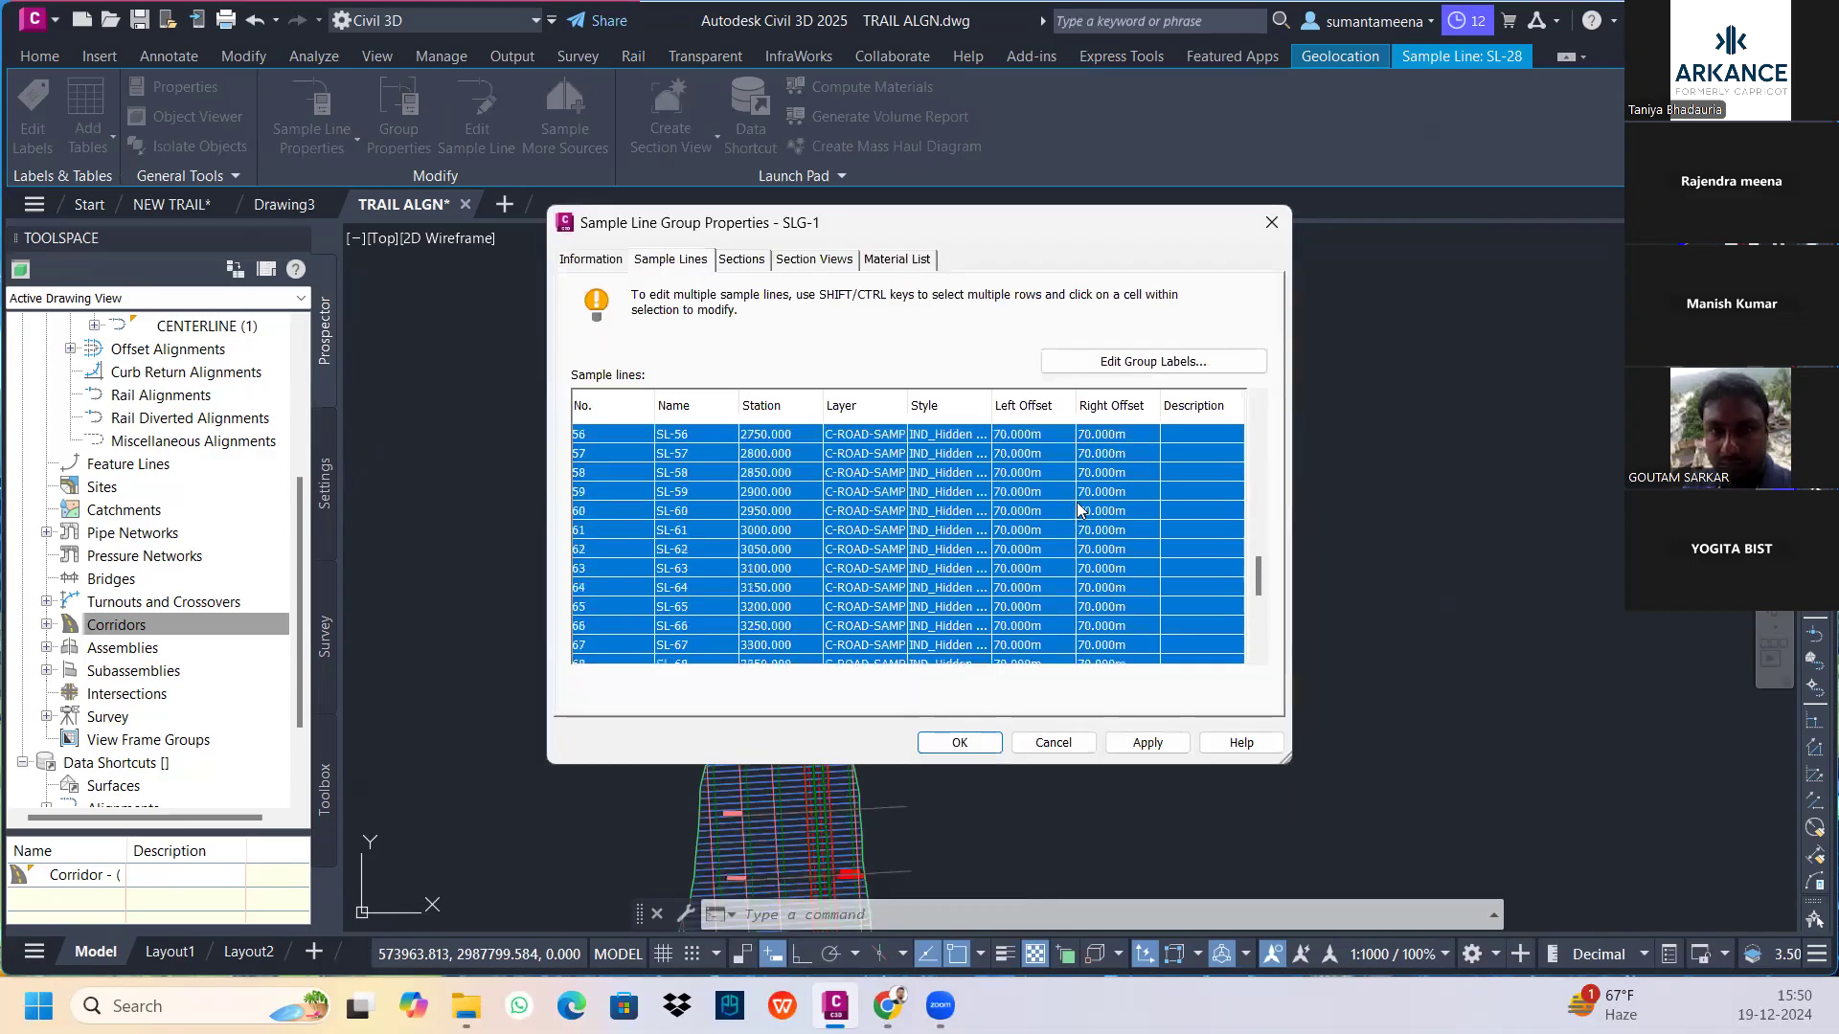
pyautogui.scroll(8, 1136, 491)
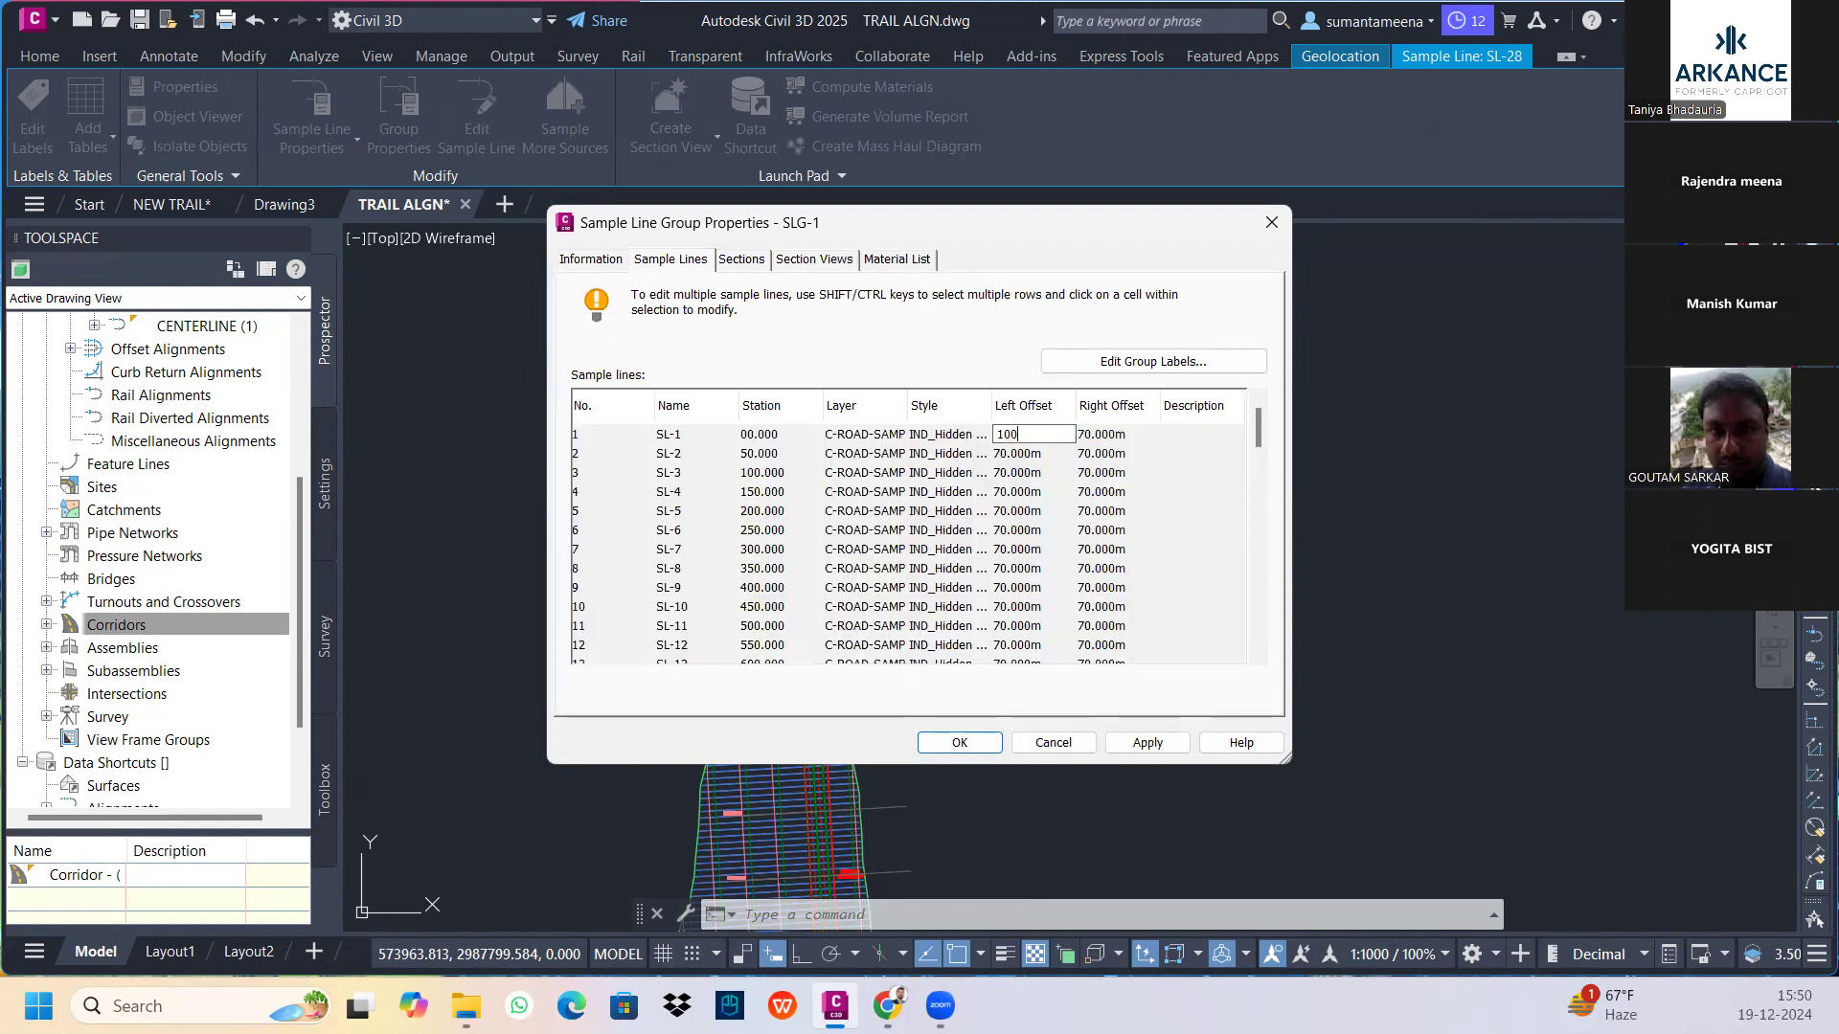
pyautogui.press('Return')
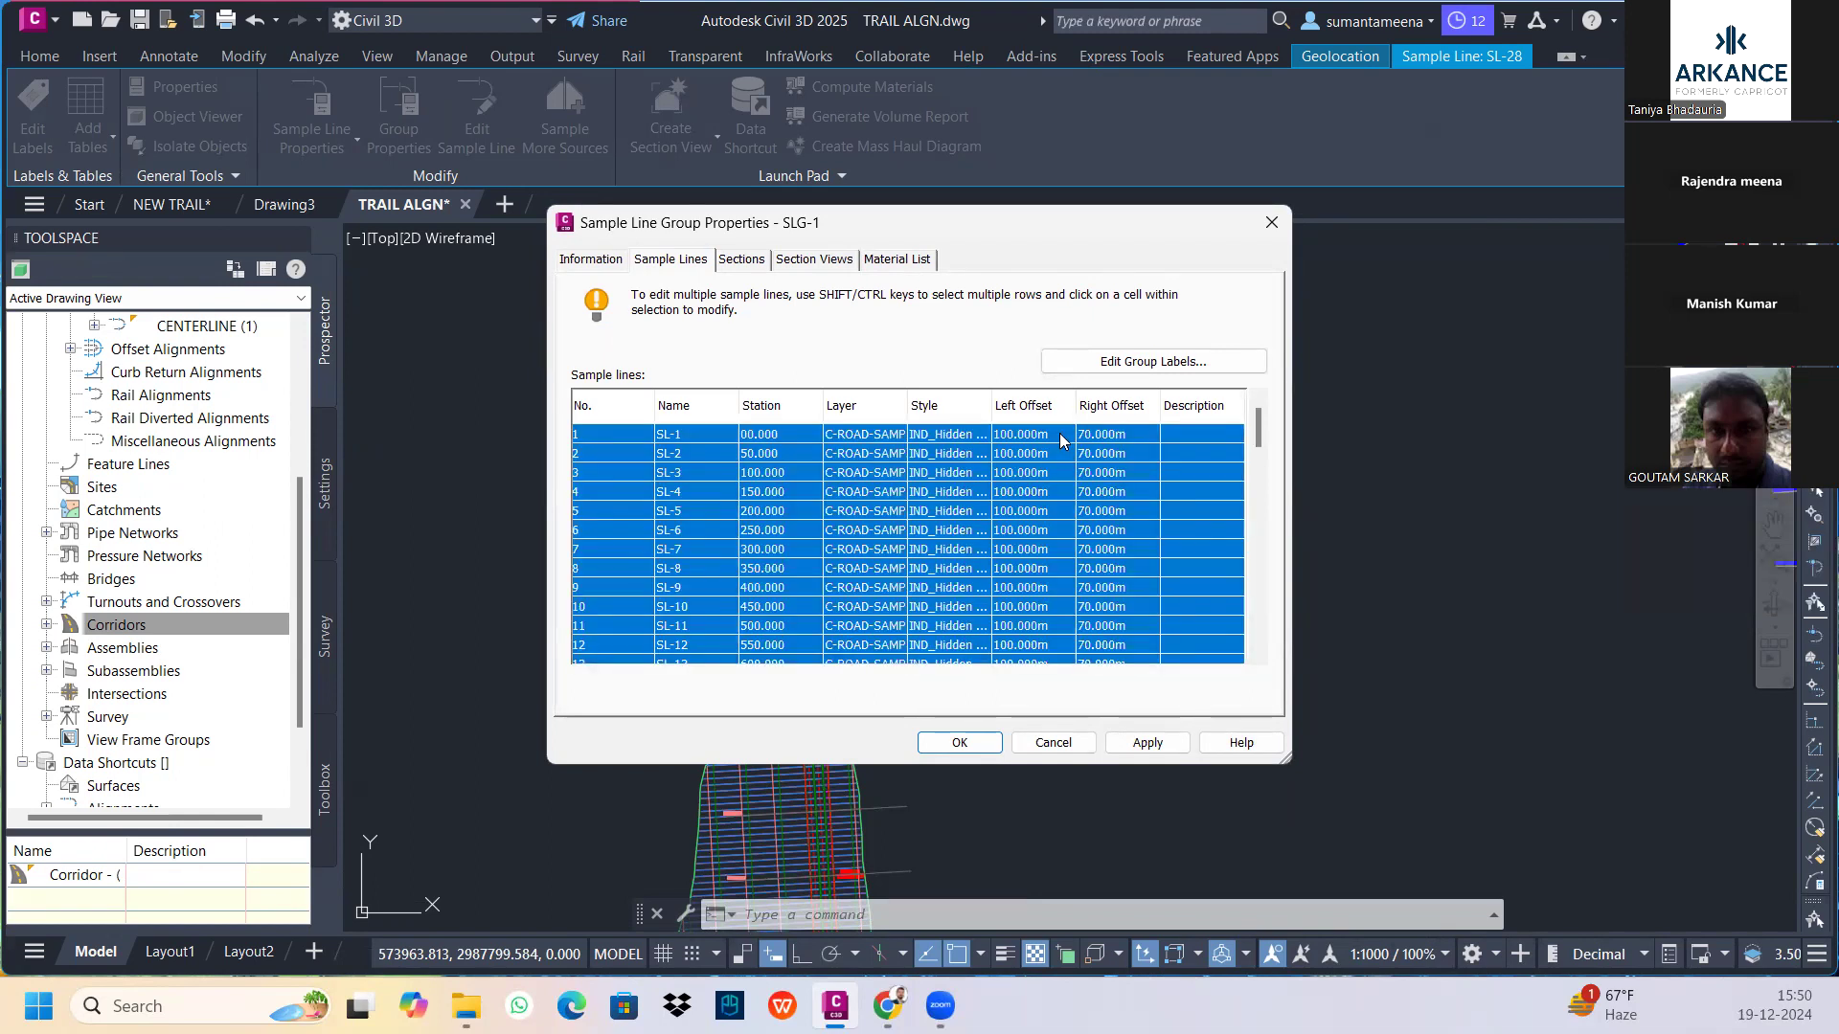
# Set the right offset of all sample lines in the group to 100 m and apply the changes
pyautogui.click(1132, 439)
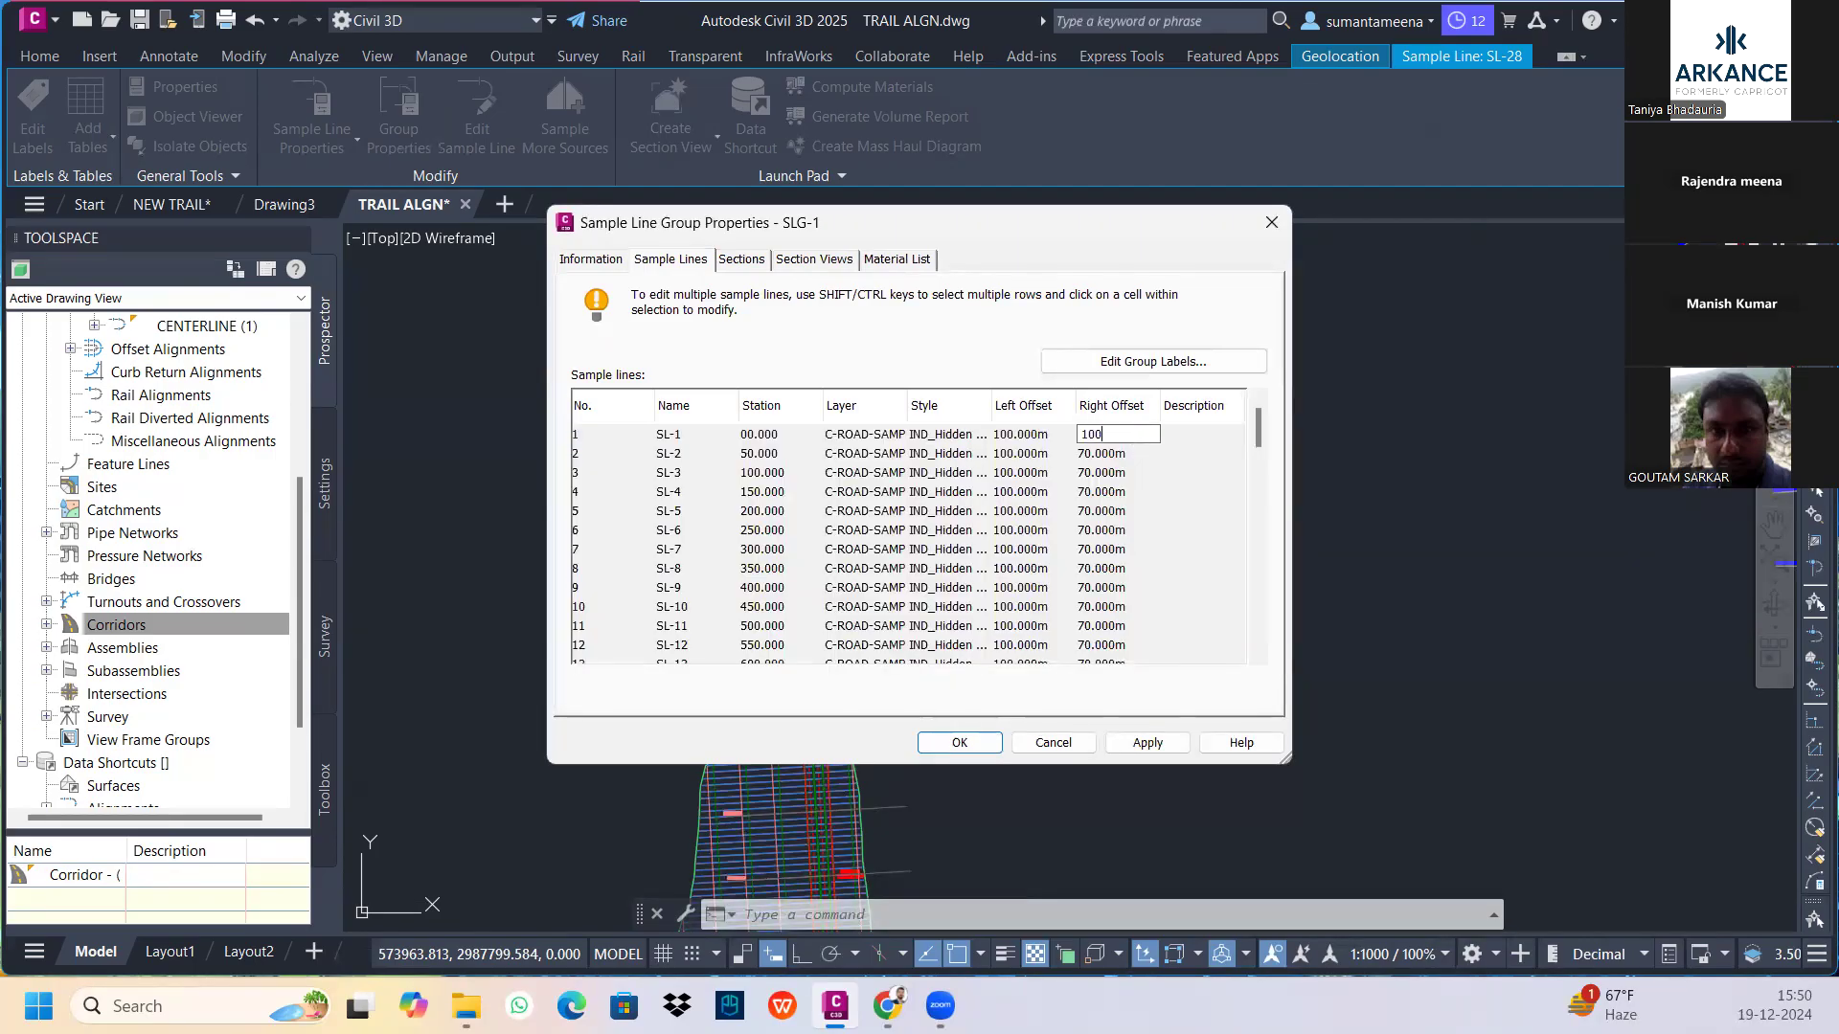
pyautogui.press('Return')
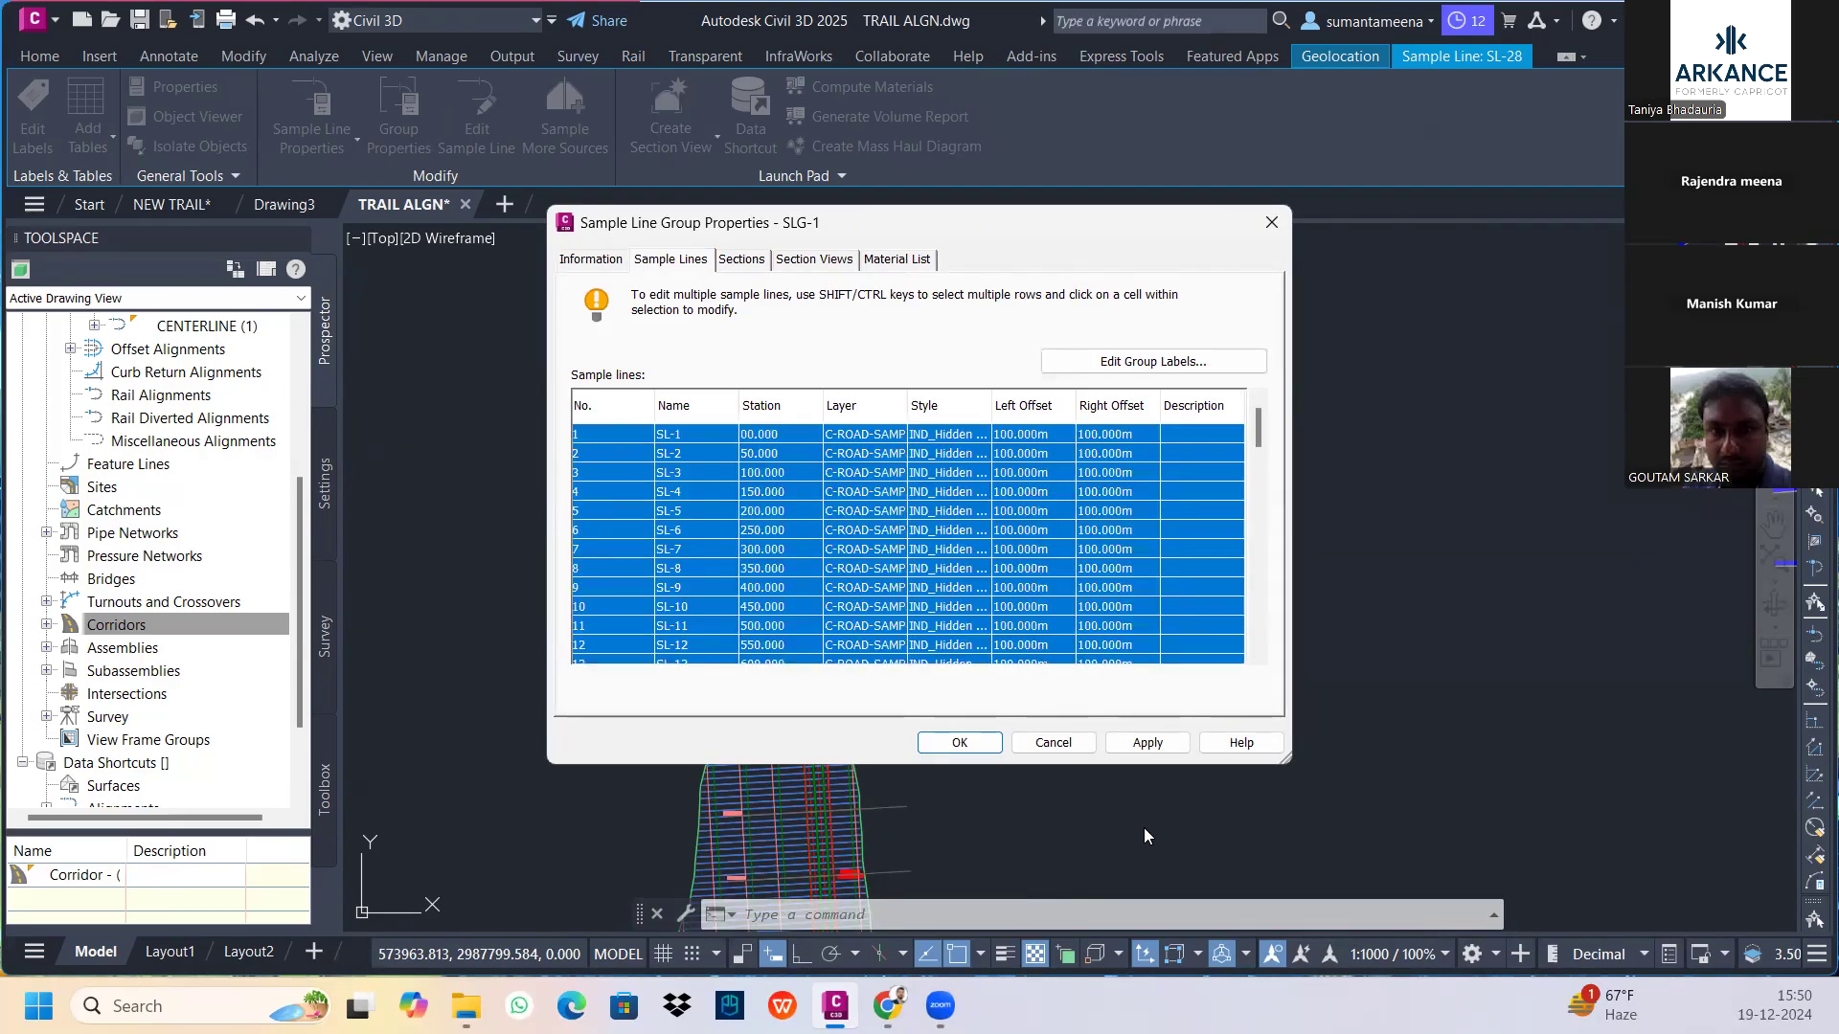
pyautogui.click(1149, 744)
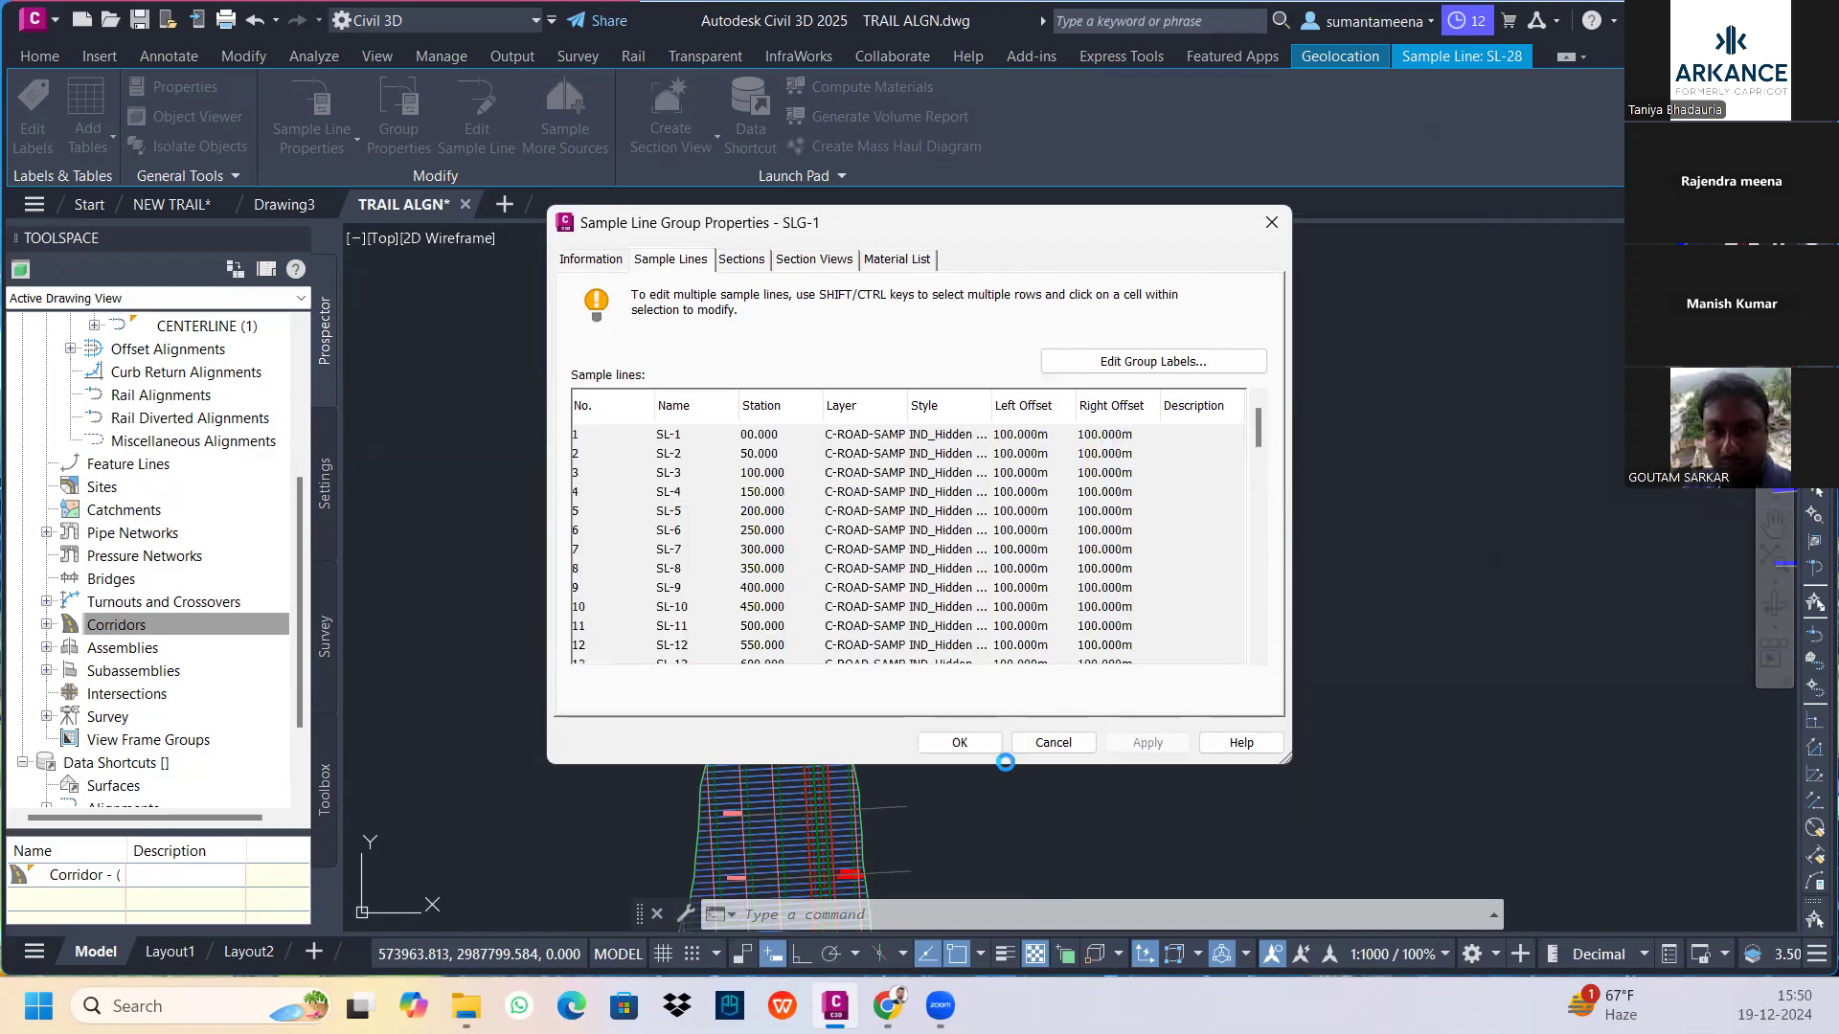
pyautogui.click(961, 743)
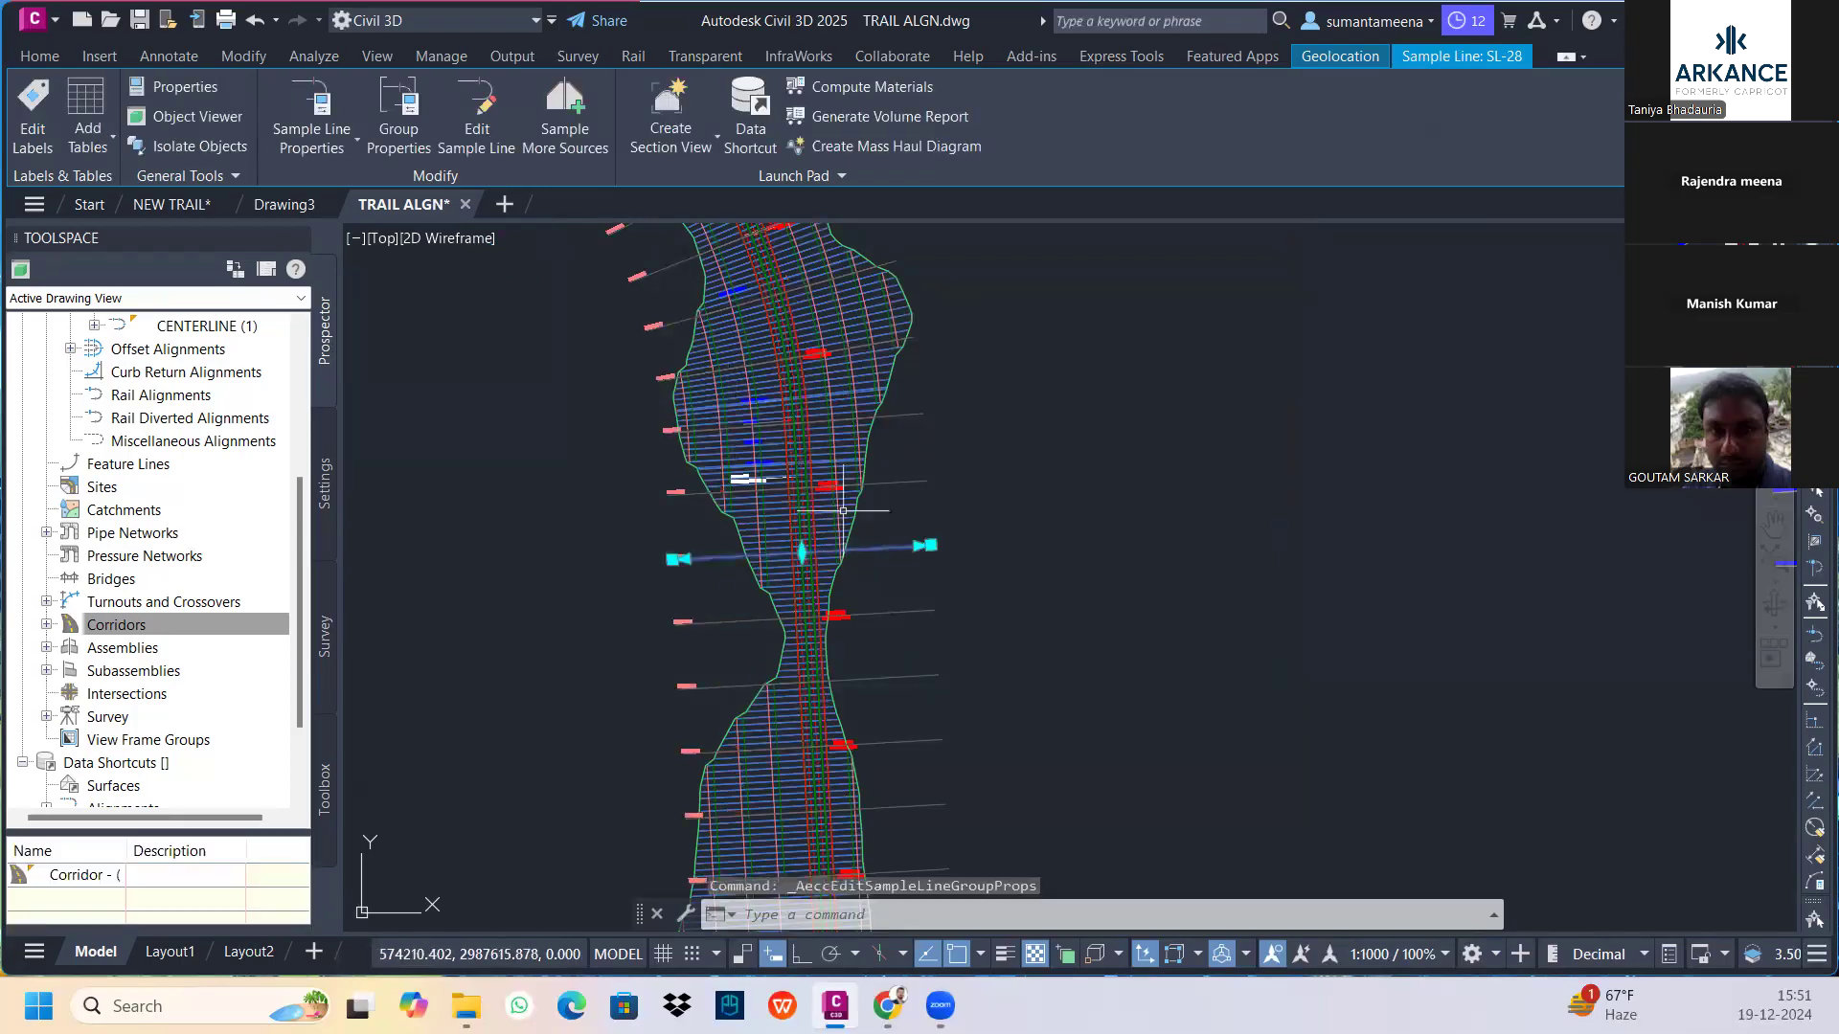
# Examine the section views, including those at stations 1+150.00 and 1+700.00, for how the cut areas fit within the grid width
pyautogui.scroll(-1, 1074, 588)
pyautogui.press('Escape')
pyautogui.scroll(-5, 1075, 588)
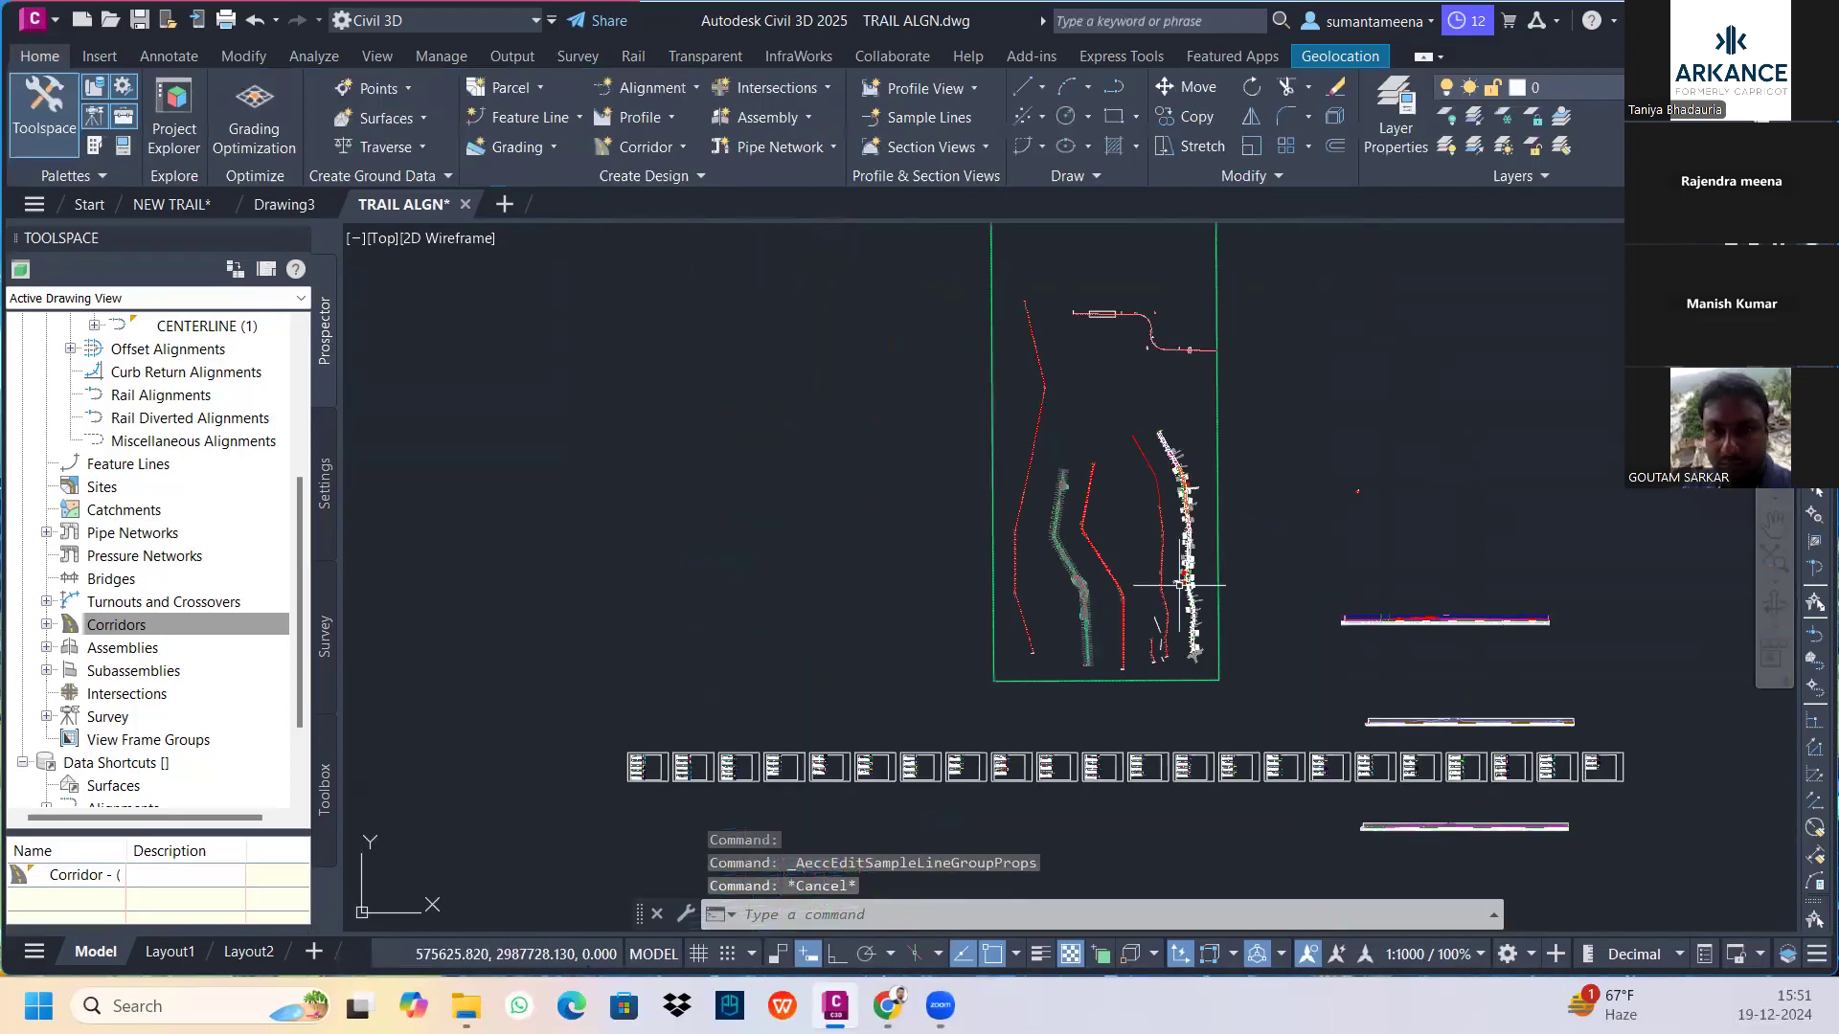
pyautogui.moveTo(1186, 390); pyautogui.dragTo(828, 618, button='middle')
pyautogui.scroll(2, 1169, 429)
pyautogui.scroll(10, 1130, 435)
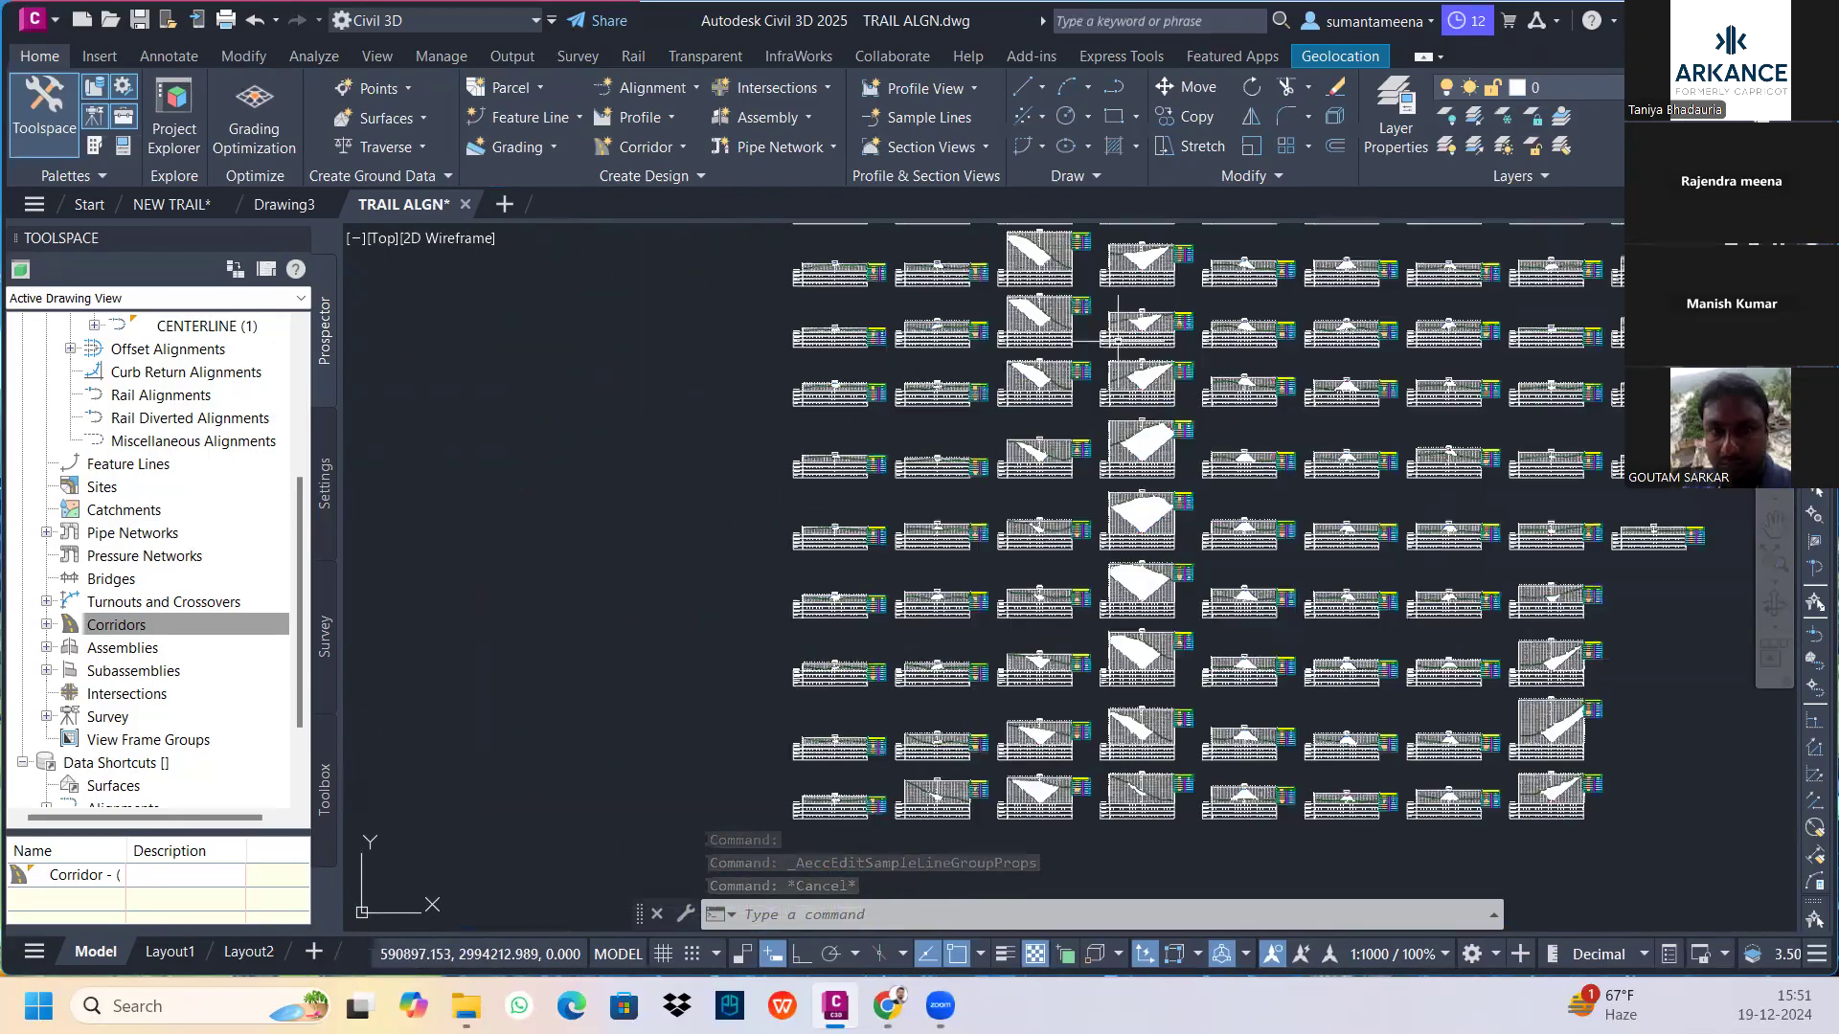
pyautogui.scroll(6, 1001, 364)
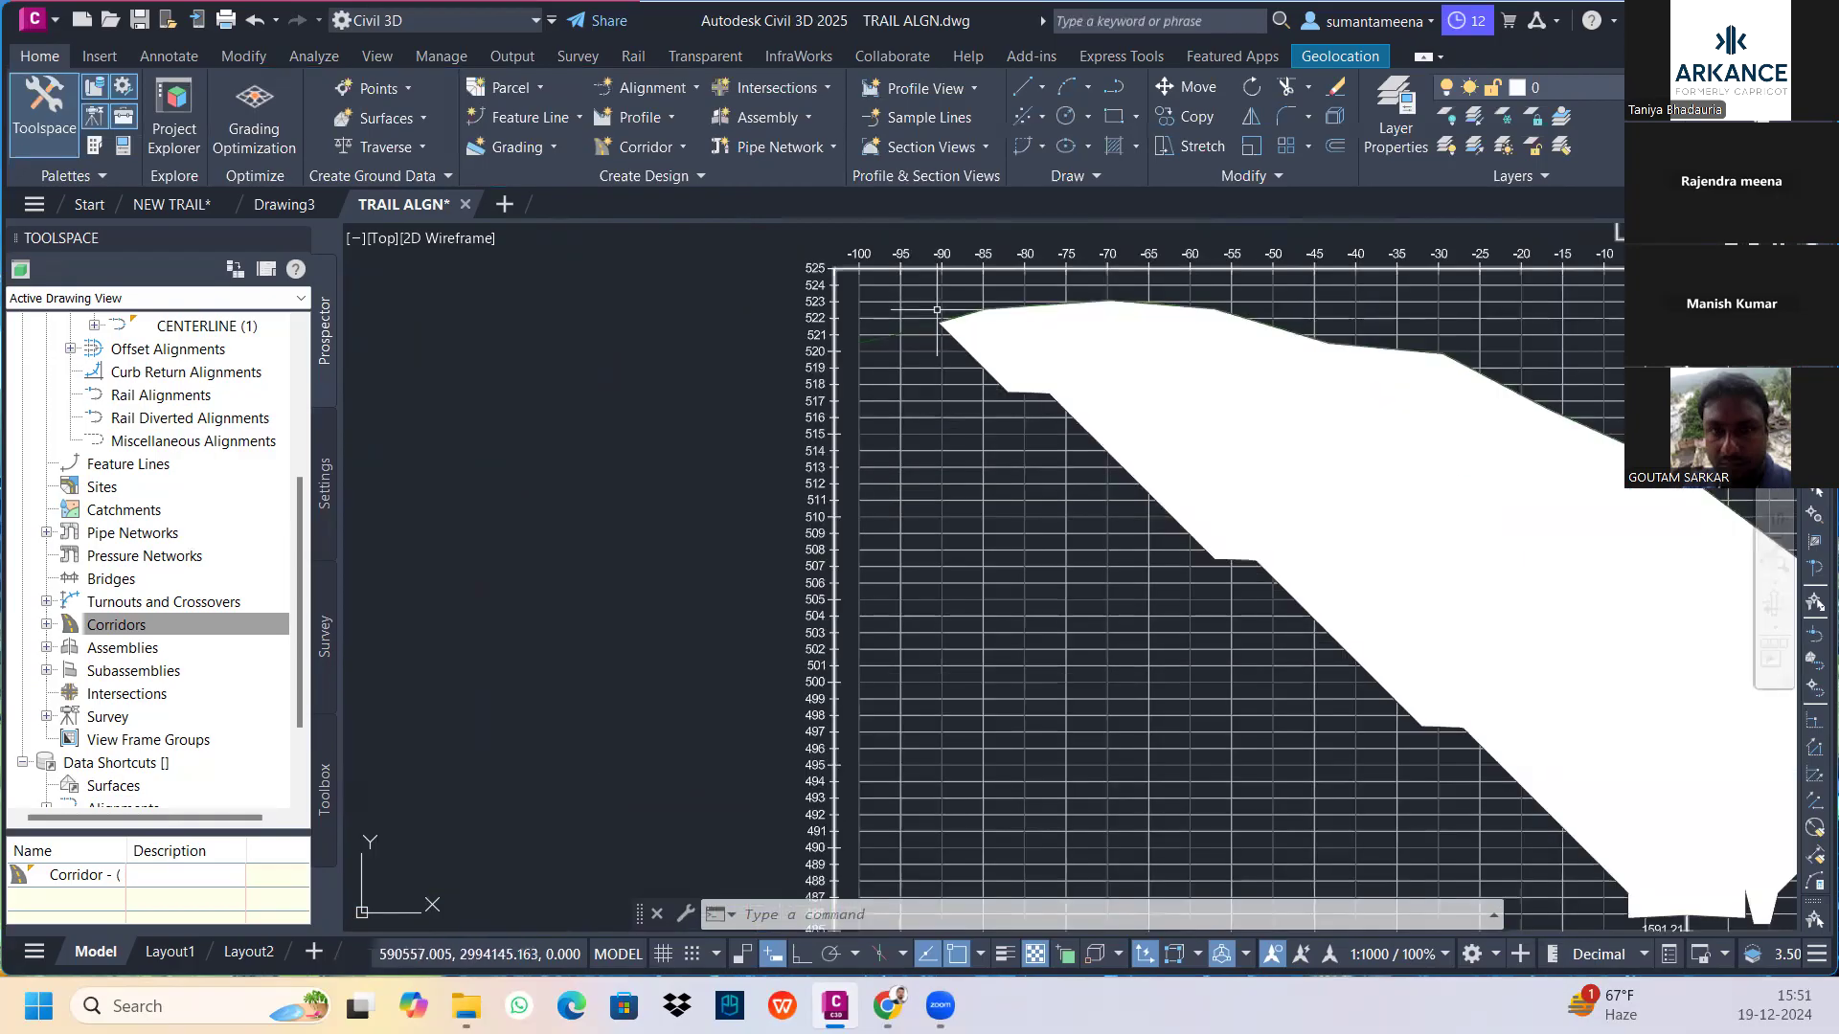
pyautogui.scroll(-4, 1016, 397)
pyautogui.scroll(3, 1120, 587)
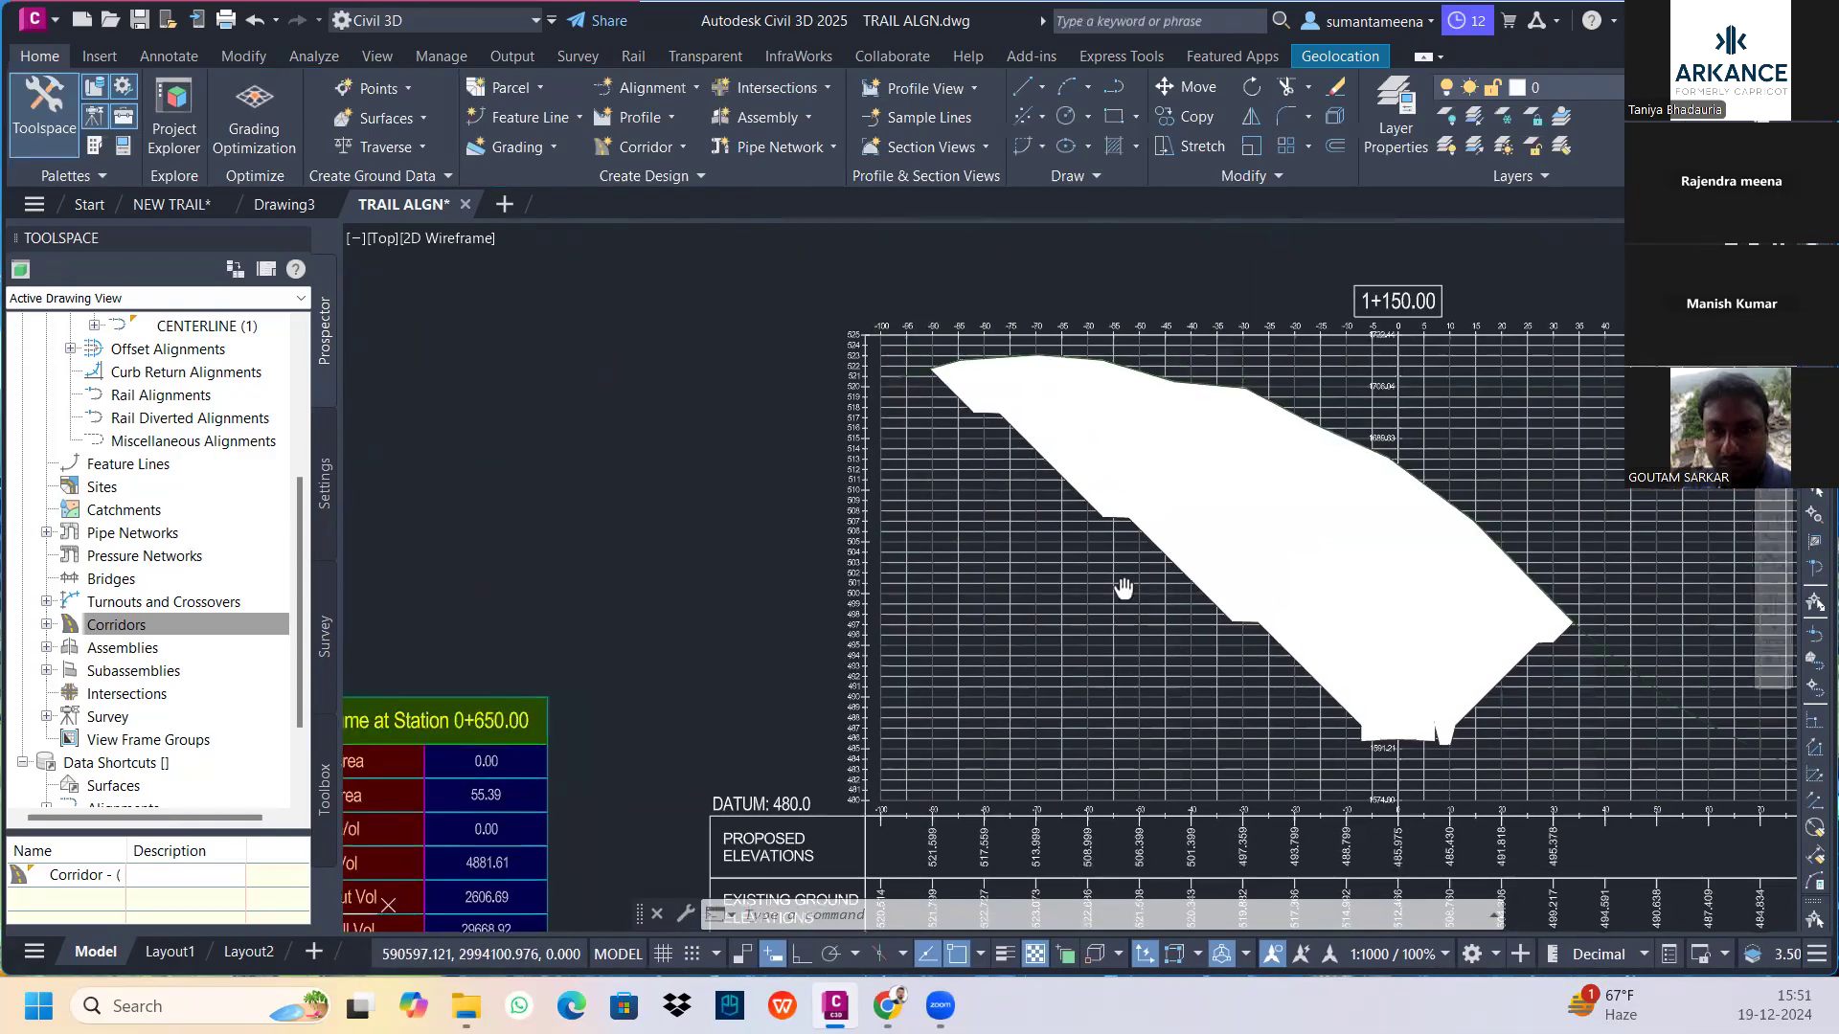
pyautogui.scroll(-3, 1073, 576)
pyautogui.scroll(-5, 1072, 576)
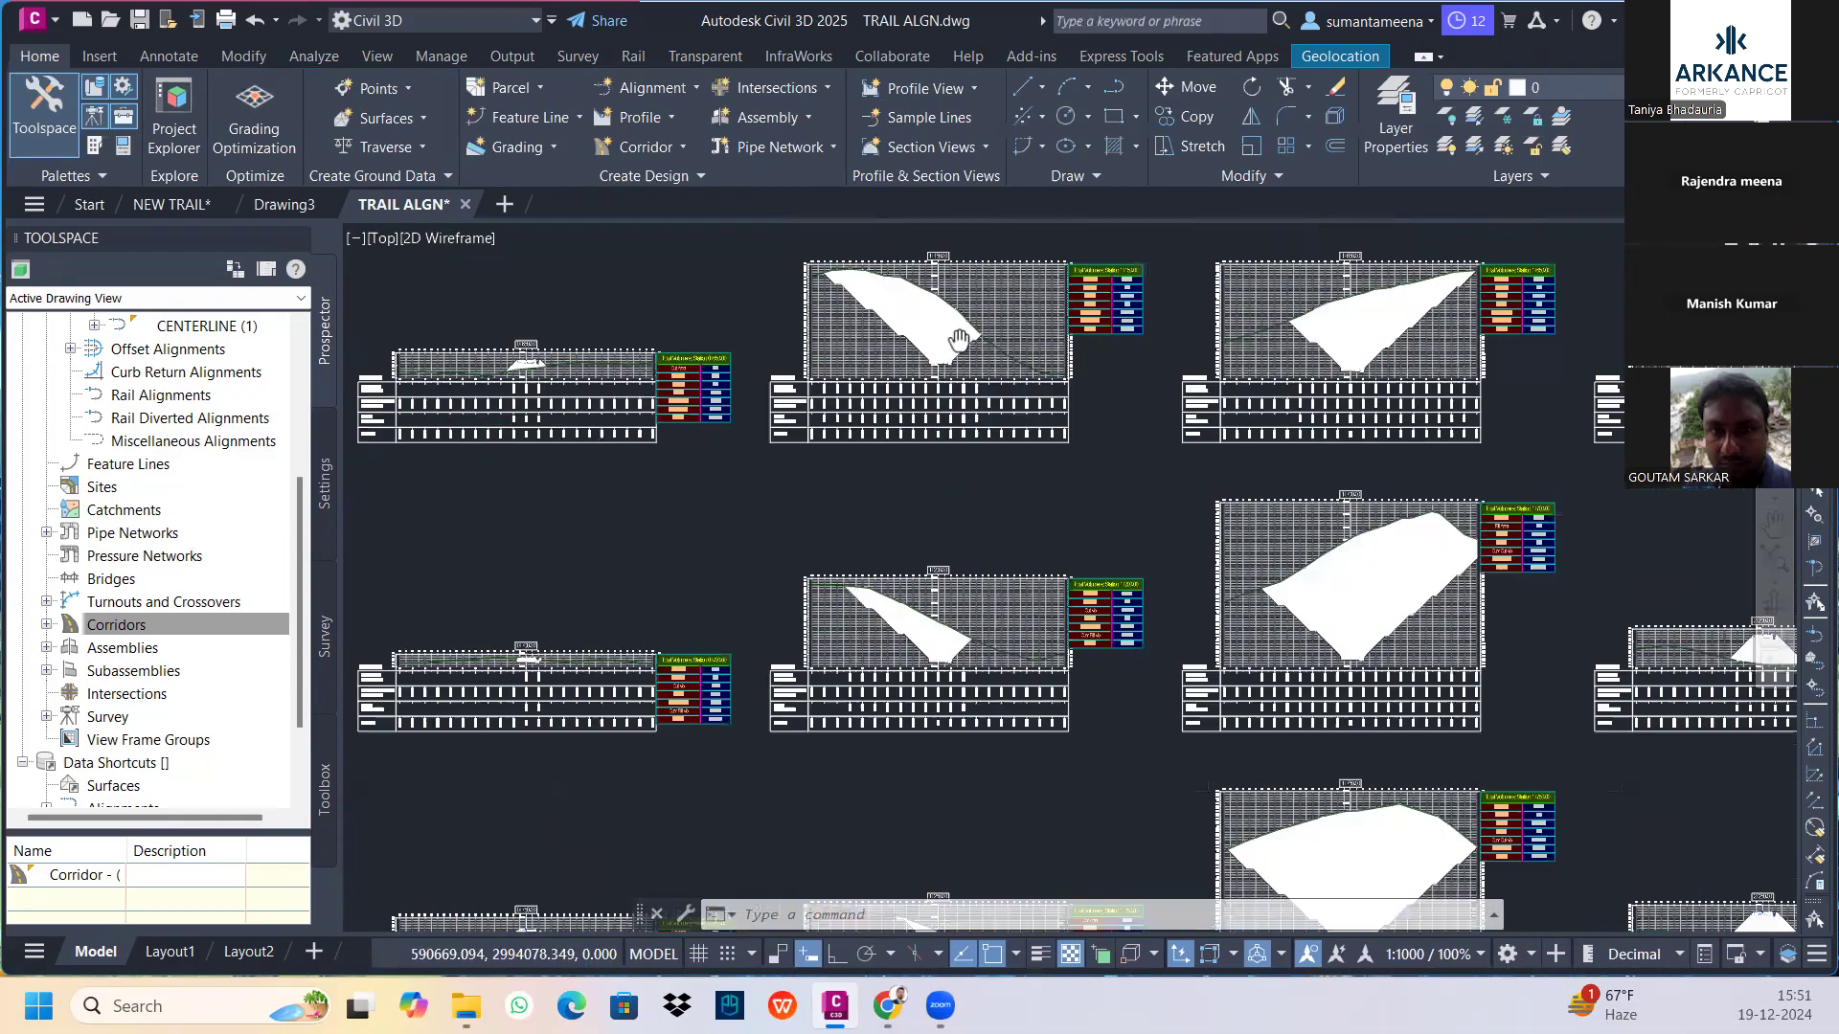
pyautogui.moveTo(1350, 657); pyautogui.dragTo(1322, 594, button='middle')
pyautogui.scroll(7, 1435, 488)
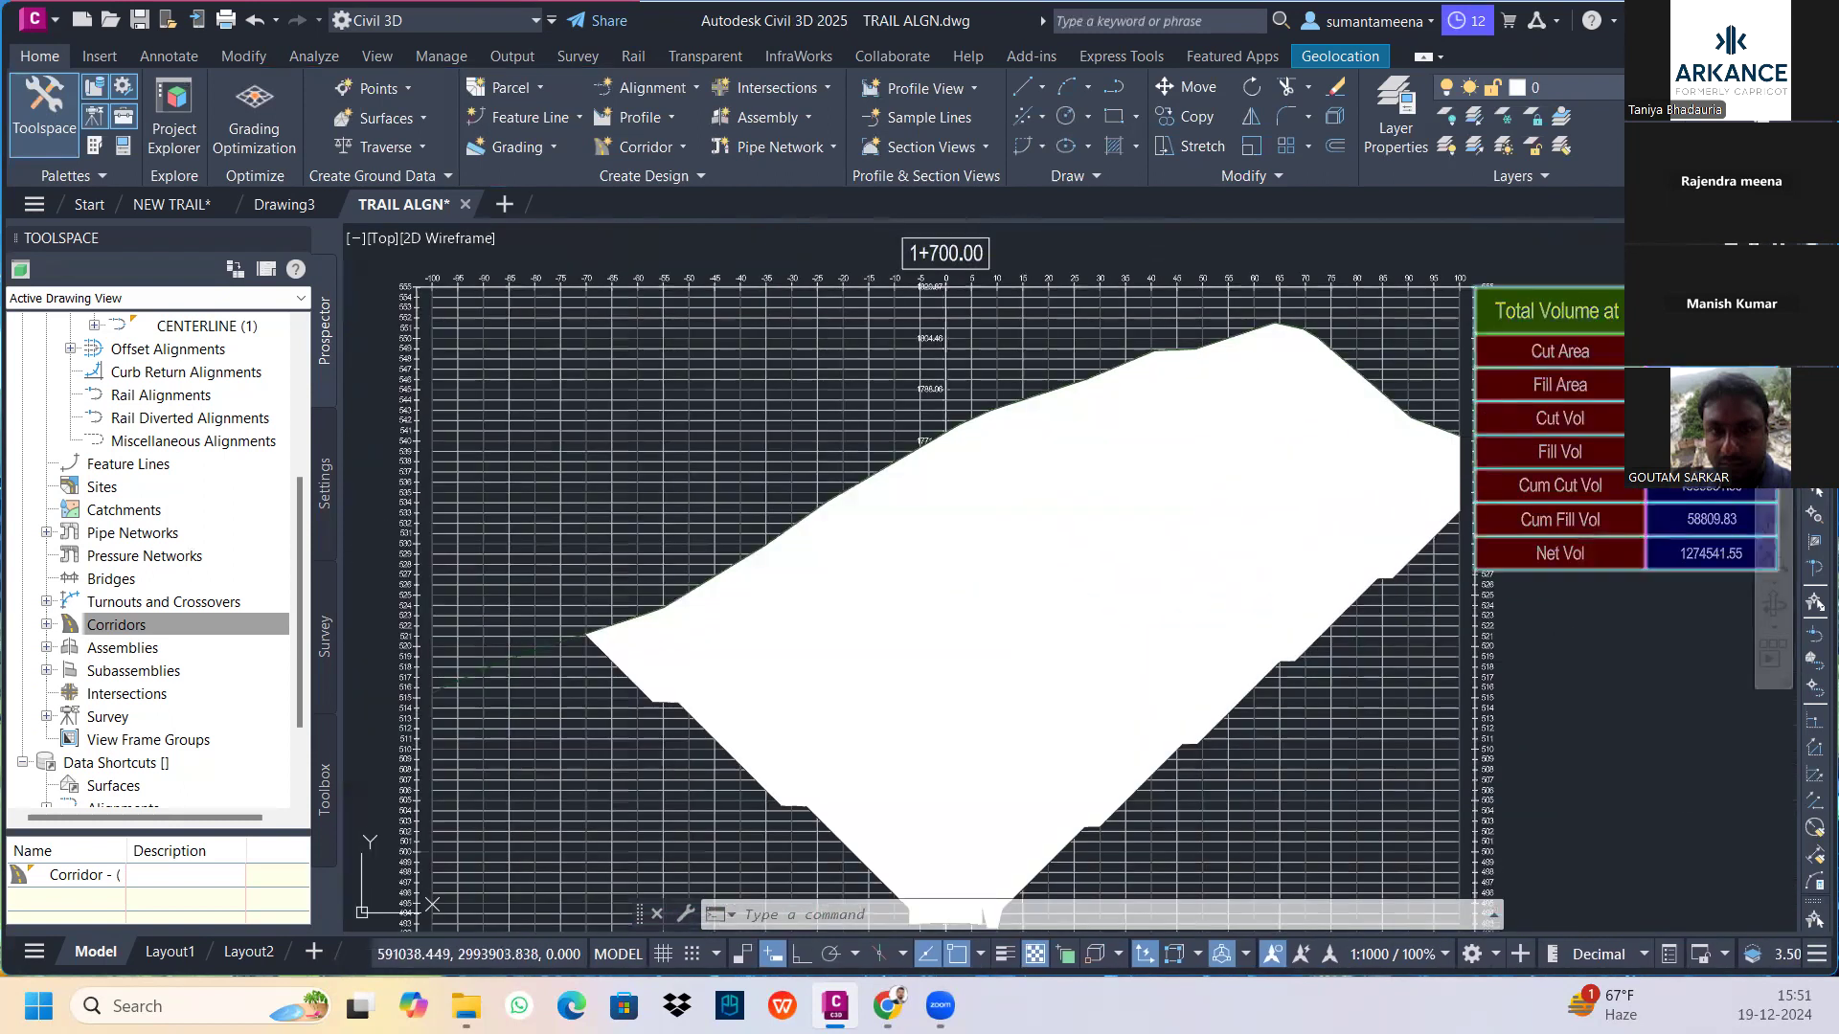
pyautogui.scroll(-8, 1037, 636)
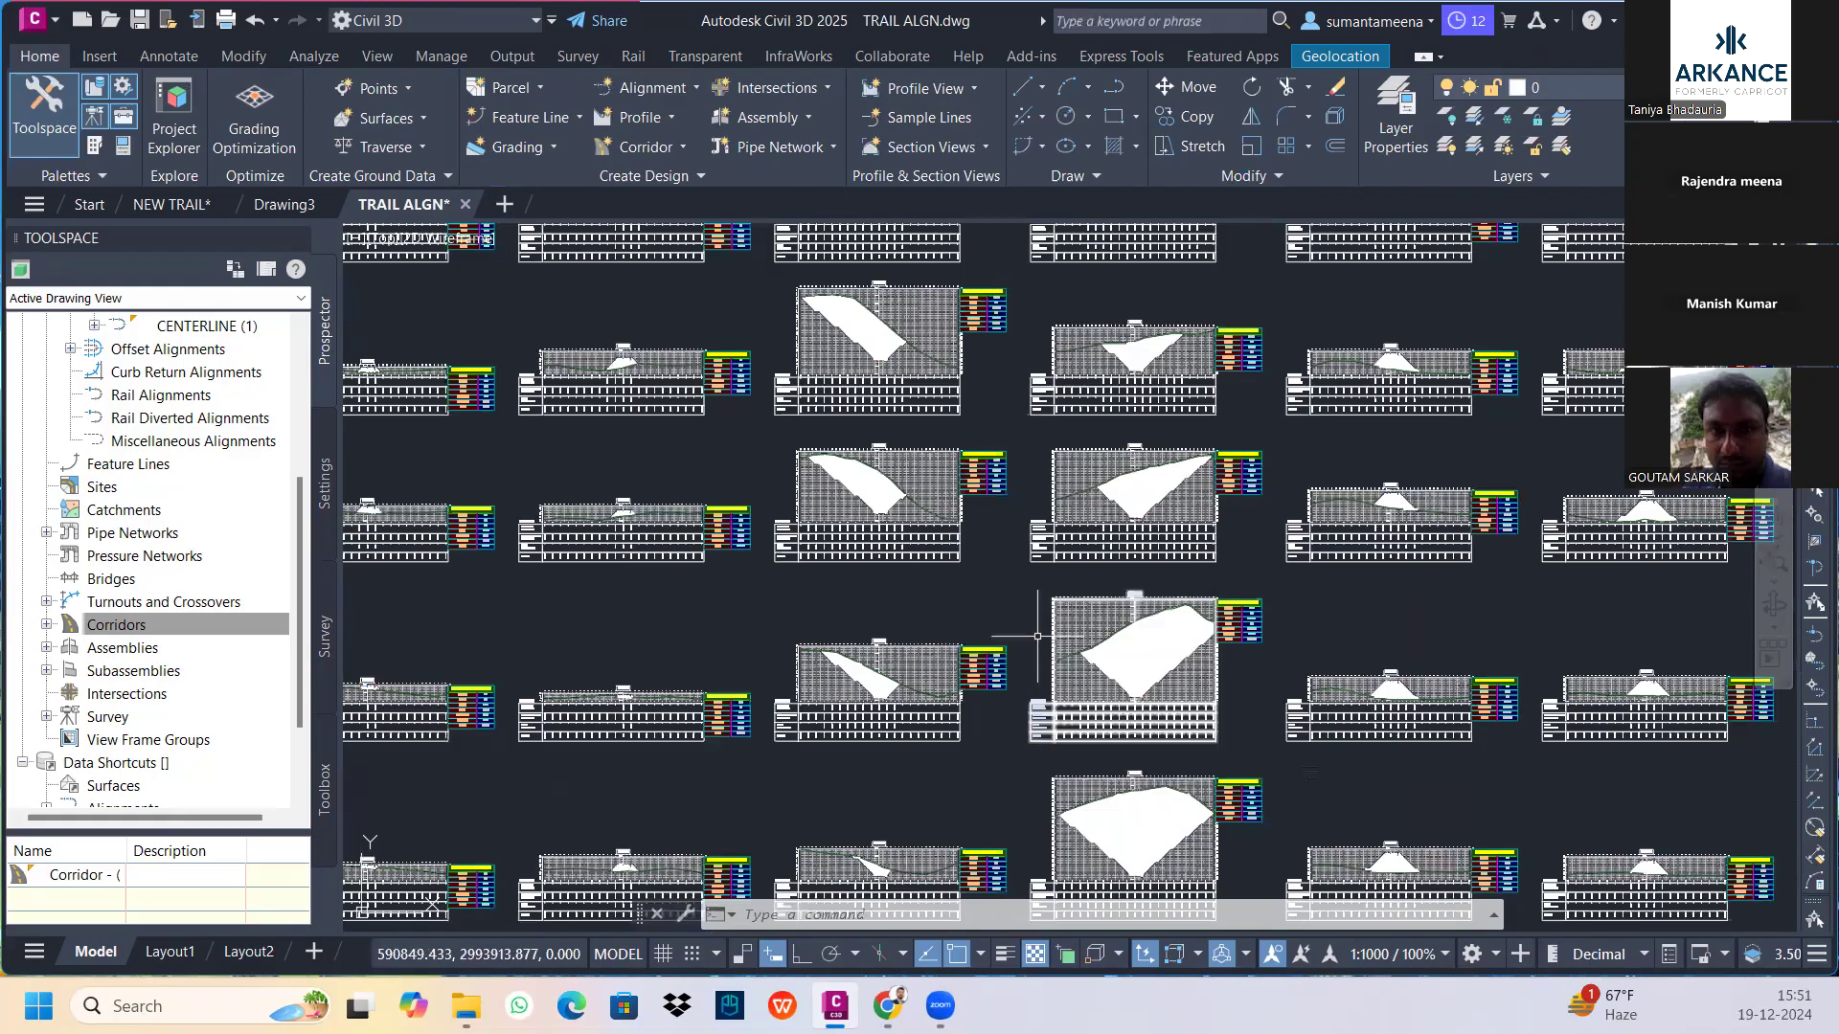
# Examine the corridor in plan, comparing the sample line extents with the corridor's daylight edges
pyautogui.scroll(-7, 778, 602)
pyautogui.moveTo(778, 602); pyautogui.dragTo(1130, 497, button='middle')
pyautogui.scroll(-5, 1137, 571)
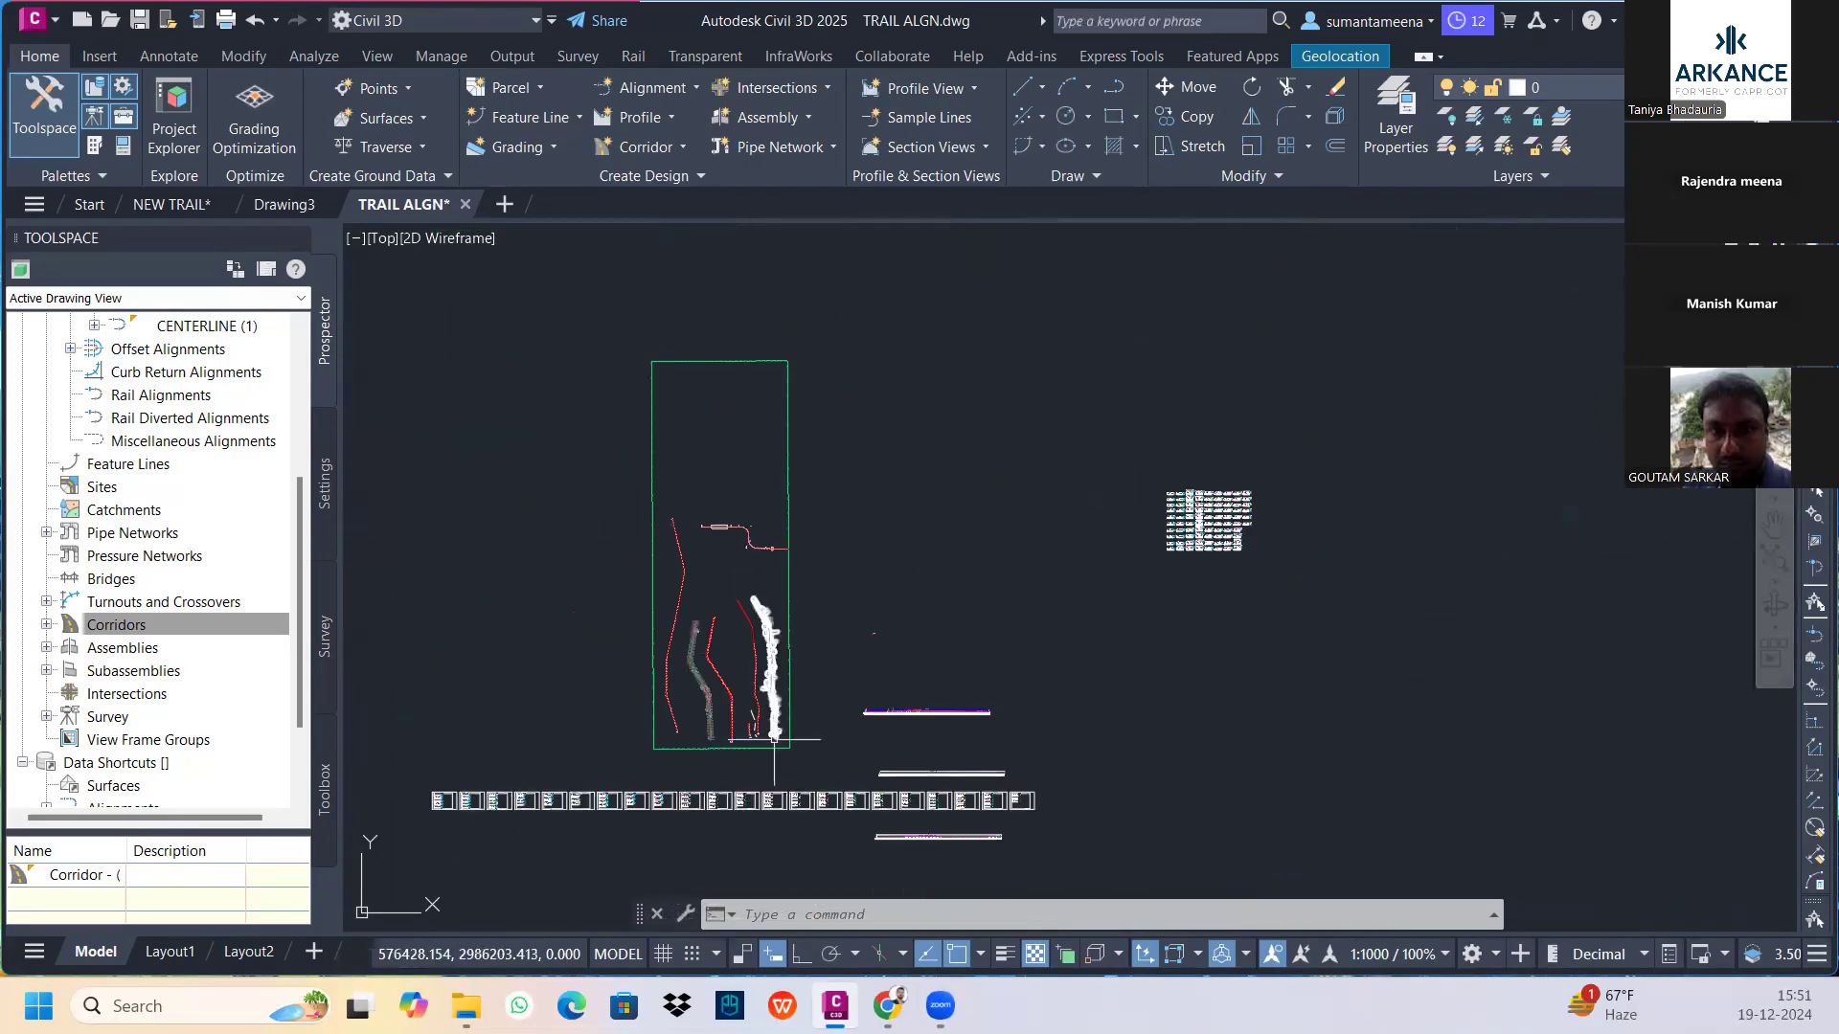
pyautogui.scroll(9, 774, 738)
pyautogui.scroll(4, 698, 589)
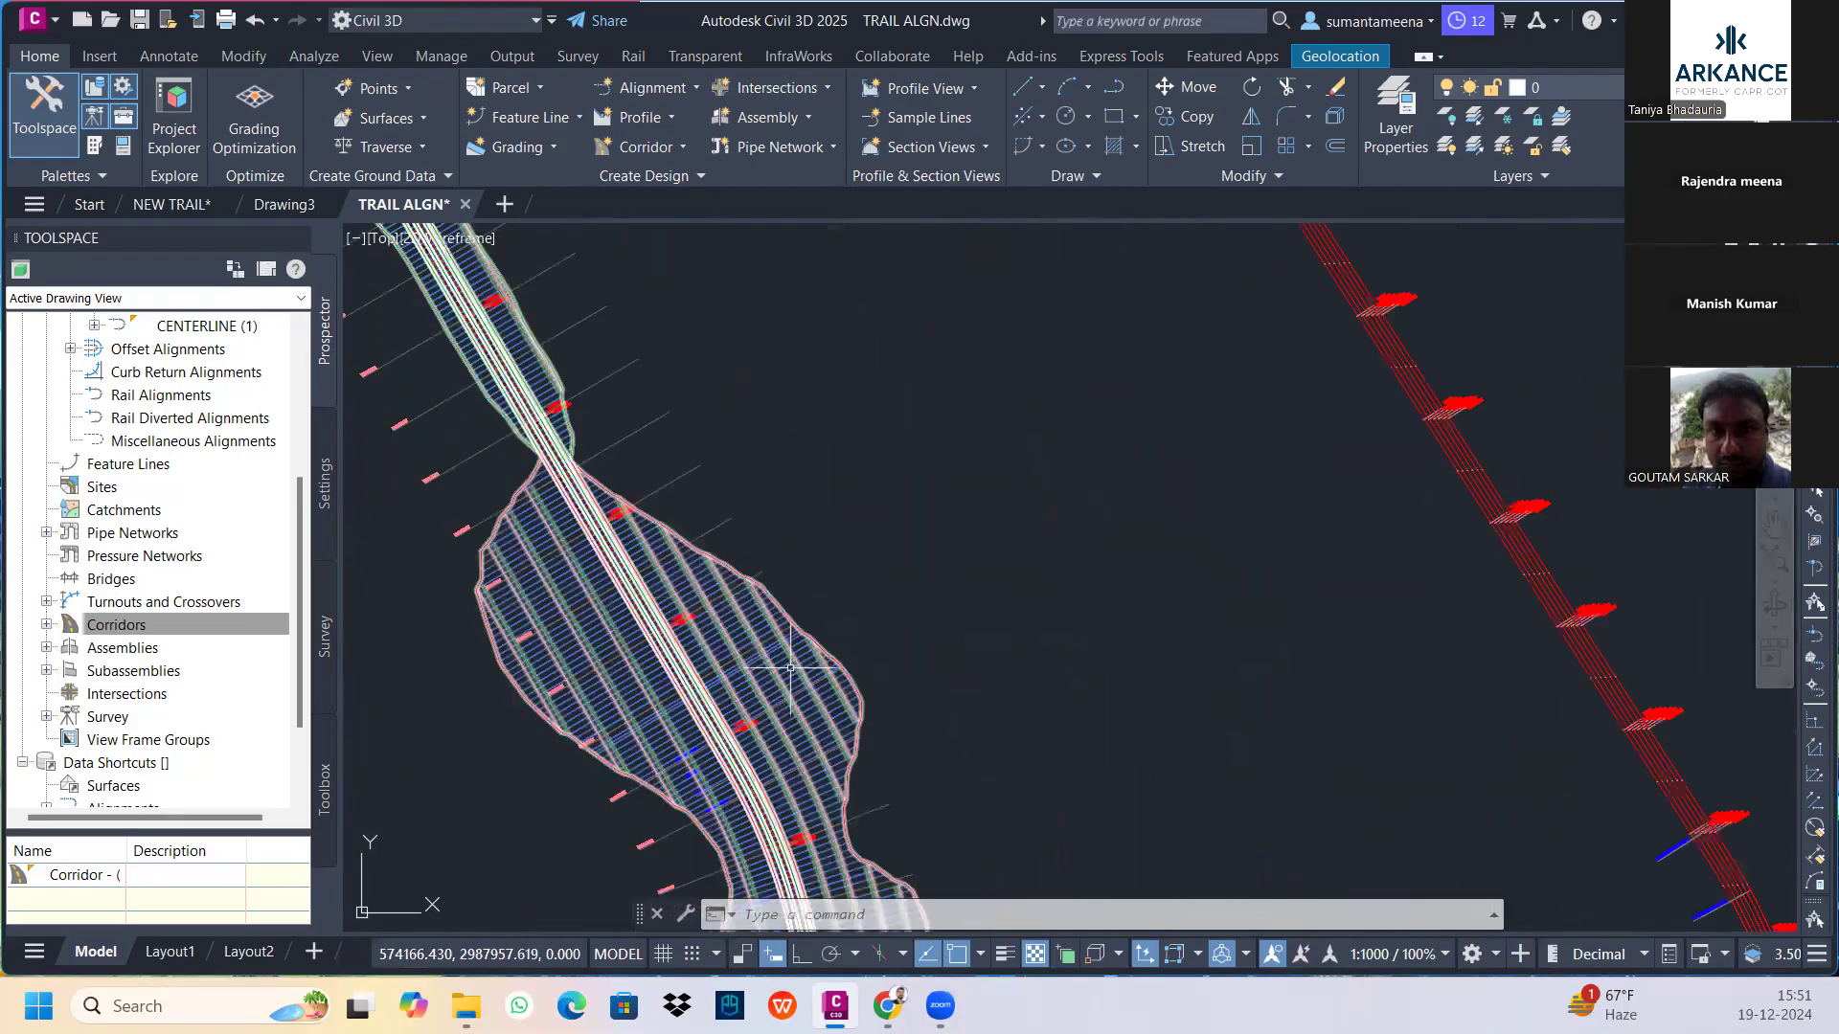
pyautogui.moveTo(791, 667)
pyautogui.scroll(-10, 698, 603)
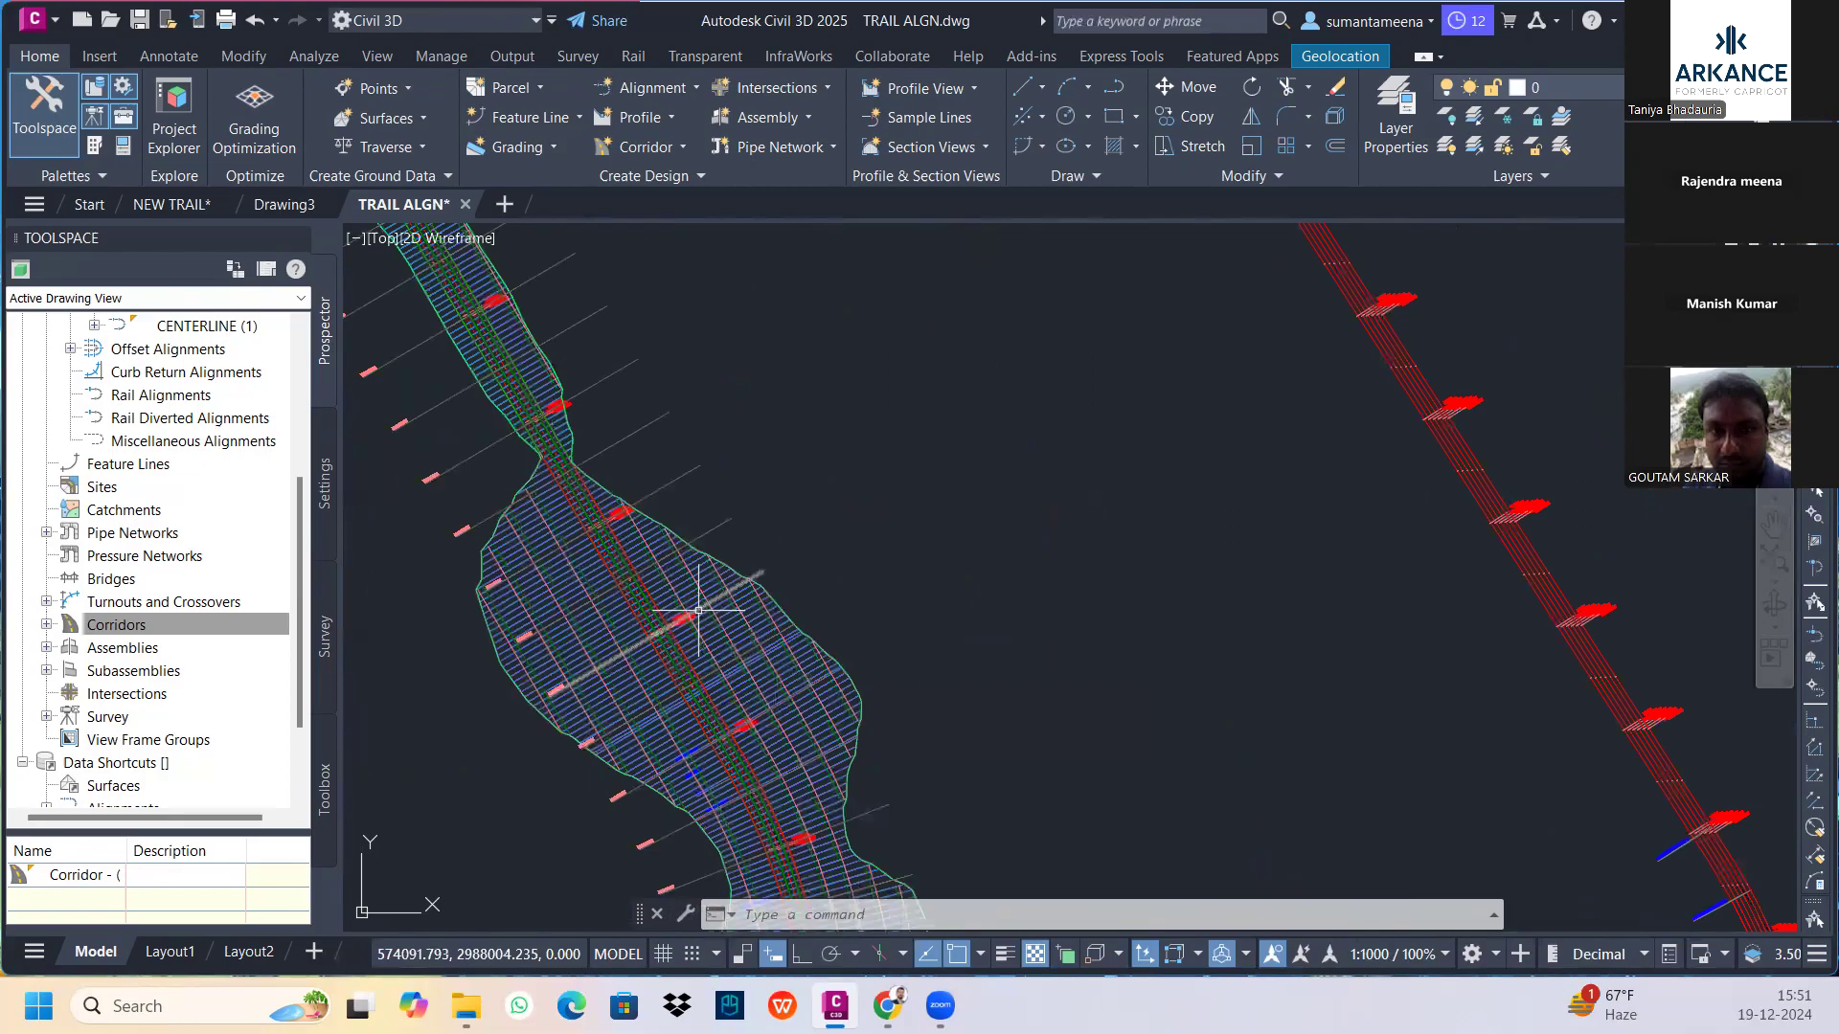
# In the properties of the DaylightBench subassembly on the assembly's right side, set the Max Cut Height to 12 m
pyautogui.moveTo(1102, 547); pyautogui.dragTo(606, 539, button='middle')
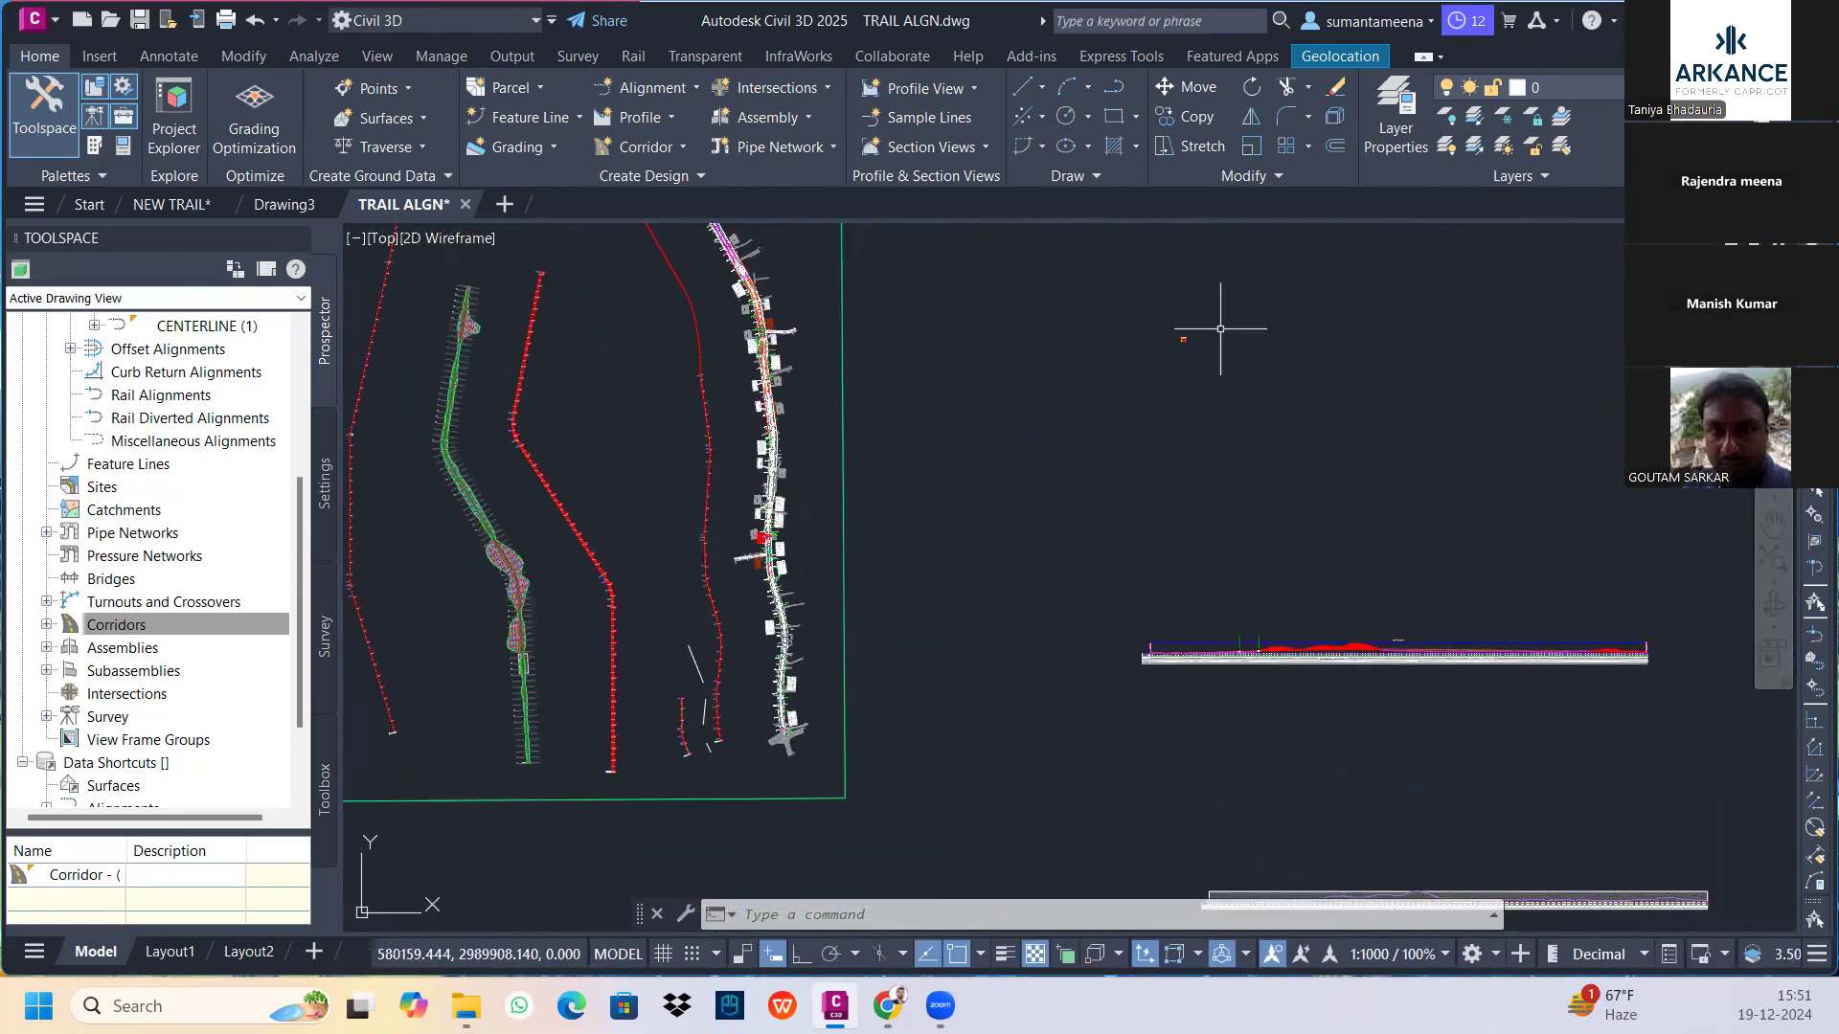
pyautogui.scroll(10, 1216, 316)
pyautogui.scroll(8, 1101, 358)
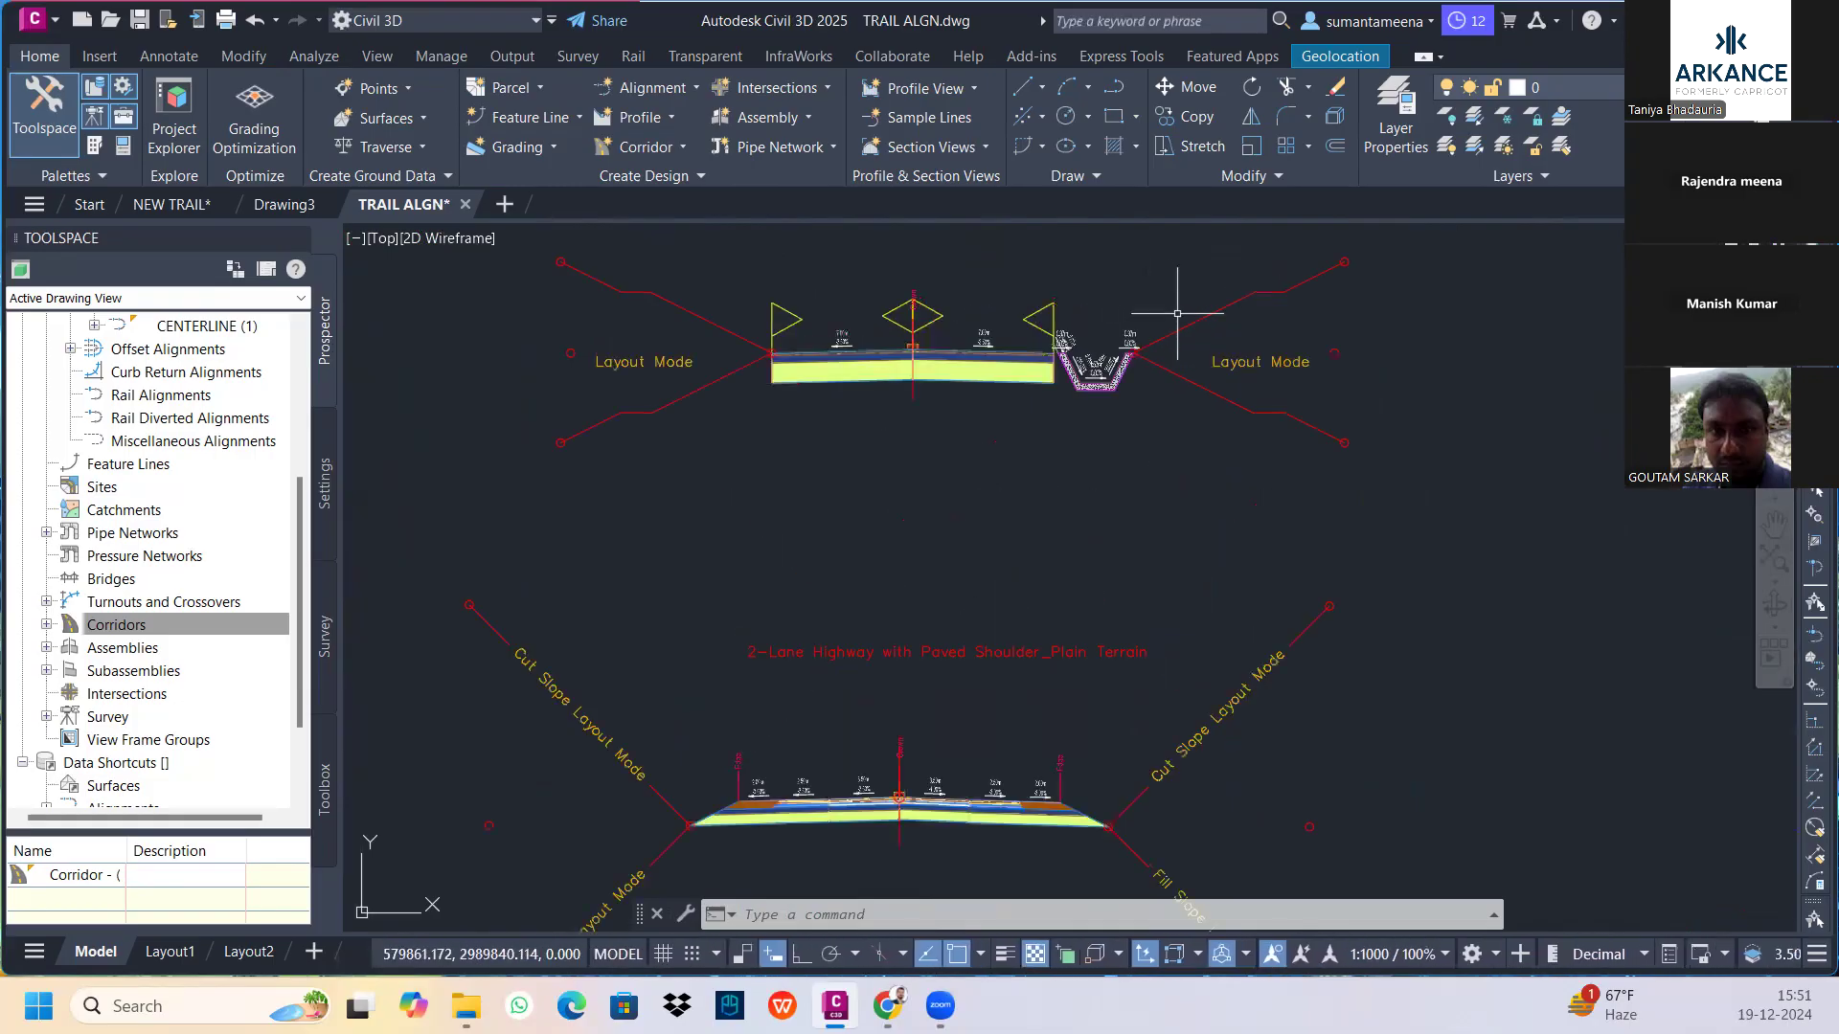
pyautogui.moveTo(1212, 310)
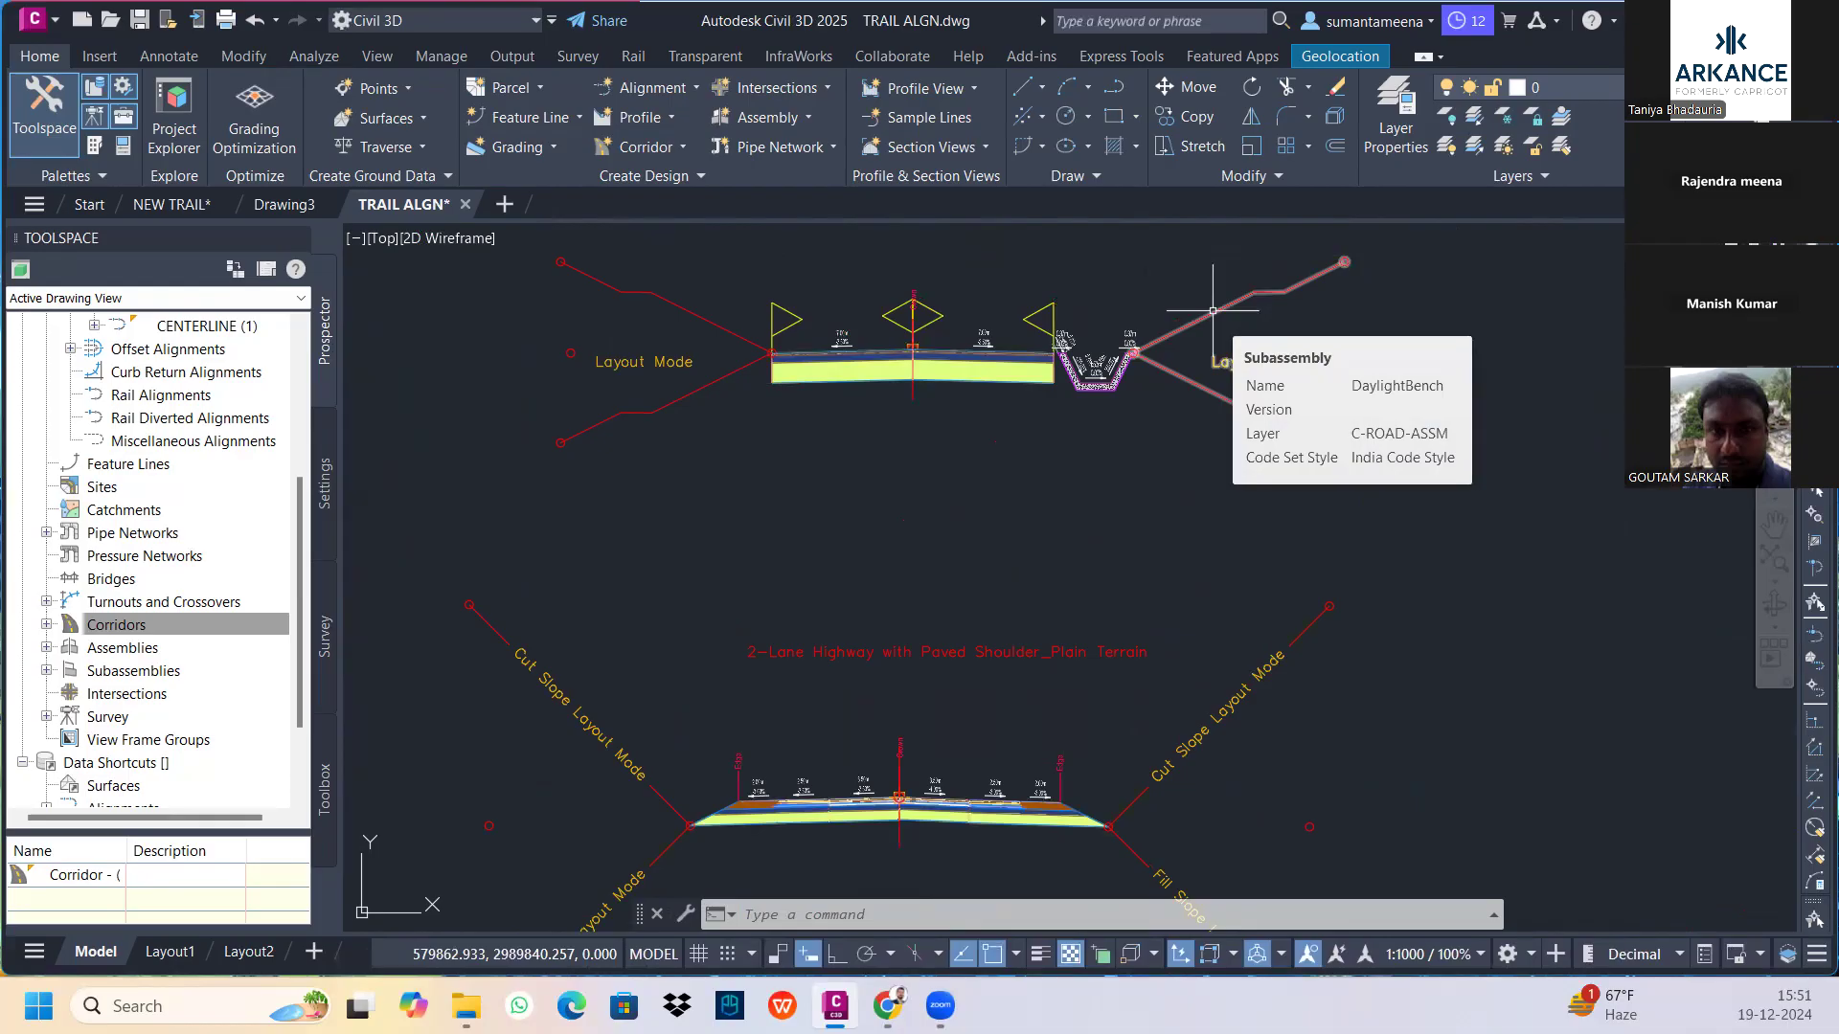
pyautogui.click(1212, 311)
pyautogui.rightClick(1212, 310)
pyautogui.click(1287, 600)
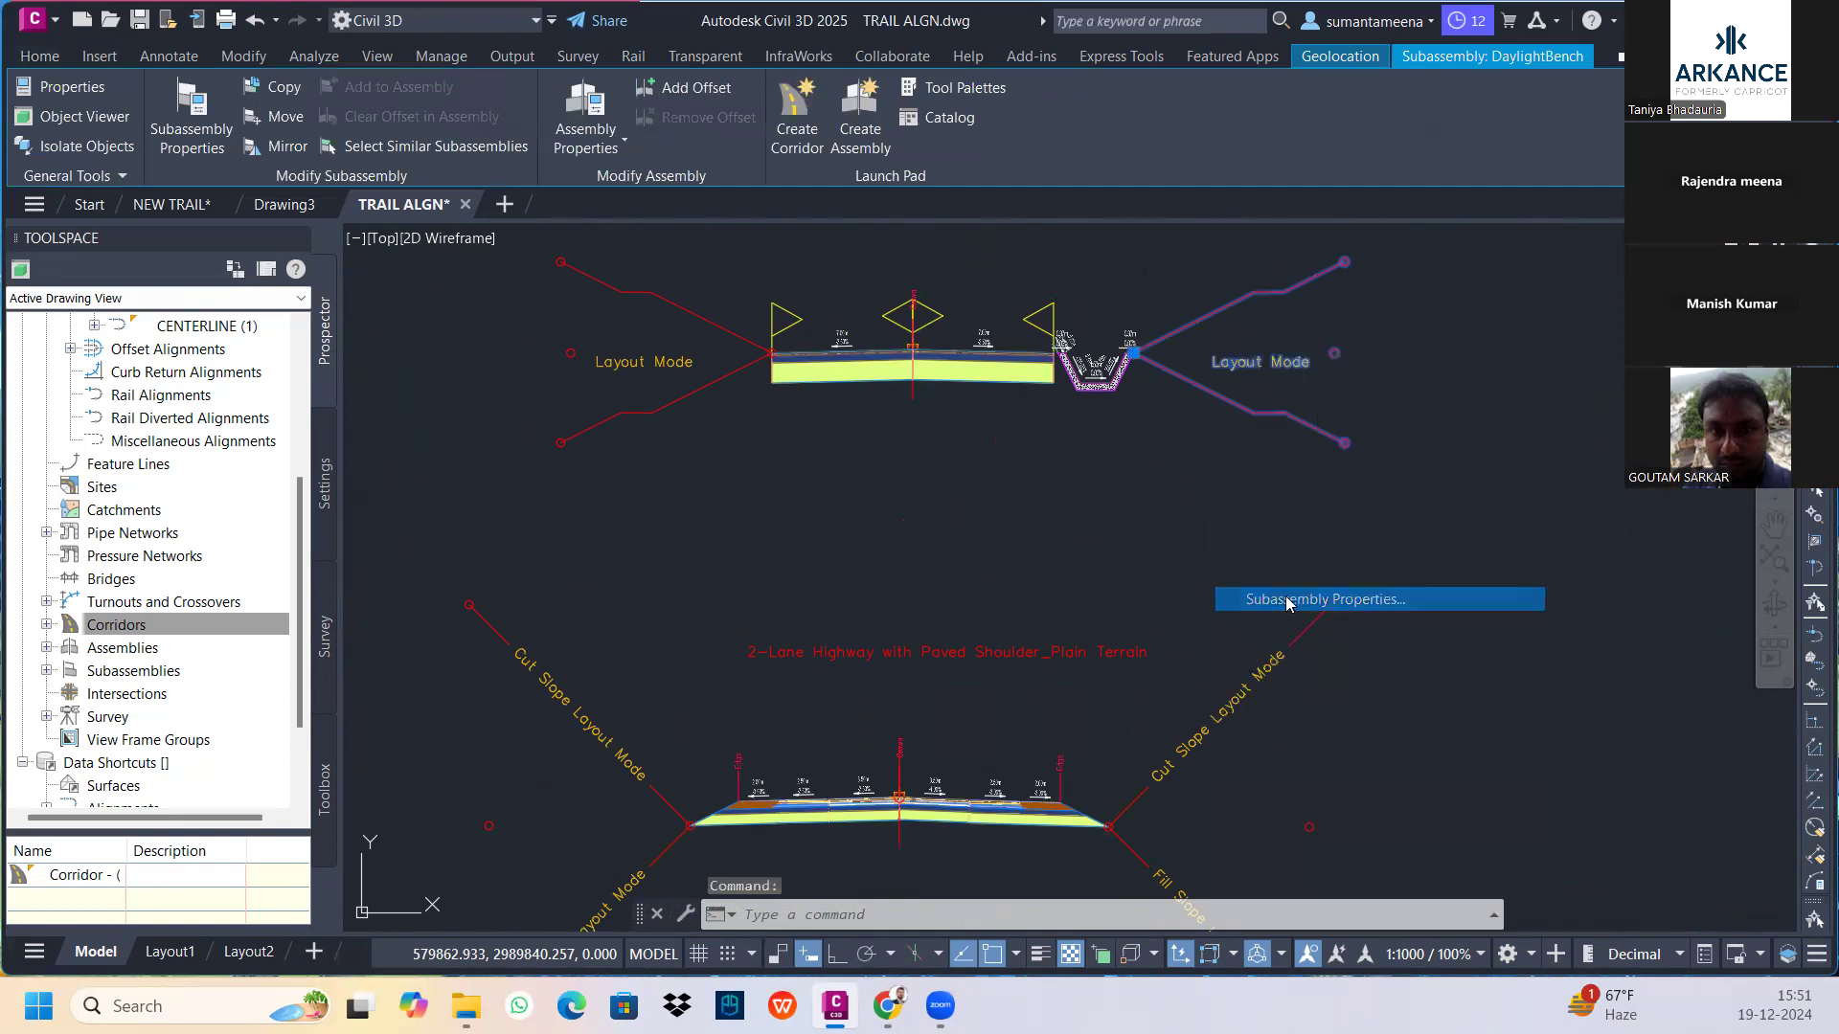
pyautogui.click(335, 223)
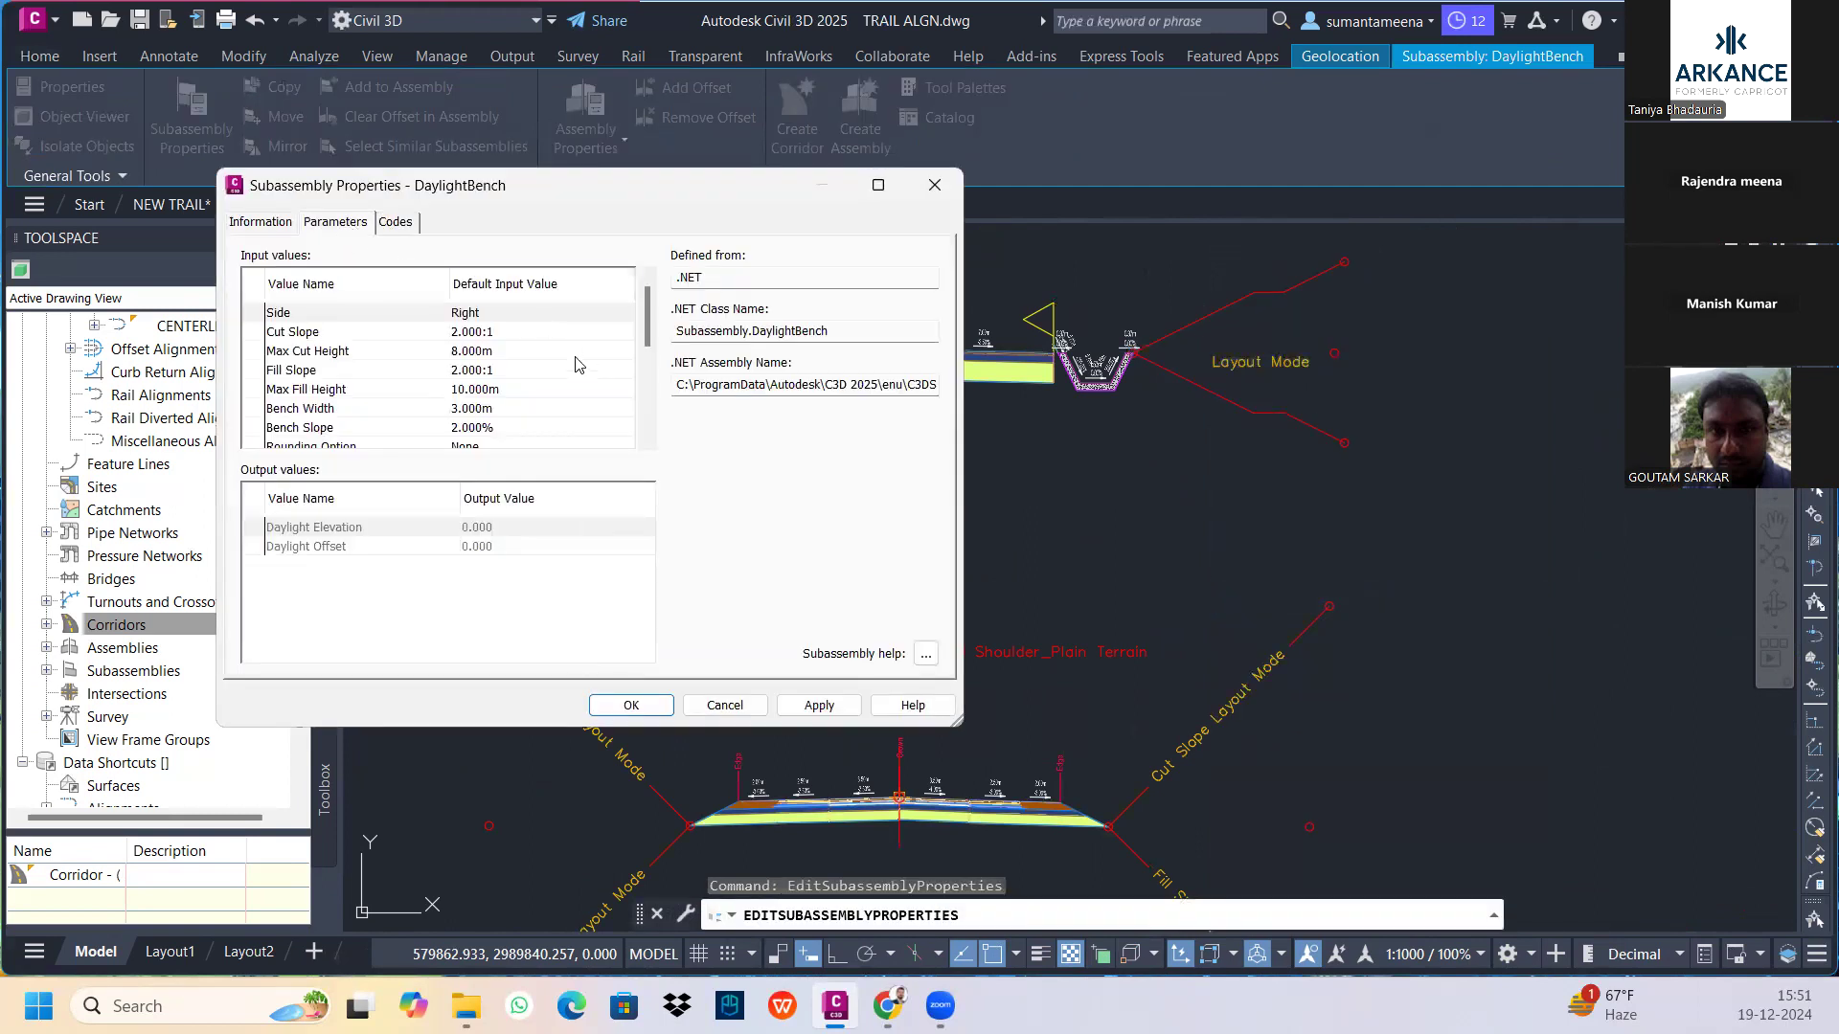
pyautogui.doubleClick(496, 352)
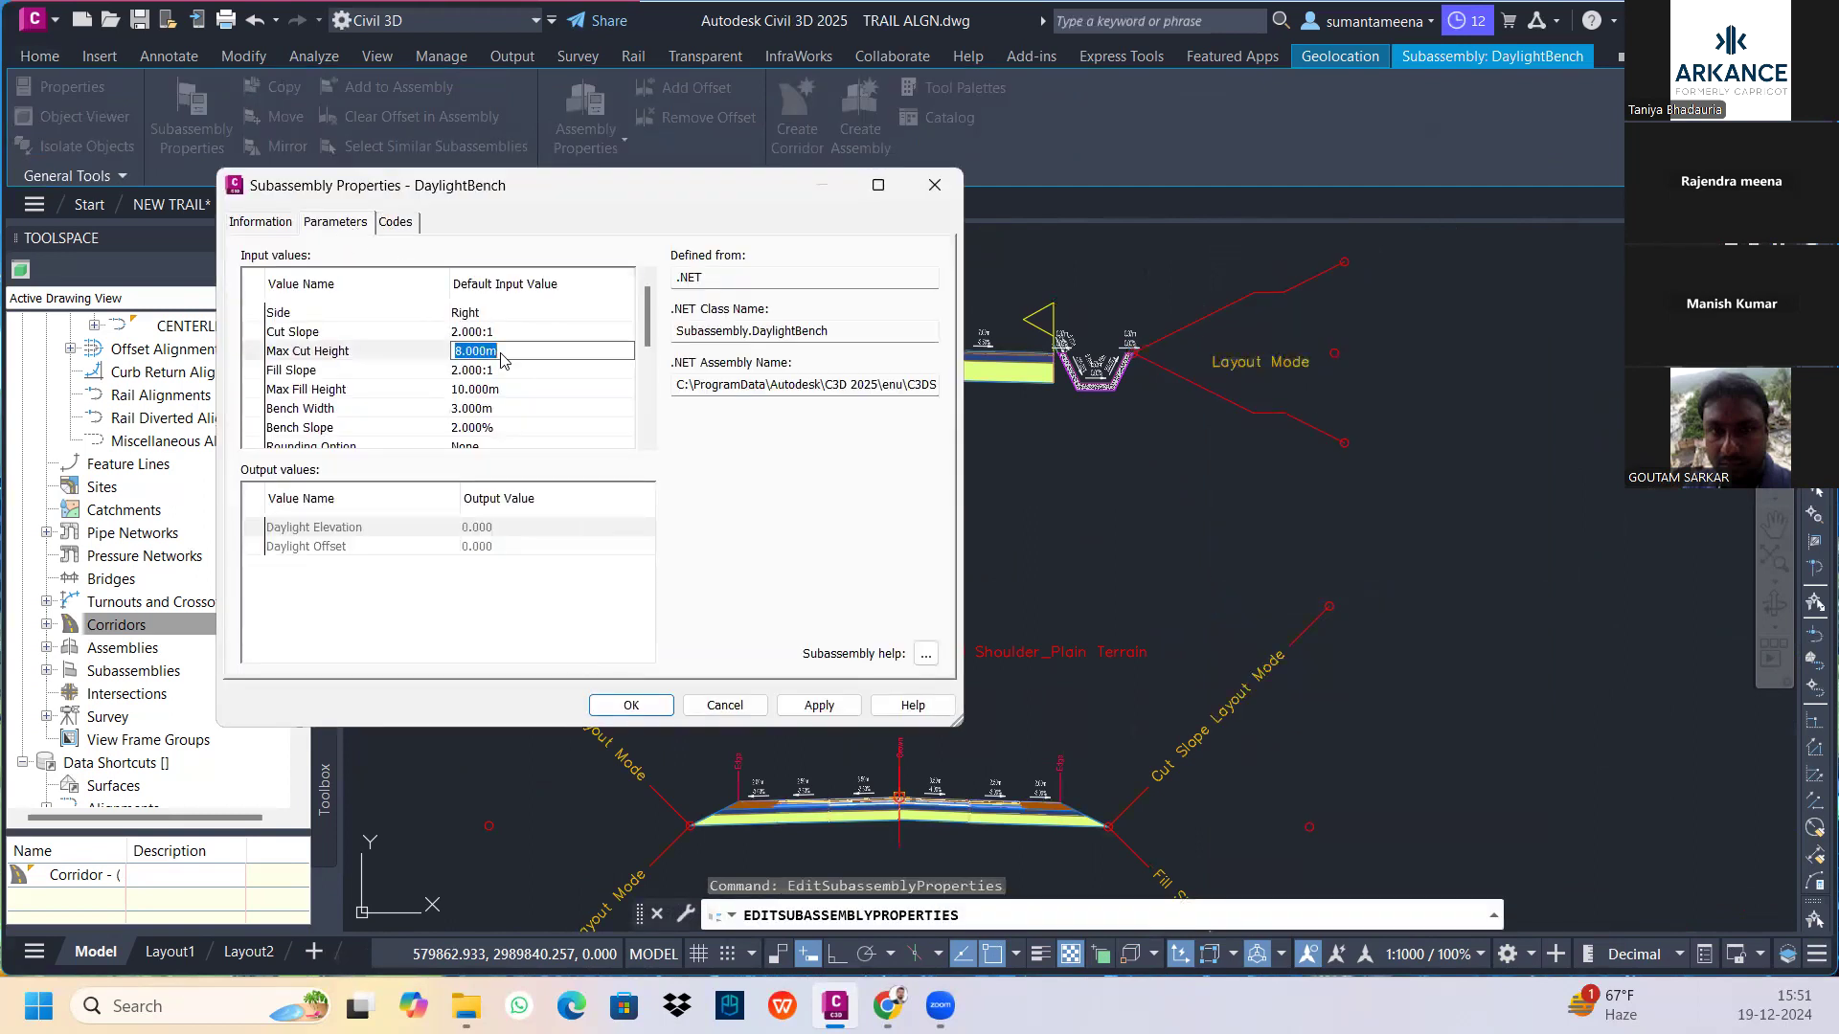
pyautogui.press('Return')
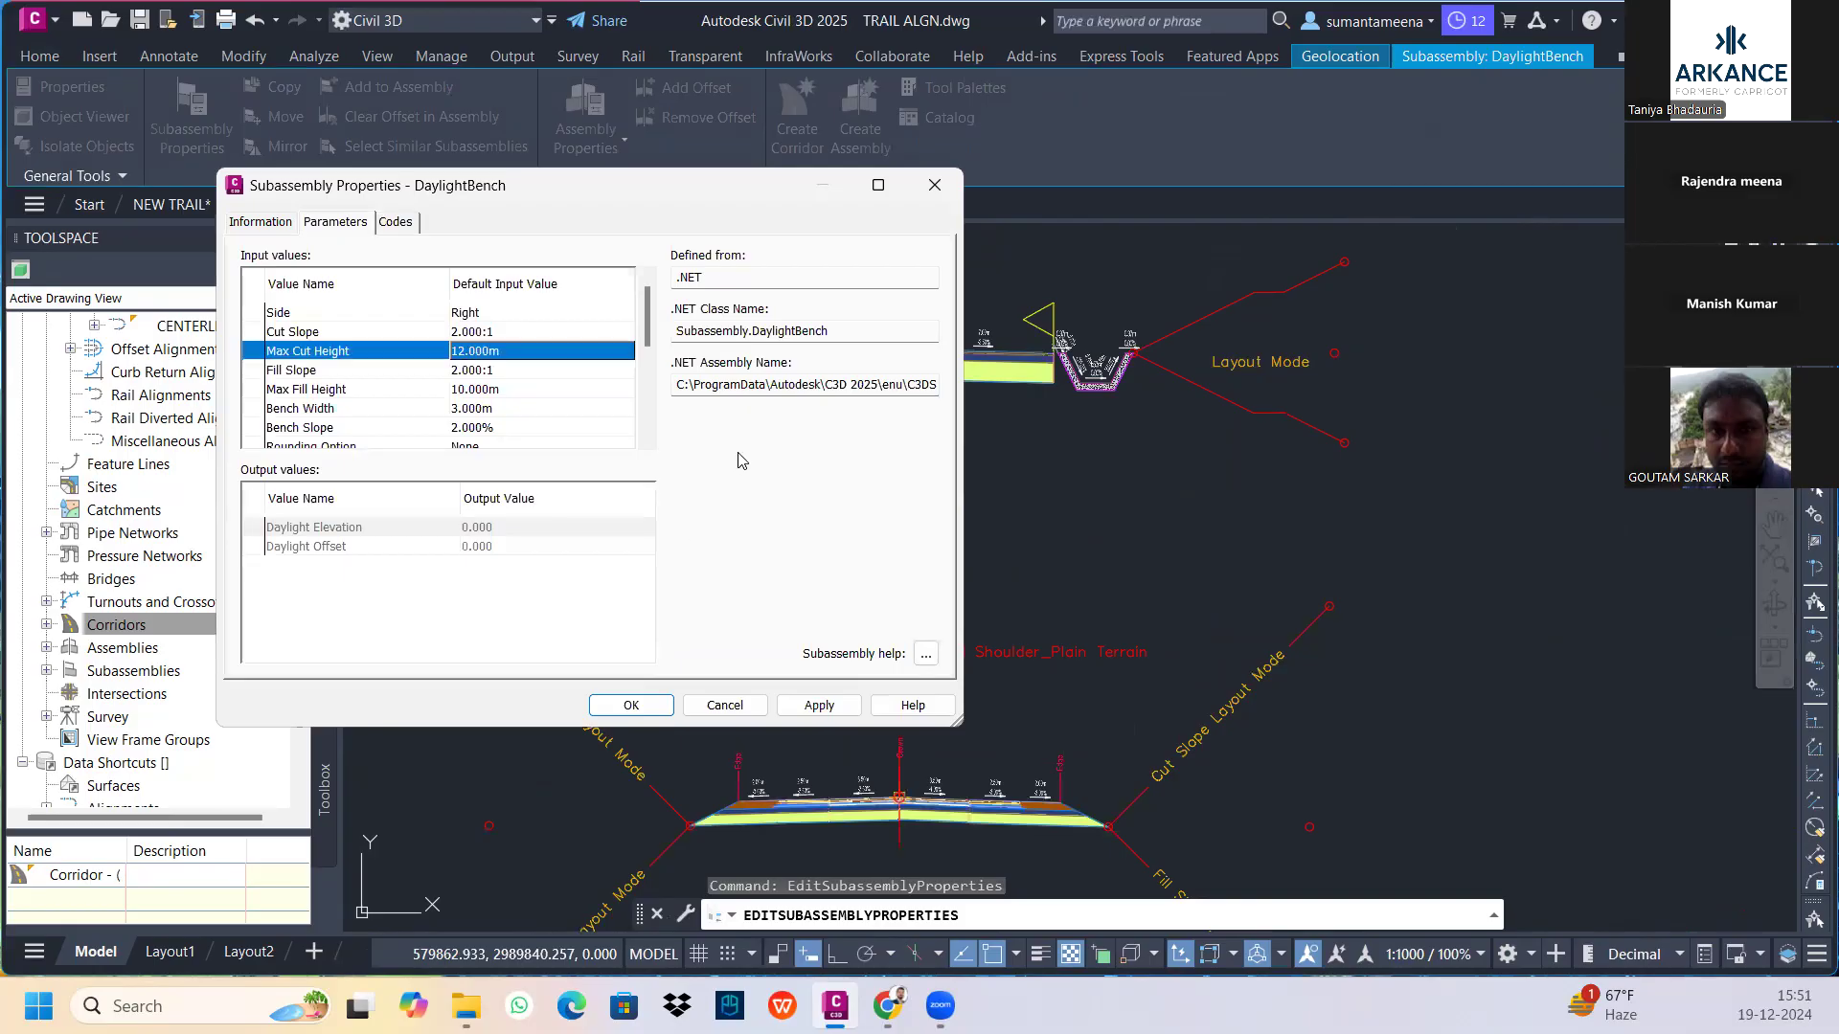
# Set the right-side DaylightBench subassembly's Cut Slope to 1:1 and apply the changes
pyautogui.click(491, 330)
pyautogui.click(509, 331)
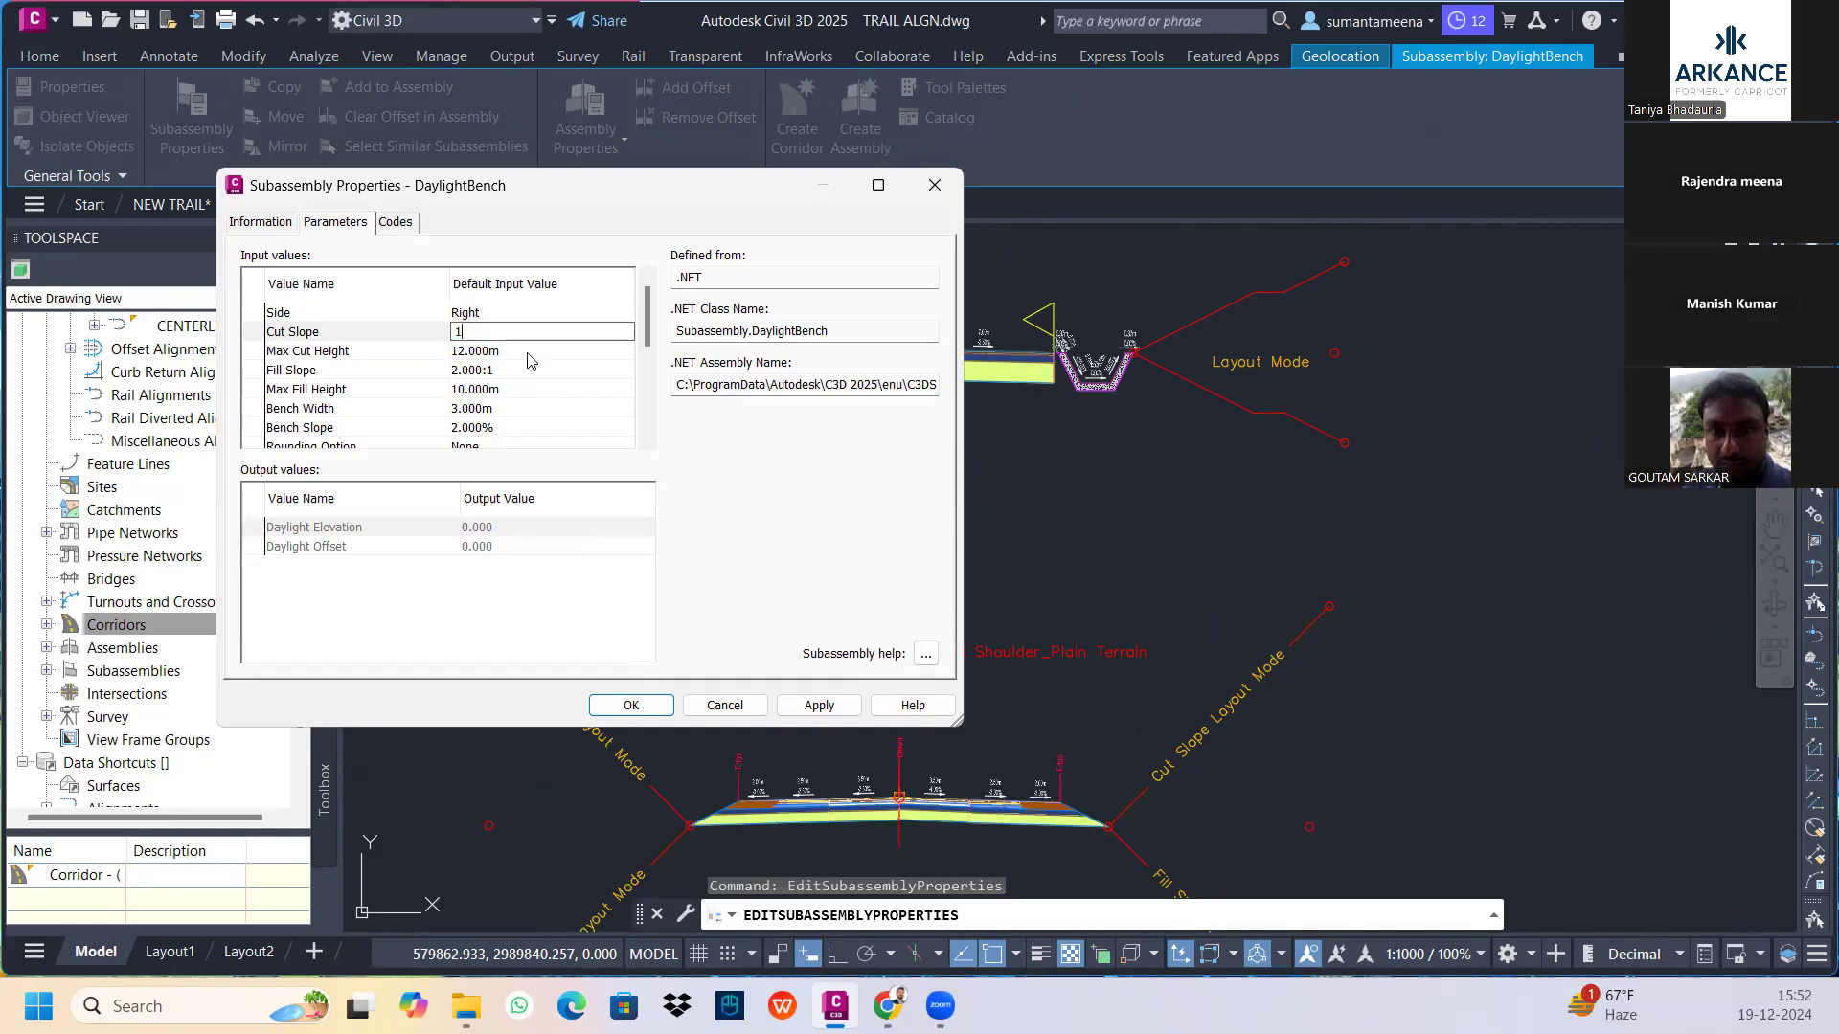
pyautogui.press('Return')
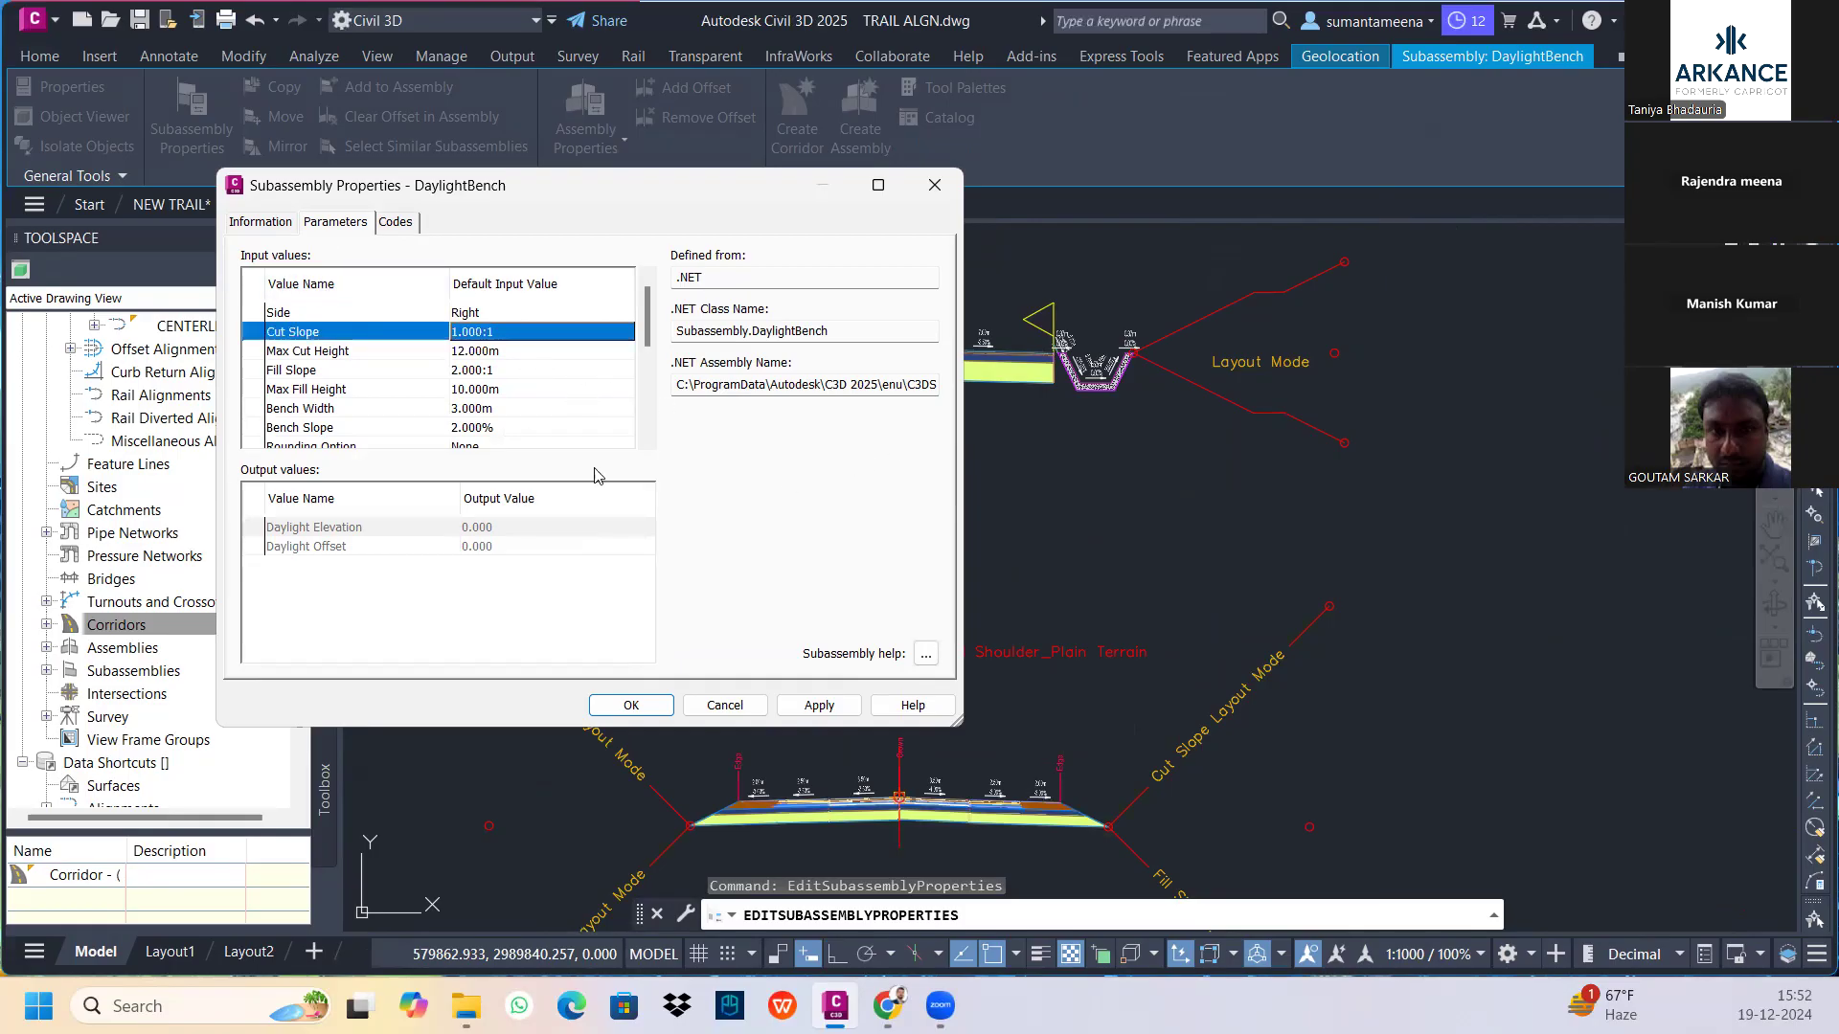
pyautogui.click(817, 703)
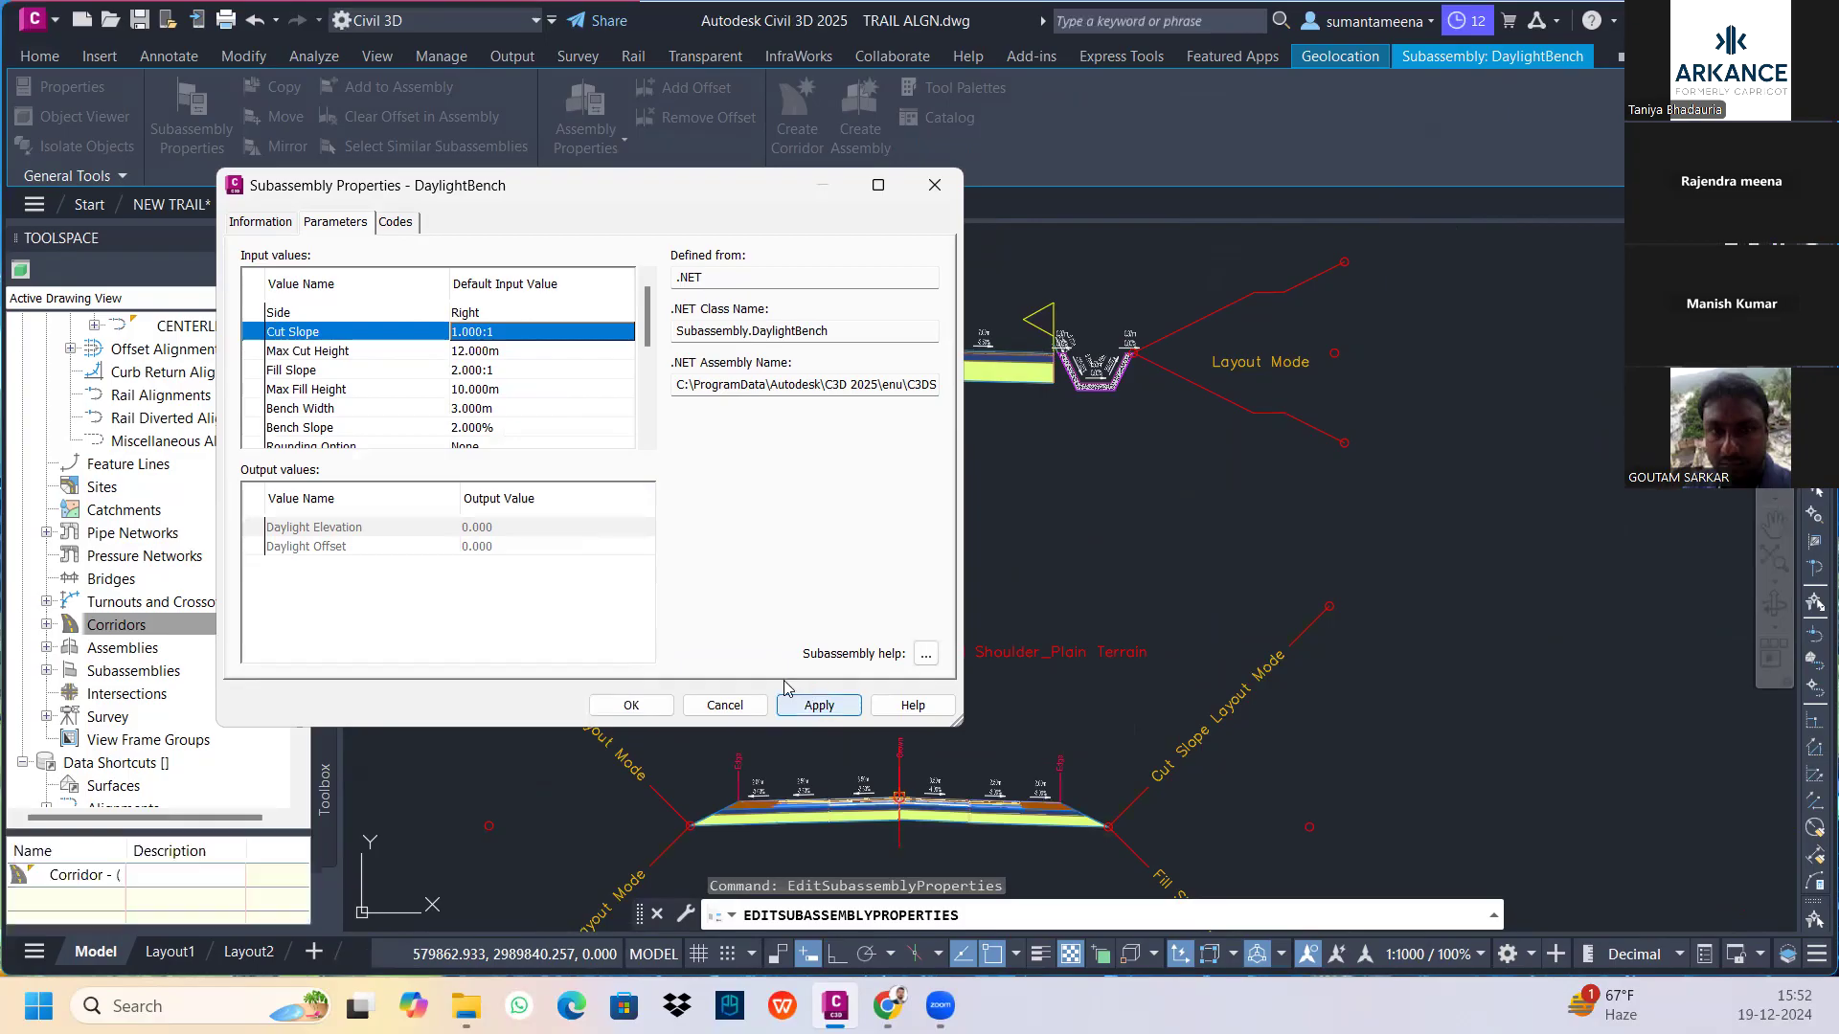
pyautogui.click(616, 705)
# Rebuild all corridors with the modified DaylightBench subassembly
pyautogui.click(150, 624)
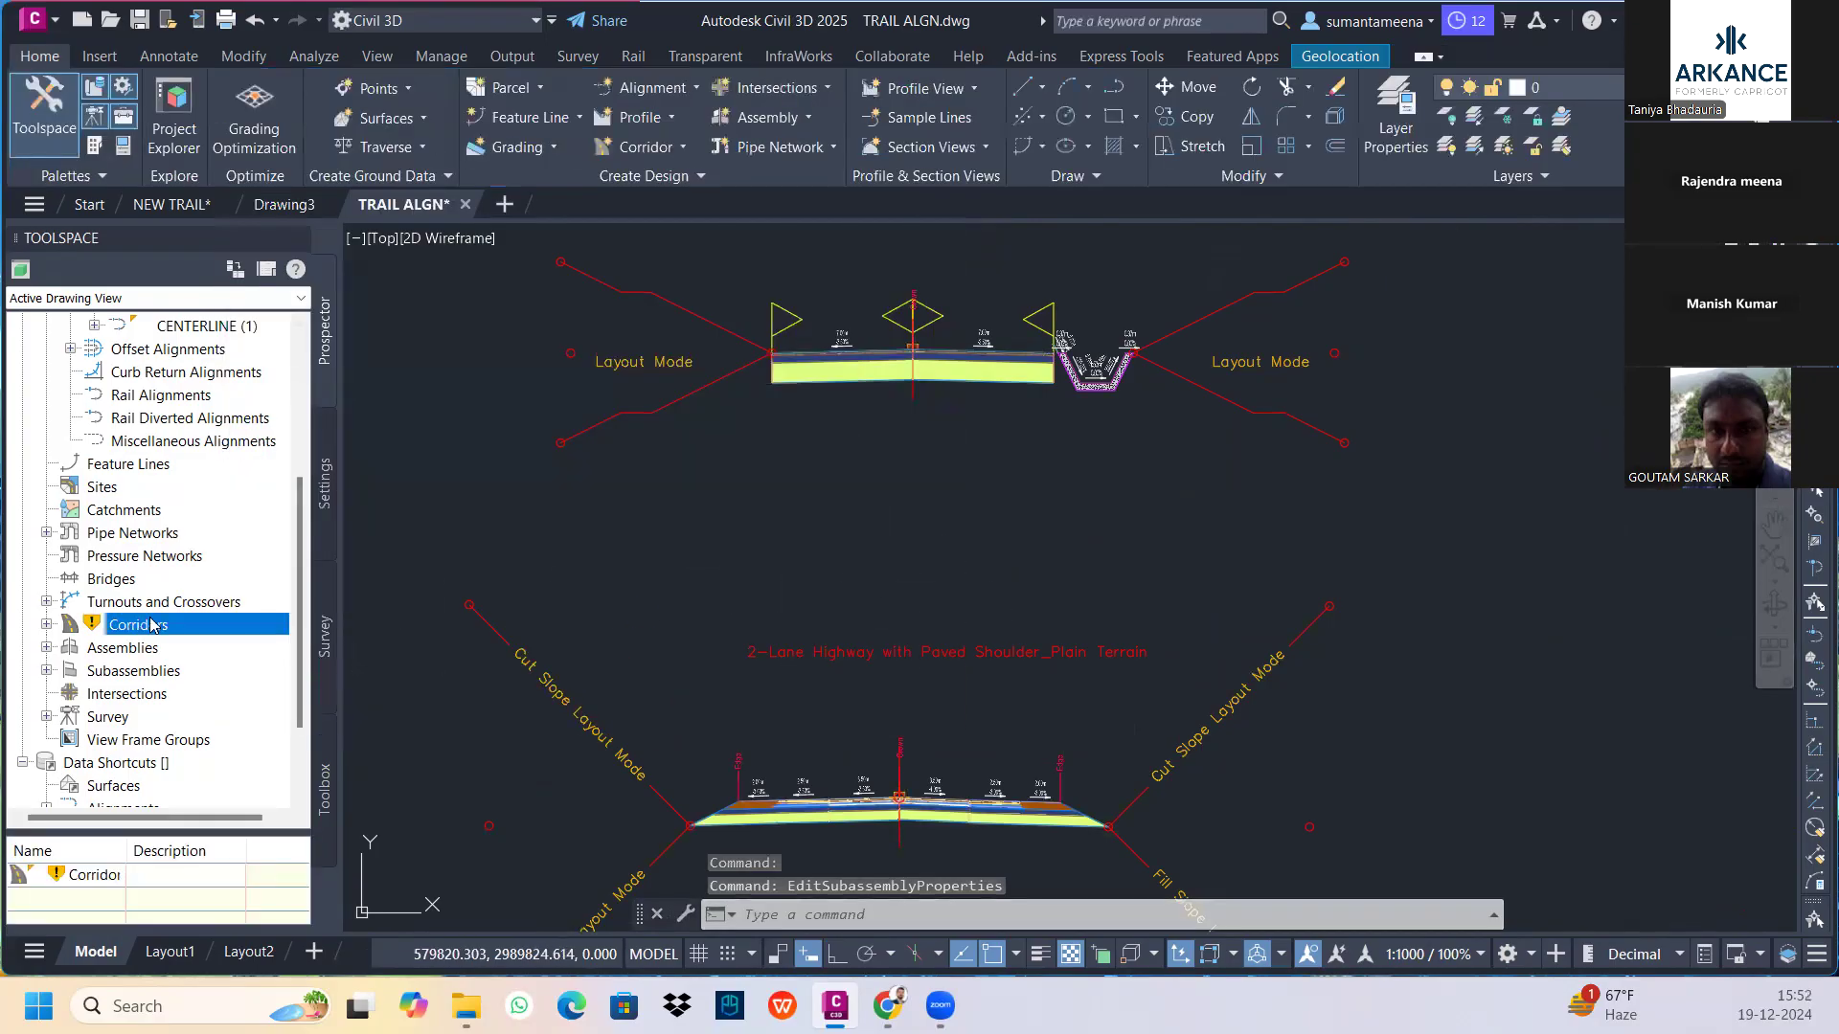
pyautogui.rightClick(146, 627)
pyautogui.click(223, 665)
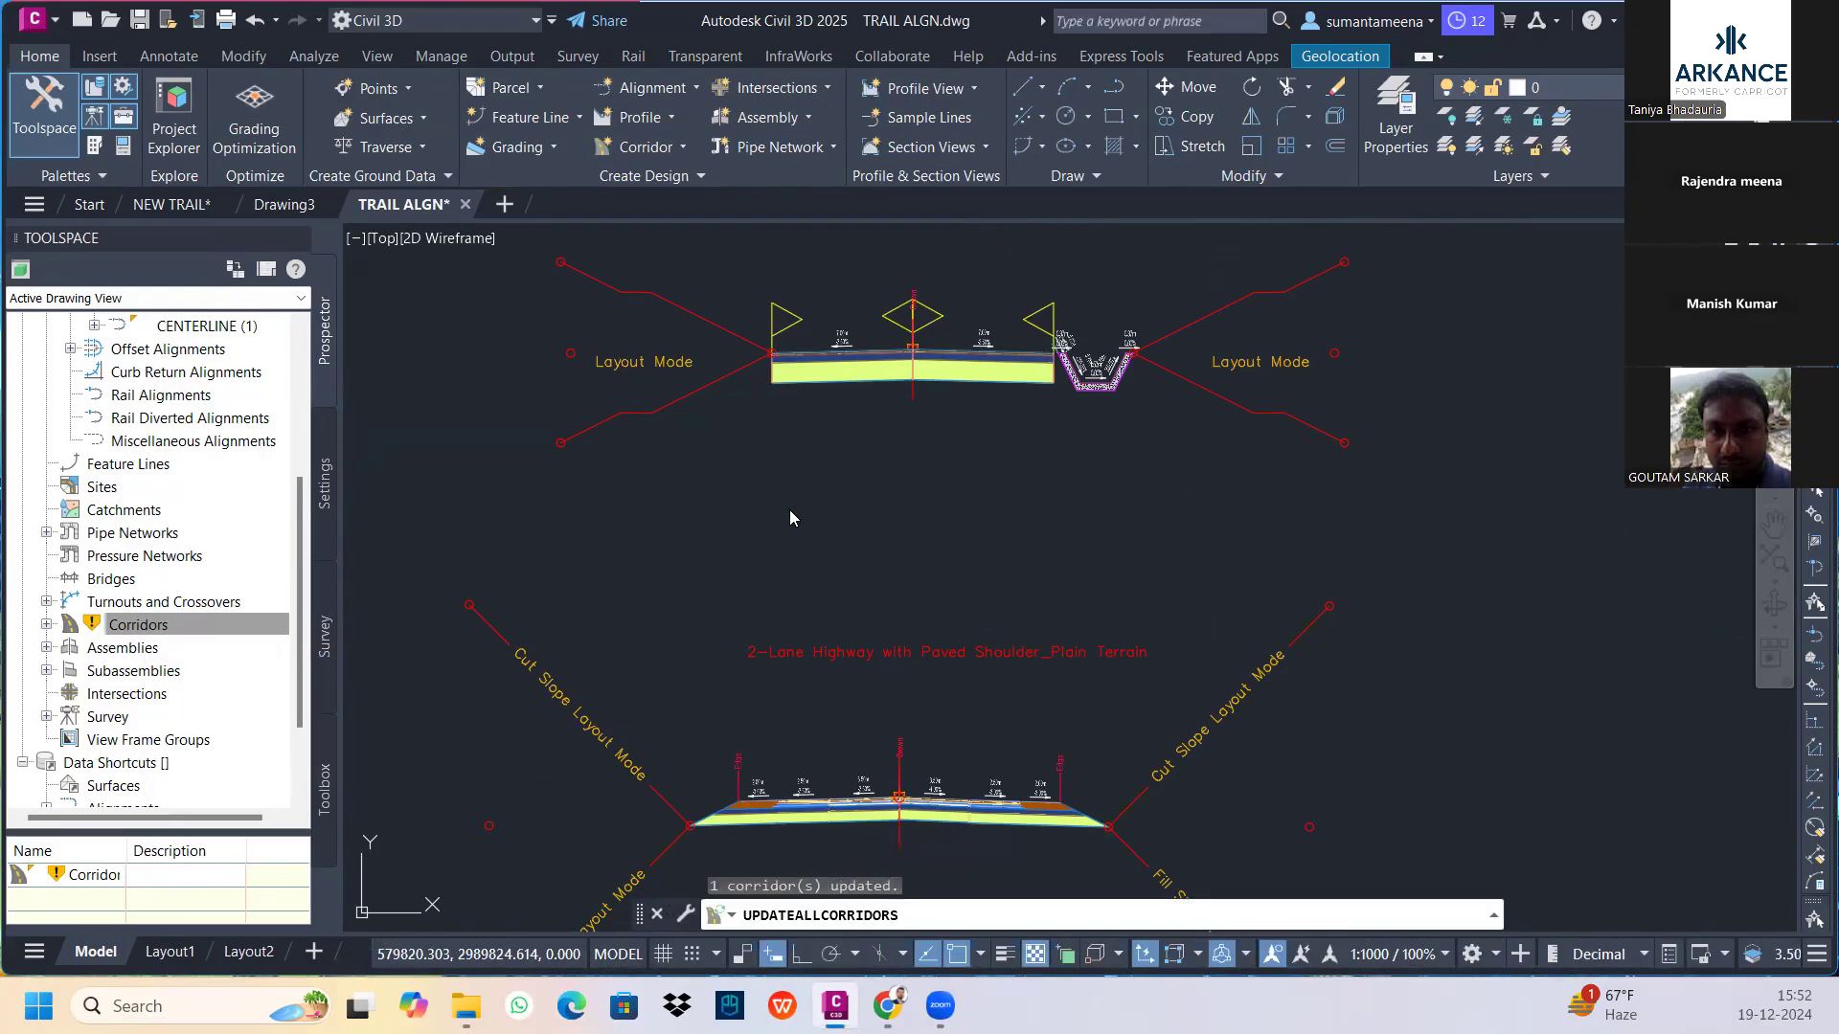
# Examine the rebuilt corridor in plan and the section views, including stations 1+300.00 and 1+800.00, for how the benched cut fits the sections
pyautogui.scroll(-8, 789, 517)
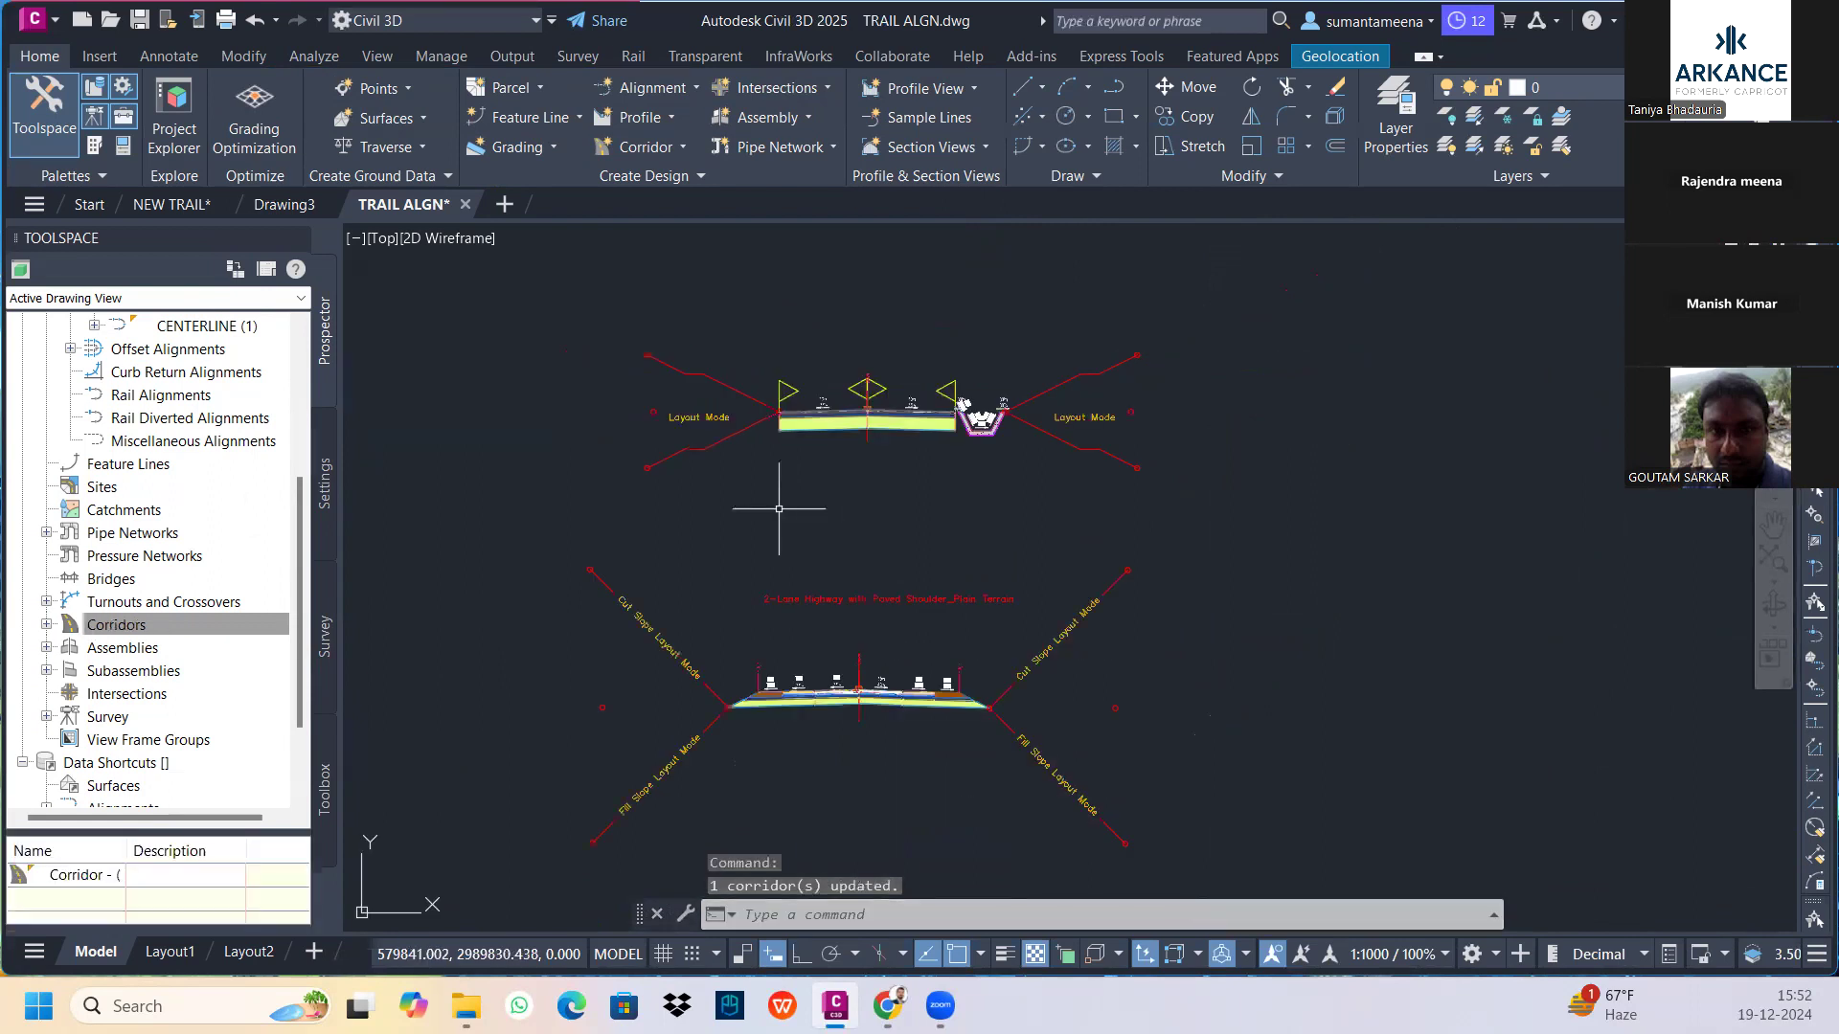
pyautogui.moveTo(511, 563); pyautogui.dragTo(799, 516, button='middle')
pyautogui.scroll(6, 799, 536)
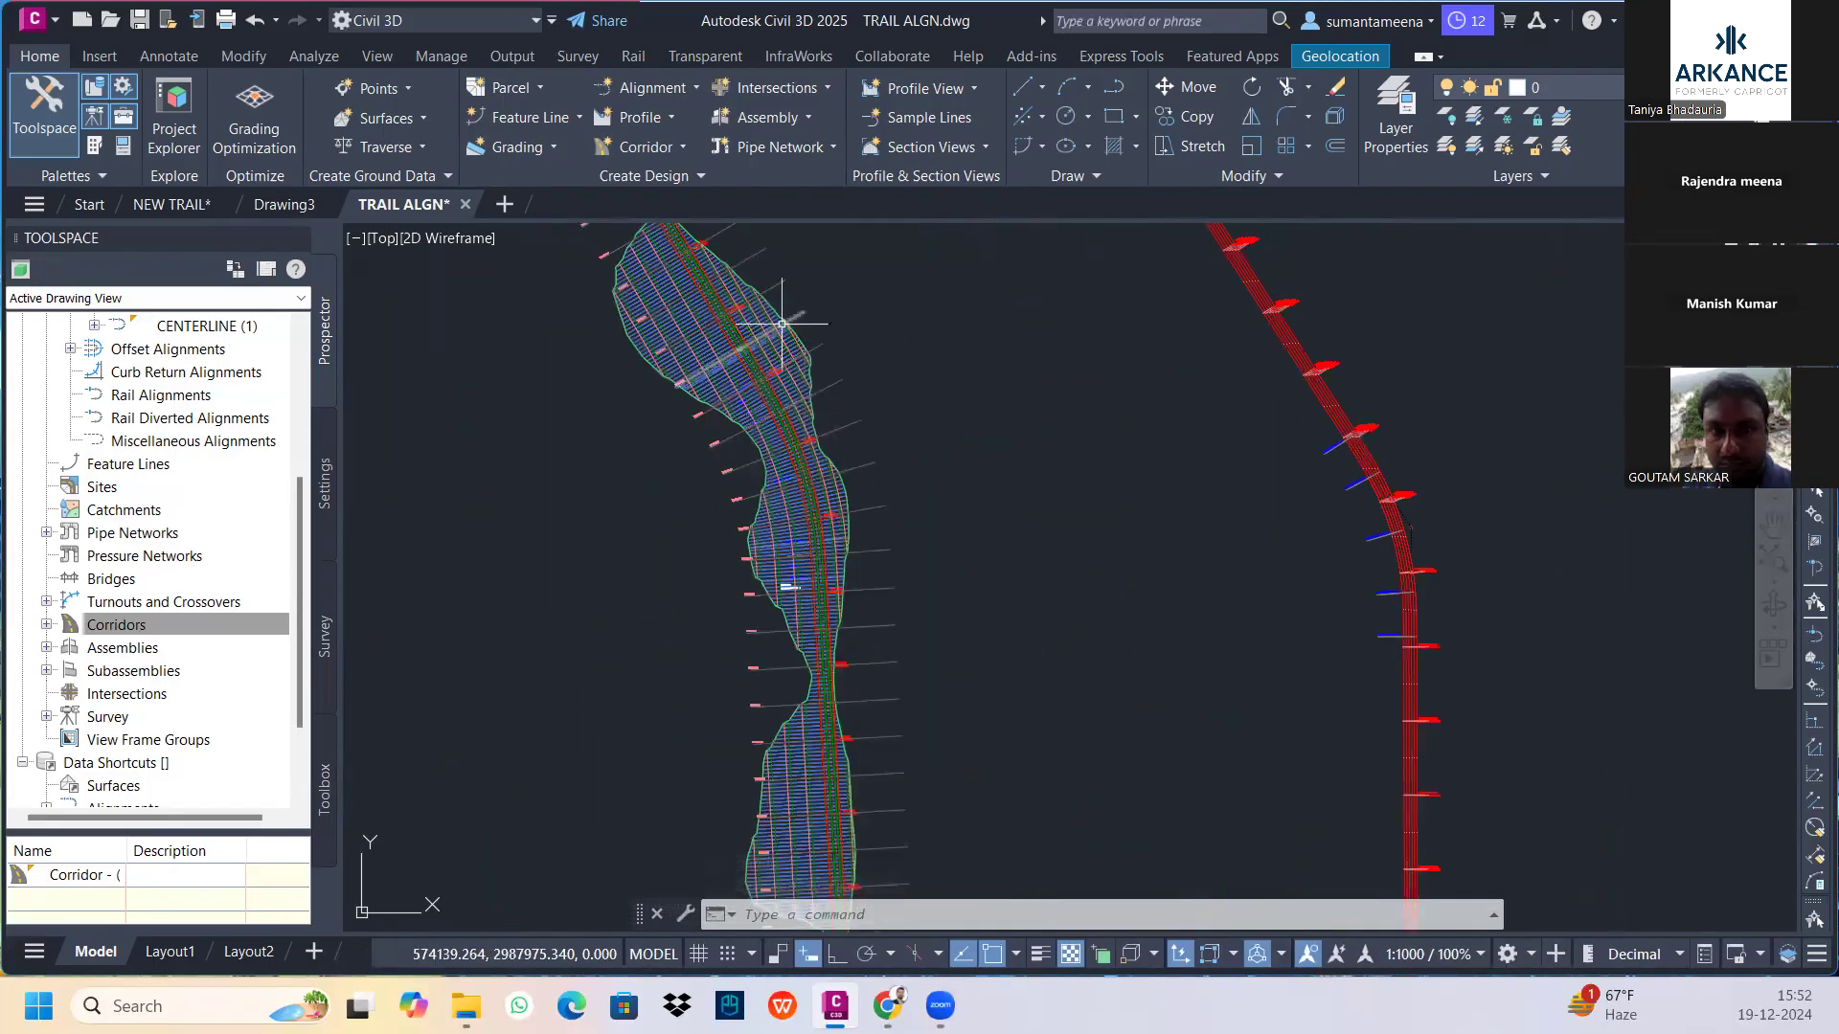
pyautogui.moveTo(745, 296); pyautogui.dragTo(744, 467, button='middle')
pyautogui.scroll(-6, 842, 587)
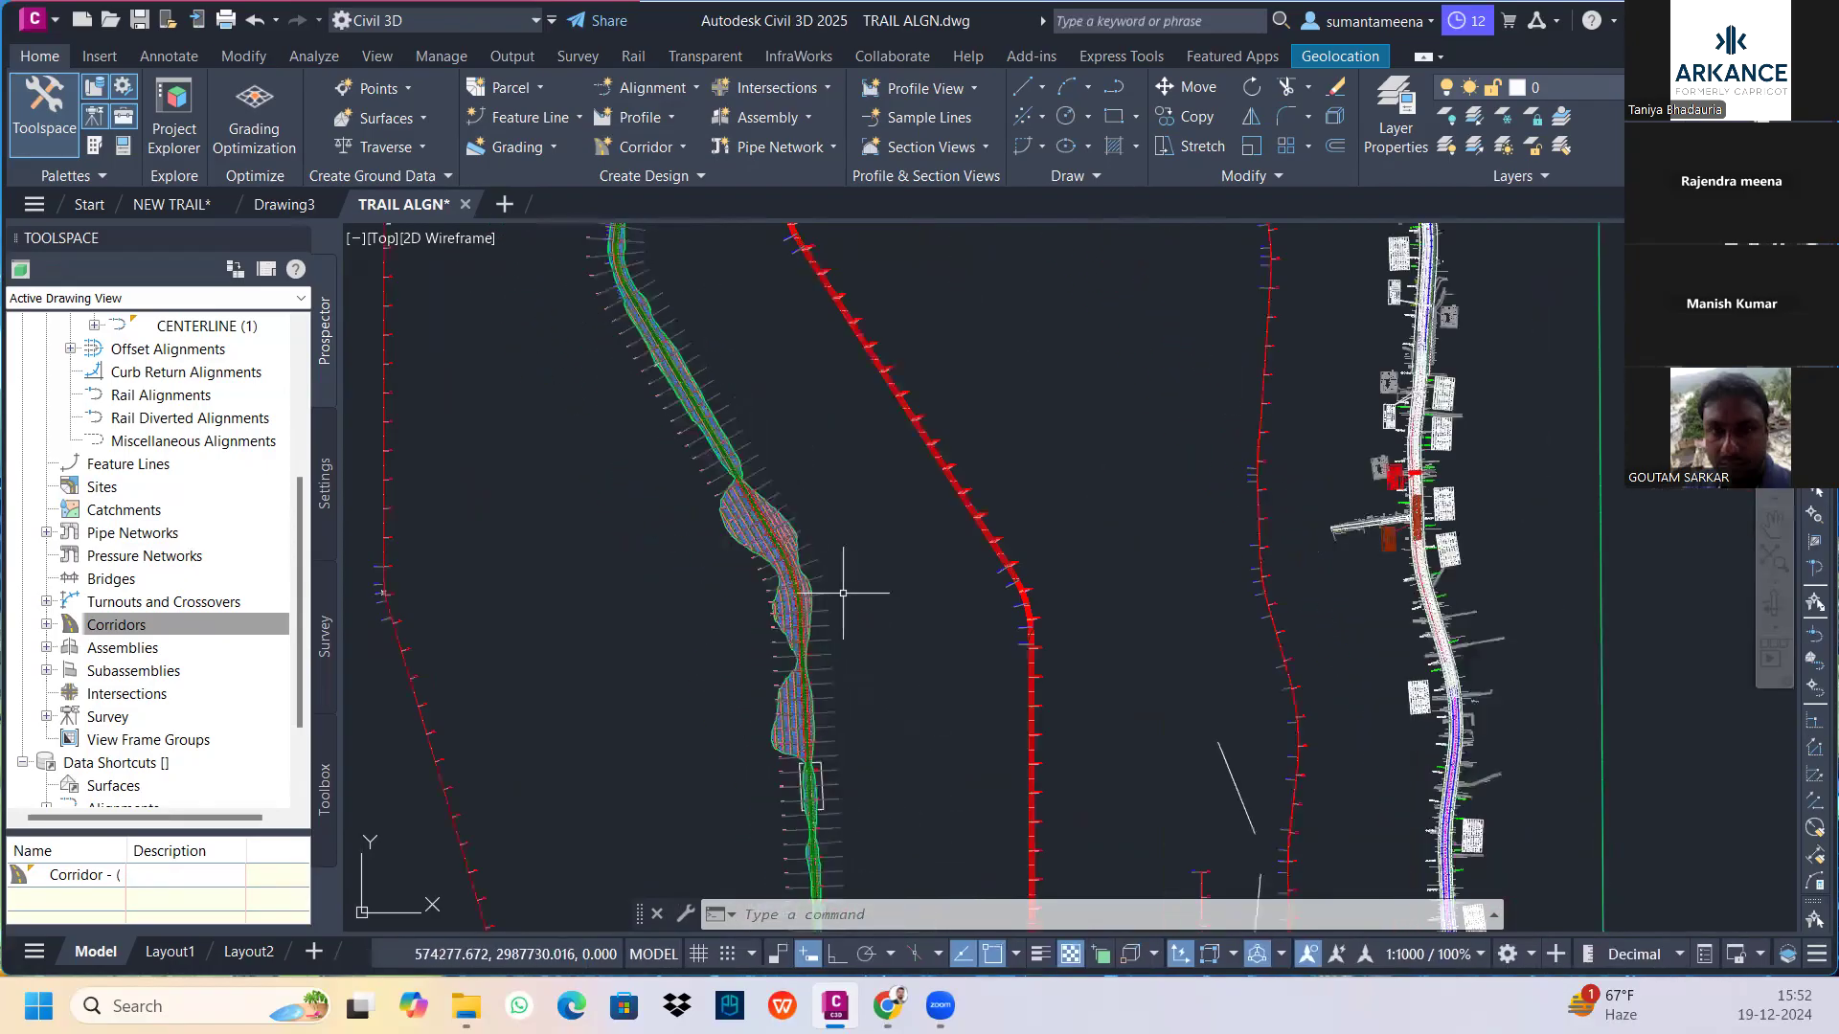
pyautogui.moveTo(1354, 503); pyautogui.dragTo(871, 503, button='middle')
pyautogui.scroll(-3, 936, 451)
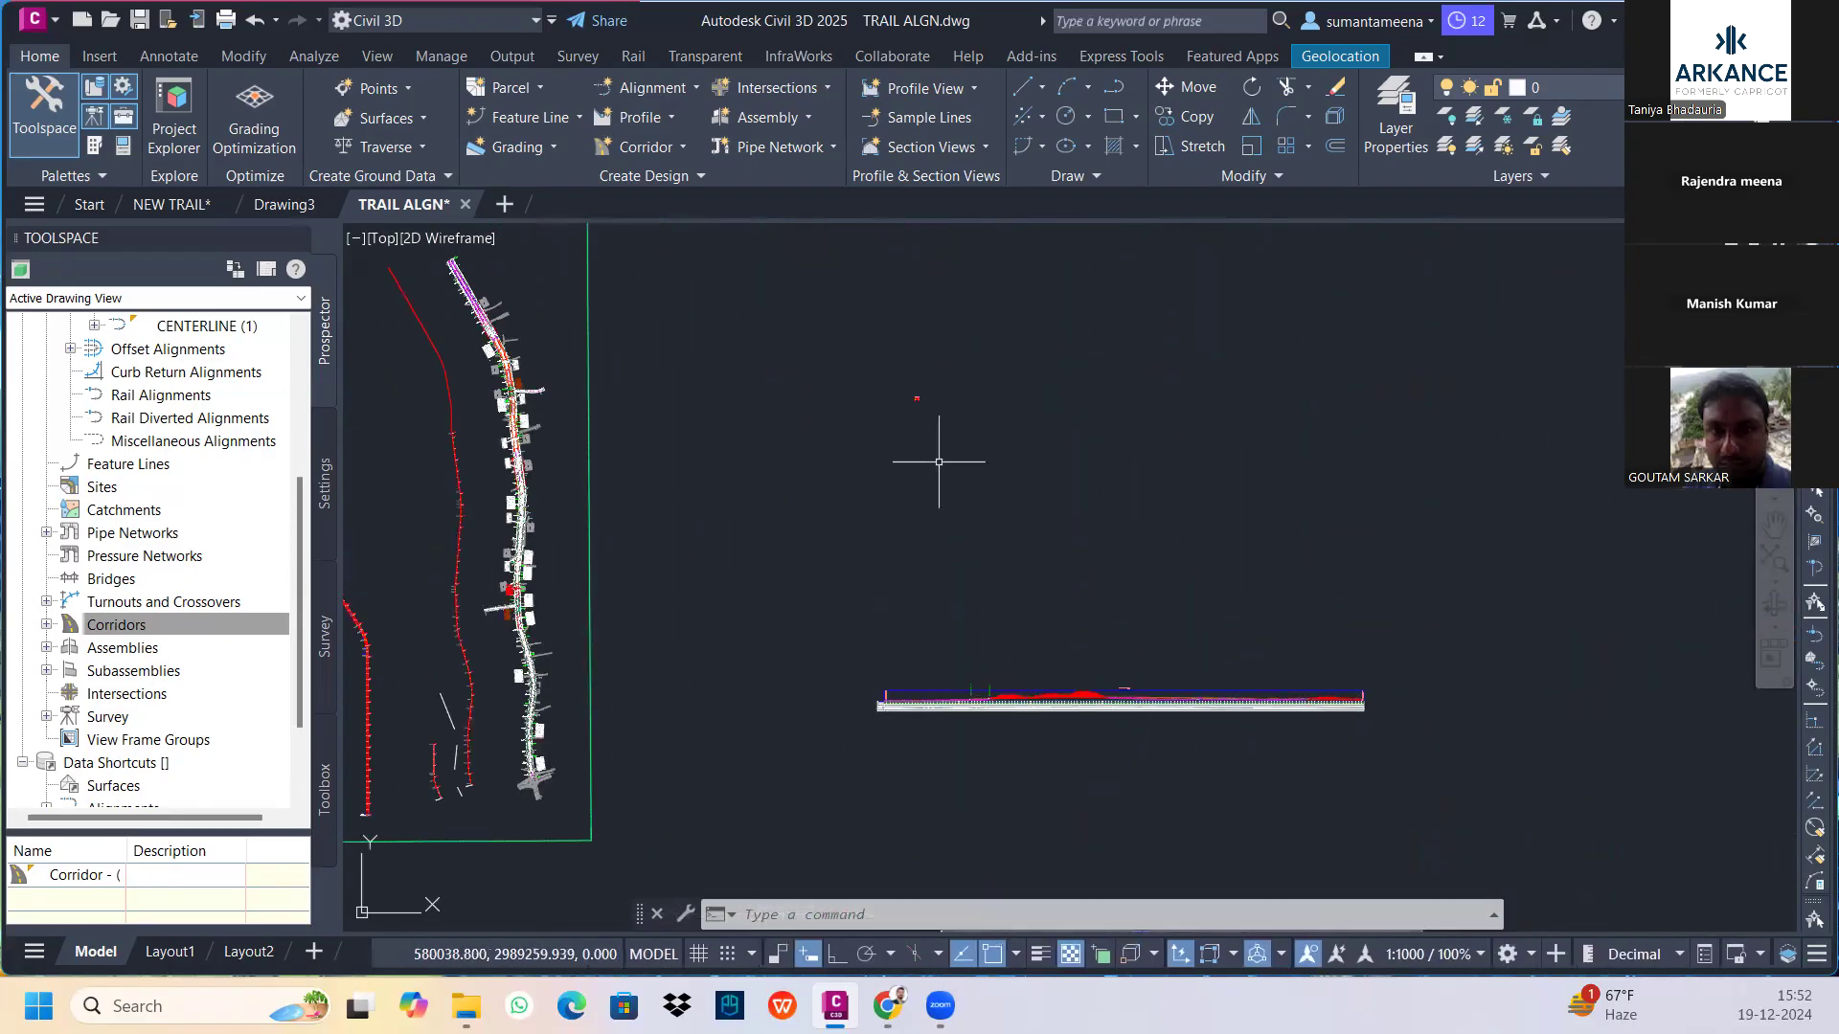
pyautogui.scroll(-2, 1383, 376)
pyautogui.moveTo(1383, 376)
pyautogui.mouseDown(button='middle')
pyautogui.moveTo(1193, 444)
pyautogui.moveTo(878, 506)
pyautogui.mouseUp(button='middle')
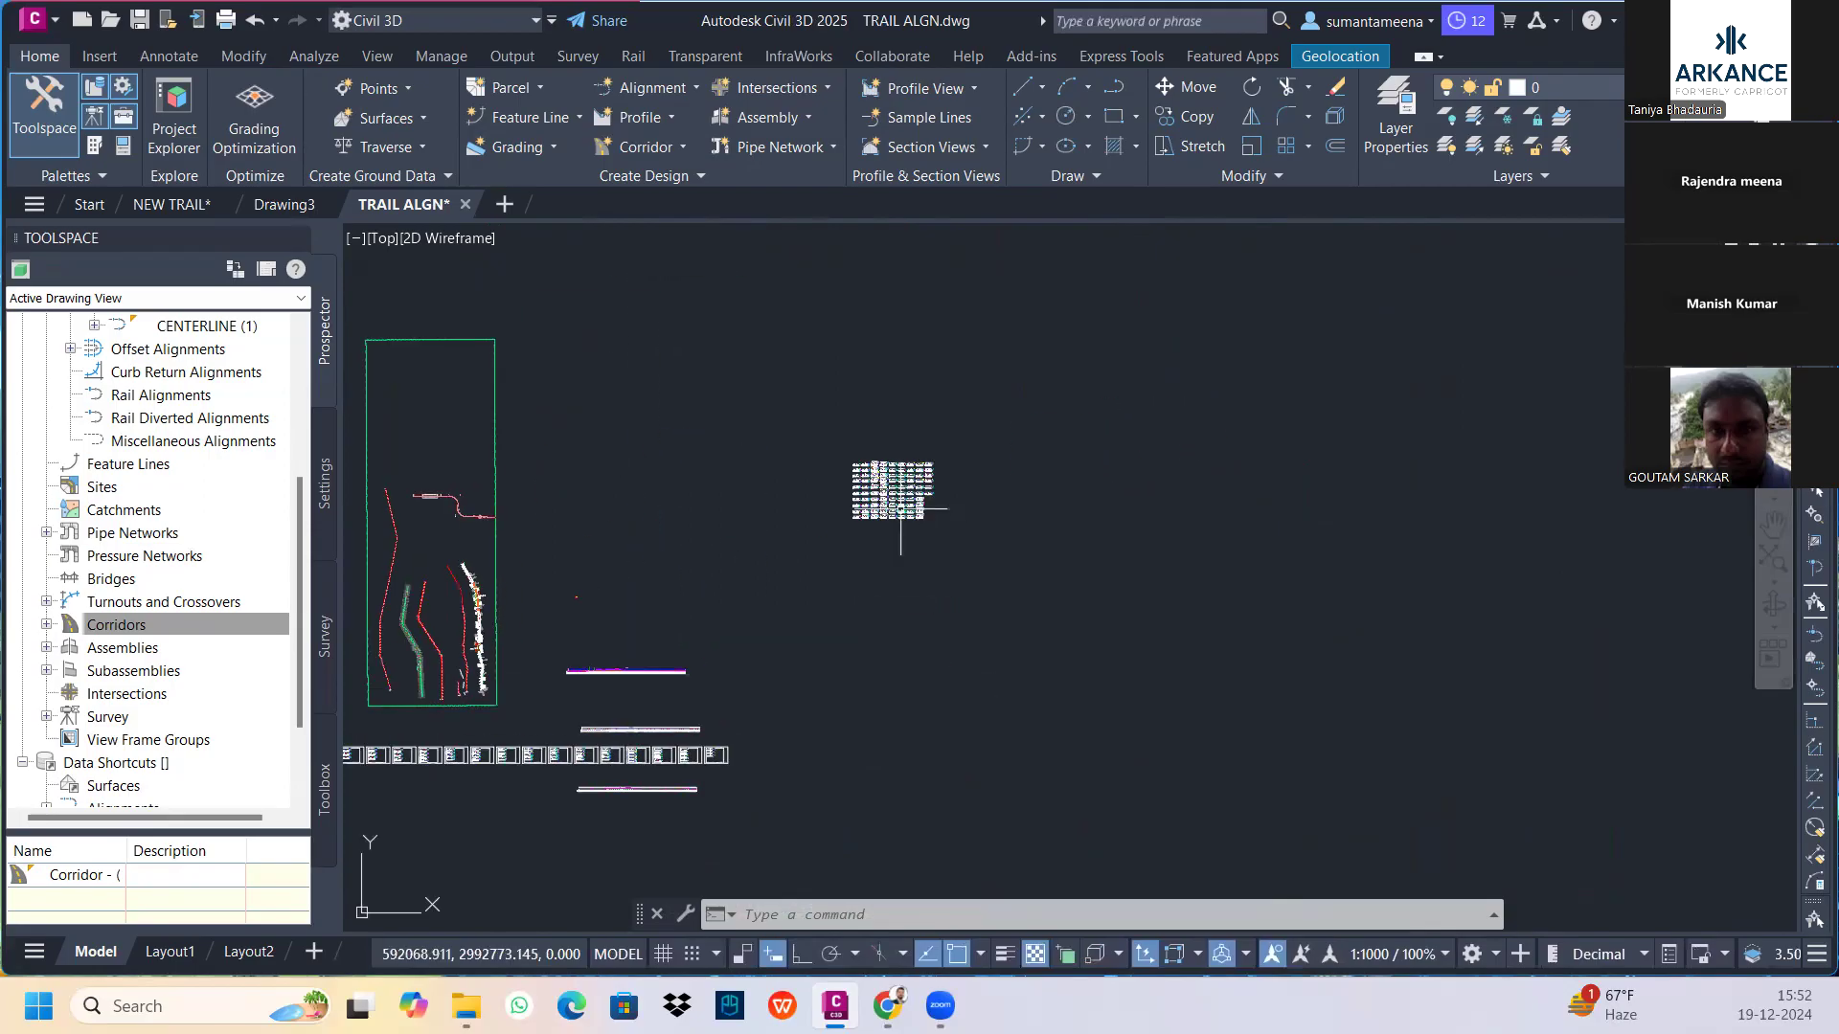
pyautogui.scroll(6, 878, 507)
pyautogui.scroll(6, 895, 498)
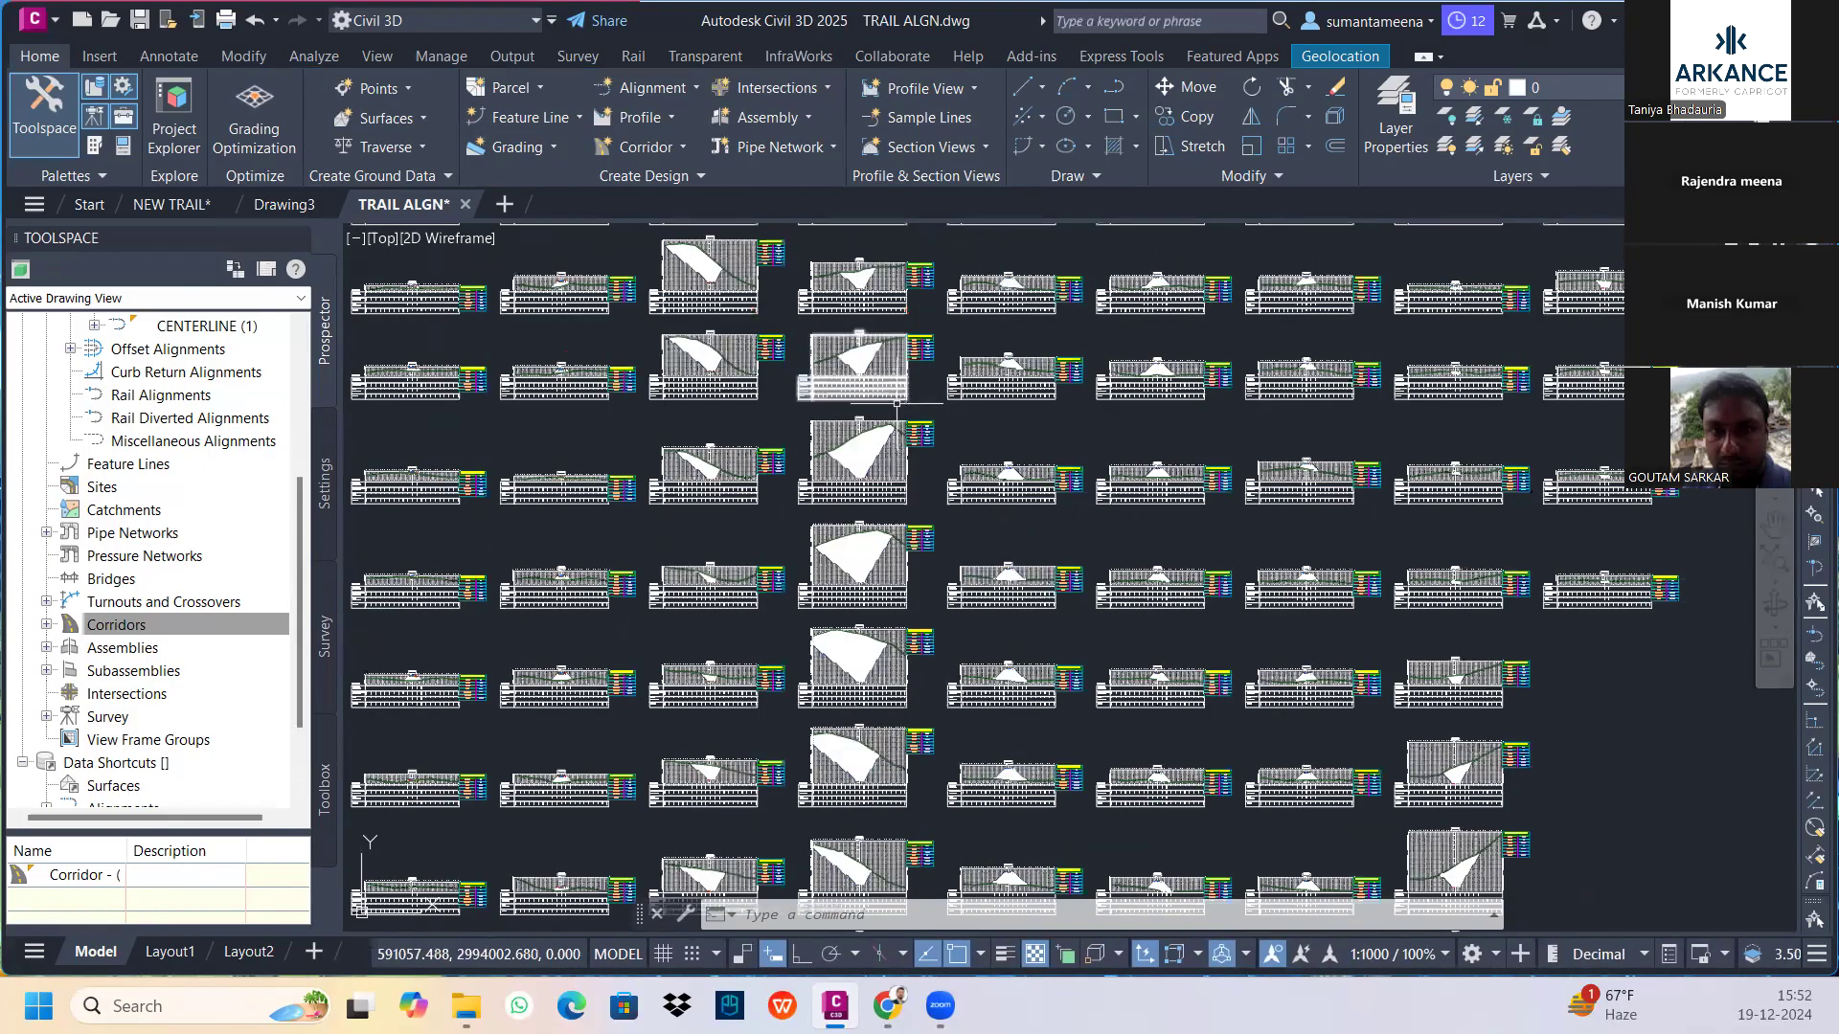
pyautogui.scroll(10, 714, 574)
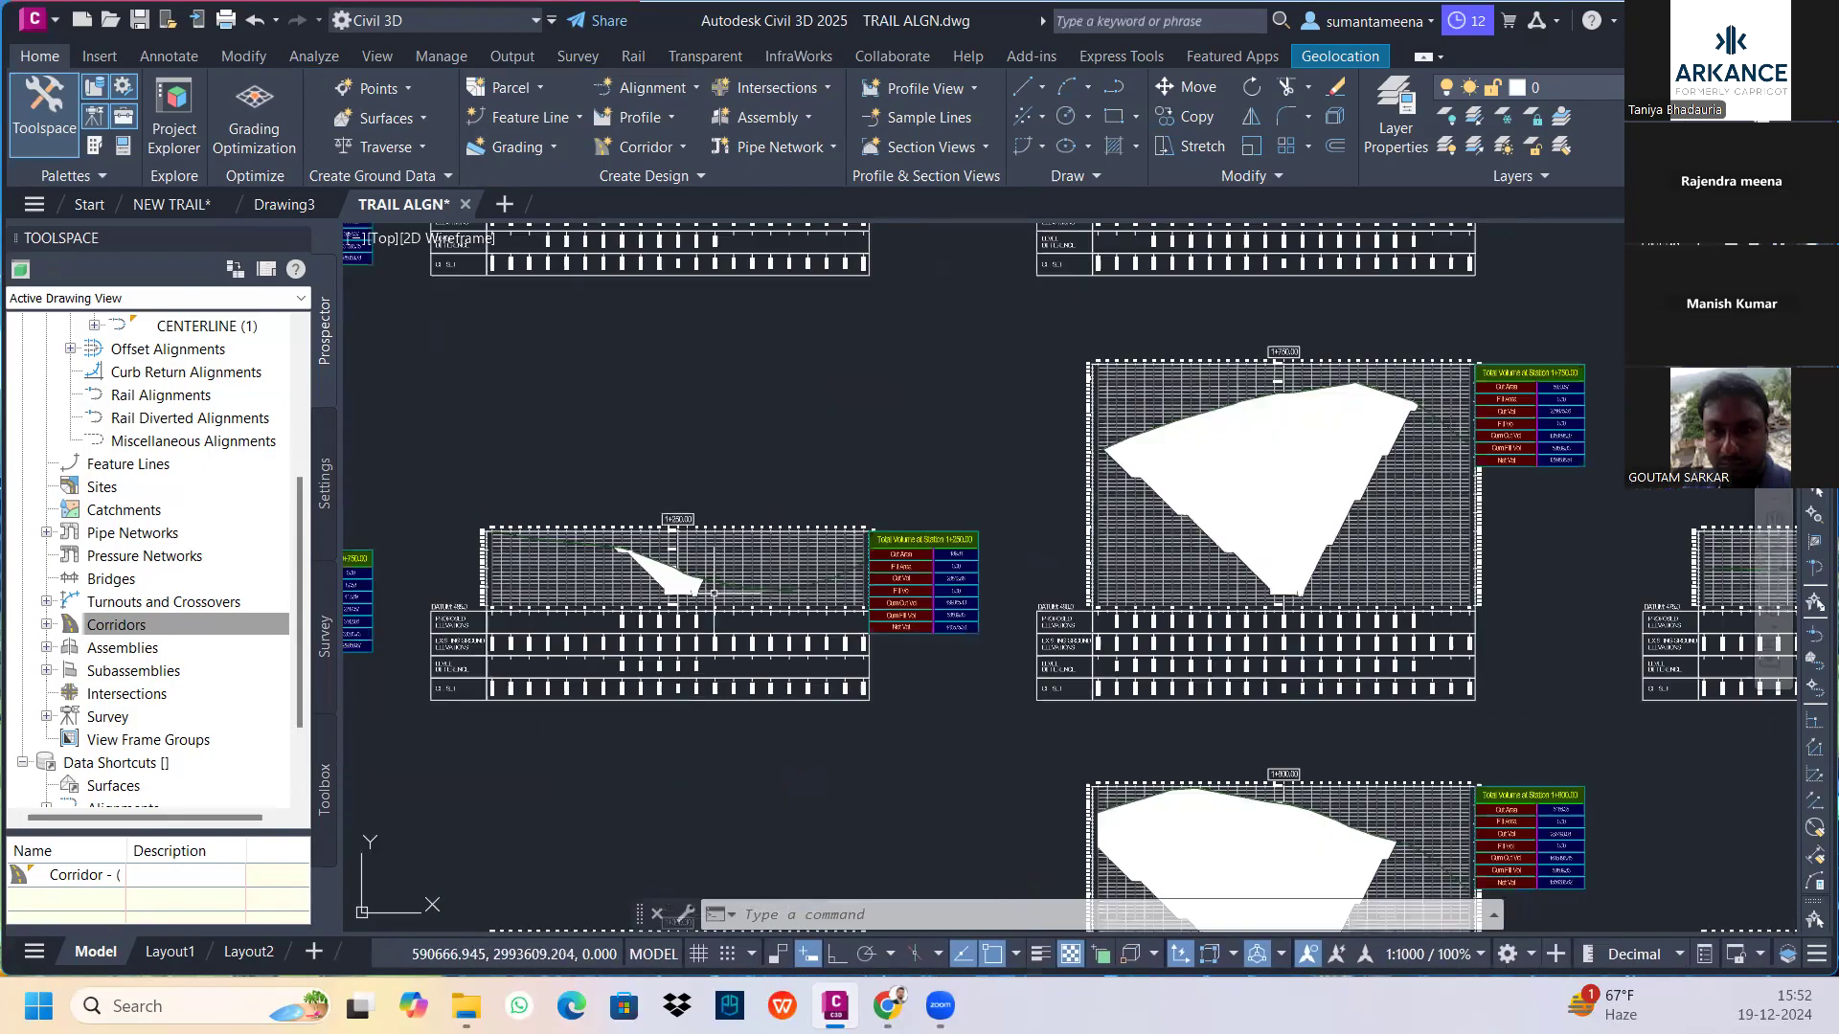
pyautogui.scroll(-8, 689, 621)
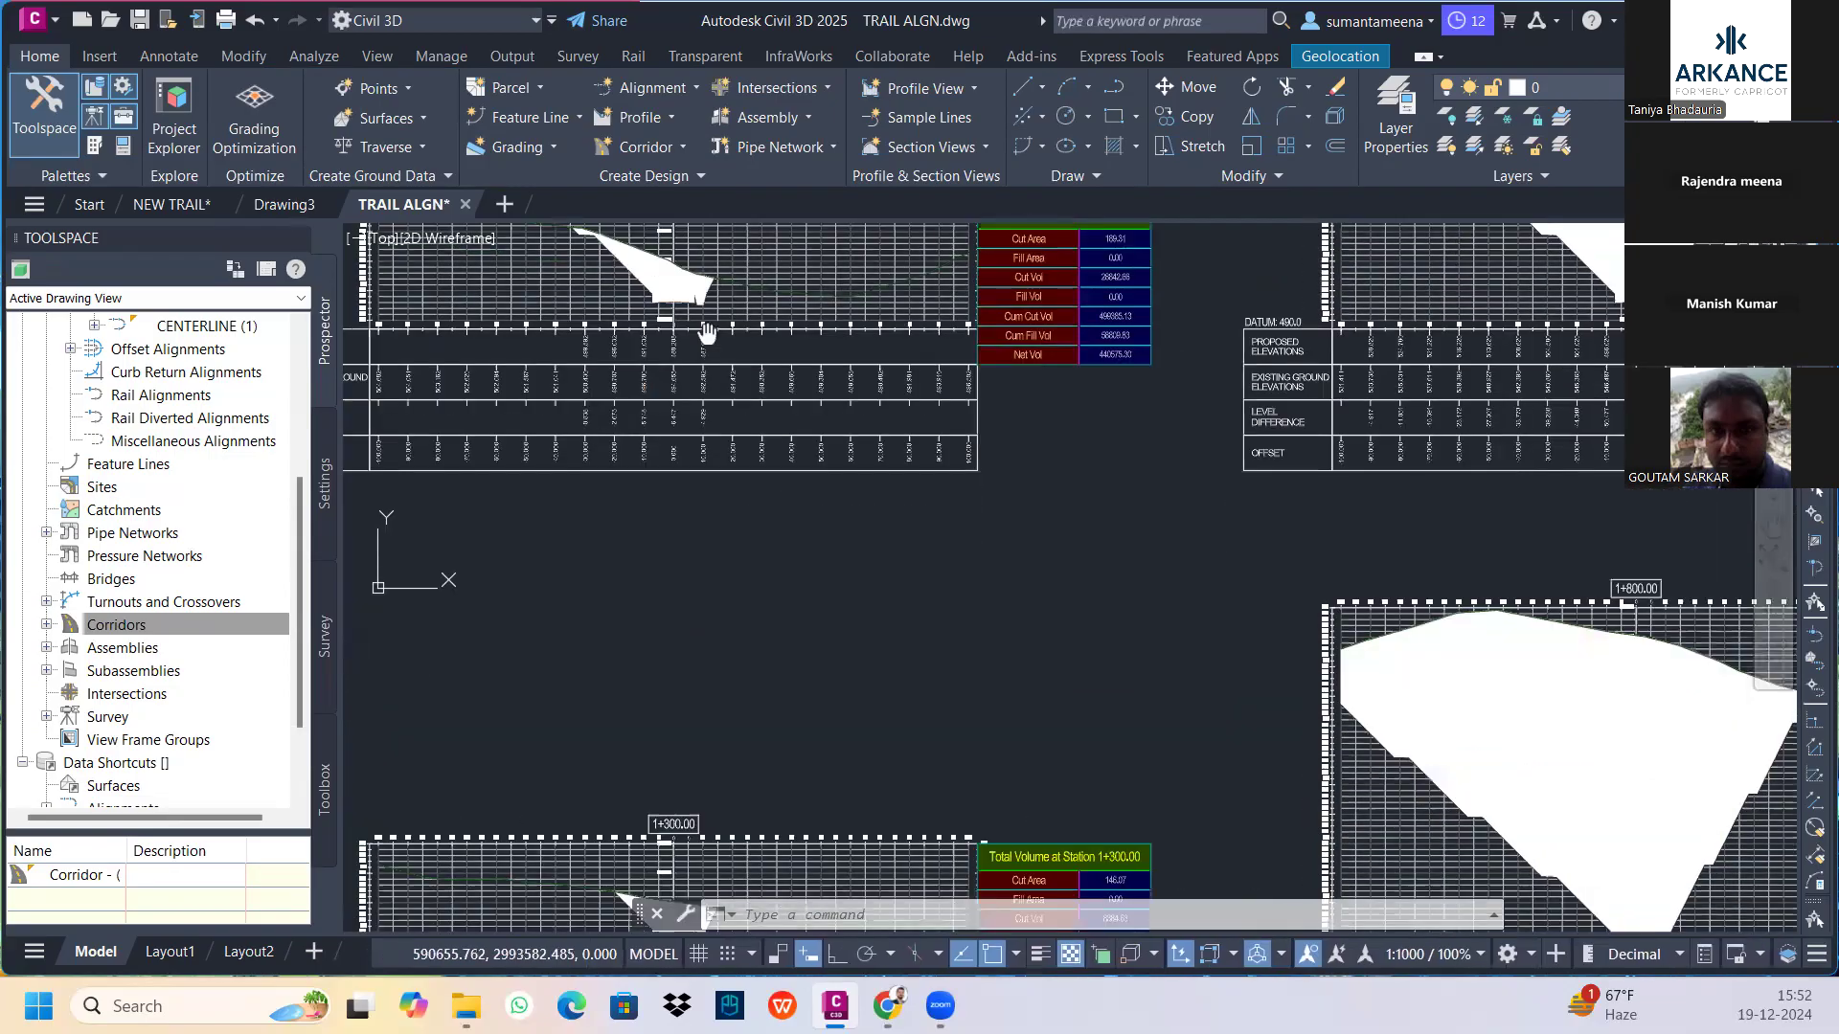
pyautogui.moveTo(751, 607); pyautogui.dragTo(713, 594, button='middle')
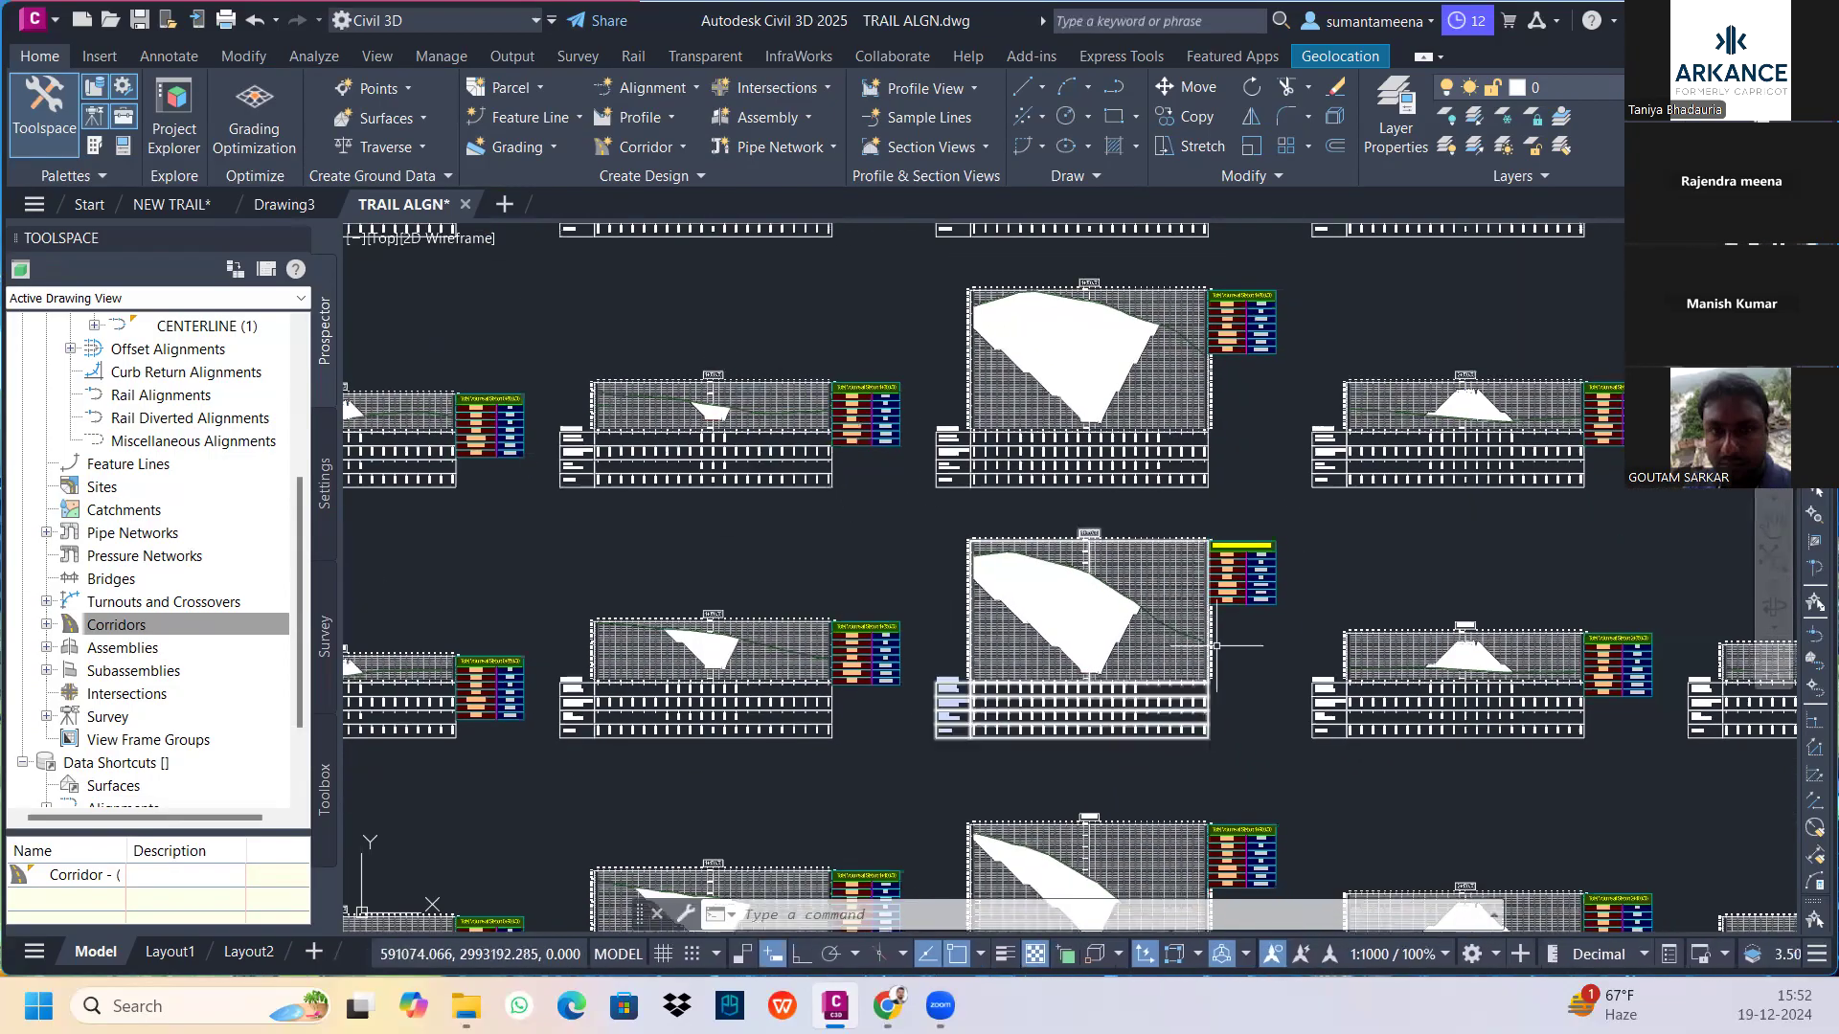
pyautogui.moveTo(1074, 709); pyautogui.dragTo(1073, 661, button='middle')
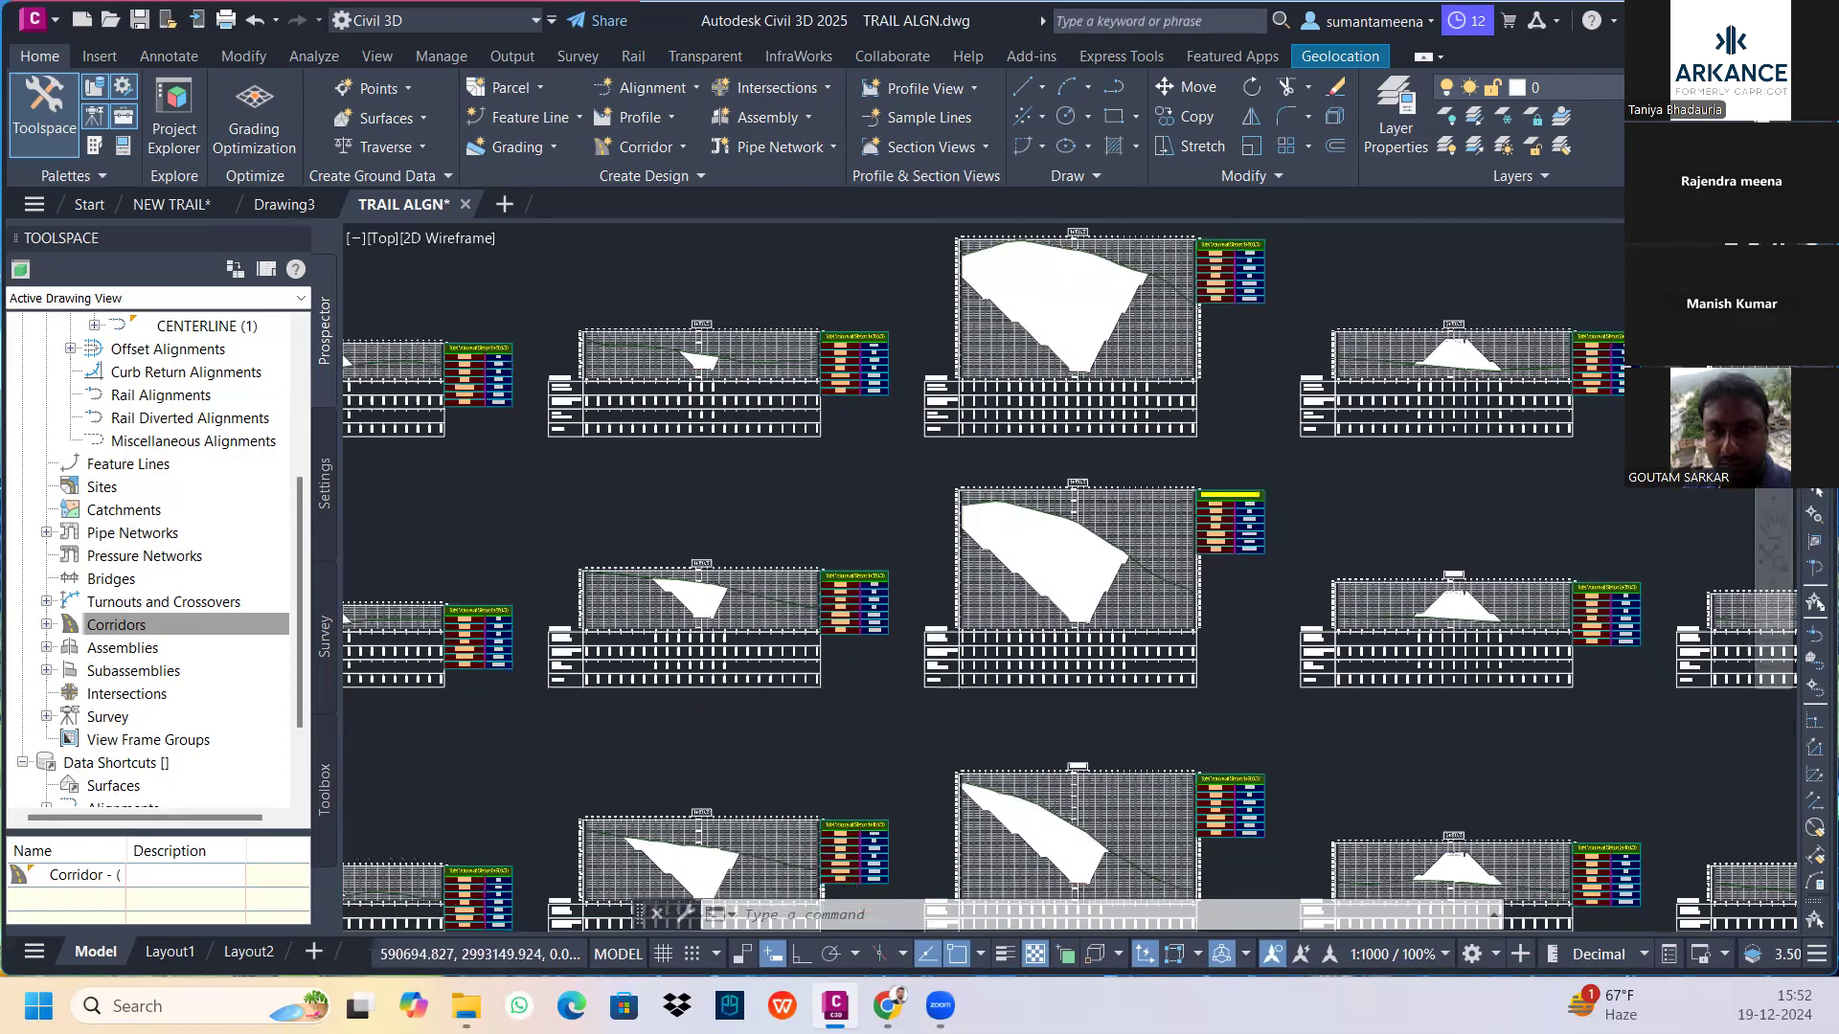
# Attach a ConditionalCutOrFill subassembly to the outer top corner of the side drain on the assembly's right side
pyautogui.scroll(-5, 517, 651)
pyautogui.moveTo(435, 543); pyautogui.dragTo(756, 584, button='middle')
pyautogui.scroll(-10, 862, 624)
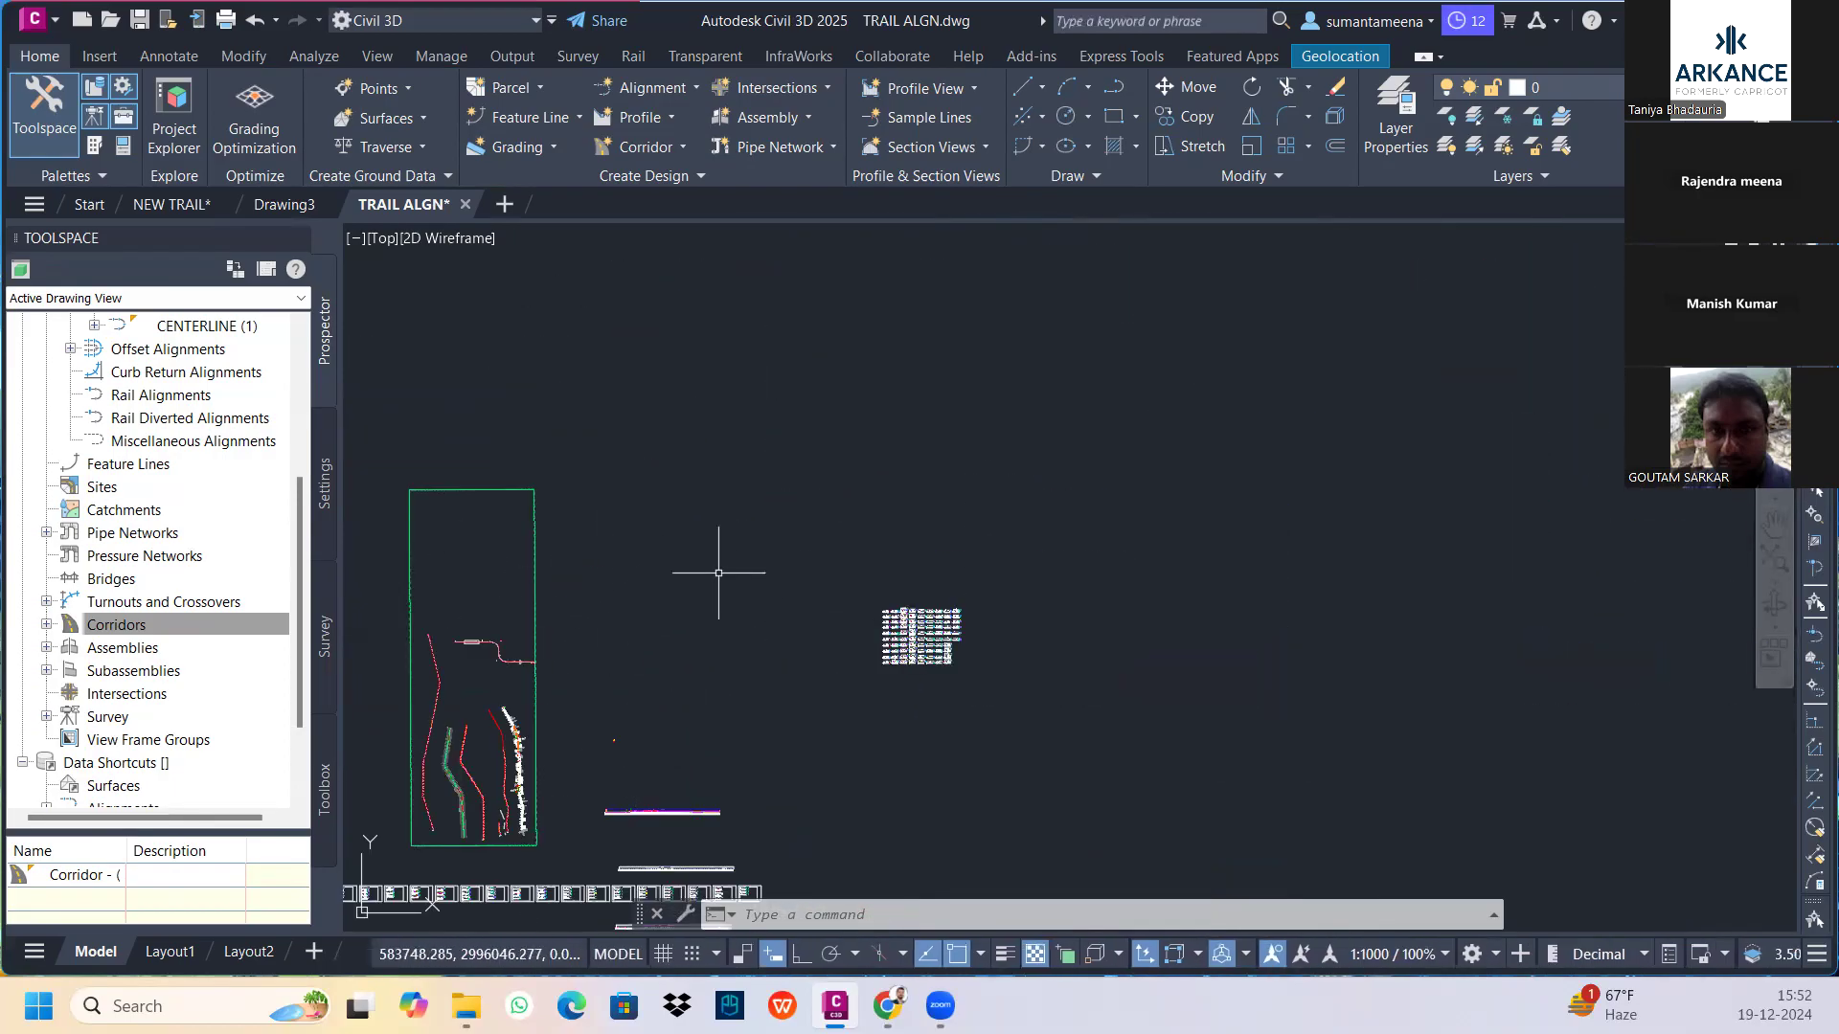
pyautogui.scroll(2, 621, 757)
pyautogui.scroll(6, 623, 657)
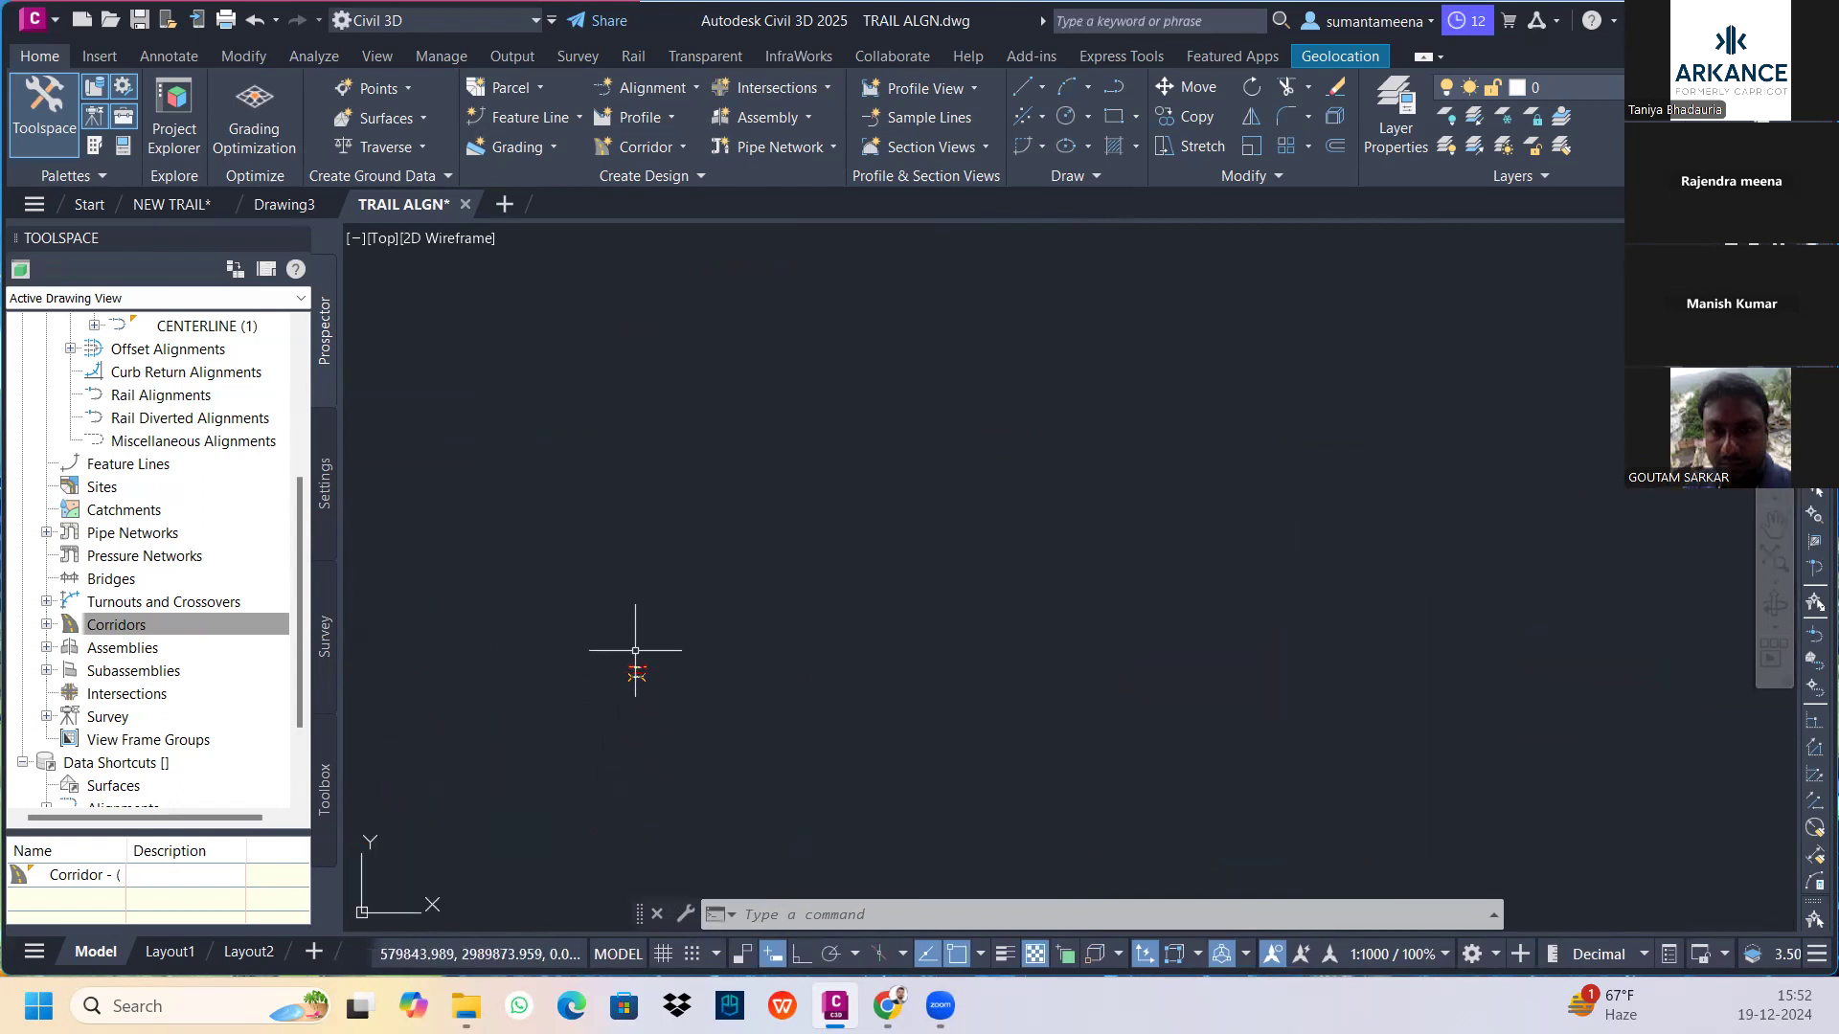
pyautogui.scroll(4, 660, 684)
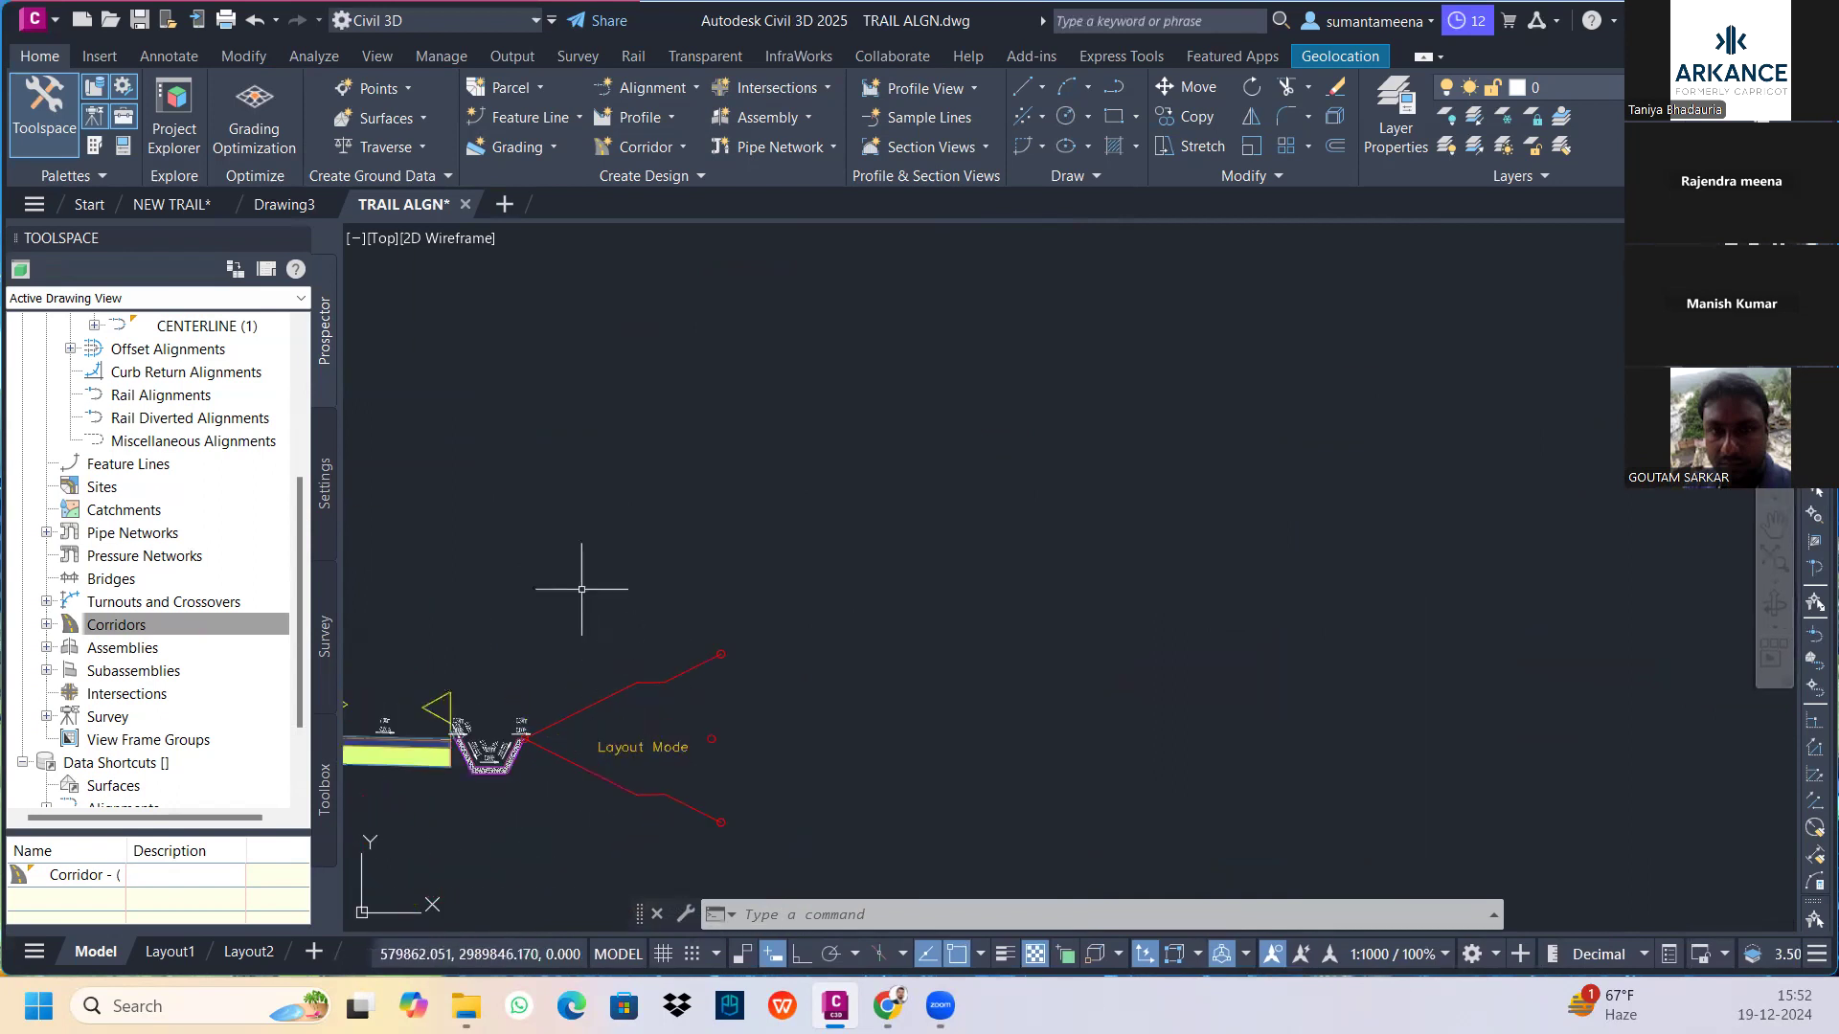
pyautogui.click(109, 144)
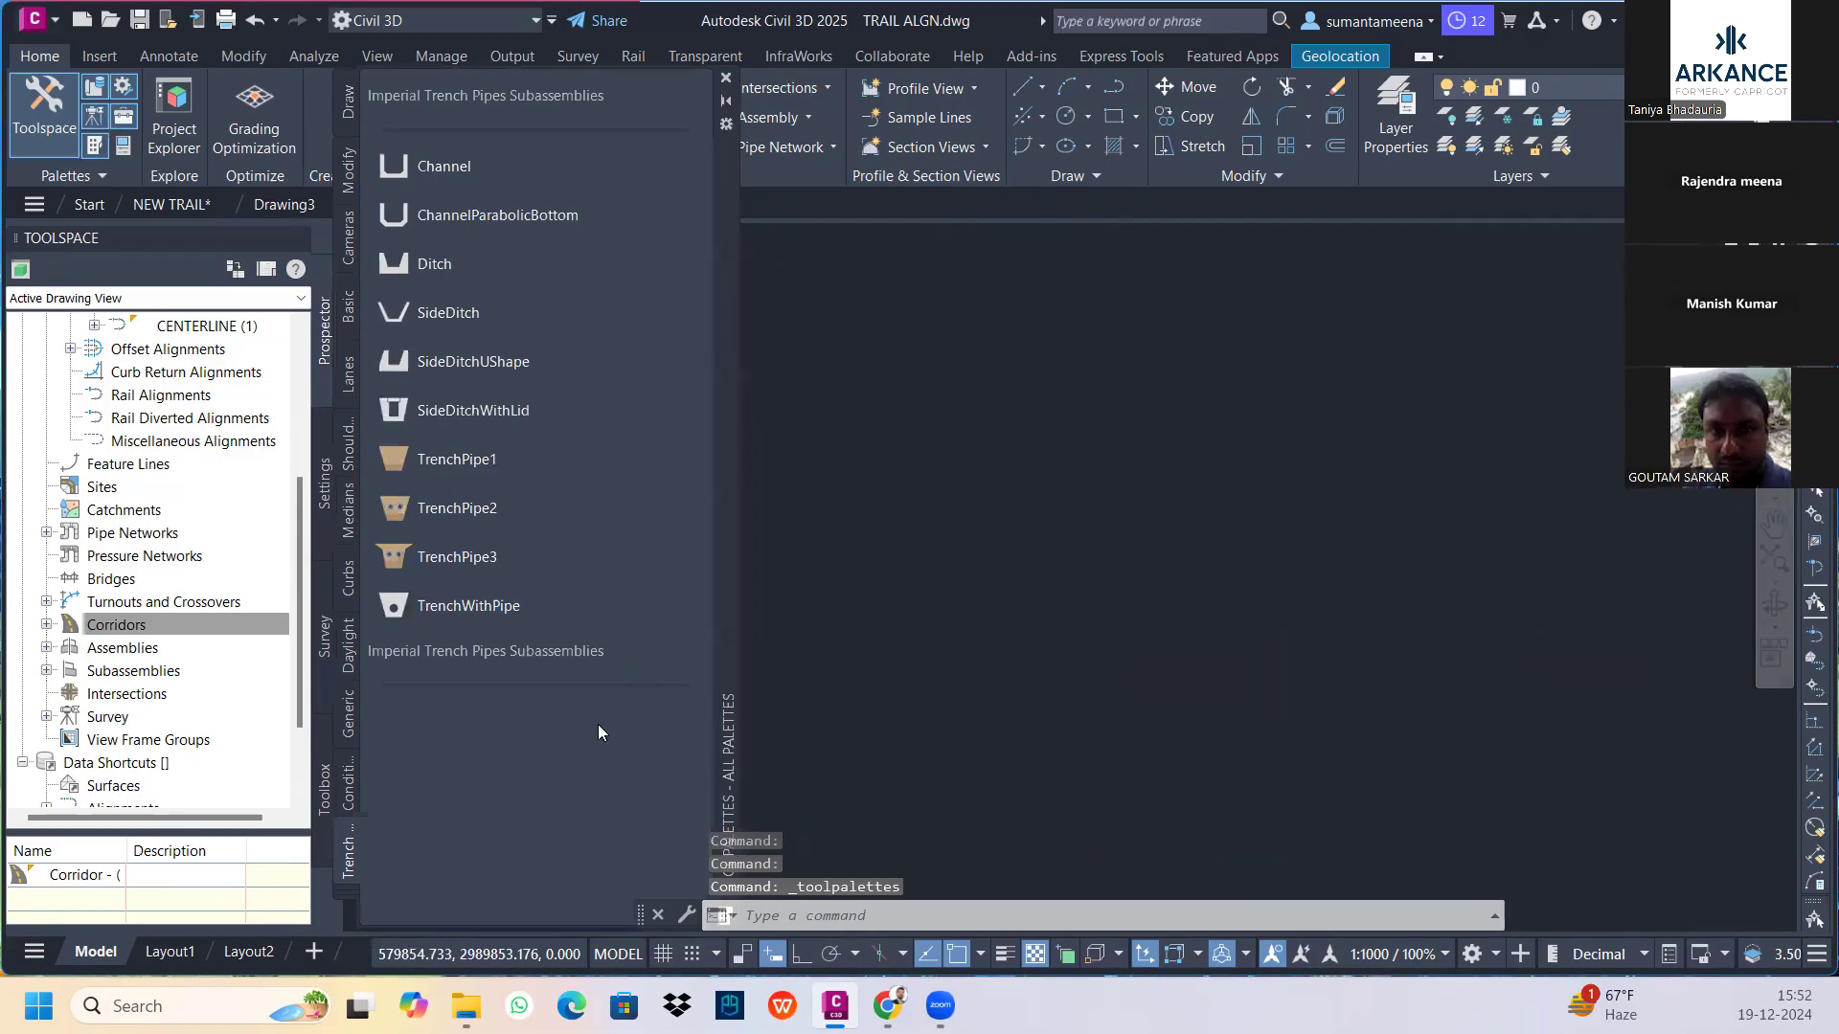
pyautogui.click(346, 896)
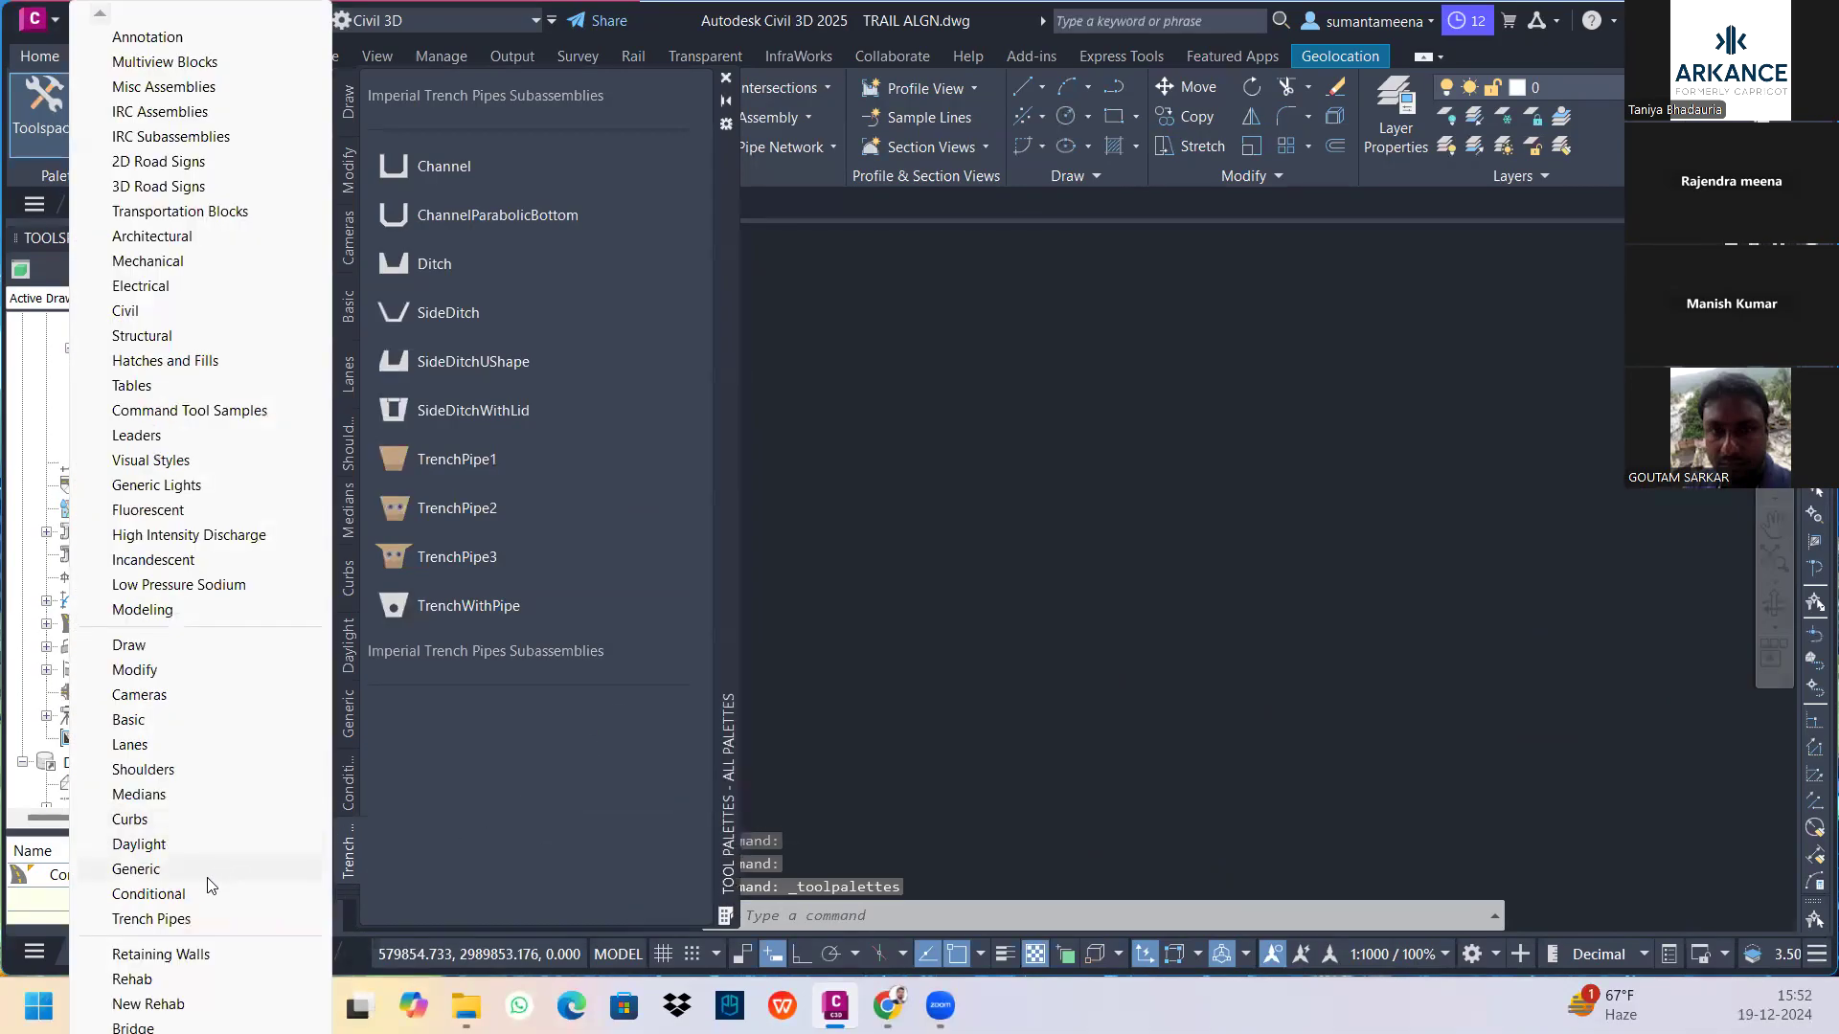
pyautogui.click(149, 894)
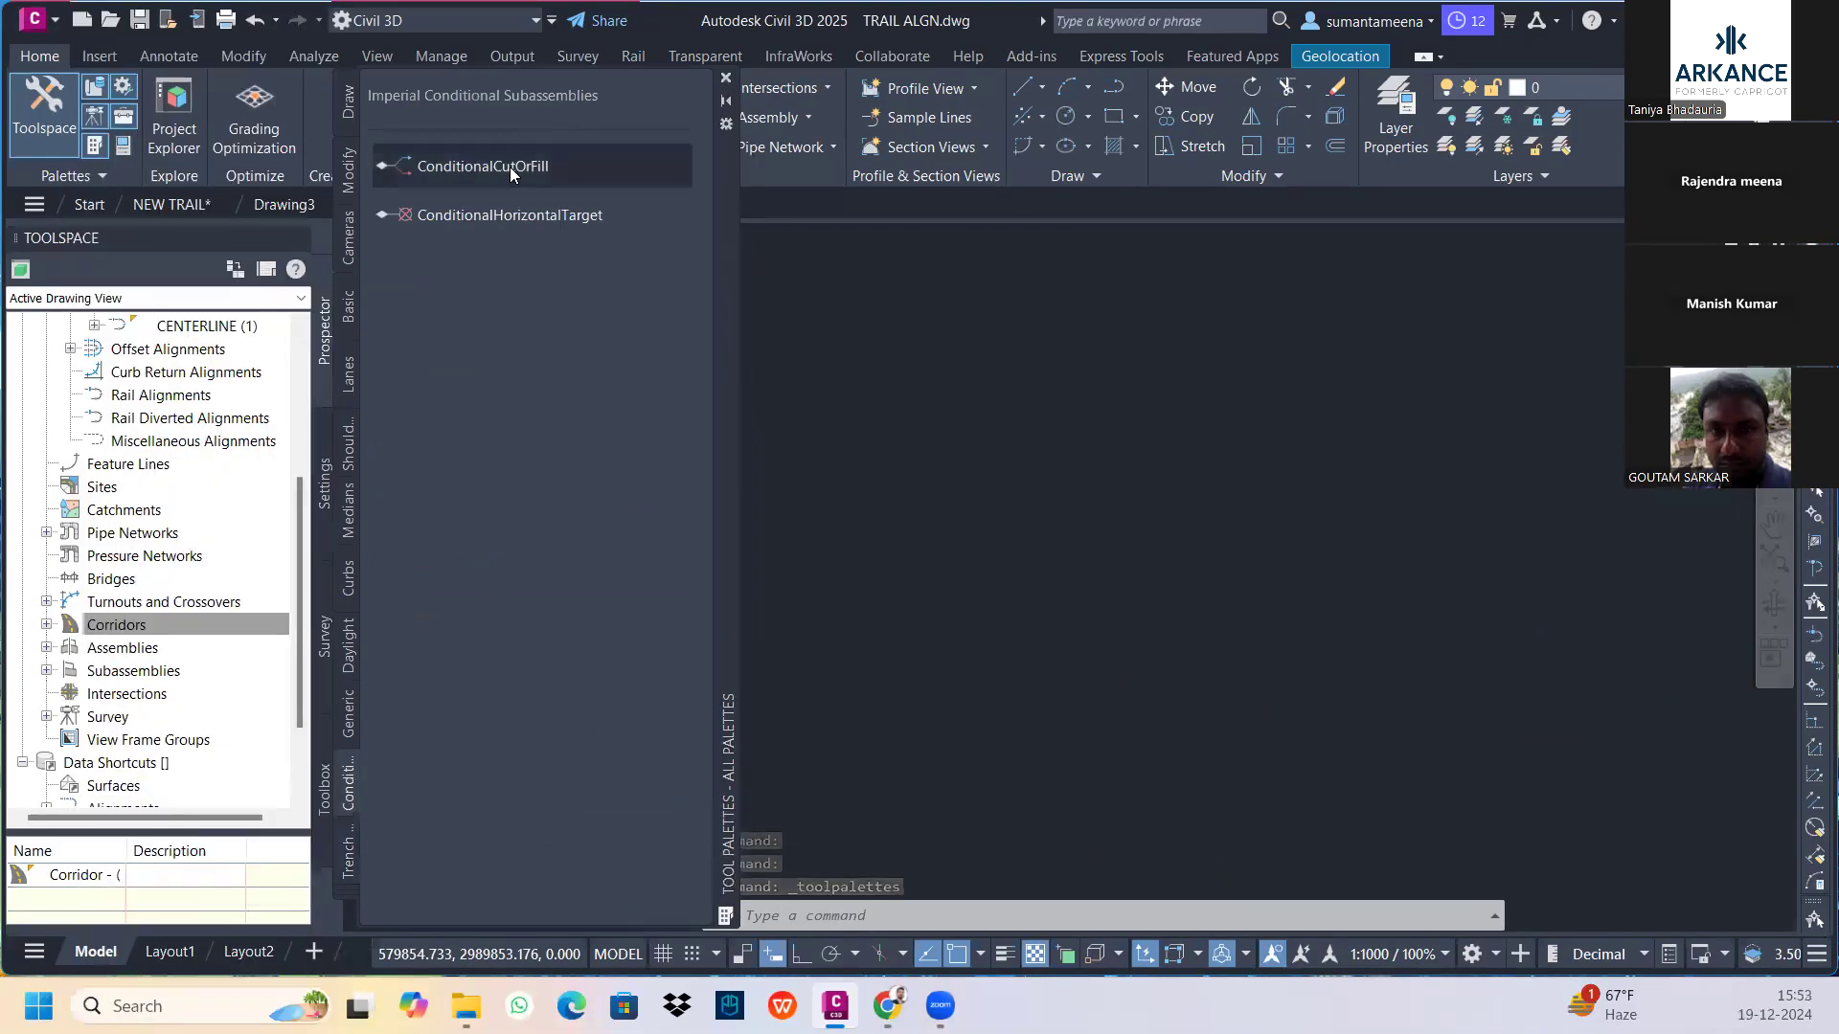
pyautogui.click(957, 519)
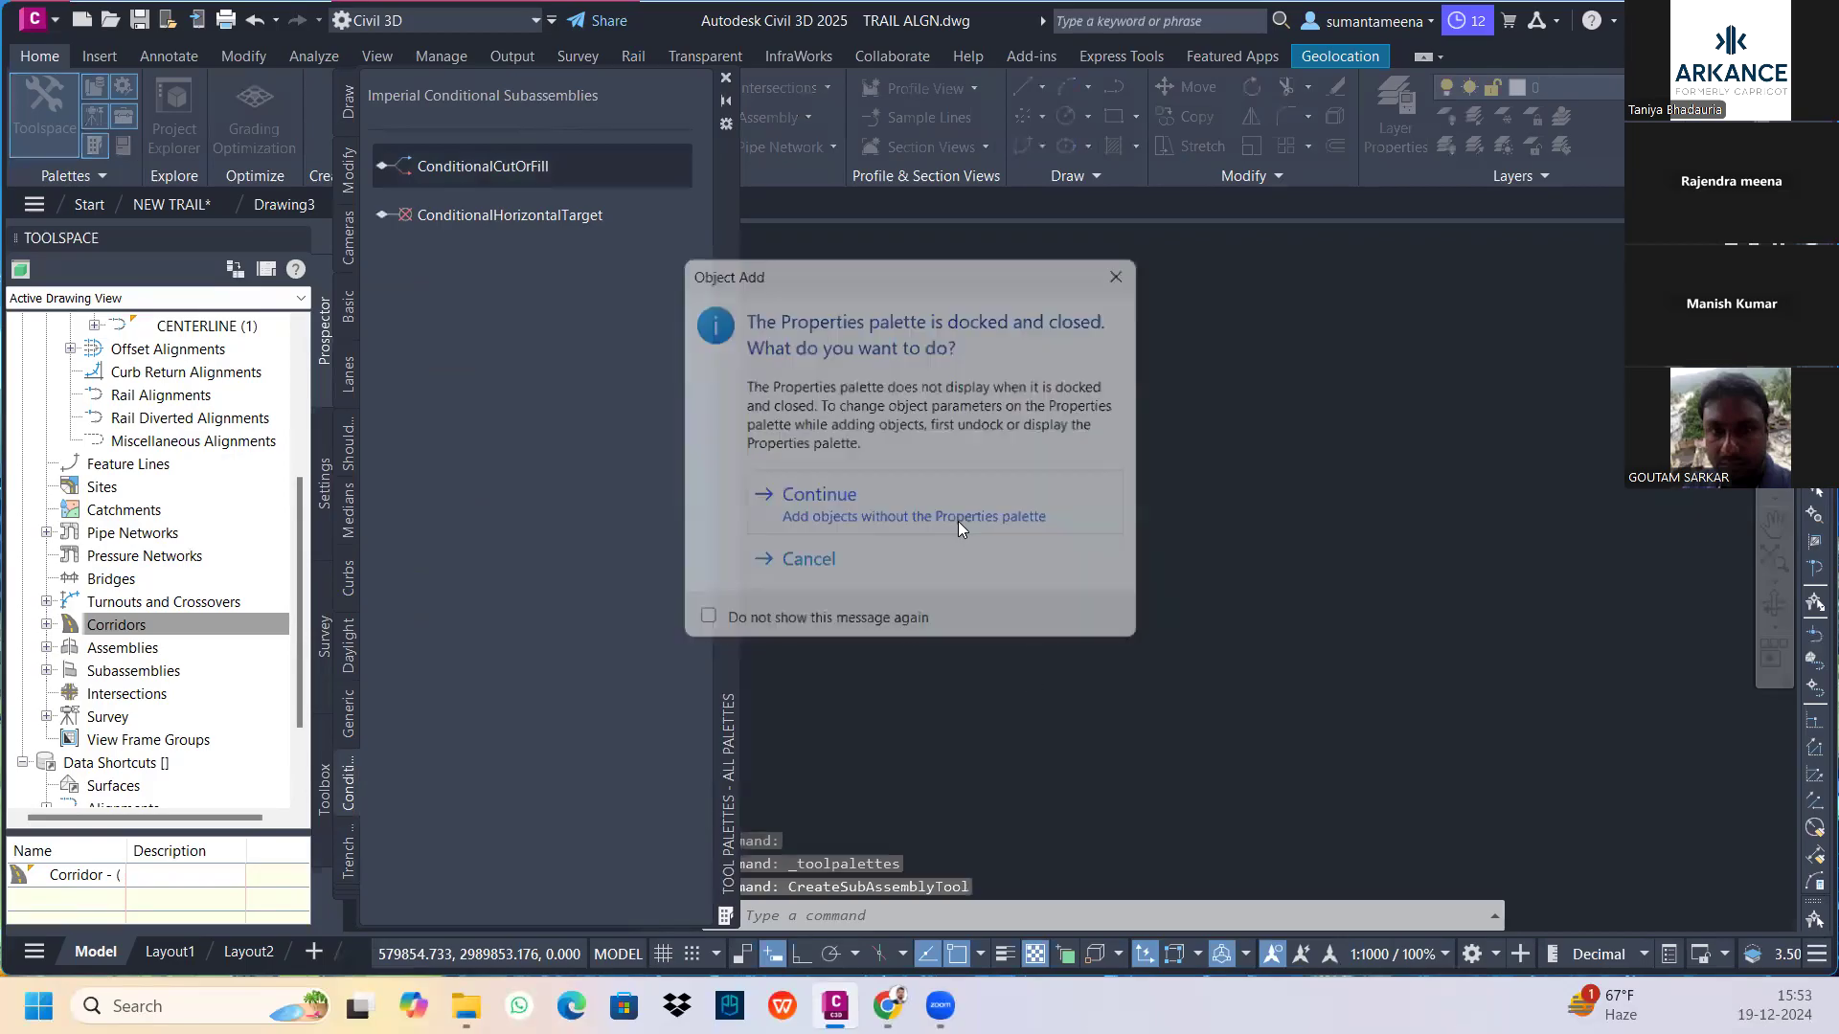
pyautogui.scroll(6, 943, 704)
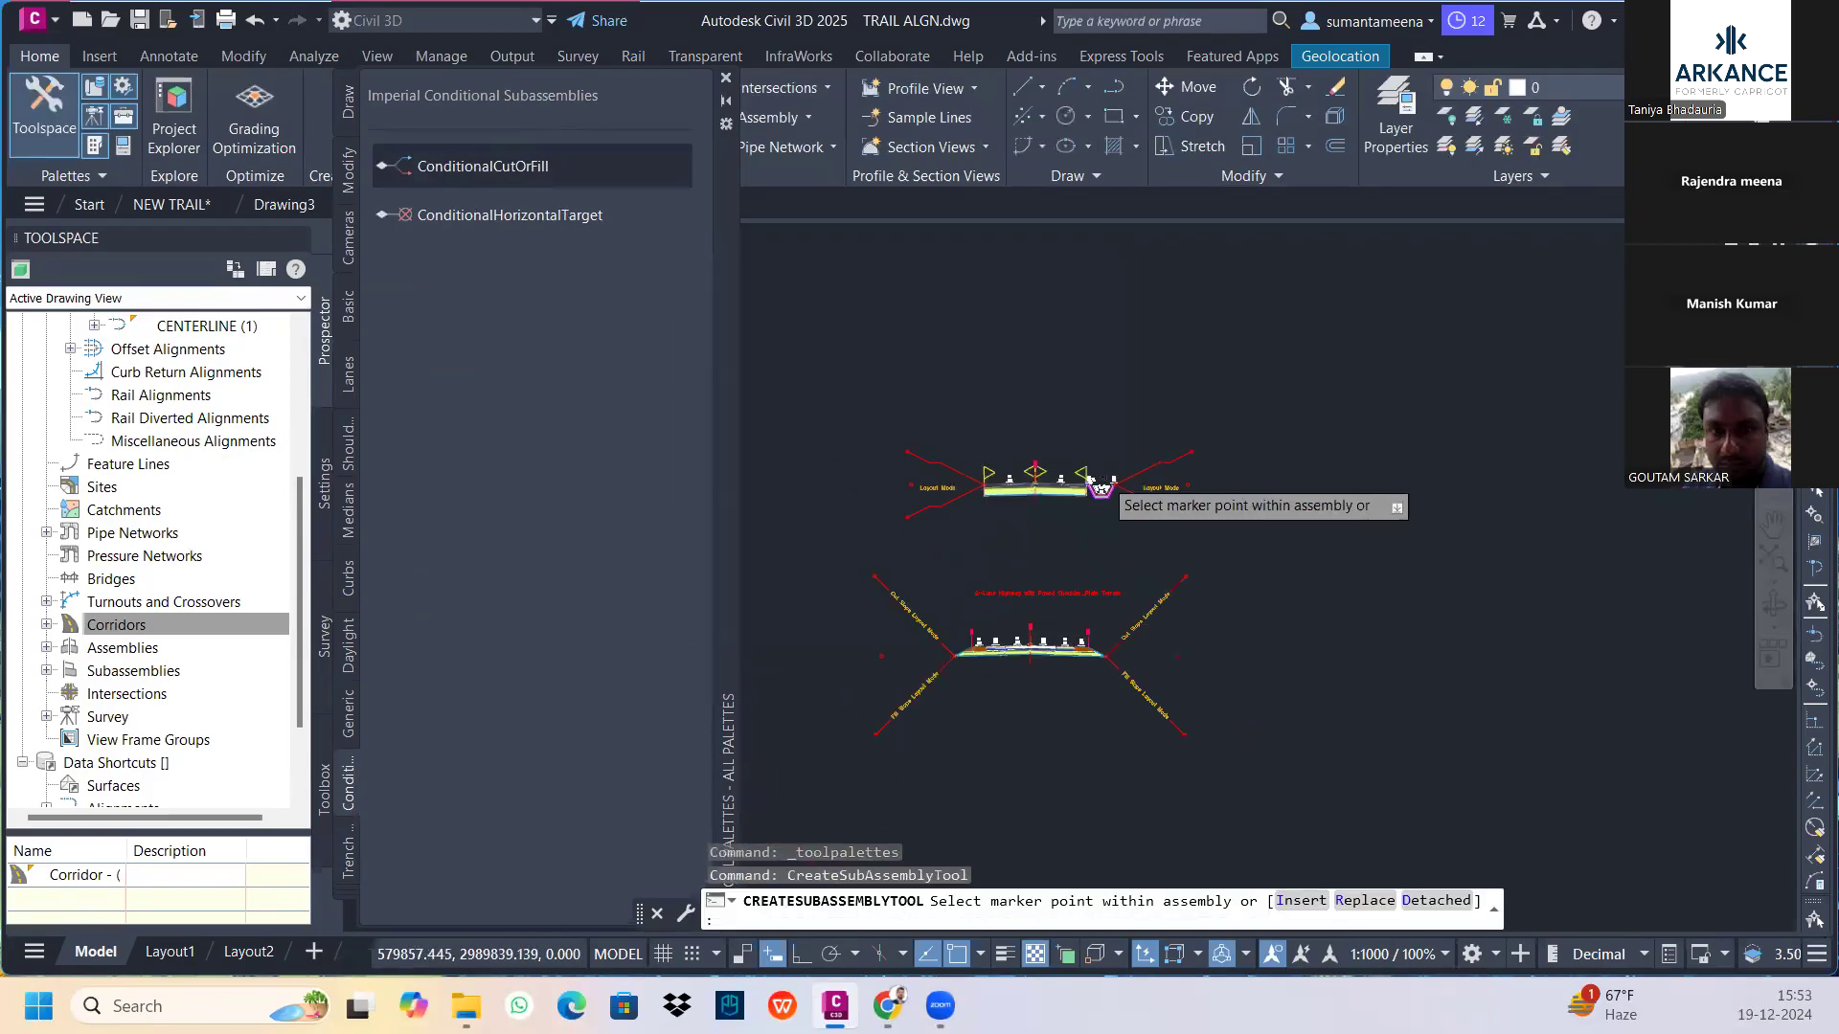
pyautogui.scroll(2, 1115, 494)
pyautogui.scroll(4, 1106, 481)
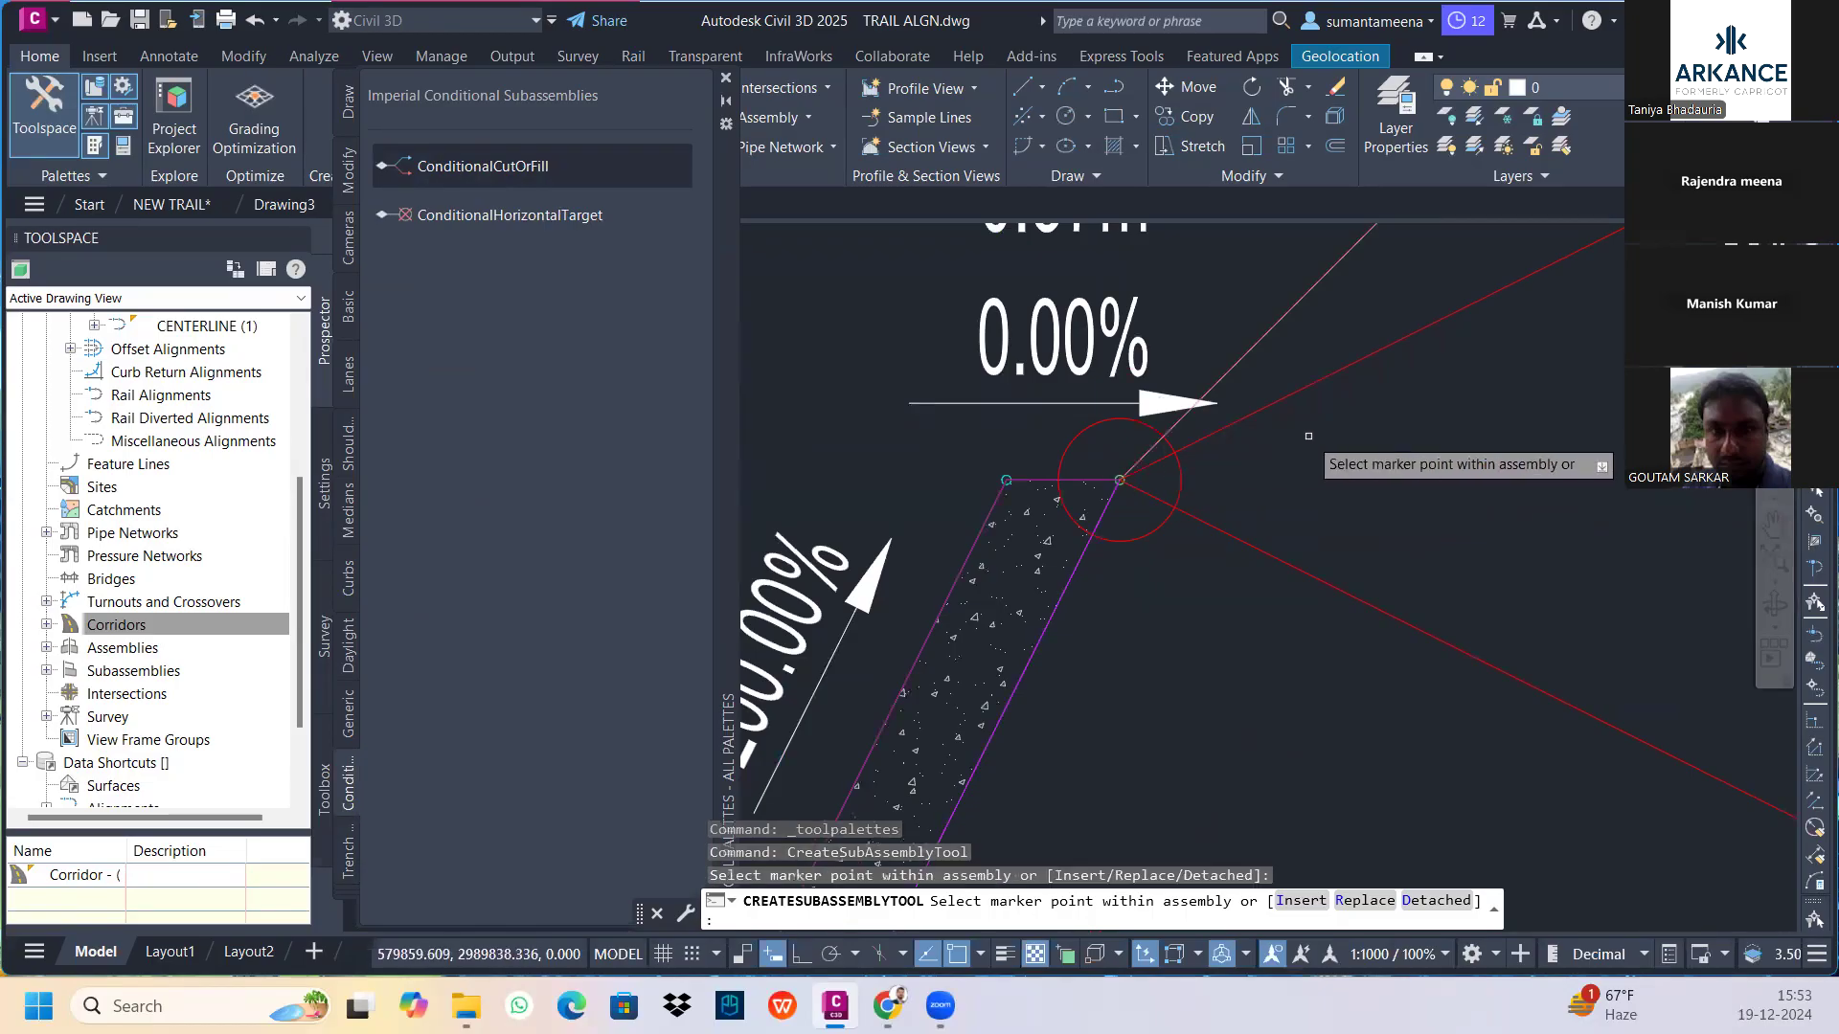
pyautogui.press('Escape')
# Set the Maximum Distance of the ConditionalCutOrFill subassembly at the side drain to 8 m
pyautogui.scroll(-4, 1340, 431)
pyautogui.moveTo(1424, 390); pyautogui.dragTo(1131, 527, button='middle')
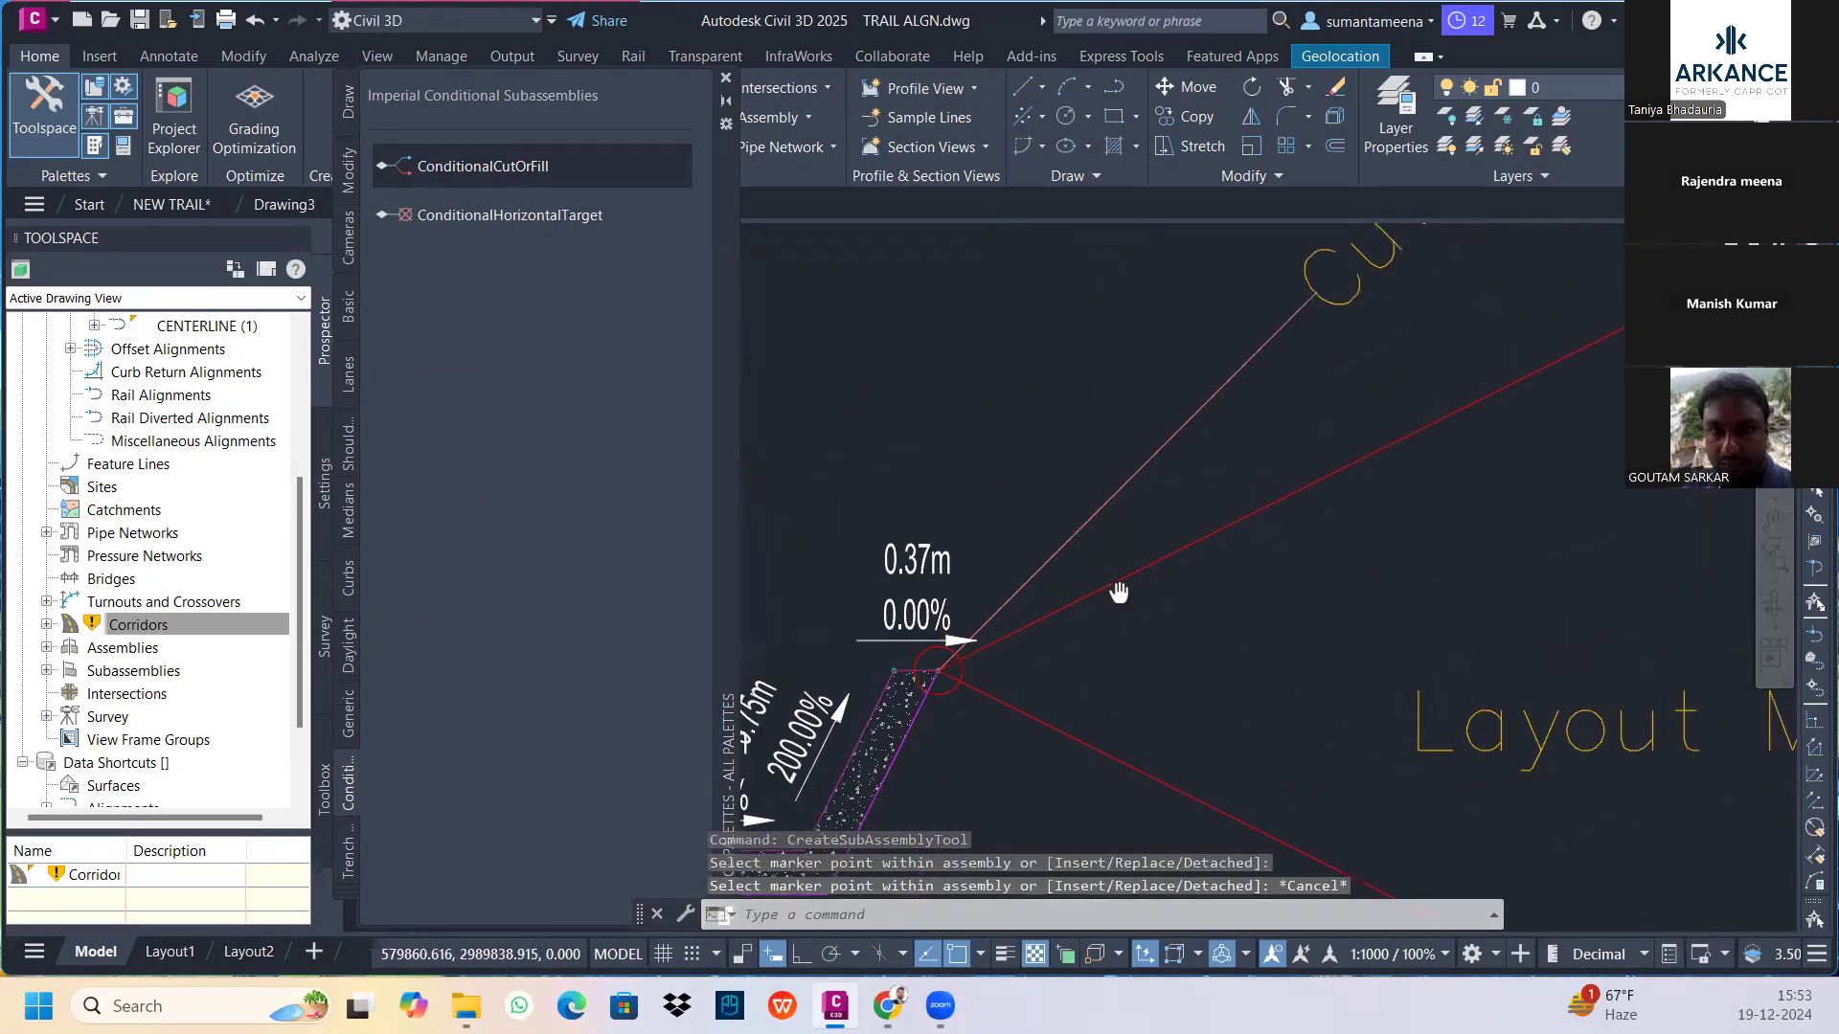
pyautogui.scroll(-3, 1130, 510)
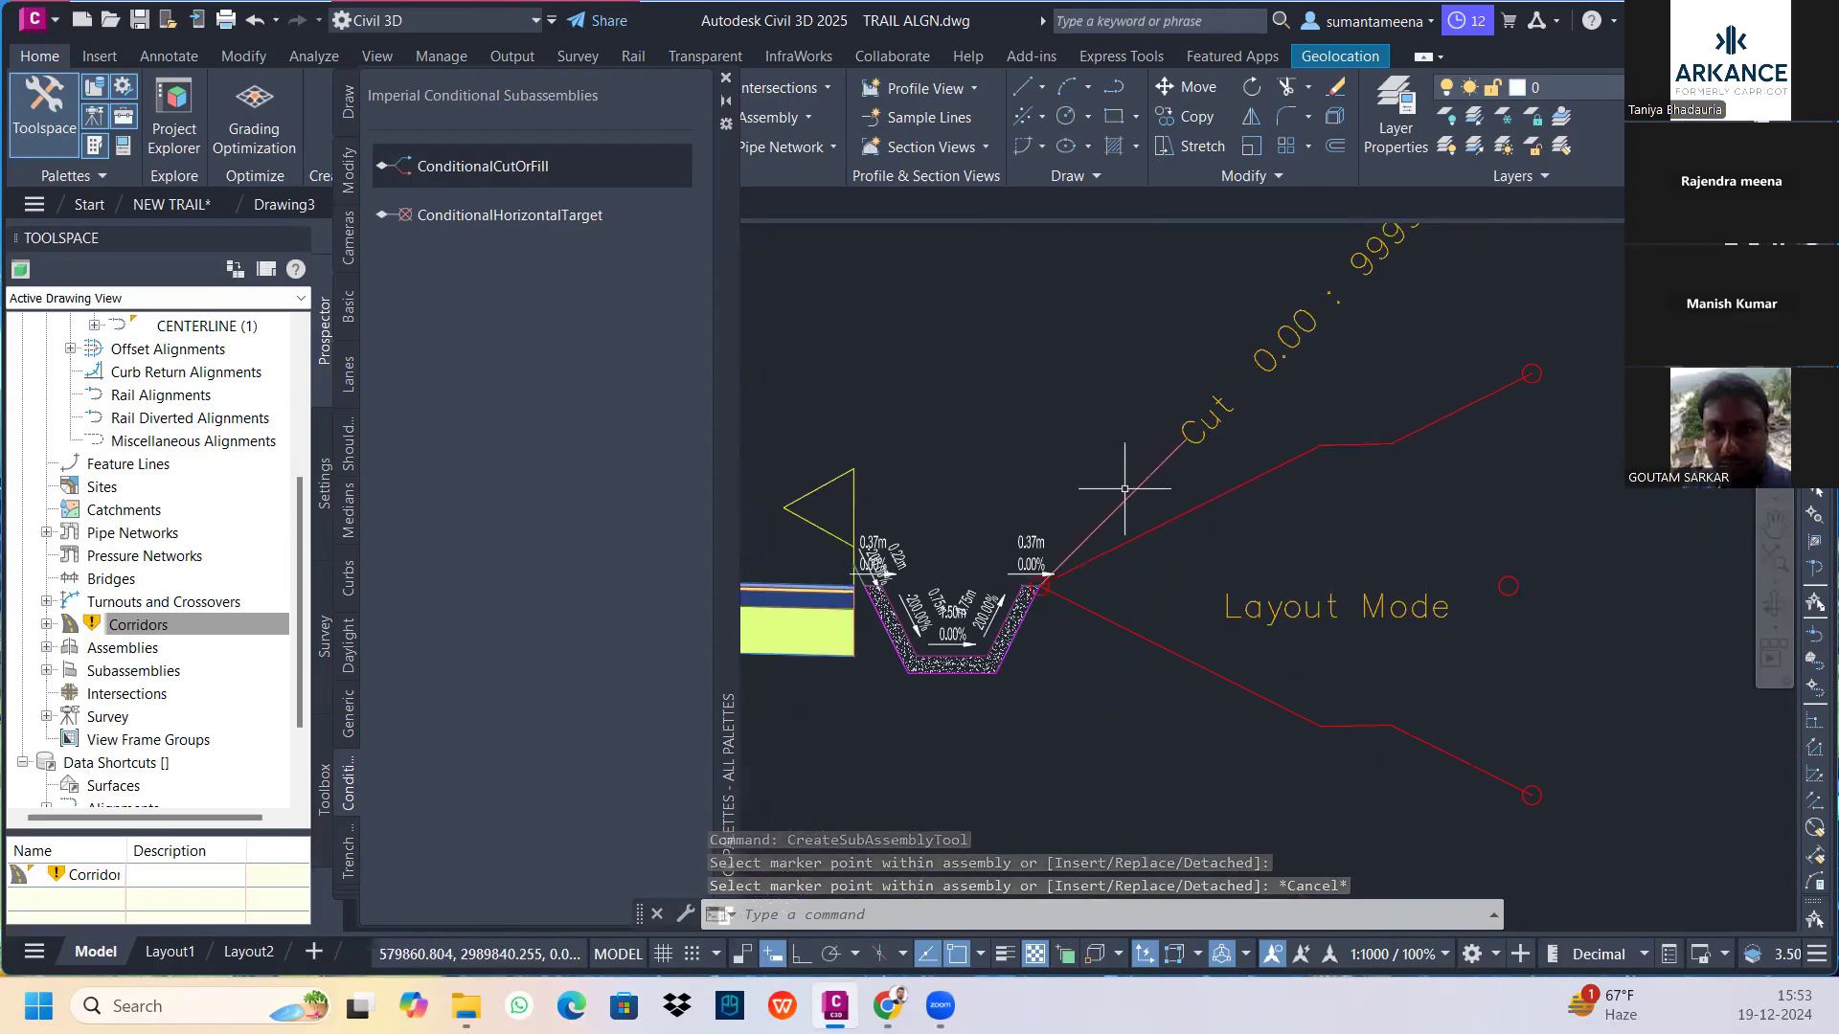
pyautogui.click(1130, 491)
pyautogui.rightClick(1130, 490)
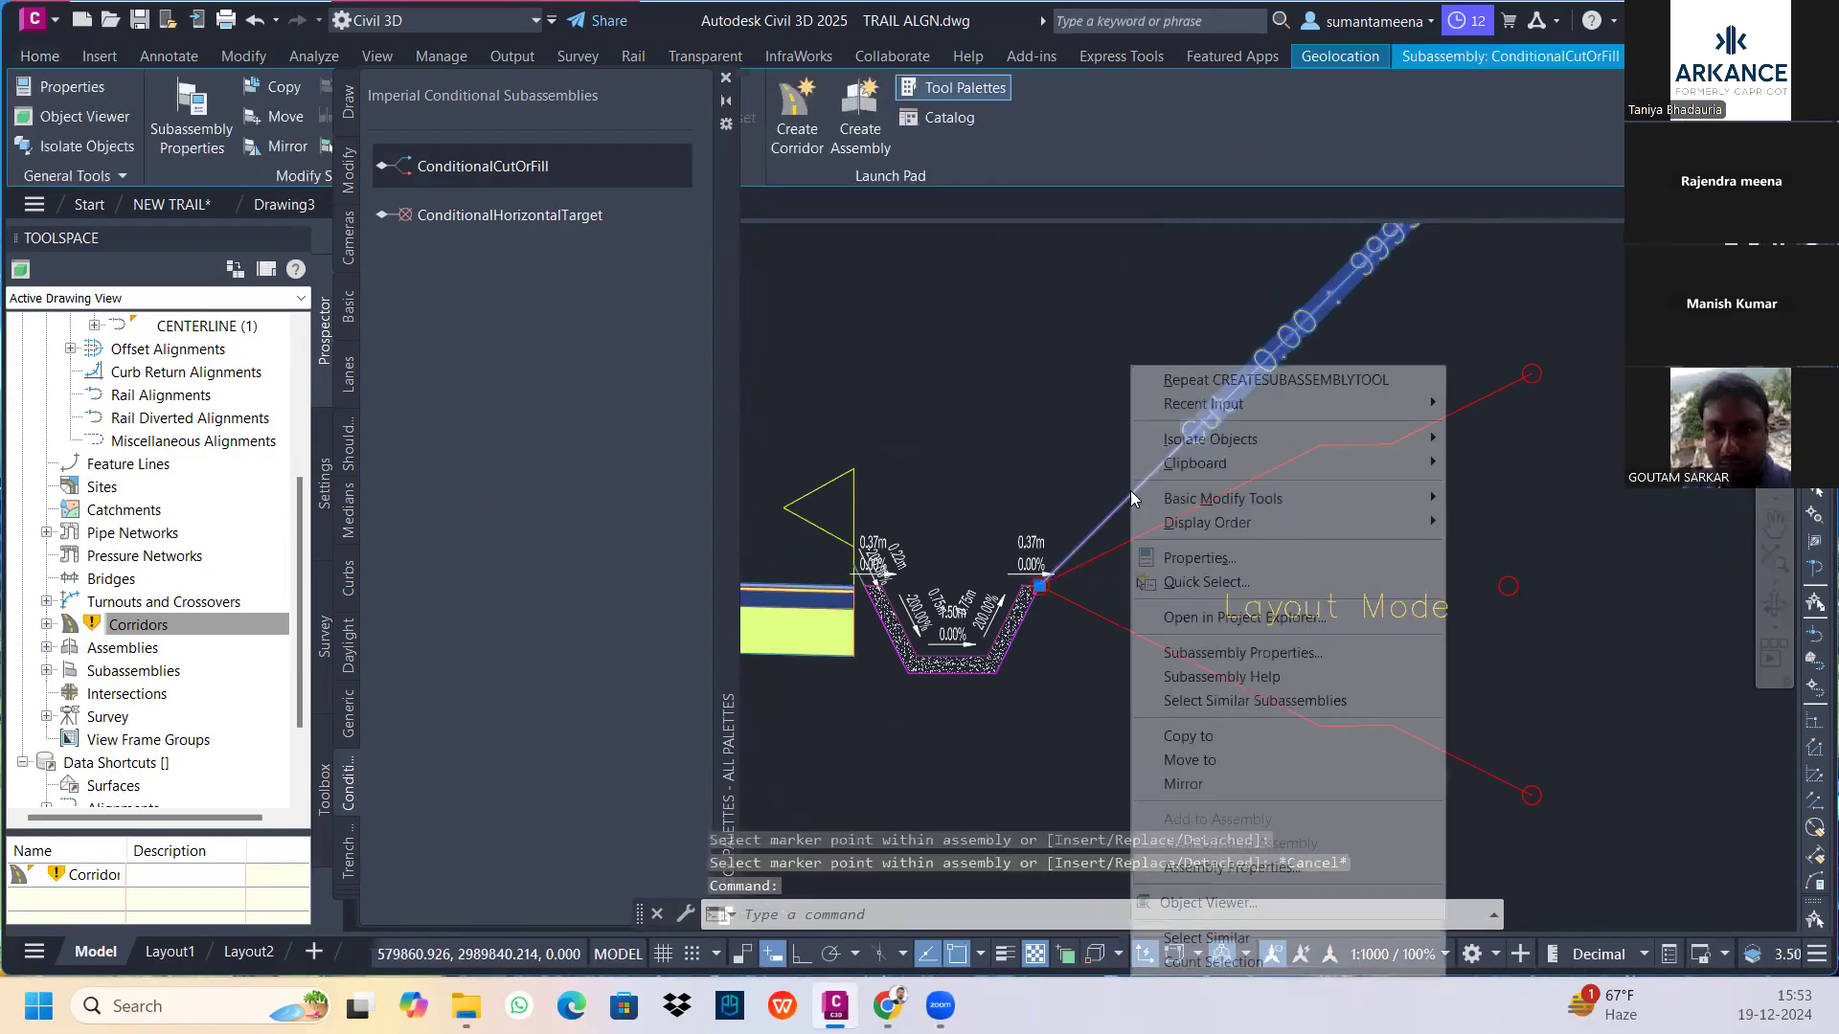
pyautogui.click(1254, 649)
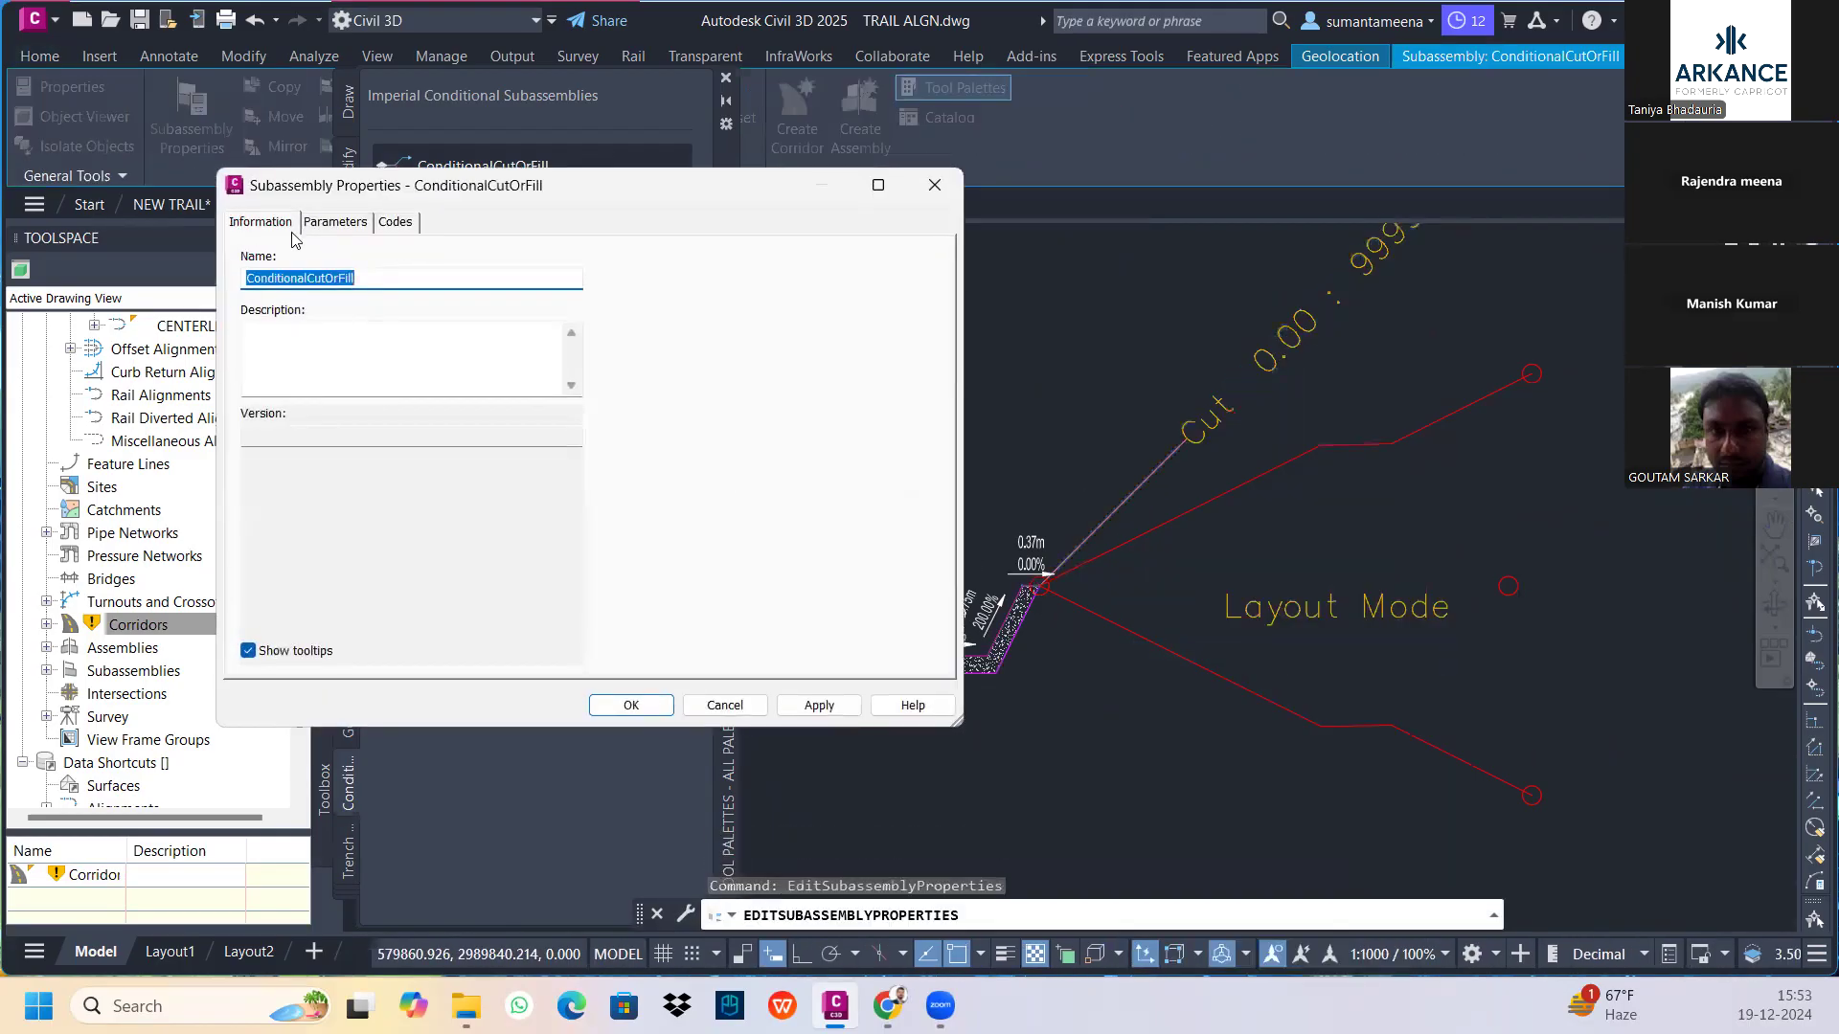
pyautogui.click(336, 230)
pyautogui.click(503, 334)
pyautogui.click(576, 332)
pyautogui.click(506, 412)
pyautogui.click(506, 412)
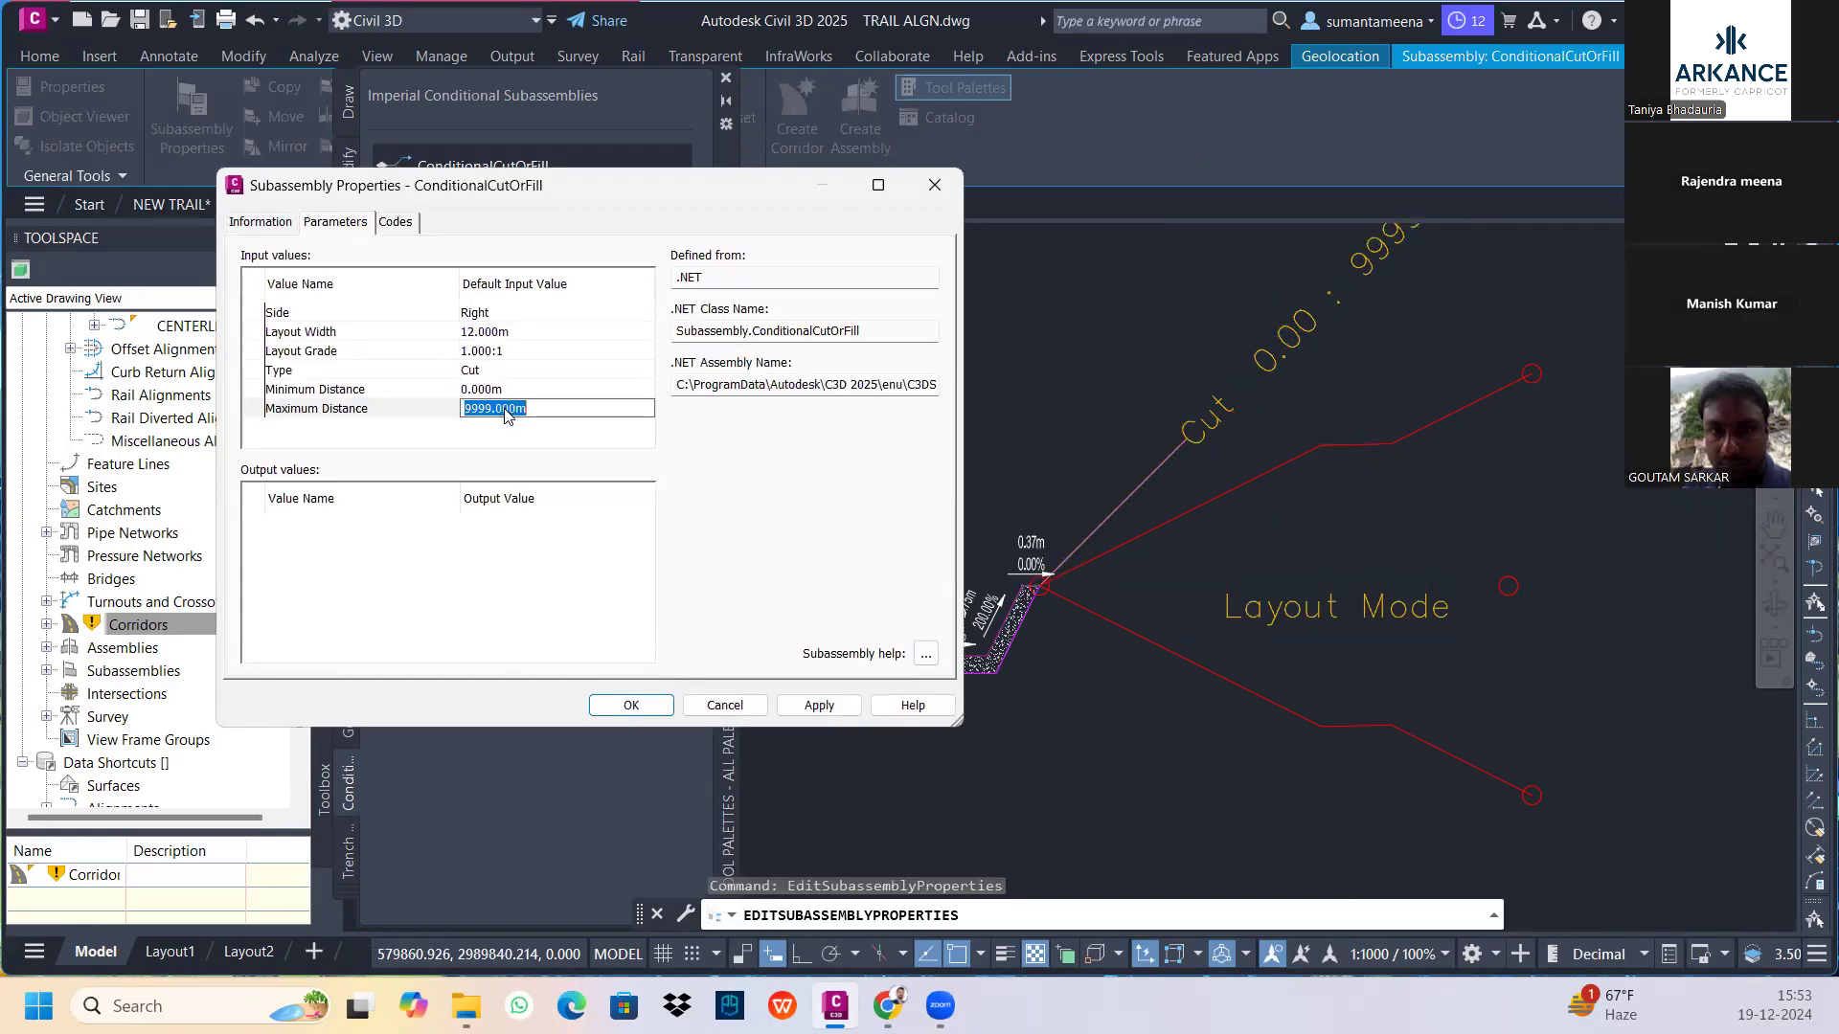
pyautogui.write('8')
pyautogui.press('Return')
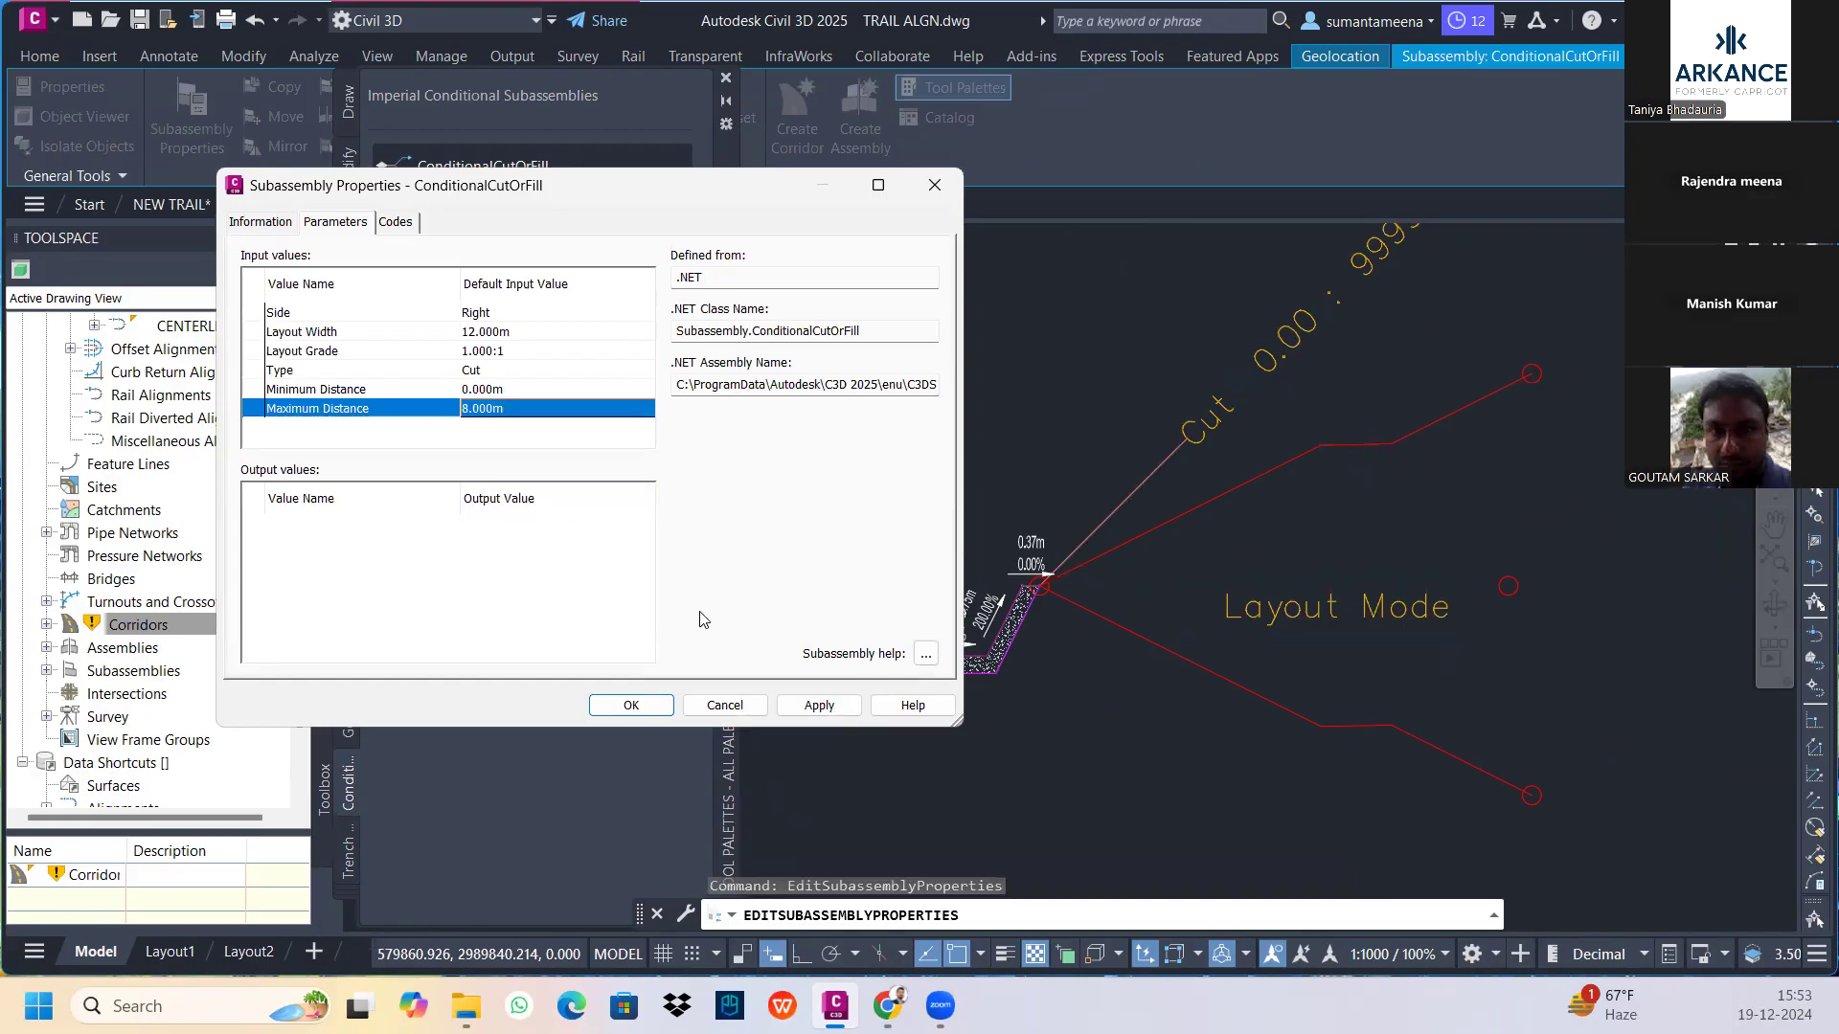
pyautogui.click(779, 710)
pyautogui.click(630, 706)
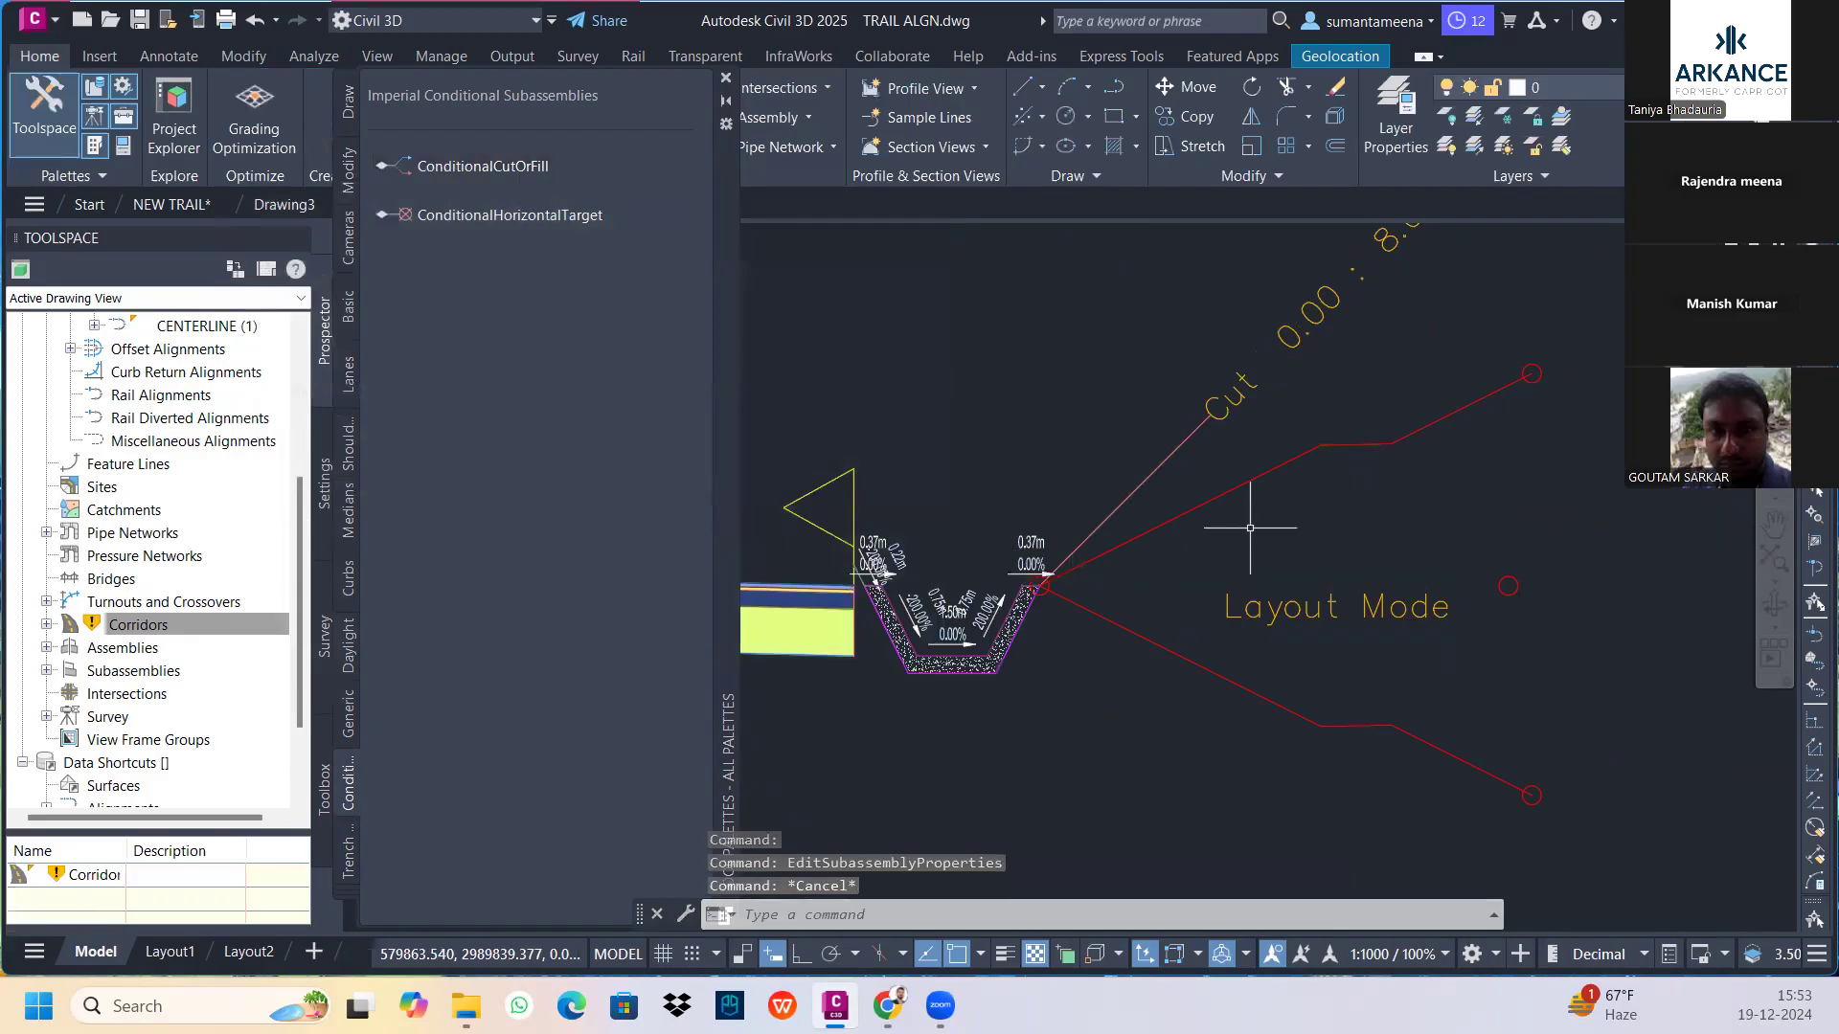
# Move the right-side DaylightBench subassembly from the side drain to the outer end of the 0.00 : 8.00 conditional cut link
pyautogui.click(1216, 500)
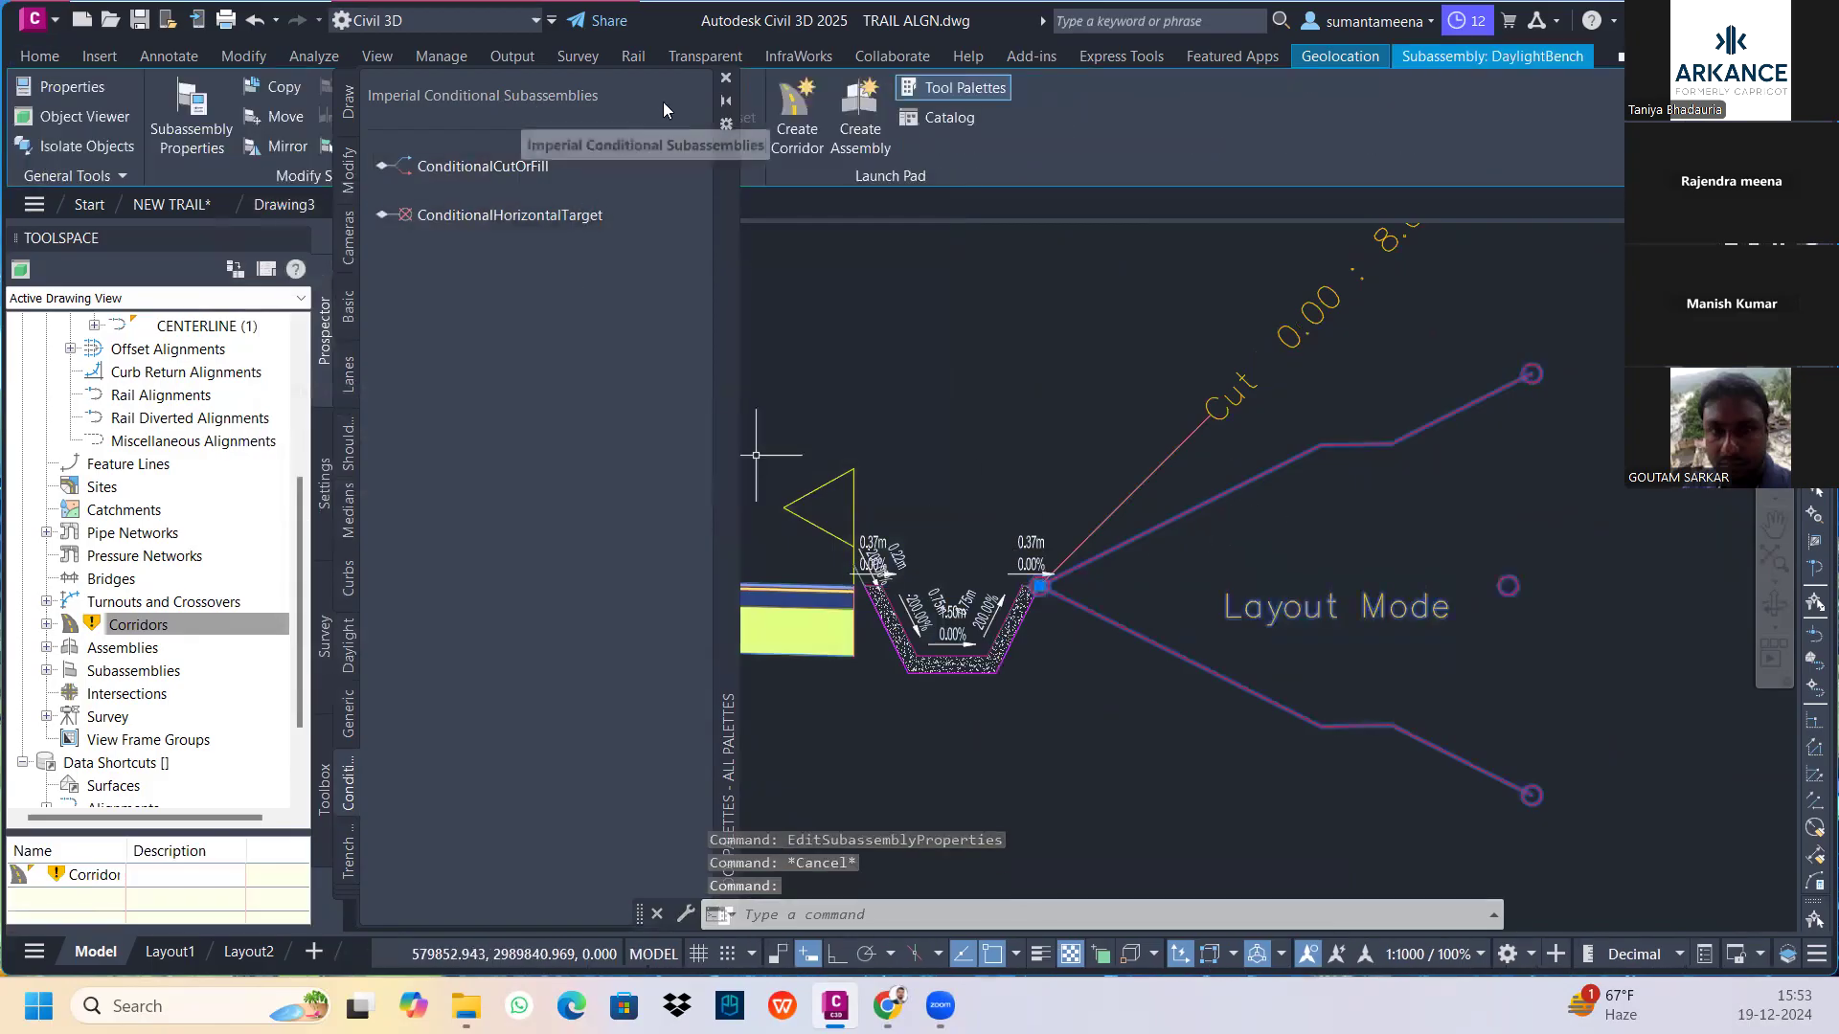
pyautogui.click(285, 116)
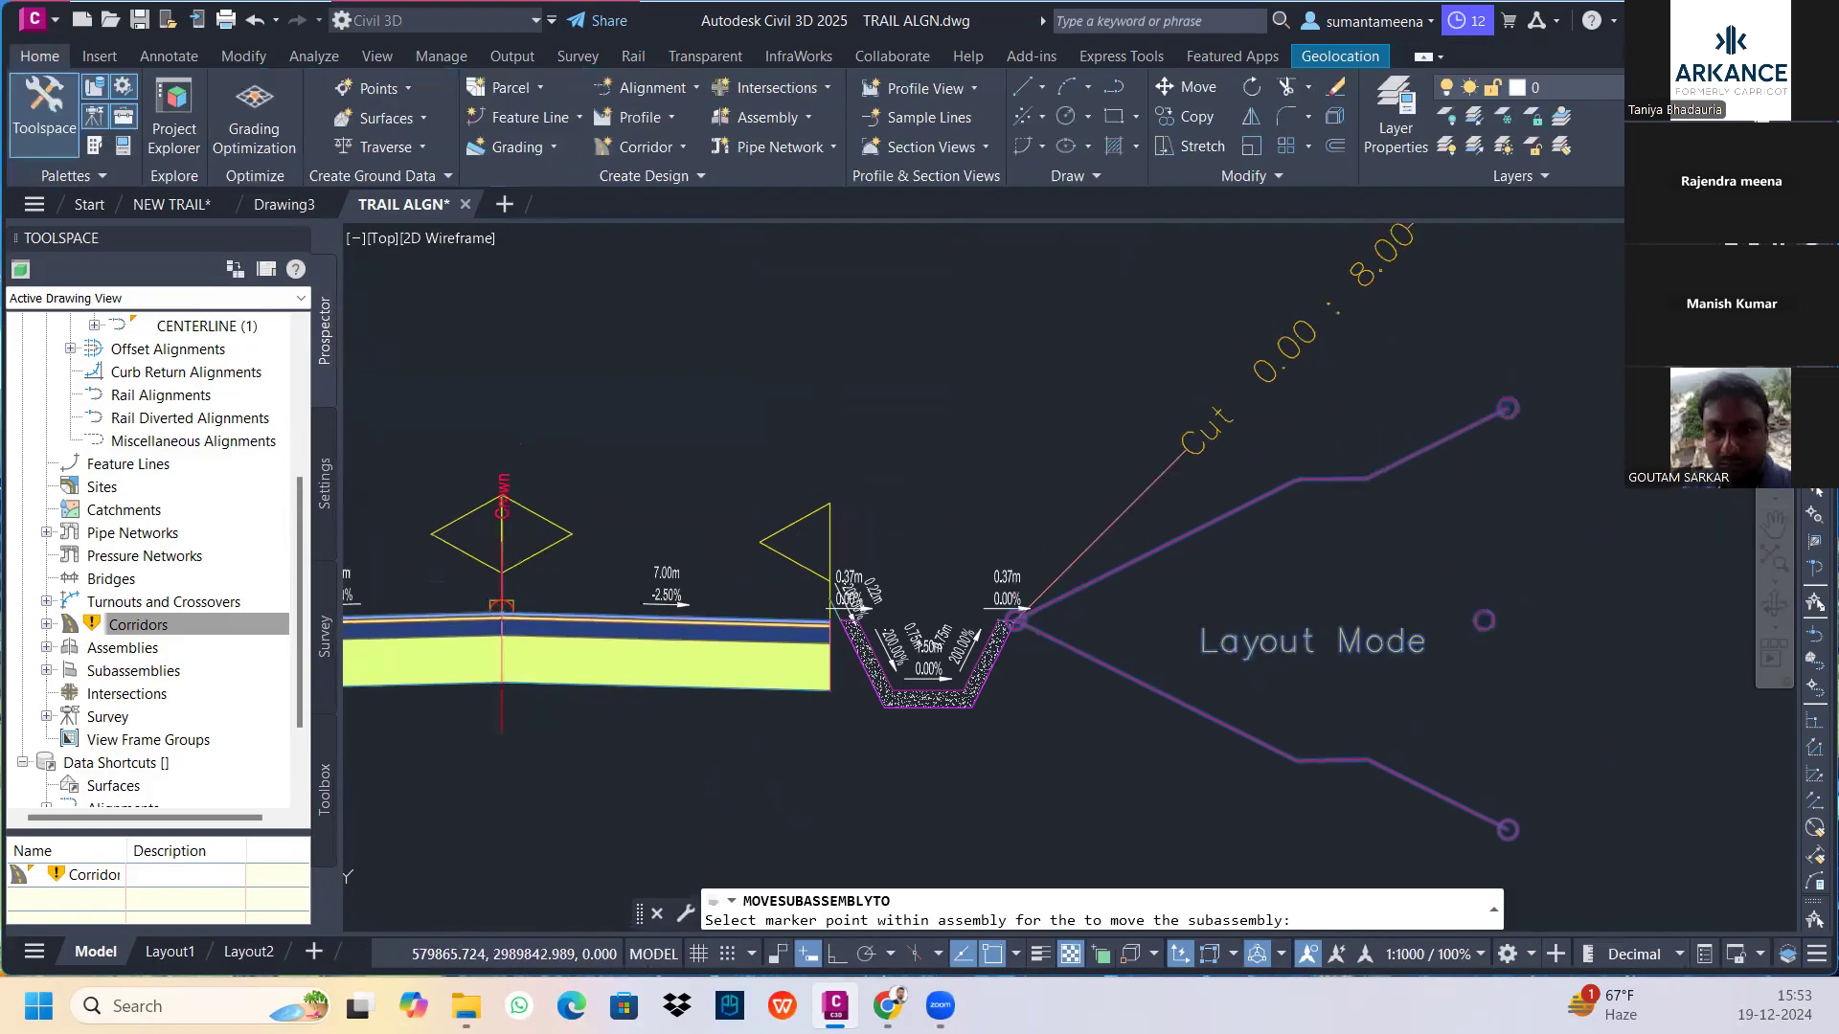
pyautogui.moveTo(839, 602); pyautogui.dragTo(623, 848, button='middle')
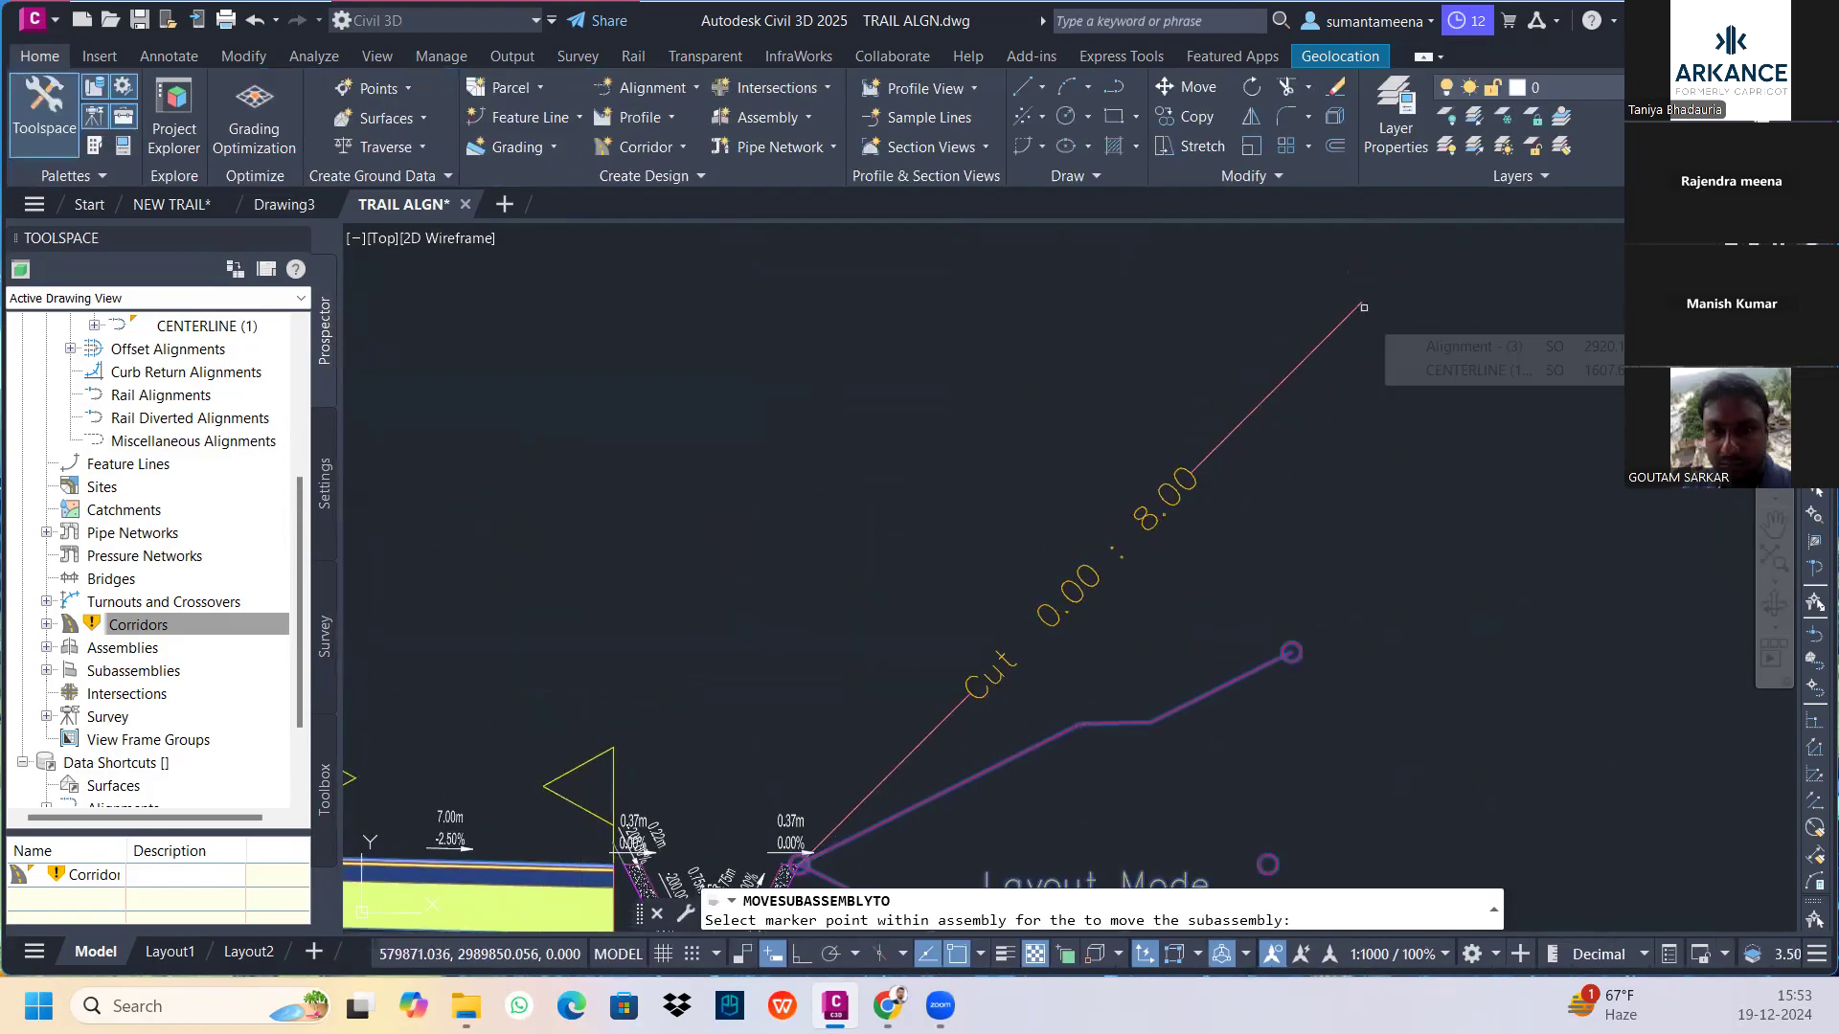
pyautogui.scroll(-4, 1297, 508)
pyautogui.press('Escape')
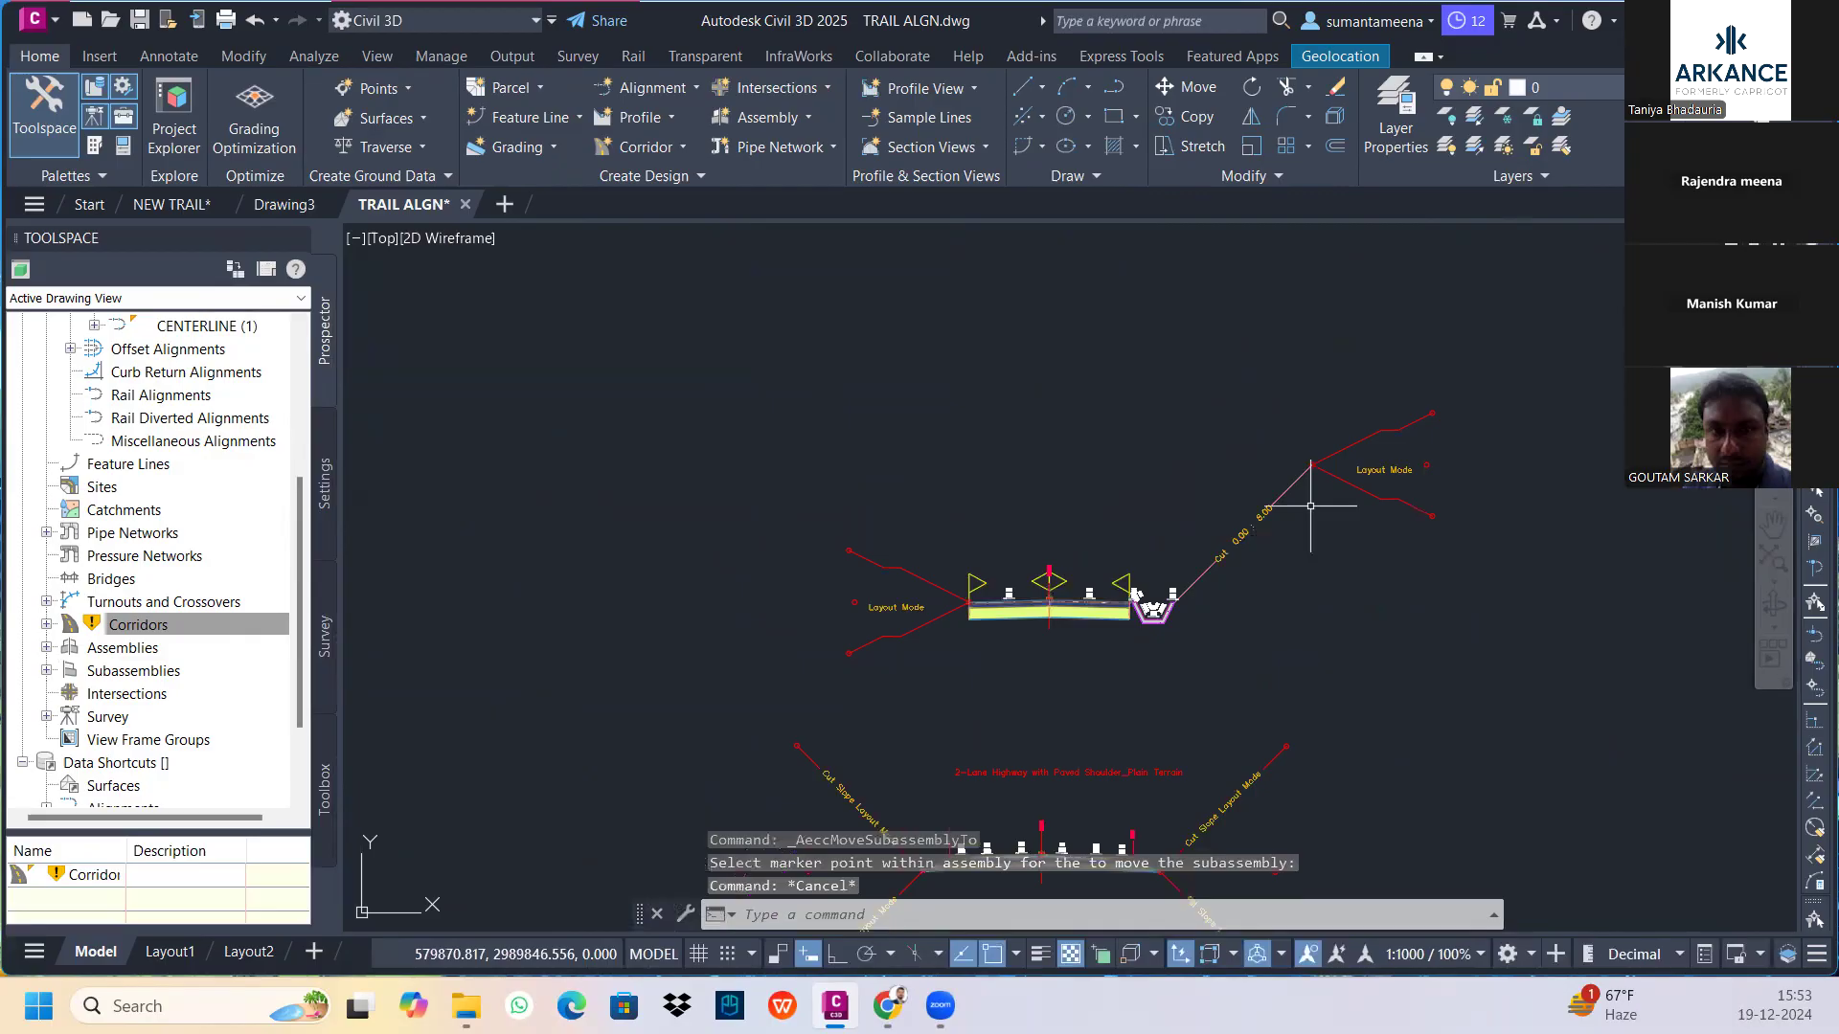
# Set the relocated DaylightBench subassembly's Cut Slope to 2:1 and apply the change
pyautogui.scroll(4, 1310, 498)
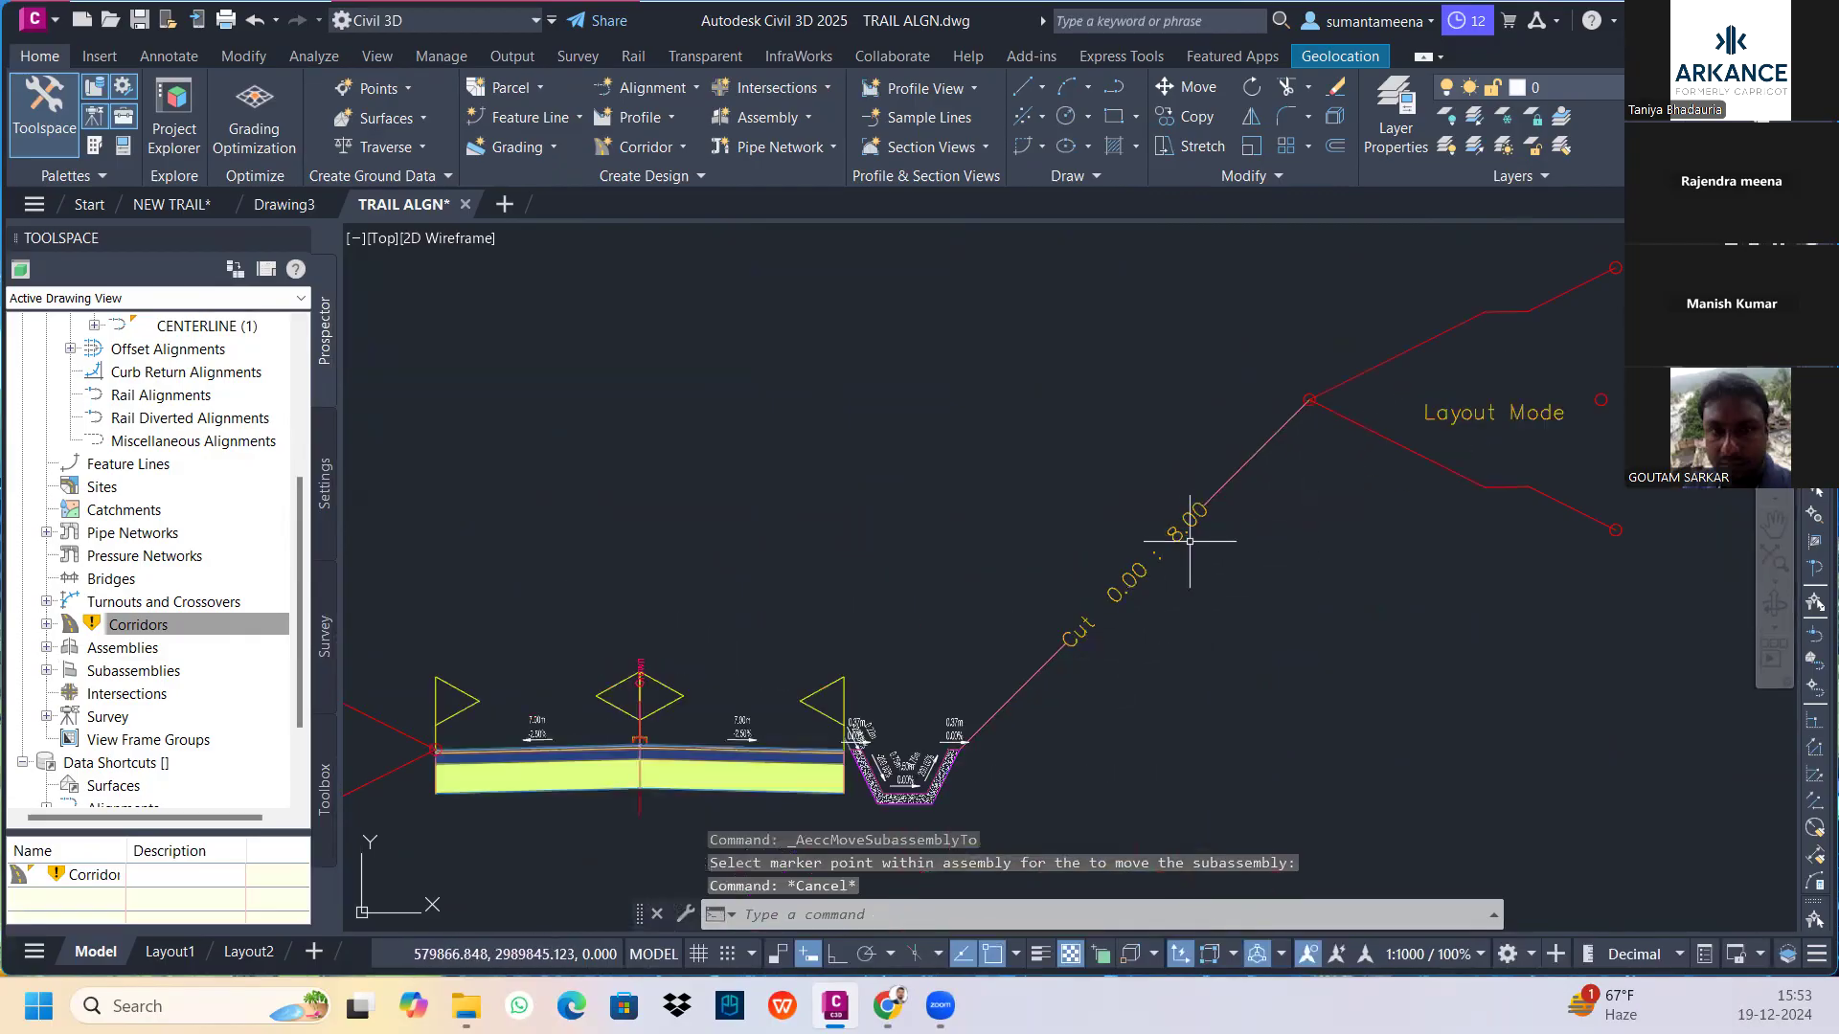
pyautogui.click(1354, 378)
pyautogui.rightClick(1369, 369)
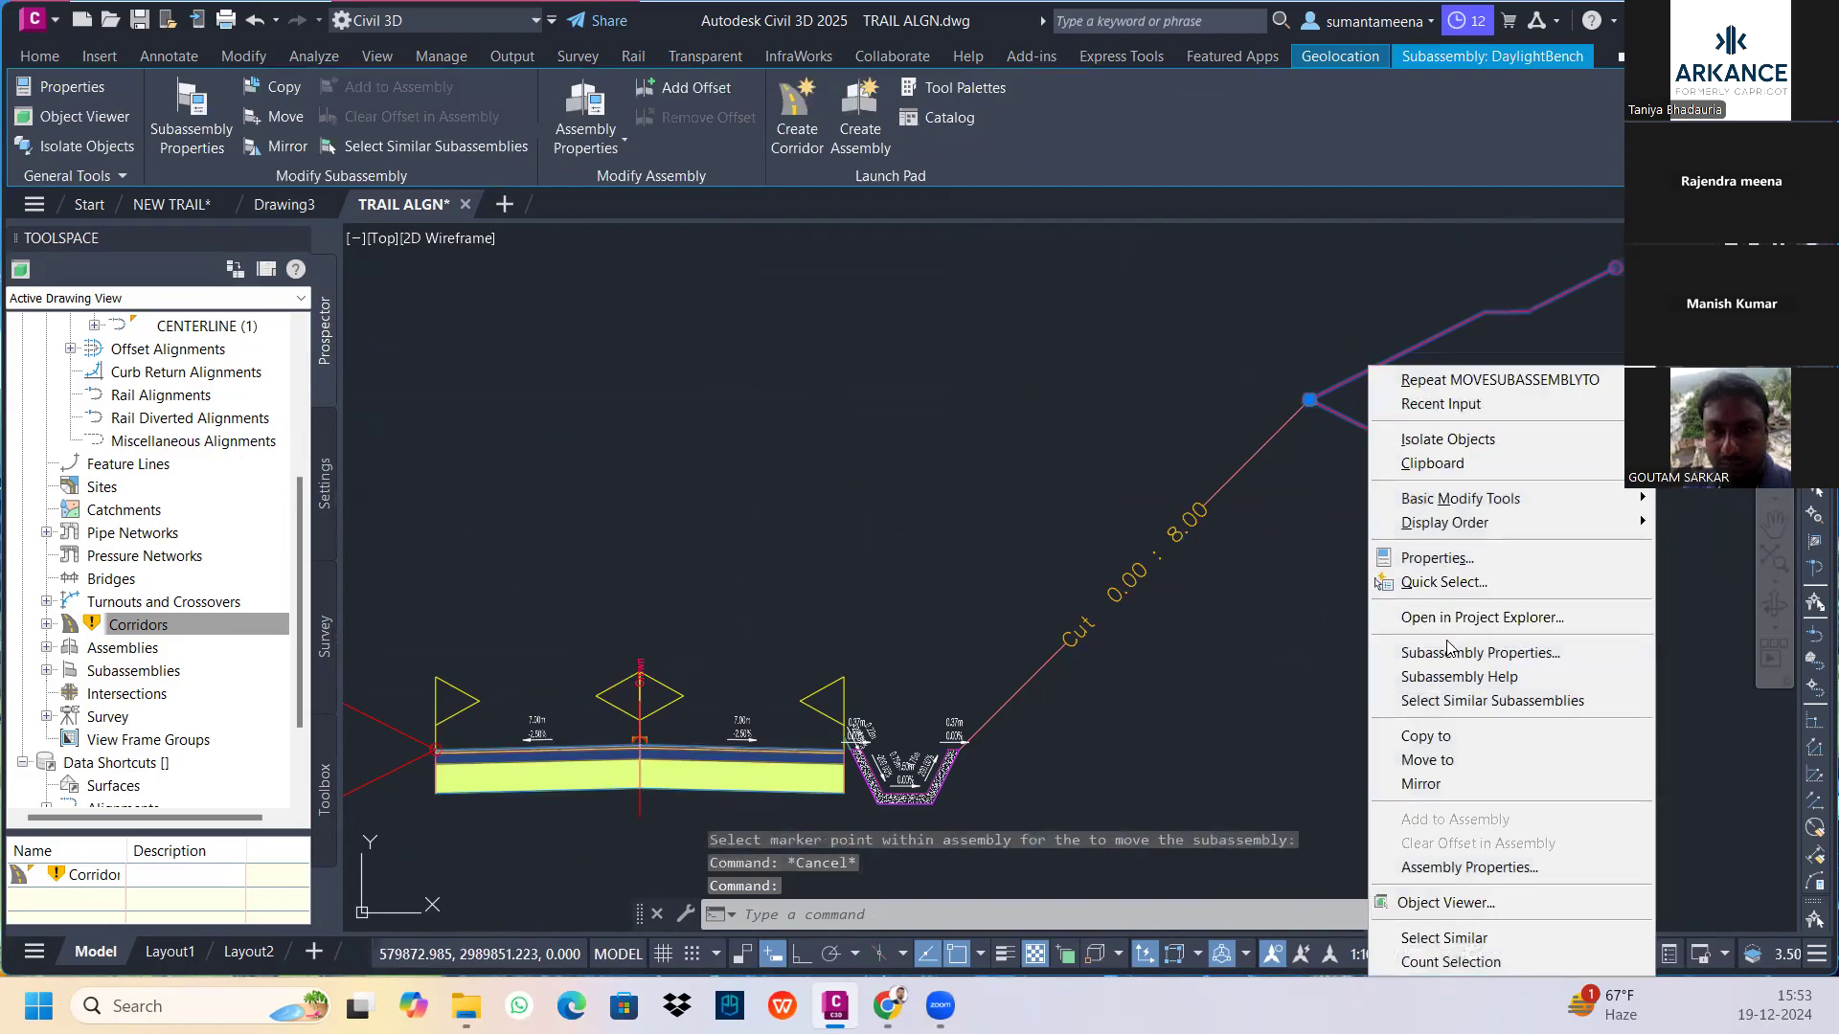
pyautogui.click(1474, 652)
pyautogui.click(335, 222)
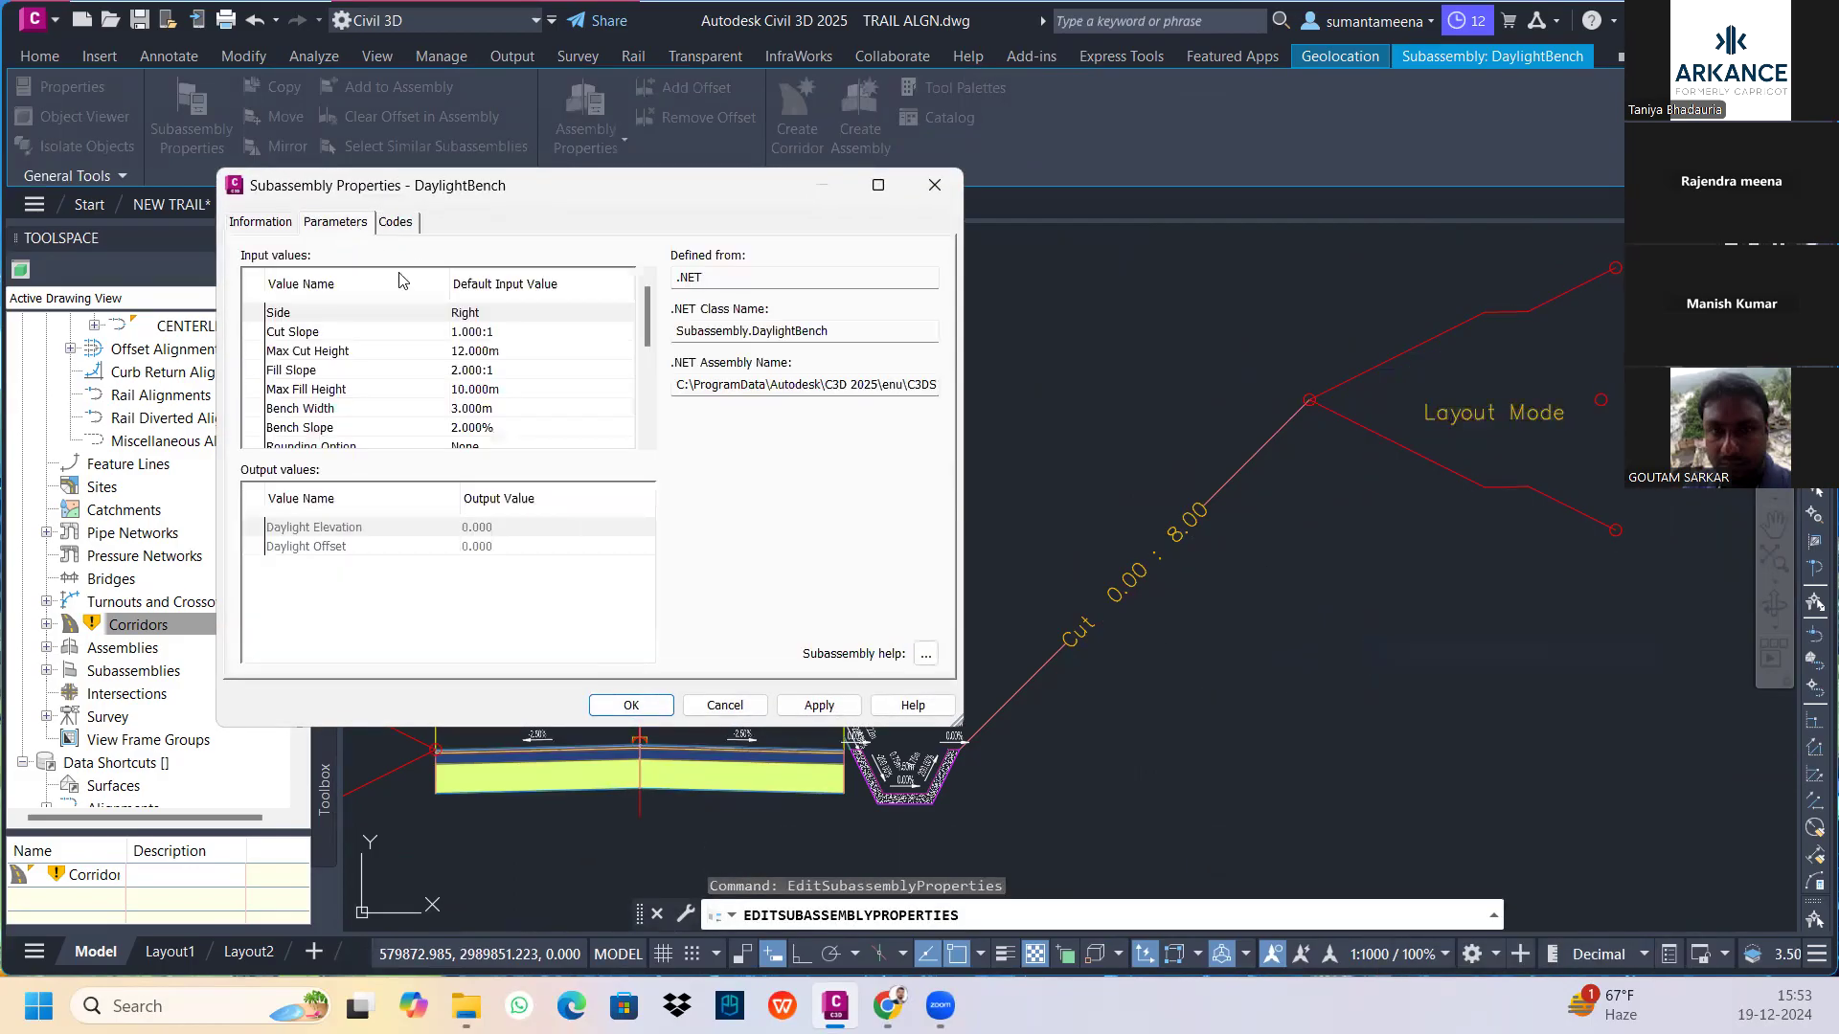
pyautogui.click(515, 332)
pyautogui.click(518, 333)
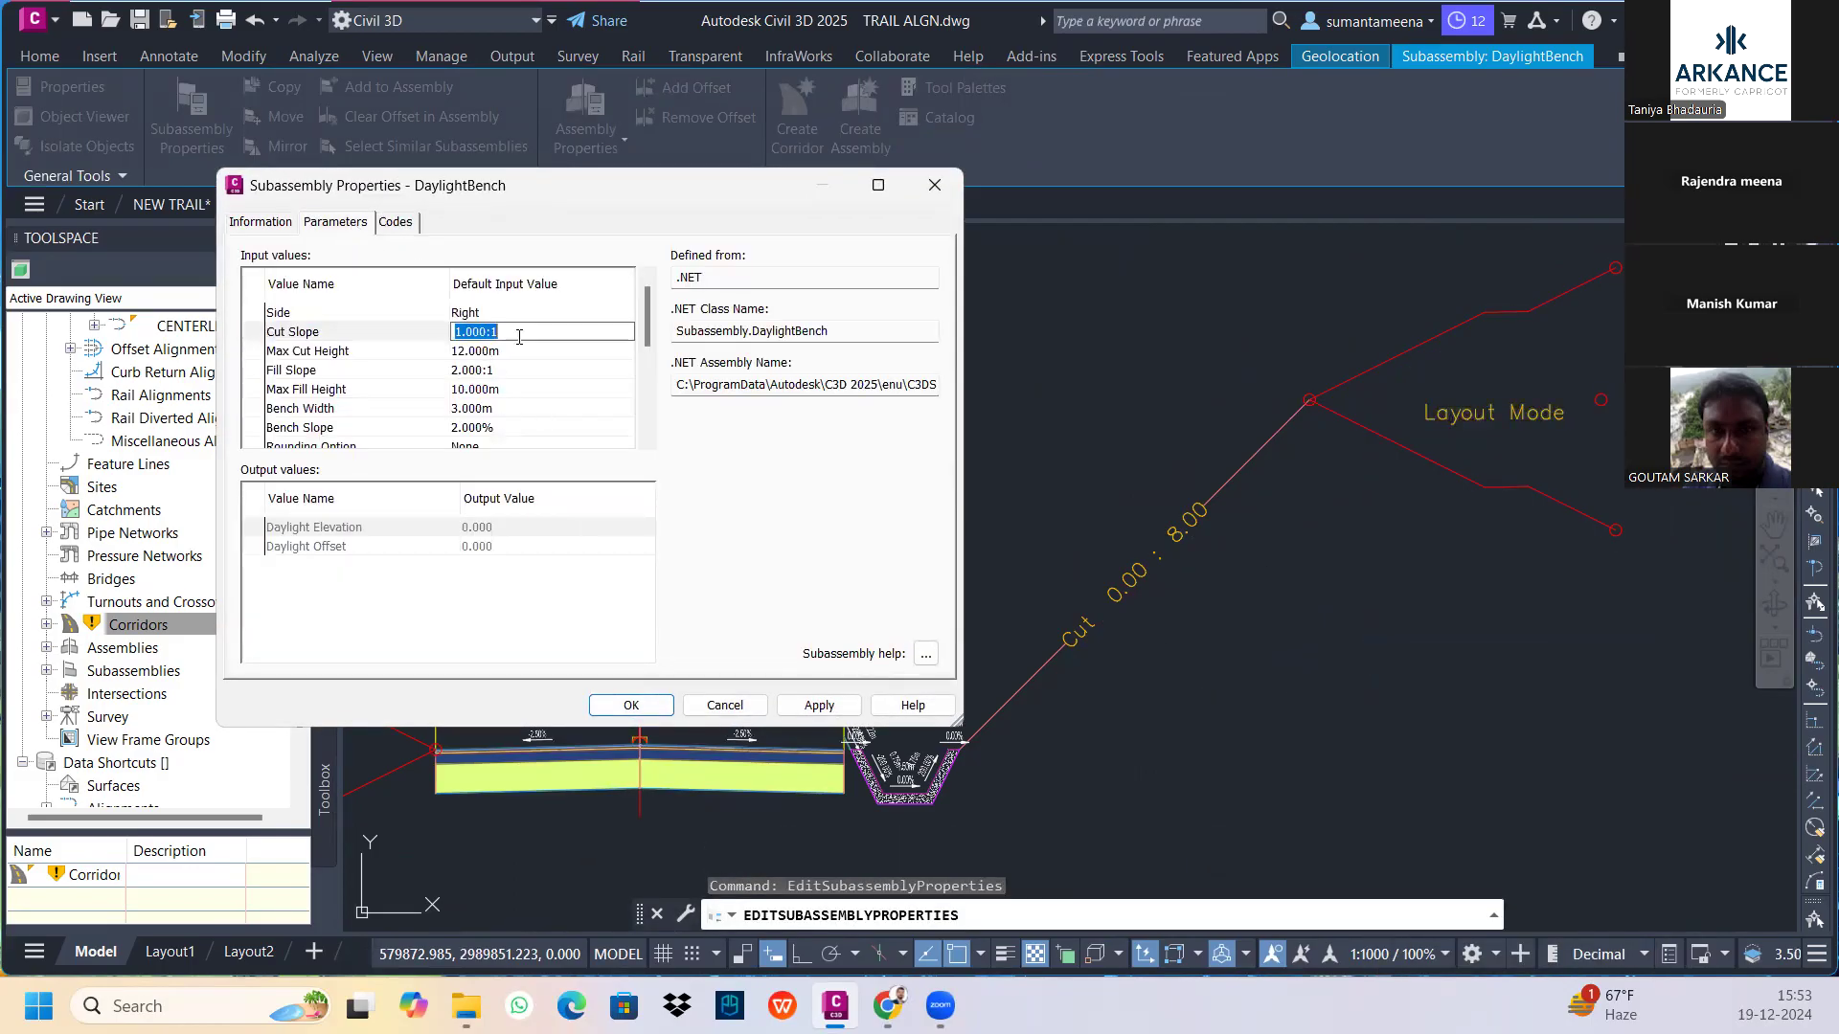
pyautogui.press('Return')
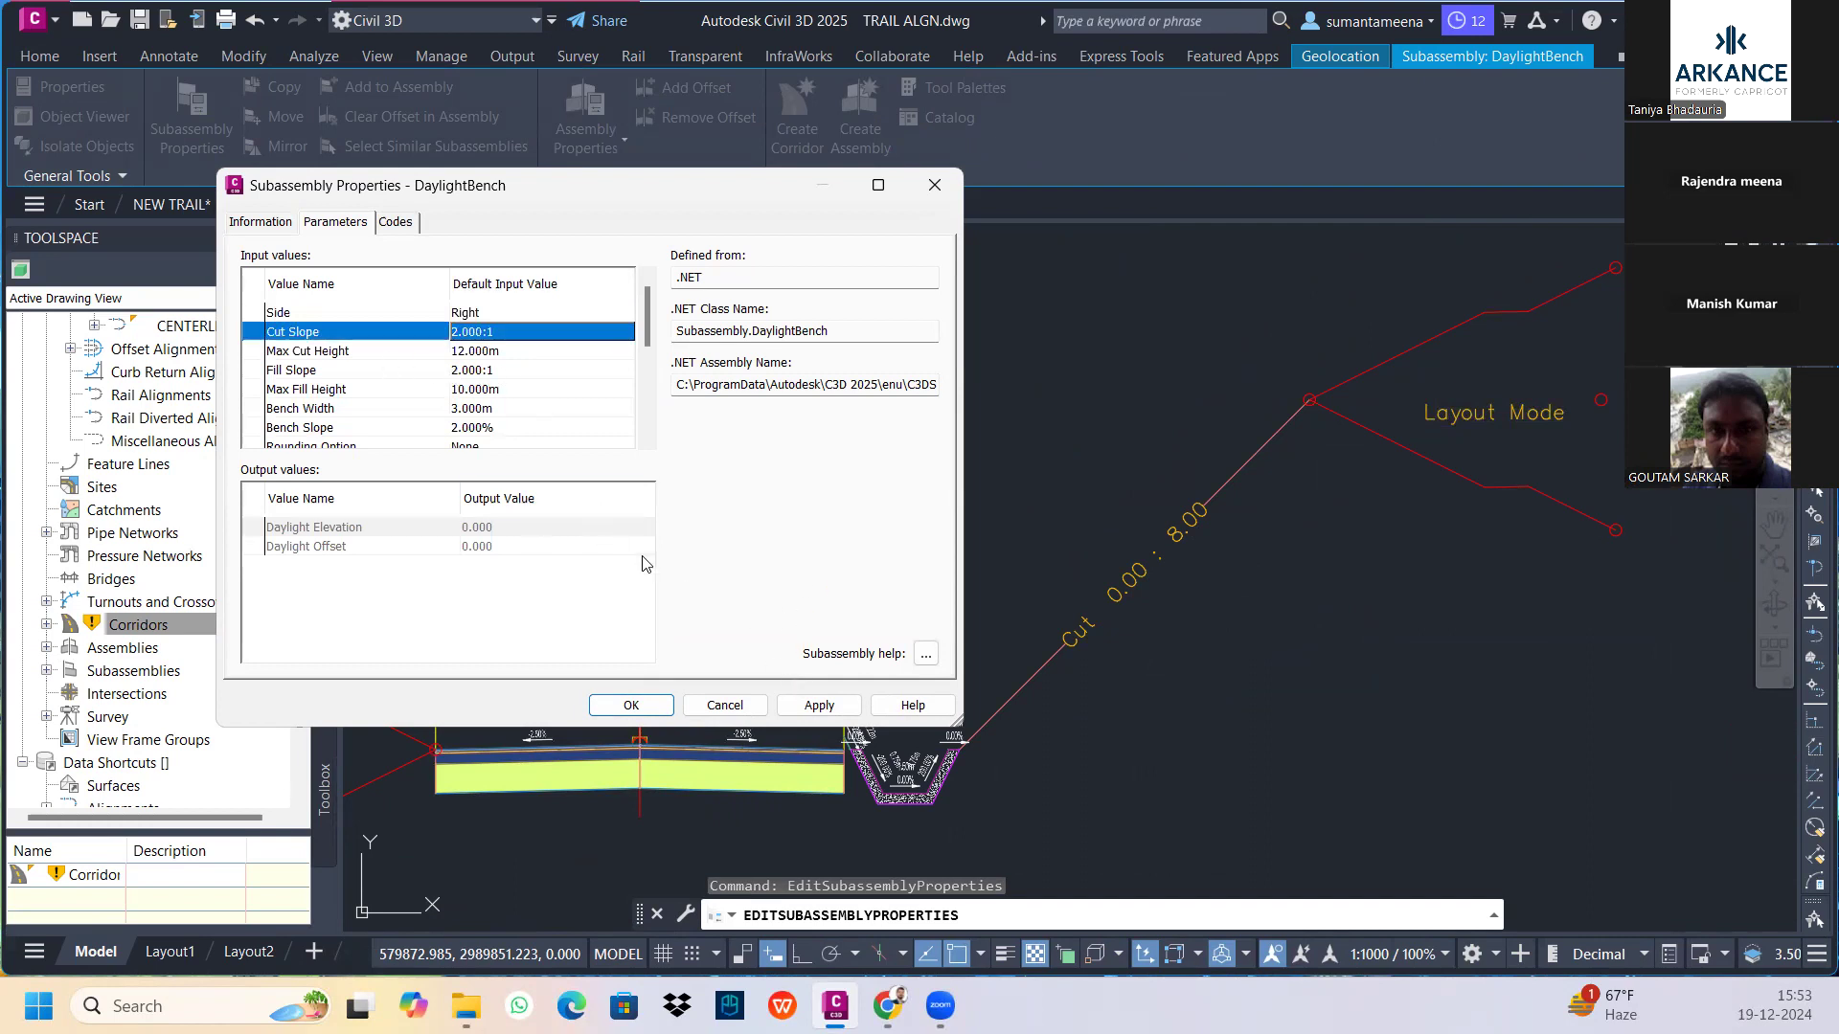
pyautogui.click(825, 706)
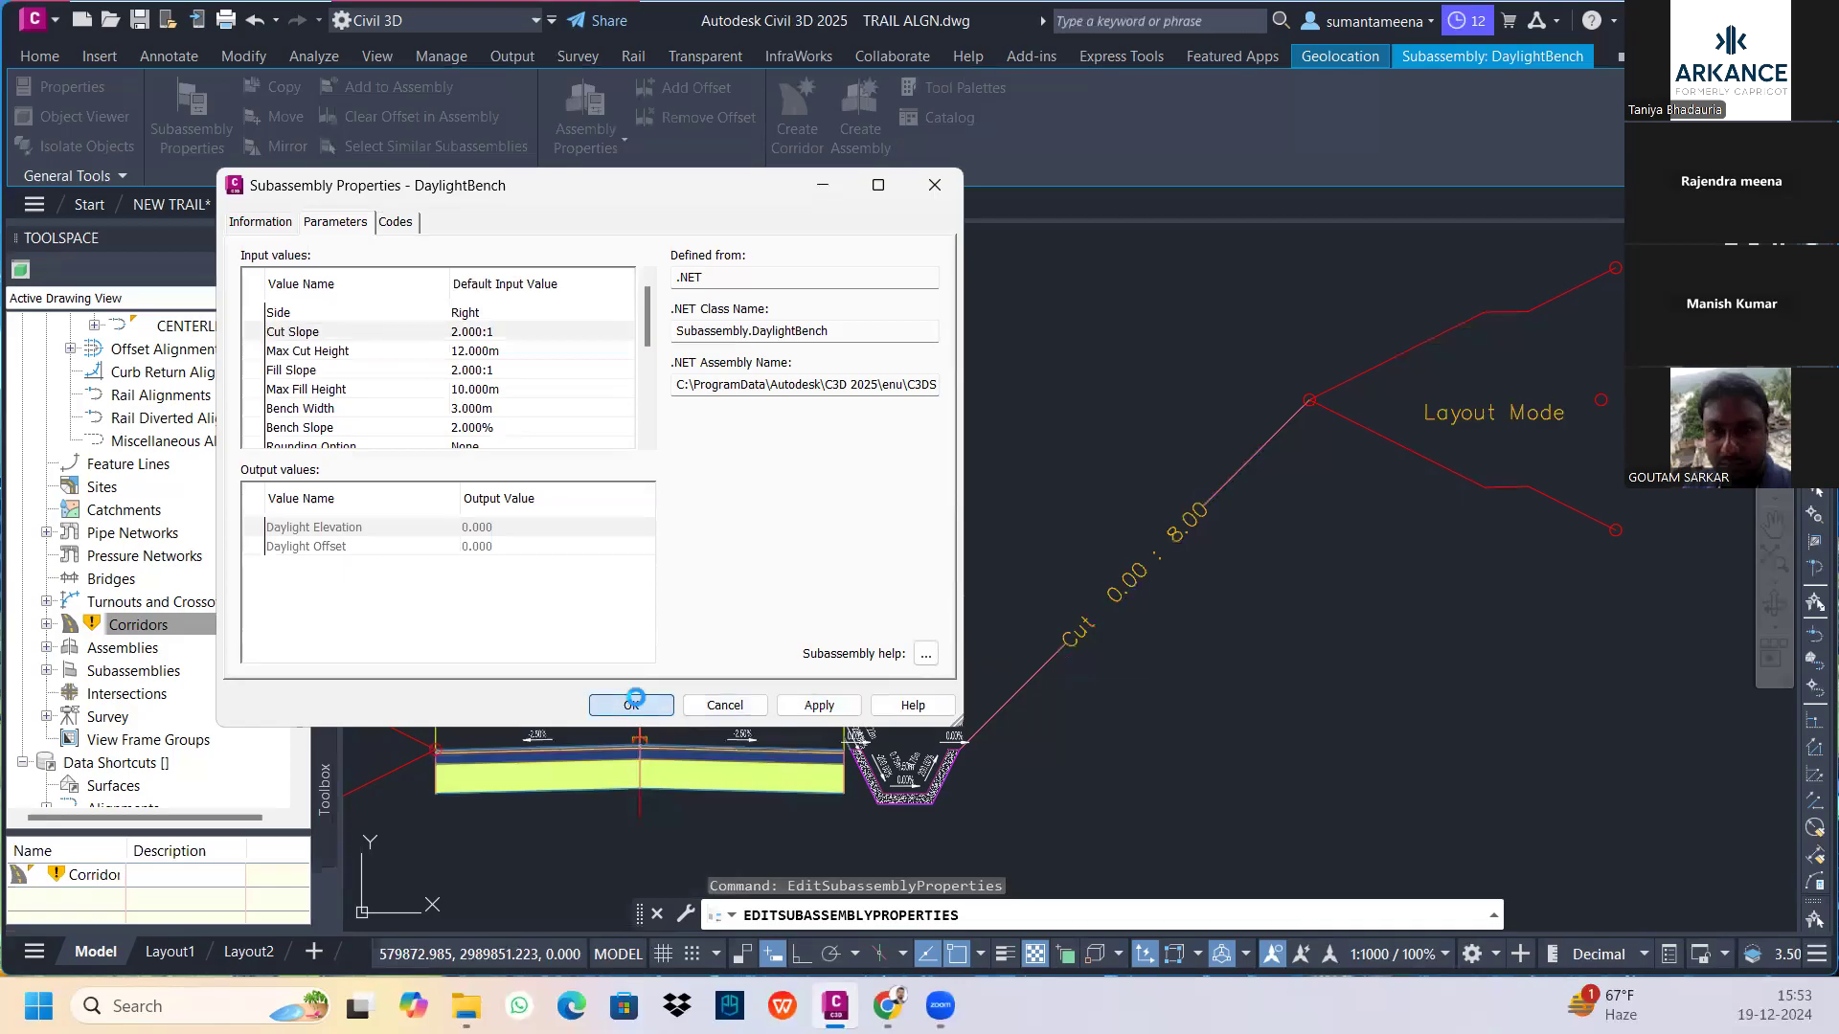
pyautogui.click(638, 704)
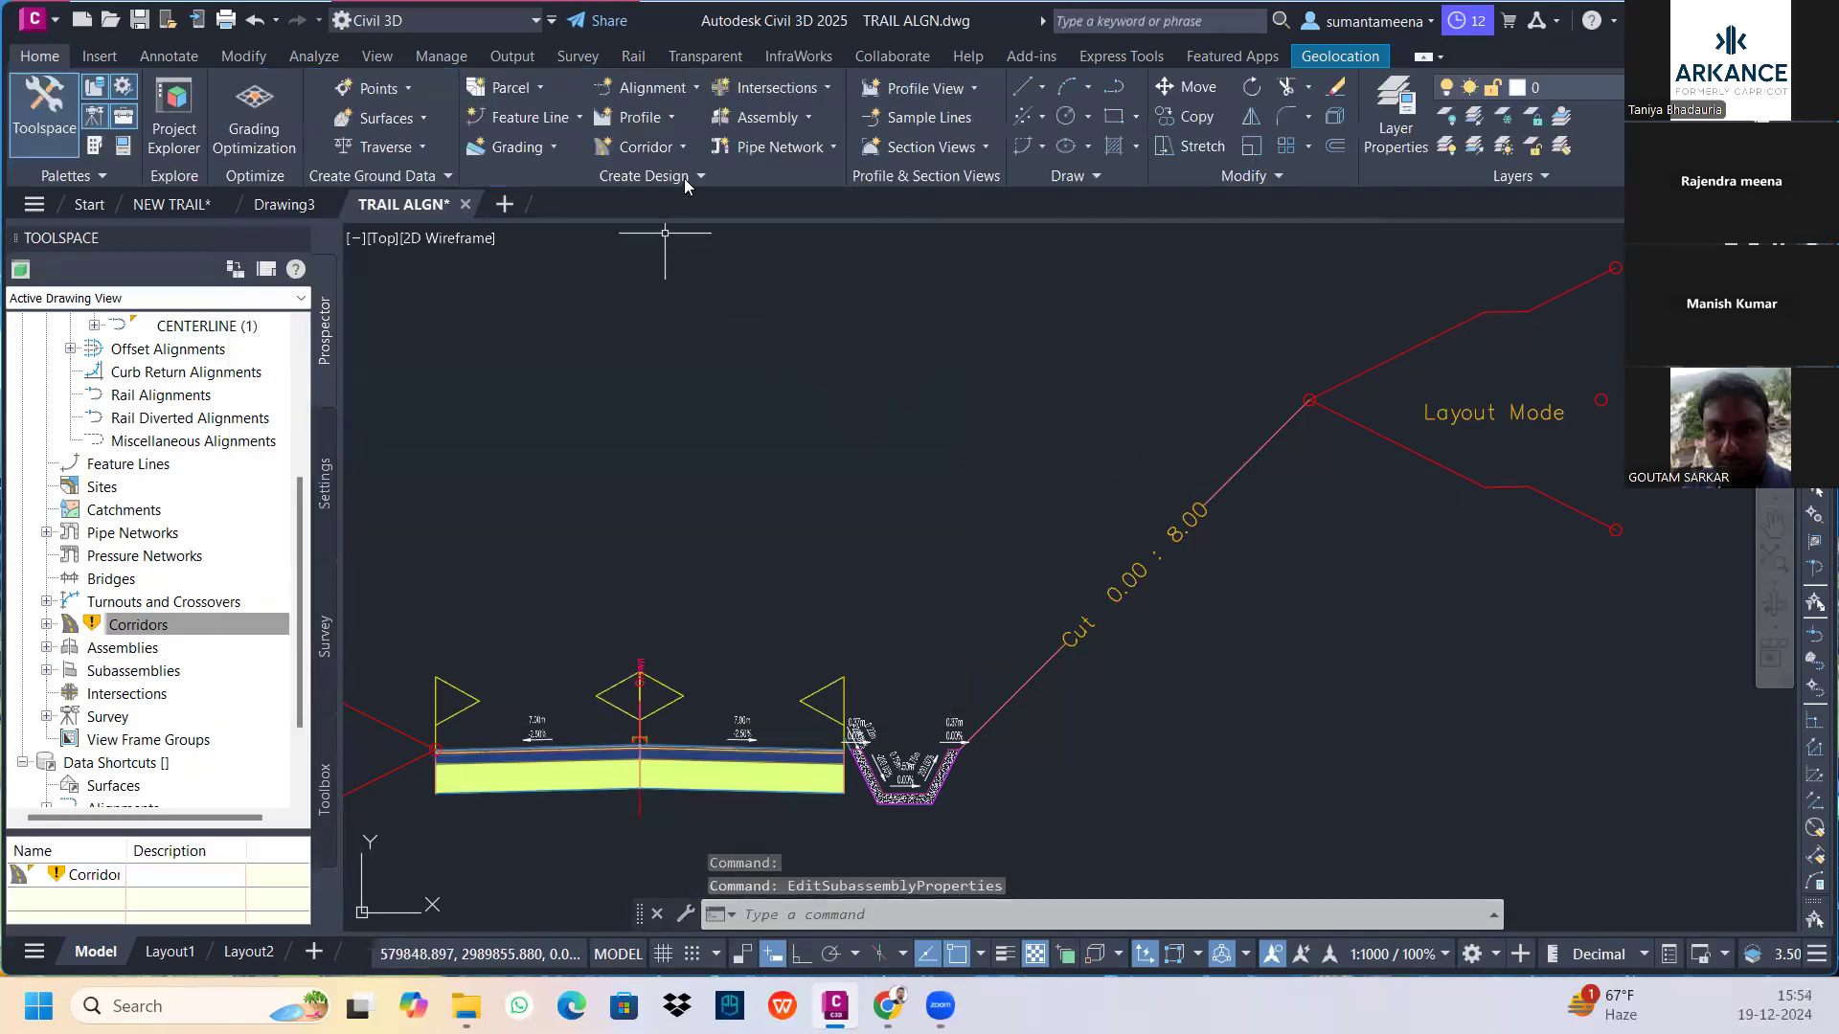
# Attach another ConditionalCutOrFill subassembly to the outer top corner of the right side drain
pyautogui.click(104, 152)
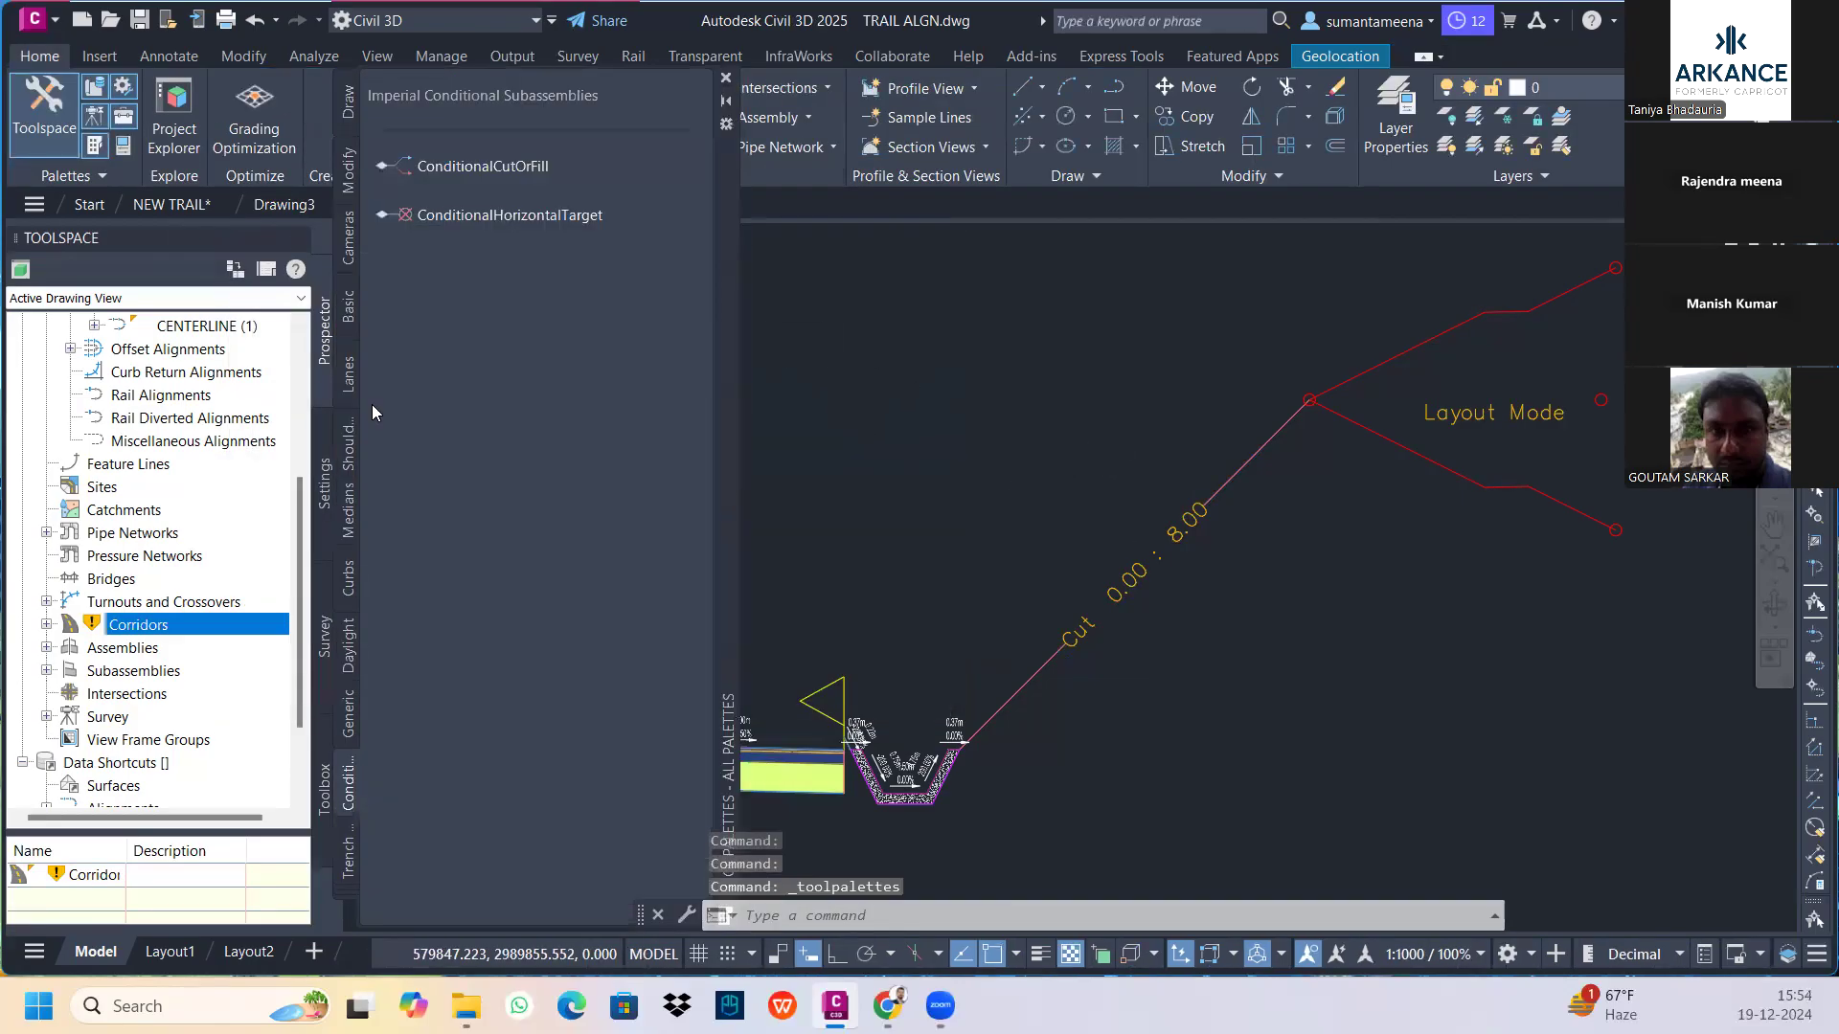
pyautogui.click(512, 169)
pyautogui.click(880, 503)
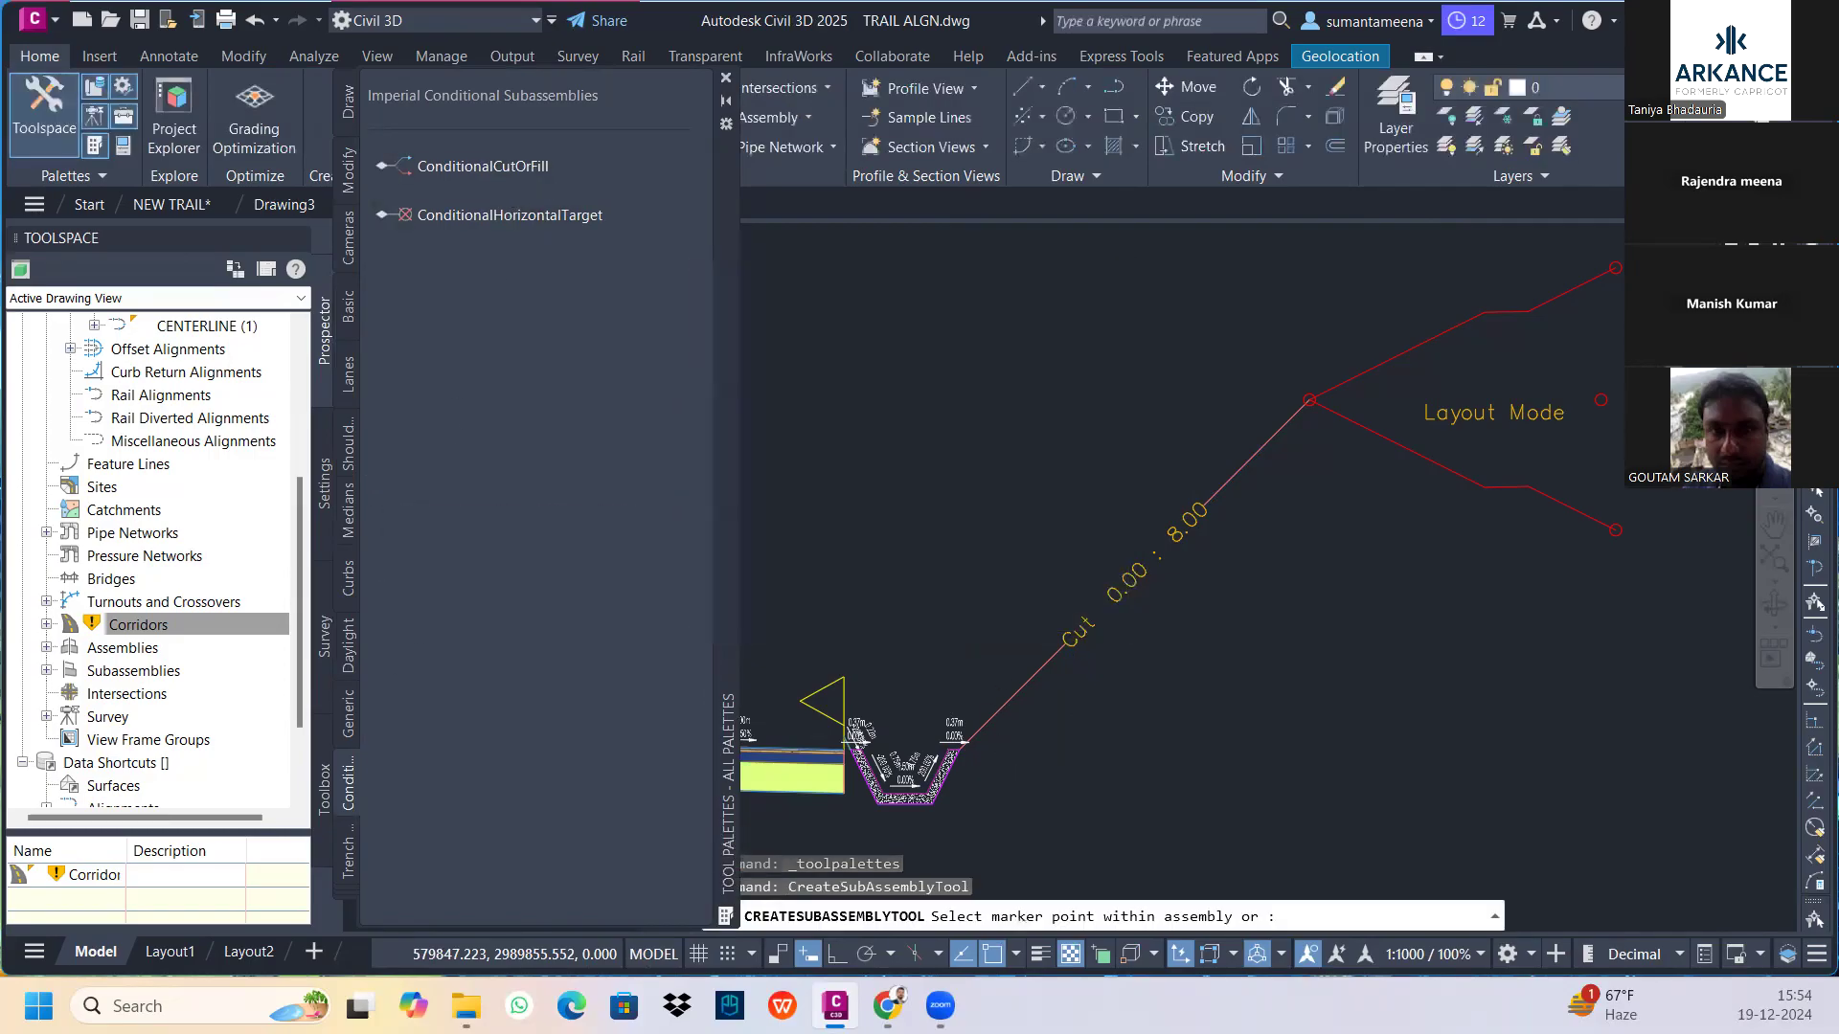
pyautogui.scroll(5, 788, 634)
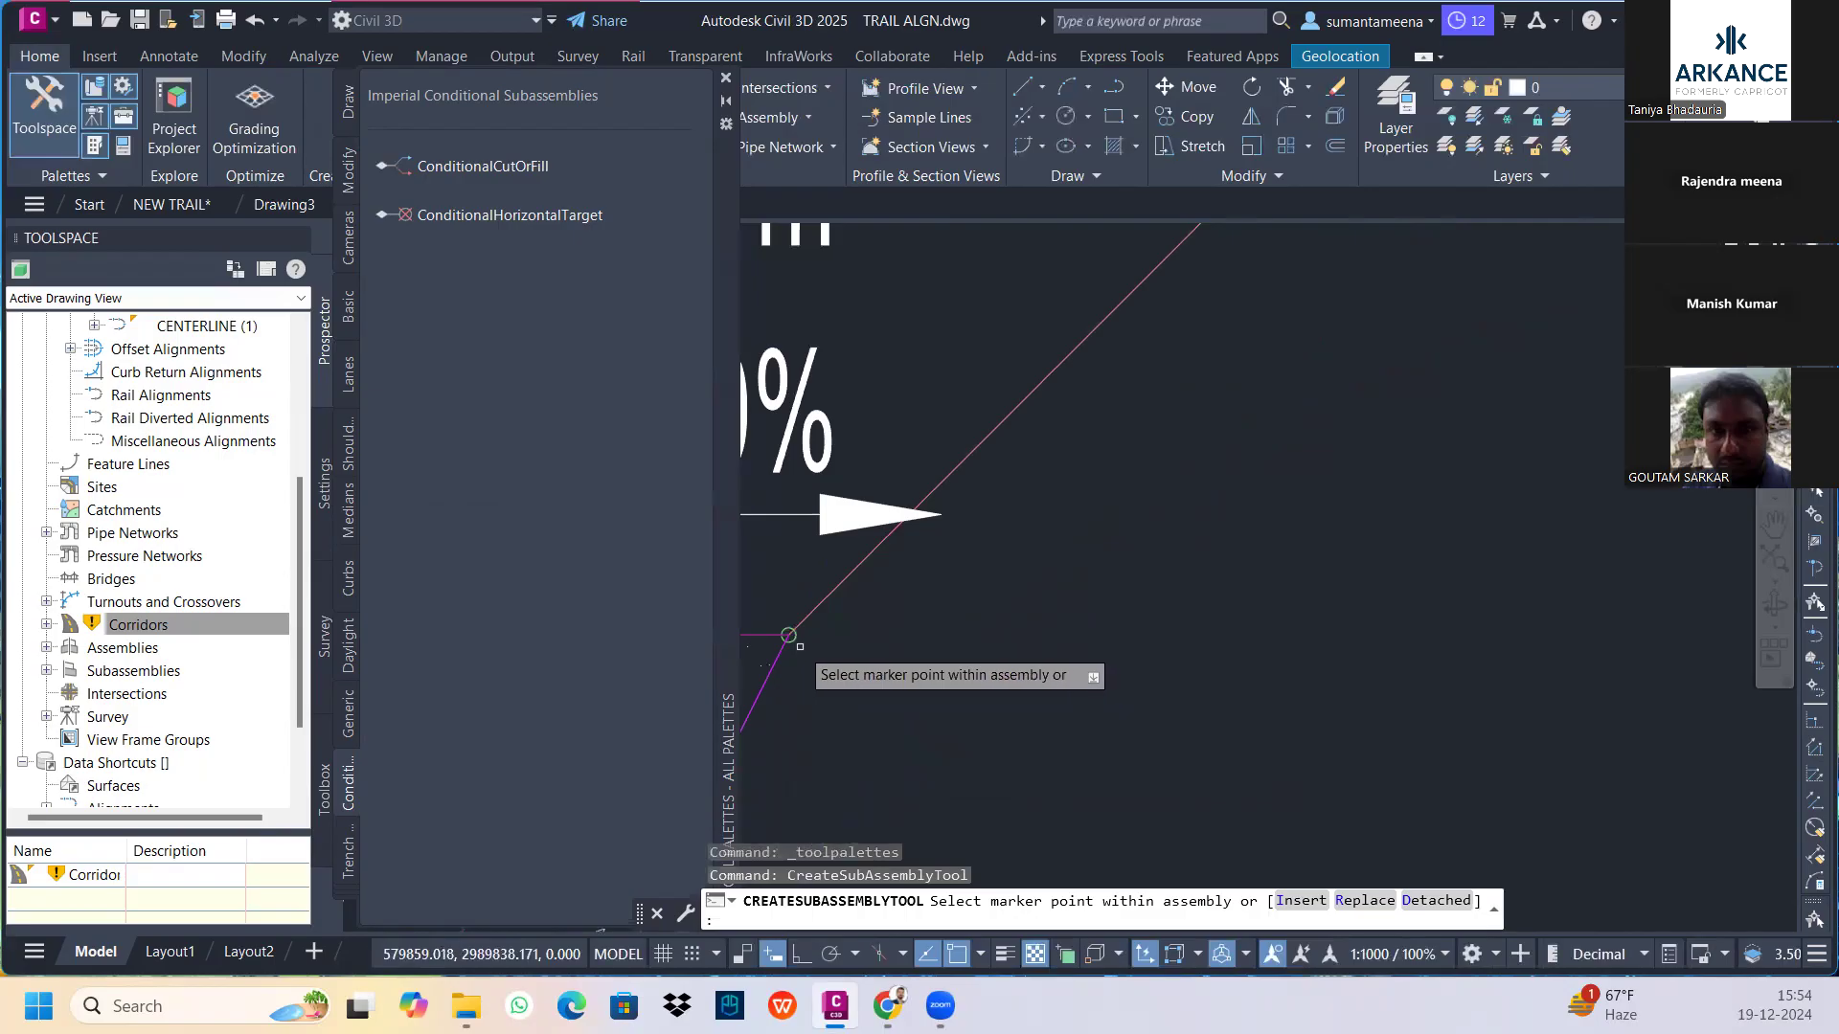
pyautogui.click(797, 640)
pyautogui.click(798, 640)
pyautogui.press('Escape')
pyautogui.press('Escape')
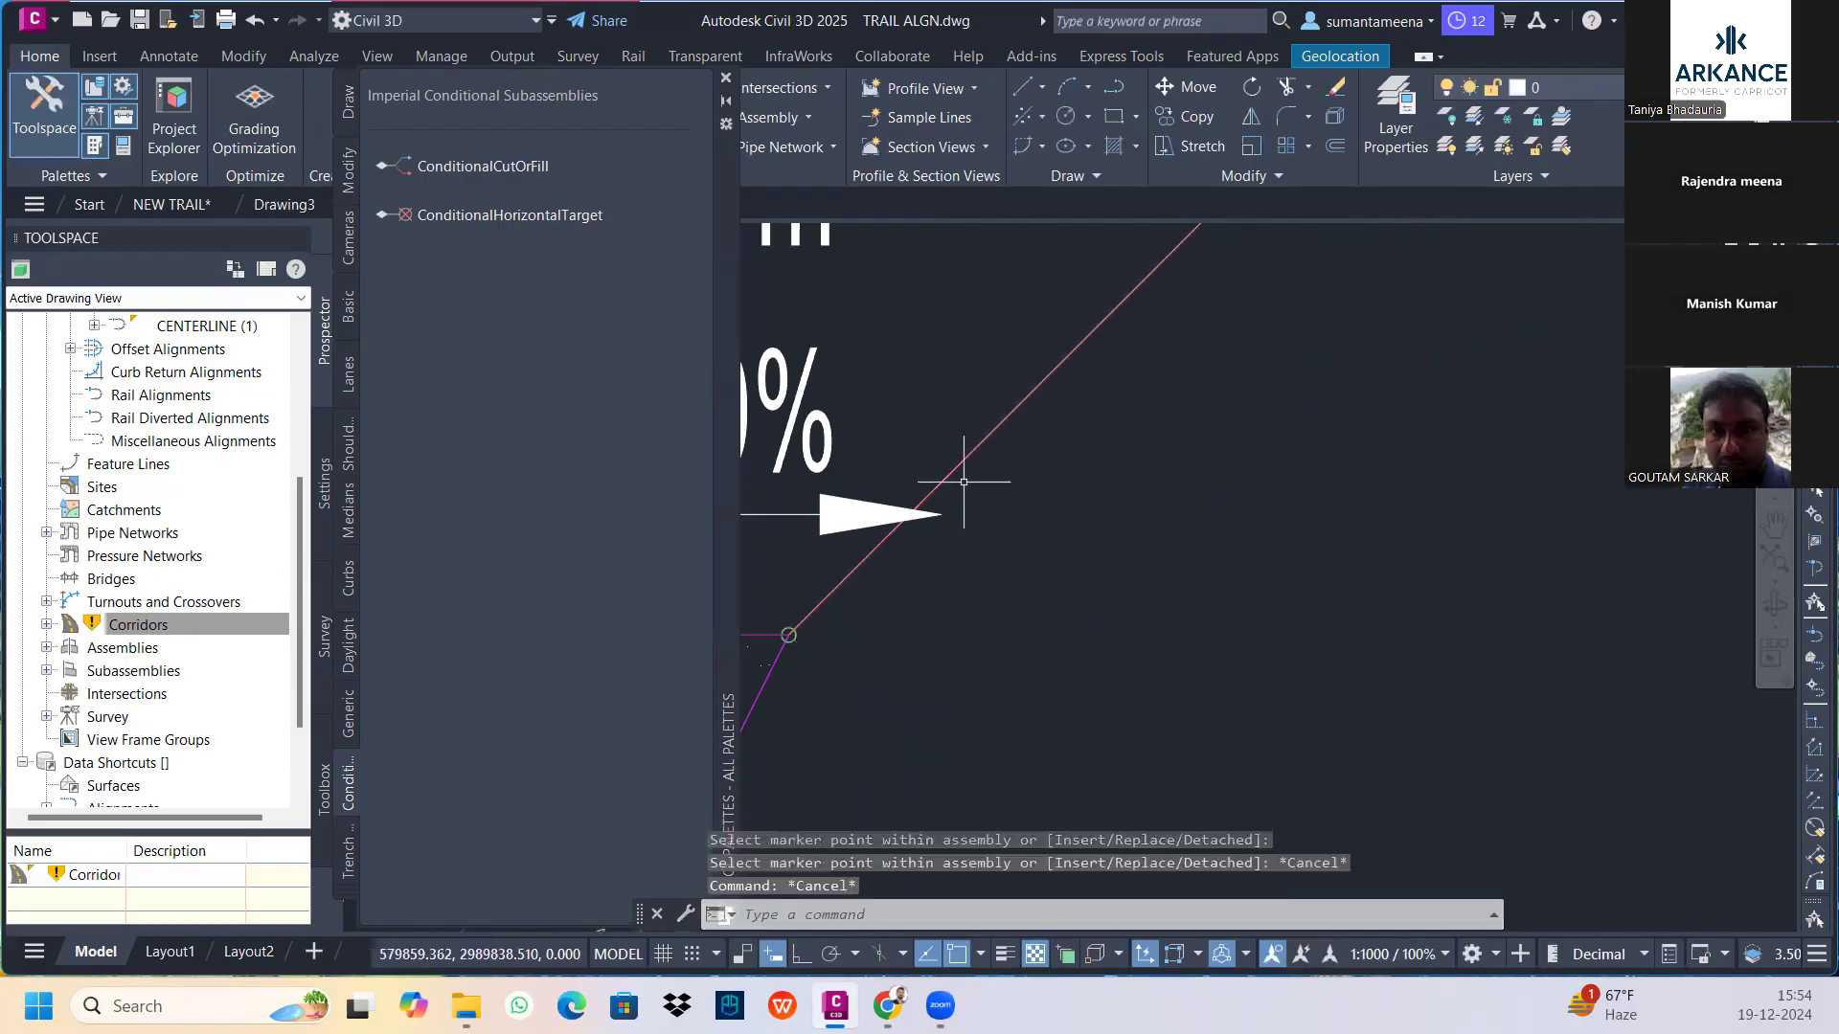
# Set the newly attached ConditionalCutOrFill subassembly's Layout Grade to 0.5:1
pyautogui.click(956, 477)
pyautogui.rightClick(958, 488)
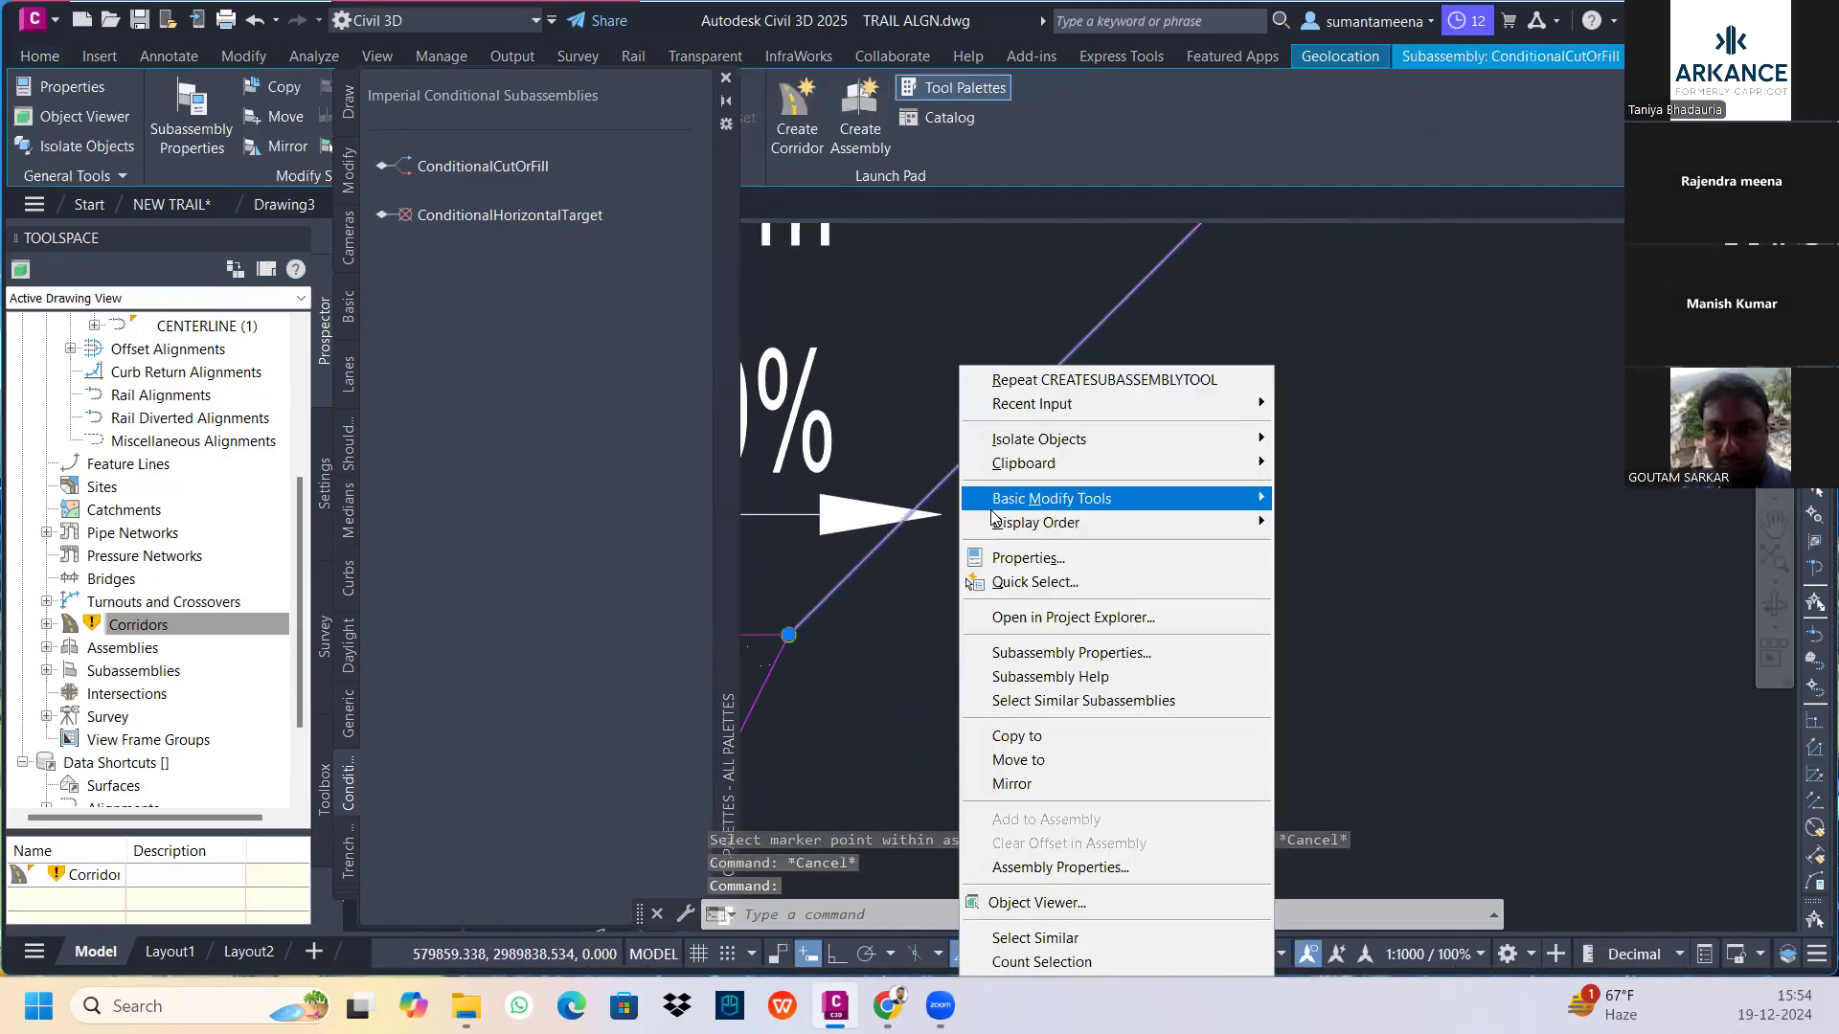
pyautogui.click(1036, 655)
pyautogui.click(331, 223)
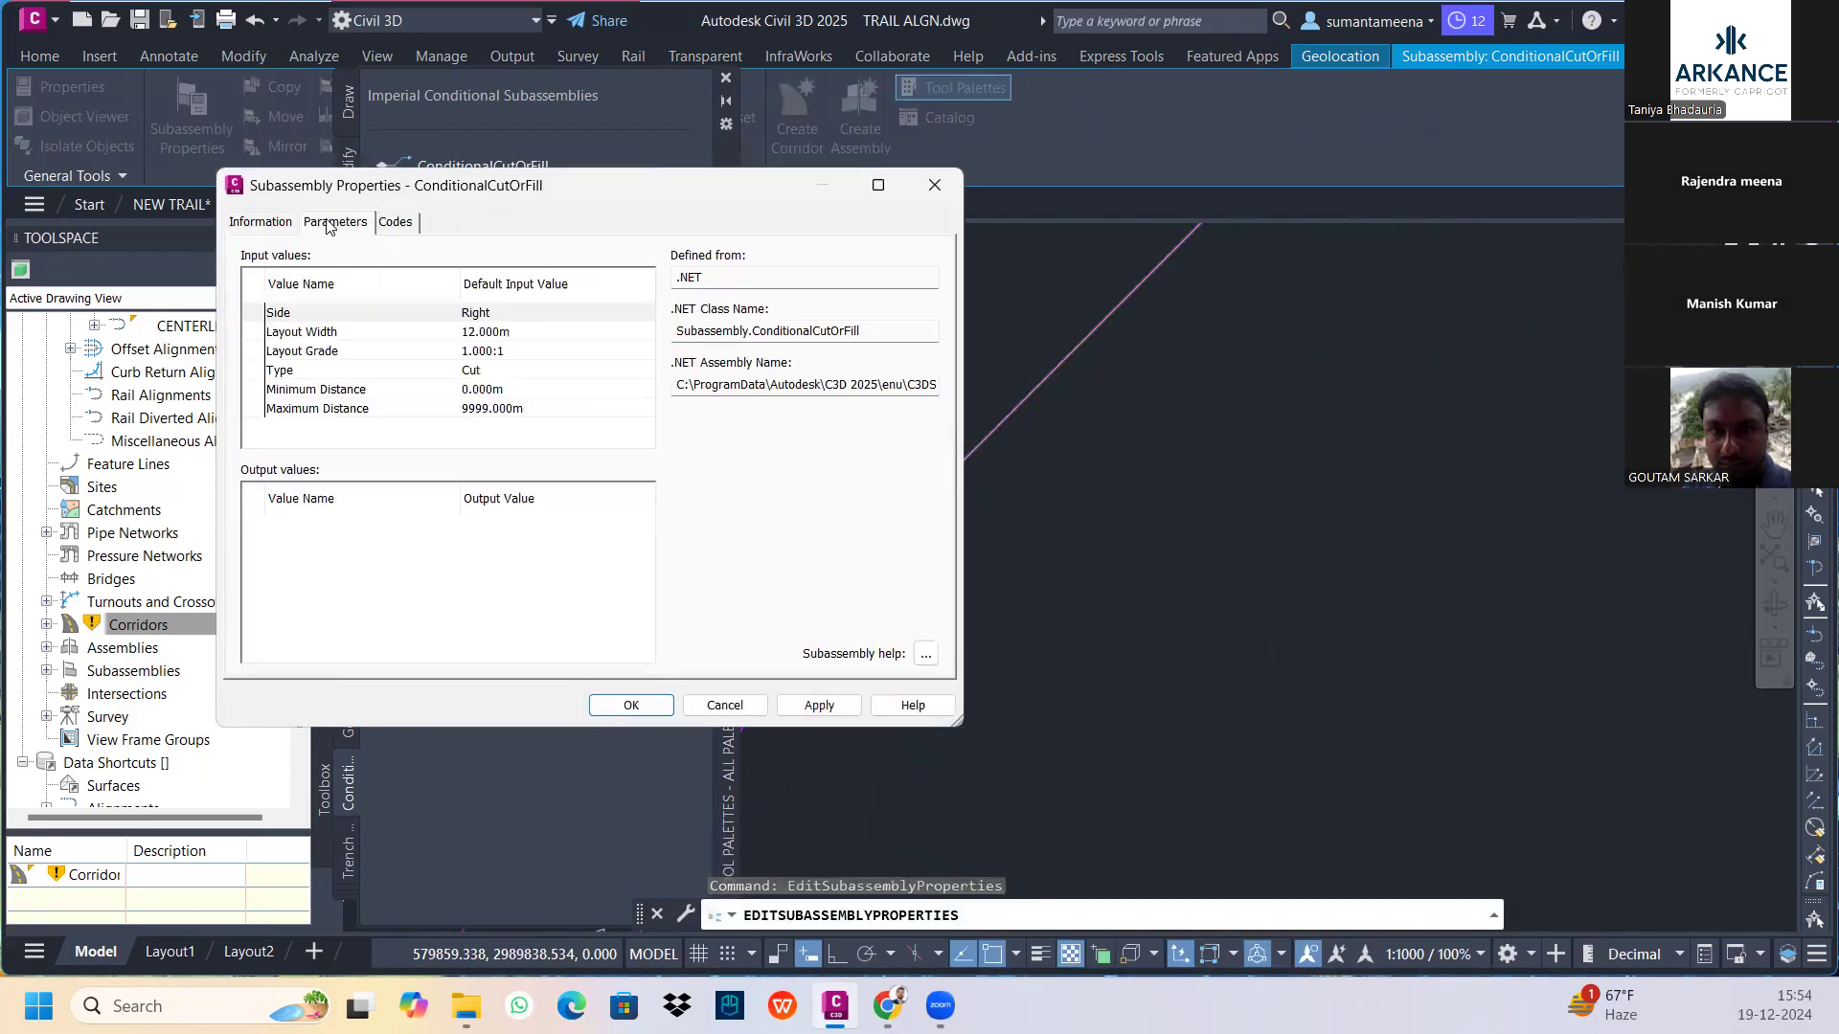
pyautogui.click(481, 352)
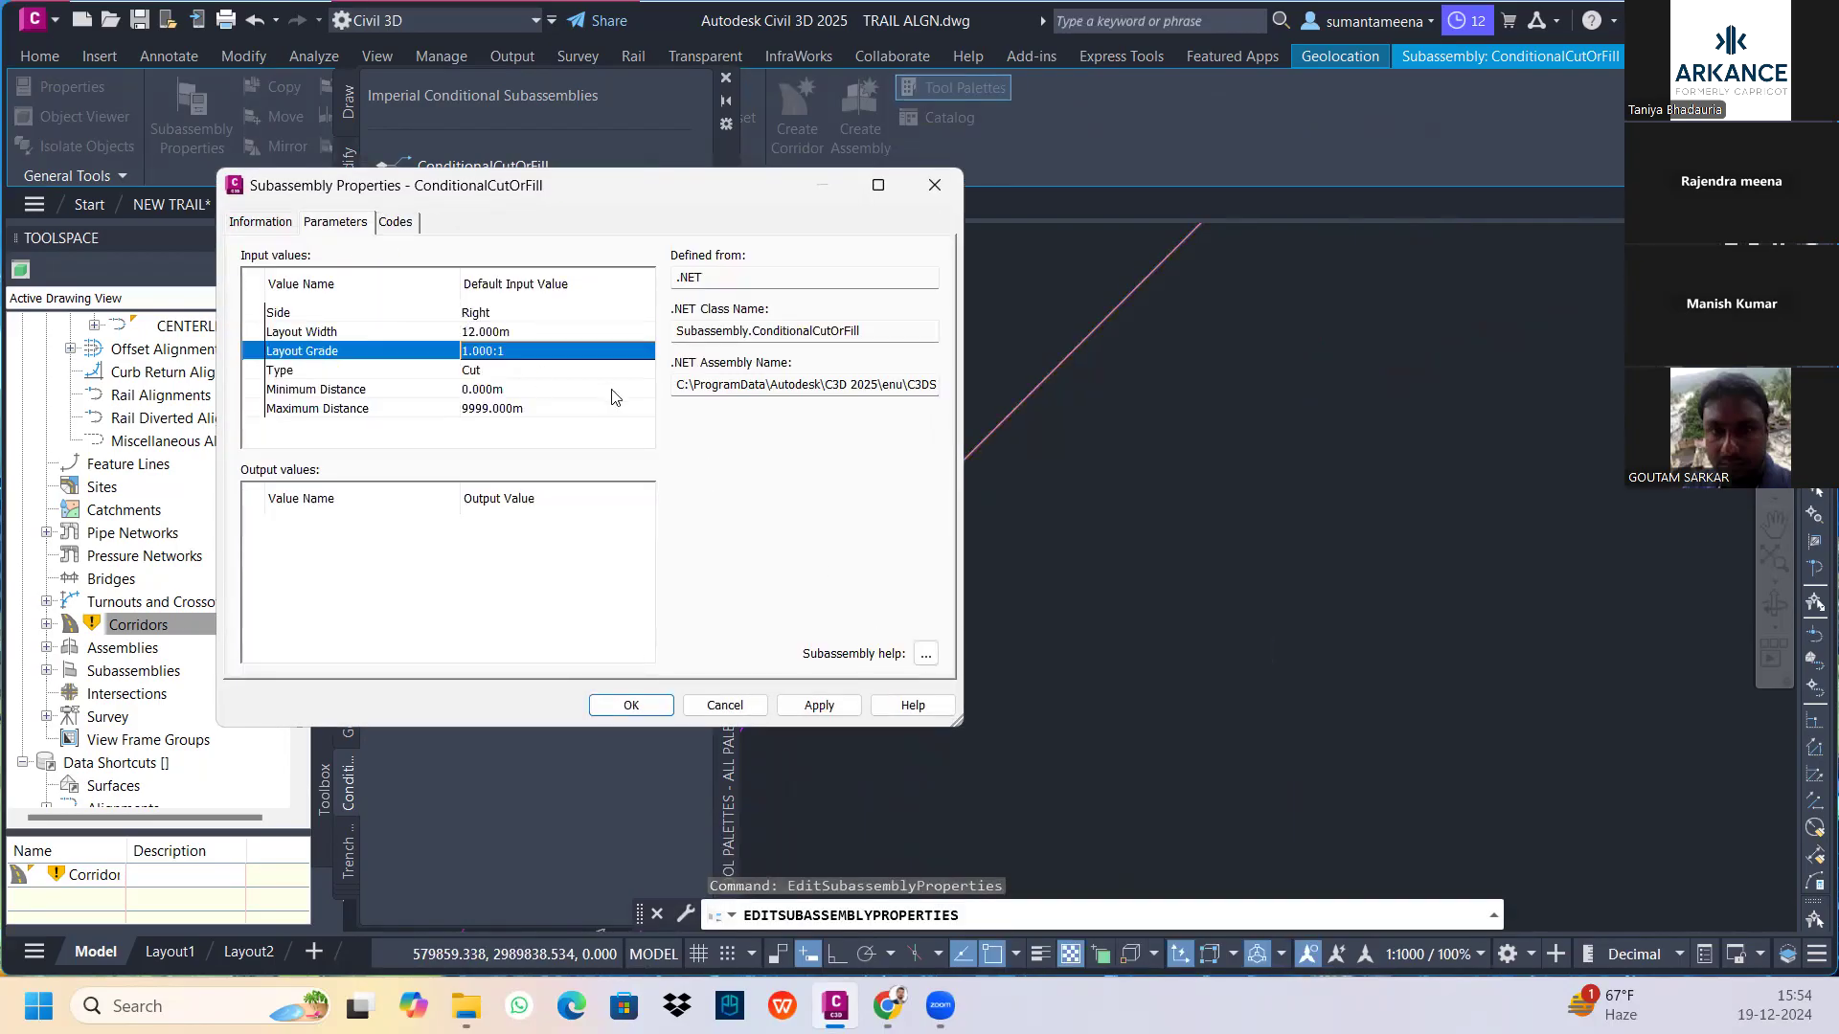
pyautogui.click(538, 358)
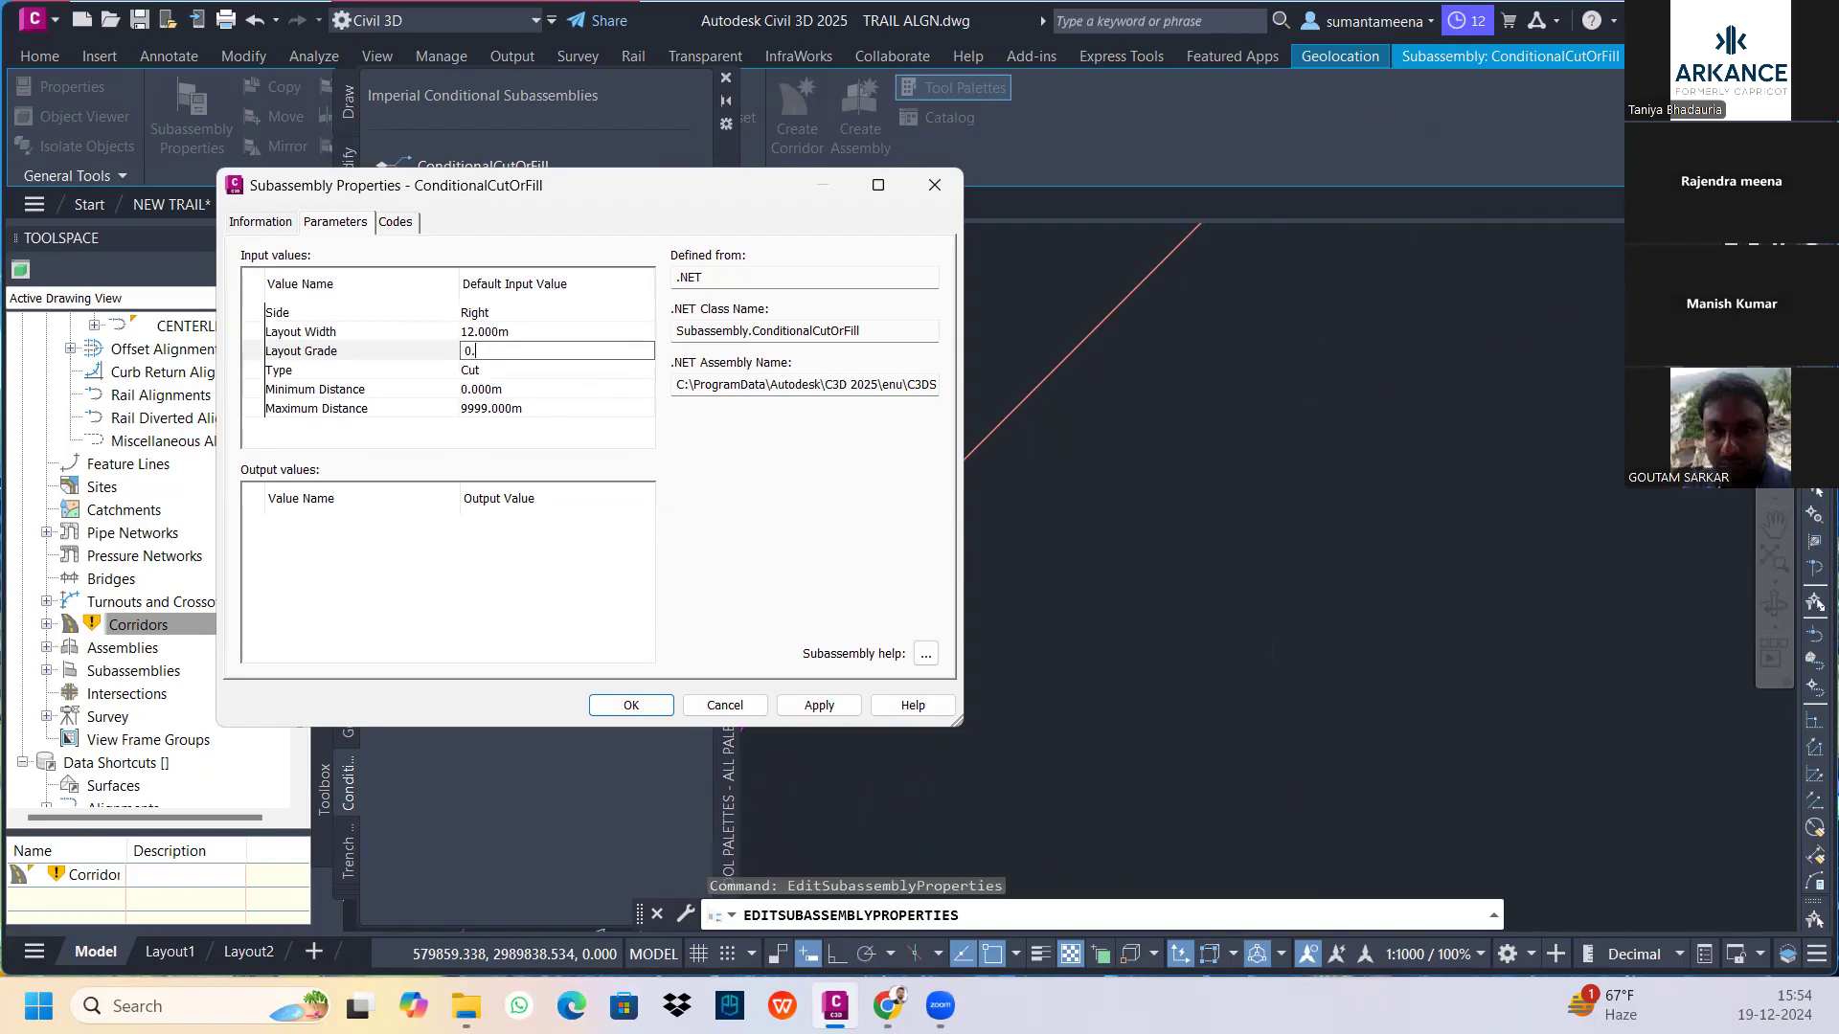
pyautogui.press('Return')
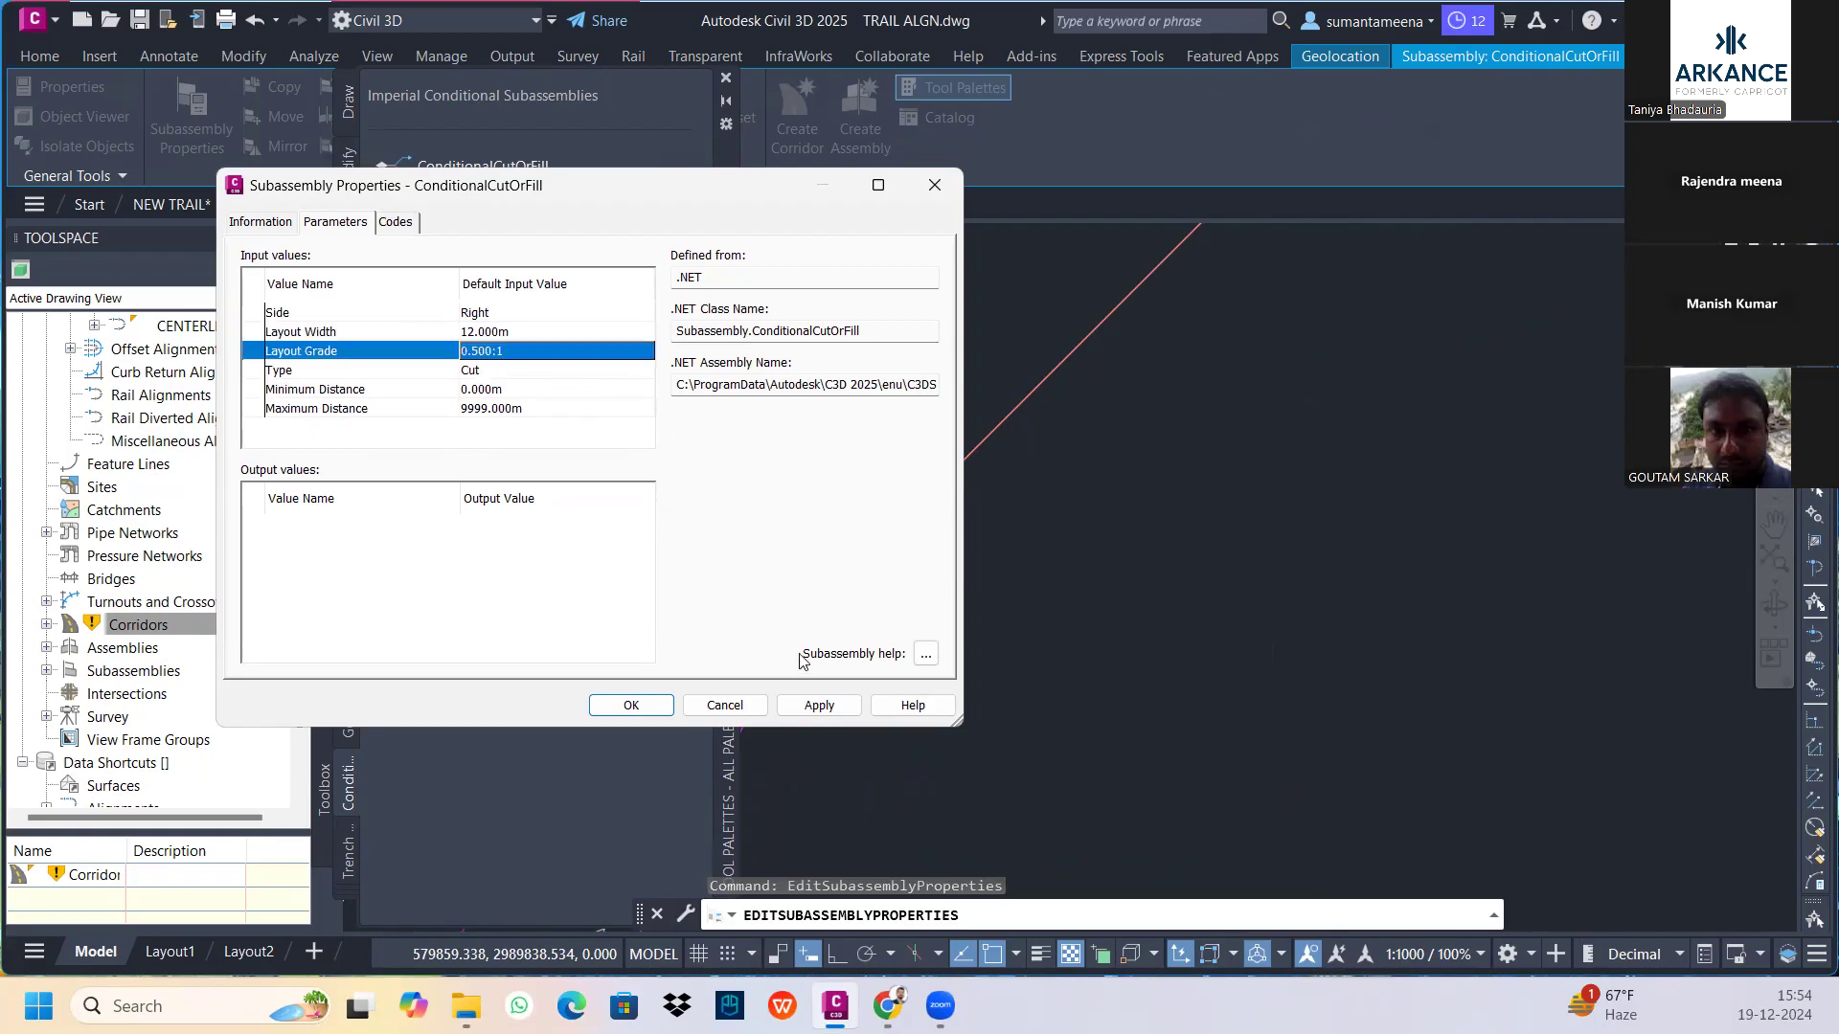
pyautogui.click(637, 706)
pyautogui.press('Escape')
# Delete the duplicate 0.00 : 9999.00 ConditionalCutOrFill subassembly overlapping the 8 m cut condition
pyautogui.scroll(-5, 957, 575)
pyautogui.scroll(3, 1023, 637)
pyautogui.scroll(3, 1024, 636)
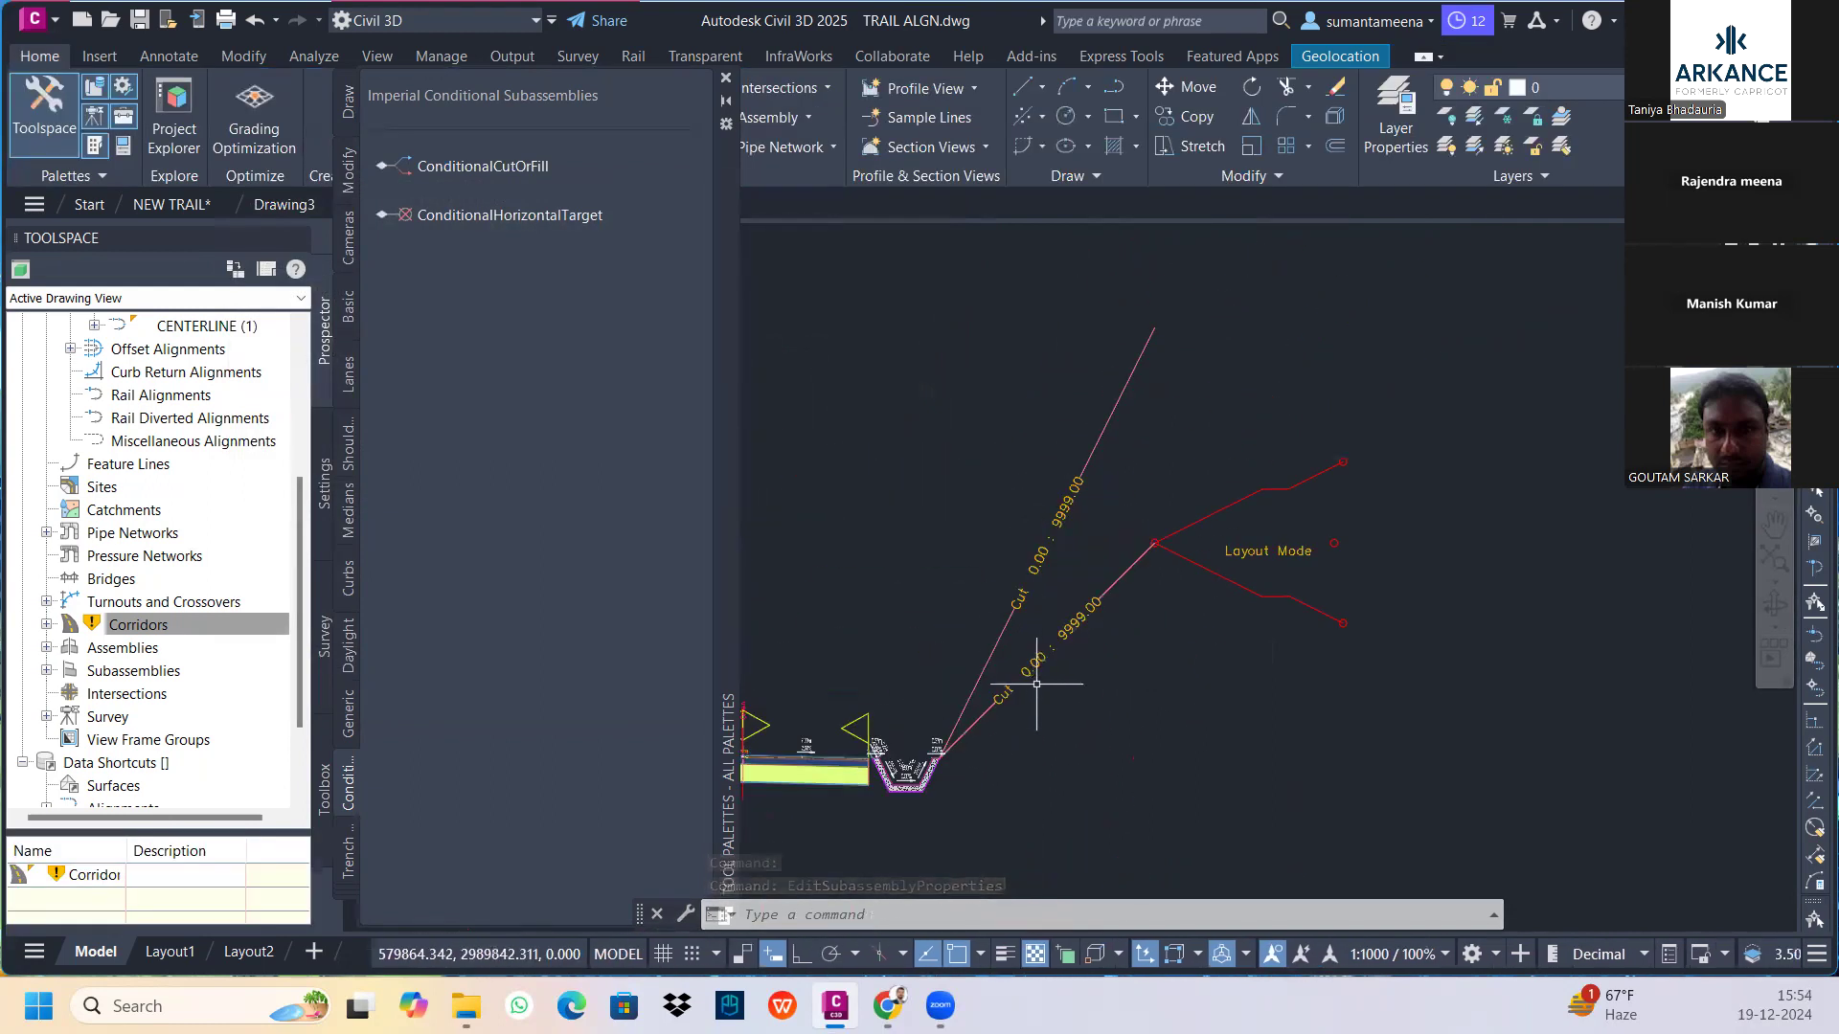
pyautogui.click(1087, 622)
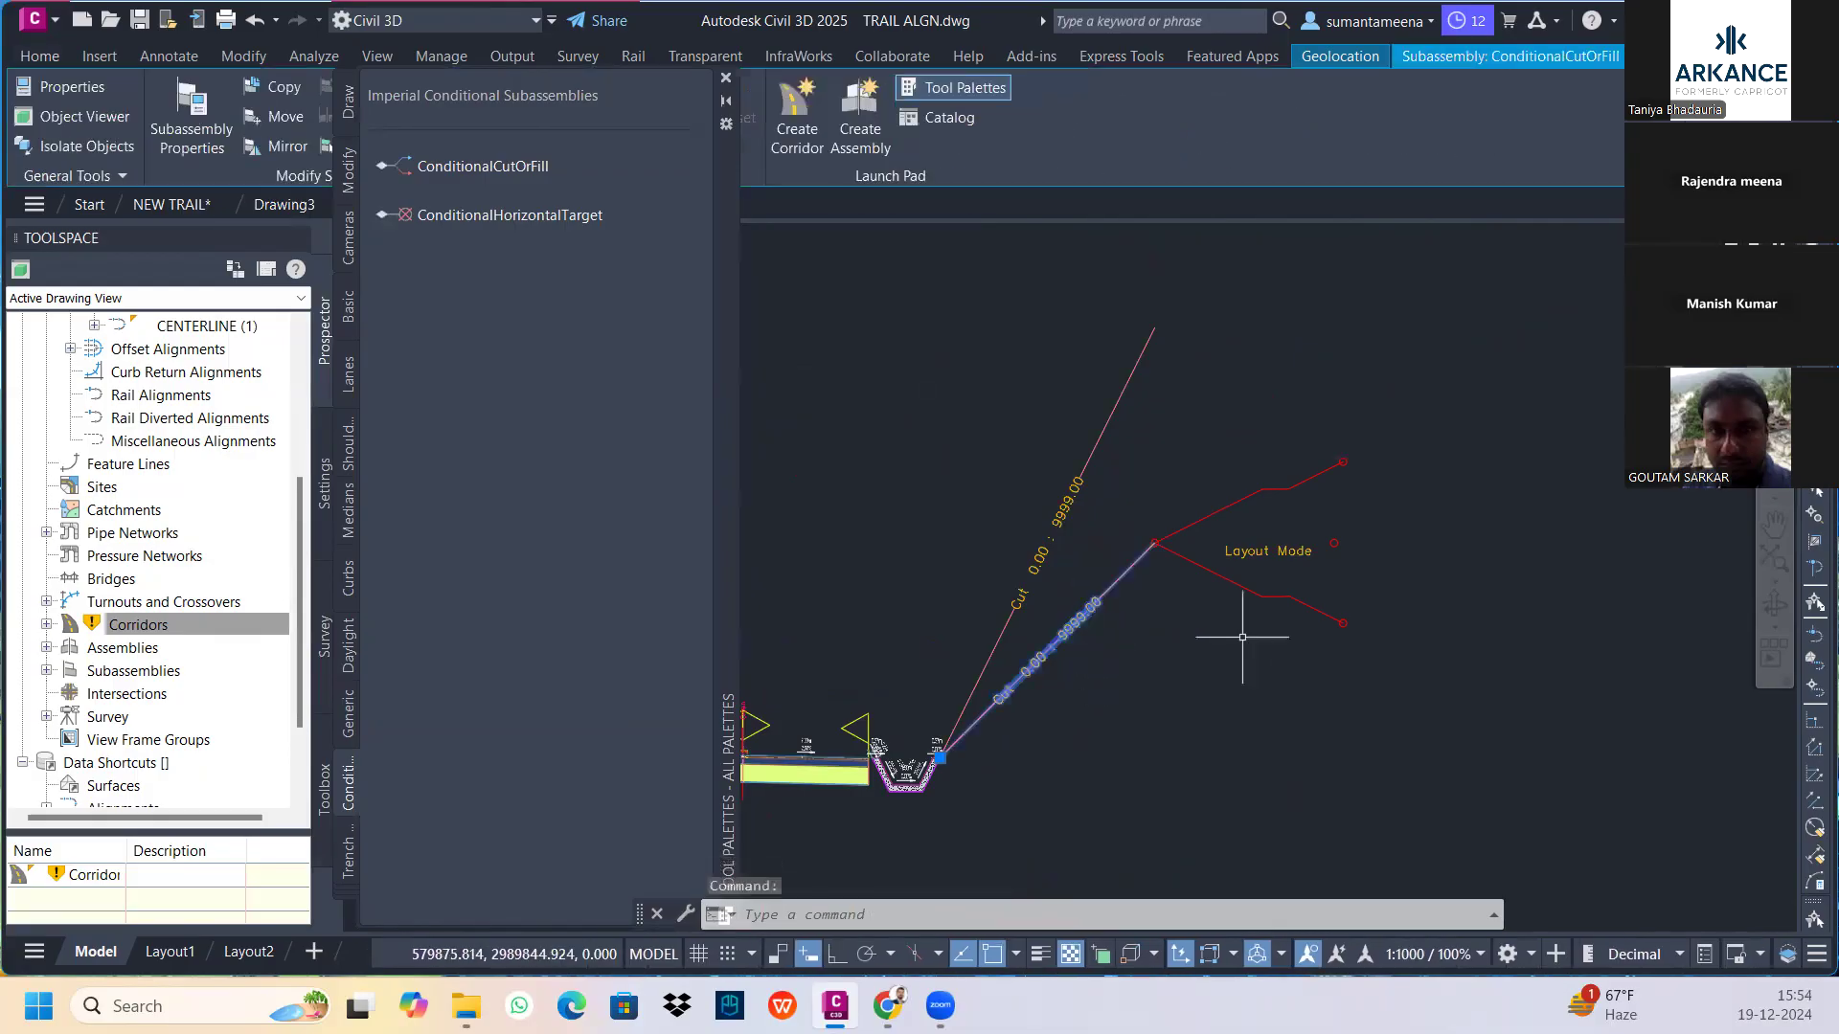
pyautogui.press('Delete')
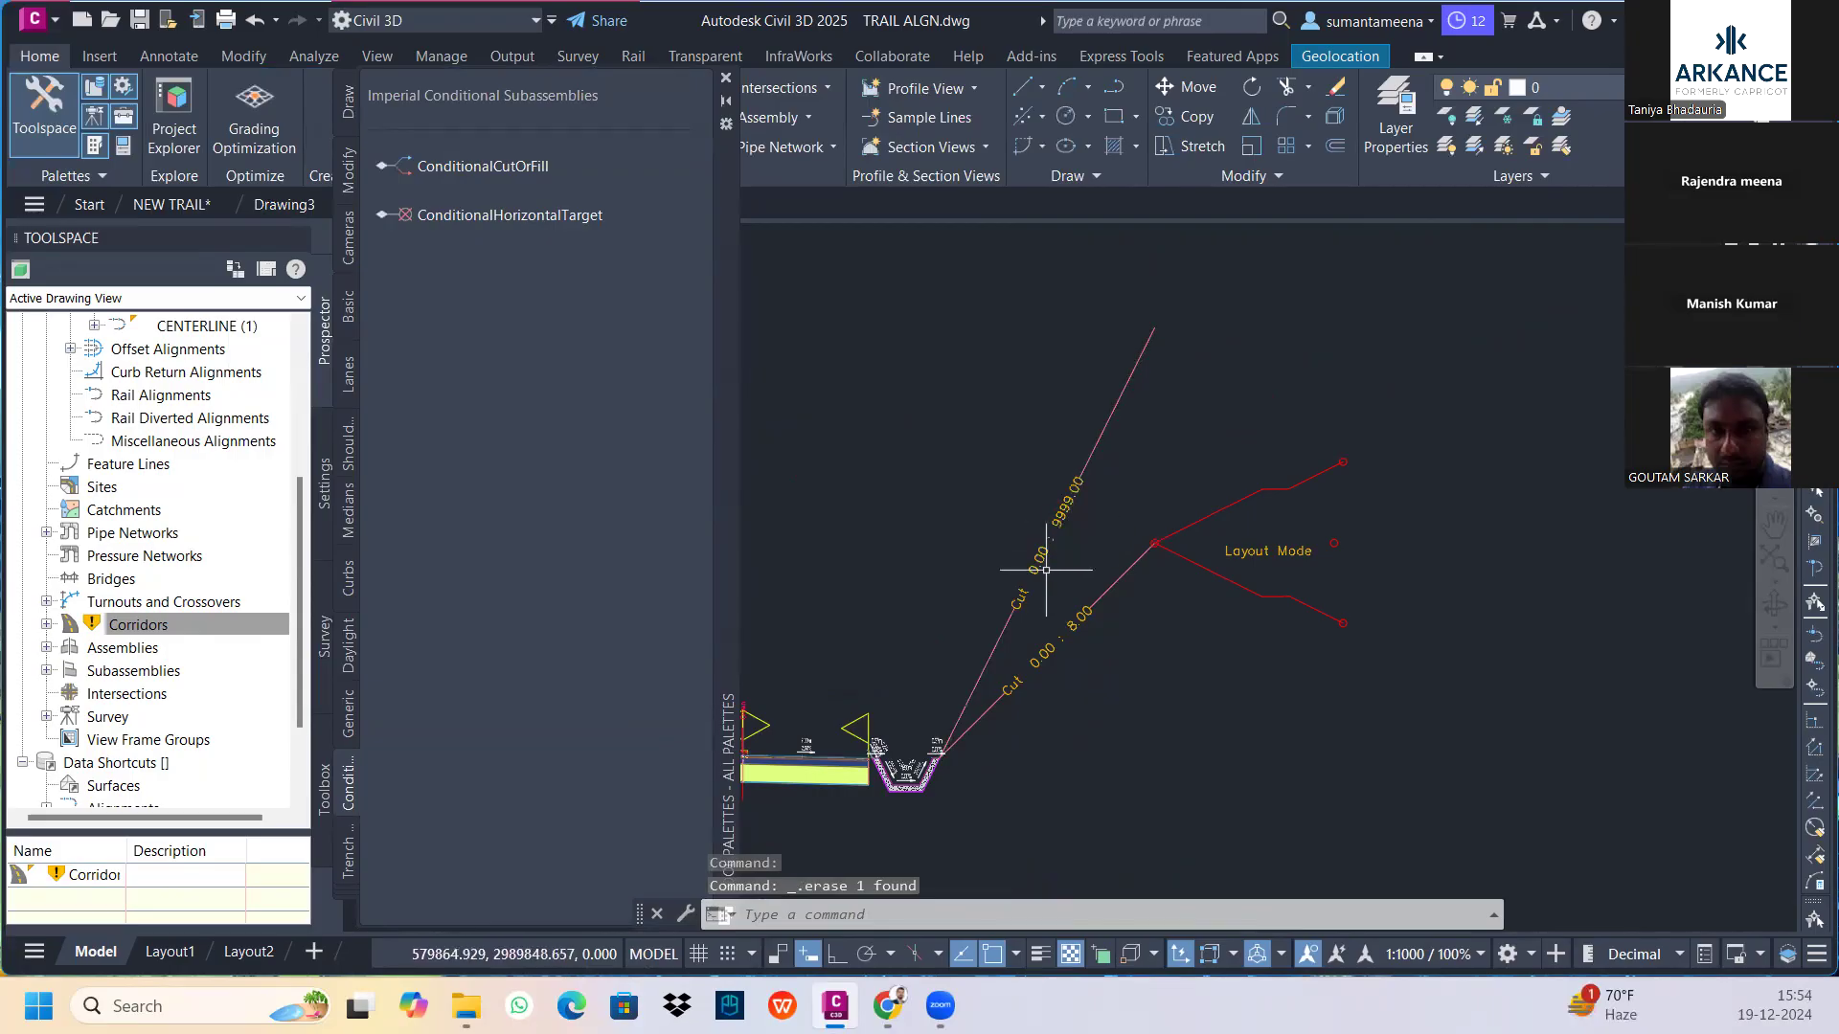
# Set the steeper ConditionalCutOrFill's Minimum Distance to 8 m and Maximum Distance to 12 m
pyautogui.click(1099, 433)
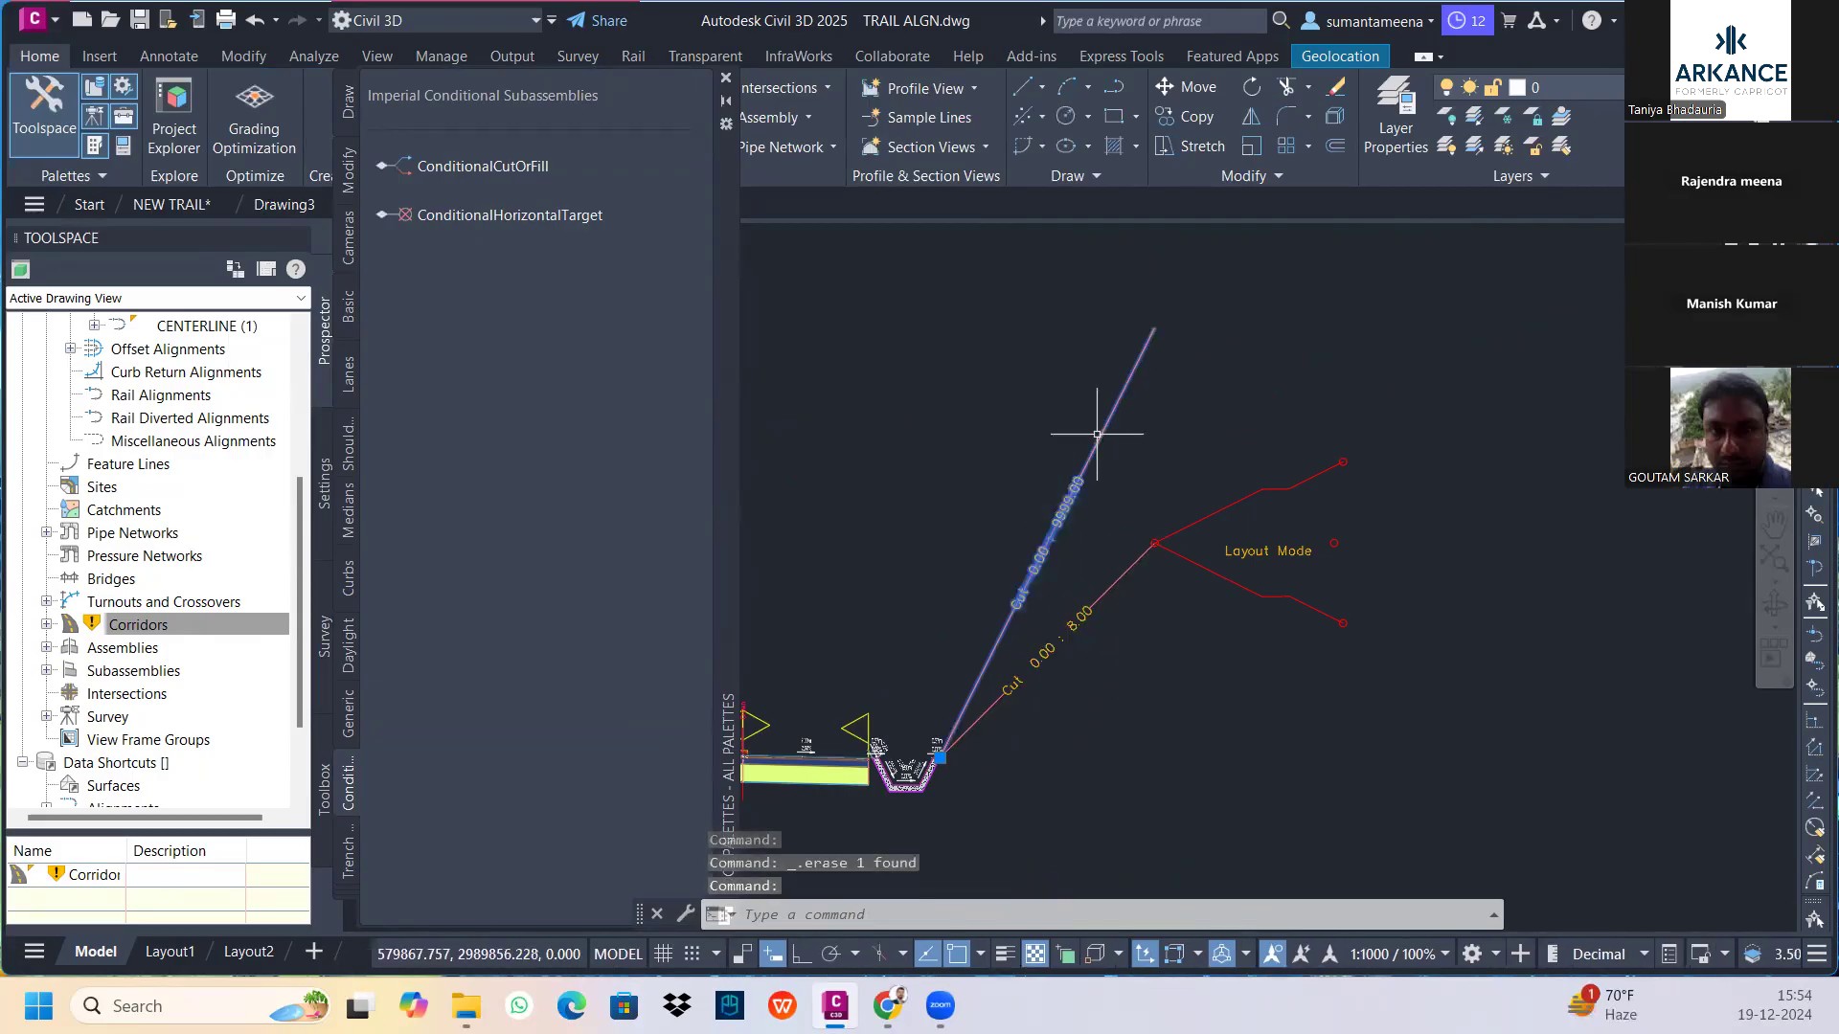
pyautogui.rightClick(1097, 444)
pyautogui.click(1208, 653)
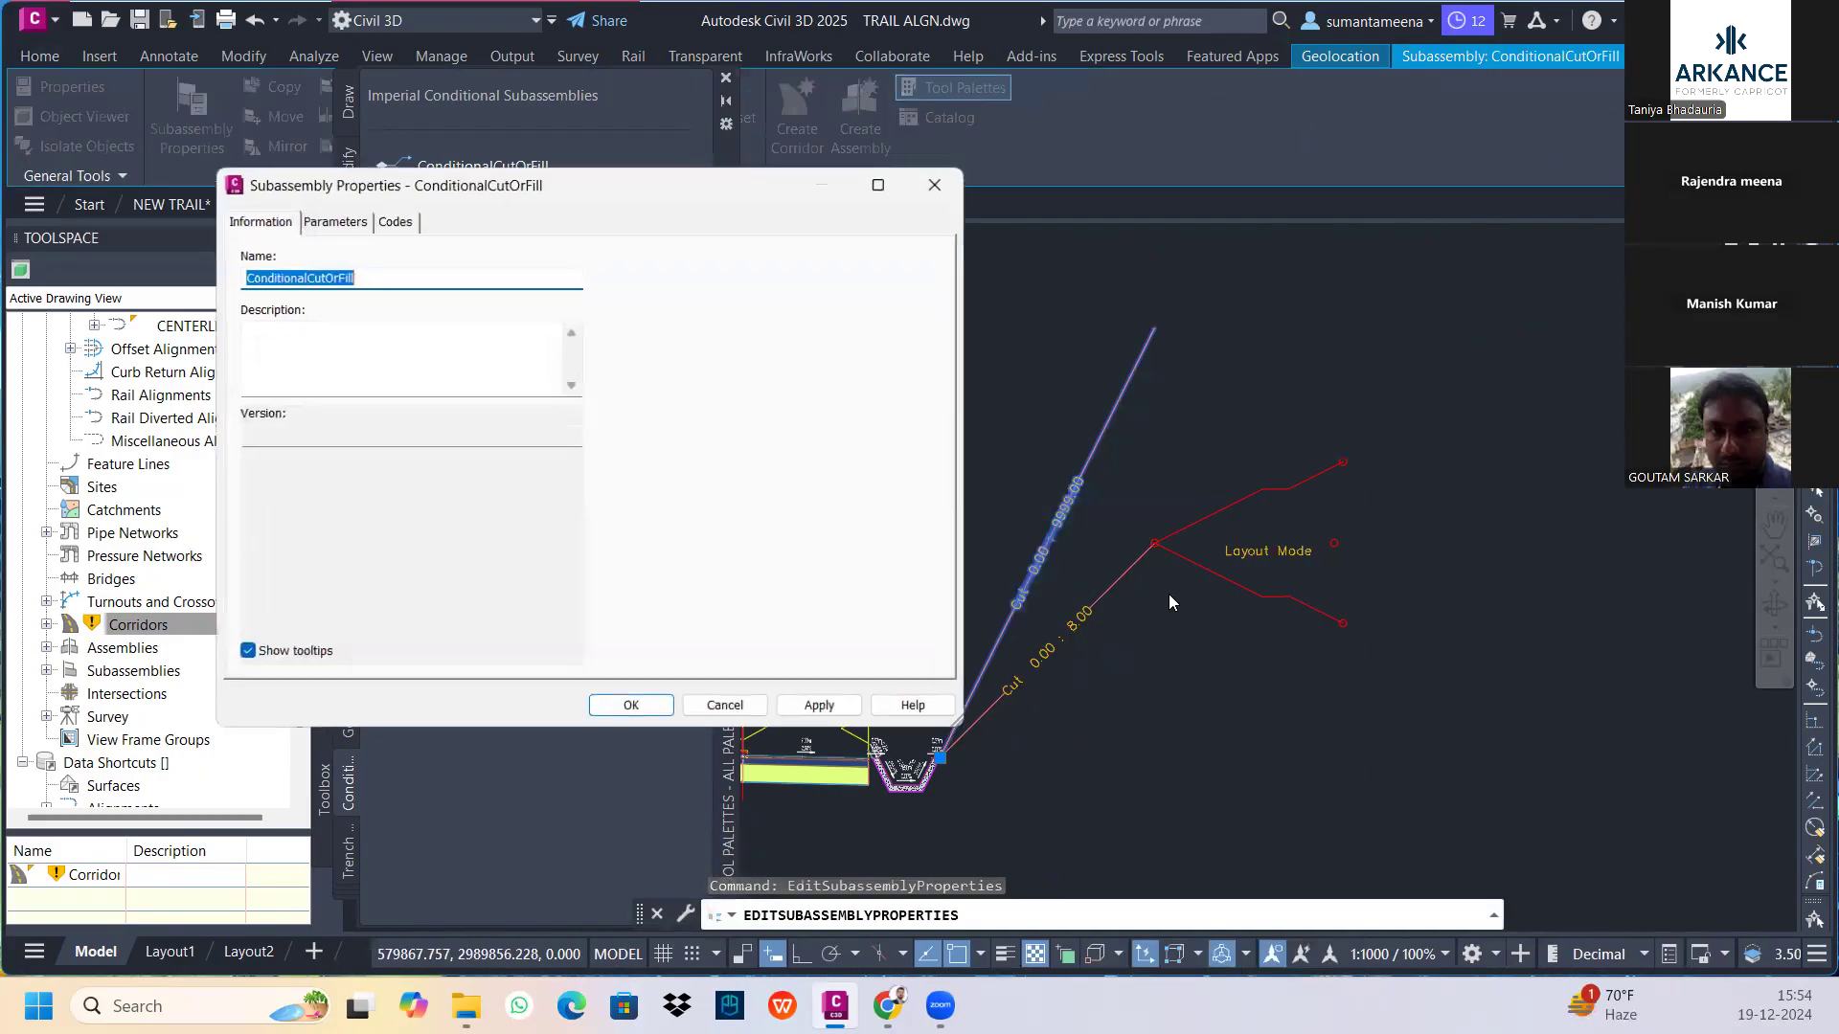
pyautogui.click(347, 226)
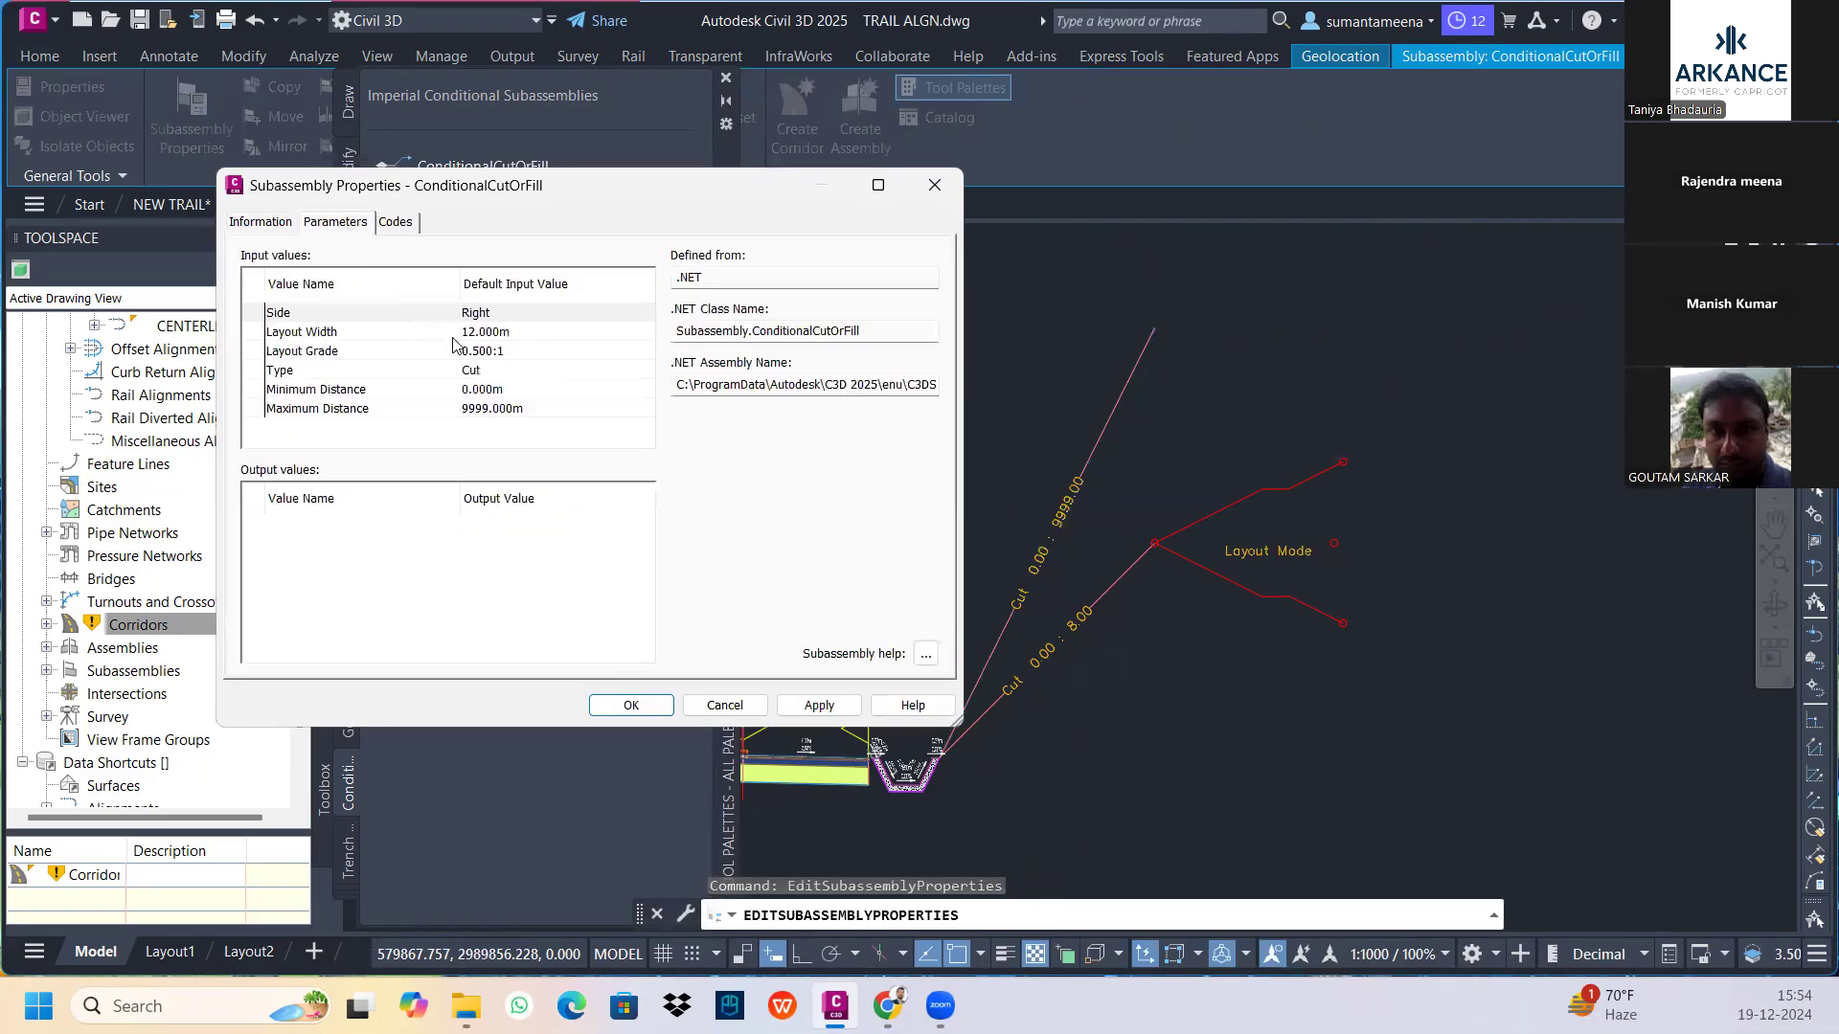
pyautogui.click(506, 413)
pyautogui.click(506, 389)
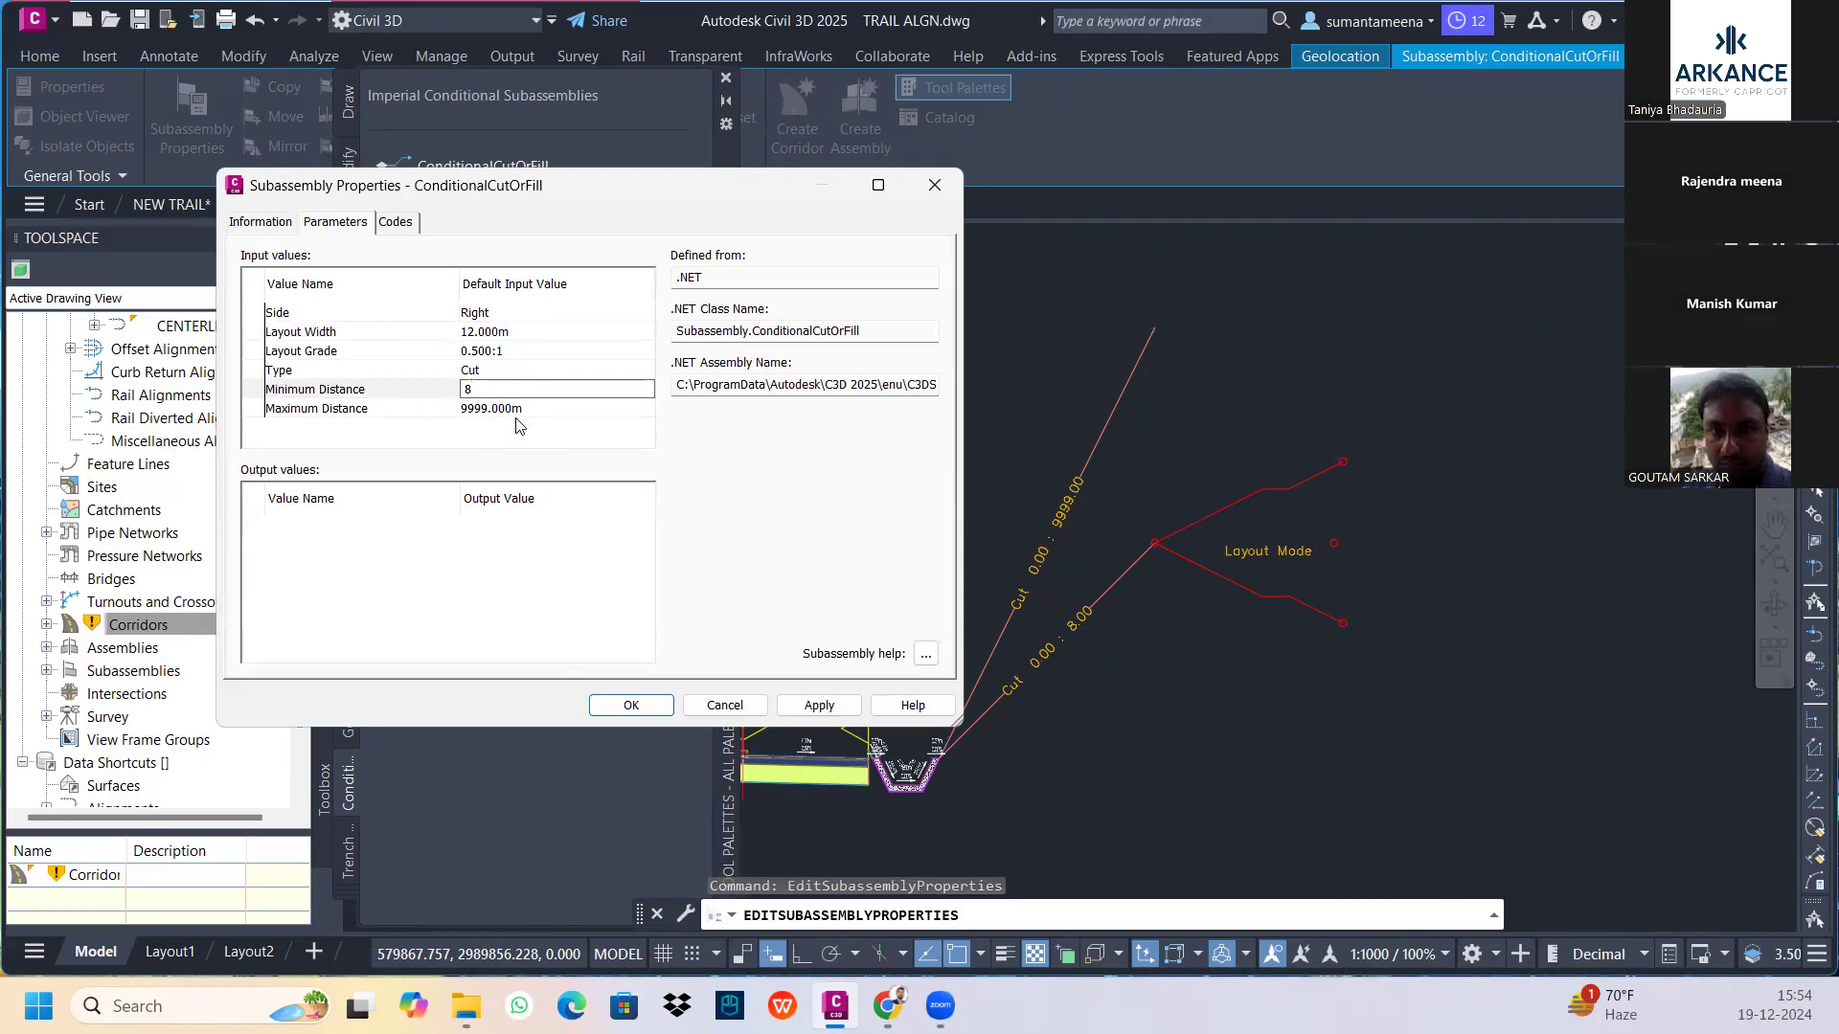
pyautogui.click(517, 410)
pyautogui.click(517, 410)
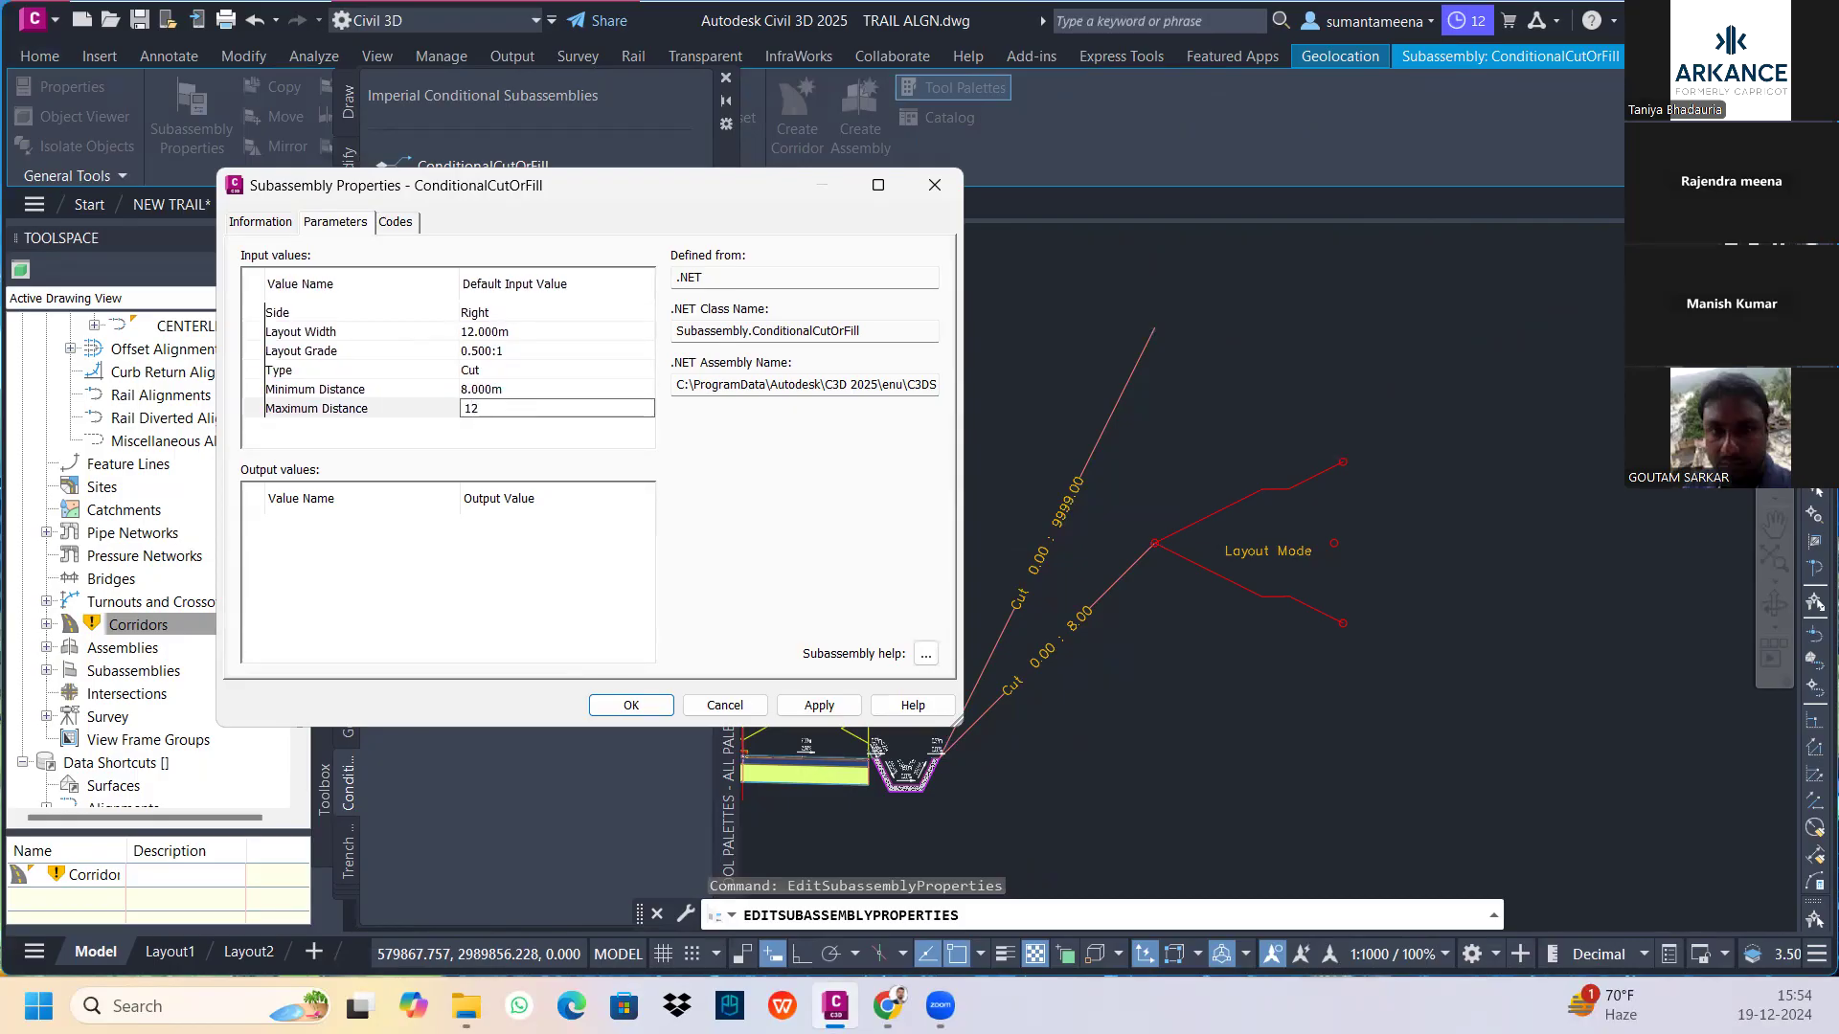
pyautogui.write('12')
pyautogui.press('Return')
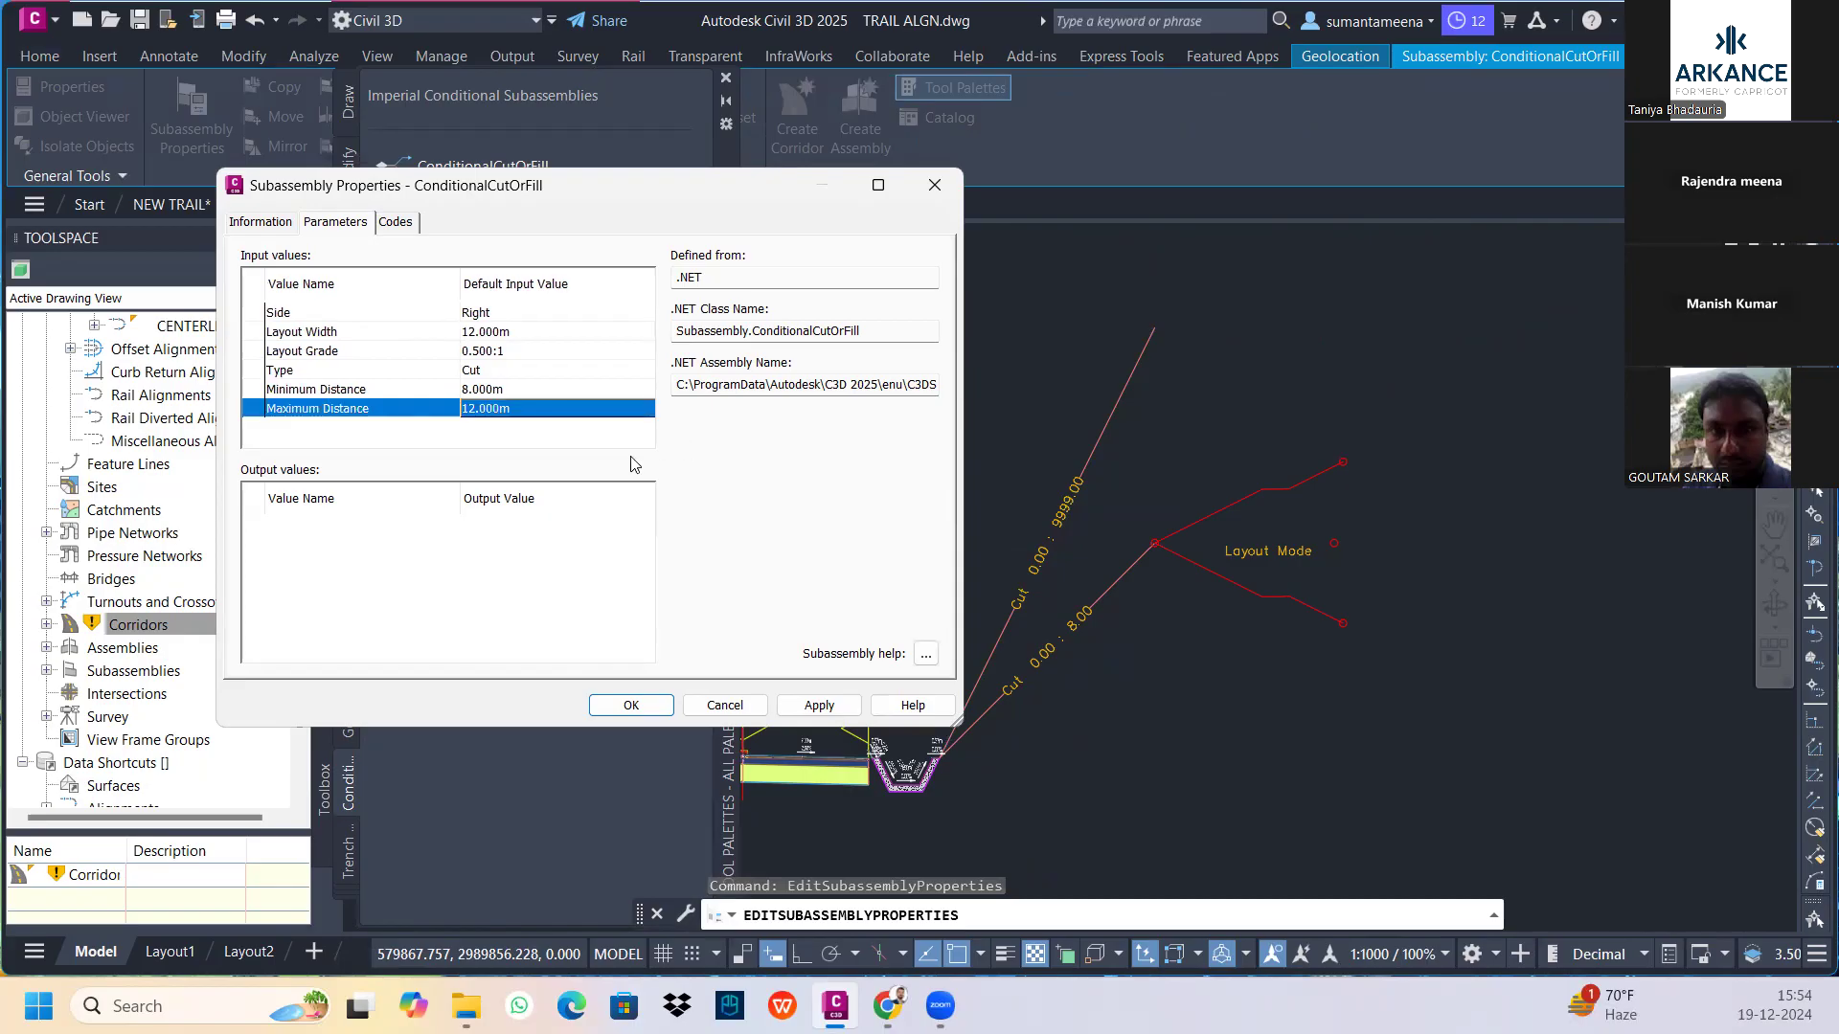
pyautogui.click(819, 706)
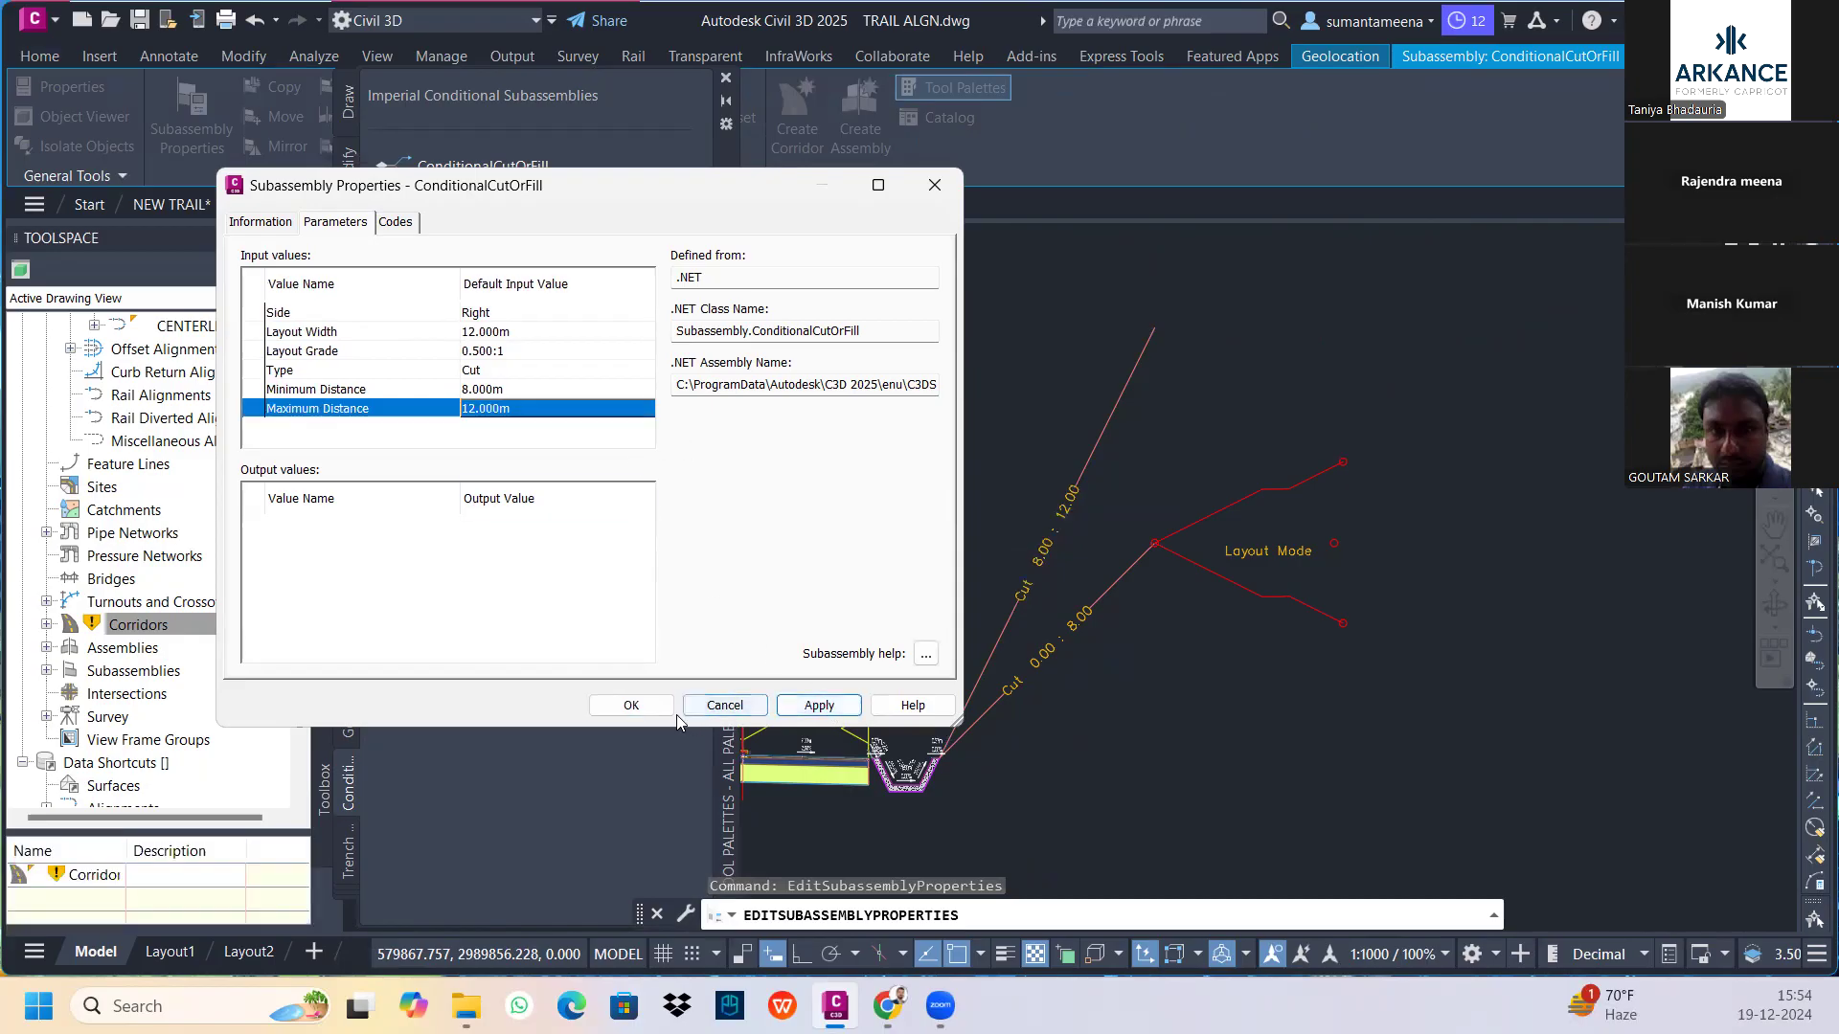
pyautogui.click(648, 712)
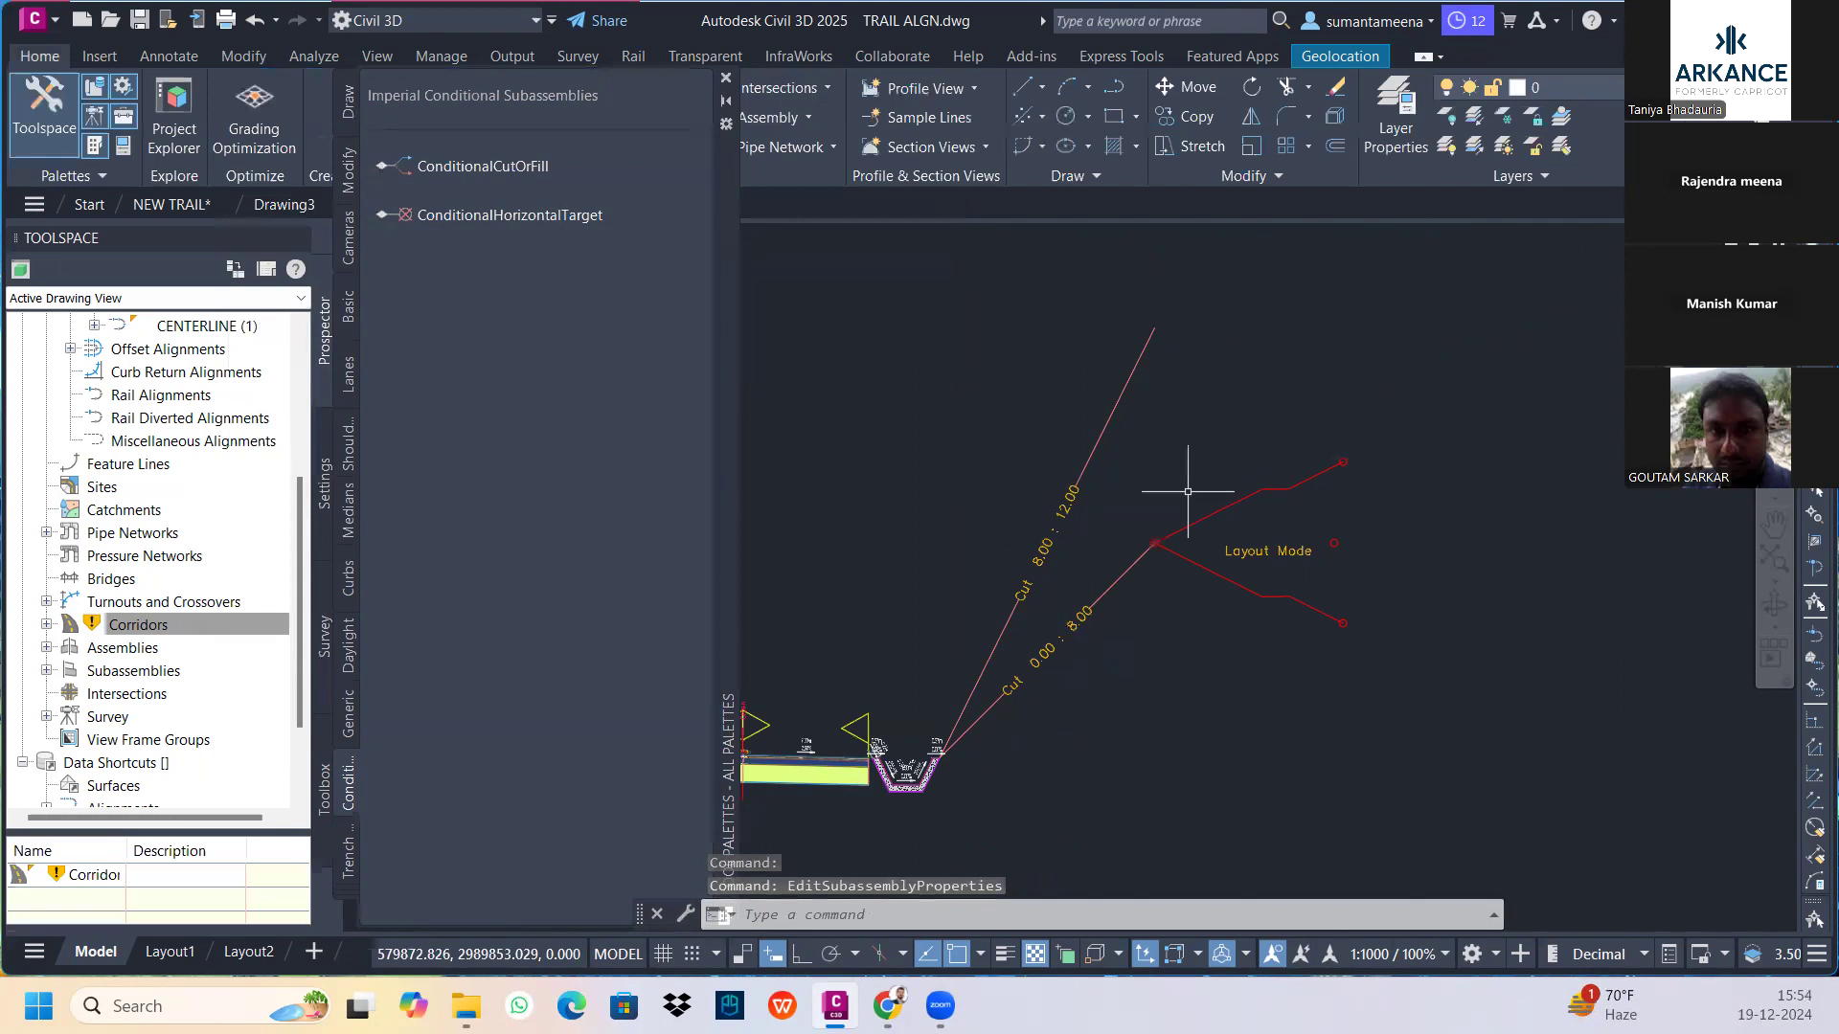
# Copy the DaylightBench subassembly to the outer end of the 8–12 m cut condition
pyautogui.click(1199, 495)
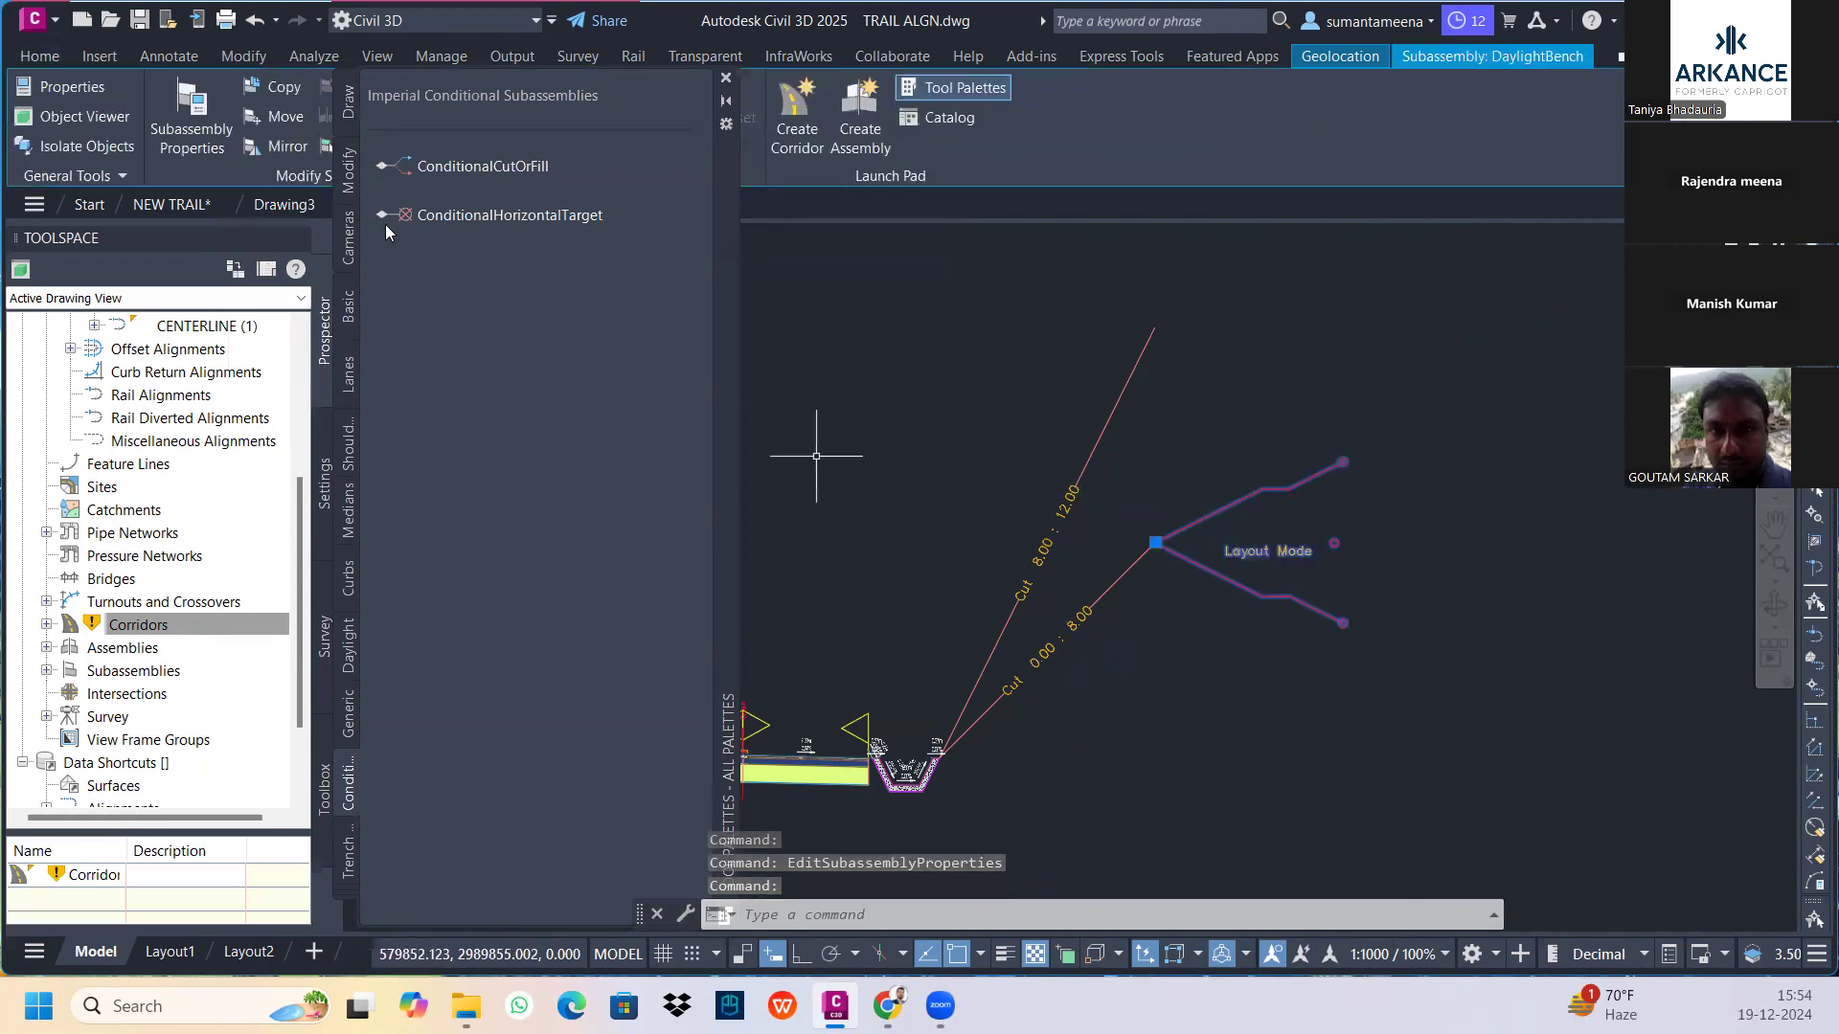
pyautogui.click(278, 86)
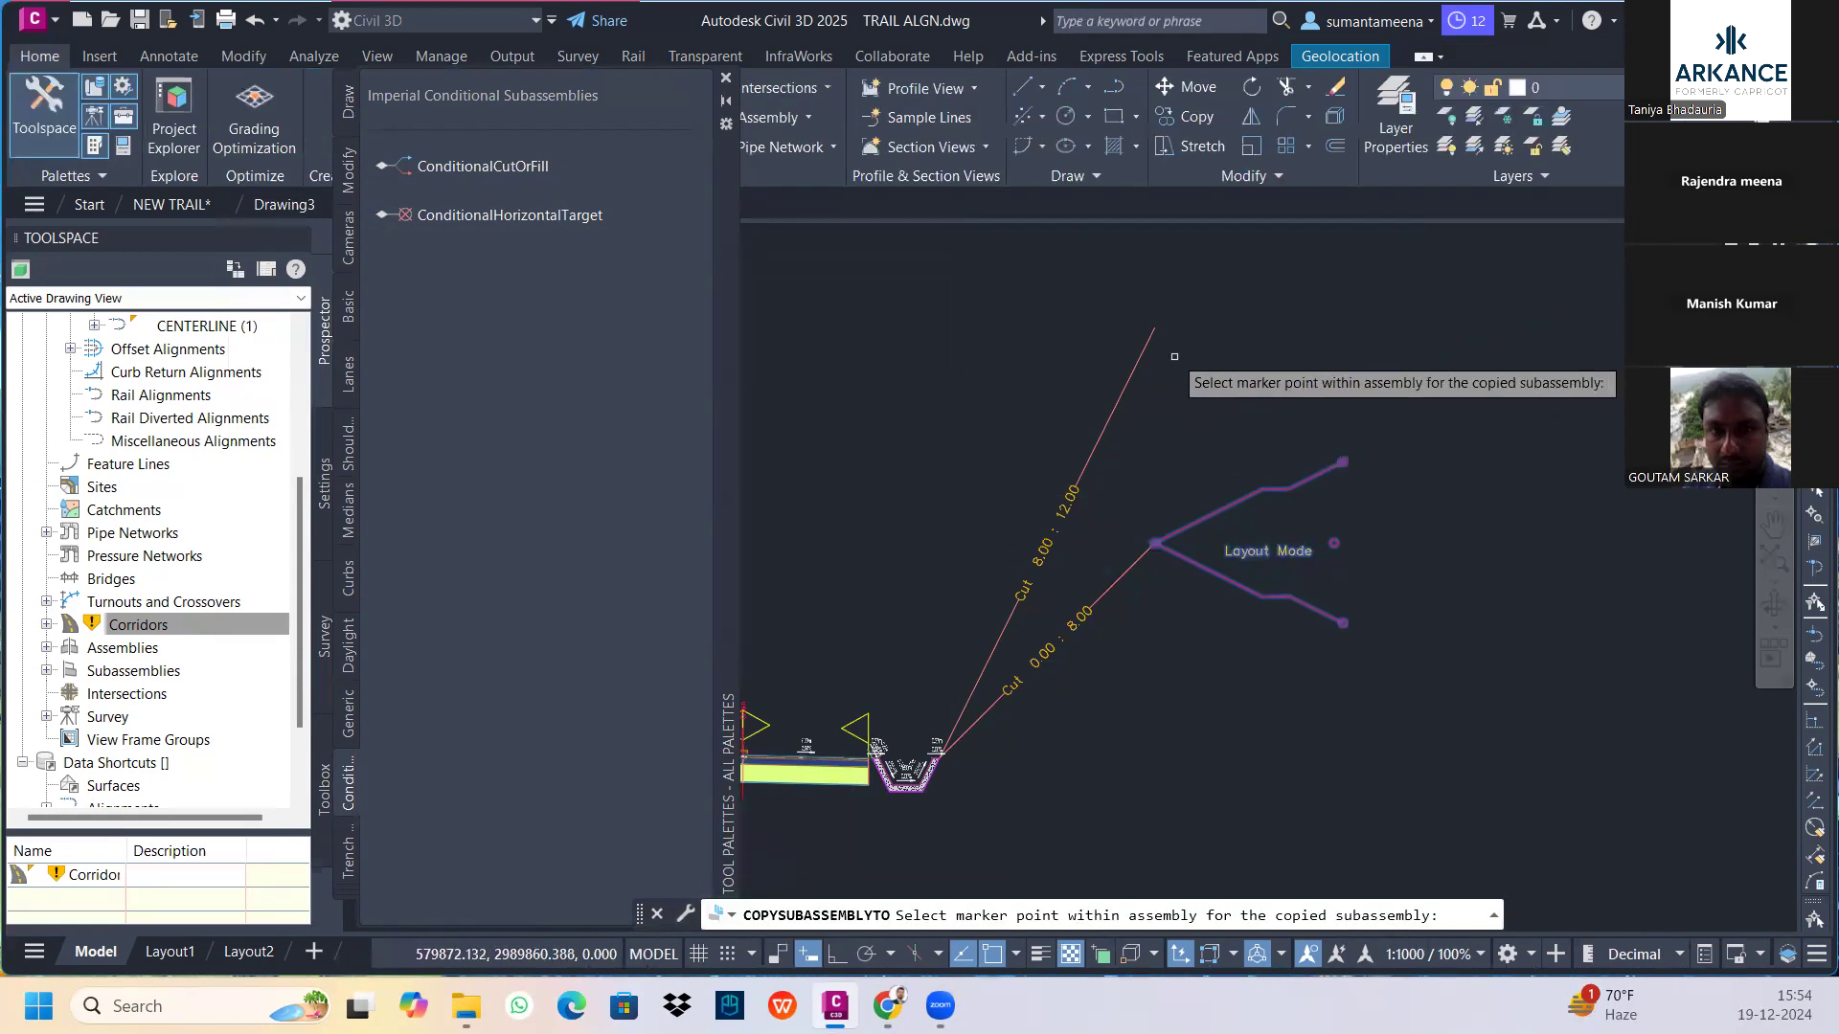
pyautogui.click(1157, 327)
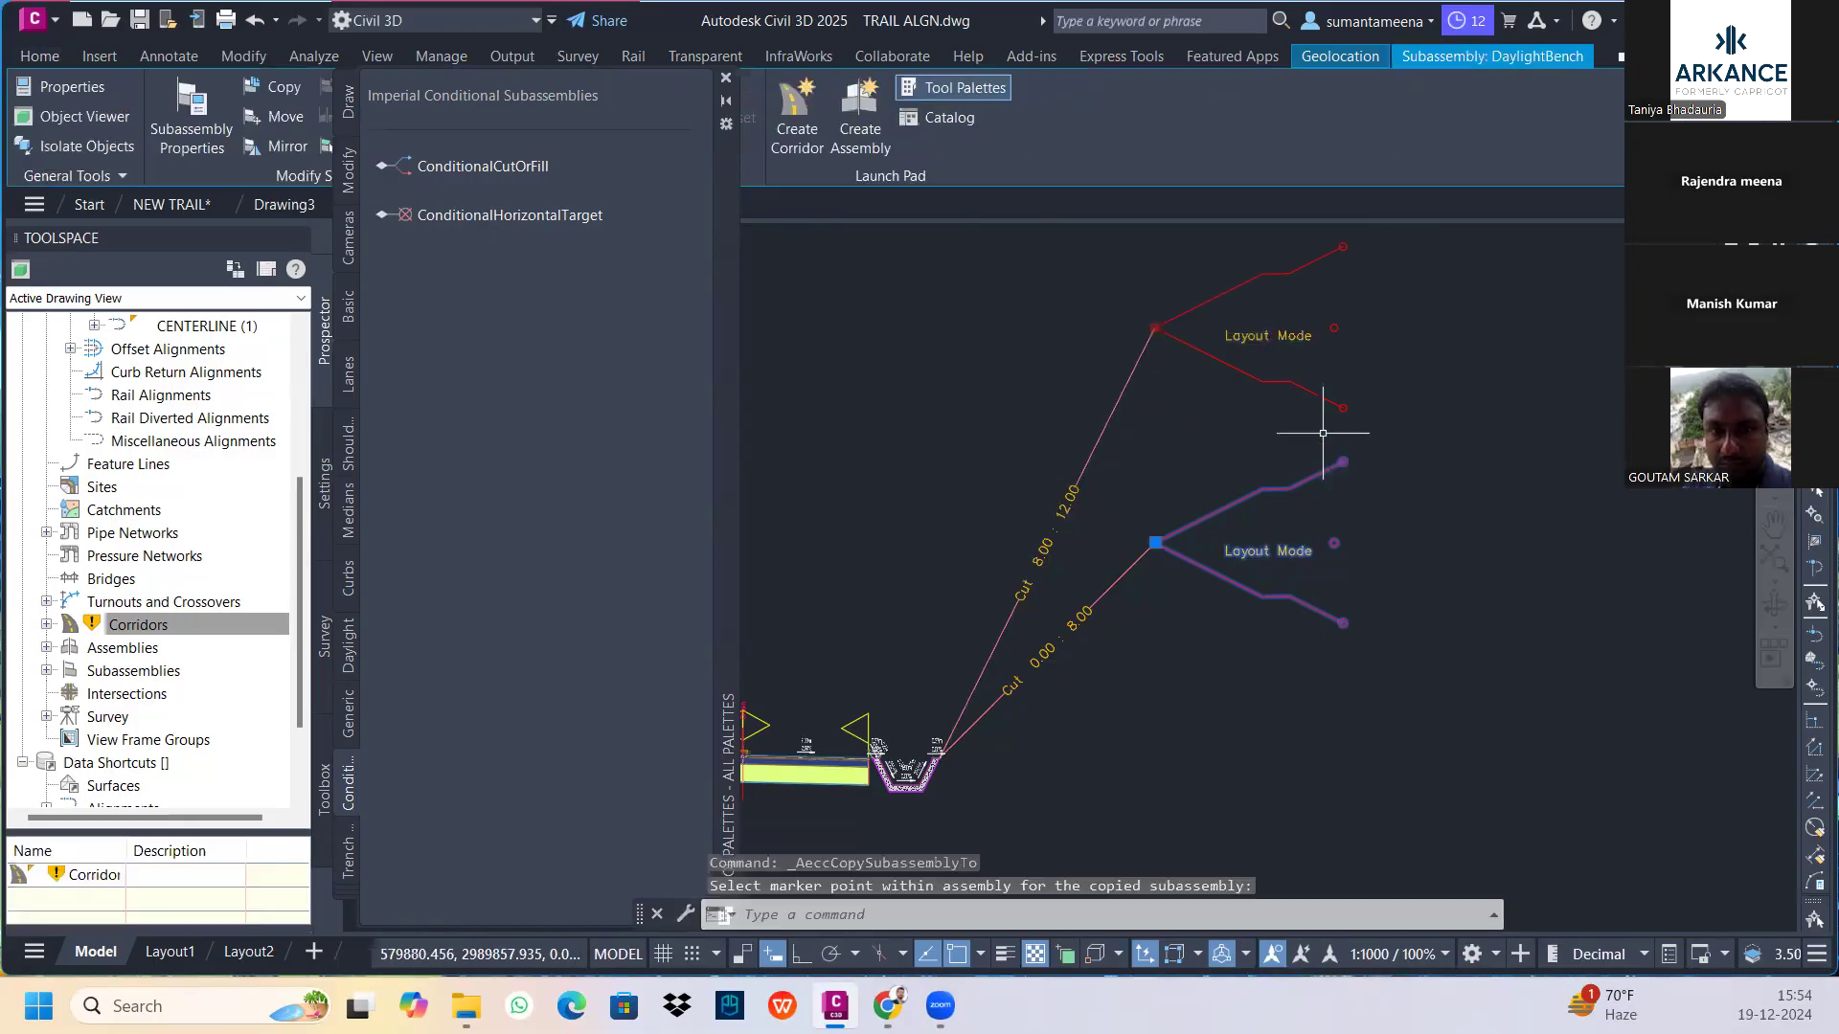
pyautogui.press('Escape')
# Set the copied DaylightBench's Cut Slope to 3:1 and Max Cut Height to 8 m
pyautogui.click(1202, 302)
pyautogui.rightClick(1202, 303)
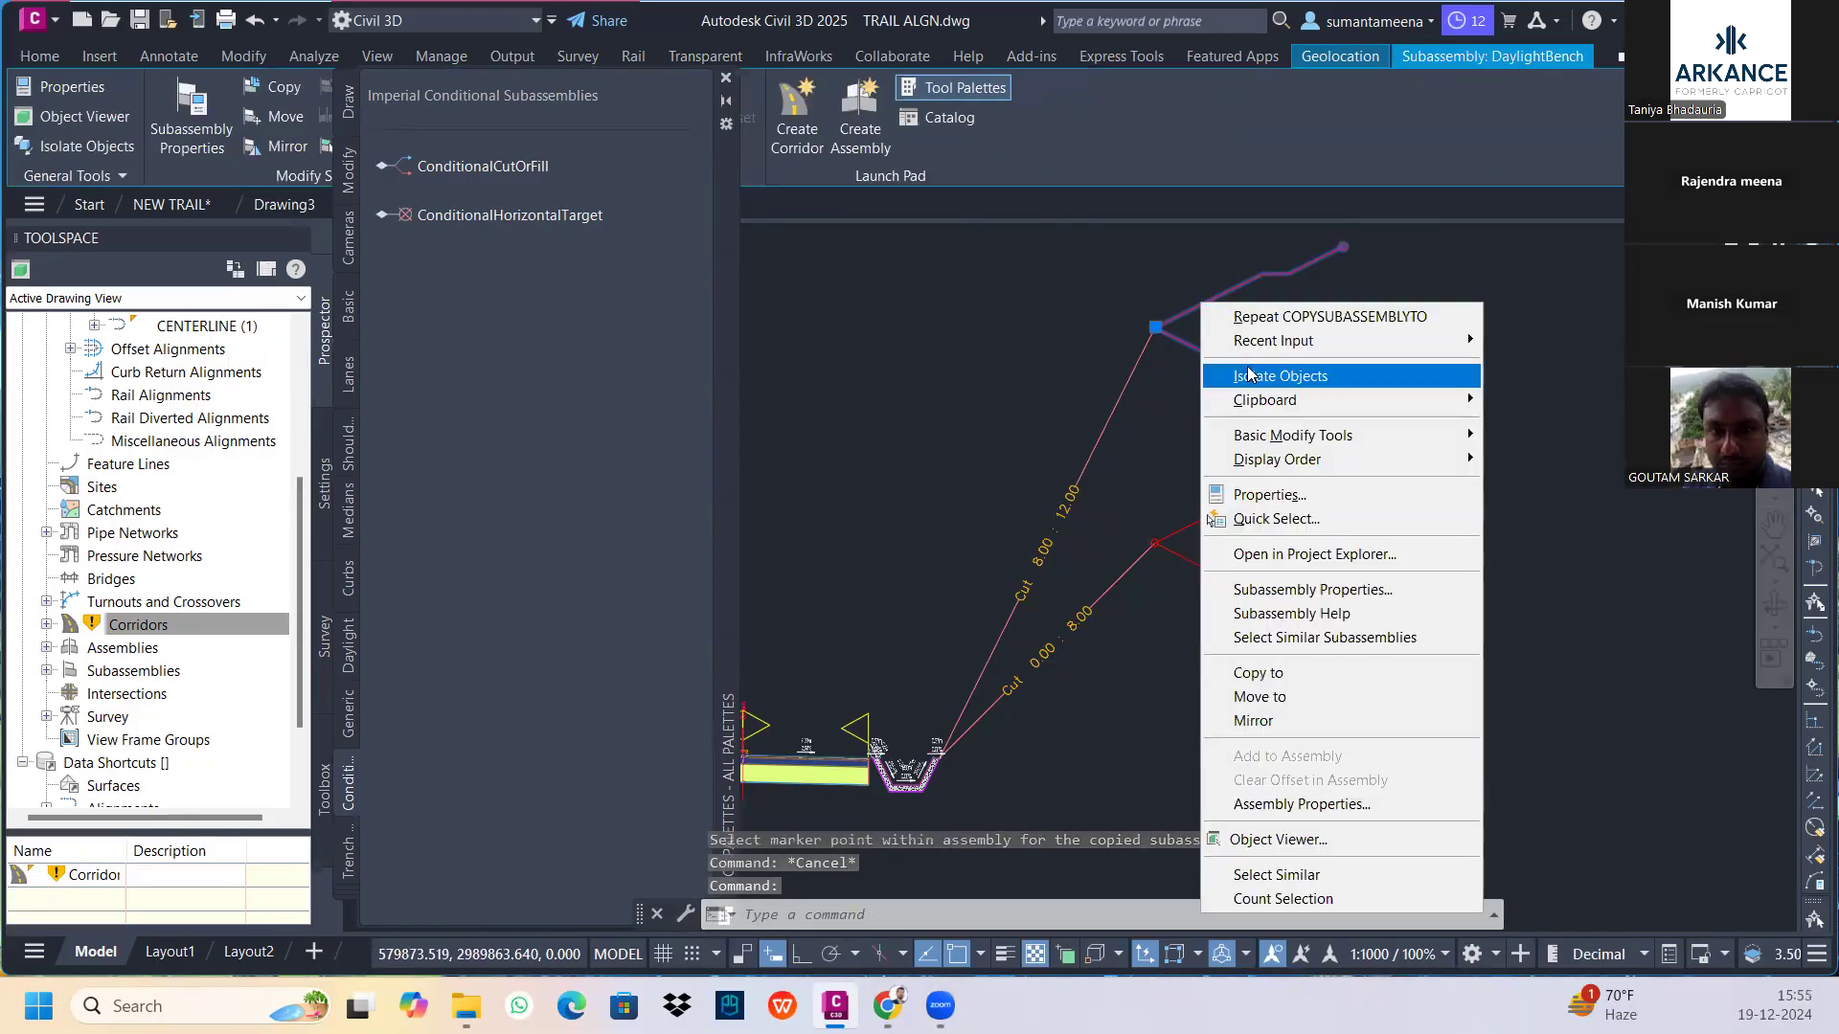
pyautogui.click(1312, 590)
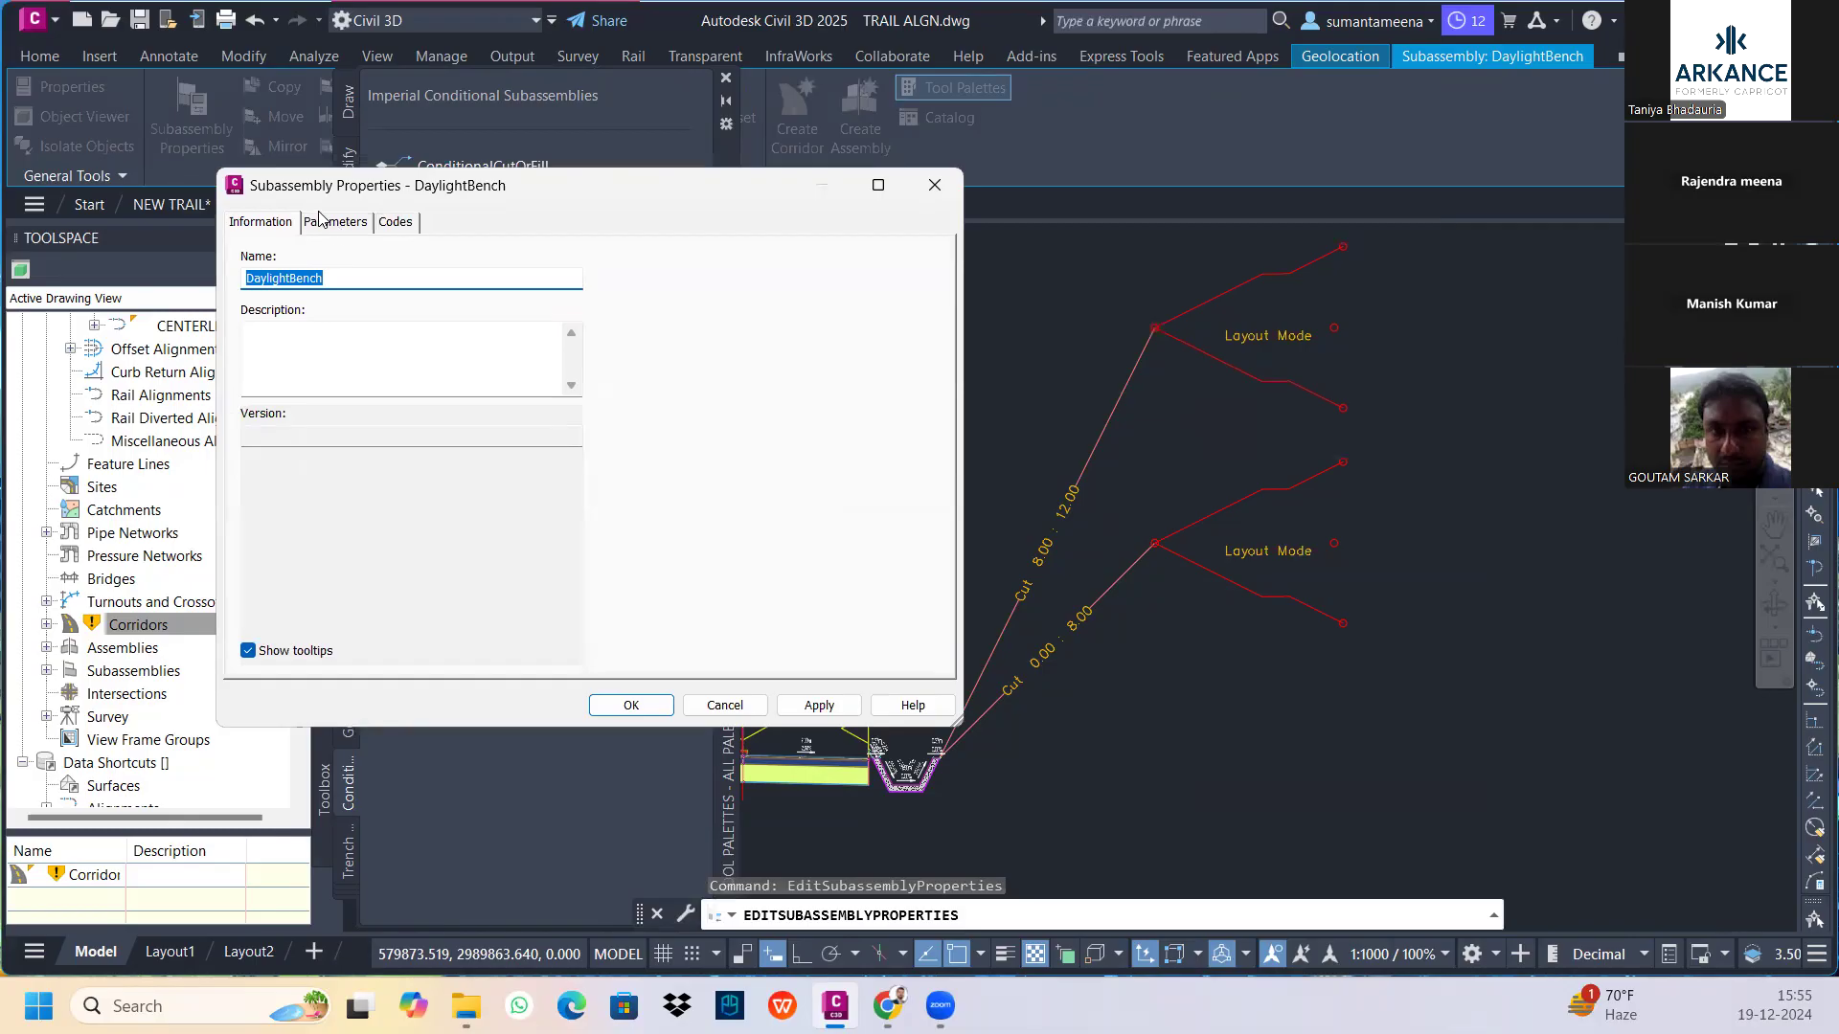
pyautogui.click(326, 222)
pyautogui.click(498, 332)
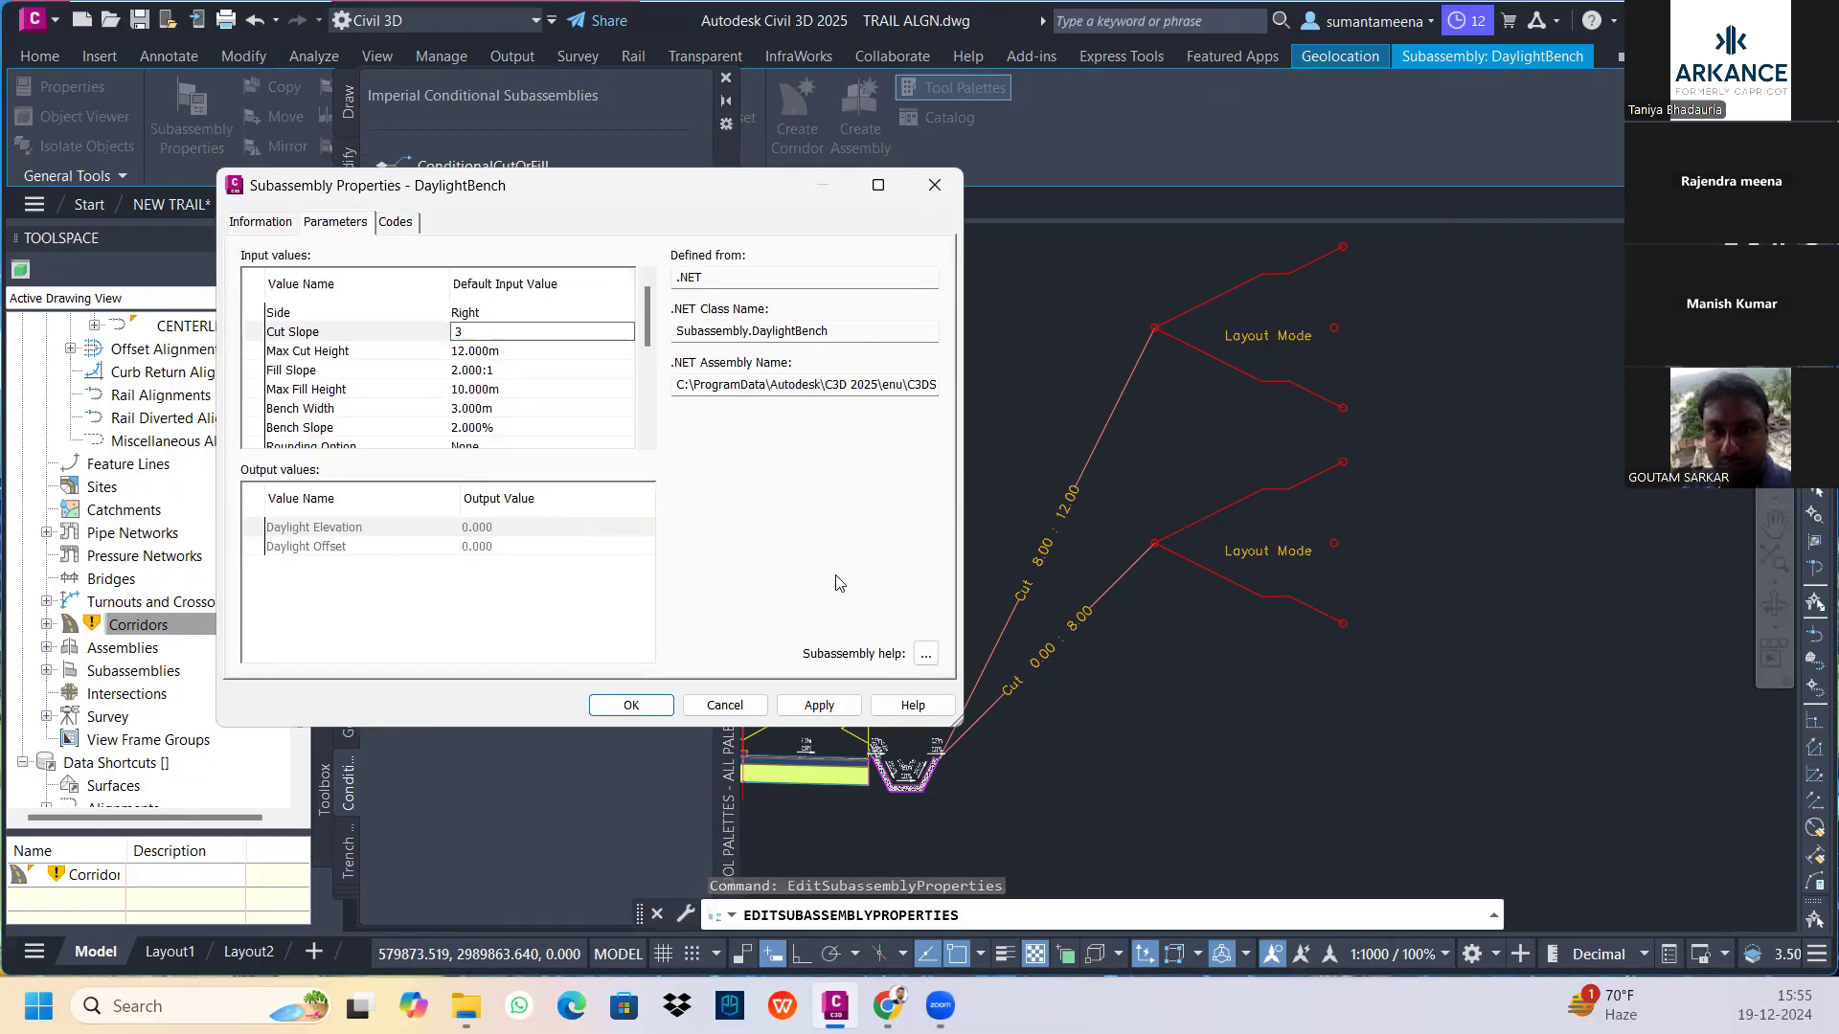
pyautogui.press('Return')
pyautogui.click(480, 351)
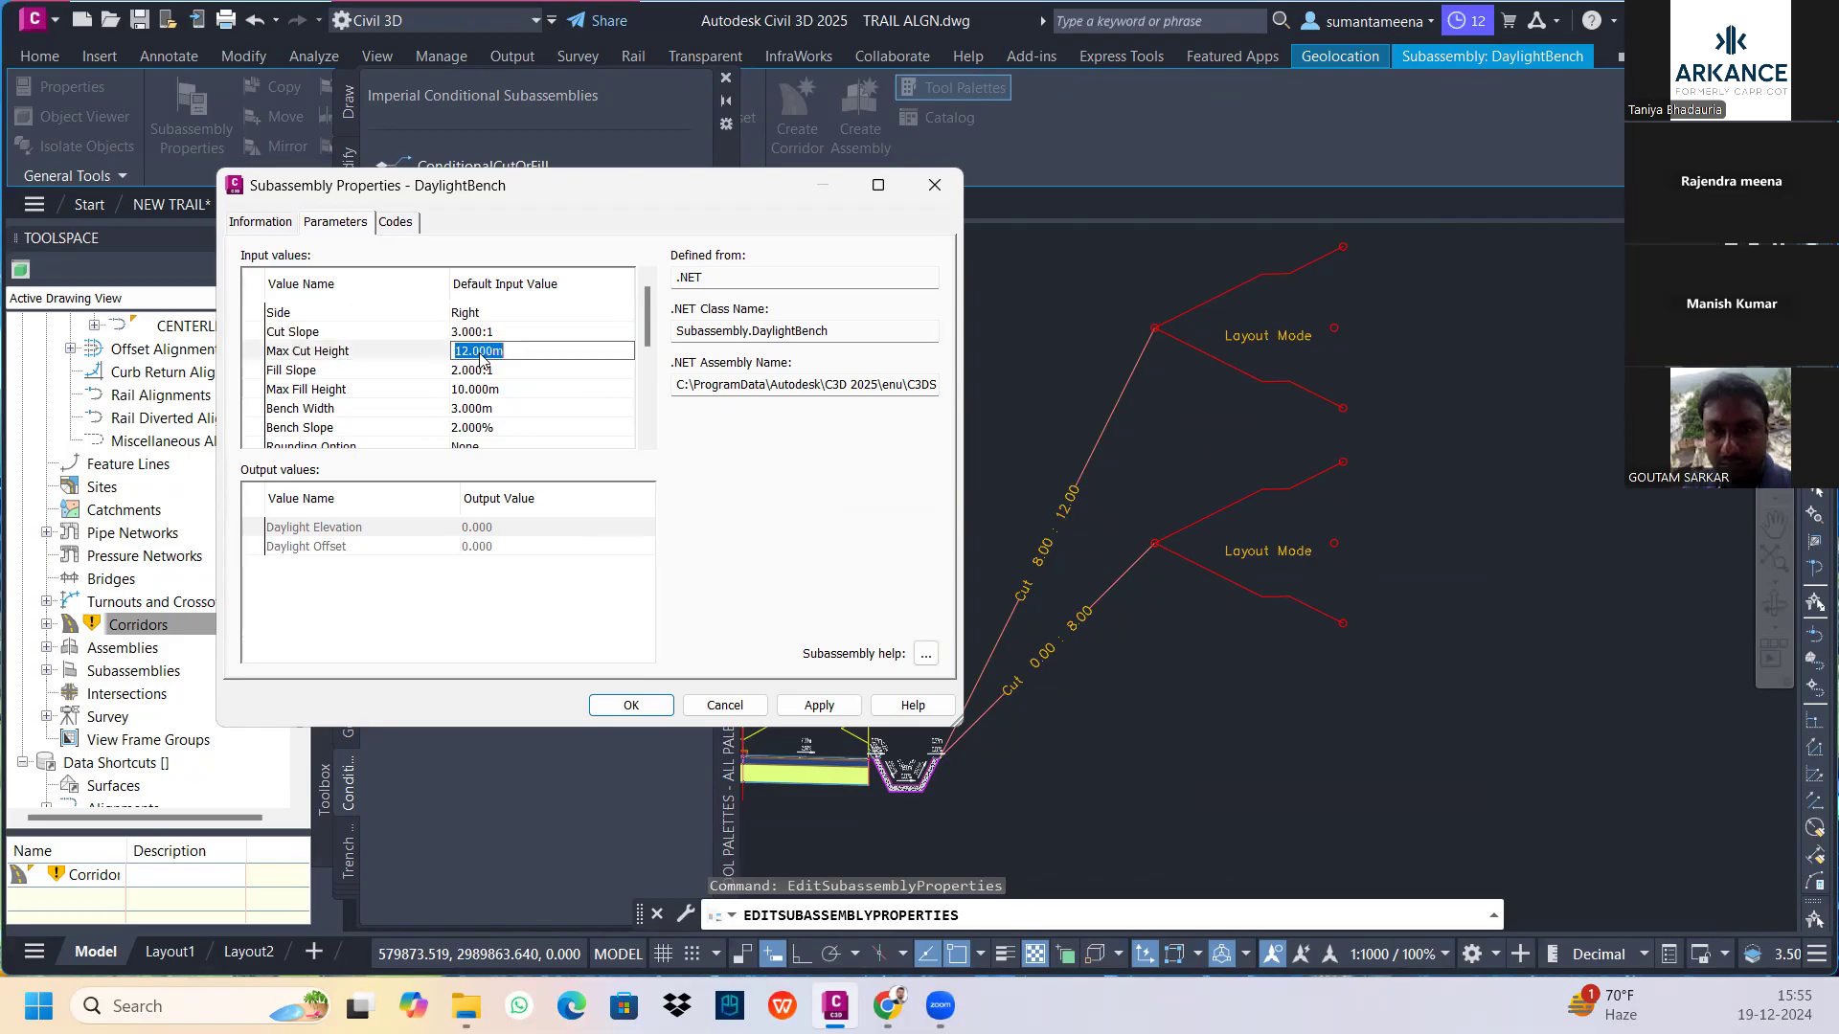
pyautogui.press('Return')
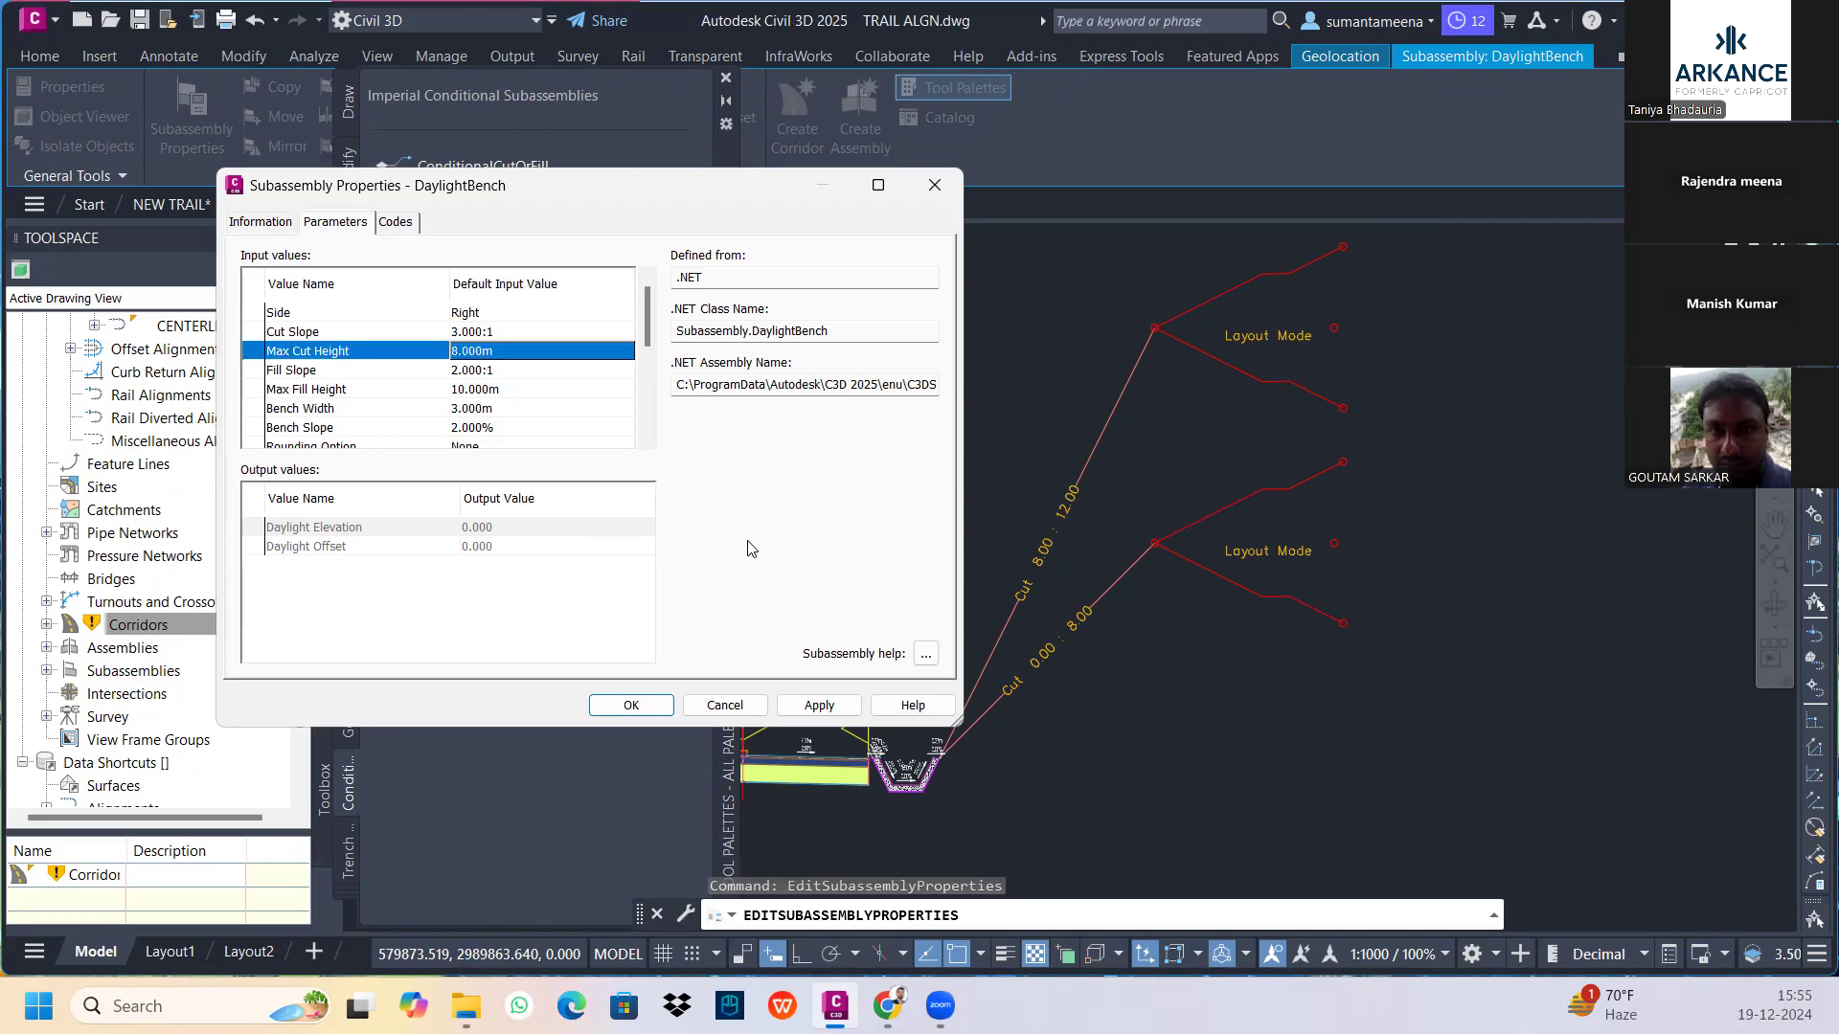
pyautogui.click(819, 705)
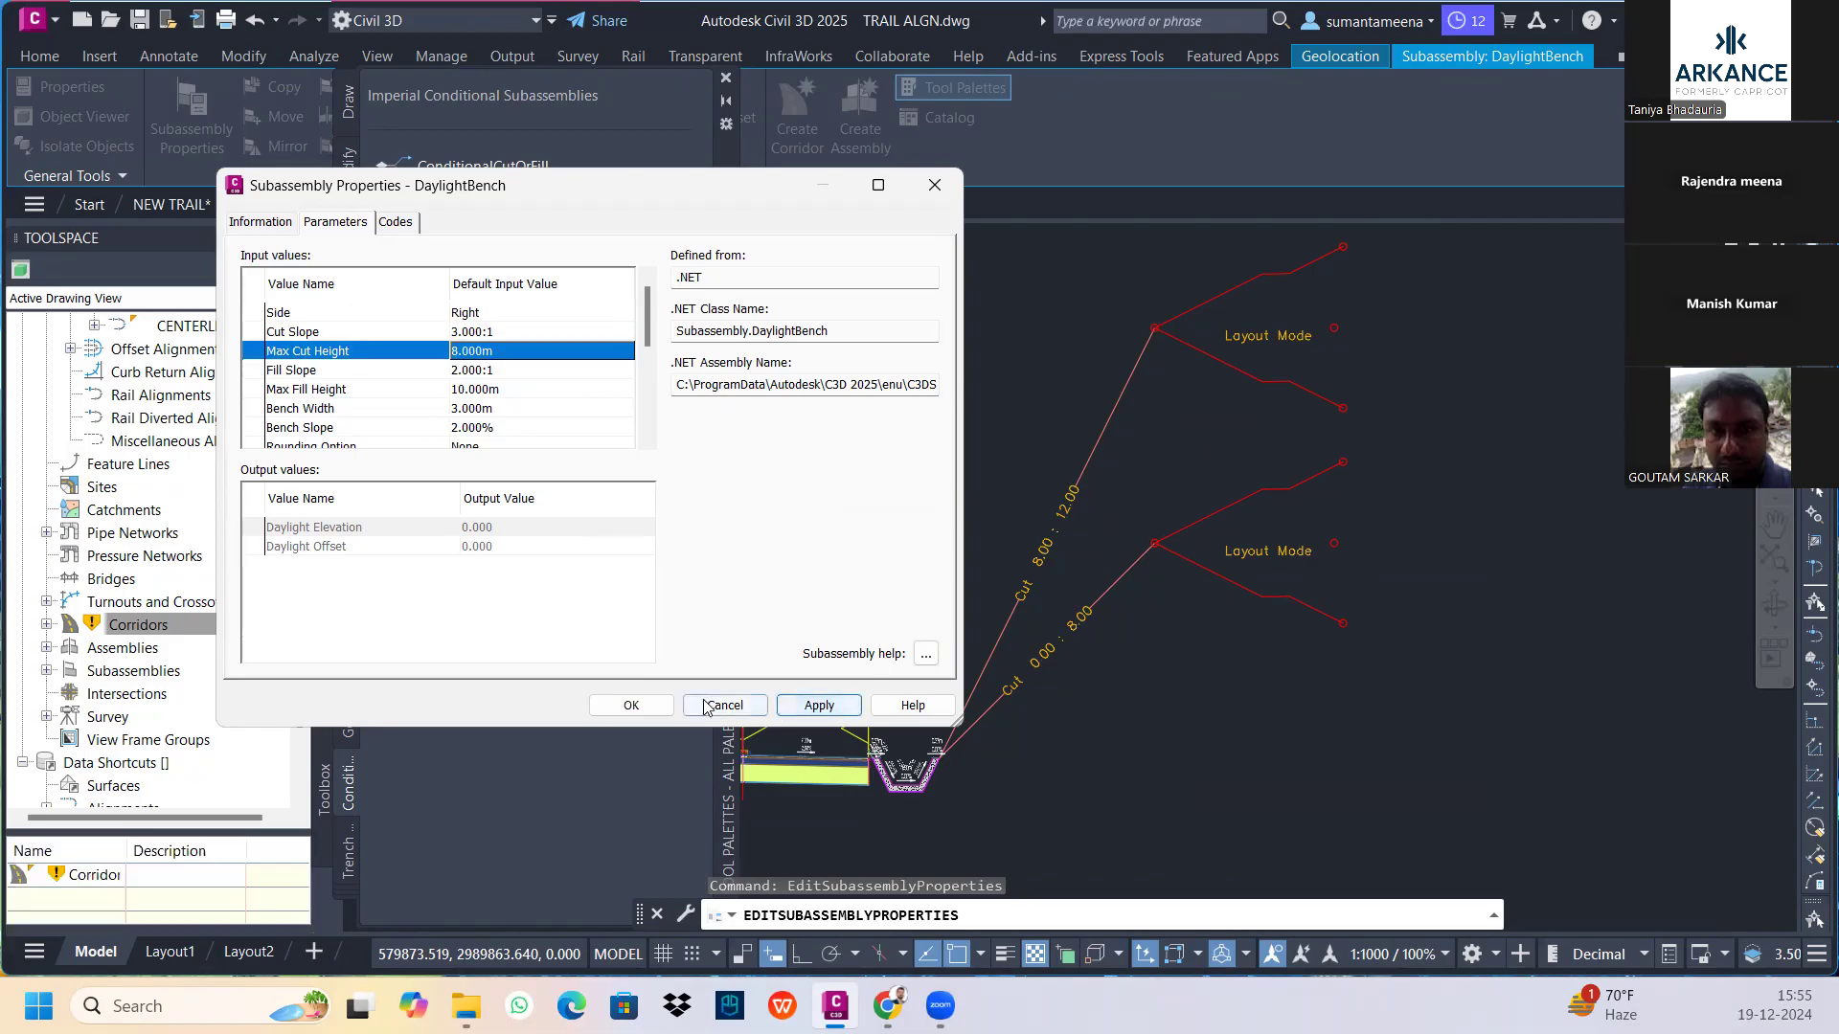
pyautogui.click(632, 704)
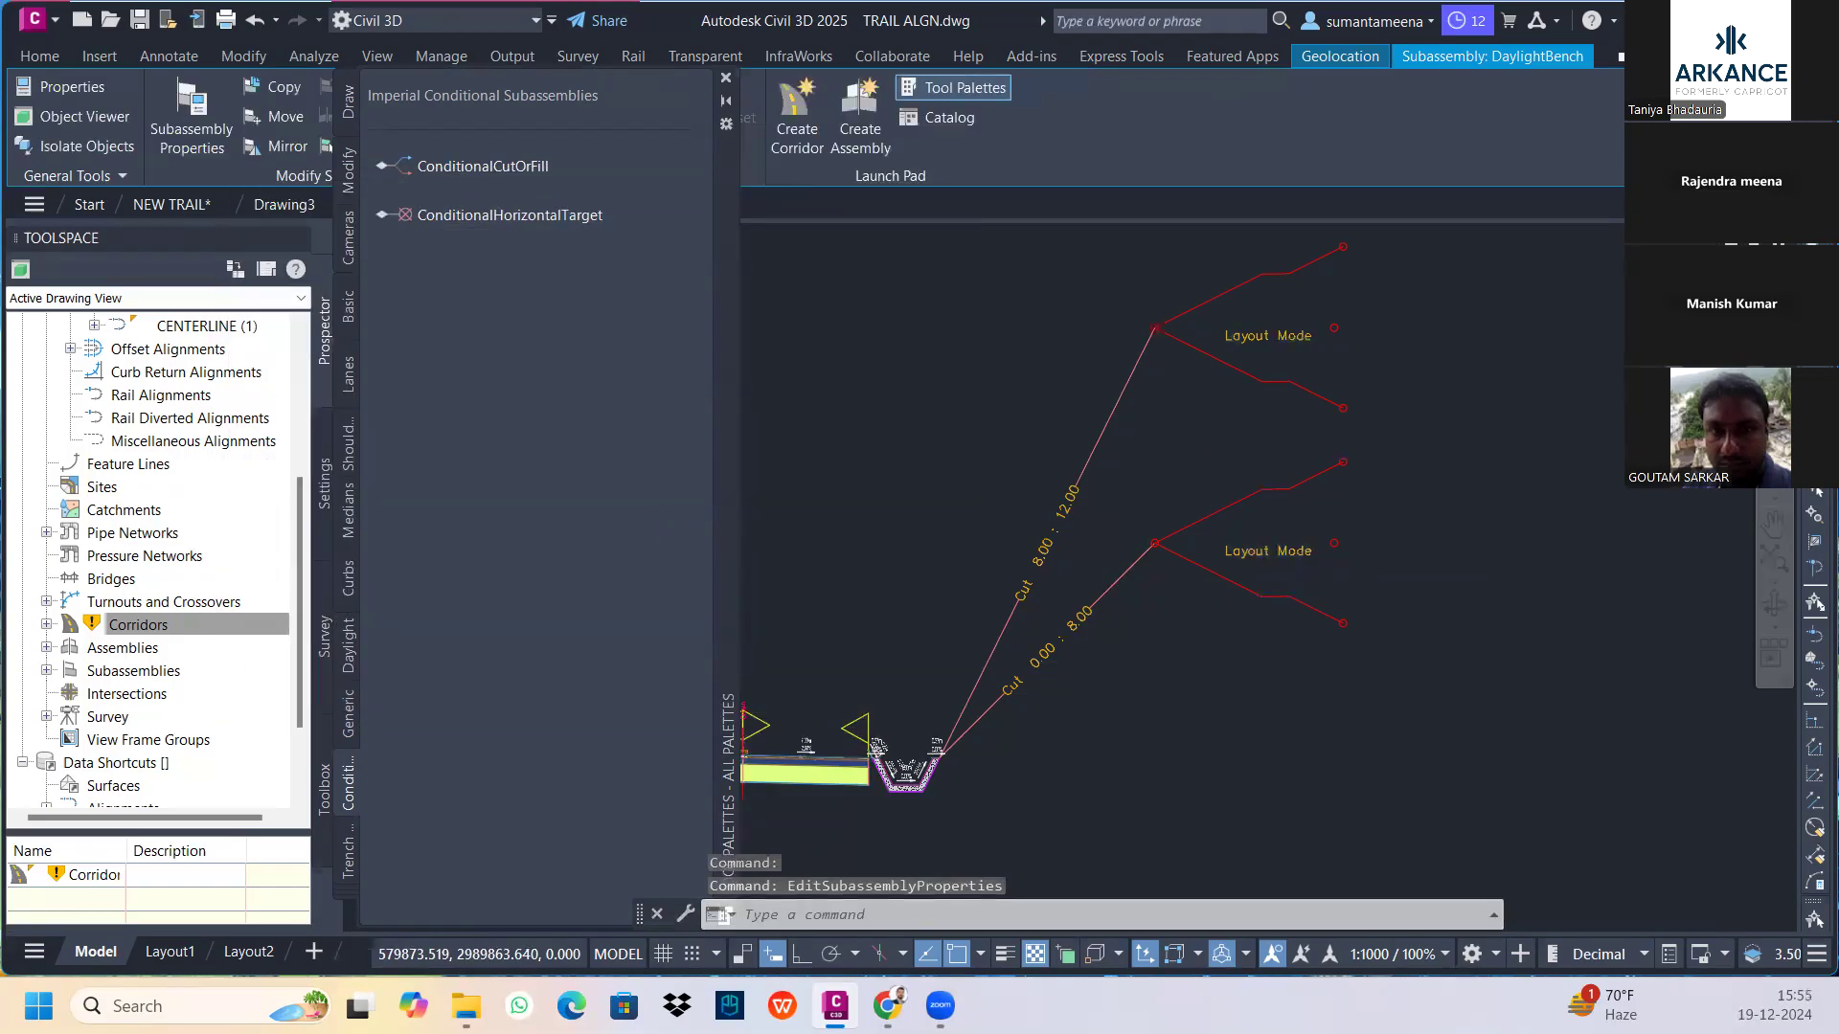
# Close the tool palettes and rebuild all corridors with the modified assembly
pyautogui.click(725, 78)
pyautogui.click(190, 626)
pyautogui.rightClick(190, 628)
pyautogui.click(250, 663)
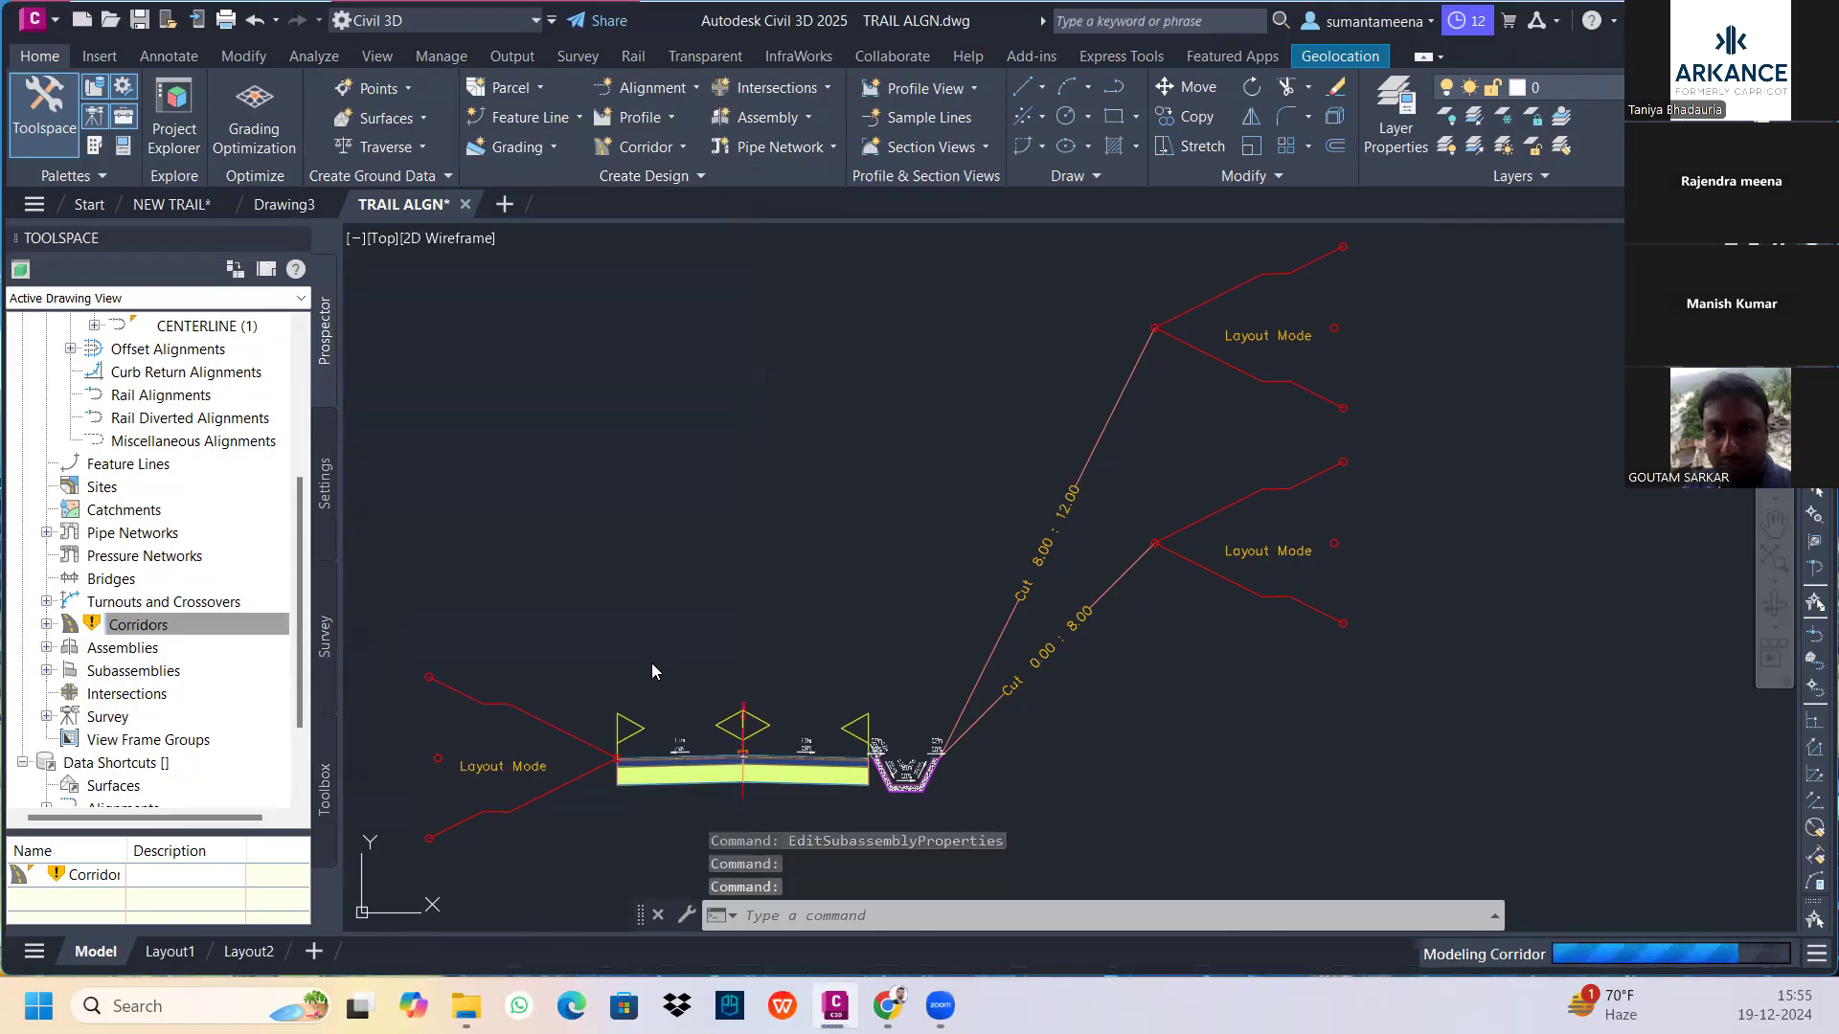
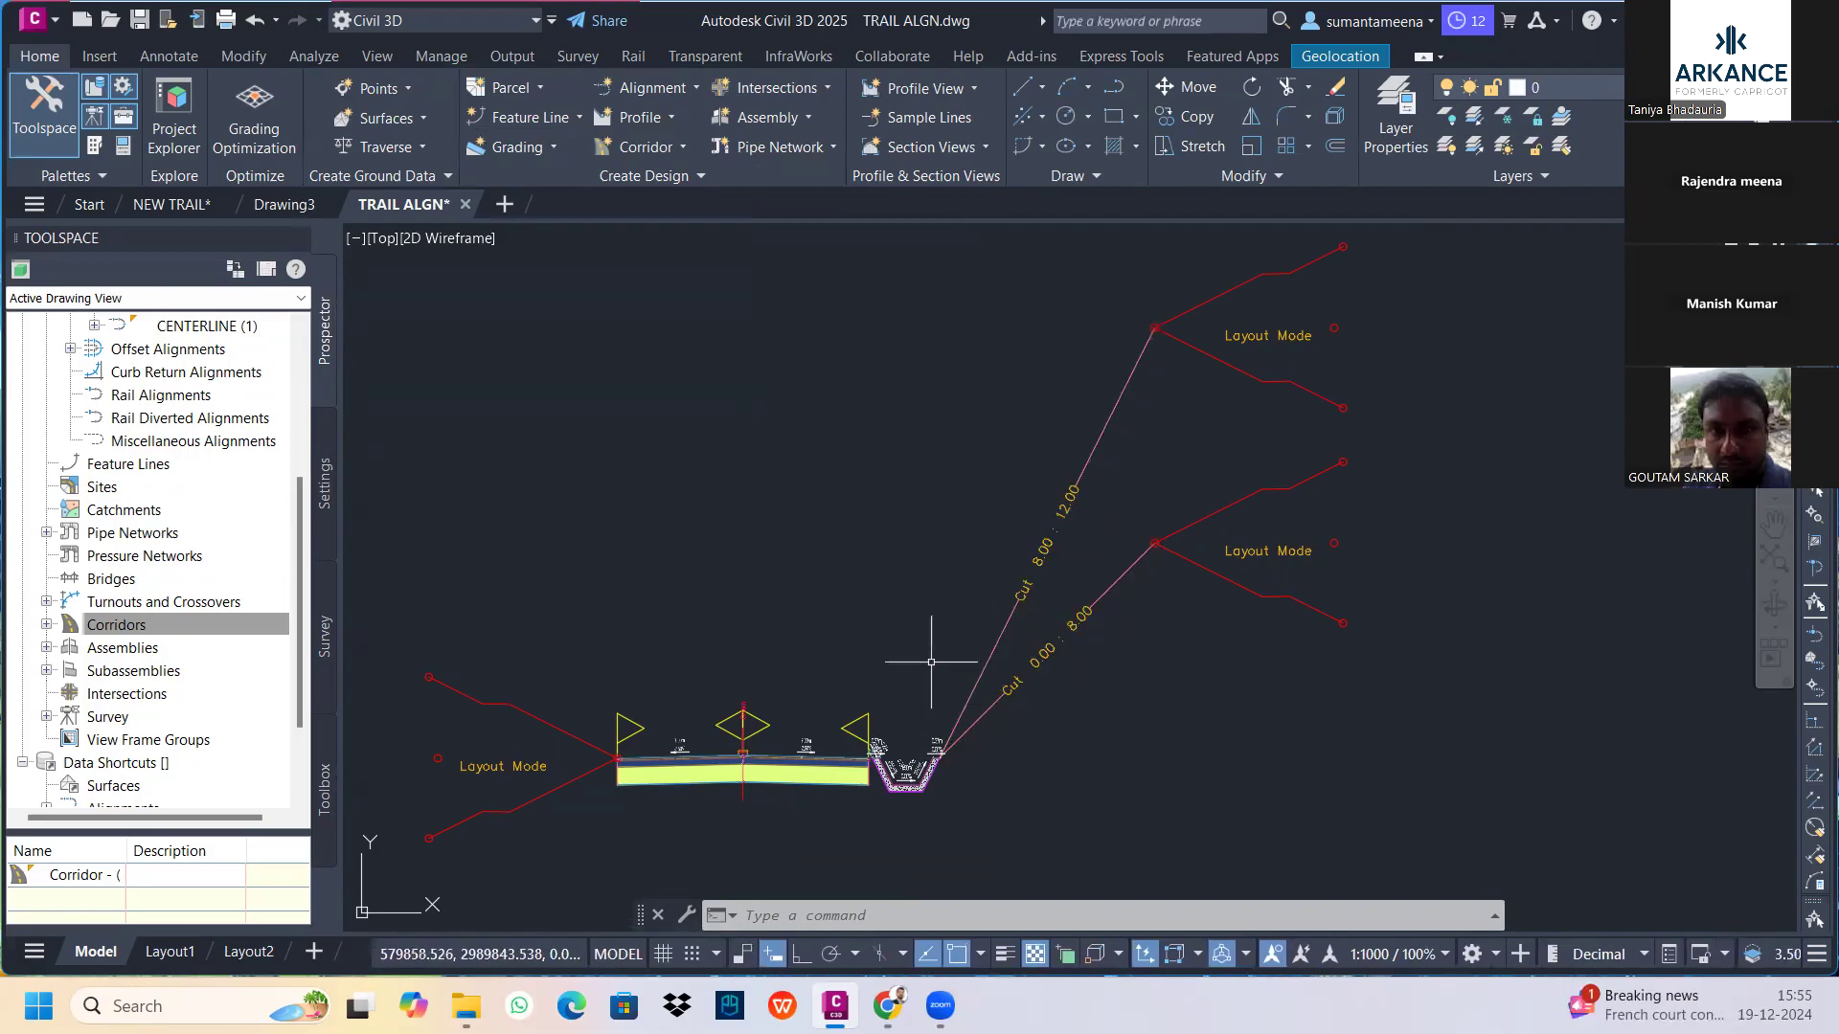
# Examine the rebuilt corridor in plan, checking its daylight extents on both sides against the sample lines
pyautogui.scroll(-10, 931, 661)
pyautogui.scroll(8, 801, 649)
pyautogui.moveTo(706, 719); pyautogui.dragTo(1459, 522, button='middle')
pyautogui.moveTo(978, 677); pyautogui.dragTo(937, 644, button='middle')
pyautogui.scroll(8, 907, 534)
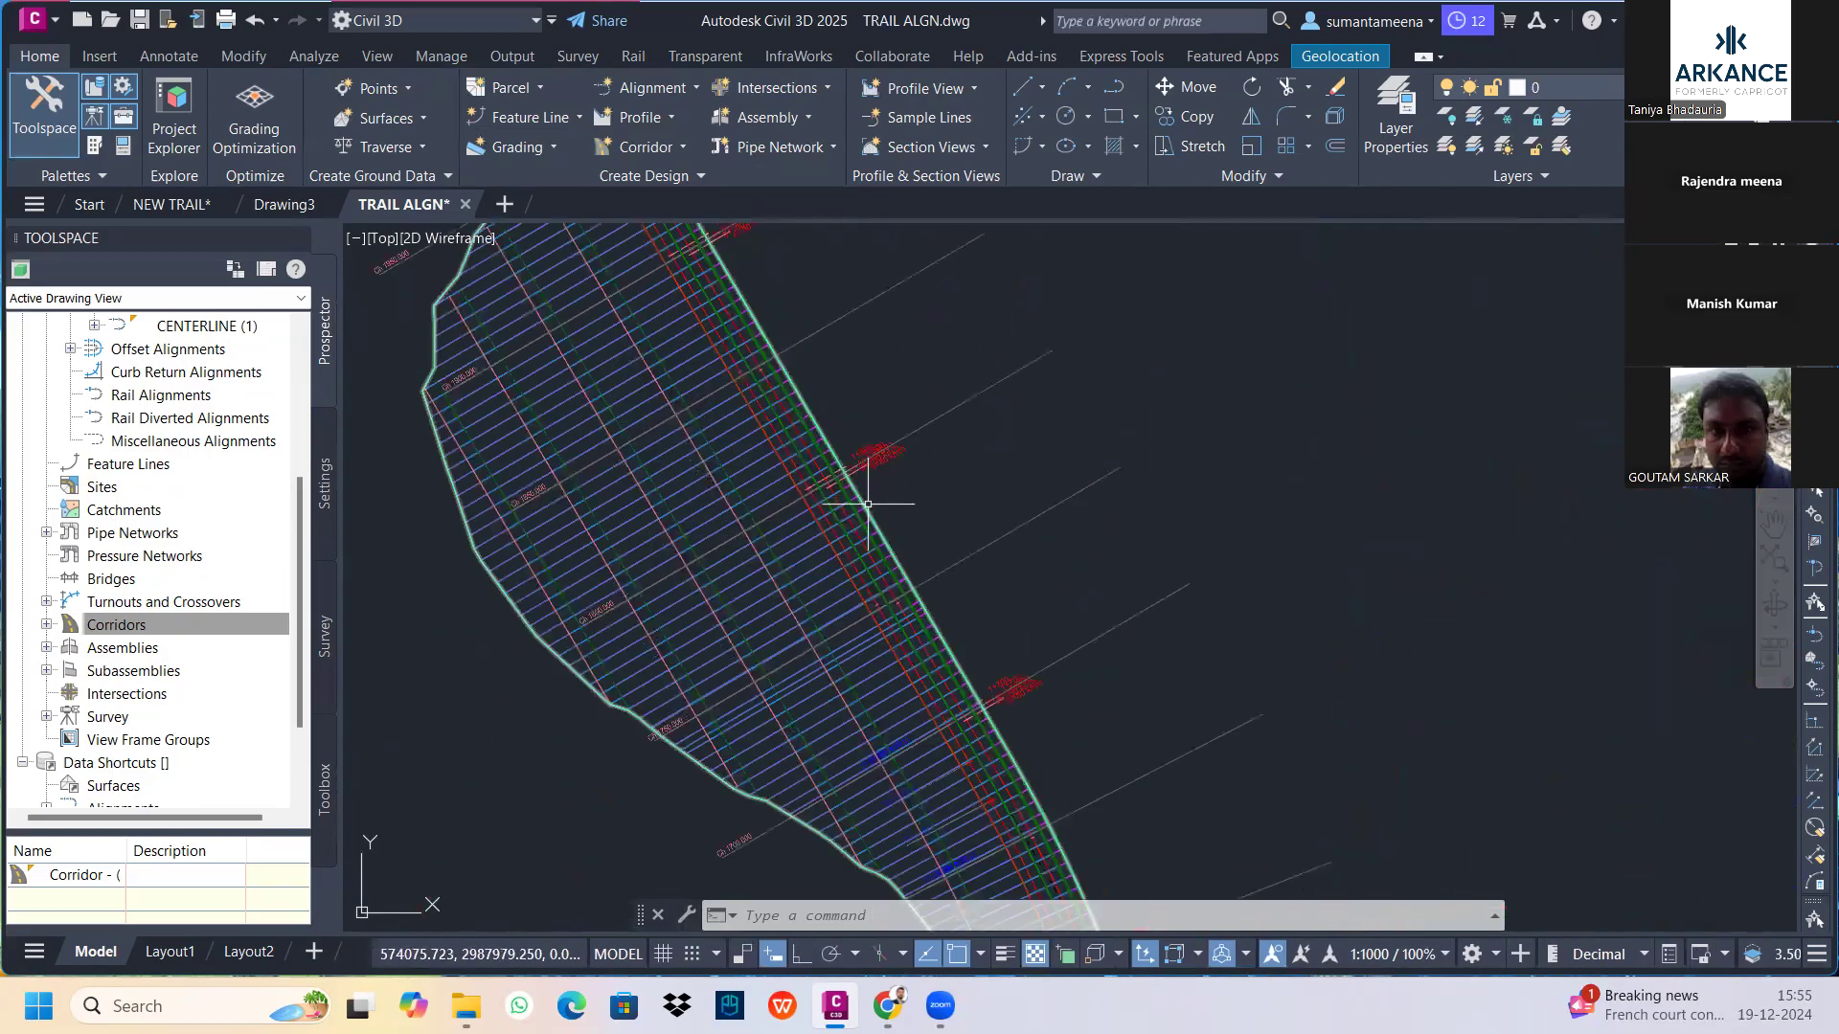
pyautogui.scroll(-5, 867, 503)
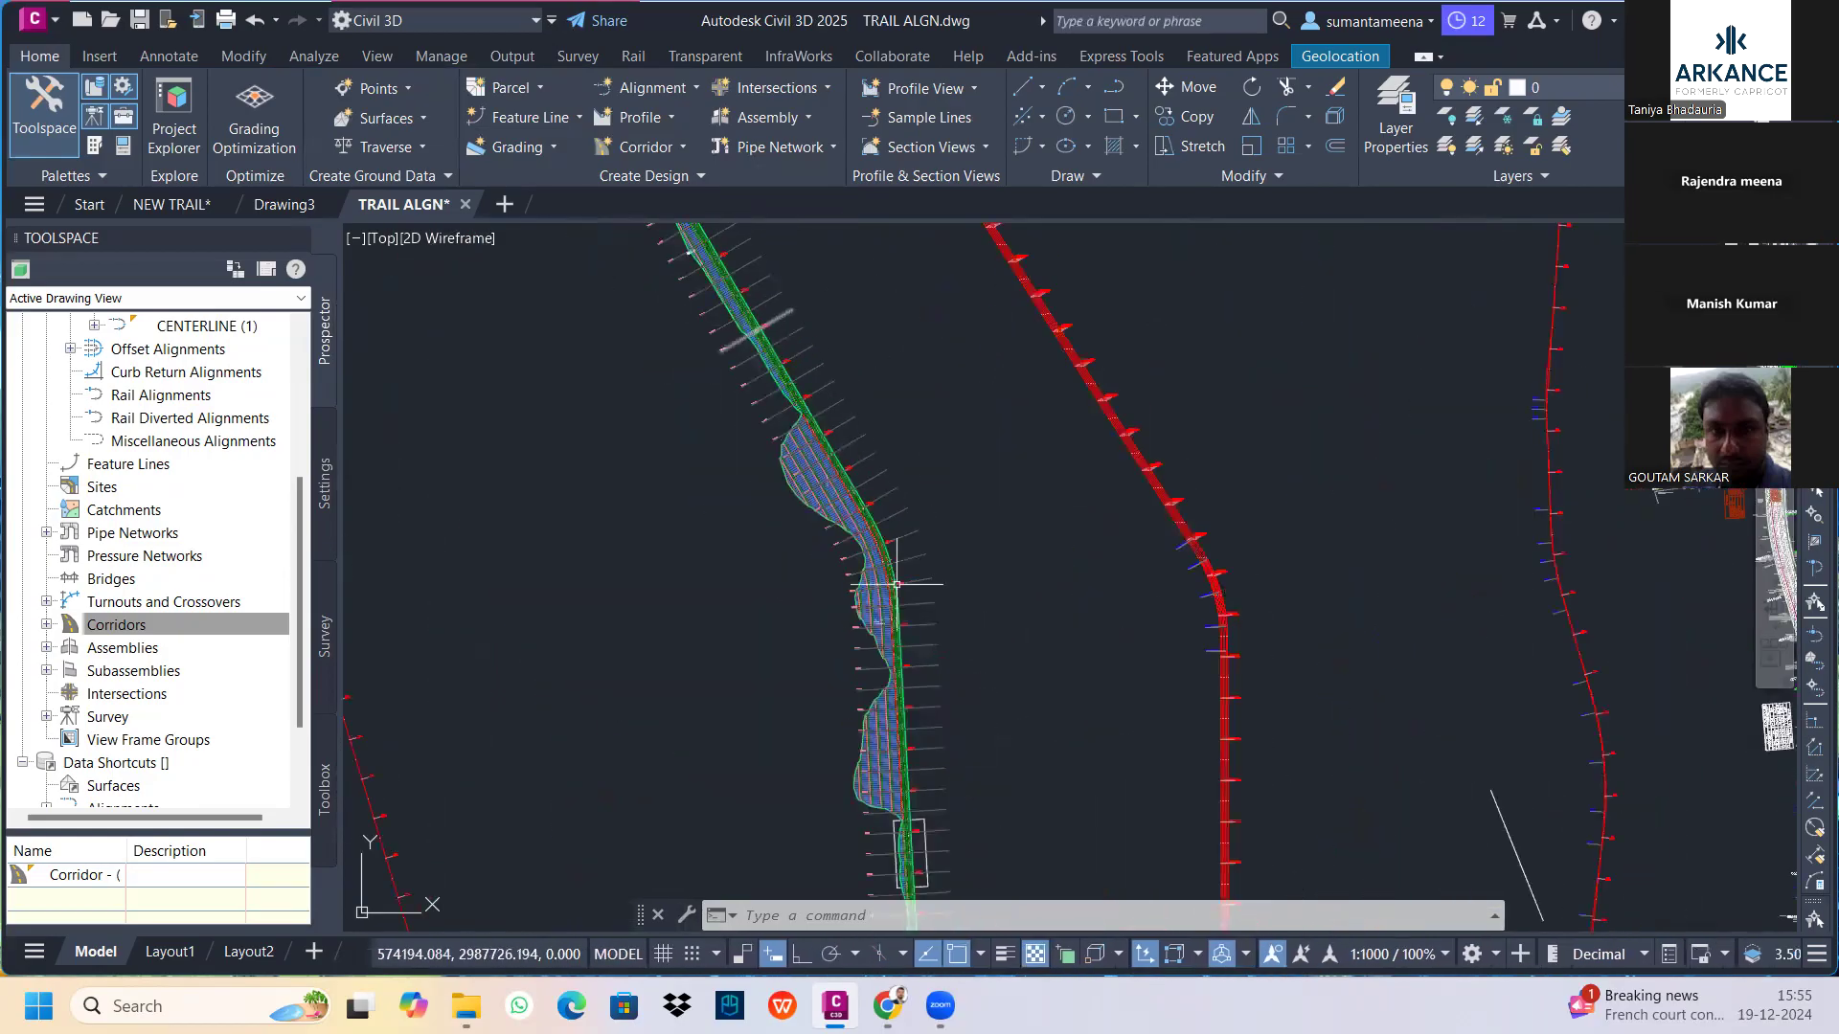
pyautogui.moveTo(899, 657); pyautogui.dragTo(886, 394, button='middle')
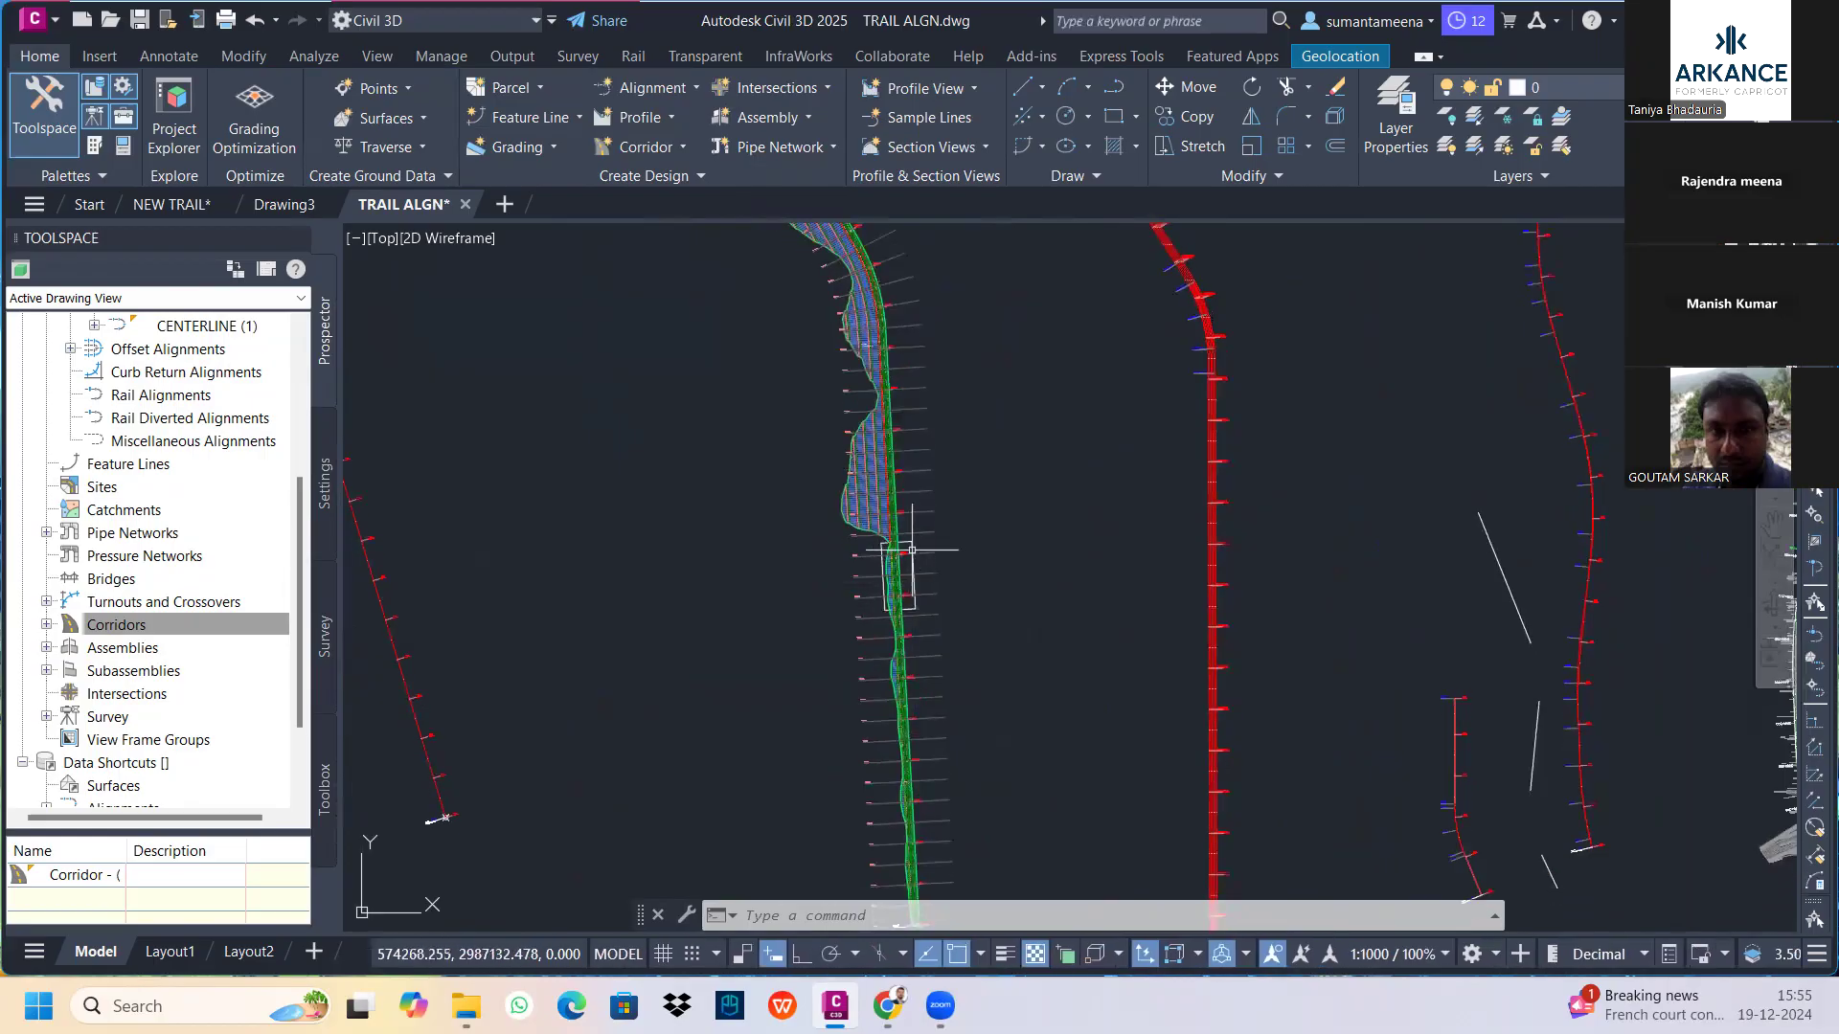
pyautogui.scroll(7, 912, 550)
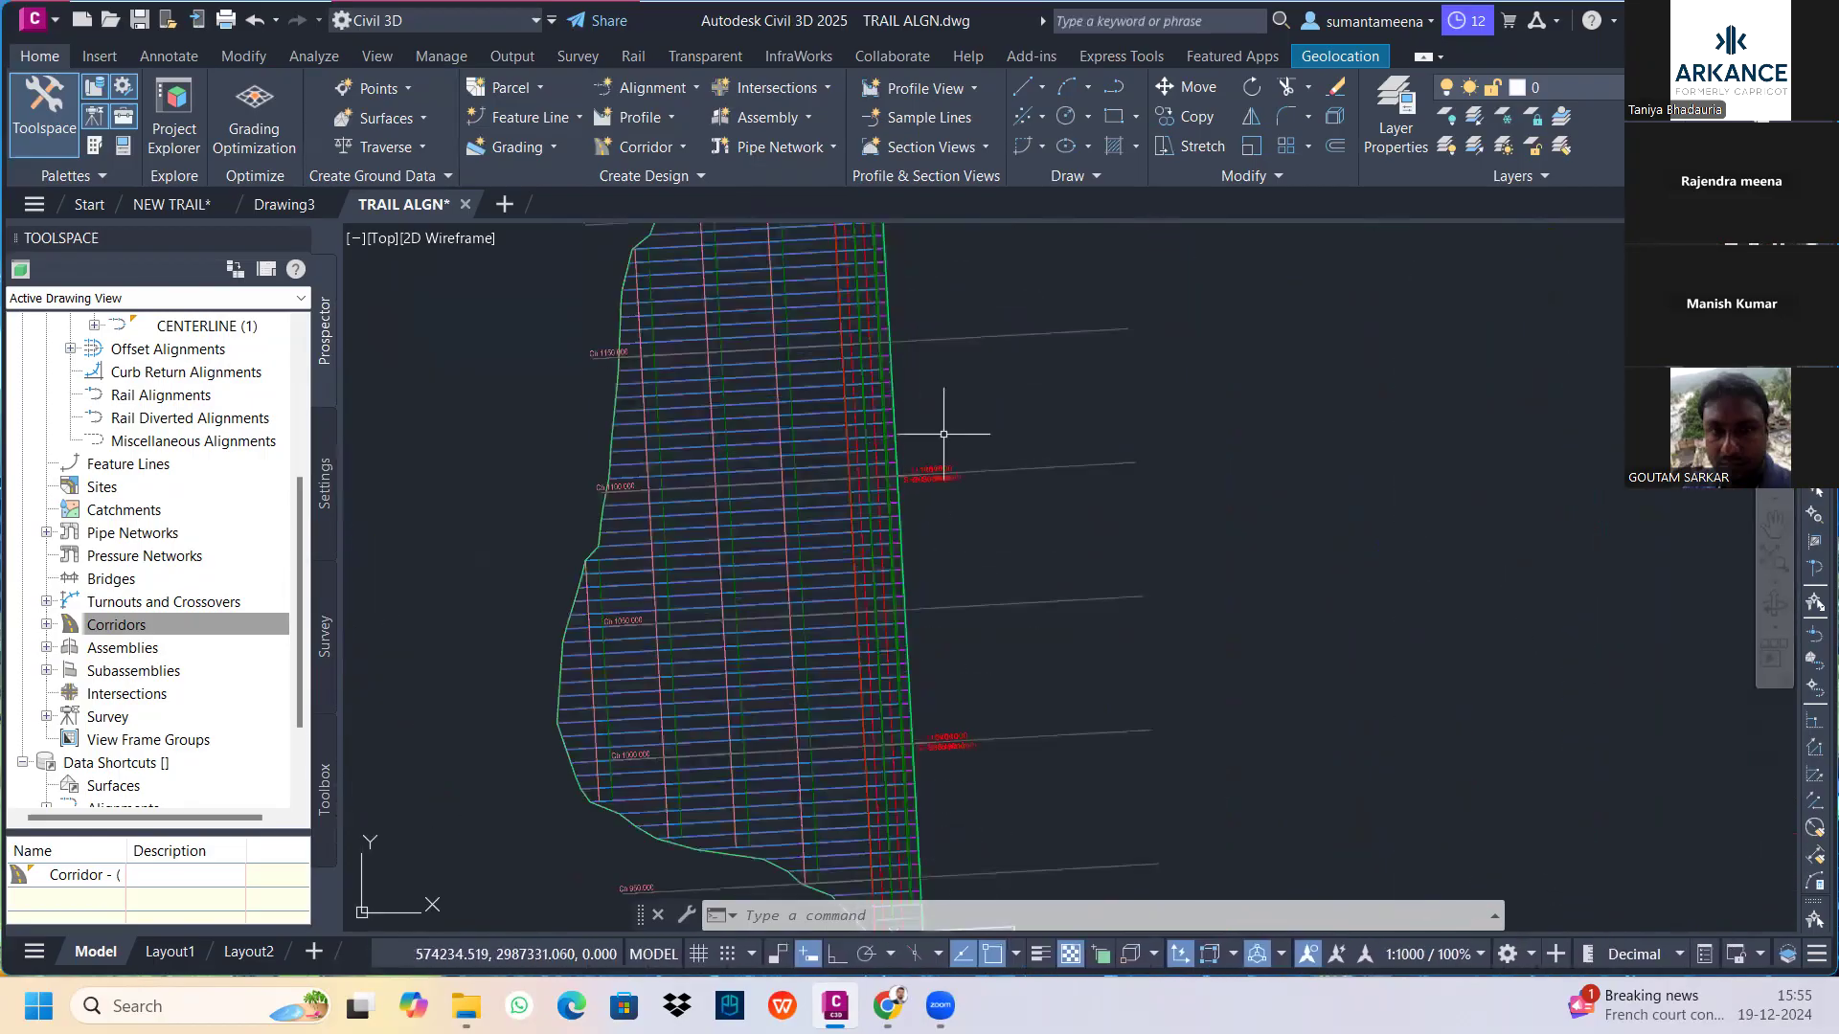
# Map all of the corridor's surface targets to the surface used by the left DaylightBench, and rebuild the corridor
pyautogui.click(890, 389)
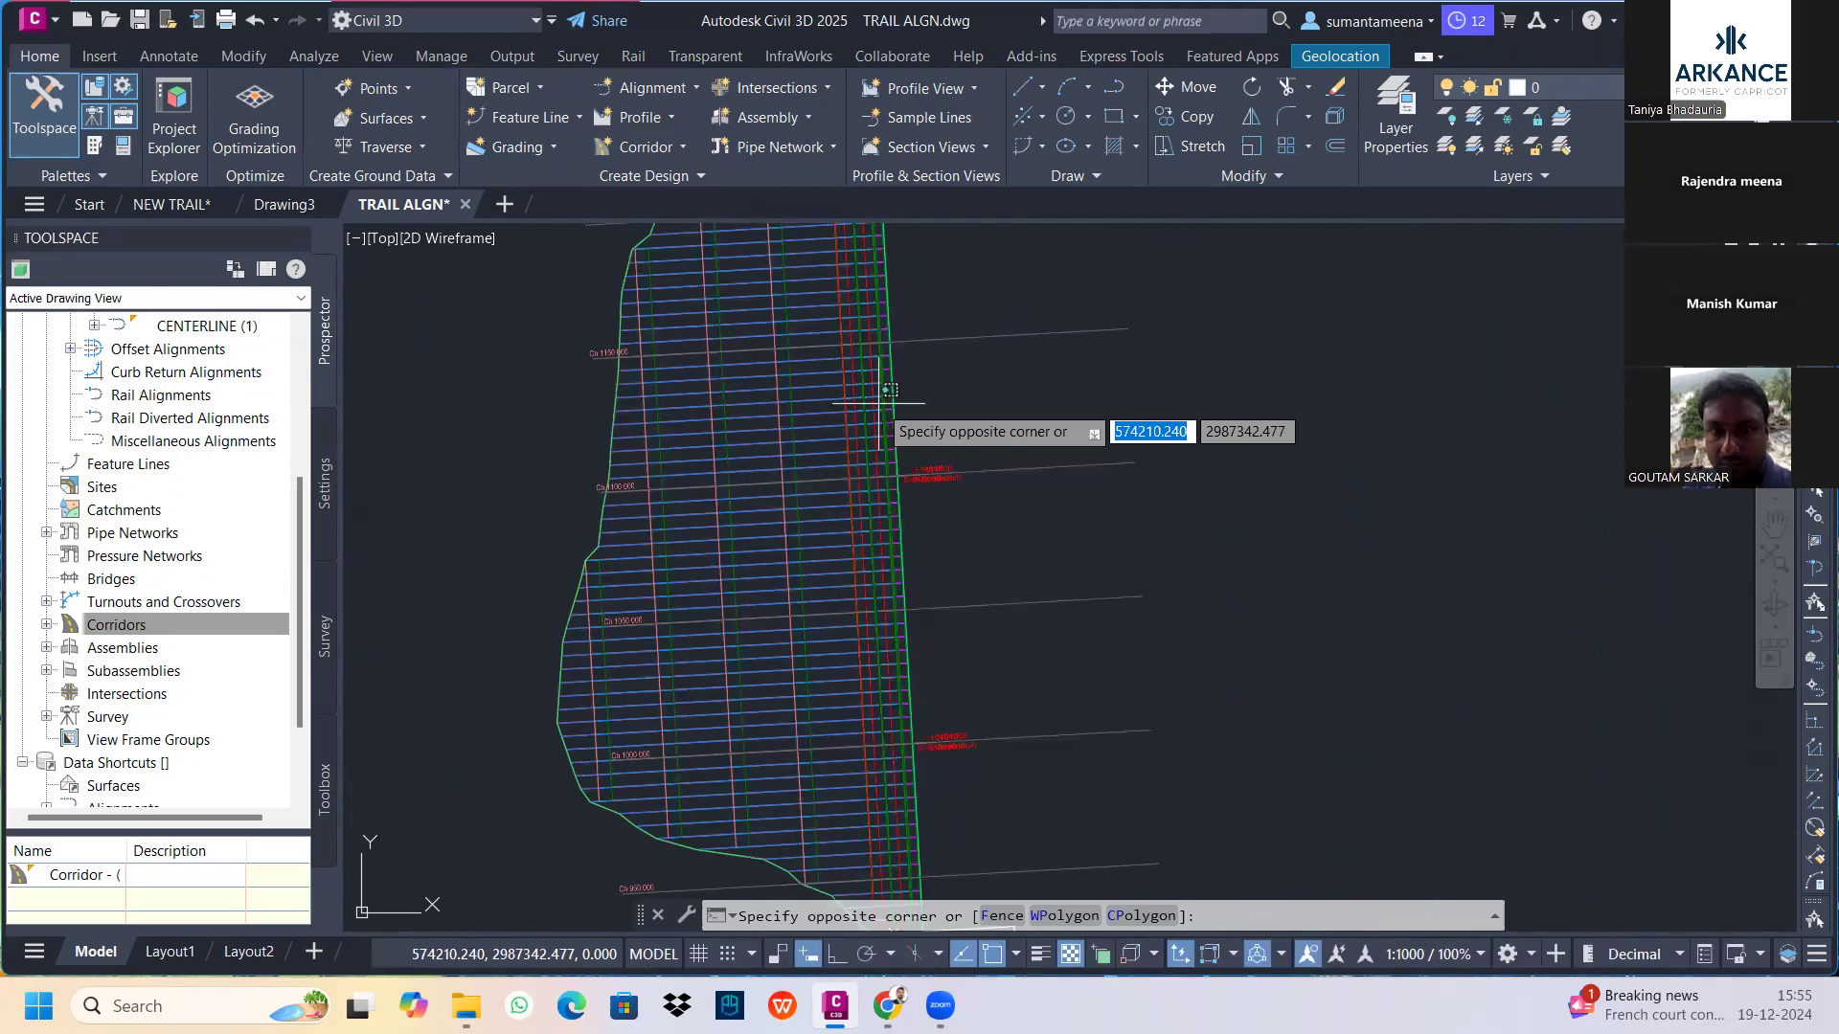
pyautogui.click(879, 403)
pyautogui.rightClick(878, 402)
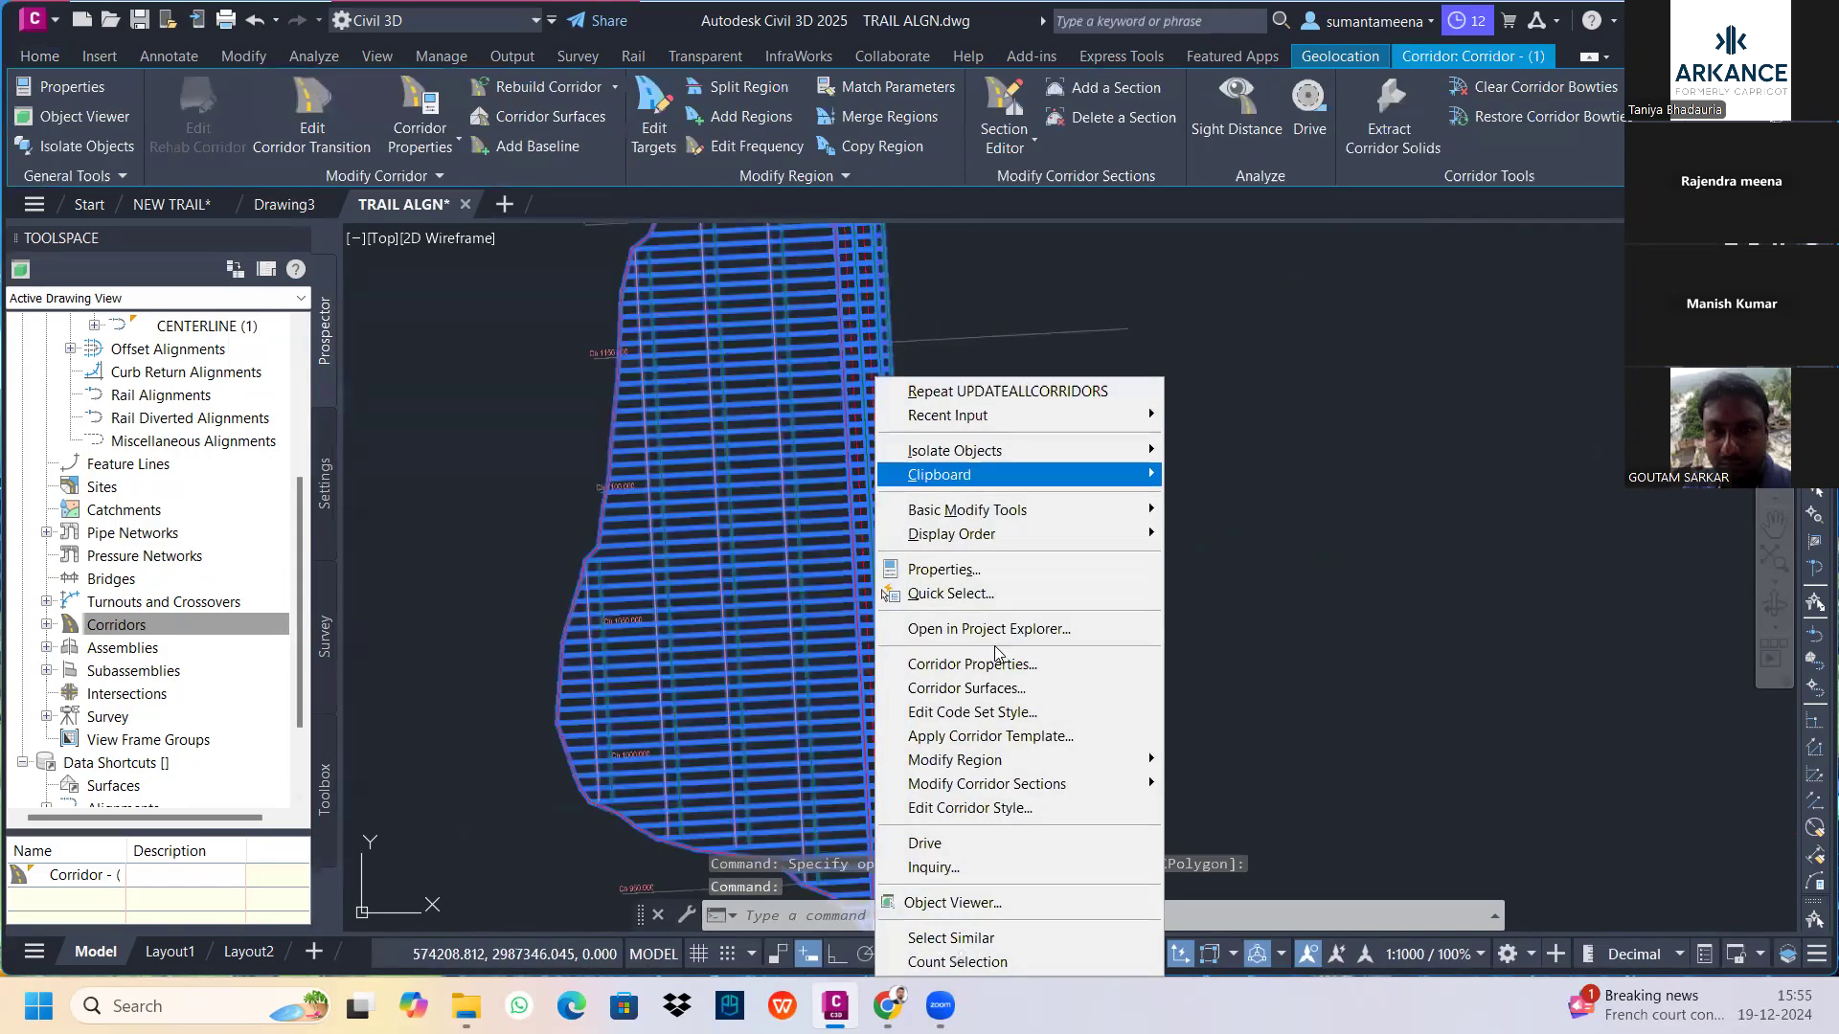
pyautogui.click(996, 663)
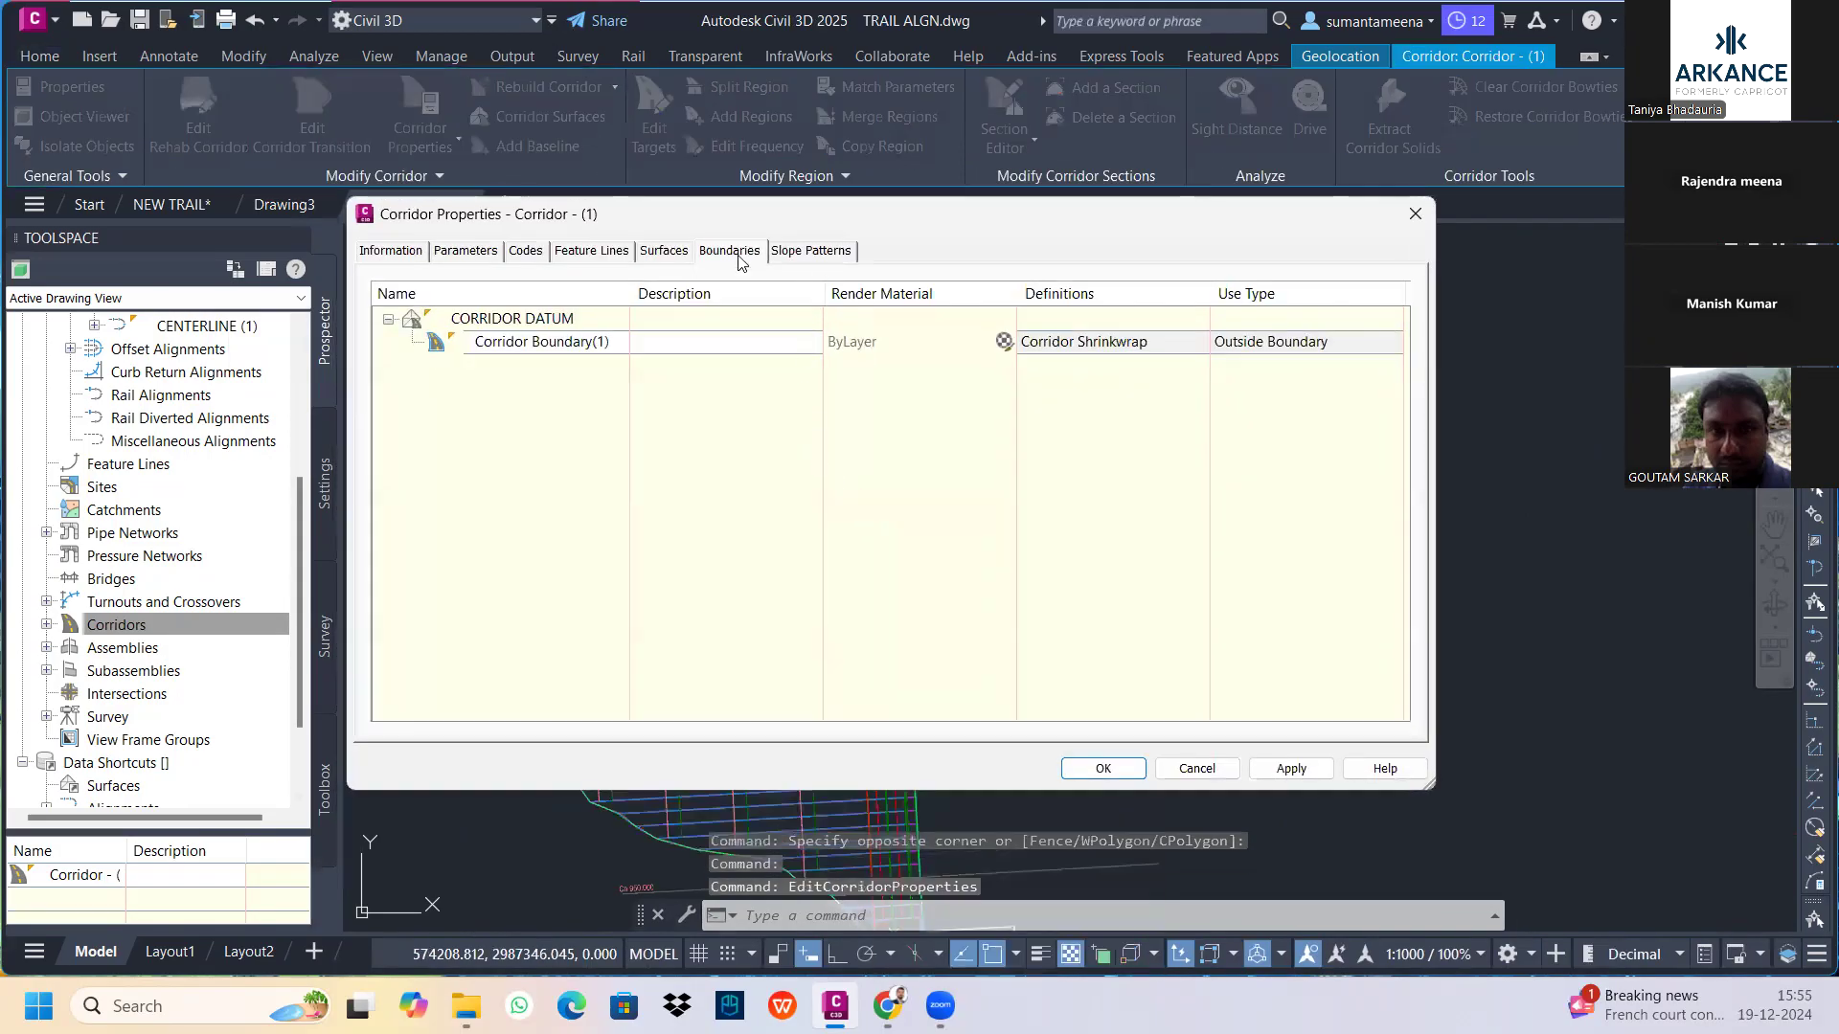
pyautogui.click(466, 250)
pyautogui.click(1305, 293)
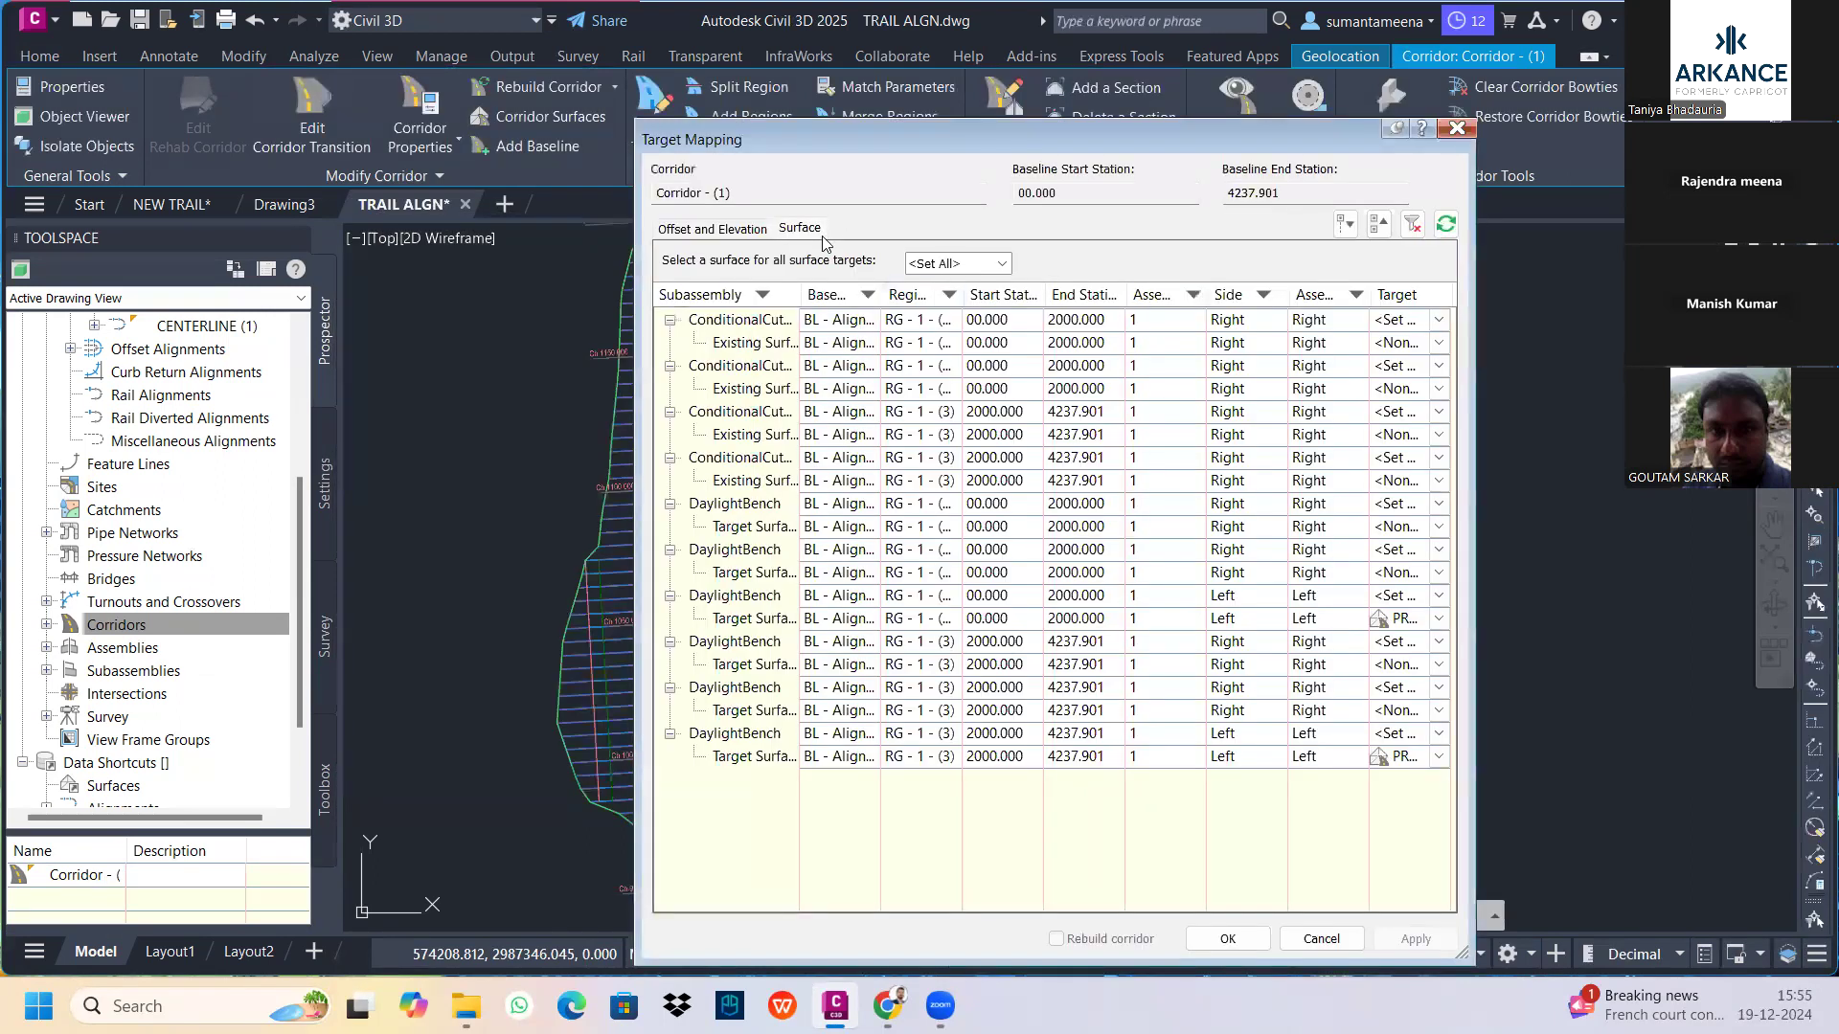
pyautogui.click(943, 265)
pyautogui.click(976, 304)
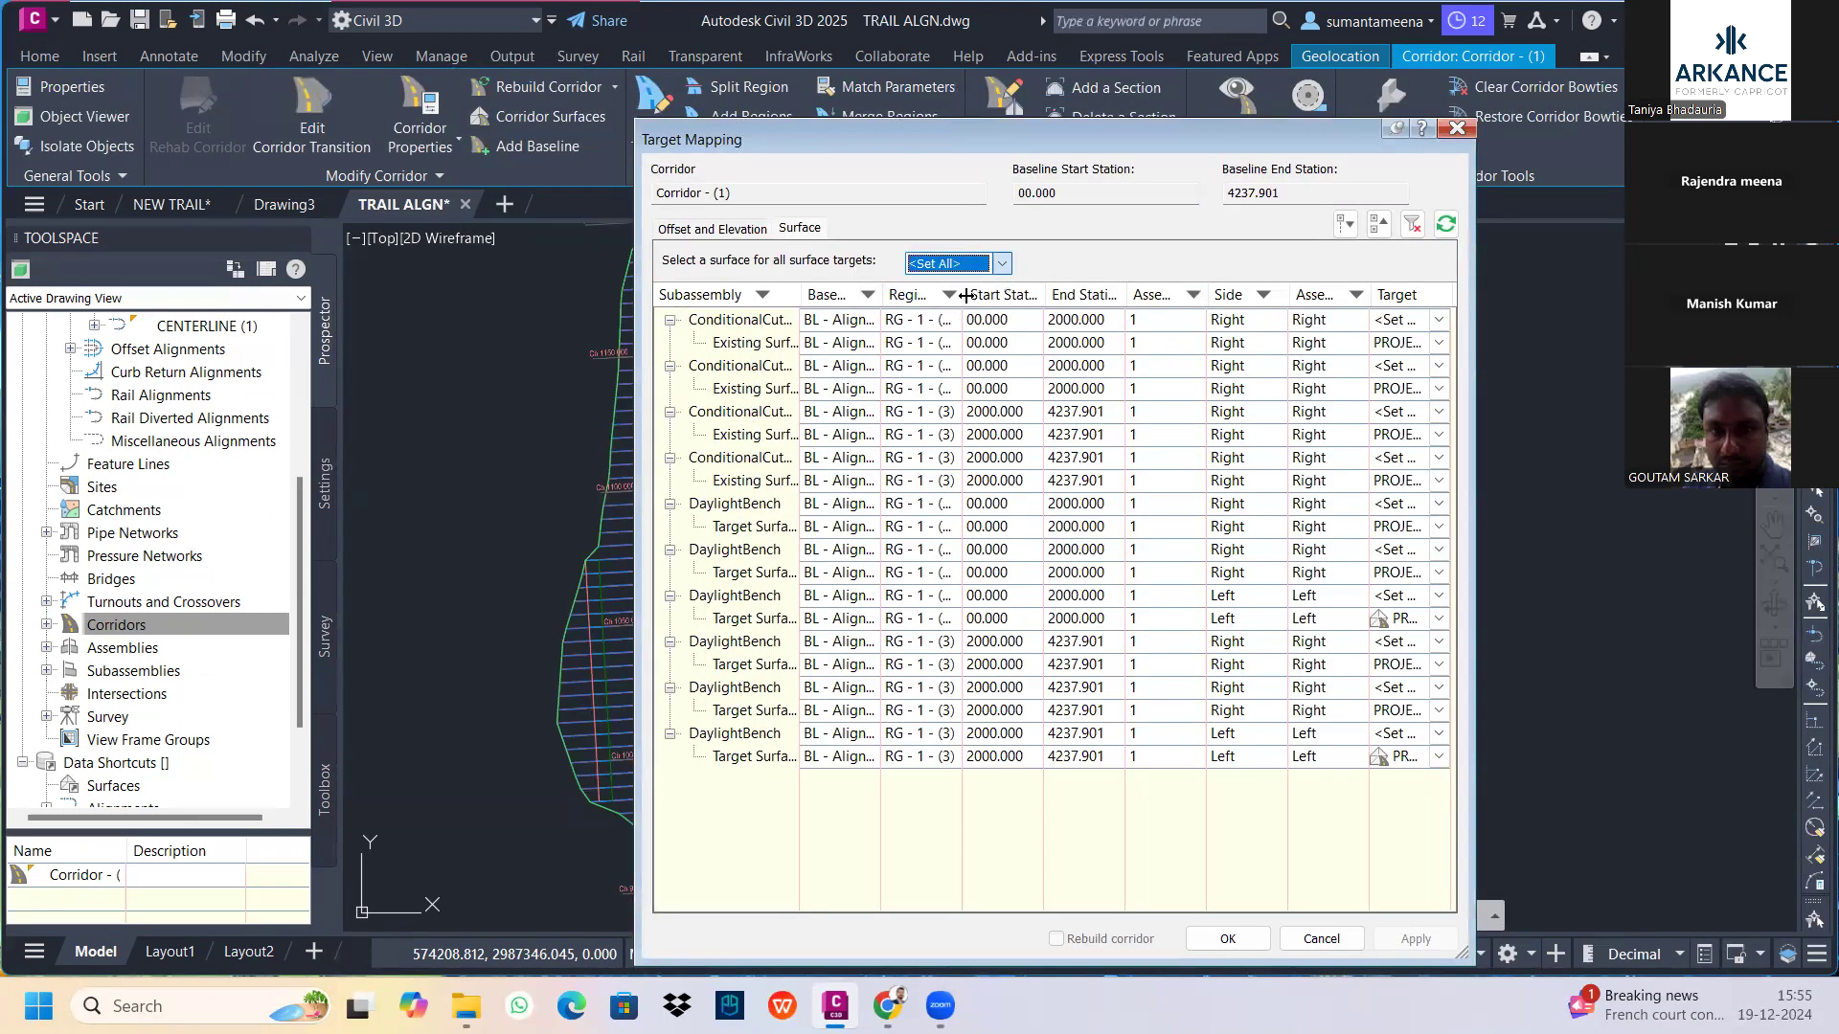
pyautogui.click(1229, 939)
pyautogui.click(1303, 771)
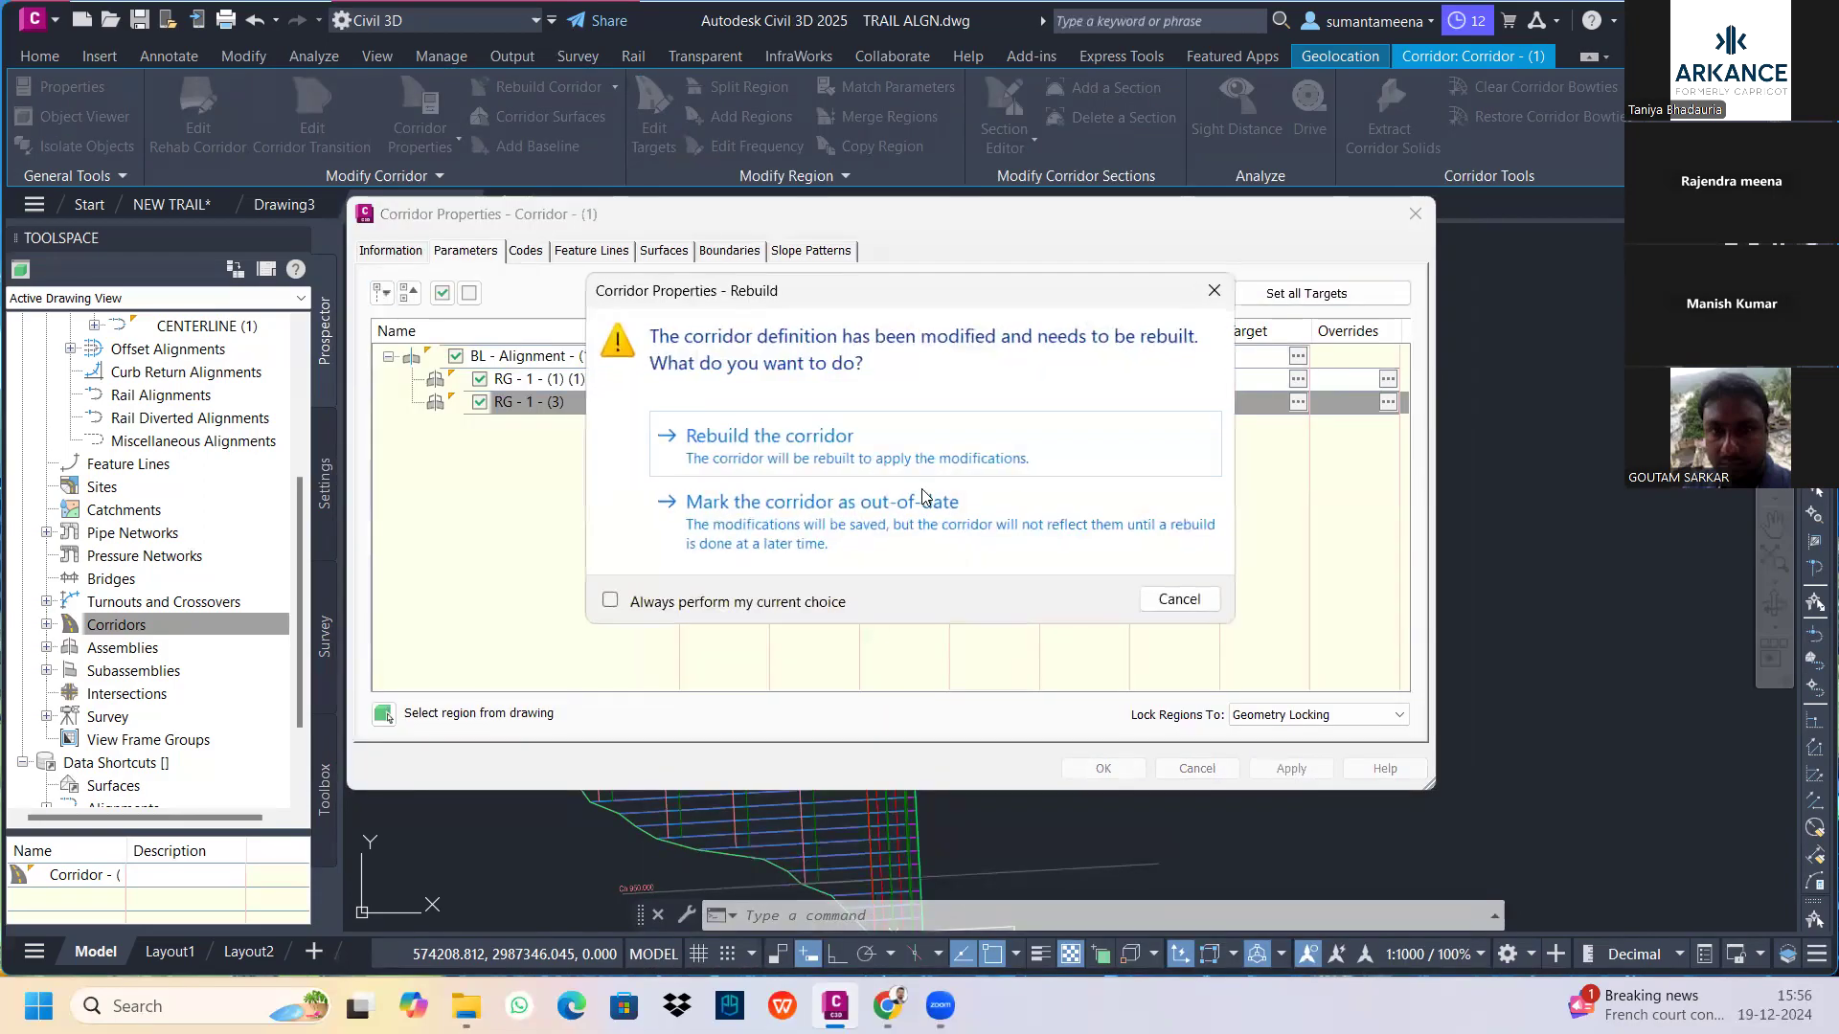
pyautogui.click(766, 428)
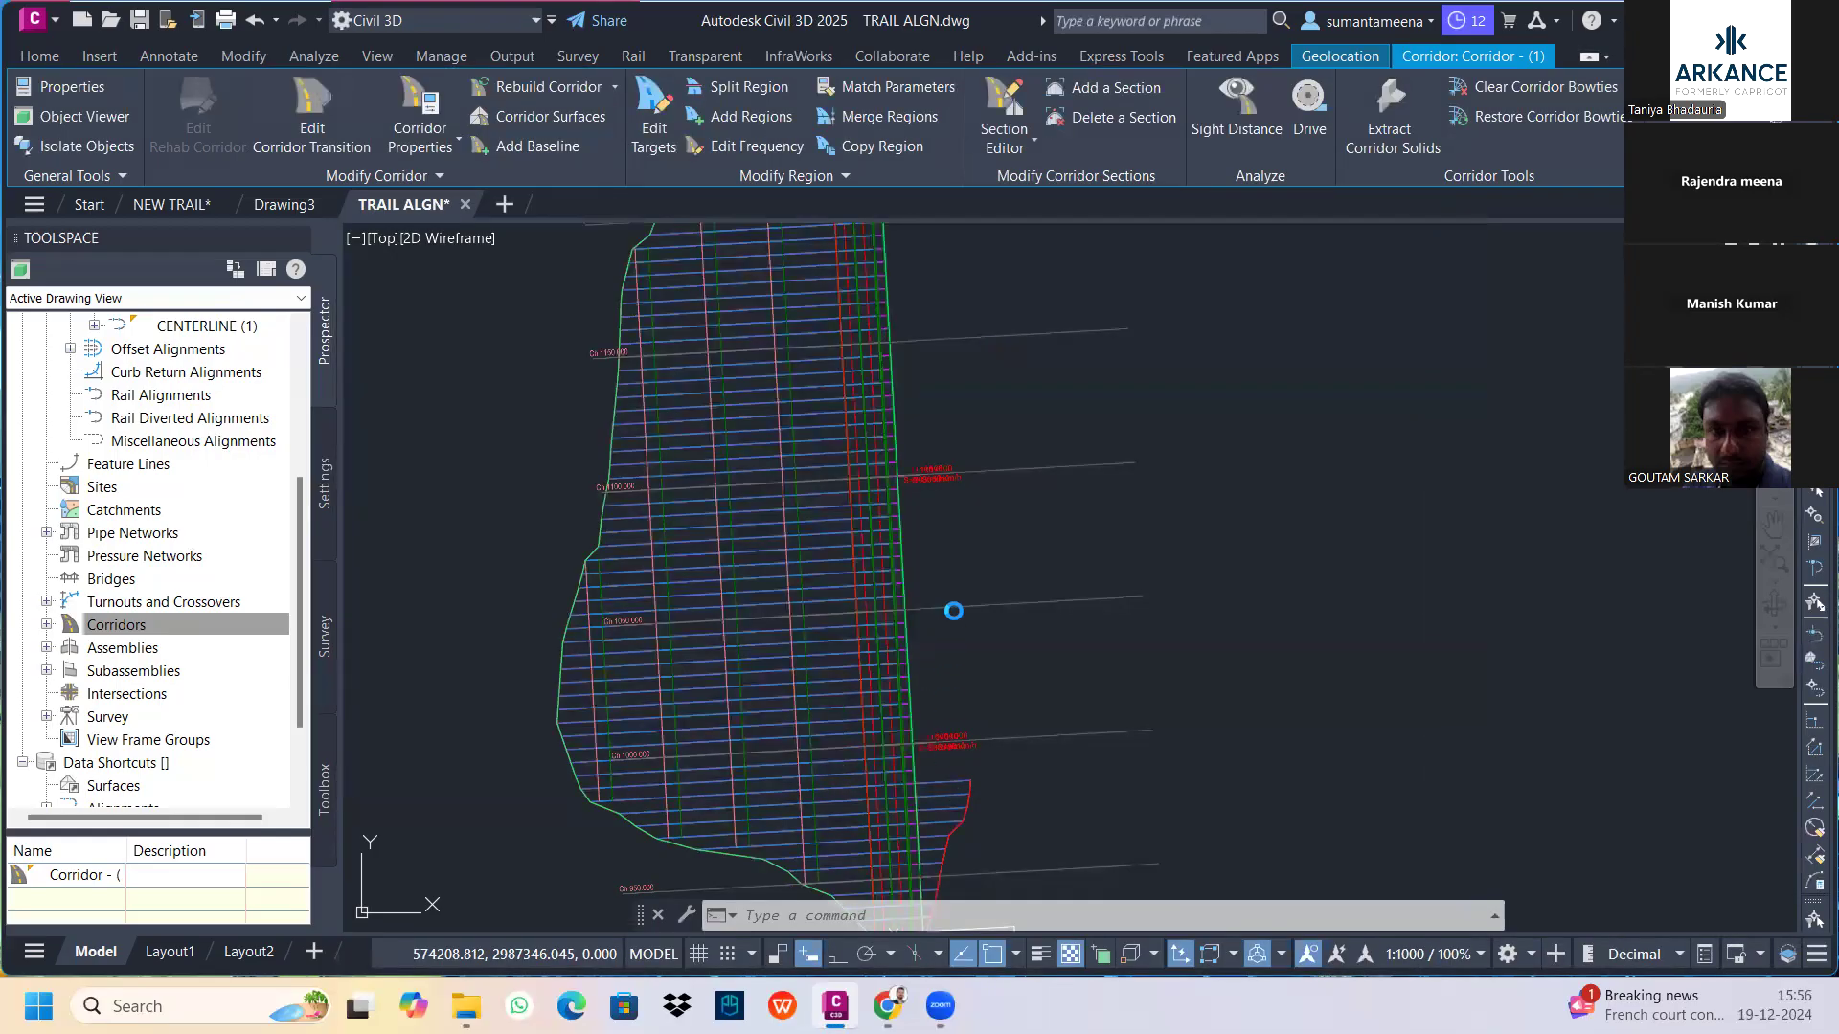
# Inspect the right-side daylight extents along the retargeted corridor against the sample lines
pyautogui.scroll(-2, 973, 693)
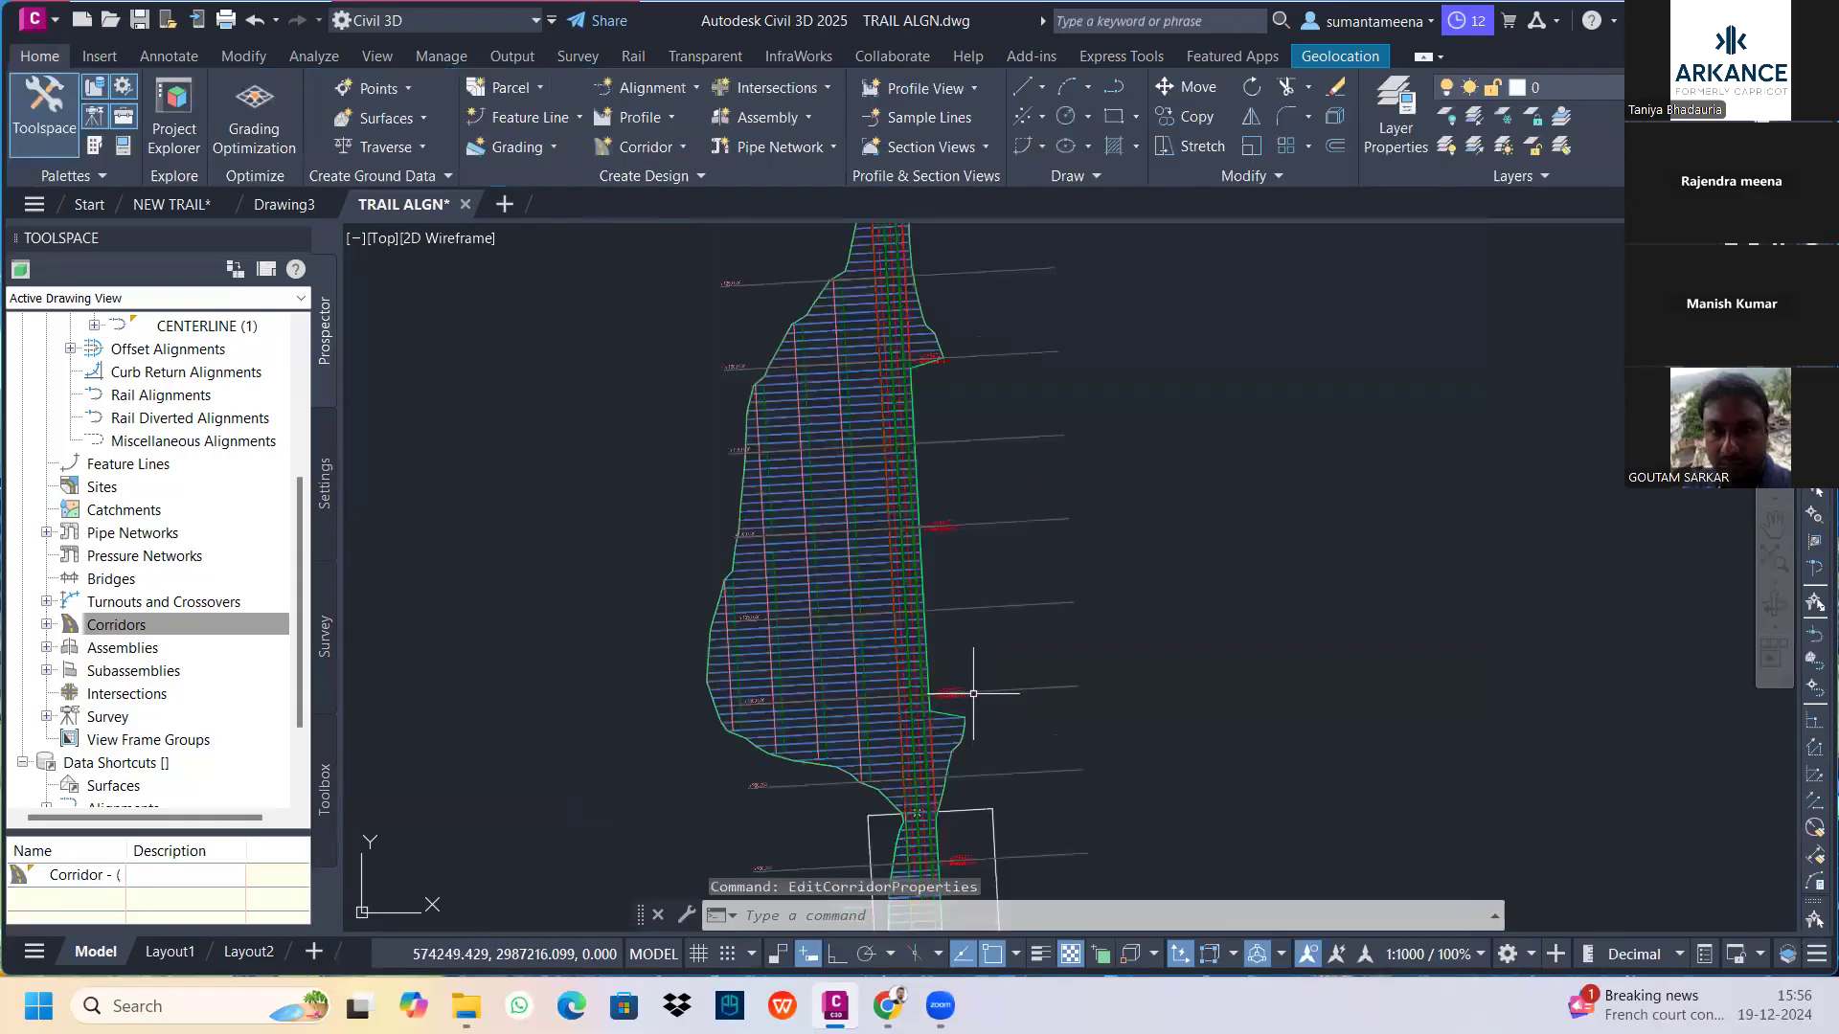
pyautogui.scroll(-3, 961, 553)
pyautogui.scroll(6, 953, 487)
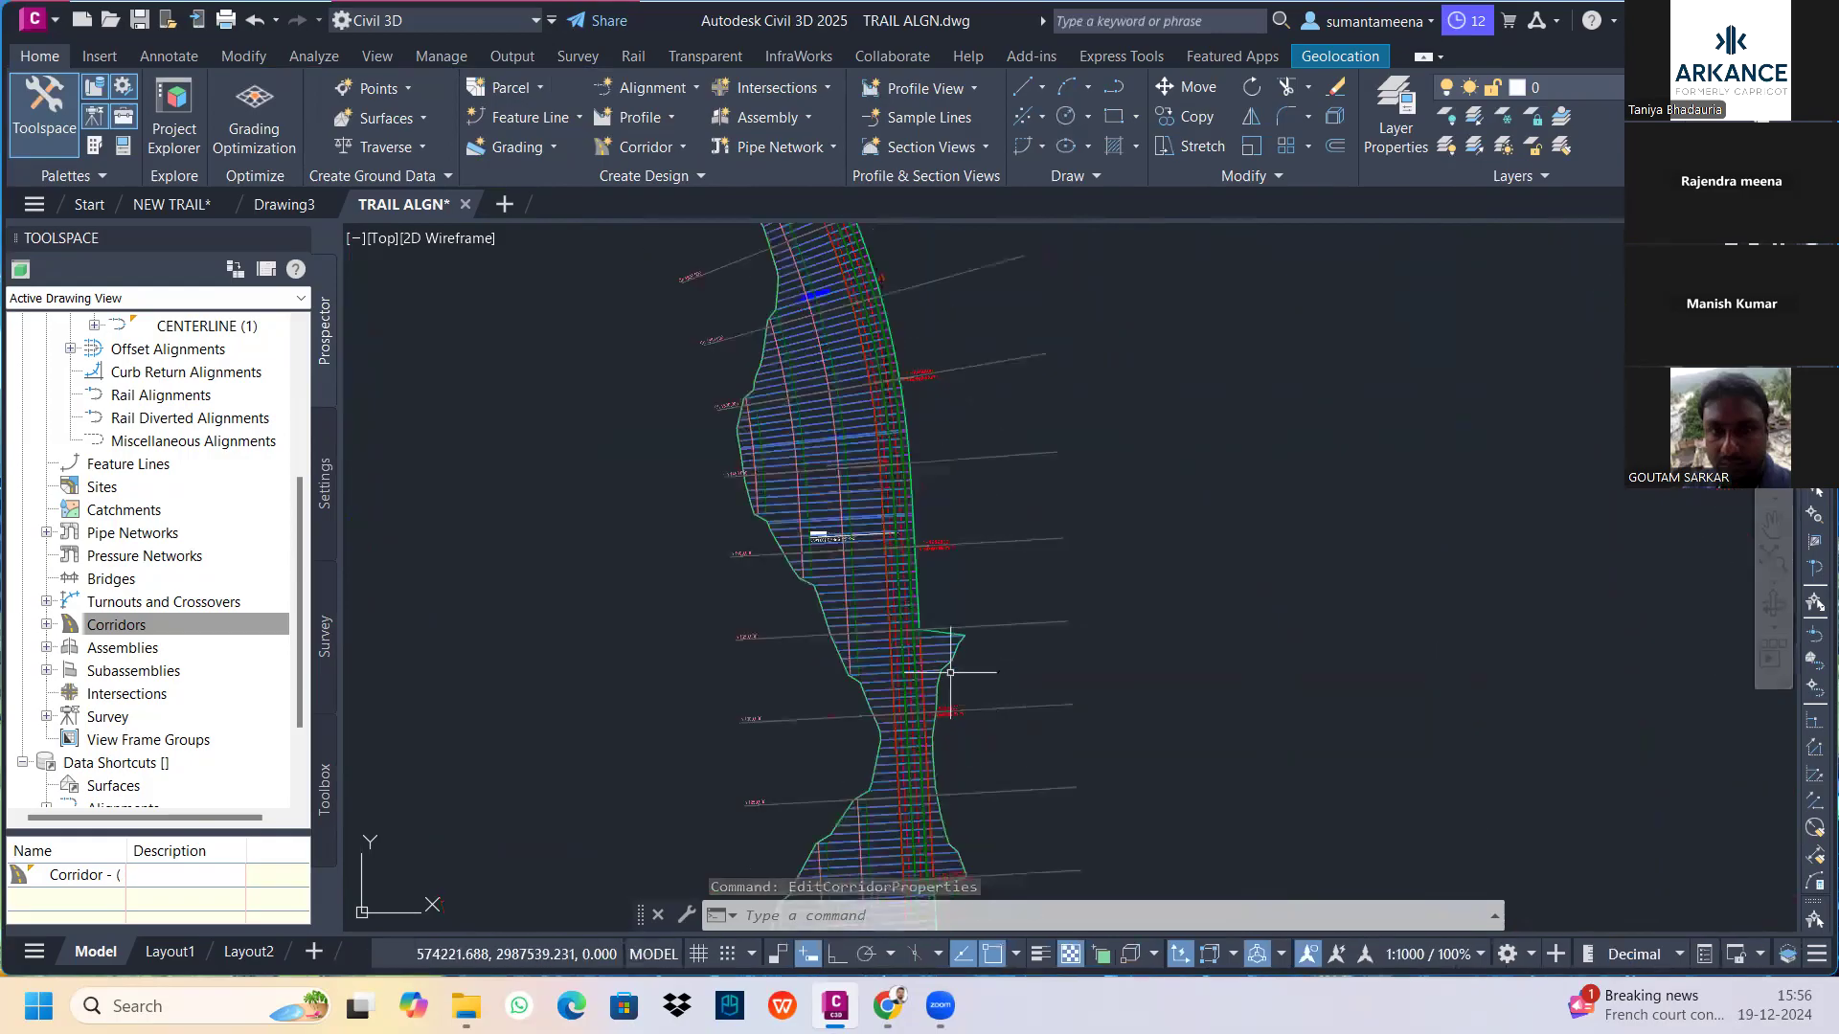
pyautogui.scroll(2, 950, 673)
pyautogui.scroll(-5, 959, 635)
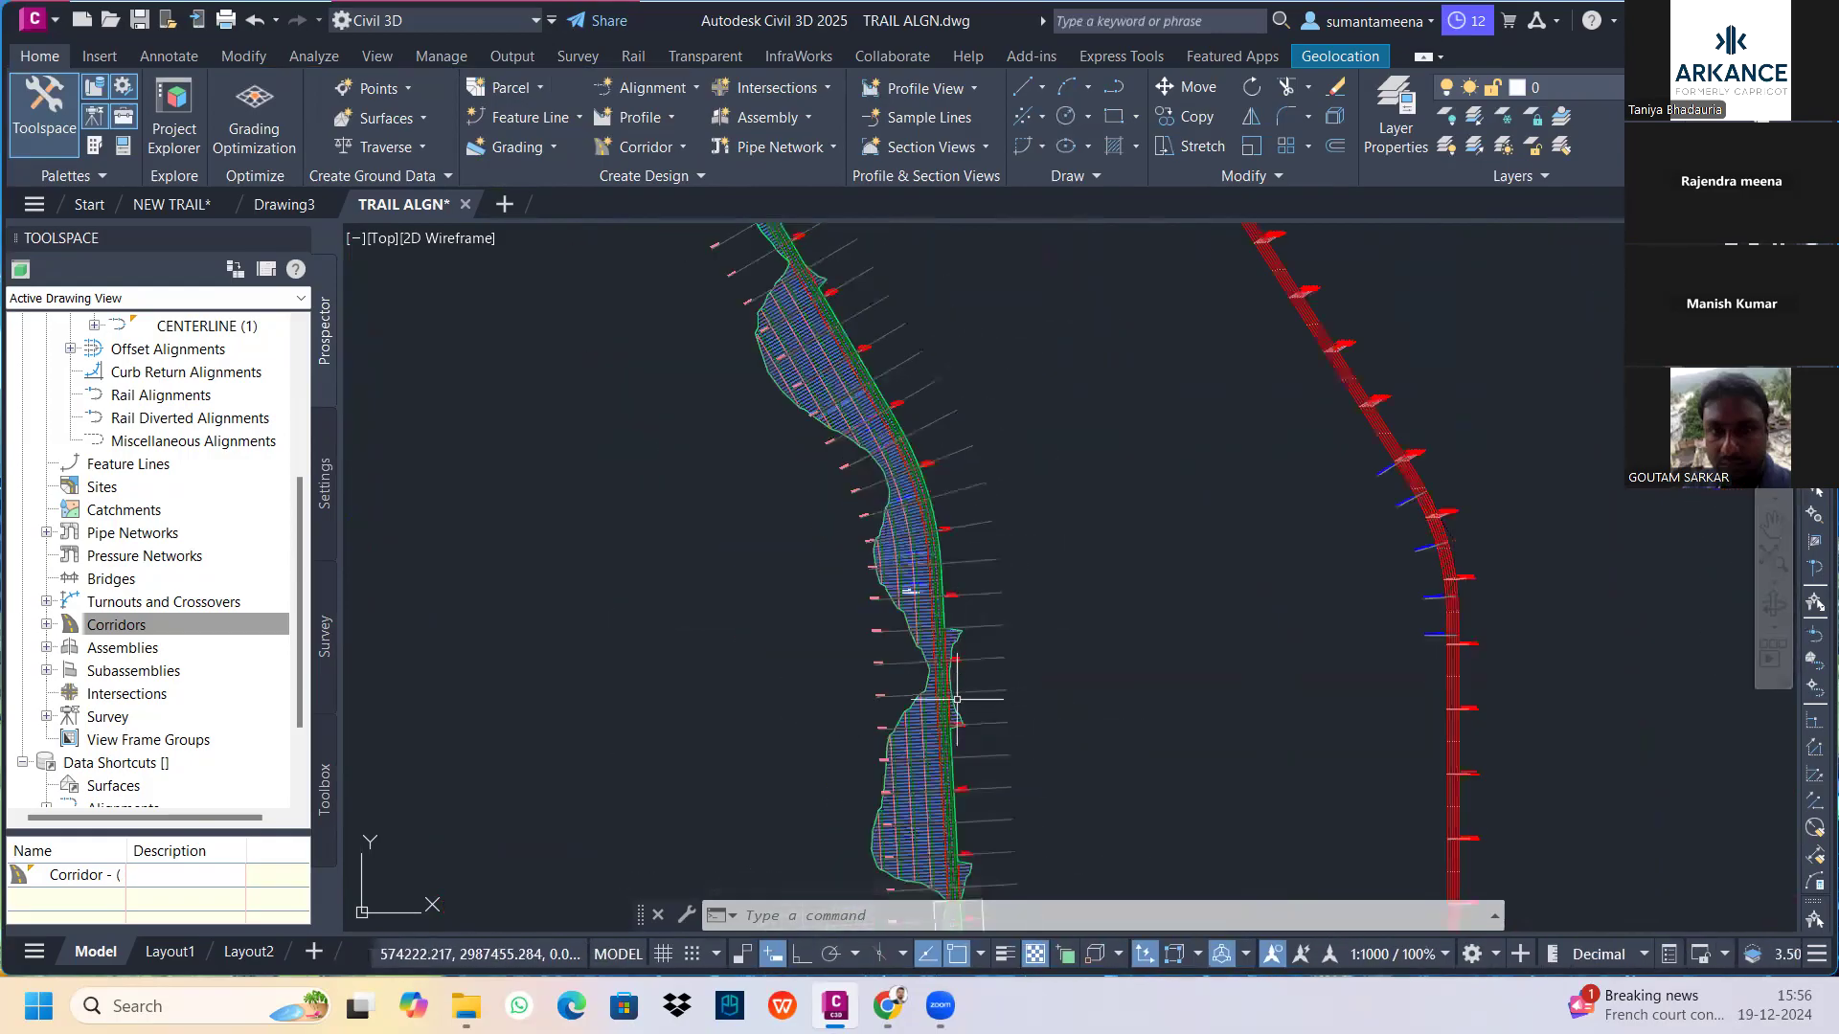
pyautogui.moveTo(928, 628)
pyautogui.mouseDown(button='middle')
pyautogui.moveTo(920, 495)
pyautogui.moveTo(923, 670)
pyautogui.moveTo(928, 492)
pyautogui.moveTo(1002, 760)
pyautogui.moveTo(886, 698)
pyautogui.moveTo(905, 786)
pyautogui.moveTo(924, 541)
pyautogui.mouseUp(button='middle')
pyautogui.scroll(2, 930, 525)
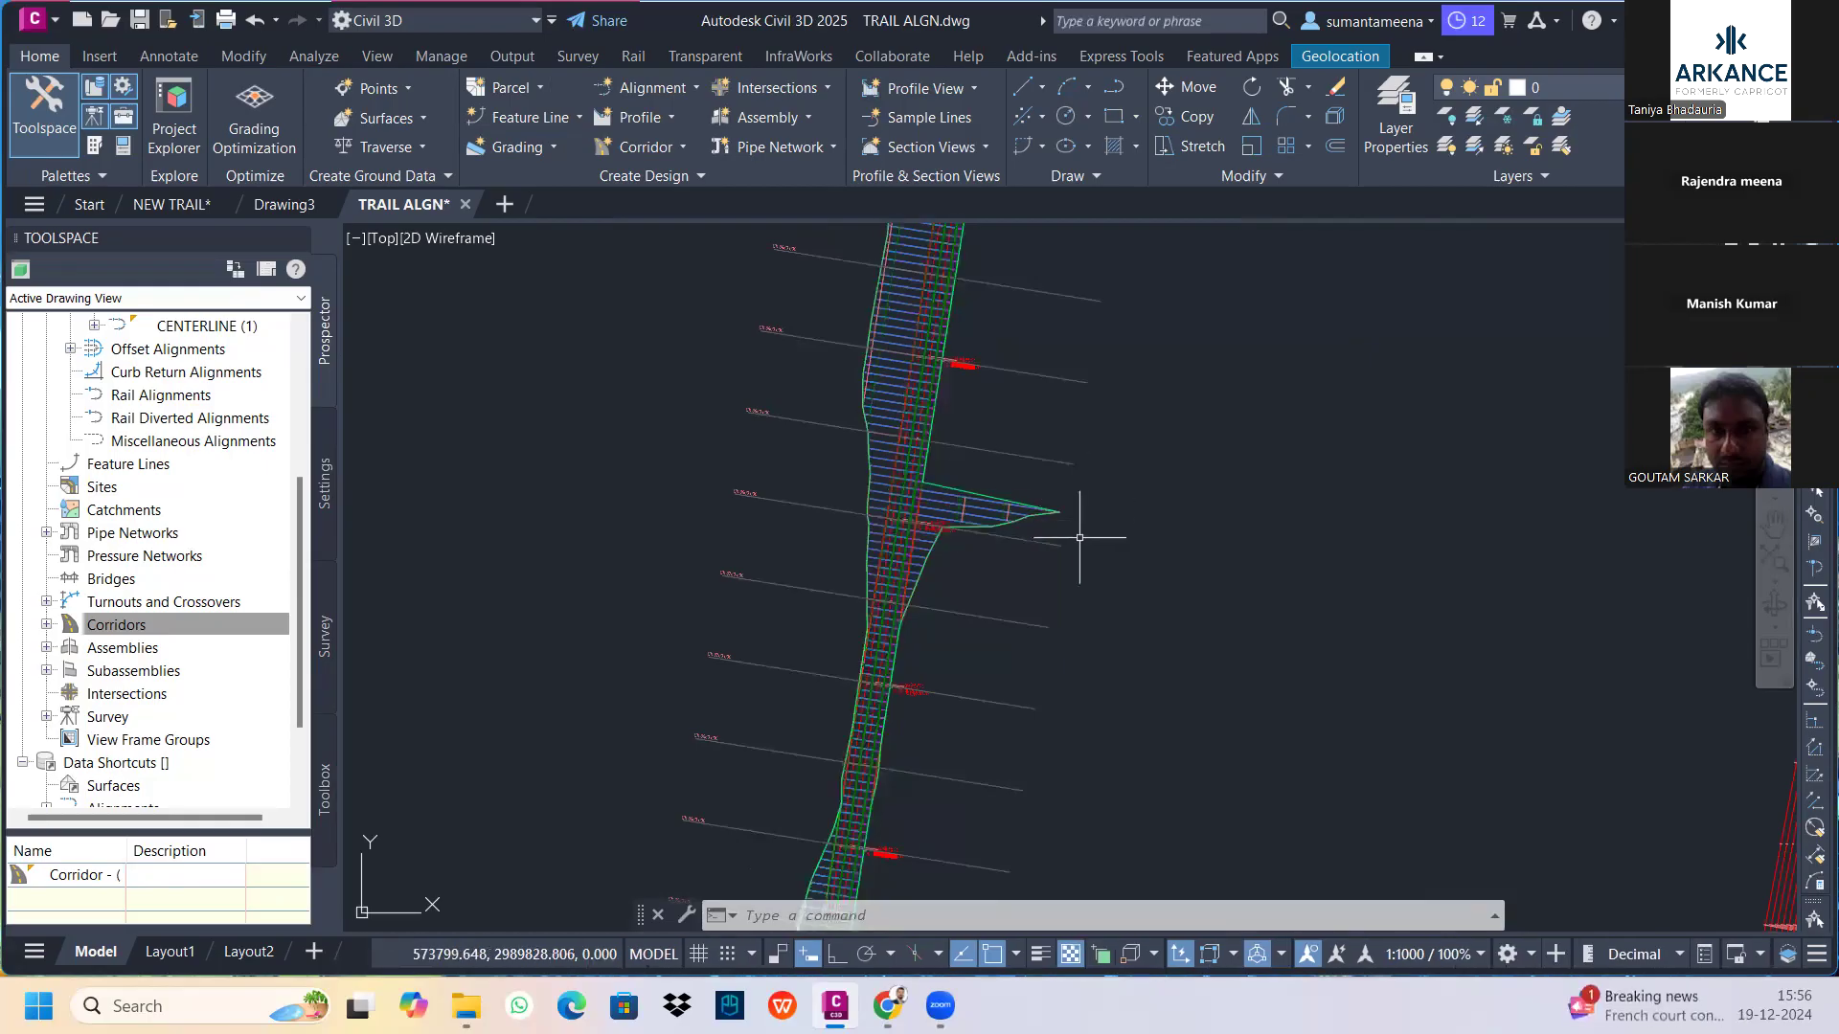
# Examine the retargeted corridor in plan down to its southern end, comparing the left and right daylight widths
pyautogui.scroll(-5, 1079, 537)
pyautogui.moveTo(1096, 526); pyautogui.dragTo(868, 419, button='middle')
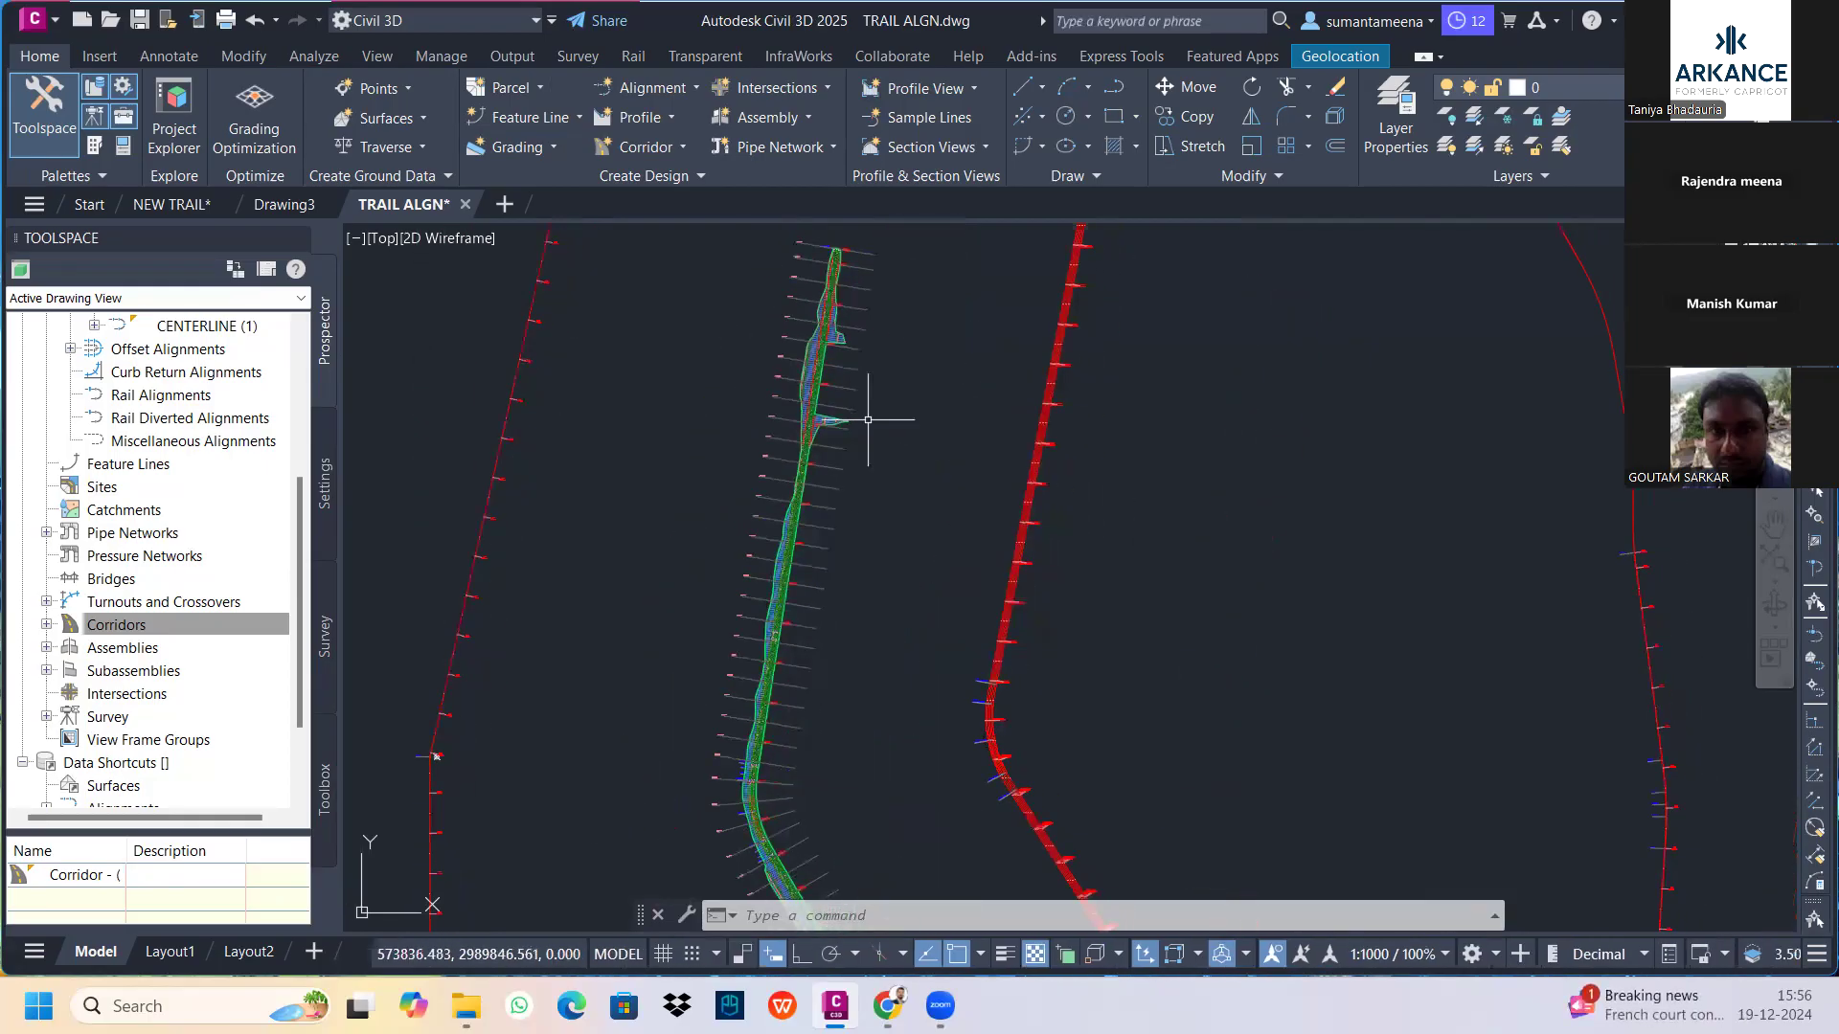
pyautogui.scroll(-5, 1013, 427)
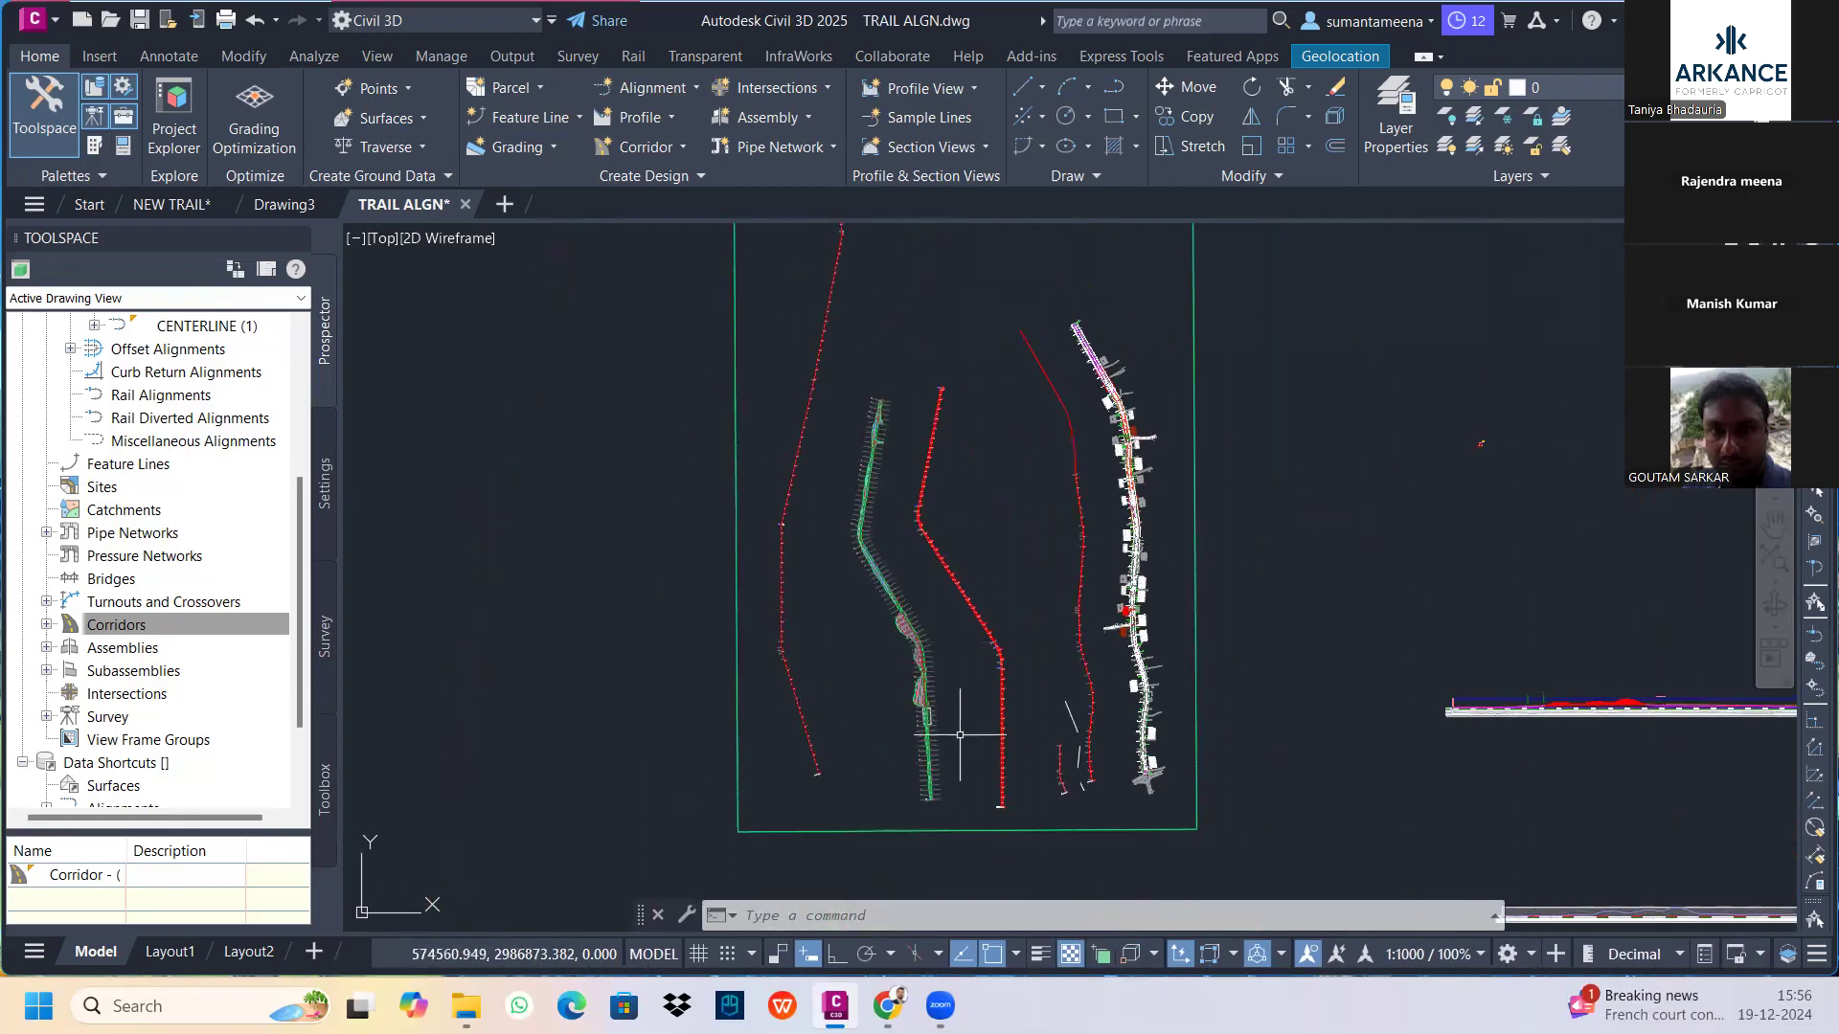
pyautogui.scroll(2, 915, 728)
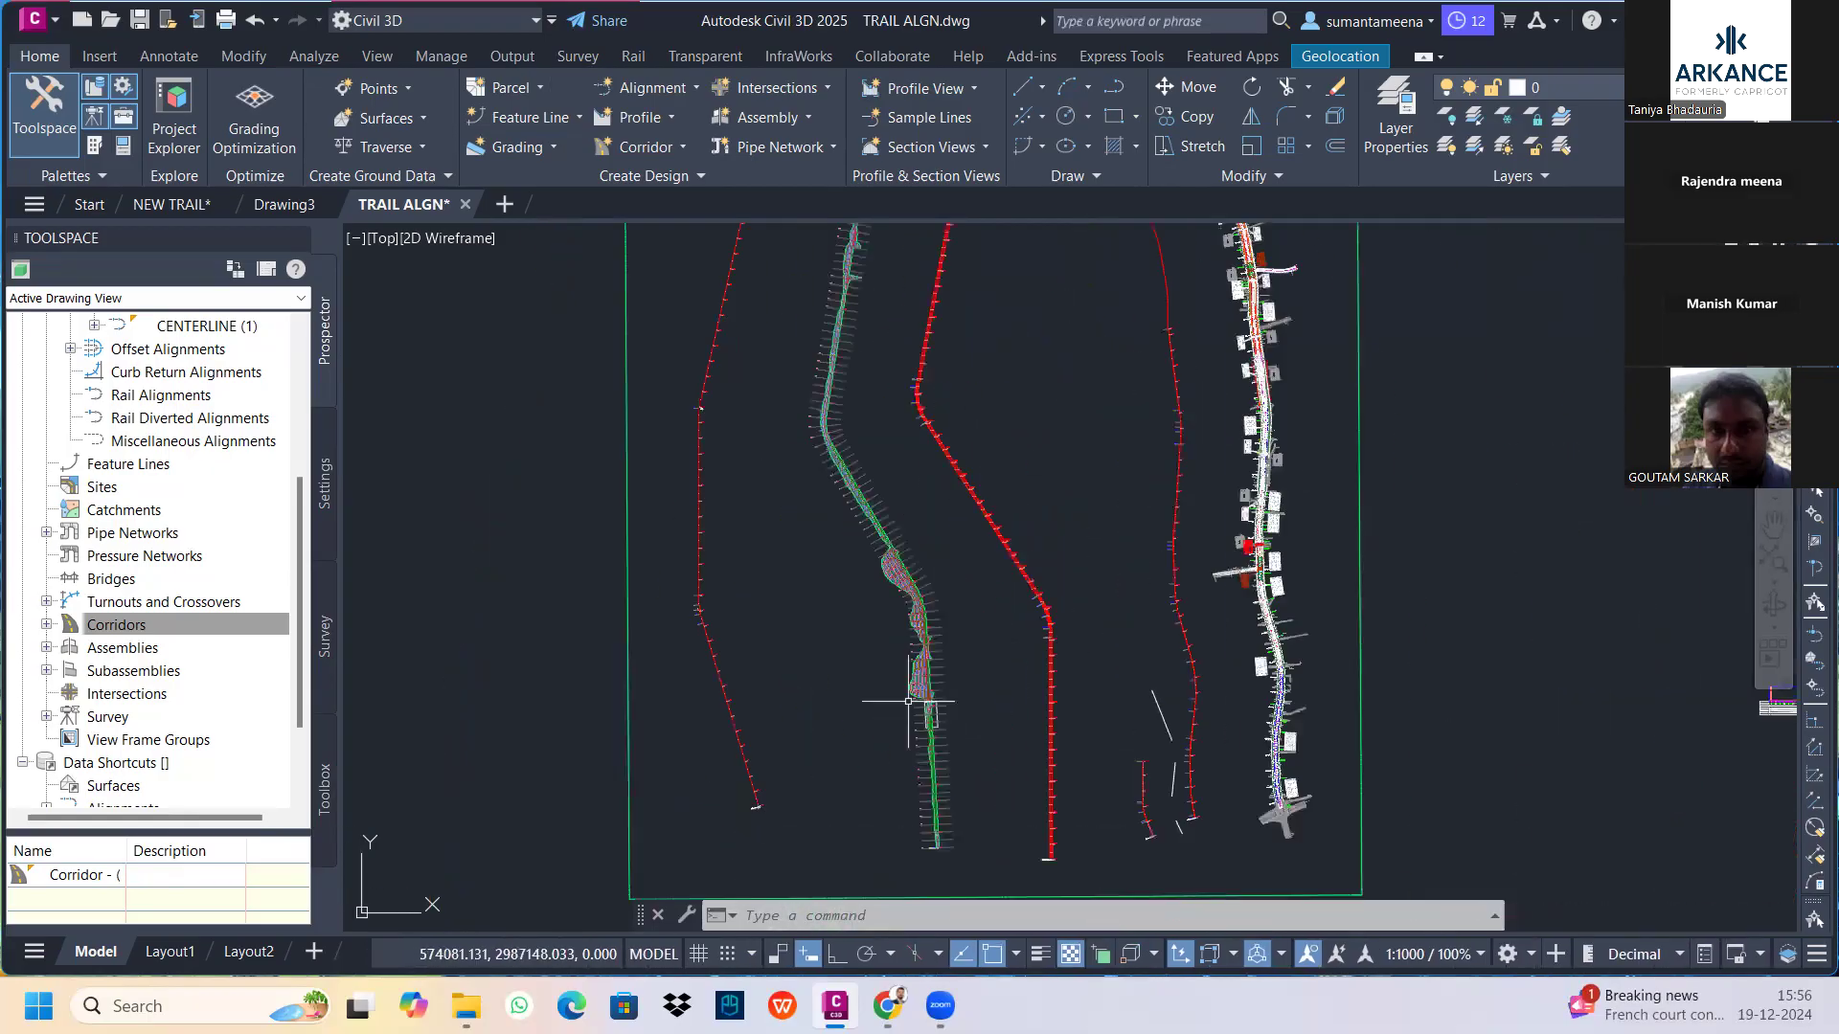
pyautogui.scroll(4, 908, 701)
pyautogui.click(961, 642)
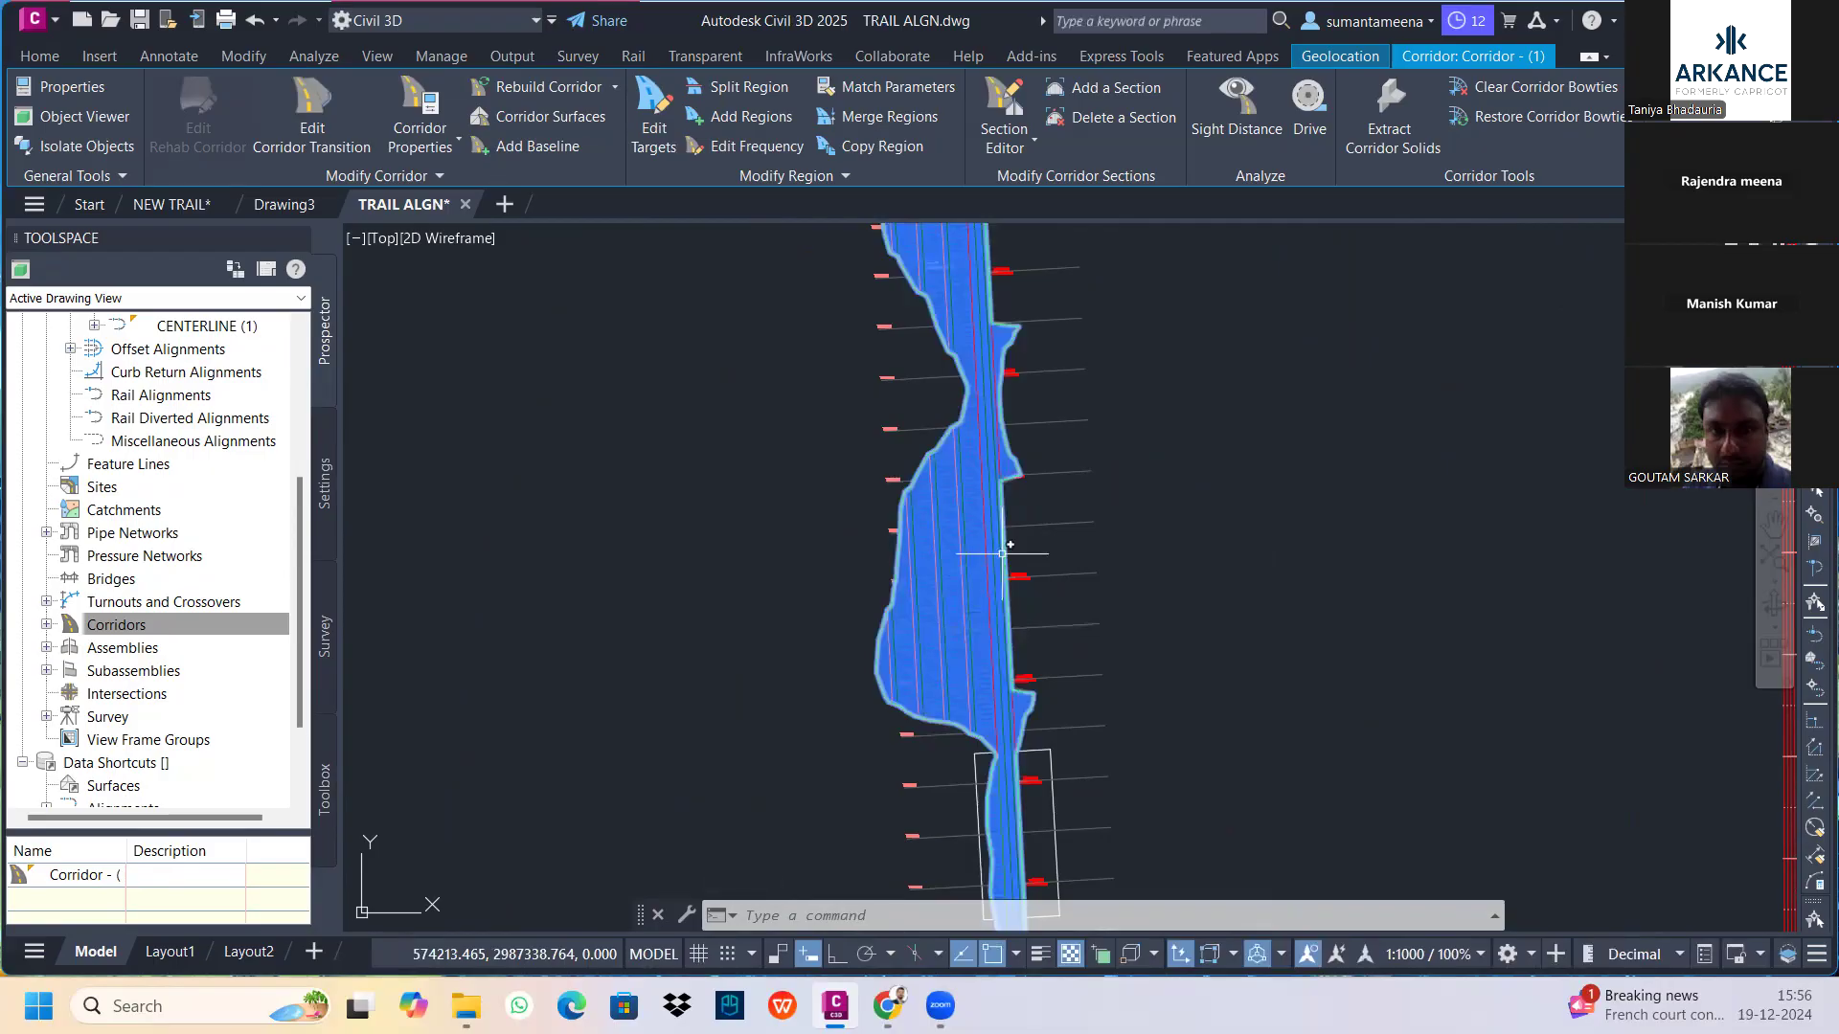
pyautogui.scroll(-3, 1101, 513)
pyautogui.press('Escape')
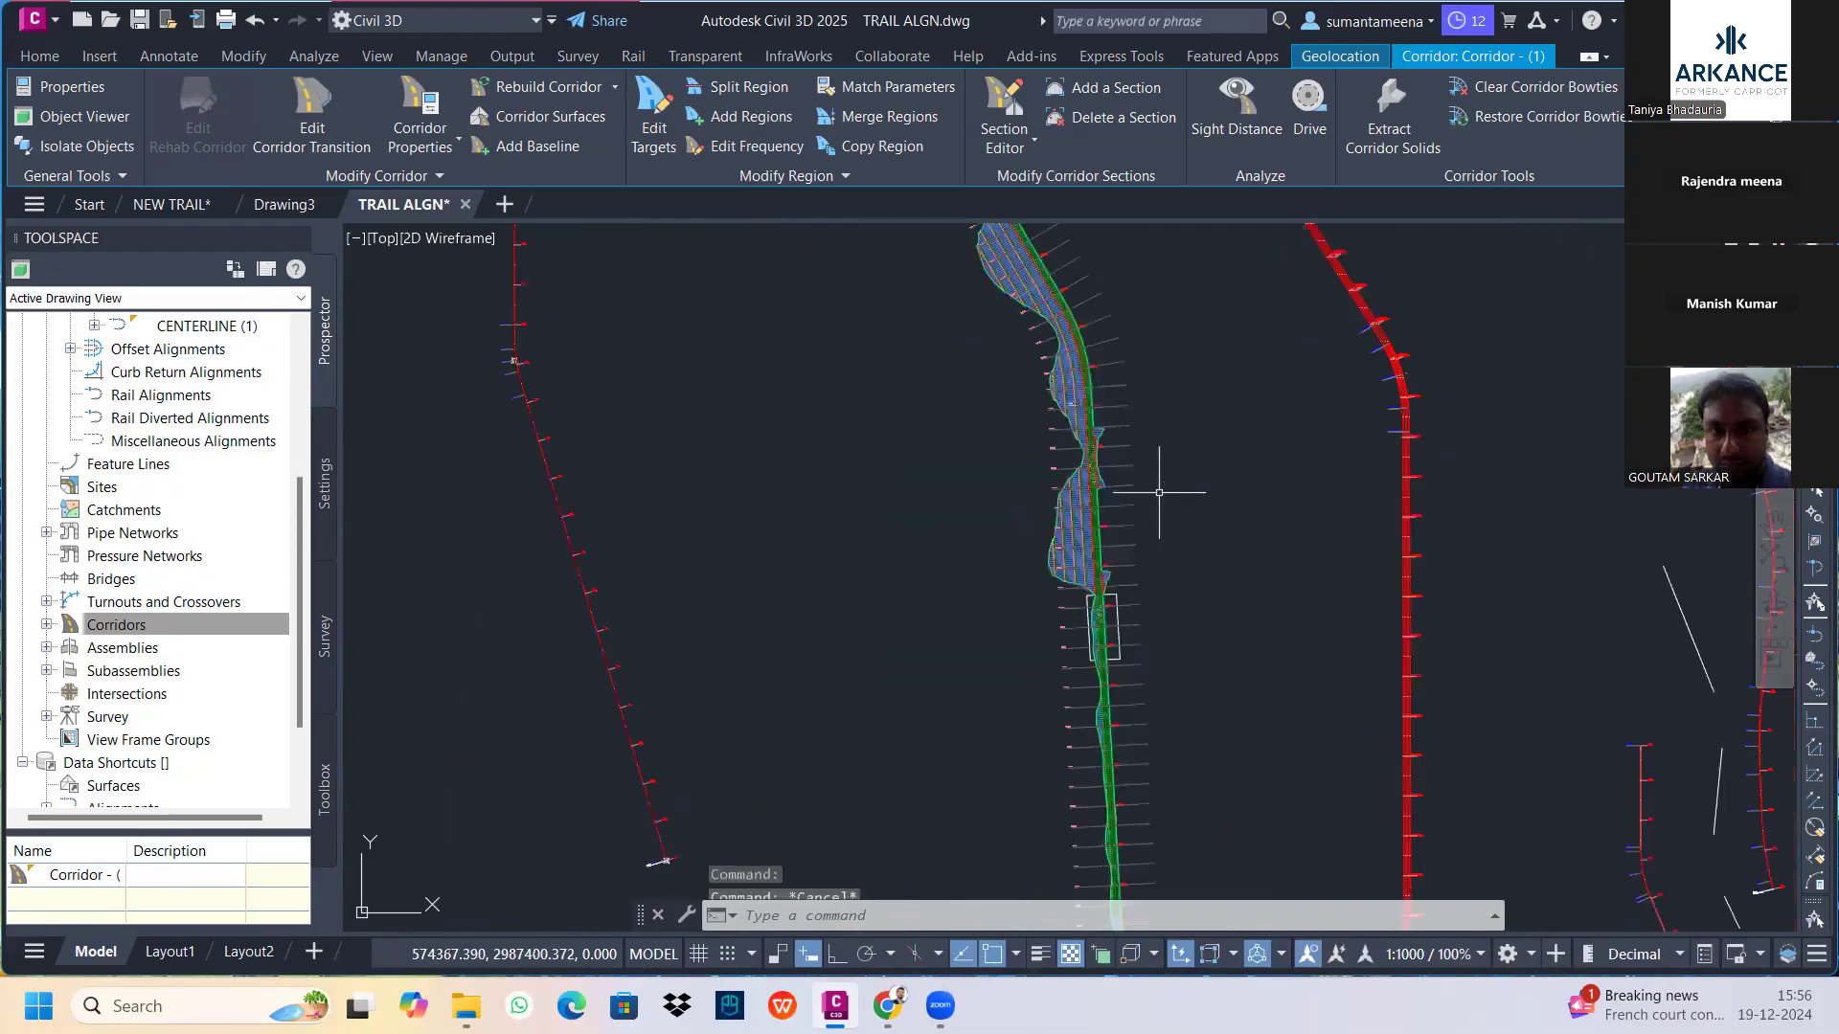
# Place the IRC assembly 4-Lane Divided Highway with Depressed Median_without service Roads in the empty area beside the plan, and close the tool palettes
pyautogui.scroll(-1, 1178, 575)
pyautogui.scroll(-2, 1172, 586)
pyautogui.moveTo(1312, 450)
pyautogui.mouseDown(button='middle')
pyautogui.moveTo(1398, 459)
pyautogui.moveTo(970, 594)
pyautogui.mouseUp(button='middle')
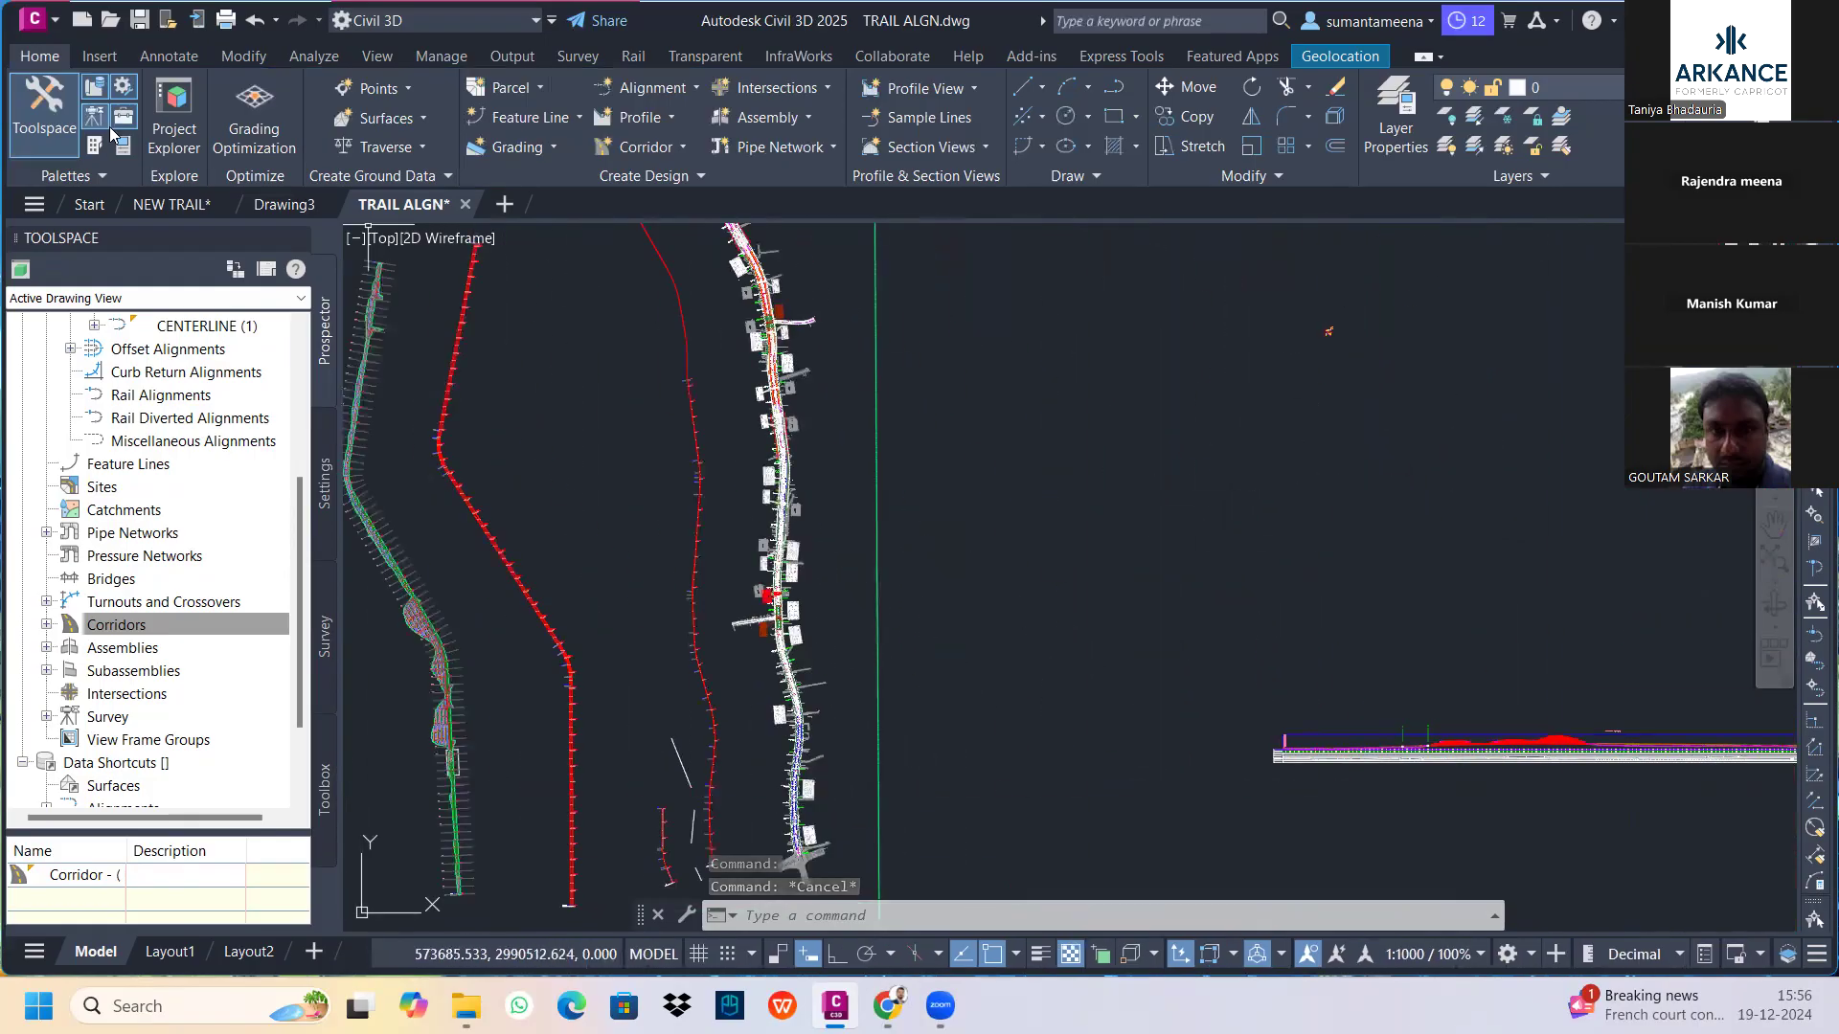
pyautogui.click(122, 117)
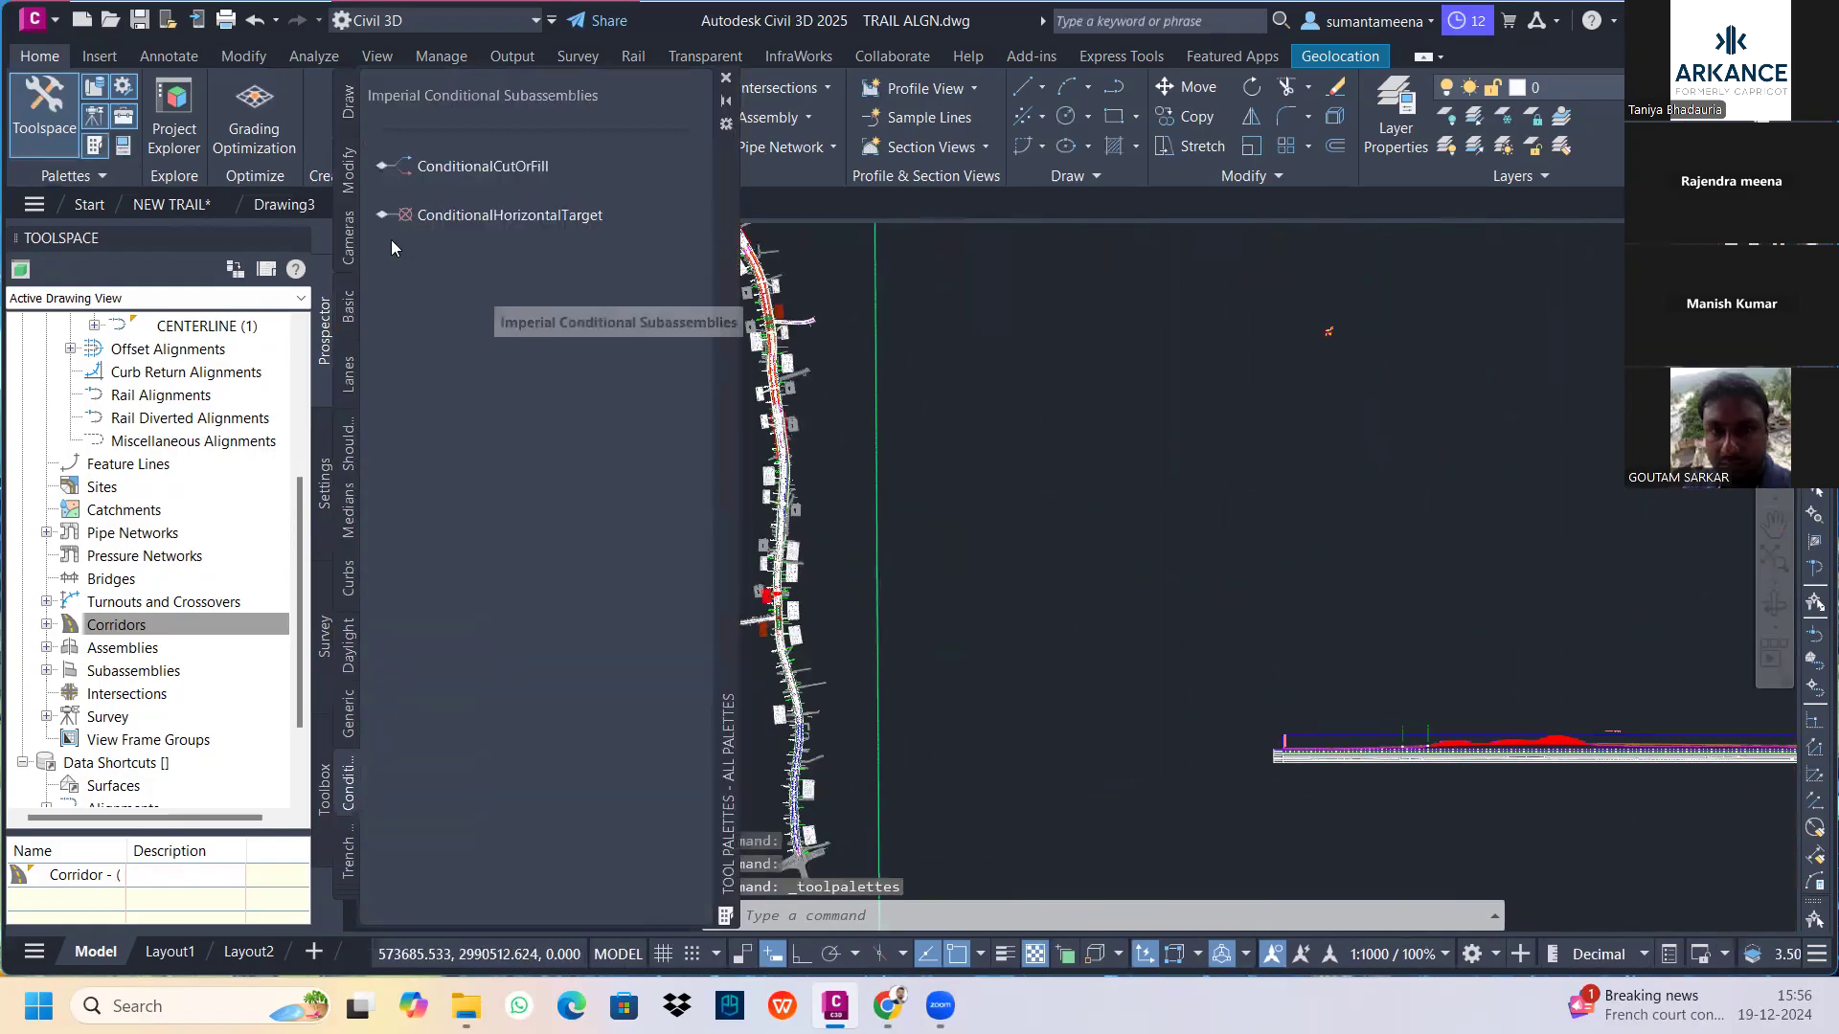
pyautogui.click(343, 898)
pyautogui.click(161, 111)
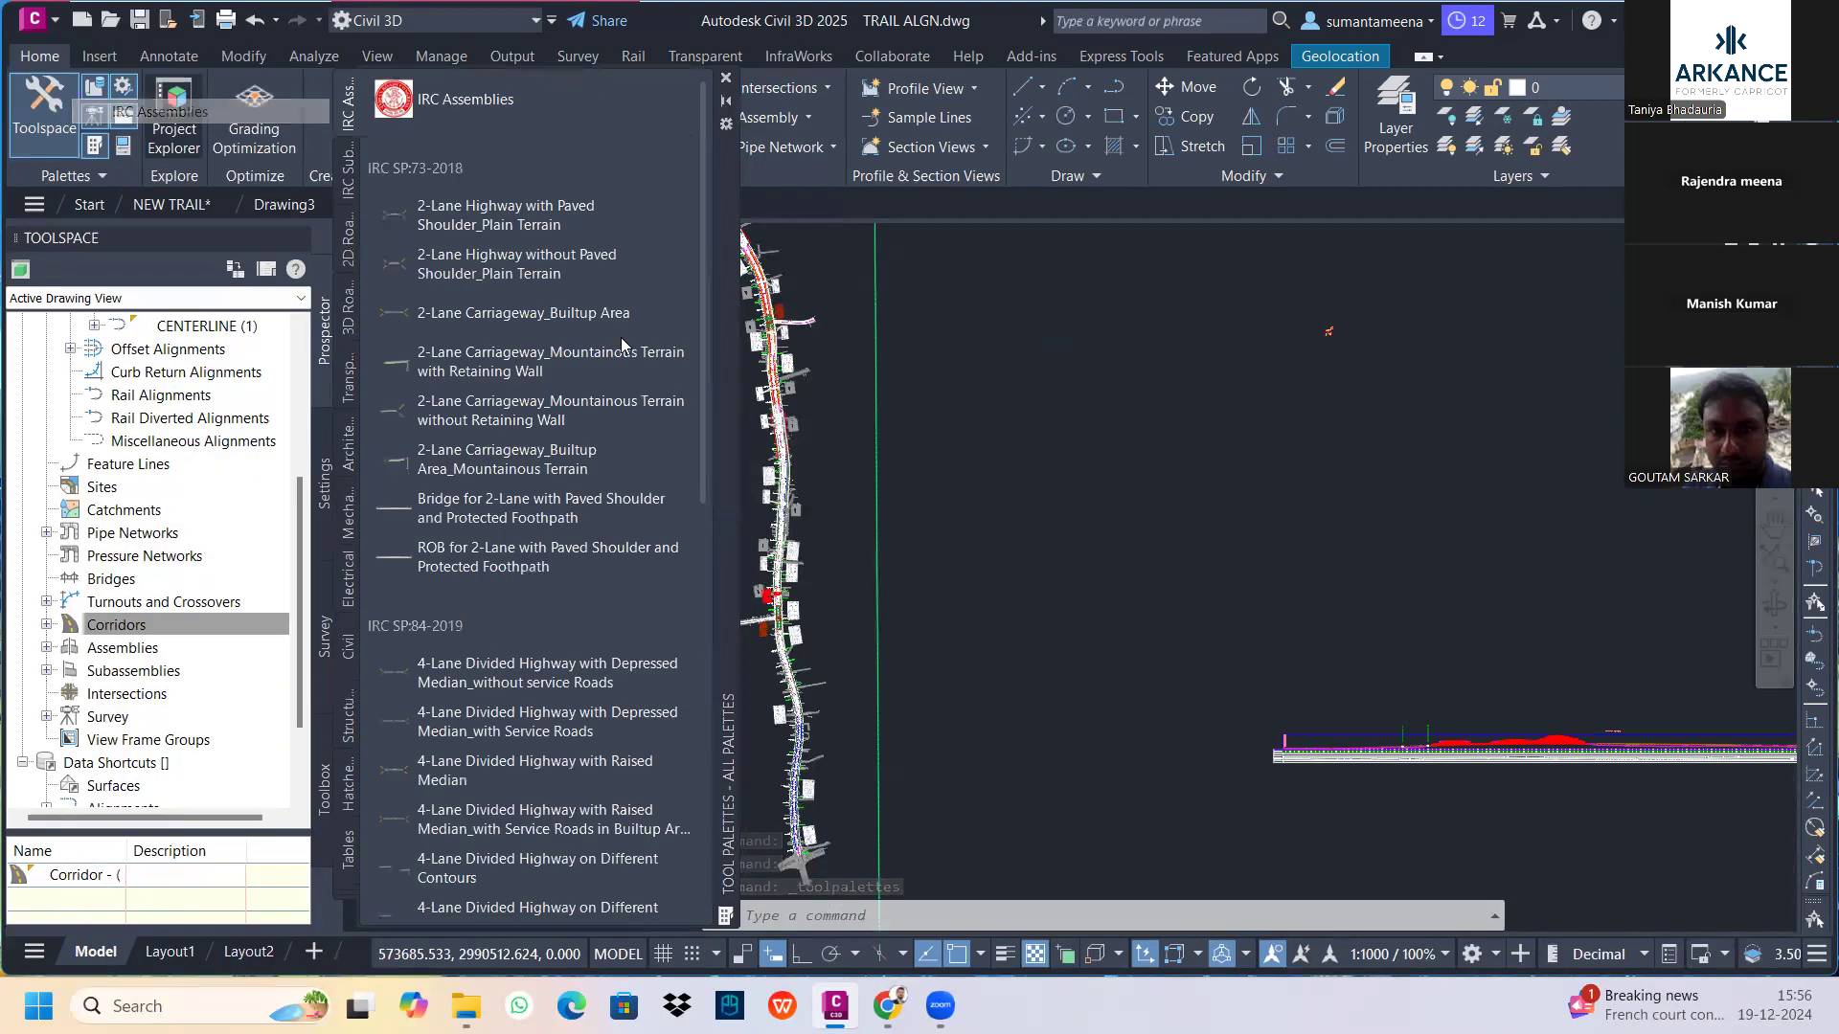
pyautogui.click(497, 666)
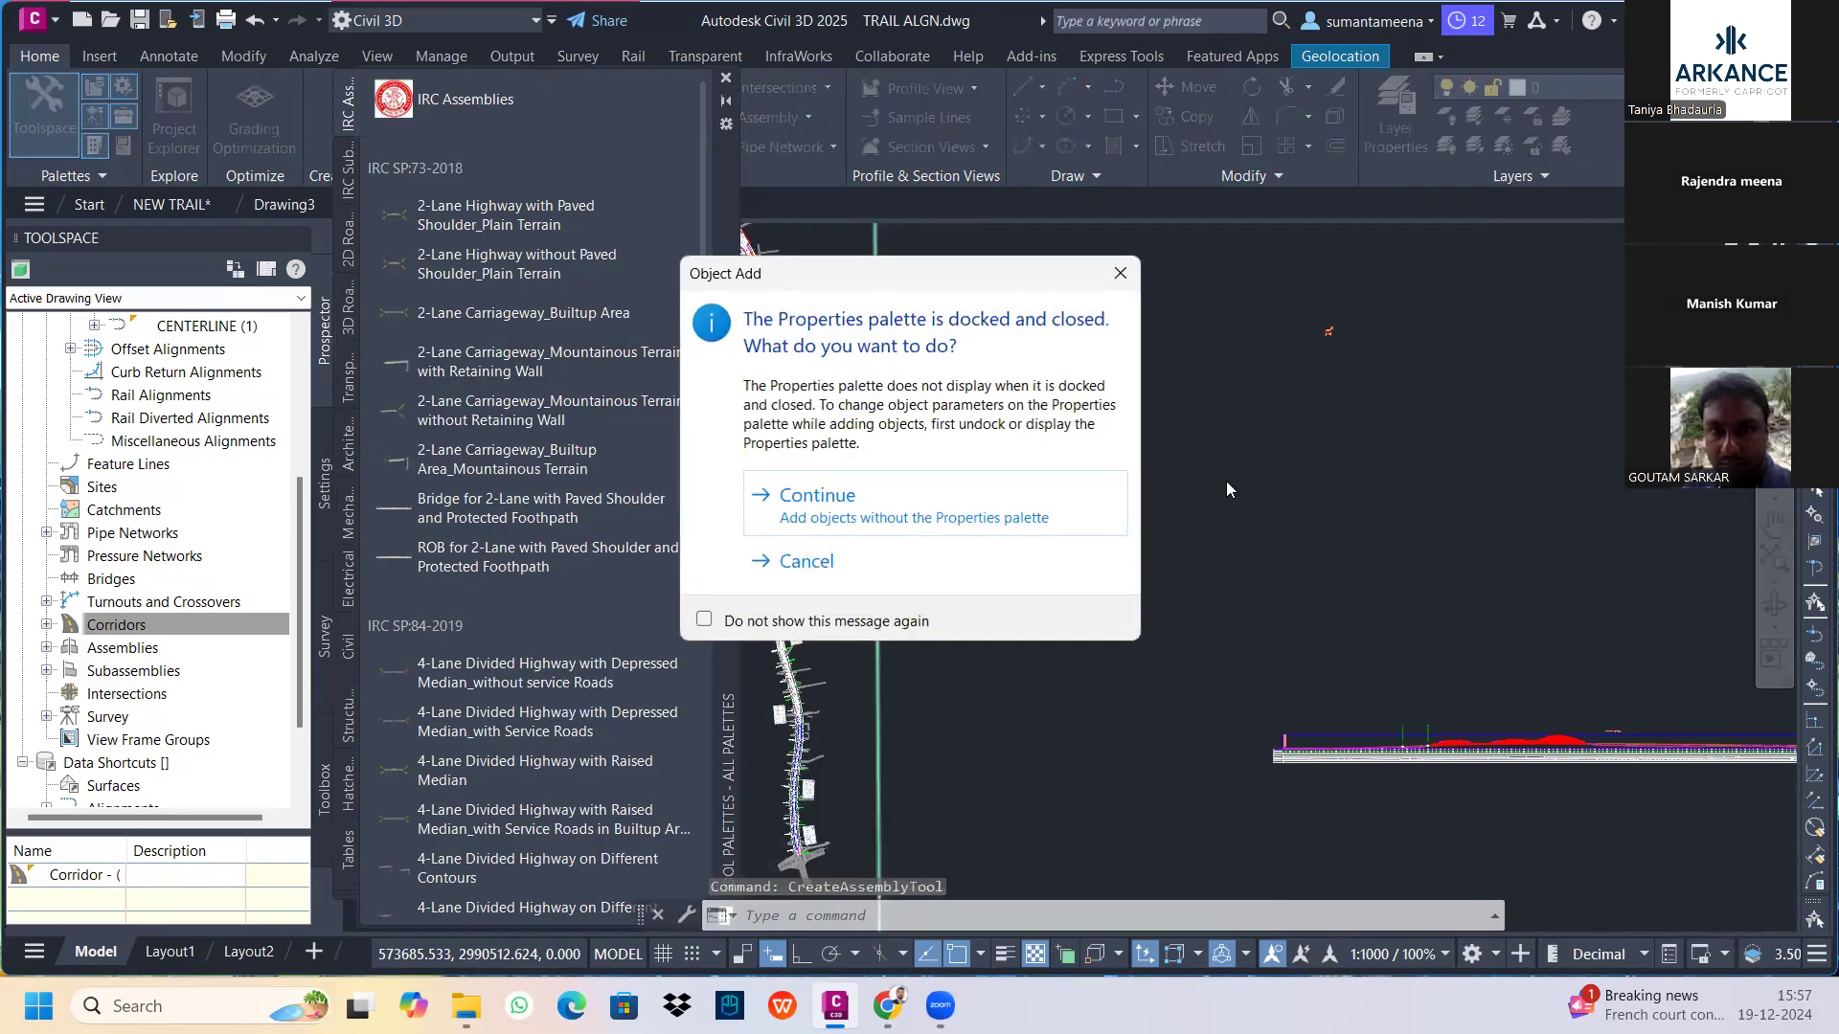
pyautogui.click(986, 502)
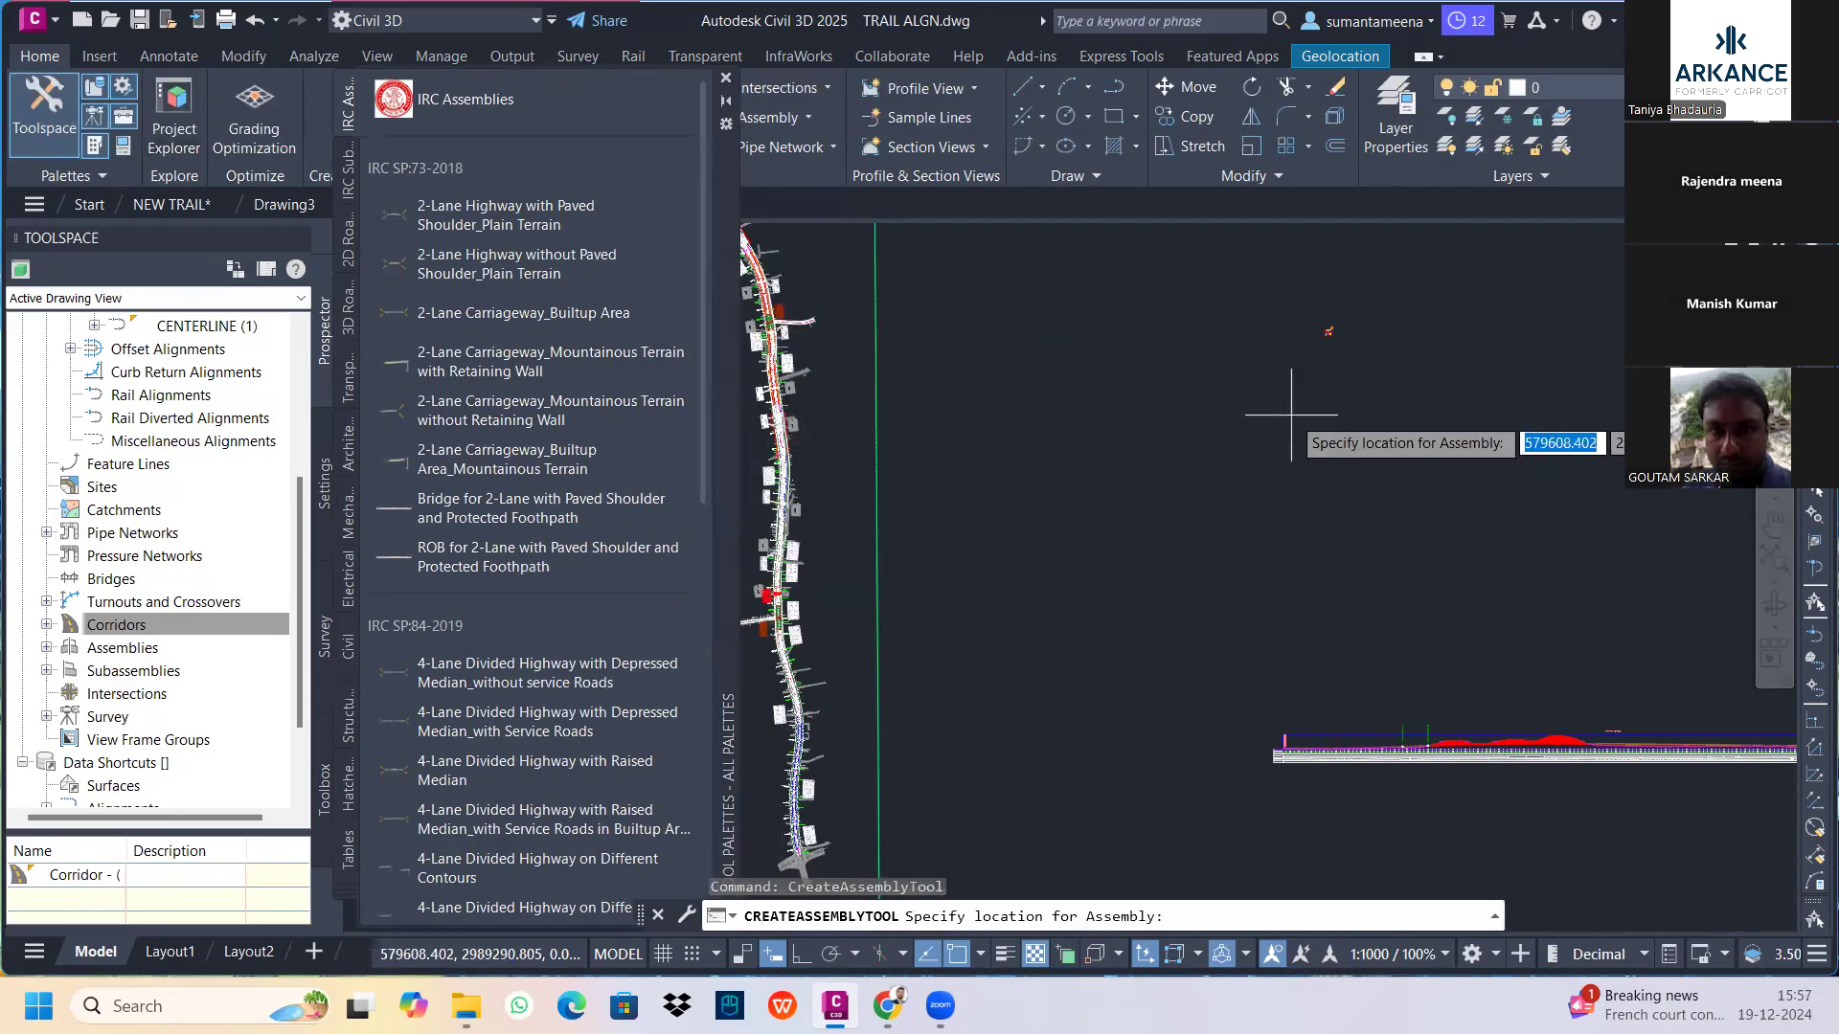
pyautogui.press('Escape')
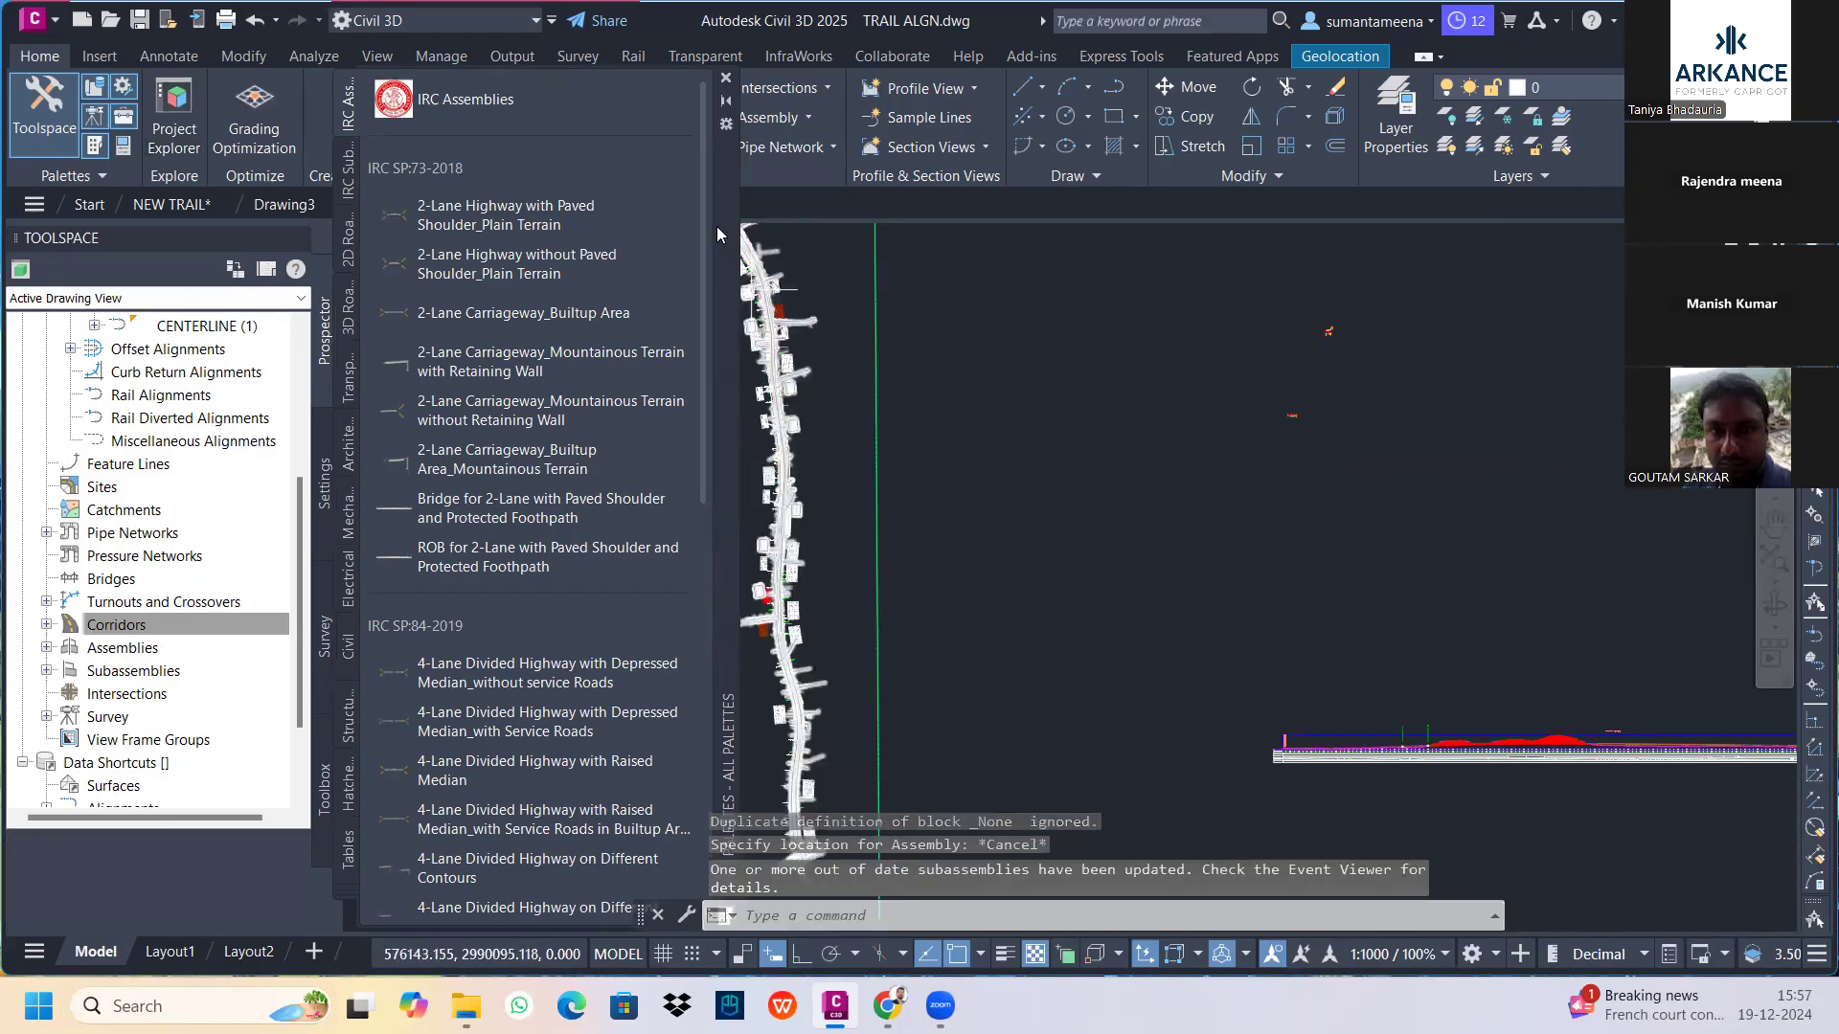
pyautogui.click(726, 80)
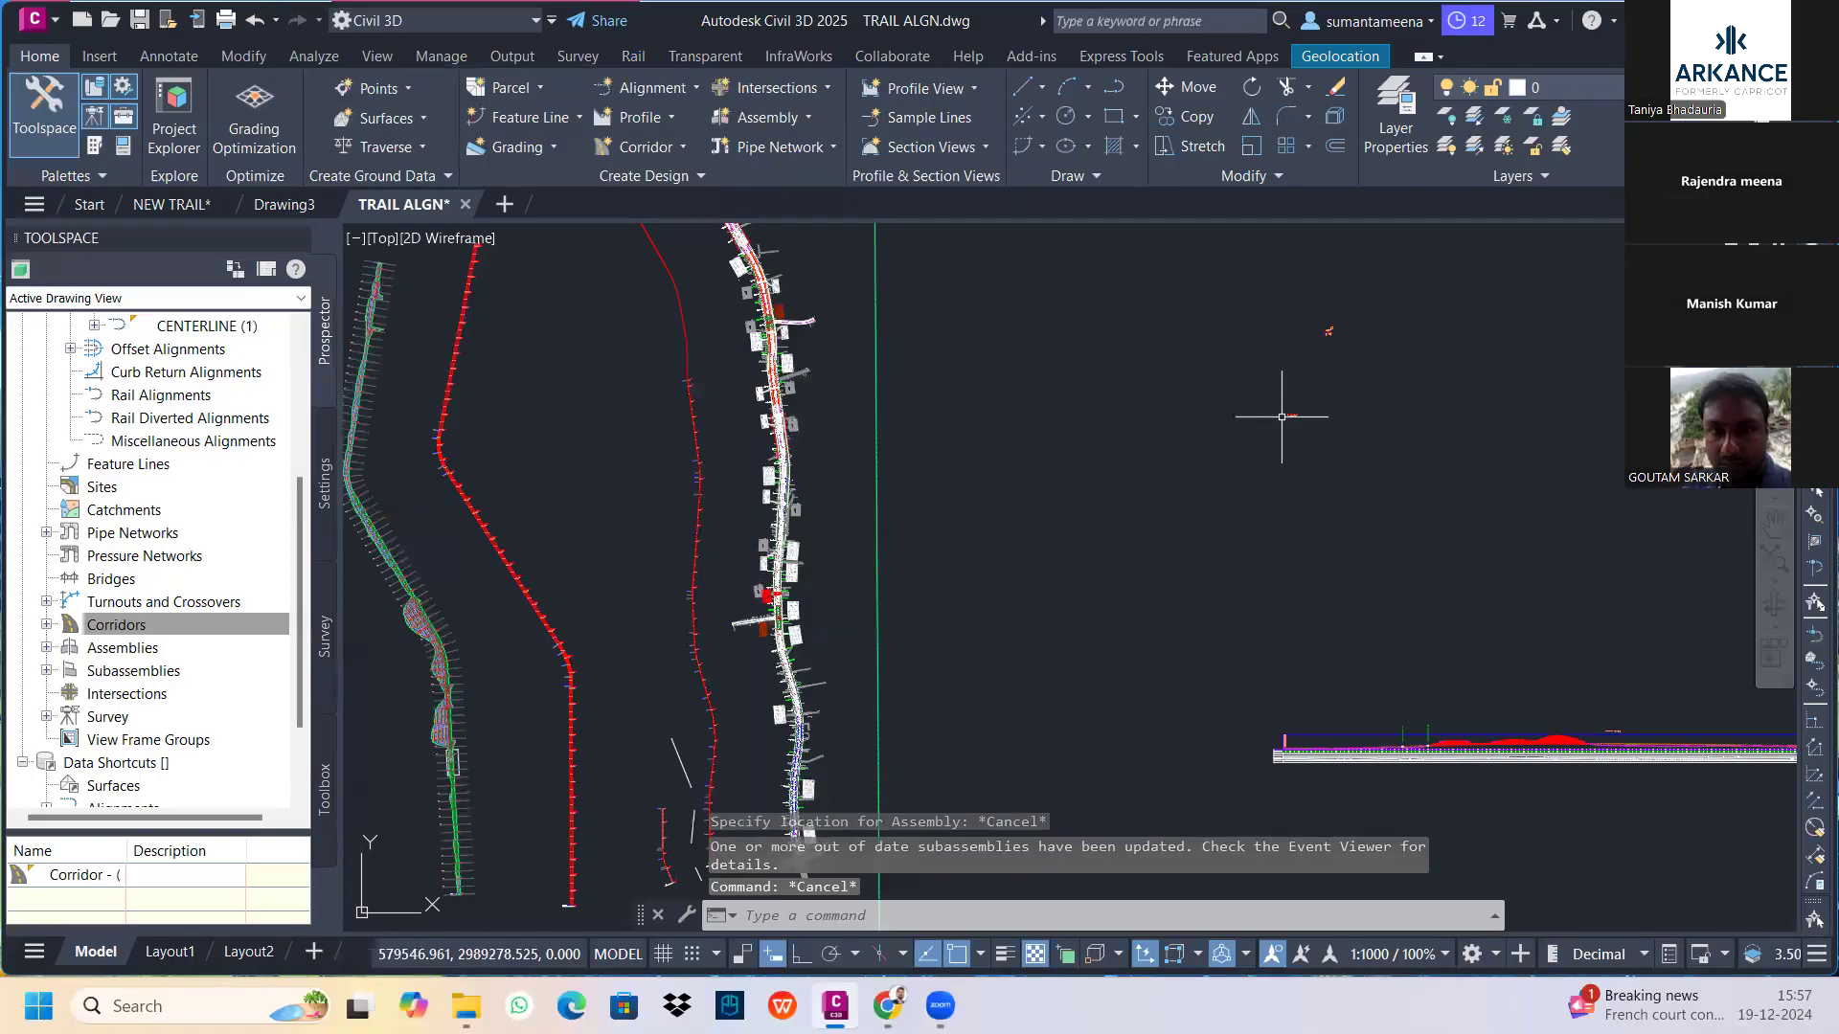
pyautogui.scroll(3, 1281, 417)
pyautogui.scroll(2, 1281, 417)
pyautogui.scroll(-4, 1074, 525)
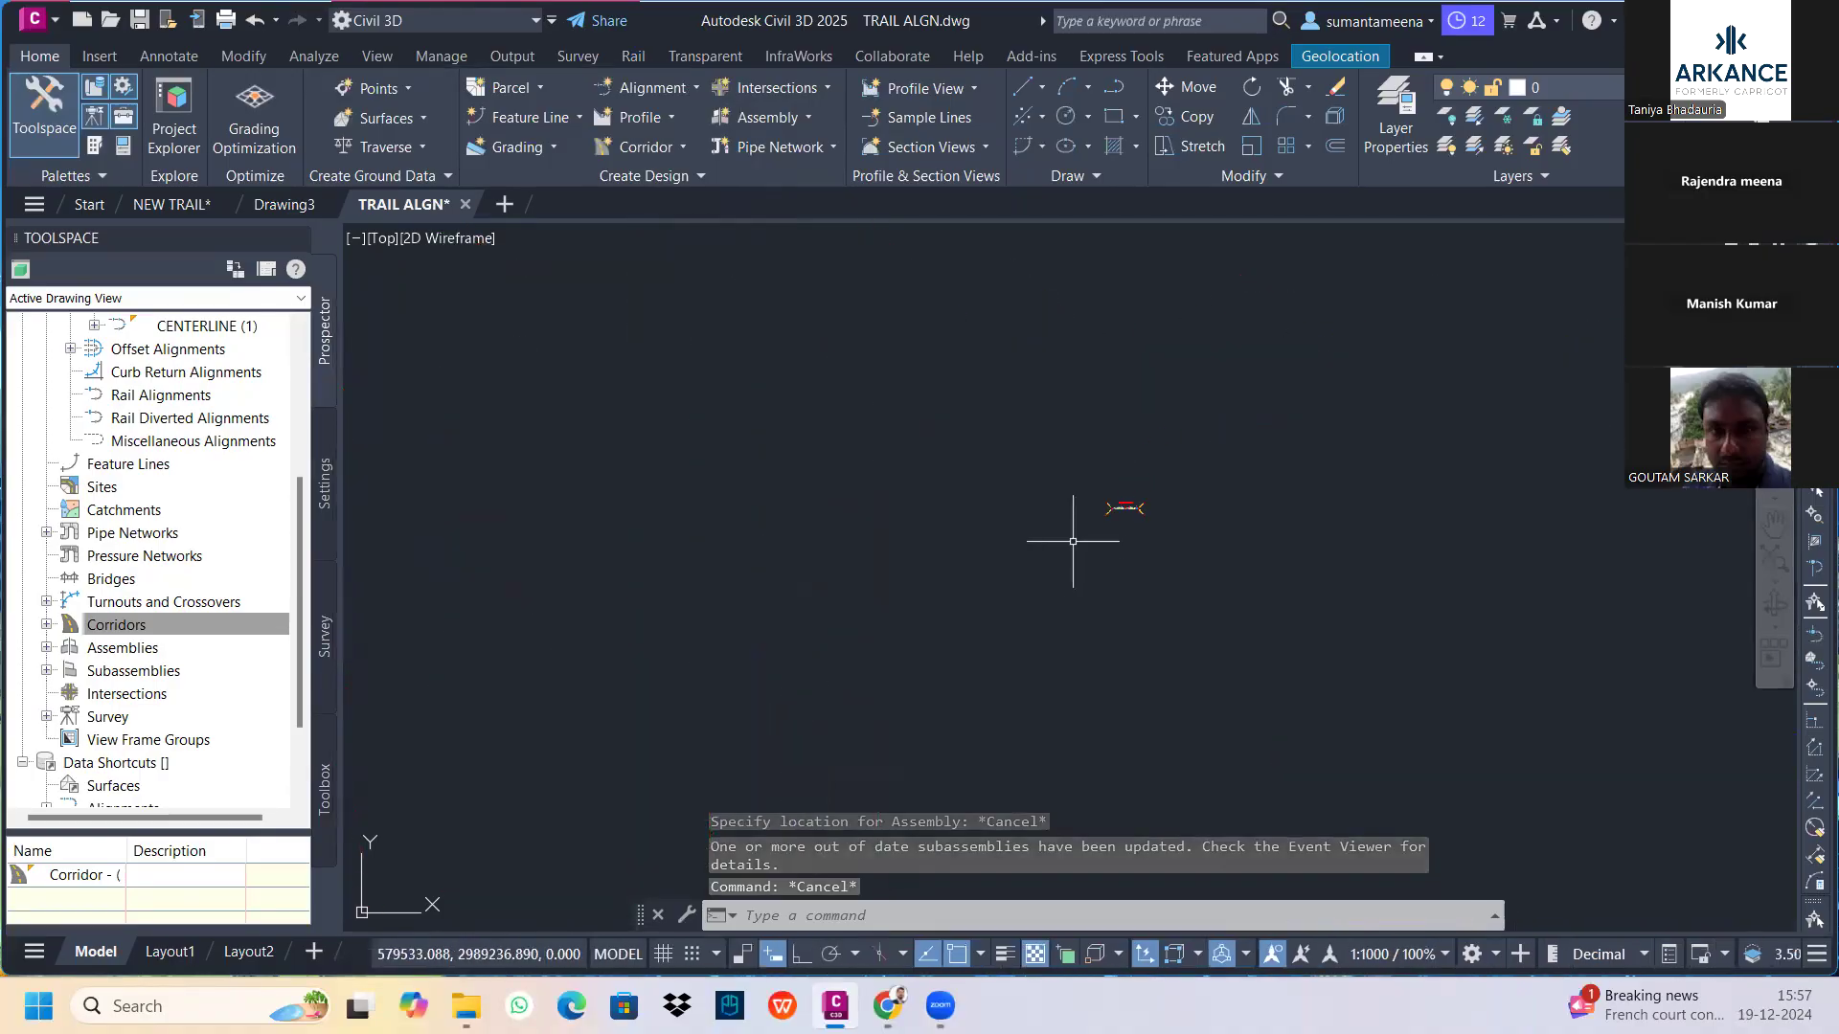
# Assign the 4-Lane Divided Highway with Depressed Median_without service Roads assembly to the corridor's first region, from station 0 to 2000 m
pyautogui.scroll(-5, 1010, 576)
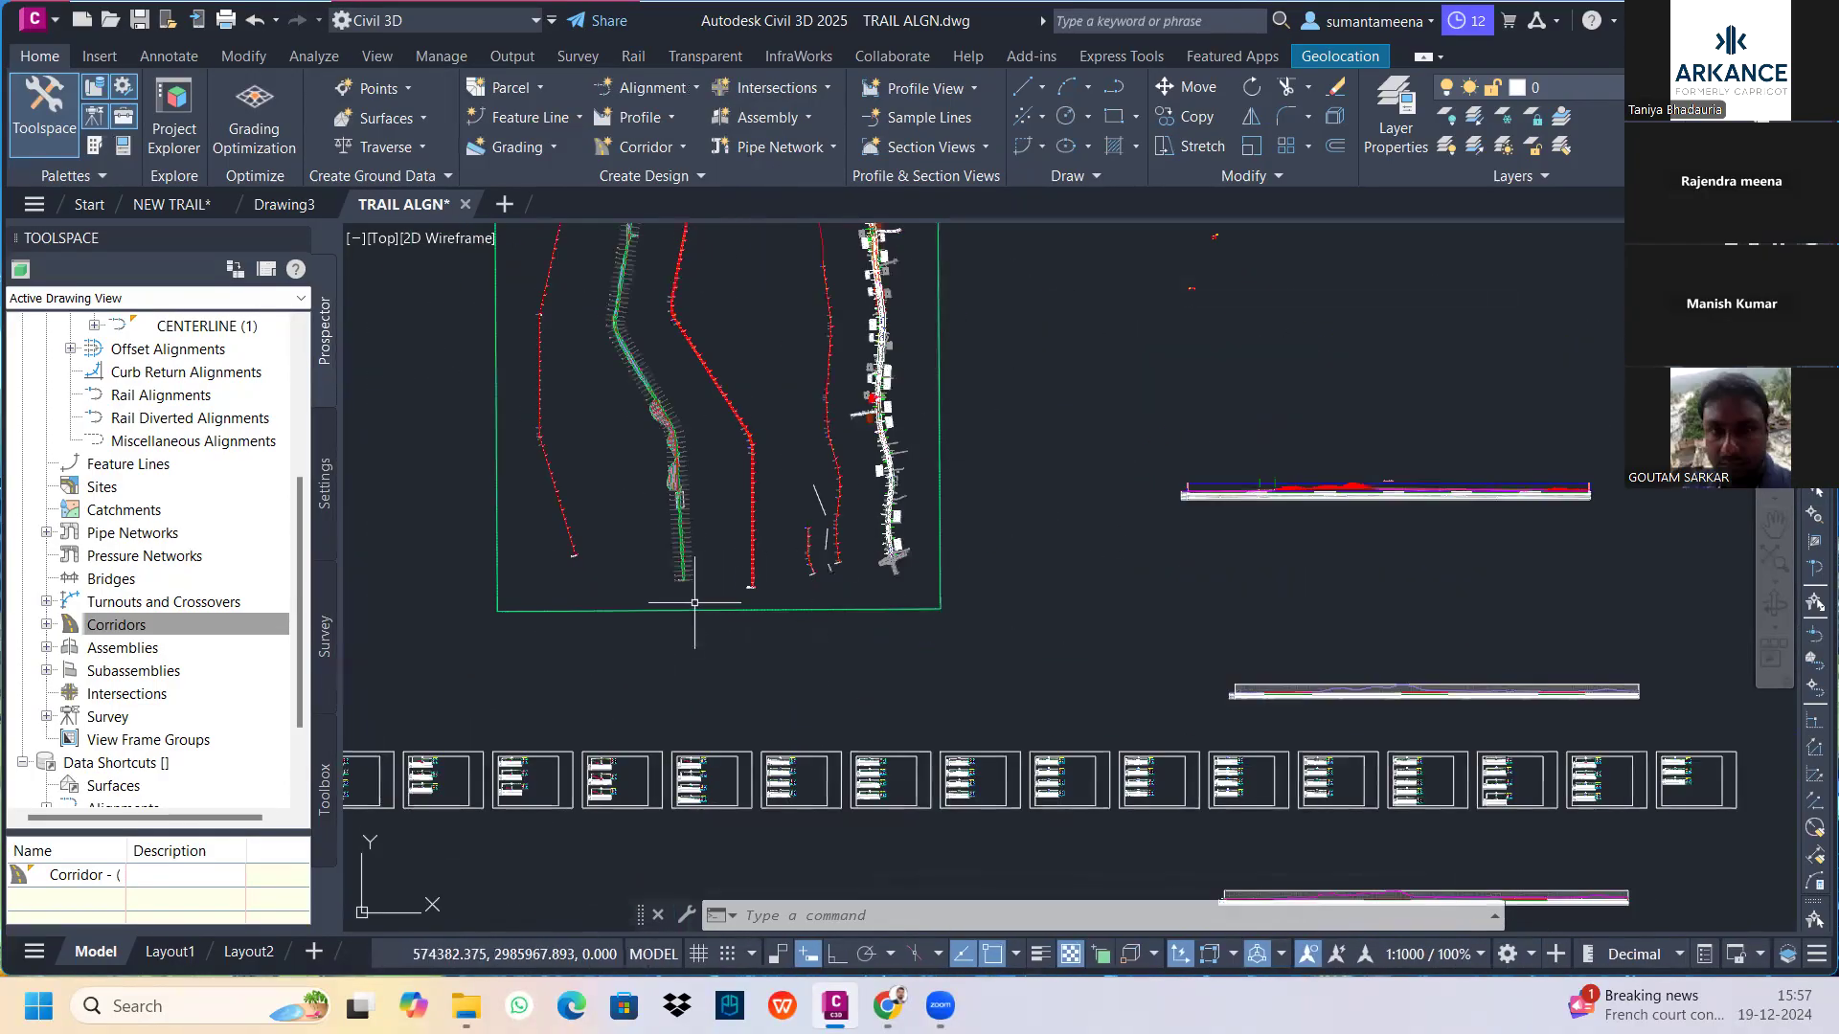
pyautogui.scroll(3, 699, 594)
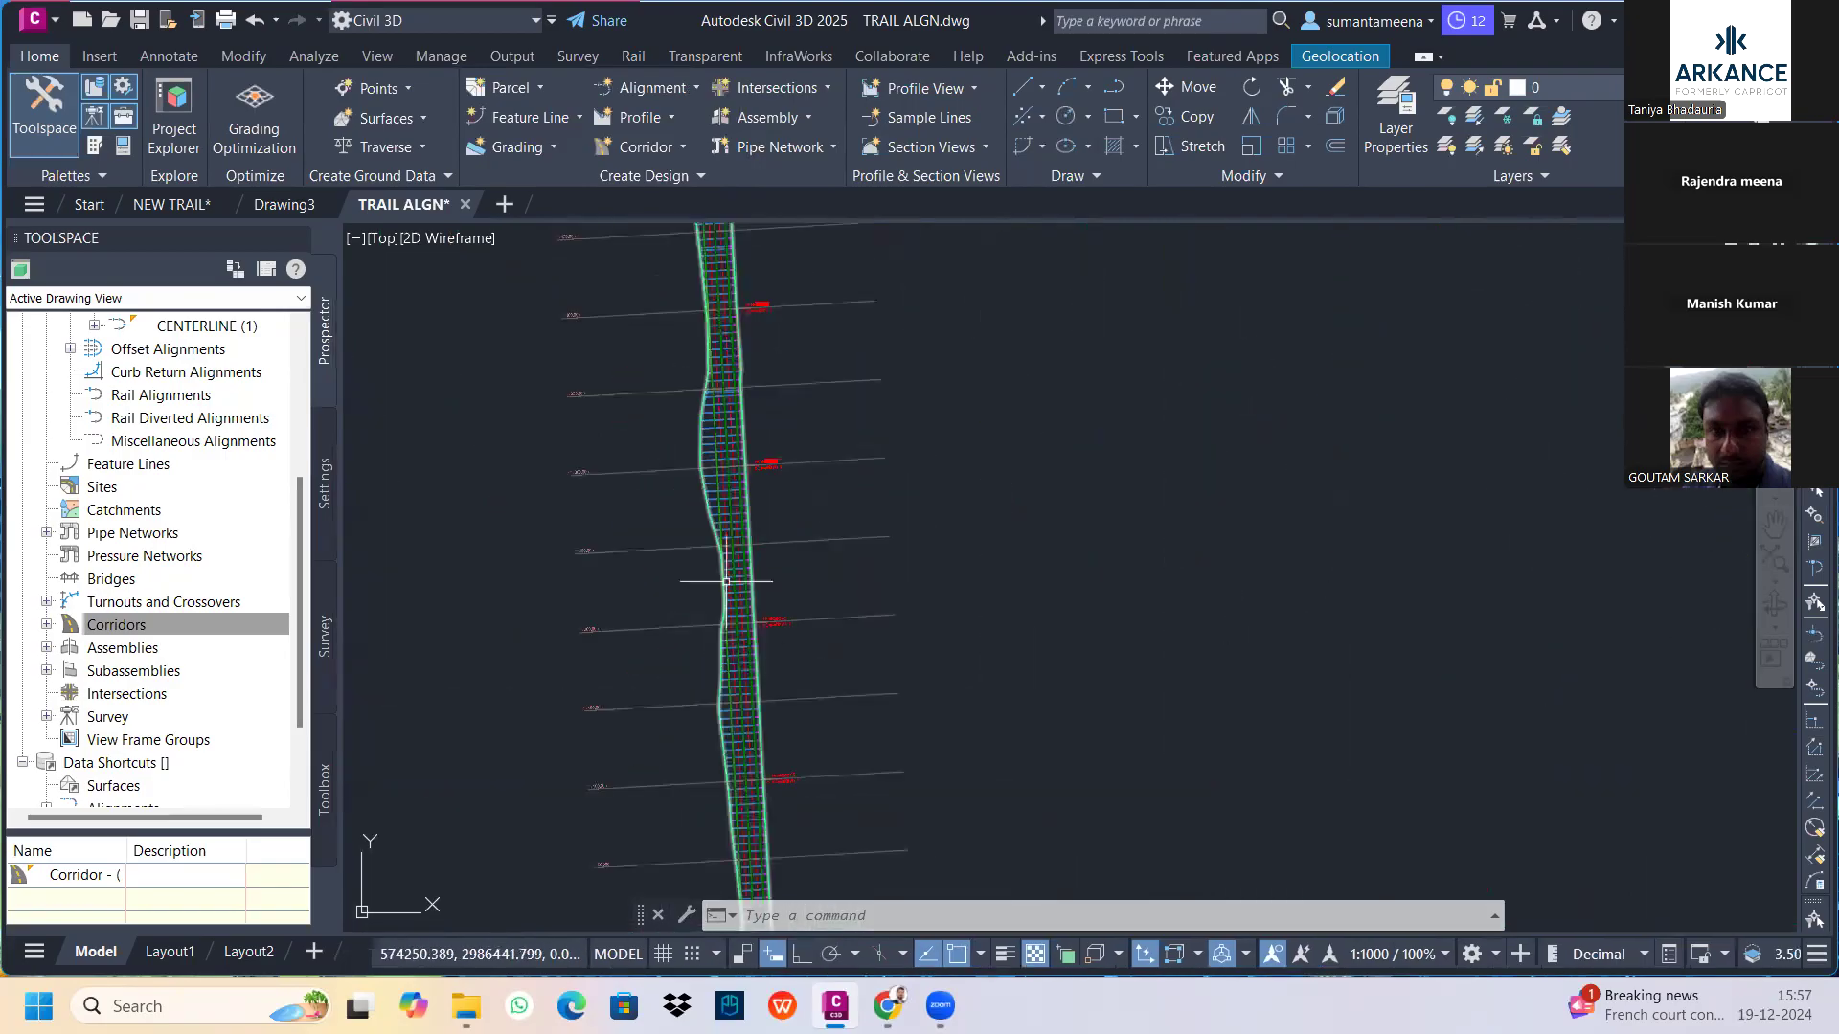
pyautogui.click(725, 618)
pyautogui.rightClick(738, 867)
pyautogui.click(818, 664)
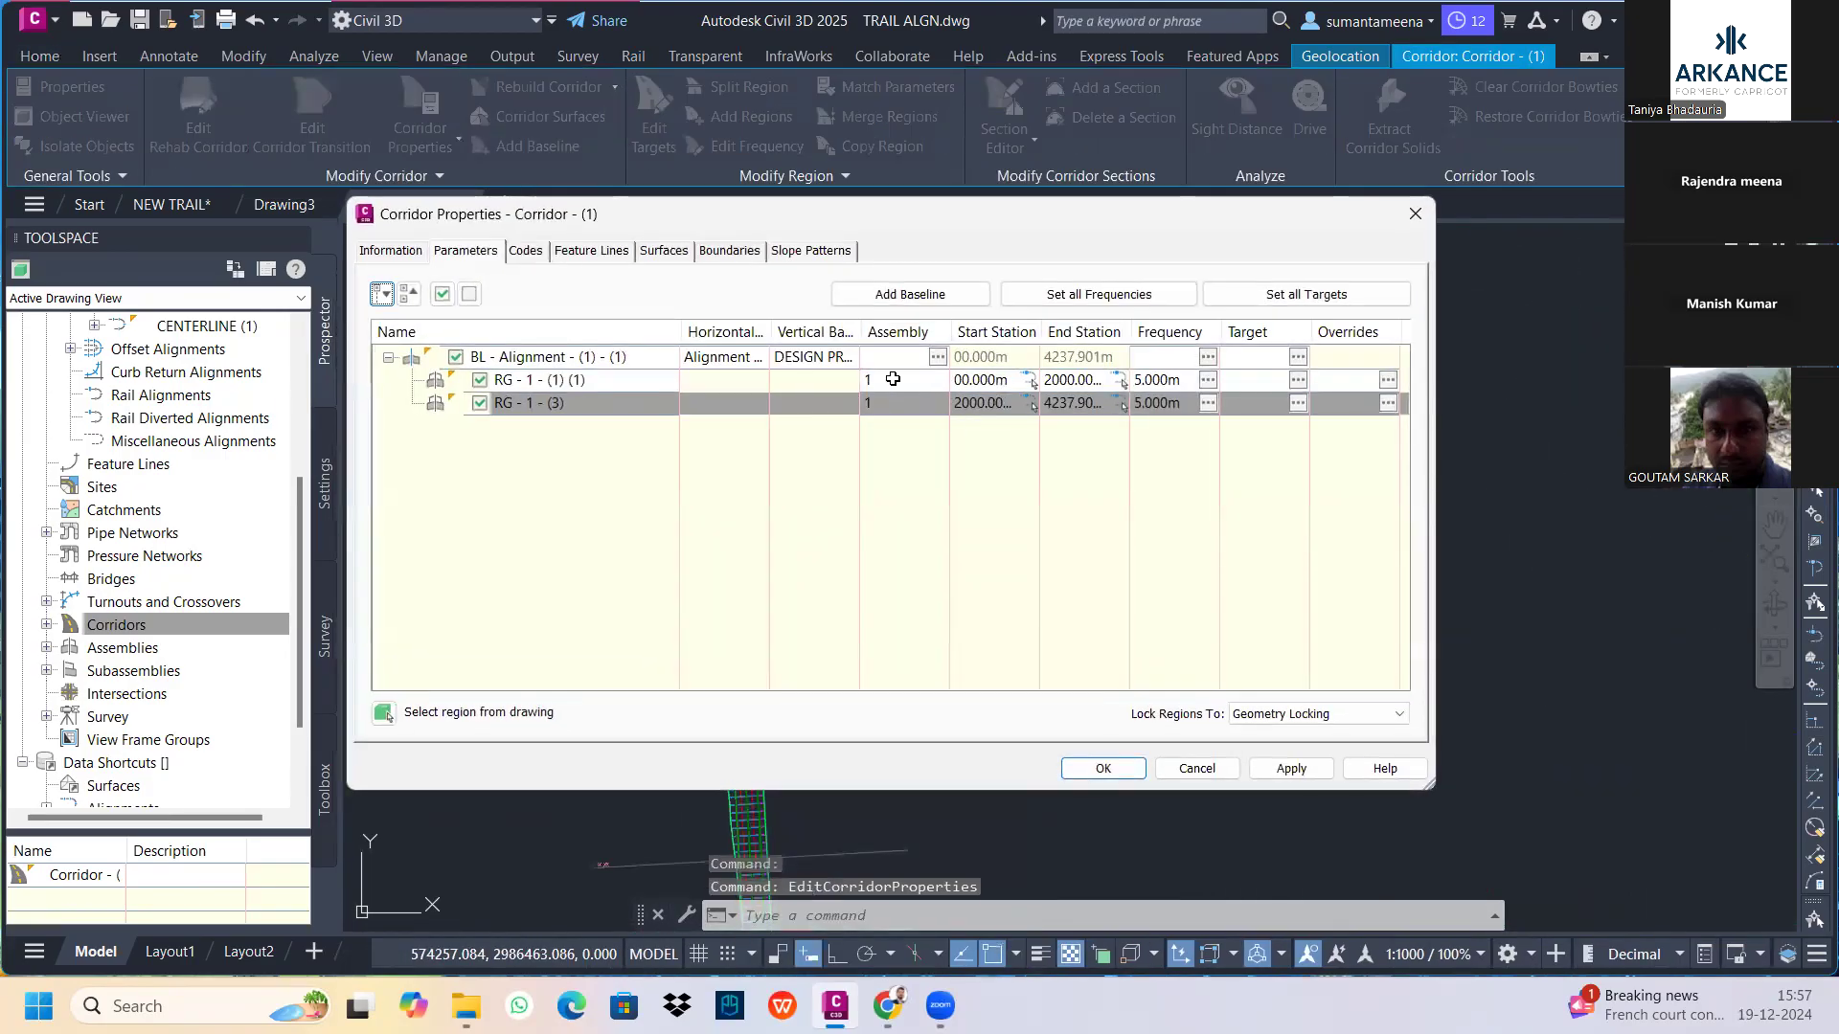
pyautogui.doubleClick(893, 379)
pyautogui.click(1017, 560)
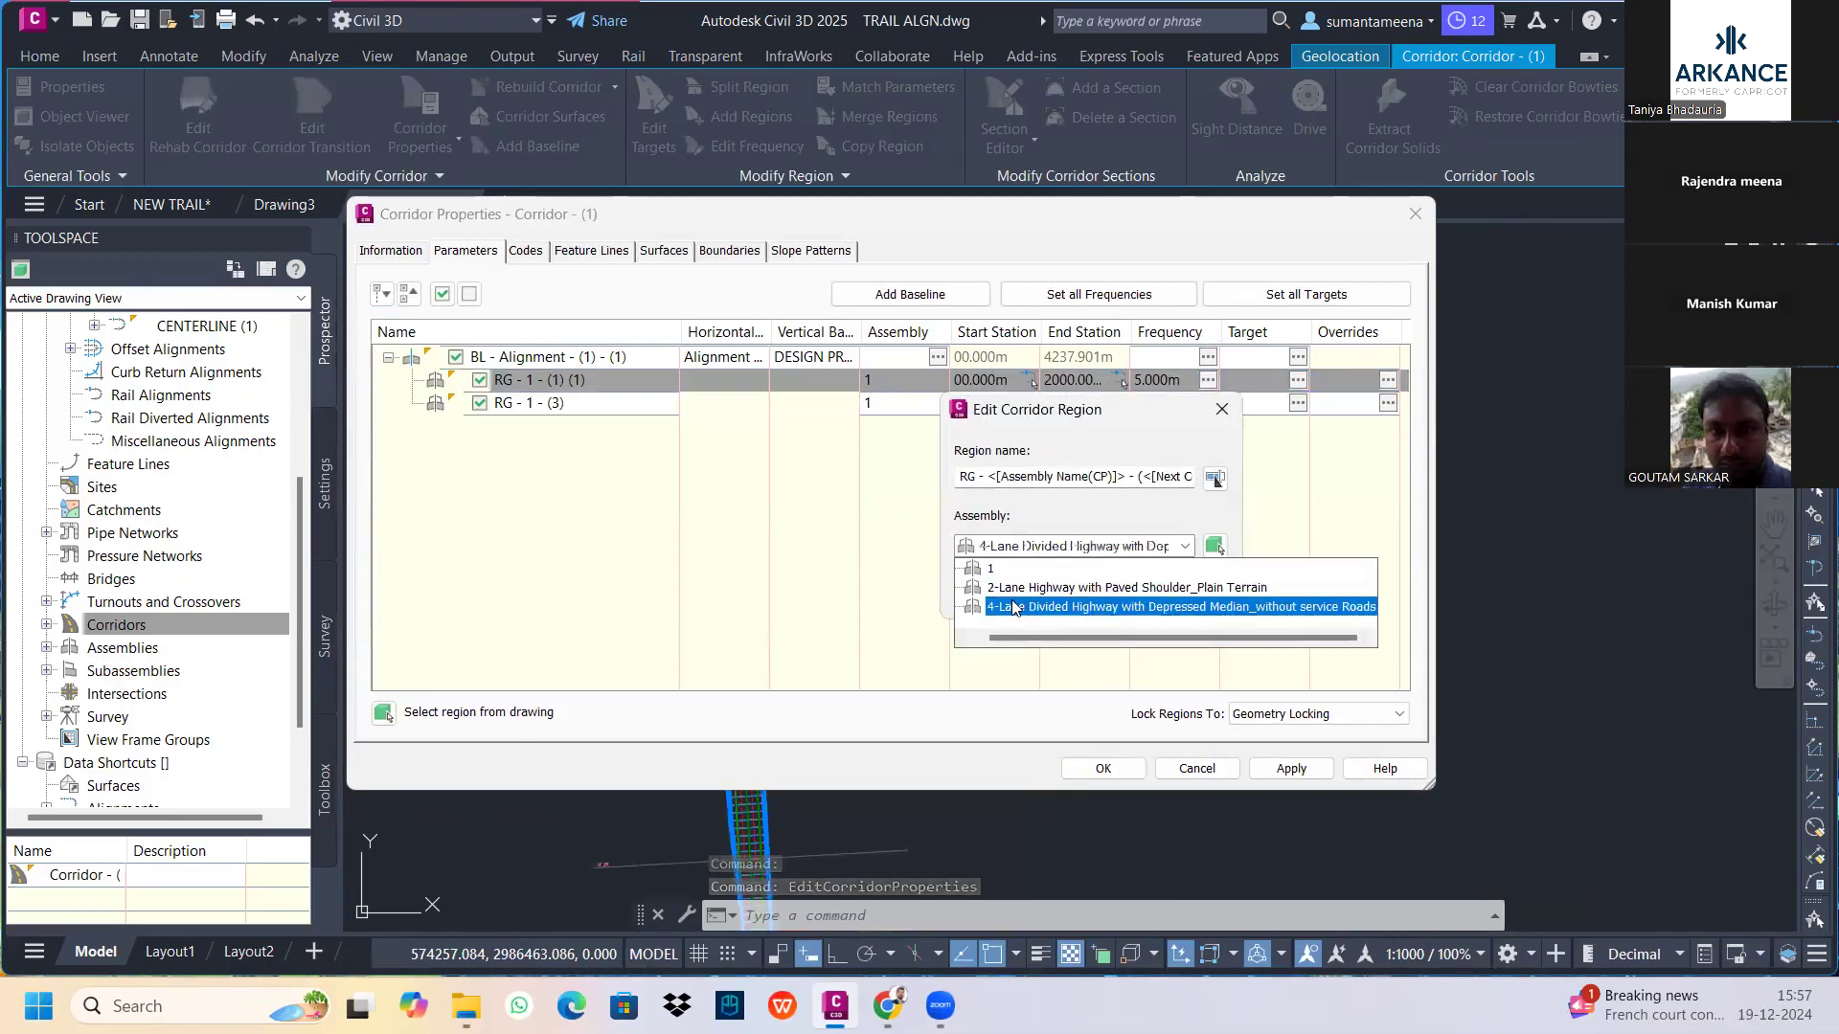
pyautogui.click(1025, 607)
pyautogui.click(997, 590)
# Assign the same 4-Lane Divided Highway assembly to the region starting at station 2000 m, and rebuild the corridor
pyautogui.doubleClick(905, 404)
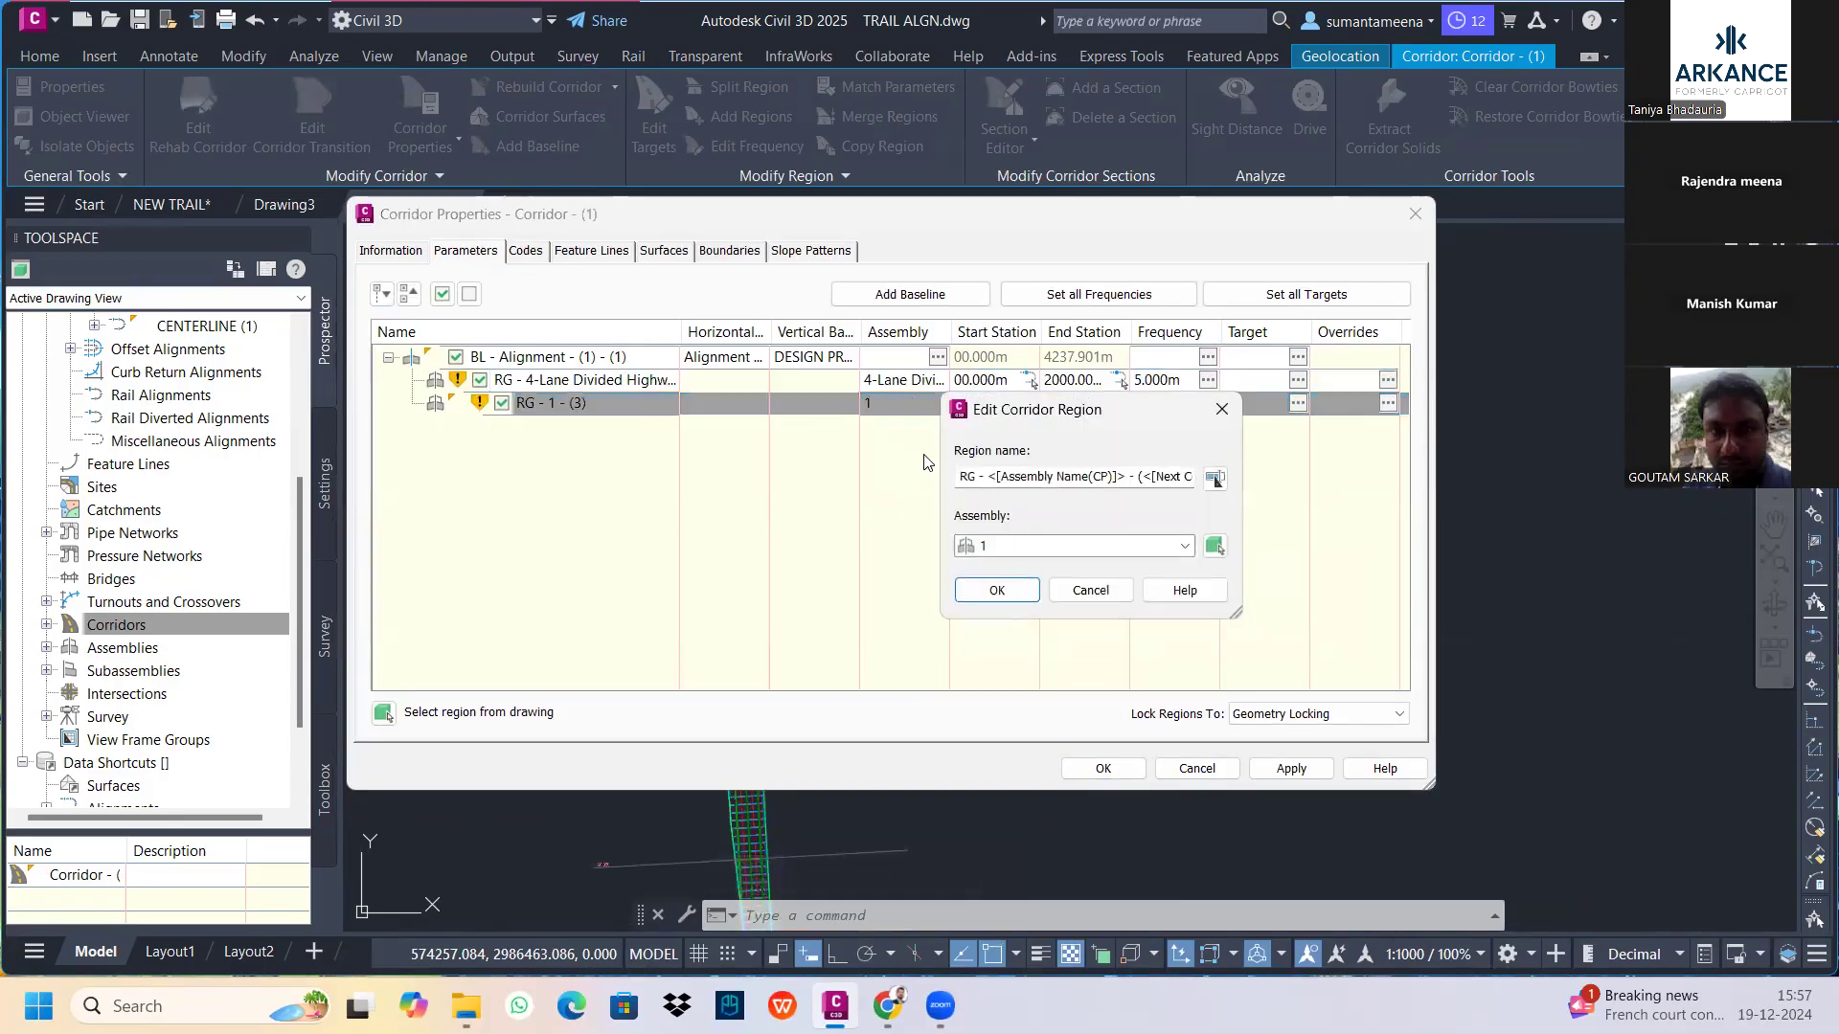
pyautogui.click(990, 545)
pyautogui.click(996, 583)
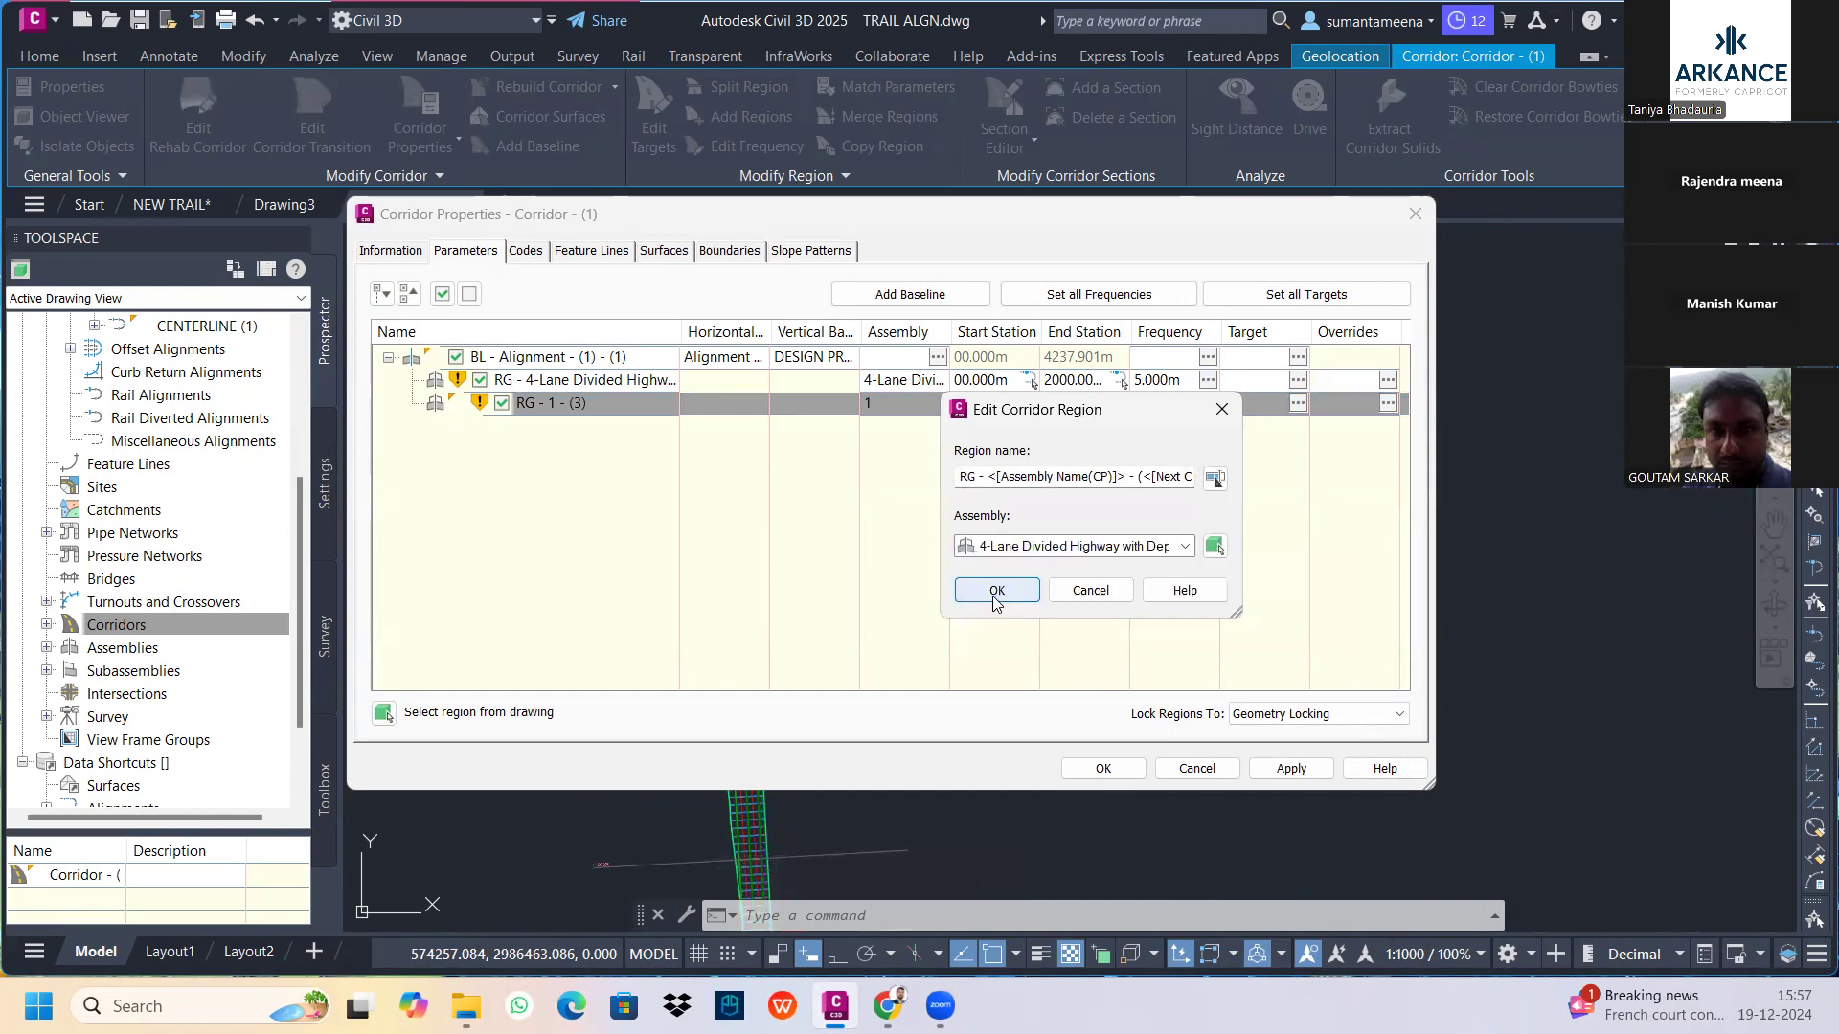
pyautogui.click(992, 592)
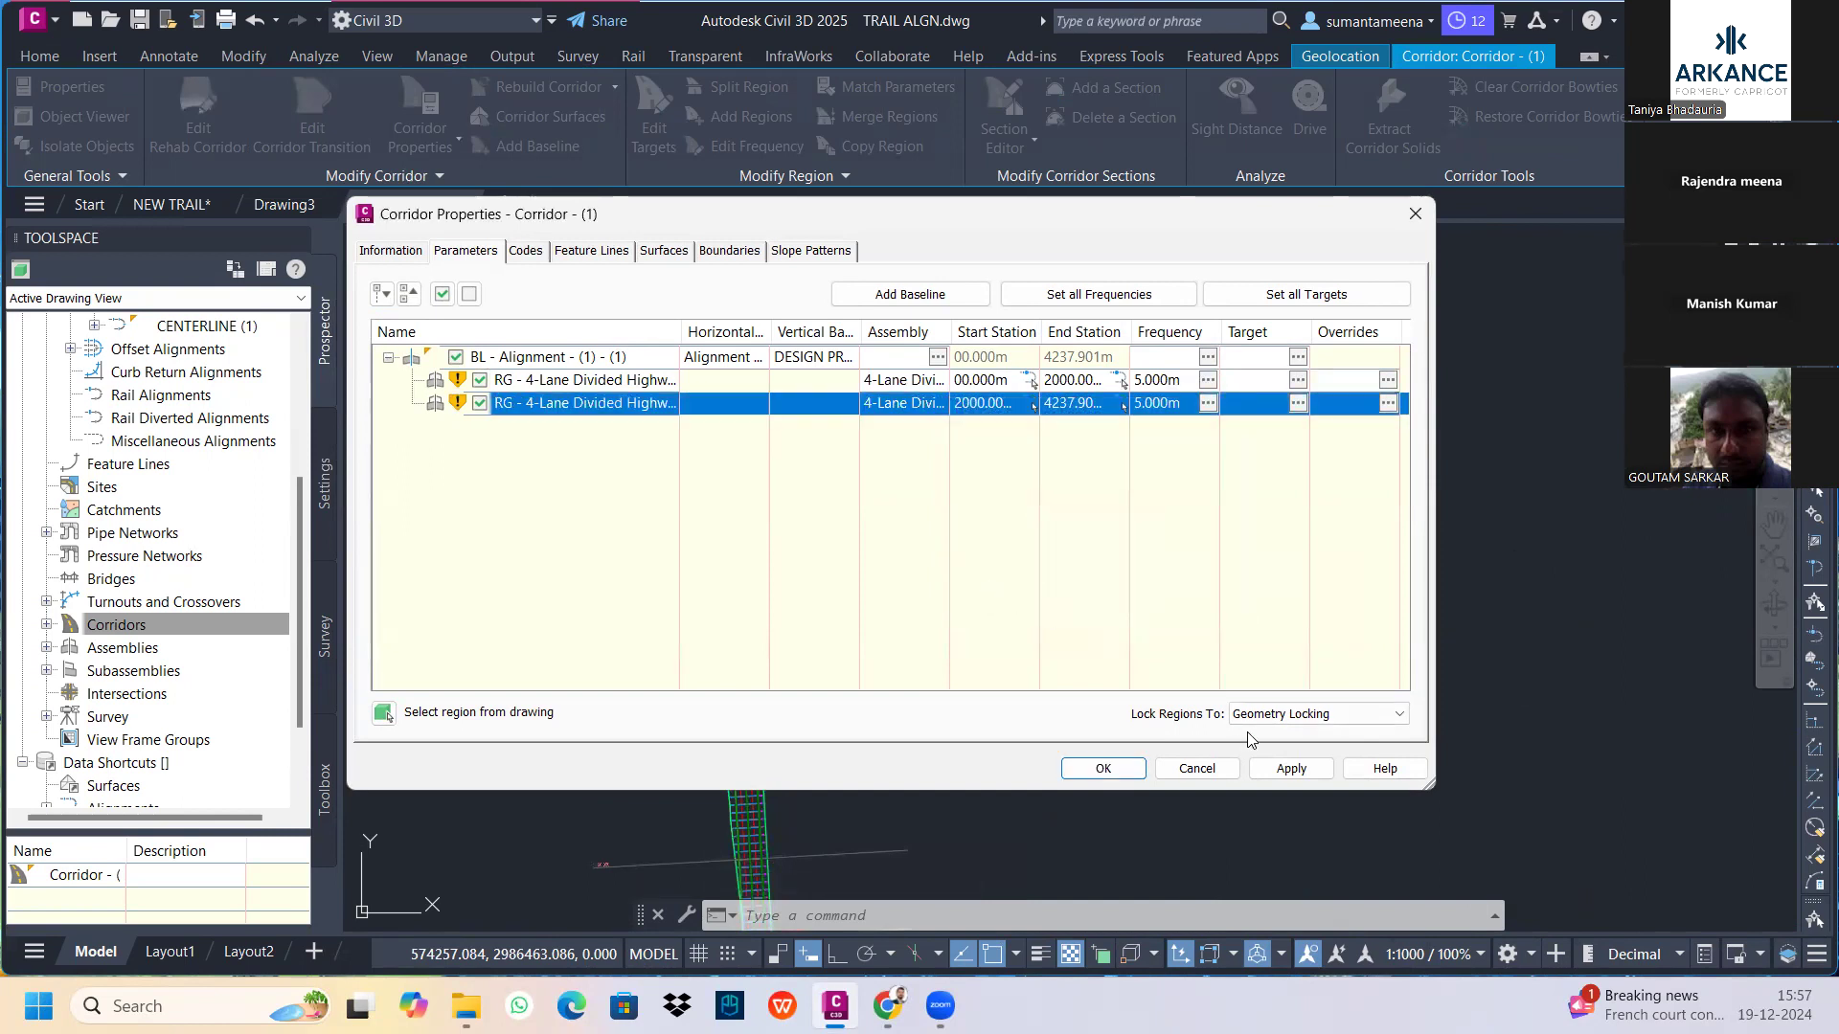
pyautogui.click(1286, 769)
pyautogui.click(862, 471)
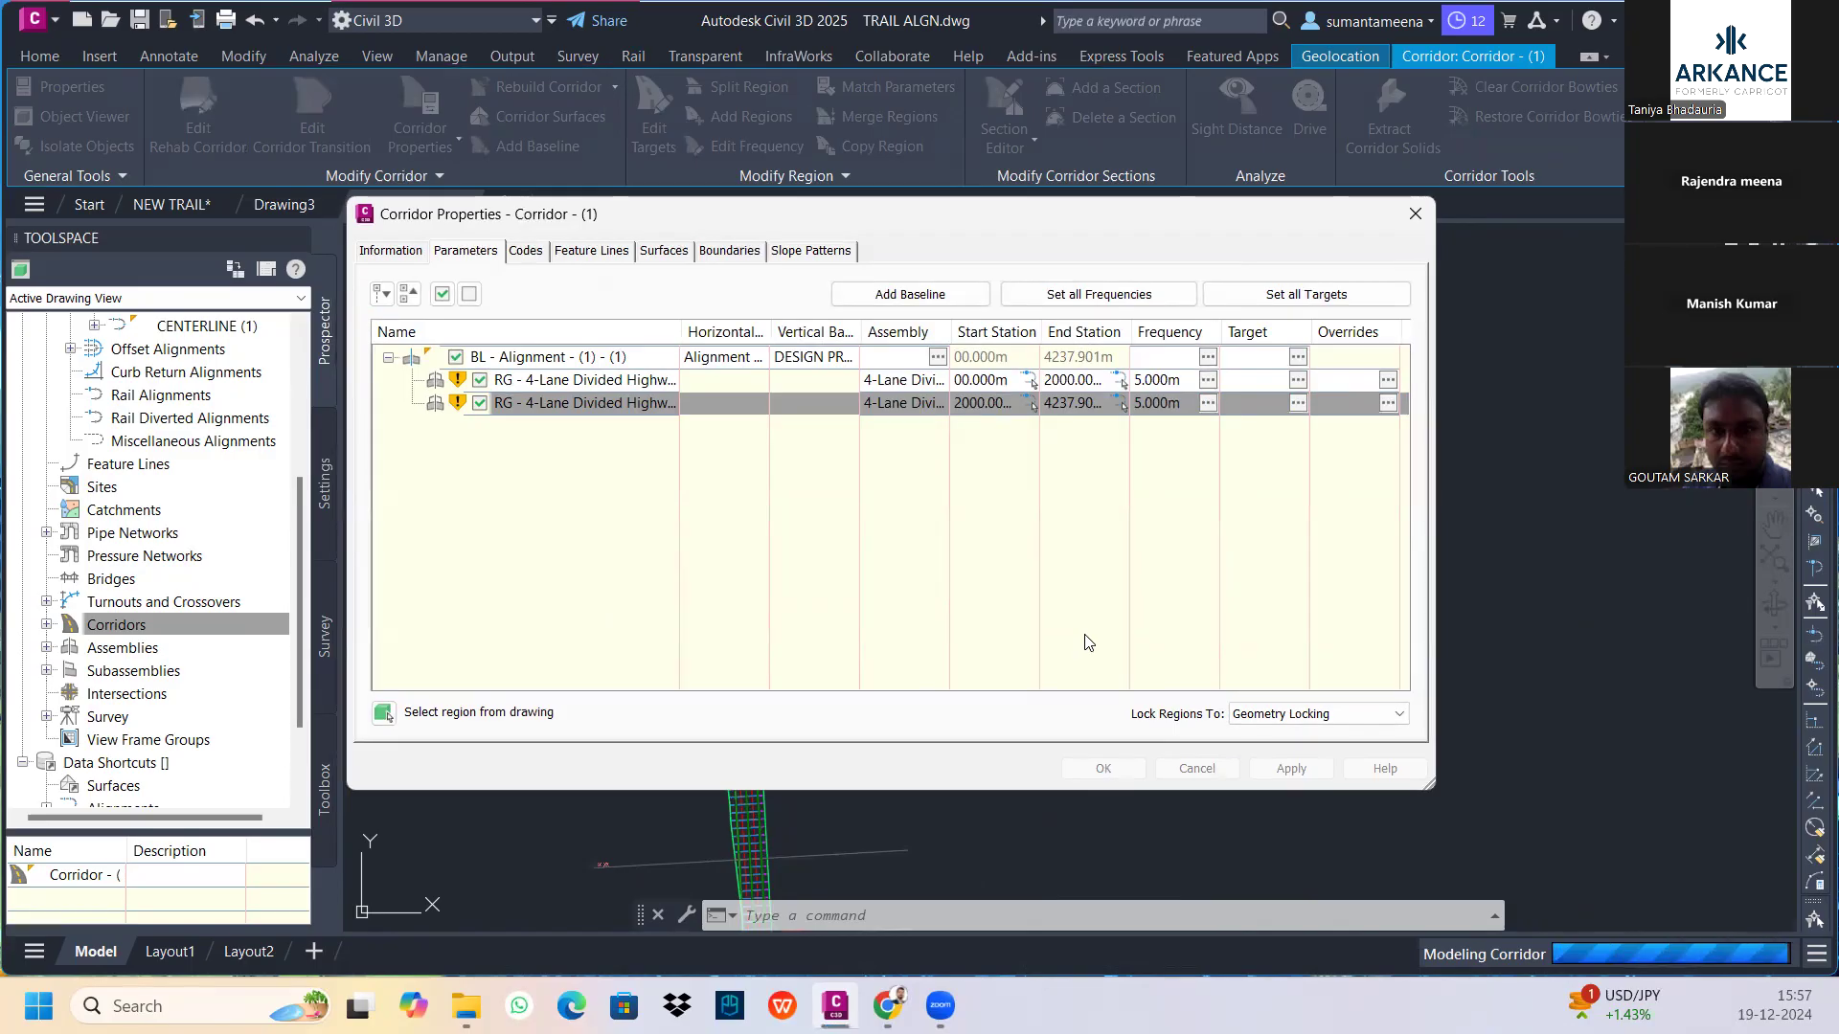
pyautogui.click(1104, 768)
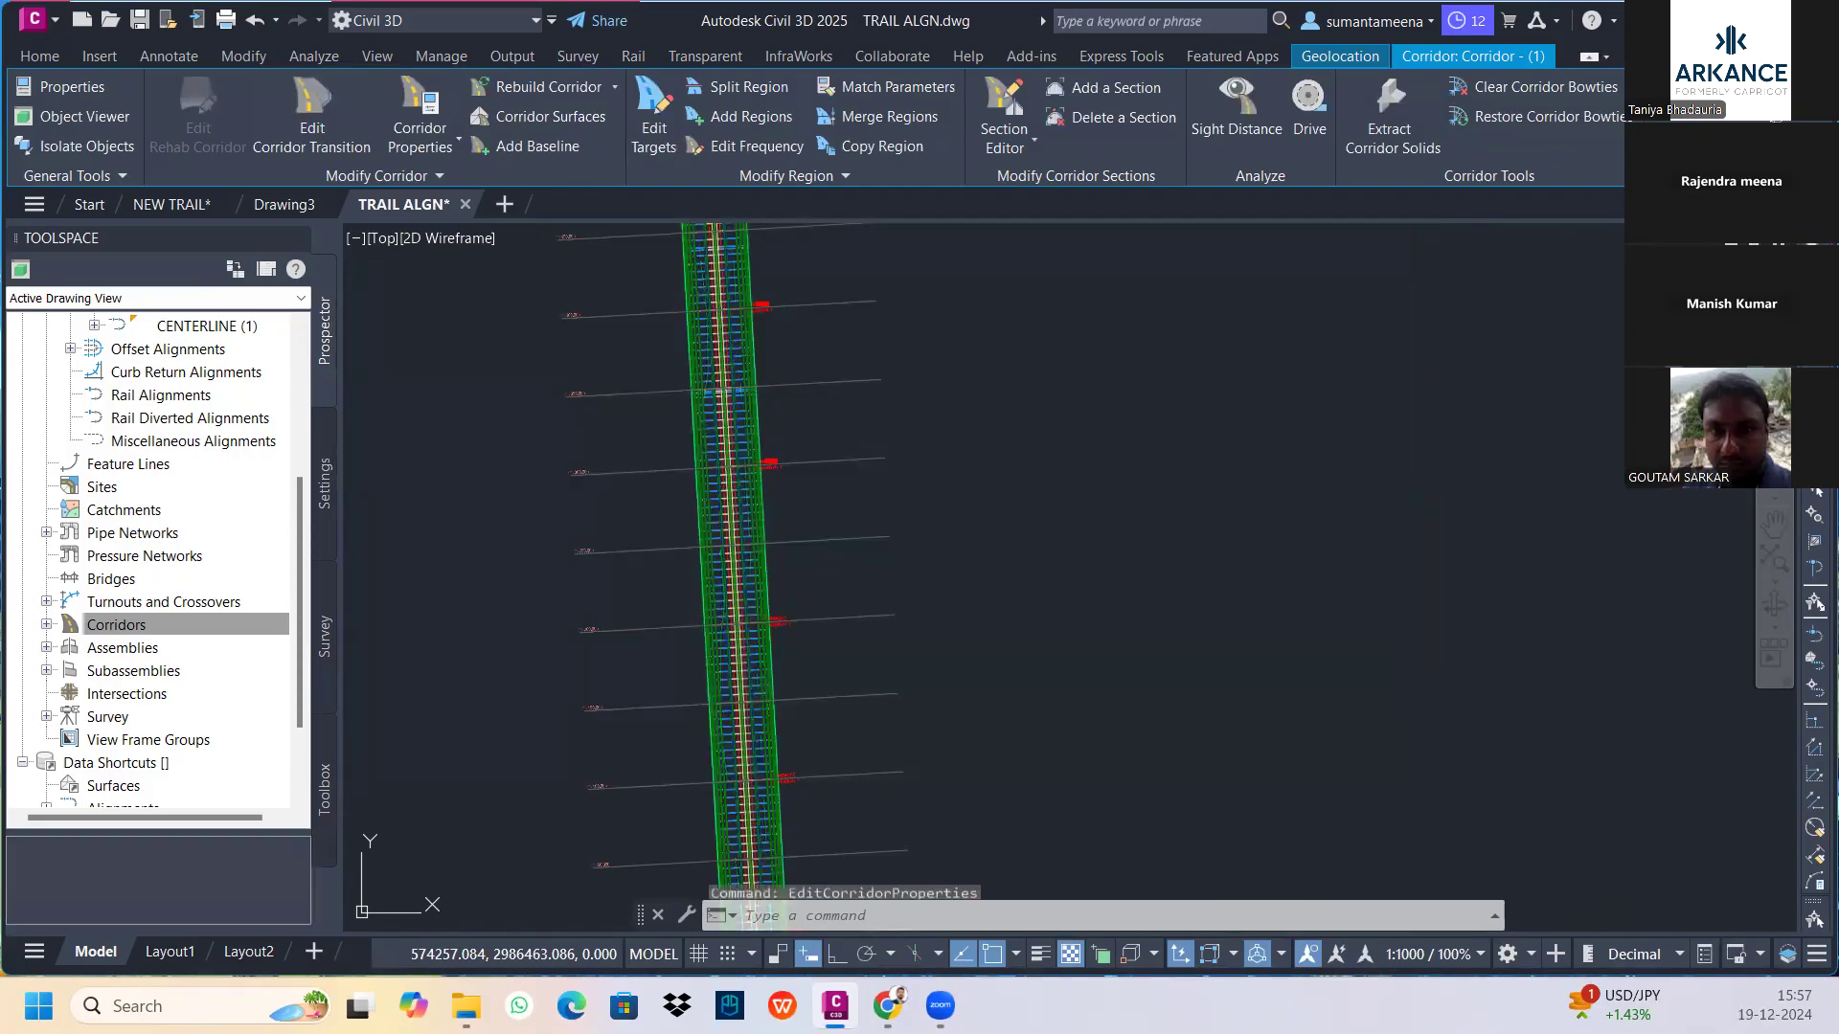
# Set the four-lane corridor's surface targets all to PROJECT SITE and rebuild the corridor
pyautogui.click(749, 499)
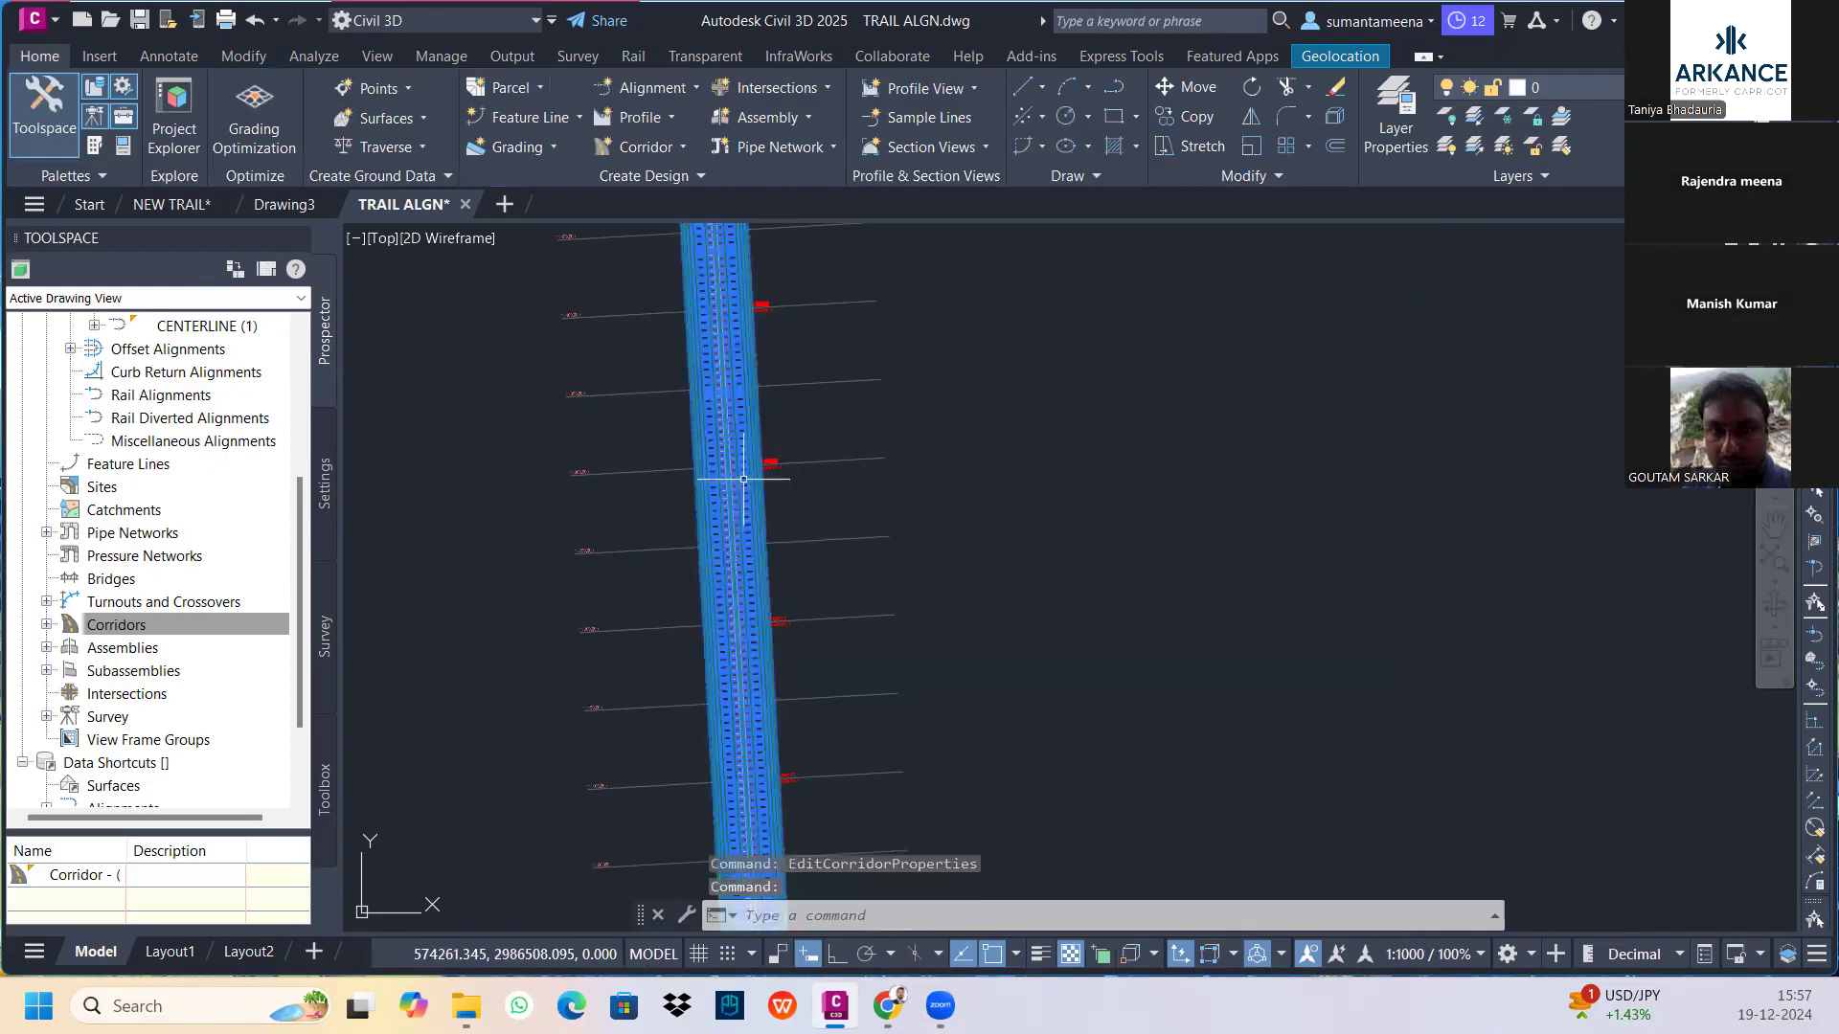
pyautogui.rightClick(750, 502)
pyautogui.click(832, 662)
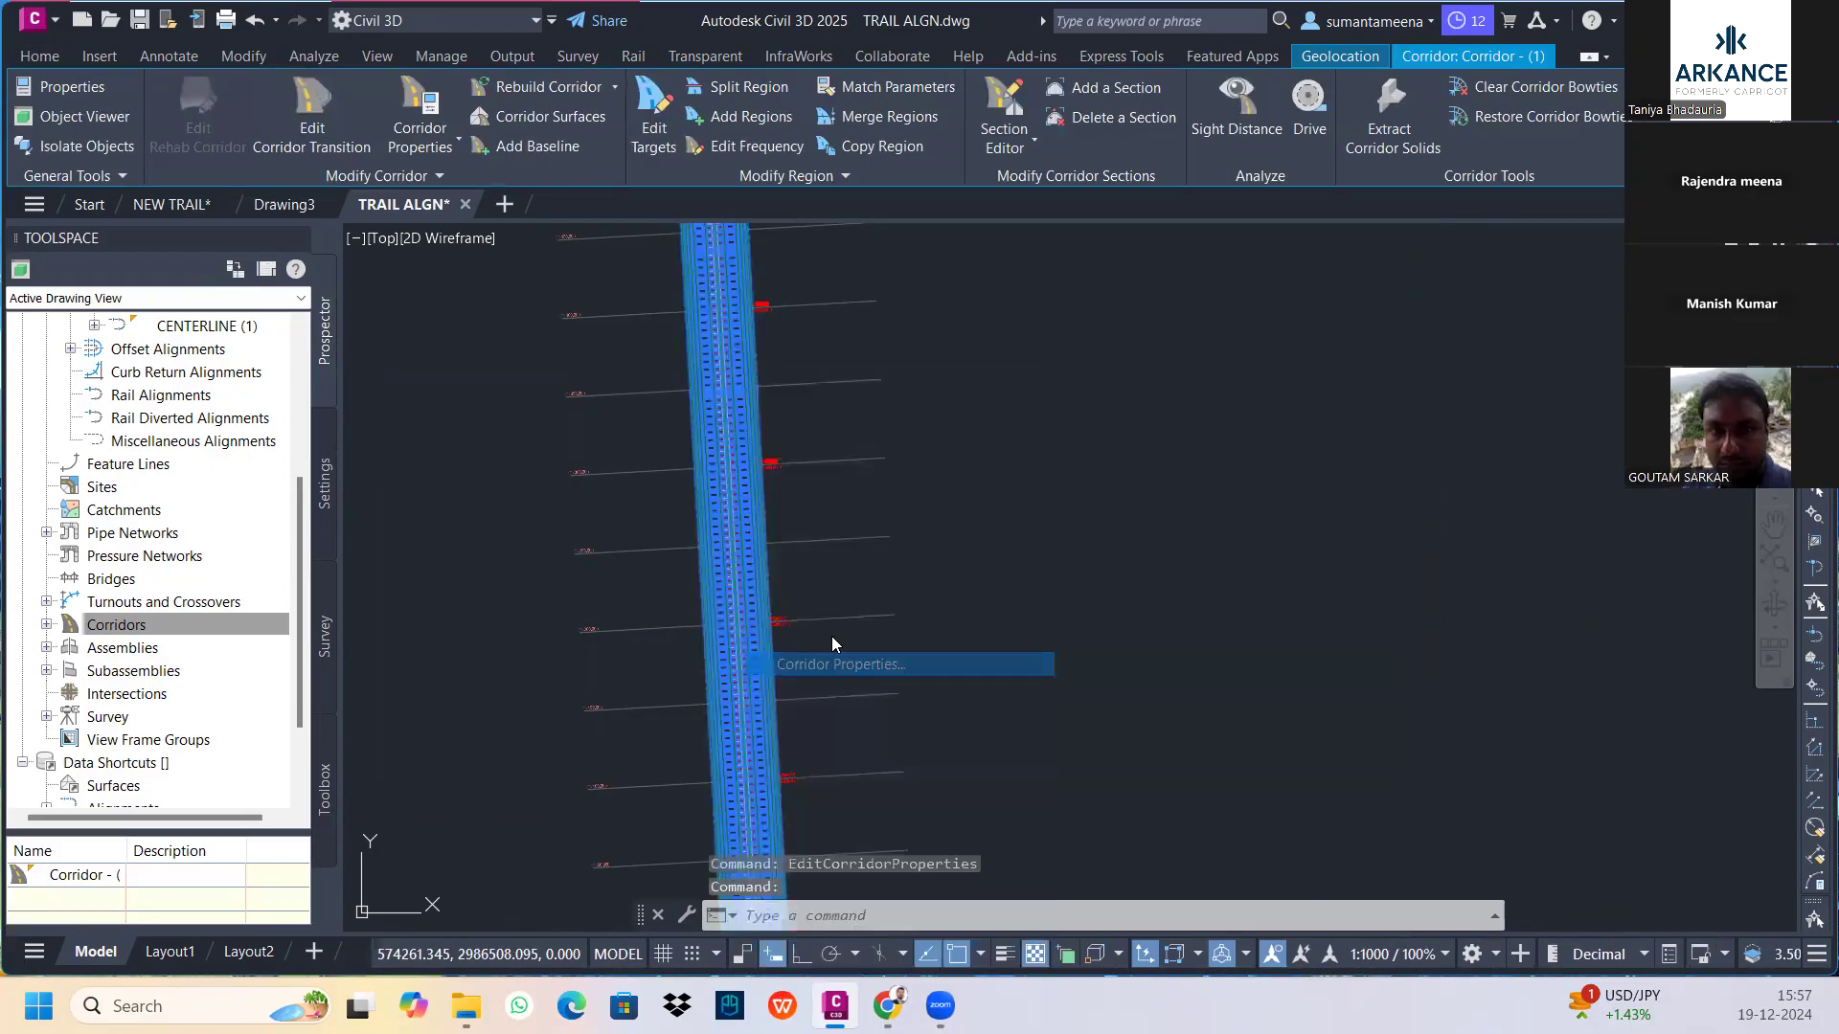
pyautogui.click(1306, 294)
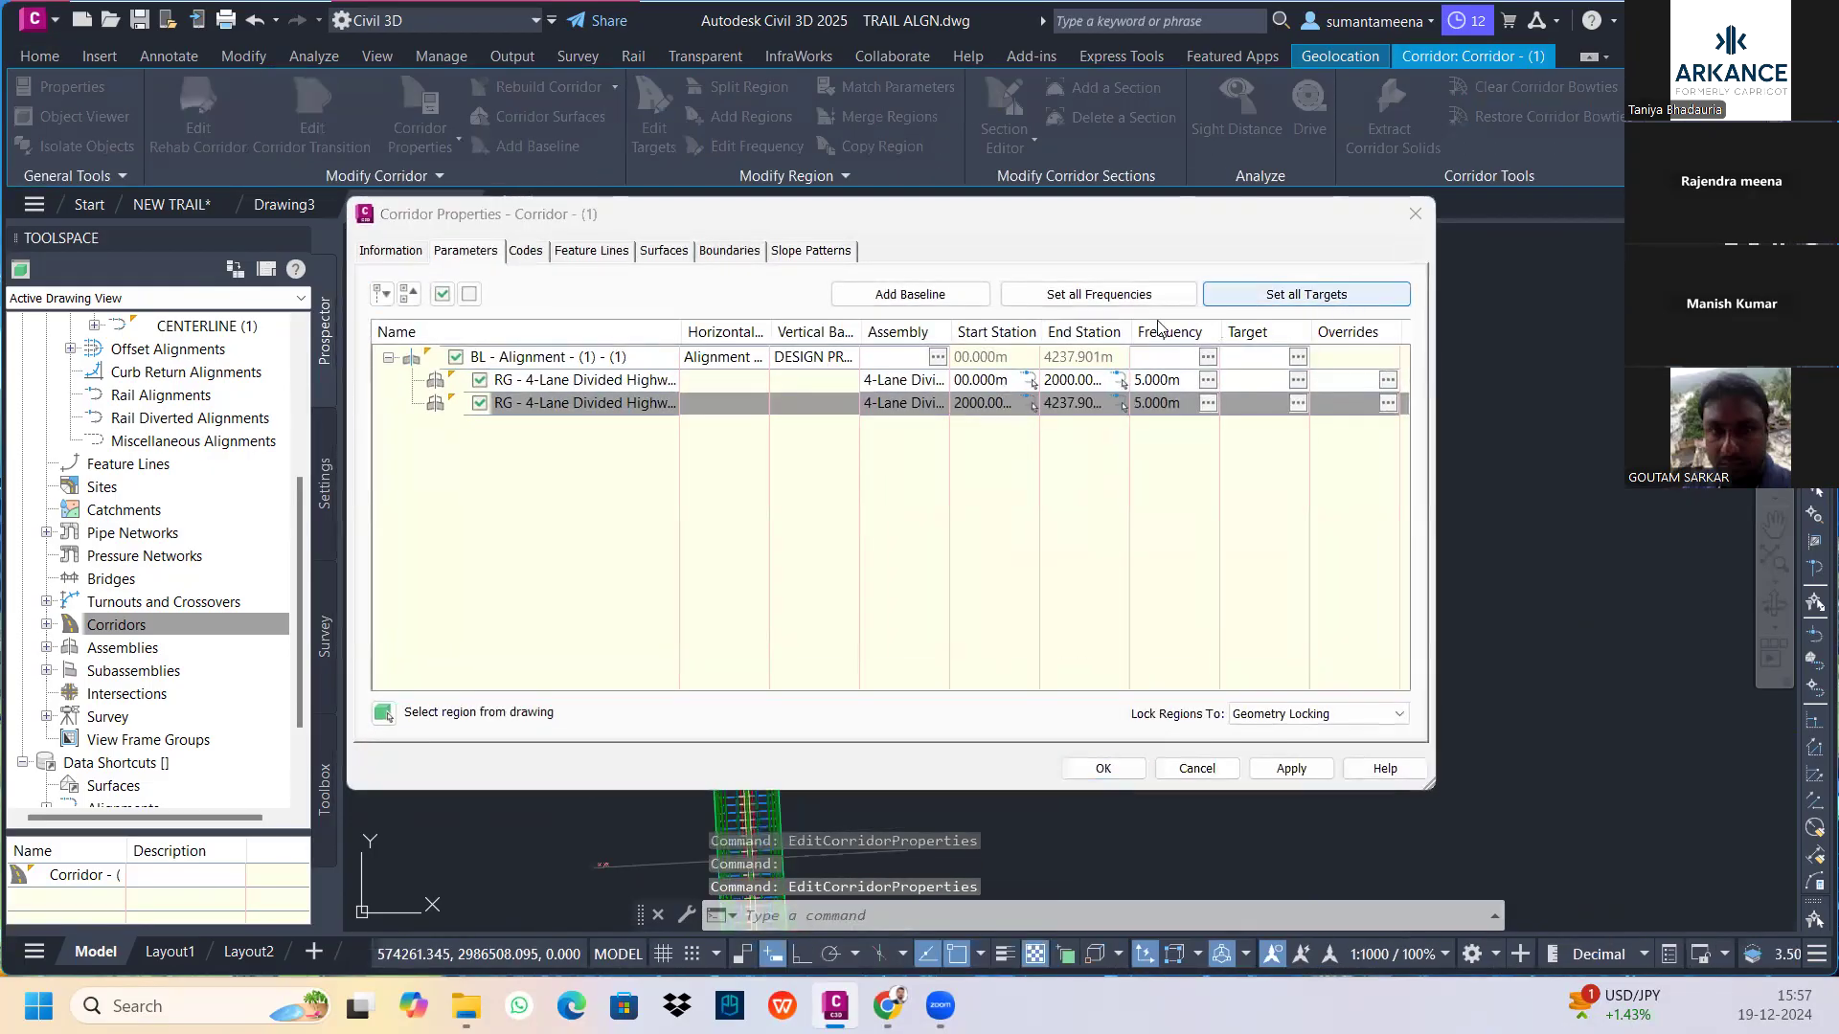
pyautogui.click(969, 268)
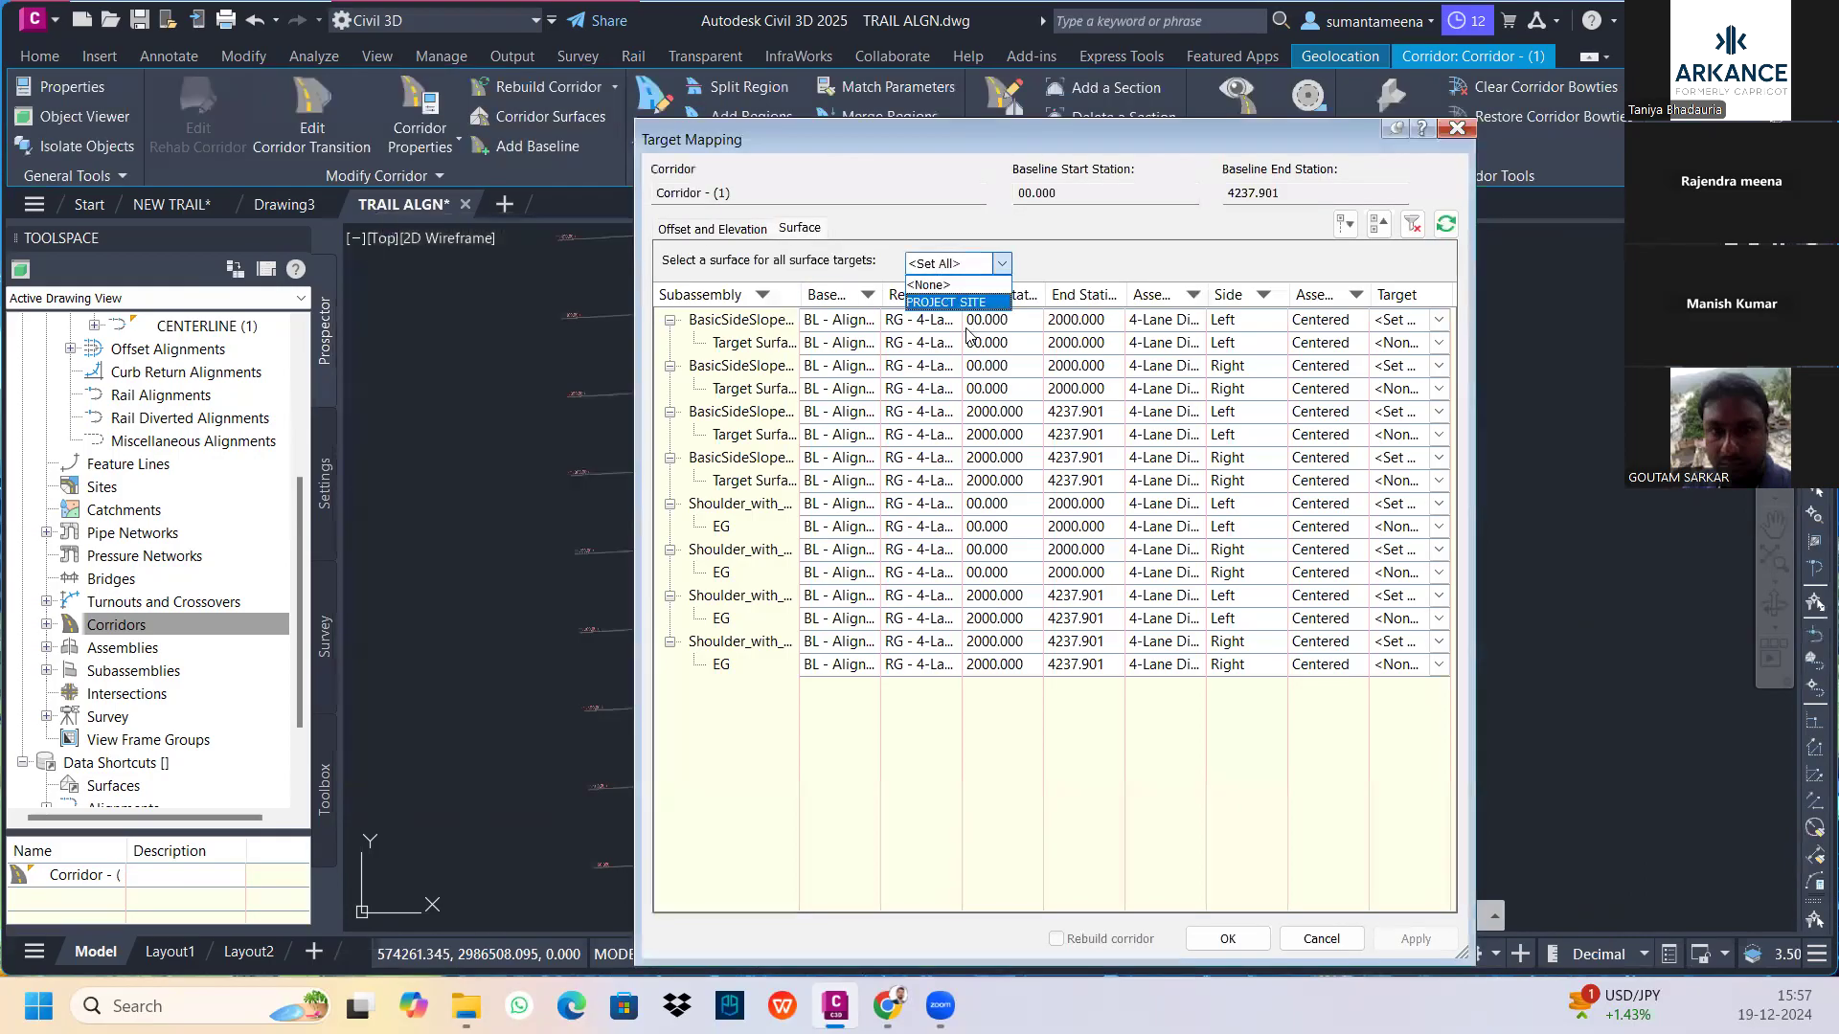
pyautogui.click(965, 317)
pyautogui.click(1002, 264)
pyautogui.click(948, 303)
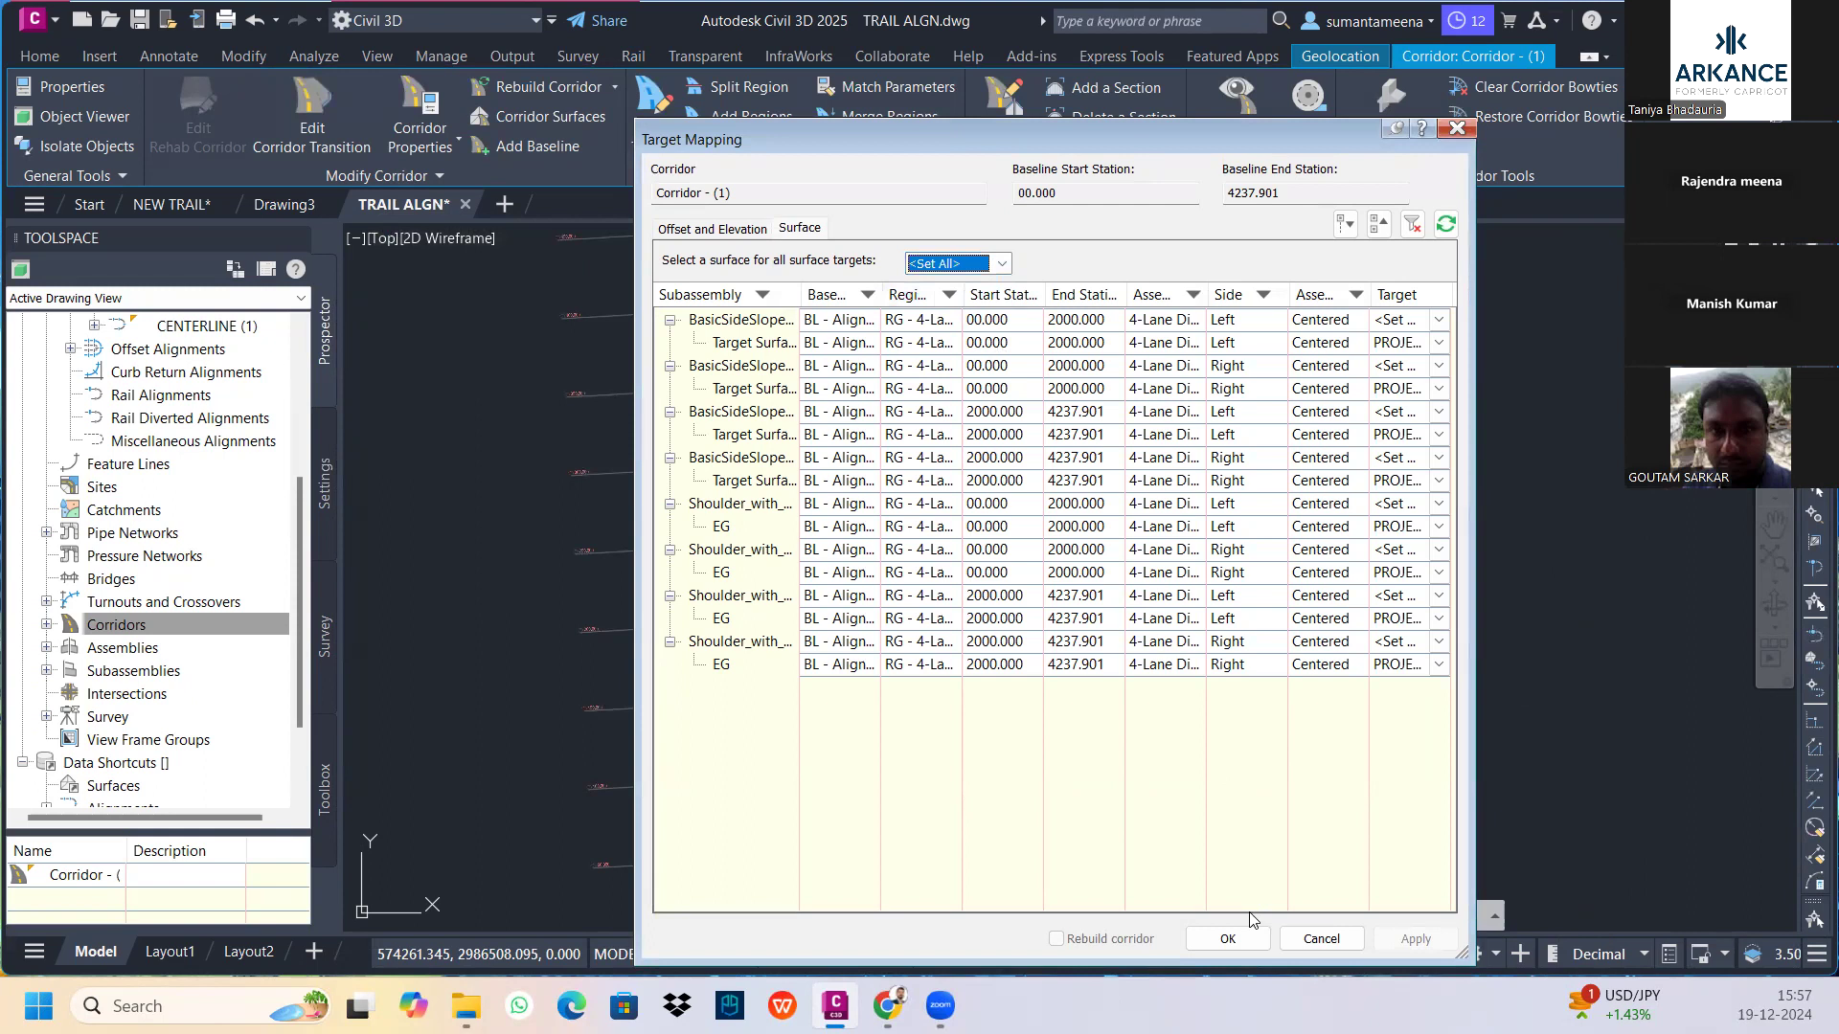
pyautogui.click(1231, 940)
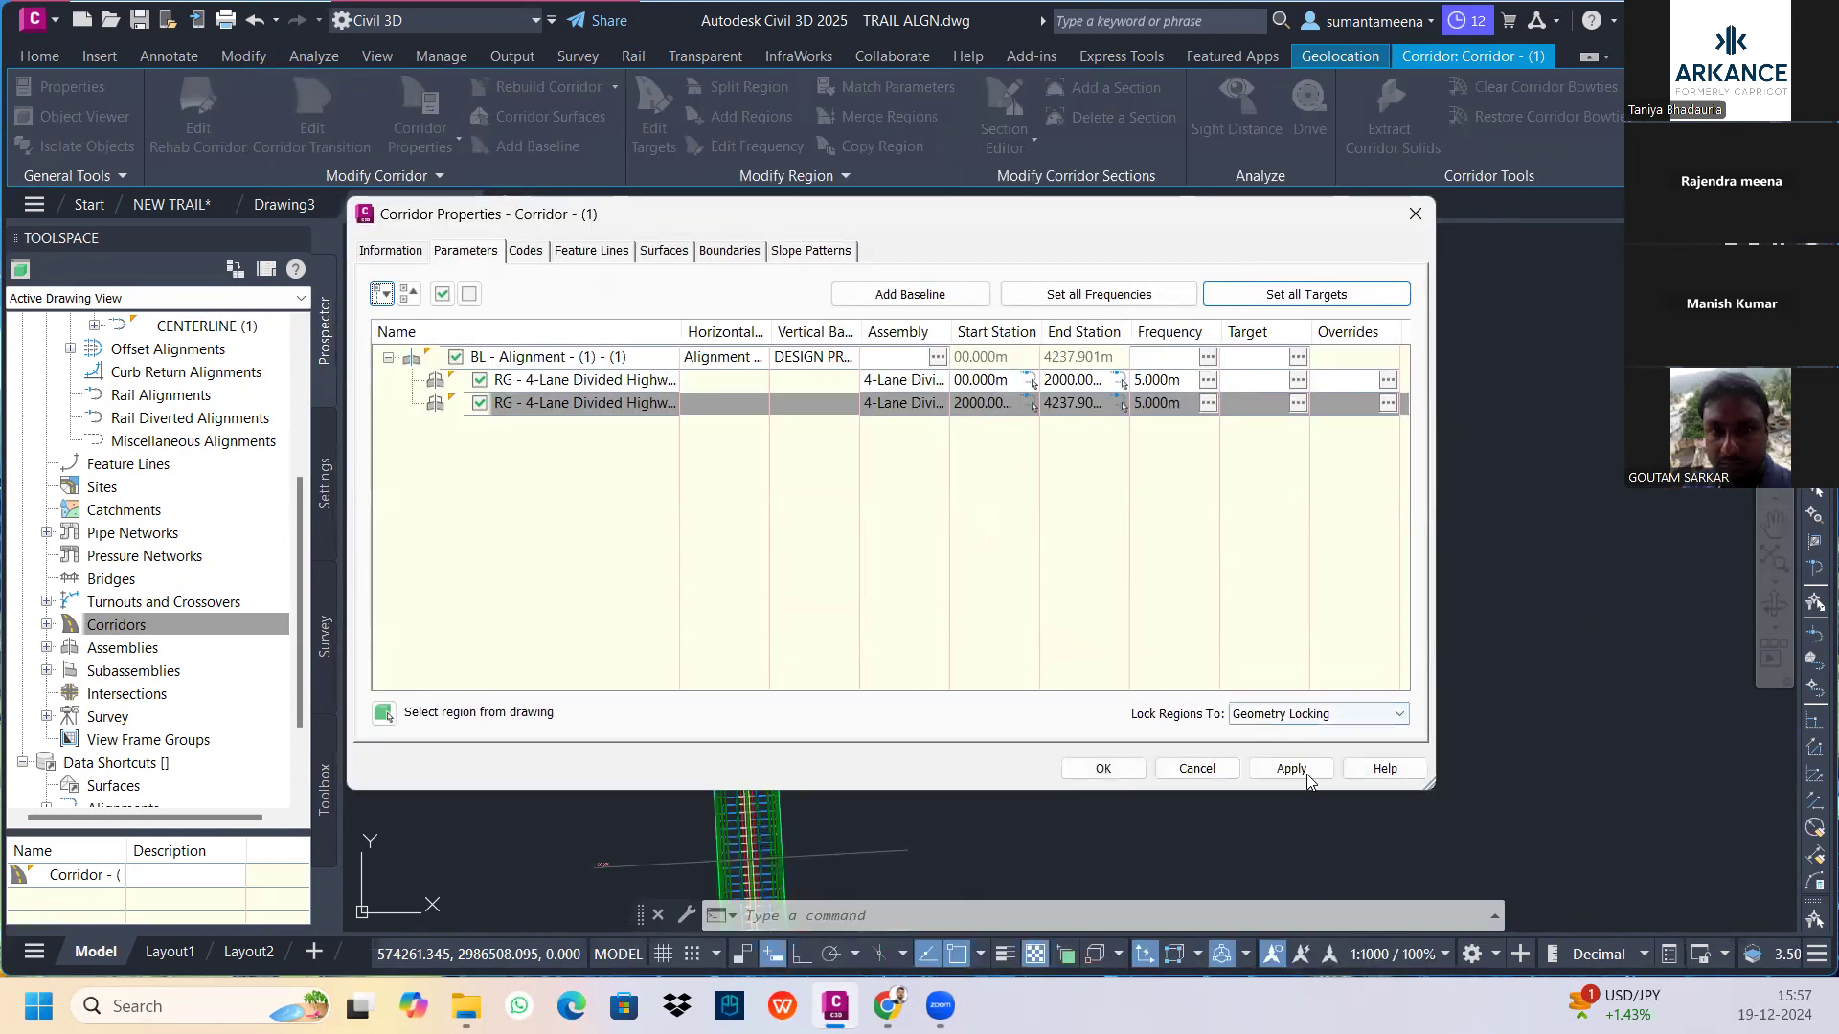
pyautogui.click(1291, 768)
pyautogui.click(1006, 450)
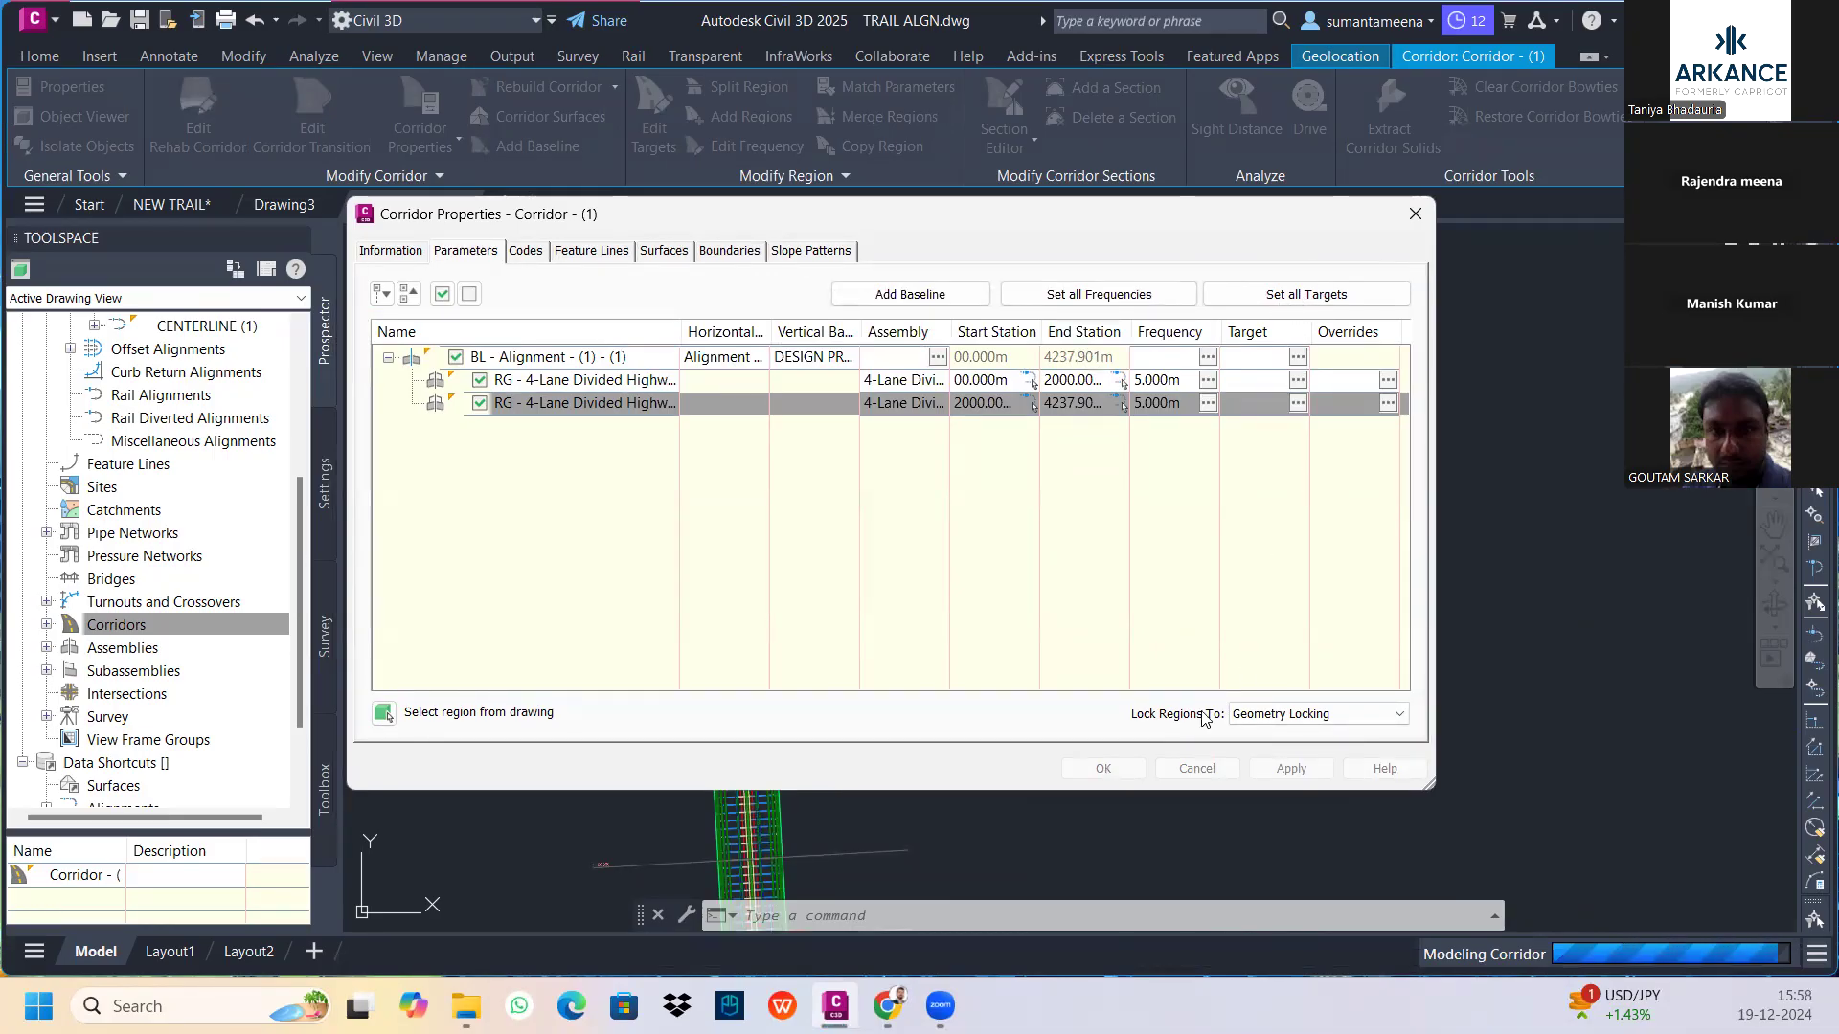
pyautogui.click(1102, 768)
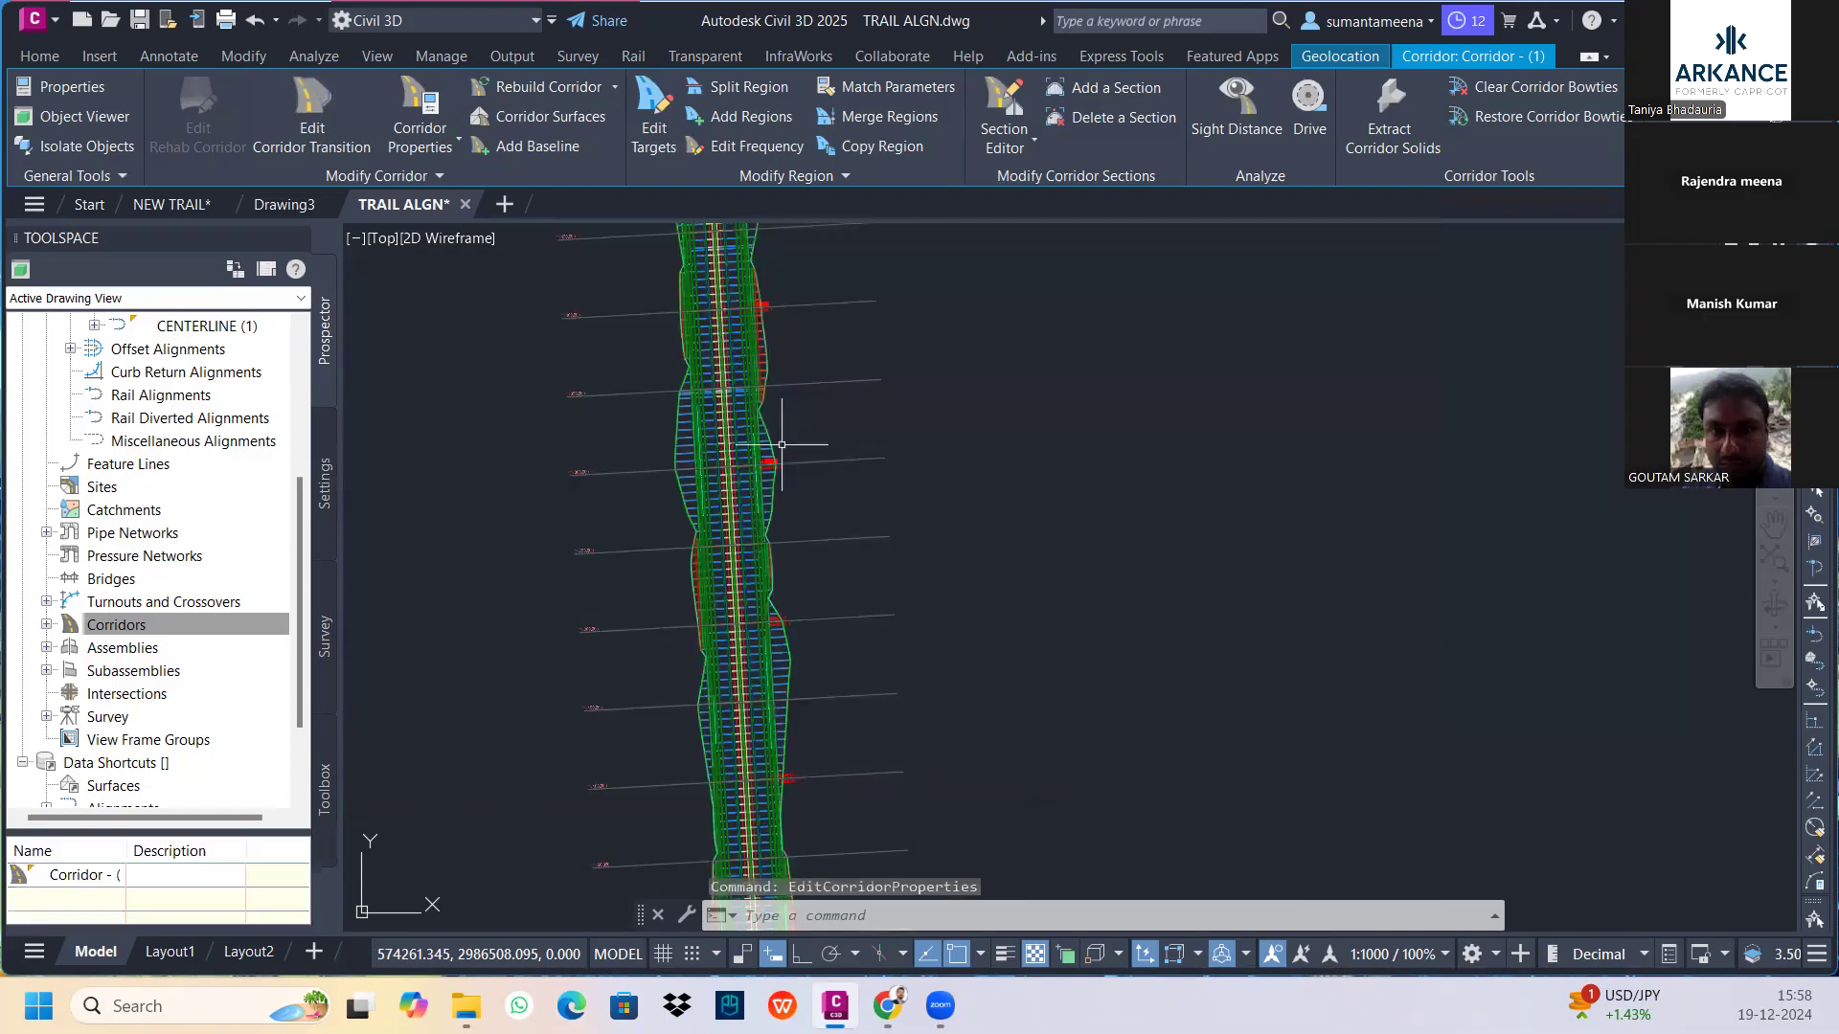
# Inspect the rebuilt four-lane corridor's side slopes against the sample lines, and compare them with the placed assembly
pyautogui.press('Escape')
pyautogui.scroll(-4, 817, 535)
pyautogui.moveTo(793, 361)
pyautogui.mouseDown(button='middle')
pyautogui.moveTo(851, 559)
pyautogui.moveTo(852, 644)
pyautogui.mouseUp(button='middle')
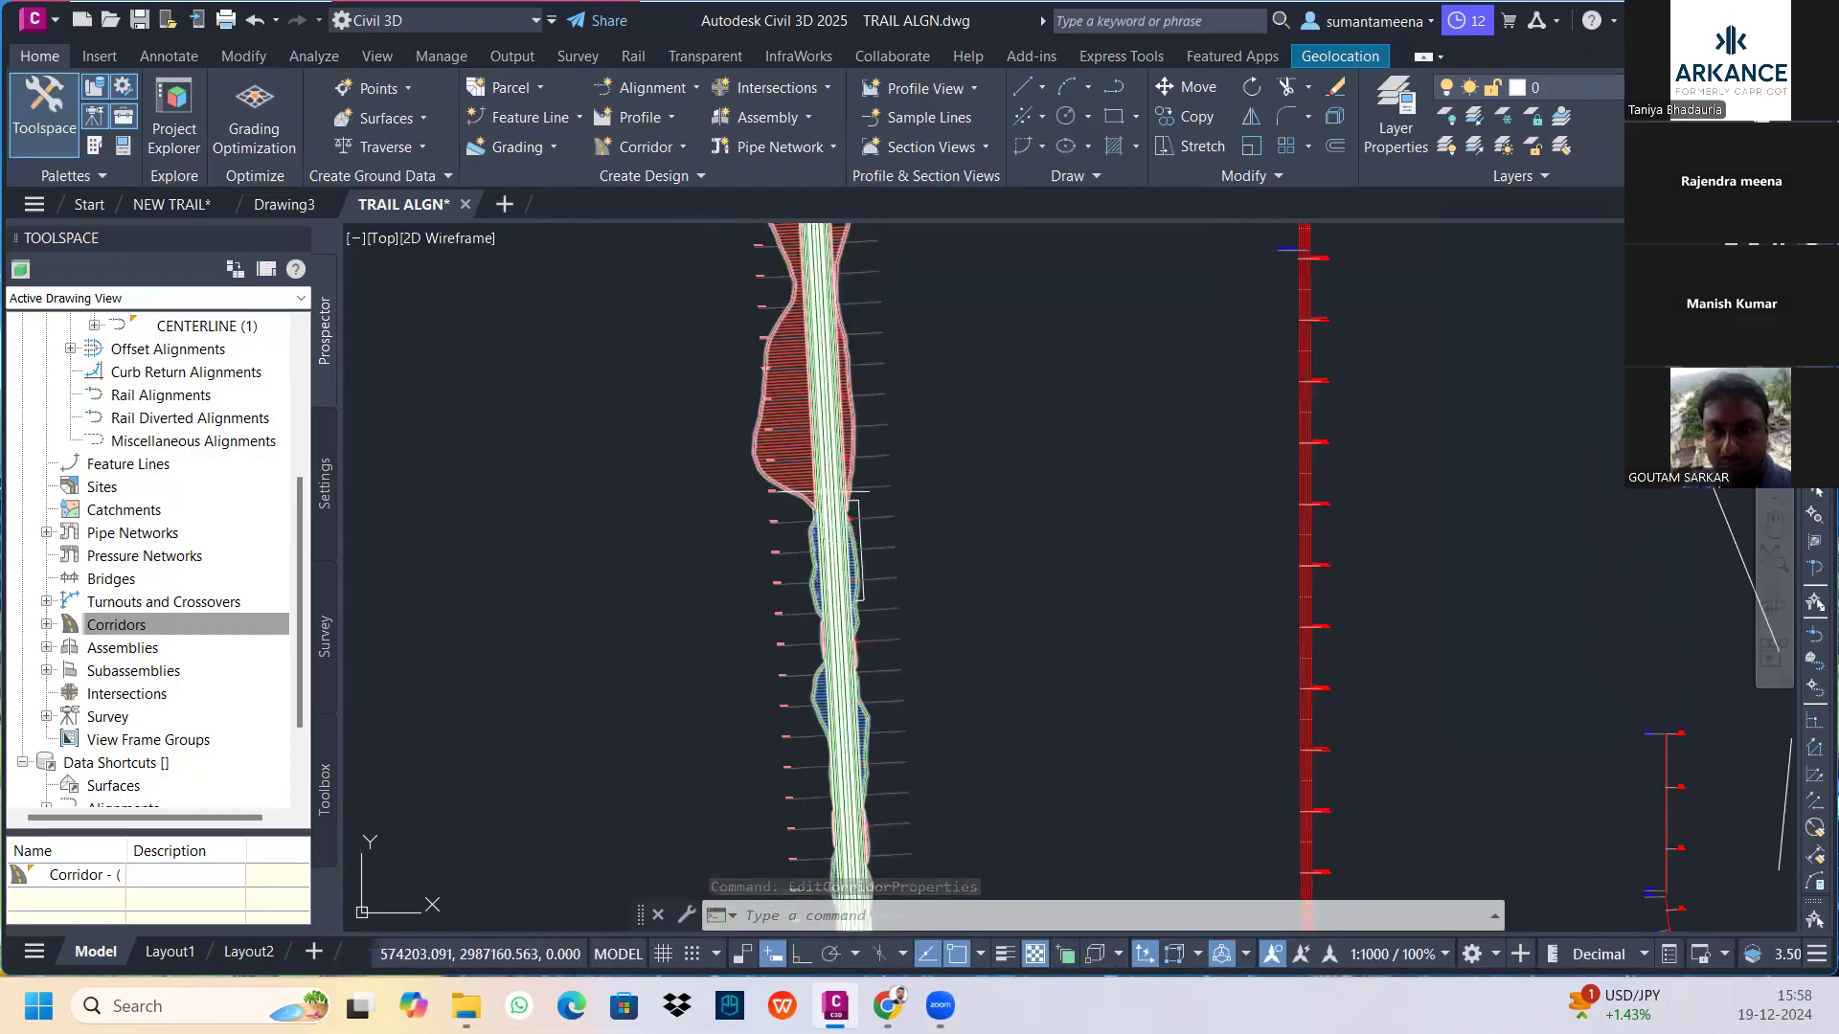
pyautogui.scroll(-5, 1206, 555)
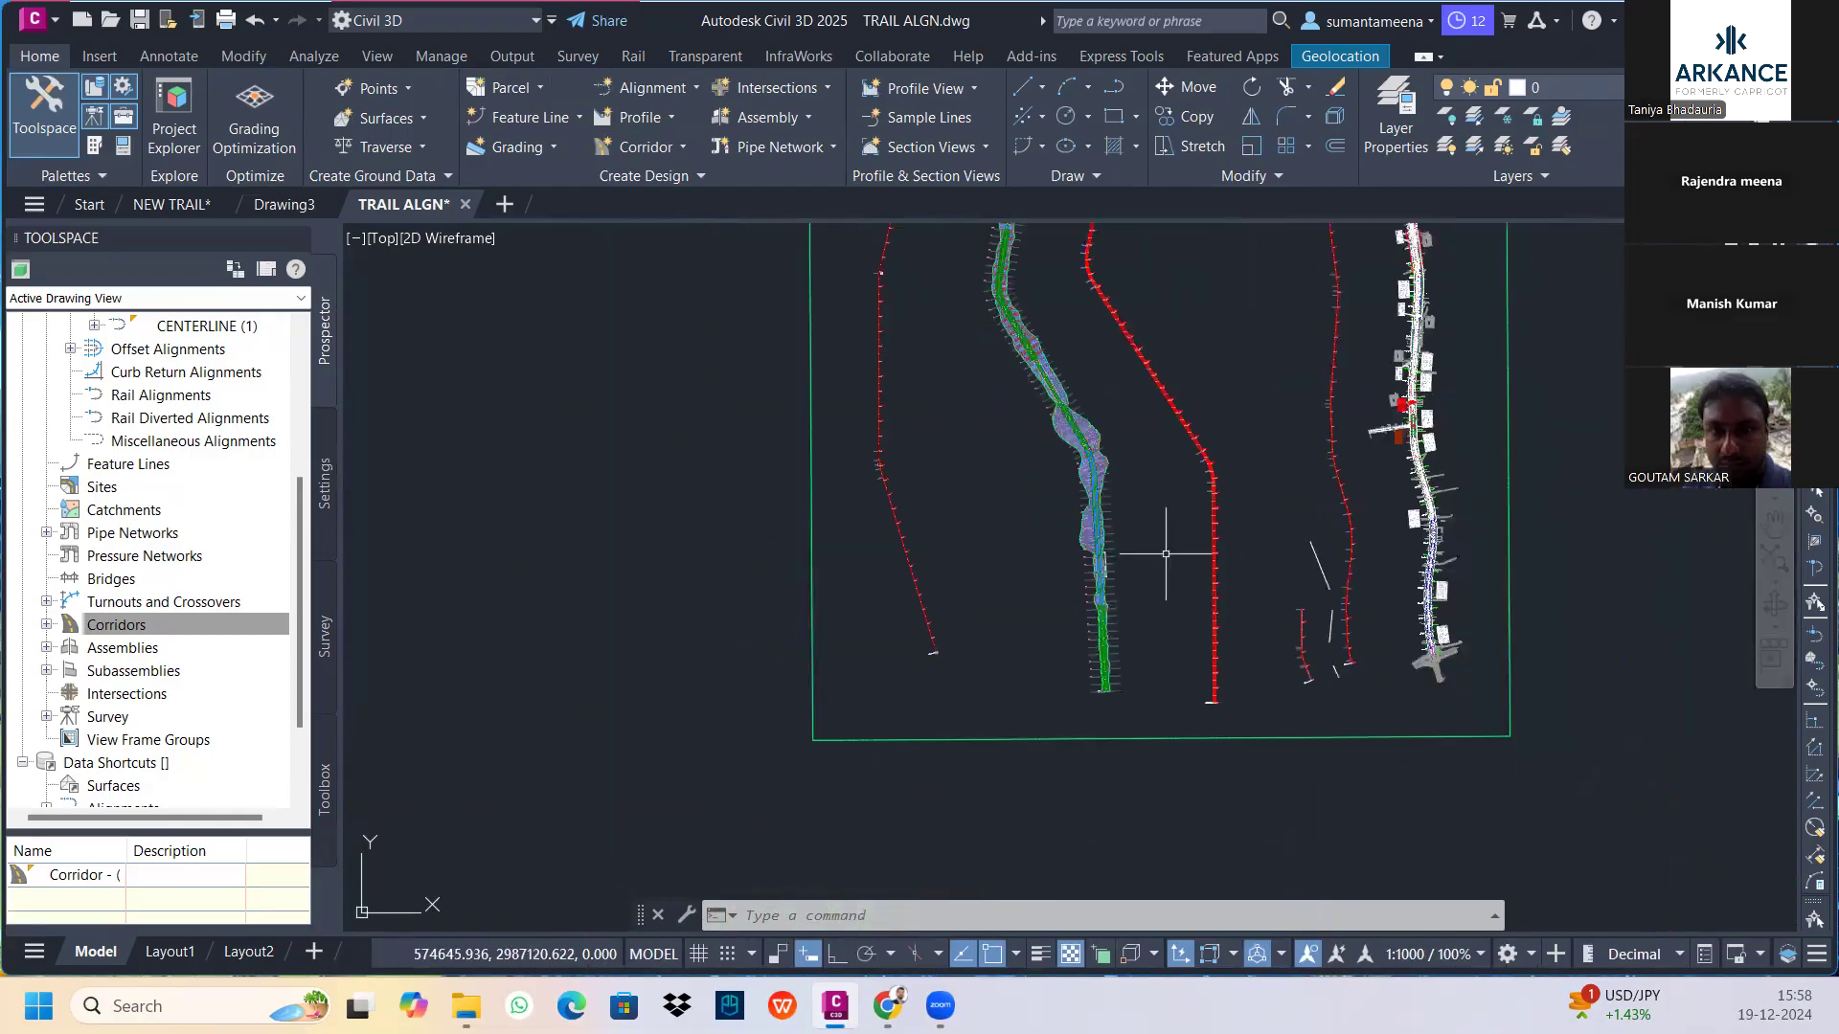
pyautogui.moveTo(1288, 459); pyautogui.dragTo(767, 698, button='middle')
pyautogui.moveTo(1417, 411); pyautogui.dragTo(1383, 480, button='middle')
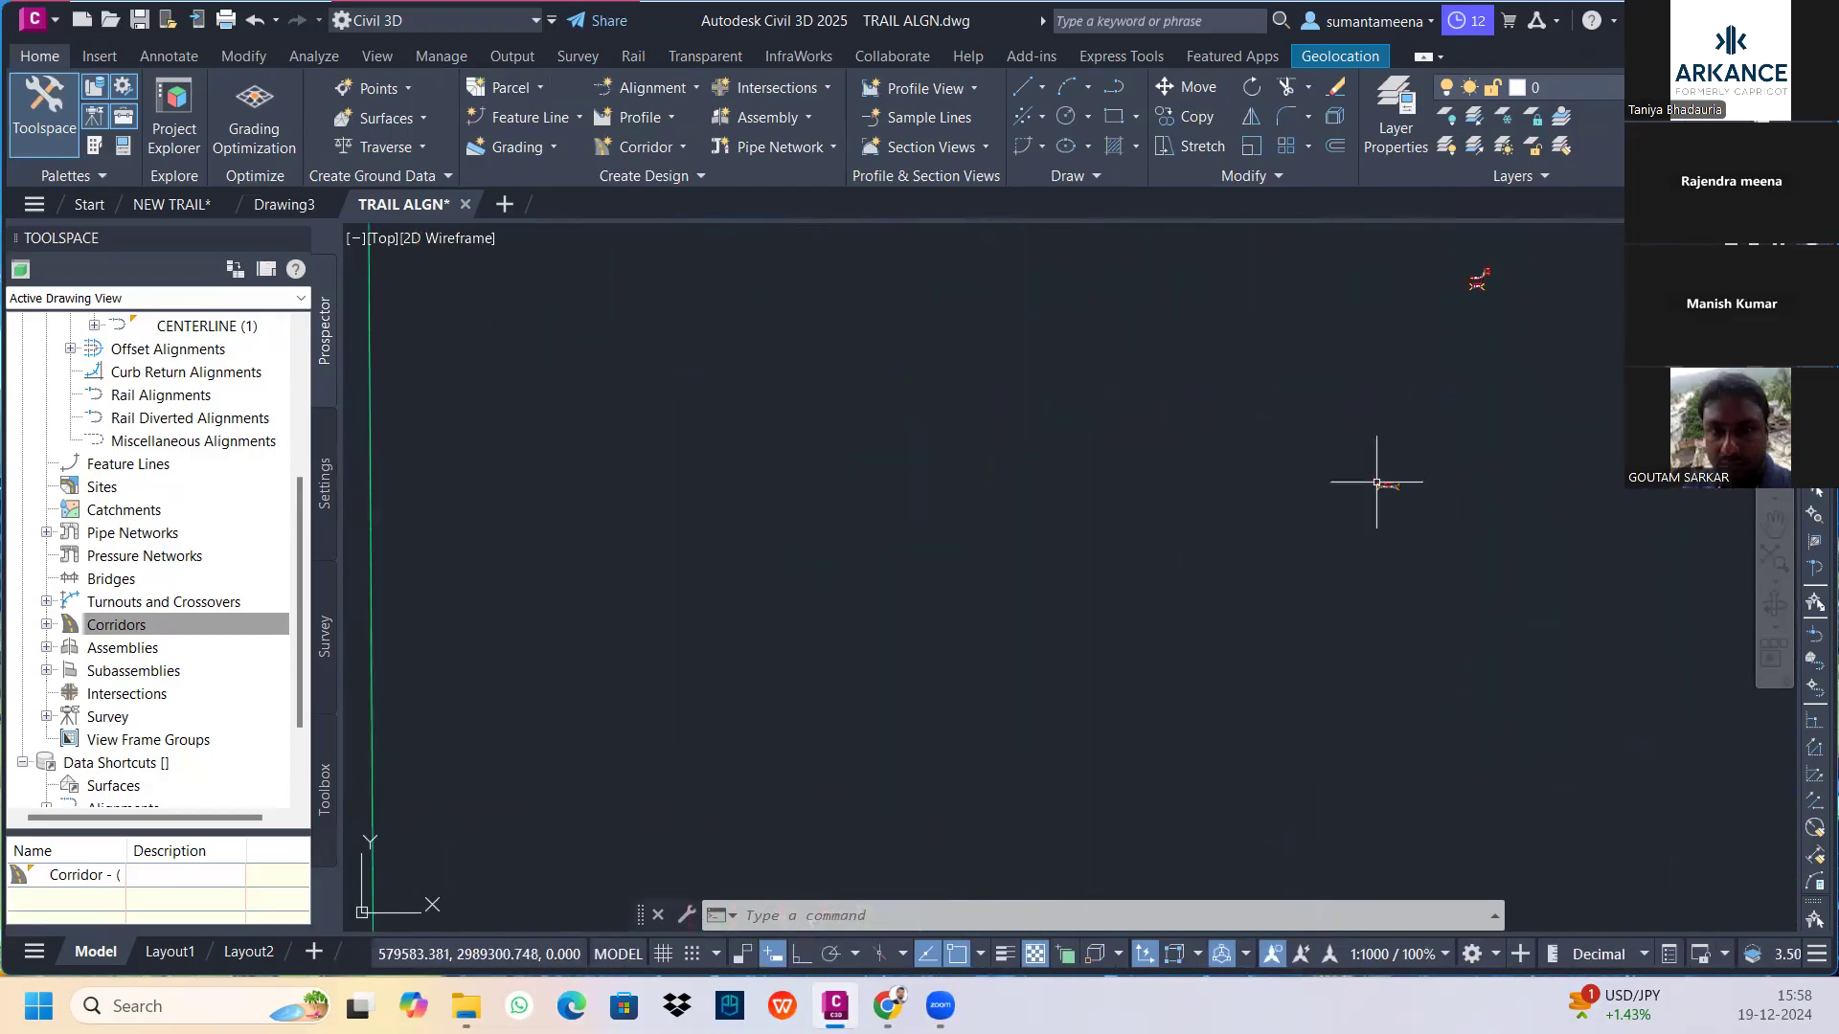
pyautogui.scroll(4, 1463, 509)
pyautogui.scroll(-3, 1395, 417)
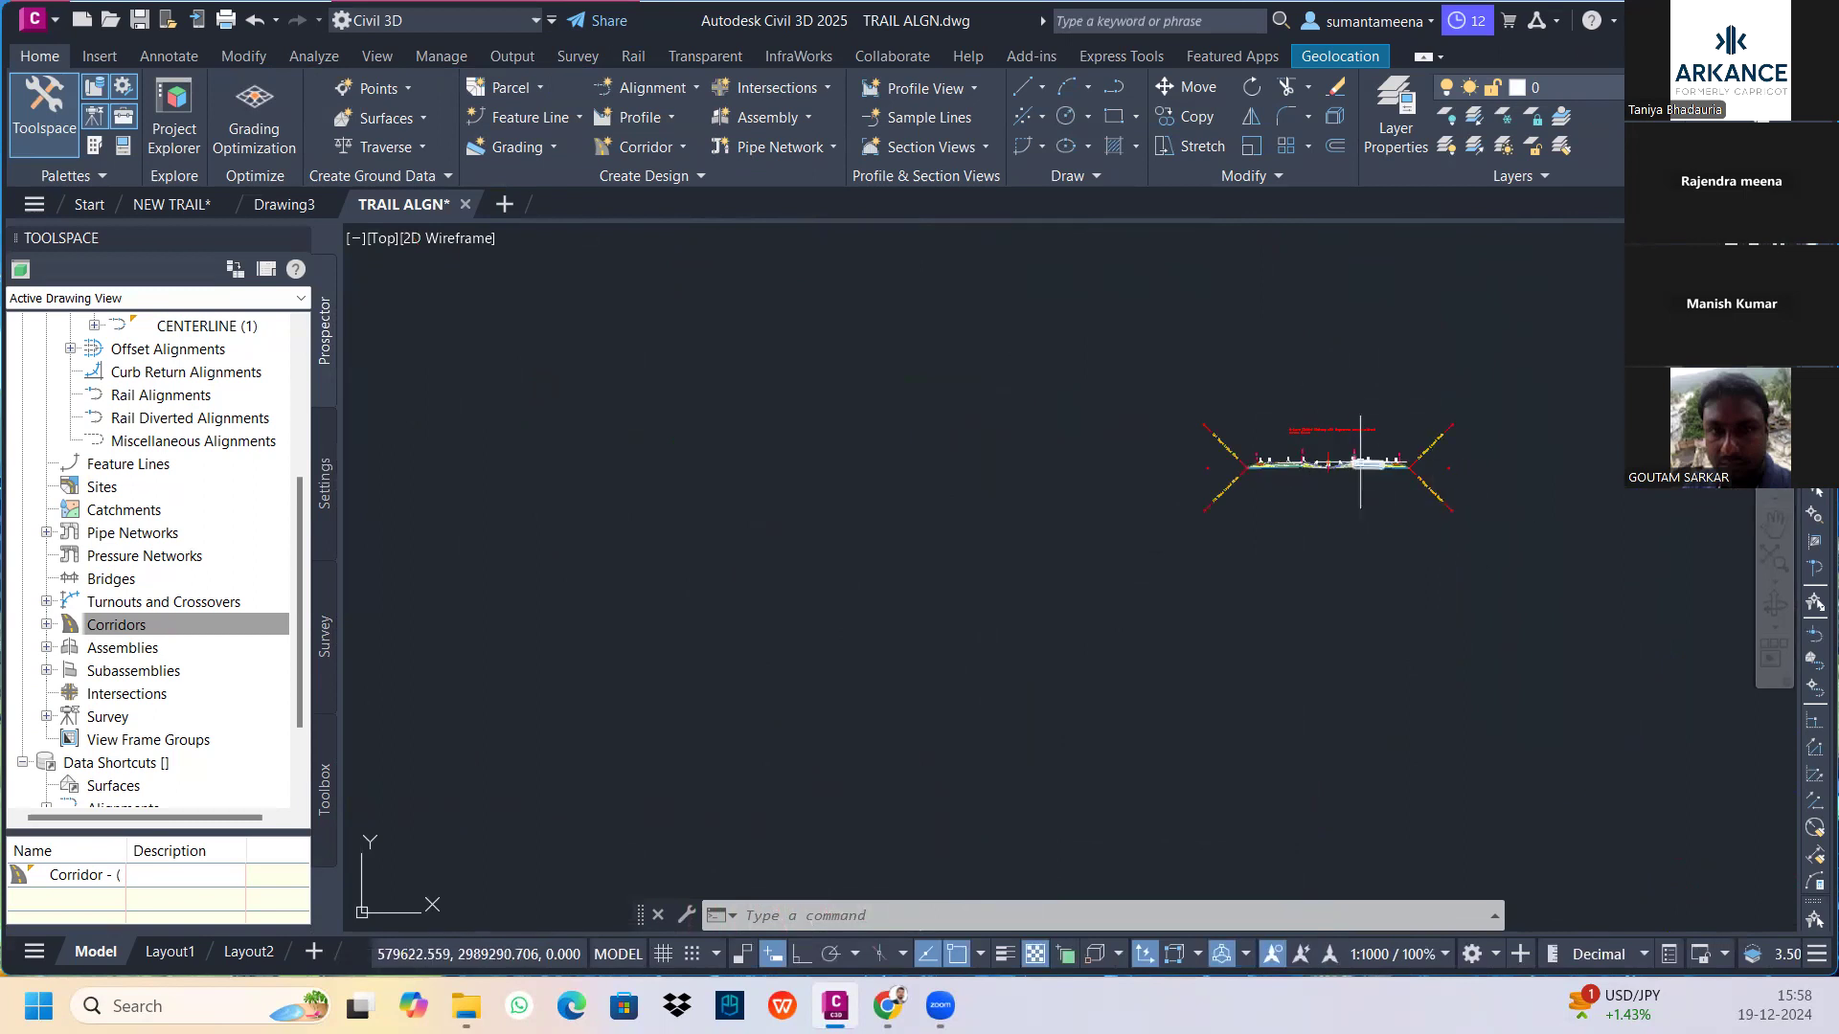
pyautogui.moveTo(1394, 417)
pyautogui.mouseDown(button='middle')
pyautogui.moveTo(772, 657)
pyautogui.moveTo(639, 675)
pyautogui.moveTo(981, 545)
pyautogui.moveTo(1015, 474)
pyautogui.mouseUp(button='middle')
pyautogui.scroll(-2, 1015, 471)
pyautogui.scroll(6, 894, 517)
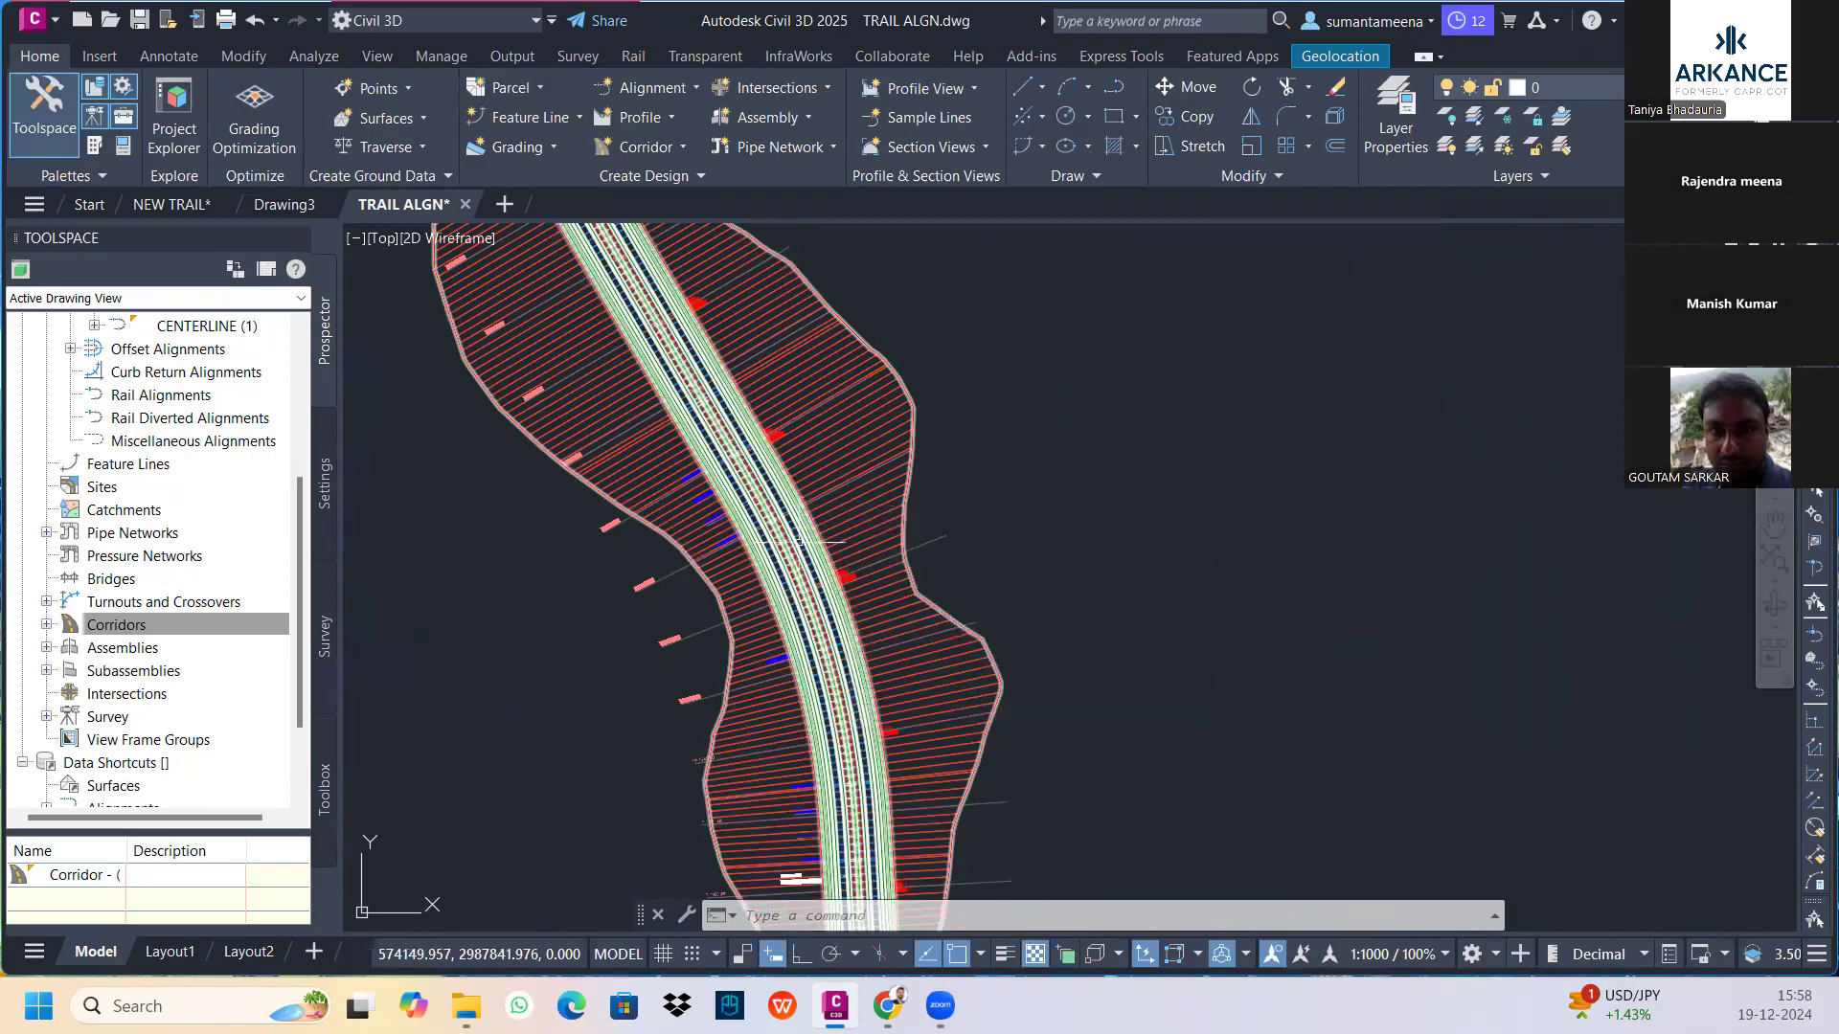
pyautogui.click(801, 878)
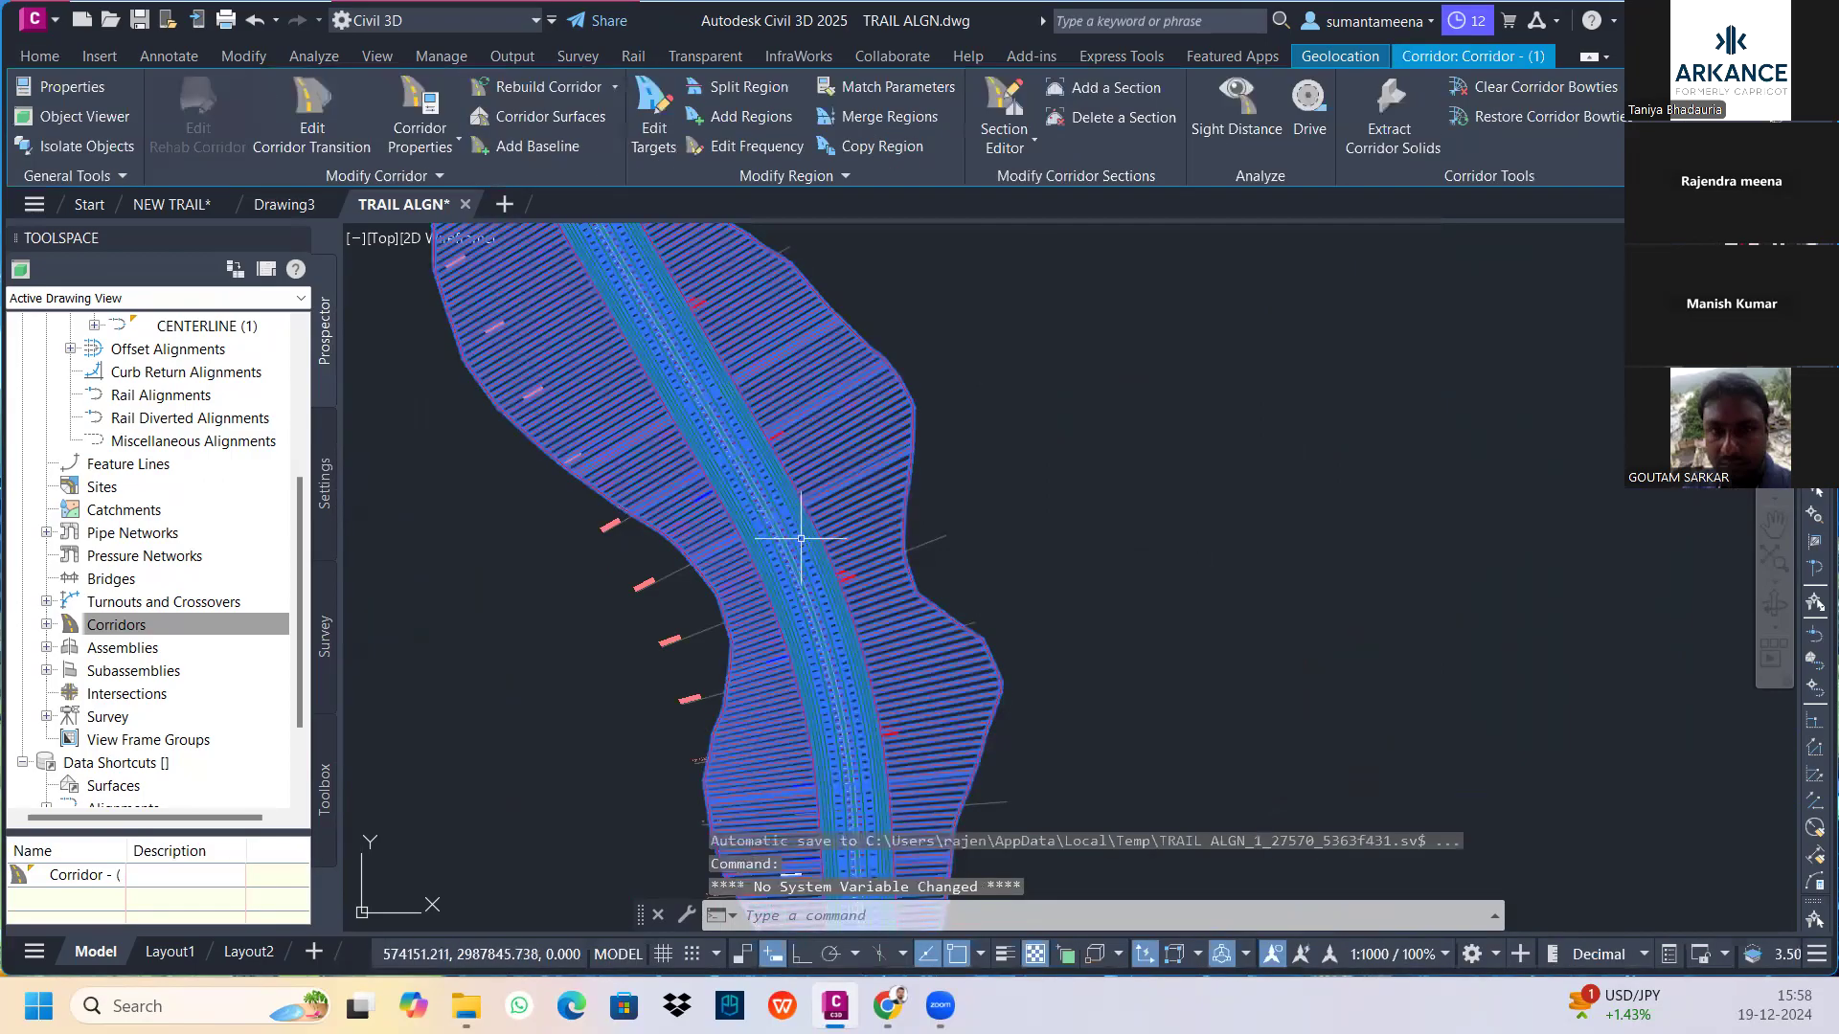
pyautogui.rightClick(800, 380)
pyautogui.click(890, 667)
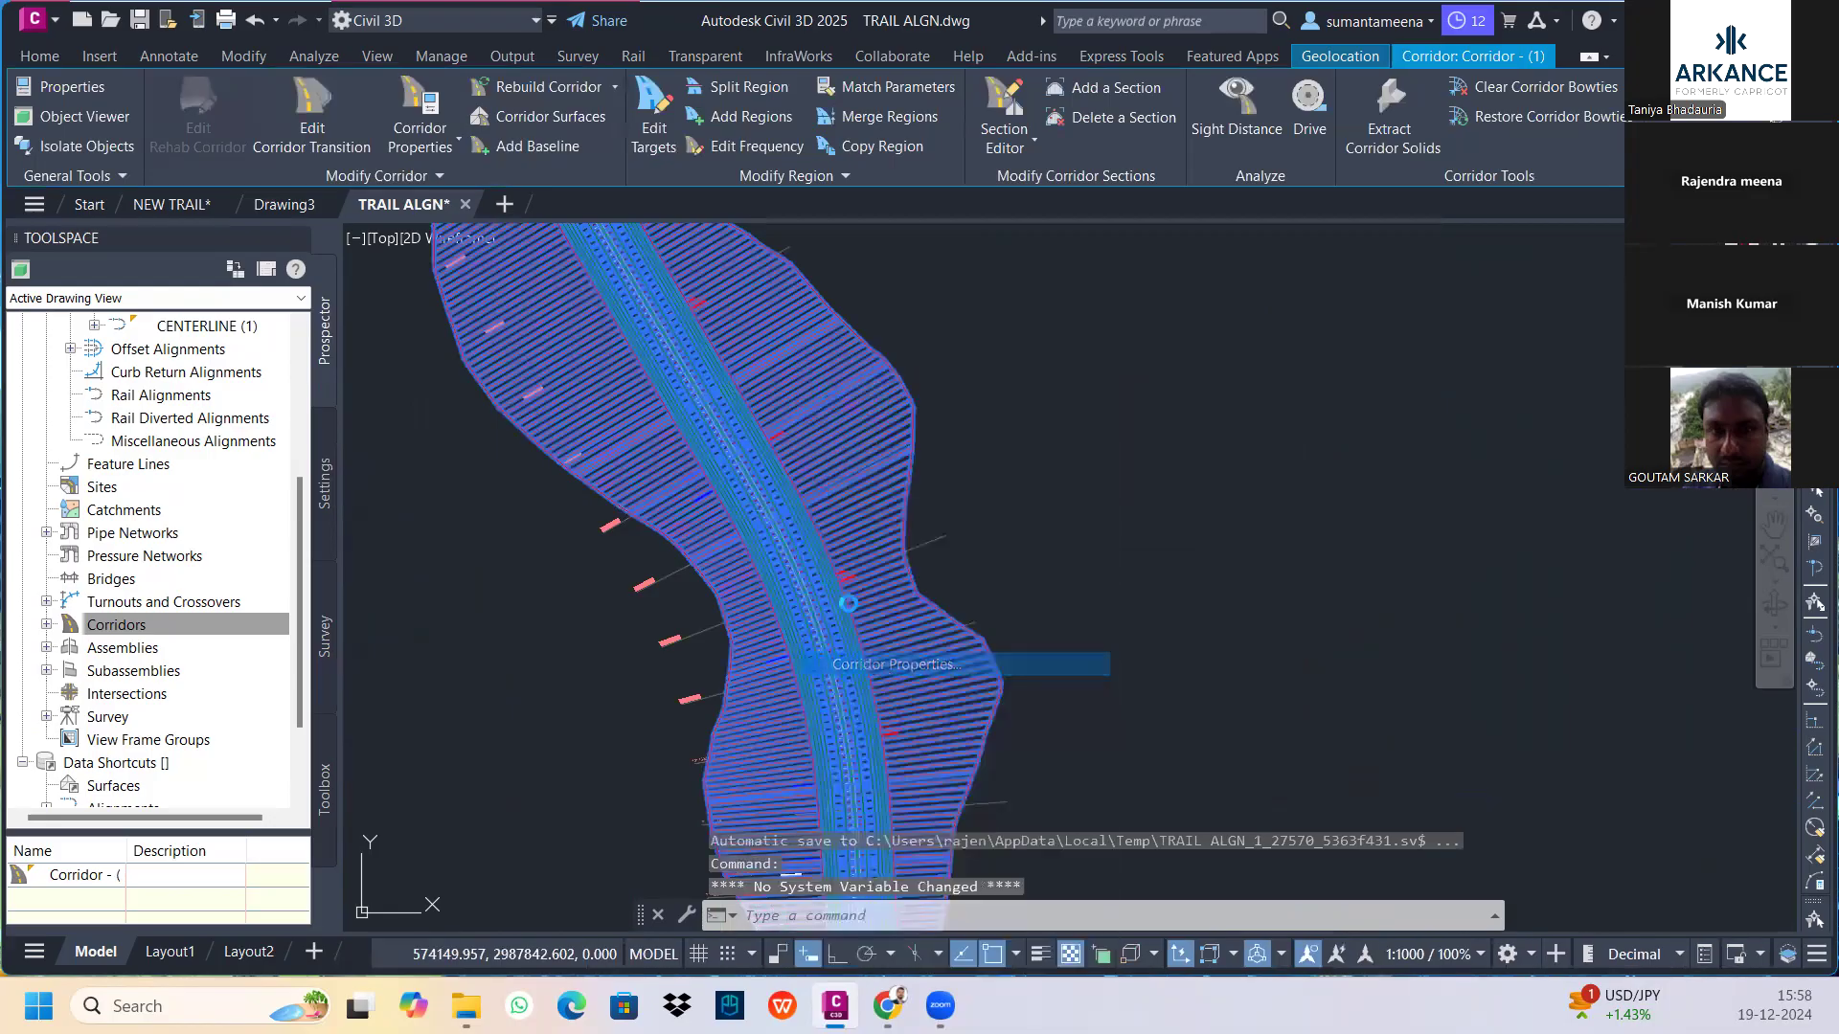
pyautogui.click(1310, 297)
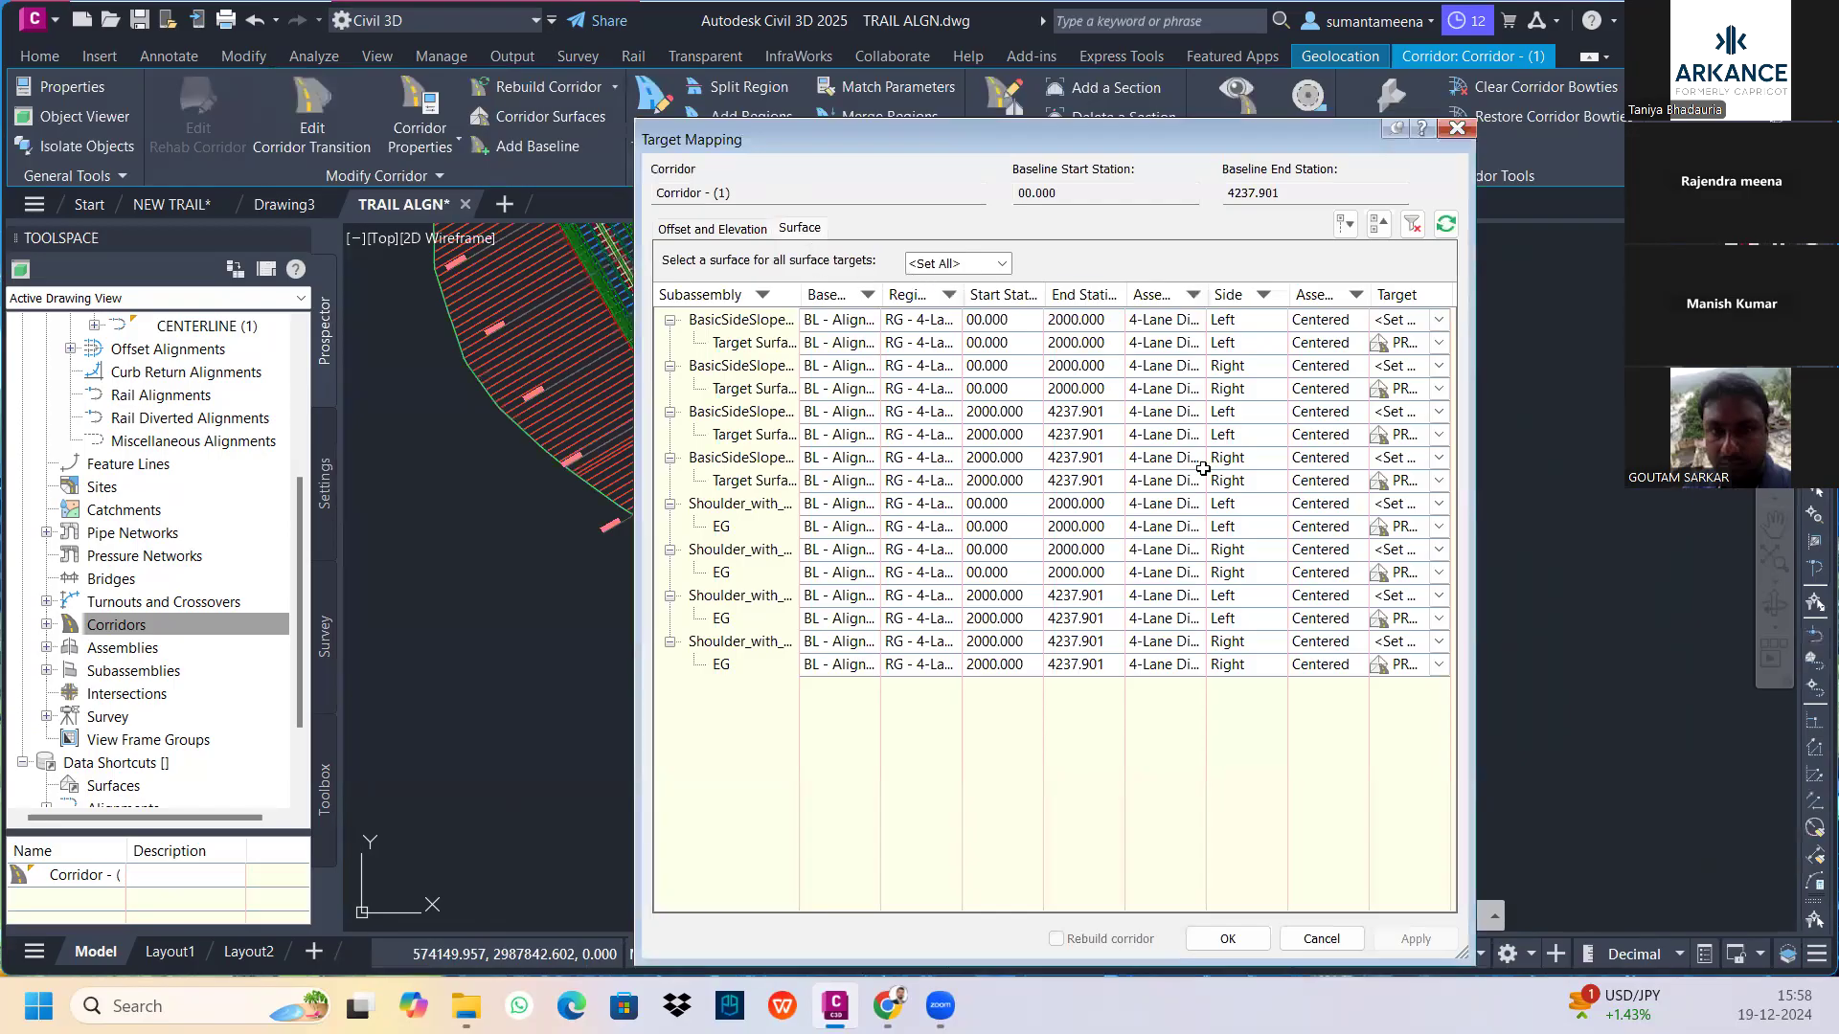
pyautogui.click(1001, 263)
pyautogui.click(949, 286)
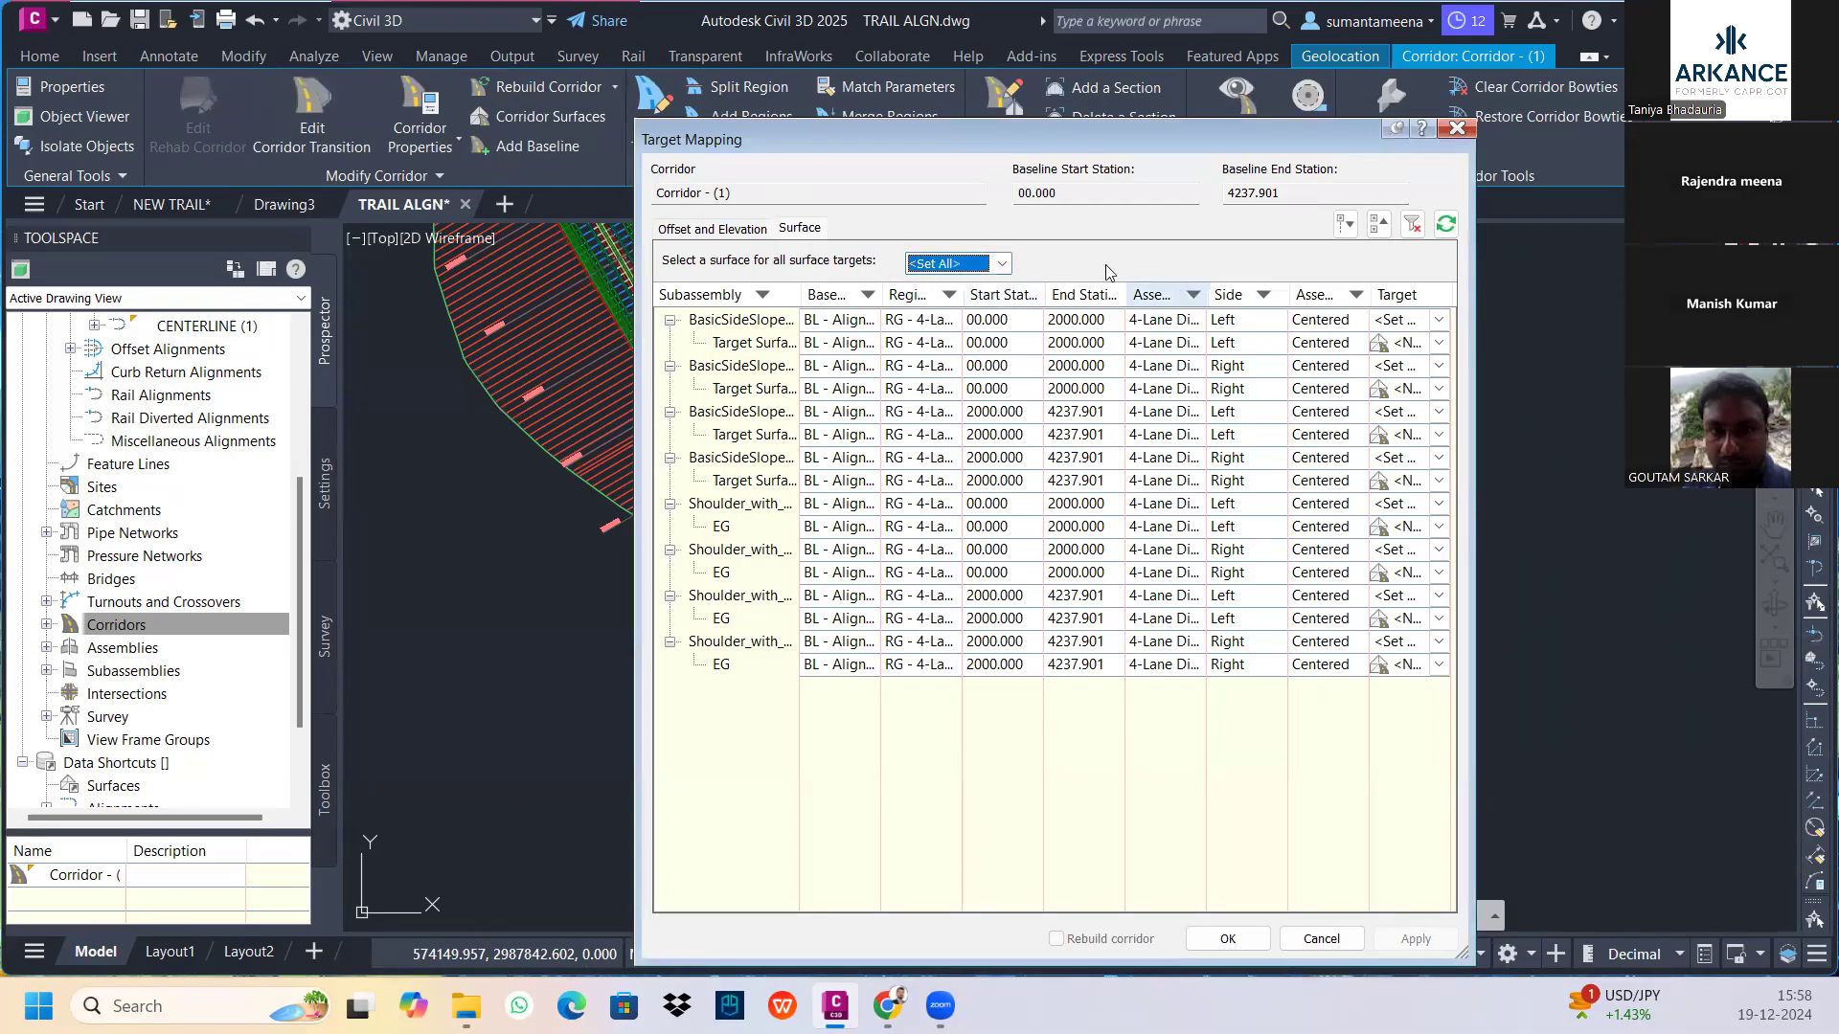
pyautogui.click(999, 265)
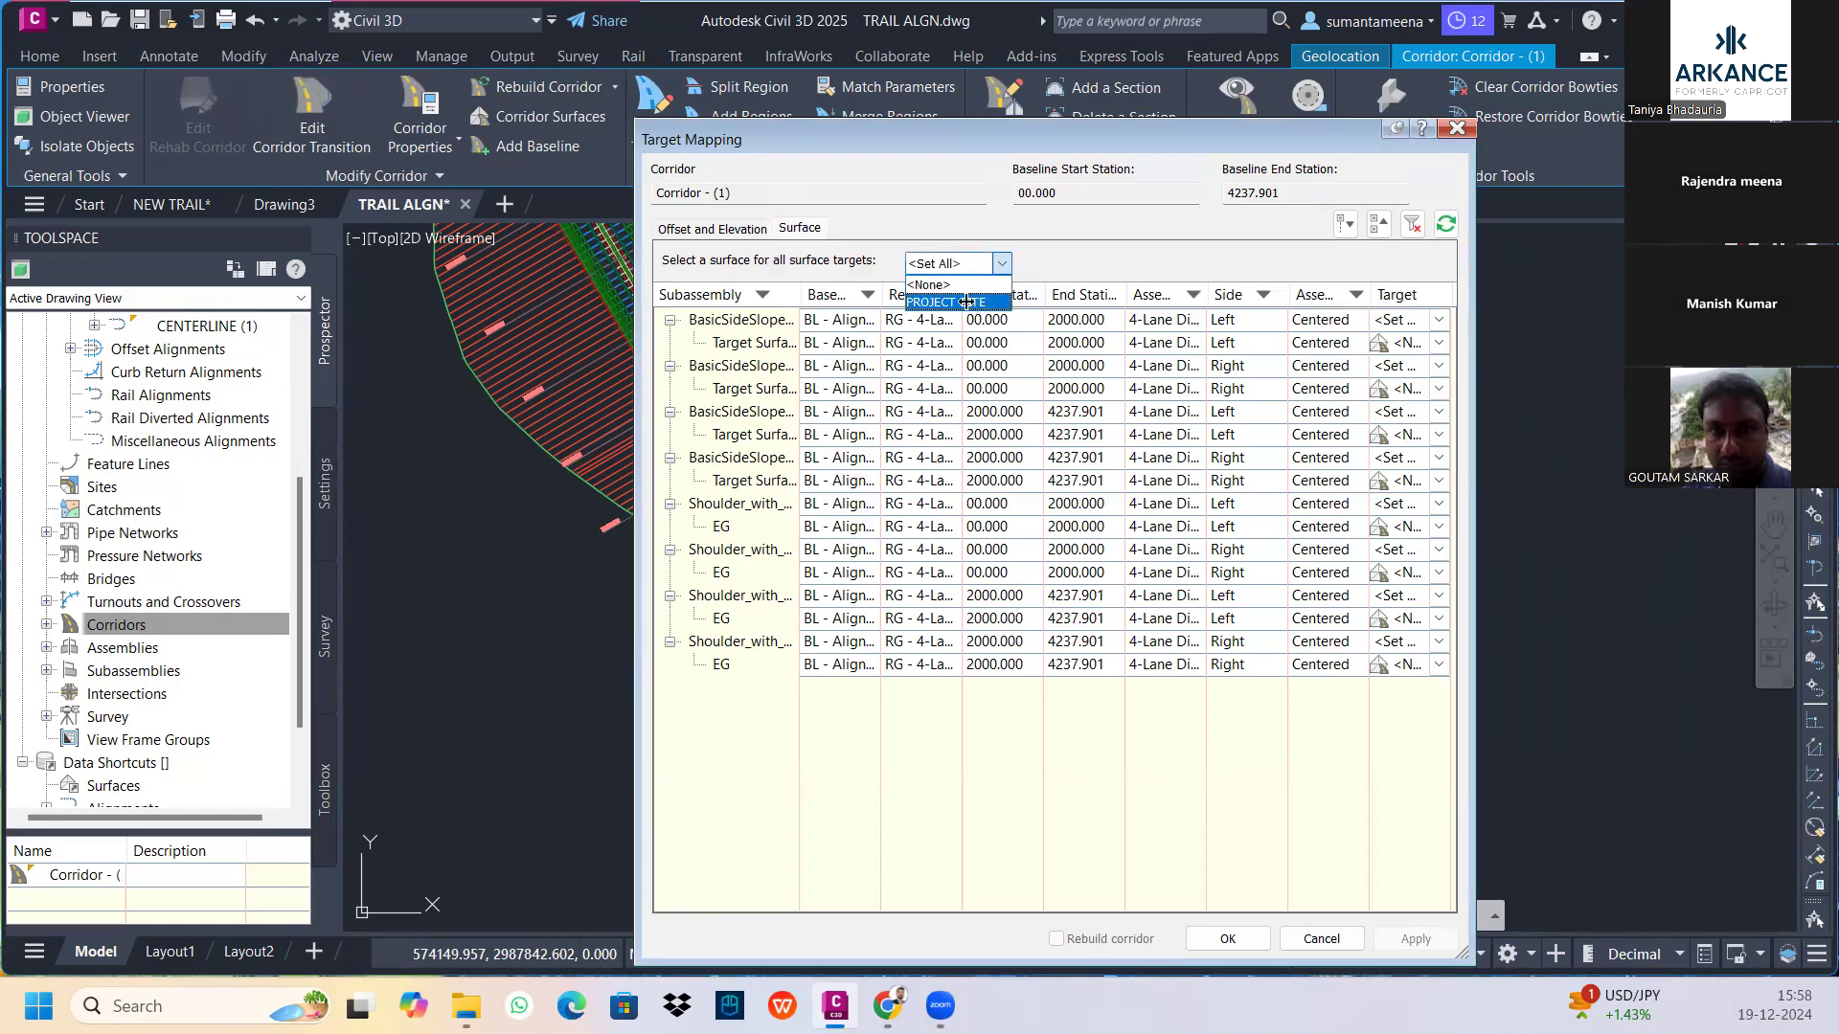
pyautogui.click(943, 305)
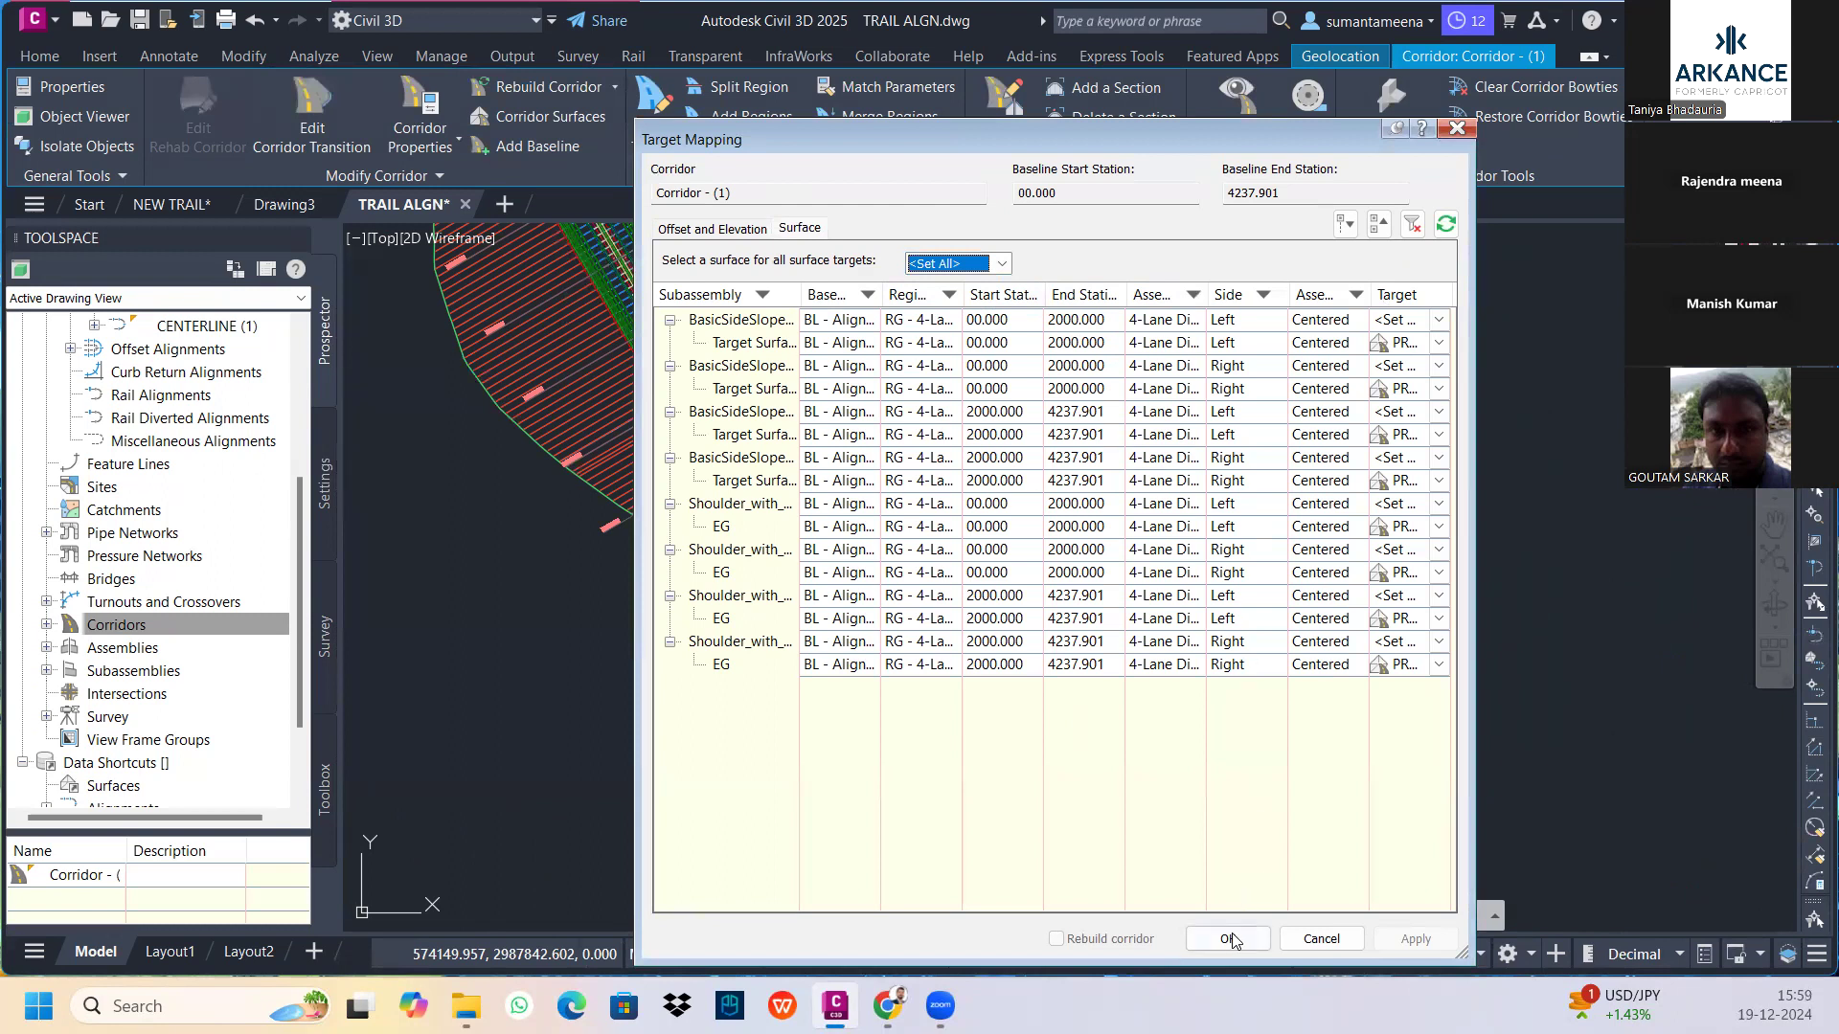
pyautogui.click(1320, 941)
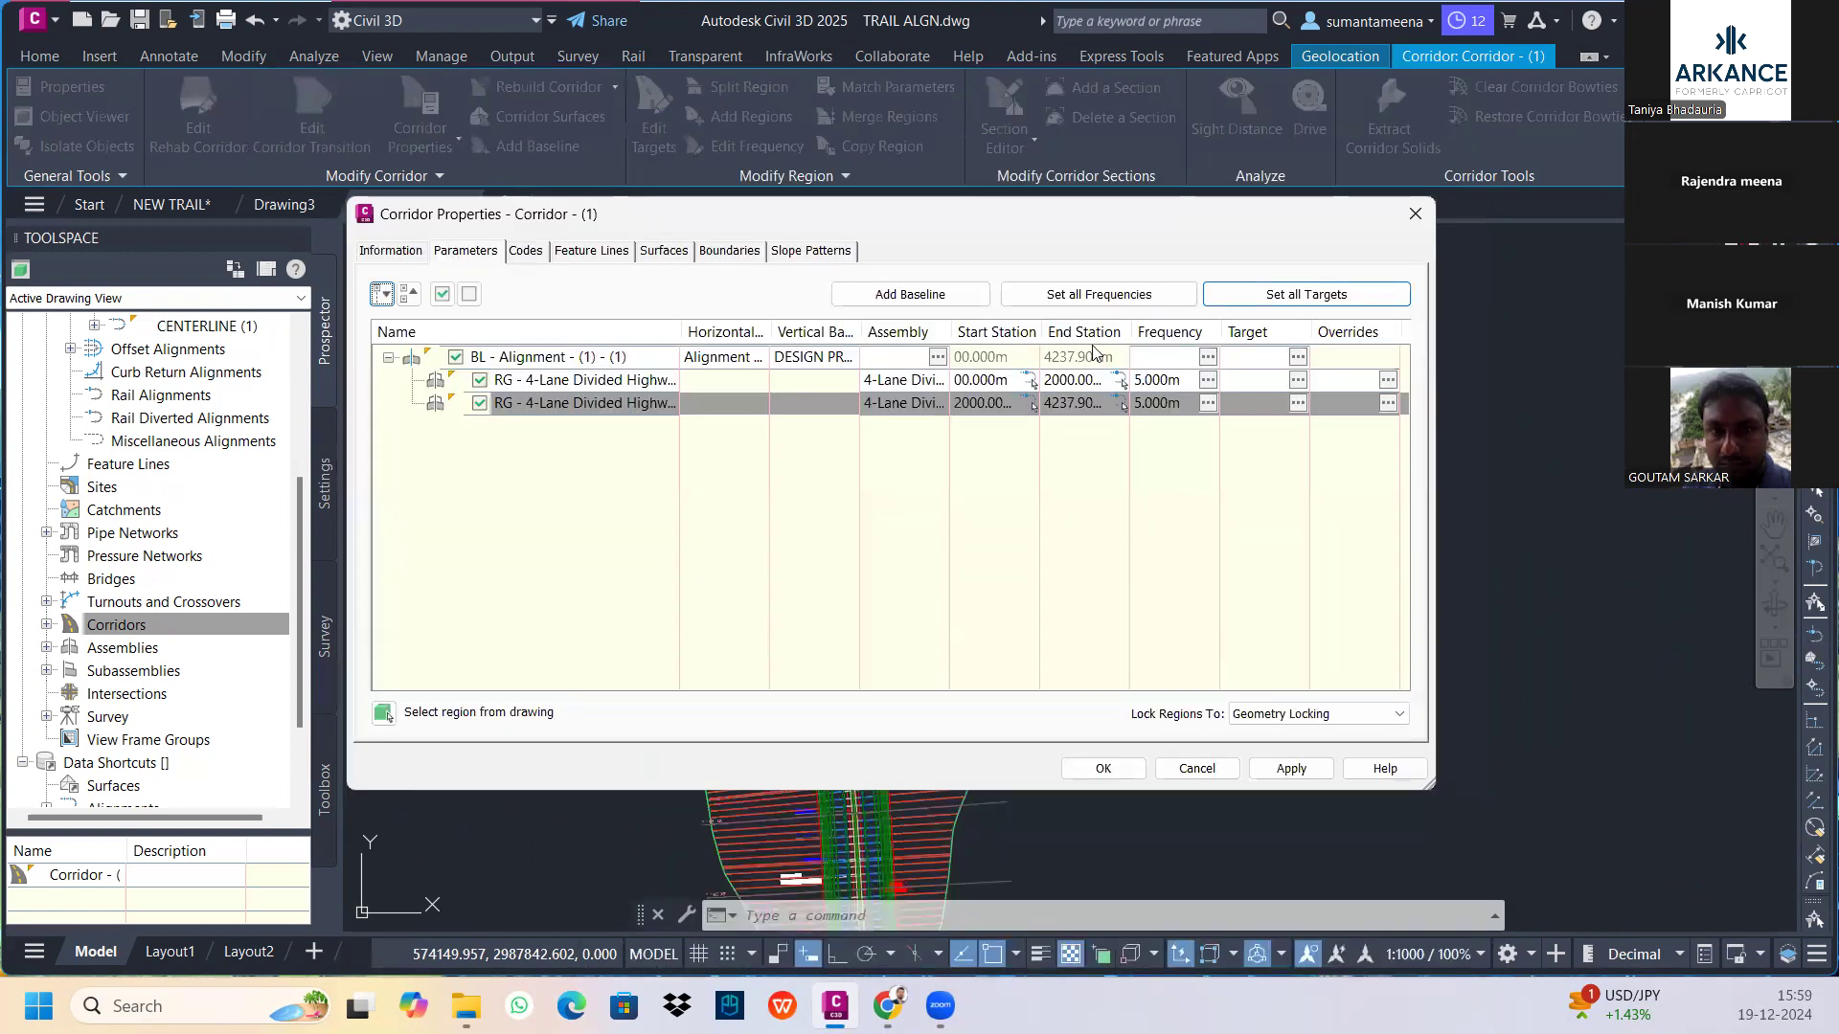
pyautogui.click(1416, 214)
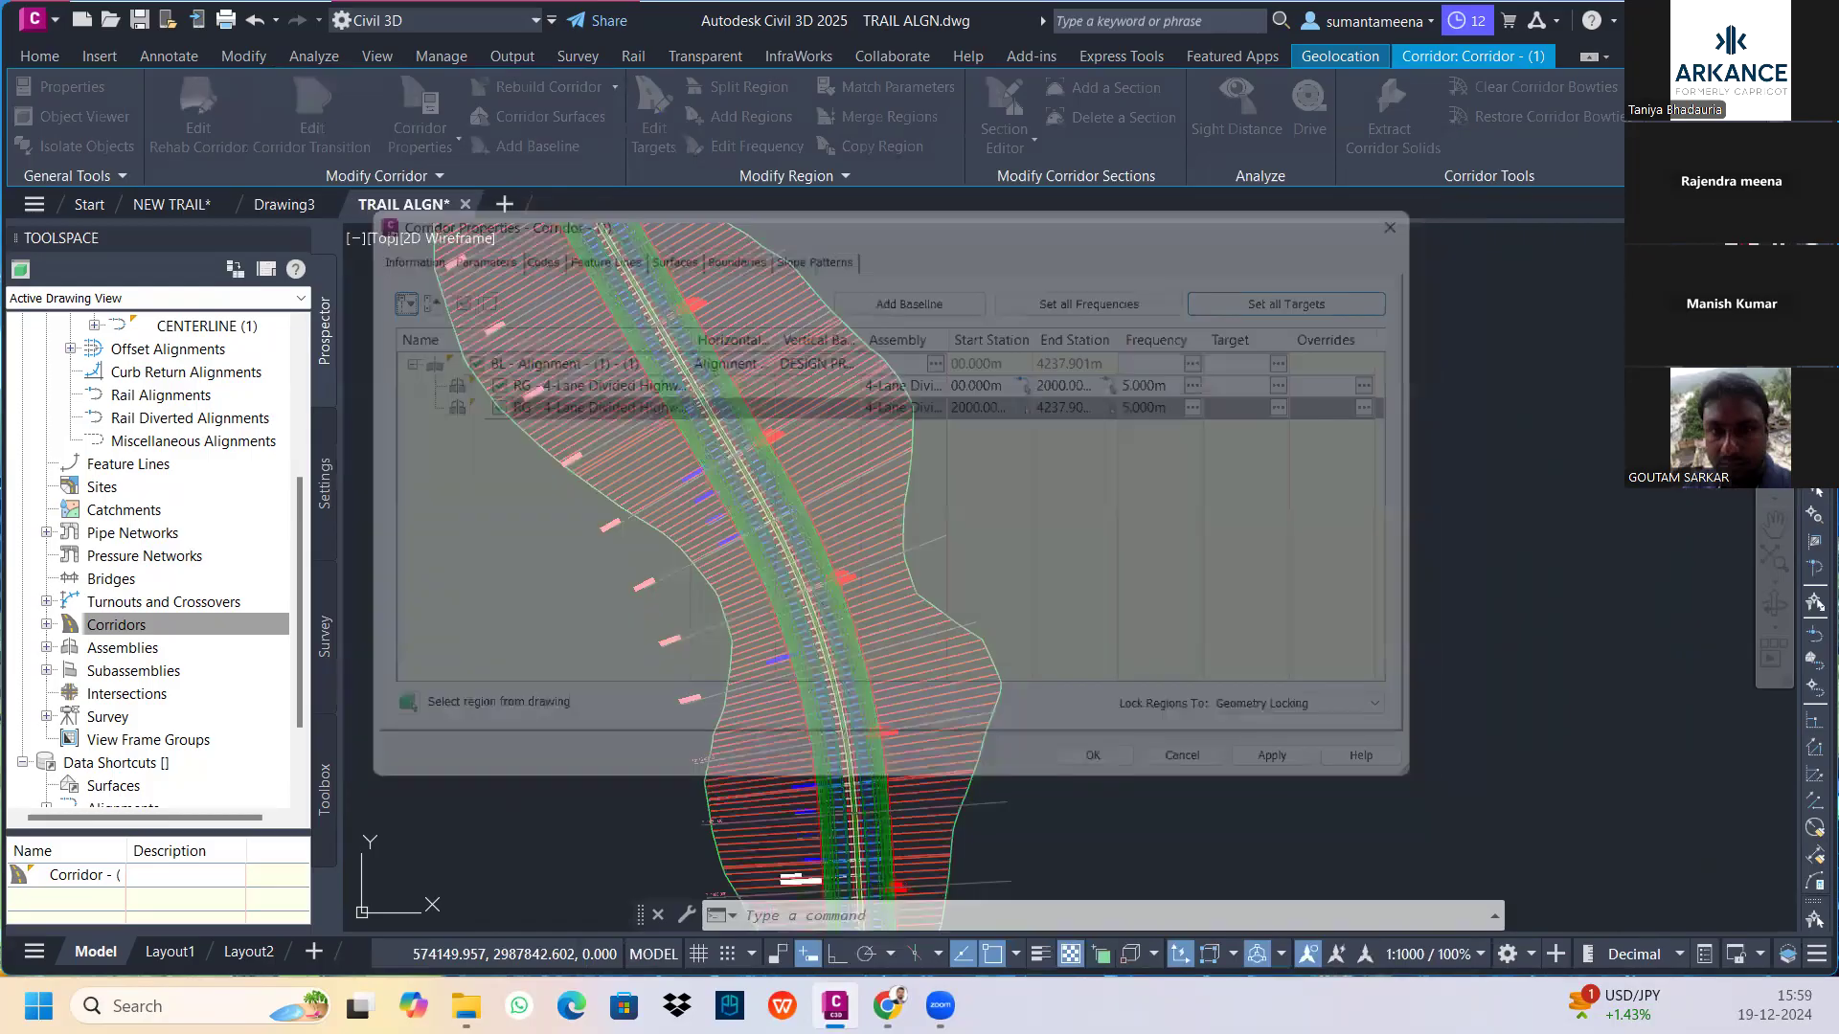
# Open the four-lane corridor in the Object Viewer and show it from the SW Isometric view
pyautogui.scroll(10, 1004, 654)
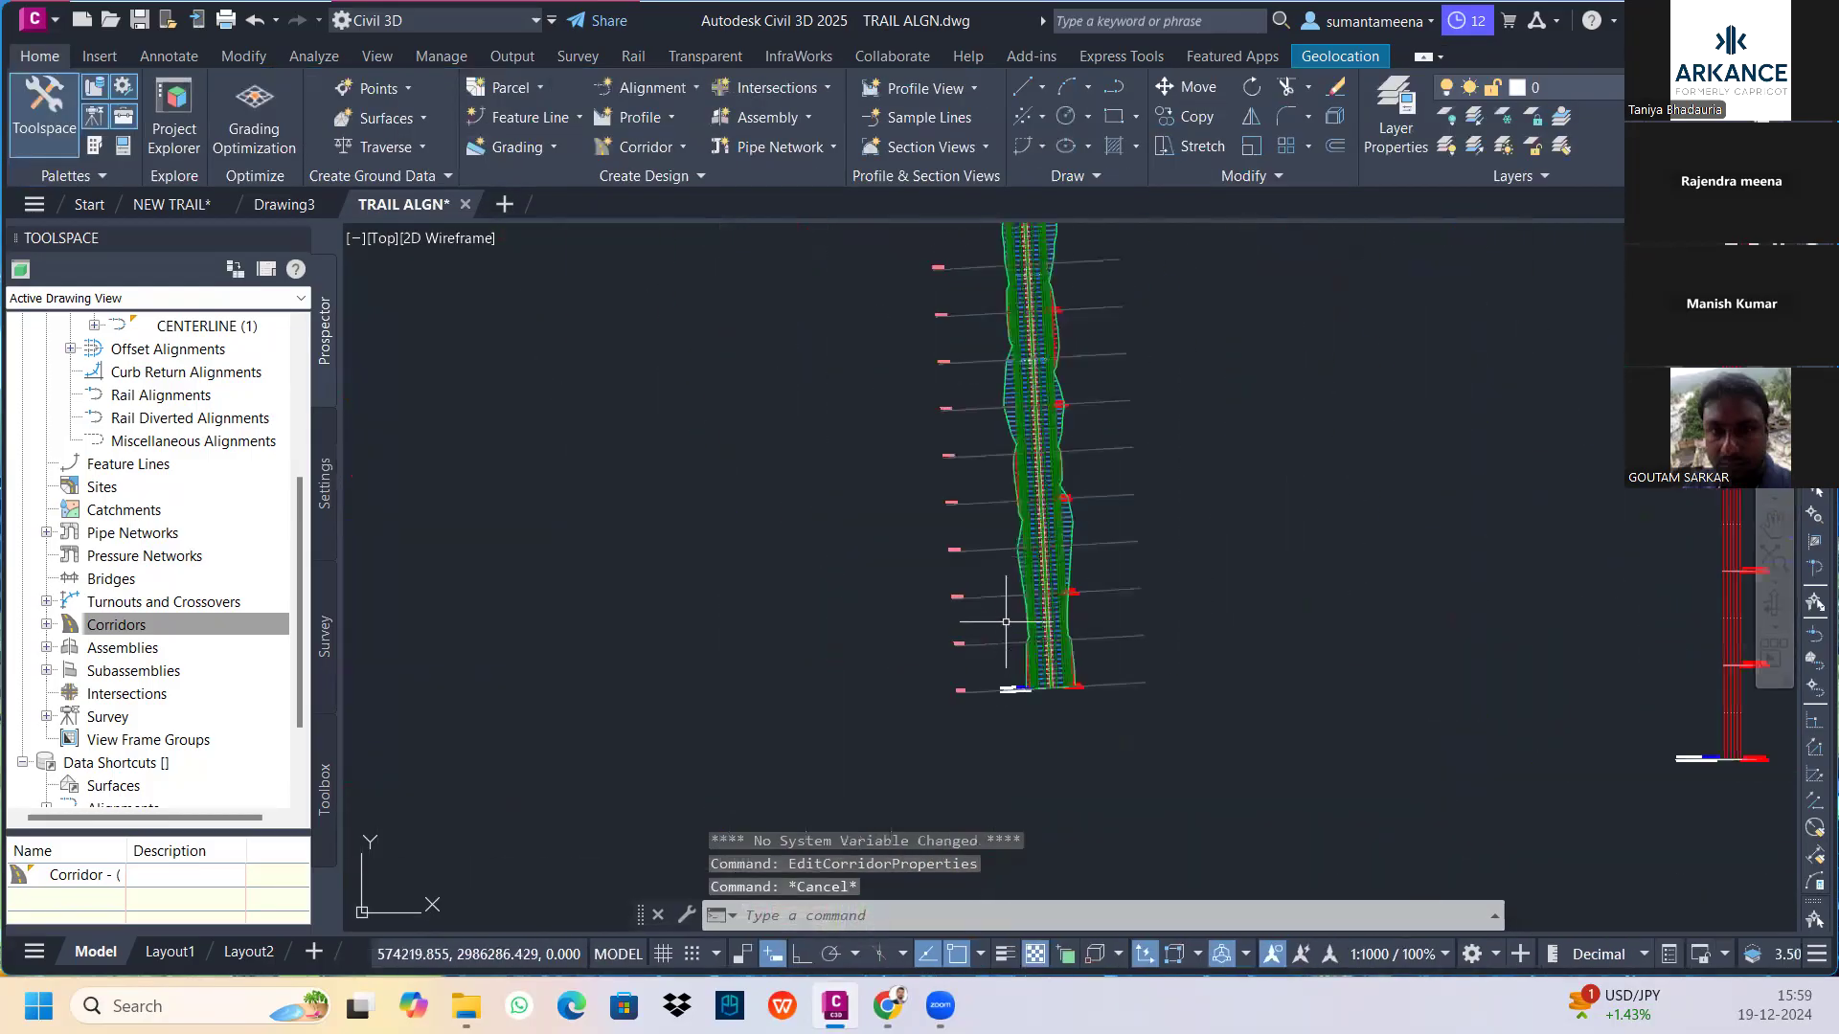
pyautogui.moveTo(1111, 532); pyautogui.dragTo(829, 469, button='middle')
pyautogui.scroll(3, 931, 540)
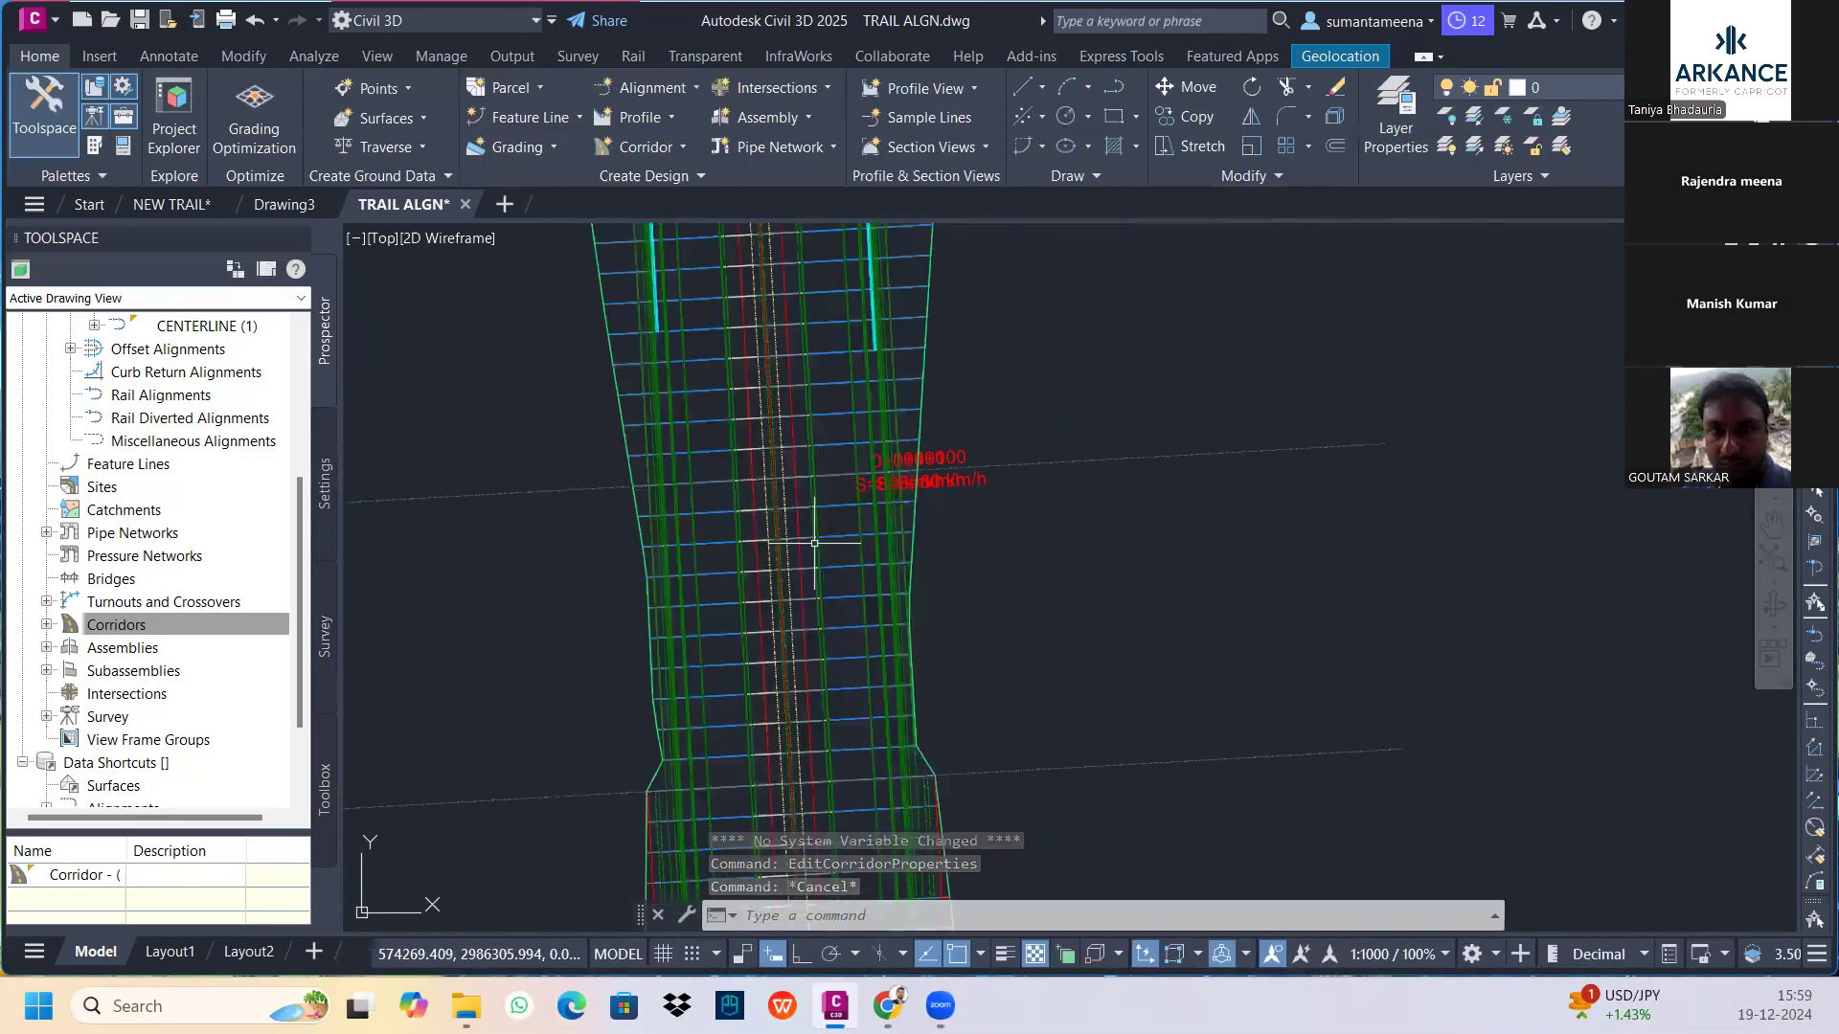
pyautogui.click(928, 789)
pyautogui.rightClick(928, 789)
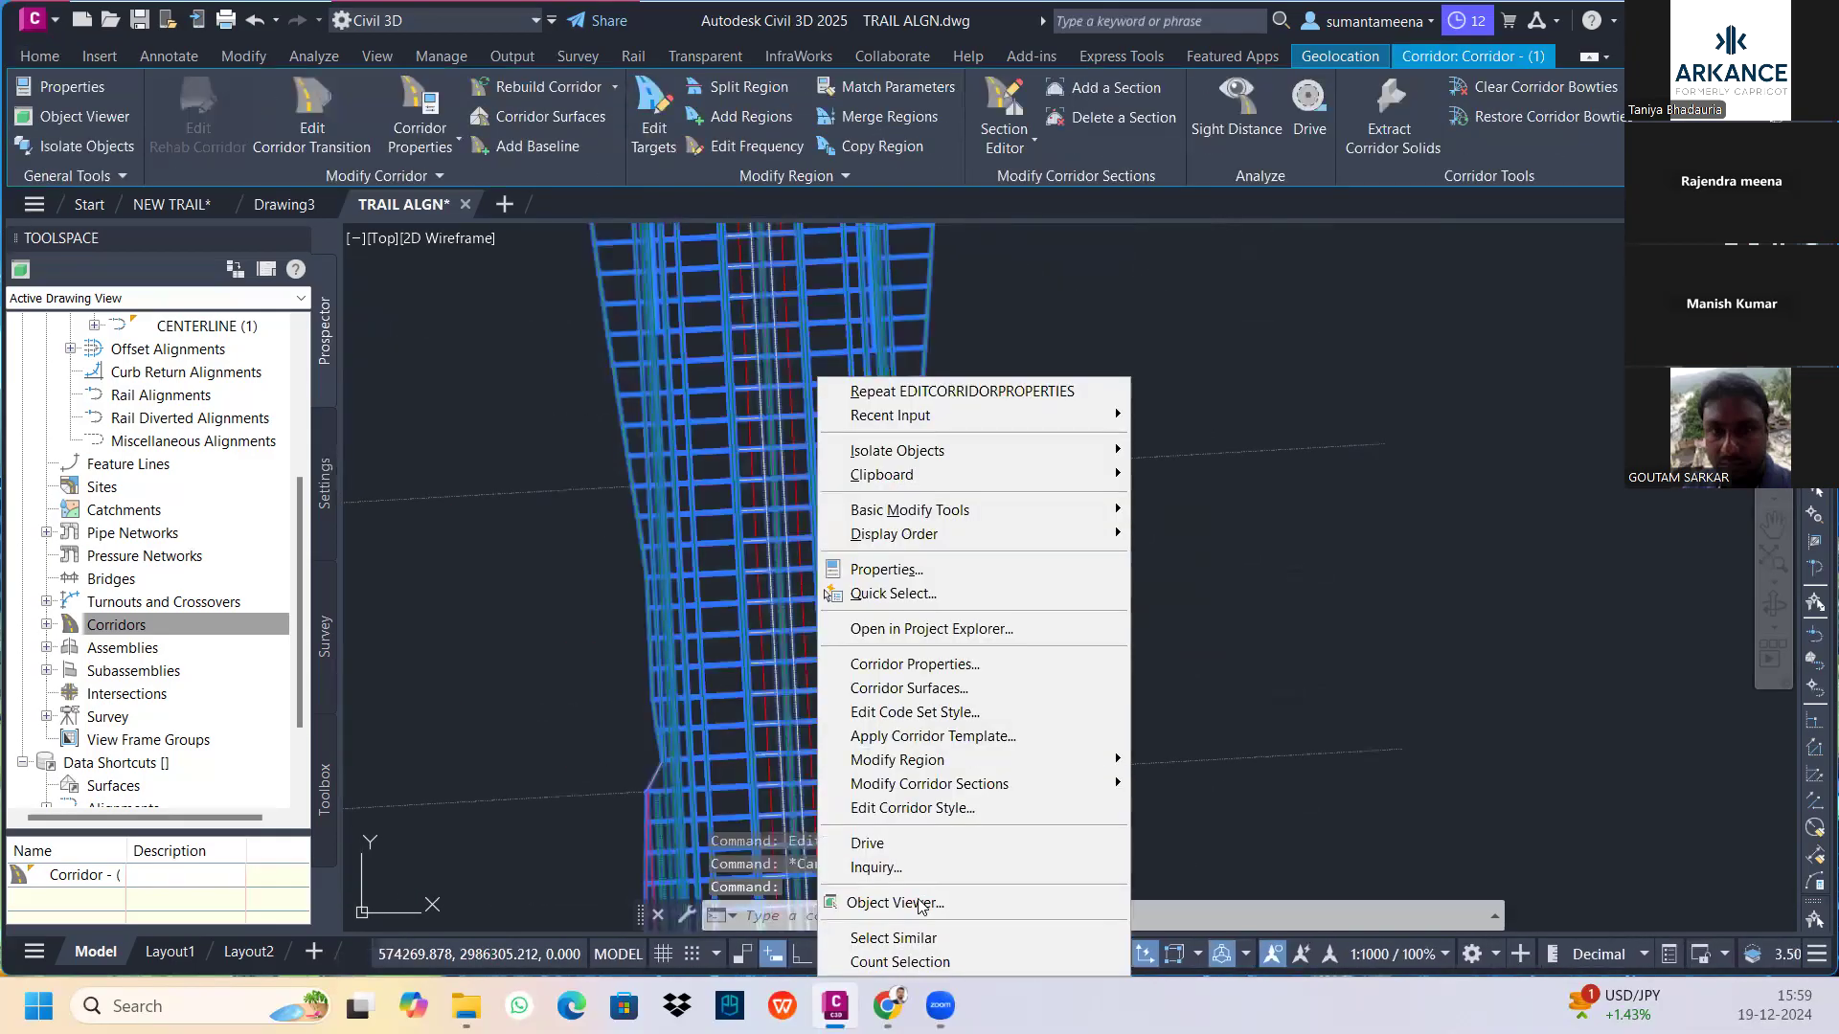
pyautogui.press('Escape')
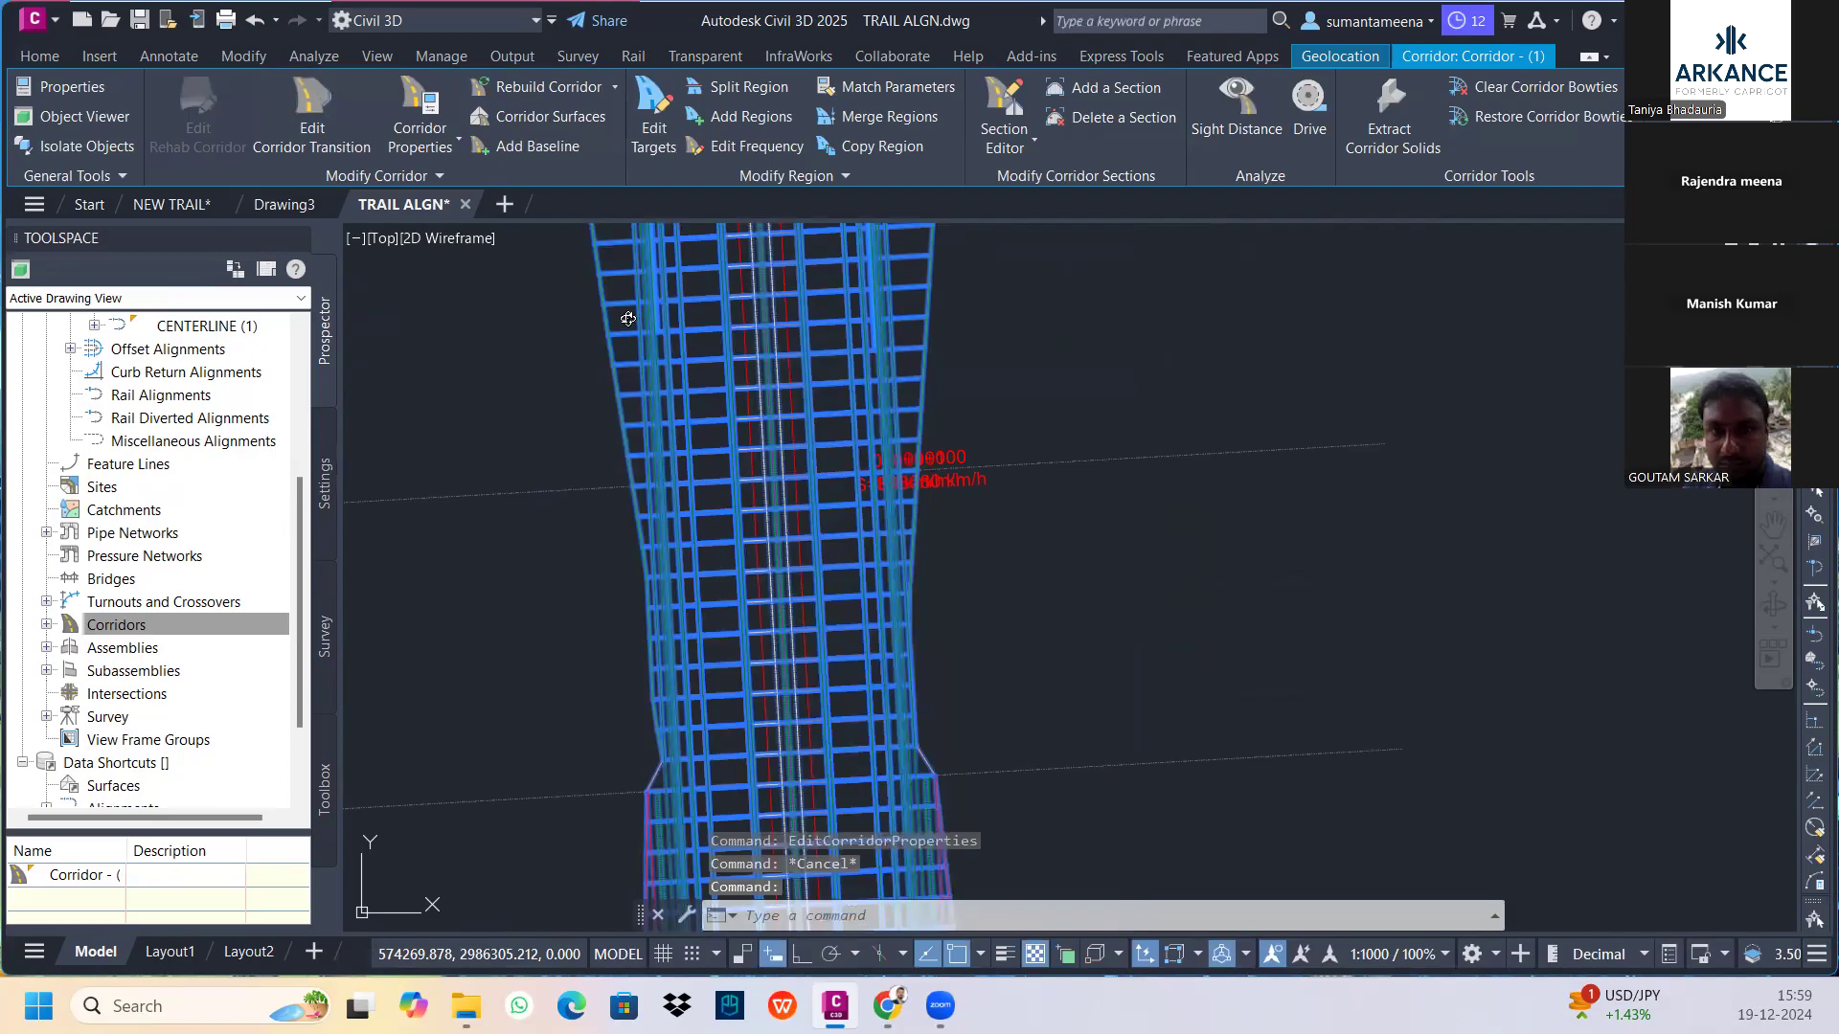
pyautogui.click(84, 116)
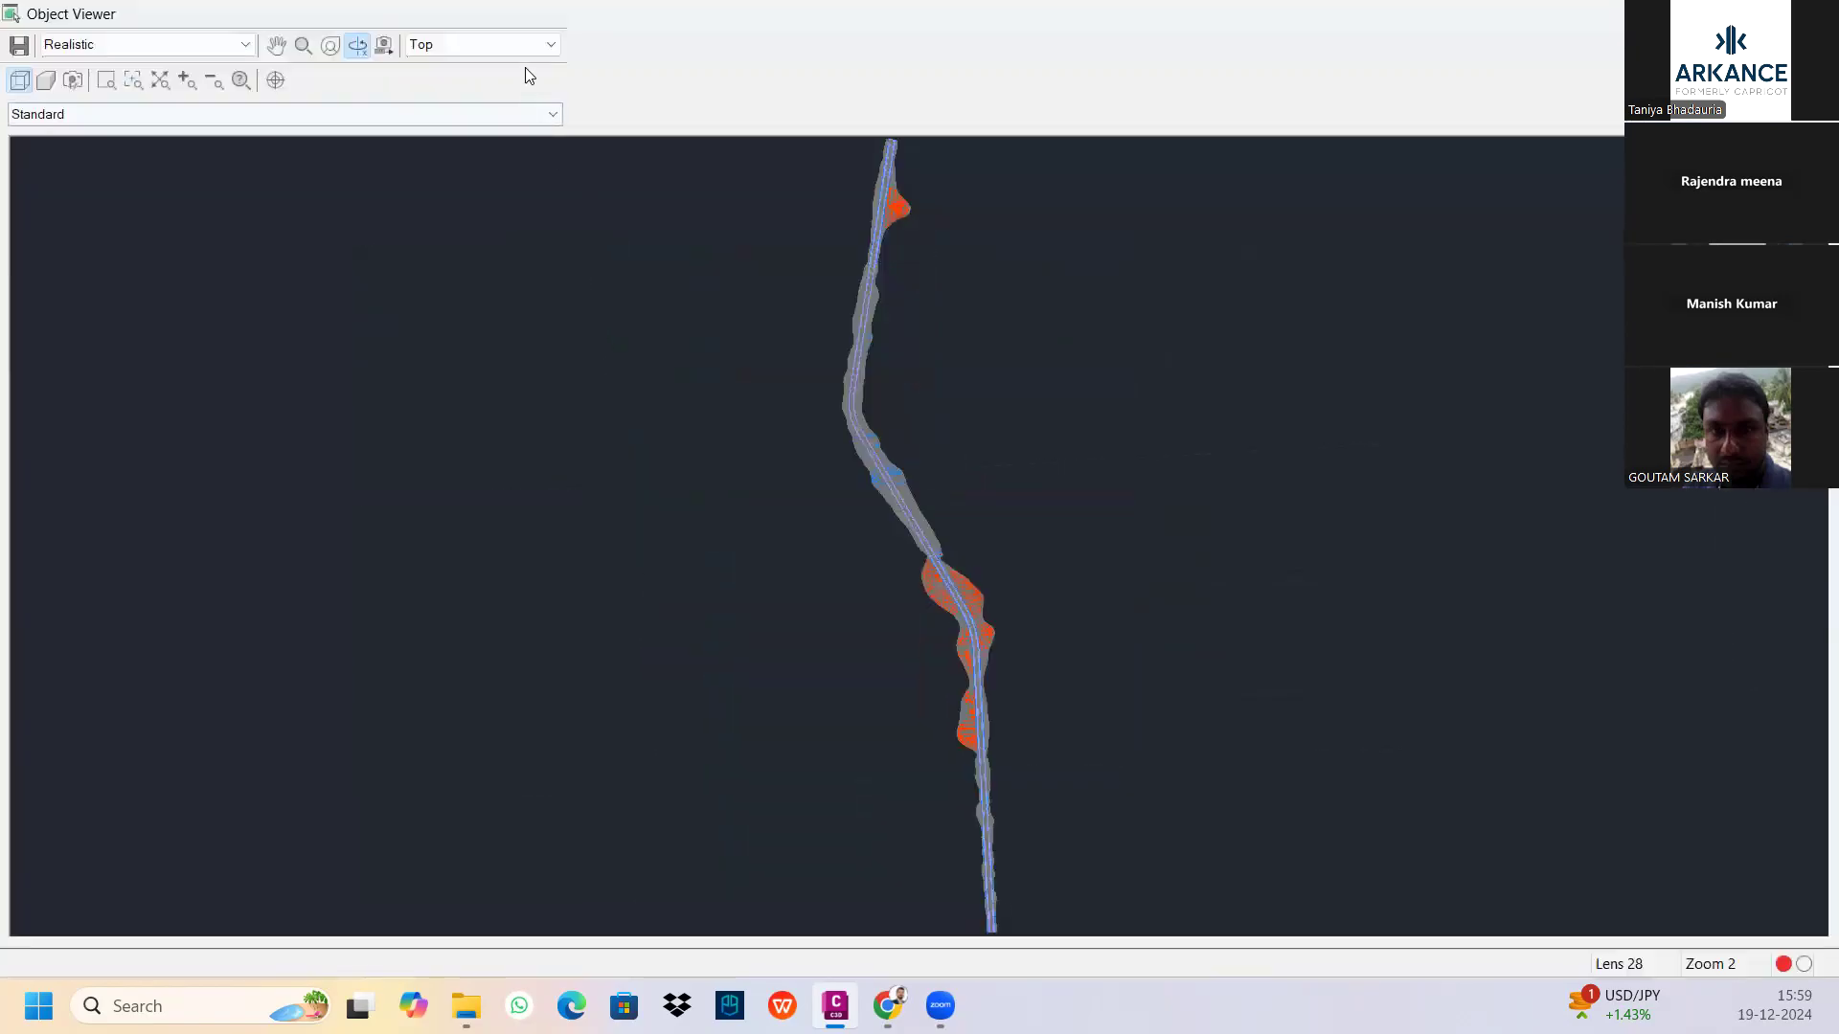
pyautogui.click(526, 46)
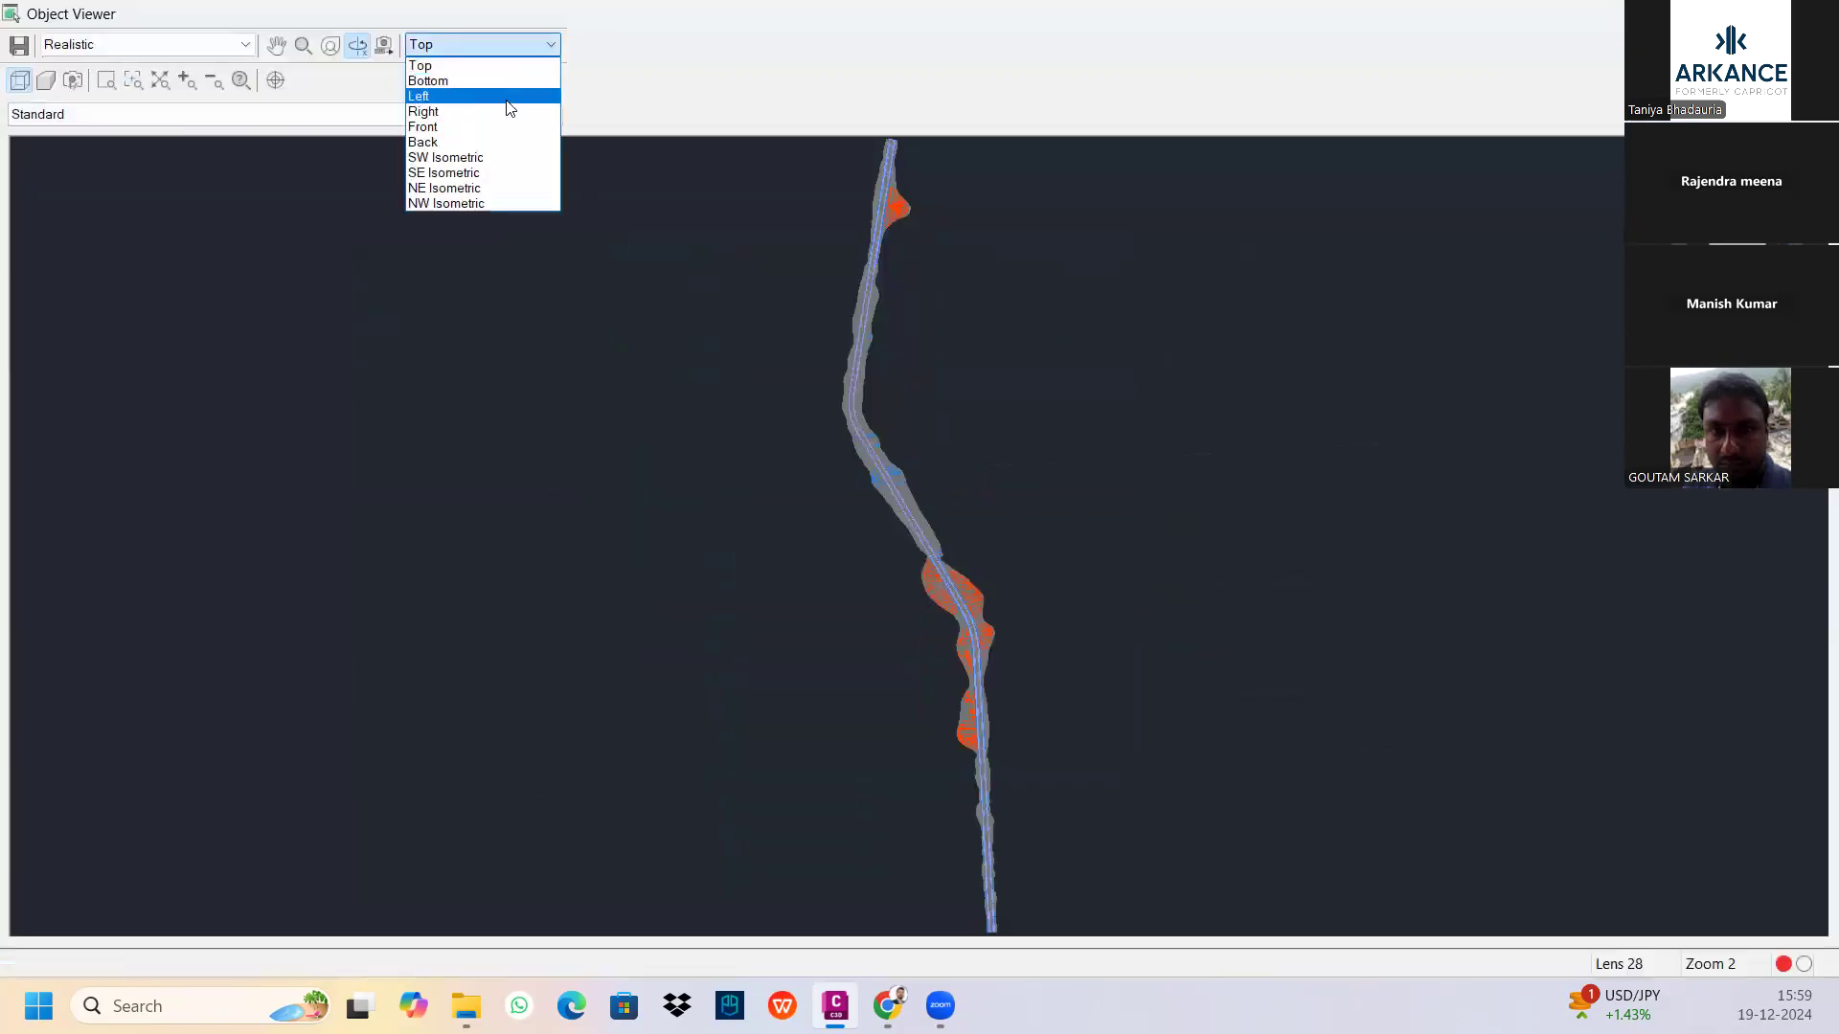
pyautogui.click(460, 158)
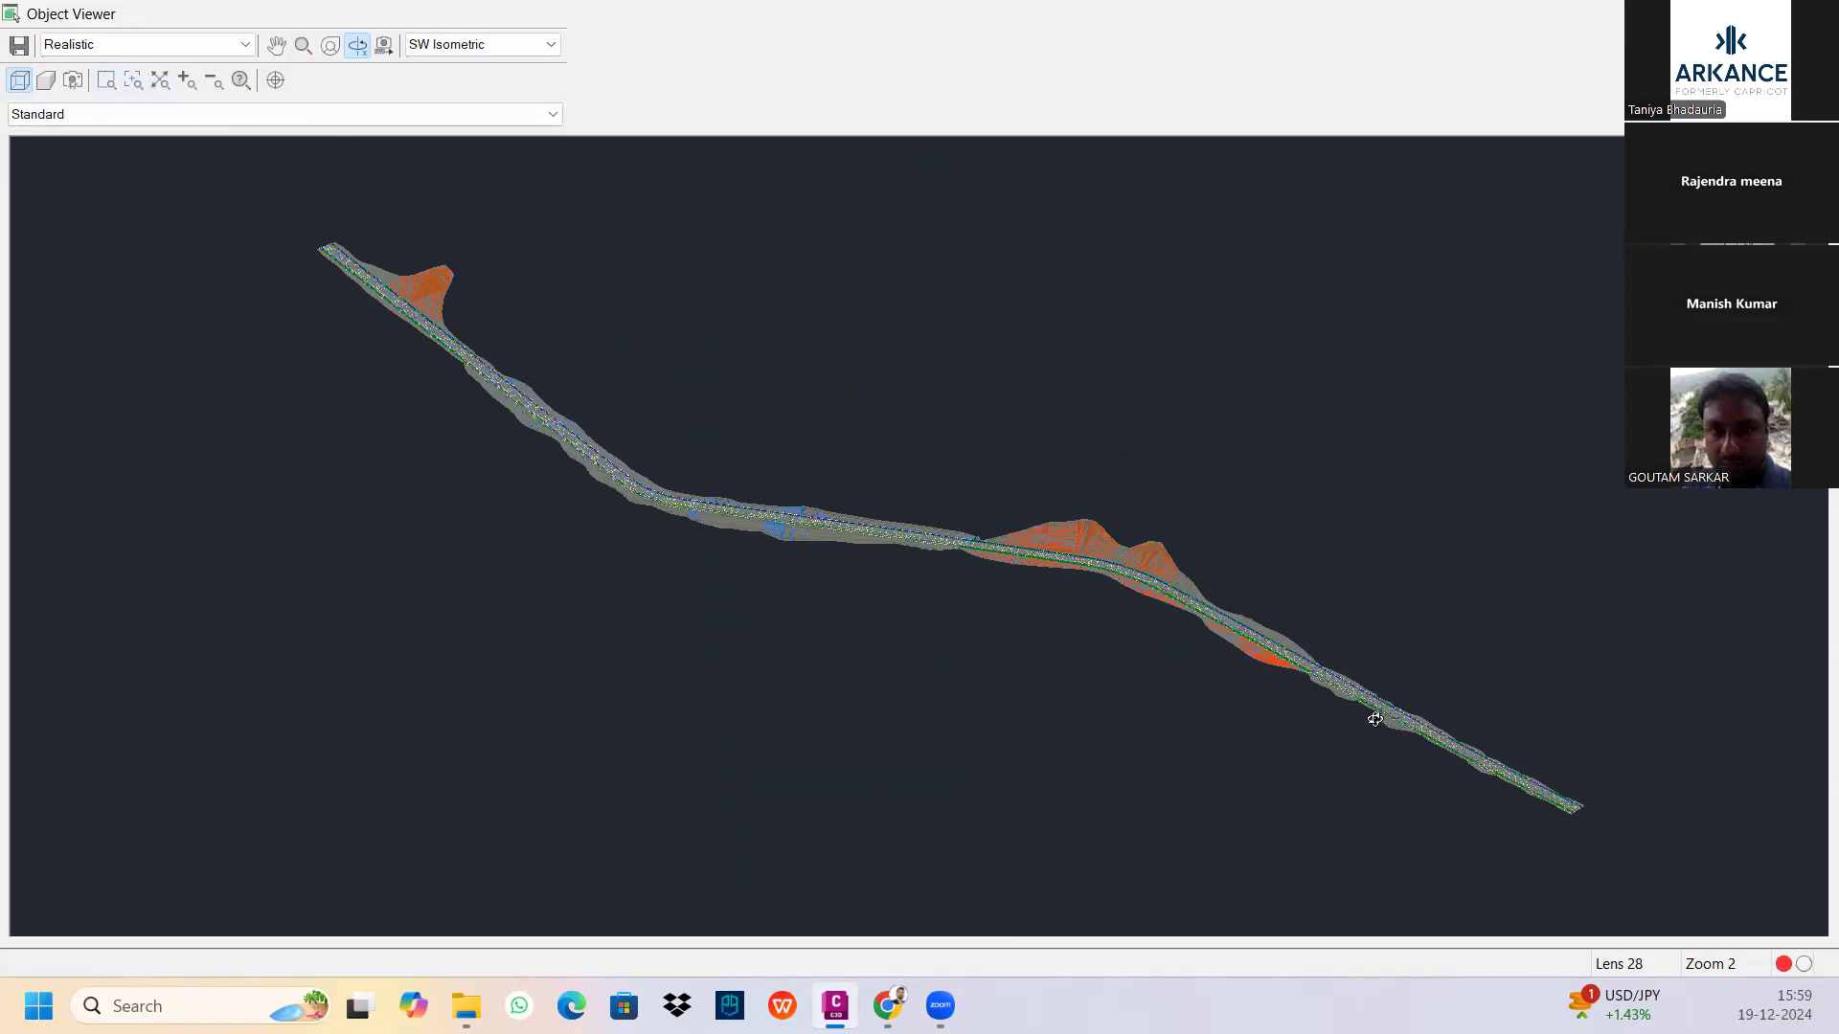
# Inspect the corridor's carriageways, depressed median and side slopes up close in 3D, and leave the Object Viewer
pyautogui.scroll(8, 1374, 718)
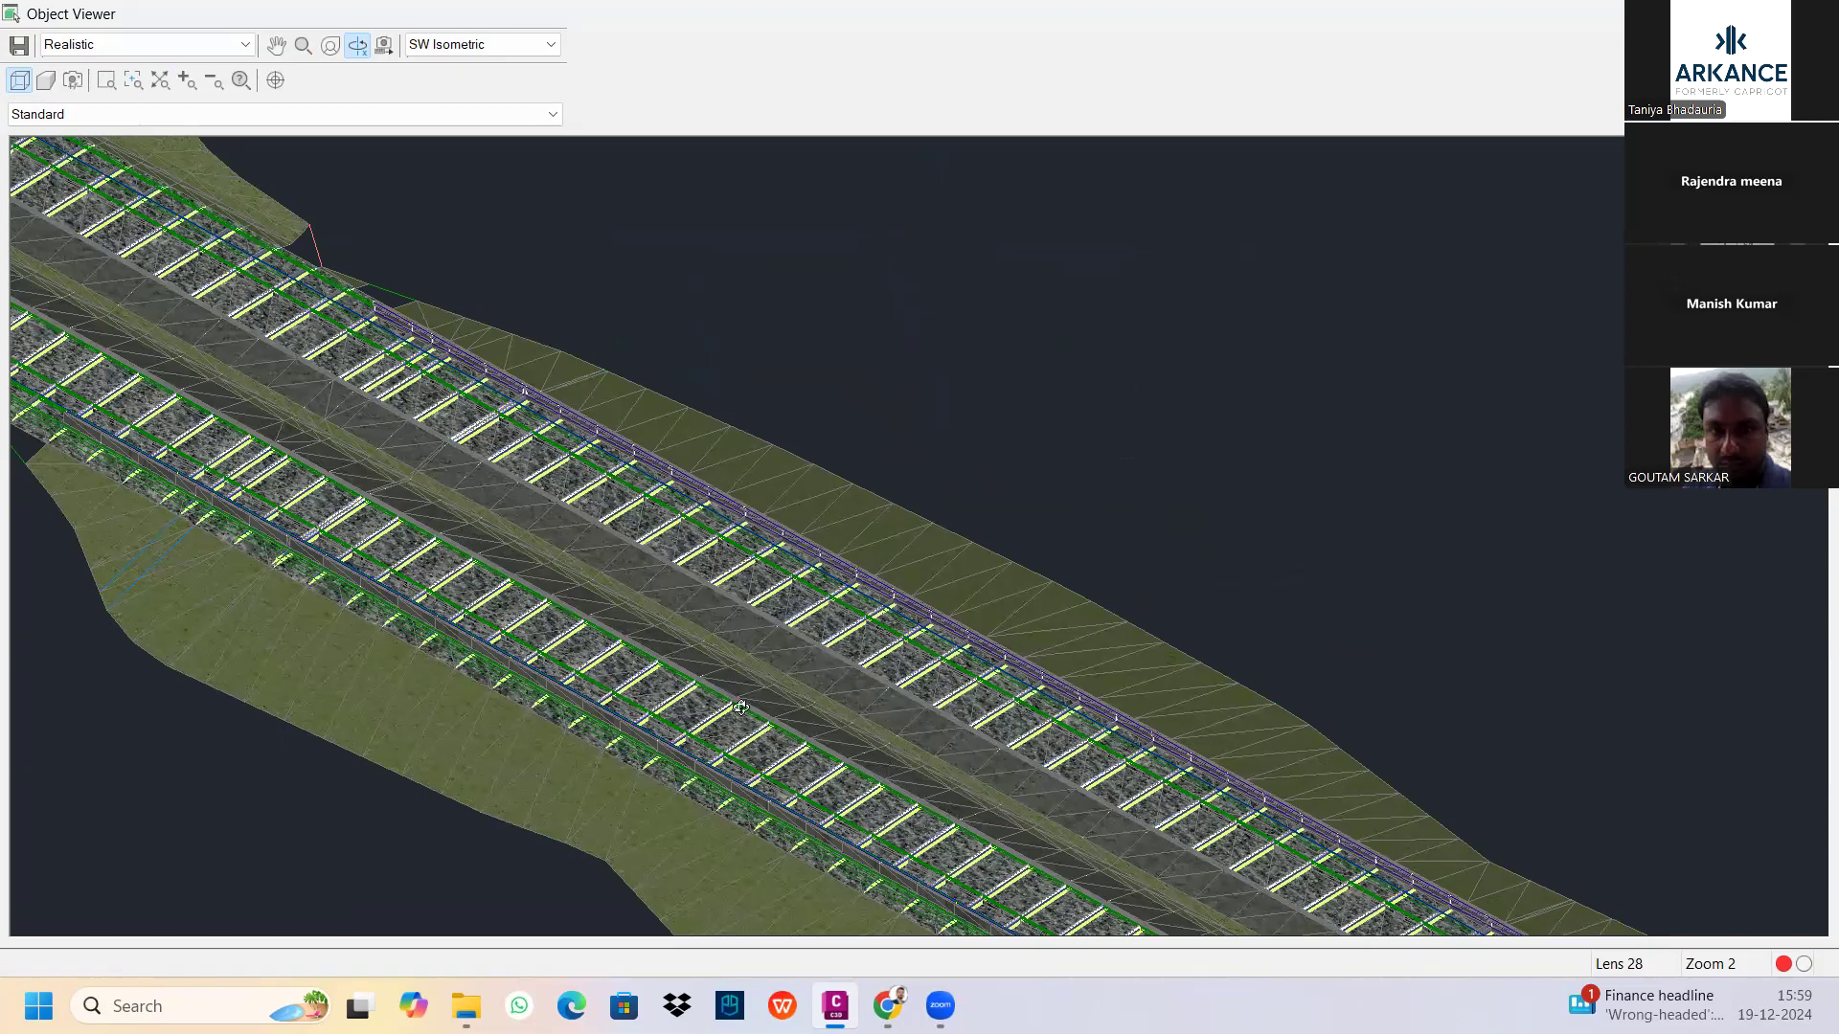
pyautogui.moveTo(664, 683); pyautogui.dragTo(644, 682)
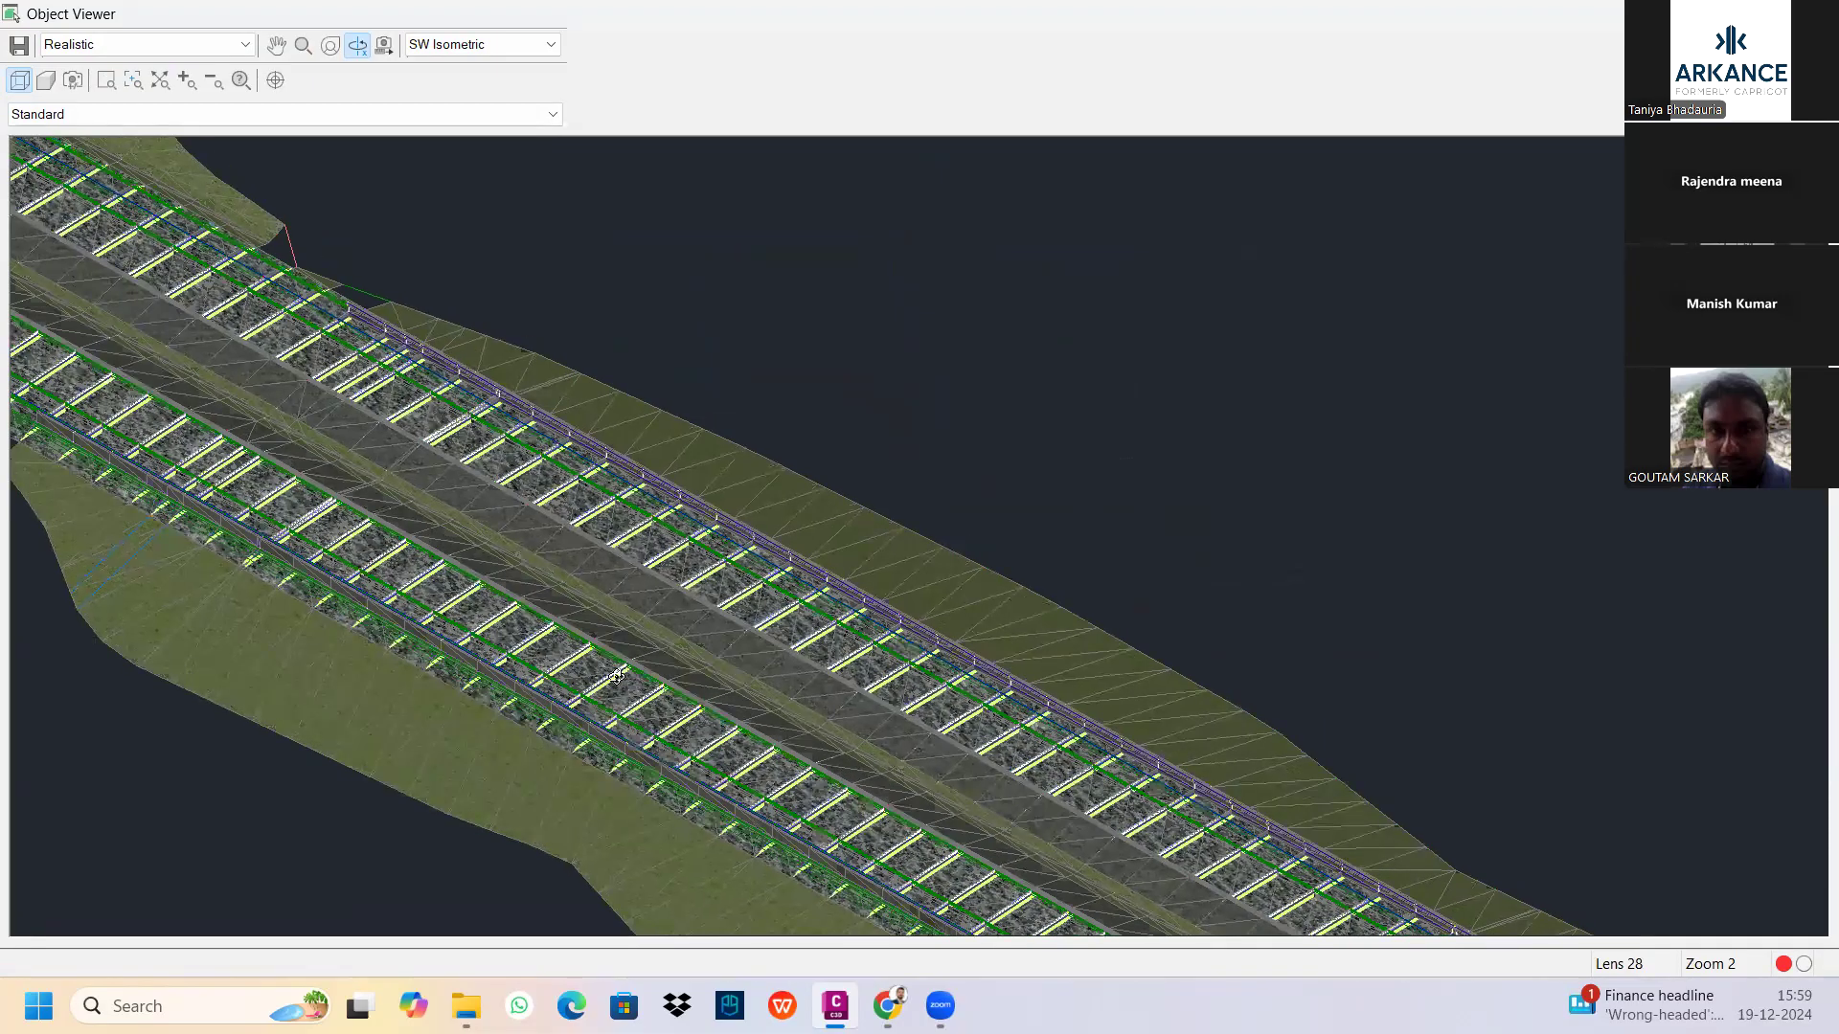
pyautogui.moveTo(501, 655); pyautogui.dragTo(606, 643)
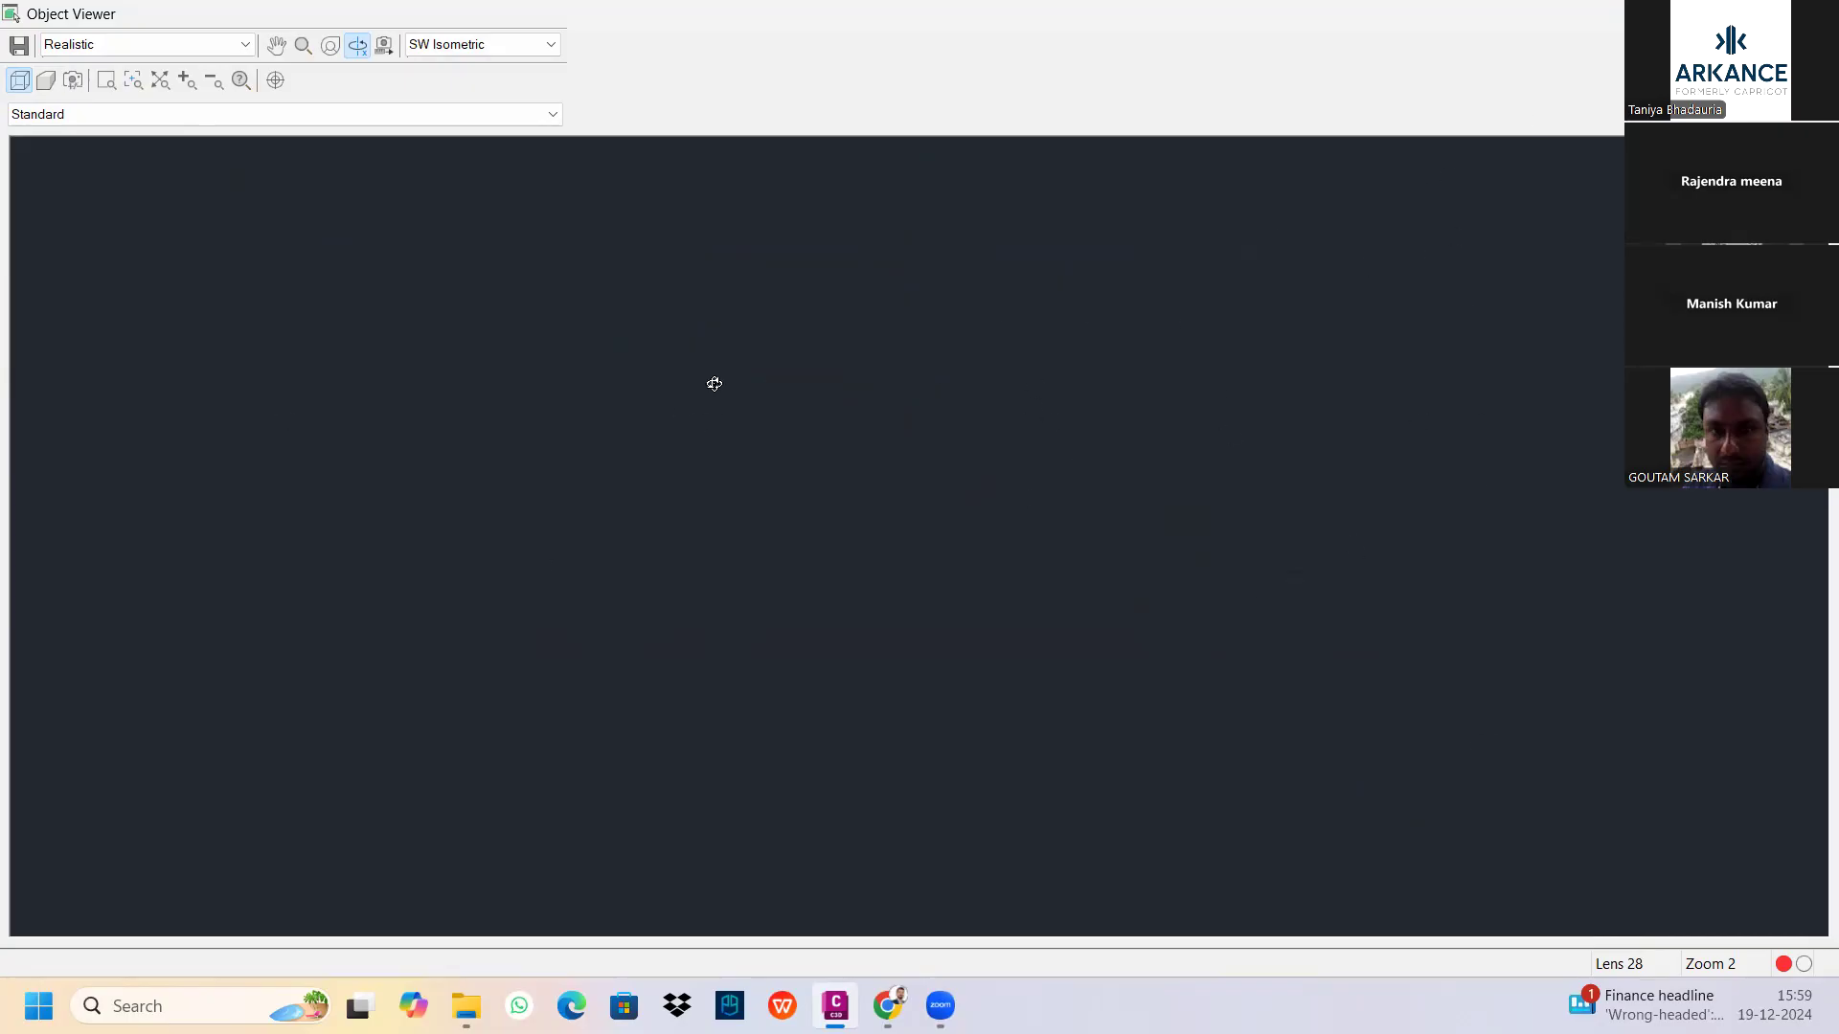
pyautogui.press('Escape')
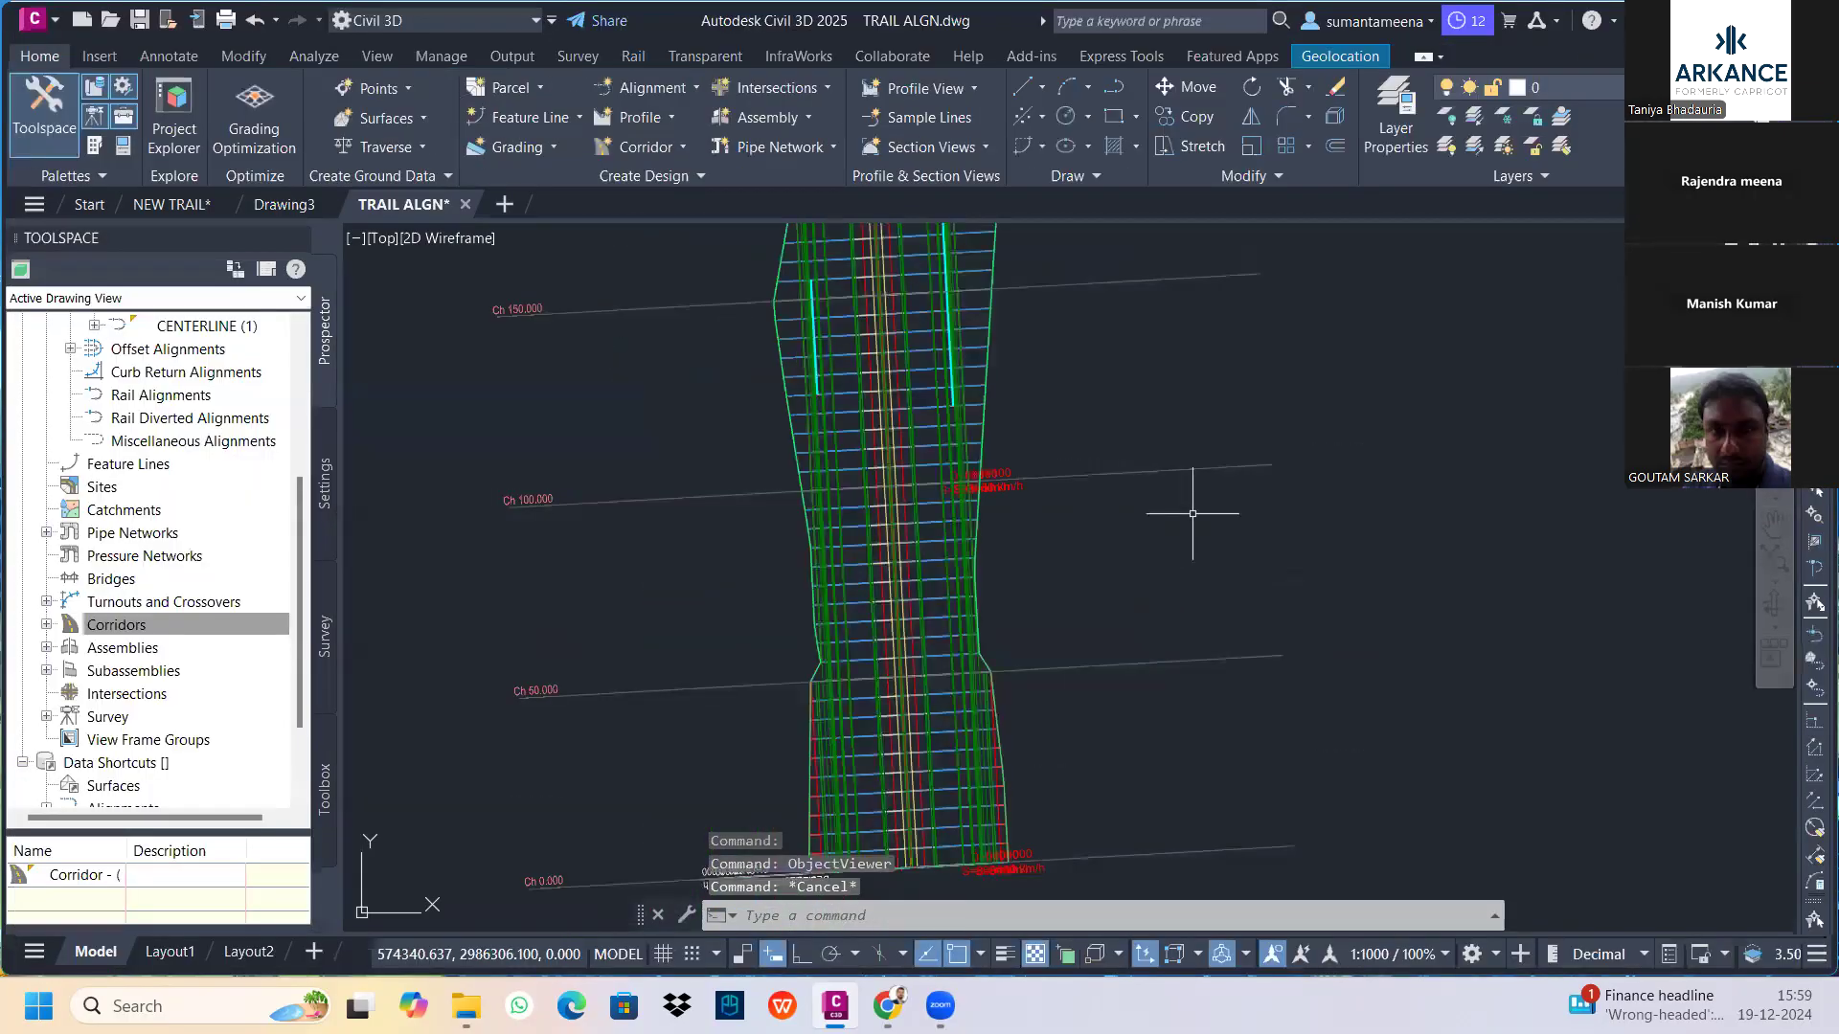
# Examine the placed 4-Lane Divided Highway with Depressed Median assembly and compare it with the corridor in plan
pyautogui.scroll(-10, 1192, 513)
pyautogui.scroll(10, 1021, 462)
pyautogui.scroll(5, 1018, 543)
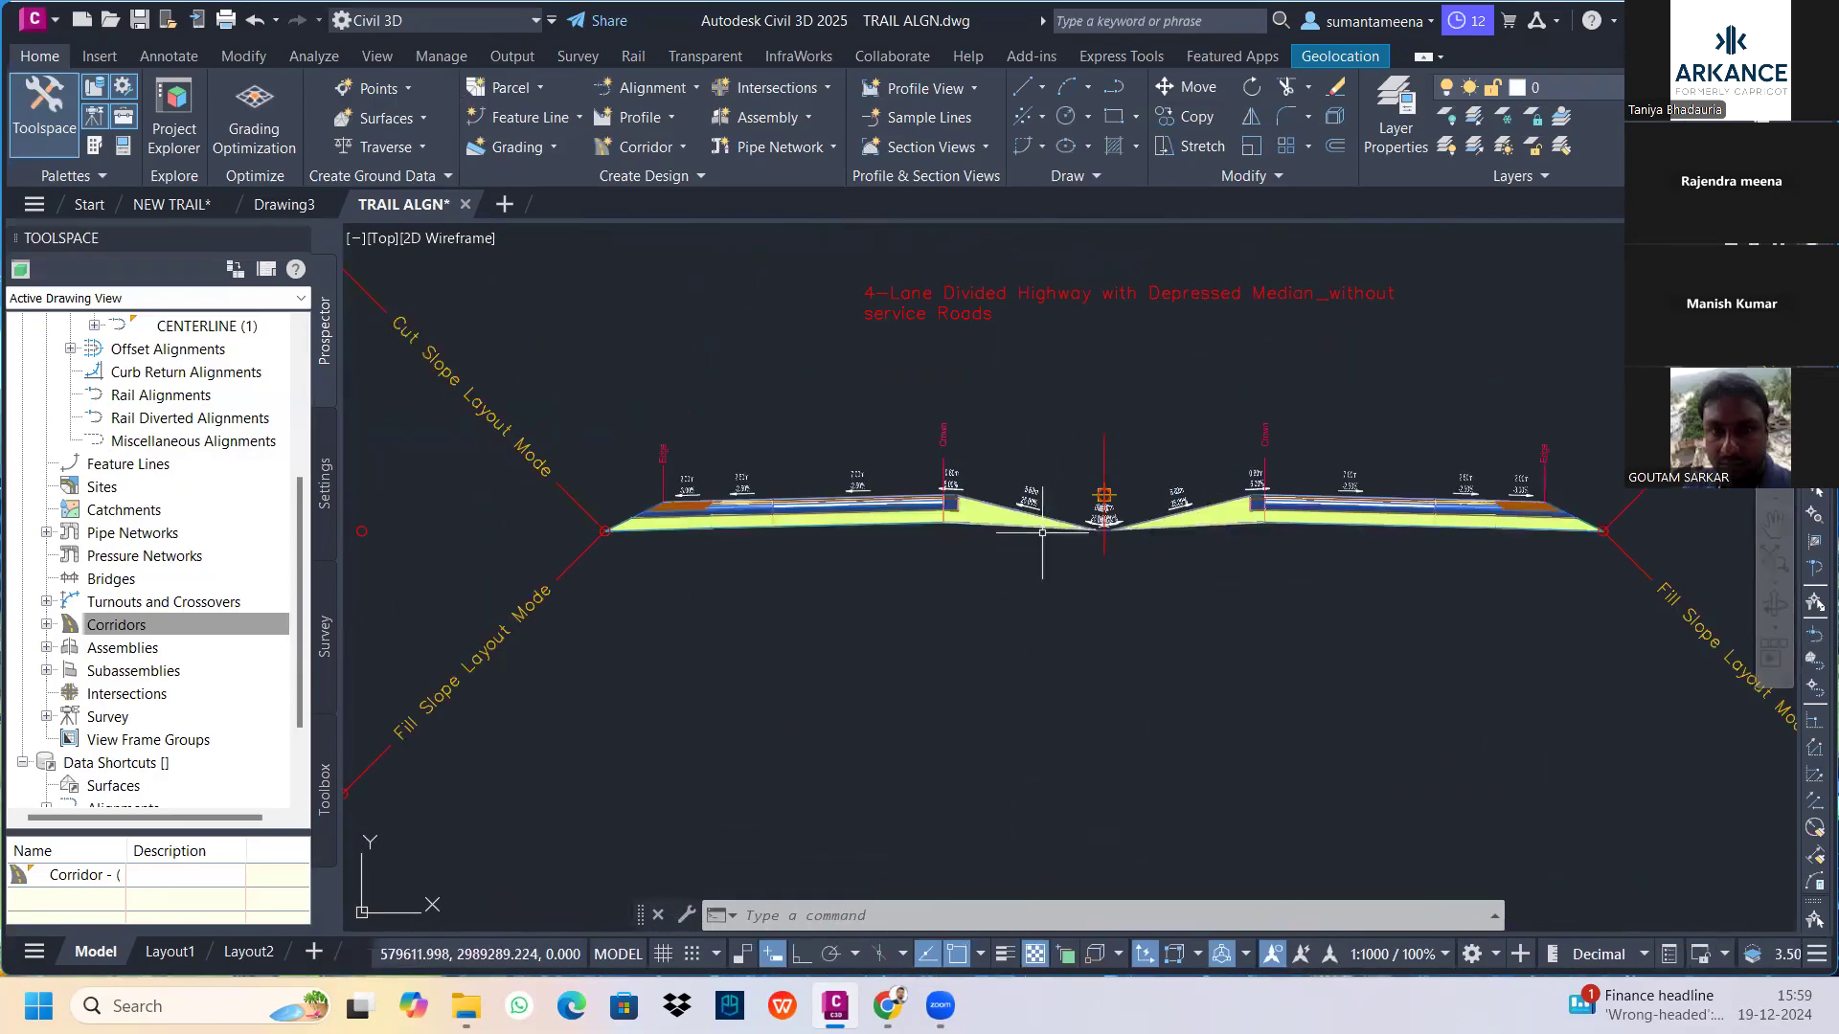
pyautogui.scroll(-2, 1142, 539)
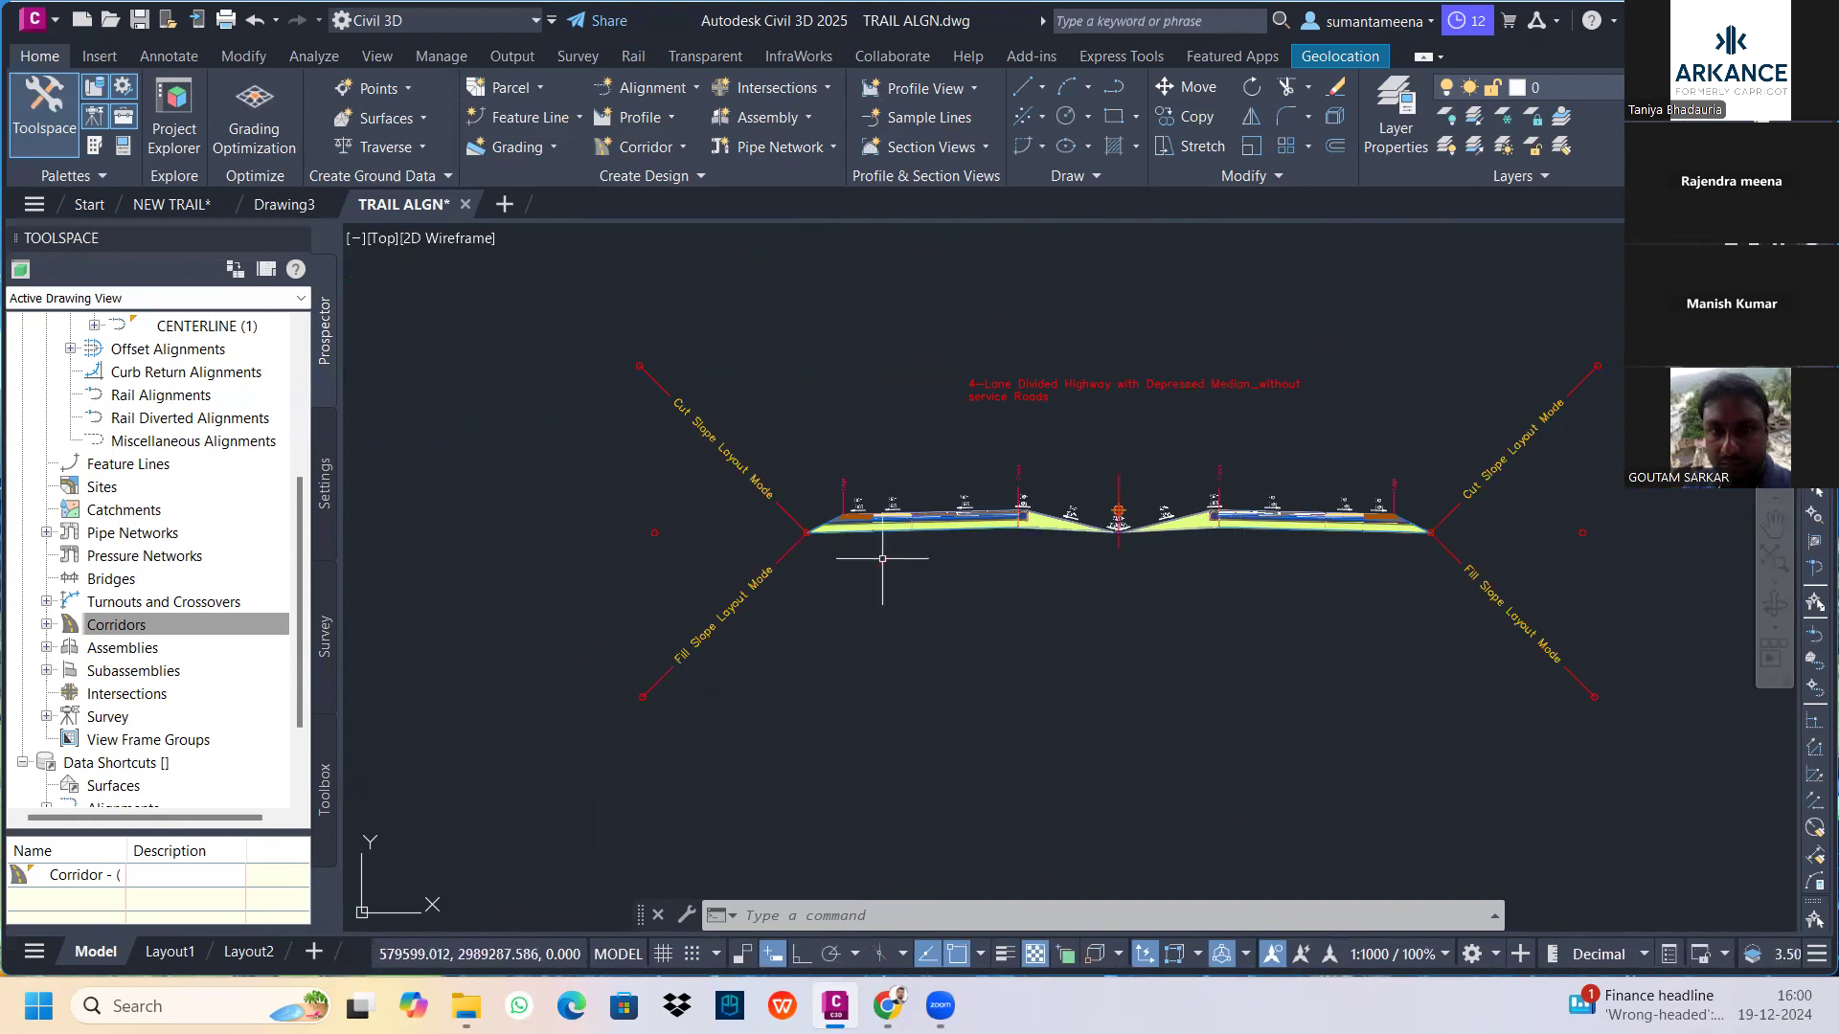
pyautogui.scroll(-5, 634, 745)
pyautogui.moveTo(583, 682); pyautogui.dragTo(1005, 501, button='middle')
pyautogui.scroll(5, 760, 657)
pyautogui.scroll(2, 1163, 362)
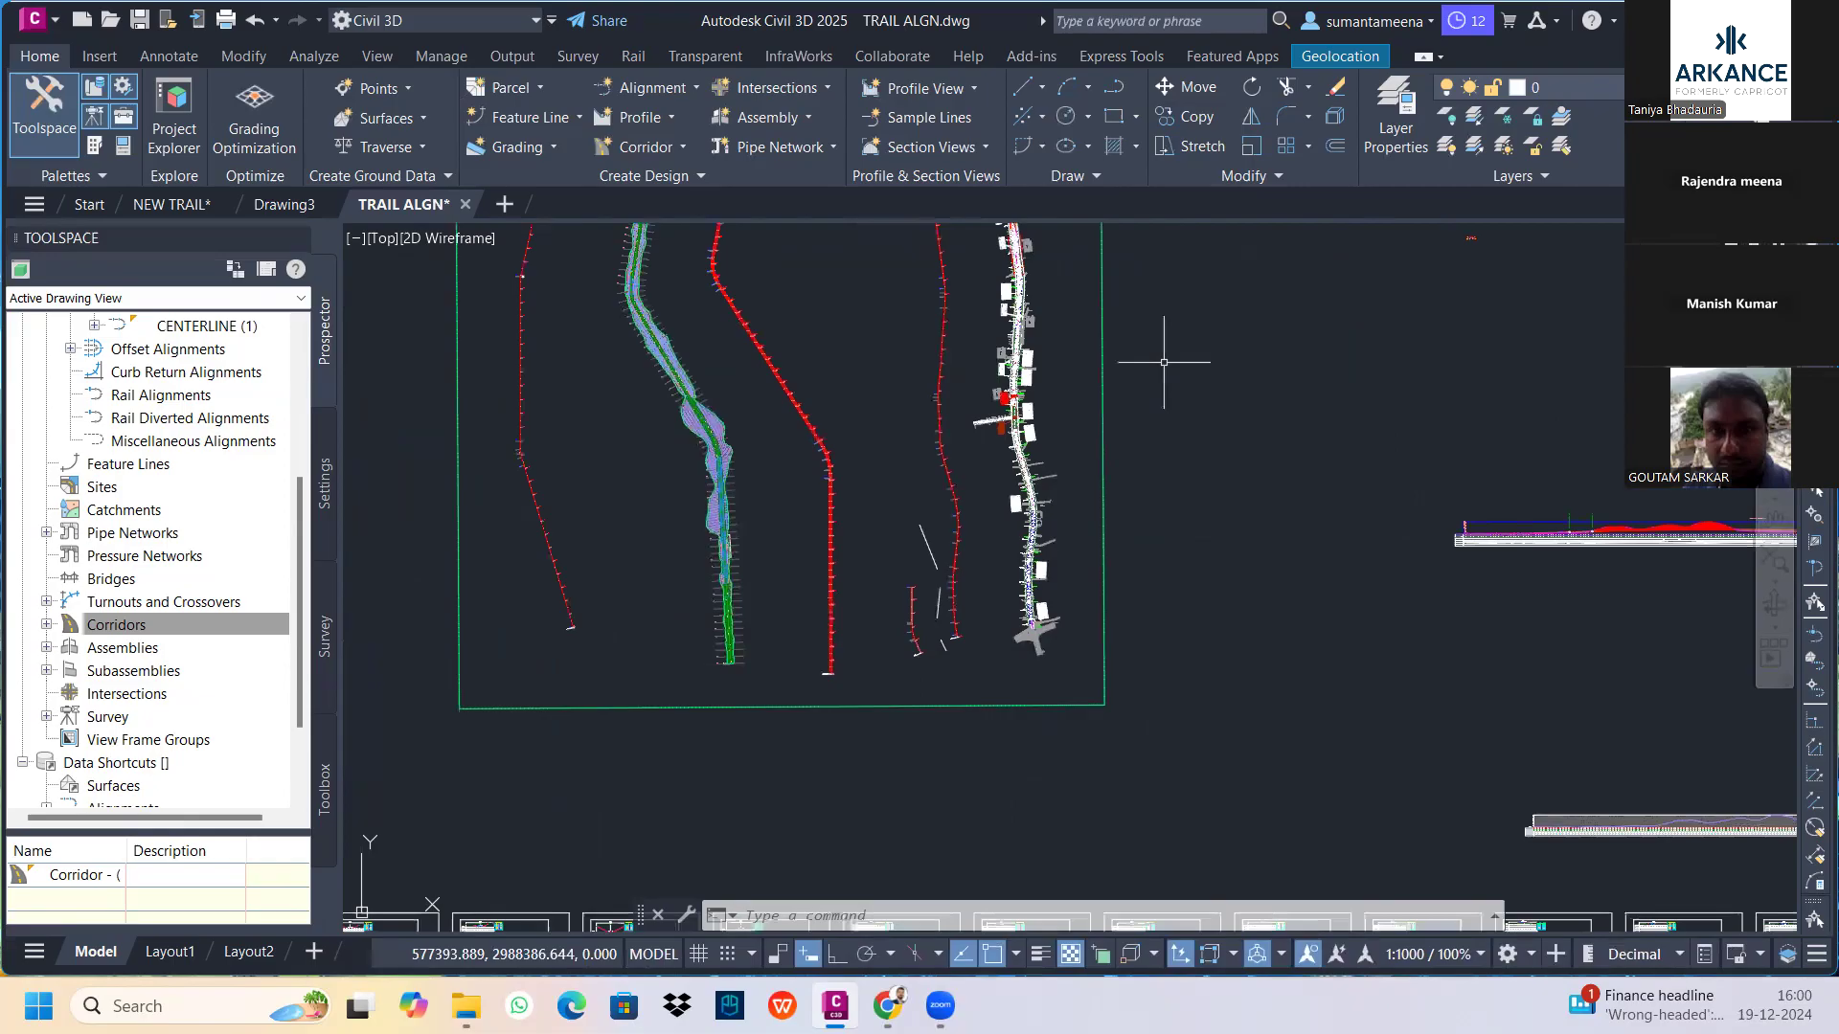
pyautogui.scroll(5, 723, 623)
pyautogui.scroll(3, 772, 472)
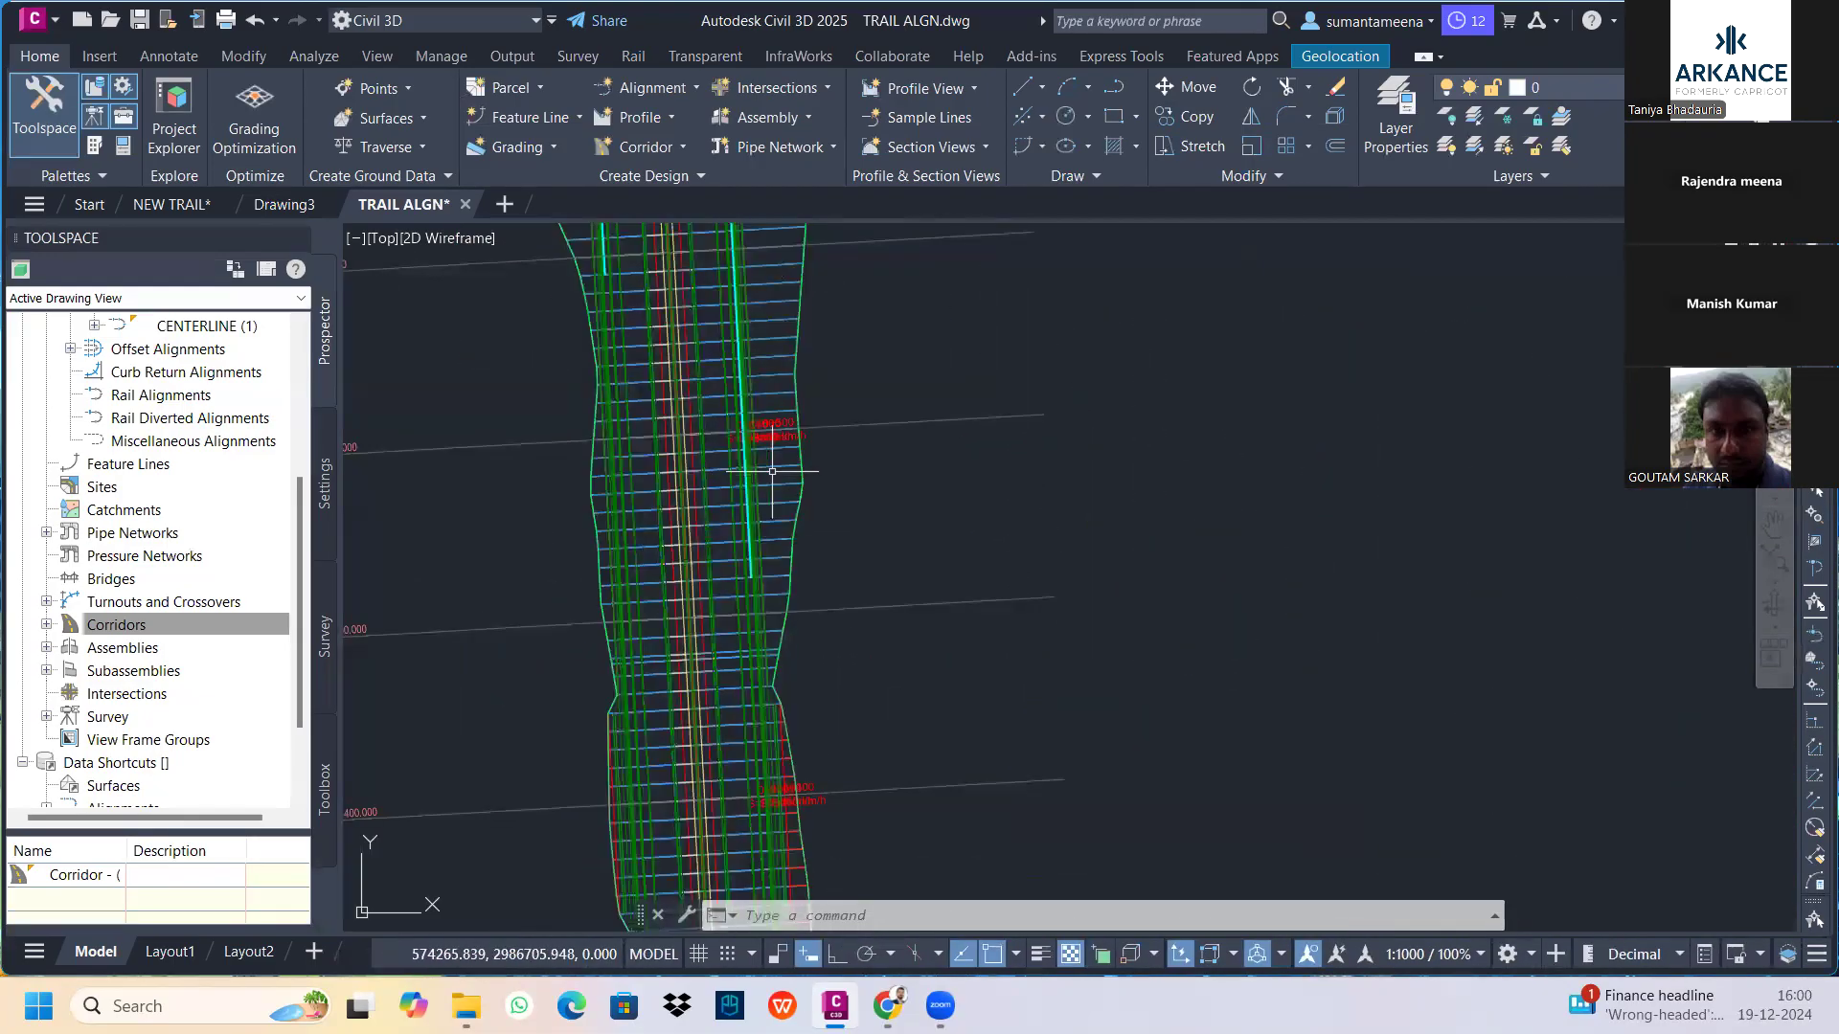
# Change the corridor's code set style to IND_All Codes with Hatching and apply it
pyautogui.click(720, 522)
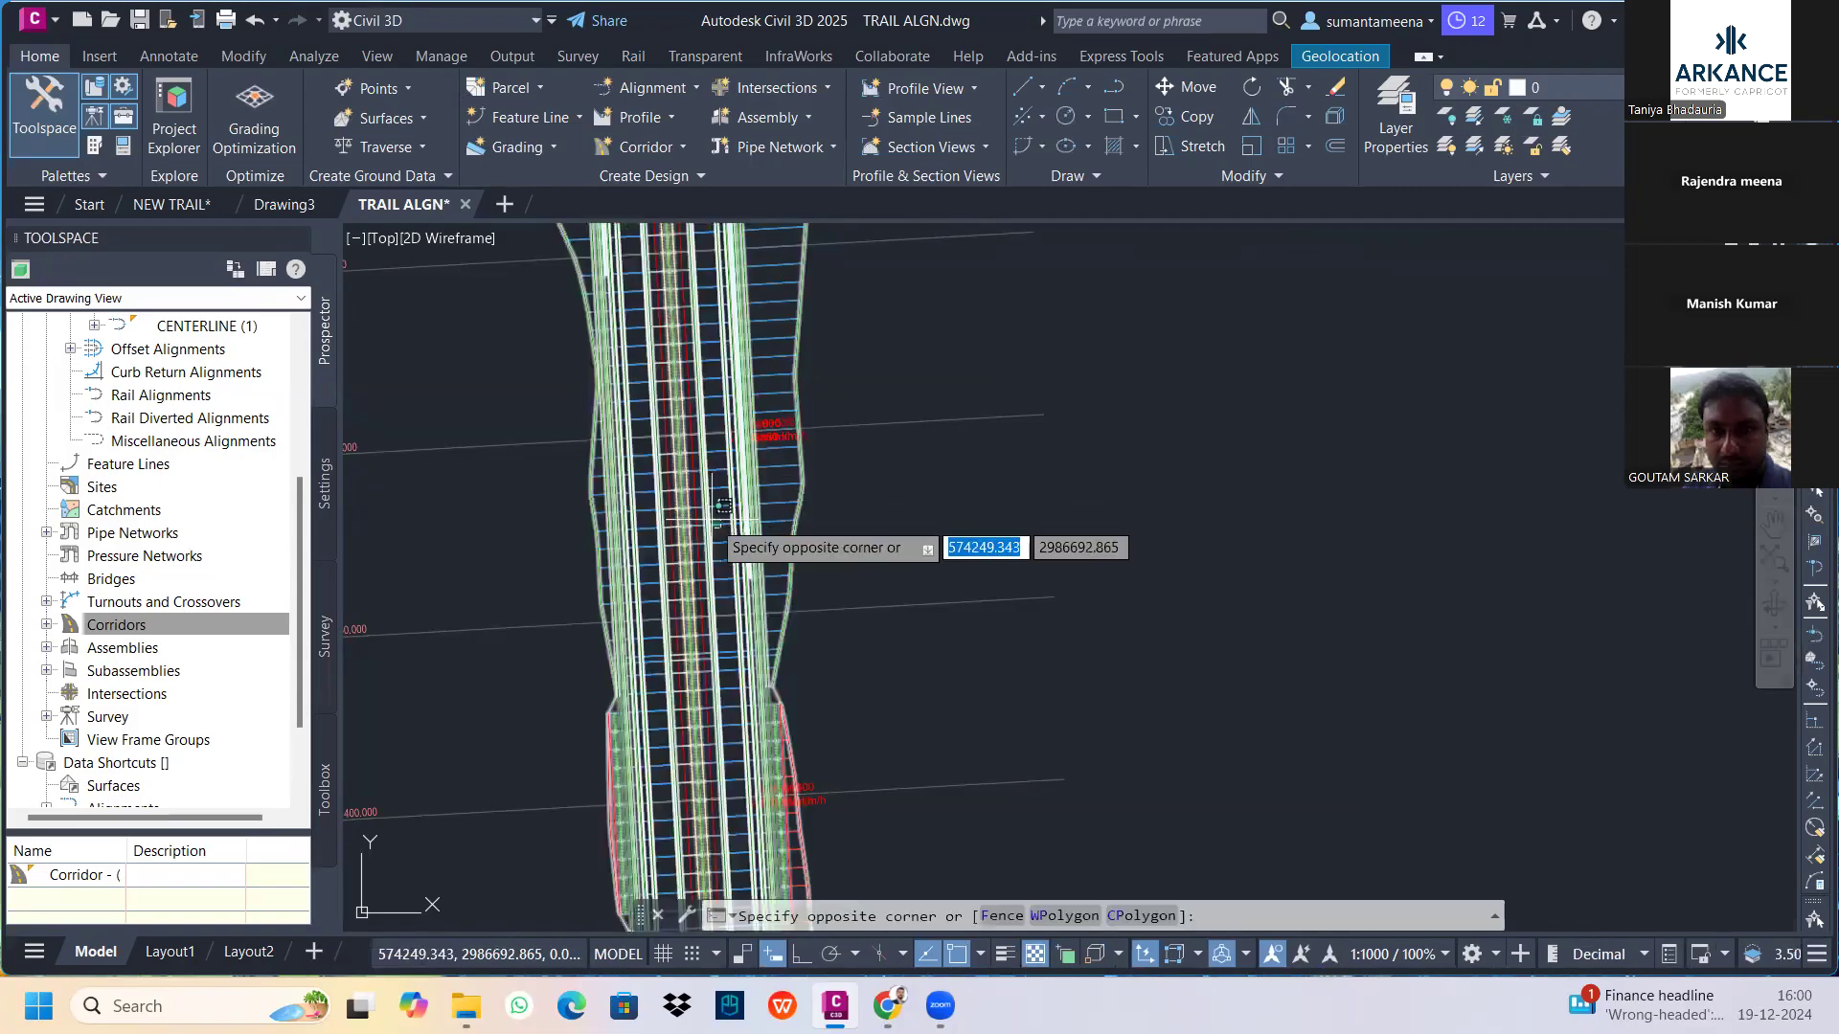
pyautogui.press('Escape')
pyautogui.click(731, 507)
pyautogui.click(733, 510)
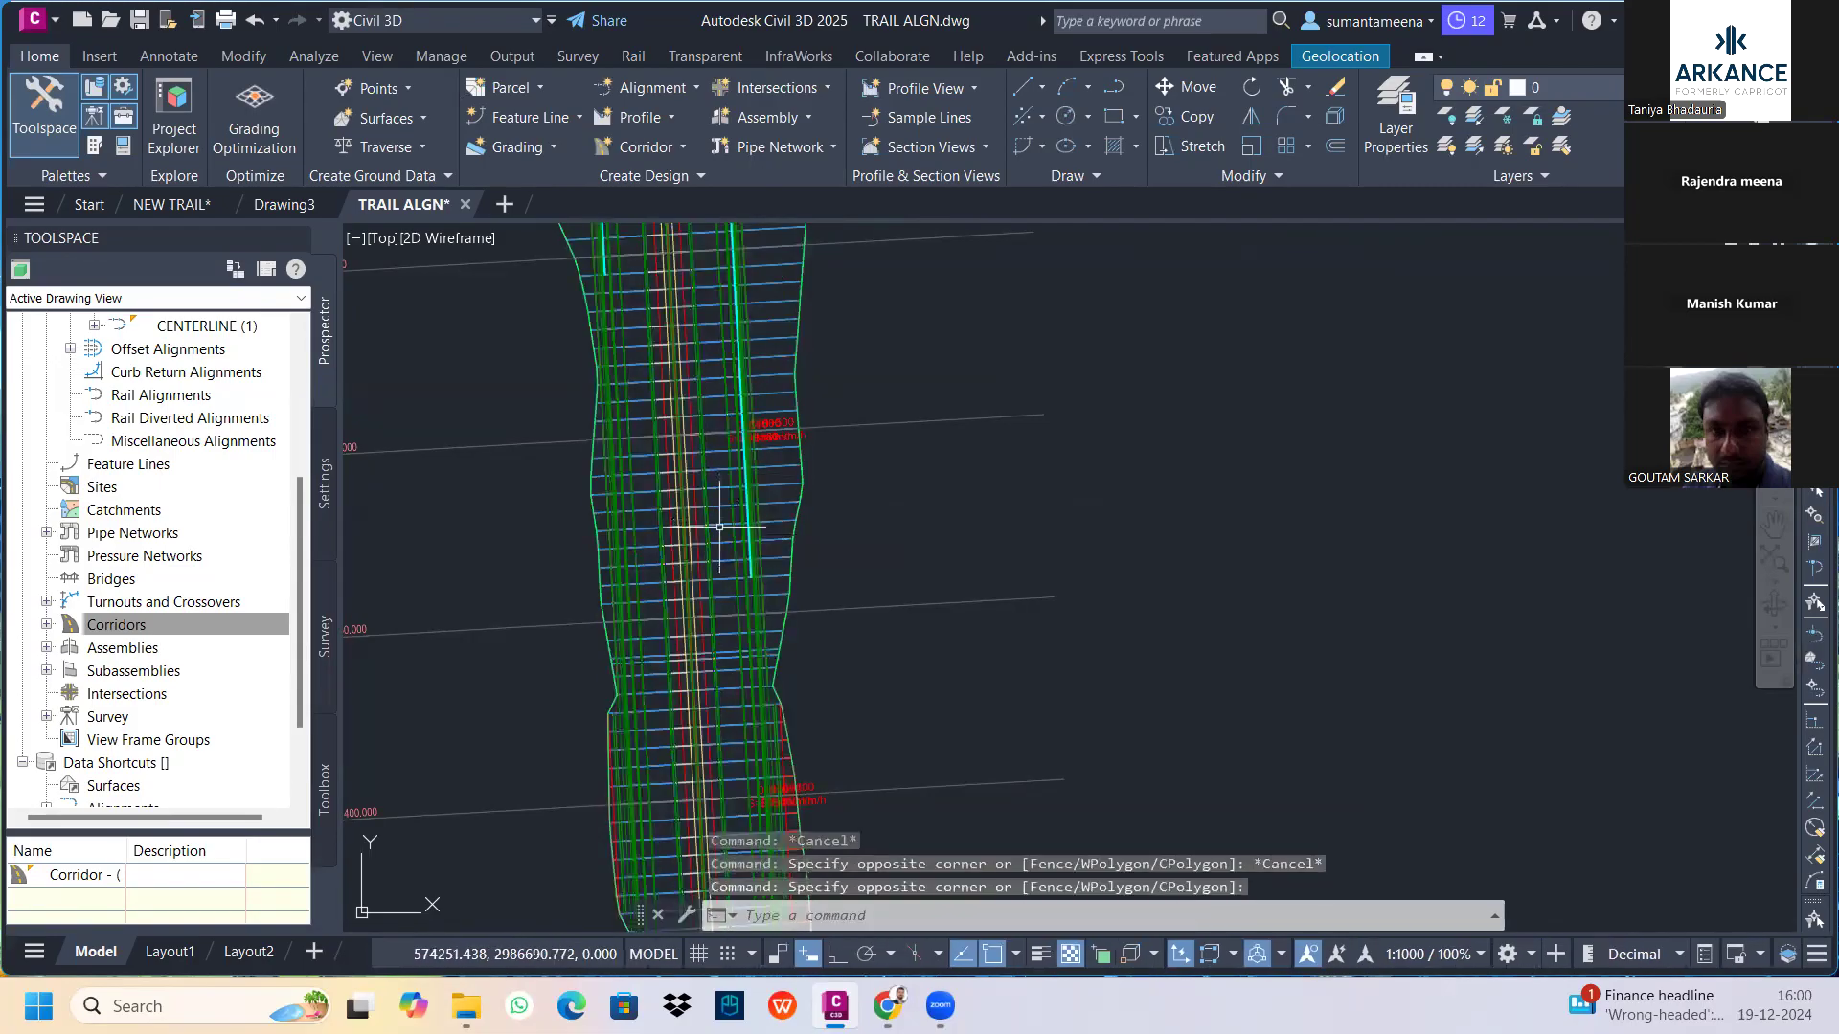
pyautogui.rightClick(737, 516)
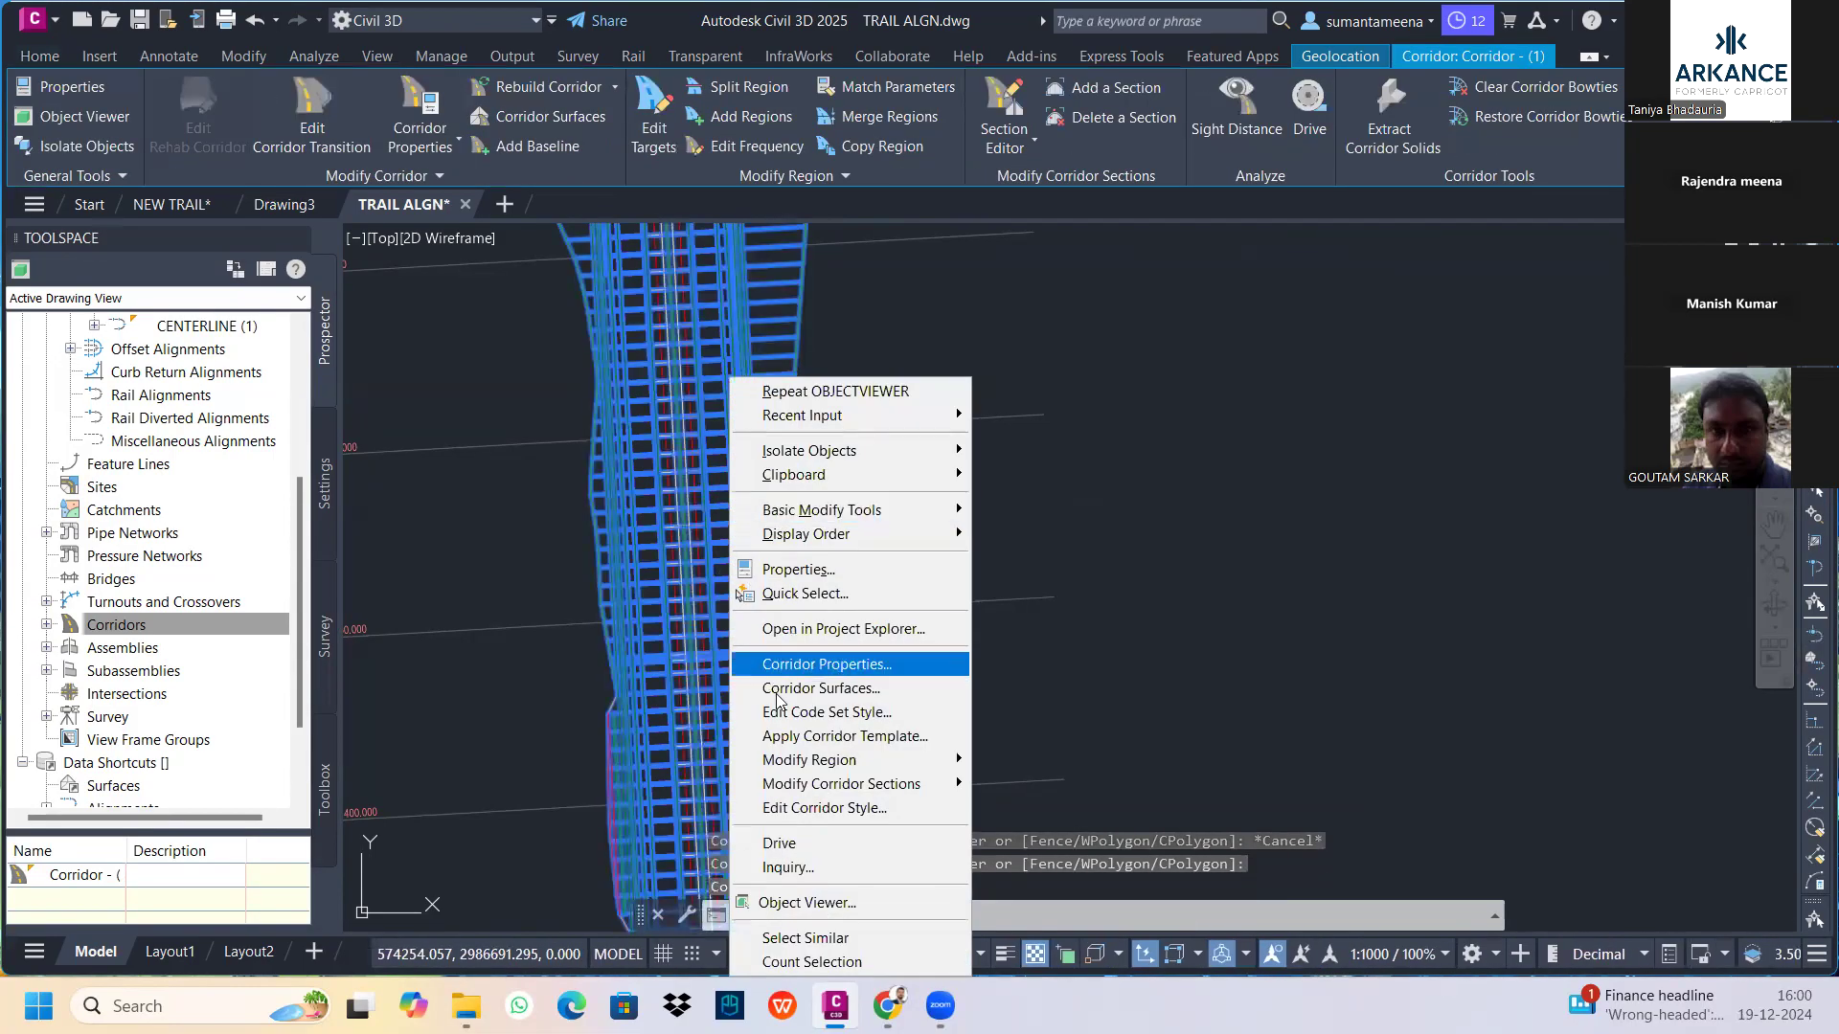
pyautogui.click(804, 714)
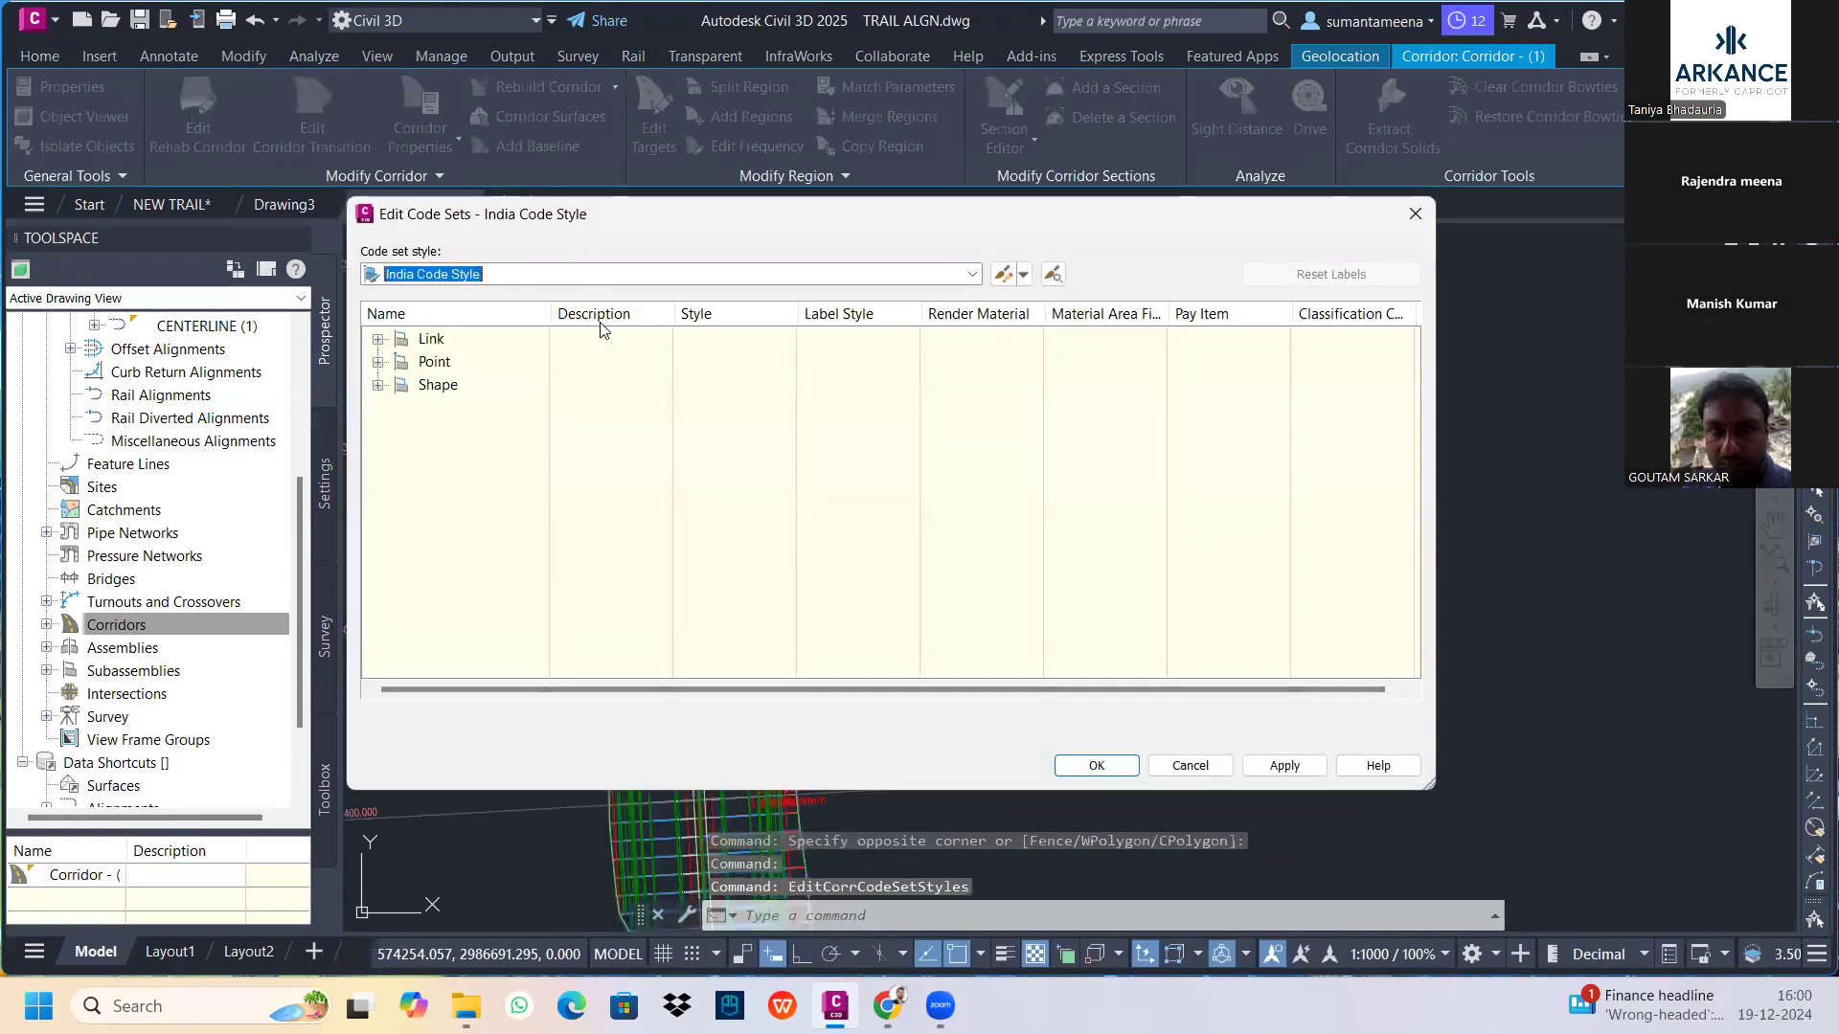
pyautogui.click(971, 275)
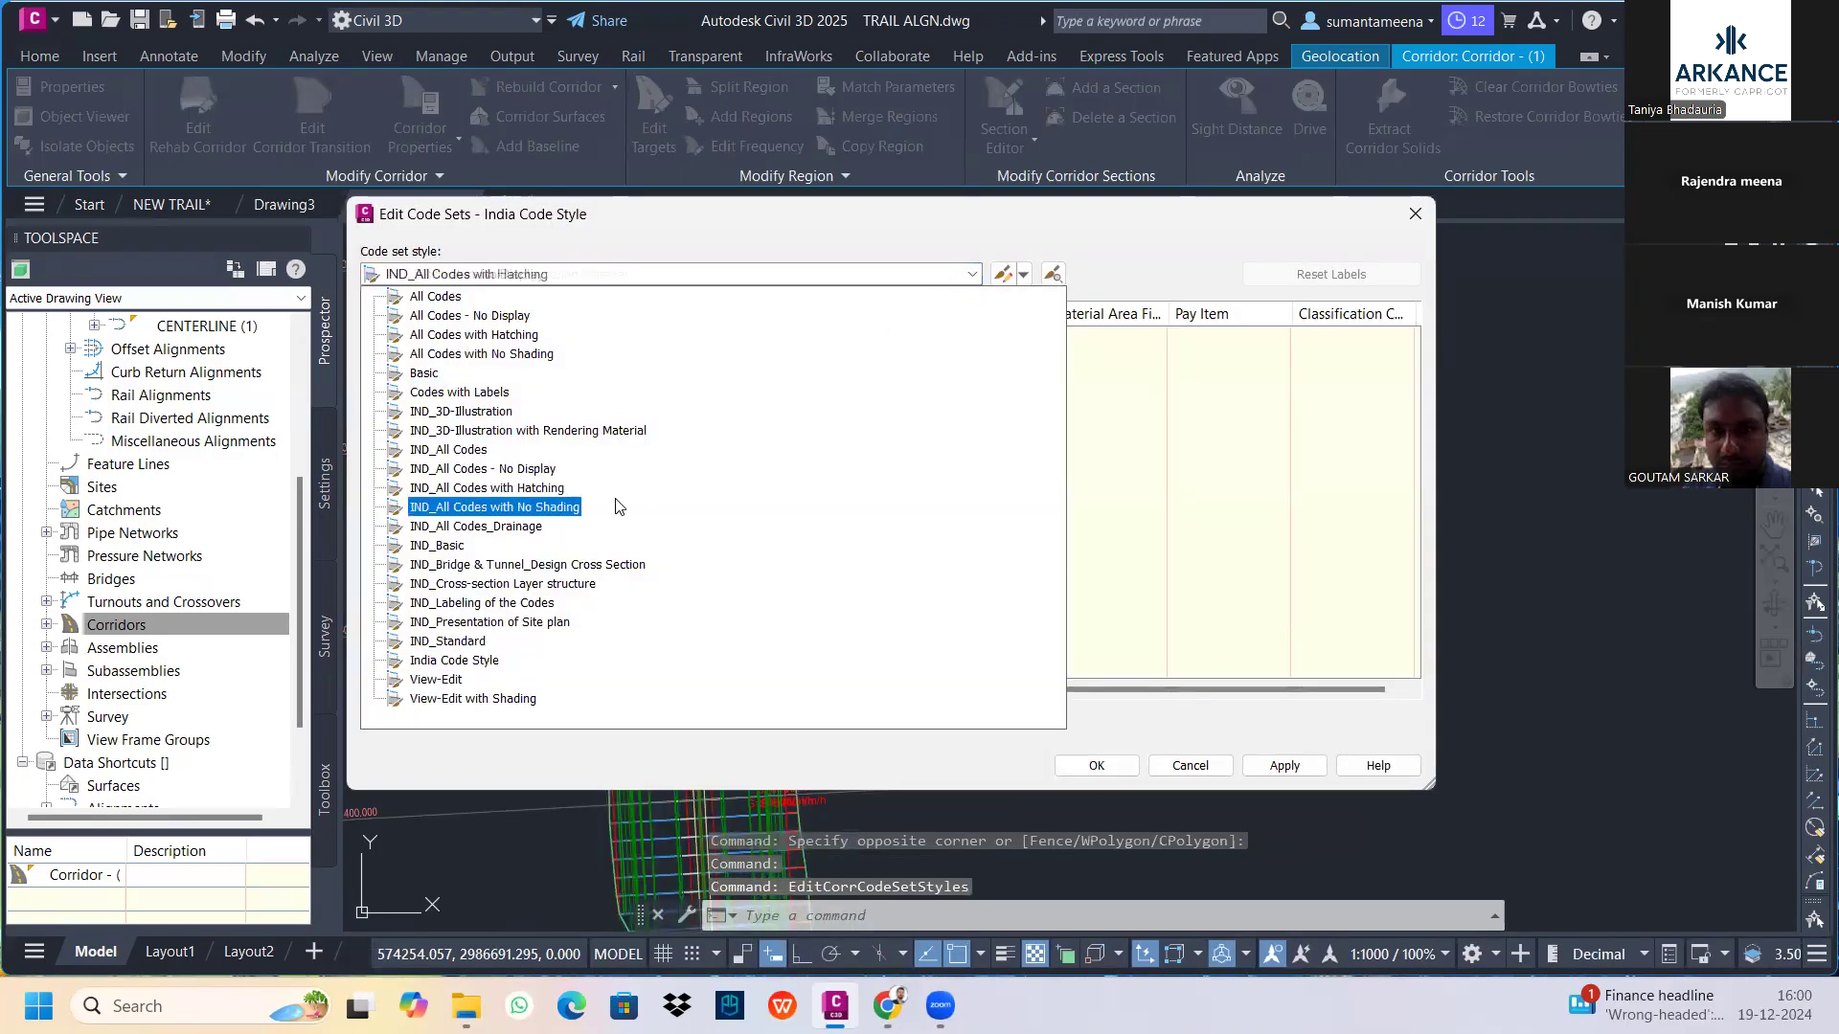
pyautogui.click(549, 489)
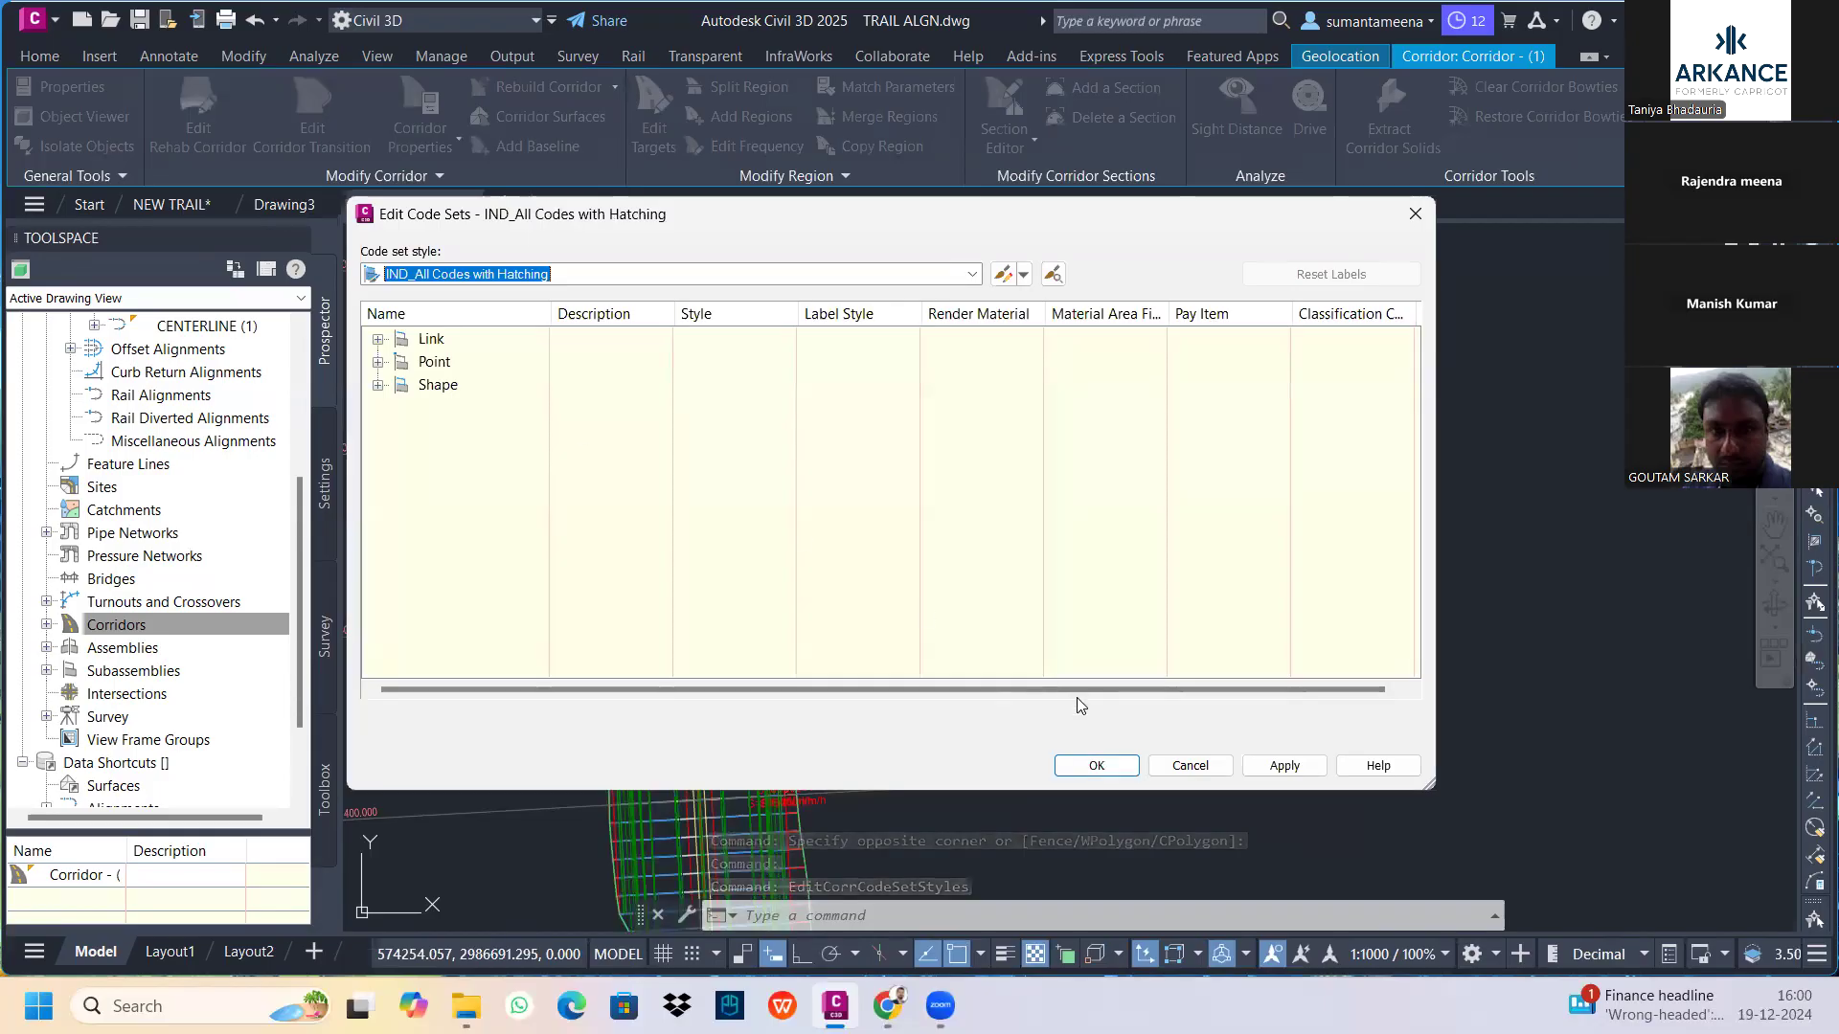
pyautogui.click(1284, 766)
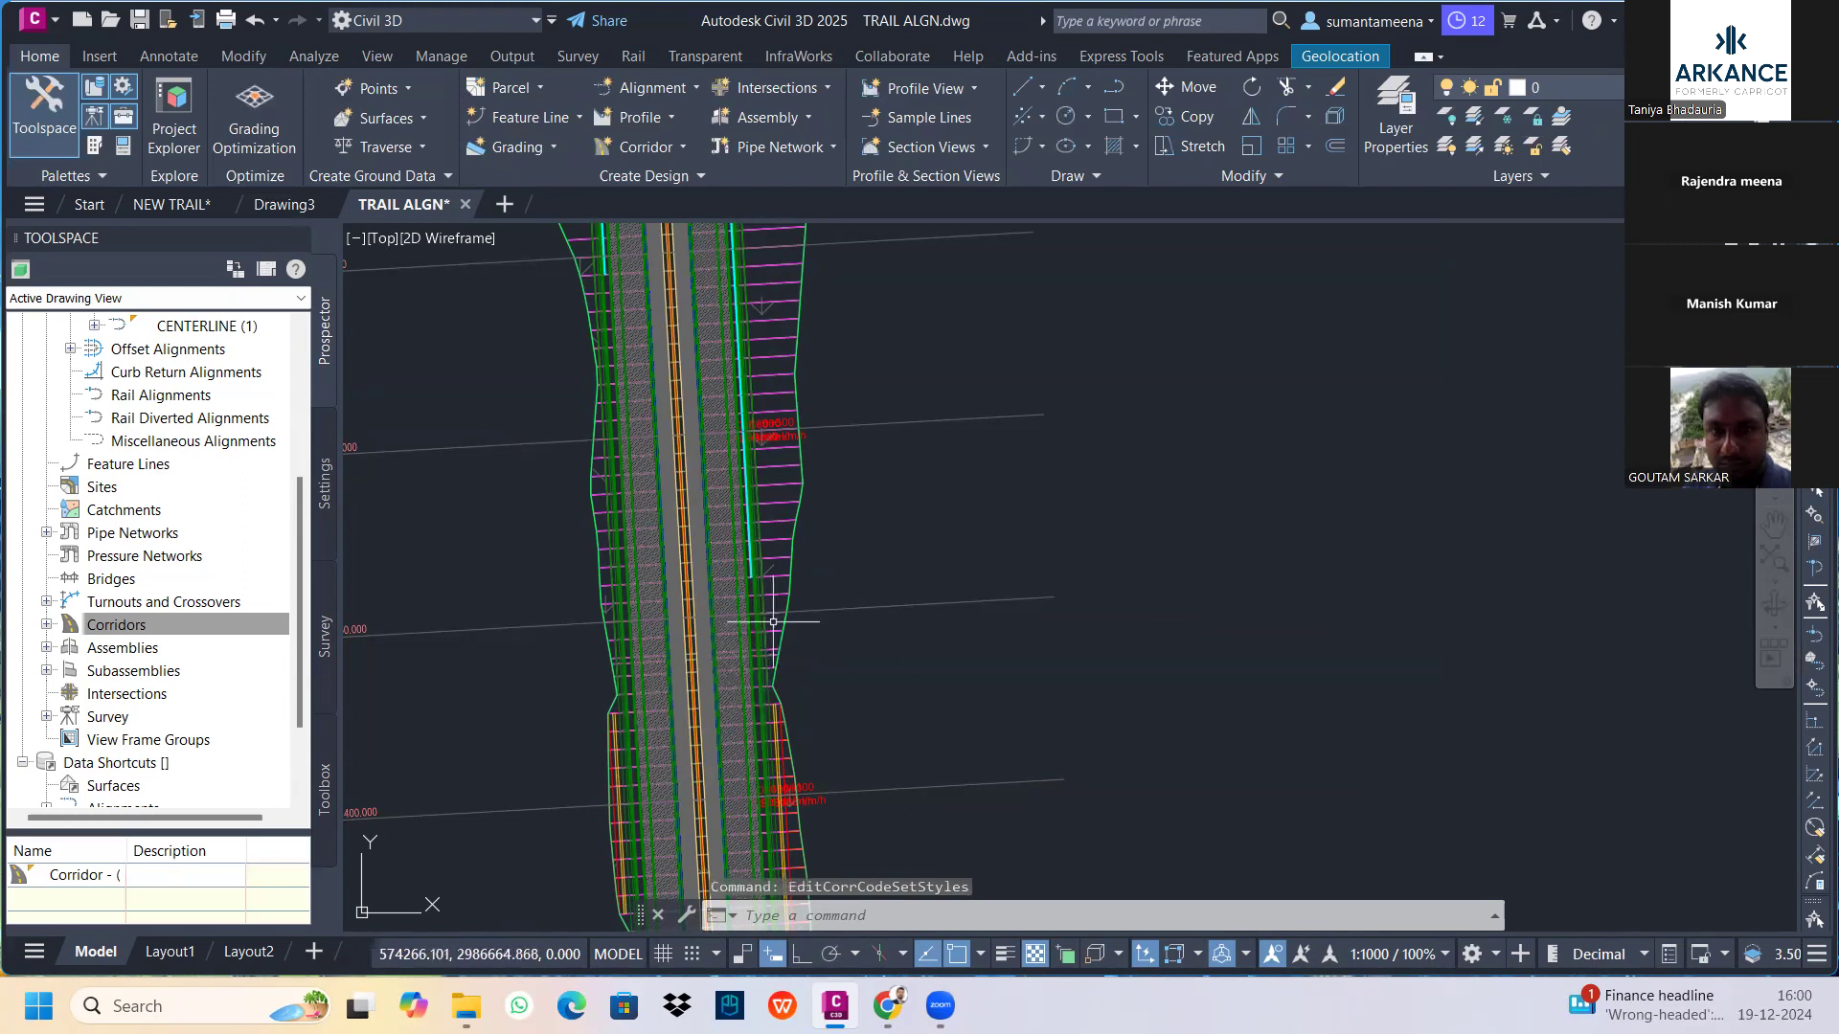
# Draw a polyline along the corridor's outer carriageway edge from before 0+400 to just before 0+600, bulging outward over the side slope
pyautogui.moveTo(763, 668)
pyautogui.mouseDown(button='middle')
pyautogui.moveTo(718, 615)
pyautogui.moveTo(711, 377)
pyautogui.mouseUp(button='middle')
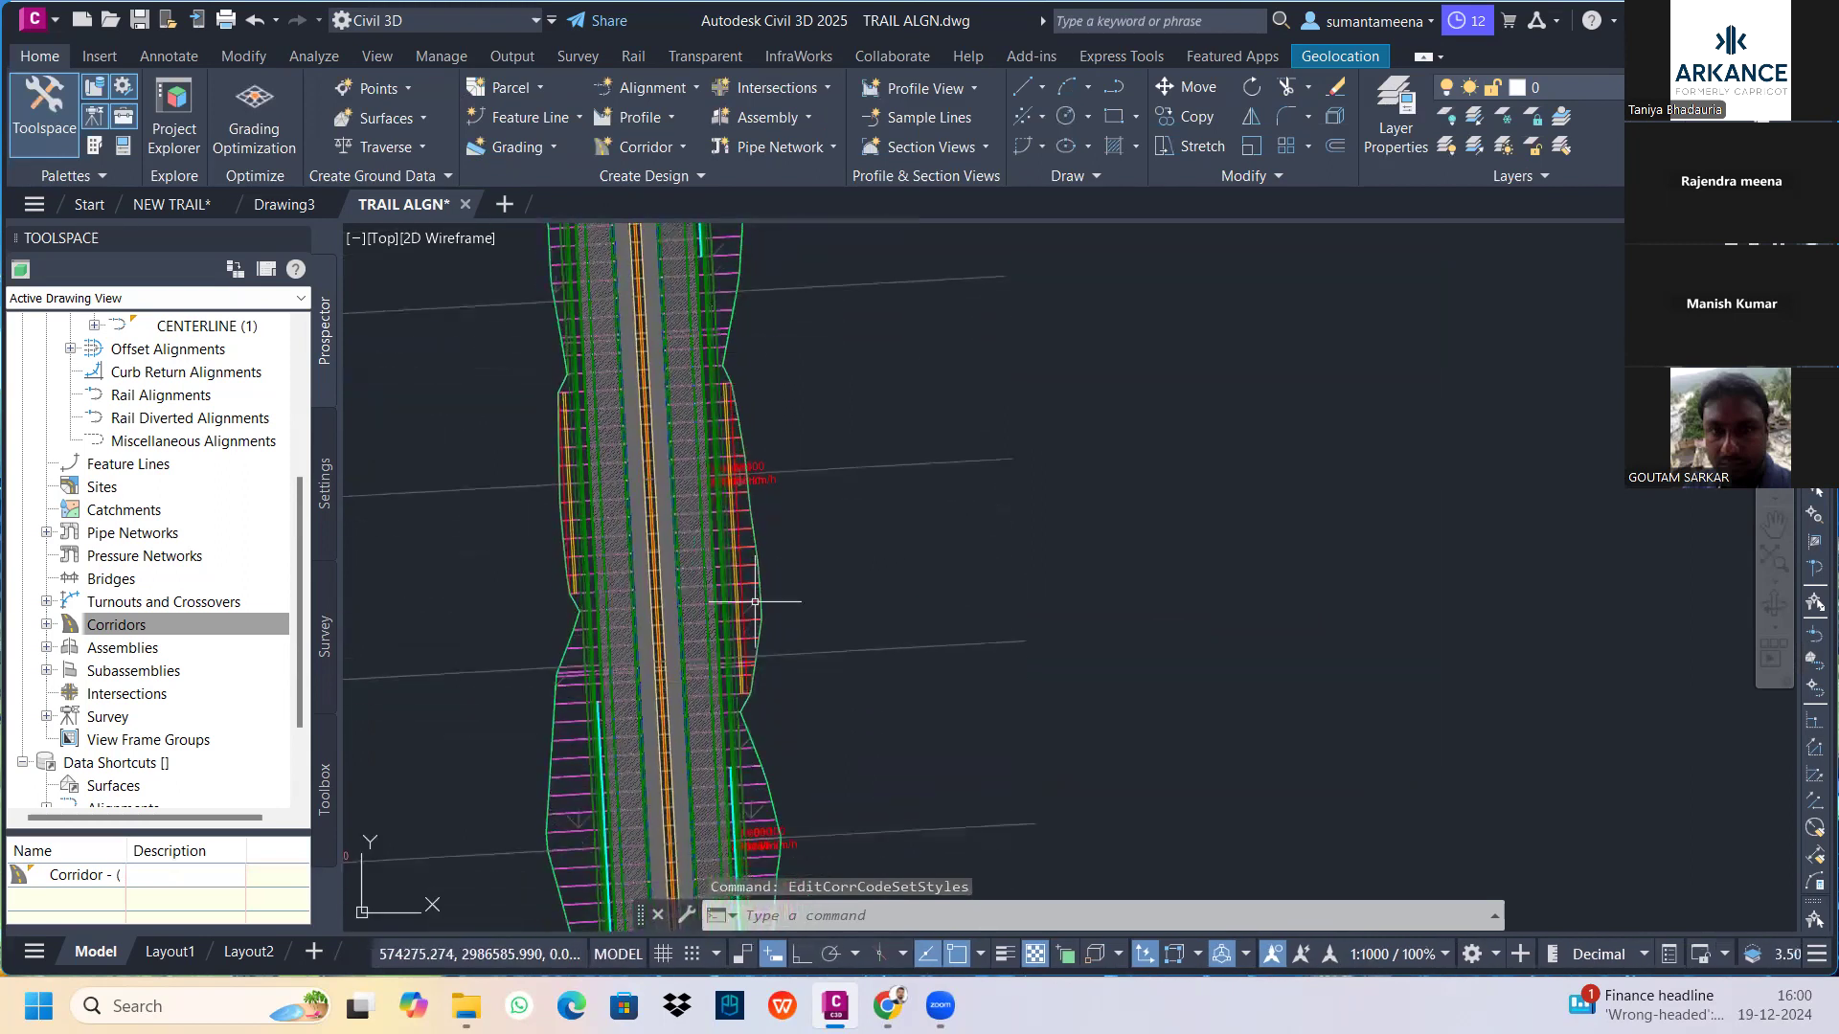
pyautogui.scroll(4, 711, 589)
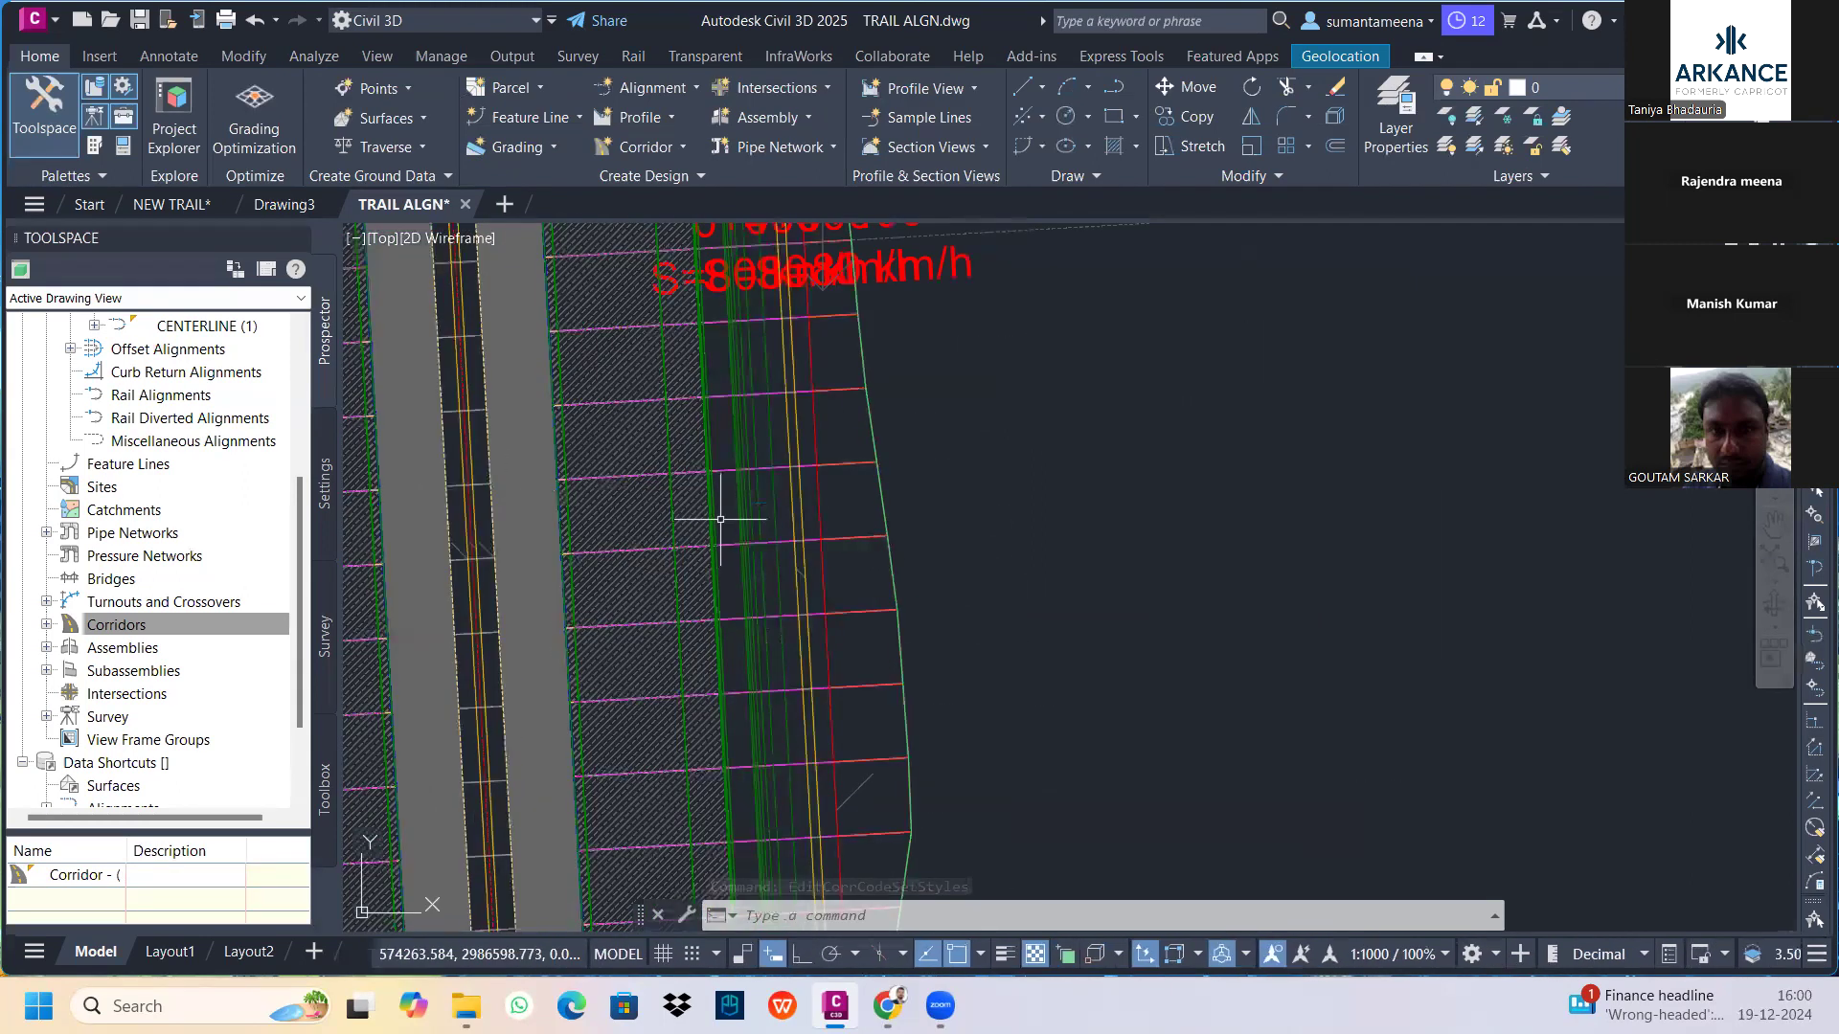
pyautogui.write('pl')
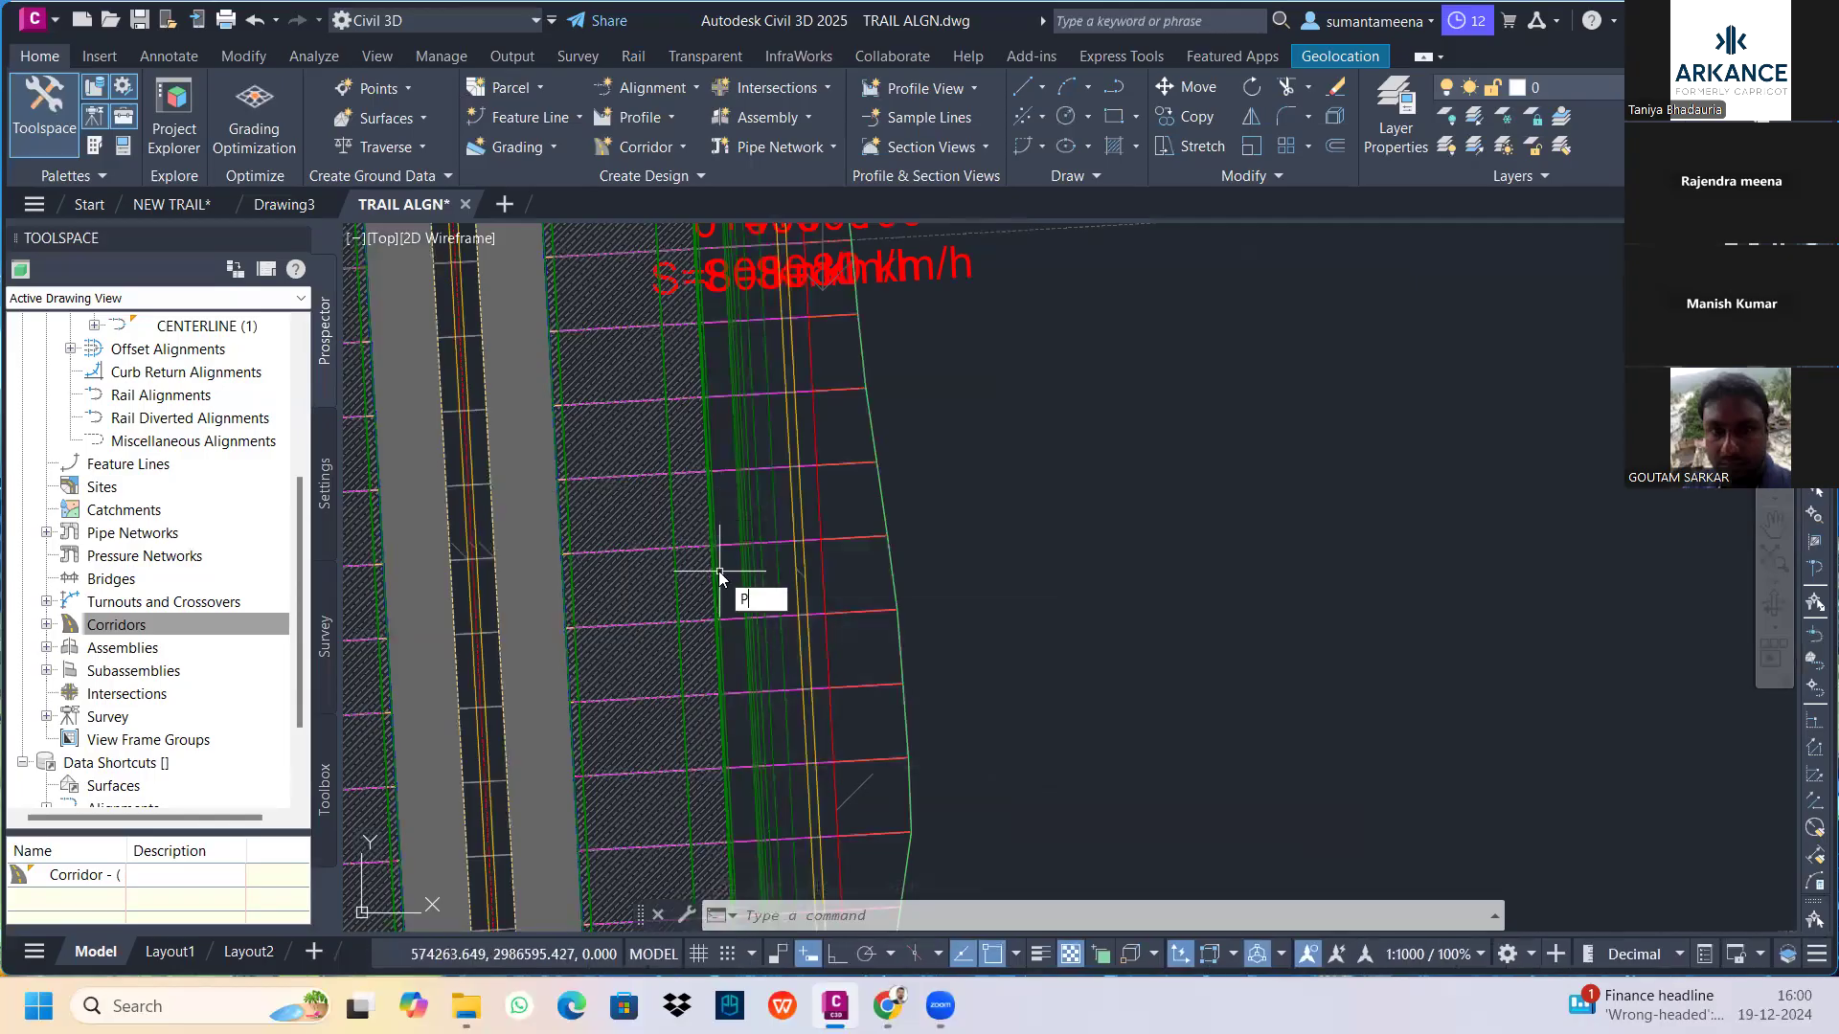
pyautogui.press('Return')
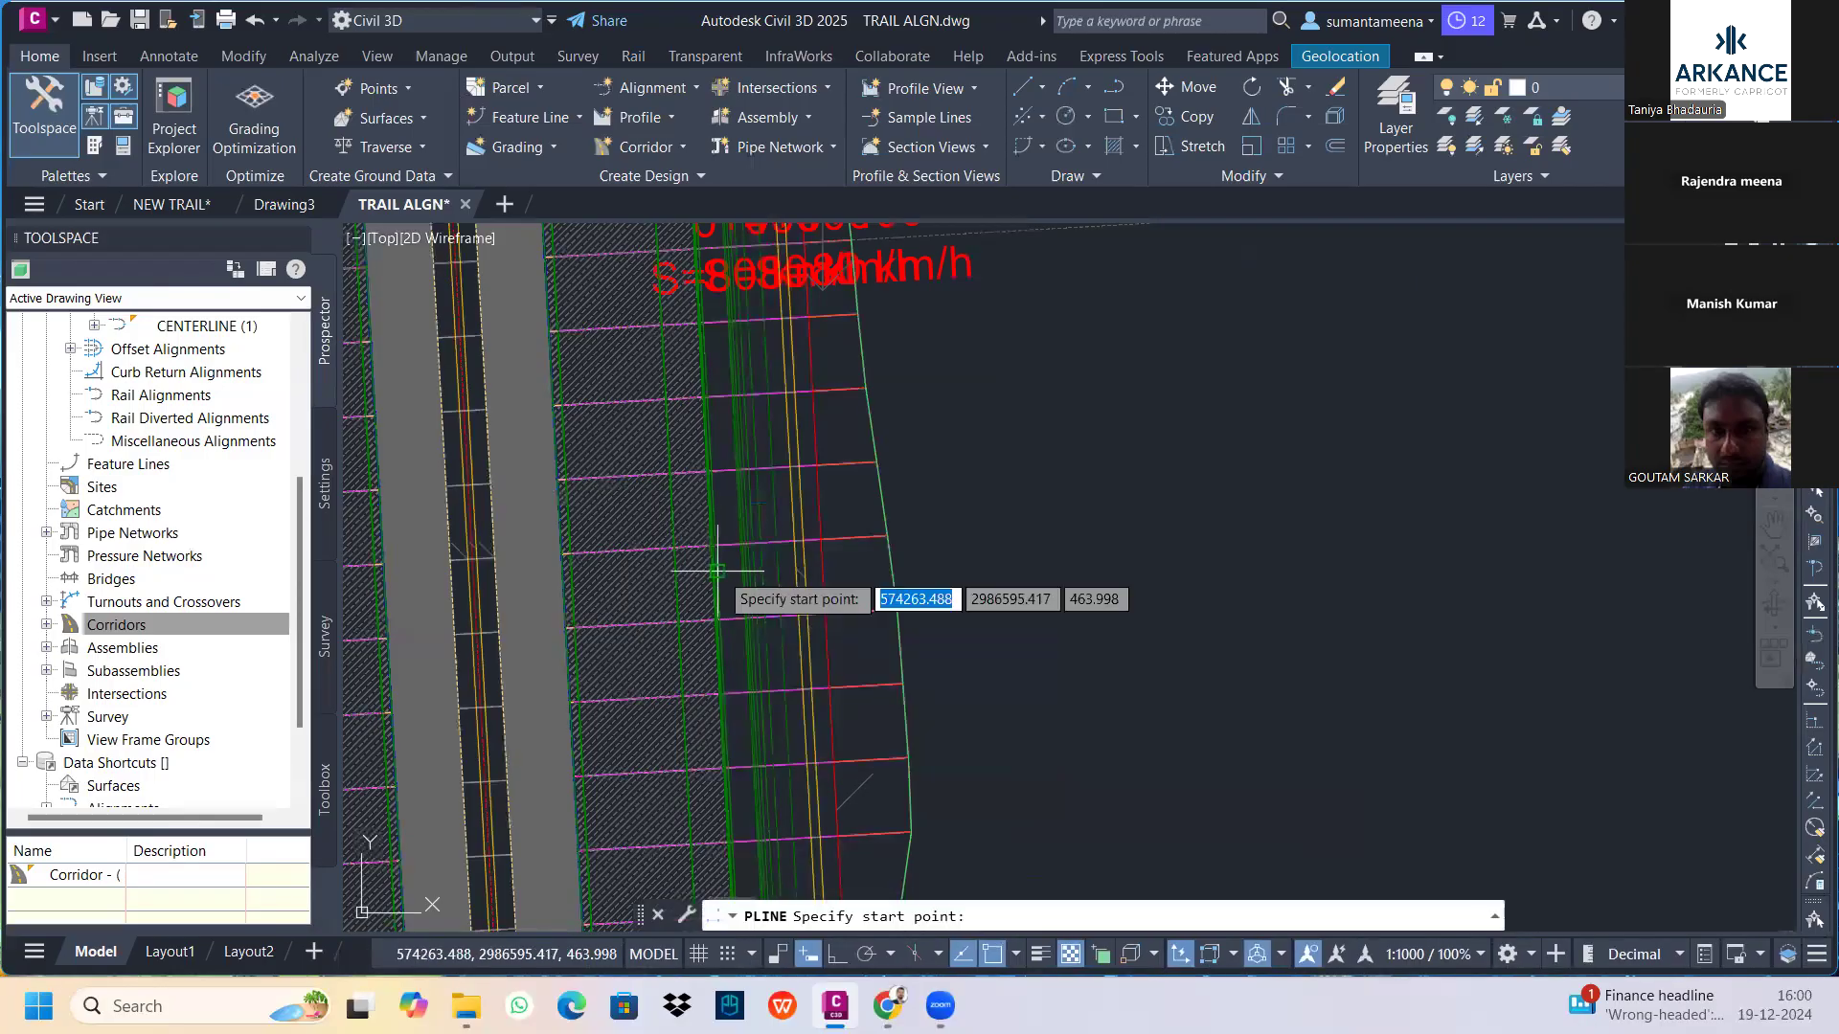
pyautogui.click(733, 841)
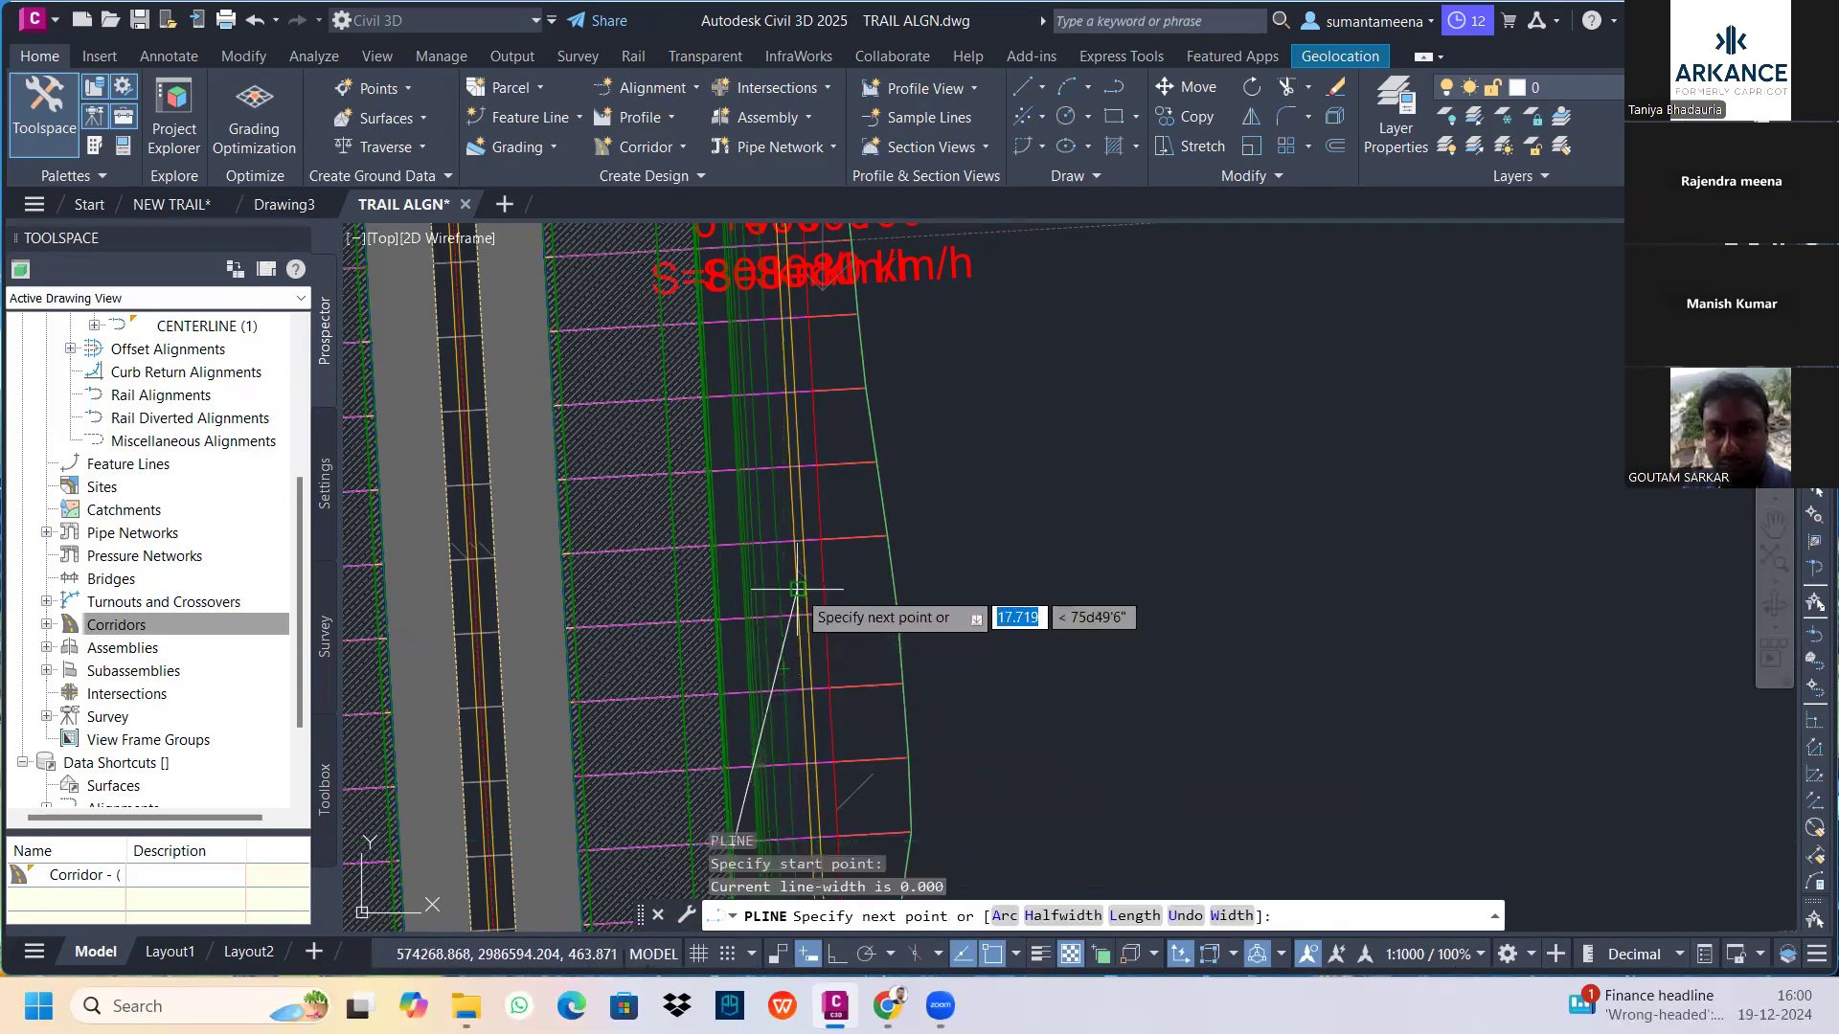
pyautogui.scroll(-3, 779, 298)
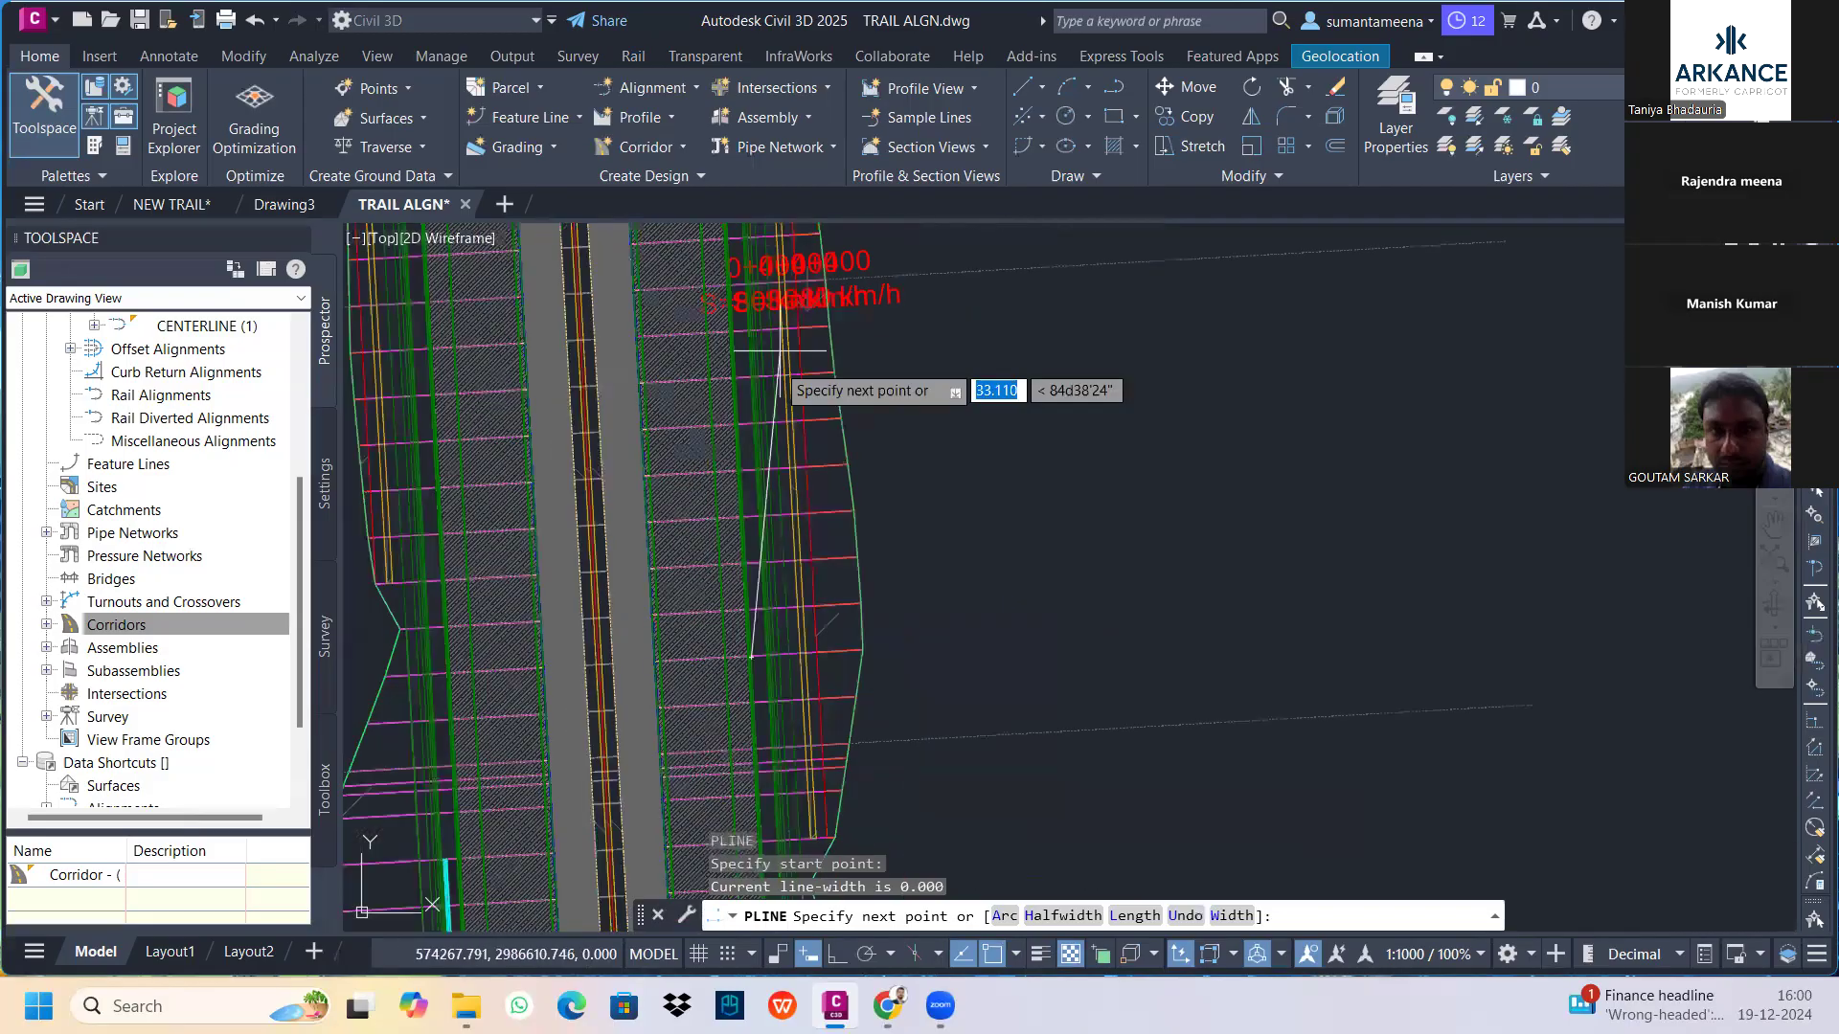
pyautogui.moveTo(772, 292)
pyautogui.mouseDown(button='middle')
pyautogui.moveTo(821, 464)
pyautogui.moveTo(821, 596)
pyautogui.mouseUp(button='middle')
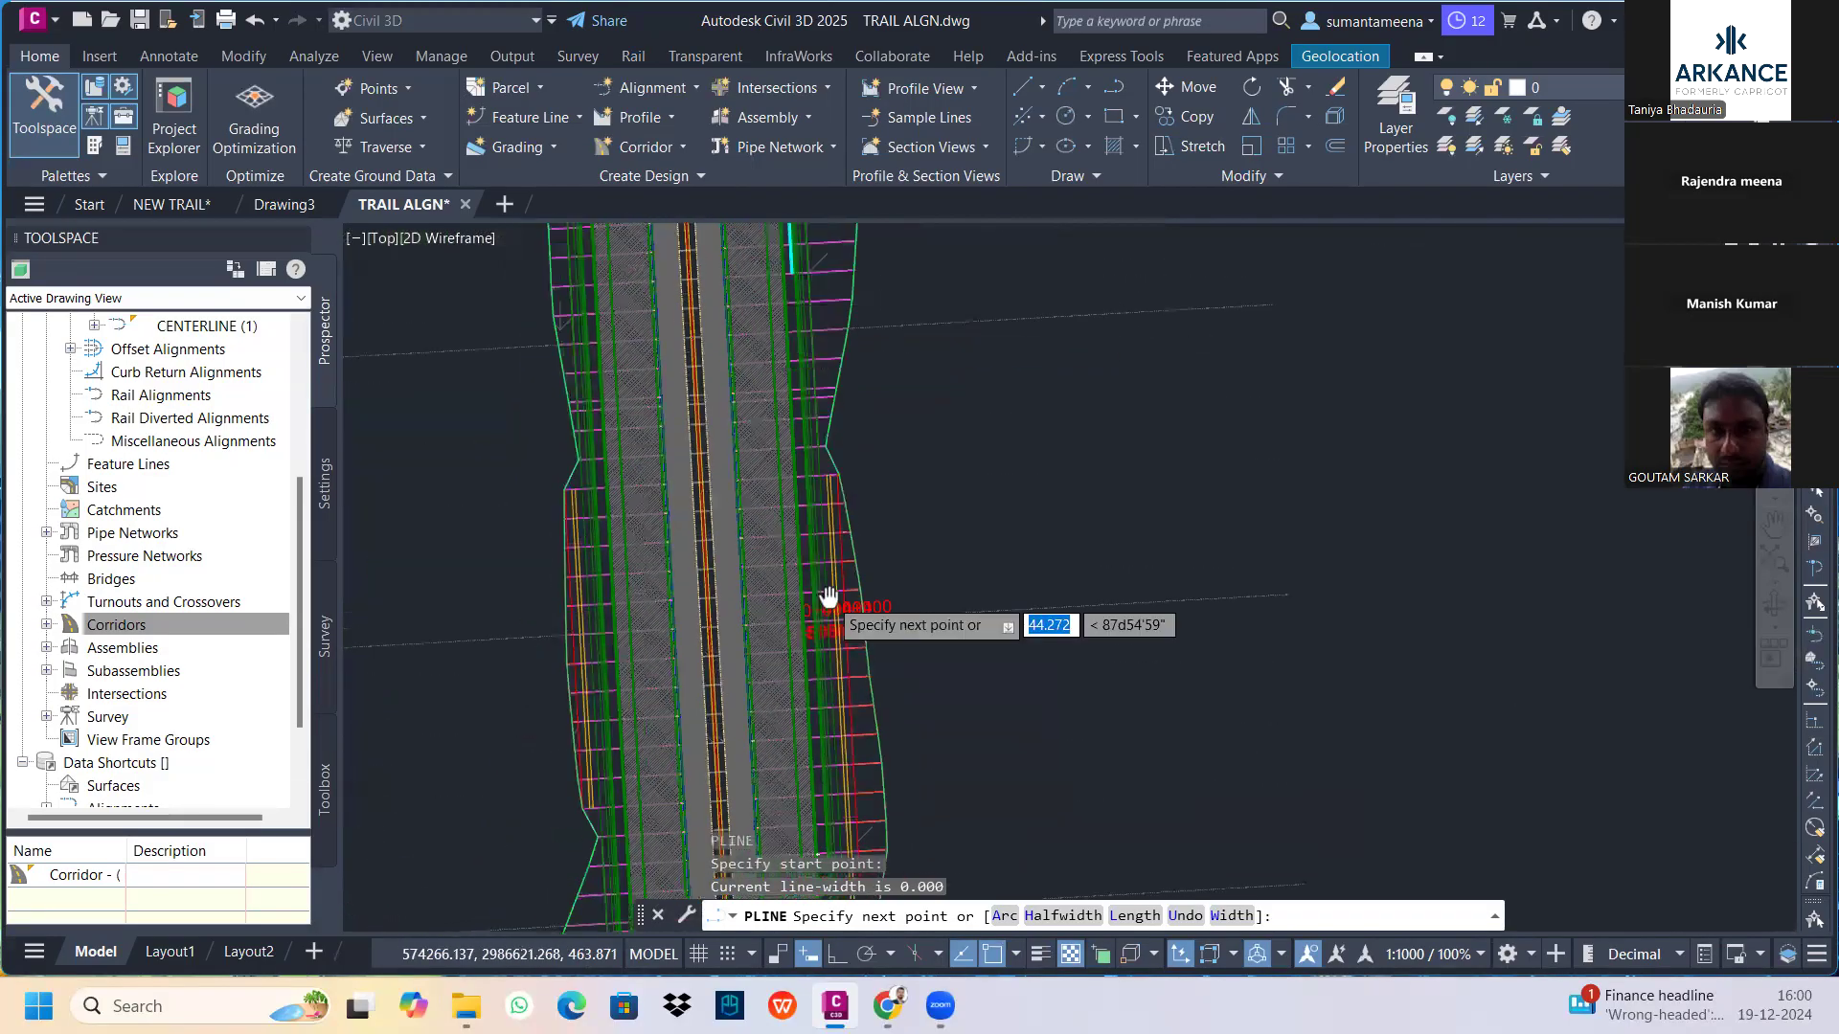
pyautogui.click(830, 536)
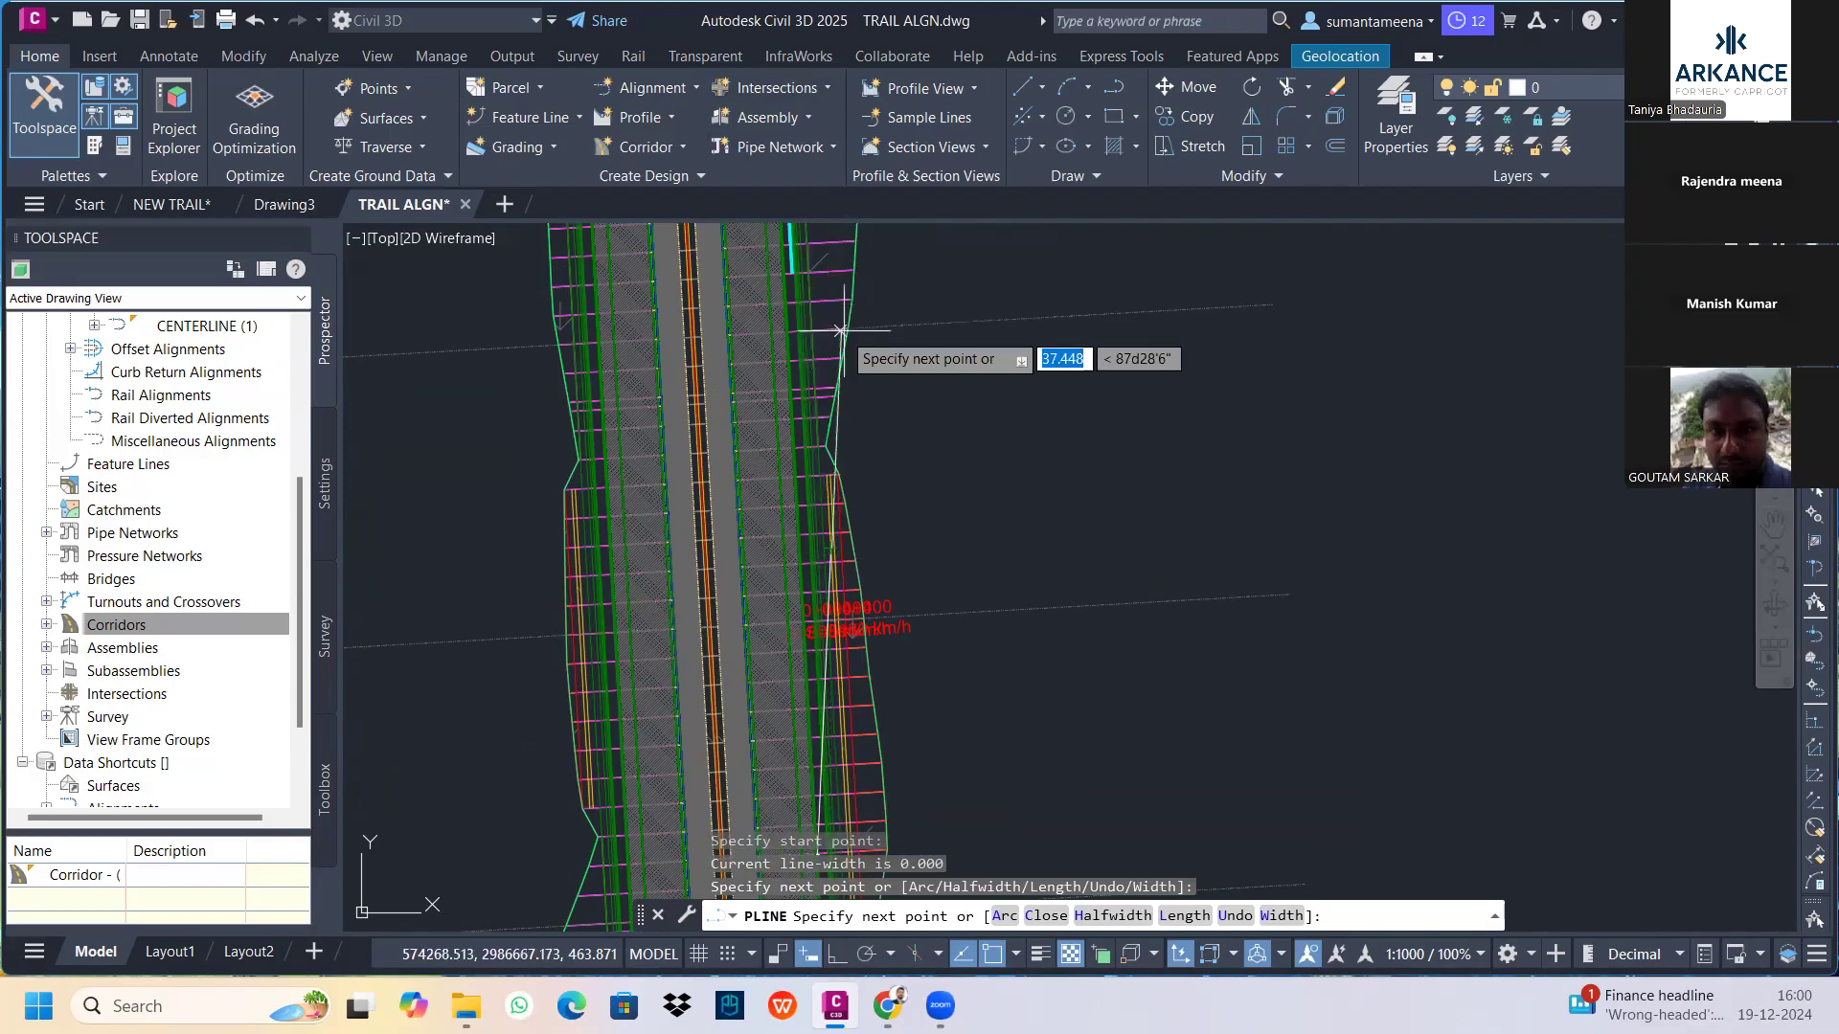
pyautogui.moveTo(840, 331); pyautogui.dragTo(849, 604, button='middle')
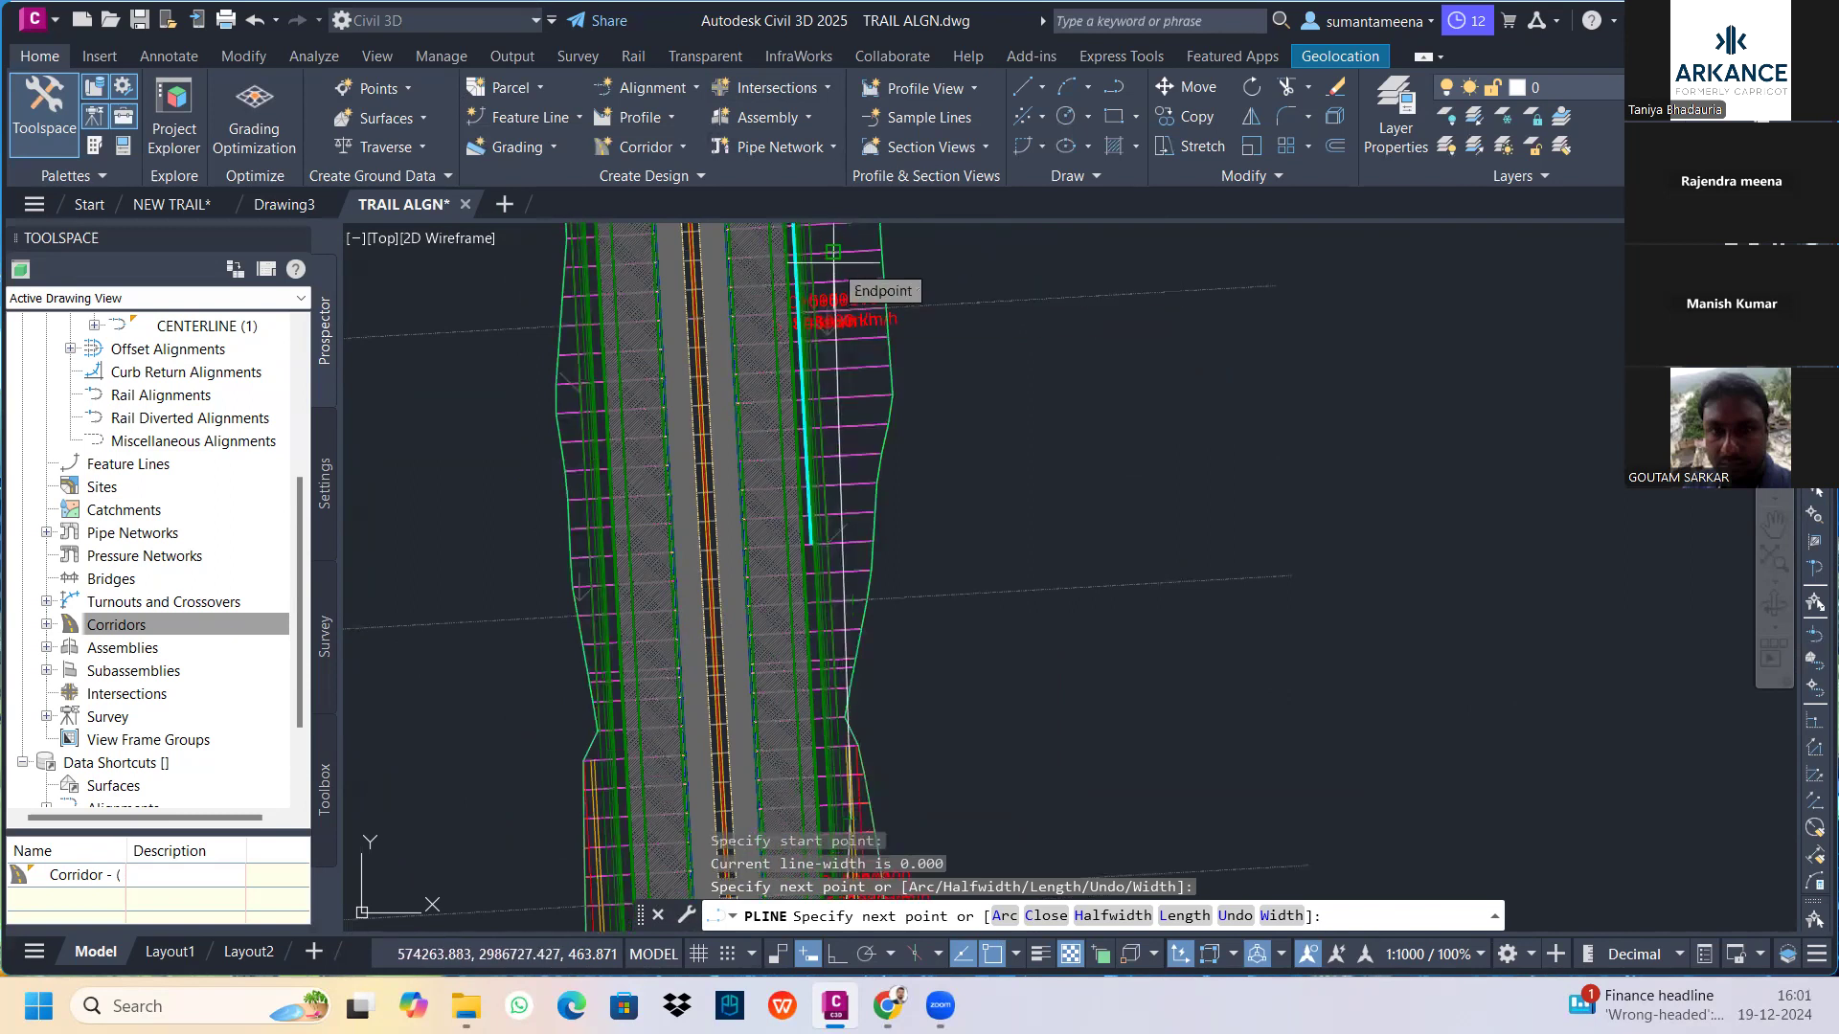
pyautogui.click(833, 252)
pyautogui.moveTo(840, 321); pyautogui.dragTo(889, 810, button='middle')
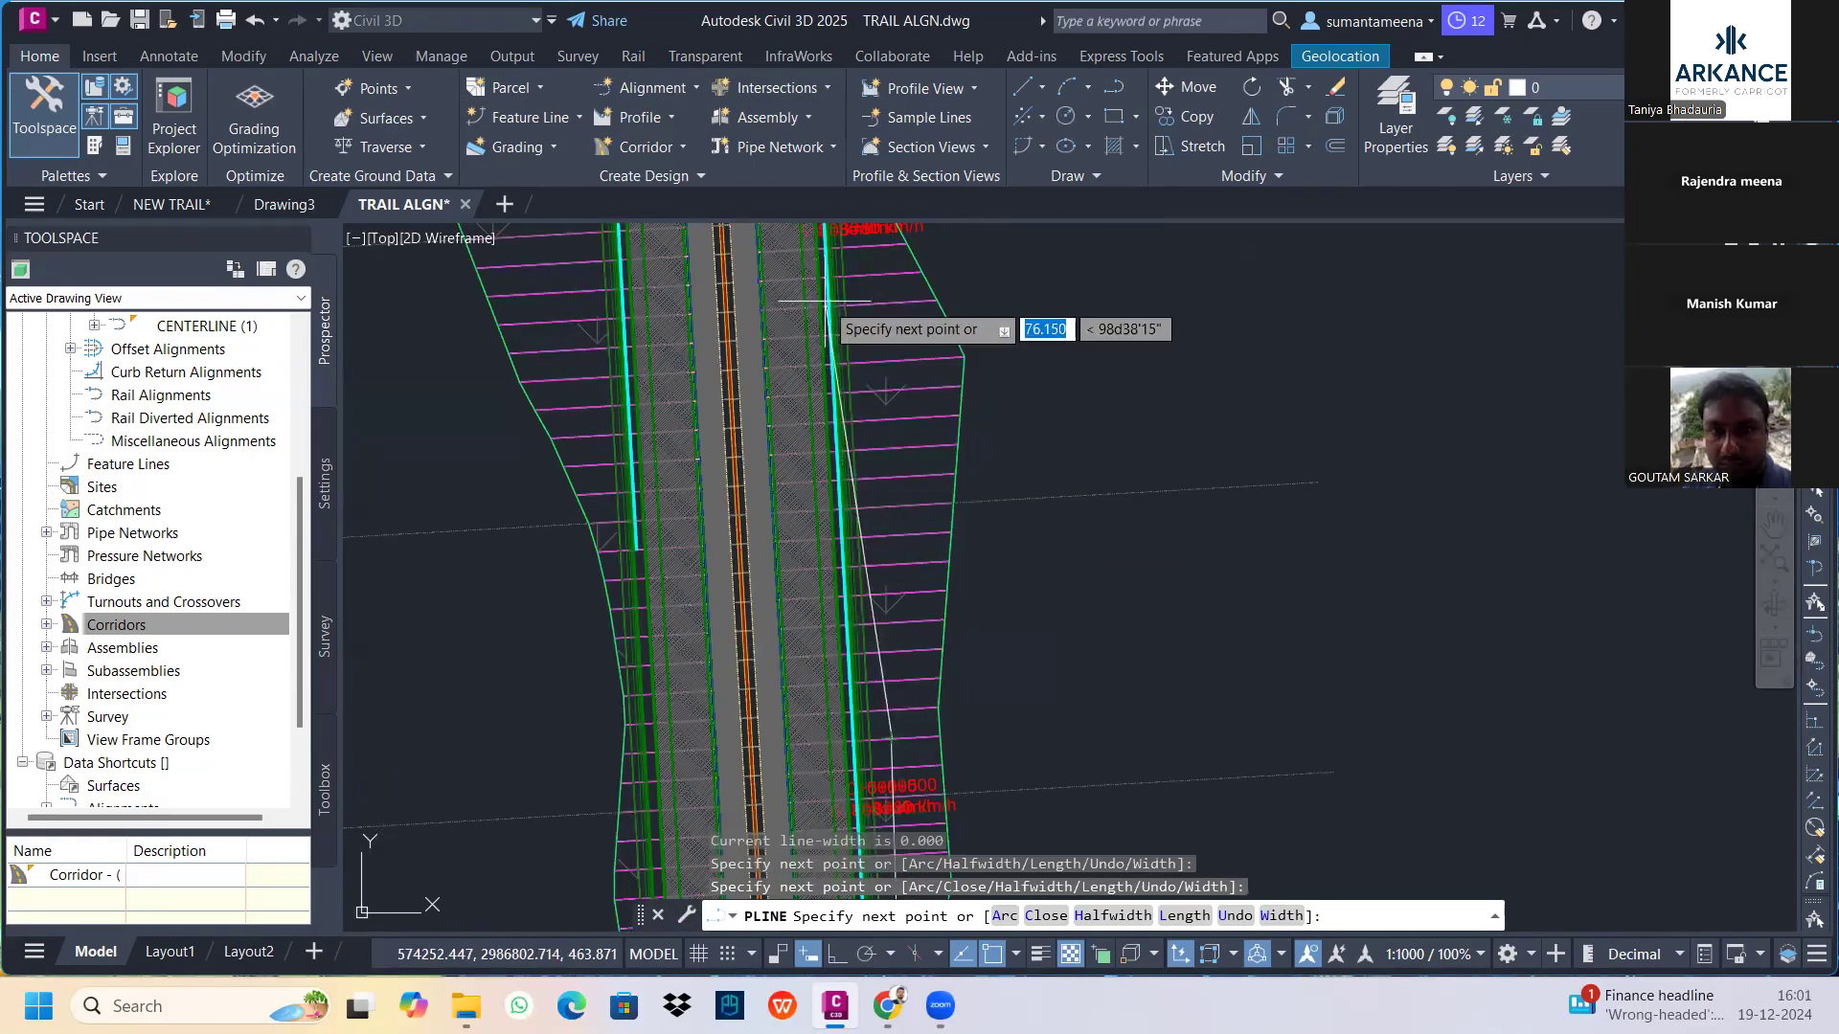
pyautogui.click(826, 302)
pyautogui.write('V')
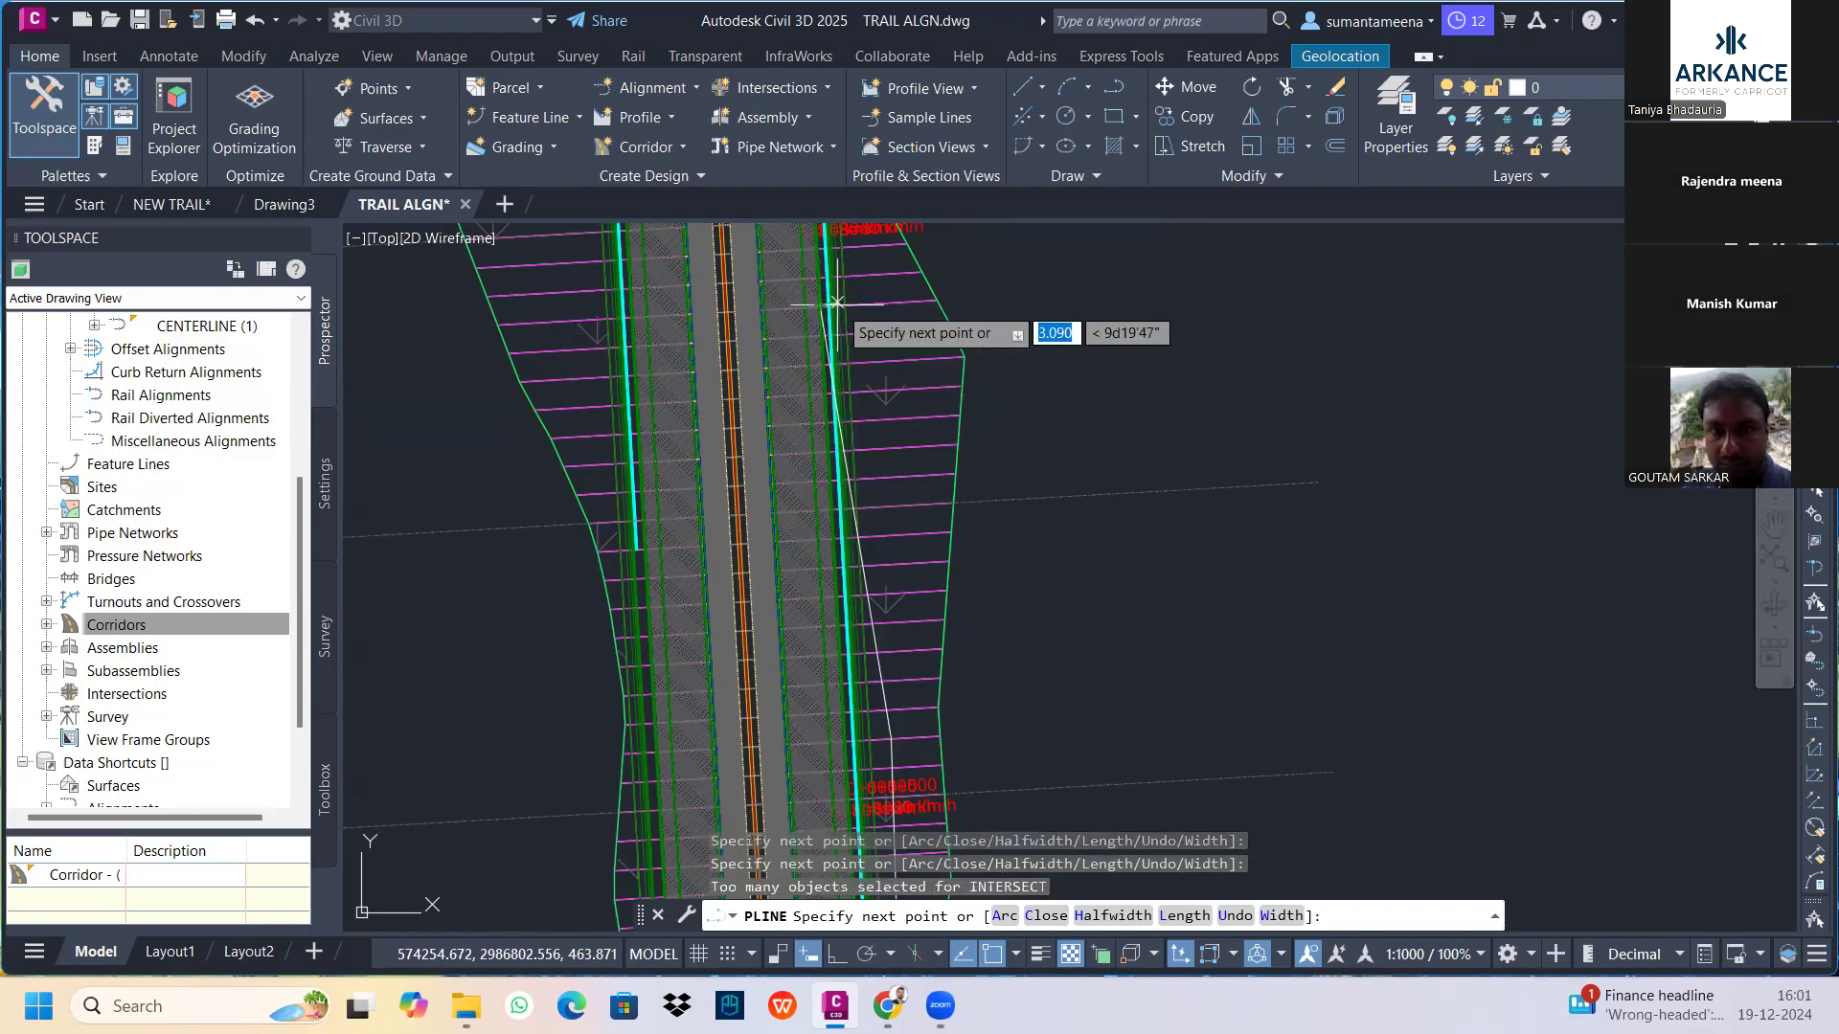
pyautogui.press('Return')
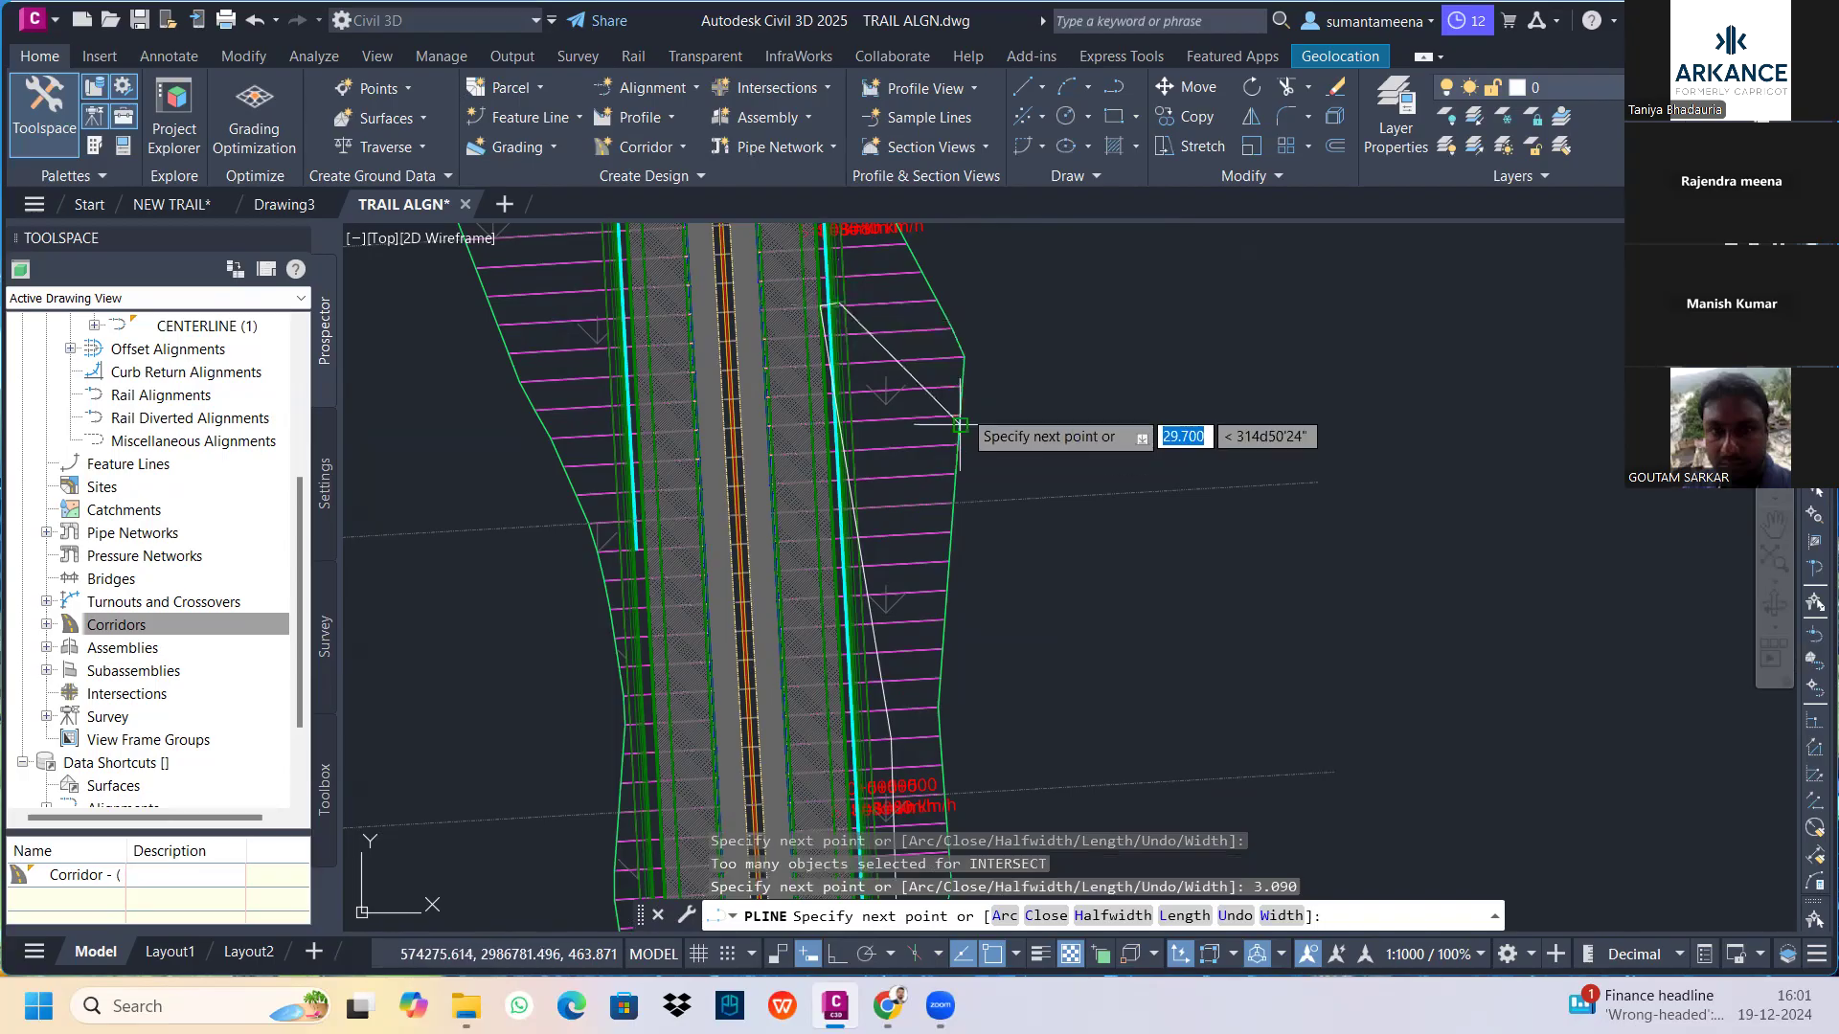
pyautogui.press('Escape')
# Trim off the short stray segment at the polyline's end near 0+600
pyautogui.scroll(5, 767, 253)
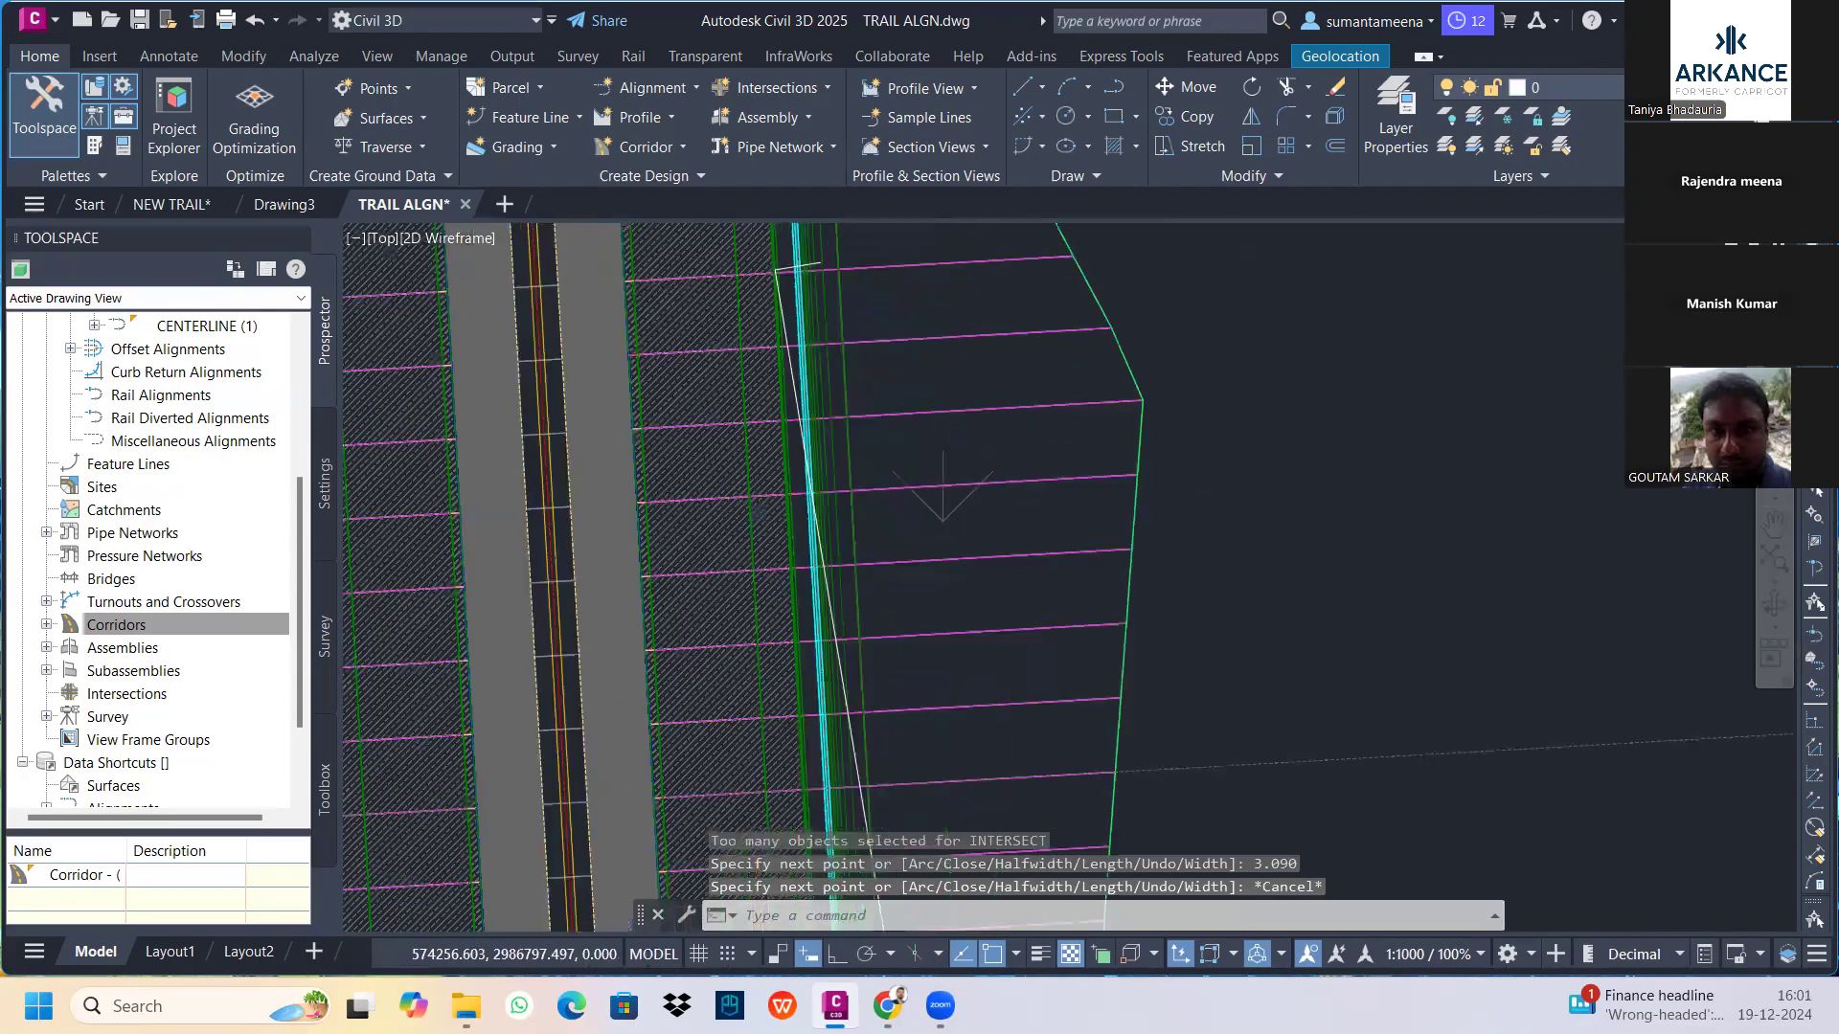
pyautogui.scroll(5, 766, 253)
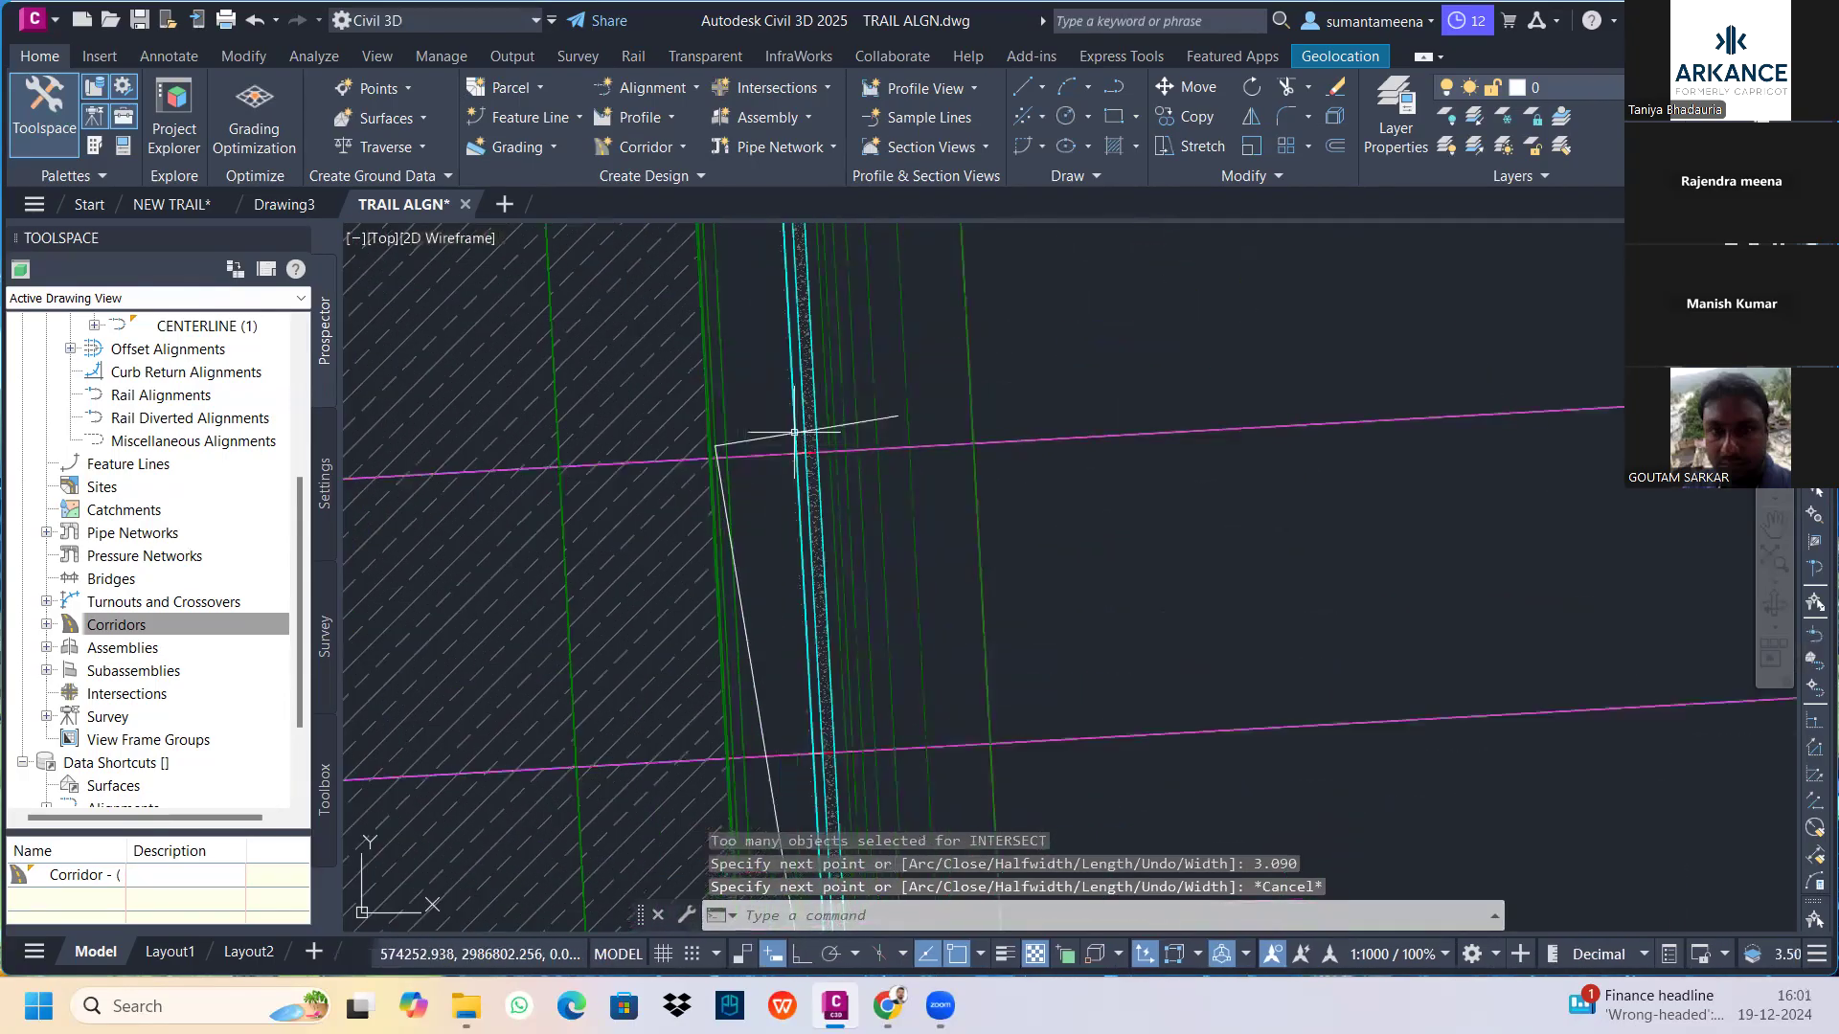
pyautogui.click(774, 433)
pyautogui.press('Escape')
pyautogui.write('TR')
pyautogui.press('Return')
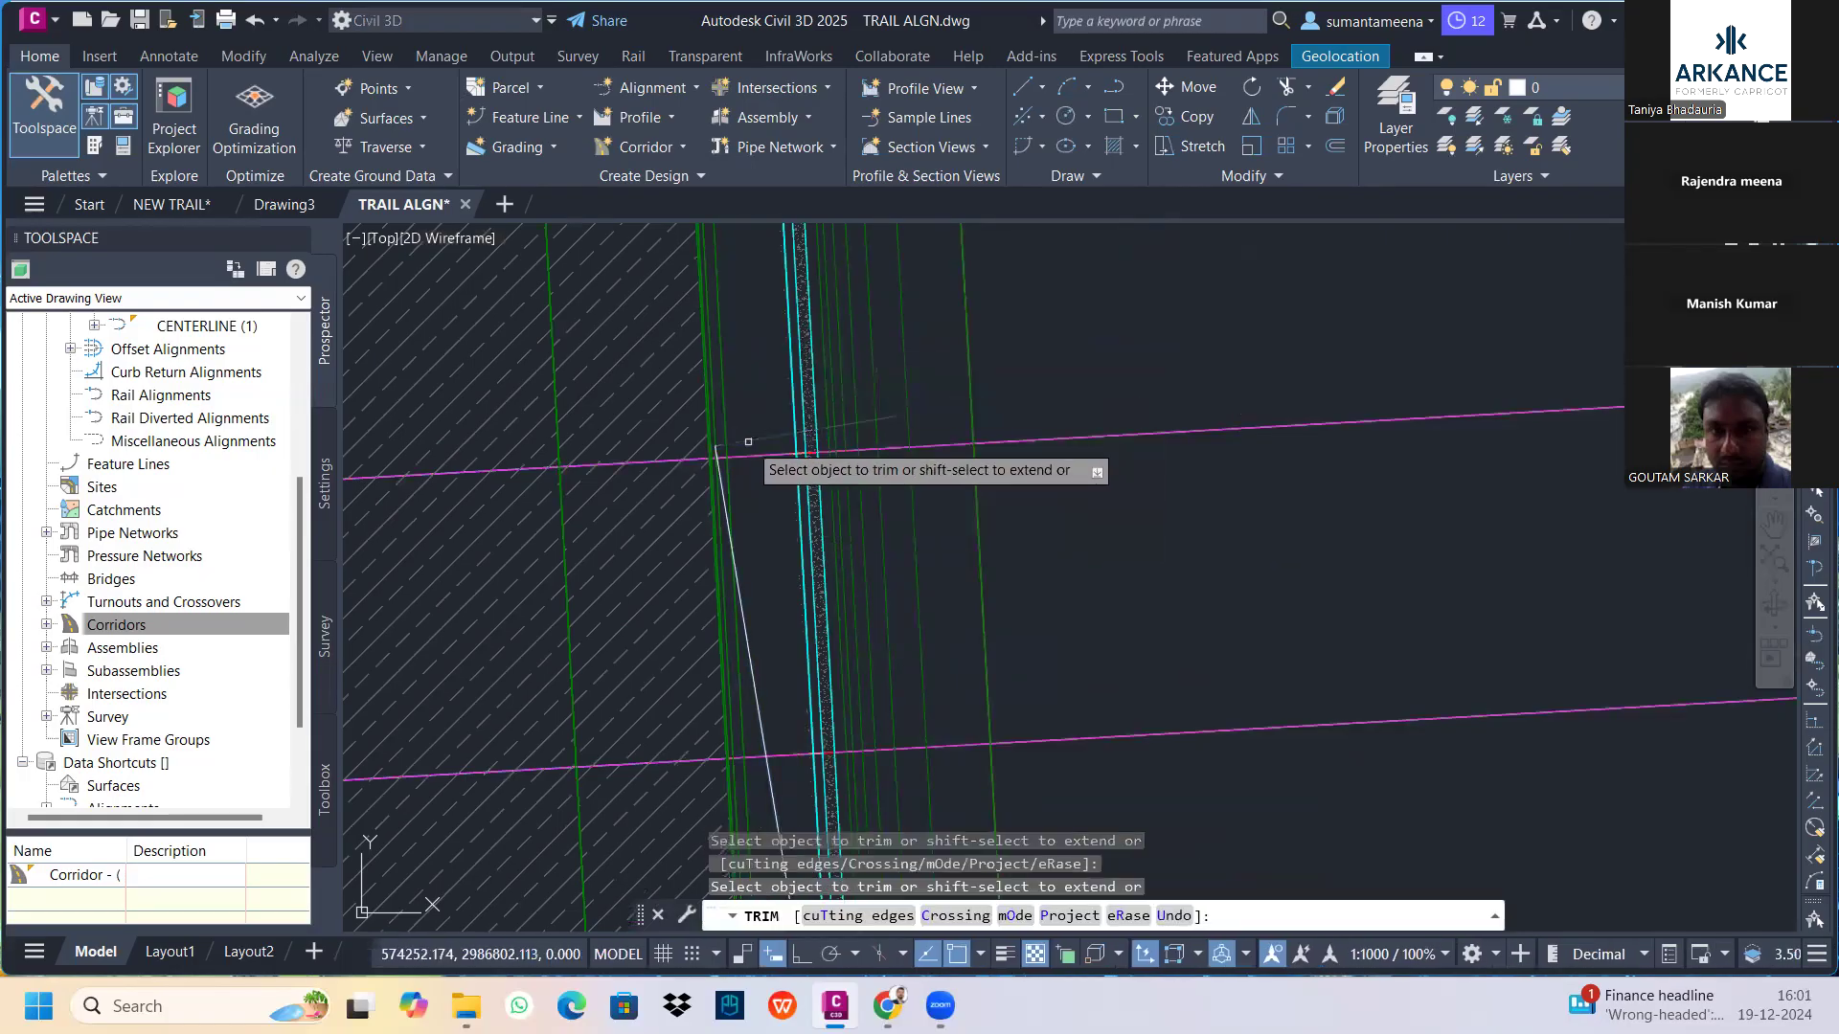
pyautogui.press('Escape')
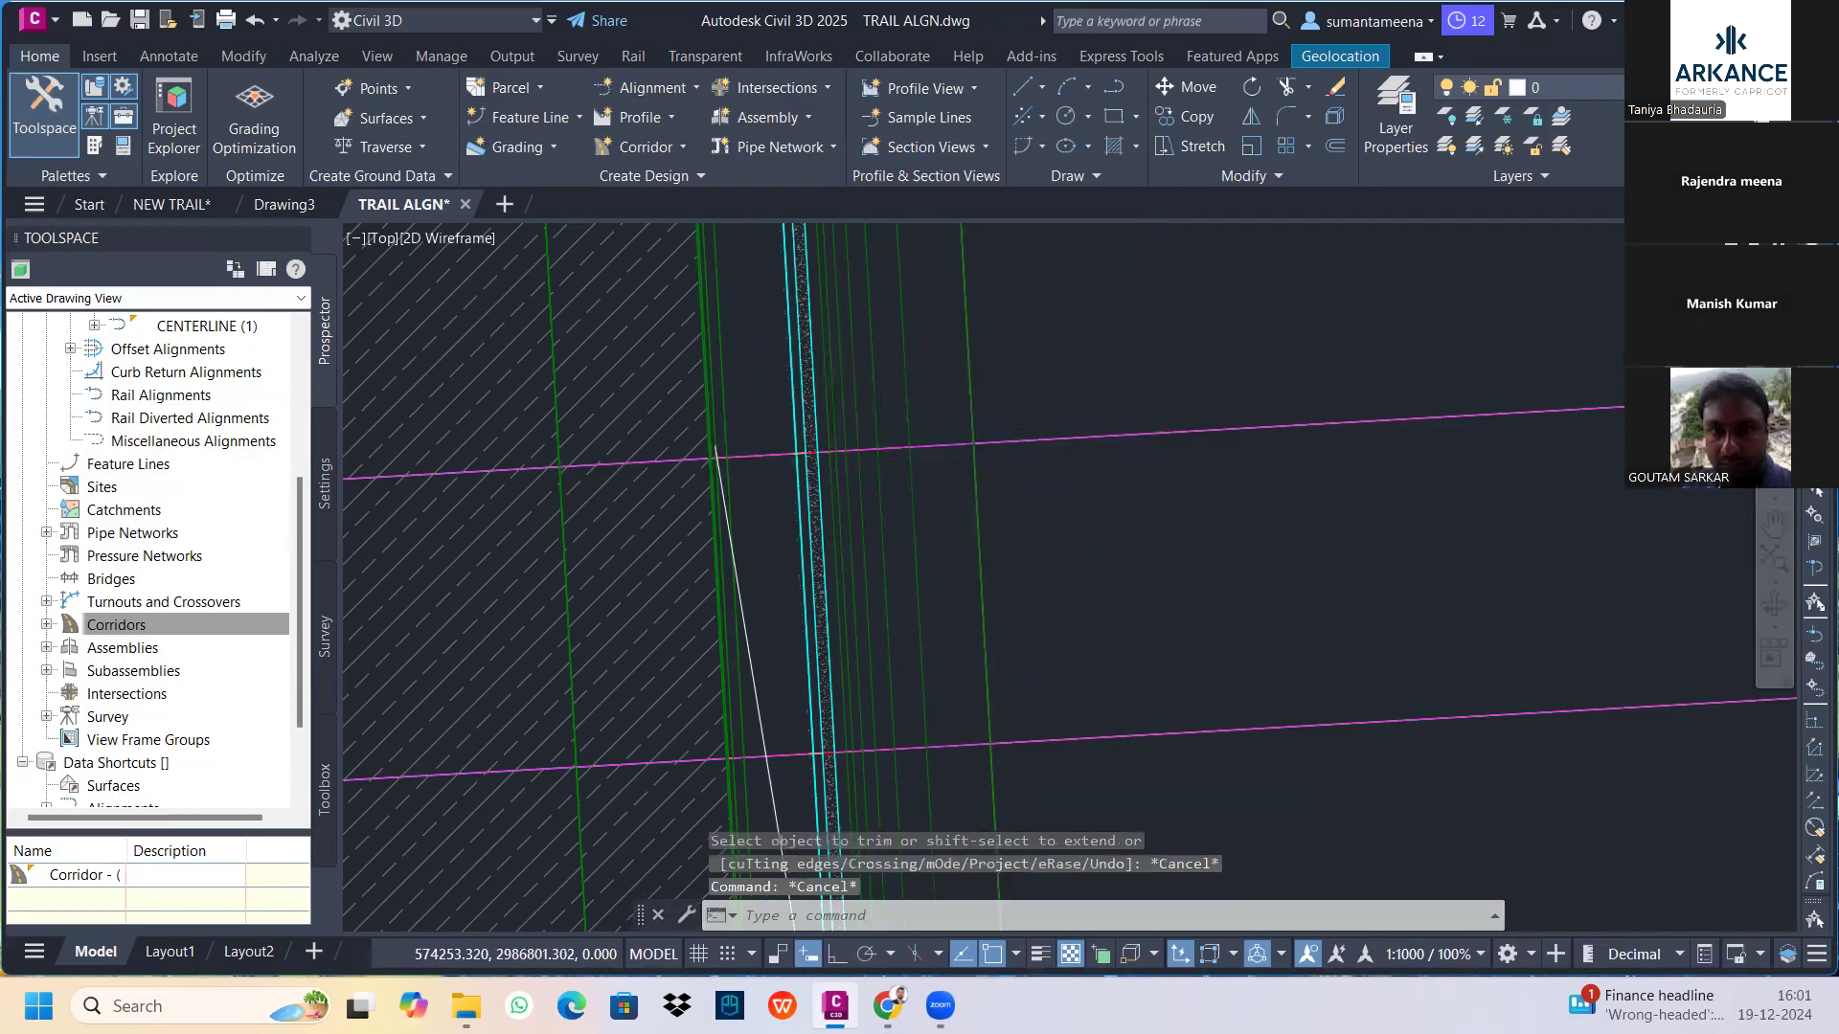
# Fillet the polyline's vertex near the 0+500 label with the 300 radius
pyautogui.scroll(-2, 804, 505)
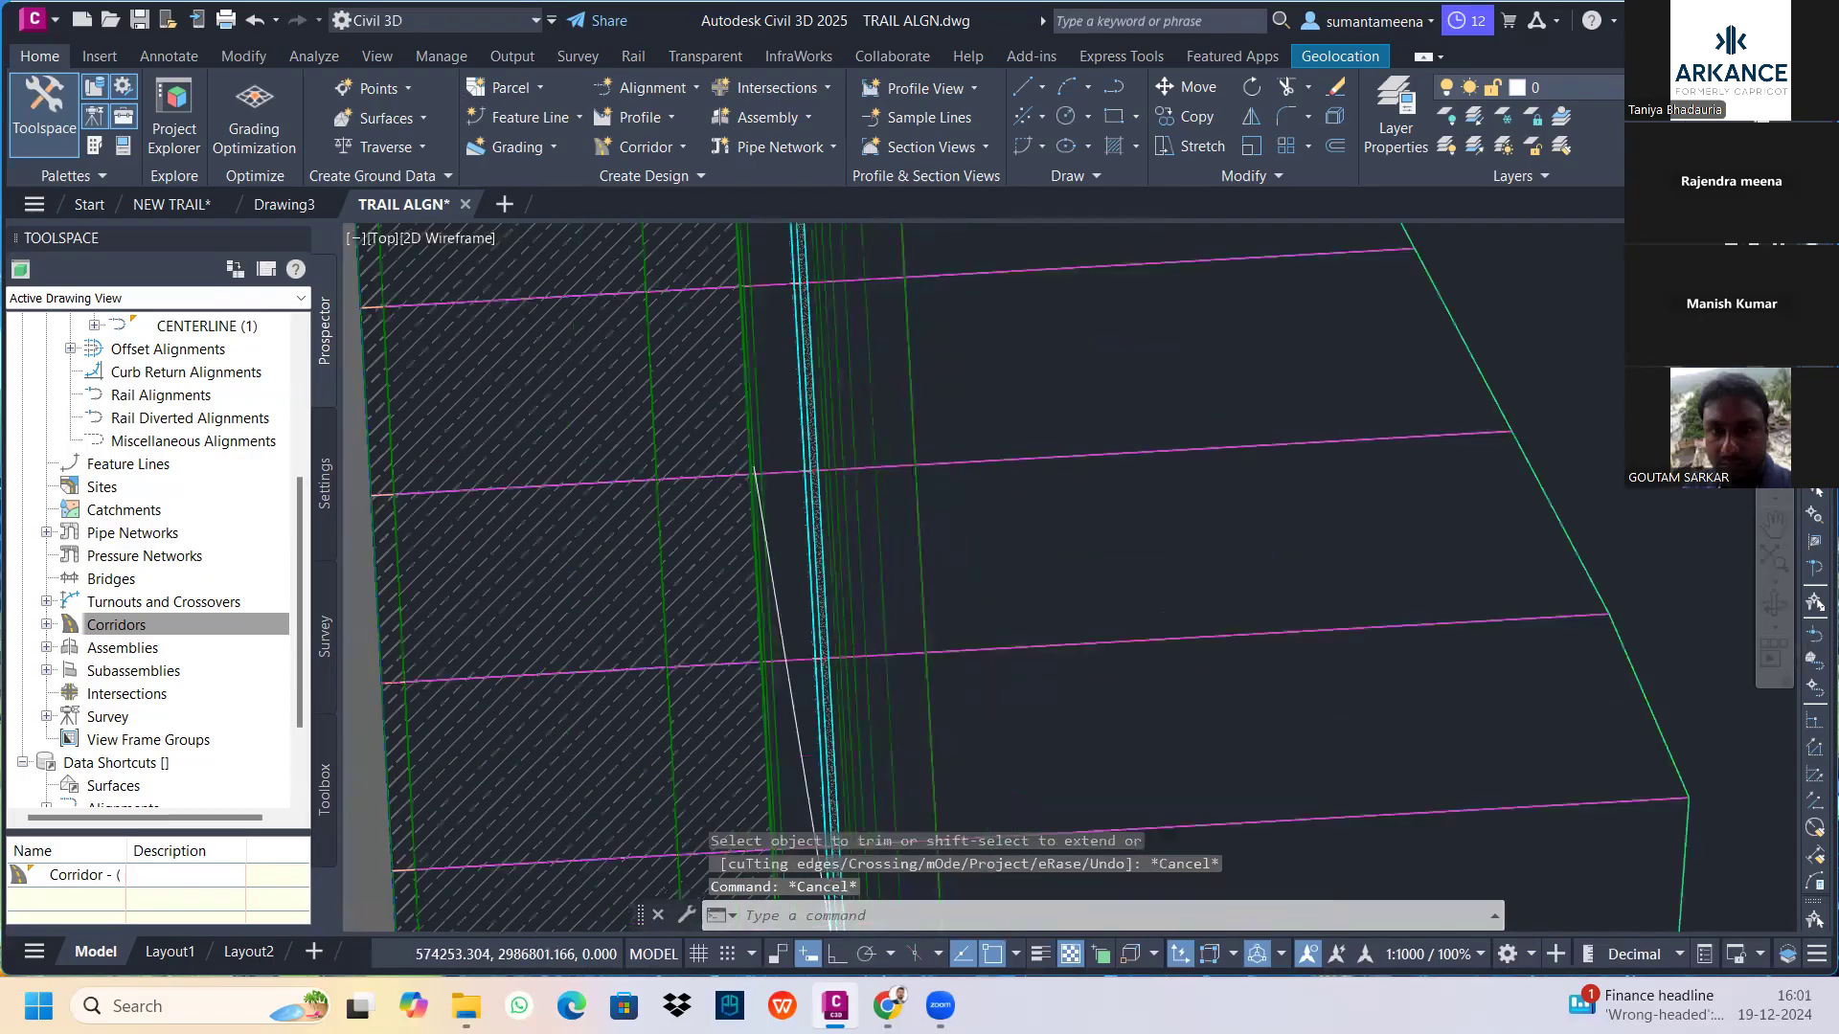
pyautogui.scroll(-4, 834, 611)
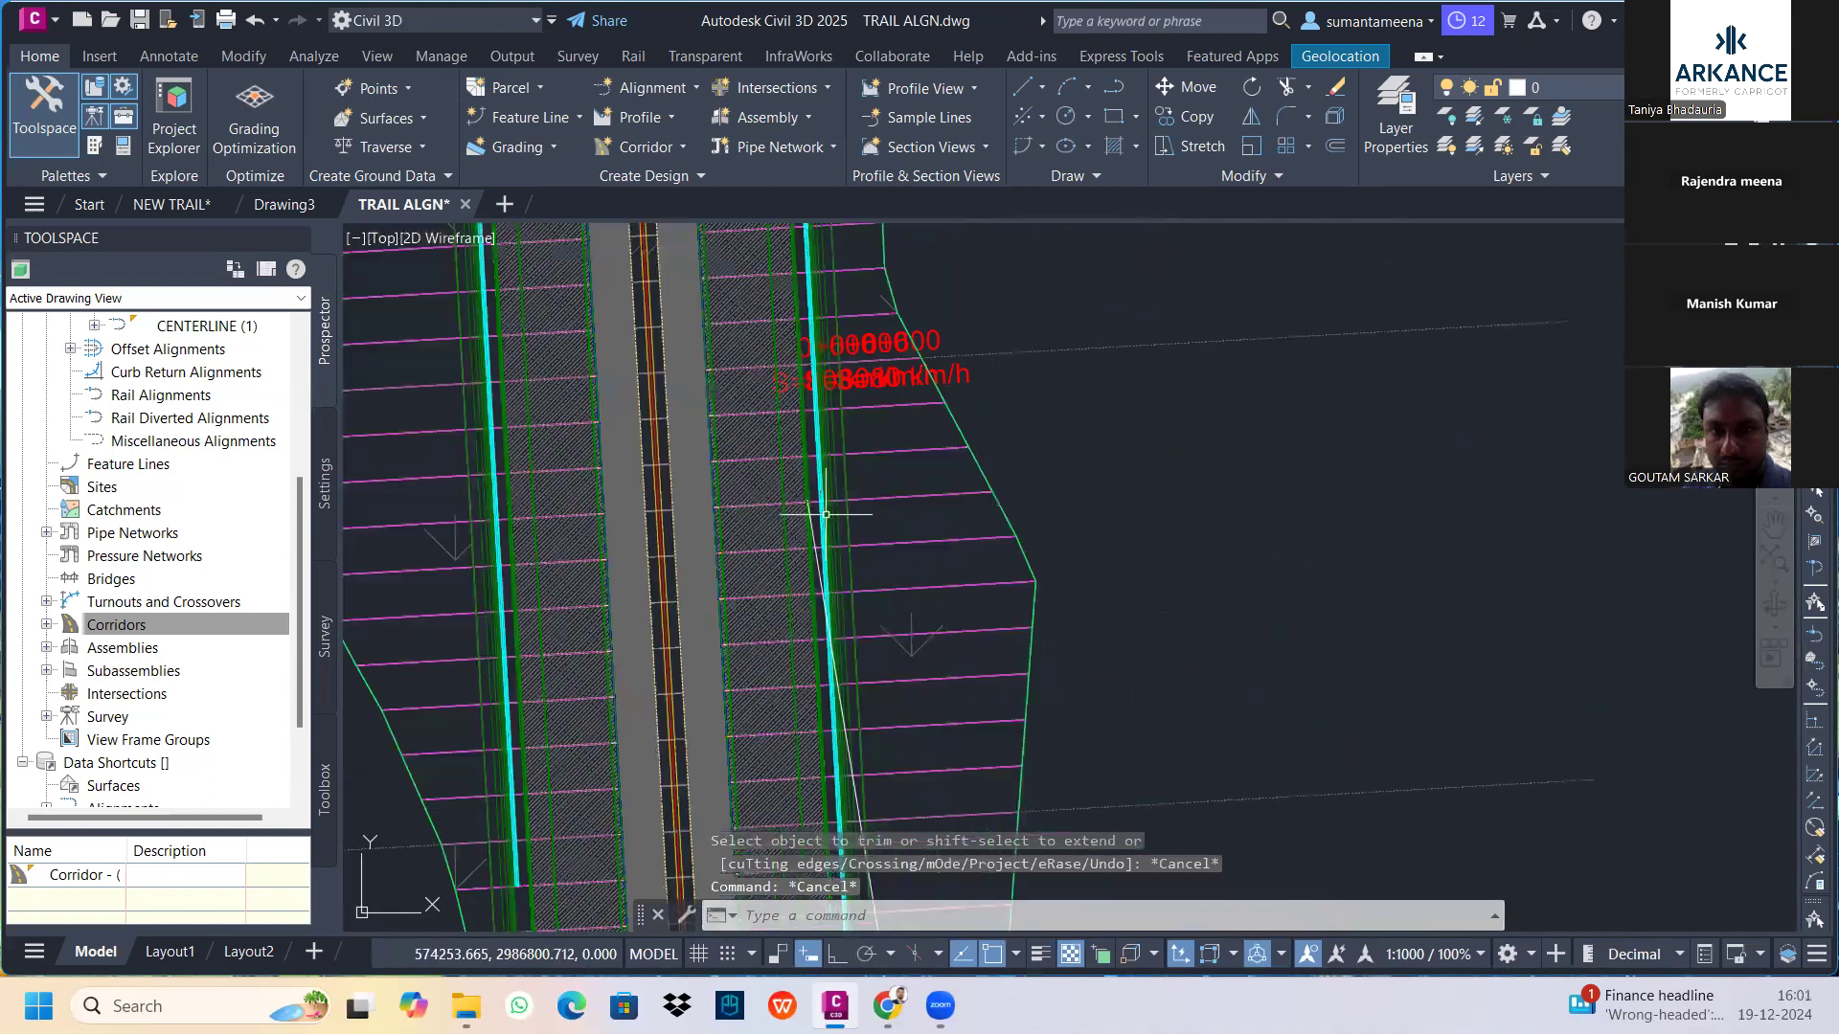
pyautogui.scroll(-2, 833, 640)
pyautogui.moveTo(834, 640)
pyautogui.mouseDown(button='middle')
pyautogui.moveTo(801, 552)
pyautogui.moveTo(797, 338)
pyautogui.mouseUp(button='middle')
pyautogui.moveTo(780, 526); pyautogui.dragTo(809, 346, button='middle')
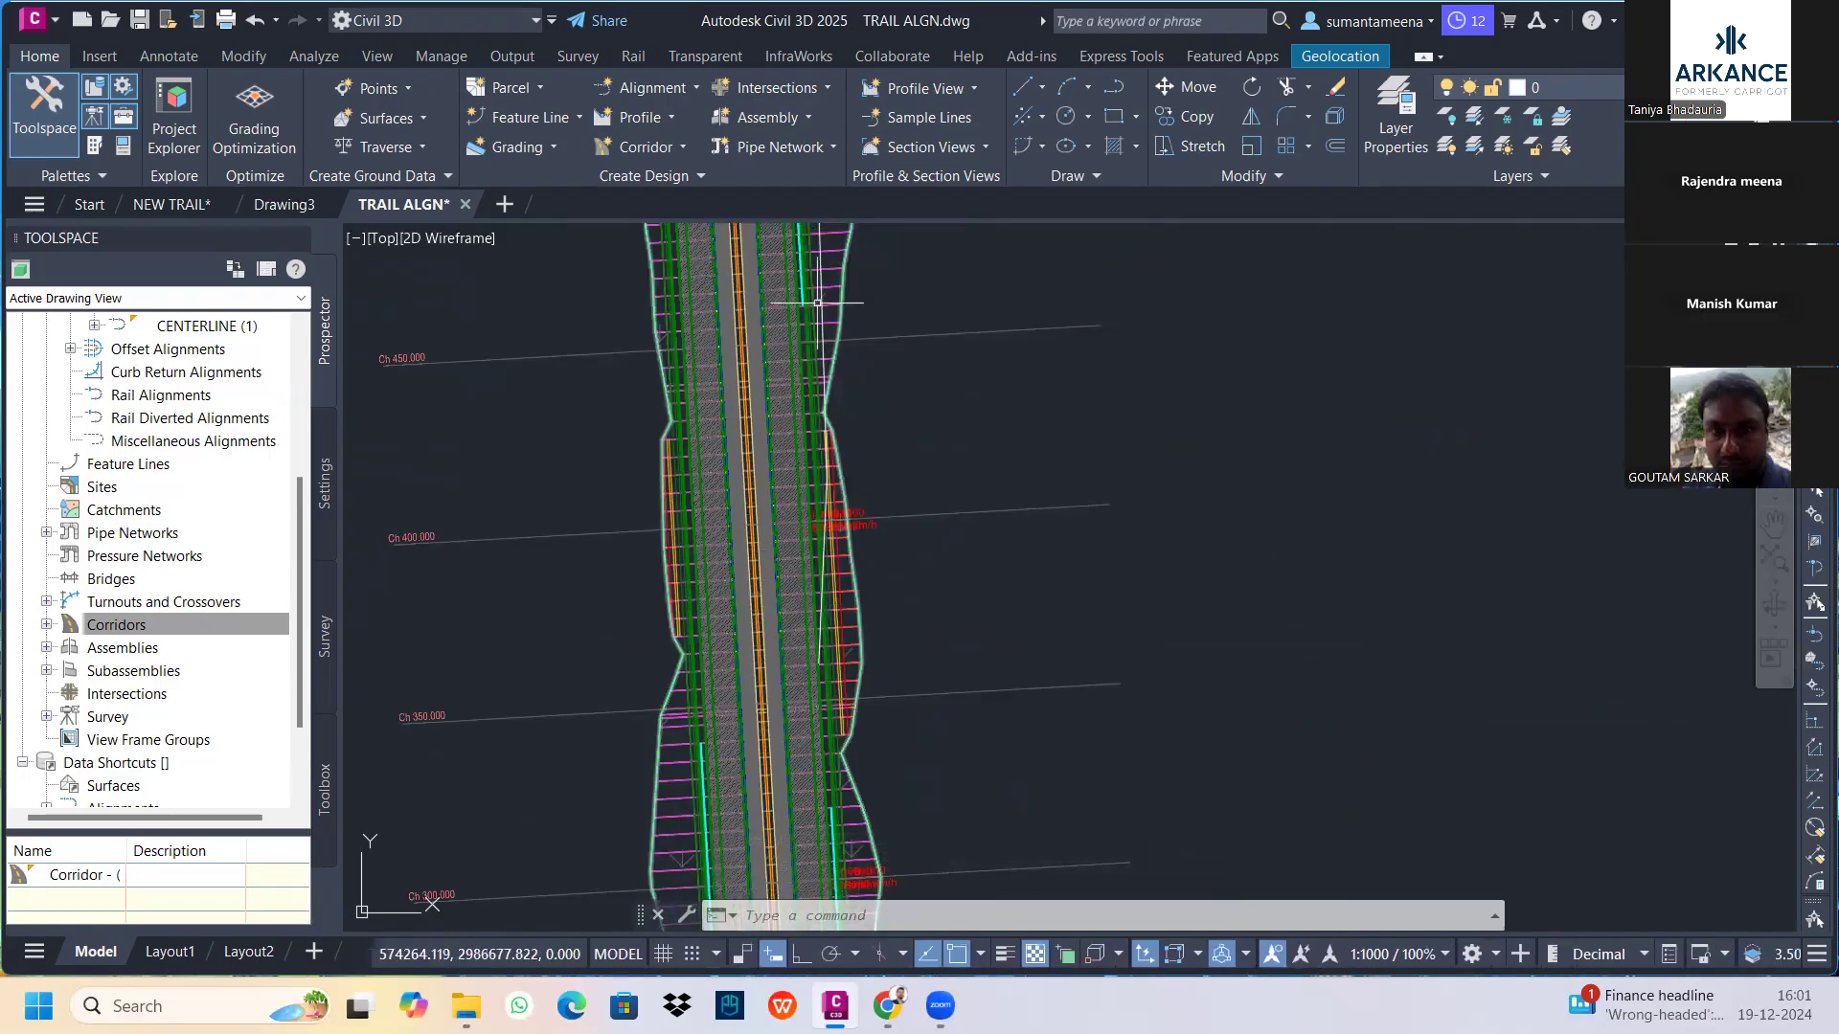
pyautogui.moveTo(841, 519); pyautogui.dragTo(848, 814, button='middle')
pyautogui.scroll(4, 834, 358)
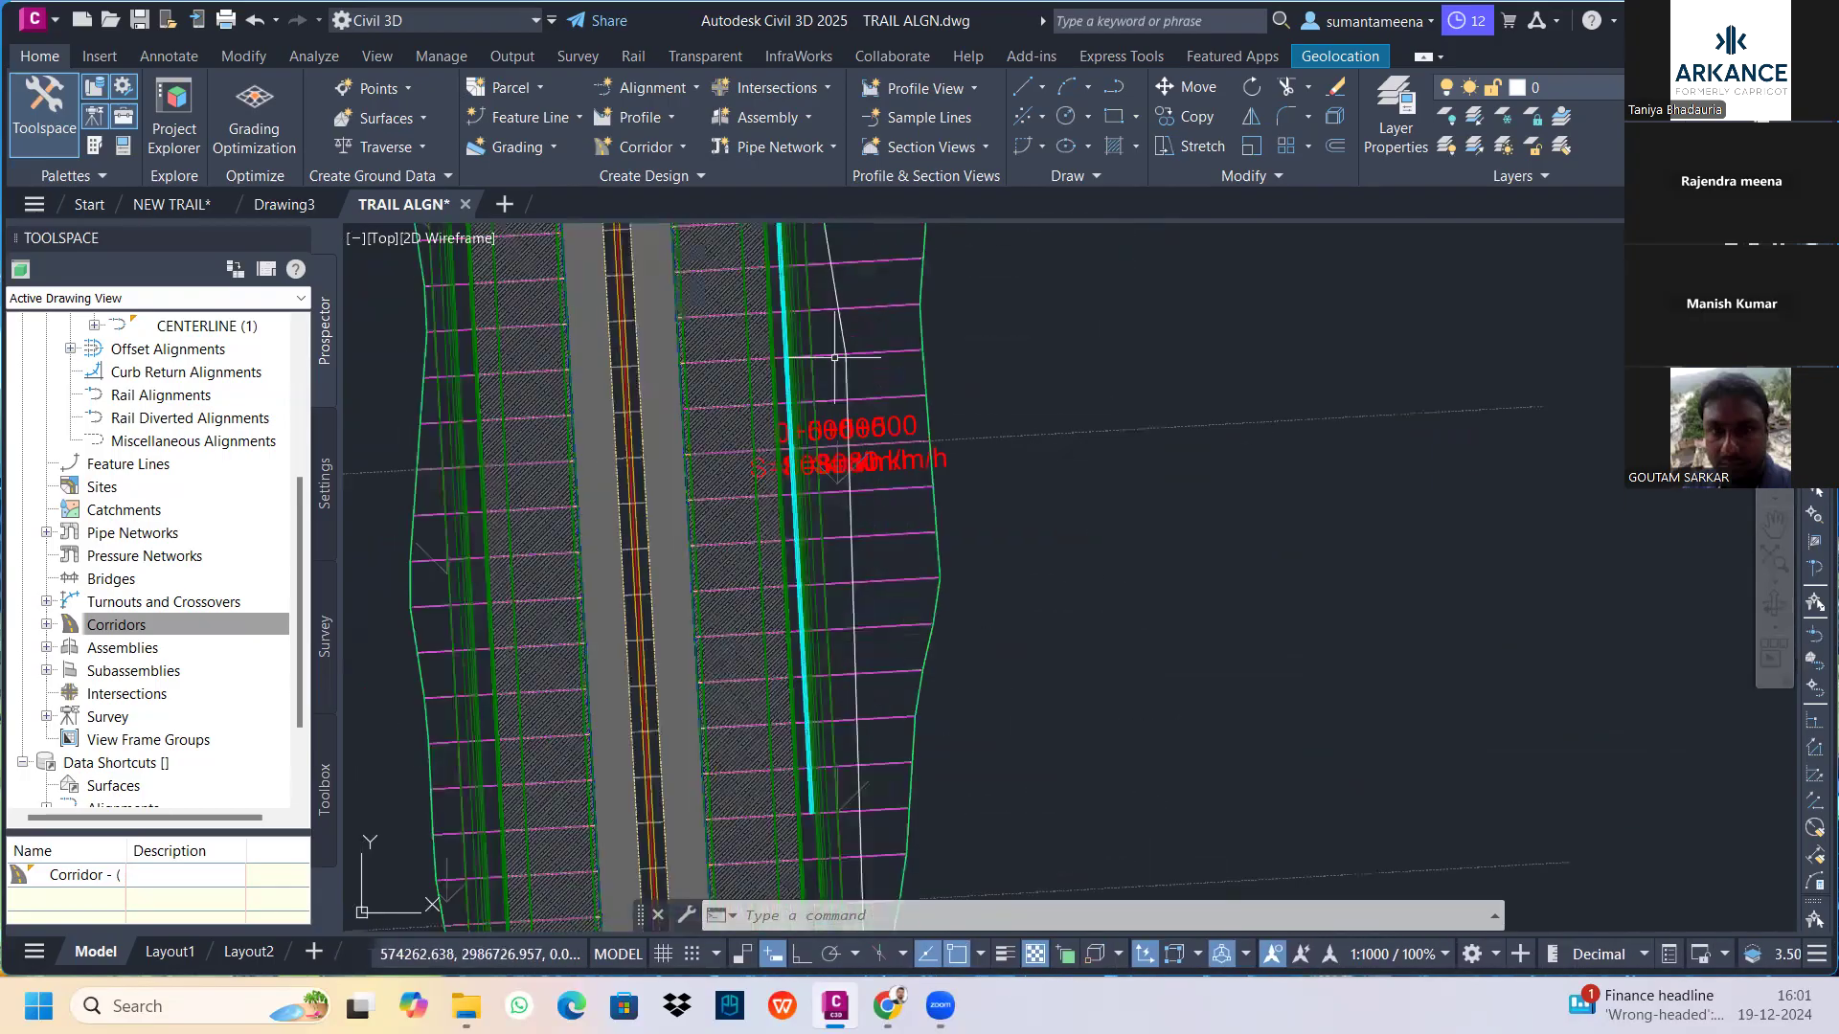
pyautogui.scroll(1, 834, 357)
pyautogui.write('f')
pyautogui.press('Return')
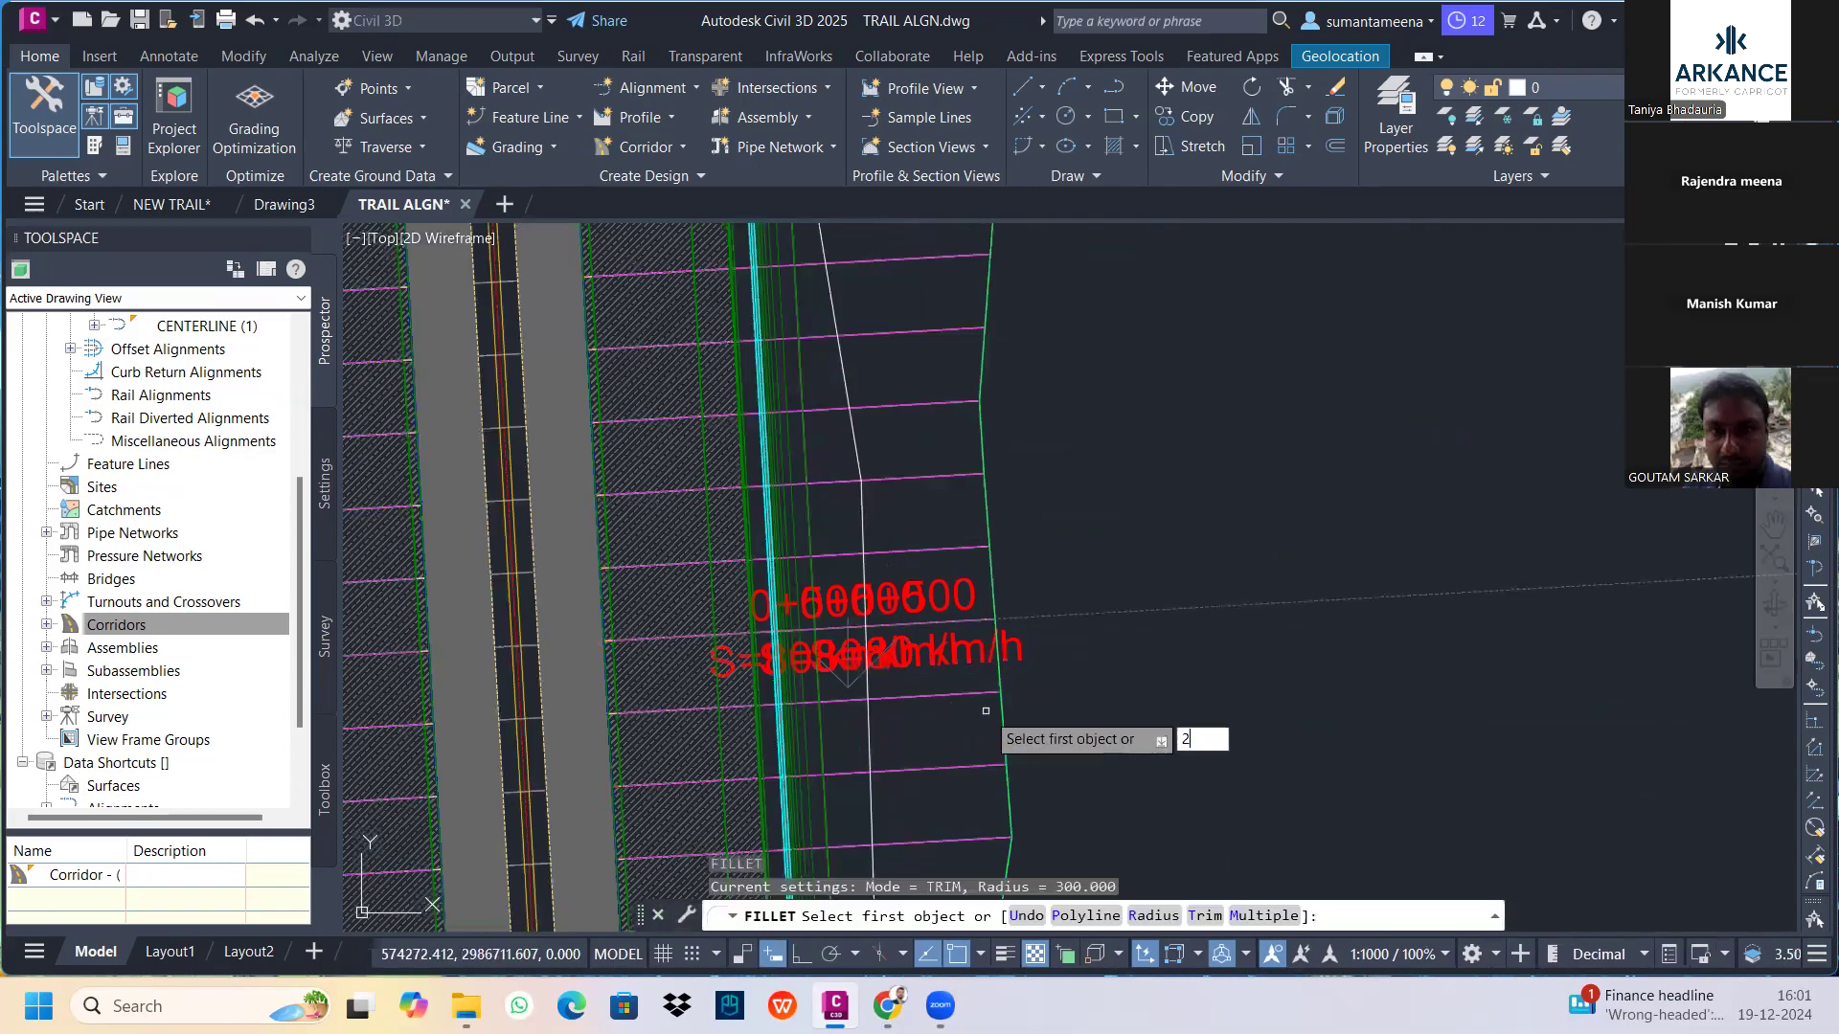
pyautogui.write('25')
pyautogui.press('Return')
pyautogui.click(864, 493)
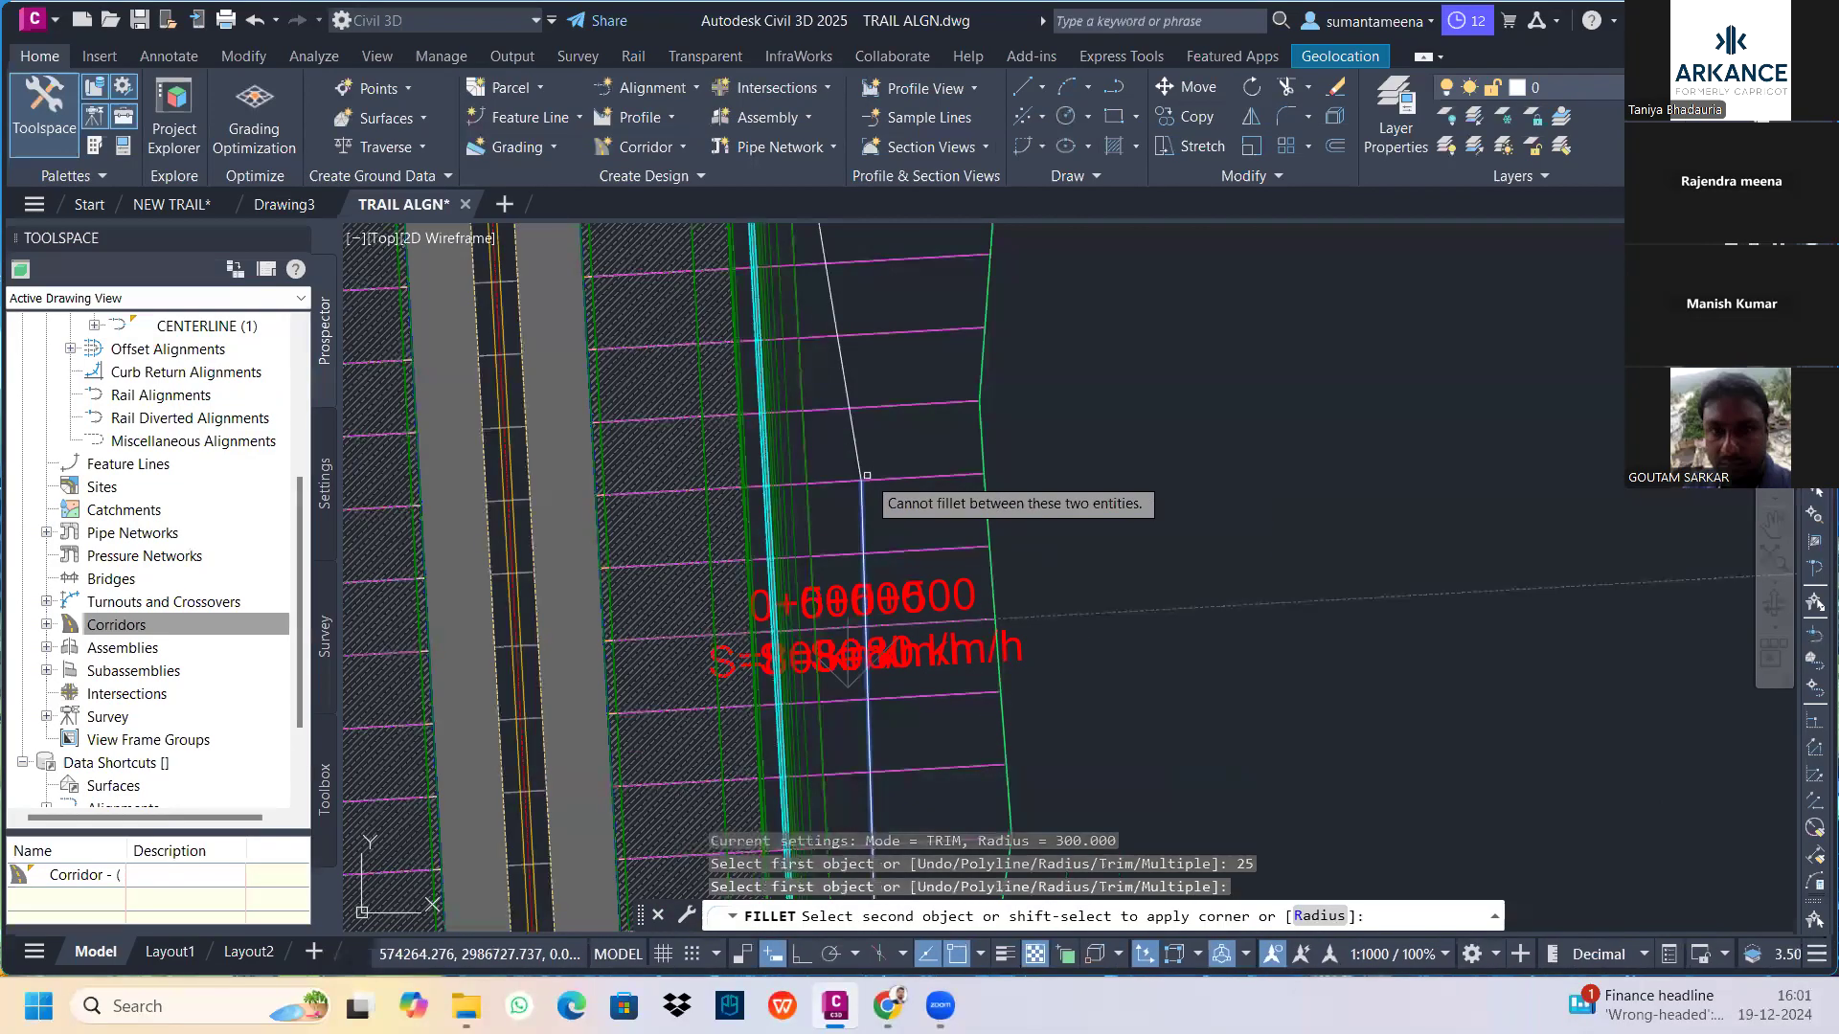
pyautogui.click(865, 521)
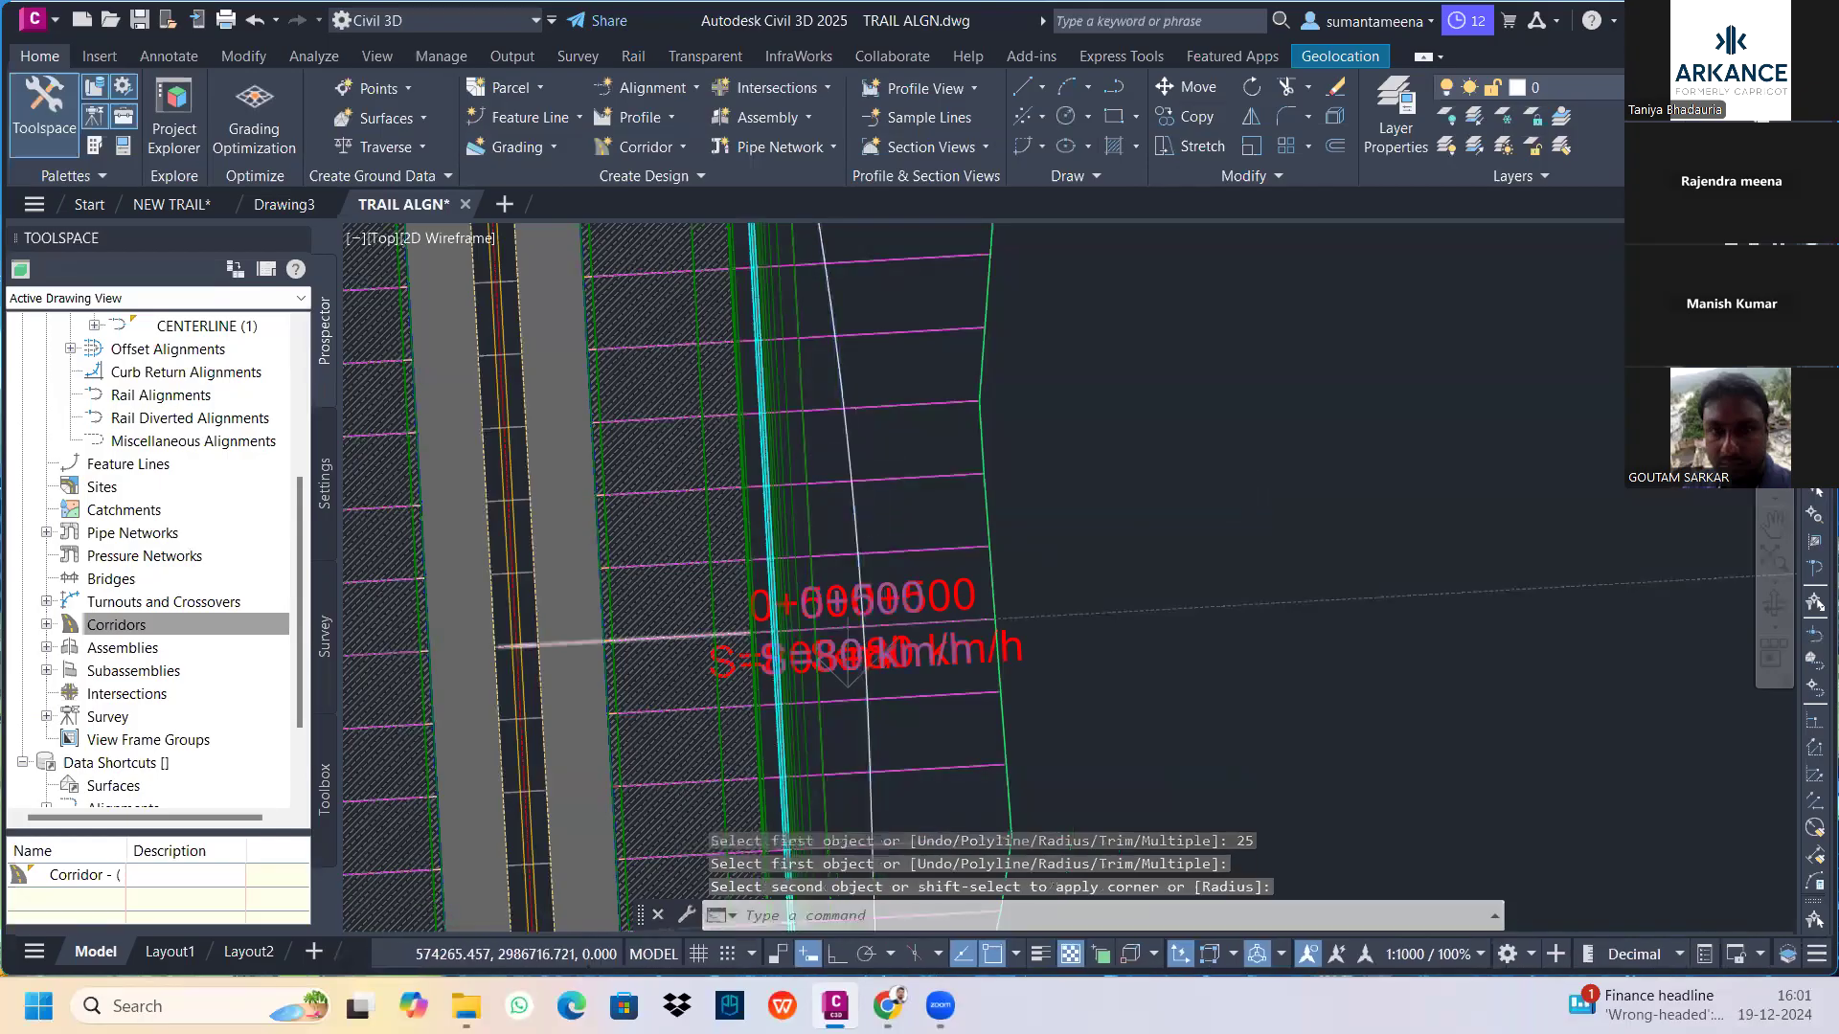
# Fillet the polyline's vertex near the 0+400 label with the same 300 radius
pyautogui.scroll(-3, 888, 673)
pyautogui.moveTo(888, 673); pyautogui.dragTo(966, 550, button='middle')
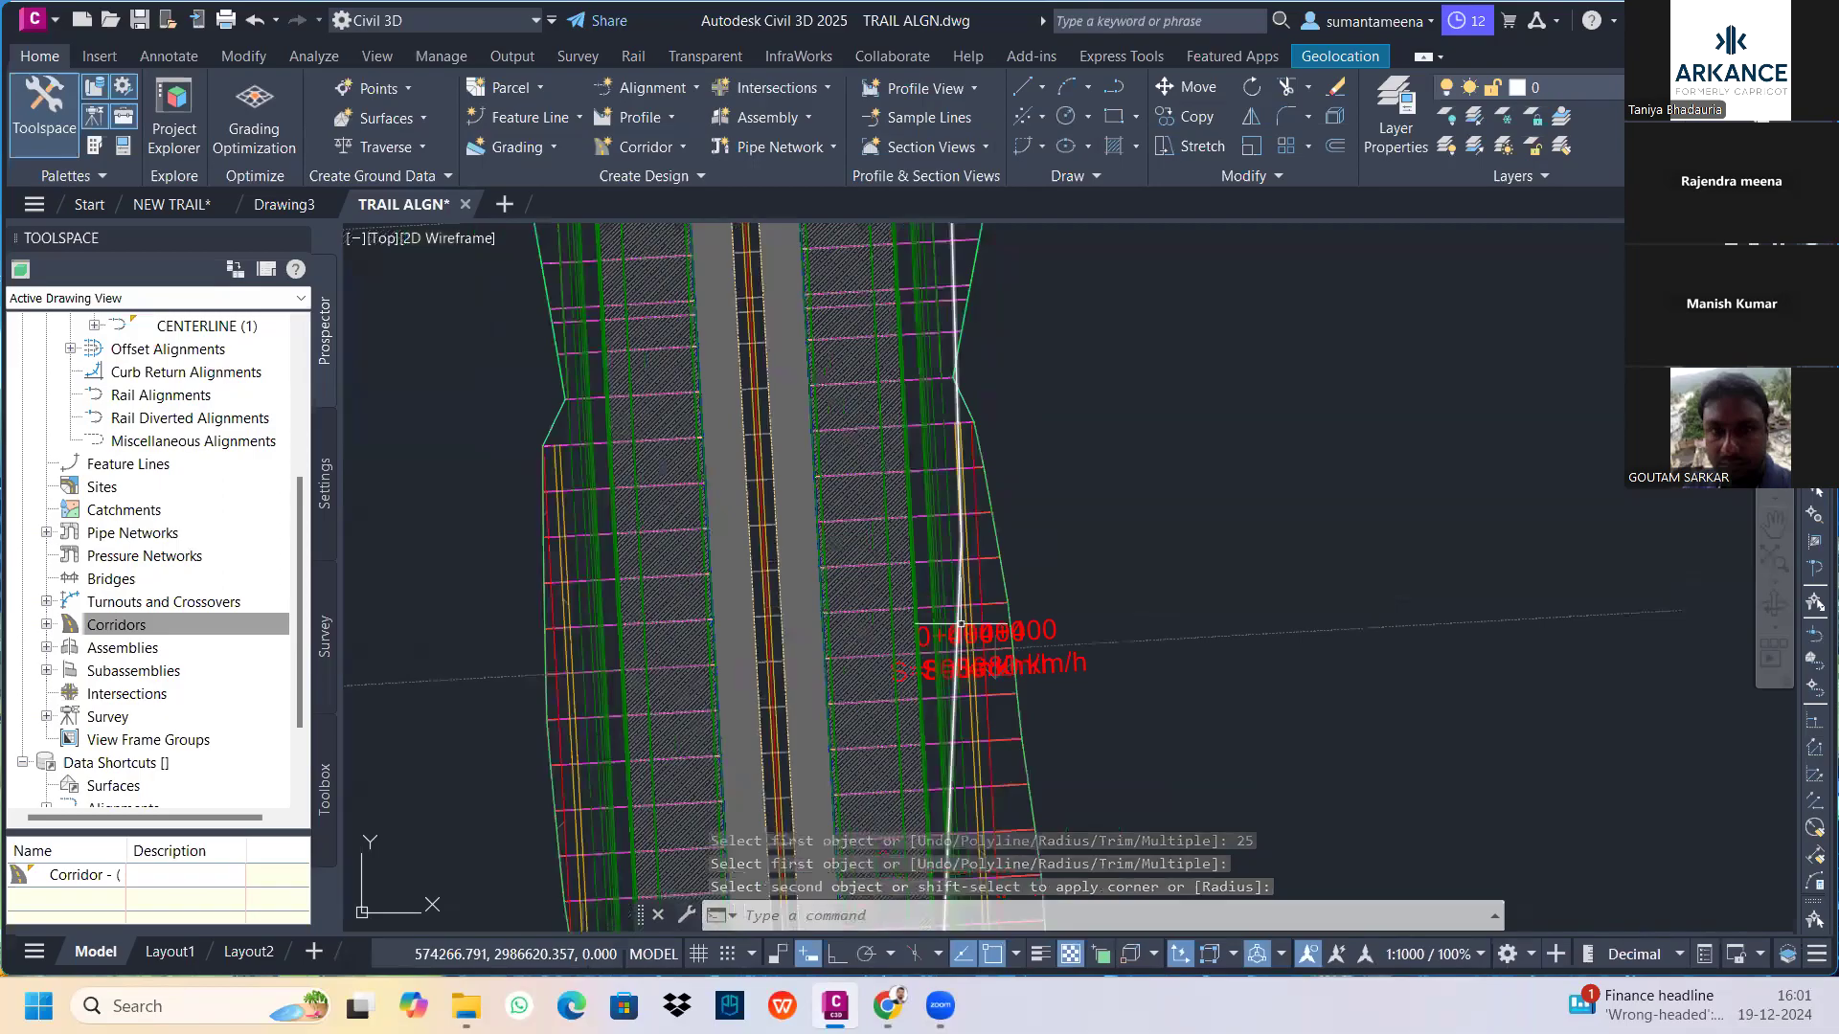
pyautogui.scroll(2, 961, 623)
pyautogui.press('Escape')
pyautogui.press('space')
pyautogui.click(958, 574)
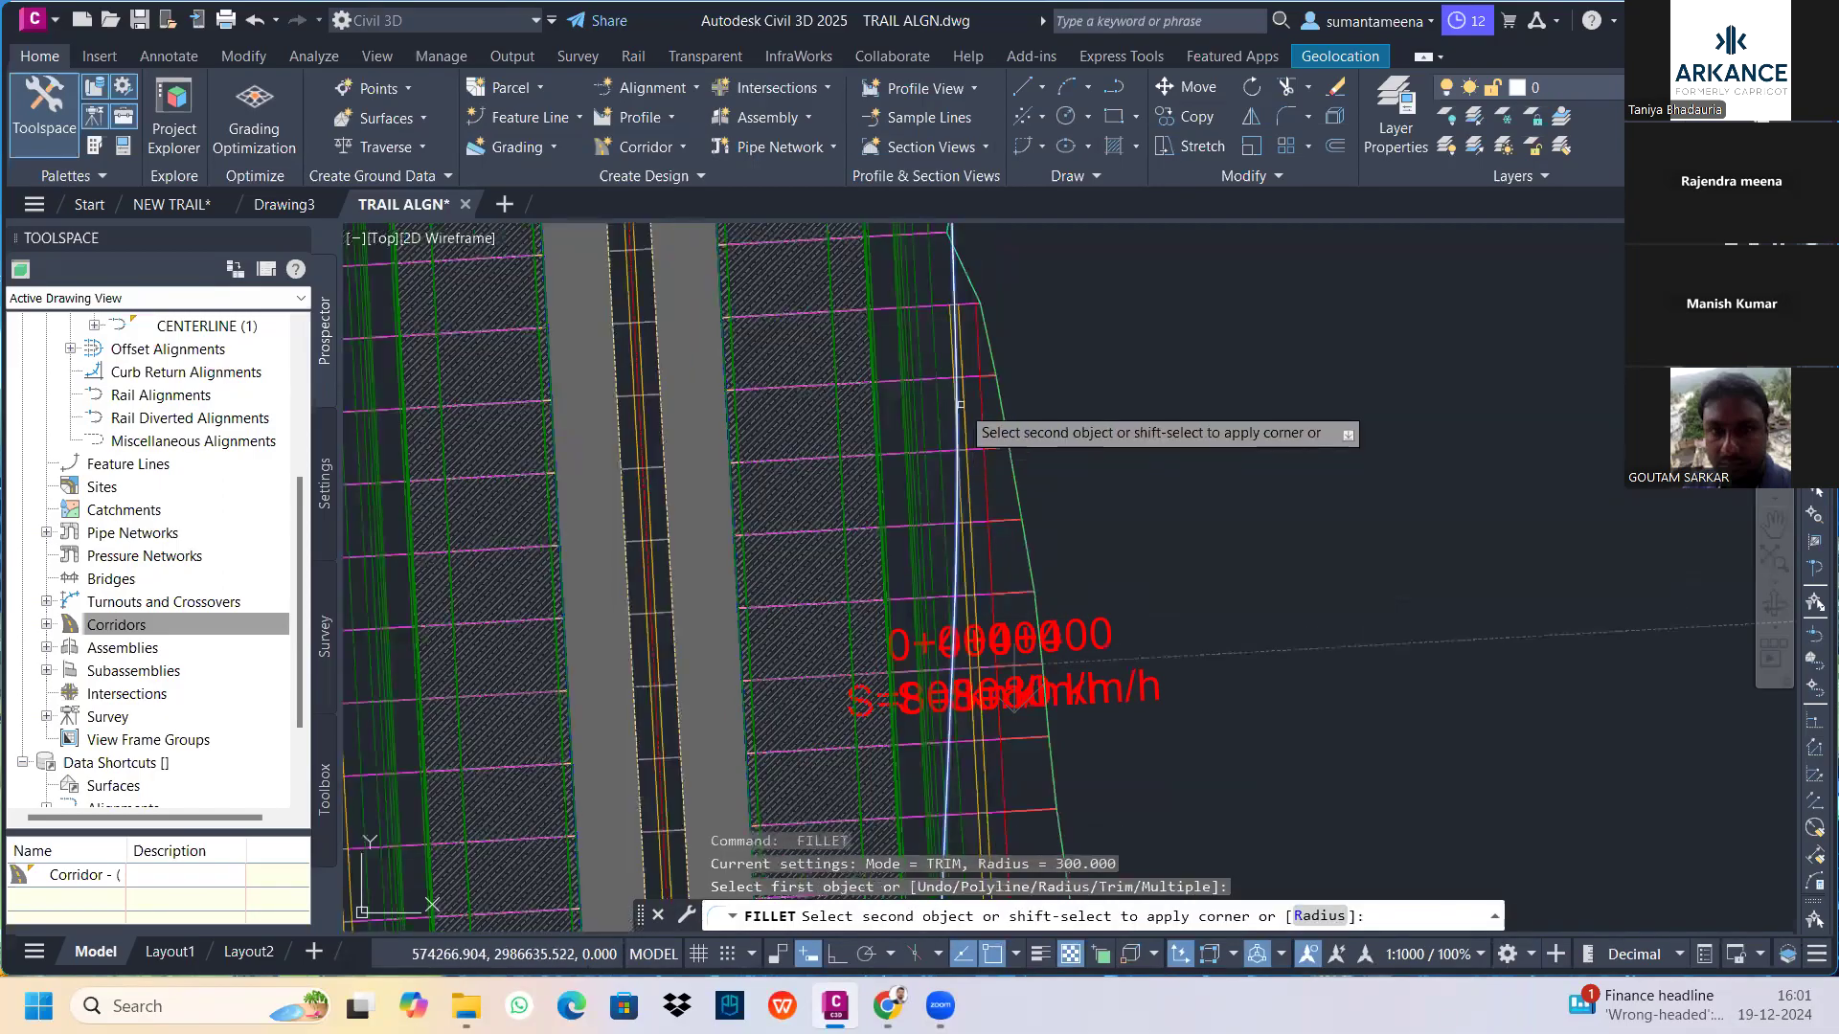
pyautogui.click(970, 427)
pyautogui.scroll(-4, 837, 411)
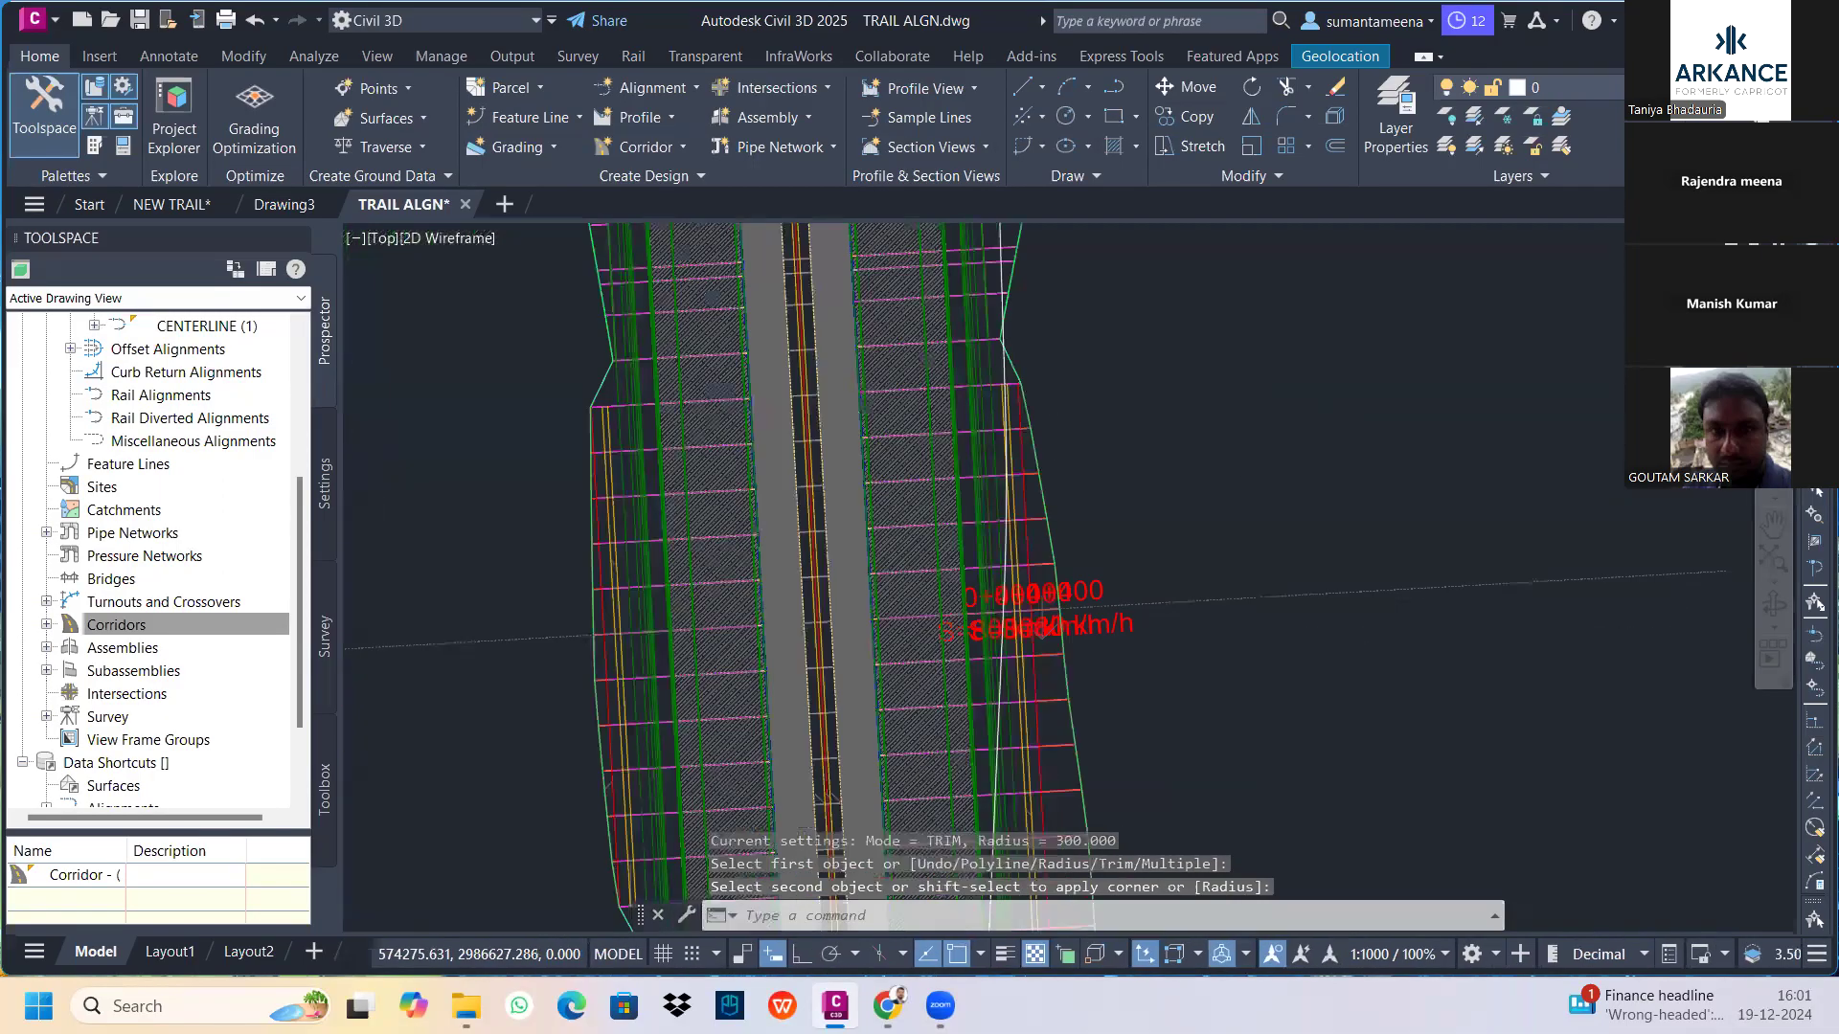
pyautogui.press('Escape')
# Open the corridor's properties and bring up the target mapping for all of its regions
pyautogui.click(604, 594)
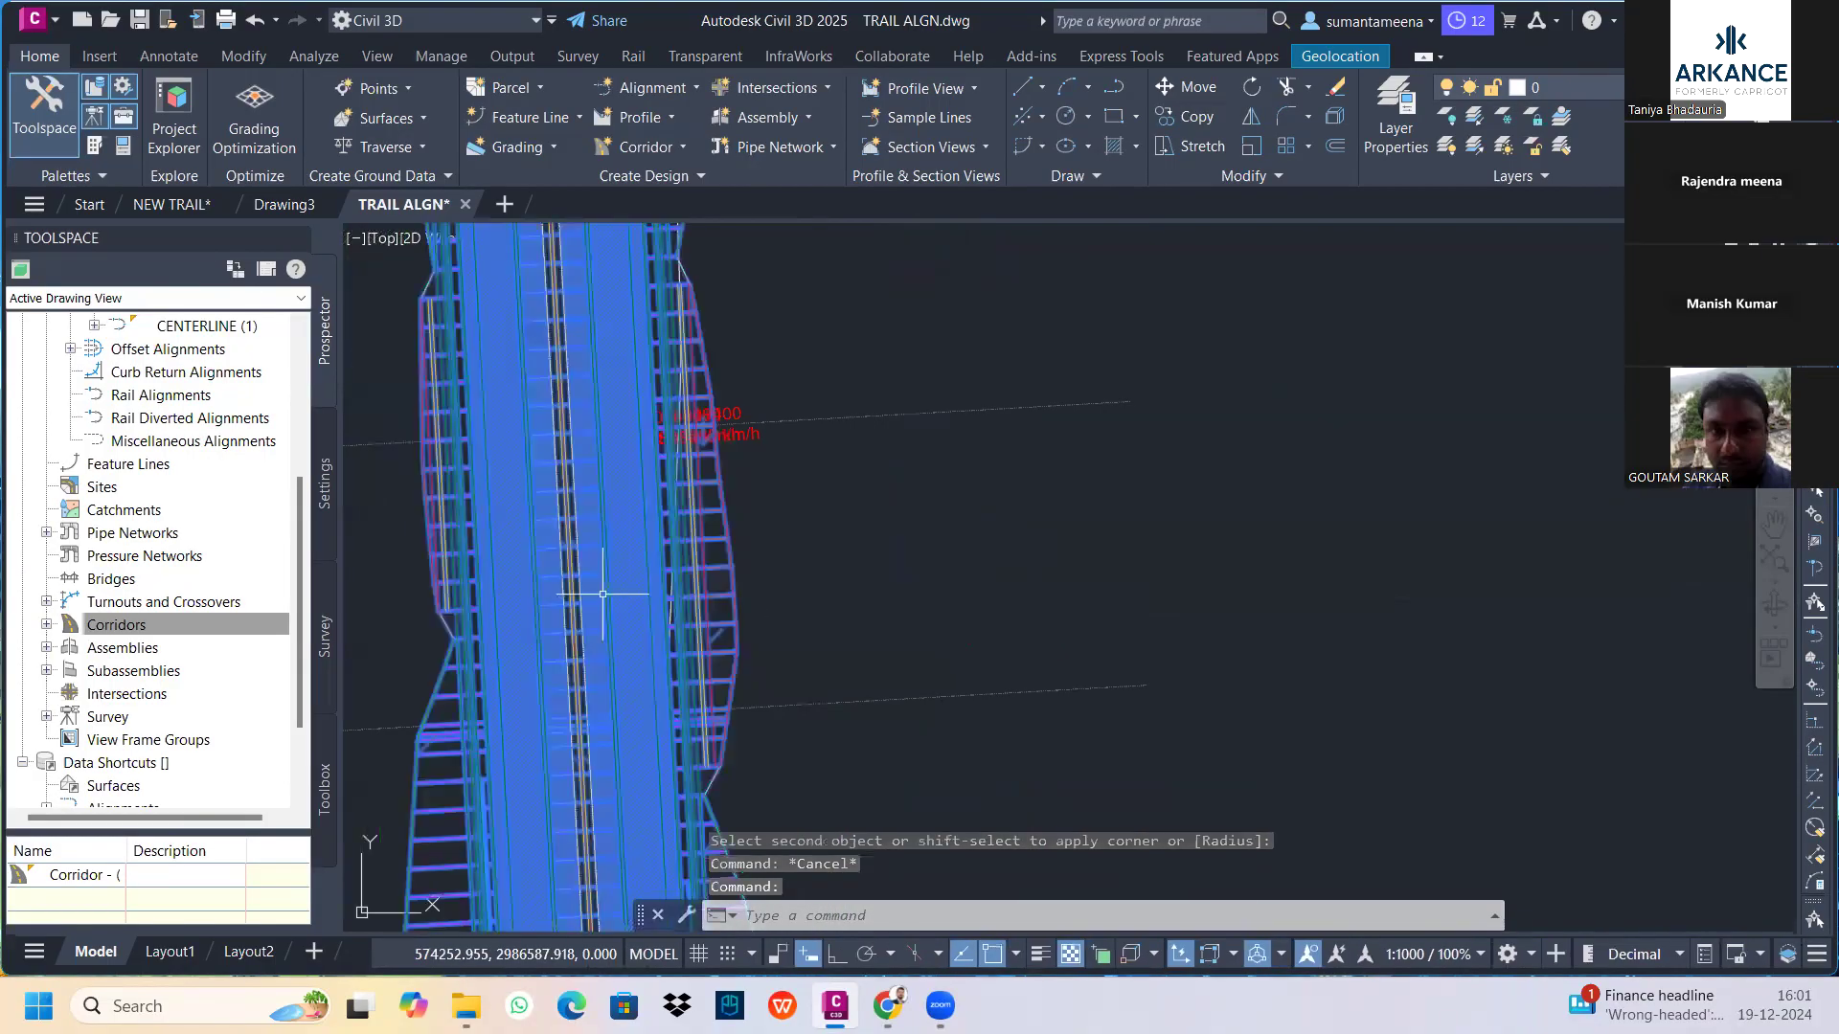
pyautogui.rightClick(604, 595)
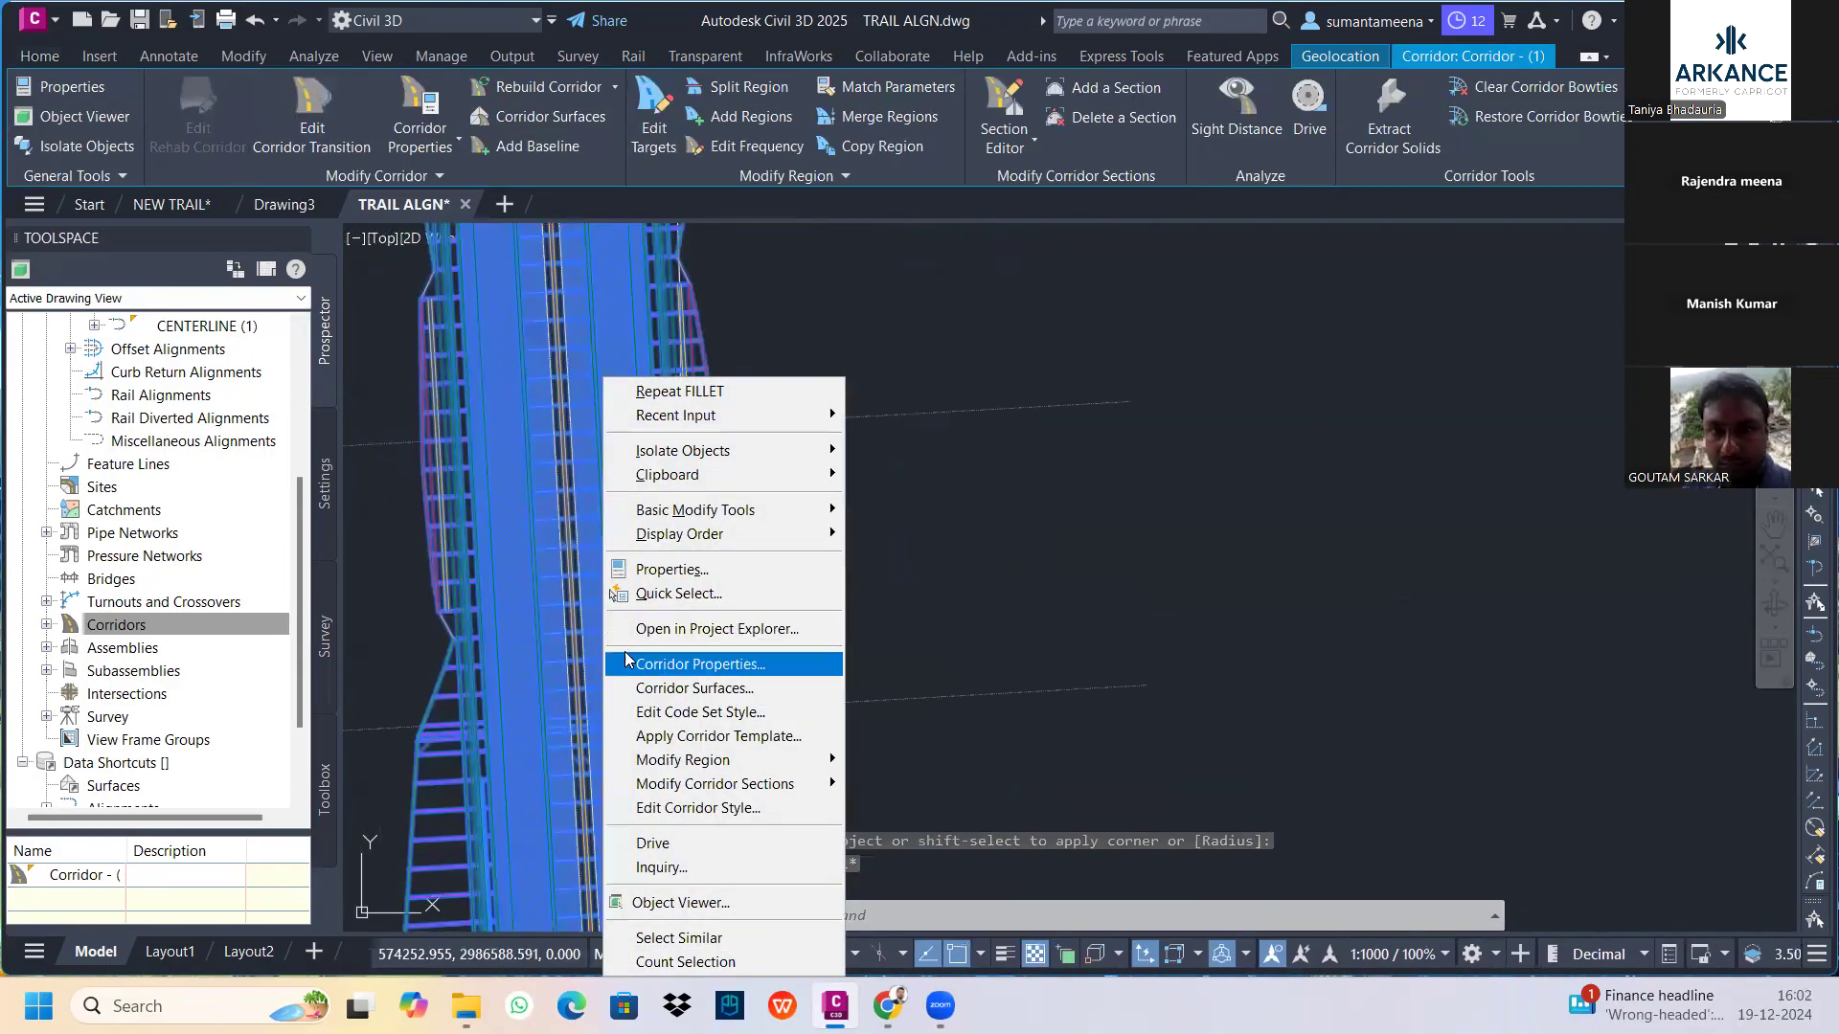
pyautogui.click(633, 665)
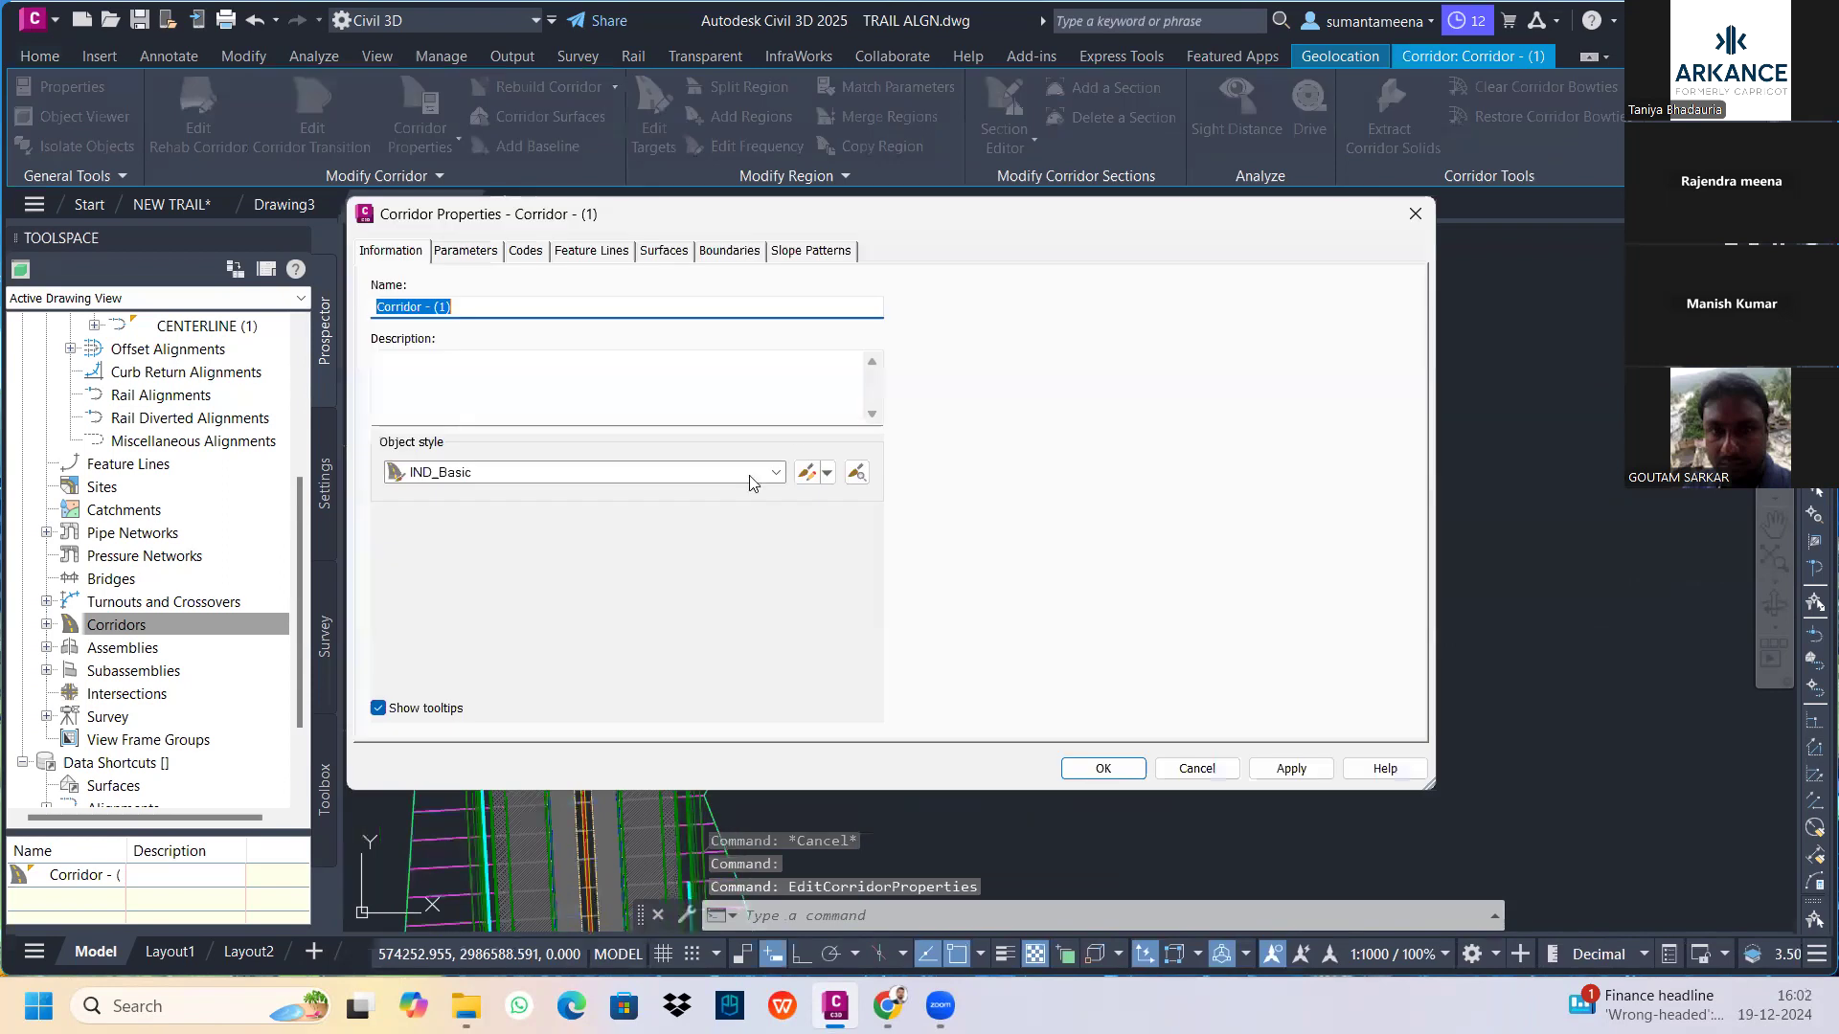
pyautogui.click(499, 253)
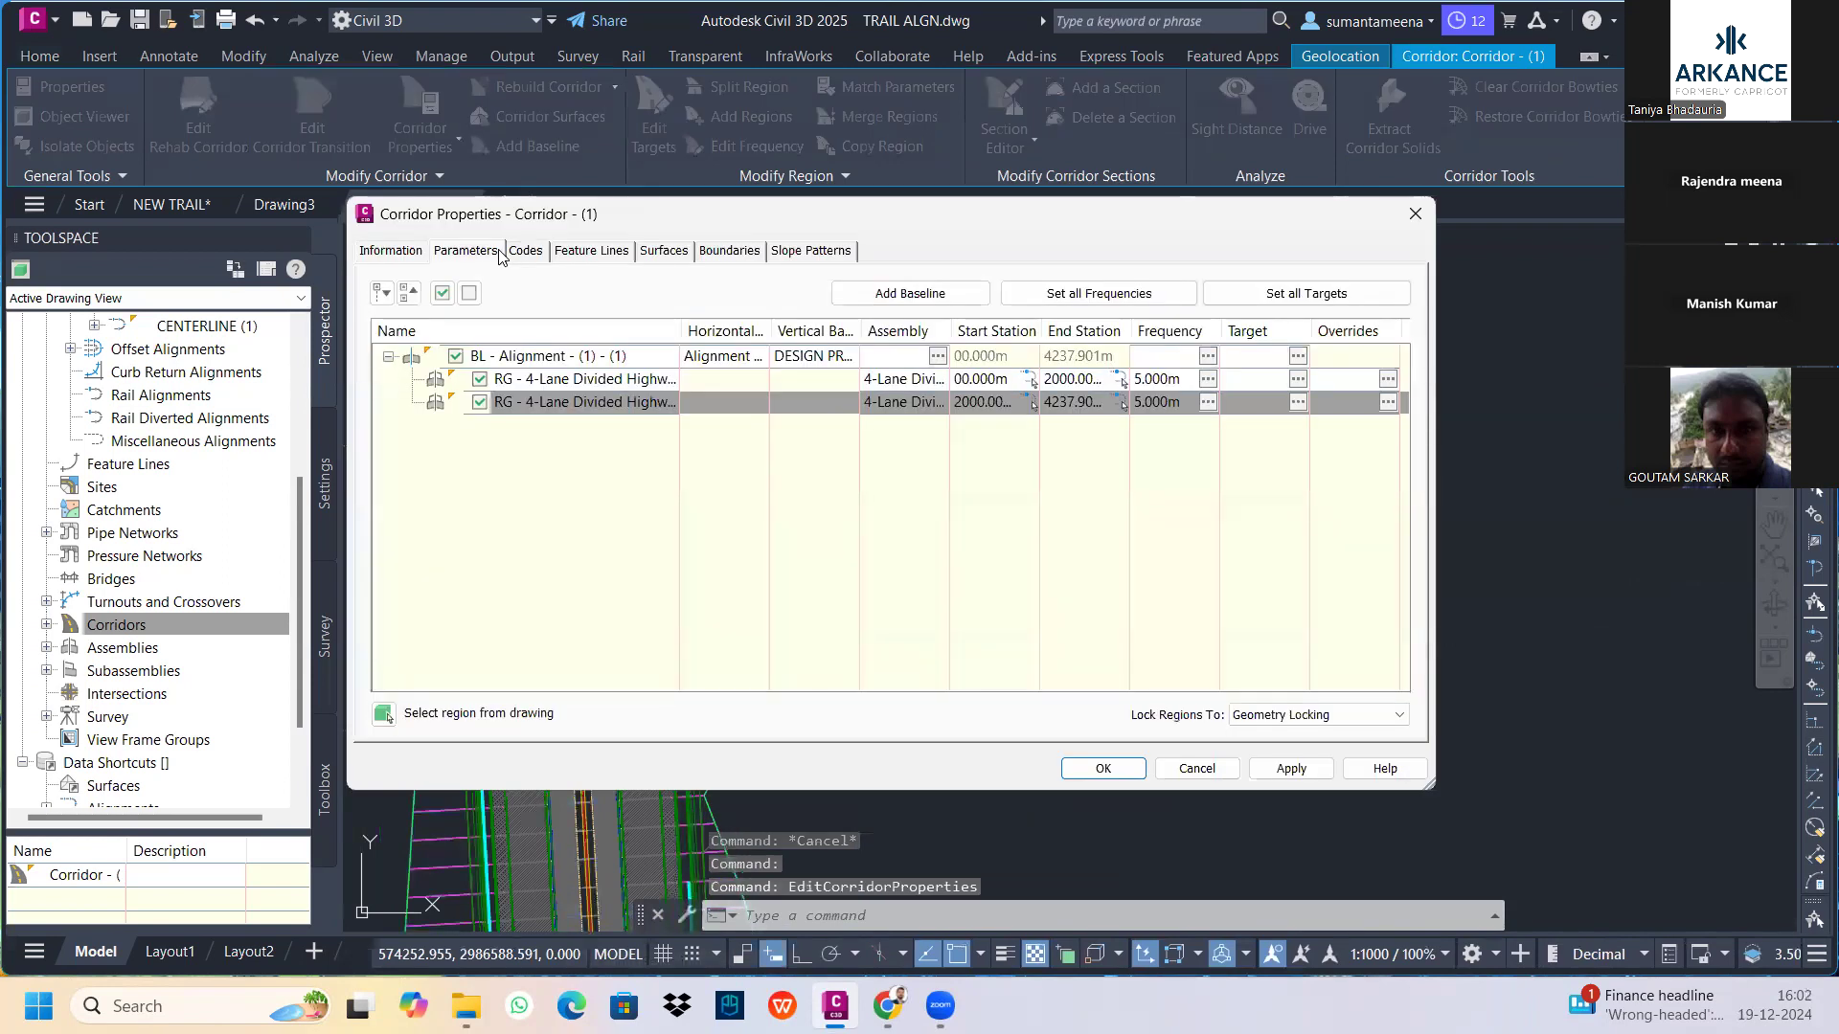
pyautogui.click(1282, 297)
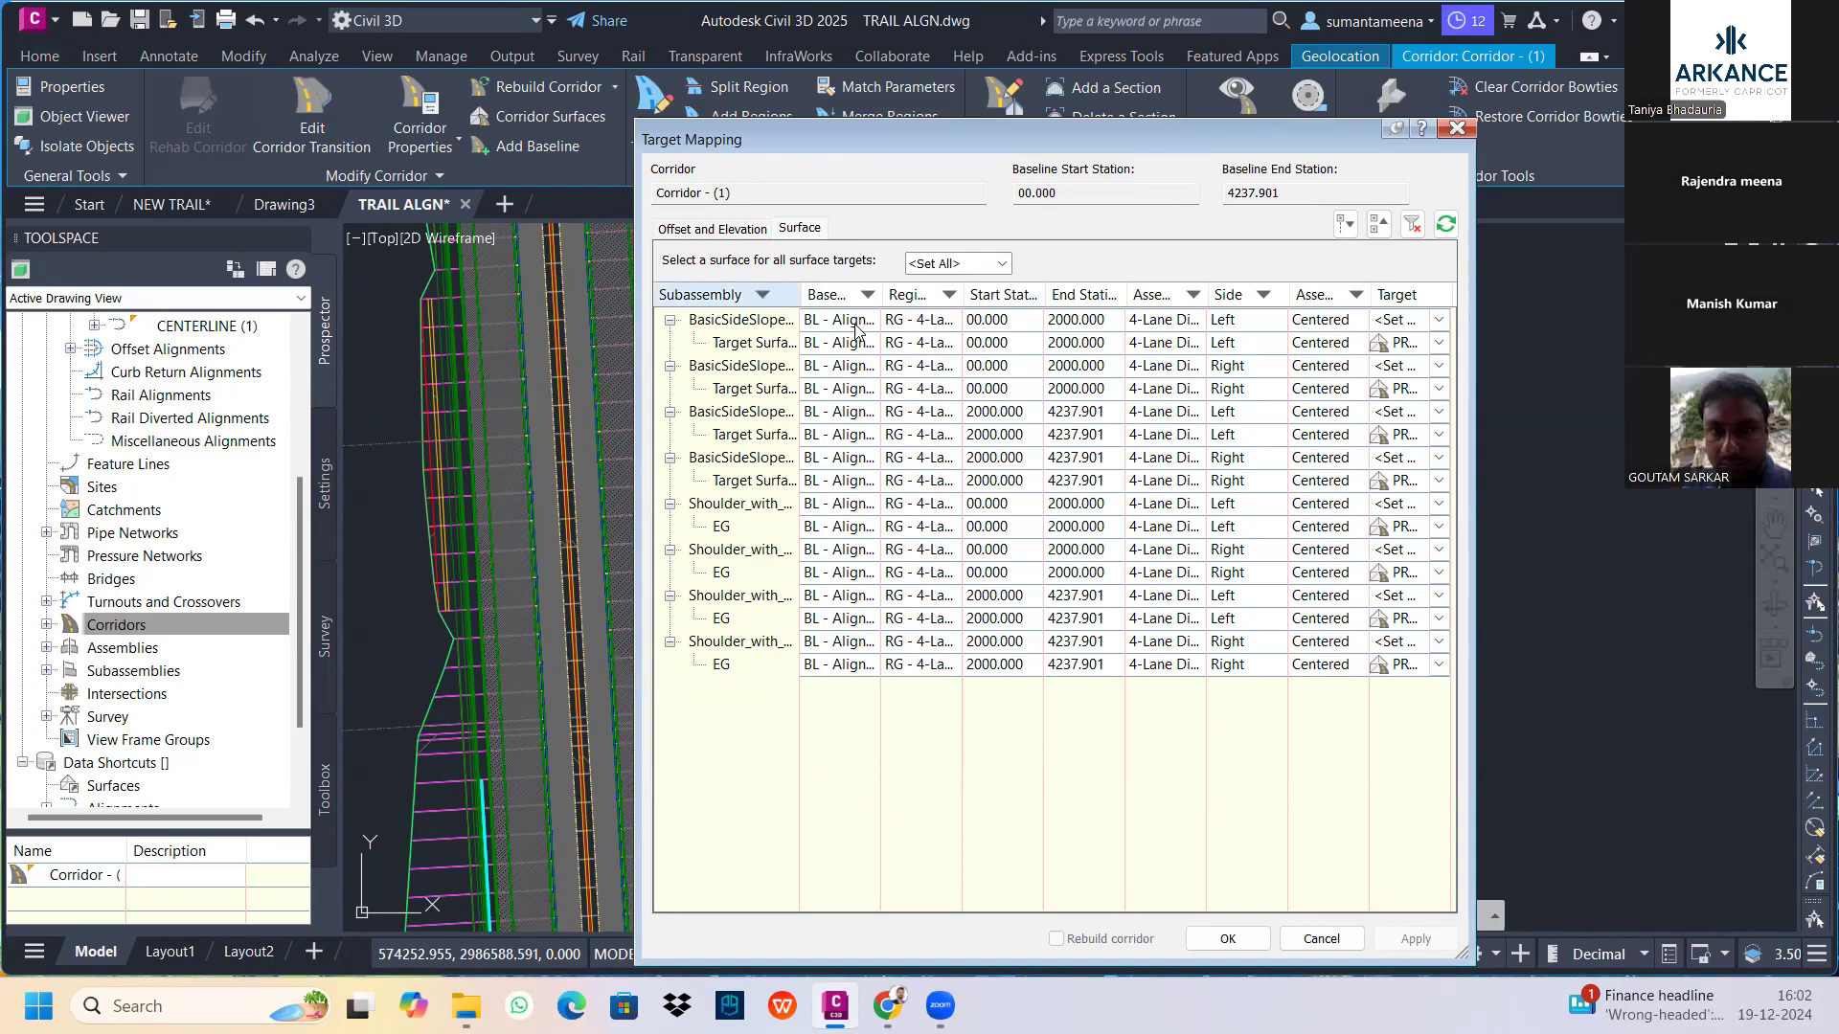
# Review the offset and elevation targets of the carriageway, depressed median and crash-barrier shoulder subassemblies
pyautogui.click(712, 230)
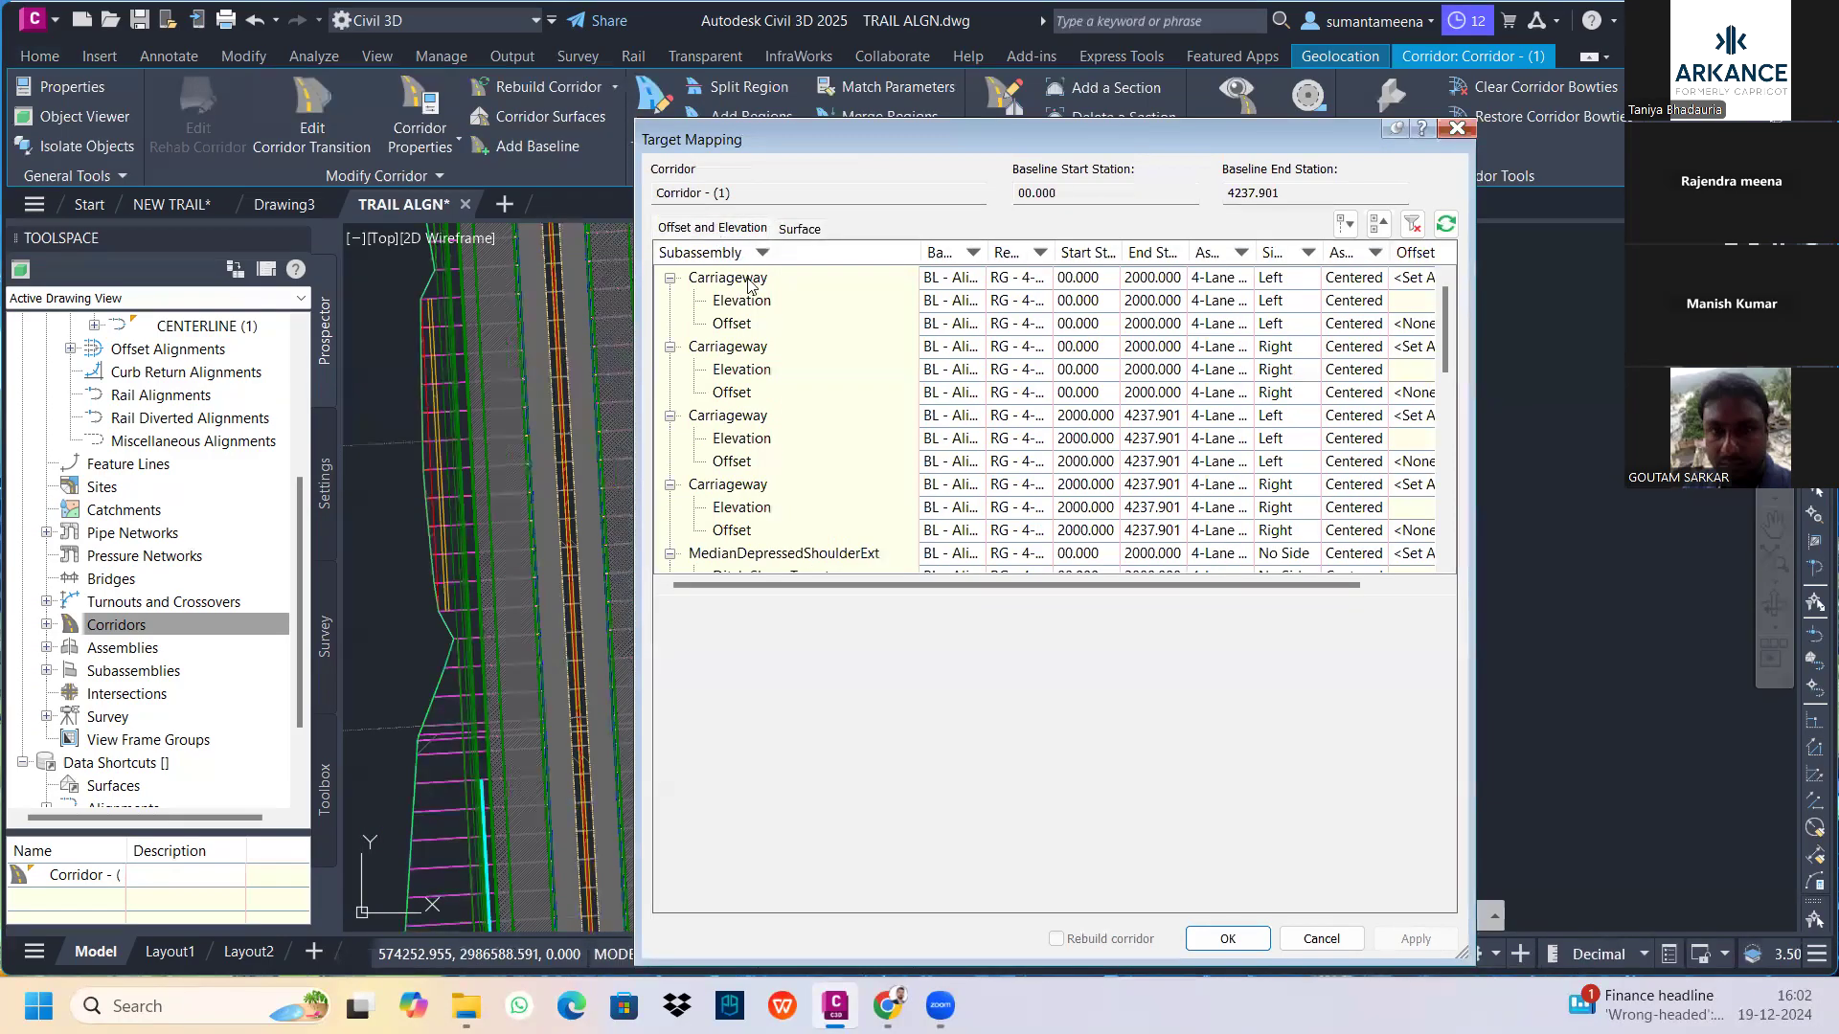
pyautogui.scroll(-3, 817, 458)
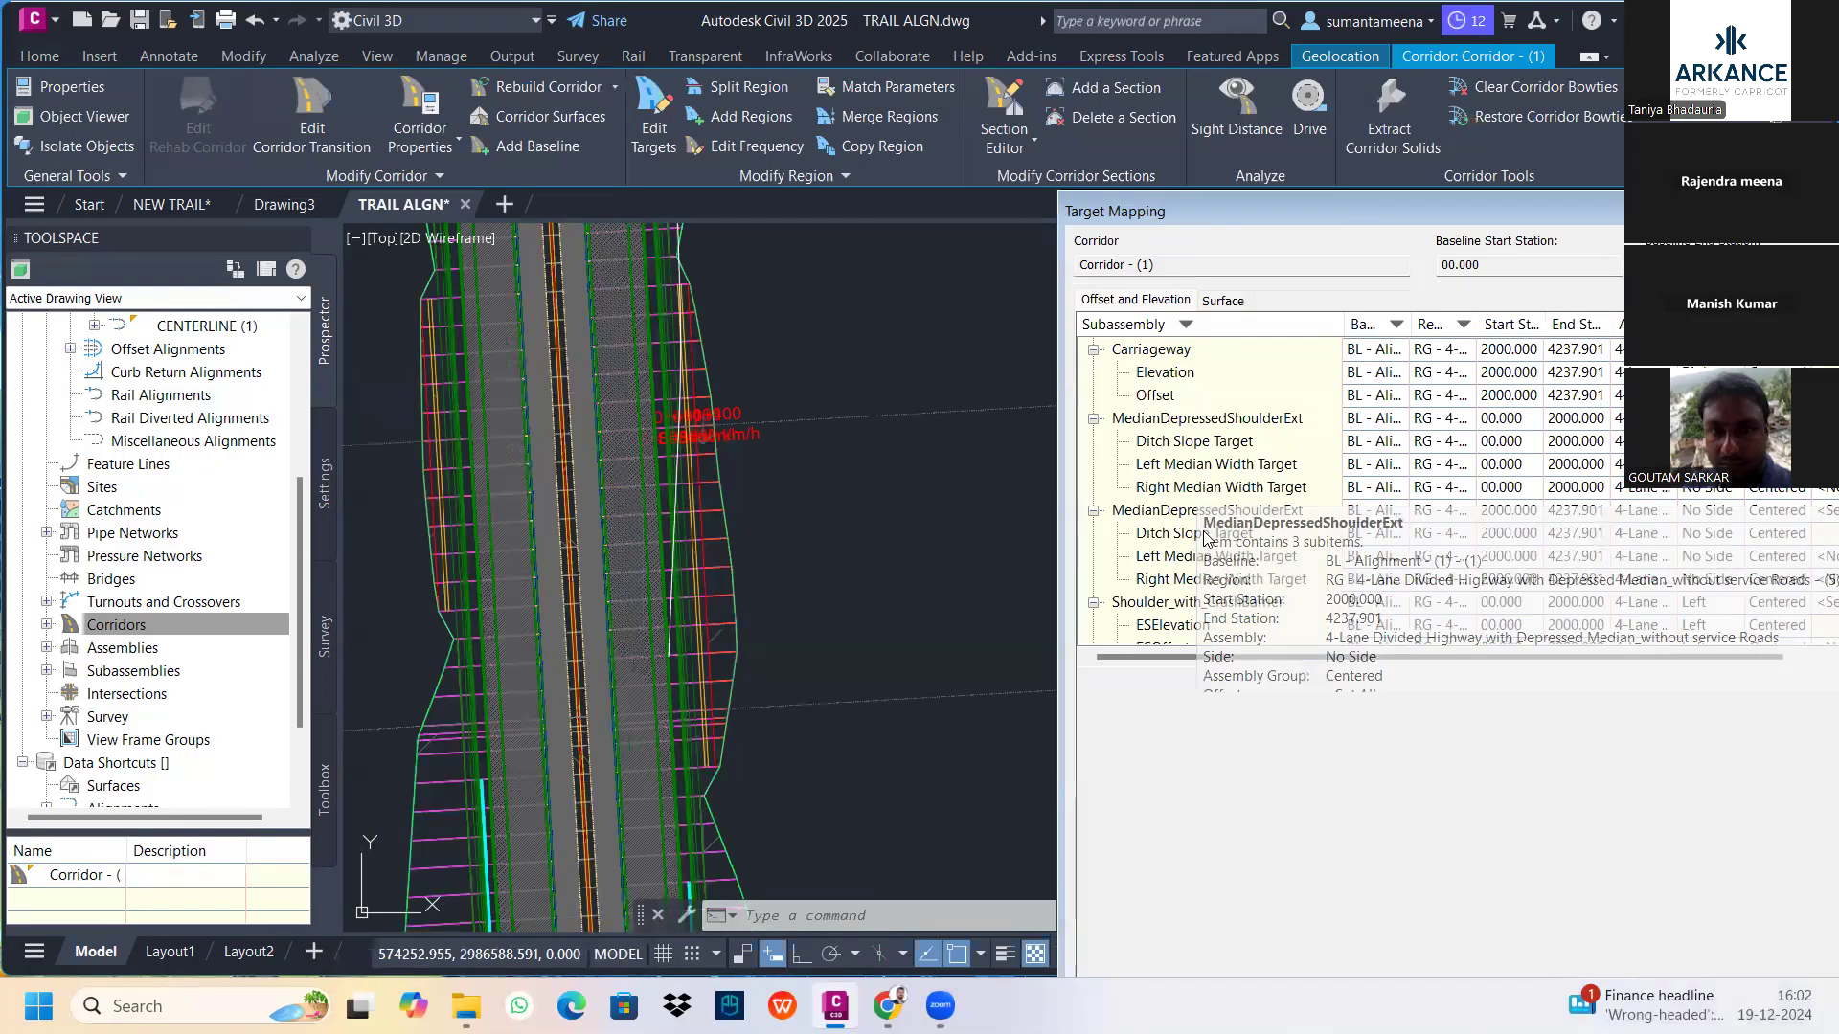
pyautogui.scroll(-2, 1197, 517)
pyautogui.scroll(-4, 1203, 545)
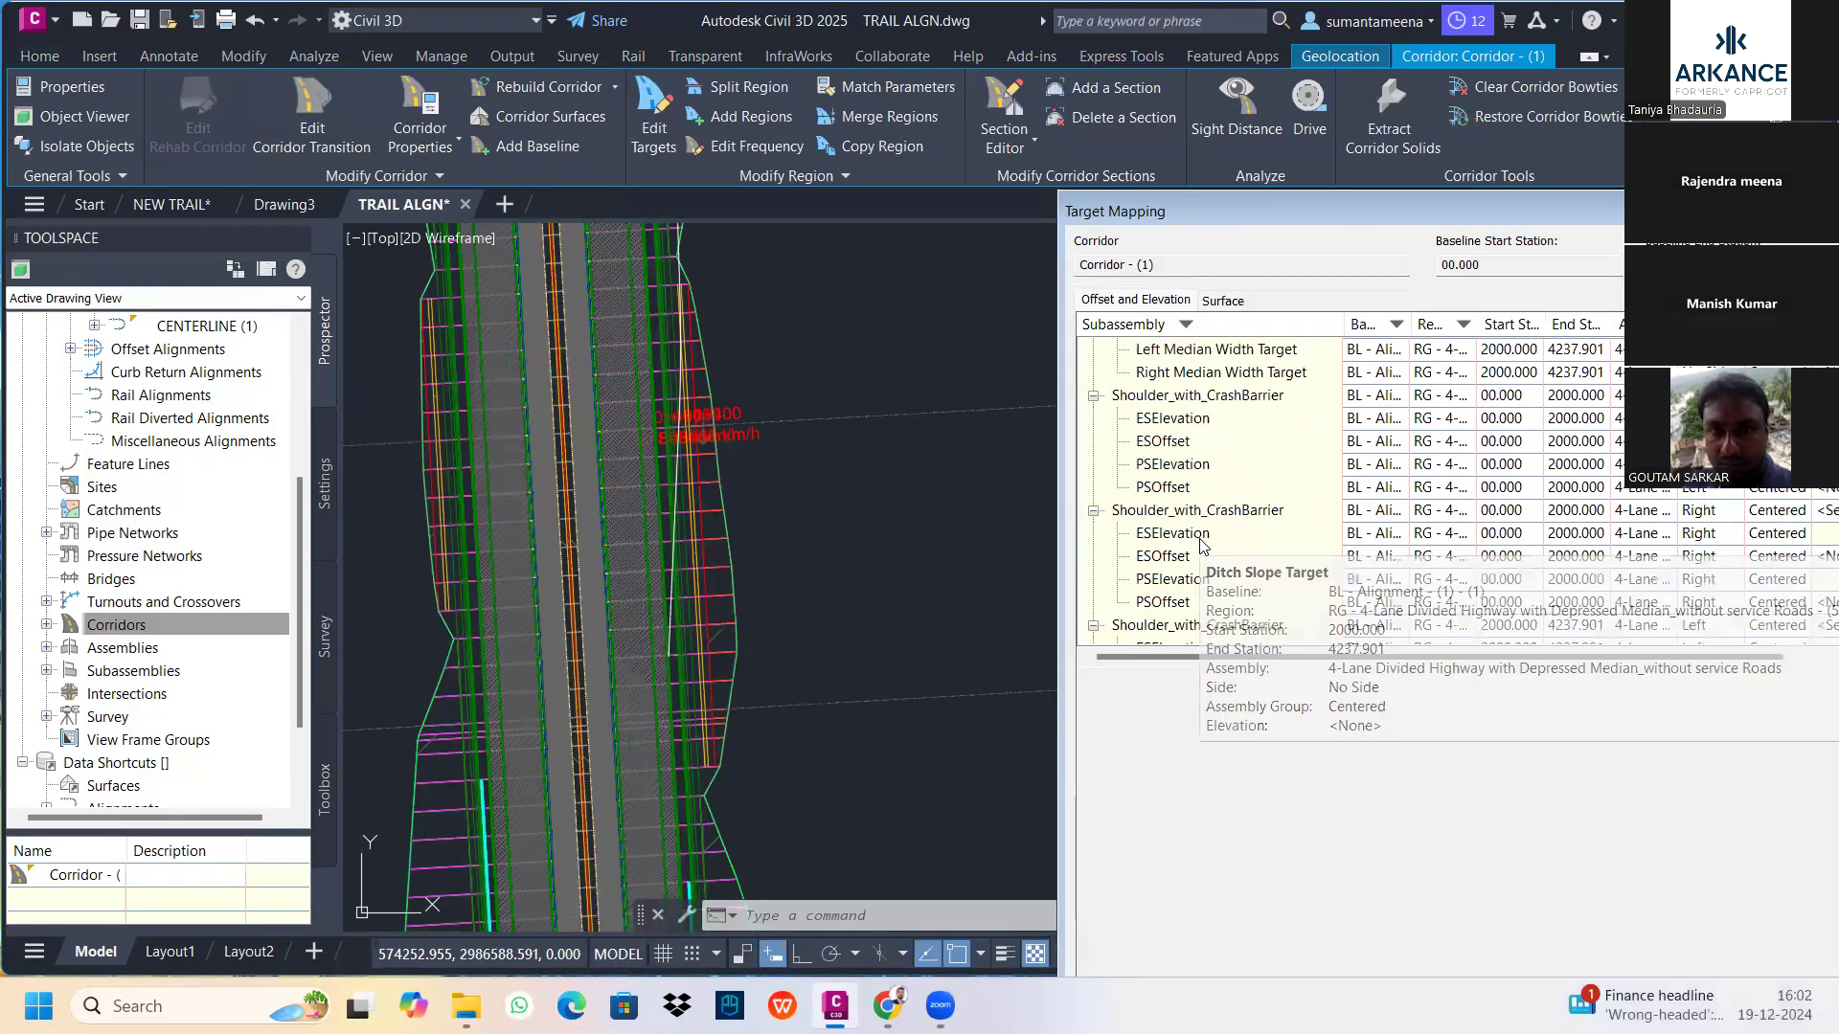
pyautogui.scroll(6, 1203, 545)
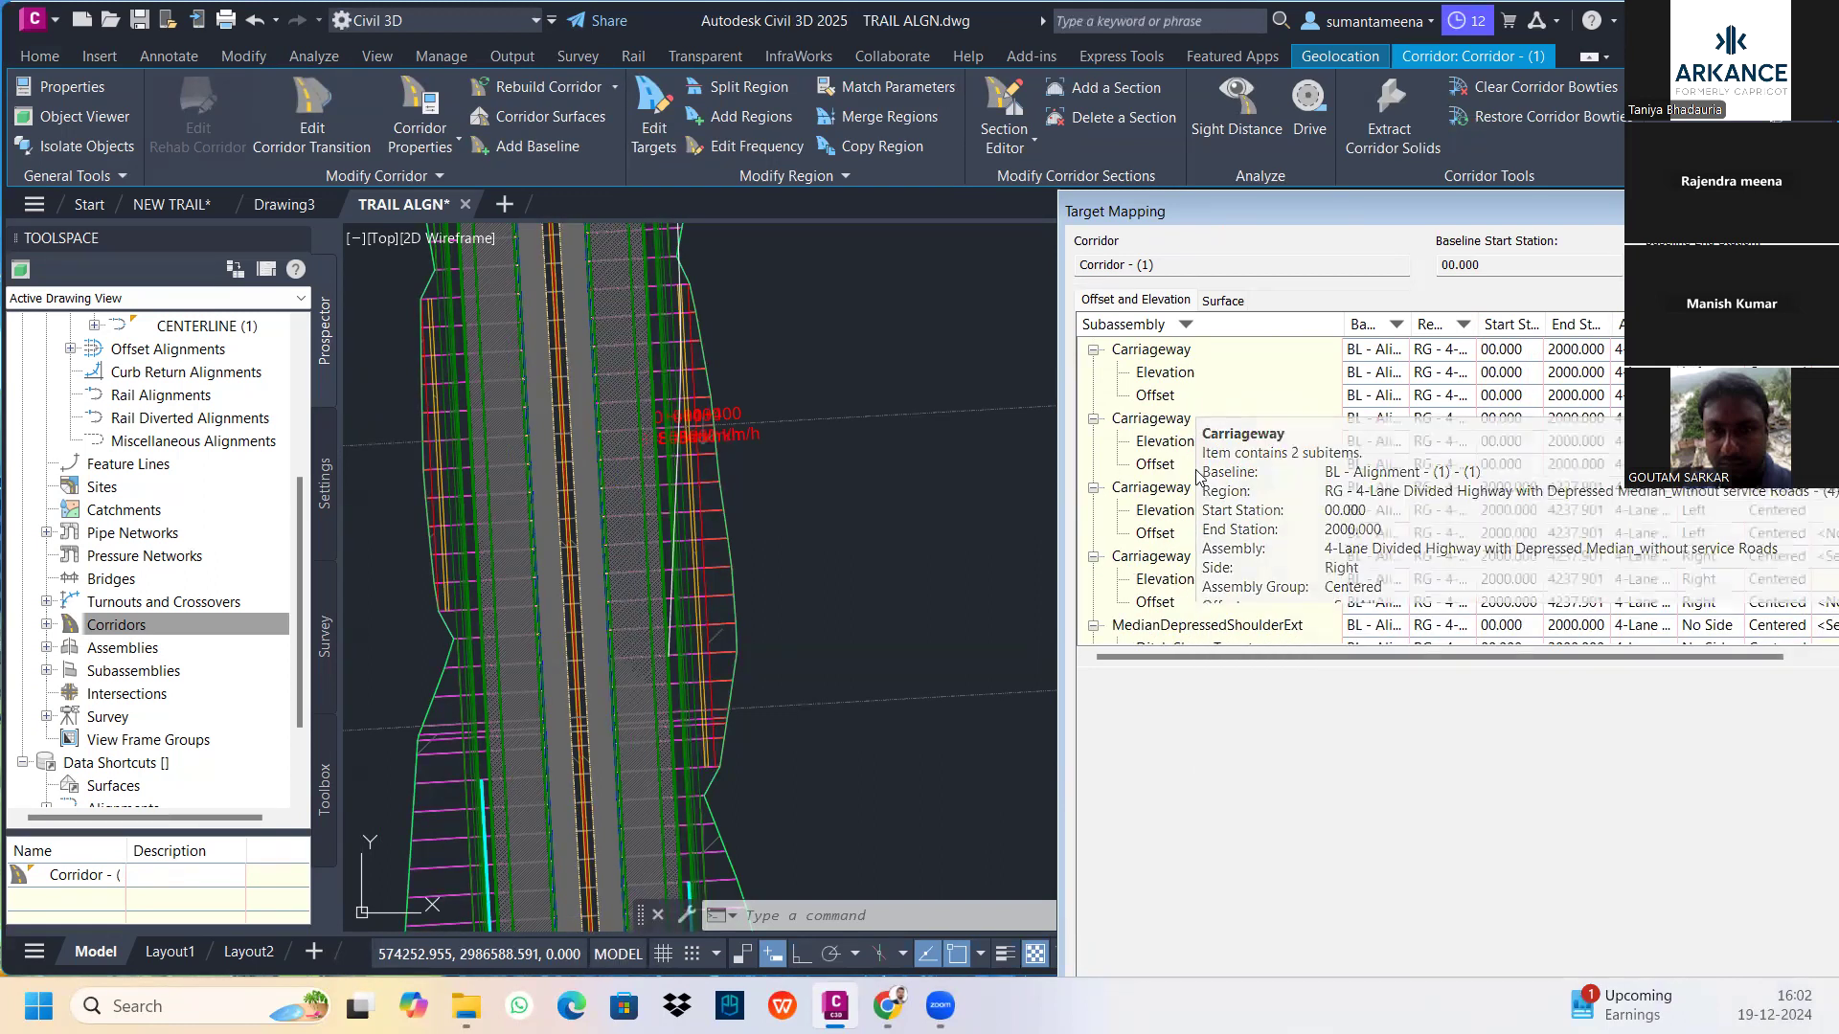
# Review the remaining median and crash-barrier shoulder targets, and close the target mapping and corridor properties
pyautogui.scroll(-5, 1208, 538)
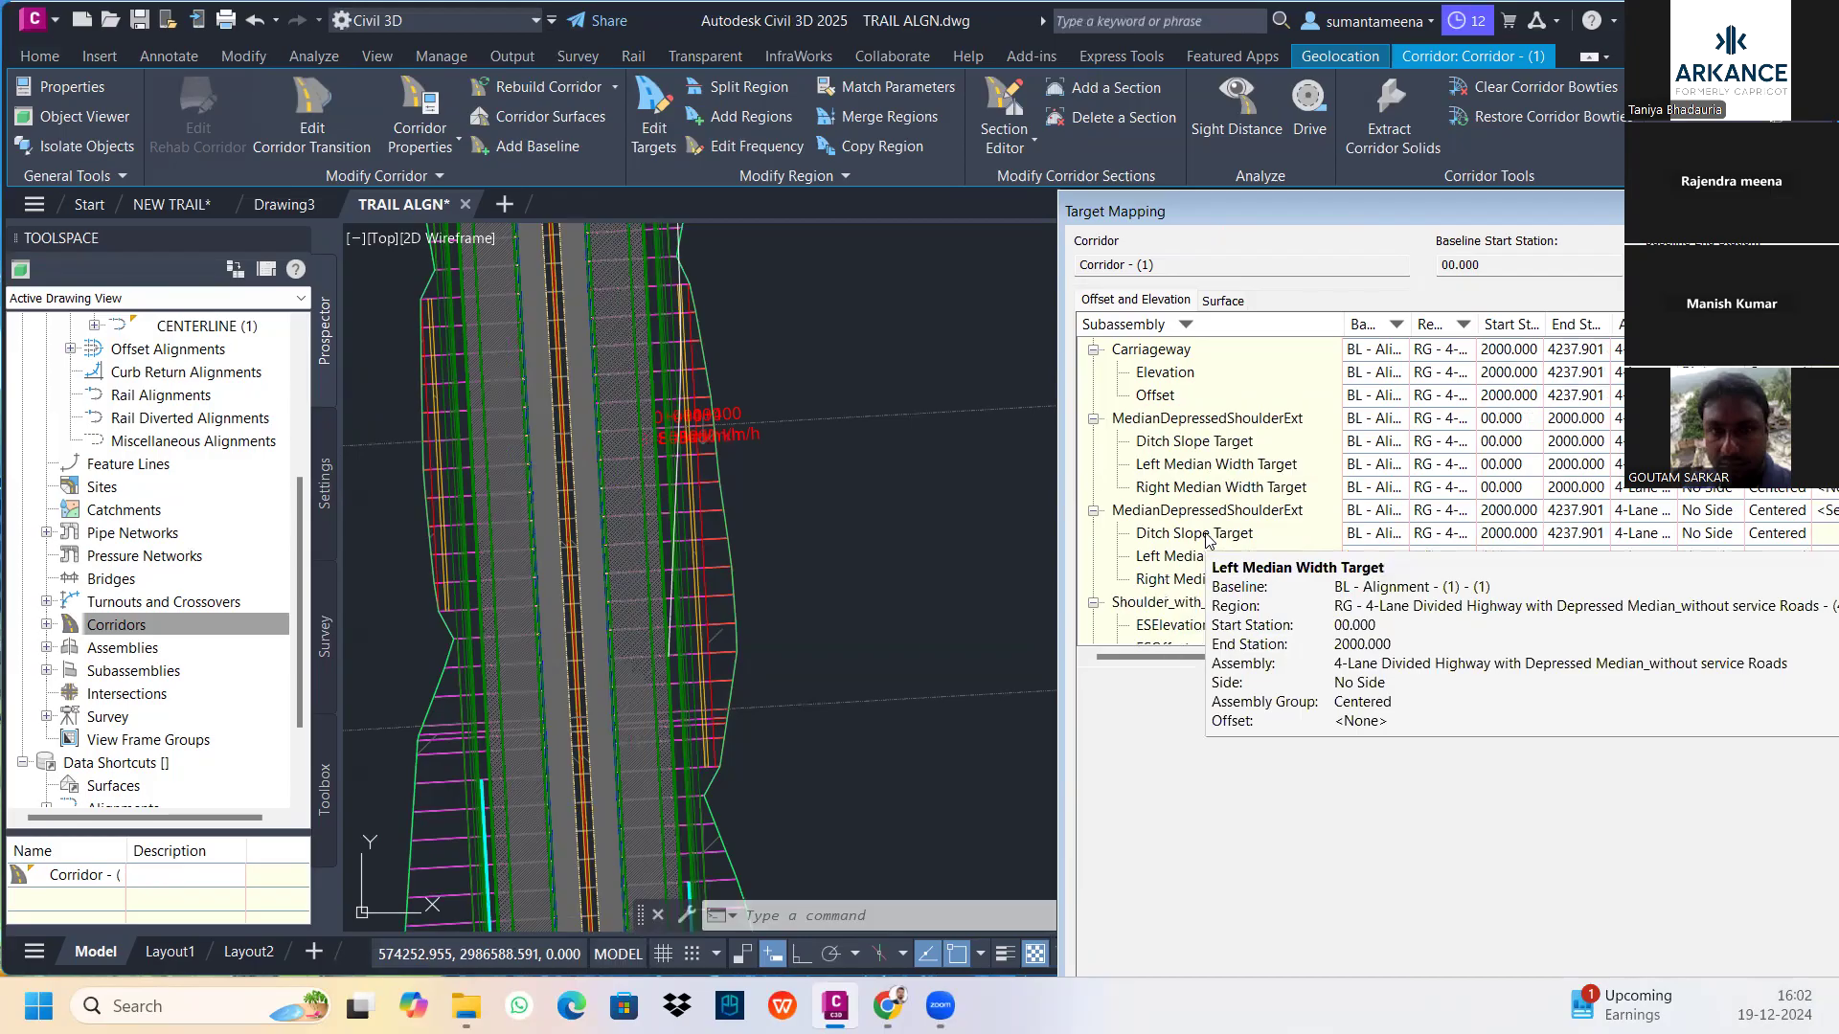
pyautogui.scroll(-2, 1236, 536)
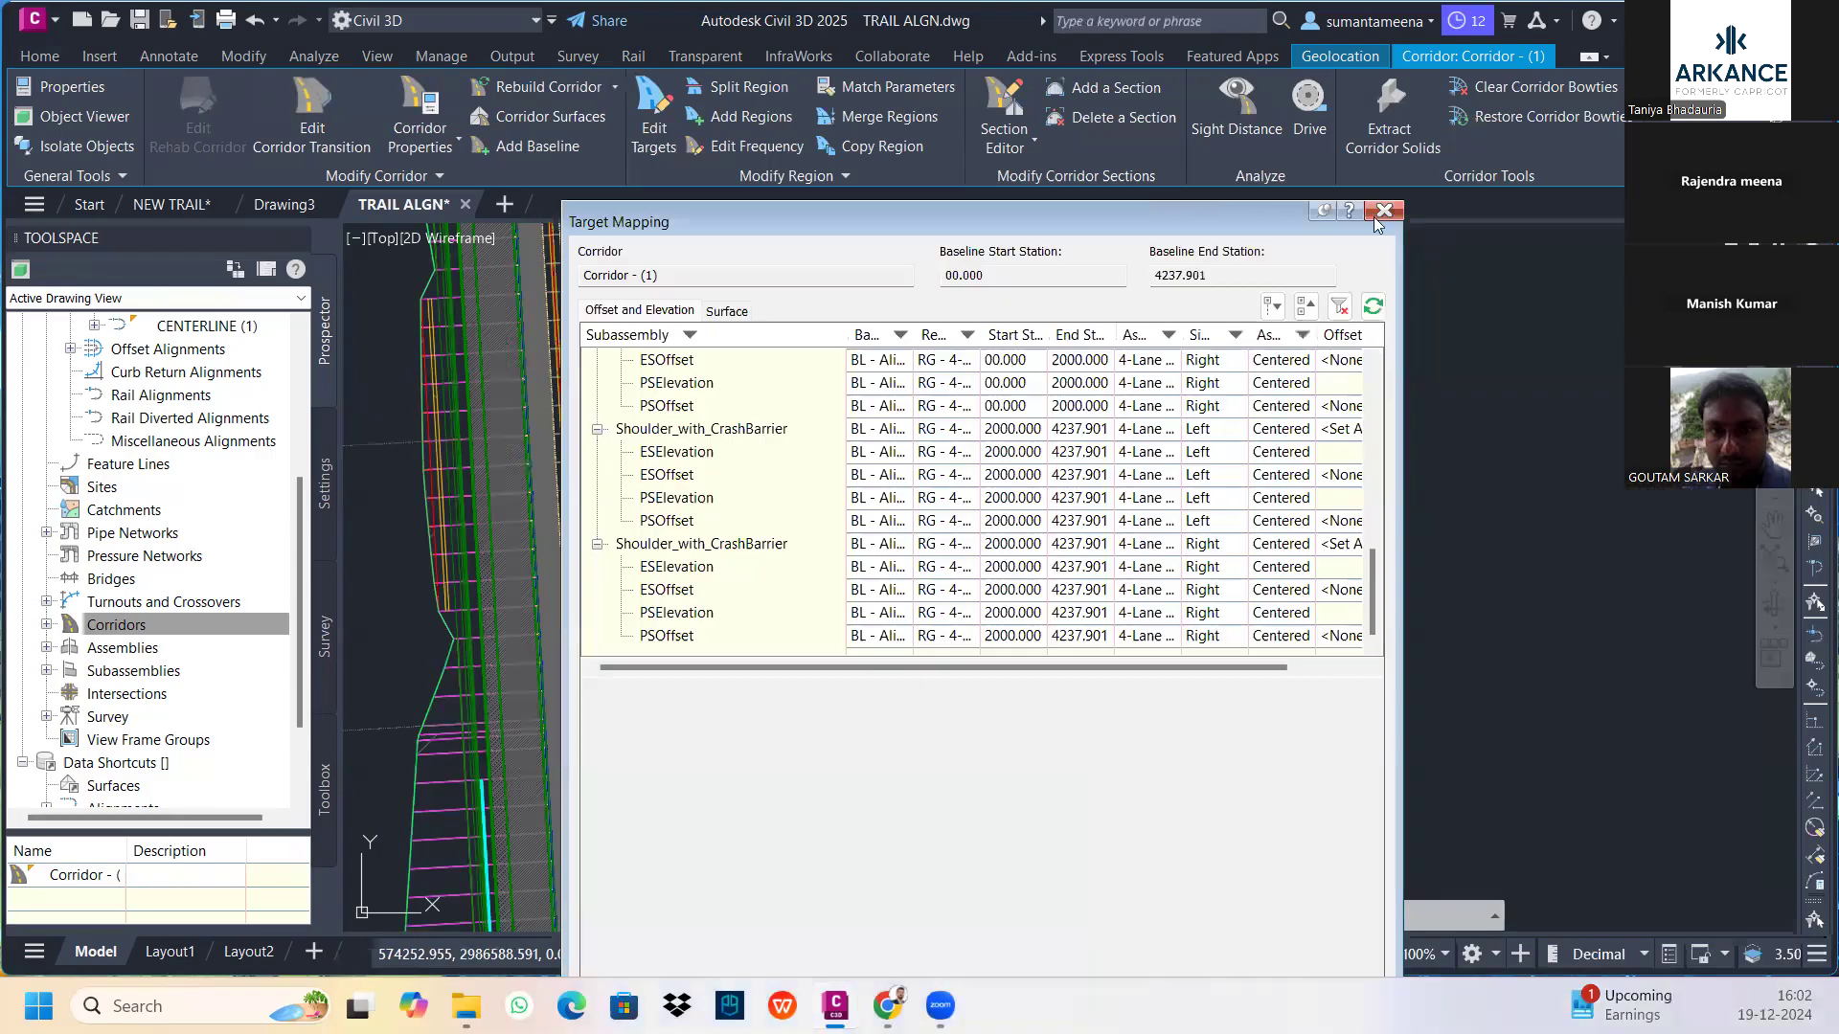
pyautogui.click(1374, 217)
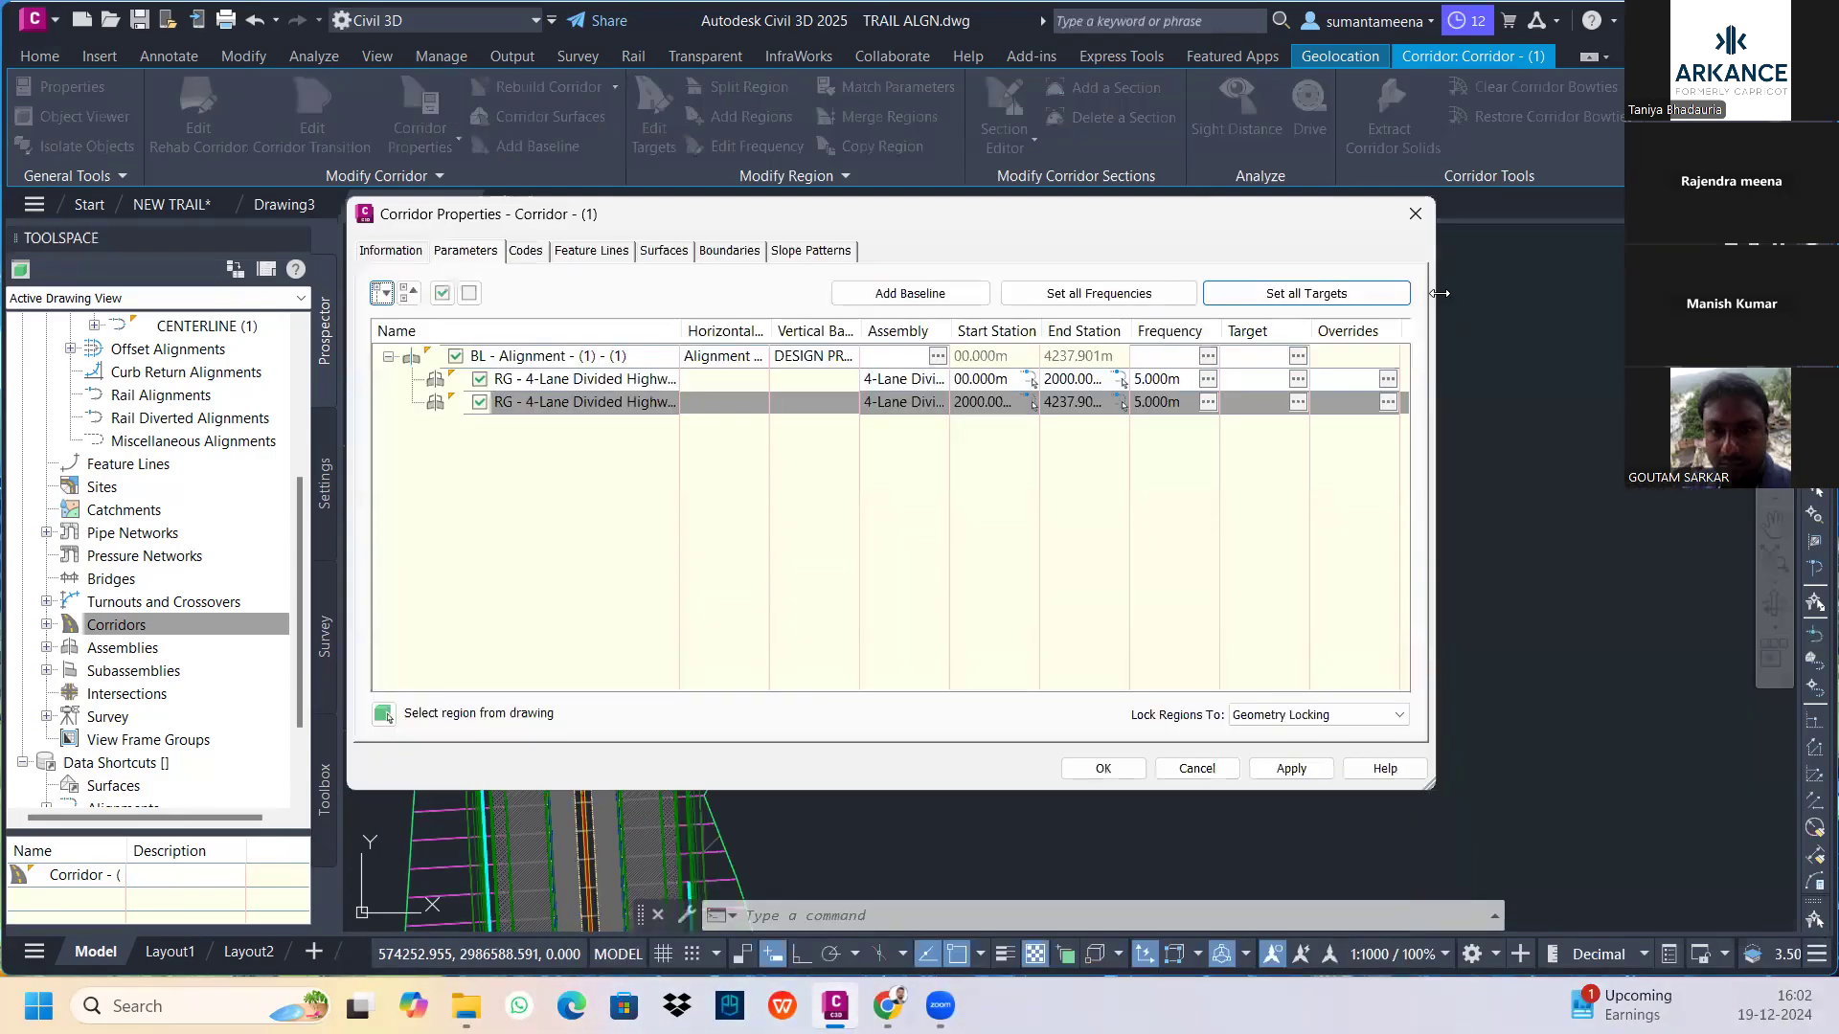
pyautogui.click(1416, 214)
# Examine the Carriageway and Shoulder_with_CrashBarrier subassemblies in the four-lane and 2-Lane Highway with Paved Shoulder assemblies
pyautogui.scroll(-4, 1282, 501)
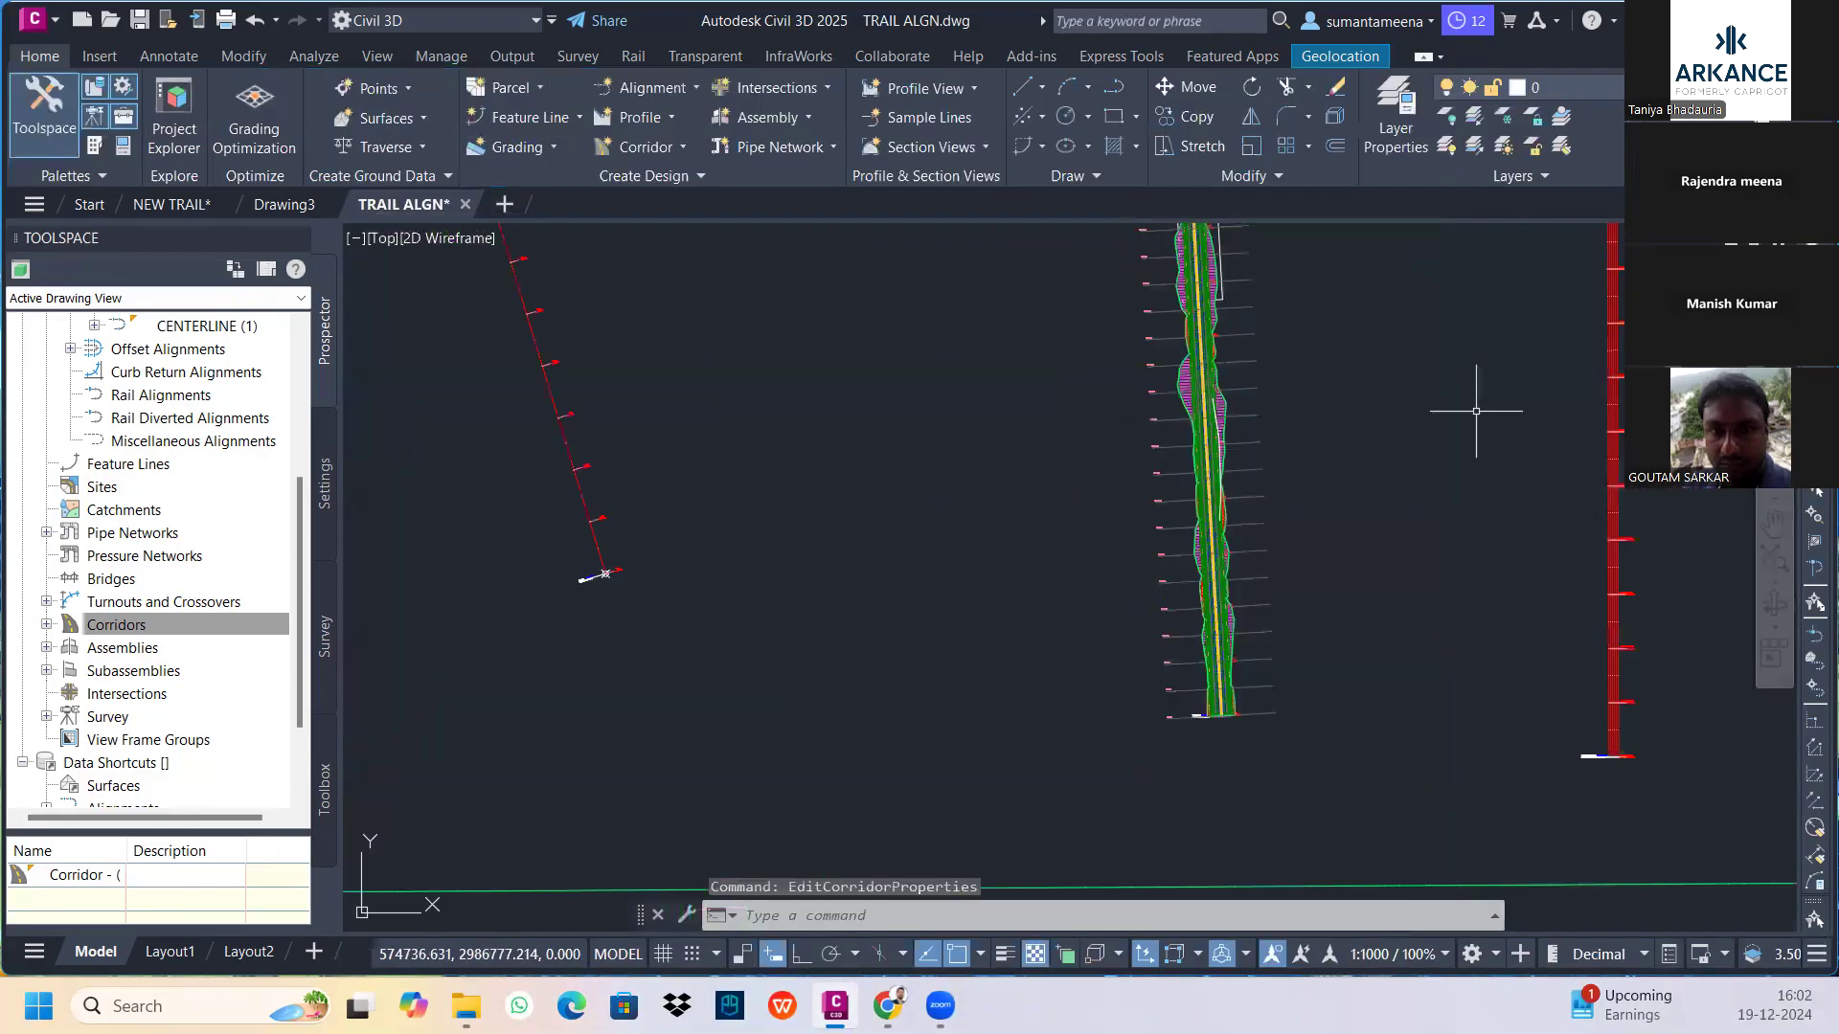
pyautogui.scroll(4, 1245, 579)
pyautogui.scroll(-3, 1281, 546)
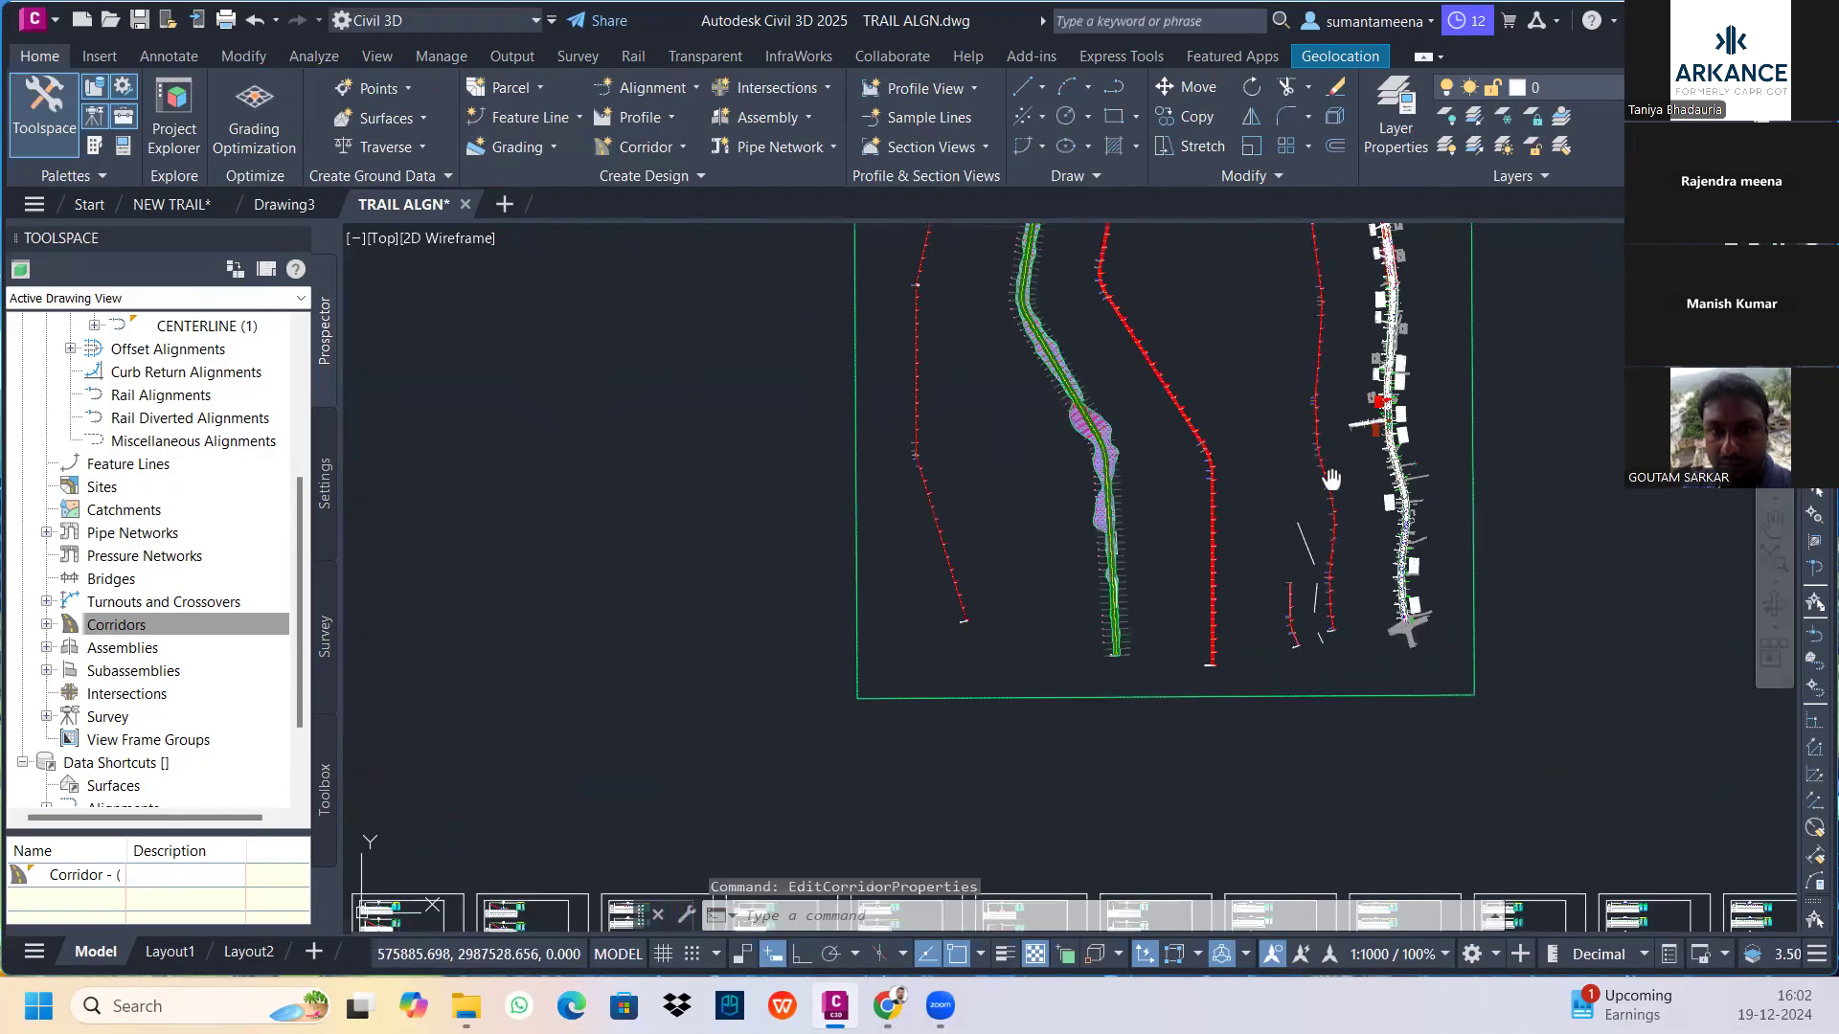
pyautogui.moveTo(1245, 678); pyautogui.dragTo(720, 678, button='middle')
pyautogui.scroll(-6, 1235, 440)
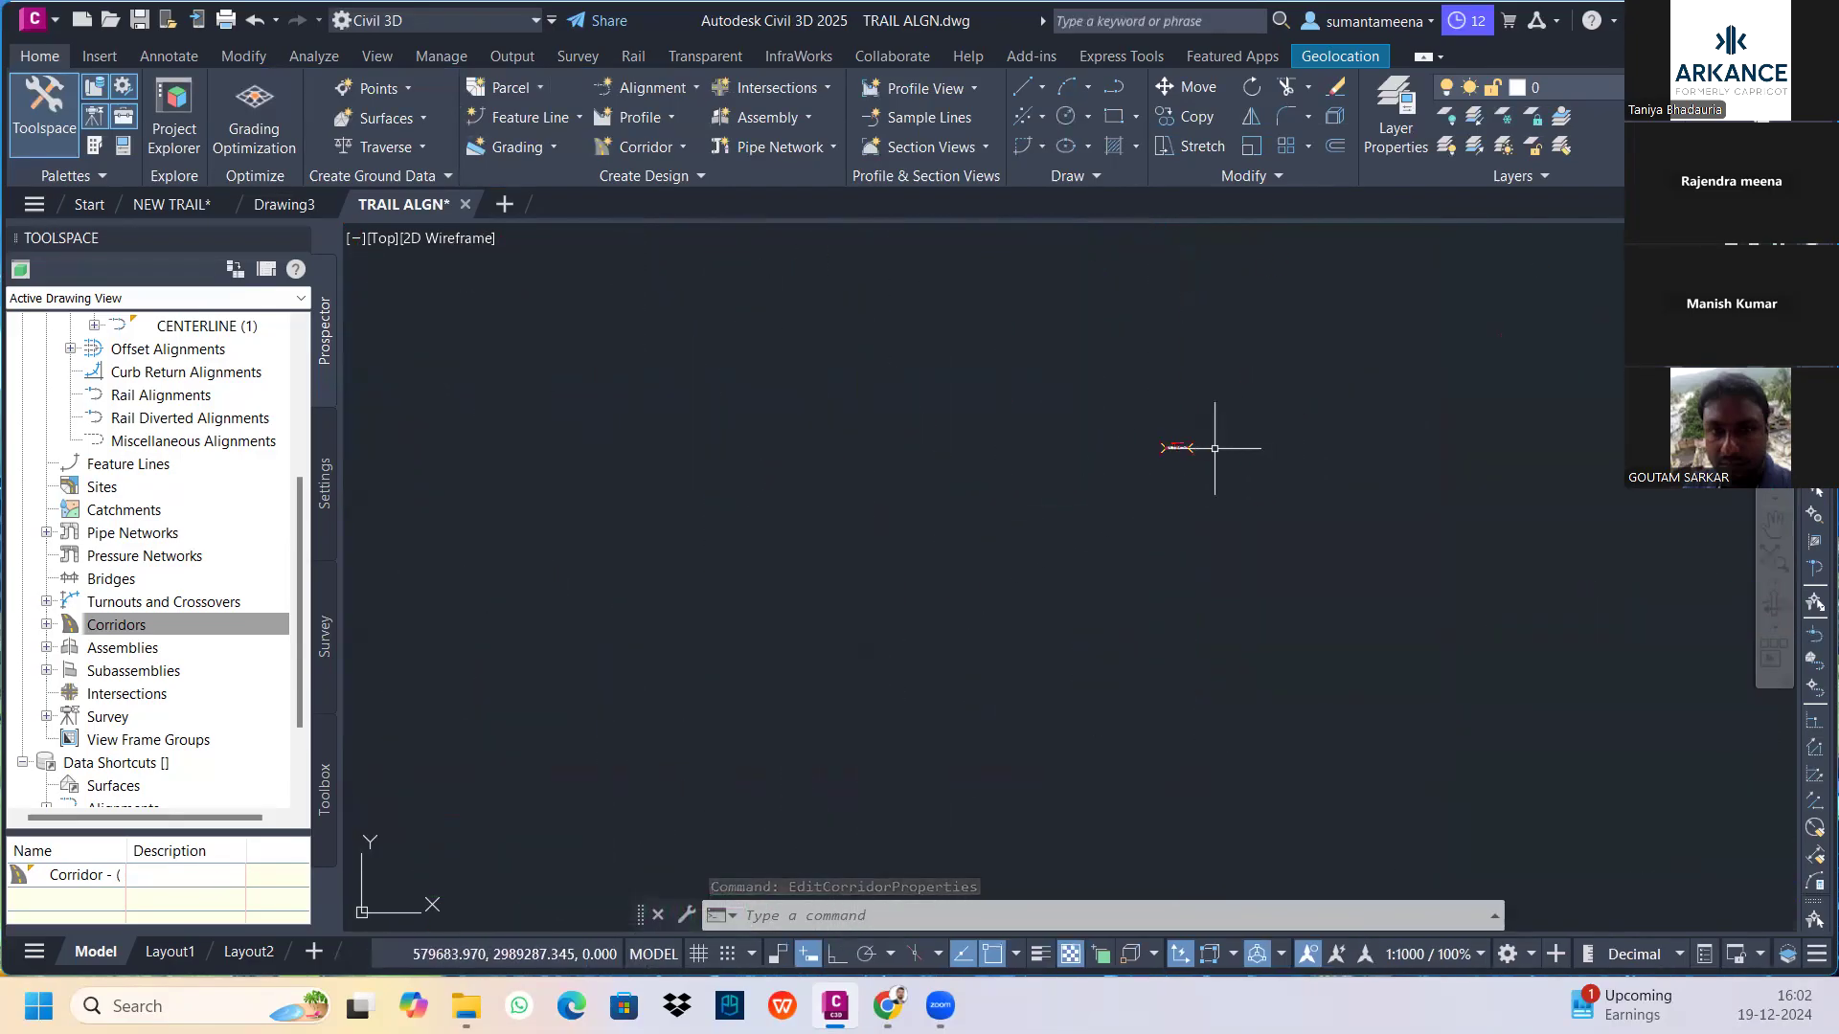
pyautogui.scroll(10, 1128, 443)
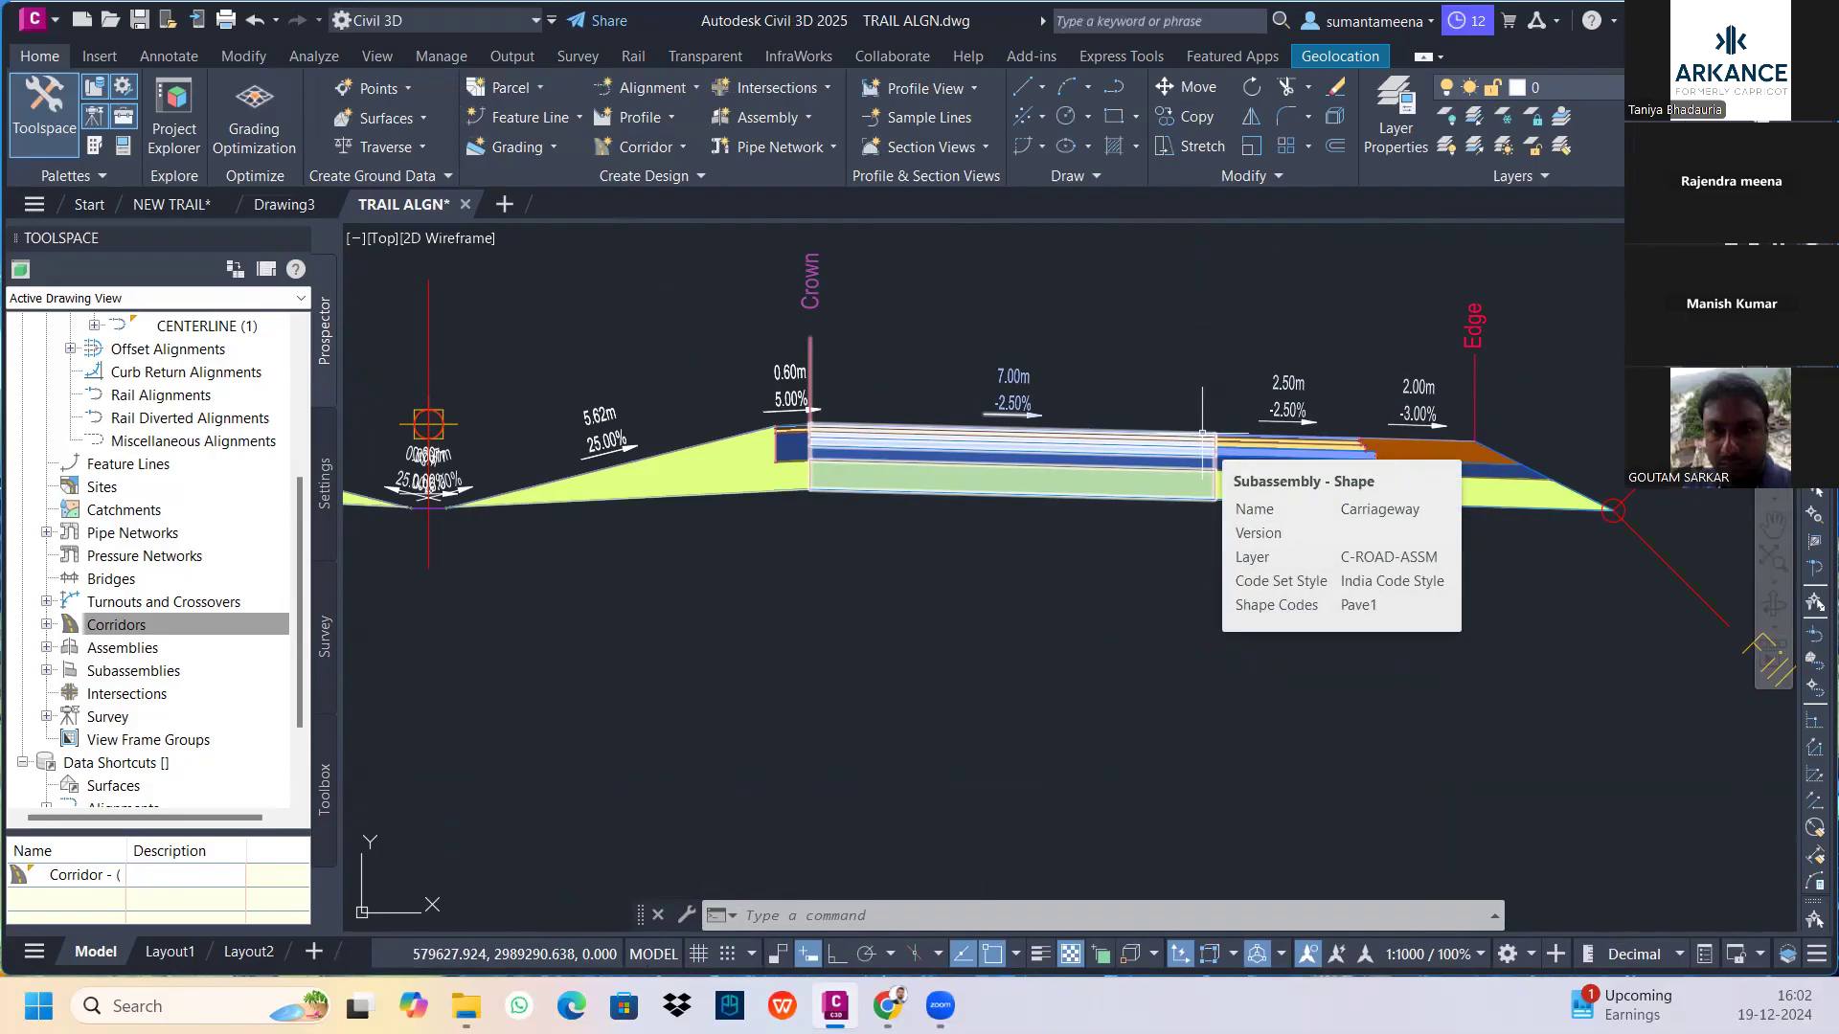
pyautogui.scroll(-10, 1203, 433)
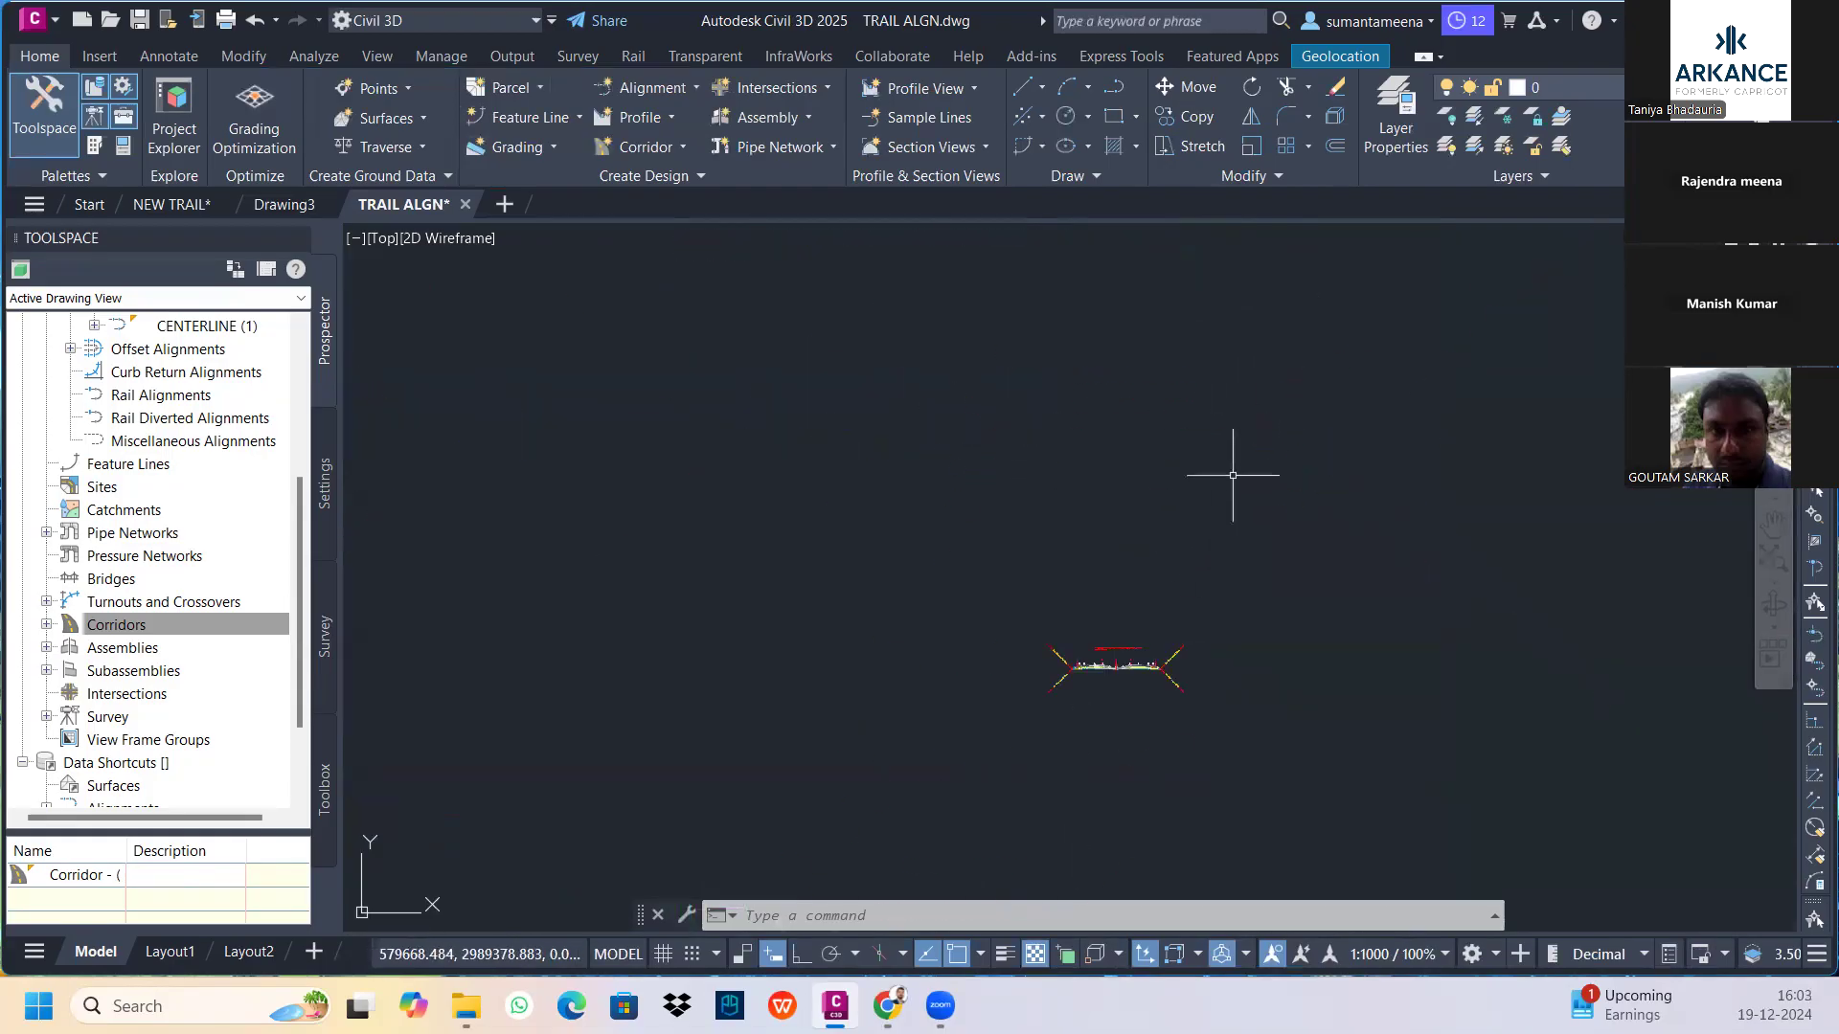
pyautogui.scroll(-5, 1232, 475)
pyautogui.scroll(5, 1239, 381)
pyautogui.scroll(3, 1195, 383)
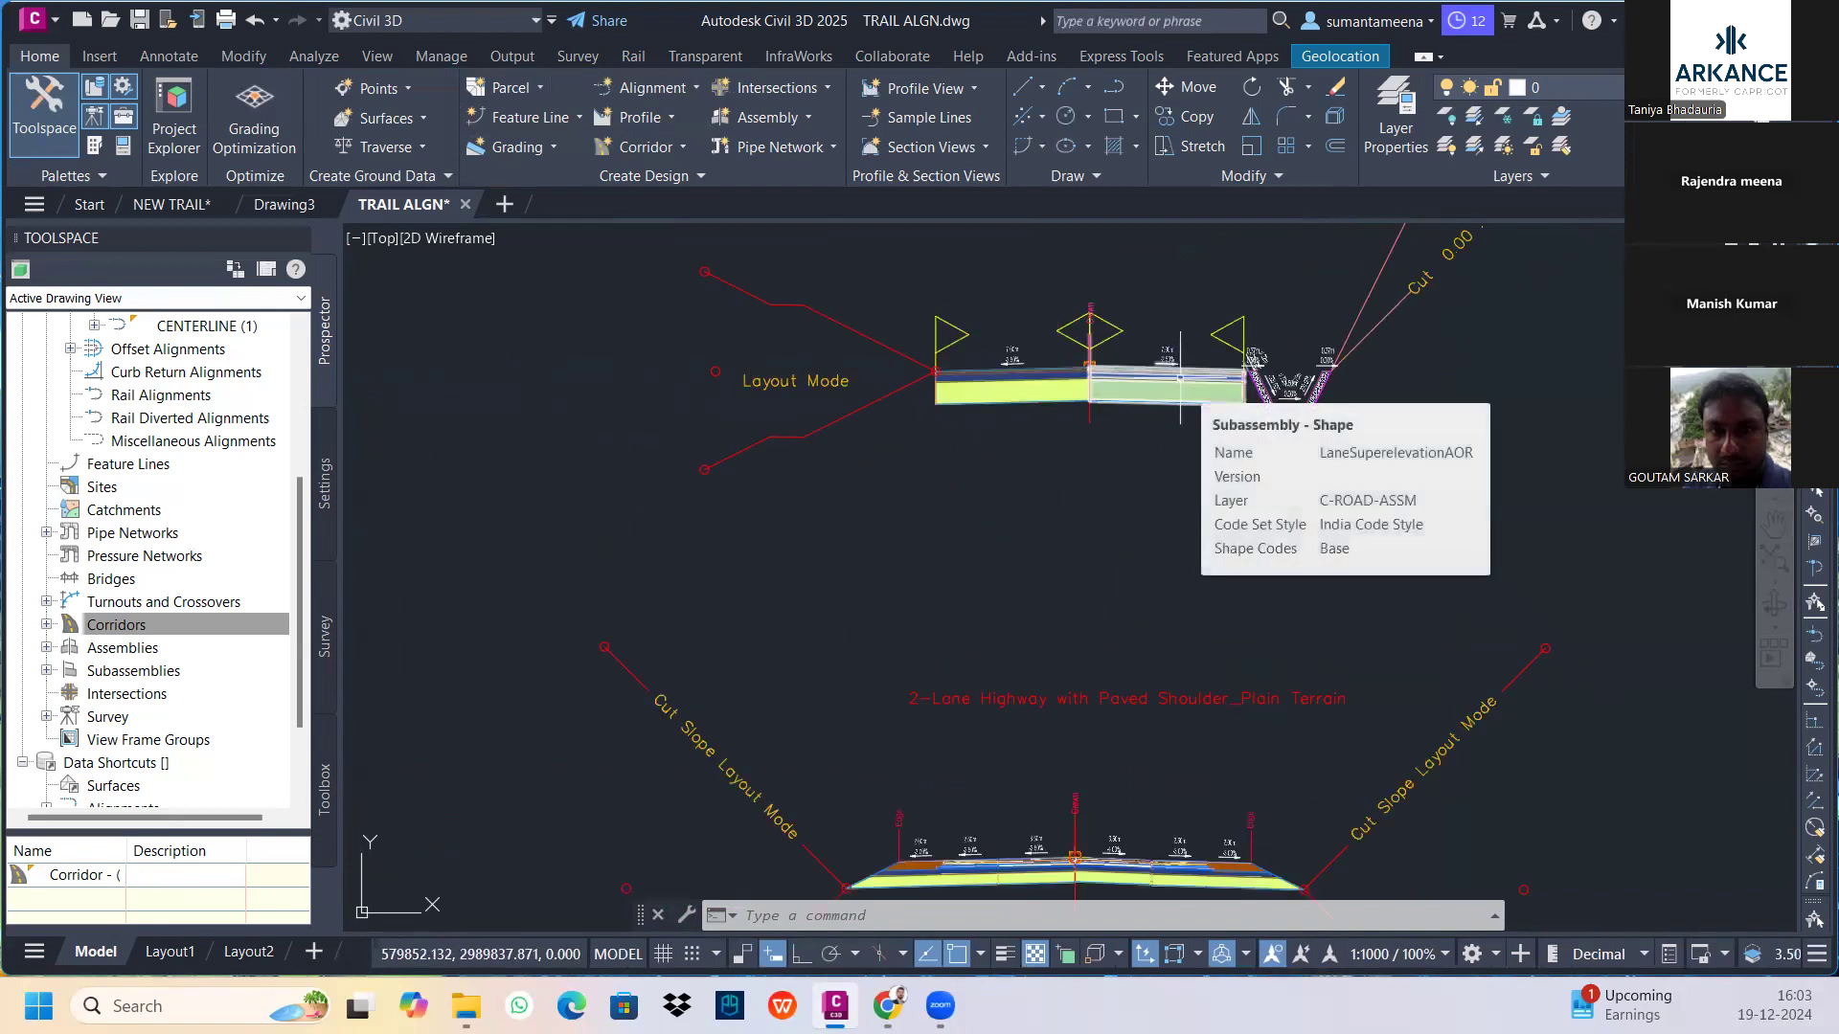
pyautogui.moveTo(1202, 685); pyautogui.dragTo(1198, 337, button='middle')
pyautogui.scroll(5, 1198, 336)
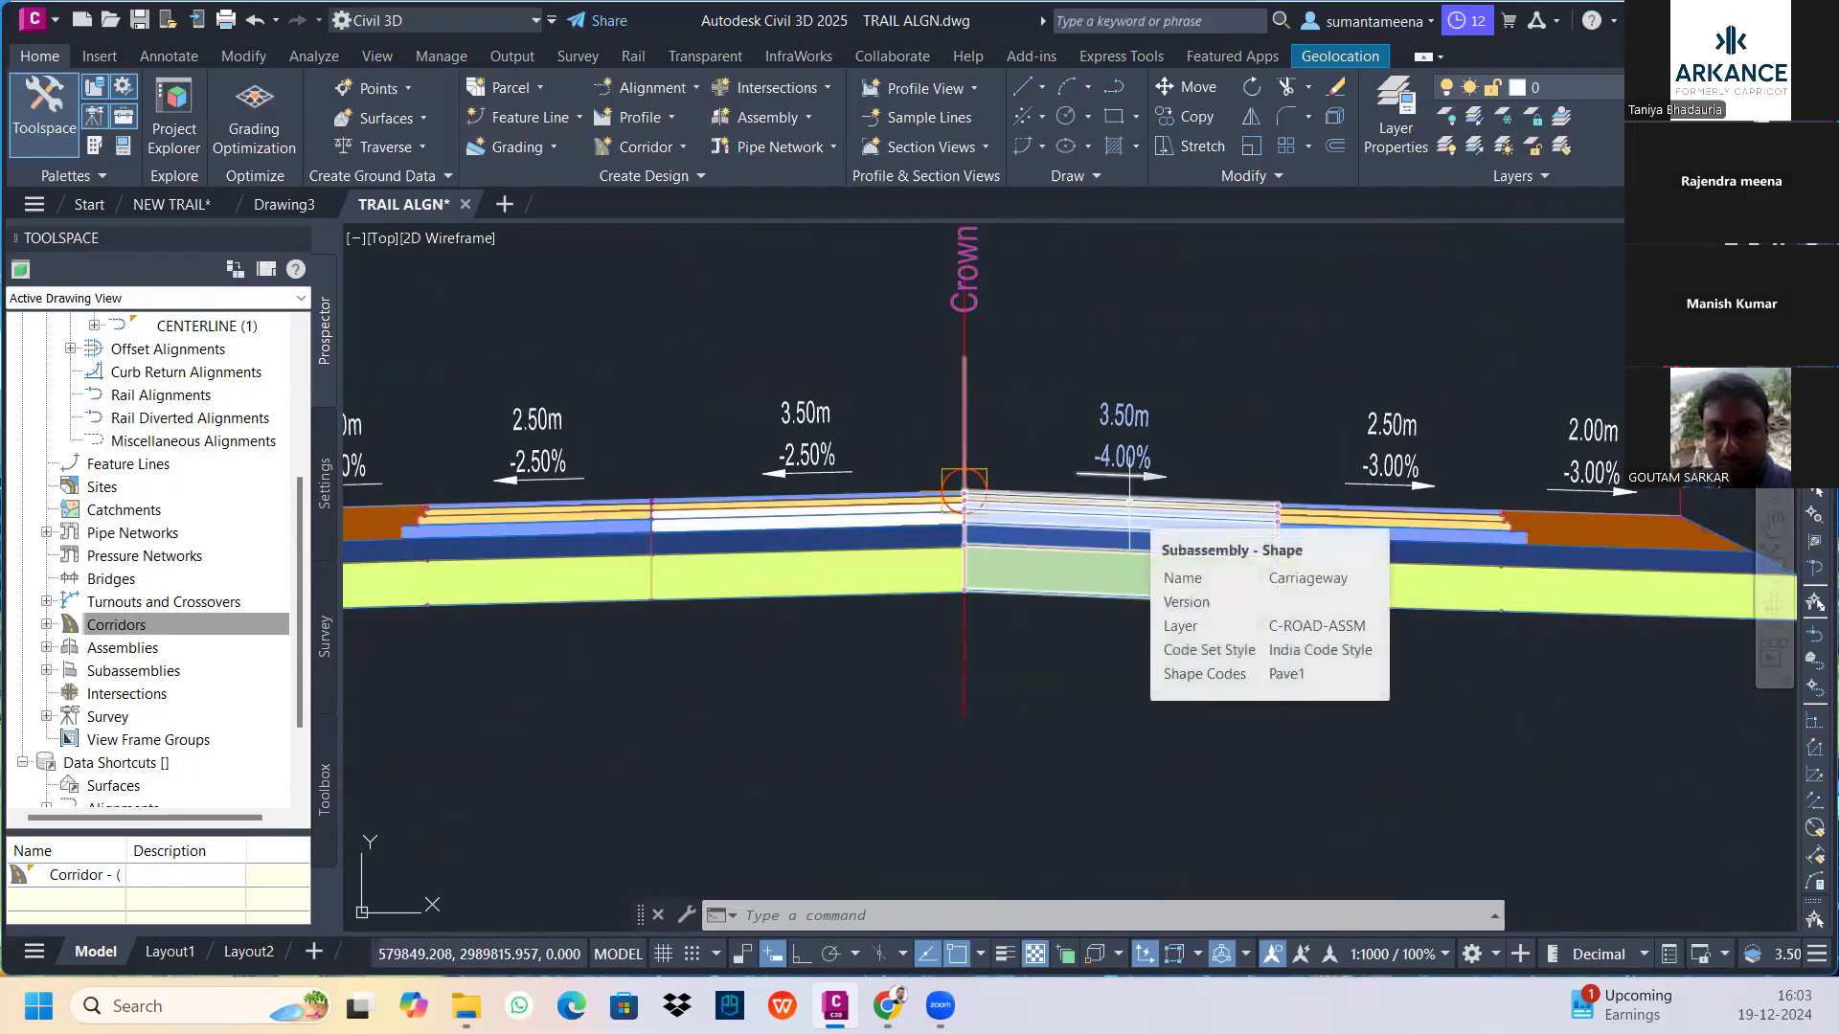
pyautogui.moveTo(1423, 537)
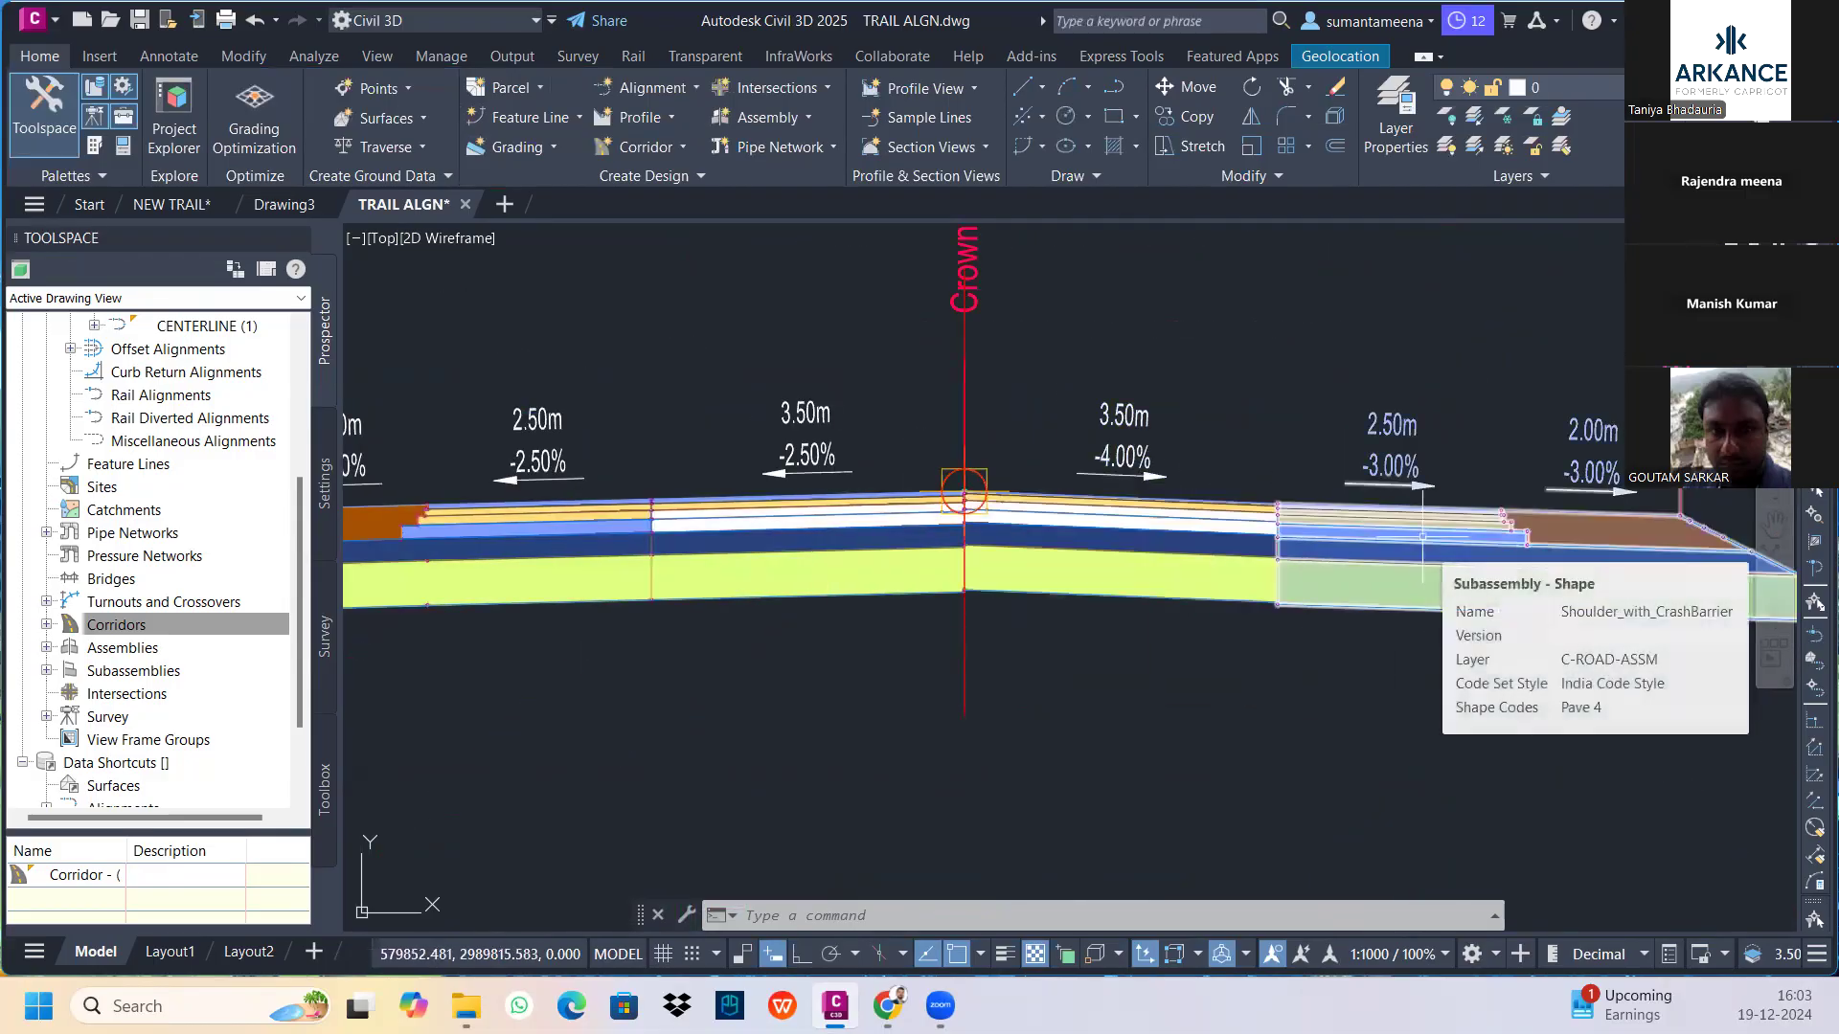
# Open the corridor's properties again and bring up the target mapping for all regions
pyautogui.scroll(-10, 1006, 488)
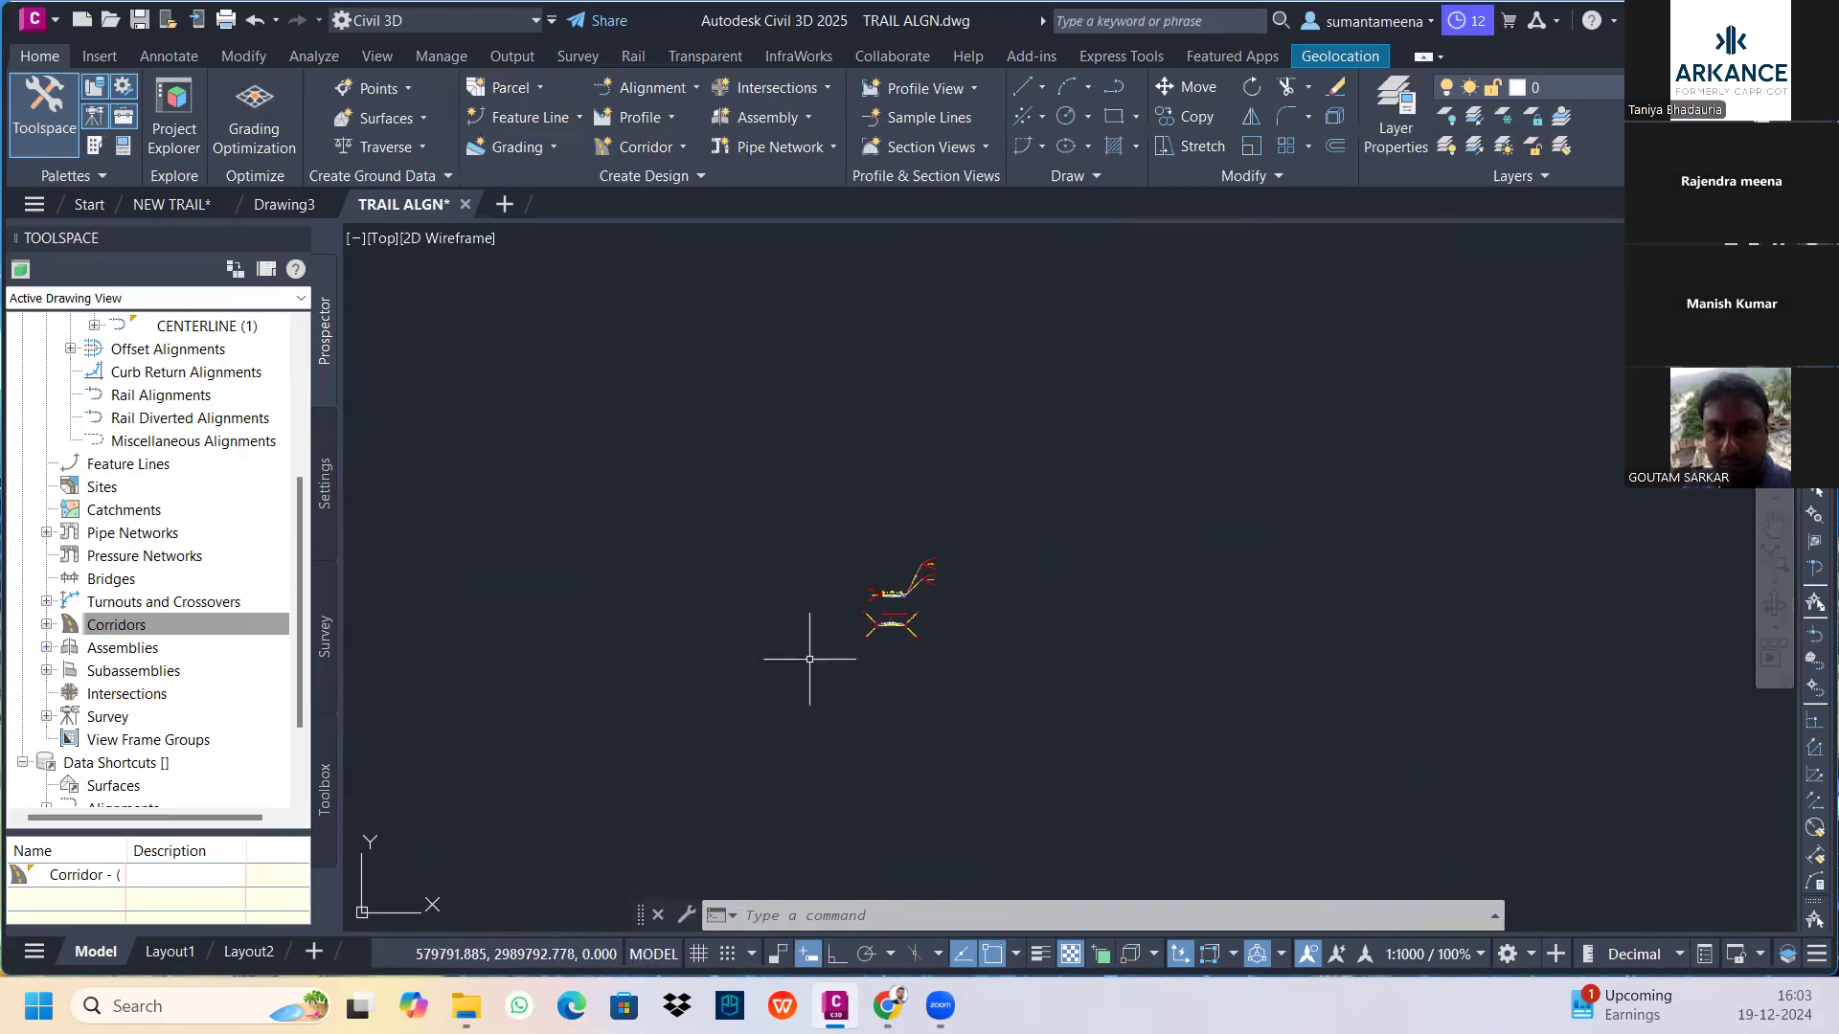
pyautogui.moveTo(746, 678); pyautogui.dragTo(1069, 600, button='middle')
pyautogui.scroll(8, 631, 628)
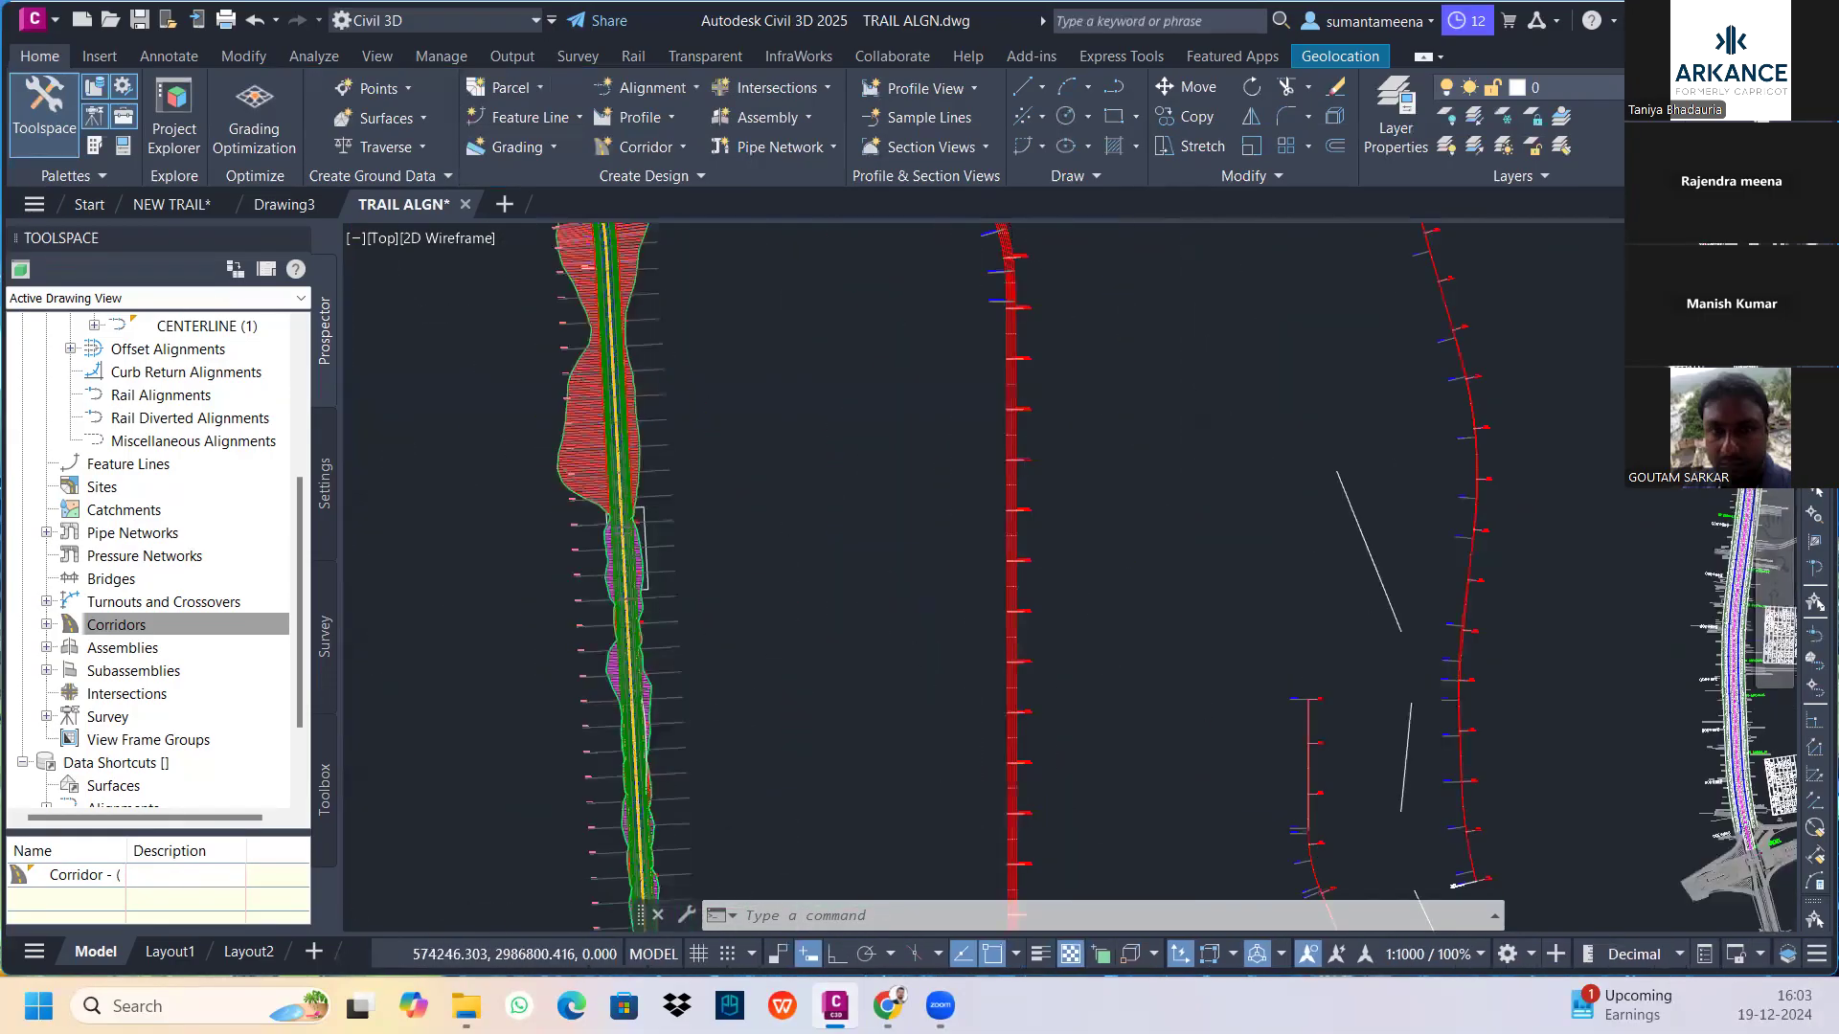
pyautogui.click(631, 627)
pyautogui.rightClick(631, 628)
pyautogui.click(737, 316)
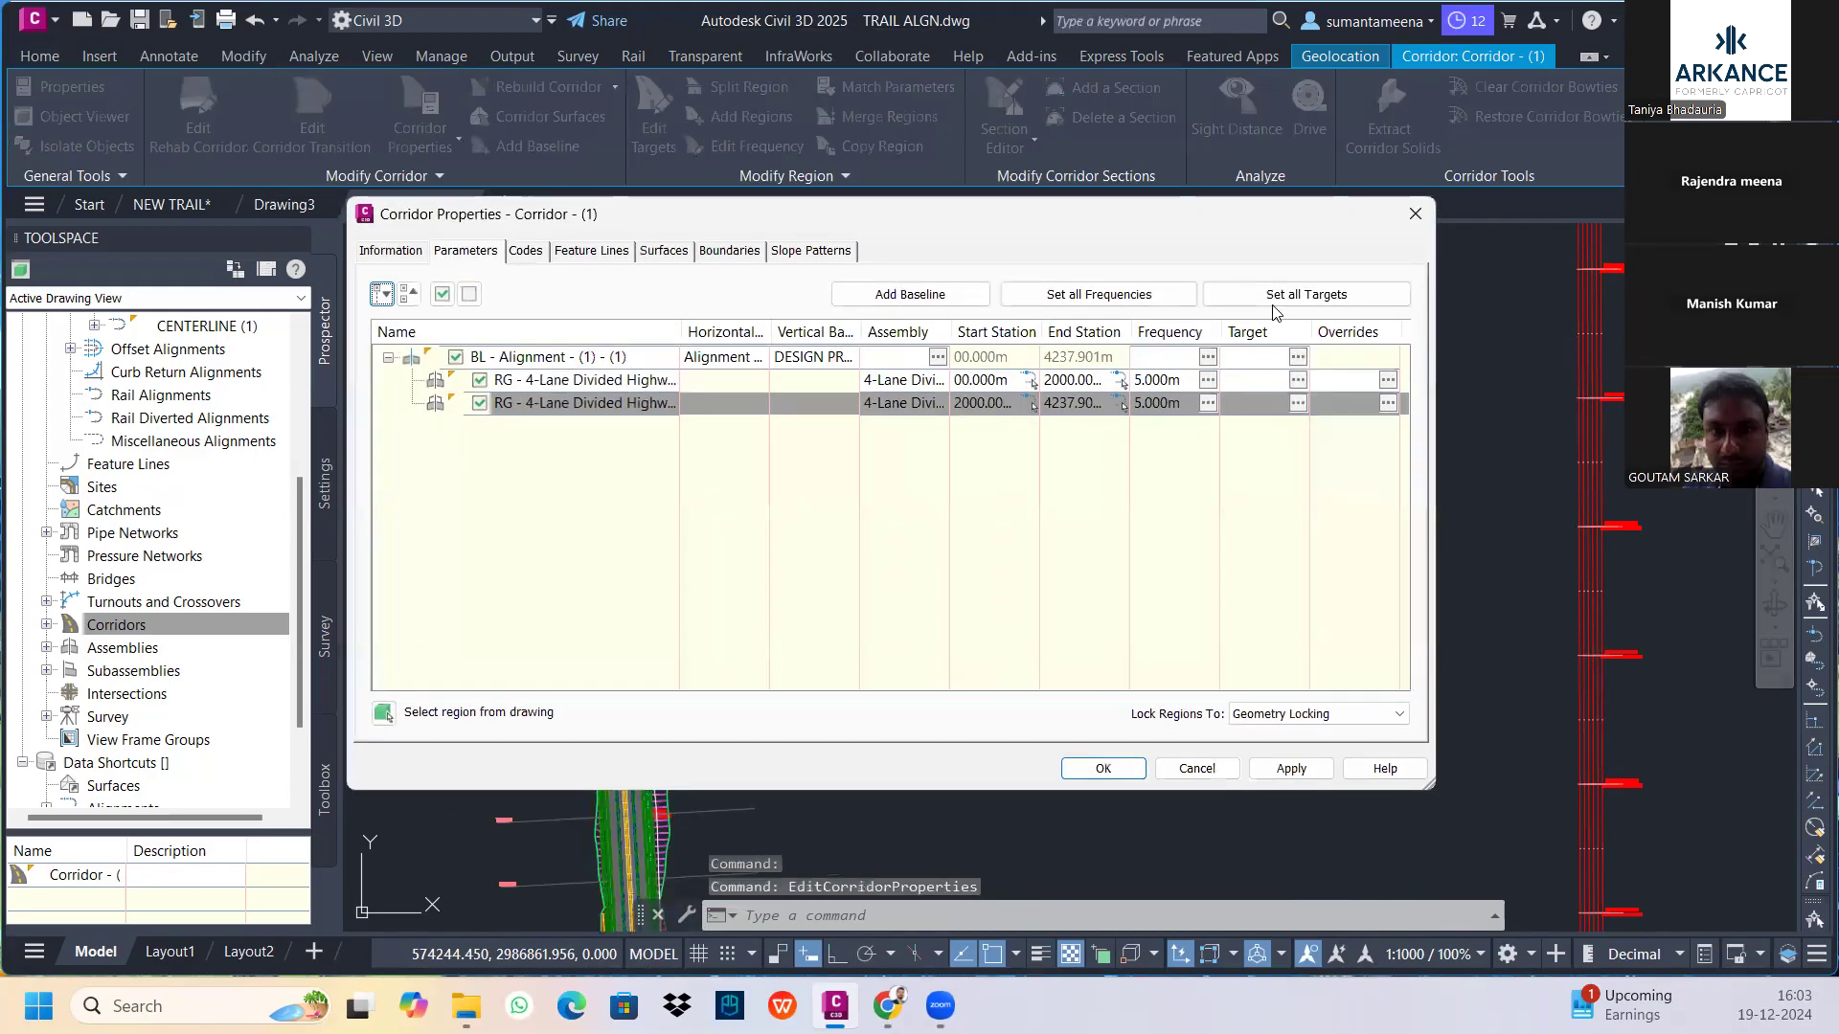
pyautogui.click(1273, 302)
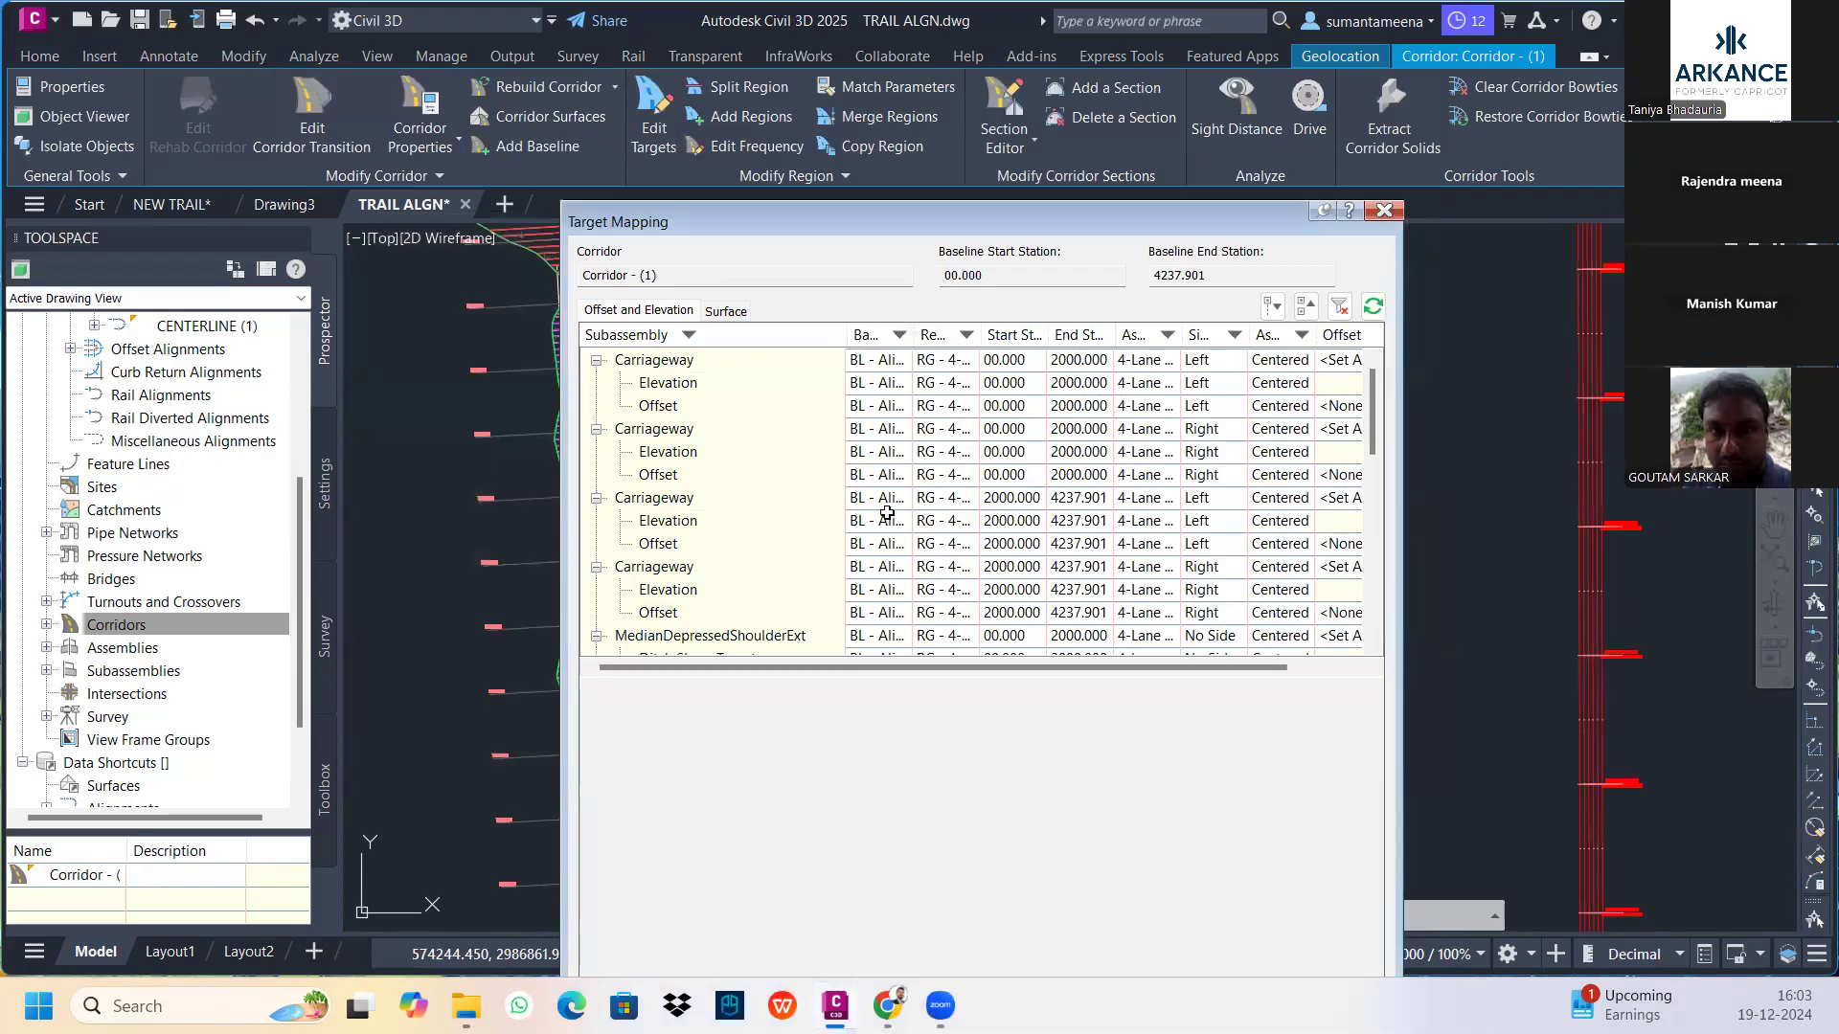
# Set the widening polyline as the offset target of the right-side Carriageway in the 00.000 to 2000.000 region
pyautogui.click(704, 406)
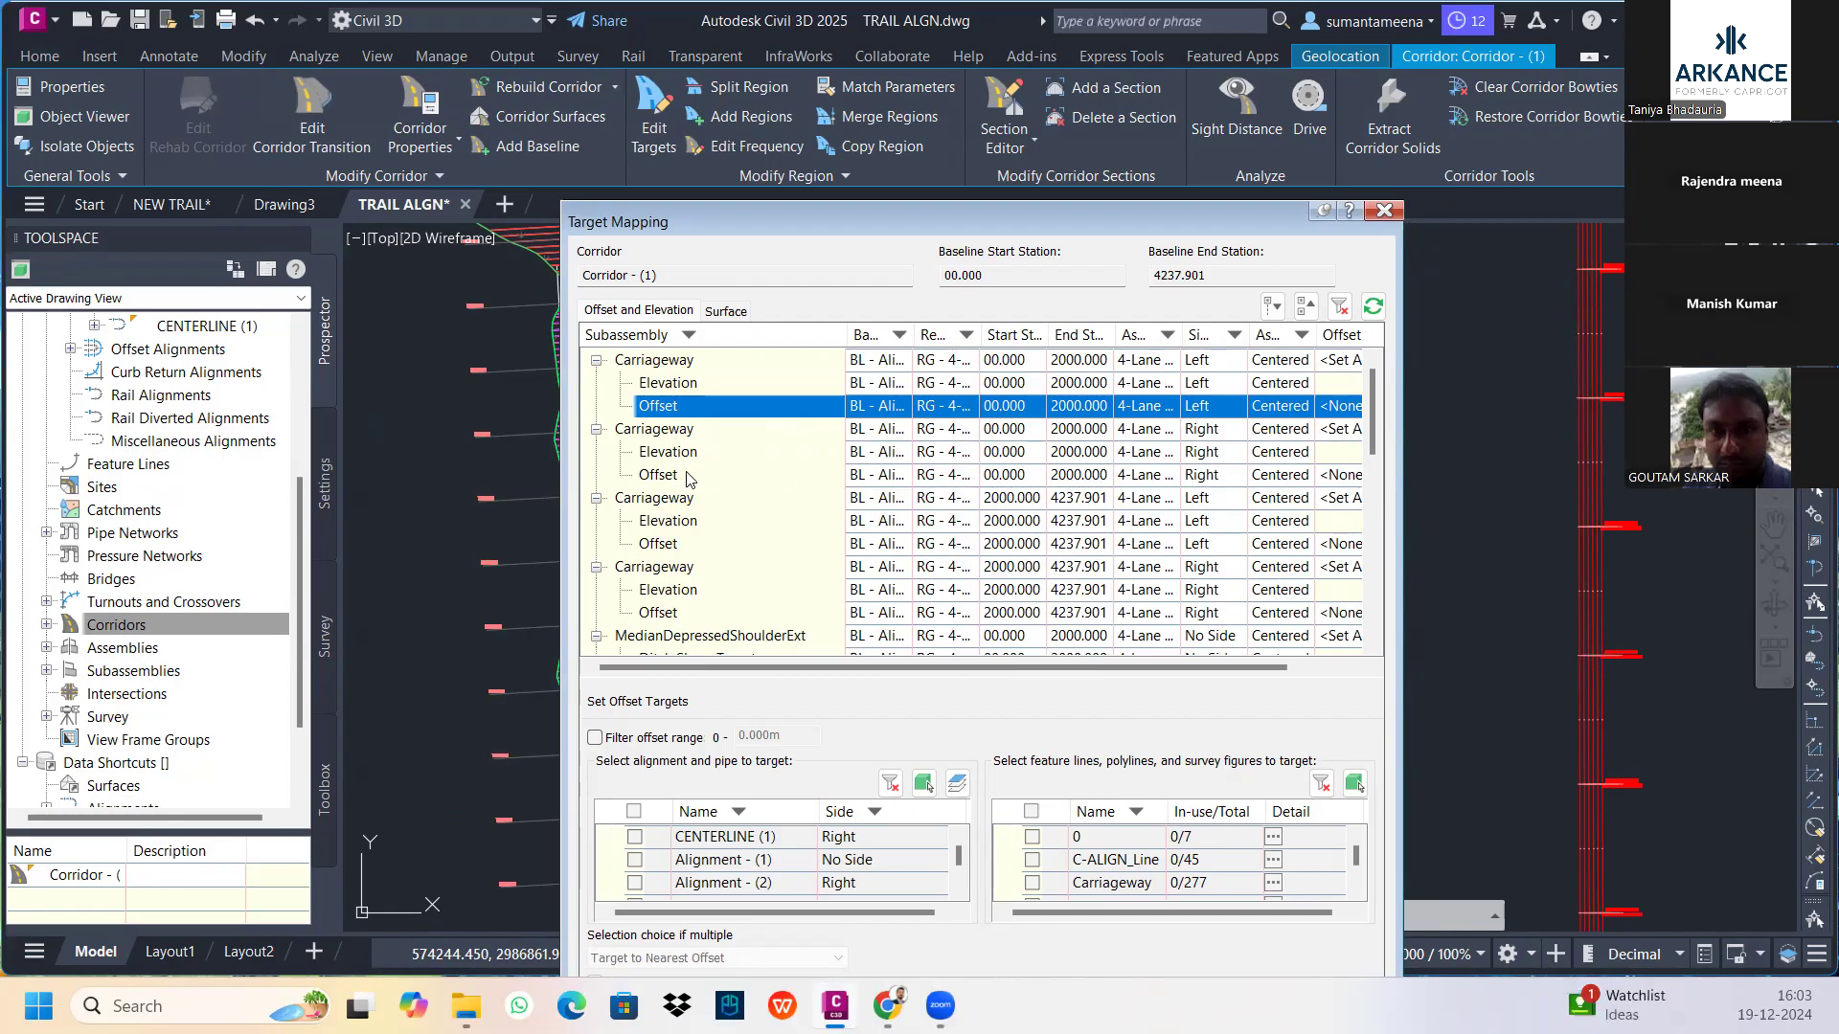
pyautogui.click(717, 477)
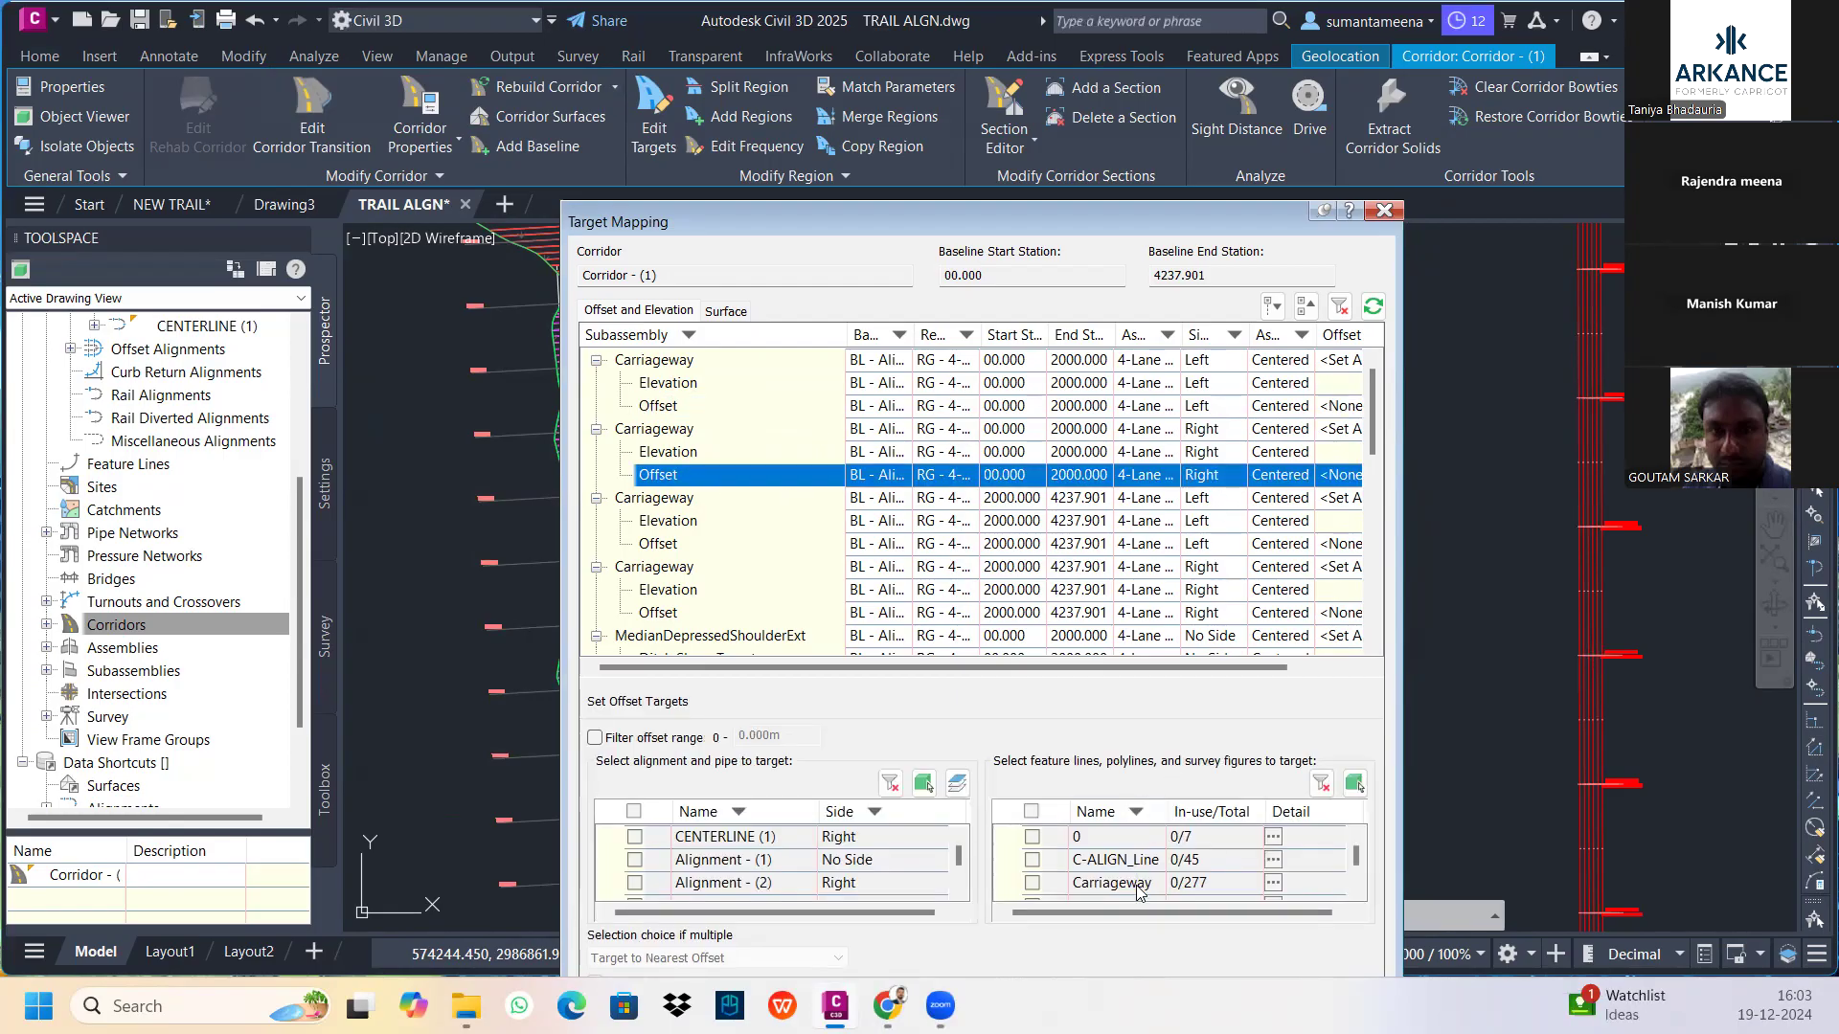
pyautogui.click(1354, 783)
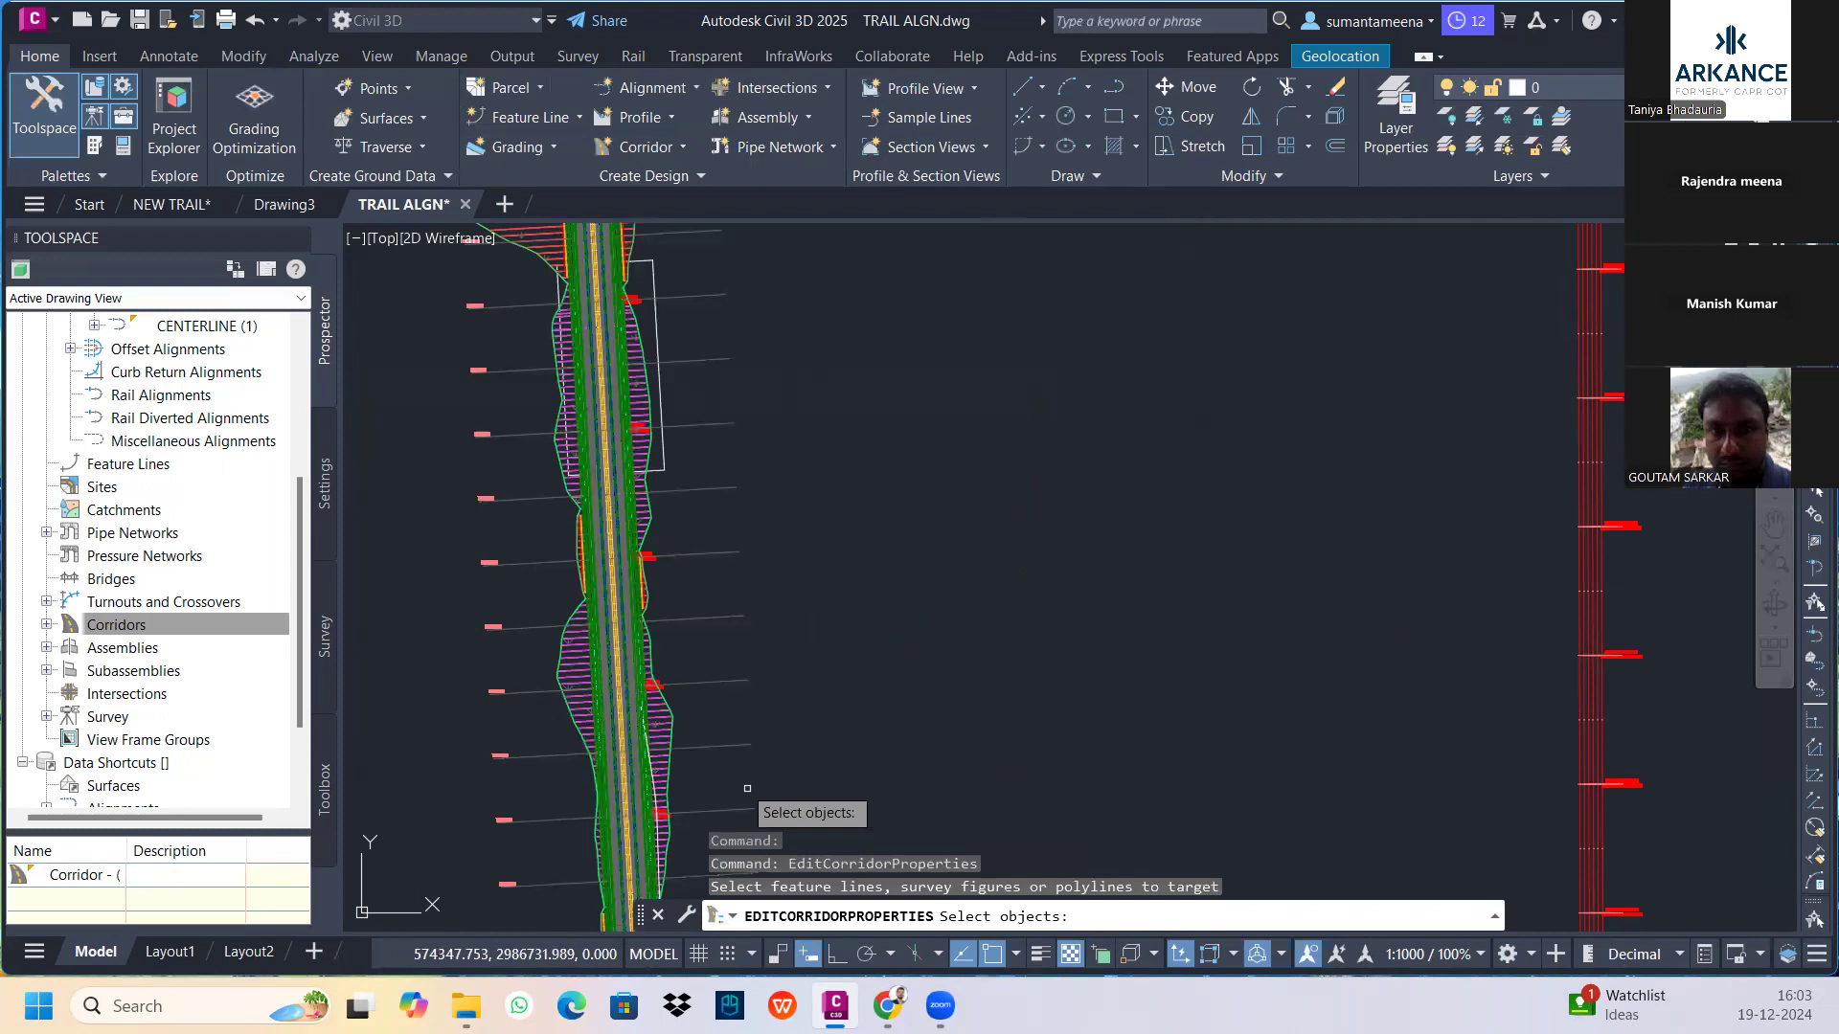
pyautogui.moveTo(838, 698)
pyautogui.mouseDown(button='middle')
pyautogui.moveTo(1025, 472)
pyautogui.moveTo(878, 739)
pyautogui.mouseUp(button='middle')
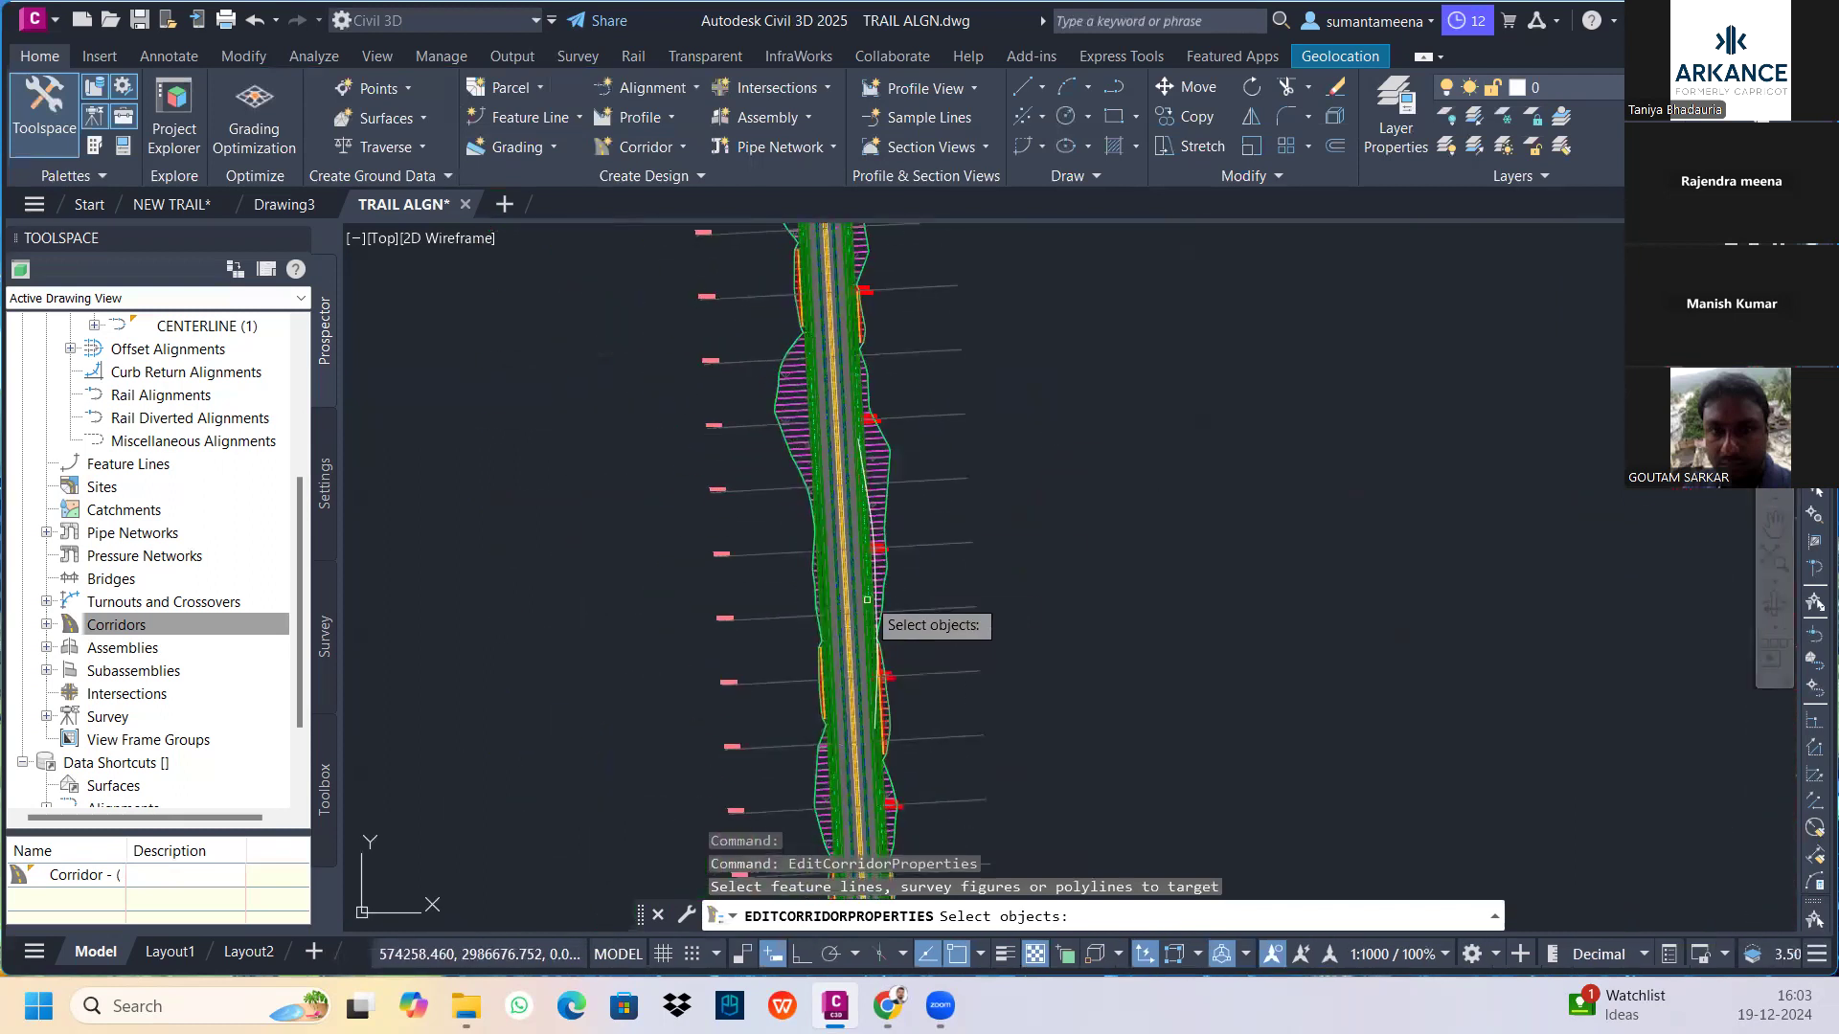
pyautogui.scroll(5, 867, 599)
pyautogui.click(890, 543)
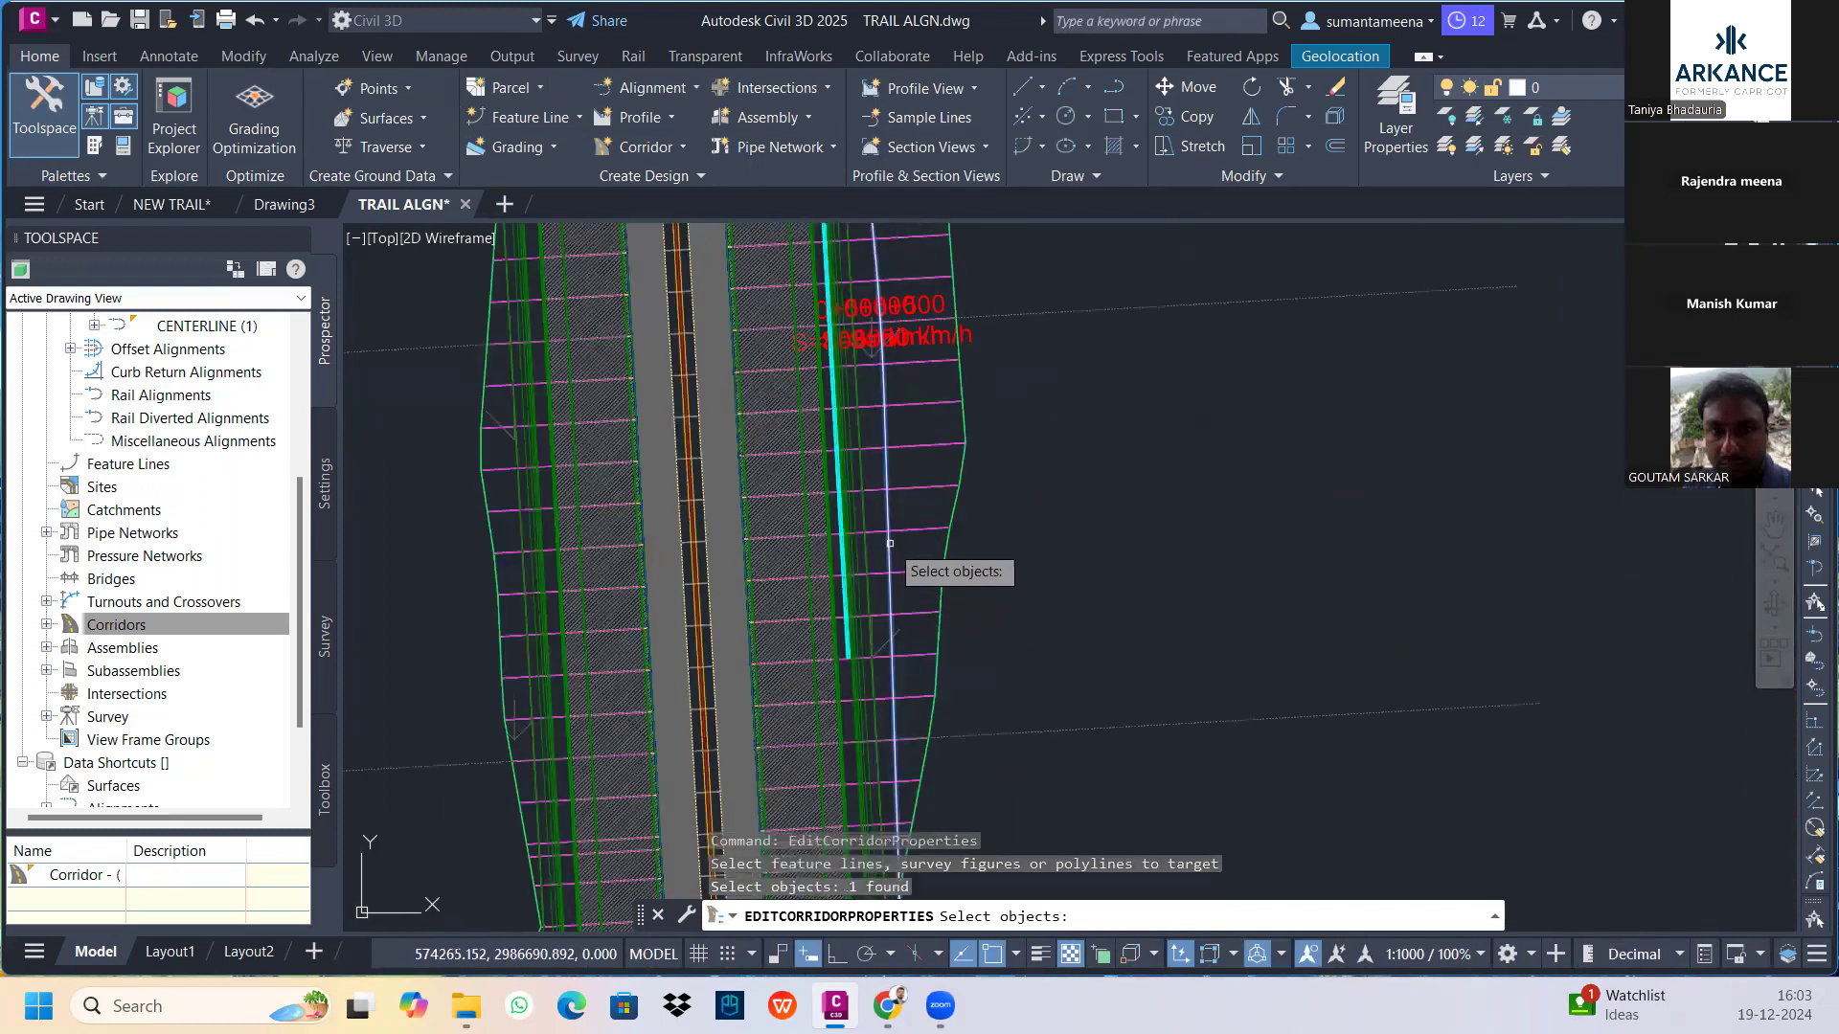
pyautogui.press('Return')
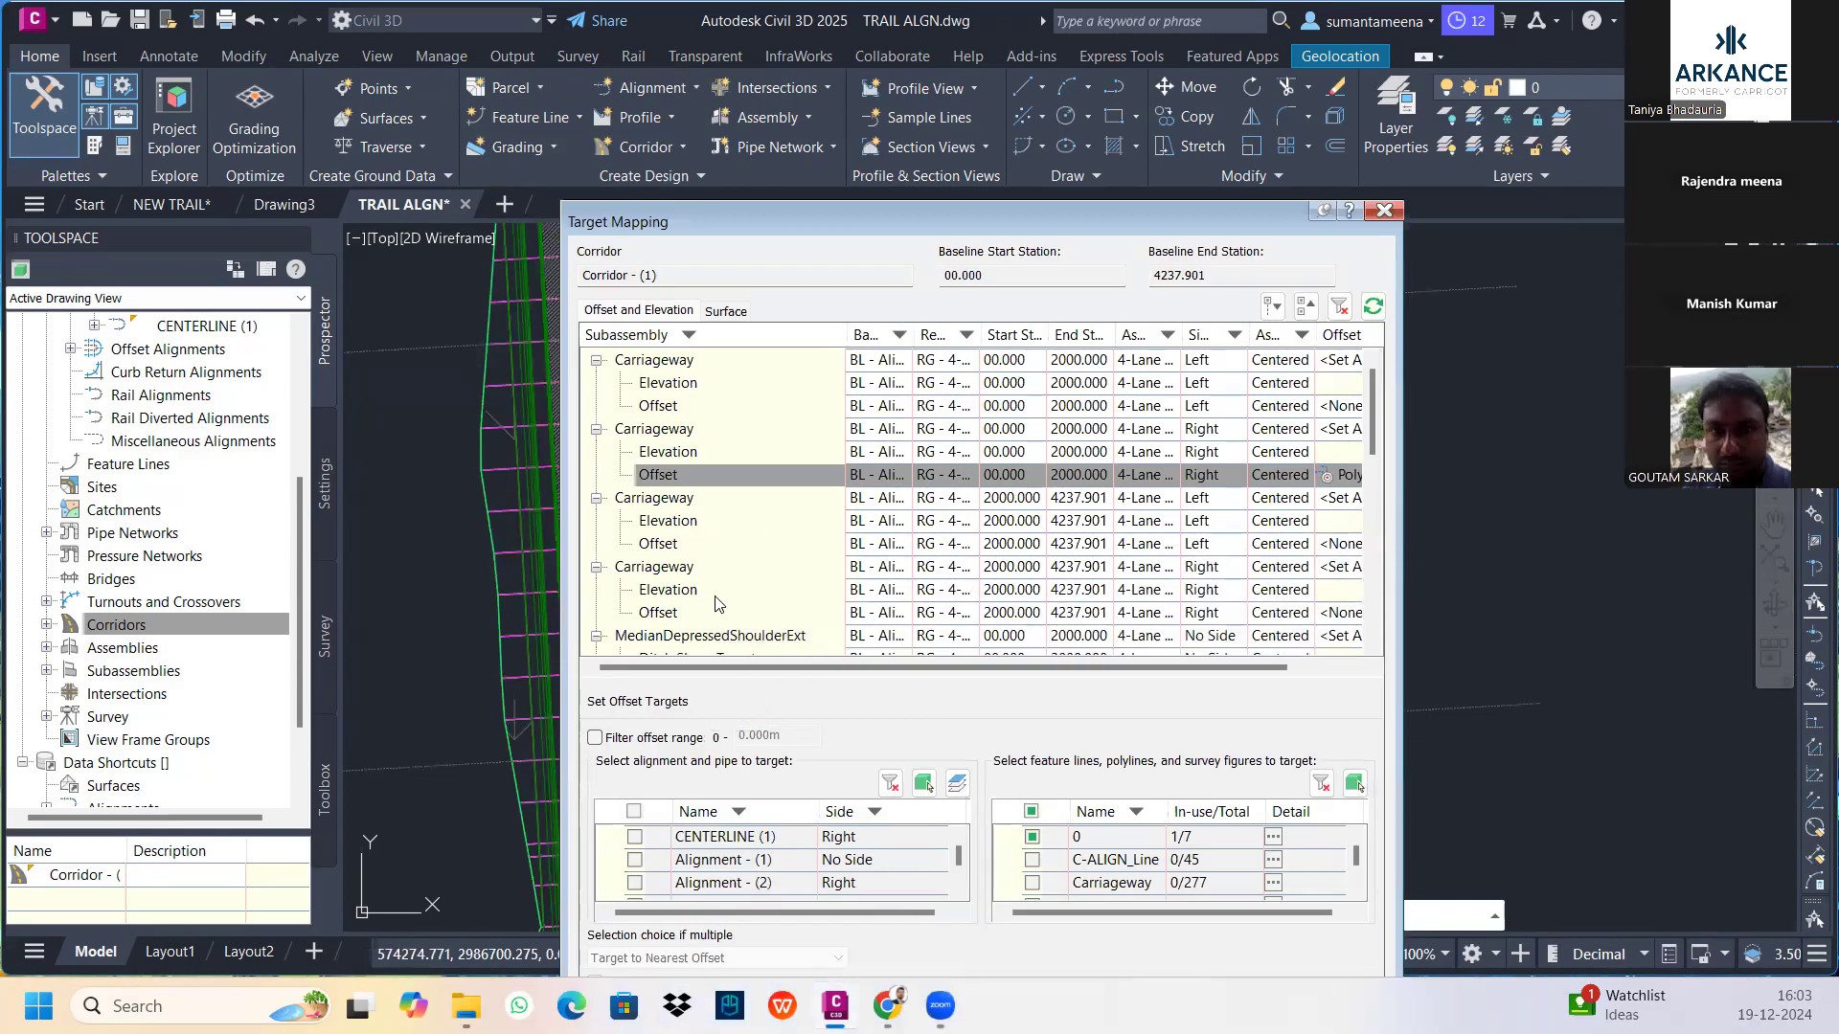
# Assign the same polyline as offset target of the right-side Carriageway in the 2000.000 to 4237.901 region
pyautogui.click(686, 612)
pyautogui.click(1354, 783)
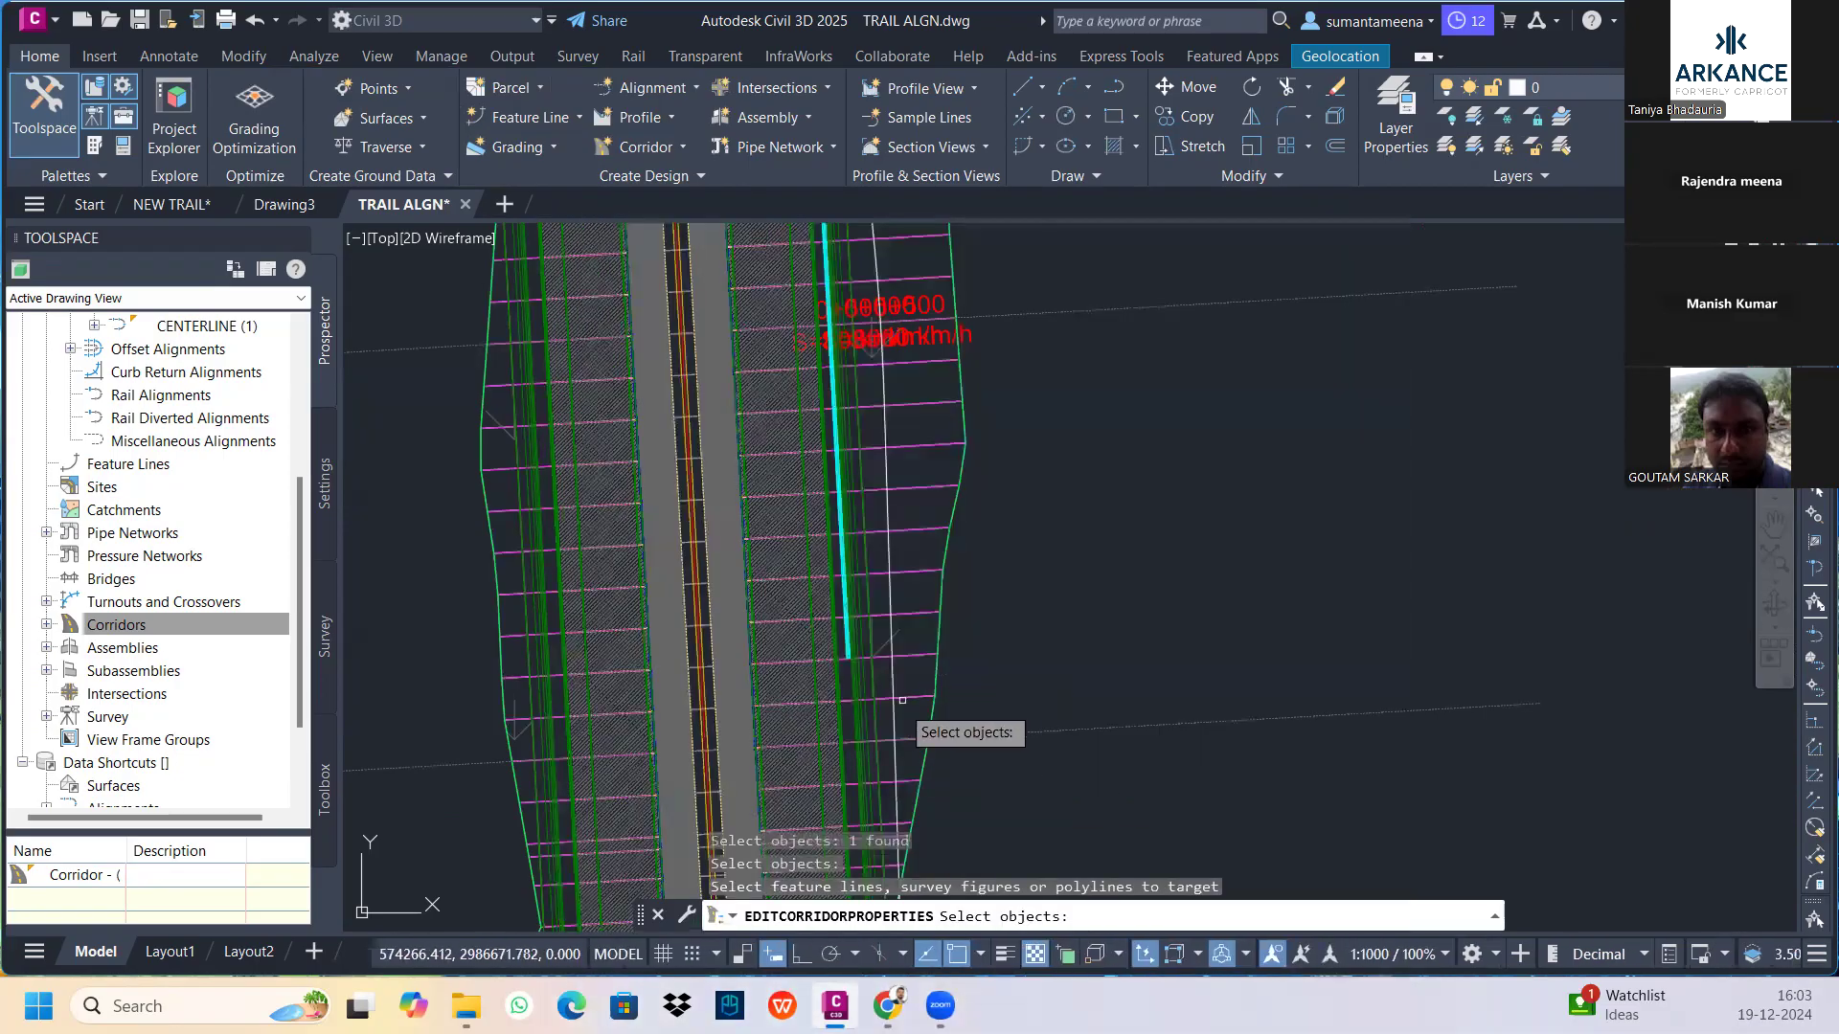
pyautogui.click(919, 699)
pyautogui.press('Return')
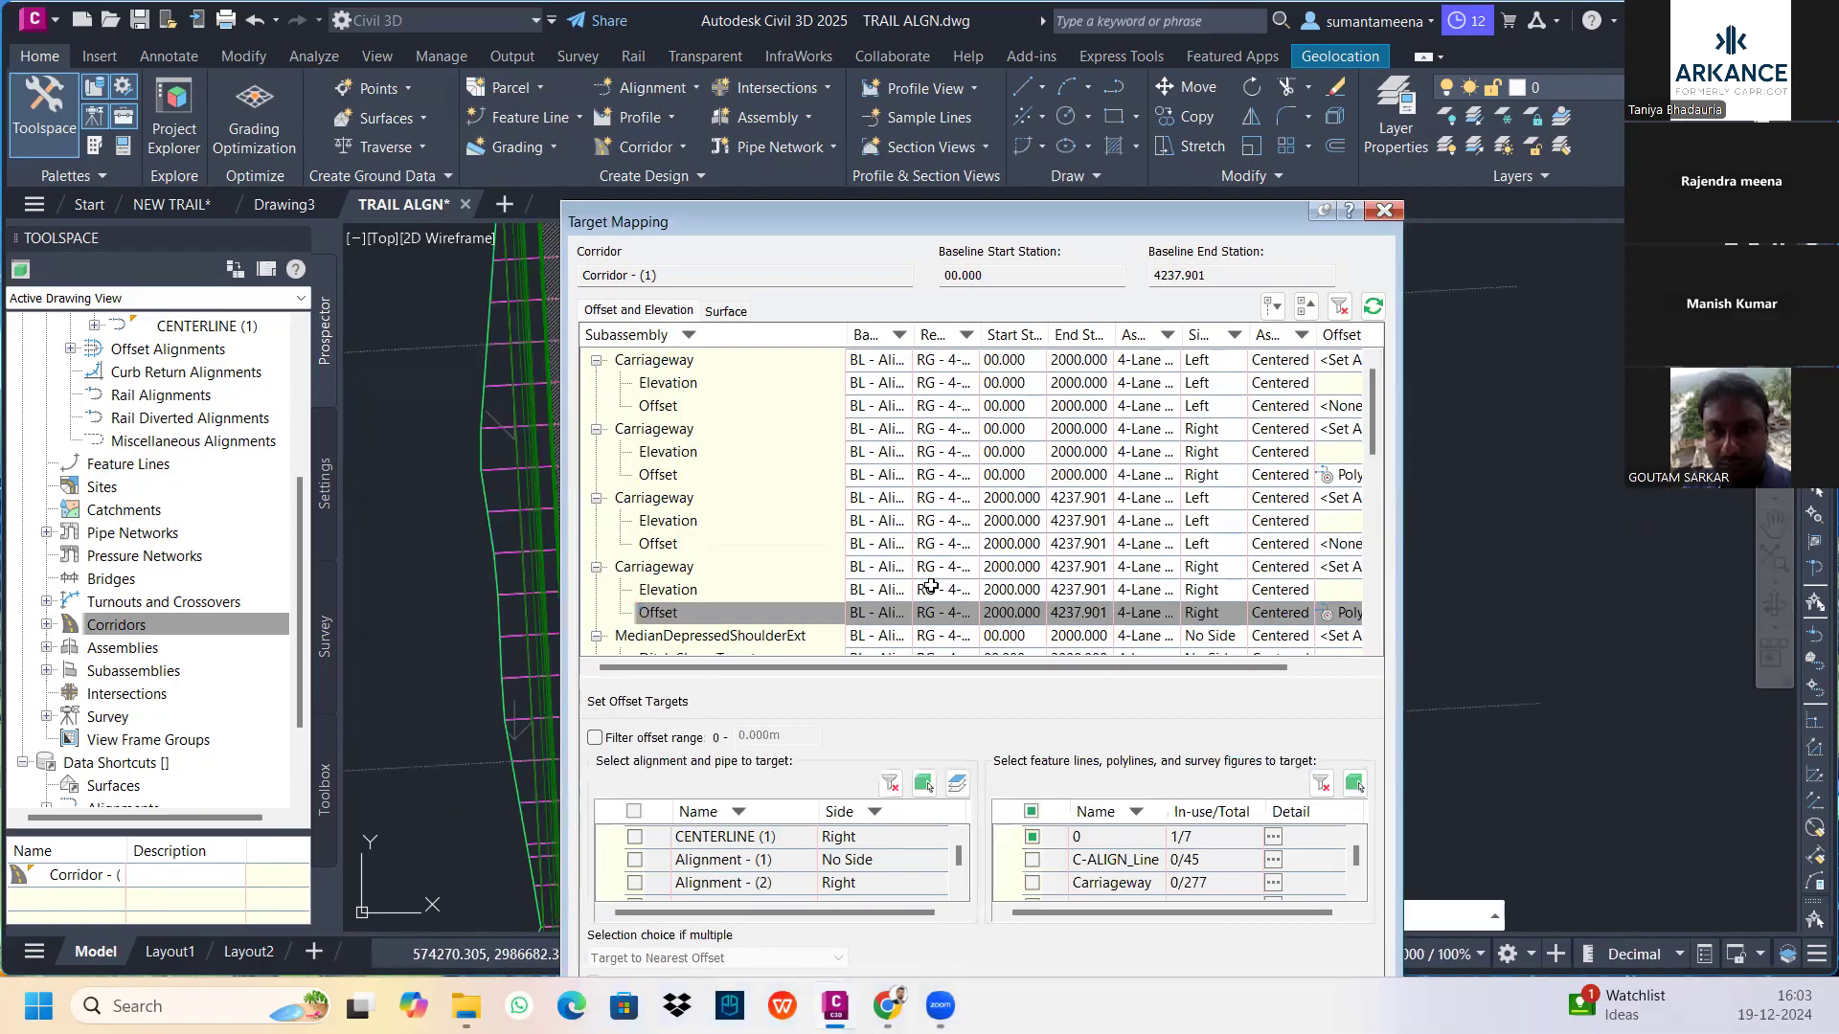
# Accept the target mapping, apply the corridor property changes and rebuild the corridor
pyautogui.scroll(-8, 807, 559)
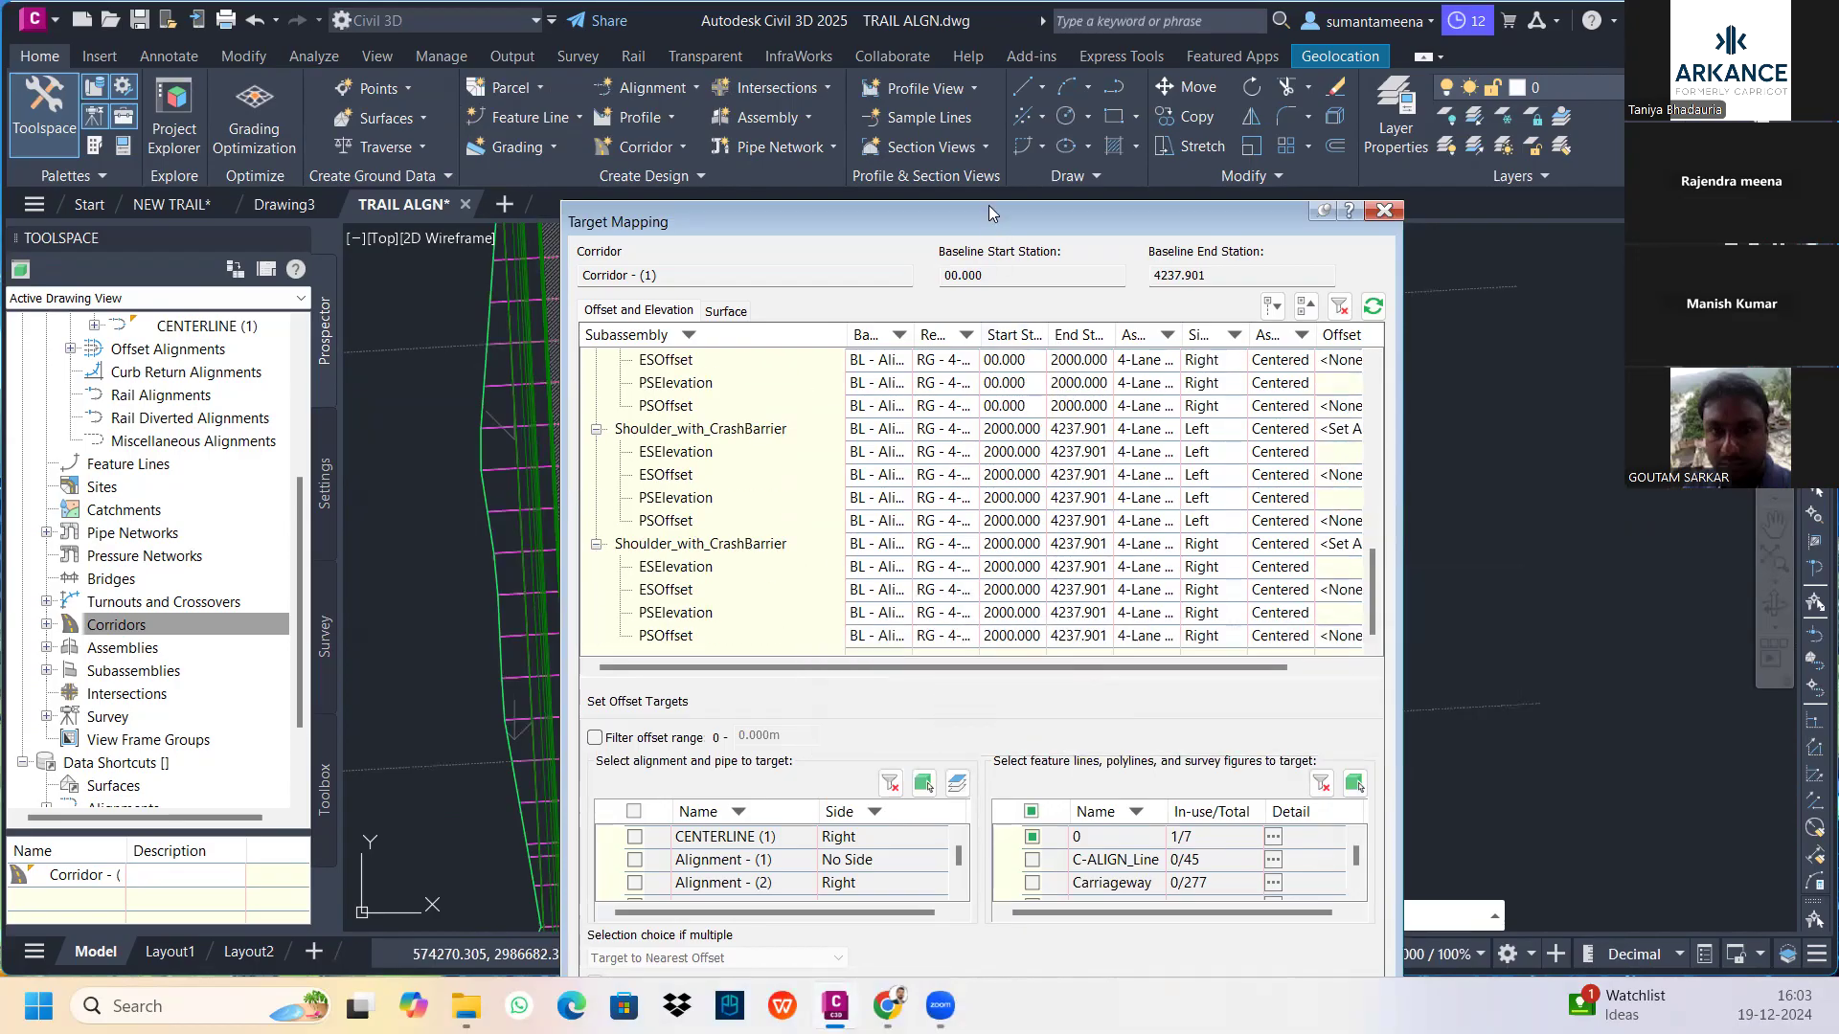
pyautogui.moveTo(990, 213); pyautogui.dragTo(968, 96)
pyautogui.click(1135, 910)
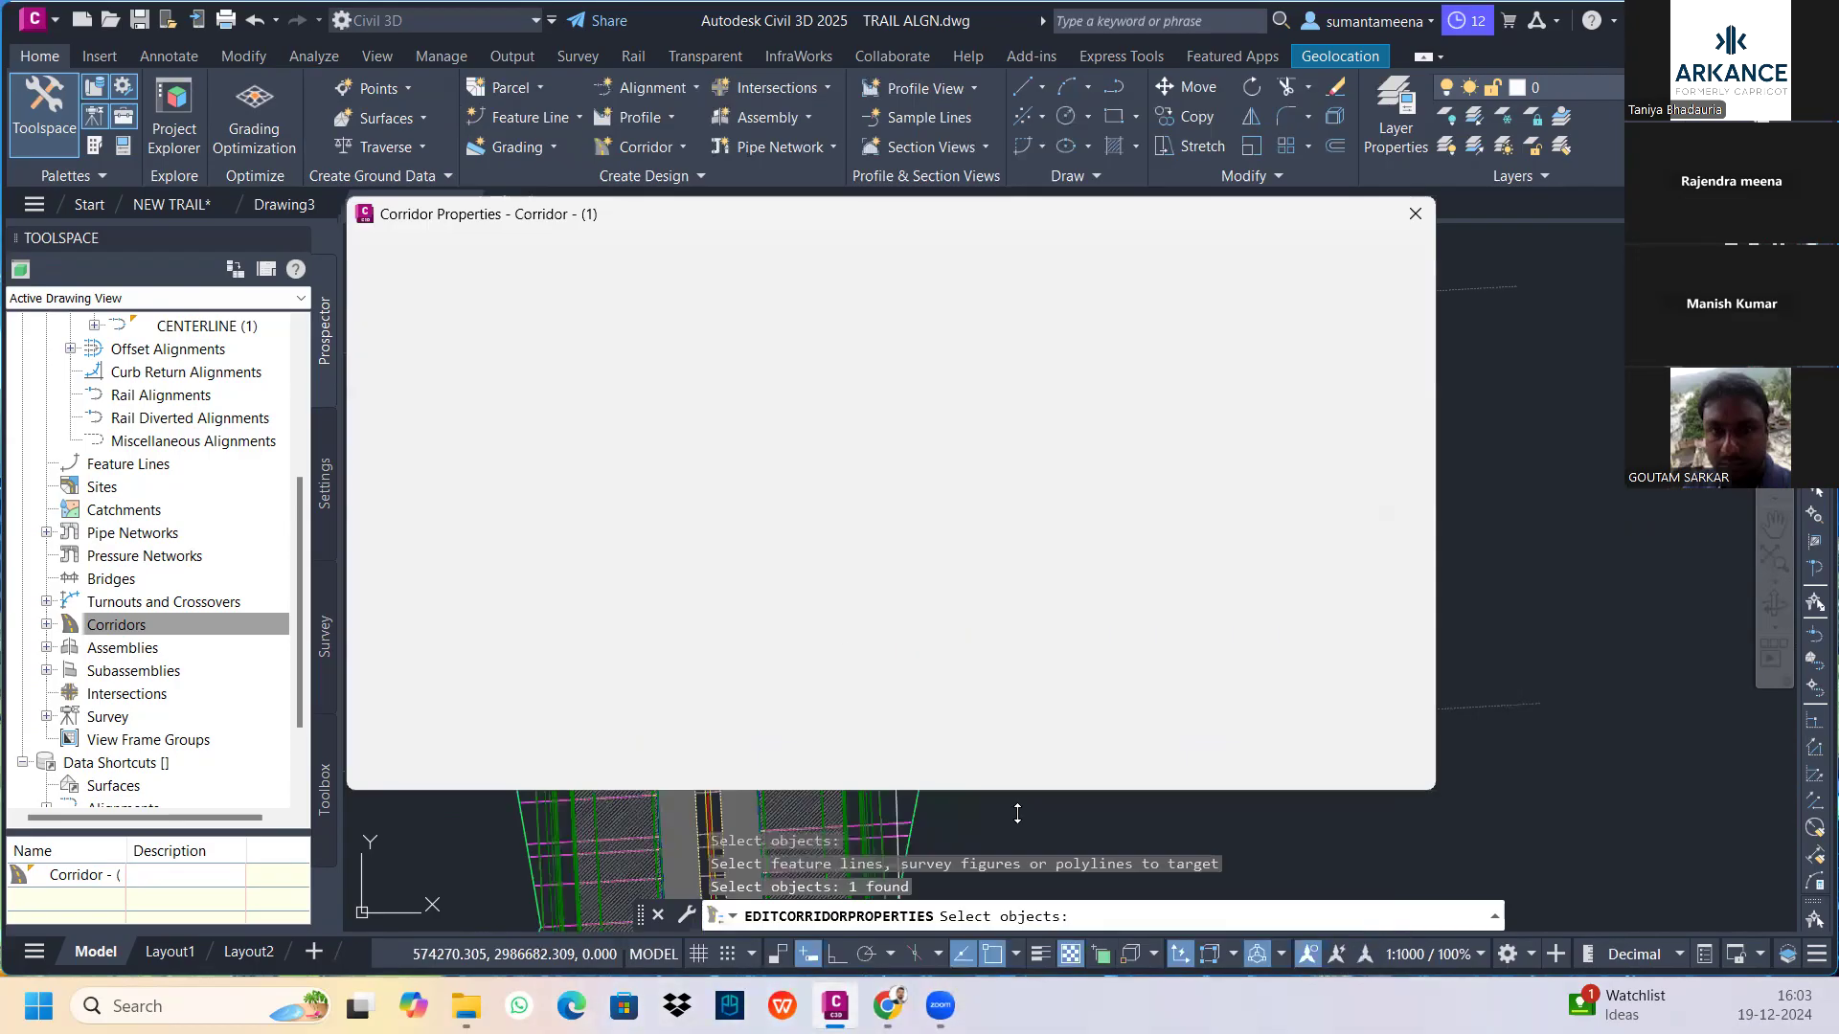
pyautogui.click(1232, 768)
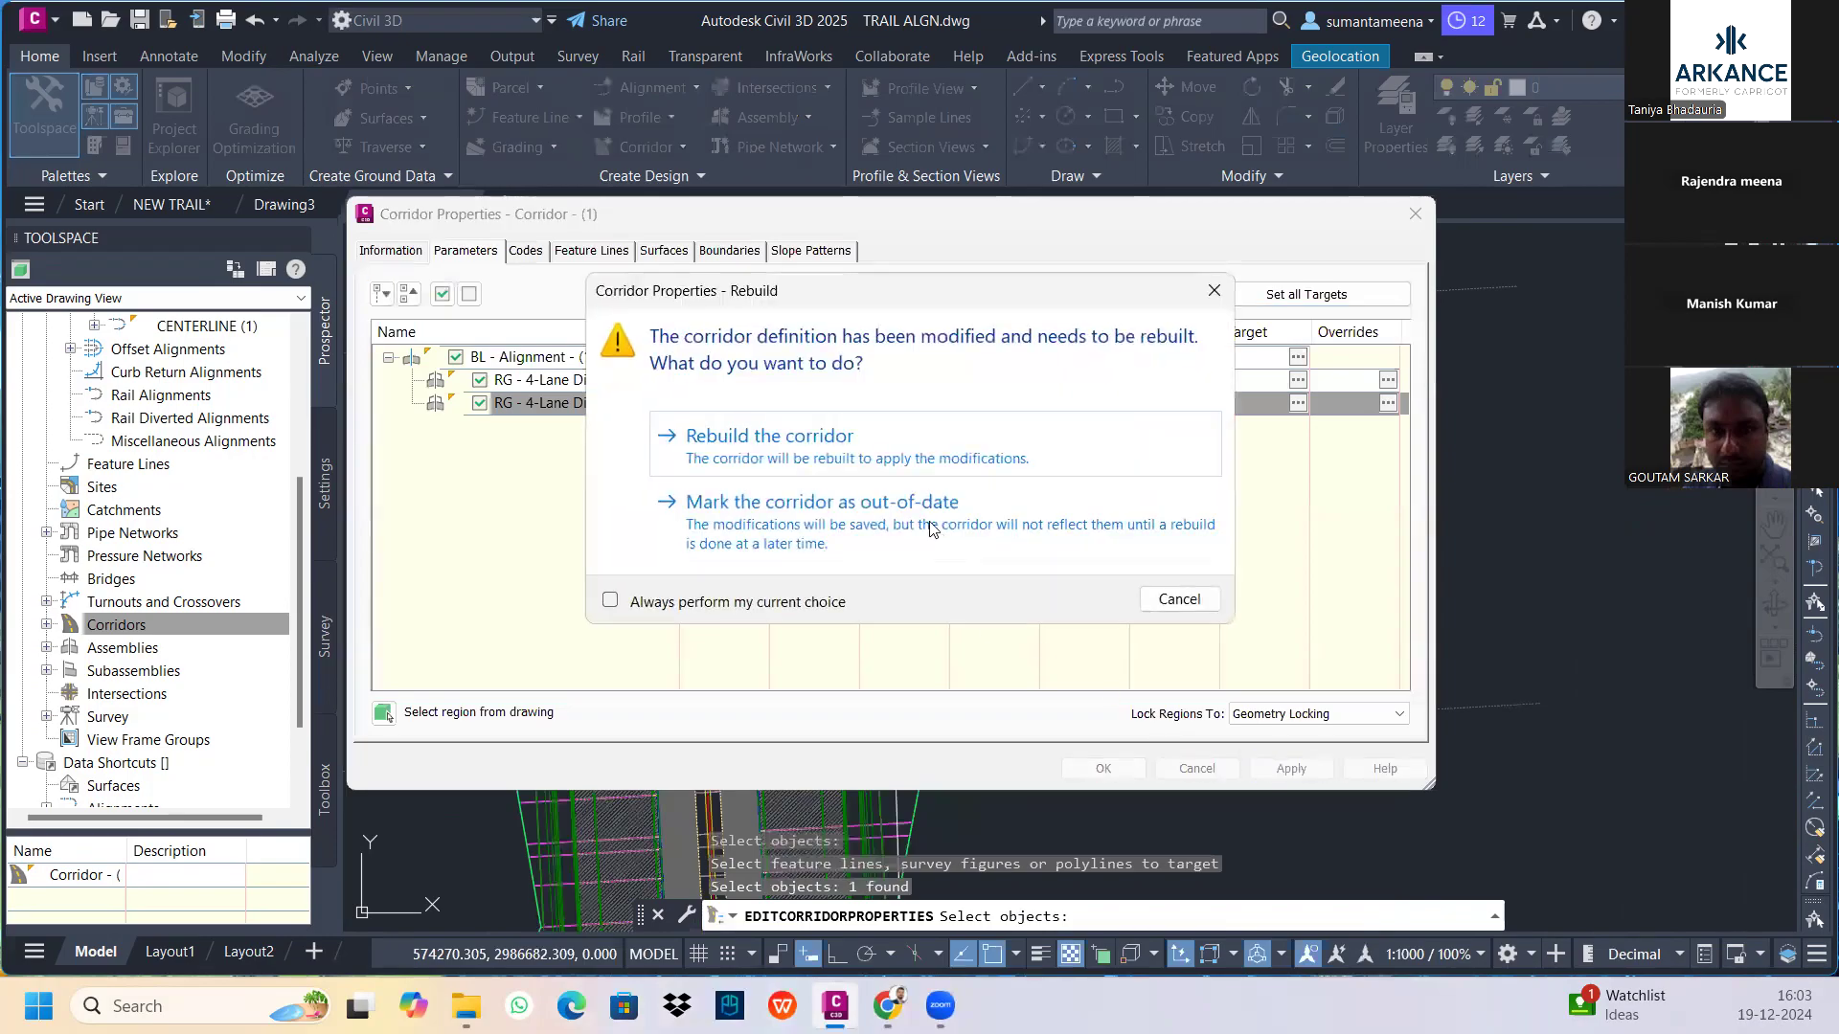
pyautogui.click(890, 443)
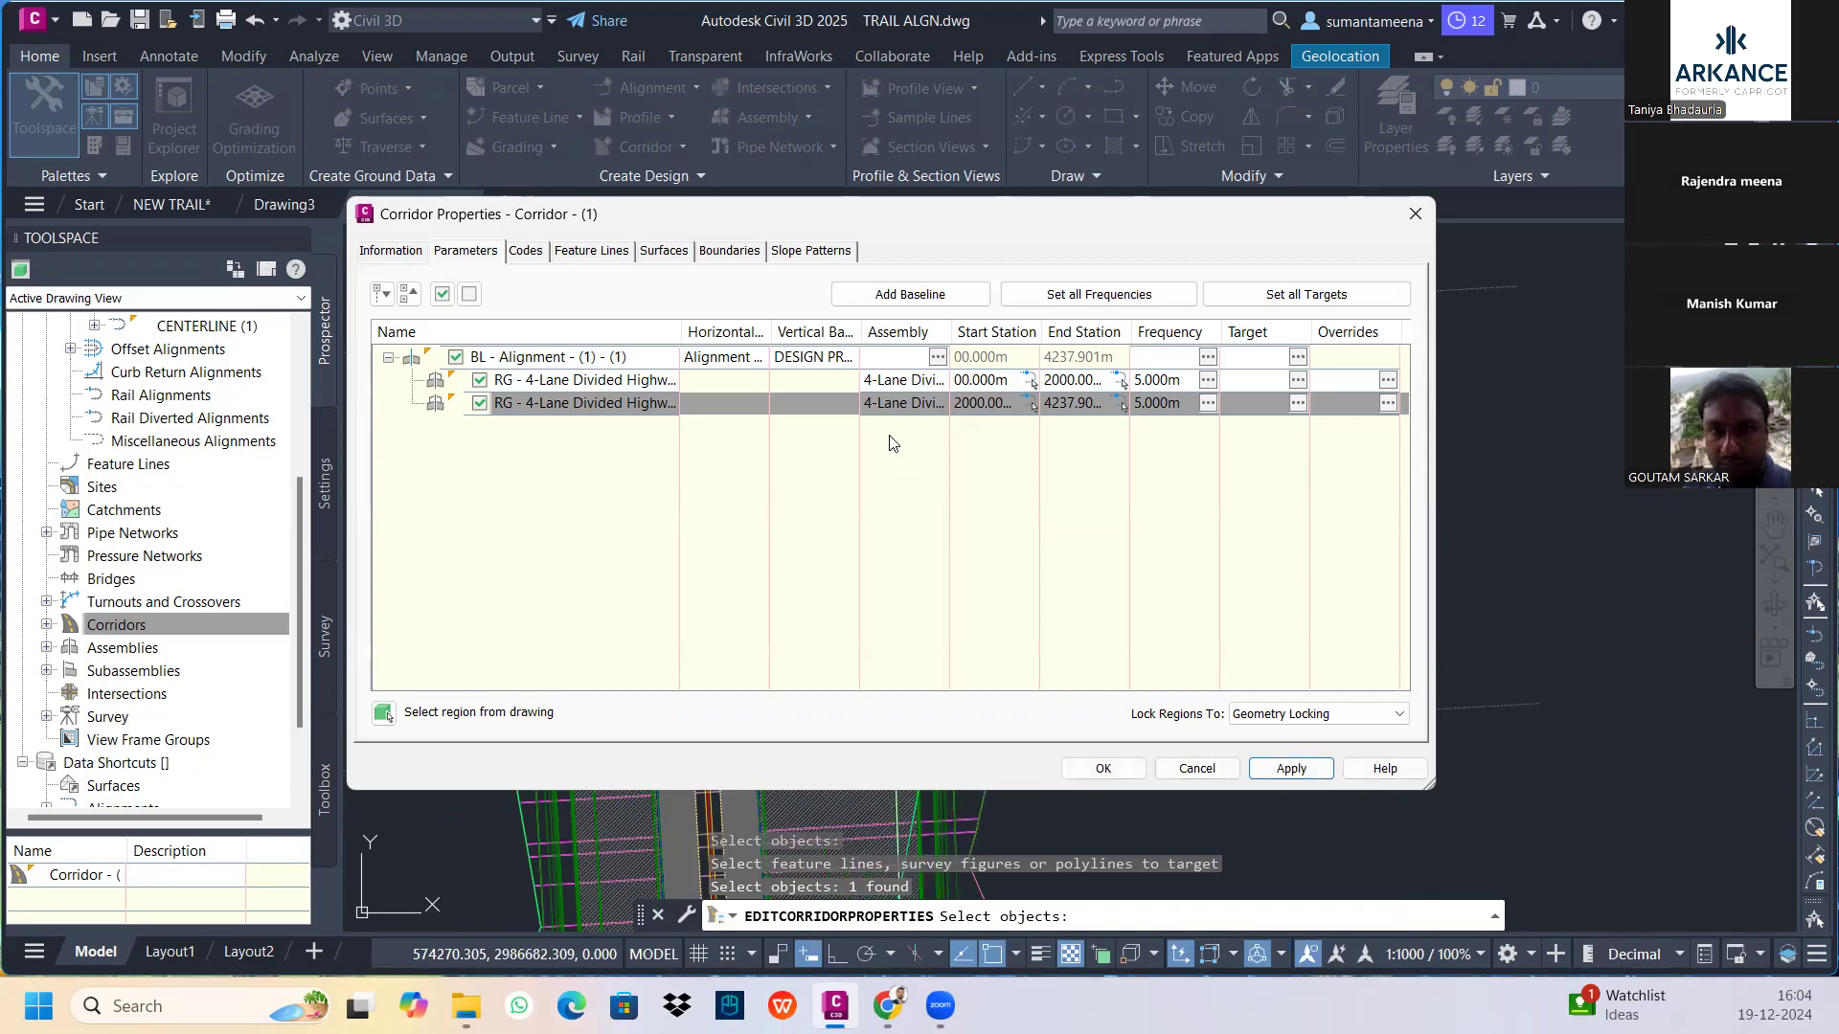
pyautogui.click(1103, 768)
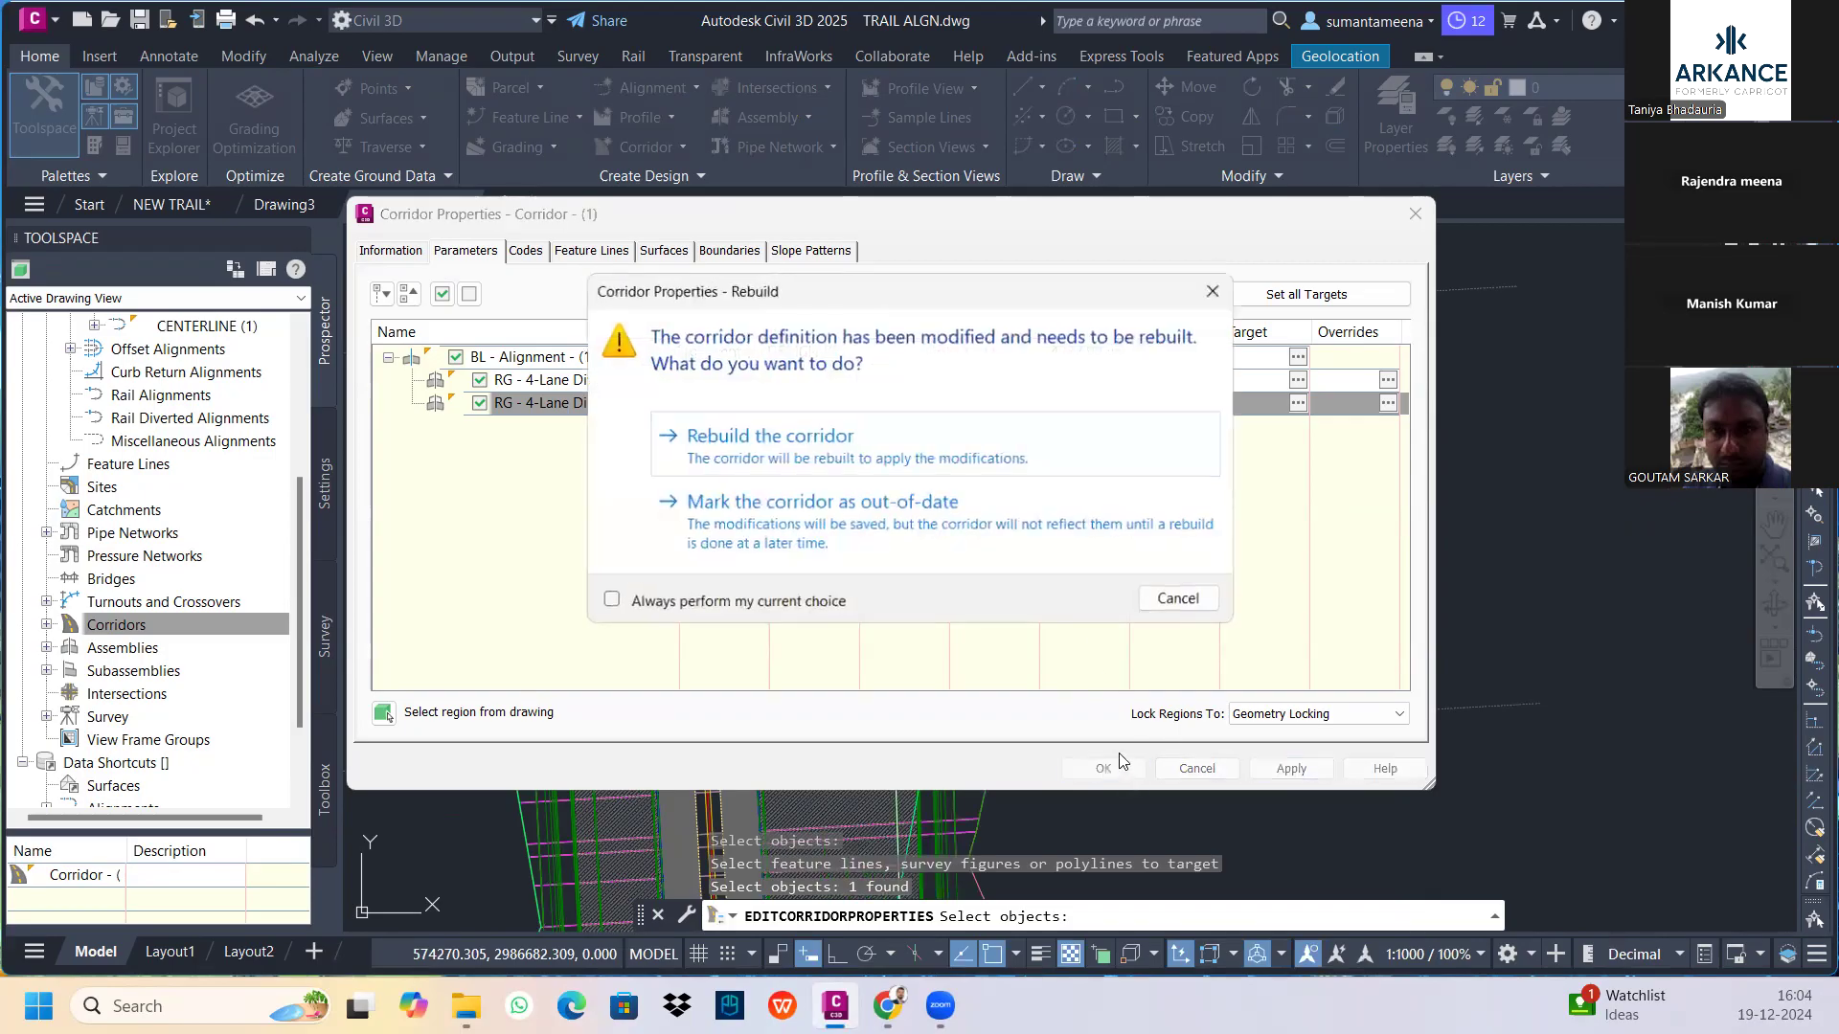
pyautogui.click(875, 450)
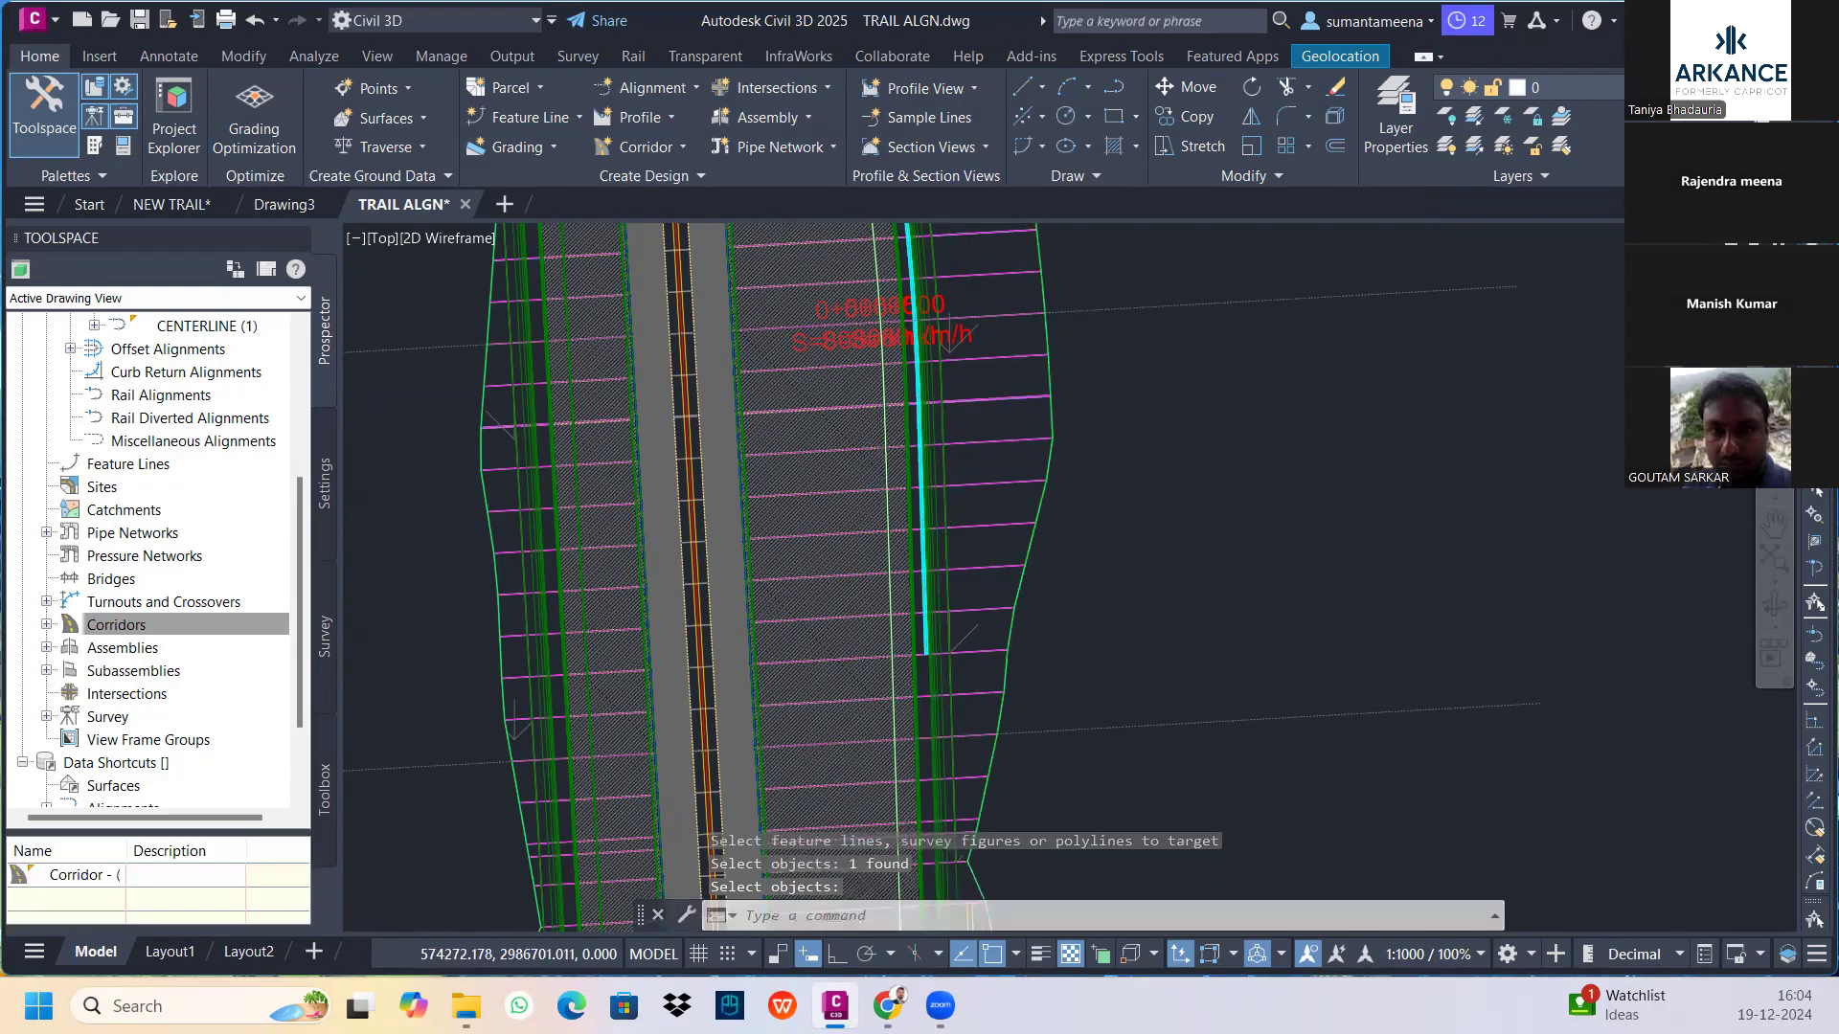
# Inspect the rebuilt corridor's right-side carriageway along the widening polyline, from its lower end to its upper end
pyautogui.scroll(-5, 879, 446)
pyautogui.scroll(3, 991, 632)
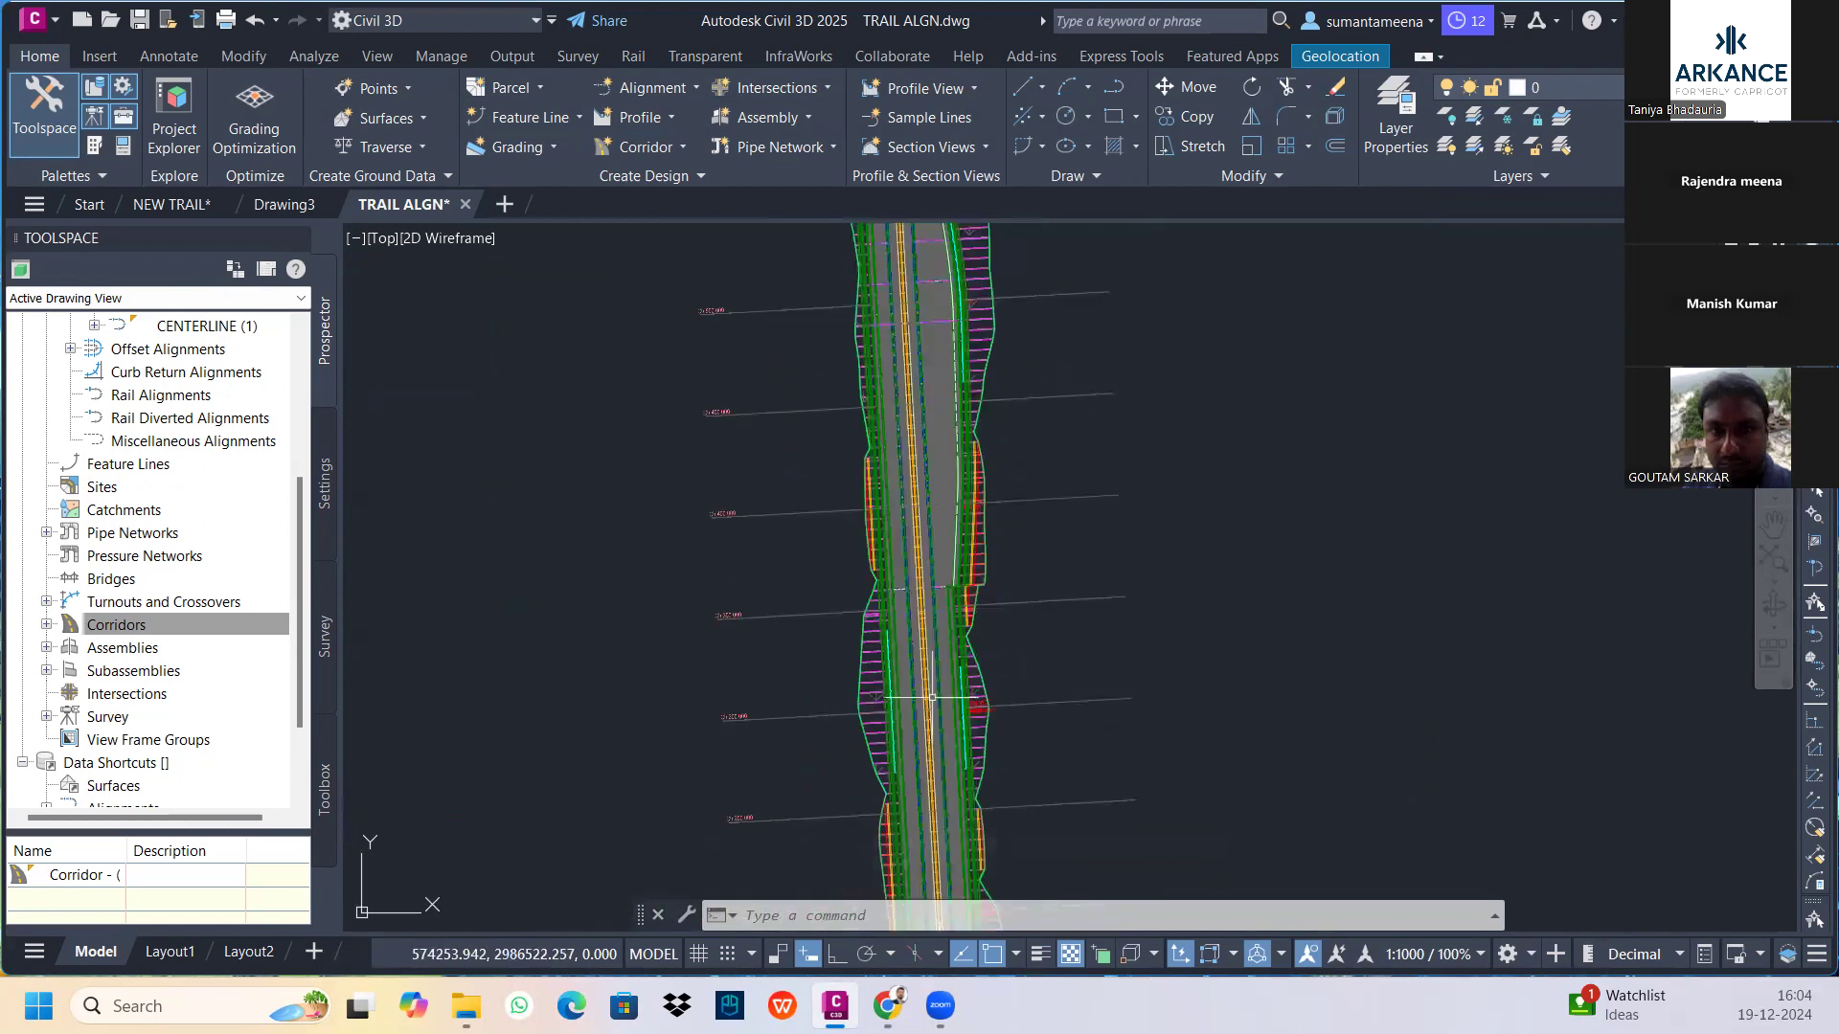
pyautogui.scroll(4, 980, 763)
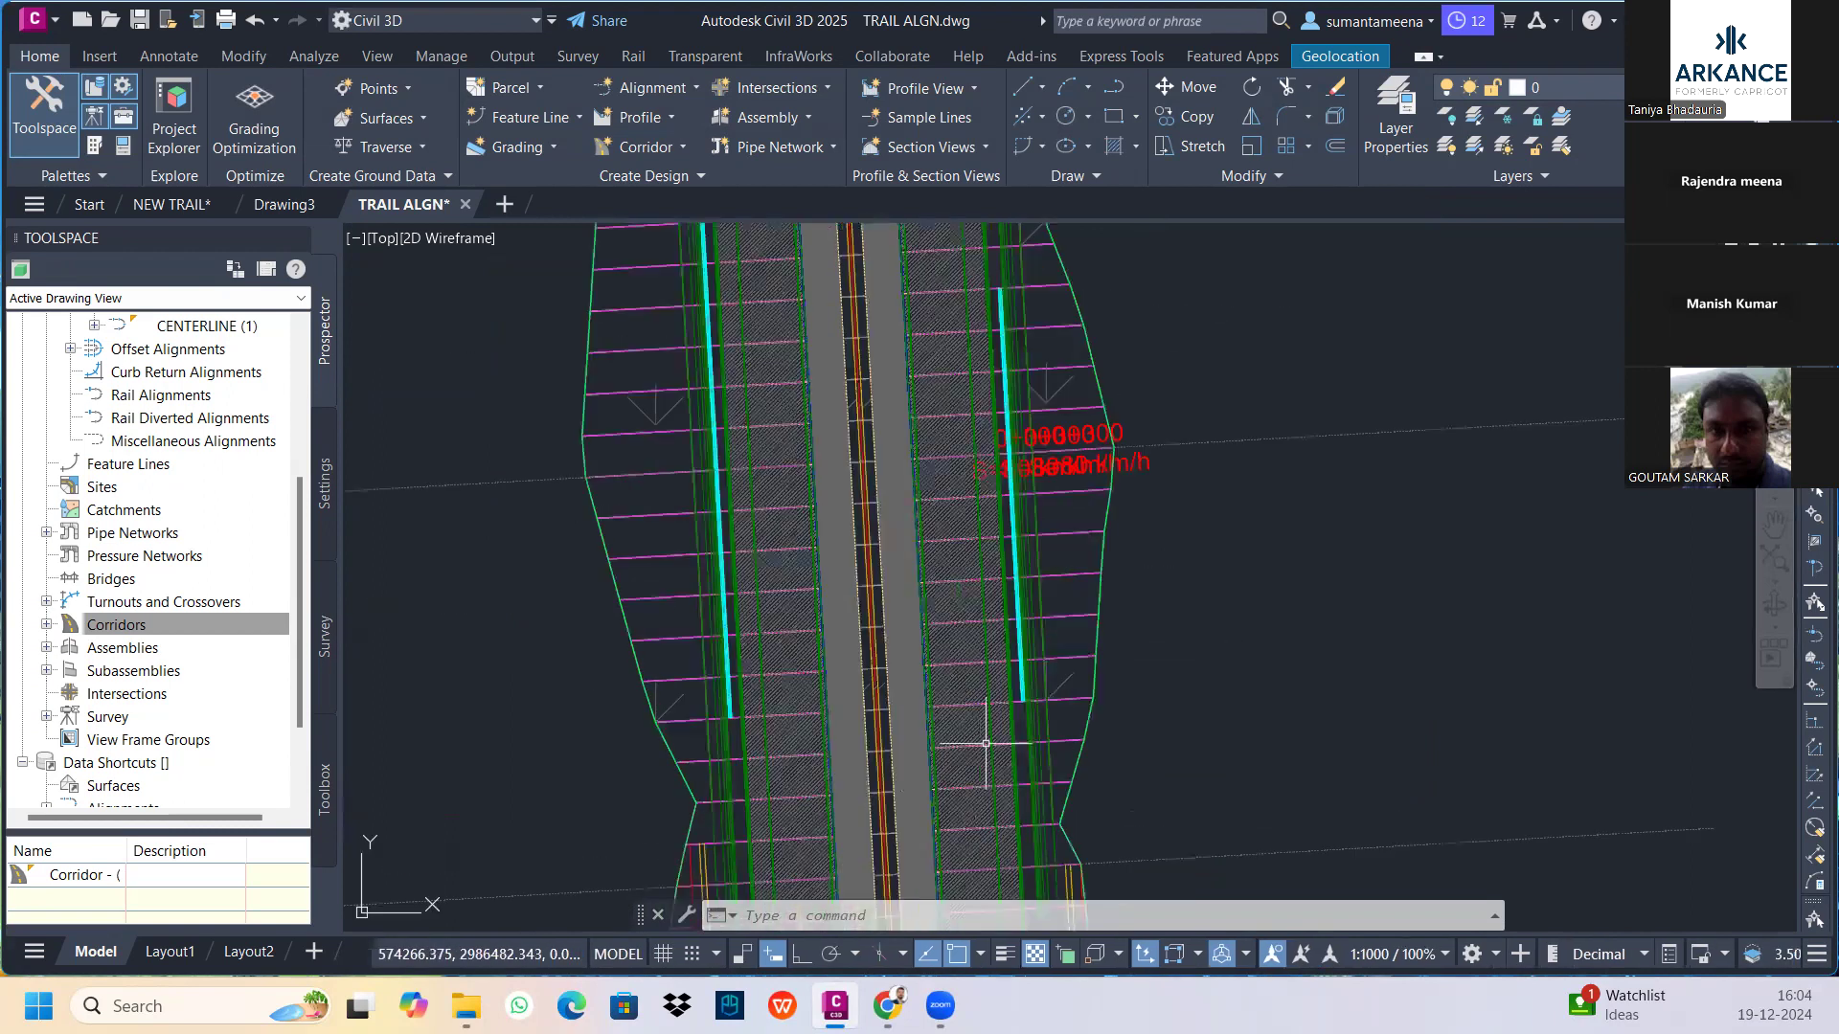
pyautogui.moveTo(931, 281); pyautogui.dragTo(929, 746, button='middle')
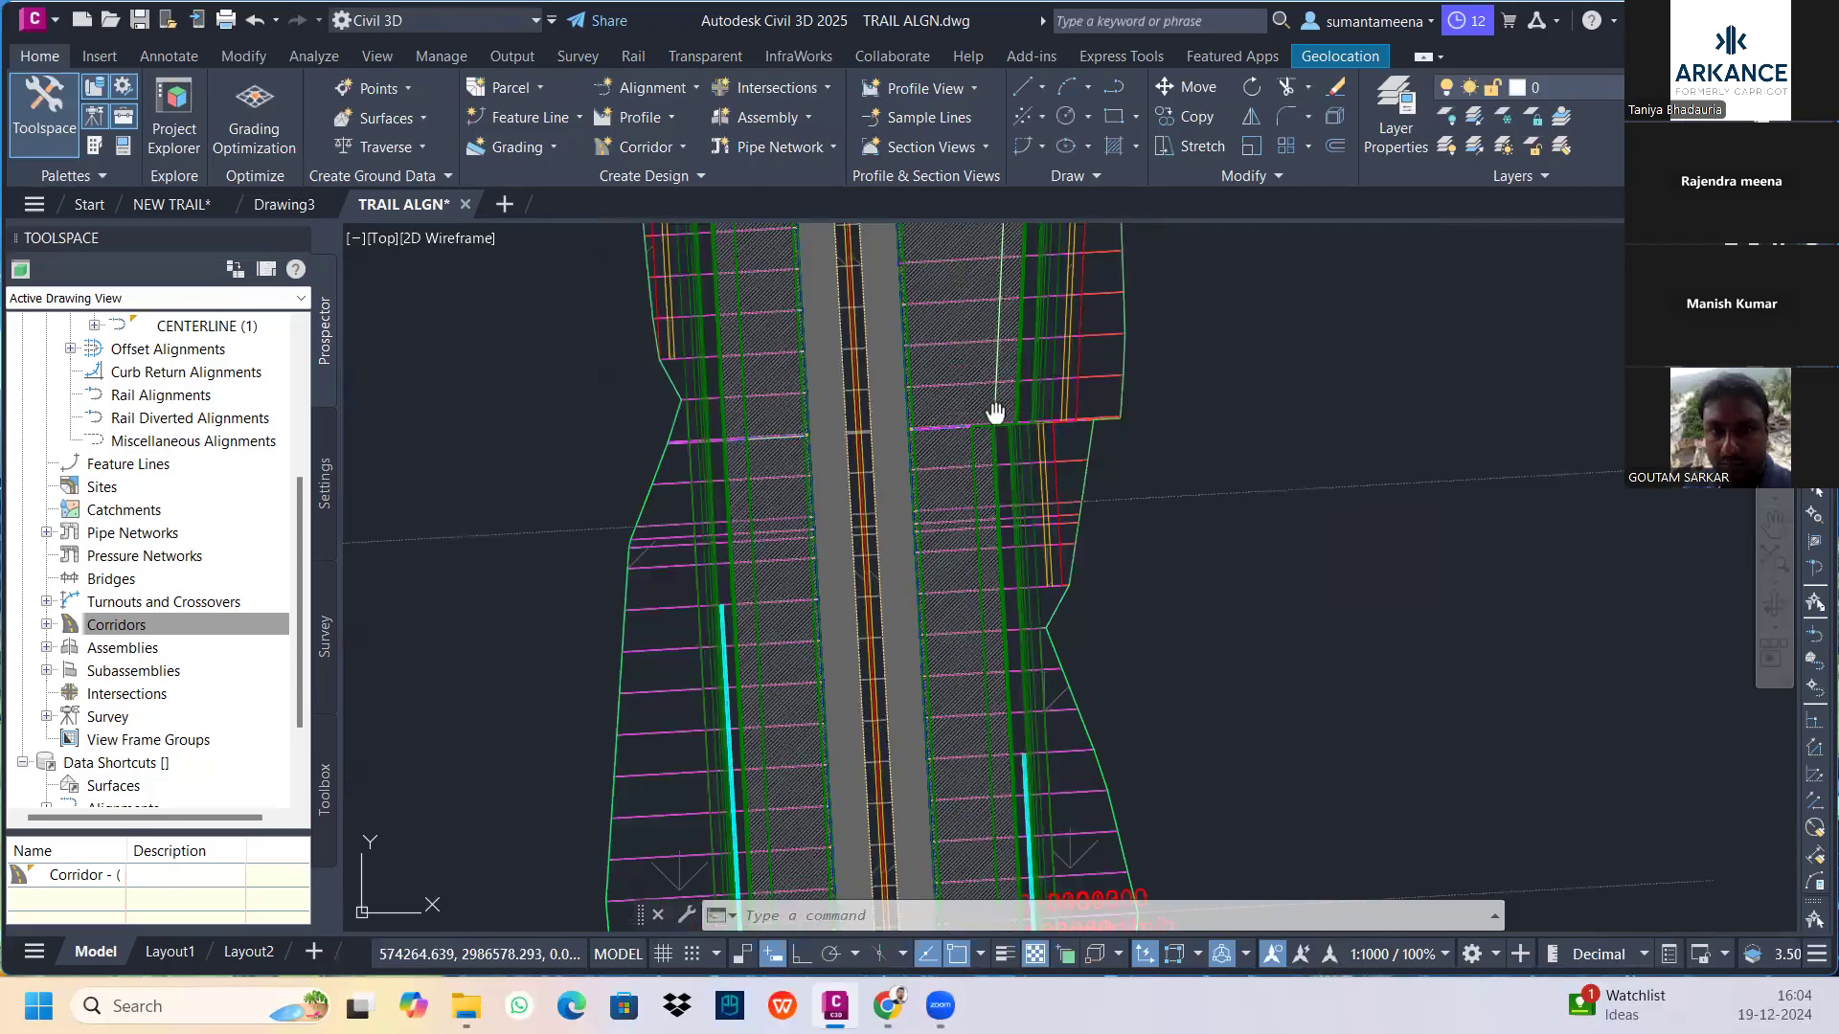
pyautogui.moveTo(993, 410); pyautogui.dragTo(997, 665, button='middle')
pyautogui.moveTo(1047, 259); pyautogui.dragTo(1026, 785, button='middle')
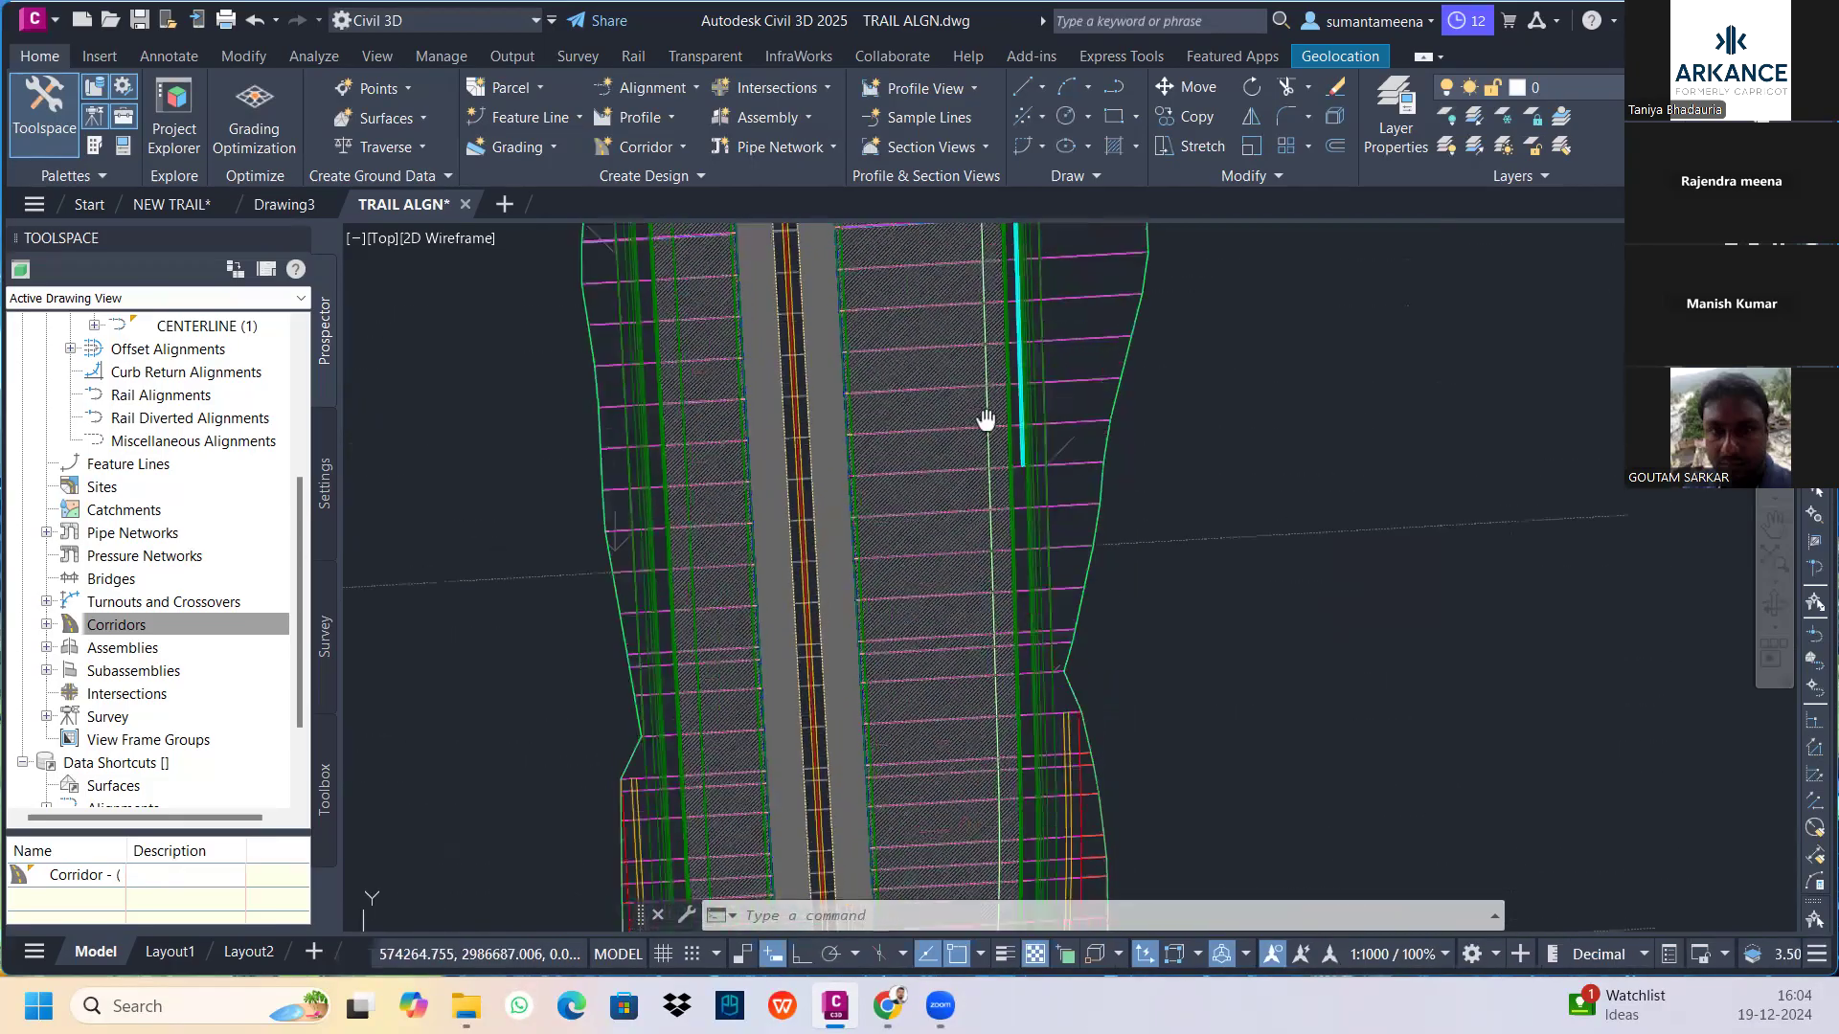
pyautogui.moveTo(986, 419); pyautogui.dragTo(996, 709, button='middle')
pyautogui.moveTo(914, 280)
pyautogui.mouseDown(button='middle')
pyautogui.moveTo(951, 352)
pyautogui.moveTo(1001, 689)
pyautogui.mouseUp(button='middle')
pyautogui.moveTo(943, 235); pyautogui.dragTo(1014, 560, button='middle')
# Stretch the upper end vertex of the widening polyline inward to the normal right carriageway edge
pyautogui.scroll(5, 1015, 560)
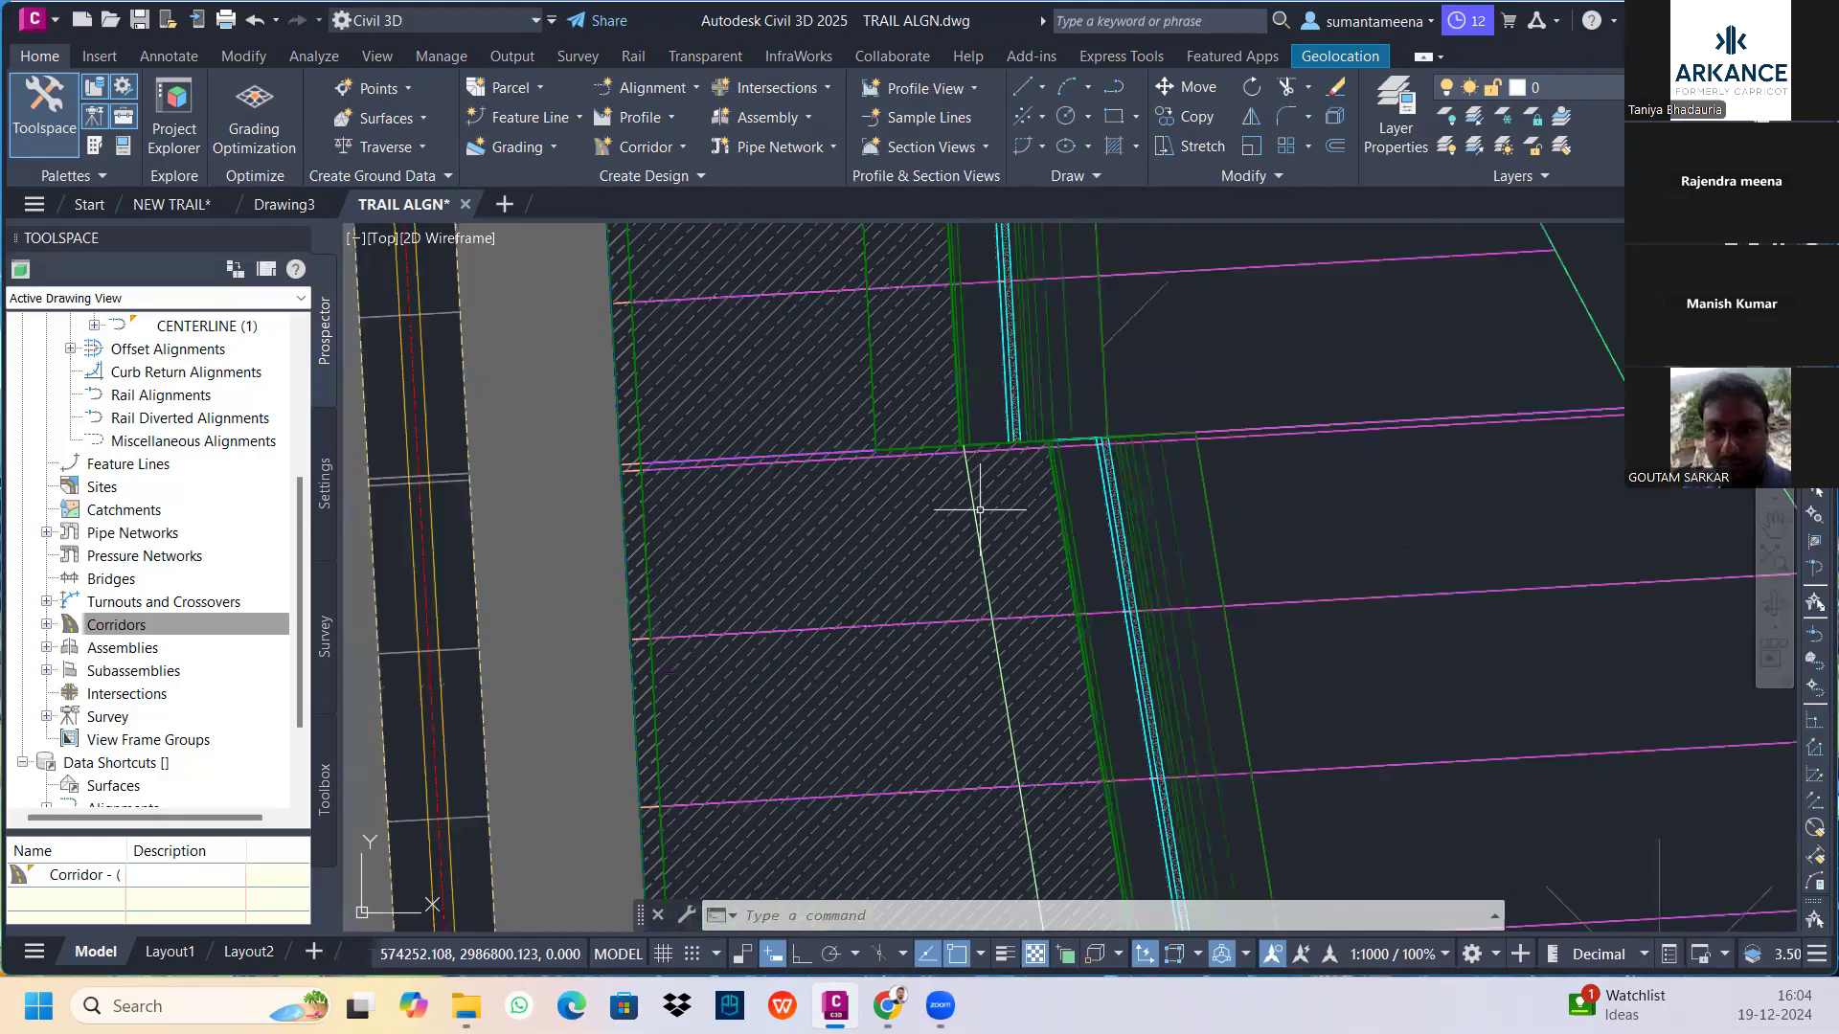
pyautogui.click(1001, 700)
pyautogui.click(963, 443)
pyautogui.rightClick(880, 441)
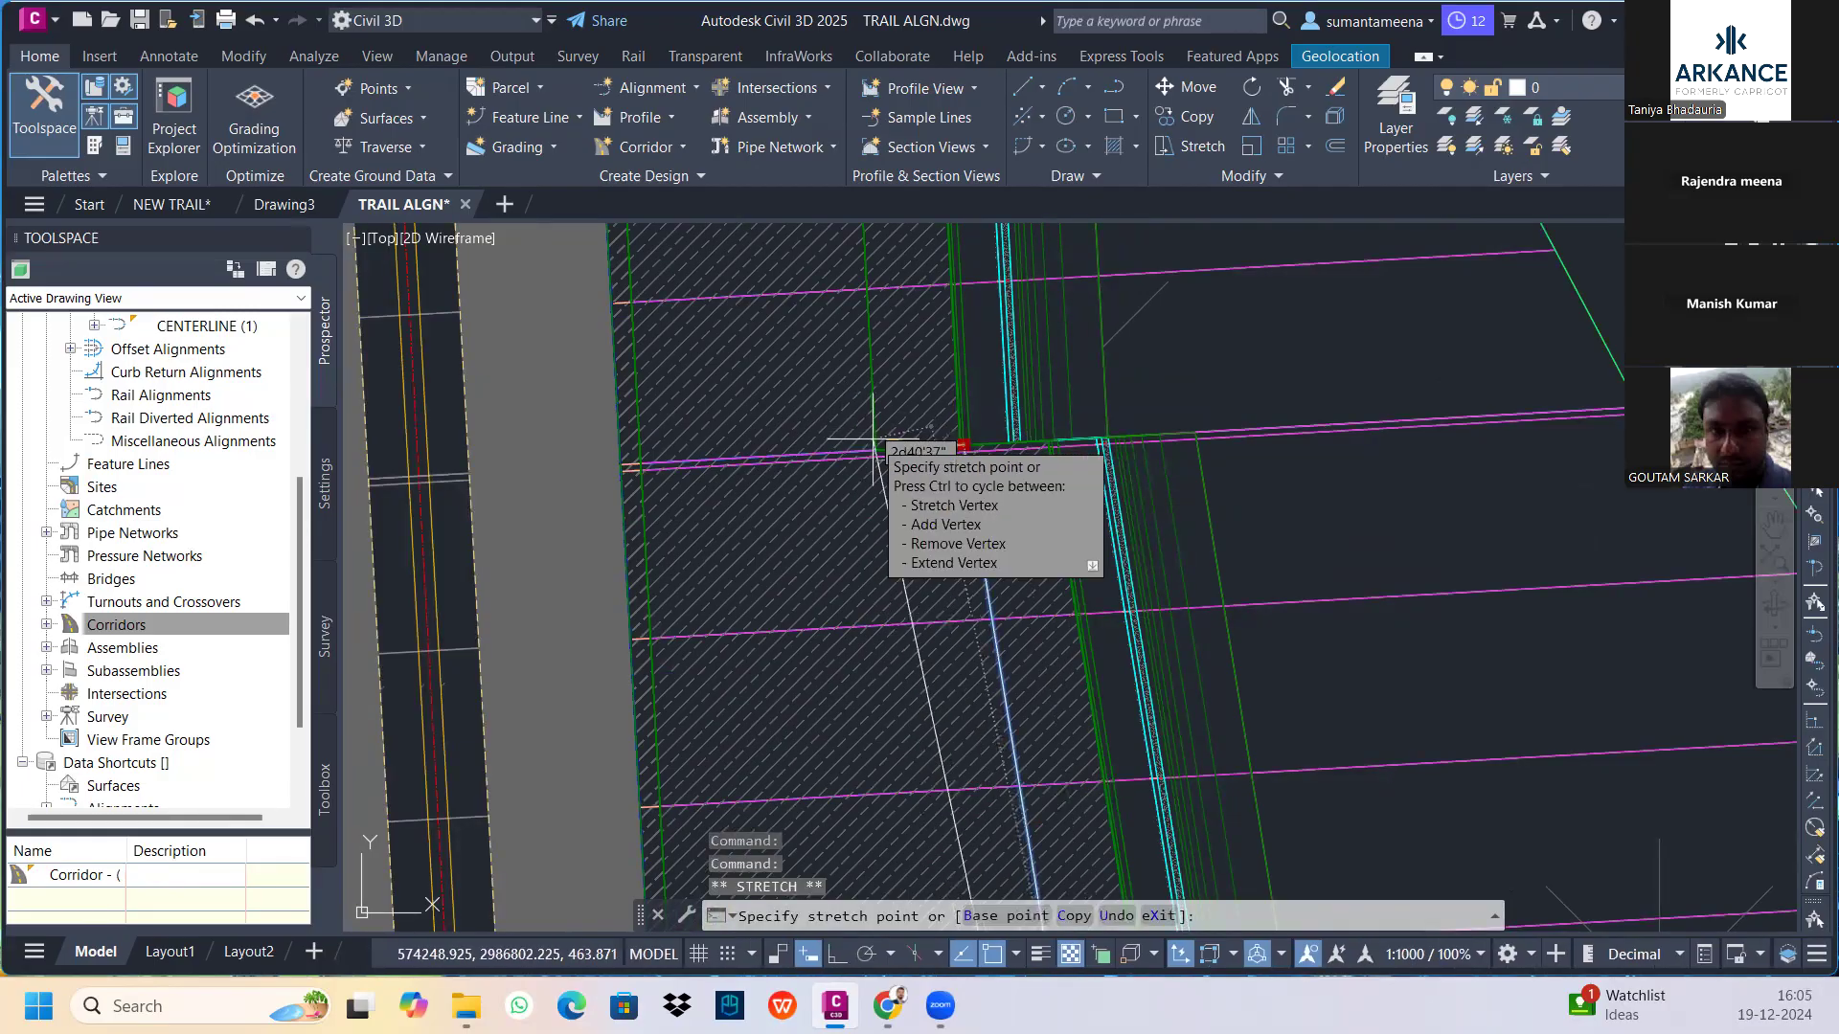
pyautogui.click(873, 438)
# Stretch the lower end vertex of the widening polyline inward to the normal right carriageway edge
pyautogui.scroll(-8, 984, 317)
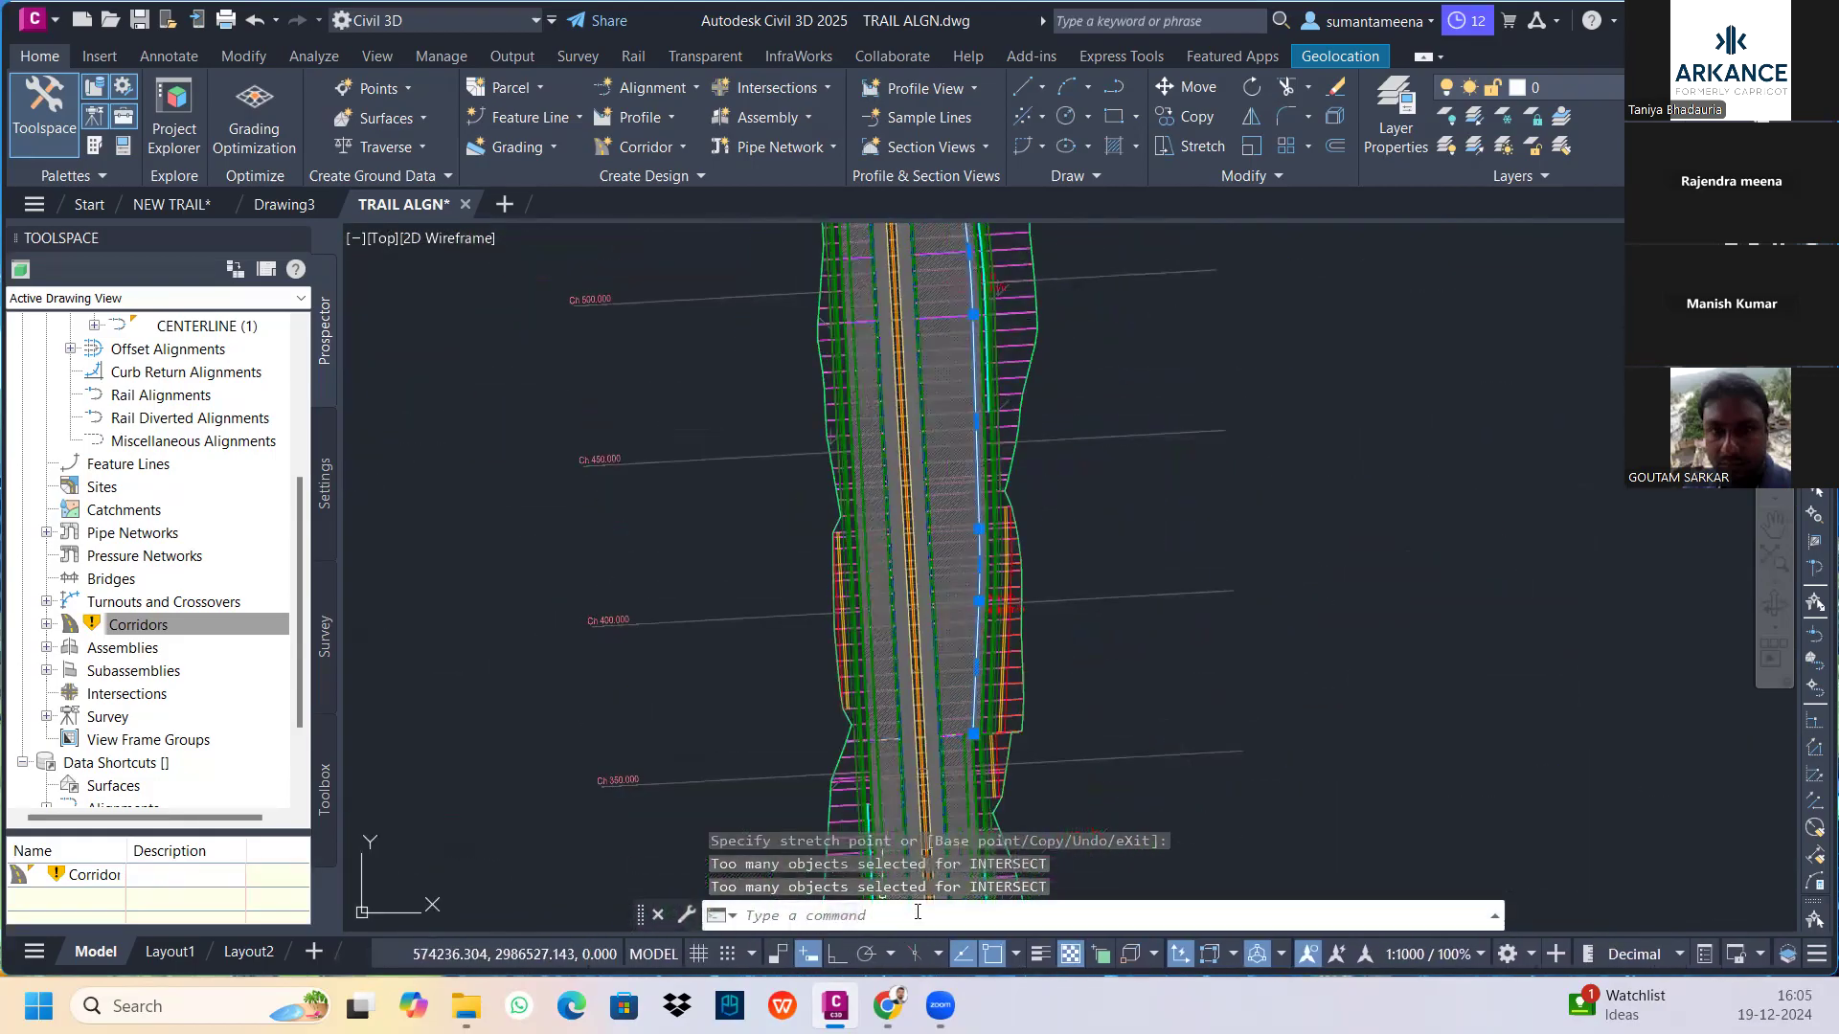
pyautogui.scroll(5, 968, 736)
pyautogui.scroll(3, 968, 737)
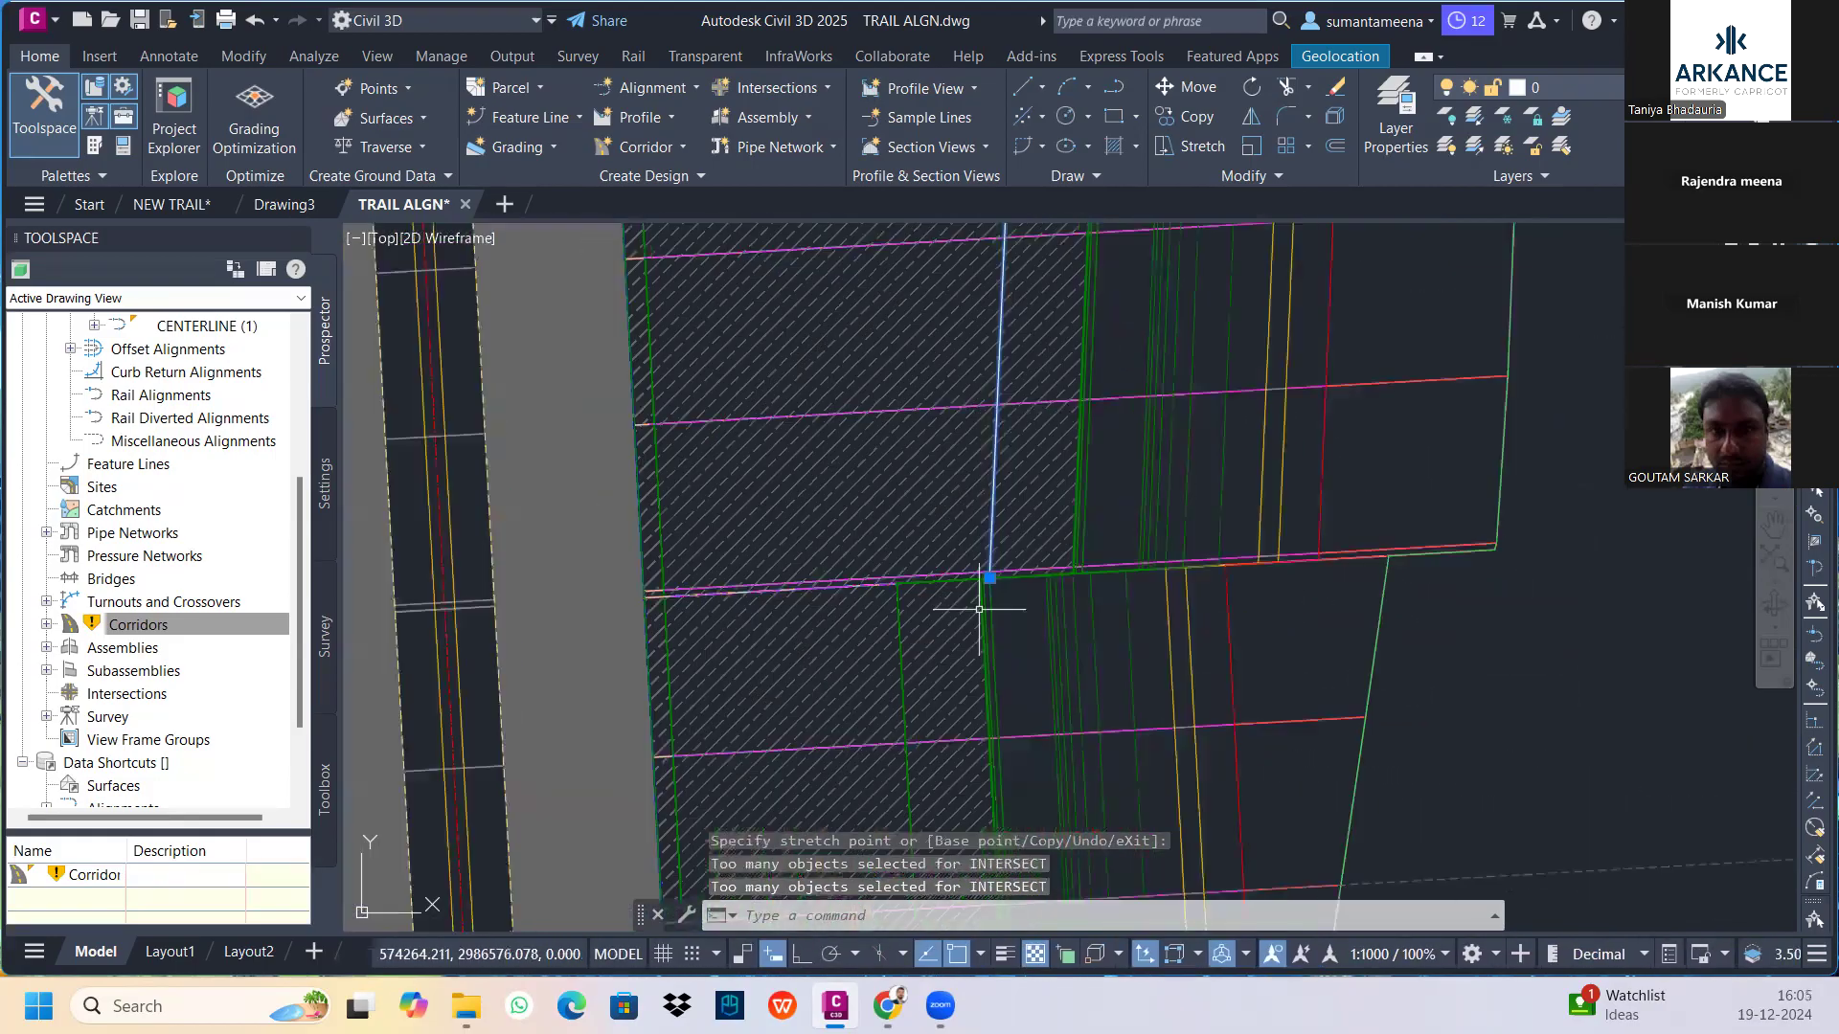
pyautogui.click(989, 577)
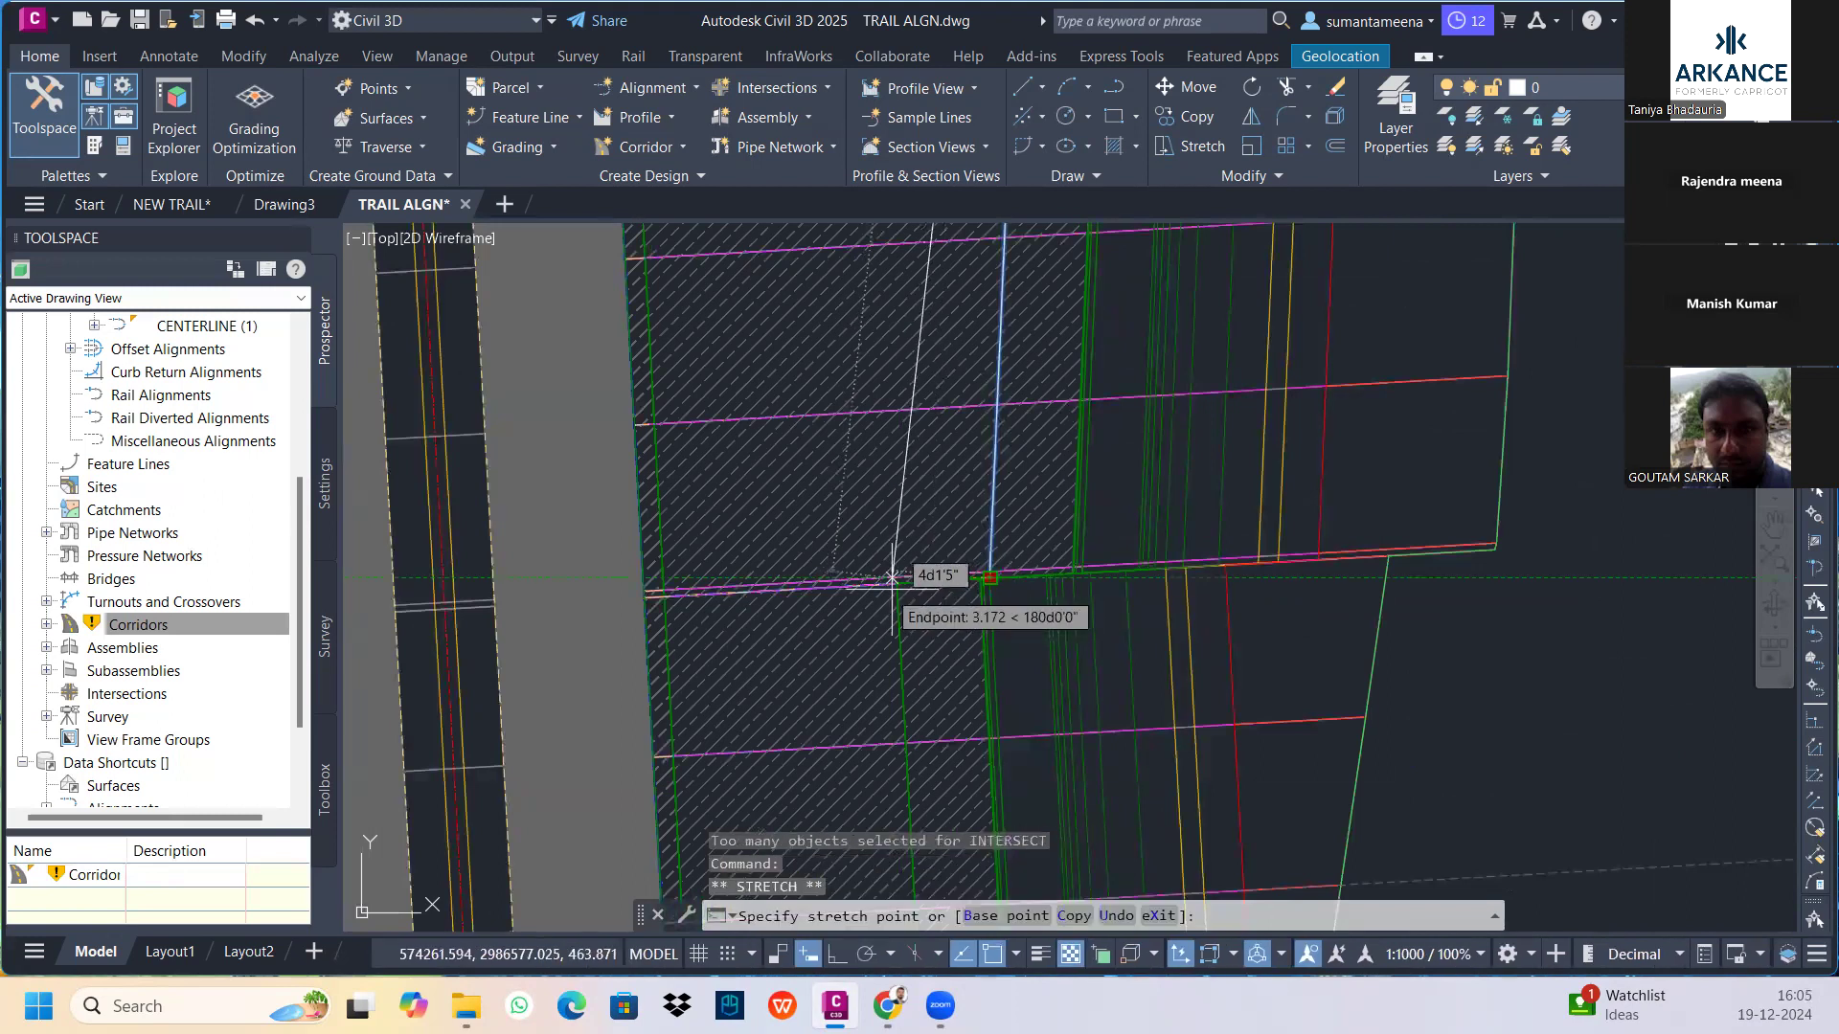
pyautogui.click(897, 578)
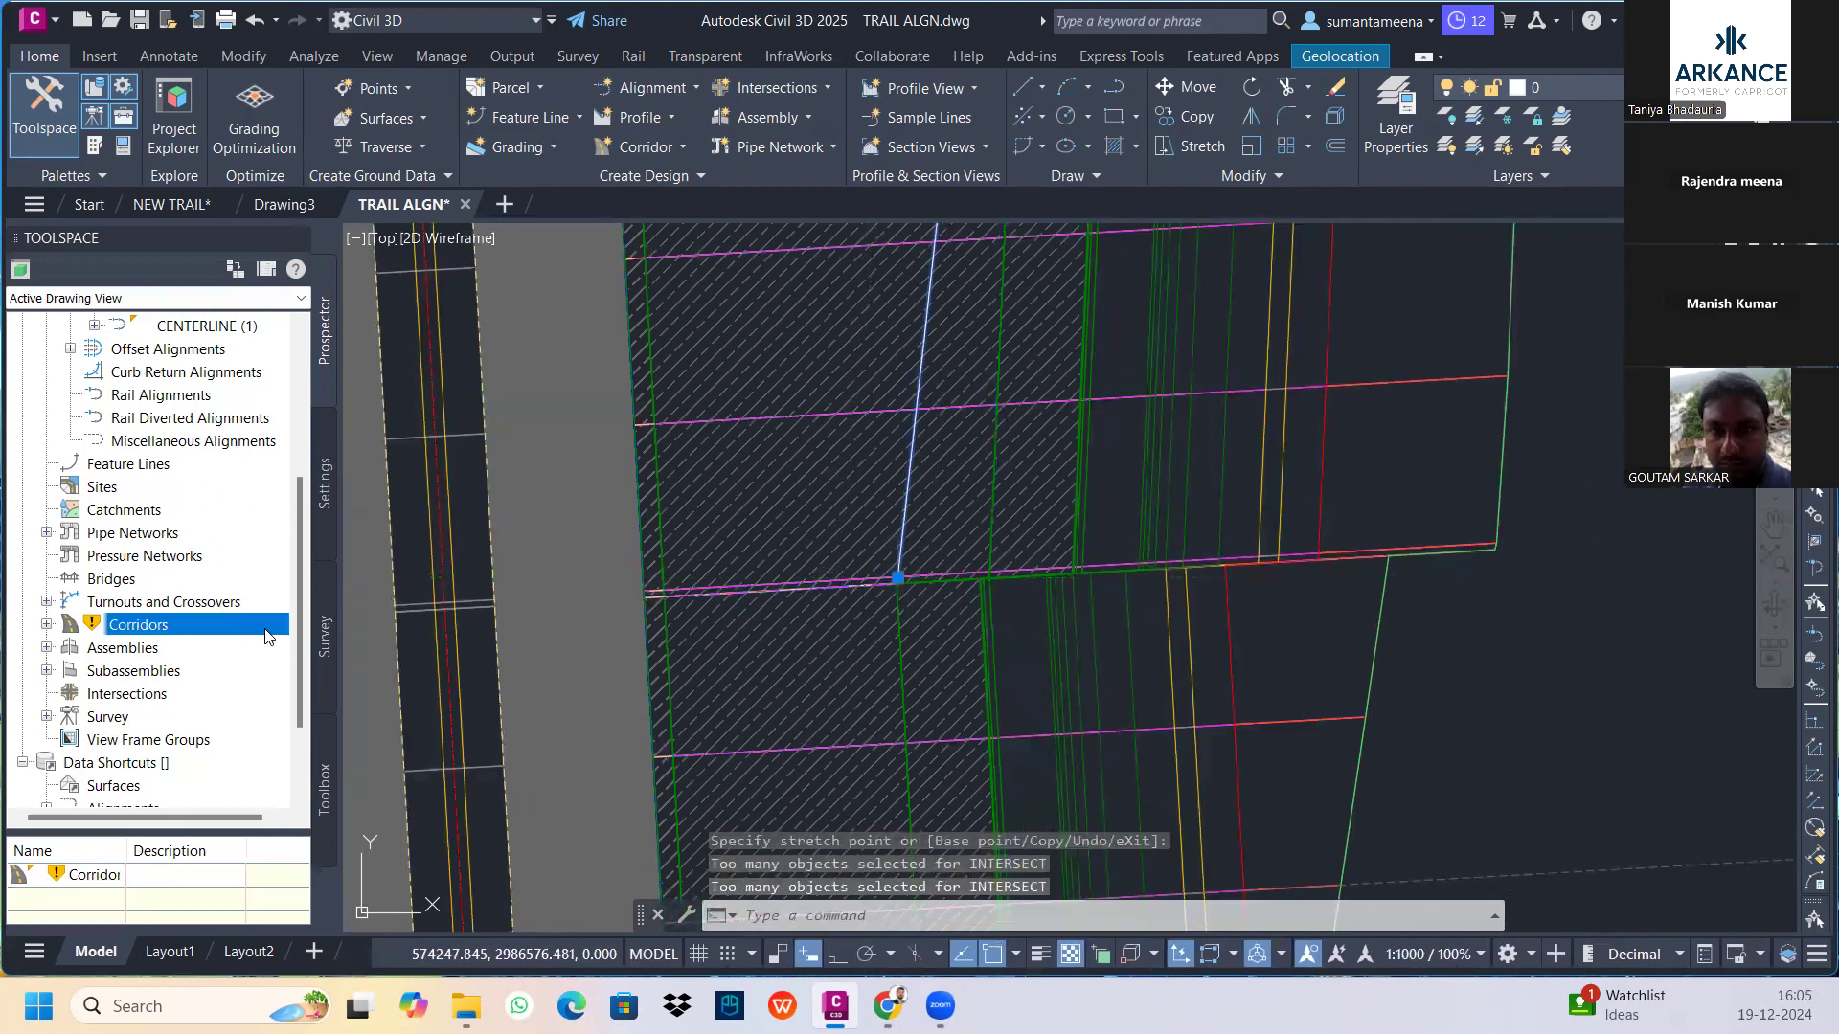
# Rebuild all corridors and check the tapered widening on the right carriageway
pyautogui.rightClick(227, 628)
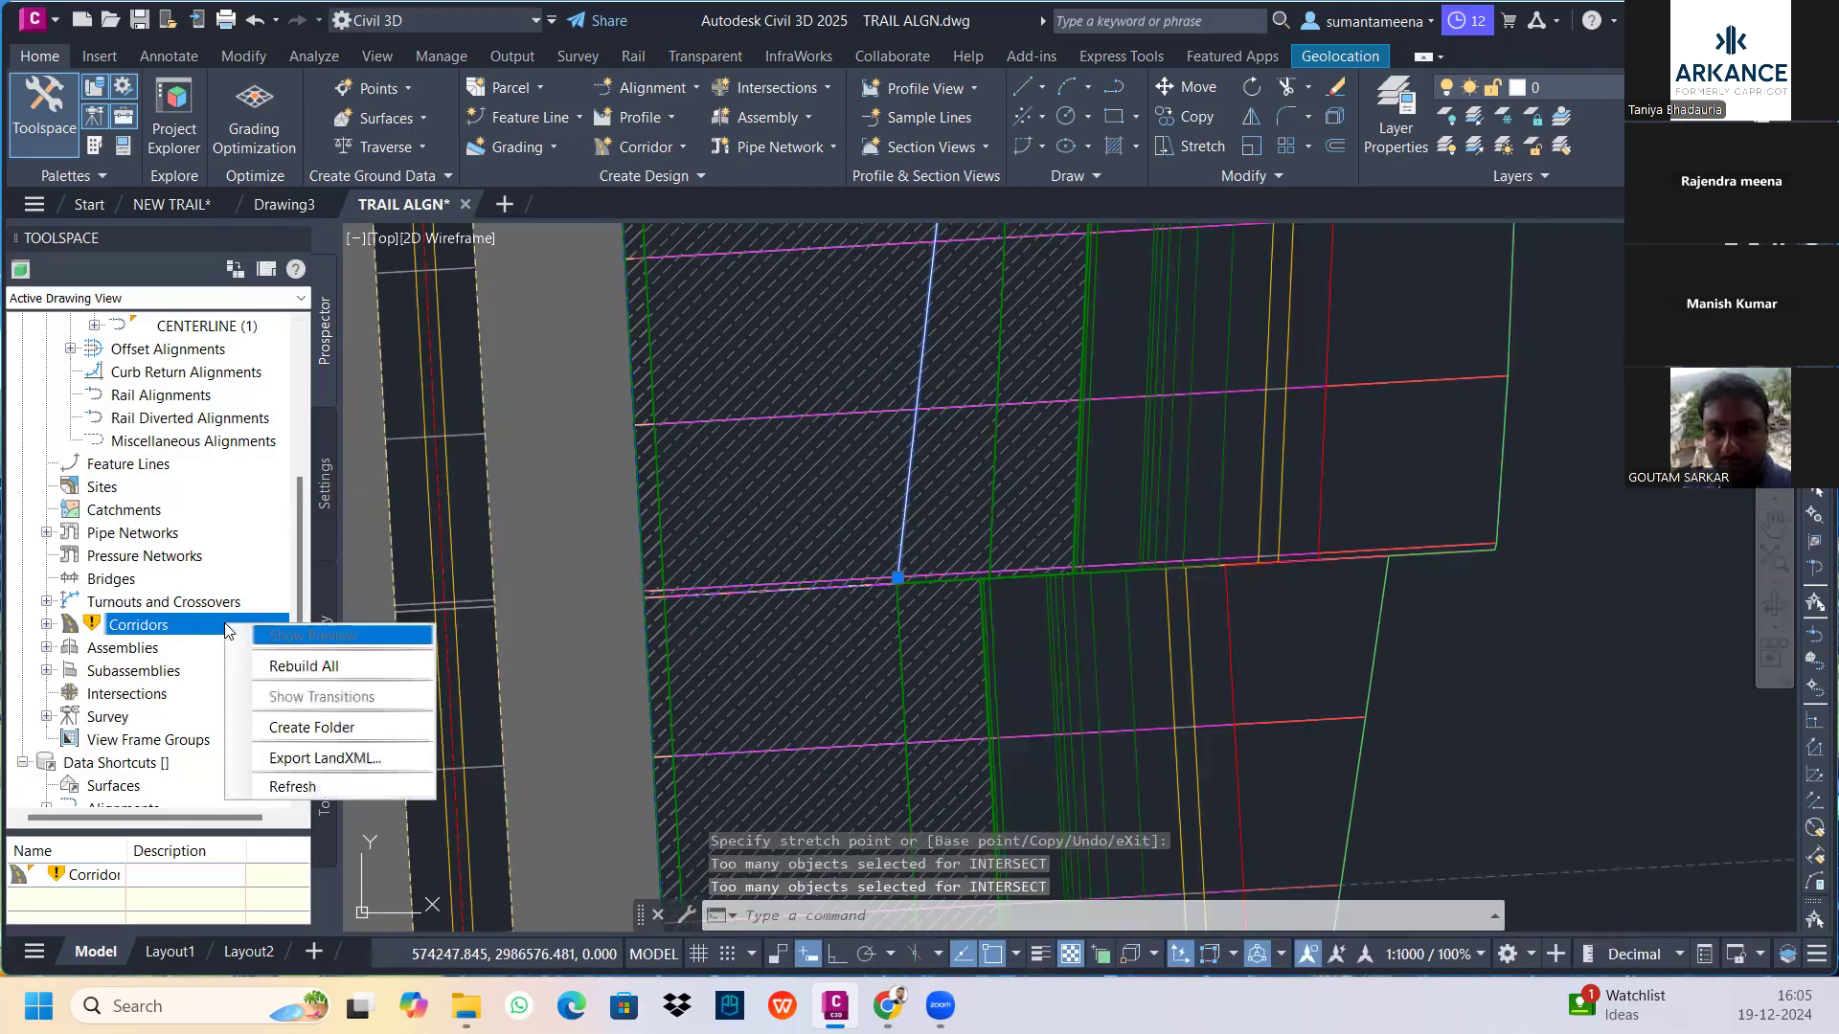
pyautogui.click(338, 671)
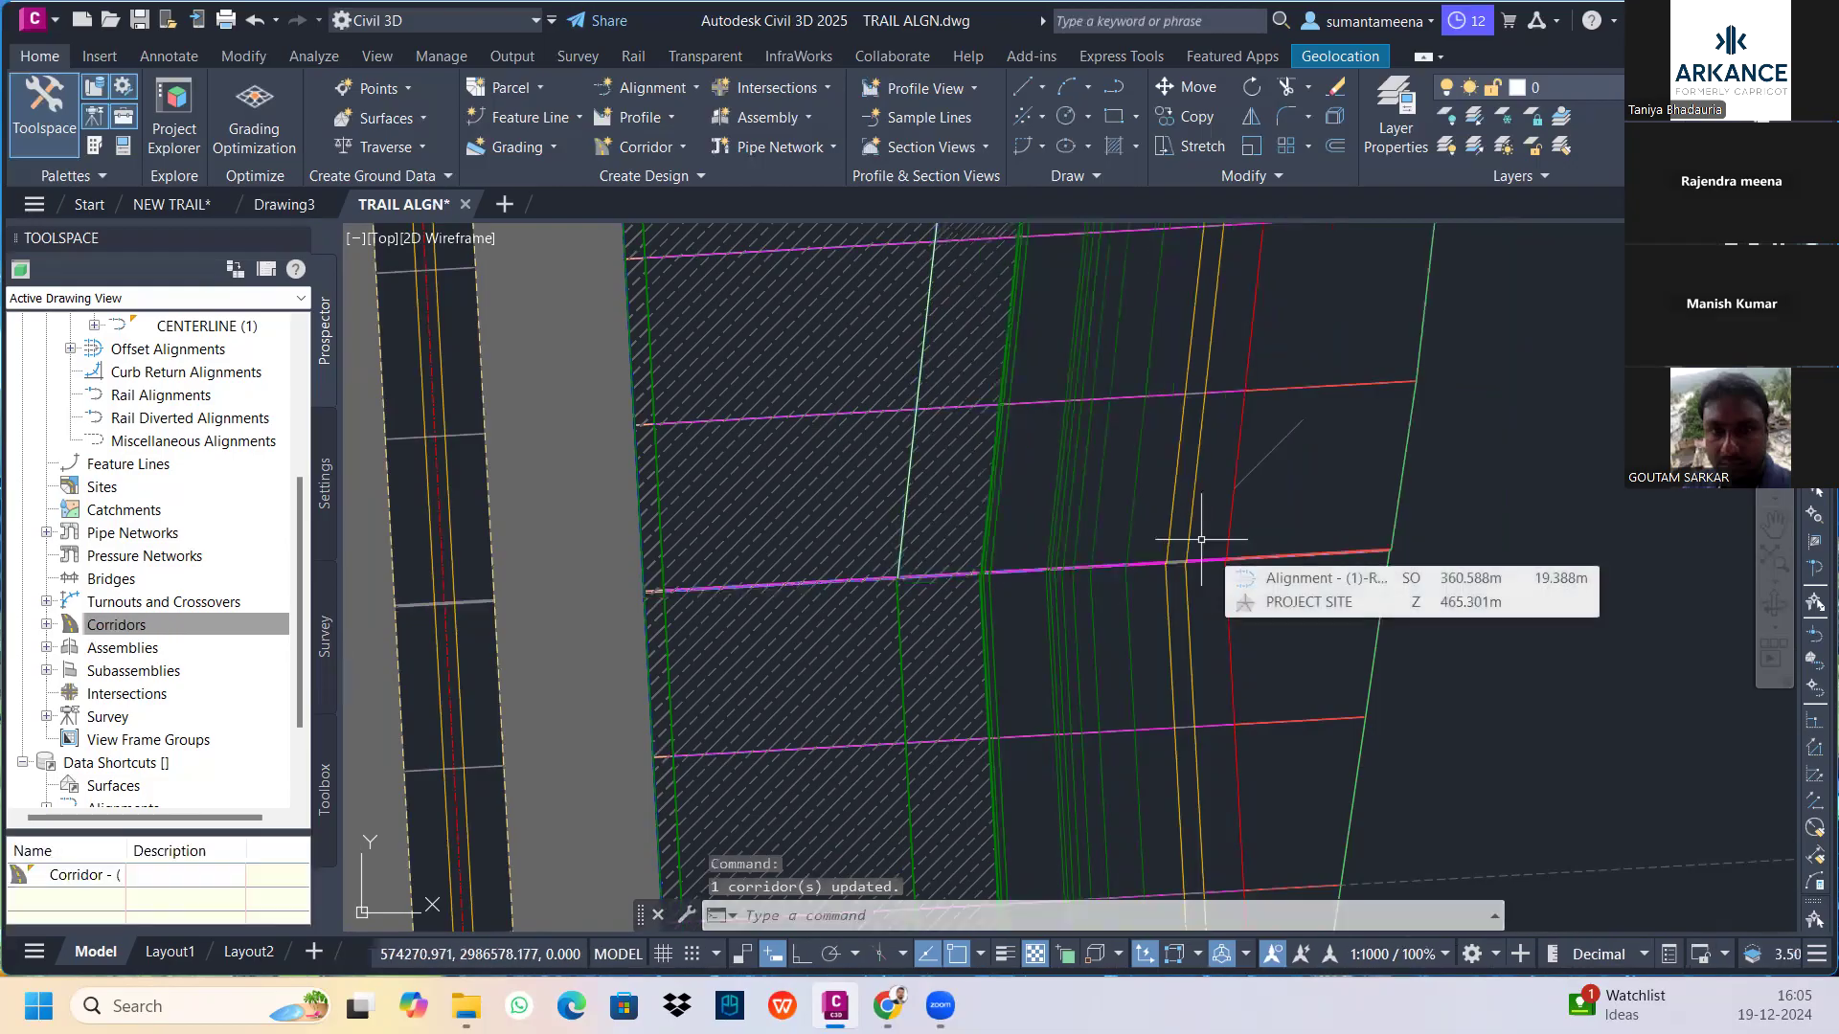
pyautogui.scroll(-4, 983, 405)
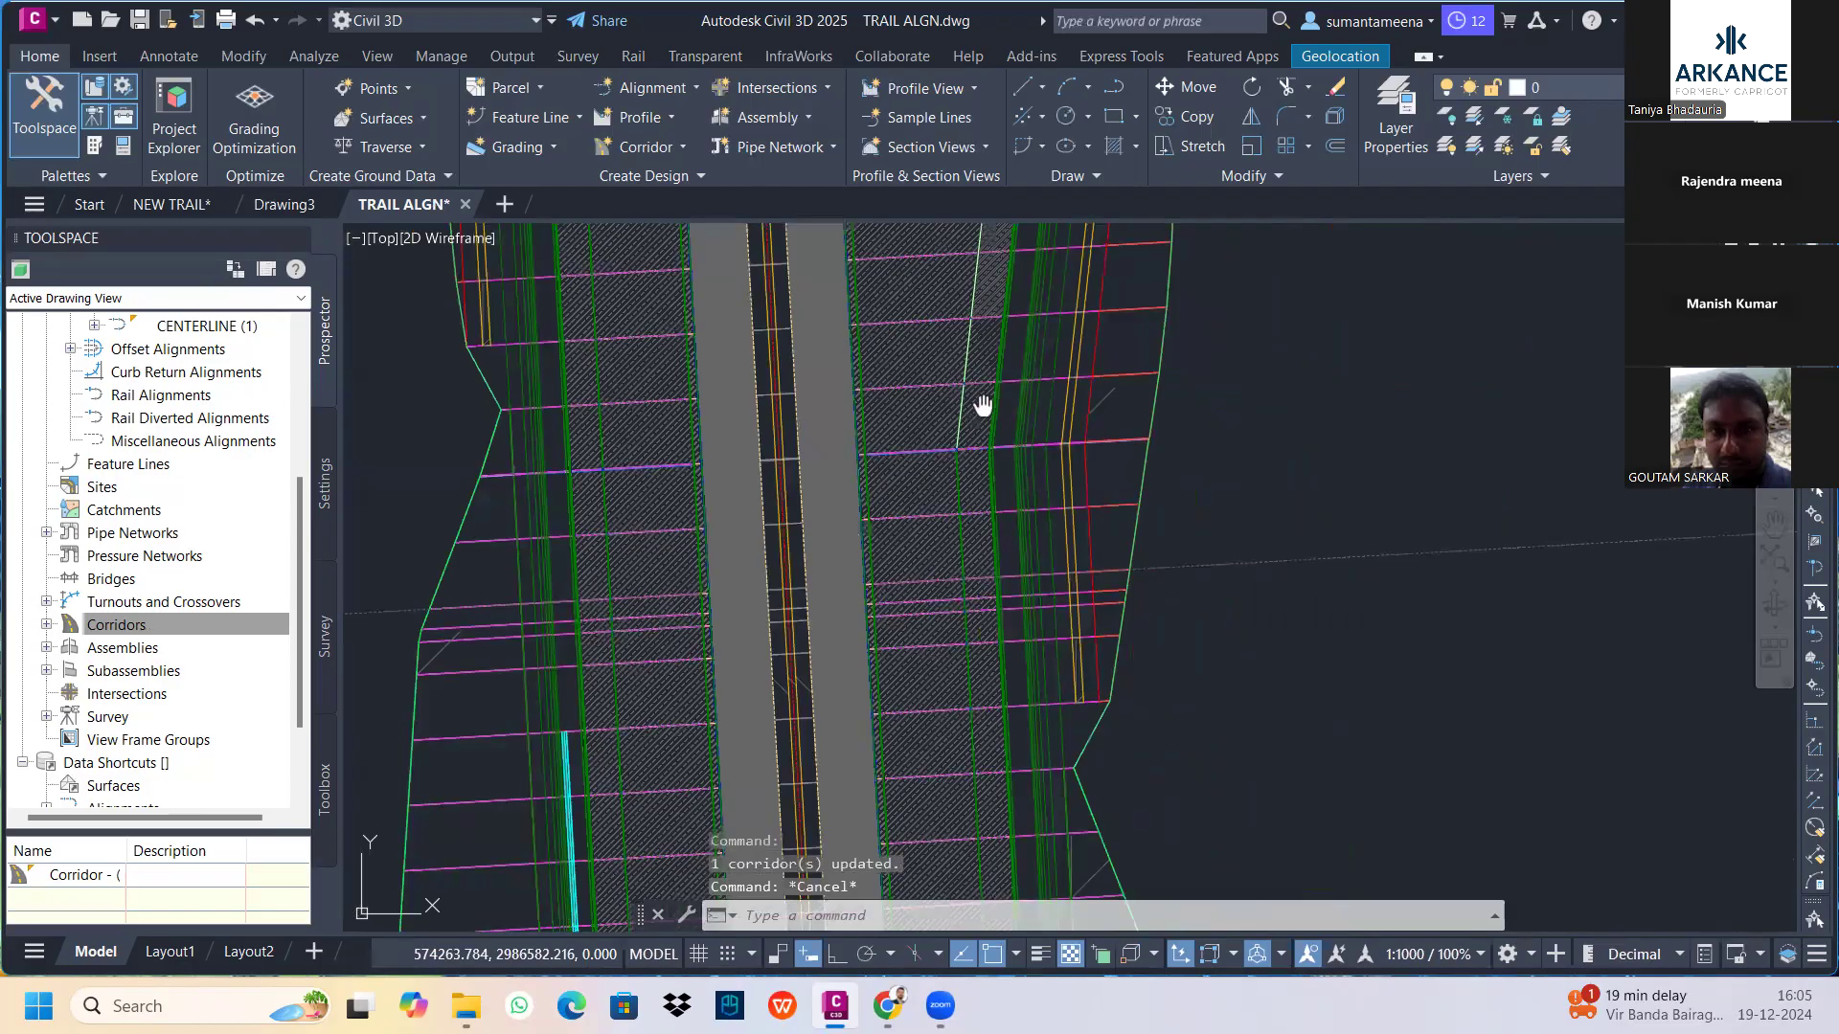
pyautogui.scroll(-4, 984, 405)
pyautogui.moveTo(1003, 451); pyautogui.dragTo(1013, 493, button='middle')
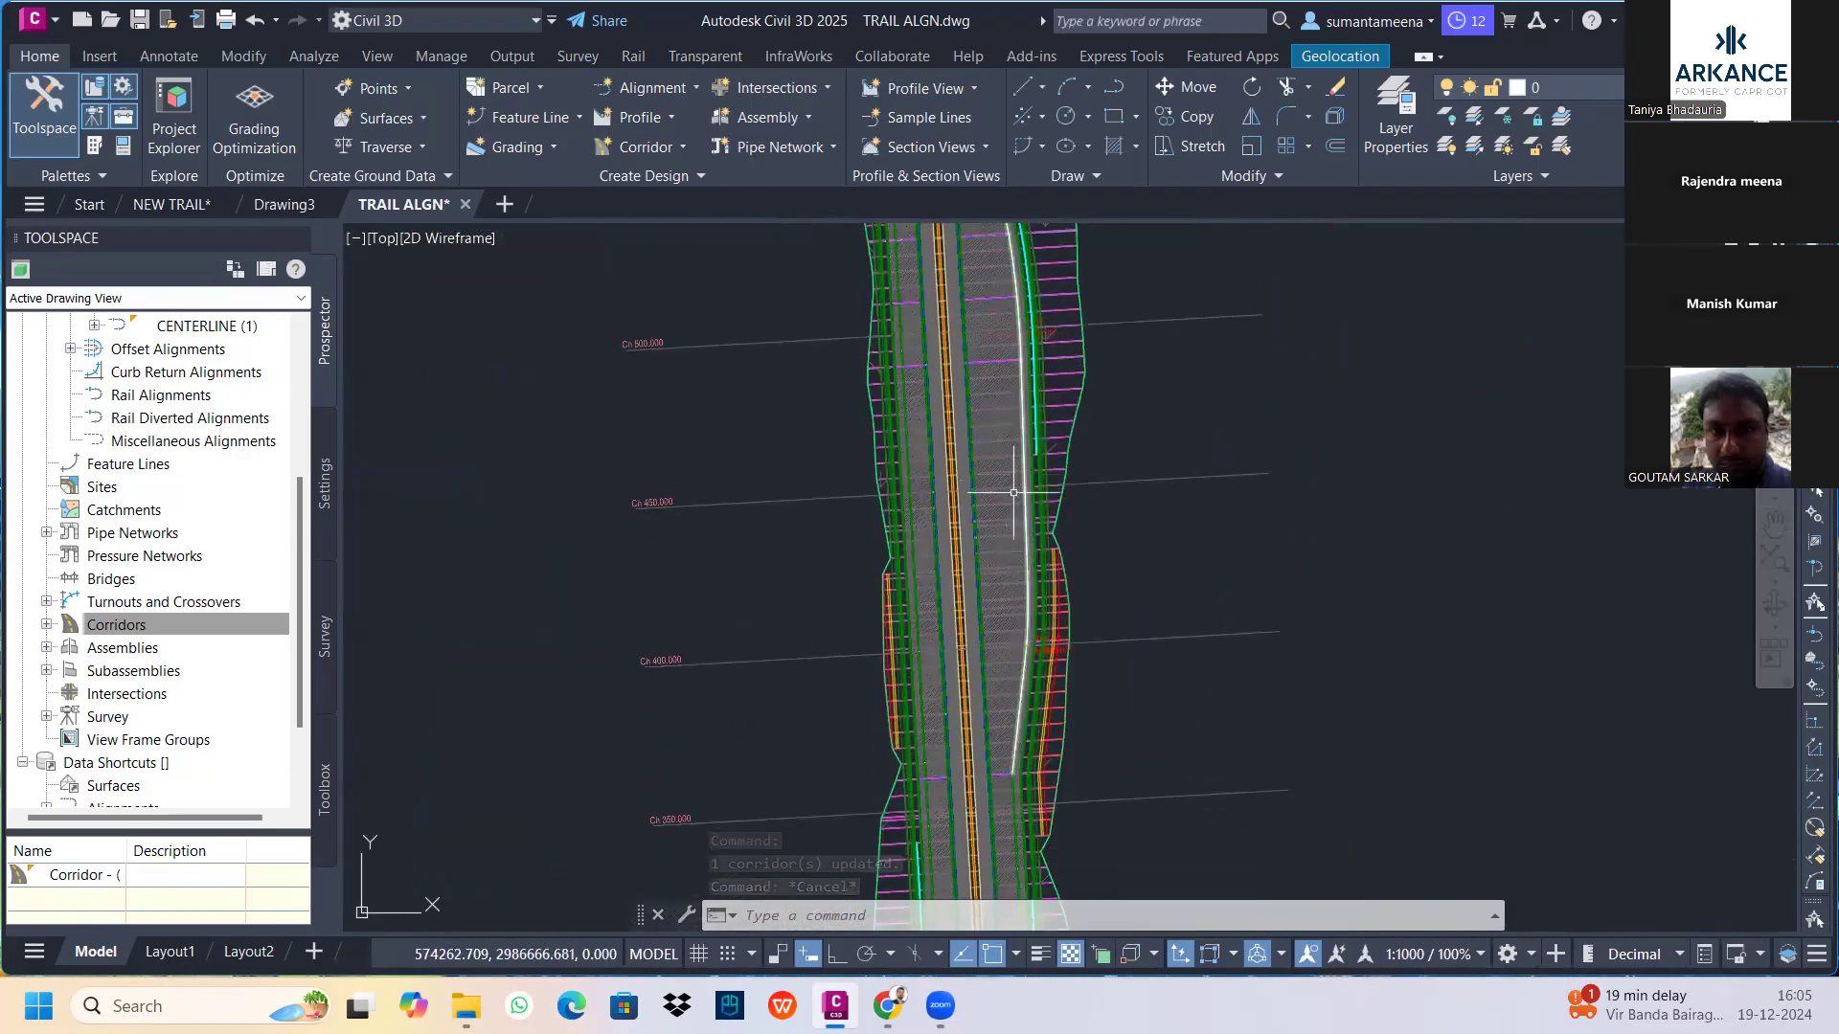
# Examine the corridor in the Object Viewer from the SW Isometric viewpoint, focusing on the widened stretch of carriageway
pyautogui.click(1013, 493)
pyautogui.rightClick(1015, 496)
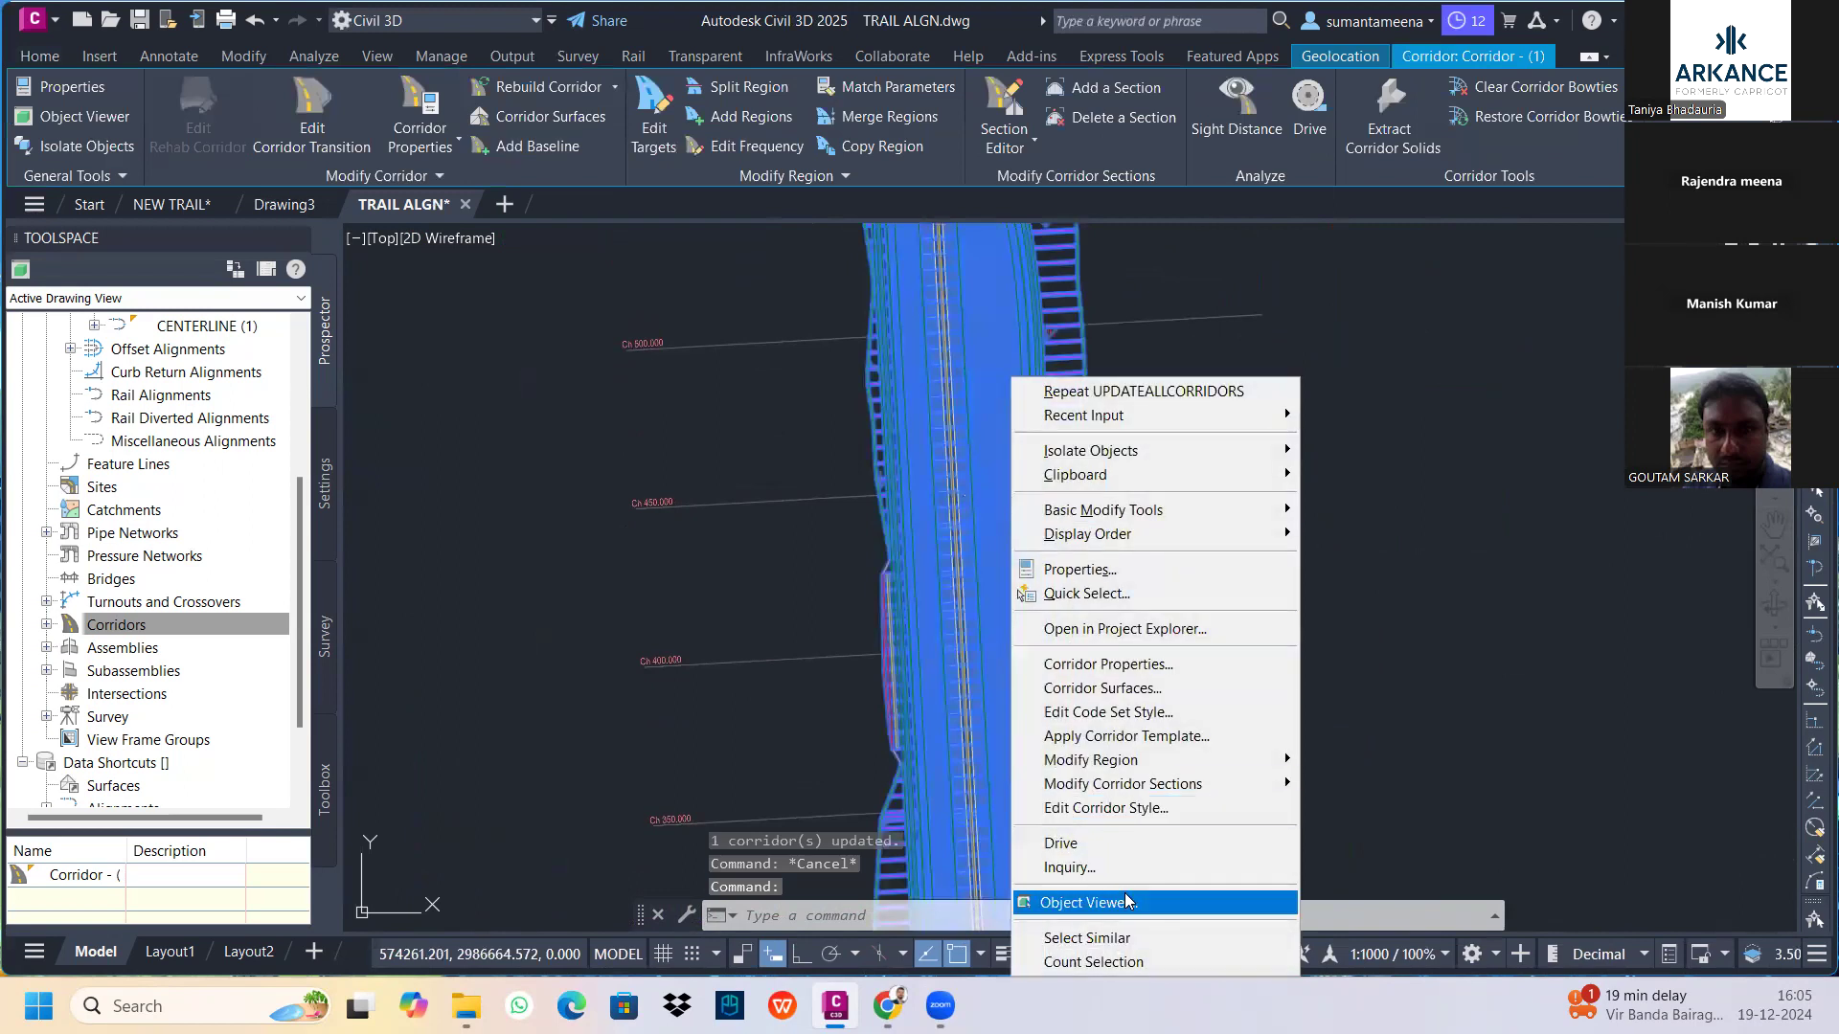
pyautogui.click(1126, 902)
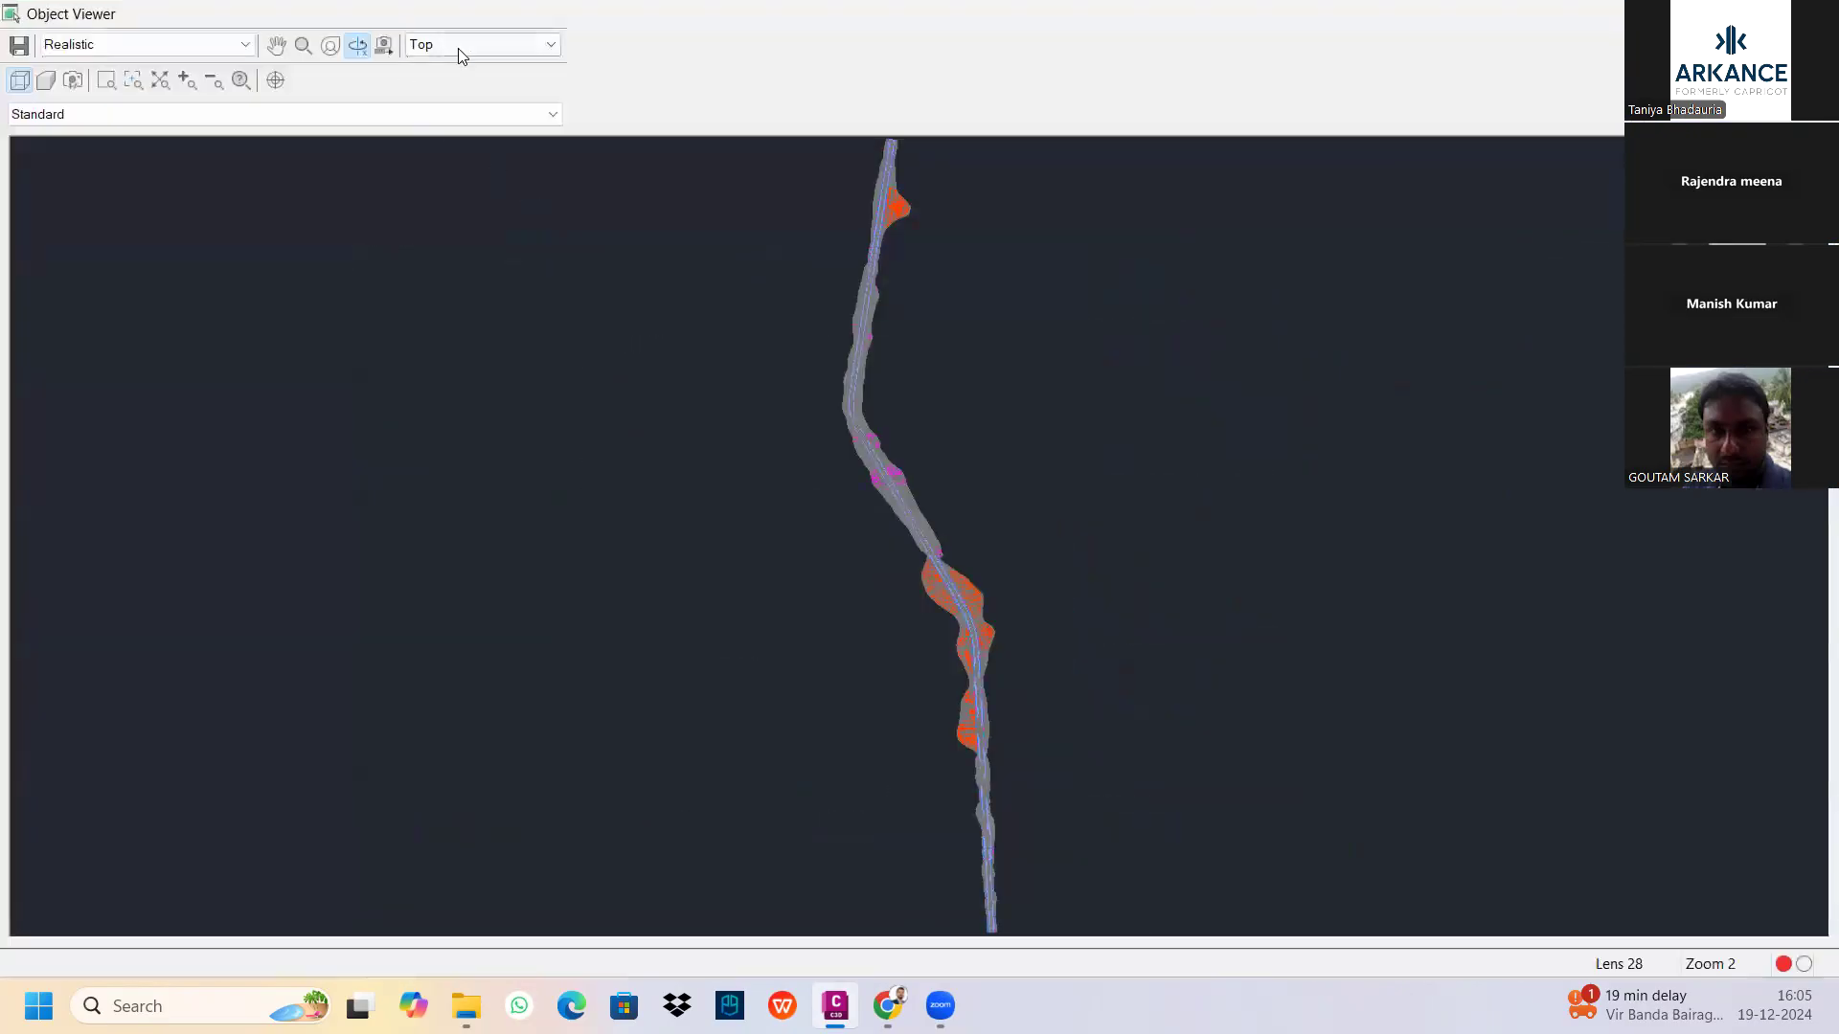
pyautogui.click(457, 48)
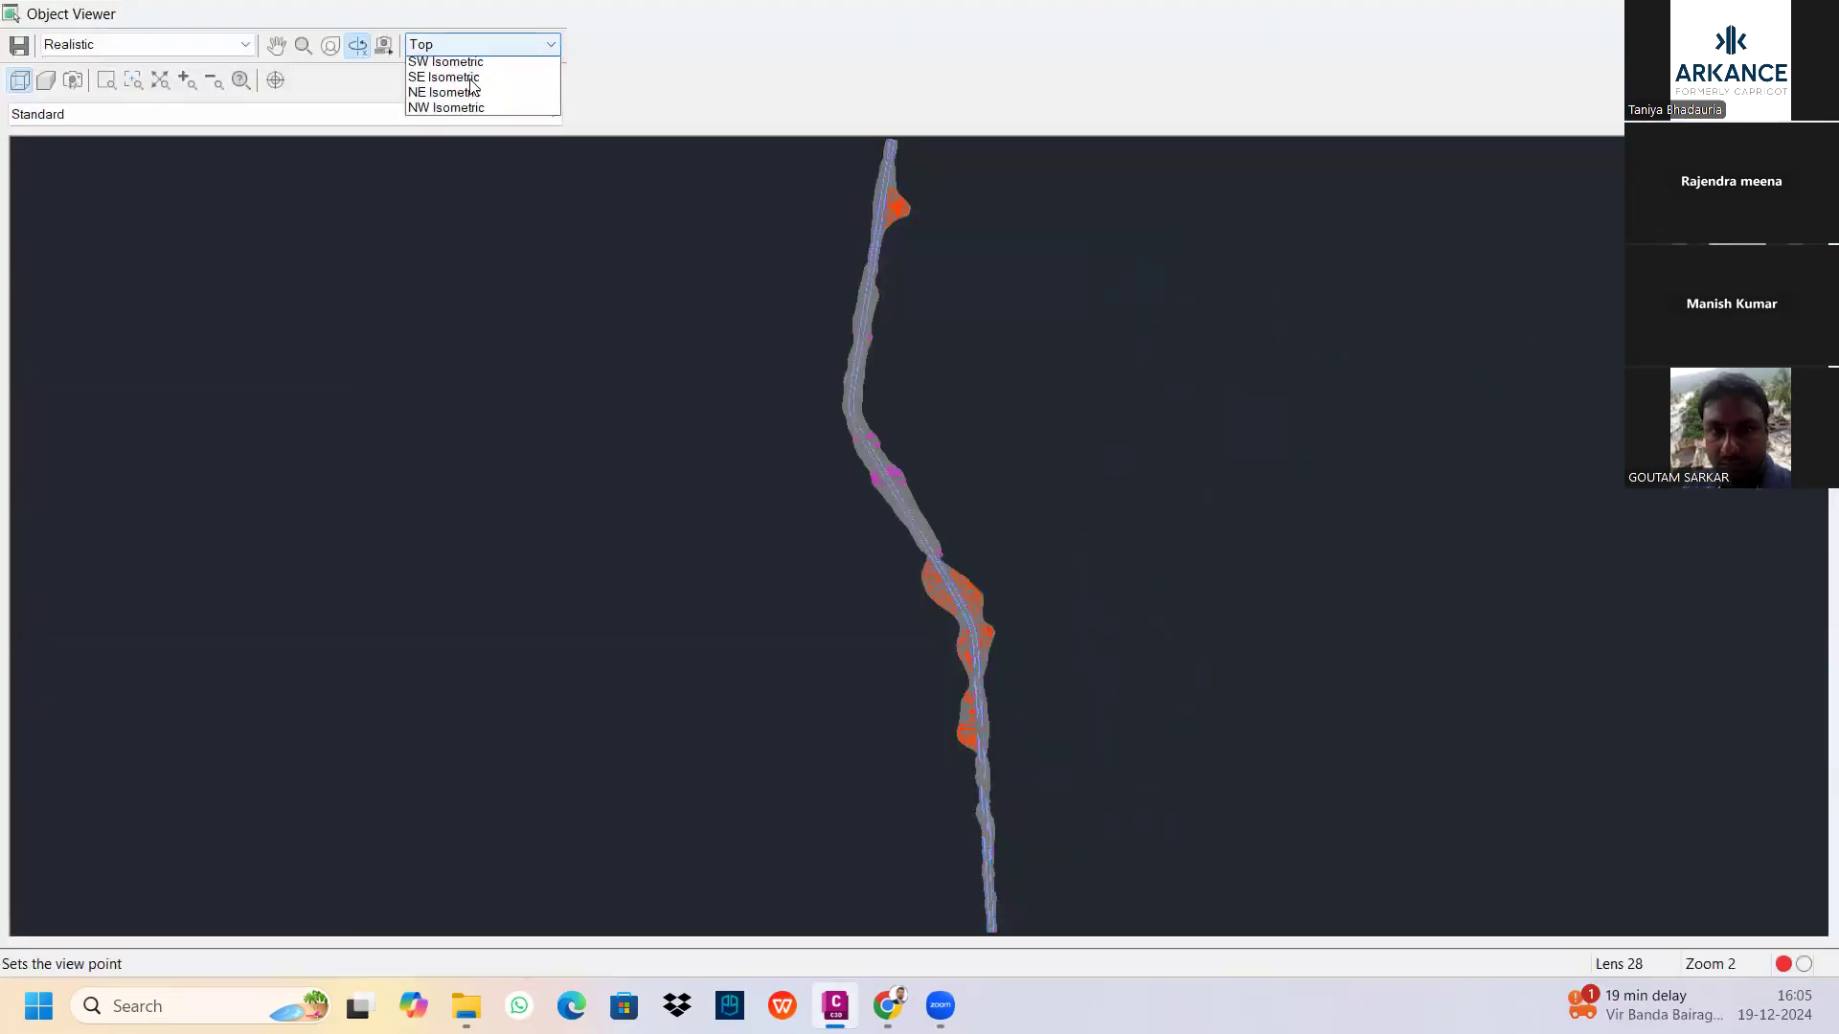
pyautogui.click(476, 154)
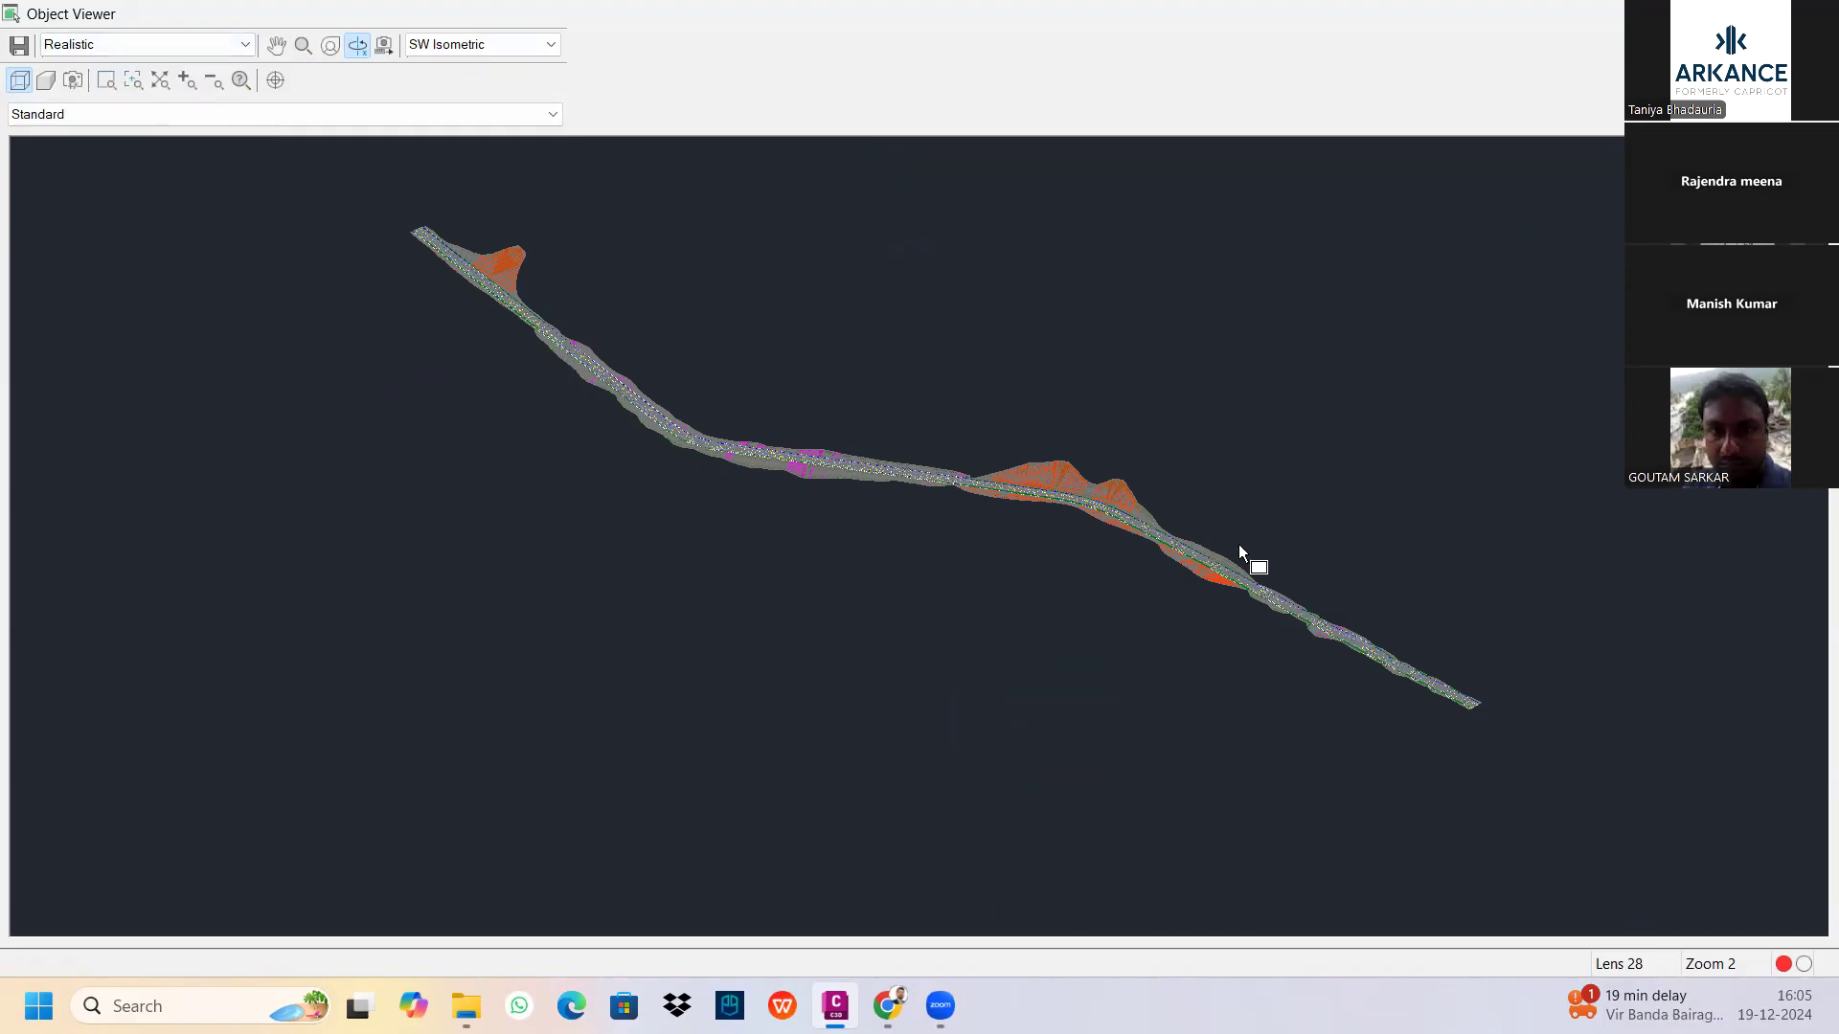
pyautogui.moveTo(1252, 571); pyautogui.dragTo(1422, 675)
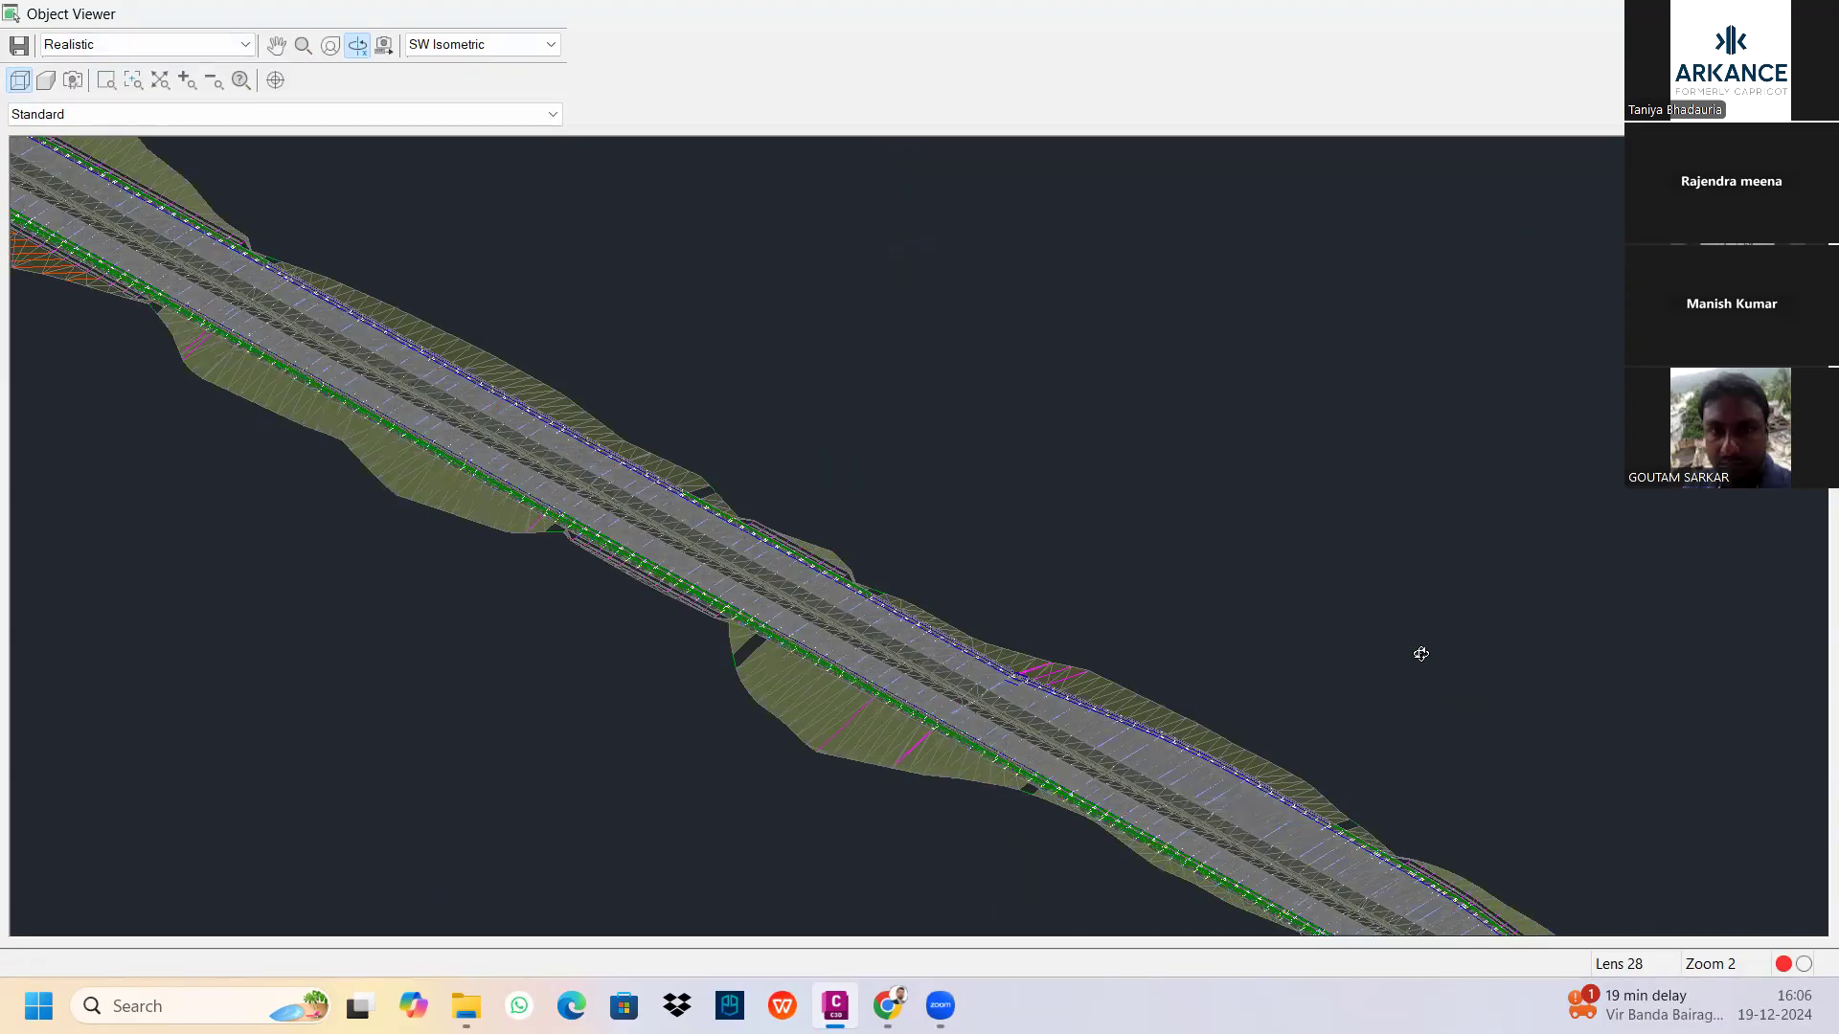
pyautogui.moveTo(1222, 628); pyautogui.dragTo(1299, 705)
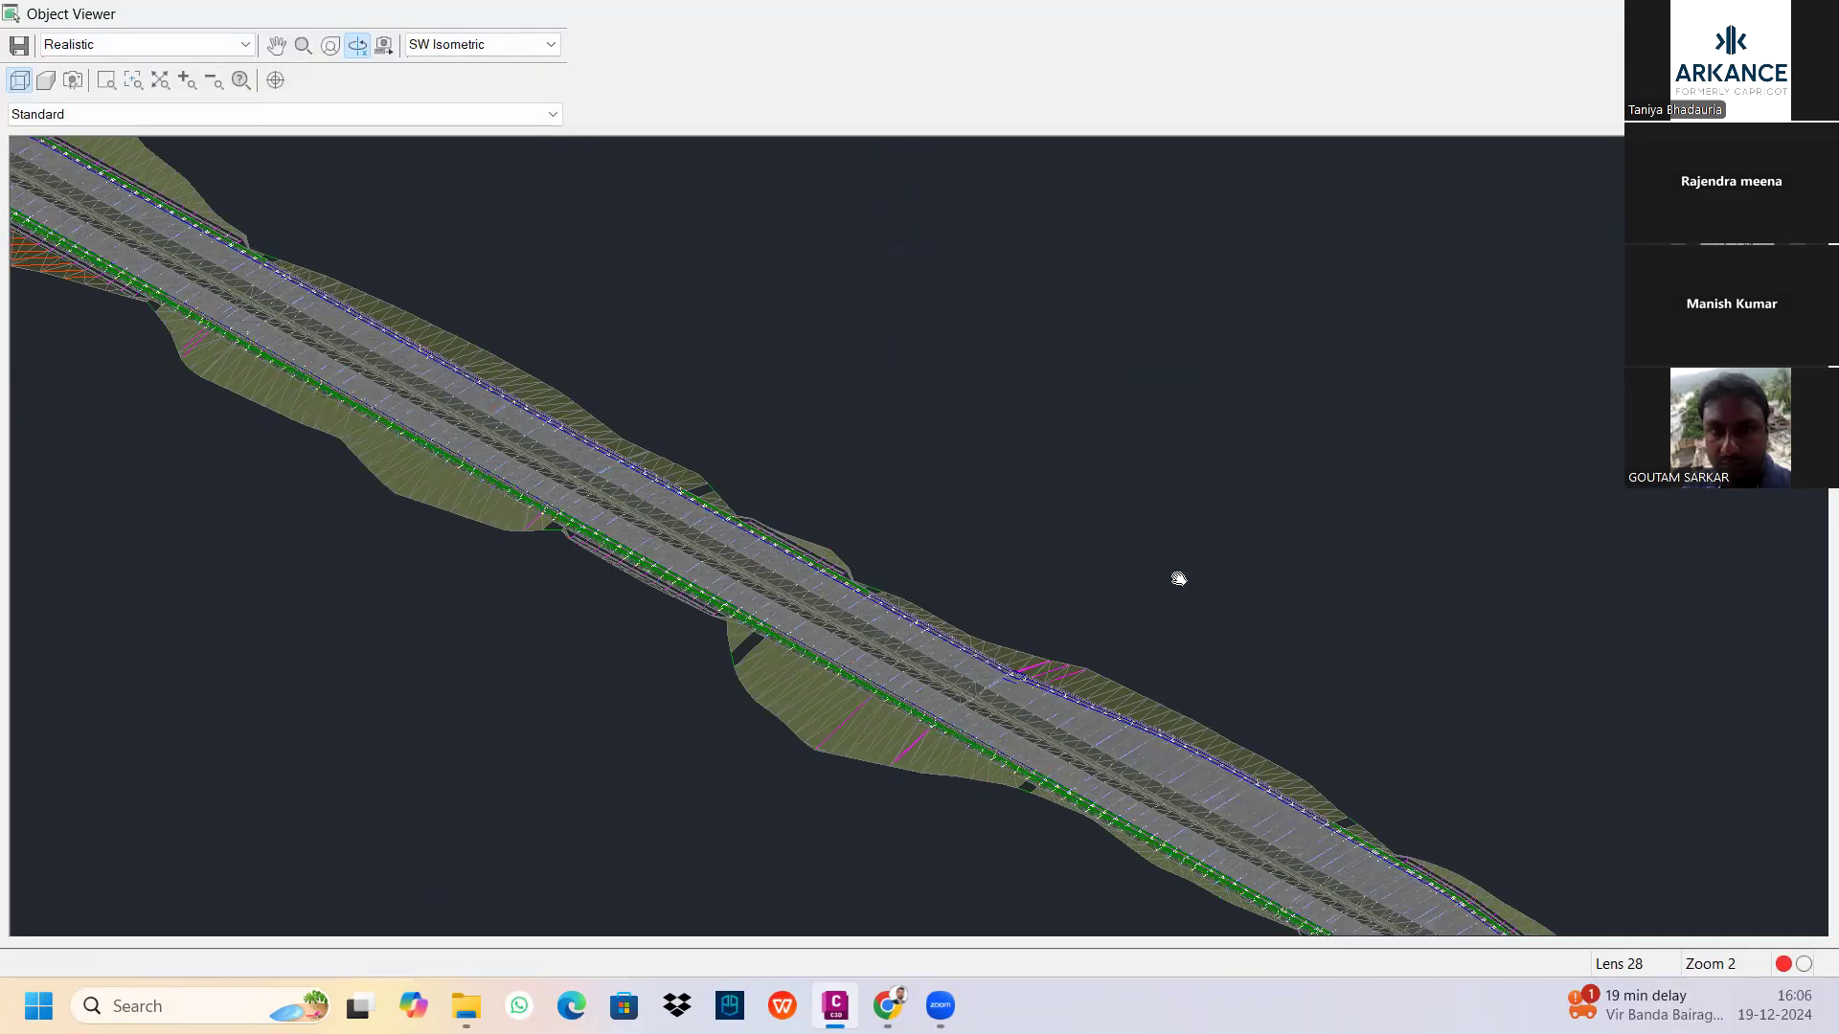
pyautogui.moveTo(1100, 494); pyautogui.dragTo(1097, 490)
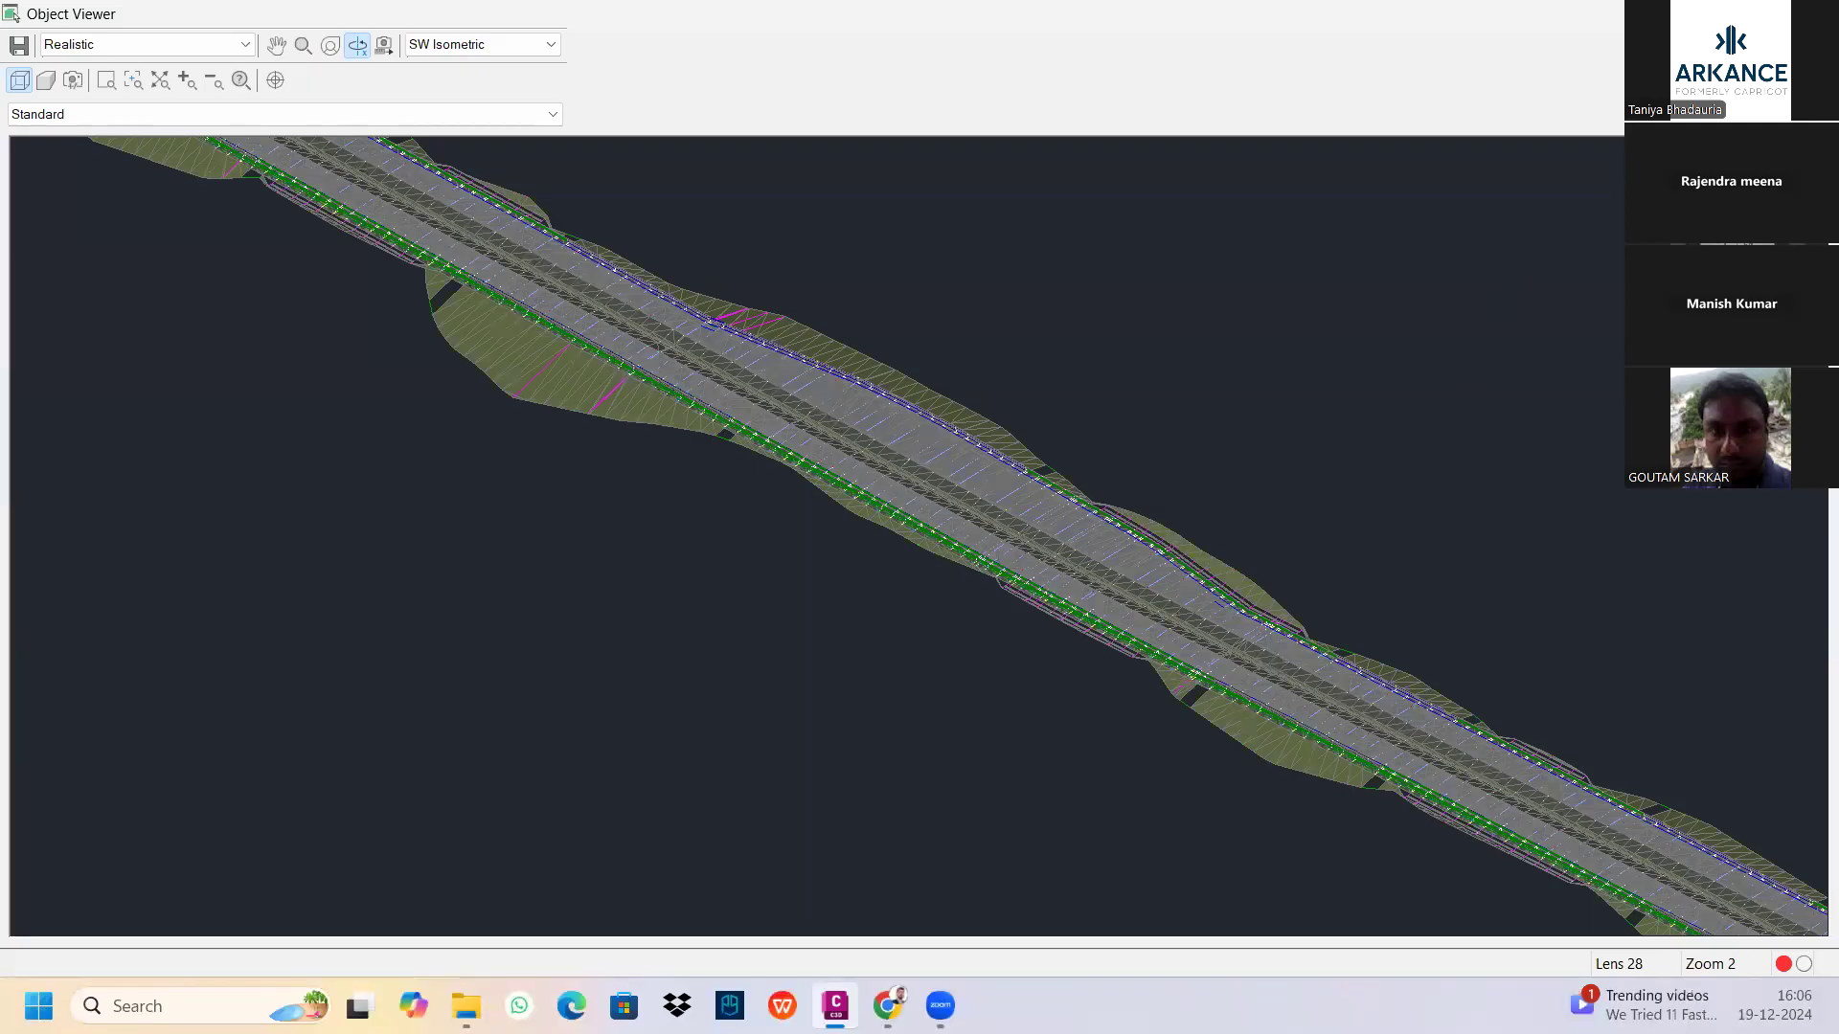
pyautogui.press('Escape')
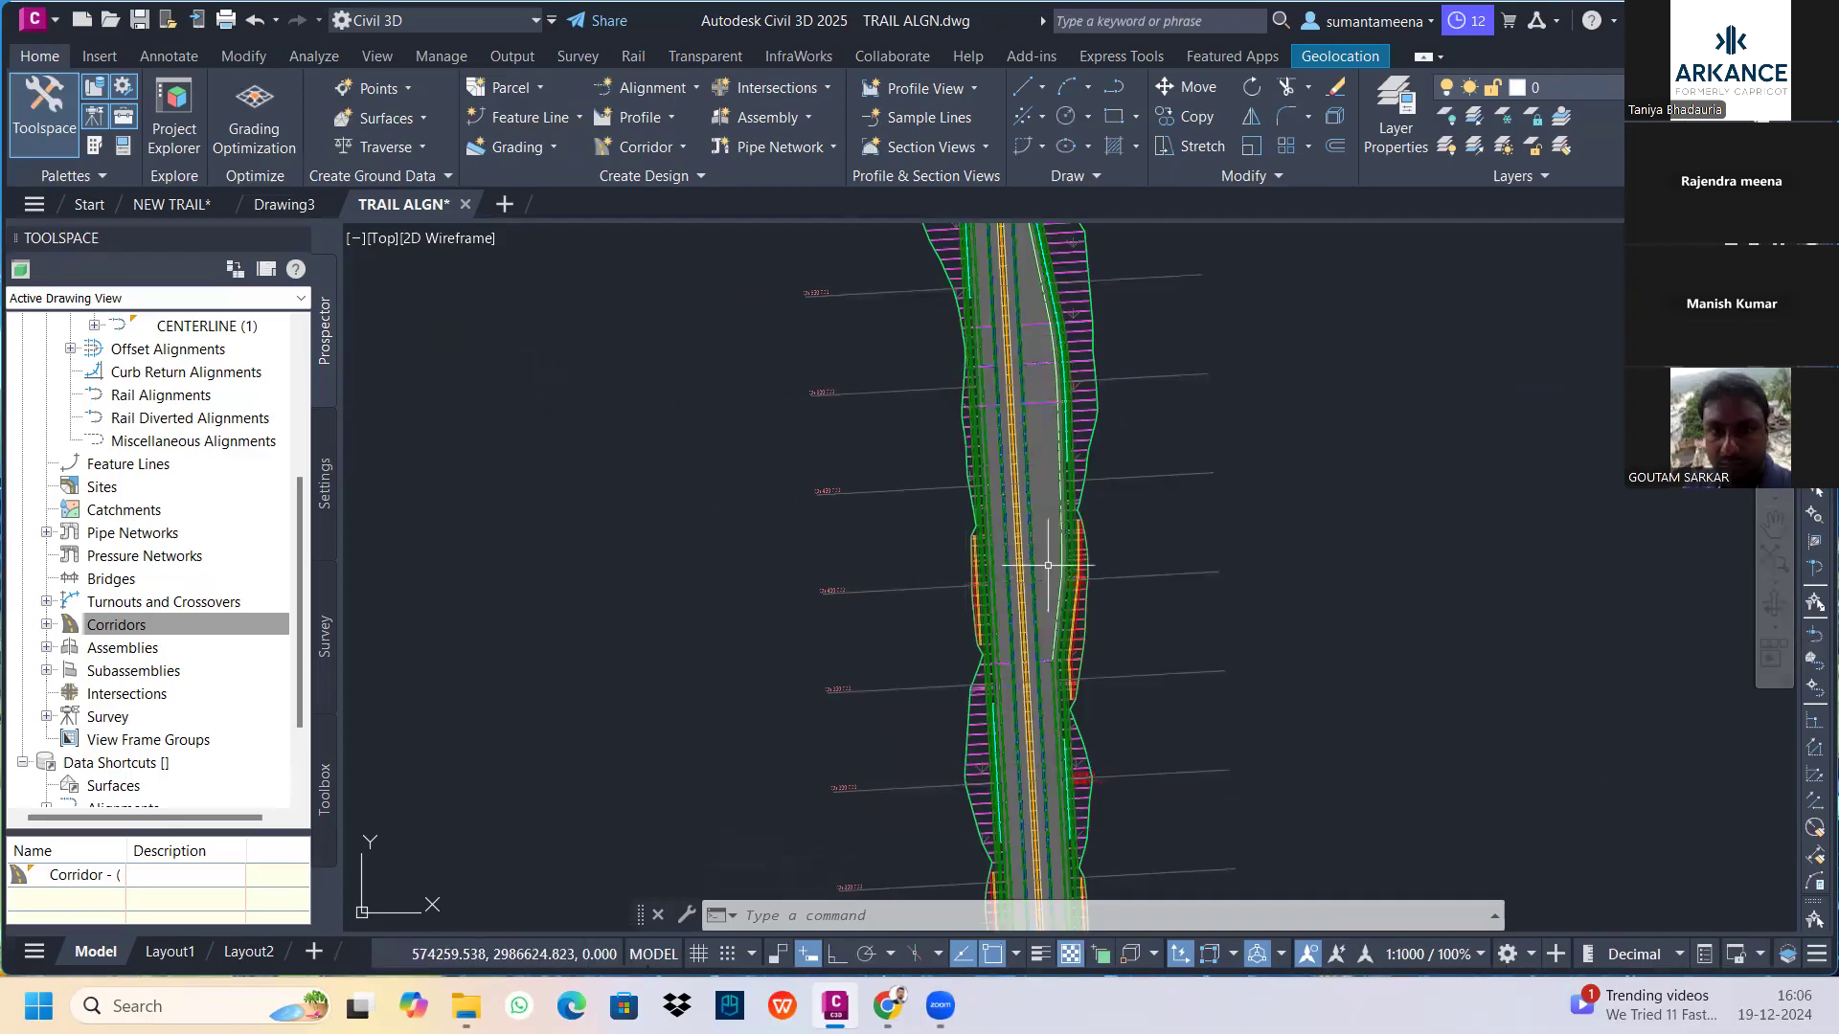
# Start creating view frames for Alignment - (1) over its automatic station range and proceed to the sheet settings
pyautogui.scroll(-6, 1081, 601)
pyautogui.moveTo(1138, 382); pyautogui.dragTo(905, 713, button='middle')
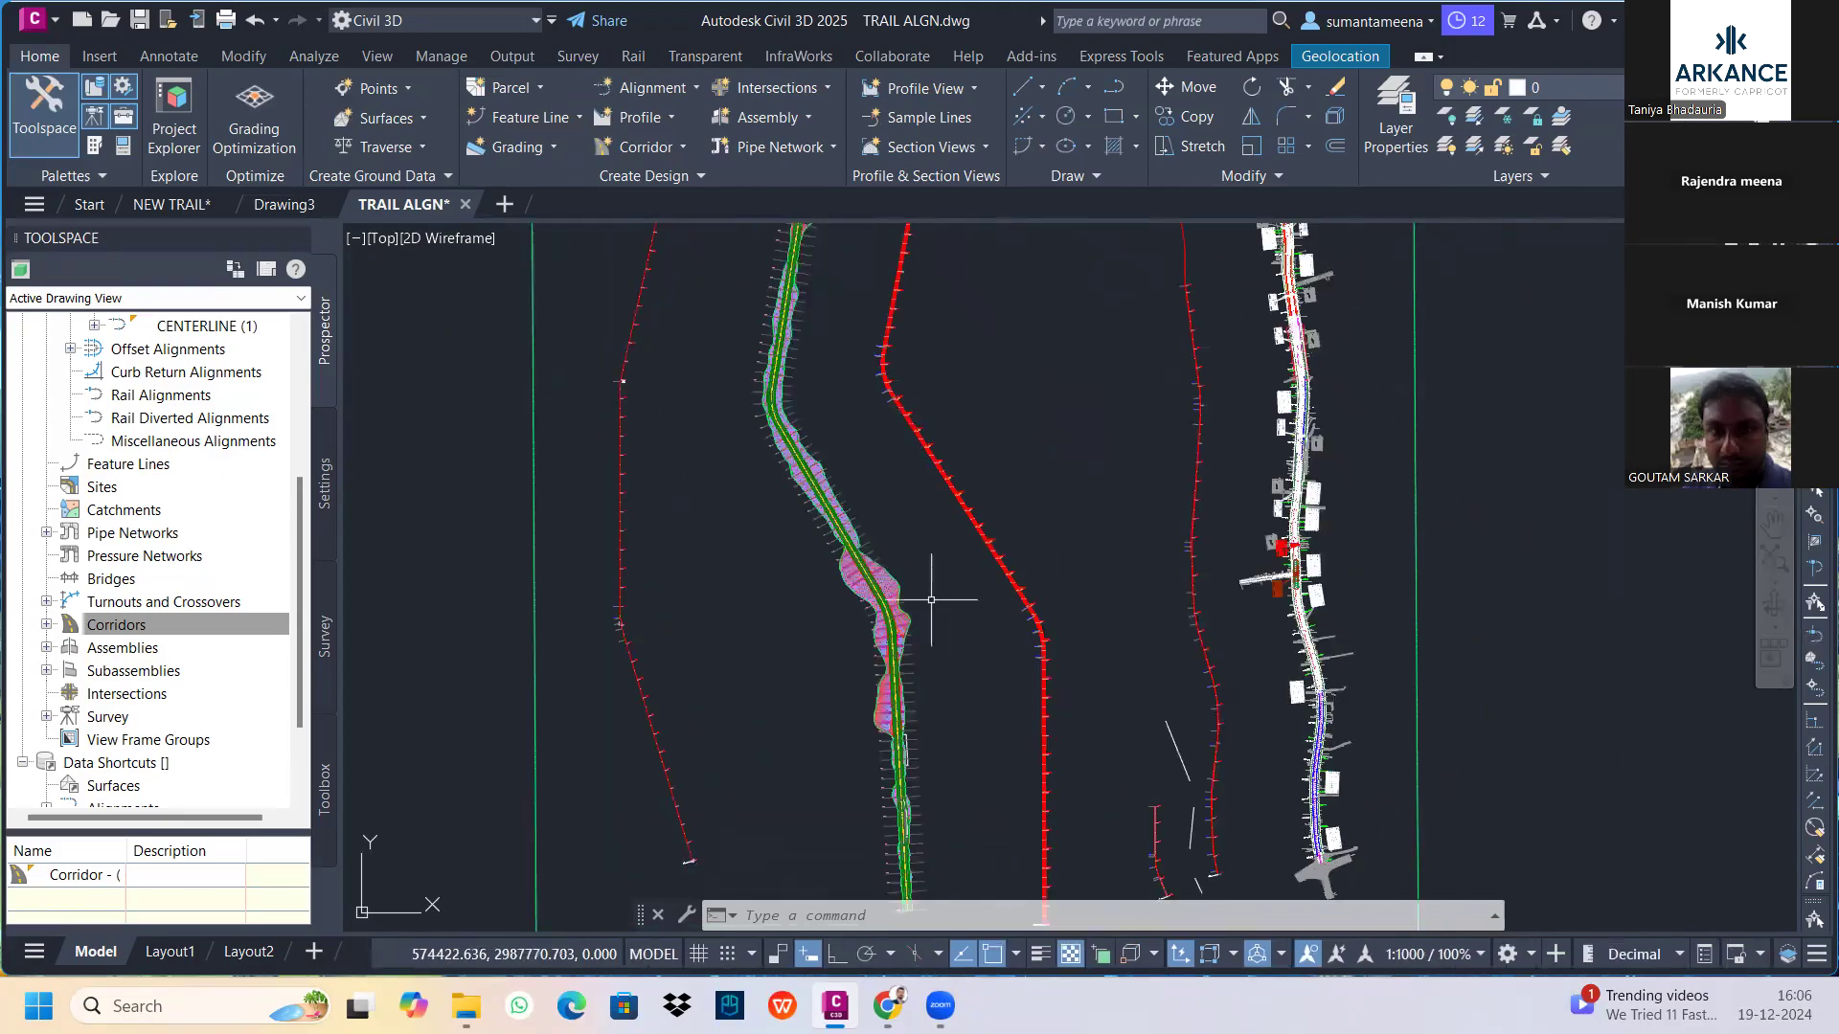
pyautogui.moveTo(911, 552)
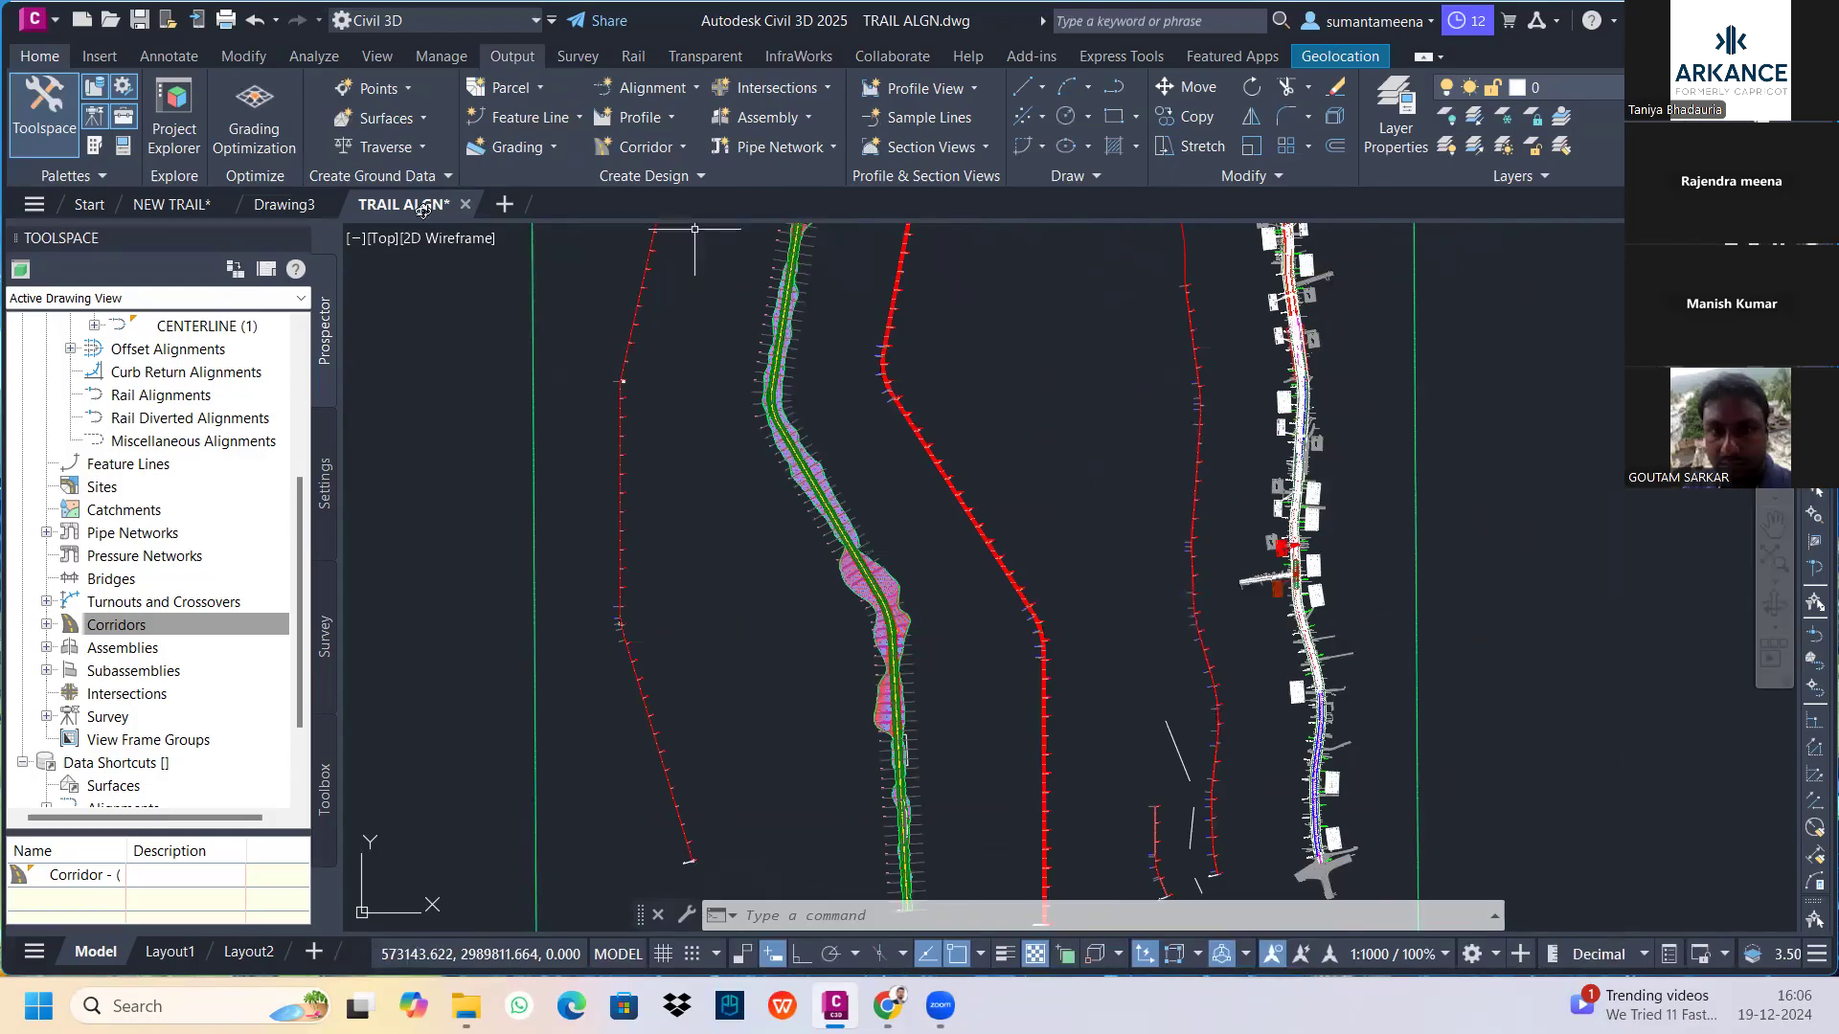
pyautogui.click(512, 56)
pyautogui.click(65, 132)
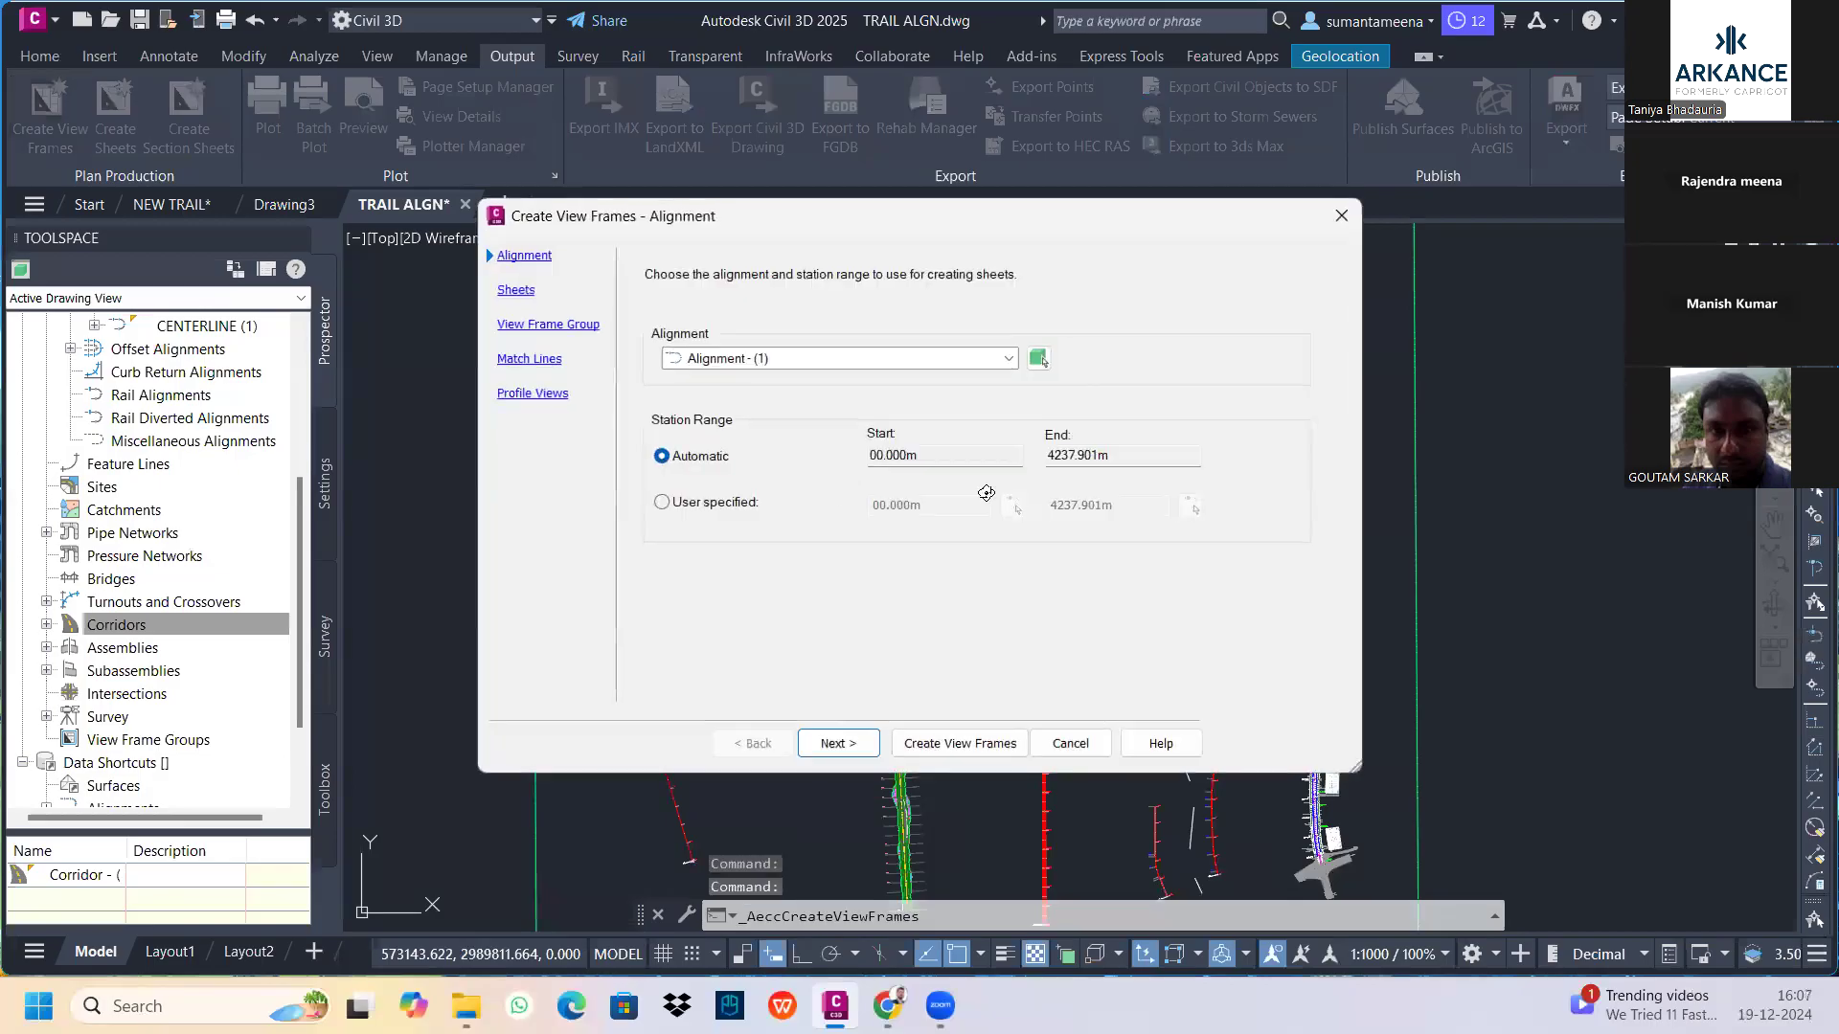
pyautogui.click(847, 740)
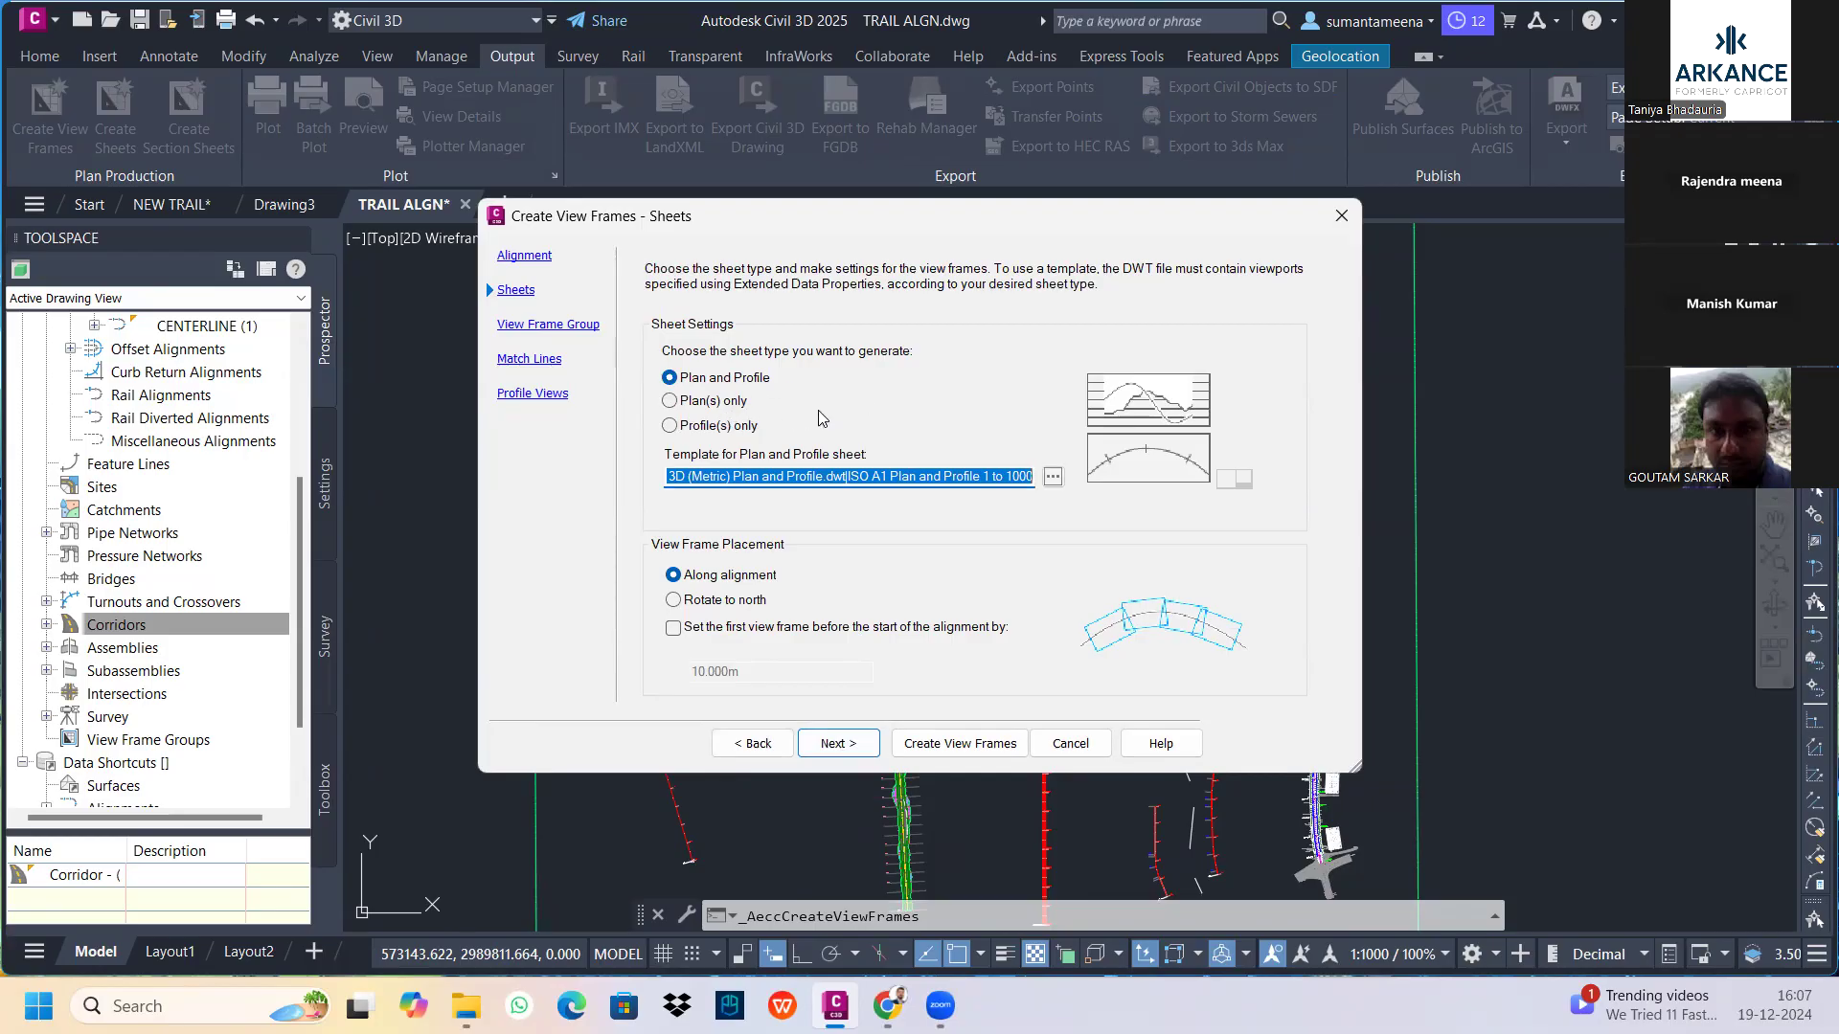
# Keep the ISO A1 Plan and Profile 1 to 1000 layout as sheet template and place the view frames along the alignment
pyautogui.click(1052, 477)
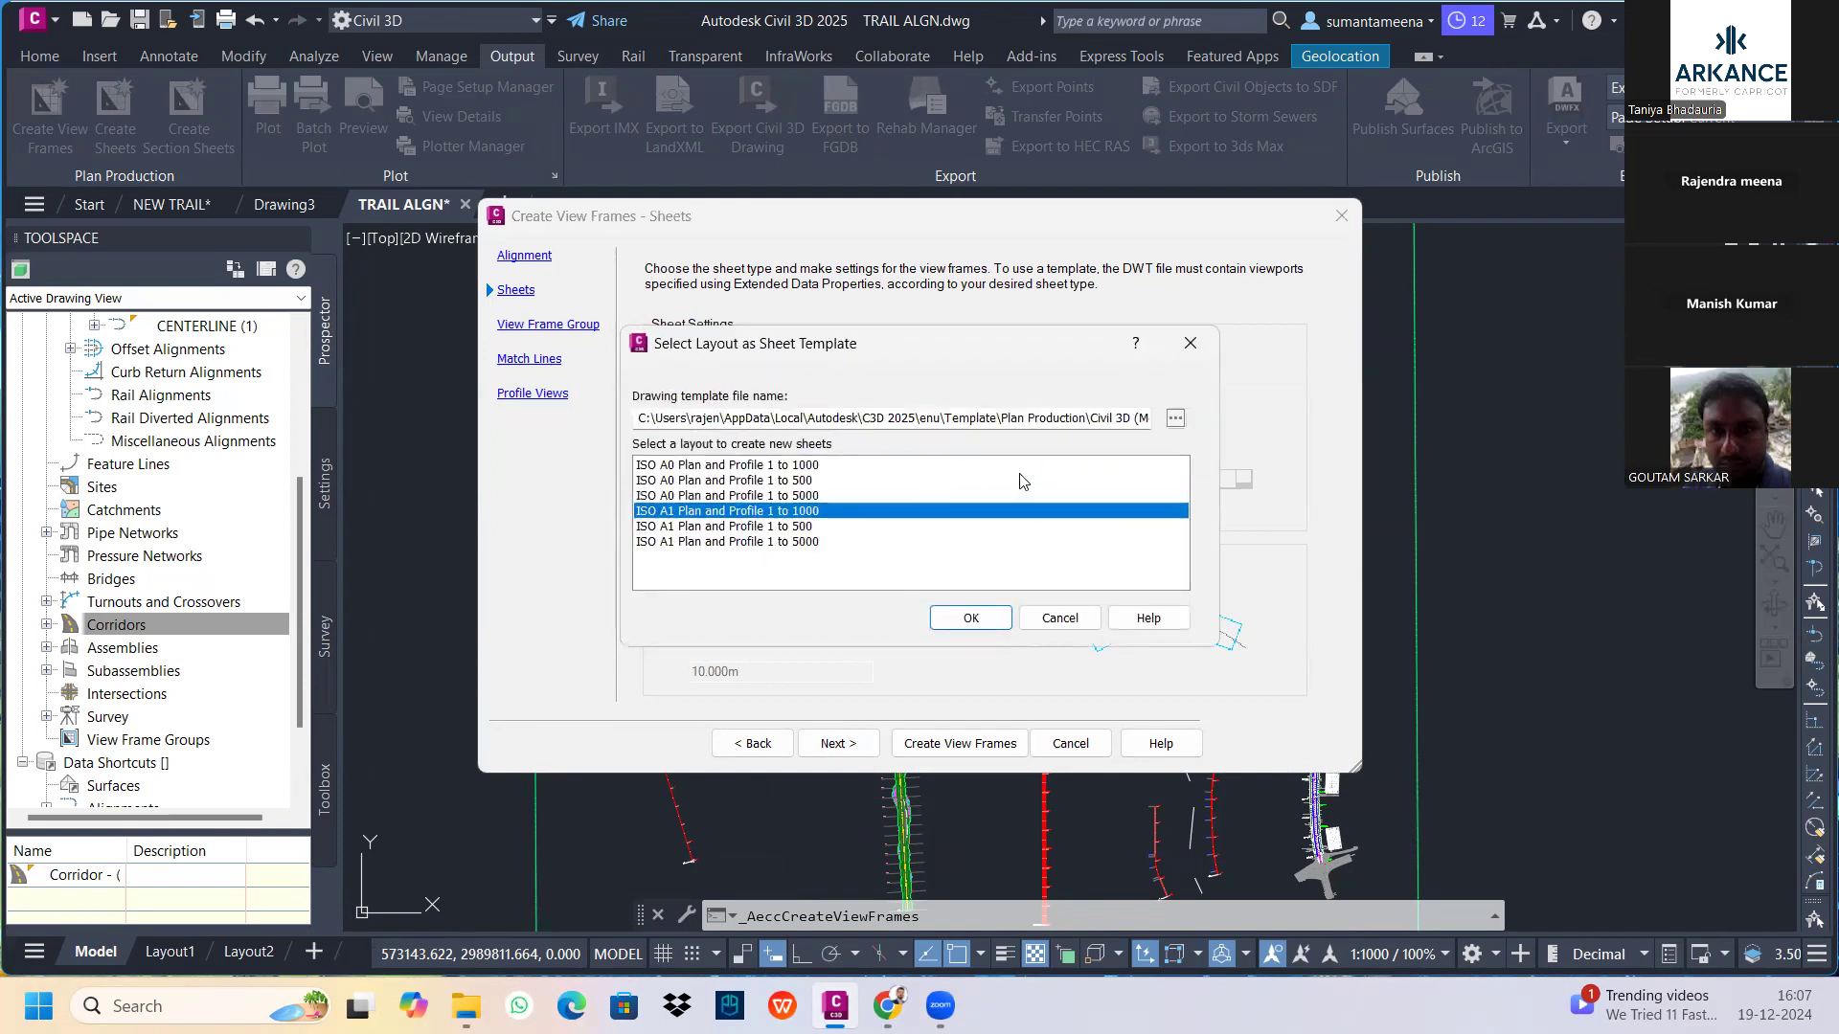
pyautogui.click(1175, 419)
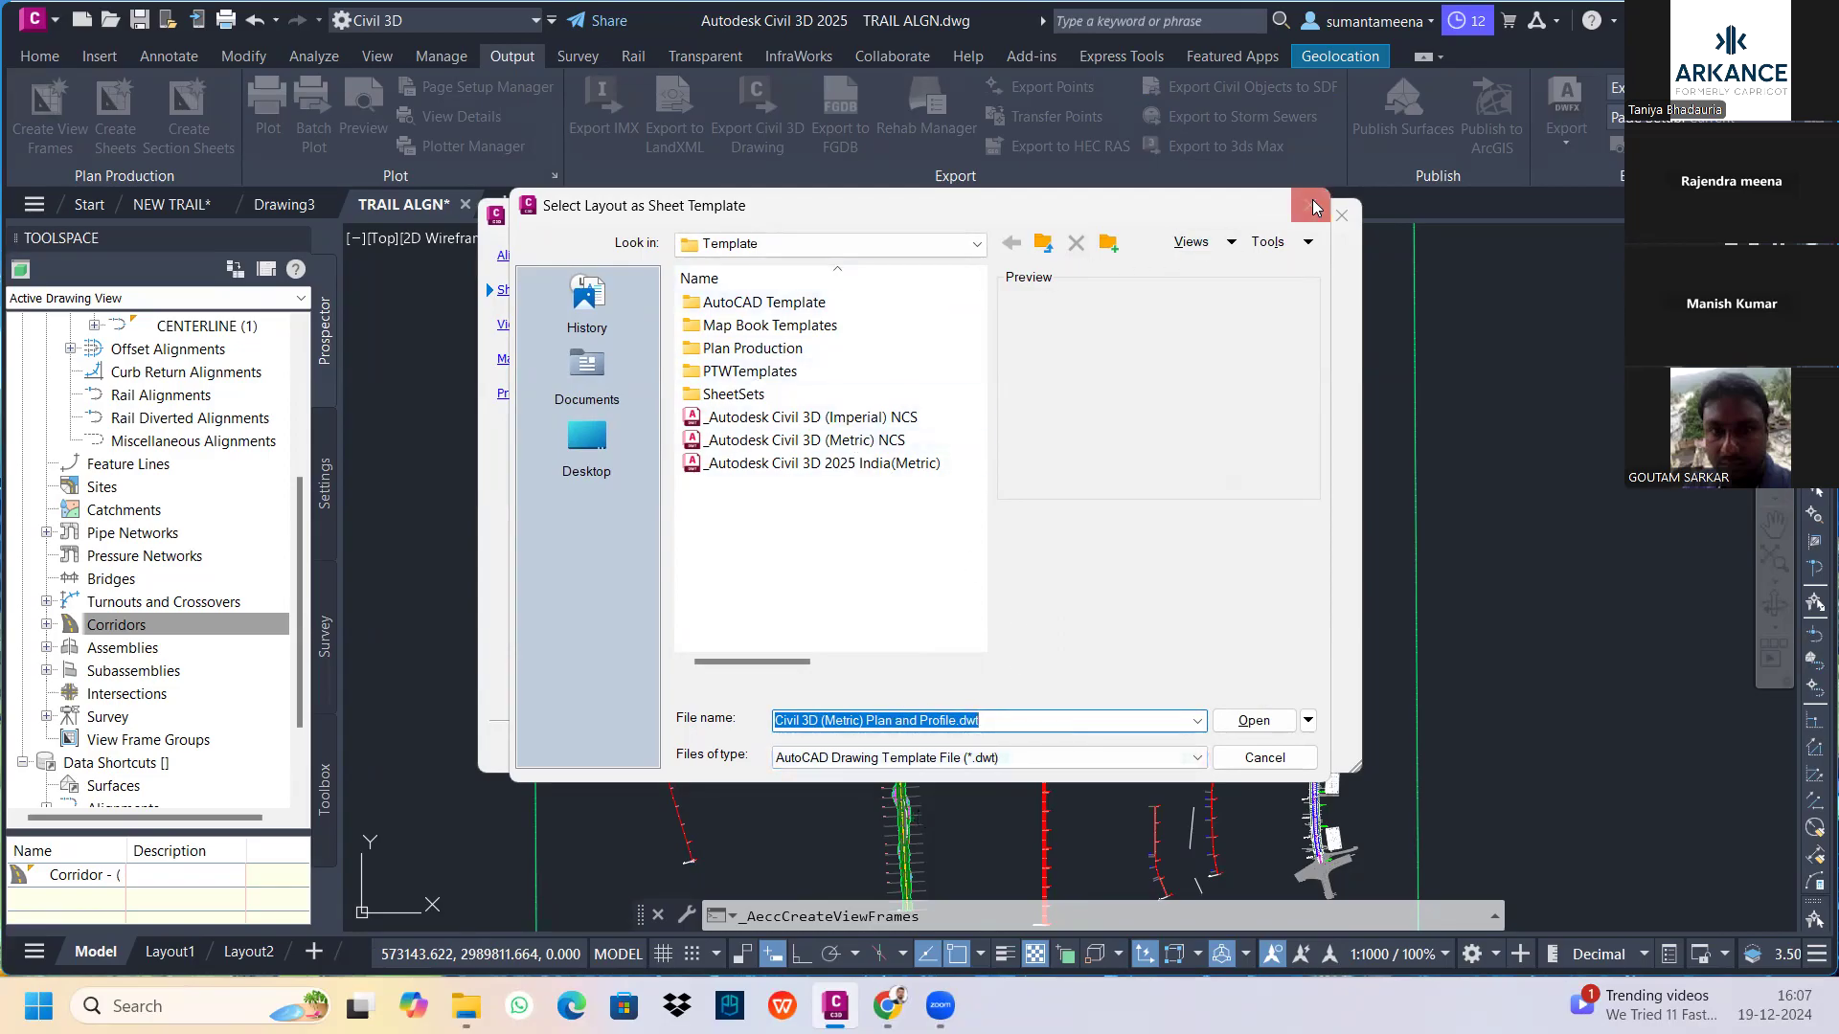
pyautogui.press('Return')
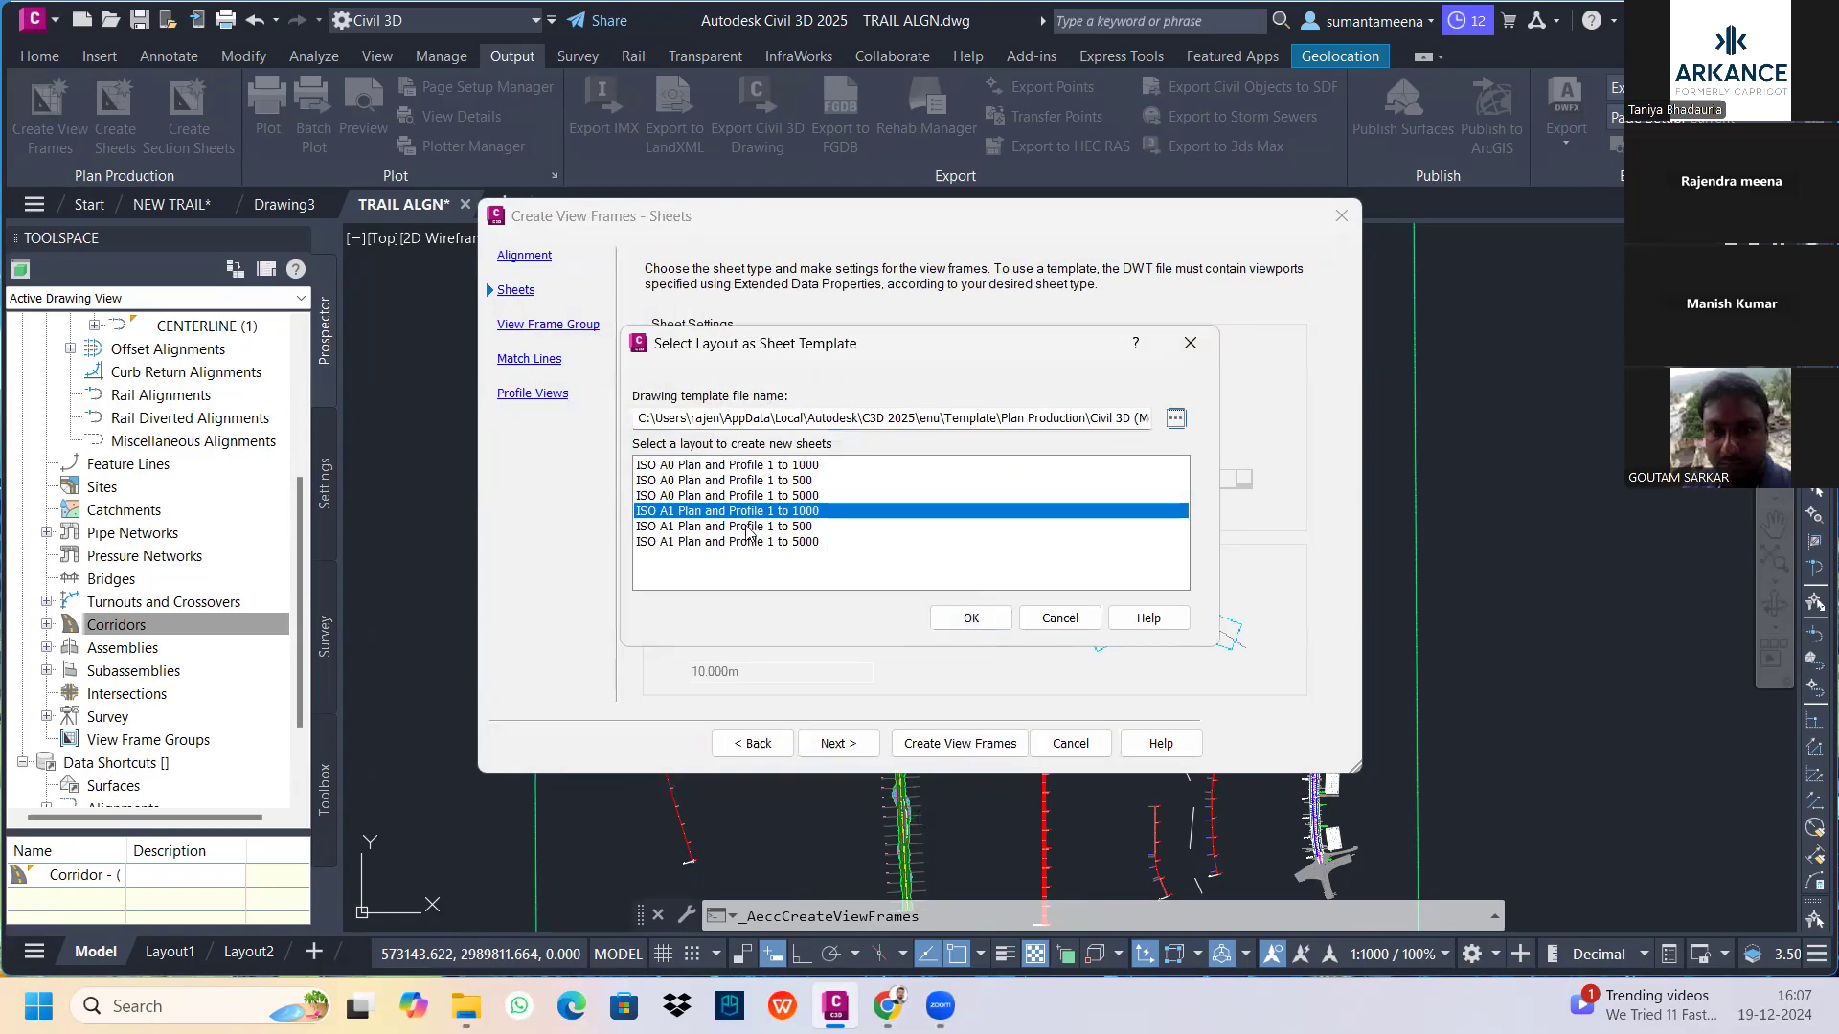
pyautogui.click(966, 617)
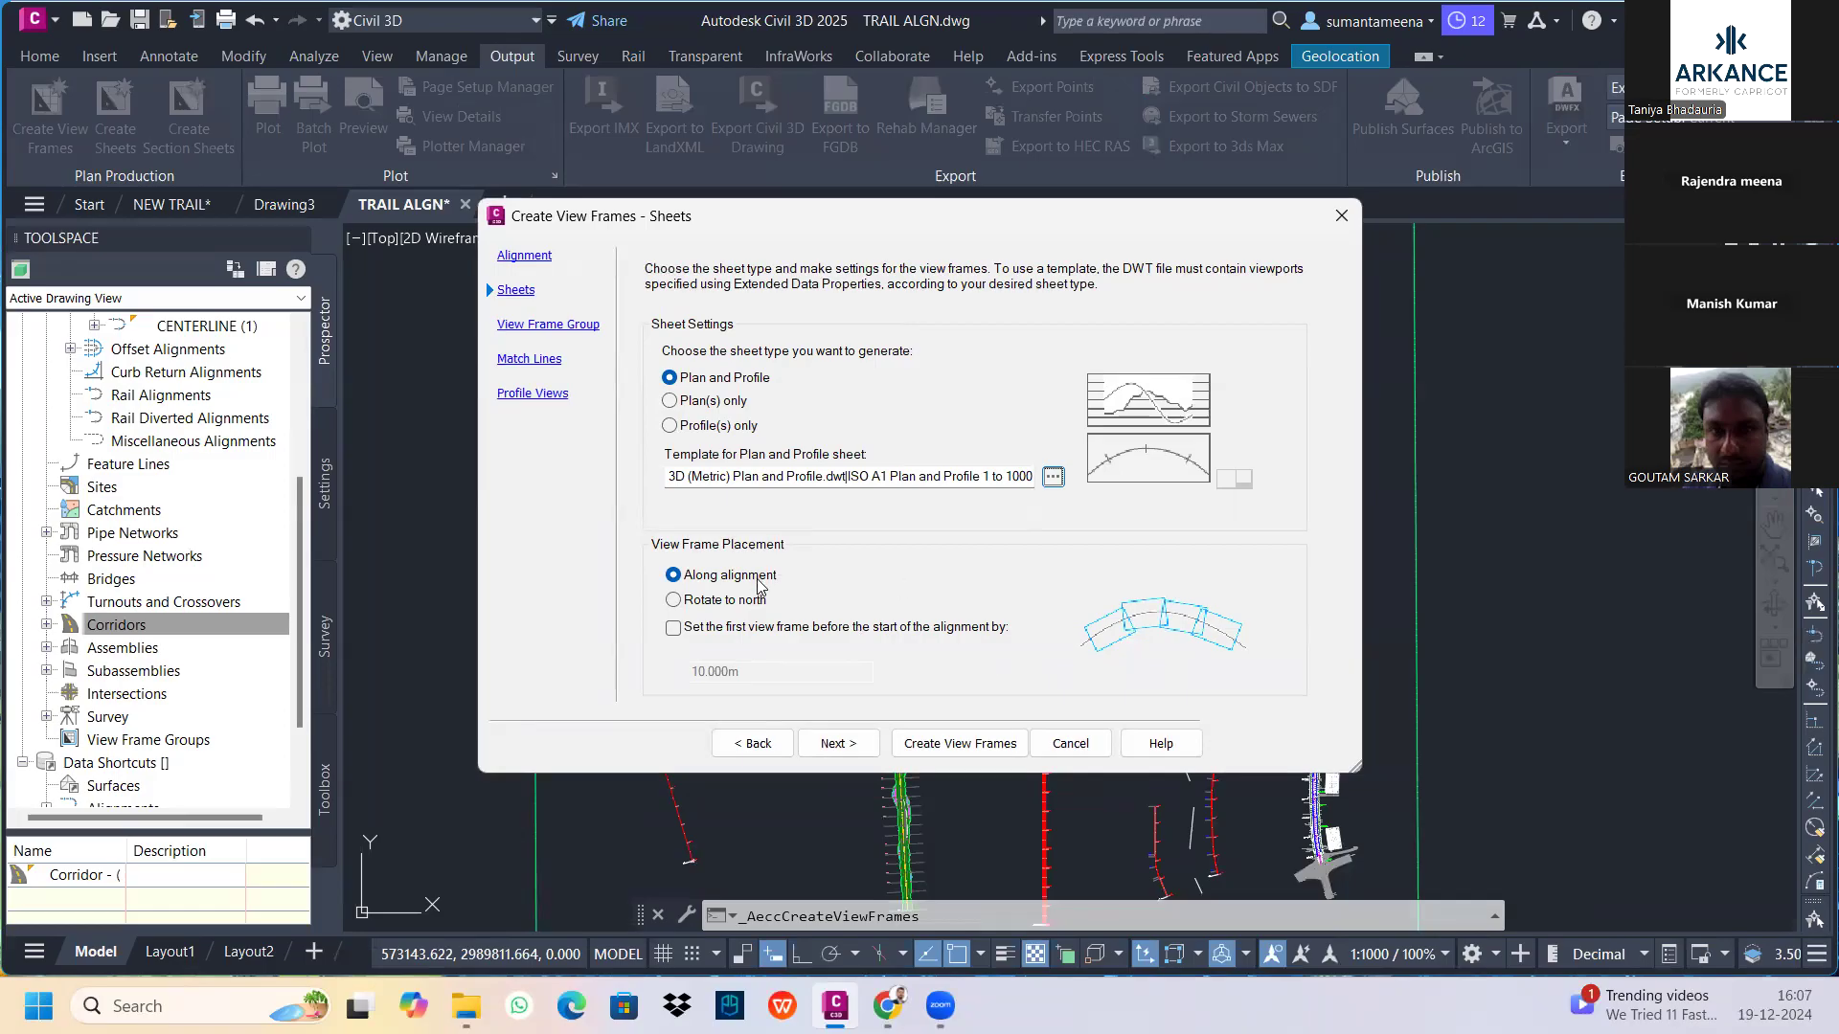
pyautogui.click(720, 597)
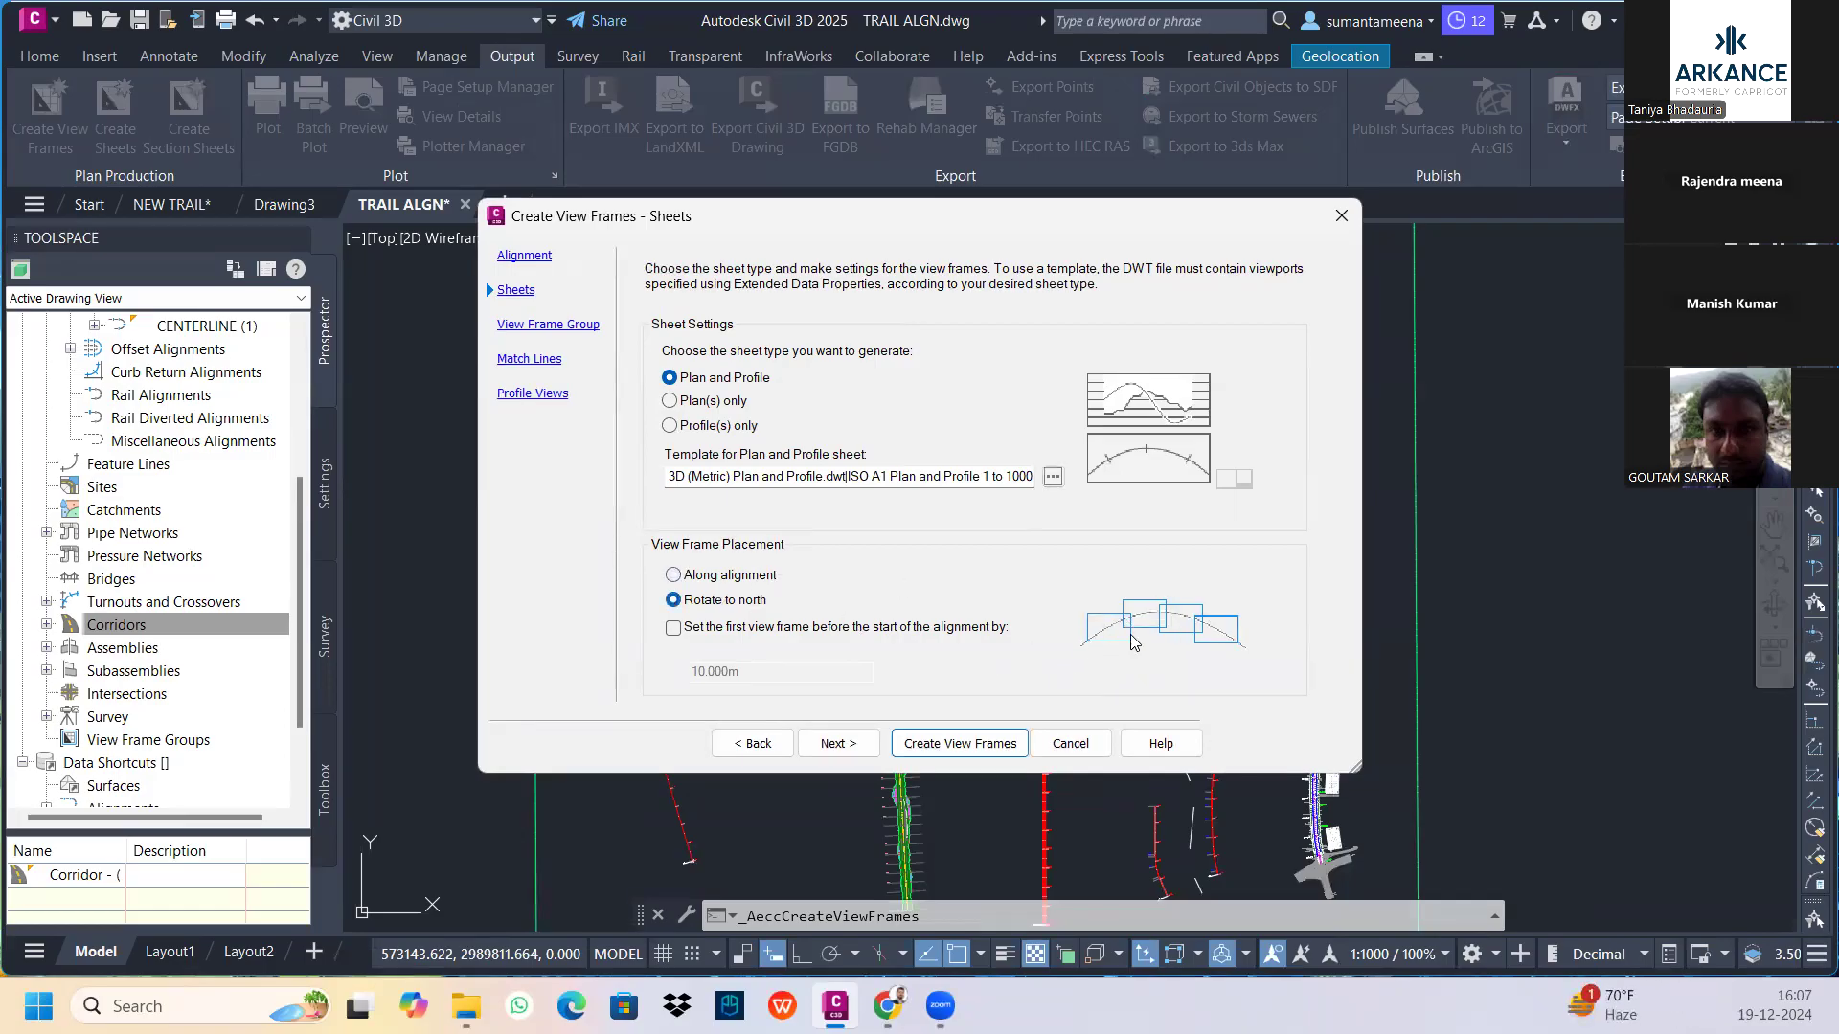
pyautogui.click(757, 578)
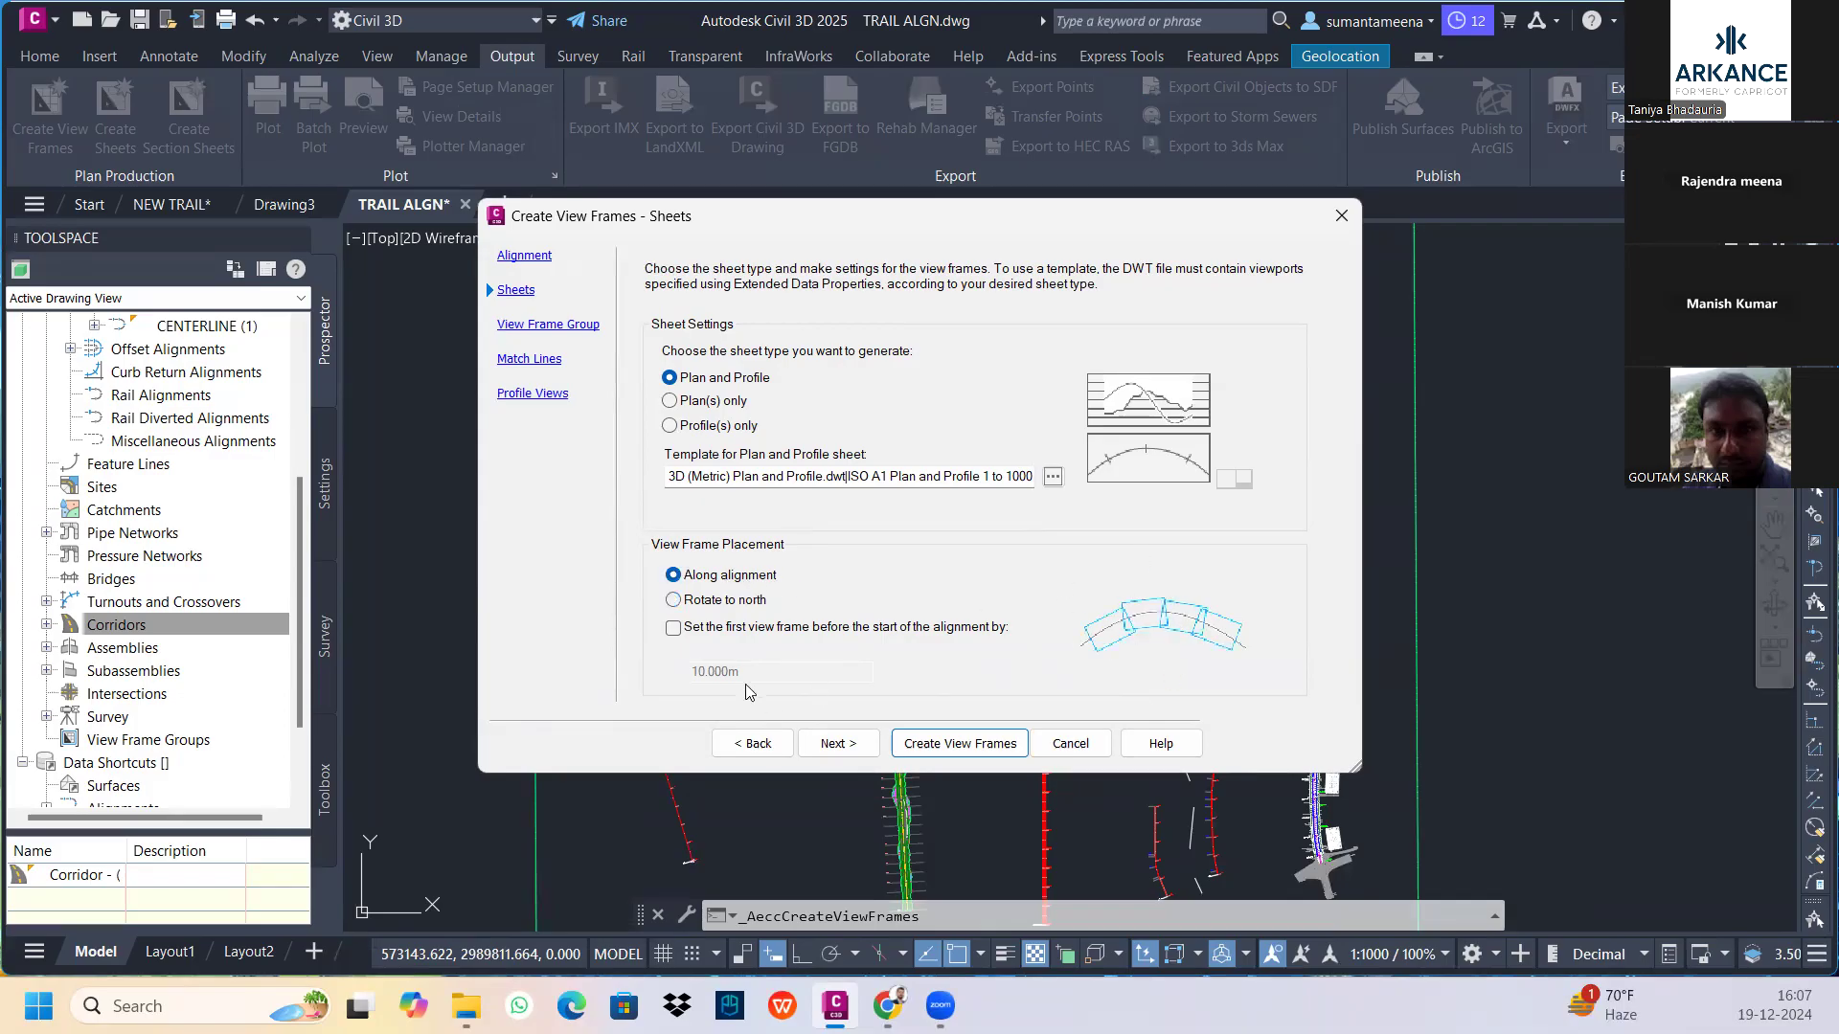
pyautogui.click(832, 744)
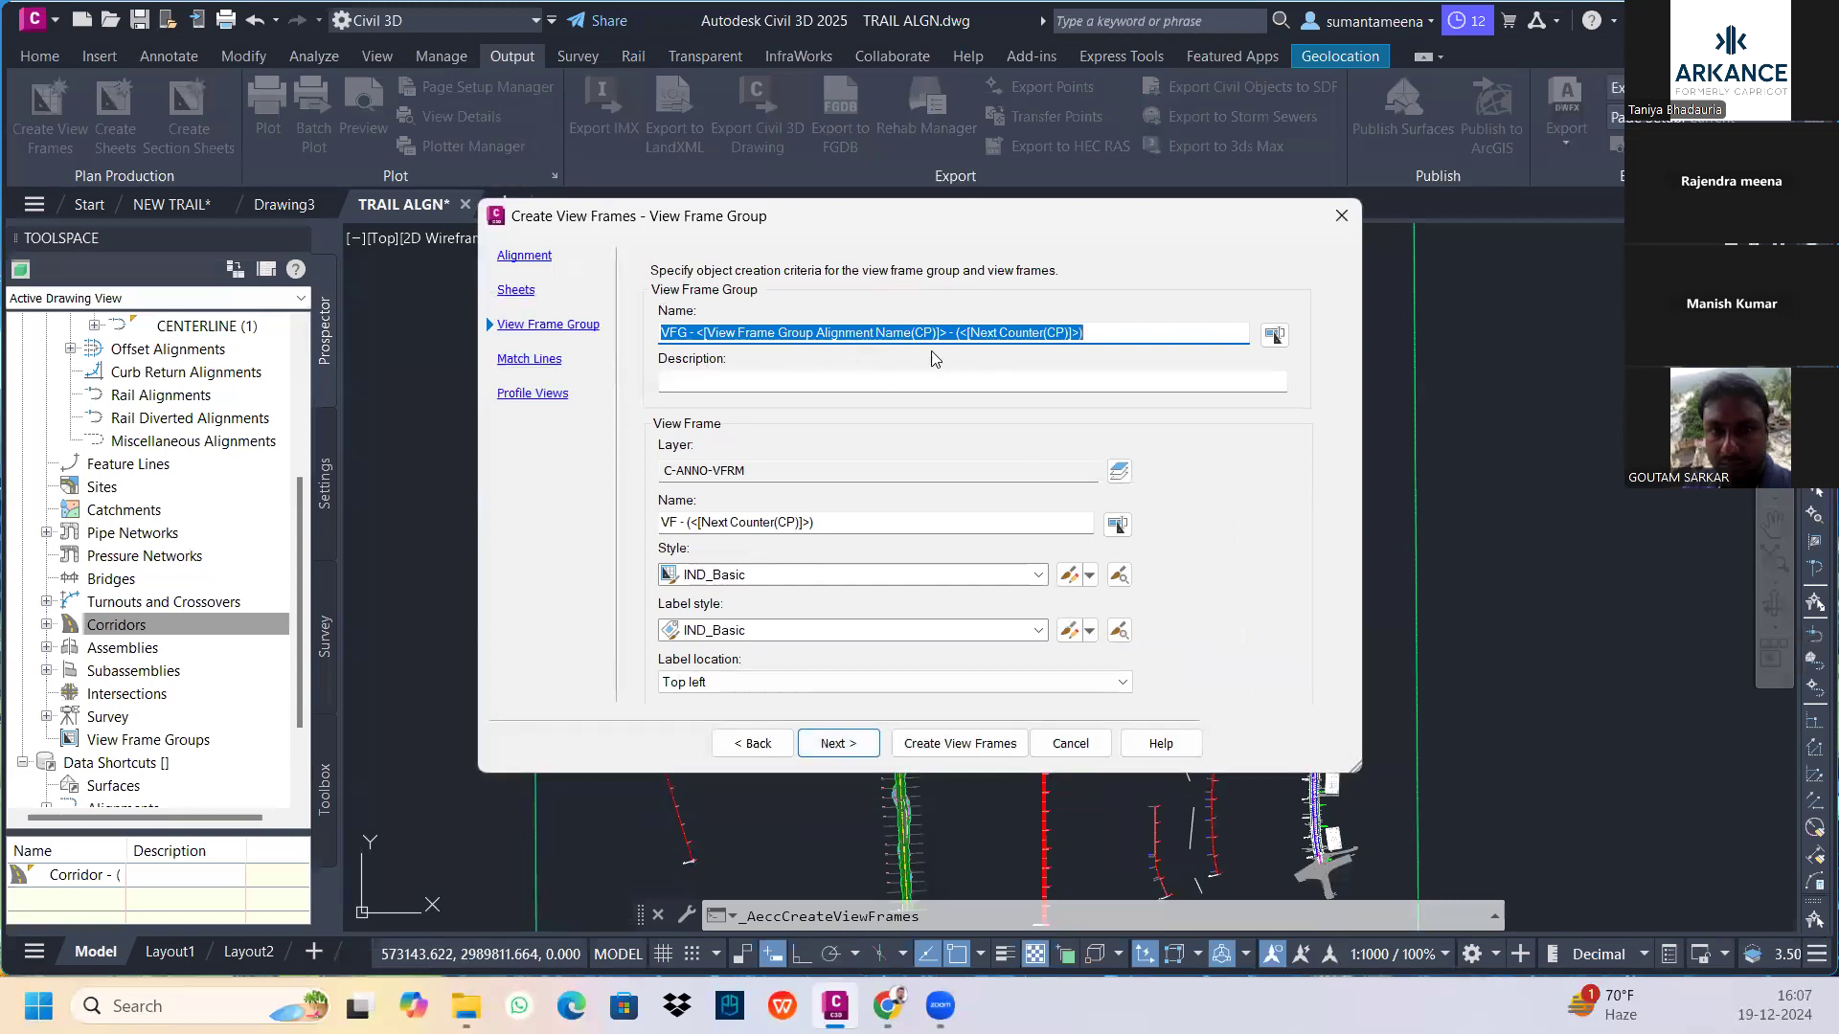
# Accept the default view frame group naming and the match line settings with 10.000m additional repositioning distance
pyautogui.click(826, 747)
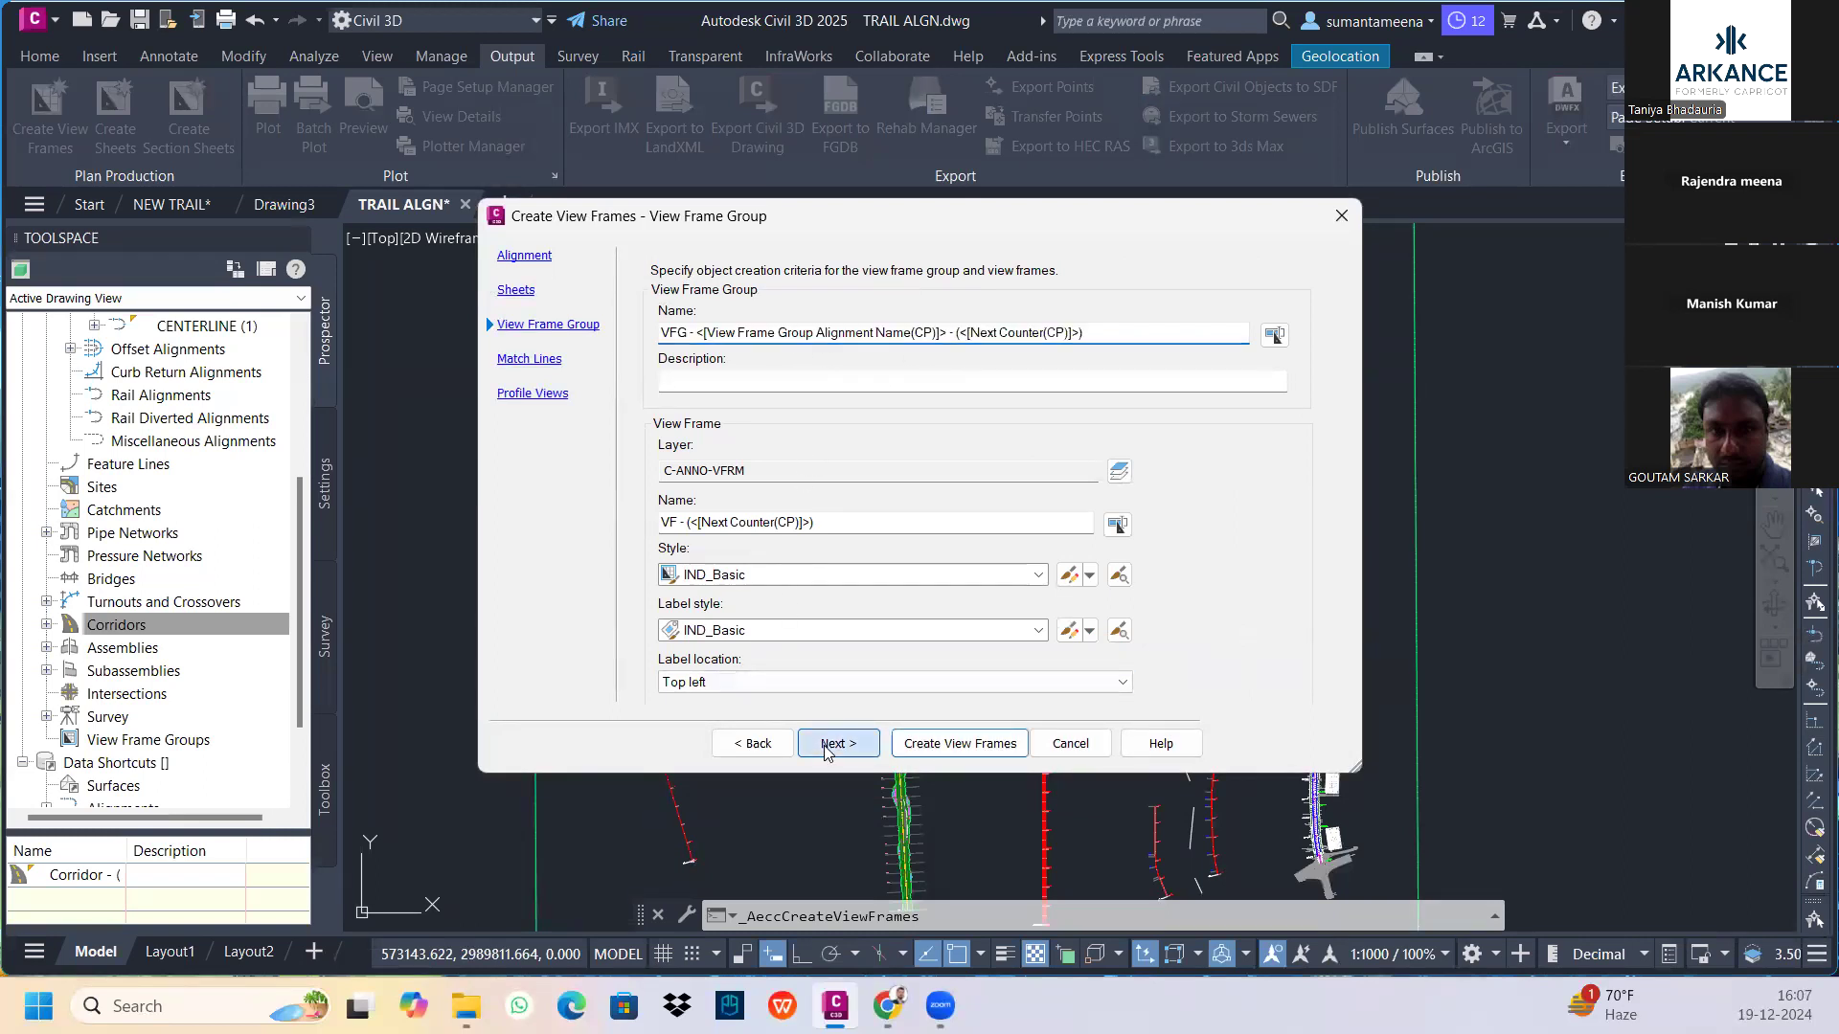
pyautogui.click(954, 332)
pyautogui.click(951, 330)
pyautogui.click(1025, 376)
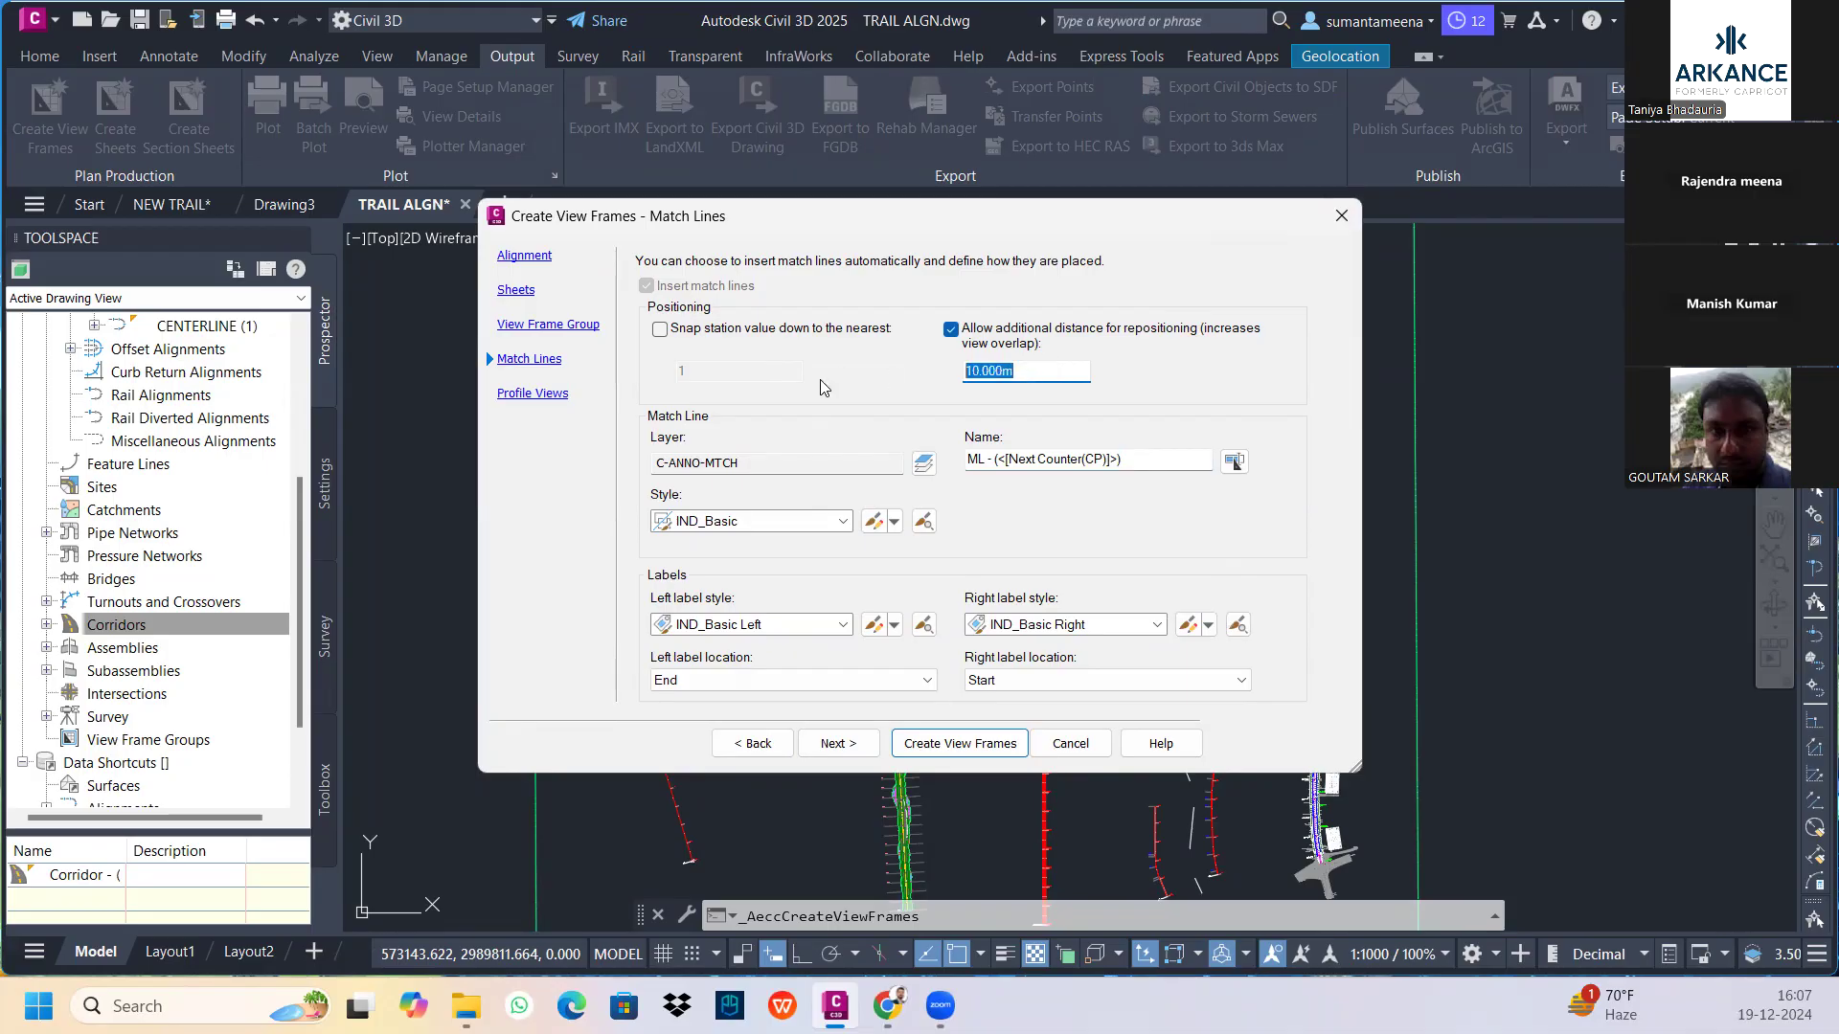
pyautogui.click(828, 743)
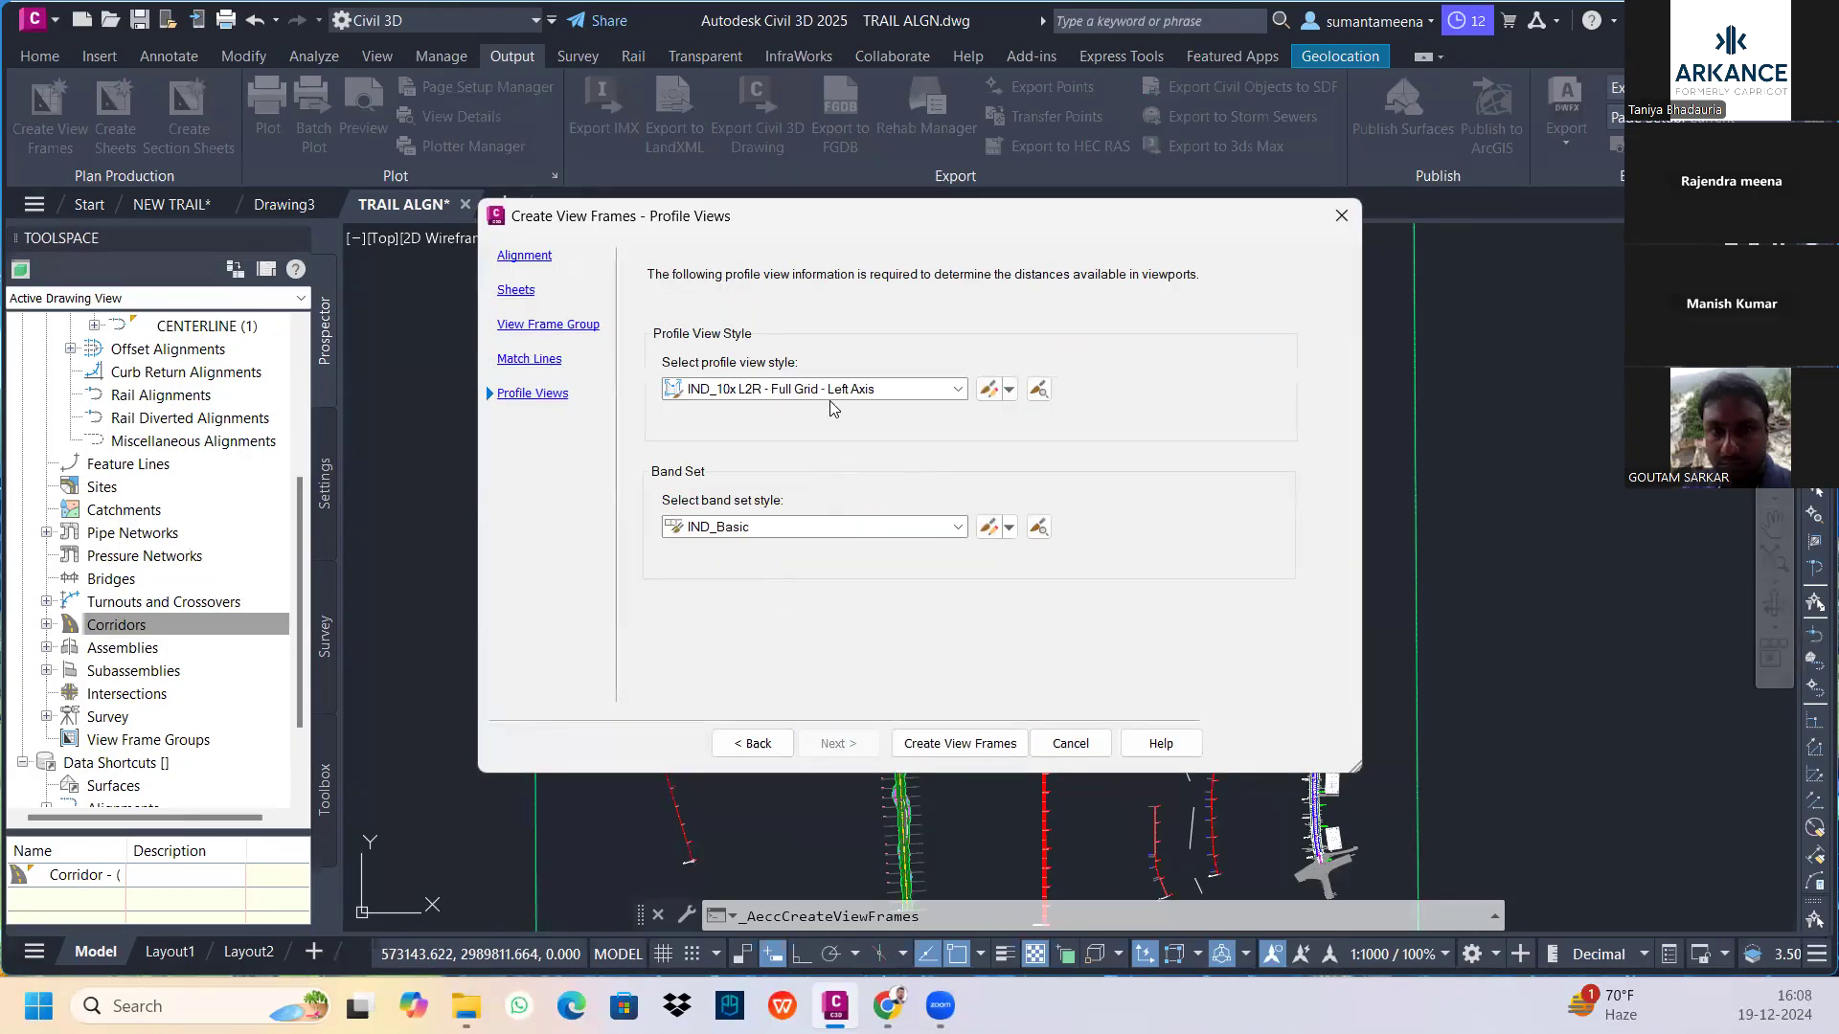
# Create the view frames with profile view style IND_10x L2R - LHS Axis Only and band set IND_Road Center
pyautogui.click(847, 390)
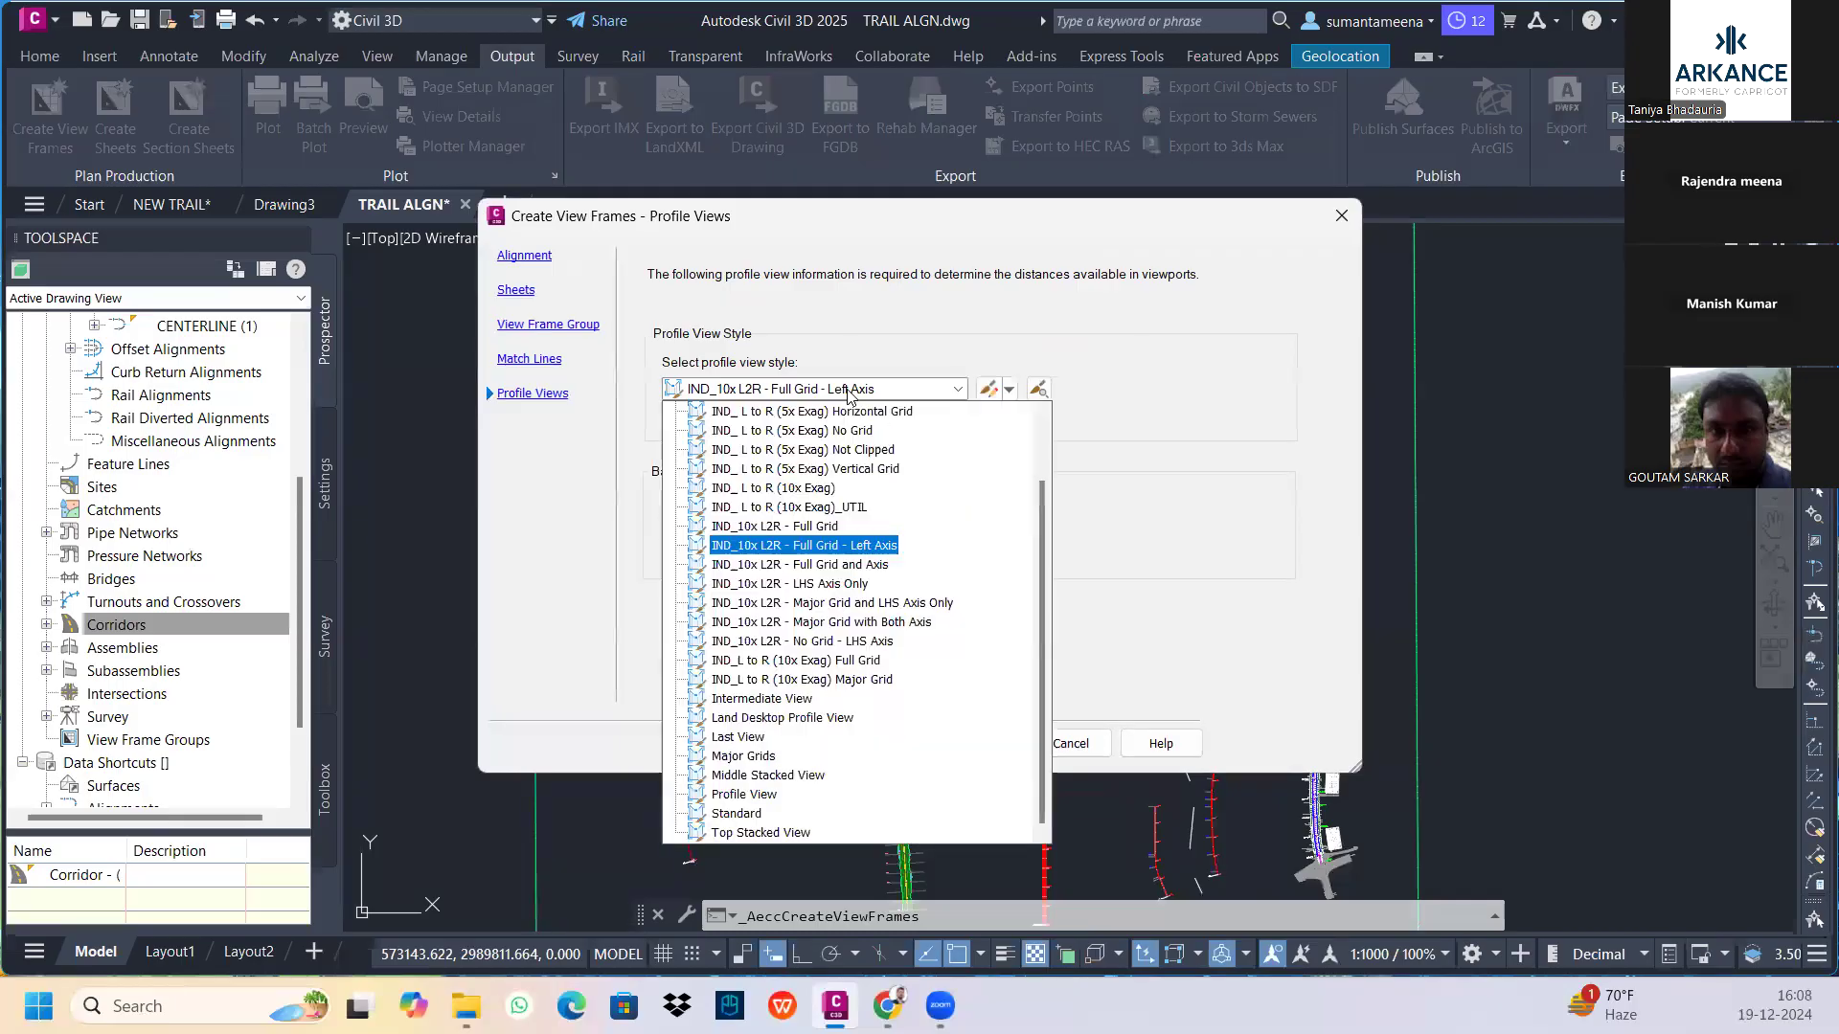
pyautogui.click(794, 583)
pyautogui.click(864, 530)
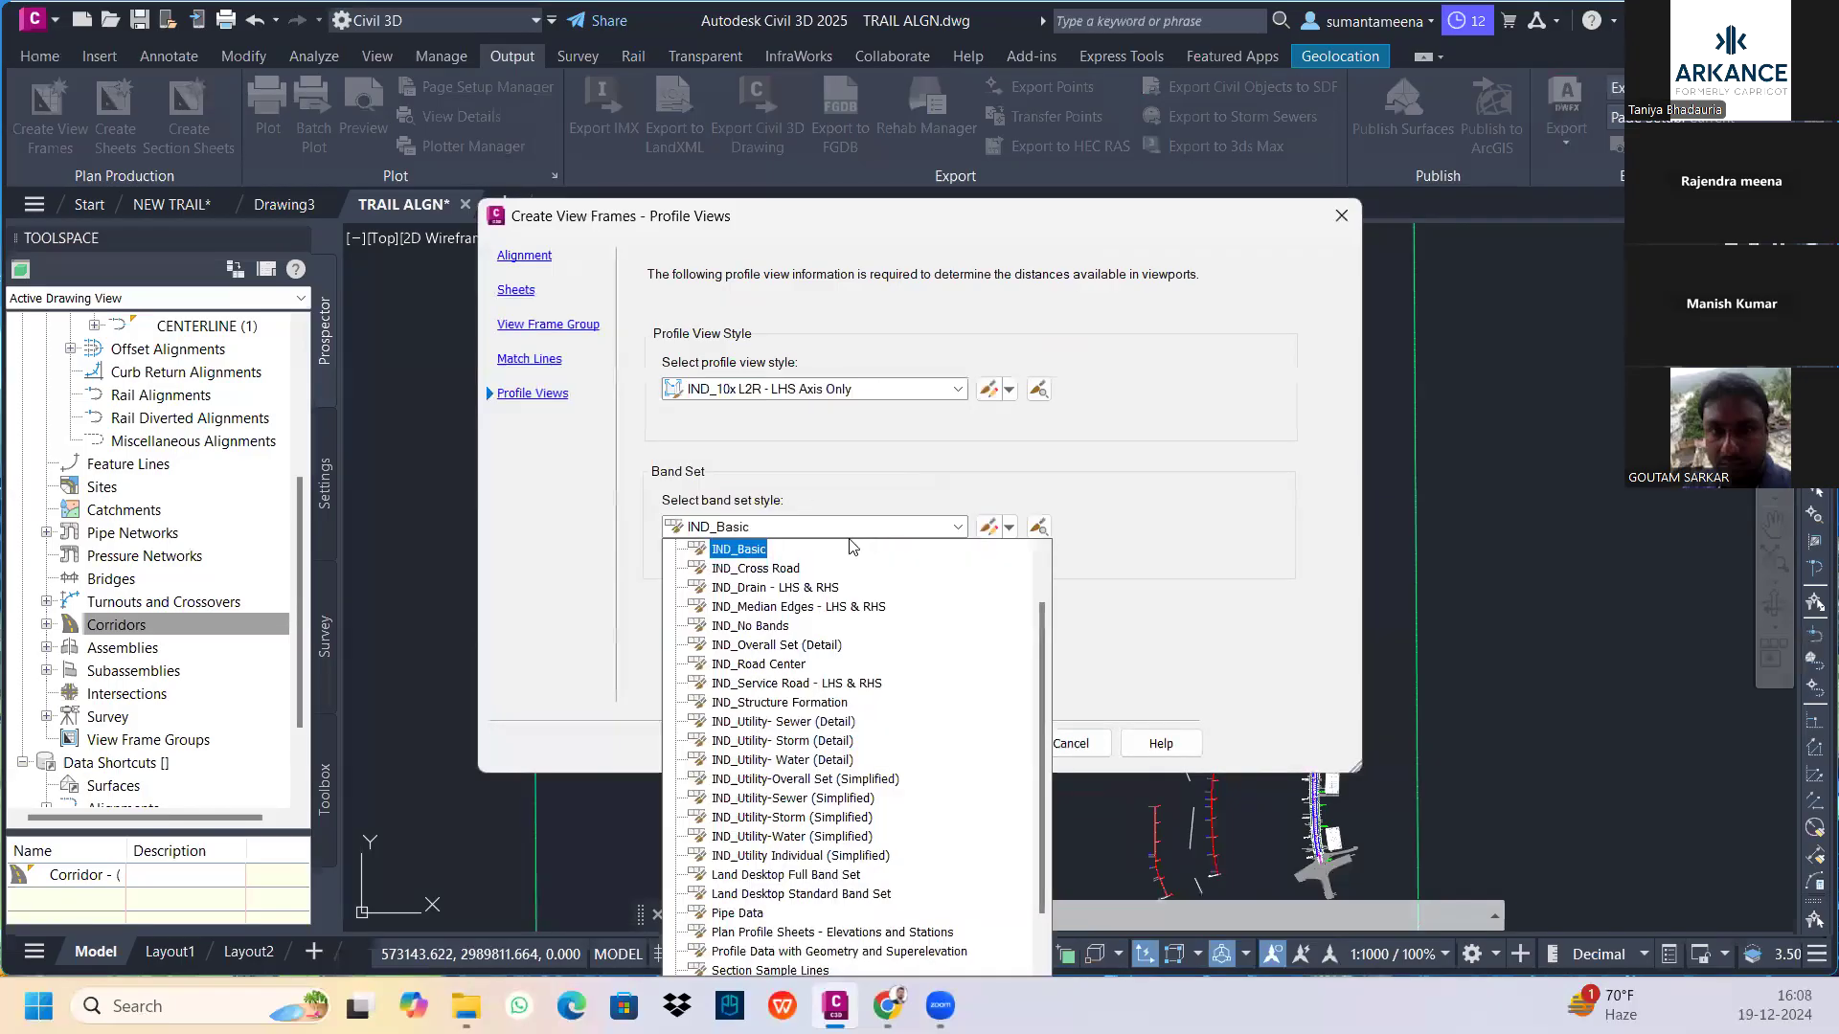
pyautogui.click(785, 665)
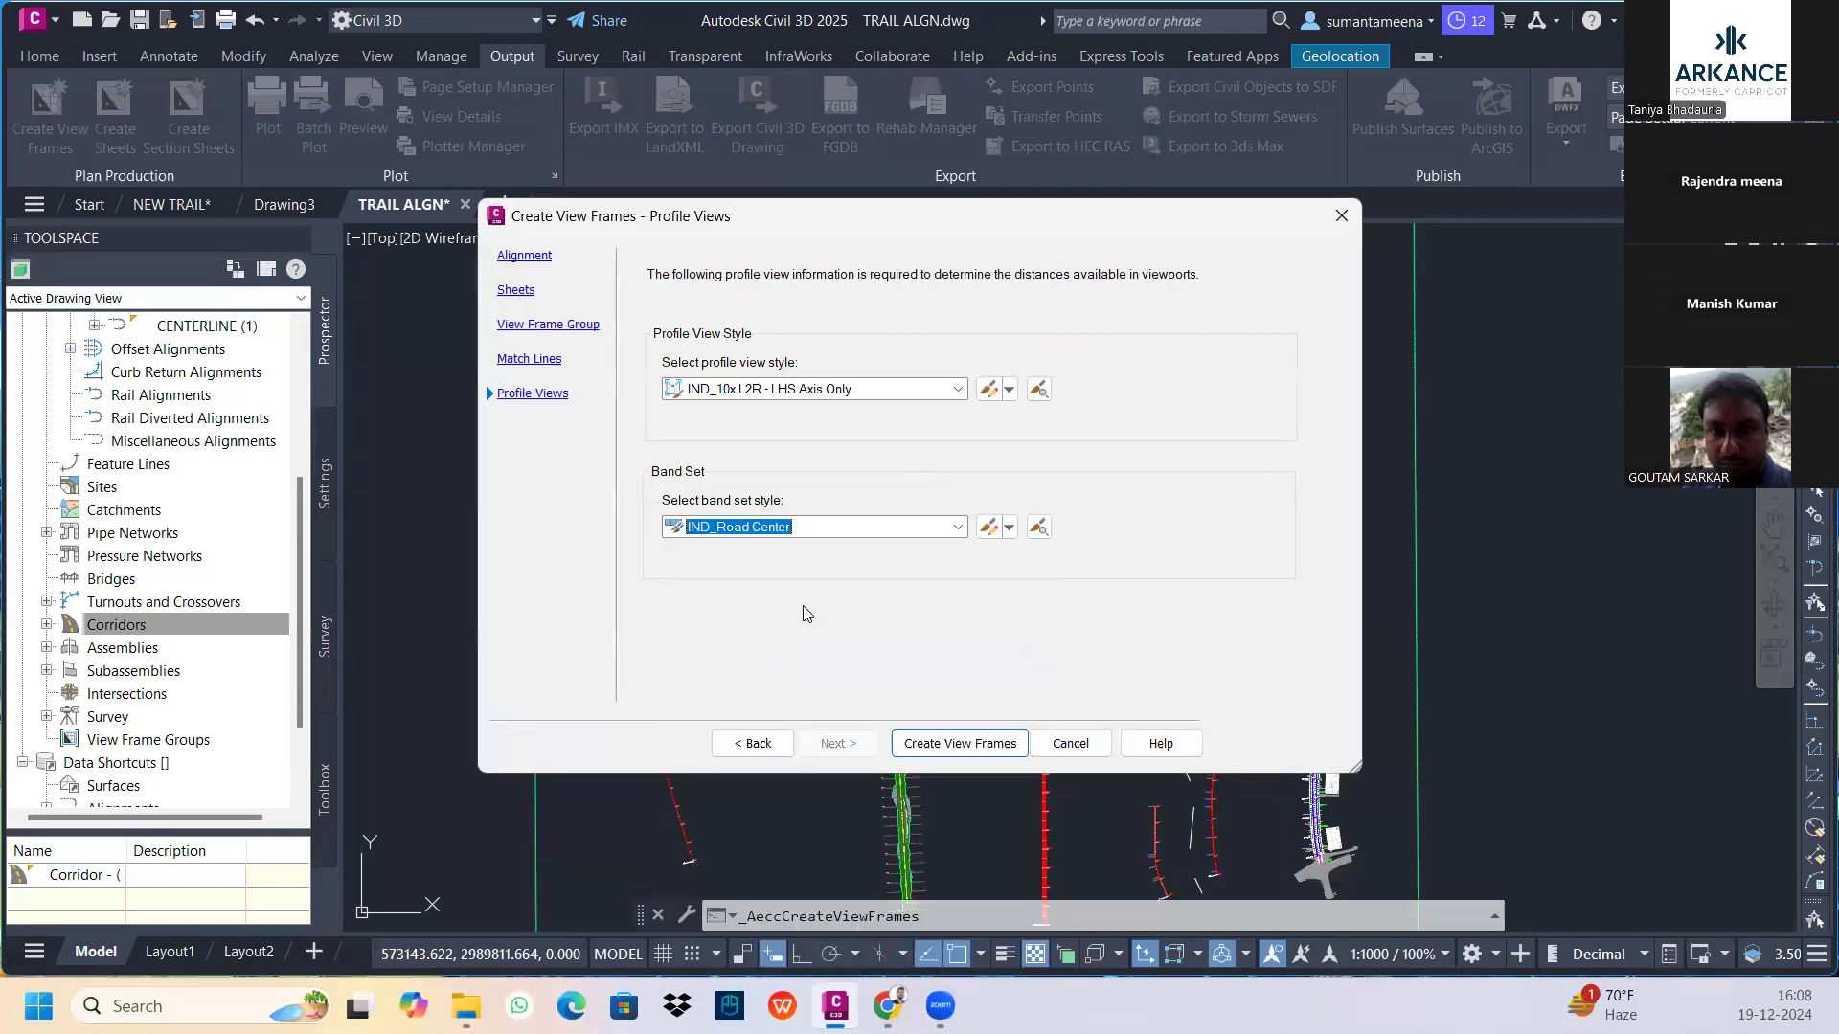
pyautogui.click(930, 748)
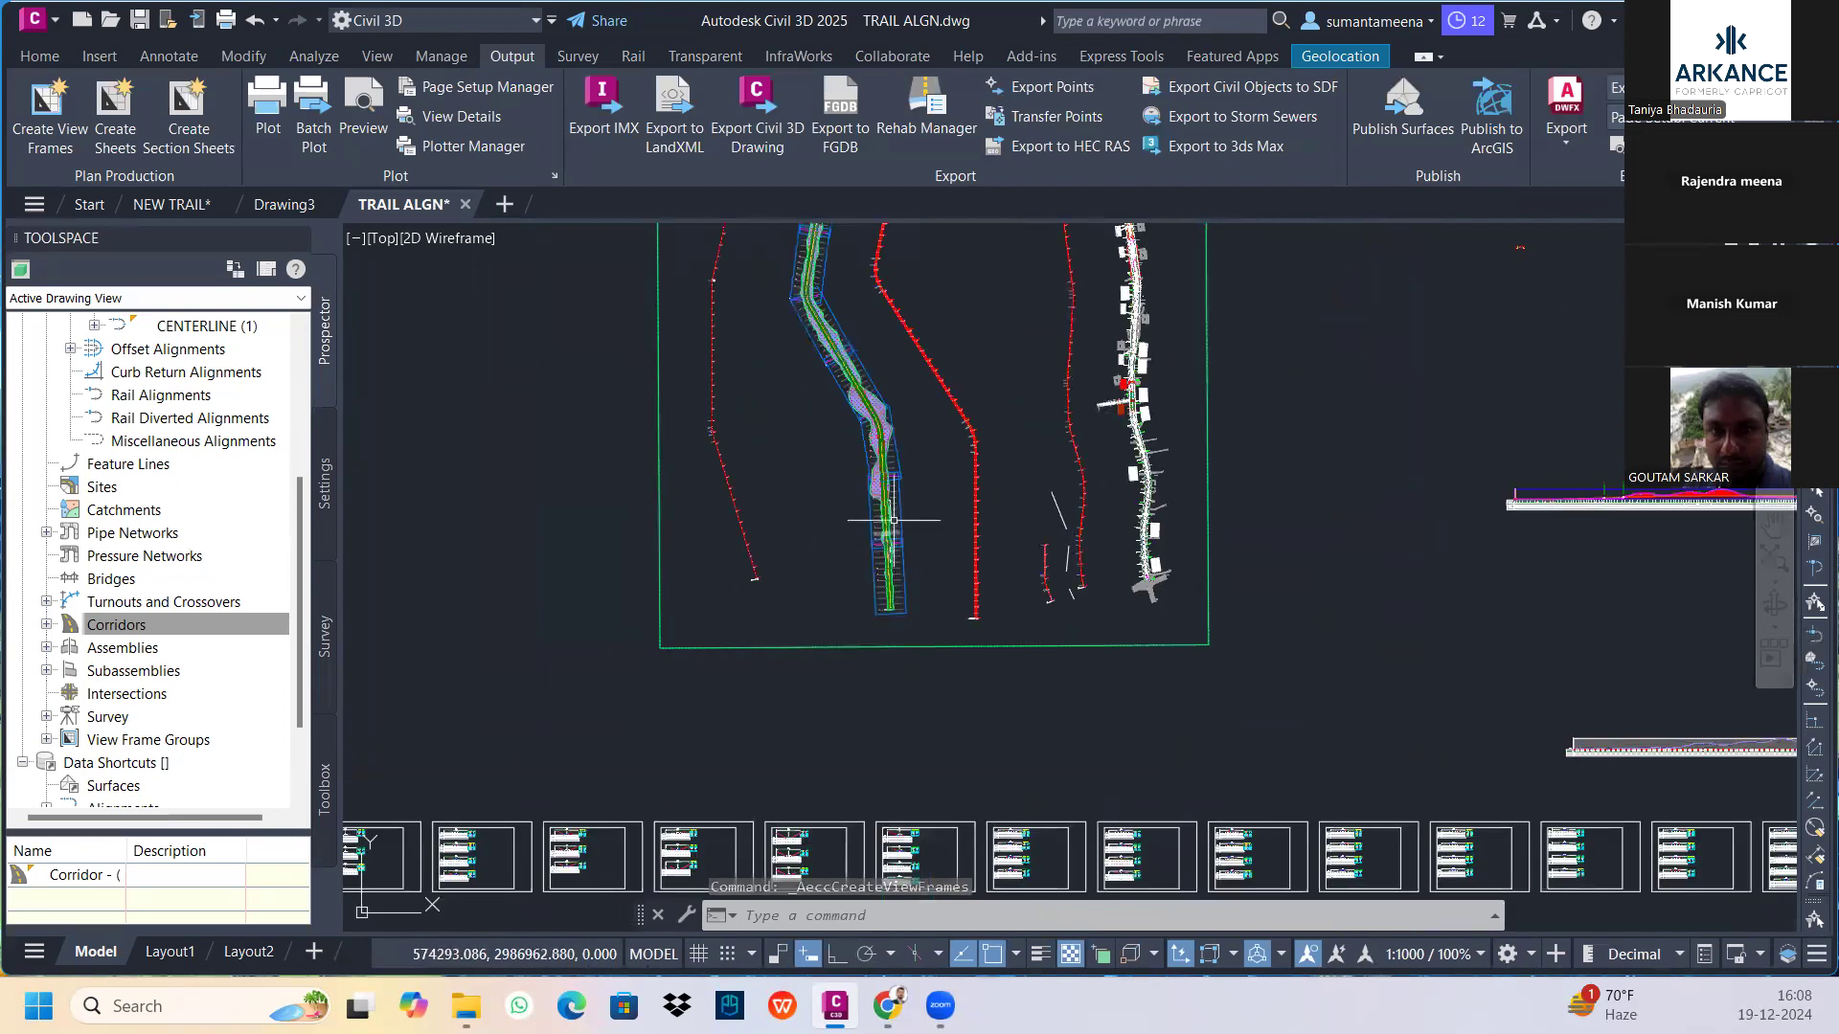
pyautogui.moveTo(829, 316); pyautogui.dragTo(806, 553, button='middle')
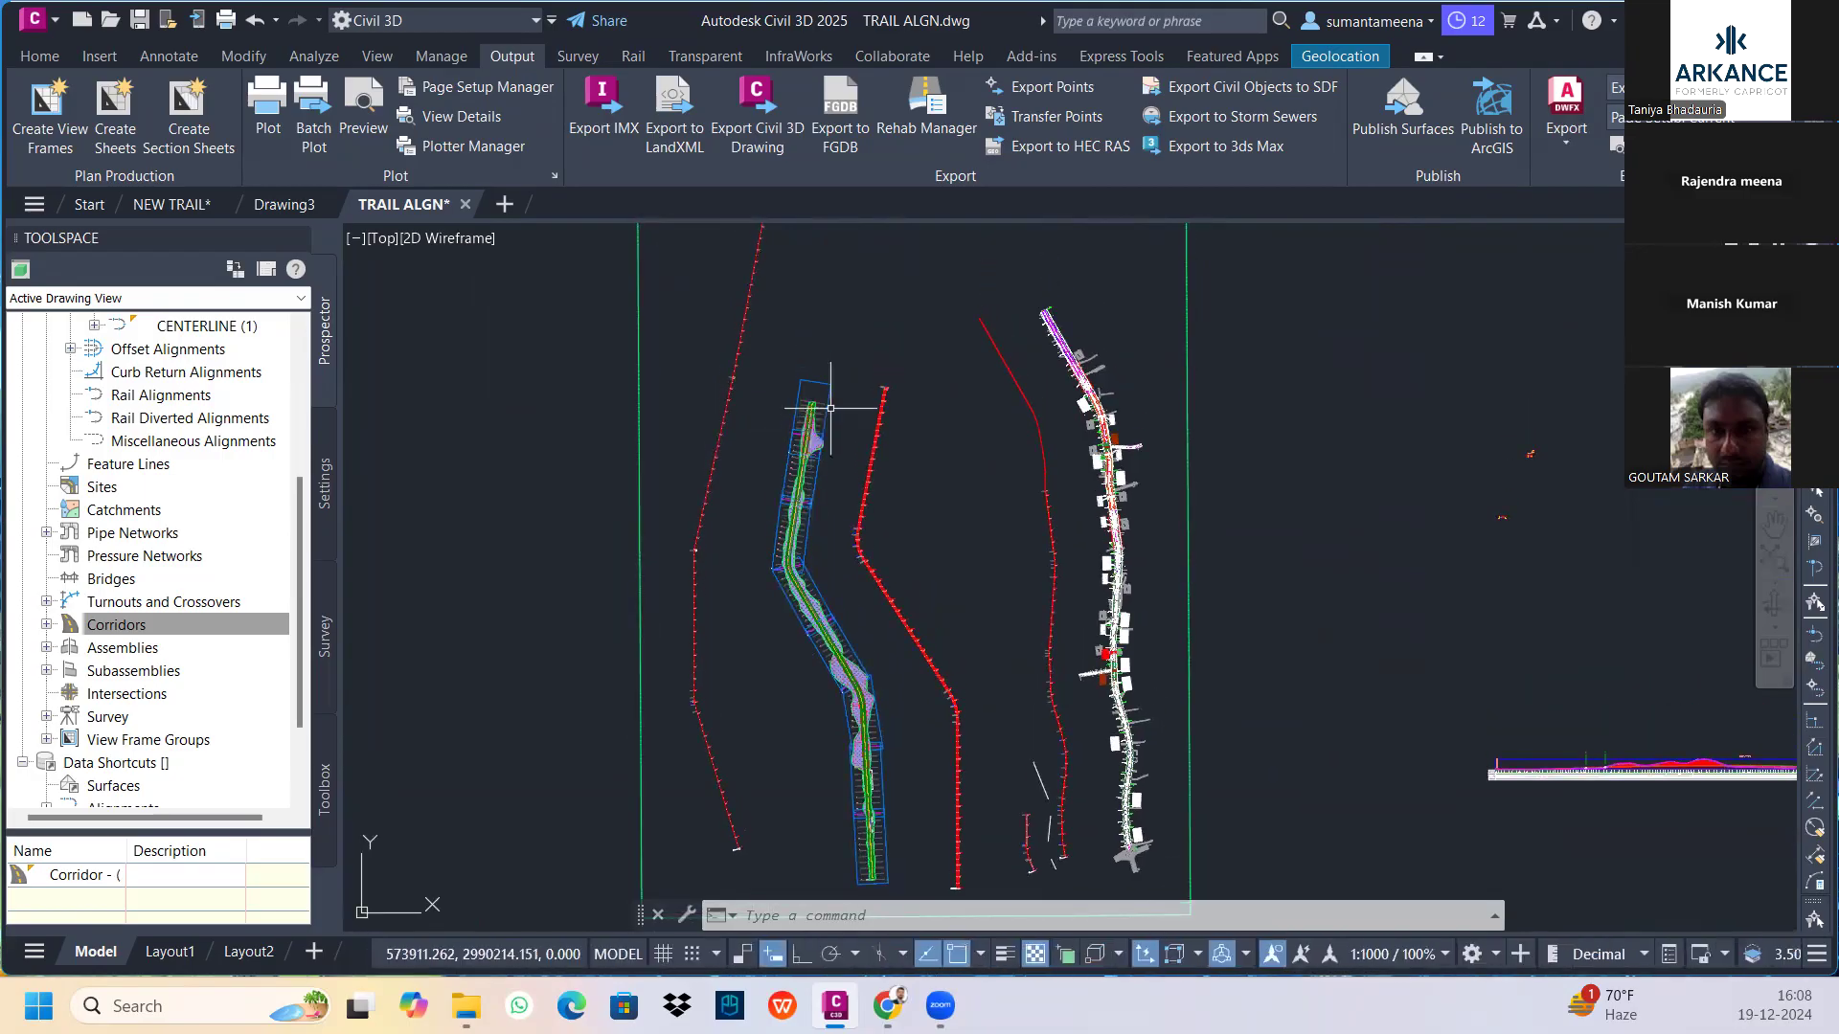
# Start creating sheets from the view frame group, with all layouts in the current drawing and the North block as north arrow
pyautogui.moveTo(824, 552); pyautogui.dragTo(827, 423, button='middle')
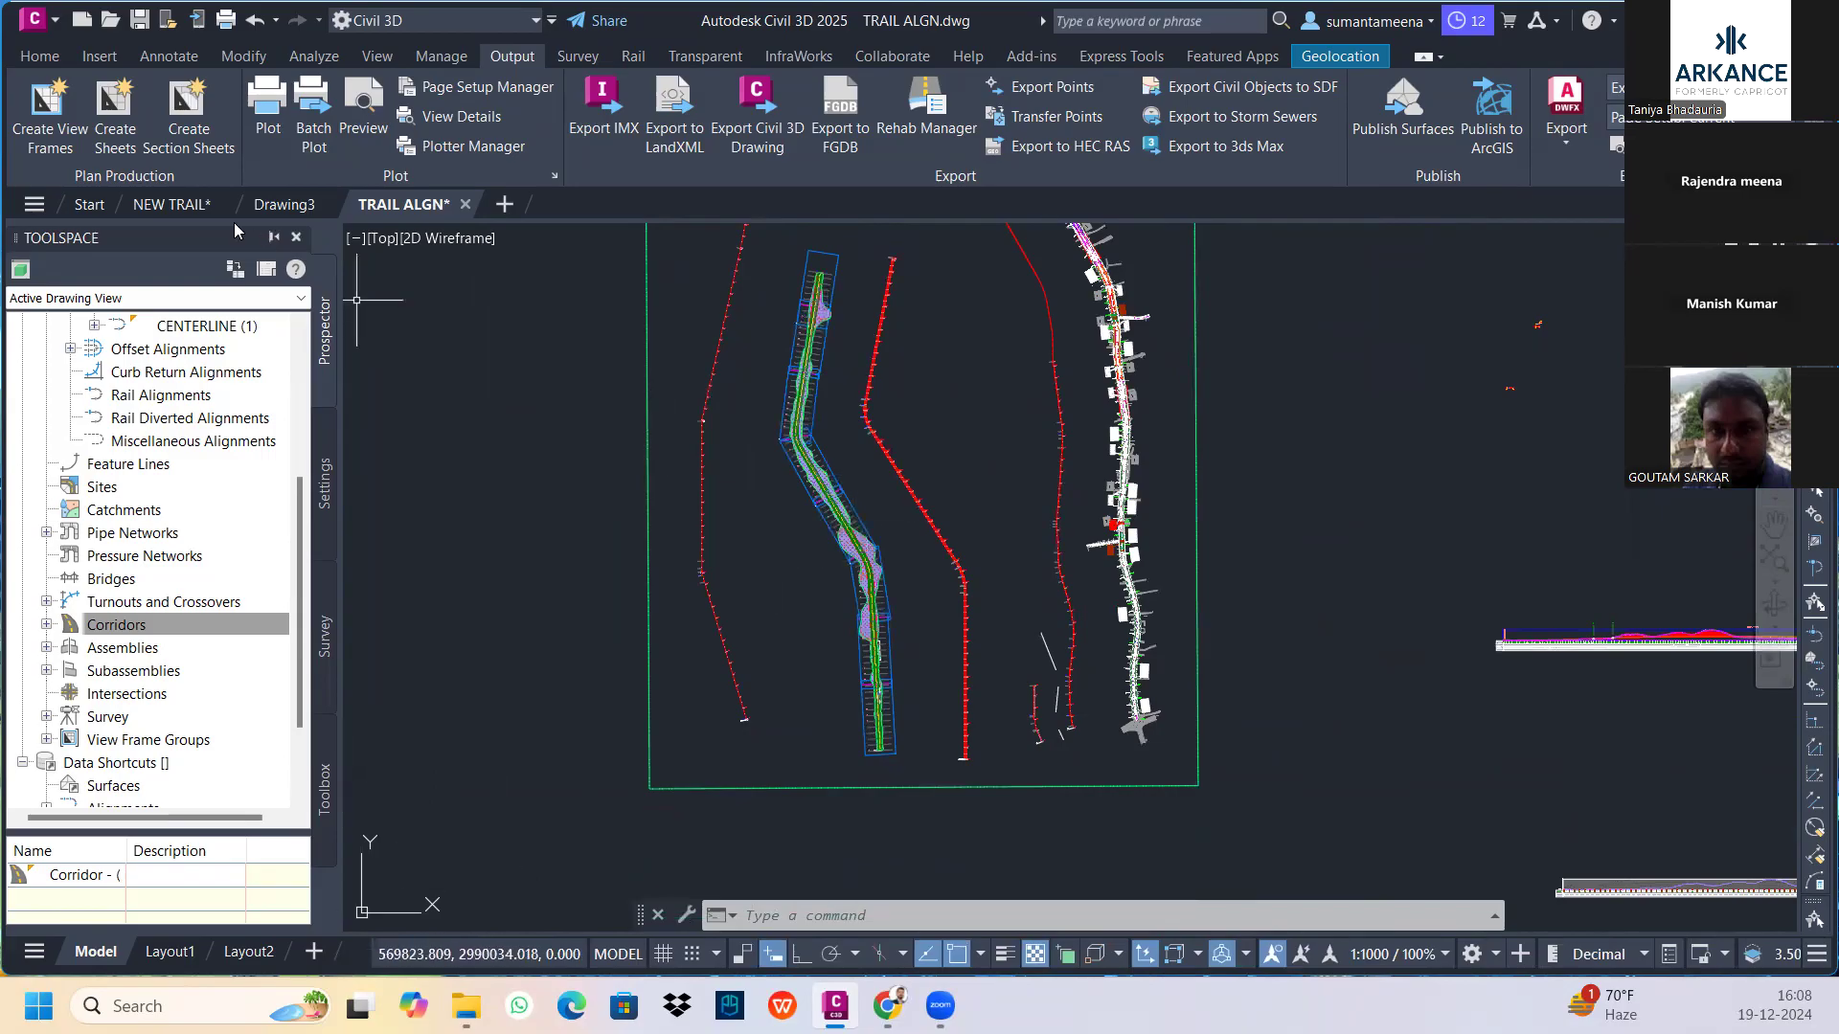
pyautogui.click(106, 125)
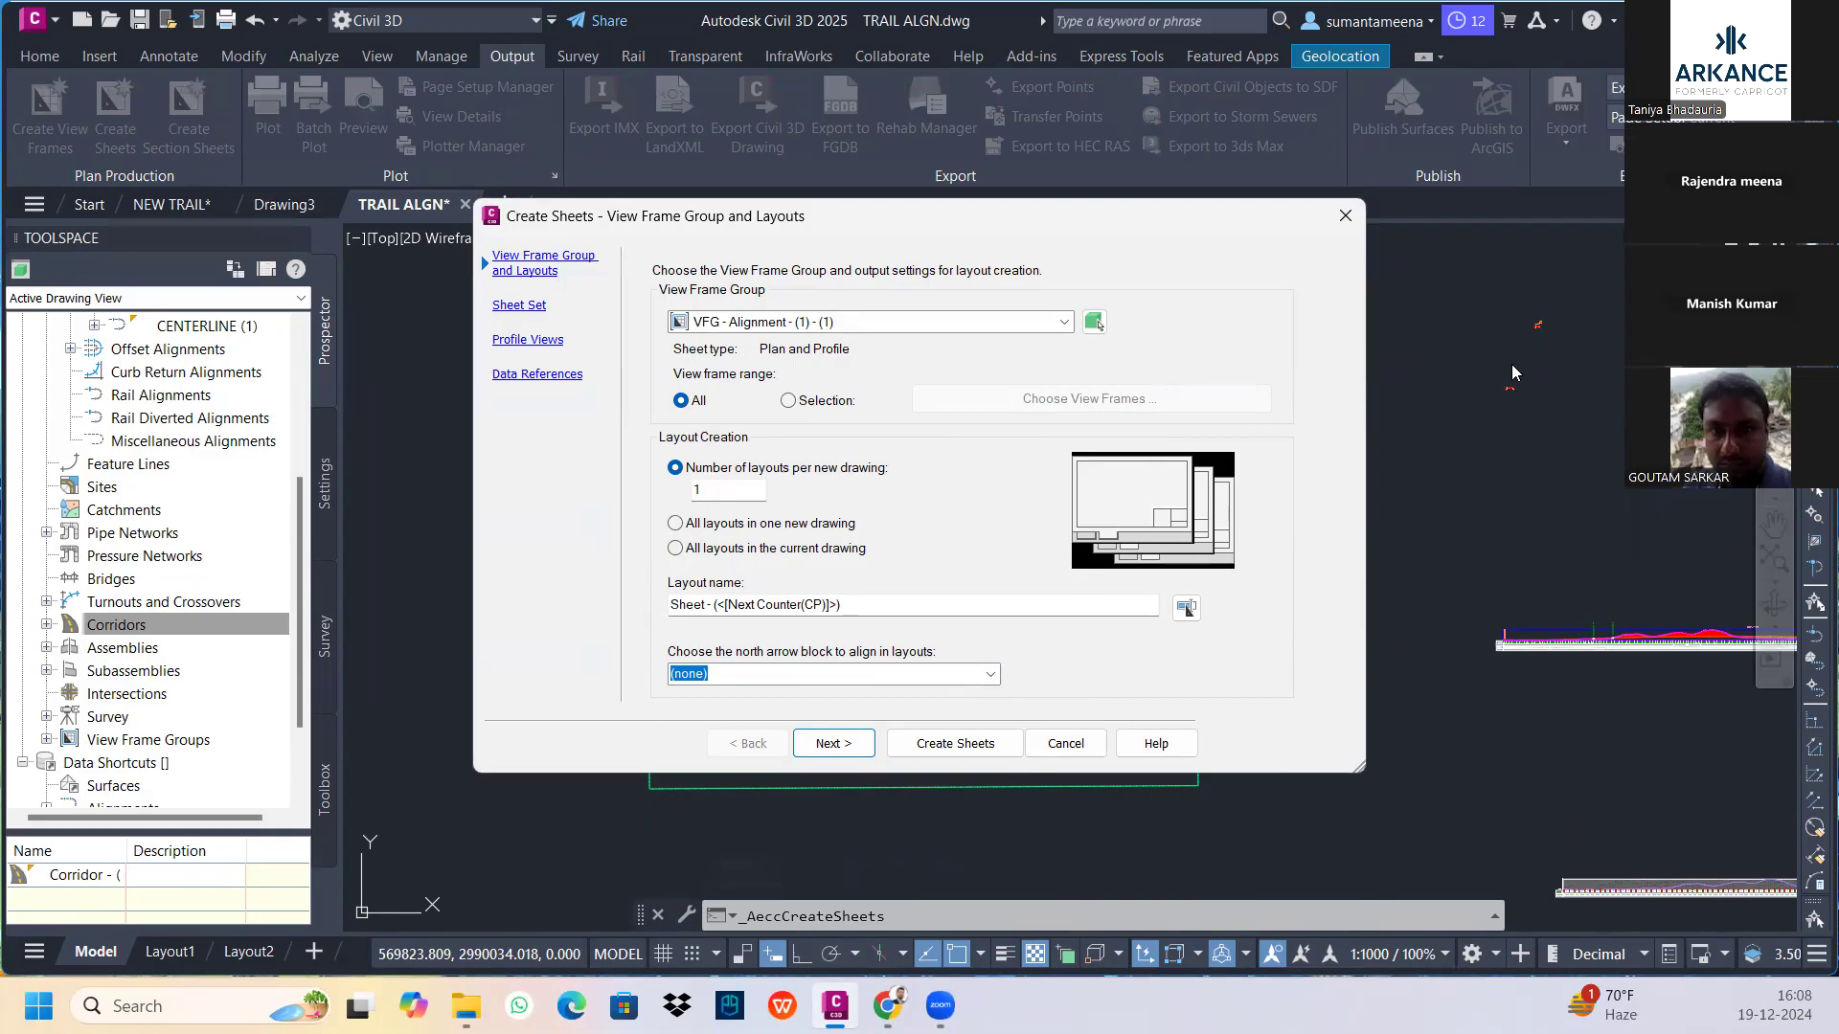
pyautogui.click(677, 549)
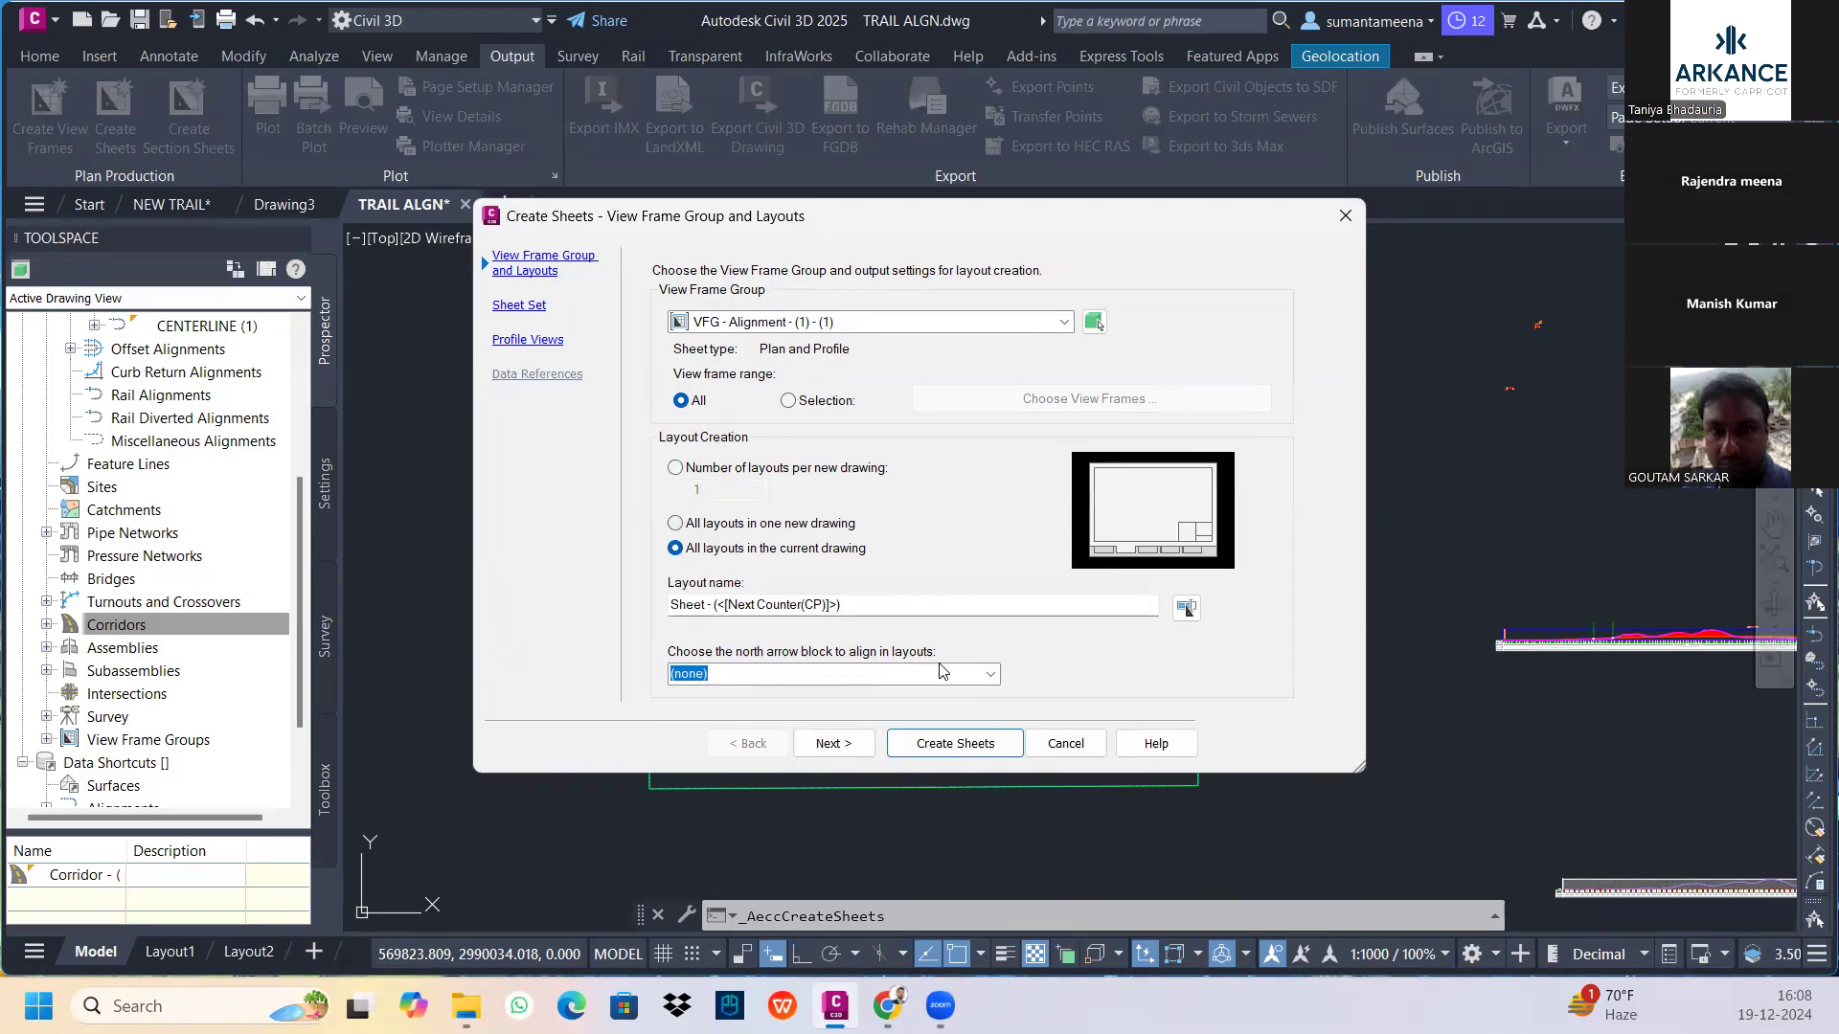
pyautogui.click(992, 676)
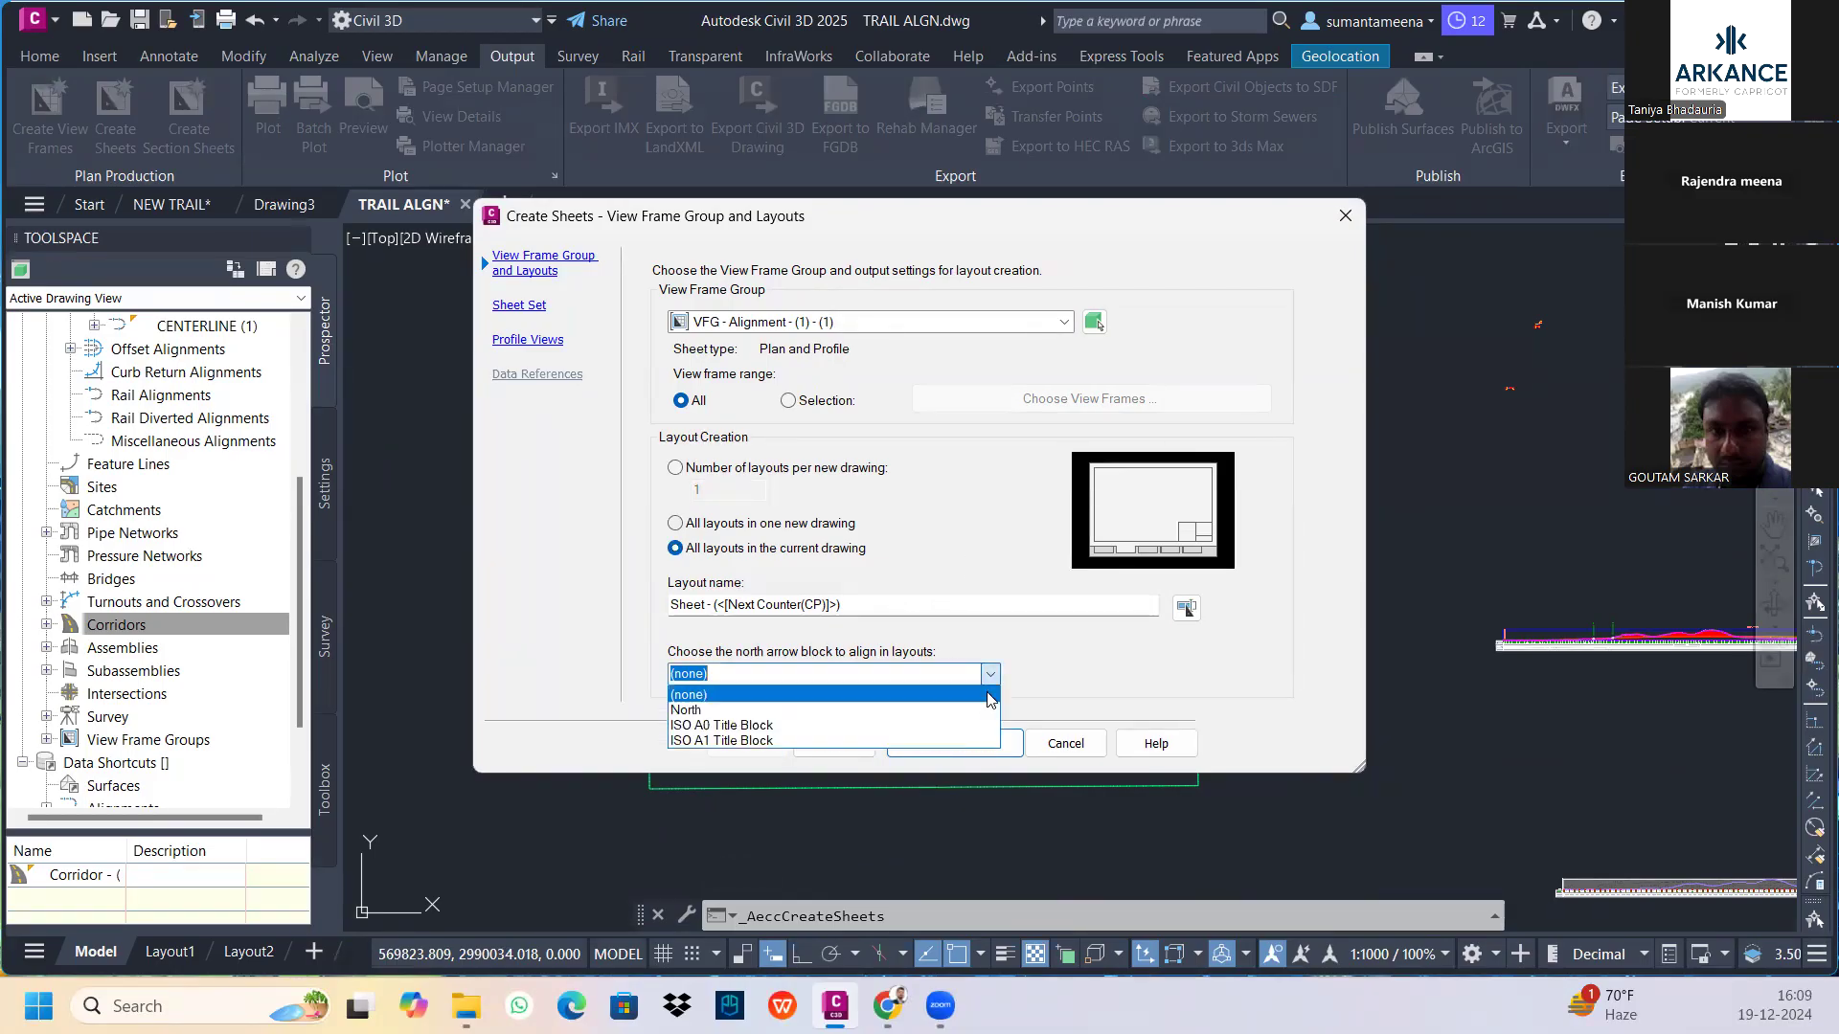
pyautogui.click(829, 710)
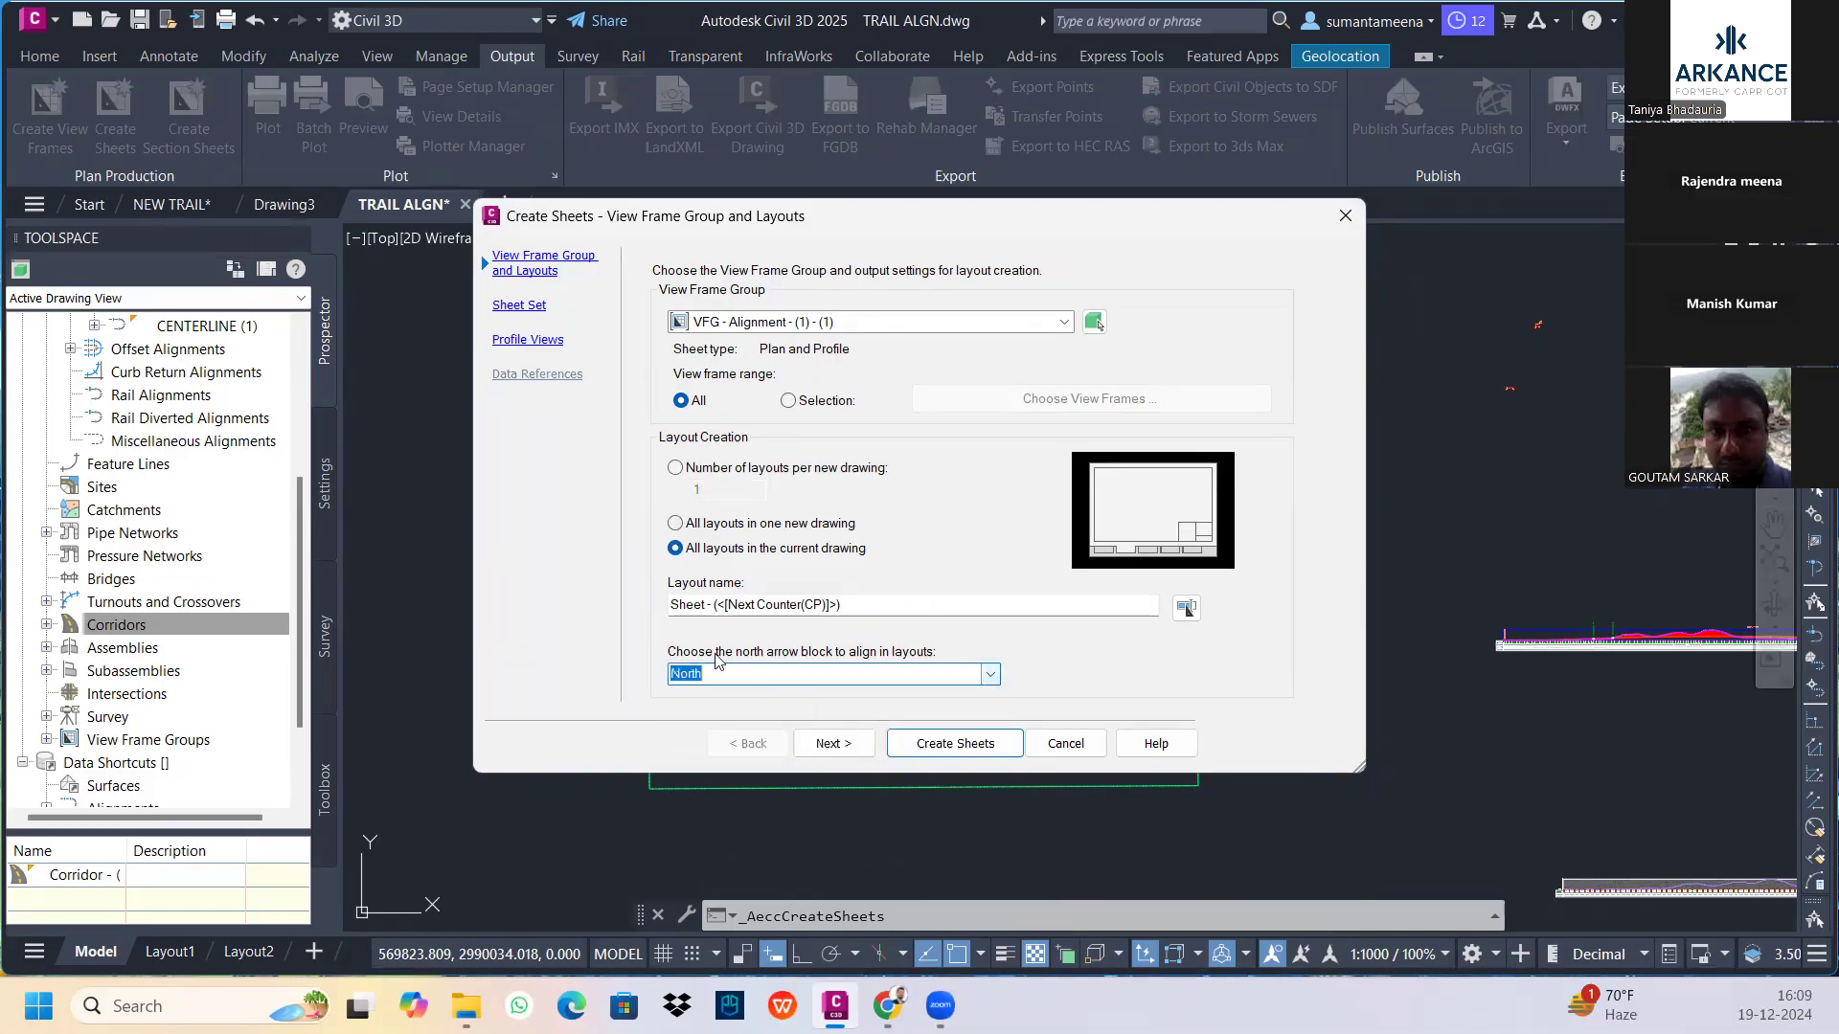
# Generate the sheets with the default sheet set and profile view settings, placing the profile views in empty space beside the existing drawings
pyautogui.click(830, 745)
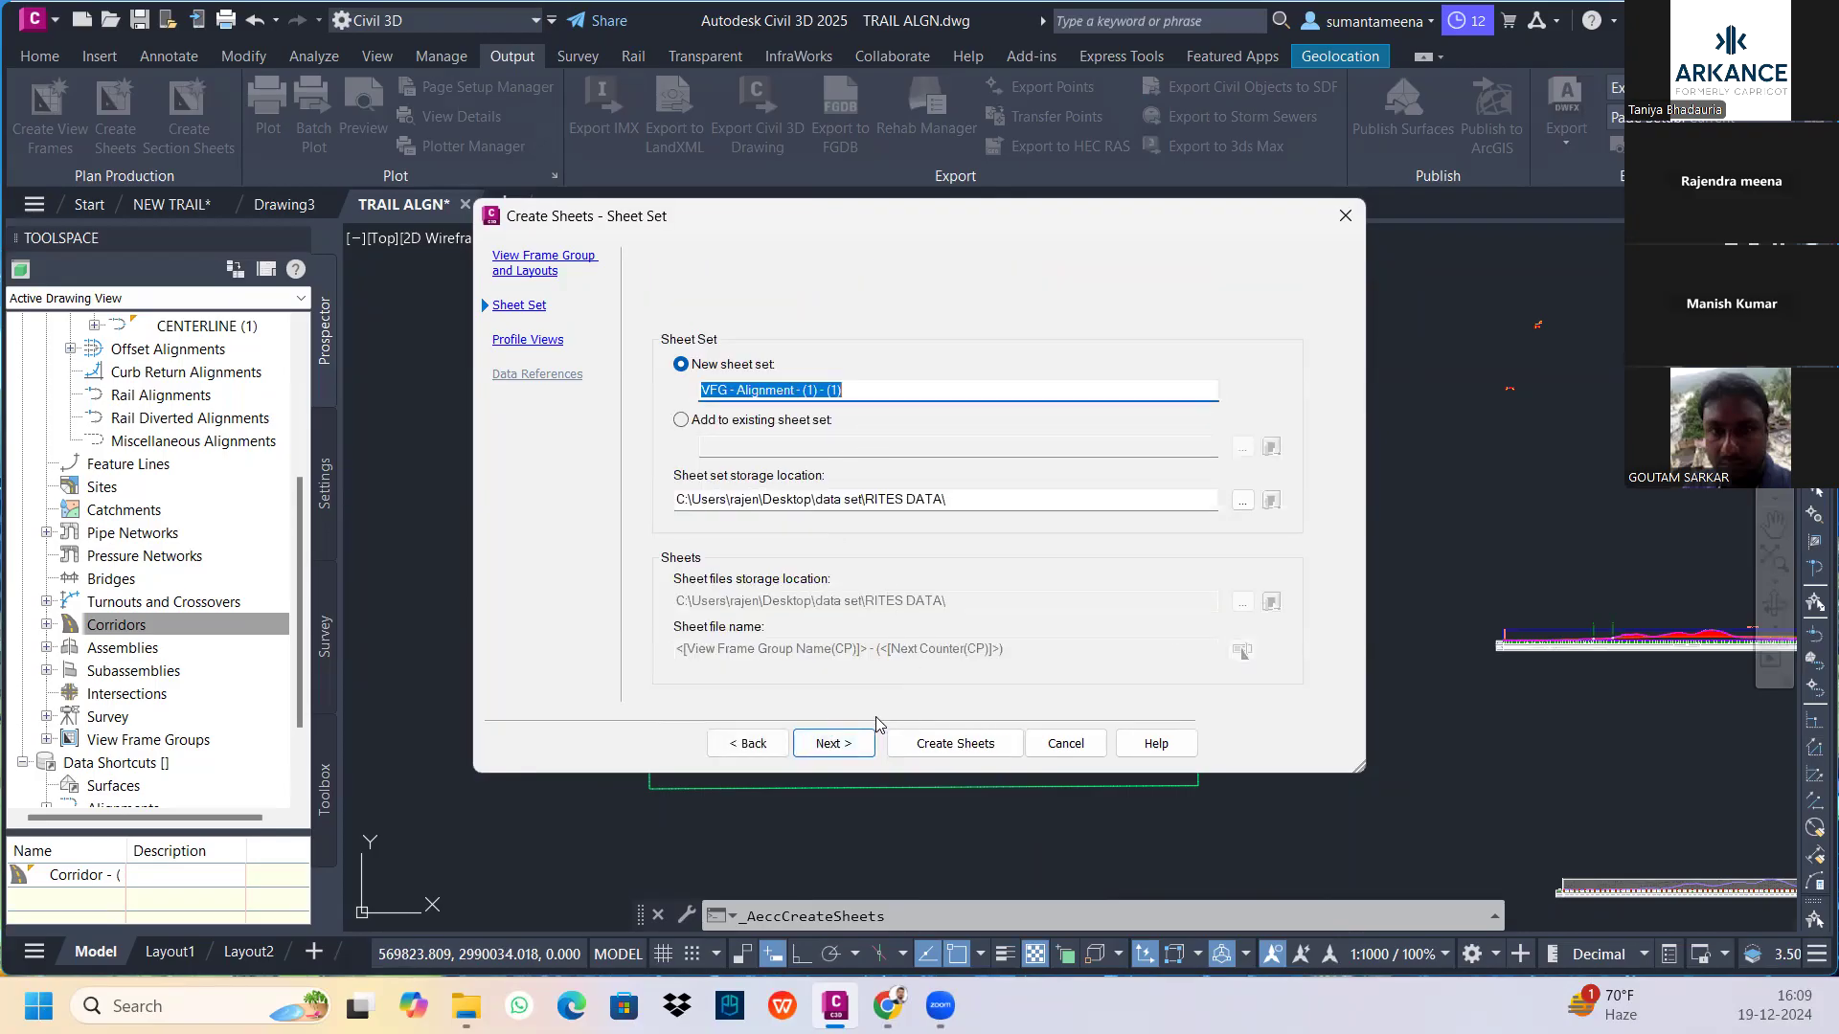
pyautogui.click(850, 743)
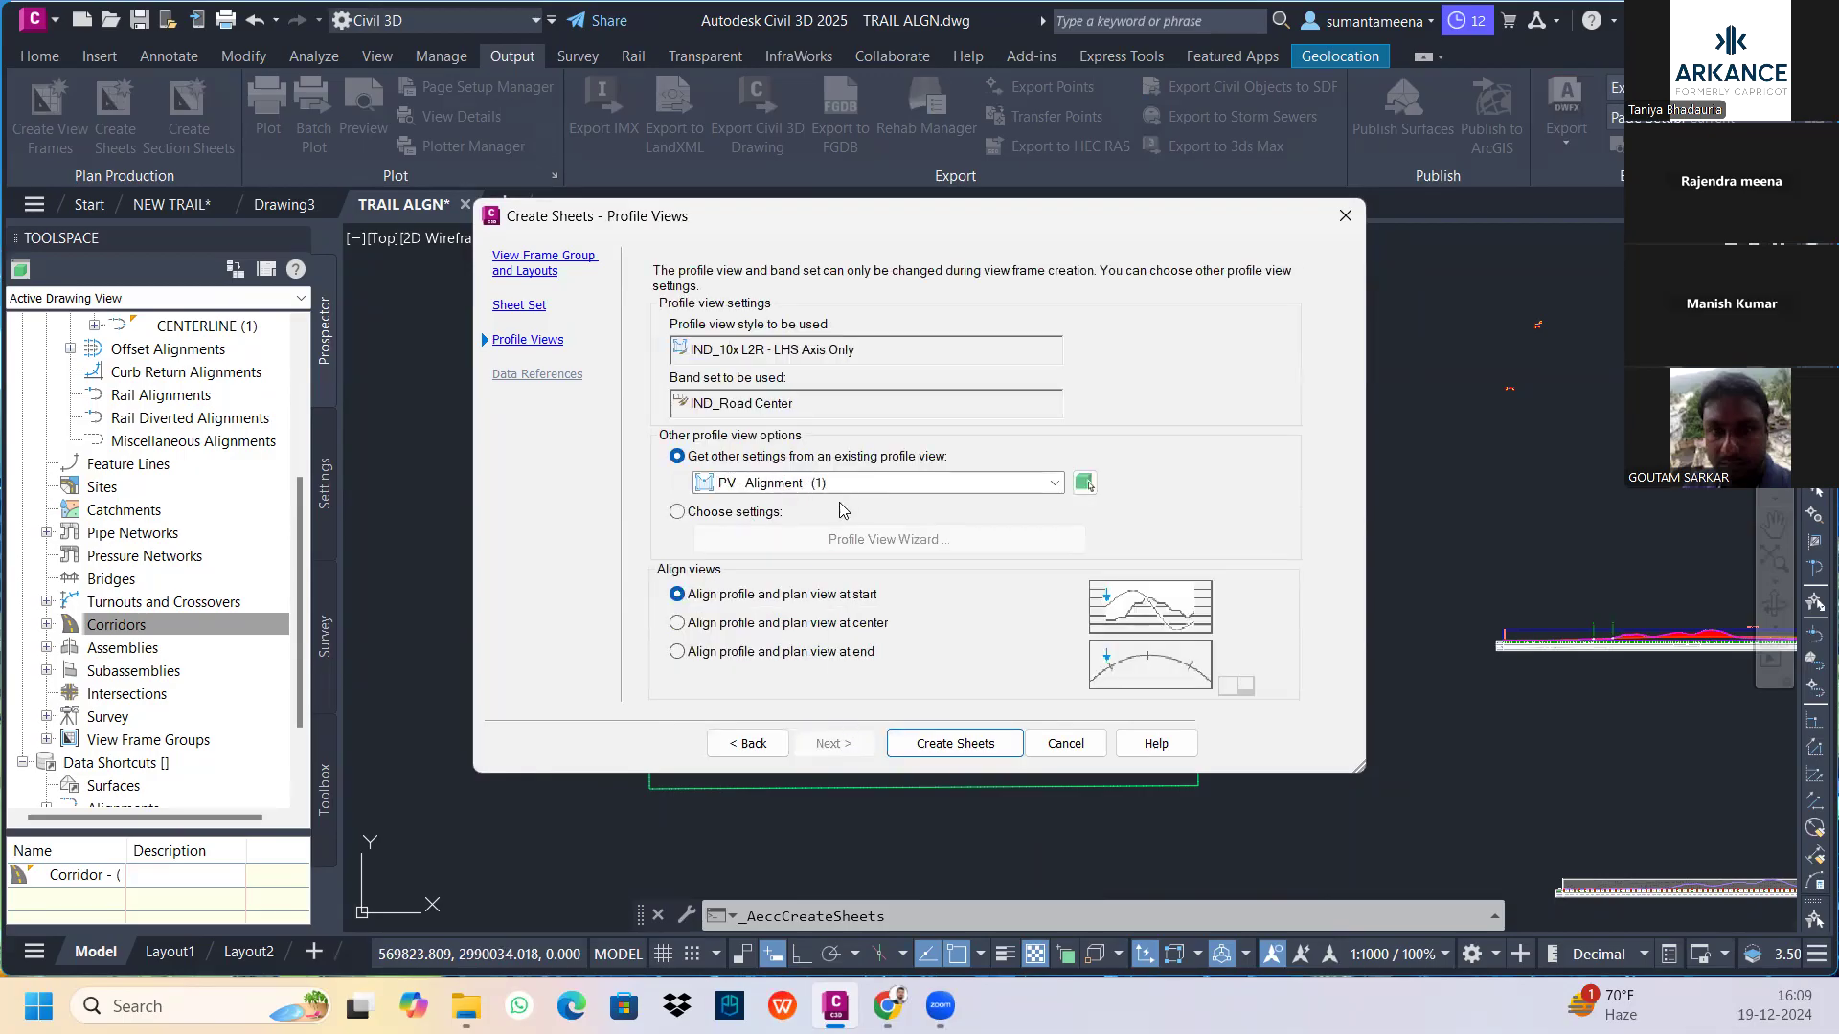
pyautogui.click(936, 746)
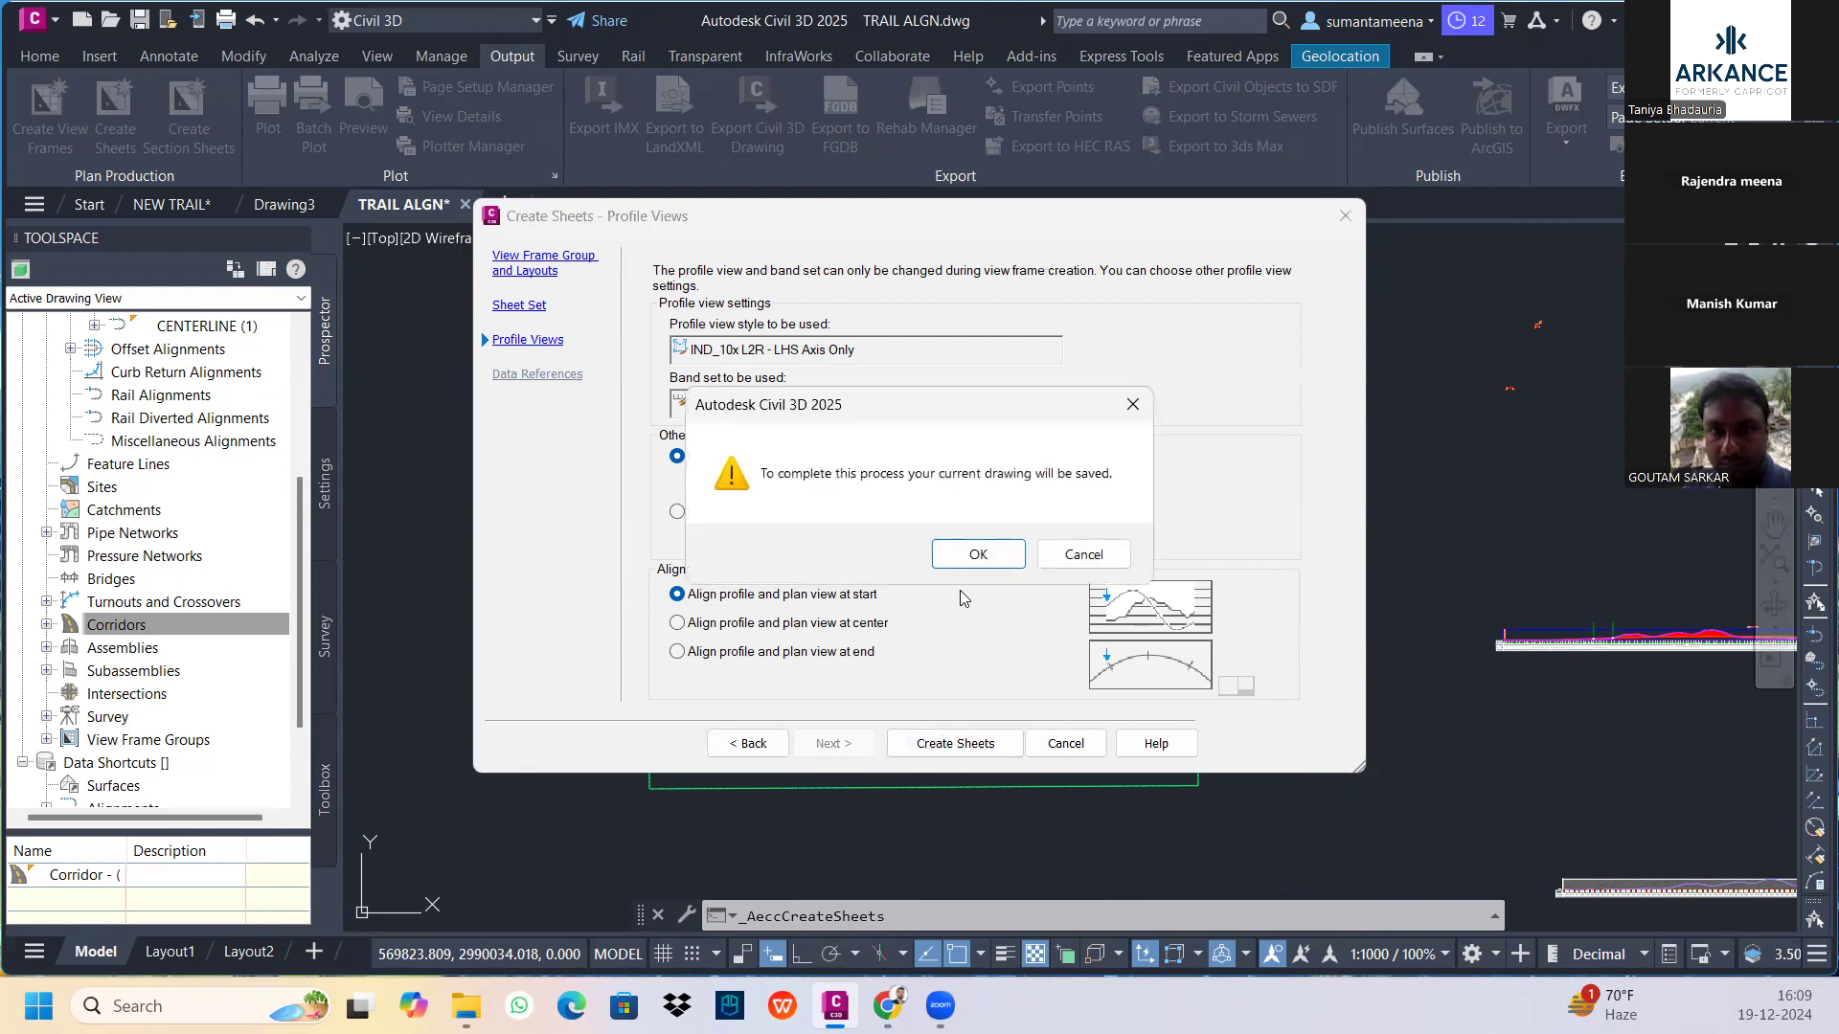
pyautogui.click(977, 556)
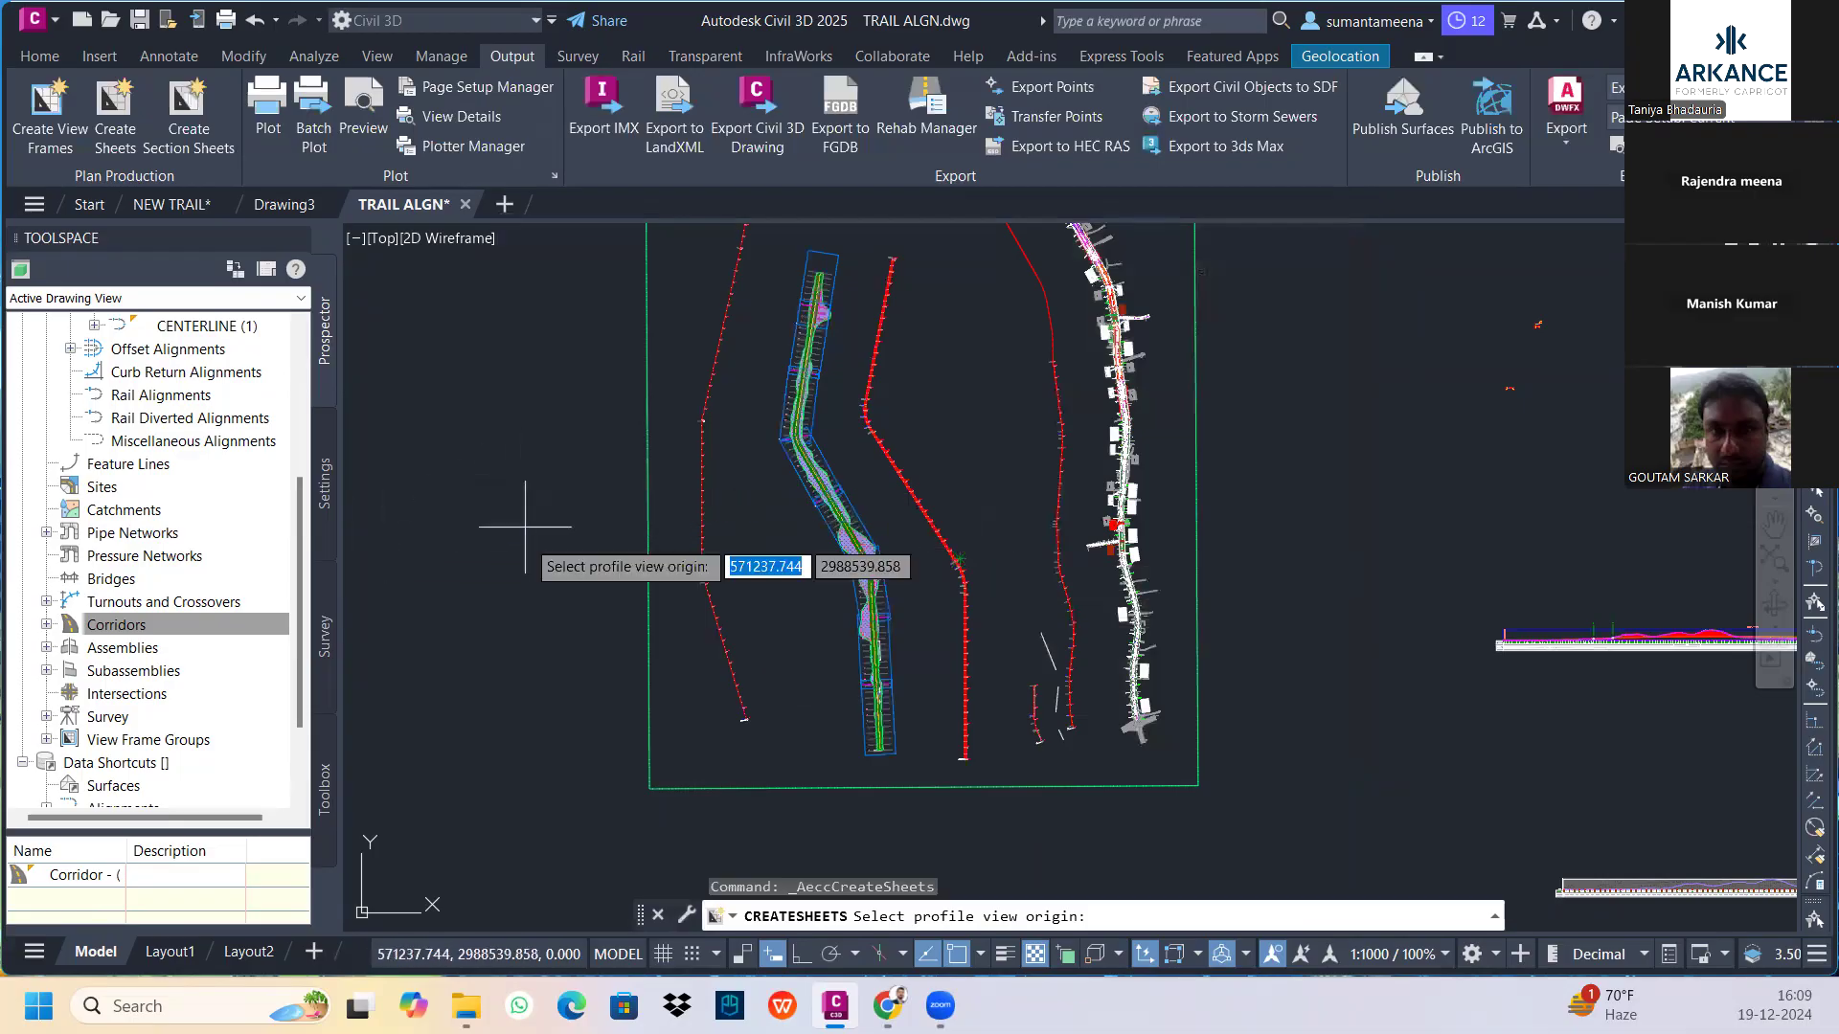
pyautogui.scroll(-6, 498, 575)
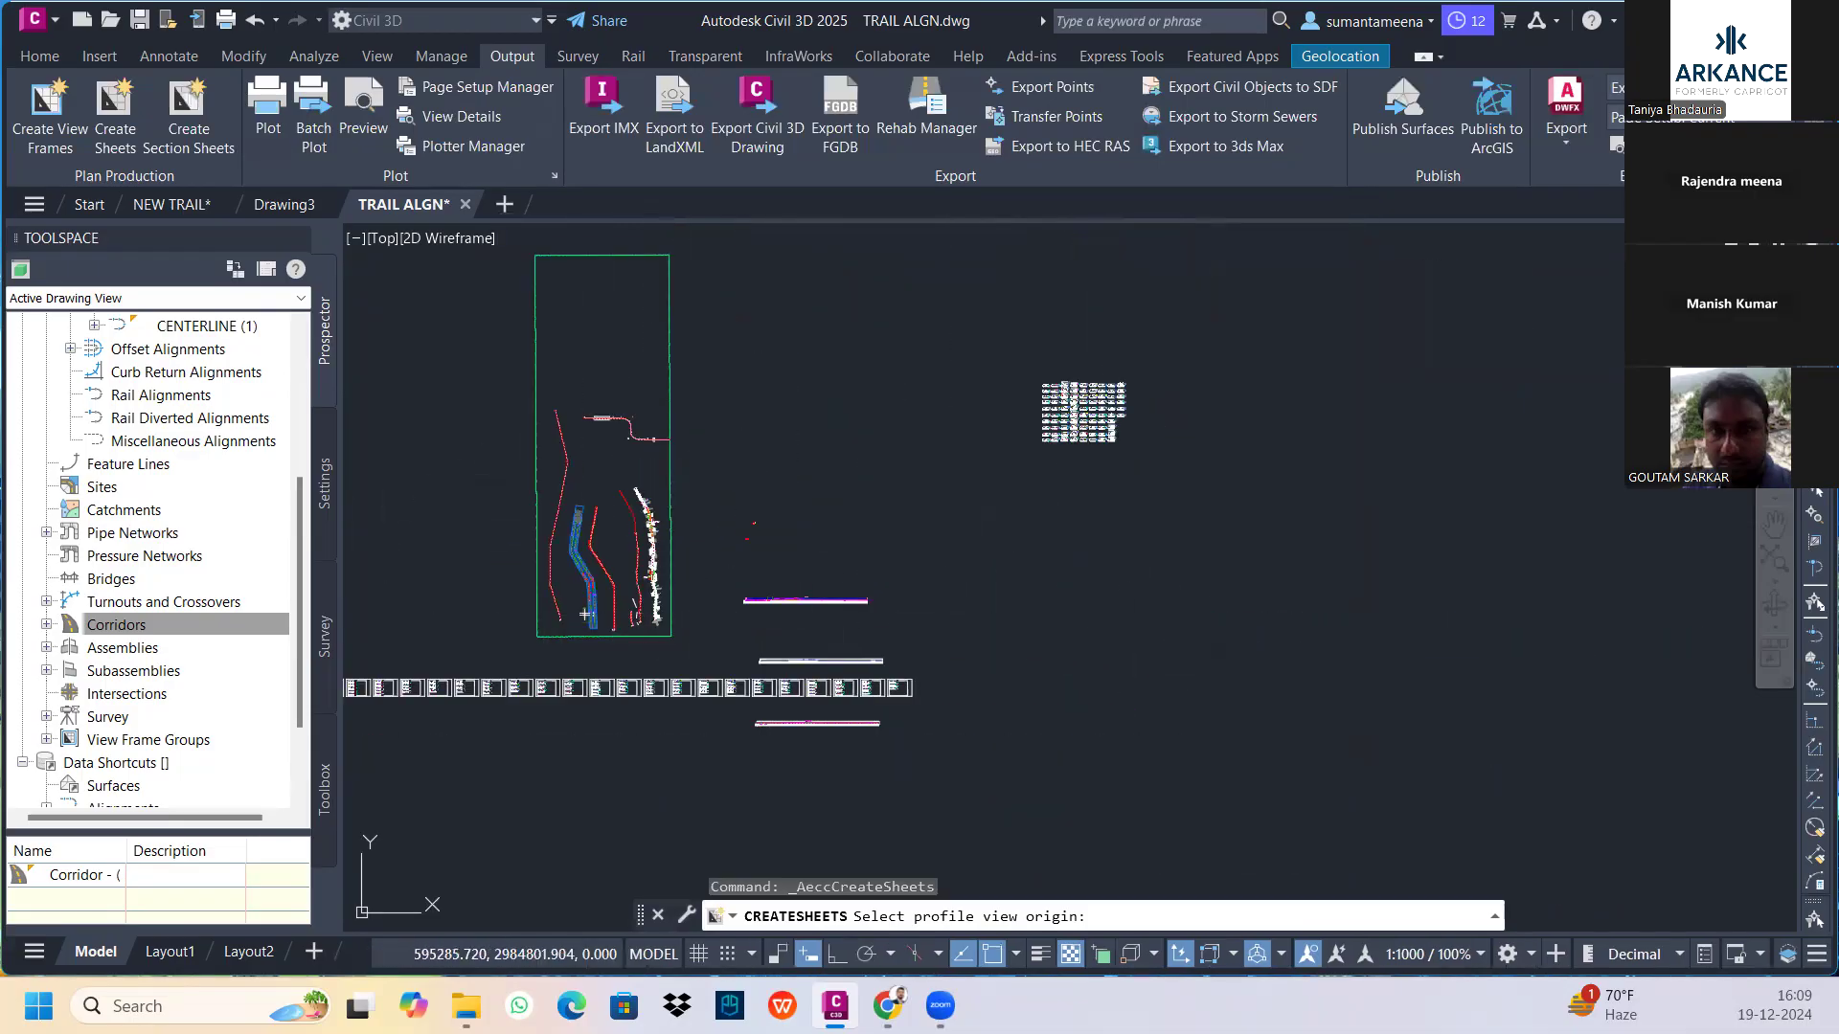
pyautogui.click(1210, 670)
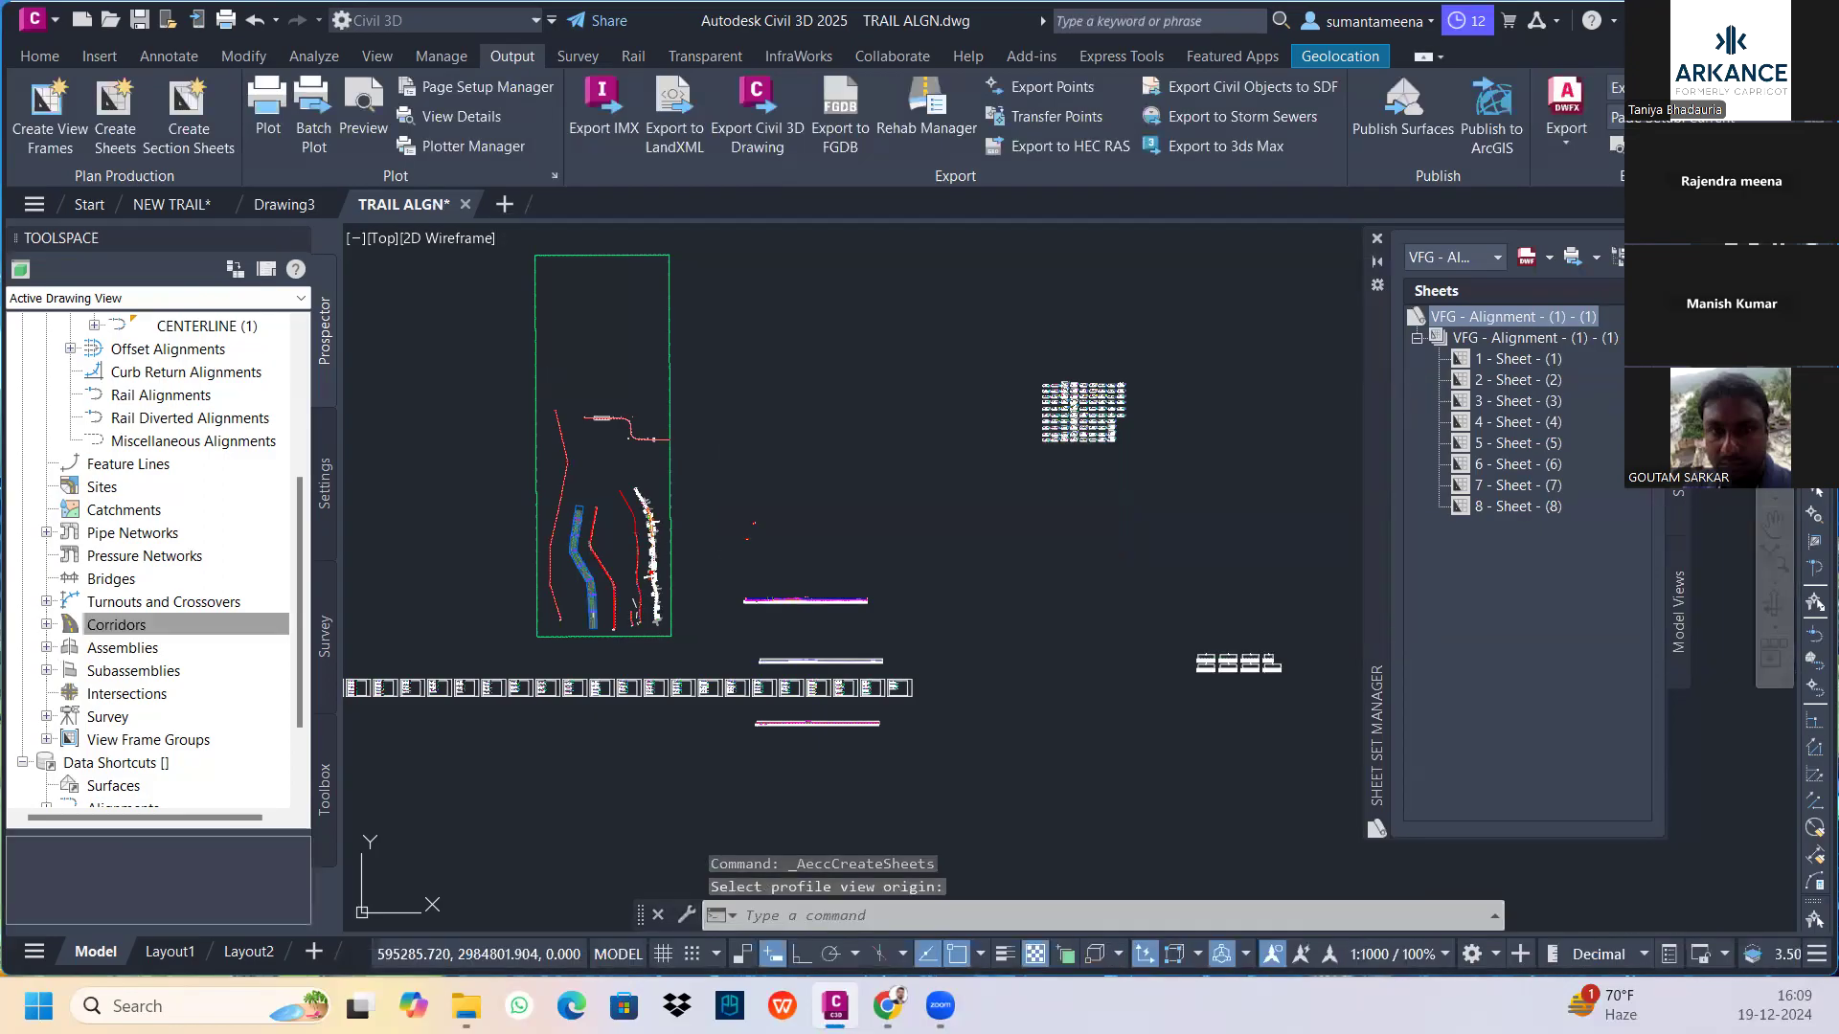
# Inspect the generated profile views in model space and open Sheet - (1) from the new sheet set
pyautogui.moveTo(1203, 648); pyautogui.dragTo(898, 567, button='middle')
pyautogui.scroll(5, 898, 567)
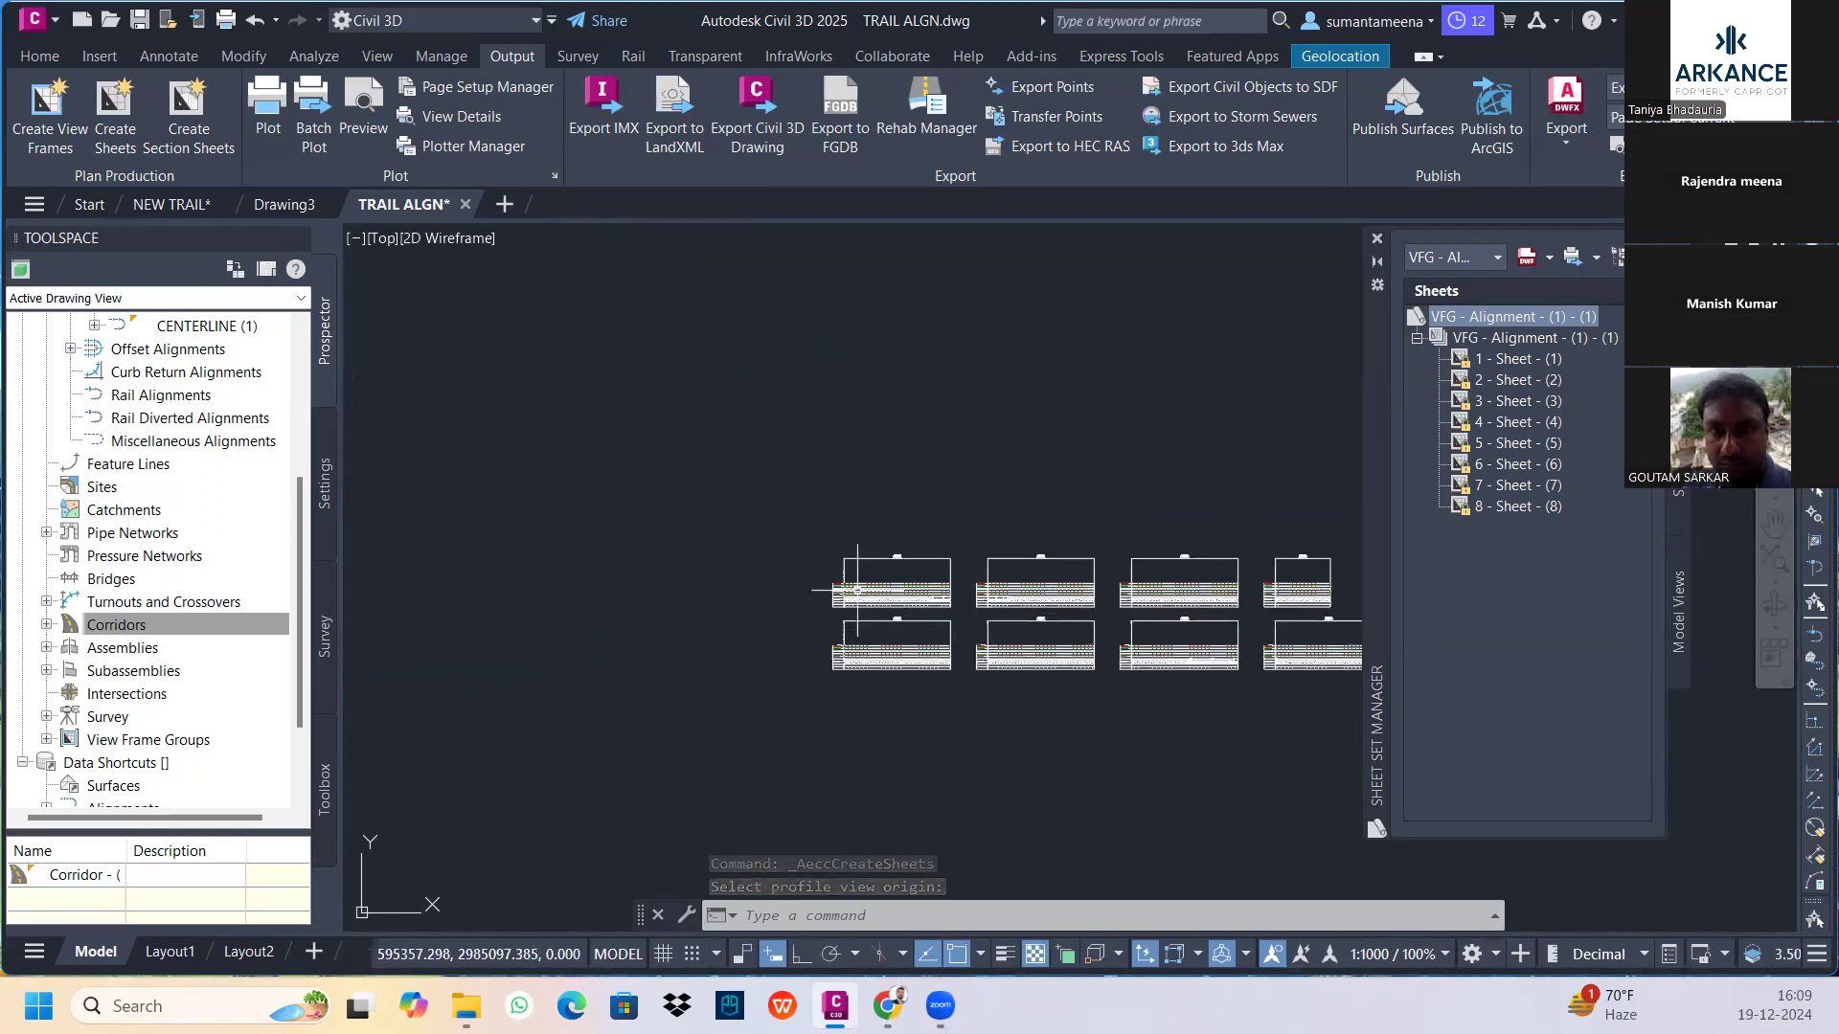
pyautogui.scroll(-8, 779, 586)
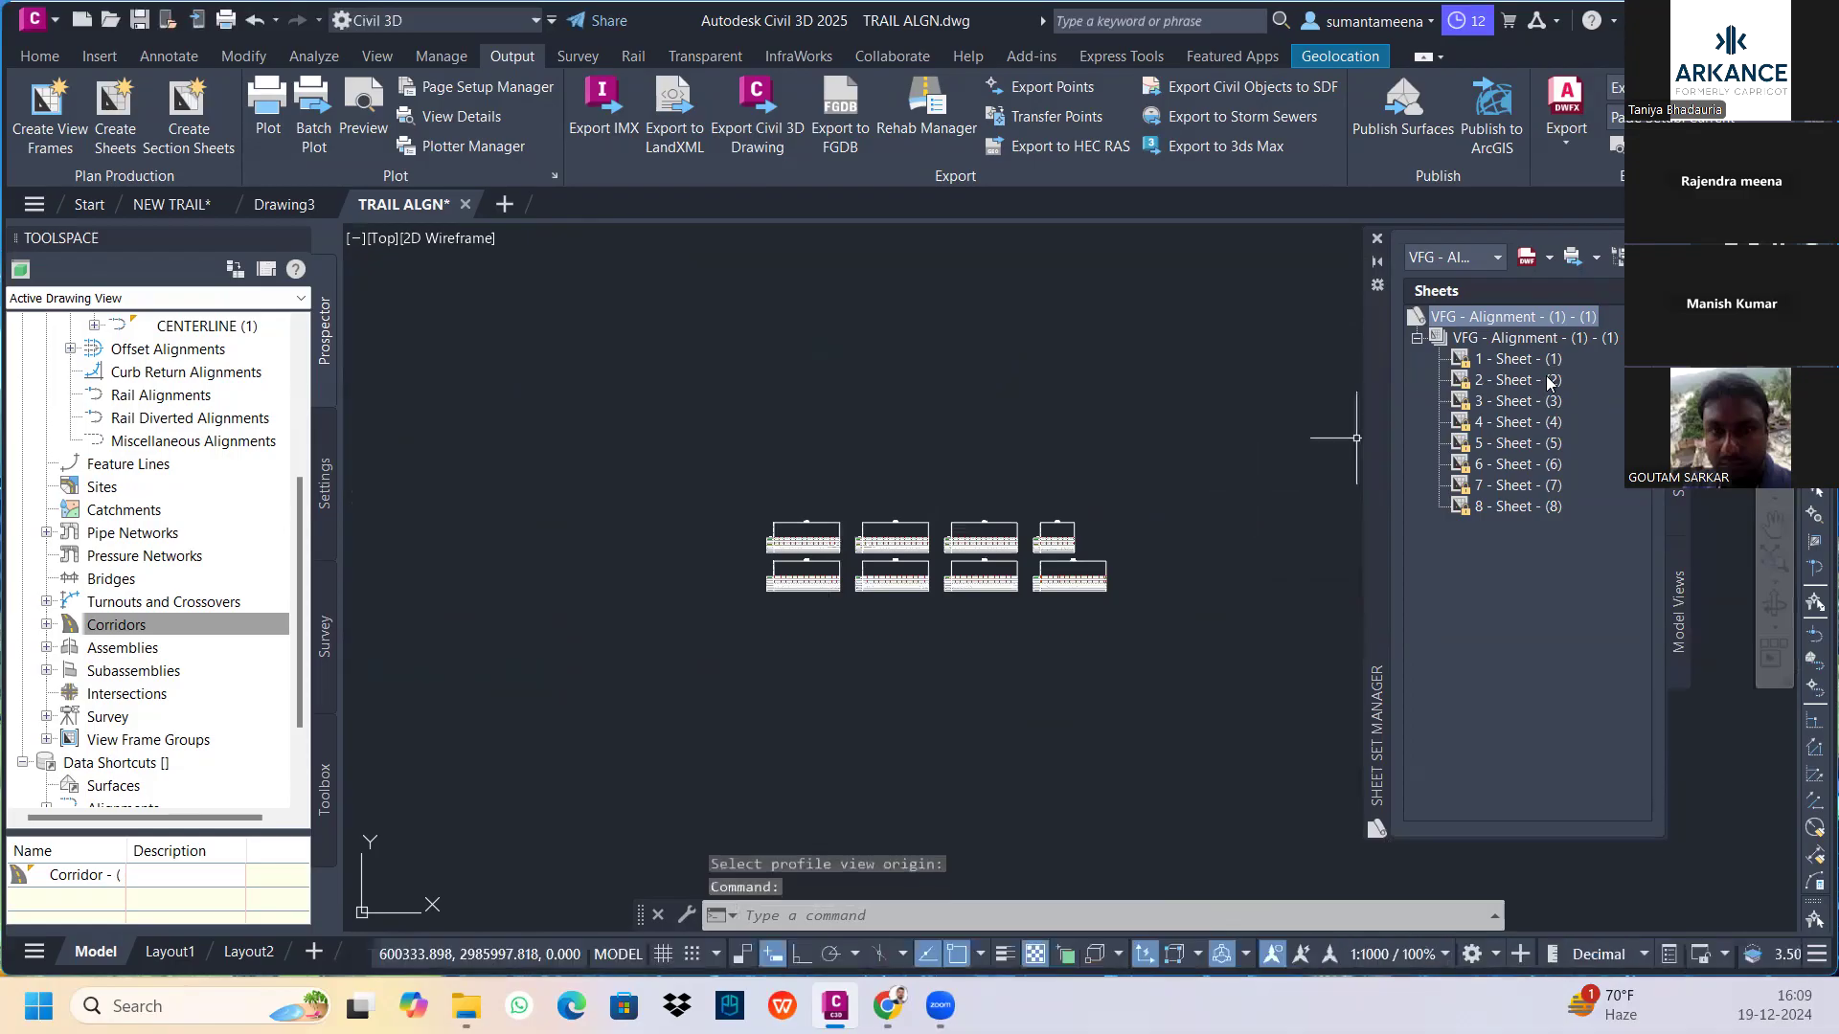
pyautogui.doubleClick(1518, 358)
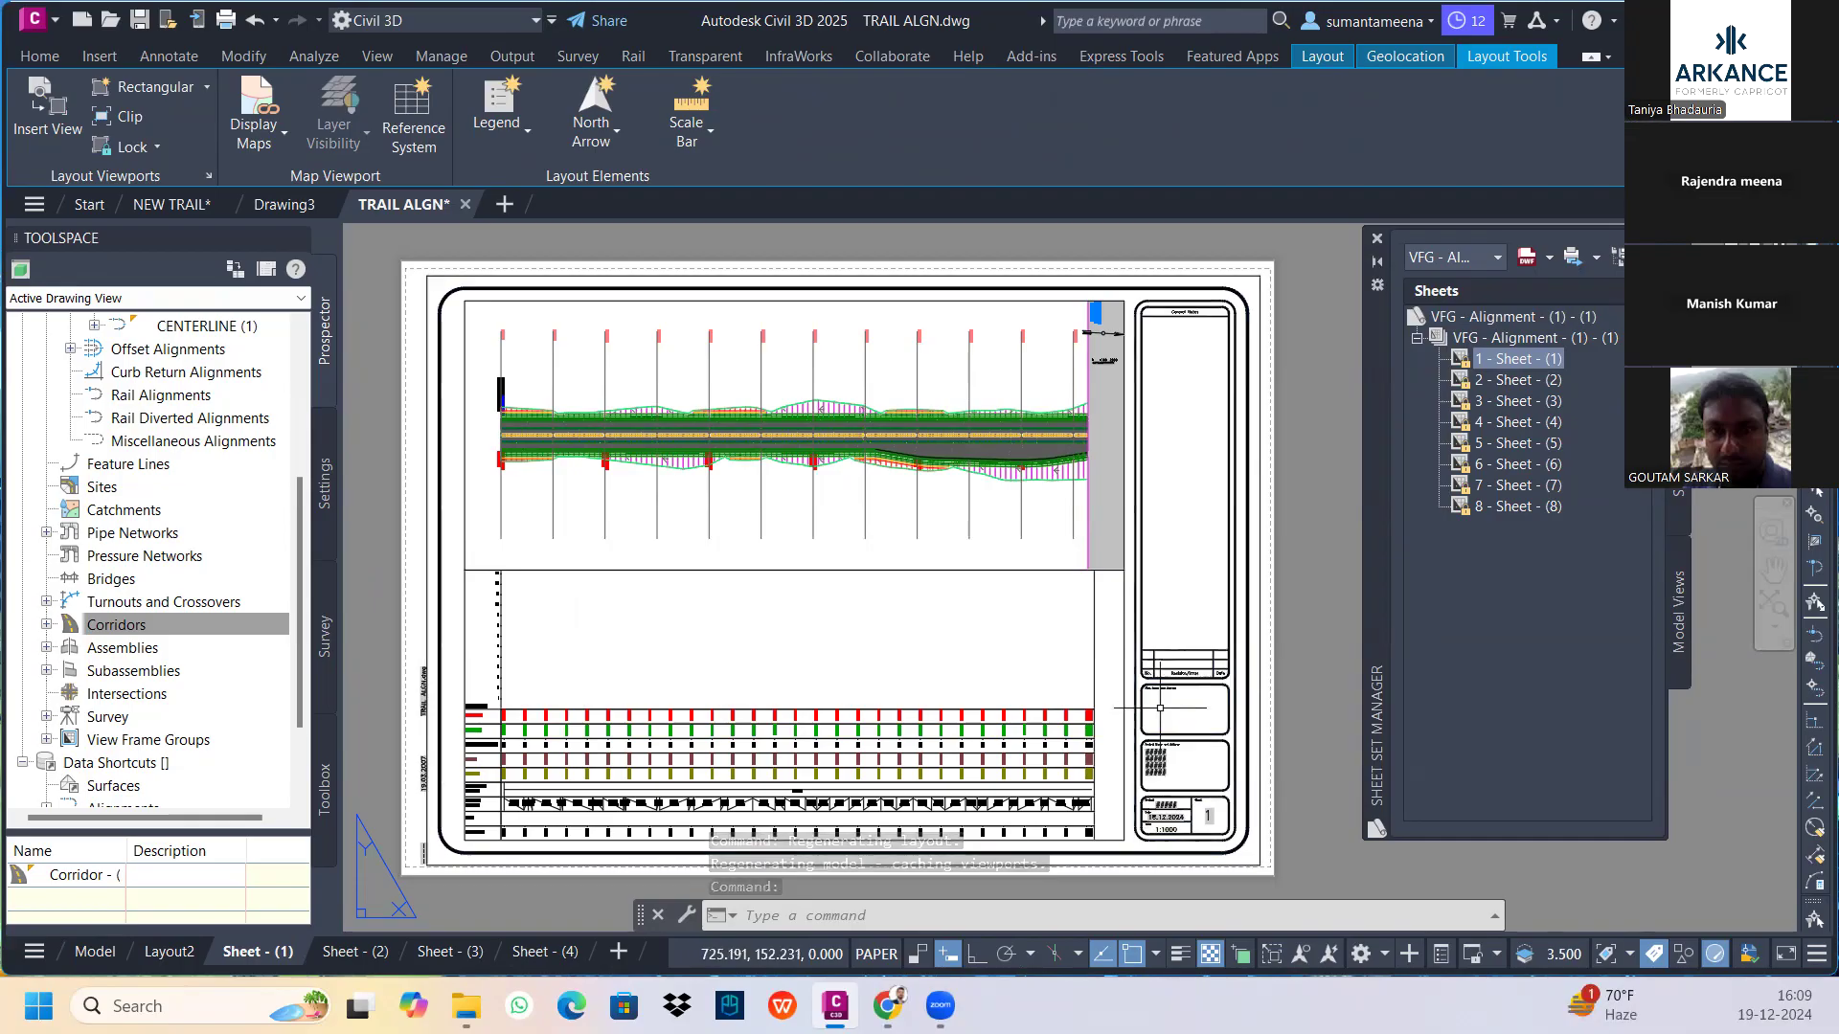
# Activate the profile viewport on Sheet - (1) and open the properties of the profile view inside it
pyautogui.click(1097, 705)
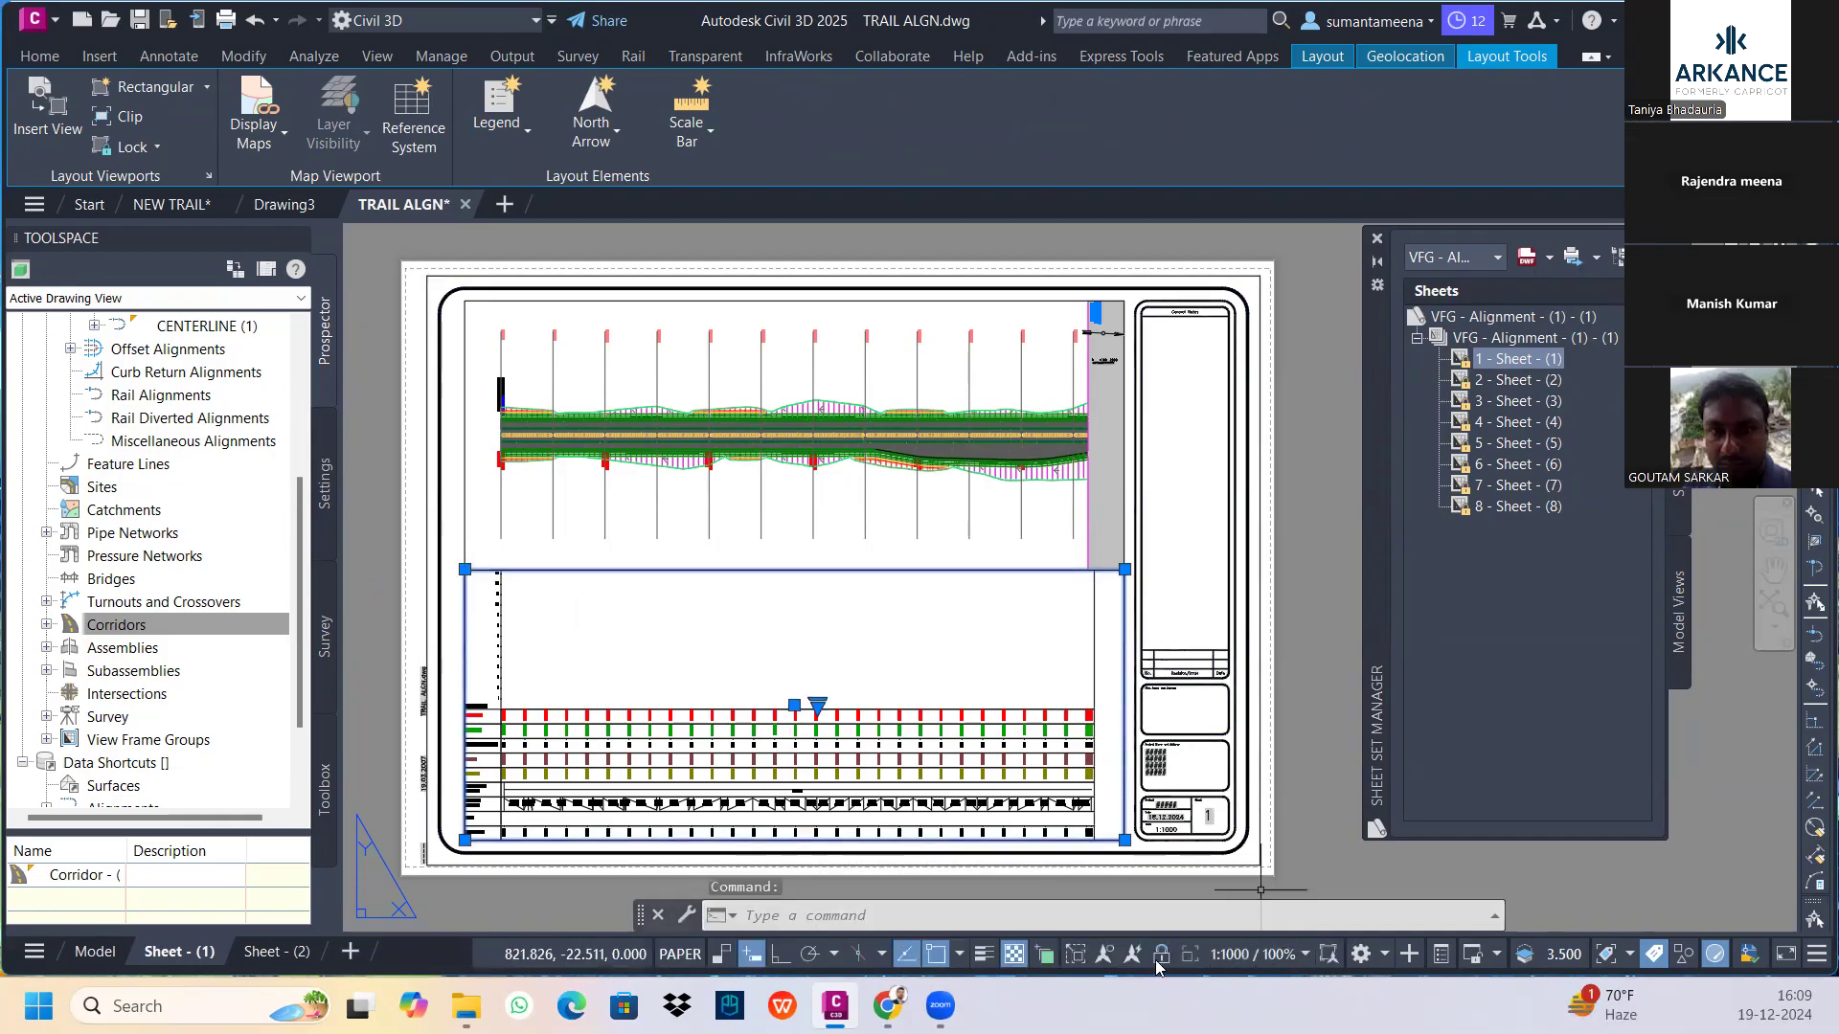
pyautogui.doubleClick(1092, 675)
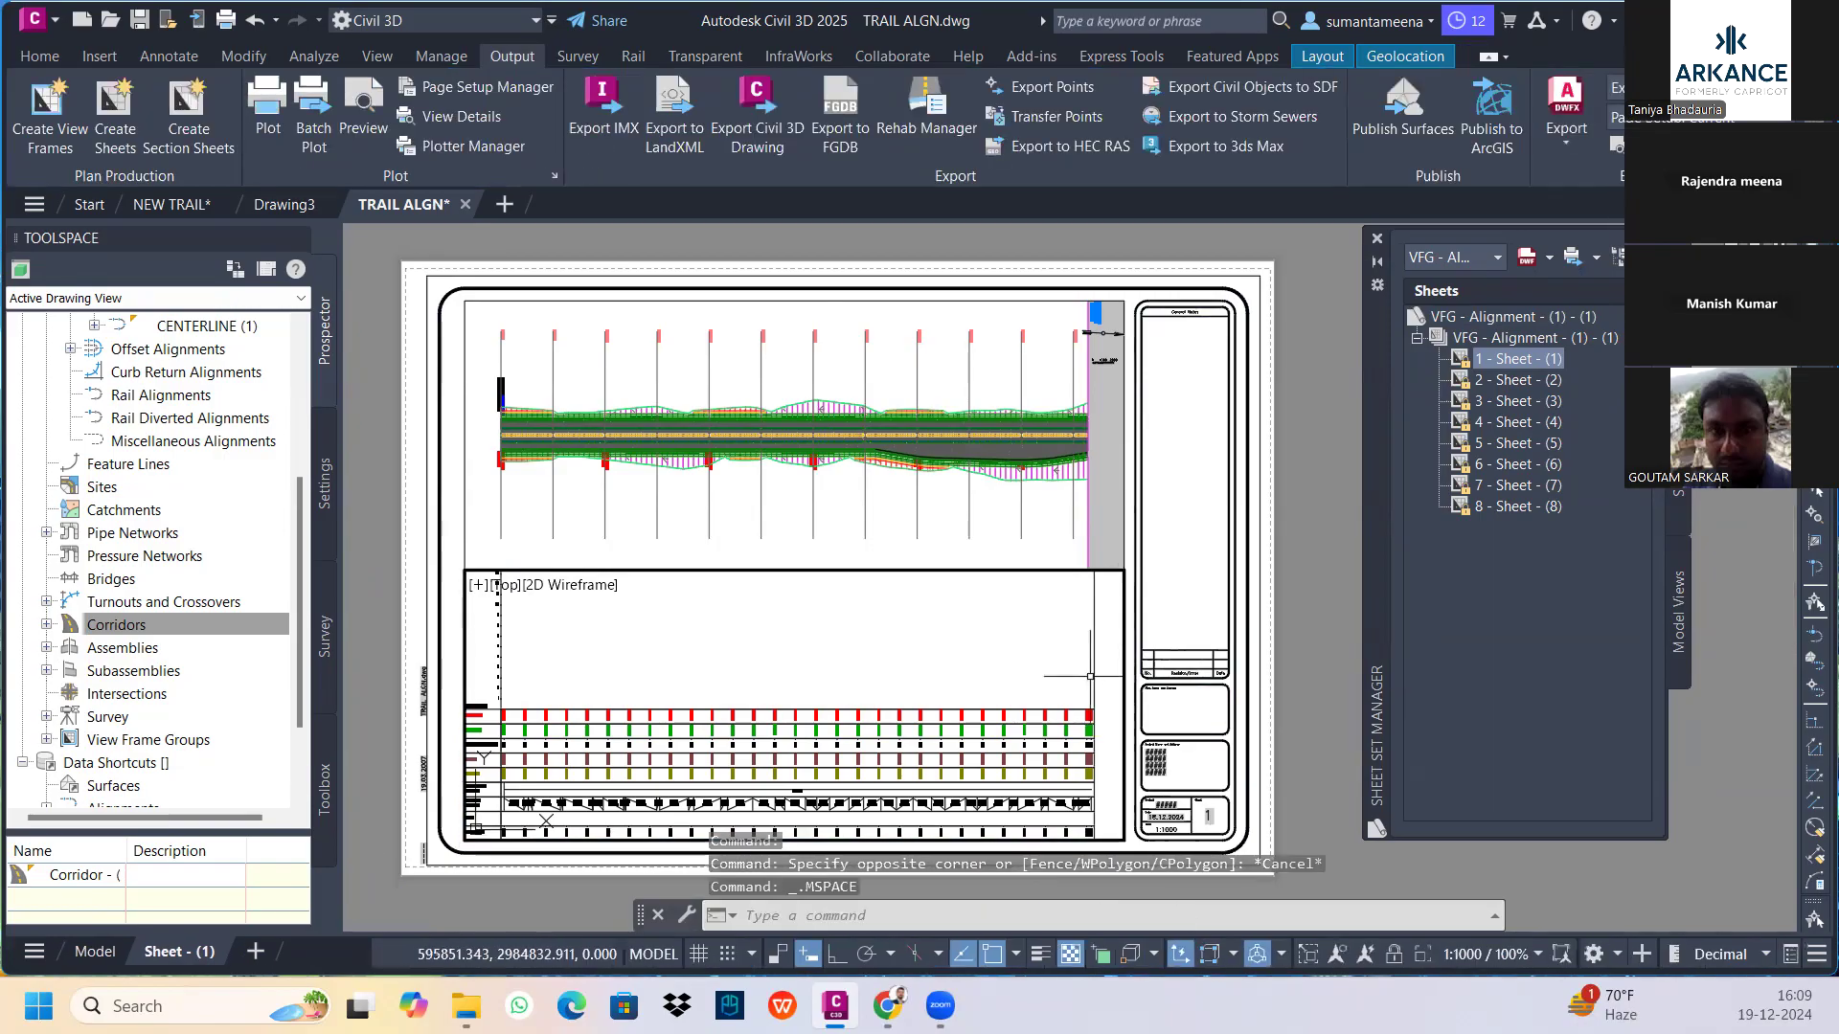
pyautogui.scroll(-3, 1087, 676)
pyautogui.scroll(2, 1087, 676)
pyautogui.click(1087, 670)
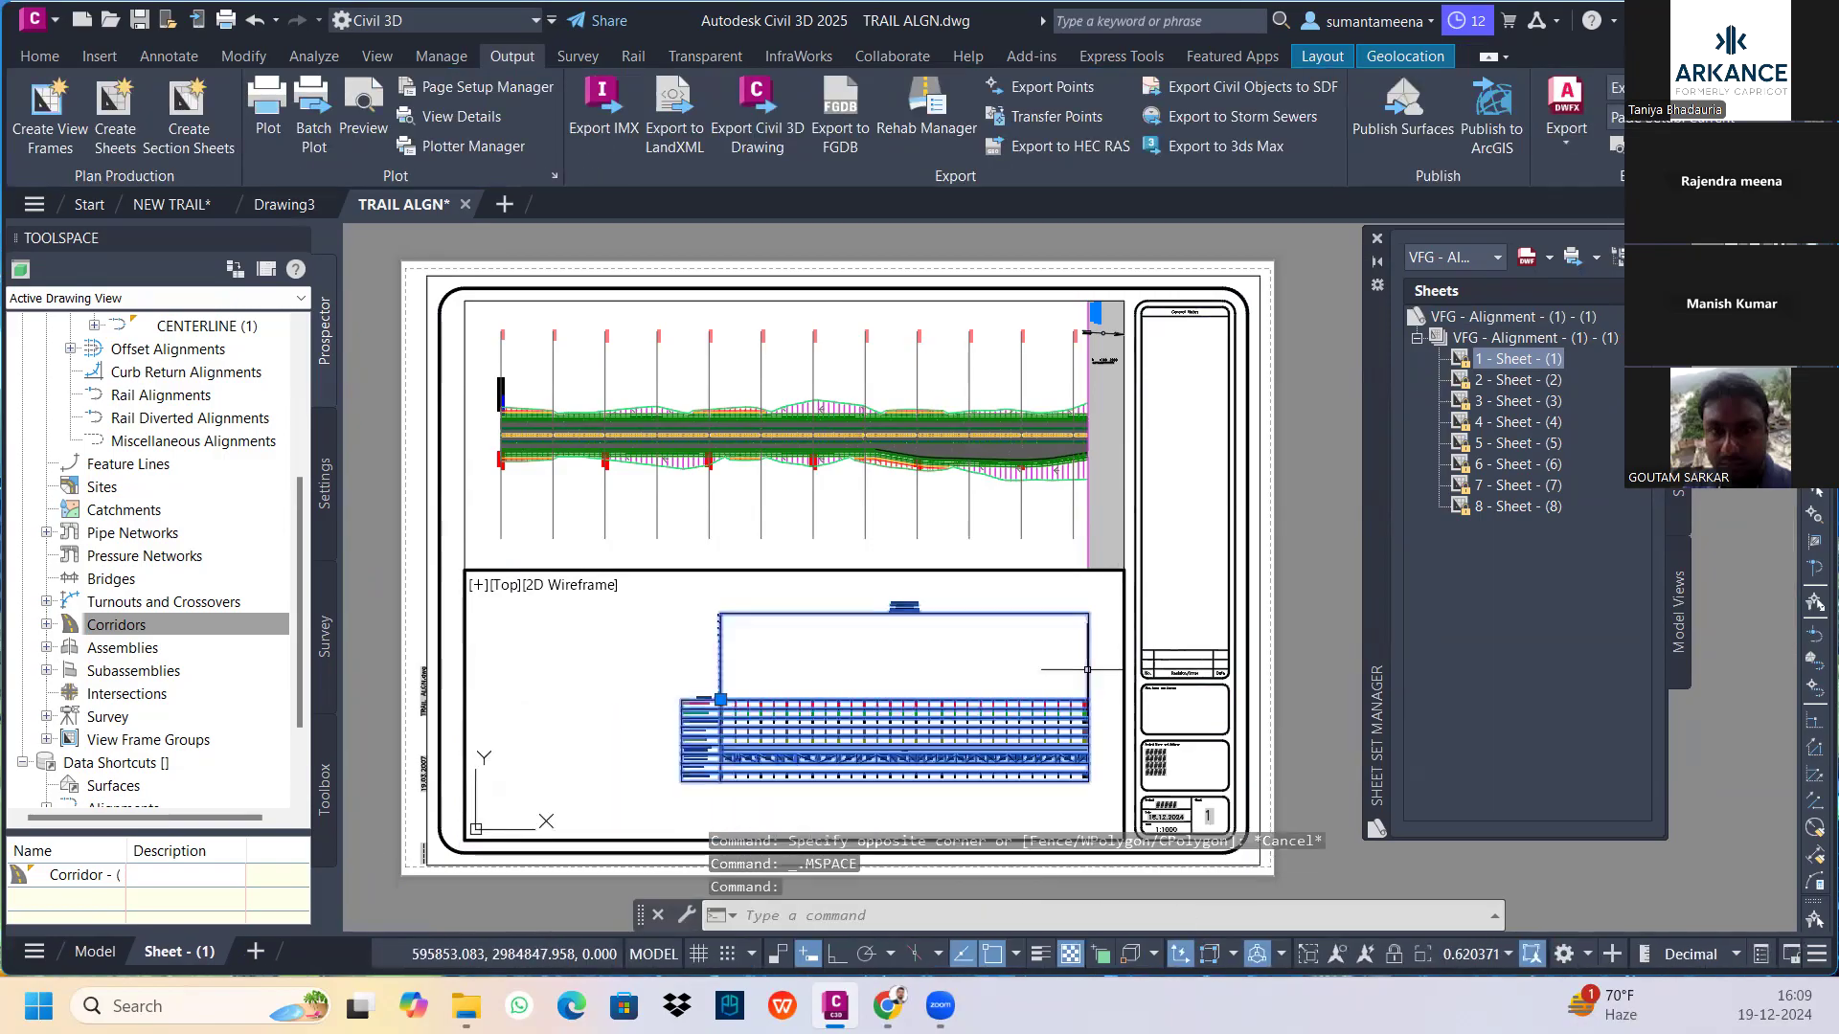
pyautogui.scroll(2, 1087, 670)
pyautogui.rightClick(1087, 670)
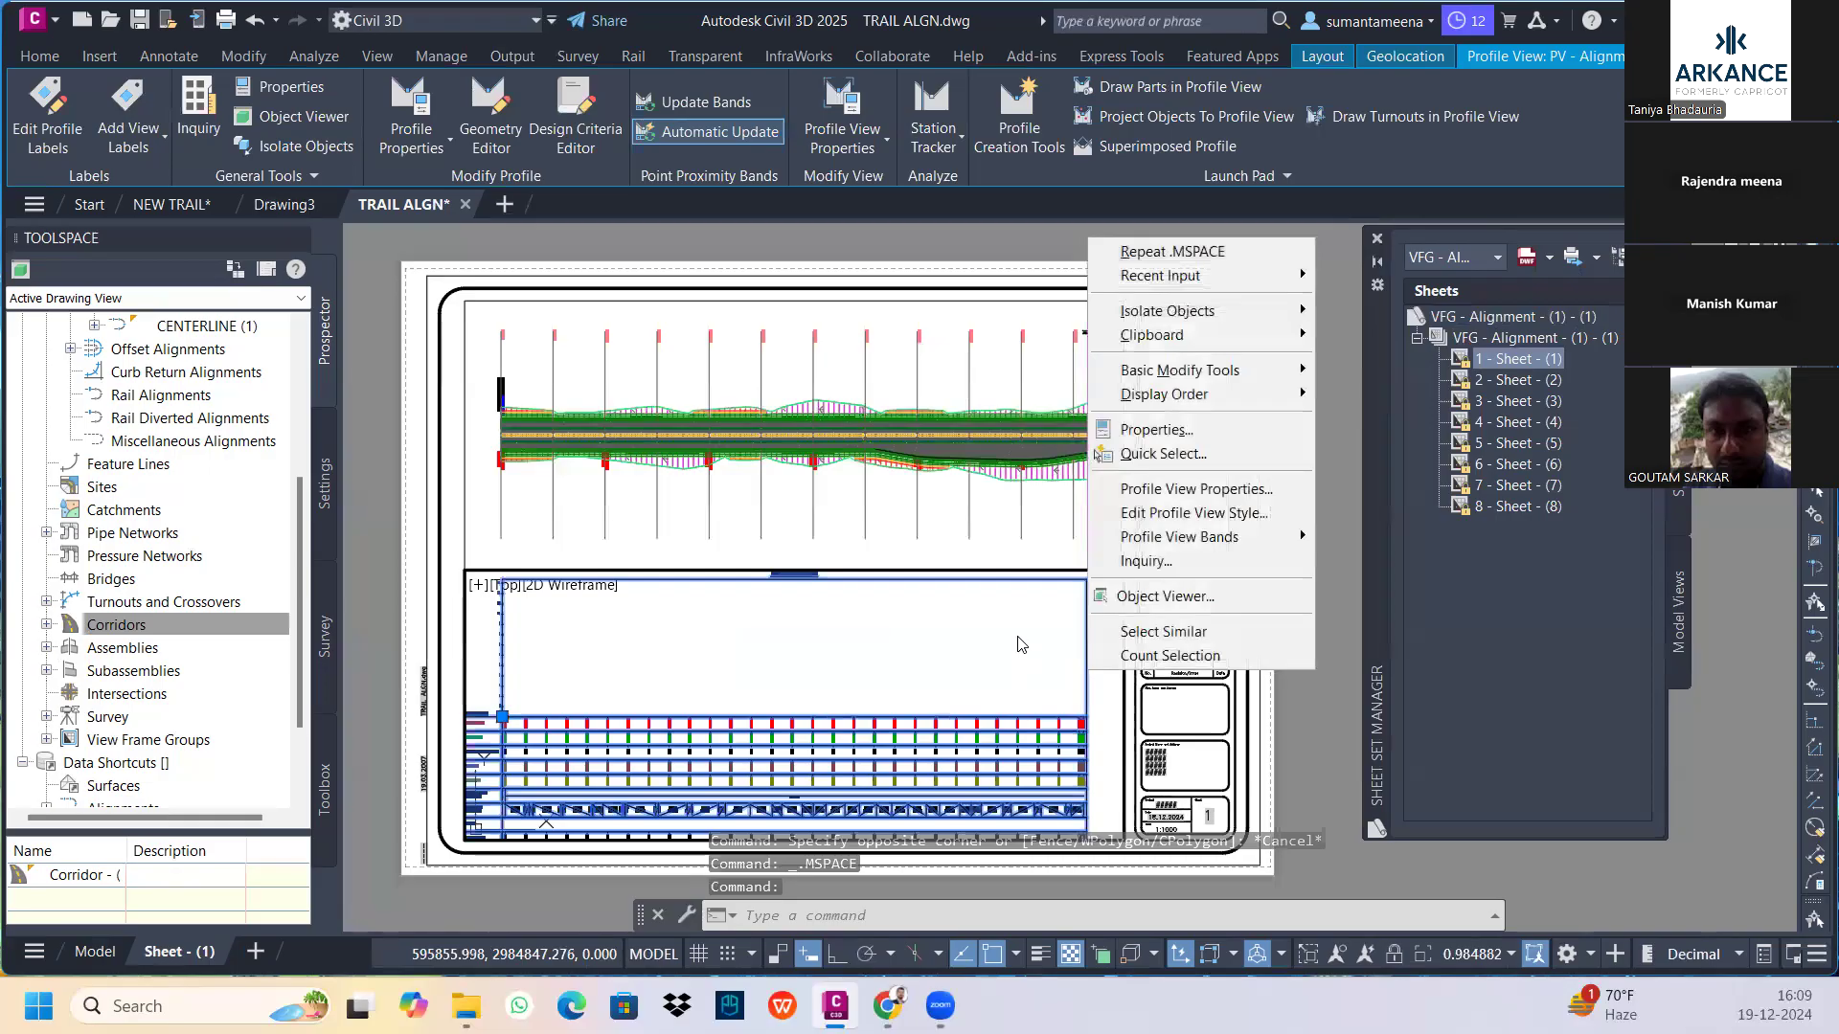
pyautogui.click(1196, 488)
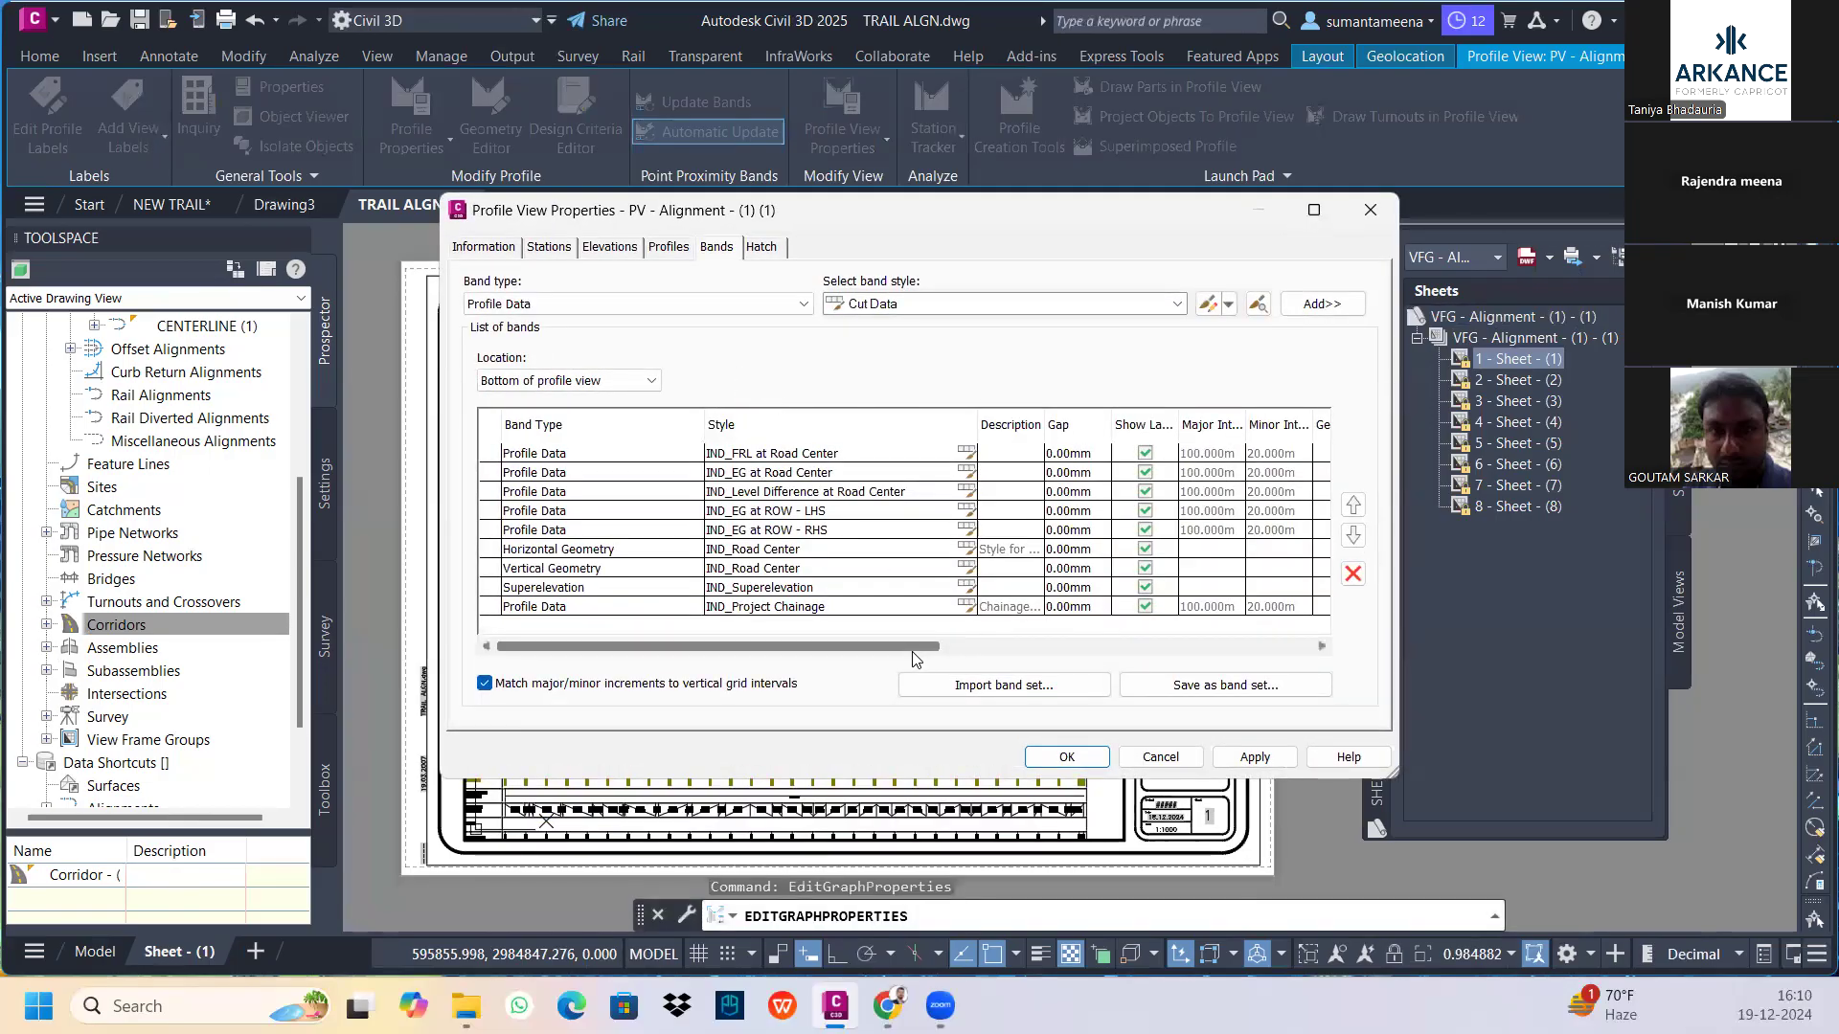
# Set both Profile1 and Profile2 of the IND_FRL at Road Center band to DESIGN PROFILE
pyautogui.moveTo(898, 646); pyautogui.dragTo(1270, 632)
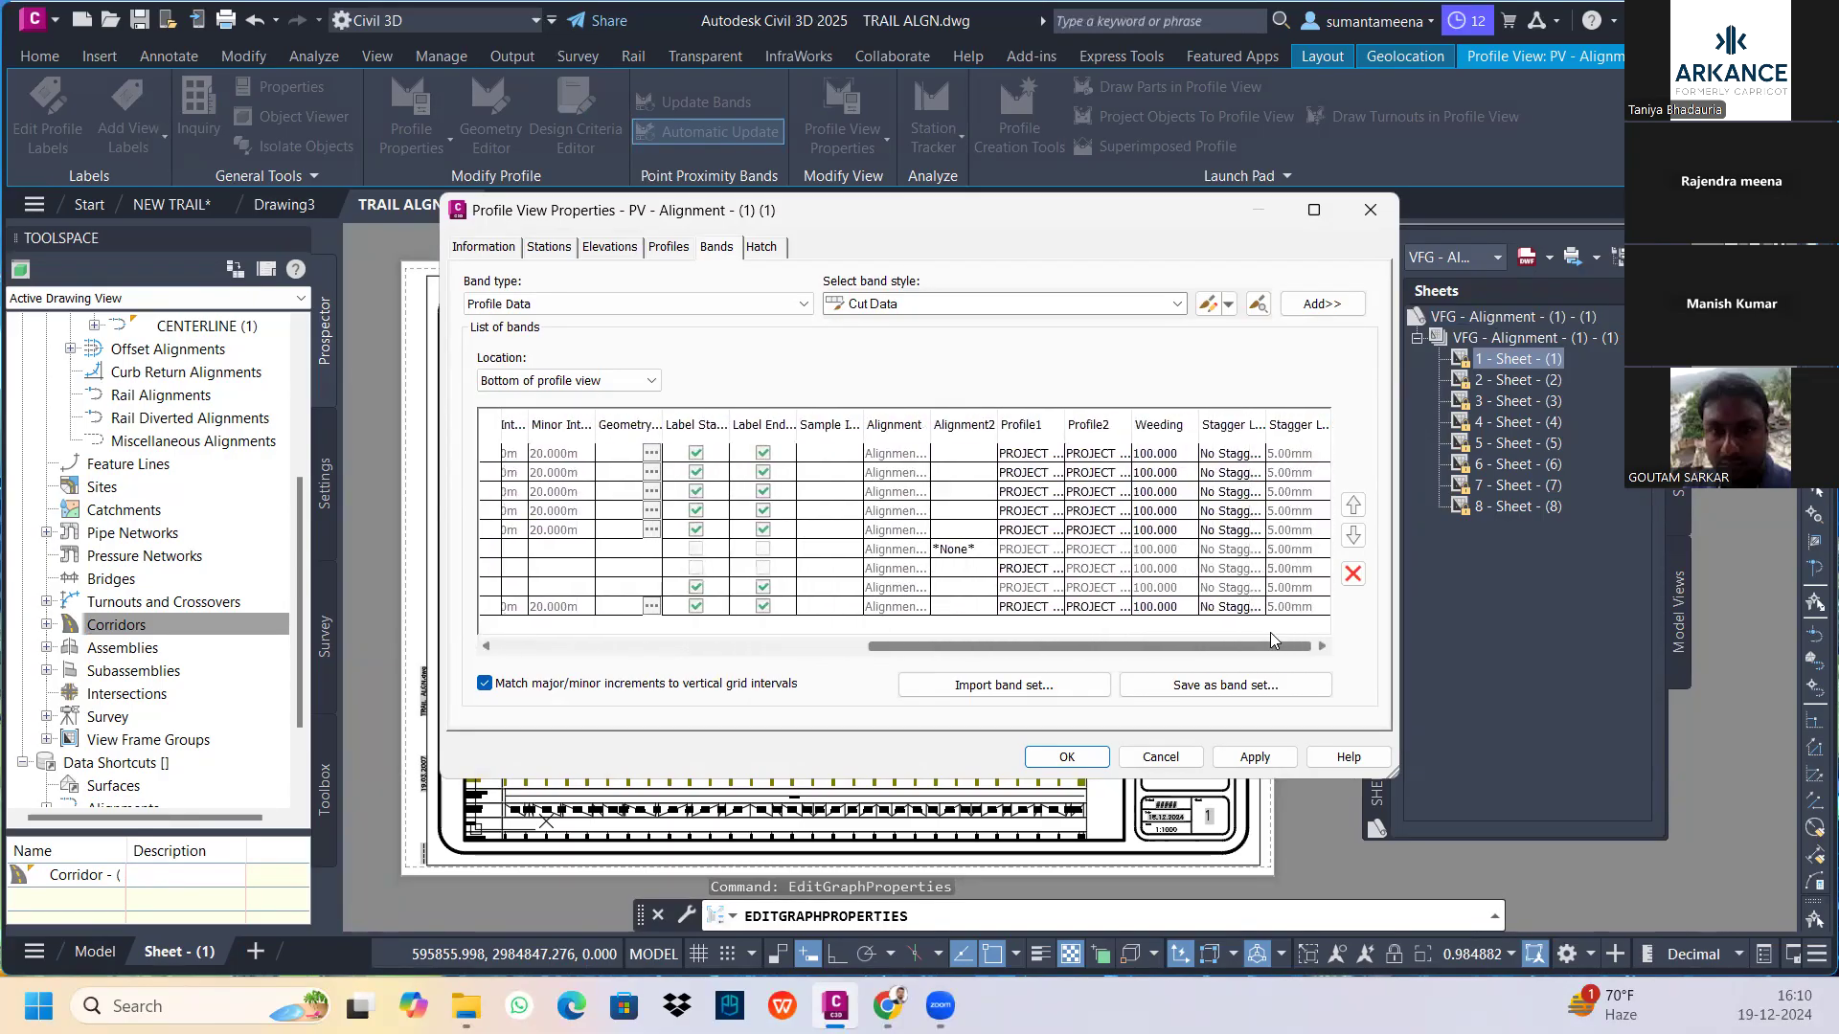
pyautogui.moveTo(1038, 634); pyautogui.dragTo(671, 642)
pyautogui.moveTo(808, 652); pyautogui.dragTo(1161, 650)
pyautogui.click(1041, 453)
pyautogui.click(1041, 453)
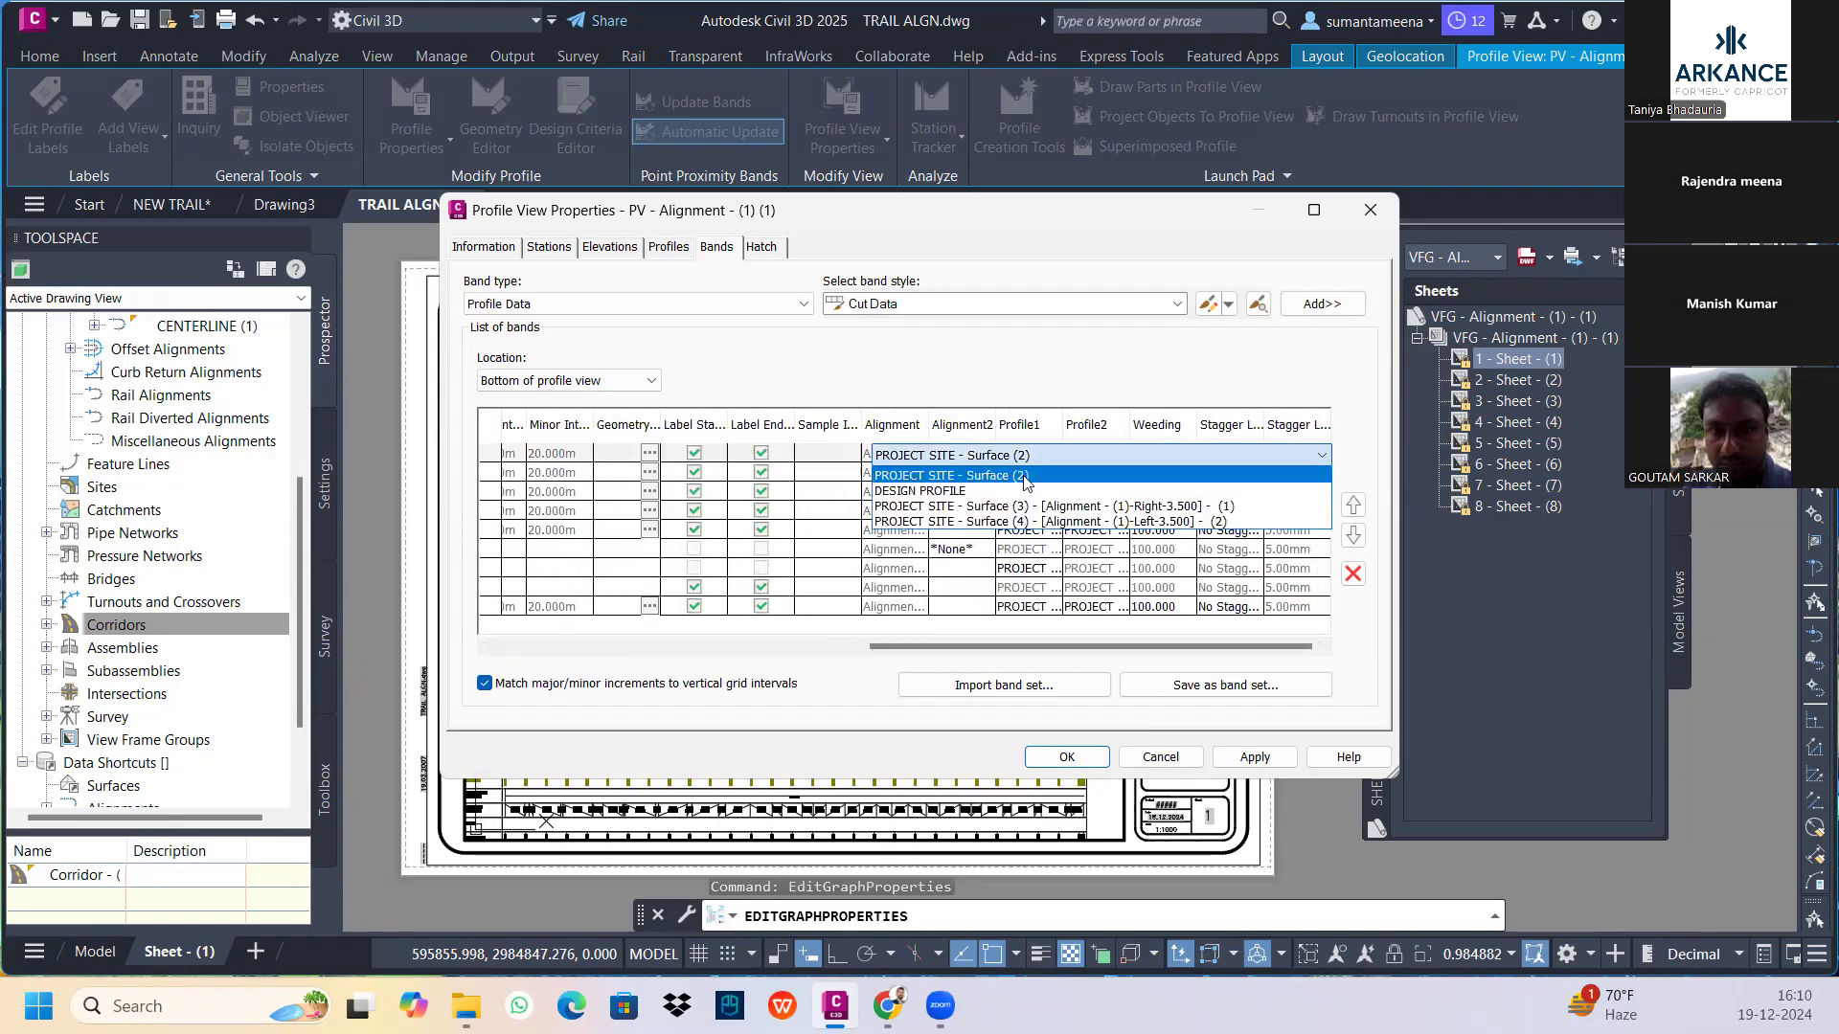
pyautogui.click(1010, 491)
pyautogui.click(1099, 454)
pyautogui.click(1027, 496)
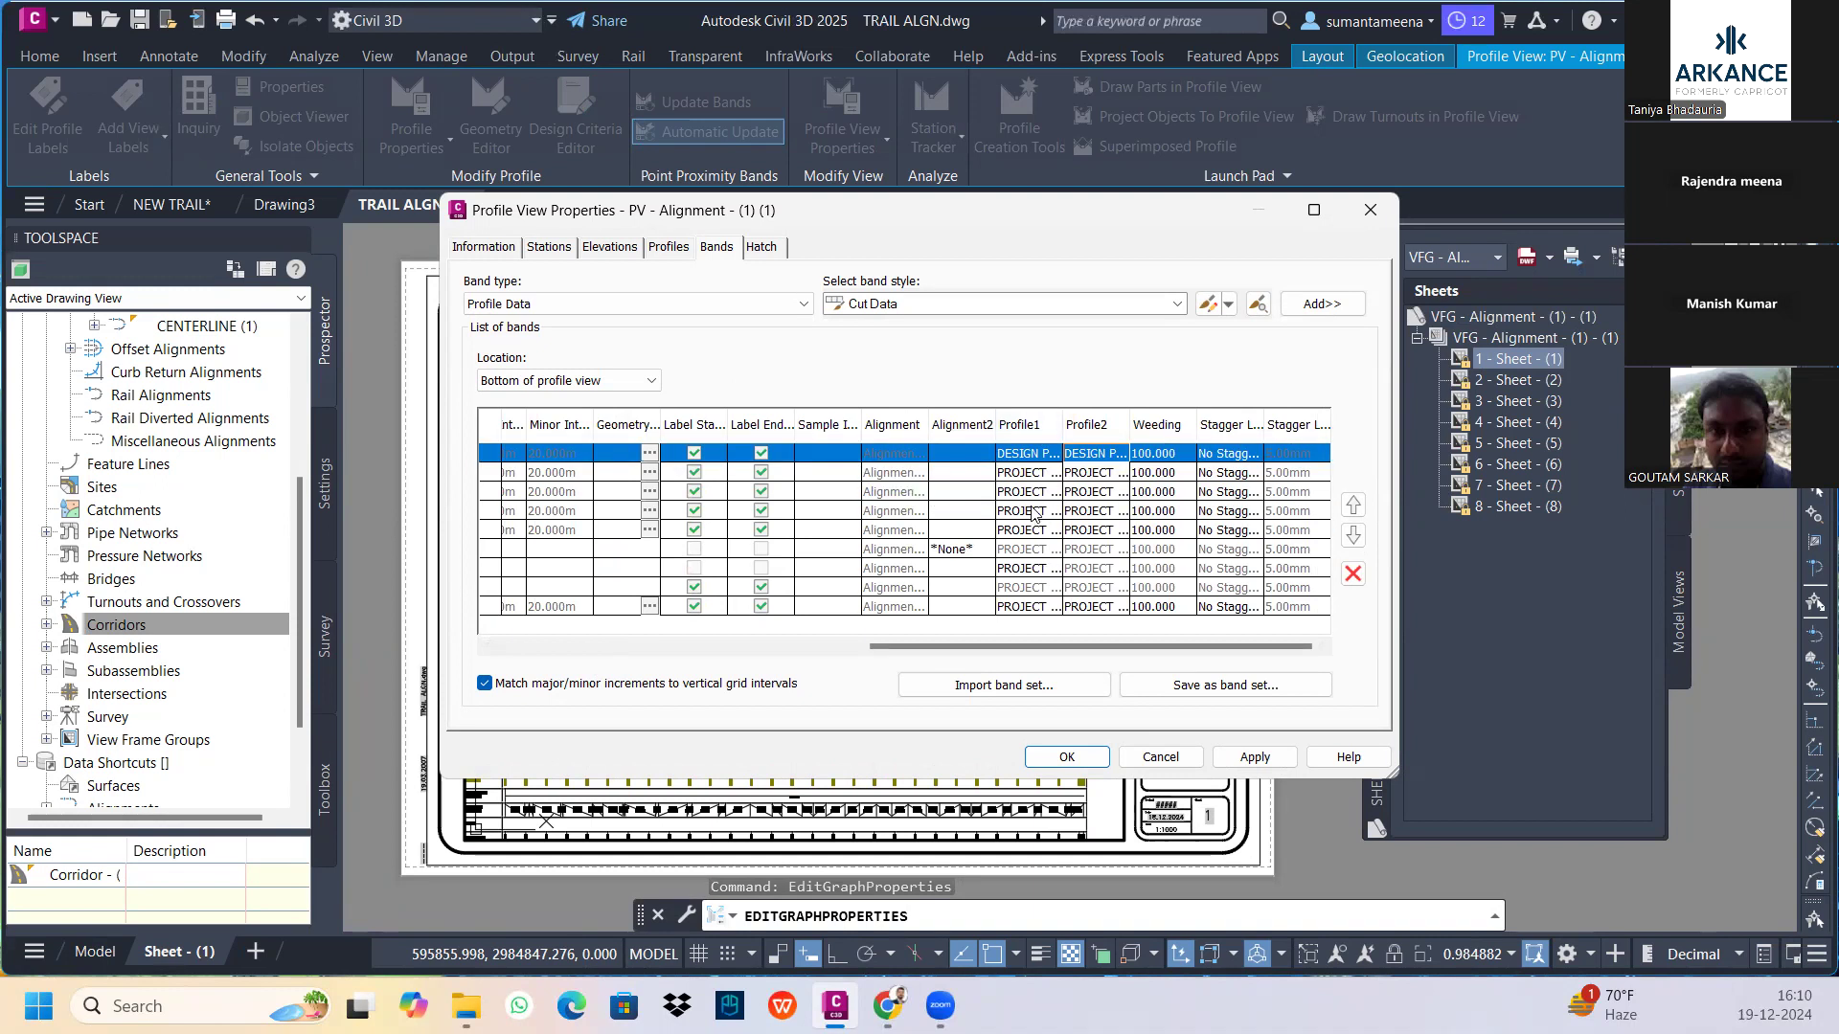
# Set Profile1 to DESIGN PROFILE for the IND_Level Difference at Road Center band and the Vertical Geometry band
pyautogui.click(1034, 491)
pyautogui.click(1034, 491)
pyautogui.click(1037, 568)
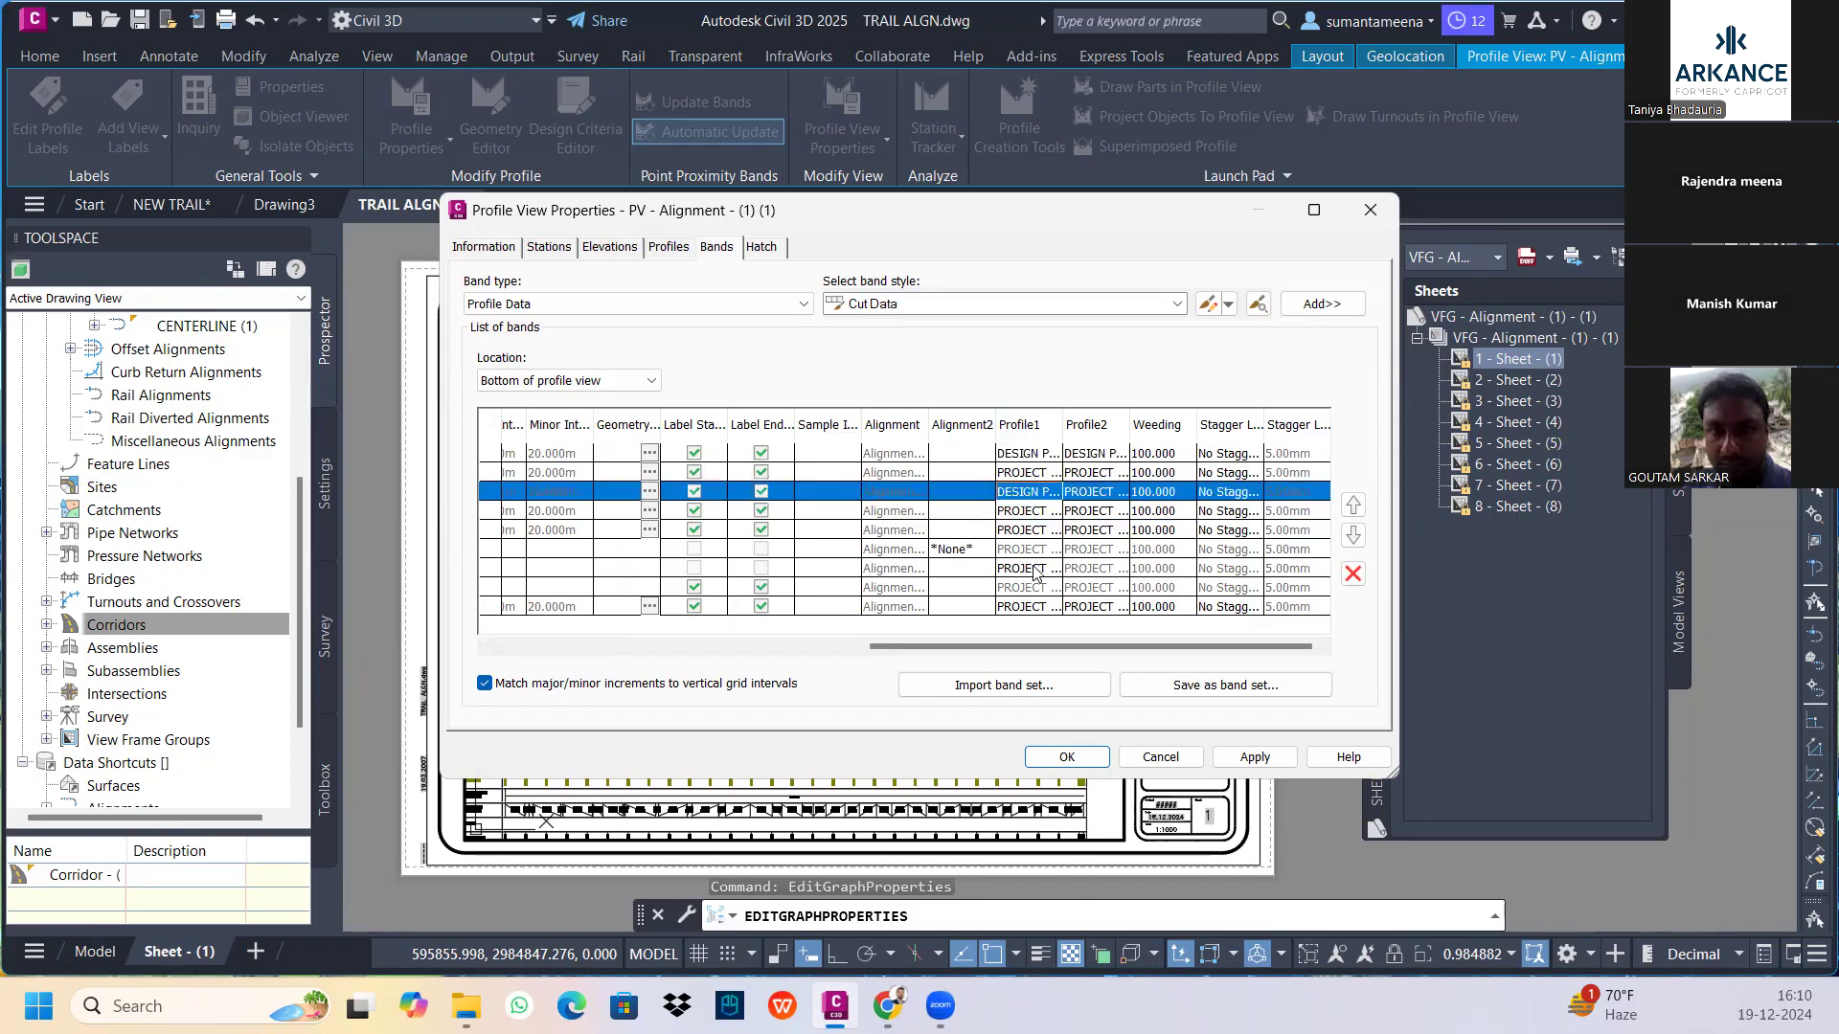
pyautogui.moveTo(996, 647); pyautogui.dragTo(1082, 646)
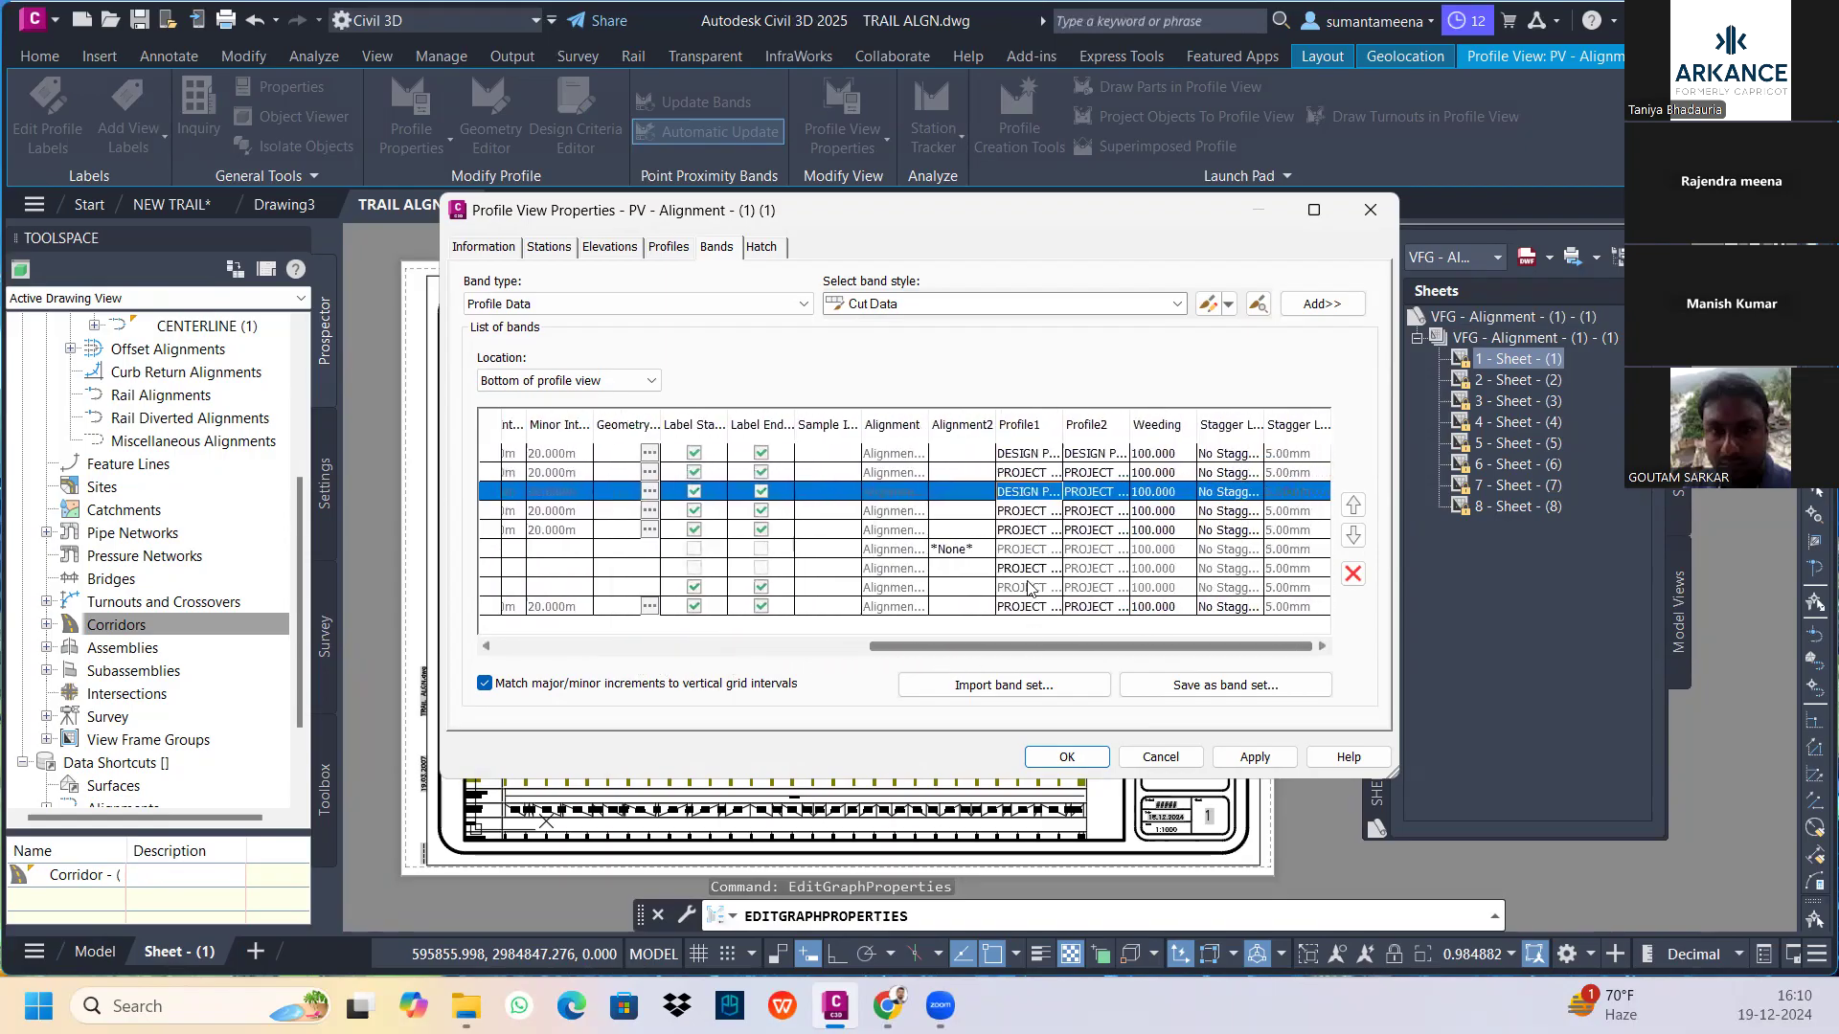
pyautogui.click(1030, 570)
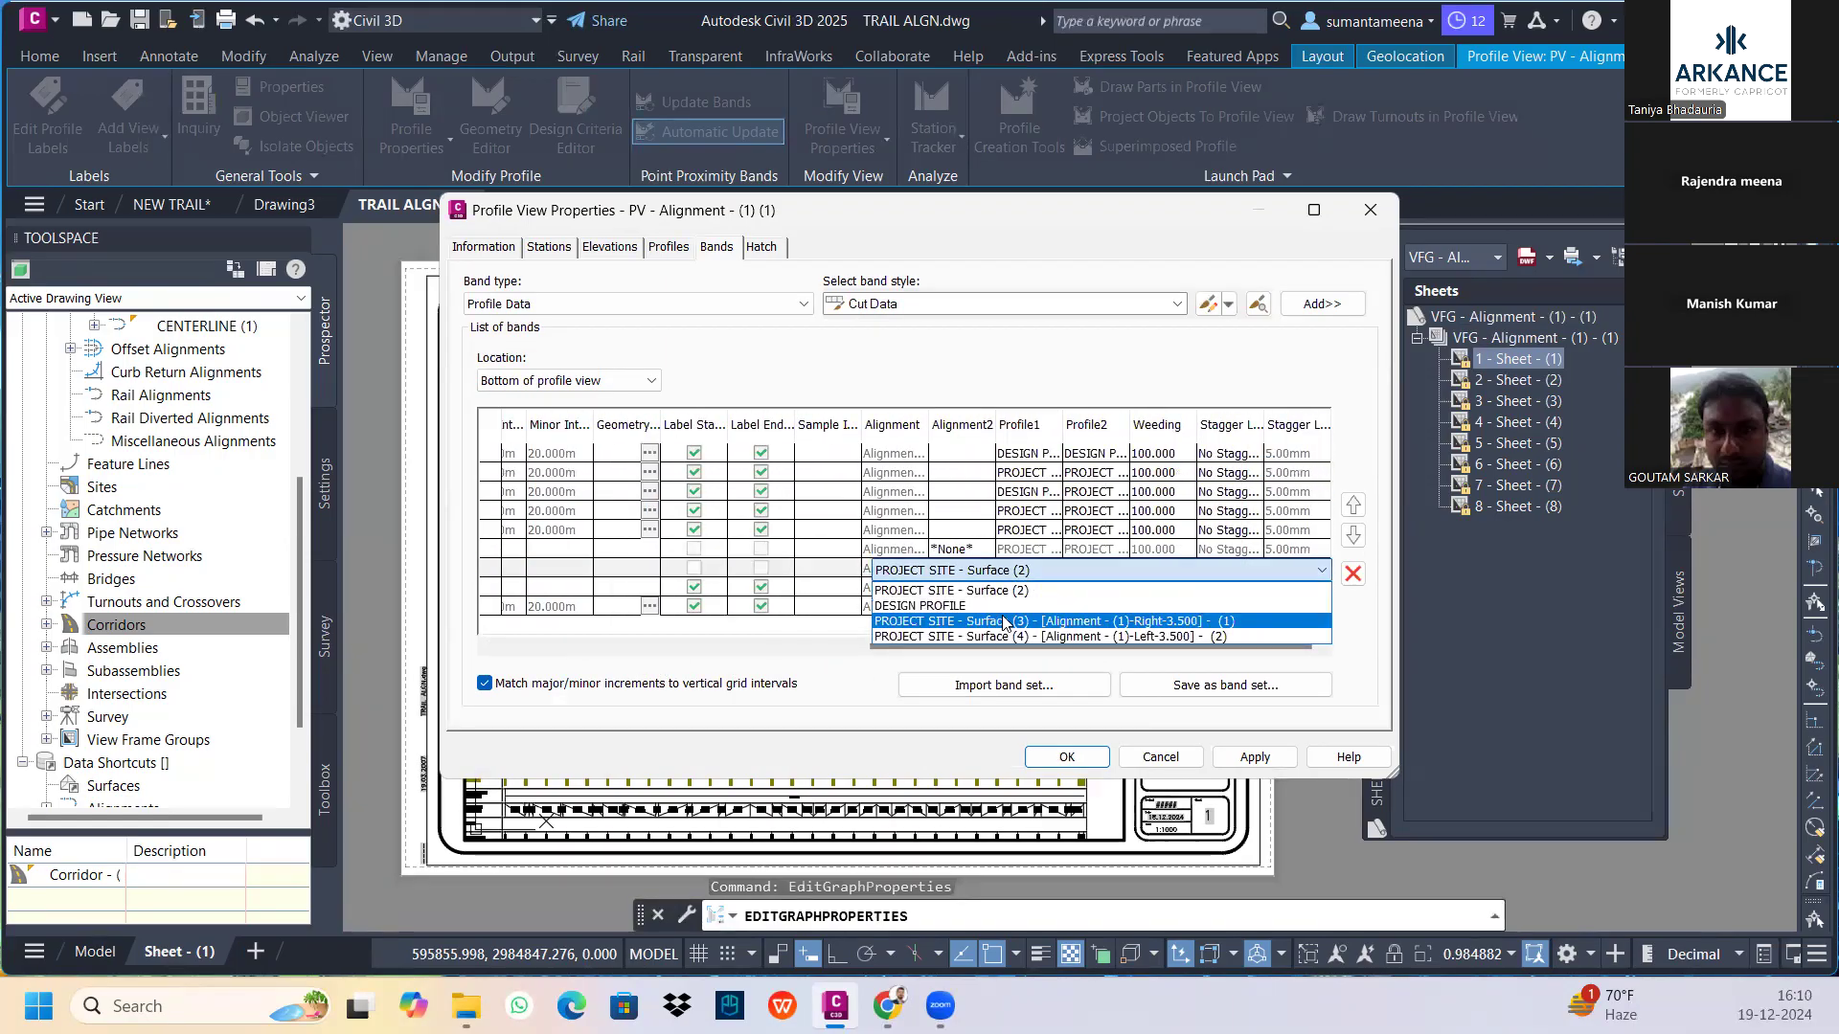
pyautogui.click(1011, 605)
# Remove the IND_EG at ROW - LHS and IND_EG at ROW - RHS bands and apply the band changes to the profile view
pyautogui.moveTo(1019, 647); pyautogui.dragTo(567, 634)
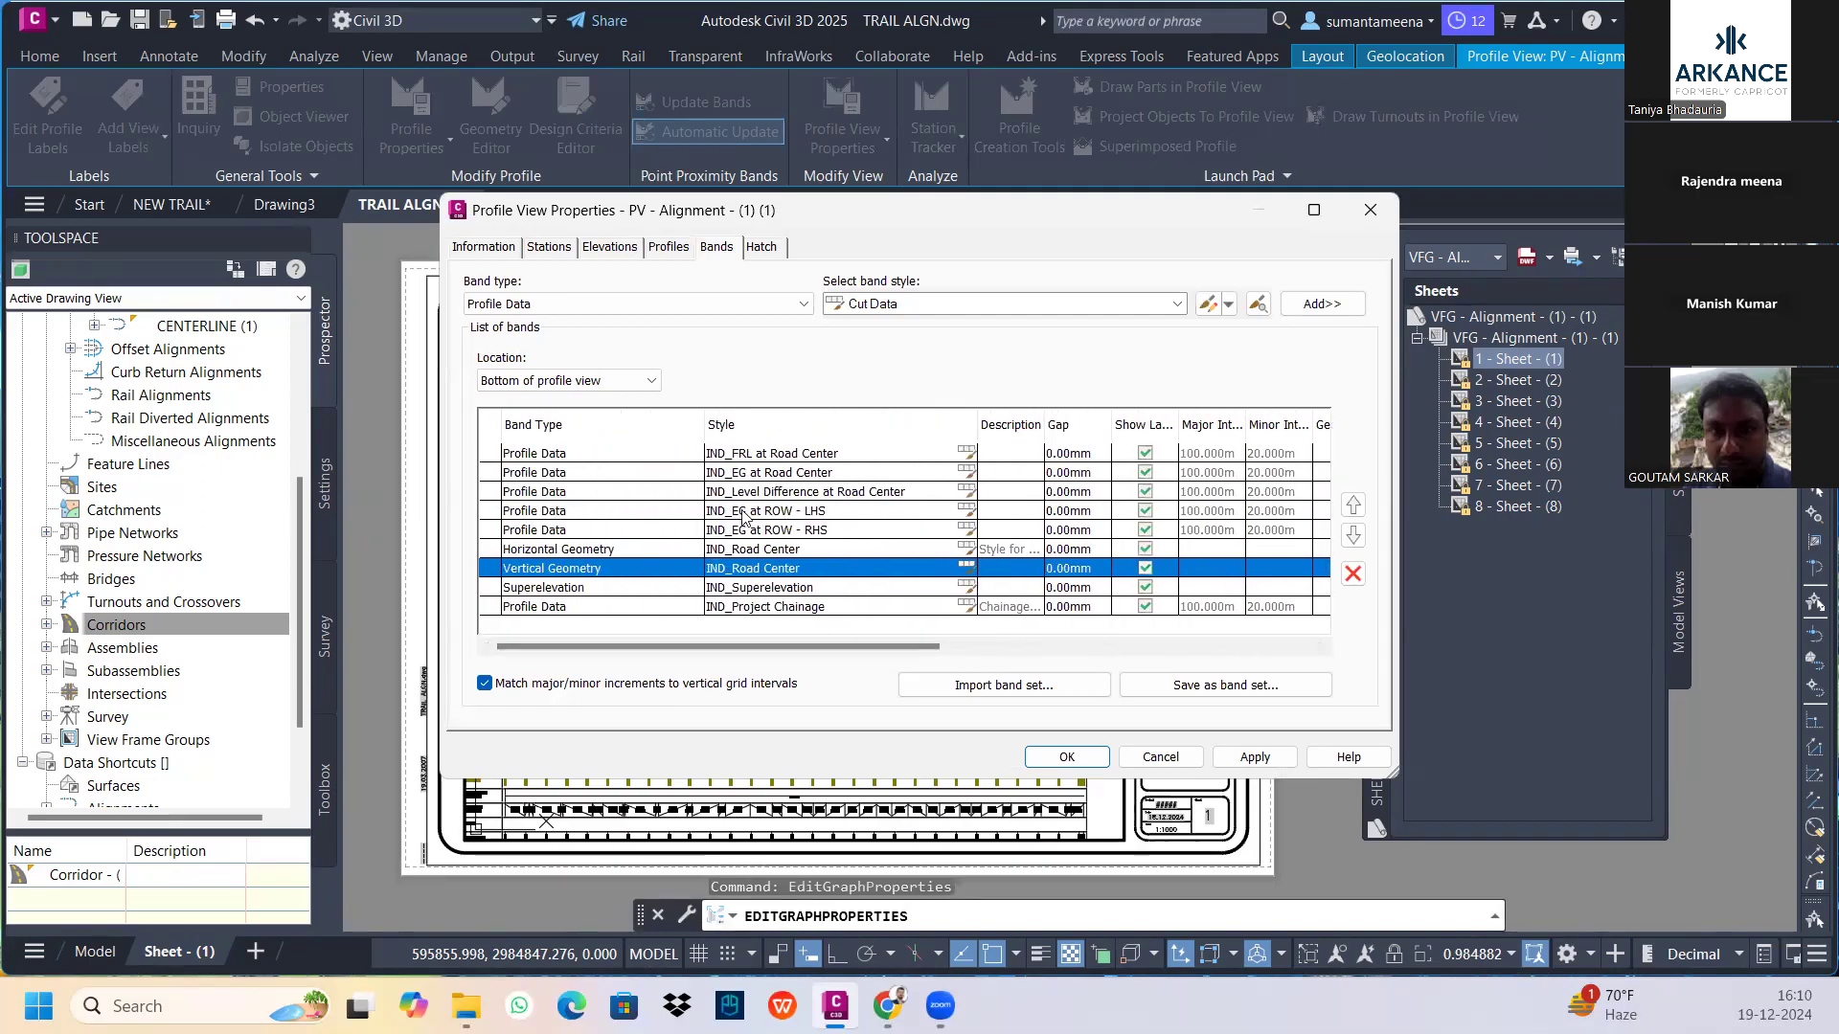
pyautogui.click(756, 500)
pyautogui.click(767, 512)
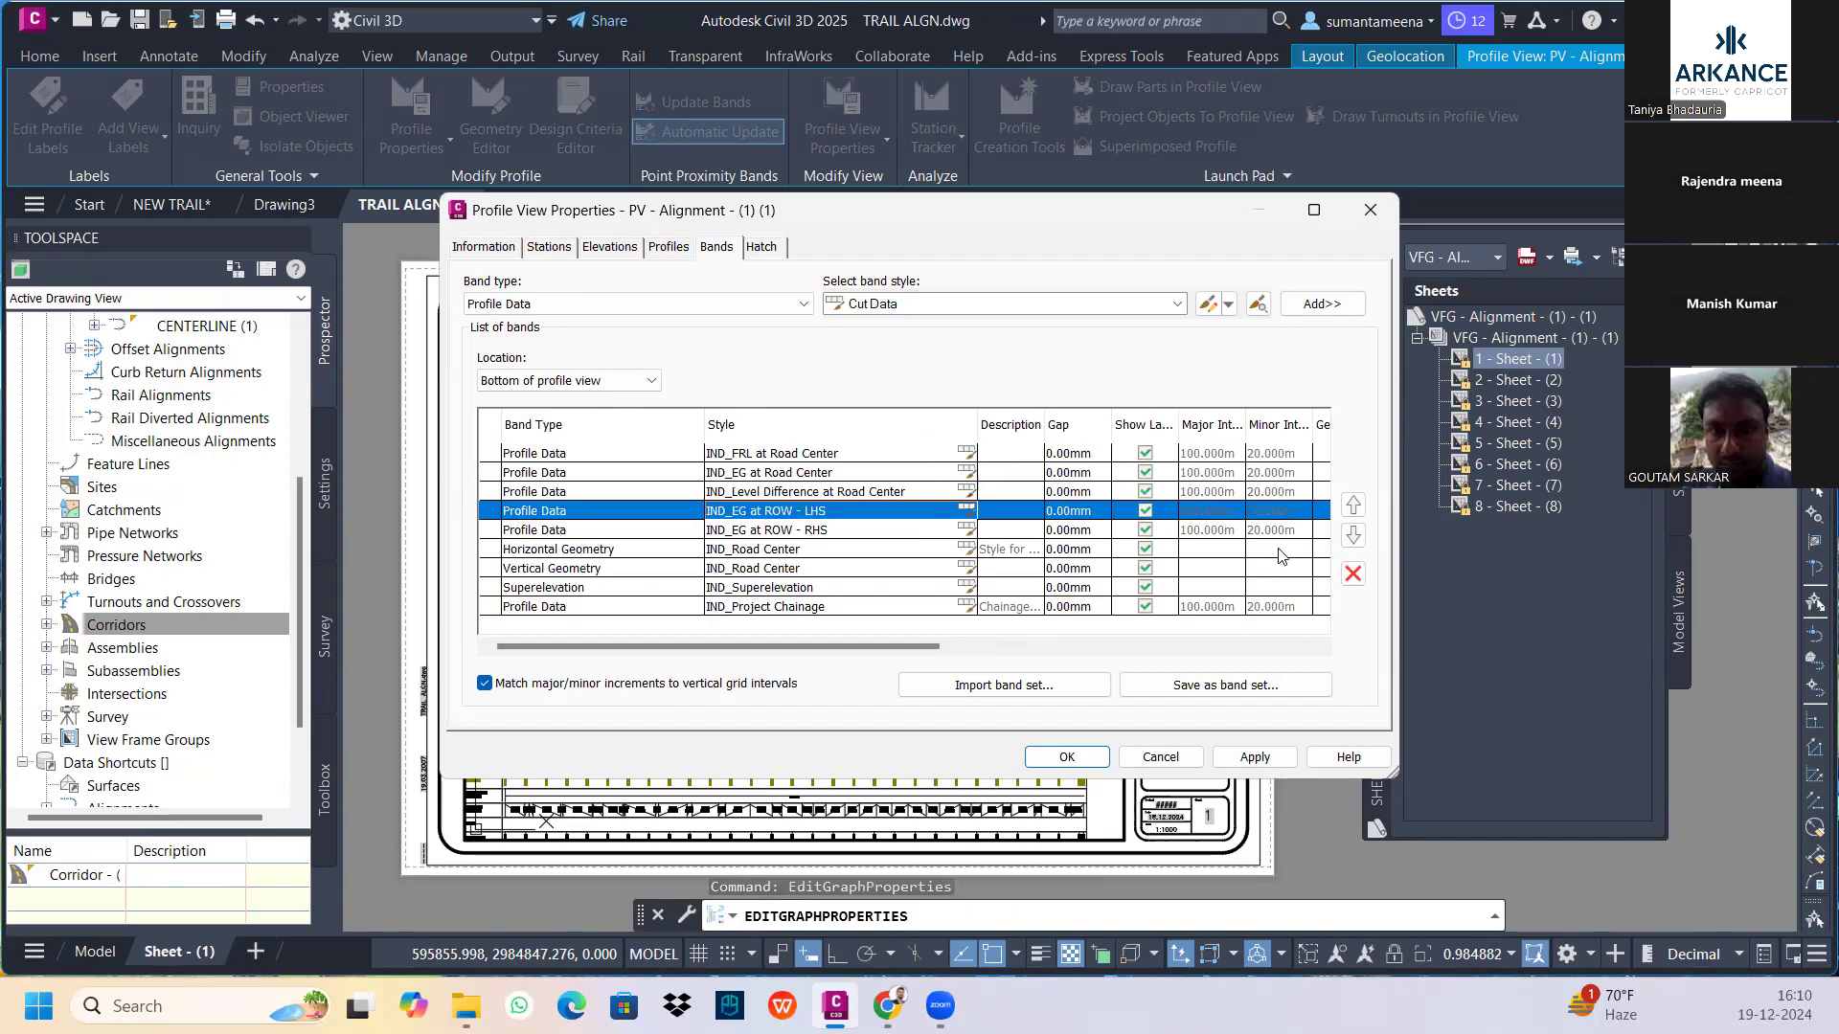
pyautogui.click(1352, 573)
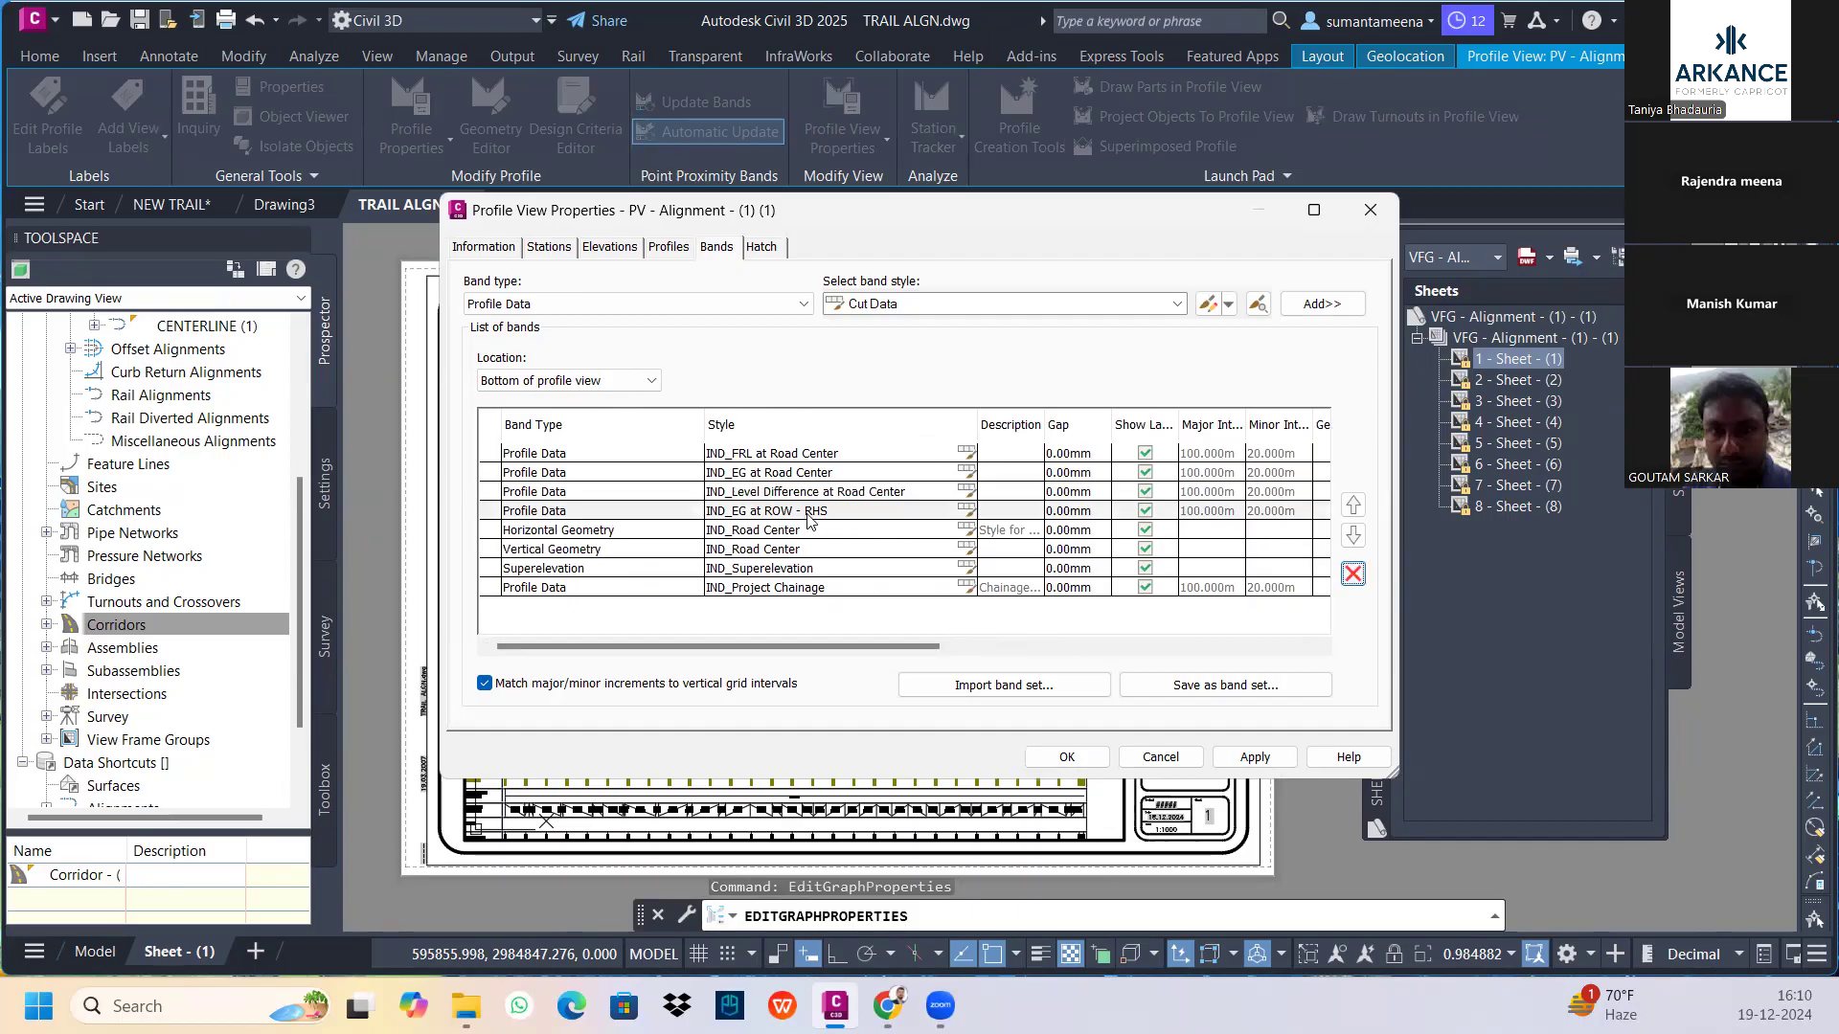
pyautogui.click(809, 514)
pyautogui.click(1352, 573)
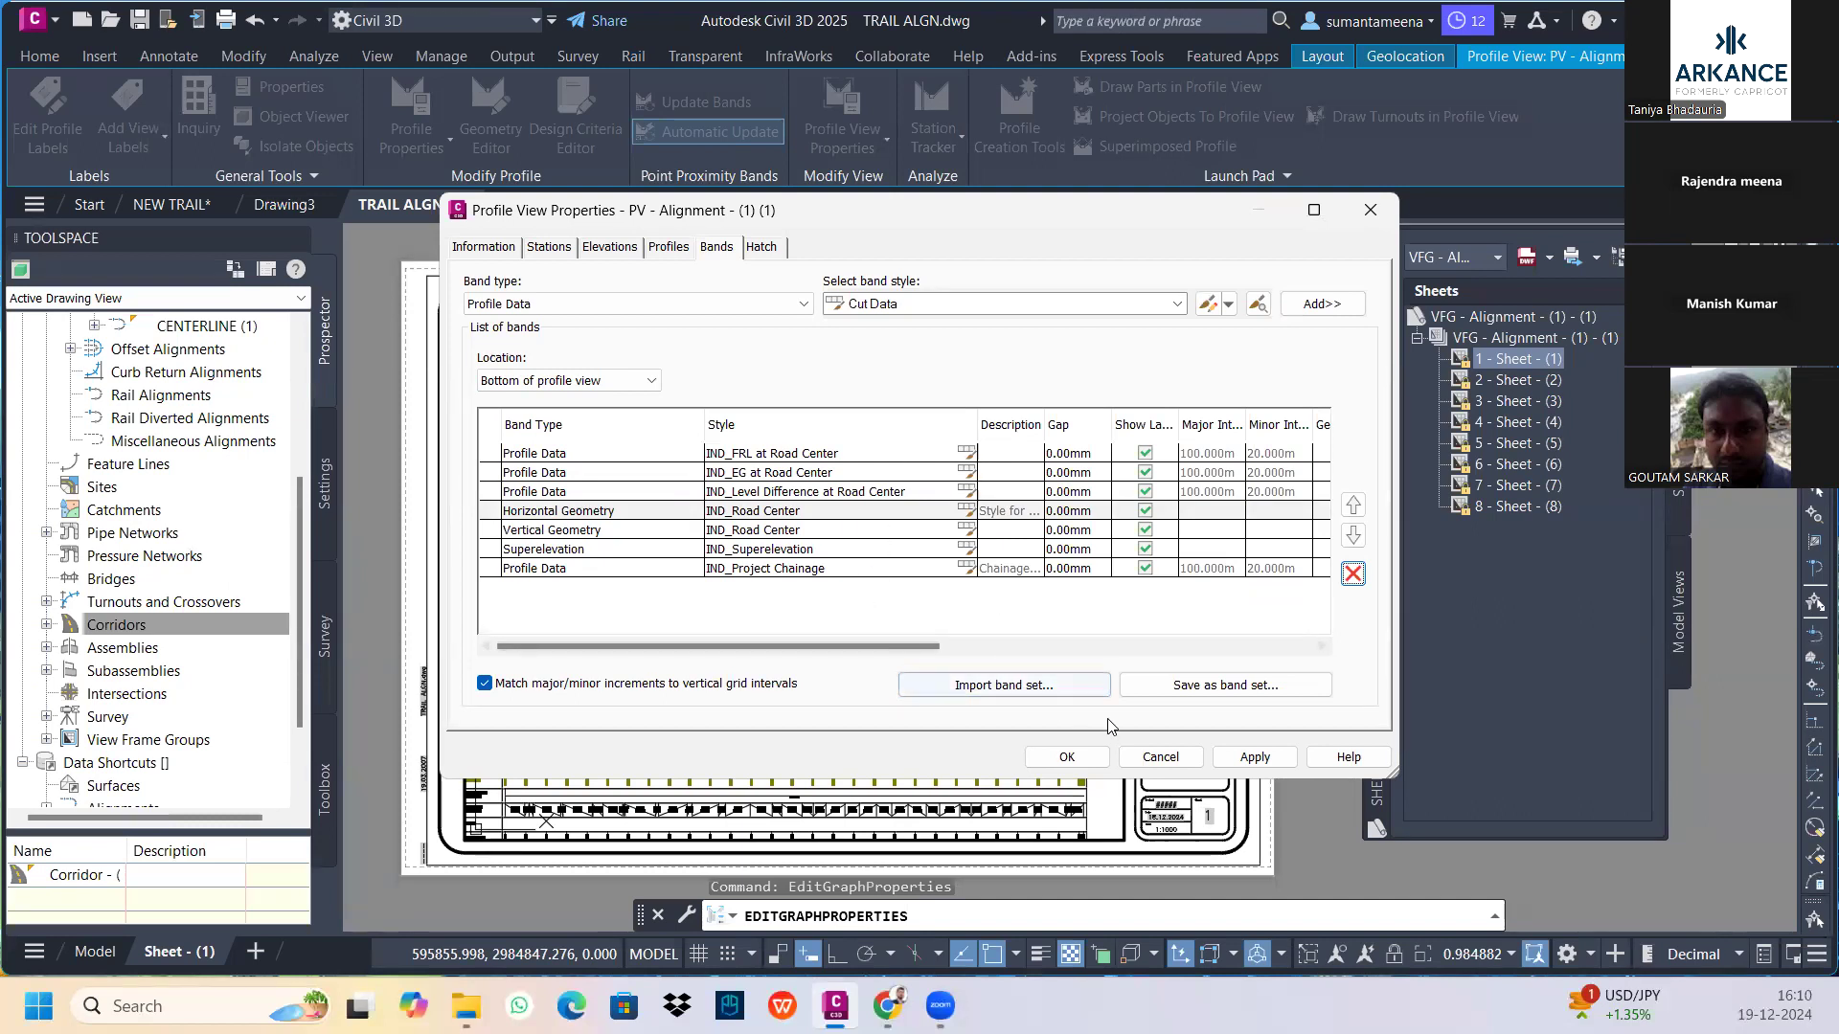
pyautogui.click(1257, 758)
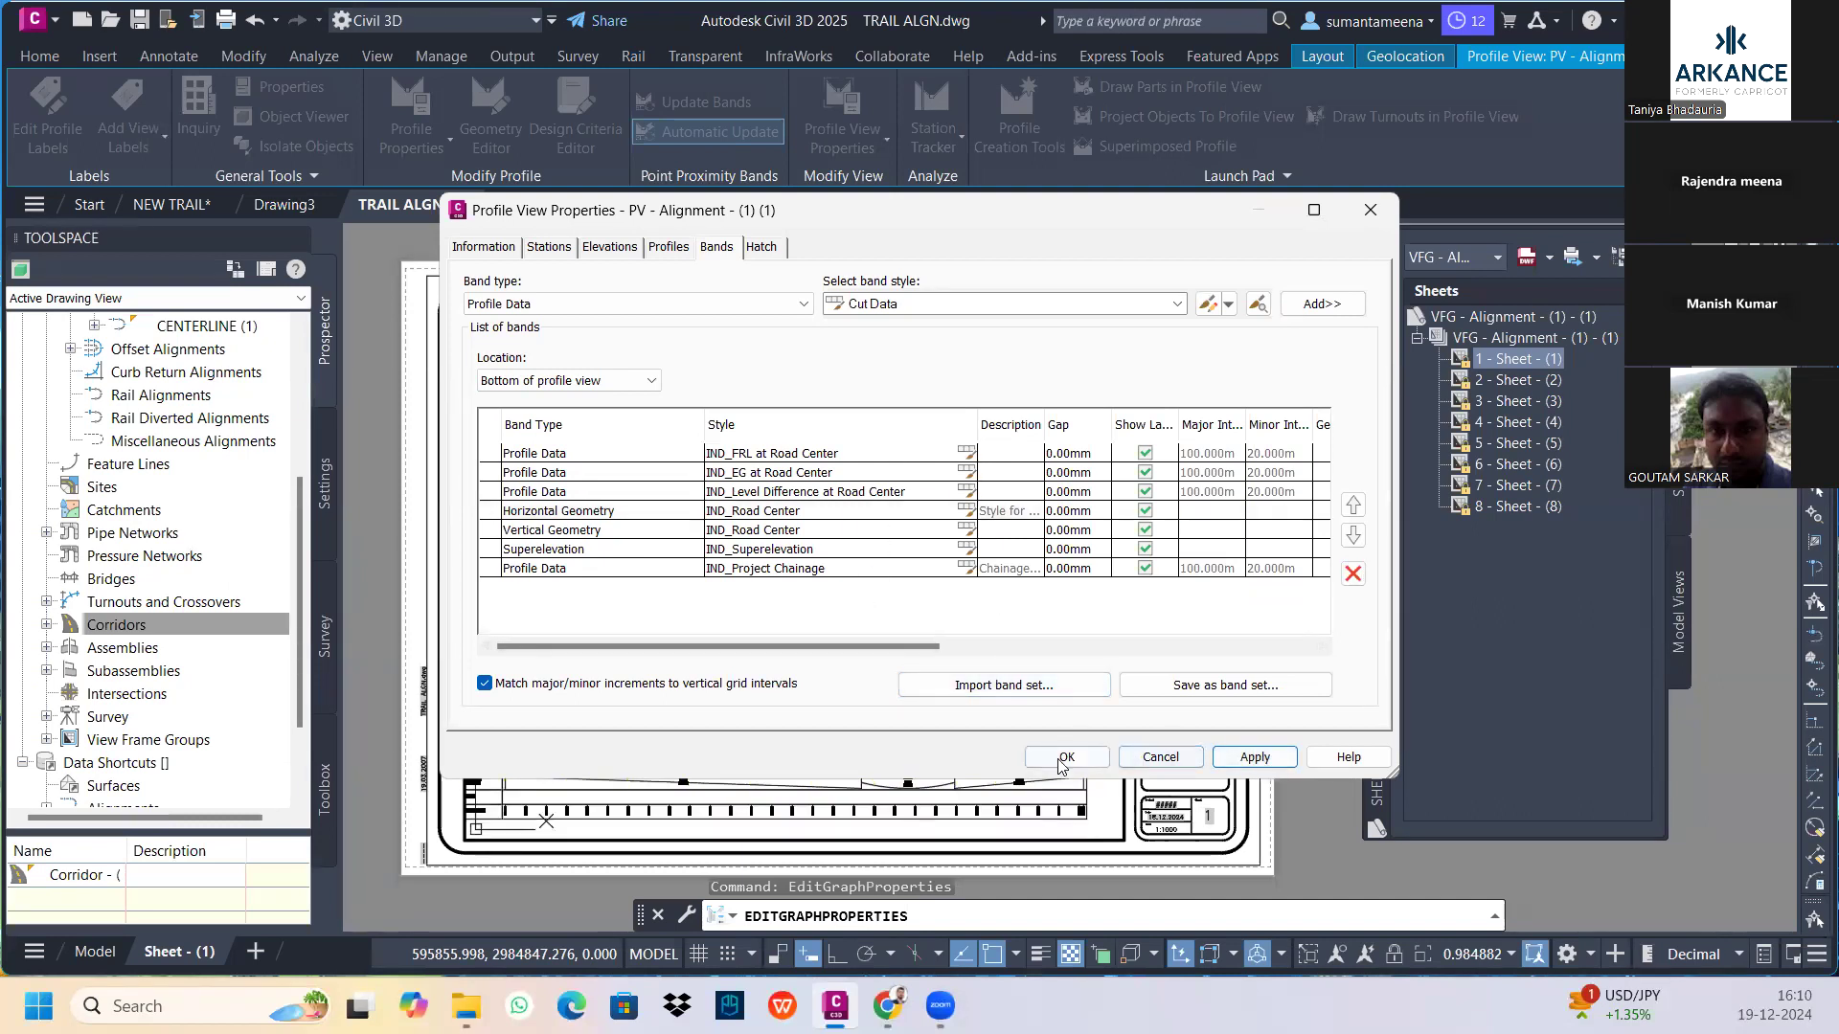
pyautogui.click(1059, 756)
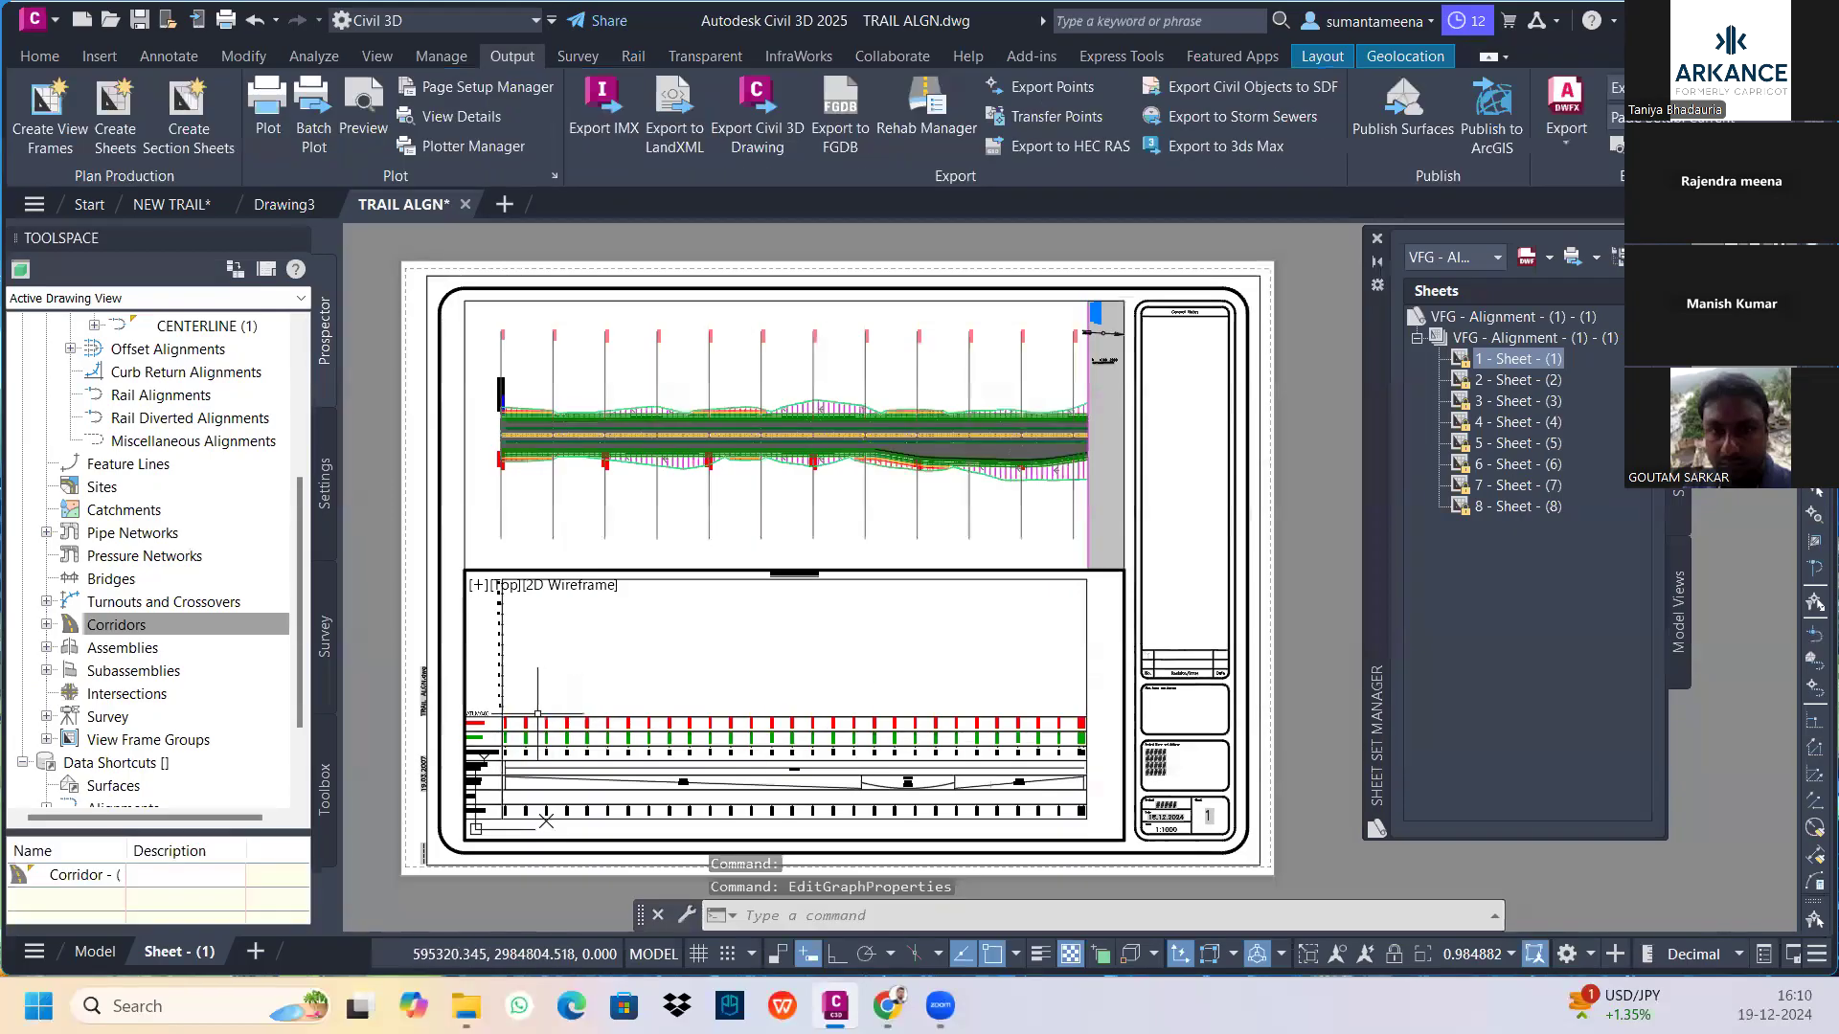
# Set the elevation range of Sheet - (1)'s profile view to automatic height and apply the change
pyautogui.click(1089, 675)
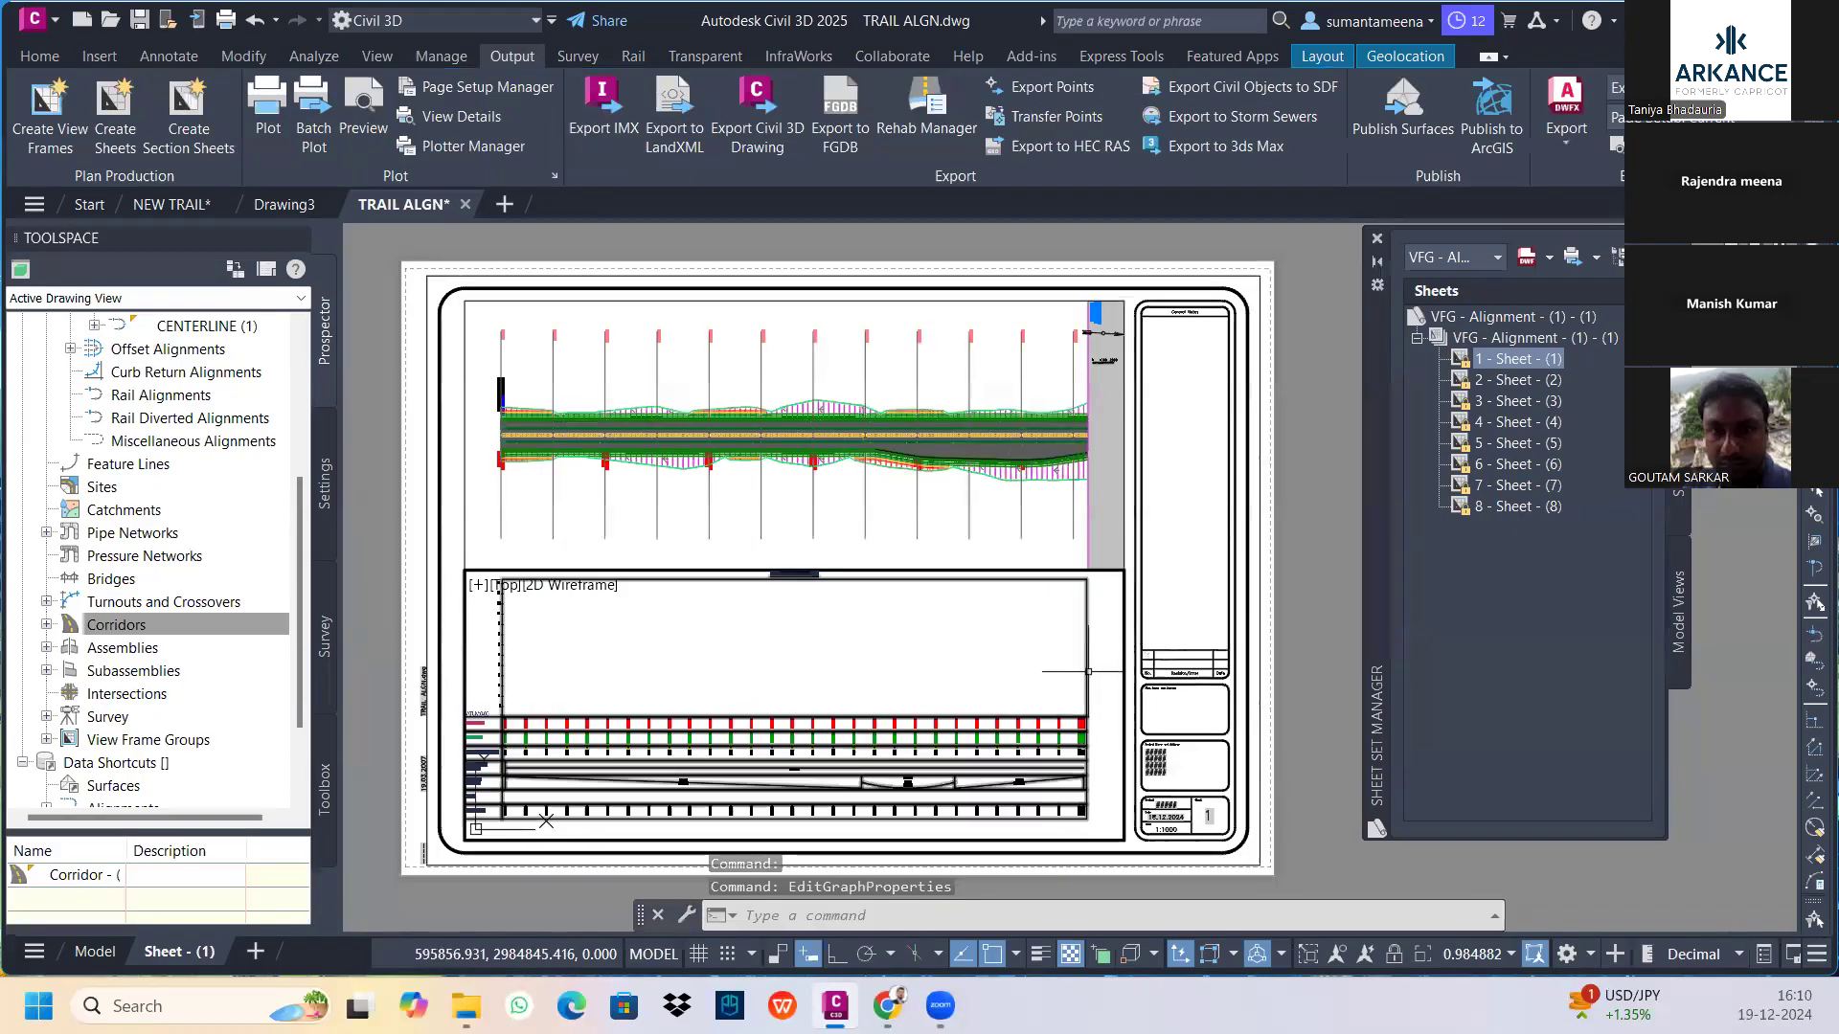
pyautogui.rightClick(1090, 672)
pyautogui.click(1146, 500)
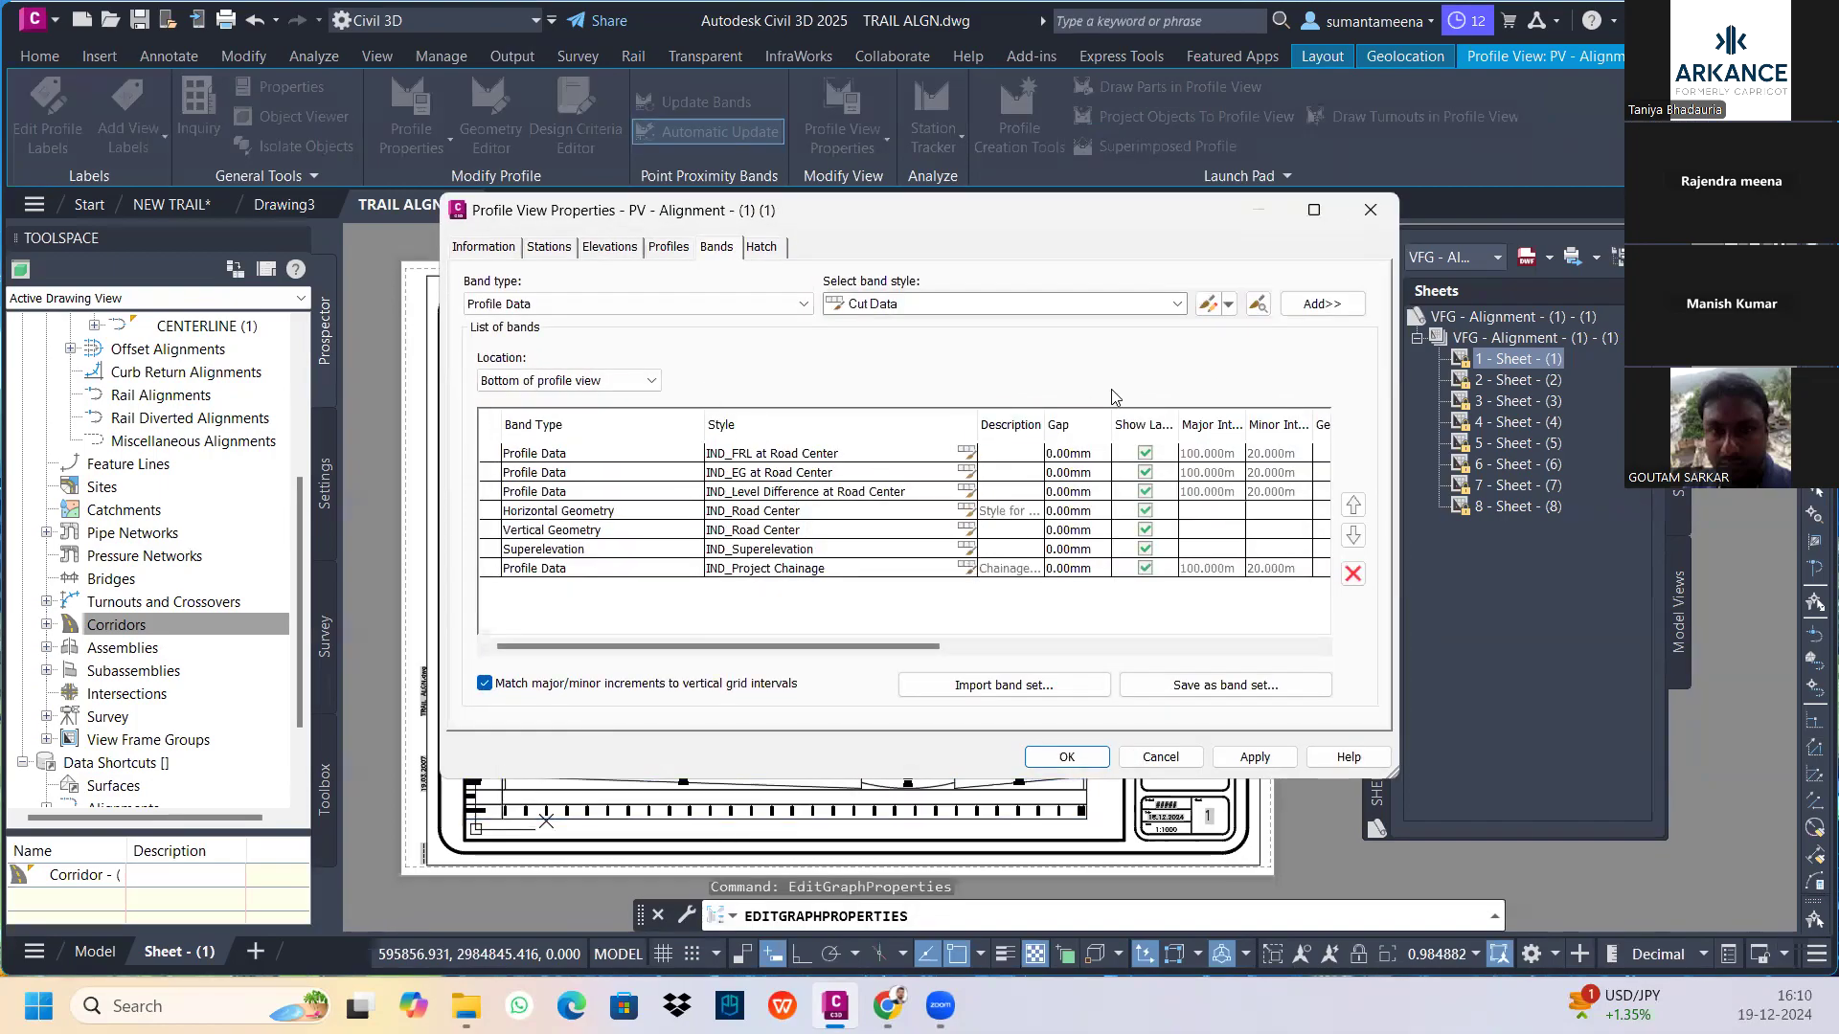
pyautogui.click(558, 248)
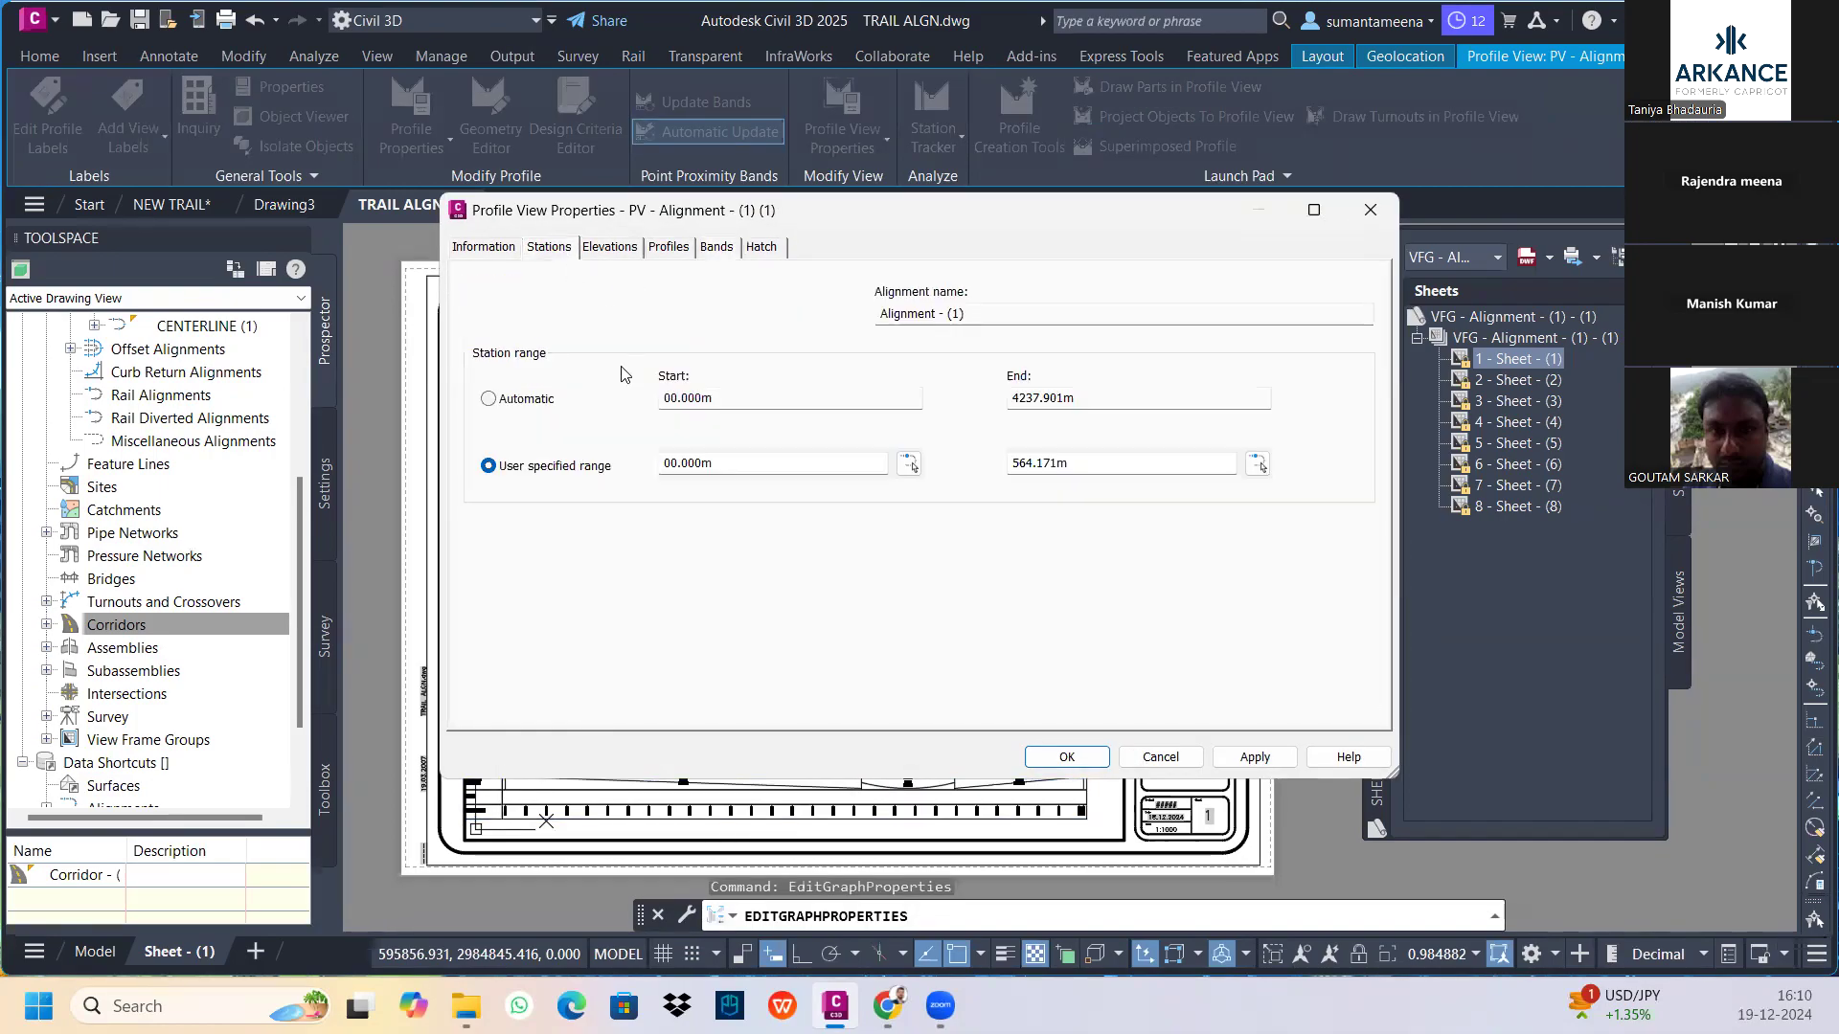
pyautogui.click(613, 251)
pyautogui.click(565, 333)
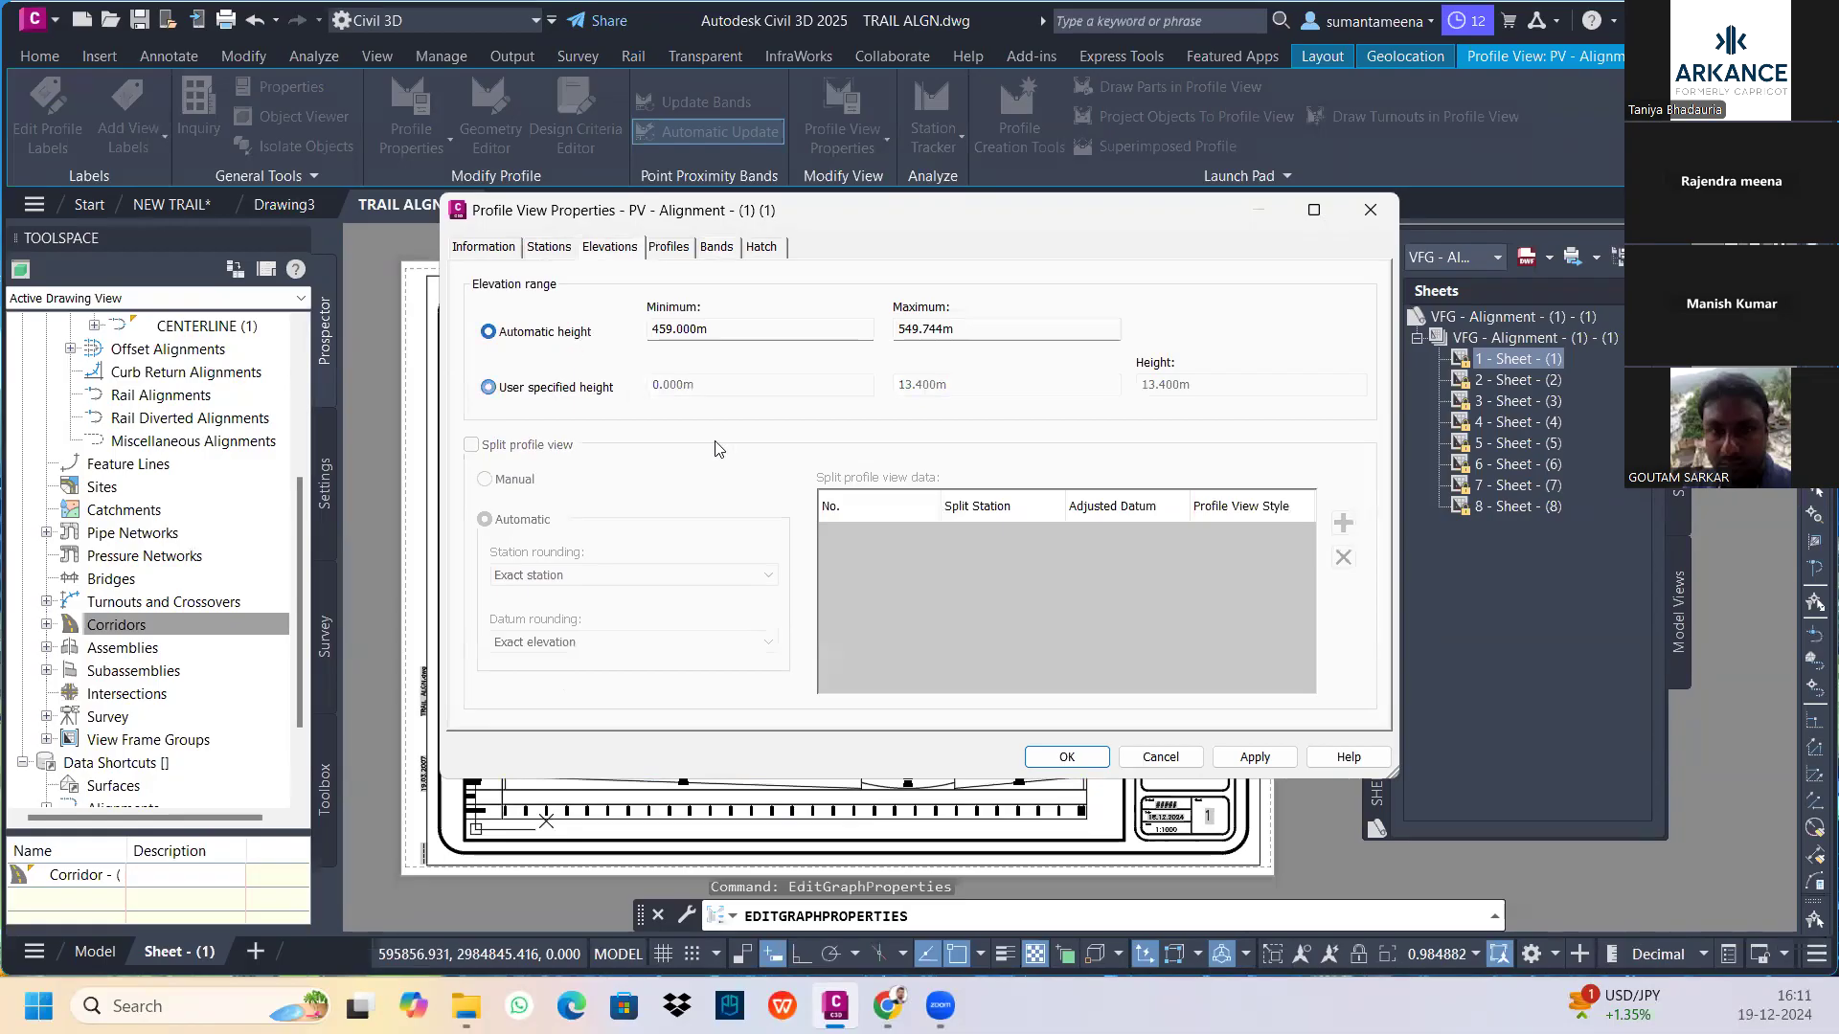
pyautogui.click(1250, 758)
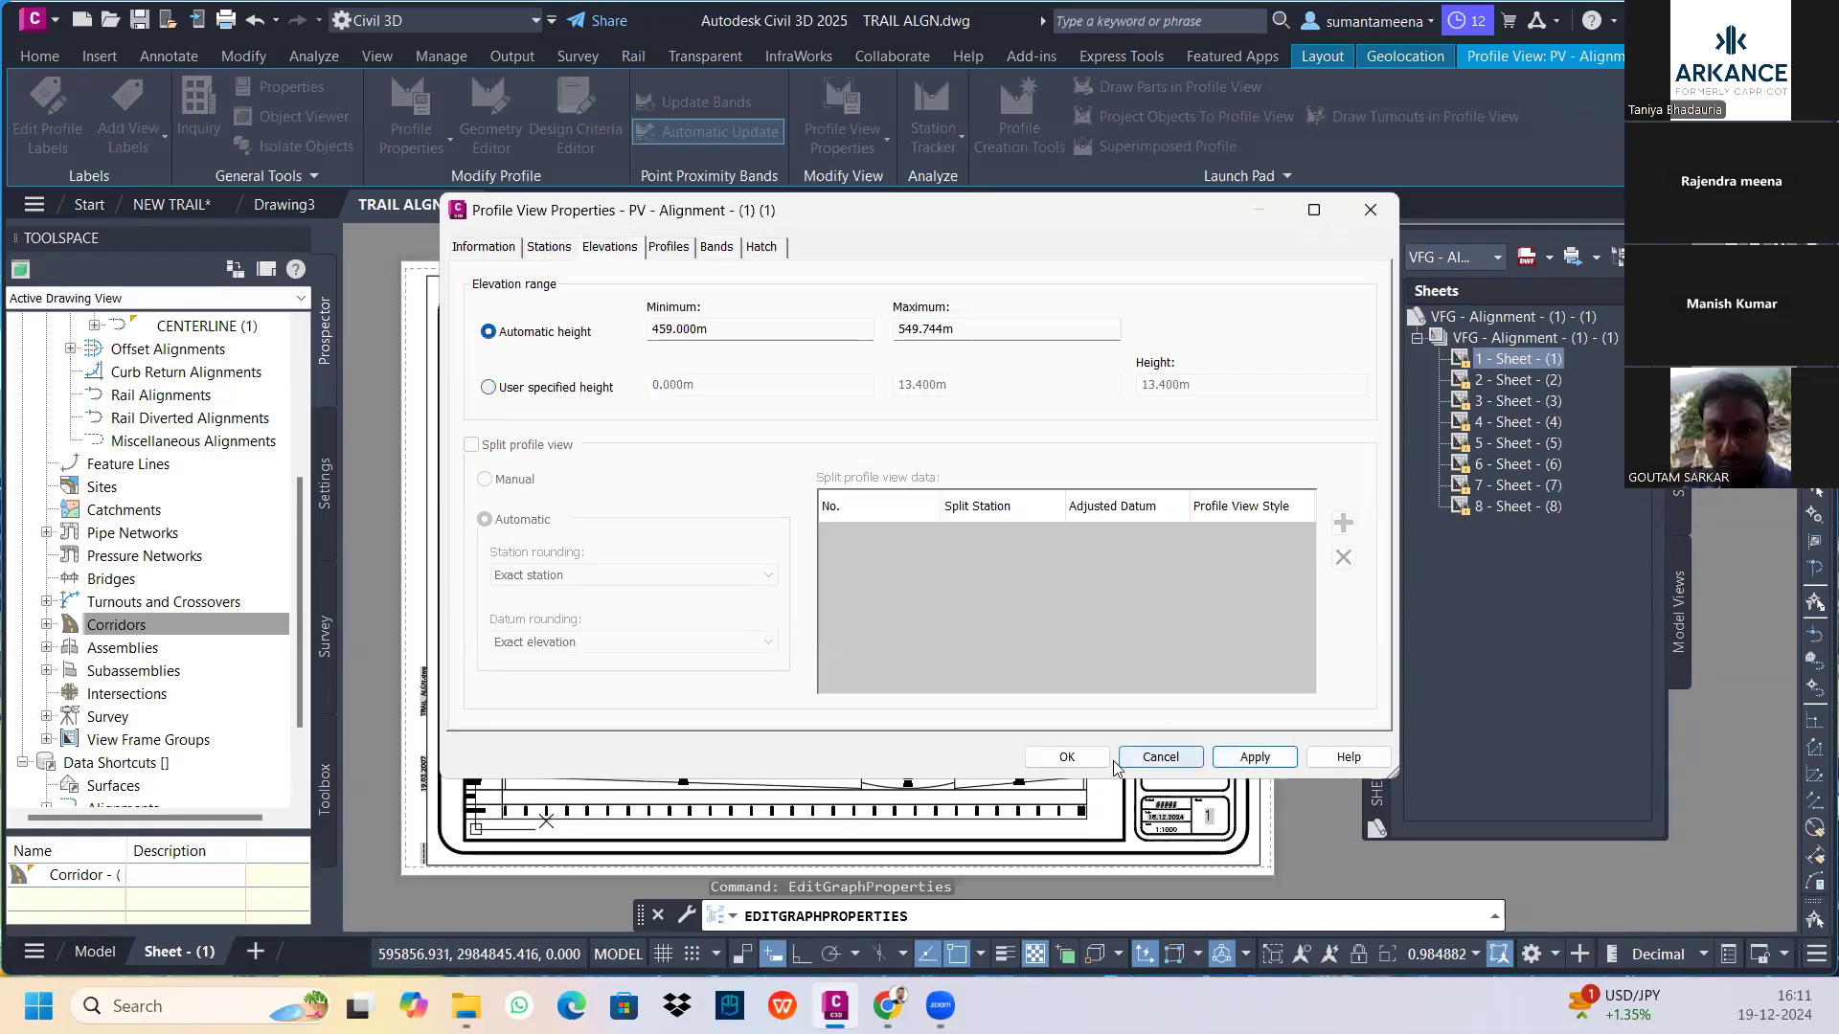
pyautogui.click(1066, 756)
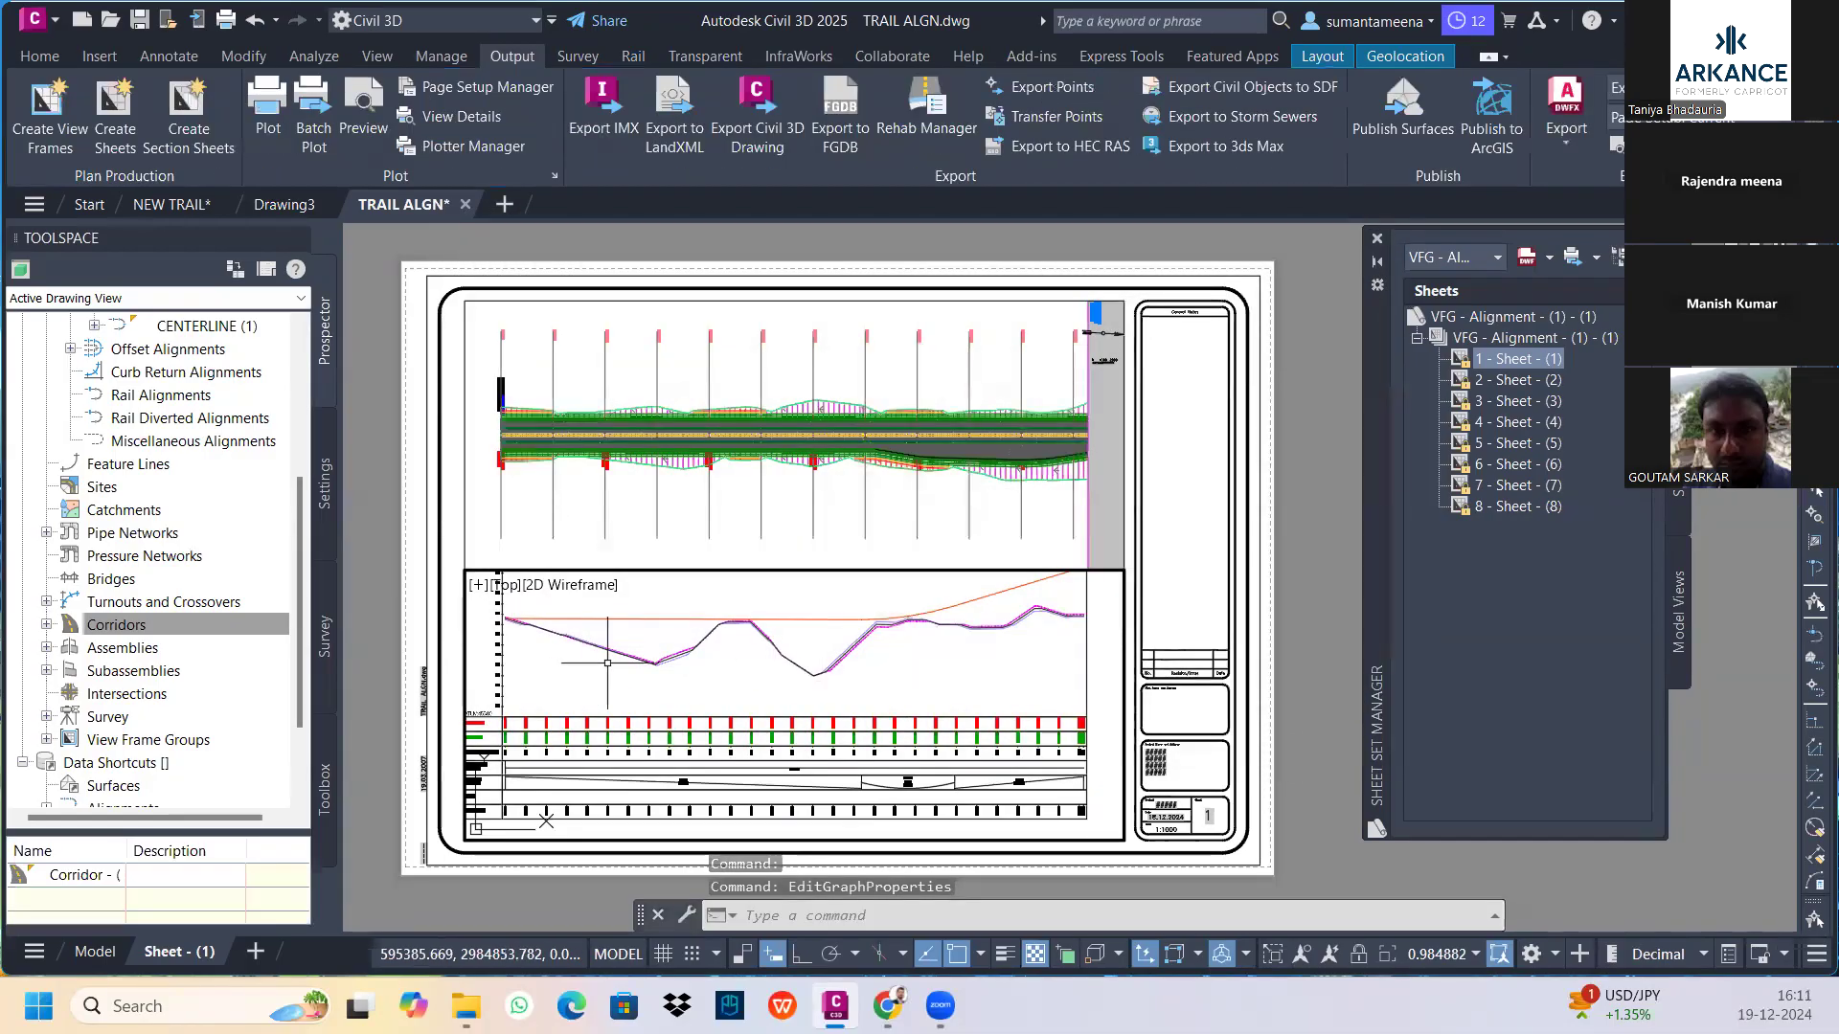
# Fit the profile view with its bands inside the viewport using a zoom window and return to paper space
pyautogui.scroll(-2, 1001, 711)
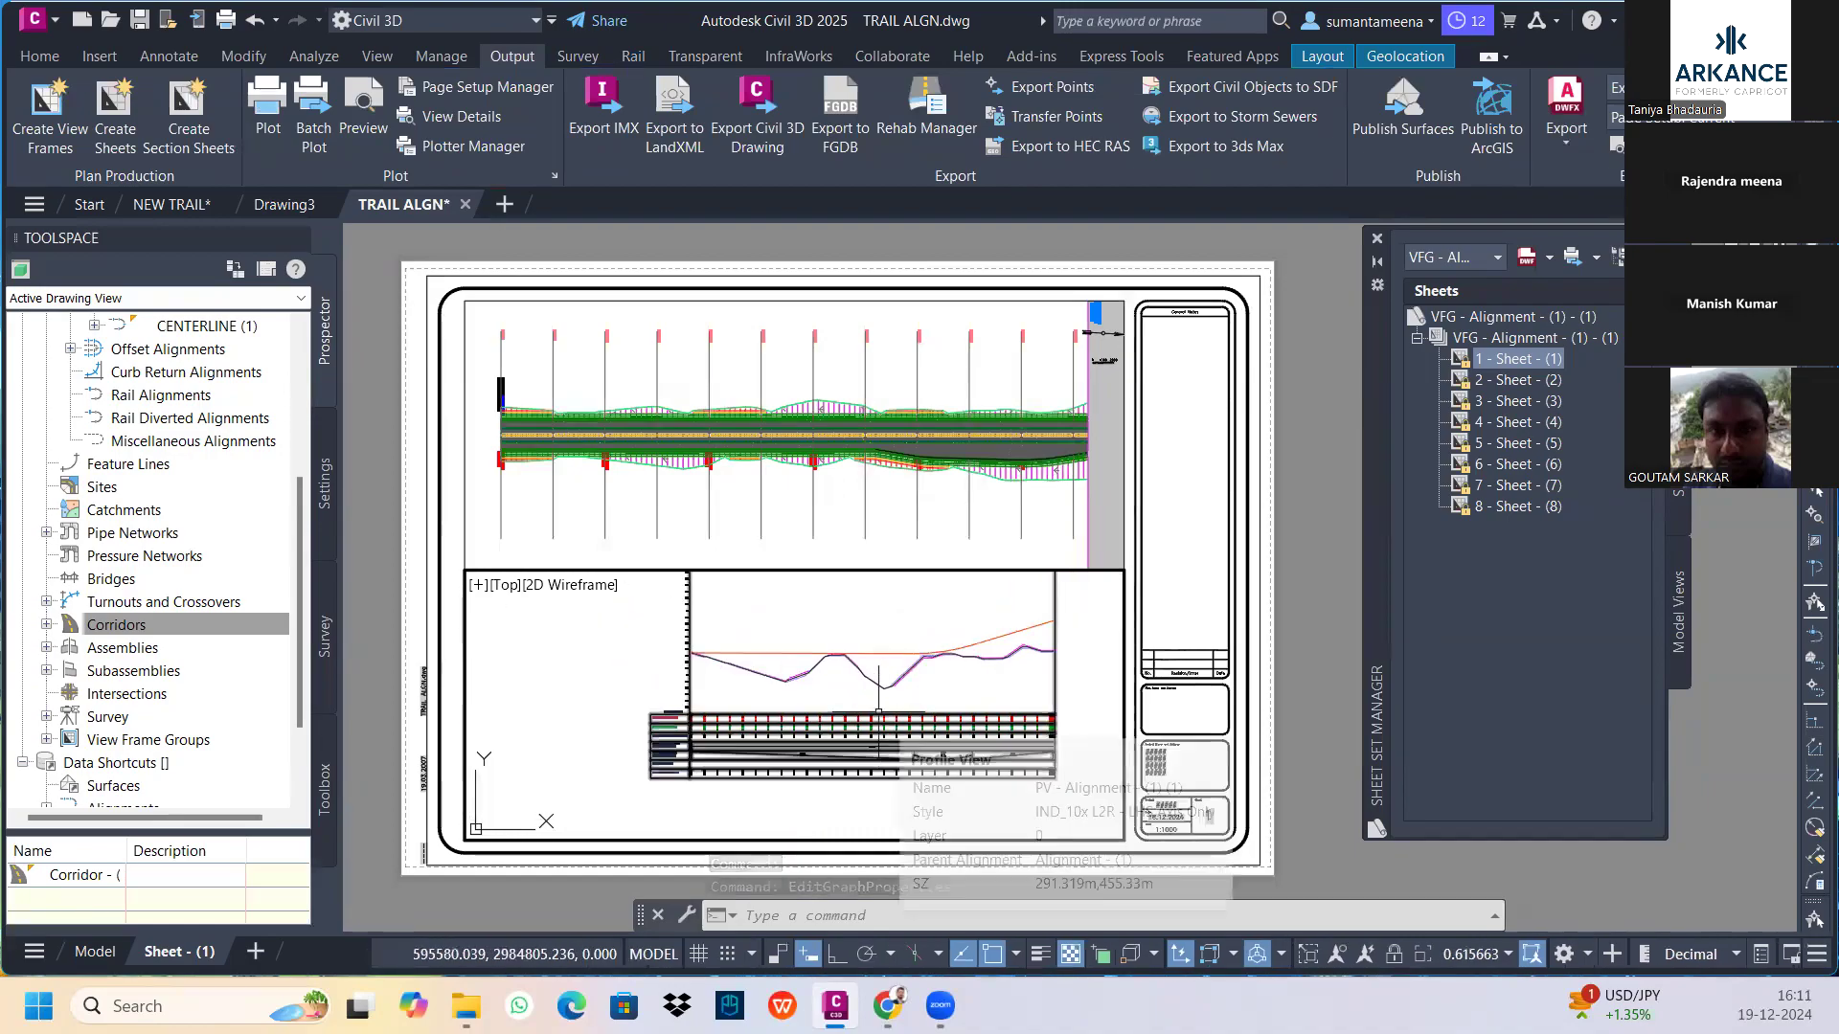
pyautogui.write('z')
pyautogui.press('Return')
pyautogui.click(634, 627)
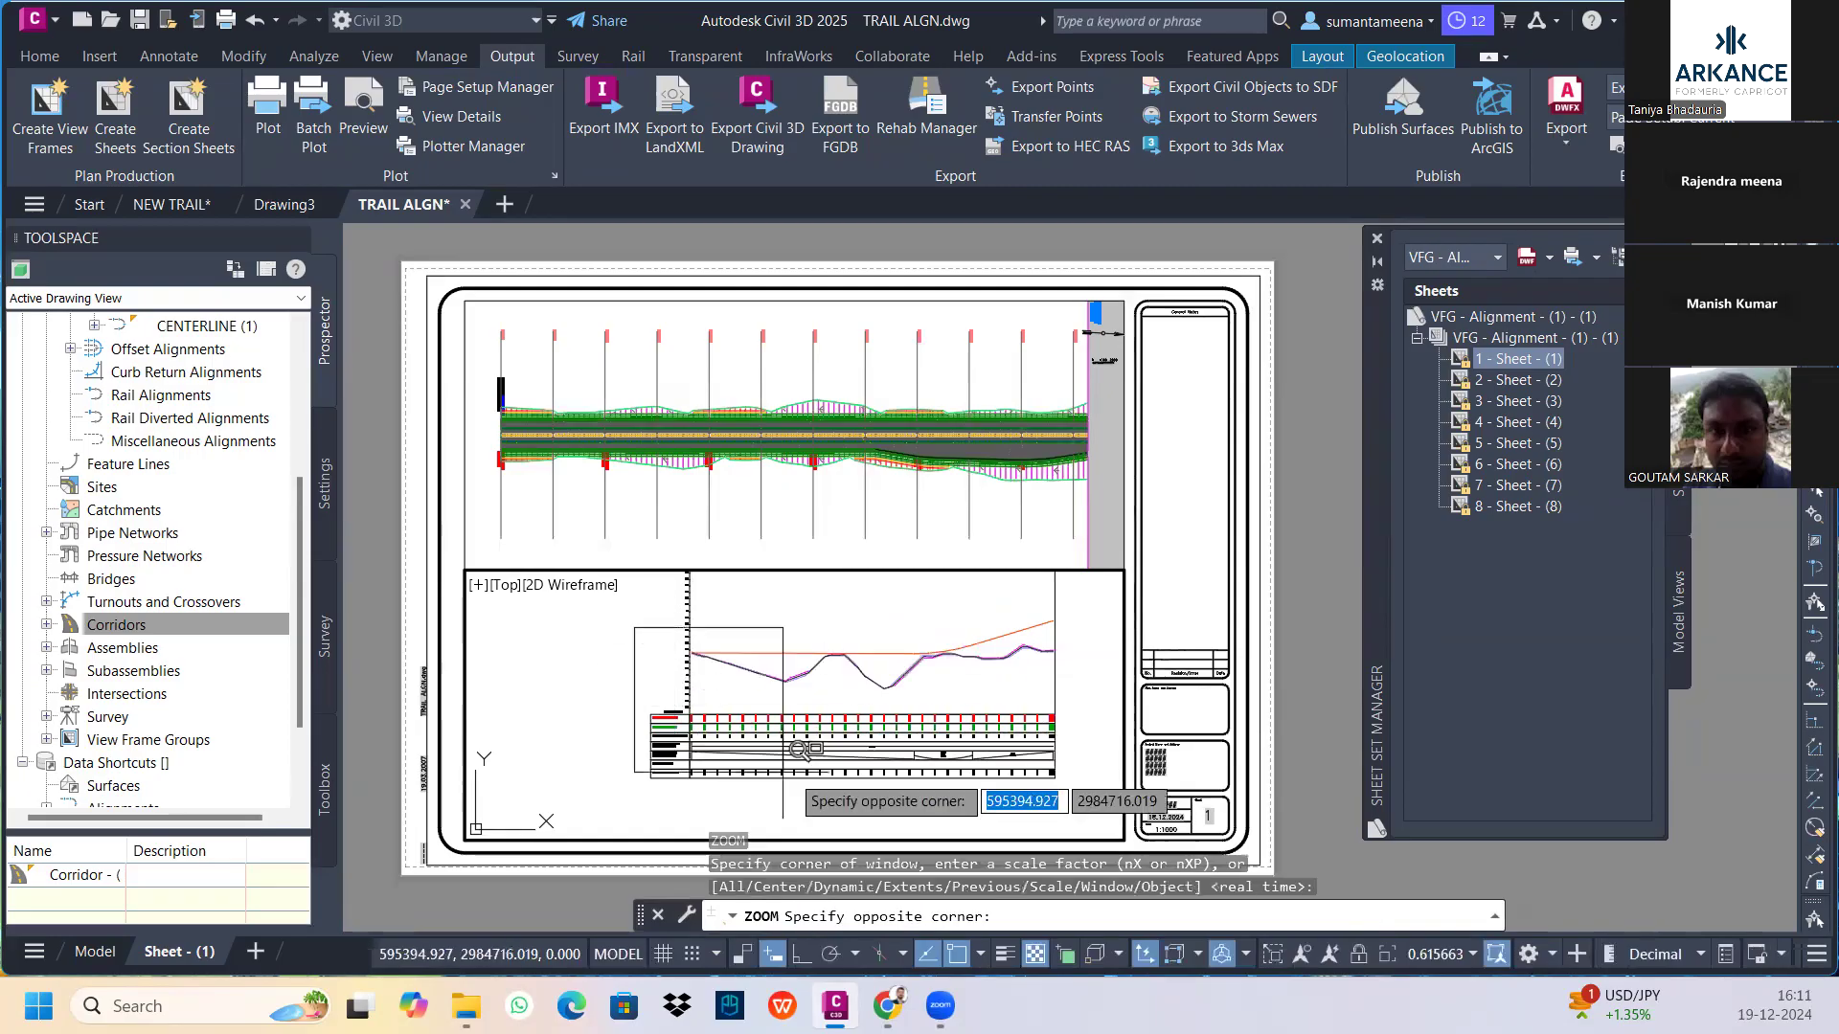
pyautogui.click(1072, 792)
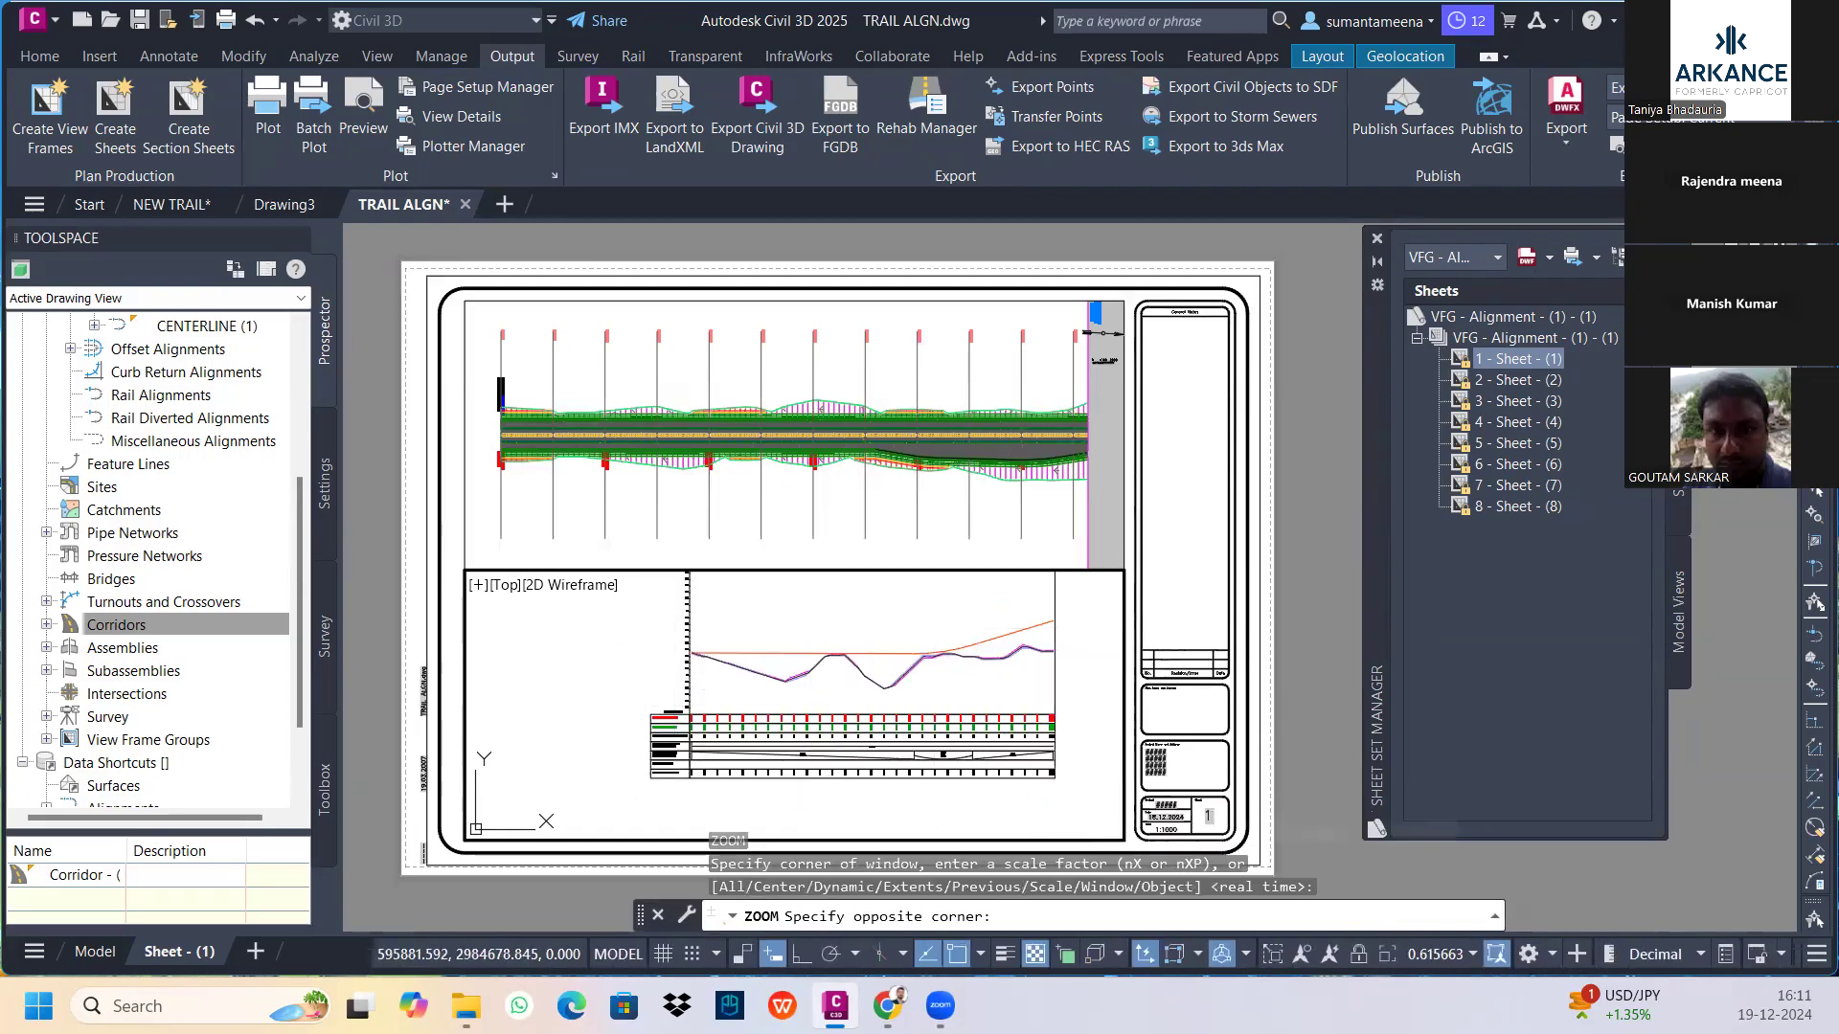
pyautogui.doubleClick(1331, 670)
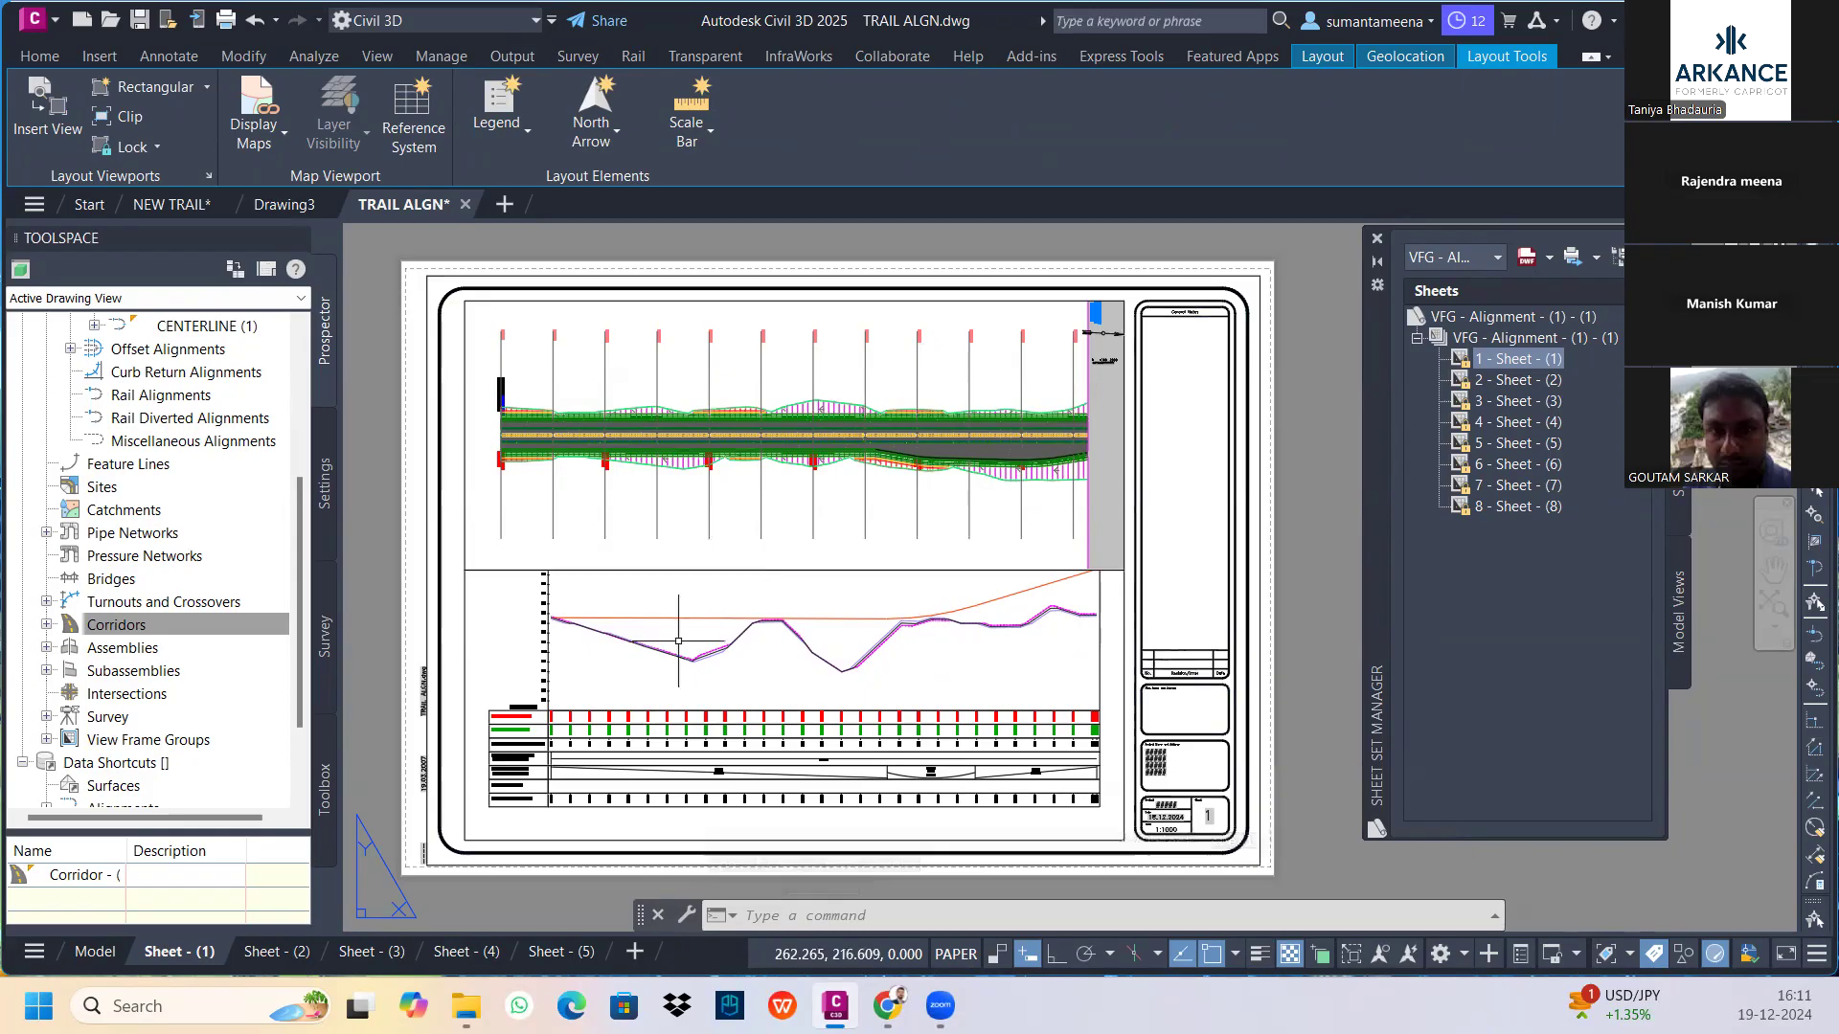
# Reactivate the profile viewport, shift the profile view slightly to centre it in the frame, and return to paper space
pyautogui.scroll(5, 729, 578)
pyautogui.scroll(-5, 678, 641)
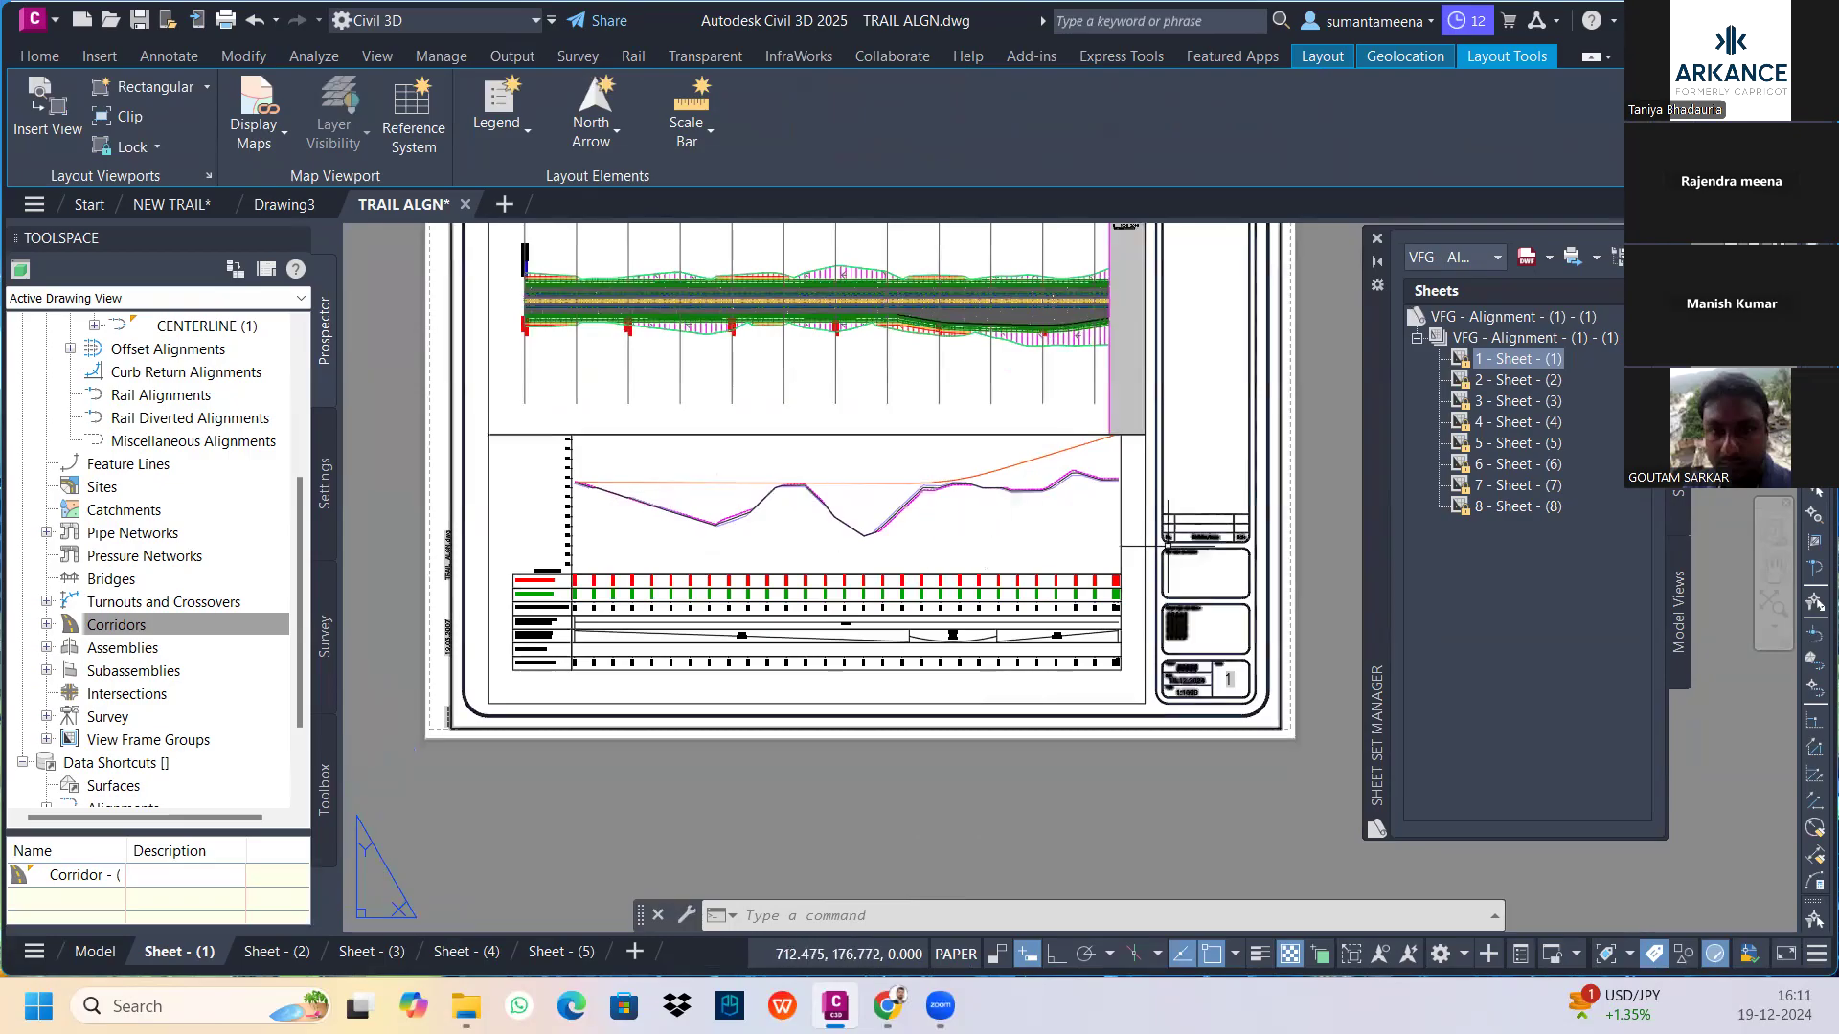
pyautogui.doubleClick(1072, 555)
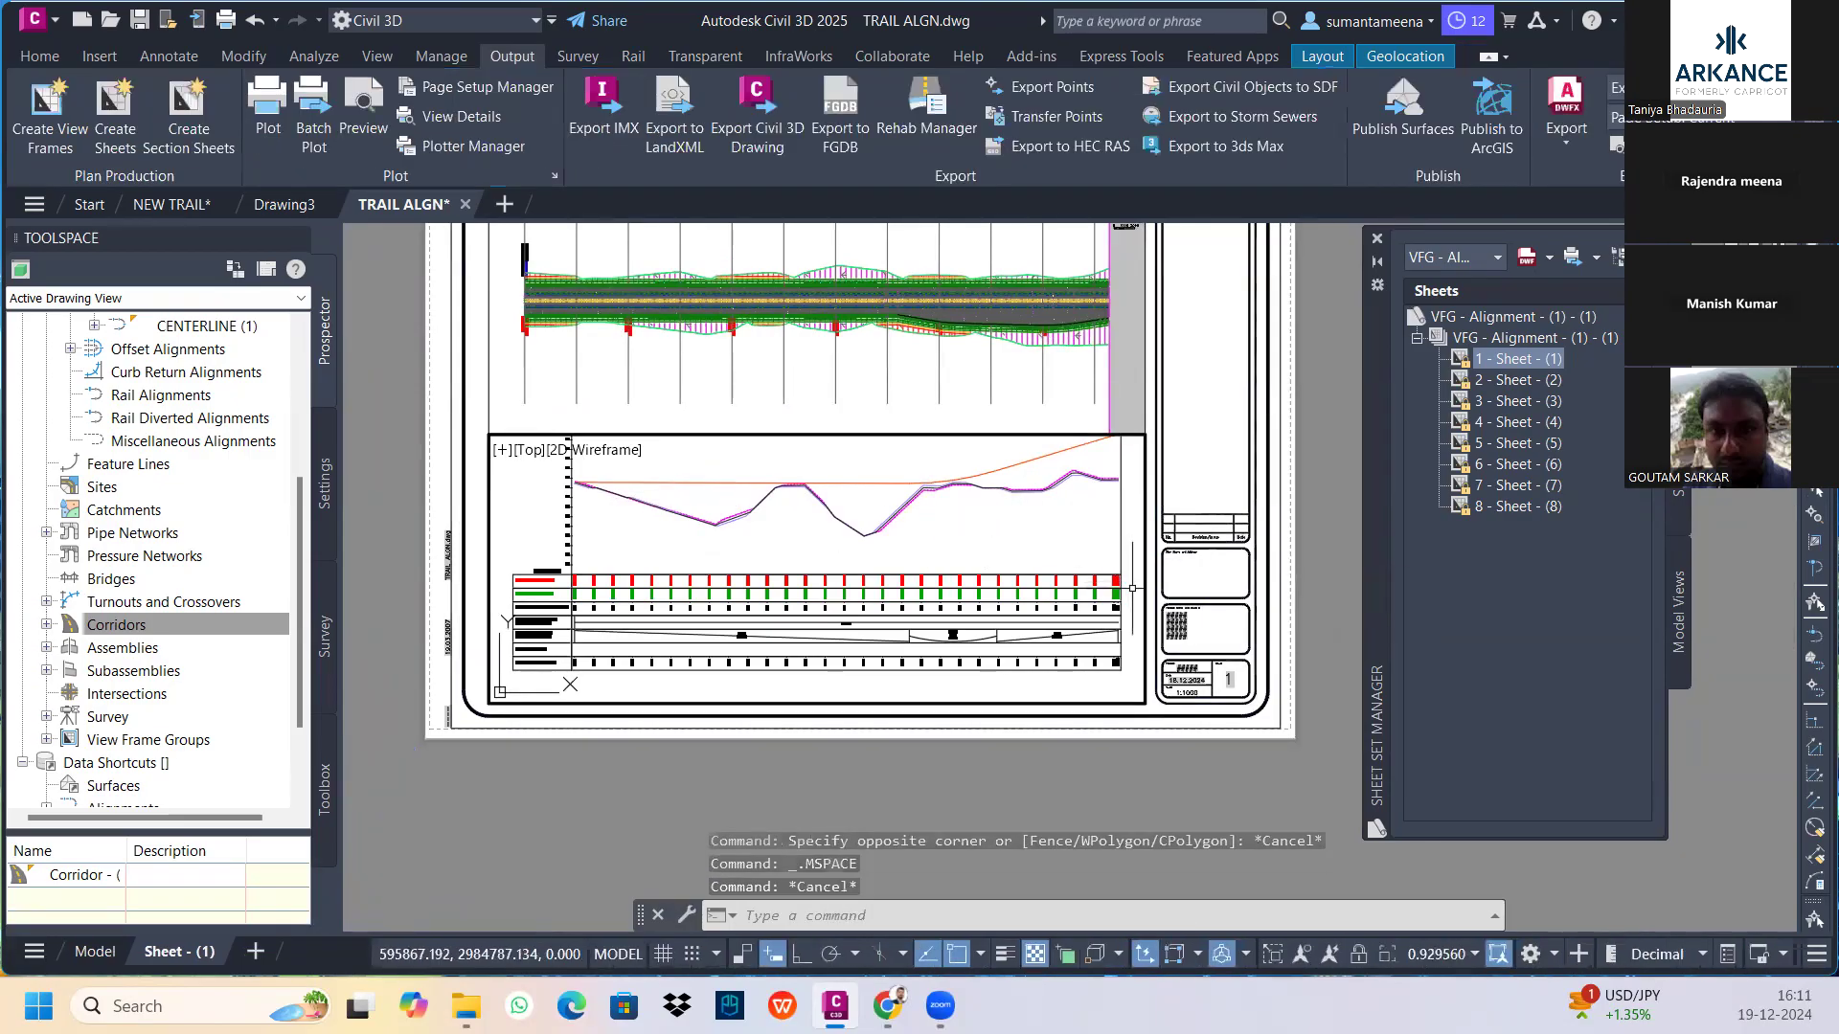
pyautogui.doubleClick(1242, 630)
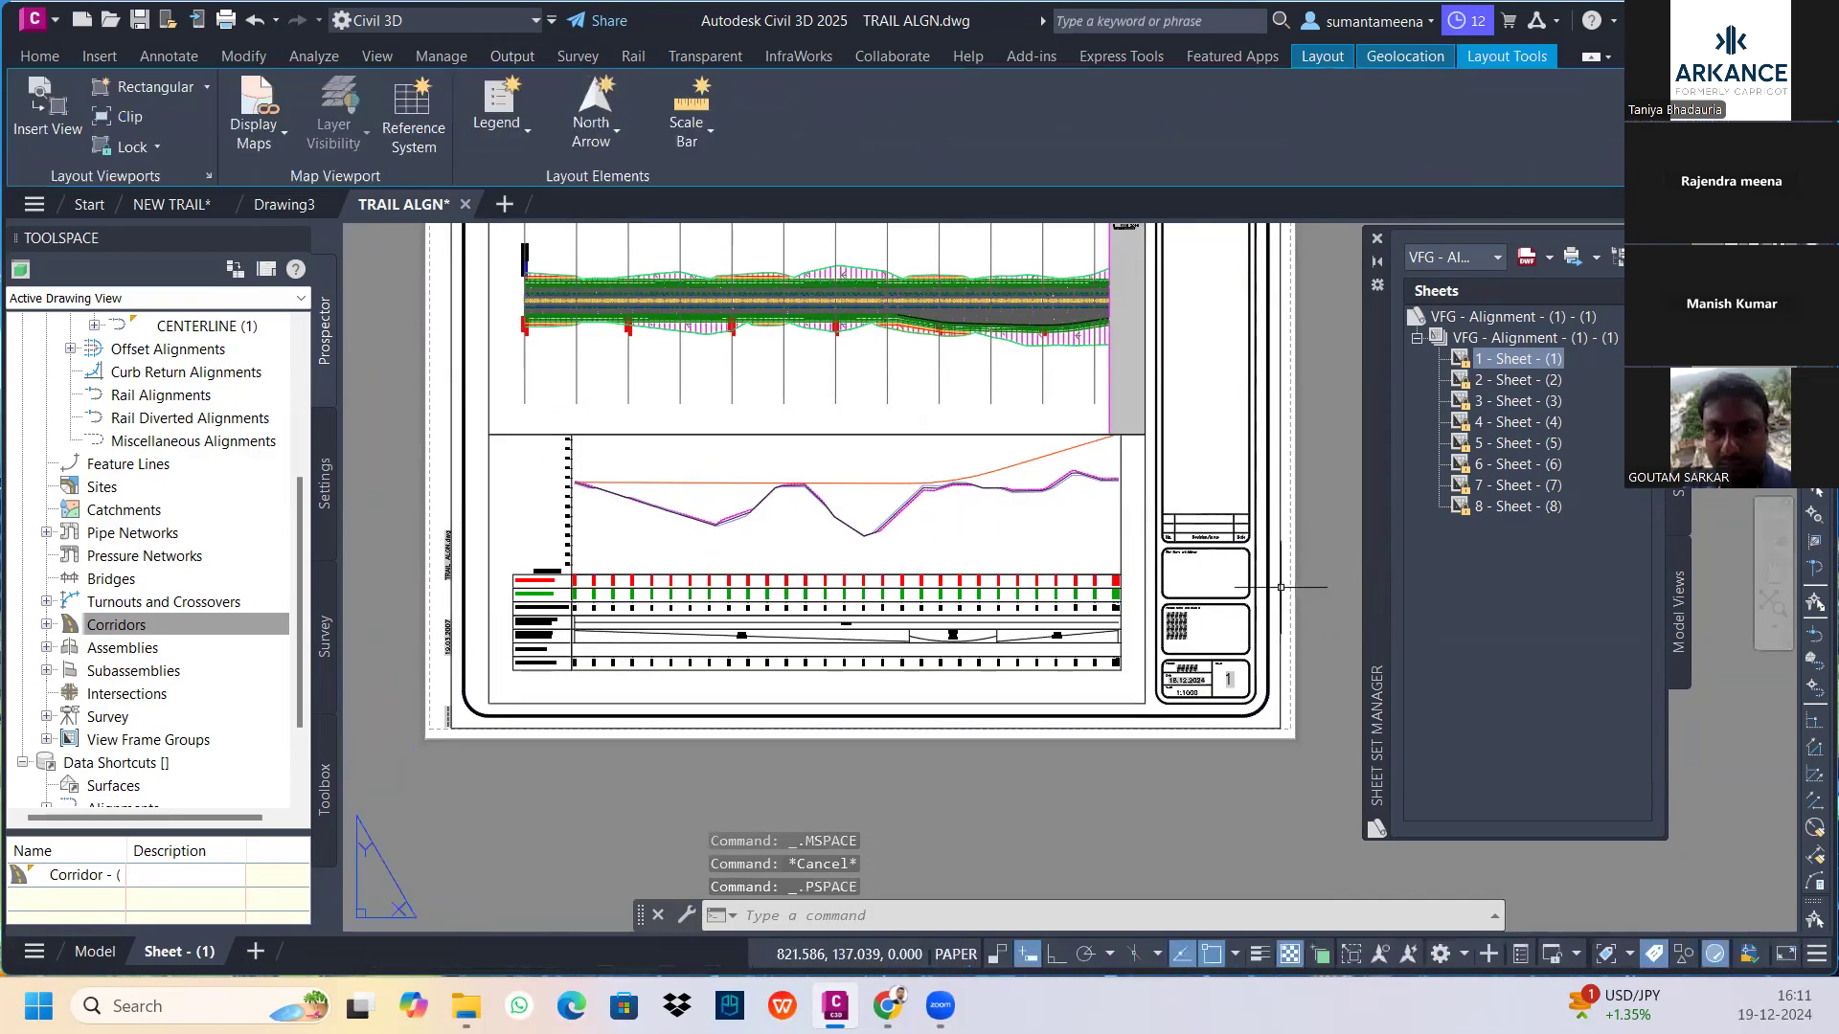
pyautogui.click(1146, 620)
pyautogui.doubleClick(1122, 595)
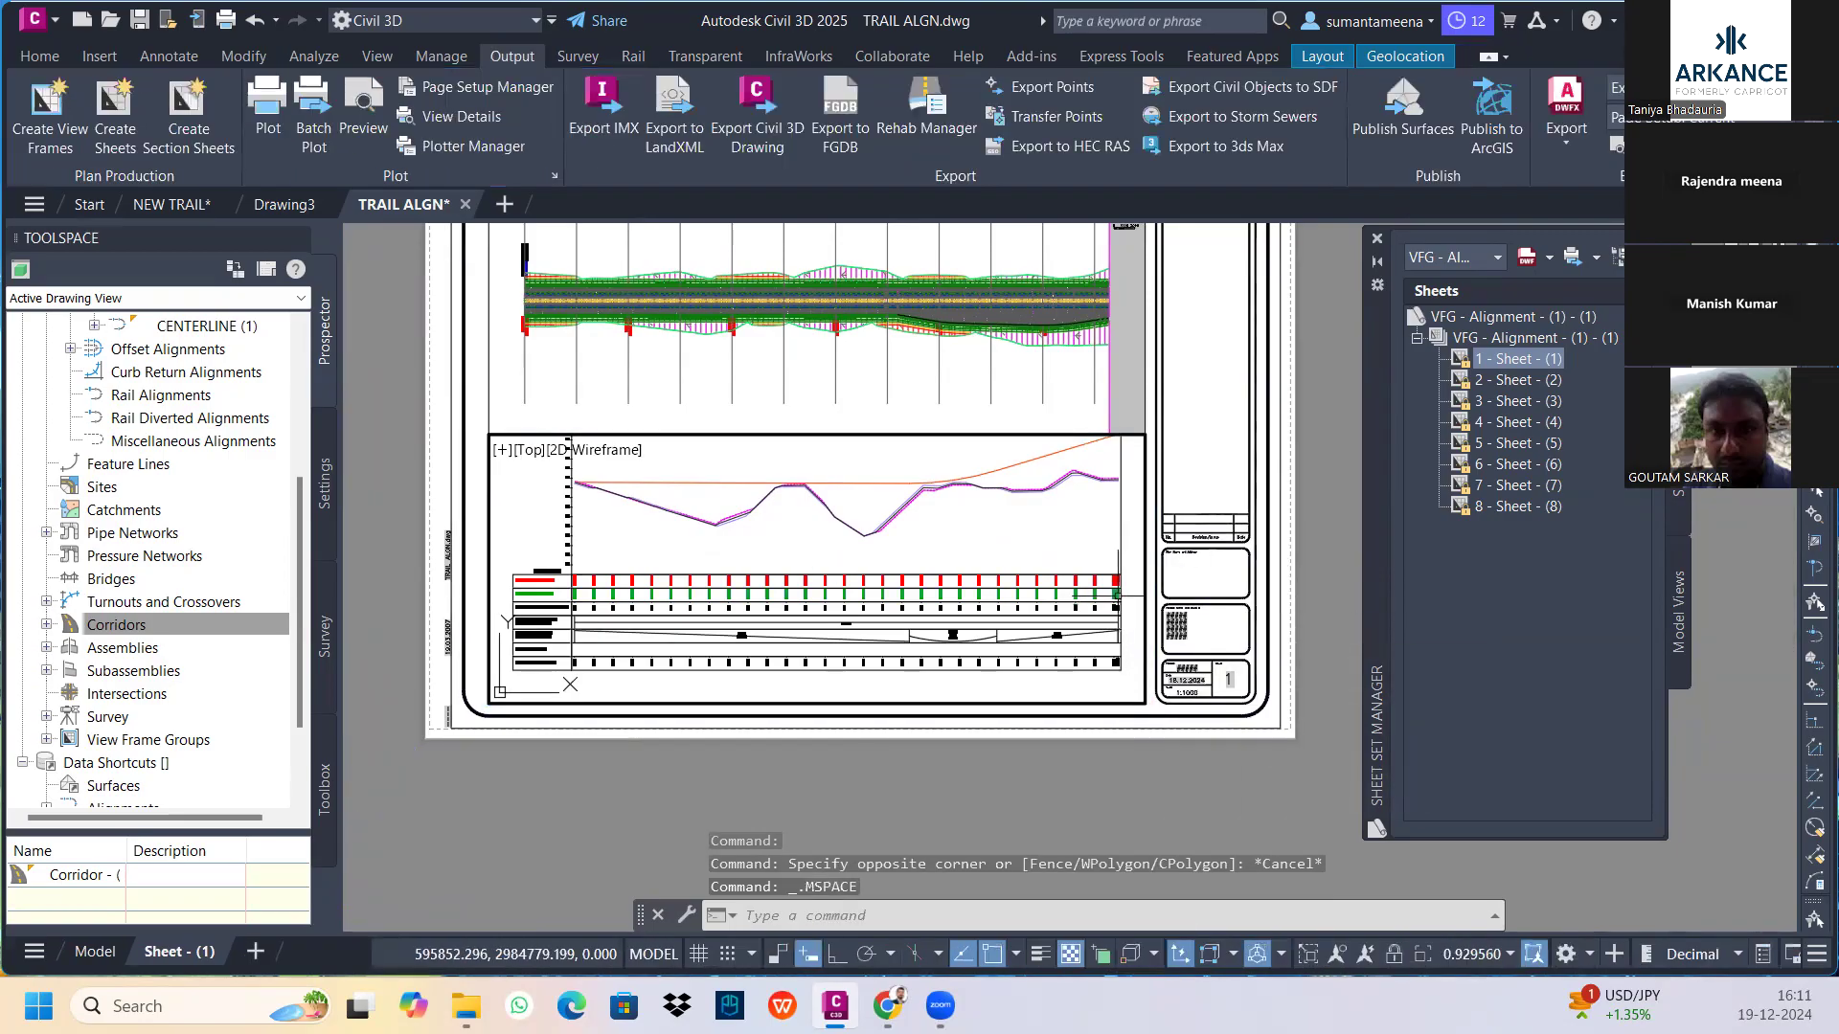
pyautogui.moveTo(1100, 593); pyautogui.dragTo(1082, 595, button='middle')
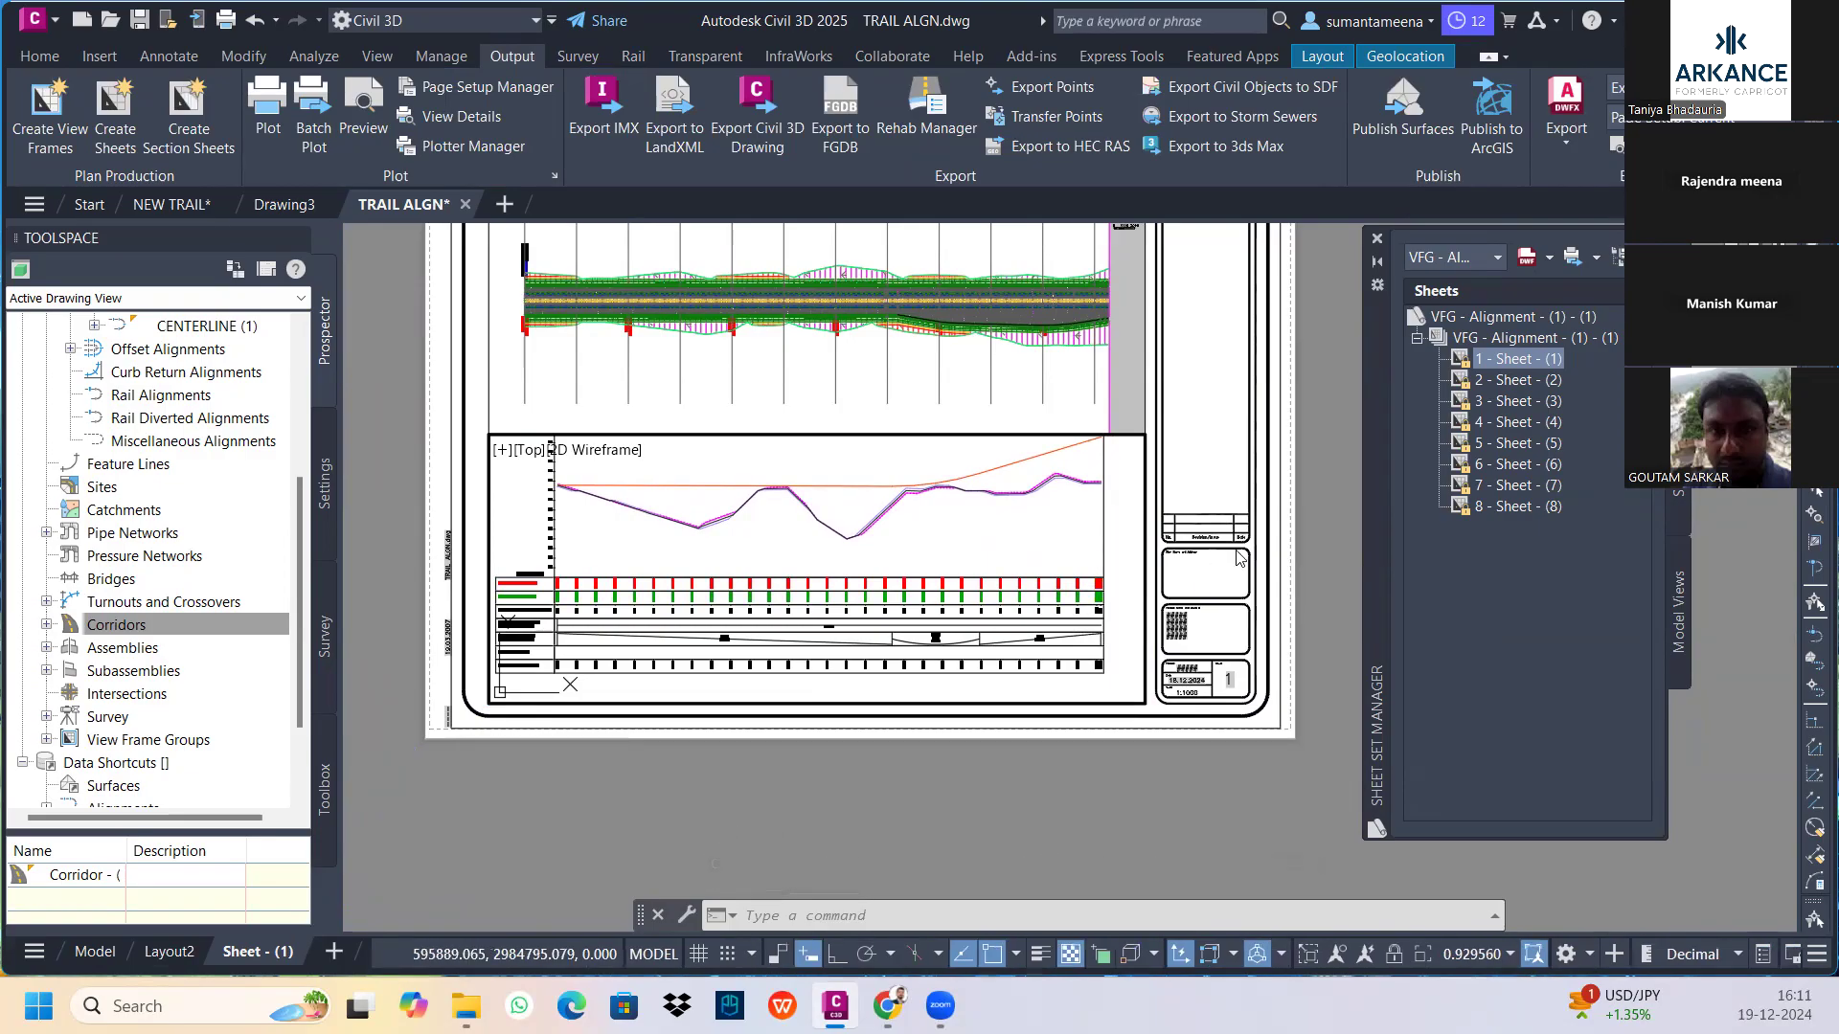
pyautogui.doubleClick(1316, 525)
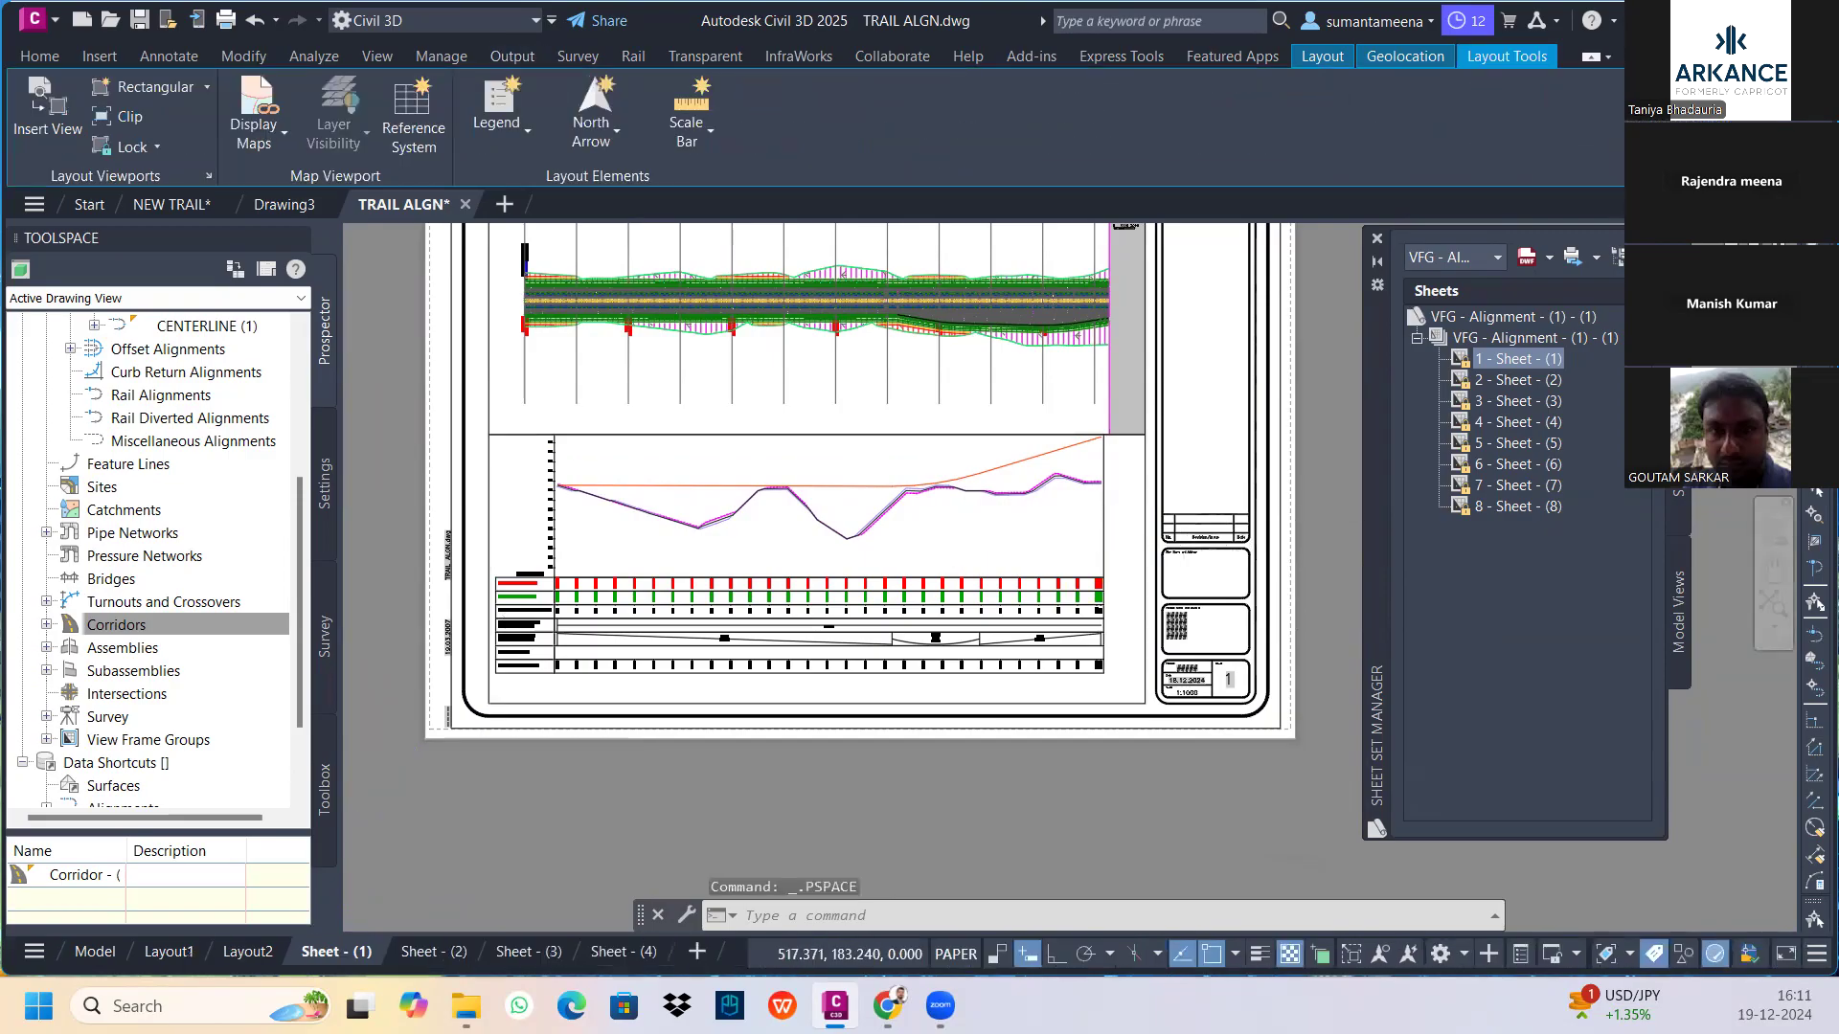
# Examine the profile lines, elevation labels and band rows along the profile view on Sheet - (1)
pyautogui.scroll(4, 966, 539)
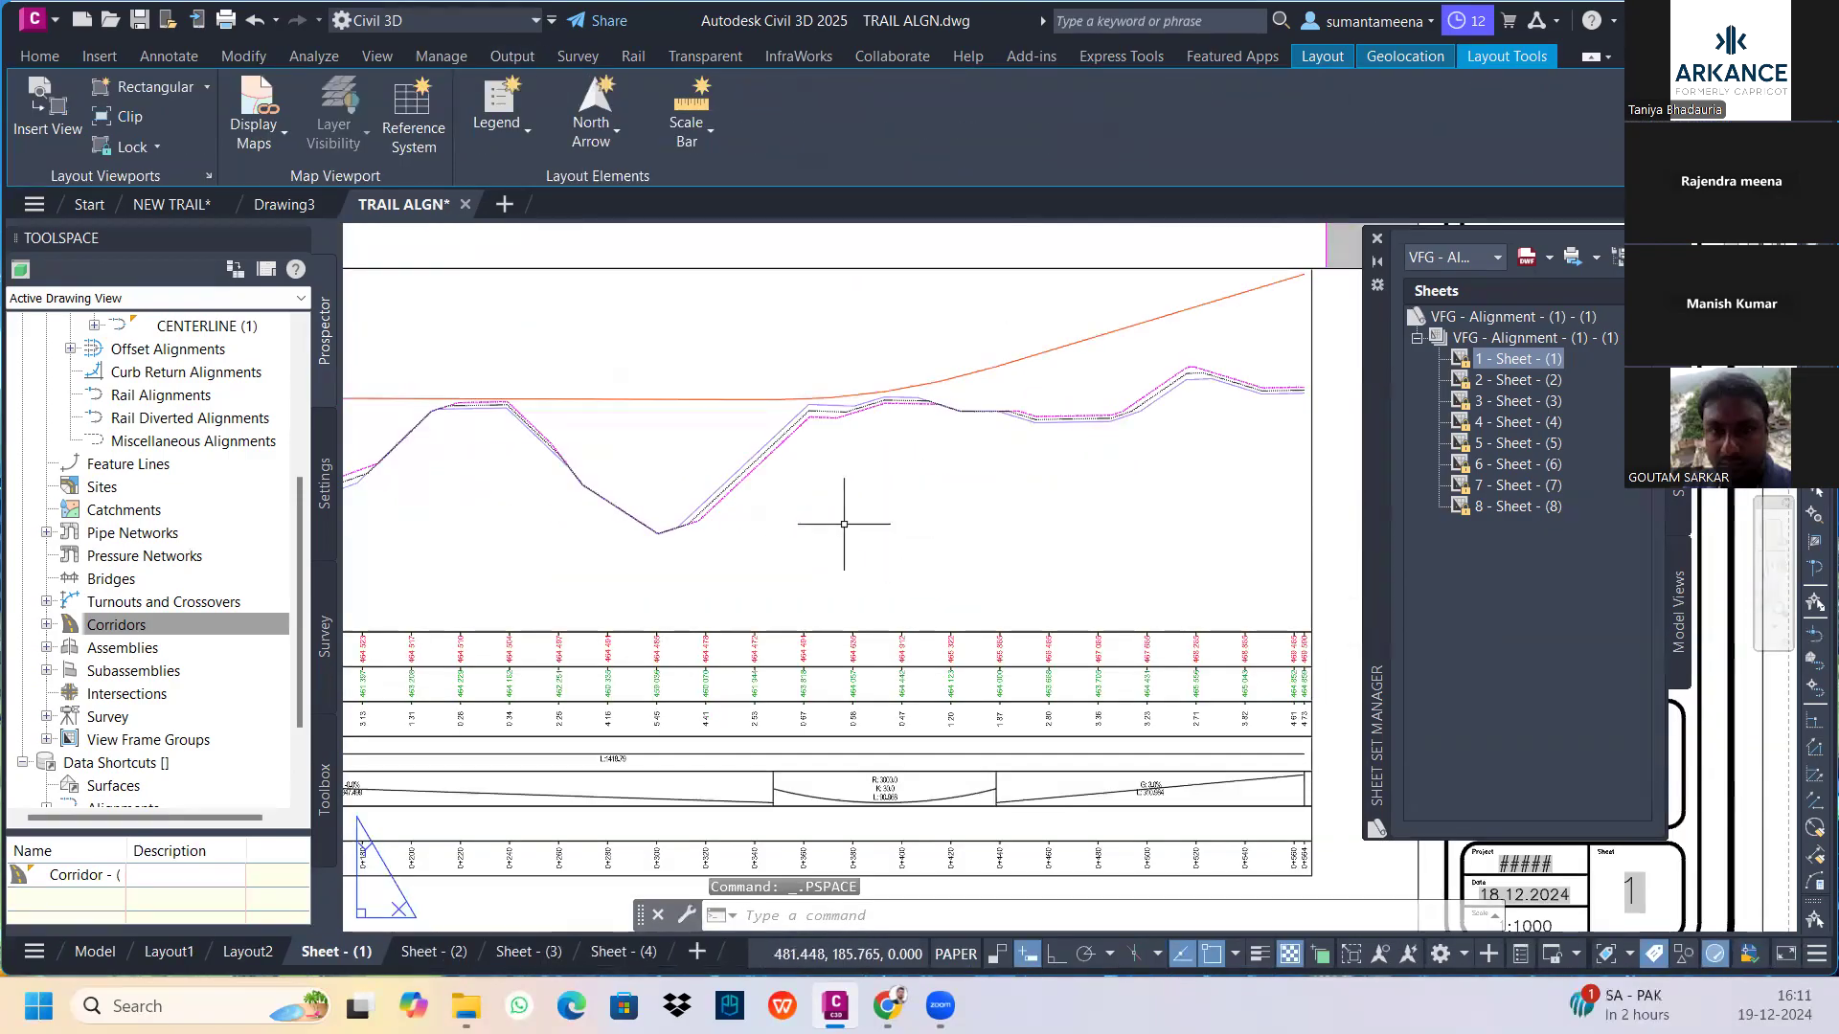
pyautogui.moveTo(661, 443); pyautogui.dragTo(814, 464, button='middle')
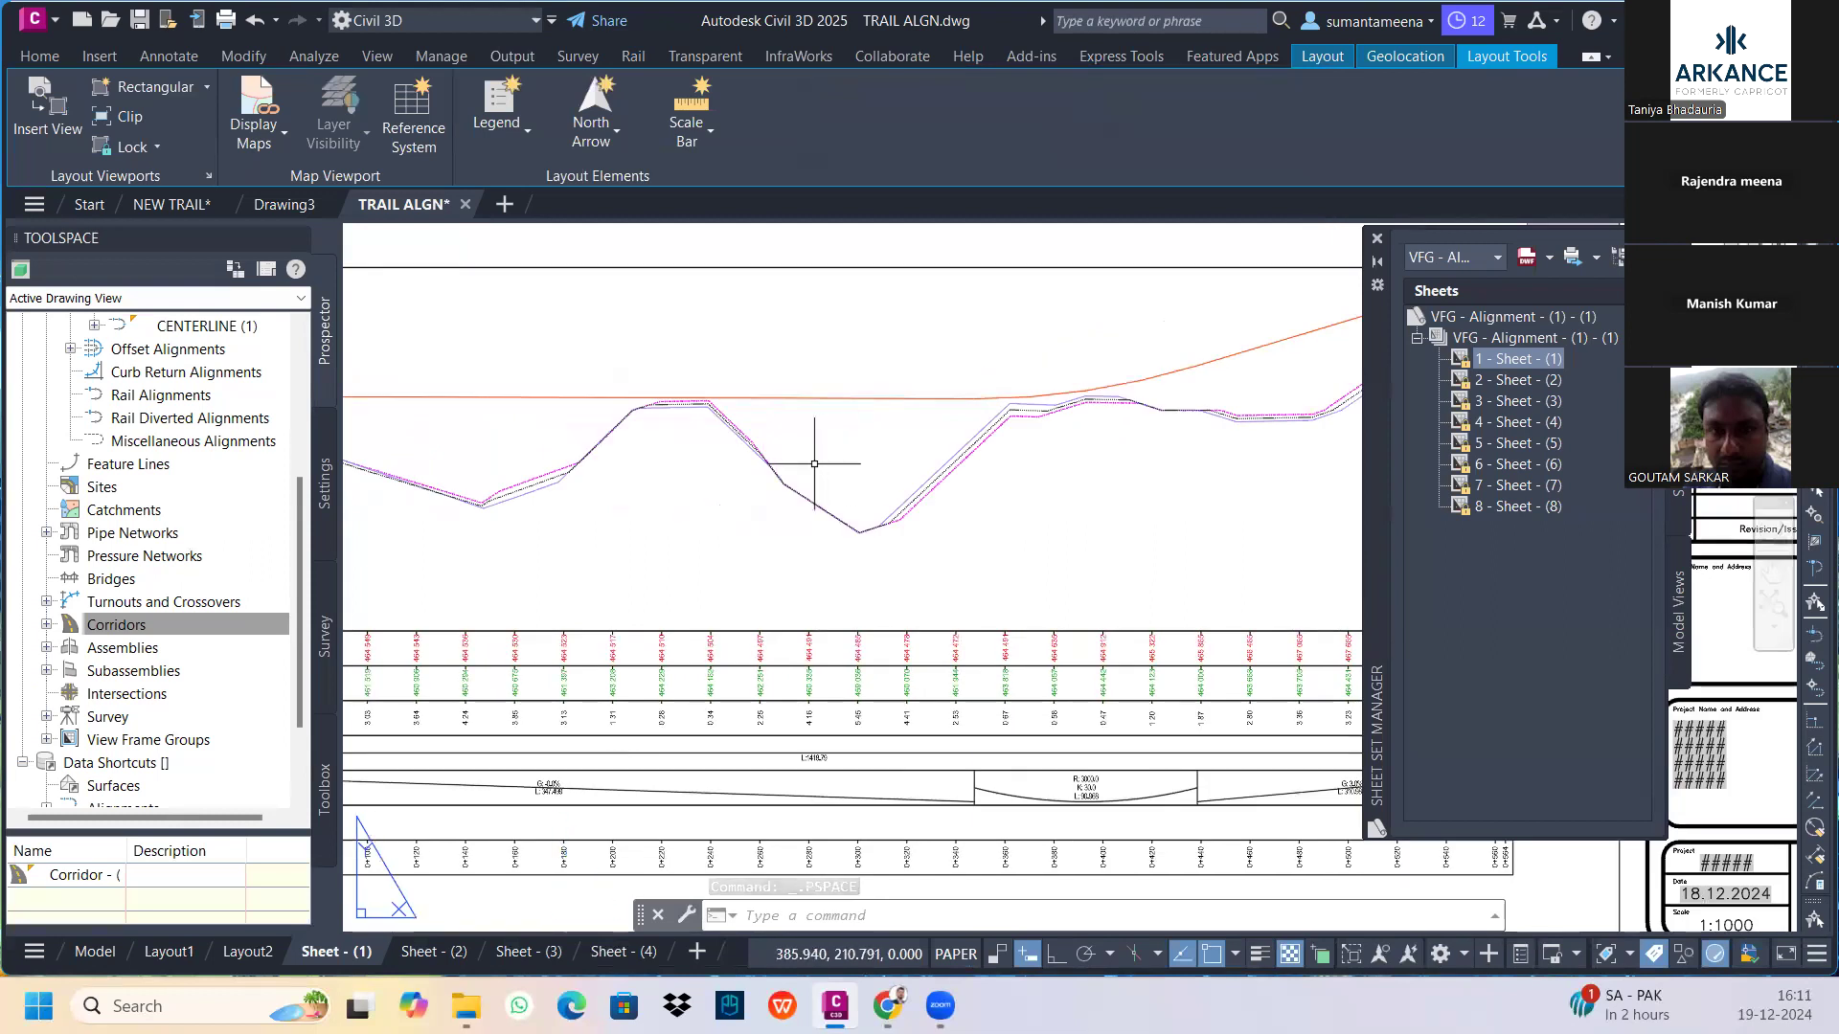
pyautogui.scroll(-3, 814, 464)
pyautogui.scroll(2, 805, 509)
pyautogui.scroll(3, 649, 639)
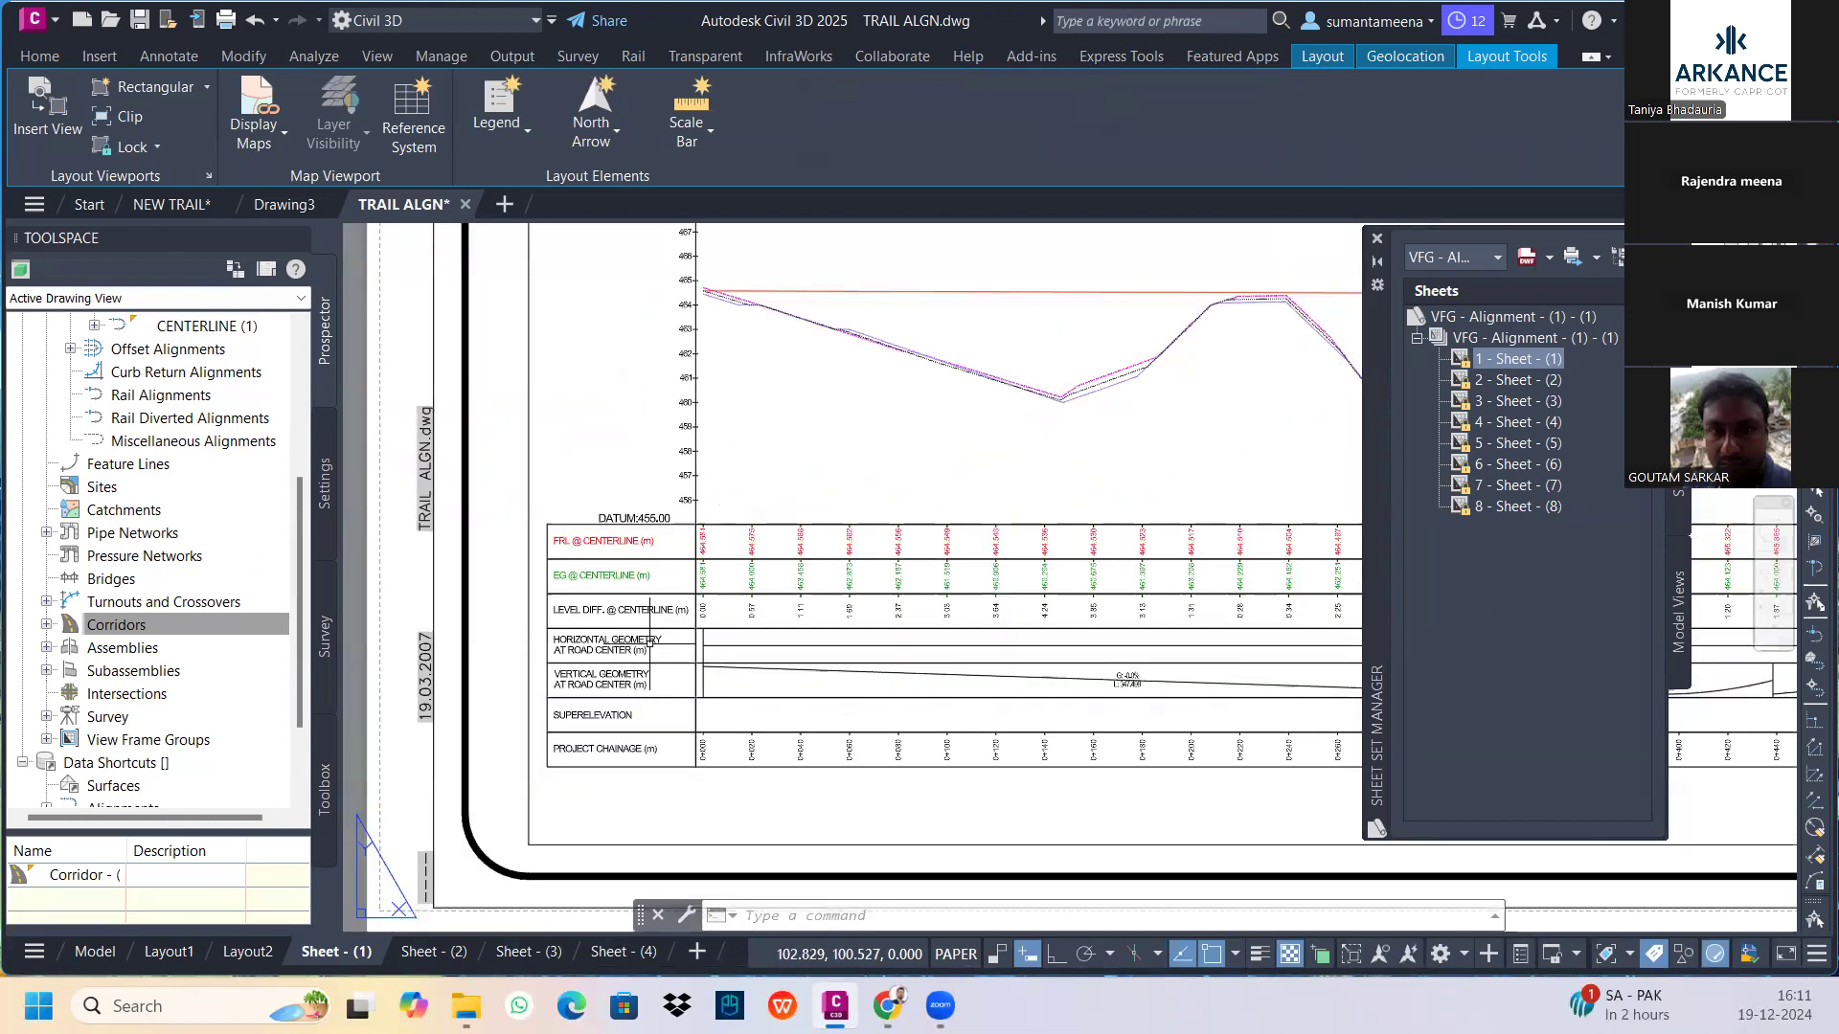
pyautogui.scroll(2, 649, 639)
pyautogui.scroll(-2, 708, 480)
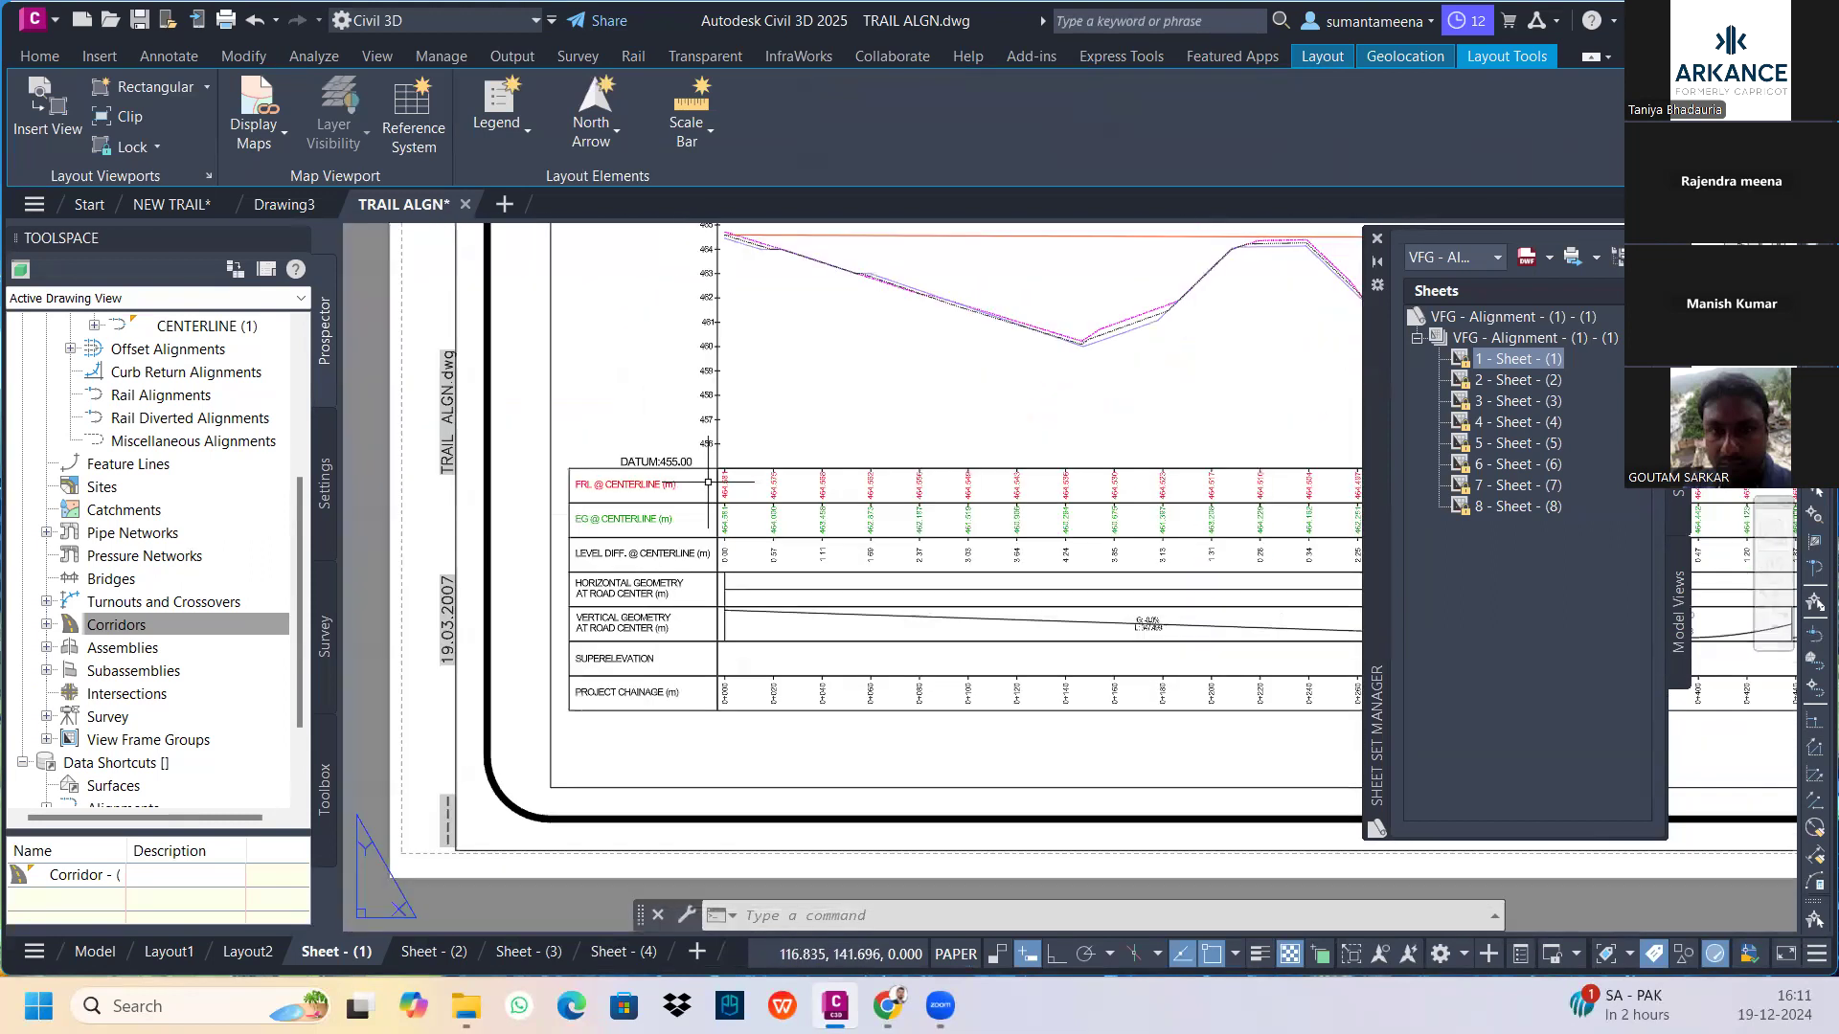
pyautogui.scroll(-3, 809, 370)
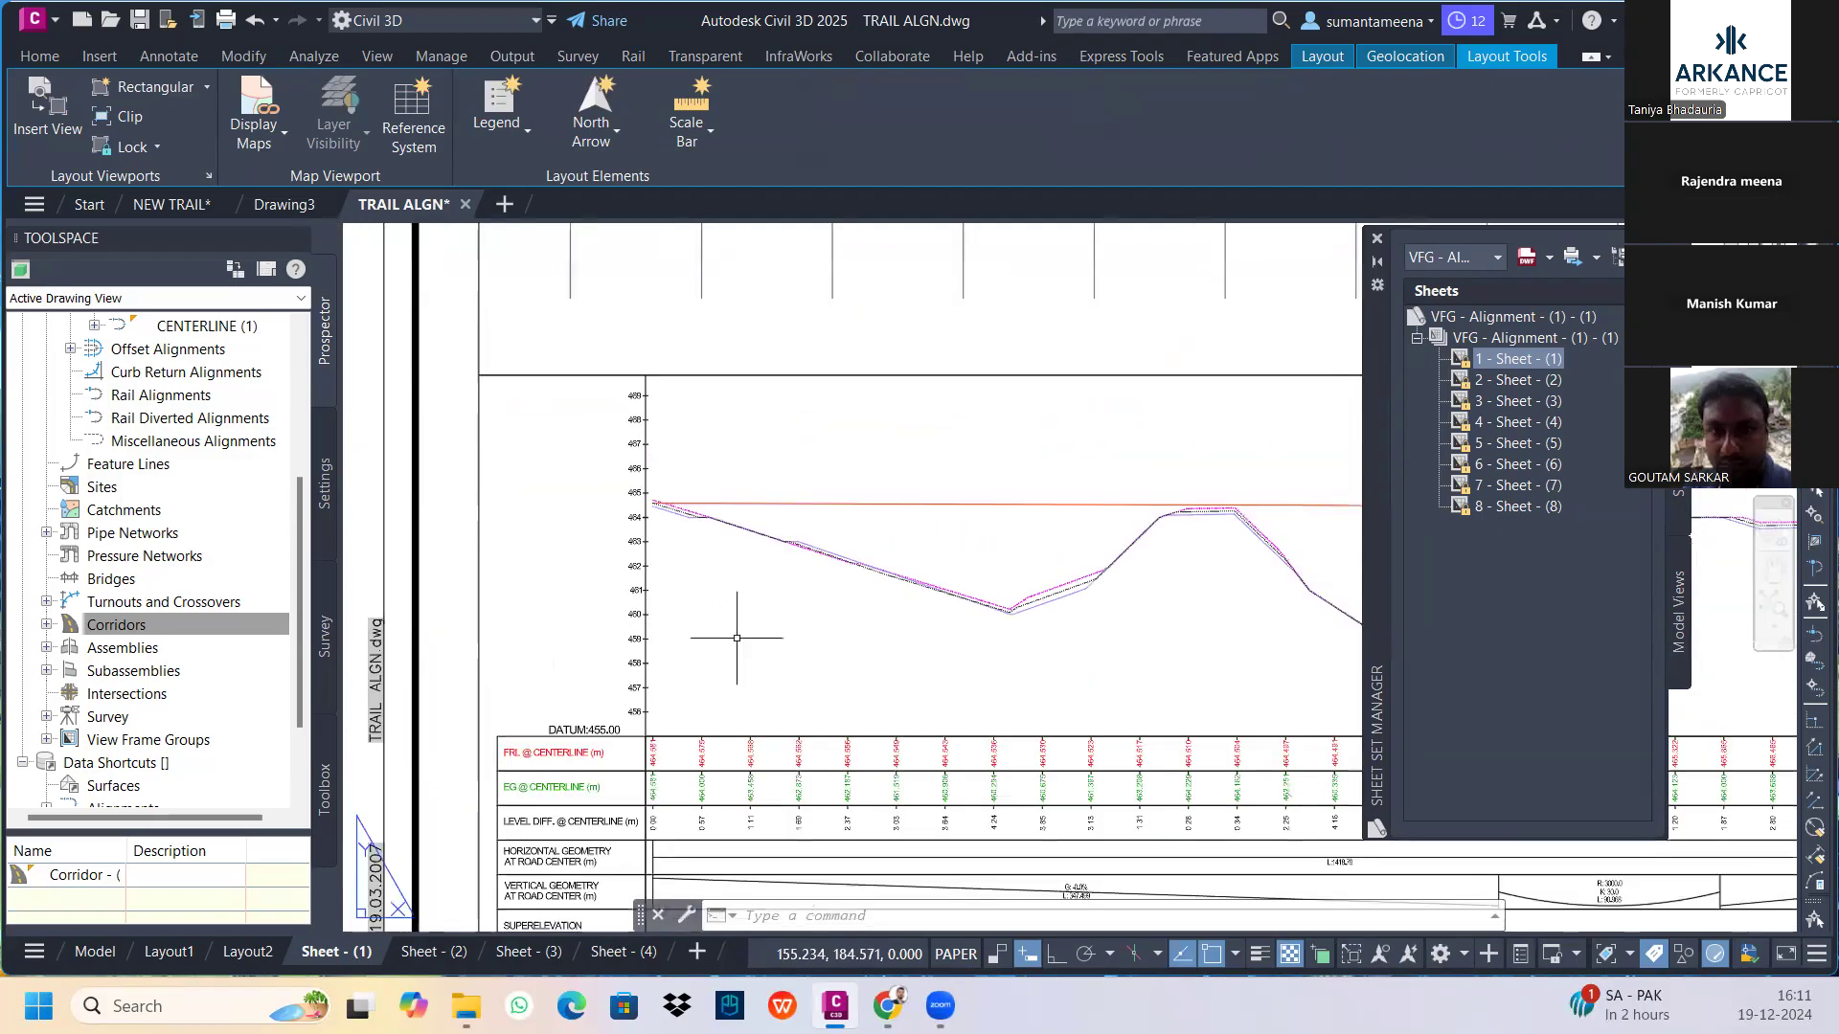
pyautogui.scroll(-2, 738, 636)
pyautogui.scroll(-3, 1345, 501)
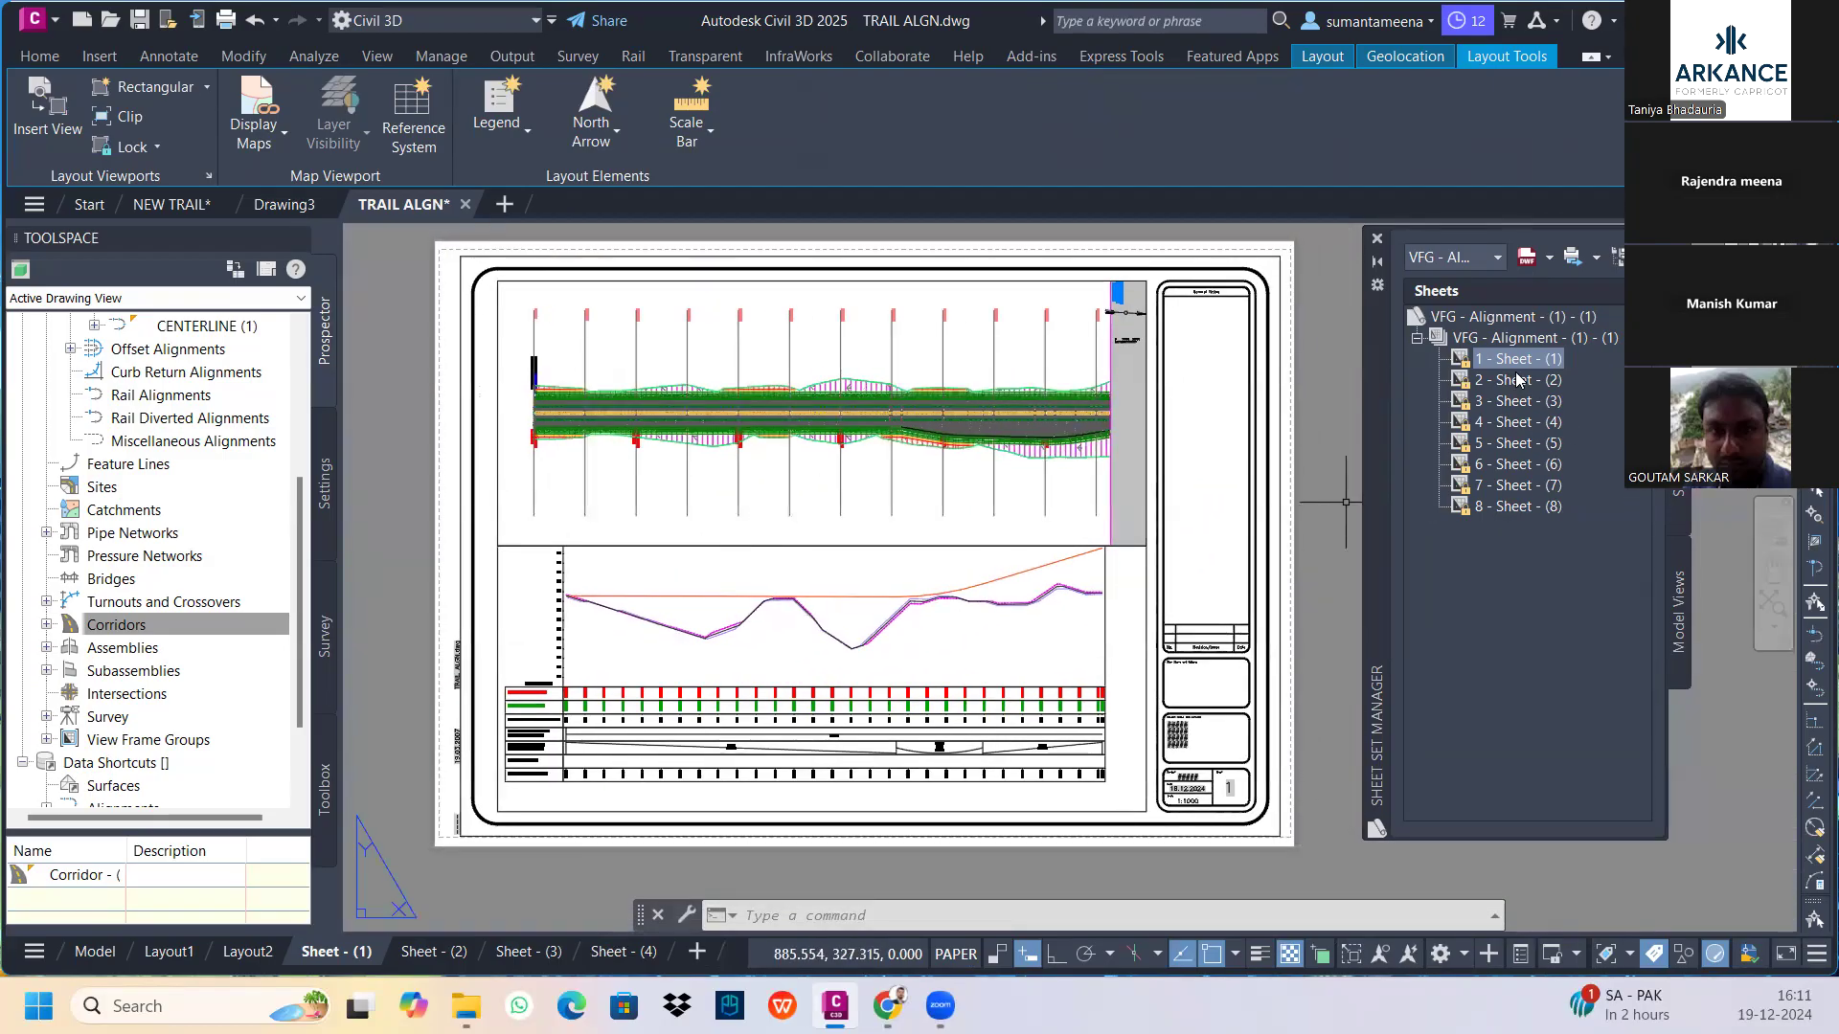
# Open Sheet - (2) and bring up the properties of the profile view inside its profile viewport
pyautogui.click(1517, 380)
pyautogui.doubleClick(1511, 378)
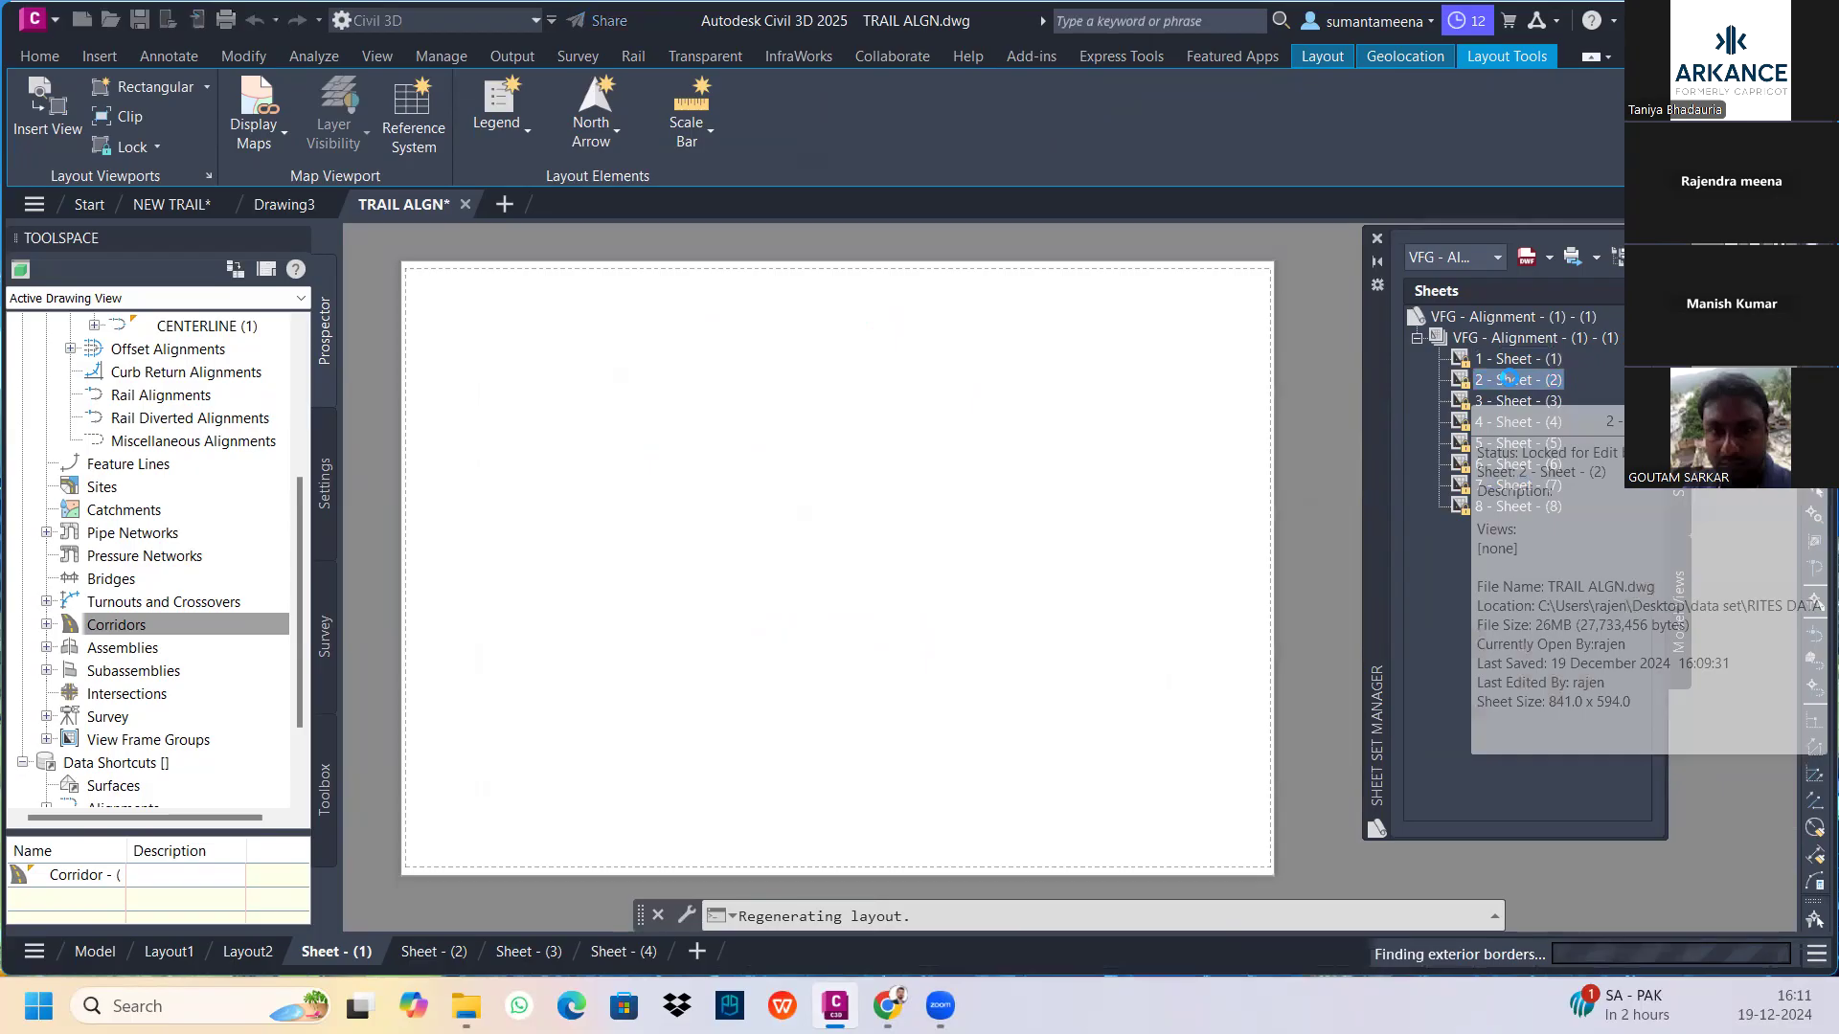
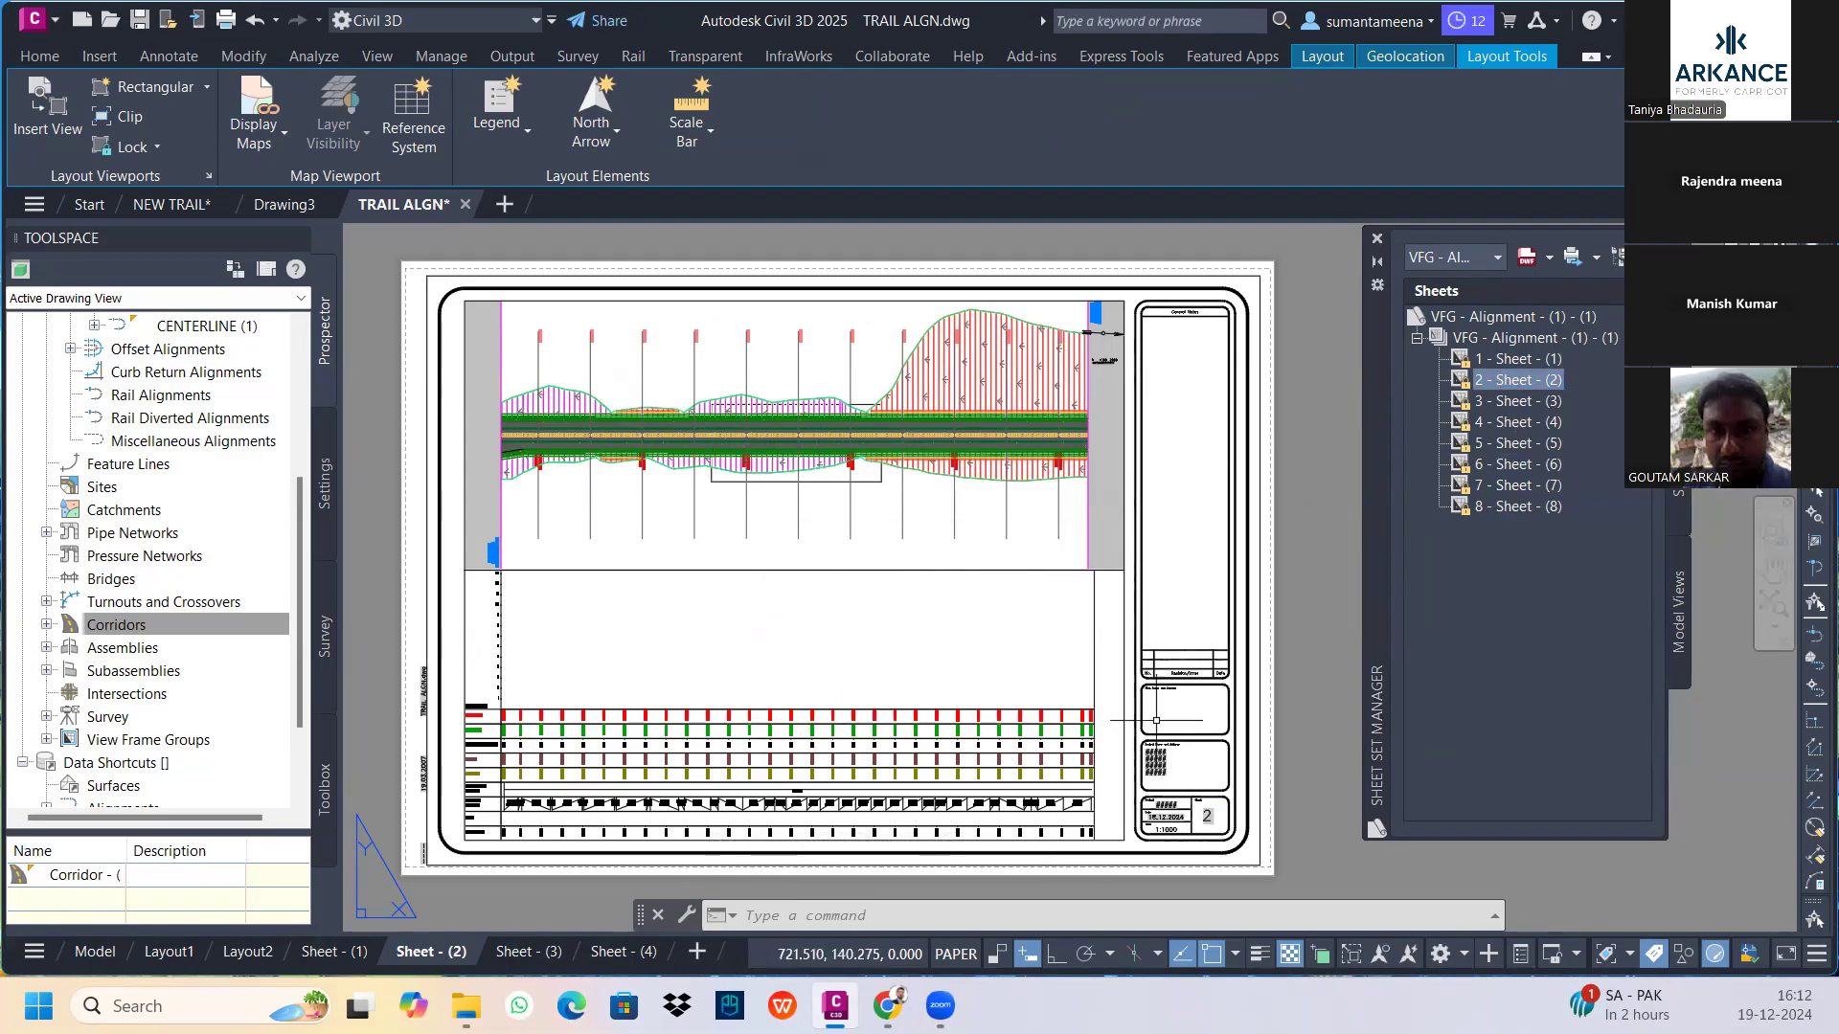
pyautogui.click(1124, 711)
pyautogui.click(1105, 694)
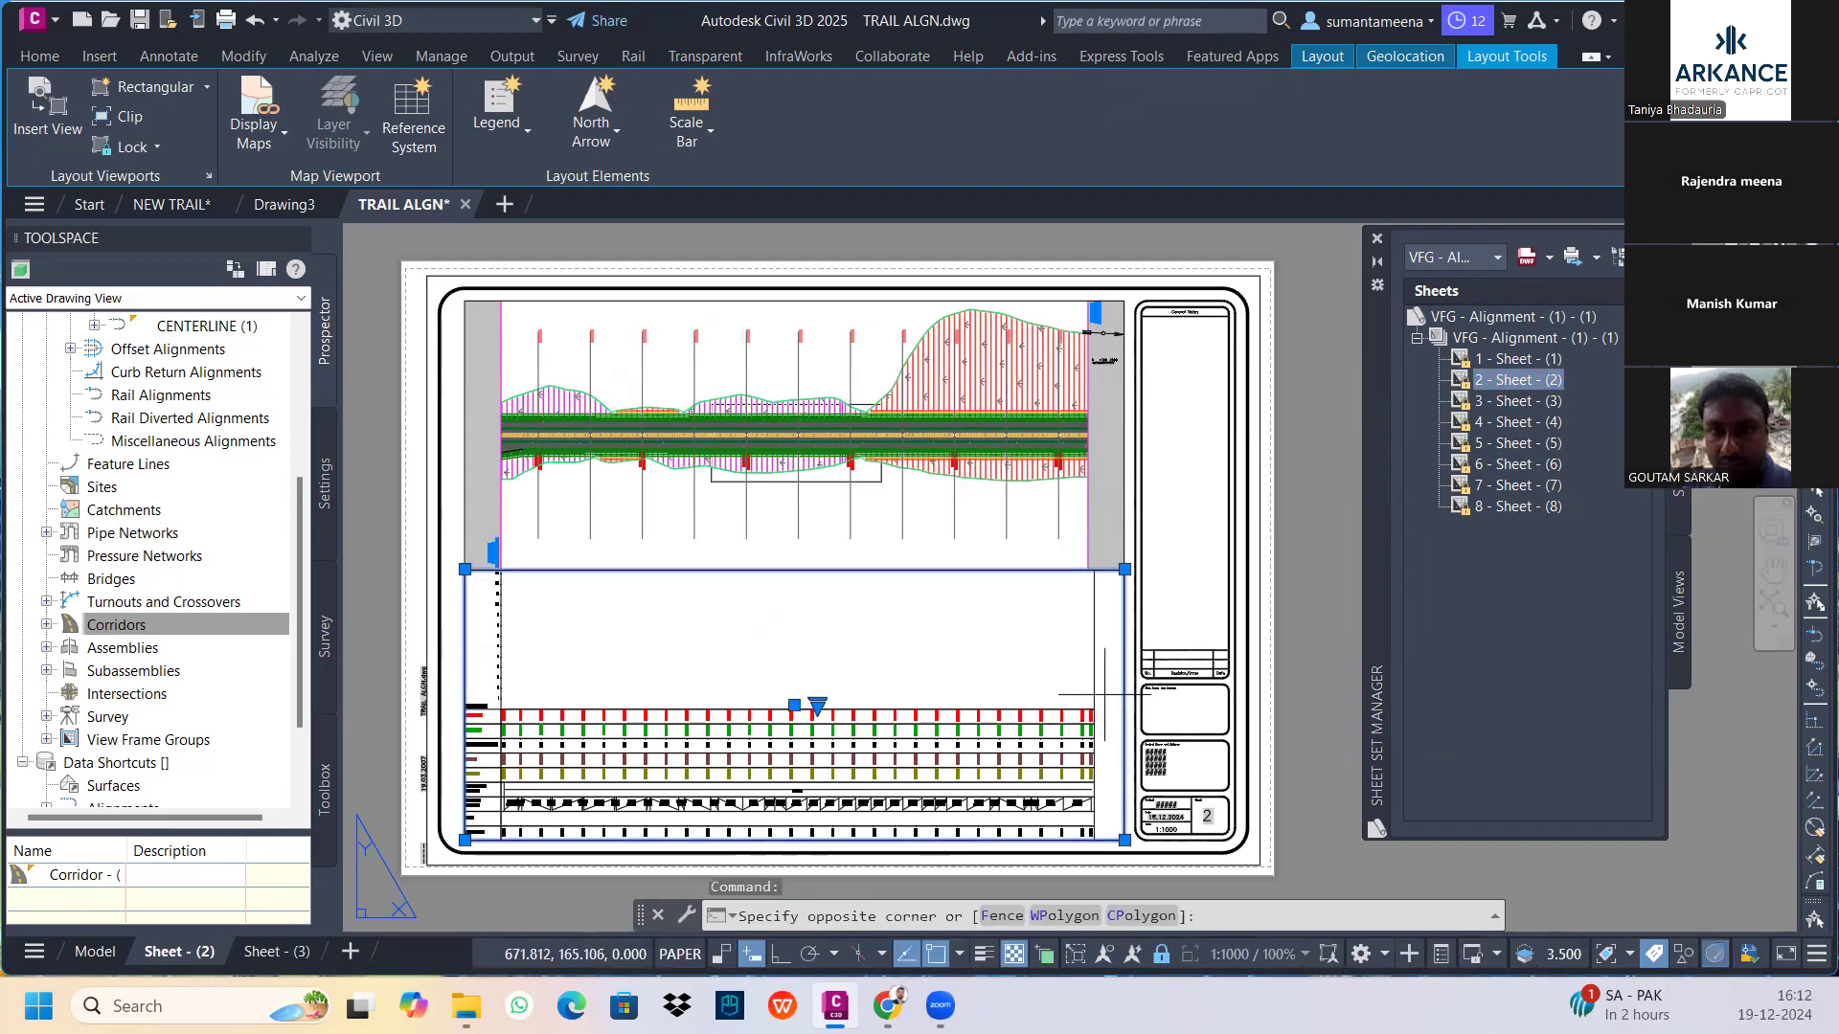
pyautogui.doubleClick(1084, 671)
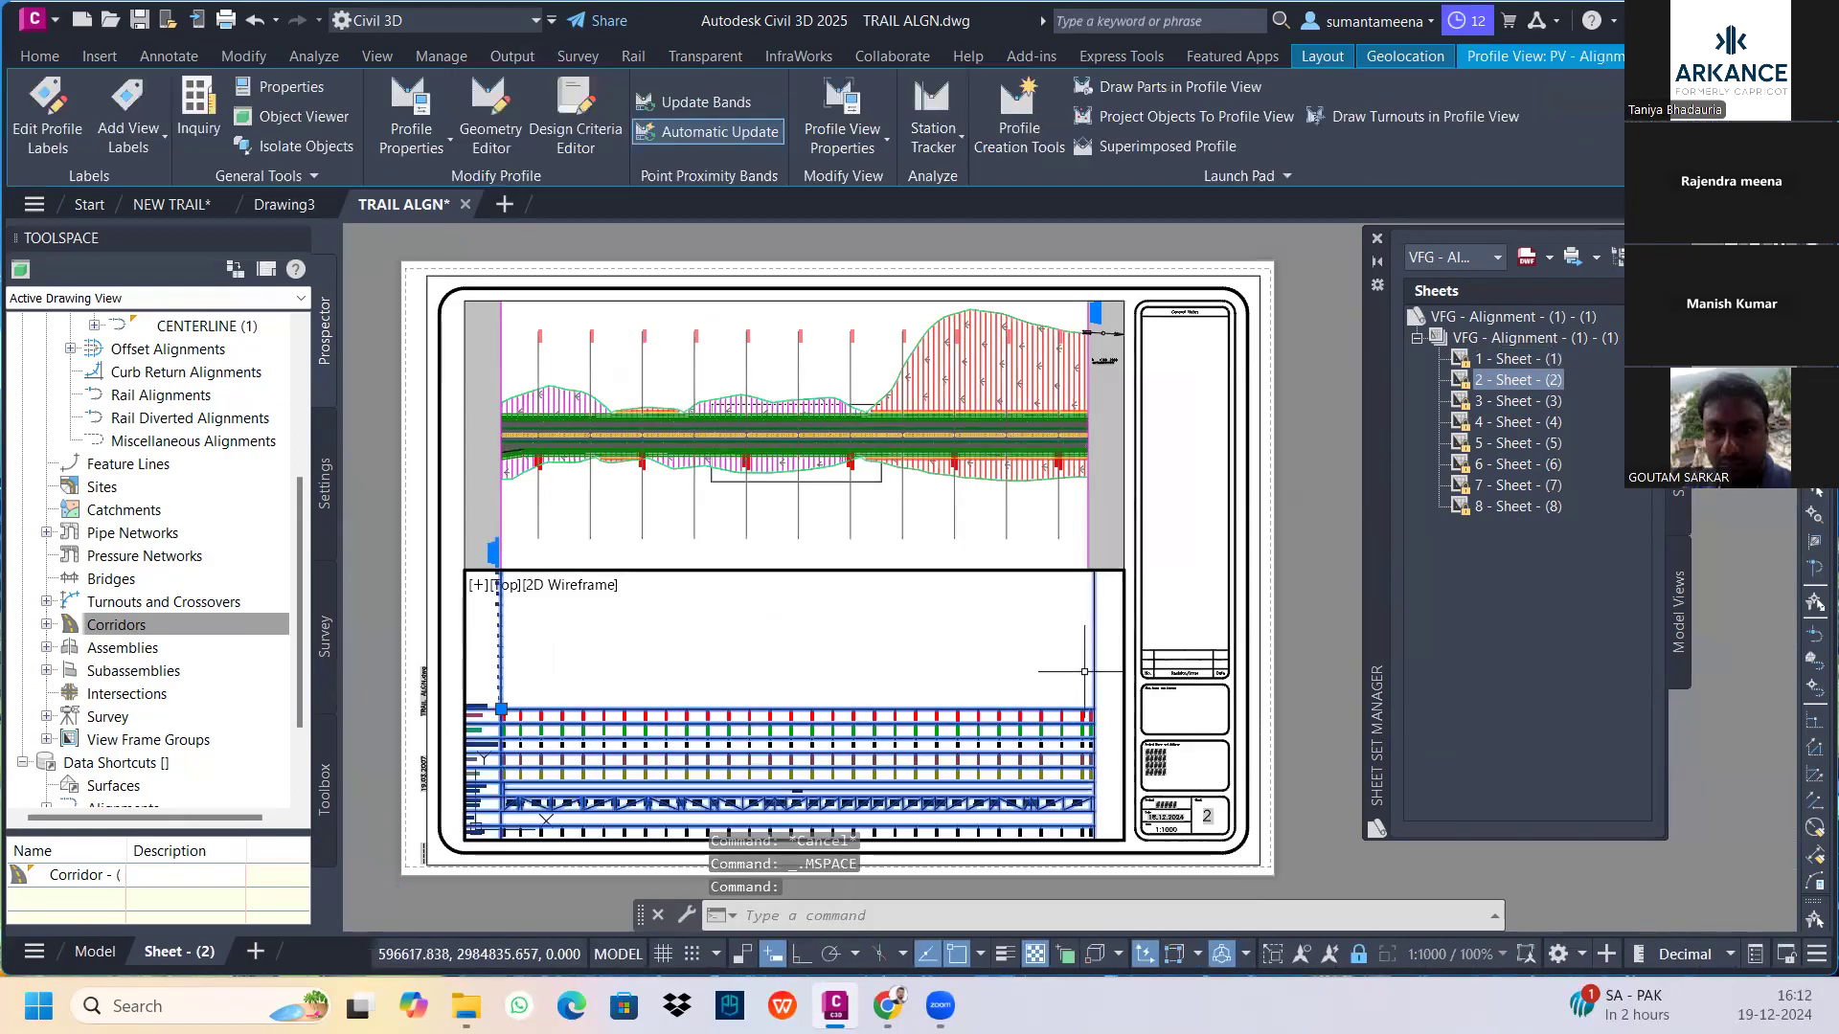
pyautogui.rightClick(1084, 671)
pyautogui.click(1116, 458)
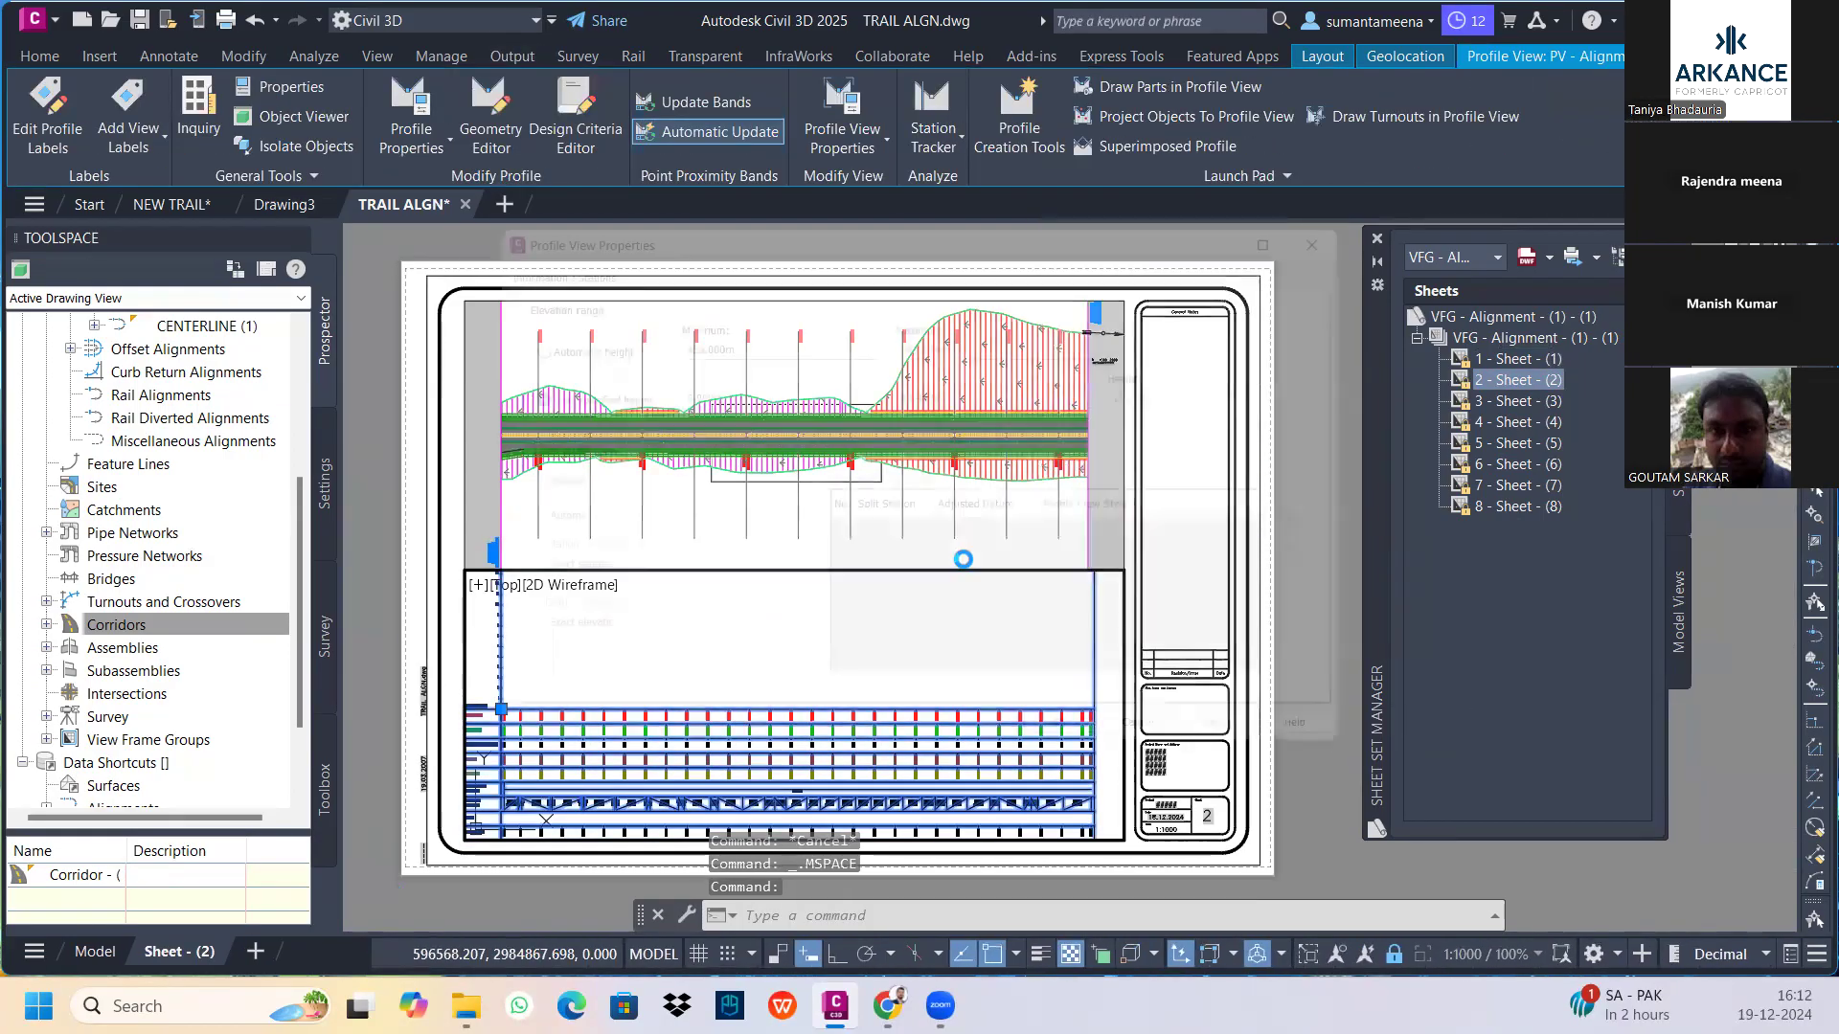
# Set the elevation range of Sheet - (2)'s profile view to automatic height and apply it
pyautogui.click(543, 335)
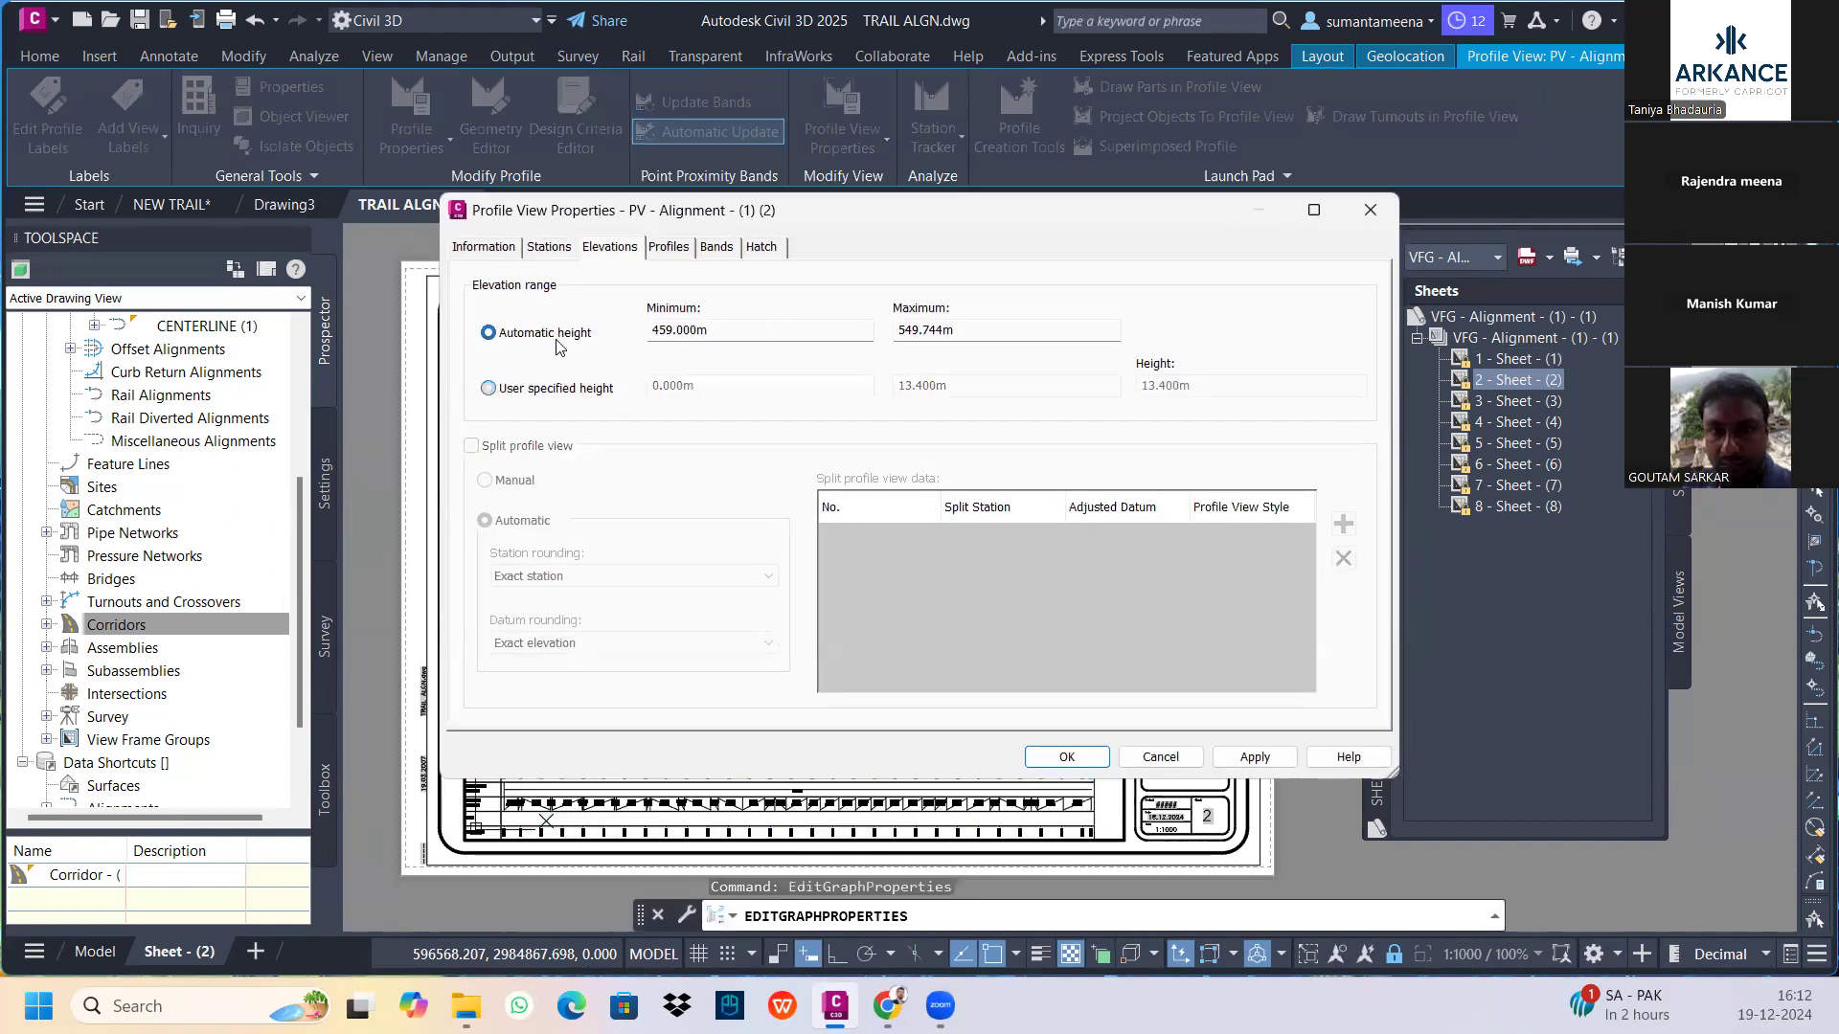
pyautogui.click(1255, 757)
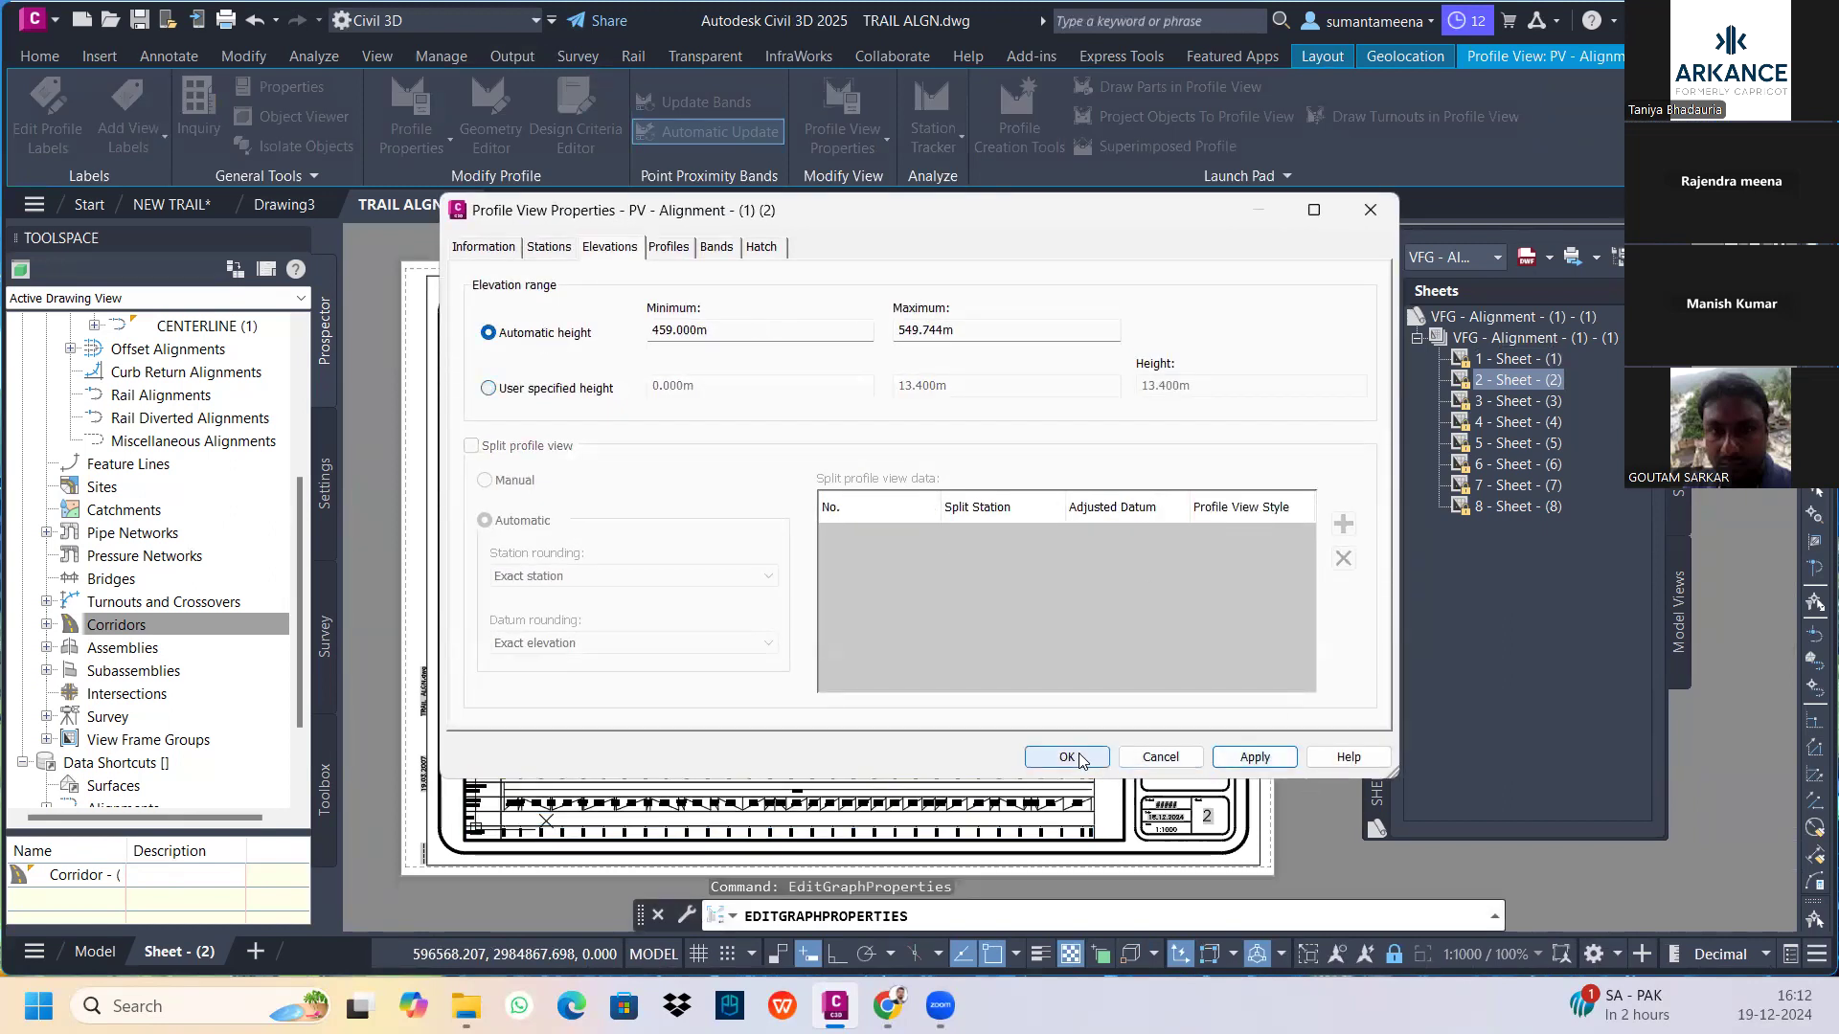
pyautogui.click(1005, 752)
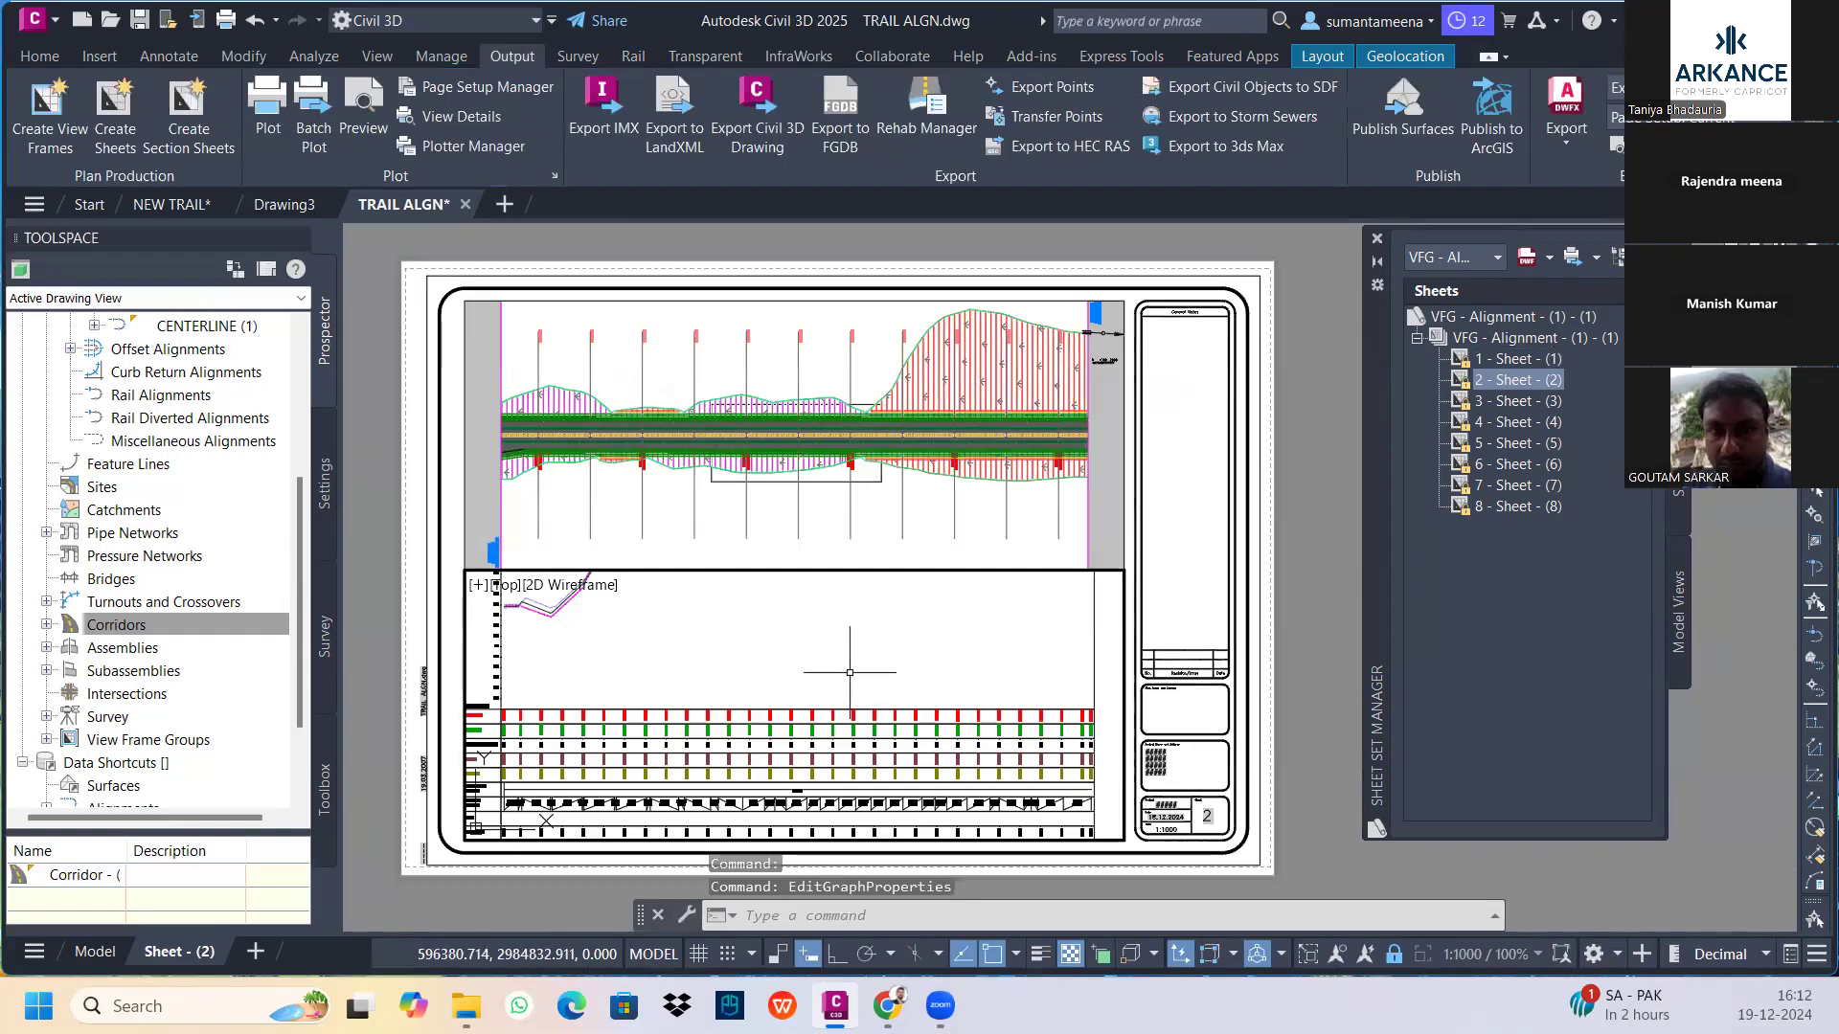
# Return to paper space on Sheet - (2) and check how the profile fits in its viewport
pyautogui.scroll(-2, 893, 659)
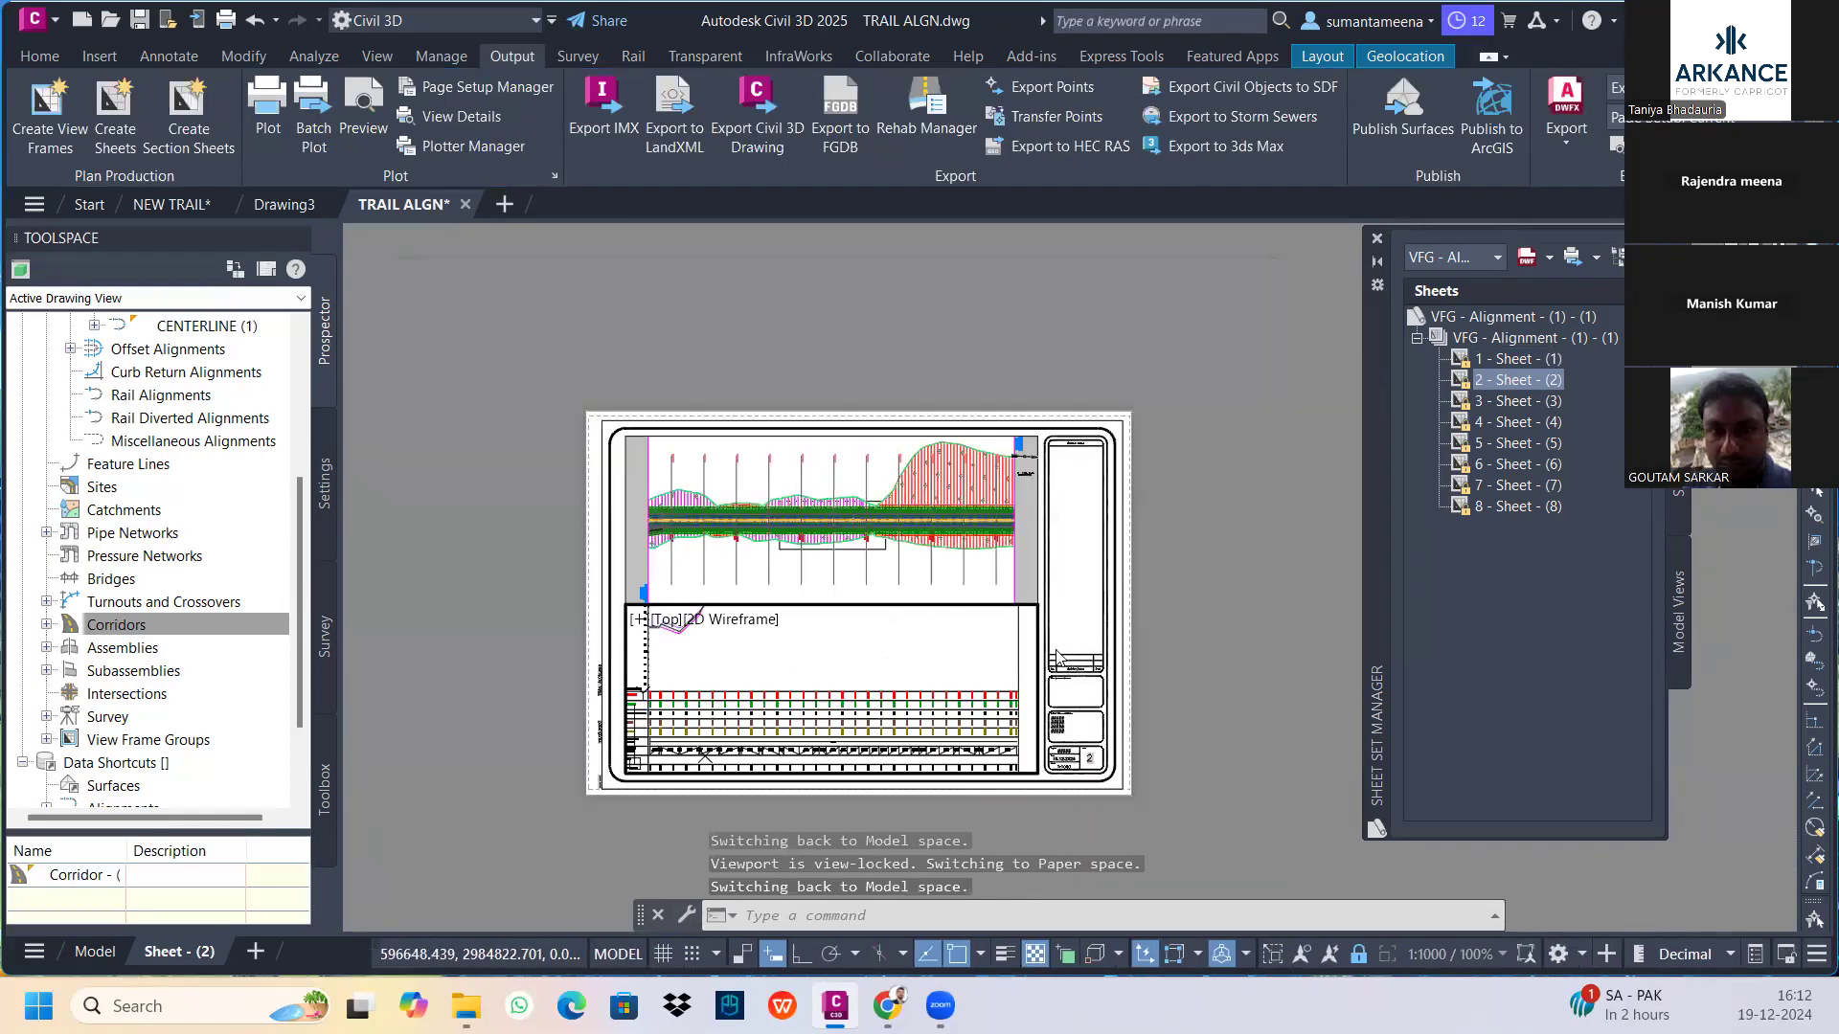
pyautogui.doubleClick(1190, 613)
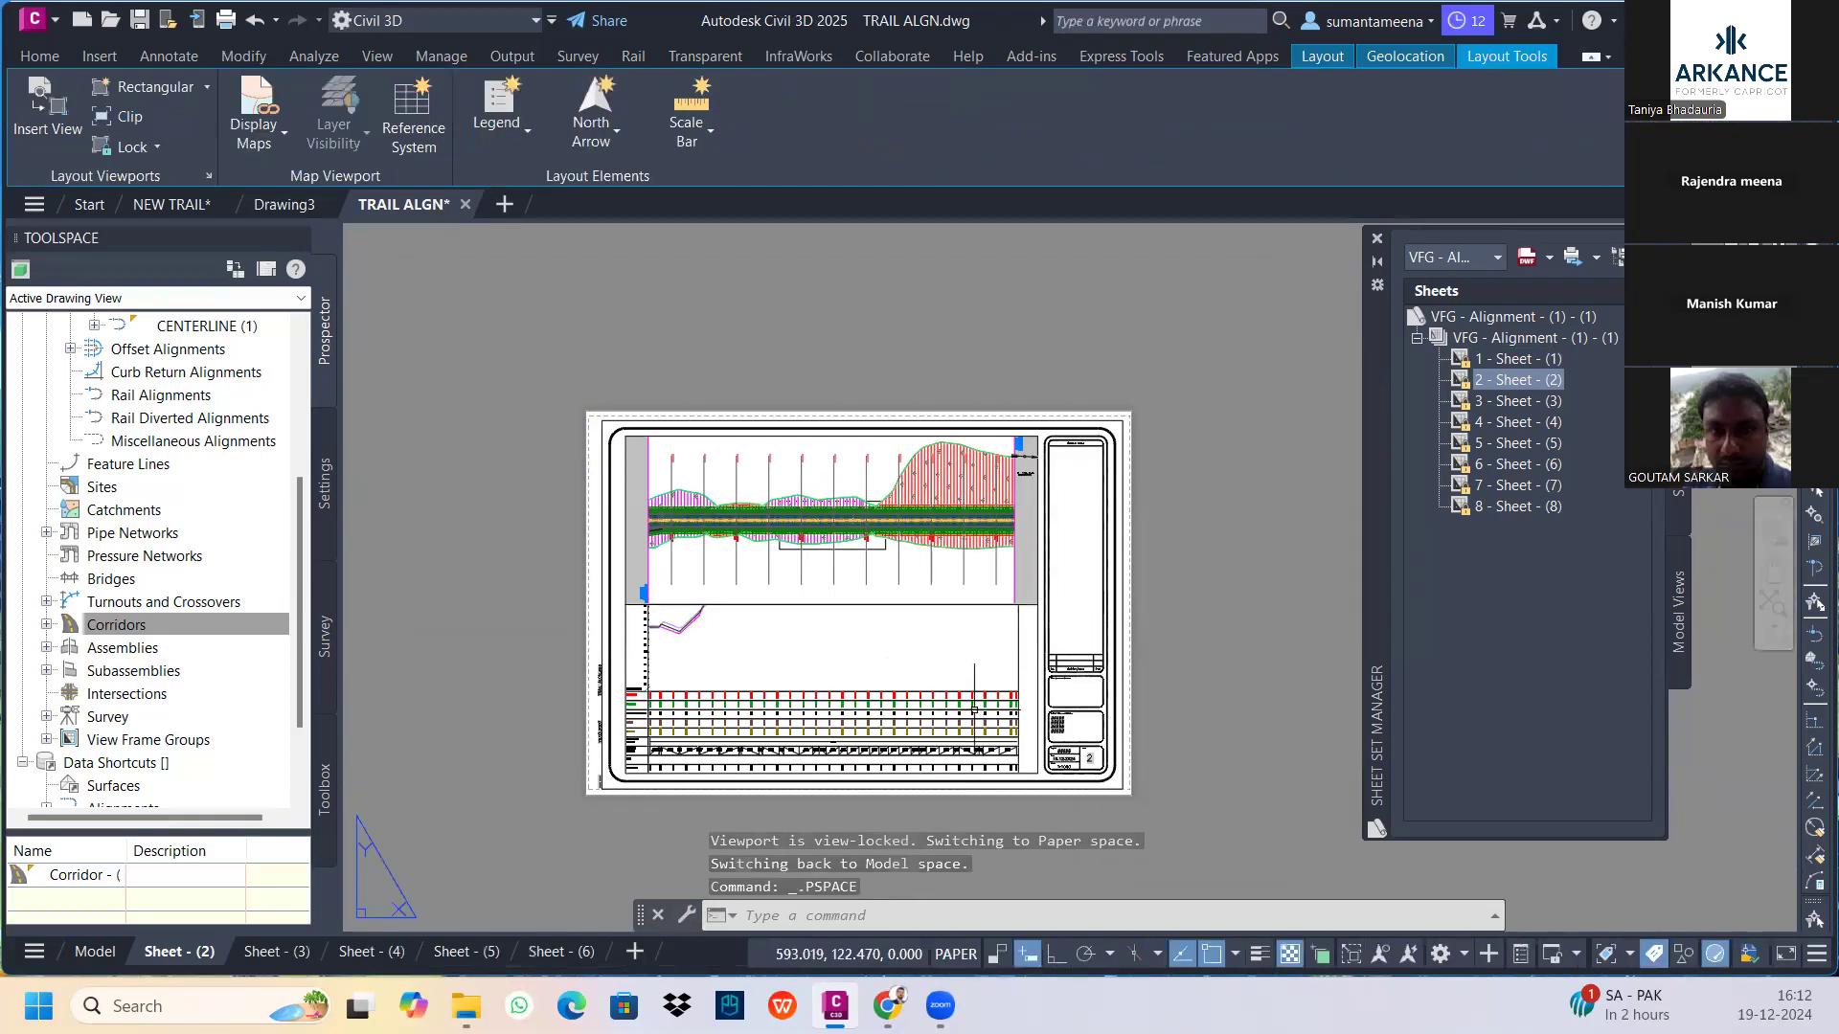
pyautogui.scroll(5, 977, 713)
pyautogui.scroll(-4, 1150, 690)
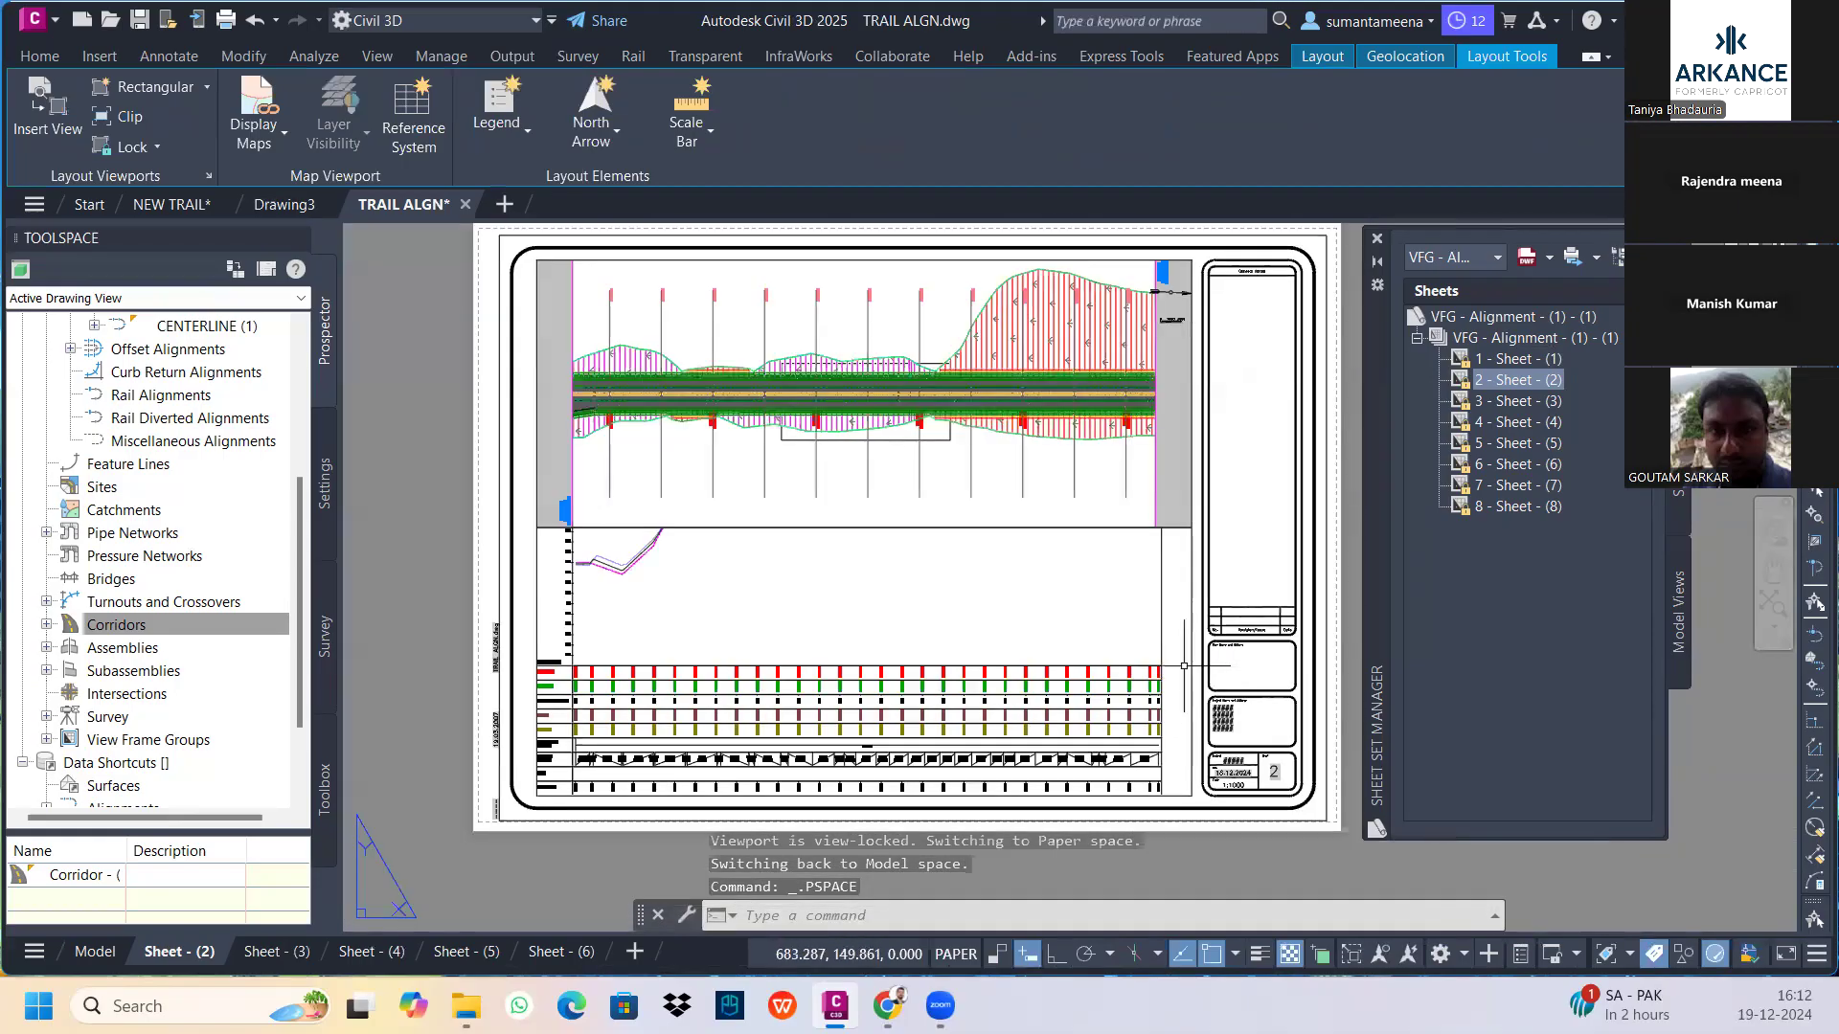
# Unlock the profile viewport on Sheet - (2) and make its model space active
pyautogui.click(1188, 650)
pyautogui.press('Escape')
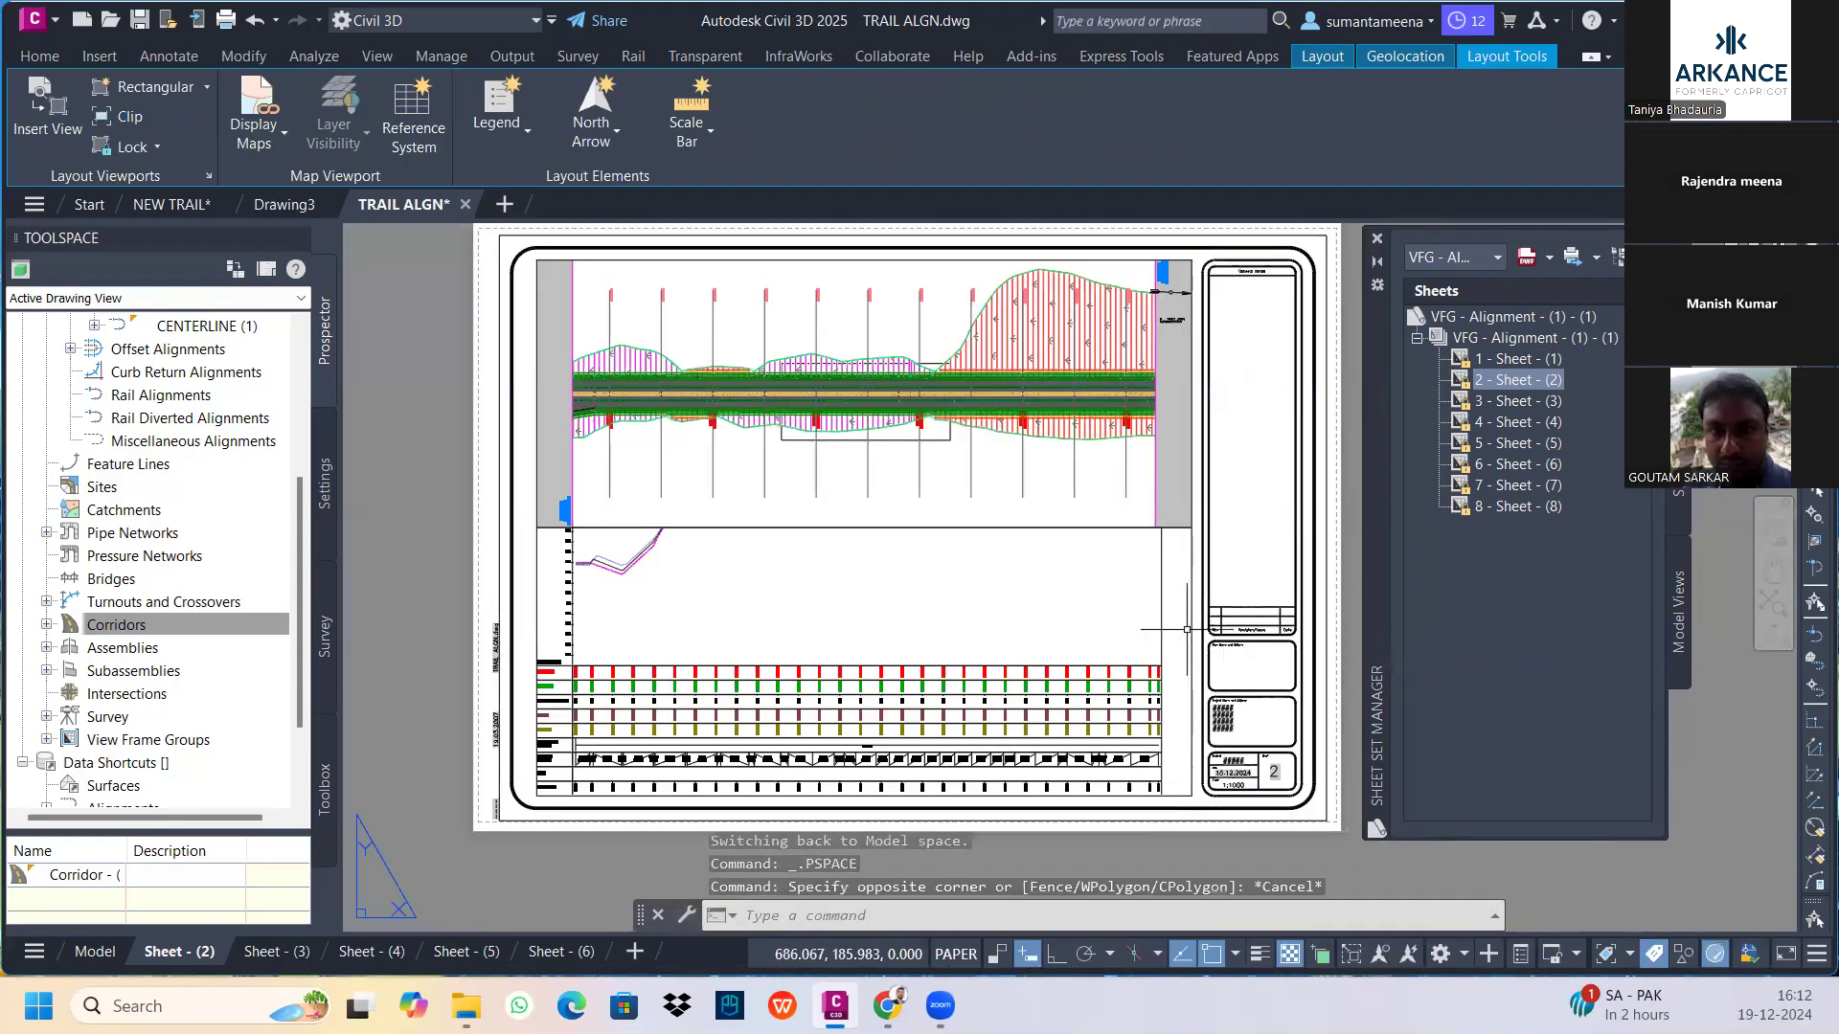
pyautogui.click(1191, 623)
pyautogui.doubleClick(1154, 621)
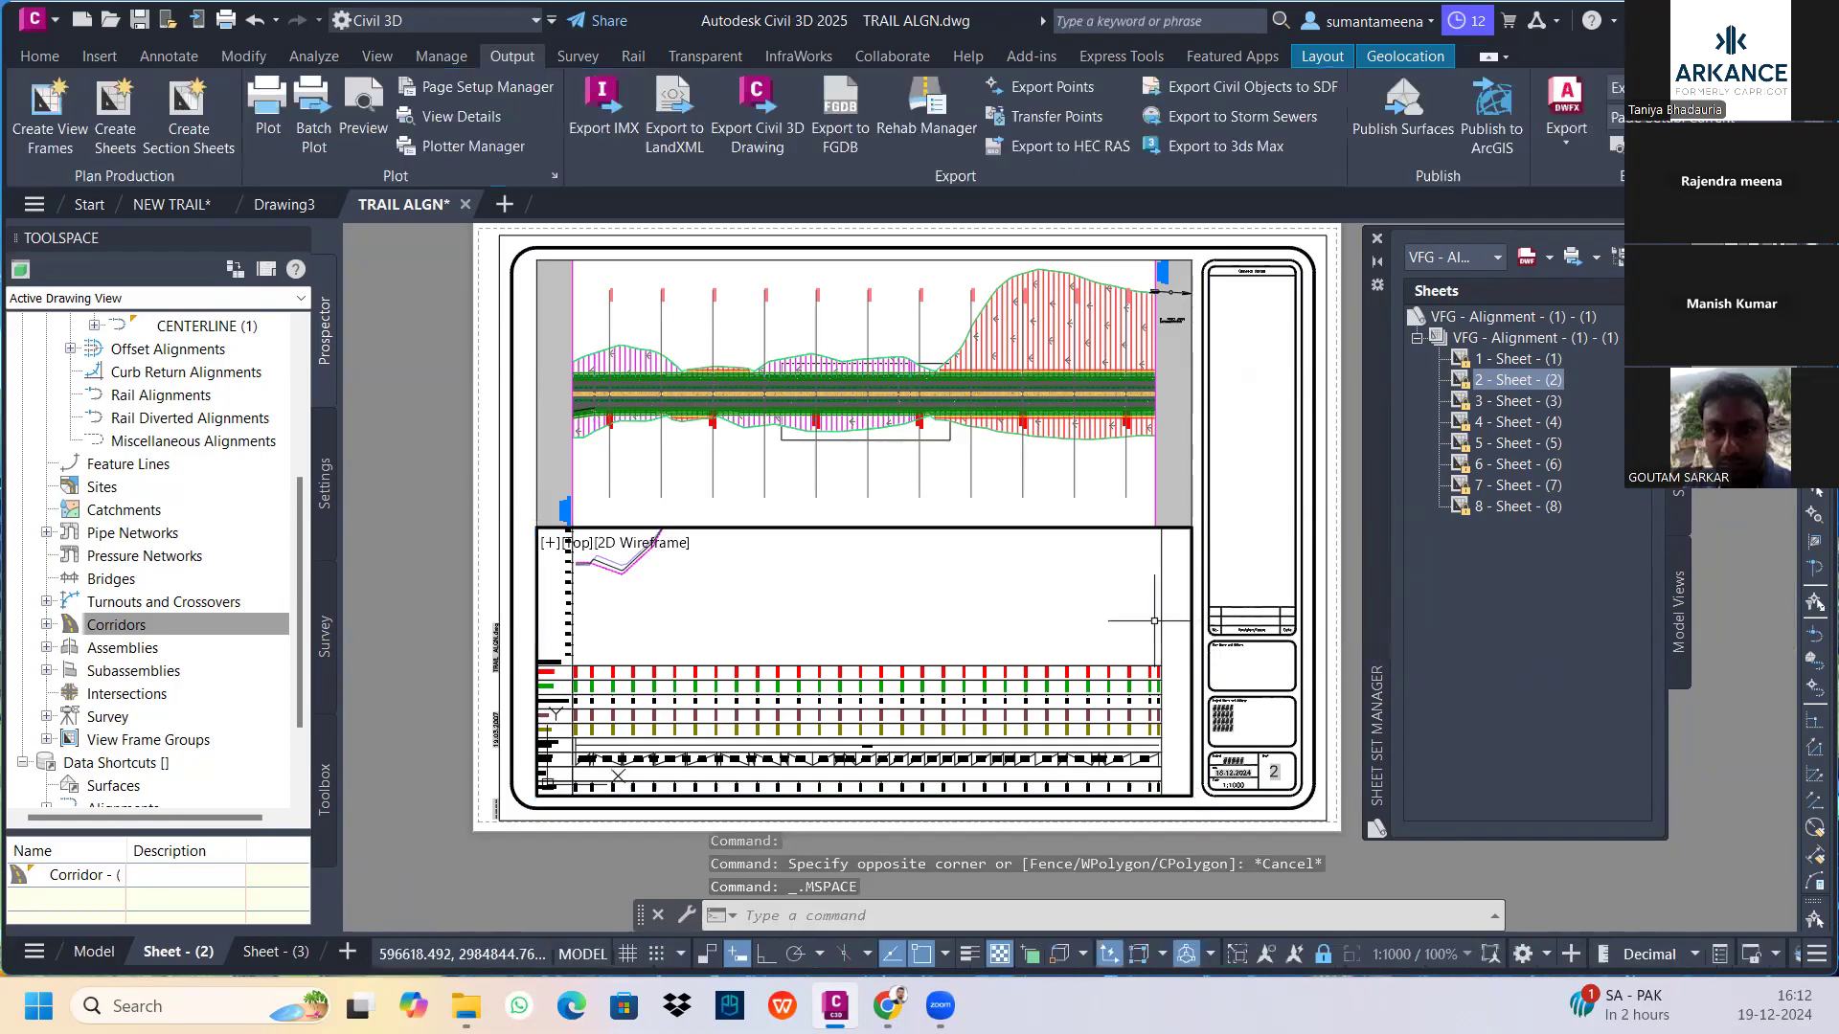
pyautogui.scroll(-2, 1063, 632)
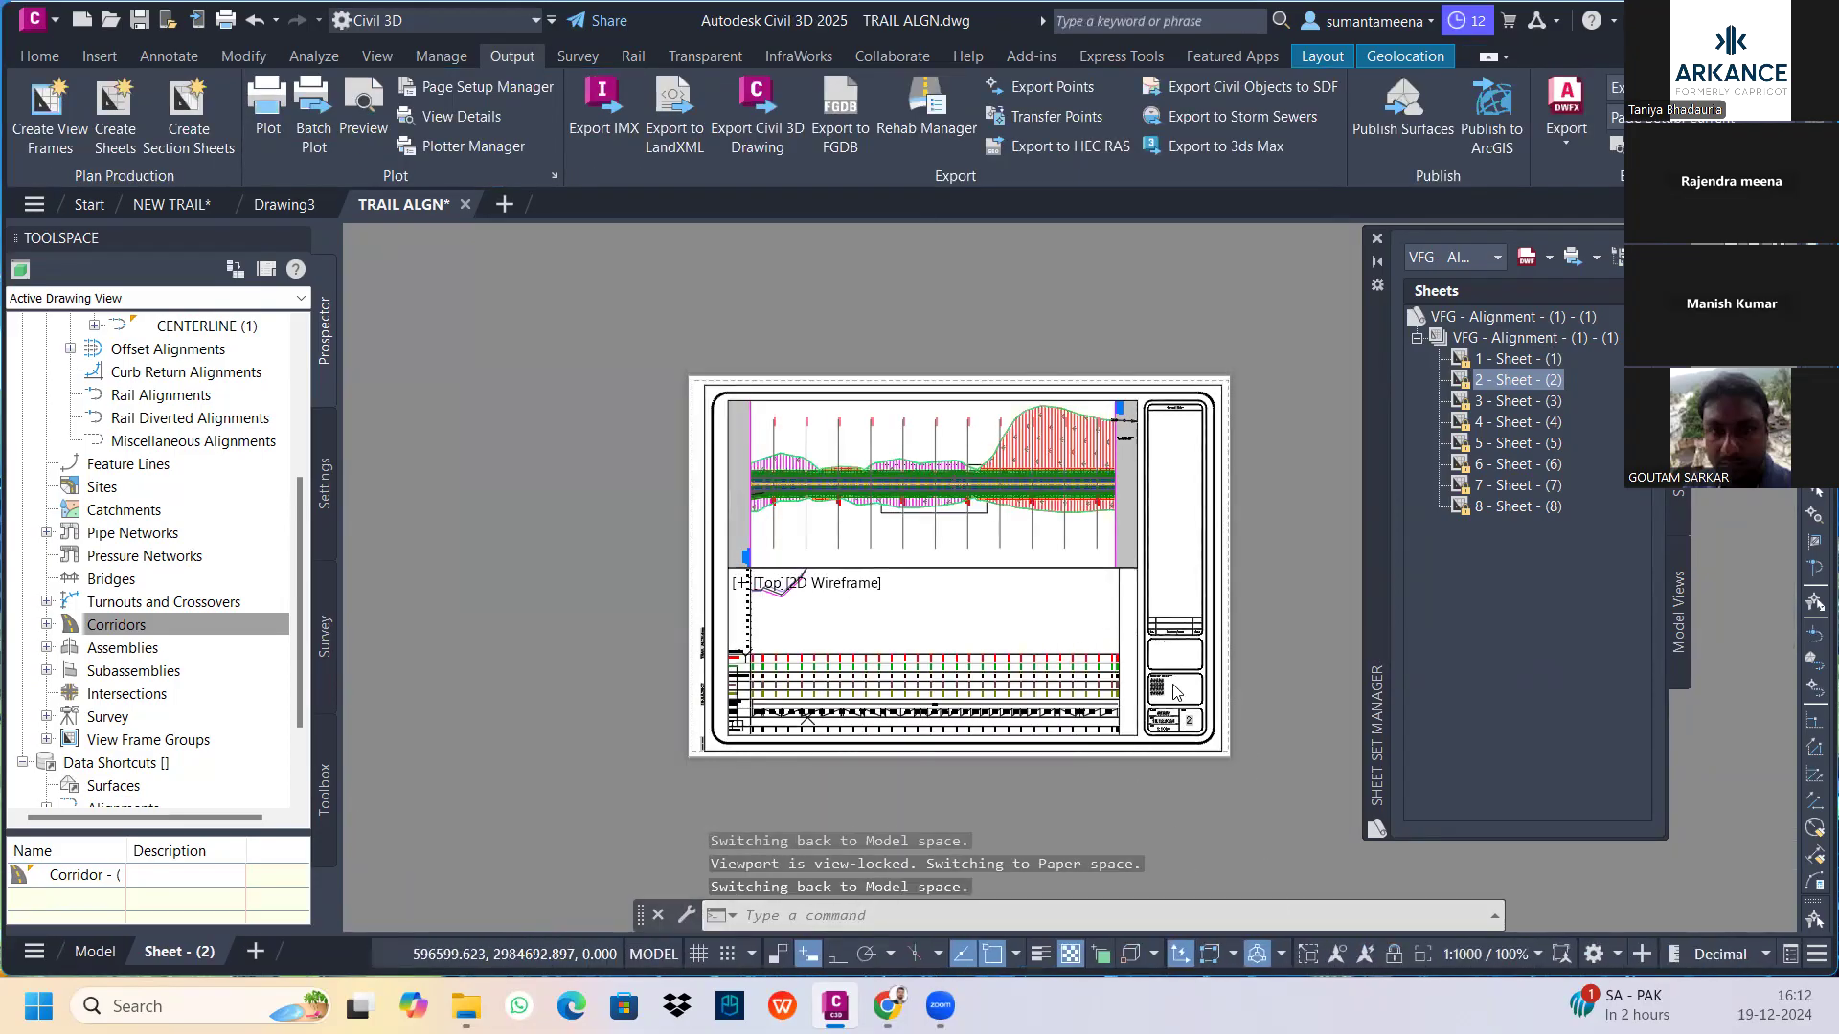
pyautogui.click(1127, 641)
pyautogui.press('Escape')
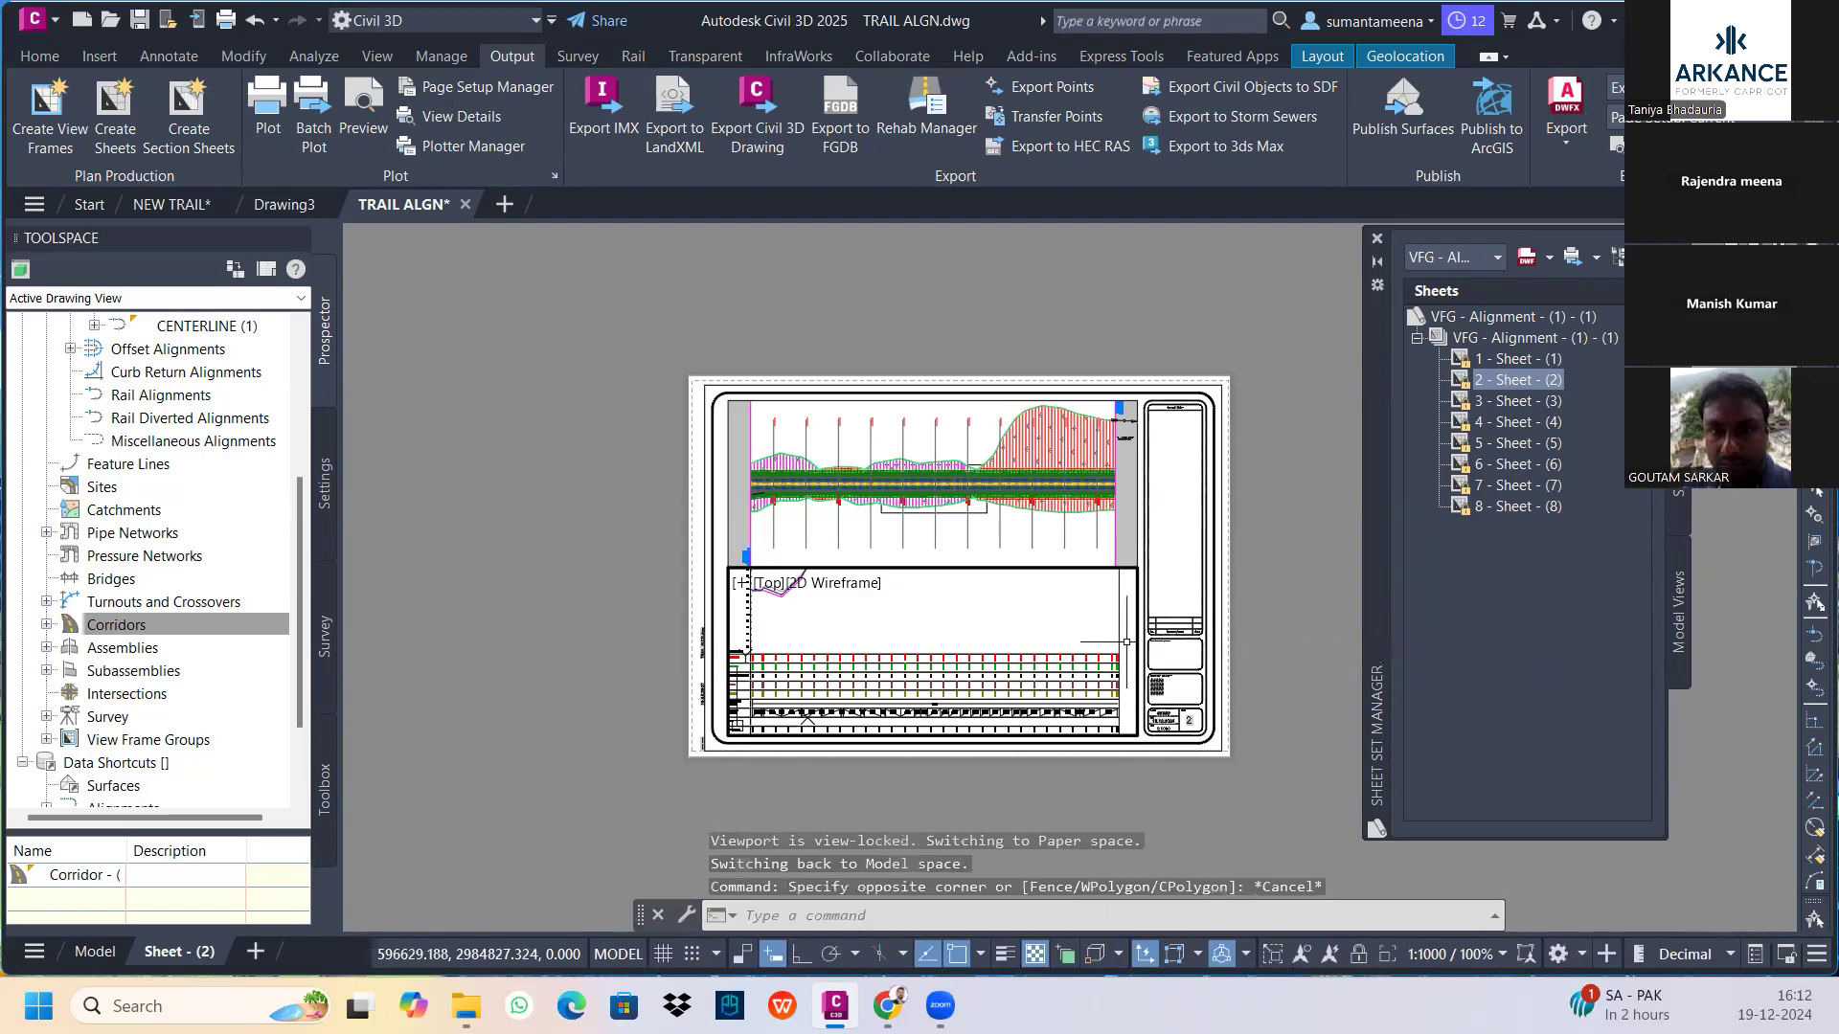
pyautogui.doubleClick(1231, 649)
pyautogui.scroll(5, 1123, 648)
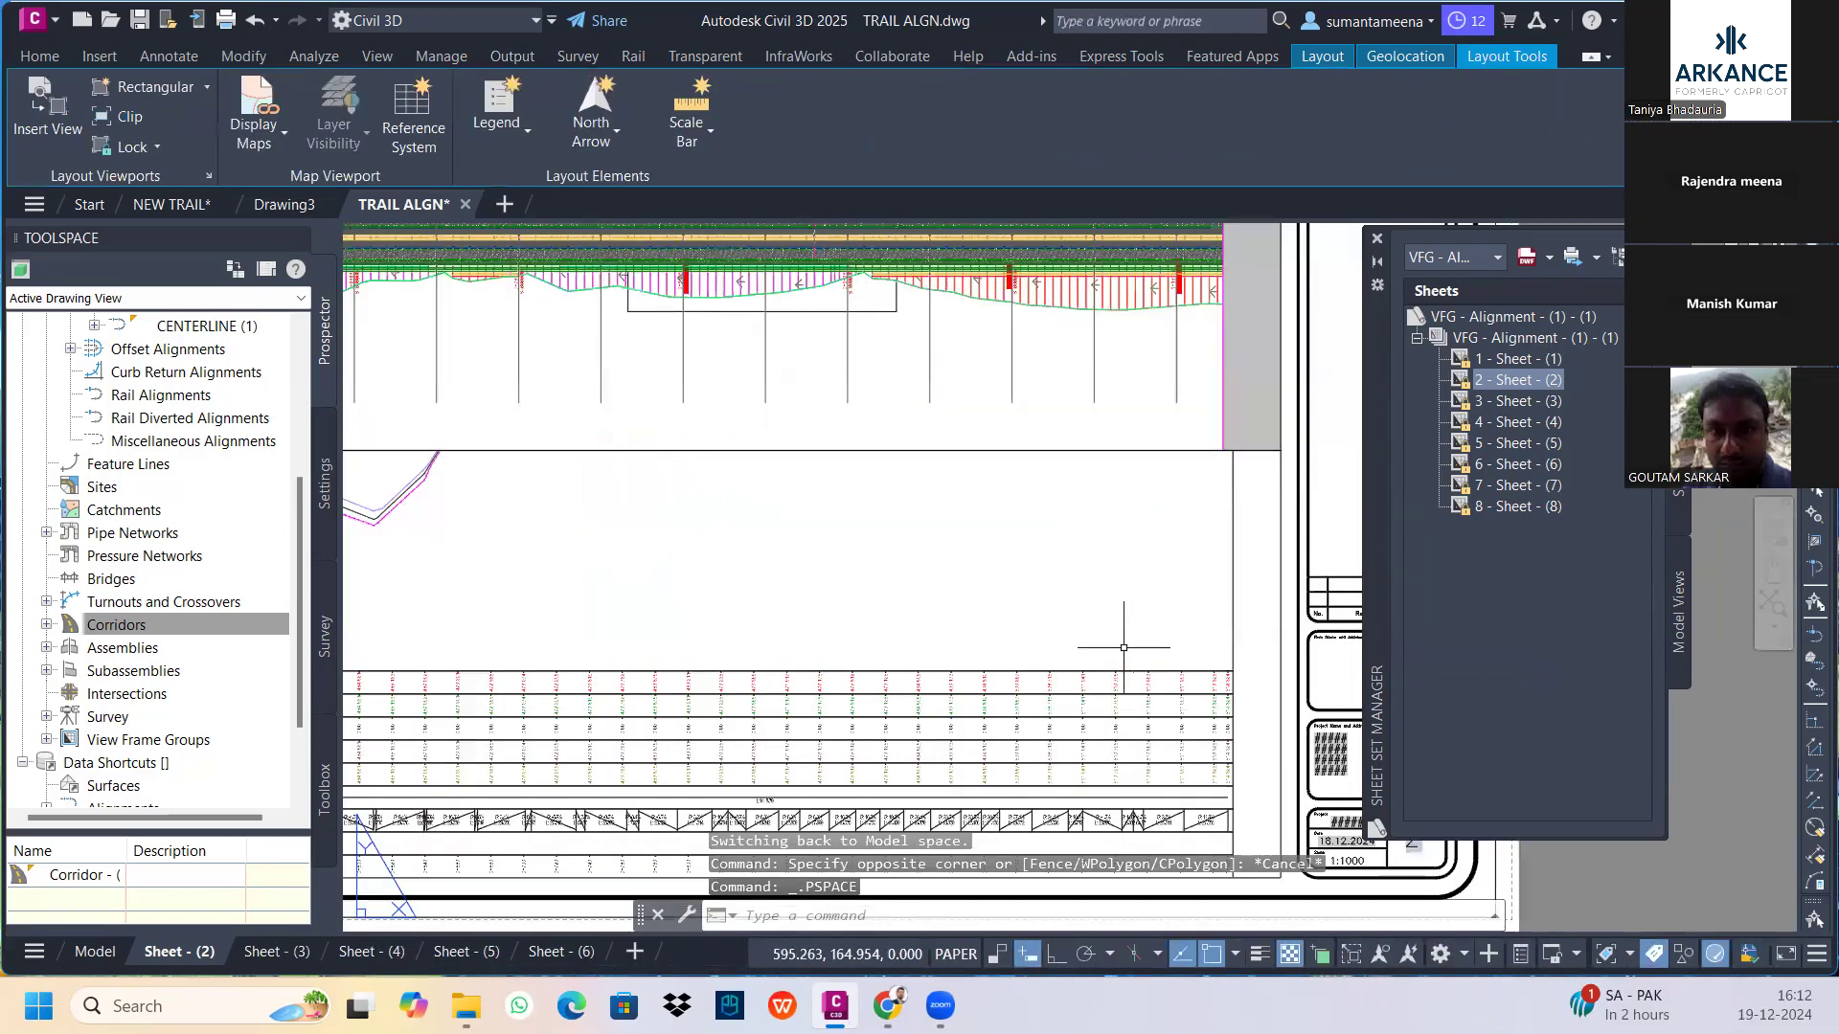
pyautogui.click(1284, 659)
pyautogui.doubleClick(1198, 604)
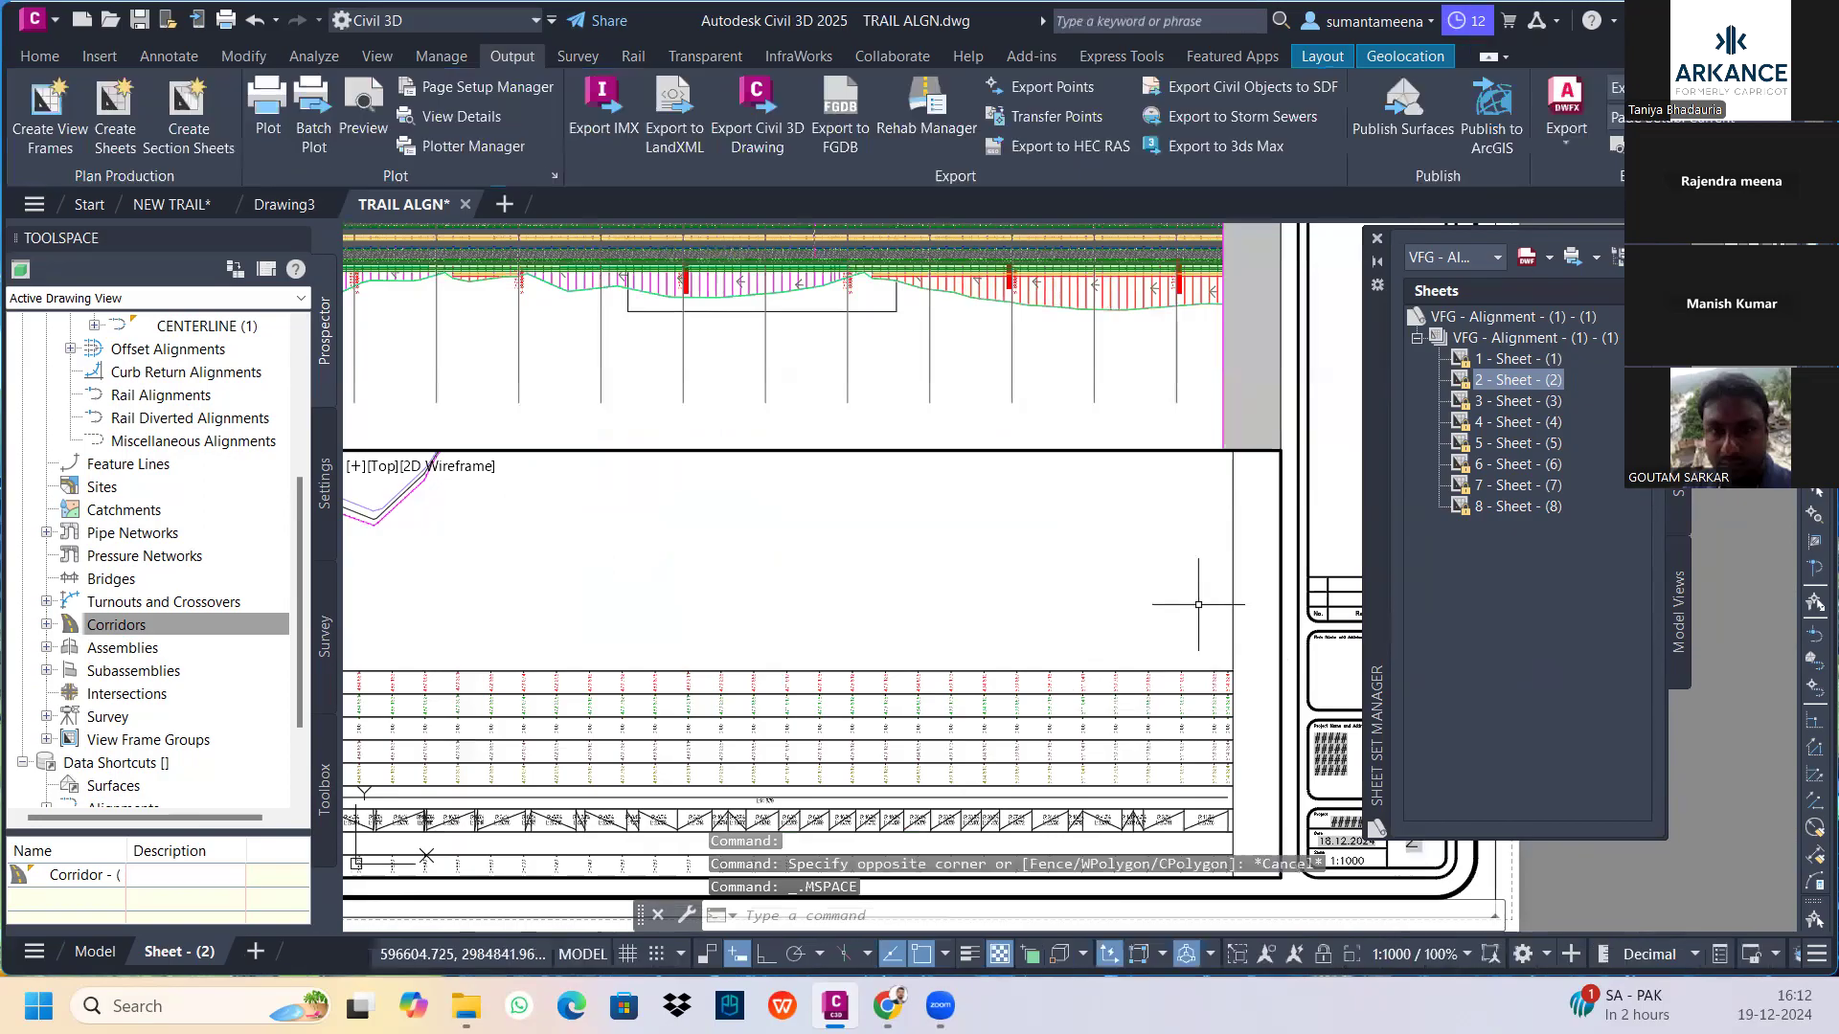
# Show the full profile view inside the Sheet - (2) viewport and open its profile view properties
pyautogui.scroll(-5, 957, 608)
pyautogui.moveTo(911, 607); pyautogui.dragTo(818, 620, button='middle')
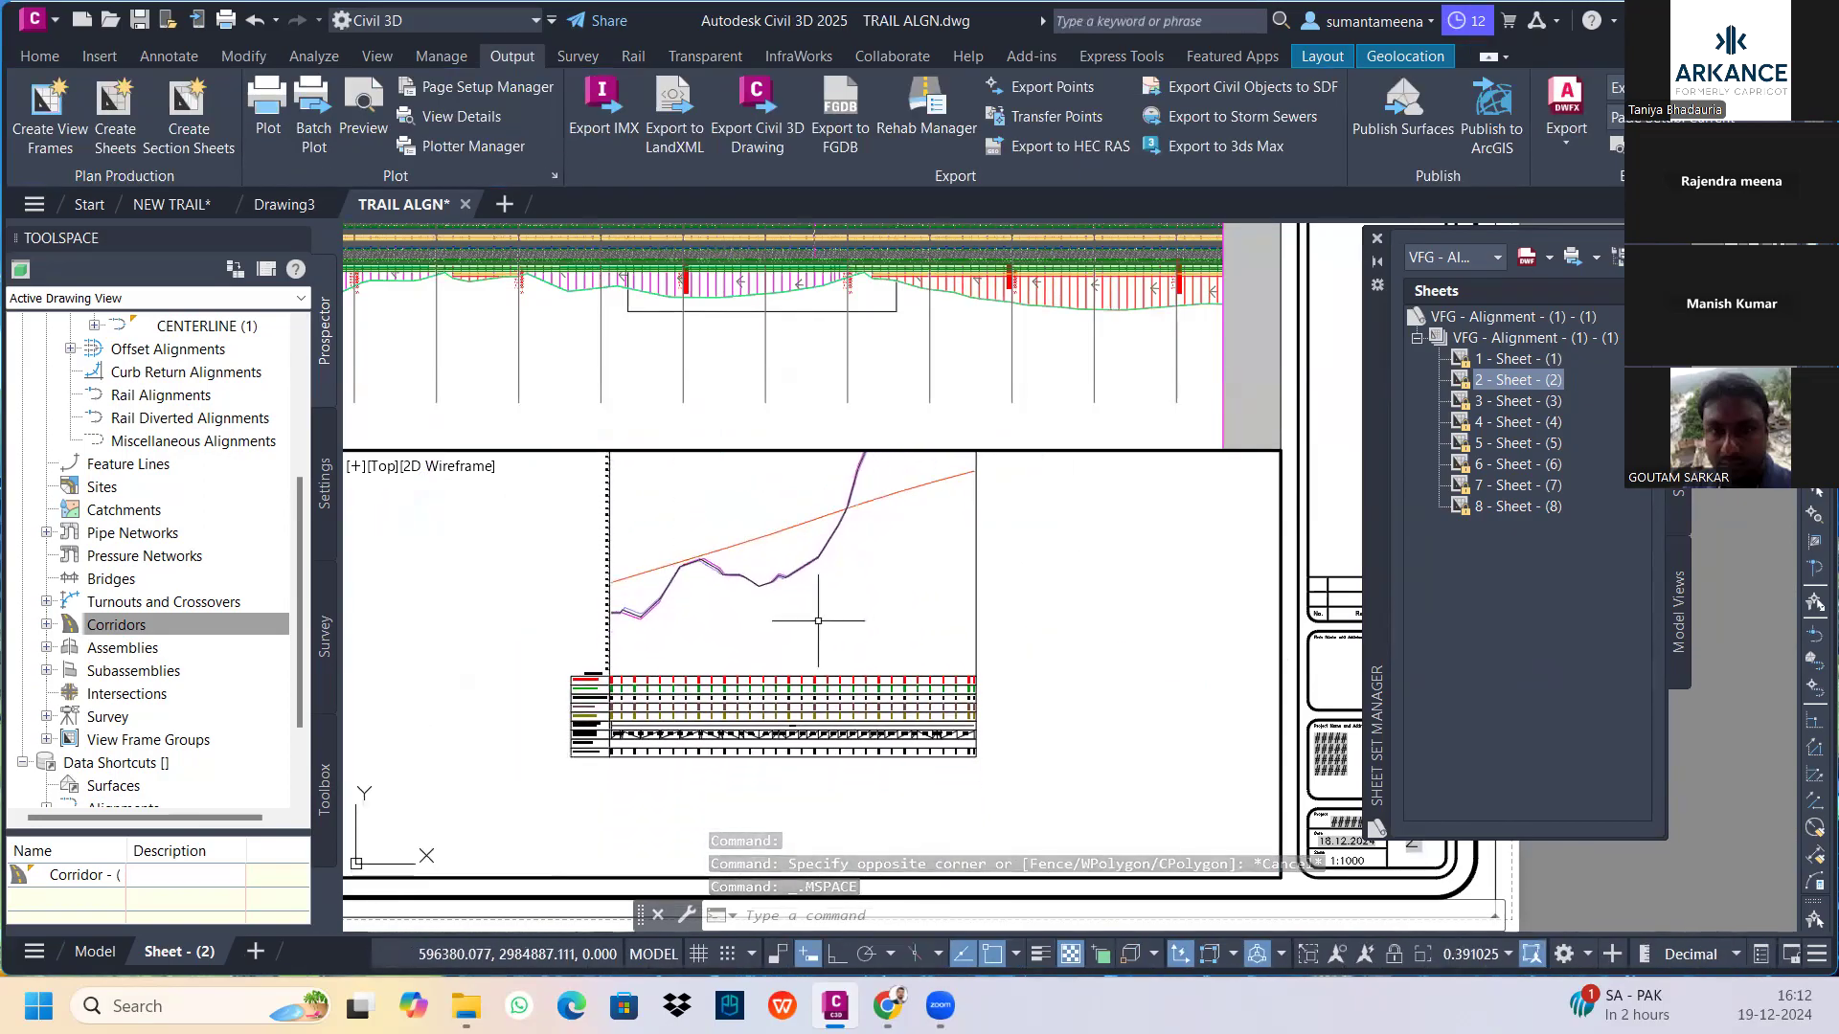
pyautogui.scroll(10, 609, 666)
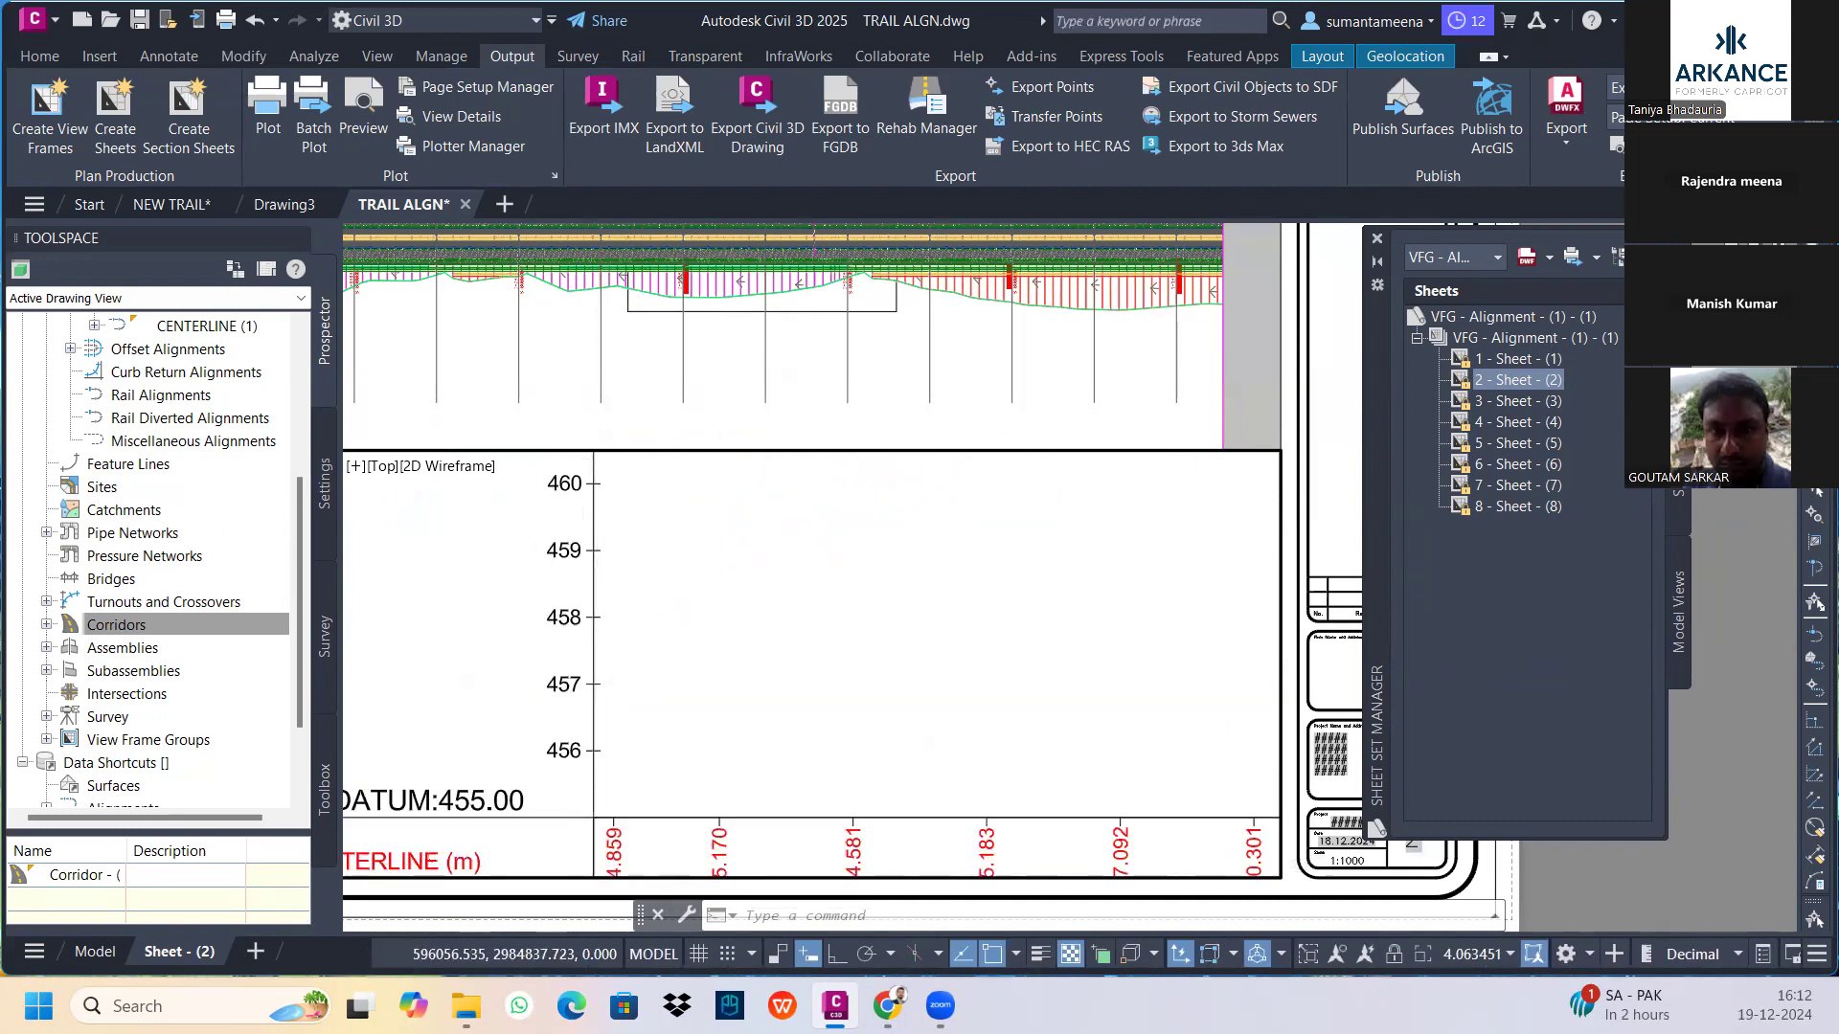
pyautogui.scroll(-10, 604, 661)
pyautogui.moveTo(604, 661)
pyautogui.mouseDown(button='middle')
pyautogui.moveTo(605, 735)
pyautogui.moveTo(613, 640)
pyautogui.mouseUp(button='middle')
pyautogui.click(946, 610)
pyautogui.click(953, 613)
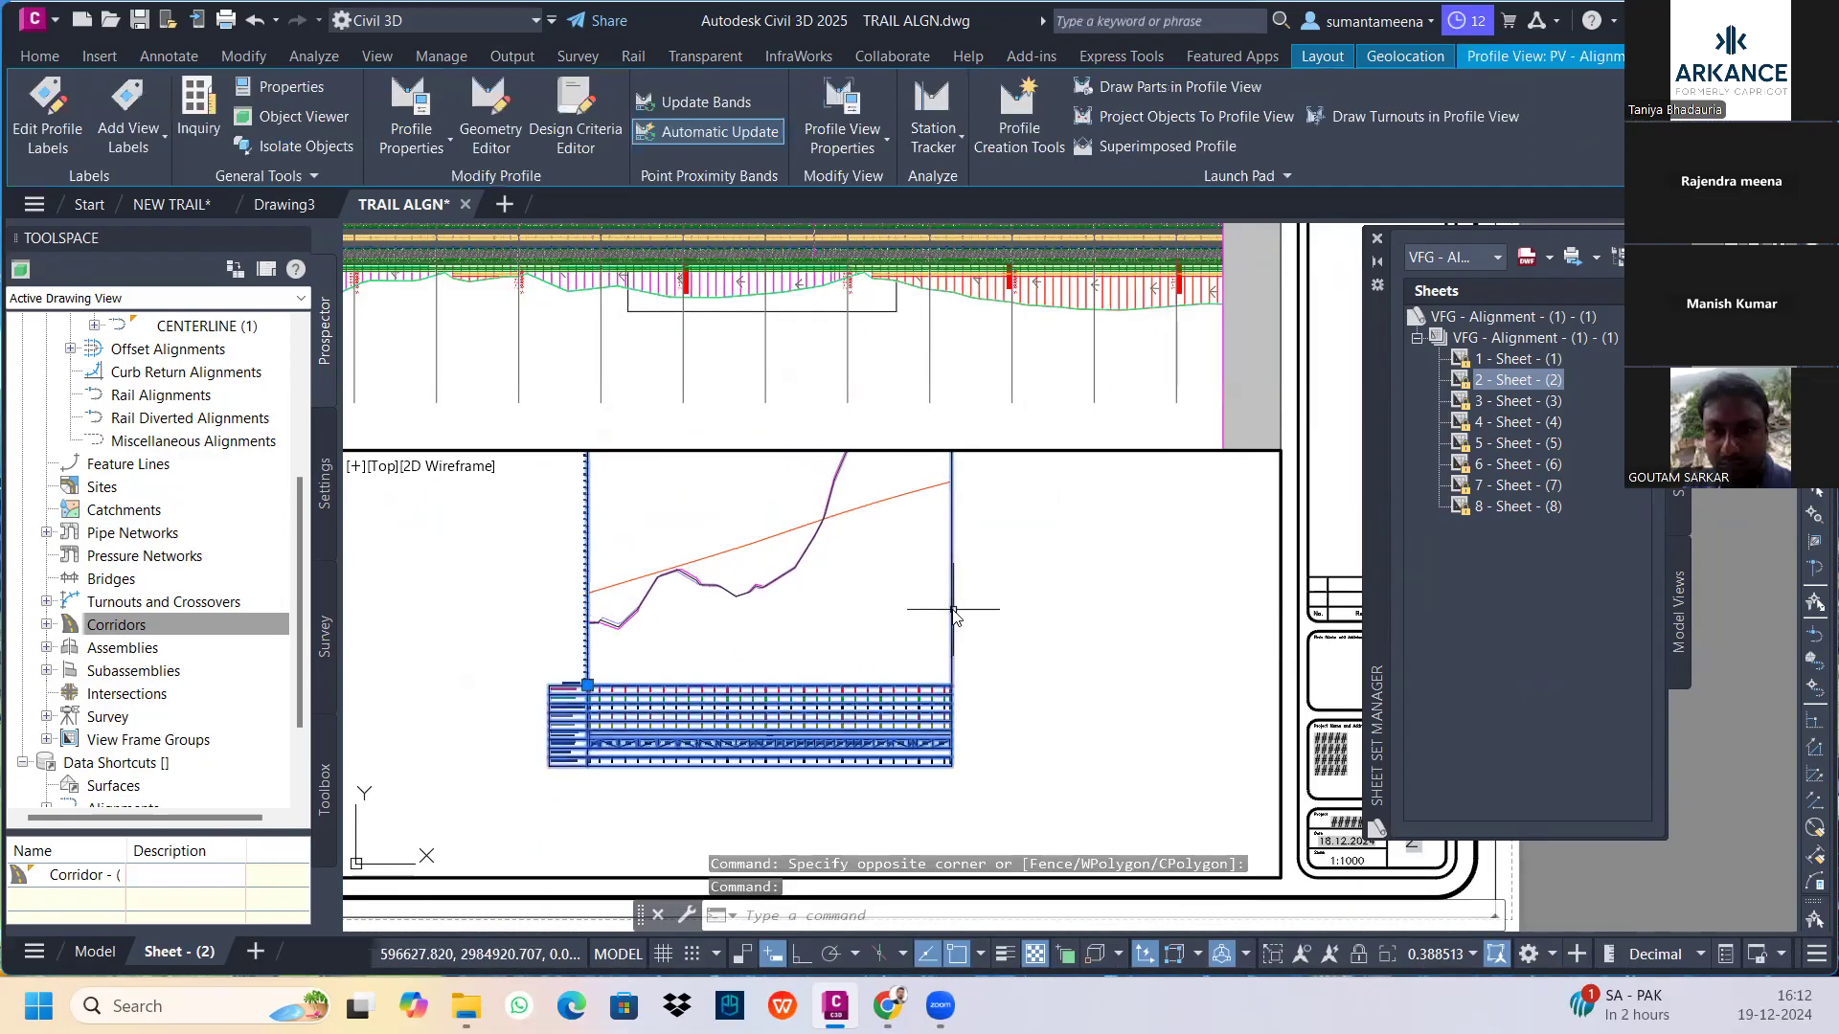
pyautogui.rightClick(953, 613)
pyautogui.click(1015, 423)
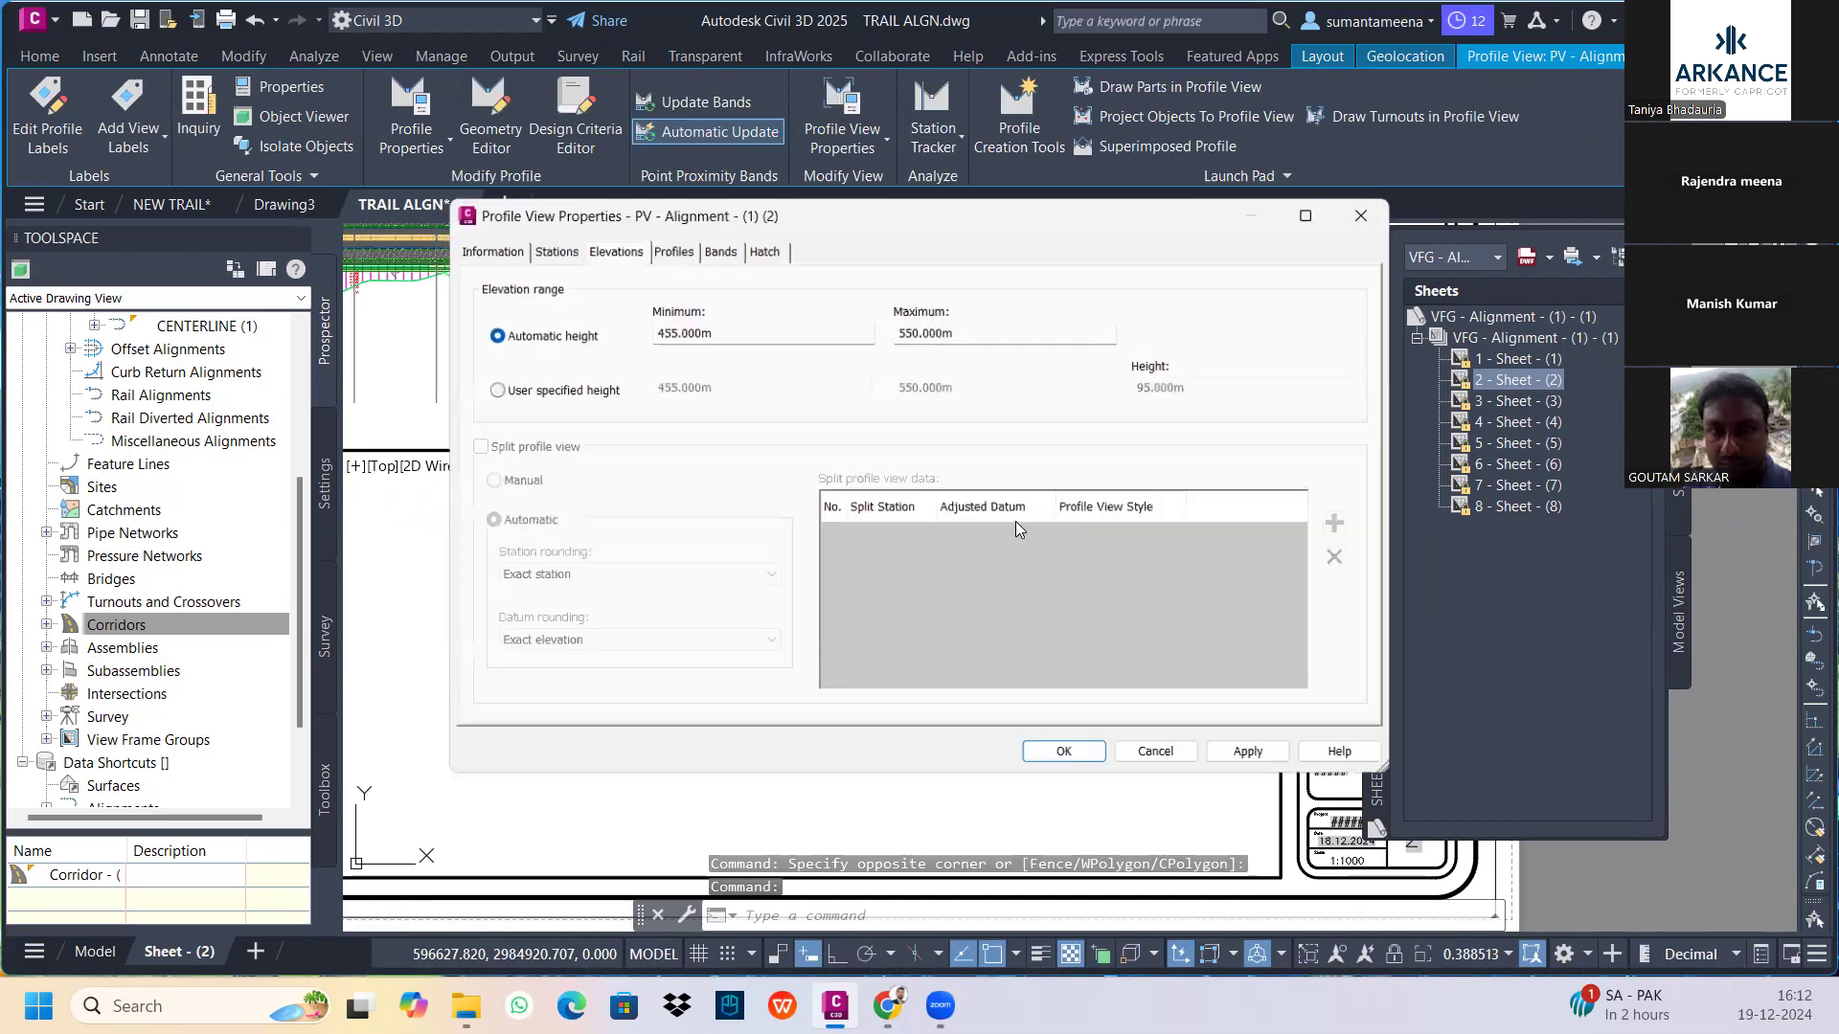
# Remove the IND_EG at ROW - LHS and IND_EG at ROW - RHS bands from the profile view
pyautogui.click(711, 245)
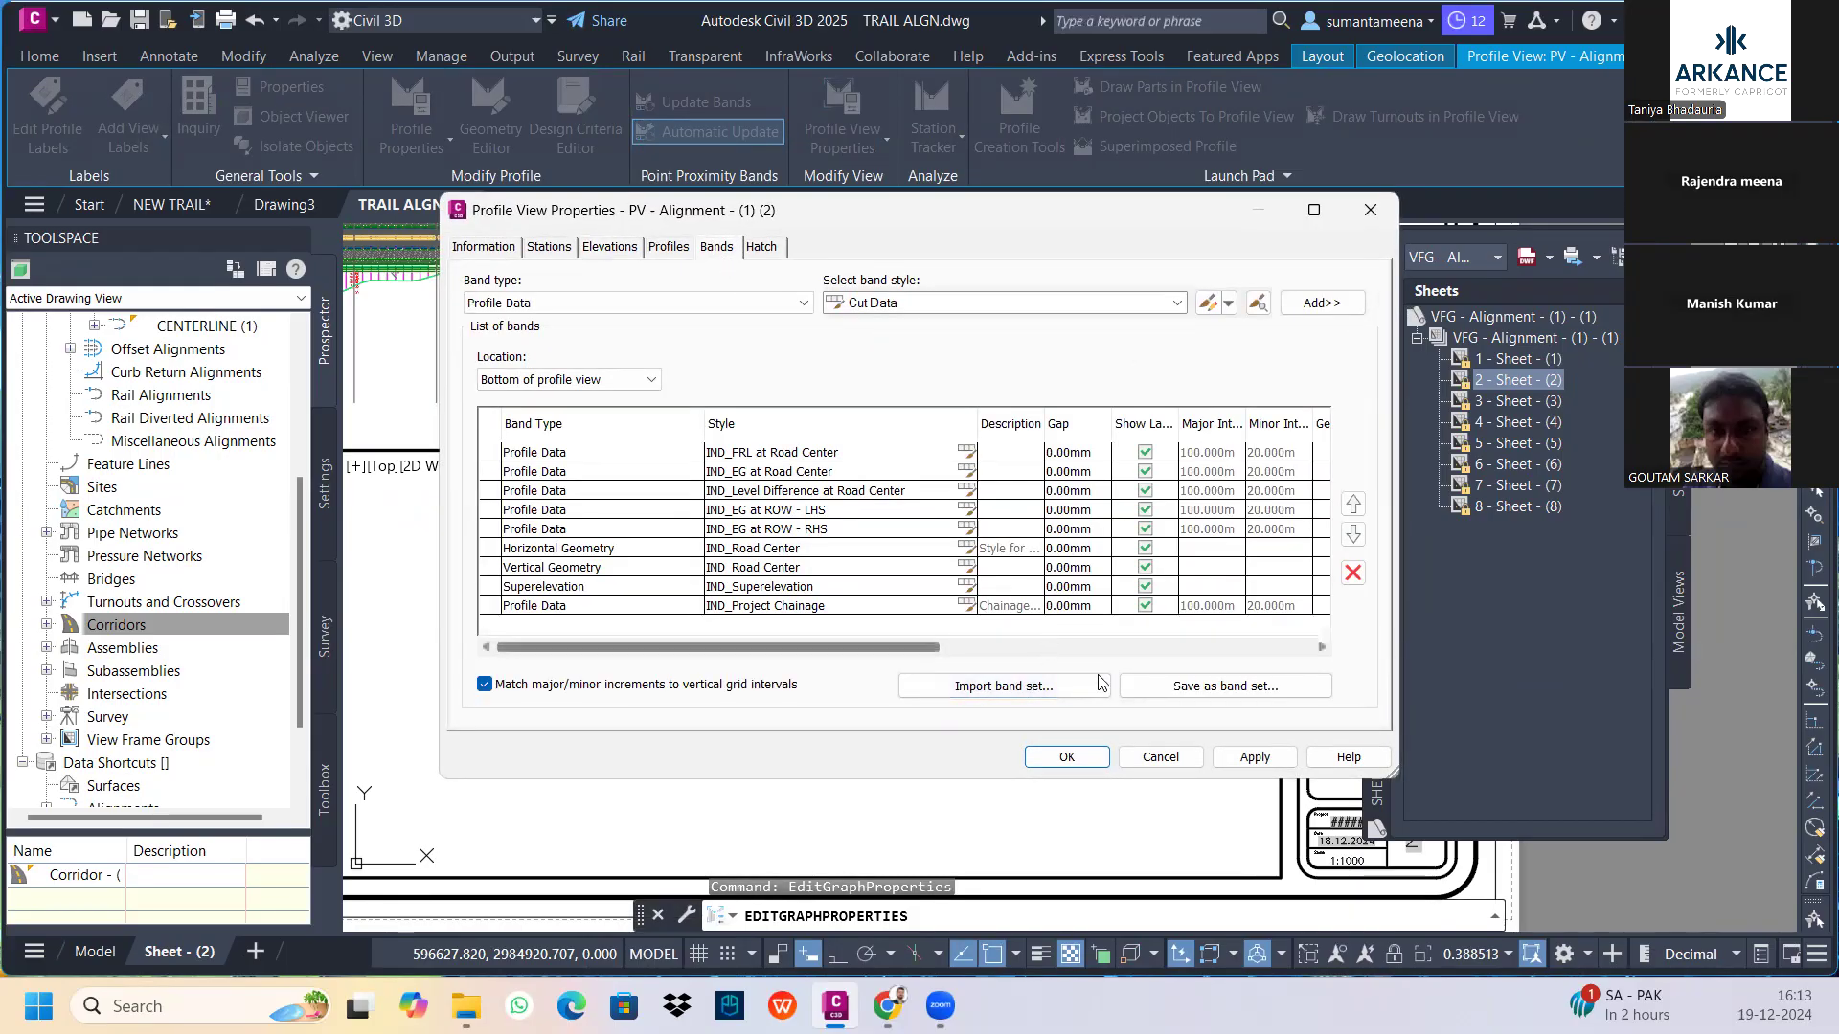
pyautogui.click(819, 510)
pyautogui.click(1353, 573)
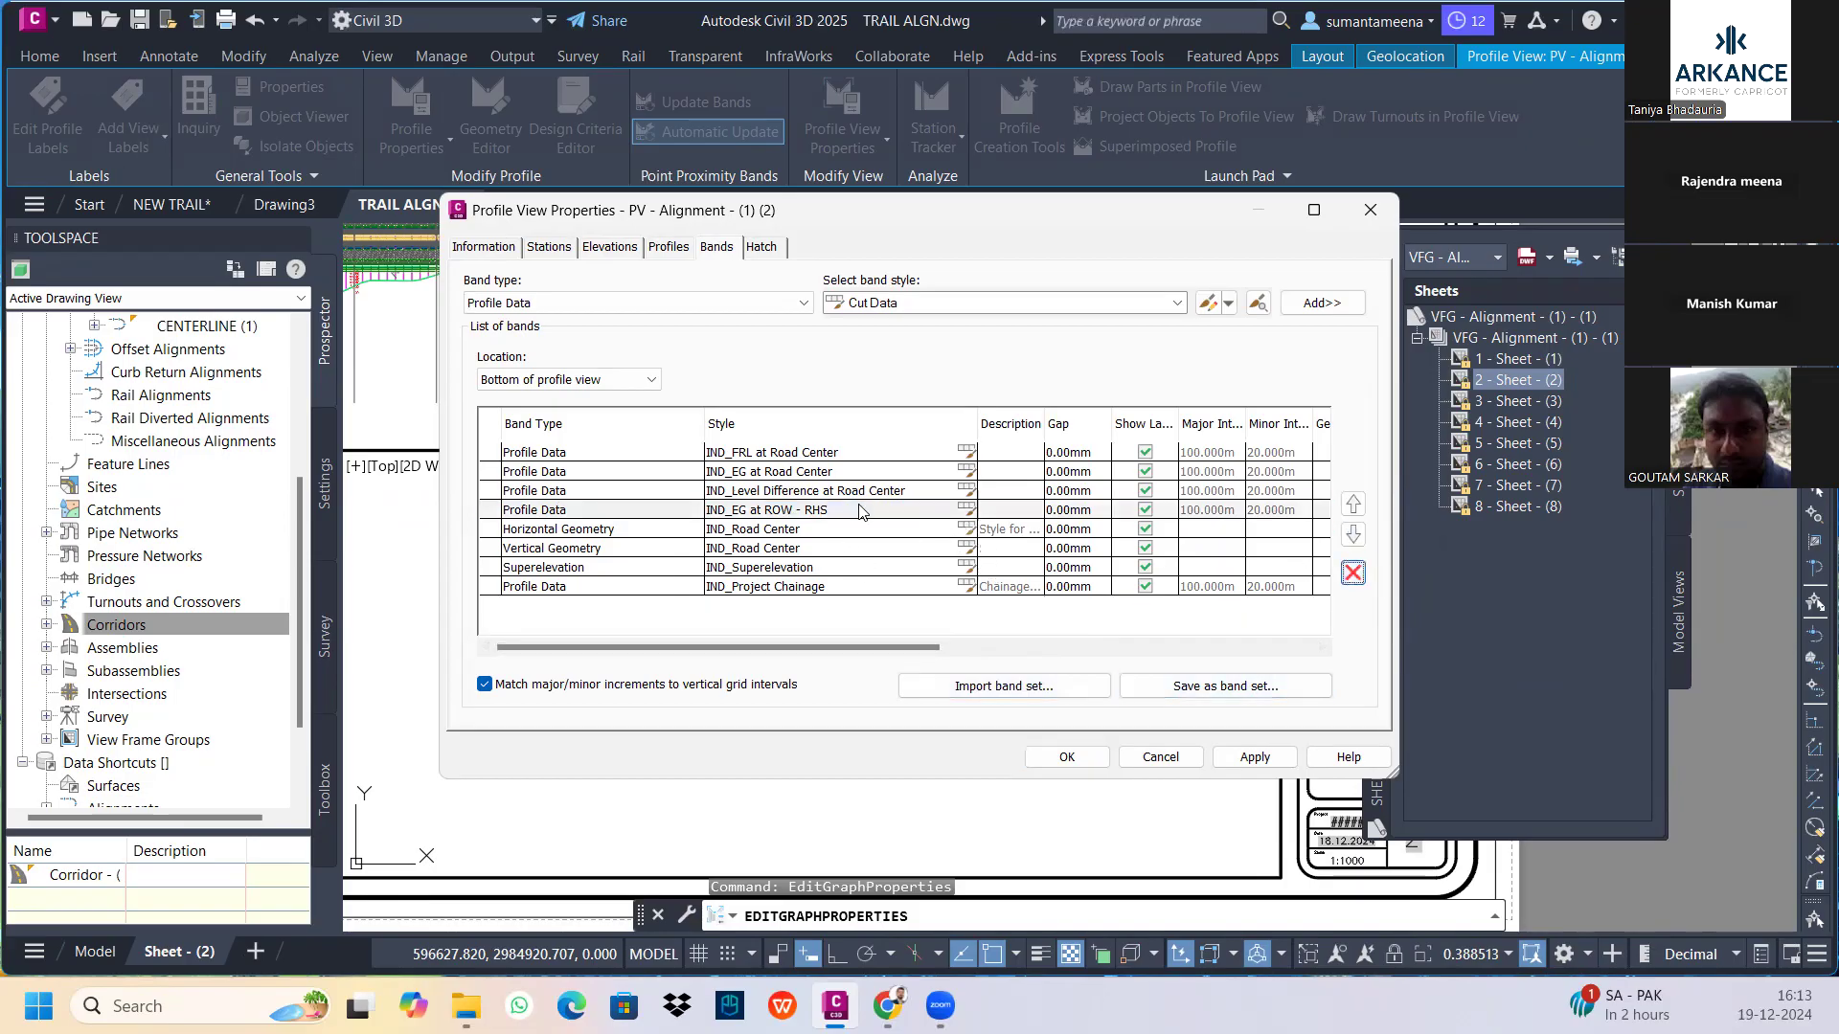
pyautogui.click(861, 512)
pyautogui.click(1353, 572)
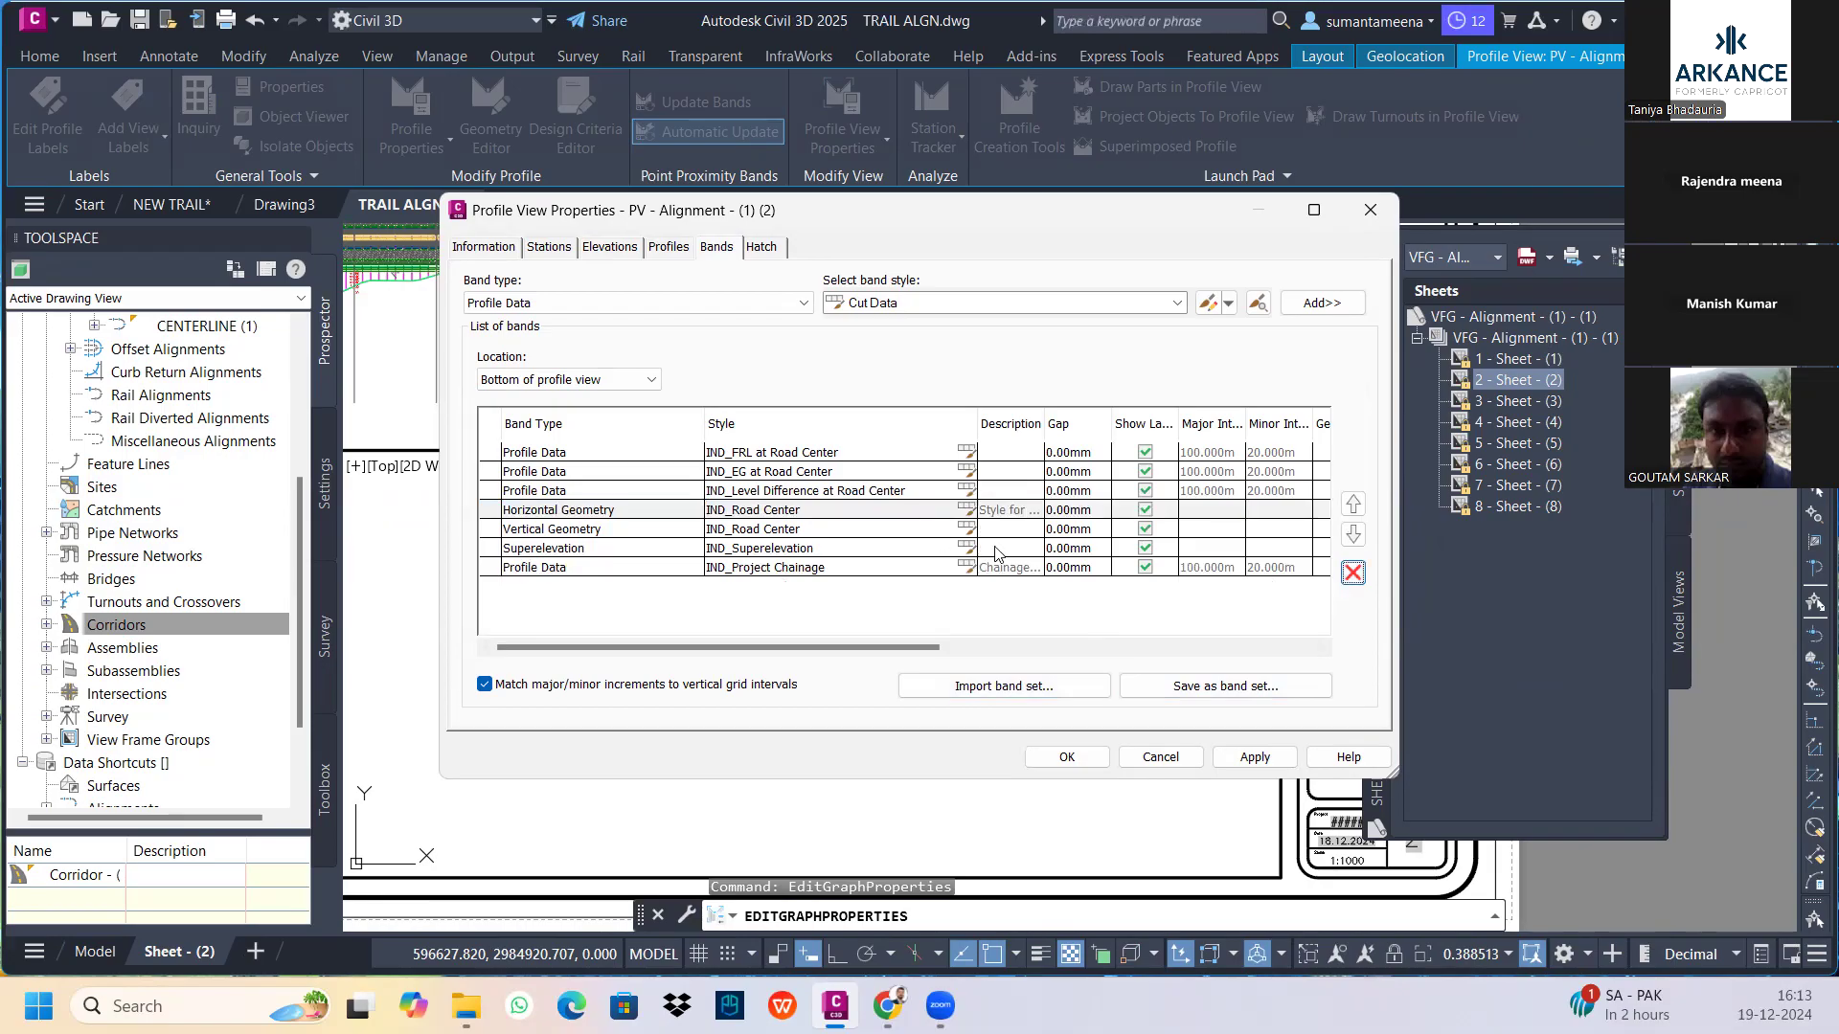
# Assign DESIGN PROFILE as Profile1 and Profile2 of the IND_FRL at Road Center band and as Profile1 of the Vertical Geometry band
pyautogui.moveTo(886, 641); pyautogui.dragTo(1267, 667)
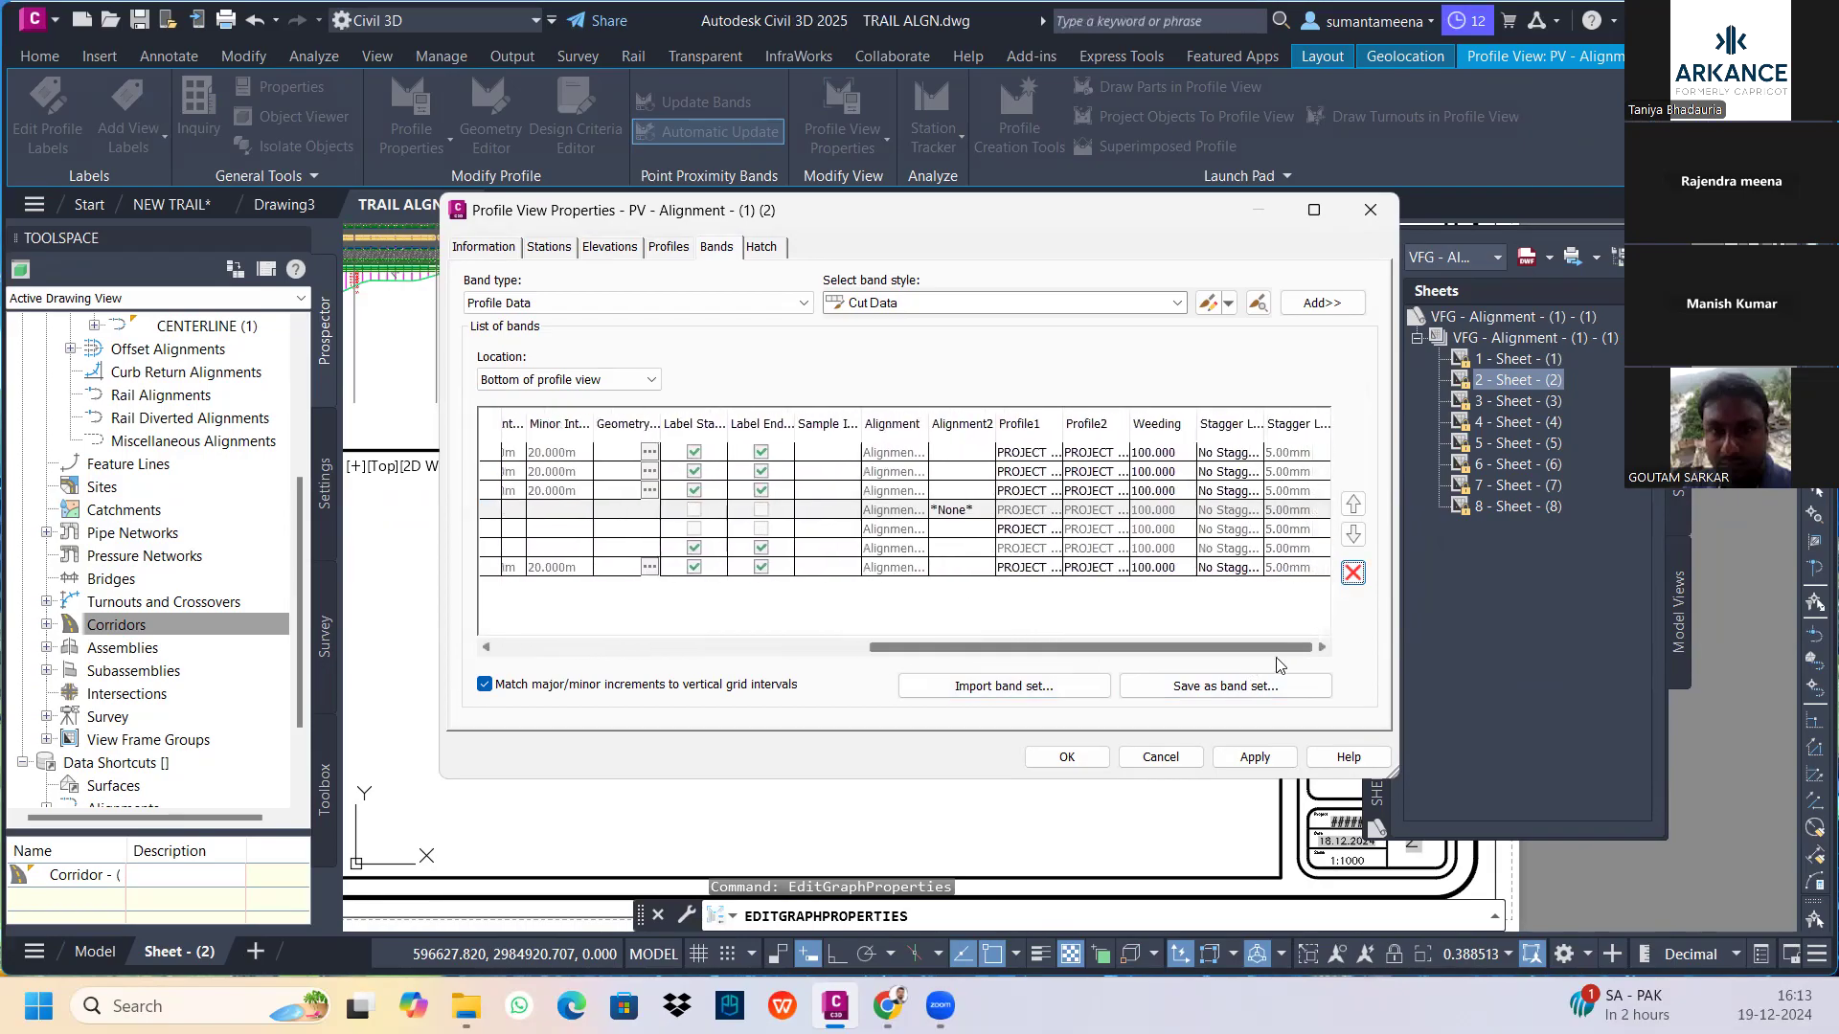
pyautogui.click(1040, 454)
pyautogui.click(1040, 457)
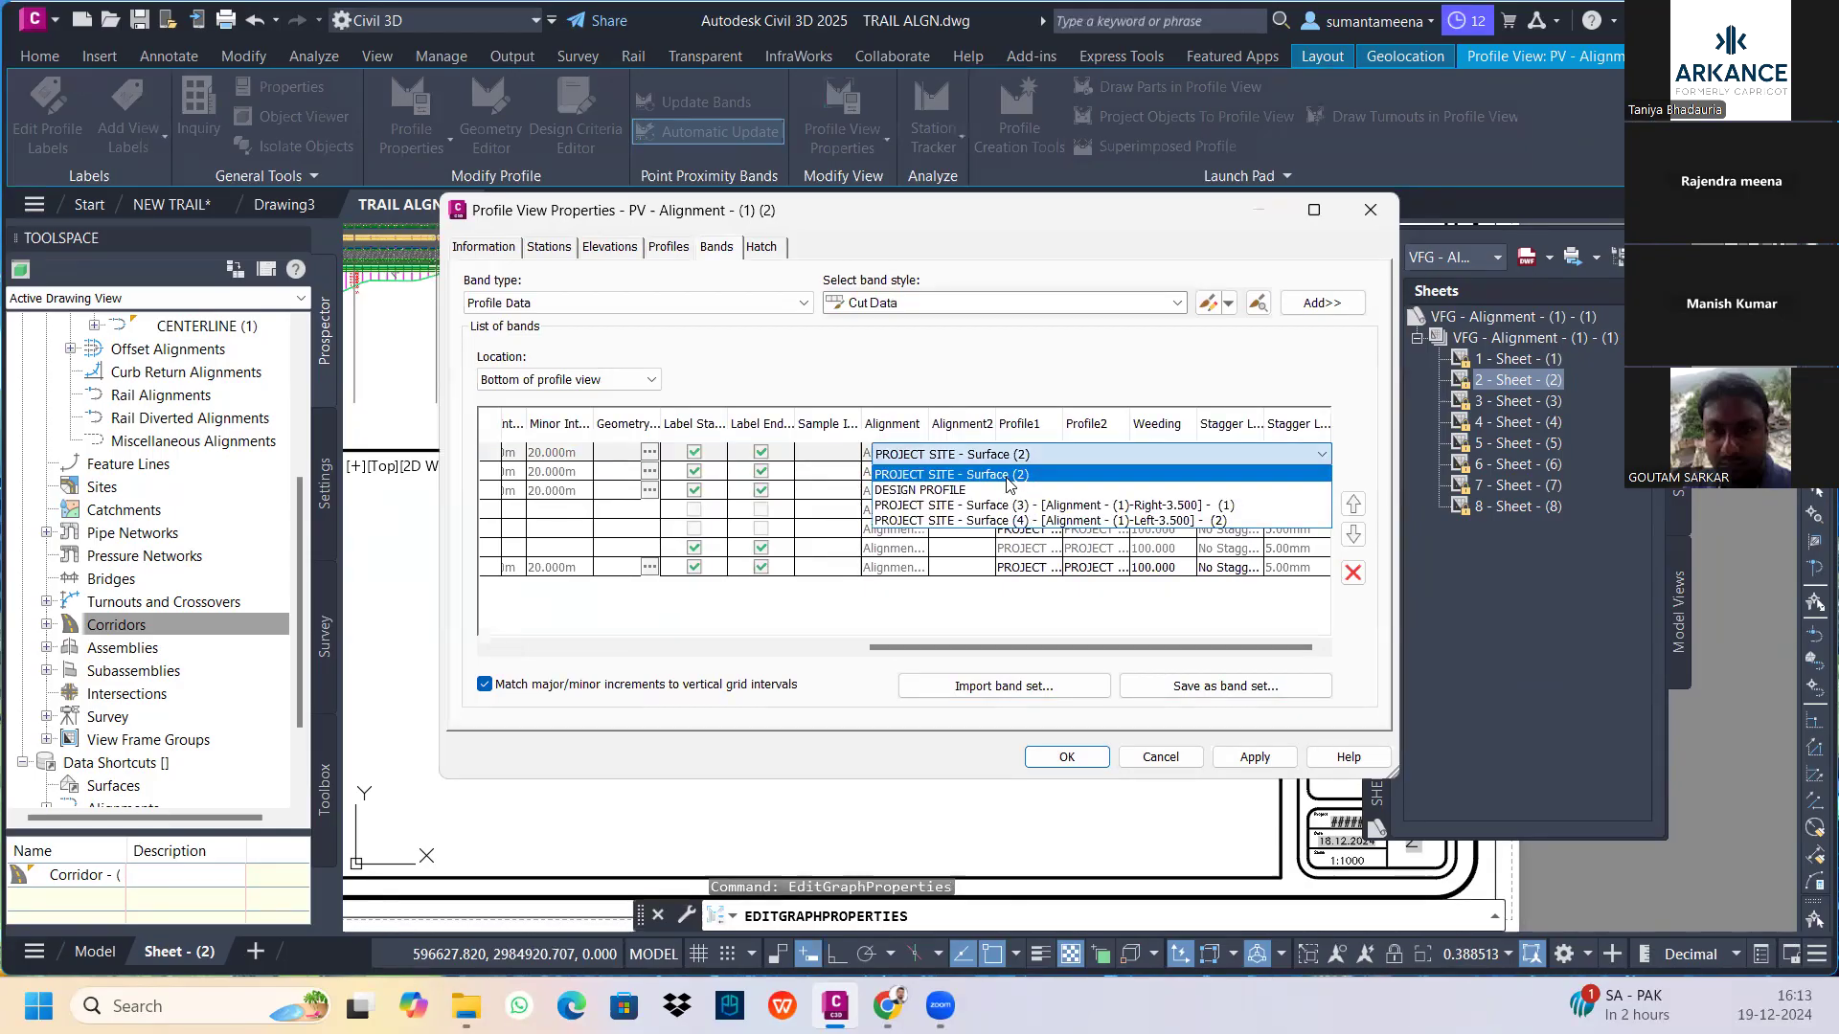
pyautogui.click(1004, 489)
pyautogui.click(1114, 454)
pyautogui.click(1070, 490)
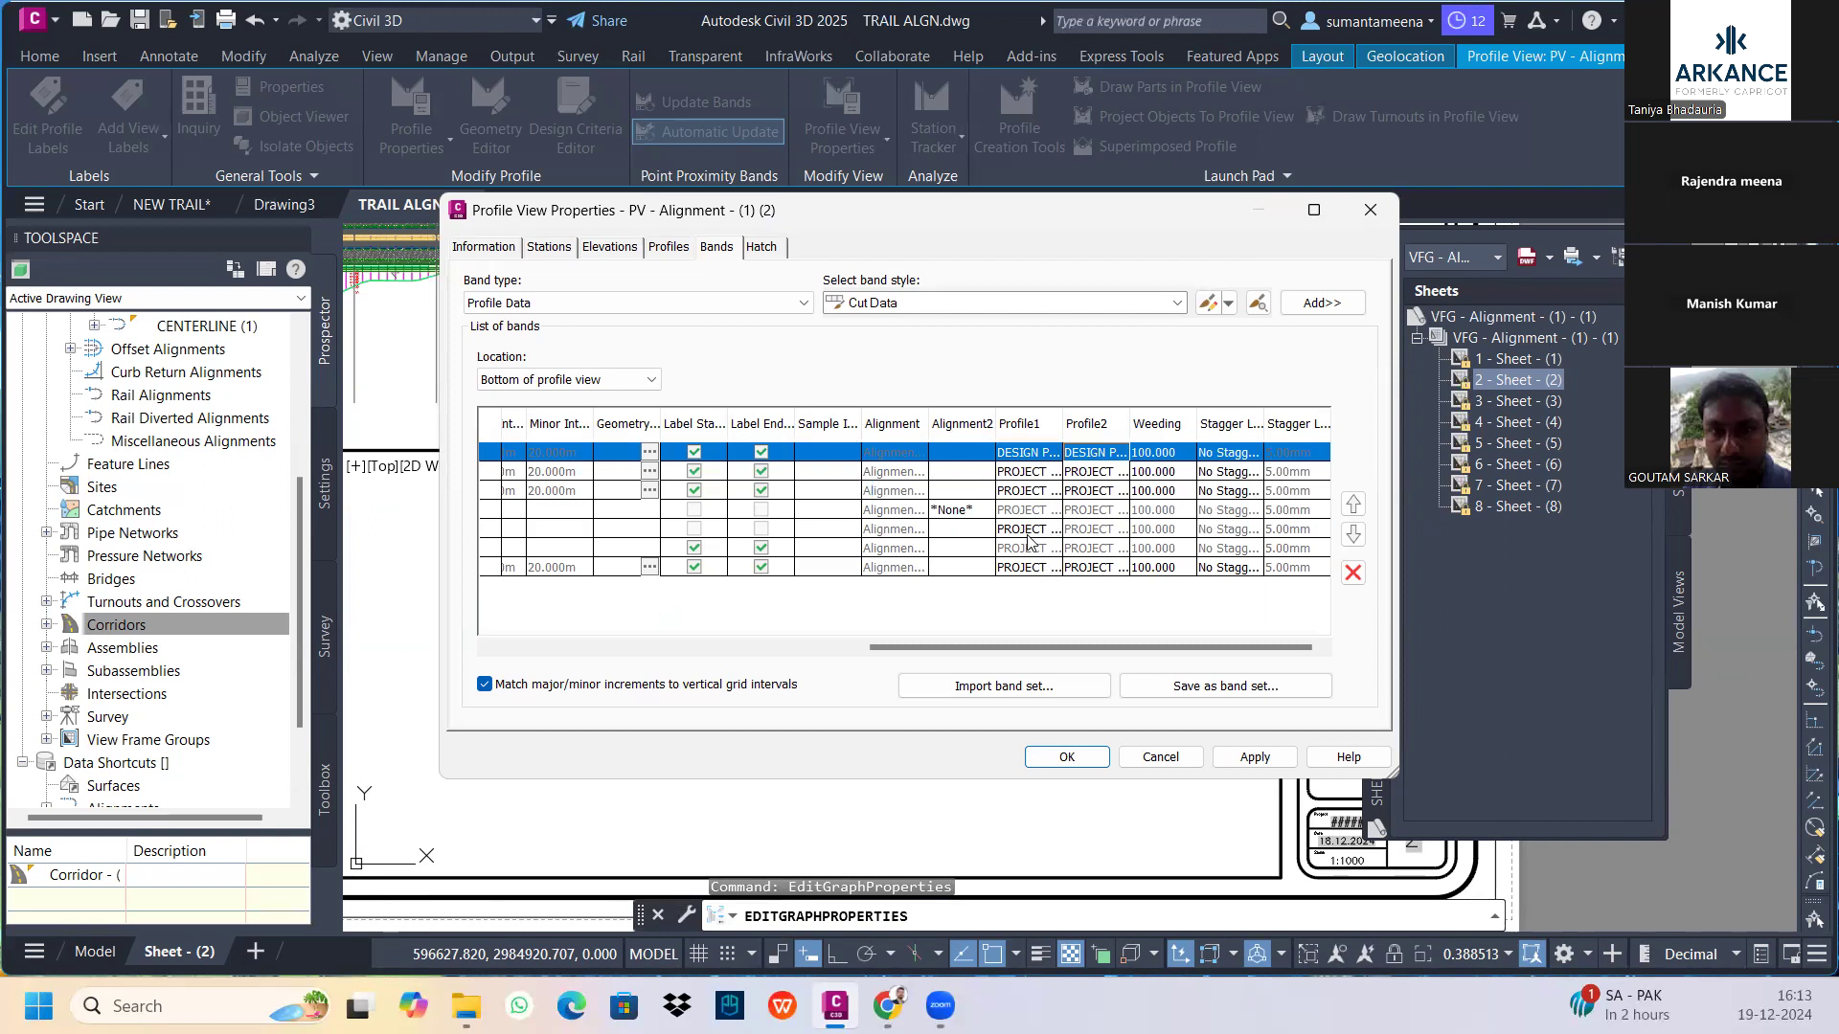
pyautogui.click(1027, 532)
pyautogui.click(1039, 568)
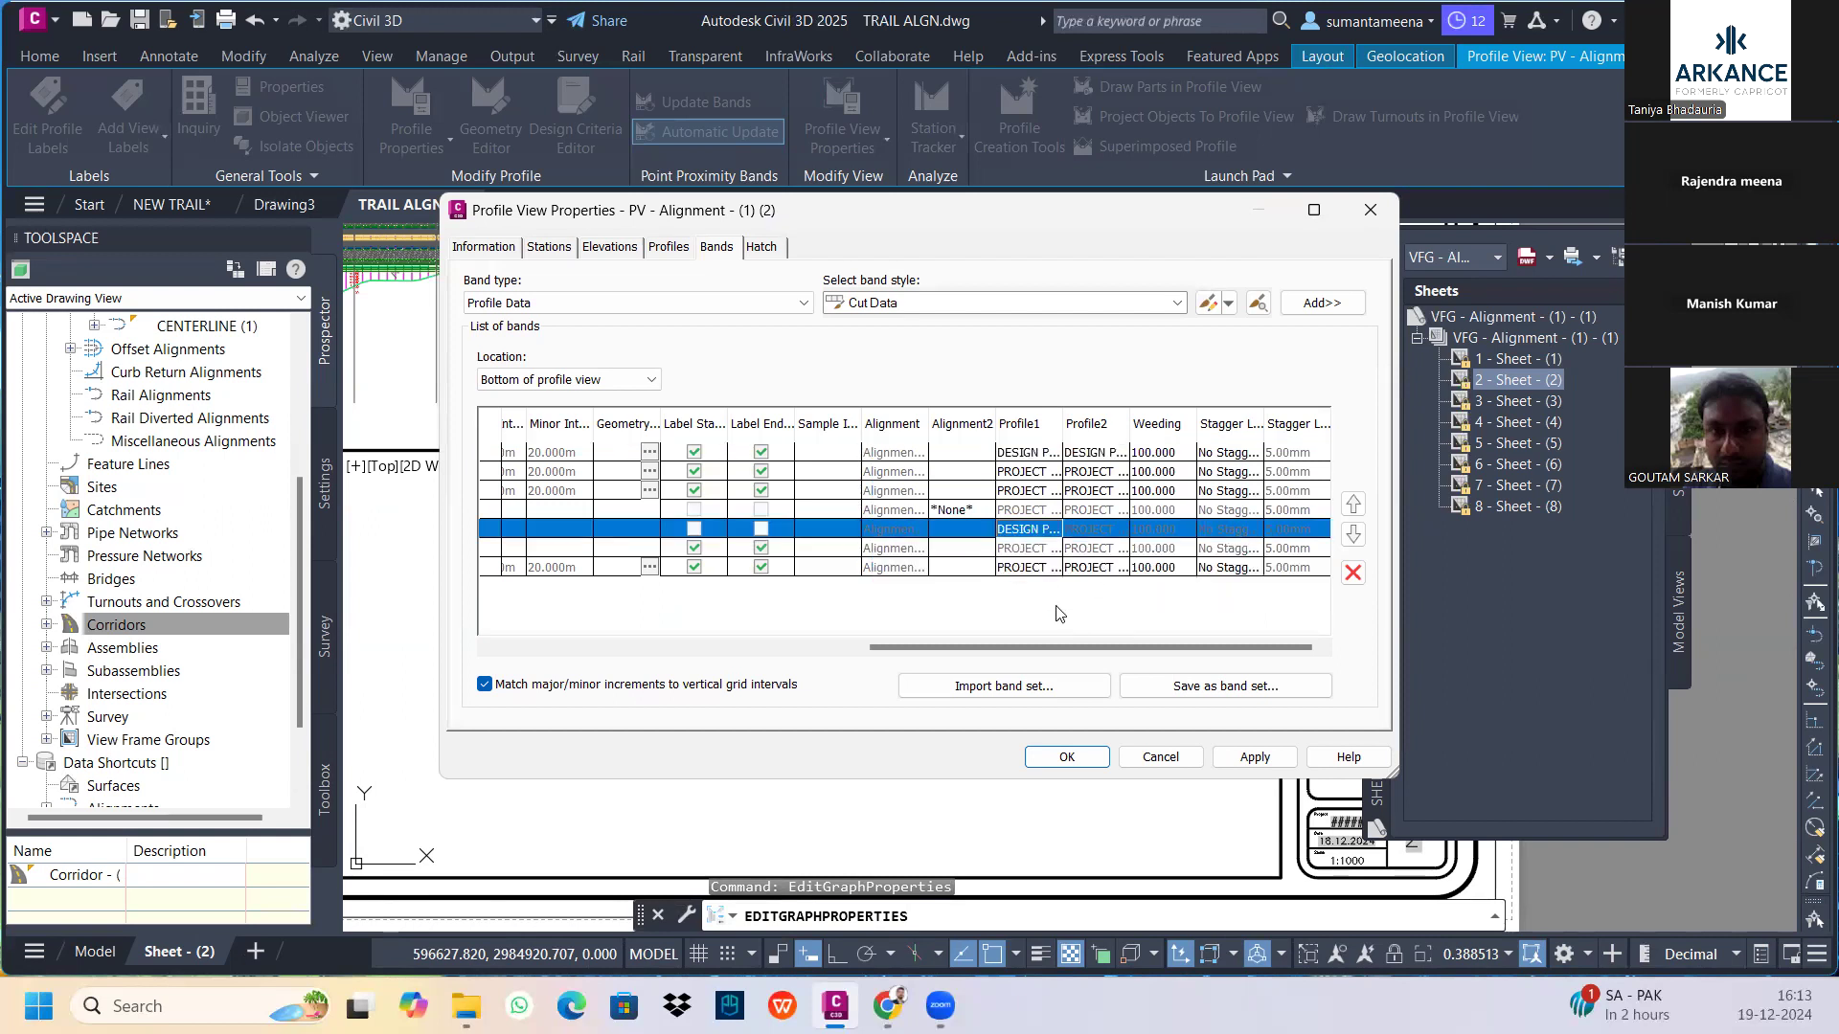
# Set the IND_Level Difference at Road Center band to DESIGN PROFILE as Profile1 and PROJECT SITE - Surface (2) as Profile2, and apply
pyautogui.moveTo(1045, 647); pyautogui.dragTo(1121, 634)
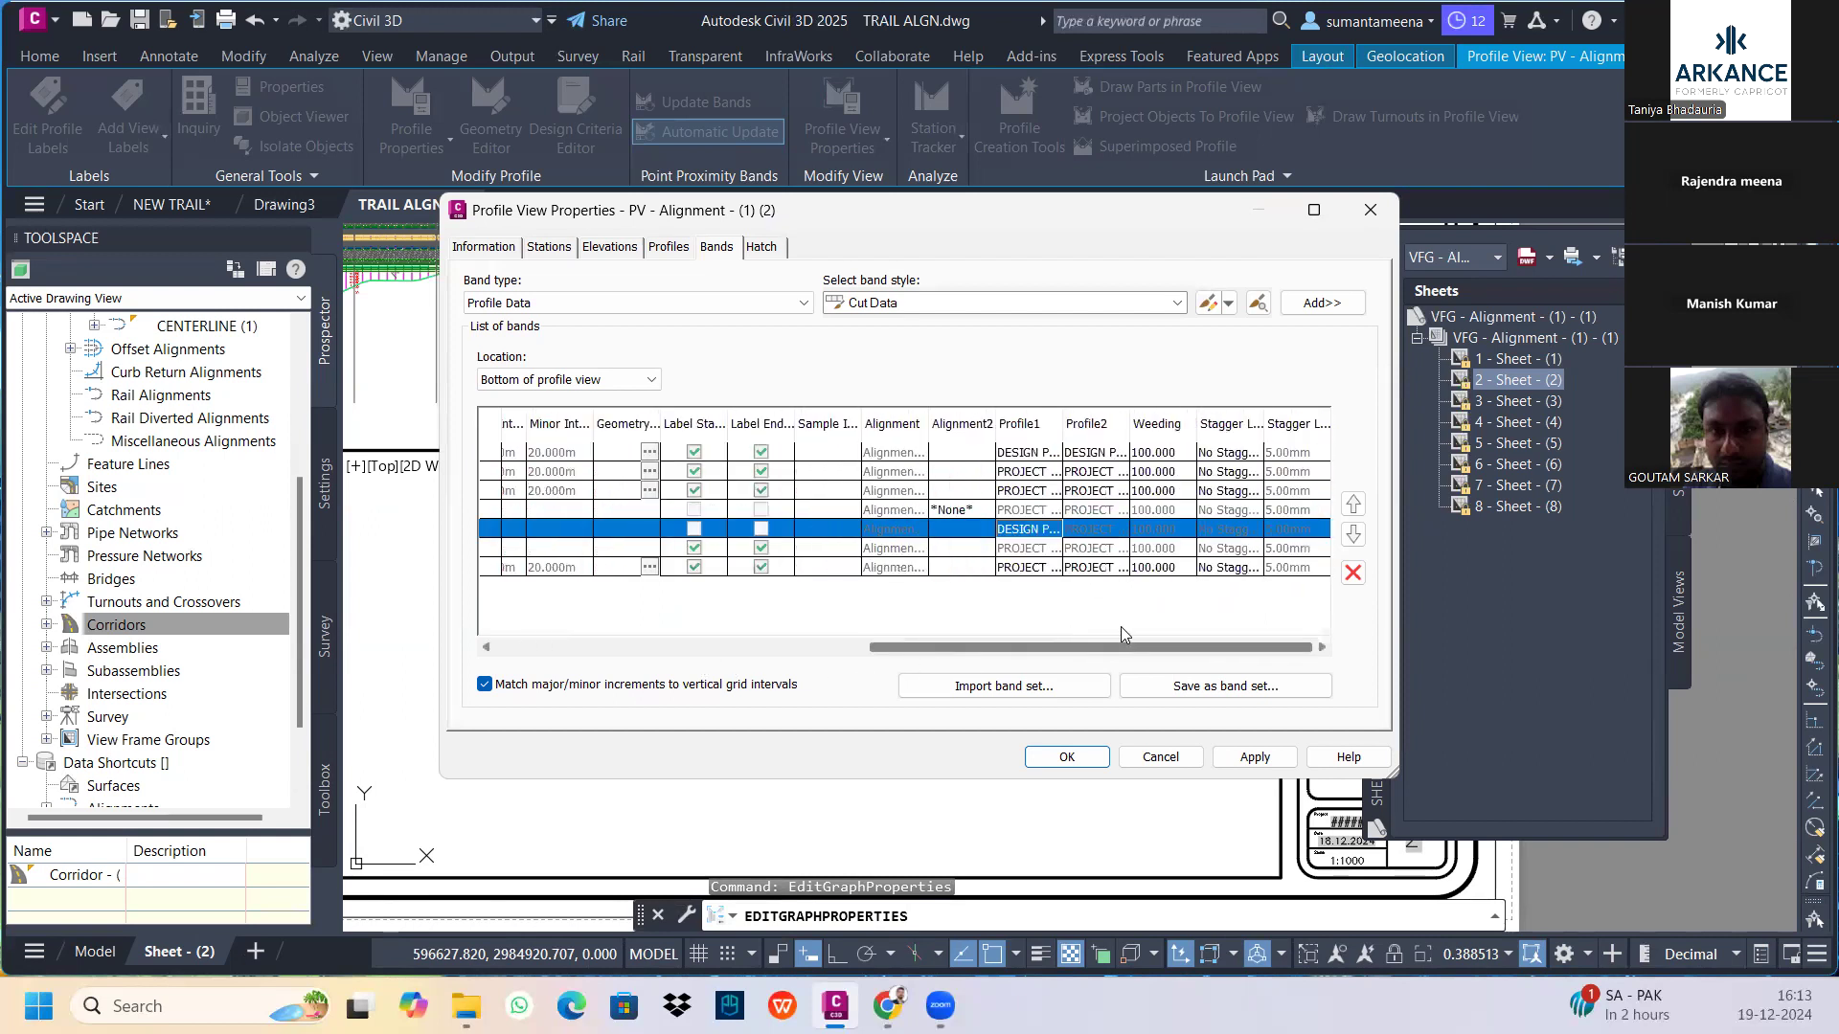
pyautogui.click(1109, 494)
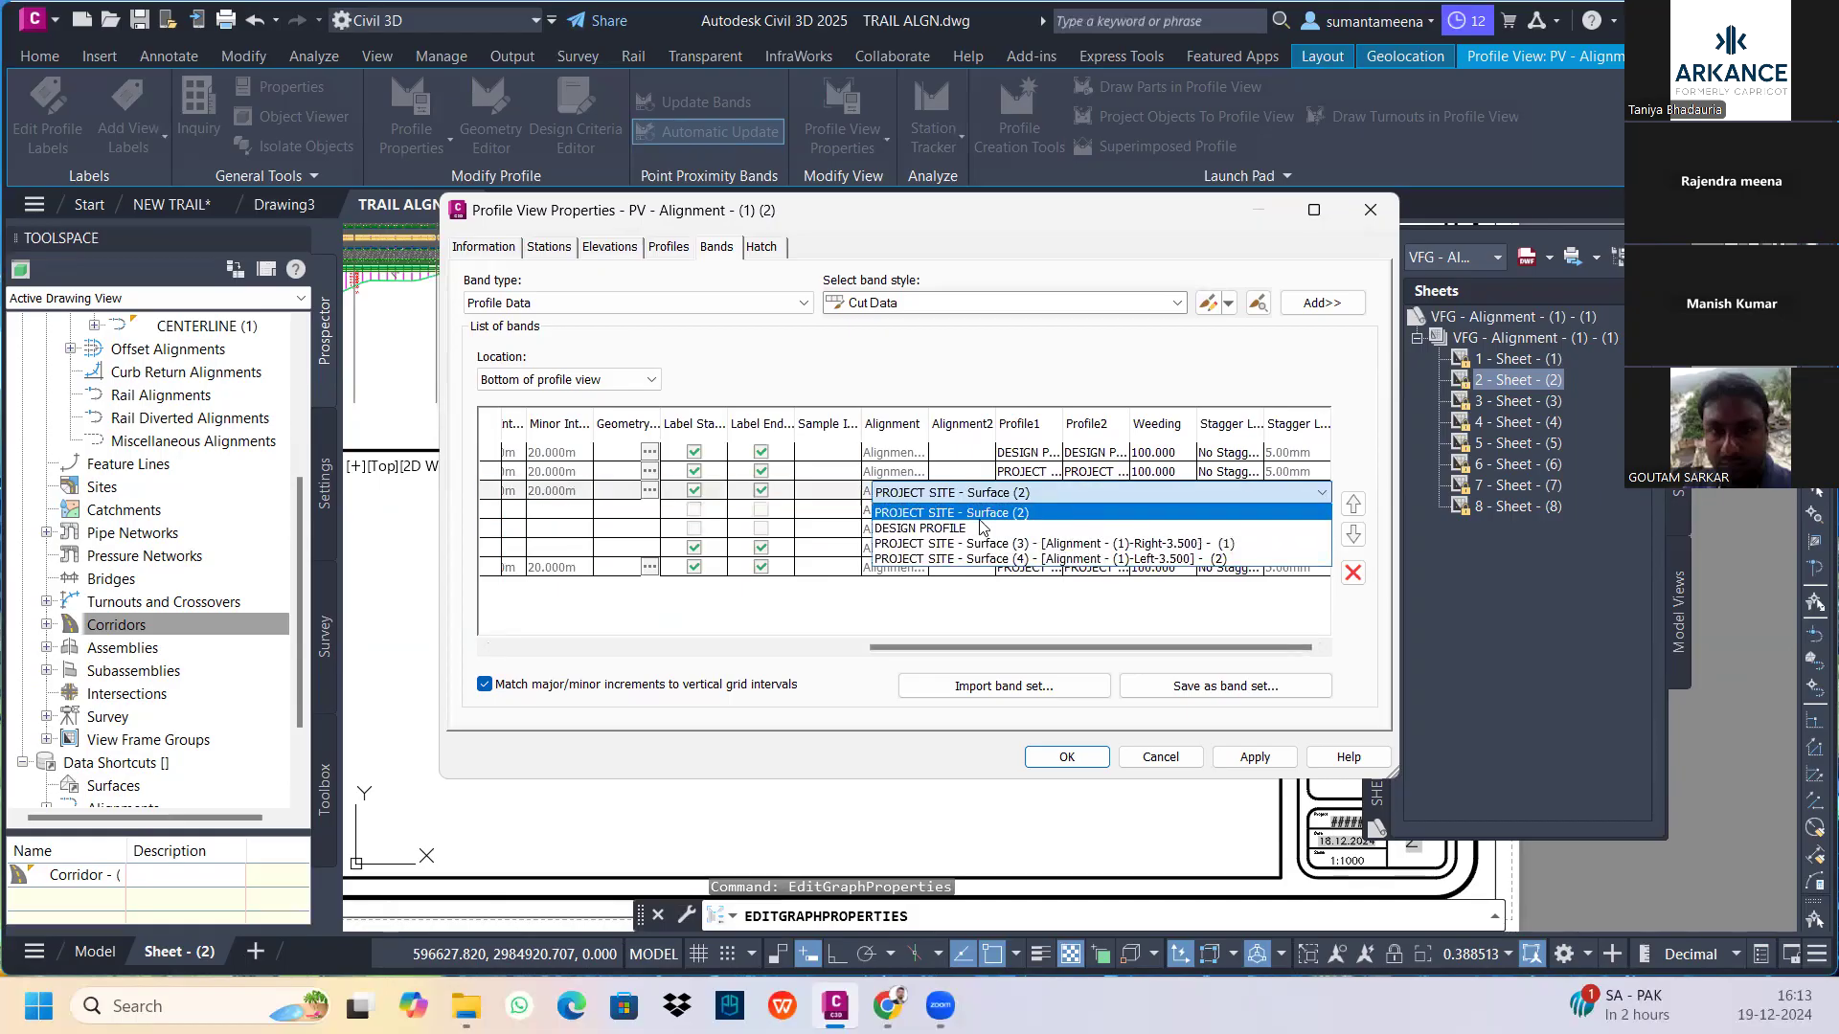
pyautogui.click(1021, 513)
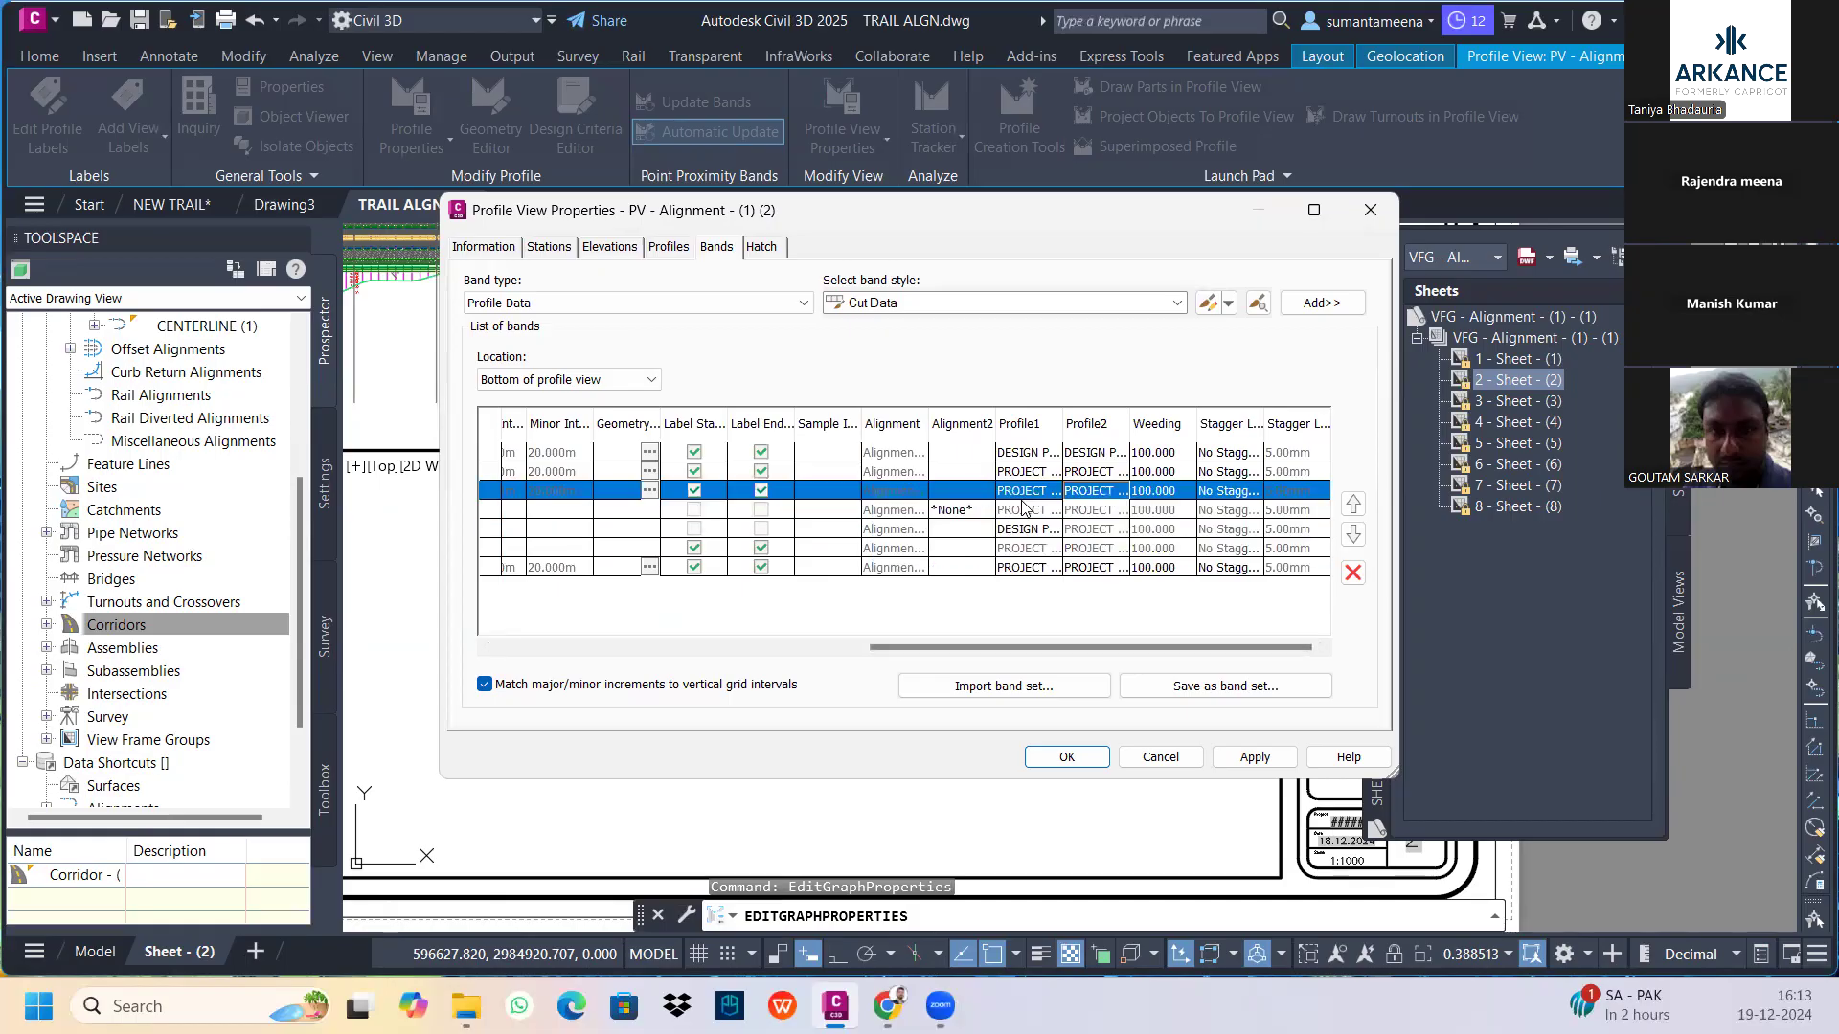
pyautogui.click(1023, 494)
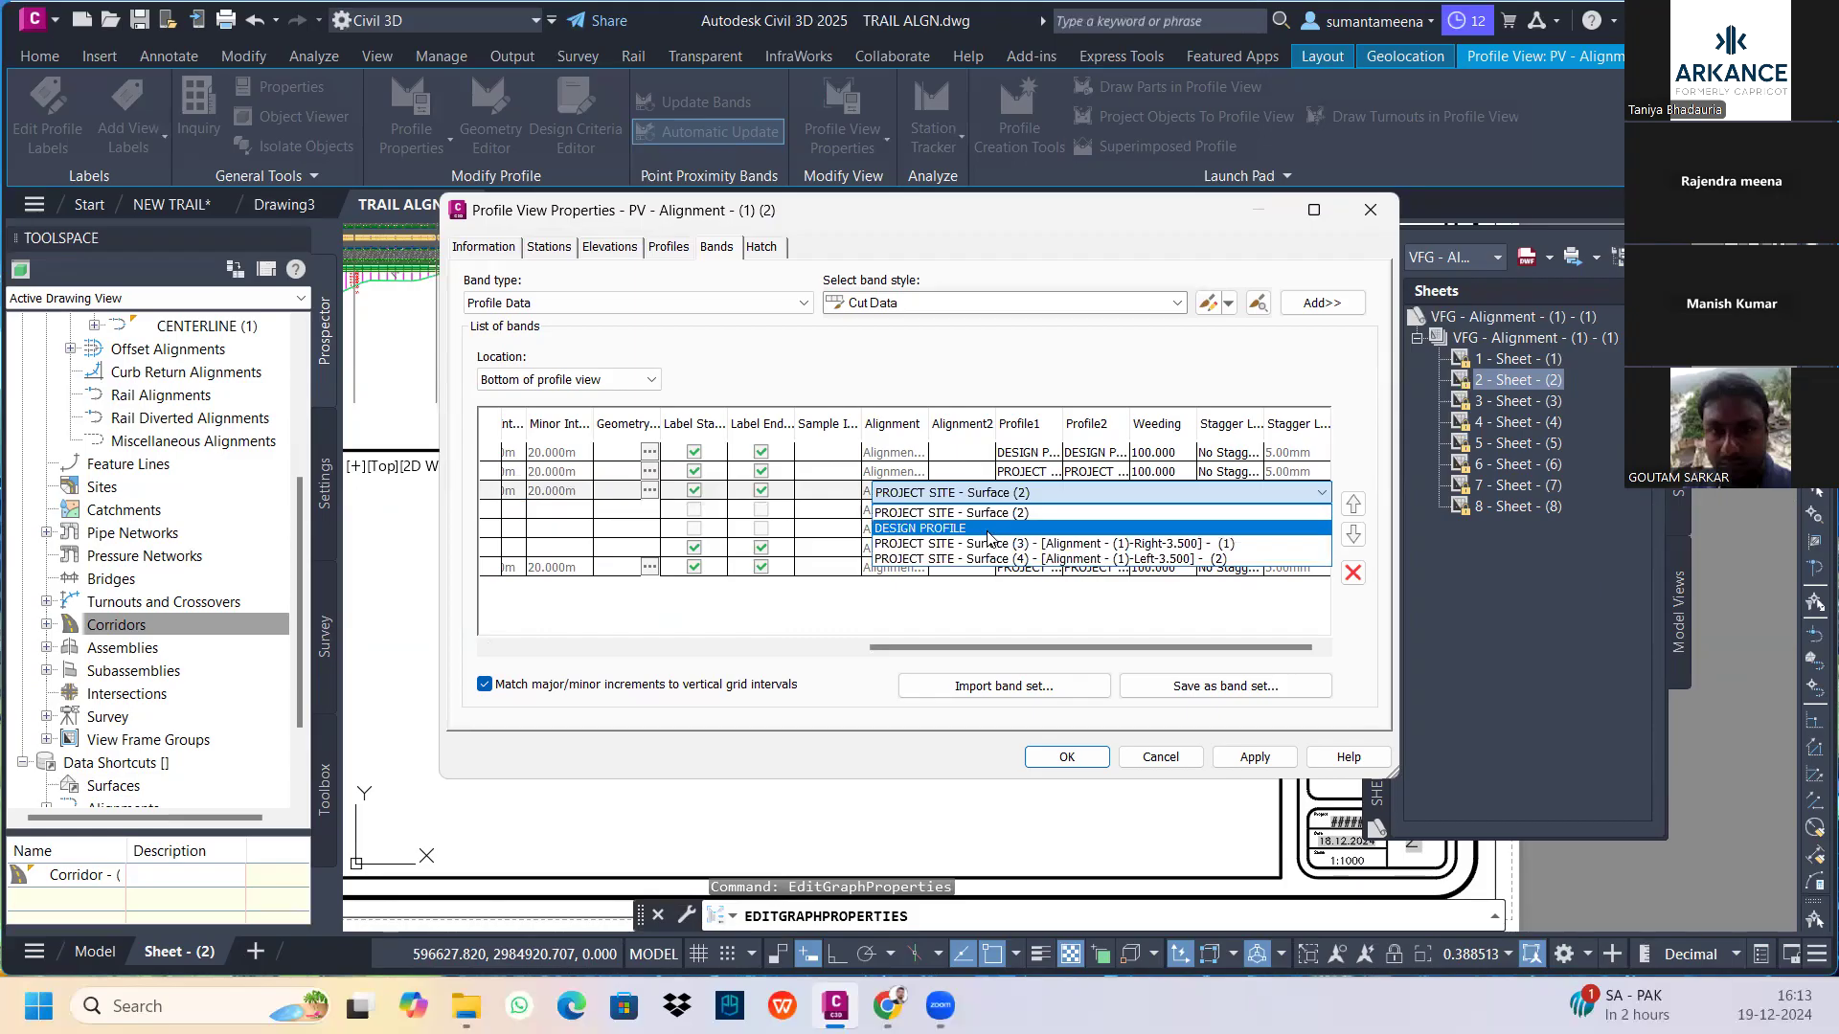
pyautogui.click(1011, 532)
pyautogui.click(1245, 758)
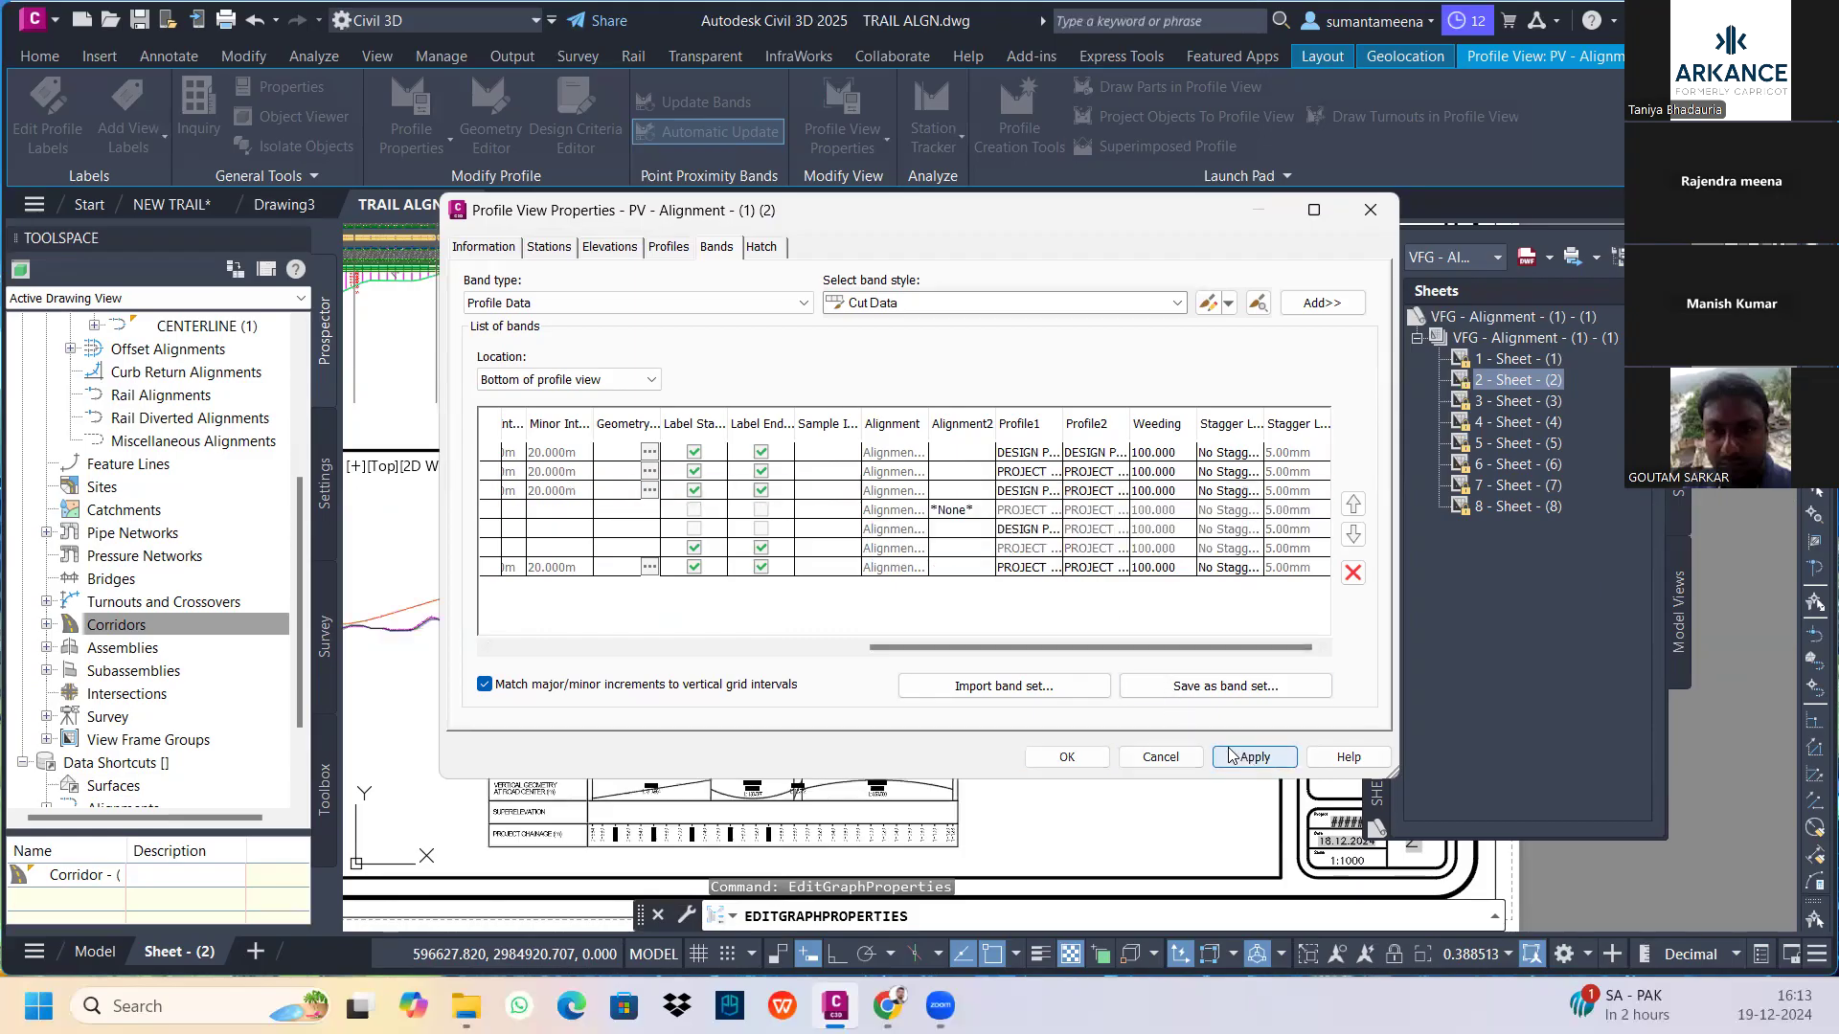
# Save the profile view's bands as a band set named RITES and accept the profile view properties
pyautogui.click(1205, 686)
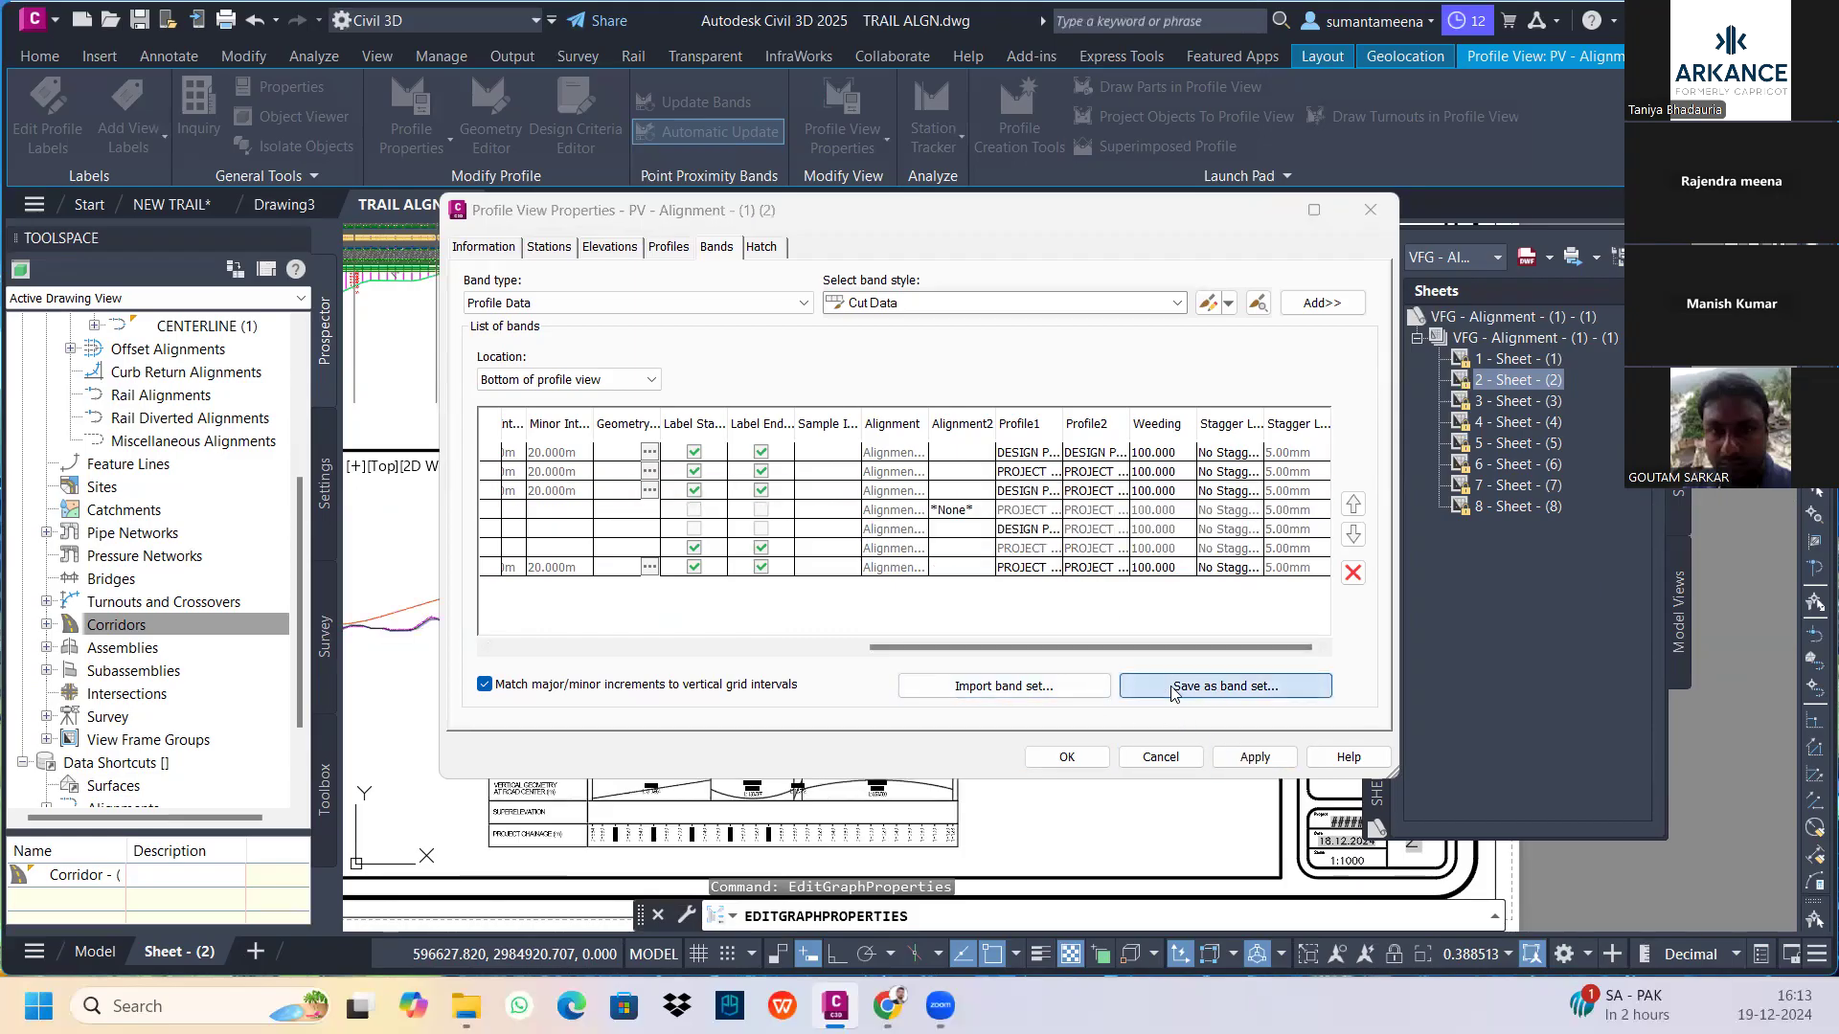
pyautogui.click(647, 318)
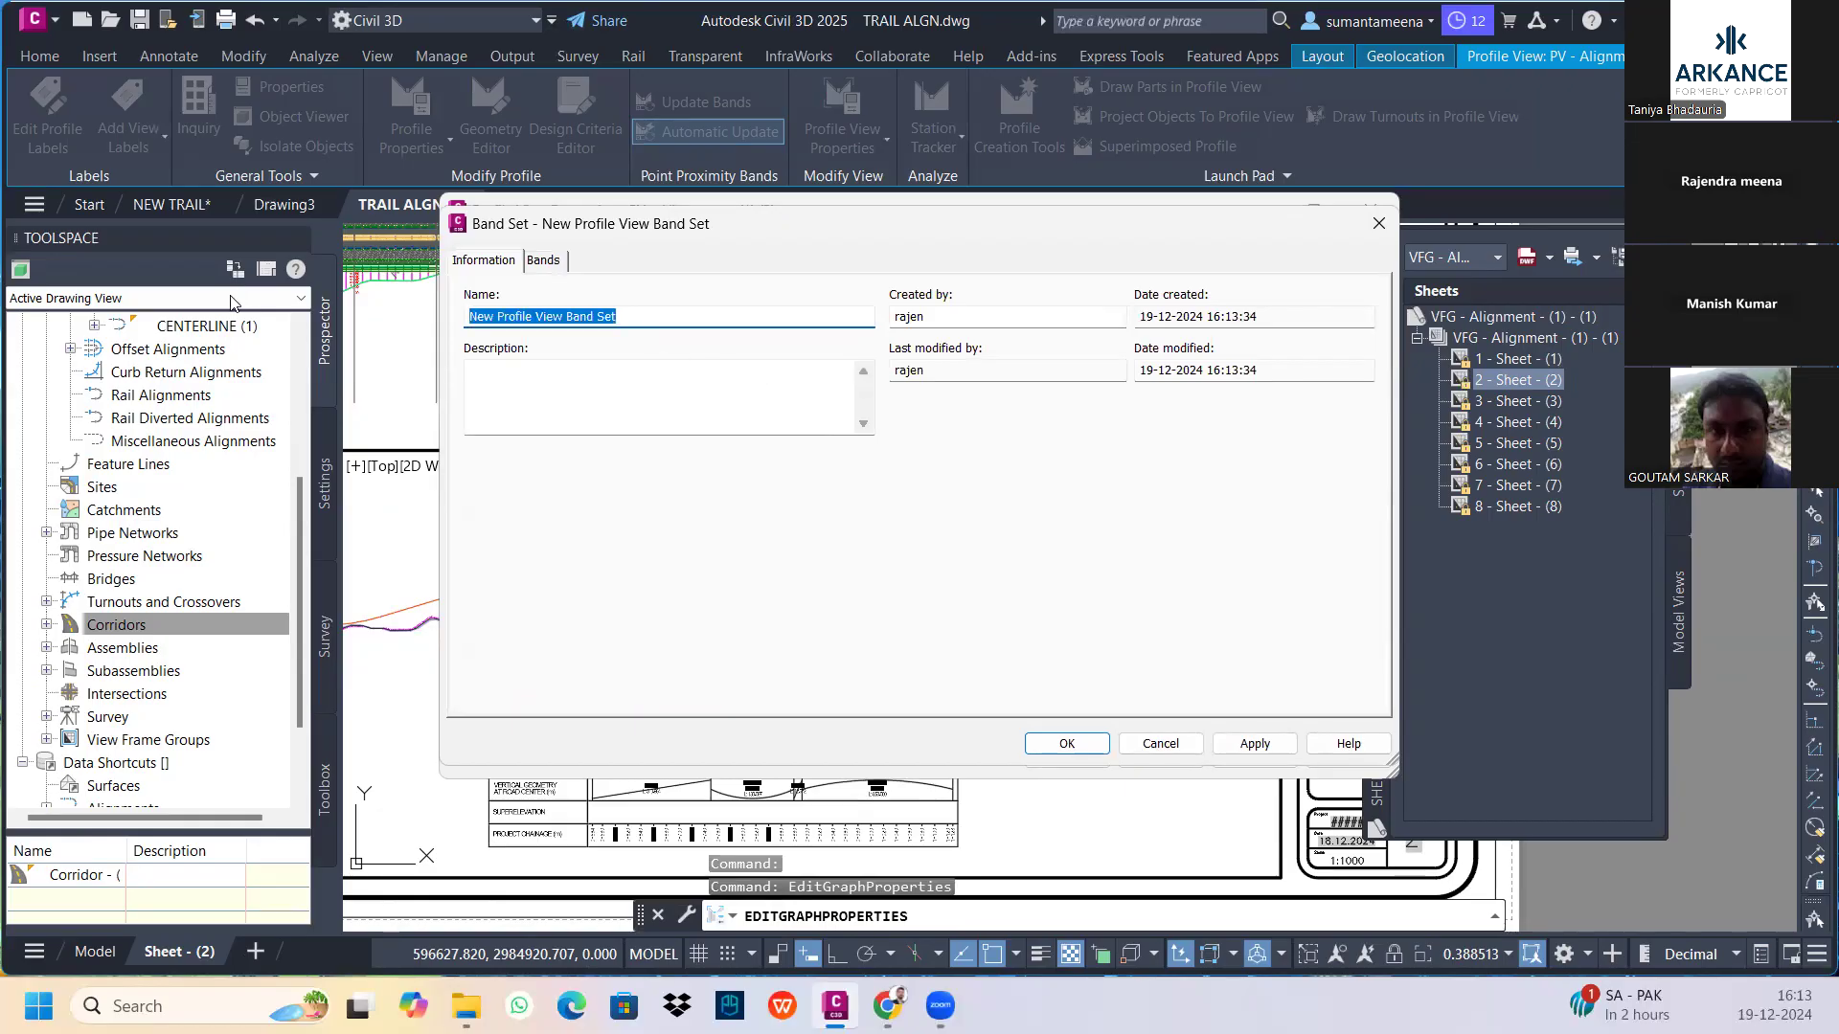
pyautogui.write('RITES')
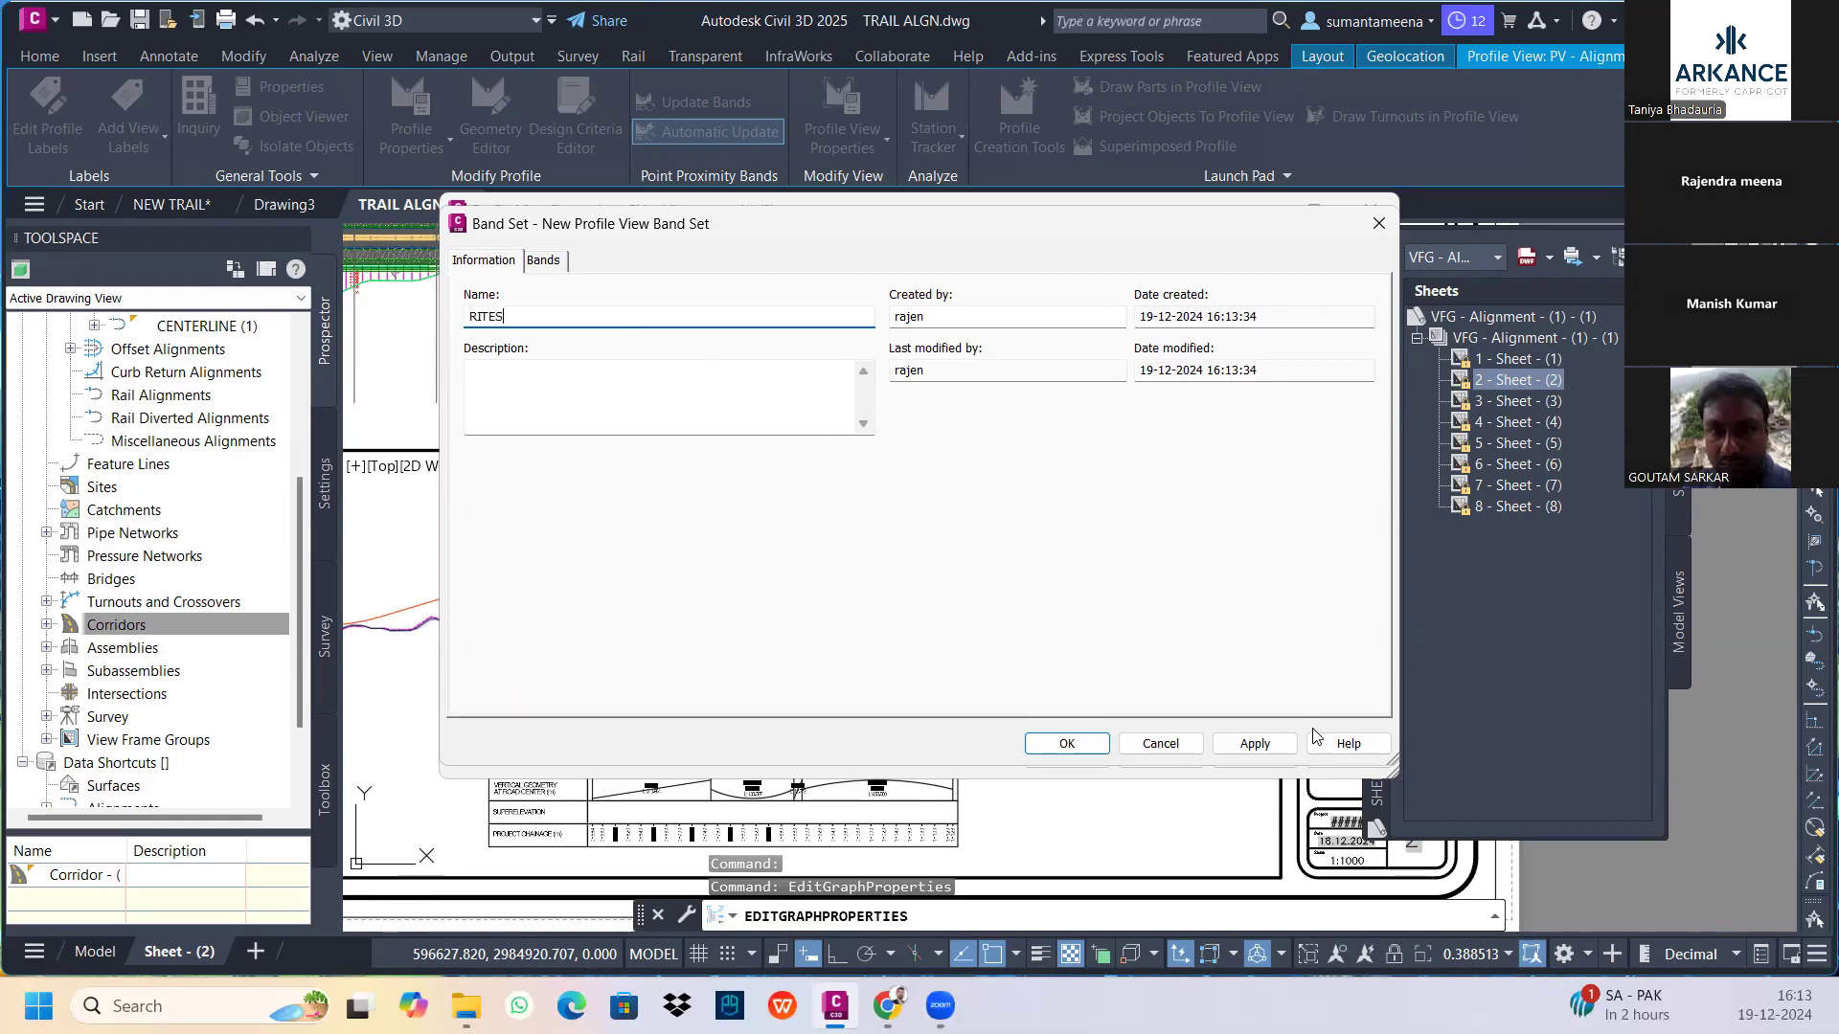
pyautogui.click(1255, 743)
pyautogui.click(1046, 738)
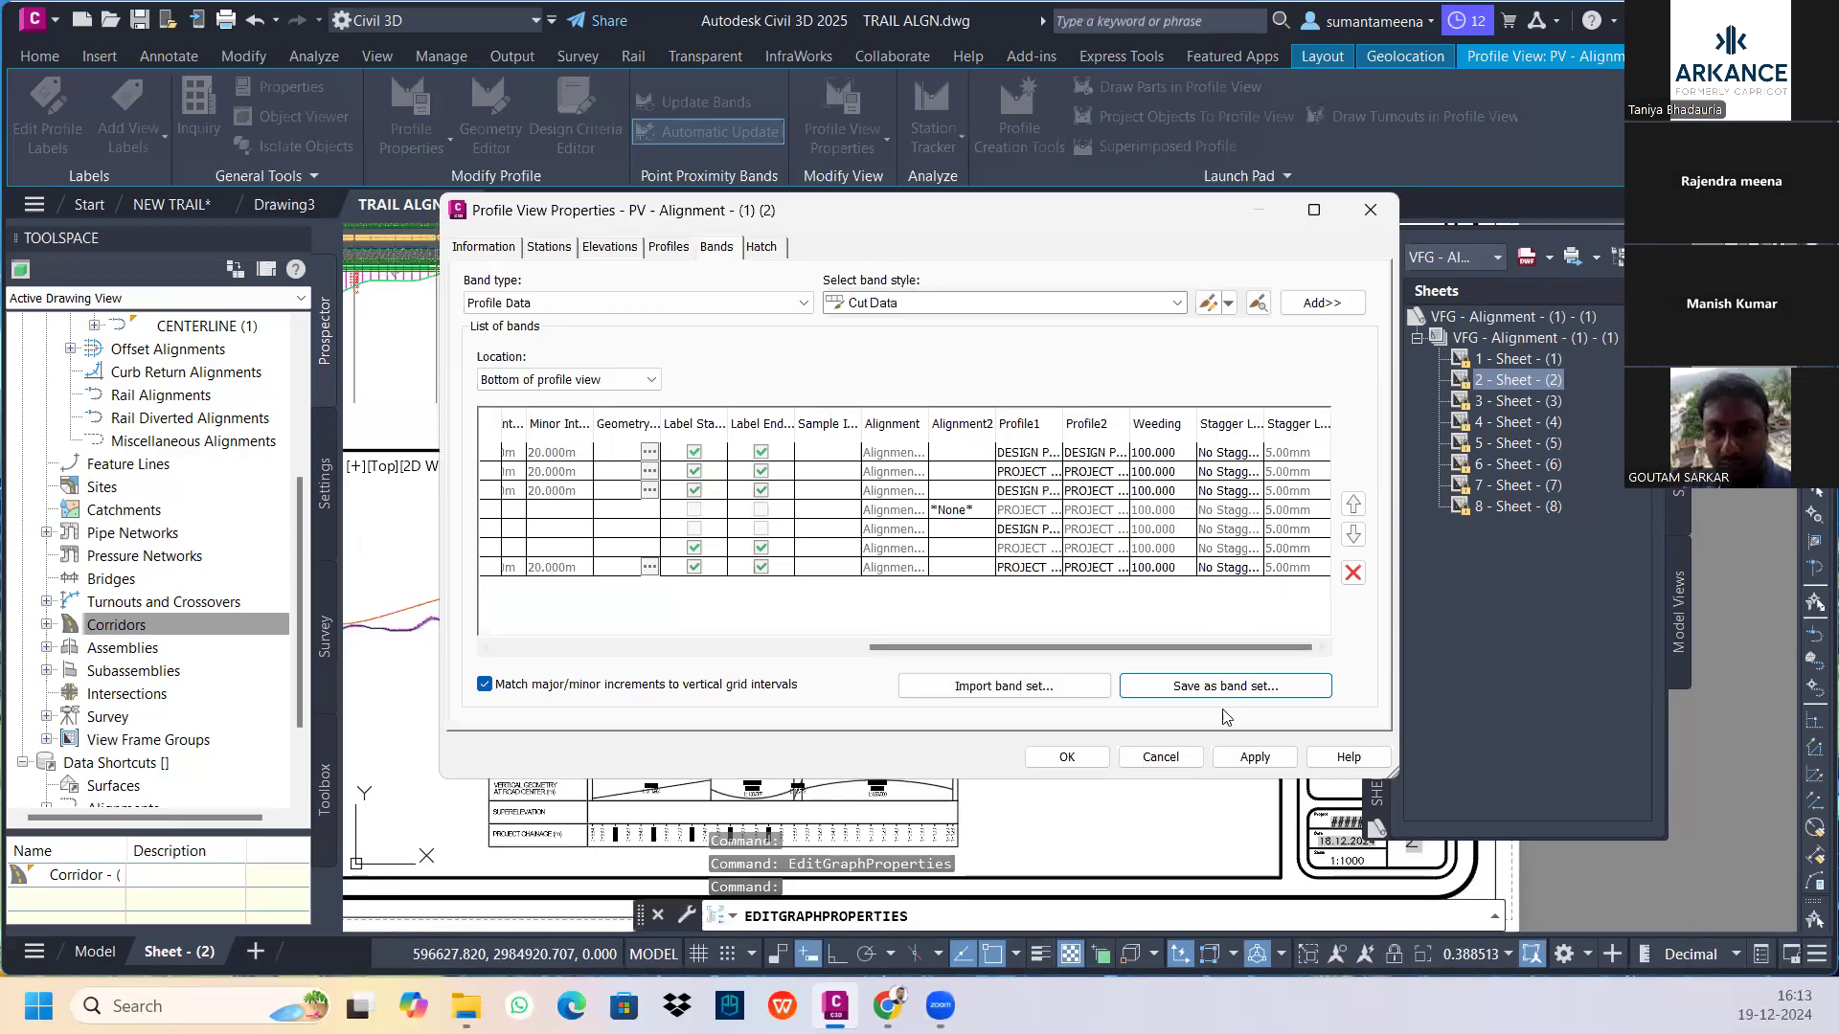
pyautogui.click(1256, 757)
pyautogui.click(1070, 755)
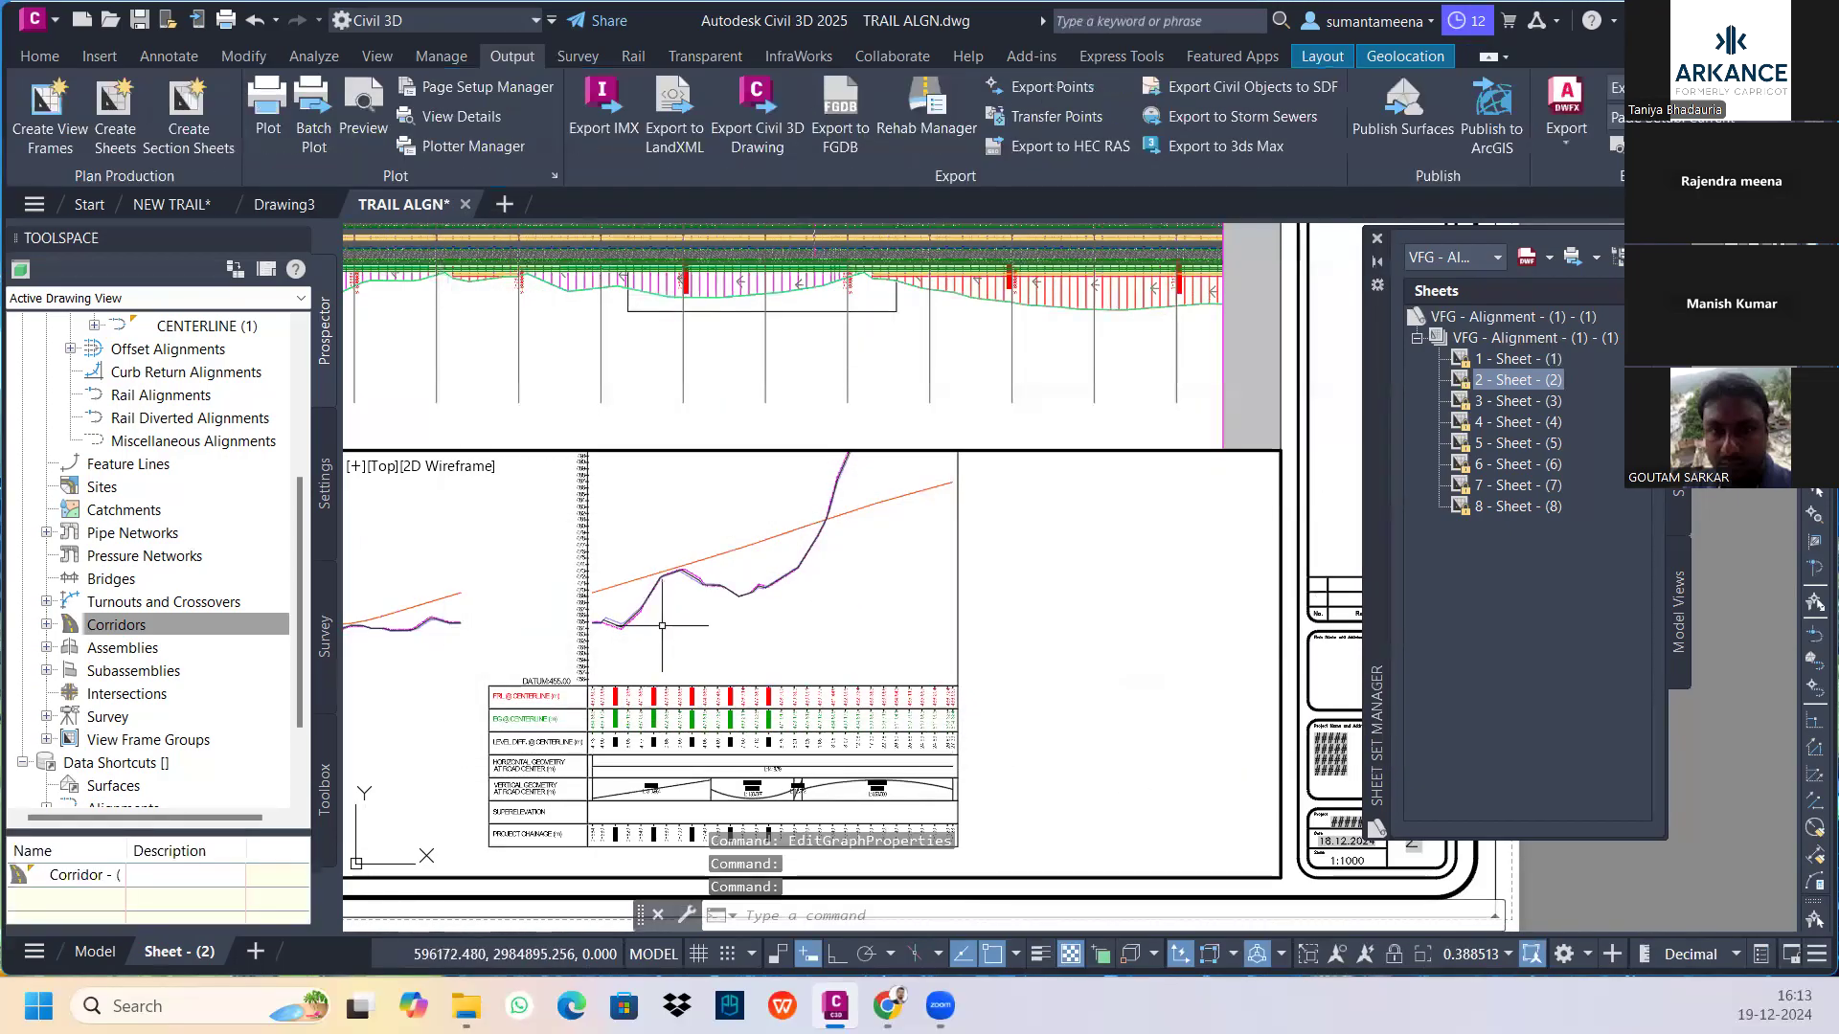
# Examine the updated bands and compare the profile lines with the elevation axis to judge the range Sheet - (2) needs
pyautogui.scroll(-2, 661, 622)
pyautogui.scroll(2, 680, 610)
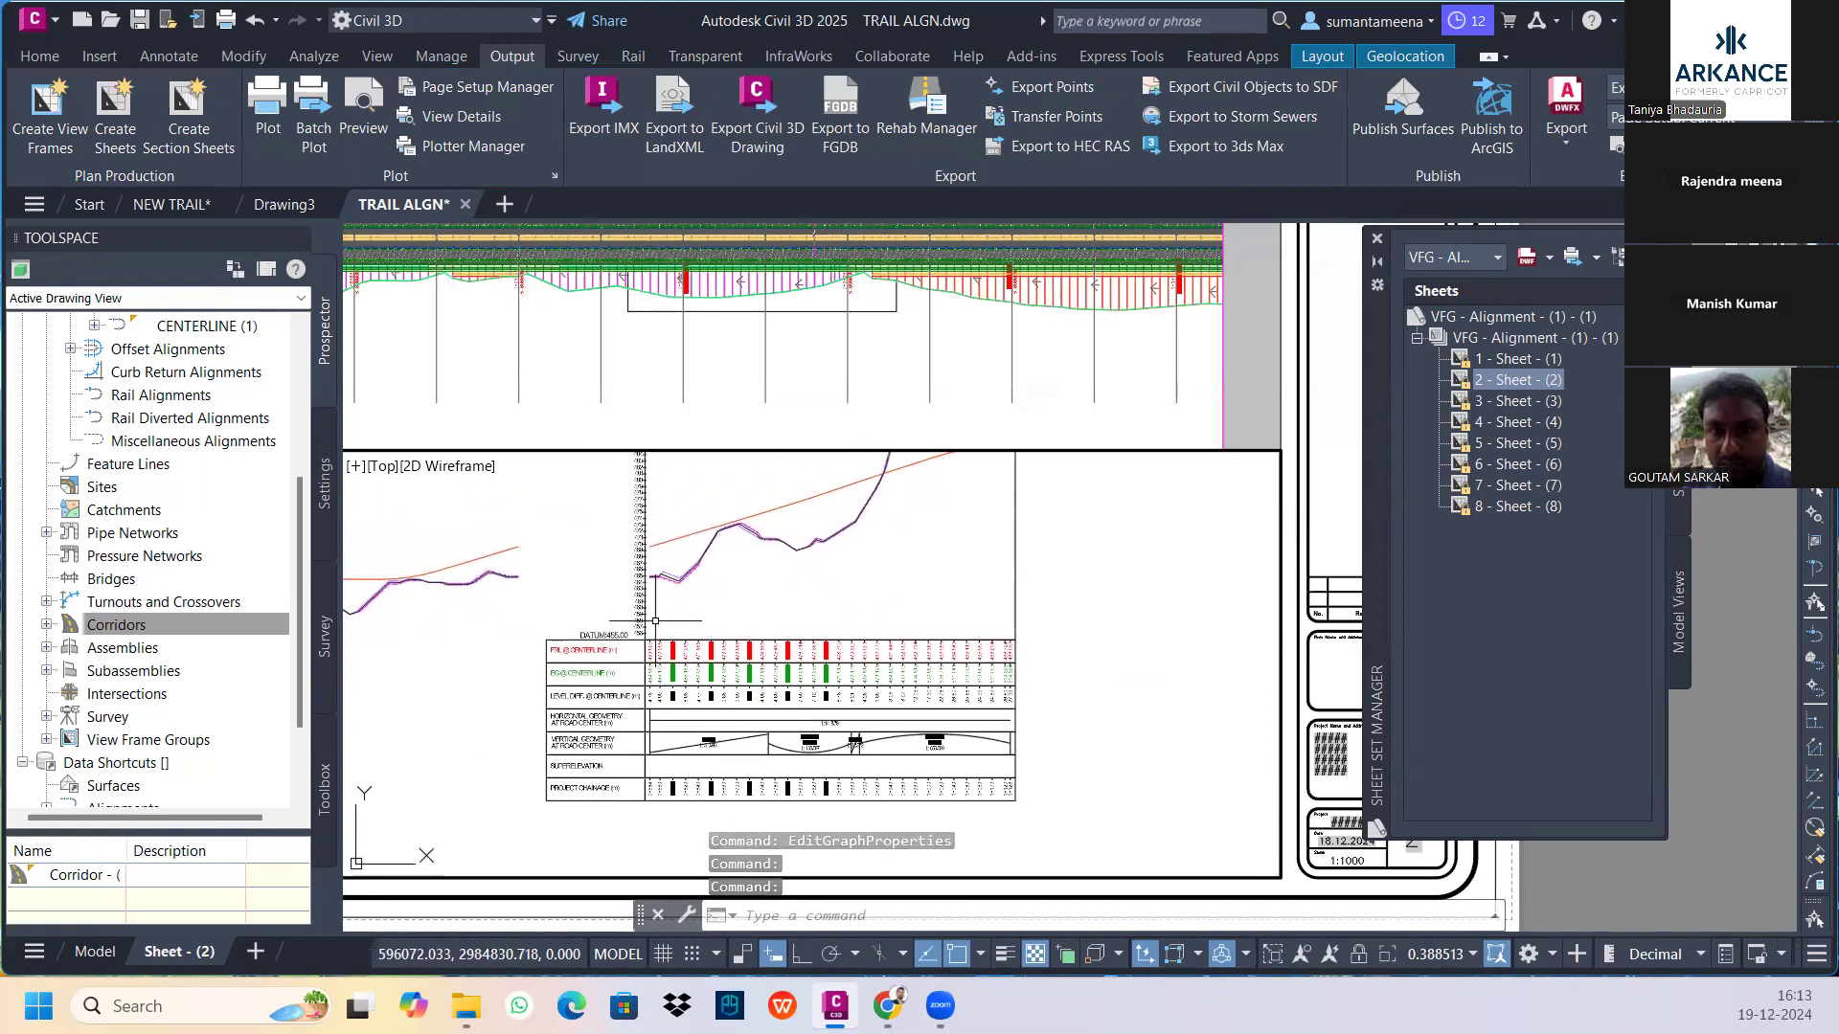
pyautogui.scroll(4, 646, 622)
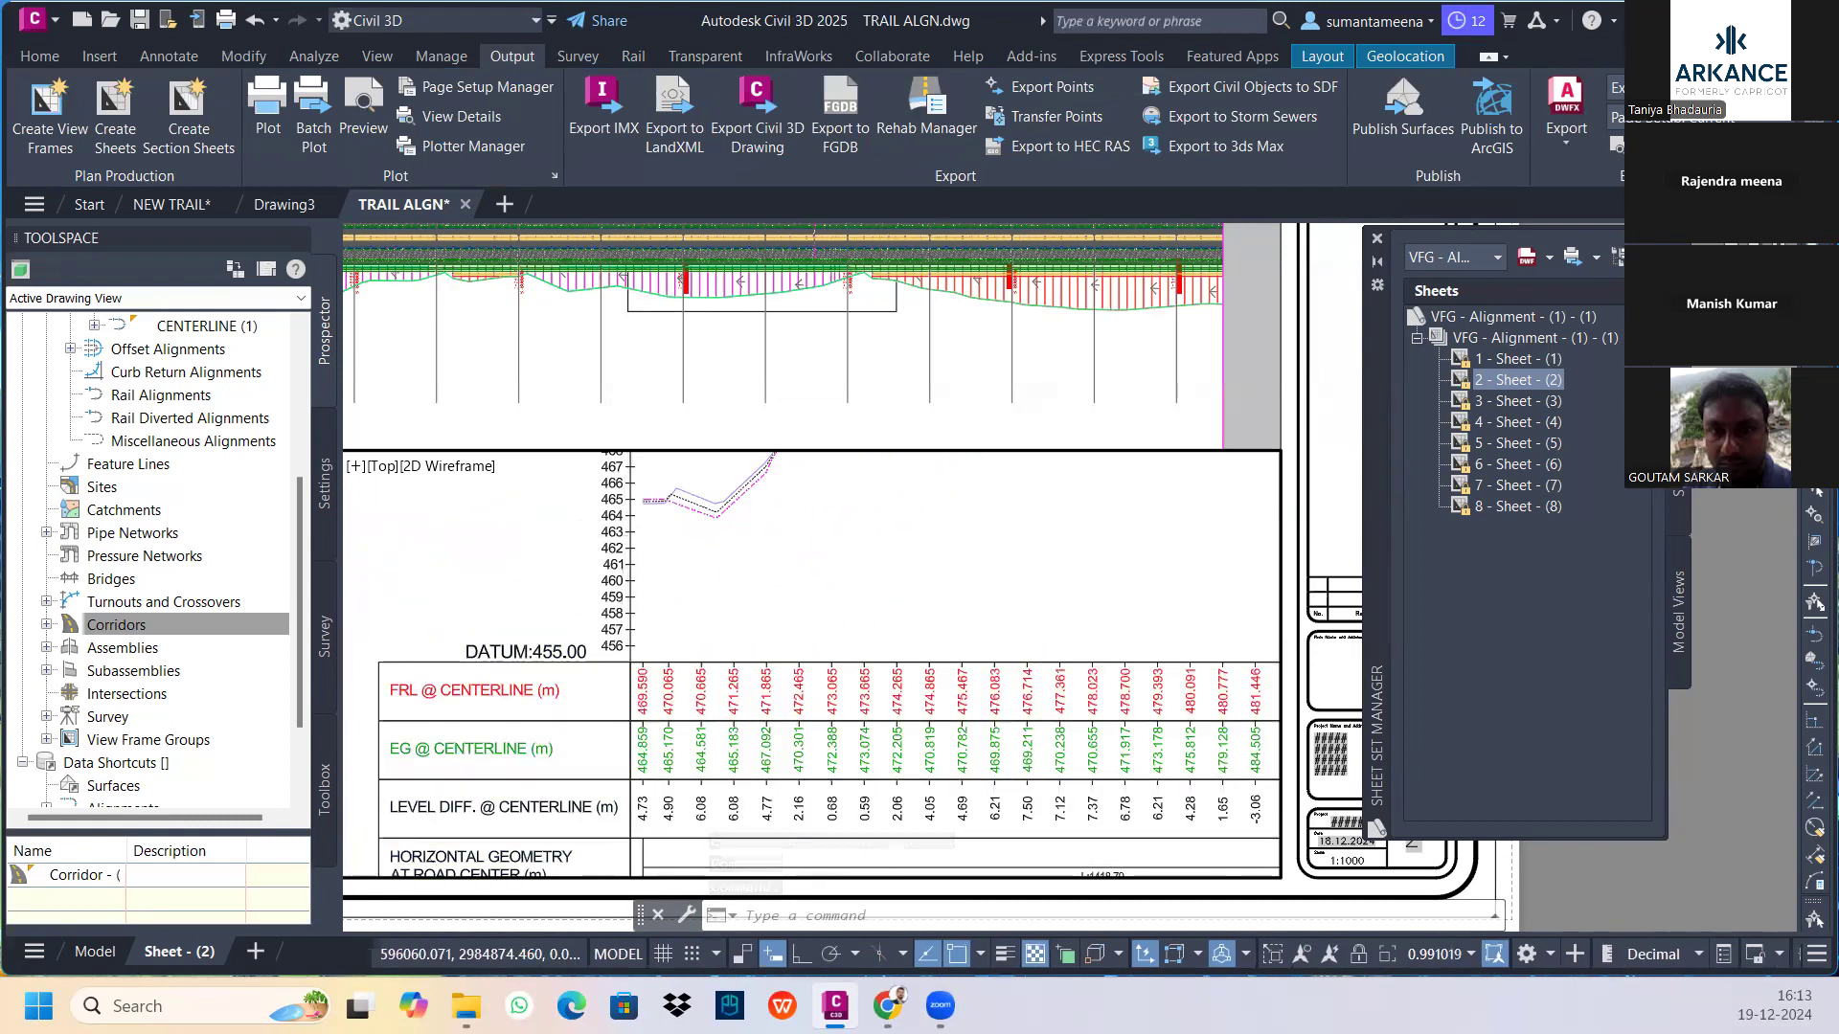
pyautogui.scroll(-6, 637, 541)
pyautogui.moveTo(707, 518); pyautogui.dragTo(700, 633, button='middle')
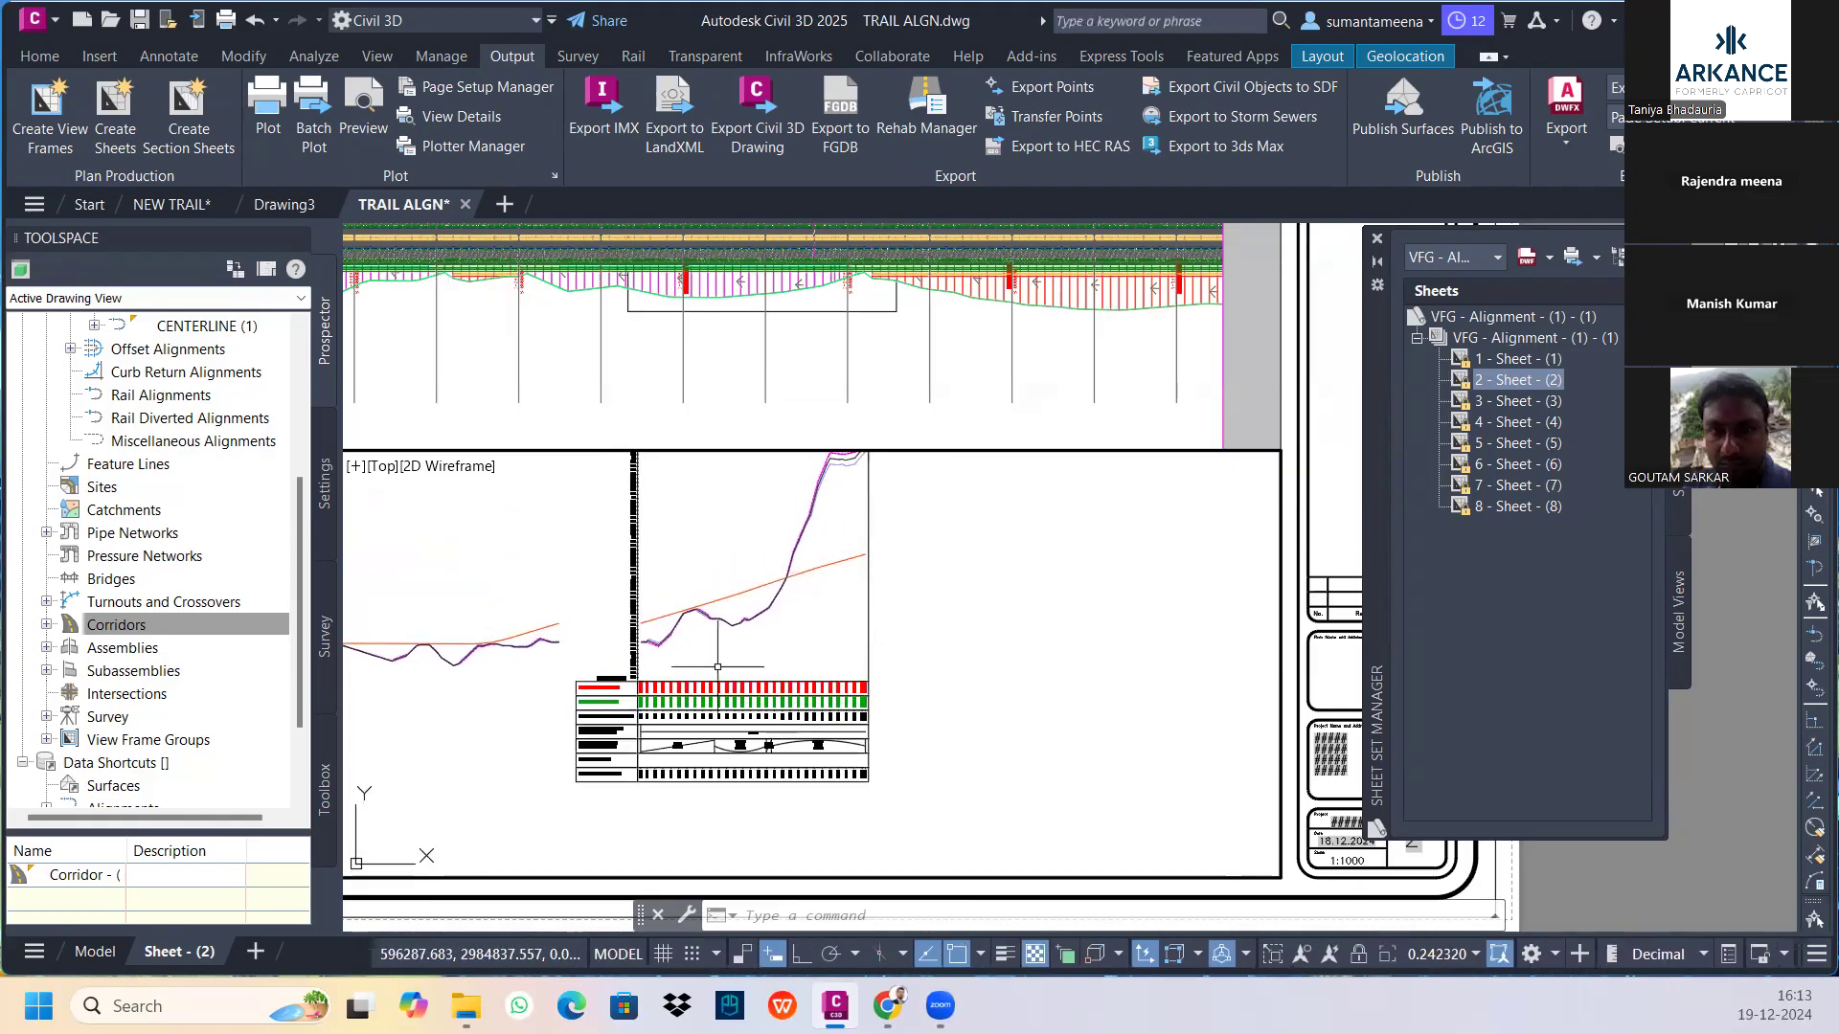
pyautogui.scroll(6, 627, 690)
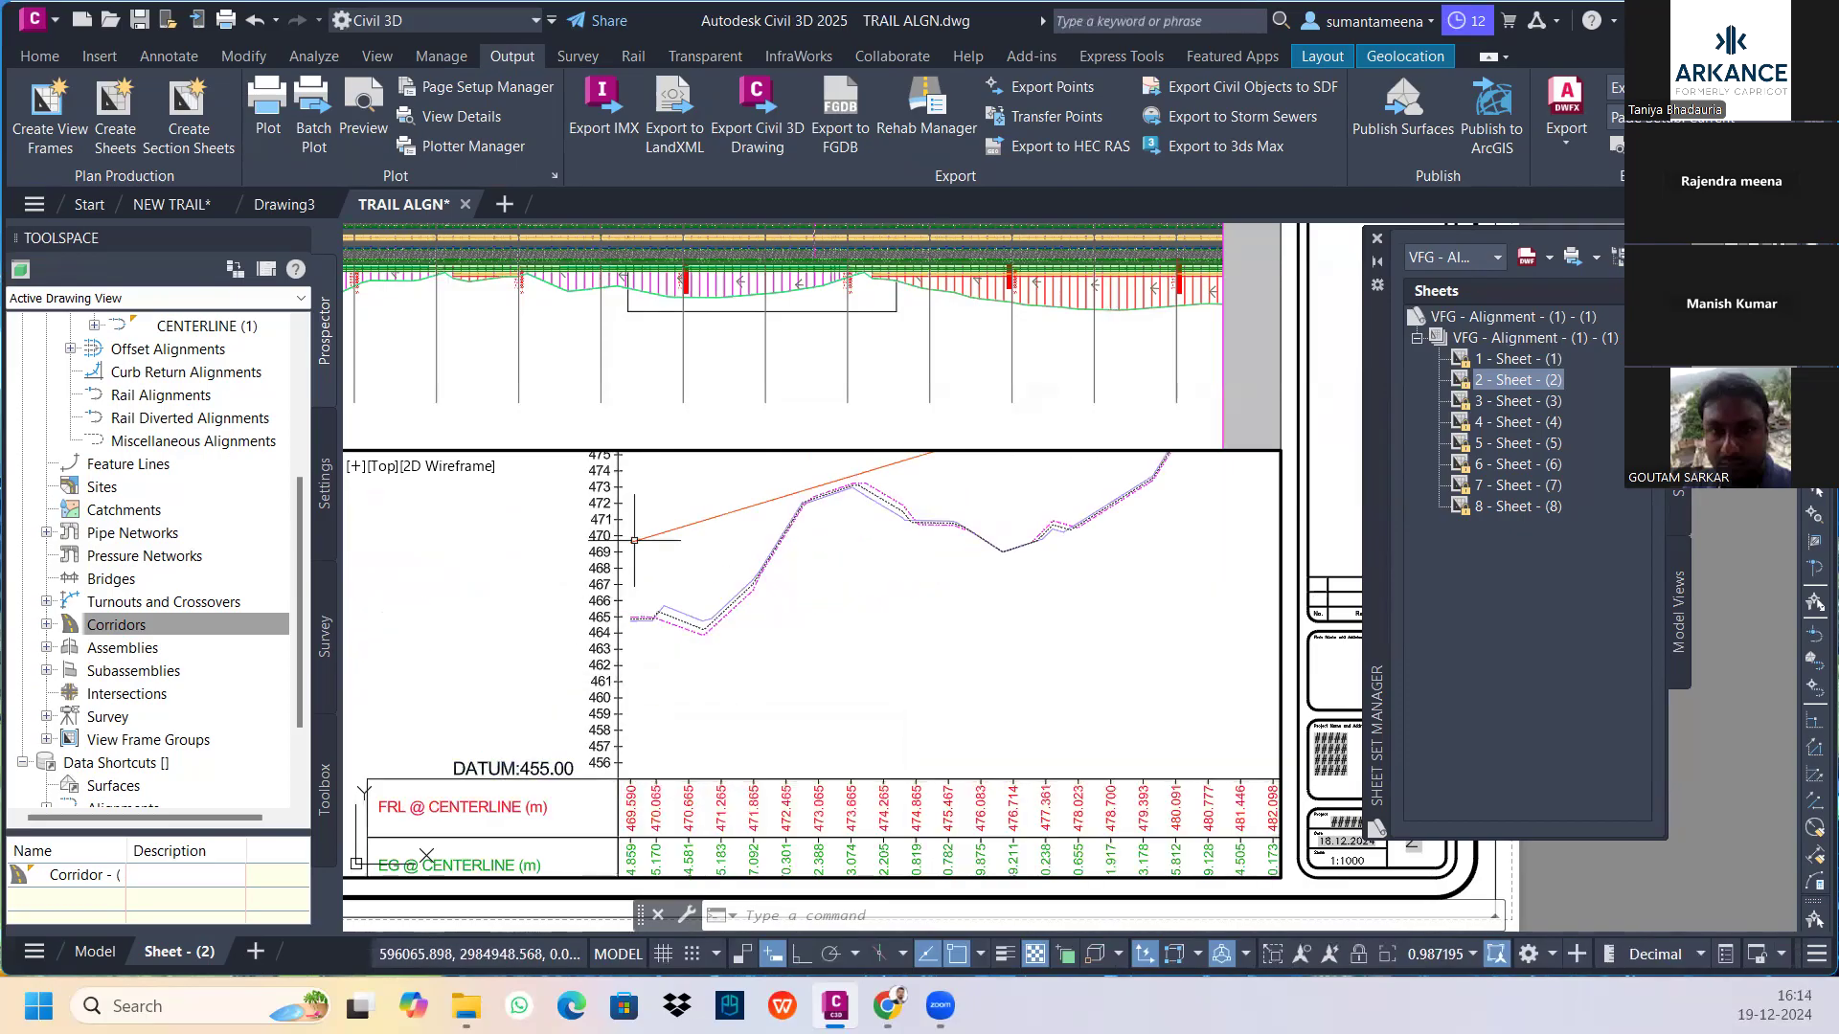
pyautogui.scroll(-1, 641, 575)
pyautogui.moveTo(649, 608); pyautogui.dragTo(698, 781, button='middle')
pyautogui.scroll(-1, 718, 699)
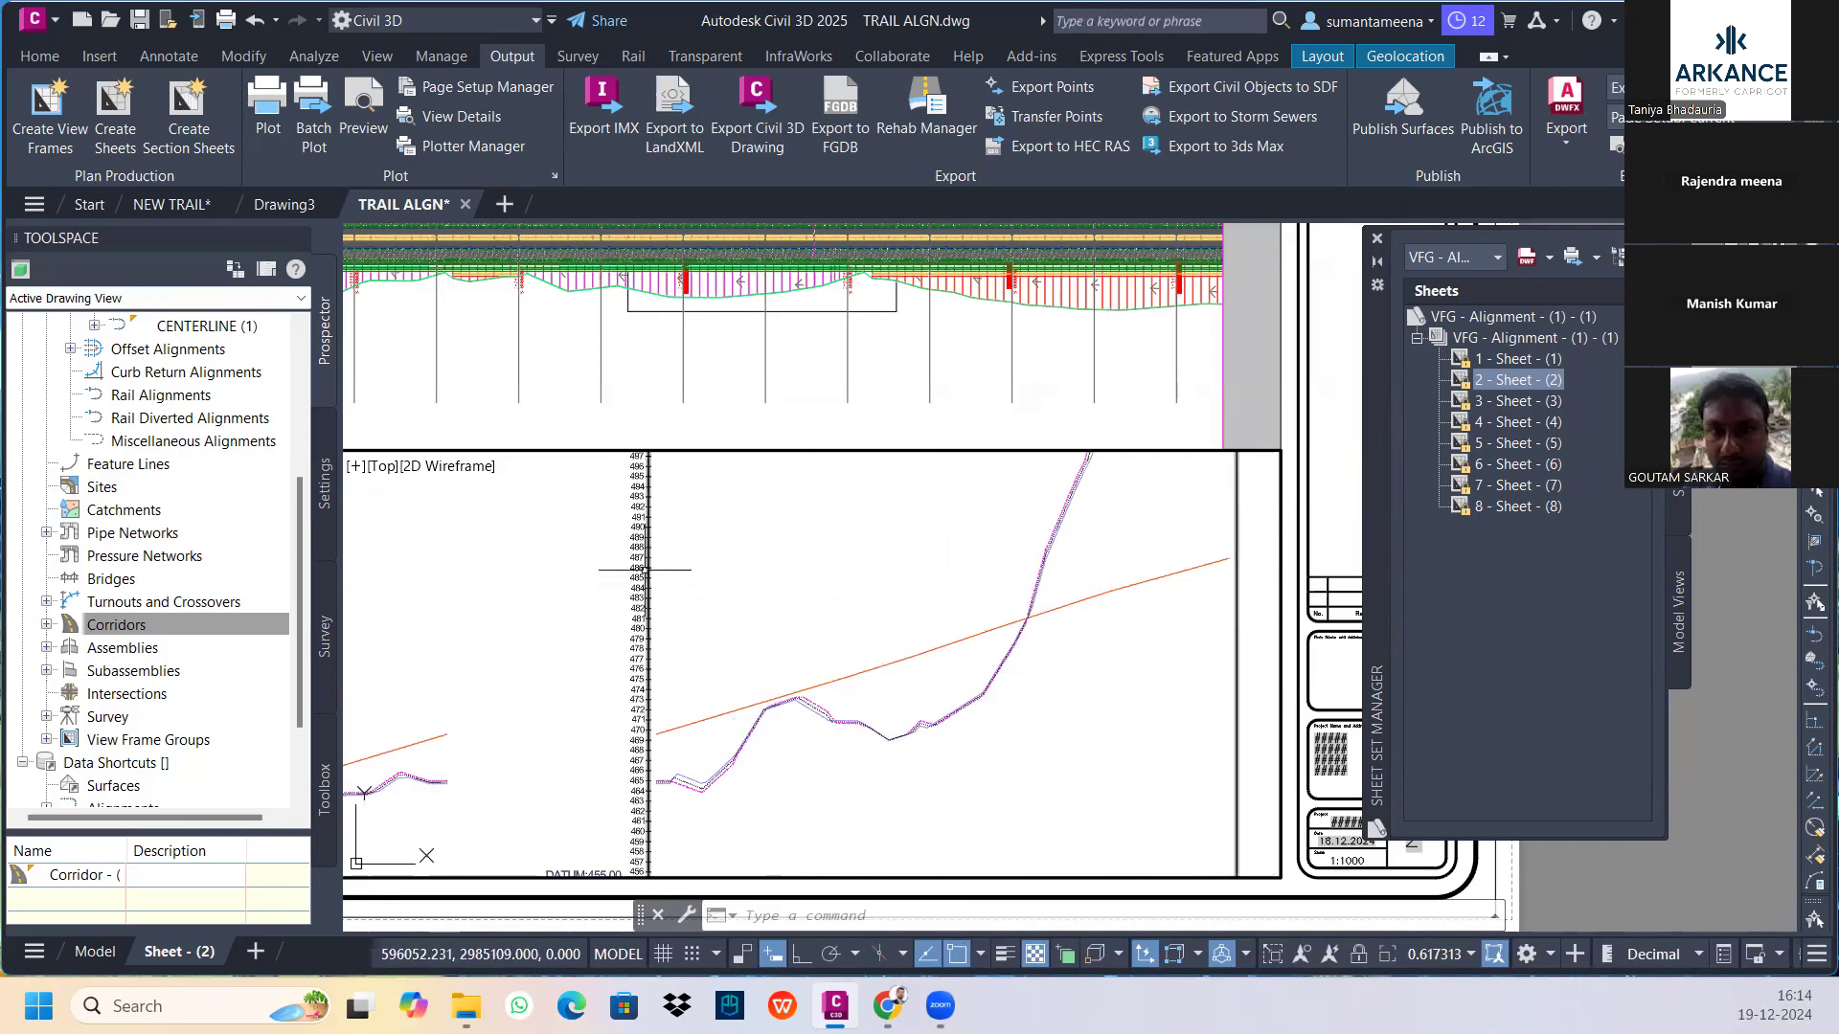
# Set the Sheet - (2) profile view to a user-specified elevation range from 460 m to 488 m and accept it
pyautogui.click(648, 669)
pyautogui.rightClick(648, 668)
pyautogui.click(766, 487)
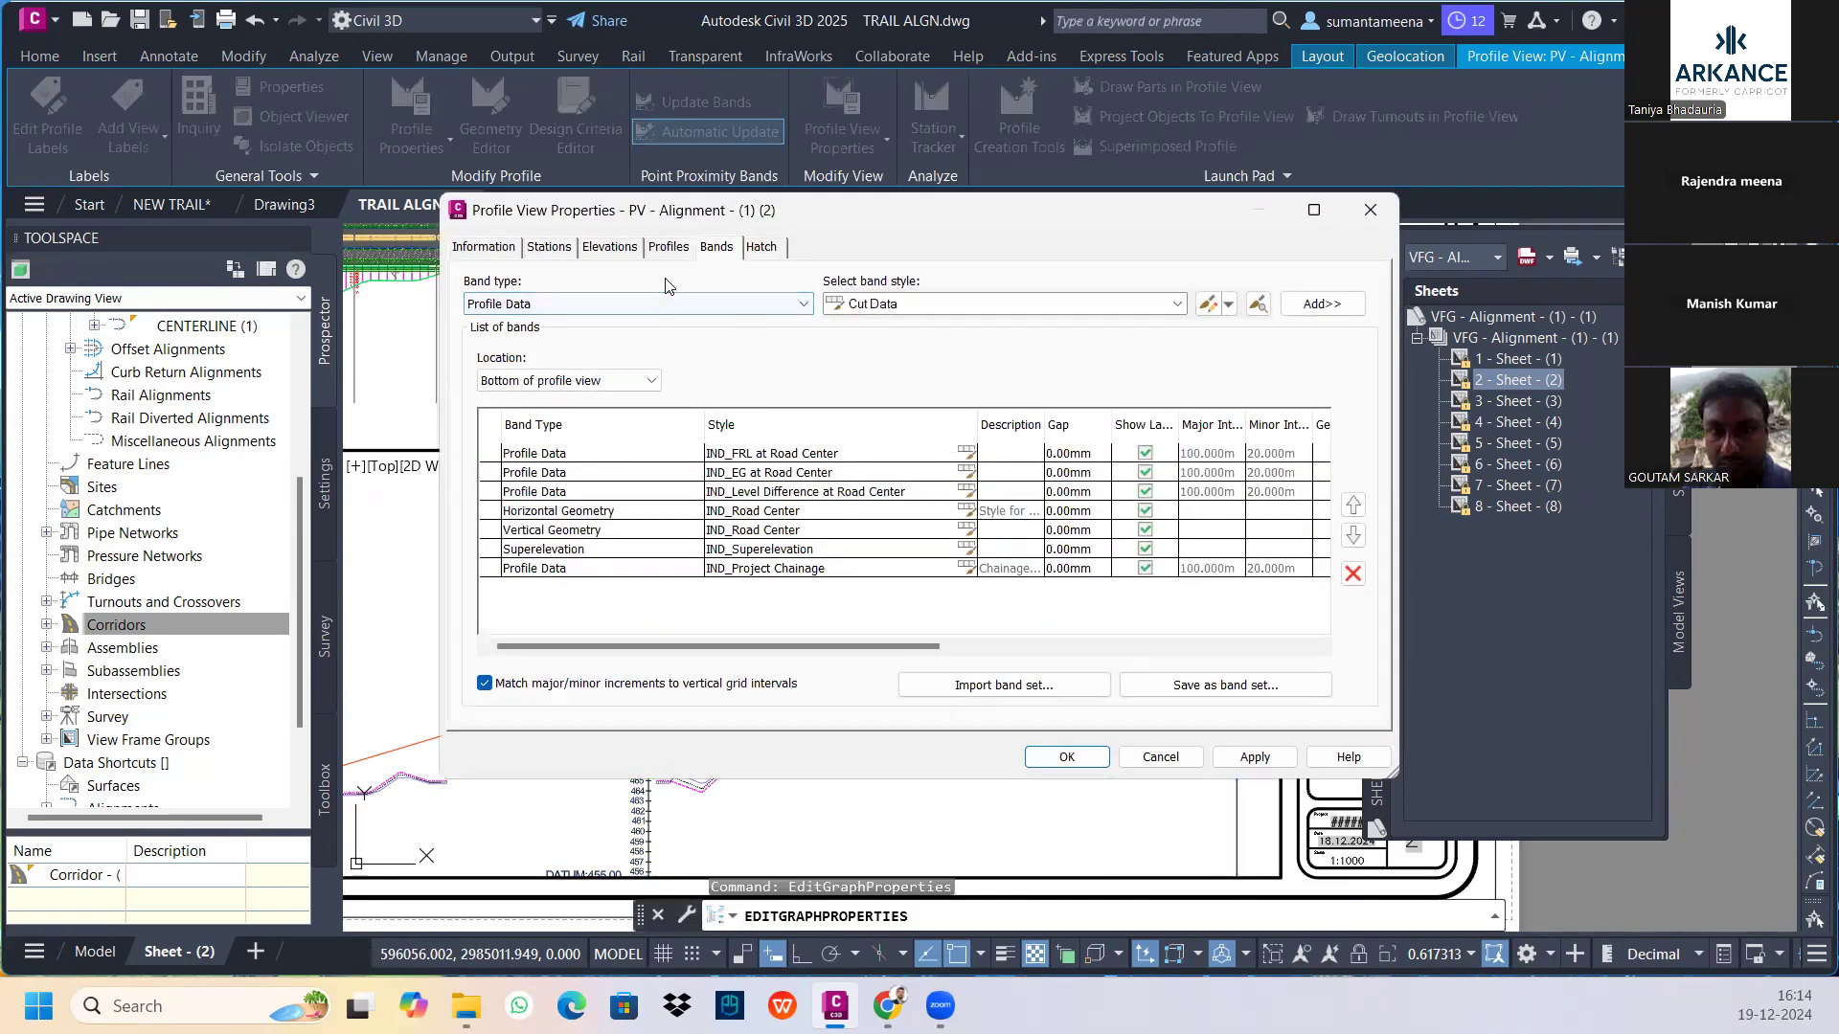
pyautogui.click(595, 247)
pyautogui.click(565, 392)
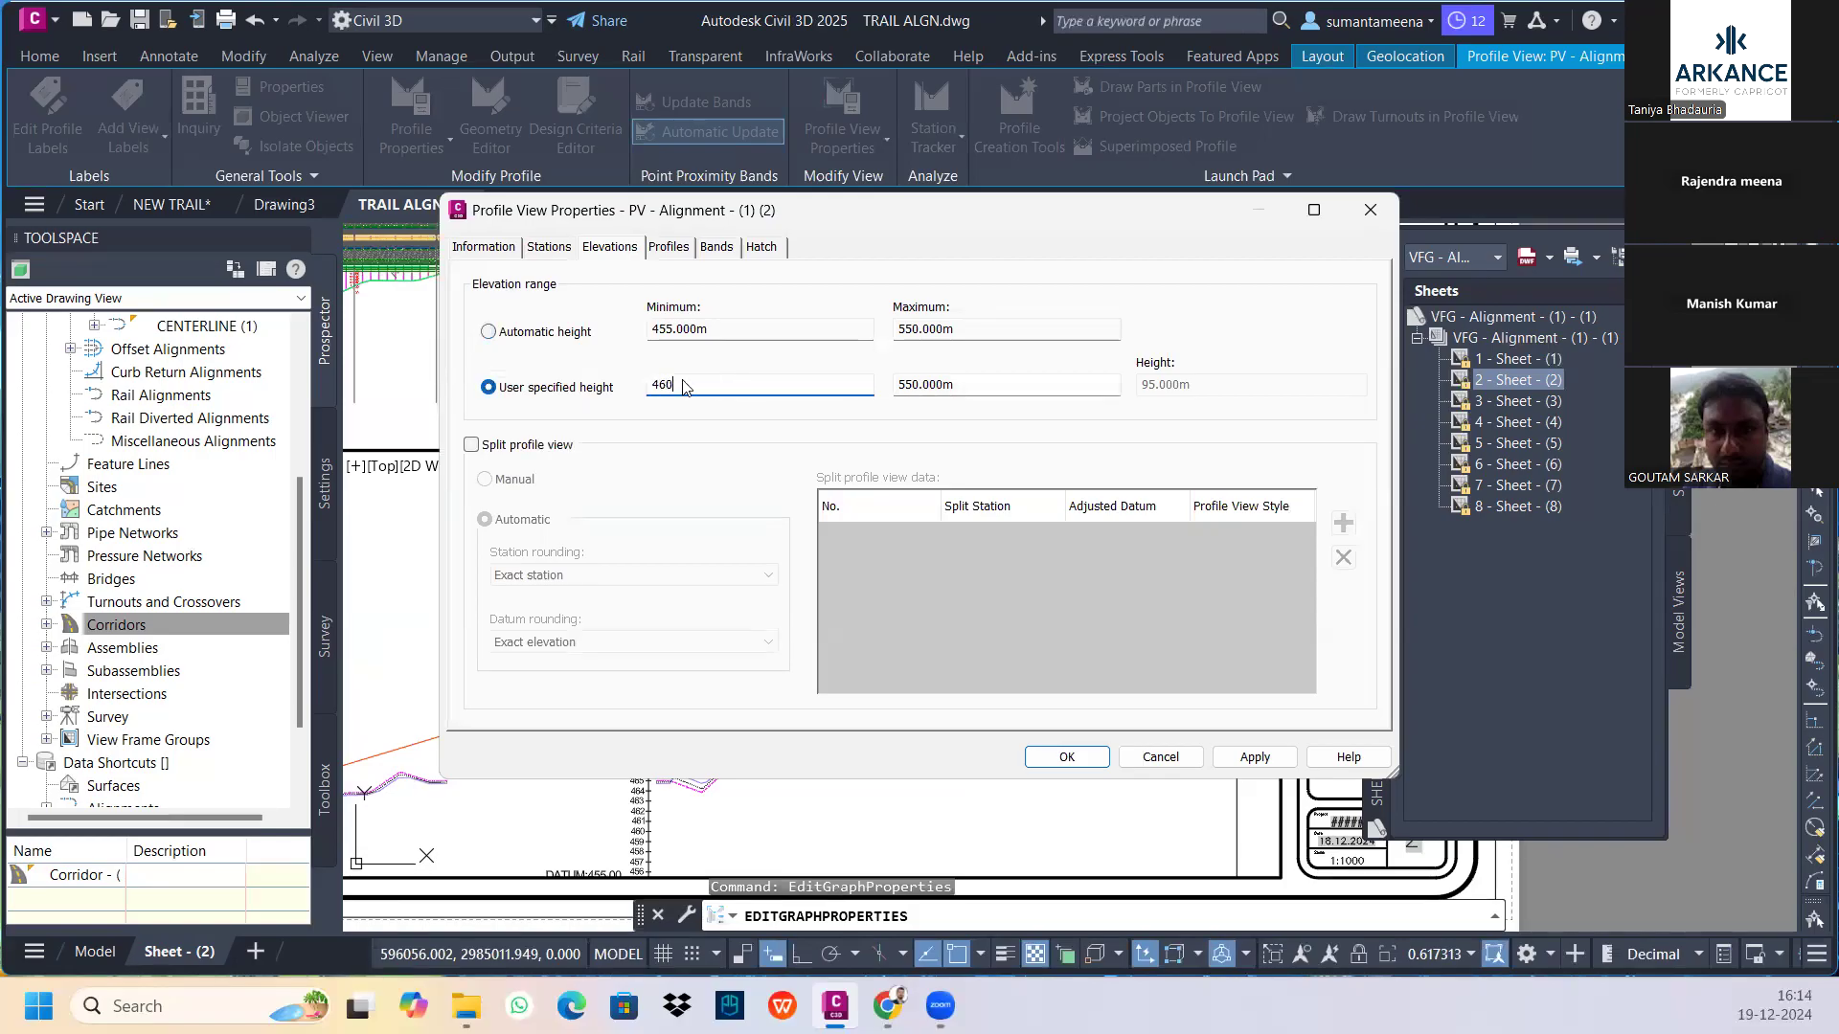
pyautogui.press('Tab')
pyautogui.click(1253, 758)
pyautogui.click(1073, 755)
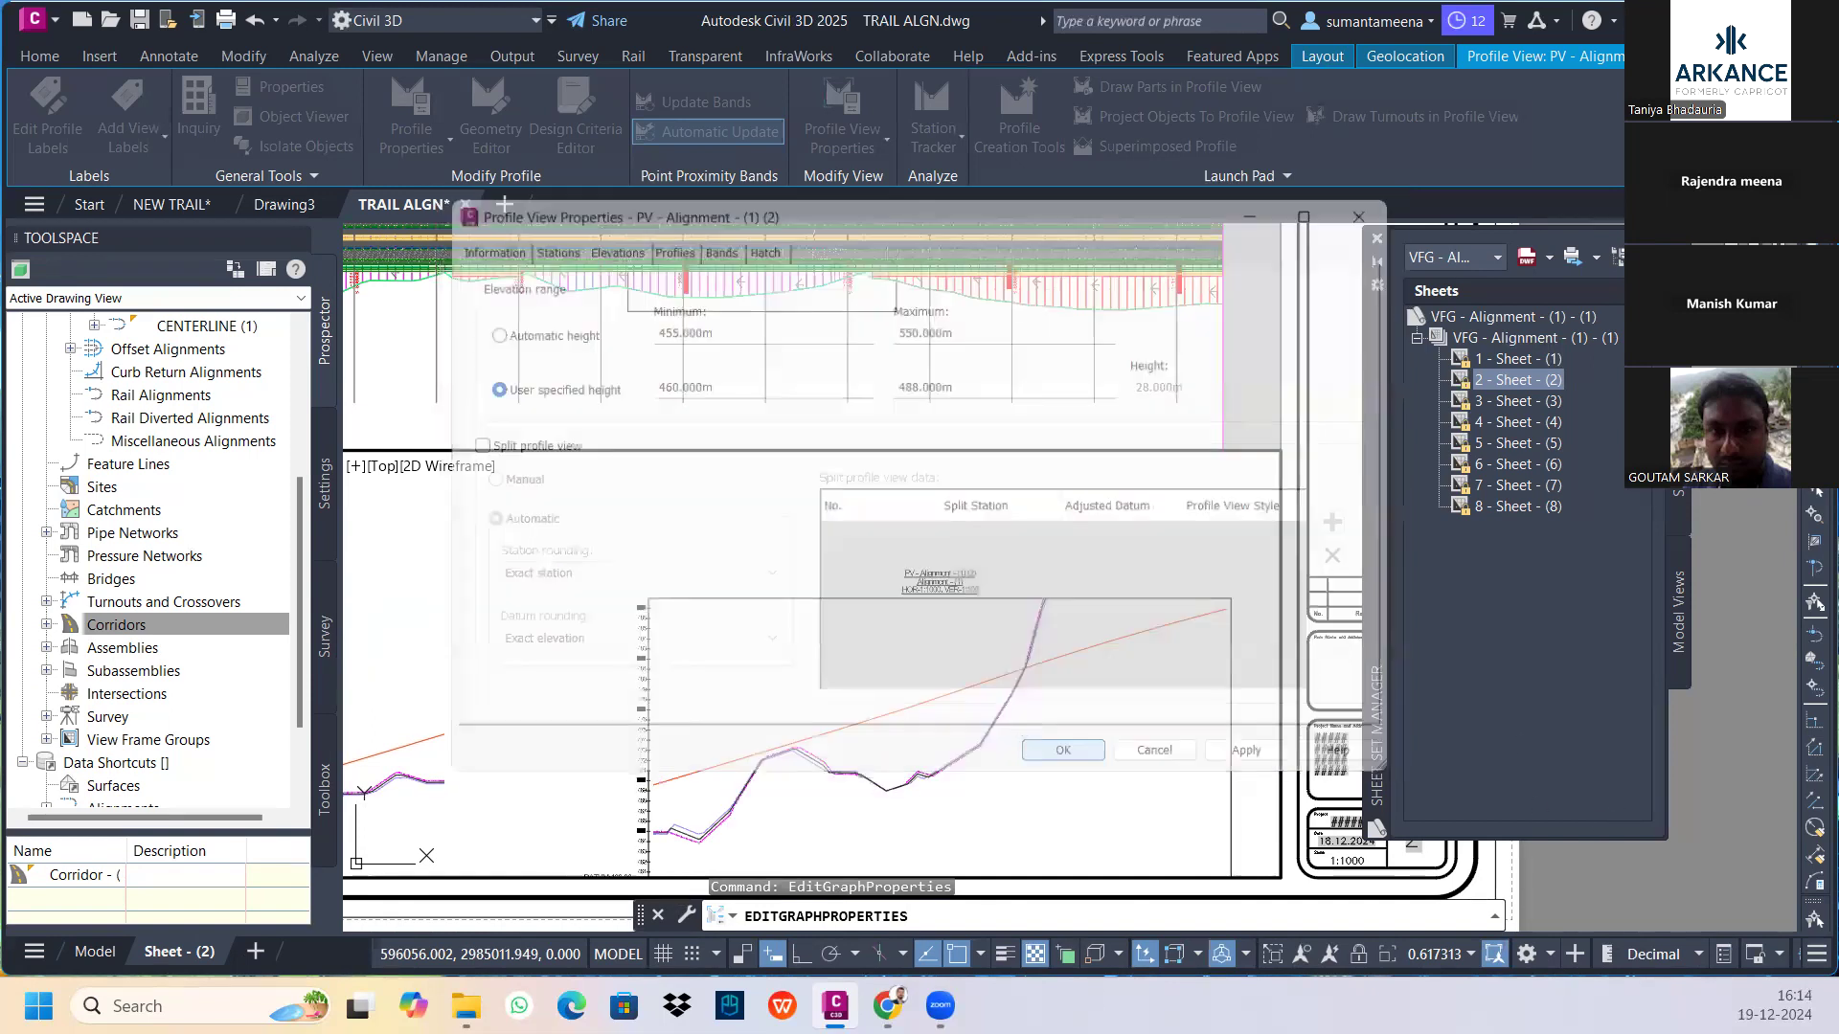
# Fit the whole profile view with its bands into the Sheet - (2) profile viewport using a window zoom, and return to paper space
pyautogui.scroll(-4, 1096, 618)
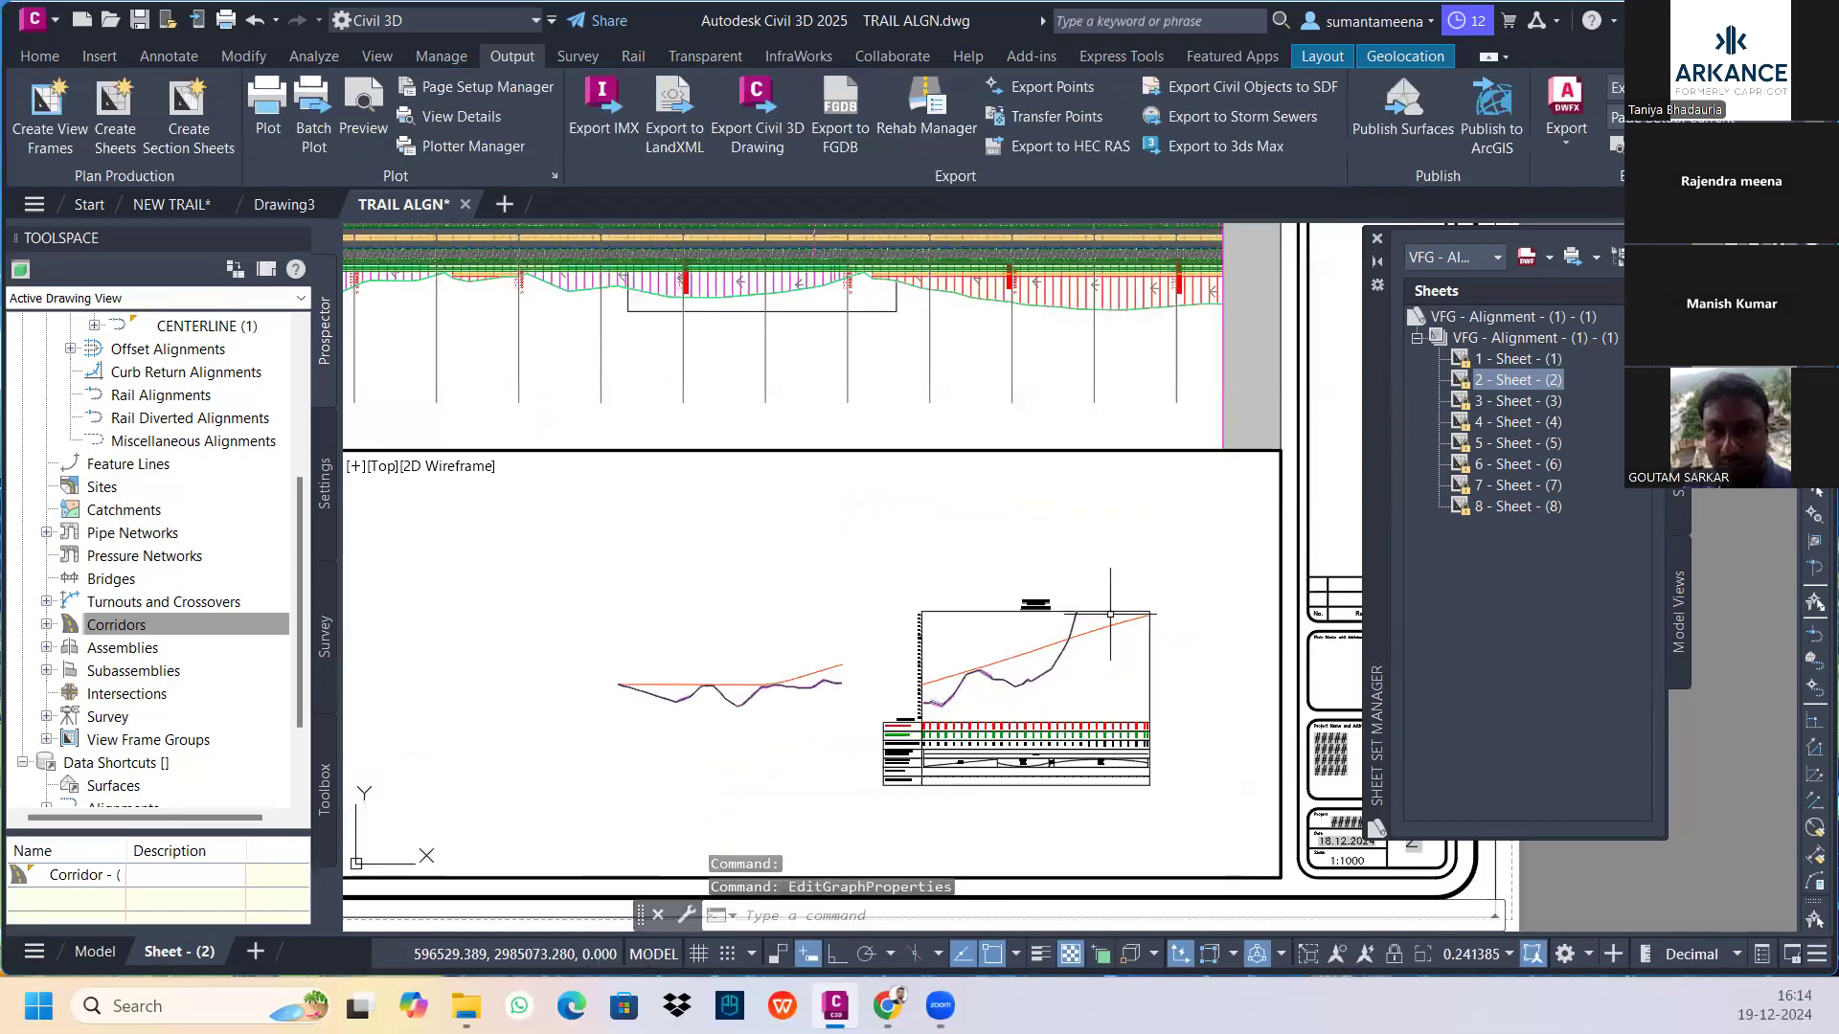
pyautogui.moveTo(1113, 606); pyautogui.dragTo(935, 579, button='middle')
pyautogui.write('Z')
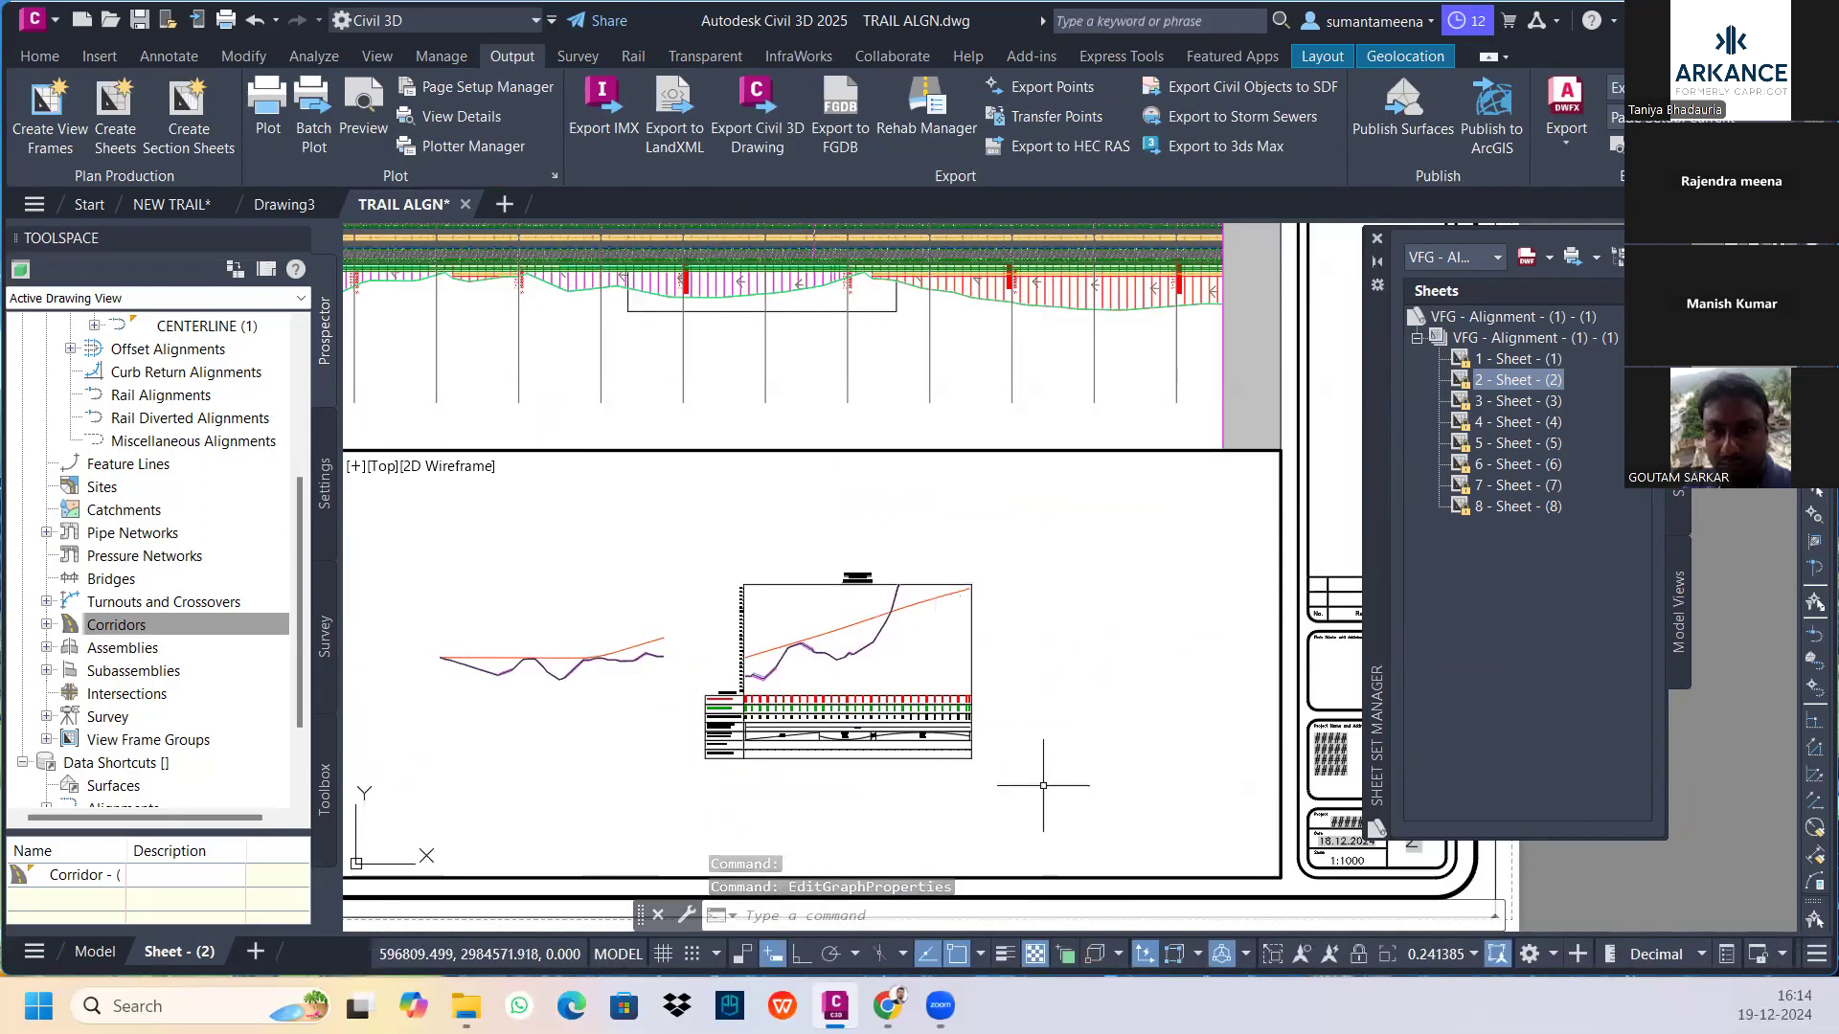
pyautogui.press('Return')
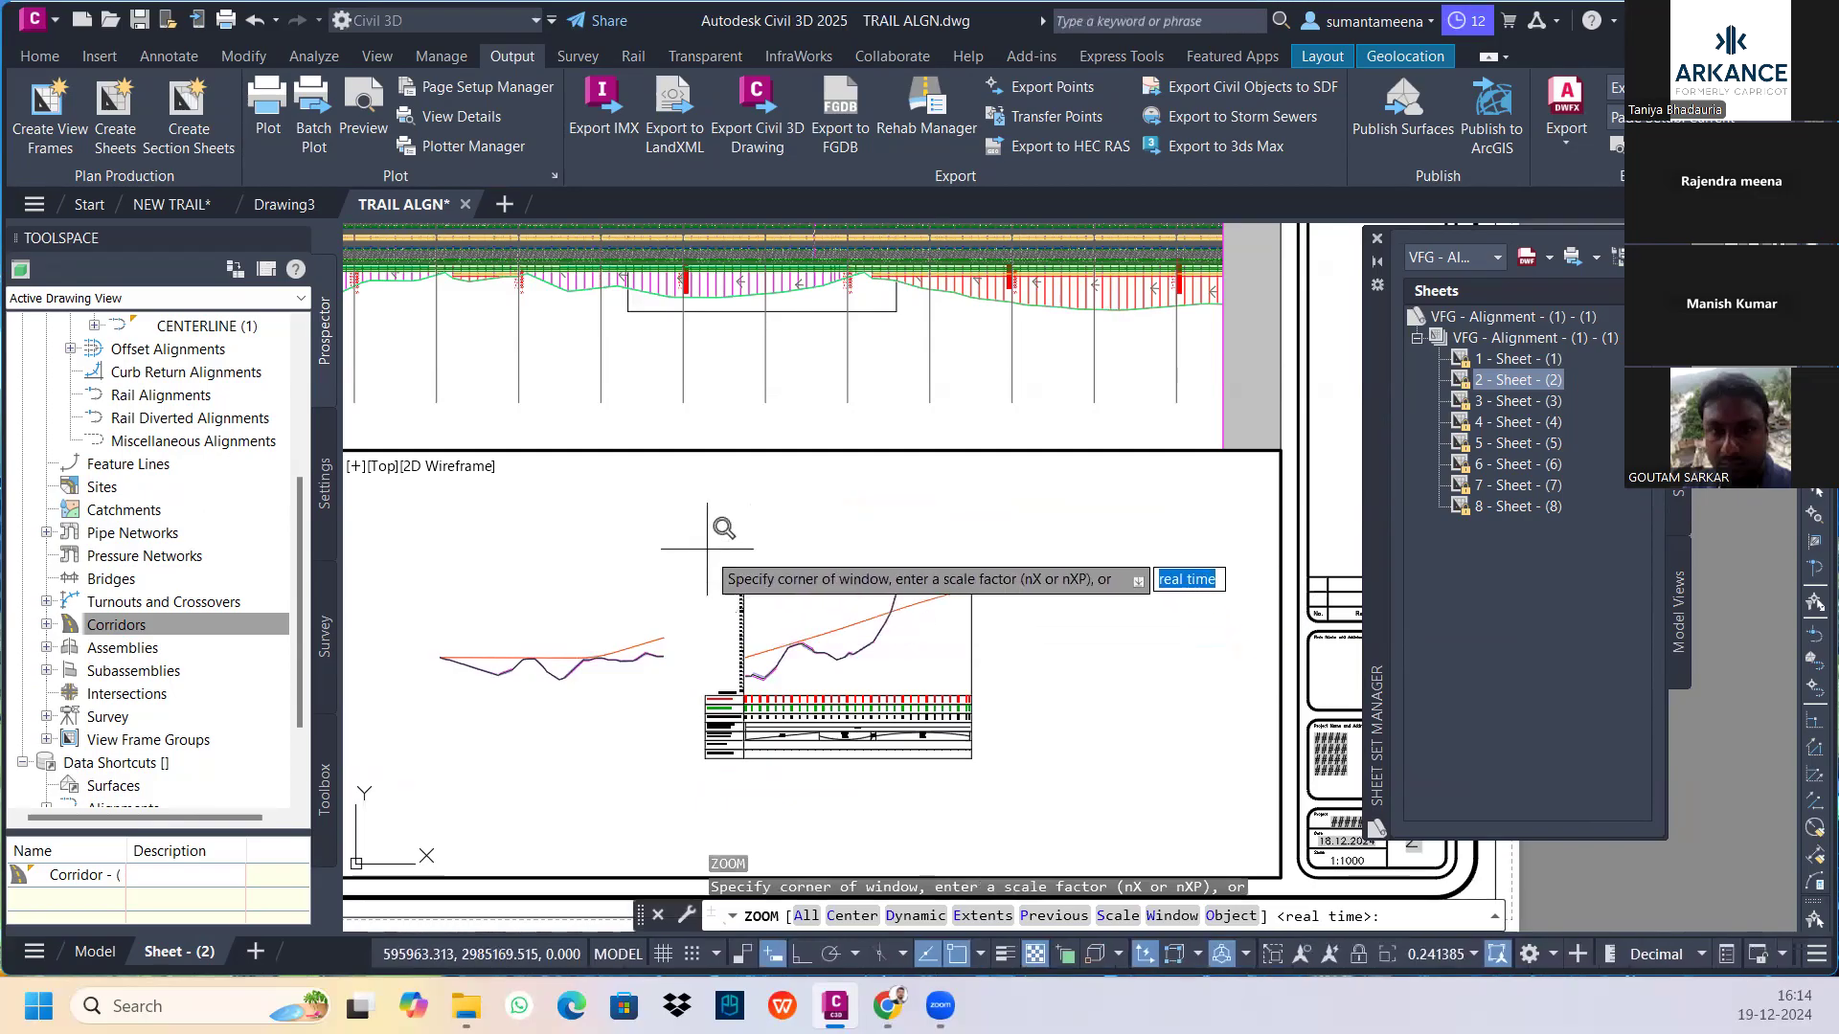
pyautogui.click(688, 573)
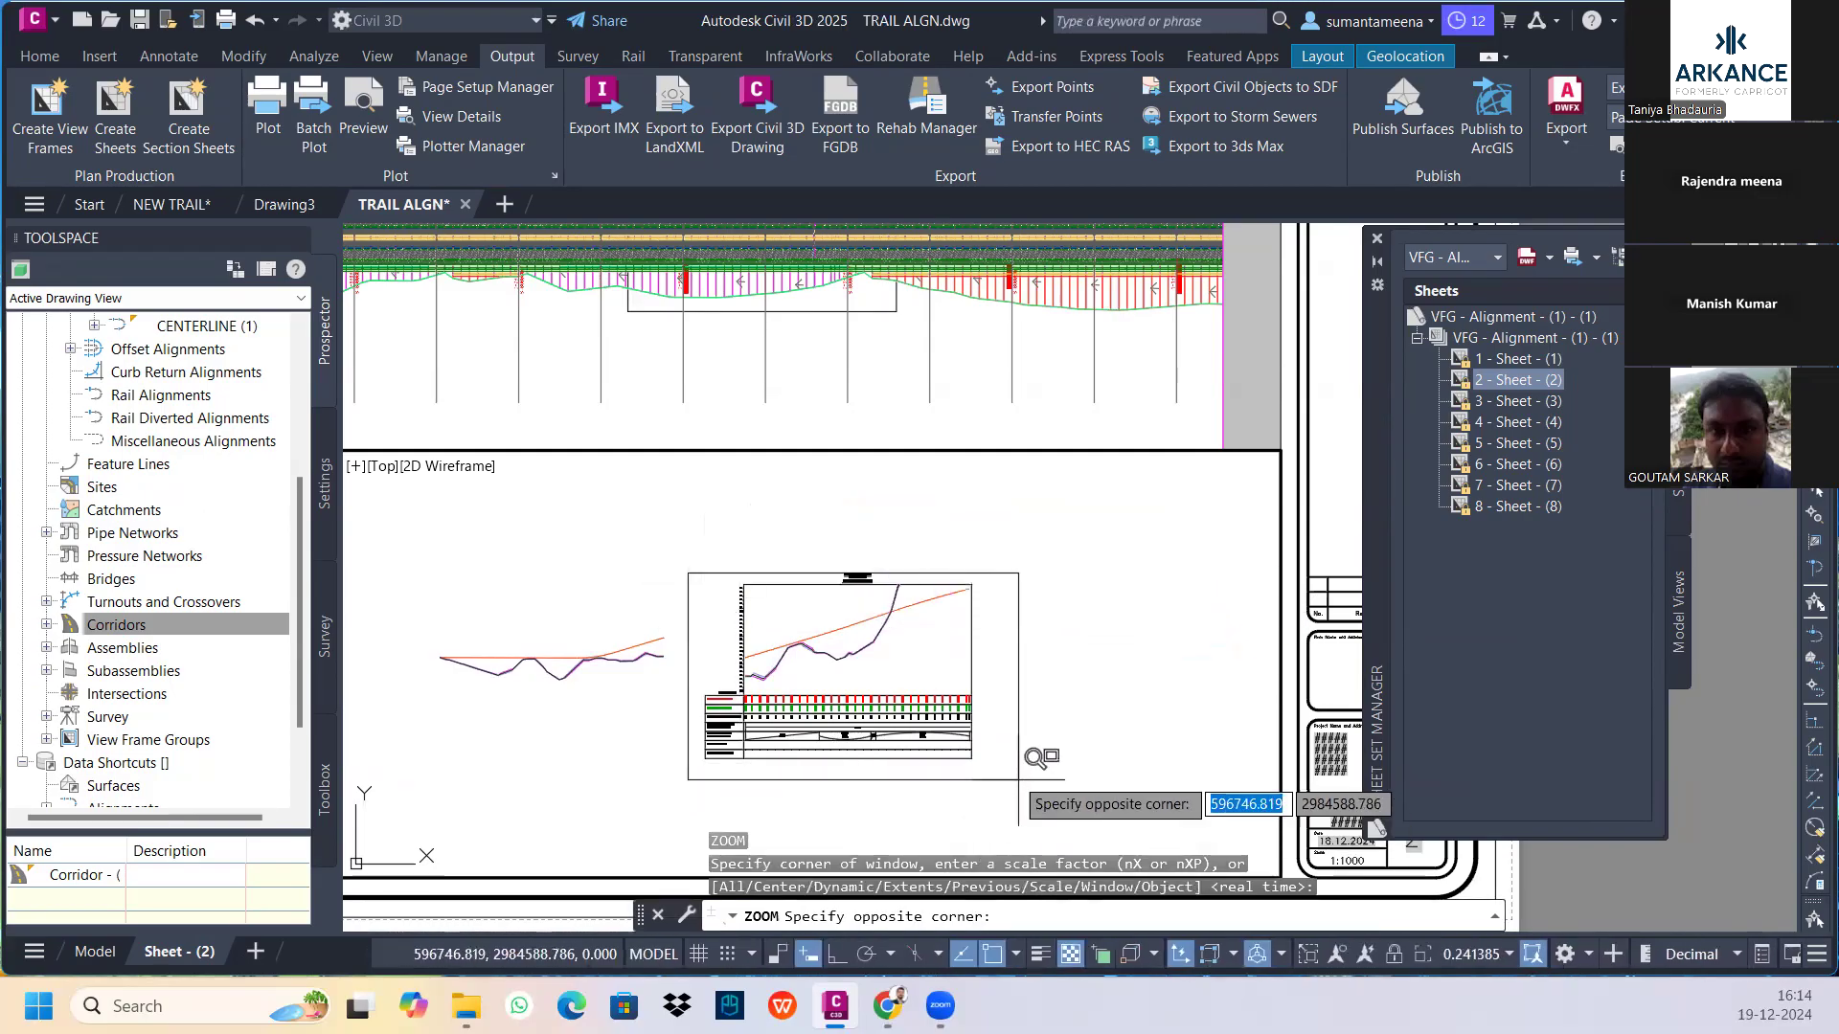
pyautogui.click(987, 764)
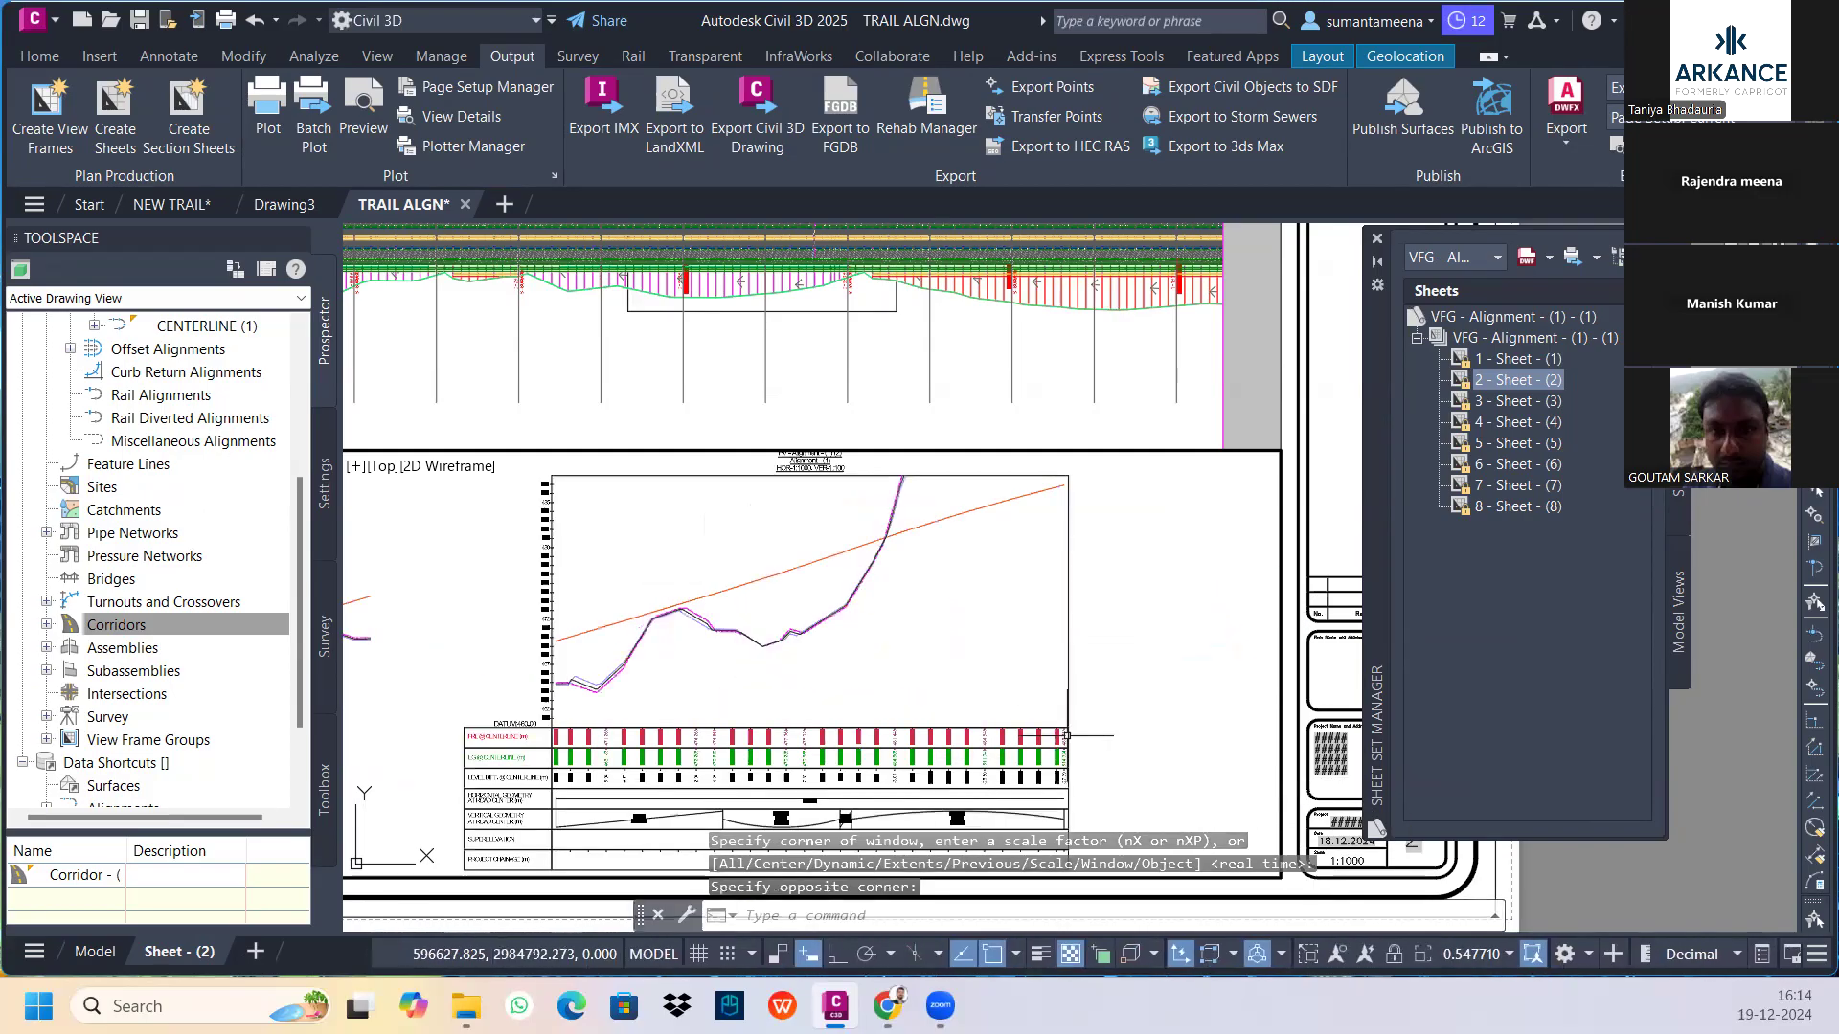
pyautogui.doubleClick(1686, 900)
pyautogui.scroll(-6, 507, 383)
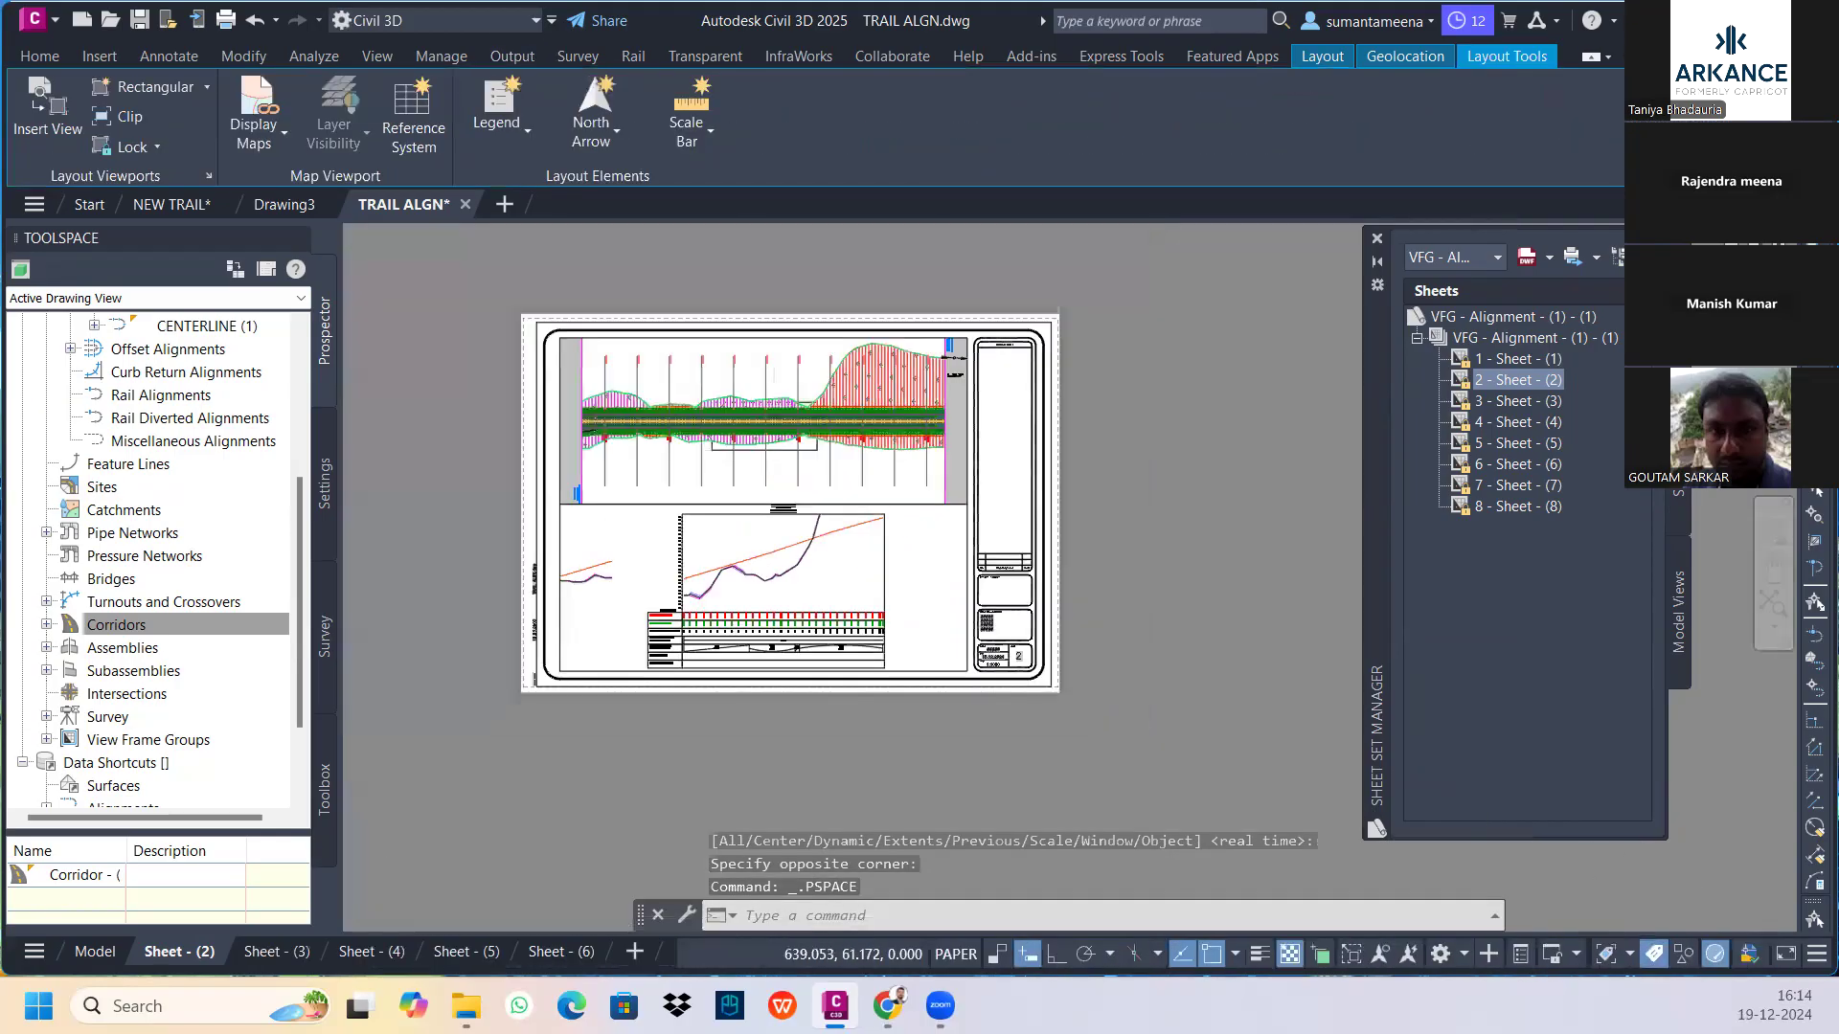
pyautogui.moveTo(905, 646); pyautogui.dragTo(1165, 656, button='middle')
pyautogui.scroll(2, 1153, 654)
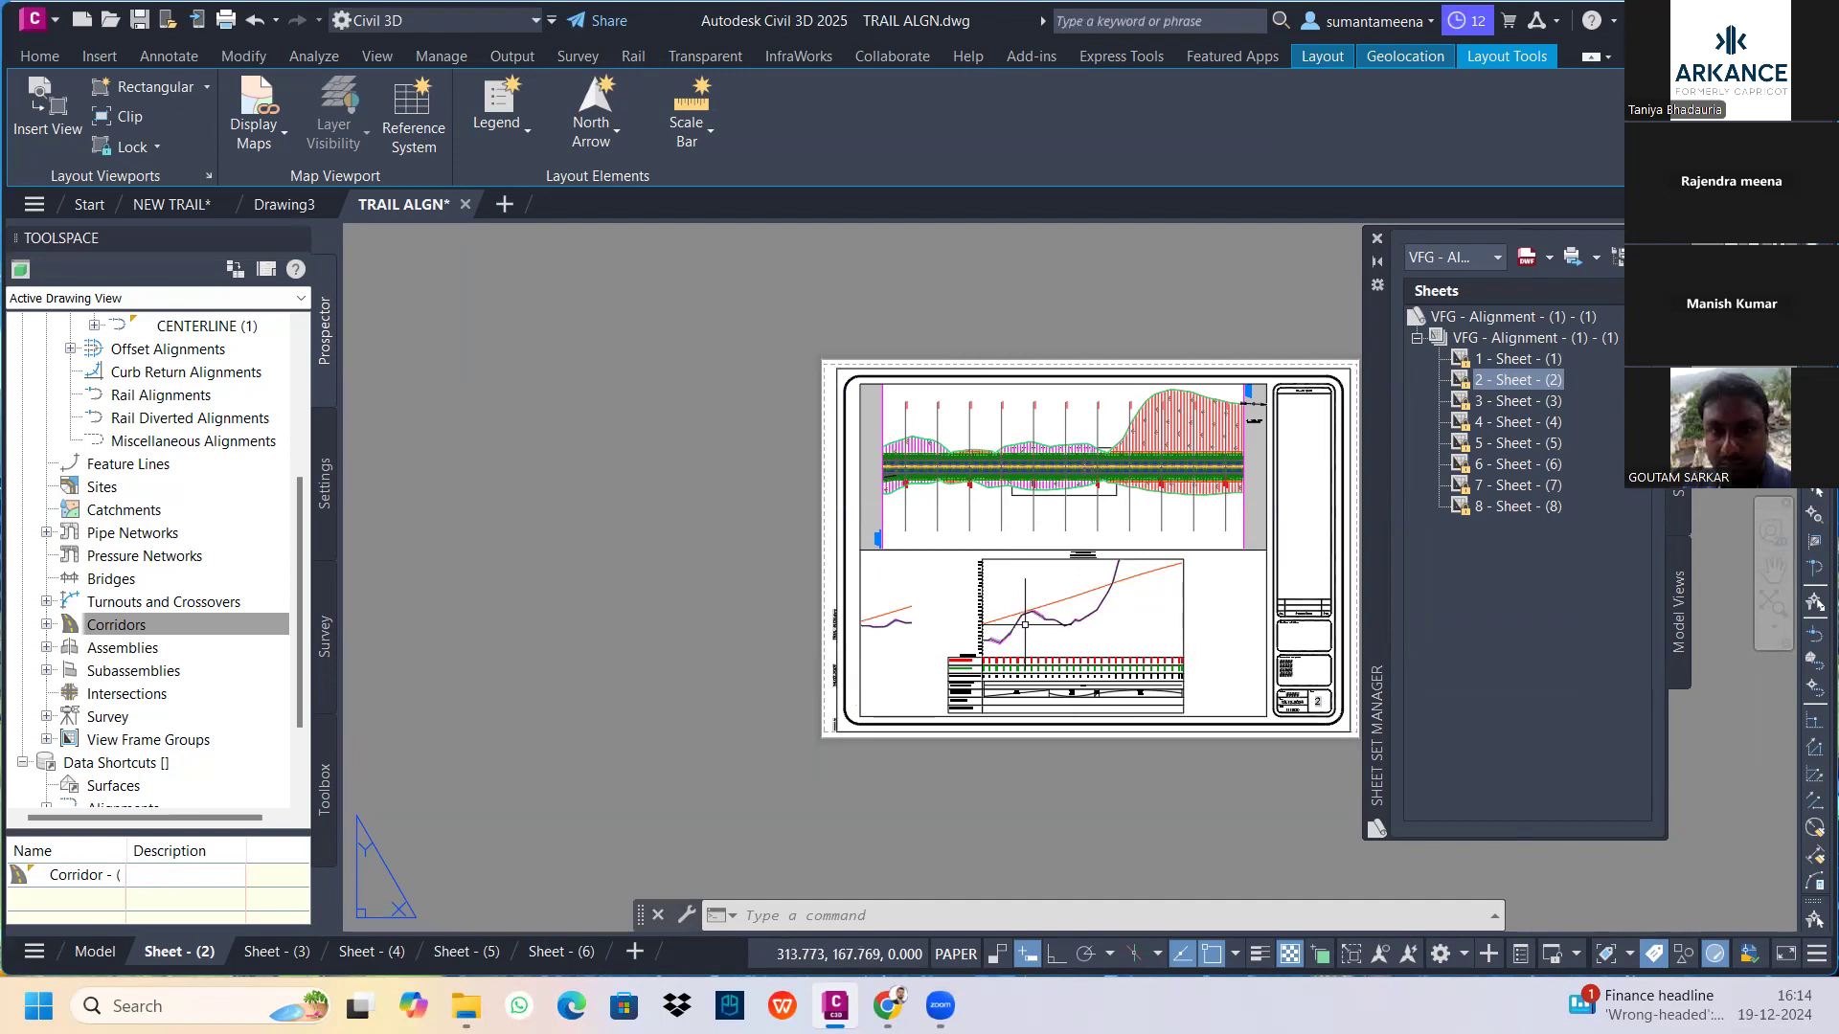
pyautogui.scroll(4, 1025, 624)
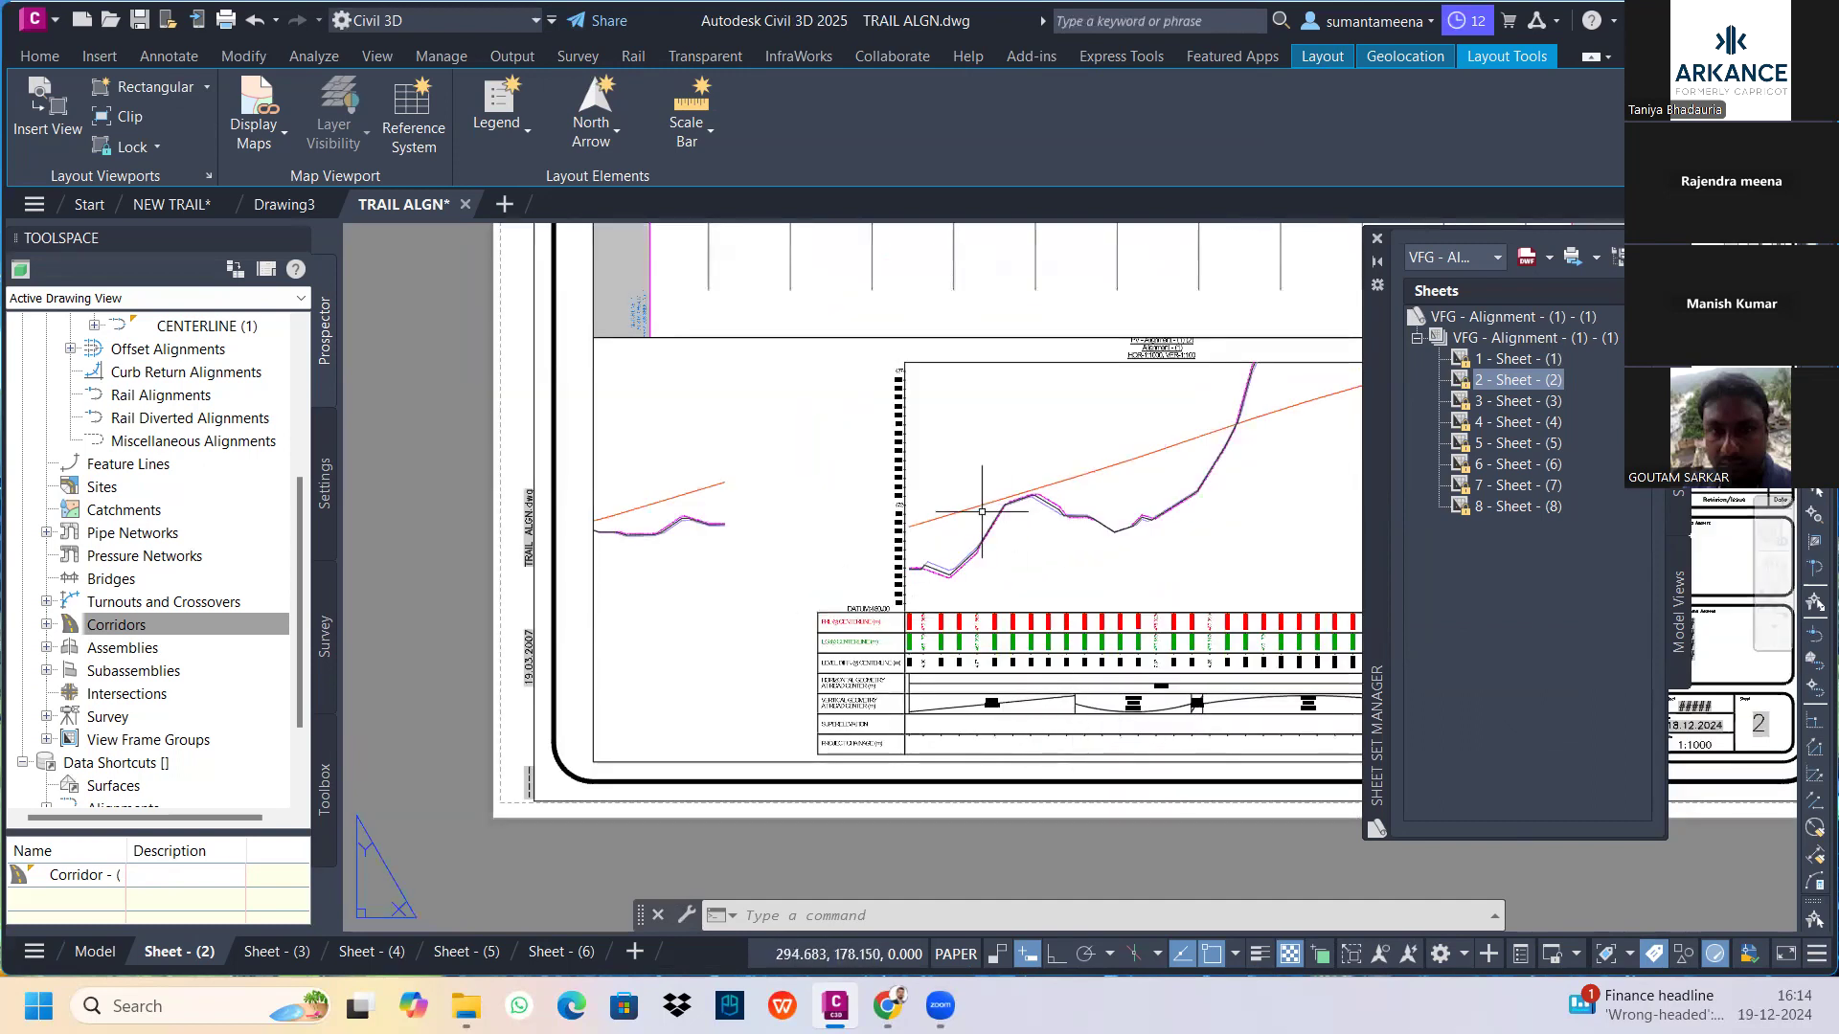
# In model space, switch PV - Alignment - (1) (1) from automatic height to a user-specified elevation range and accept it
pyautogui.click(96, 951)
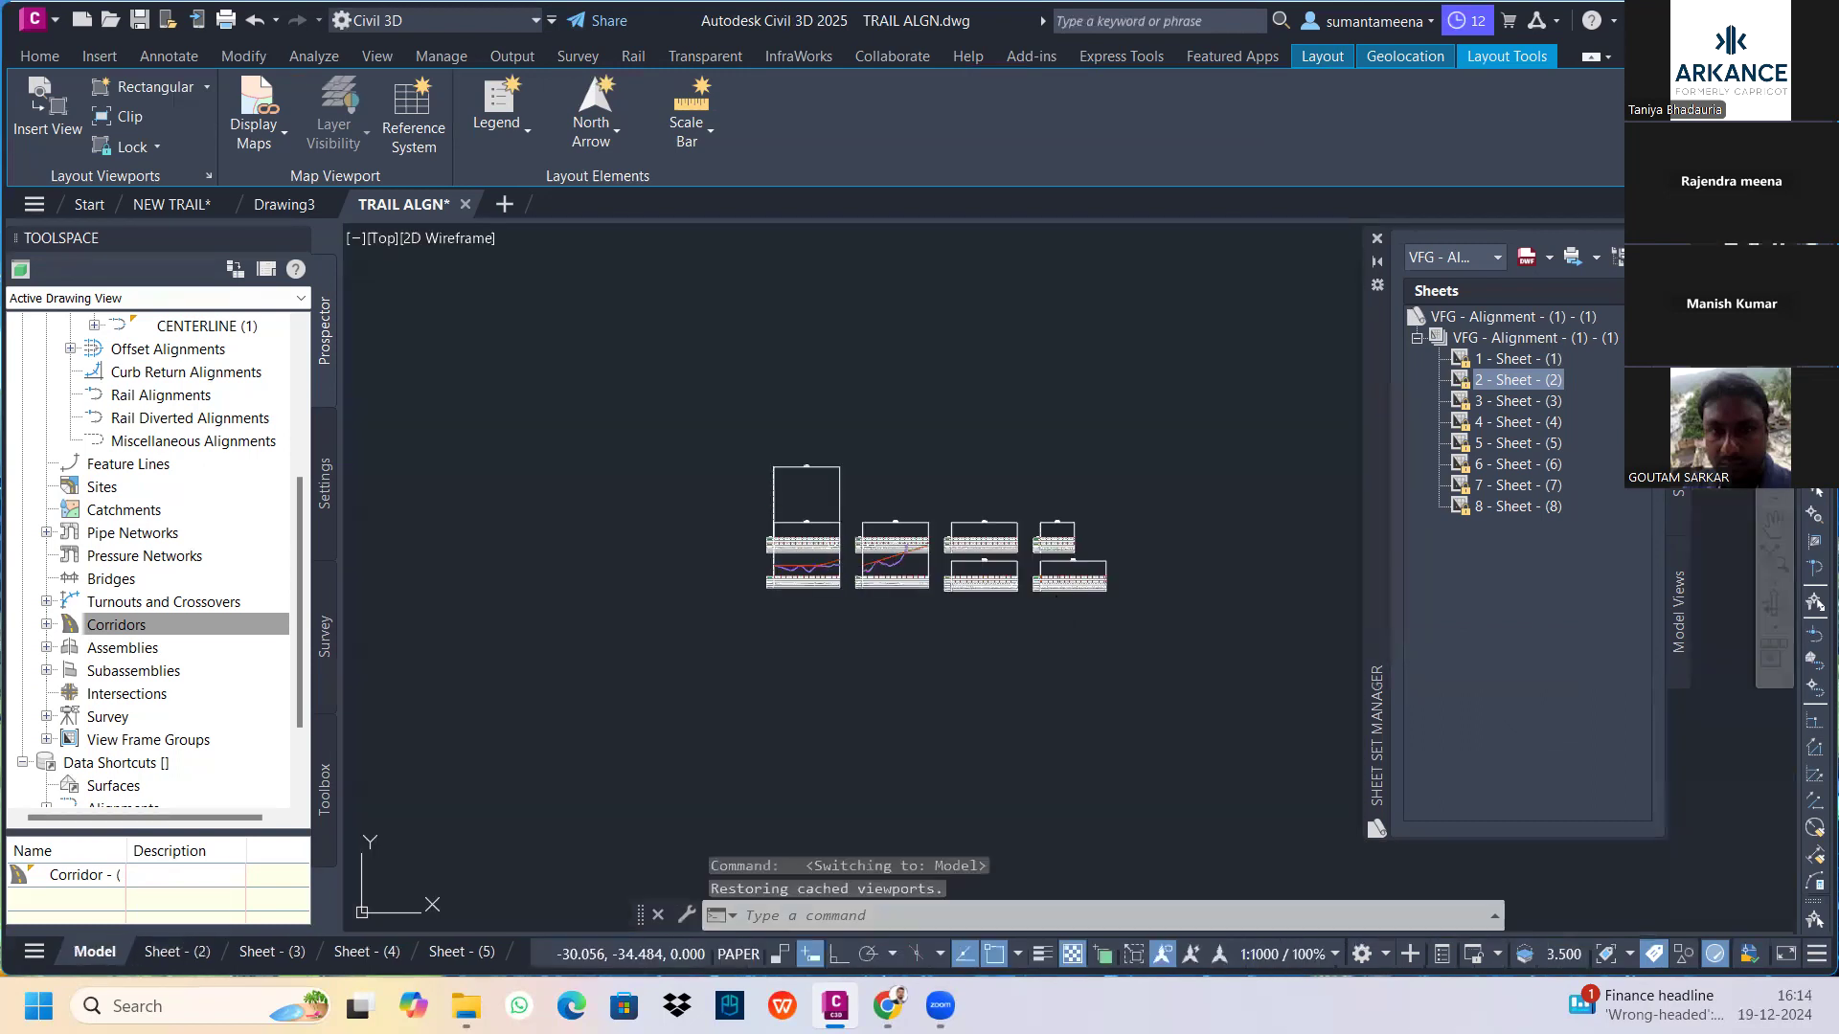
pyautogui.scroll(8, 823, 488)
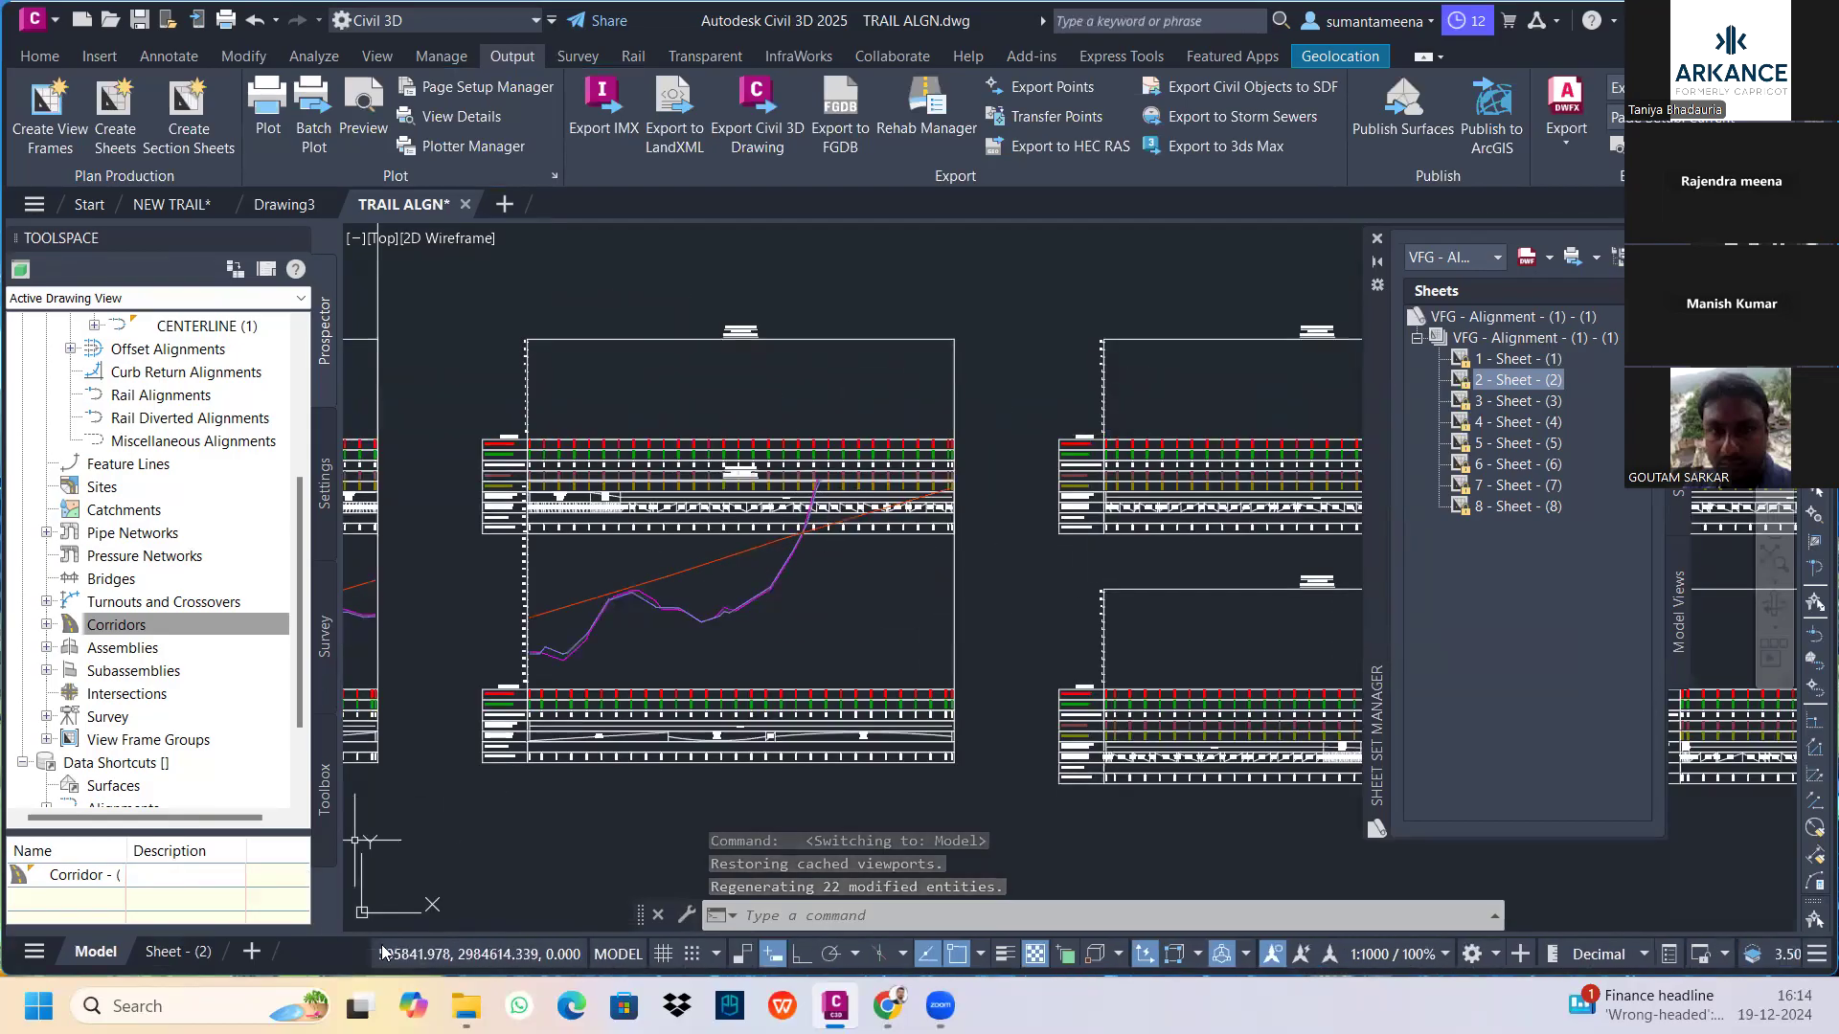
pyautogui.scroll(-4, 987, 589)
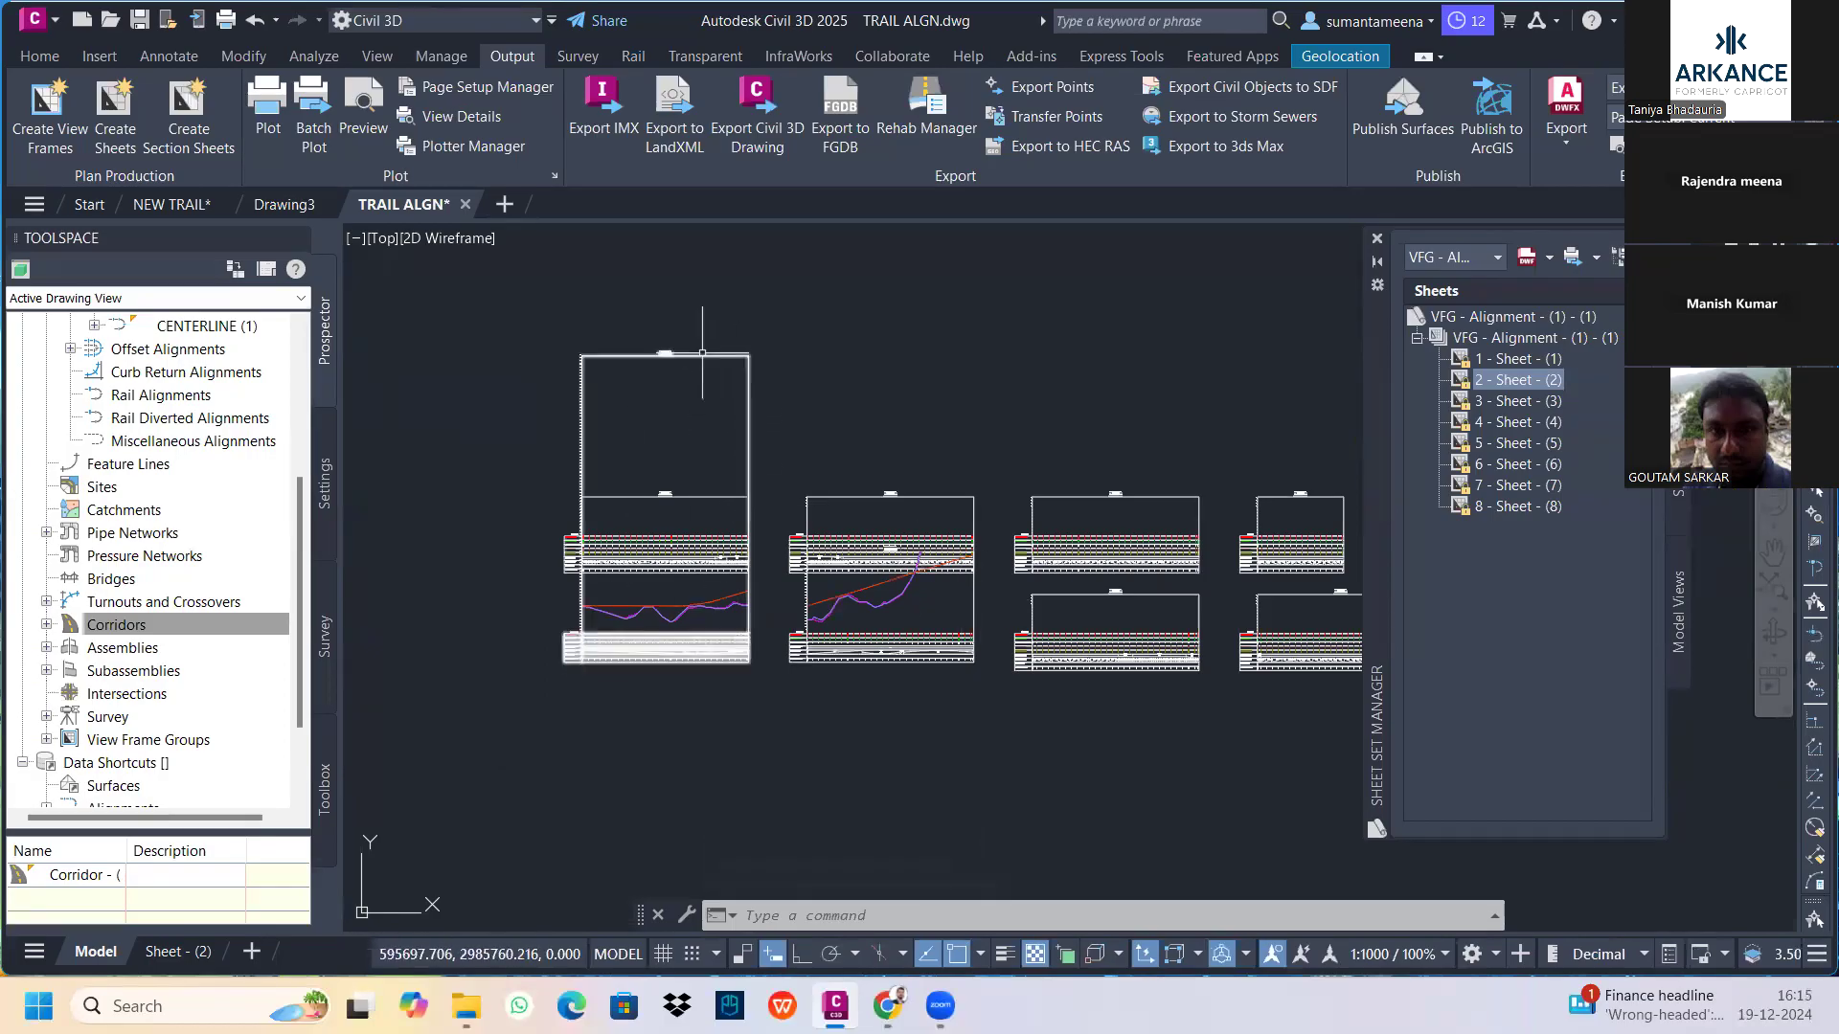
pyautogui.click(748, 383)
pyautogui.rightClick(749, 490)
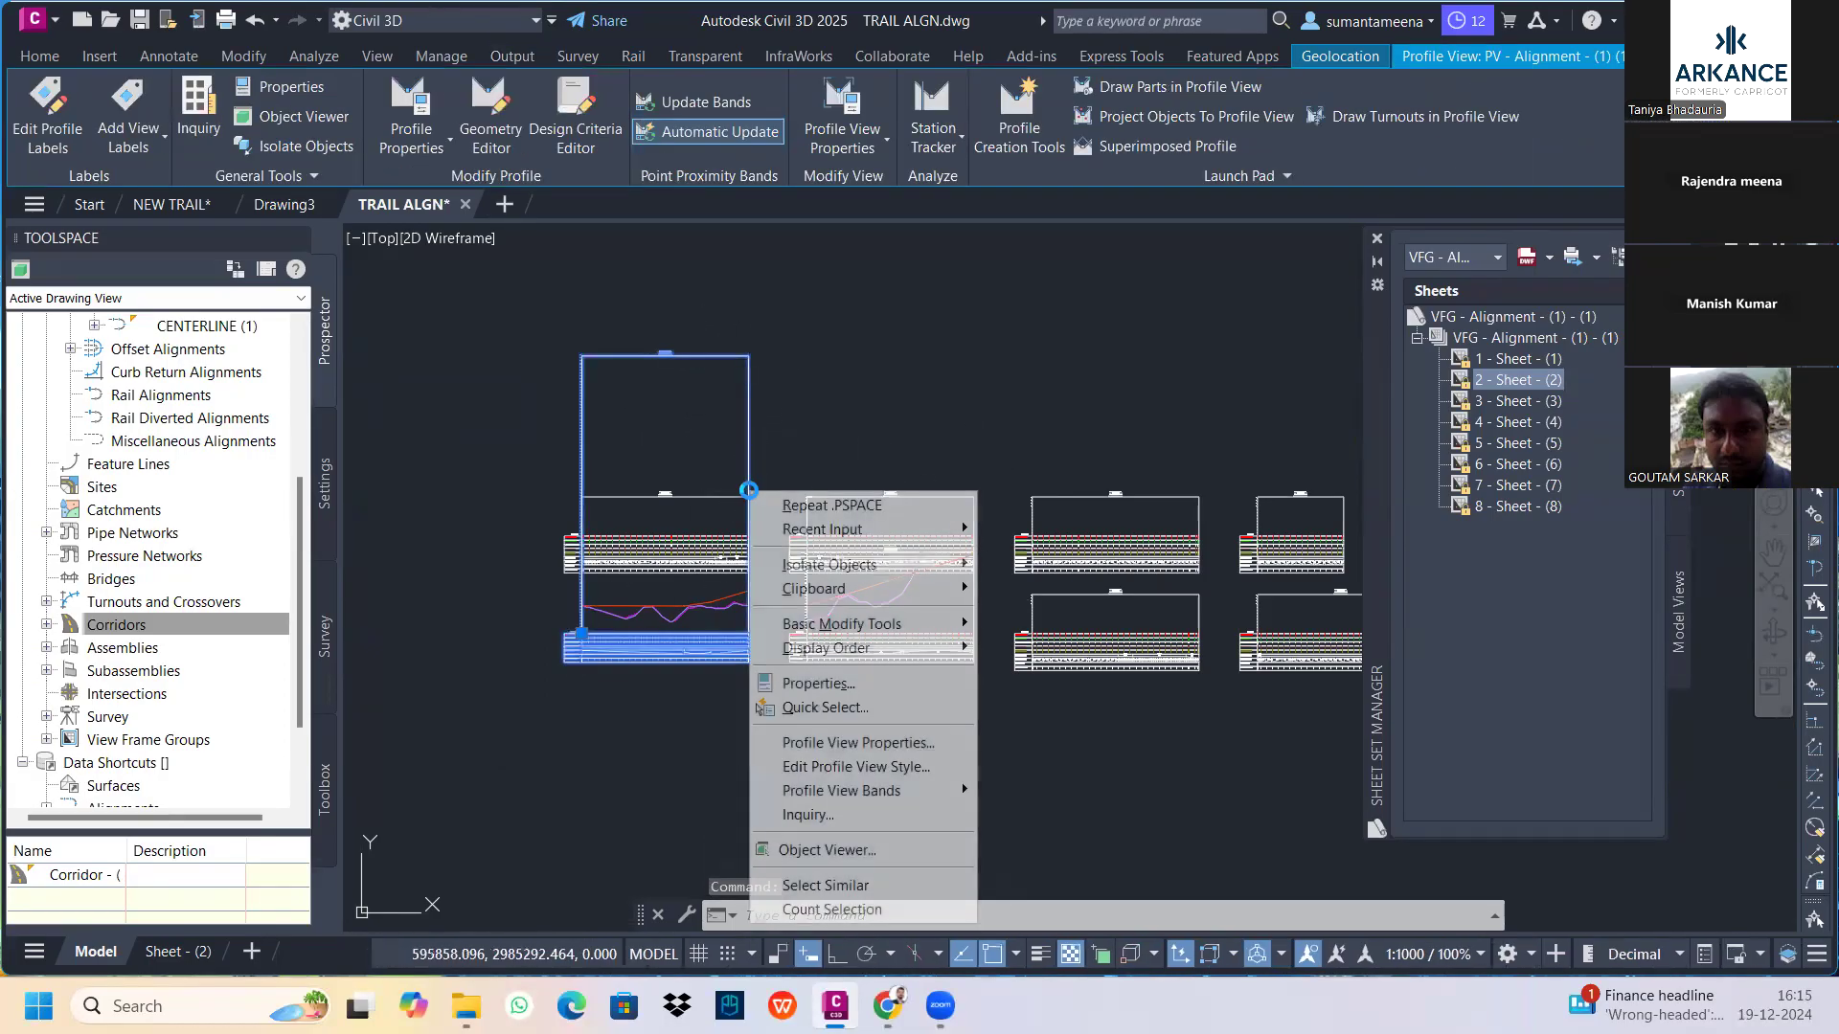
pyautogui.click(823, 739)
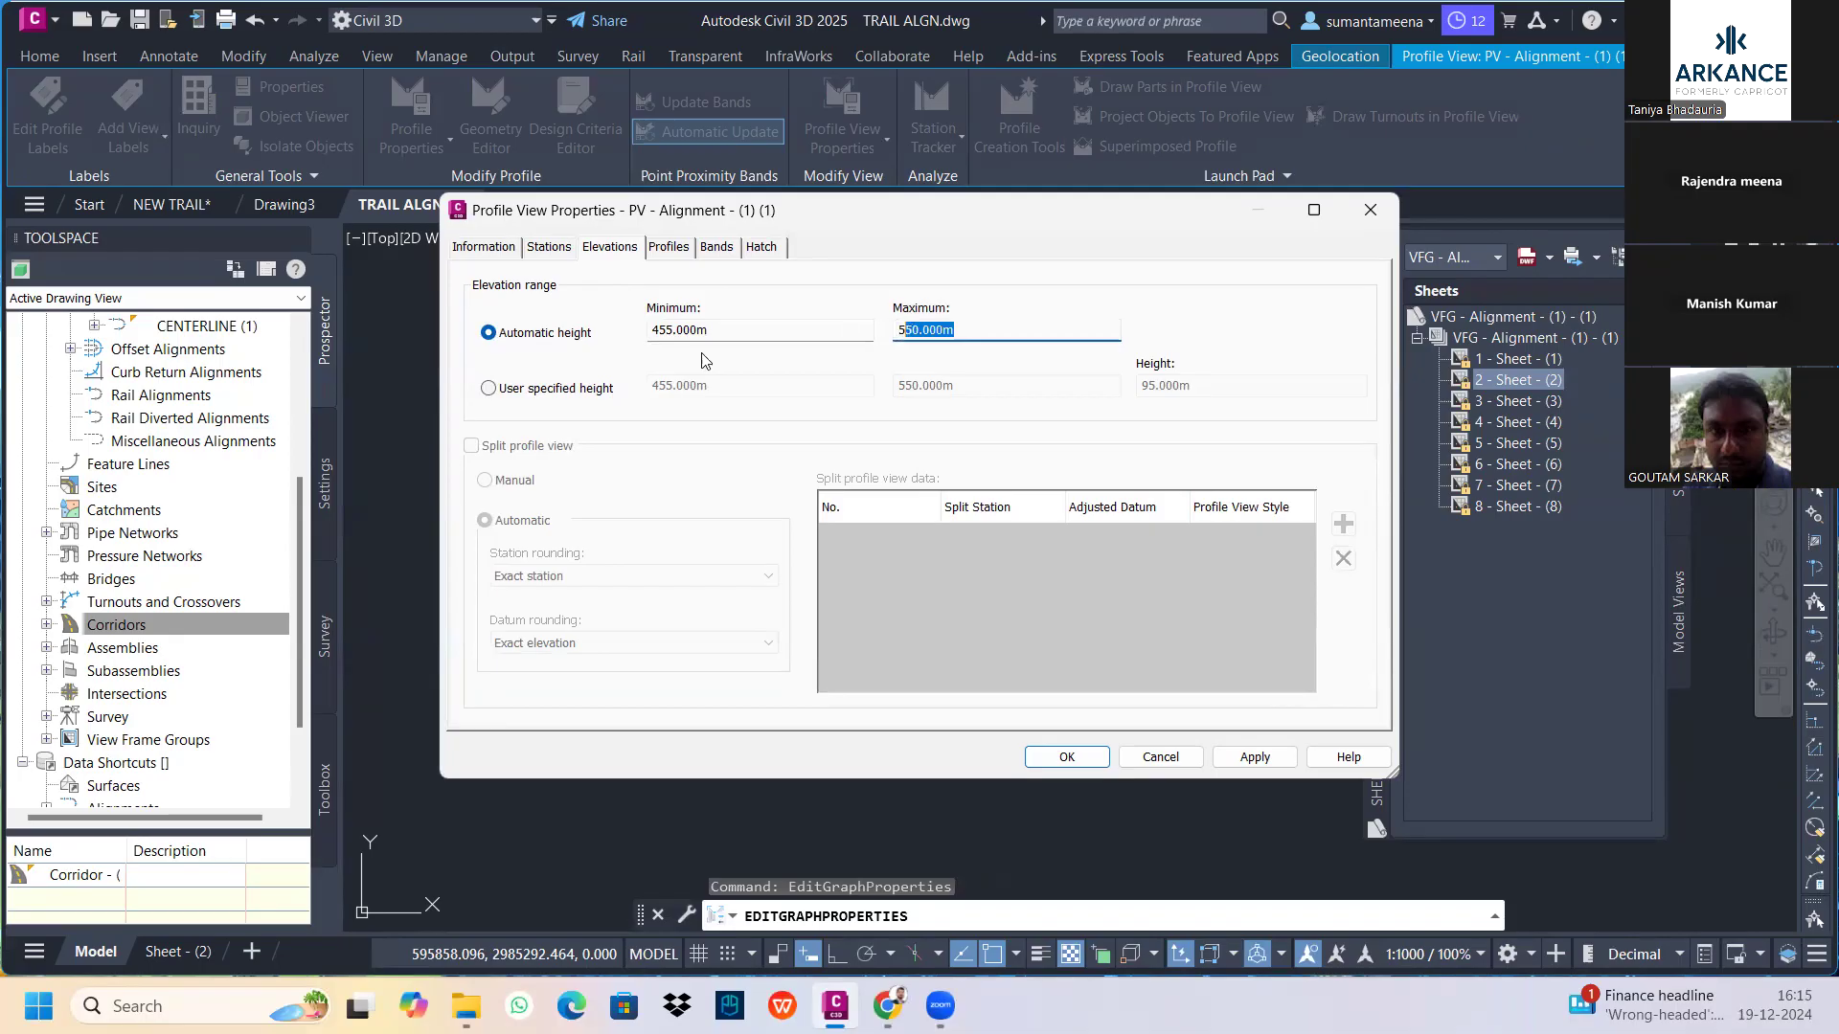
pyautogui.click(489, 388)
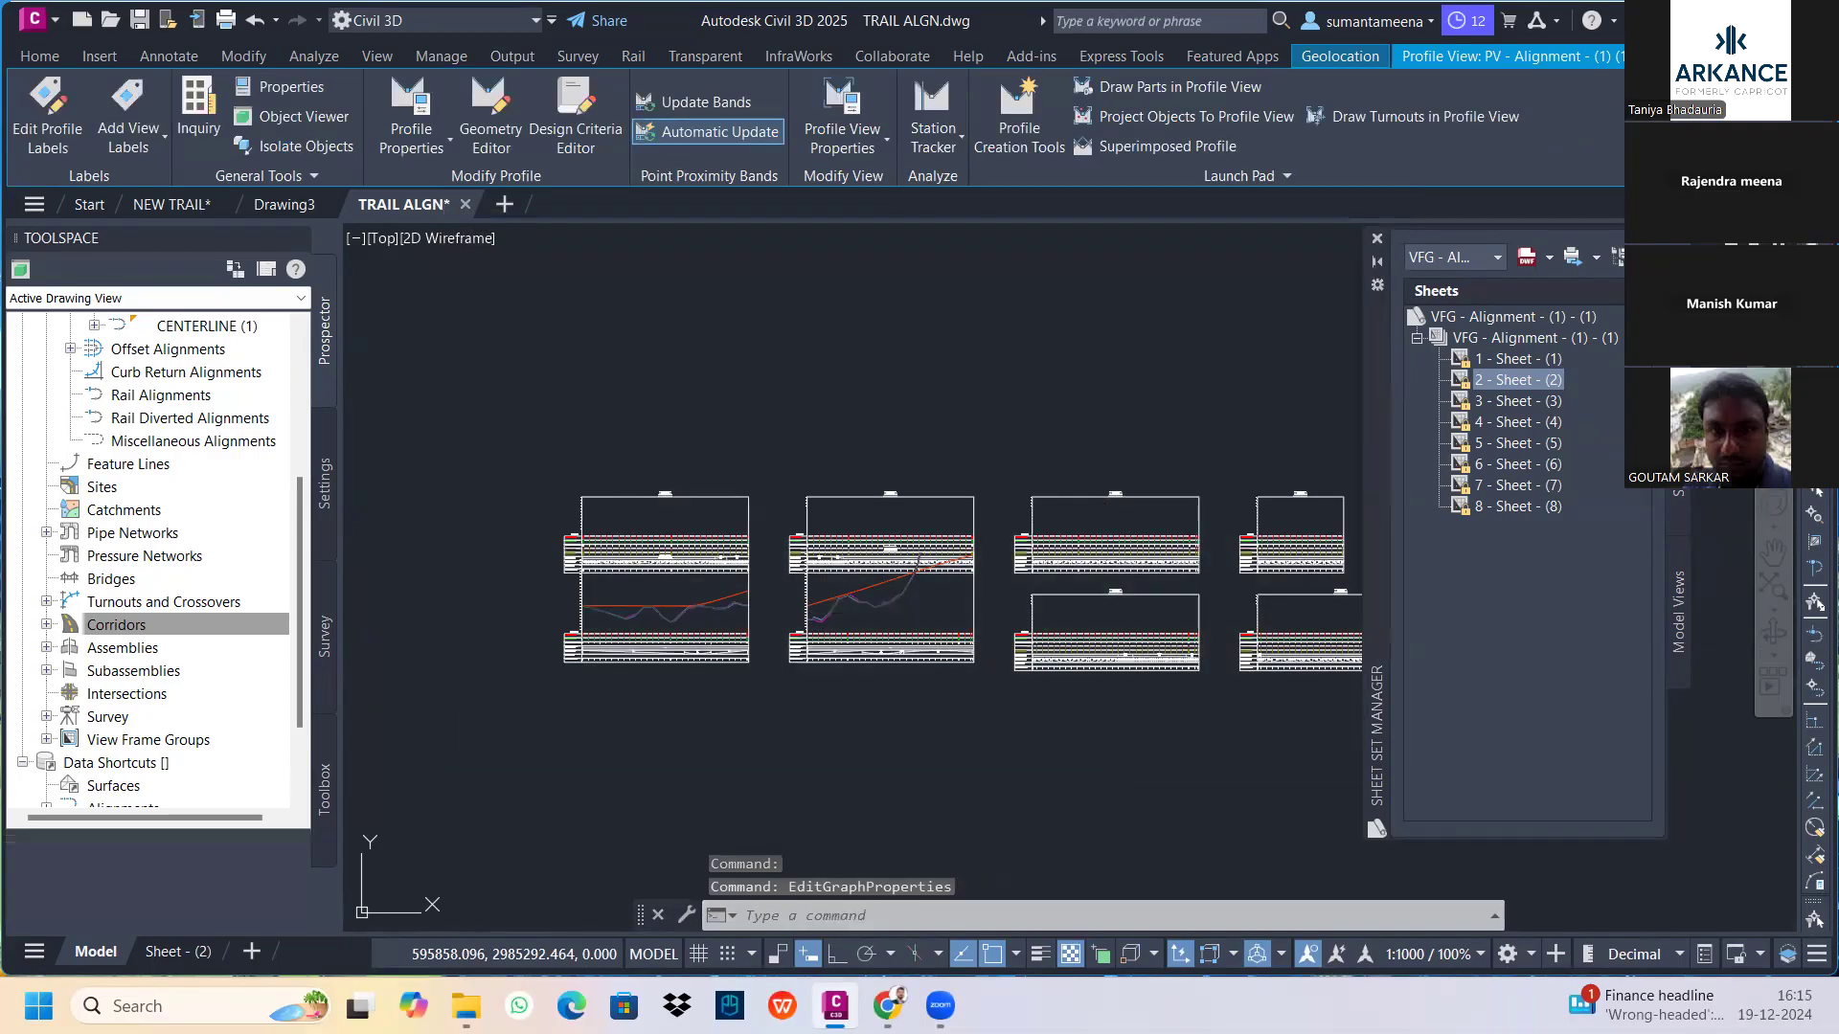
pyautogui.press('Escape')
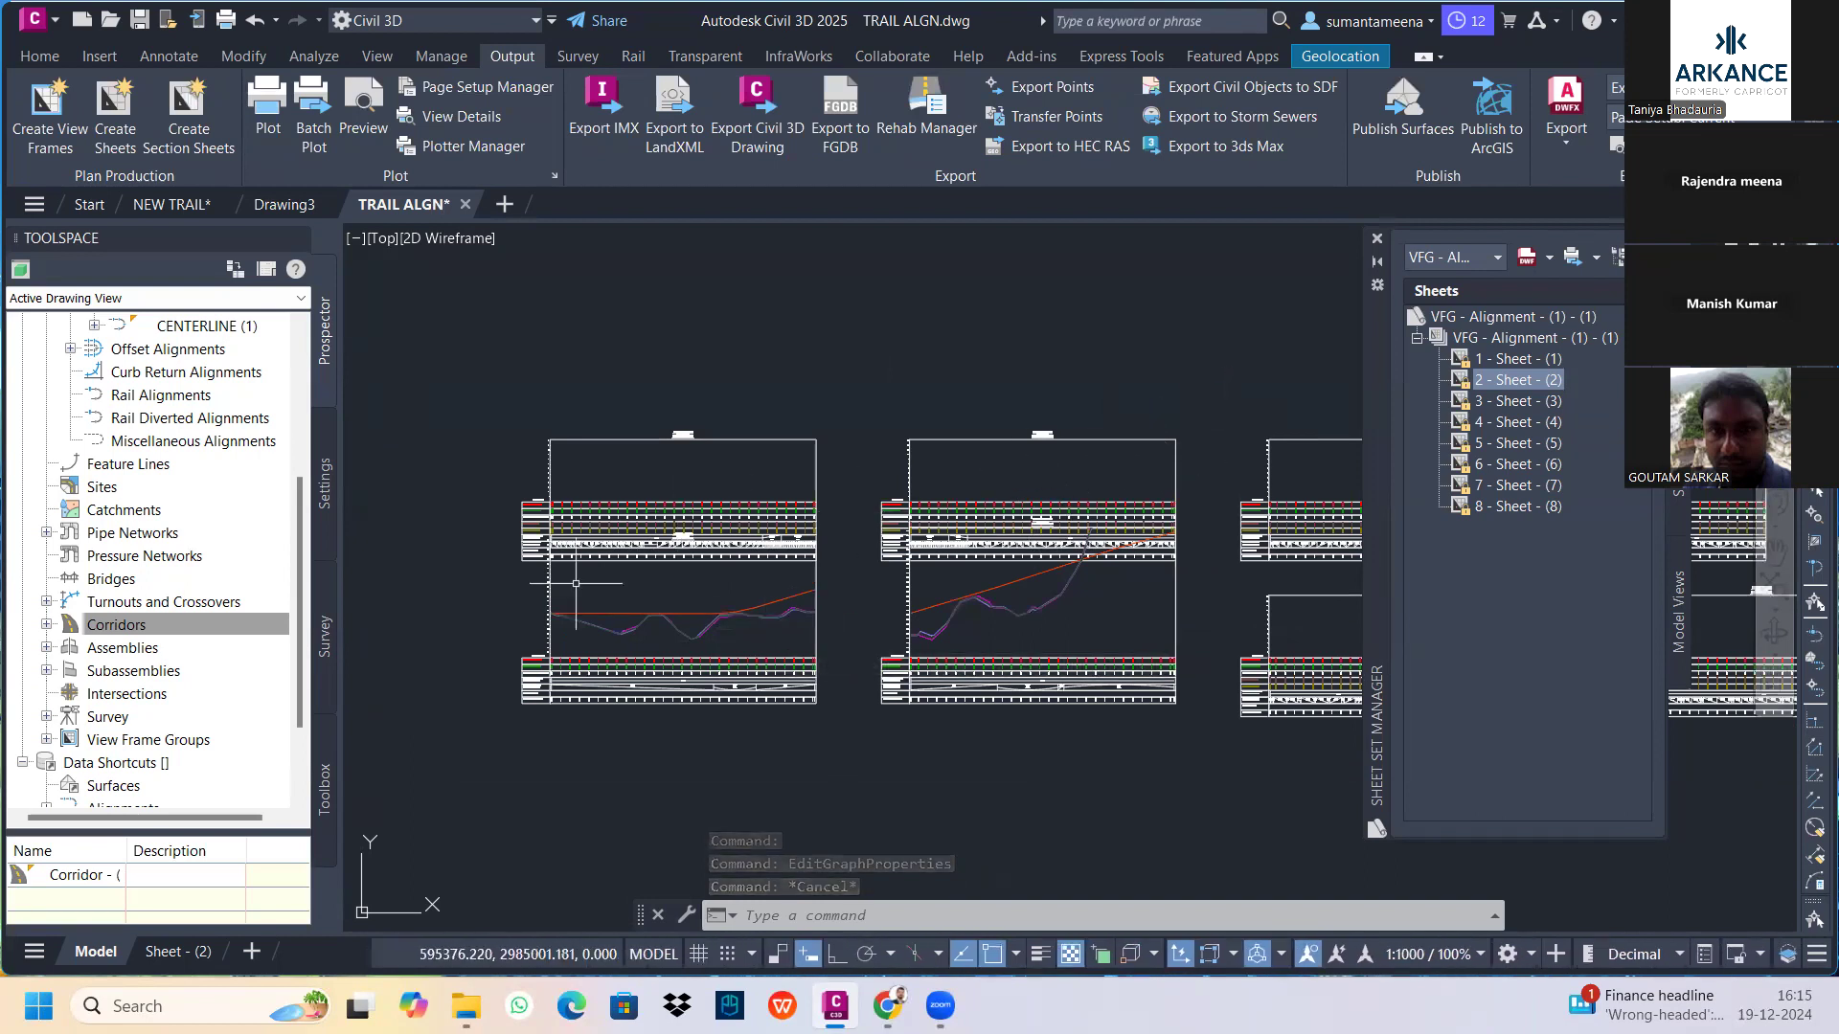
# Check the datum of PV - Alignment - (1) (5), set its elevation range to automatic height and accept it
pyautogui.scroll(5, 545, 447)
pyautogui.scroll(3, 623, 518)
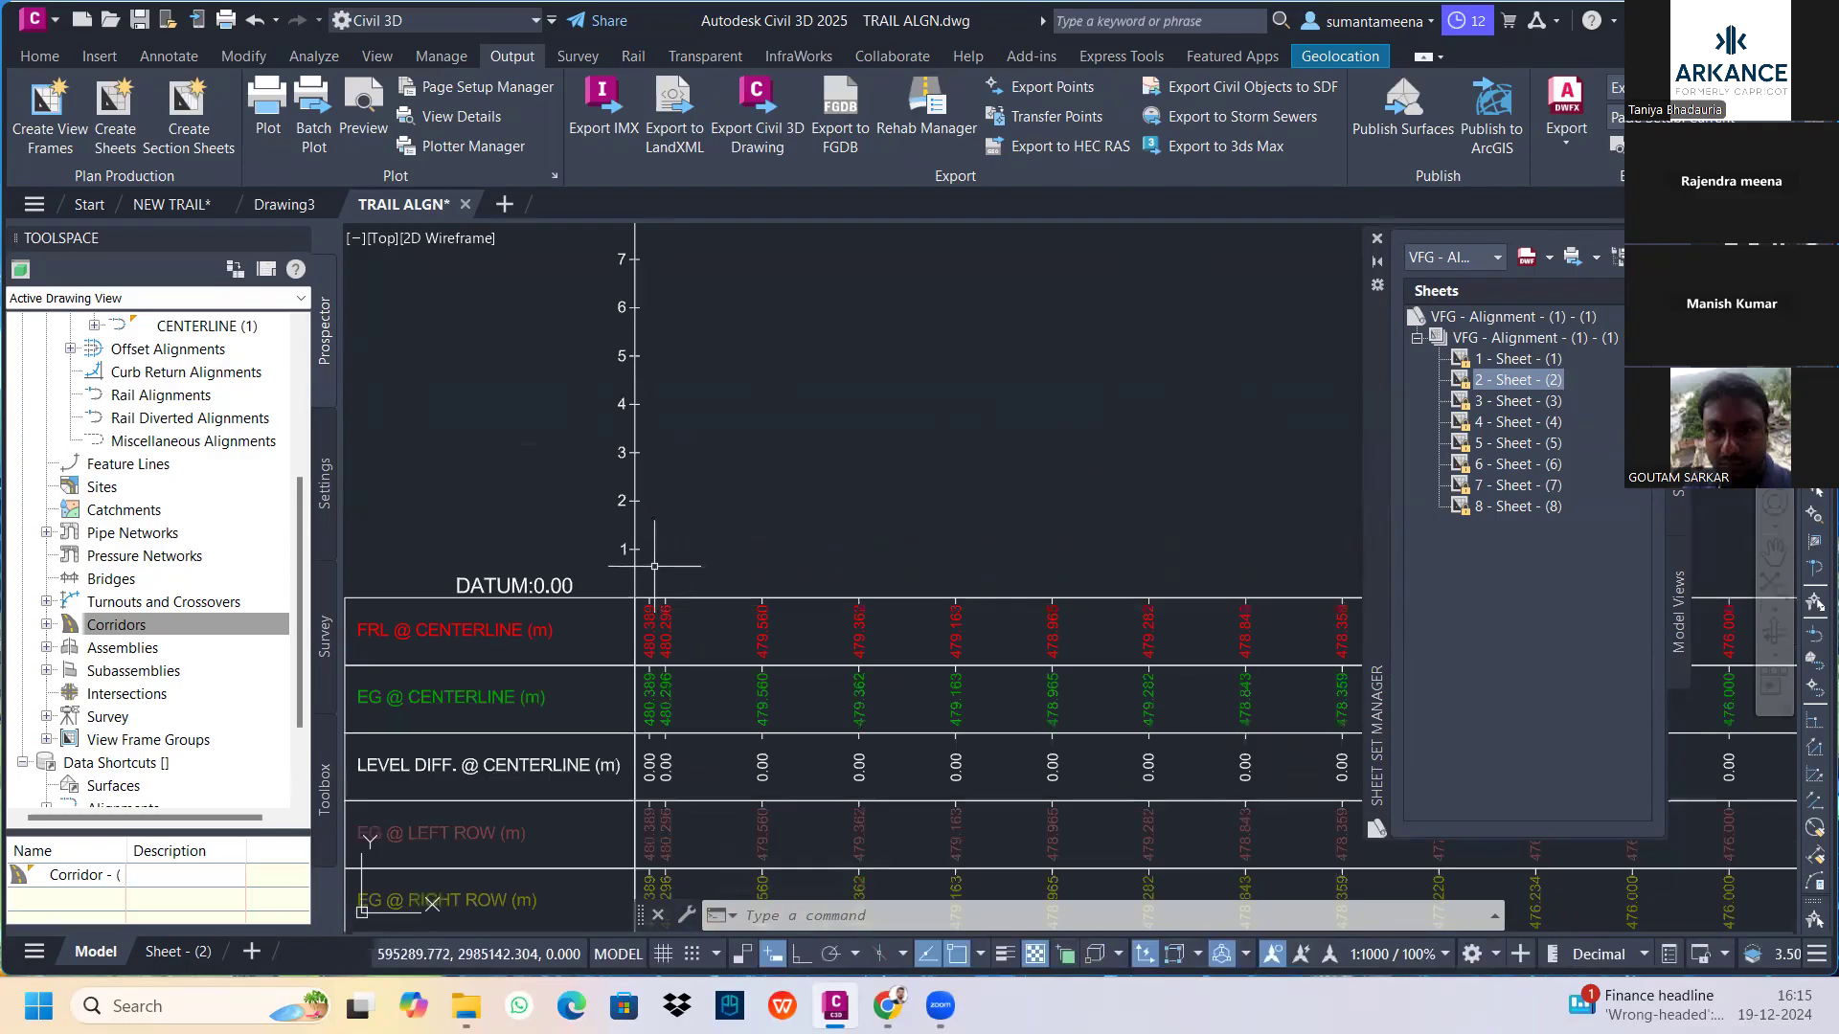
pyautogui.scroll(-6, 633, 548)
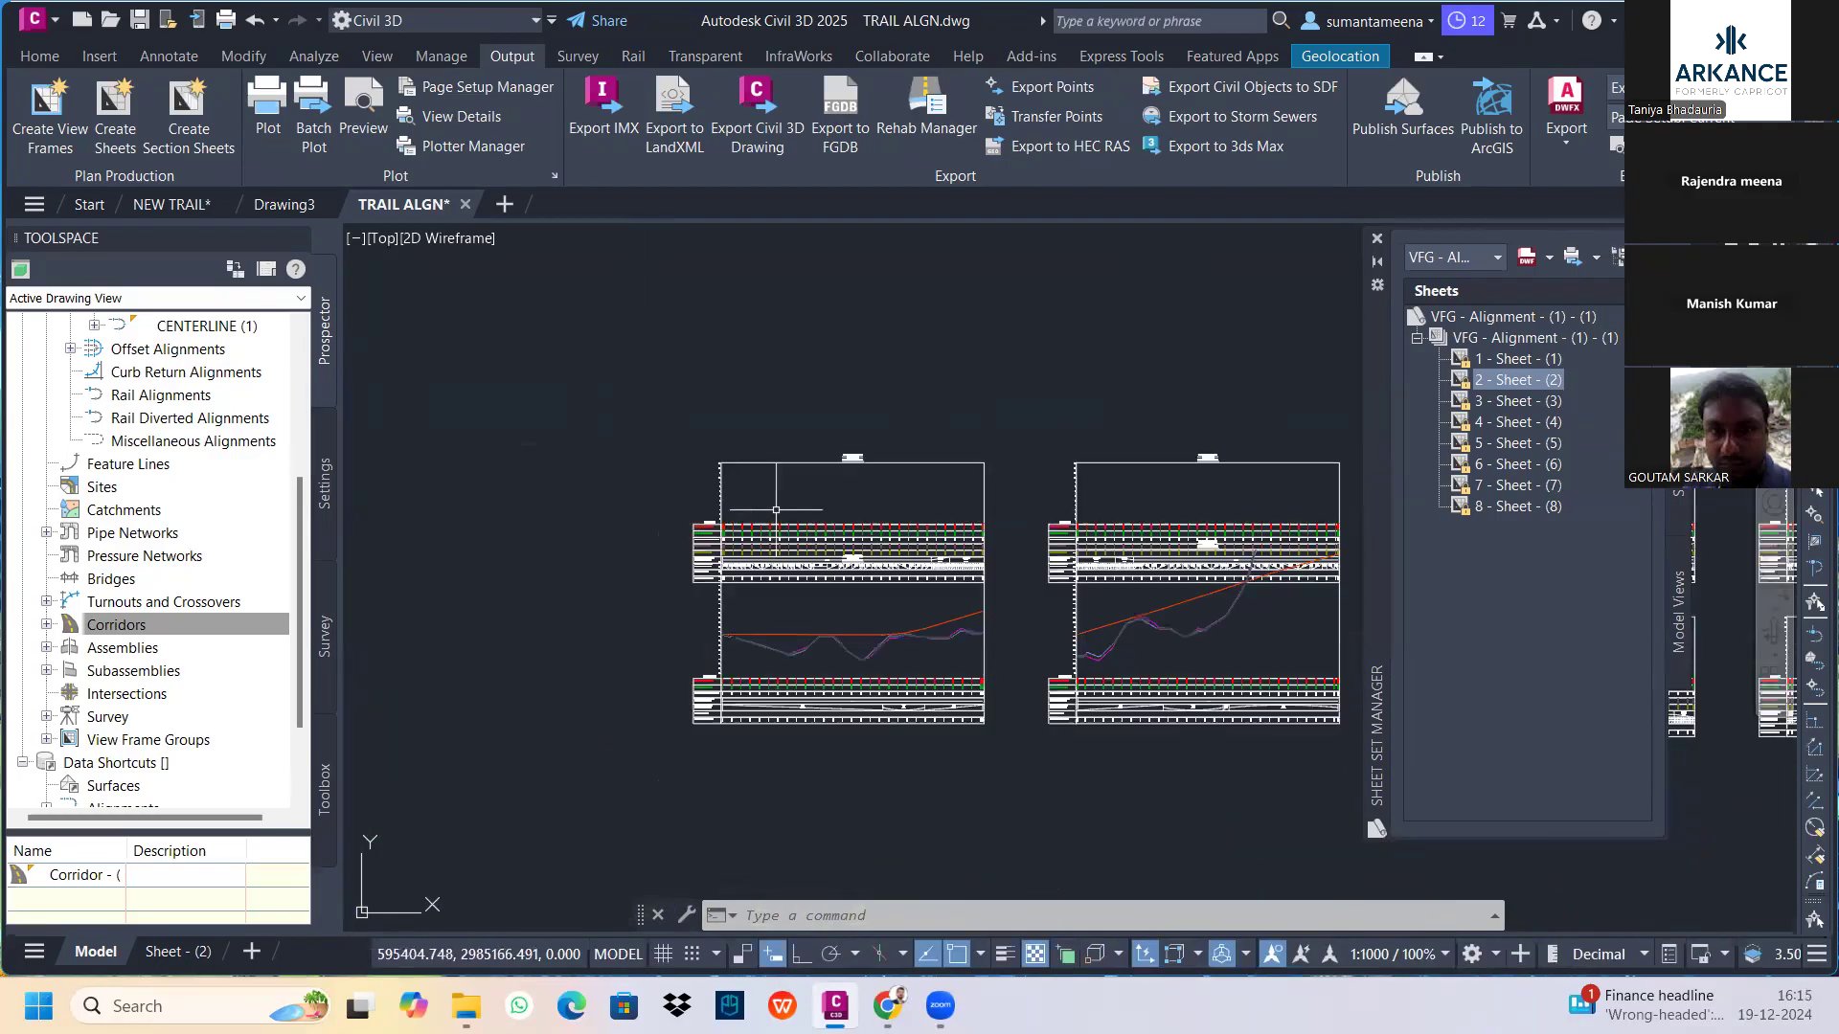
pyautogui.click(783, 466)
pyautogui.rightClick(784, 466)
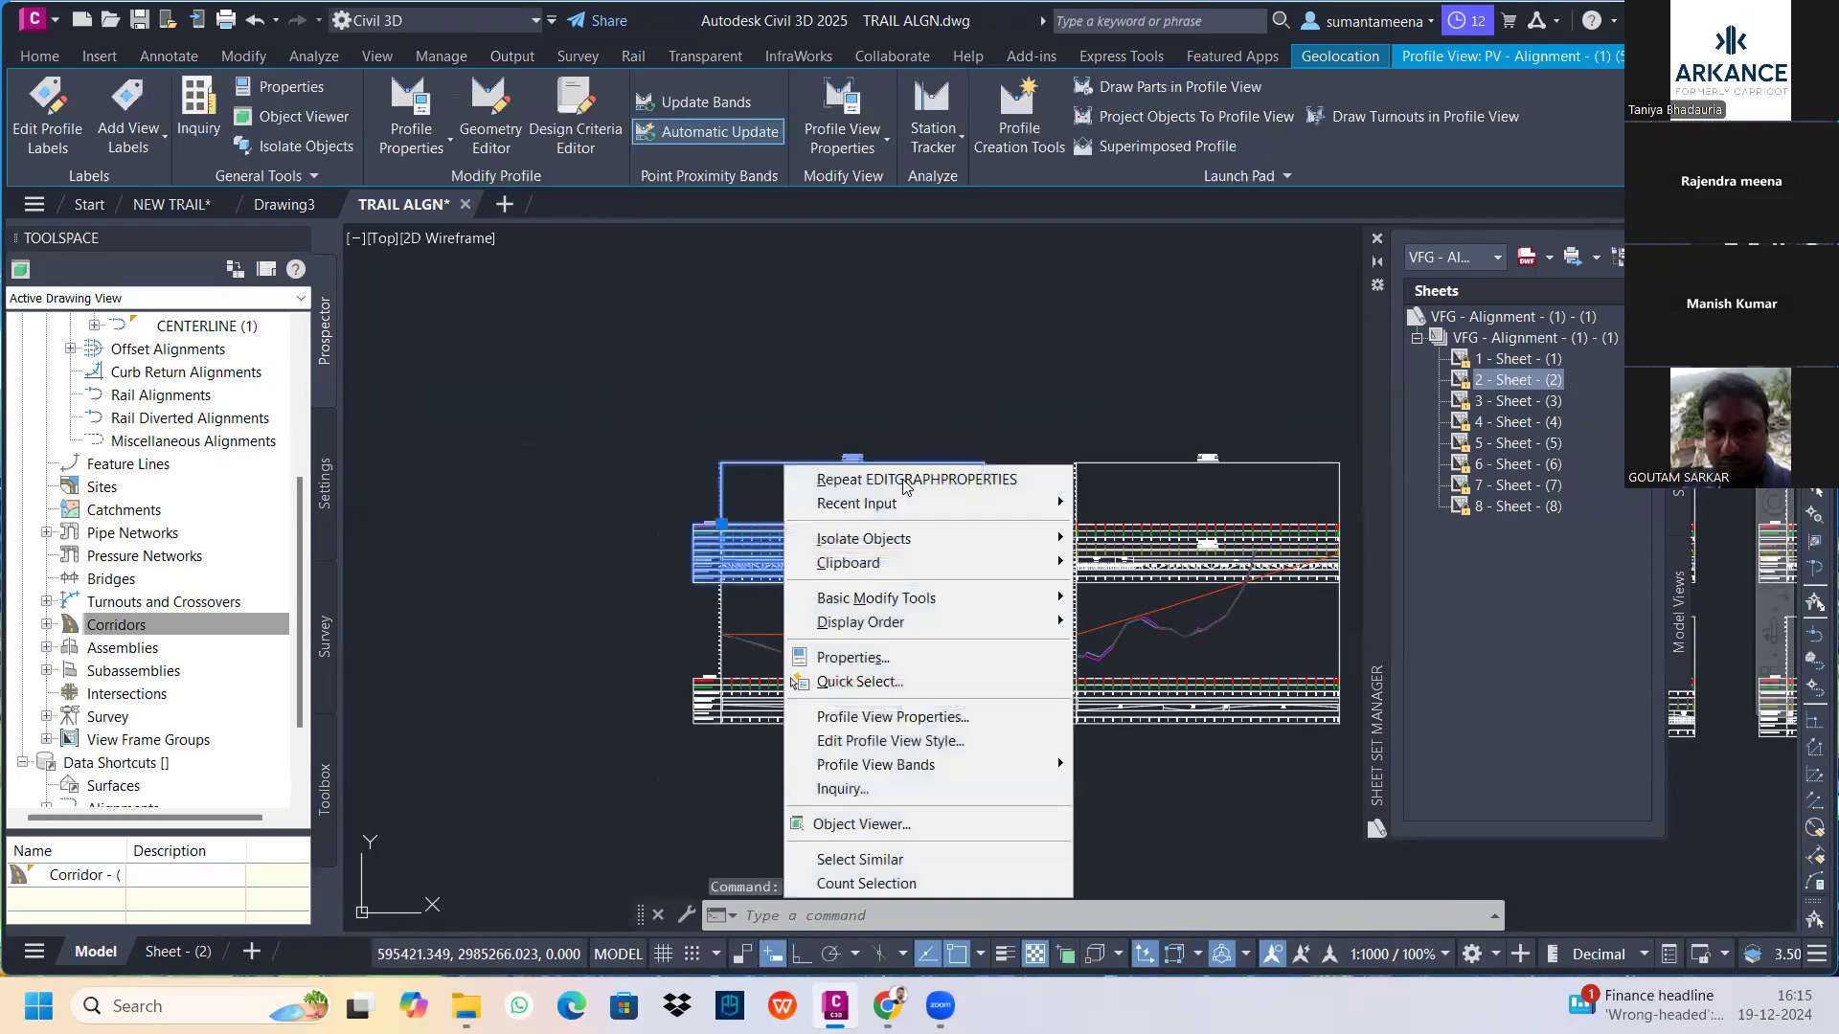
pyautogui.click(843, 715)
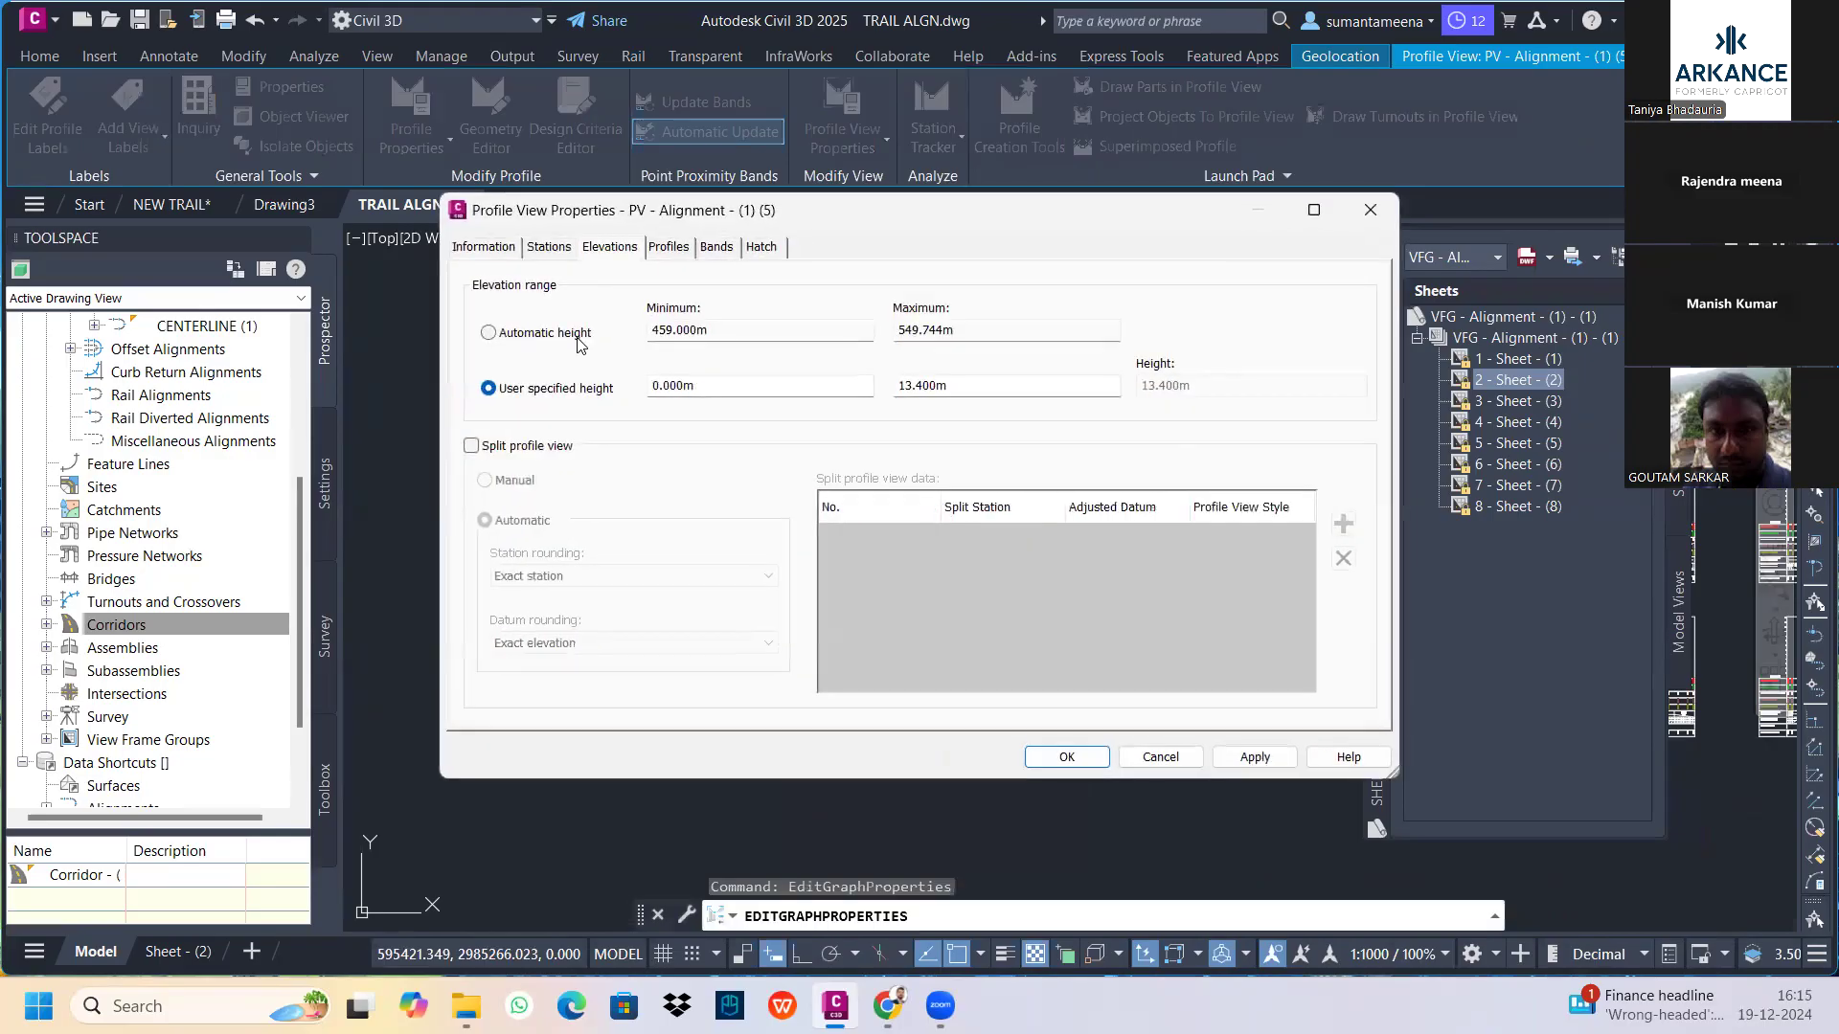
pyautogui.click(1250, 763)
pyautogui.click(1041, 760)
# Set the elevation range of PV - Alignment - (1) (6) to automatic height and accept the properties
pyautogui.scroll(-3, 1054, 526)
pyautogui.moveTo(1136, 517); pyautogui.dragTo(881, 525, button='middle')
pyautogui.scroll(1, 958, 527)
pyautogui.click(839, 527)
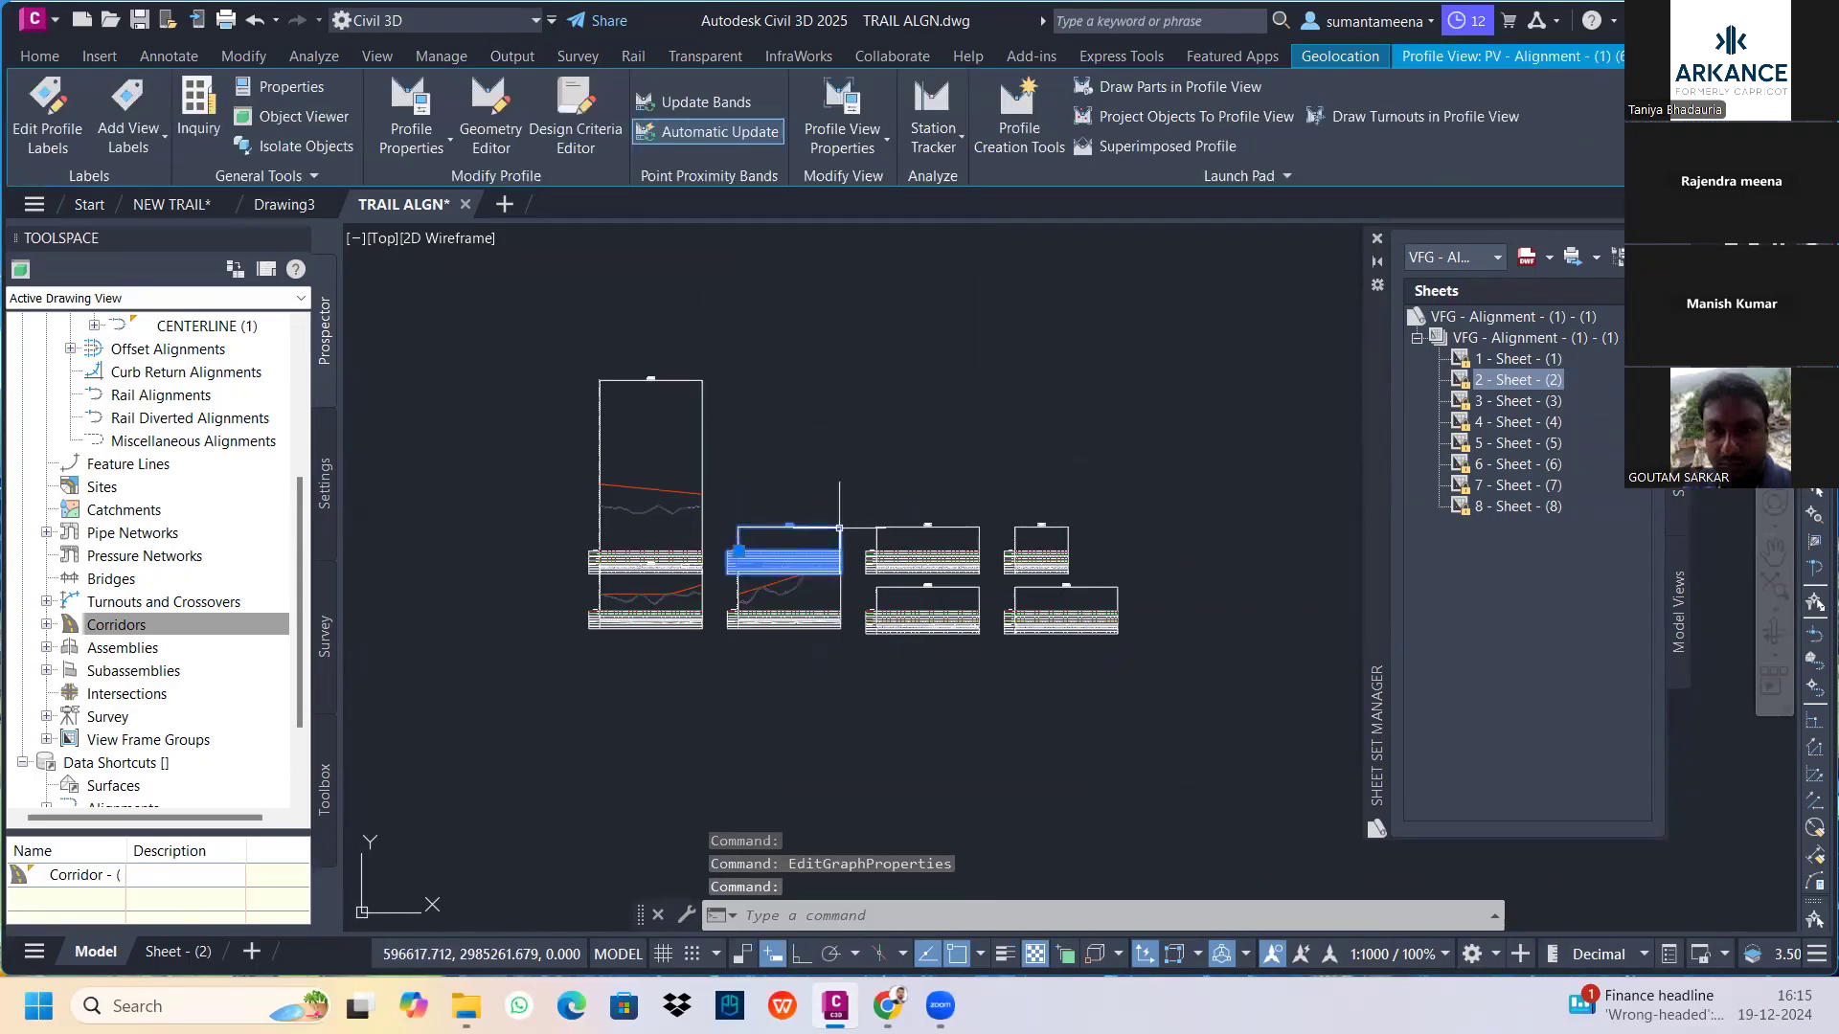
pyautogui.rightClick(839, 528)
pyautogui.click(929, 779)
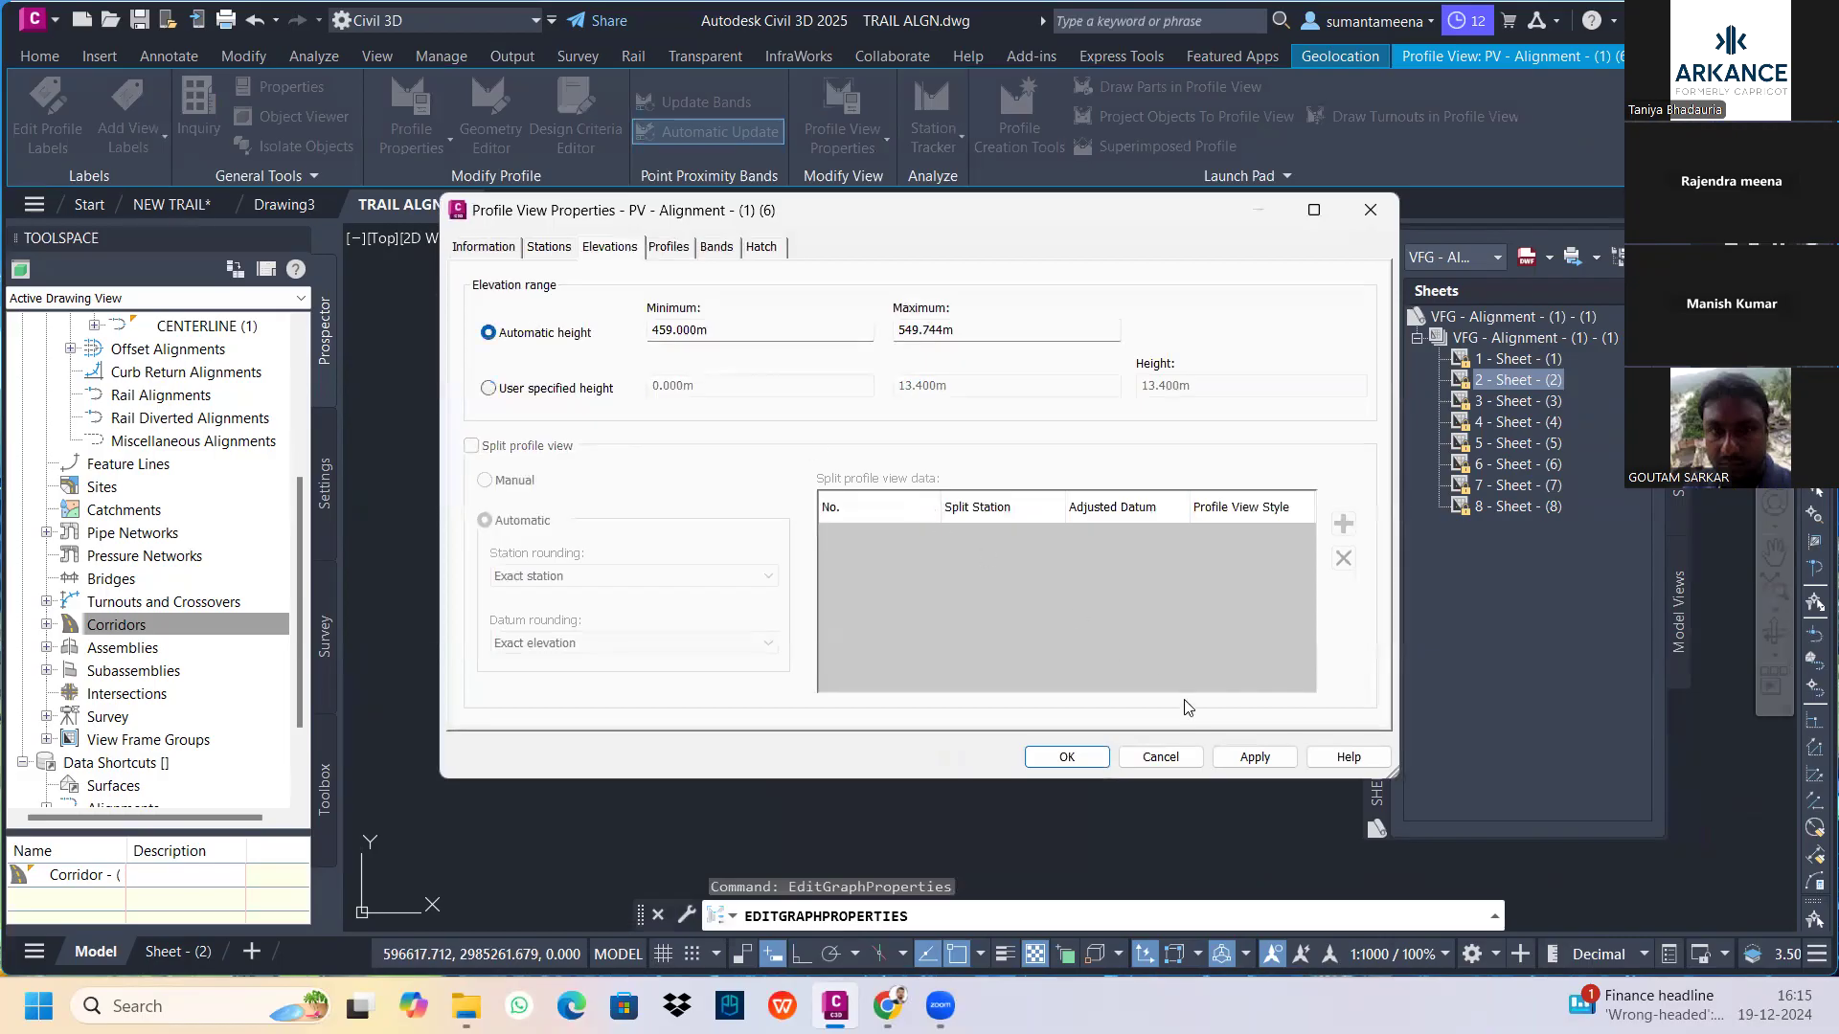
pyautogui.click(1061, 757)
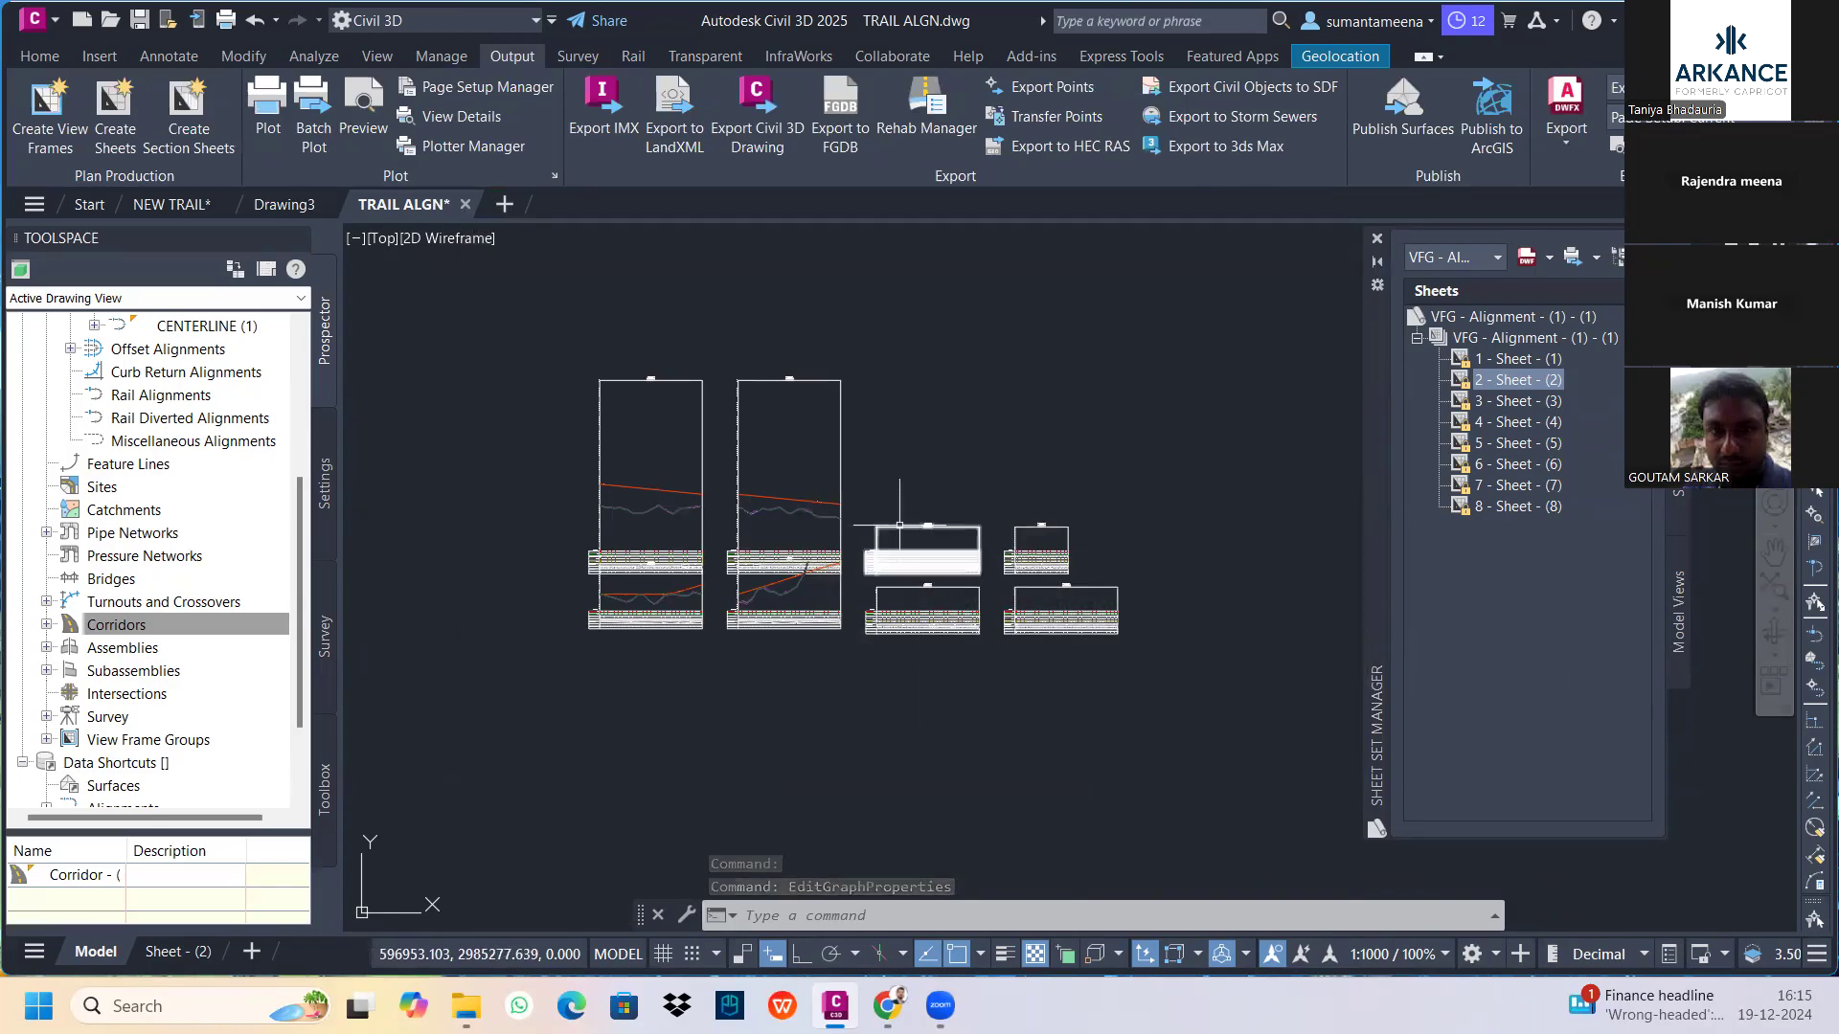
# Set the elevation range of PV - Alignment - (1) (7) to automatic height and accept the properties
pyautogui.click(899, 530)
pyautogui.rightClick(901, 529)
pyautogui.click(1008, 777)
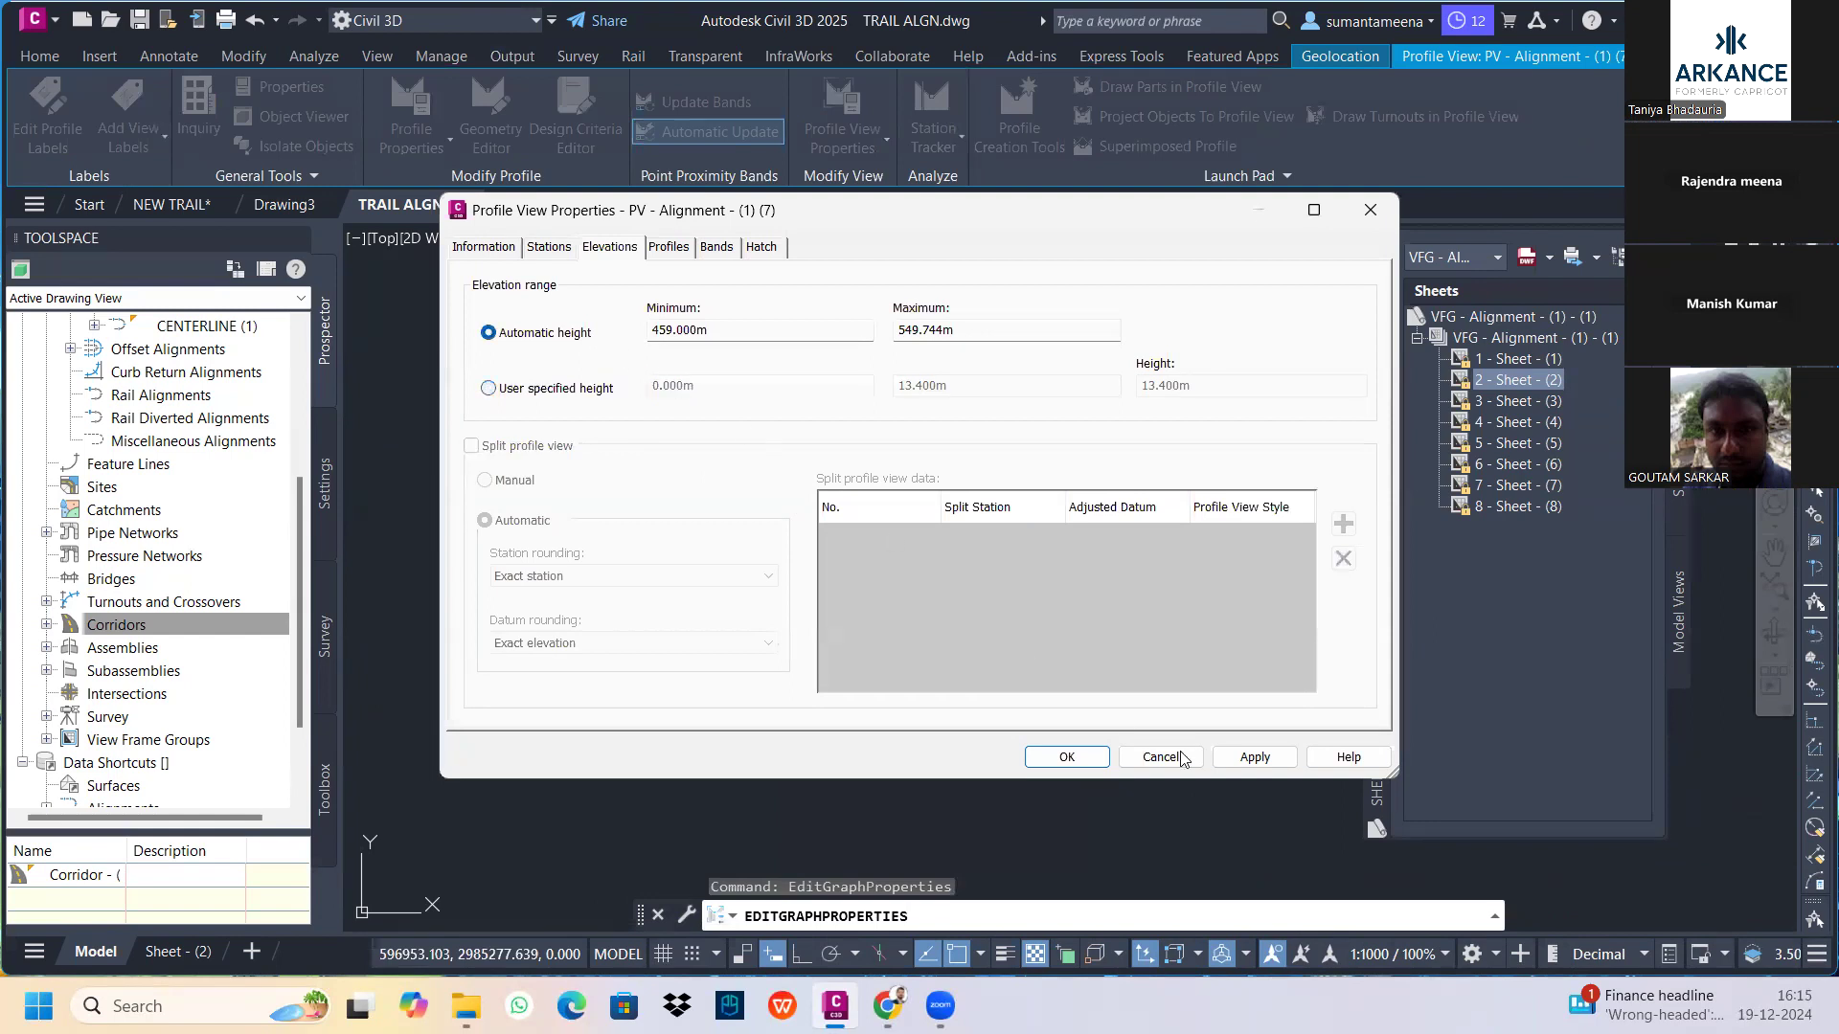
pyautogui.click(1066, 756)
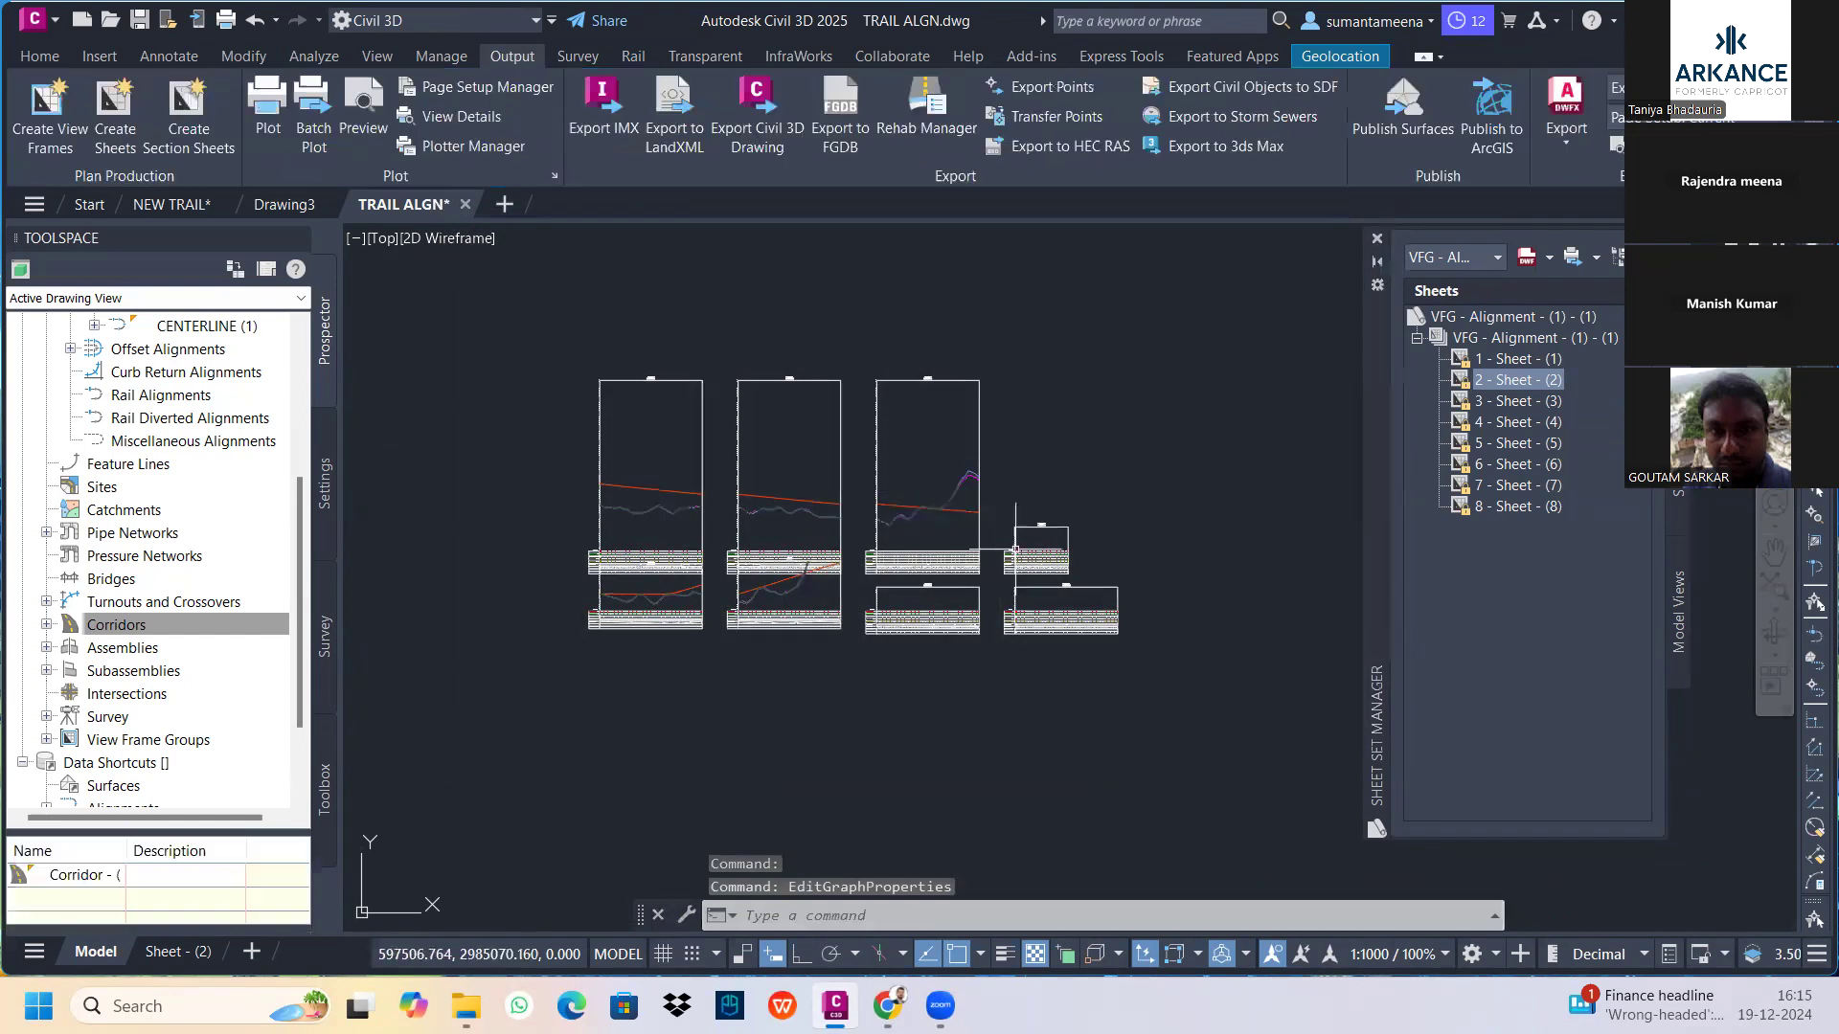
# Set the elevation range of PV - Alignment - (1) (8) to automatic height and accept the properties
pyautogui.click(1030, 525)
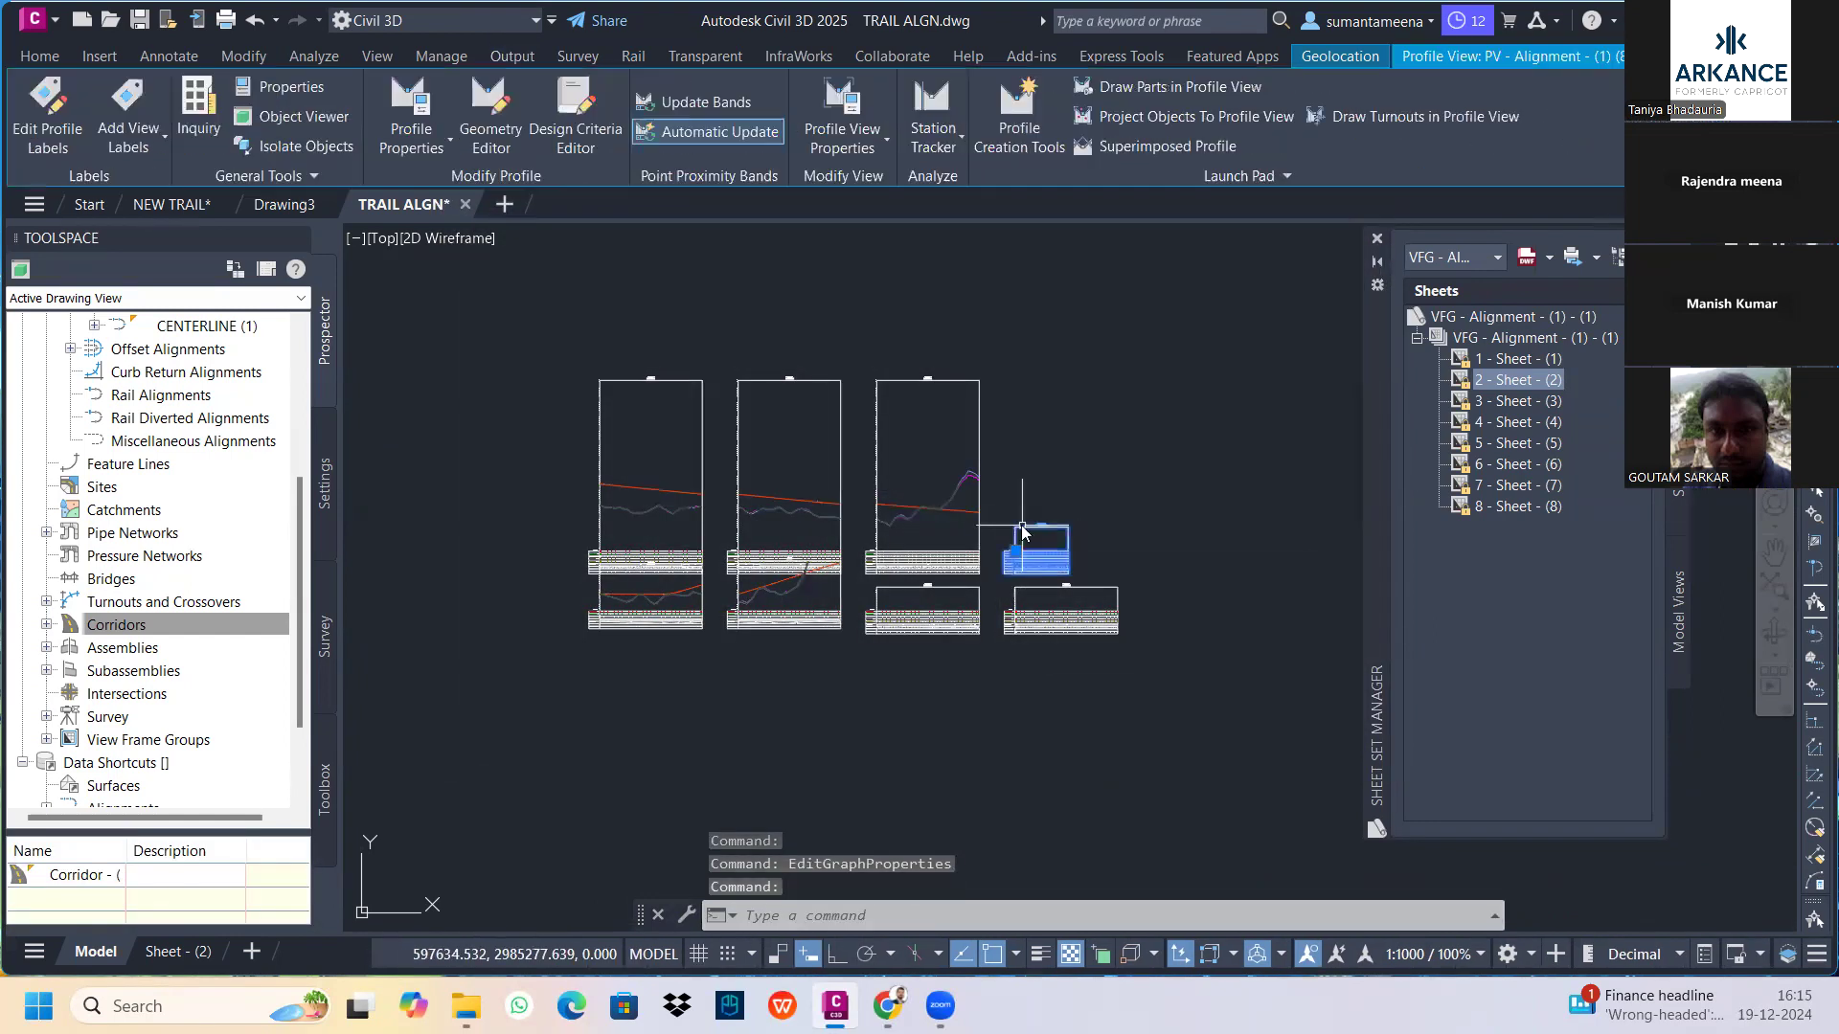
pyautogui.rightClick(1024, 527)
pyautogui.click(1110, 777)
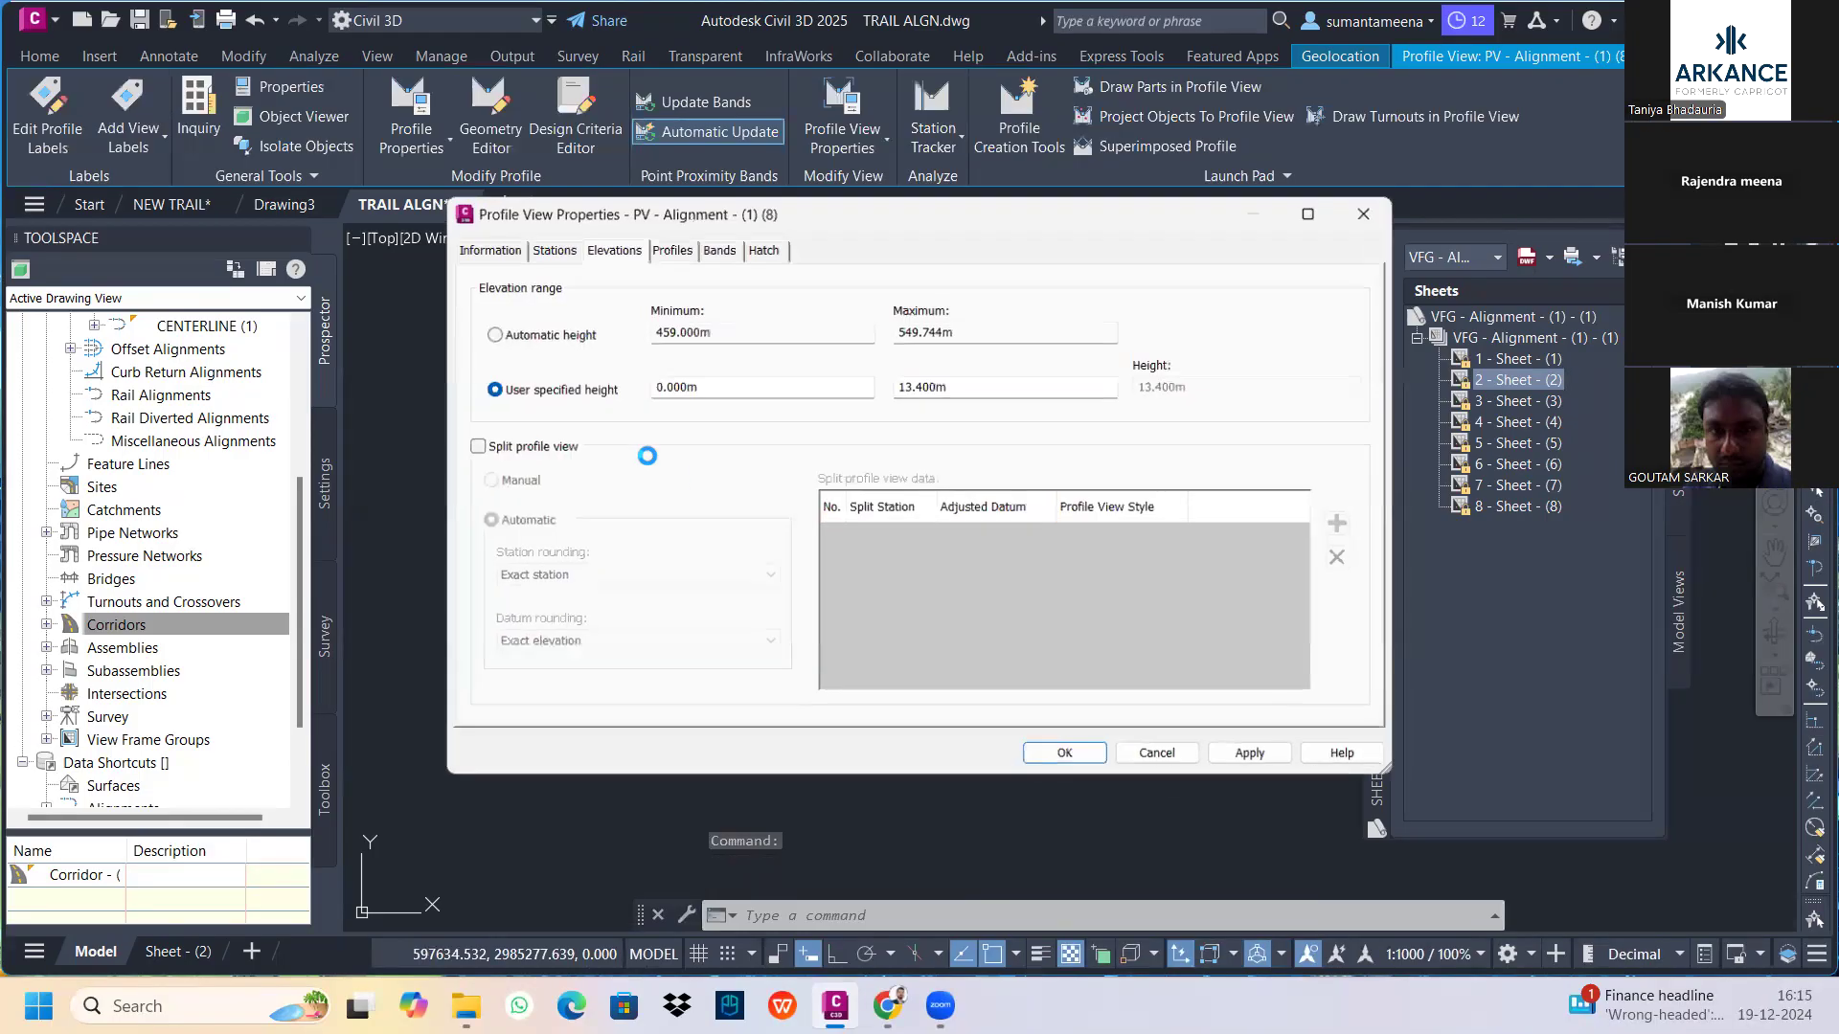
pyautogui.click(1067, 757)
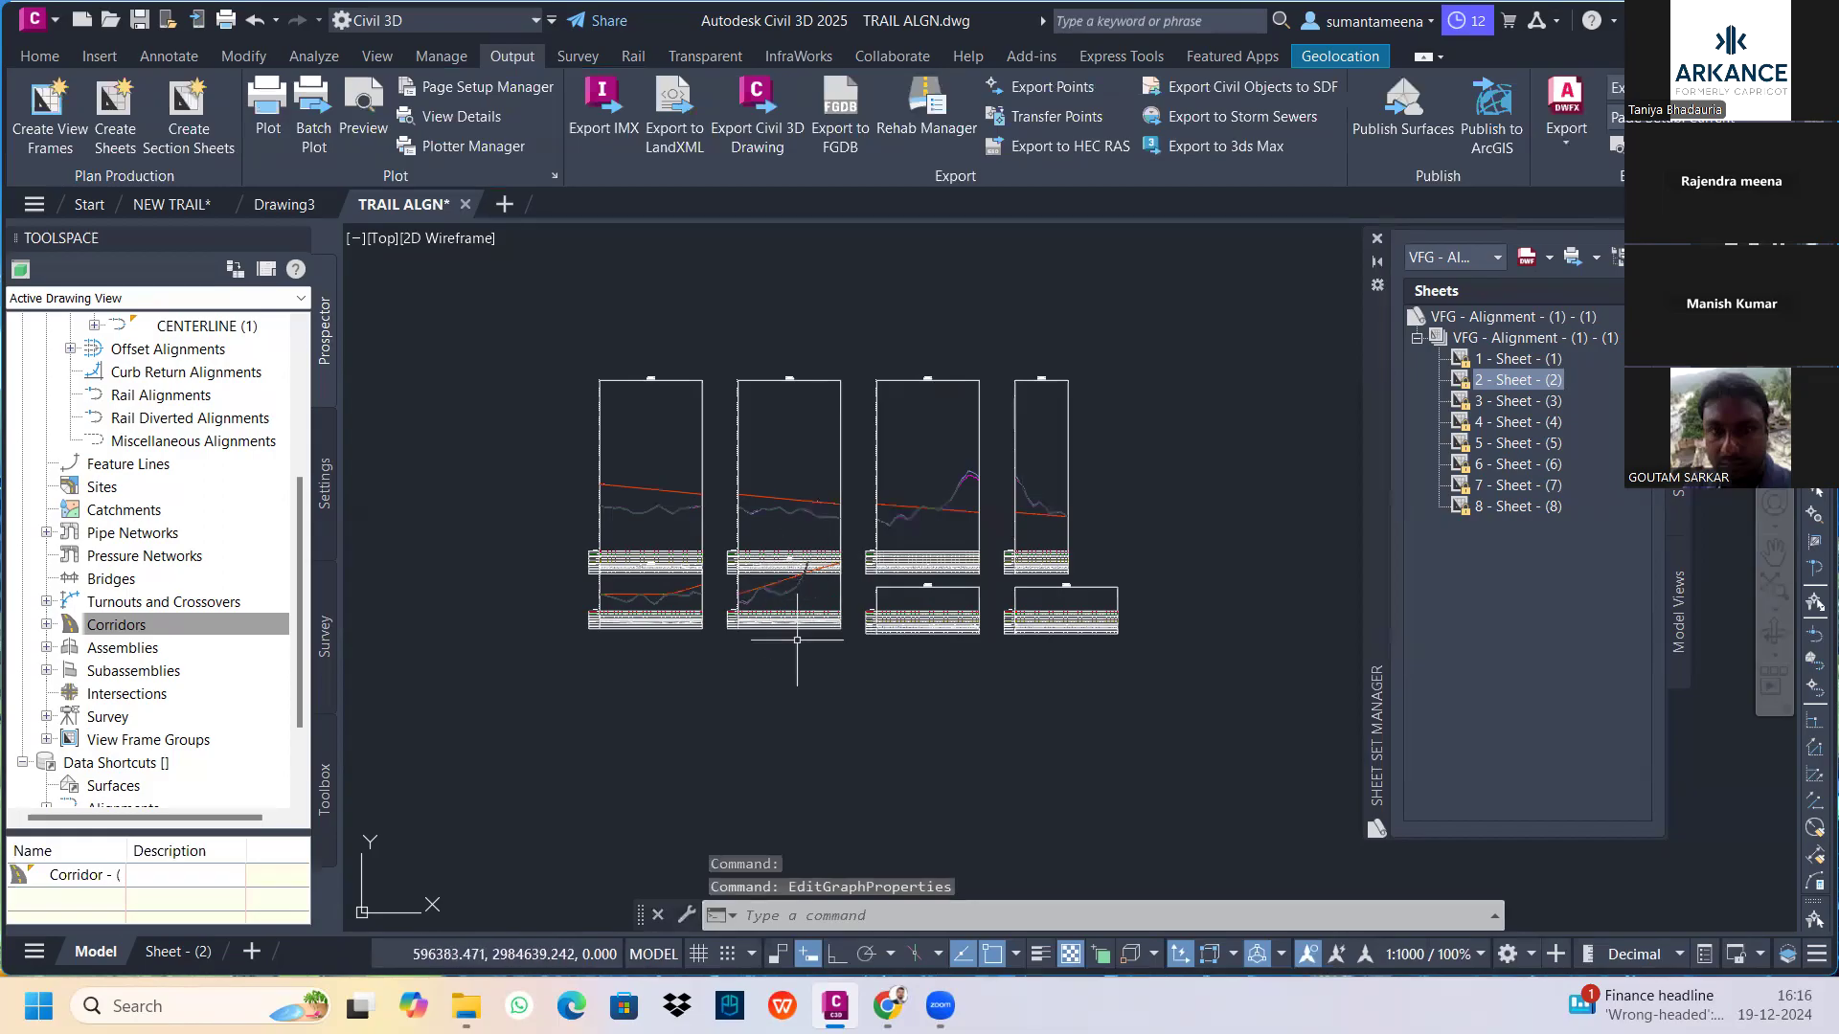
# Set the elevation range of PV - Alignment - (1) (3) to automatic height, apply it and accept the properties
pyautogui.click(909, 589)
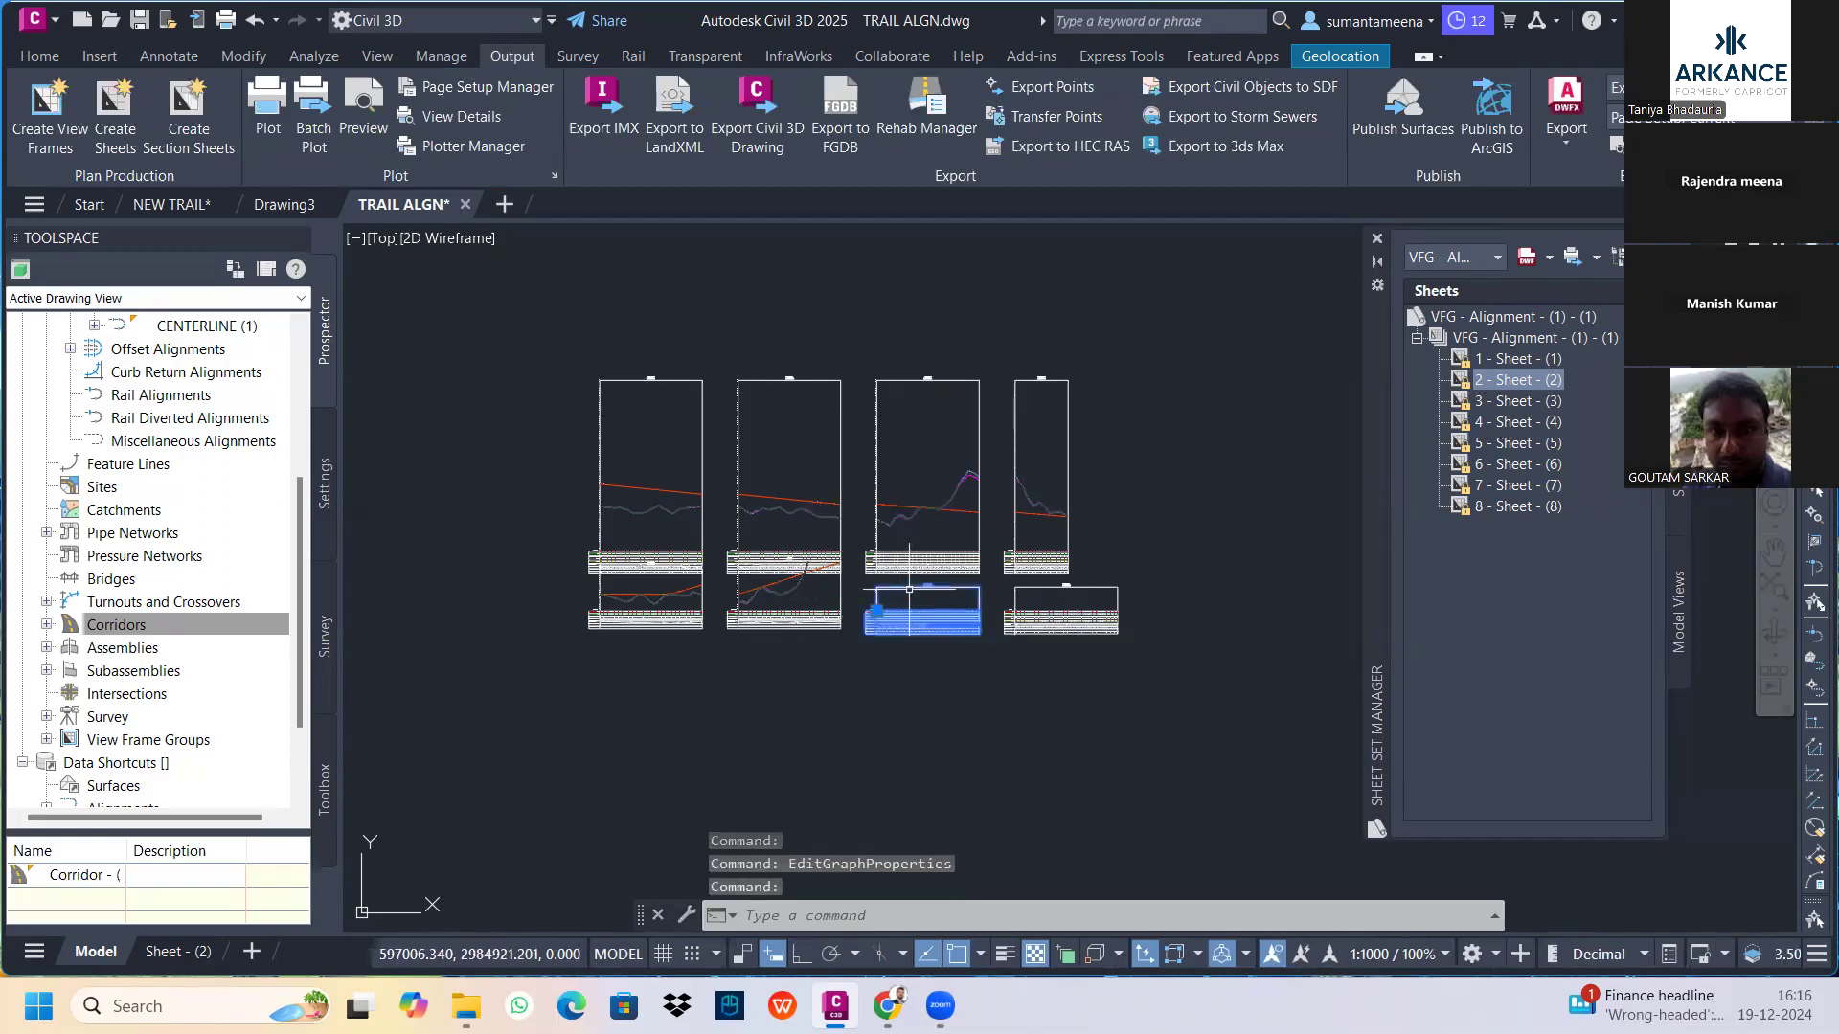
pyautogui.rightClick(909, 589)
pyautogui.click(977, 410)
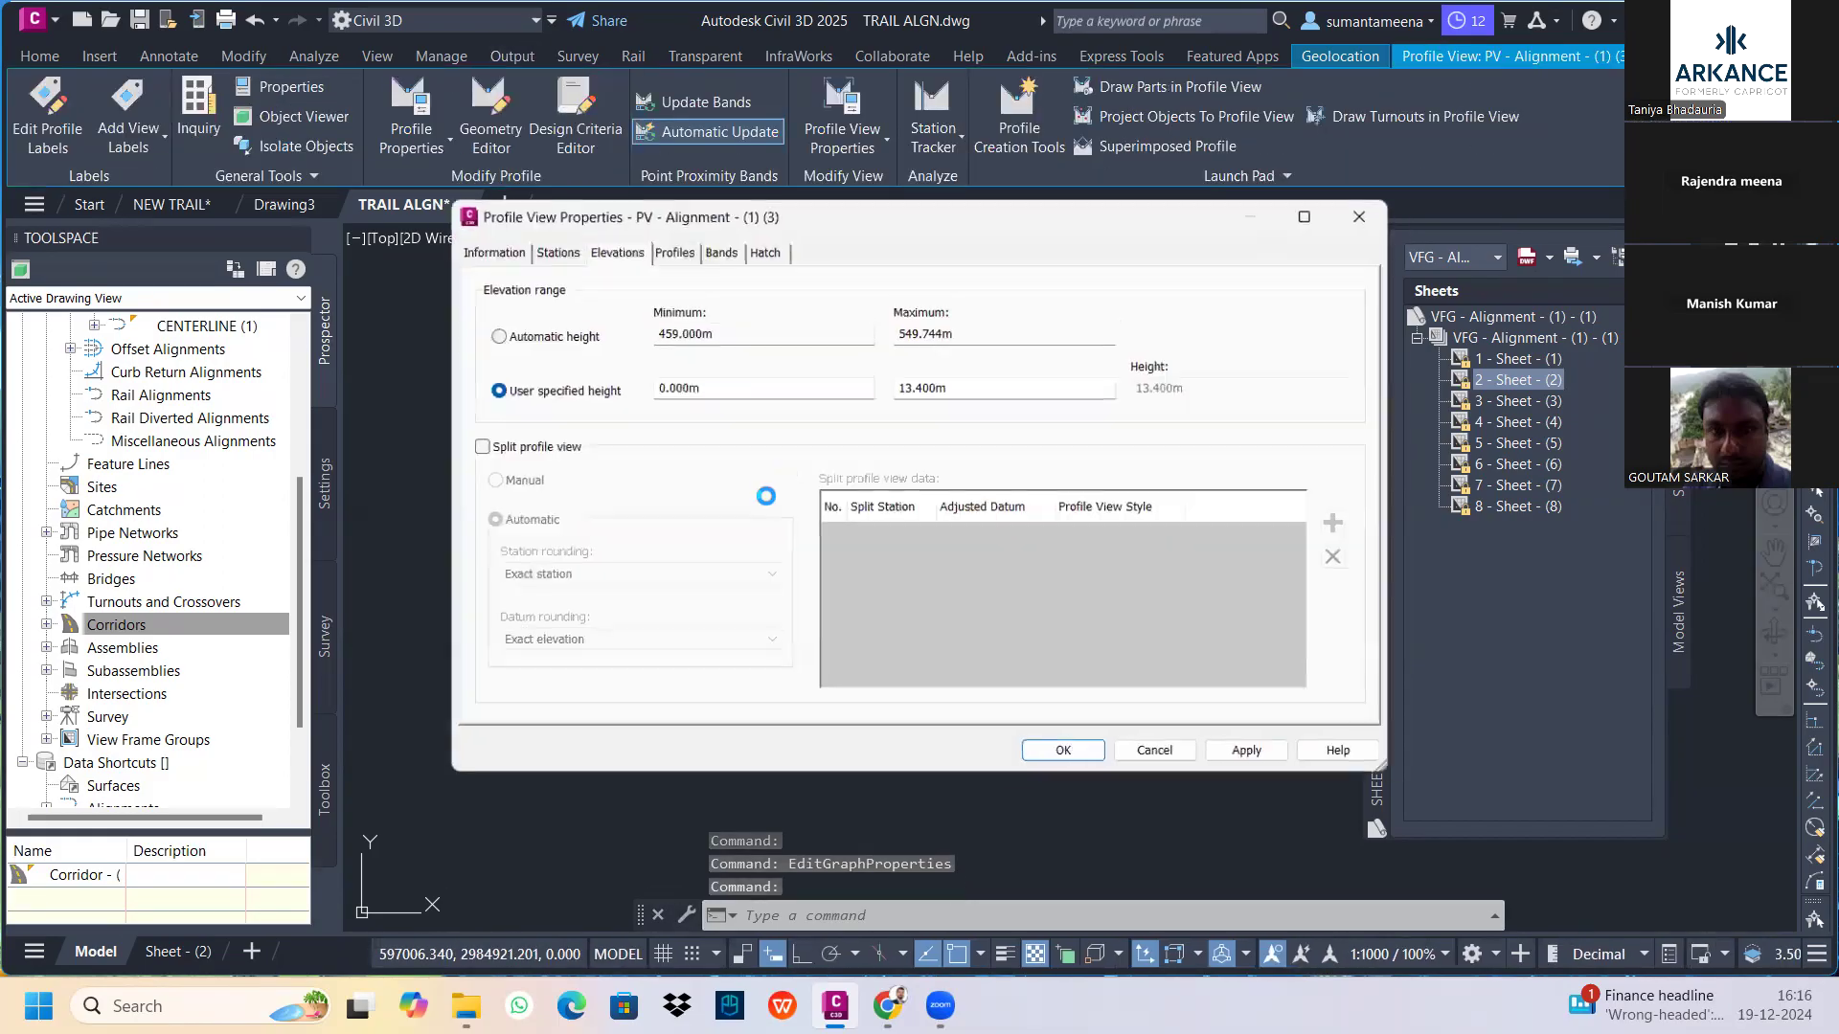
pyautogui.click(1253, 752)
pyautogui.click(1099, 761)
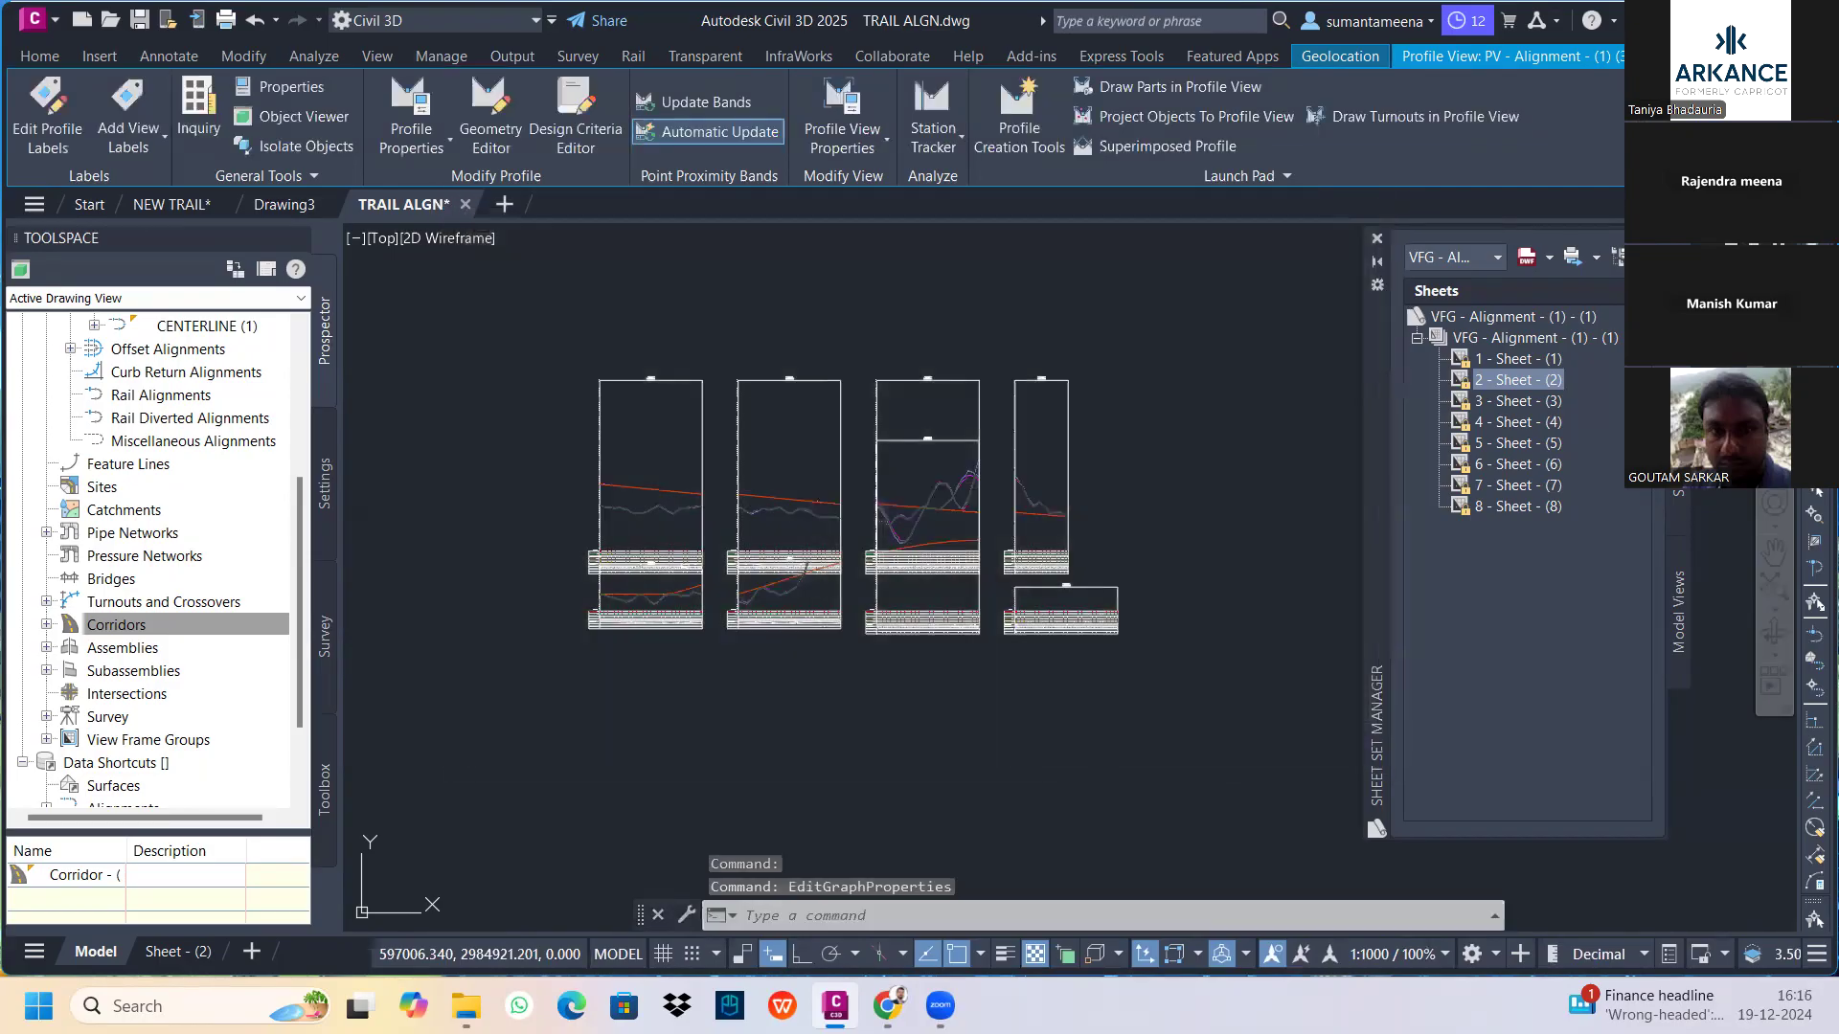
# Review the elevation range settings of PV - Alignment - (1) (3) in its profile view properties and close them
pyautogui.click(986, 602)
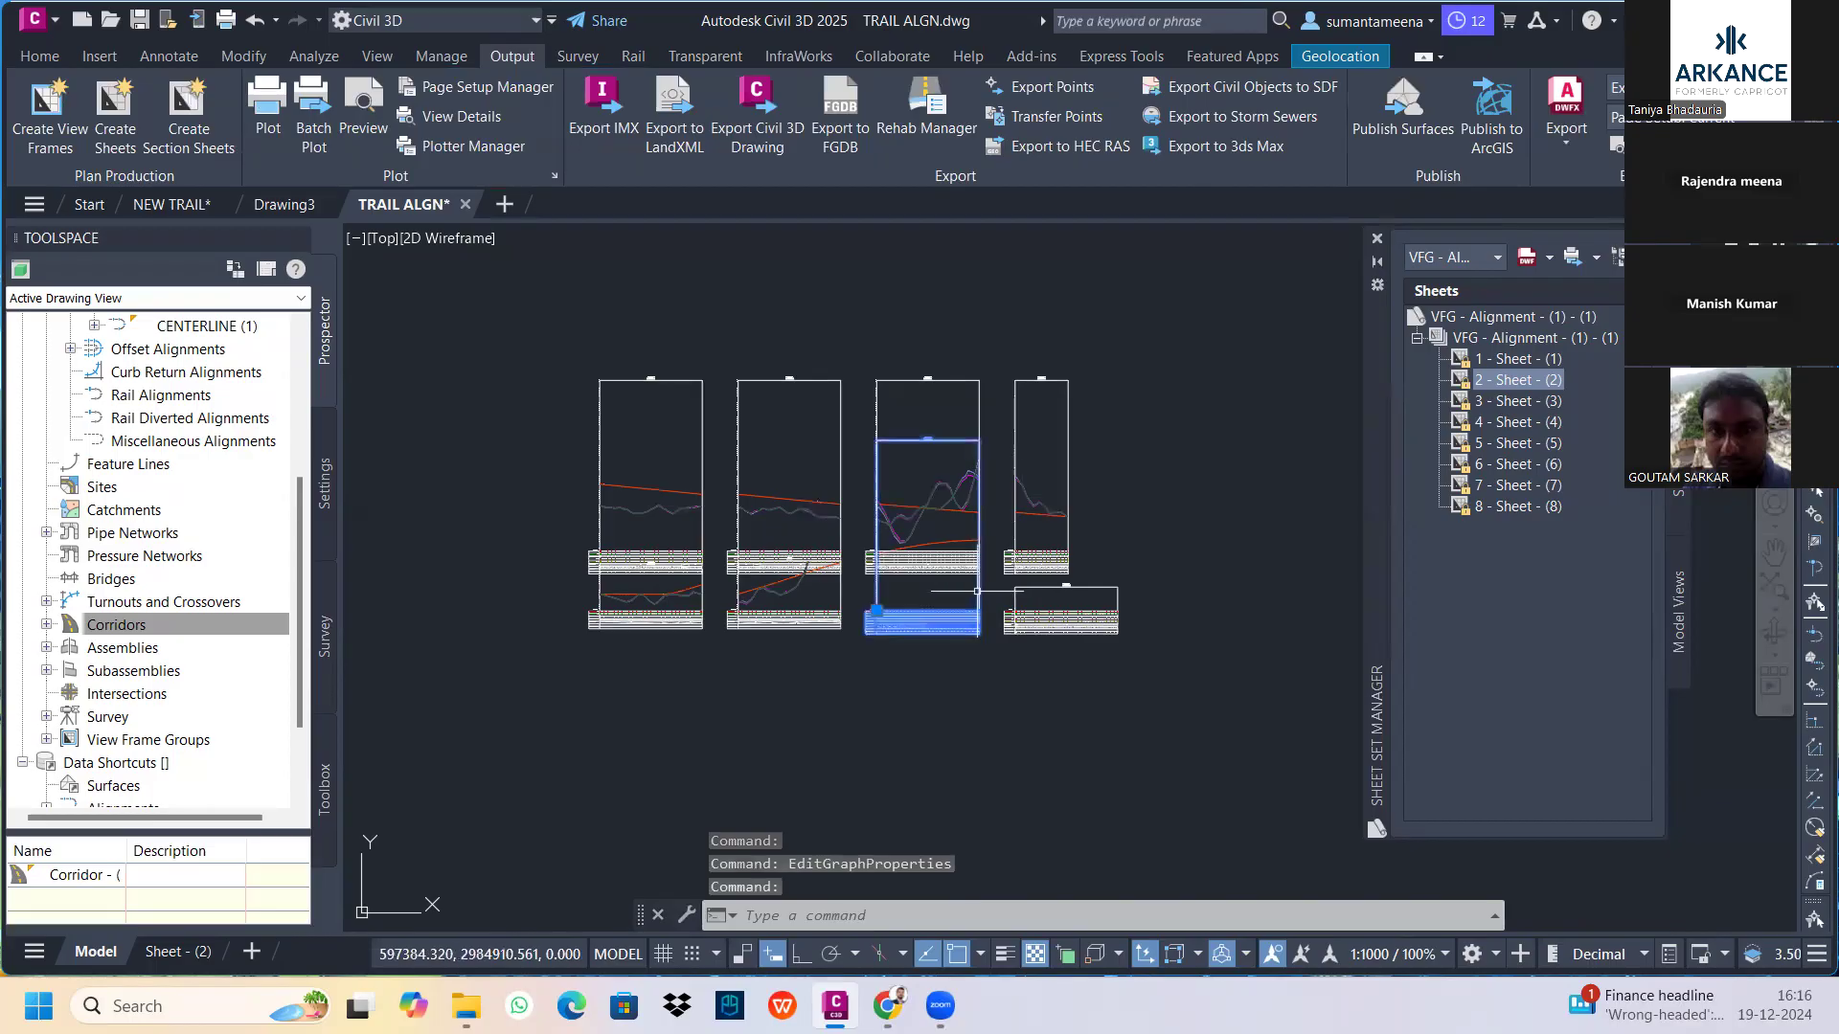
pyautogui.rightClick(977, 592)
pyautogui.click(1081, 414)
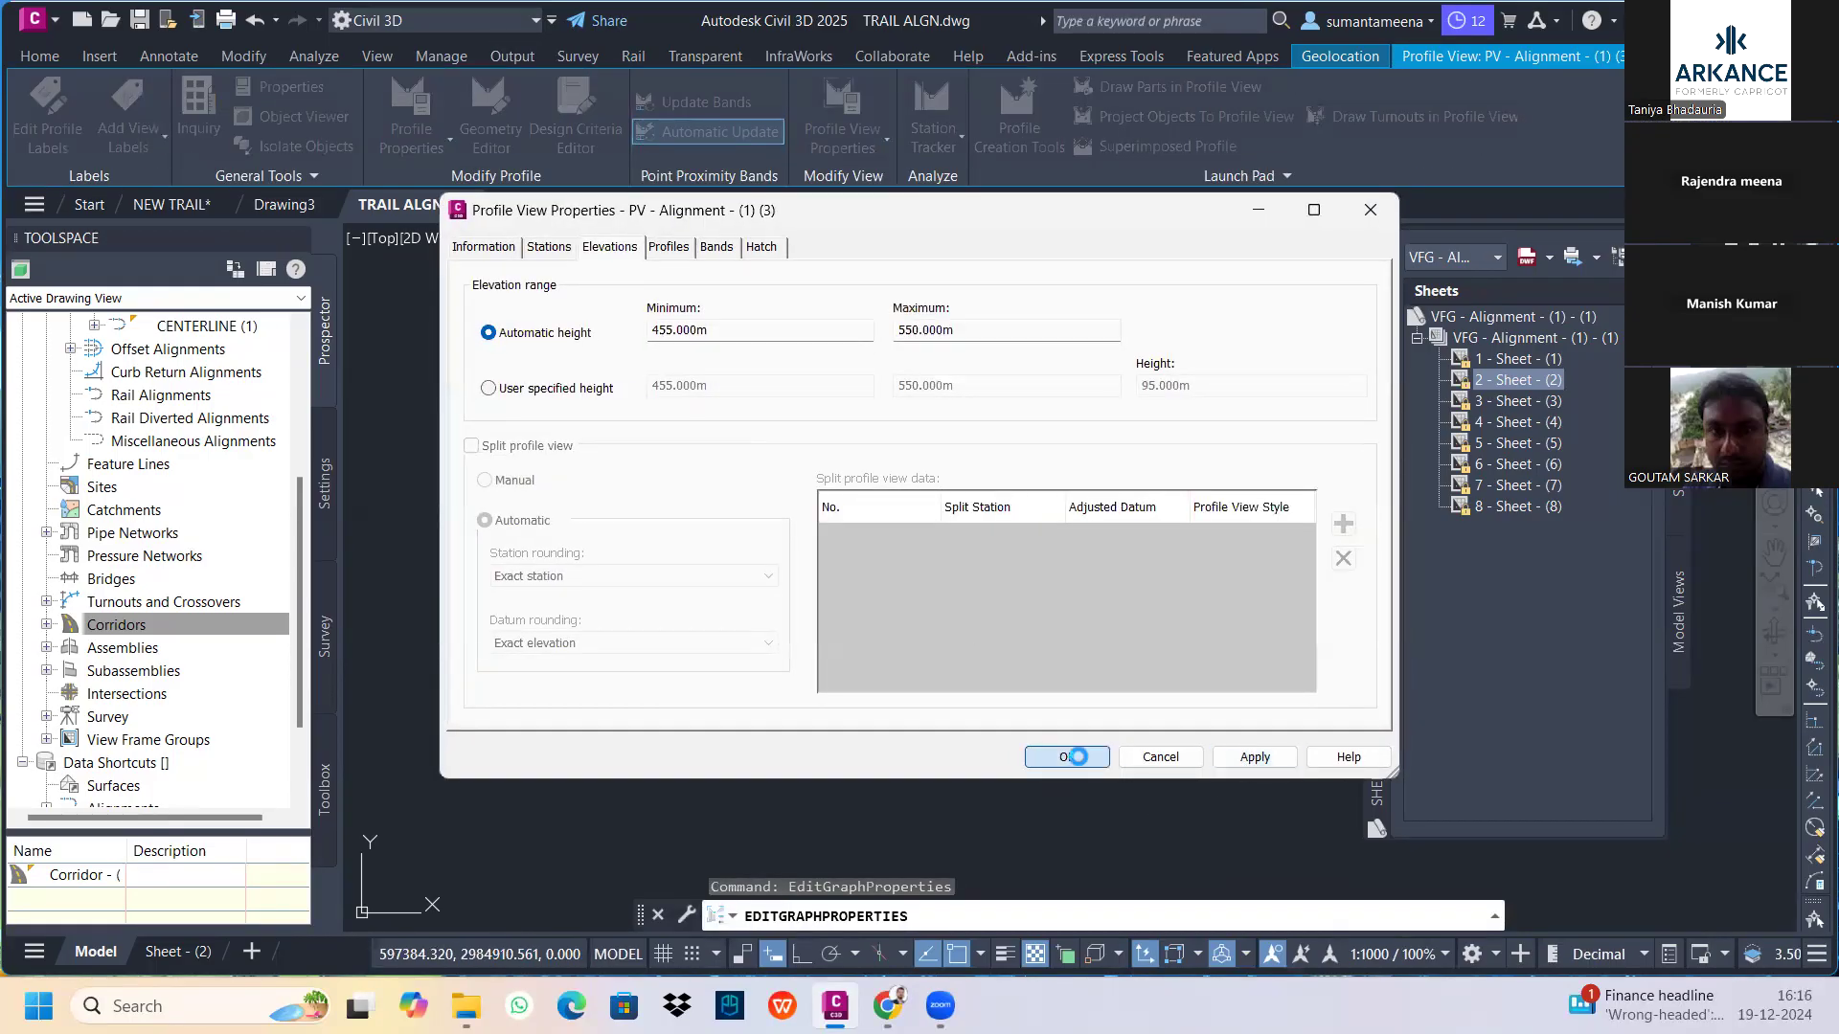
pyautogui.click(1069, 757)
# Set the elevation range of PV - Alignment - (1) (4) to automatic height, apply it and accept the properties
pyautogui.click(1089, 602)
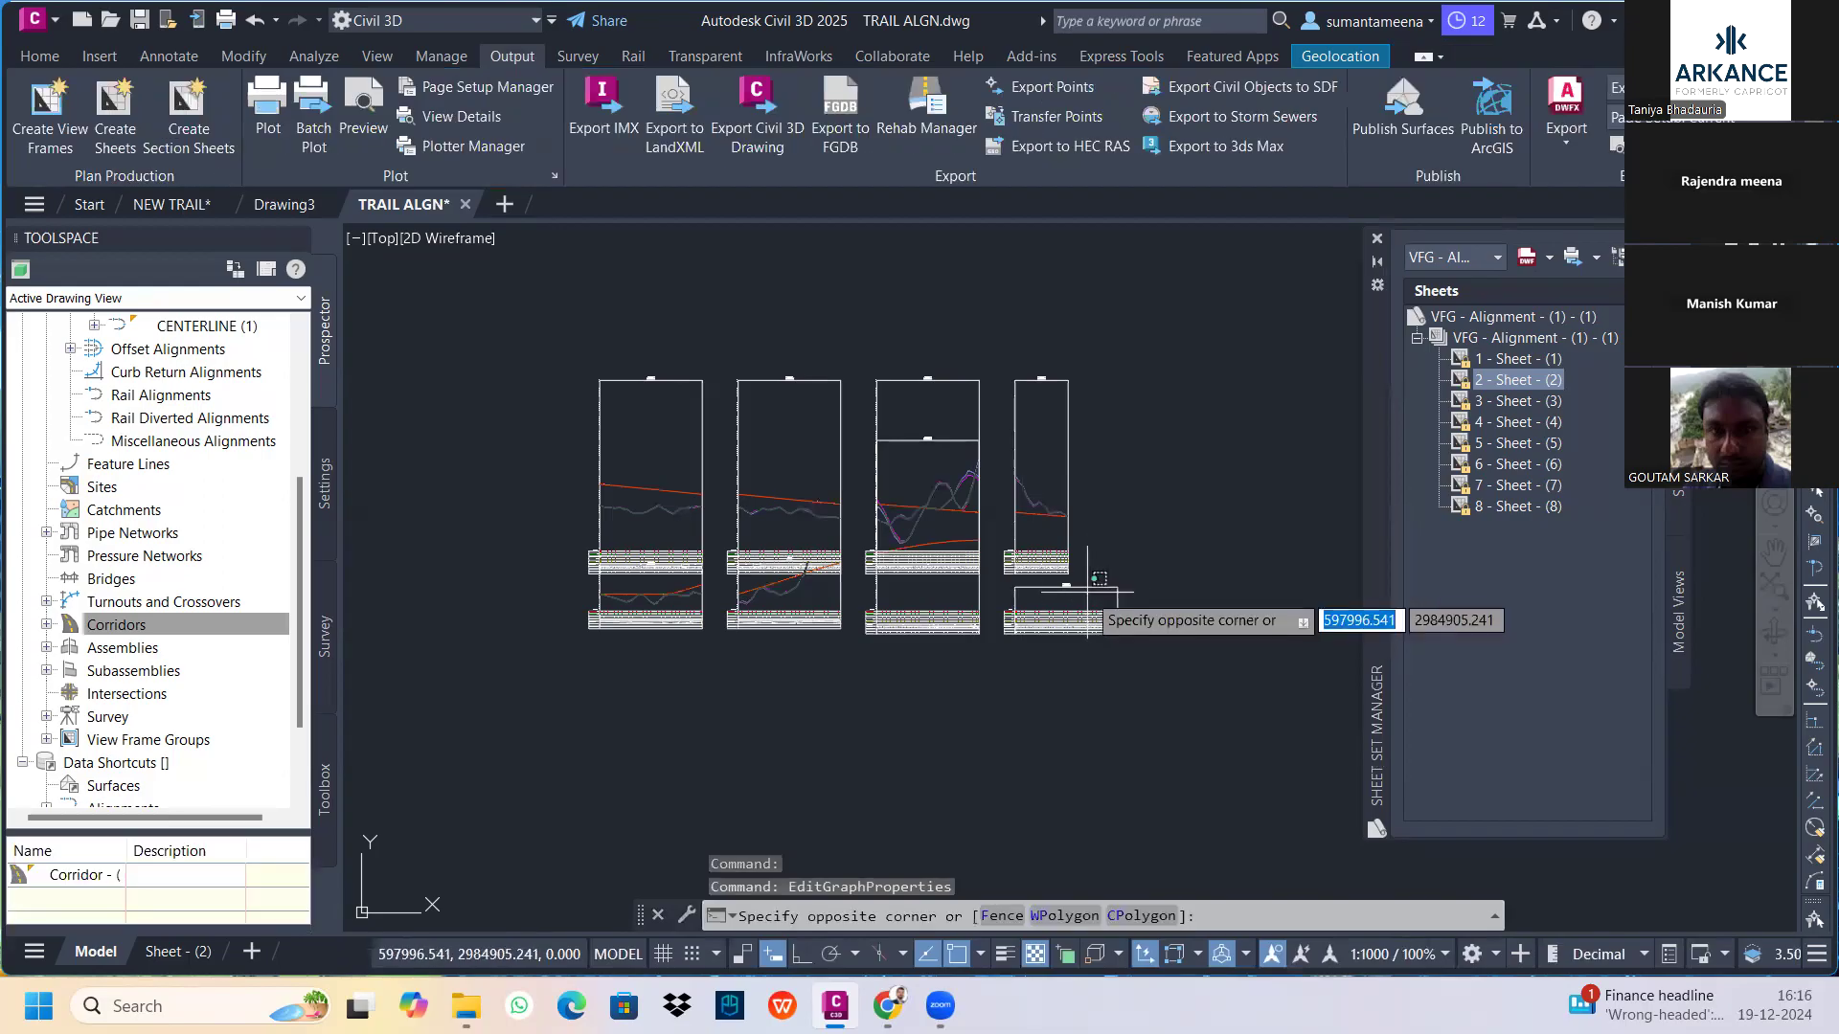
pyautogui.click(1086, 584)
pyautogui.rightClick(1087, 584)
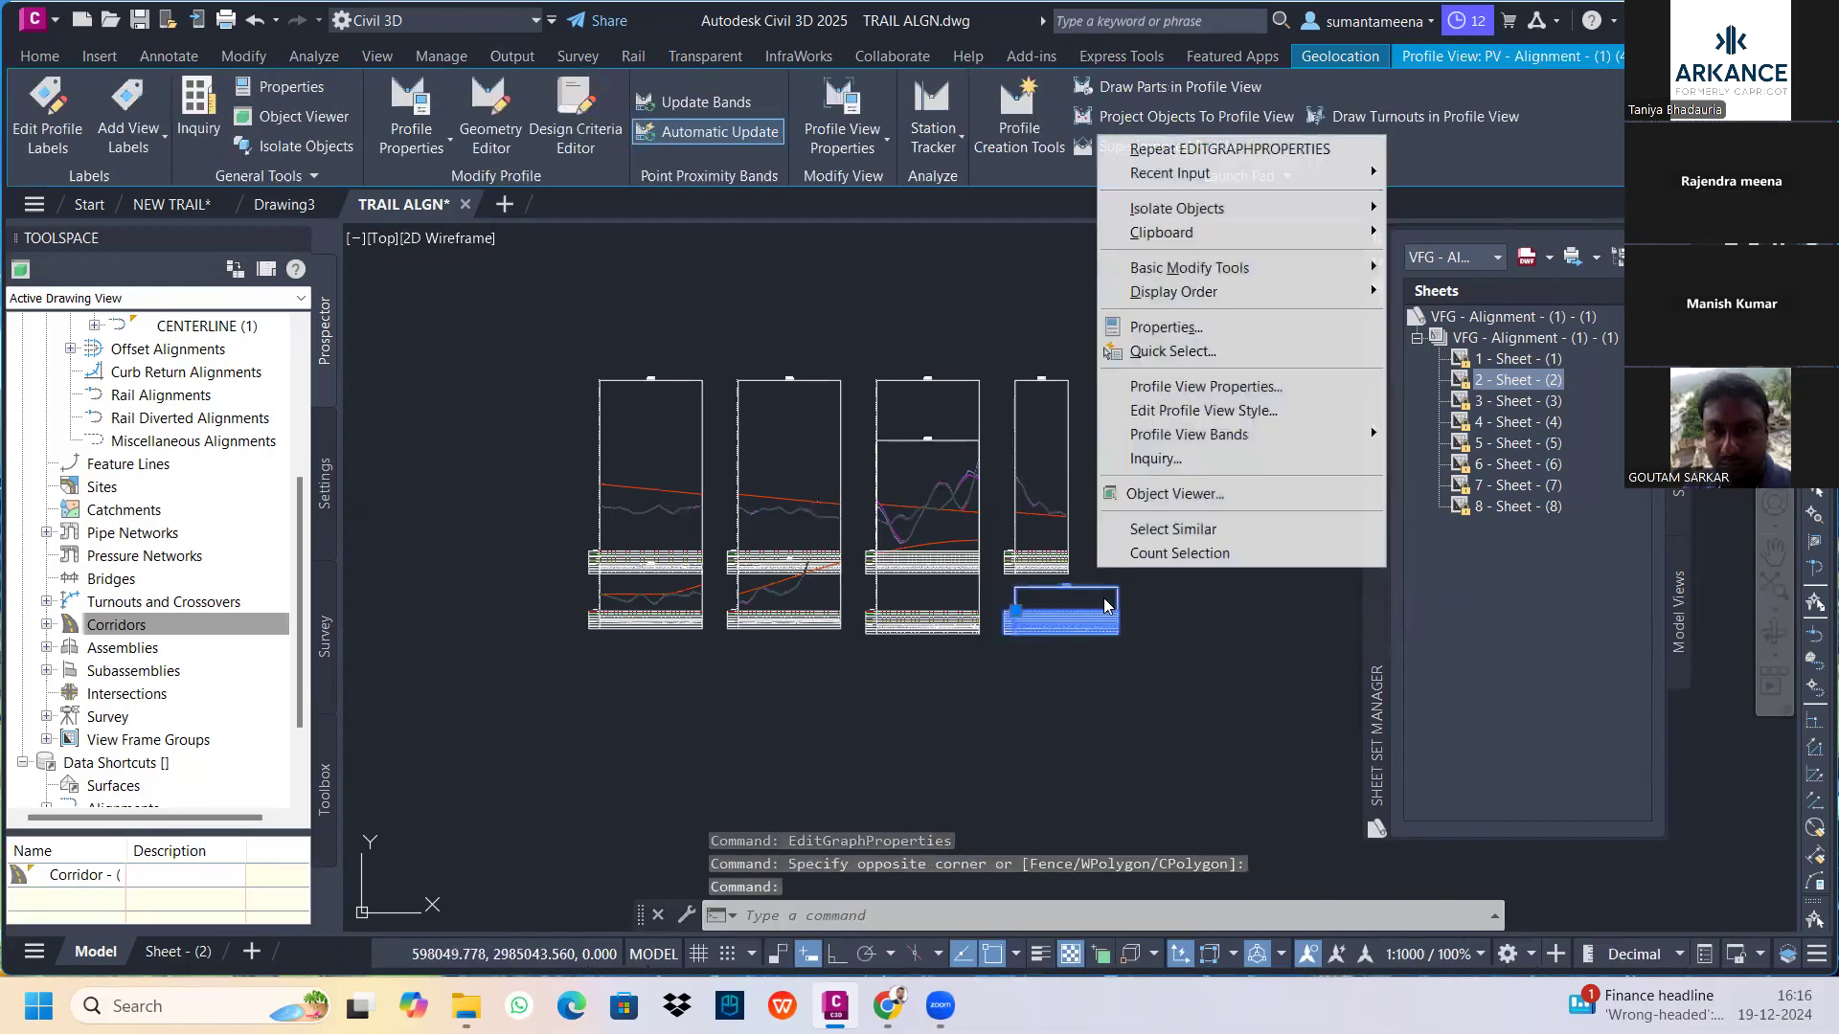
pyautogui.click(1159, 381)
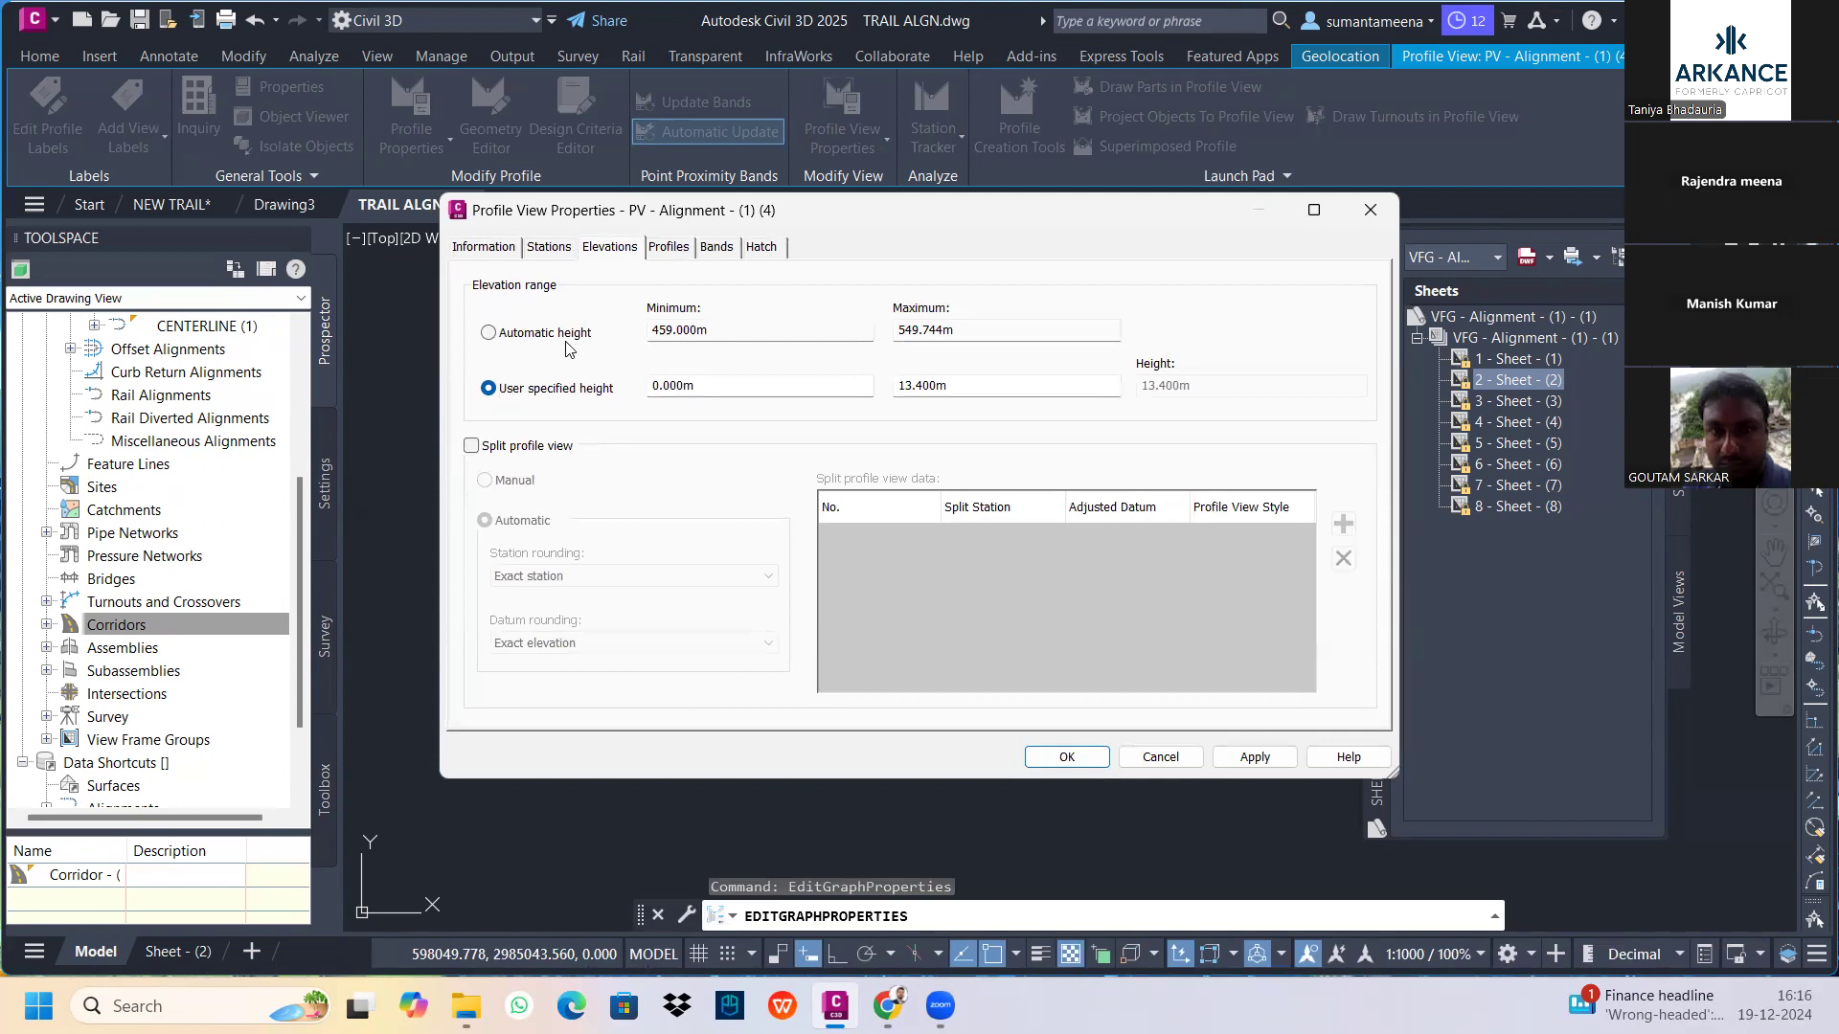
pyautogui.click(1254, 757)
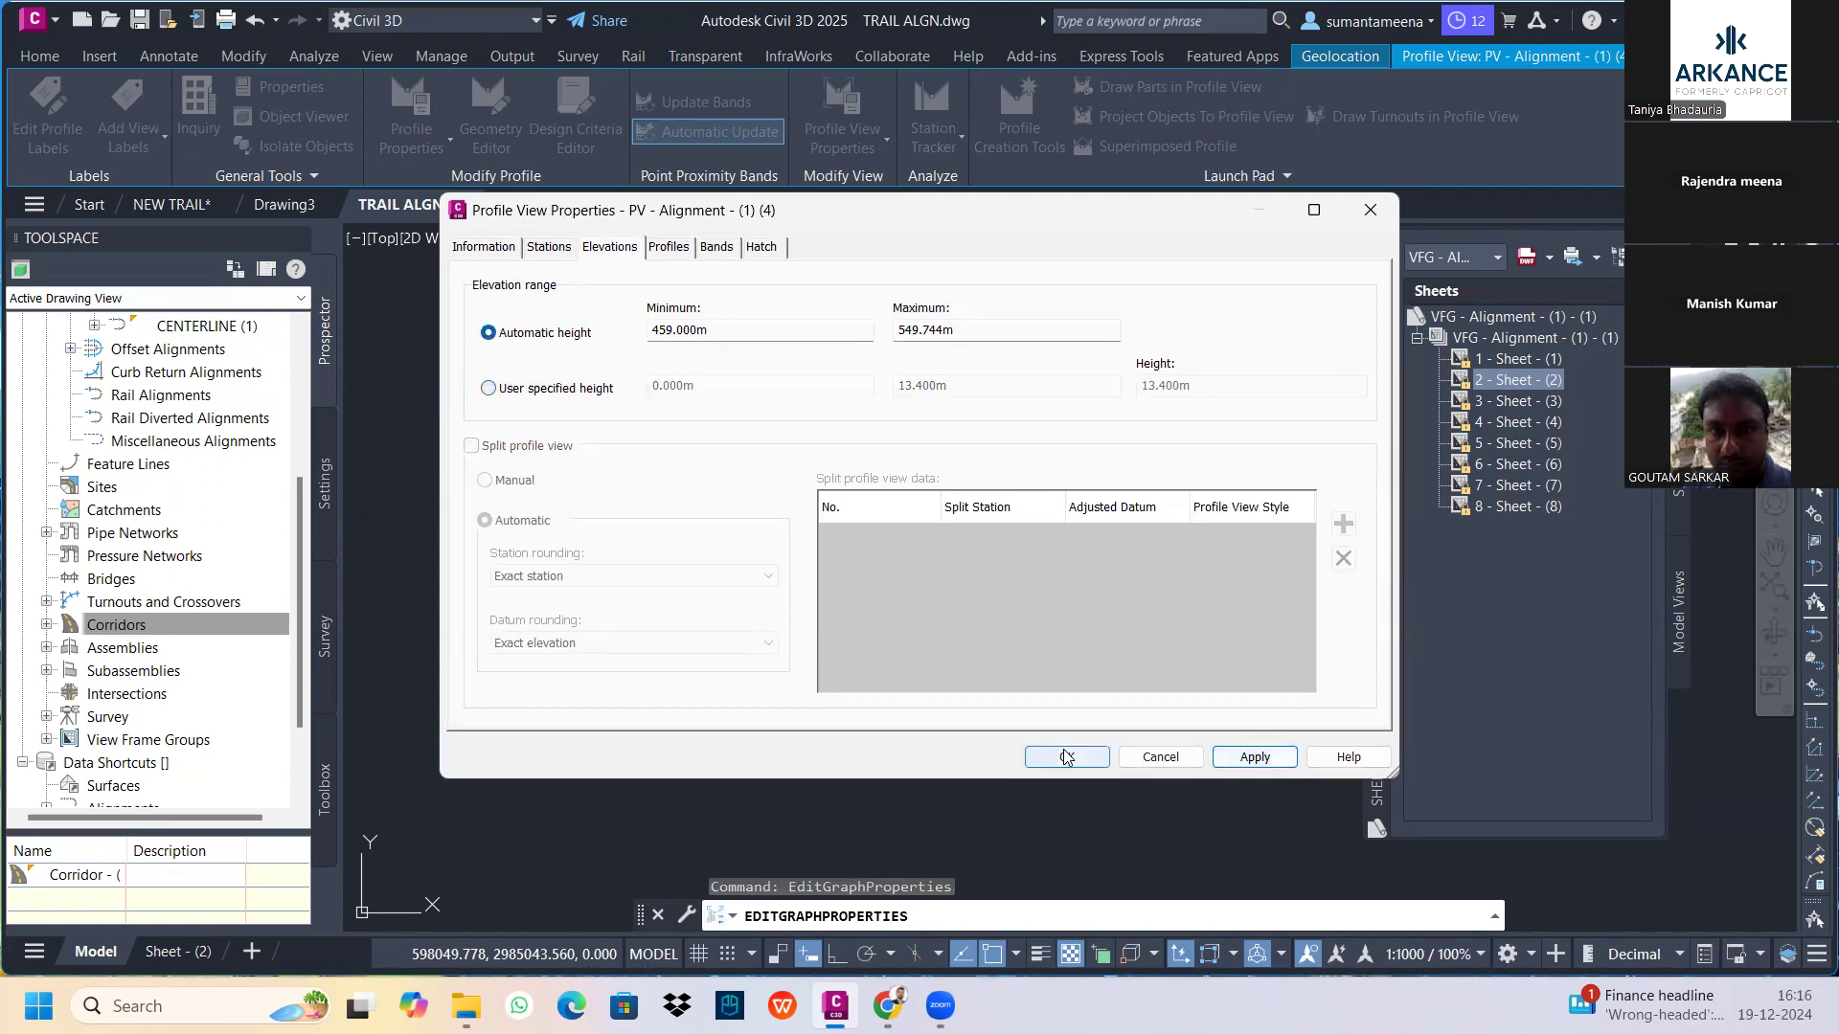
pyautogui.click(1065, 757)
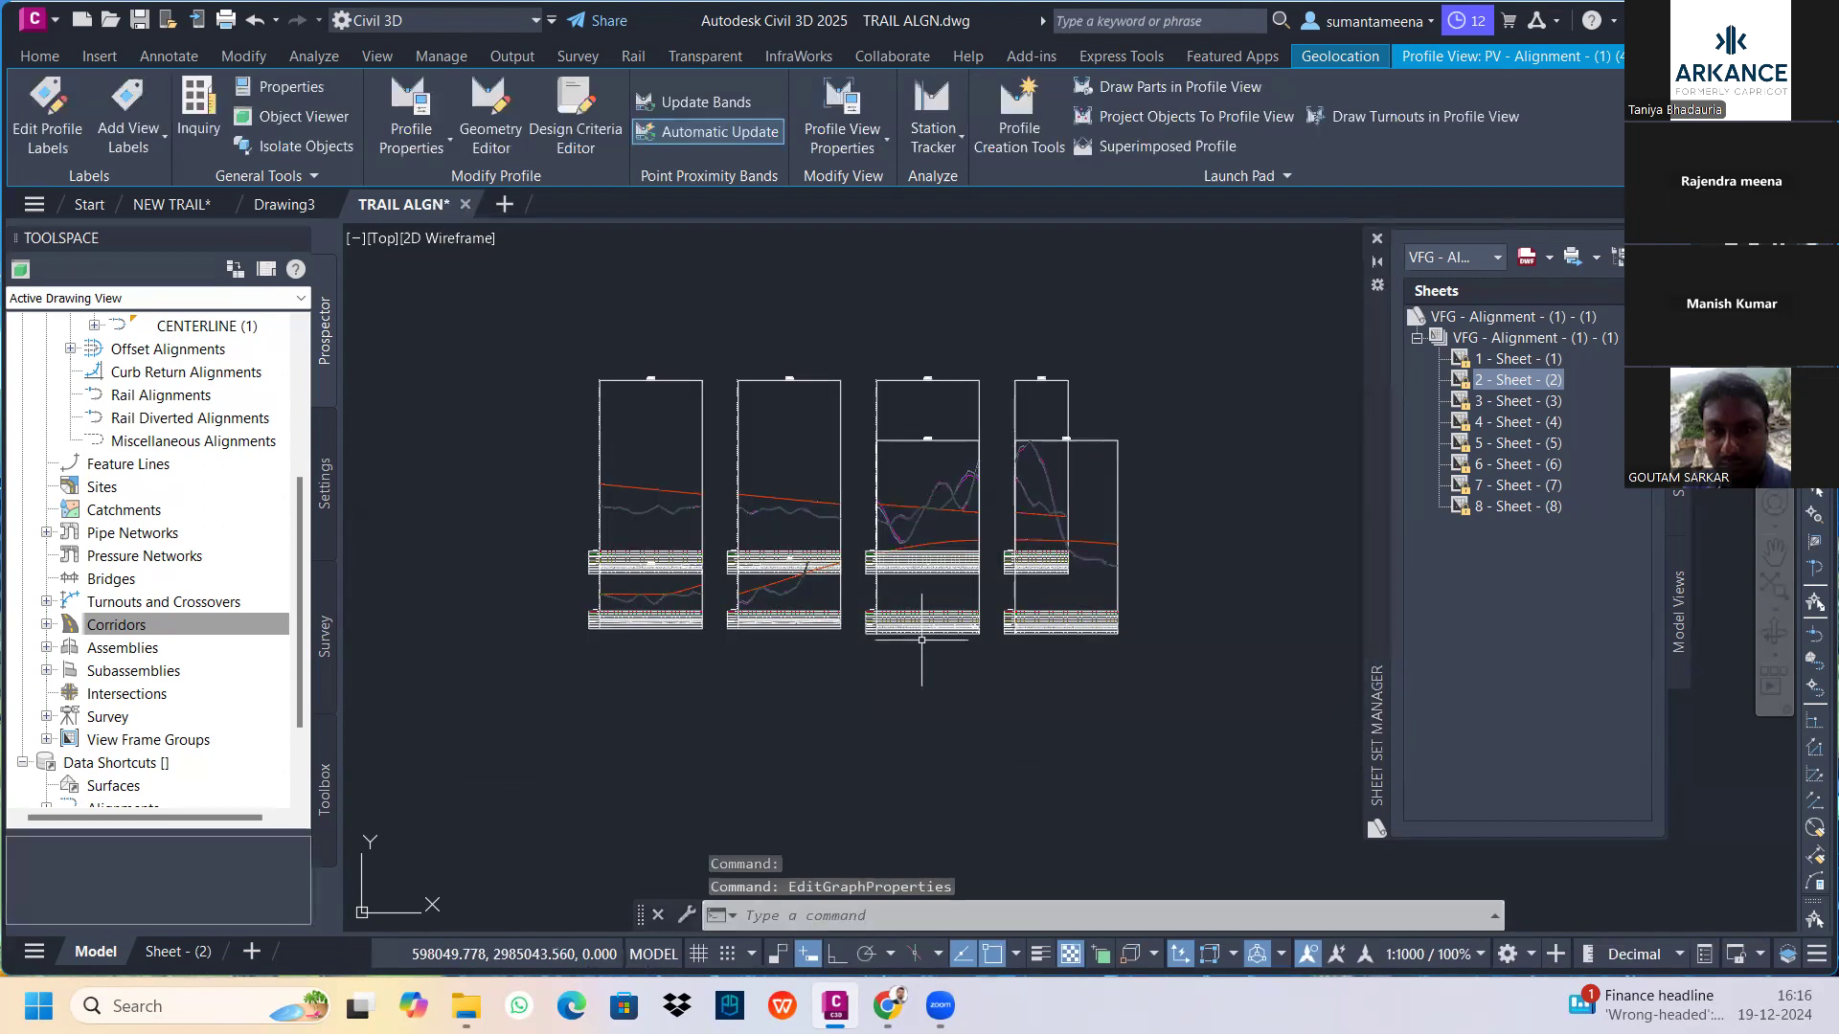
pyautogui.click(1126, 660)
pyautogui.click(440, 597)
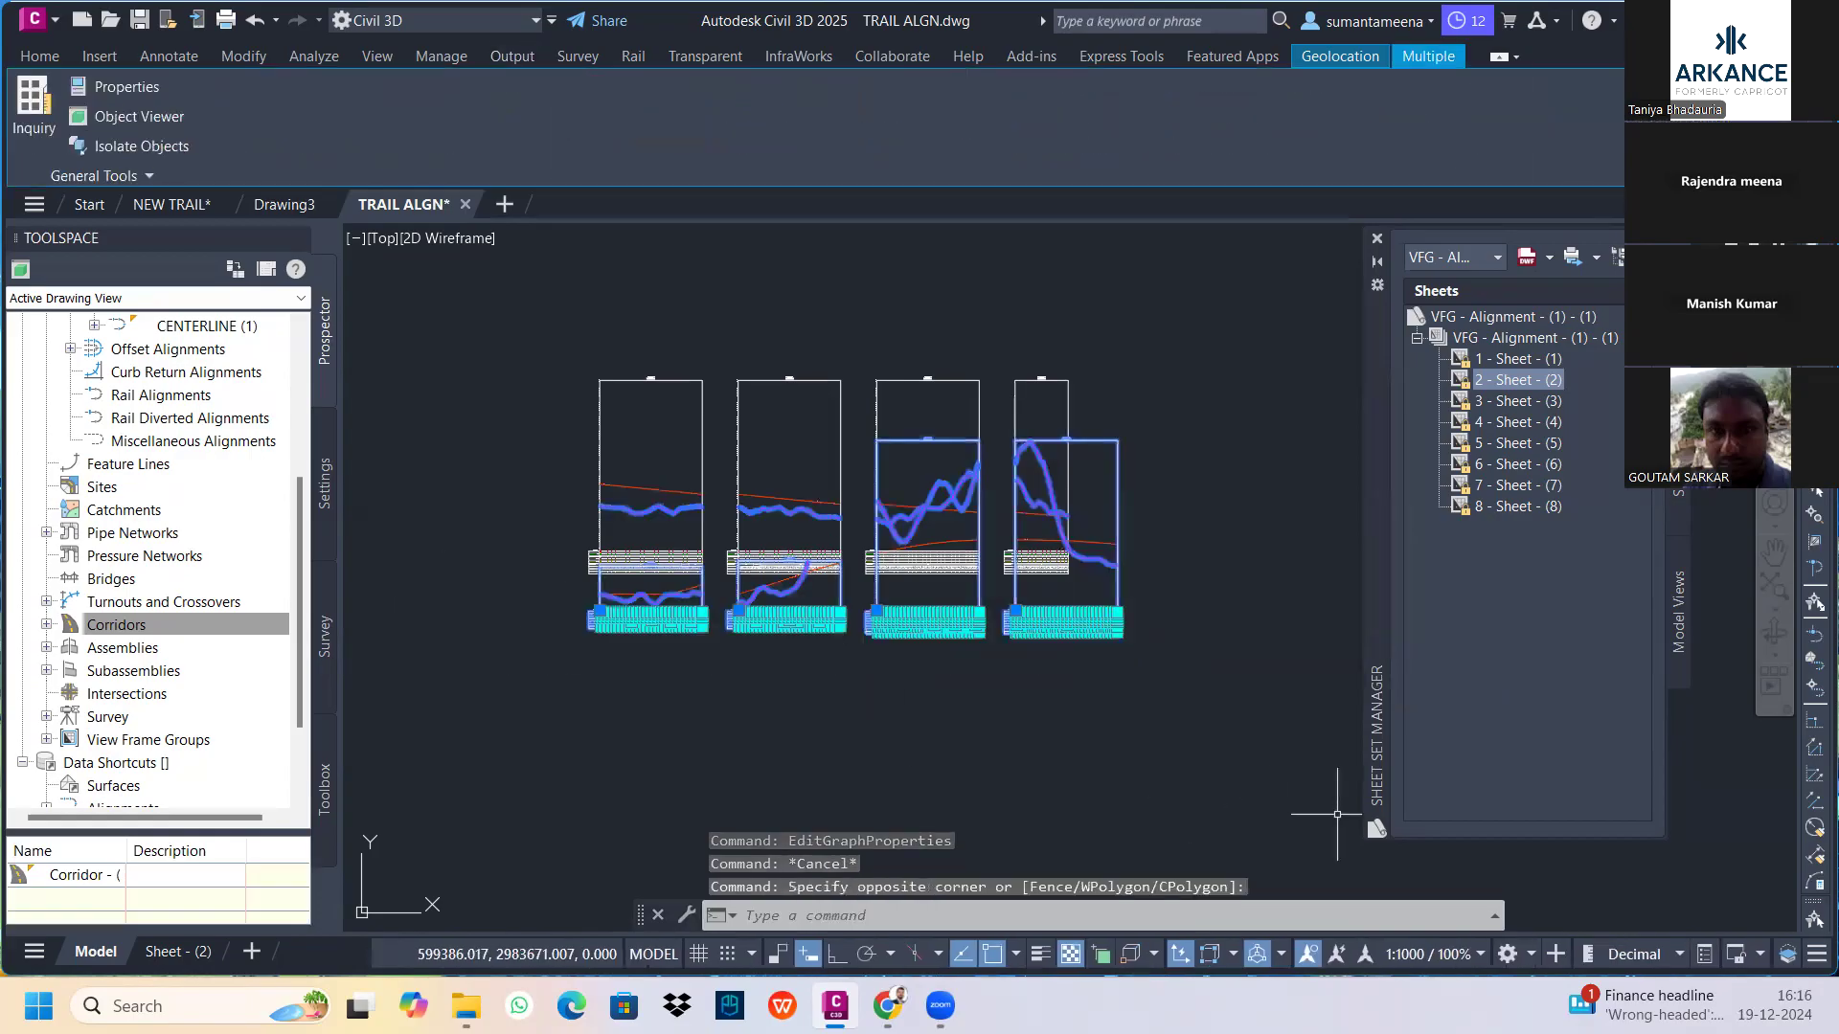
pyautogui.press('Escape')
pyautogui.click(1118, 523)
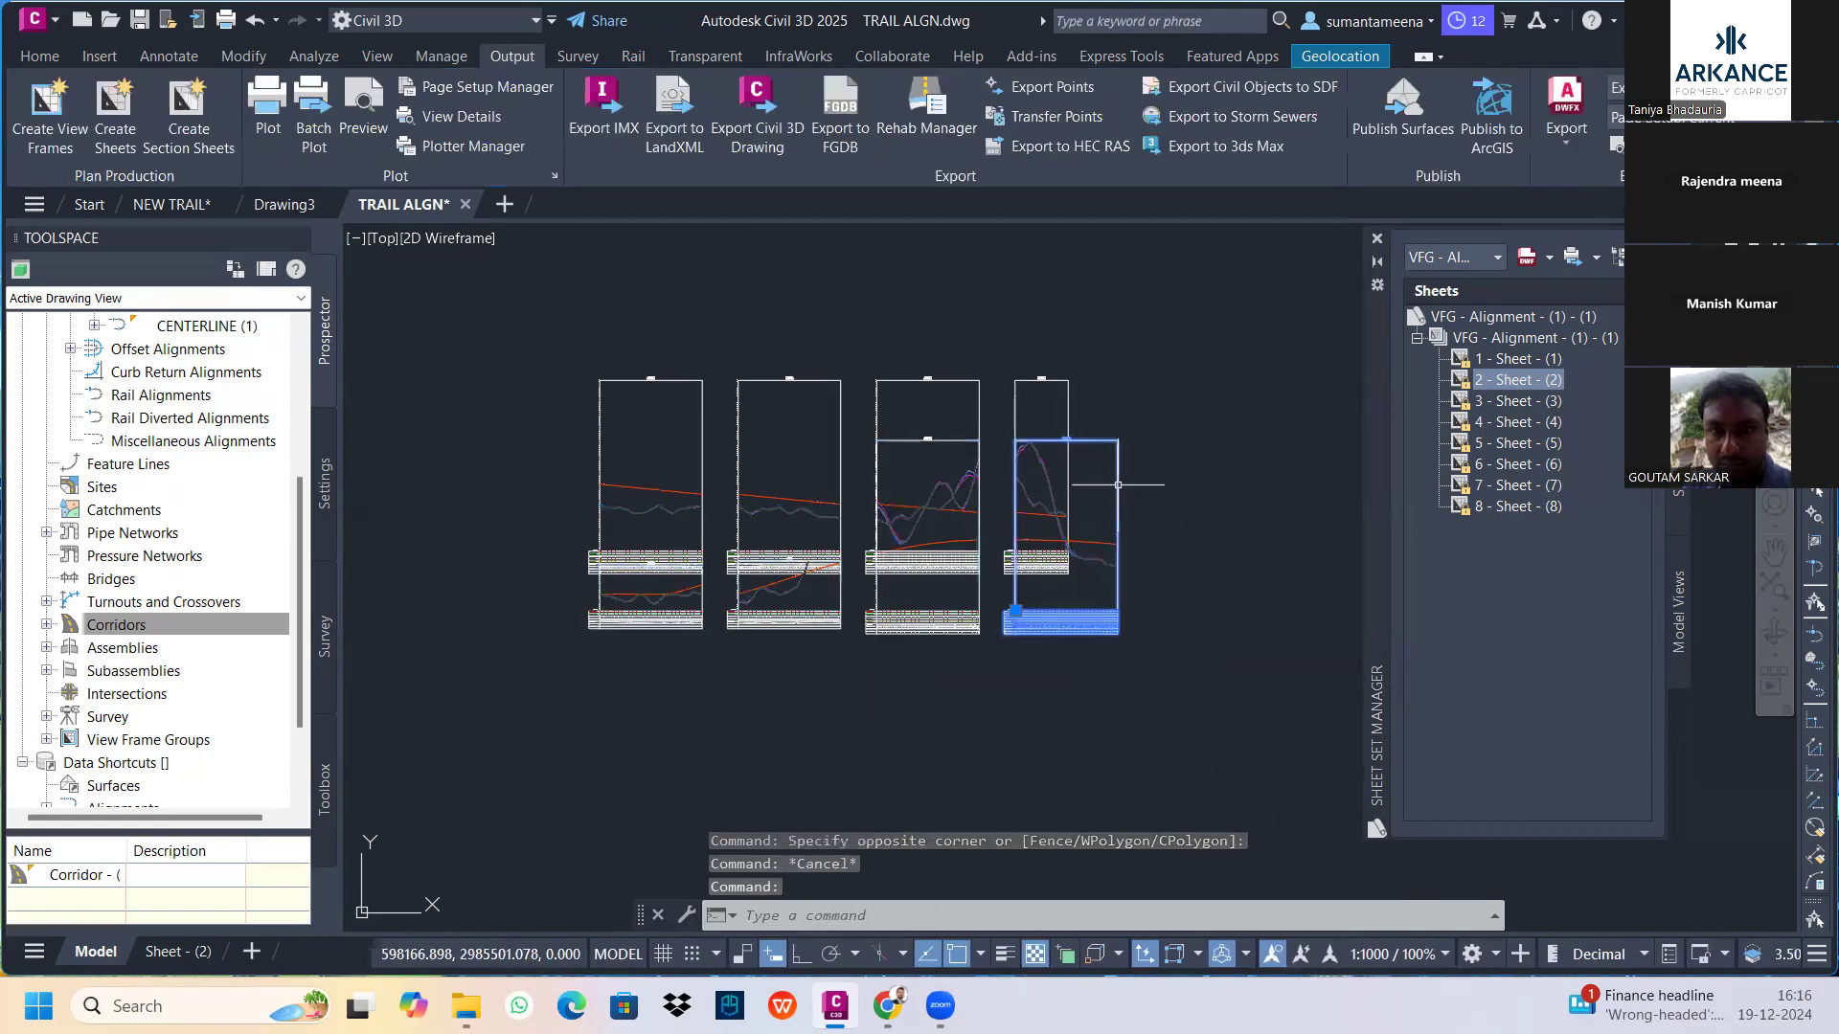
pyautogui.click(979, 521)
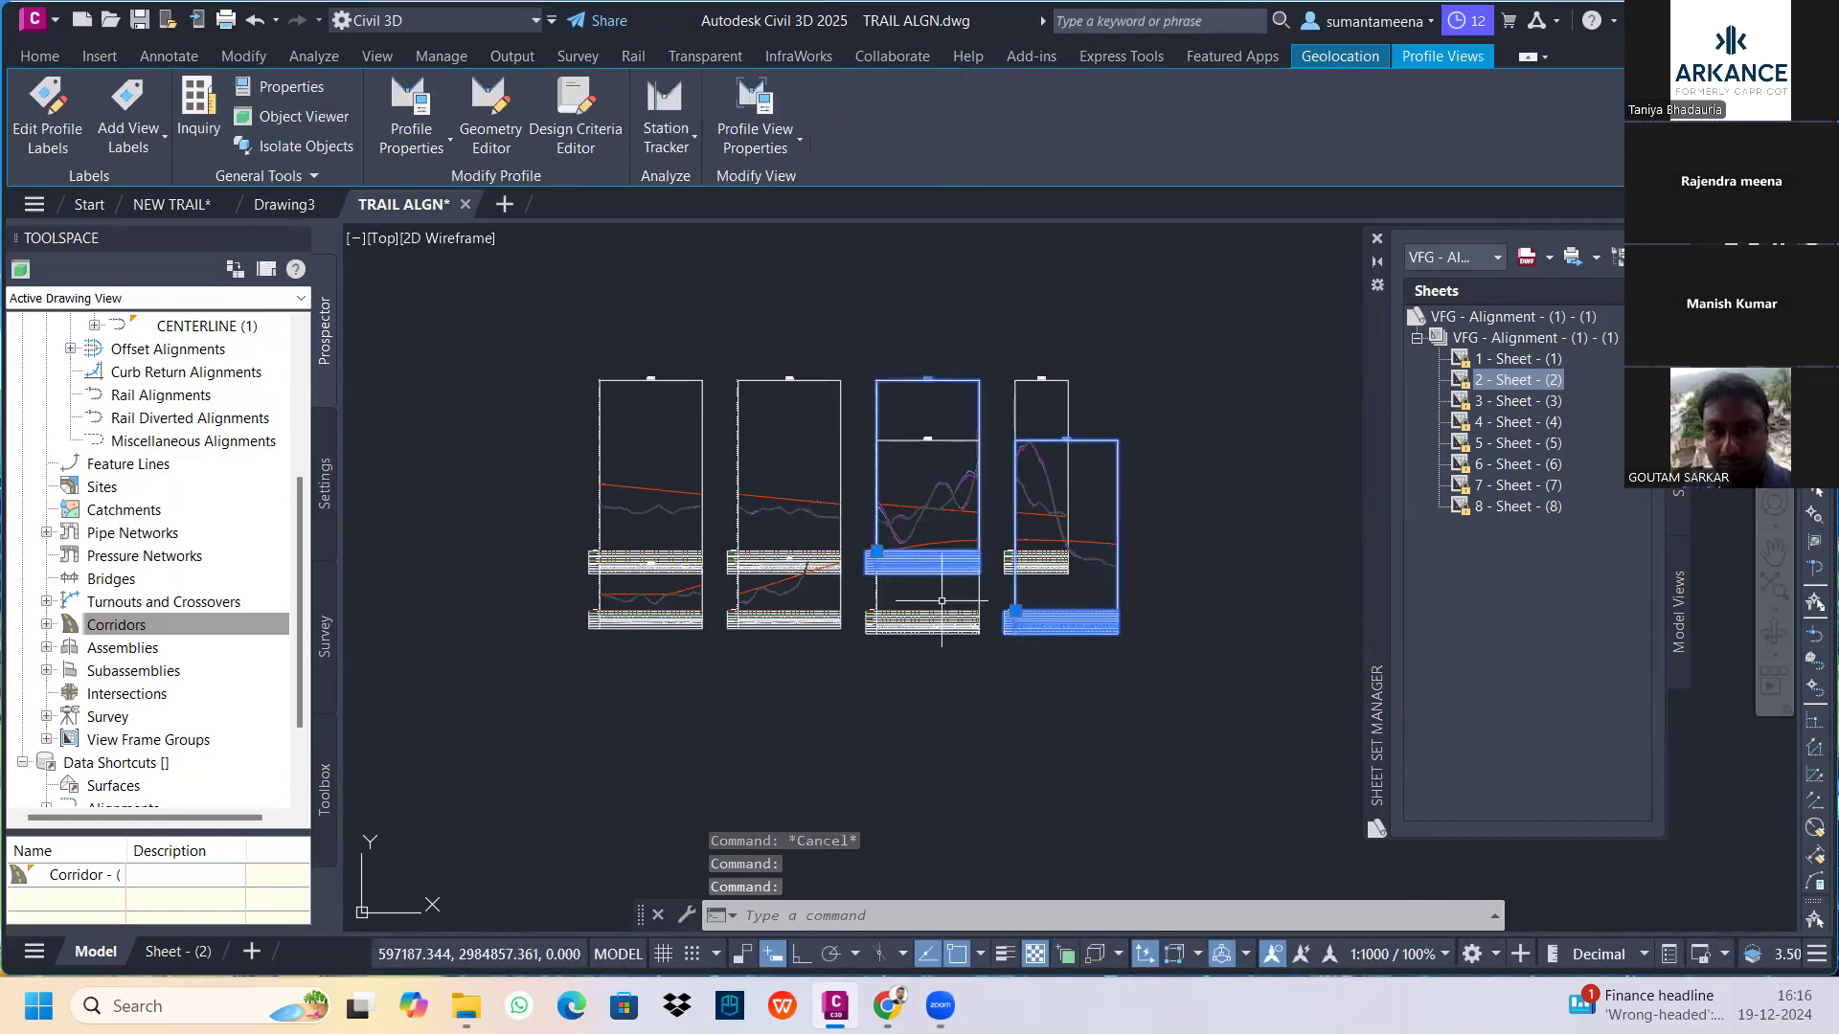
pyautogui.press('Escape')
# Move the four lower-row profile views straight down so they clear the upper row of profile views
pyautogui.click(1000, 591)
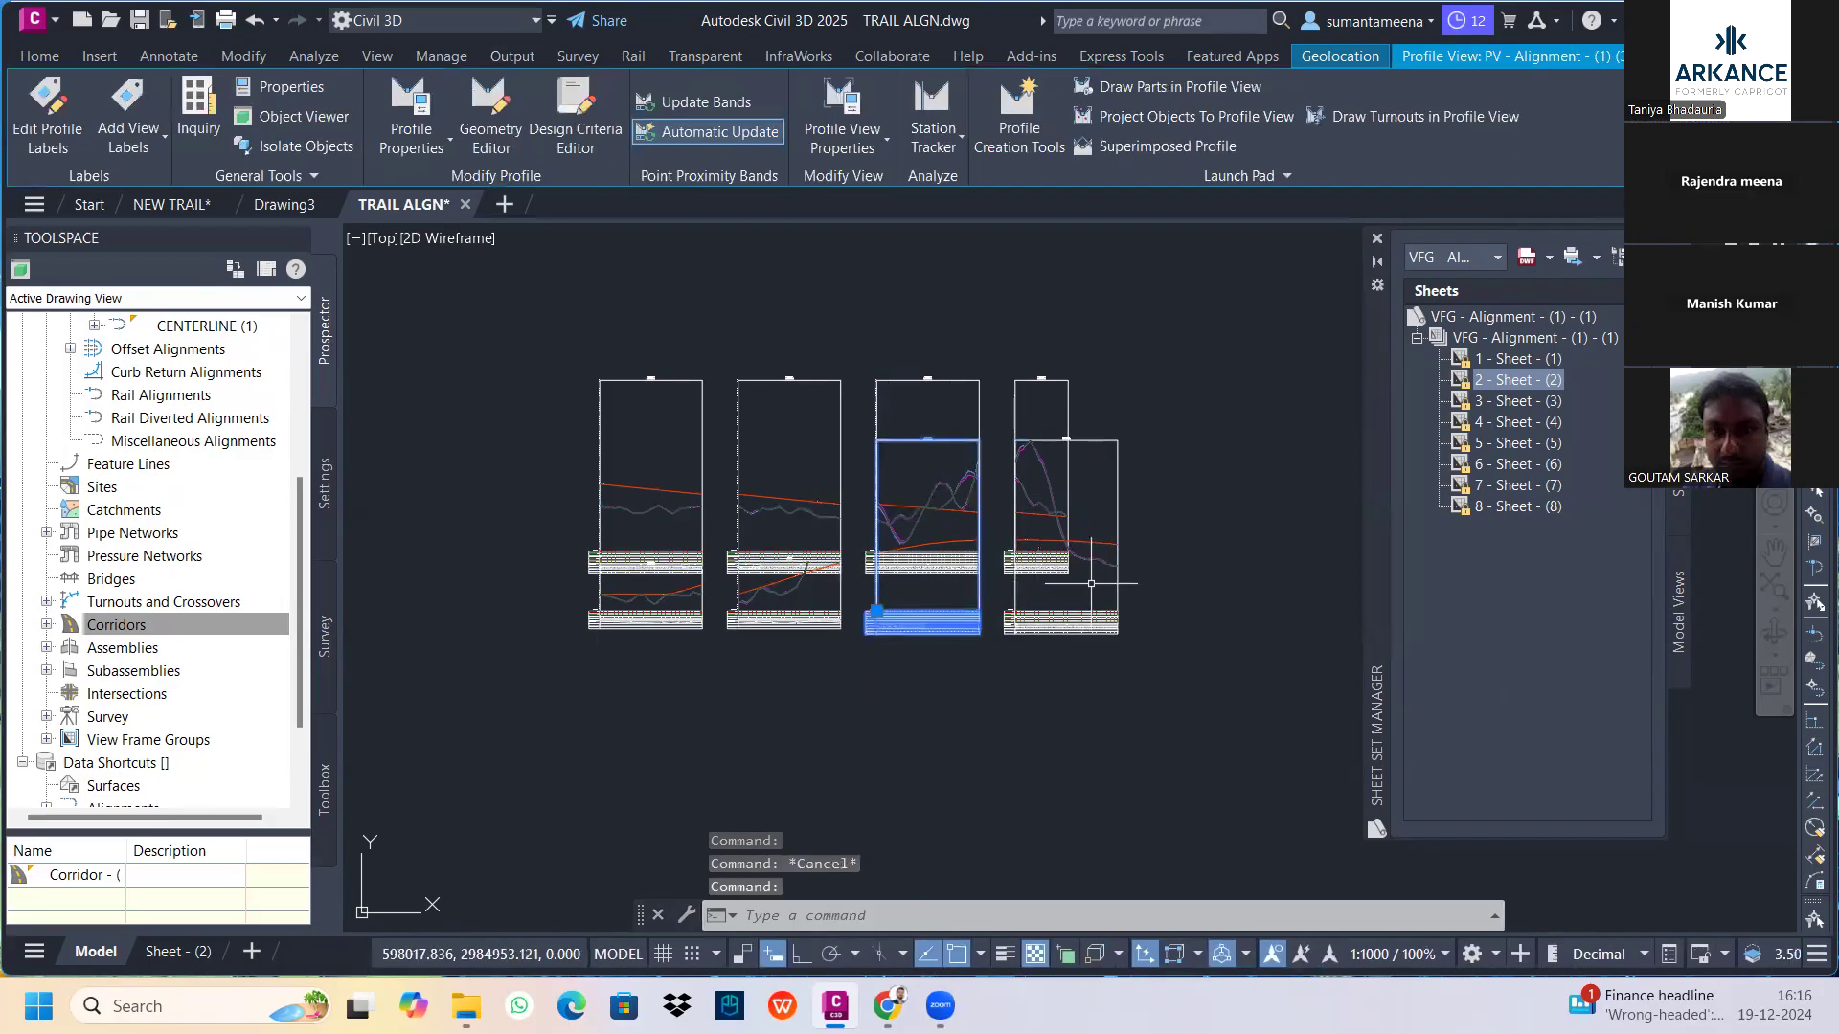
pyautogui.click(1116, 575)
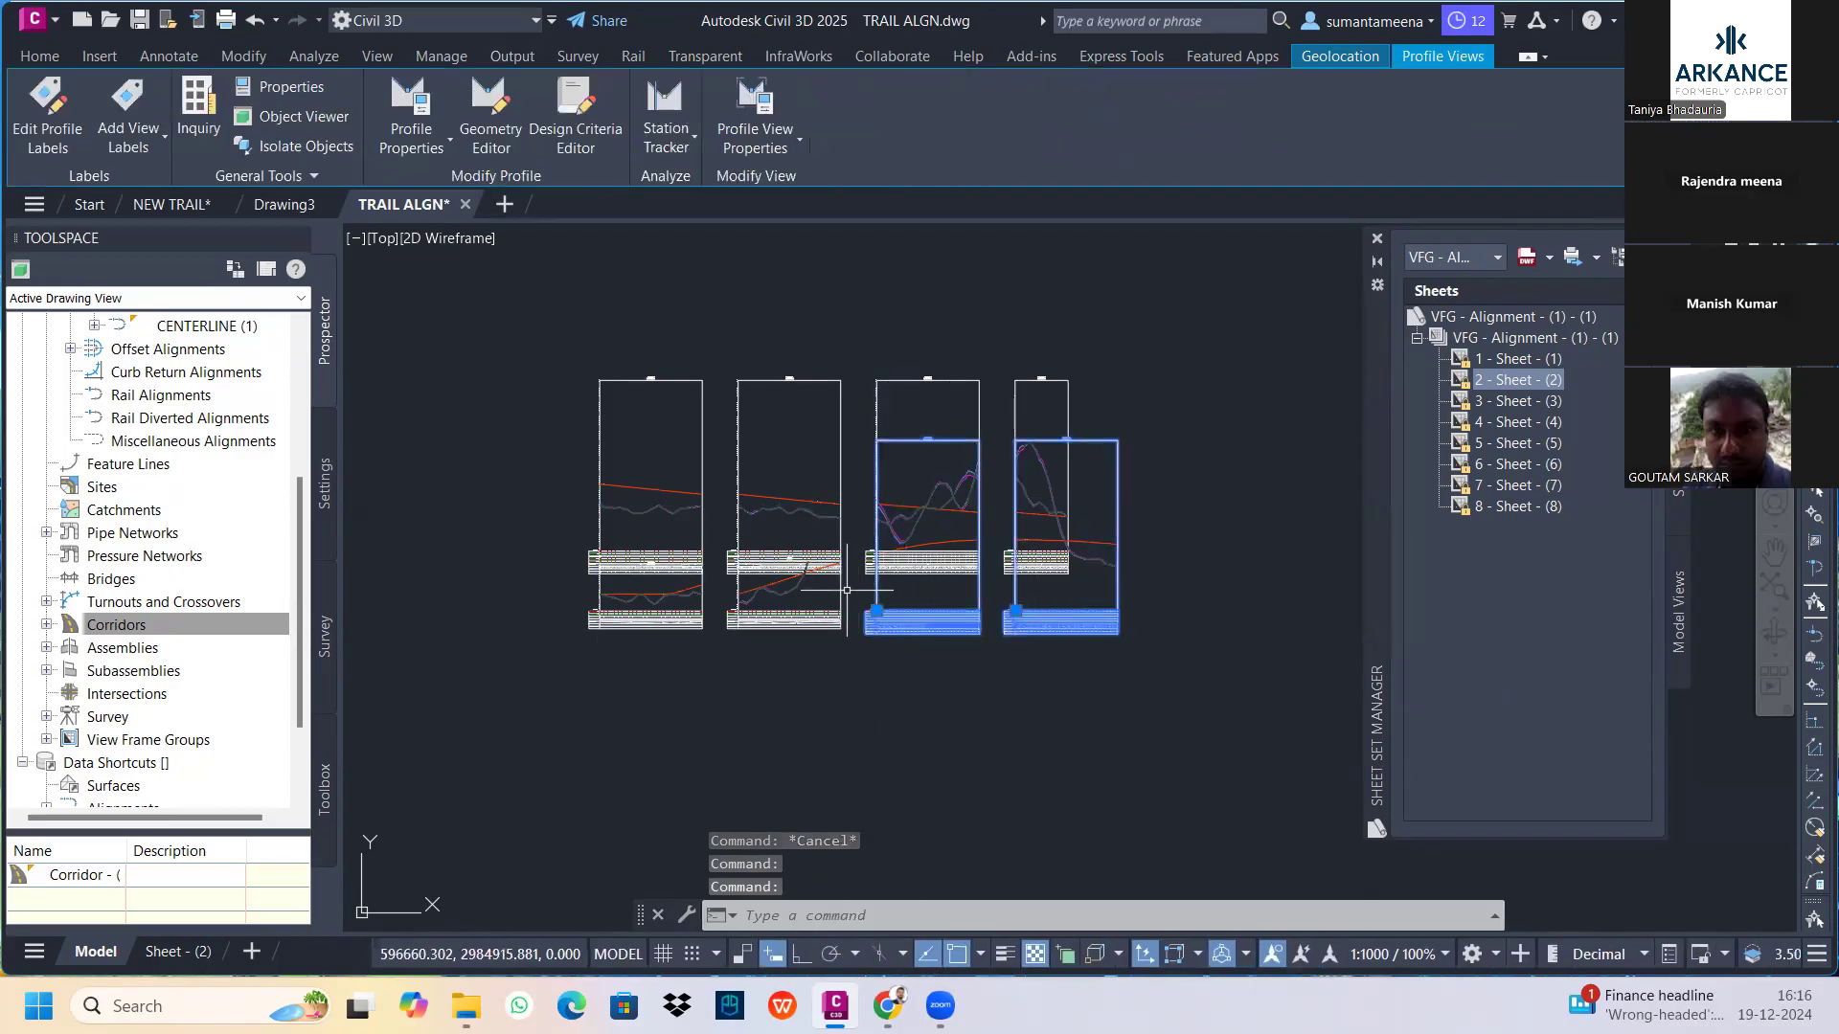
pyautogui.click(783, 594)
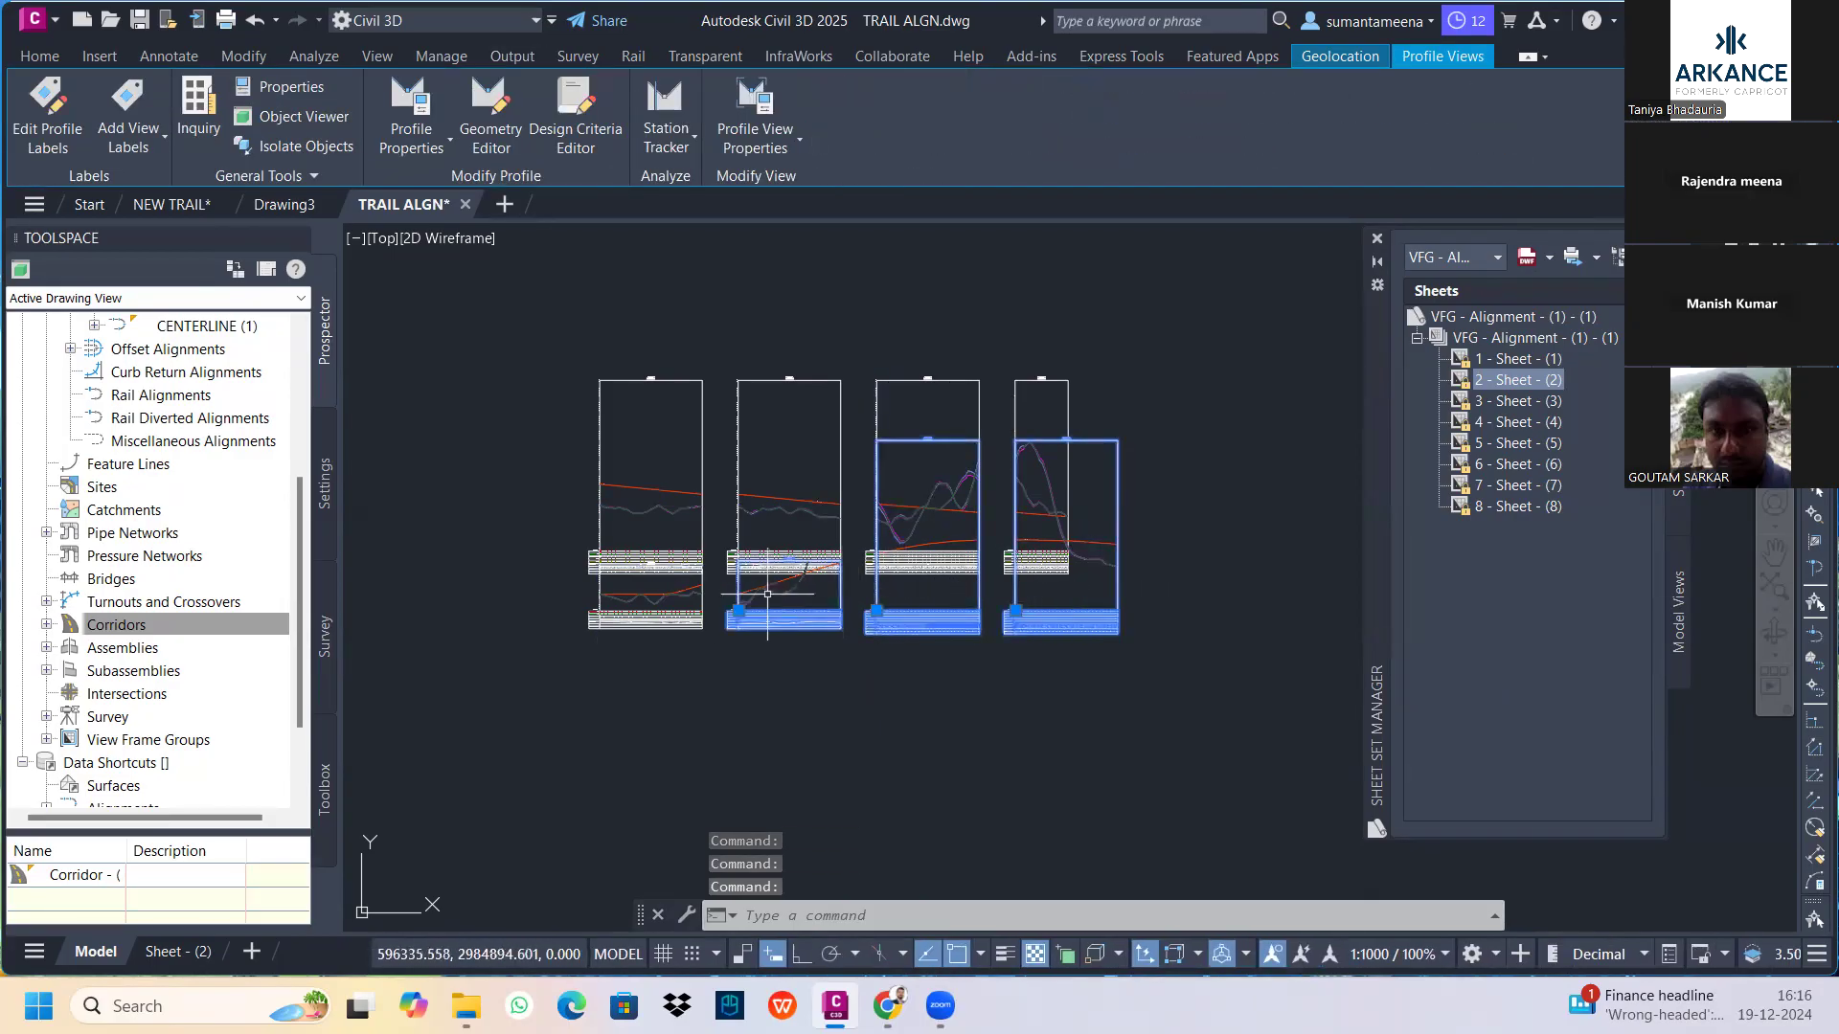
pyautogui.click(709, 594)
pyautogui.write('m')
pyautogui.press('Return')
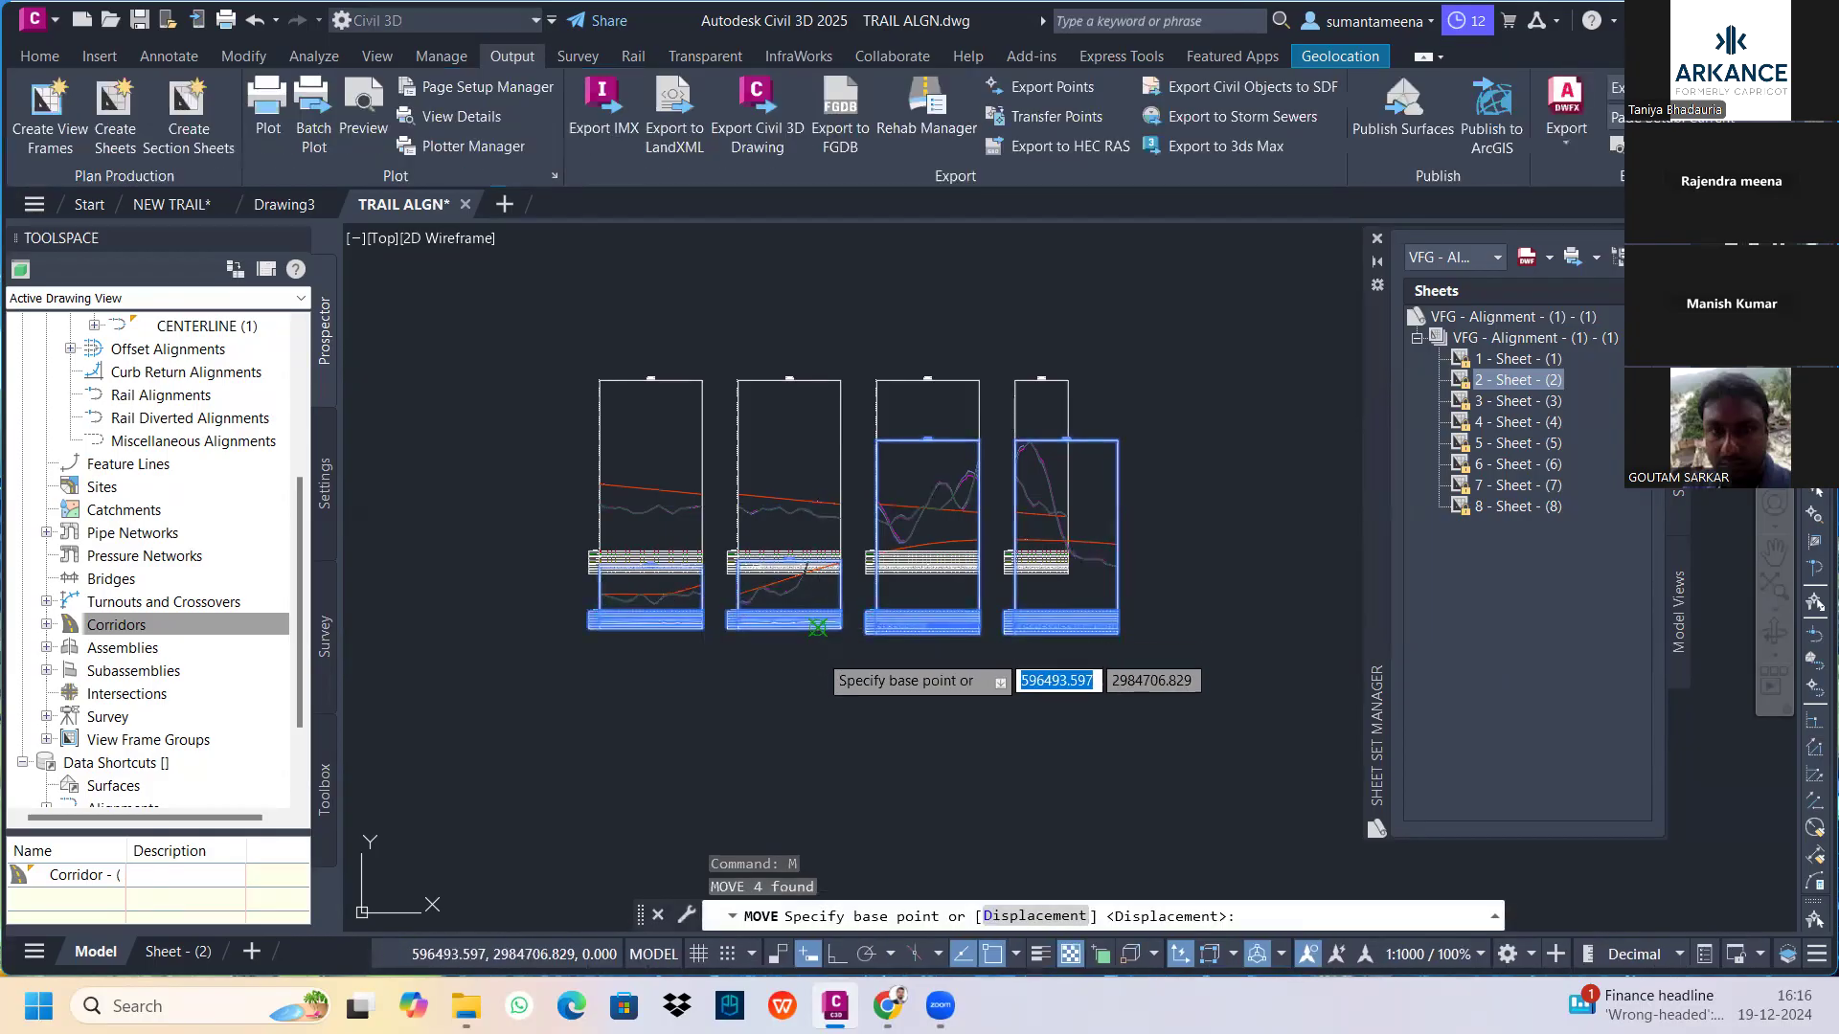
pyautogui.click(817, 629)
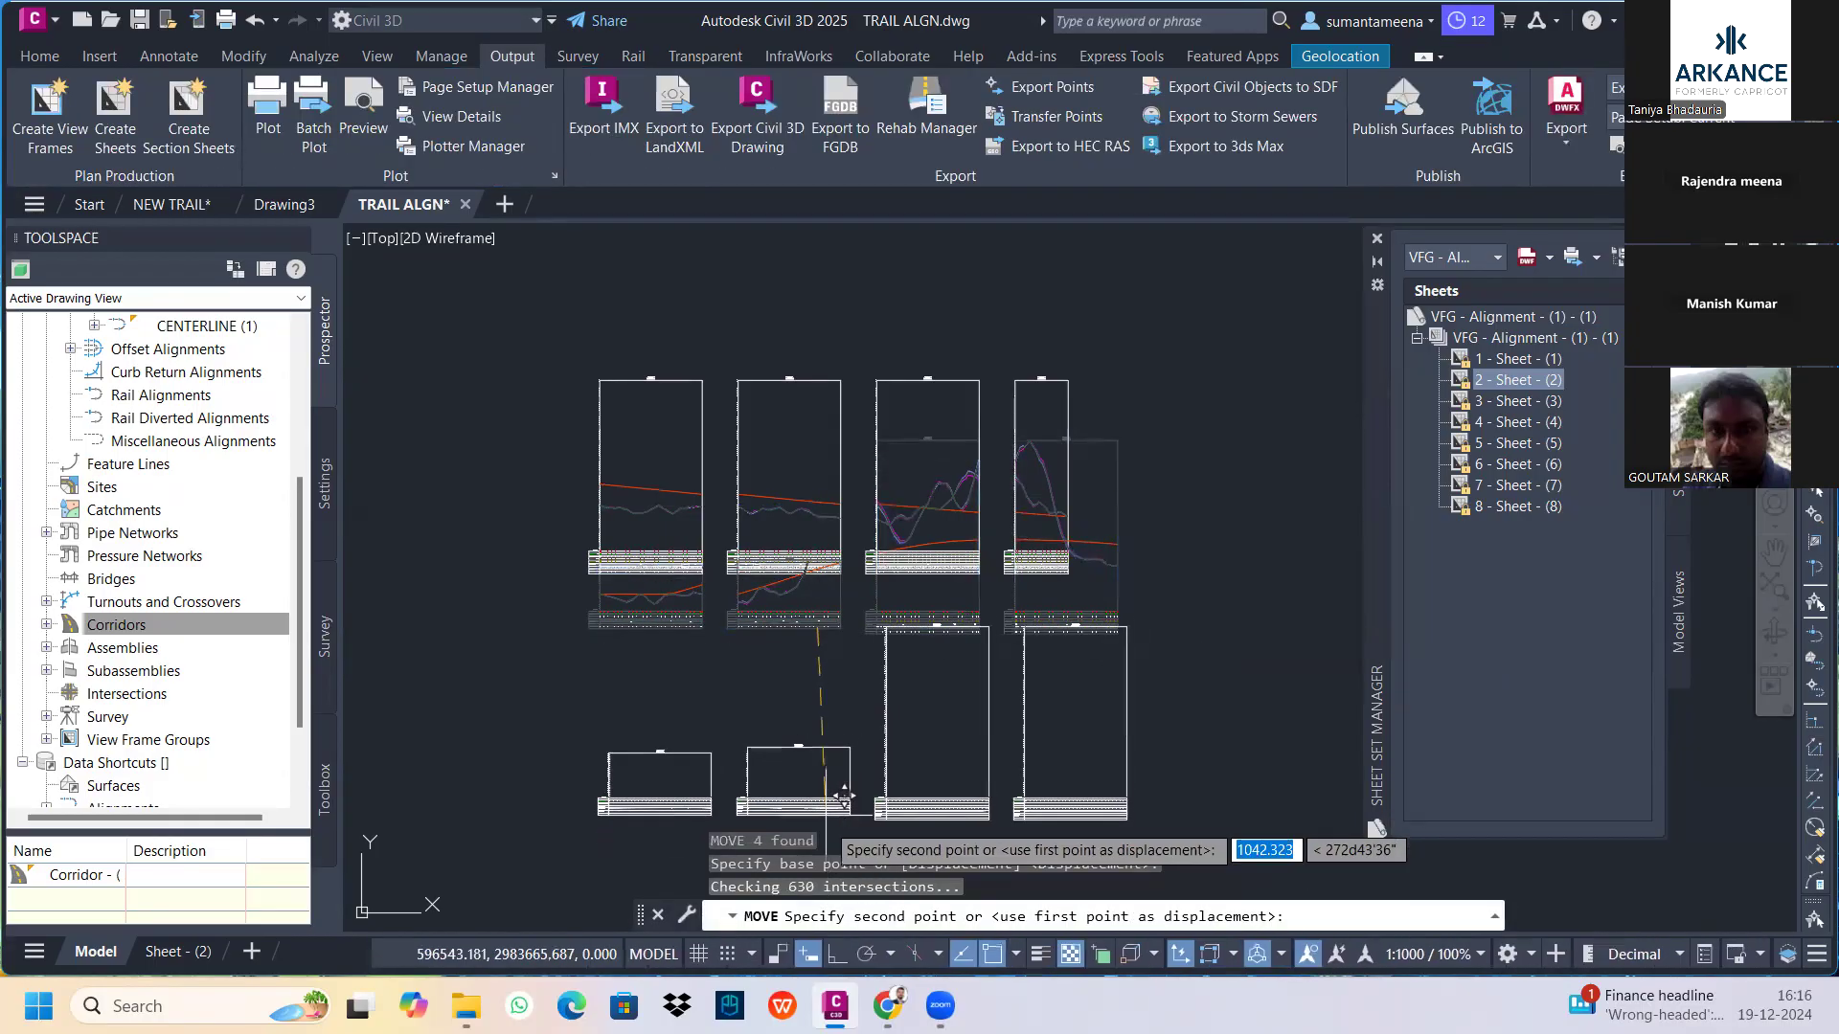
pyautogui.press('Escape')
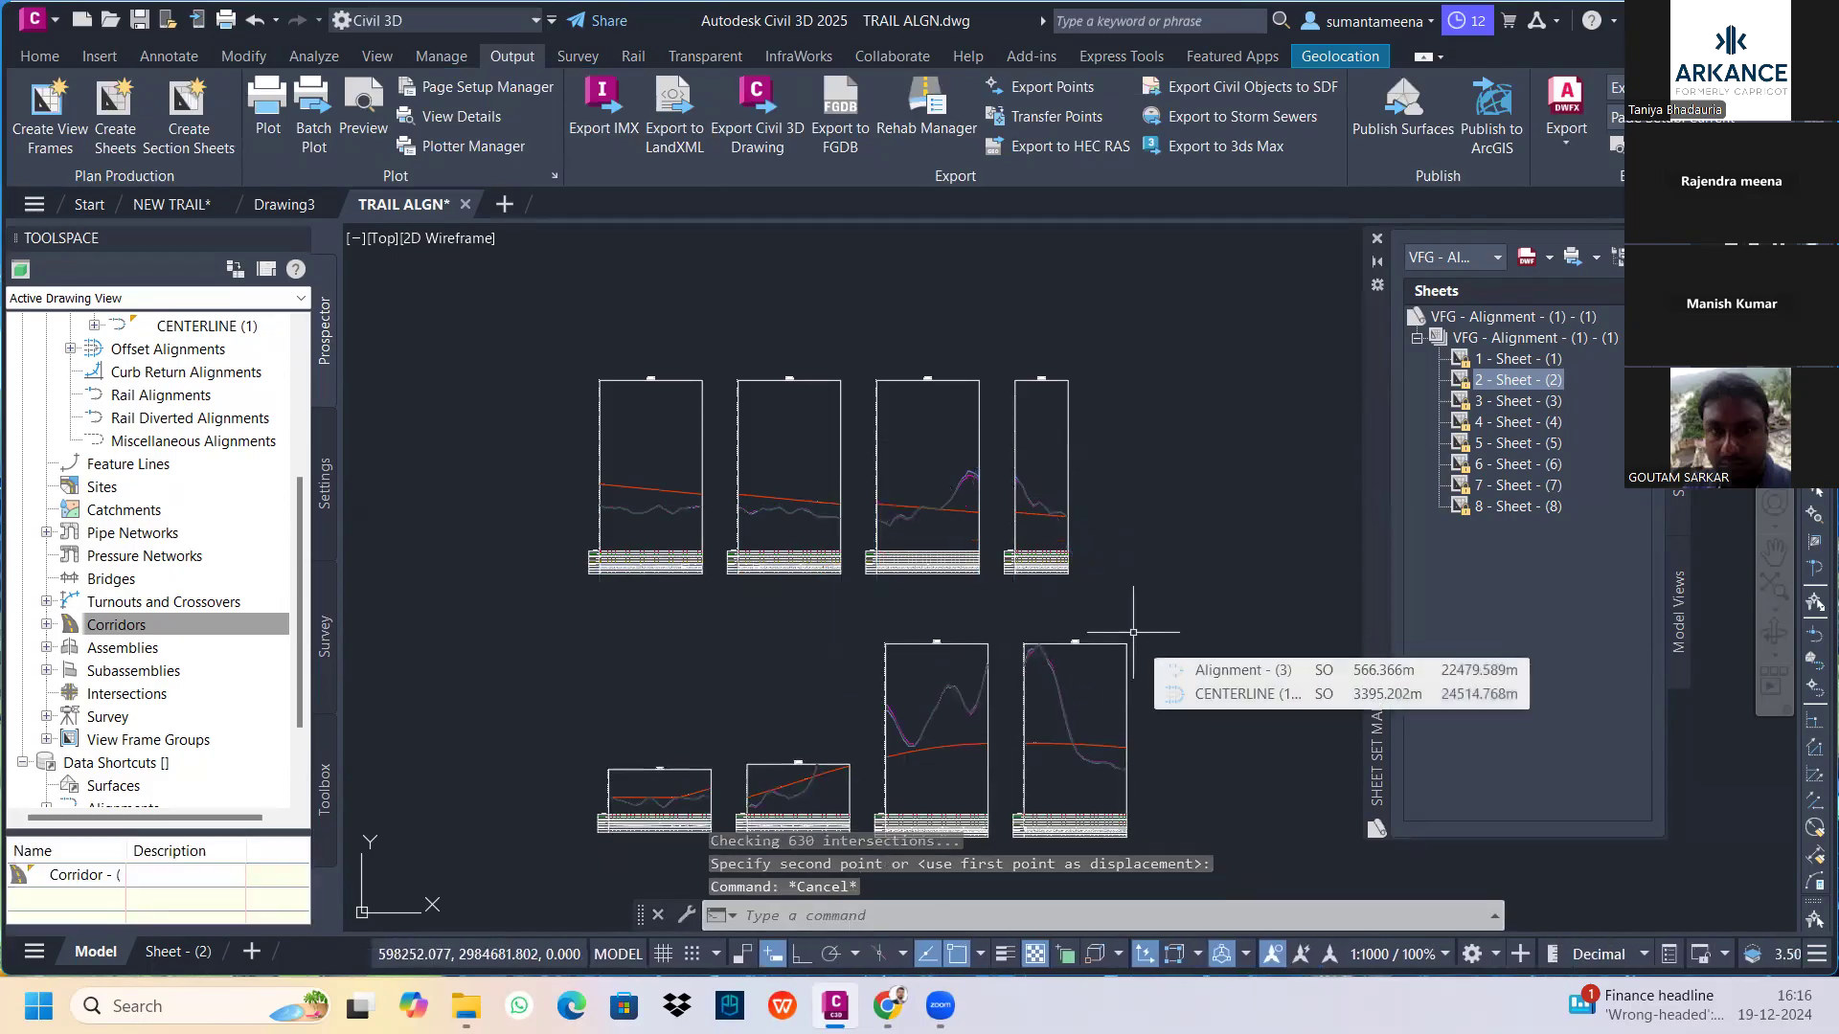
# Set the vertical exaggeration of the lower row's first profile view style, IND_10x L2R - LHS Axis Only, to 1 and apply it
pyautogui.moveTo(938, 665); pyautogui.dragTo(989, 608, button='middle')
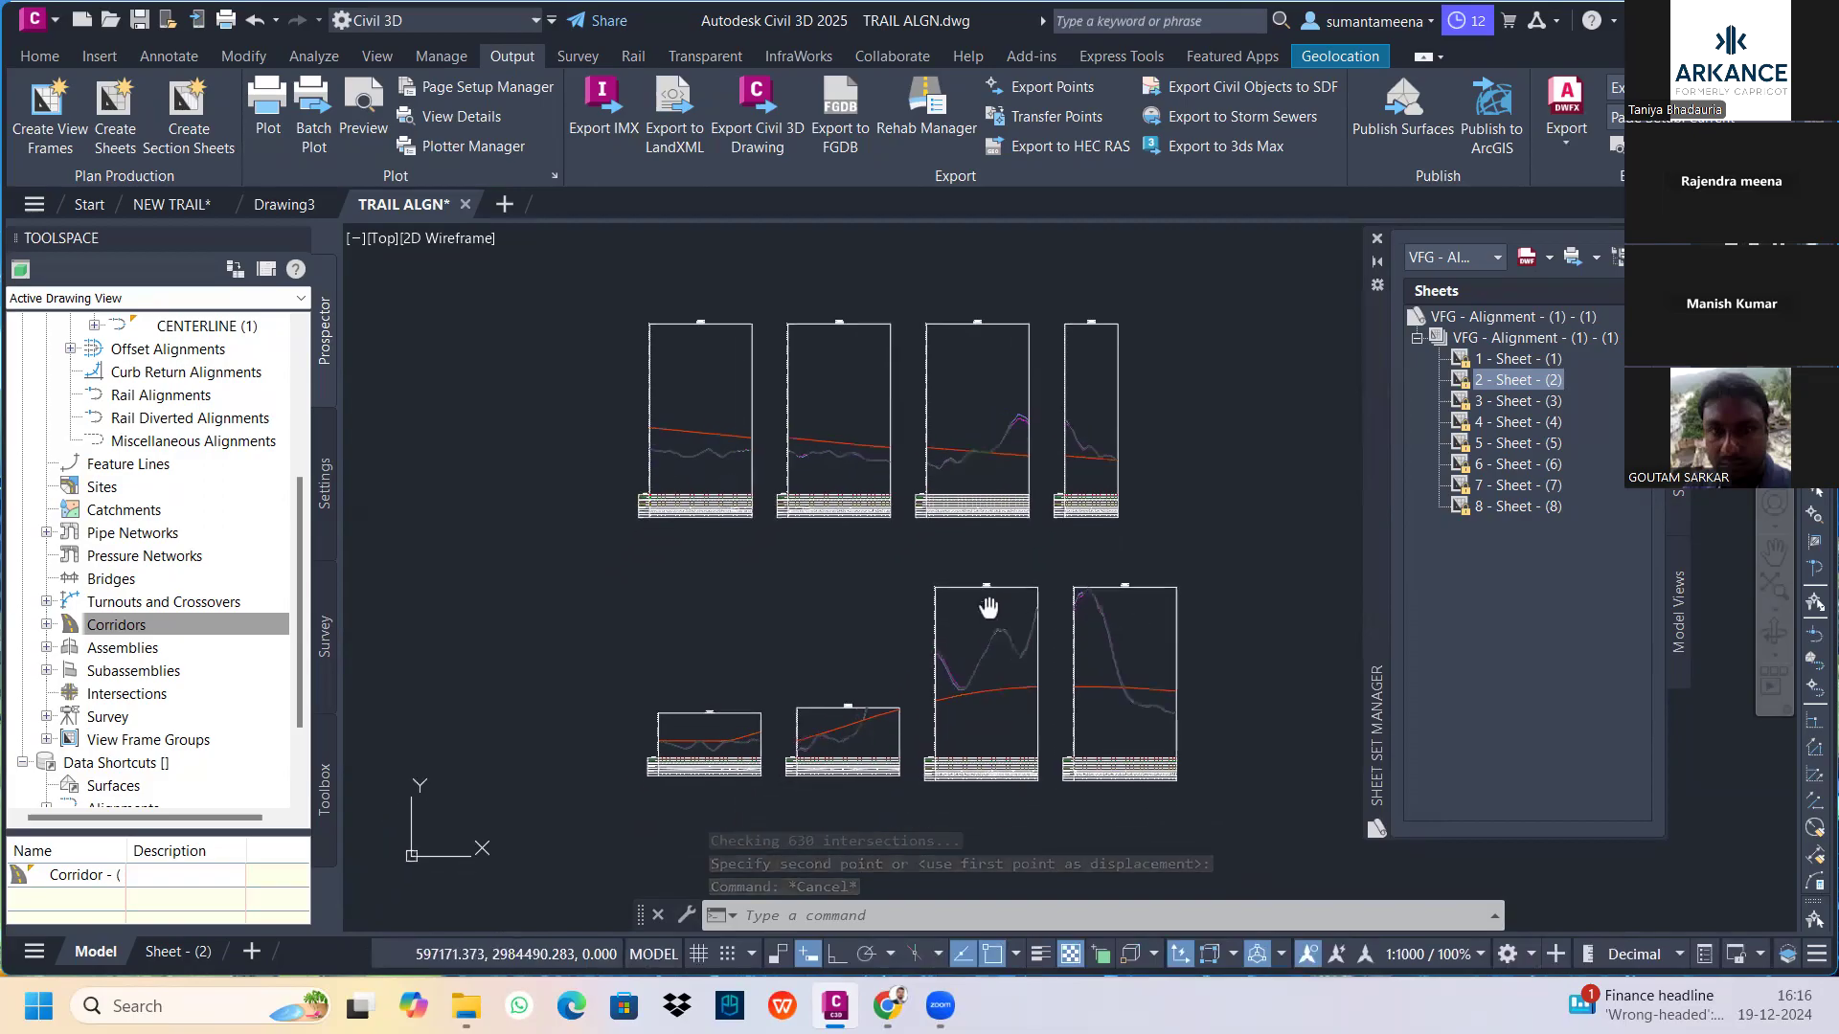
pyautogui.scroll(4, 651, 747)
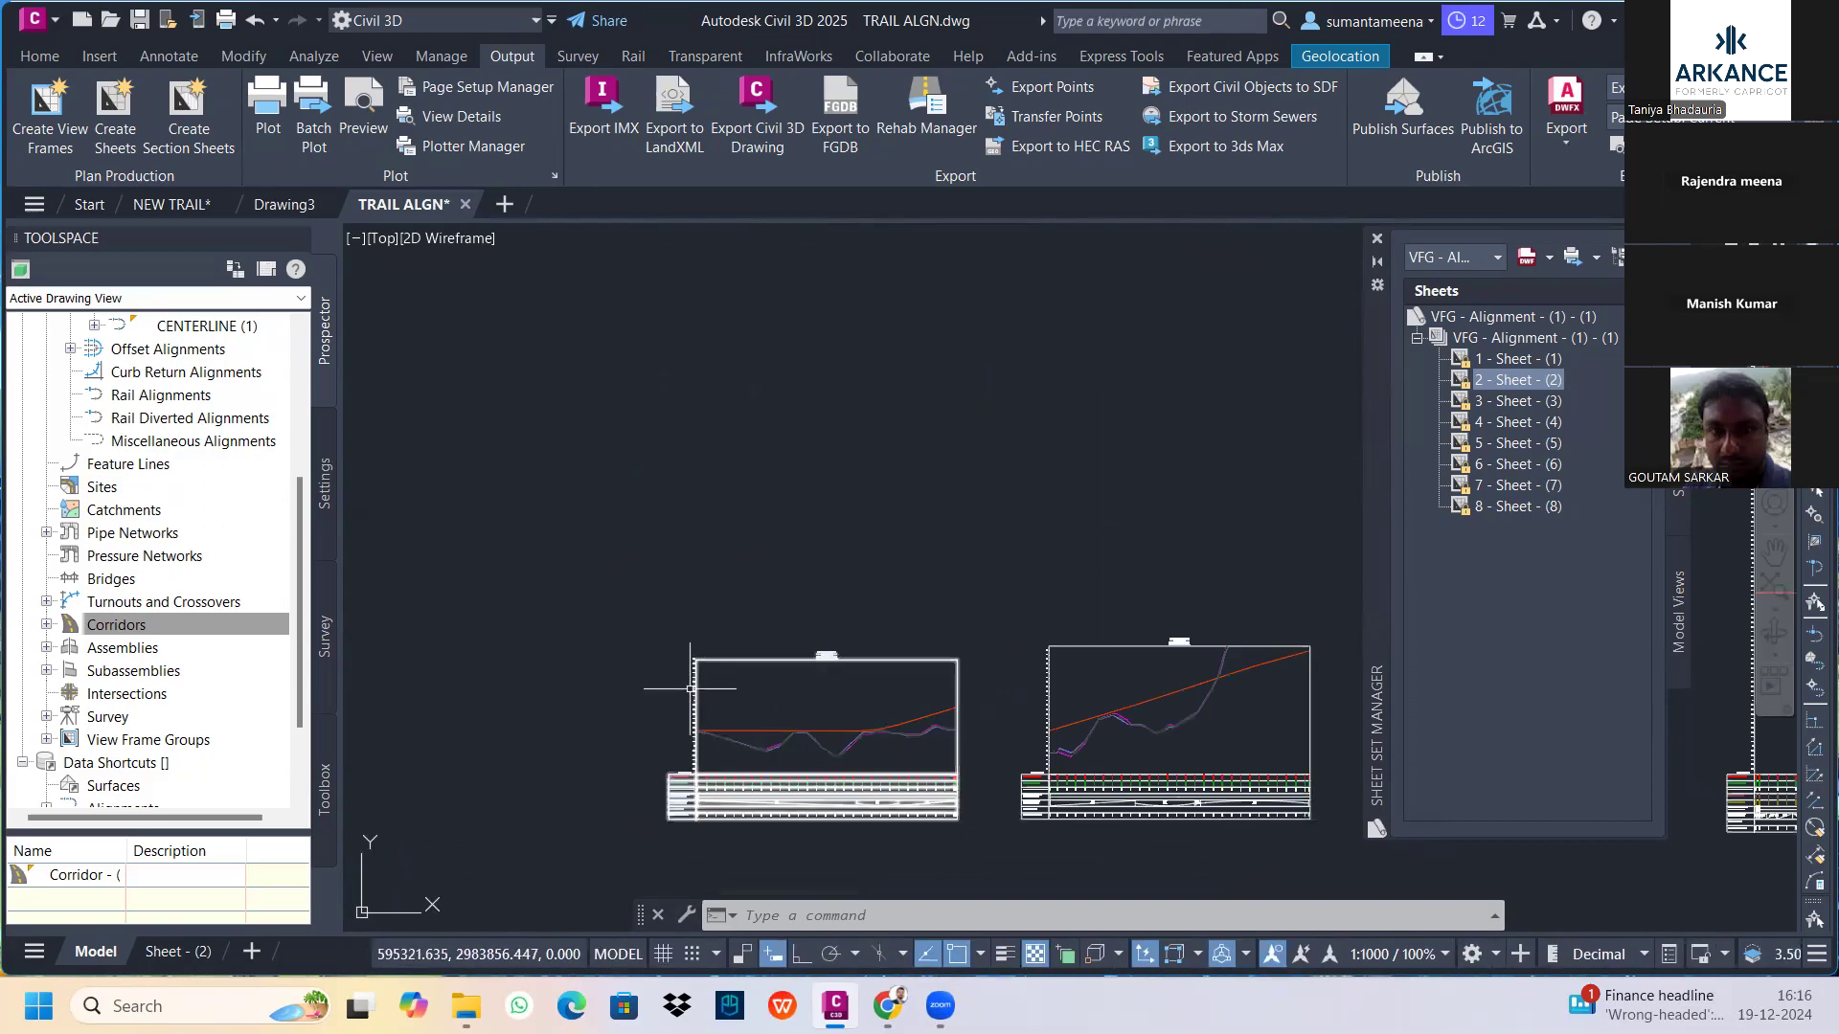
pyautogui.click(727, 658)
pyautogui.rightClick(731, 660)
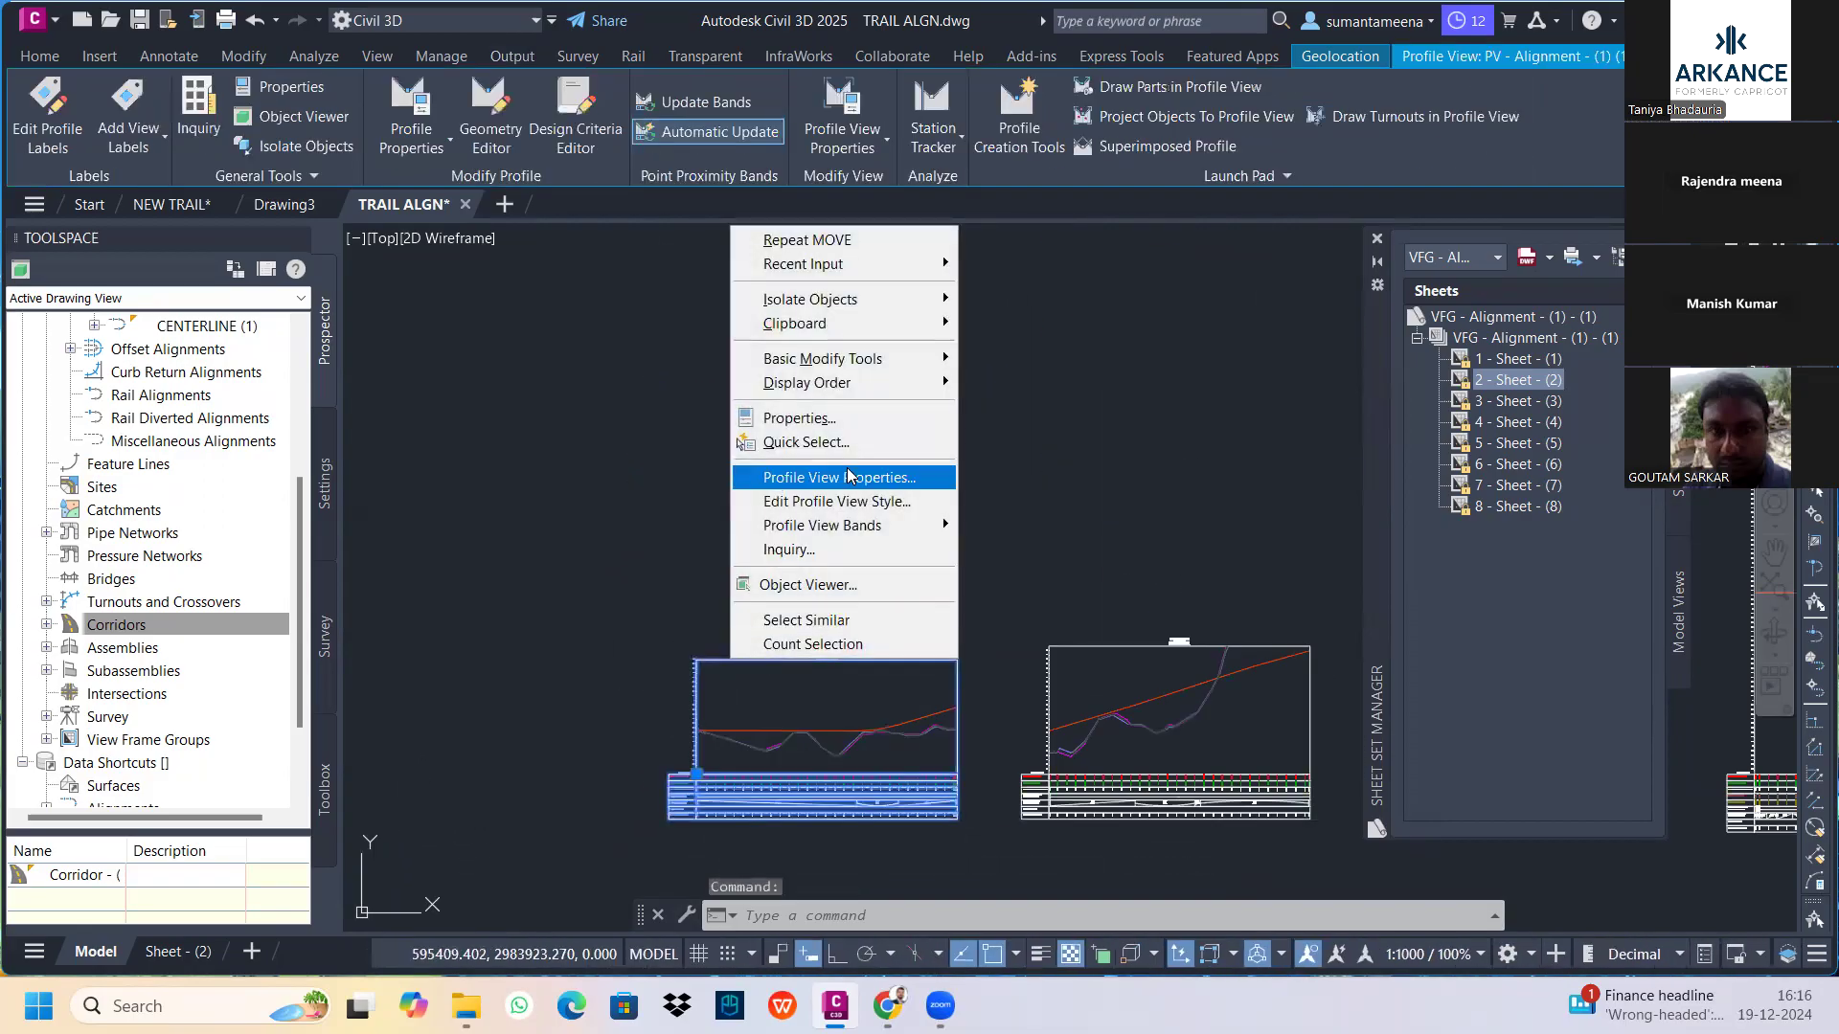
pyautogui.click(847, 501)
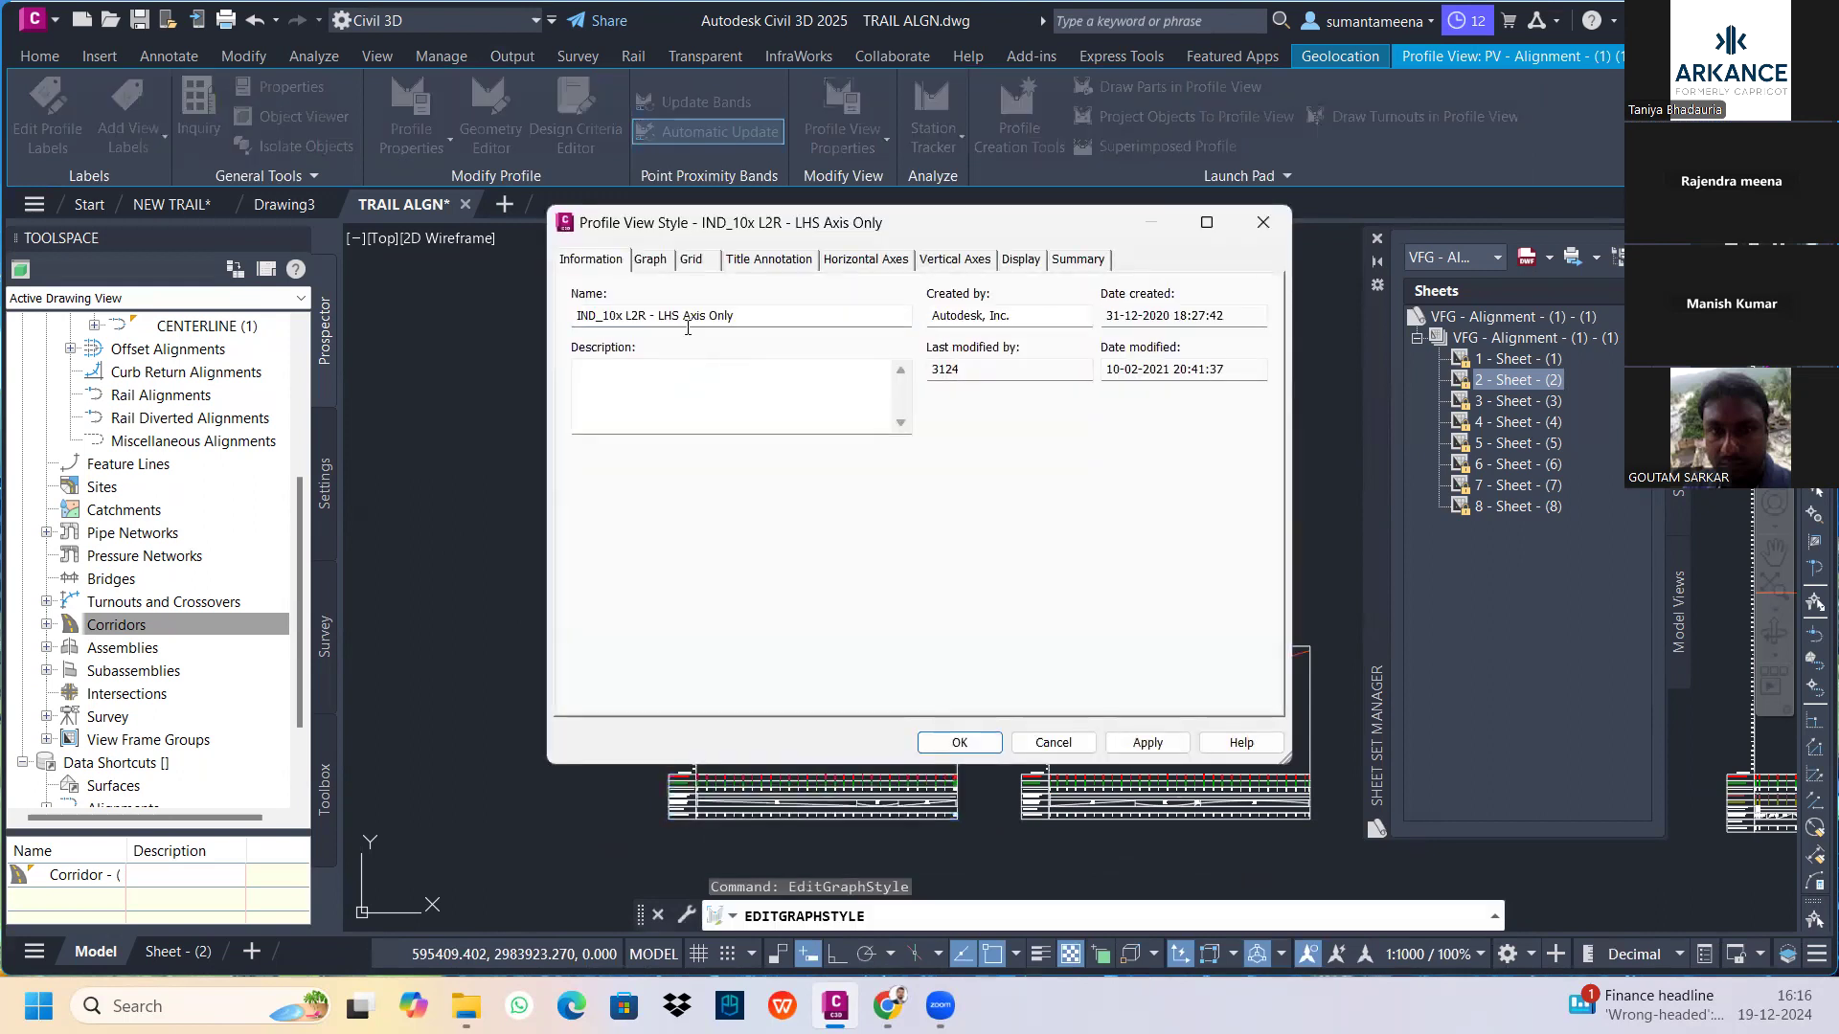
pyautogui.click(650, 260)
pyautogui.moveTo(1122, 352); pyautogui.dragTo(996, 342)
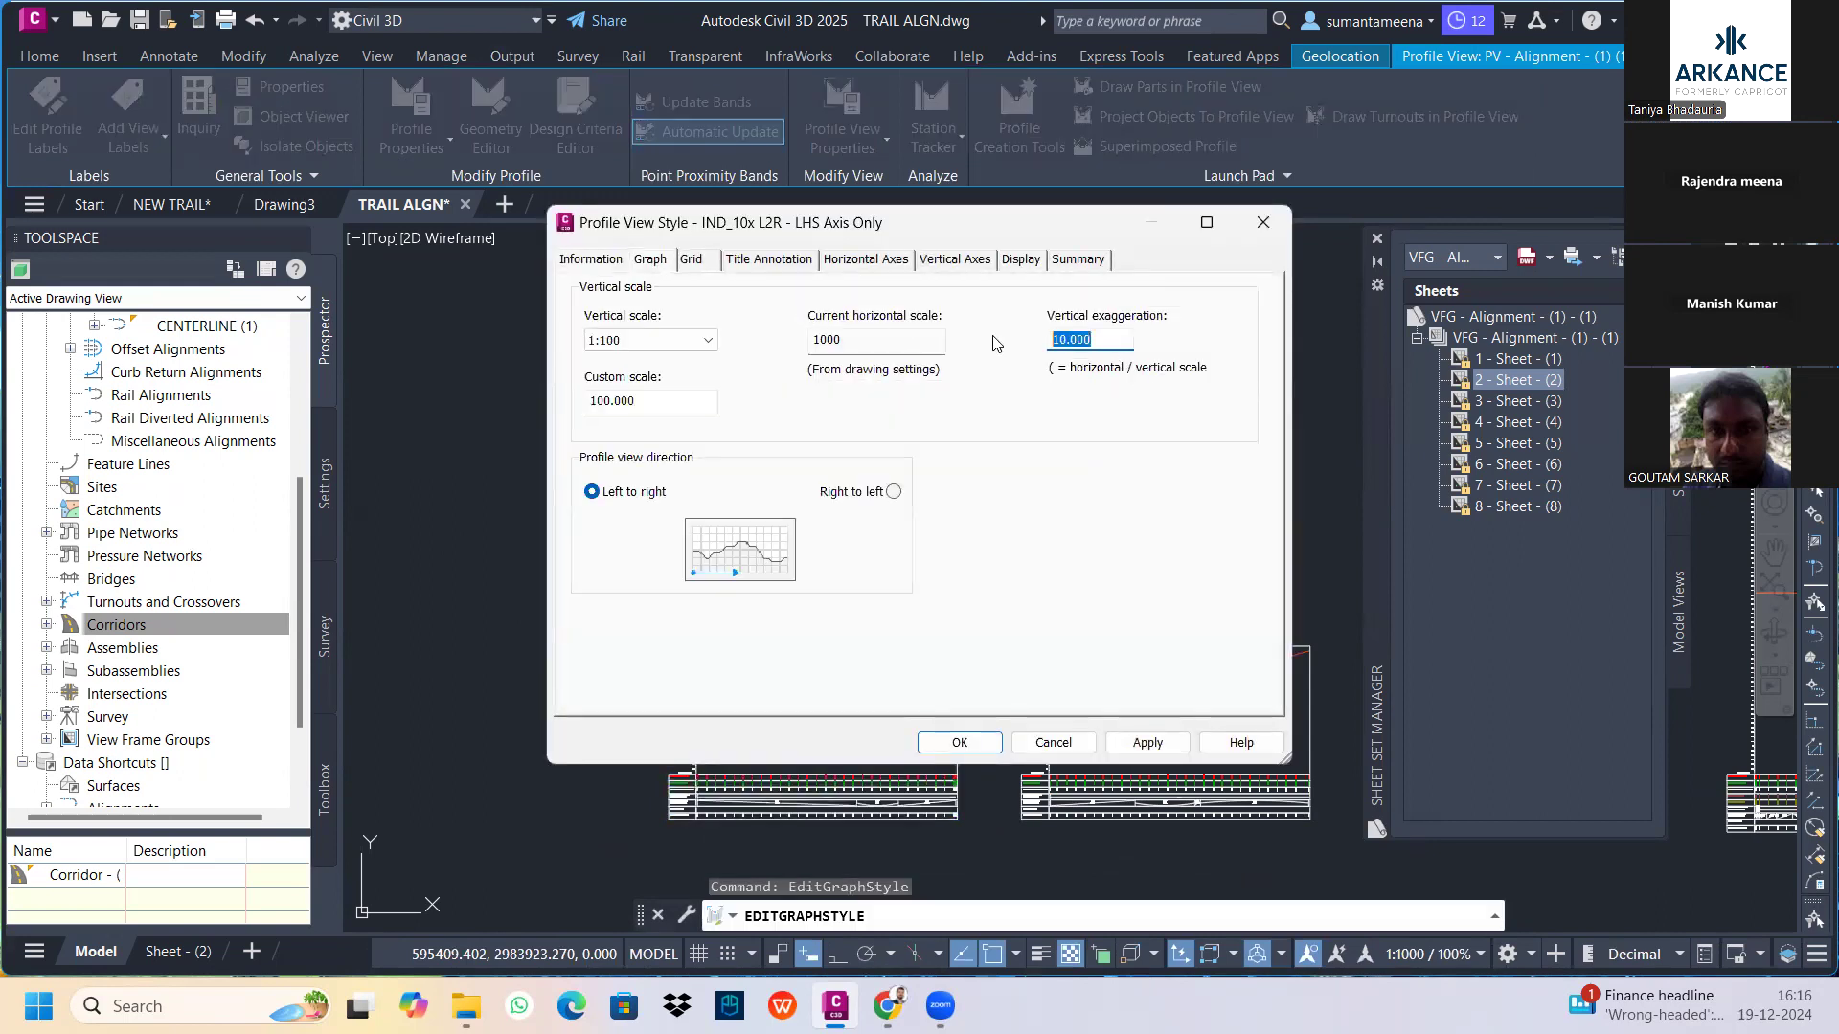
pyautogui.write('1')
pyautogui.click(1146, 744)
pyautogui.click(958, 744)
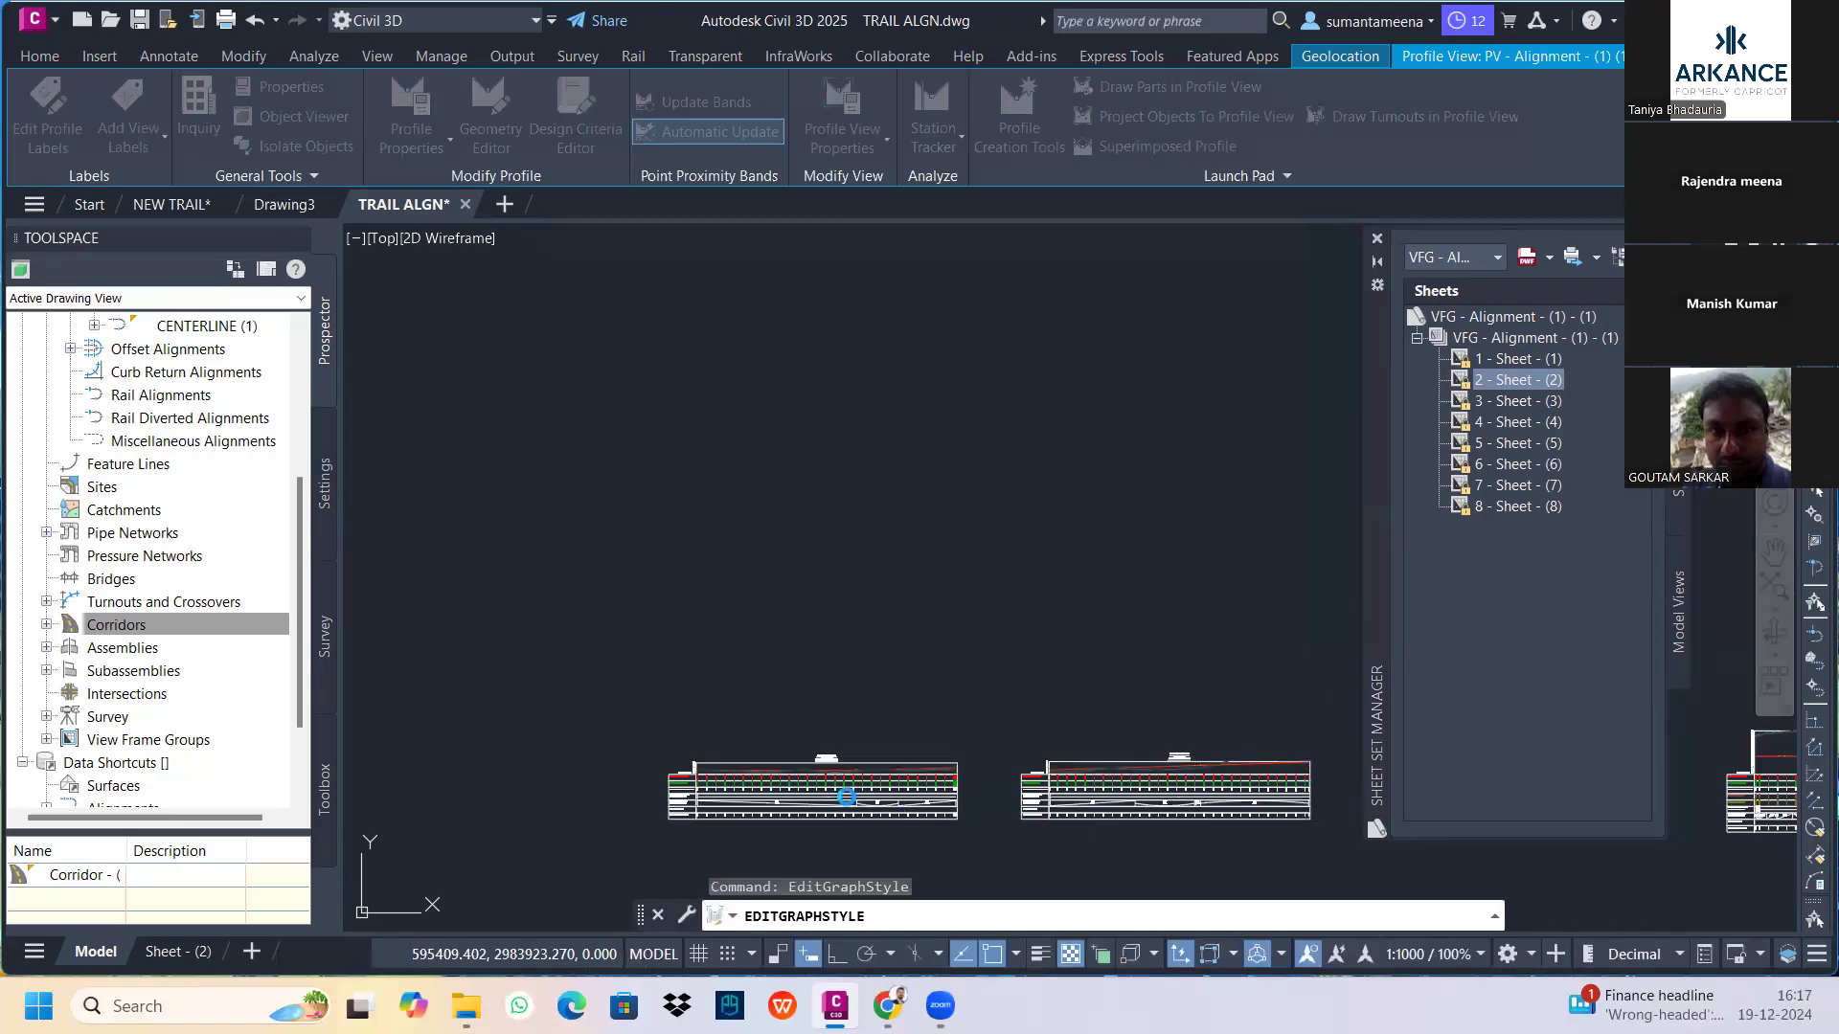
# Check the graph scale settings in the style of the lower row's third profile view and close them
pyautogui.moveTo(895, 683); pyautogui.dragTo(691, 568, button='middle')
pyautogui.click(908, 613)
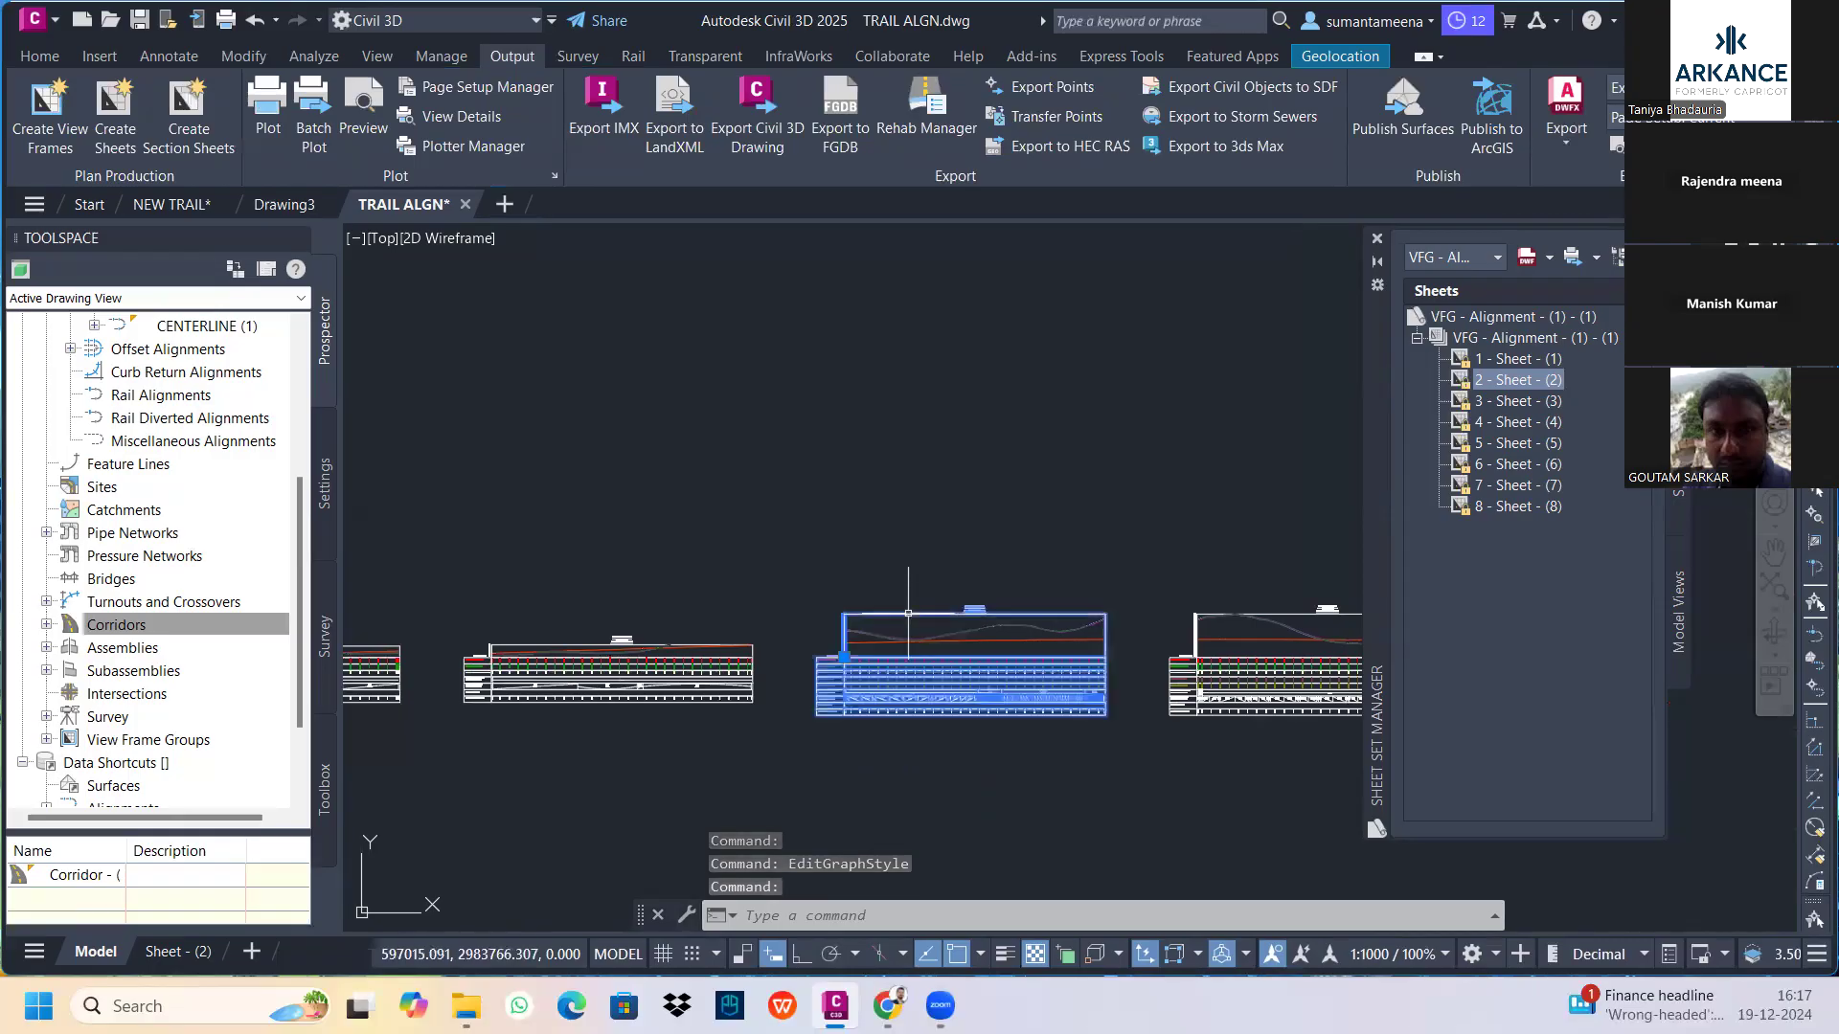
pyautogui.rightClick(908, 613)
pyautogui.click(996, 457)
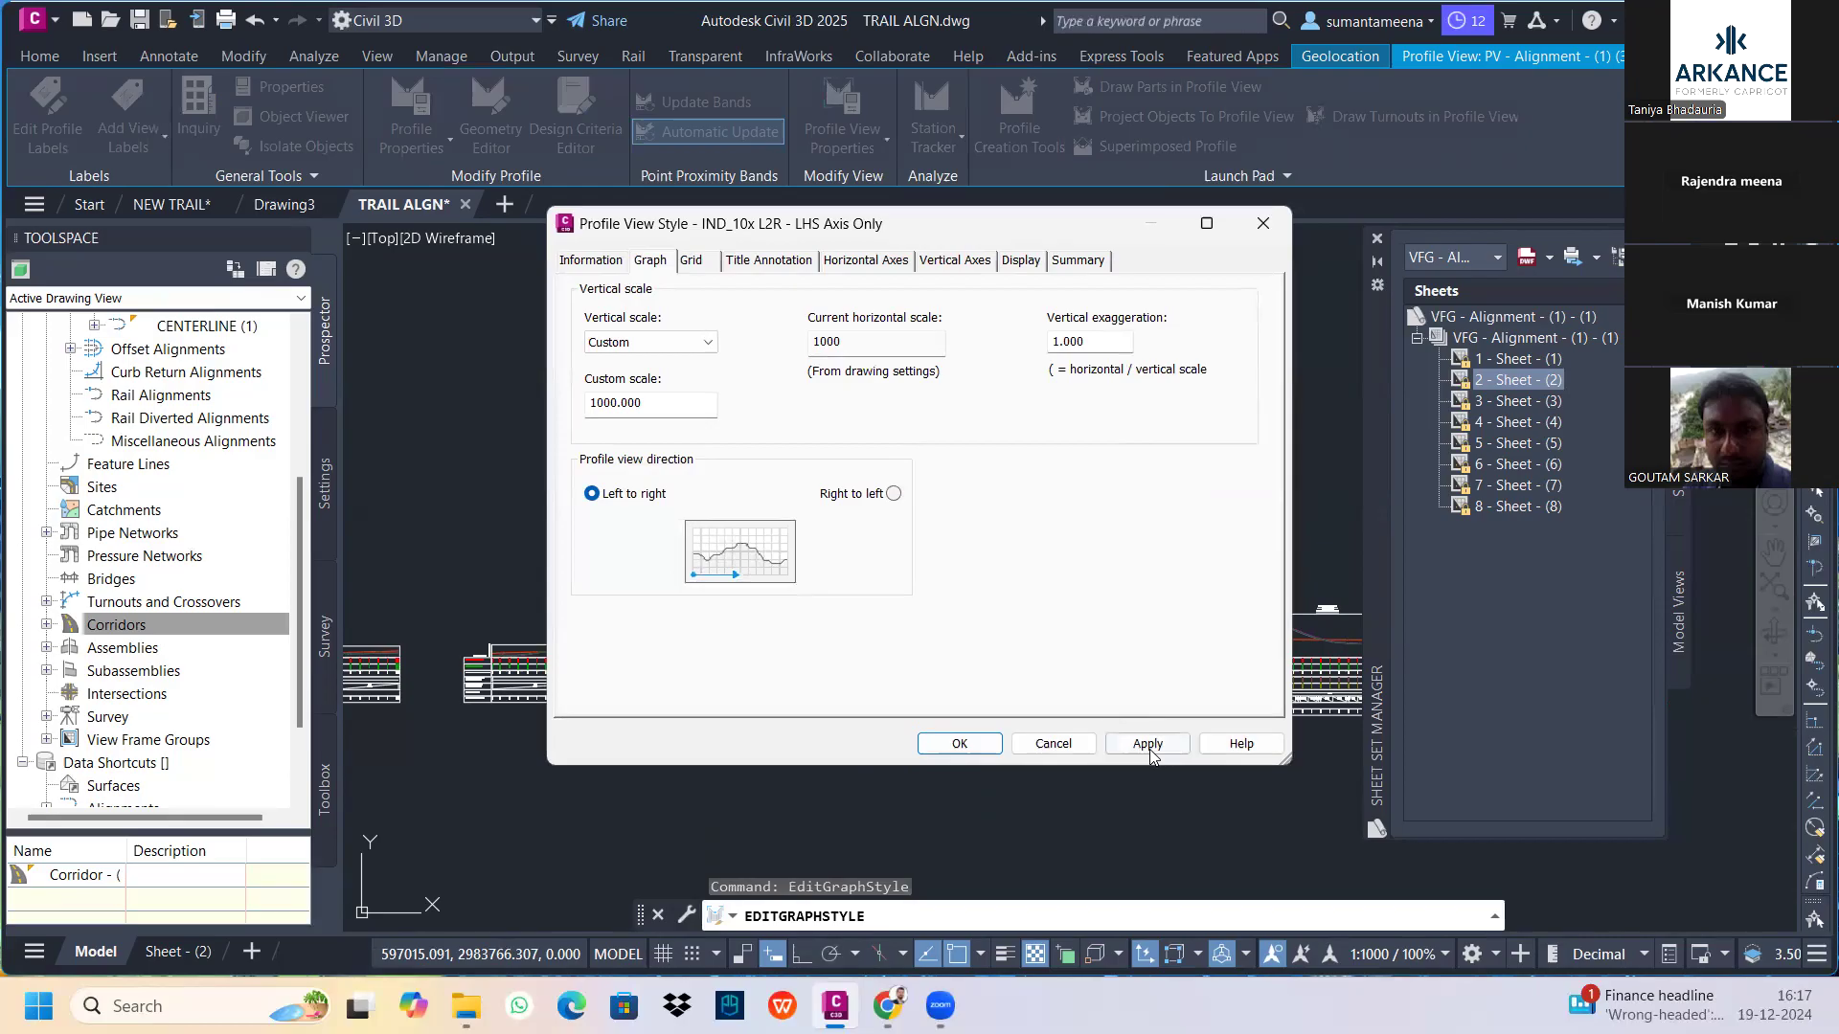
pyautogui.click(959, 743)
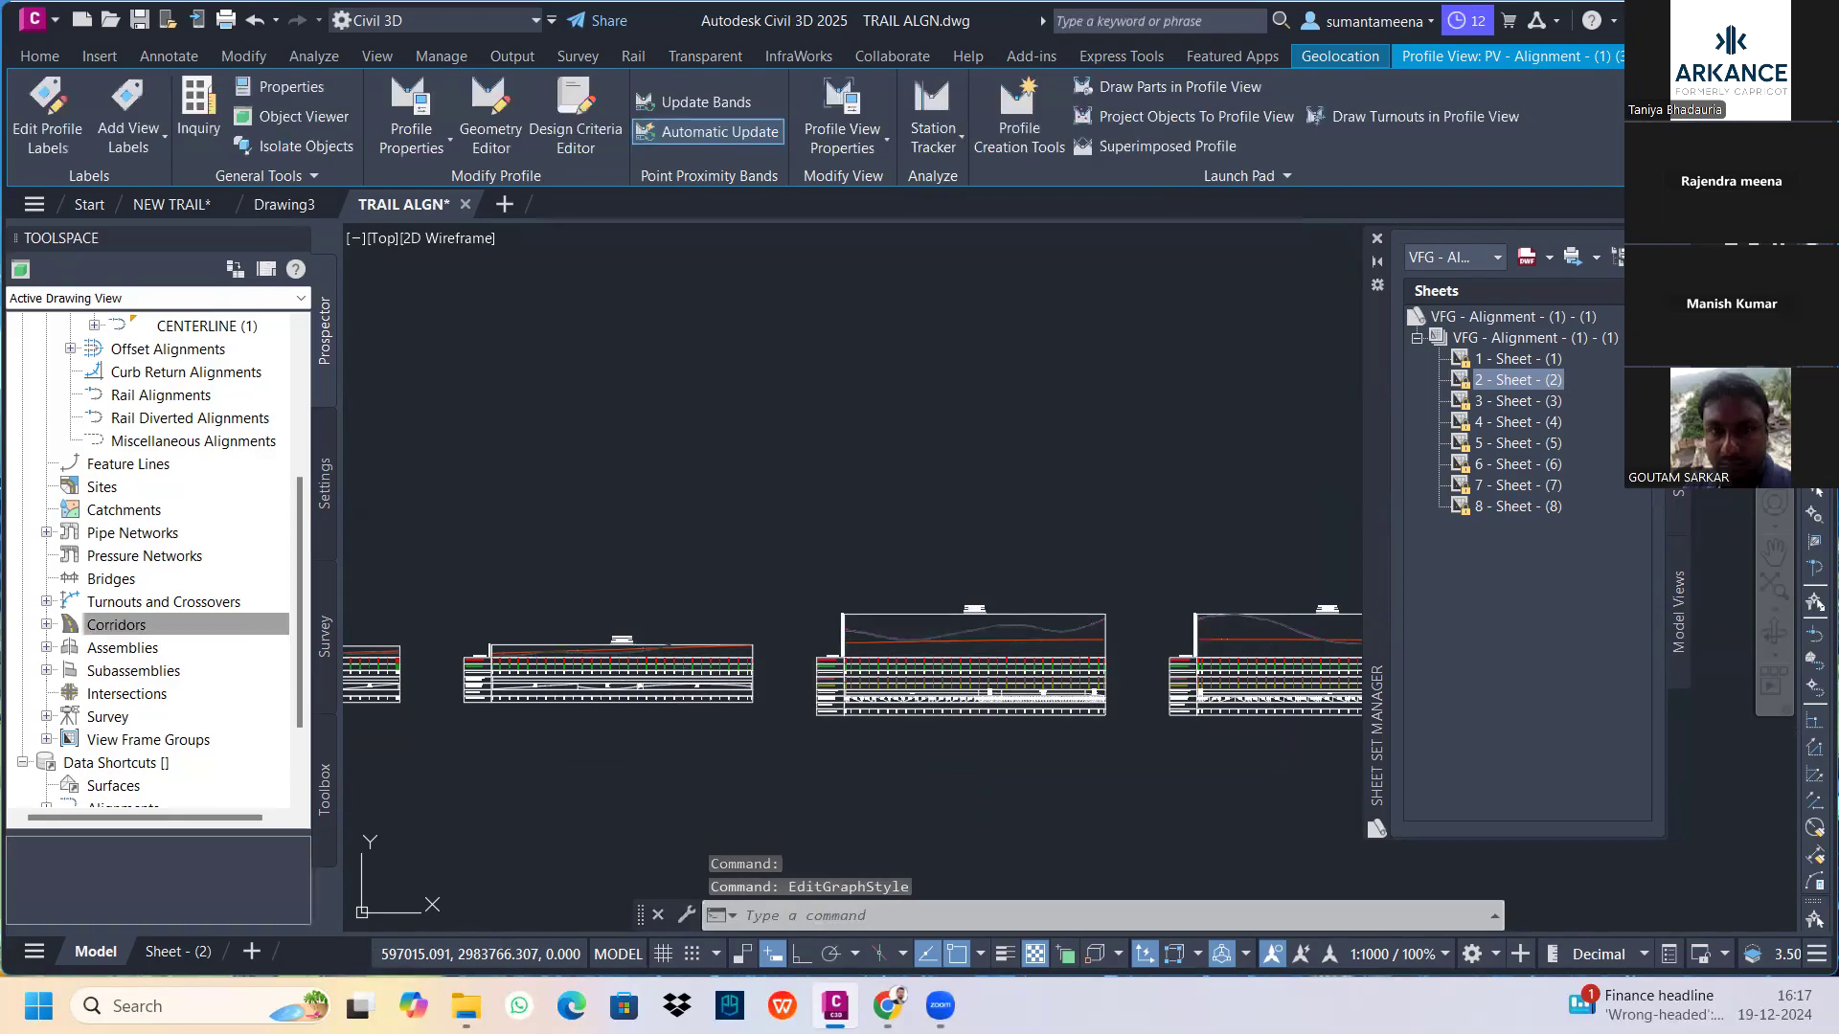
pyautogui.press('Escape')
# Inspect the rescaled profile view up close, check the Sheet - (1) layout and return to model space
pyautogui.moveTo(1057, 641); pyautogui.dragTo(922, 642, button='middle')
pyautogui.scroll(2, 921, 641)
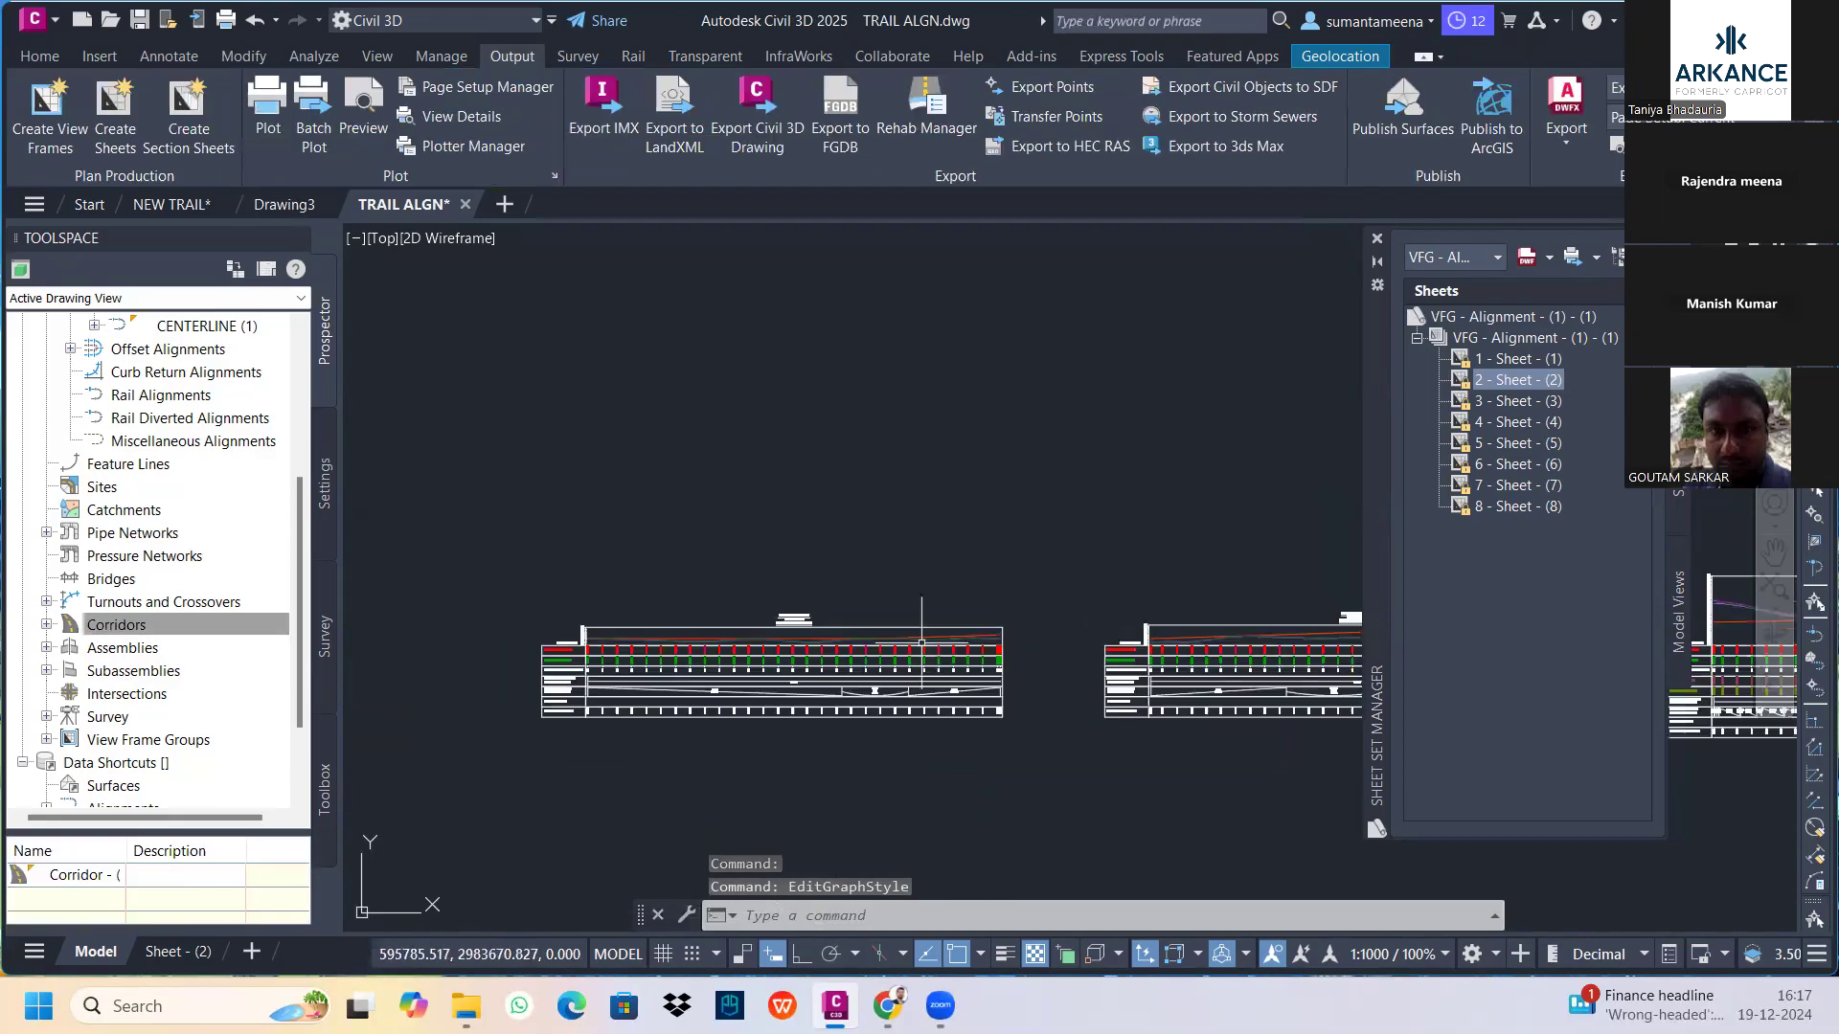
pyautogui.scroll(8, 921, 642)
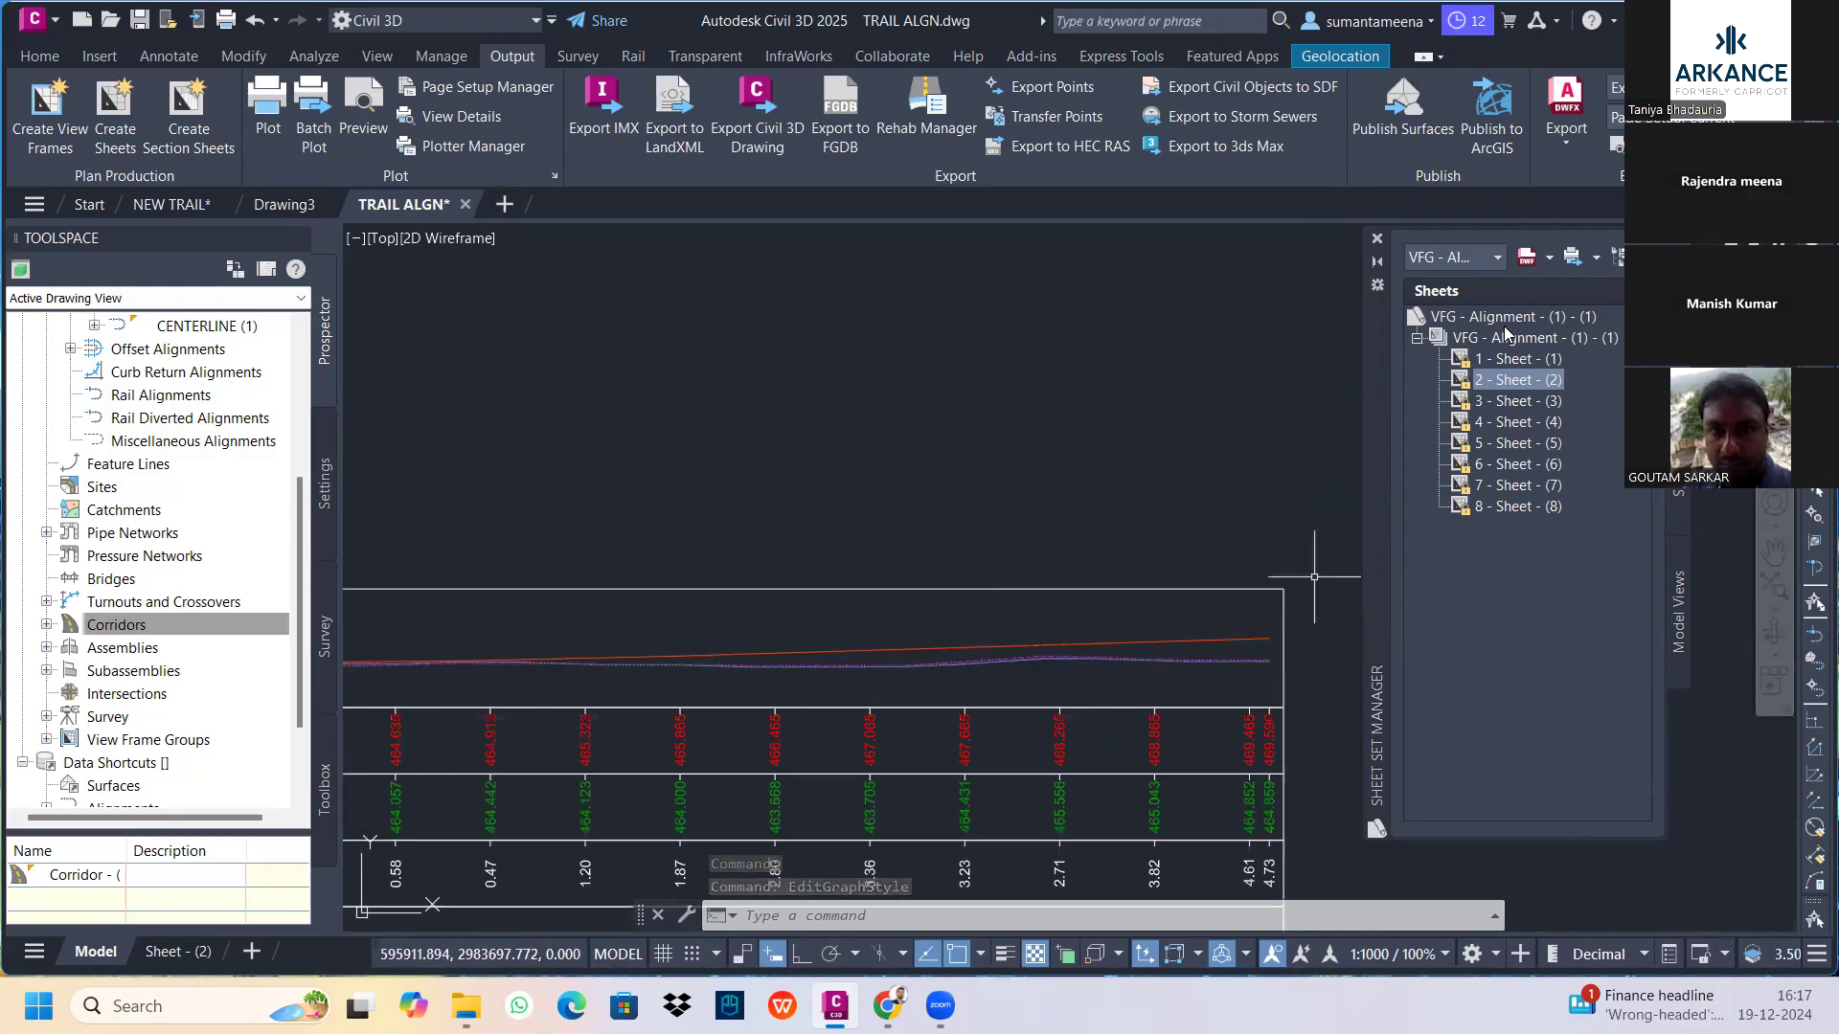
pyautogui.doubleClick(1518, 358)
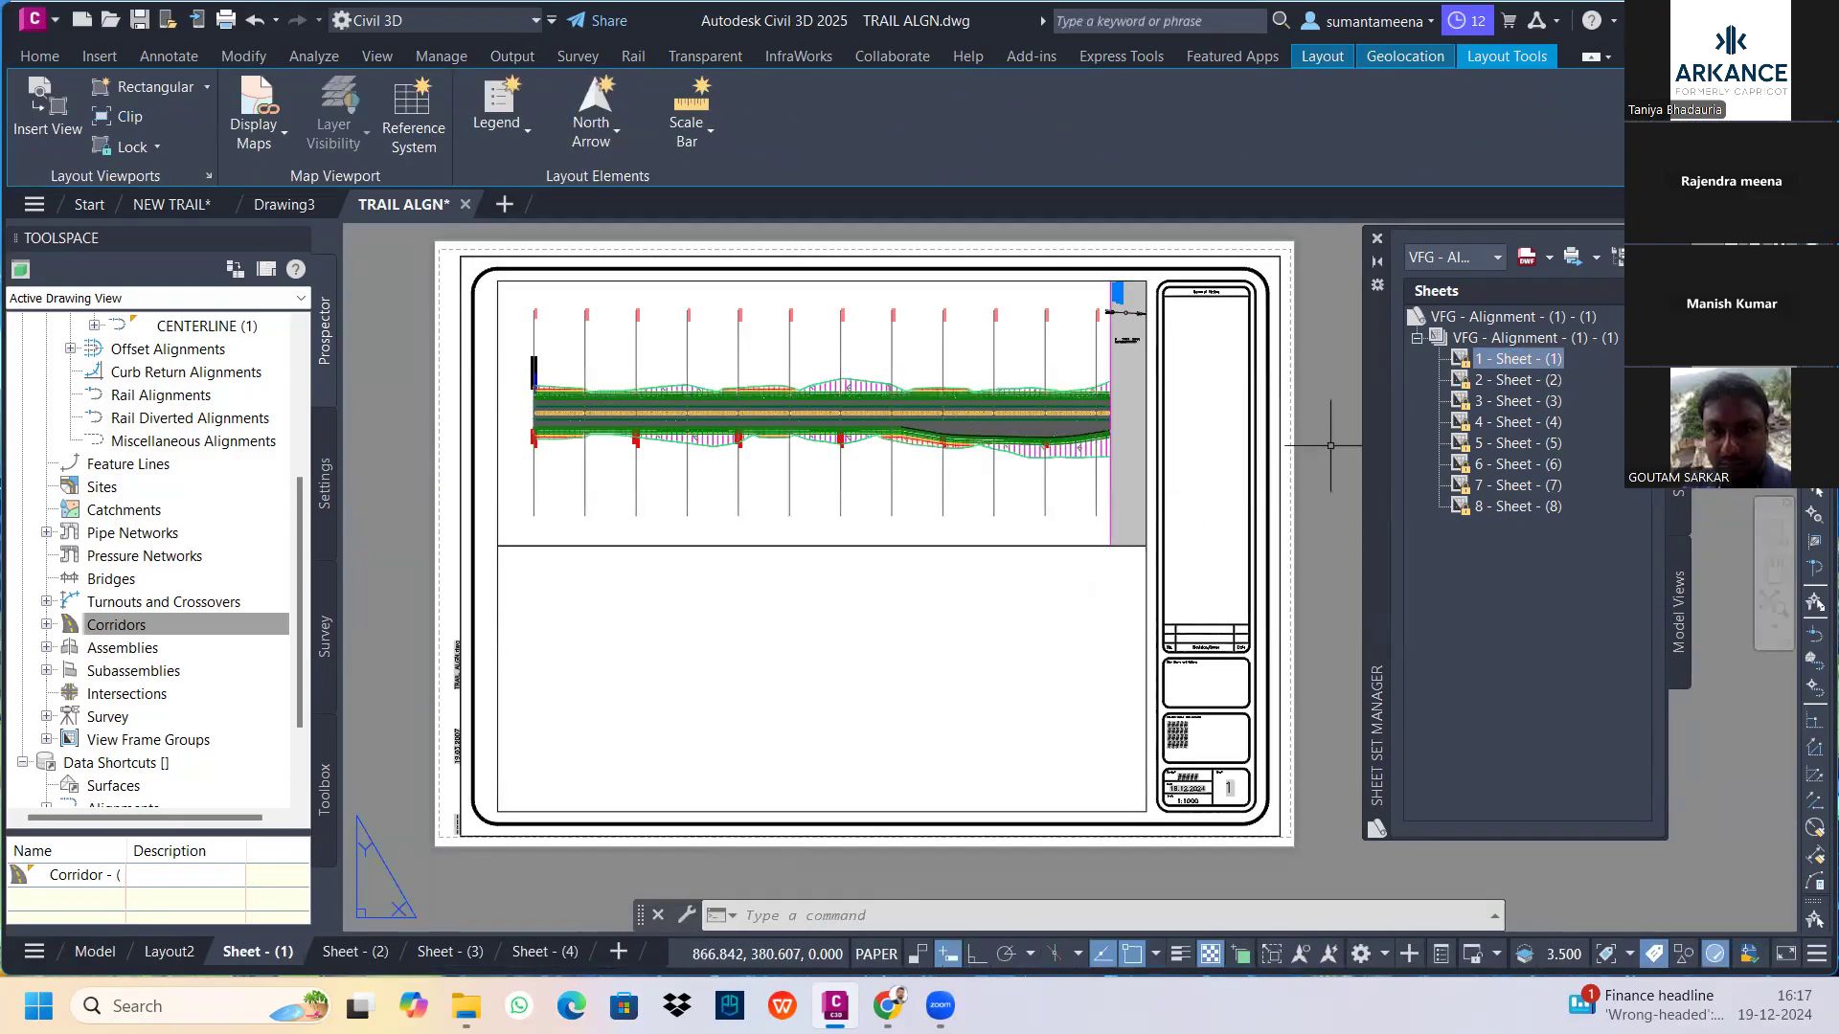
pyautogui.click(108, 949)
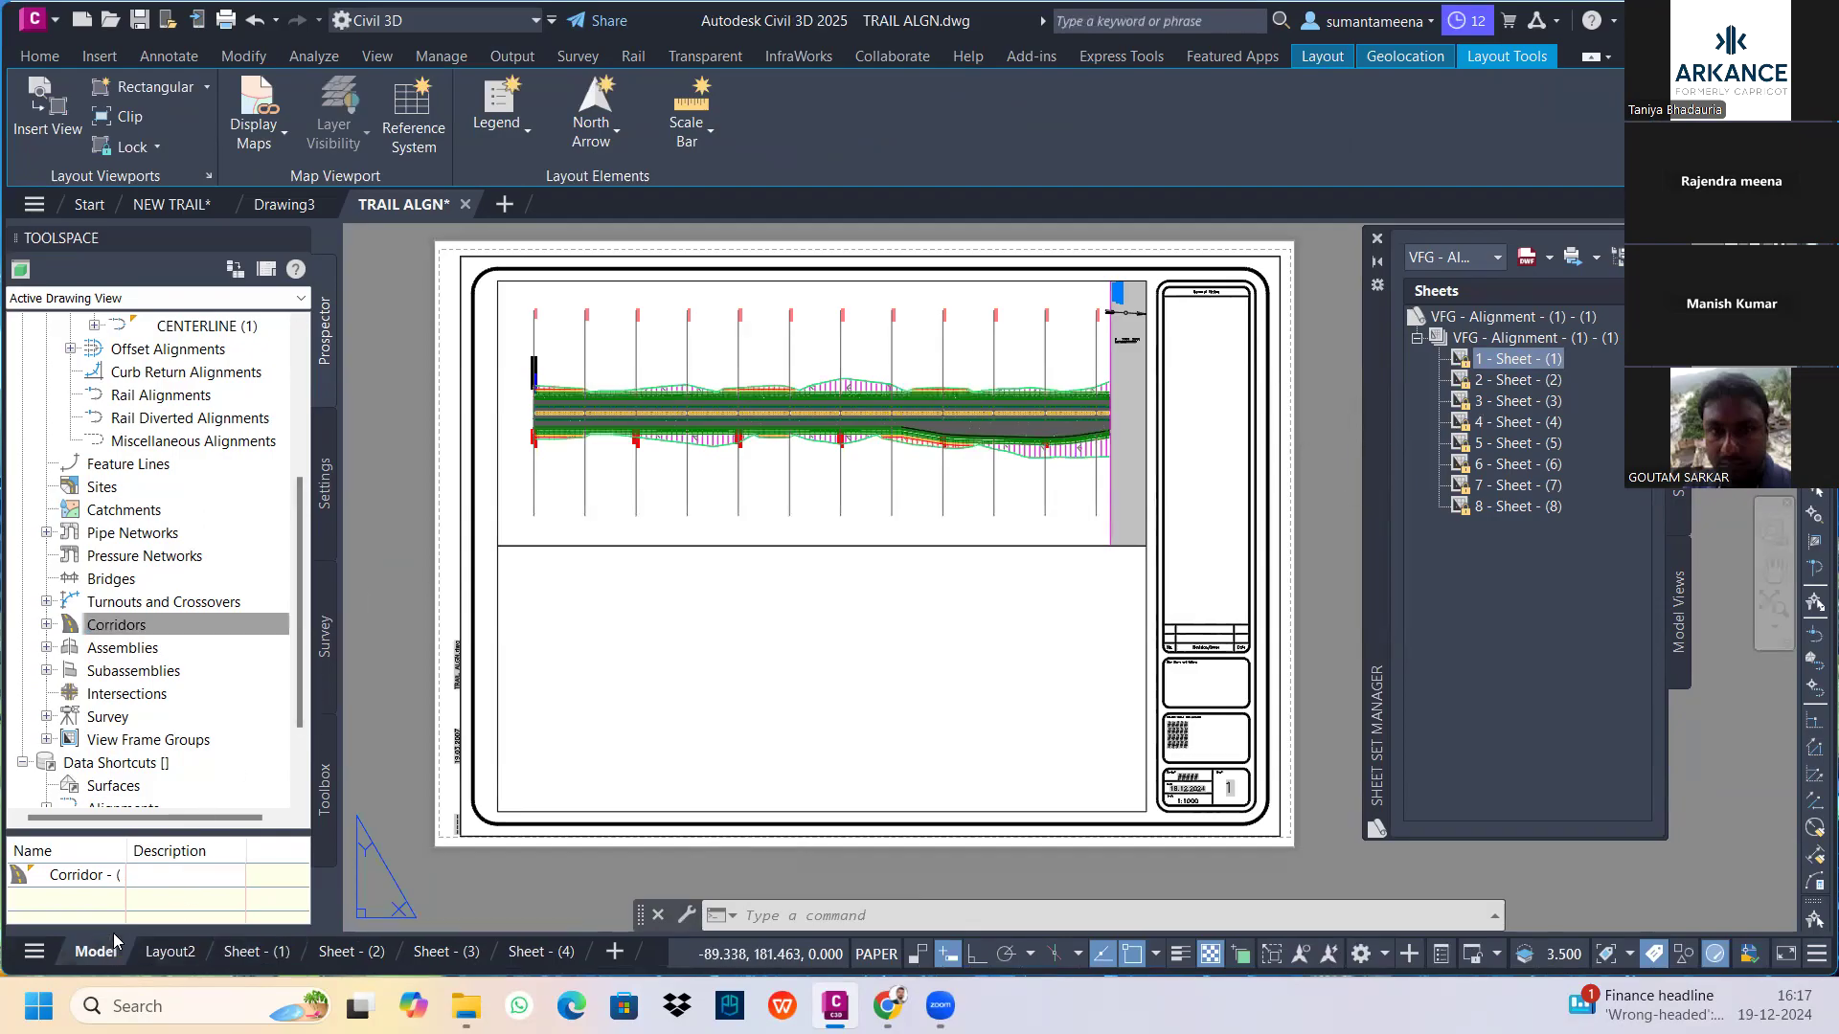
pyautogui.scroll(-4, 968, 525)
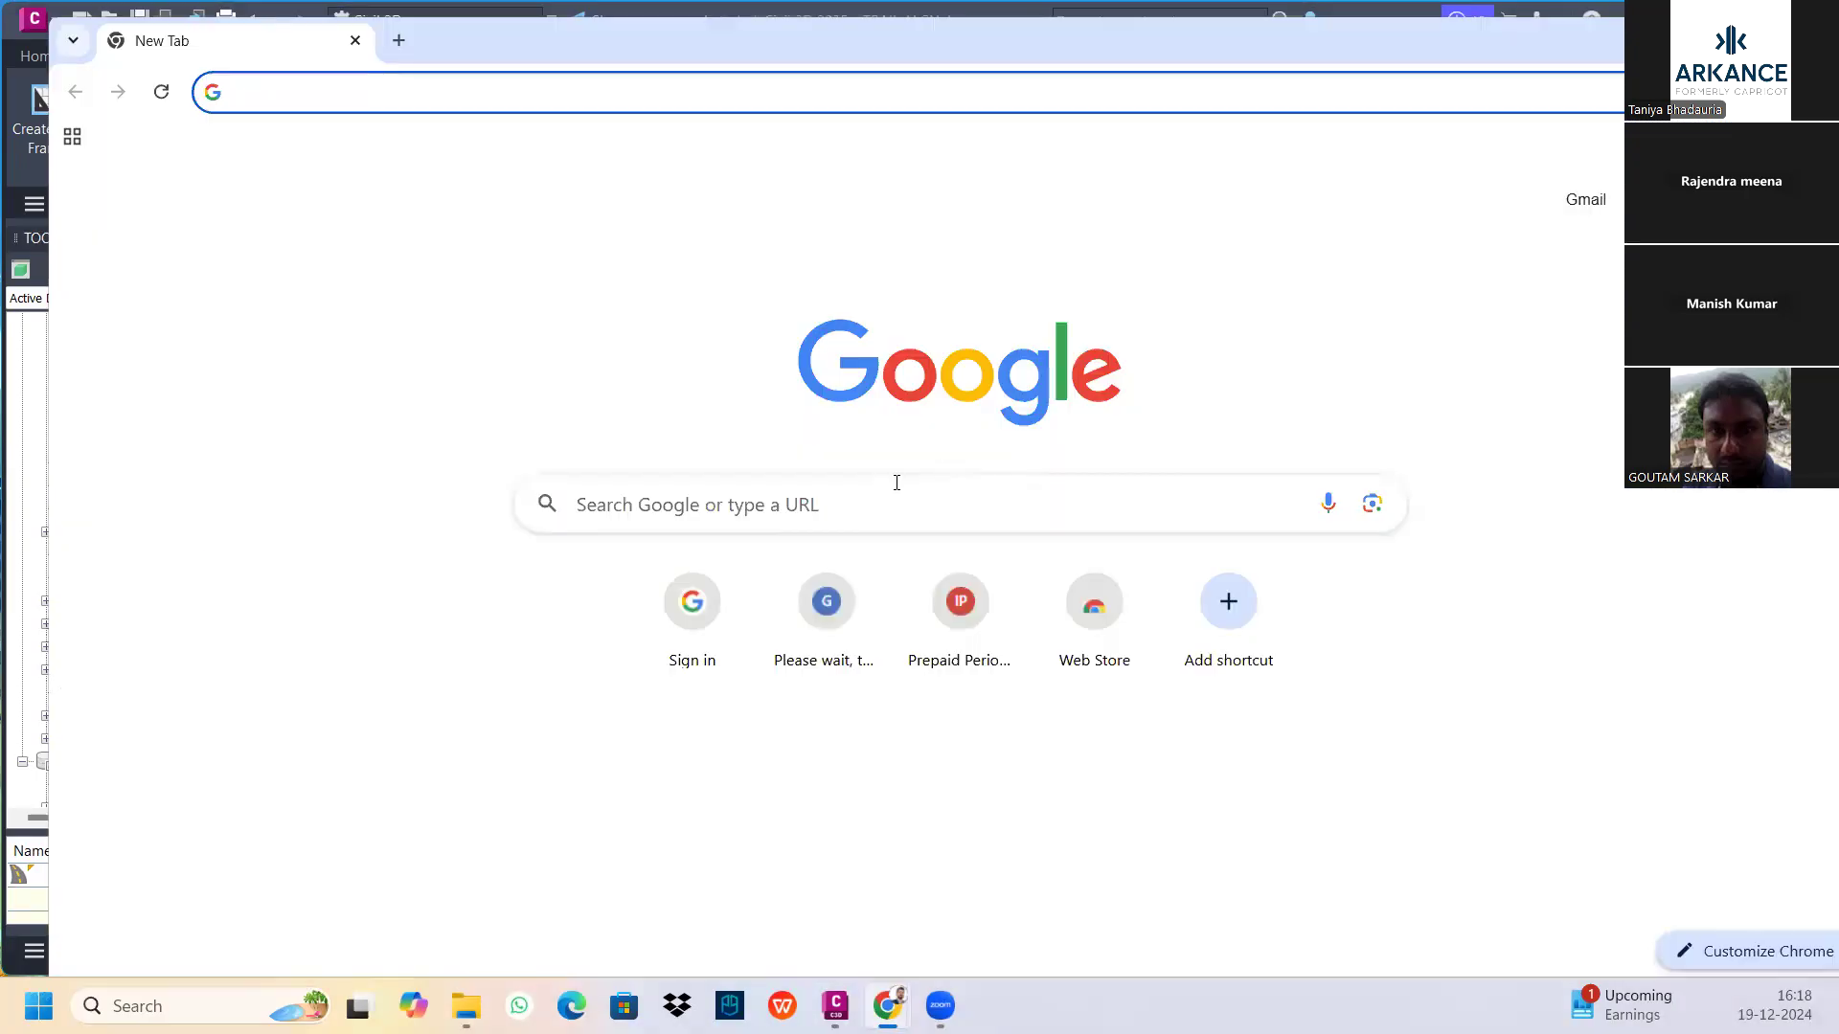
# Search the web for the Civil 3D India country kit 2024 and open Autodesk's Civil 3D Country Kits for India article at its 2024 section
pyautogui.click(896, 483)
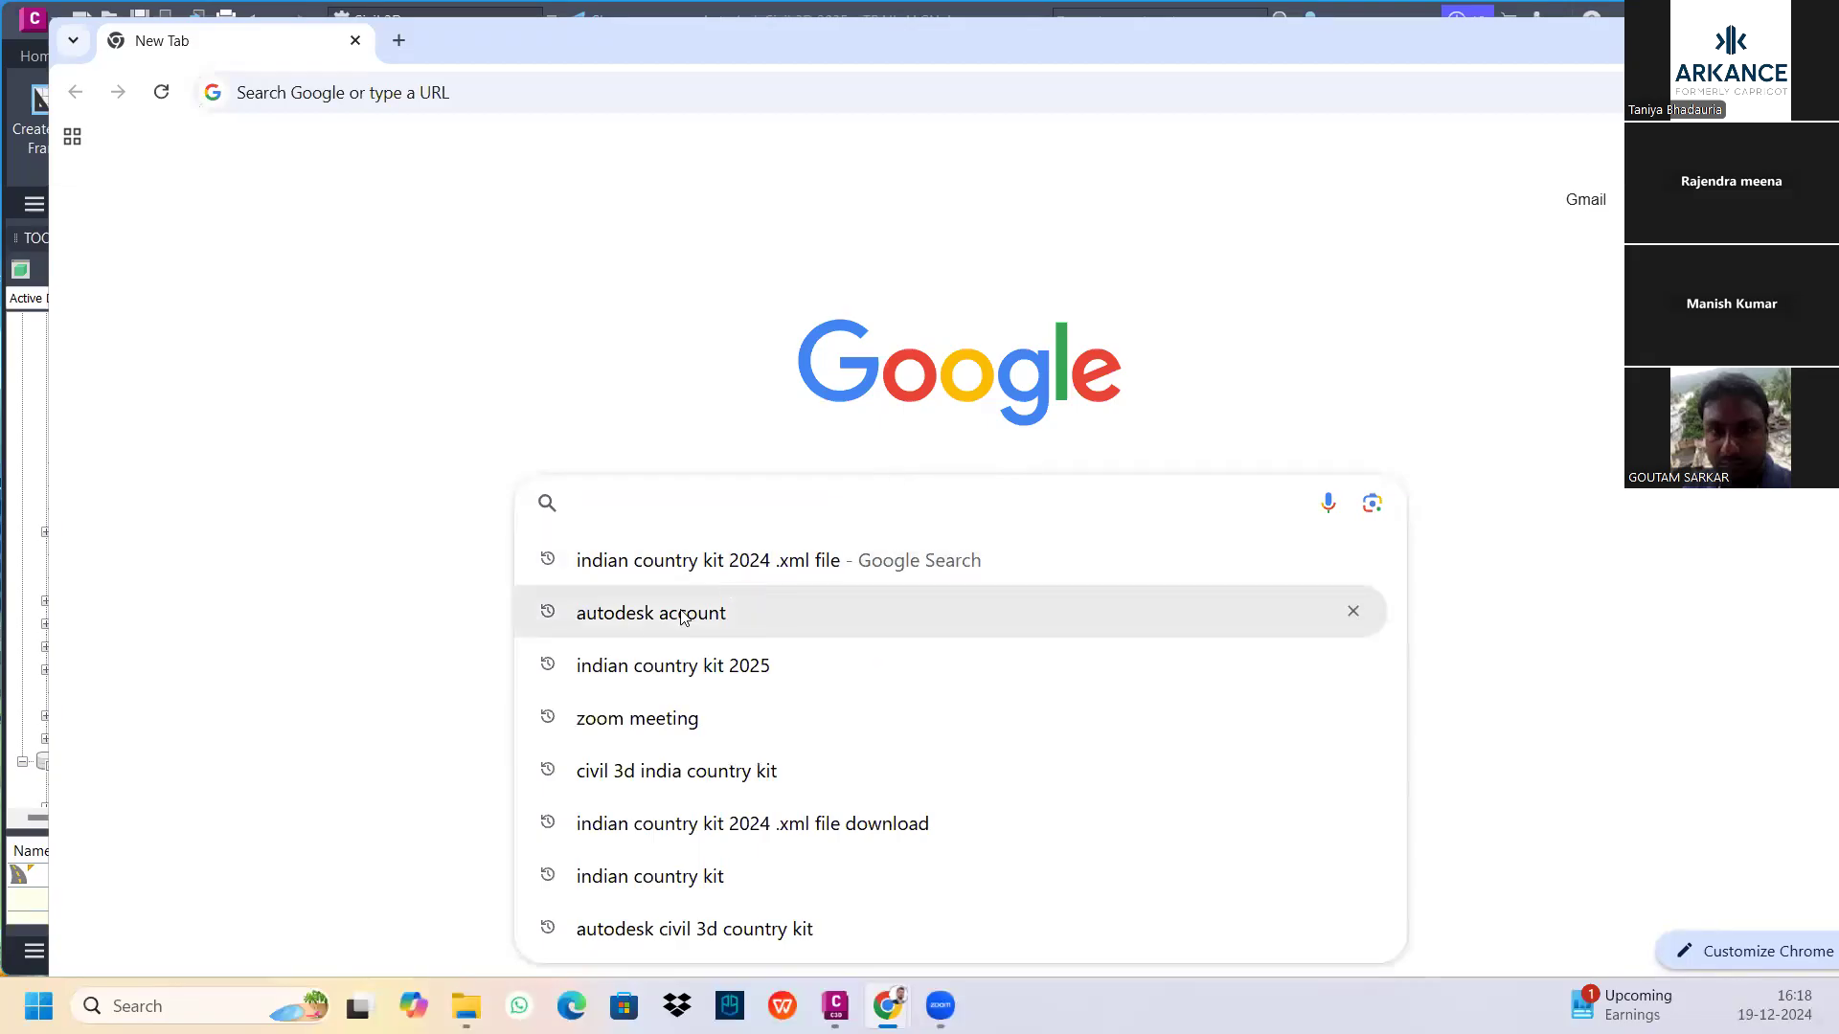
pyautogui.click(690, 663)
pyautogui.click(517, 173)
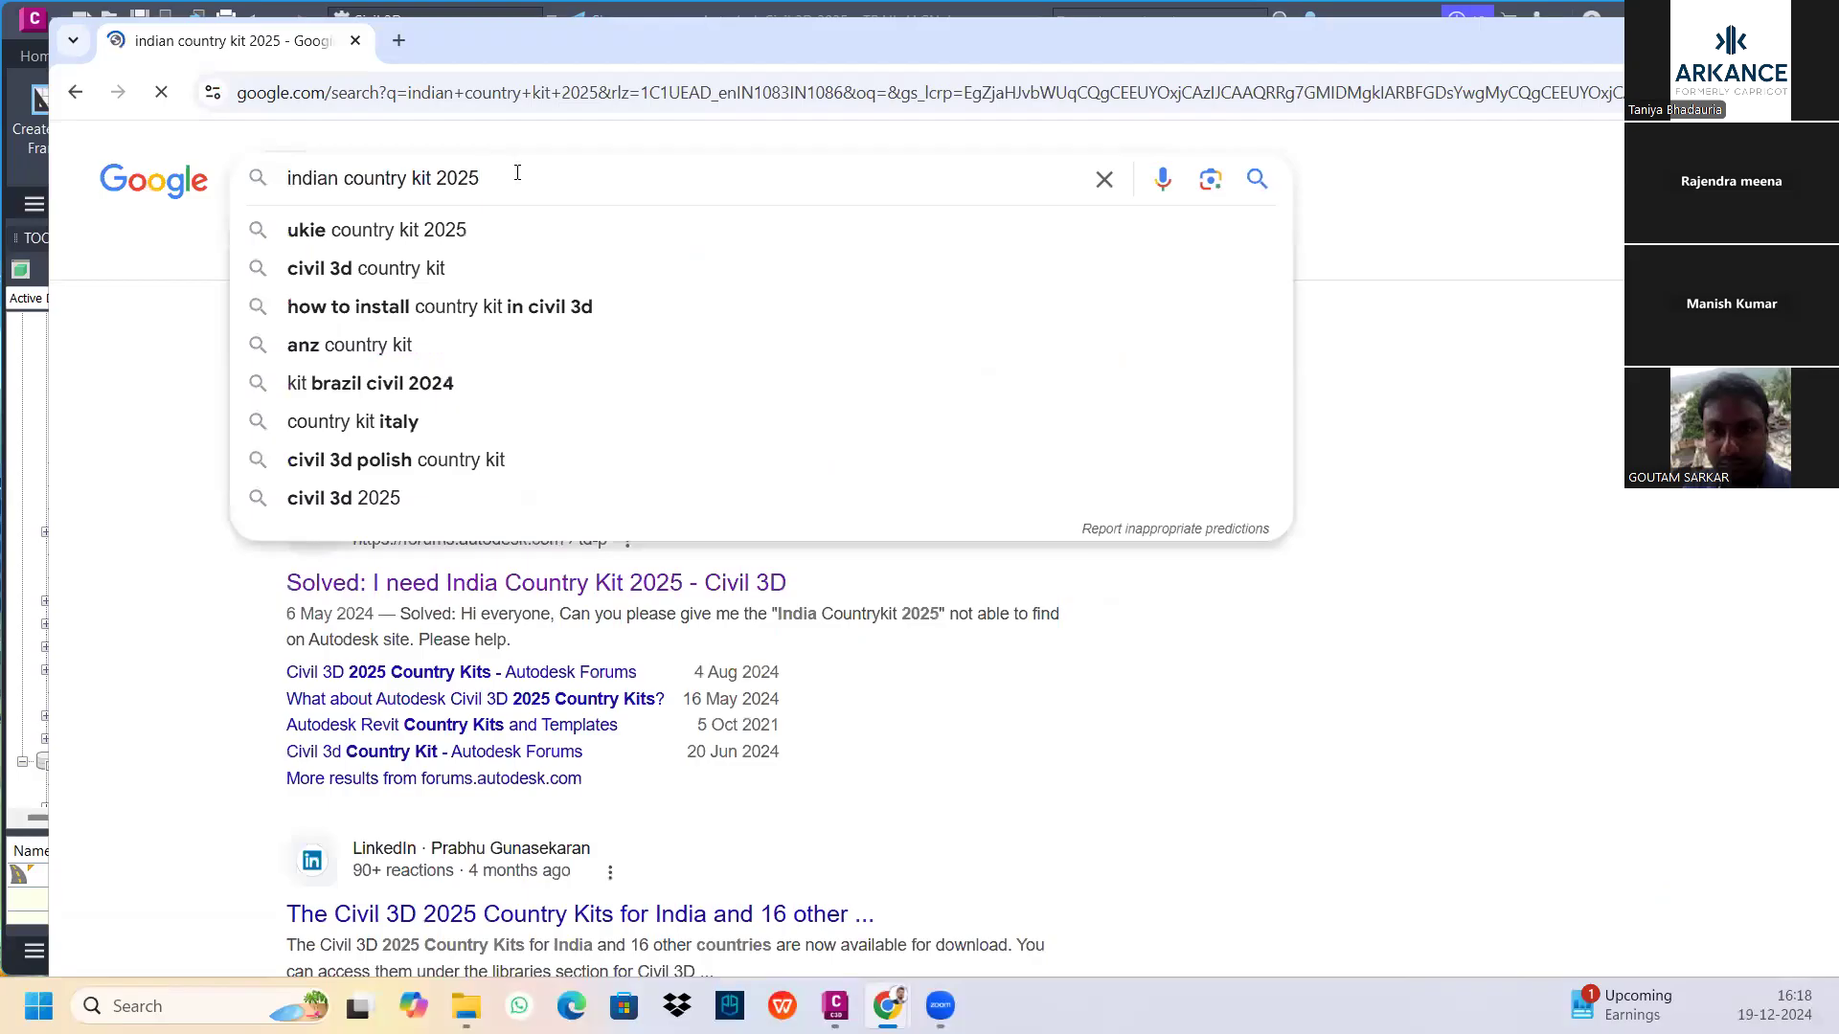
pyautogui.press('BackSpace')
pyautogui.write('4')
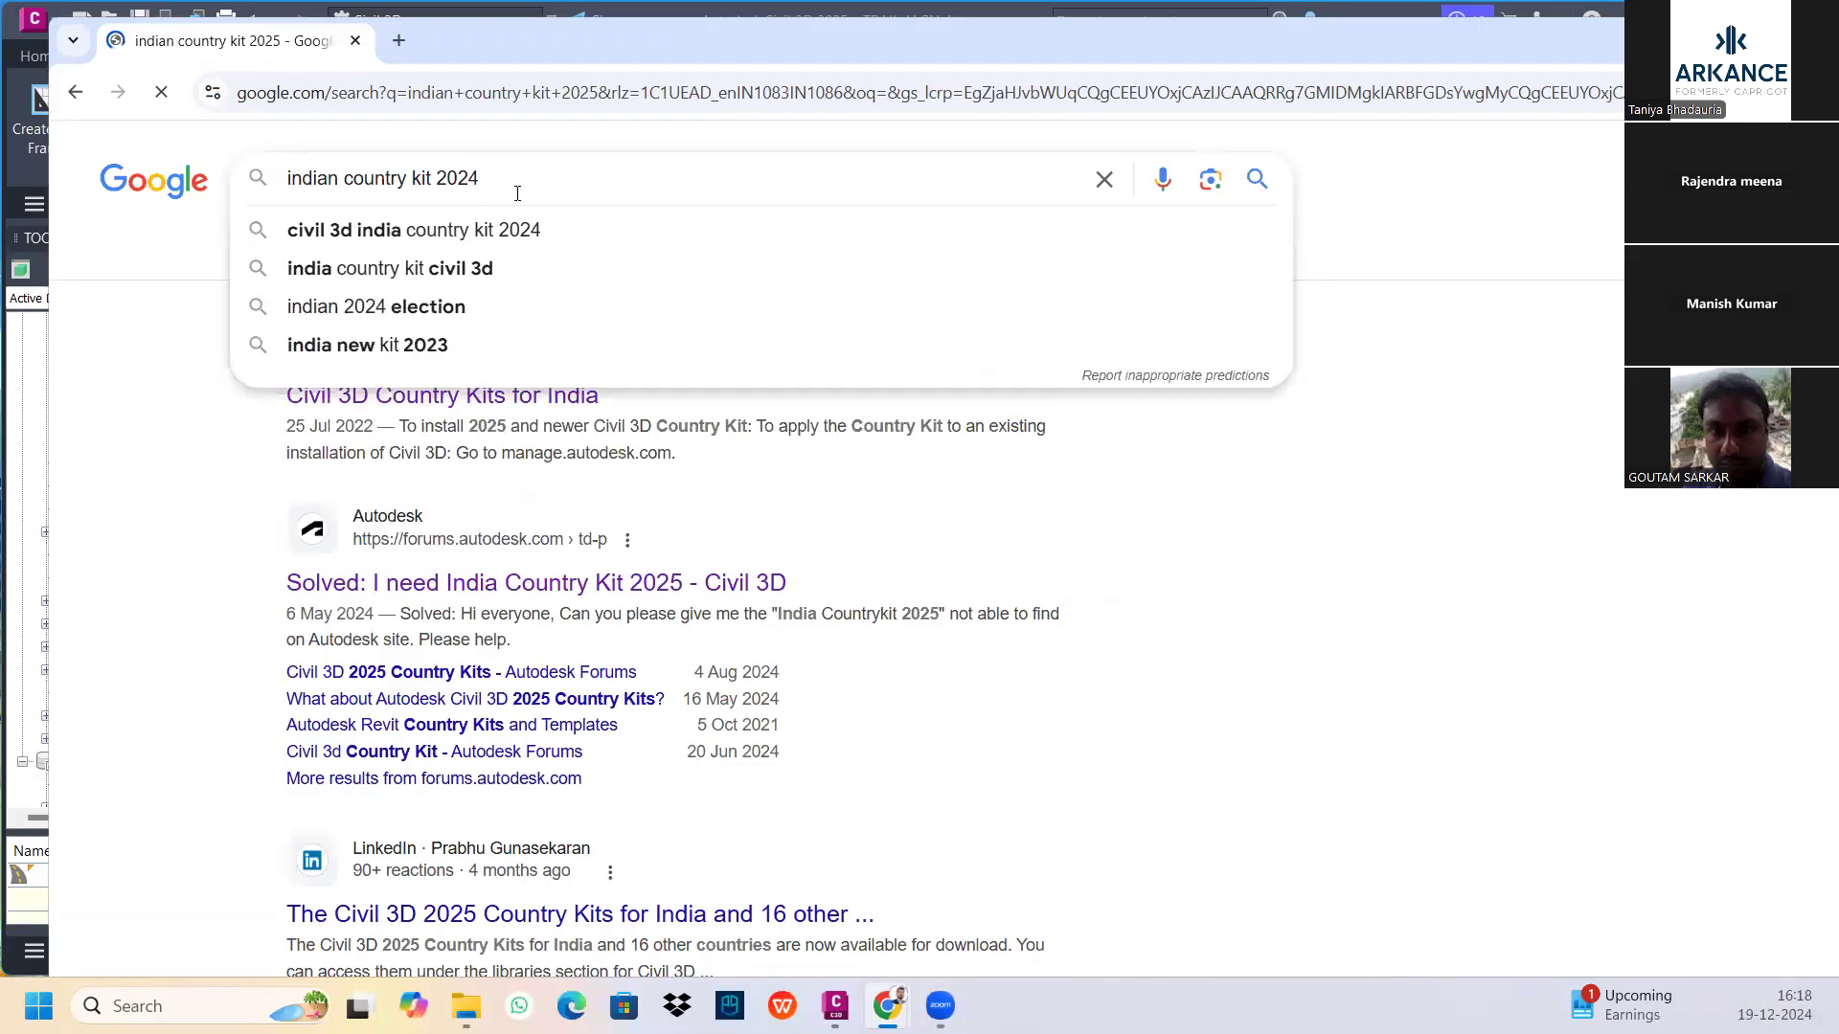
pyautogui.click(476, 236)
pyautogui.click(473, 404)
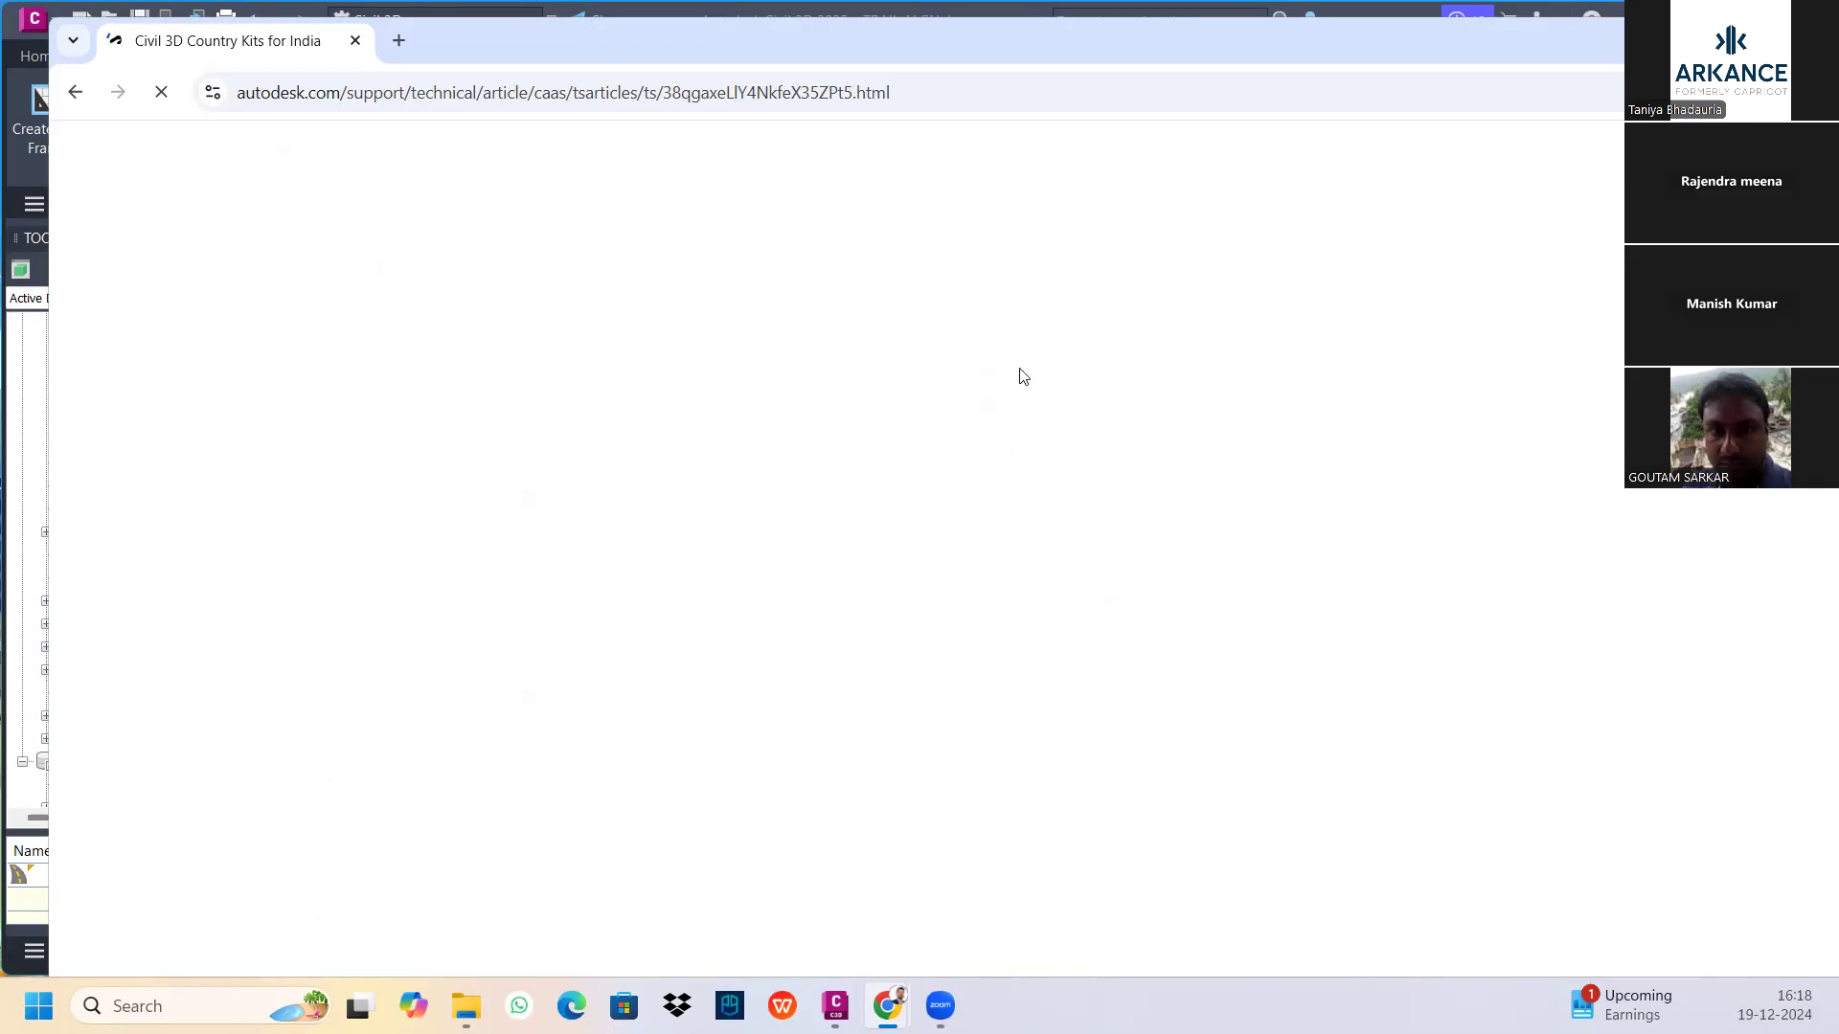
pyautogui.scroll(-15, 552, 446)
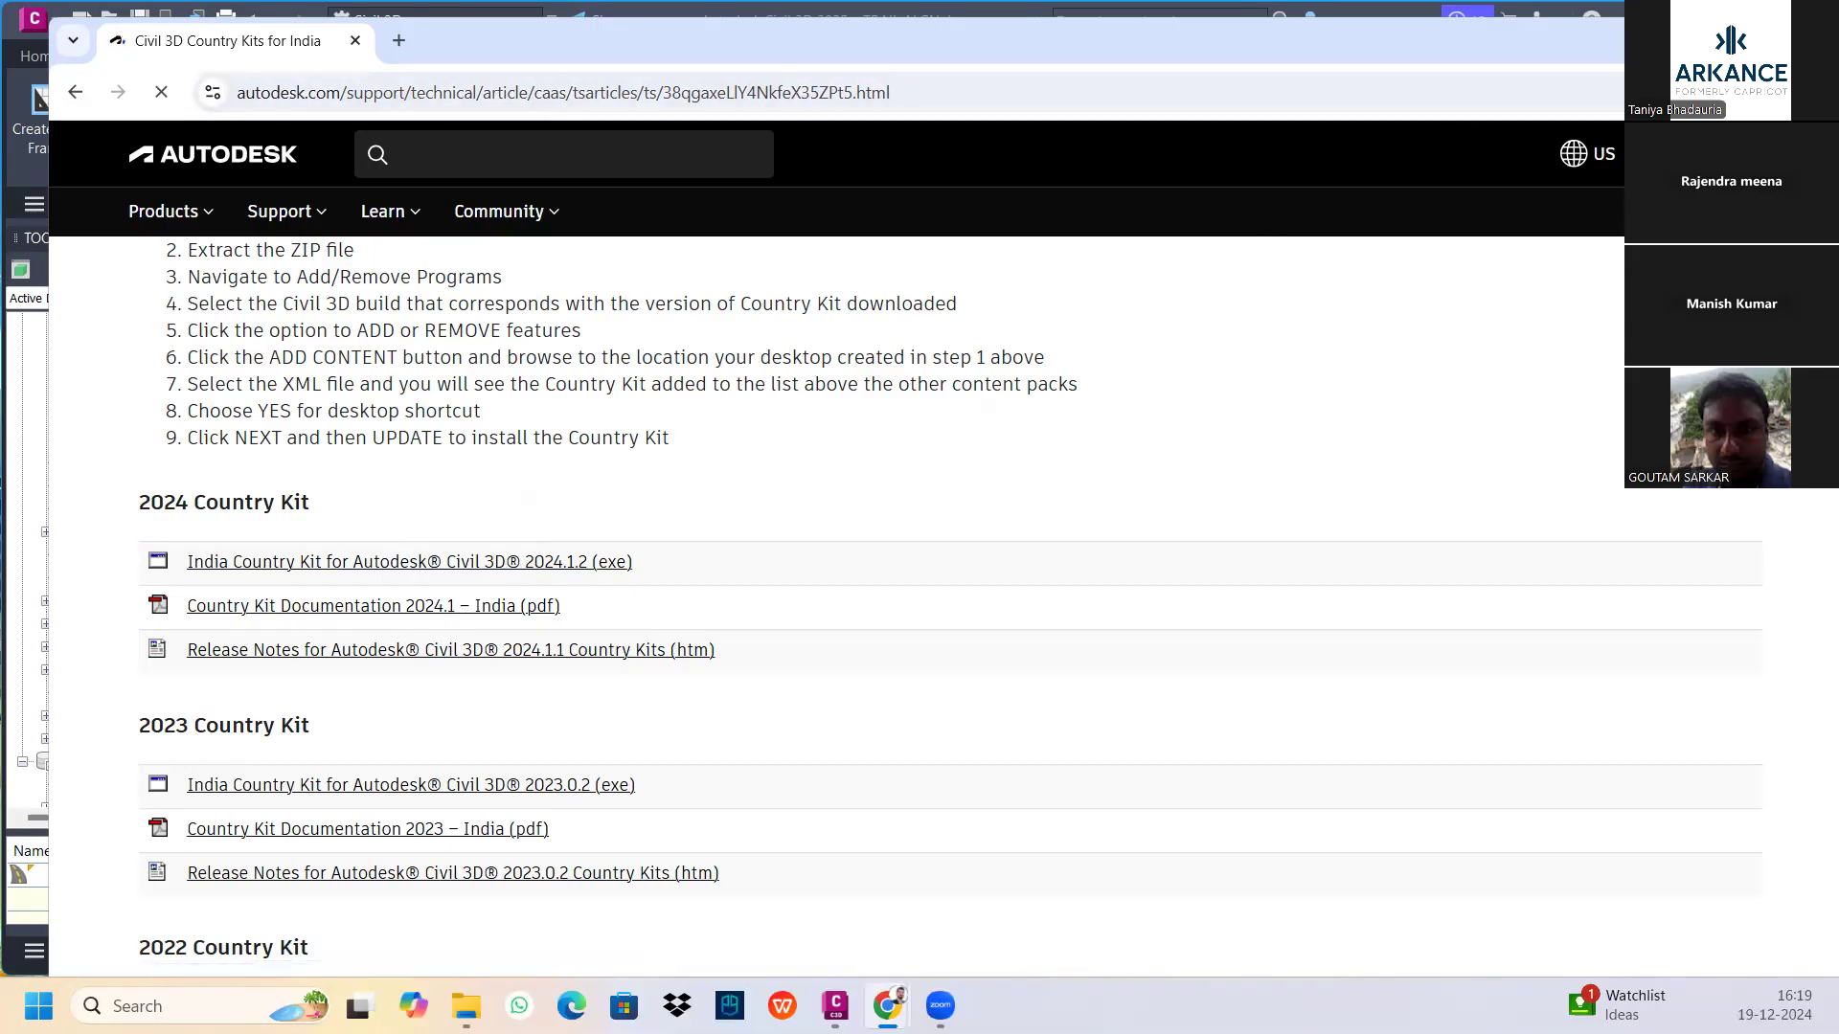
# Switch to File Explorer and check the India country kit installer in the Downloads folder
pyautogui.hotkey('alt', 'Tab')
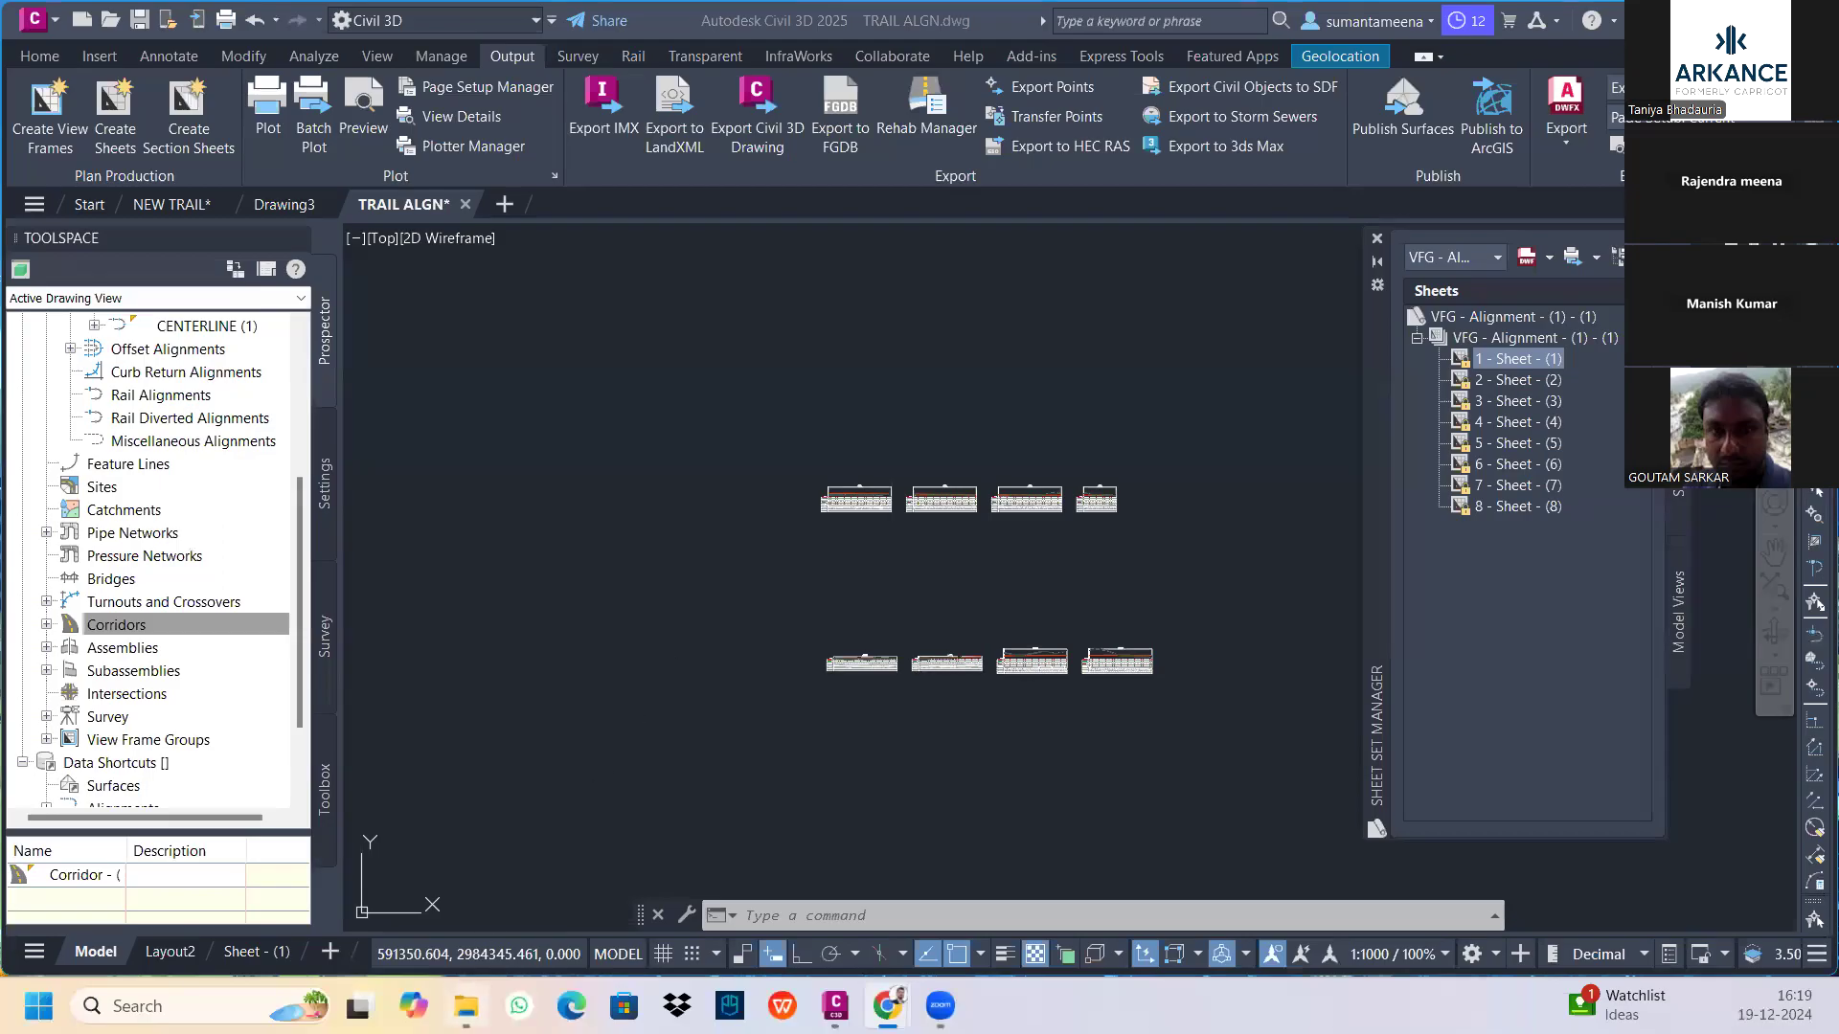
pyautogui.hotkey('alt', 'Tab')
pyautogui.click(43, 381)
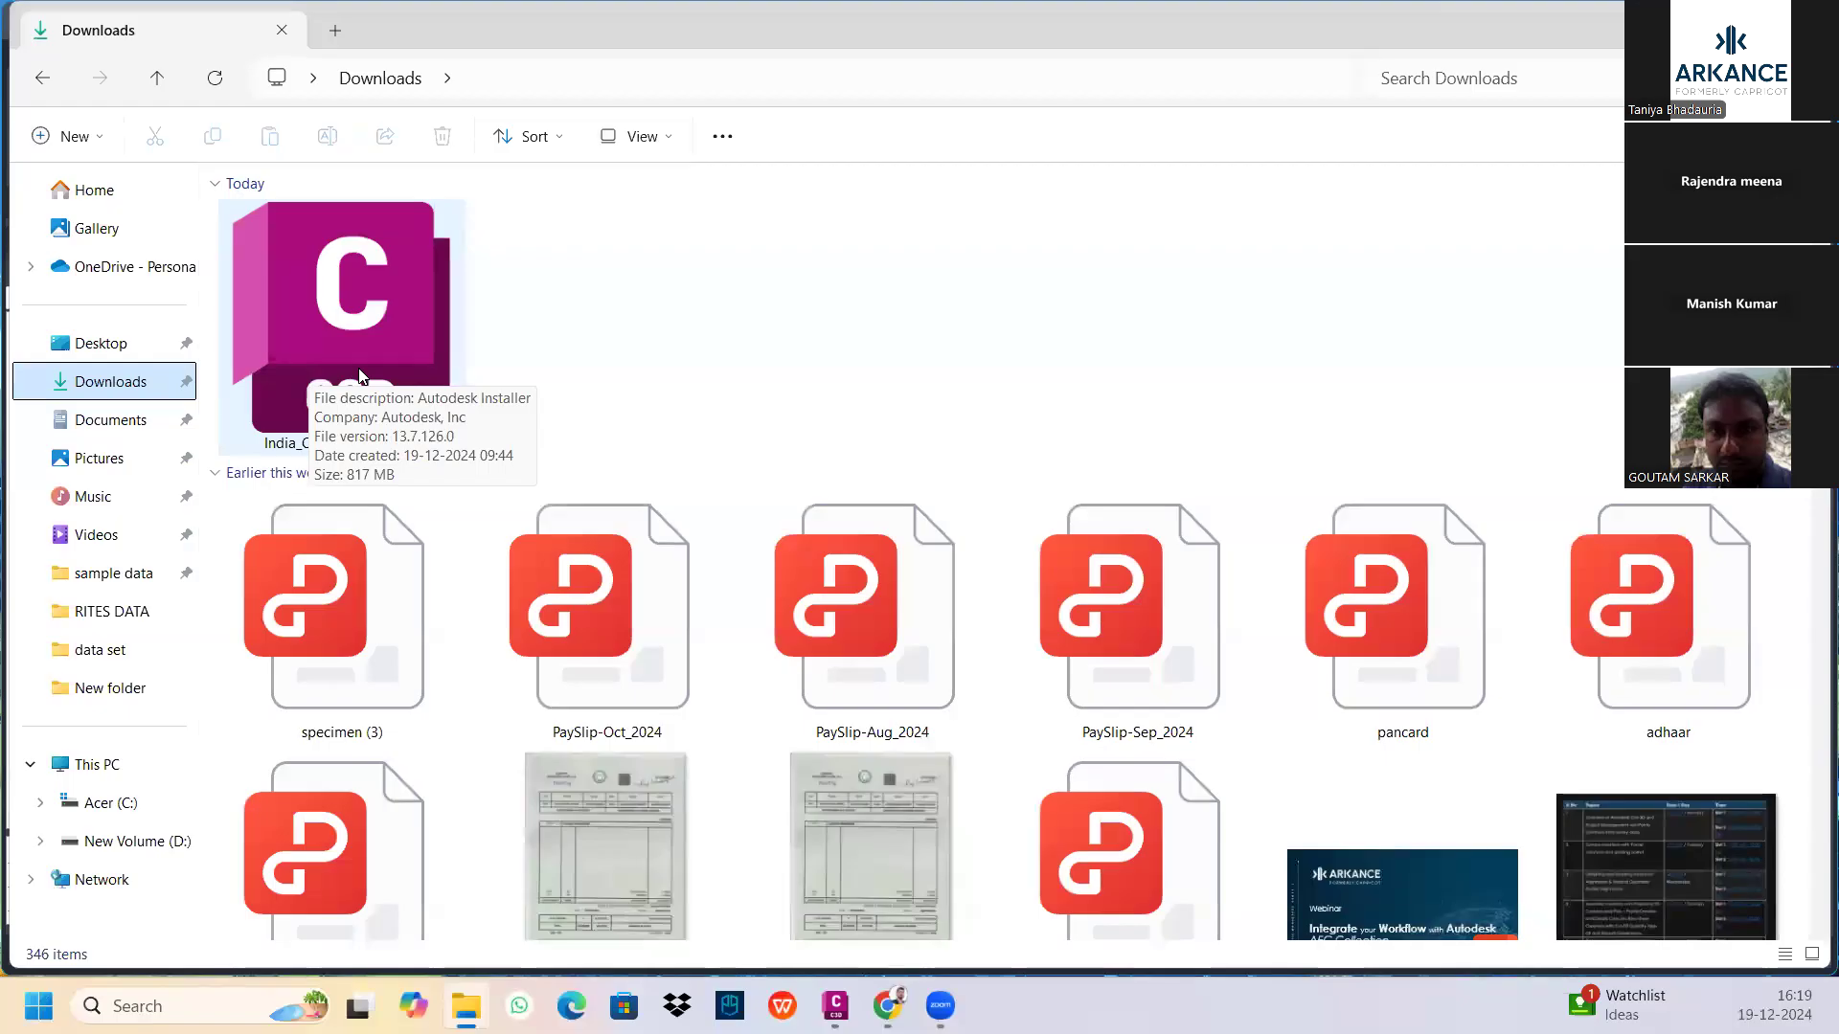
# Check the launch options of the India_Content_C3D_2025 installer and return to Civil 3D
pyautogui.rightClick(359, 369)
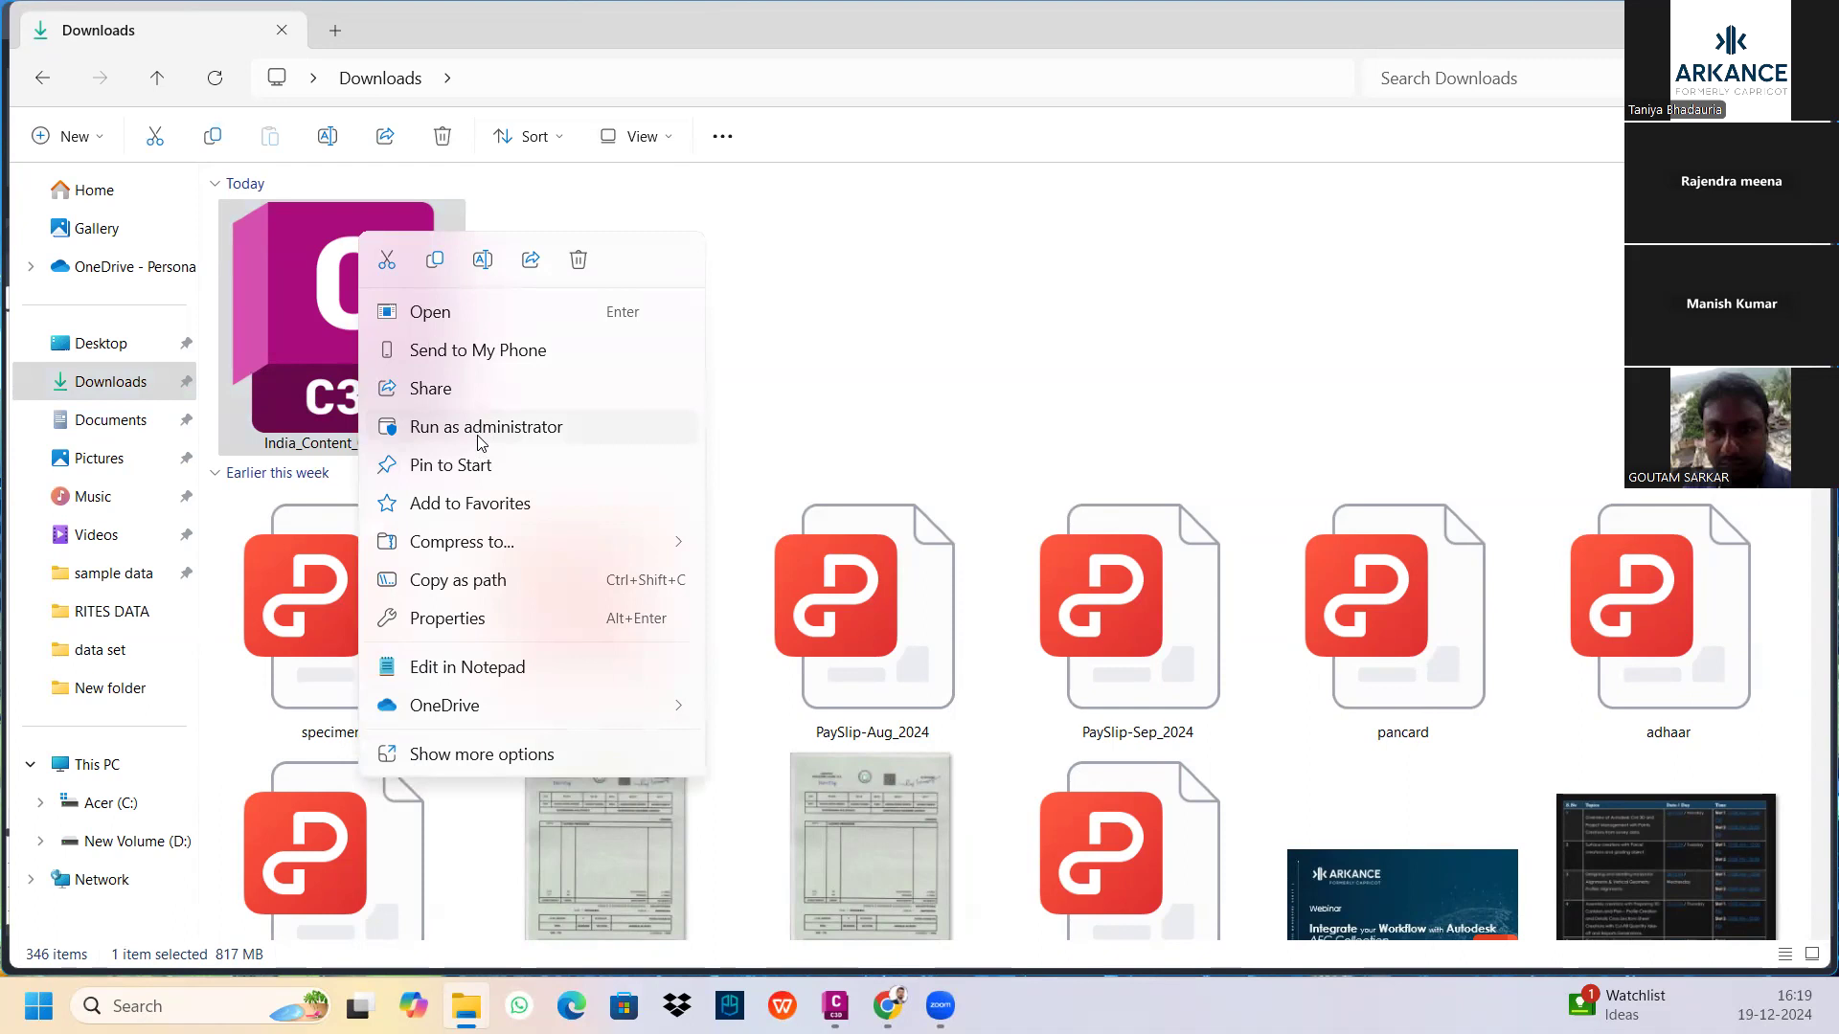
pyautogui.click(895, 297)
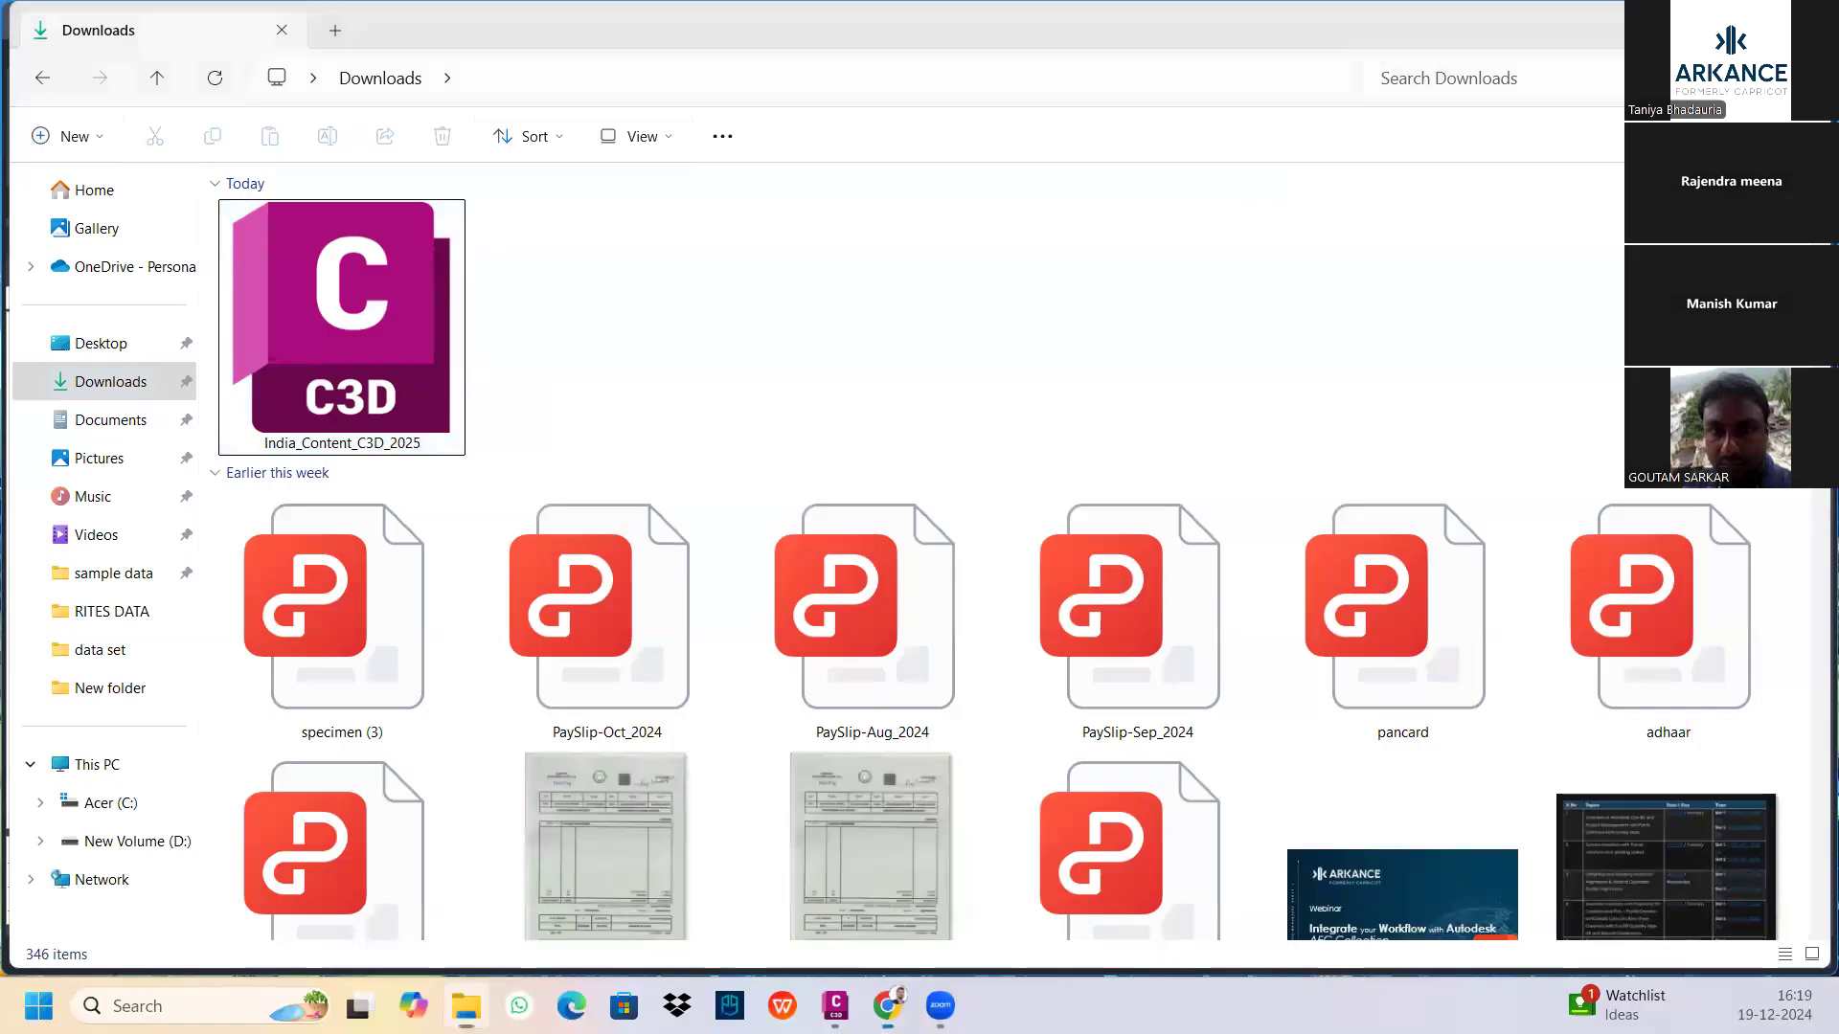
pyautogui.press('super+Down')
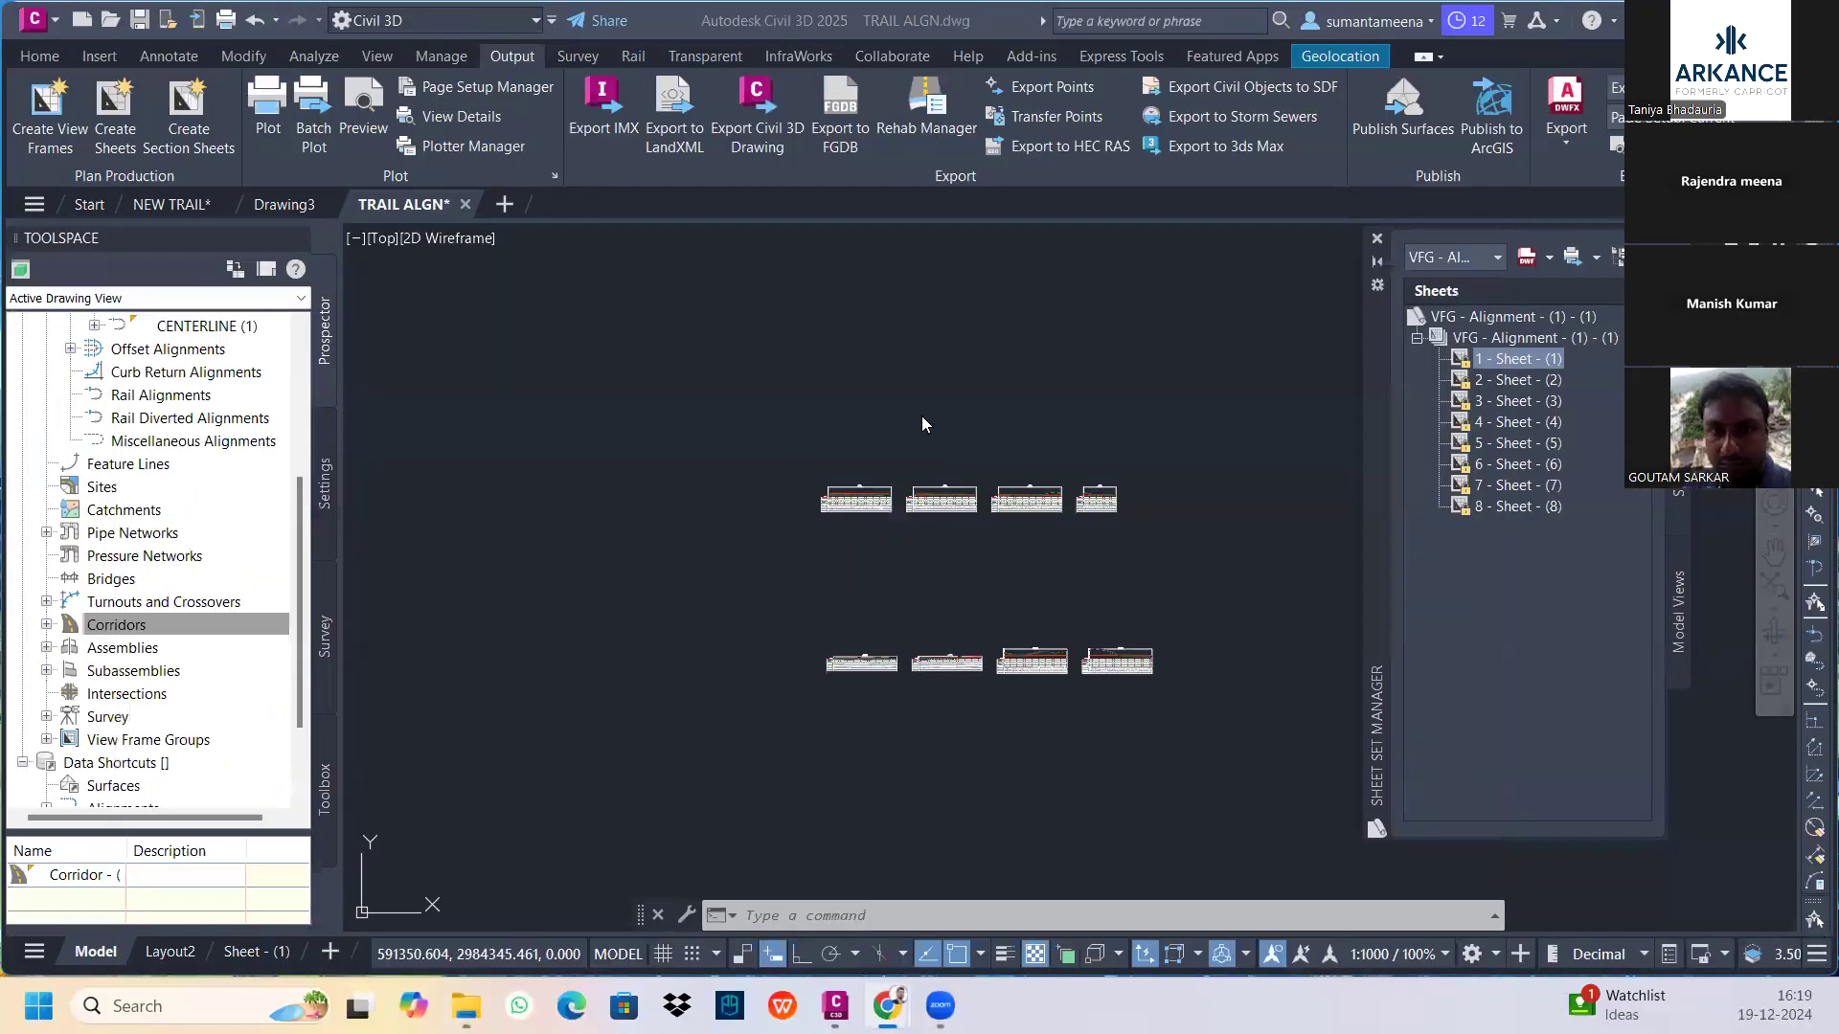
# Close the Sheet Set Manager and locate the lower end of the red alignment beside the corridor
pyautogui.click(1377, 240)
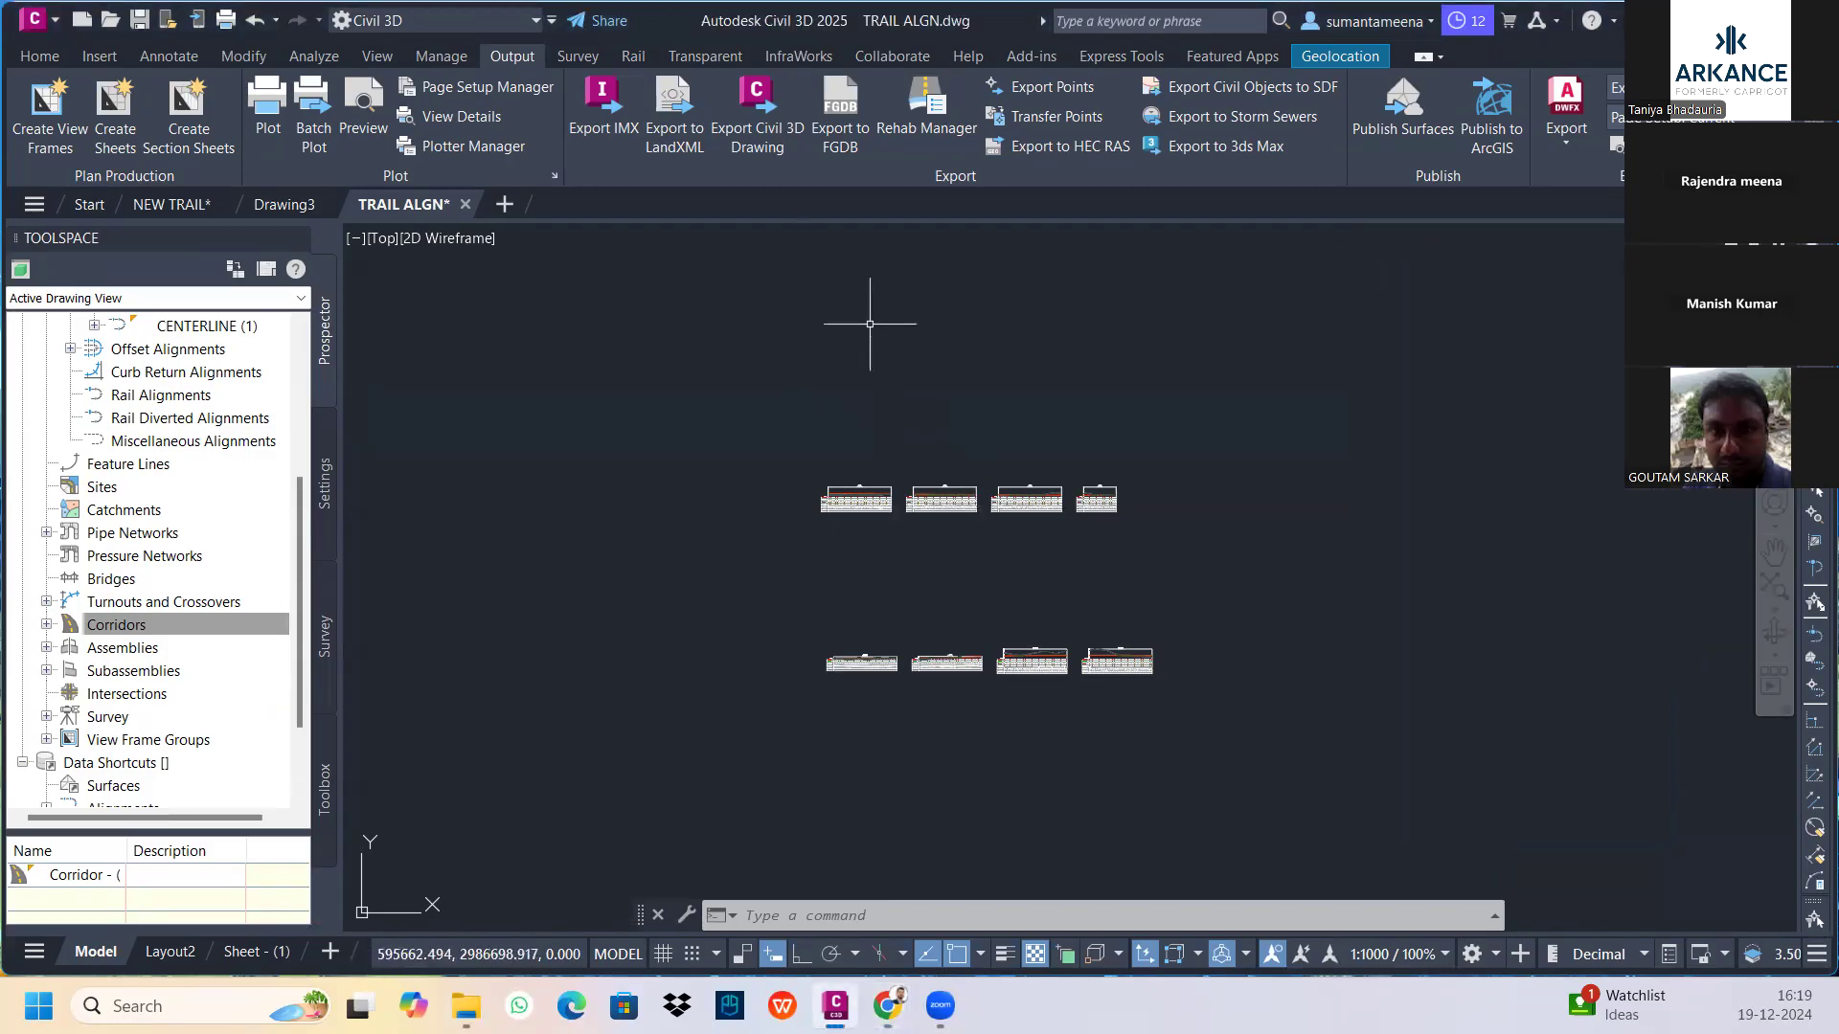
pyautogui.click(39, 56)
pyautogui.scroll(-3, 670, 381)
pyautogui.moveTo(523, 556); pyautogui.dragTo(597, 558, button='middle')
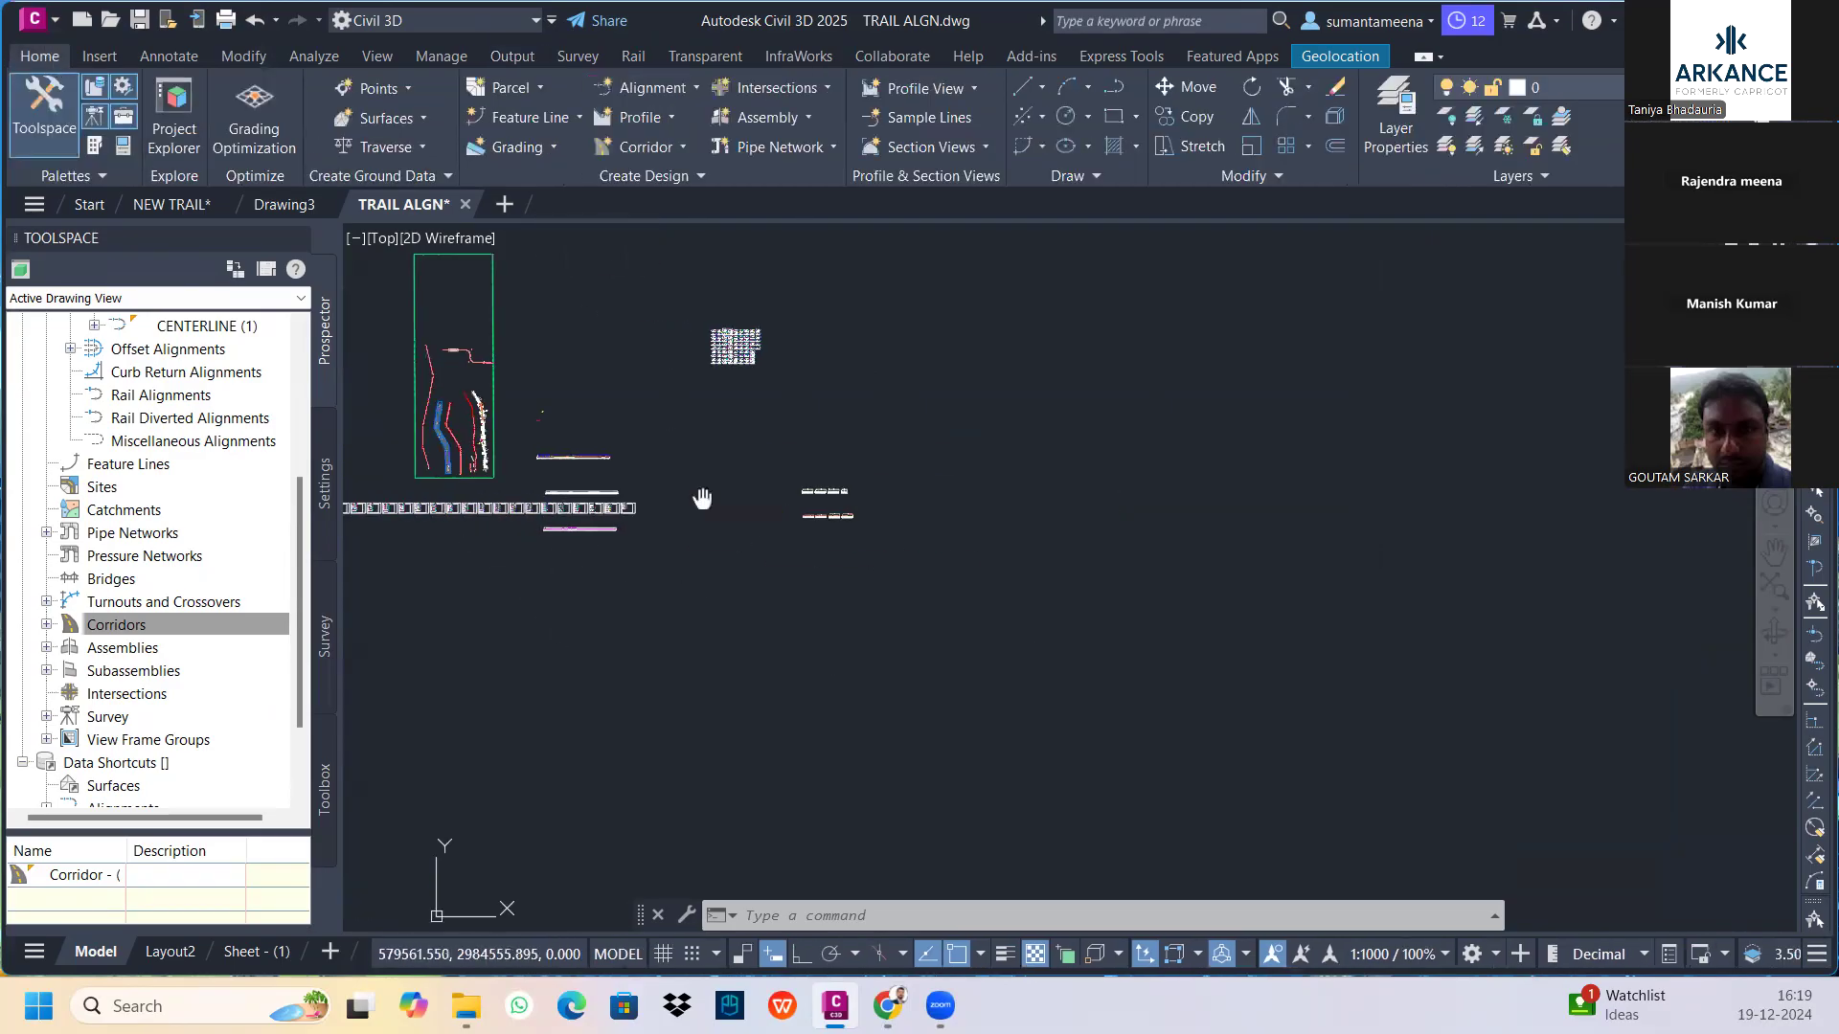
pyautogui.scroll(4, 650, 463)
pyautogui.scroll(10, 632, 441)
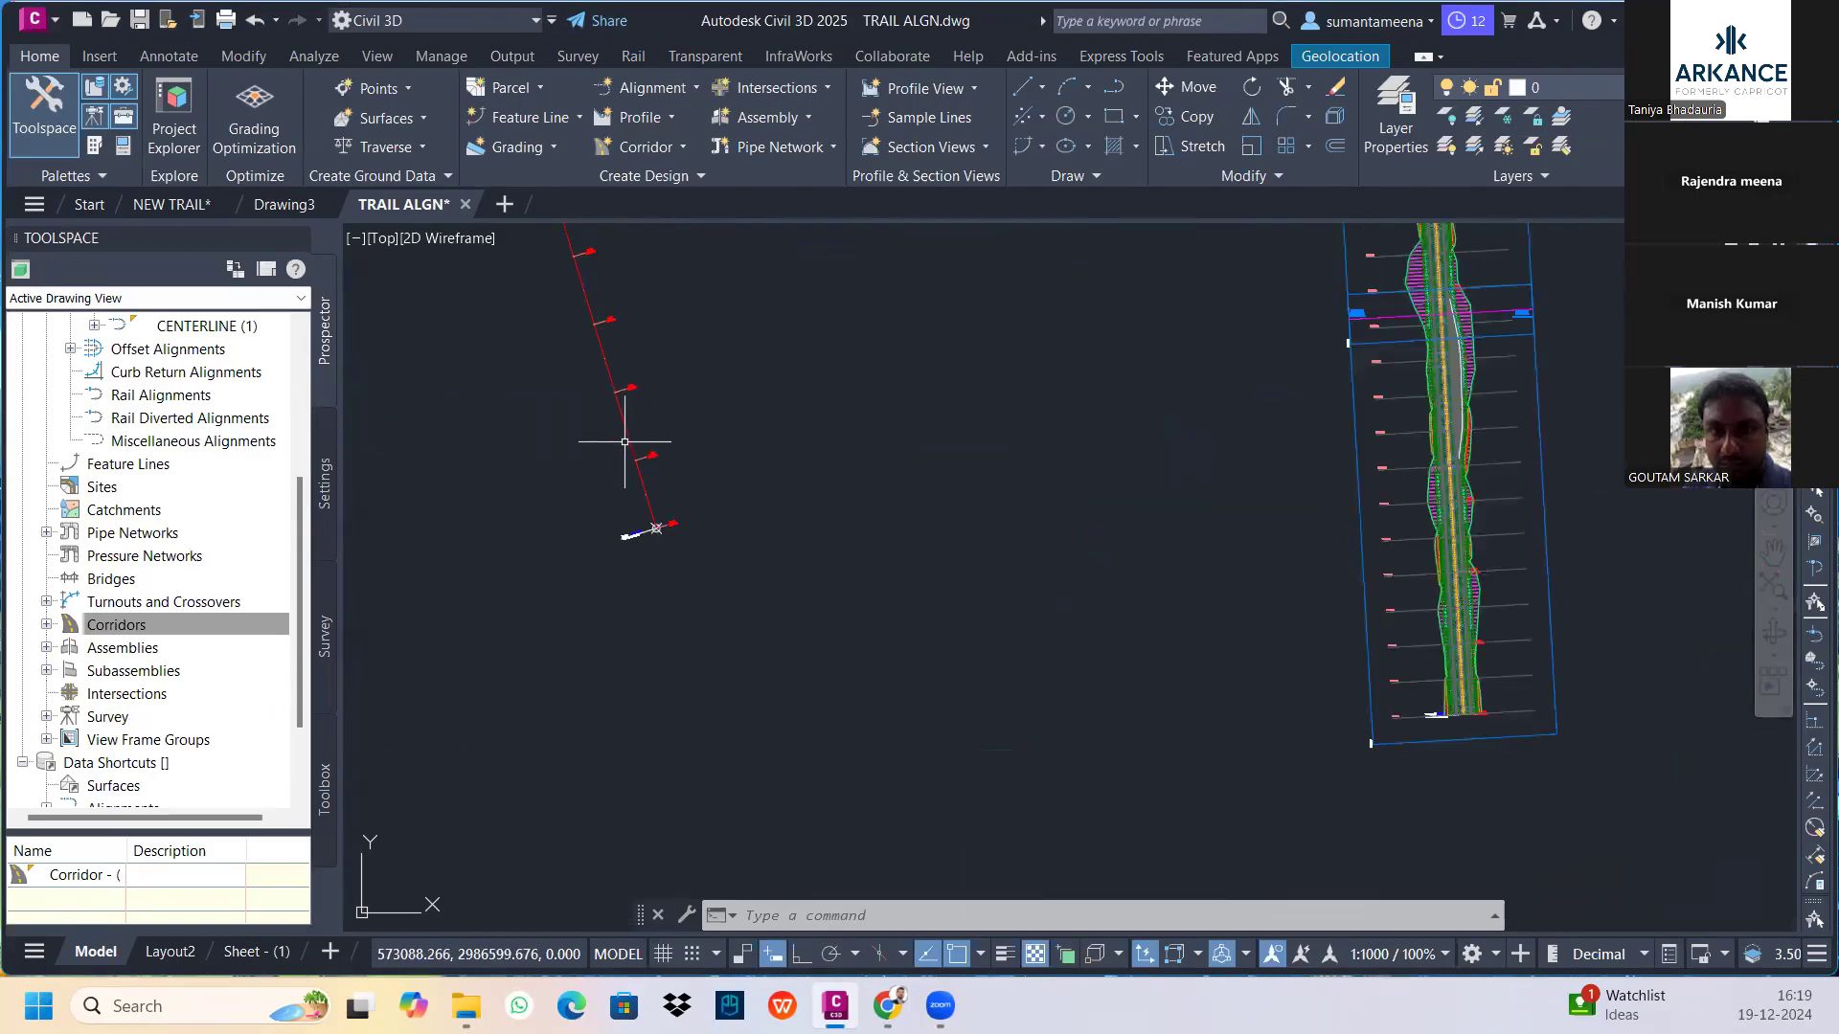
pyautogui.click(655, 527)
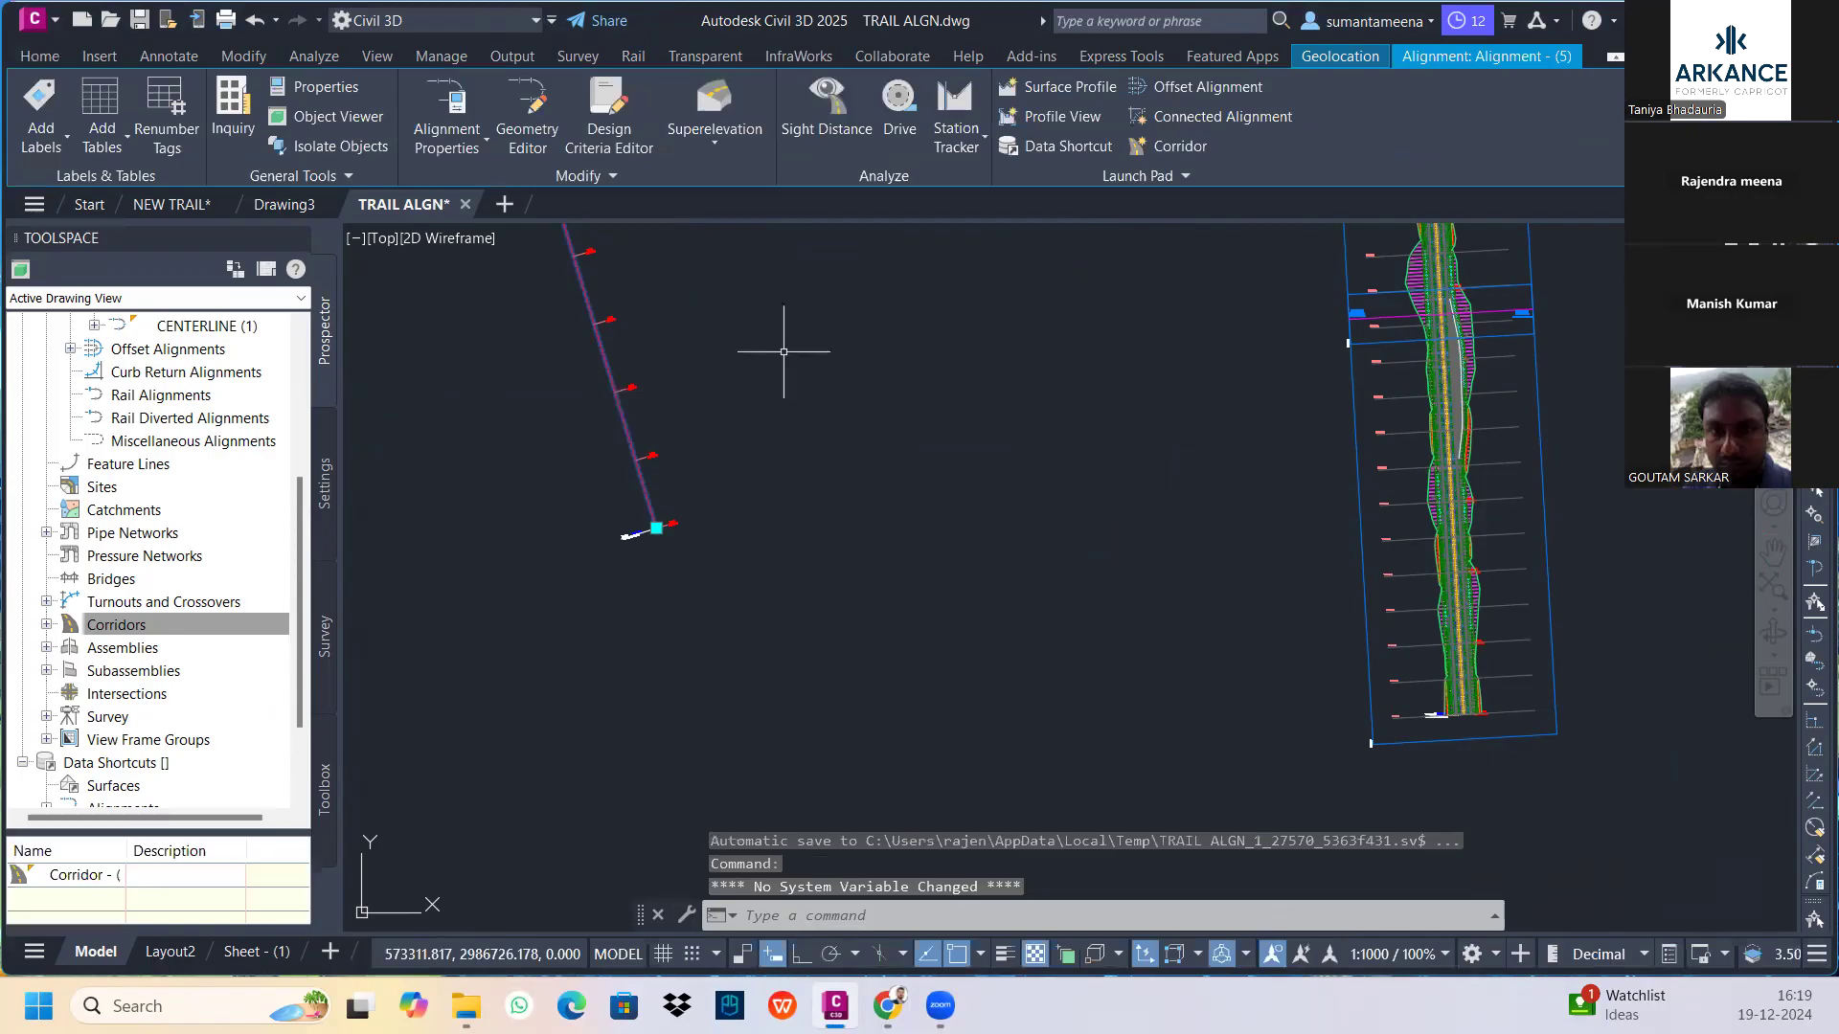
pyautogui.click(527, 120)
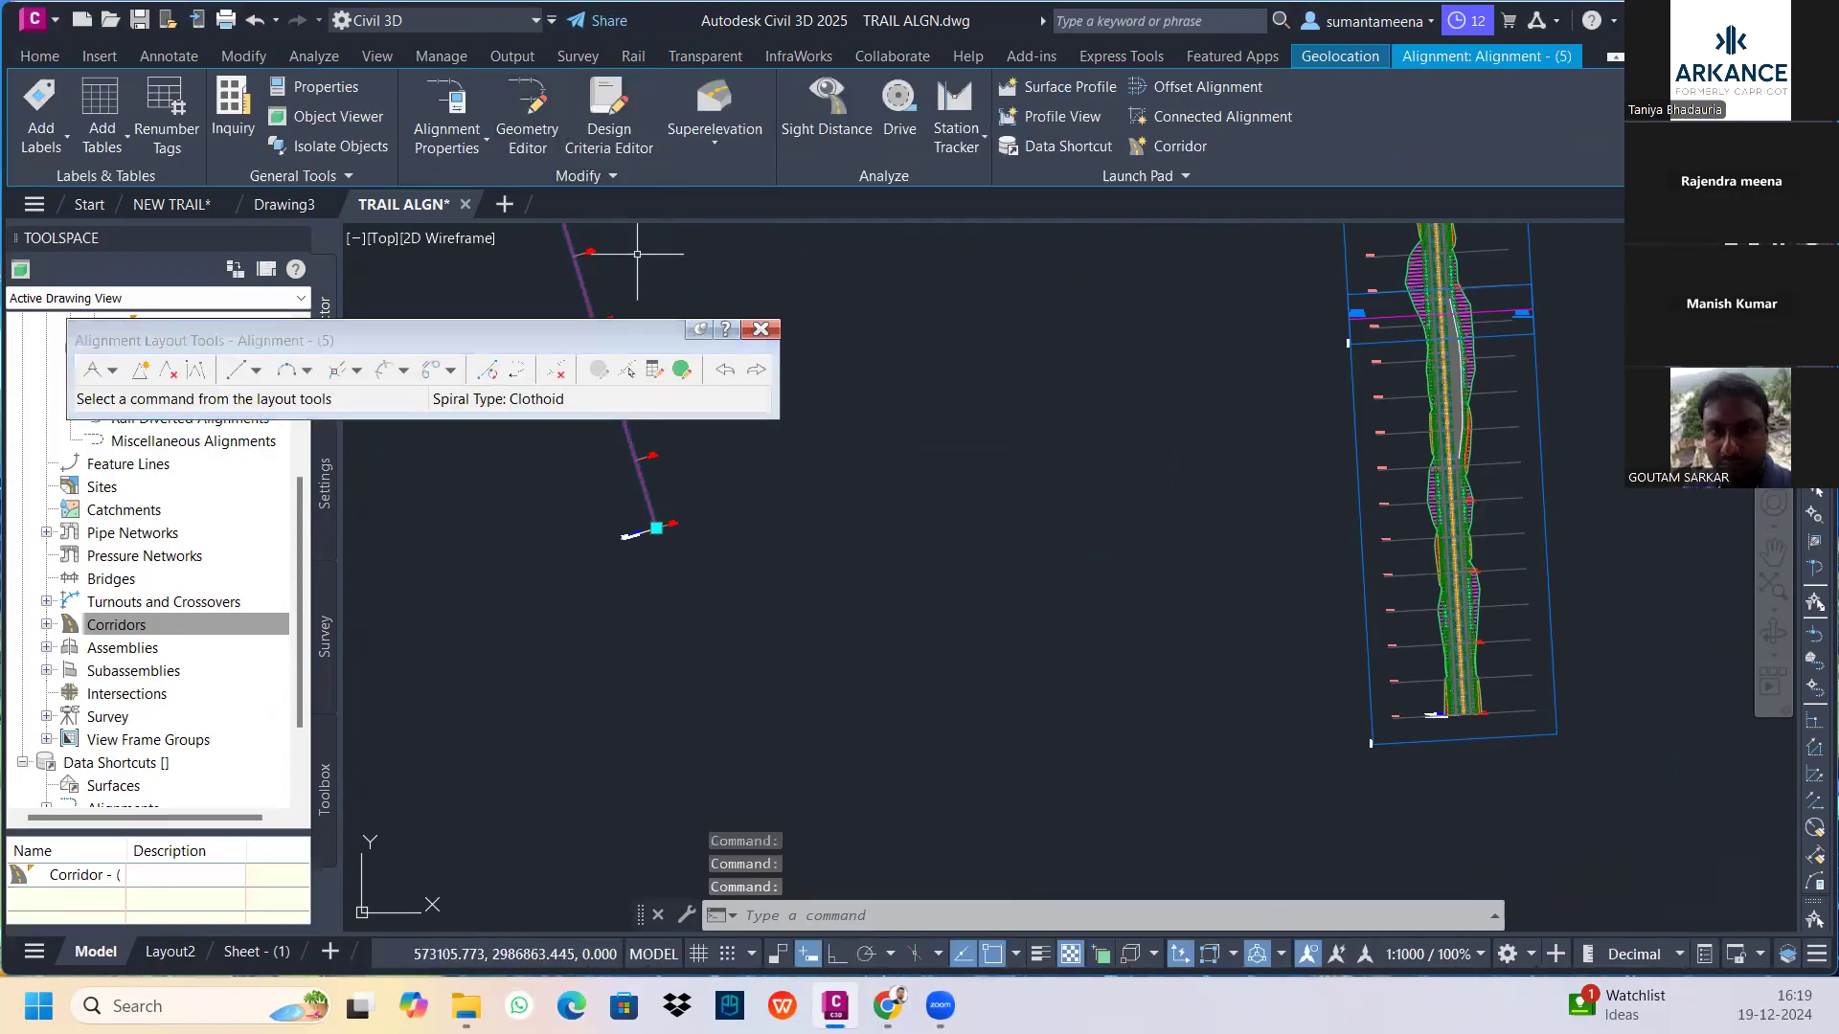
pyautogui.click(760, 329)
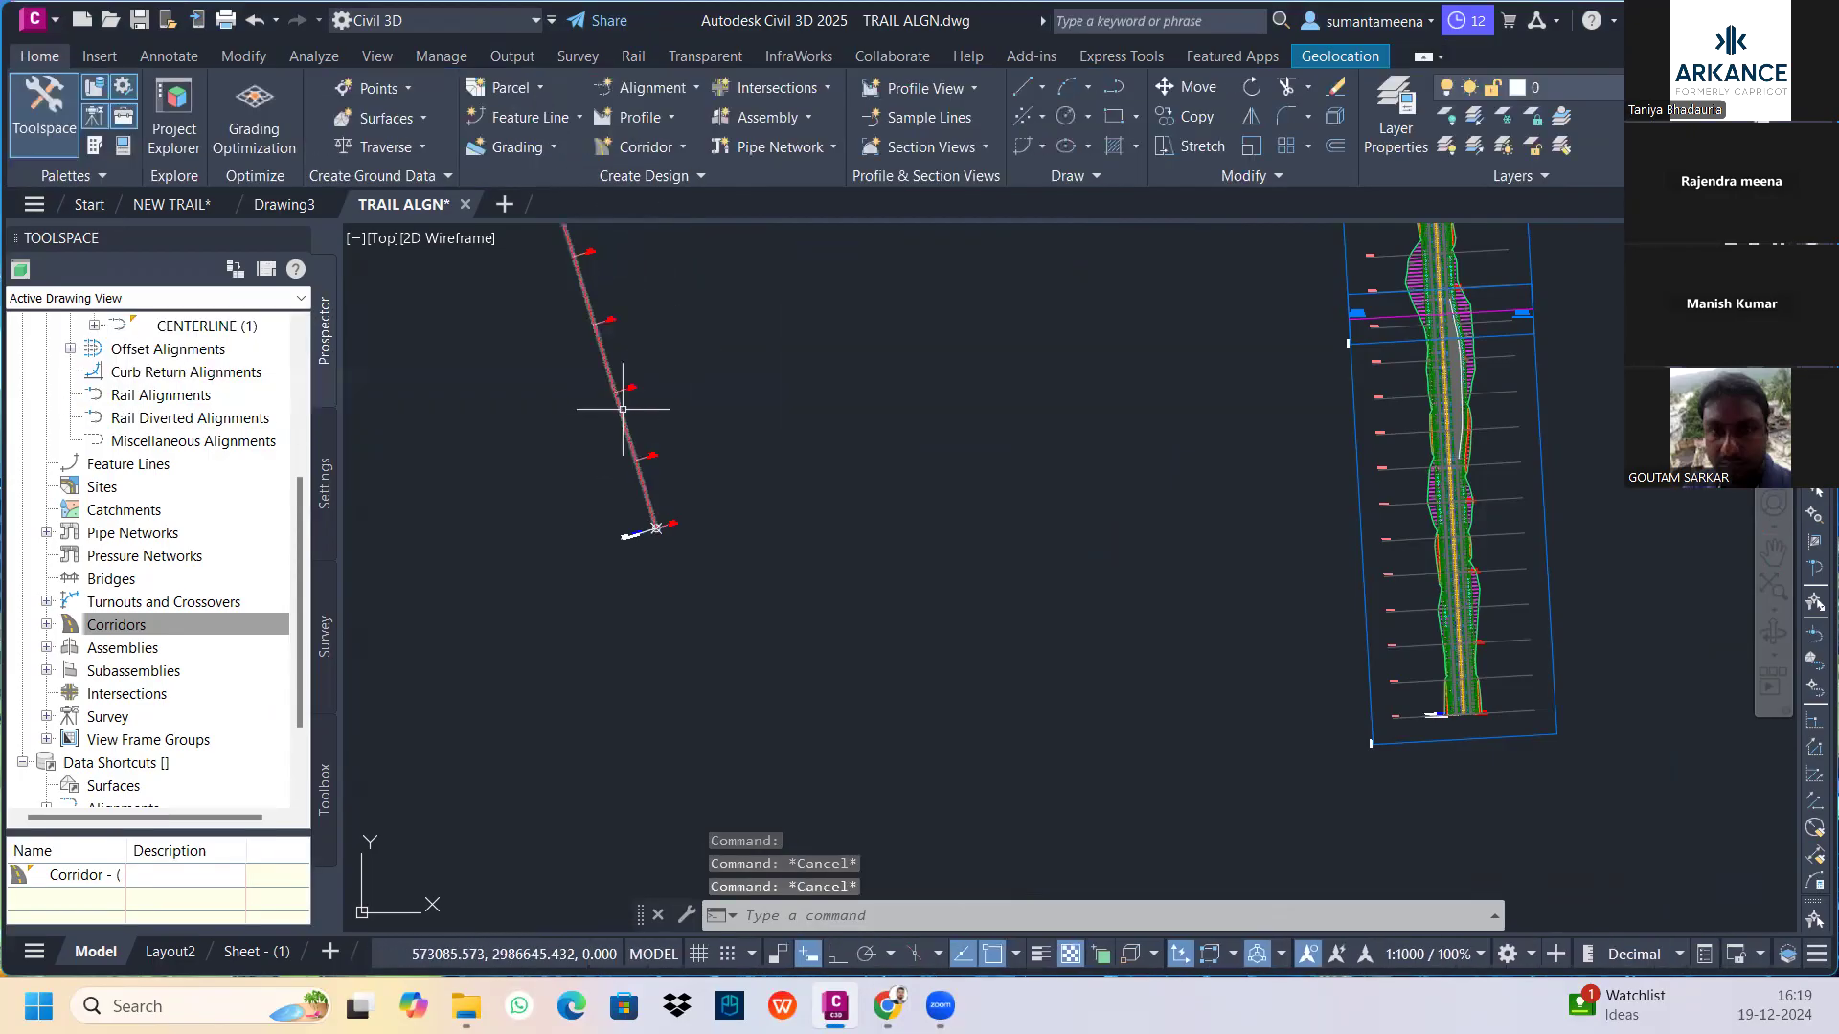
# Turn on criteria-based design in the properties of Alignment - (5) and open the selection of its design criteria file
pyautogui.click(623, 408)
pyautogui.rightClick(623, 409)
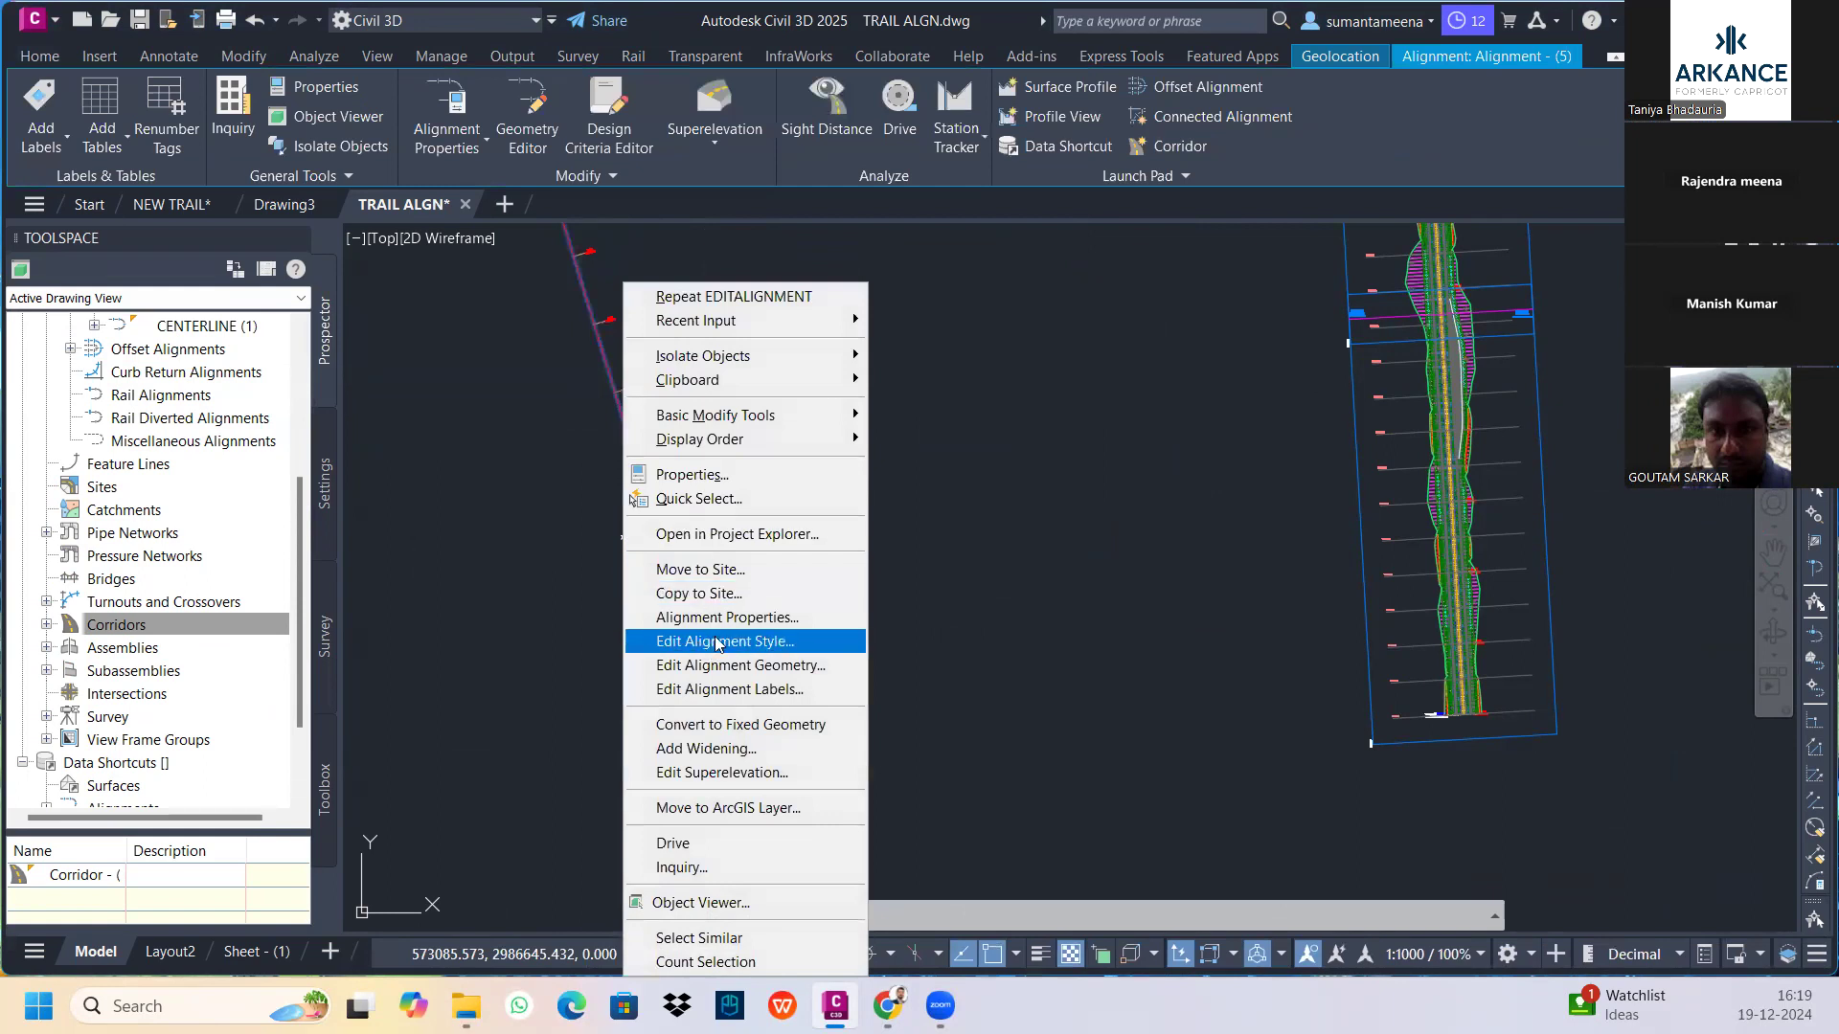
pyautogui.click(726, 618)
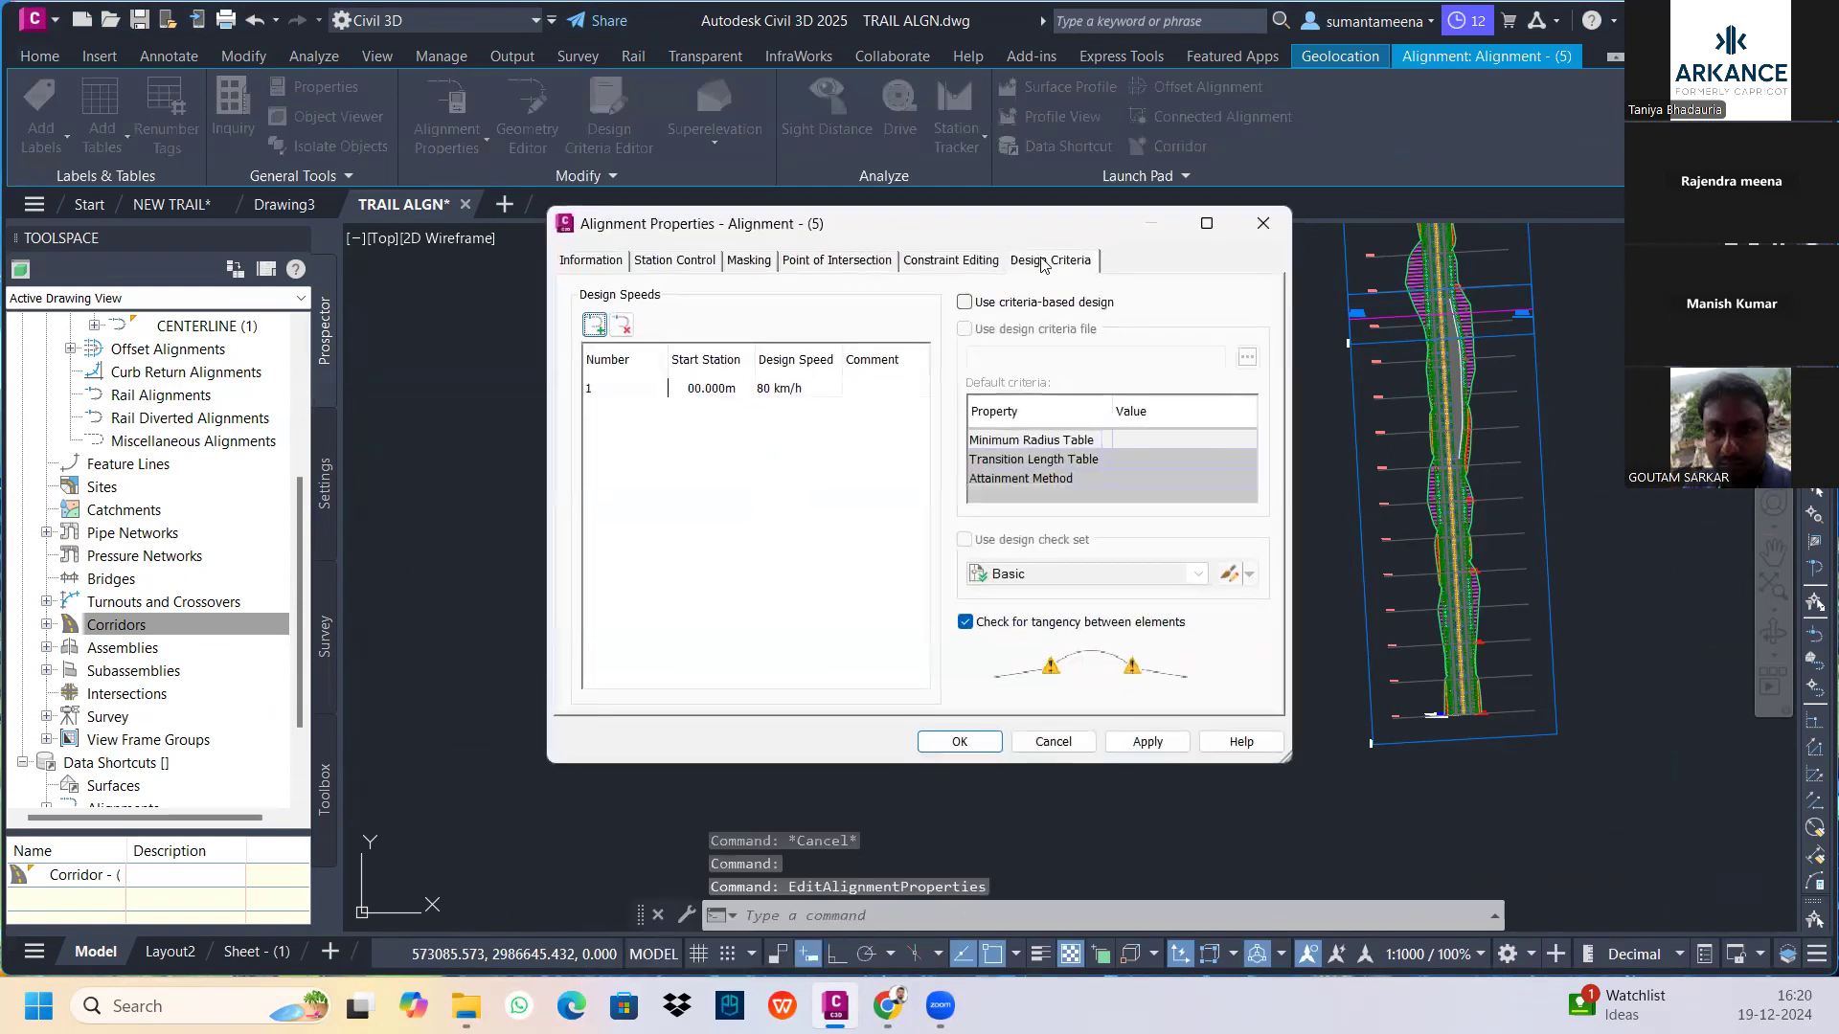
pyautogui.click(965, 302)
pyautogui.click(1247, 357)
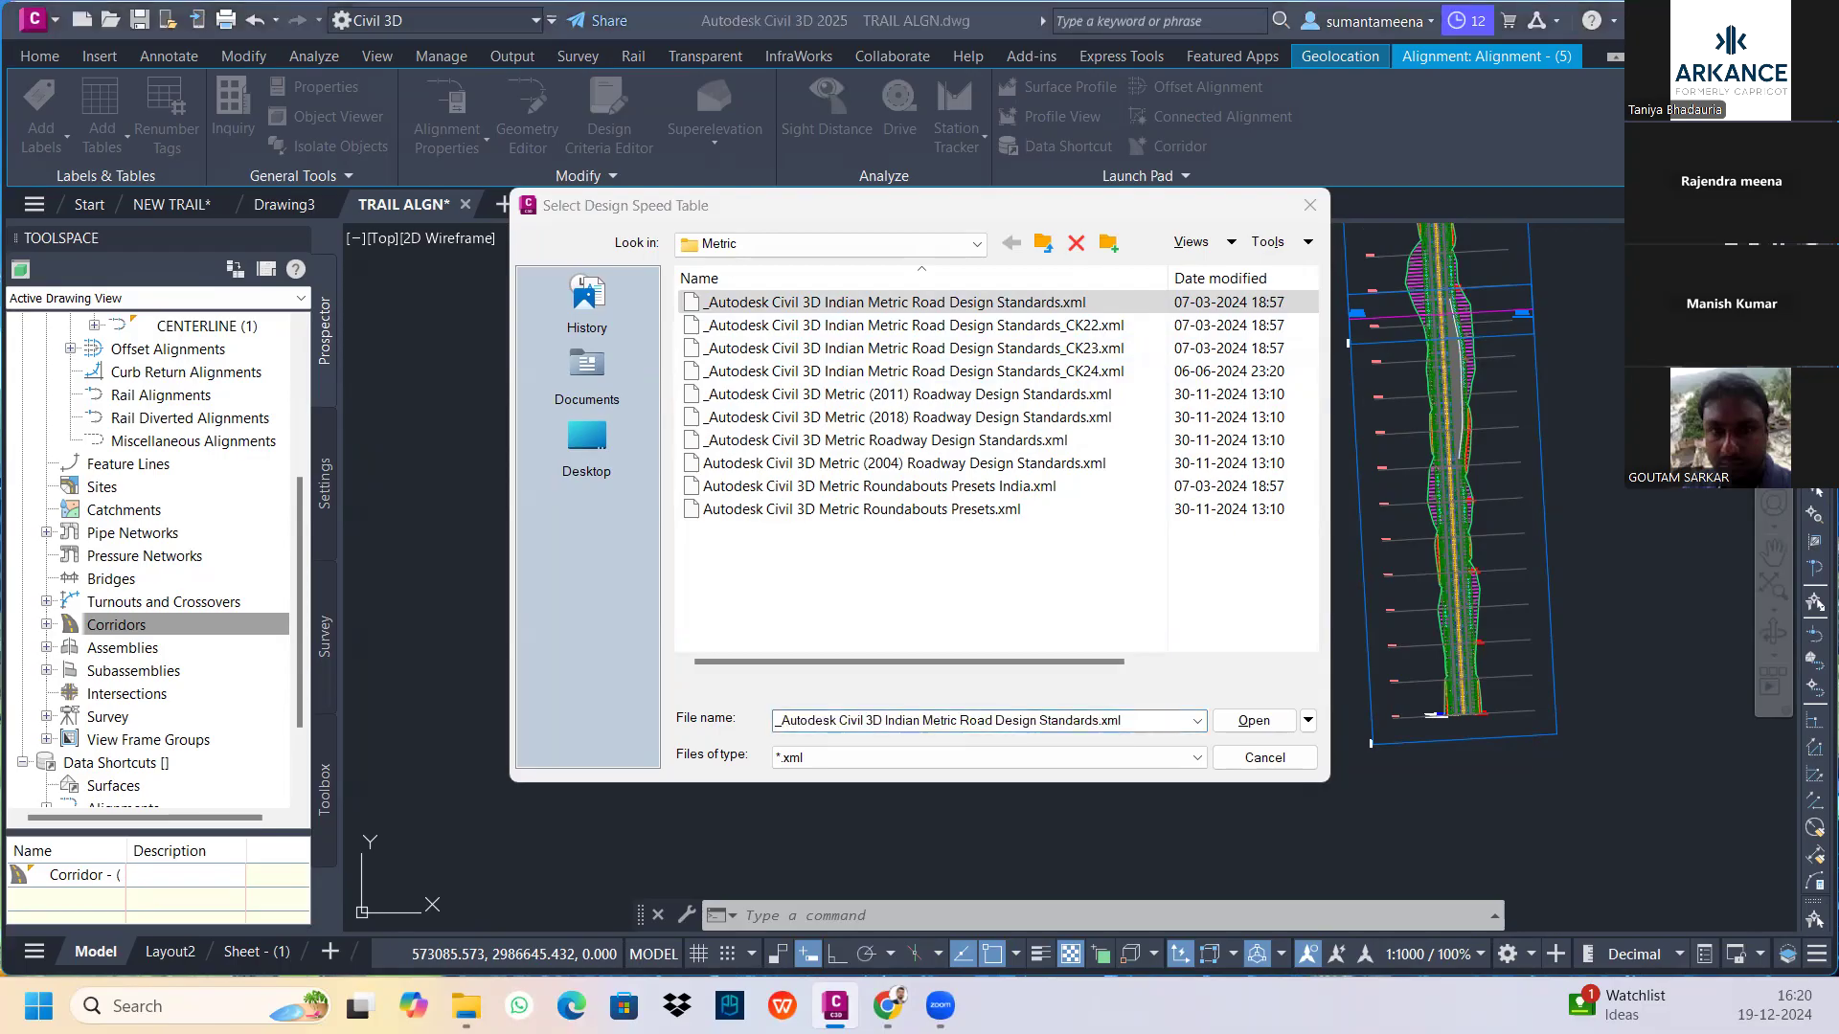
# Compare the Indian Metric Road Design Standards files in the Metric folder, including the CK22, CK23 and CK24 versions
pyautogui.click(1012, 372)
pyautogui.press('Up')
pyautogui.press('Up')
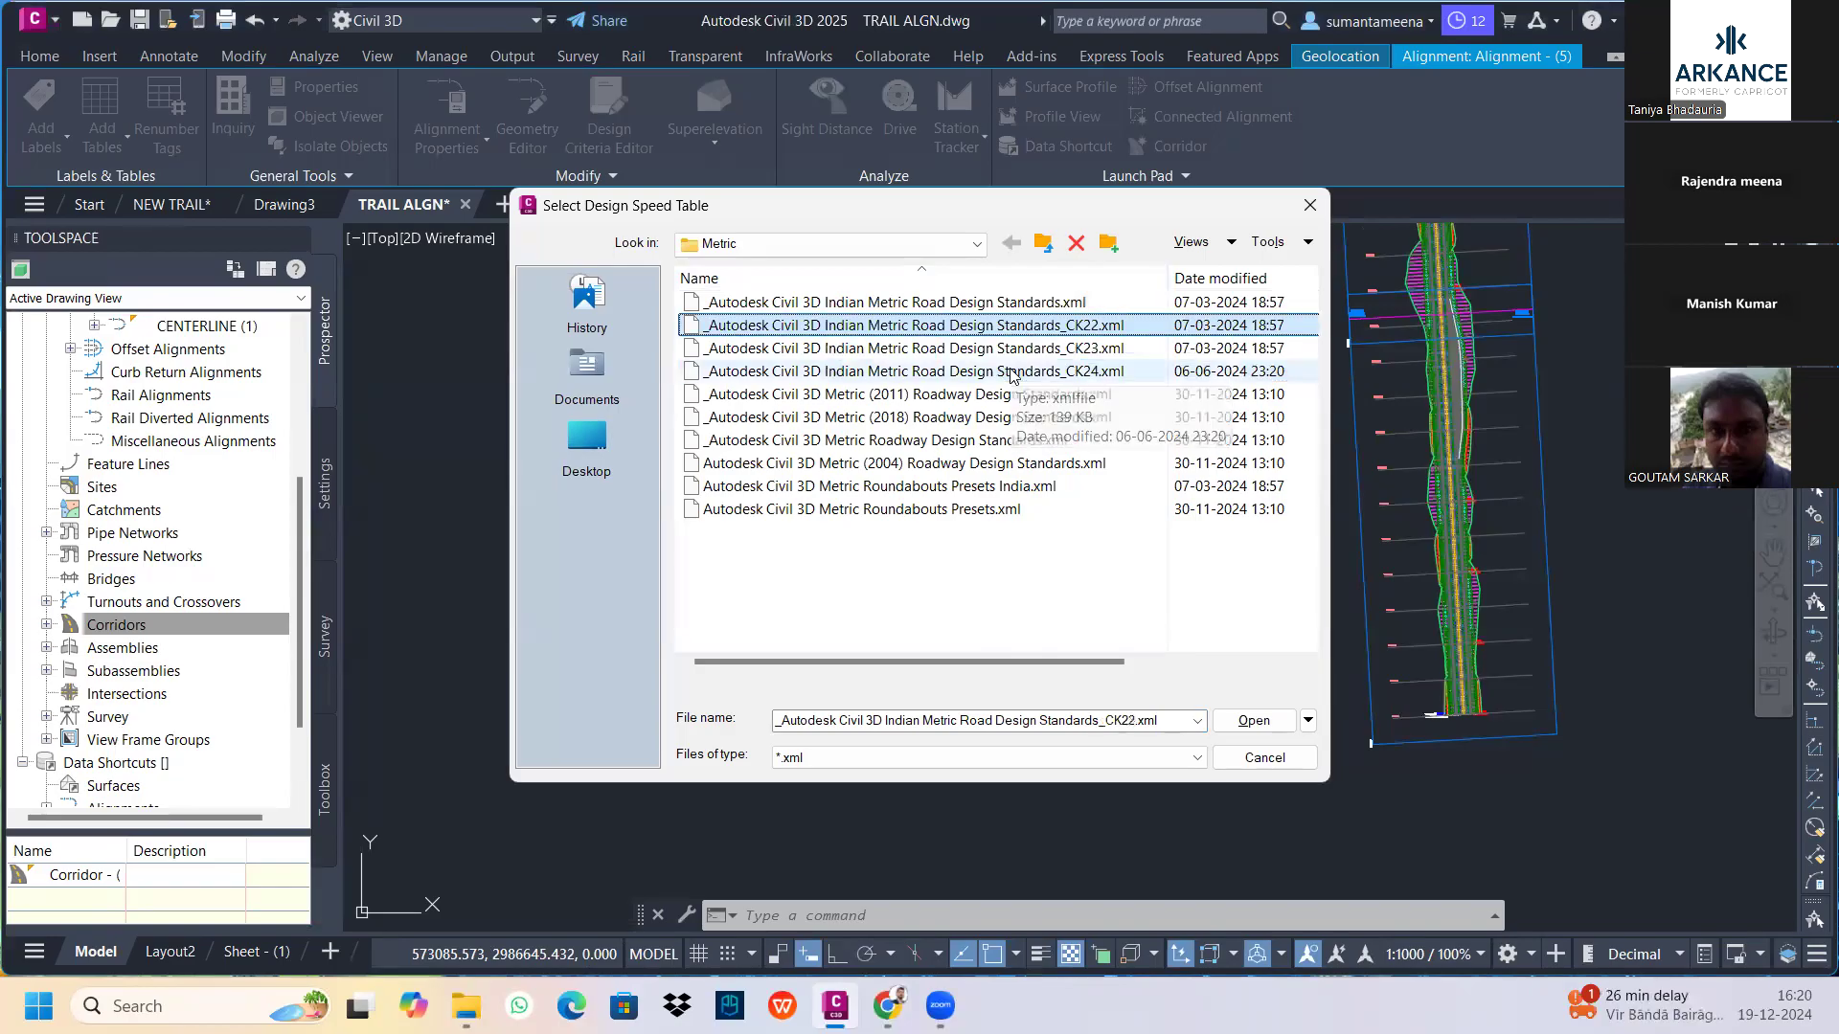
pyautogui.click(1078, 373)
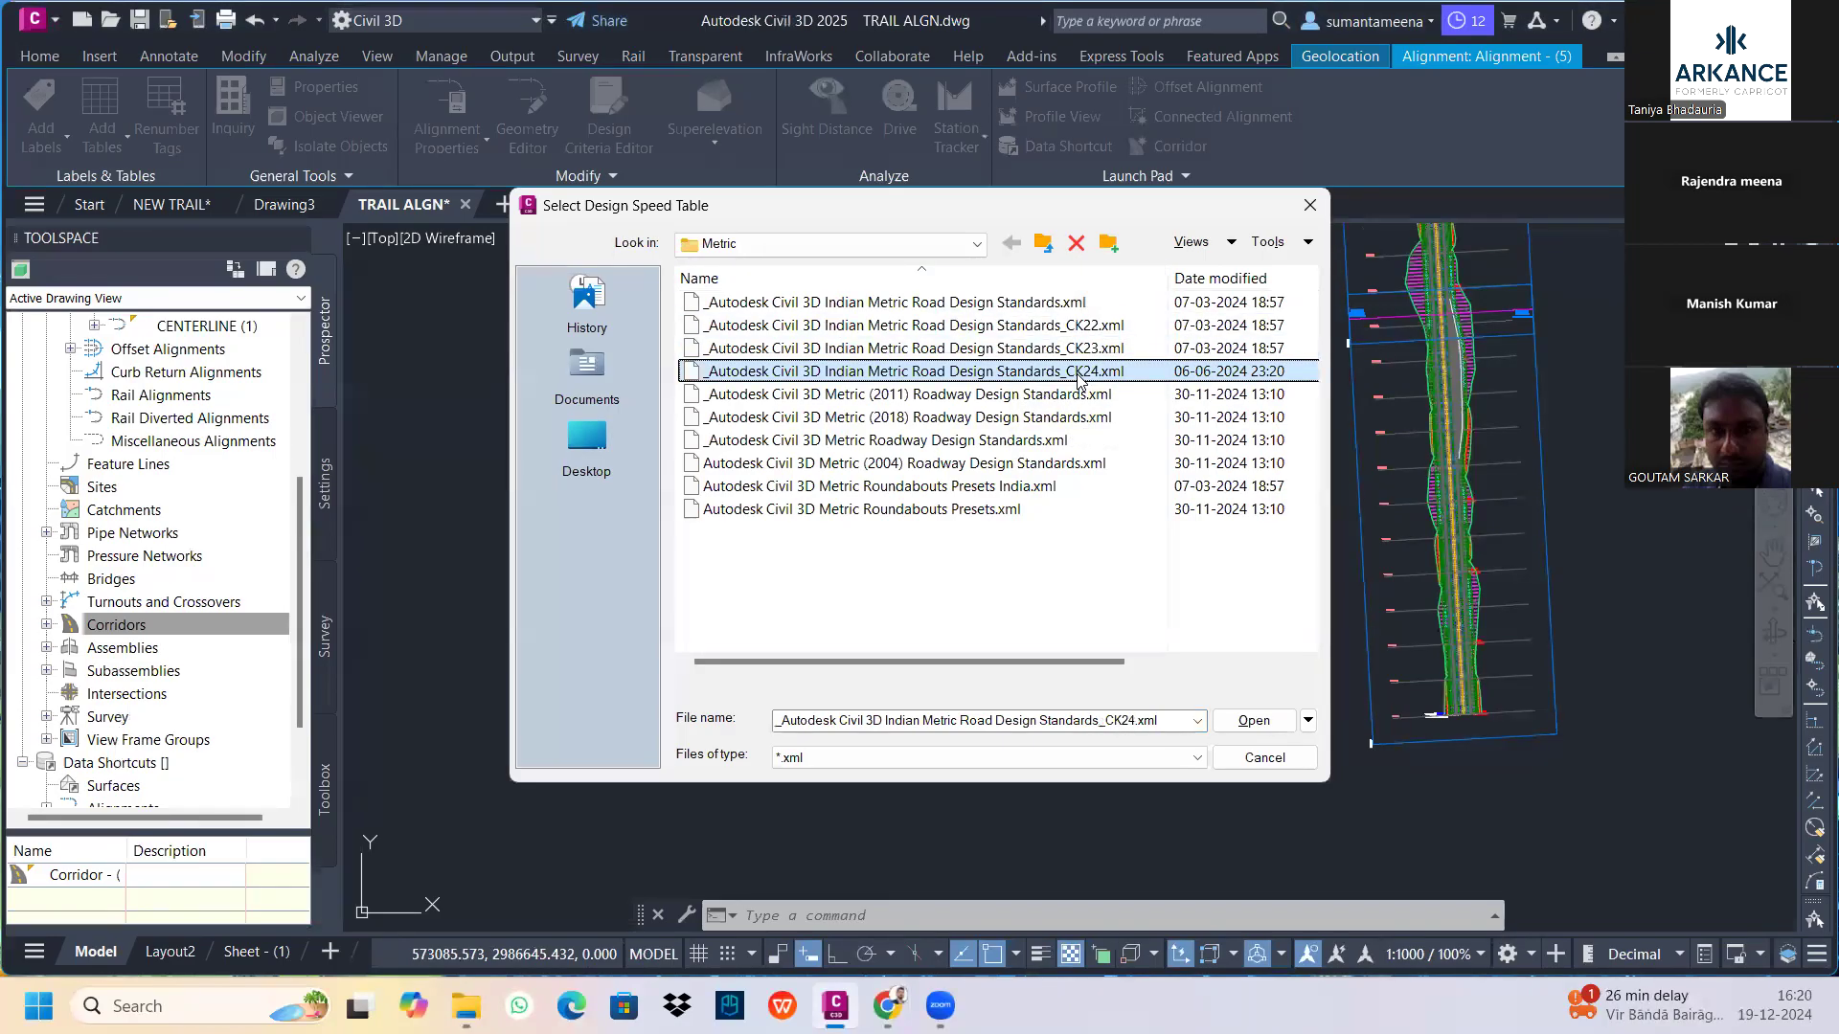
pyautogui.click(1022, 303)
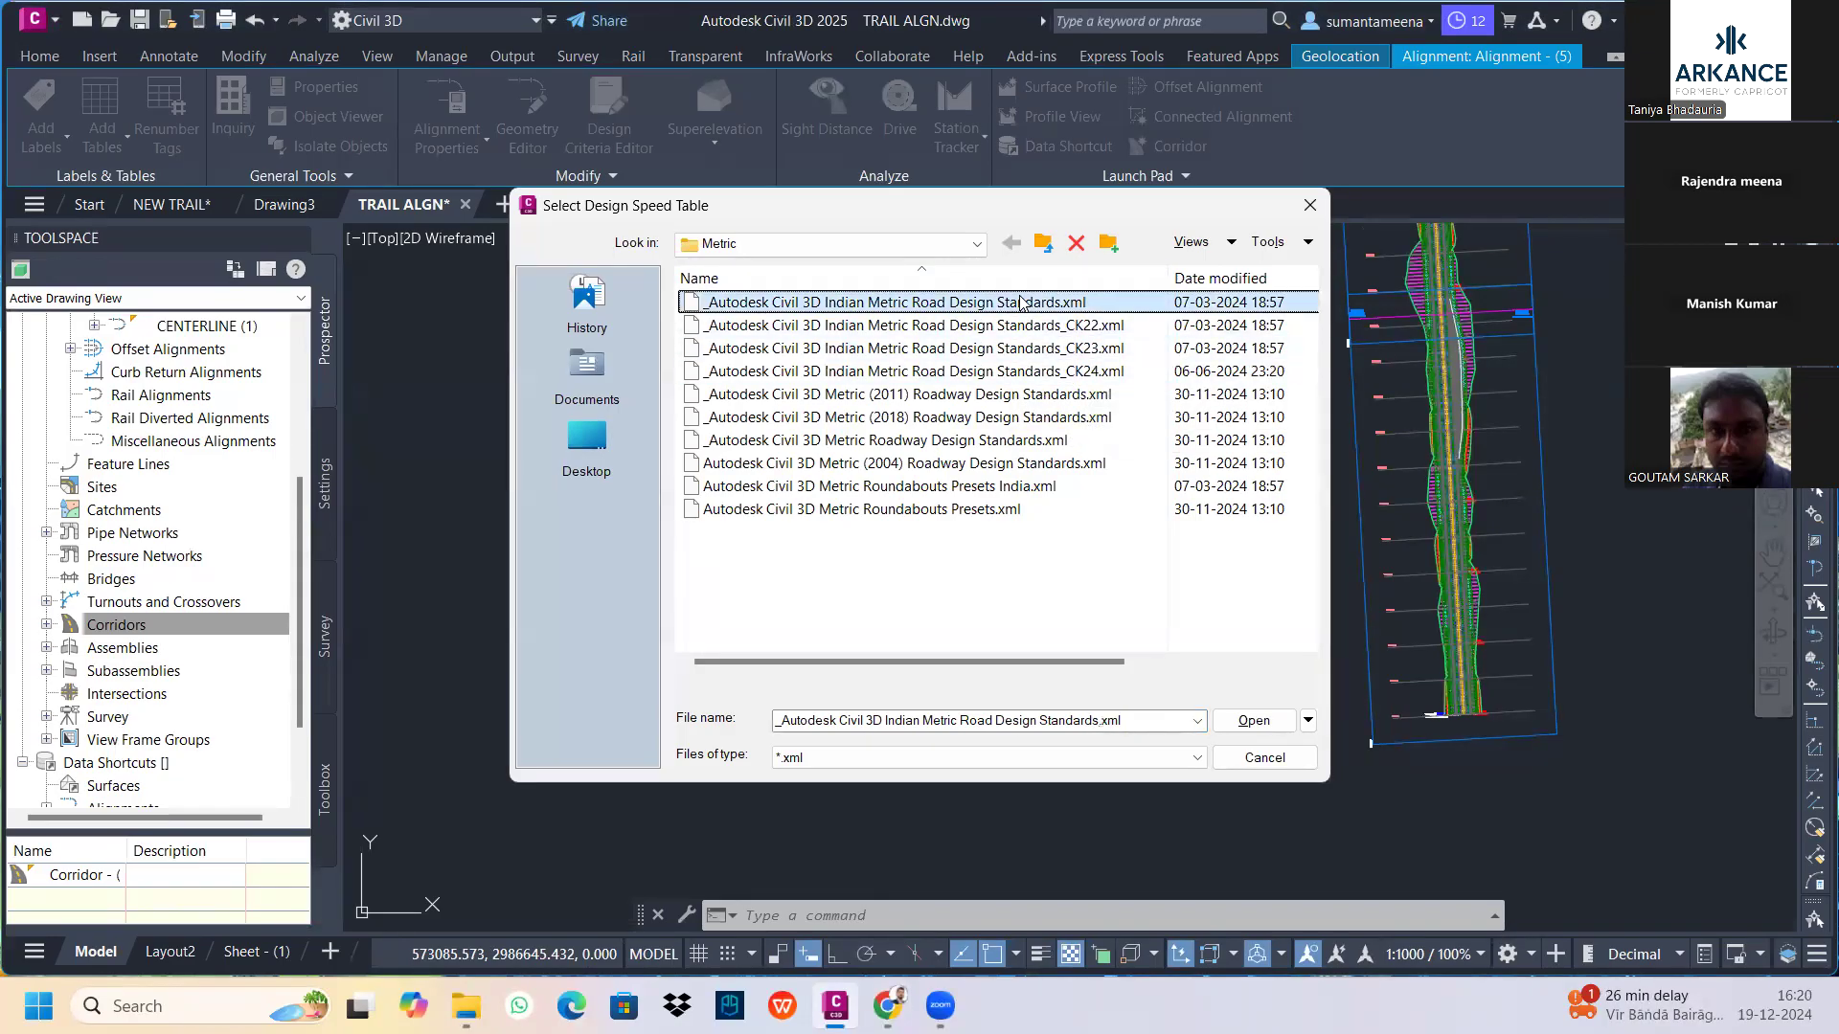
pyautogui.click(1023, 326)
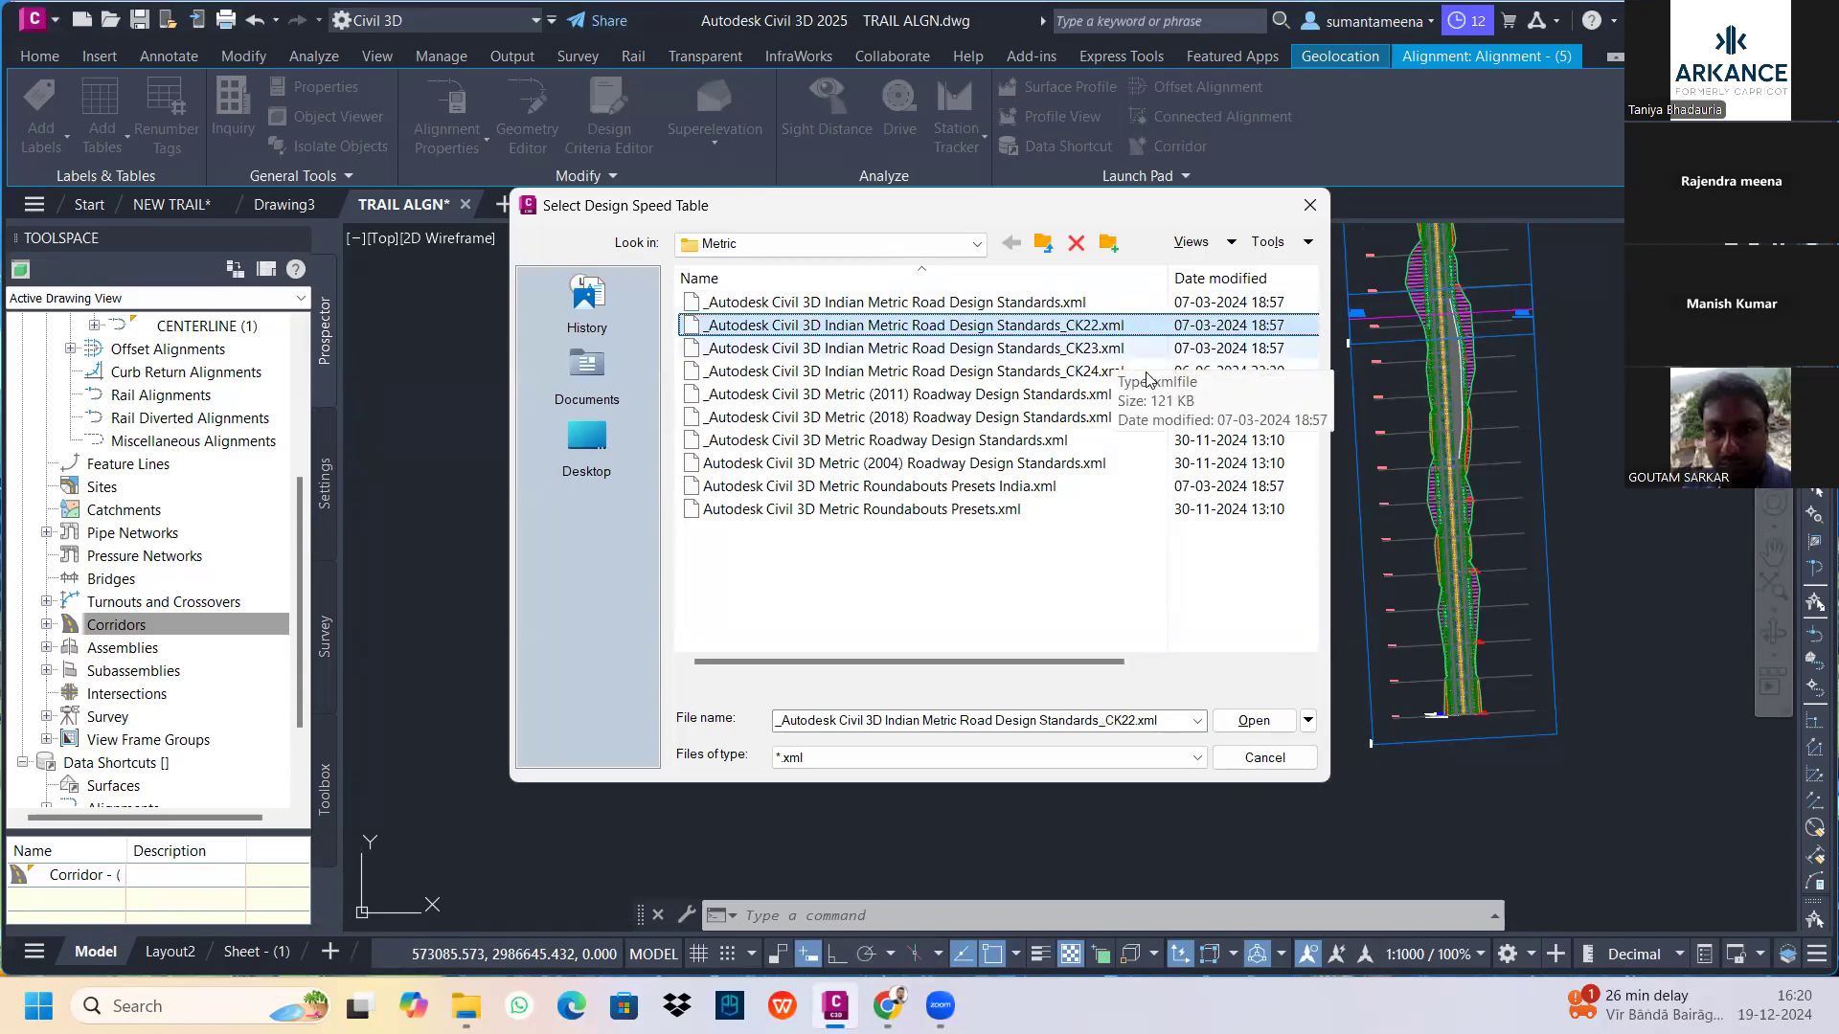
pyautogui.click(1144, 303)
pyautogui.press('Down')
pyautogui.press('Down')
pyautogui.press('Down')
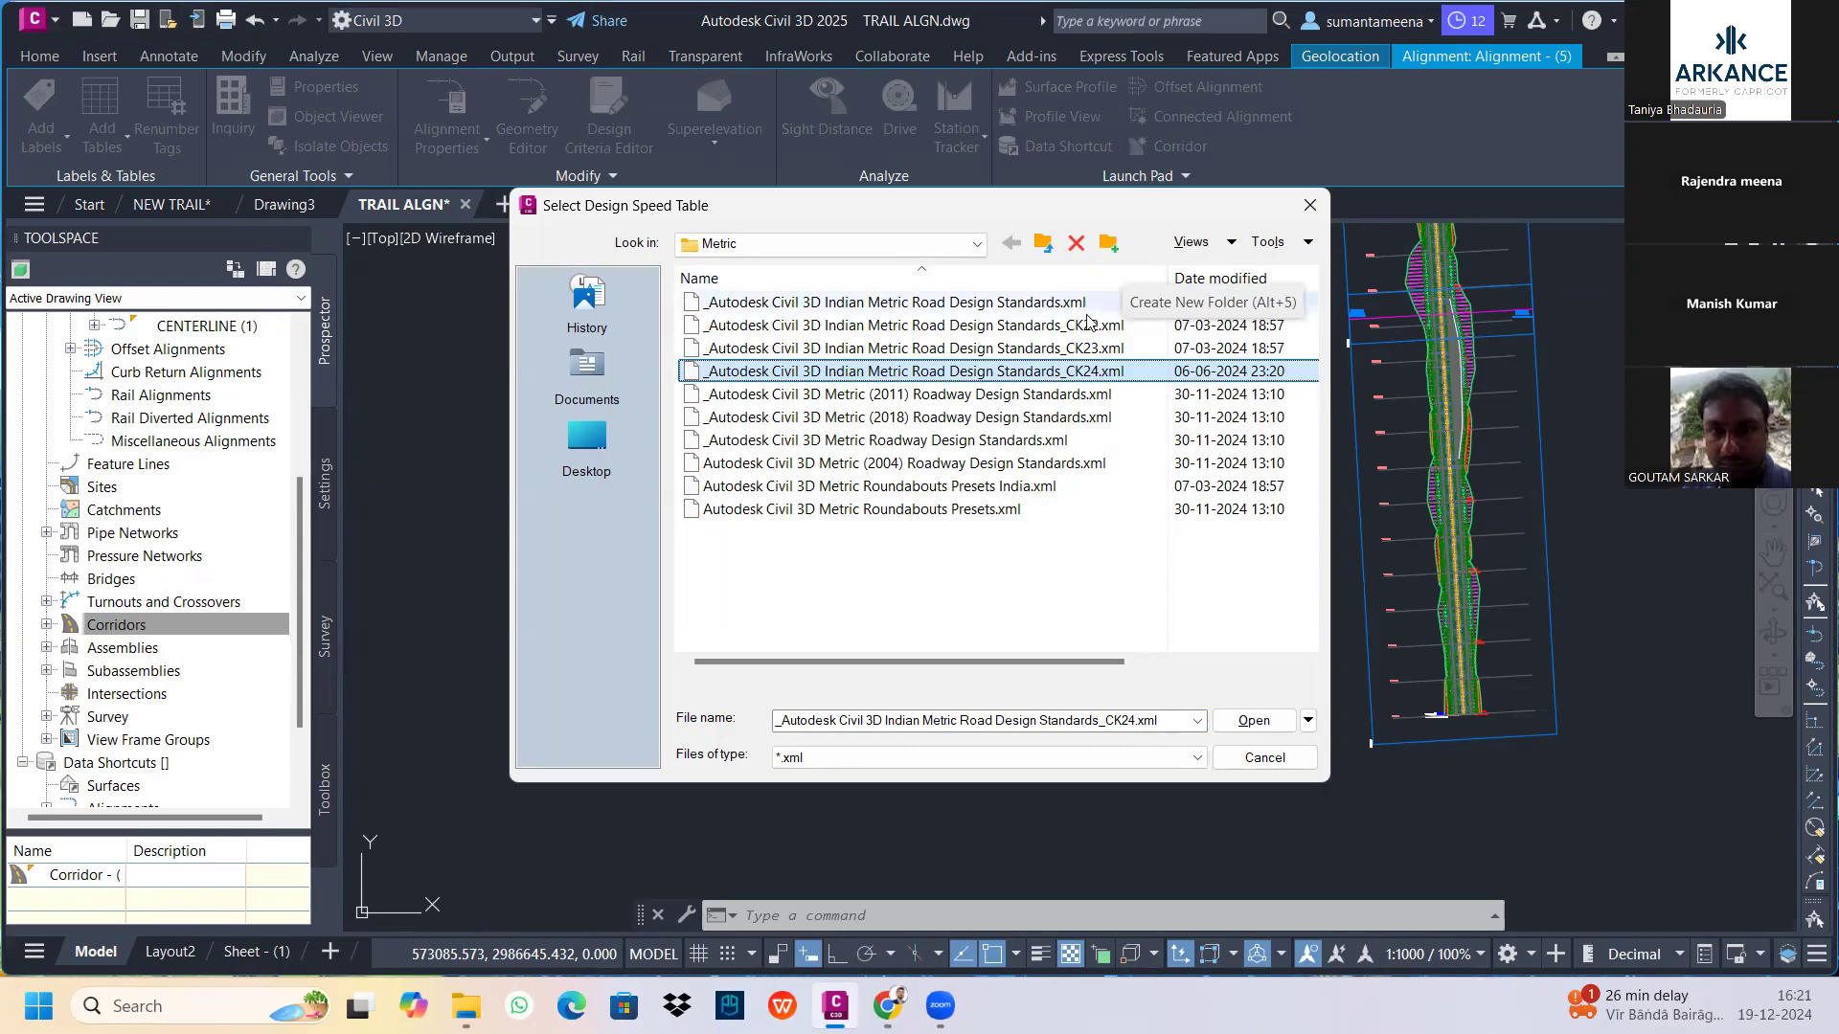
pyautogui.moveTo(1044, 374); pyautogui.dragTo(390, 977)
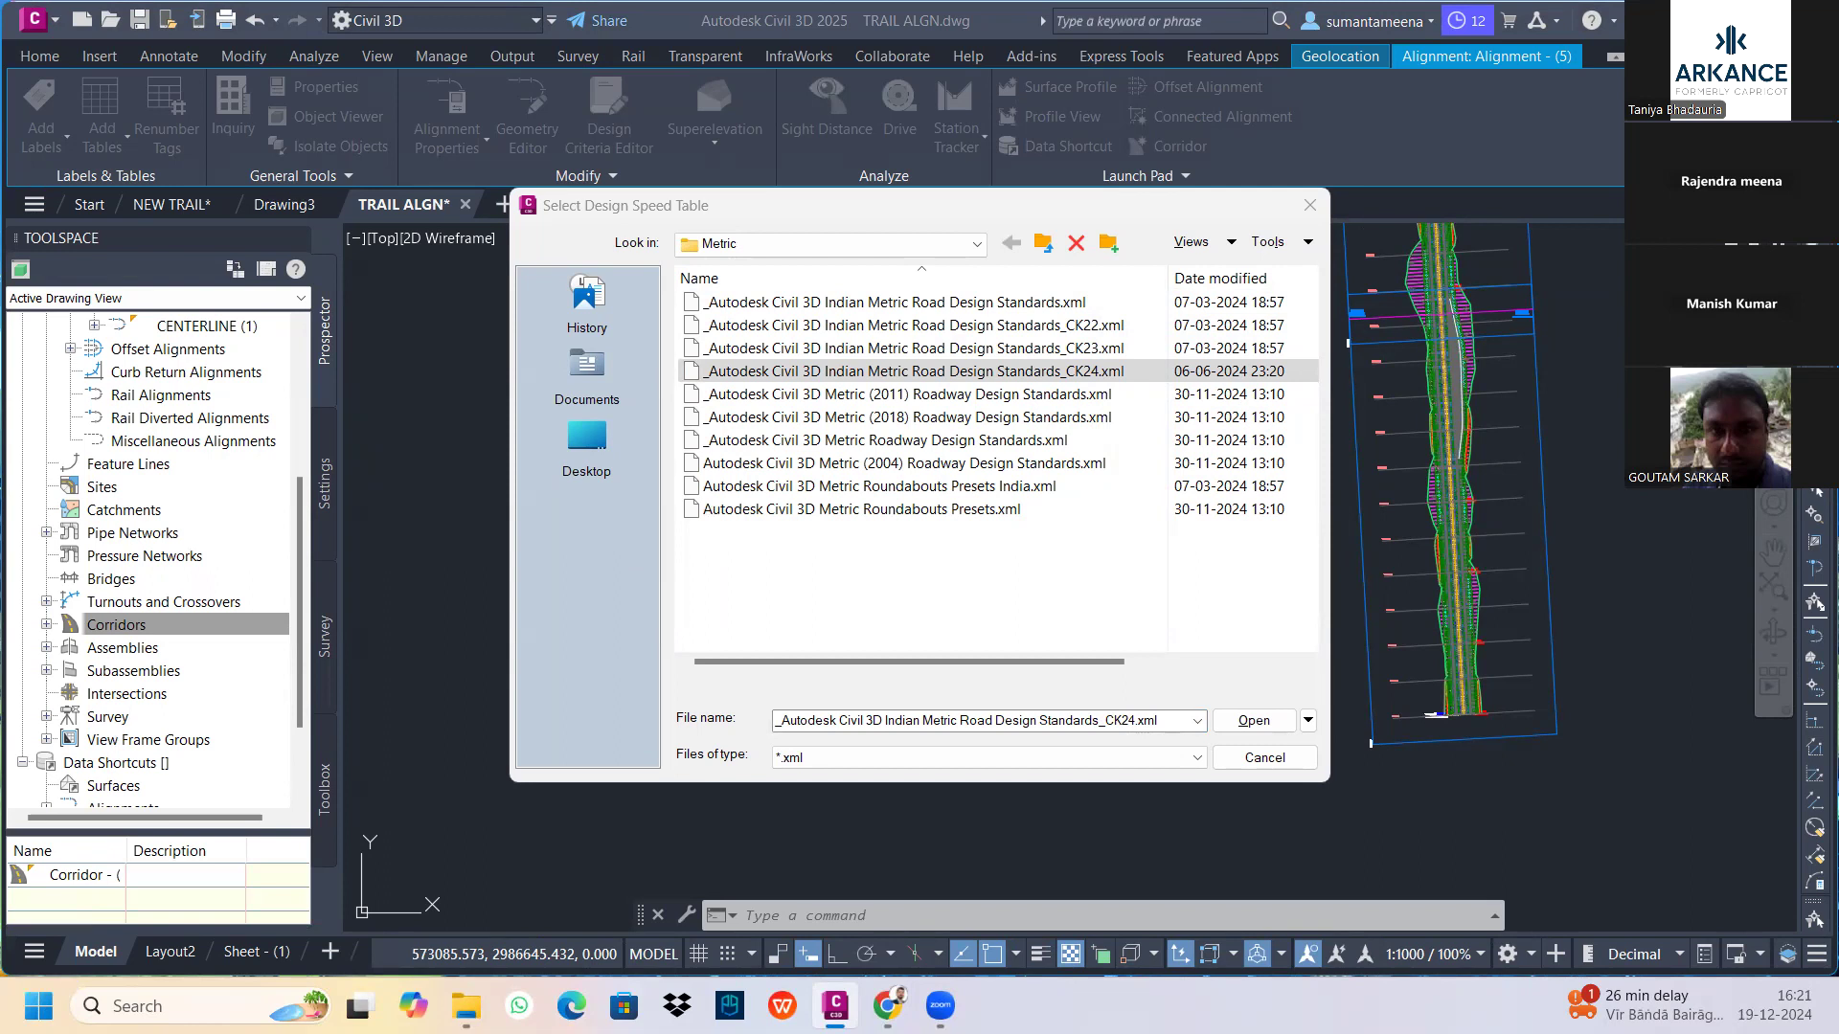
pyautogui.click(969, 348)
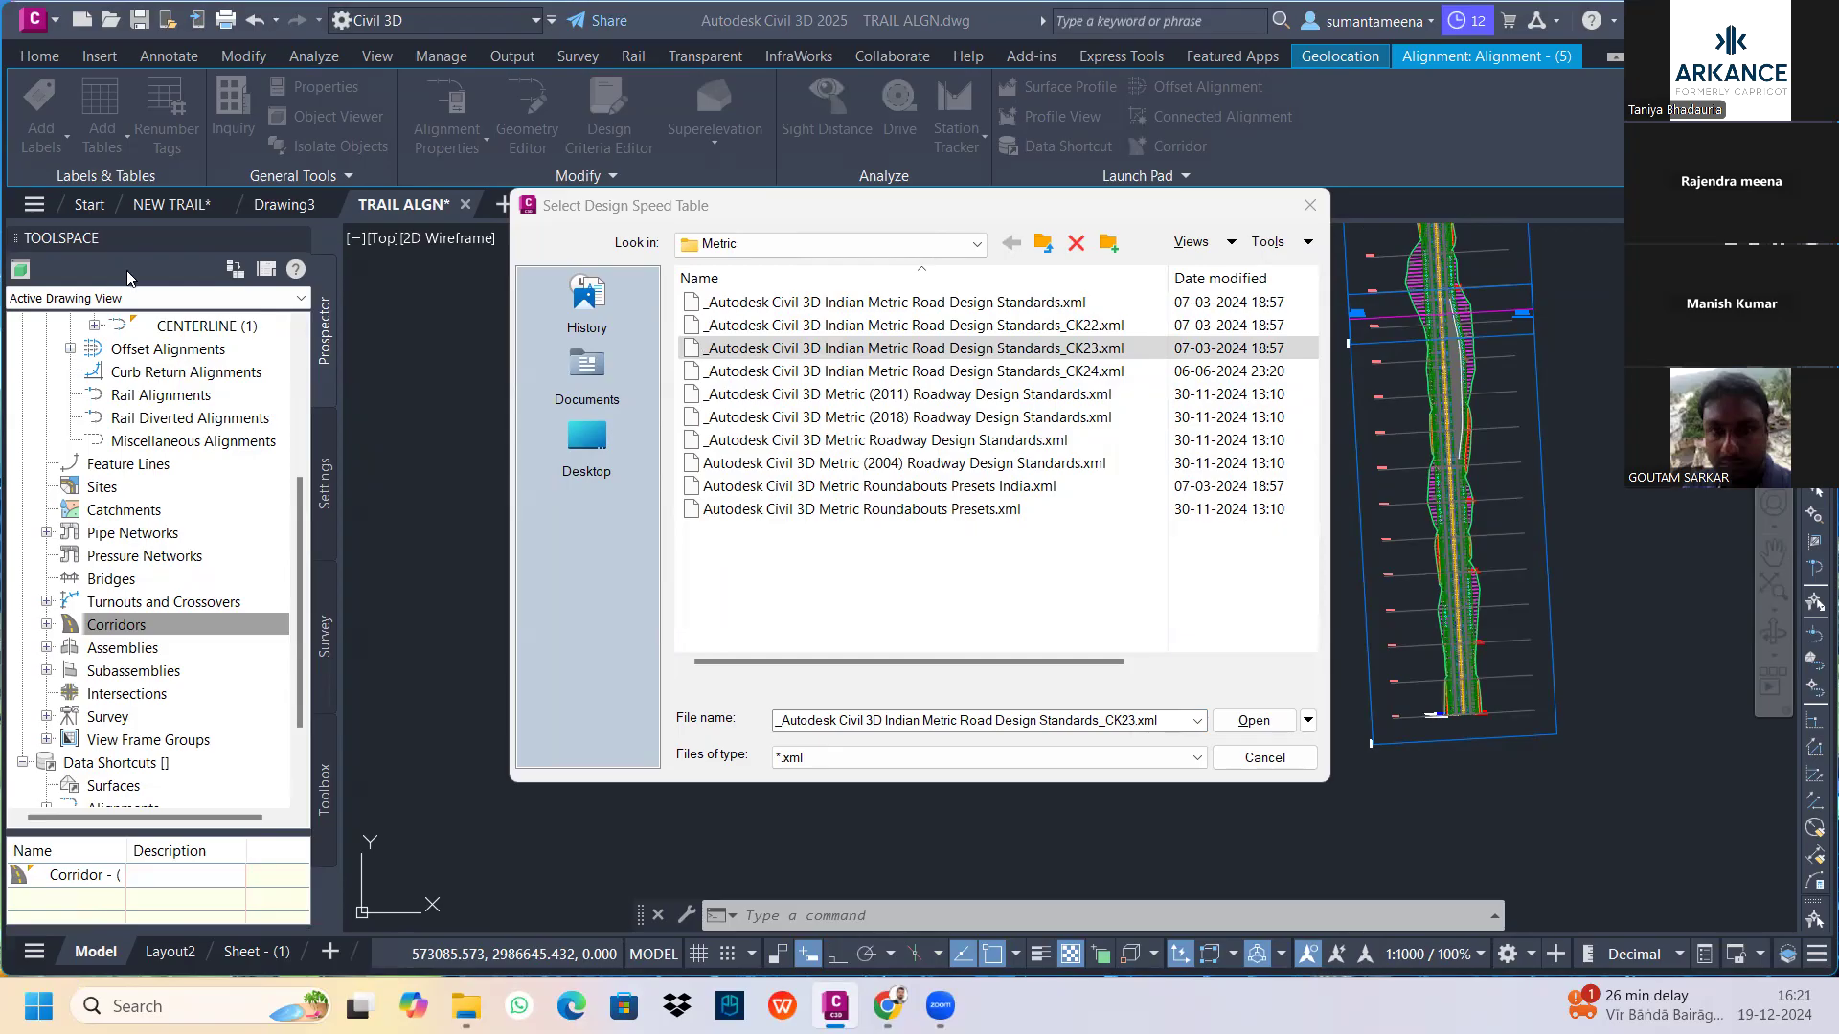
pyautogui.click(970, 326)
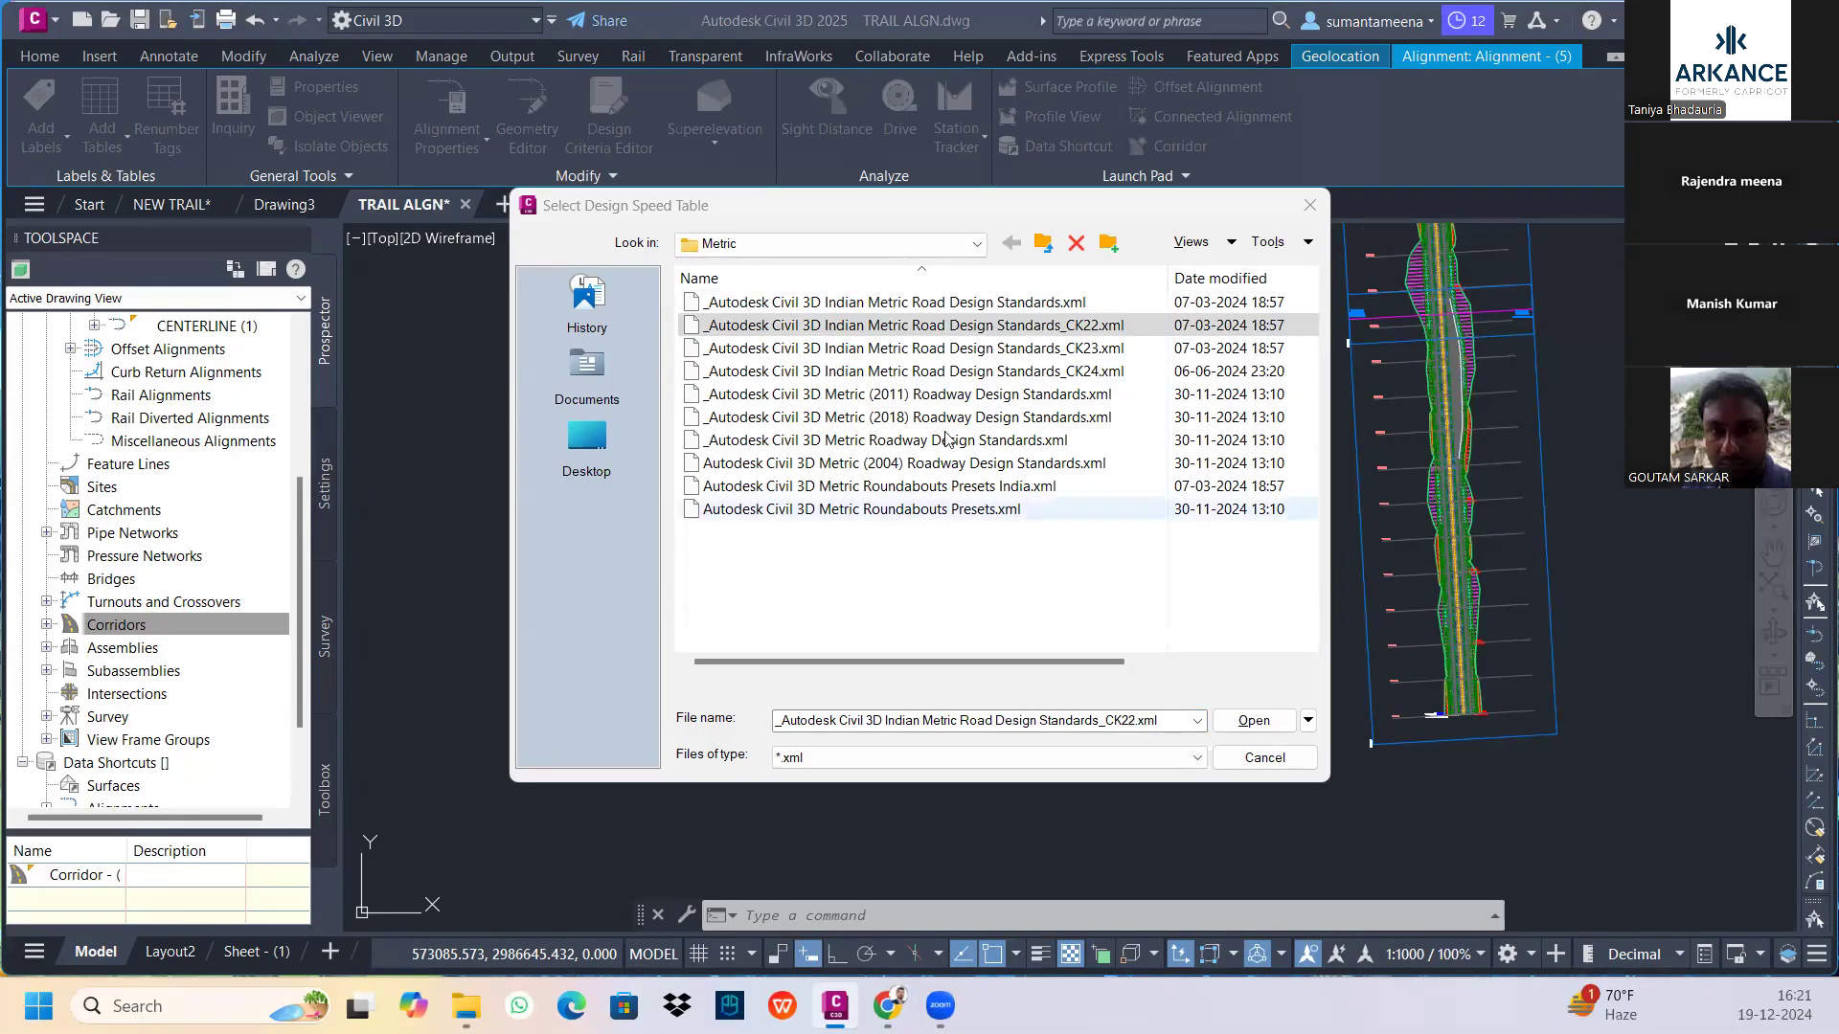
pyautogui.click(919, 303)
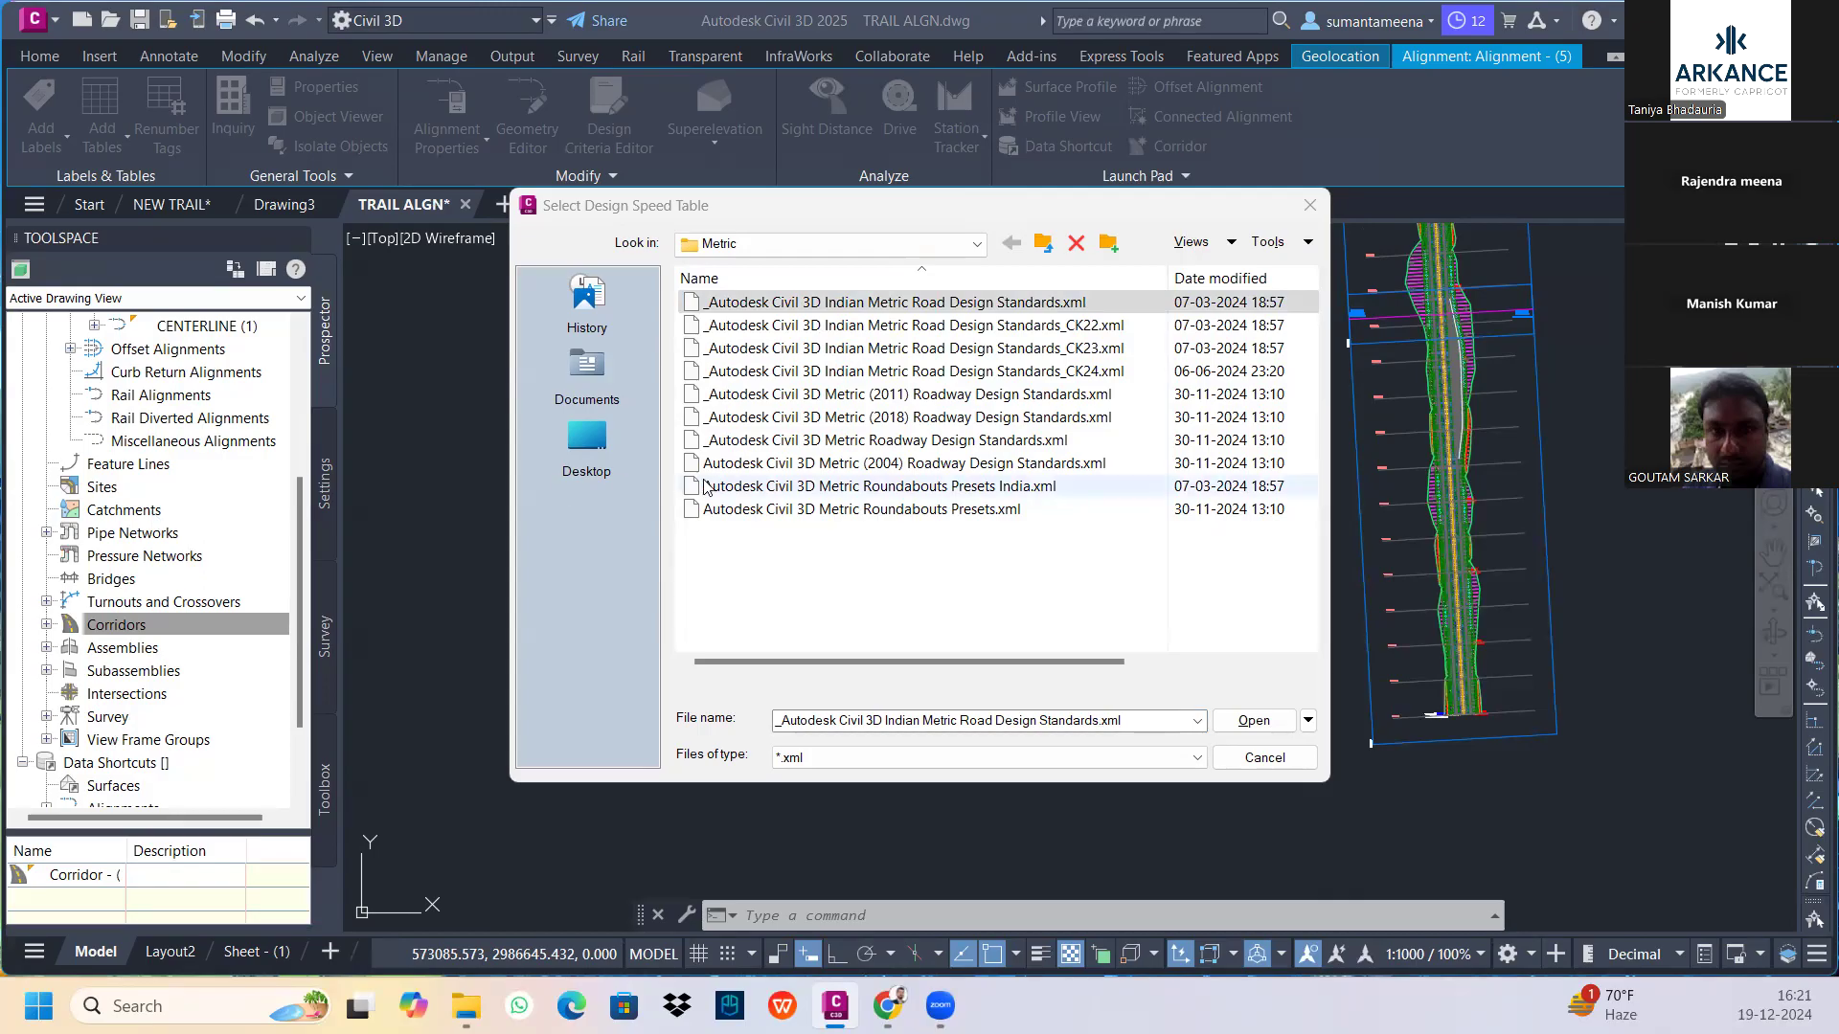
# Look through the desktop's New folder and data set folders, including RITES DATA and irc code, for XML criteria files
pyautogui.click(559, 438)
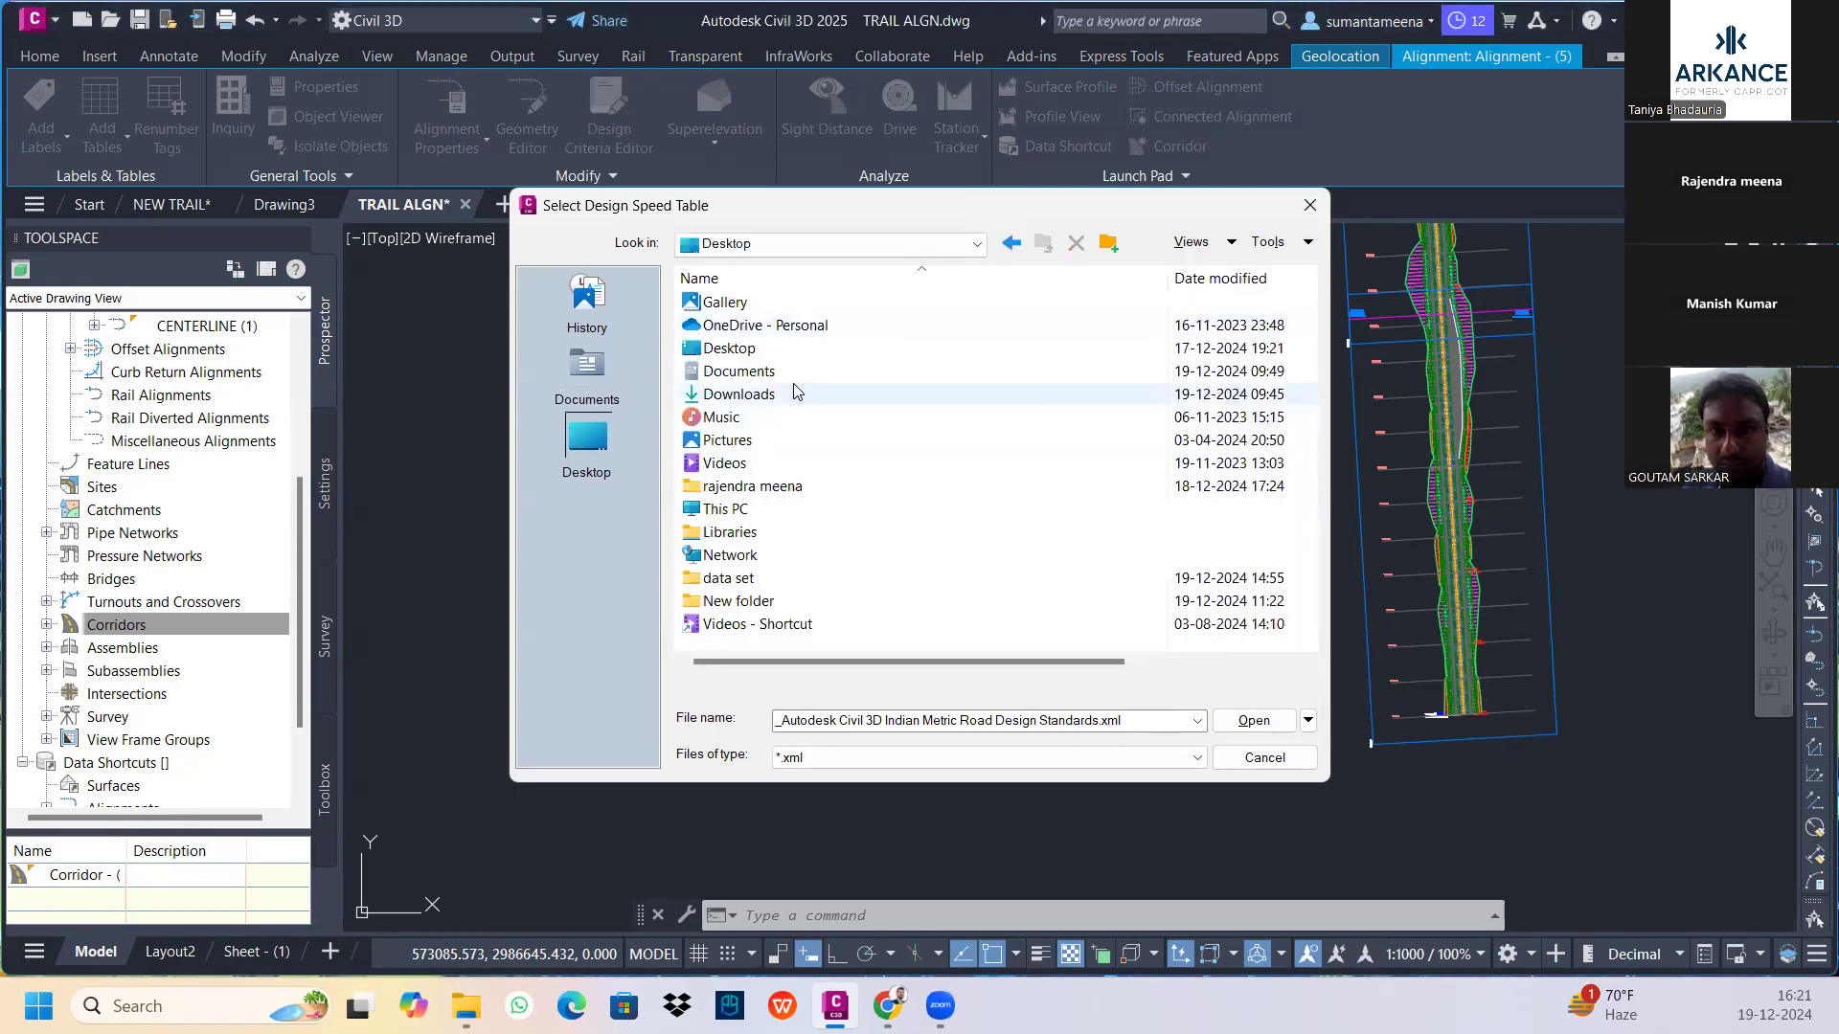
pyautogui.doubleClick(752, 349)
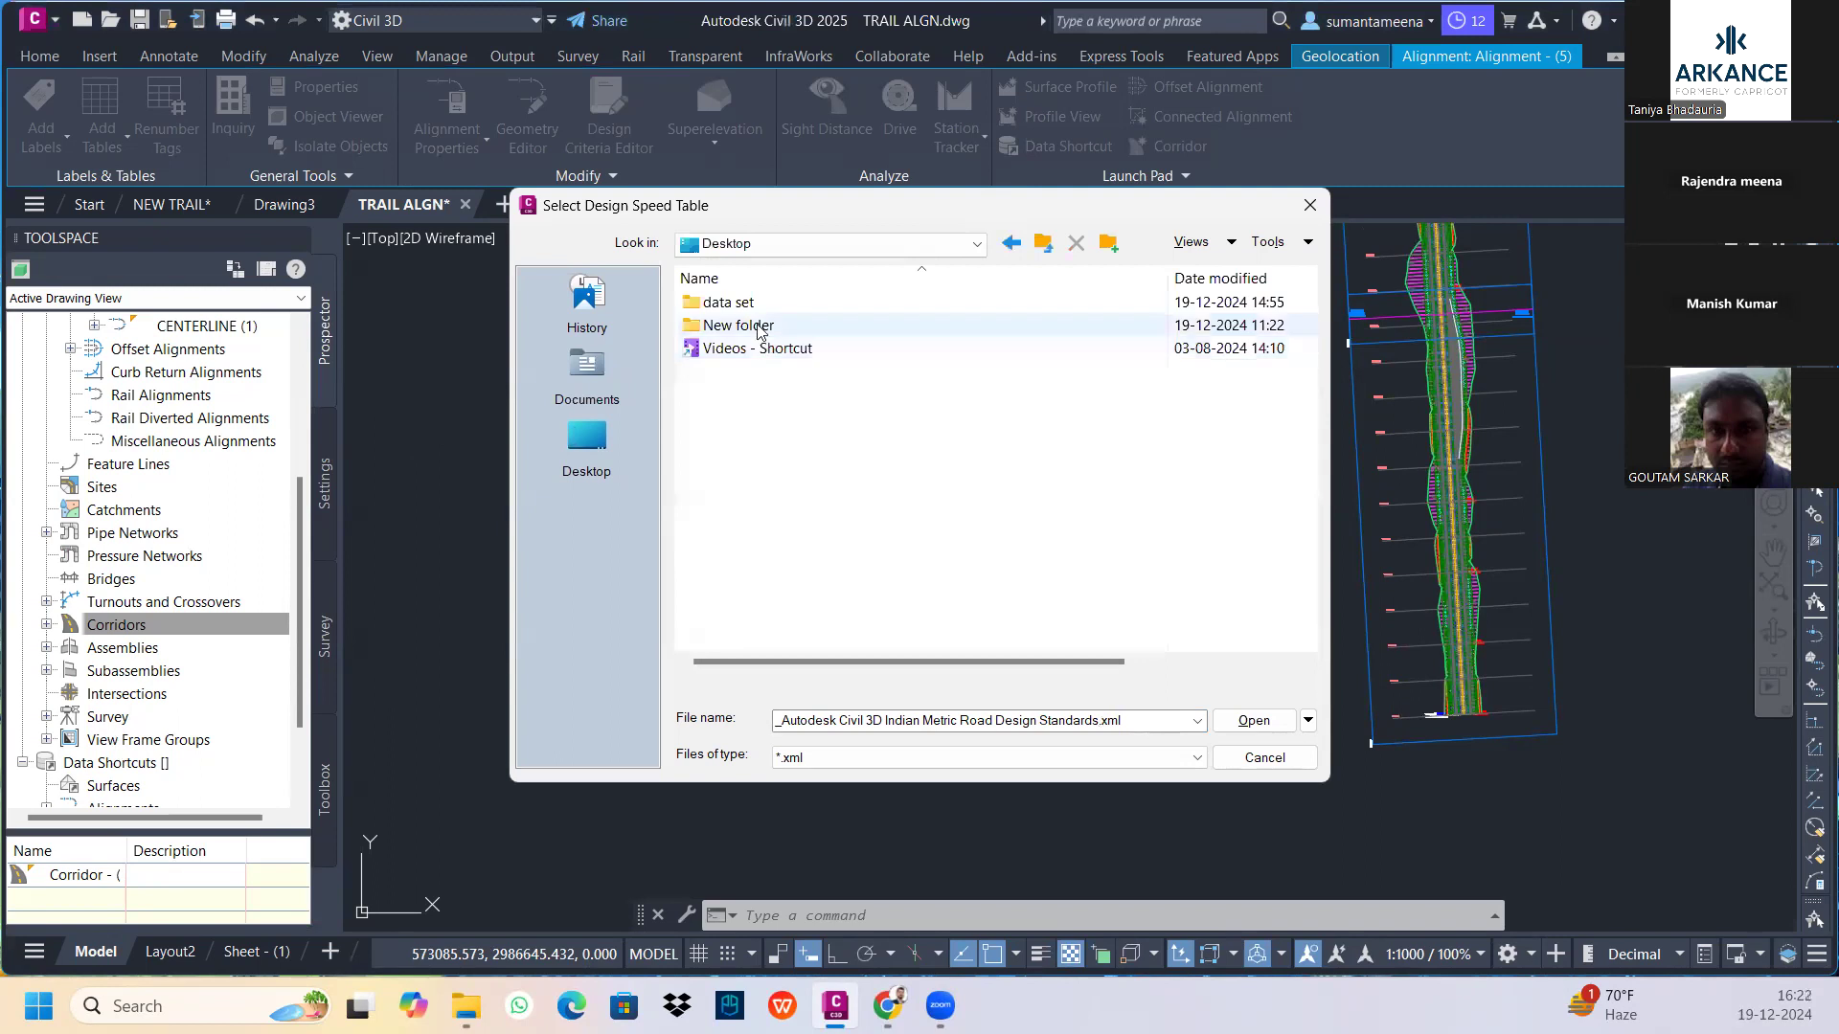
pyautogui.doubleClick(757, 327)
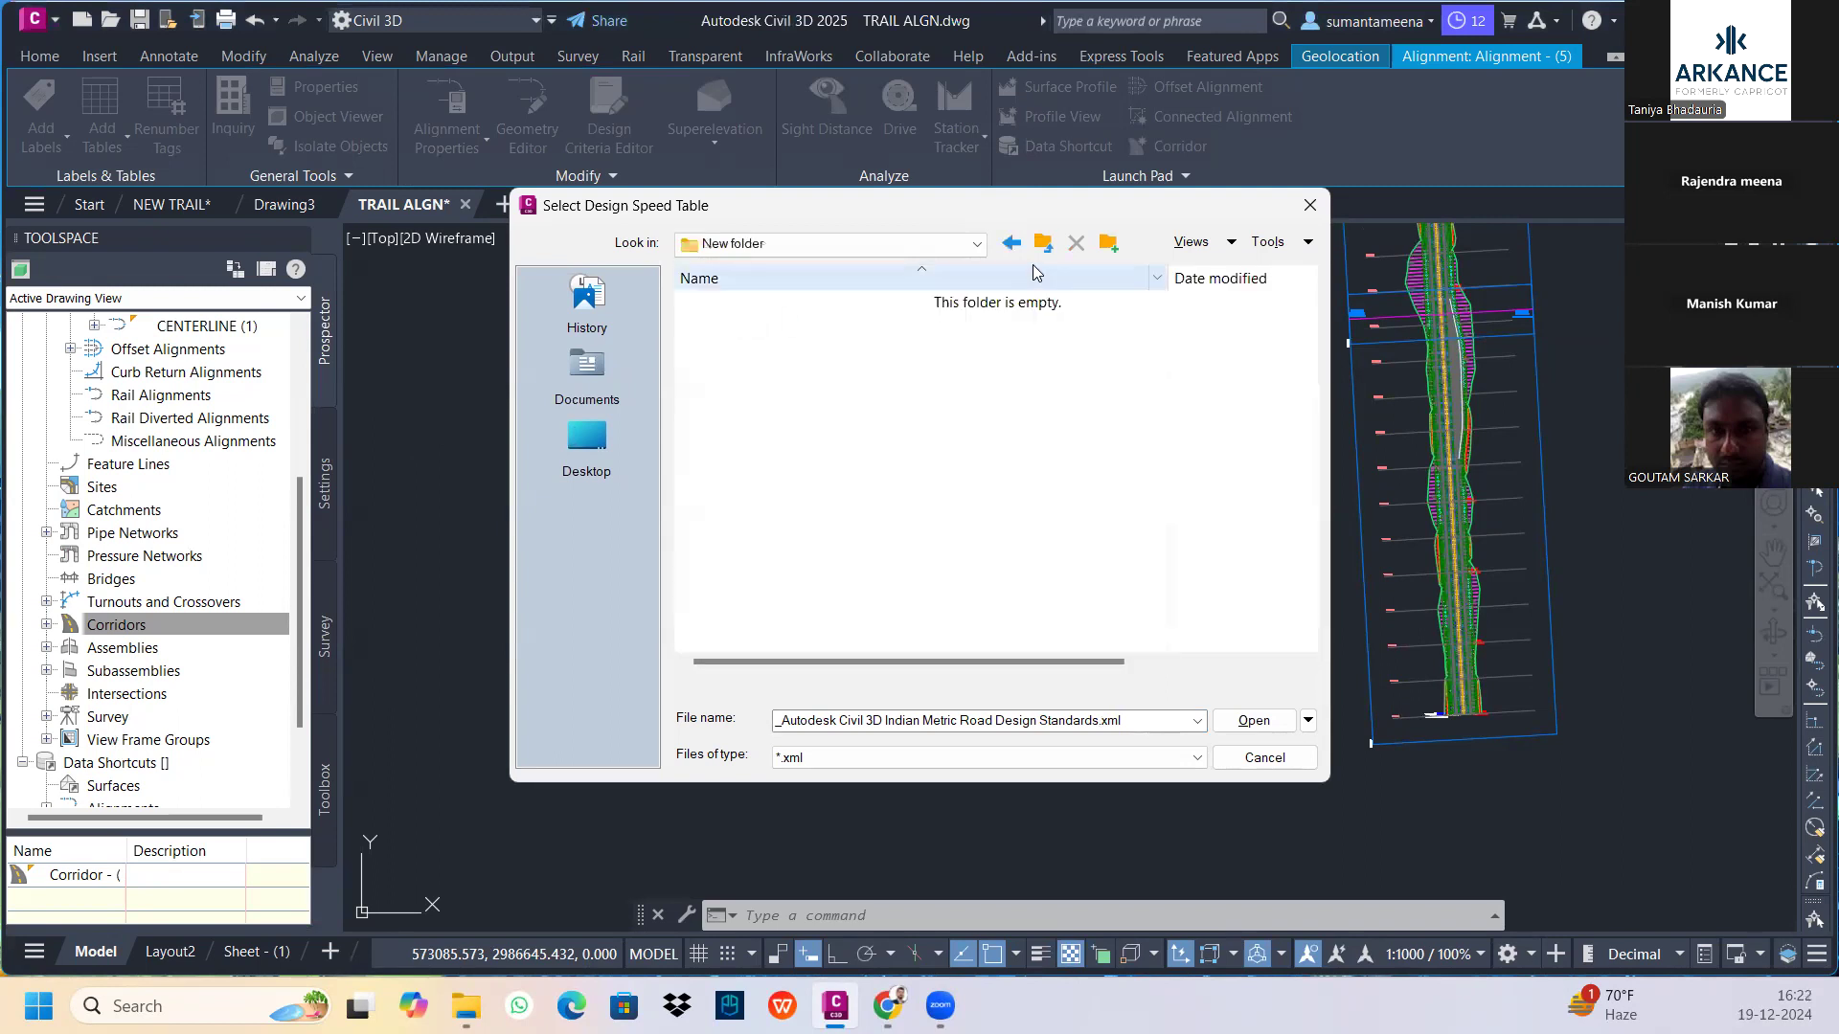
pyautogui.click(1043, 244)
pyautogui.click(749, 304)
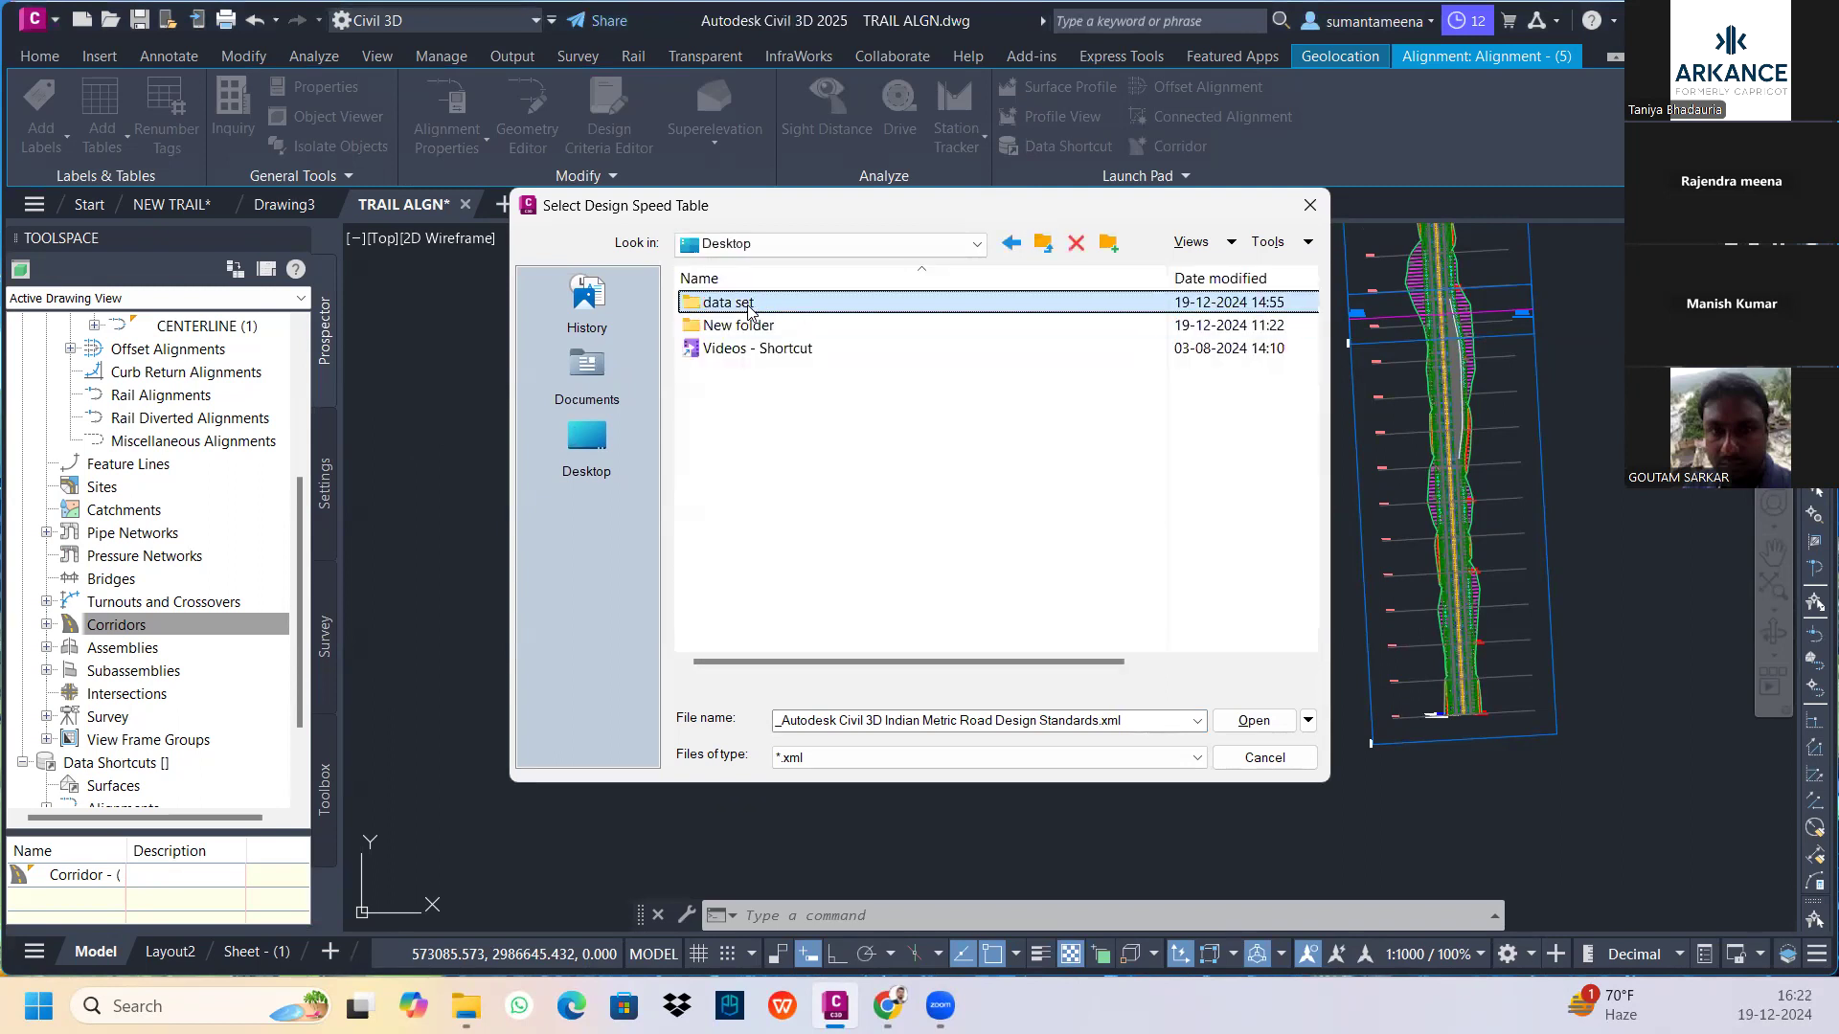
pyautogui.doubleClick(749, 305)
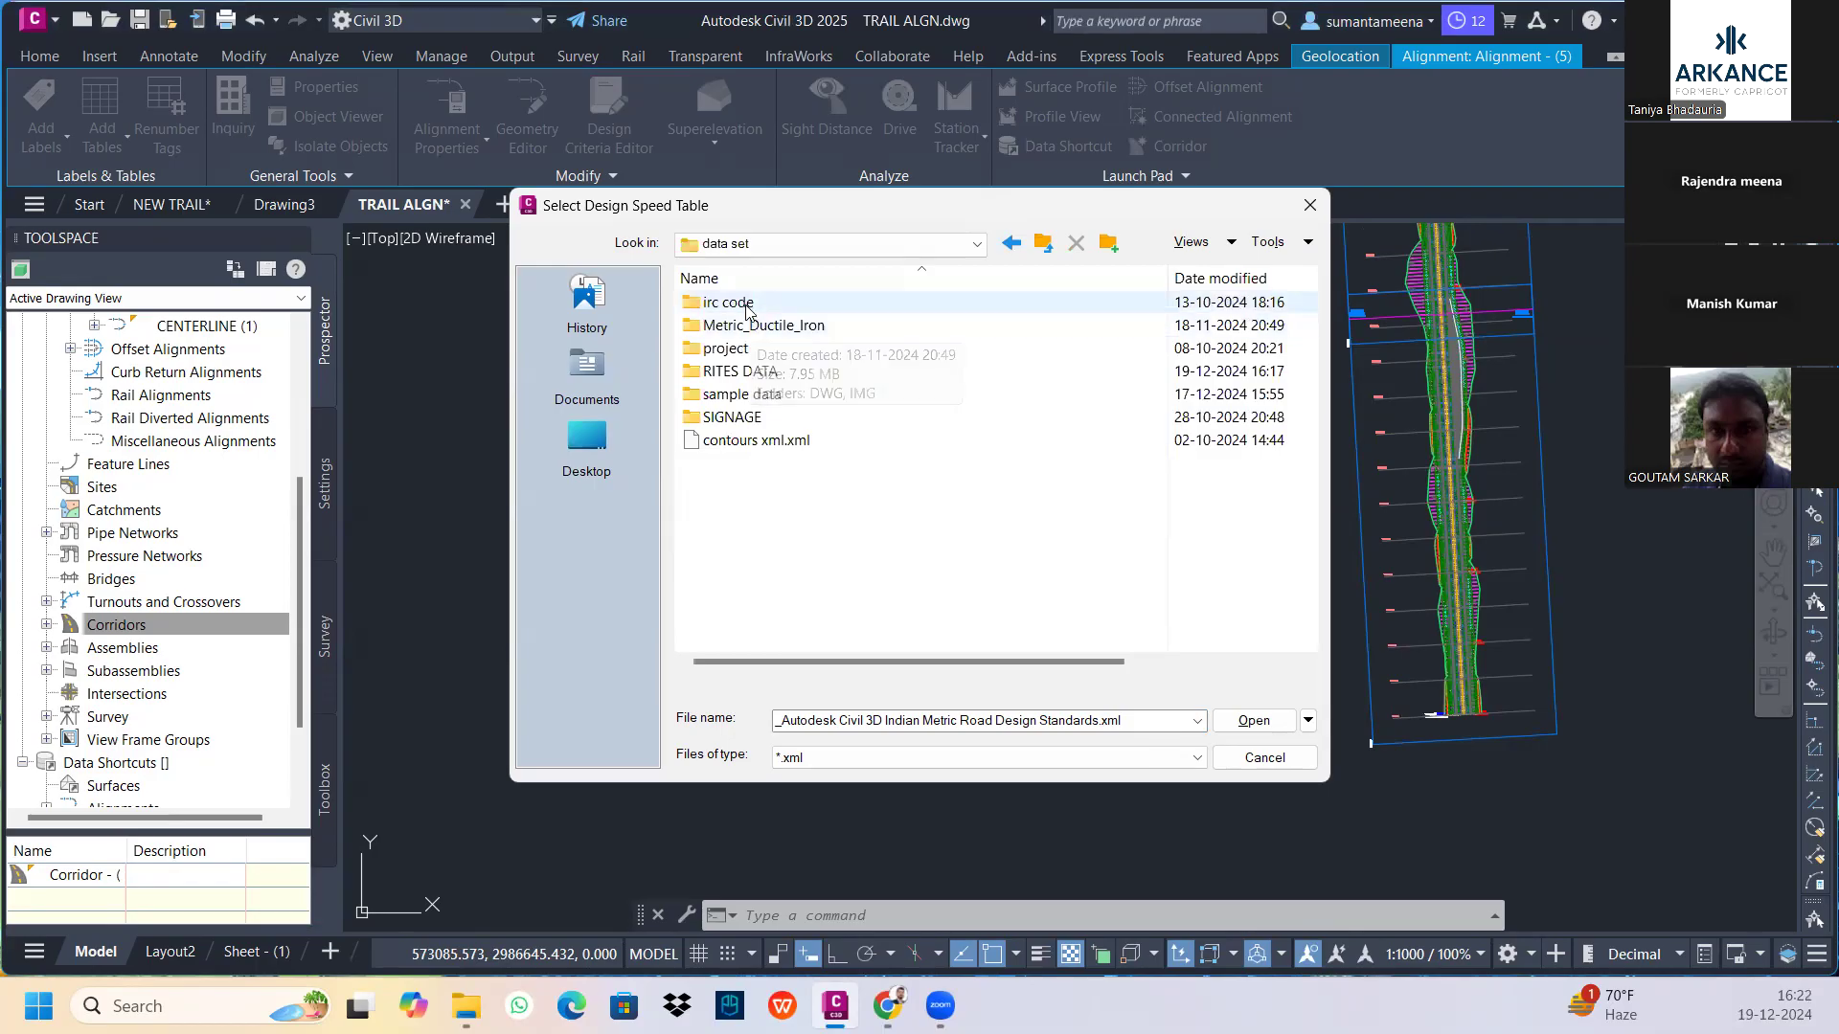
pyautogui.click(752, 372)
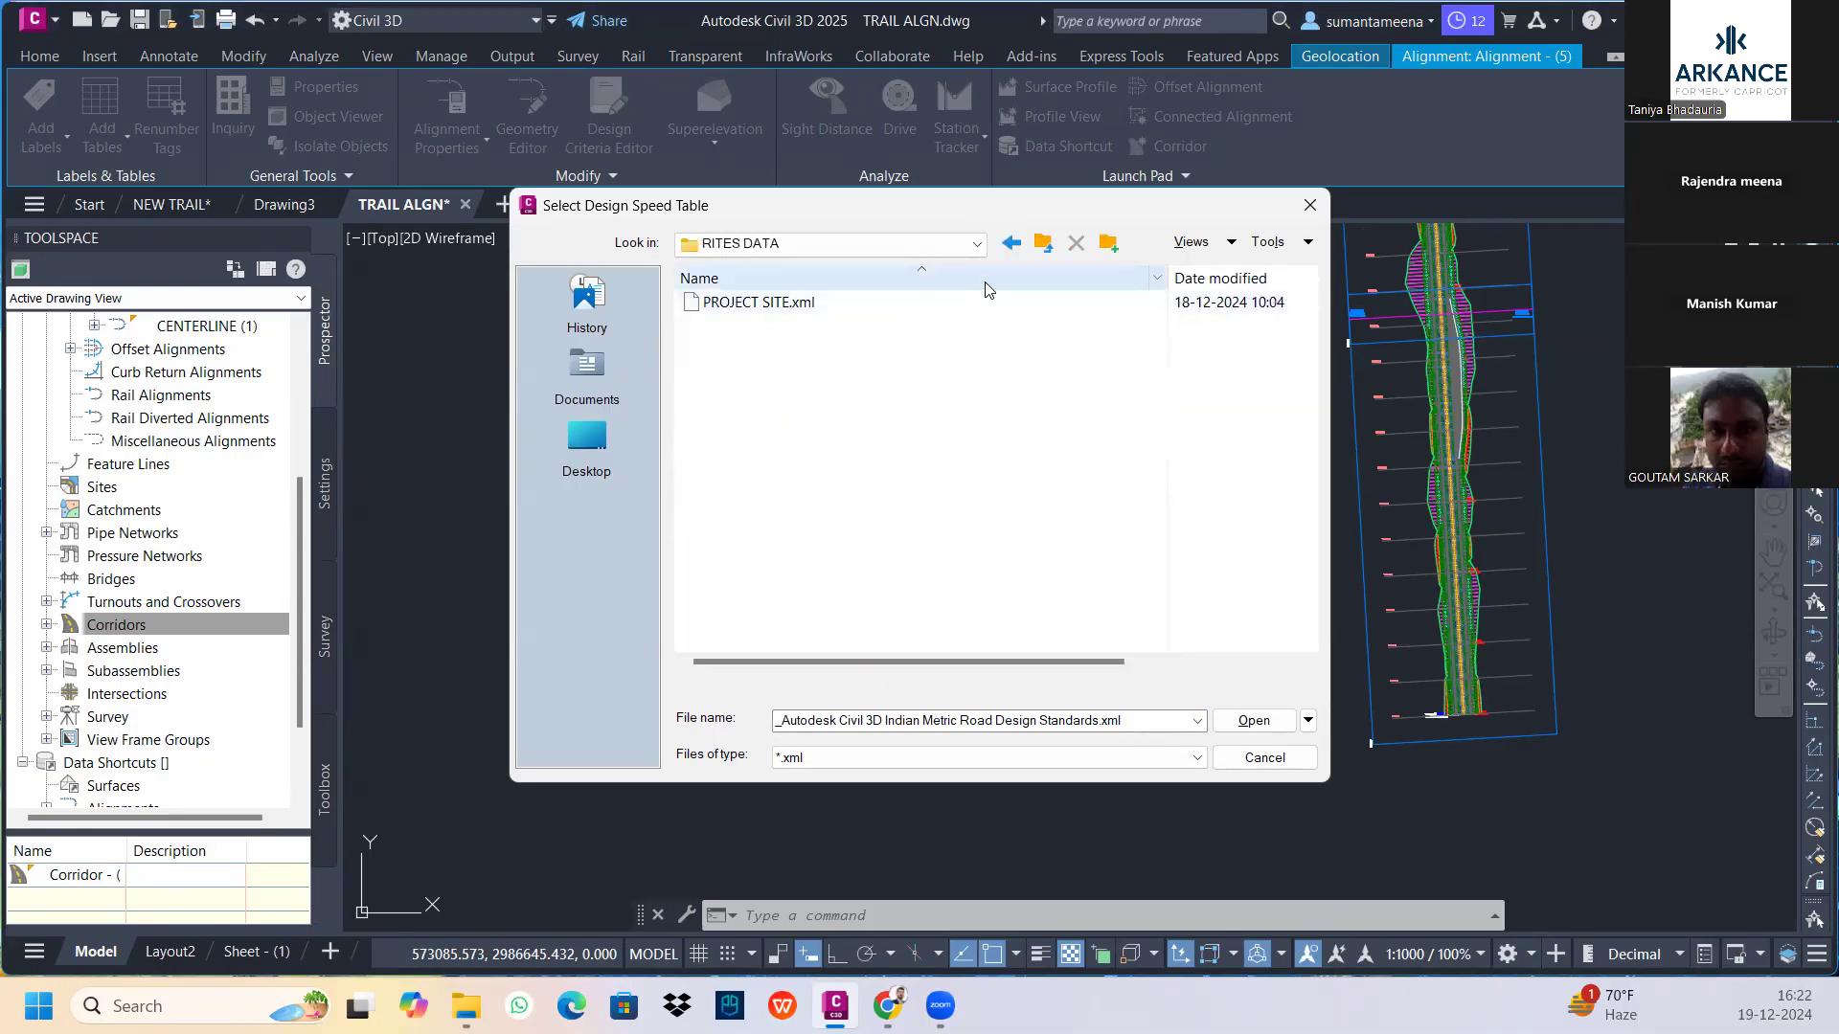
pyautogui.click(1043, 244)
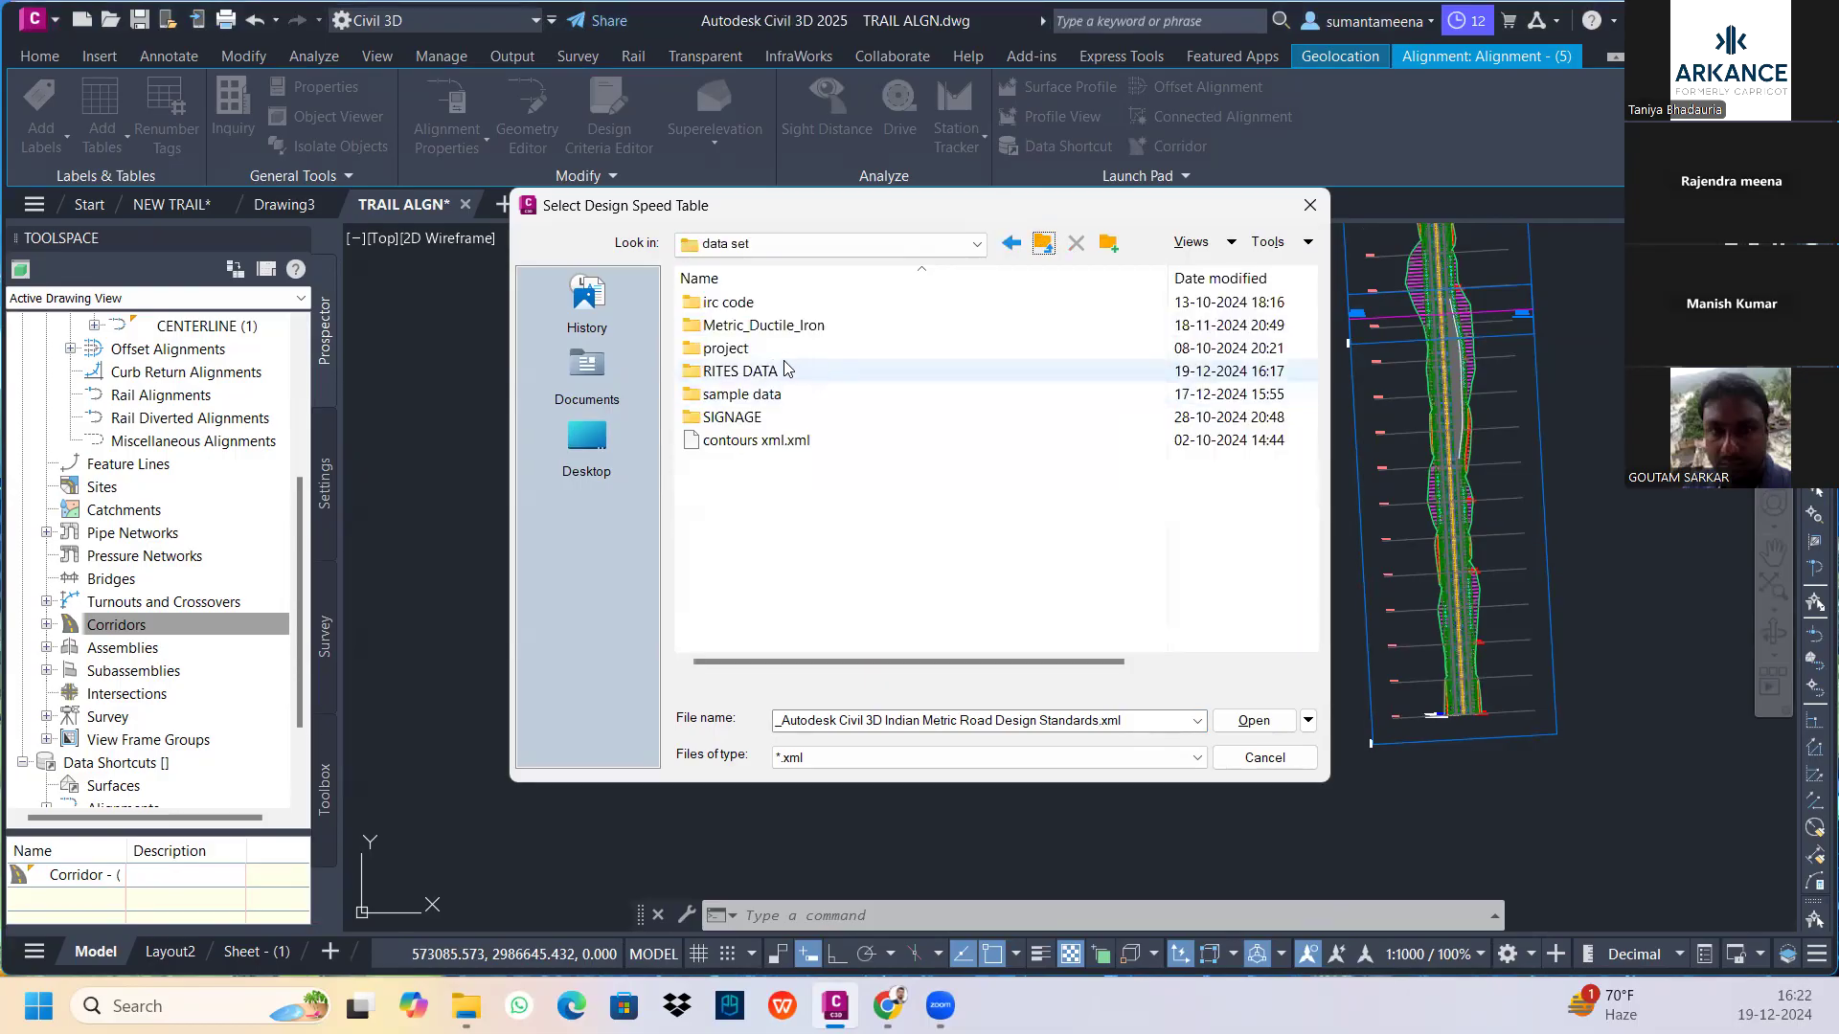
pyautogui.doubleClick(742, 303)
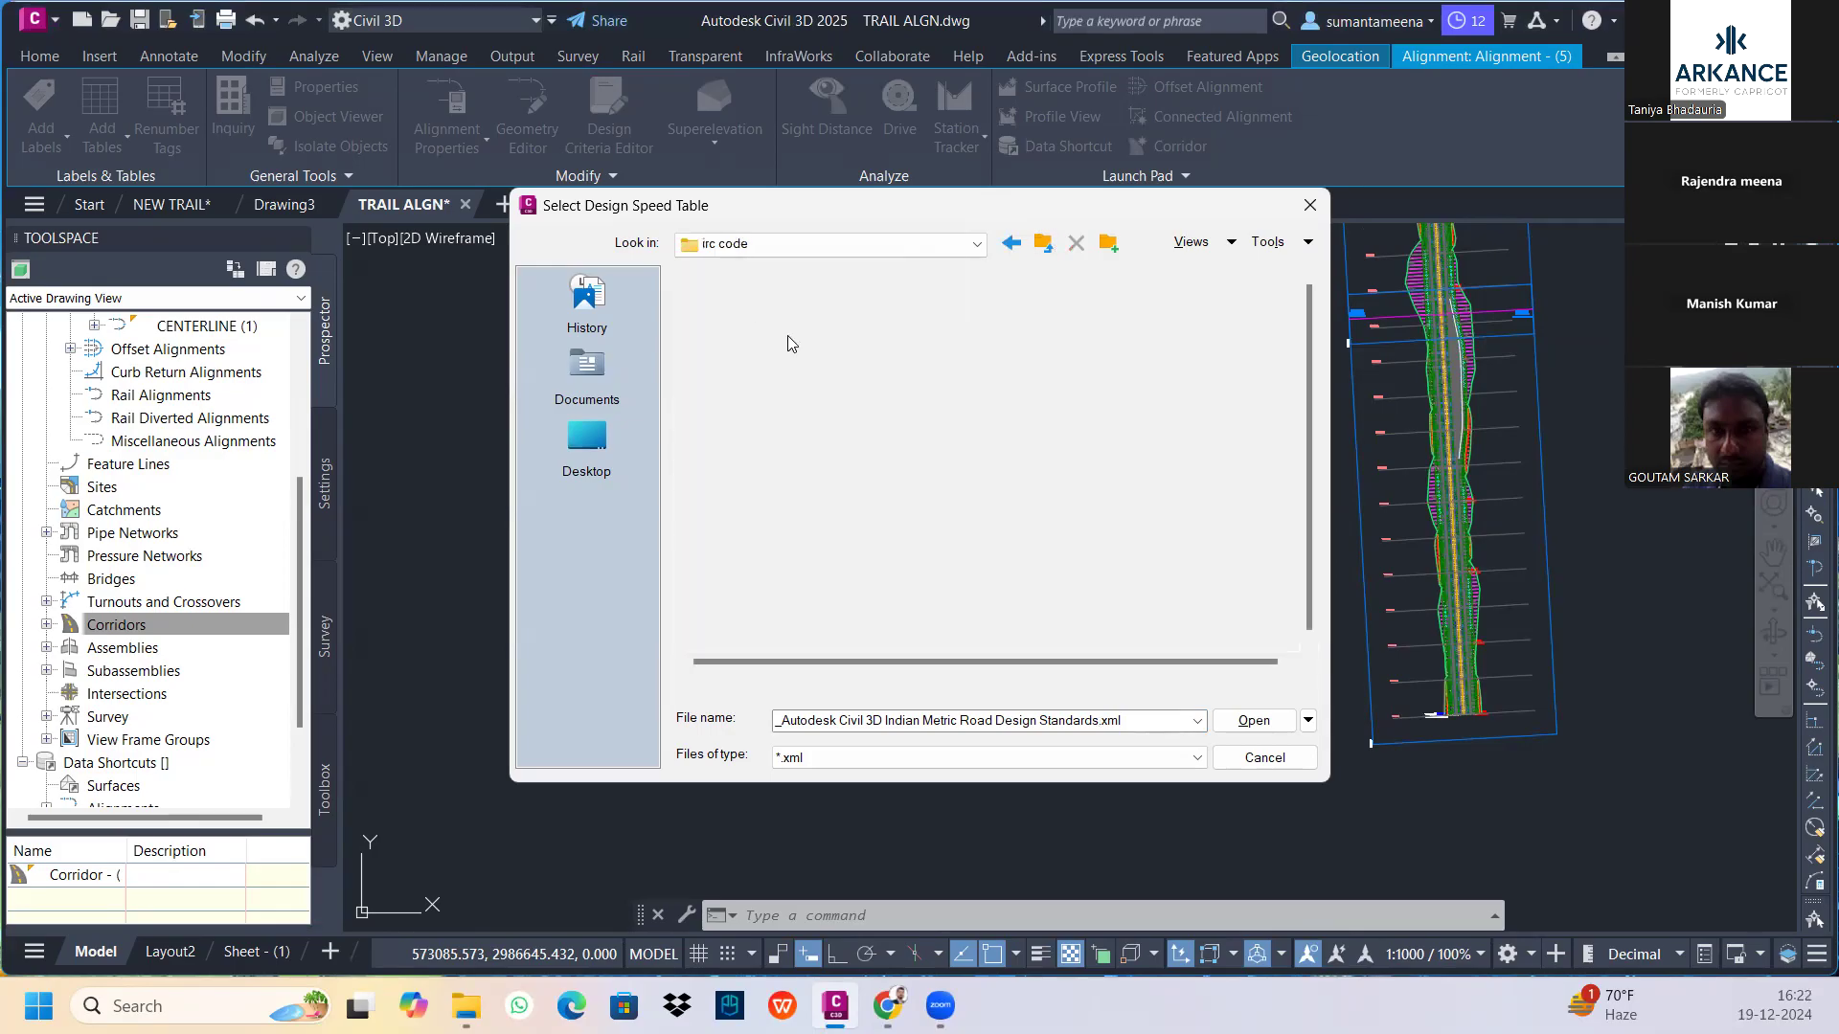
pyautogui.click(1043, 243)
pyautogui.click(1043, 243)
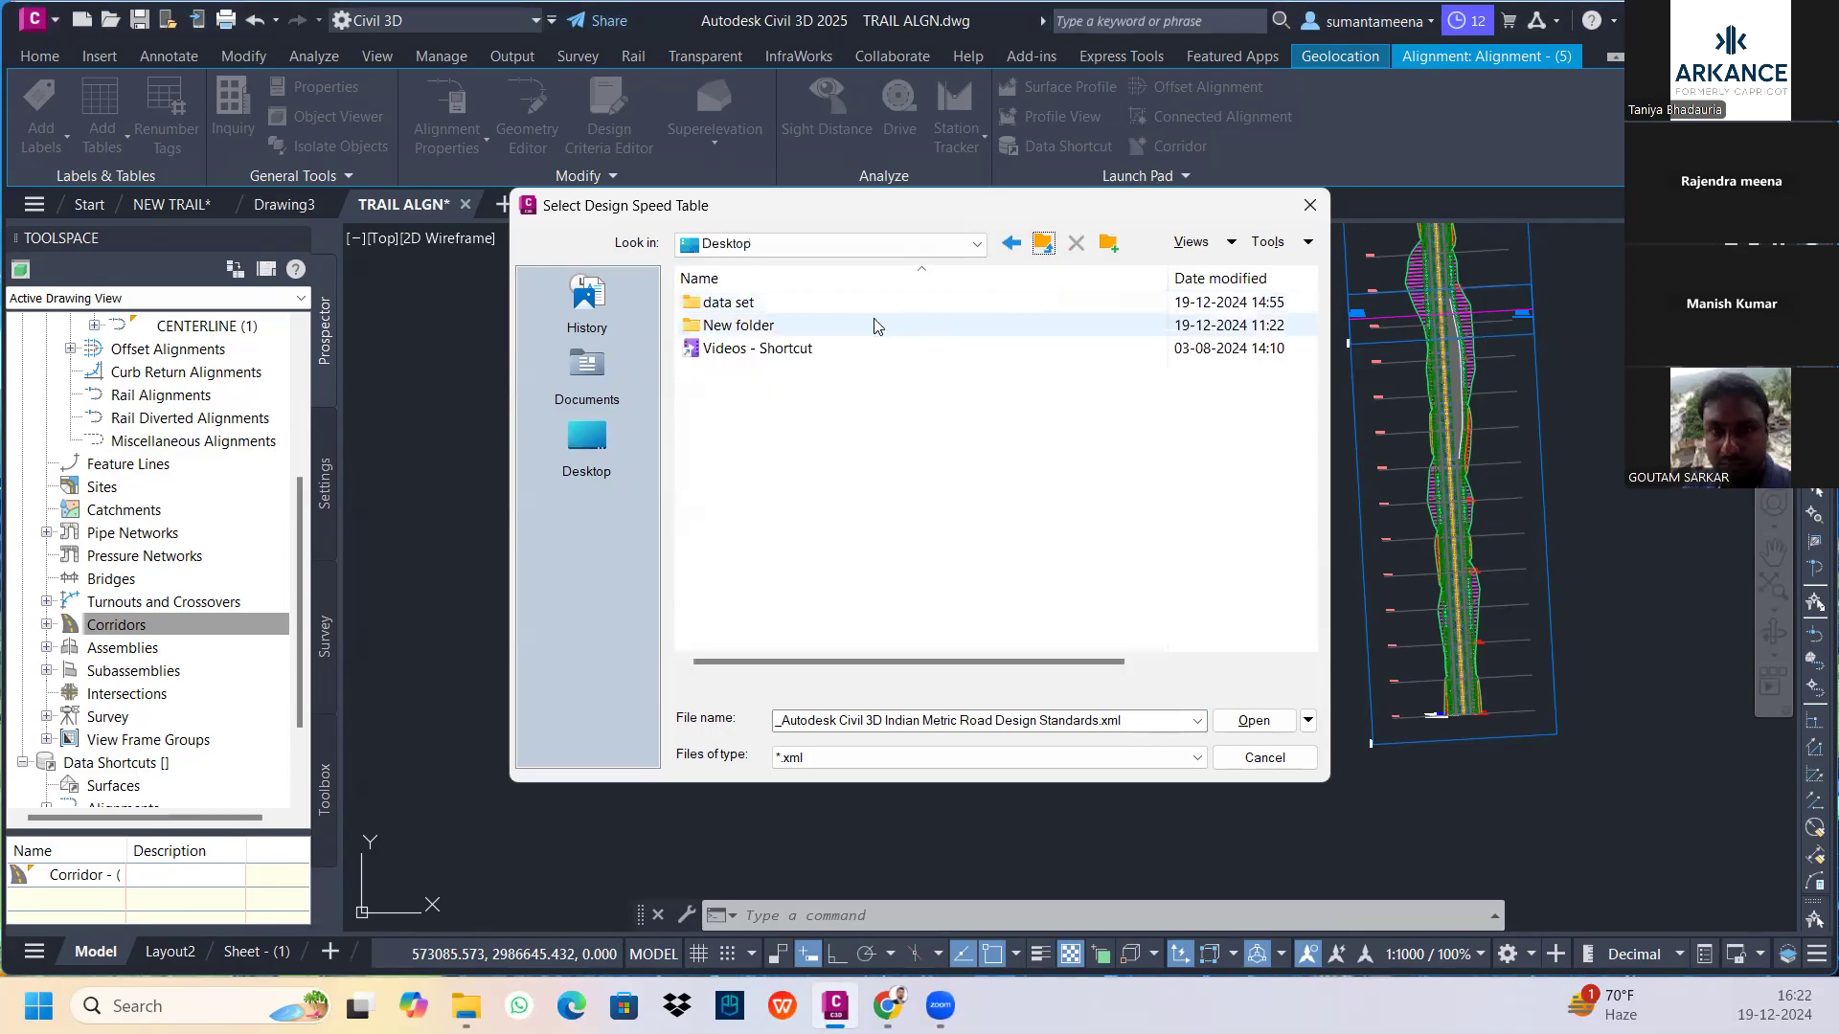
pyautogui.doubleClick(840, 333)
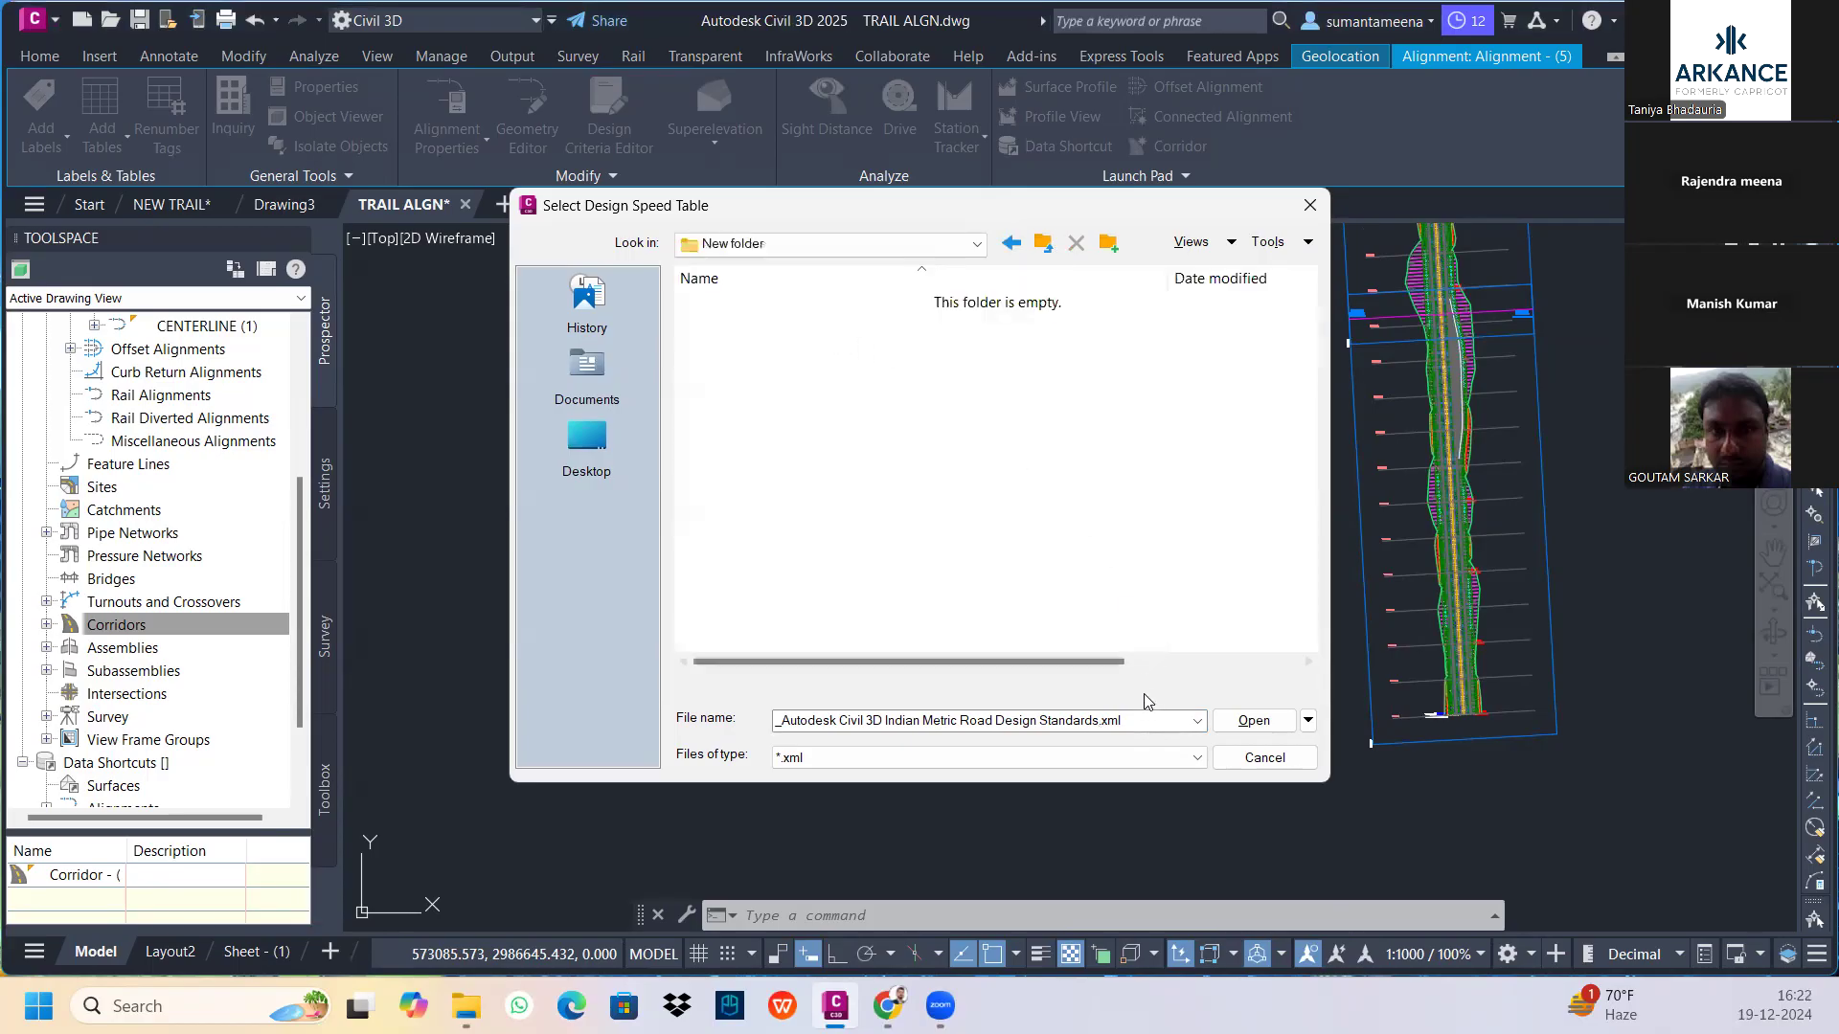
# Check the available file types and recent file paths, and close the design criteria file selection without choosing a file
pyautogui.click(1138, 756)
pyautogui.click(1121, 749)
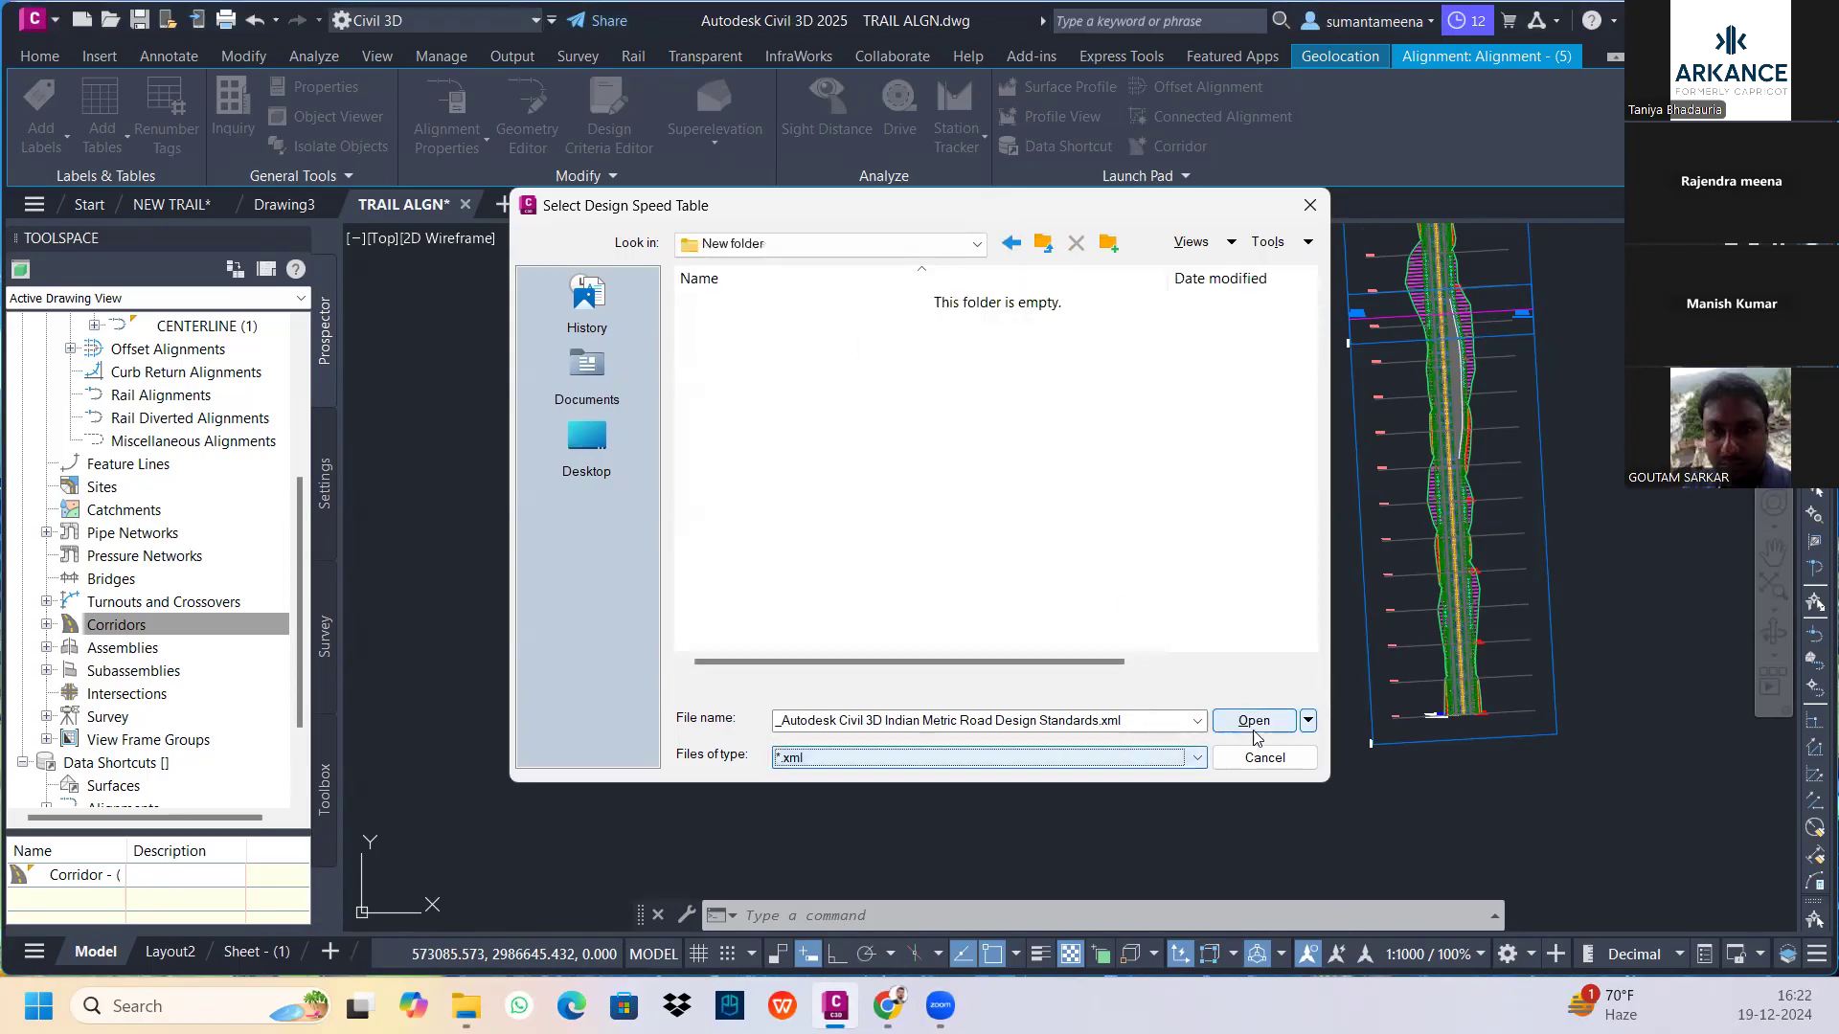
pyautogui.click(1197, 723)
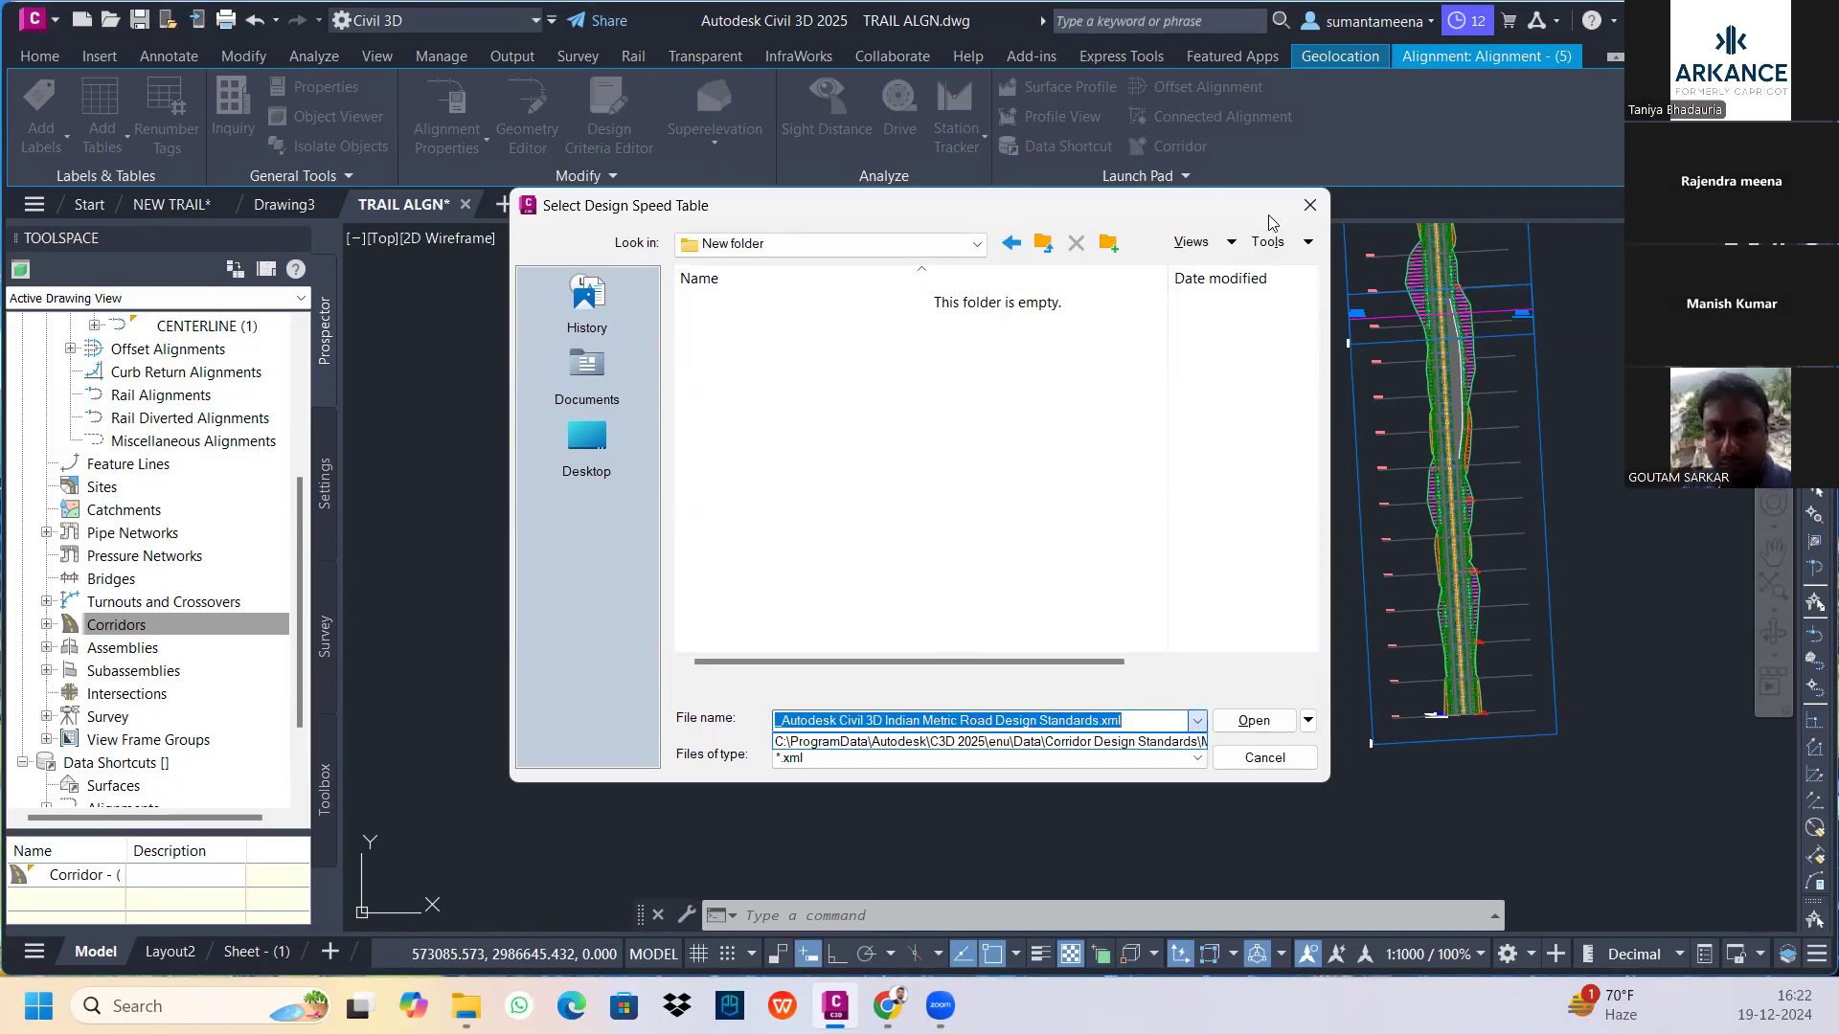
pyautogui.click(1298, 213)
pyautogui.click(1304, 207)
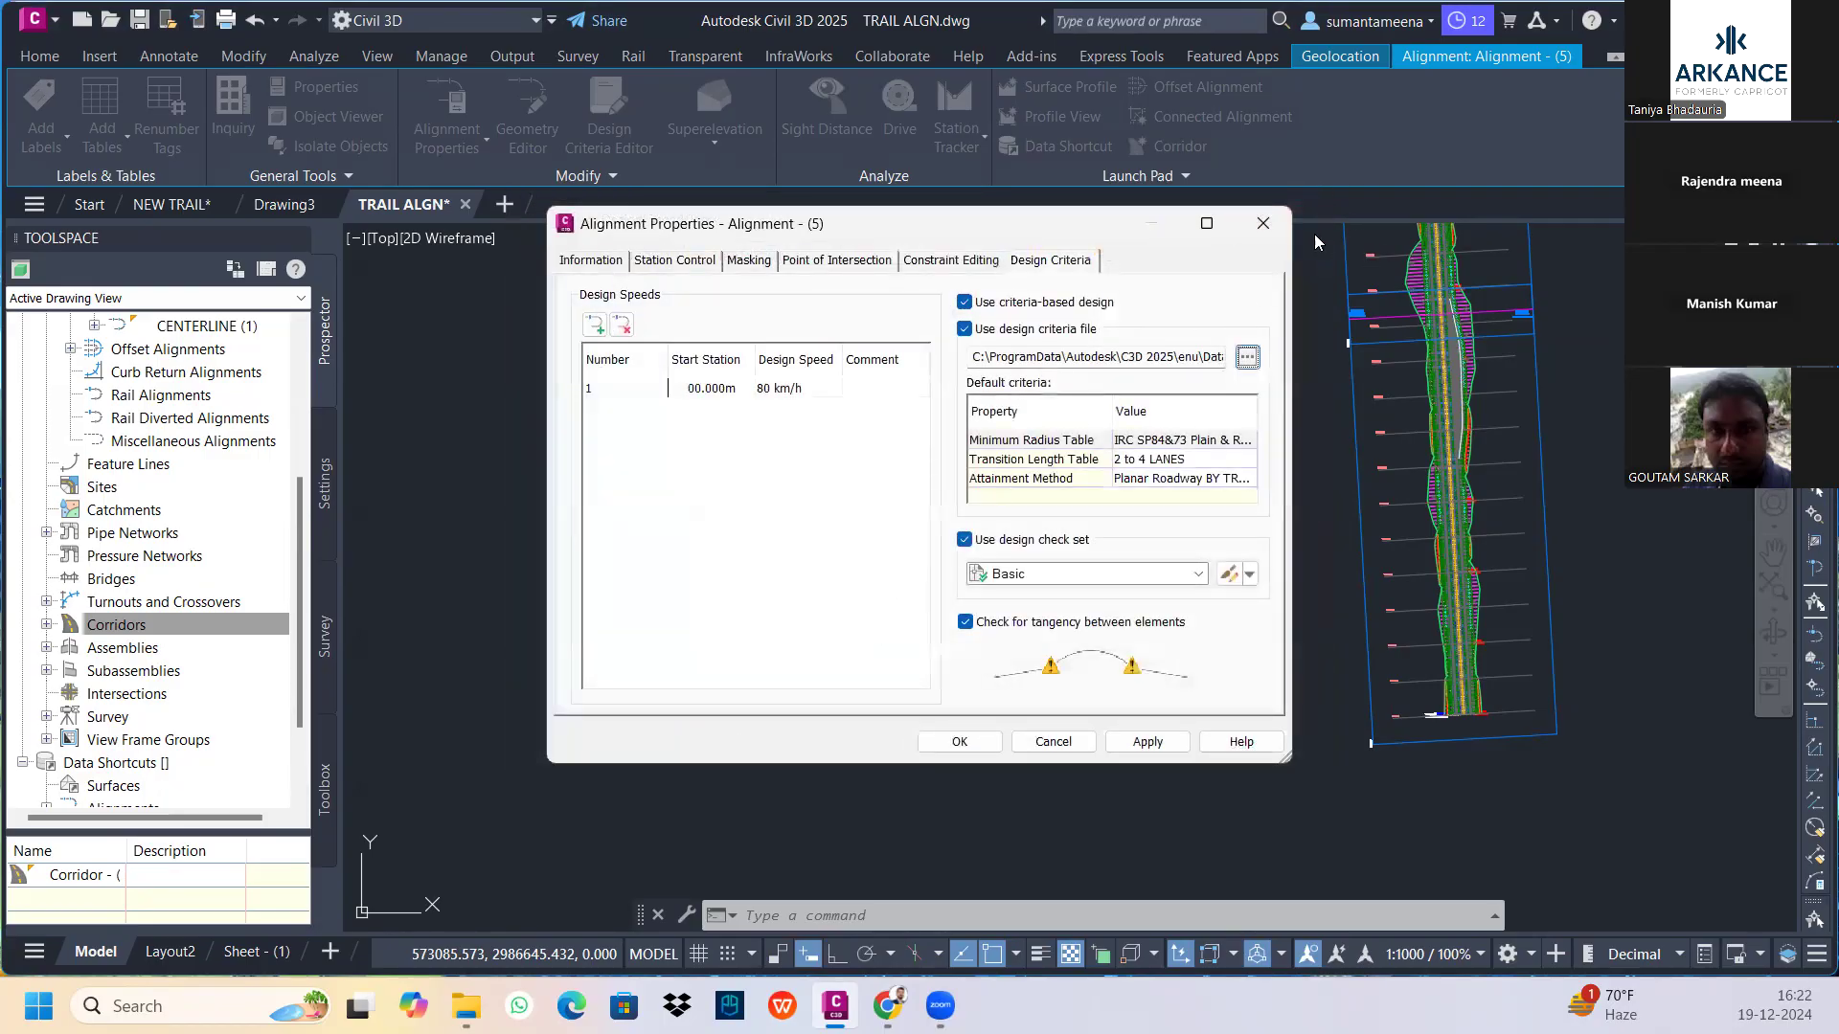
# Cancel the alignment properties and switch to the Downloads folder in File Explorer
pyautogui.press('Escape')
pyautogui.click(467, 1006)
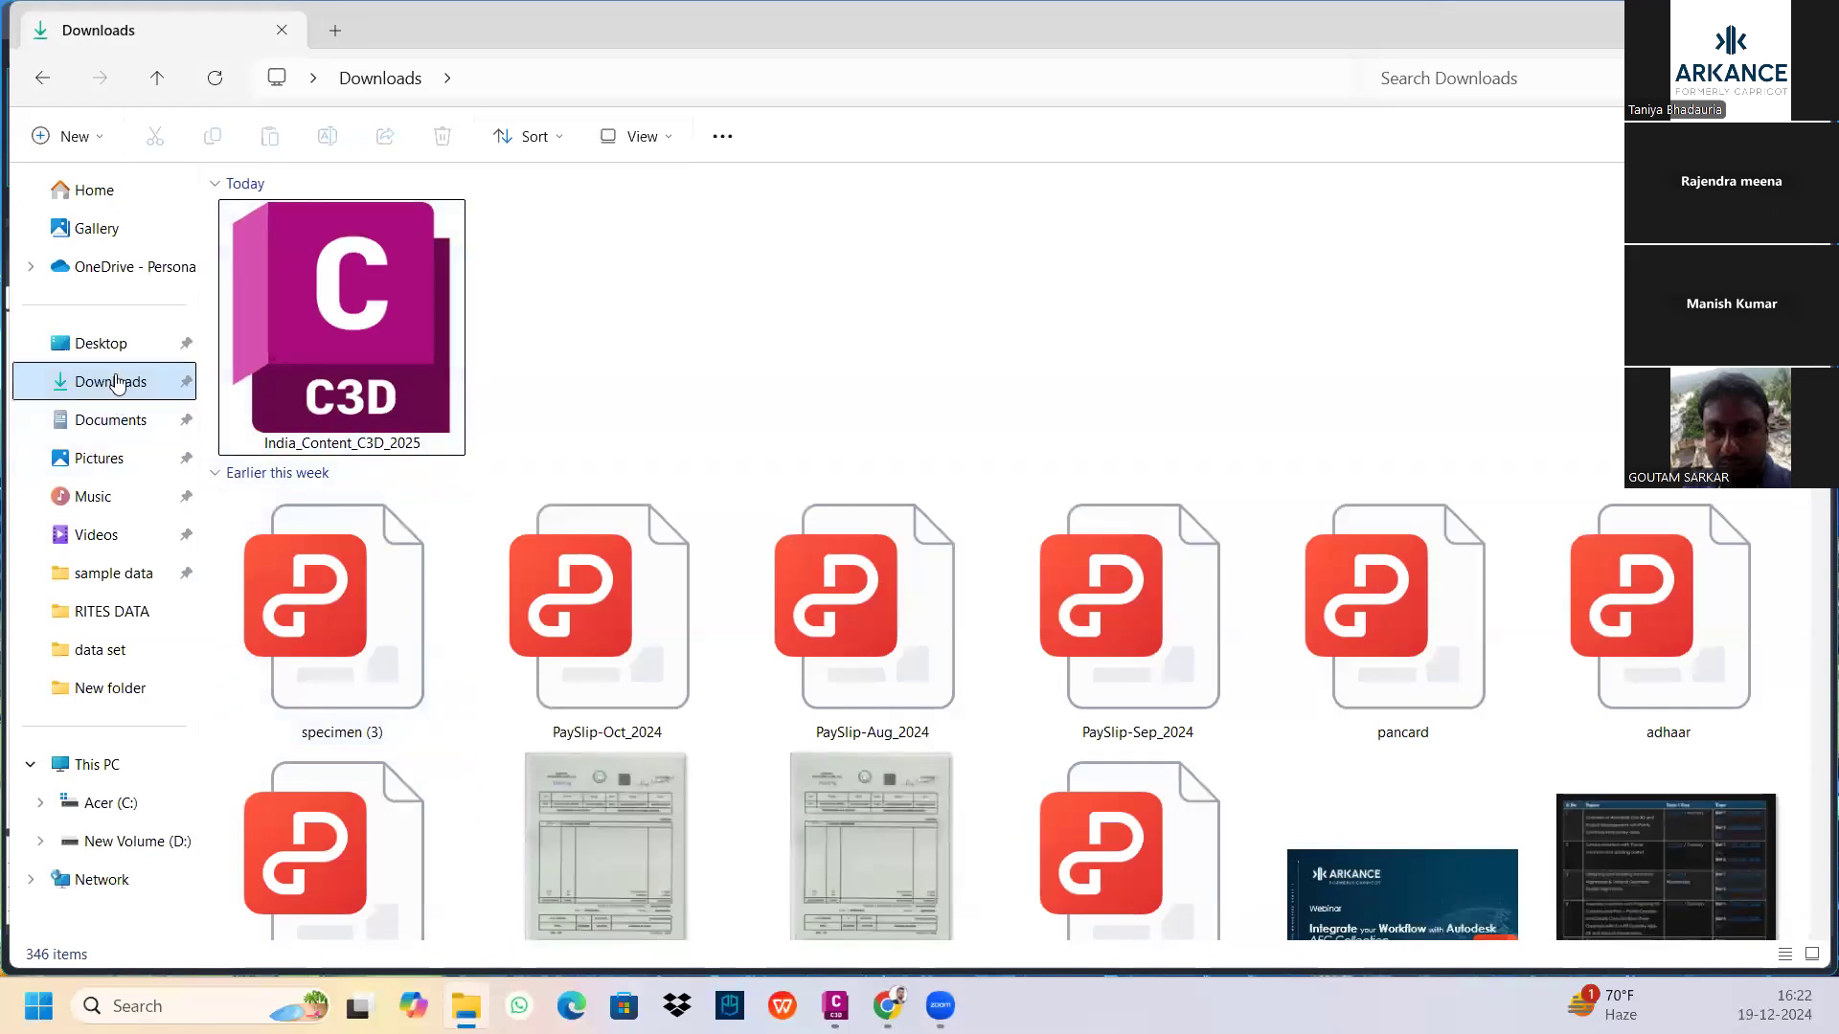
# Look in the desktop's New folder and select the _Autodesk Civil 3D 2024 India(Metric) template file
pyautogui.click(100, 344)
pyautogui.doubleClick(307, 253)
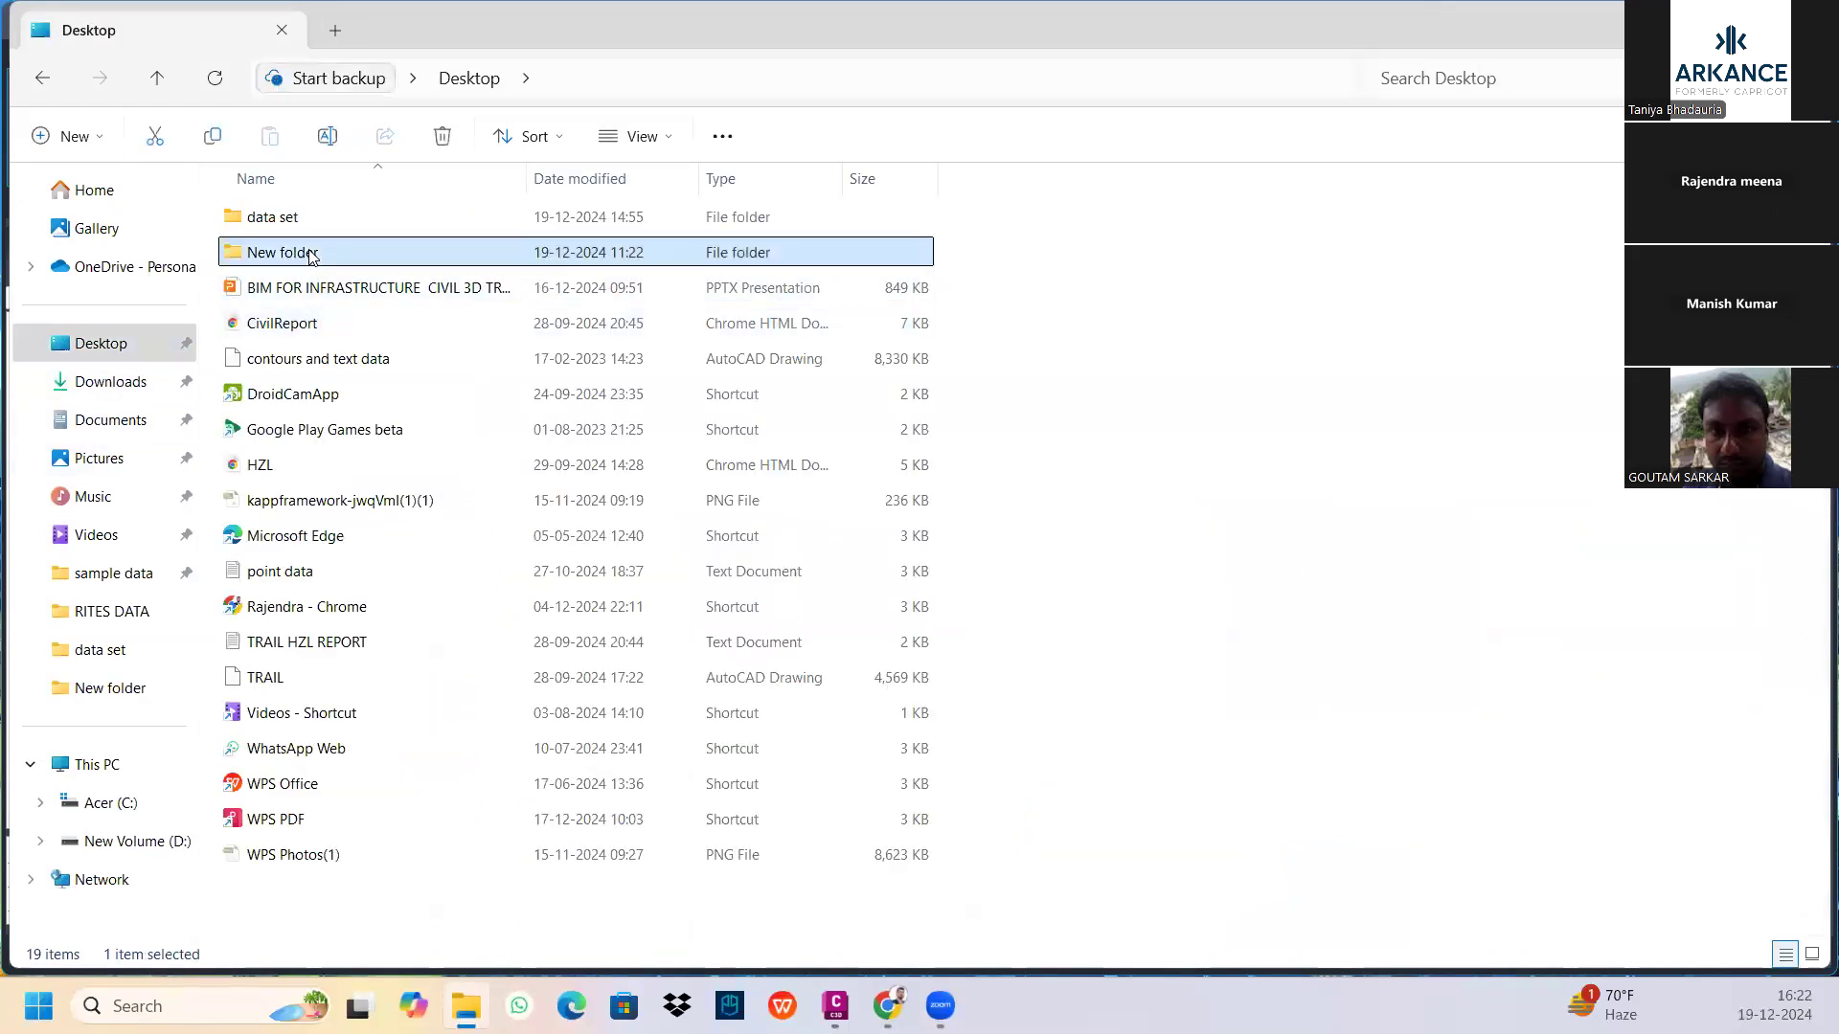
pyautogui.click(360, 231)
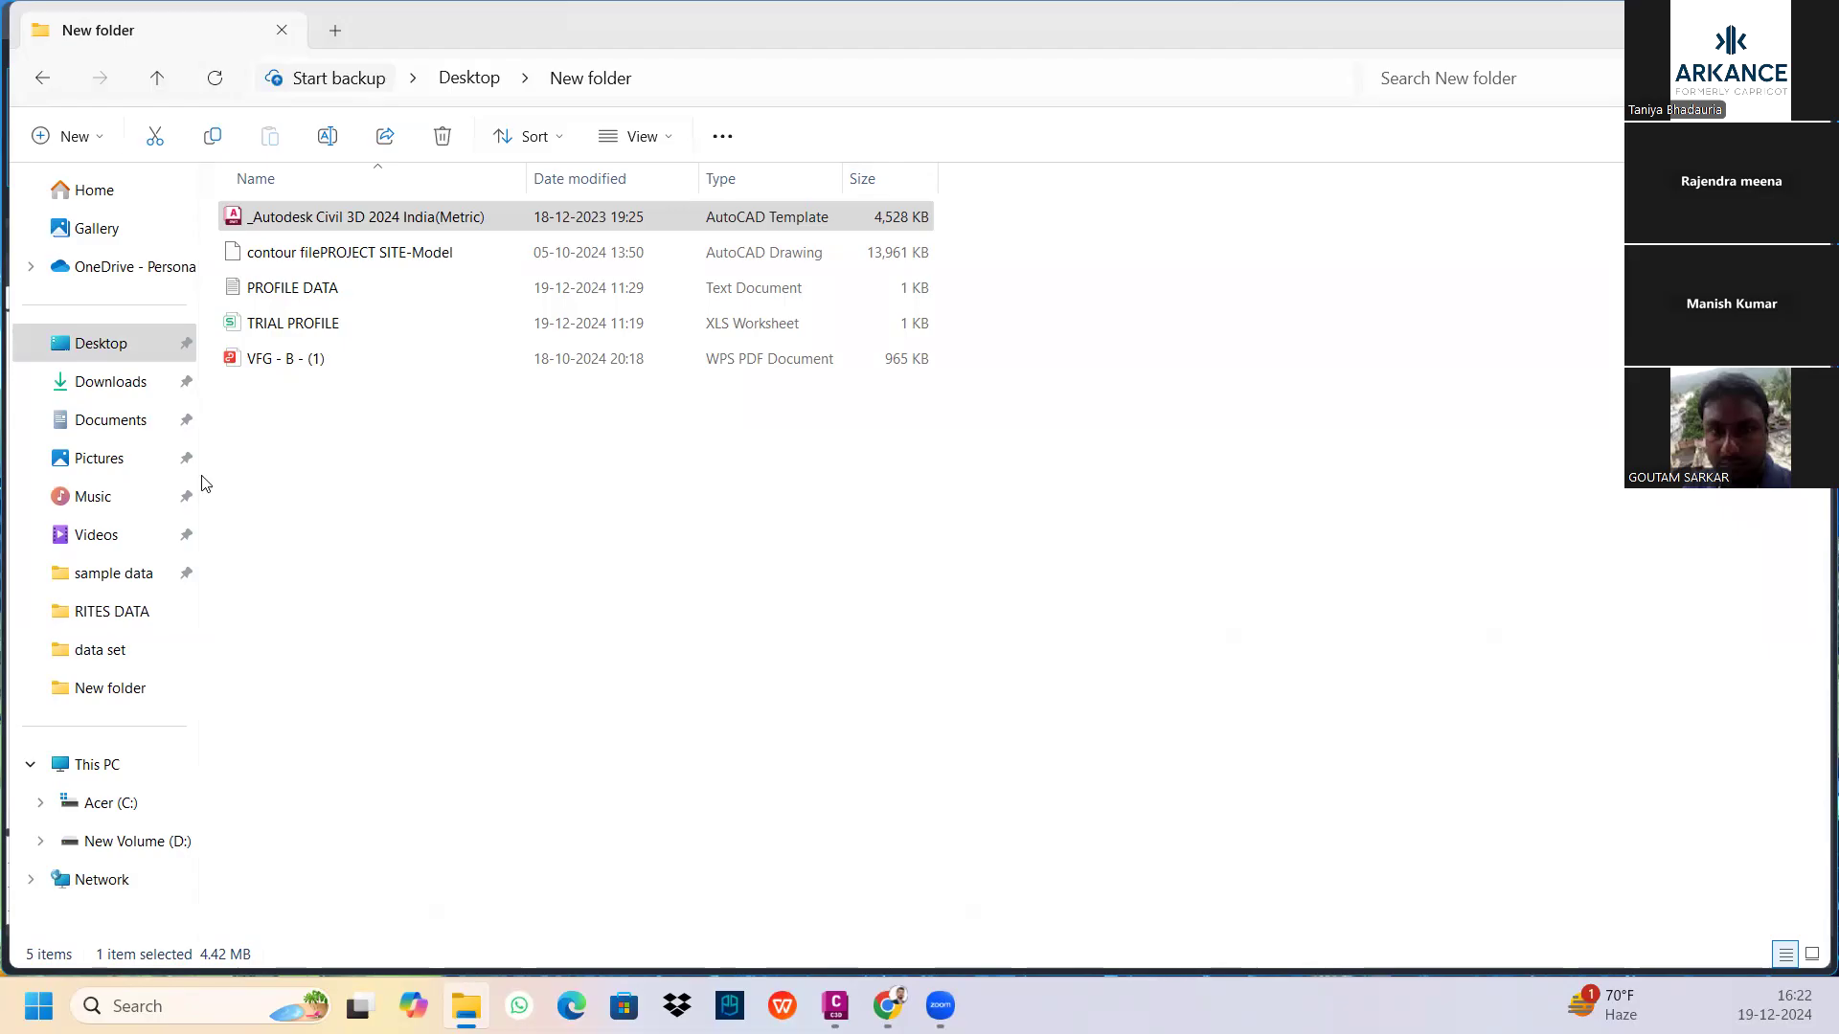
# Switch to Civil 3D, view the design criteria in the red alignment's properties in TRAIL ALGN, and close them unchanged
pyautogui.hotkey('alt', 'Tab')
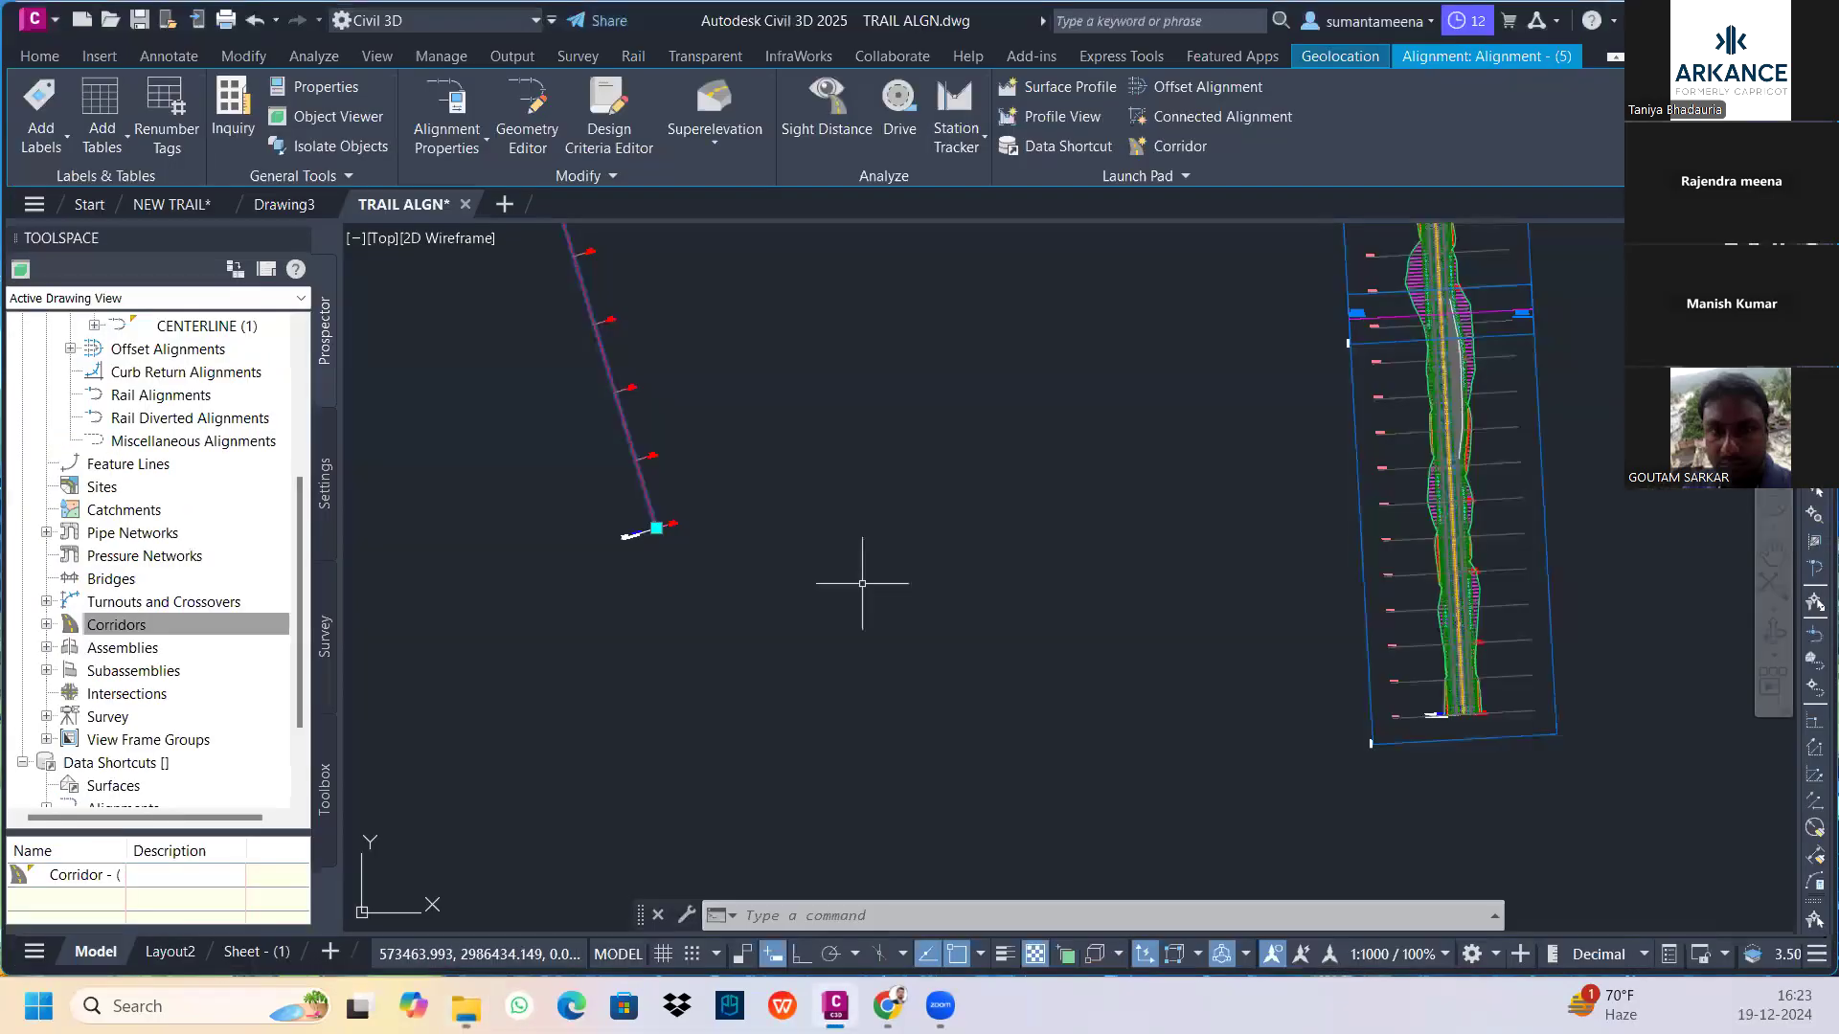
pyautogui.scroll(-2, 847, 450)
pyautogui.press('Escape')
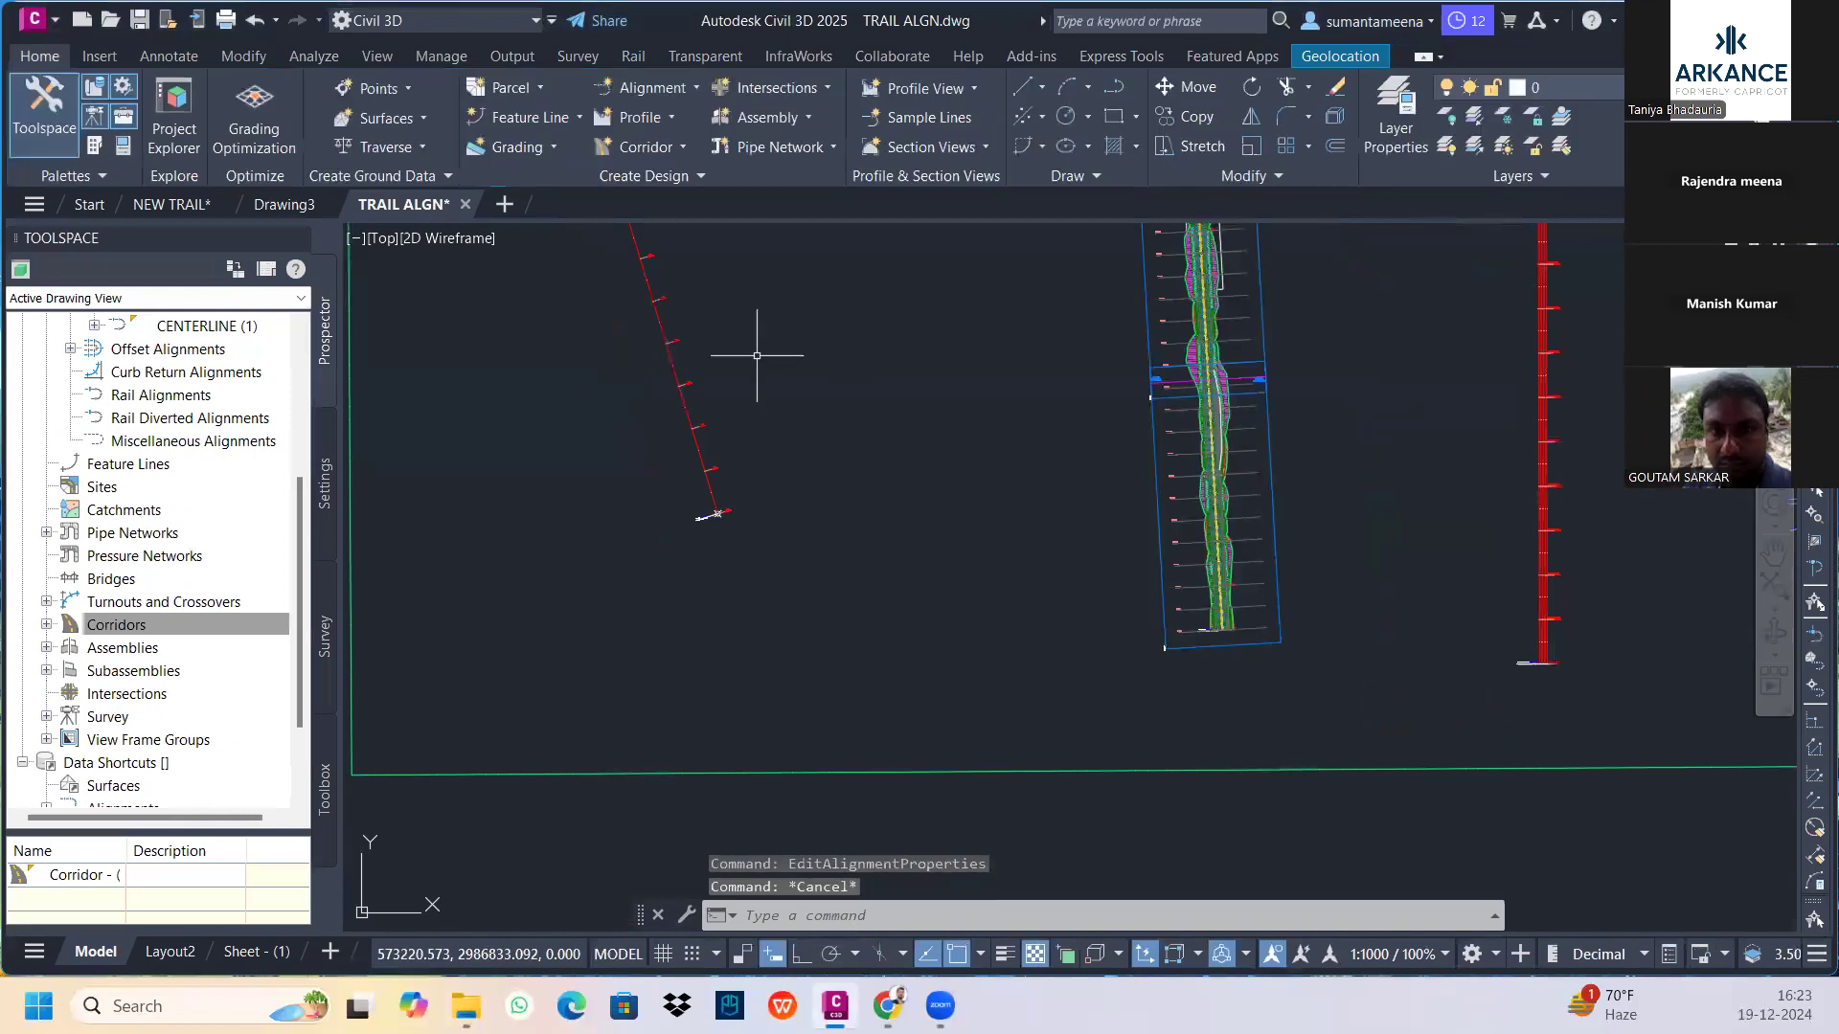
pyautogui.moveTo(756, 355); pyautogui.dragTo(833, 484, button='middle')
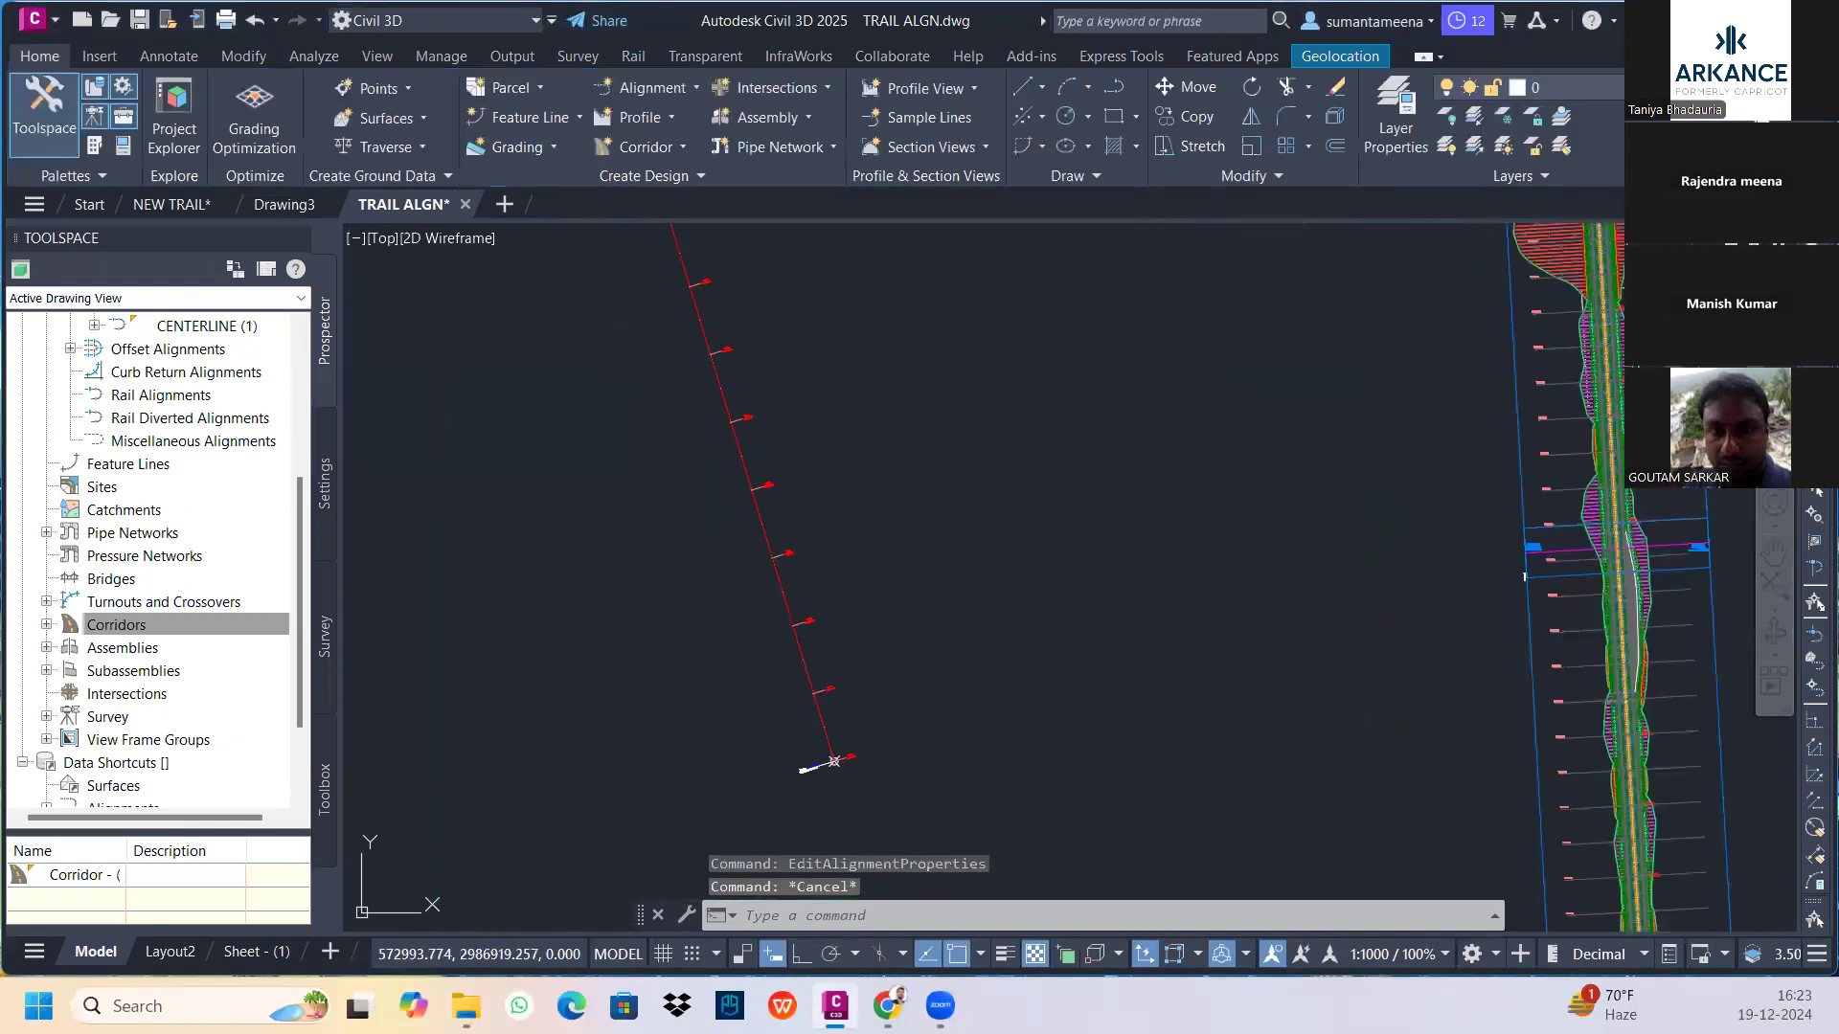
pyautogui.click(738, 446)
pyautogui.rightClick(738, 450)
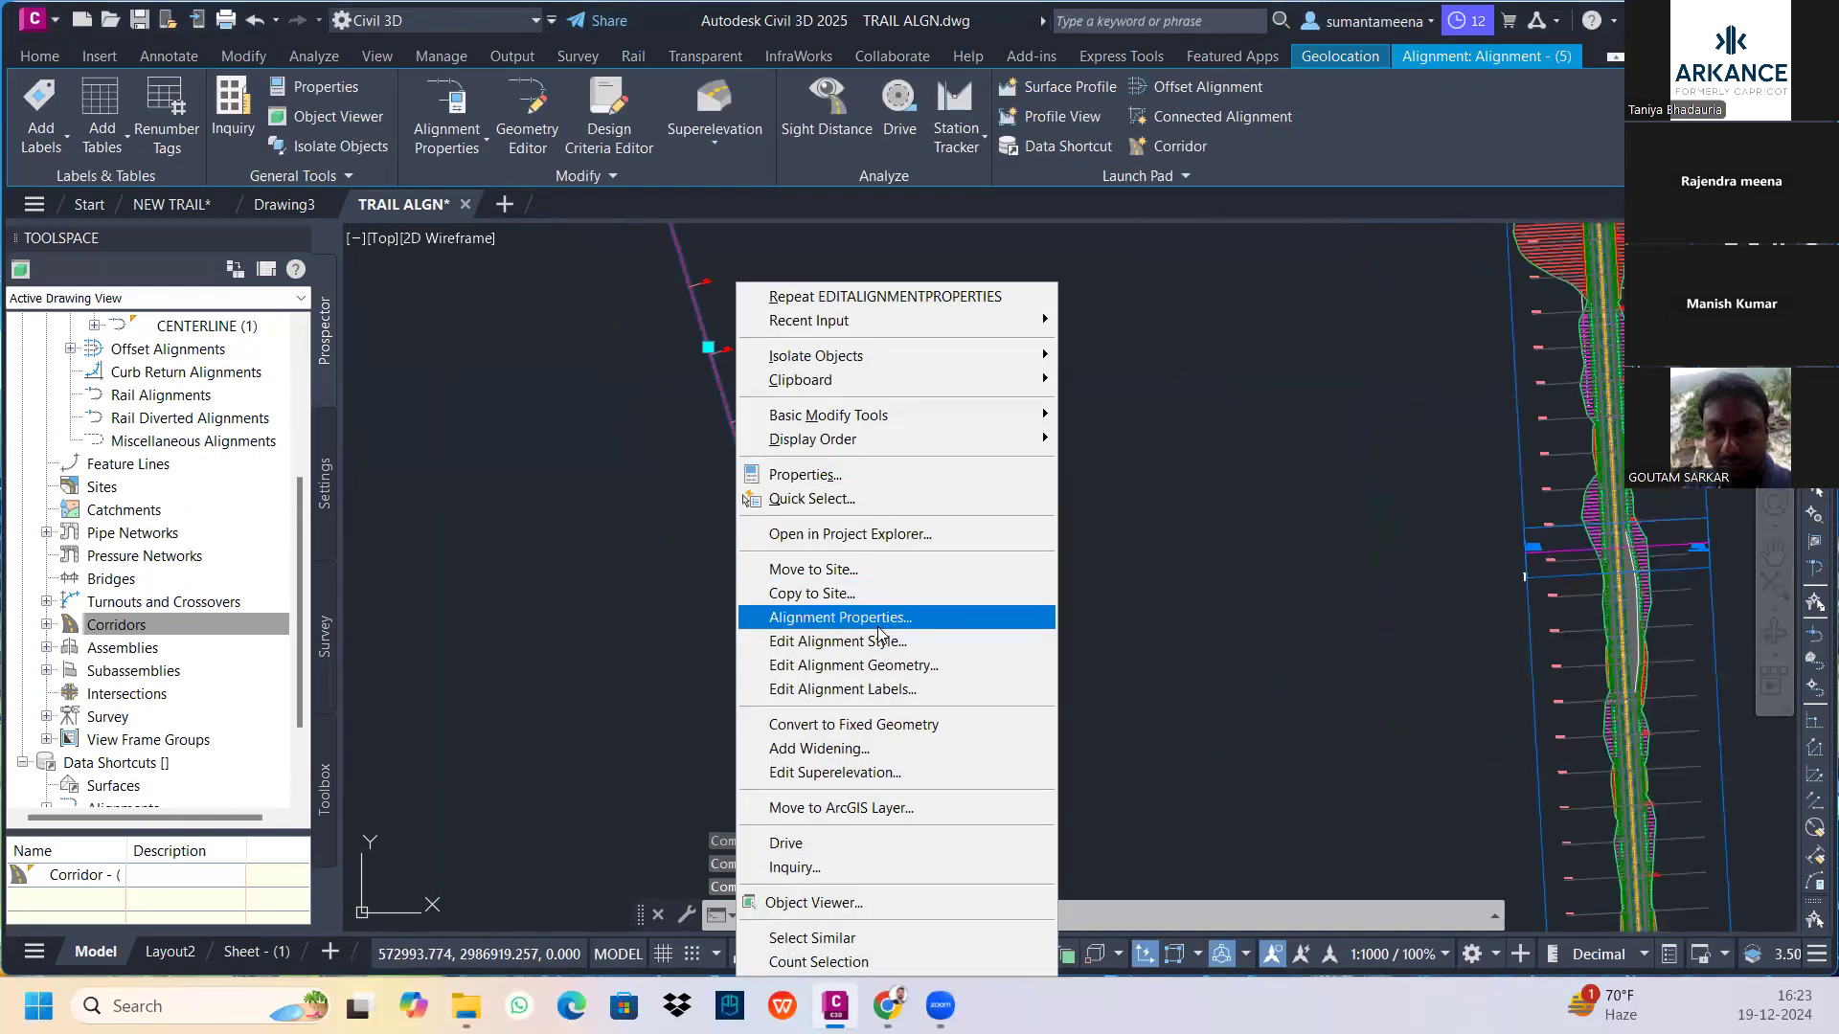
pyautogui.click(877, 618)
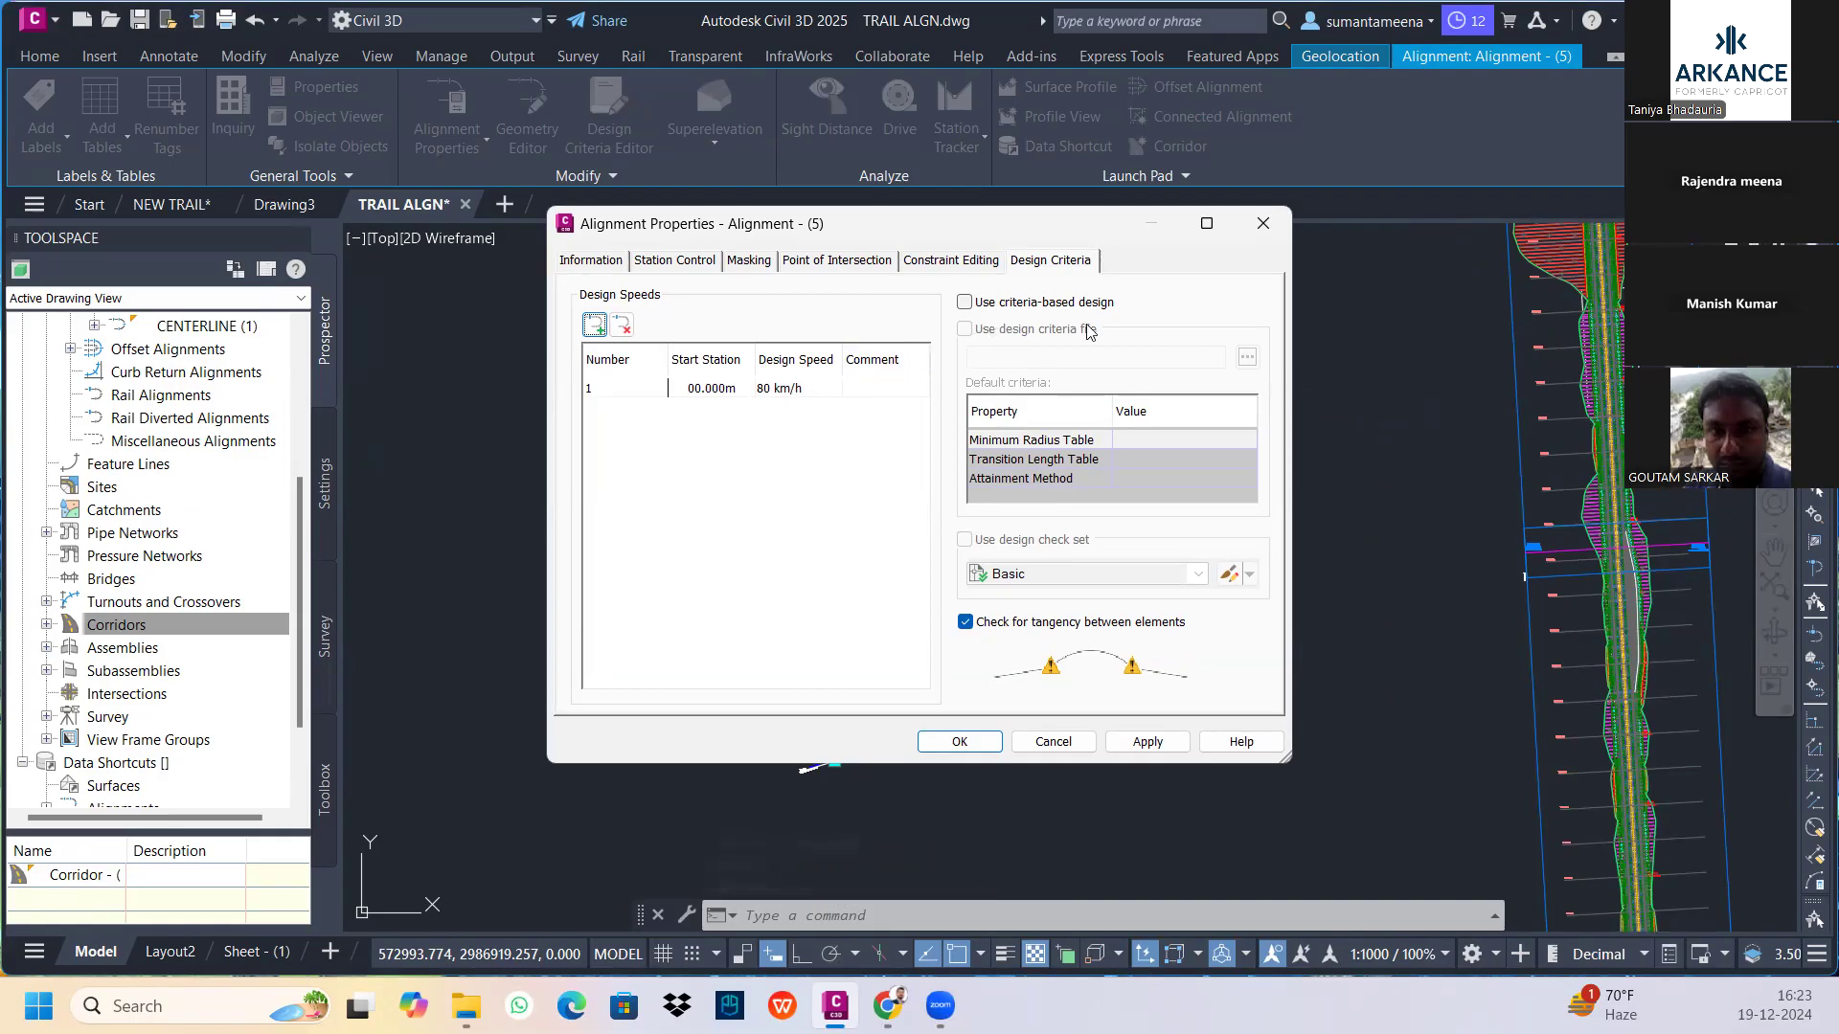
pyautogui.click(1262, 223)
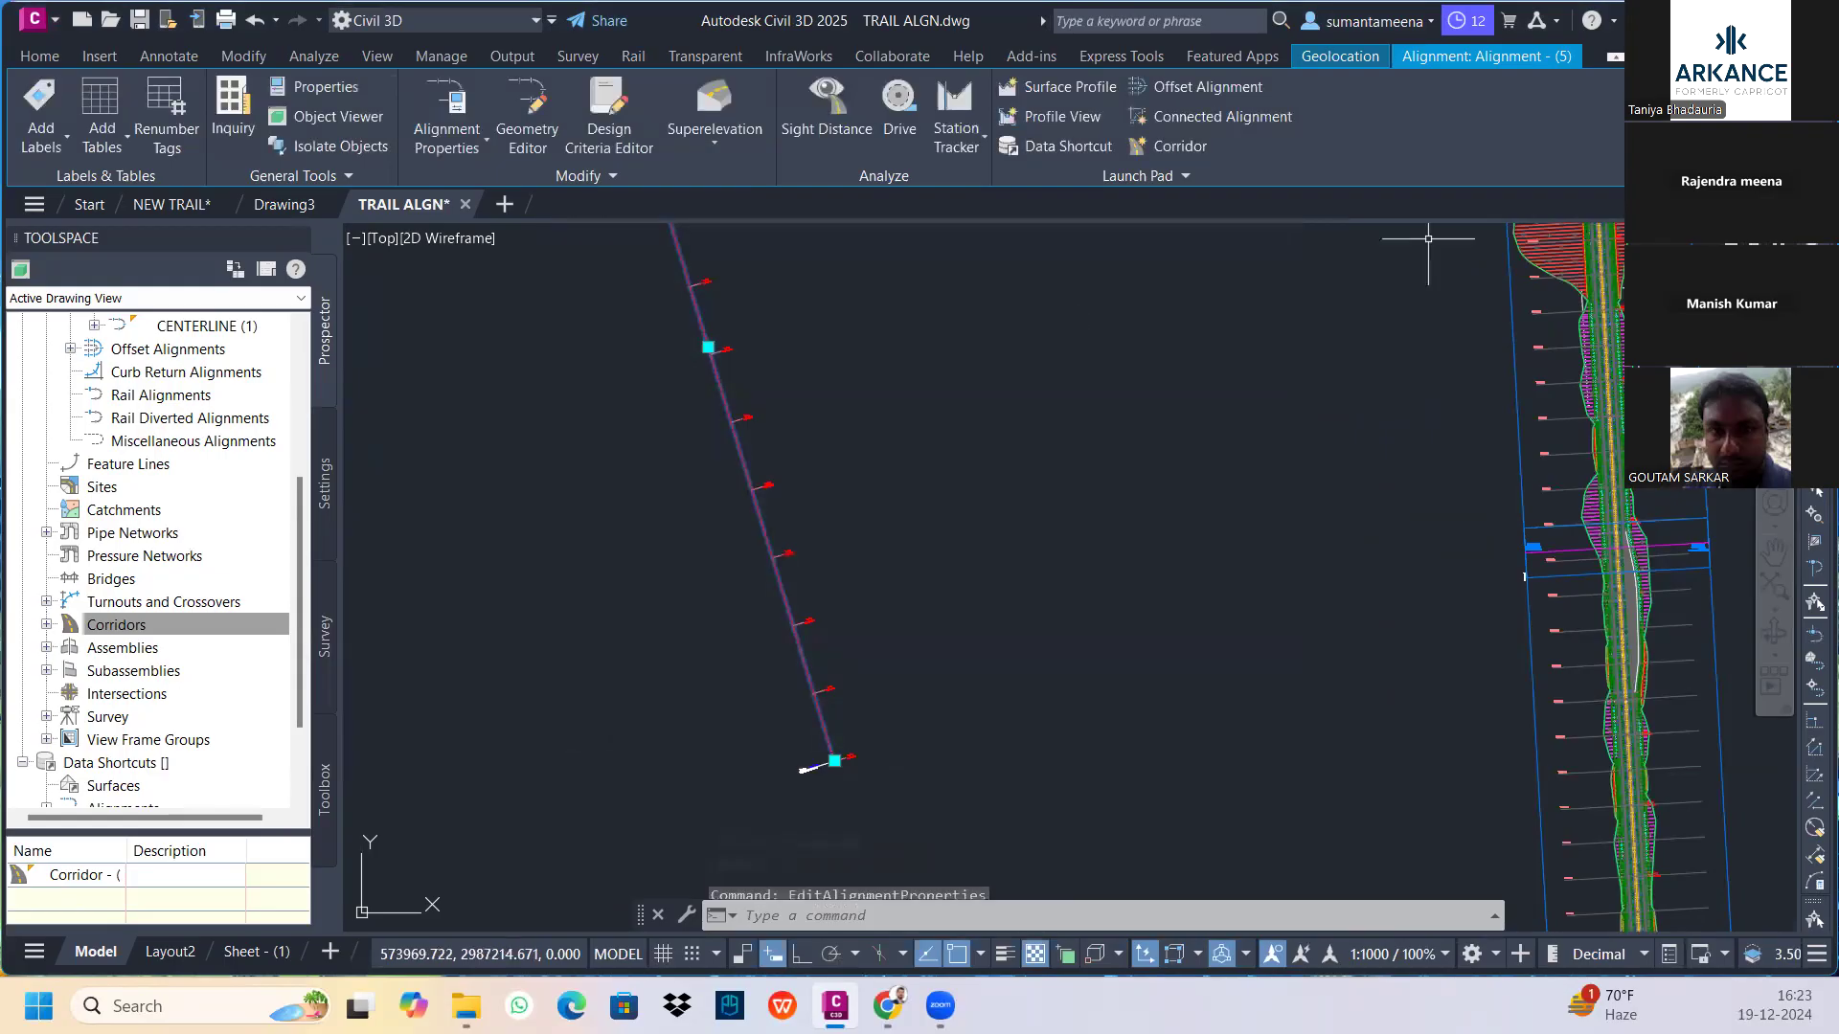
# Enable criteria-based design in the same alignment's properties to check its default criteria file, and close the properties without applying
pyautogui.press('Escape')
pyautogui.click(742, 455)
pyautogui.press('Escape')
pyautogui.rightClick(740, 457)
pyautogui.press('Escape')
pyautogui.click(750, 477)
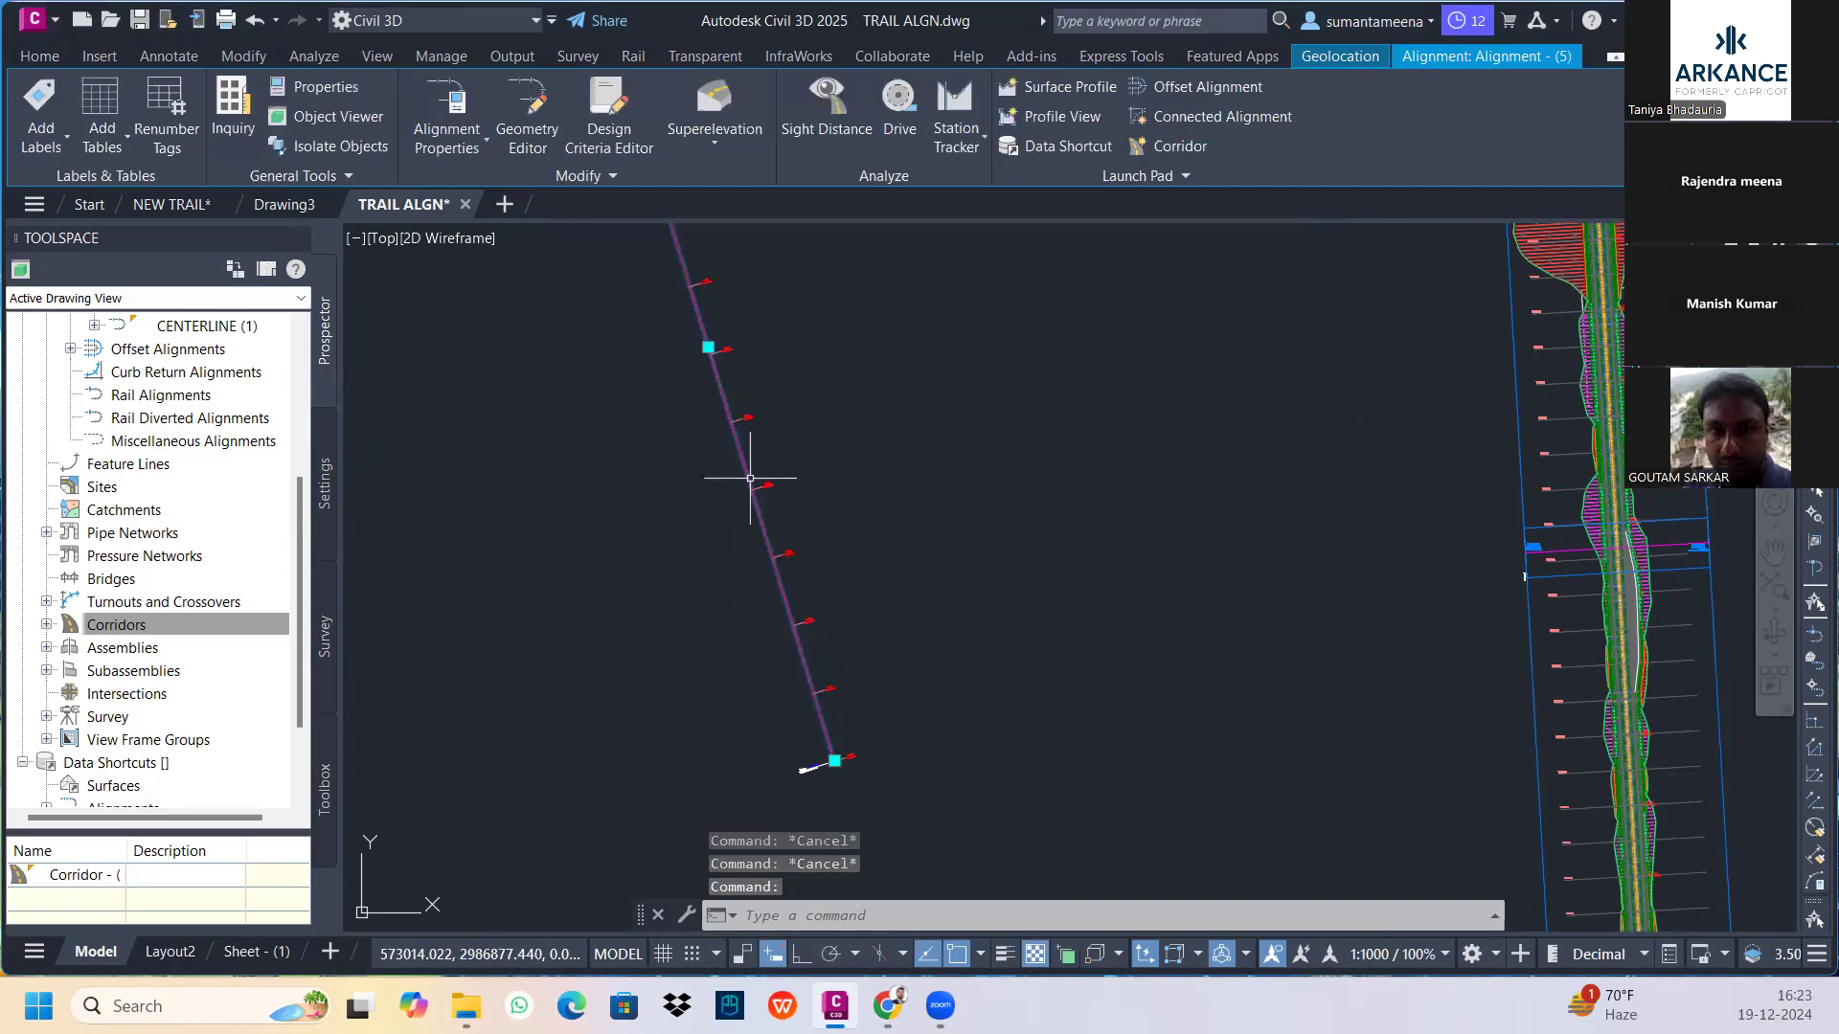
pyautogui.rightClick(750, 477)
pyautogui.click(850, 613)
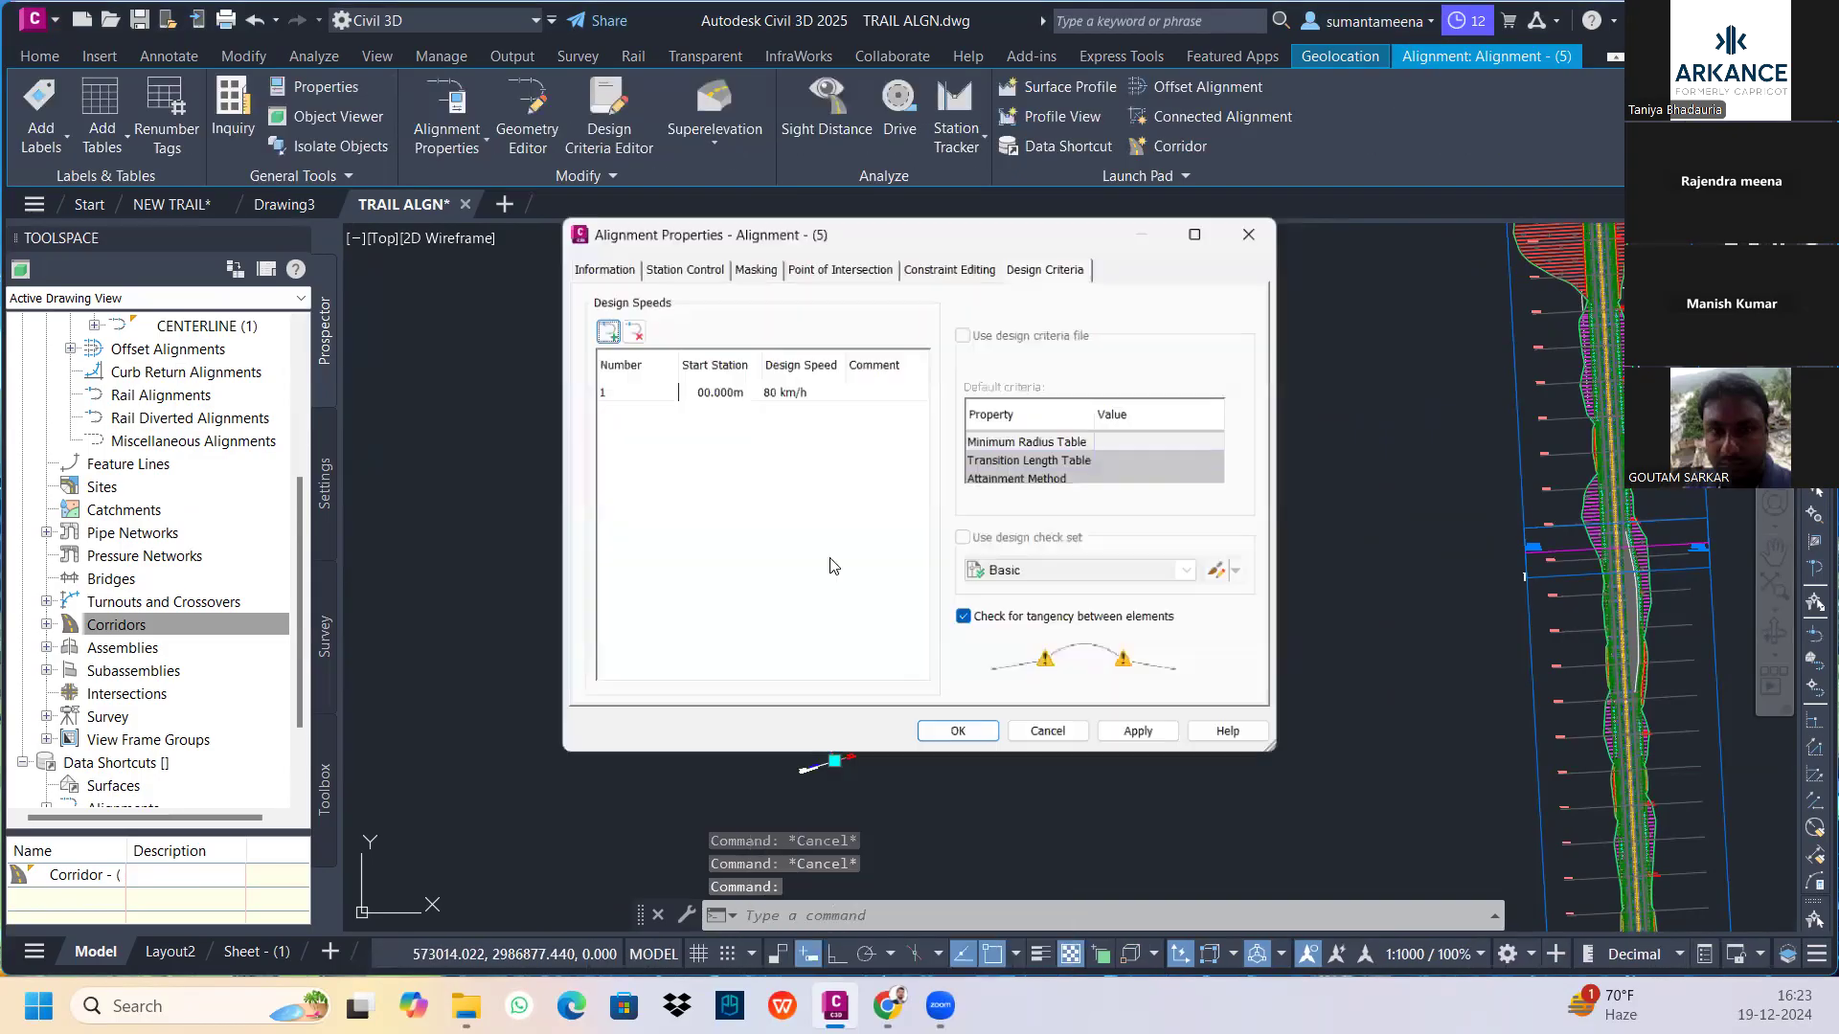
pyautogui.doubleClick(807, 391)
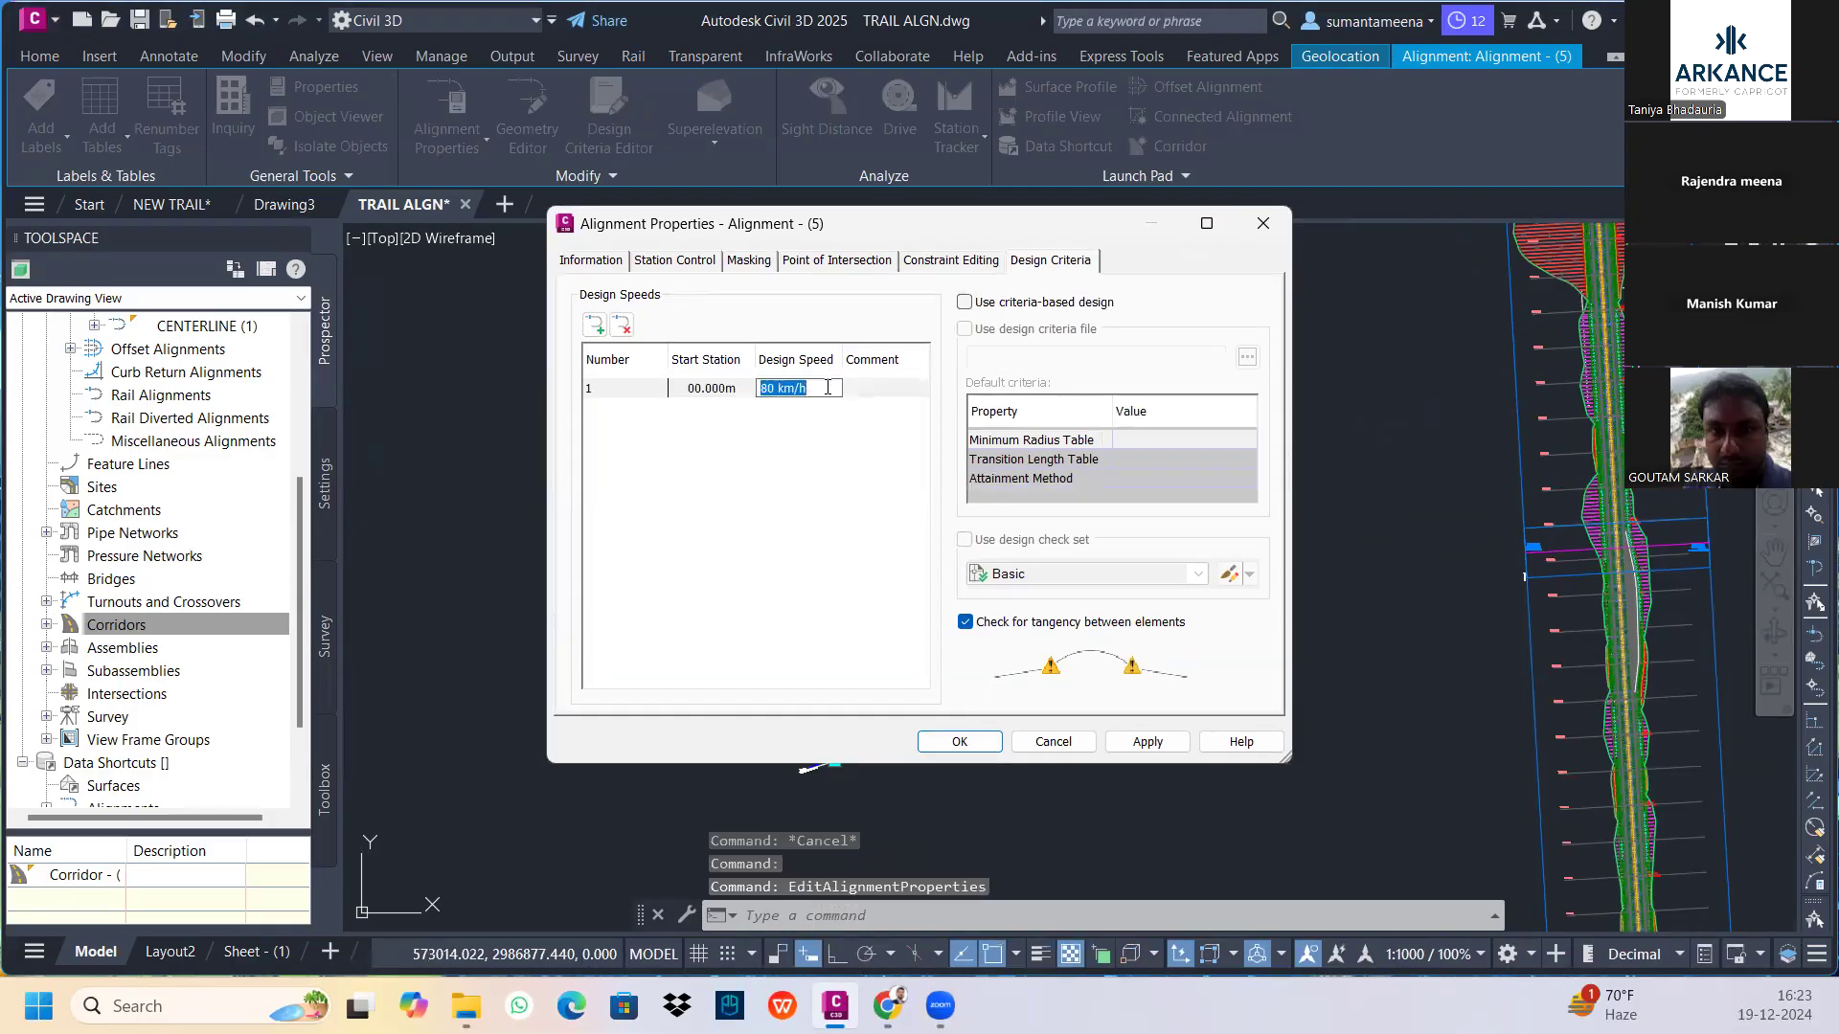
pyautogui.click(963, 303)
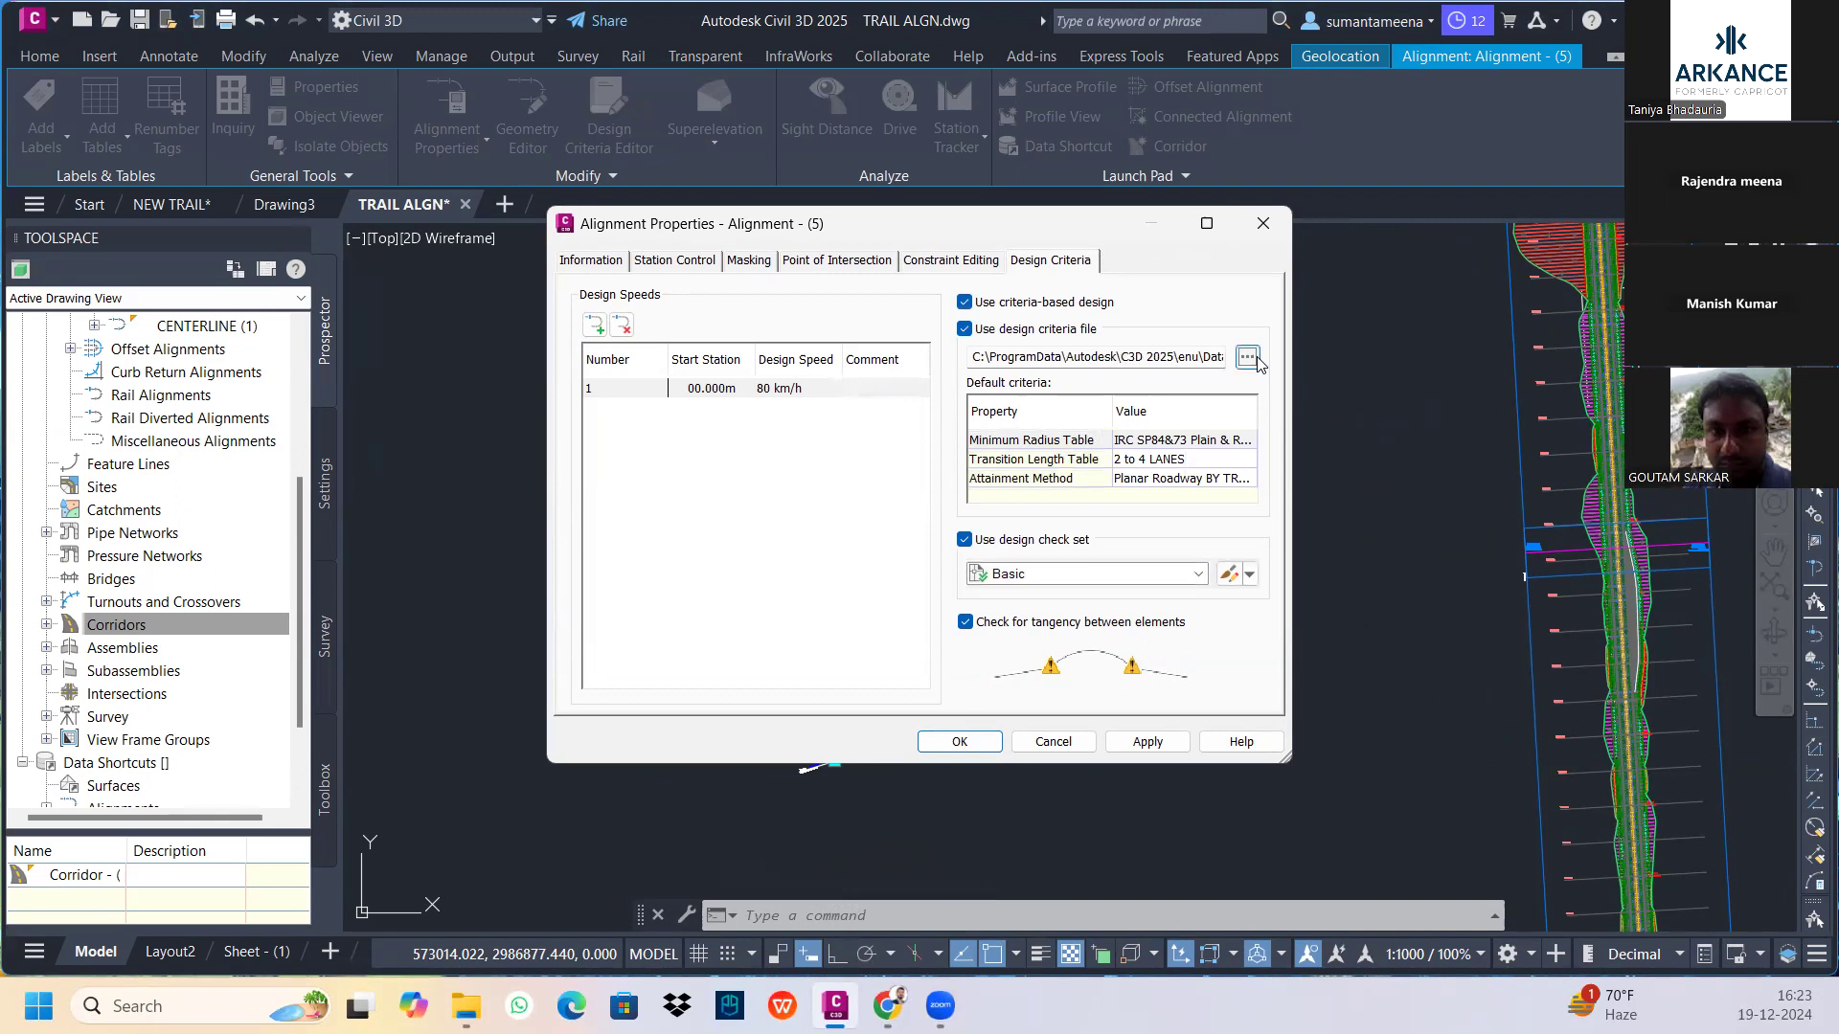
pyautogui.click(1263, 223)
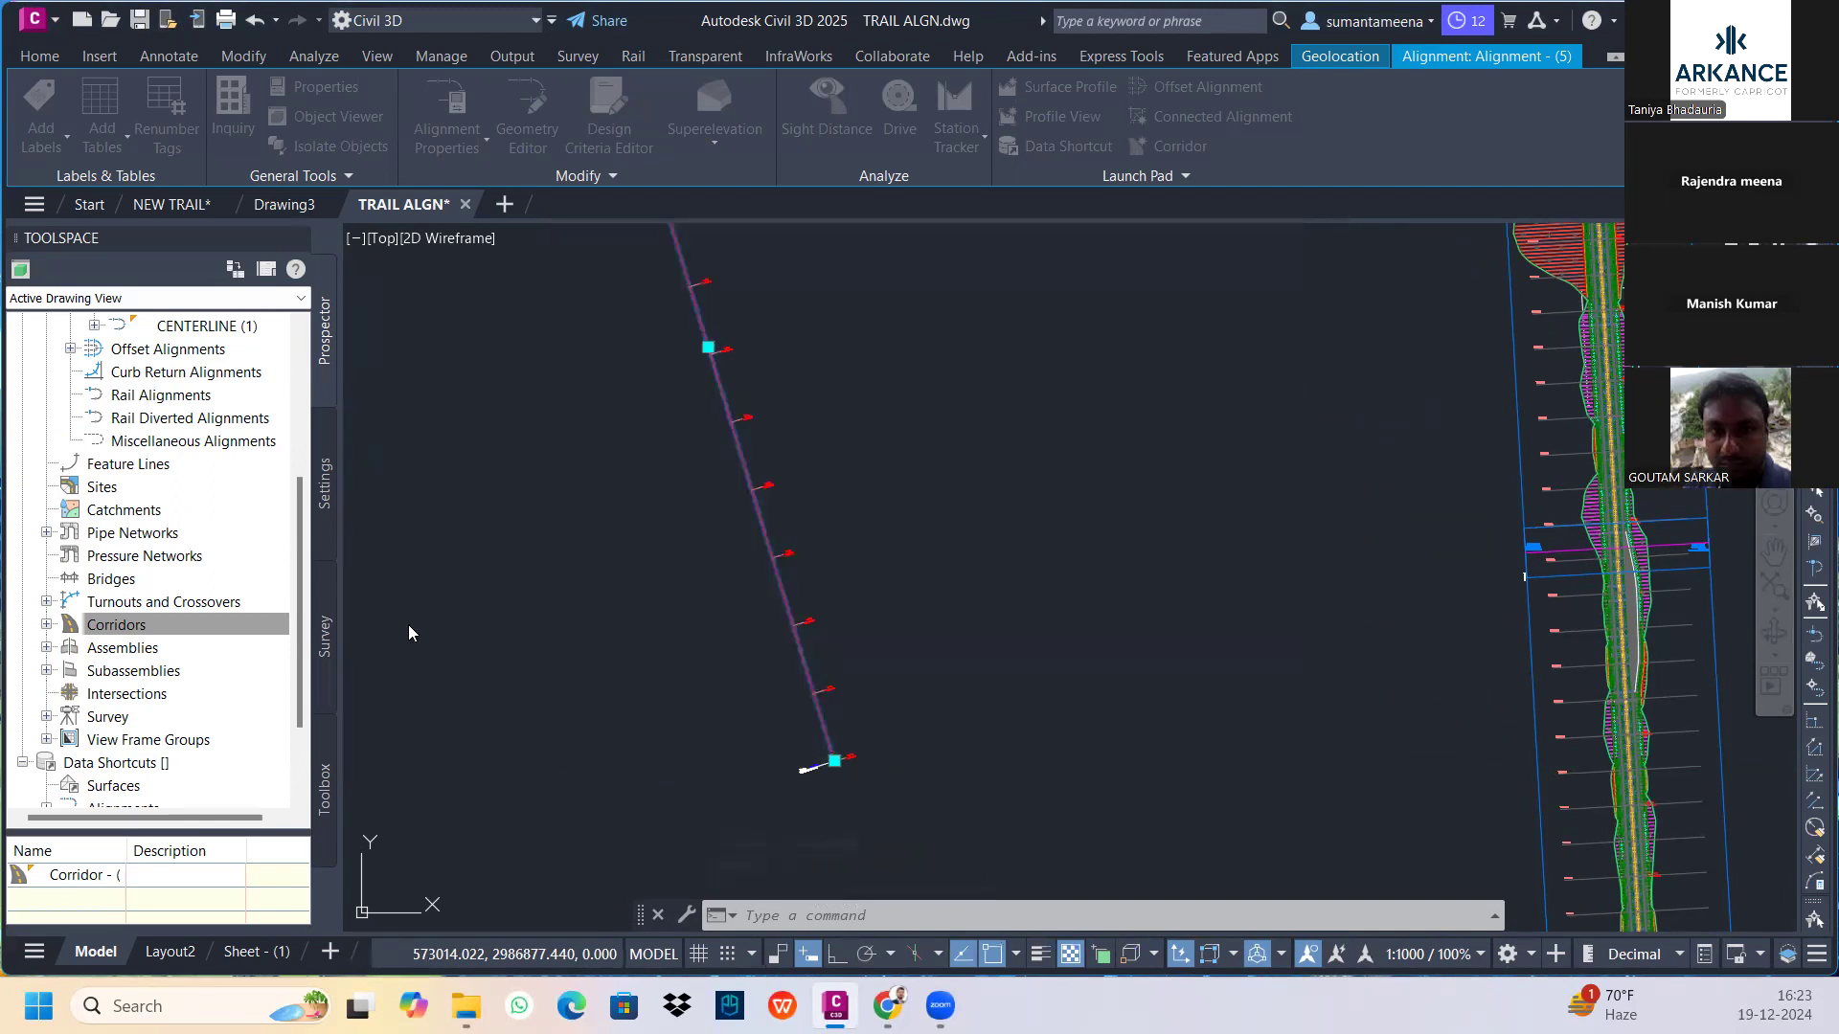
# Start a new blank drawing alongside the open ones
pyautogui.click(35, 205)
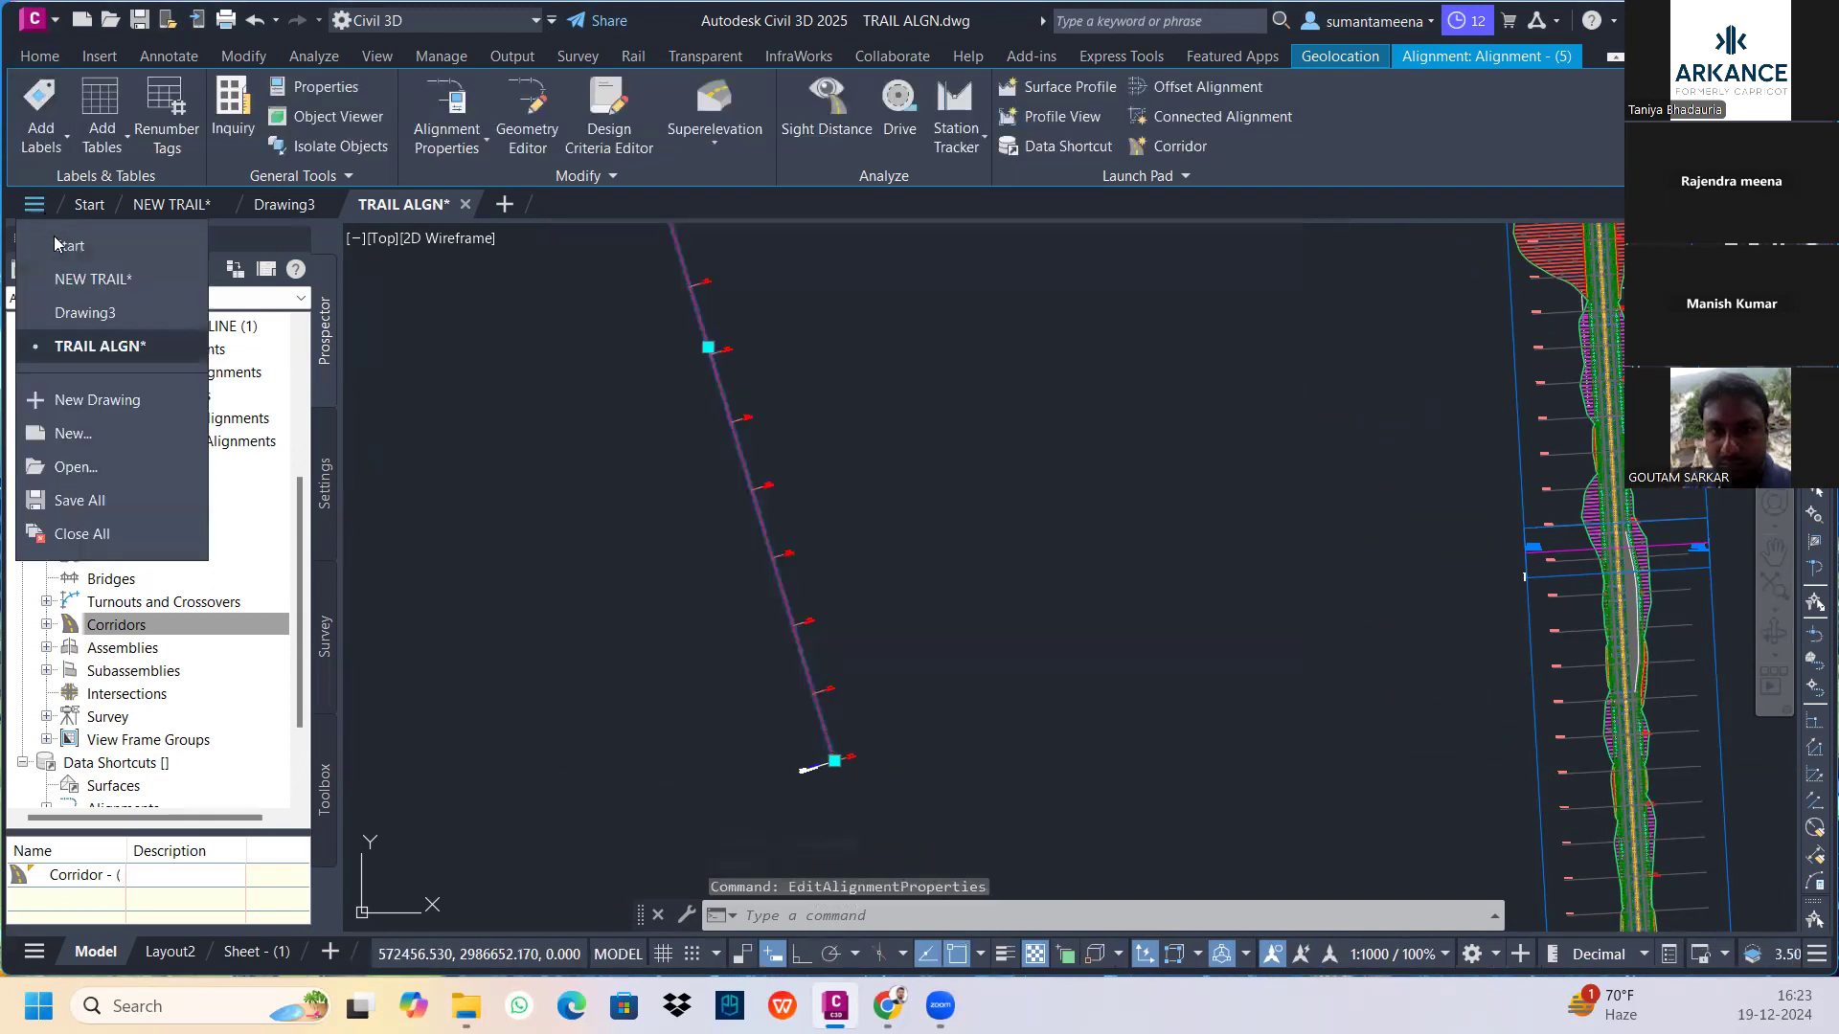
pyautogui.moveTo(93, 280)
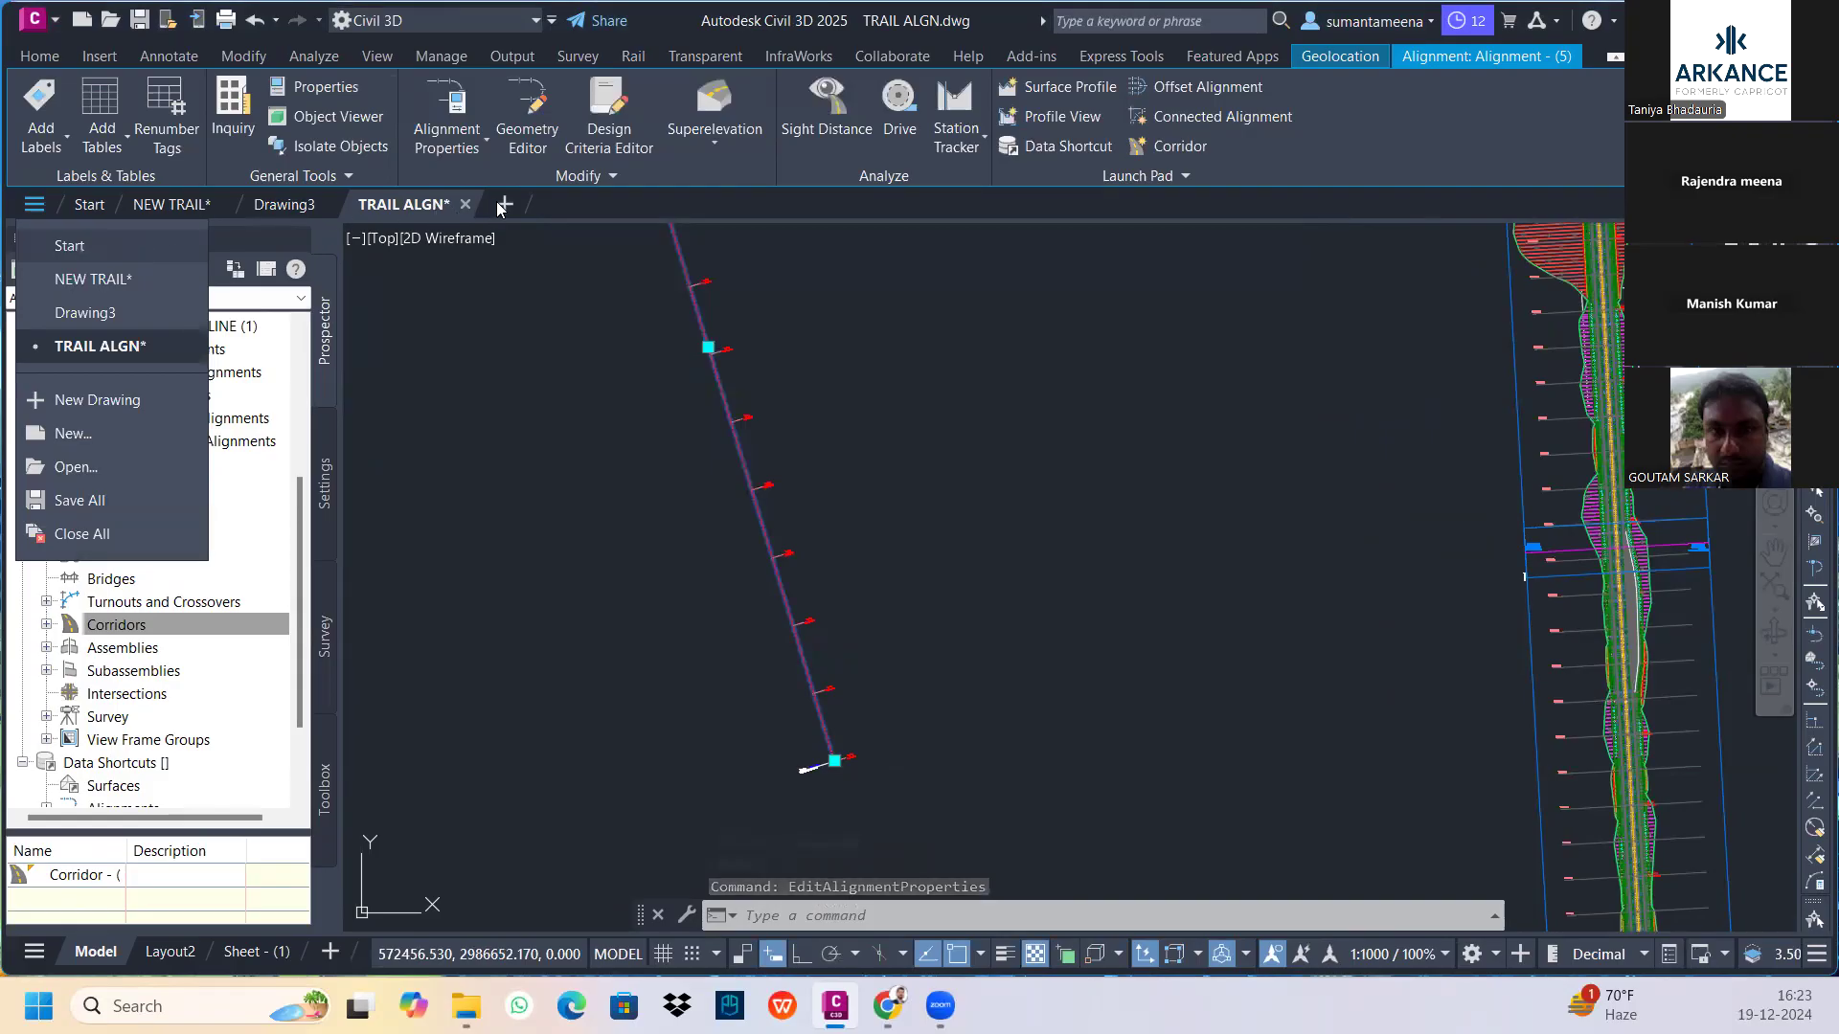
pyautogui.click(500, 205)
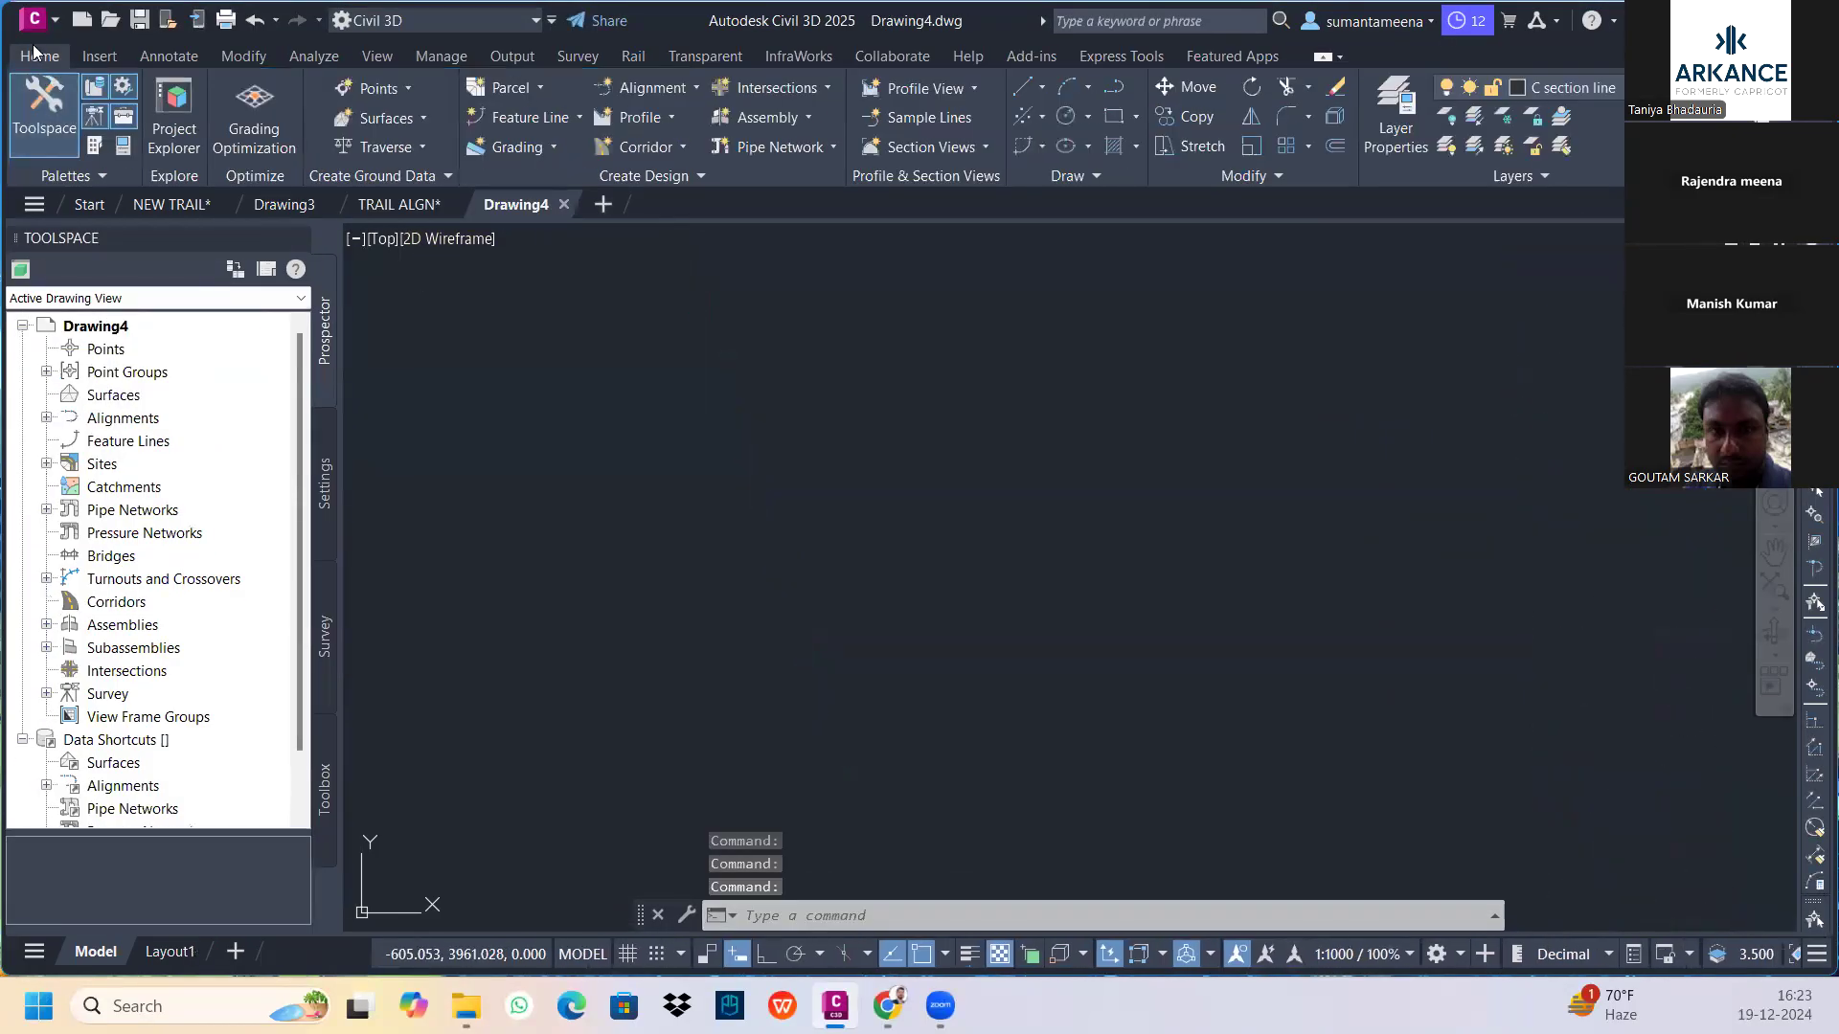
# Create a new drawing from the _Autodesk Civil 3D (Metric) NCS template
pyautogui.click(60, 21)
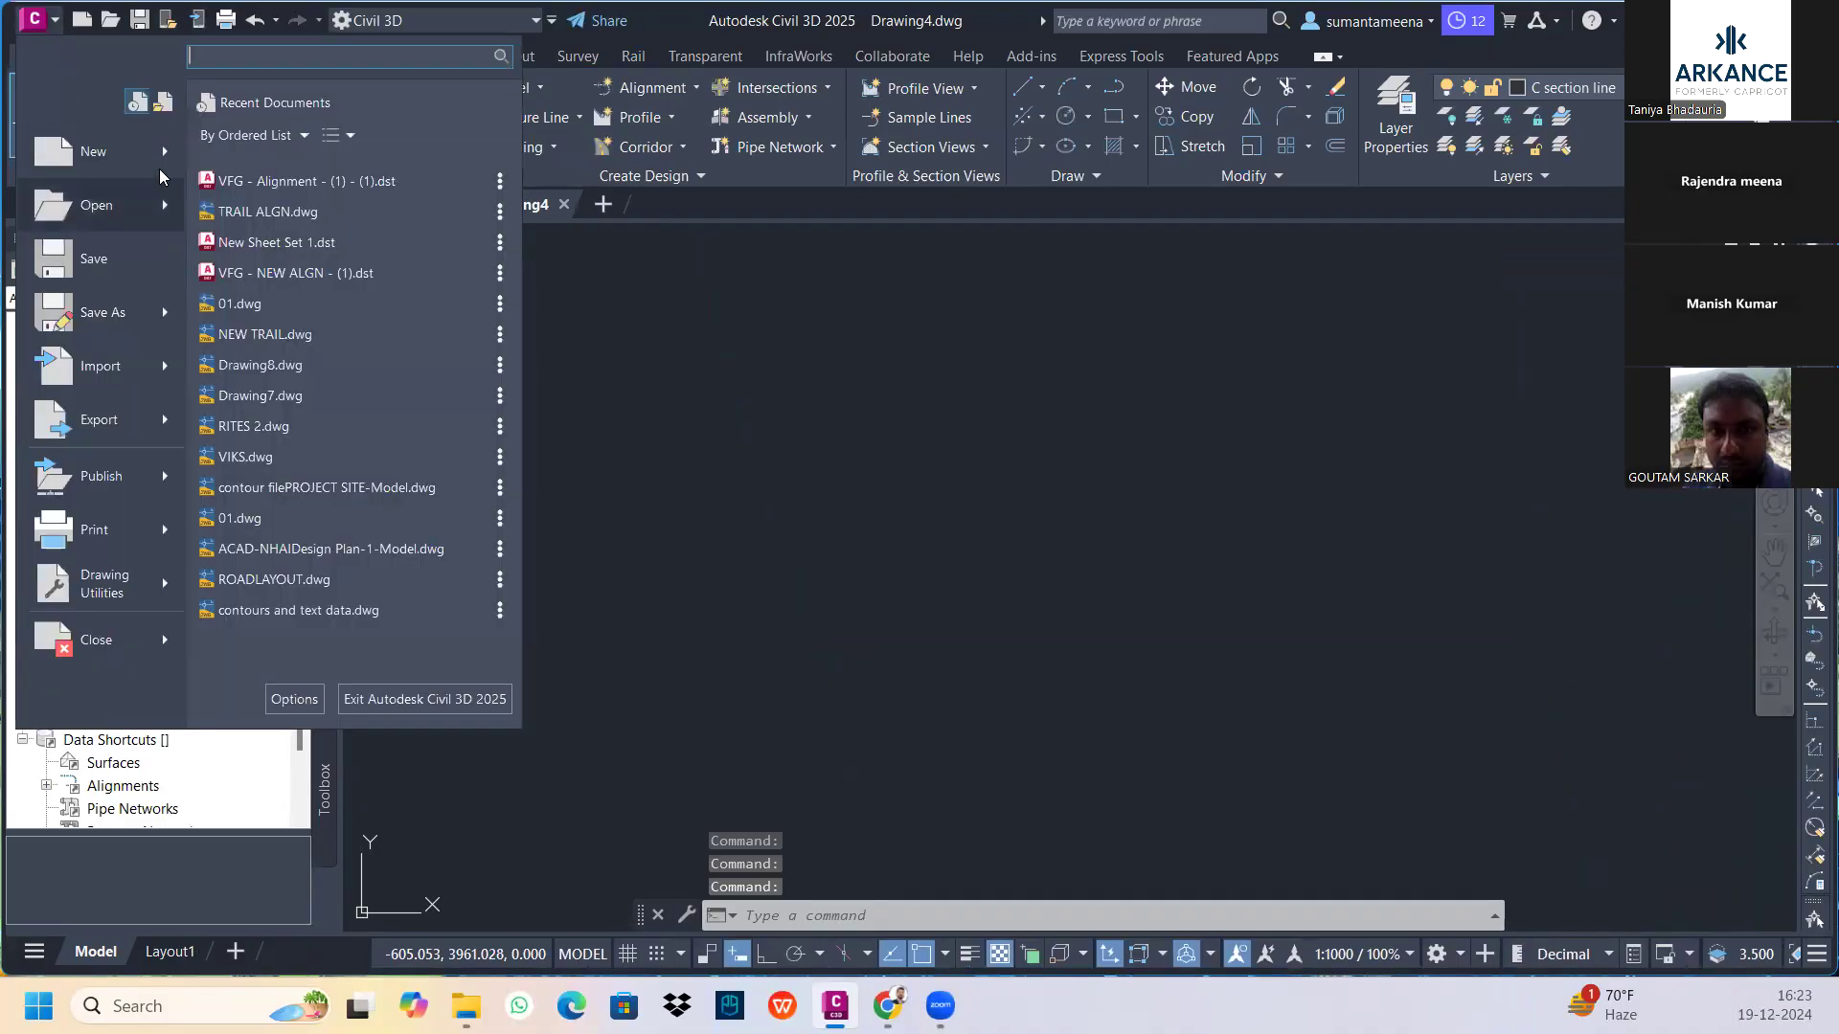
pyautogui.moveTo(160, 170)
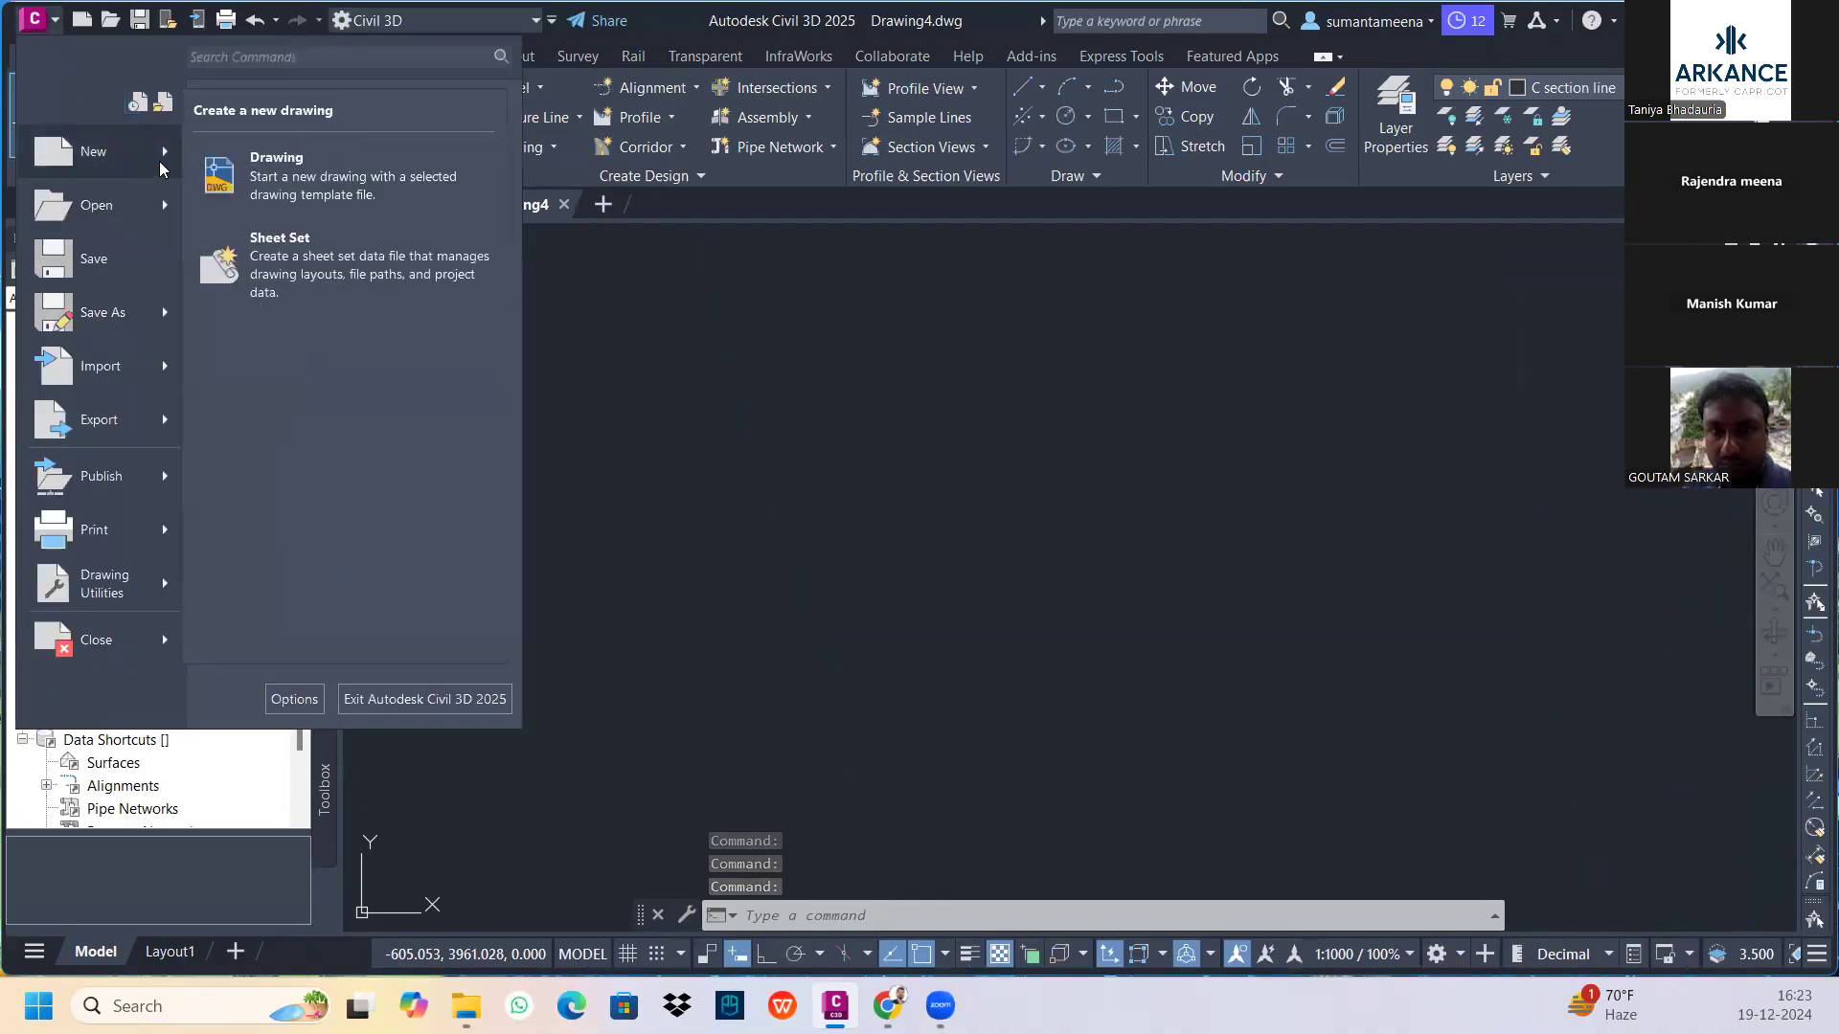
pyautogui.click(282, 199)
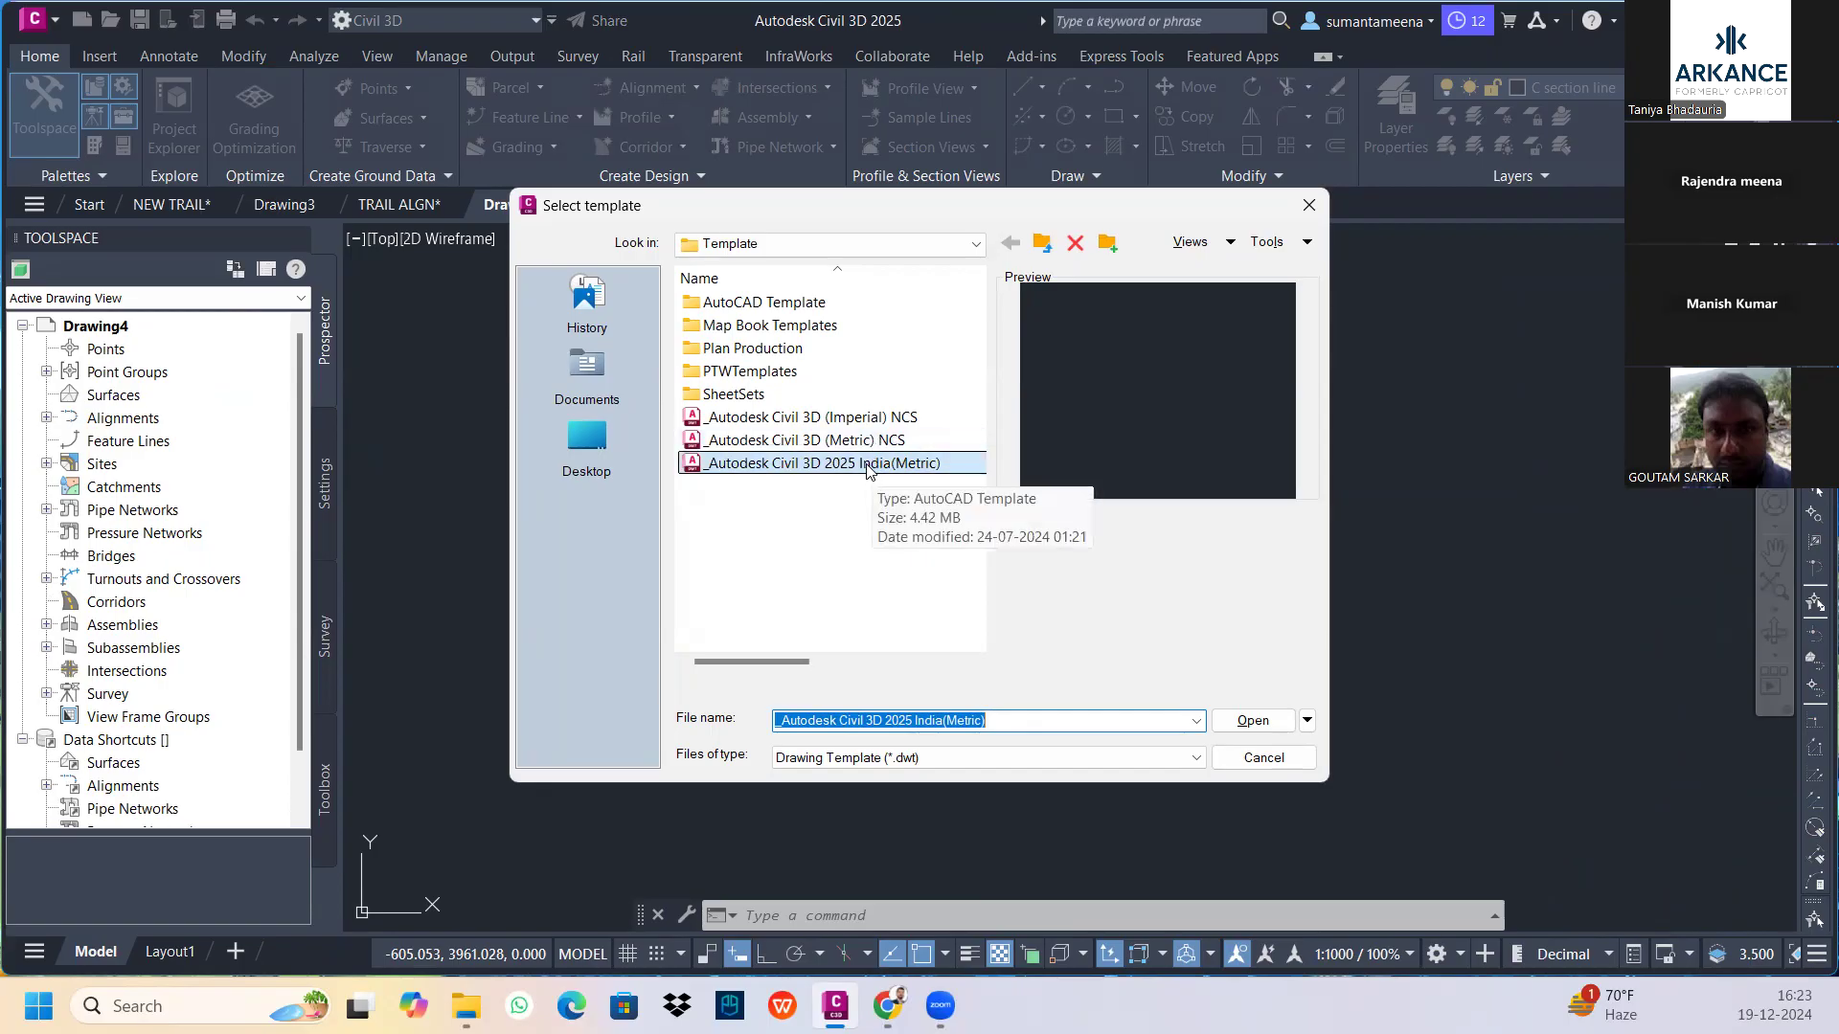
pyautogui.click(841, 446)
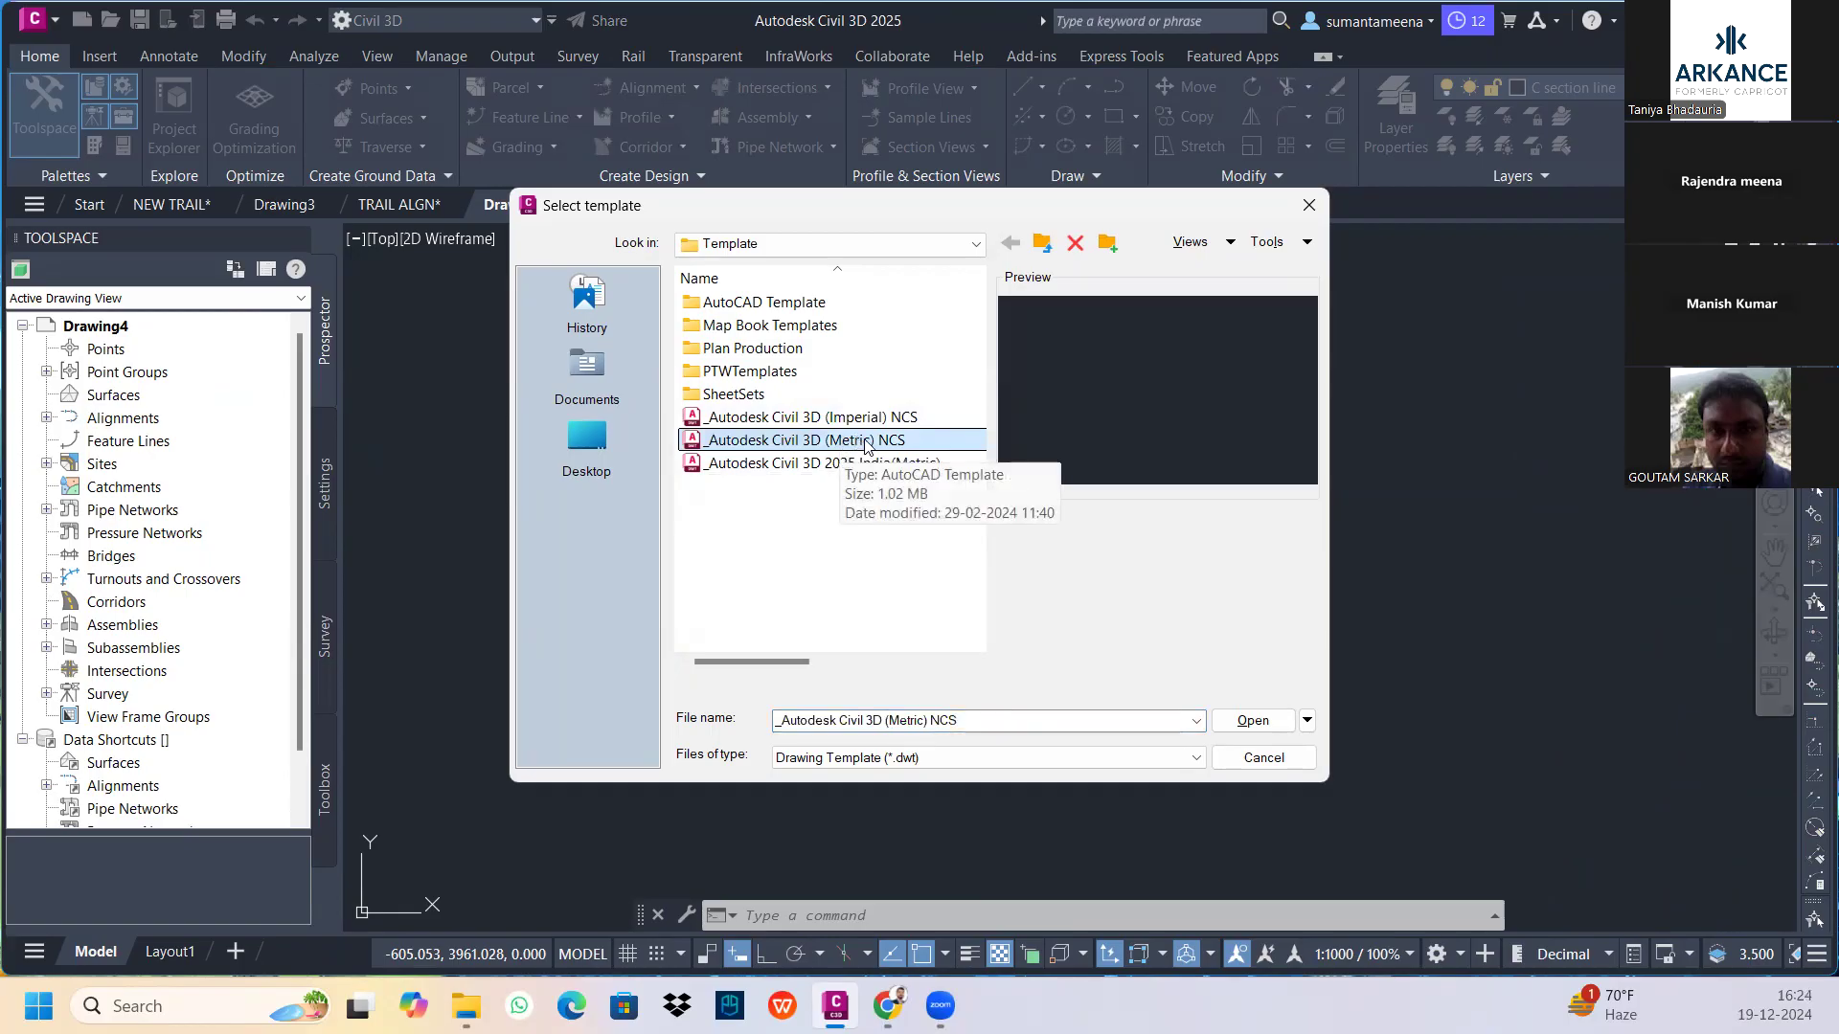
pyautogui.click(1245, 720)
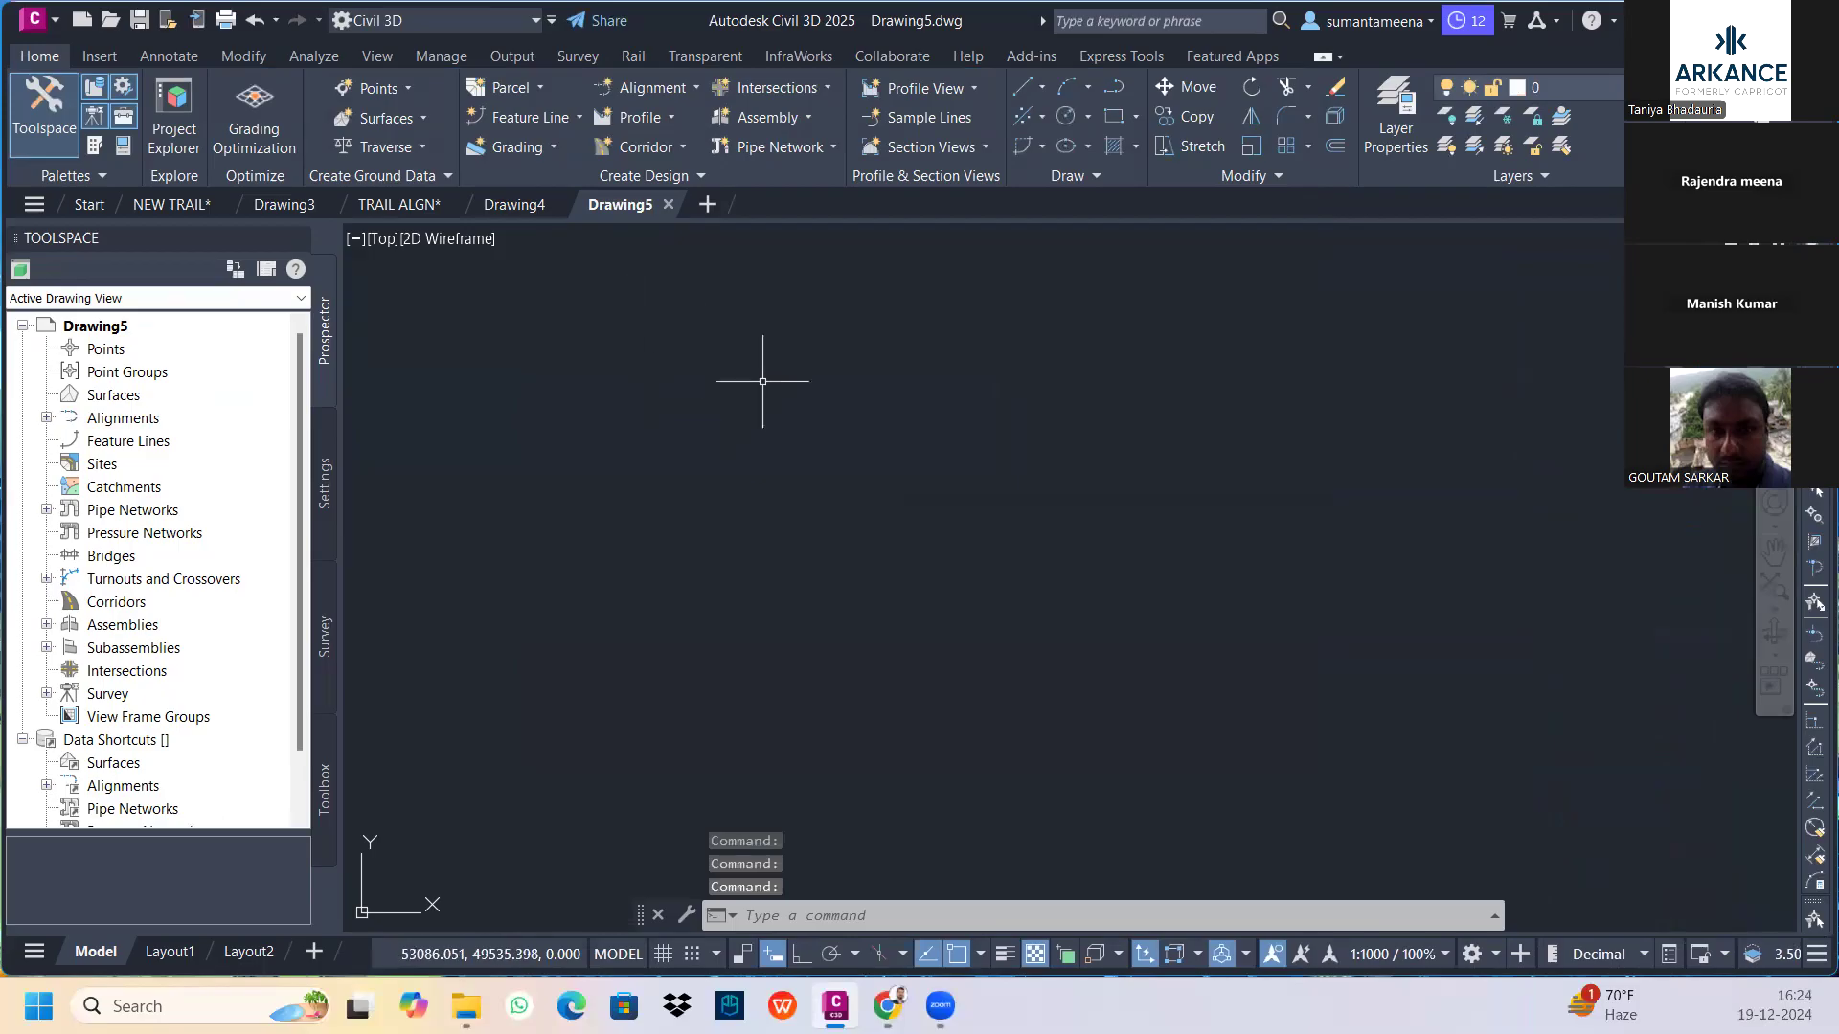
# Draw an open zigzag polyline with three segments across the empty drawing
pyautogui.click(701, 94)
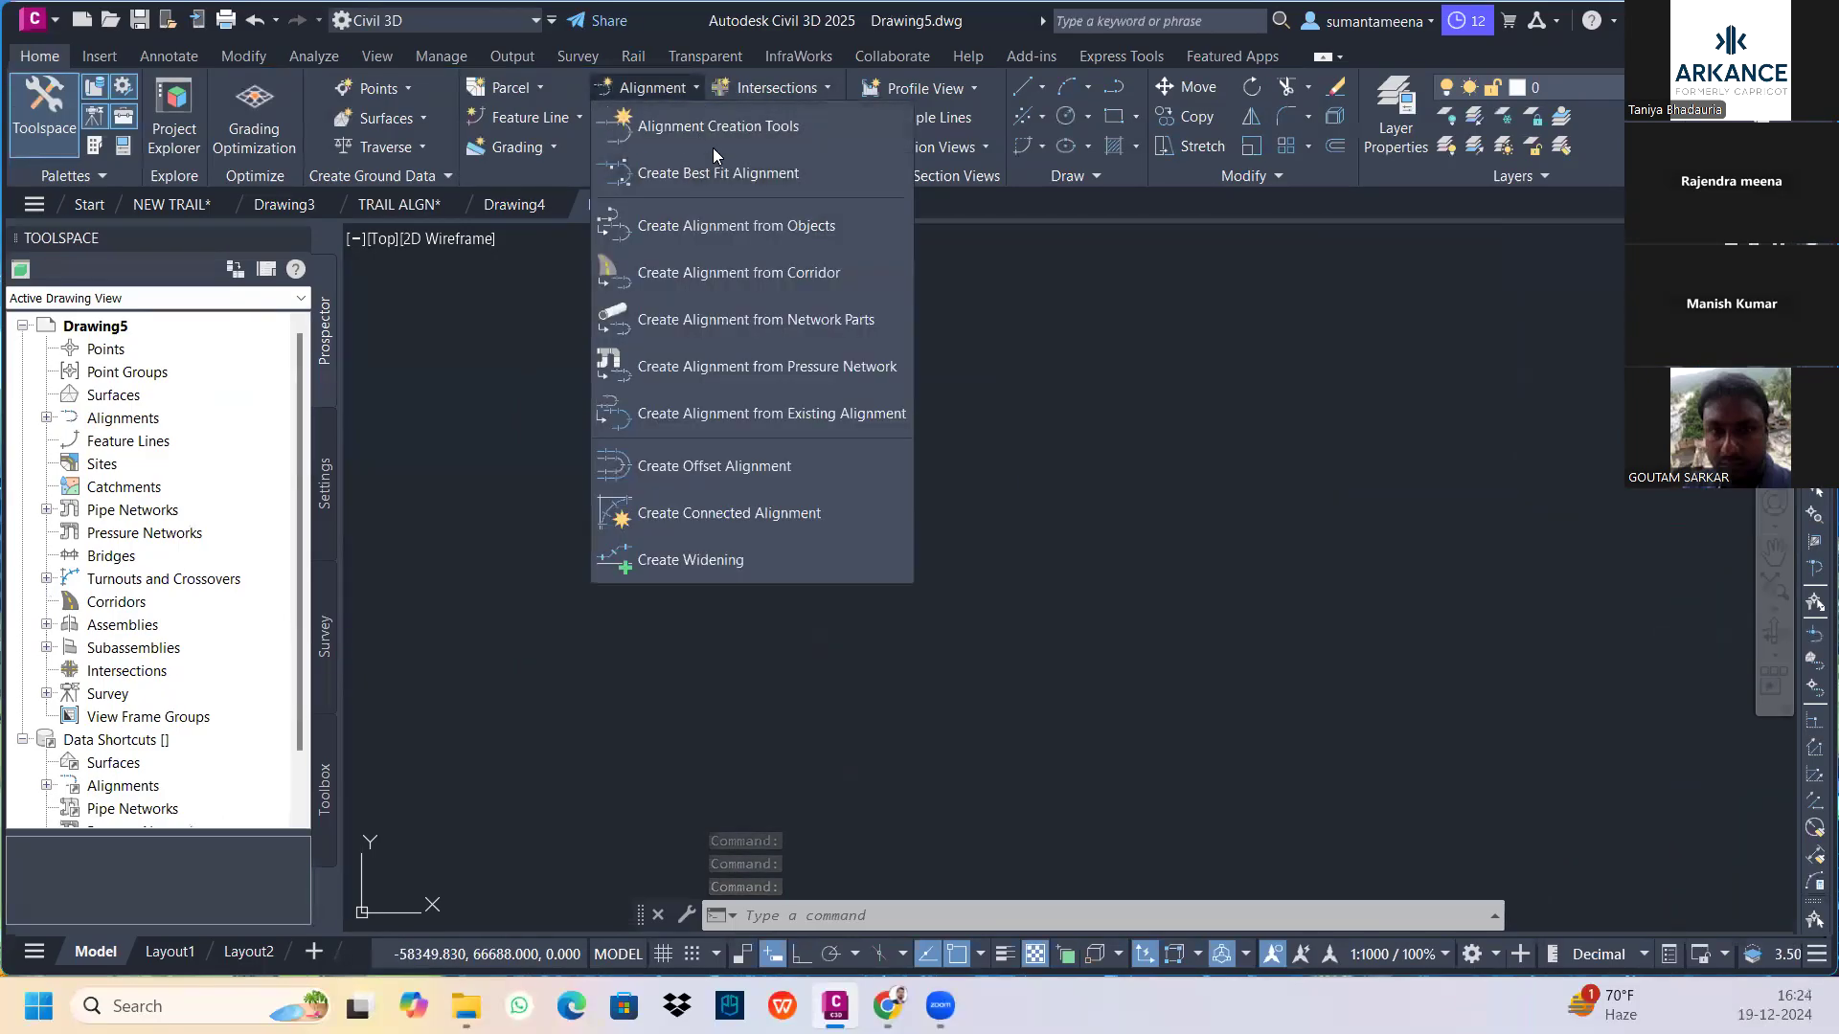
pyautogui.click(1008, 401)
pyautogui.write('P')
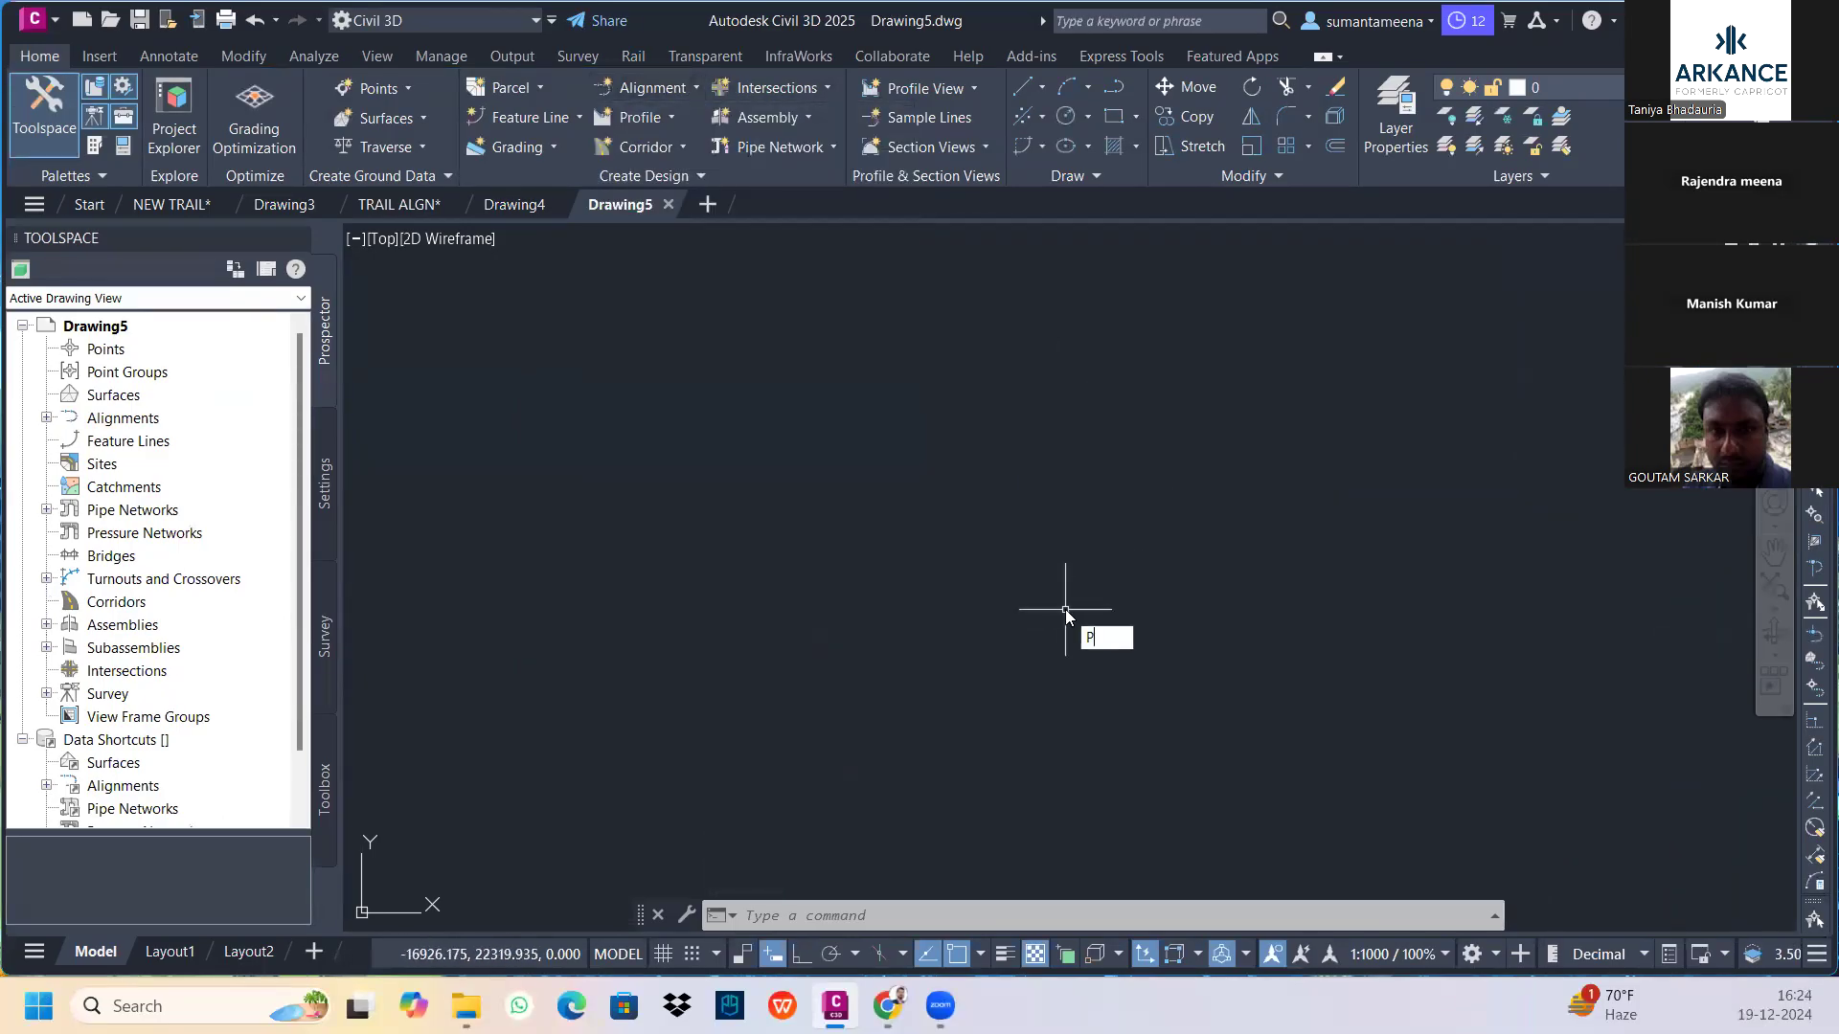
pyautogui.write('pl')
pyautogui.press('Return')
pyautogui.click(690, 712)
pyautogui.click(870, 547)
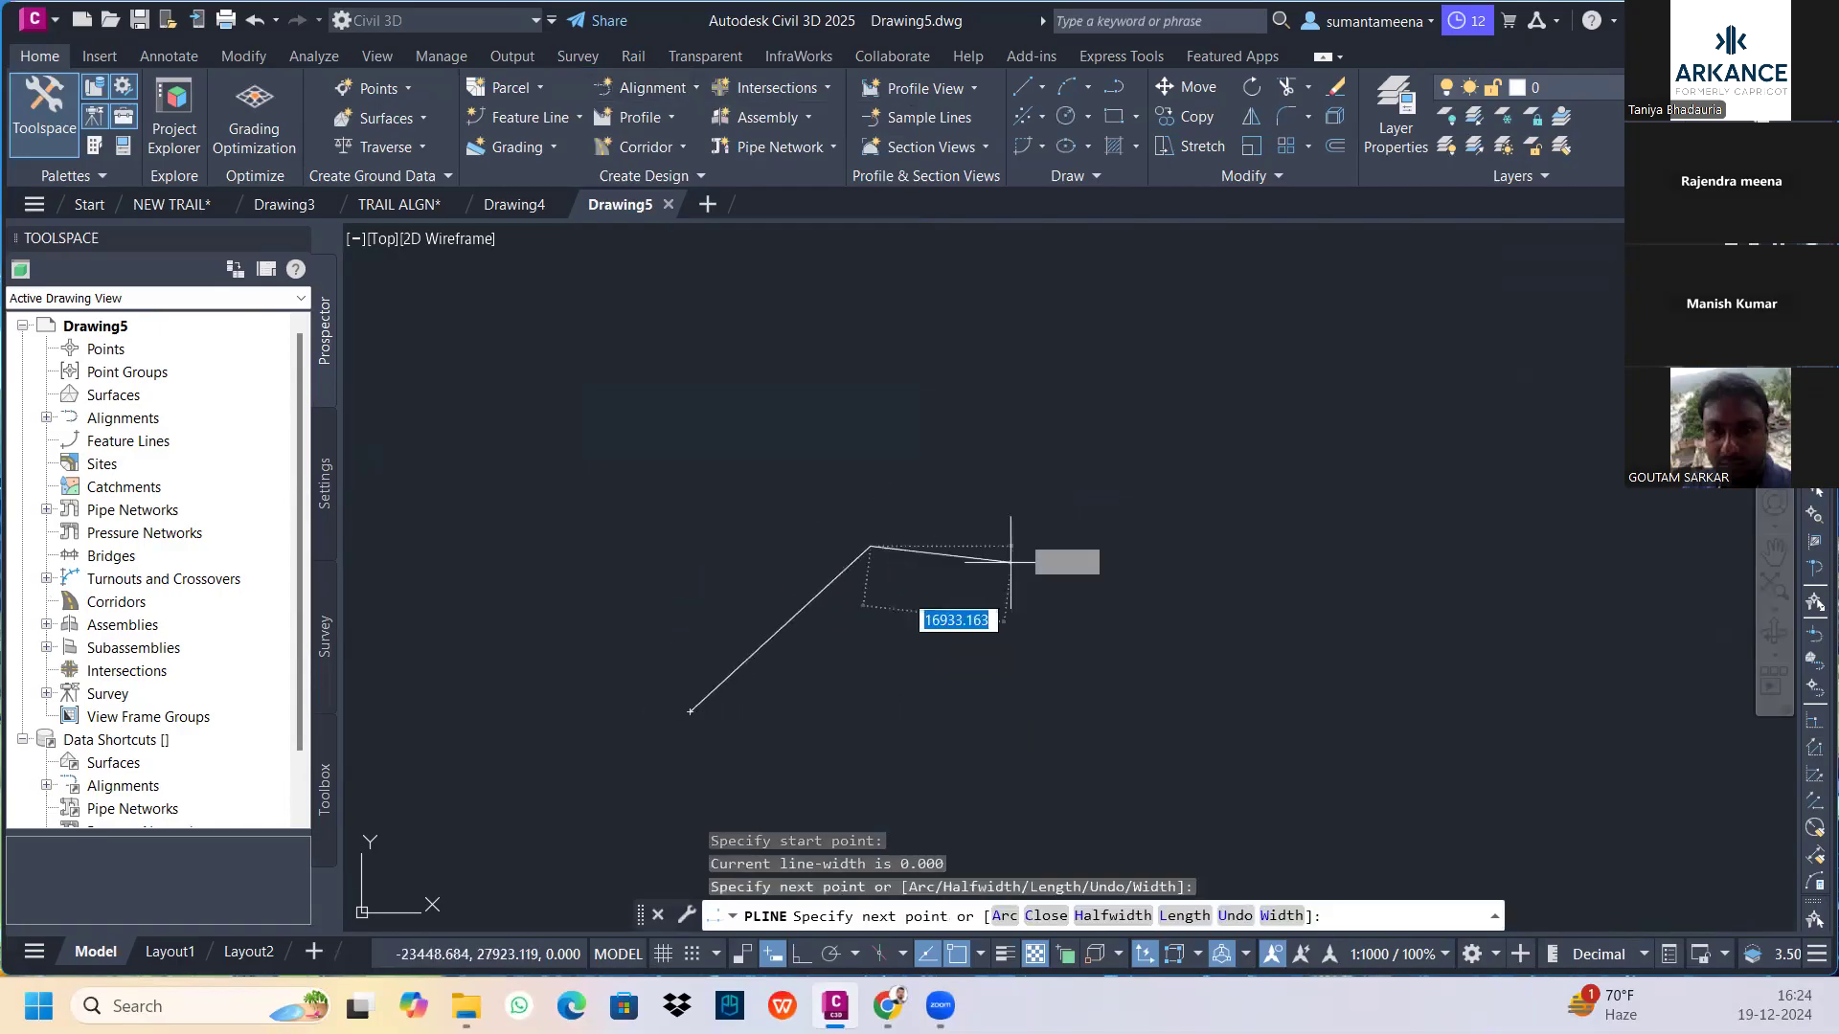
pyautogui.click(1248, 598)
pyautogui.click(1536, 431)
pyautogui.press('Return')
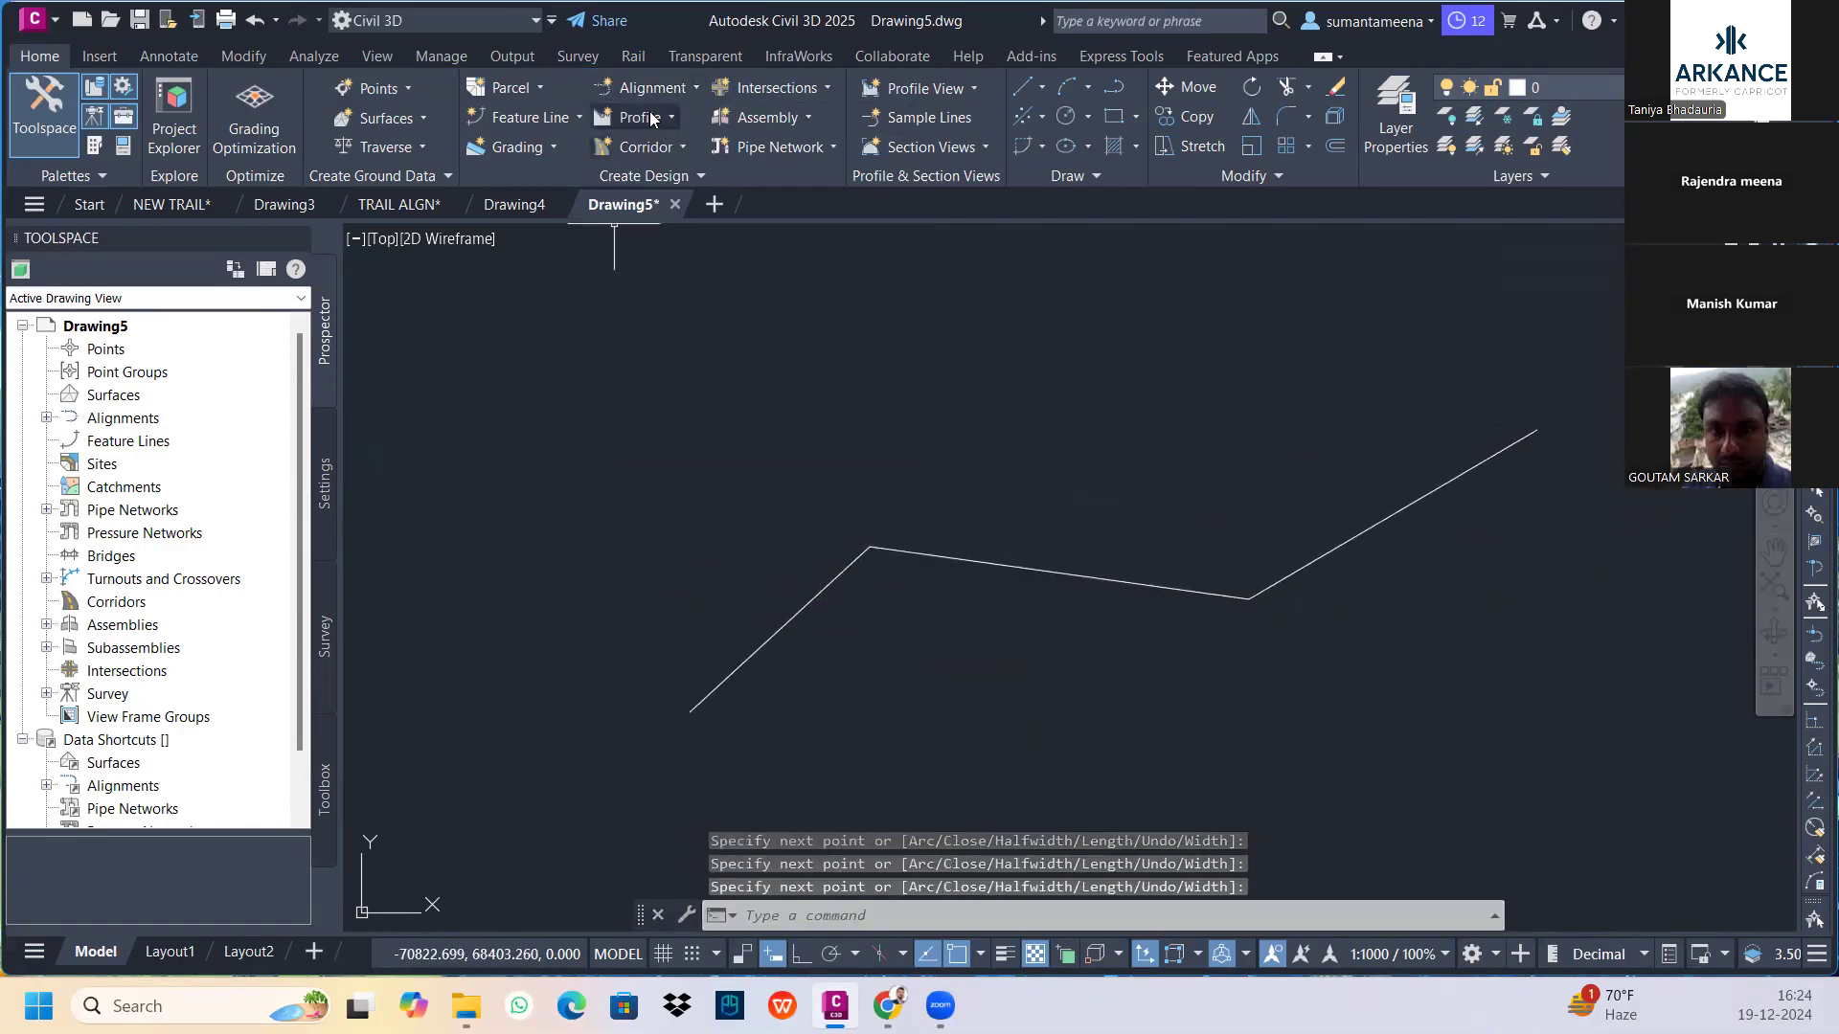
# Create an alignment from the polyline object, accepting its direction and the default alignment settings
pyautogui.click(666, 86)
pyautogui.click(688, 222)
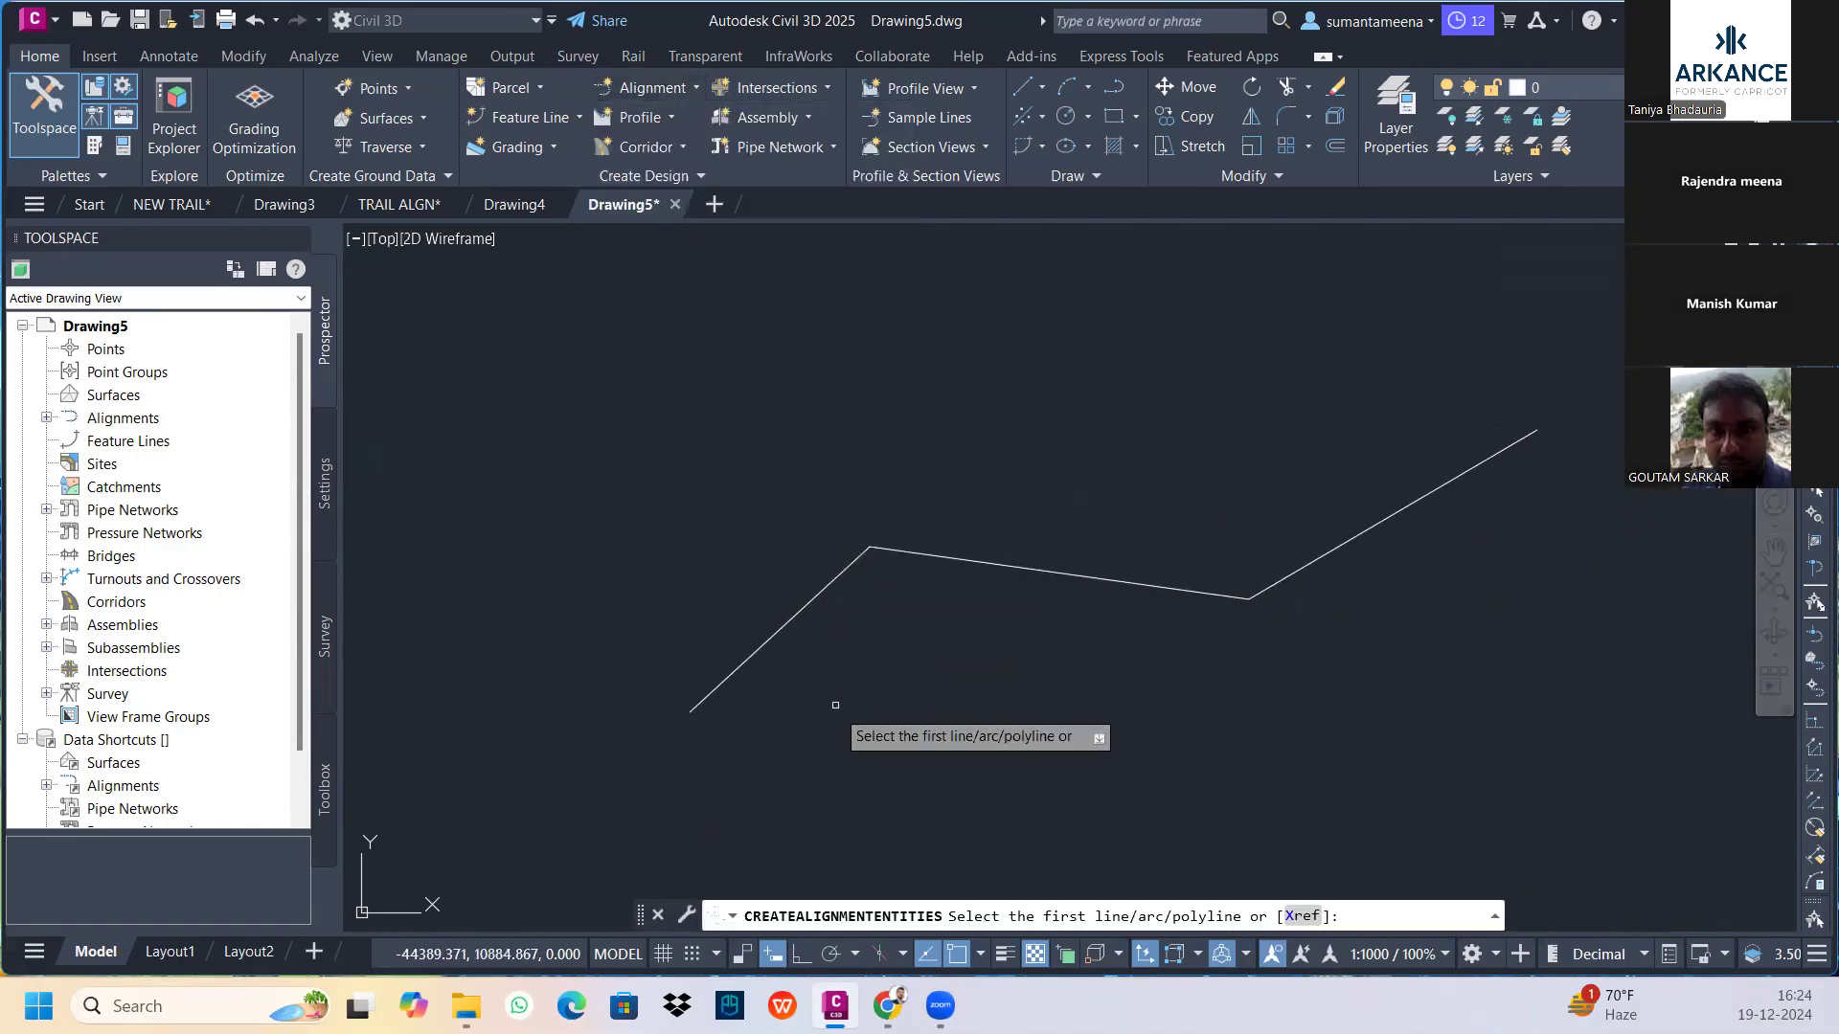
pyautogui.click(778, 629)
pyautogui.press('Return')
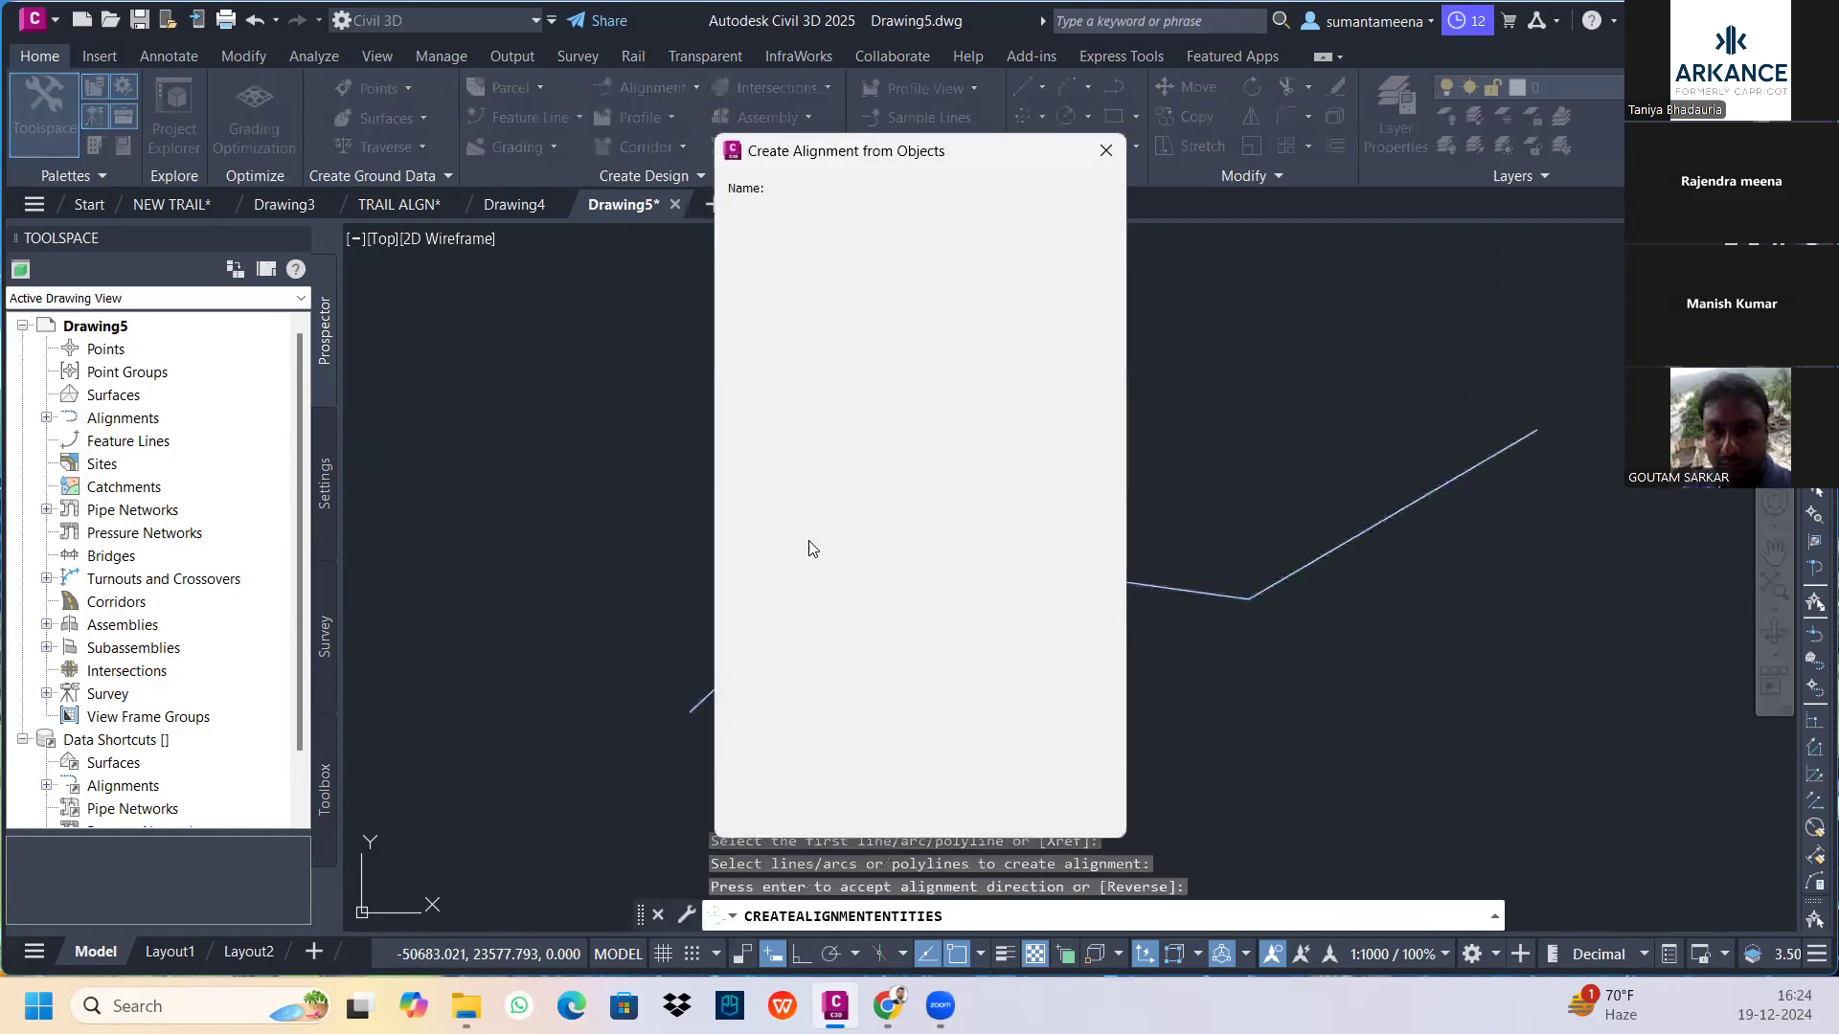
pyautogui.click(839, 810)
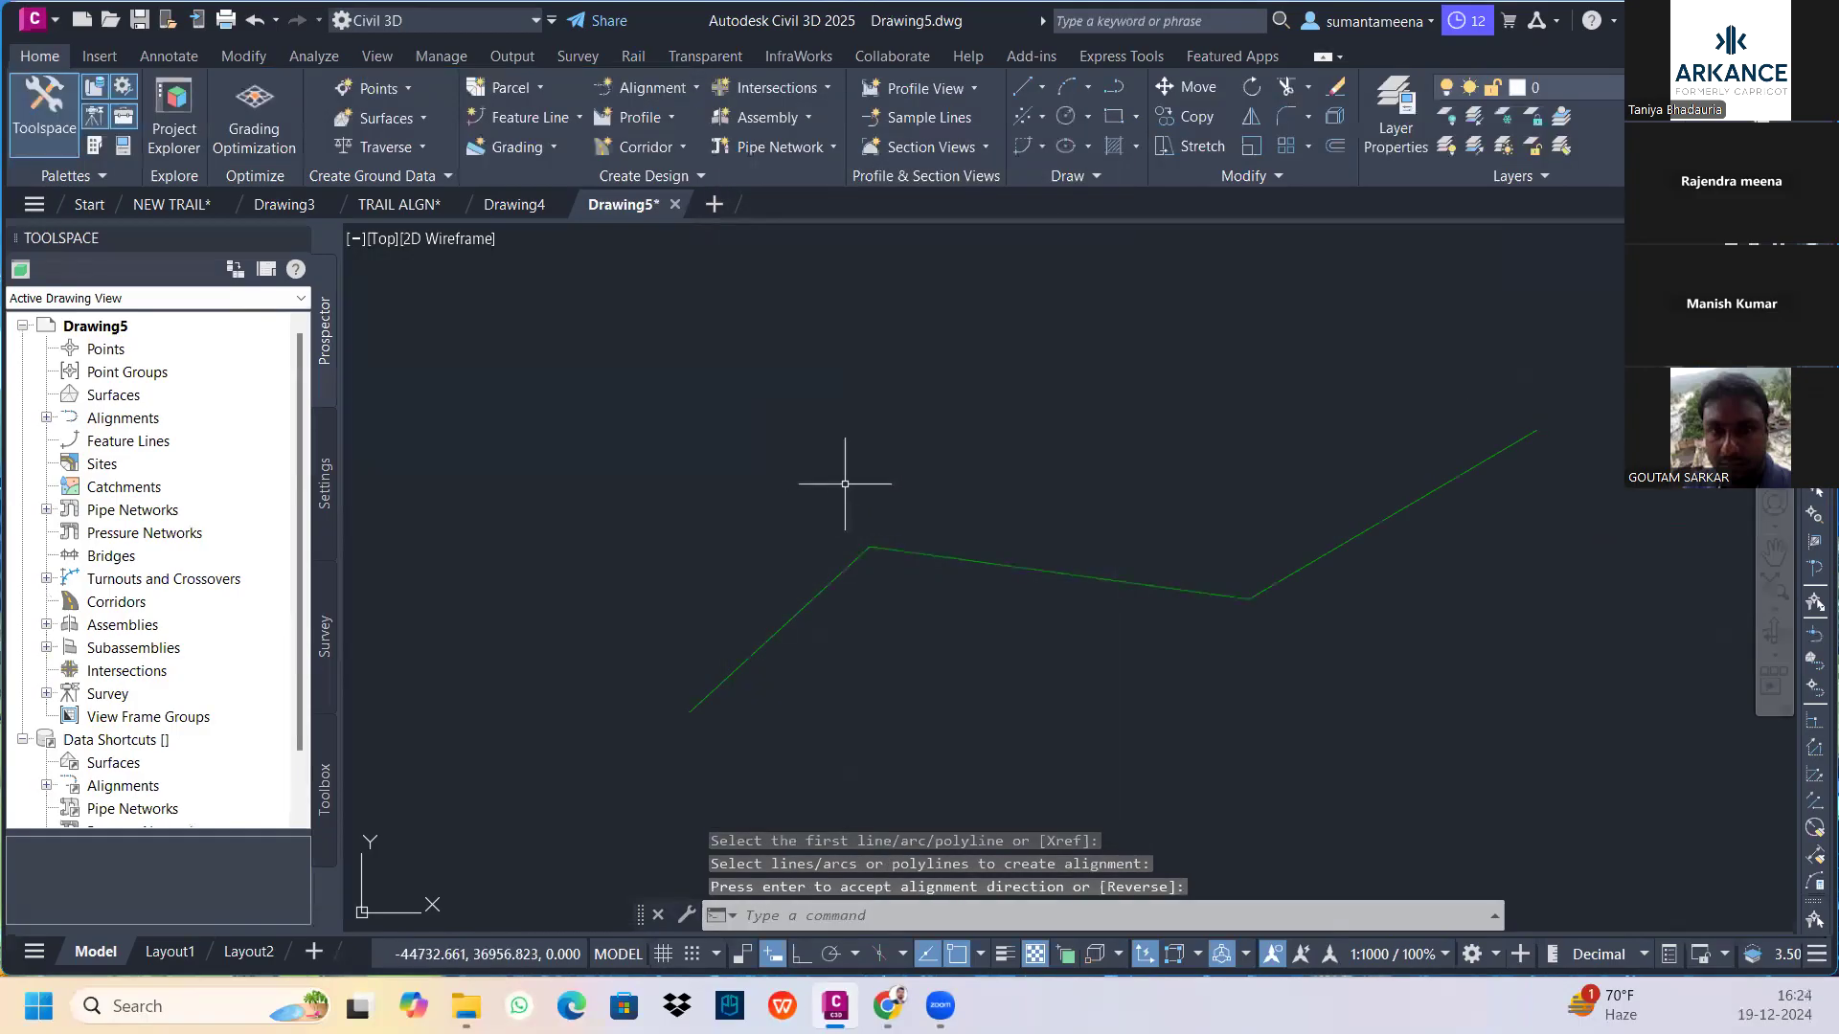
# Check the design criteria in the new alignment's properties and close them without changes
pyautogui.press('Escape')
pyautogui.click(940, 552)
pyautogui.click(924, 537)
pyautogui.rightClick(905, 536)
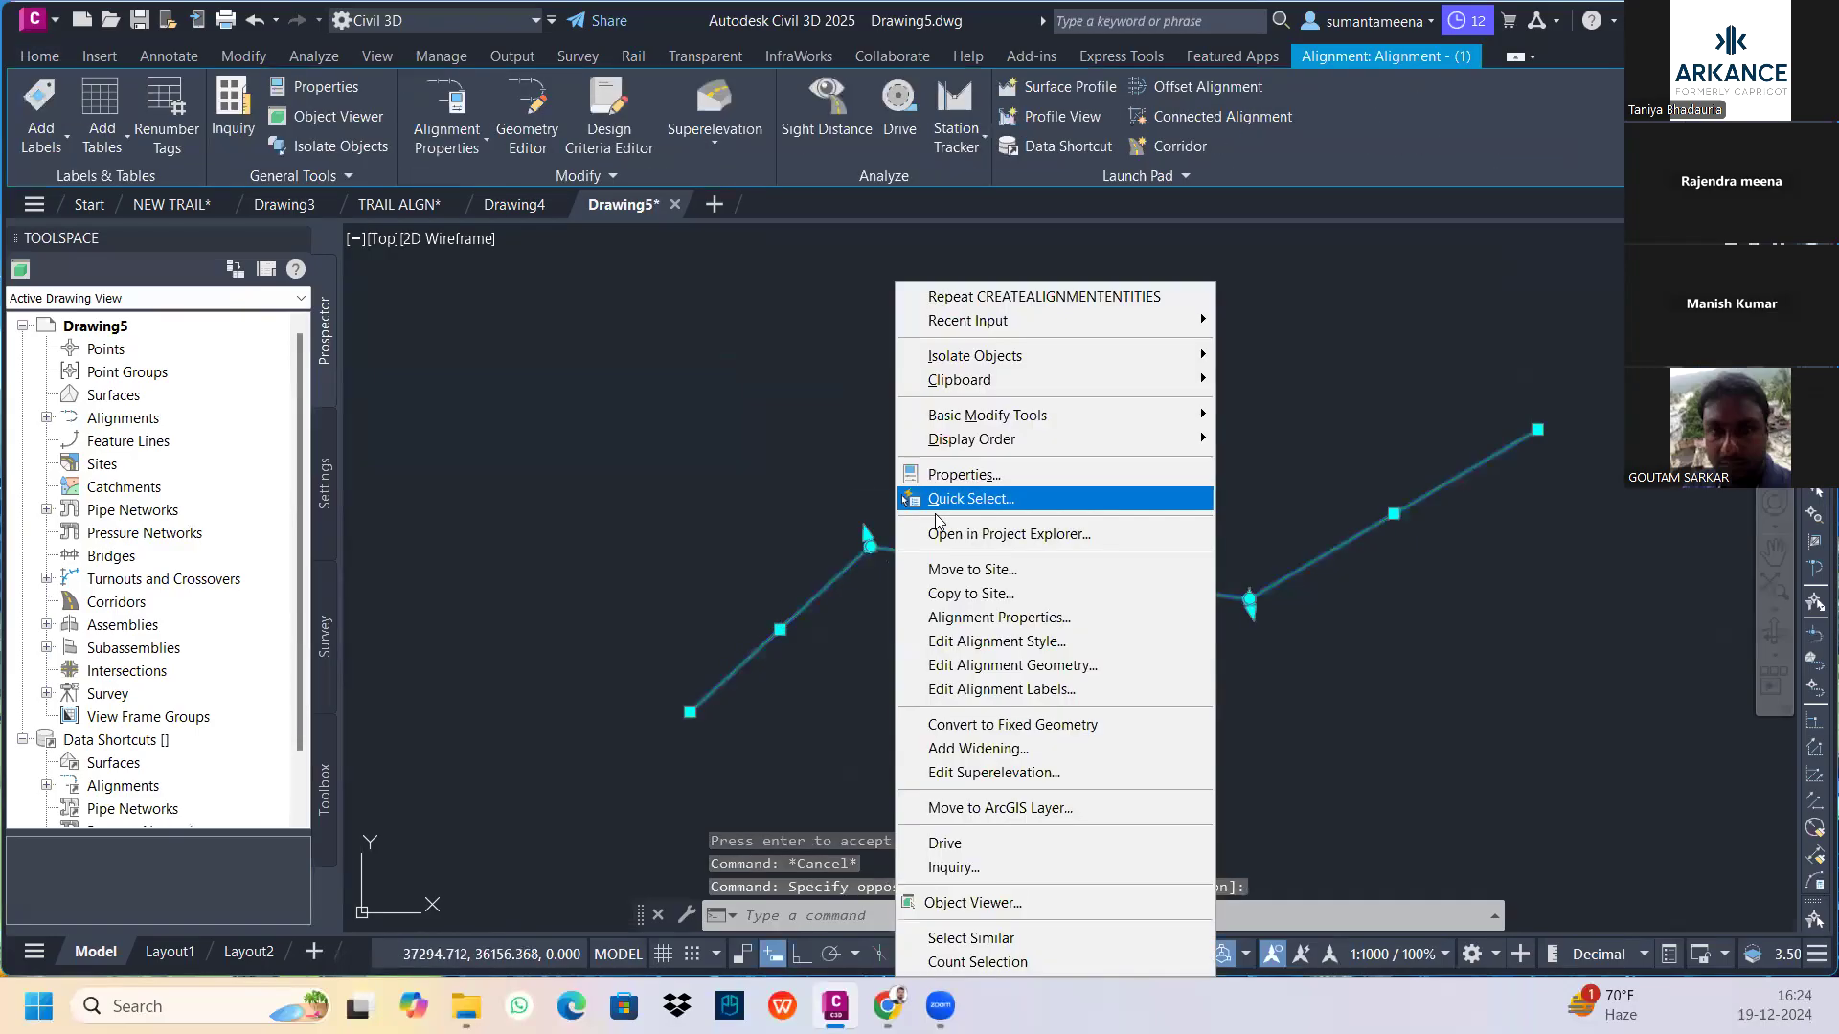
pyautogui.click(956, 612)
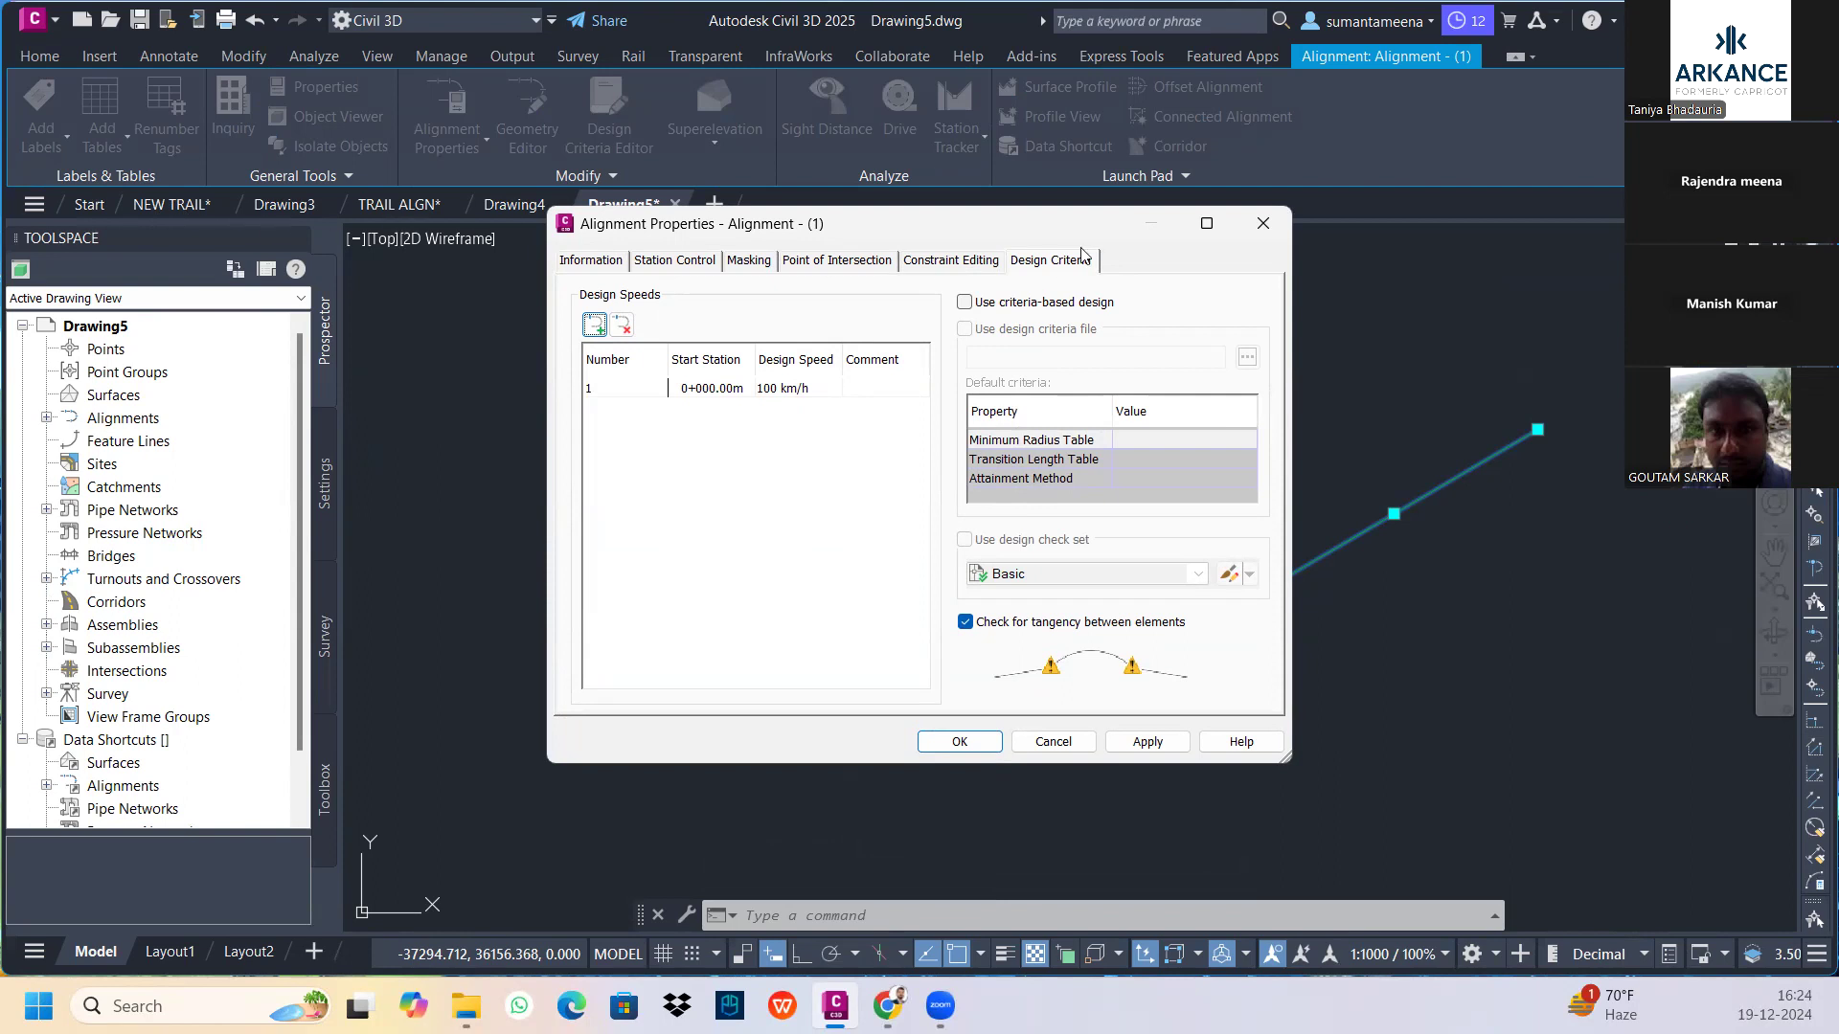
pyautogui.click(1263, 223)
pyautogui.press('Escape')
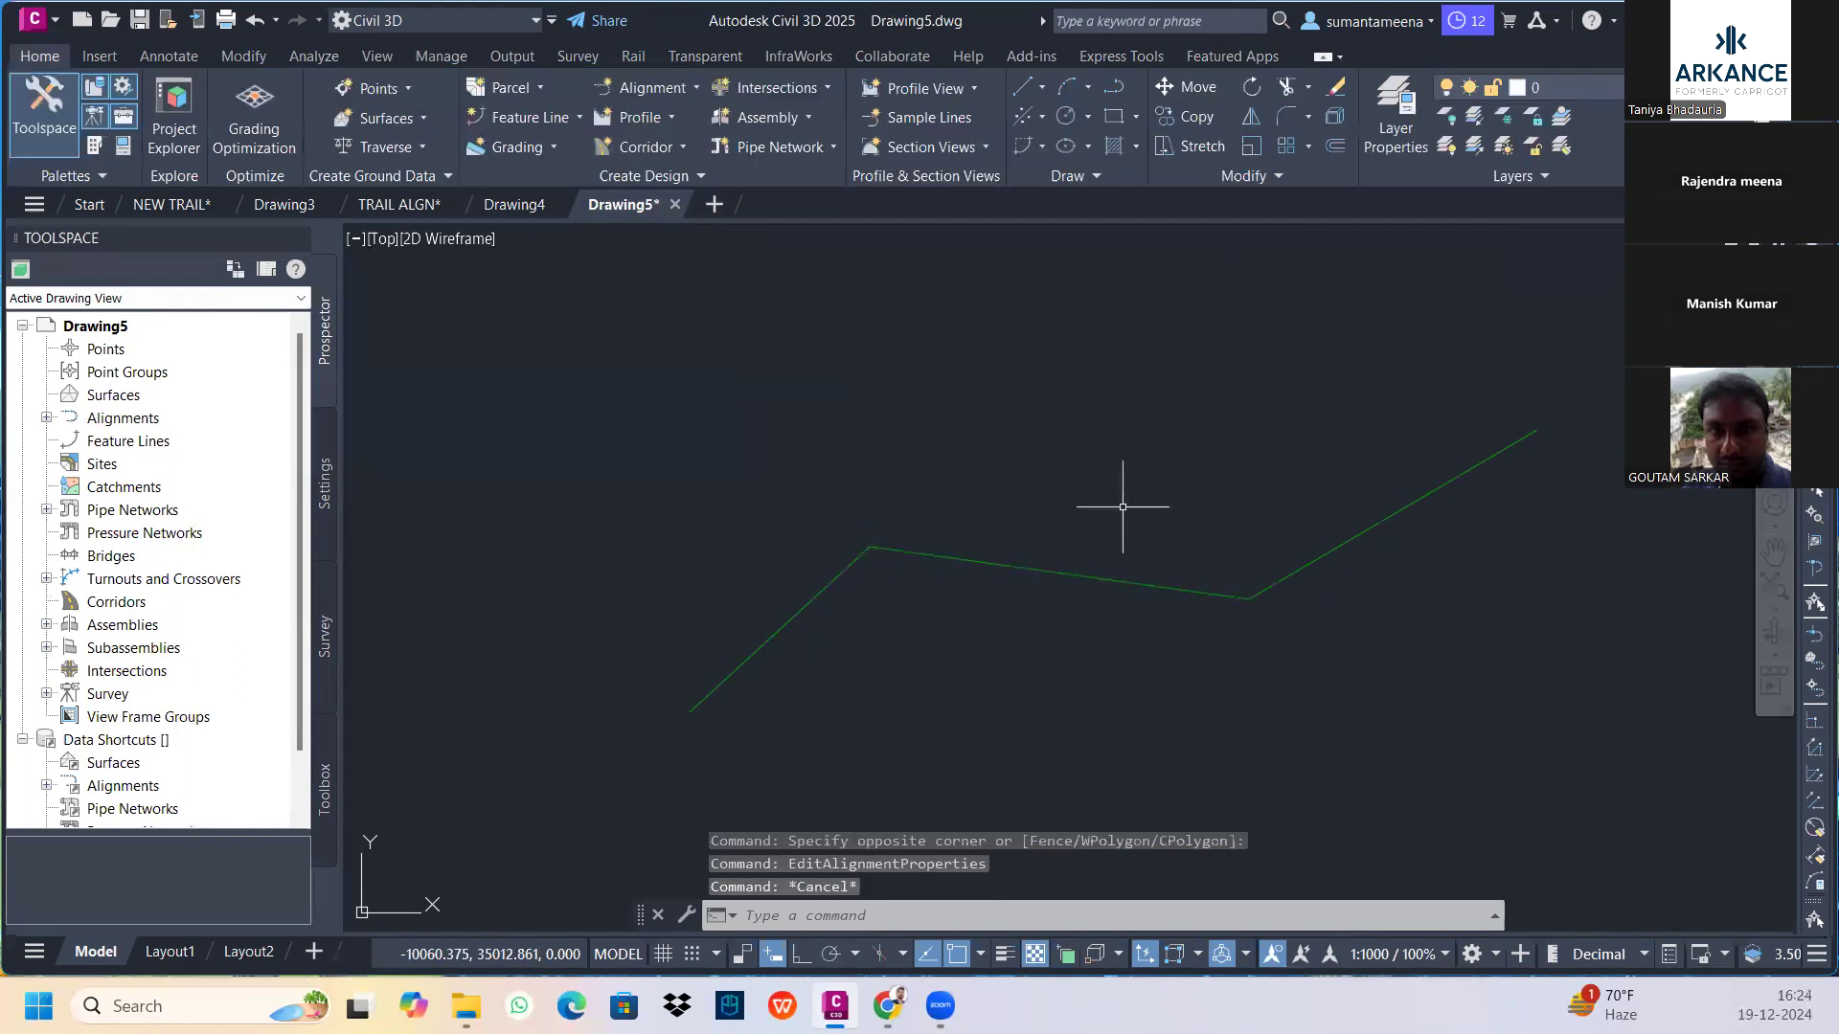
# Delete the alignment from the new metric drawing
pyautogui.click(1458, 689)
pyautogui.click(769, 511)
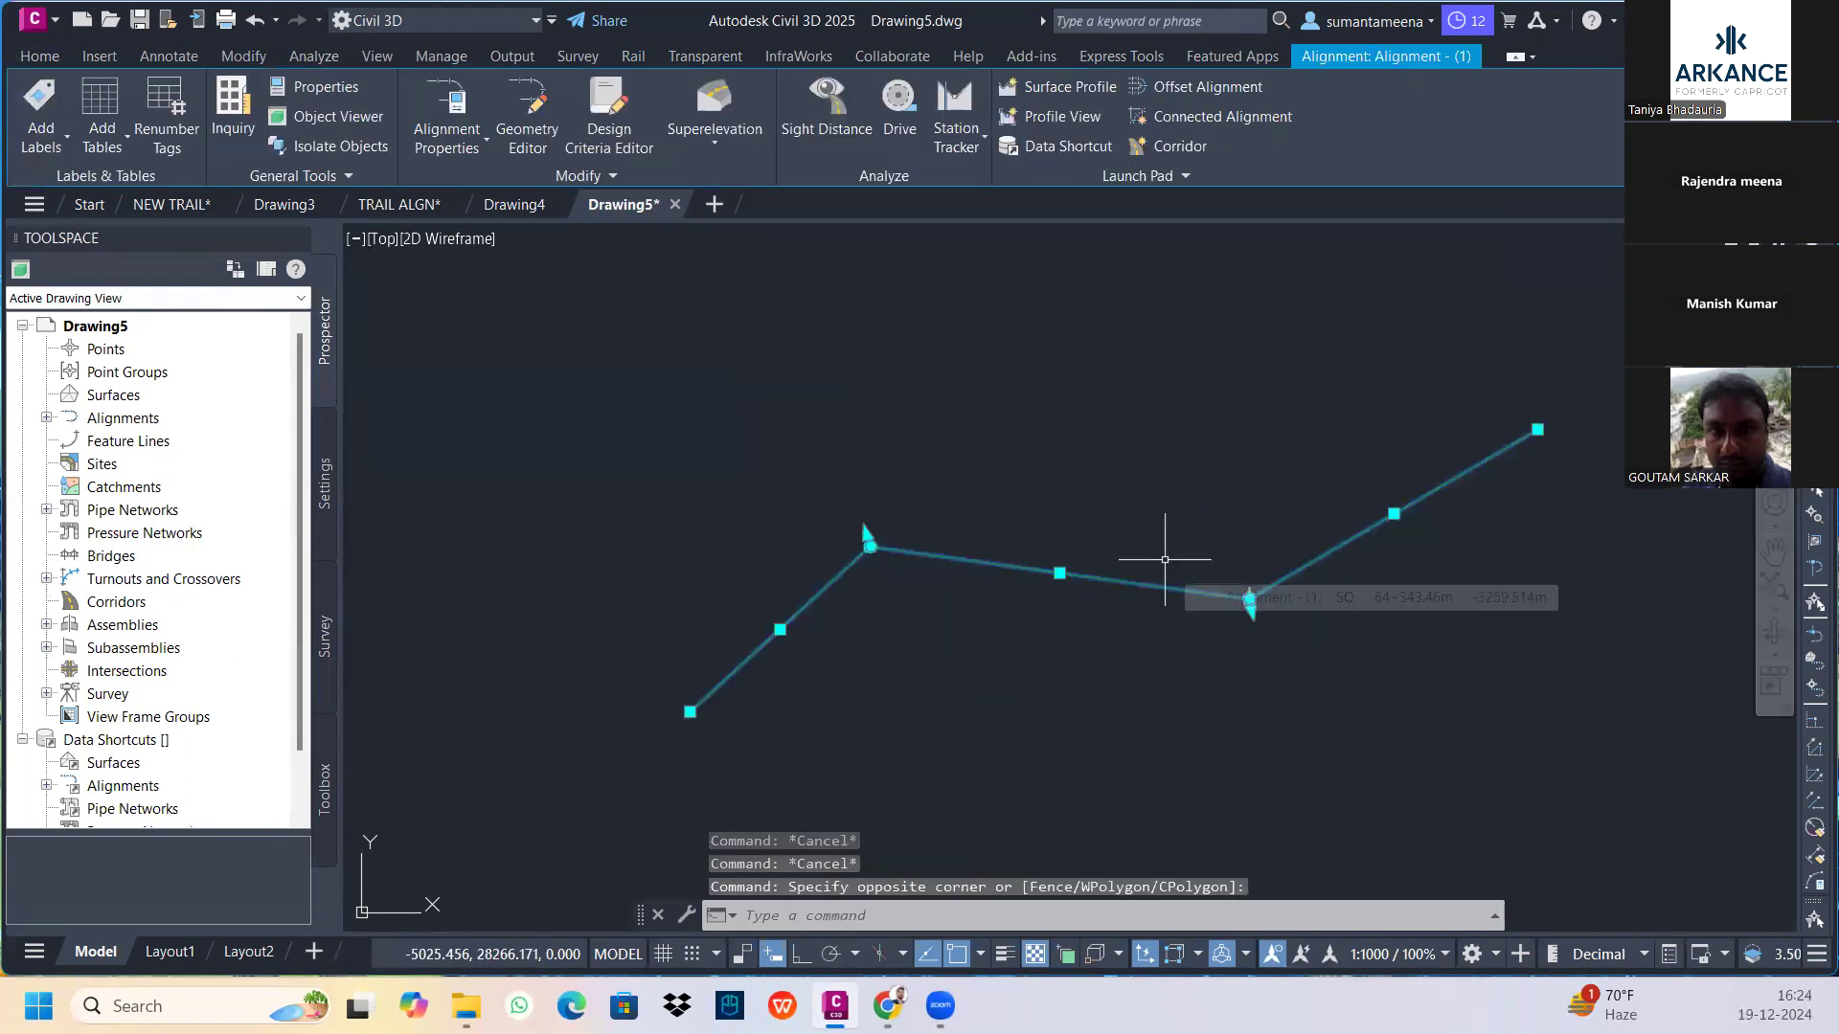
pyautogui.press('Delete')
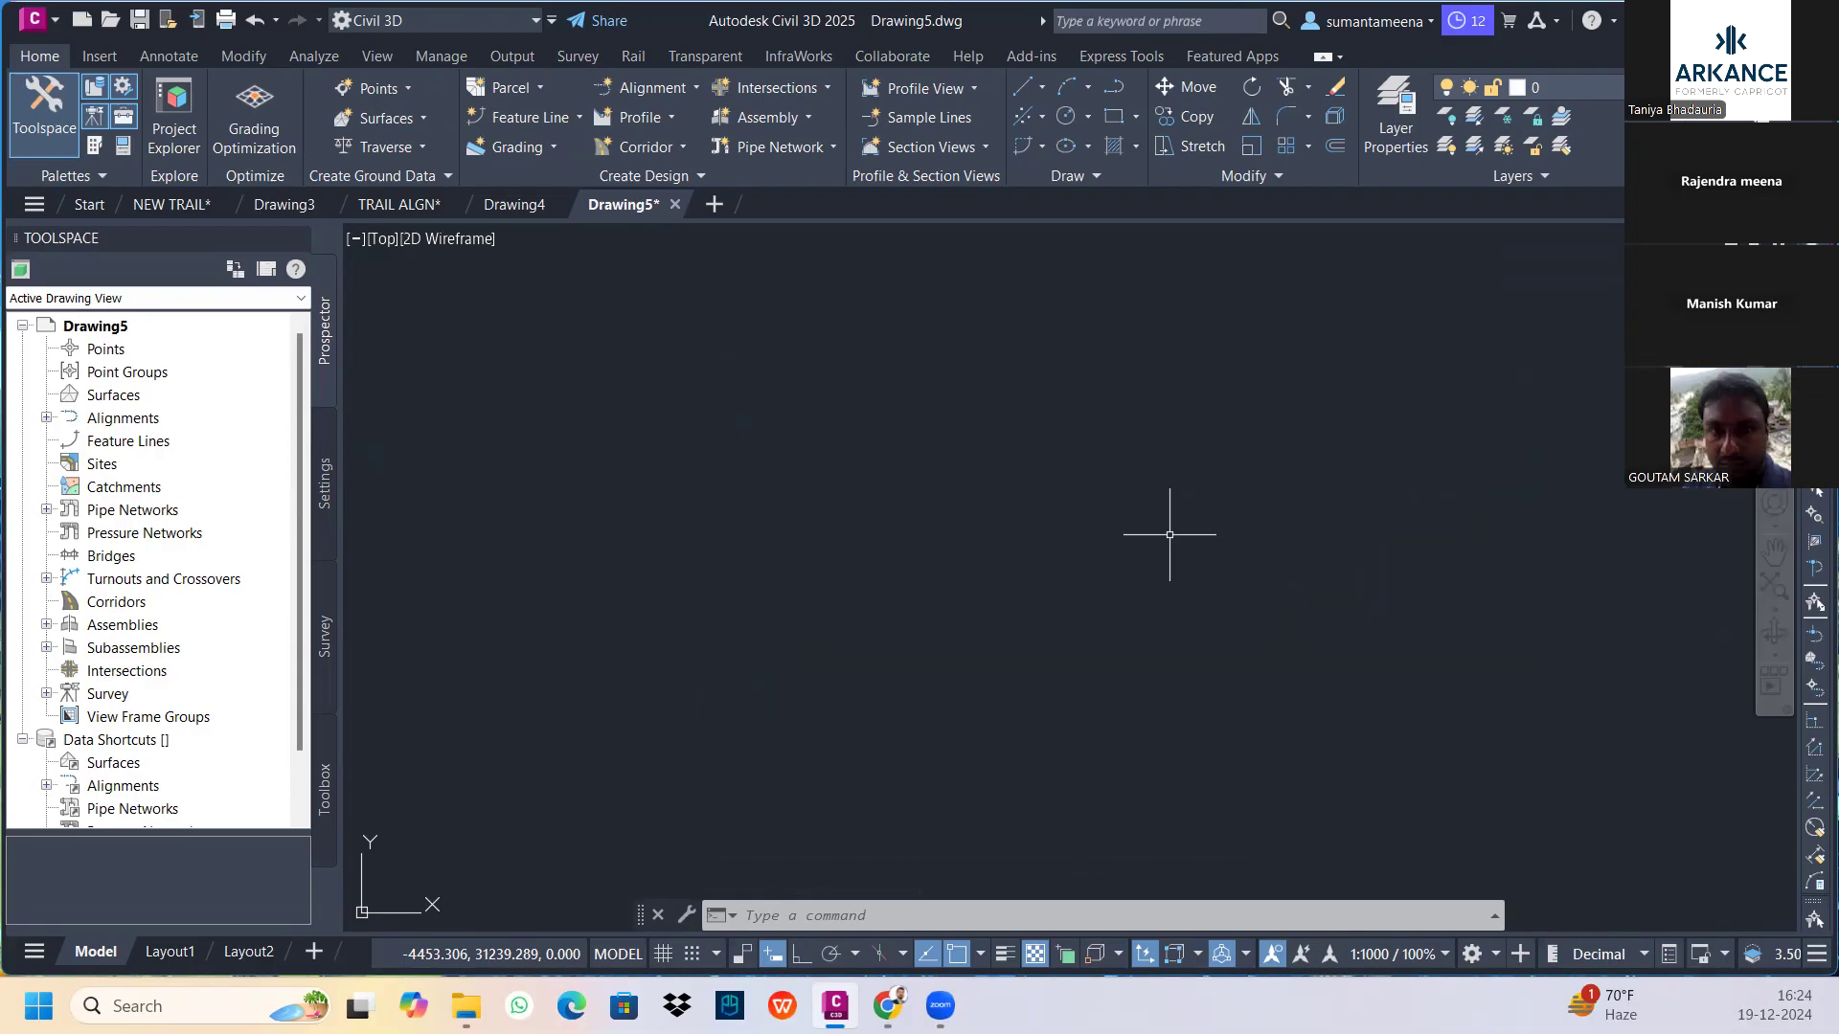
# In the TRAIL ALGN drawing, create section sheets for Alignment - (1) and SLG-1 in New Sheet Set 1, saving the drawing
pyautogui.click(400, 205)
pyautogui.scroll(-6, 1002, 444)
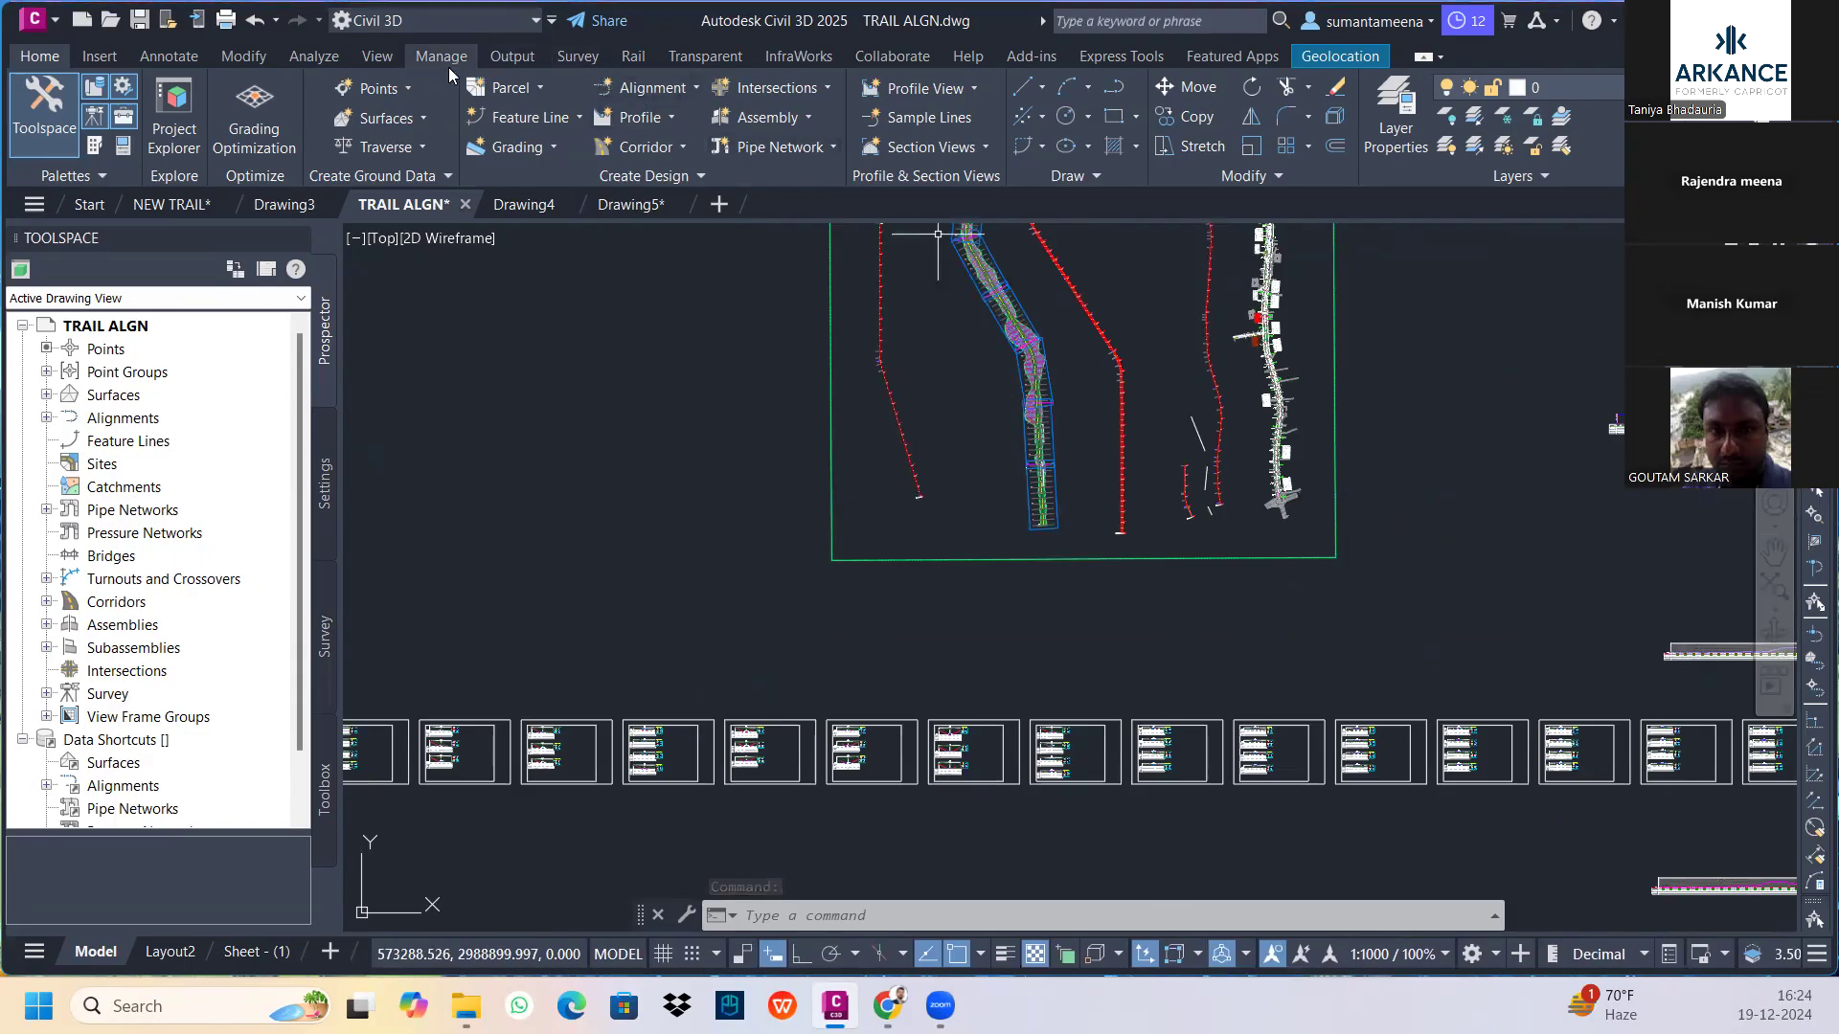
pyautogui.click(514, 56)
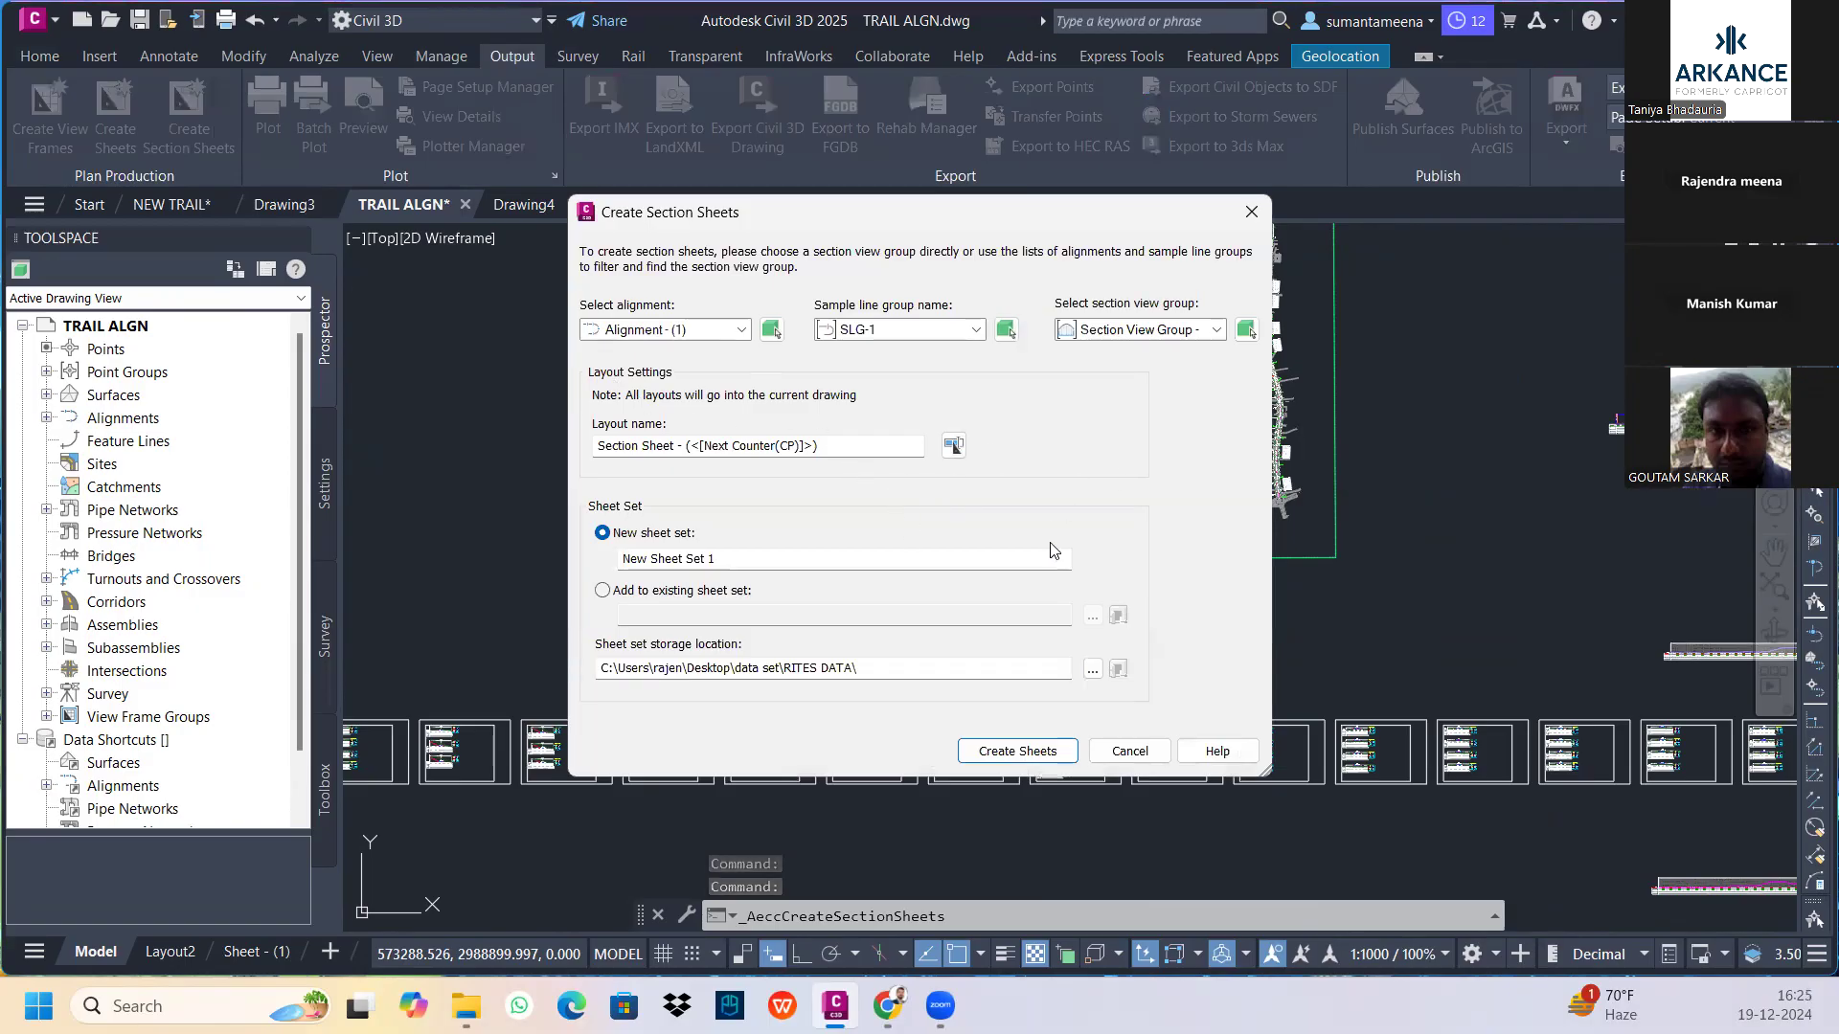
pyautogui.click(981, 752)
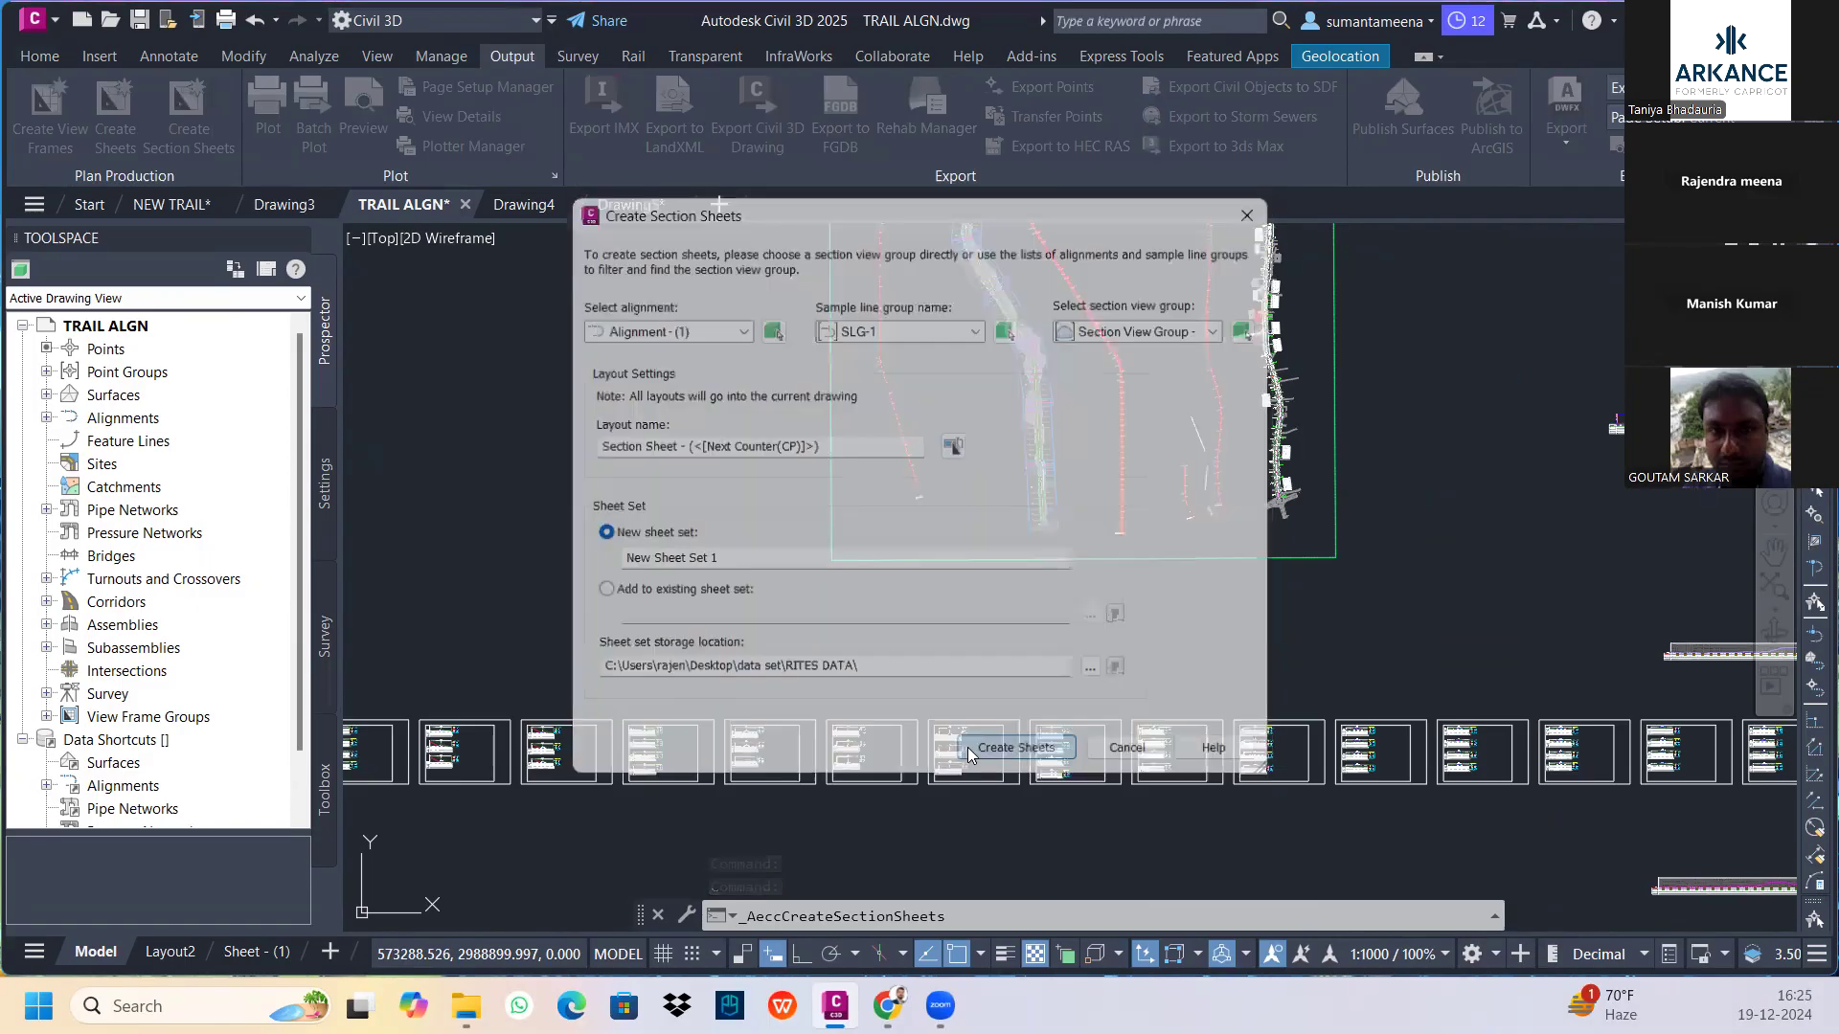
pyautogui.click(978, 565)
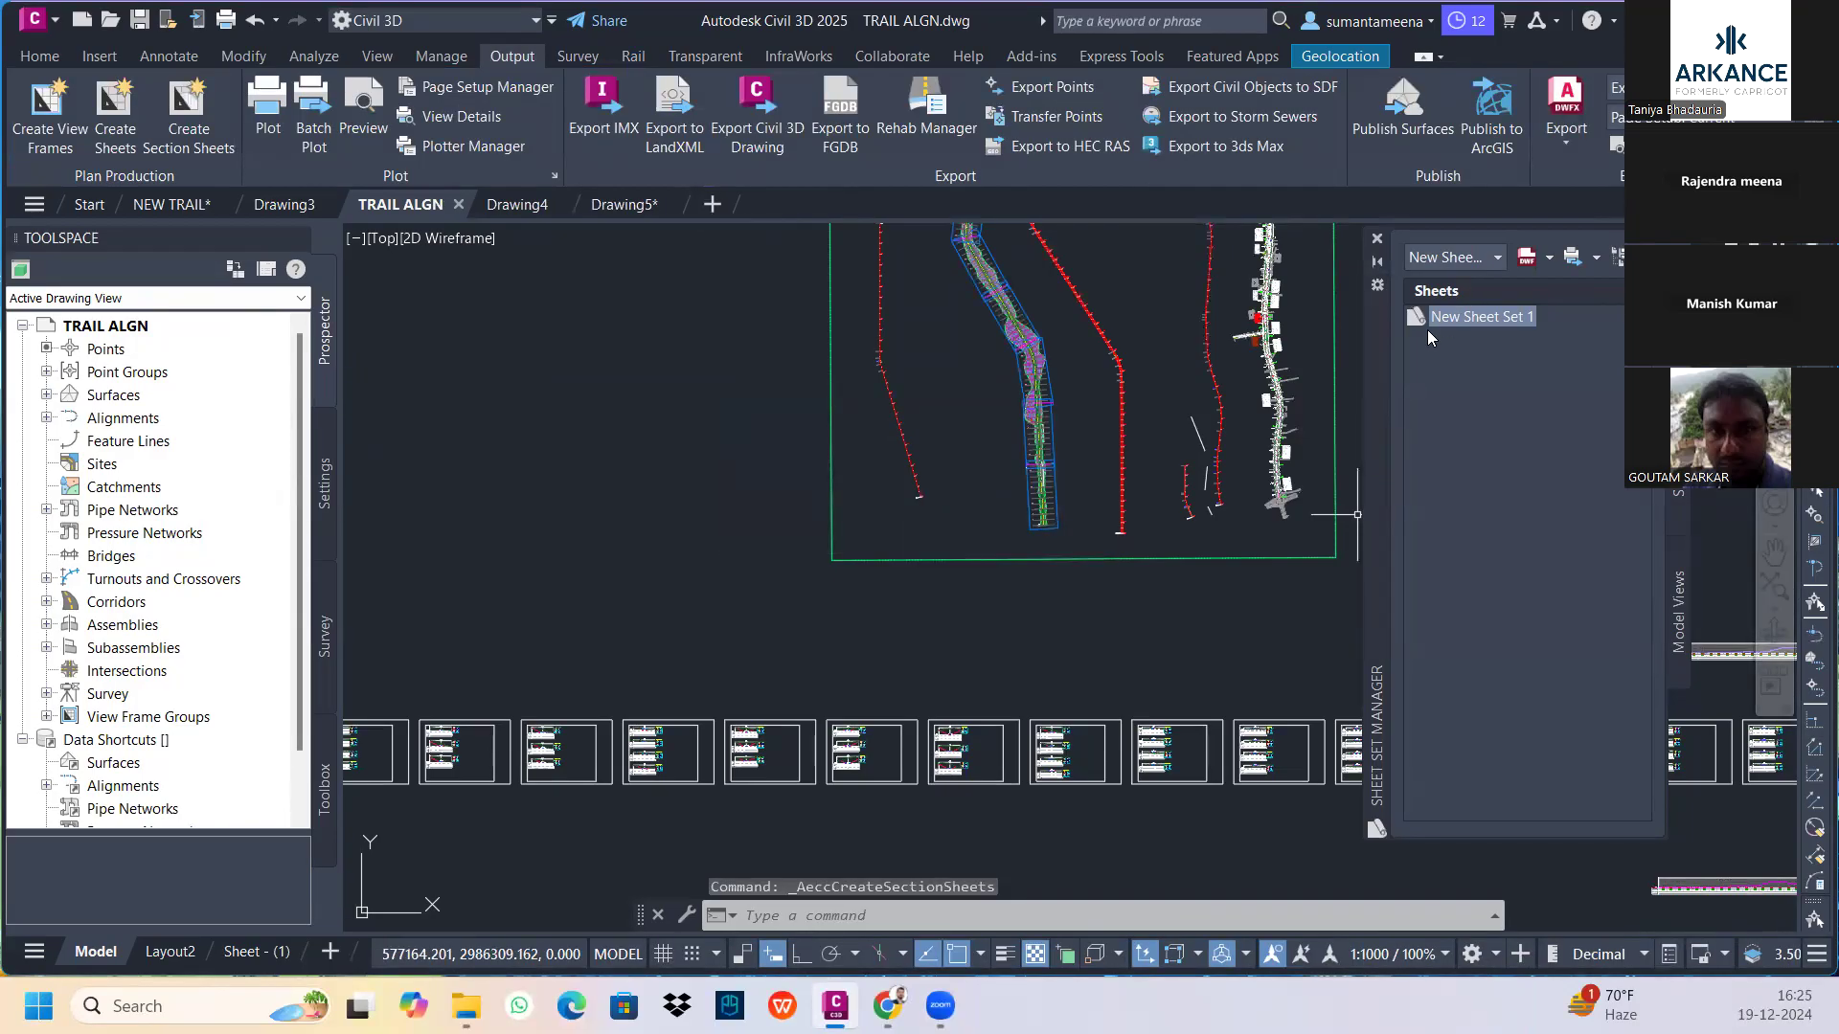
pyautogui.click(1378, 238)
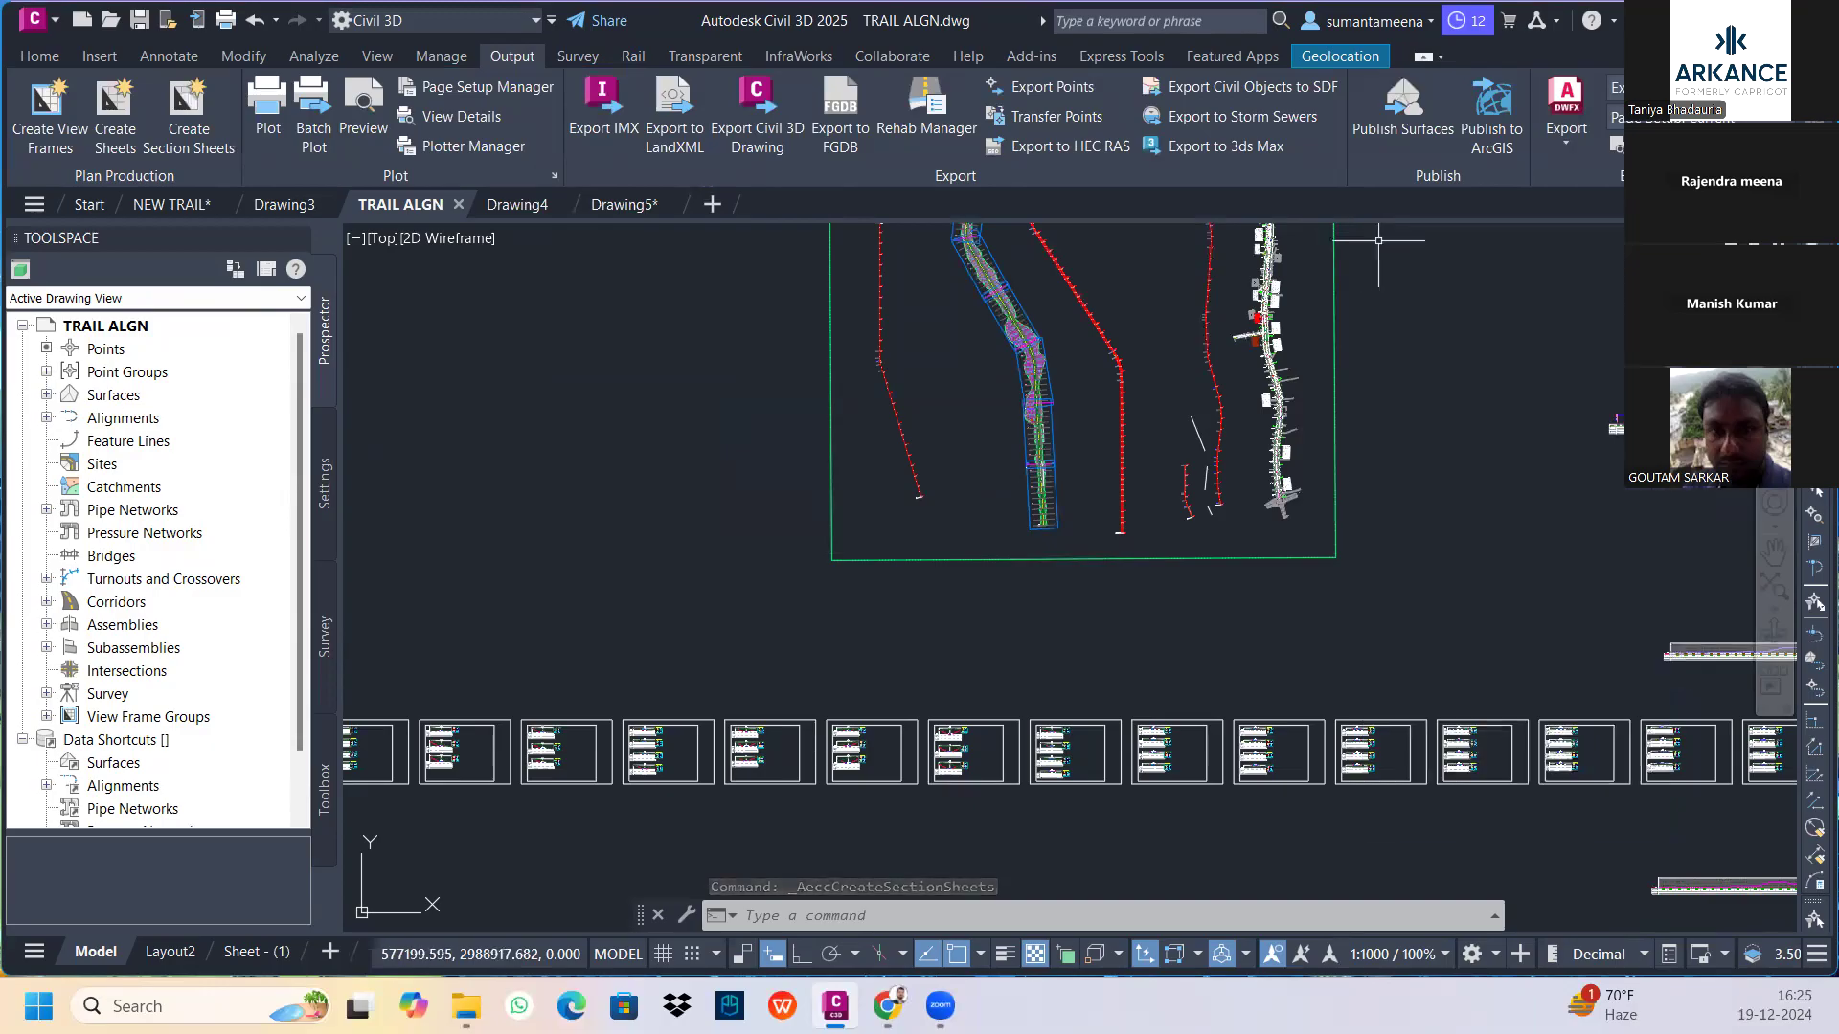
# Examine the row of section sheets below the plan and the section views inside one of them
pyautogui.moveTo(1013, 472); pyautogui.dragTo(465, 321, button='middle')
pyautogui.moveTo(522, 551); pyautogui.dragTo(1173, 537, button='middle')
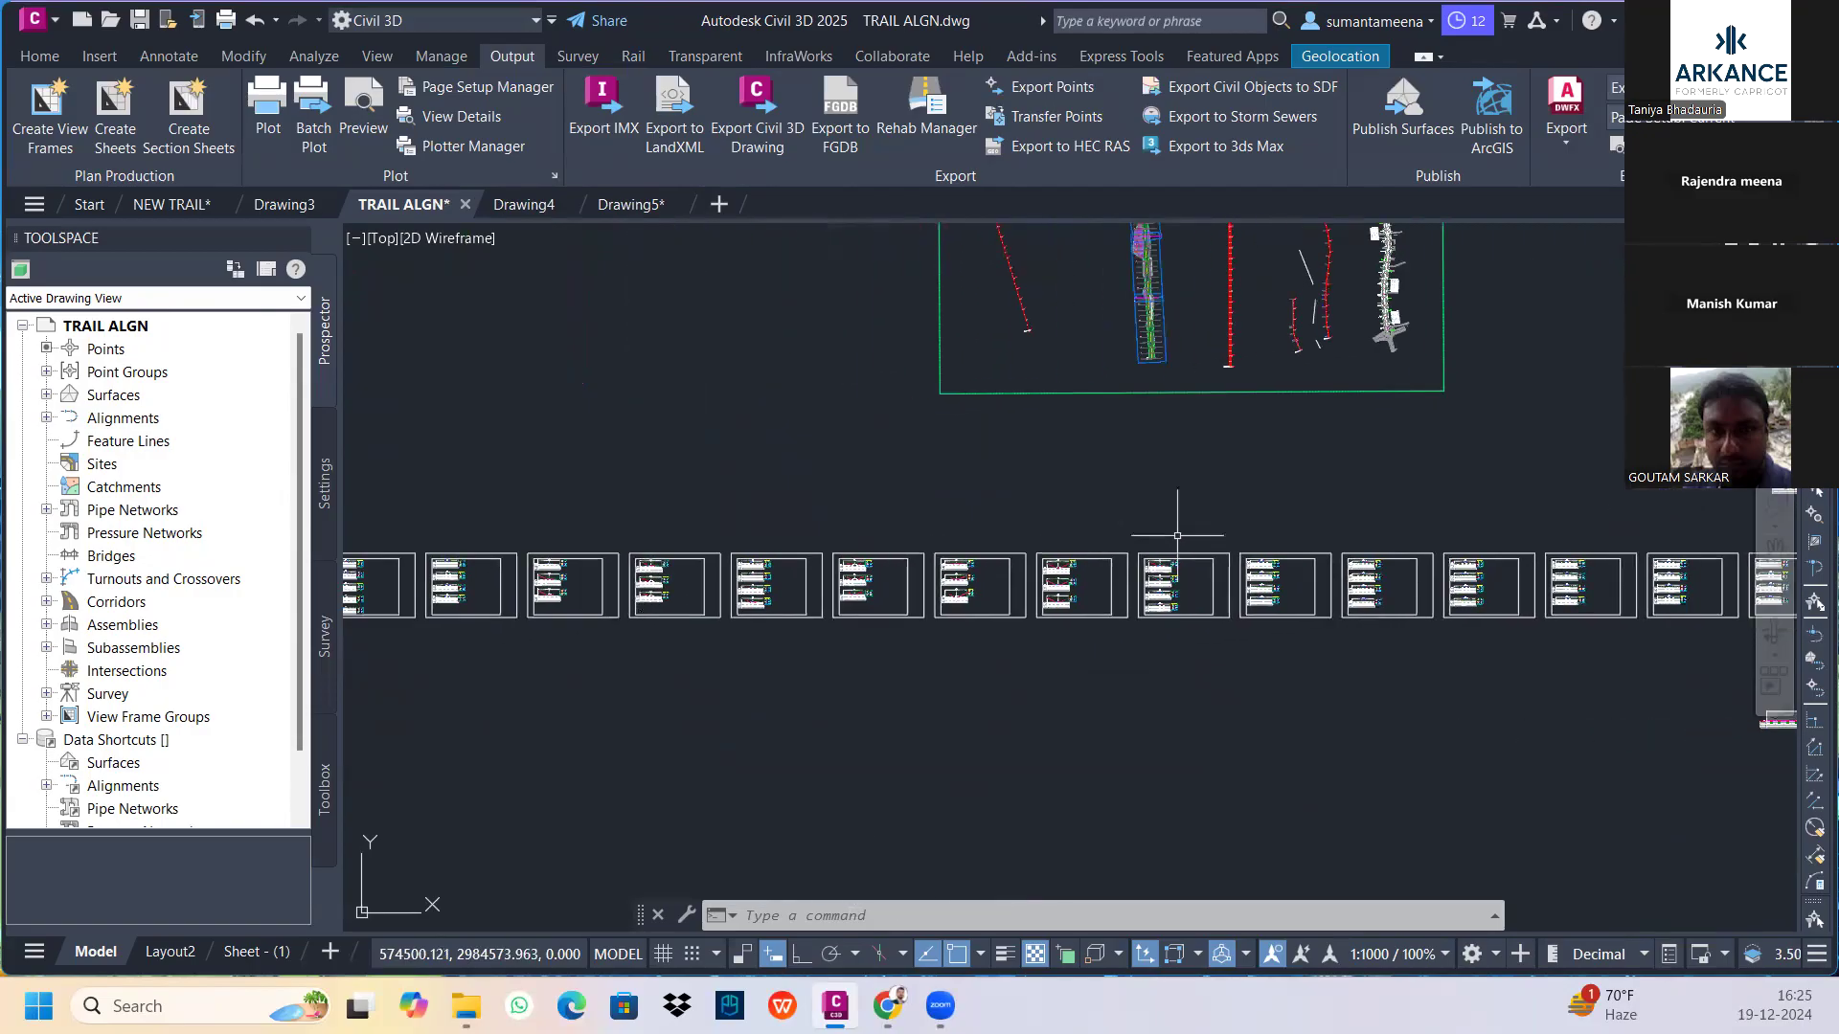
pyautogui.scroll(5, 1143, 312)
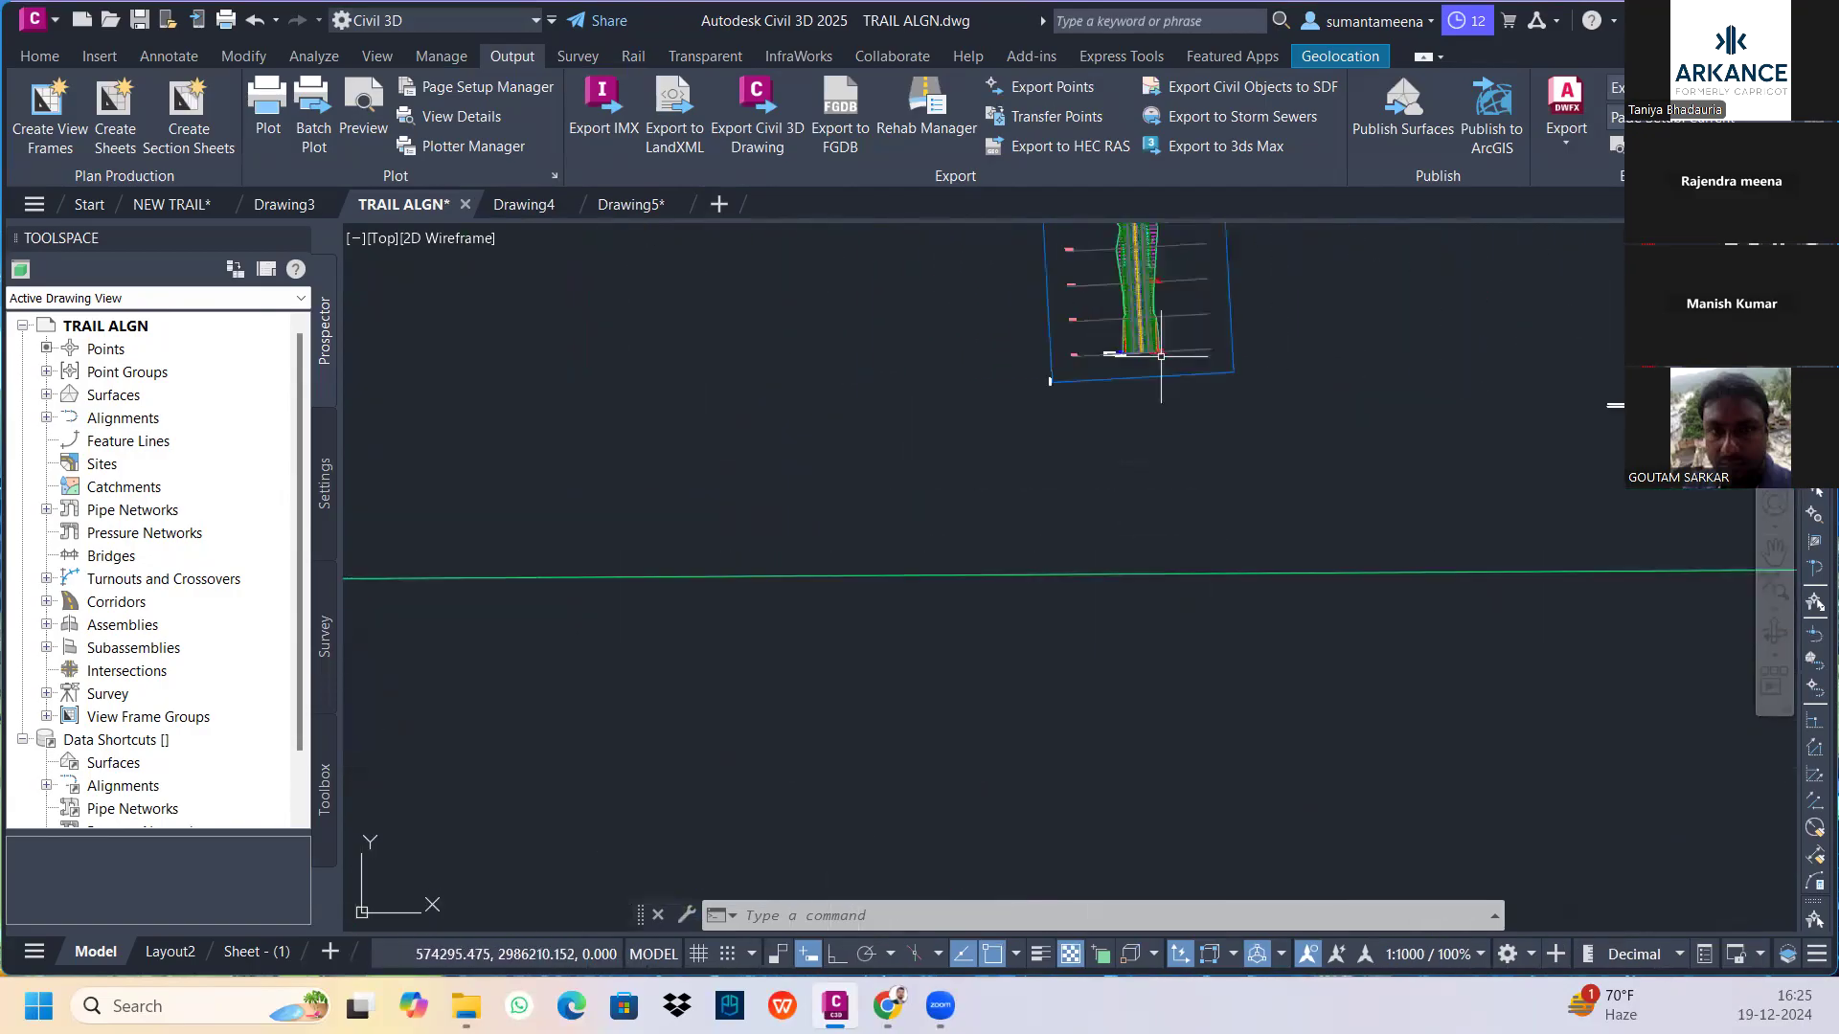
pyautogui.scroll(-3, 982, 395)
pyautogui.moveTo(977, 830)
pyautogui.mouseDown(button='middle')
pyautogui.moveTo(1018, 550)
pyautogui.moveTo(1007, 595)
pyautogui.mouseUp(button='middle')
pyautogui.scroll(6, 1007, 595)
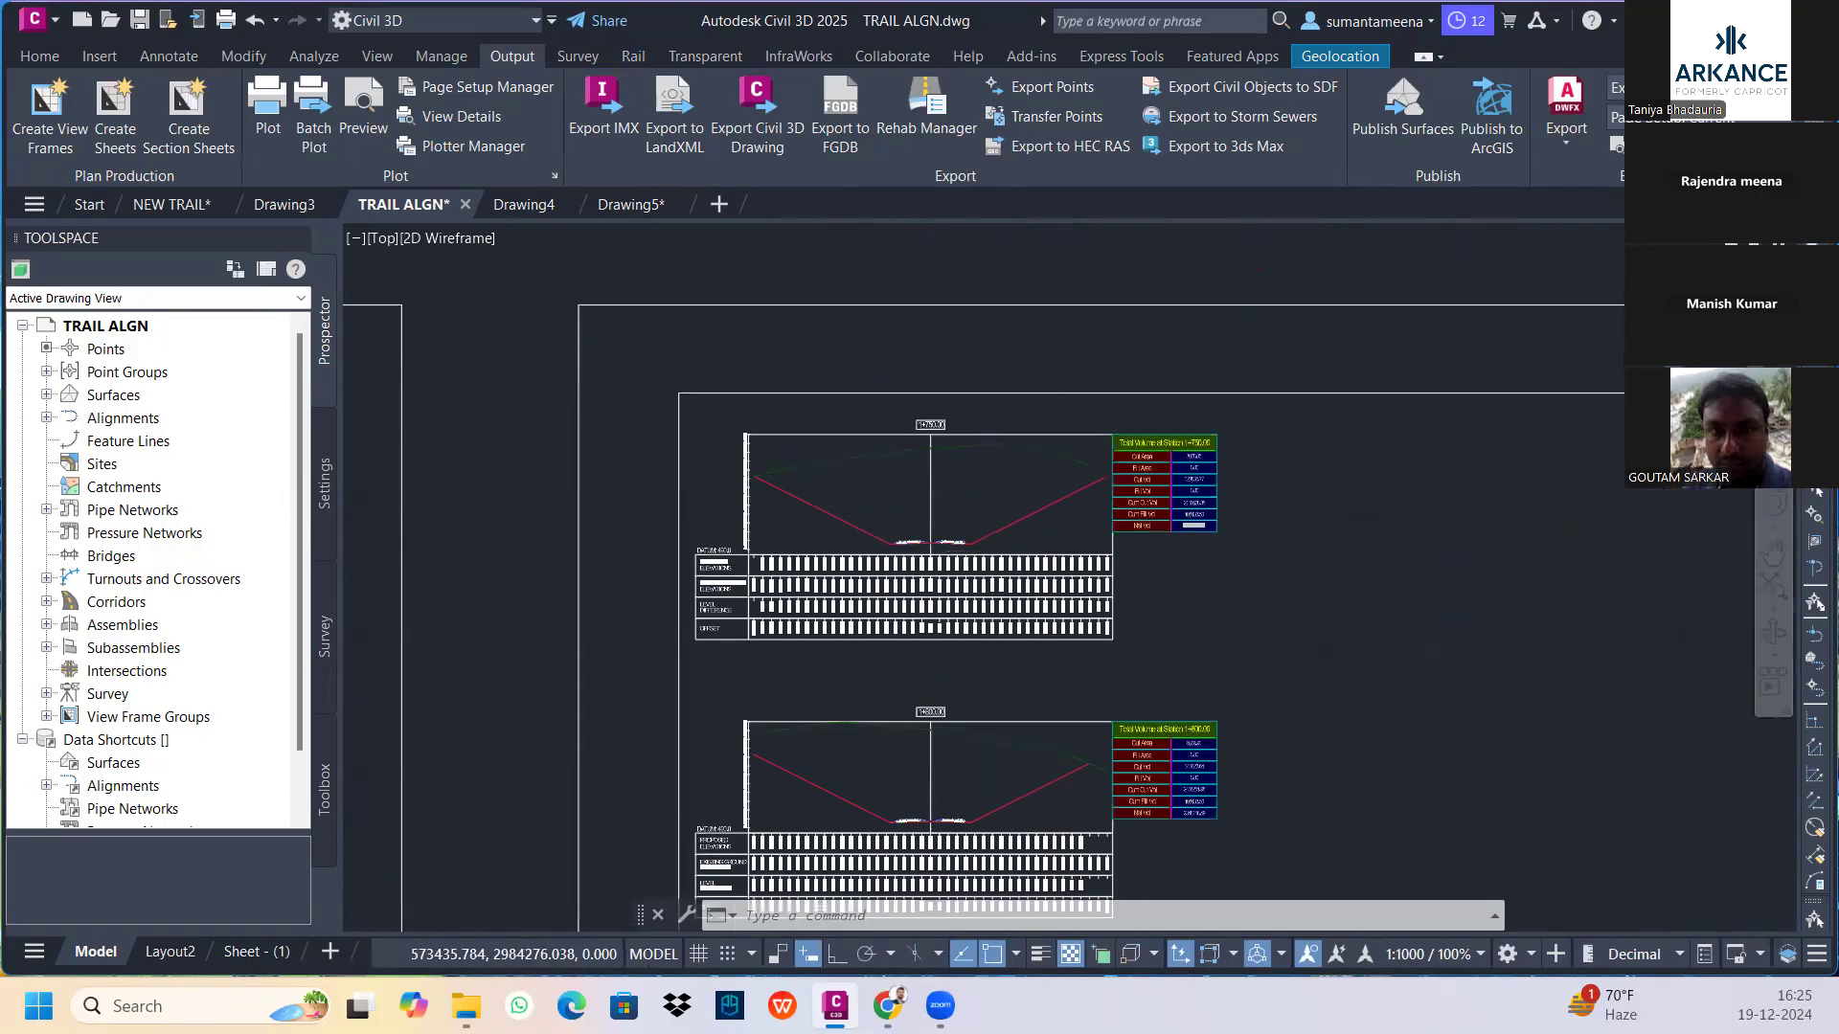
pyautogui.scroll(-6, 985, 504)
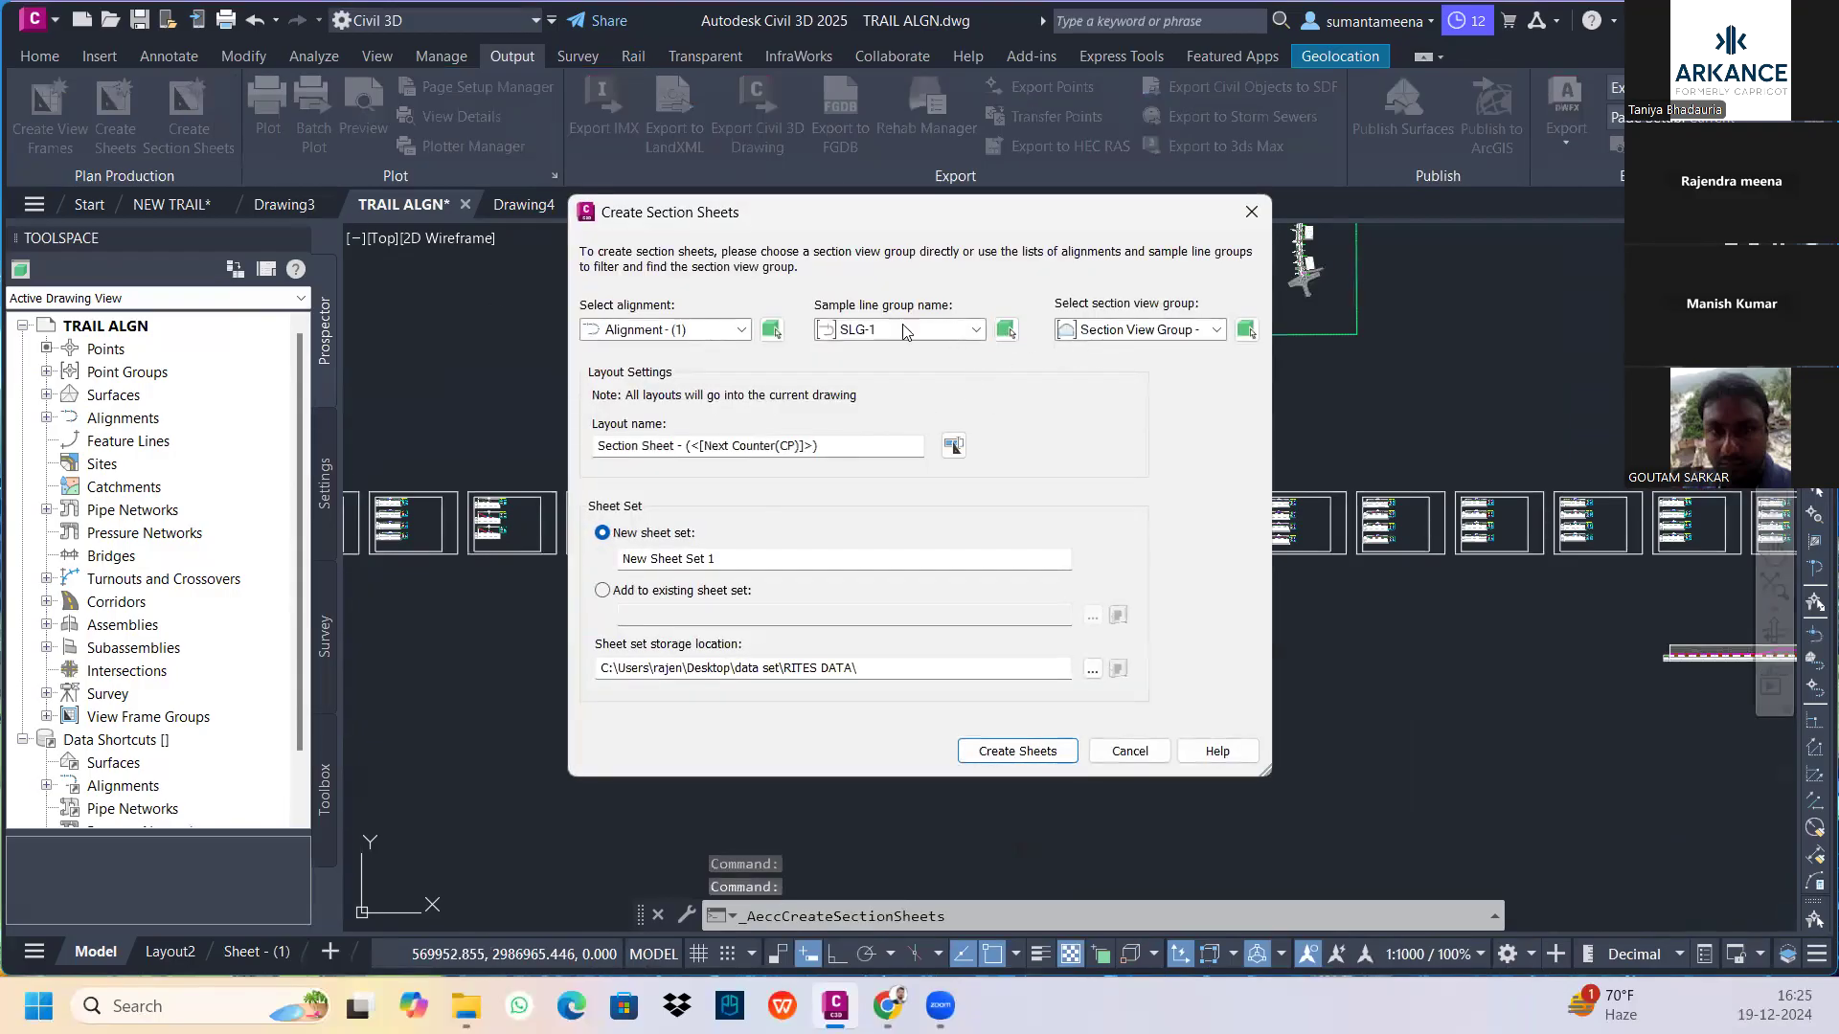
# Try to create section sheets again for Alignment - (1) and sample line group SLG-1, and close the dialog
pyautogui.click(743, 330)
pyautogui.click(709, 353)
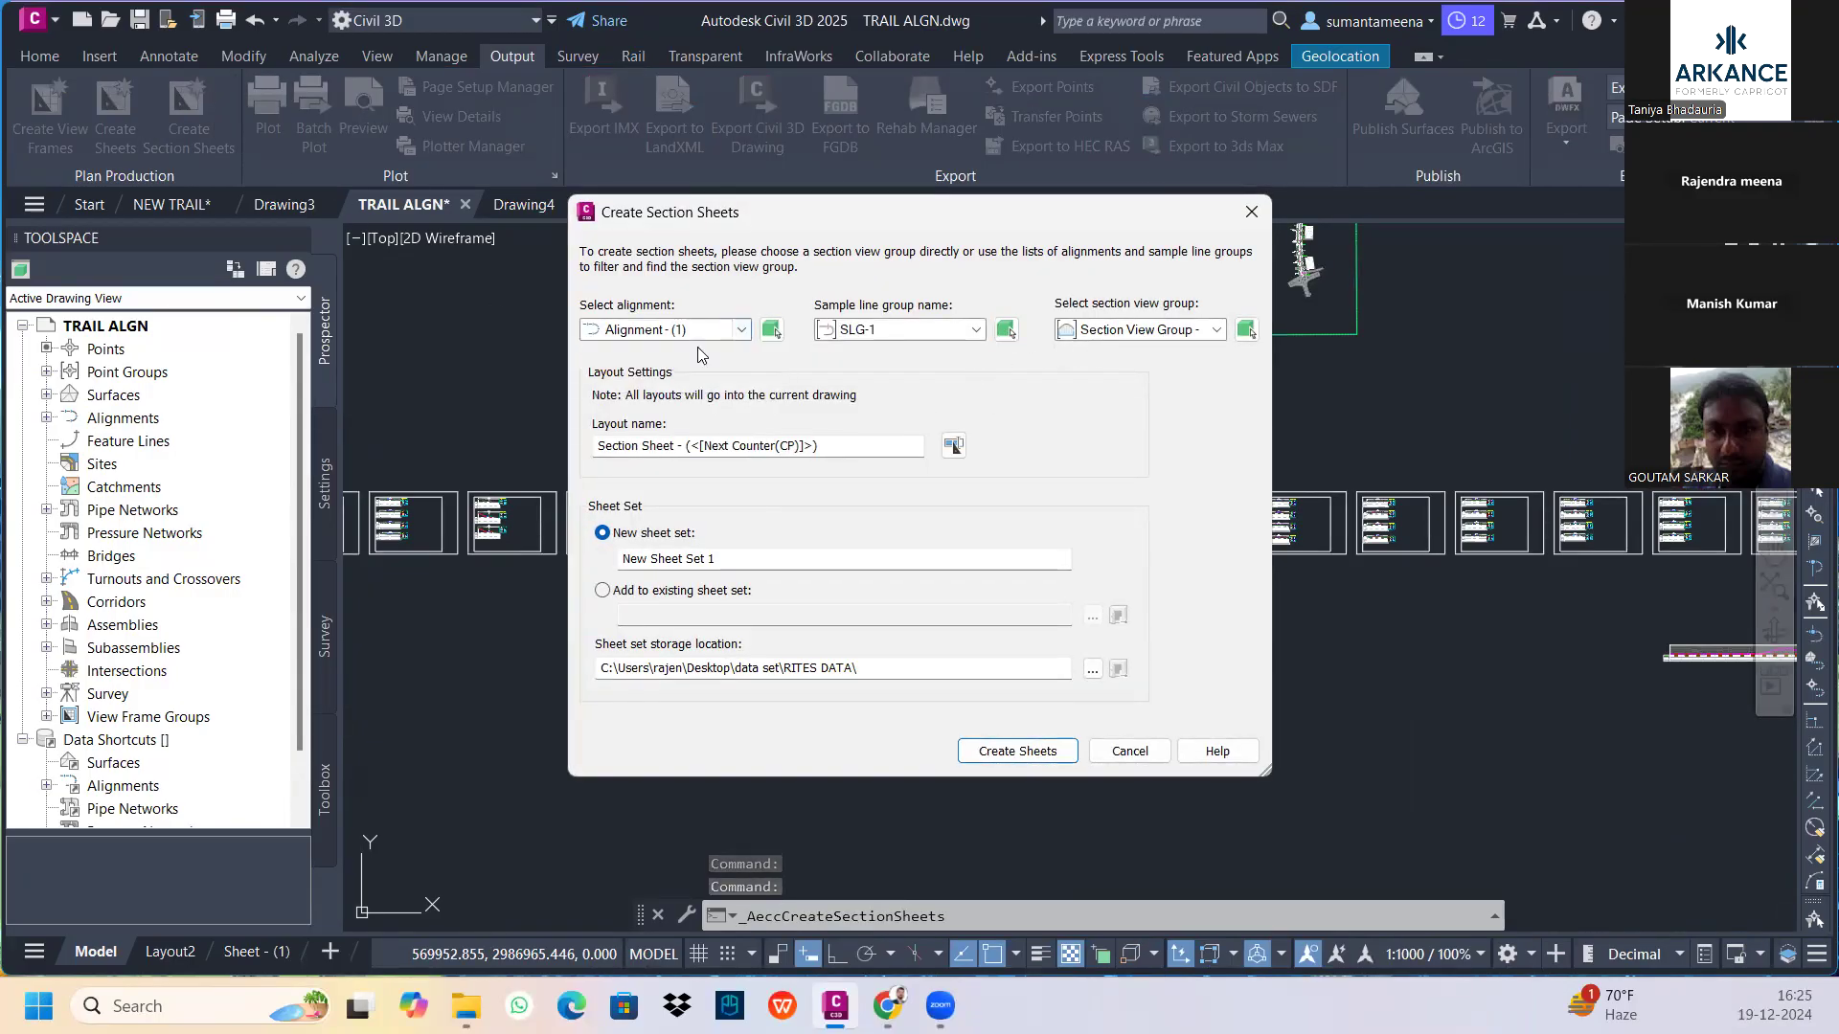
pyautogui.click(942, 331)
pyautogui.click(878, 354)
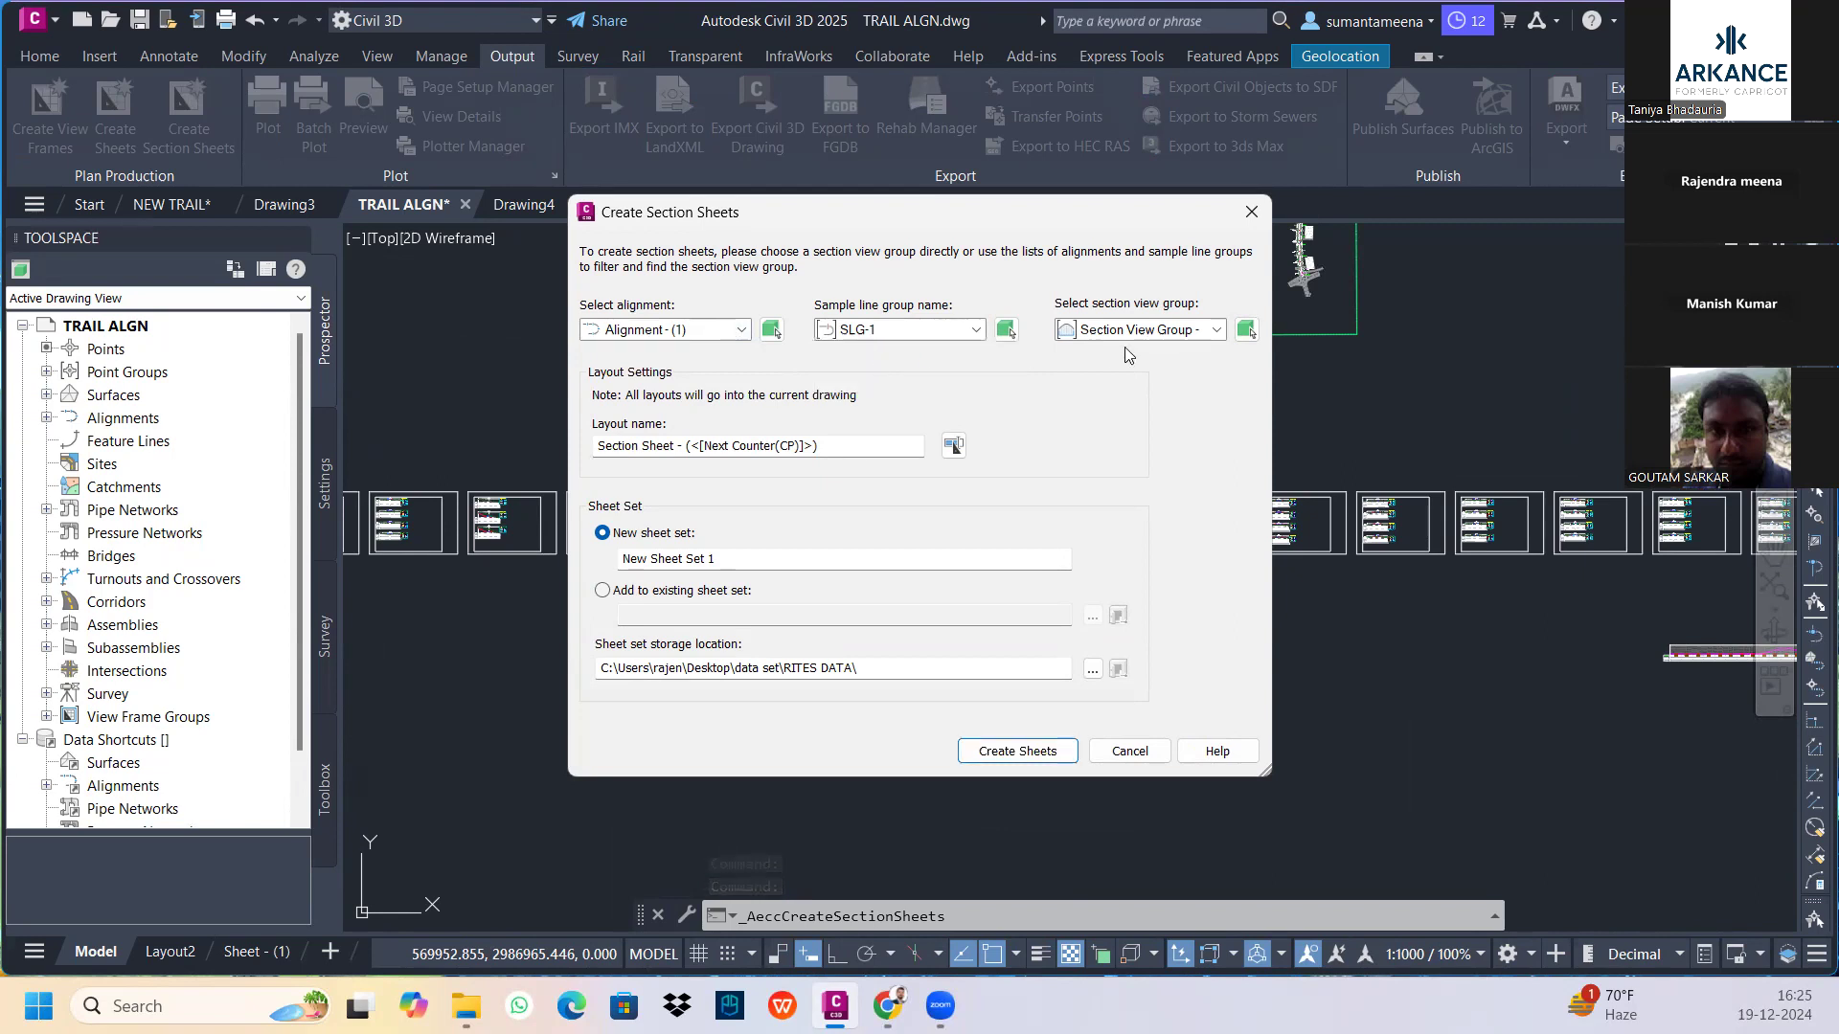
pyautogui.click(1159, 332)
pyautogui.click(1168, 354)
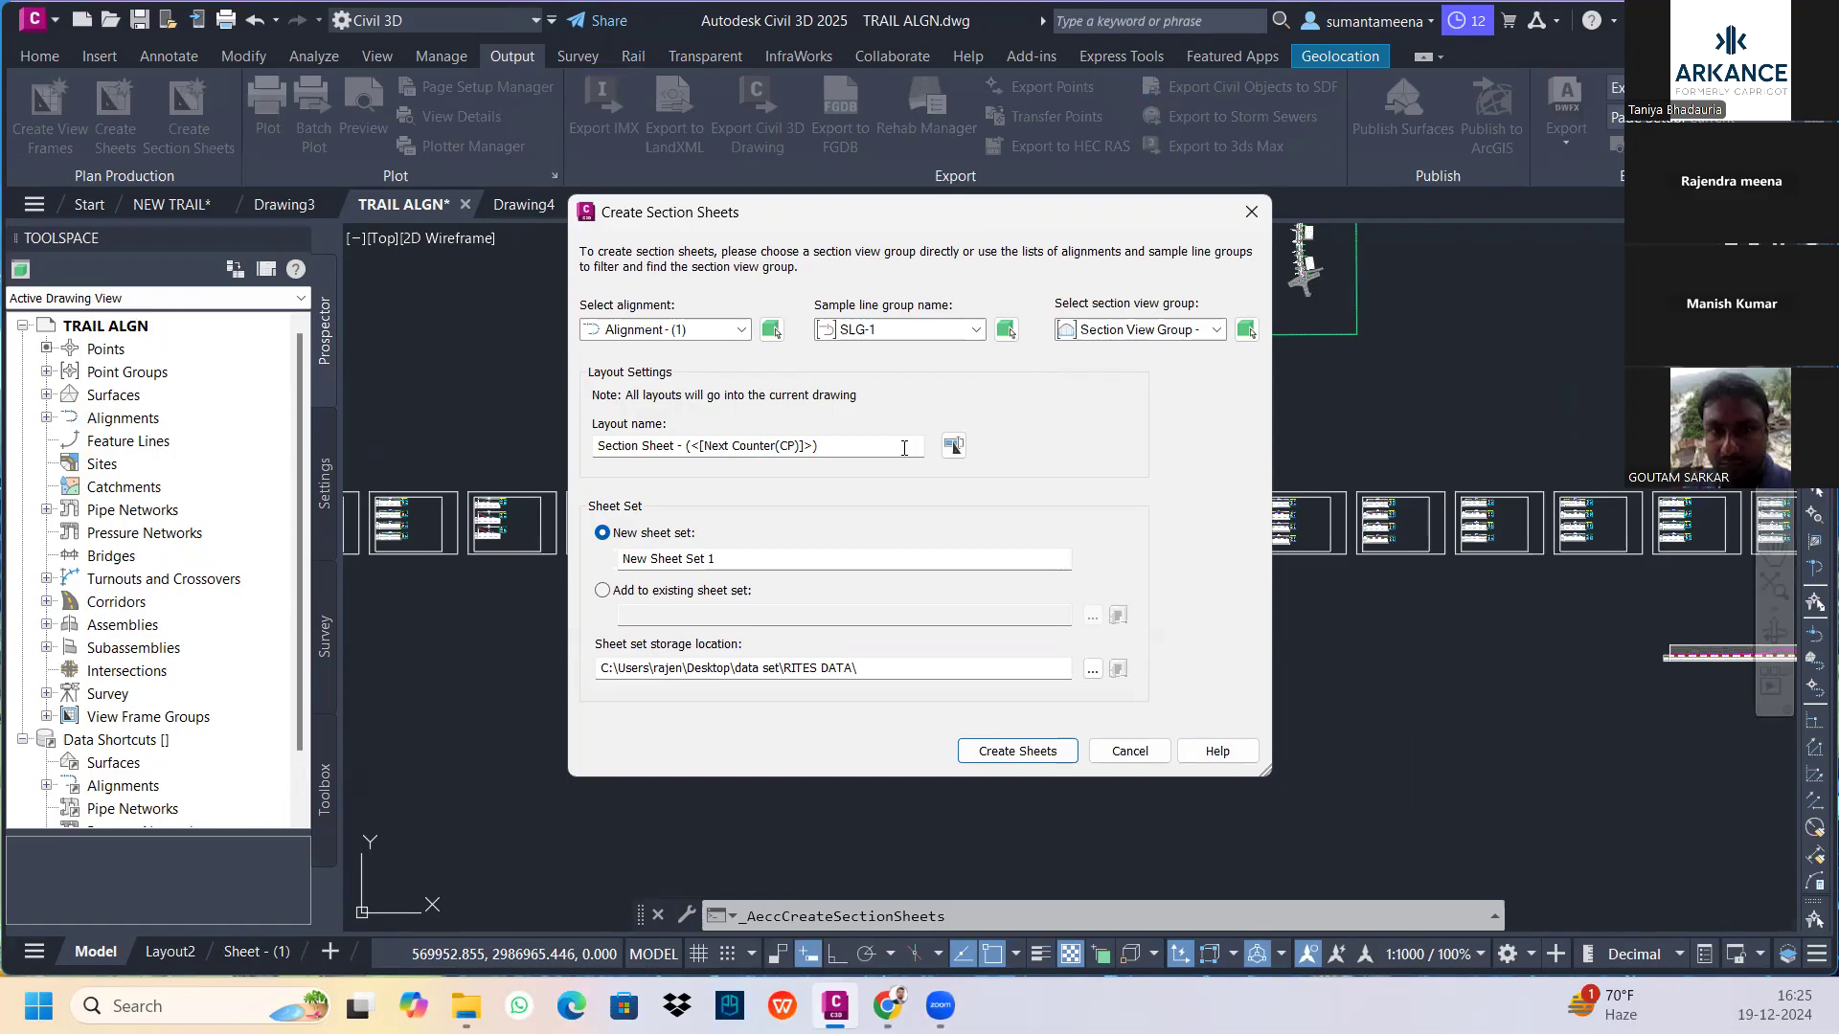
pyautogui.click(1003, 756)
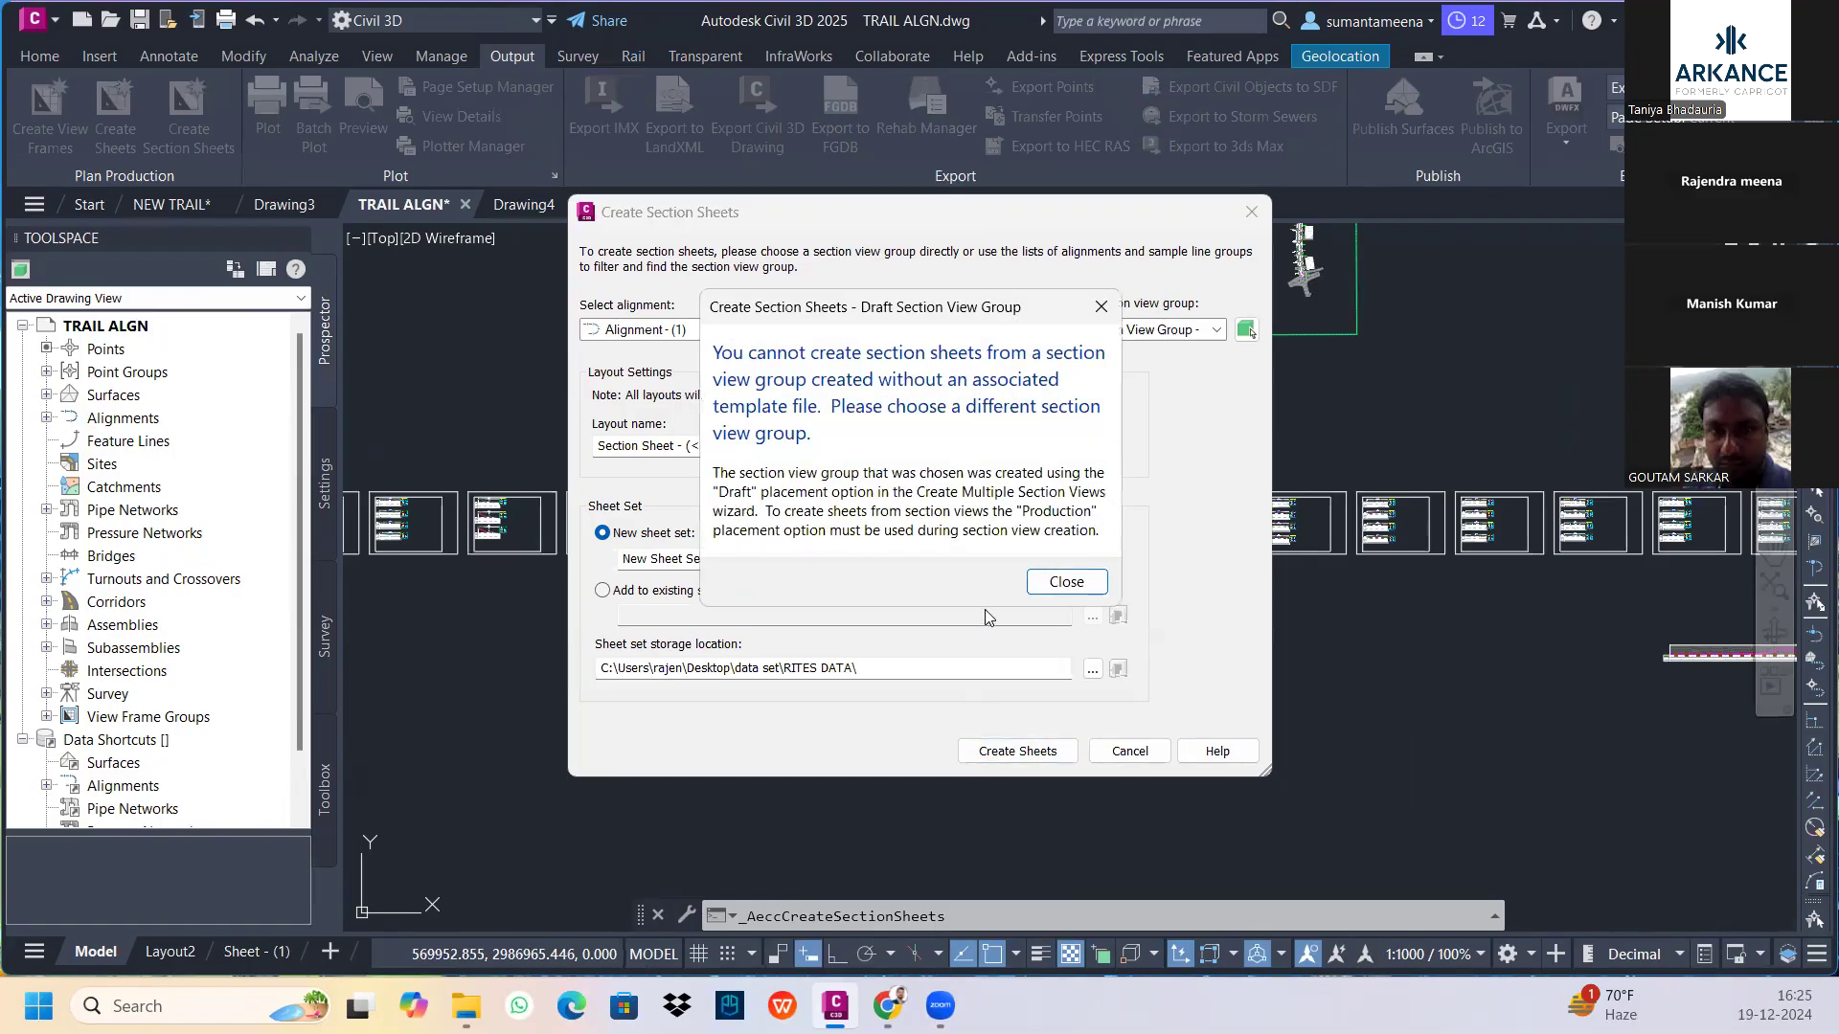
pyautogui.click(1063, 583)
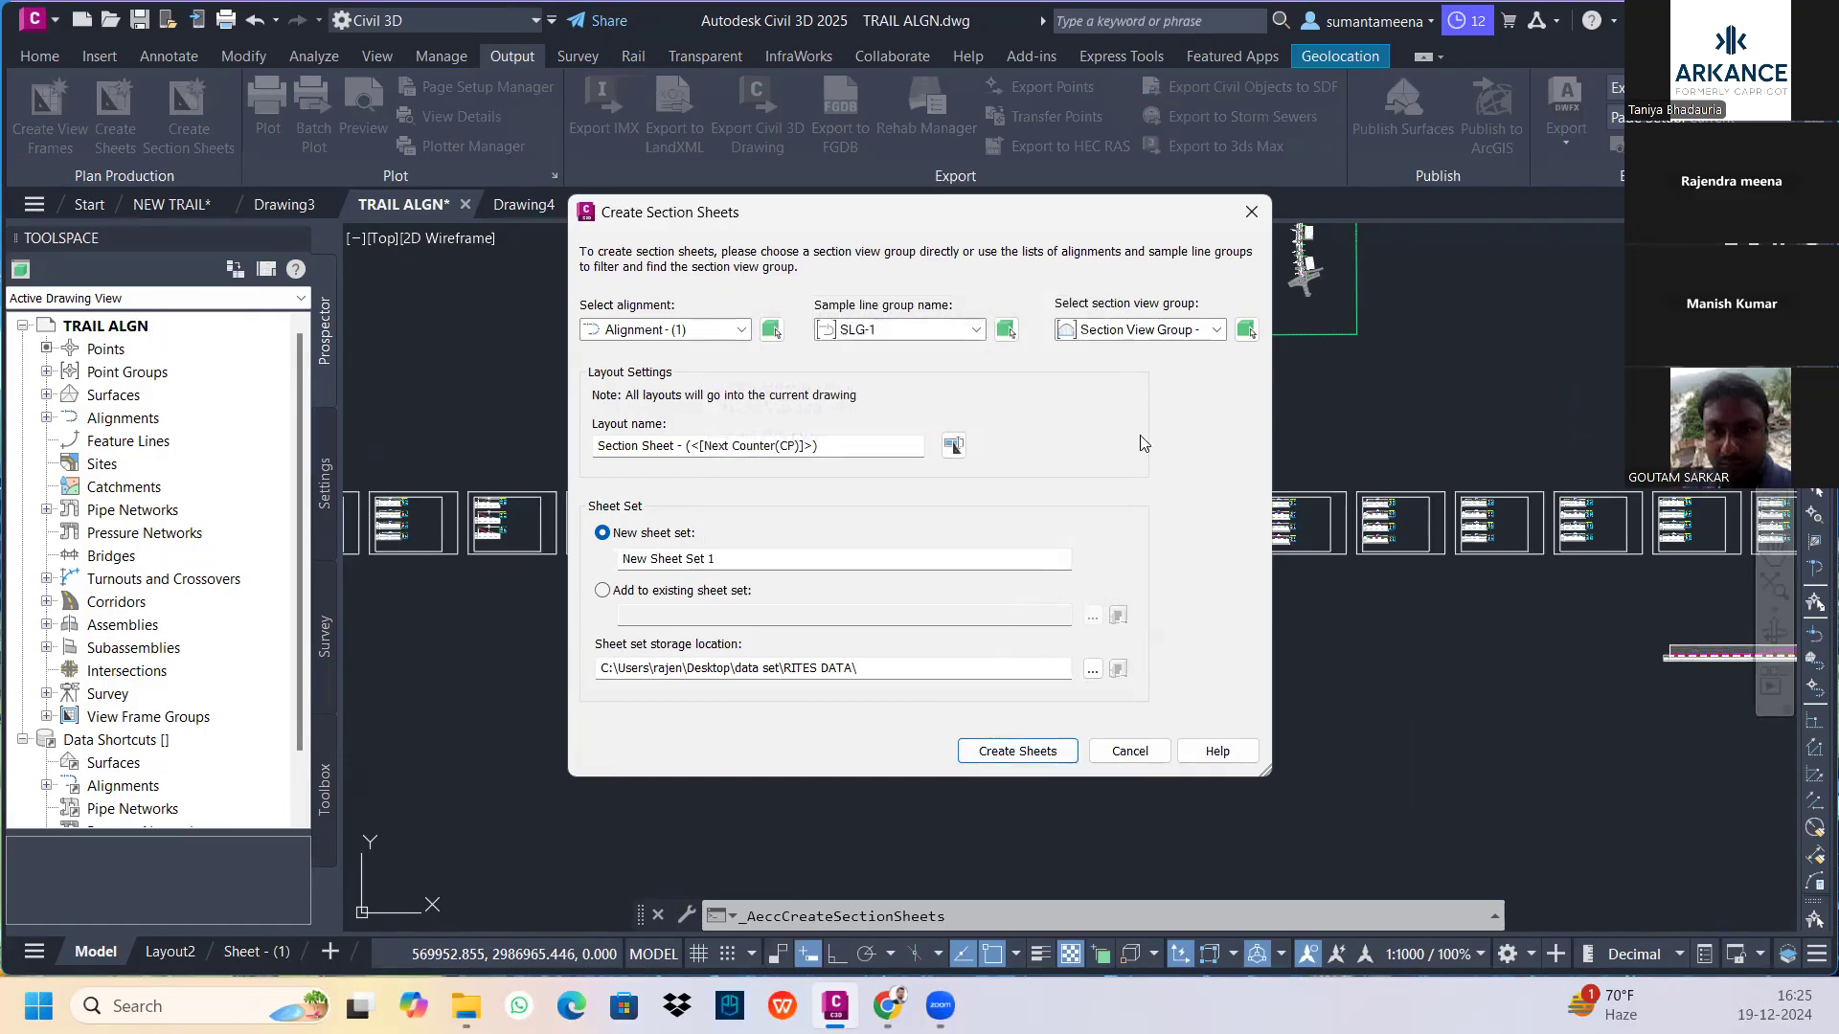
pyautogui.click(1251, 212)
# Check the sheet properties of the first section sheet in the row and close them without changes
pyautogui.scroll(-5, 1025, 392)
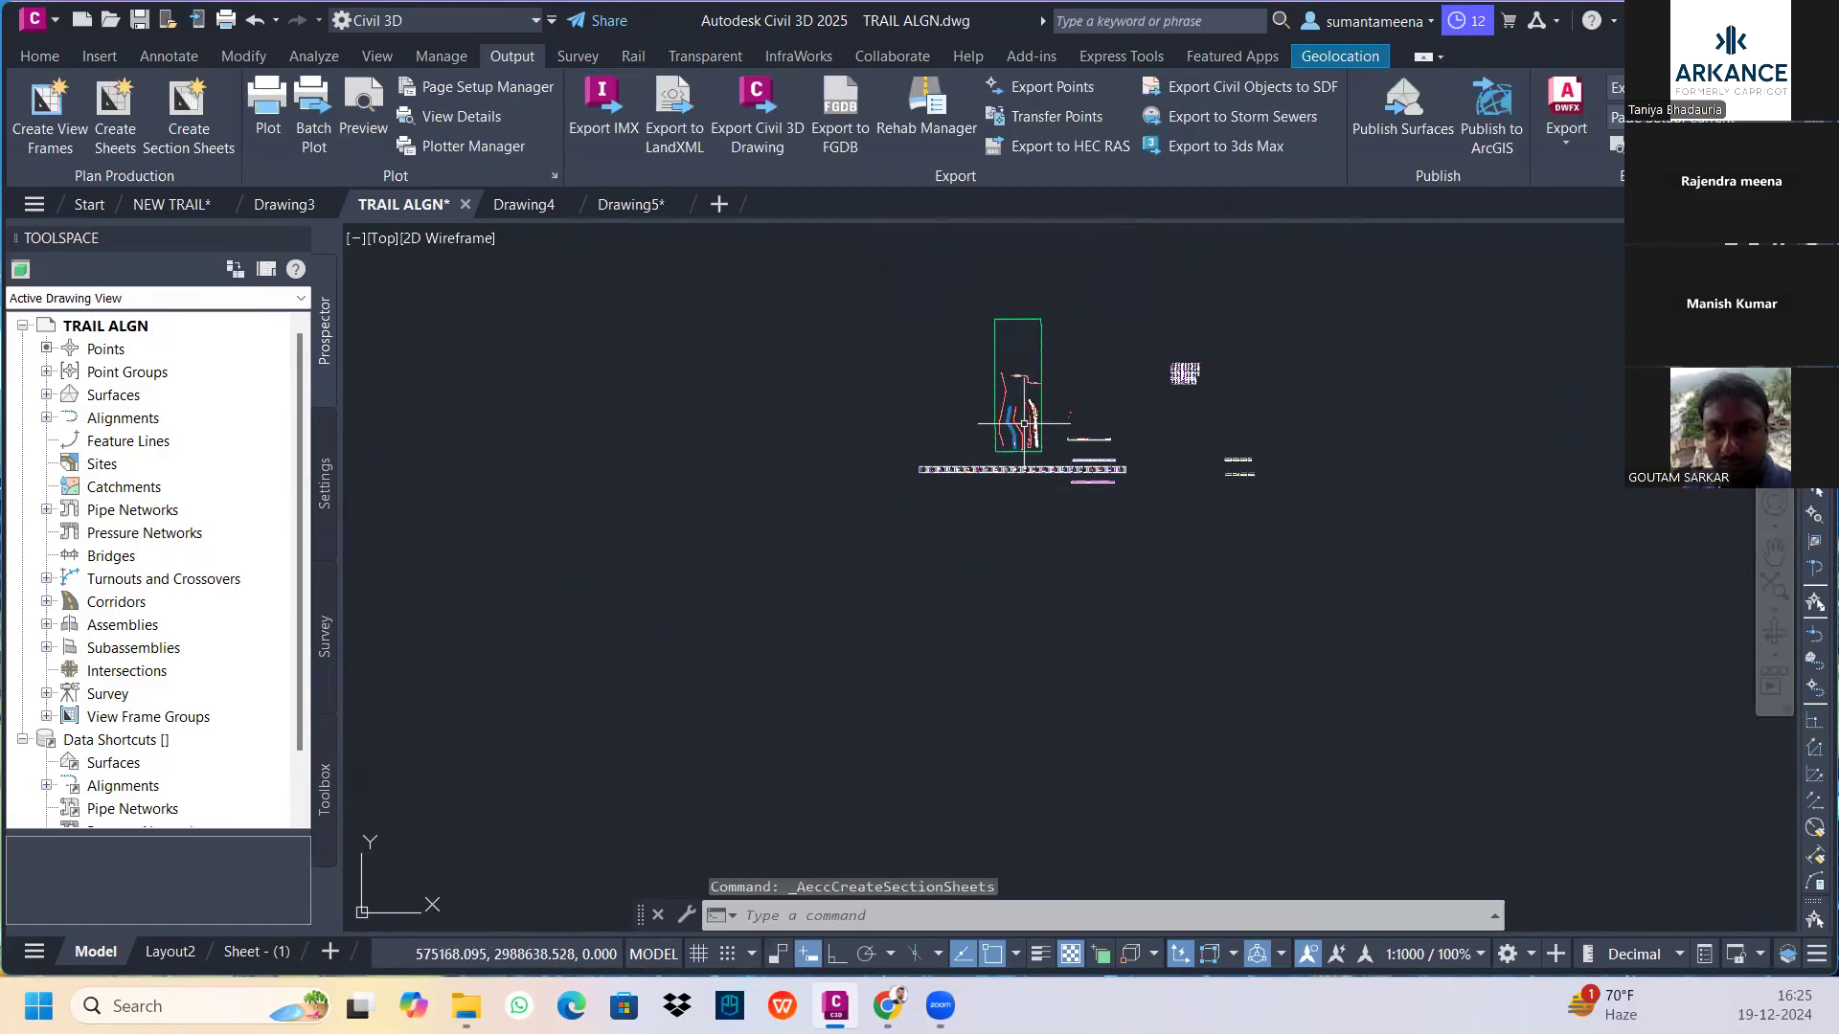
pyautogui.moveTo(1038, 394); pyautogui.dragTo(875, 510, button='middle')
pyautogui.scroll(3, 874, 510)
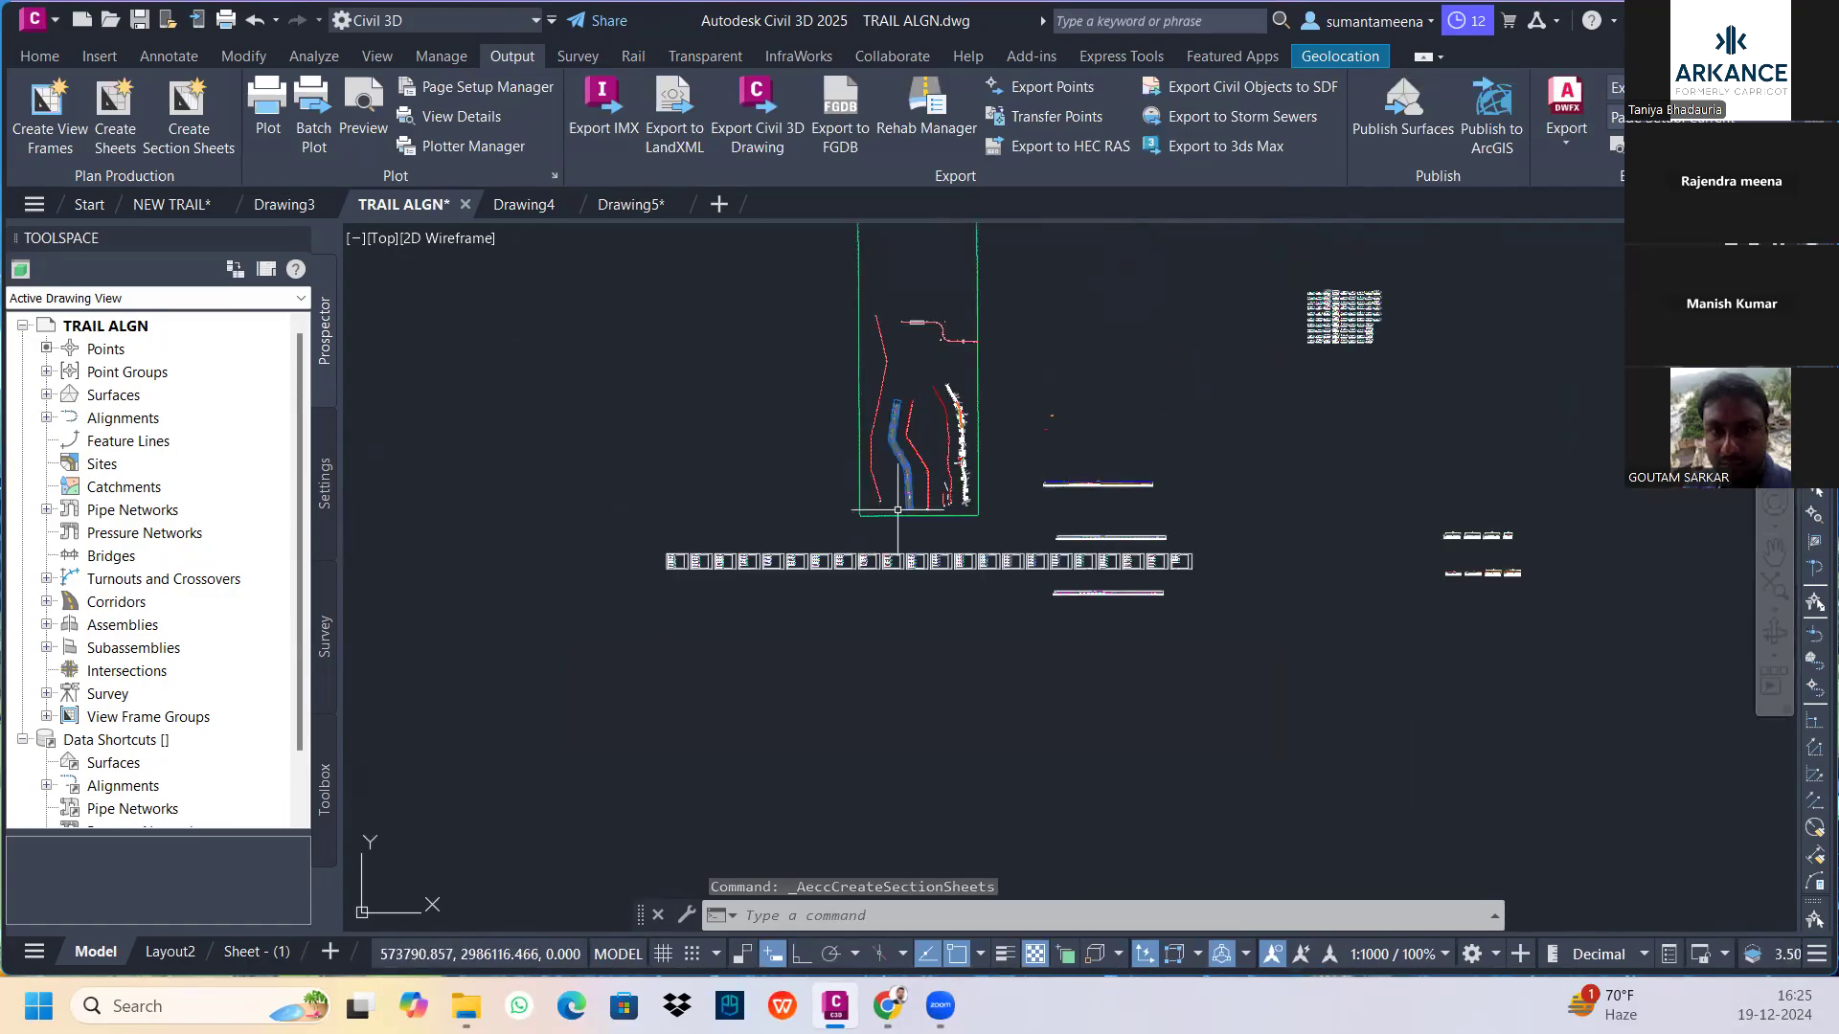
pyautogui.scroll(3, 538, 600)
pyautogui.scroll(5, 726, 525)
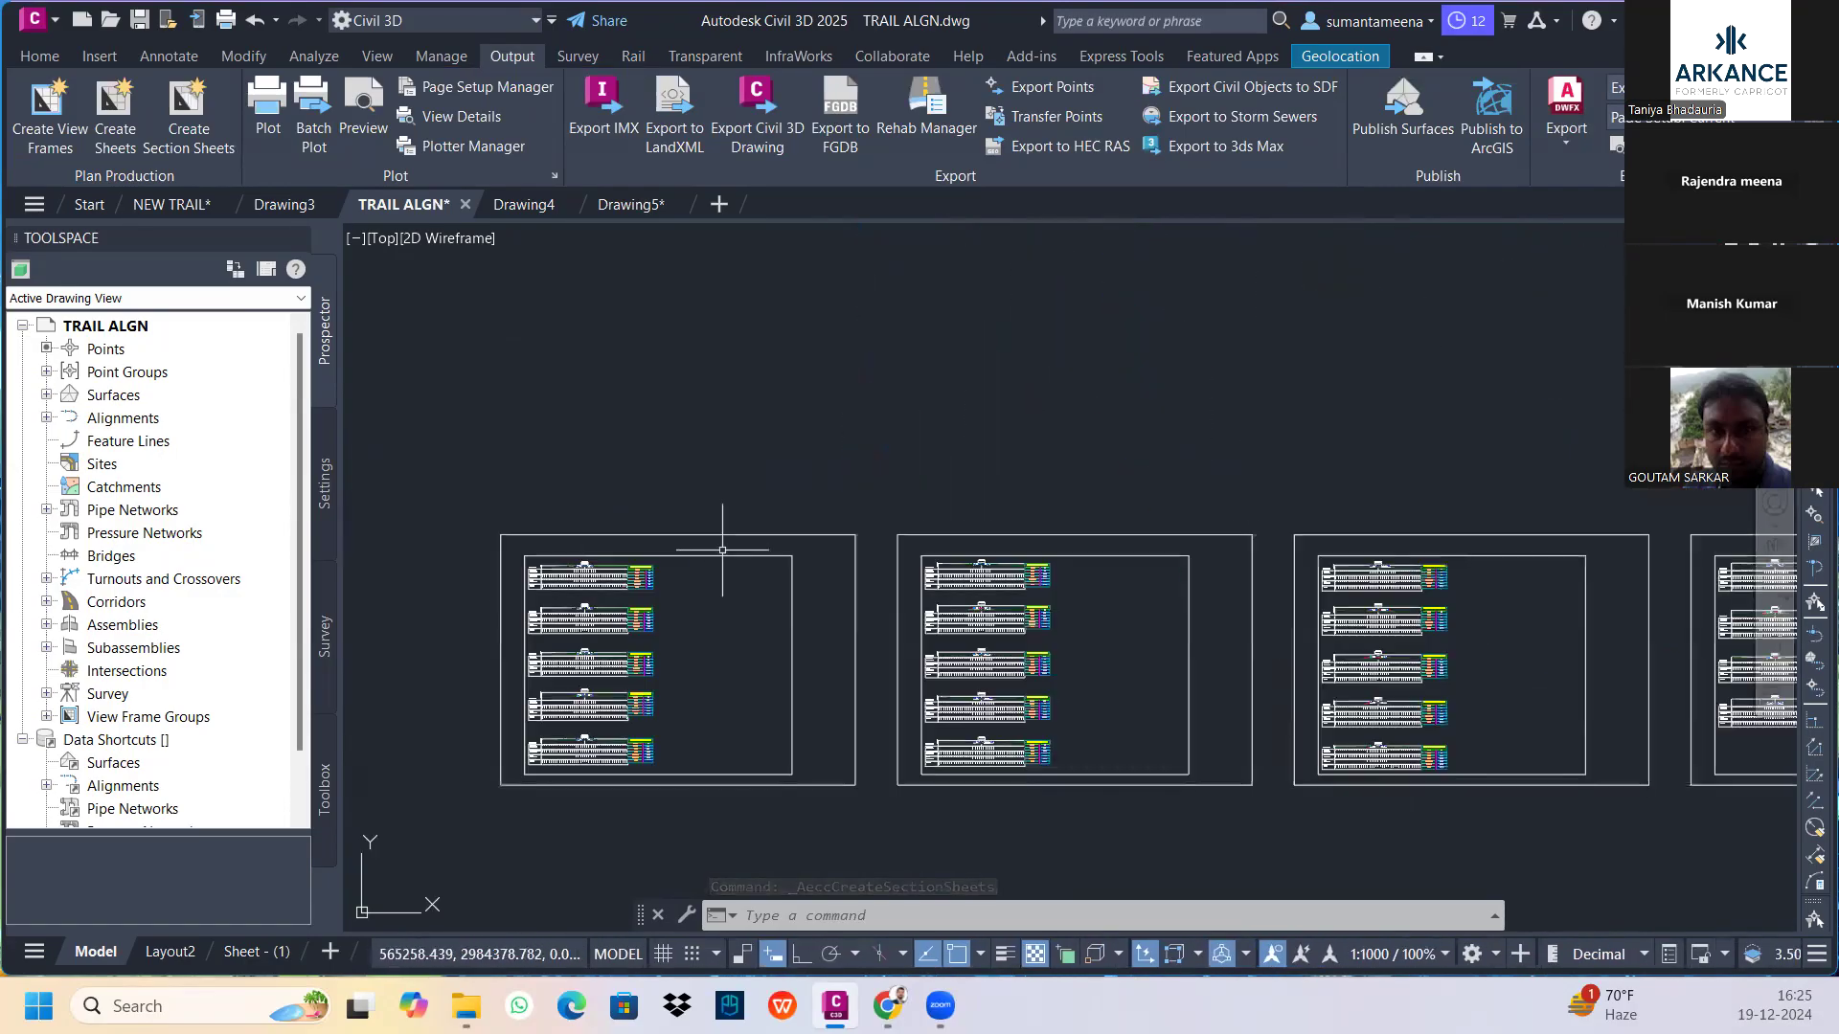
pyautogui.click(726, 525)
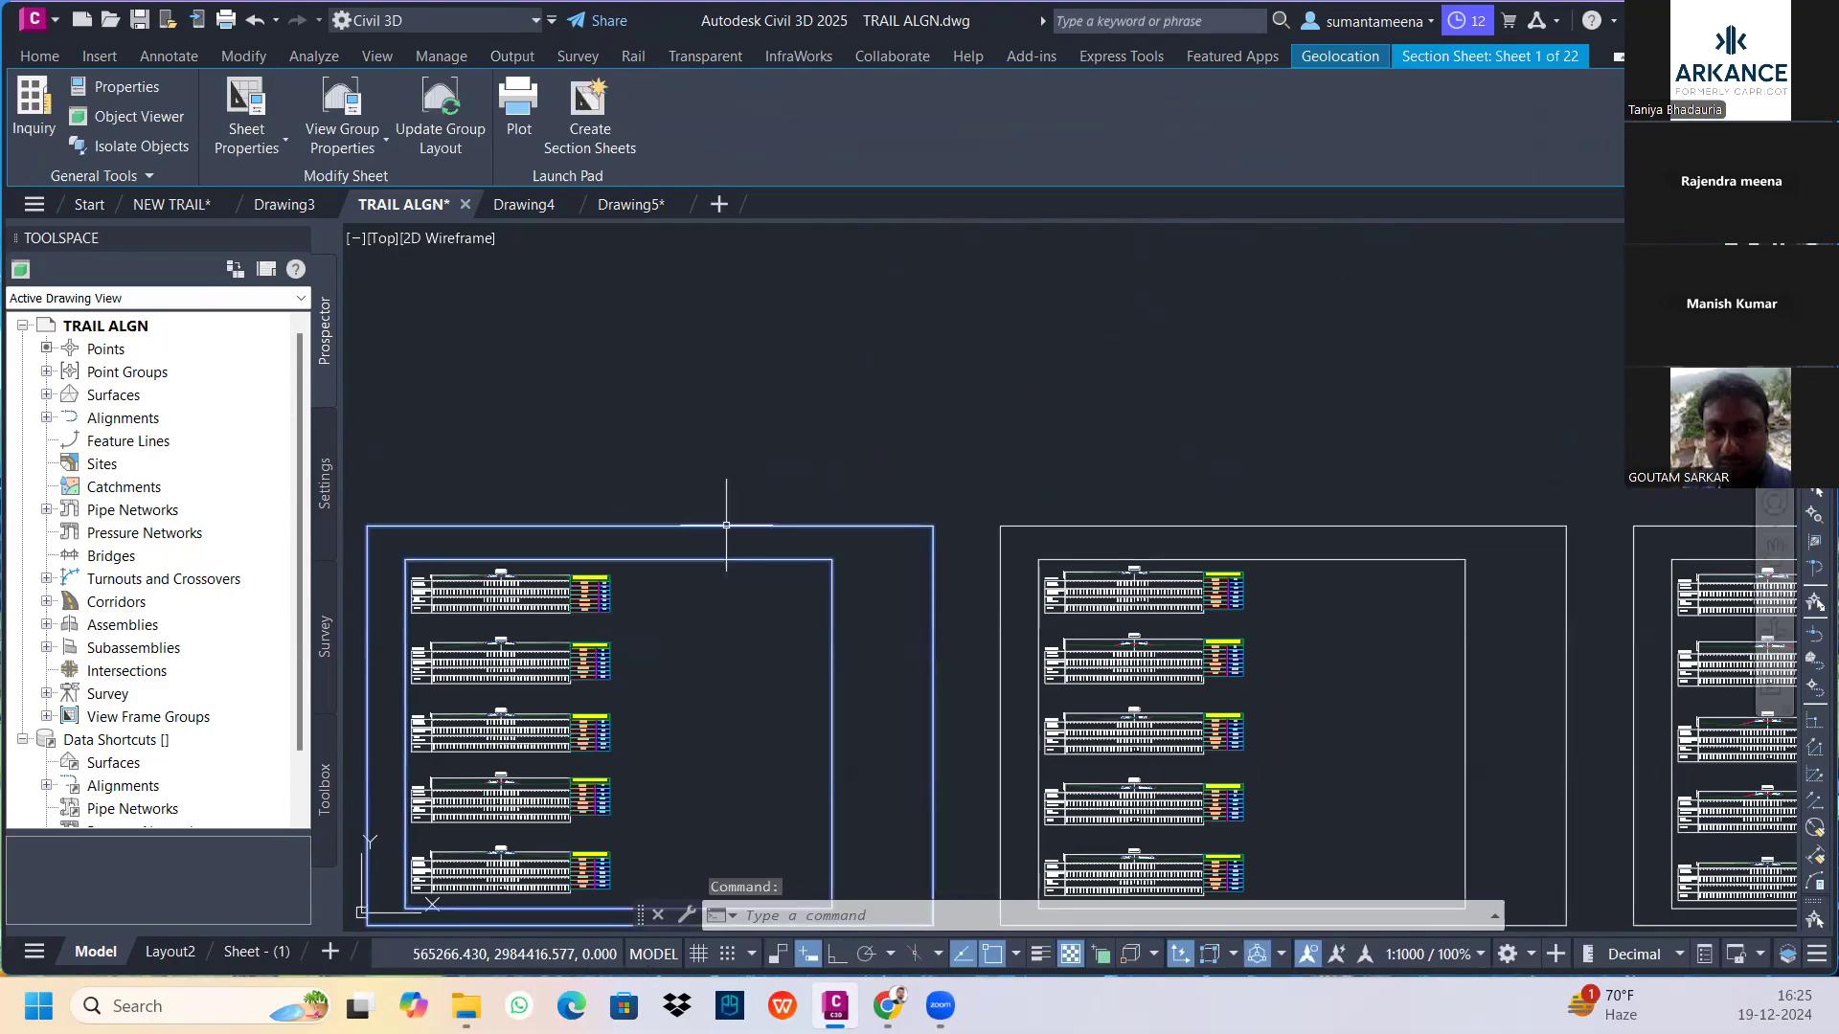
pyautogui.rightClick(726, 525)
pyautogui.click(778, 778)
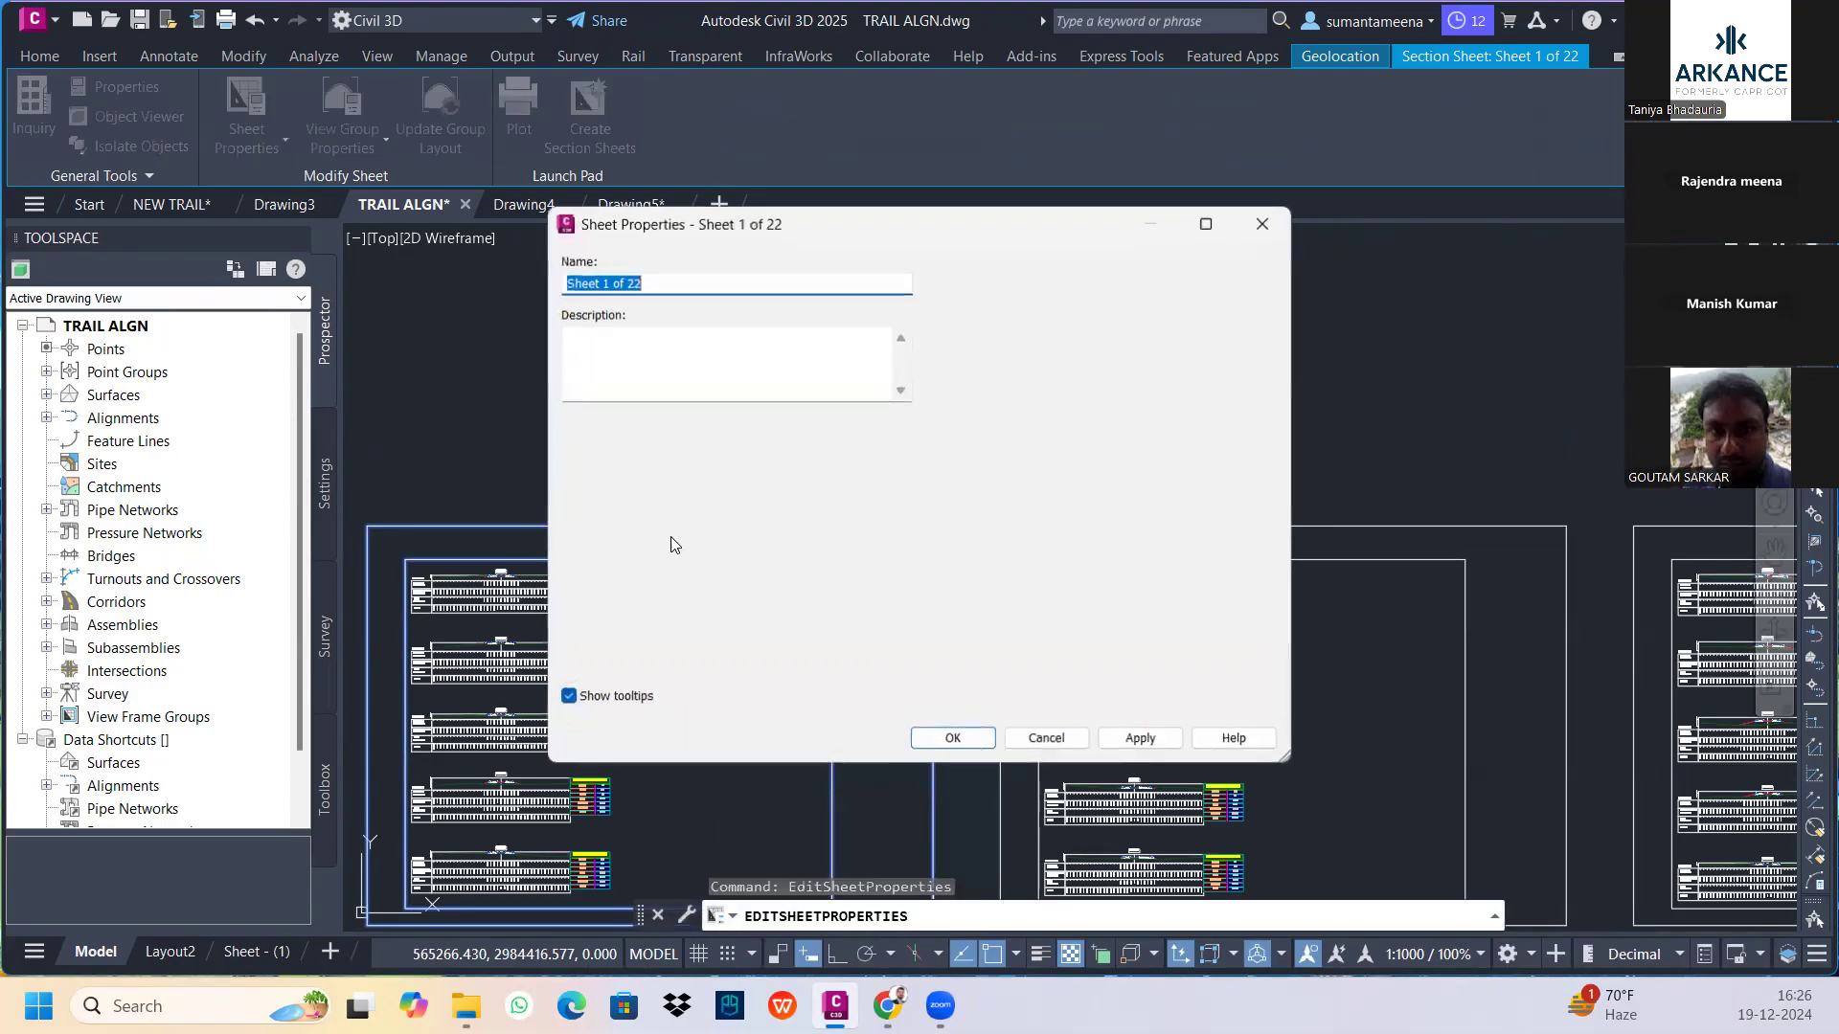
pyautogui.click(1047, 739)
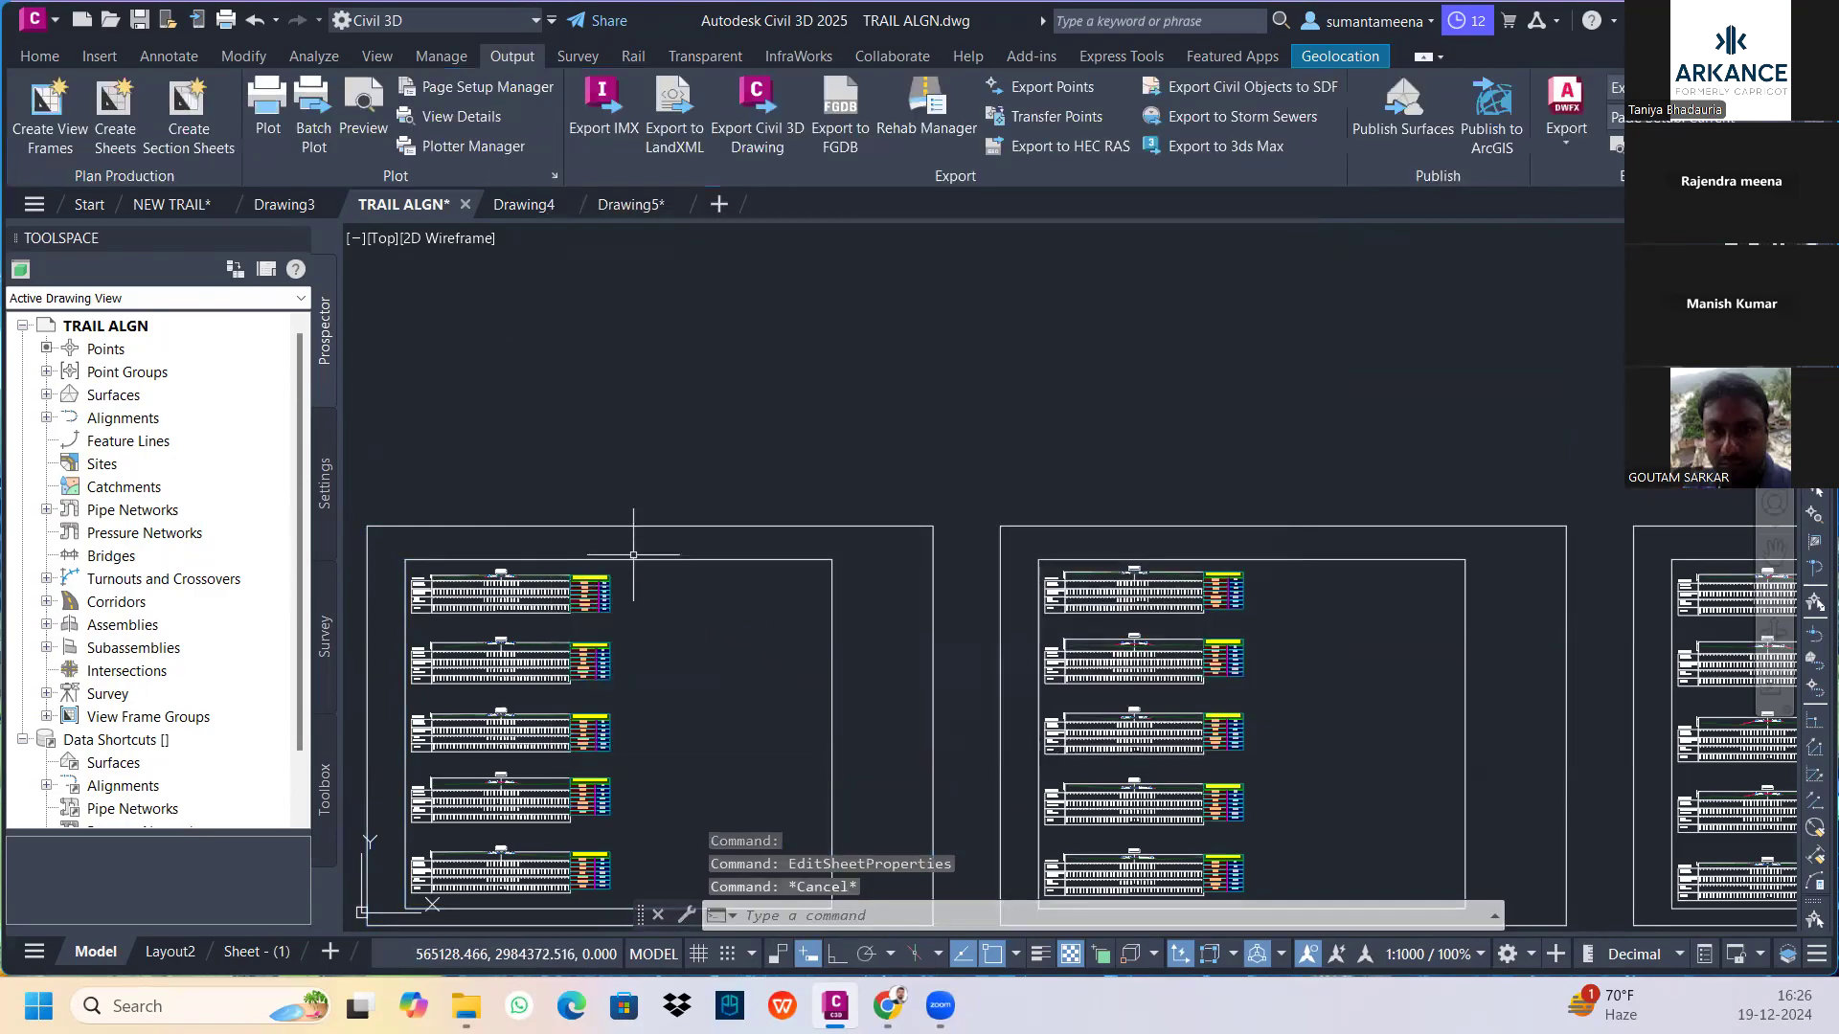
# Update the section view group layout for all section views in the row of sheets
pyautogui.click(634, 558)
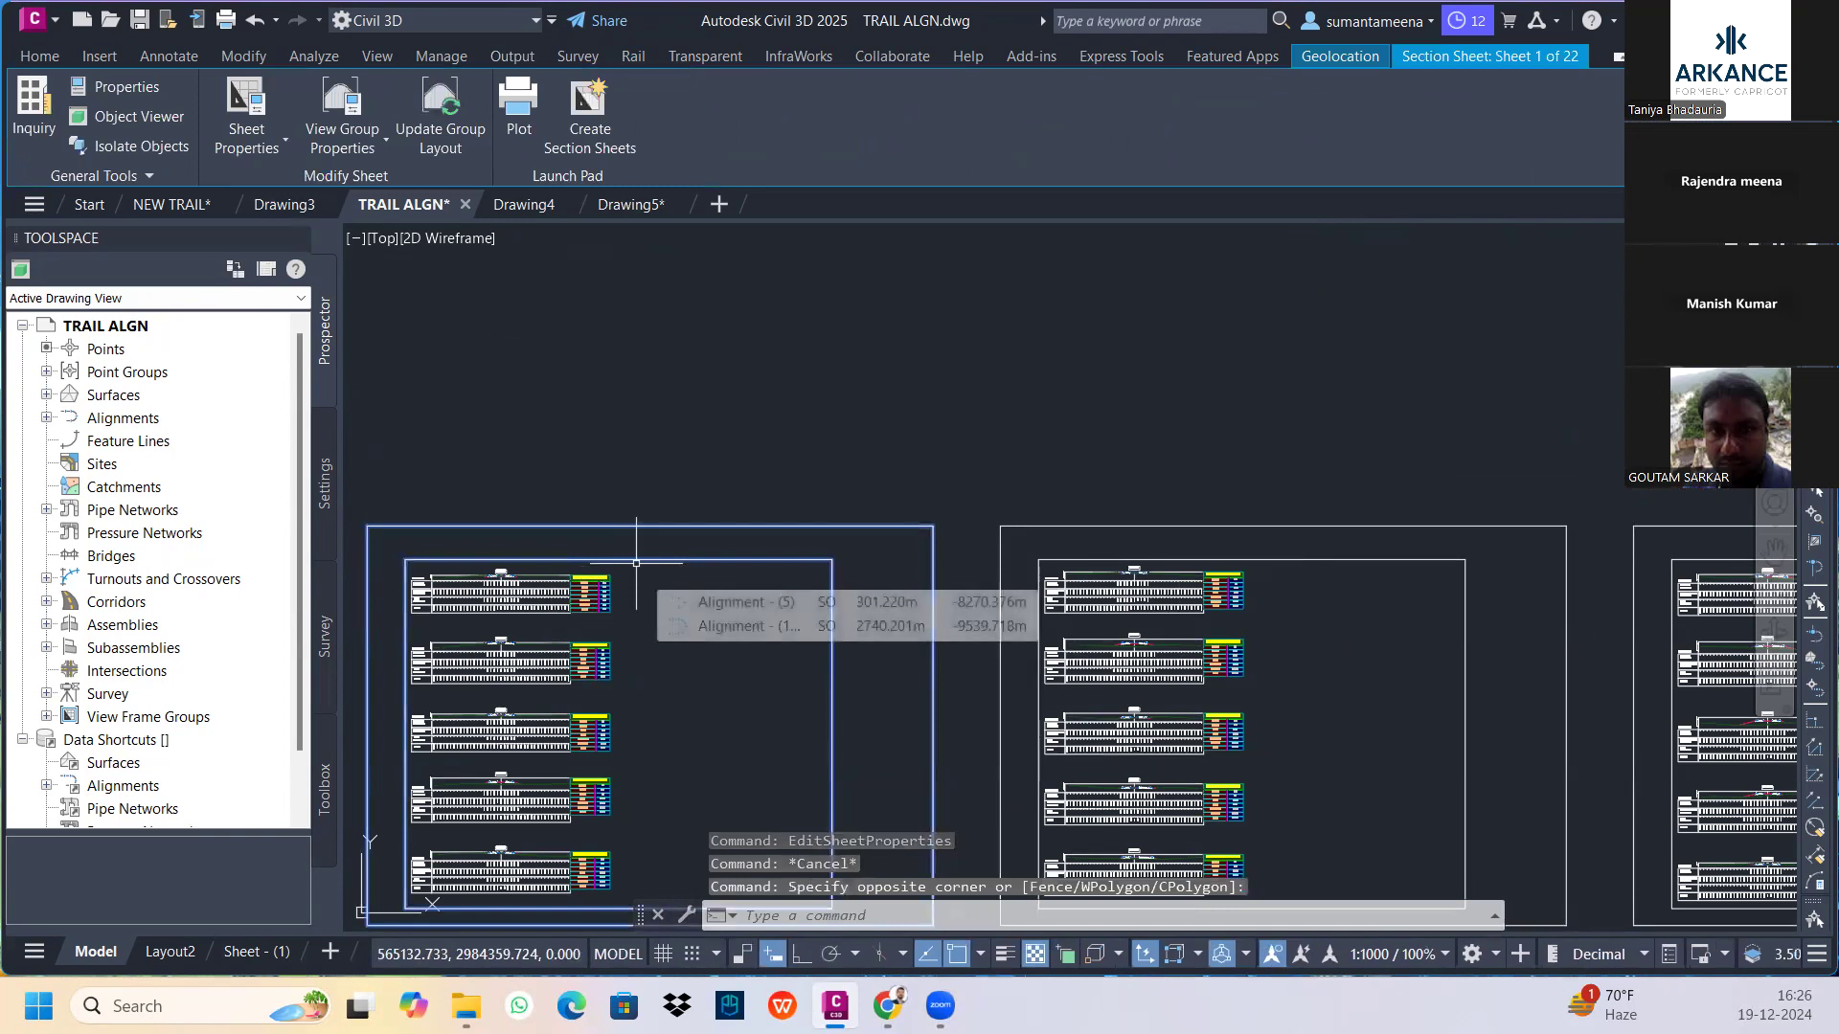
pyautogui.click(433, 105)
pyautogui.scroll(-5, 1118, 636)
pyautogui.click(1499, 626)
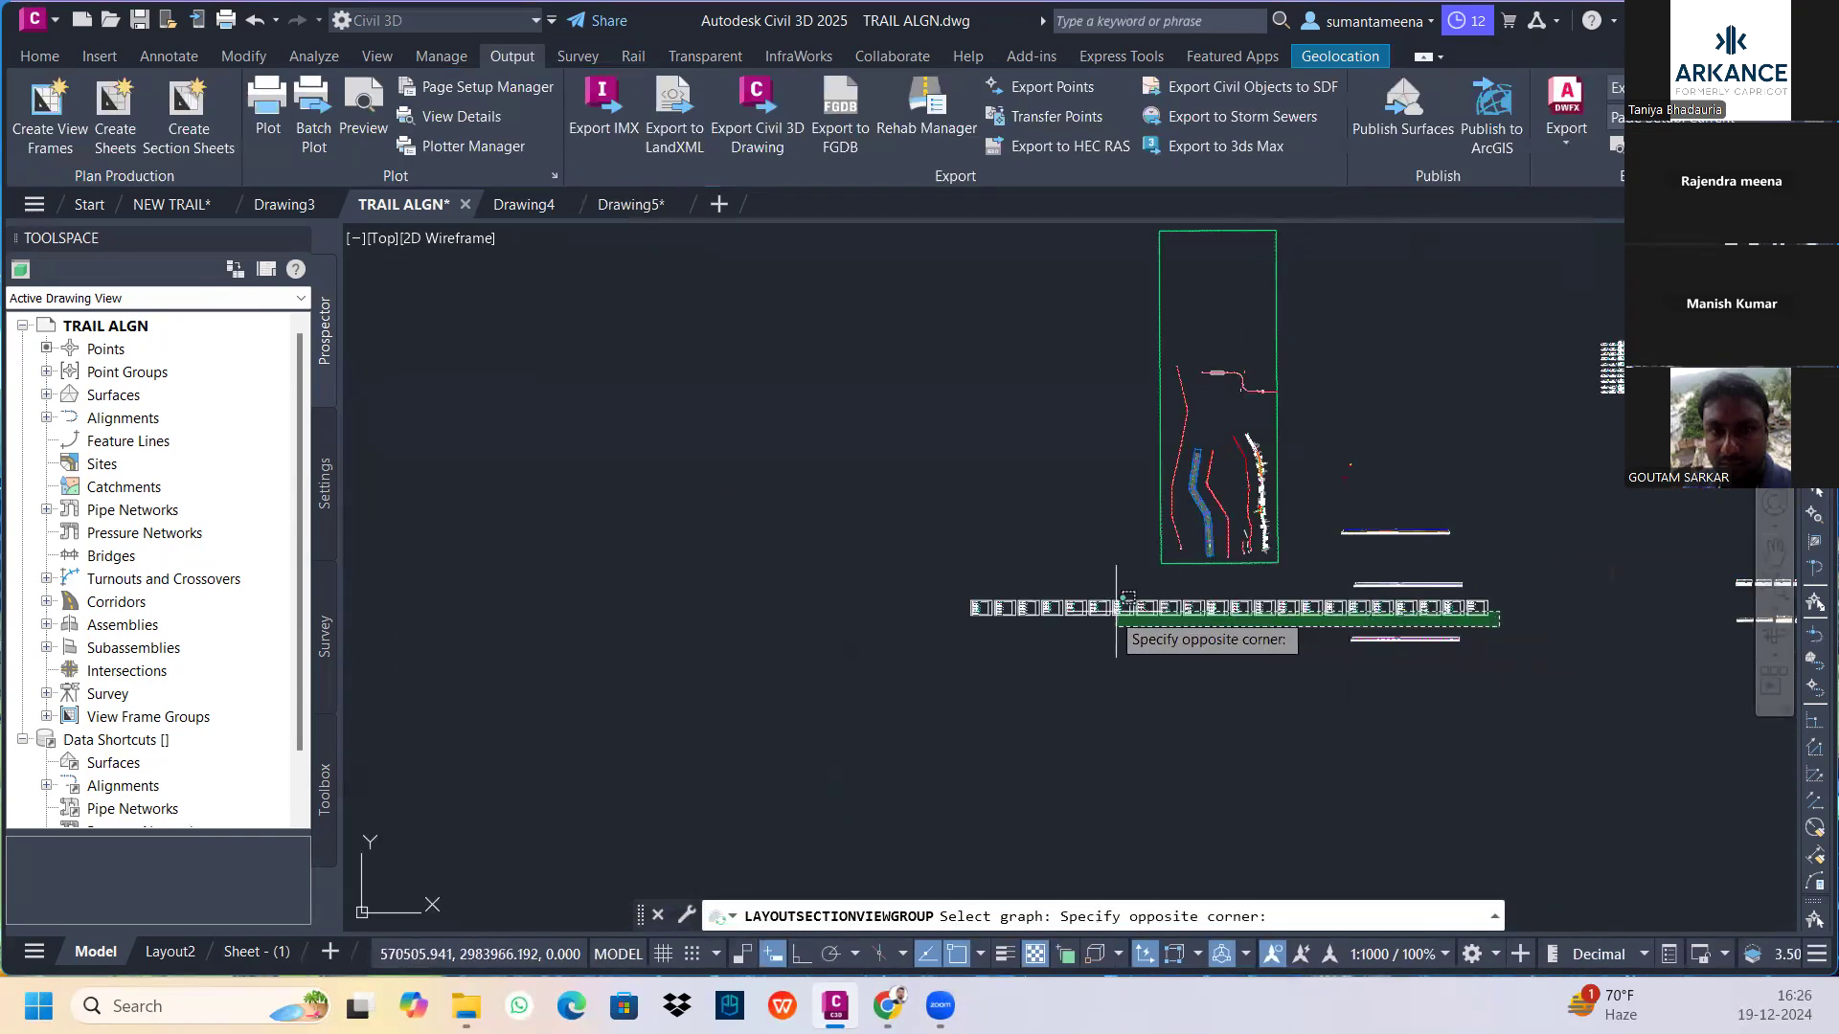
pyautogui.click(935, 609)
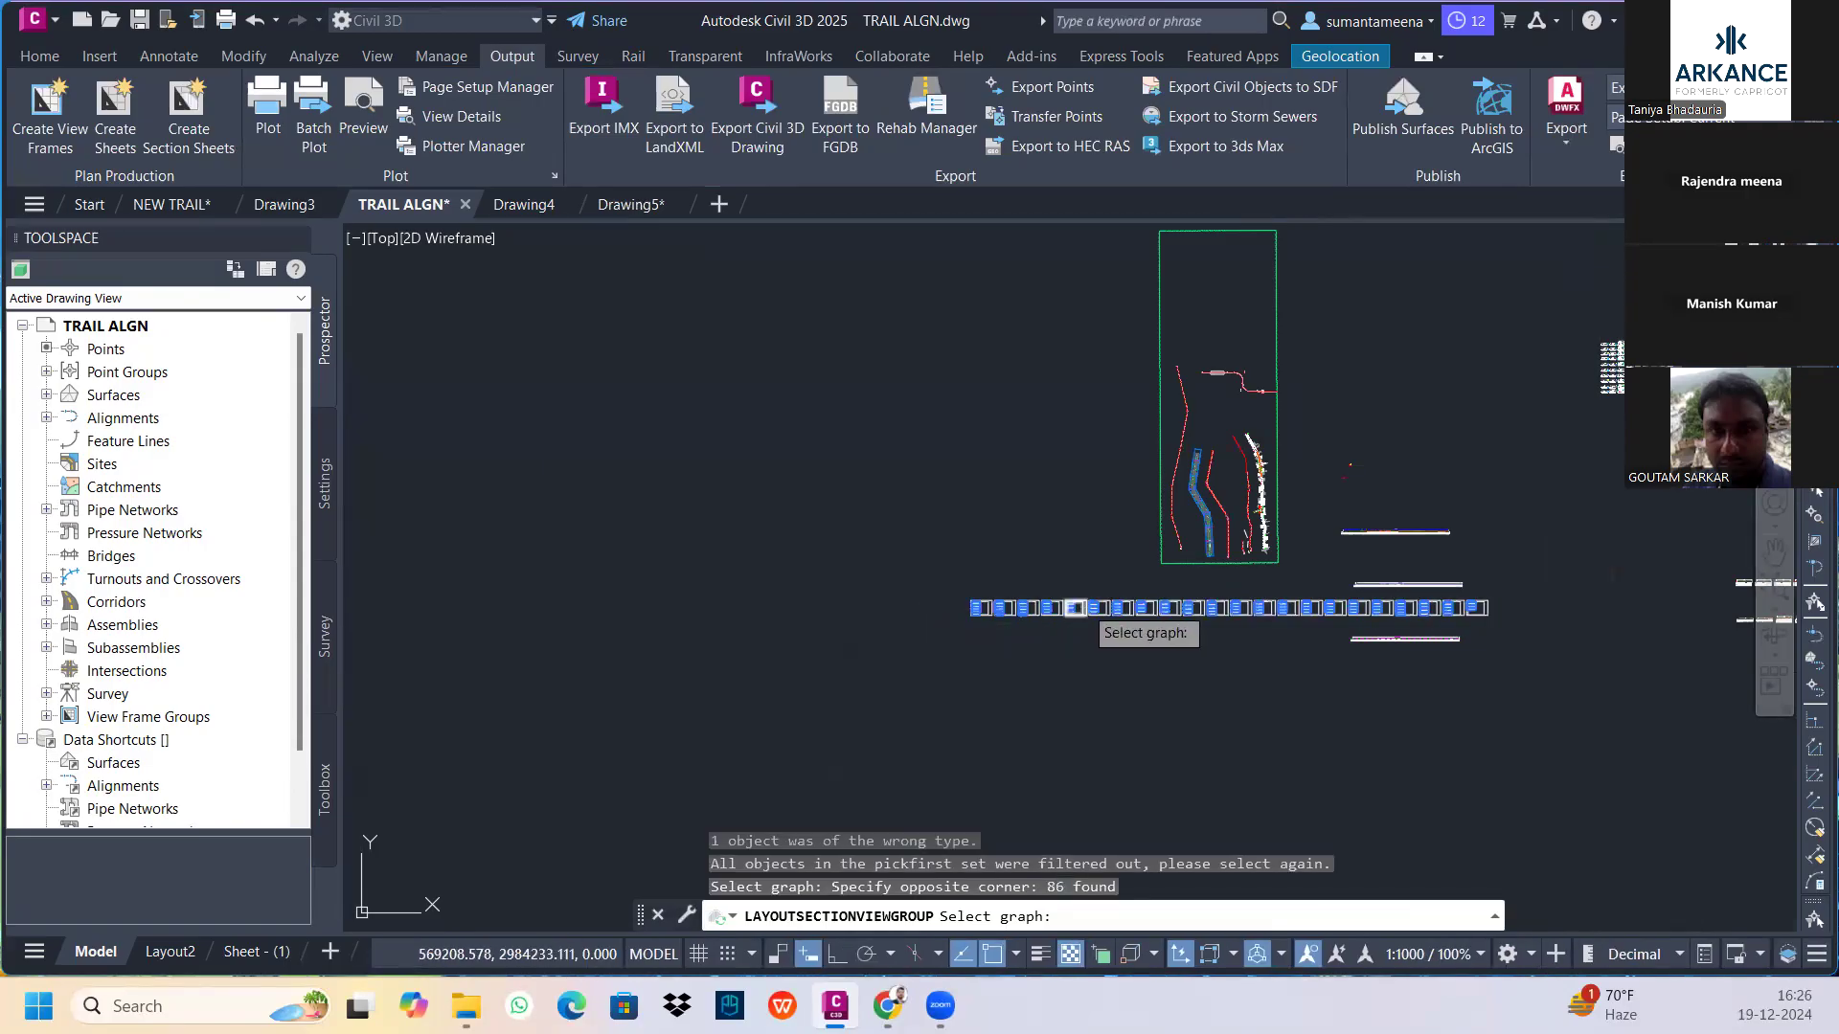
pyautogui.press('Escape')
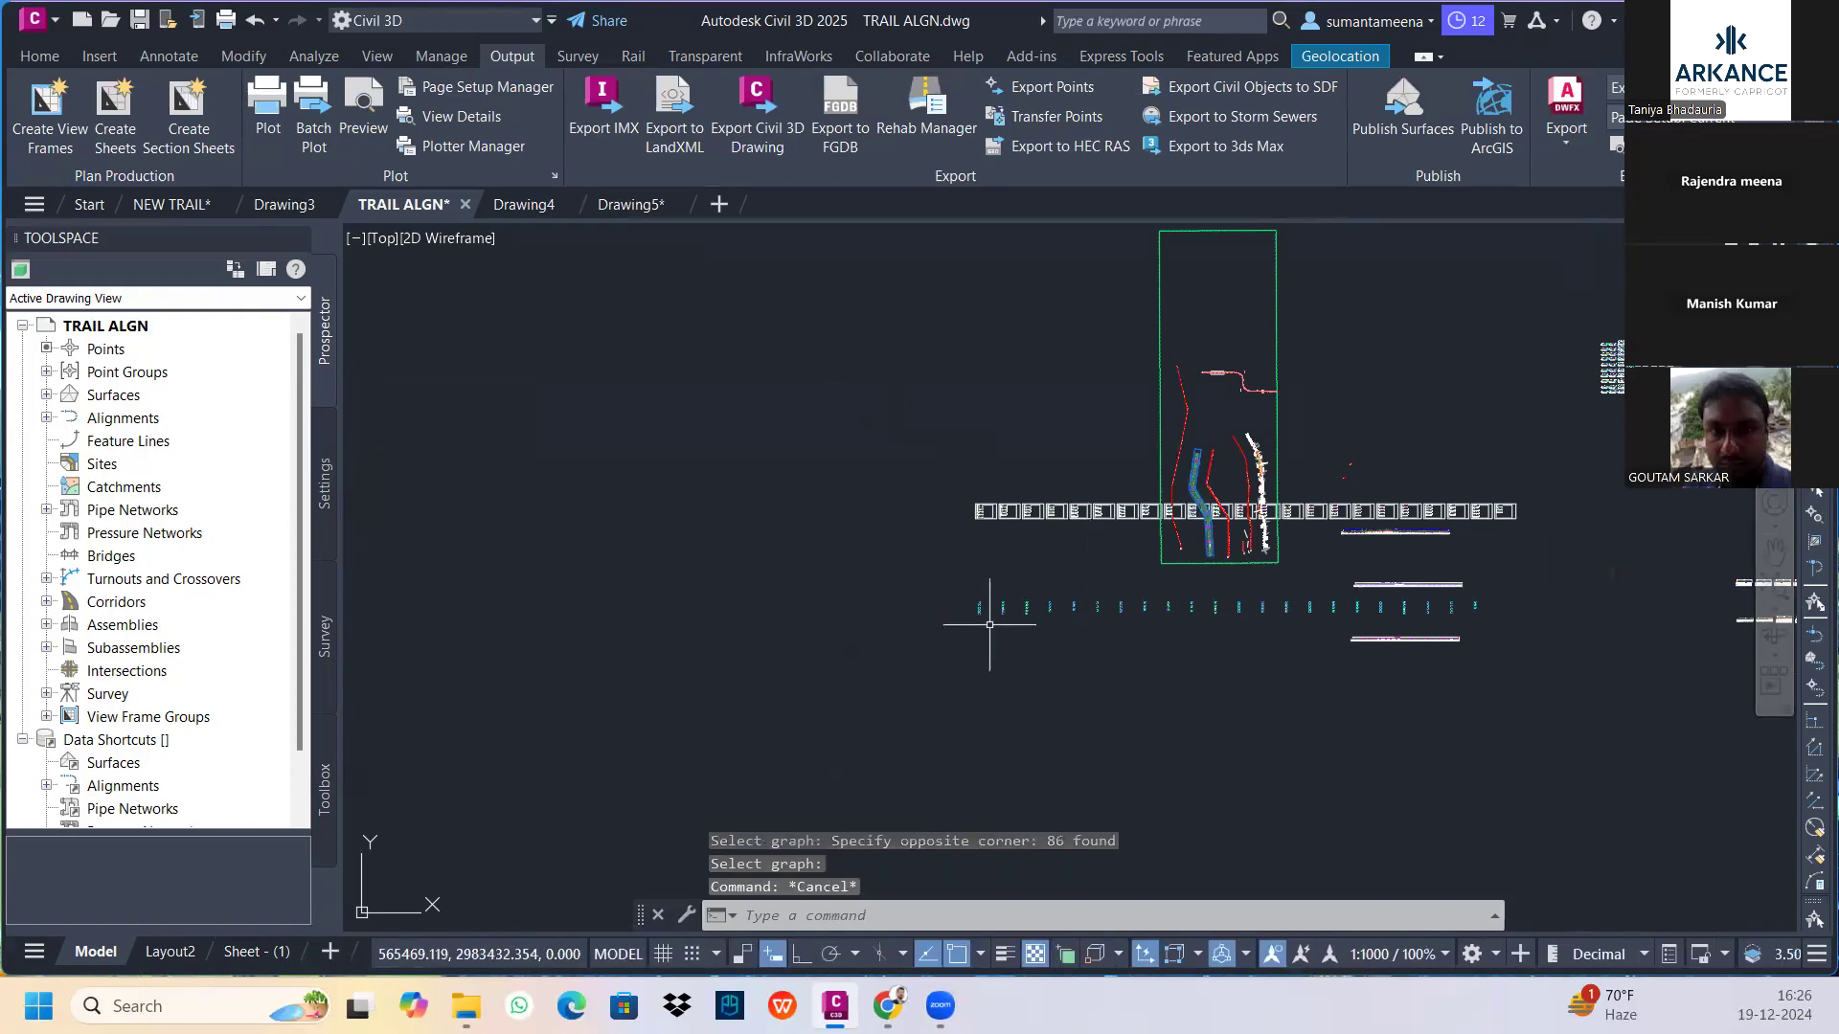
pyautogui.scroll(10, 953, 613)
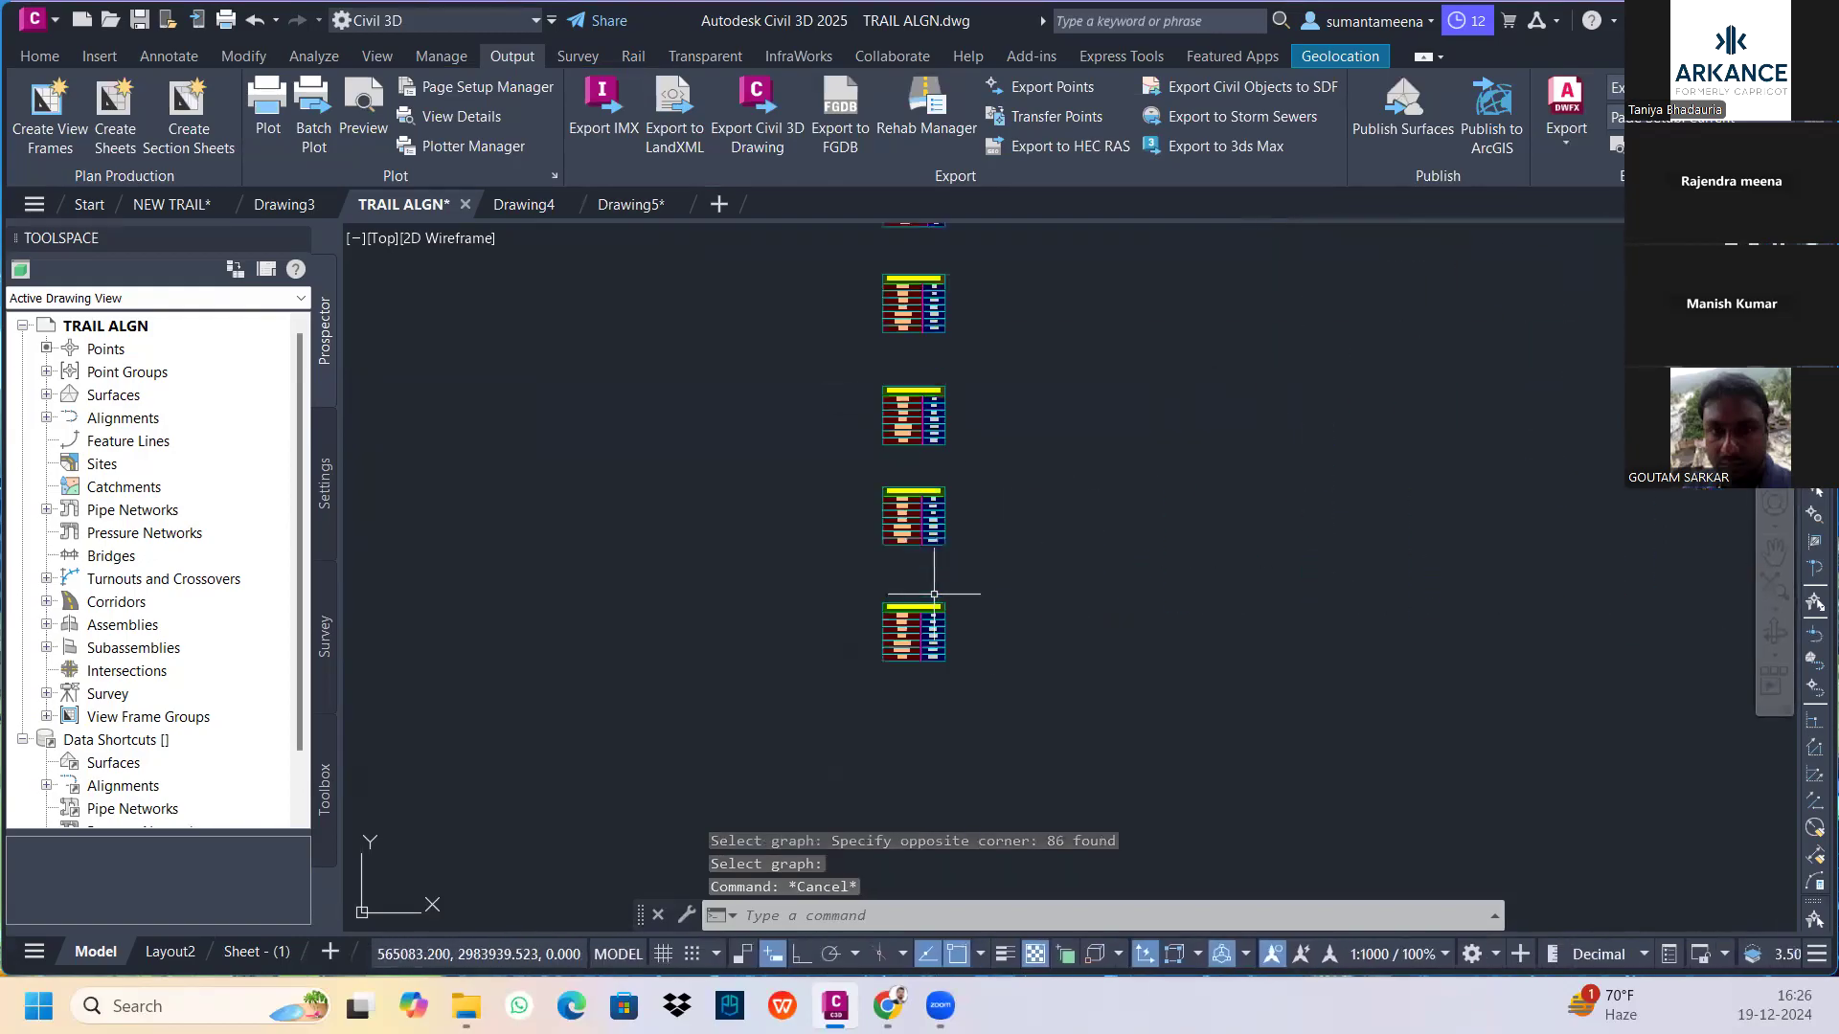
pyautogui.scroll(-4, 932, 594)
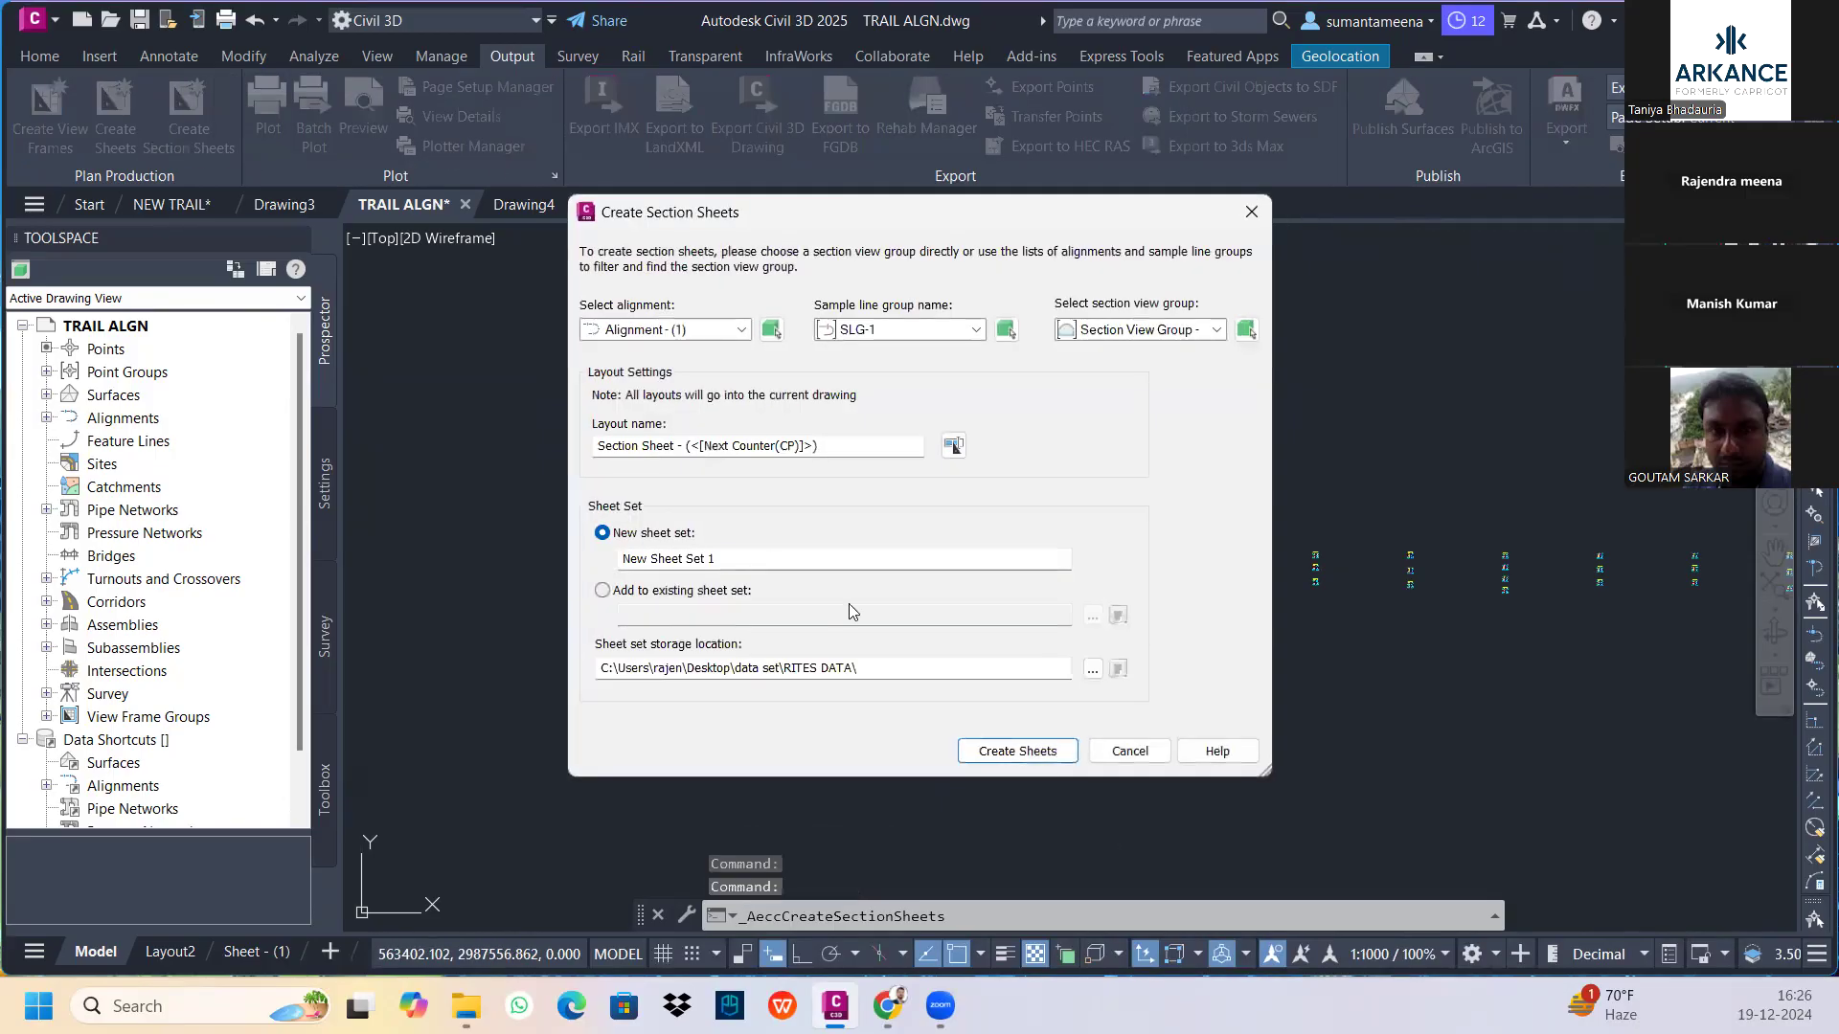
# Try to create section sheets from Section View Group - 2 of sample line group SLG-1
pyautogui.click(1215, 331)
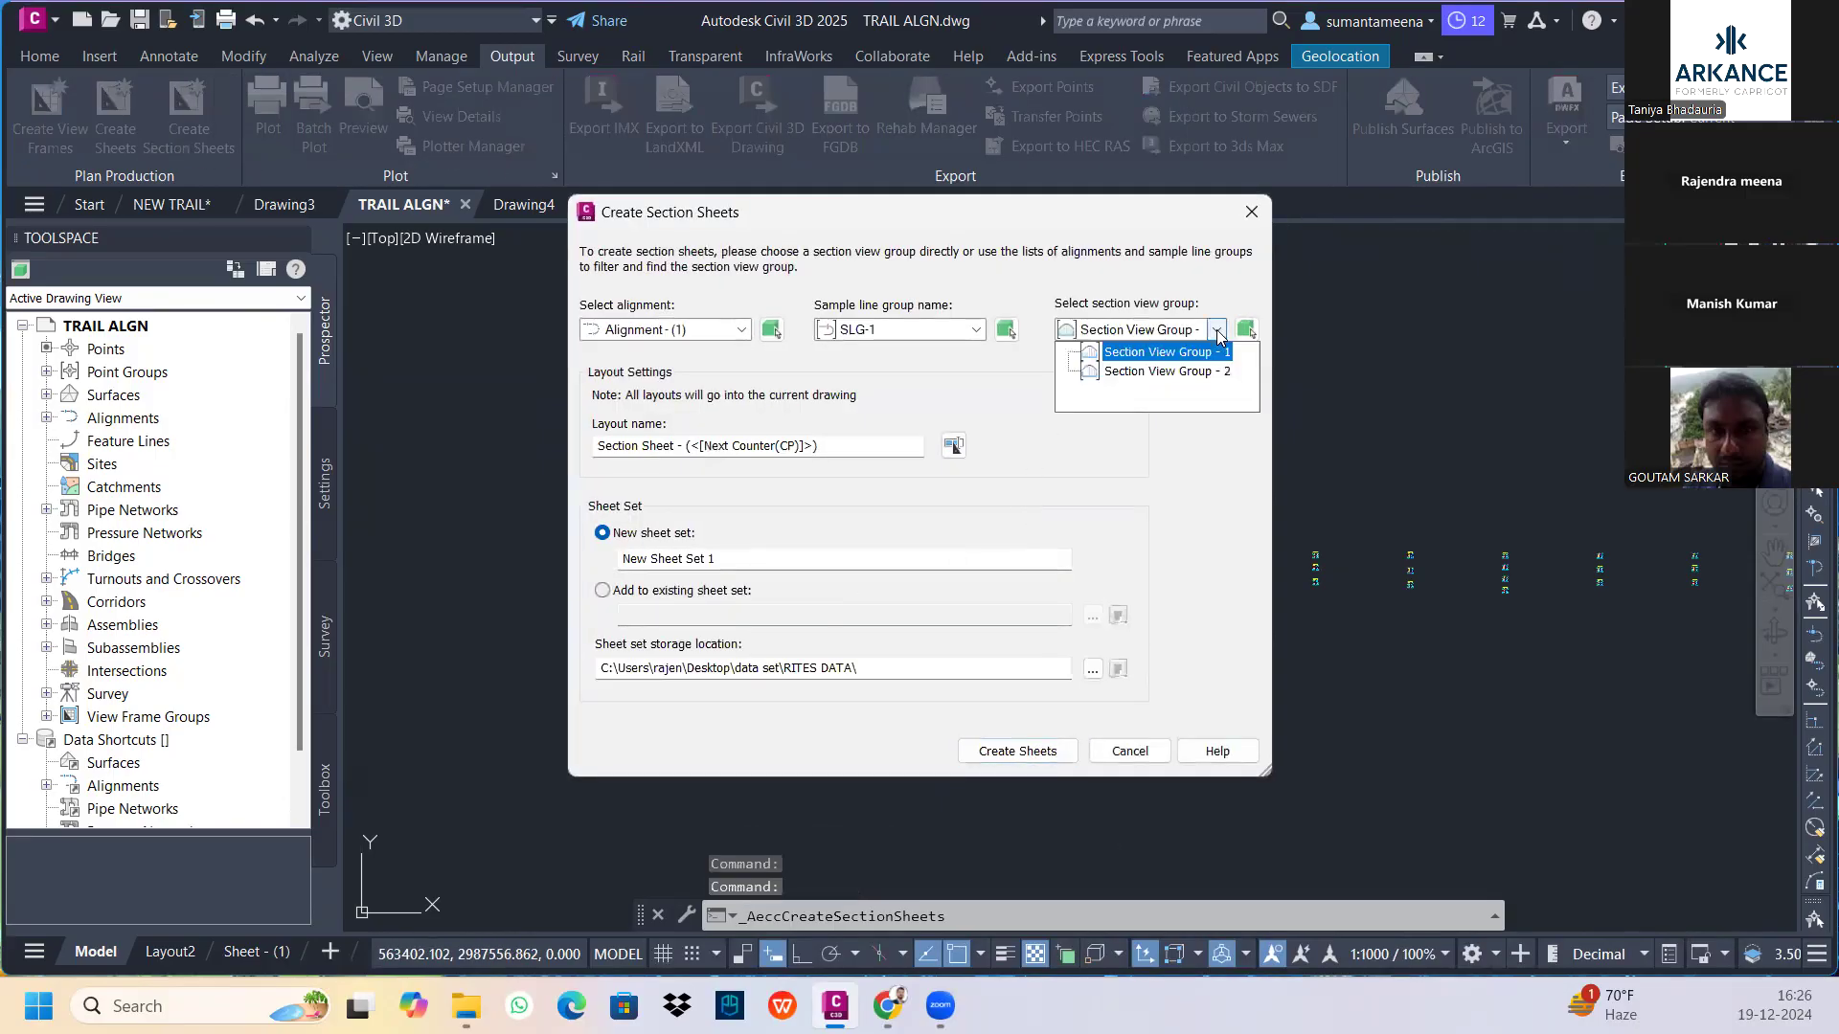
pyautogui.click(1171, 373)
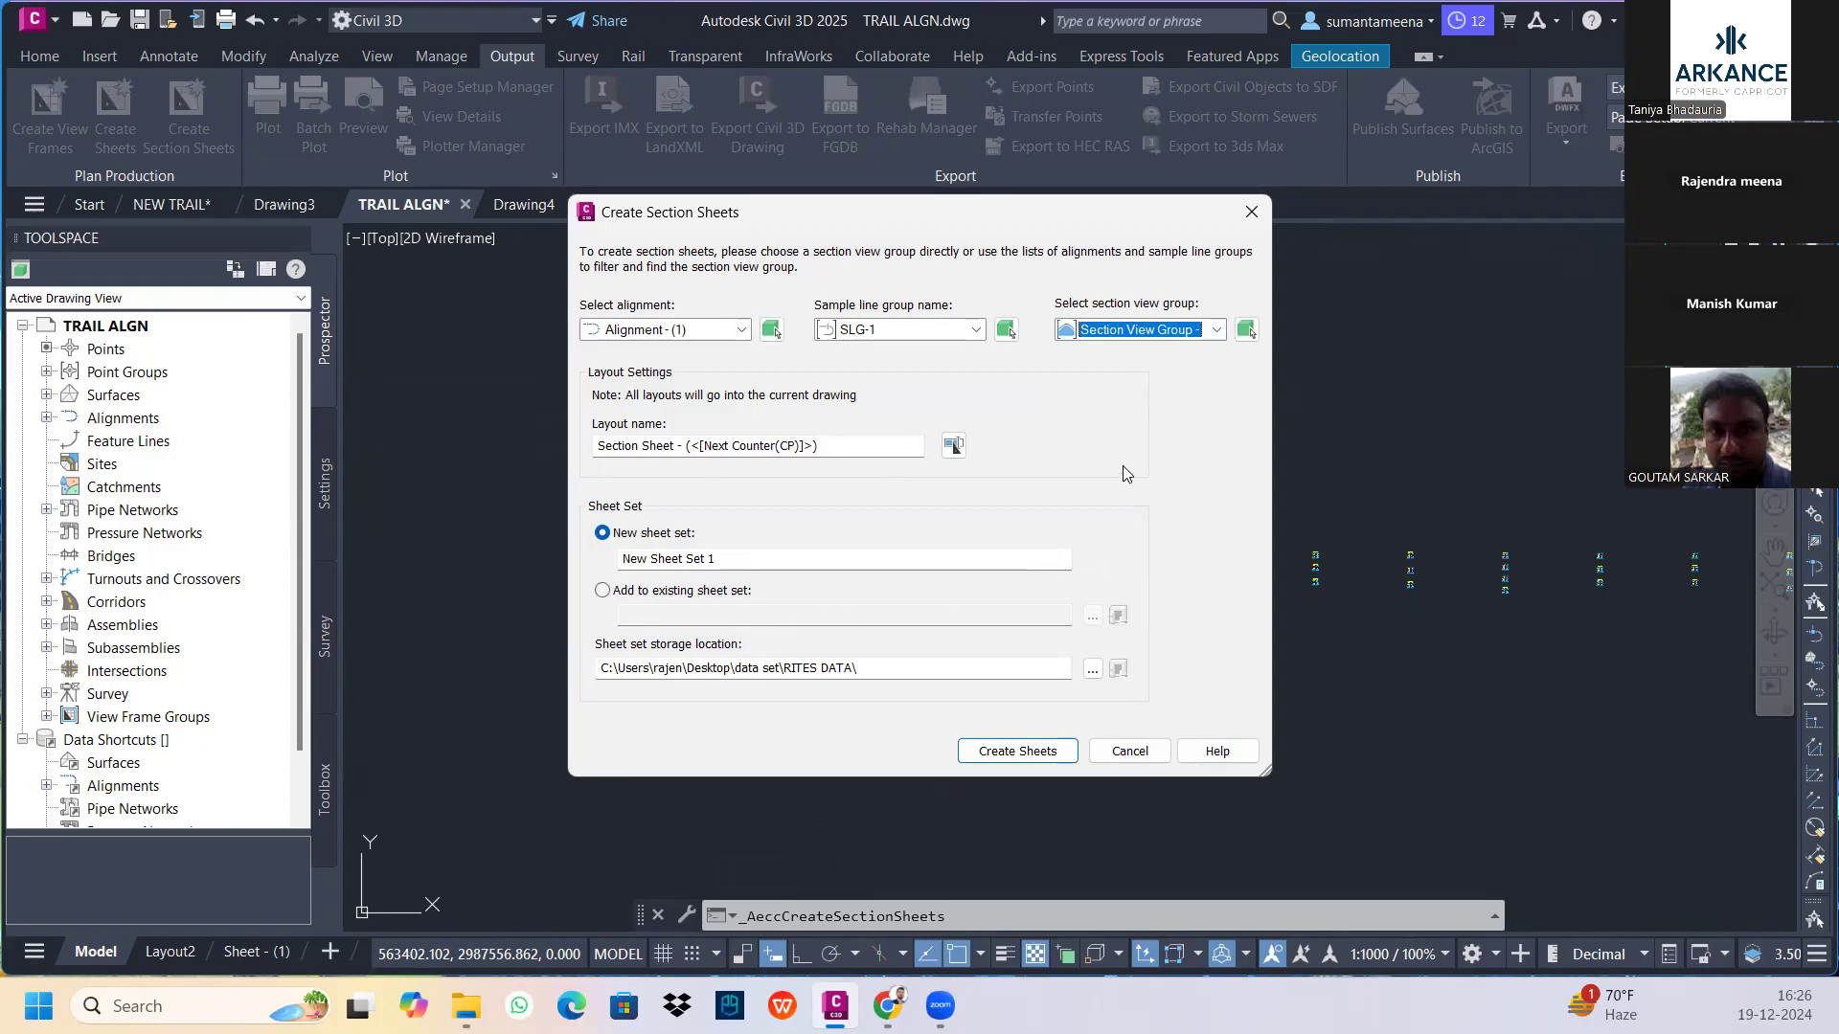
pyautogui.click(976, 330)
pyautogui.click(984, 346)
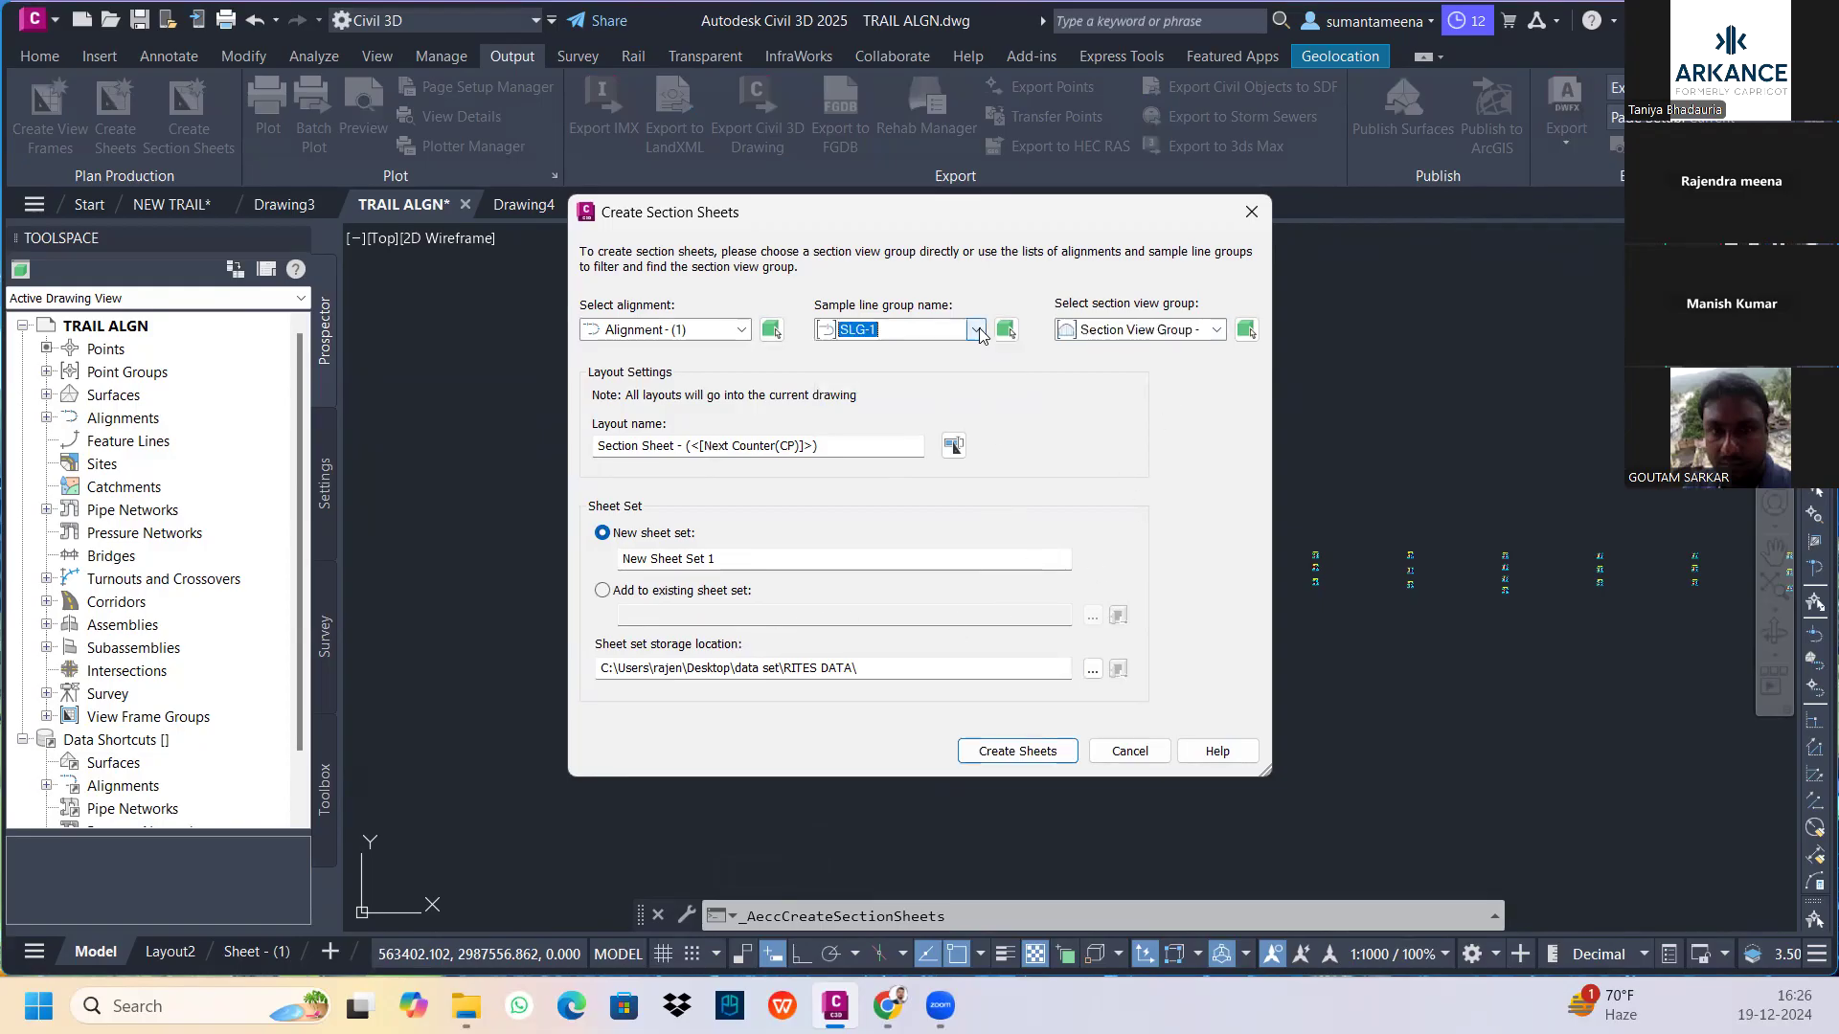
pyautogui.click(1015, 752)
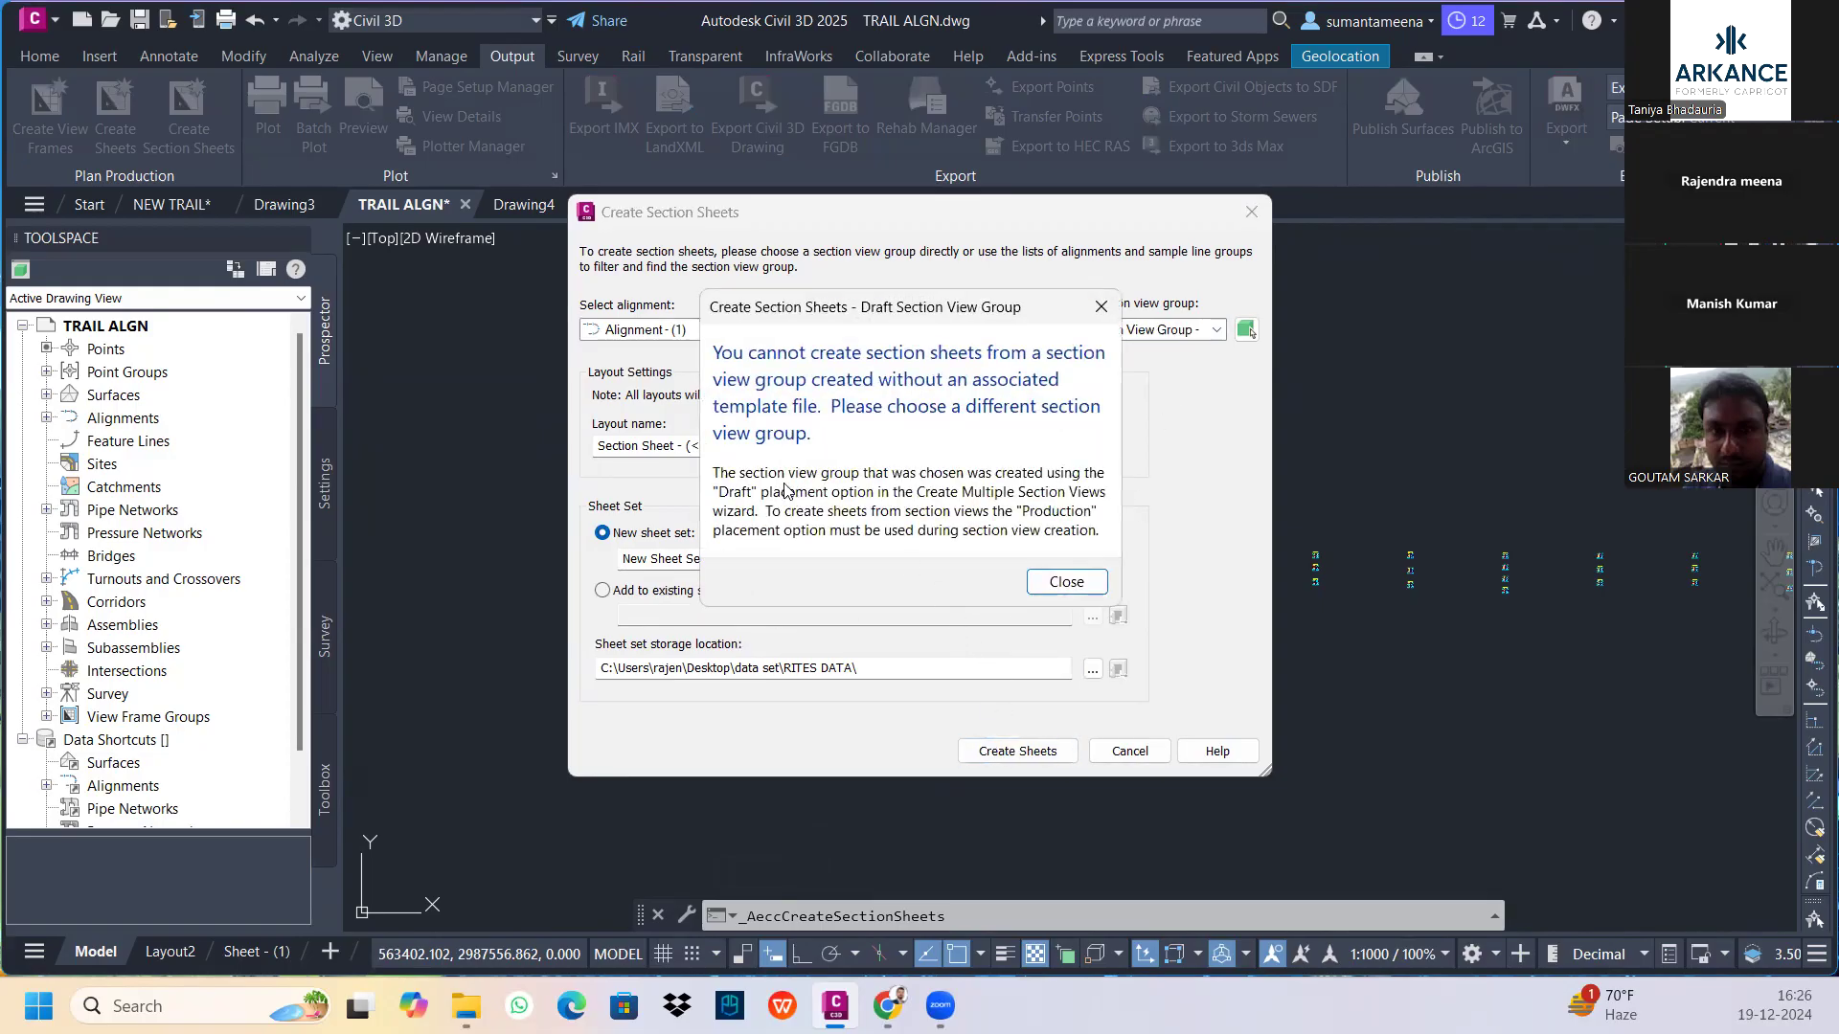
pyautogui.click(1066, 582)
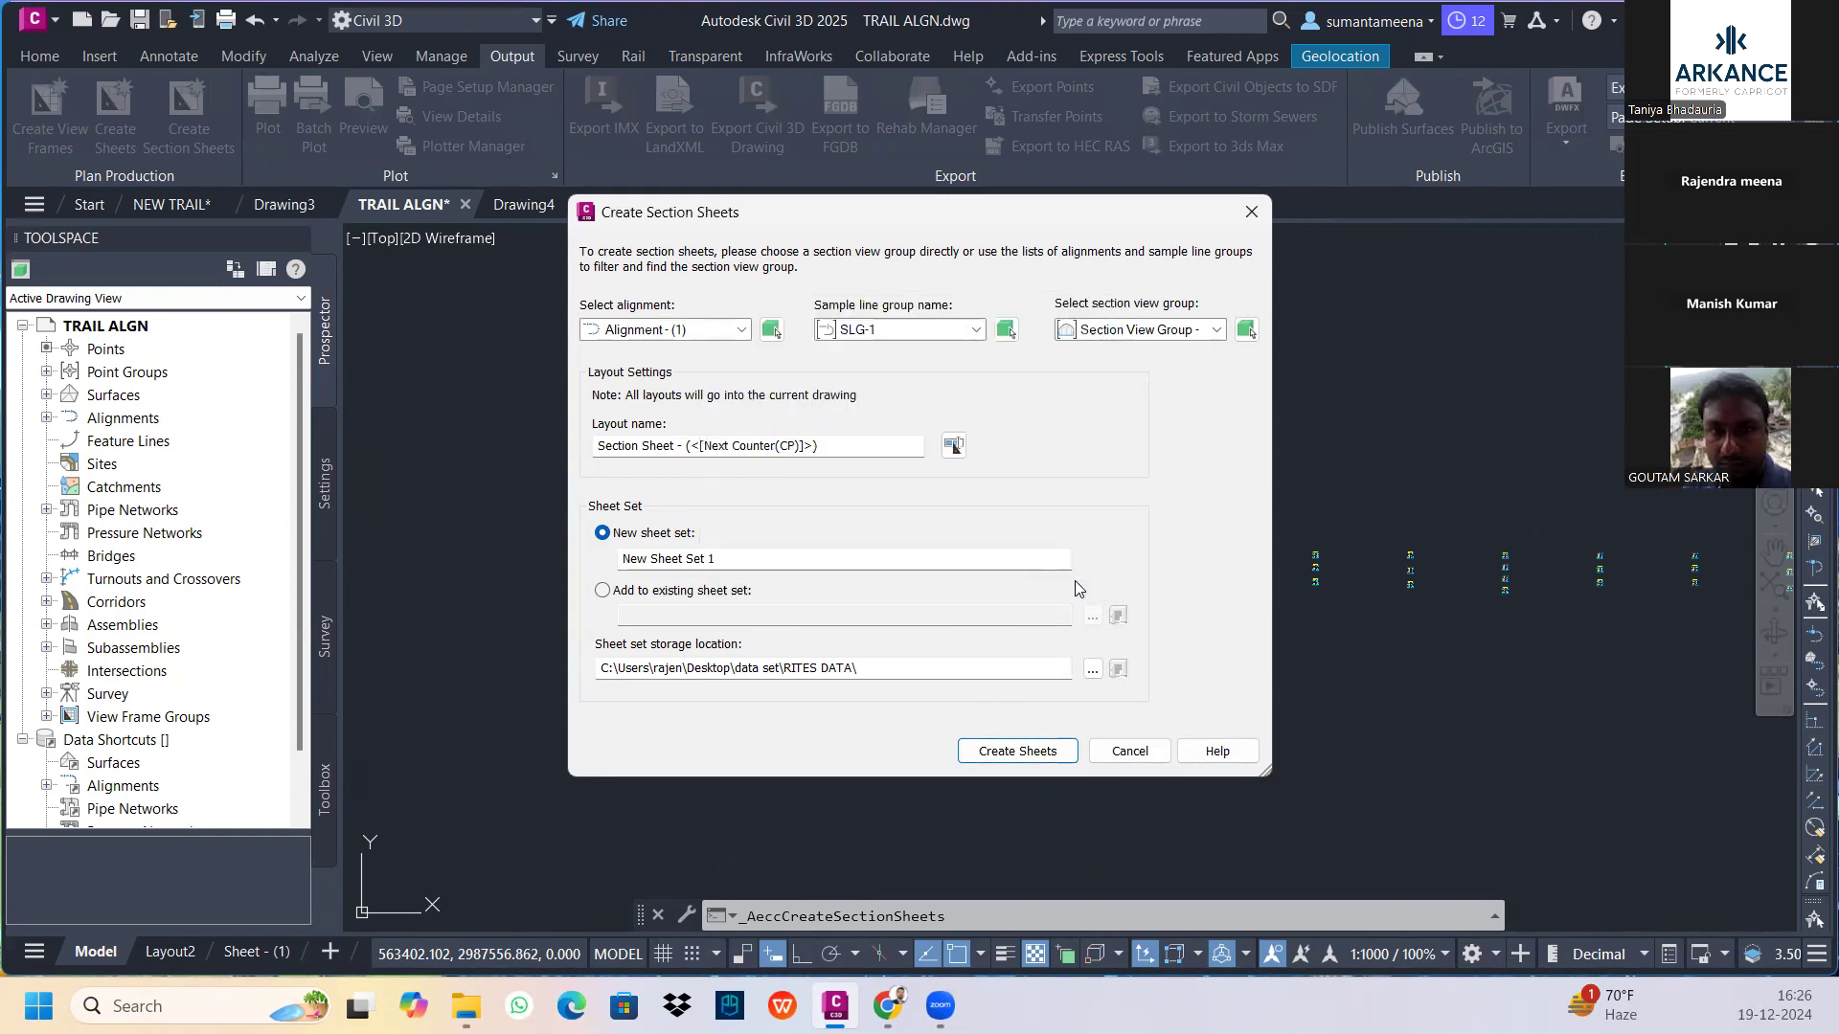
# Create section sheets from Section View Group - 1 in New Sheet Set 1 and expand the group's sheet list
pyautogui.click(1153, 332)
pyautogui.click(1153, 352)
pyautogui.click(998, 753)
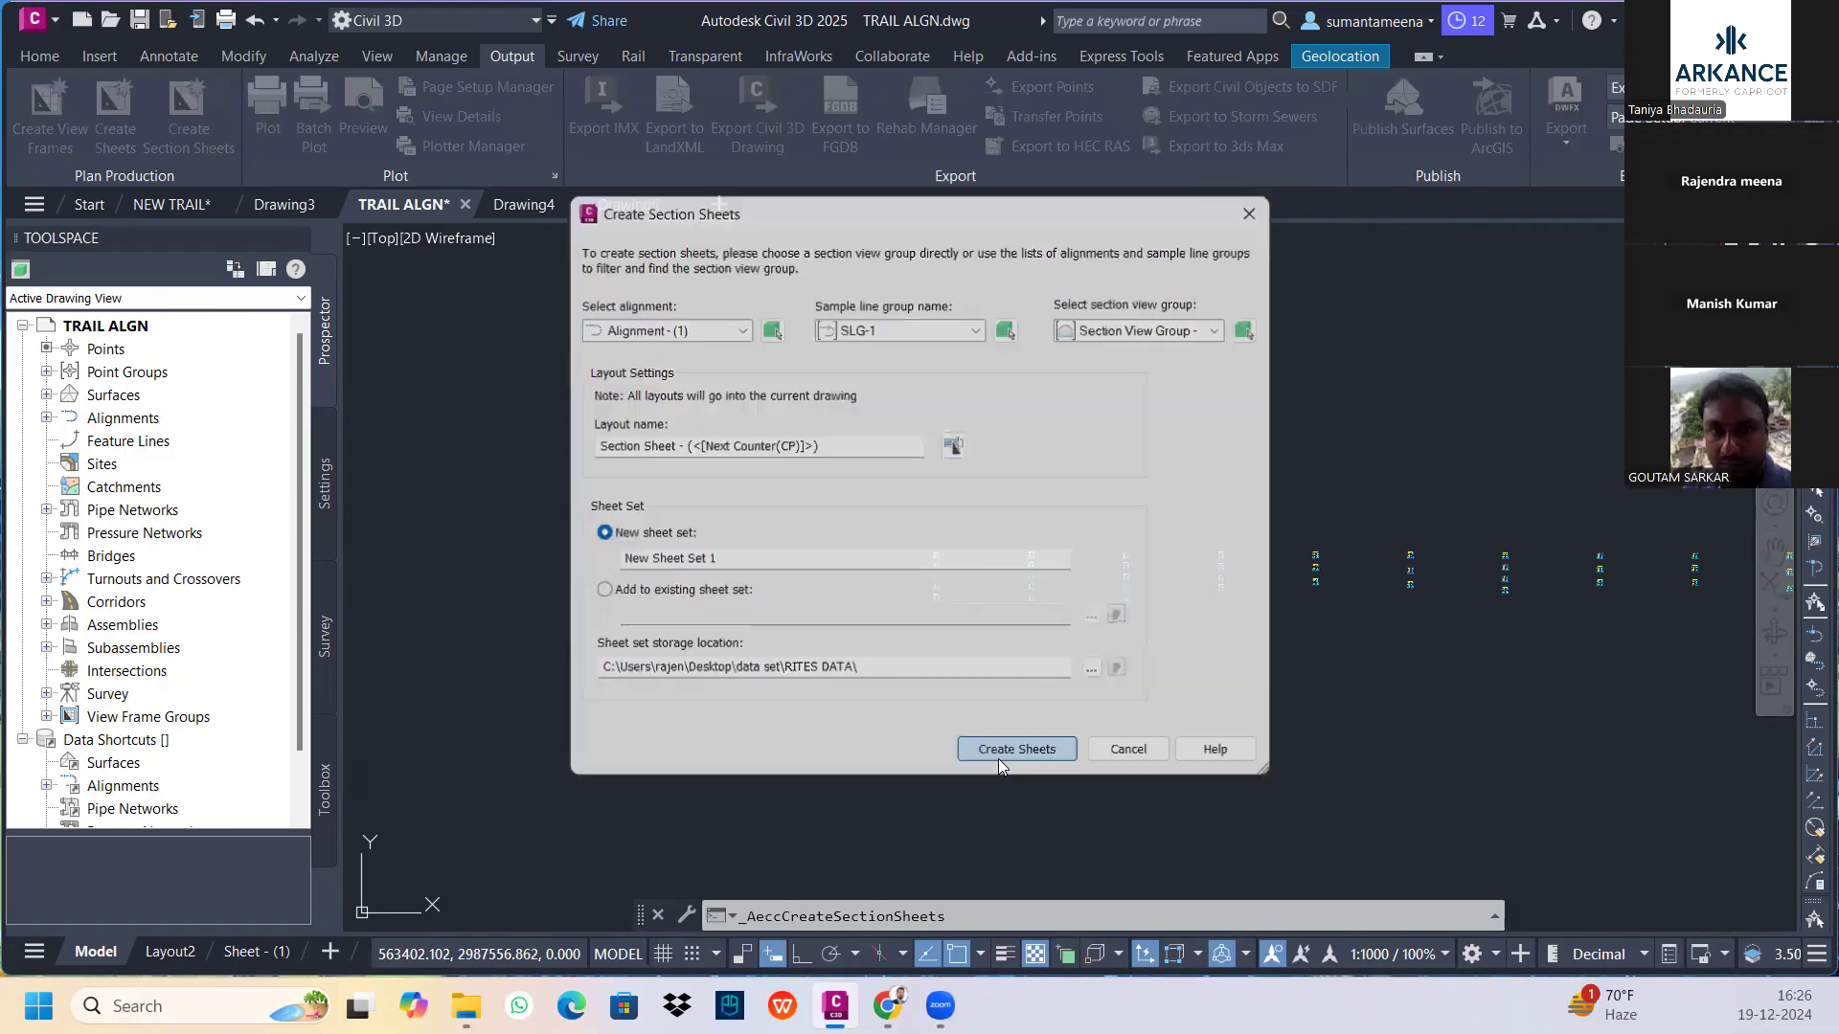
pyautogui.click(986, 555)
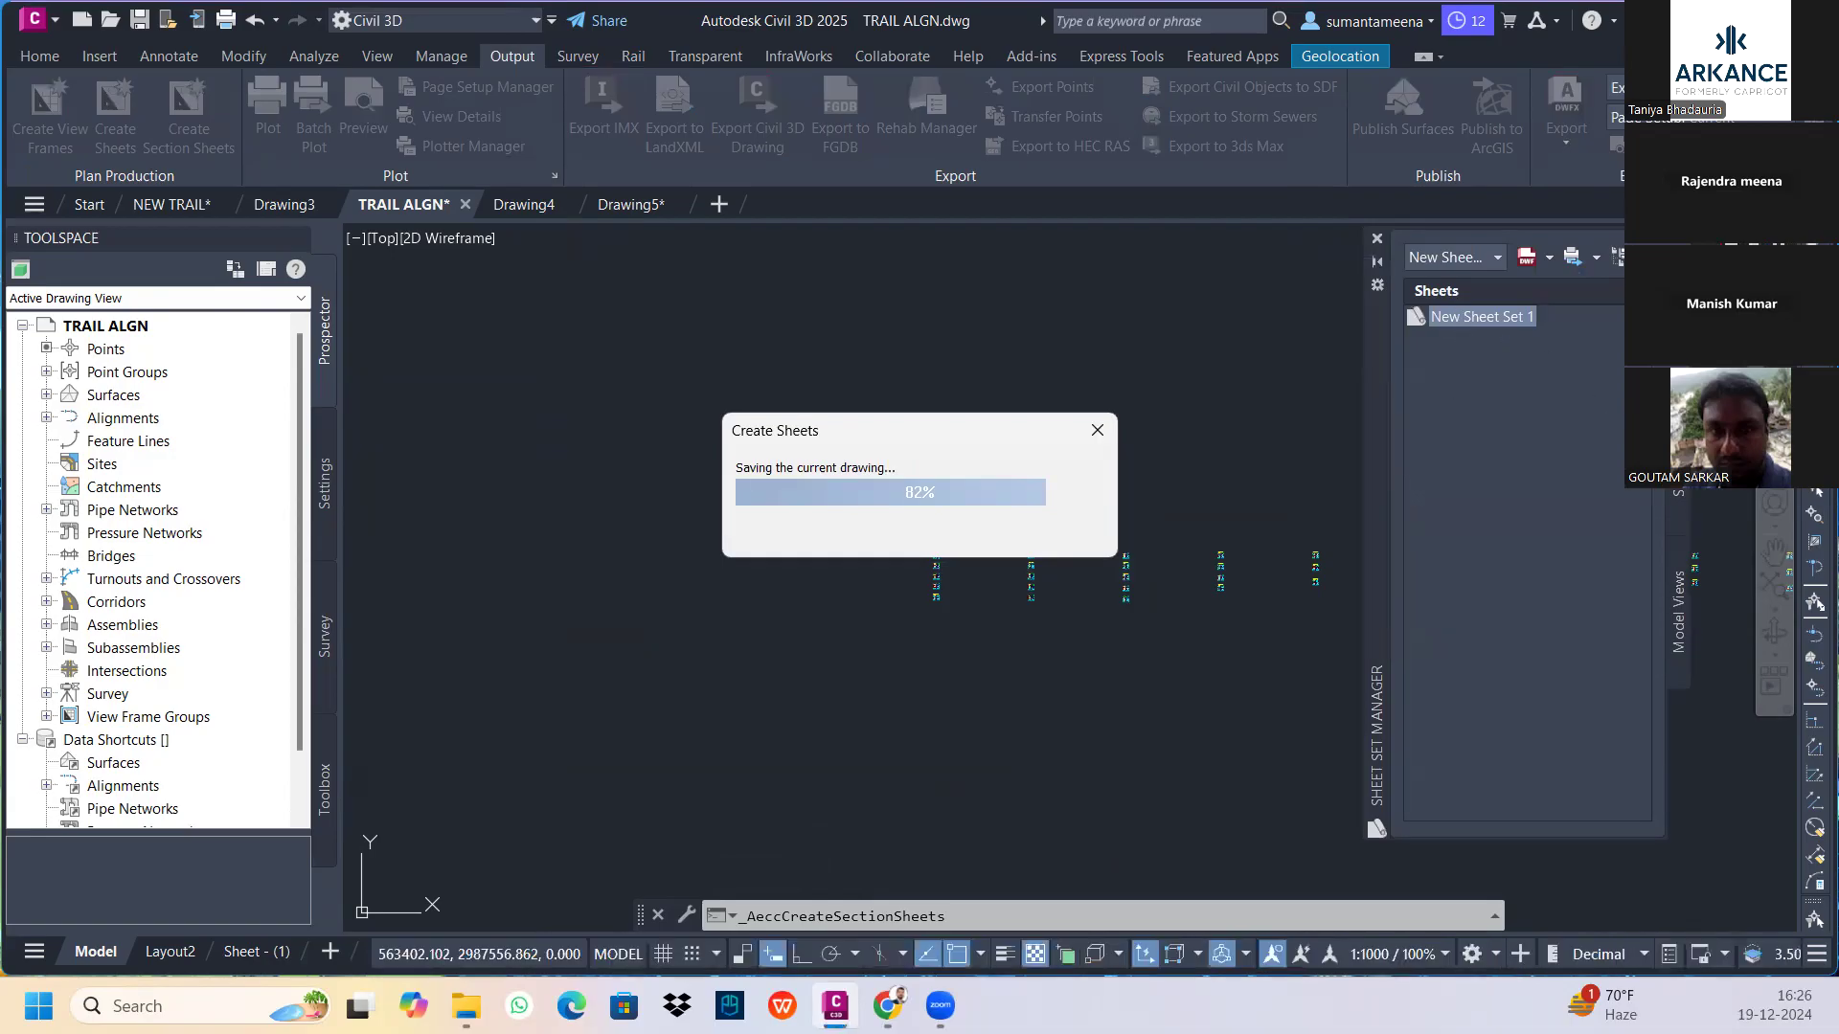
pyautogui.click(1440, 341)
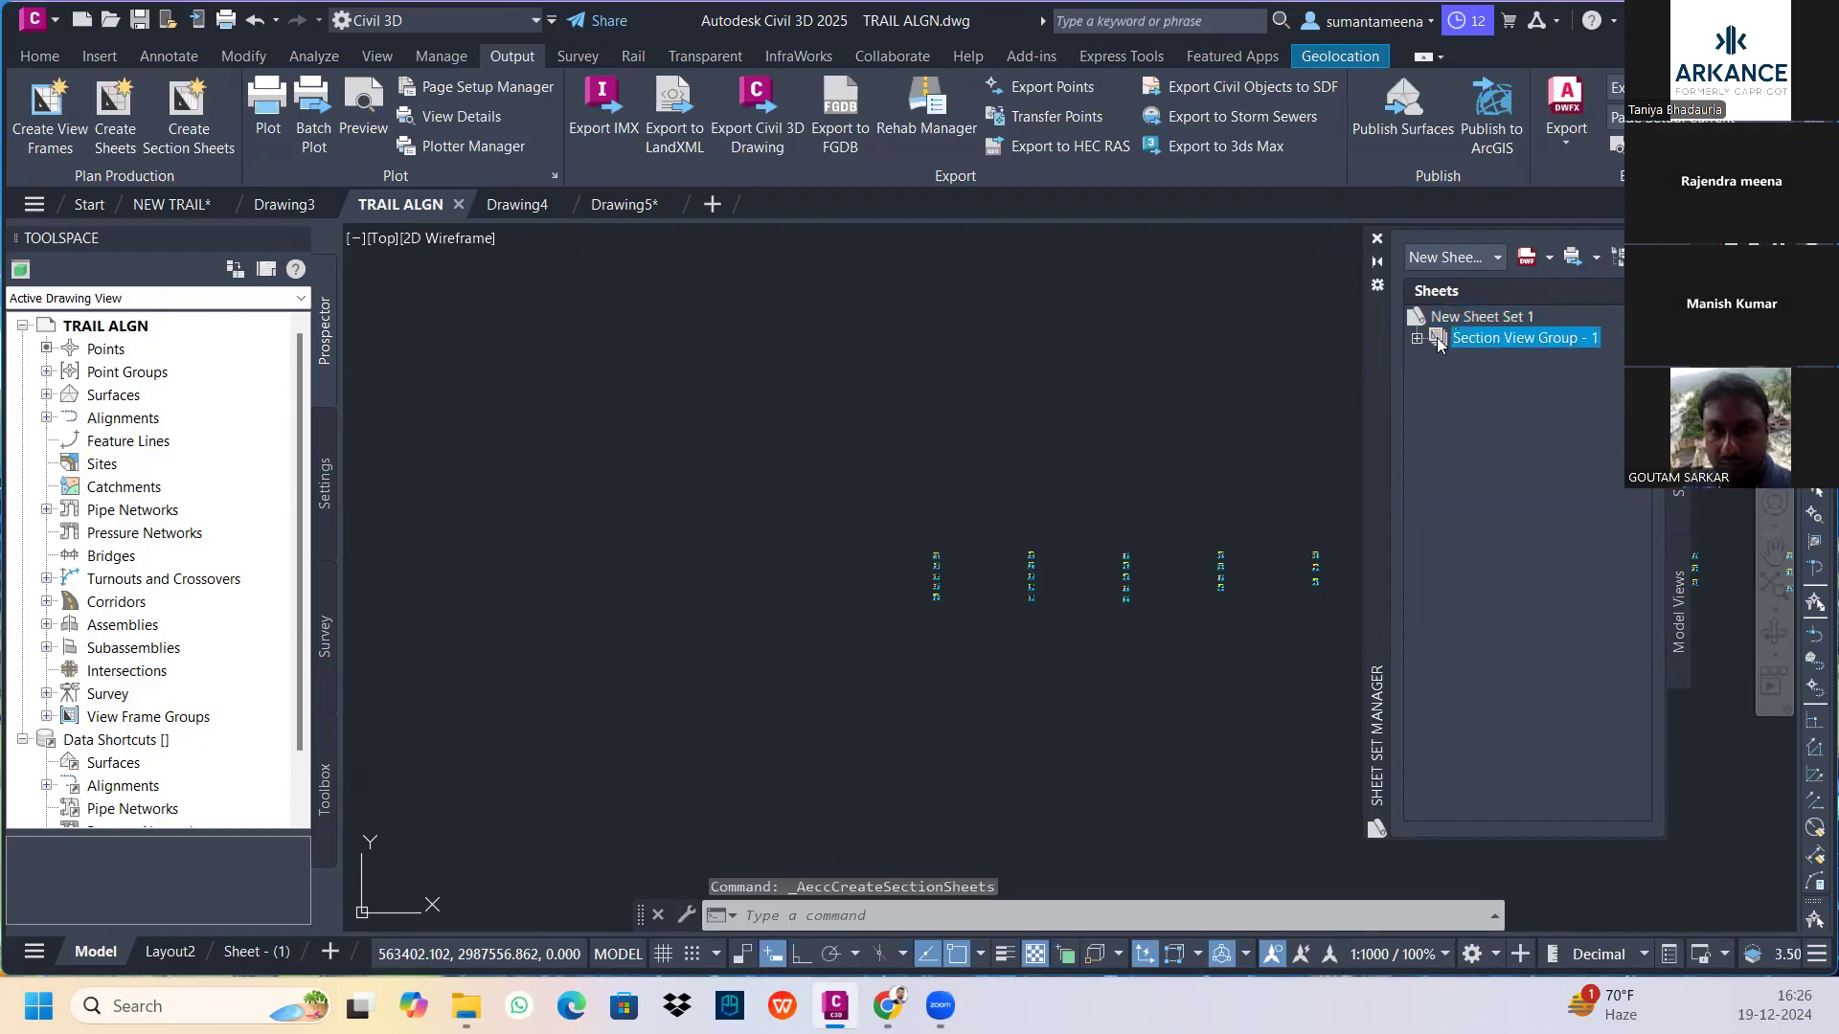
pyautogui.doubleClick(1439, 341)
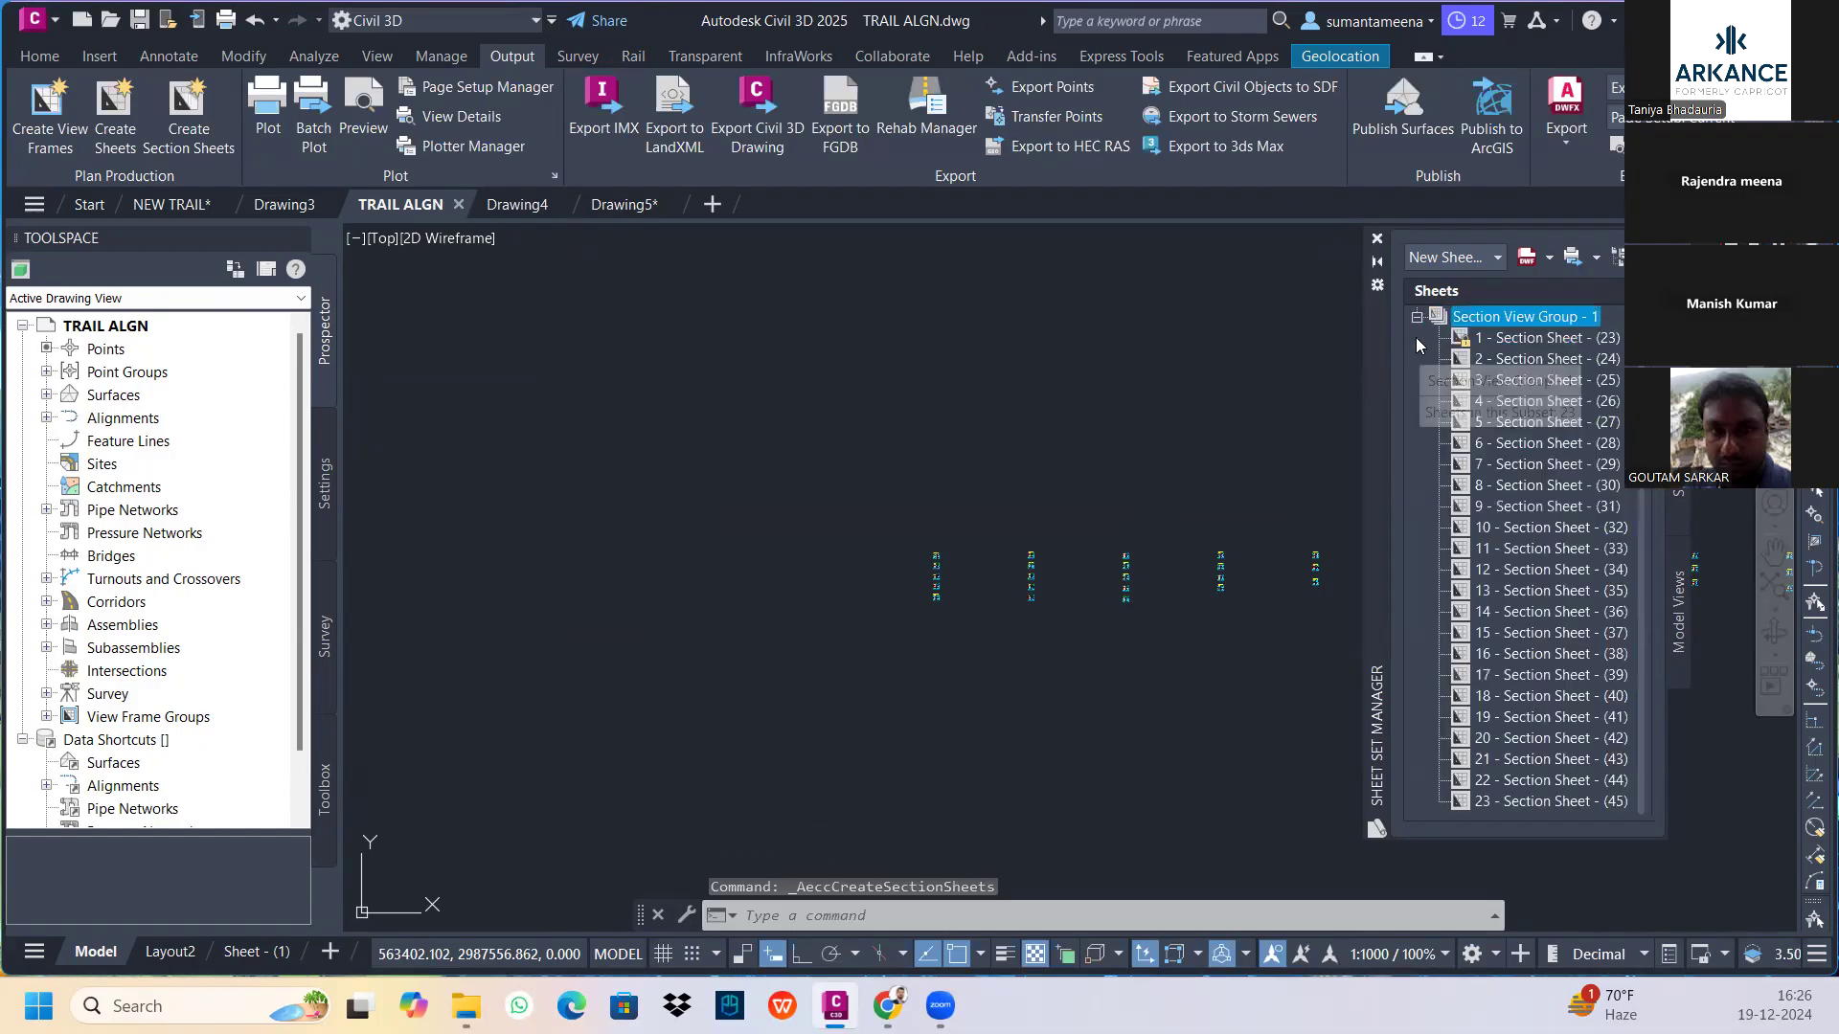
# Open sheet 1 of Section View Group - 1, examine its section views up close, and close the Sheet Set Manager
pyautogui.doubleClick(1575, 343)
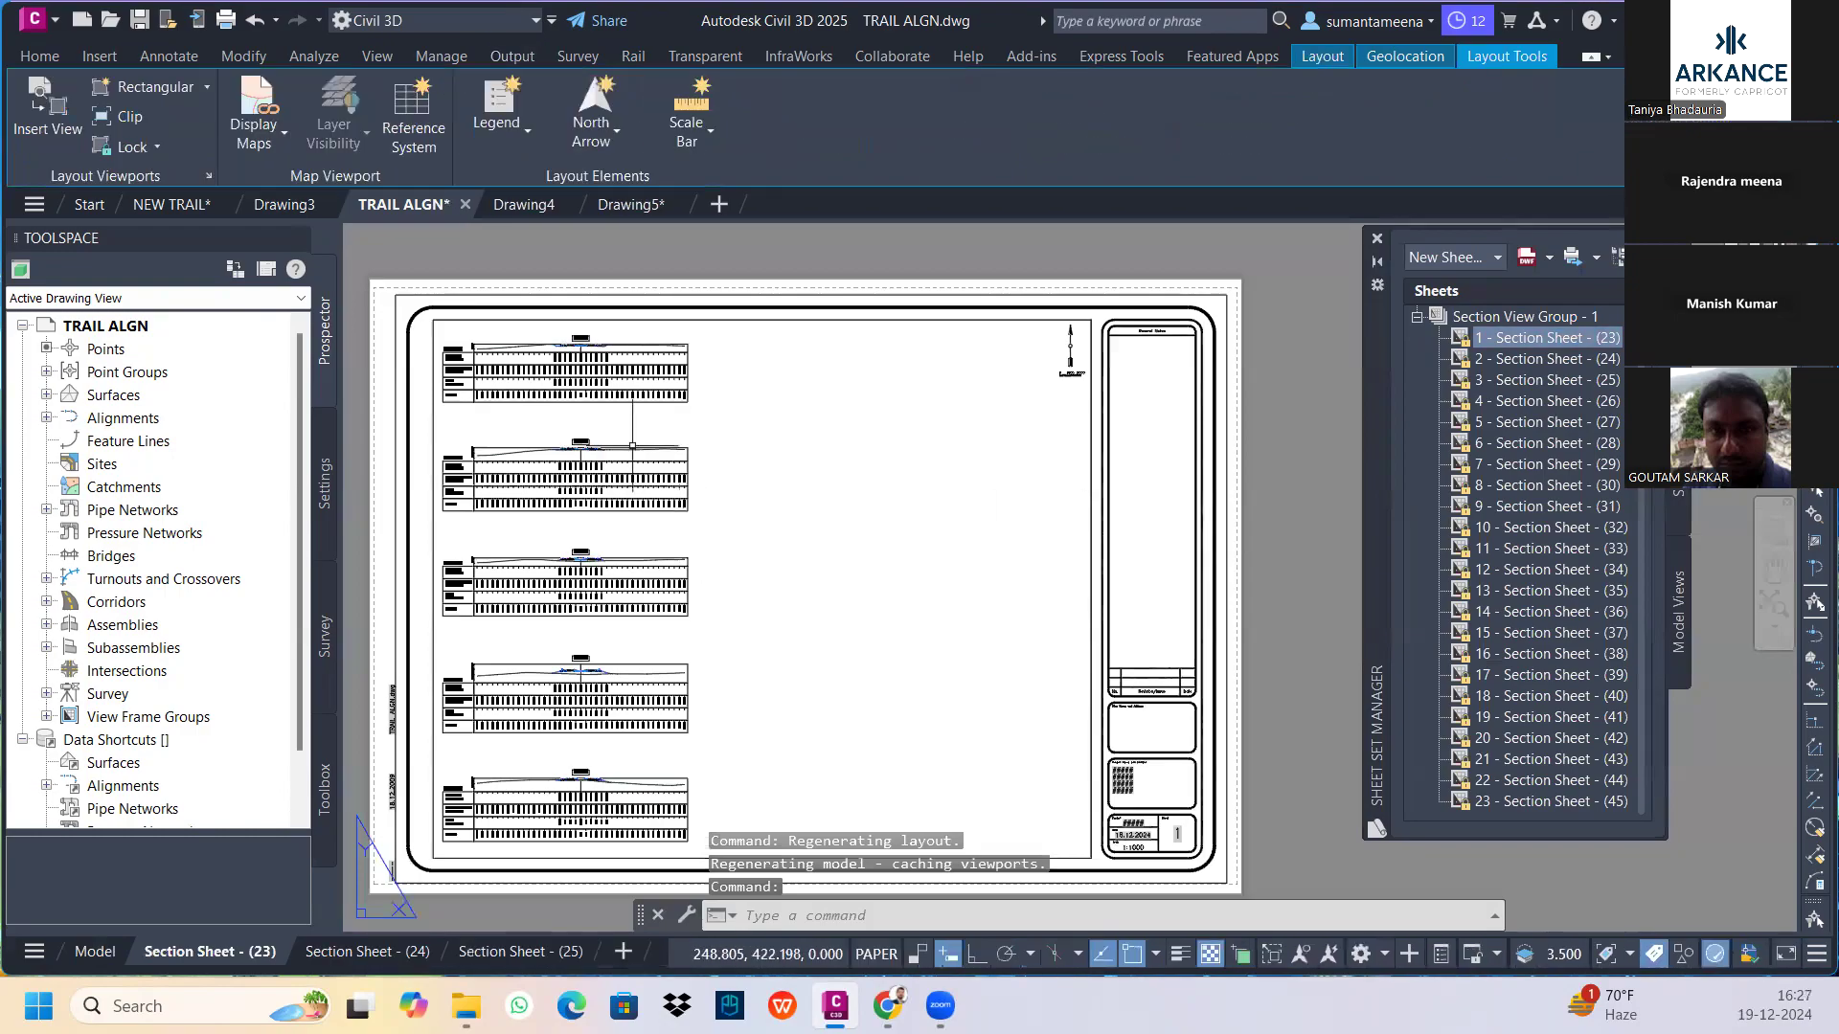
pyautogui.scroll(6, 580, 366)
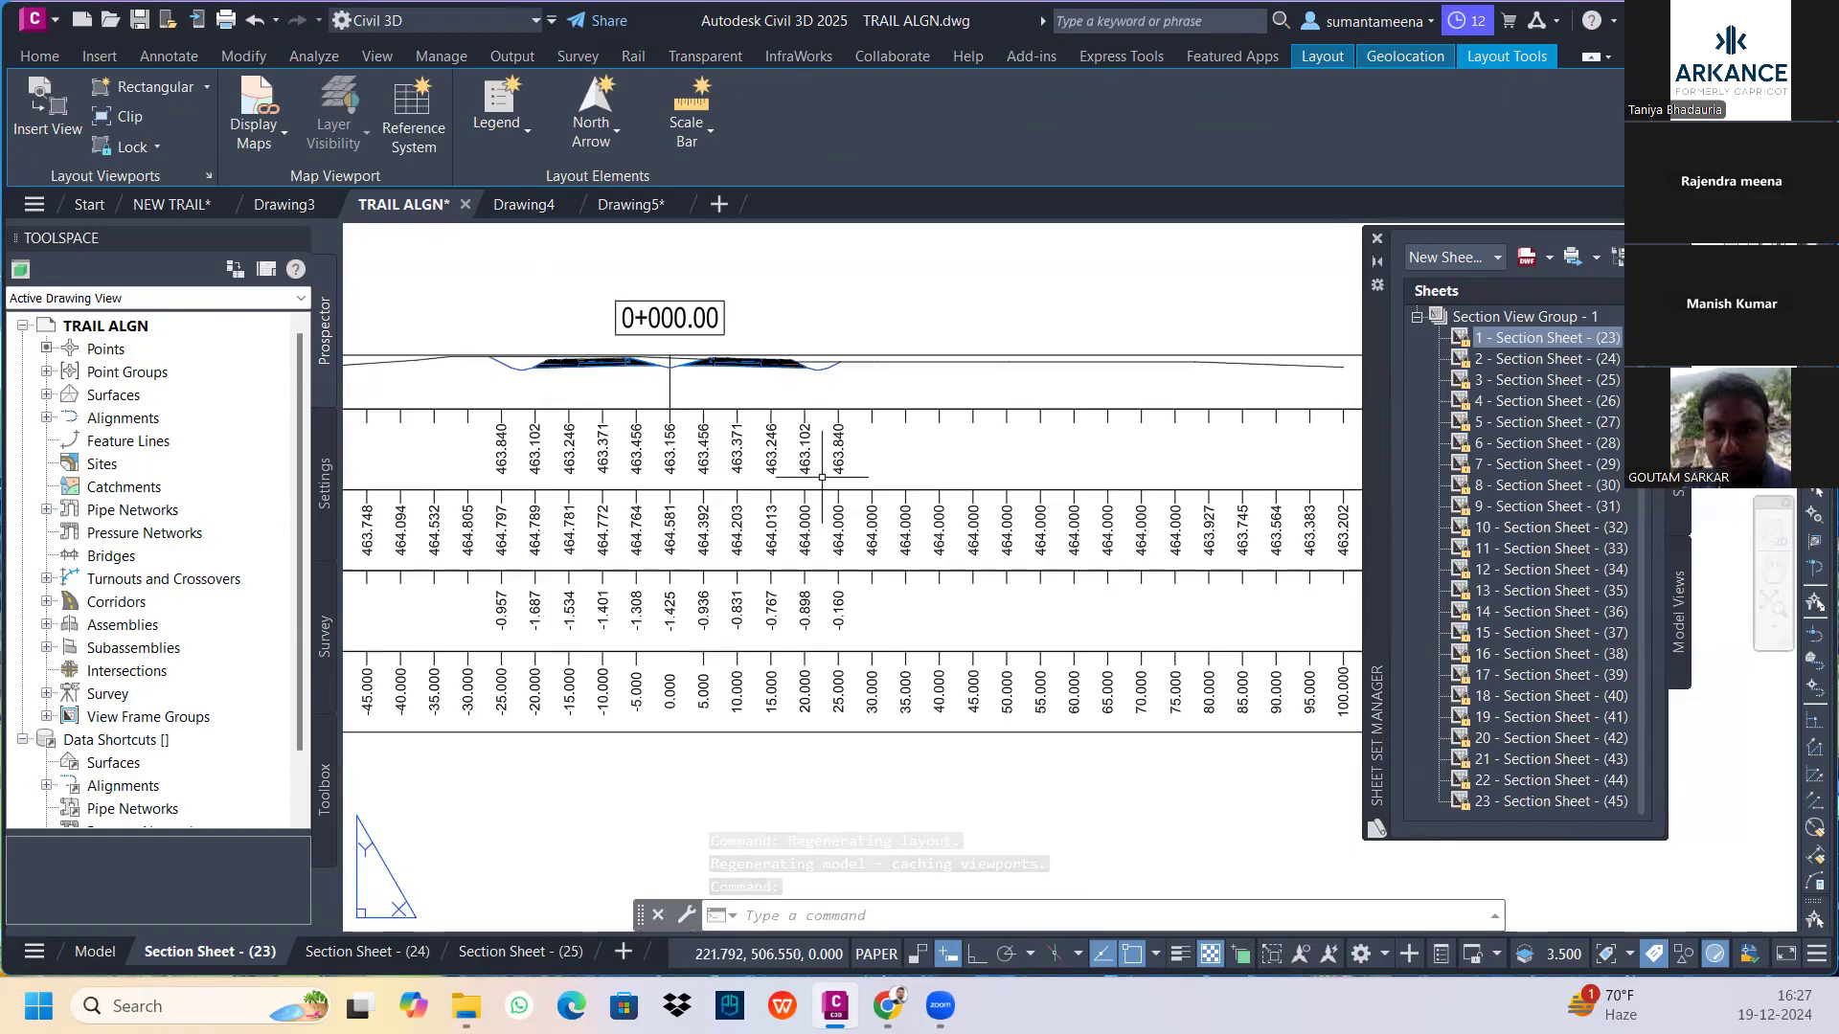
pyautogui.scroll(-3, 802, 552)
pyautogui.scroll(-4, 798, 463)
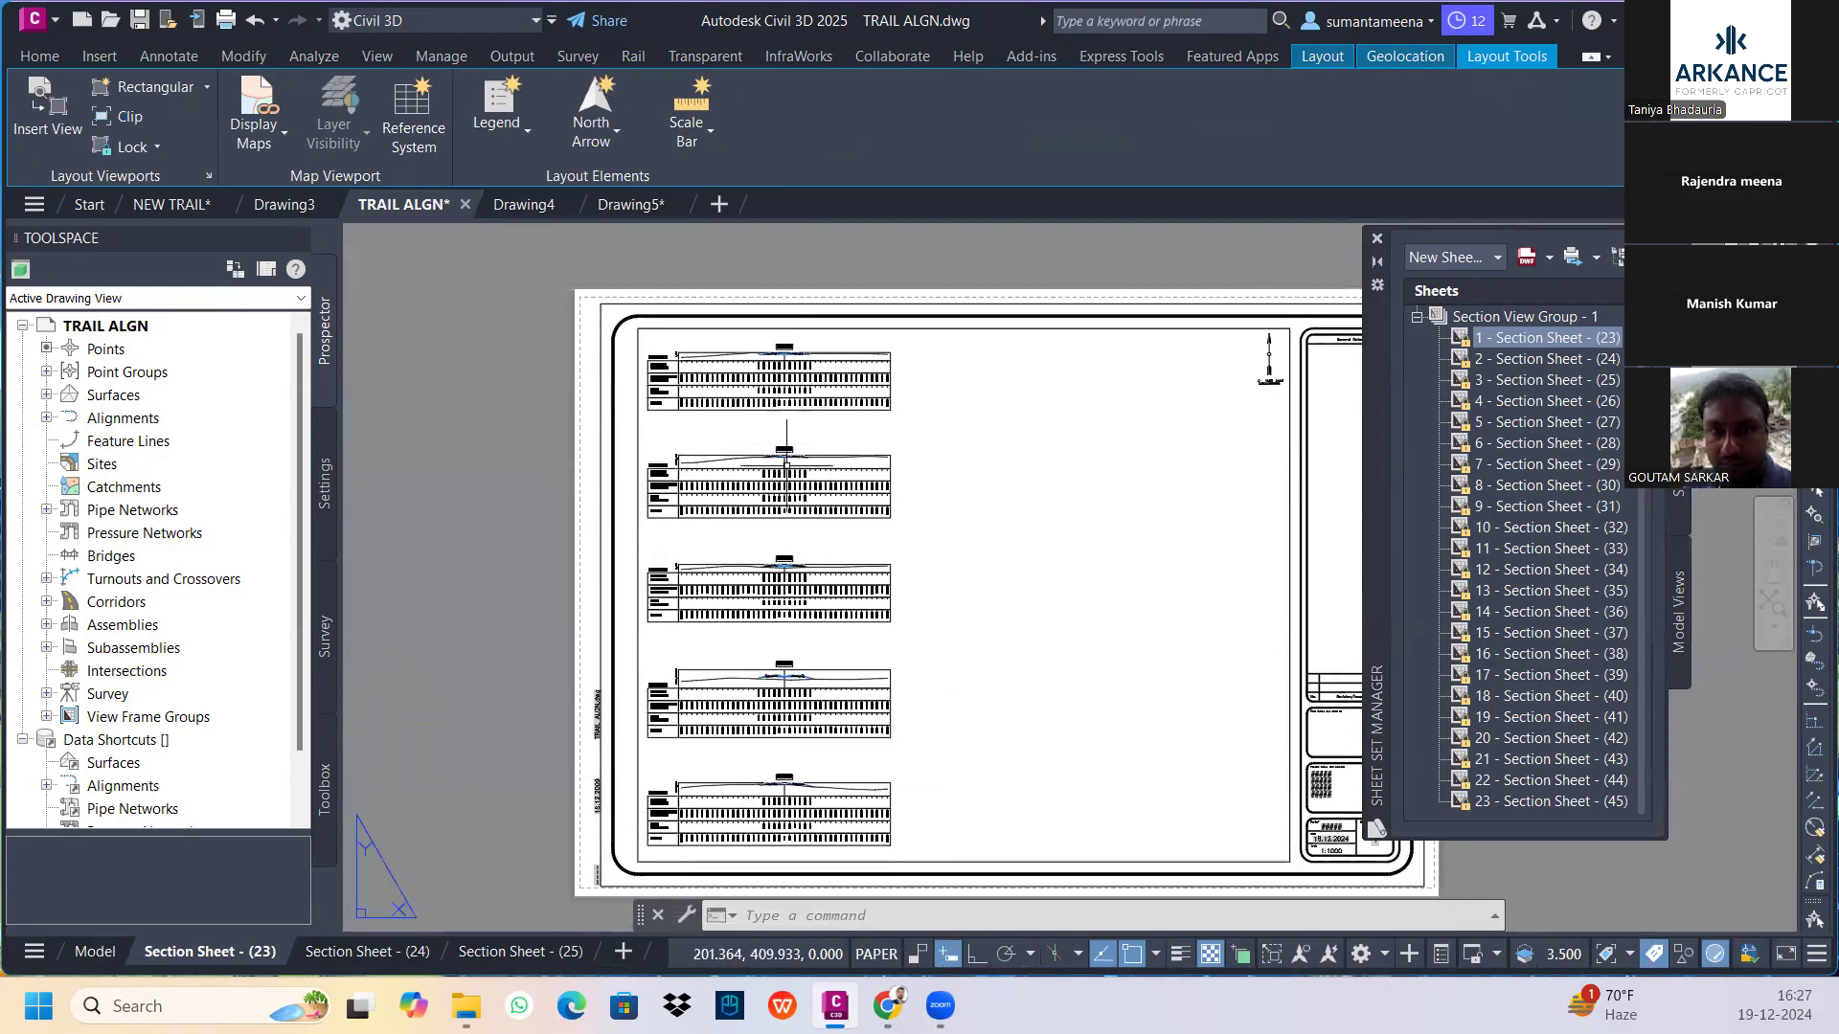
pyautogui.scroll(8, 798, 464)
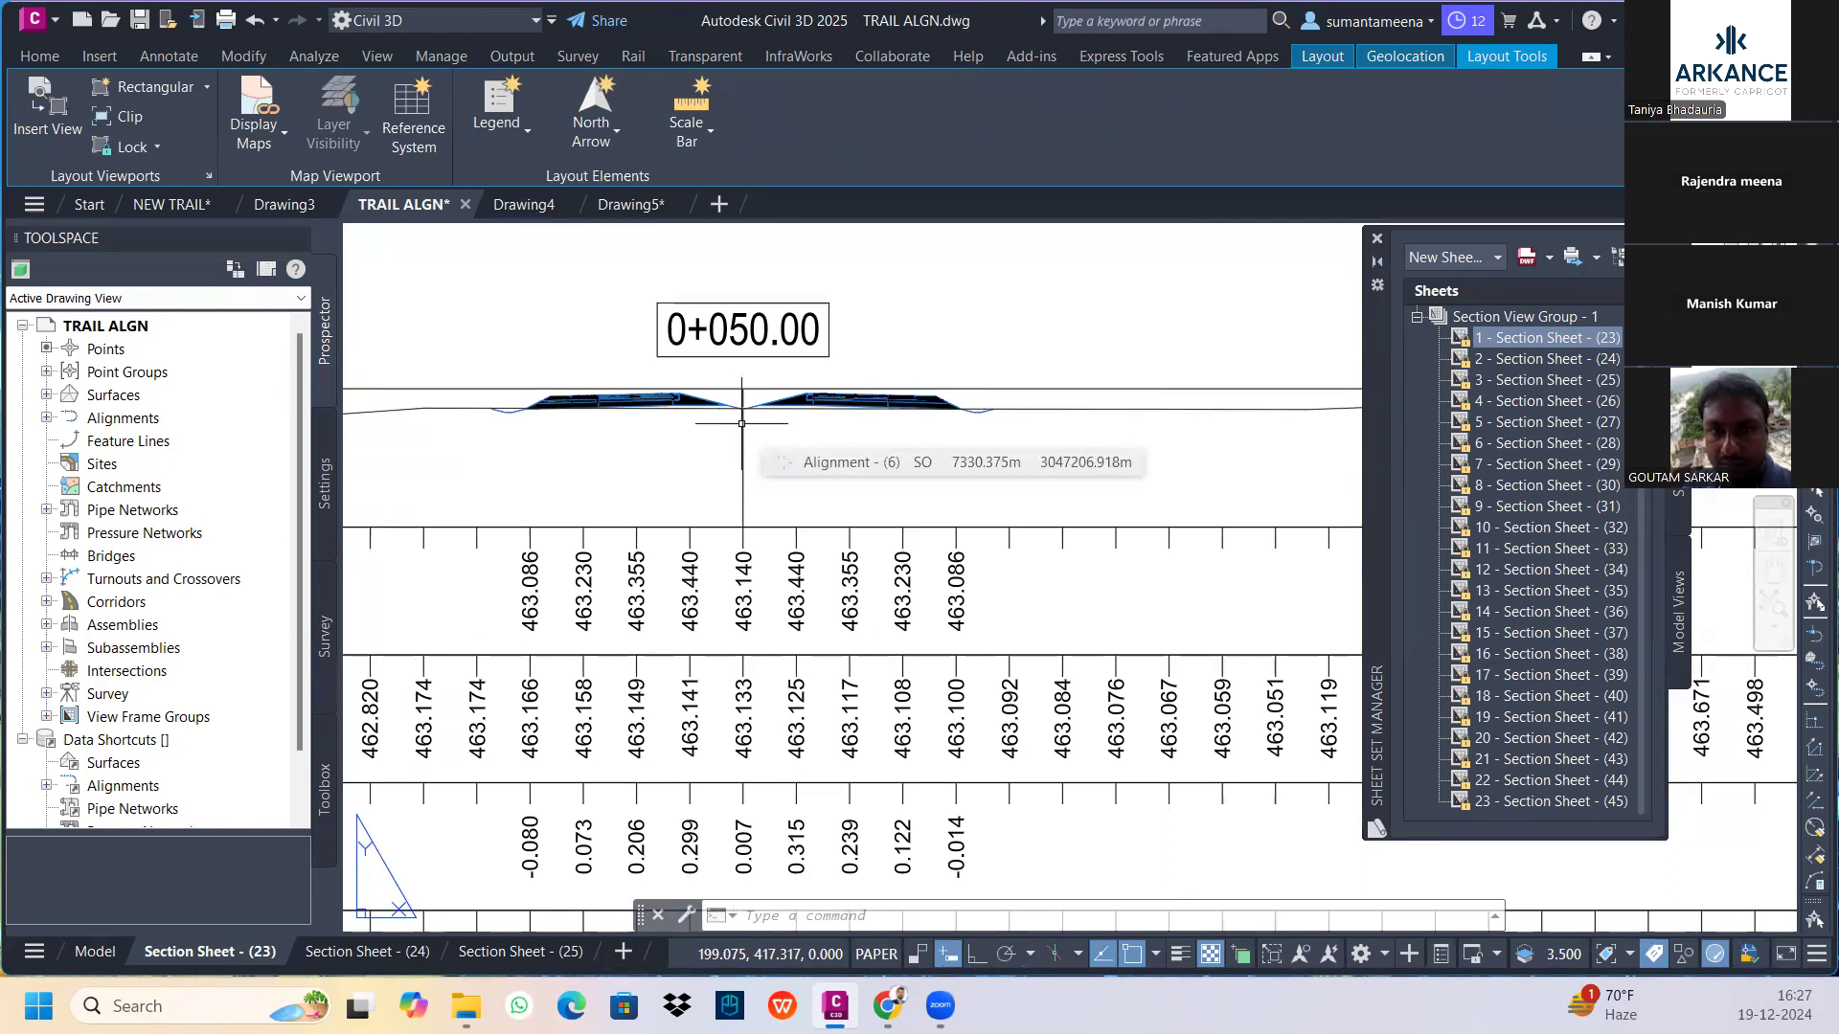
pyautogui.scroll(-8, 747, 417)
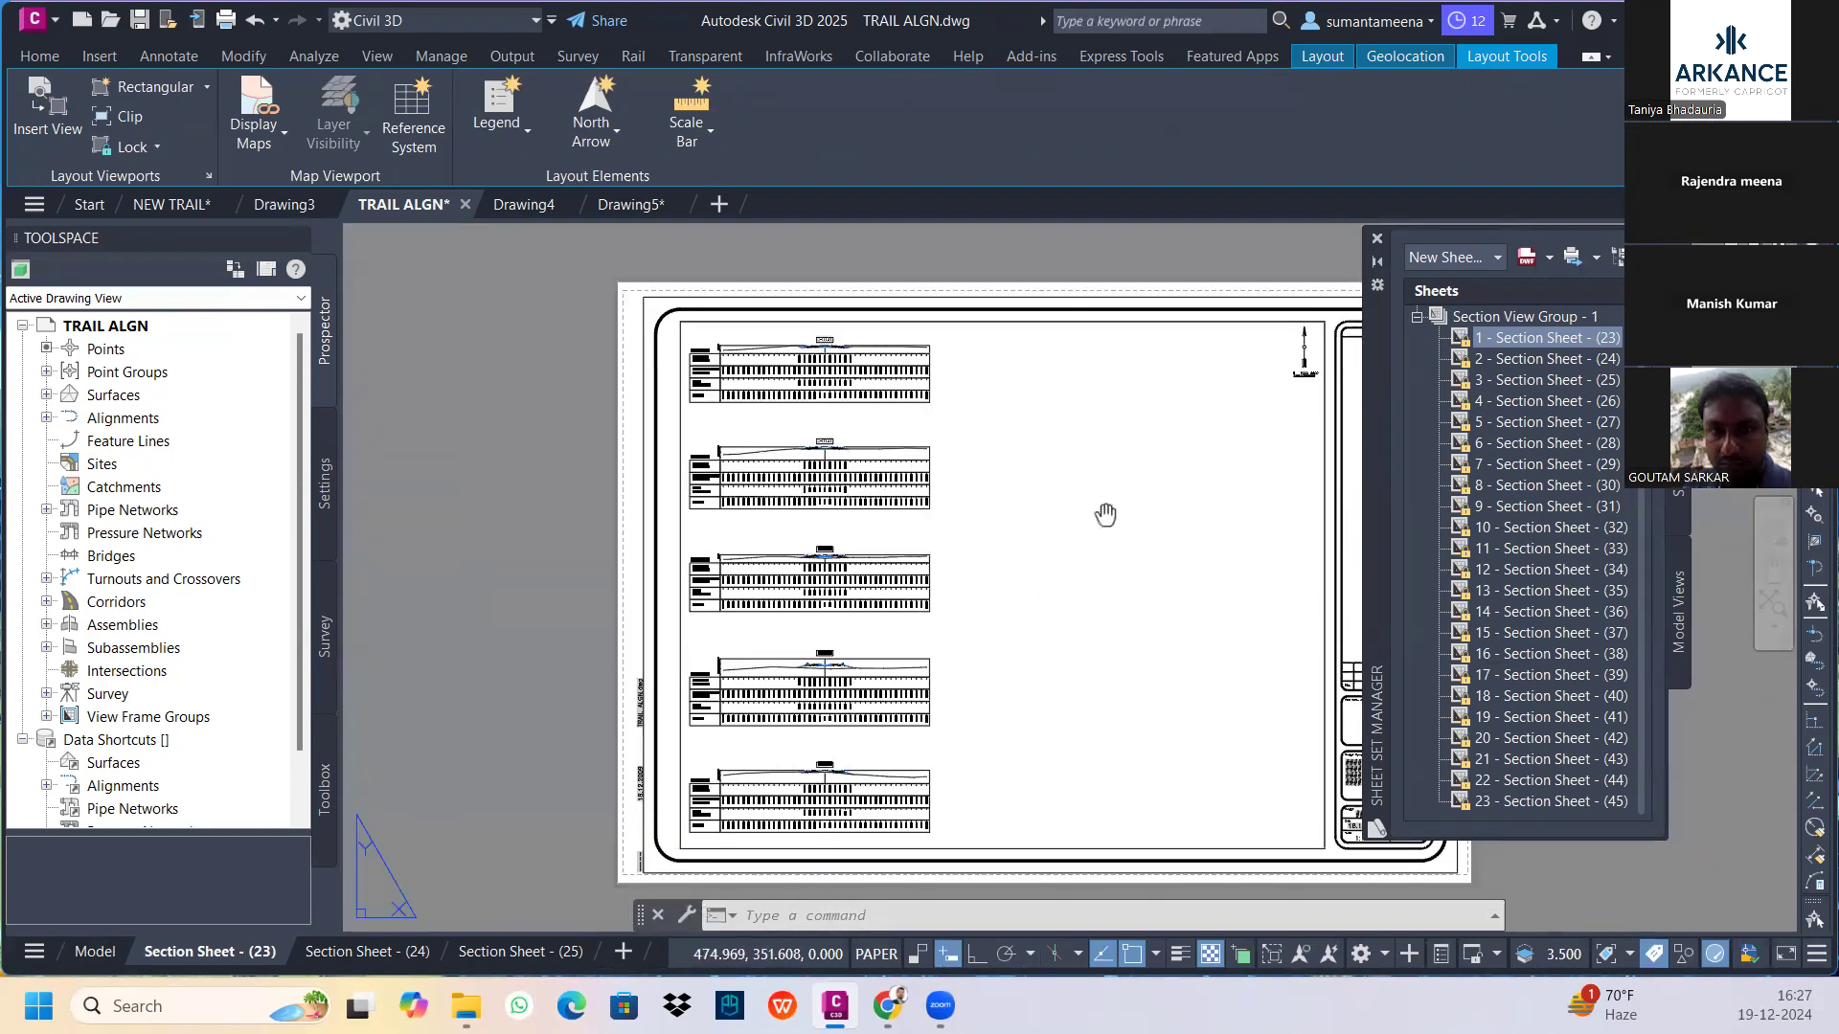
pyautogui.moveTo(1105, 514); pyautogui.dragTo(935, 460, button='middle')
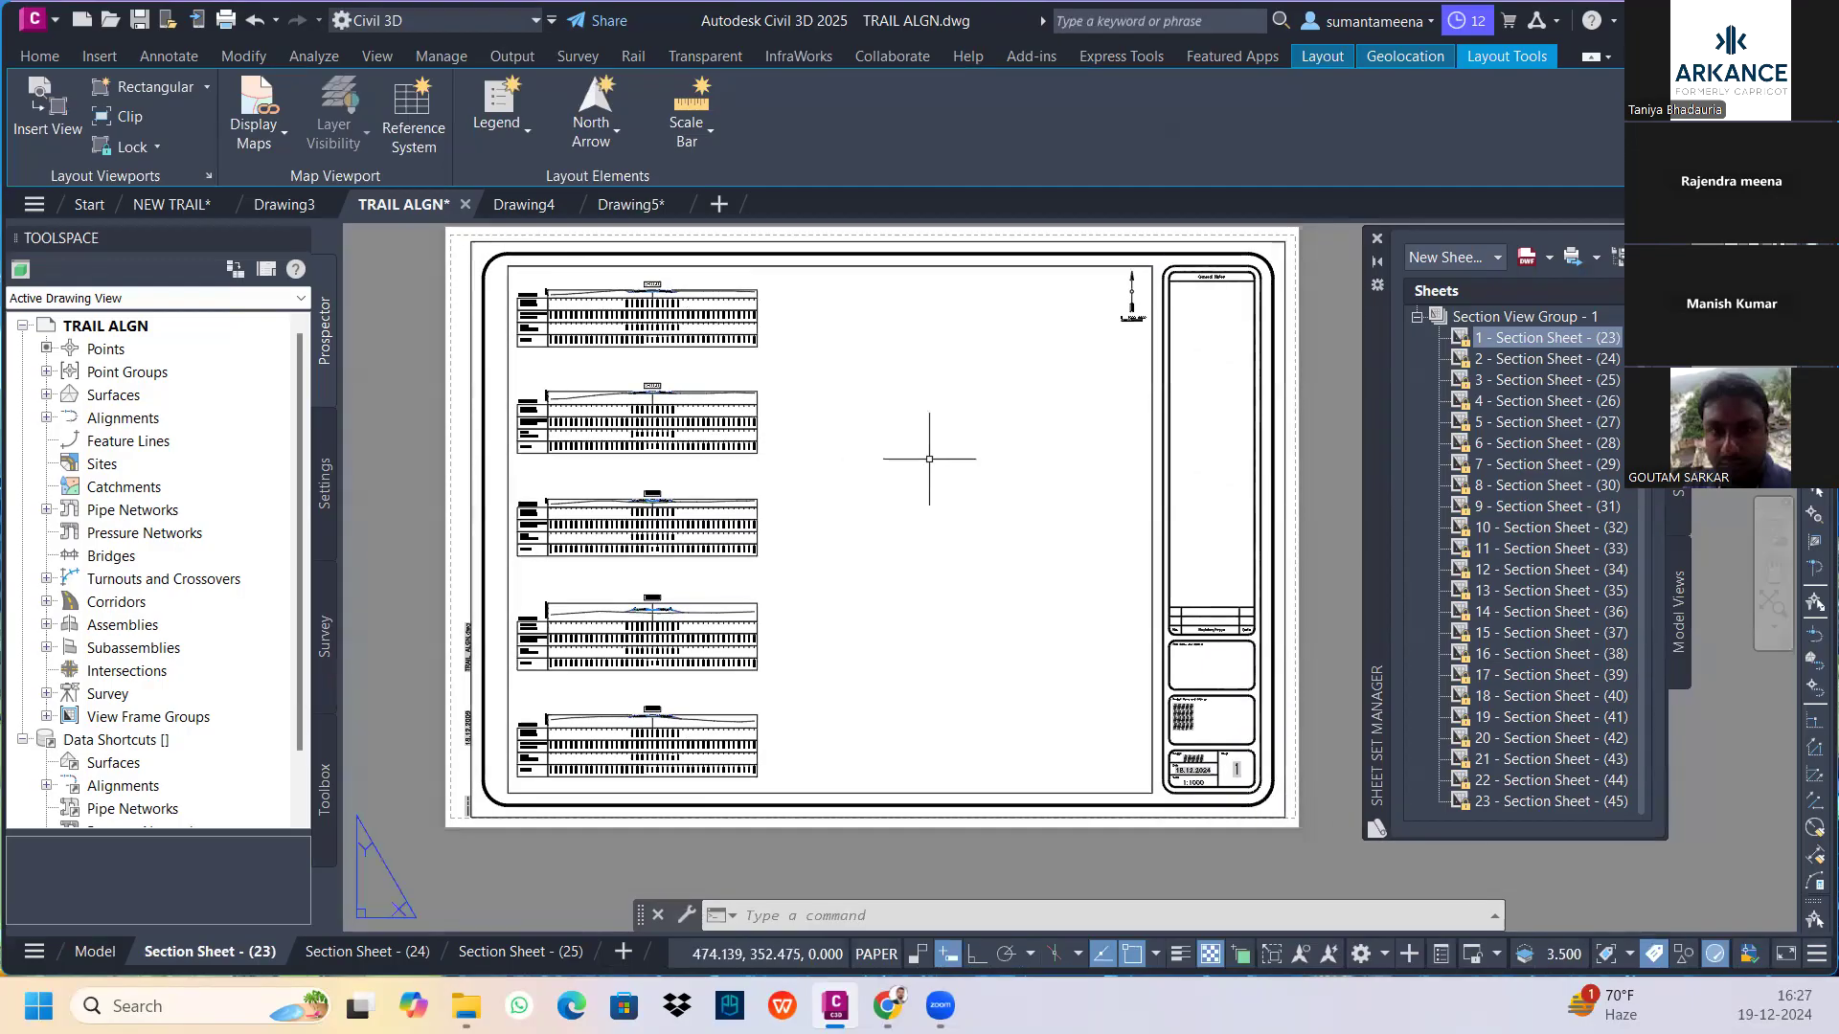
pyautogui.click(1379, 240)
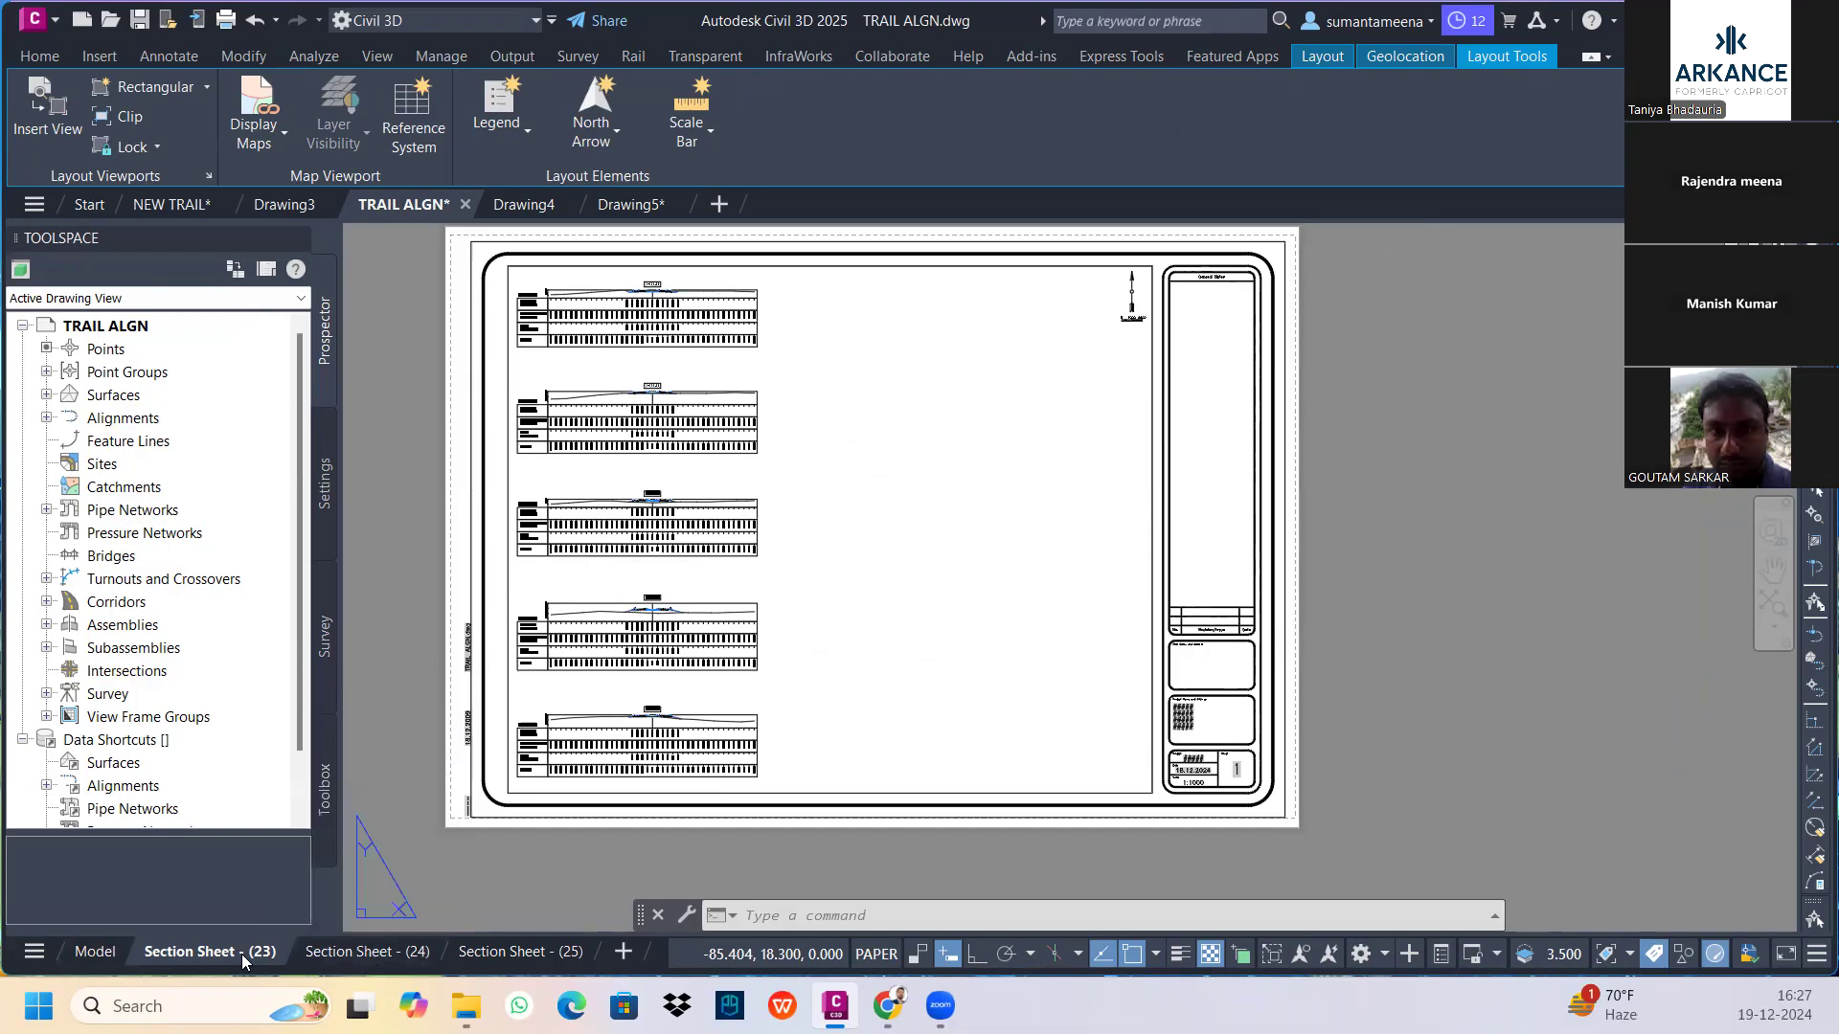
# Return to model space and examine the row of section sheets in the drawing
pyautogui.click(96, 951)
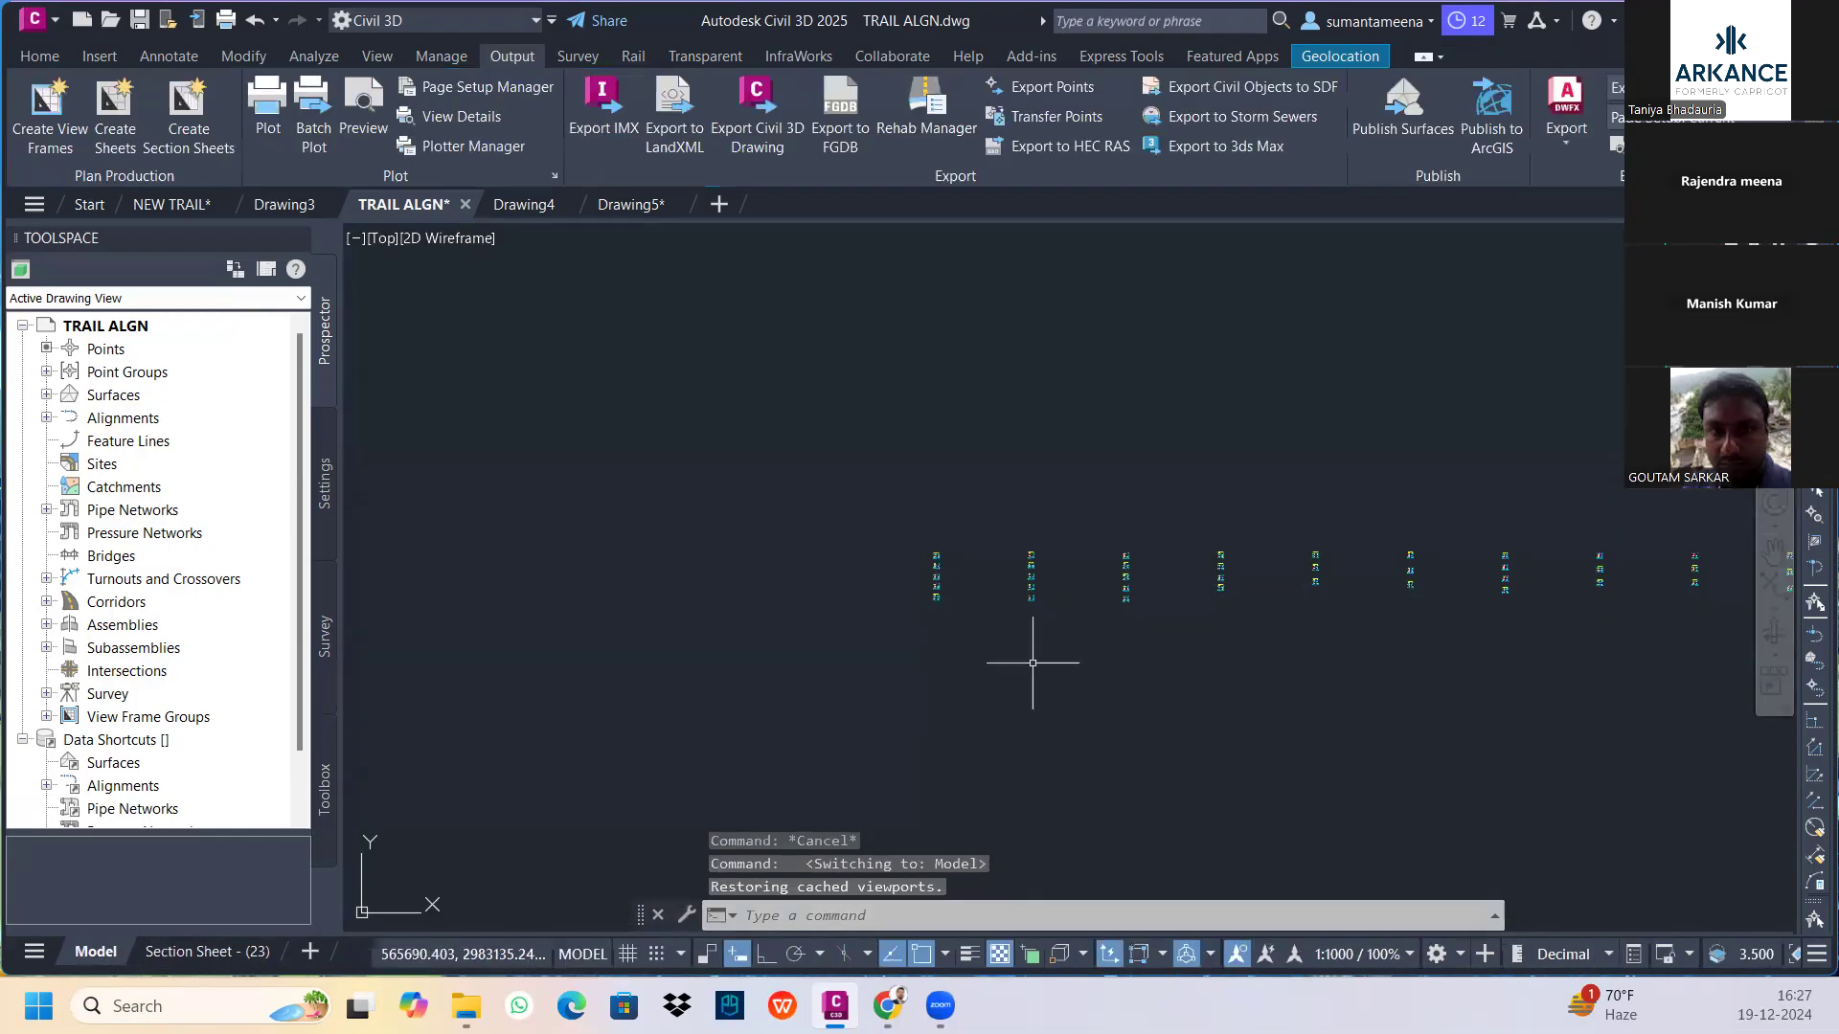
pyautogui.scroll(-5, 1362, 703)
pyautogui.moveTo(1331, 652); pyautogui.dragTo(587, 440, button='middle')
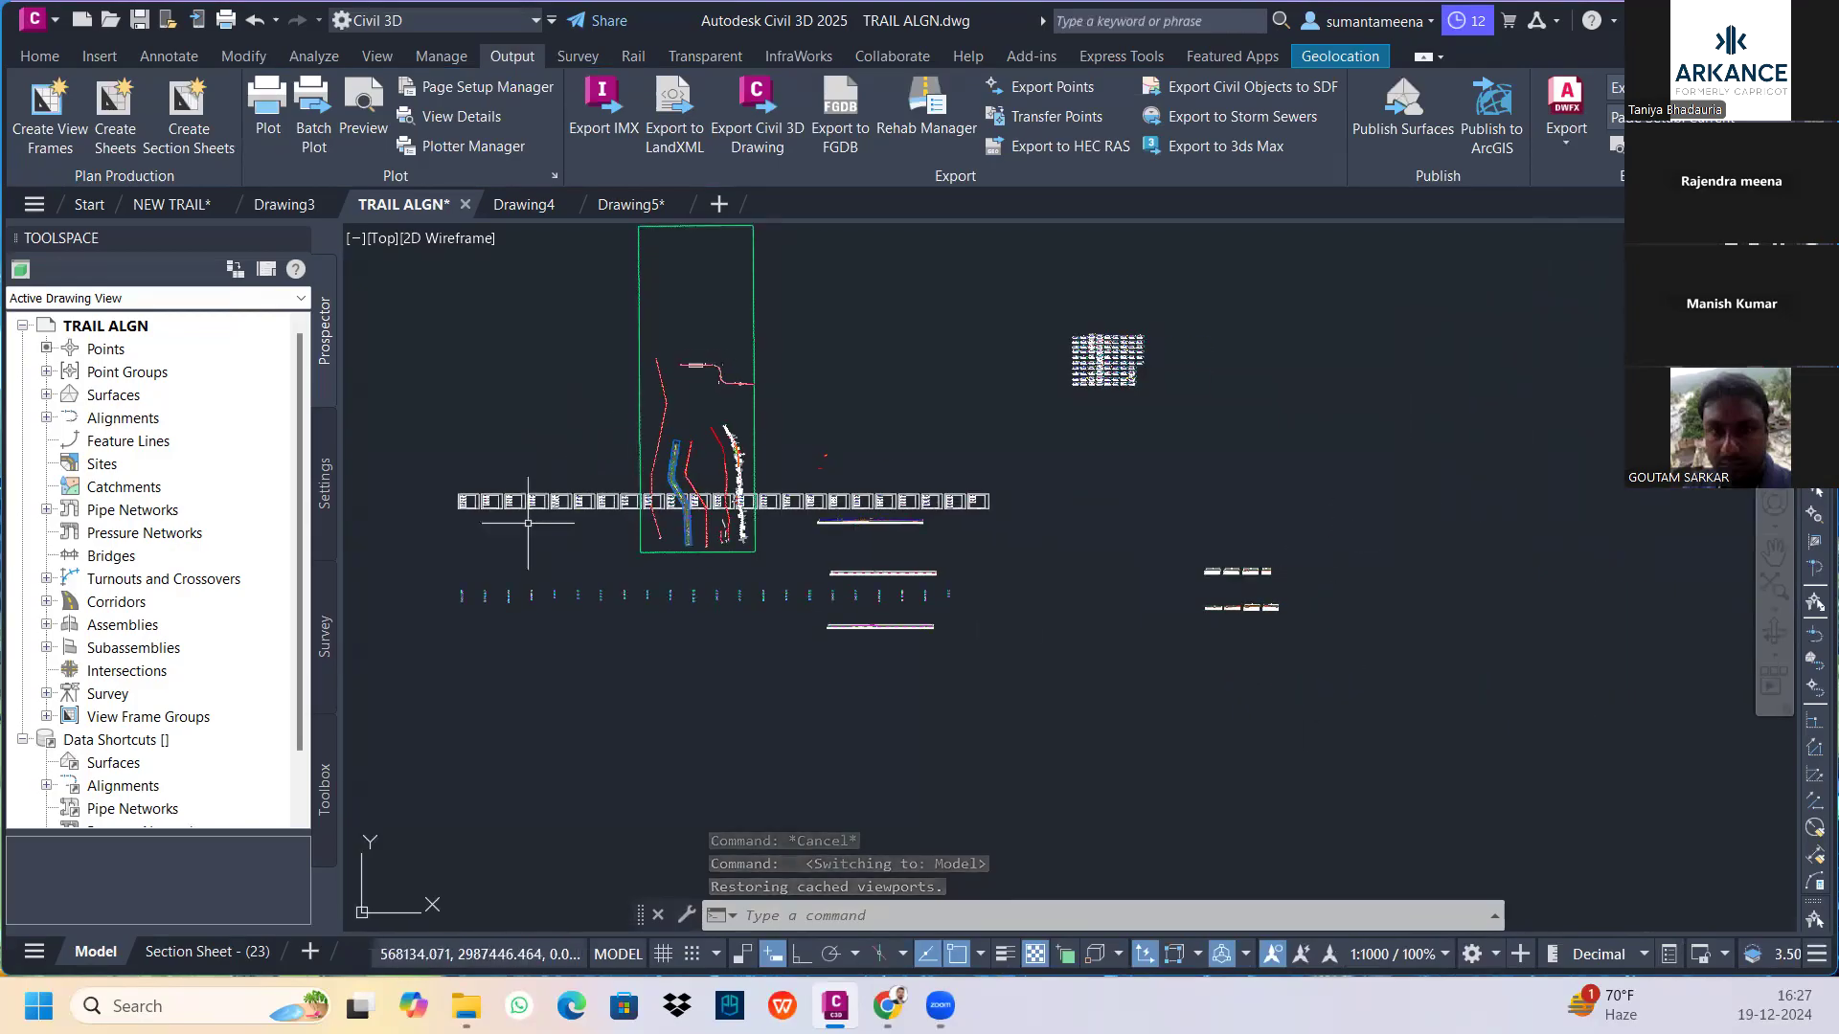
pyautogui.scroll(8, 444, 506)
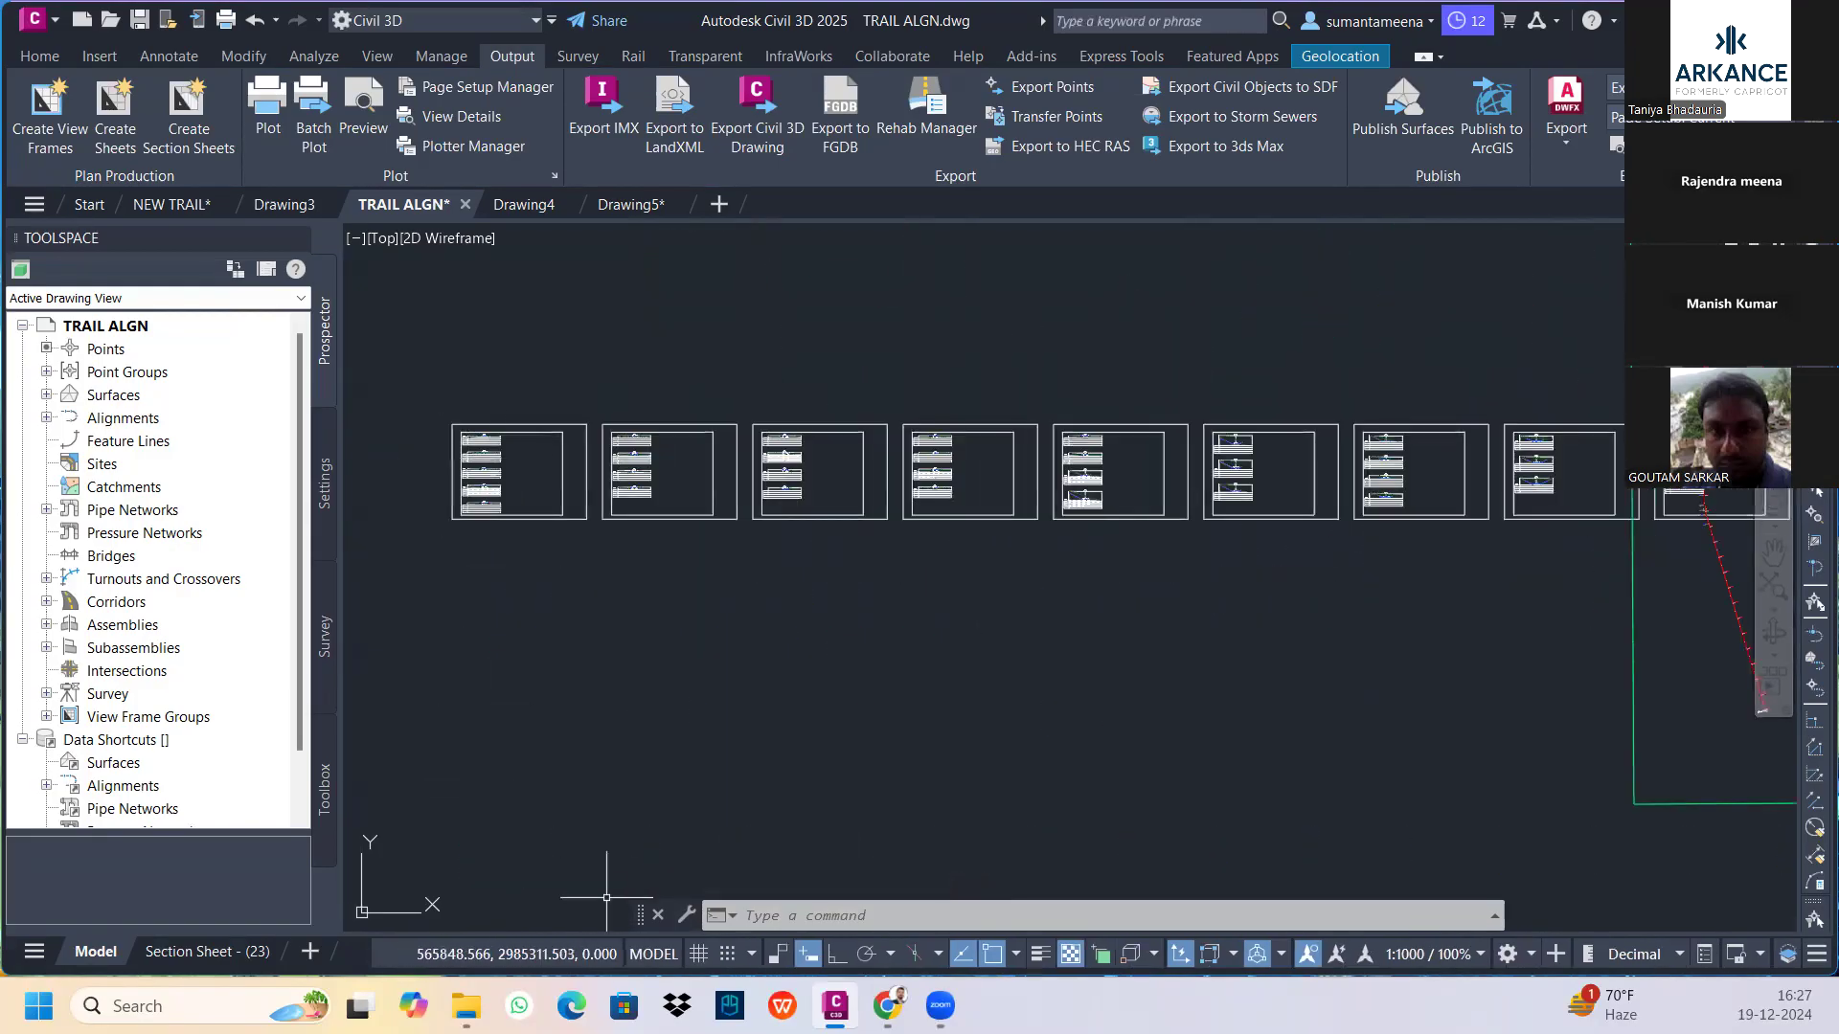
# Add several new layouts to the drawing and open the last one, Layout7
pyautogui.click(319, 949)
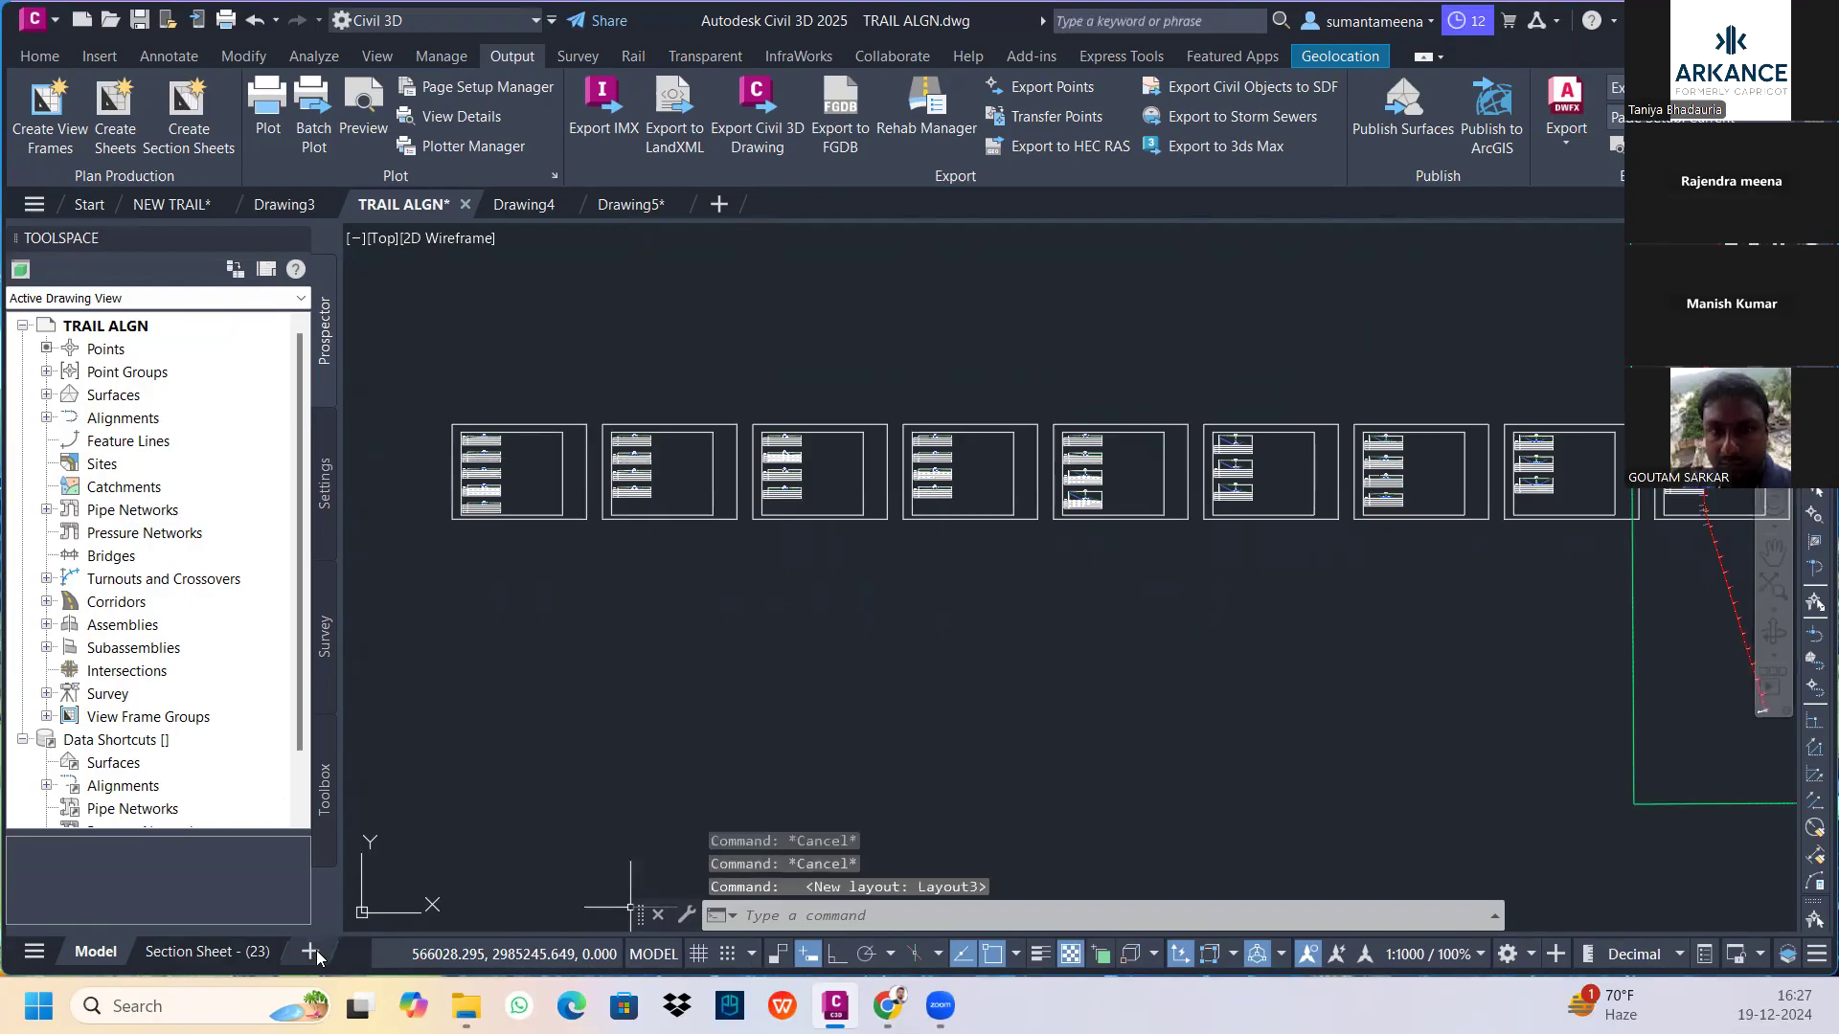
pyautogui.click(307, 955)
pyautogui.click(253, 956)
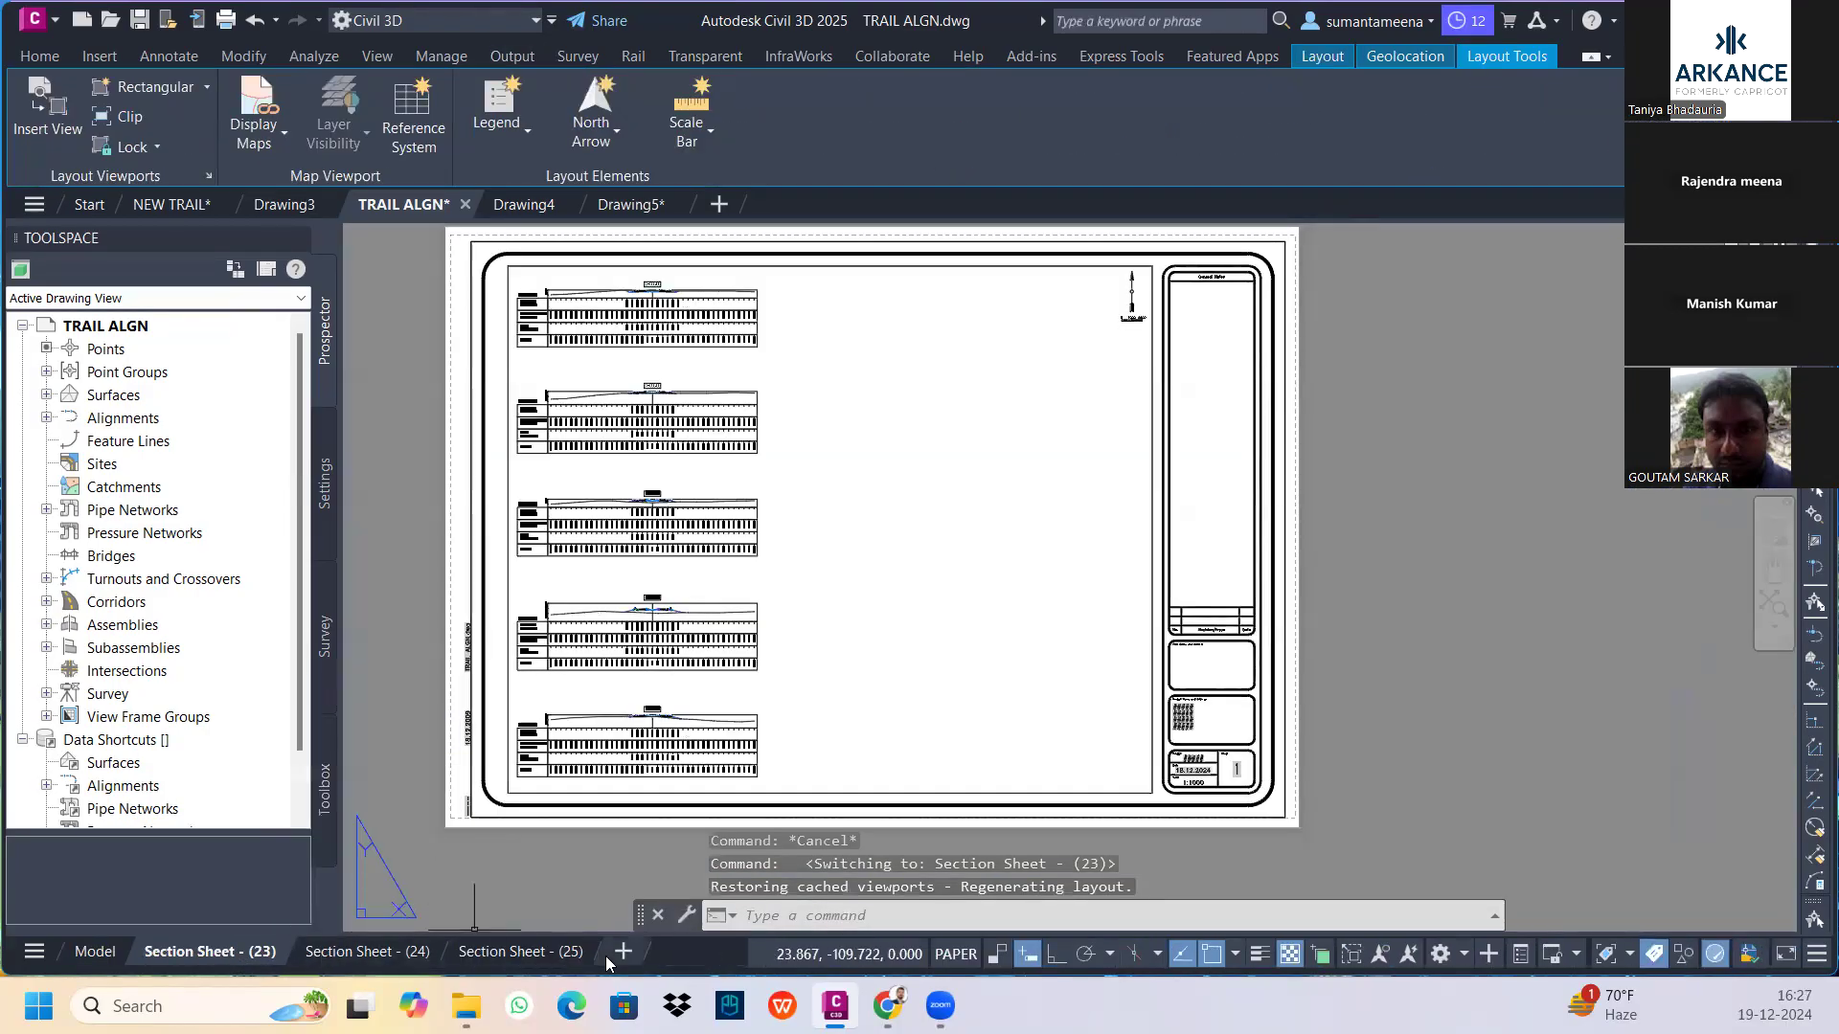
pyautogui.click(620, 953)
pyautogui.click(638, 952)
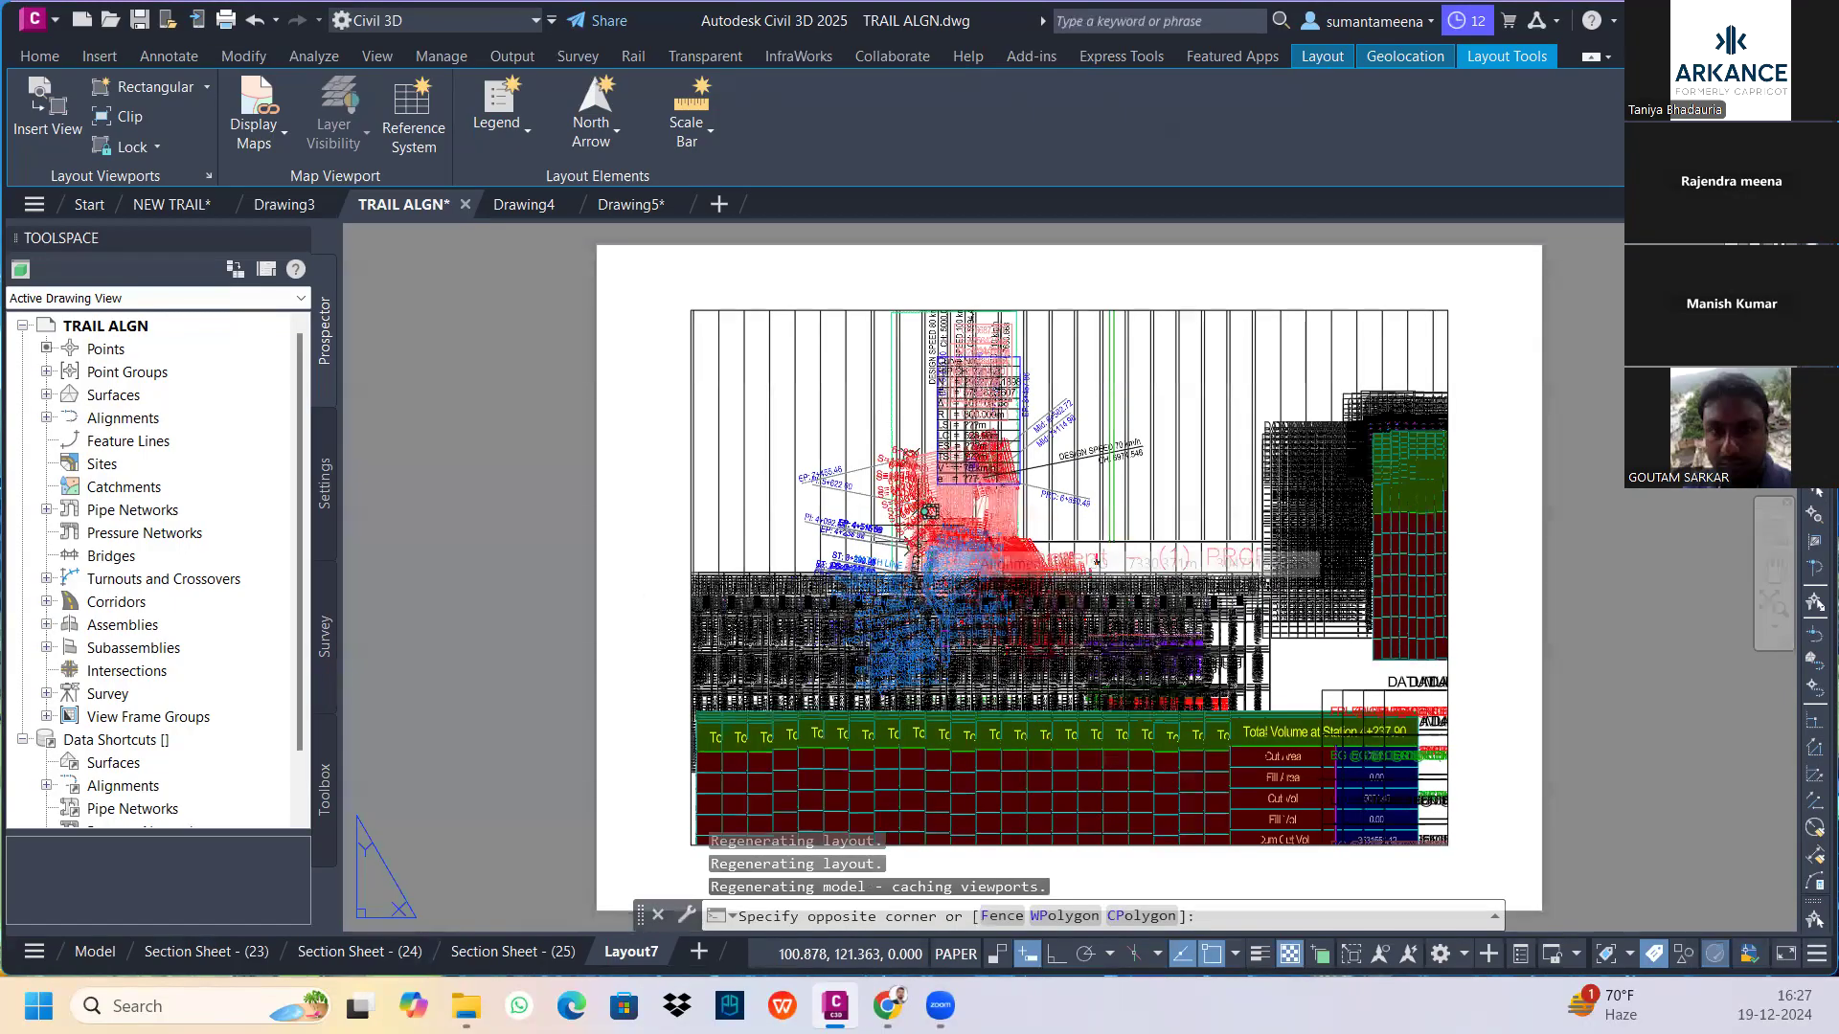
# Delete the default viewport from Layout7
pyautogui.click(1053, 286)
pyautogui.press('Escape')
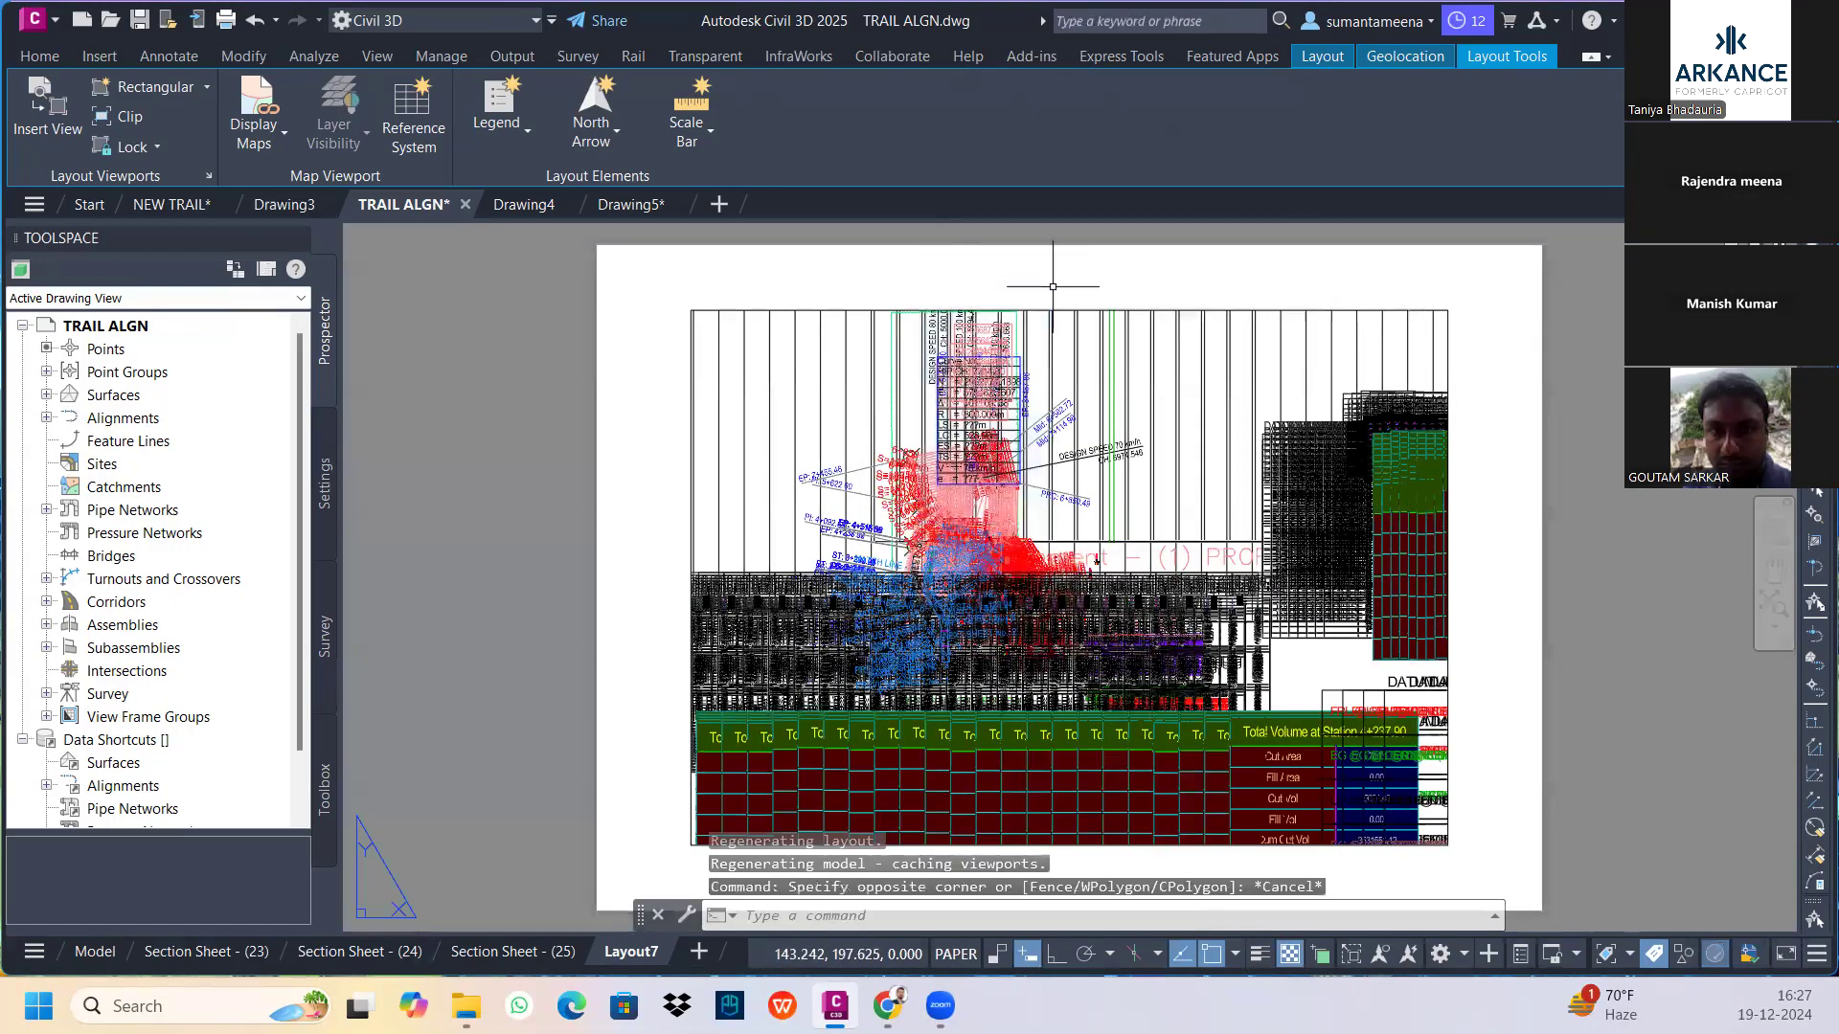
pyautogui.click(1112, 308)
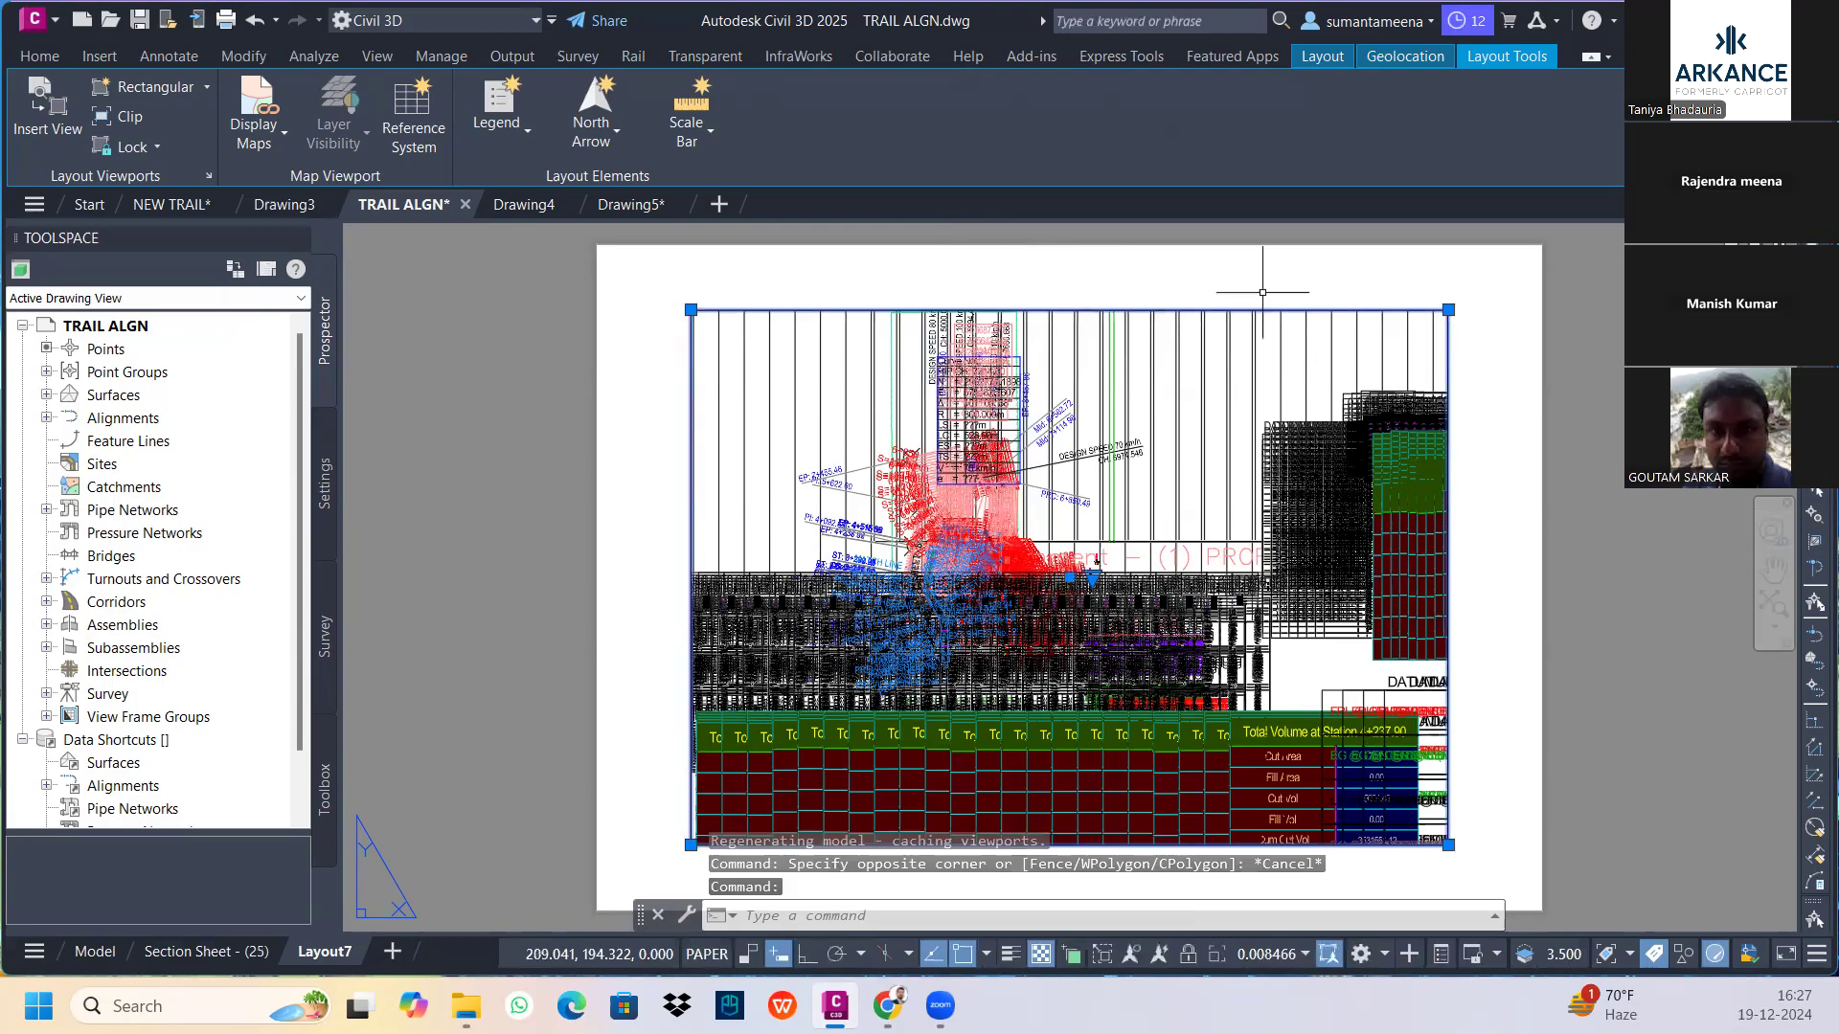
pyautogui.press('Delete')
# Create a rectangular viewport covering most of the empty Layout7 page with the MVIEW command
pyautogui.write('mv')
pyautogui.press('Return')
pyautogui.click(761, 326)
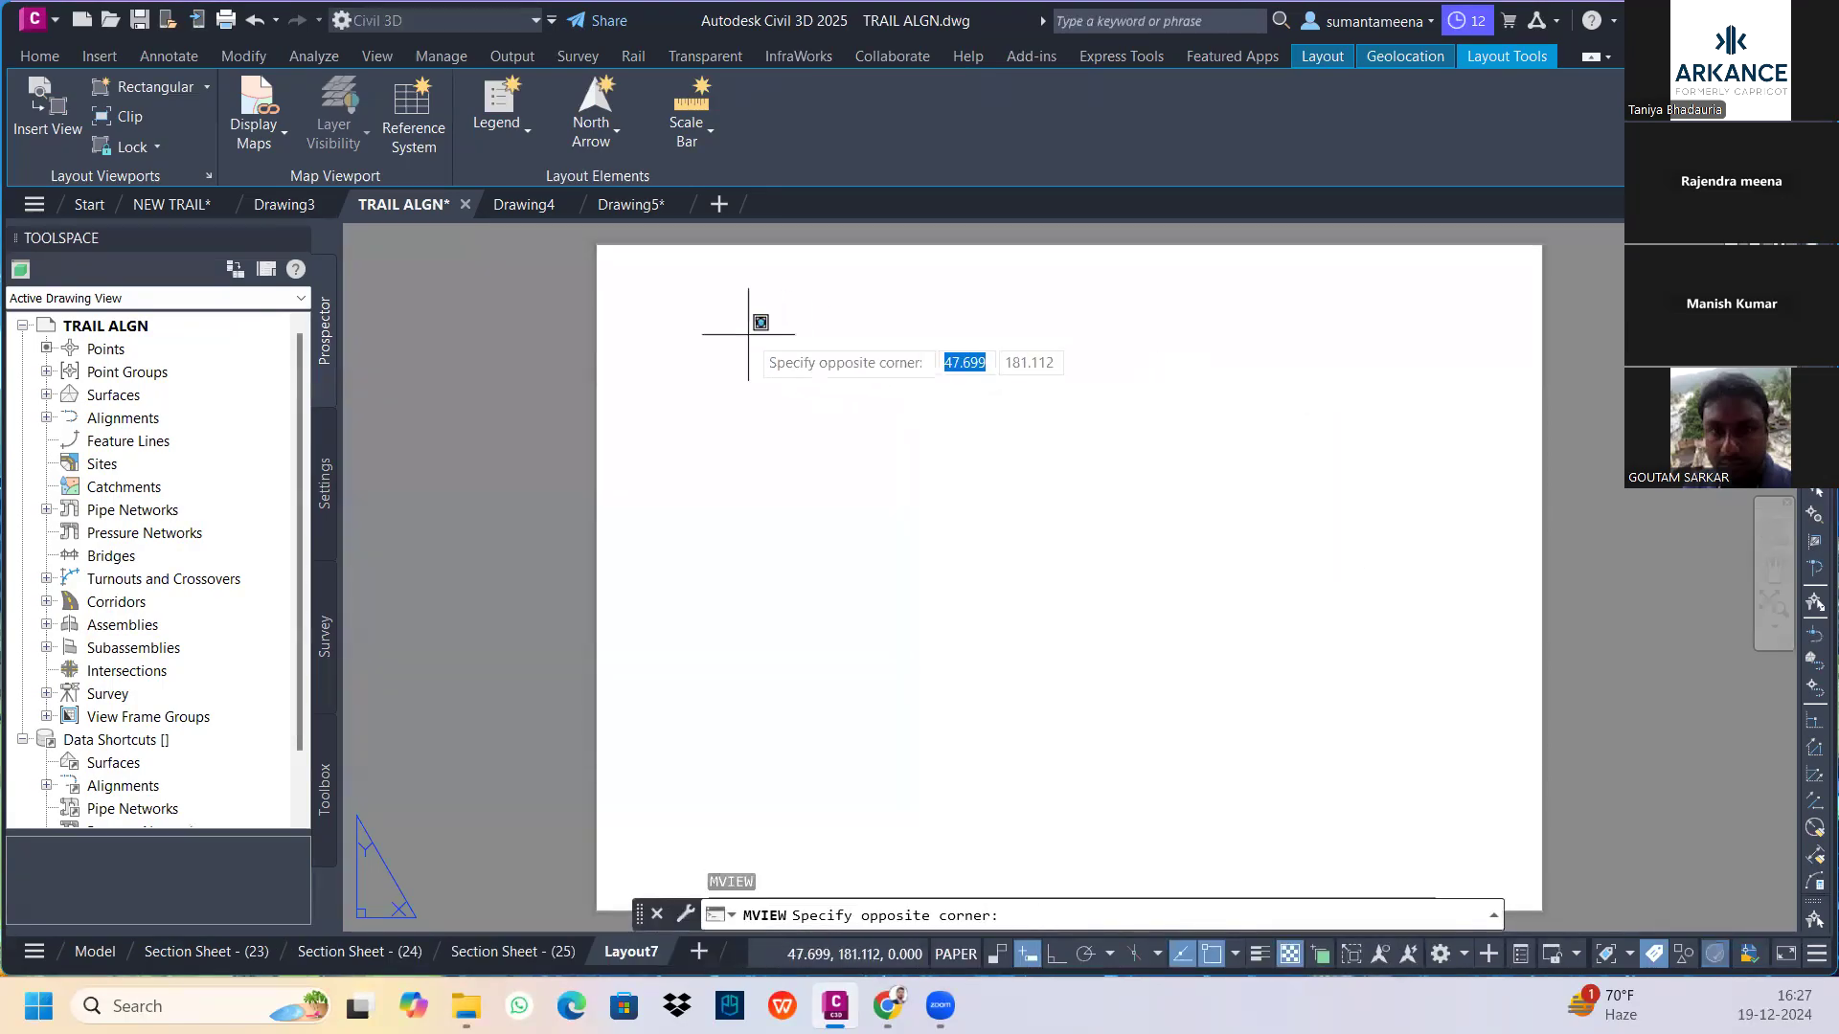
pyautogui.click(1453, 842)
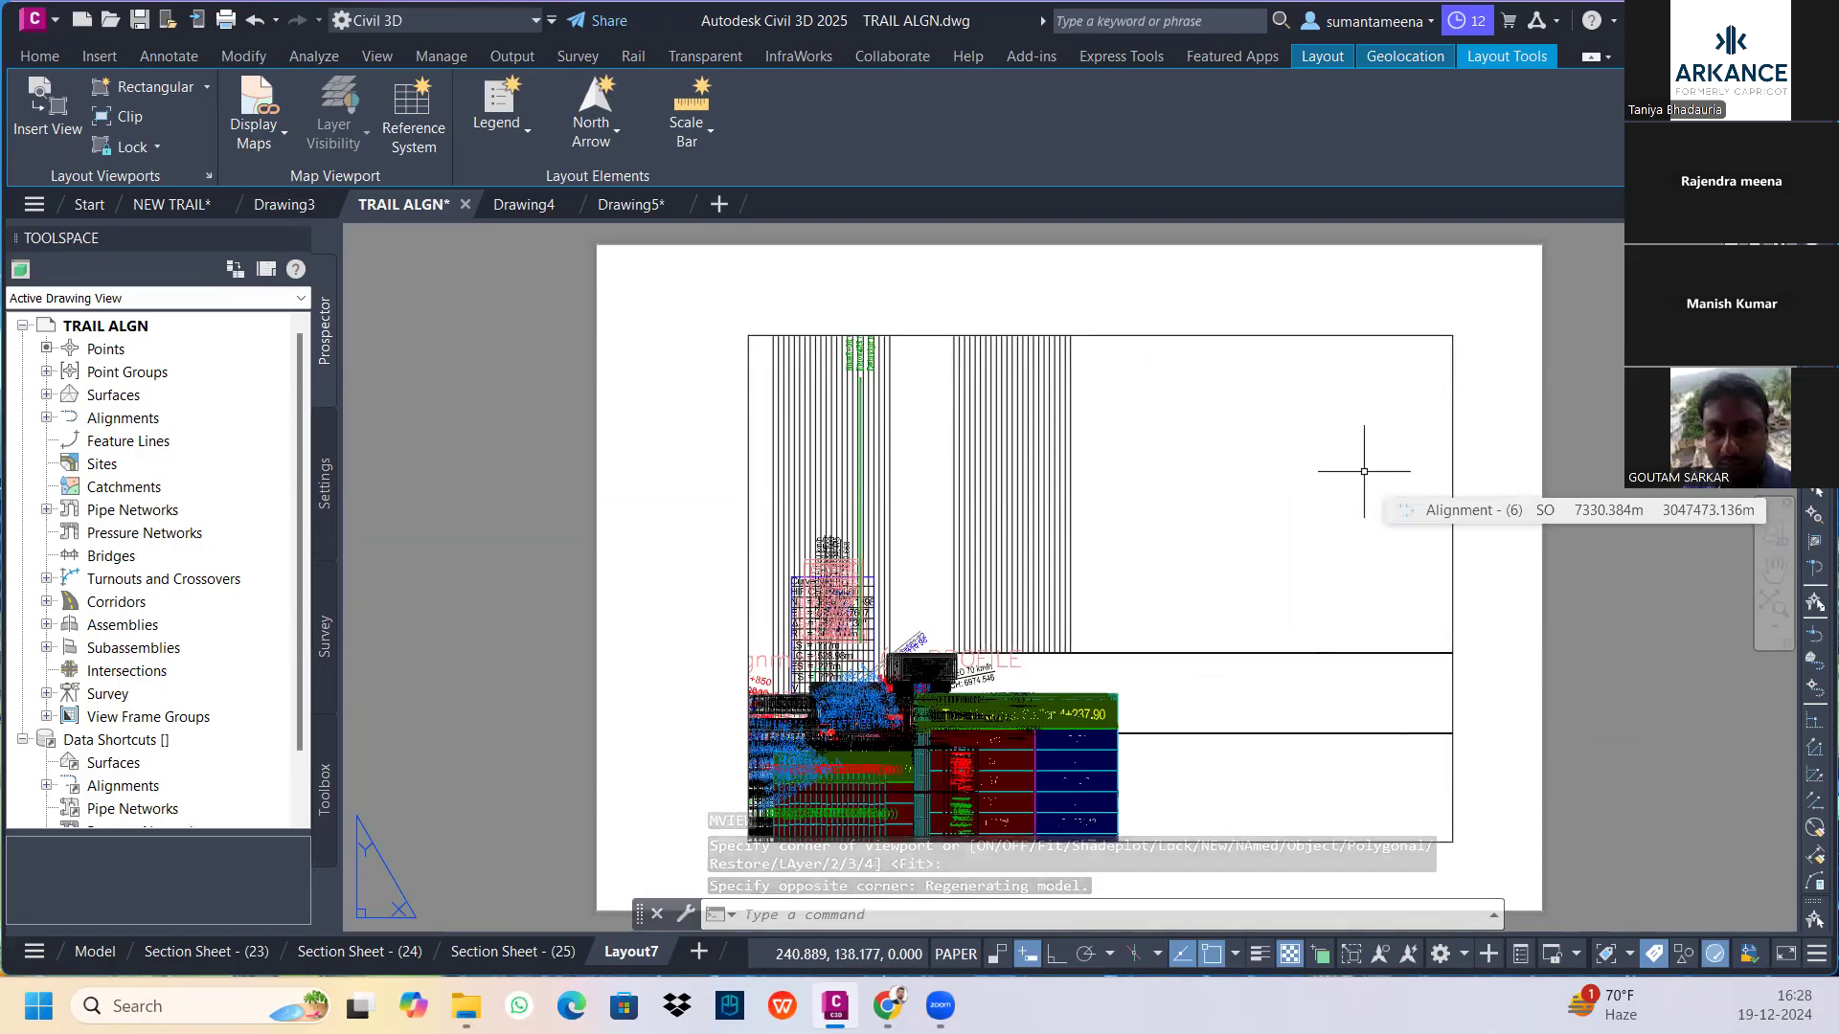
pyautogui.moveTo(1364, 471); pyautogui.dragTo(1200, 336, button='middle')
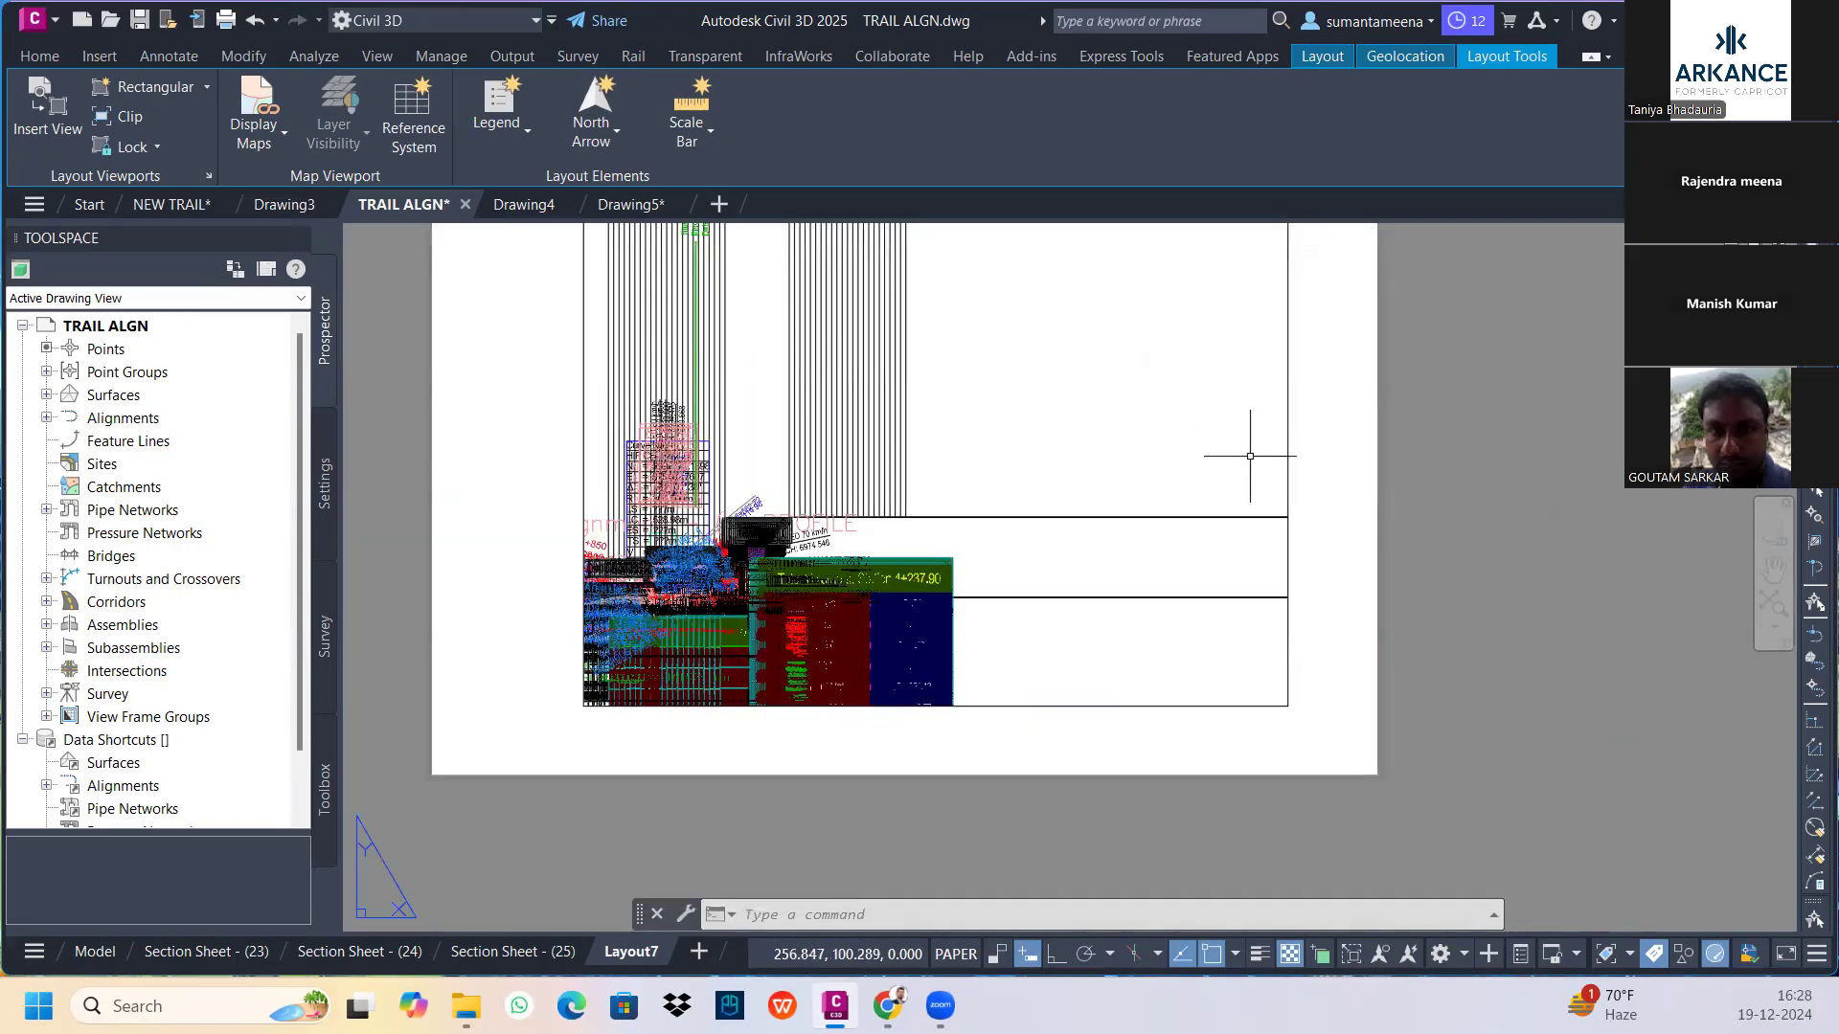
pyautogui.moveTo(1120, 423); pyautogui.dragTo(1190, 521, button='middle')
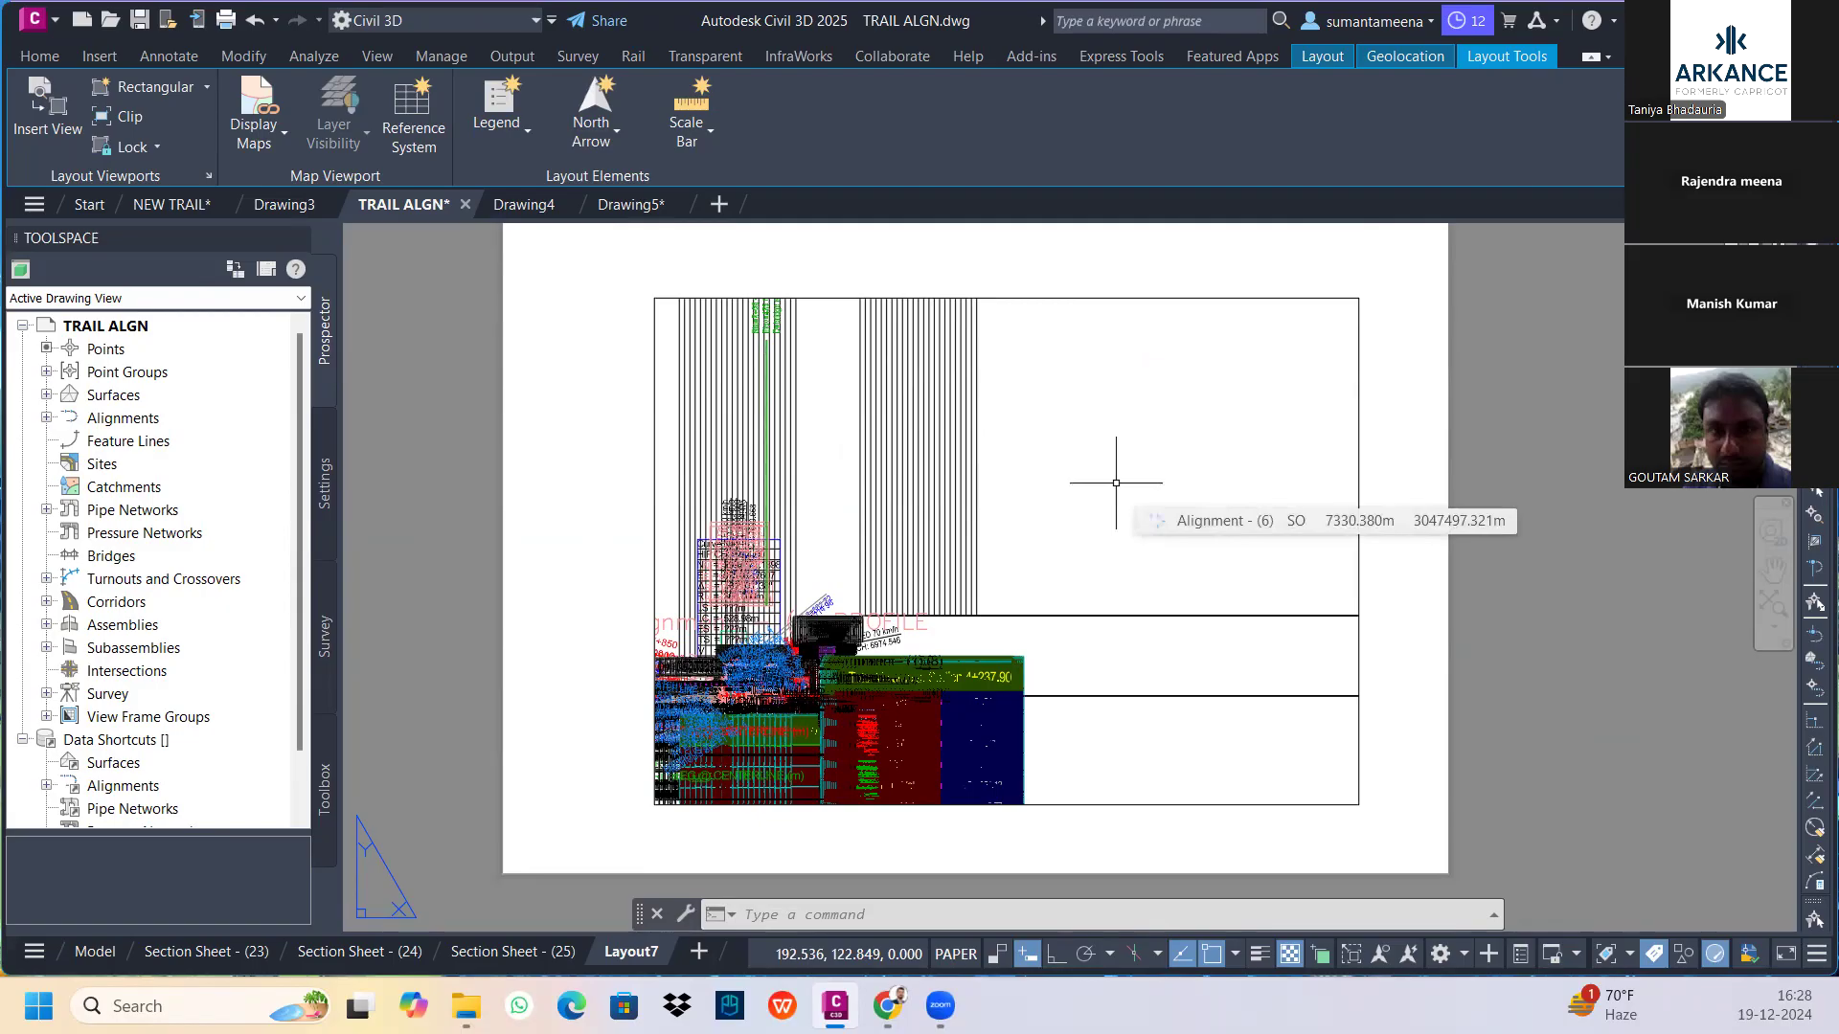
# Activate and regenerate the new viewport, return to paper space and delete that viewport from Layout7
pyautogui.click(1360, 522)
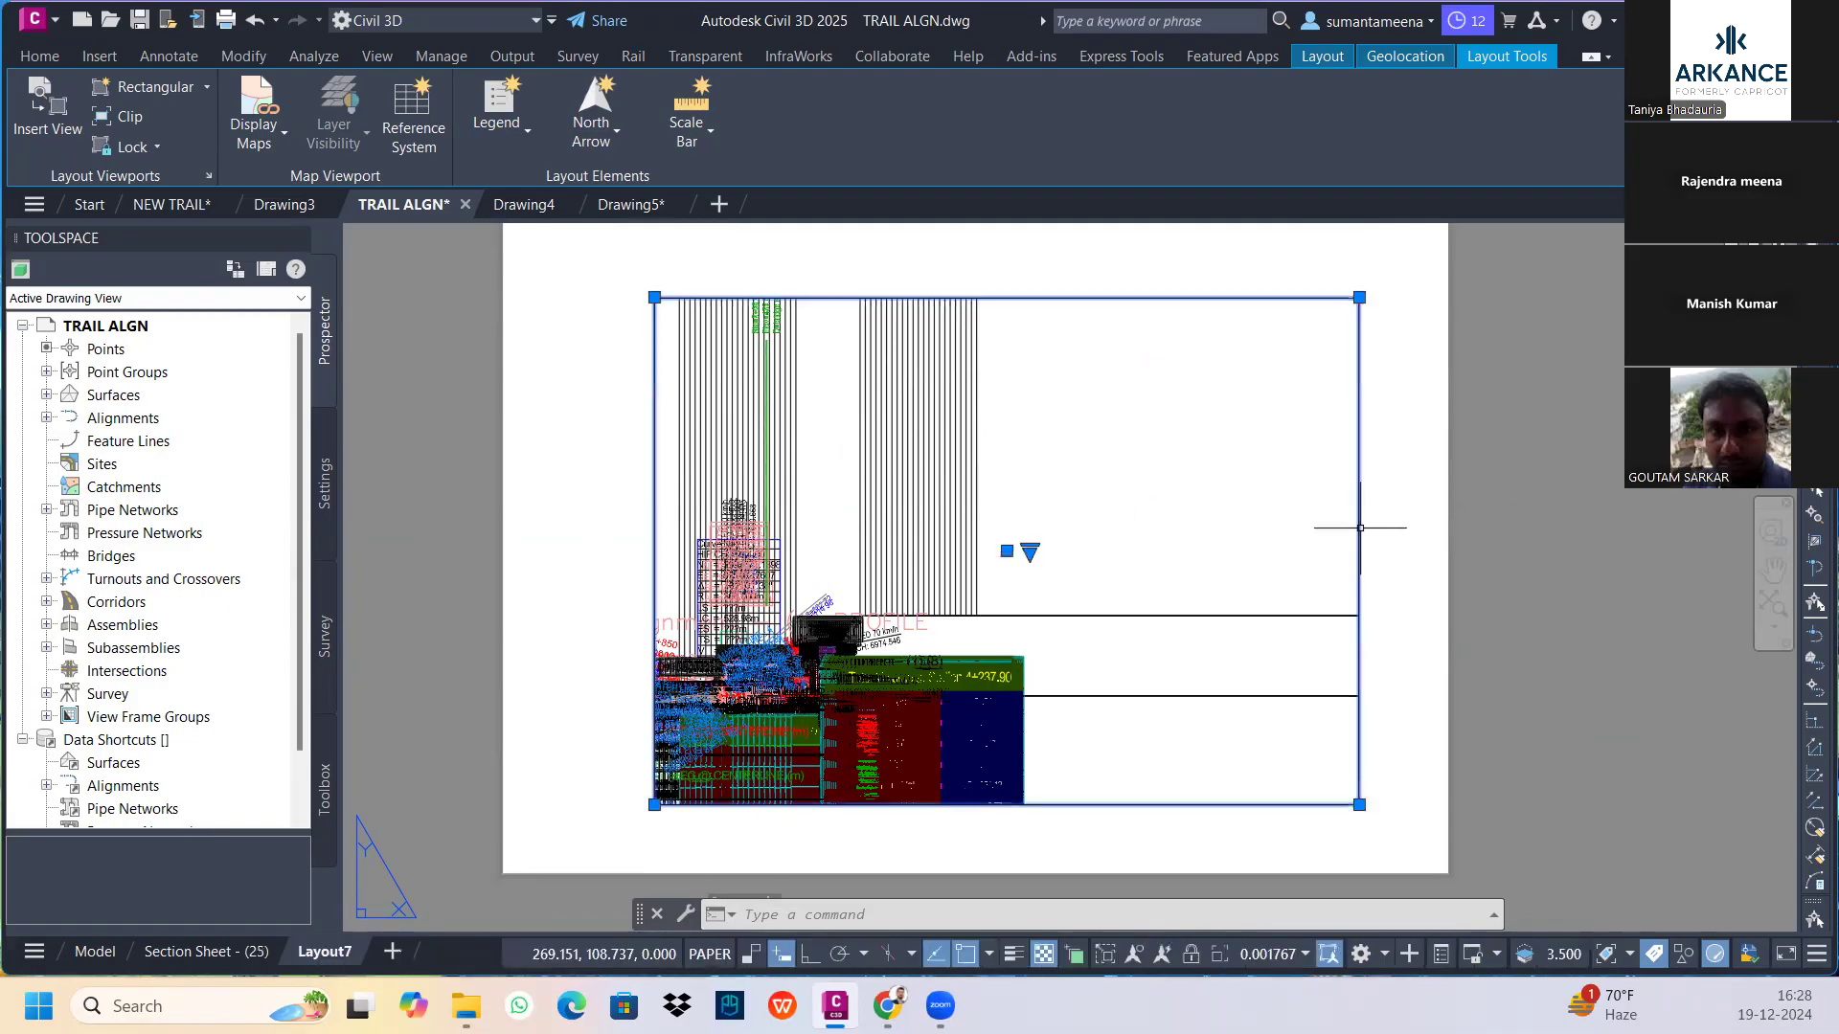
pyautogui.doubleClick(1256, 512)
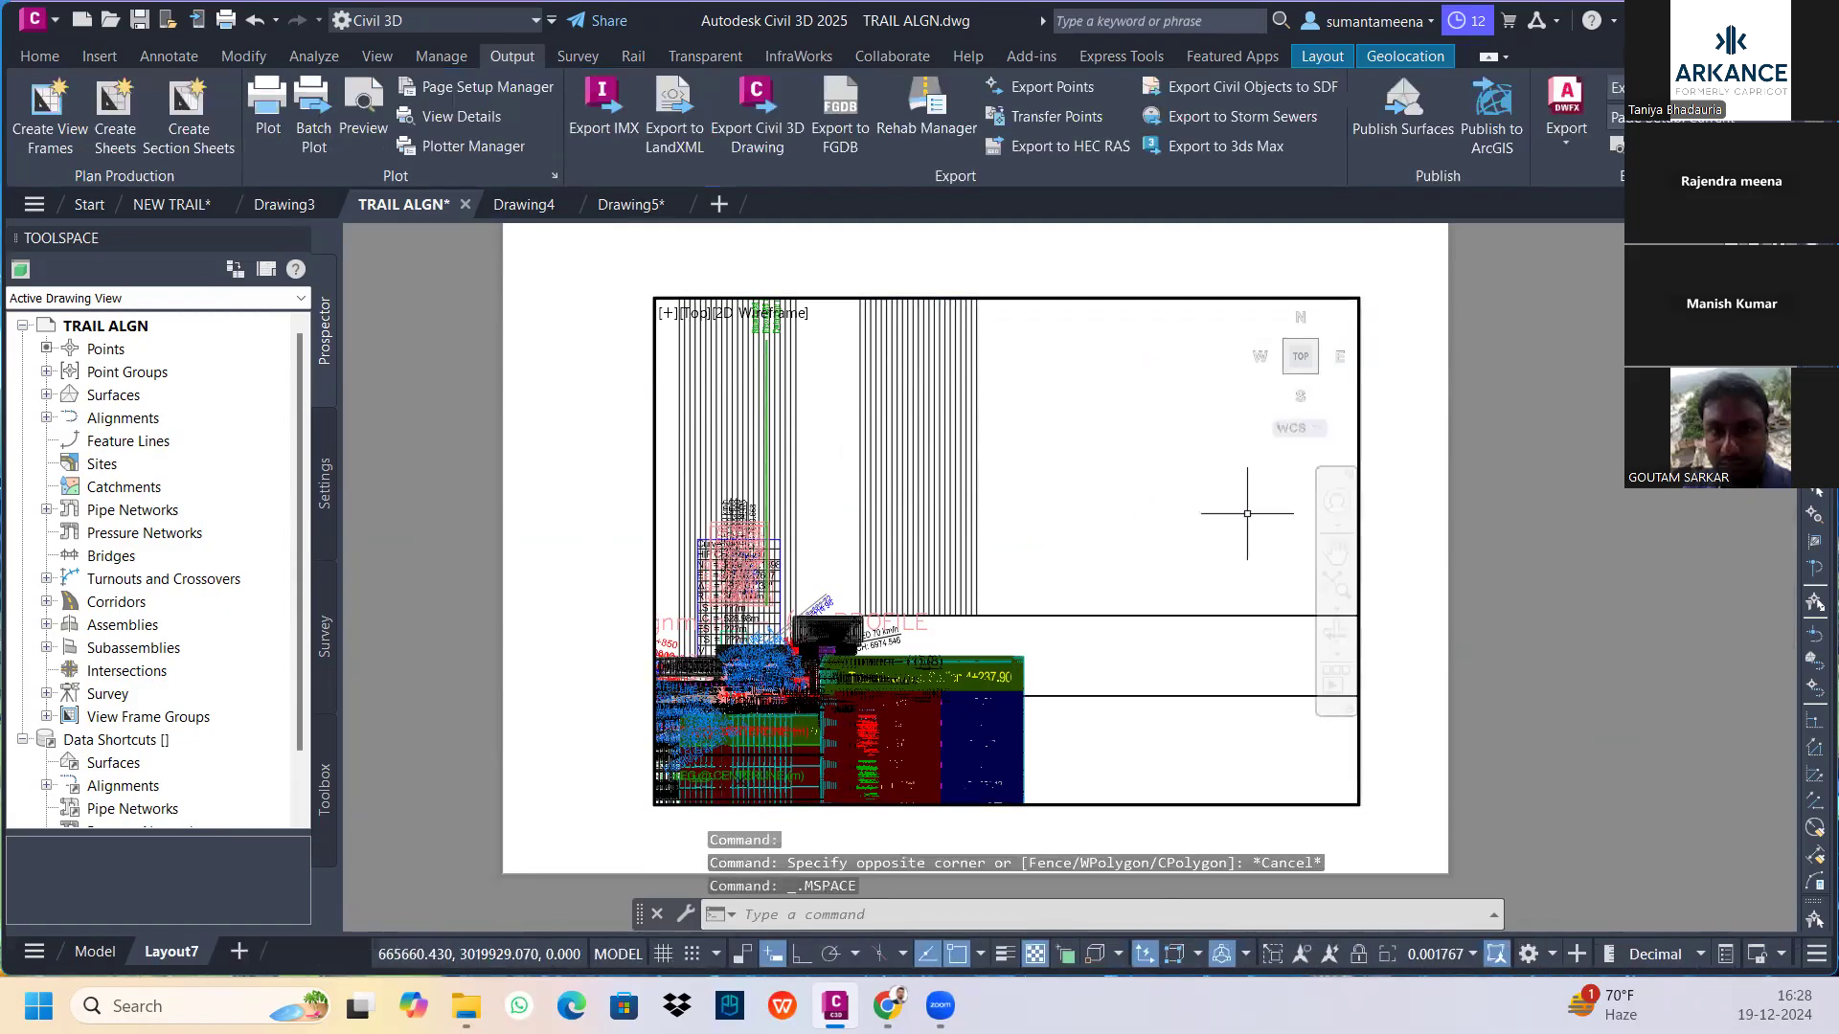
pyautogui.write('re')
pyautogui.press('Return')
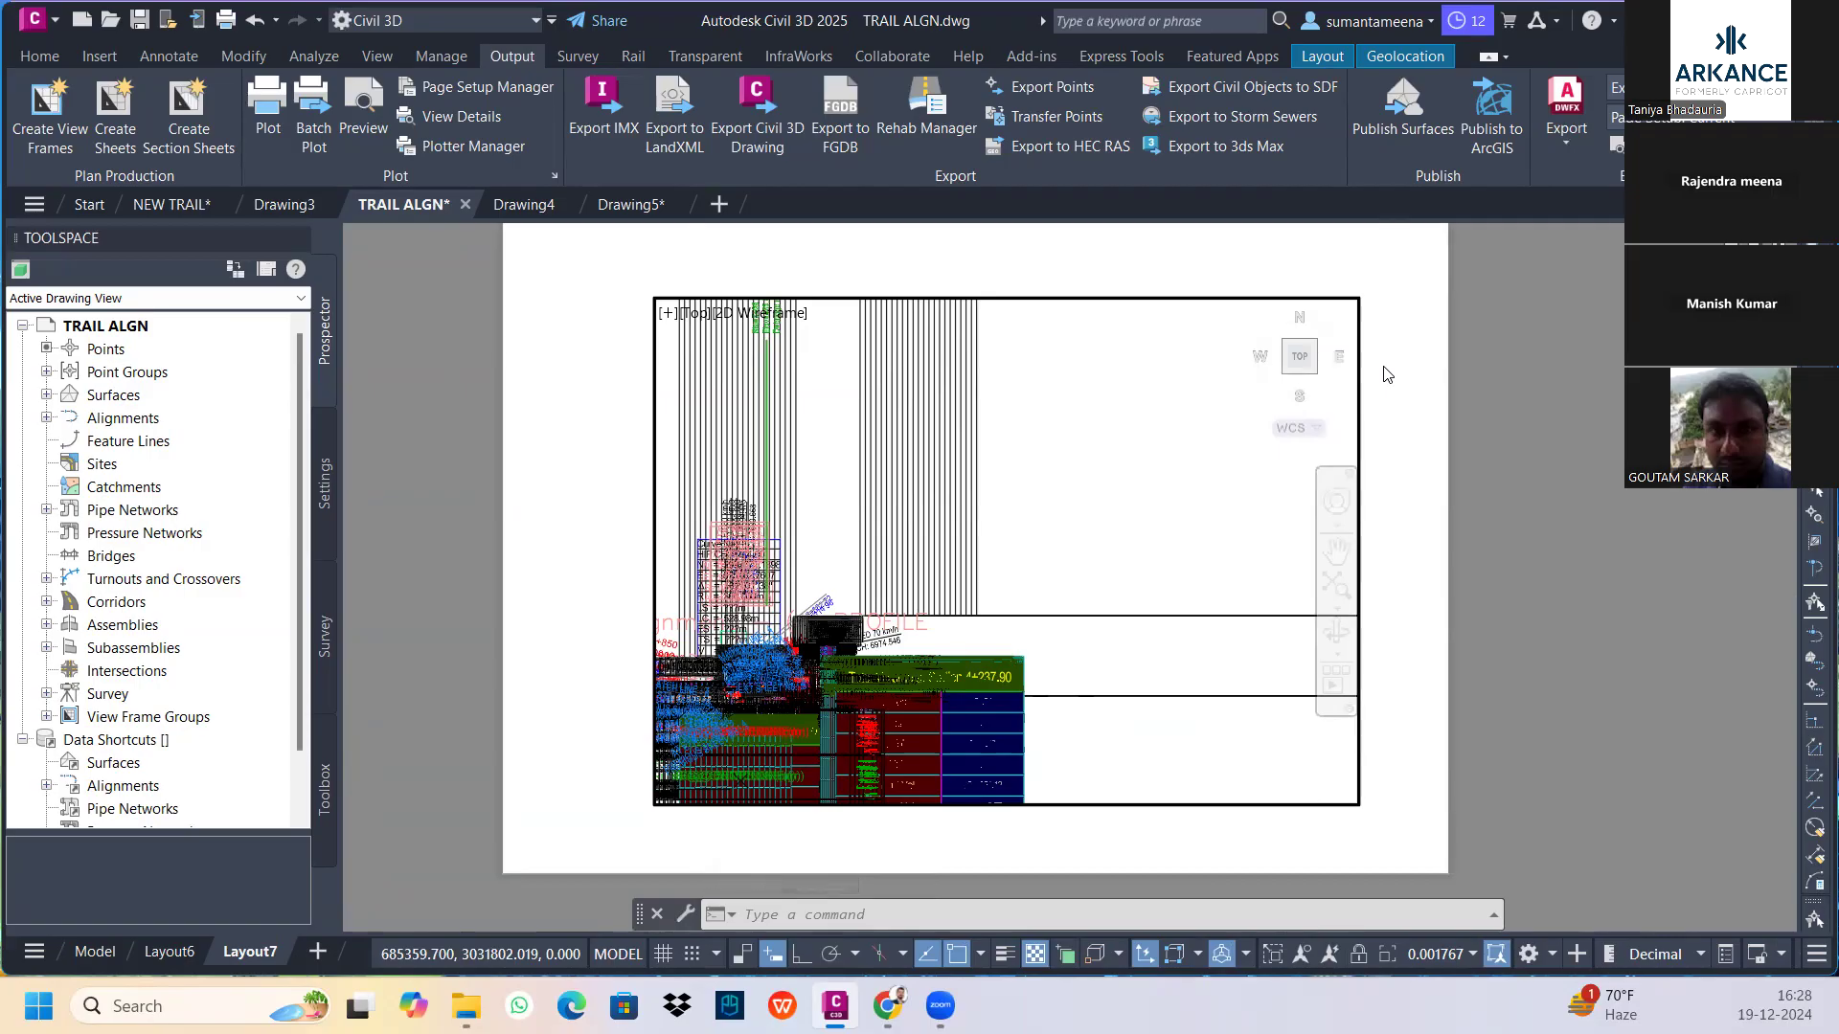
pyautogui.doubleClick(1386, 267)
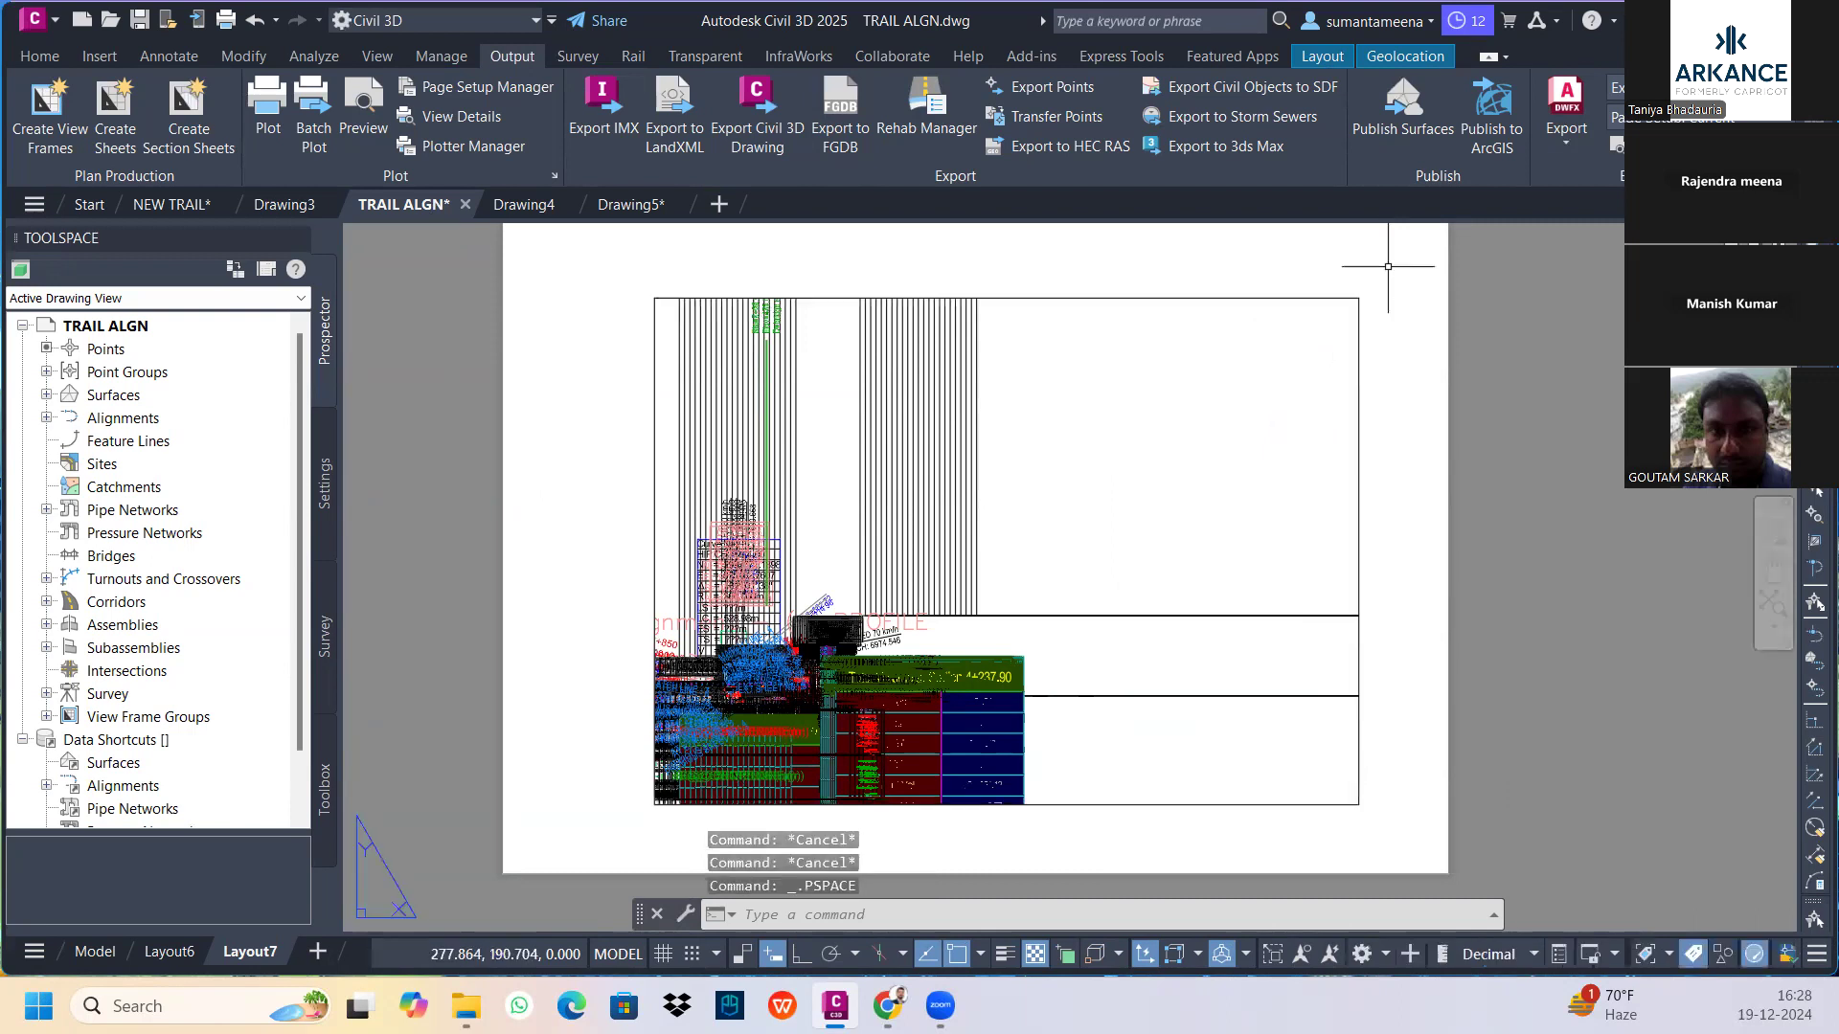
pyautogui.click(1358, 330)
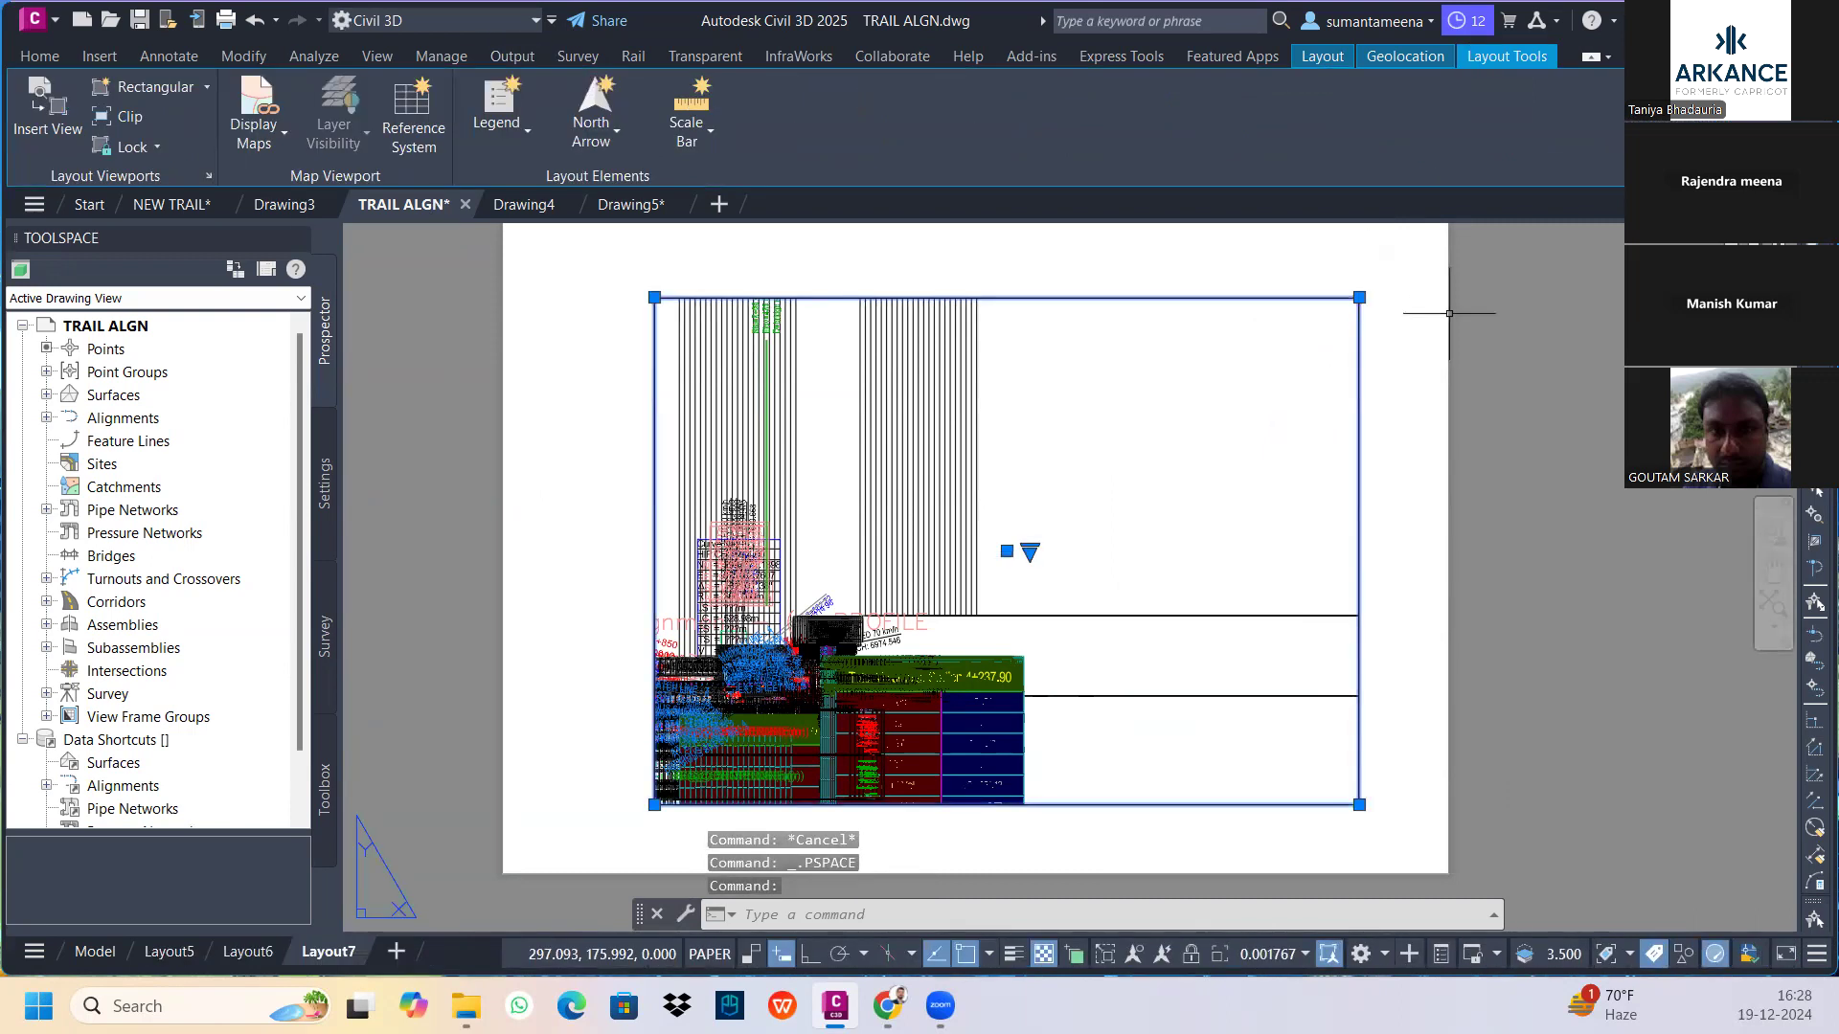
pyautogui.press('Delete')
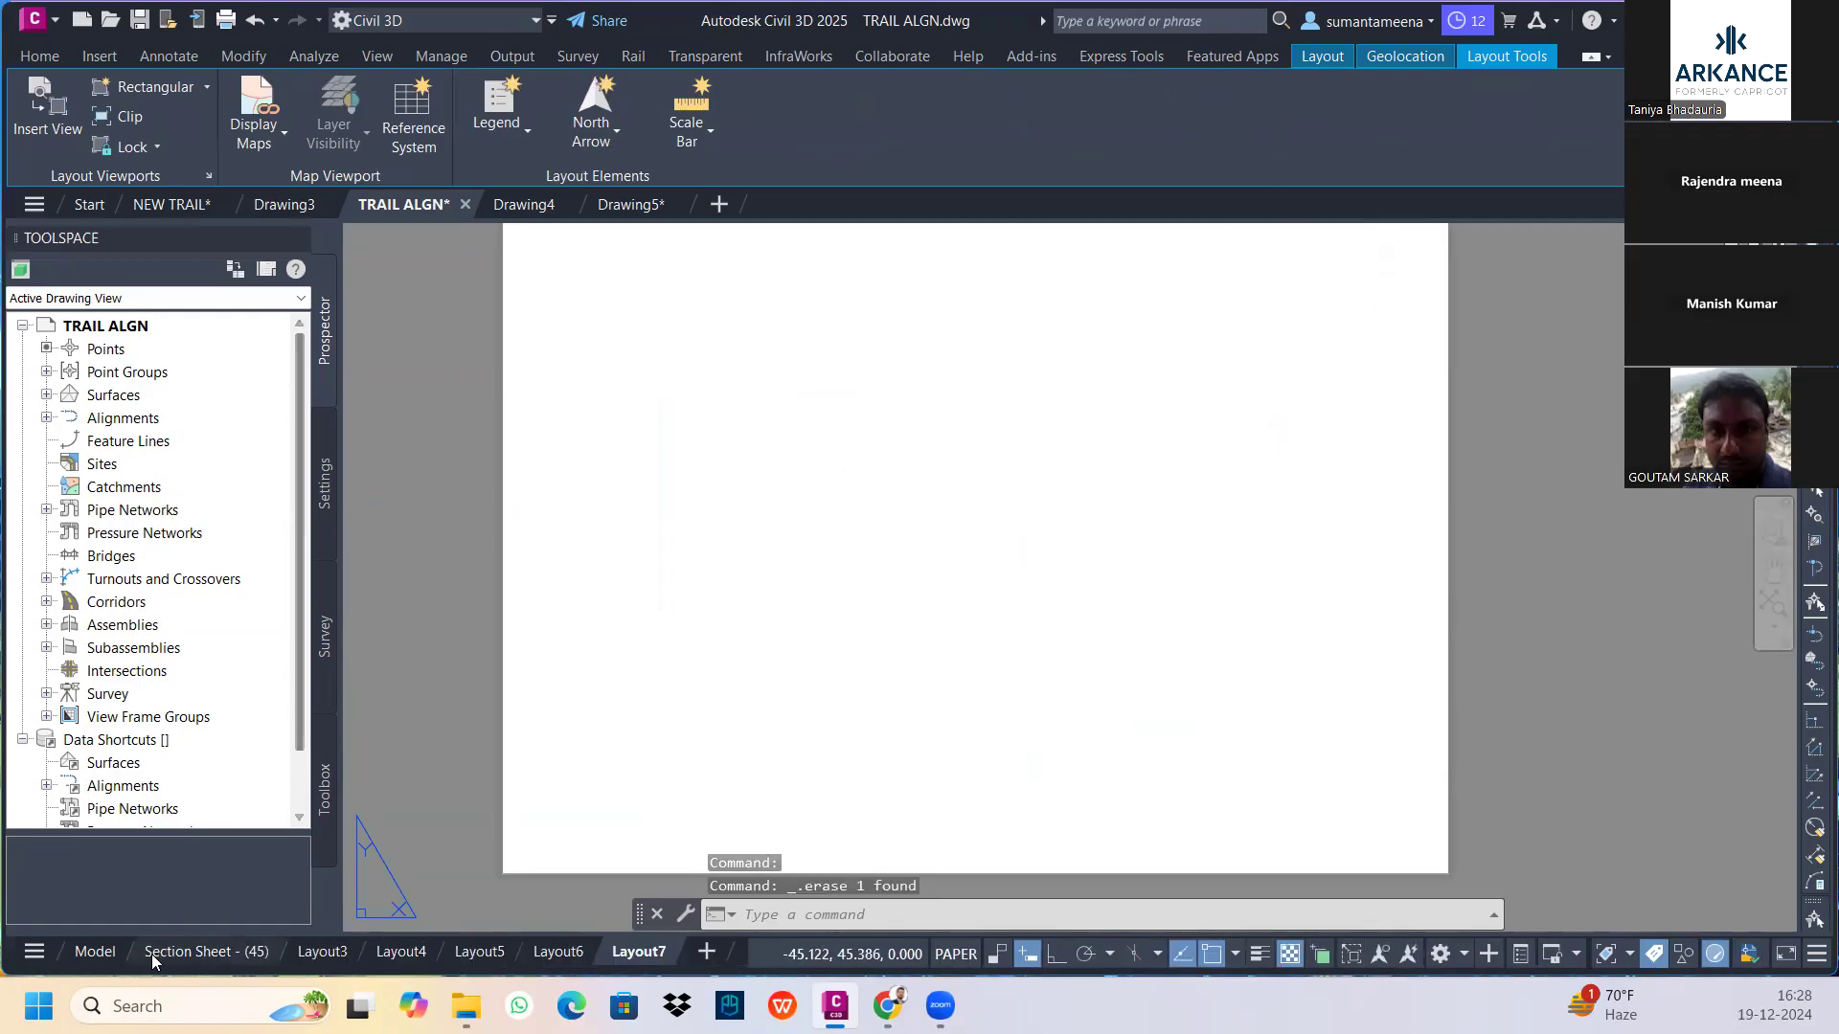
# Return to model space and view the whole drawing with the alignments, sheet row and profile views
pyautogui.click(99, 954)
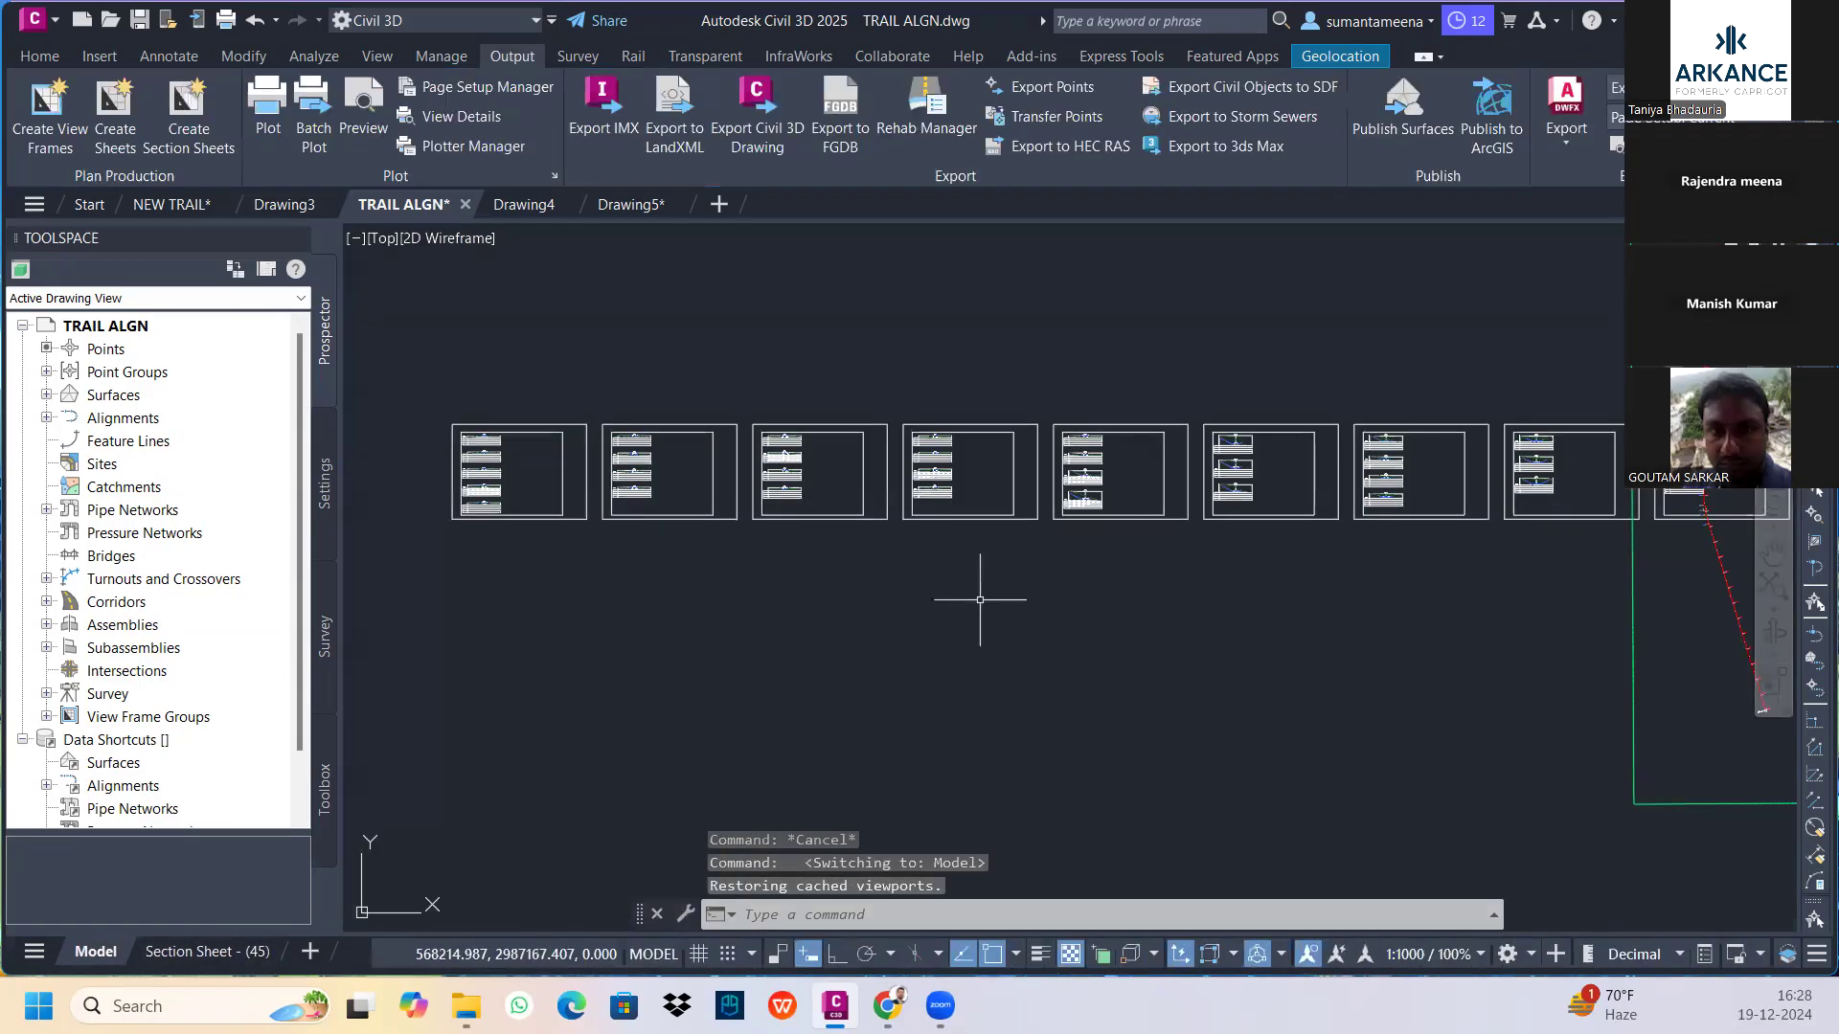
pyautogui.scroll(-2, 1071, 598)
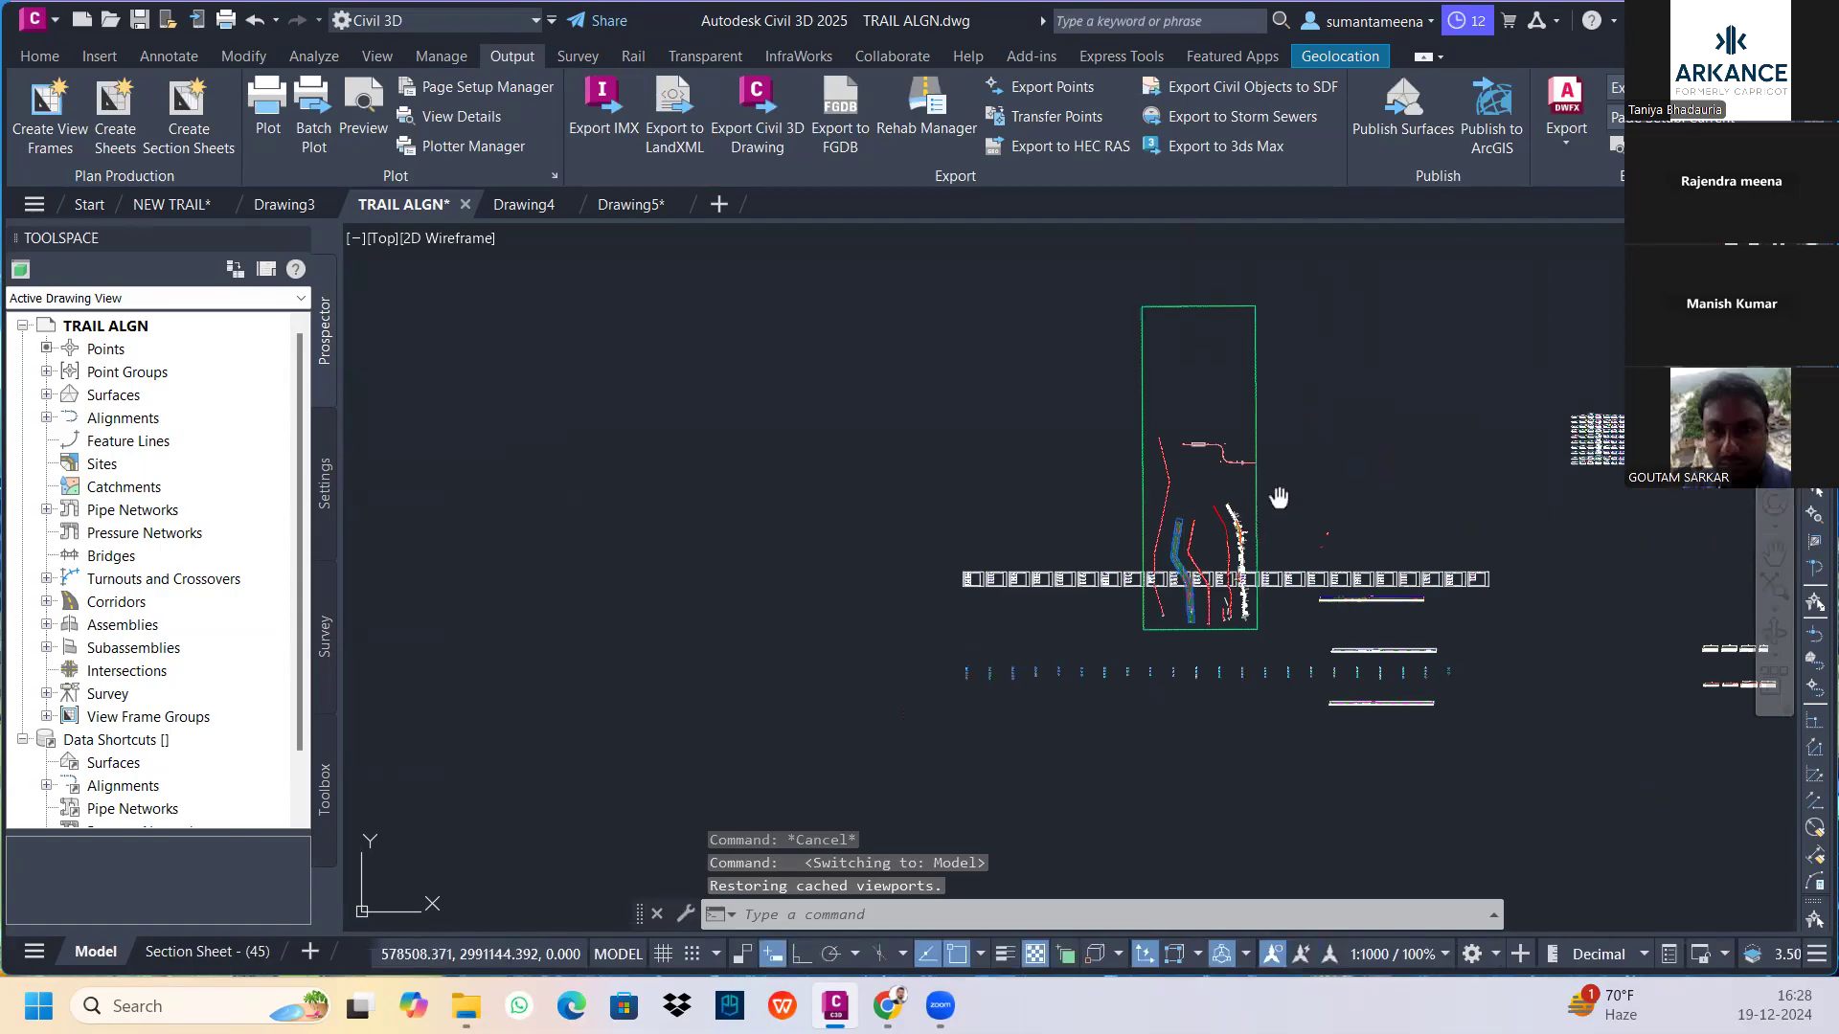
pyautogui.scroll(-3, 1277, 496)
pyautogui.moveTo(1011, 466)
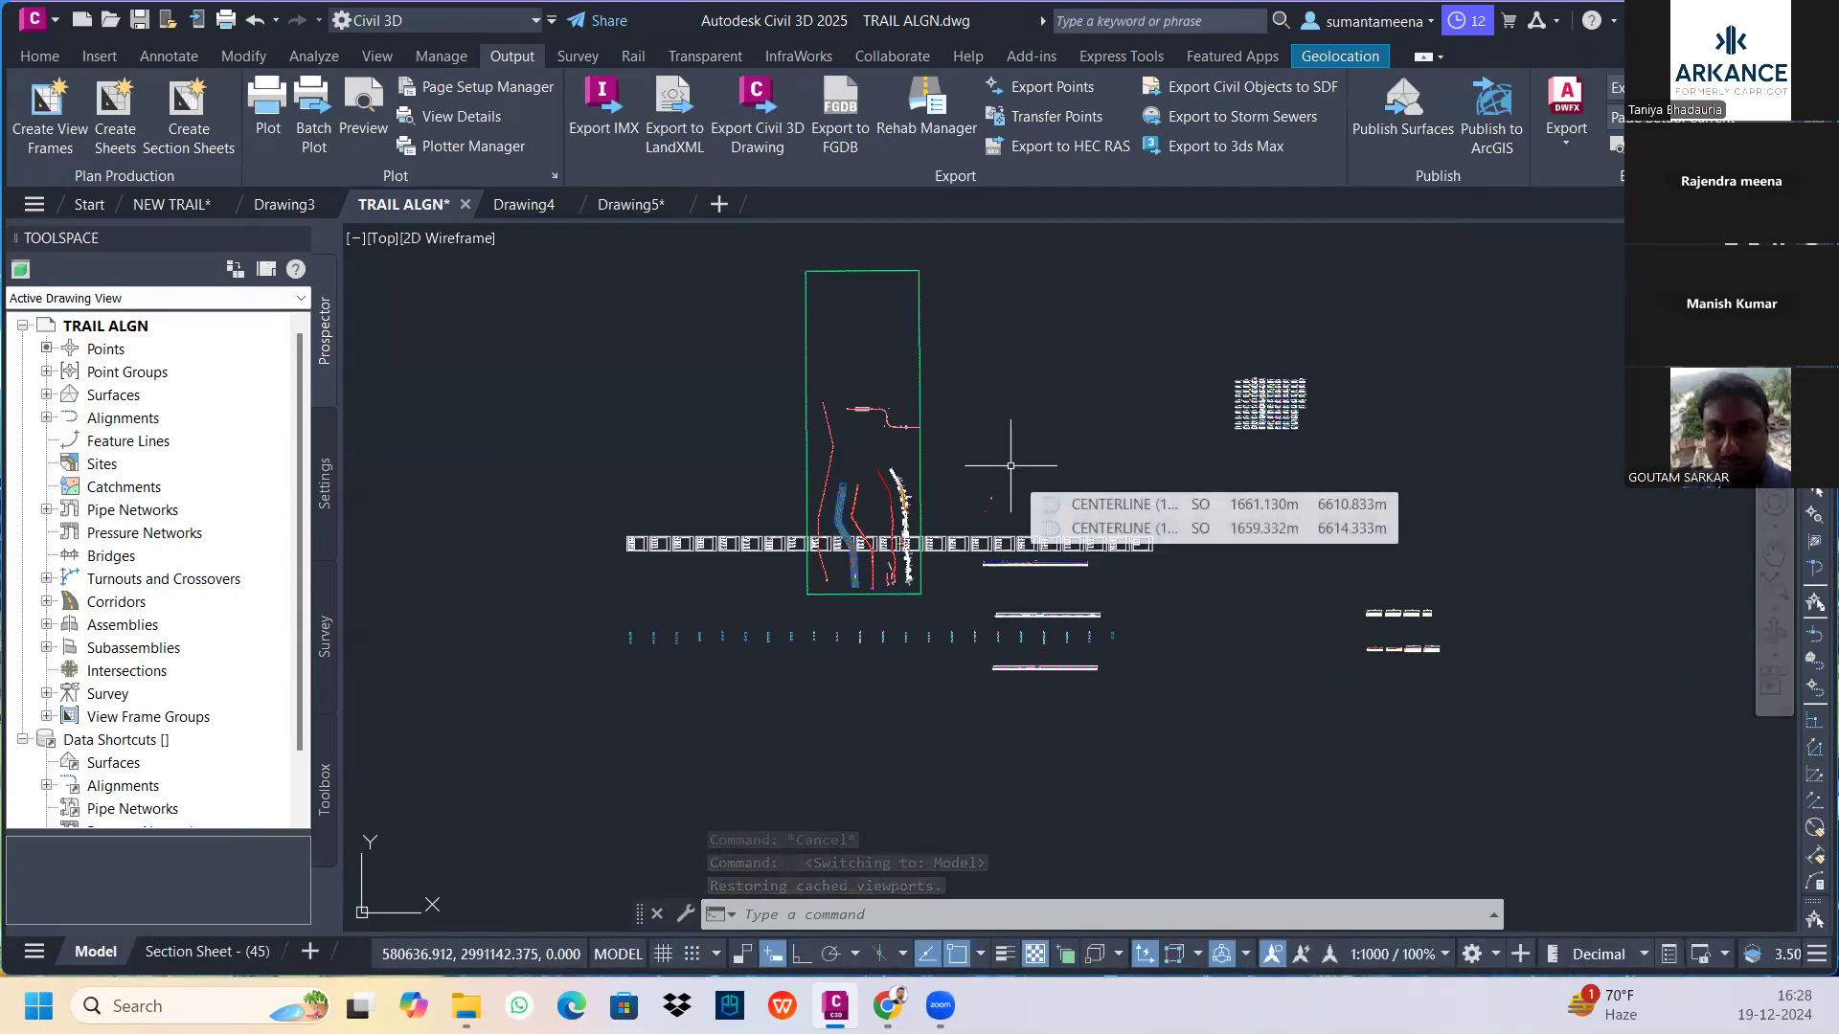
pyautogui.moveTo(1064, 446)
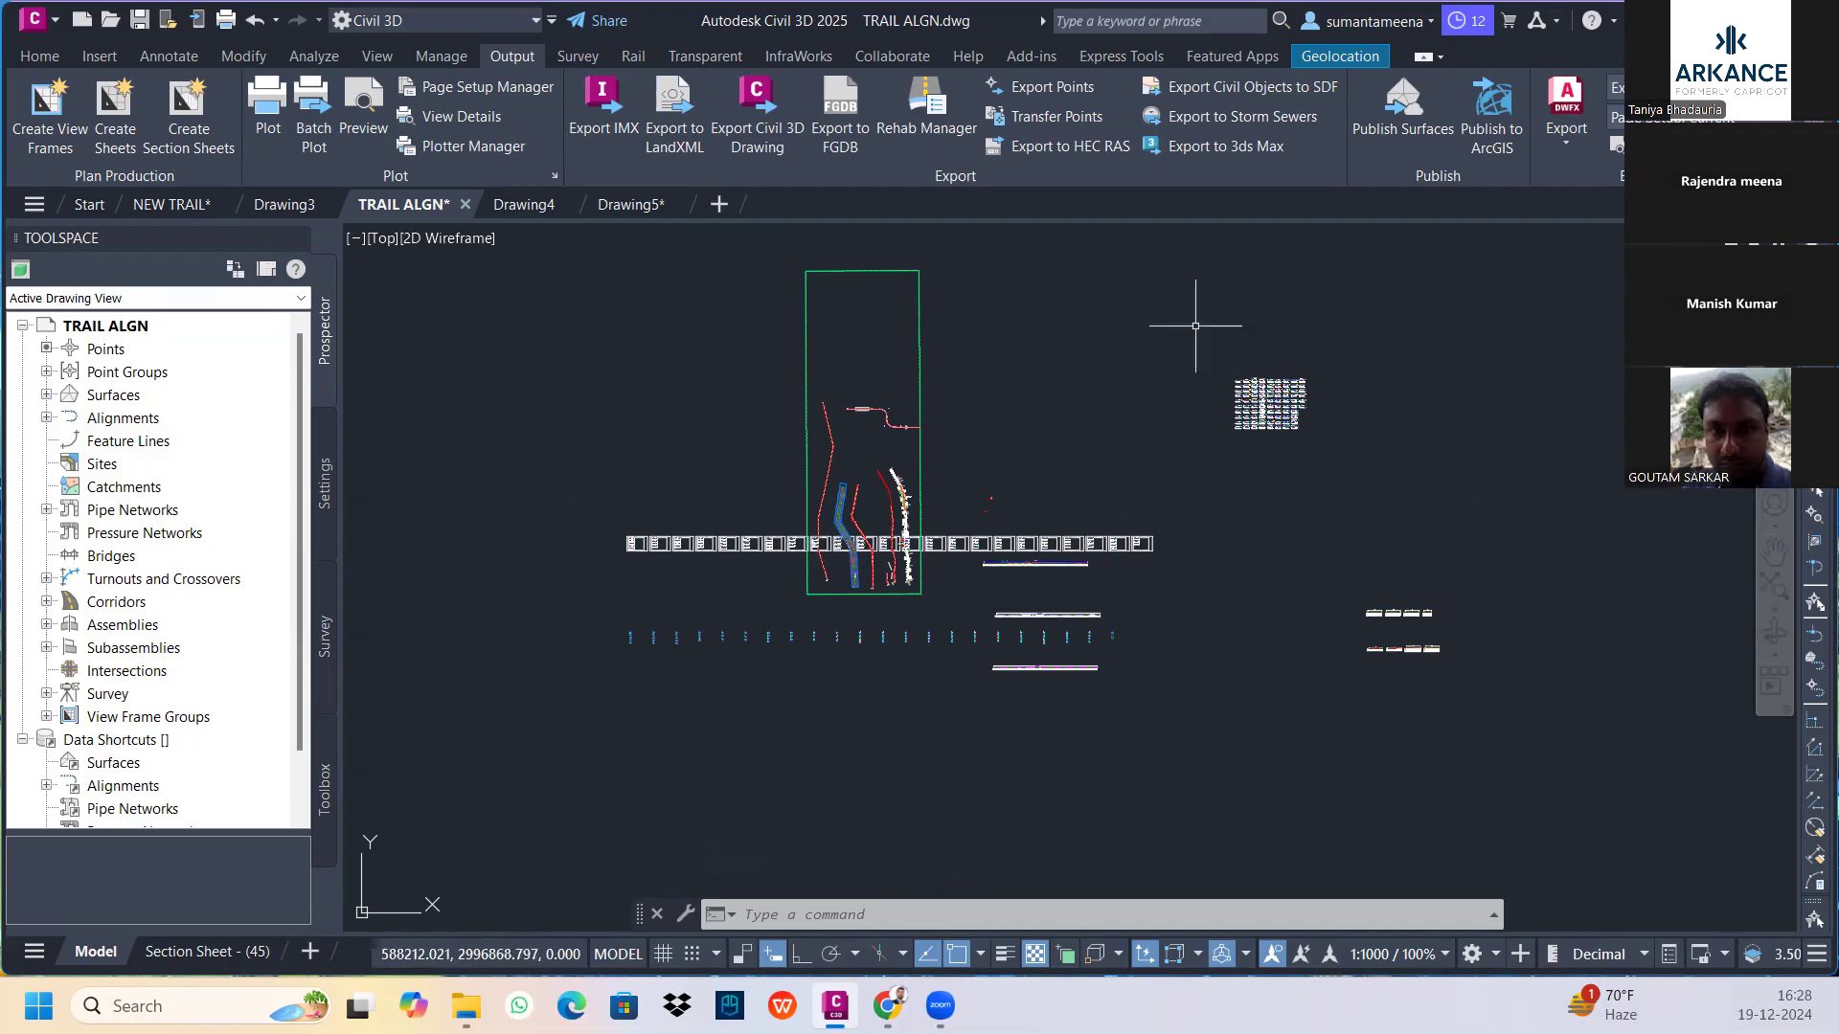
pyautogui.moveTo(1243, 286)
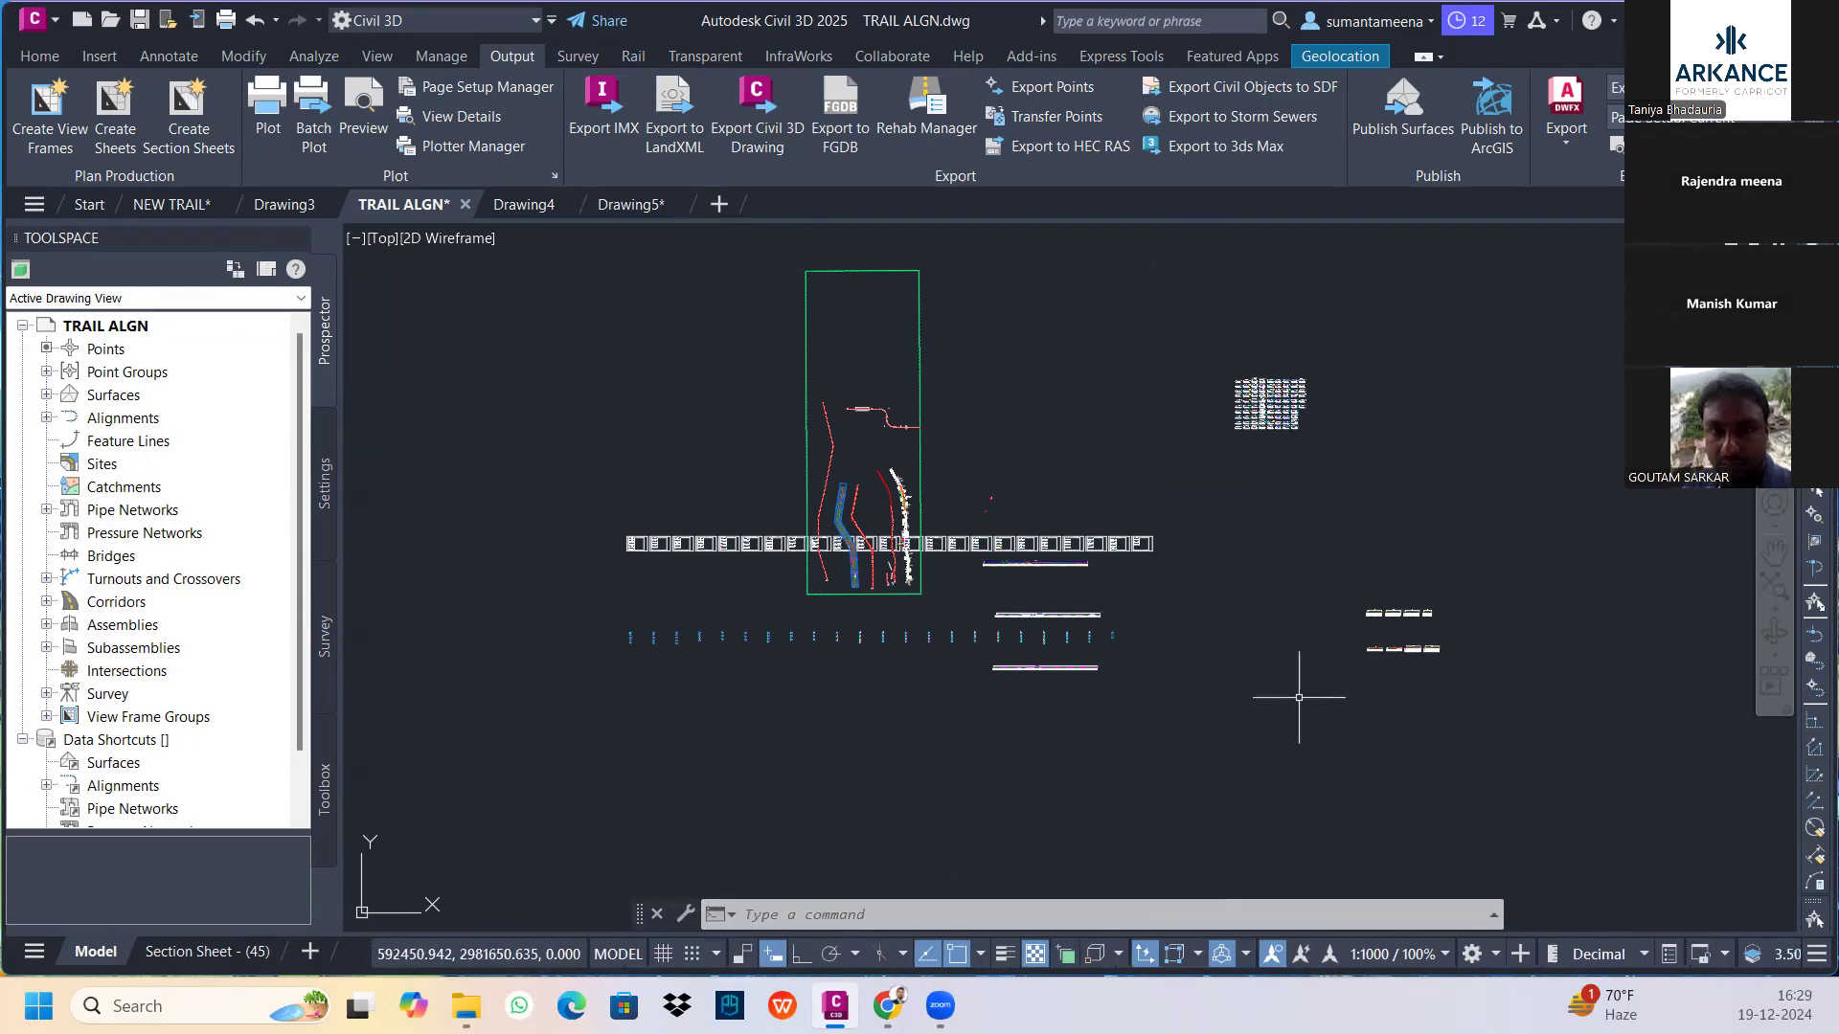
pyautogui.click(1118, 520)
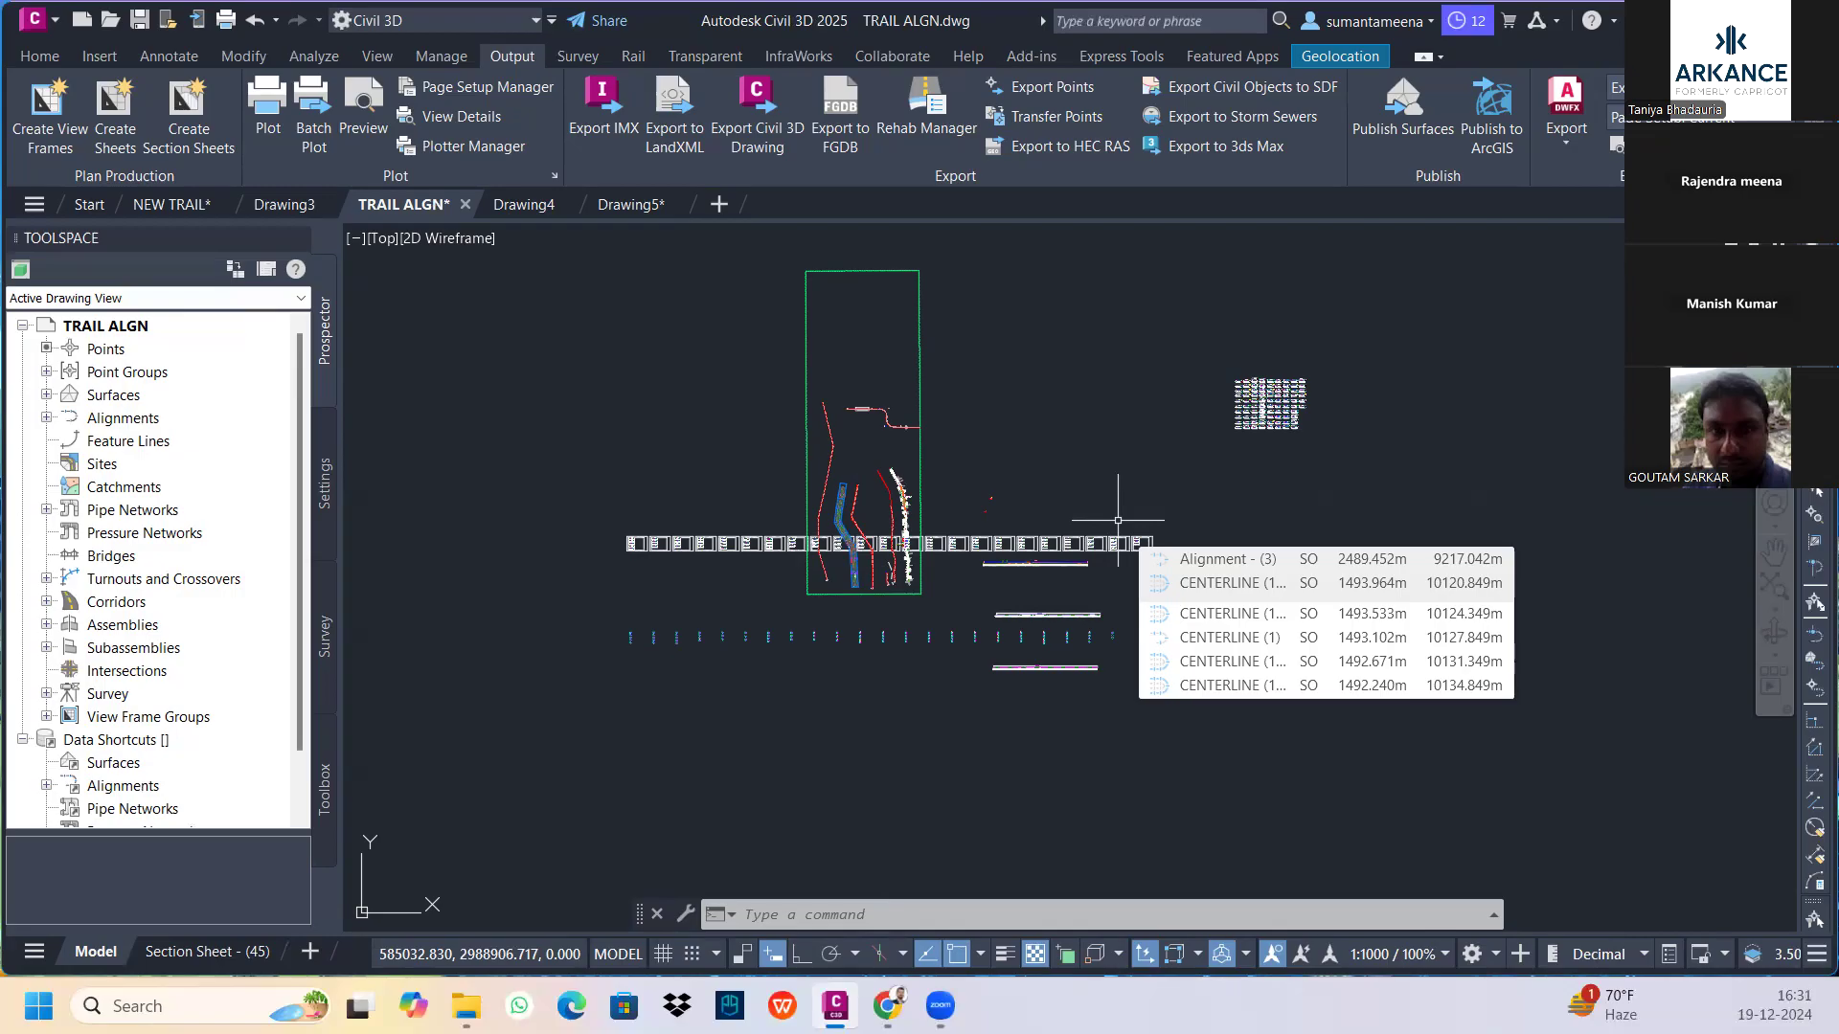
pyautogui.press('Escape')
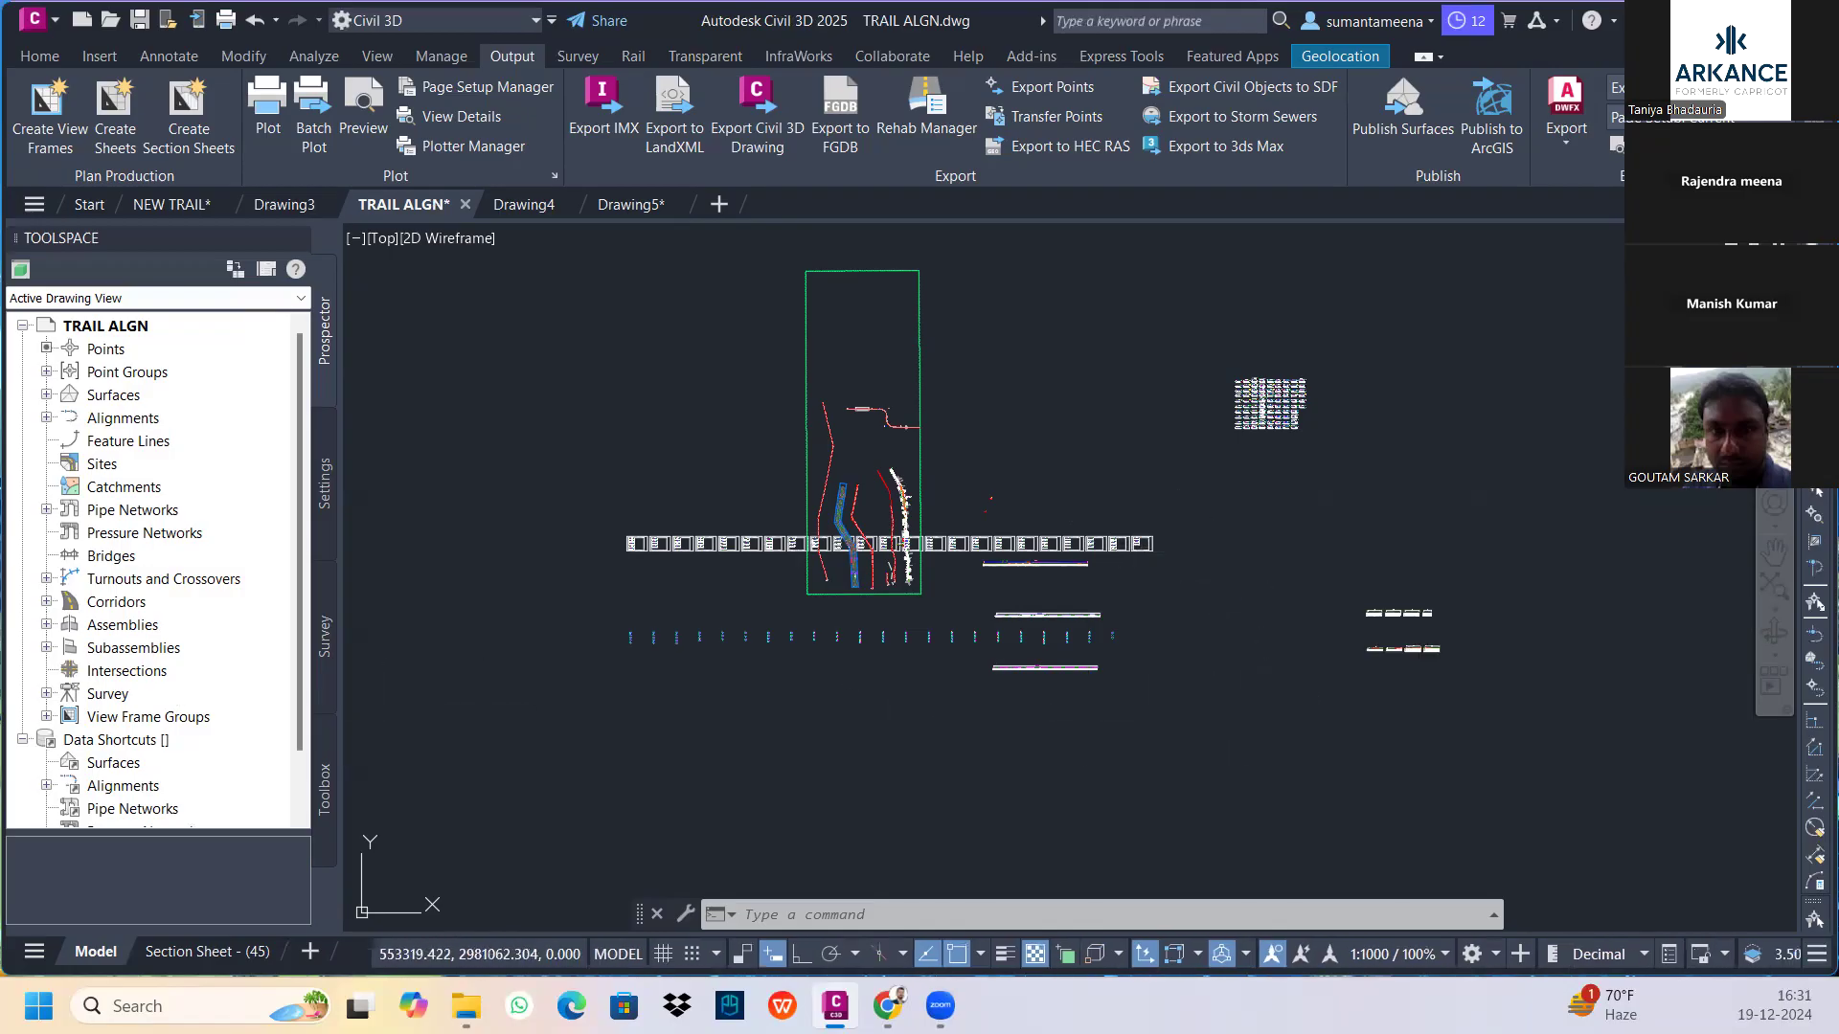